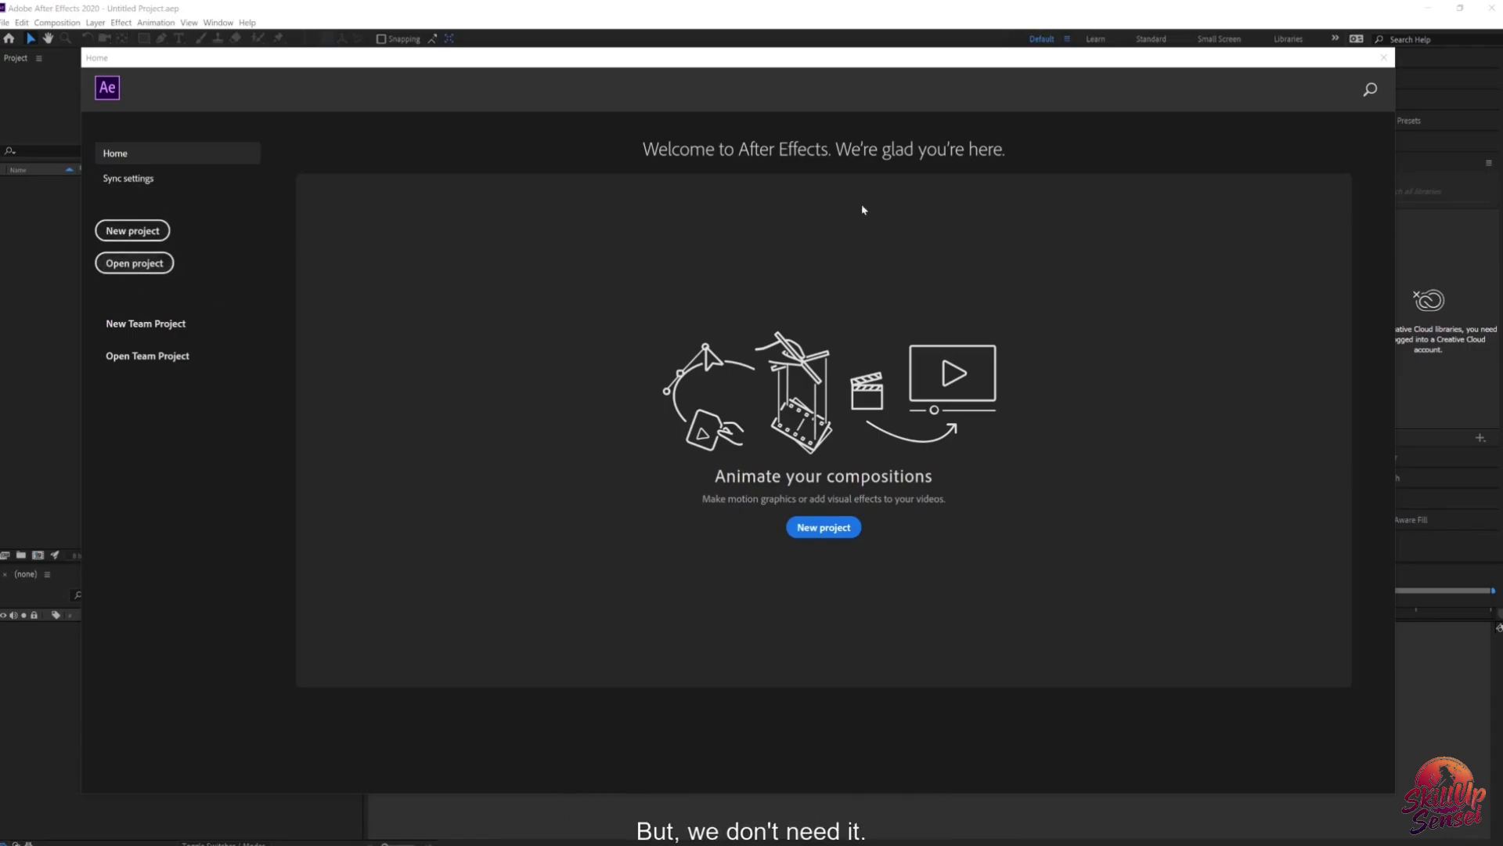
Step: Dismiss the Home screen and open the General preferences
{"action": "left_click", "coordinate": [1383, 60]}
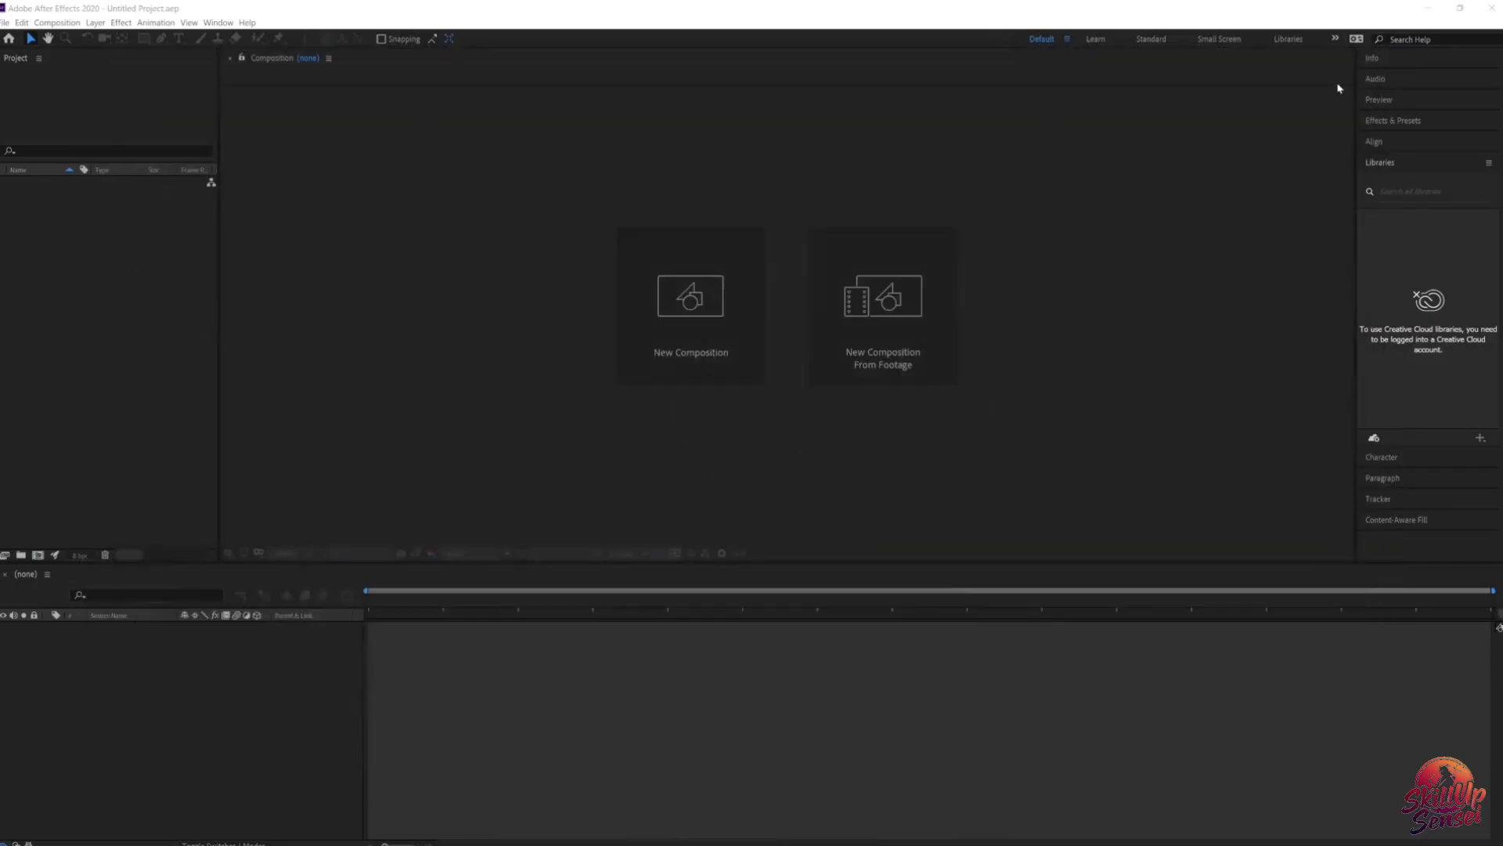
{"action": "left_click", "coordinate": [1396, 164]}
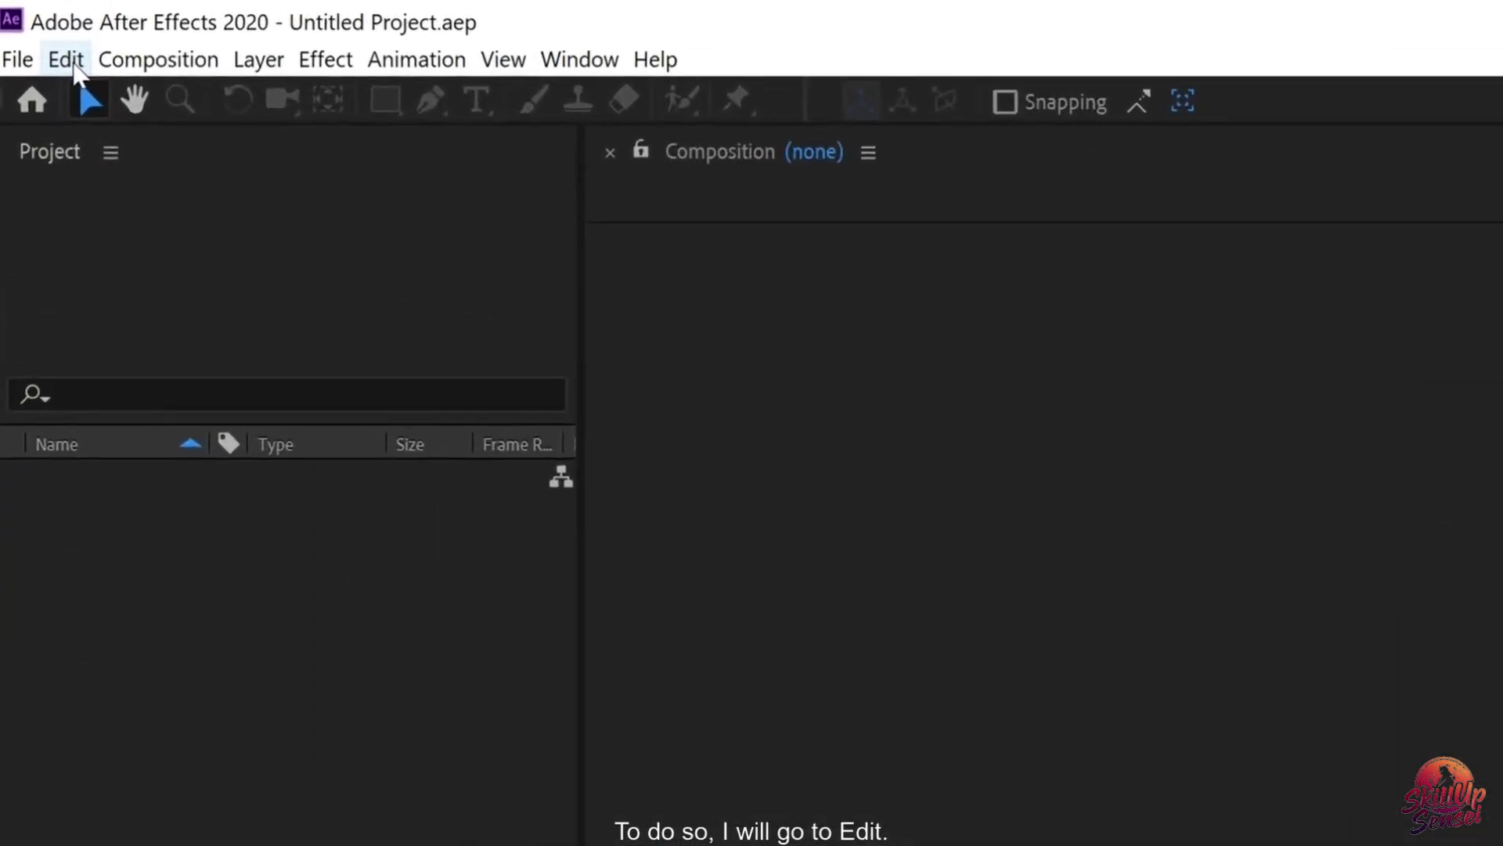
{"action": "left_click", "coordinate": [74, 66]}
{"action": "mouse_move", "coordinate": [501, 845]}
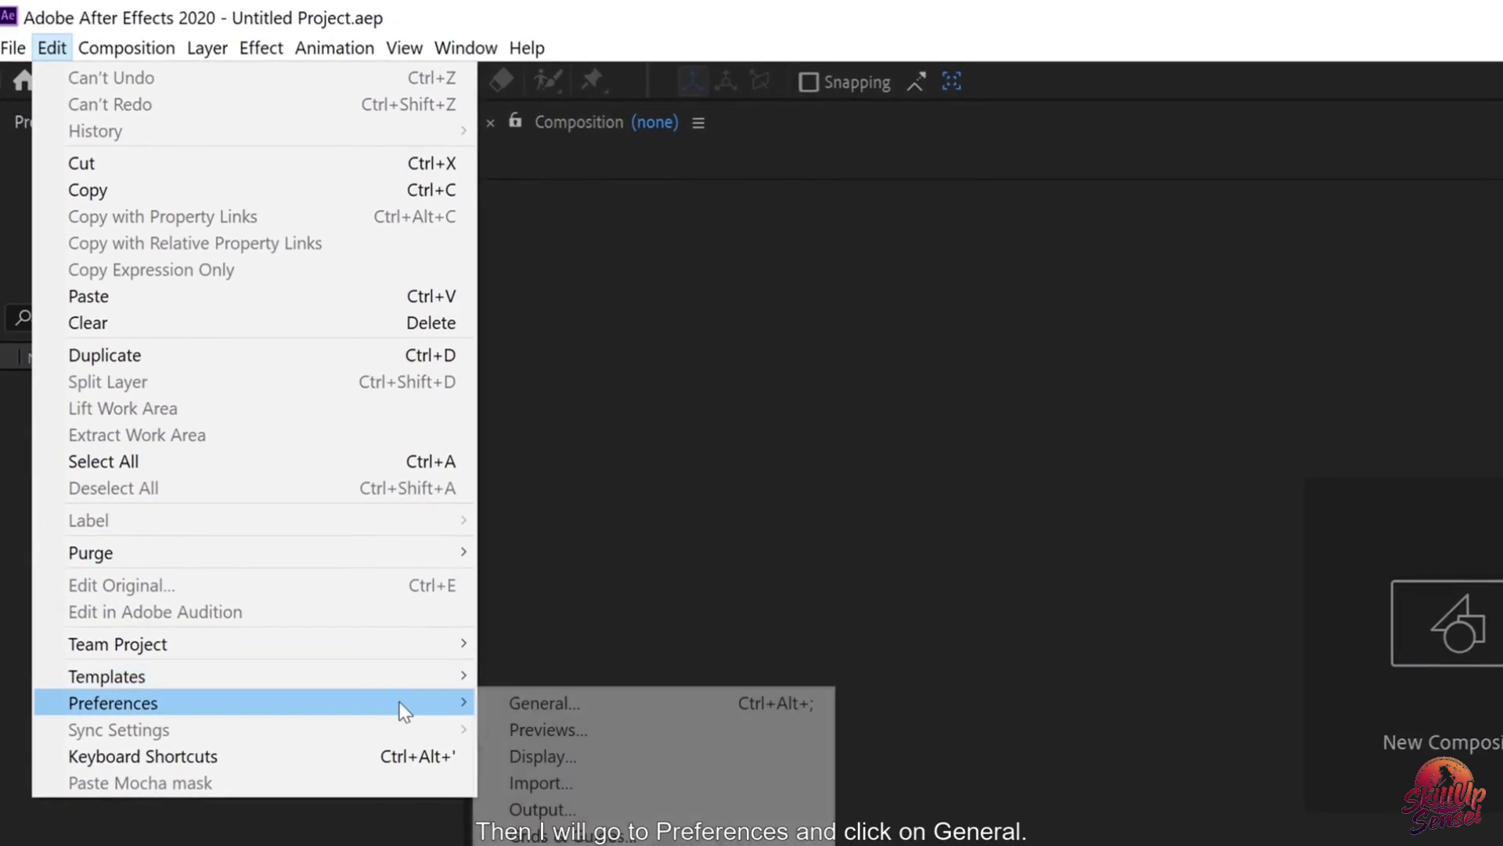
{"action": "left_click", "coordinate": [547, 705]}
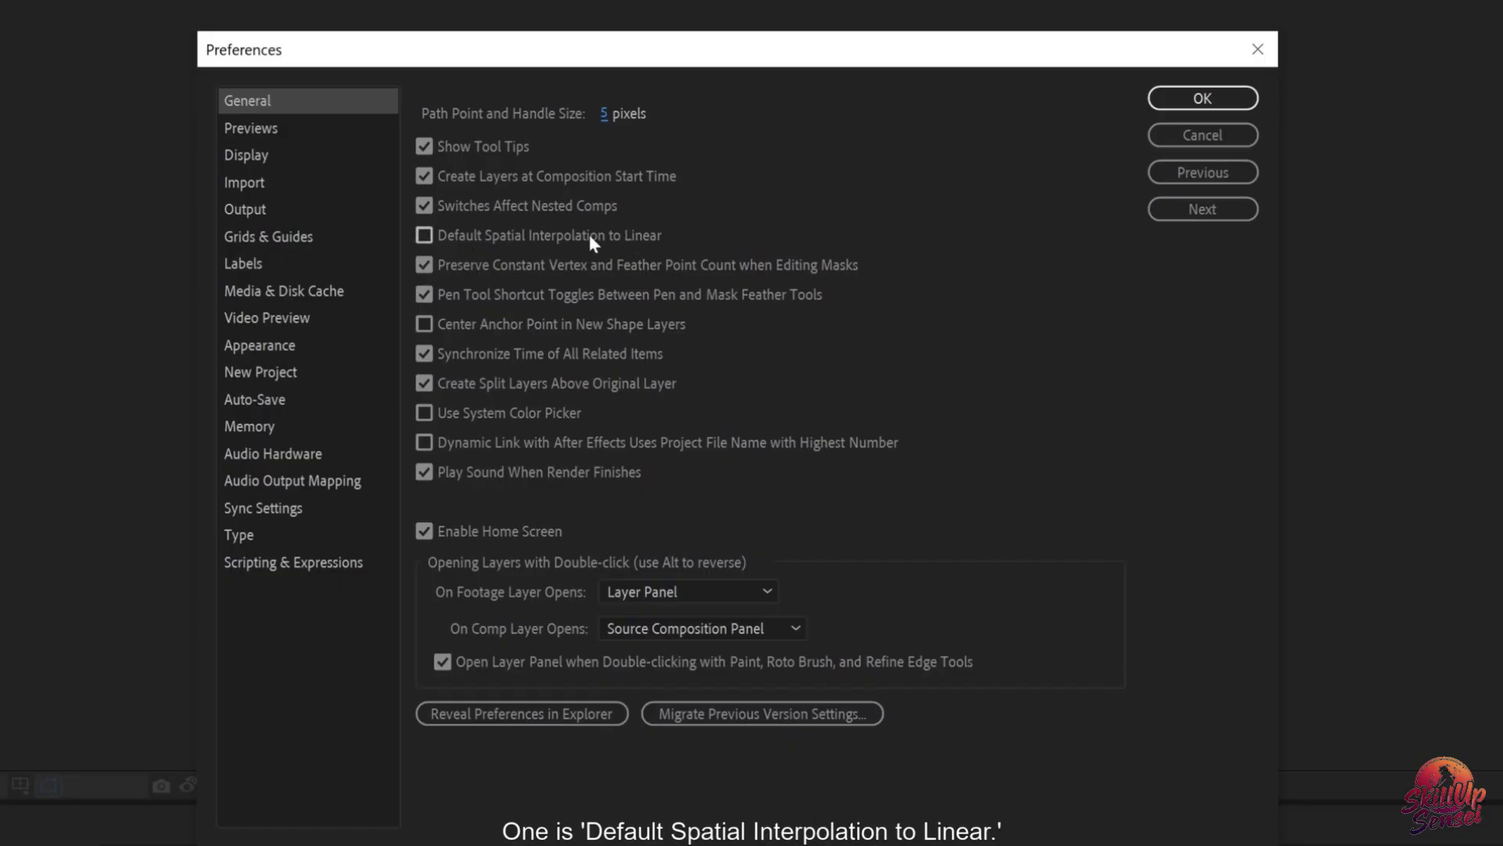
Step: Enable Default Spatial Interpolation to Linear and Center Anchor Point in New Shape Layers, and disable the Home Screen in the General preferences
{"action": "left_click", "coordinate": [425, 236]}
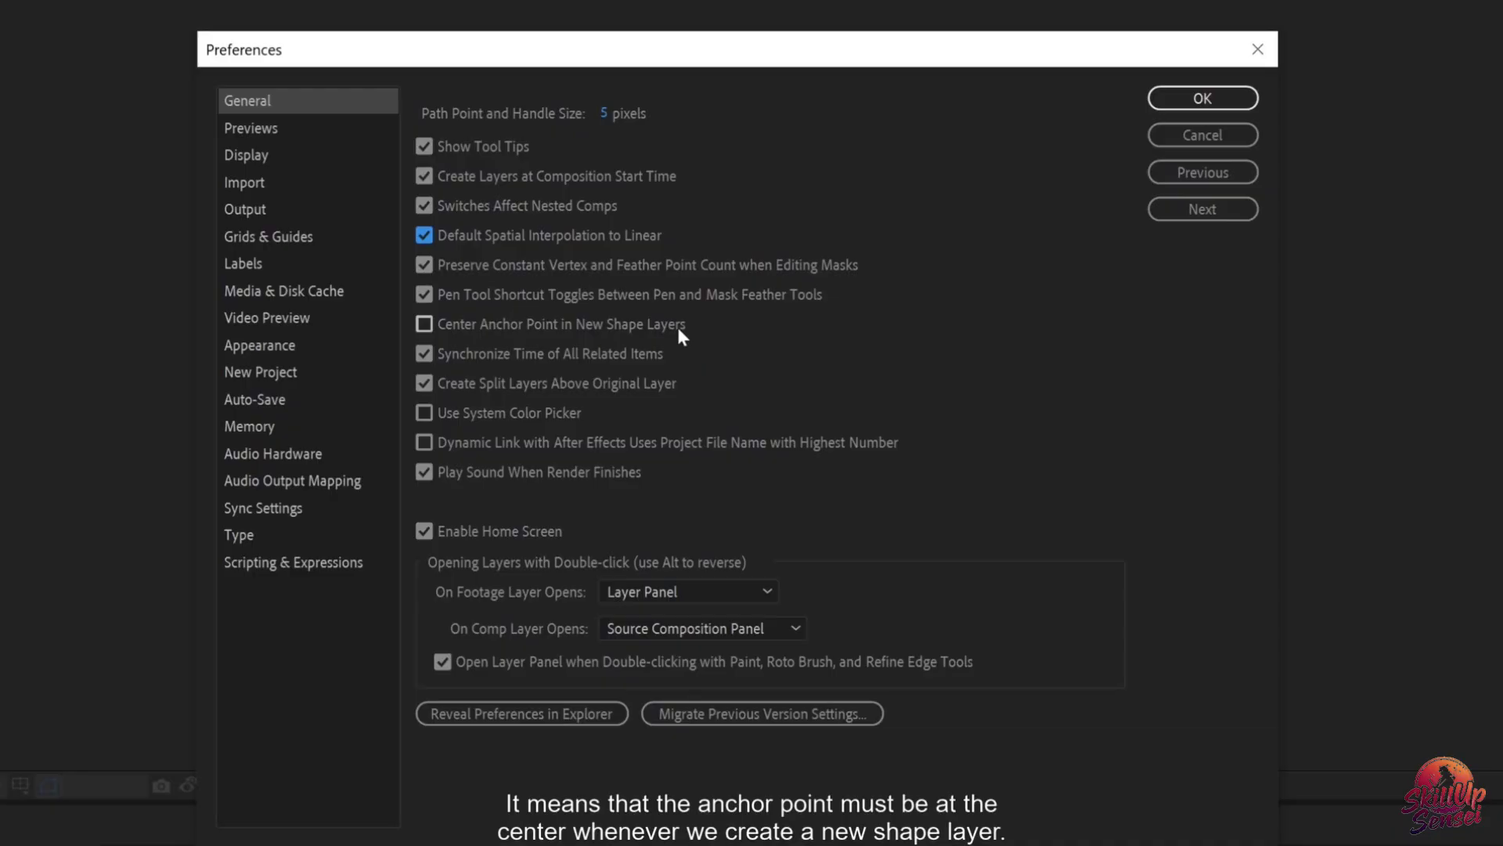
{"action": "left_click", "coordinate": [425, 325]}
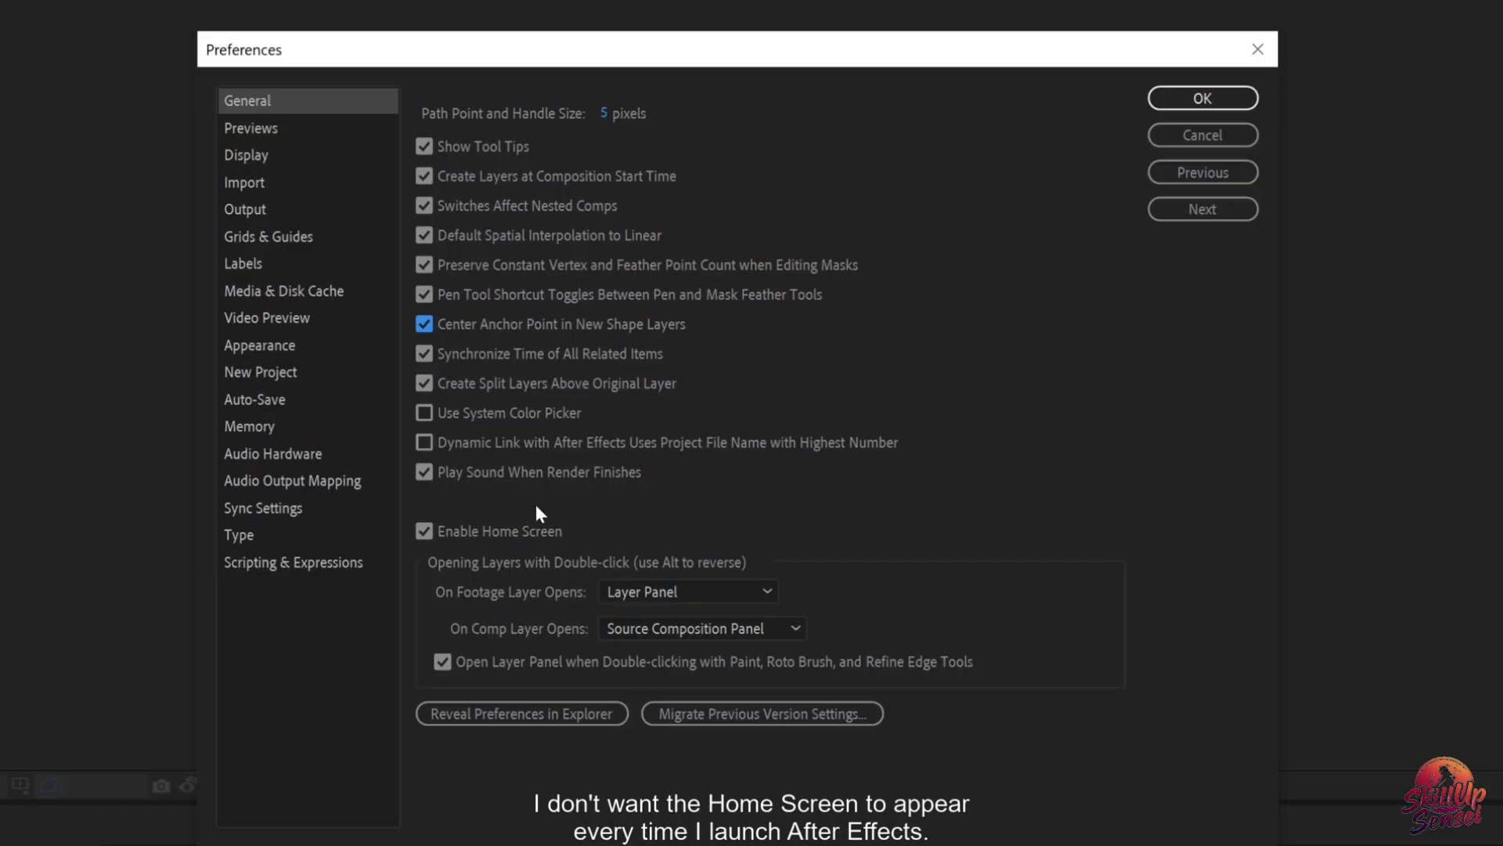
{"action": "left_click", "coordinate": [422, 532]}
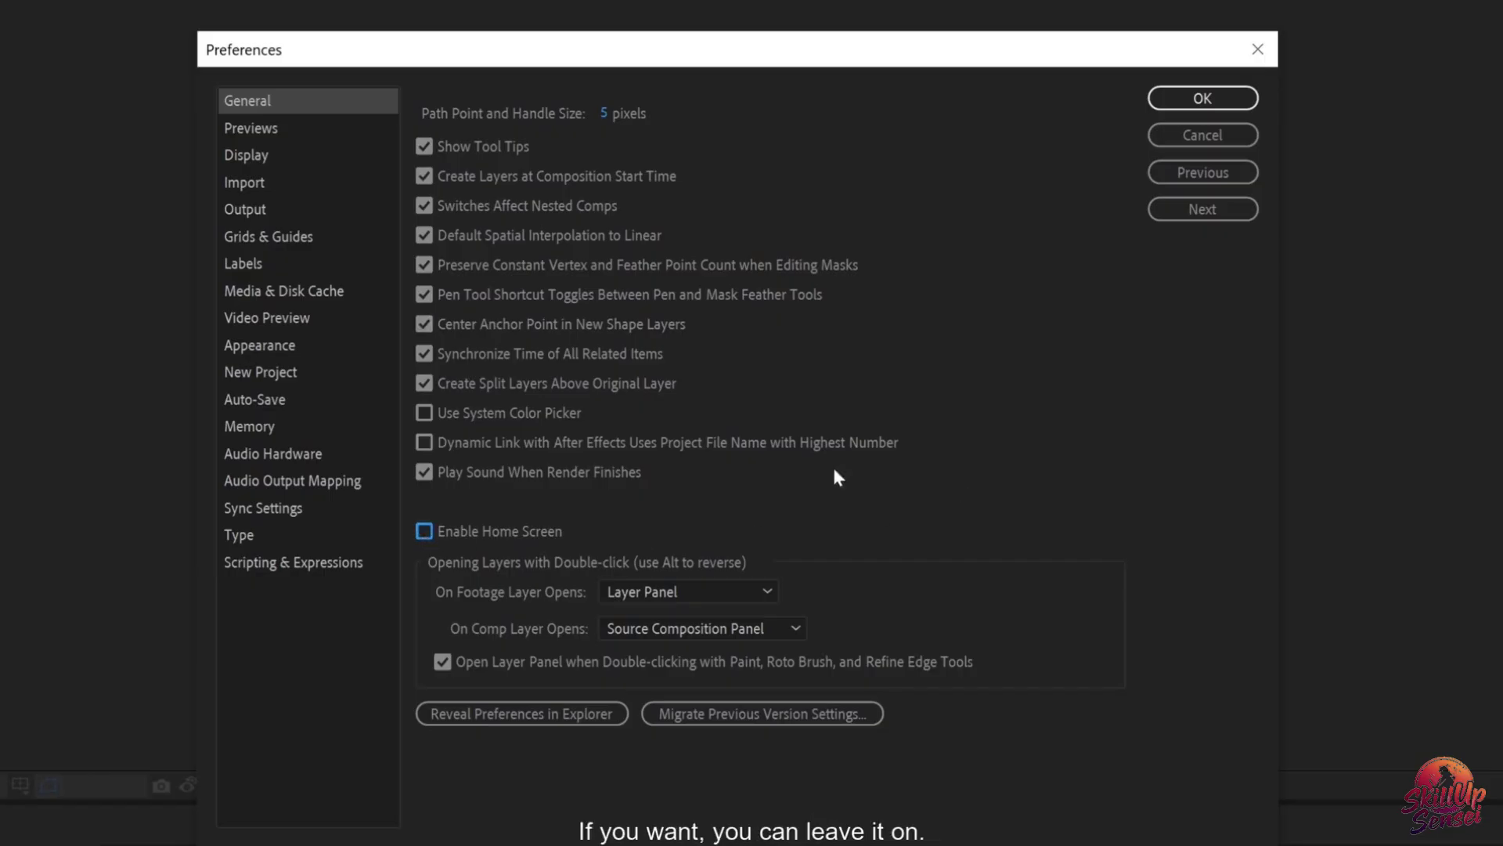
Step: Try to set the root of the Cache (E:) drive as the disk cache folder in the Media & Disk Cache preferences
{"action": "left_click", "coordinate": [266, 293]}
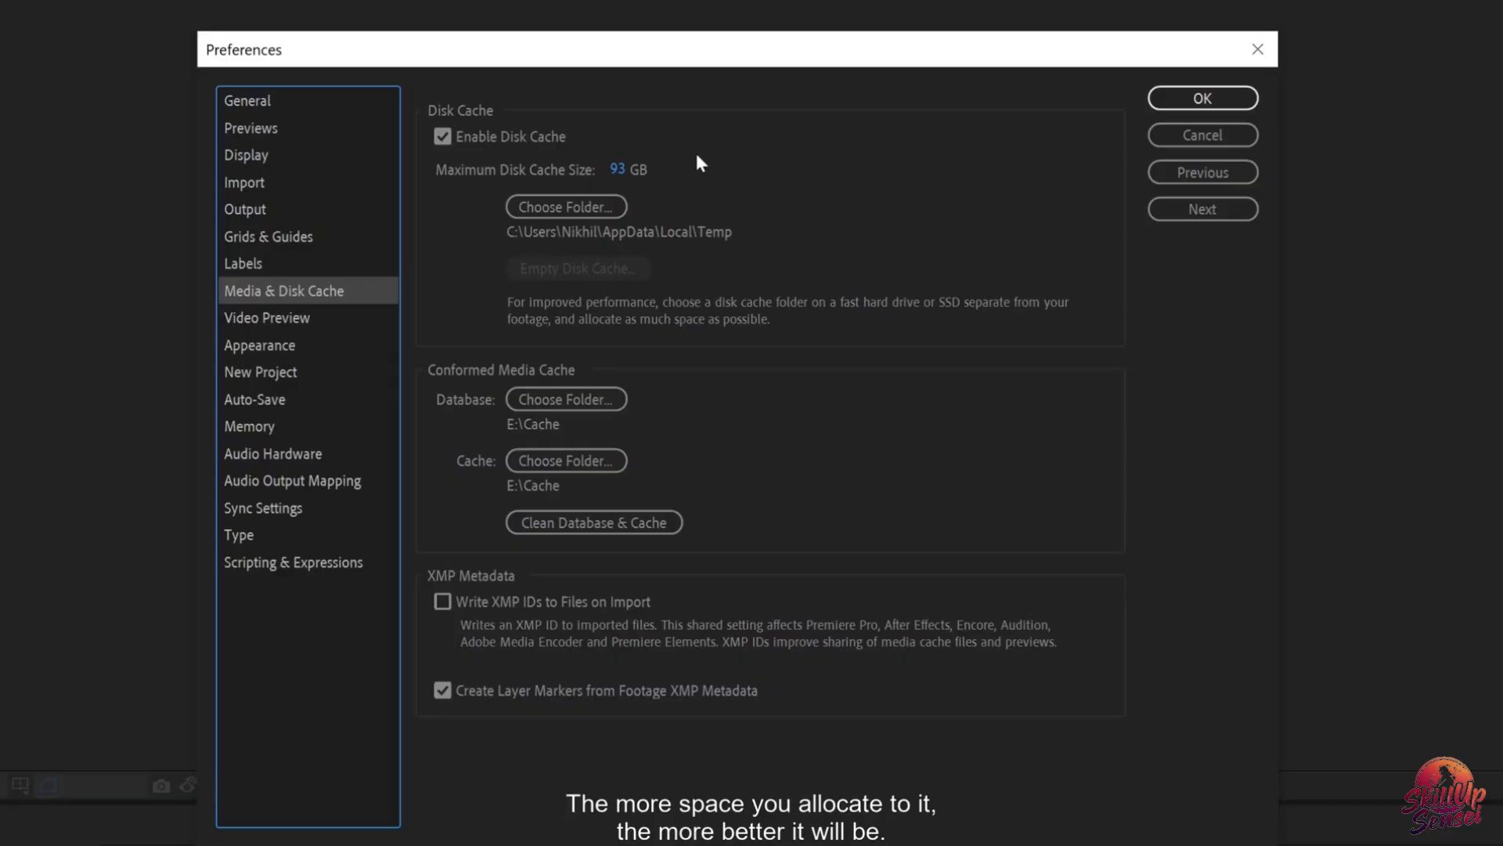
{"action": "left_click", "coordinate": [558, 208]}
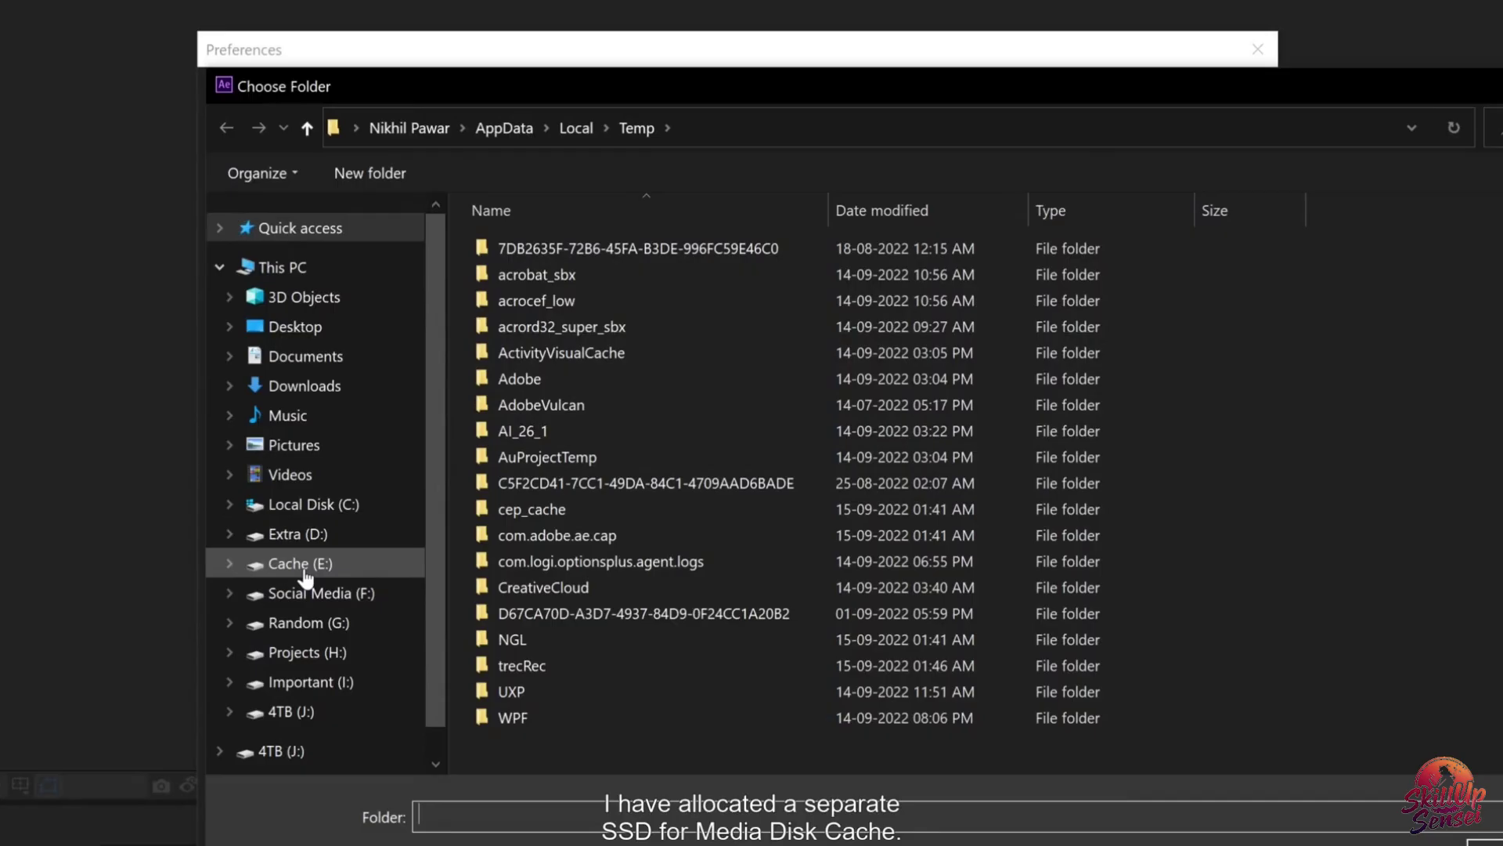
{"action": "left_click", "coordinate": [307, 577]}
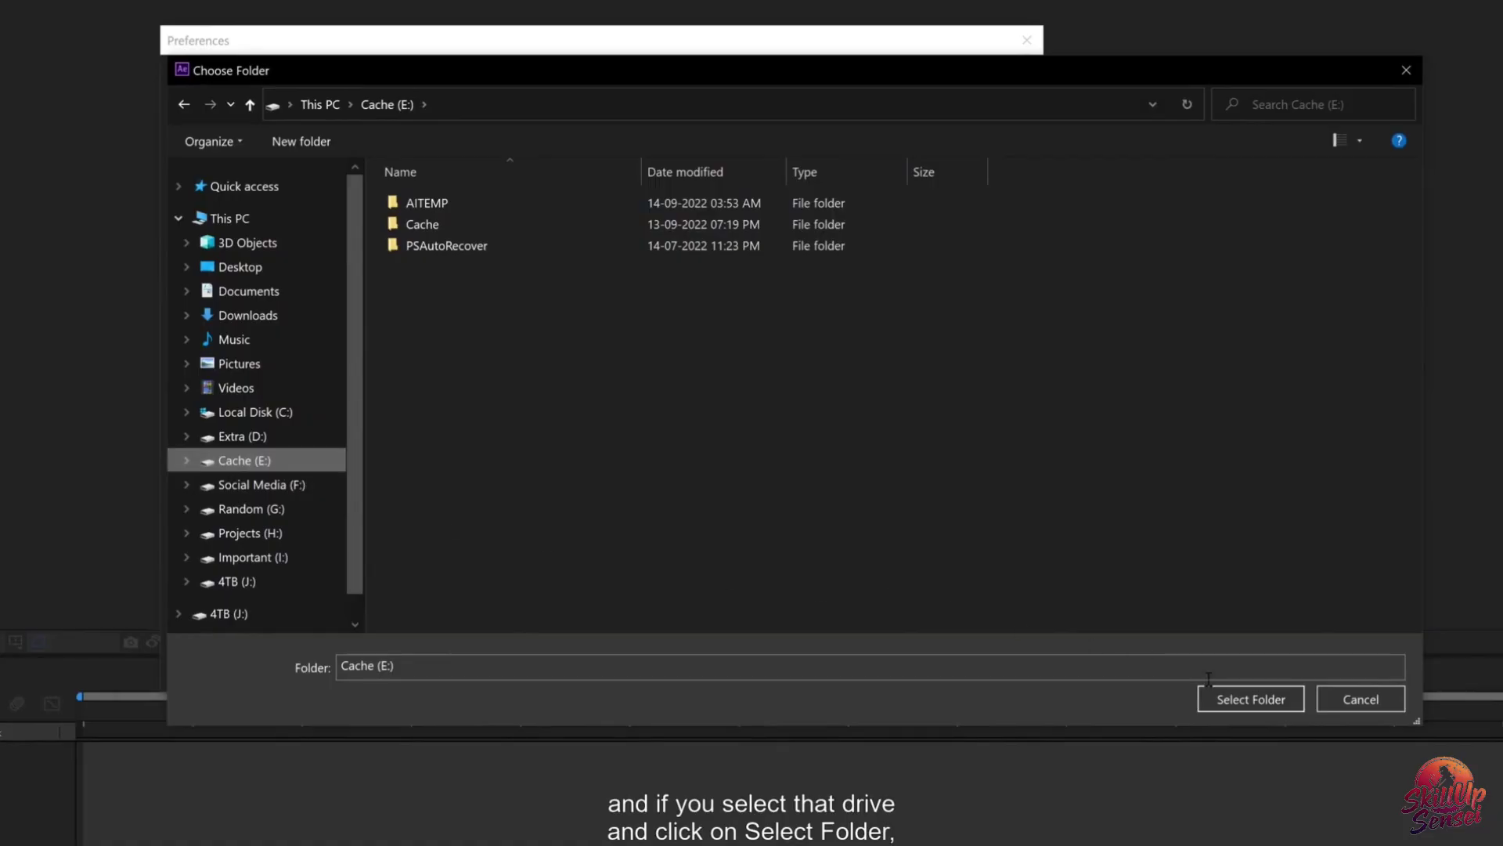
{"action": "left_click", "coordinate": [1240, 702]}
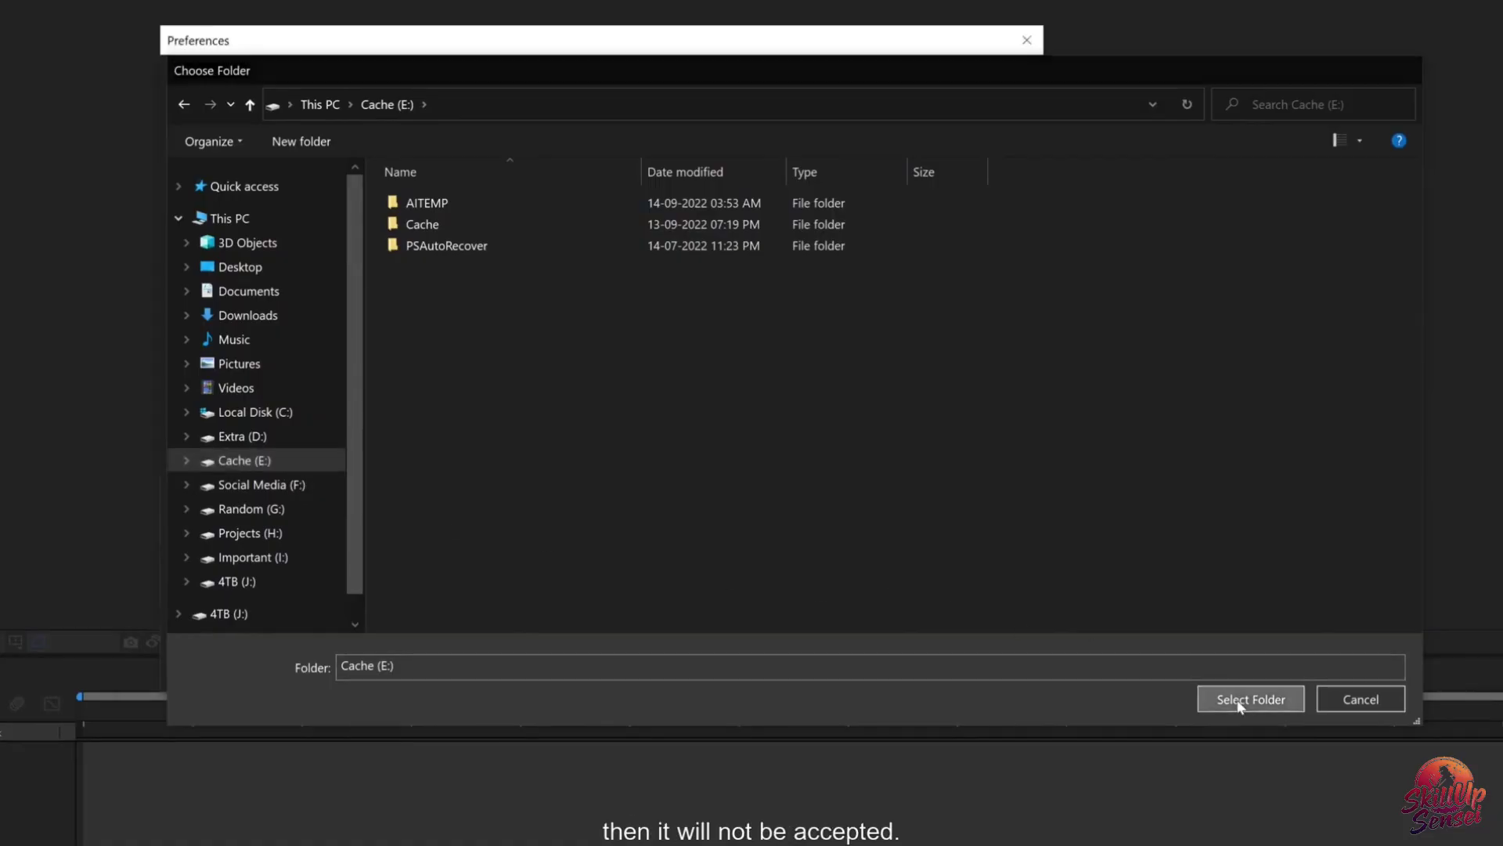
{"action": "left_click", "coordinate": [841, 502]}
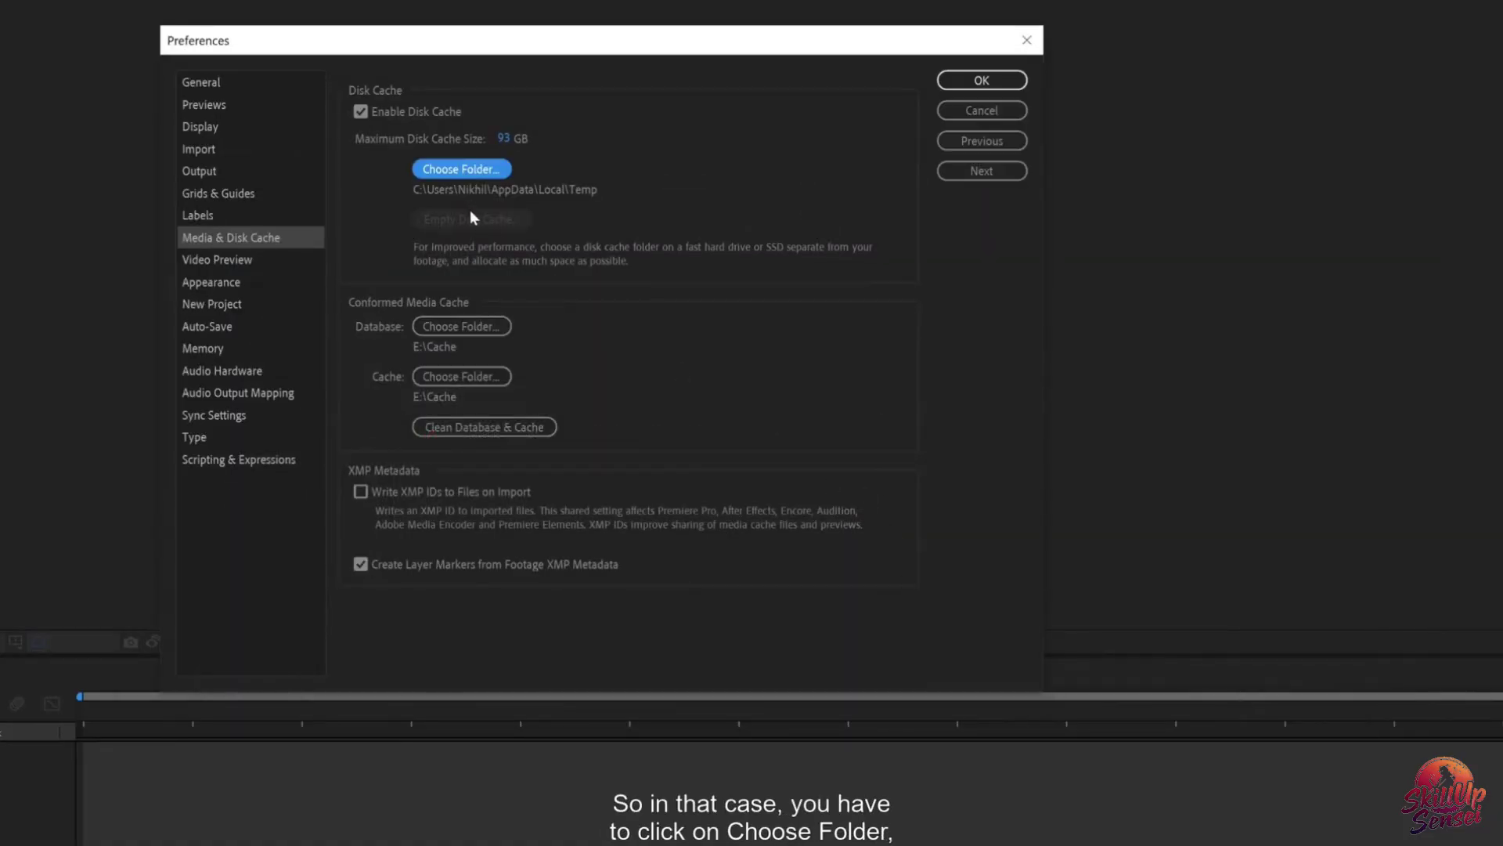
Step: Set the disk cache folder to E:\Cache and the maximum disk cache size to 400 GB
{"action": "left_click", "coordinate": [480, 171]}
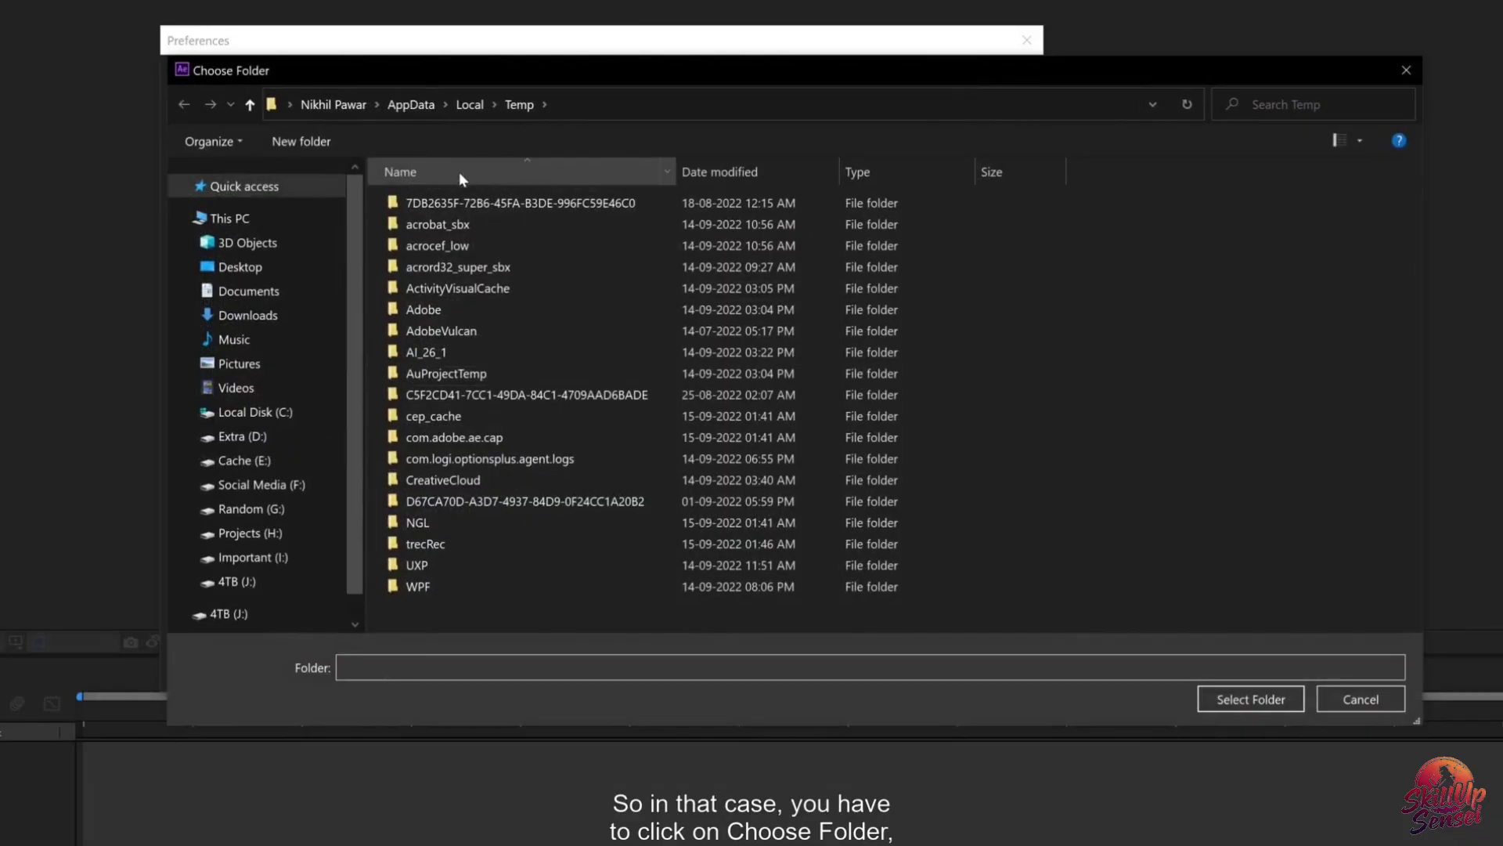
{"action": "left_click", "coordinate": [249, 466]}
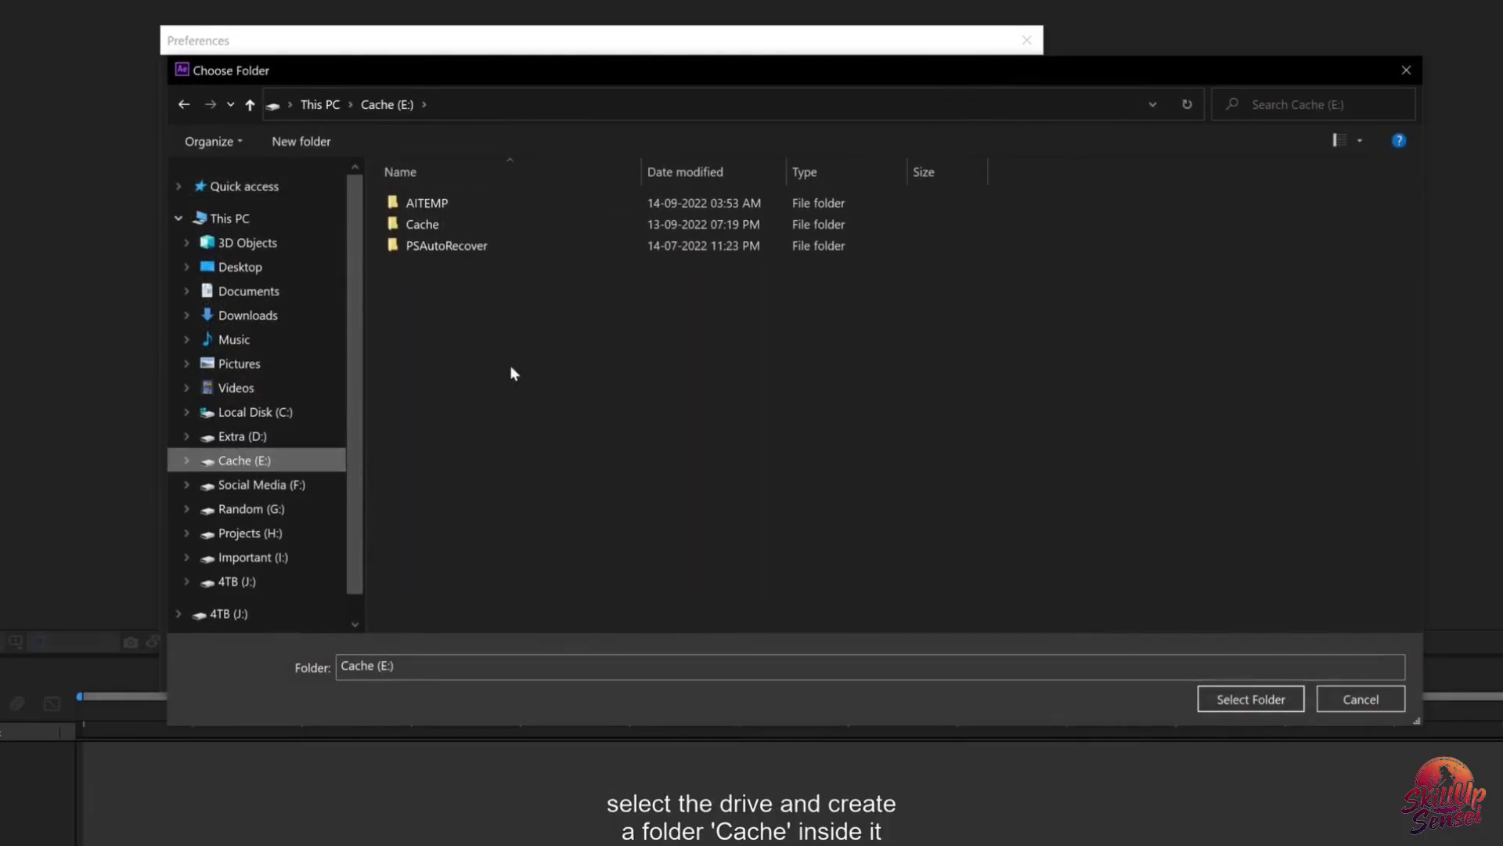
{"action": "left_click", "coordinate": [437, 232]}
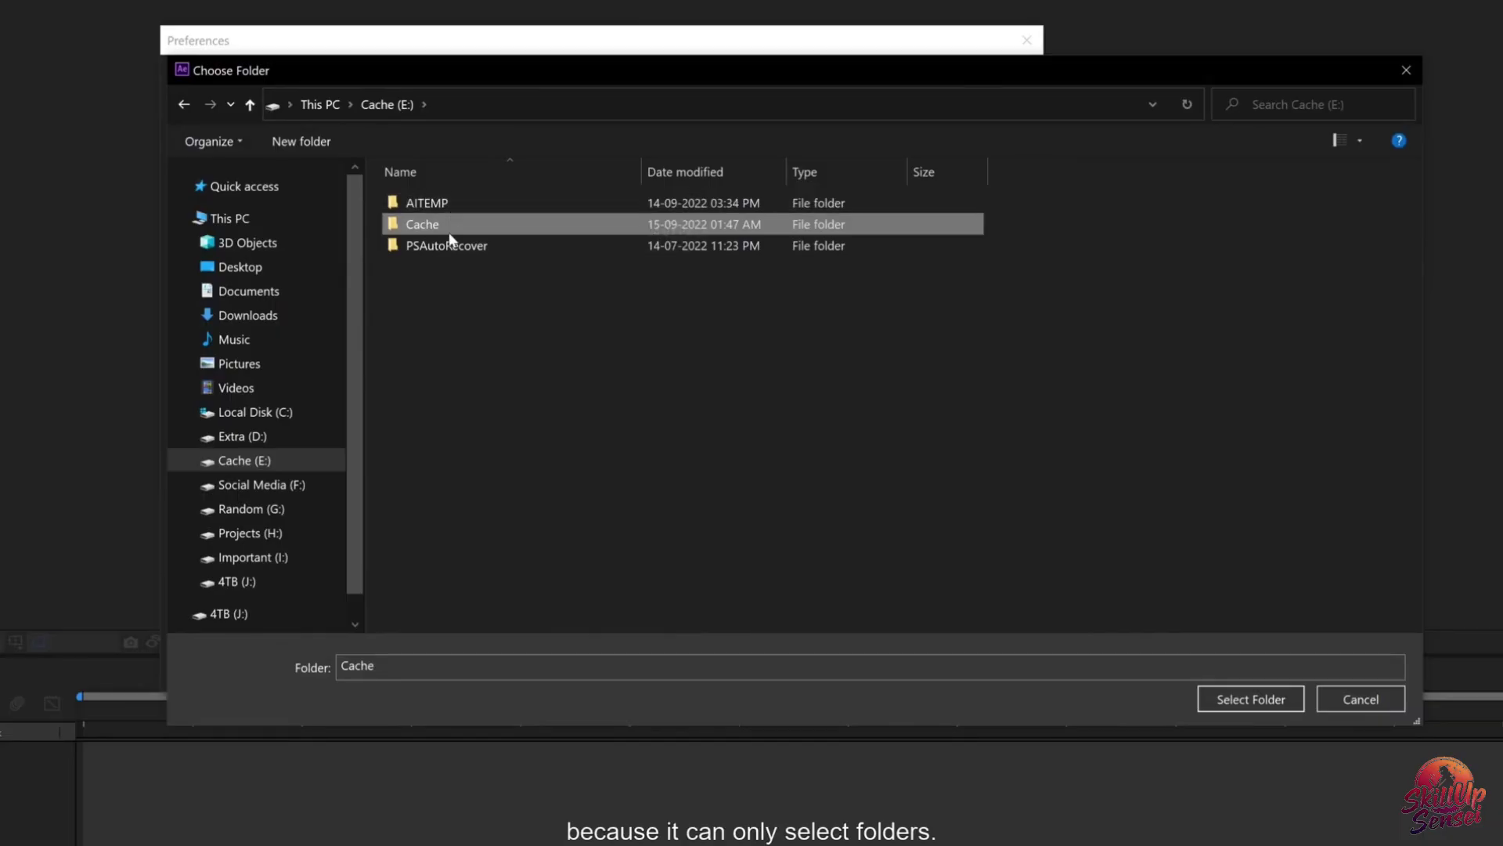
{"action": "left_click", "coordinate": [1227, 705]}
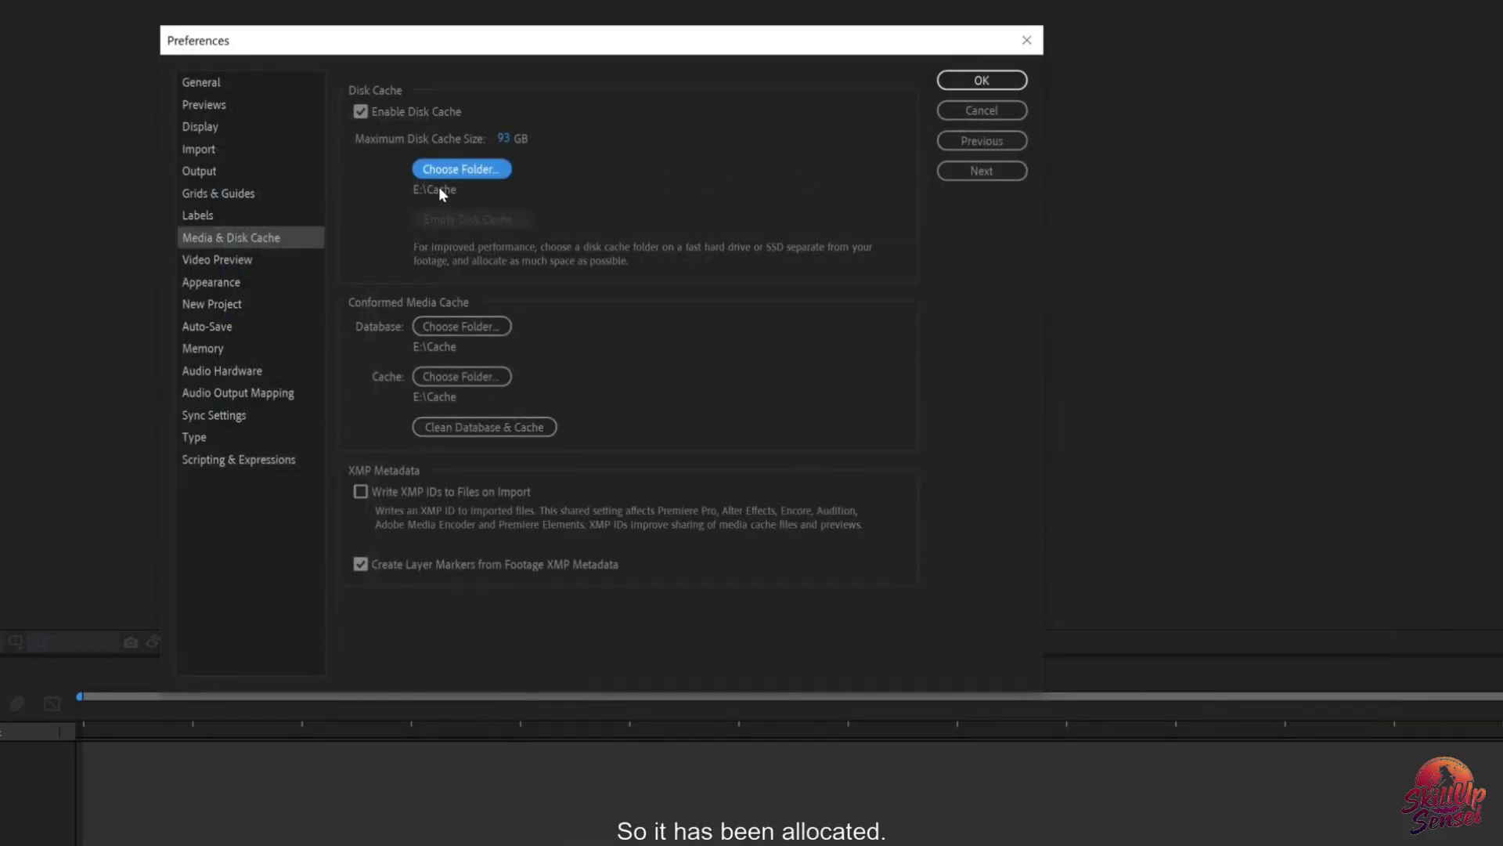
{"action": "left_click", "coordinate": [505, 139]}
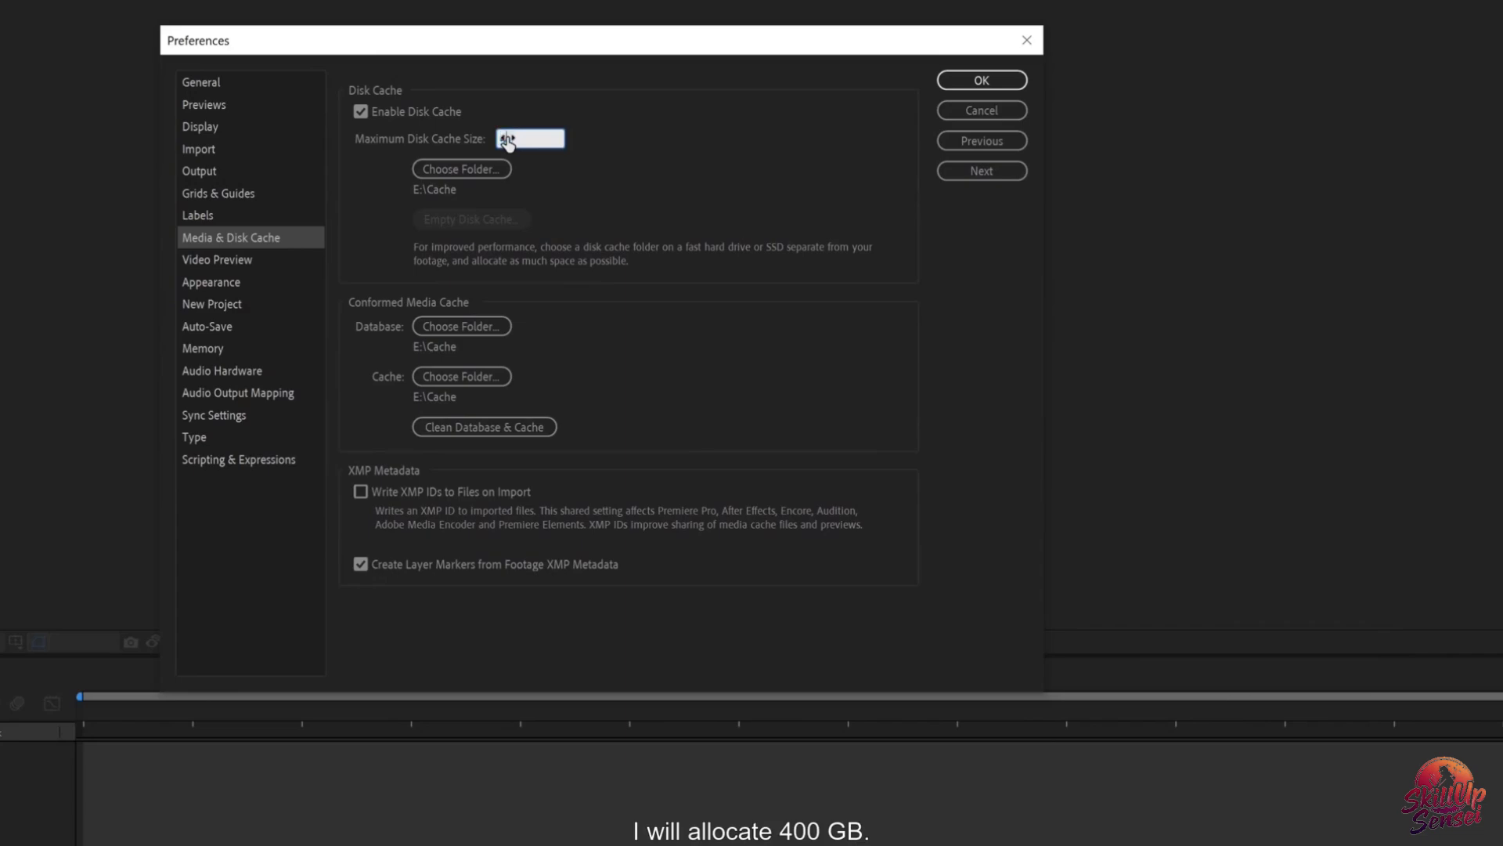
{"action": "type", "text": "400"}
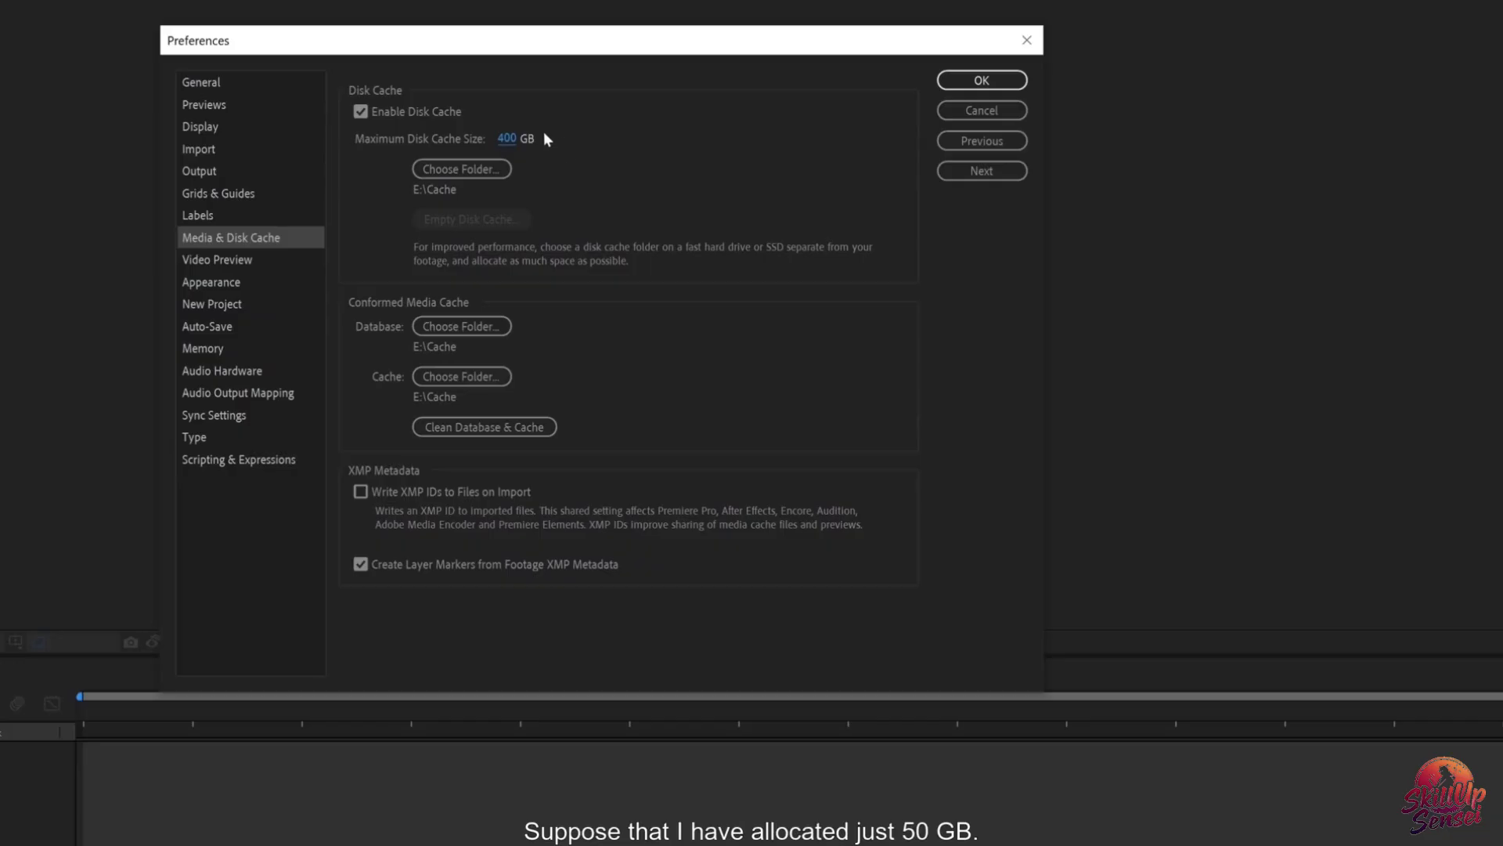
Step: Set the maximum disk cache size to 50 GB
{"action": "left_click", "coordinate": [507, 139]}
{"action": "type", "text": "50"}
{"action": "left_click", "coordinate": [606, 126]}
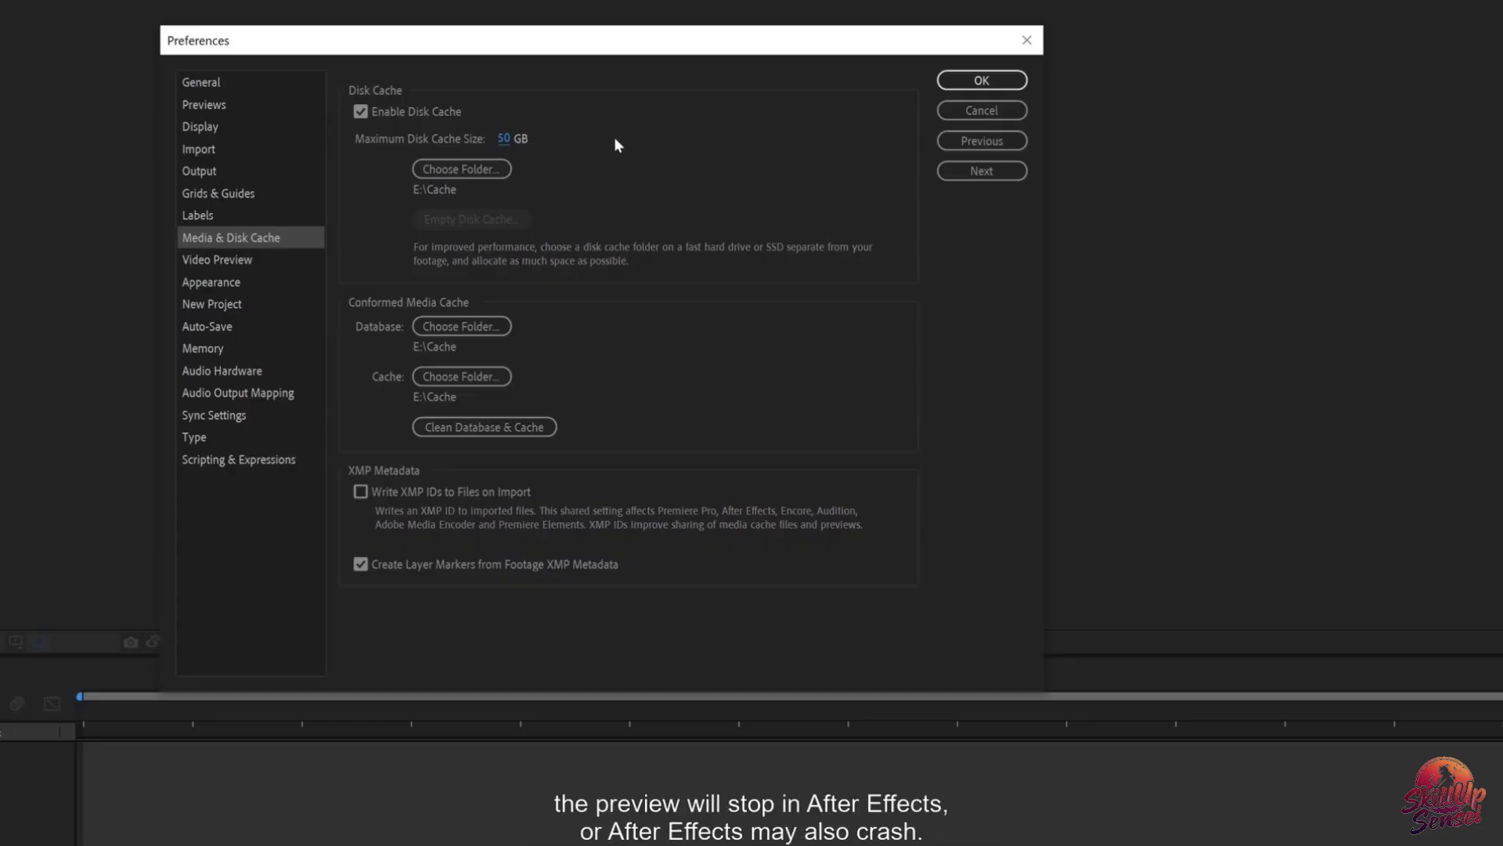
Step: Set the maximum disk cache size to 400 GB and clean the conformed media database and cache
{"action": "left_click", "coordinate": [507, 139]}
{"action": "type", "text": "400"}
{"action": "key", "text": "Return"}
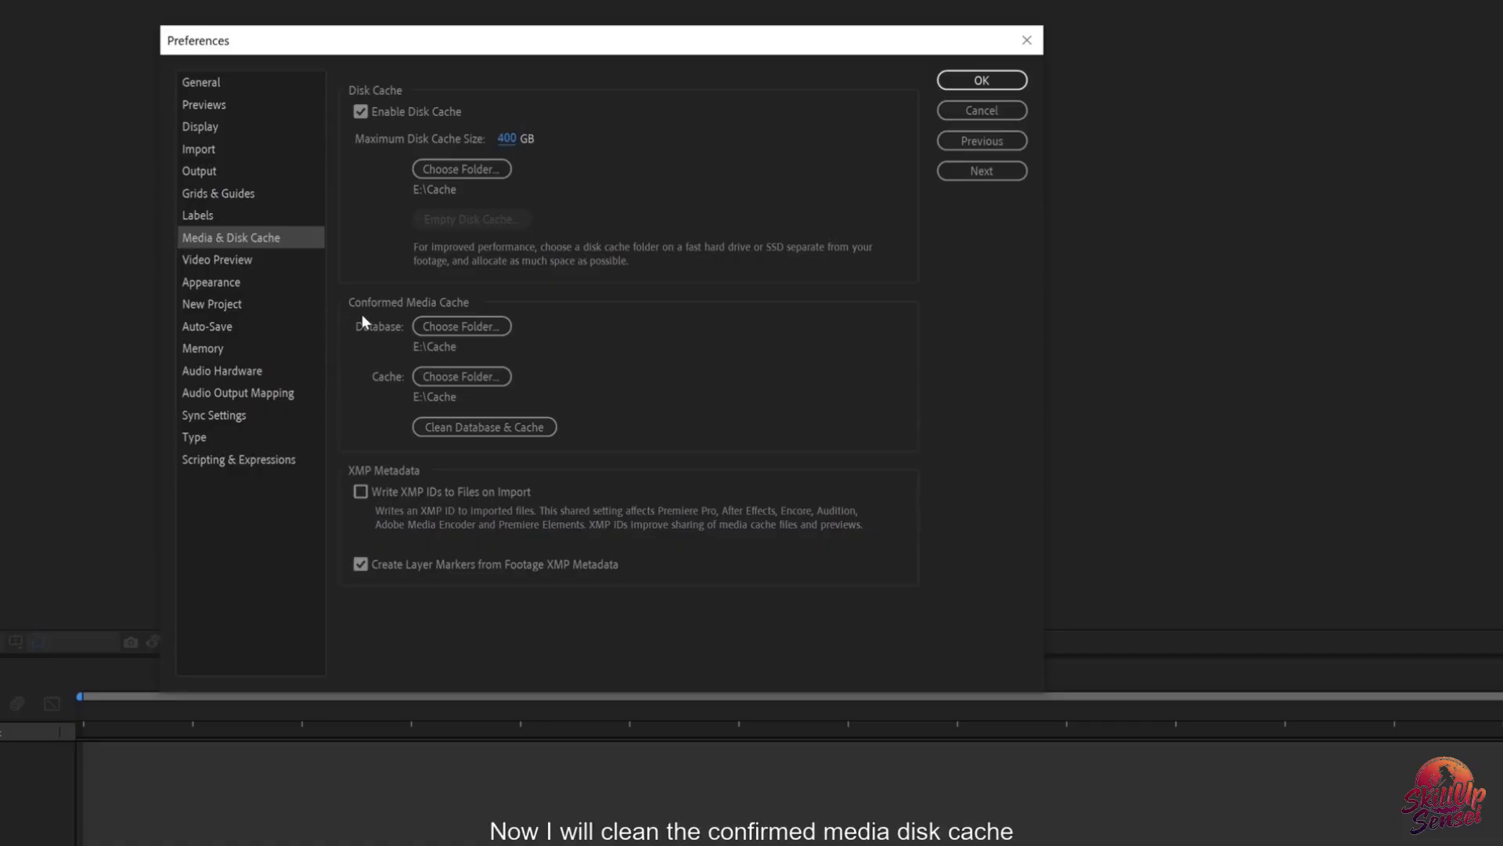
{"action": "left_click", "coordinate": [460, 429]}
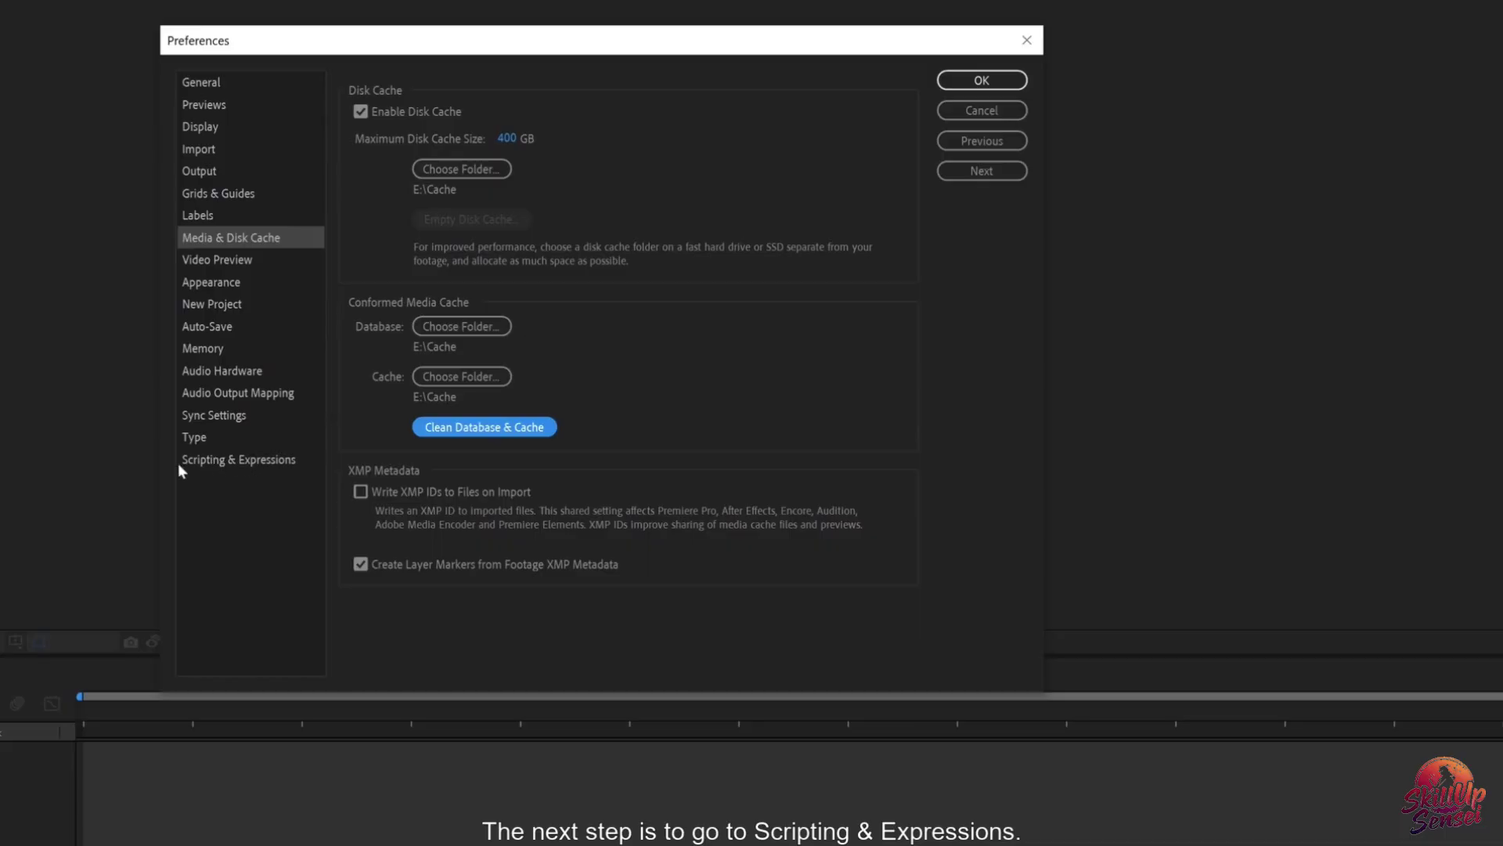
Step: Allow scripts to write files and access the network, enable the JavaScript Debugger, and save the preferences
{"action": "left_click", "coordinate": [241, 461]}
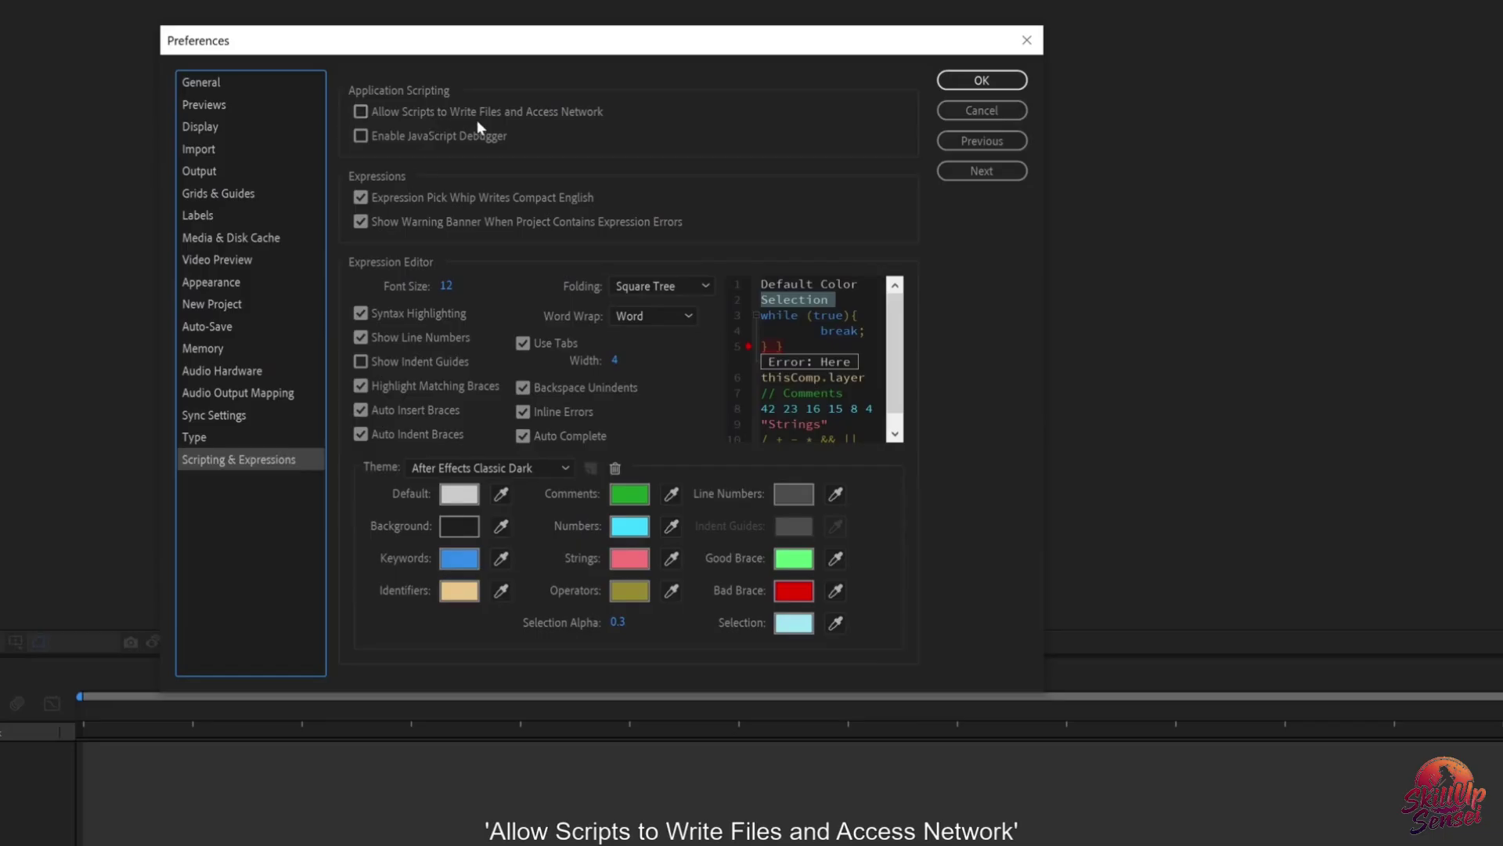
{"action": "left_click", "coordinate": [369, 111]}
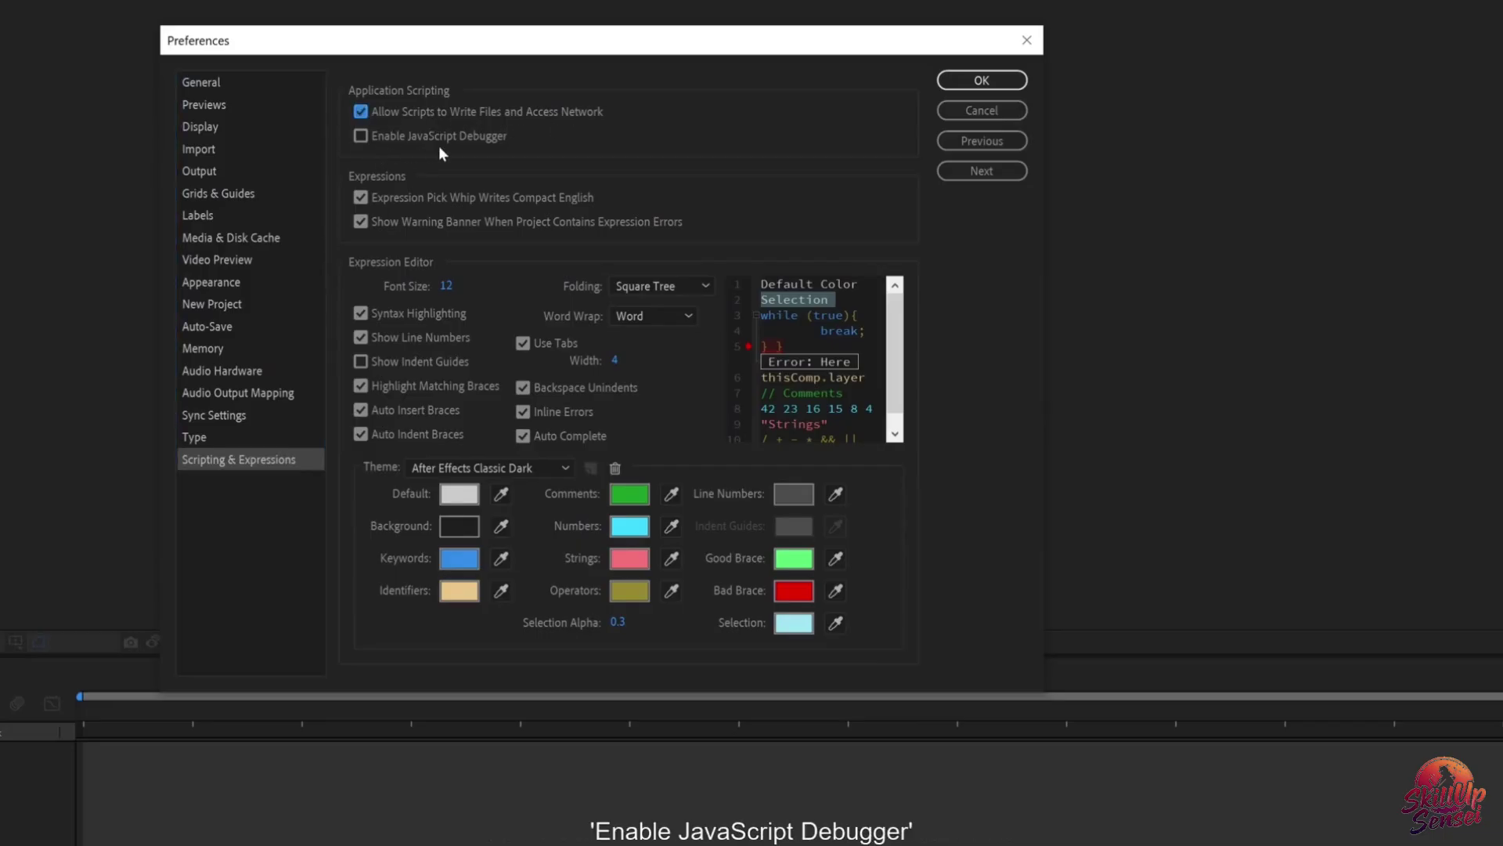
{"action": "left_click", "coordinate": [365, 136]}
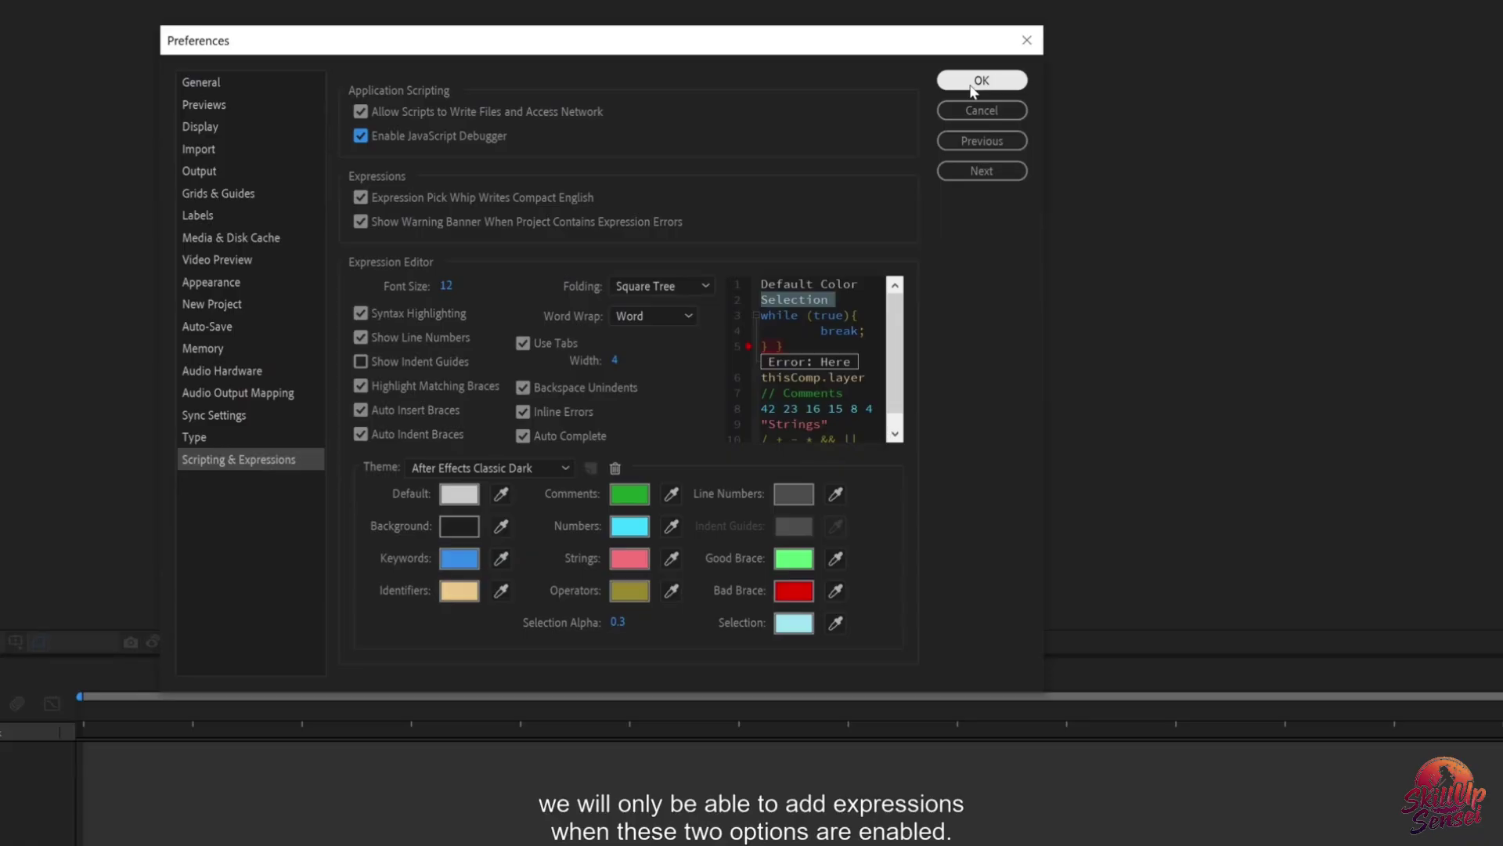
{"action": "left_click", "coordinate": [980, 81]}
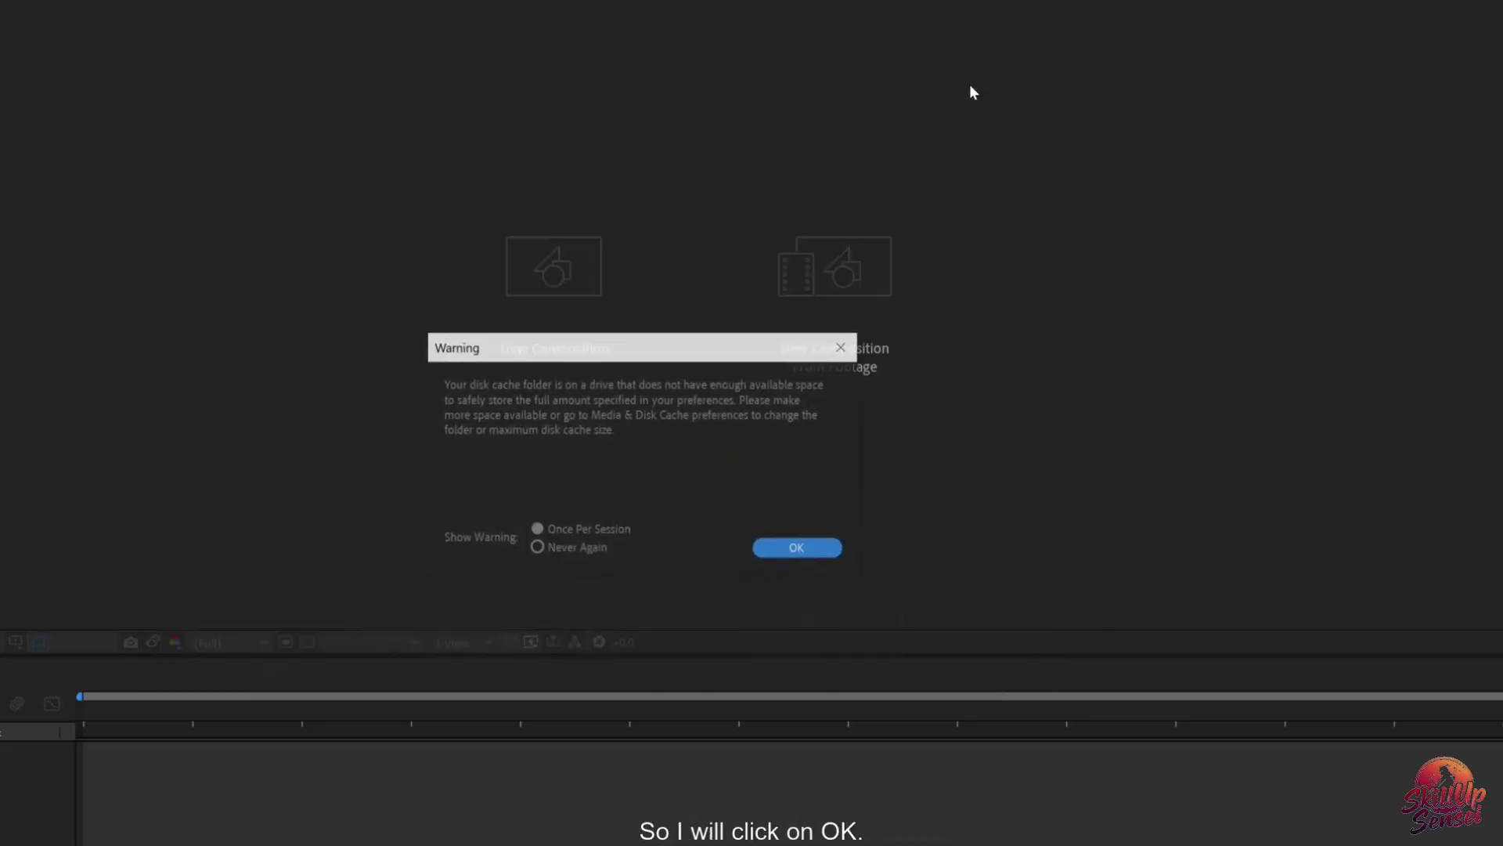
Step: Dismiss the disk cache space warning with Never Again selected, and collapse the Libraries panel
{"action": "left_click", "coordinate": [554, 554]}
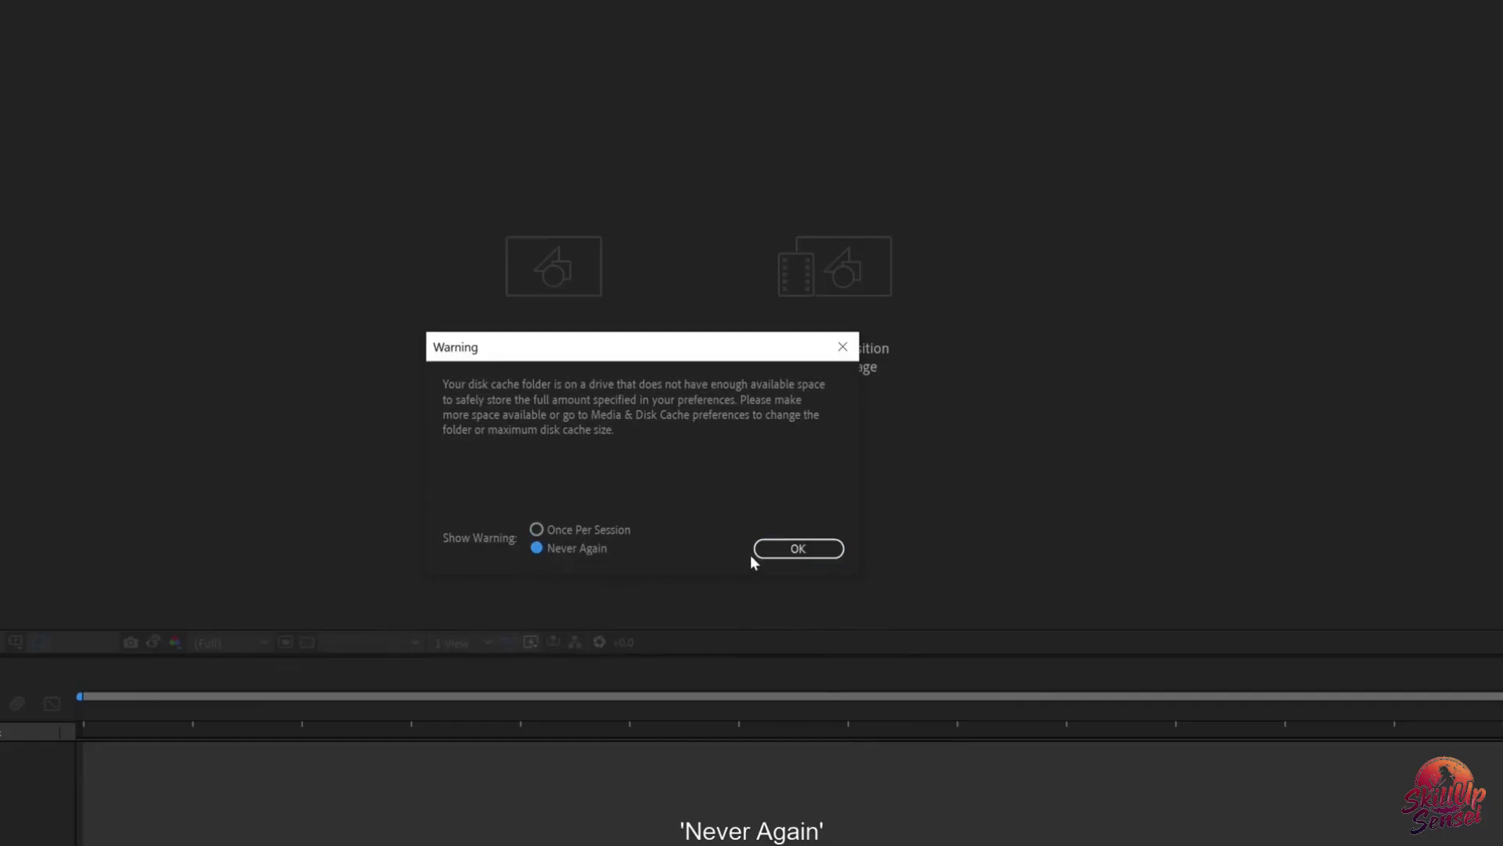
{"action": "left_click", "coordinate": [795, 548]}
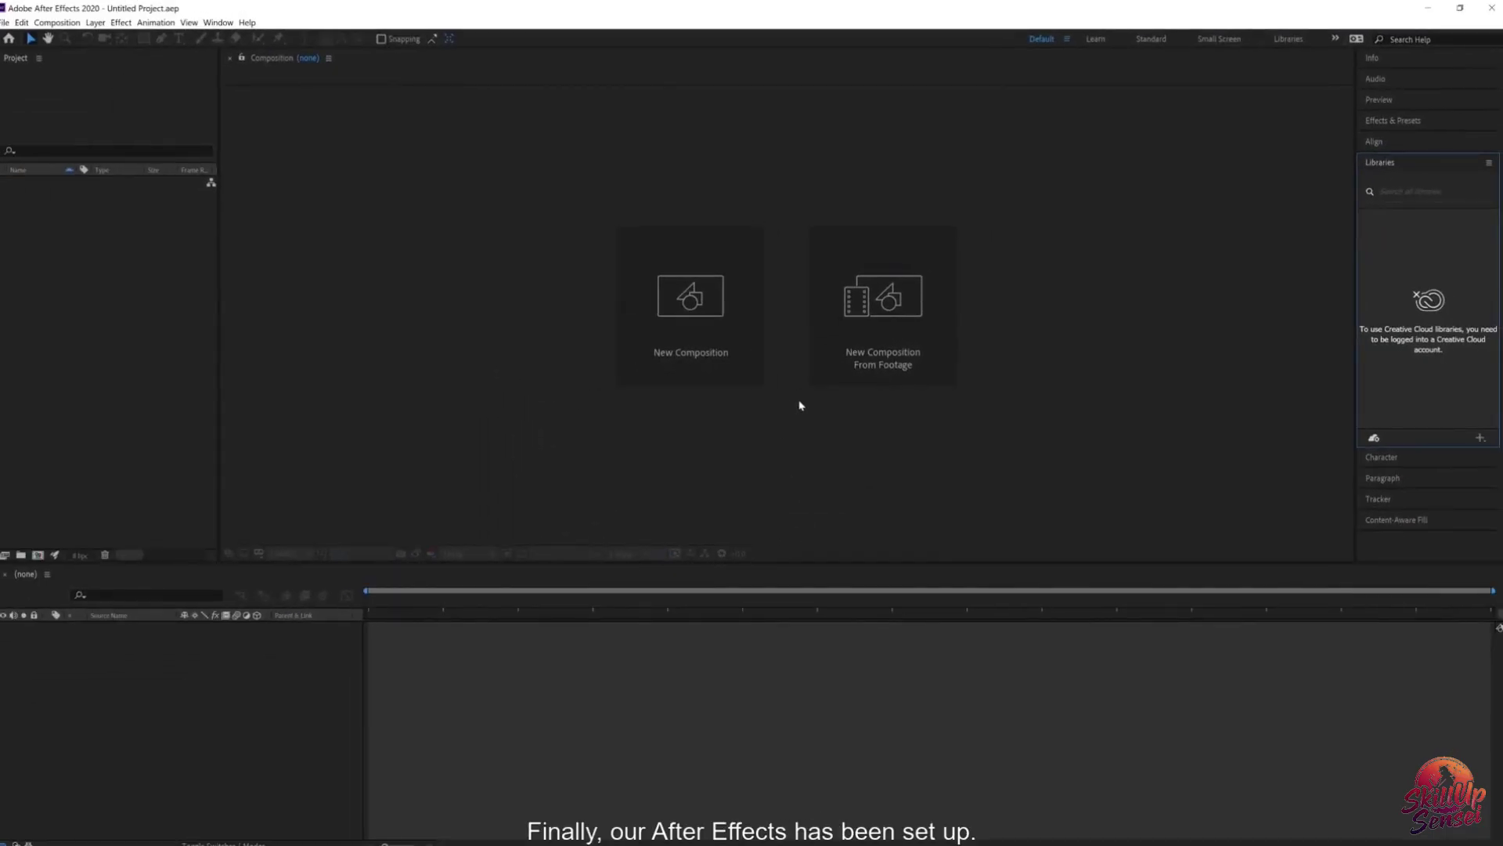
{"action": "left_click", "coordinate": [1382, 166]}
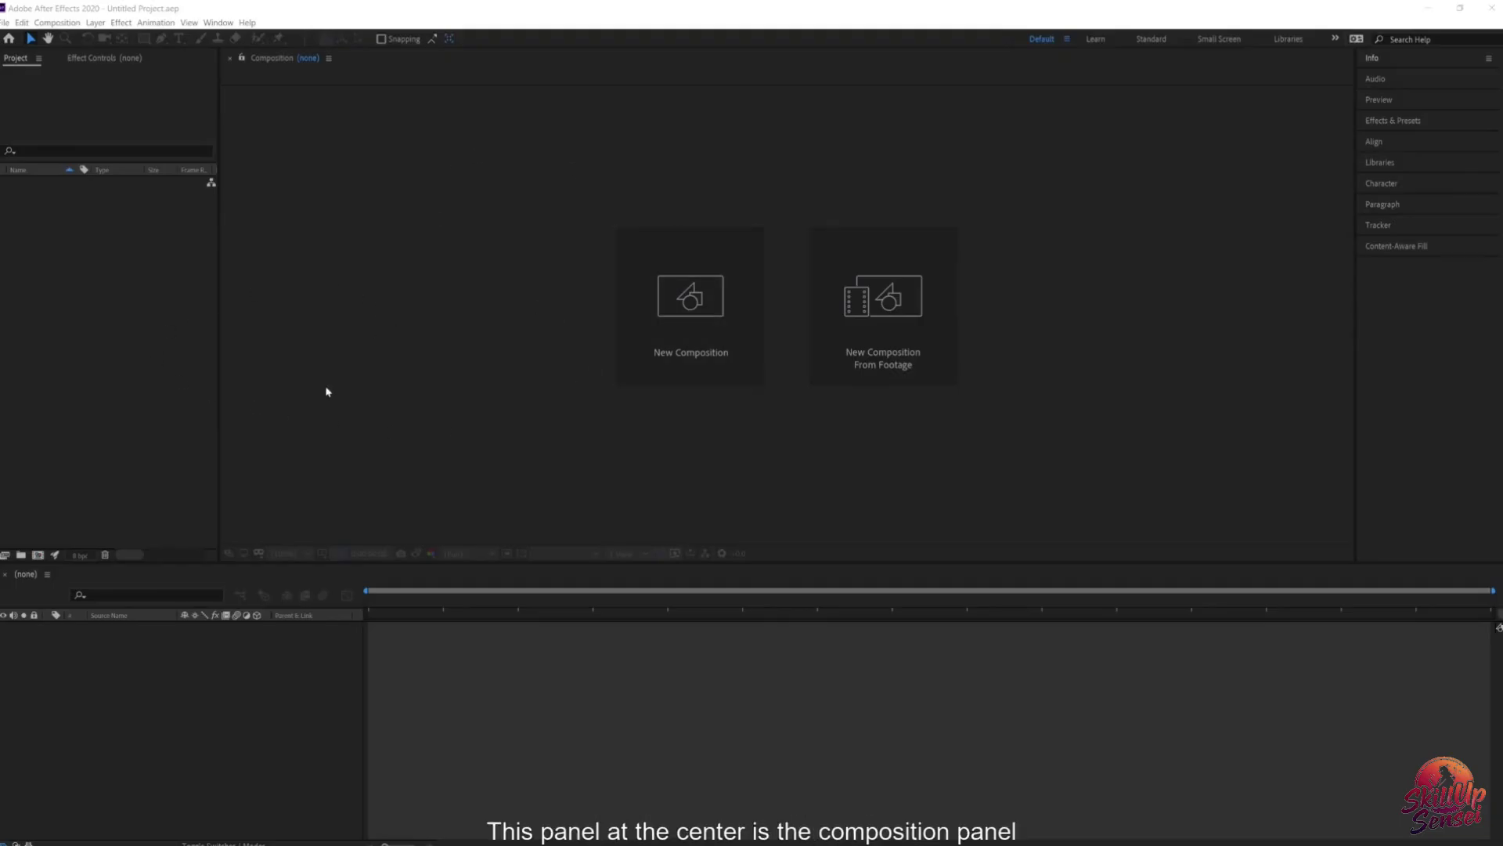
Step: Examine the workspace layout by activating the Composition, Project and Timeline panels in turn
{"action": "left_click", "coordinate": [495, 317]}
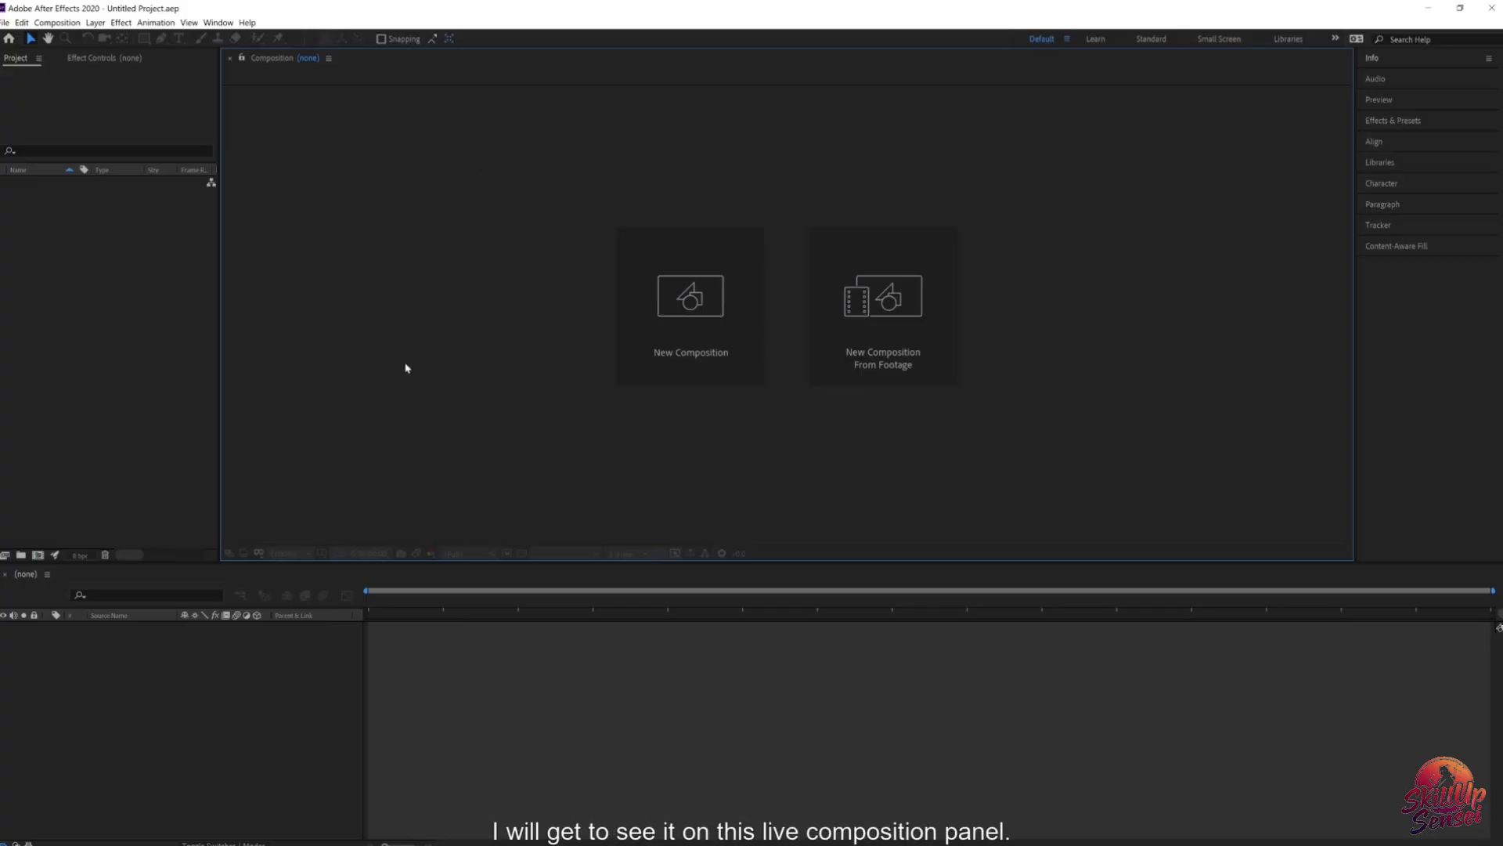
{"action": "left_click", "coordinate": [137, 314]}
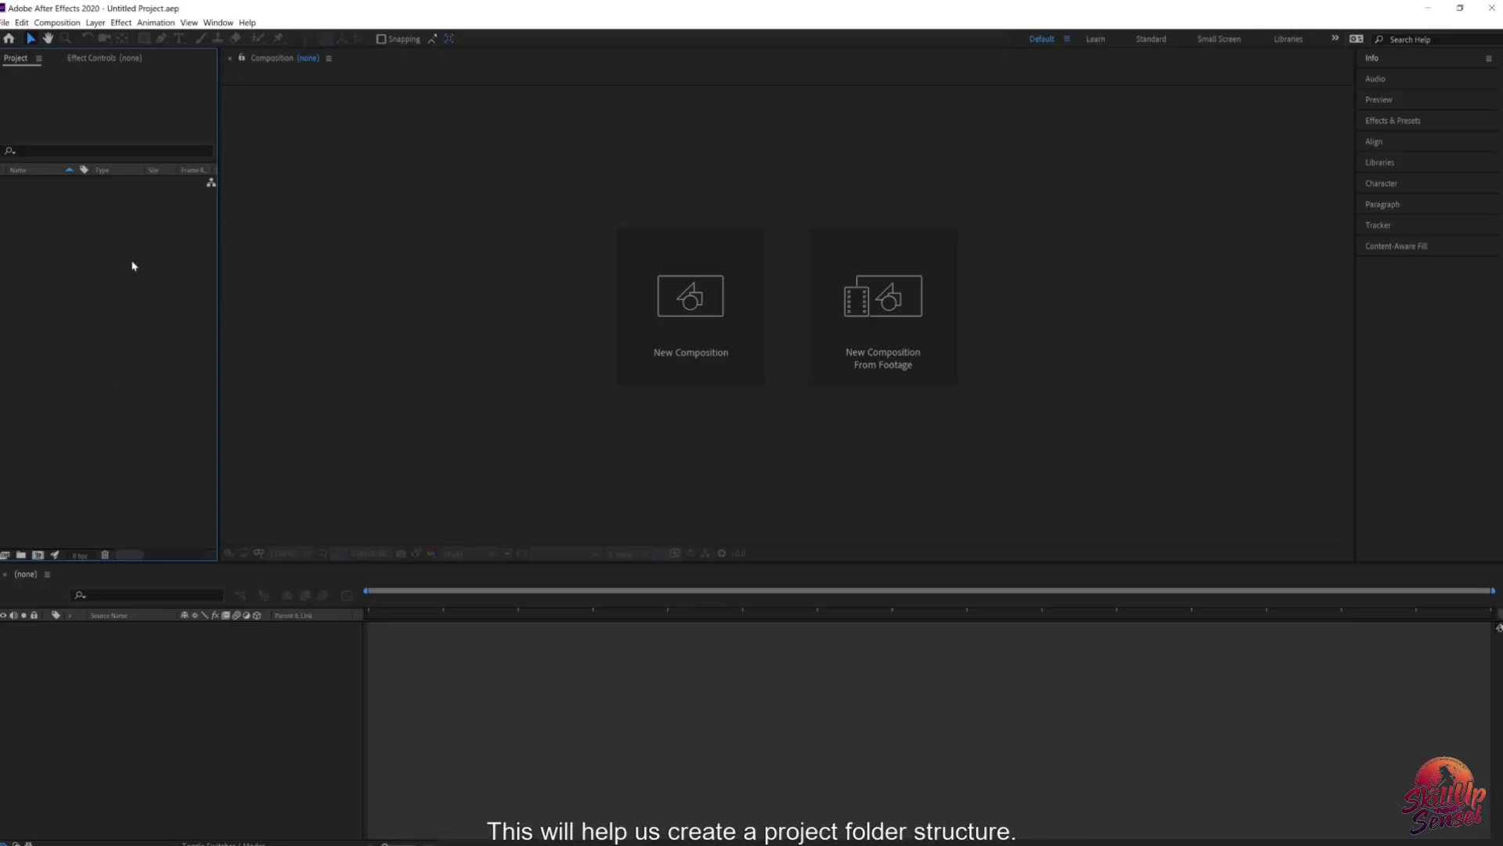
{"action": "left_click", "coordinate": [255, 713]}
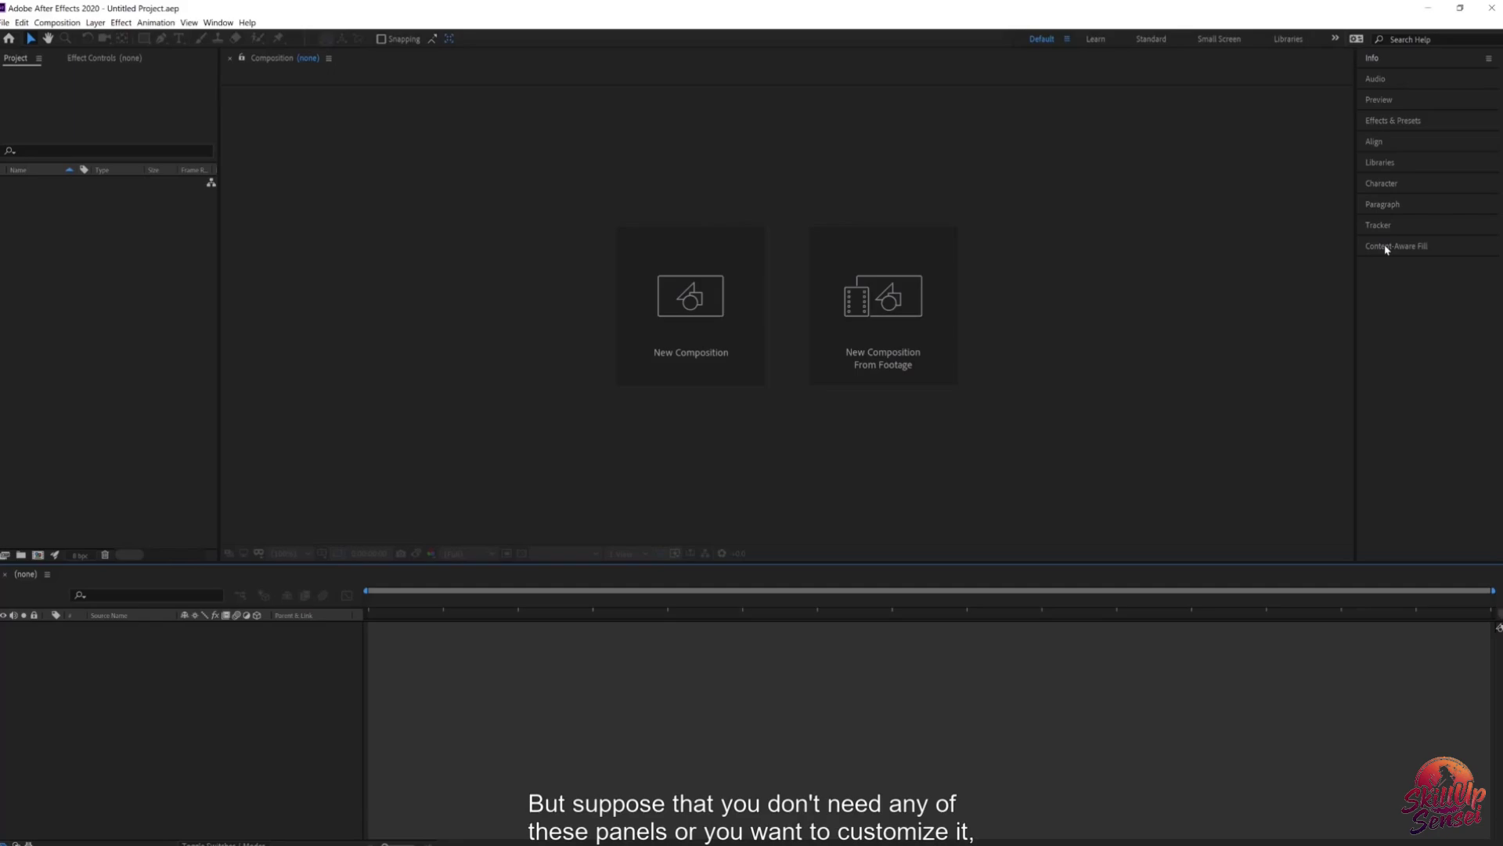
Step: Close the Info panel and restore it to the workspace
{"action": "left_click", "coordinate": [1489, 60]}
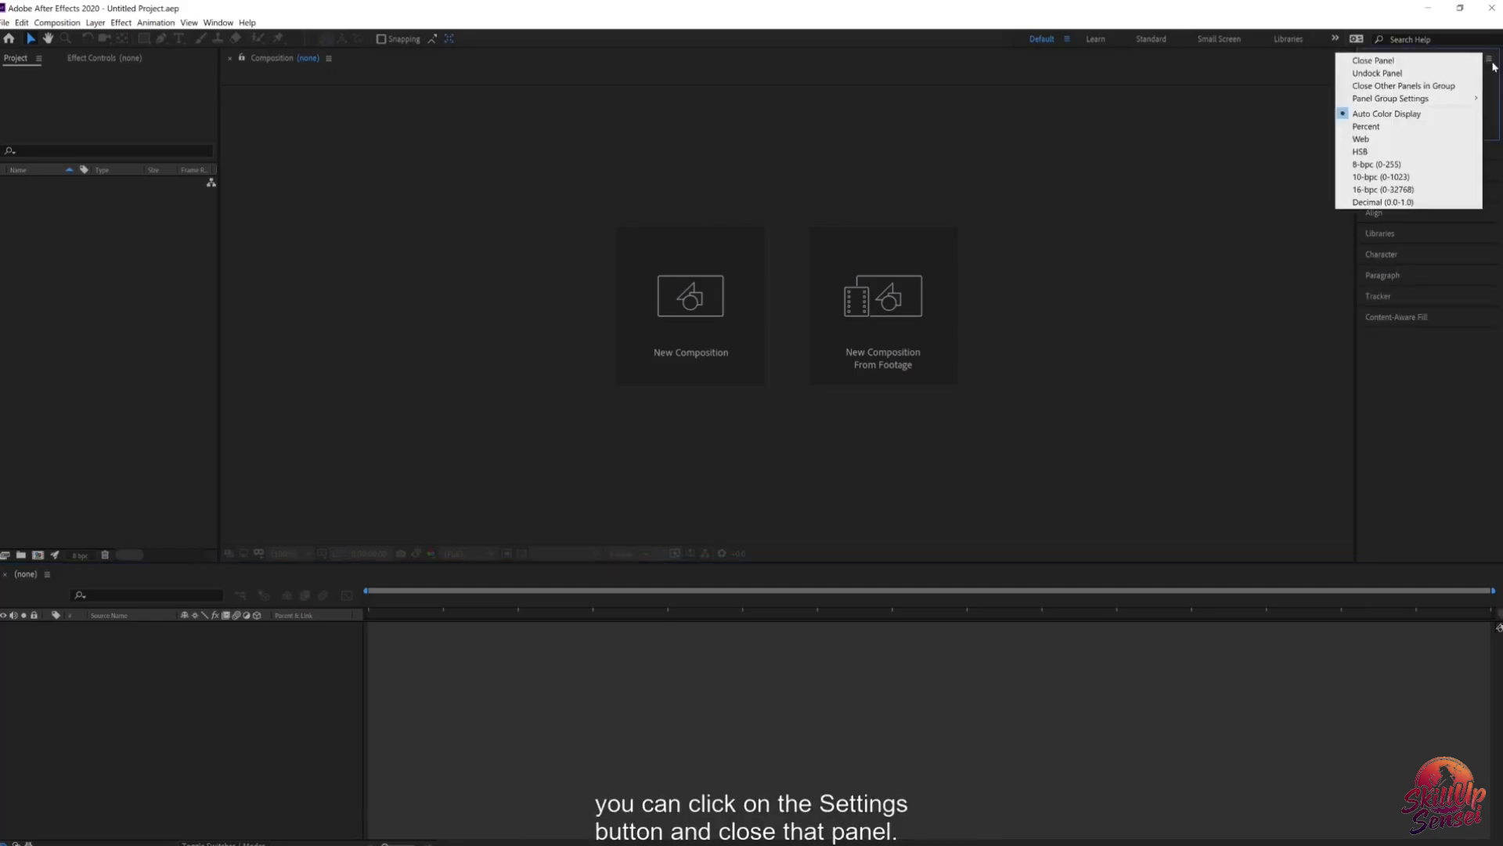
{"action": "left_click", "coordinate": [1375, 61]}
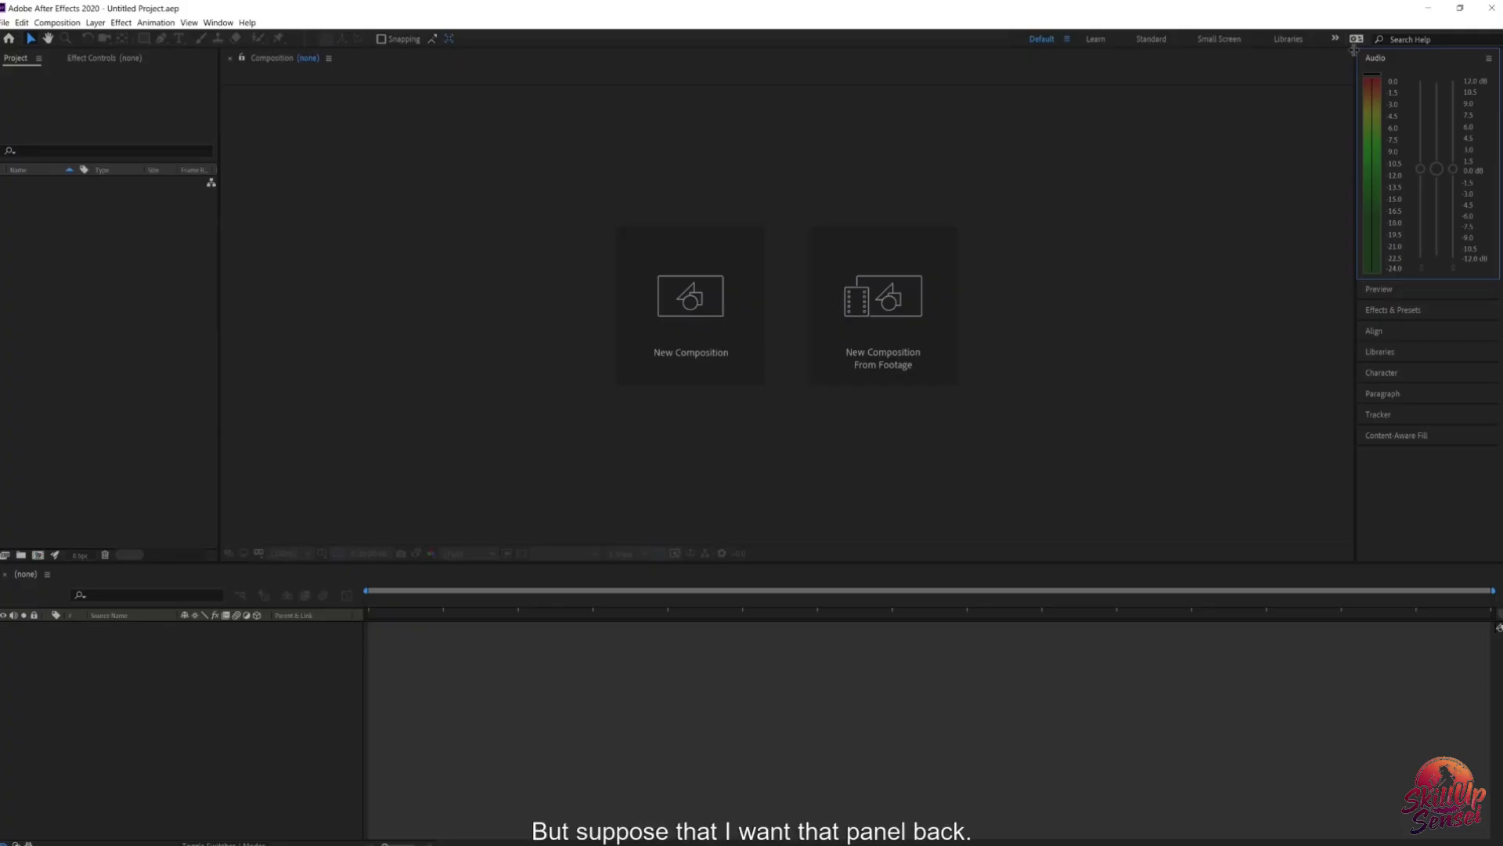
{"action": "left_click", "coordinate": [217, 23]}
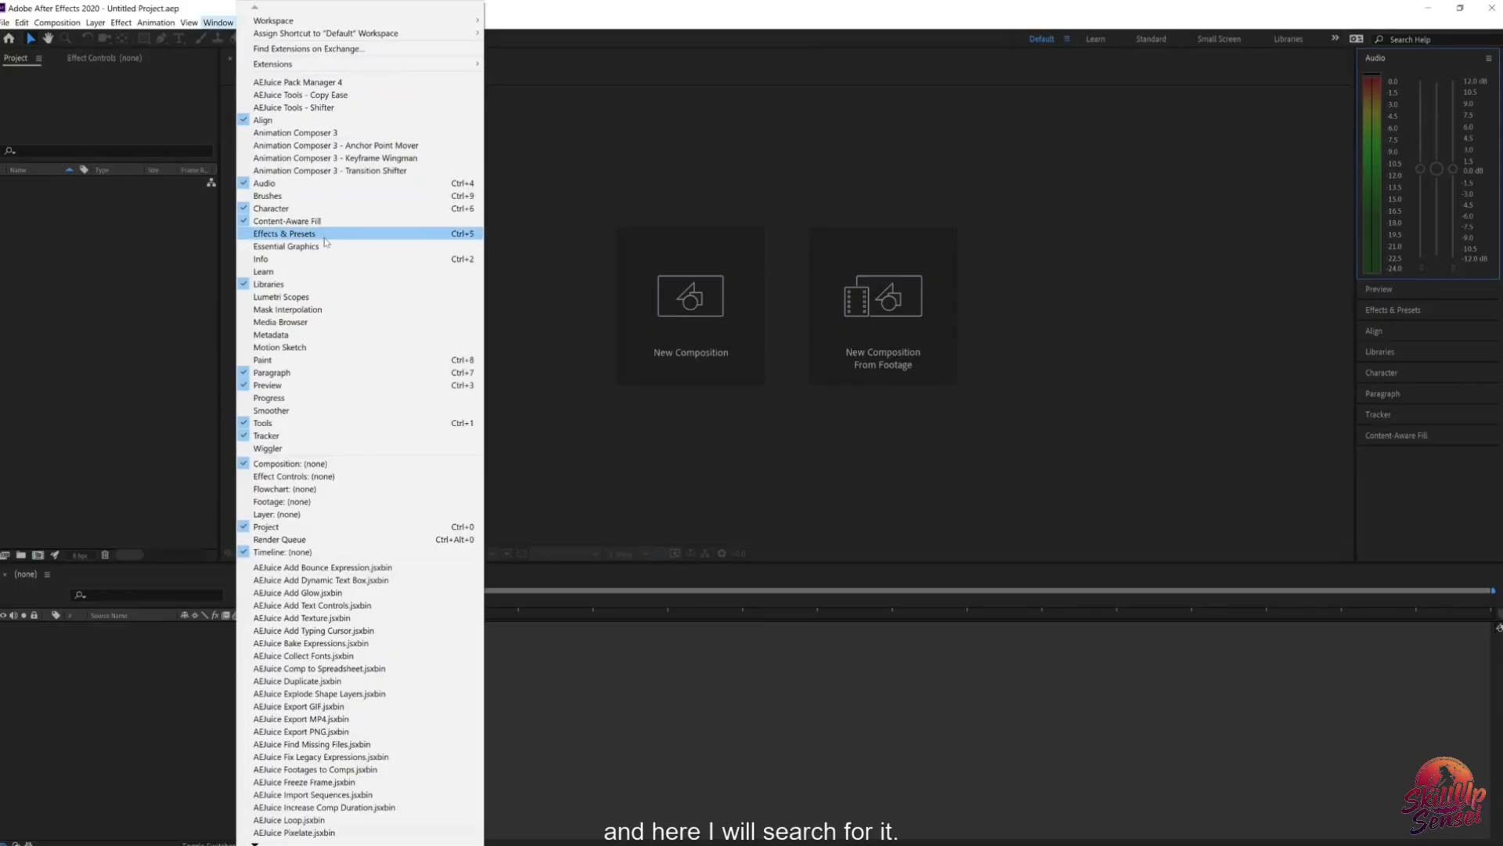
{"action": "left_click", "coordinate": [274, 261]}
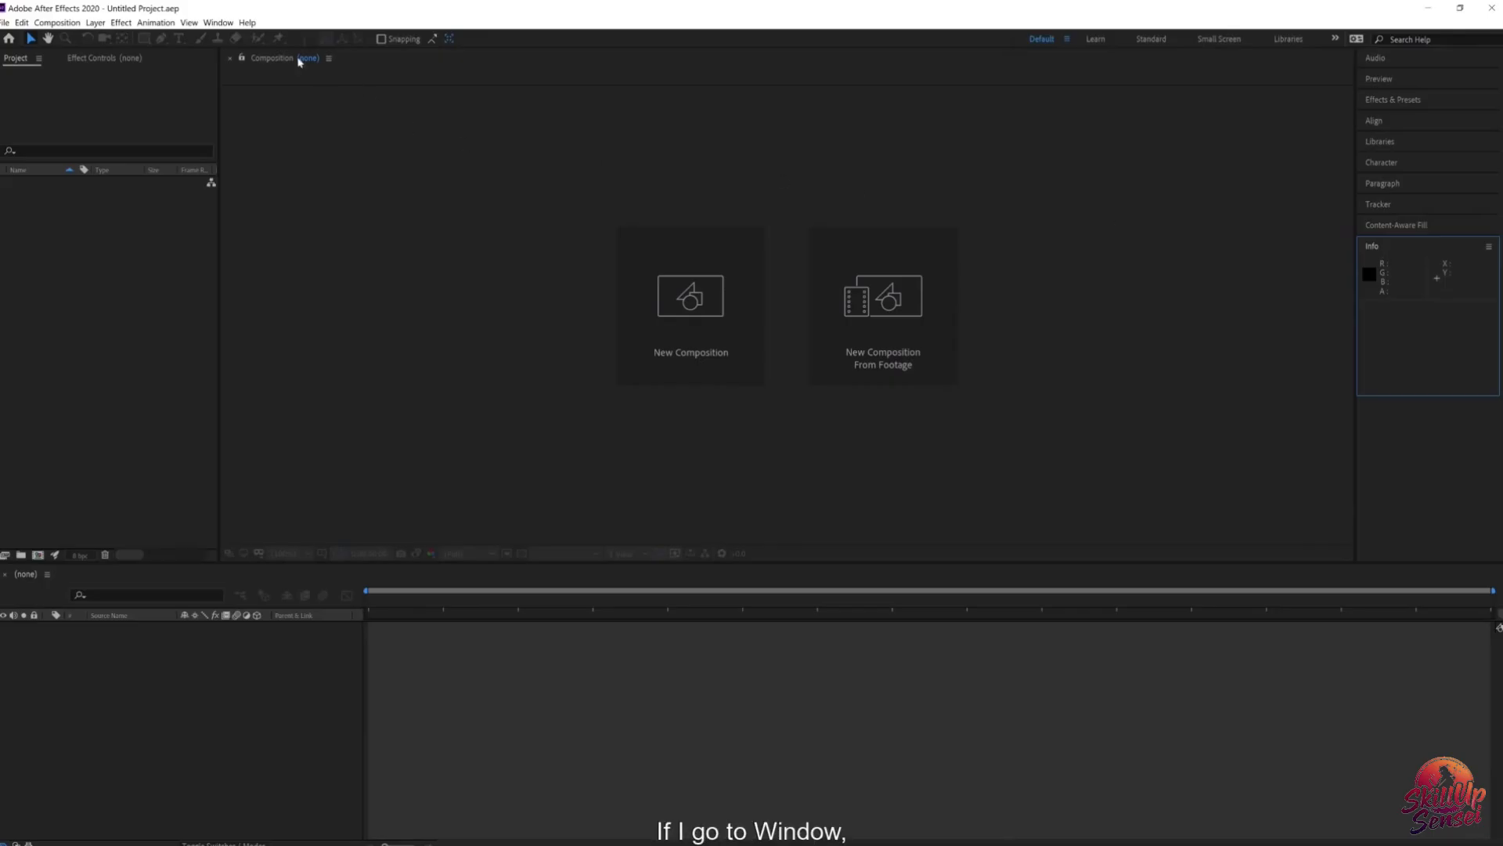
Step: Review the list of available panels and extend the workspace bar to show more workspace names
{"action": "left_click", "coordinate": [219, 23]}
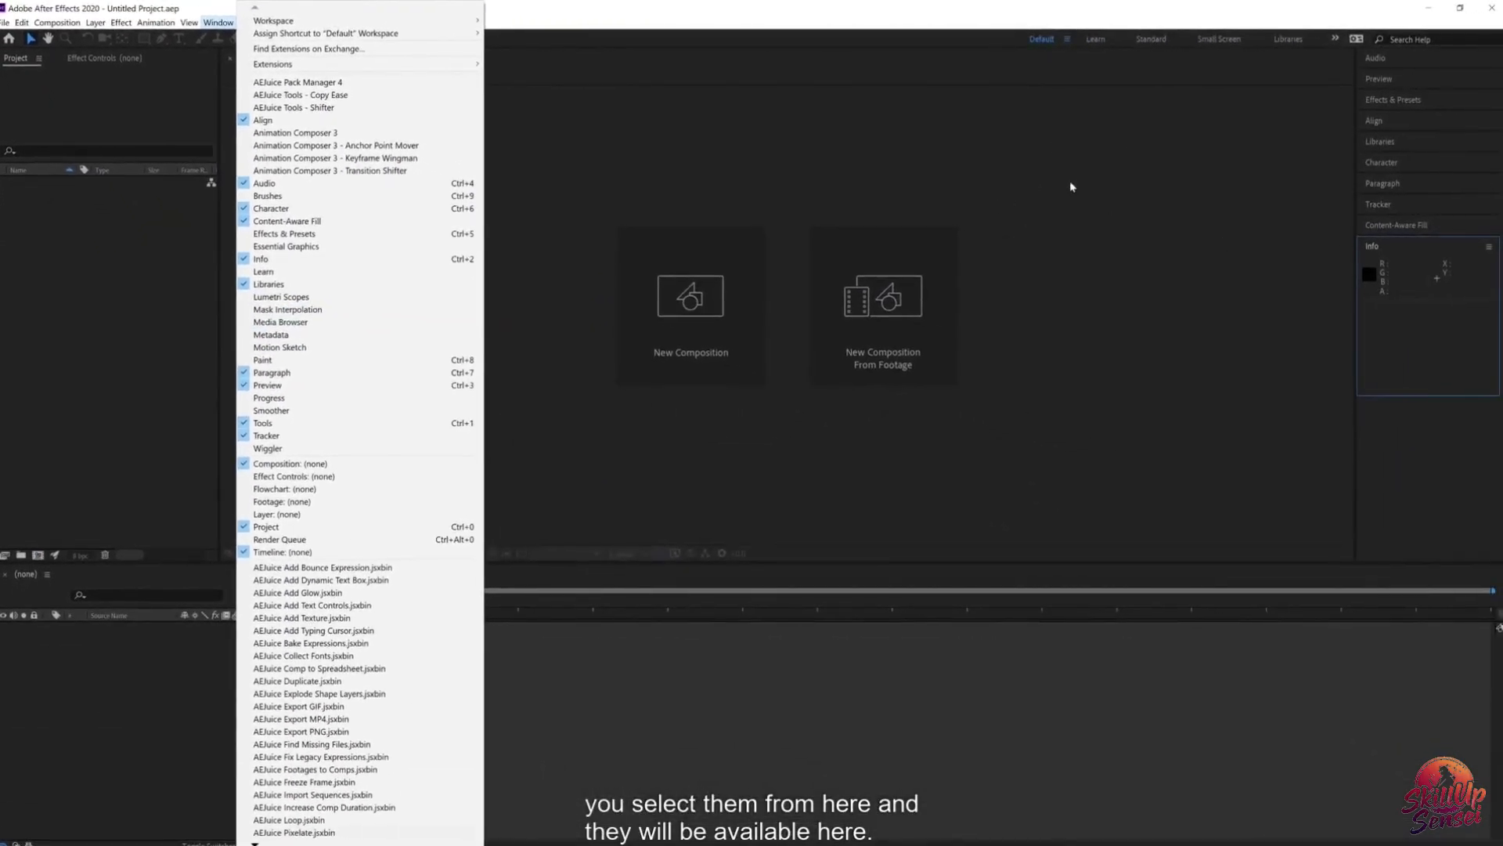
{"action": "left_click", "coordinate": [1096, 188]}
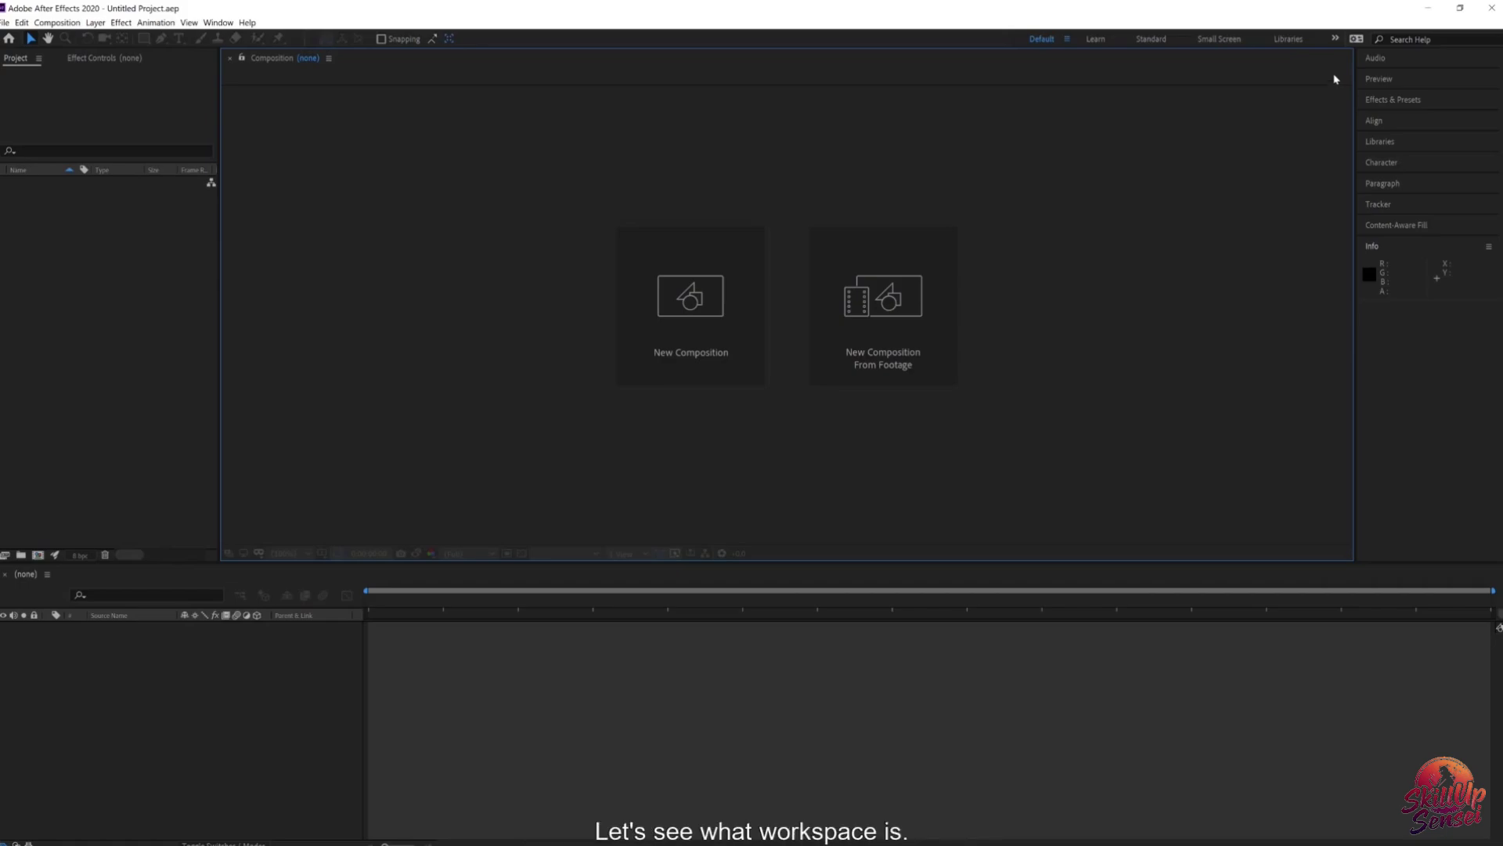
{"action": "left_click_drag", "start_coordinate": [1011, 39], "coordinate": [529, 32]}
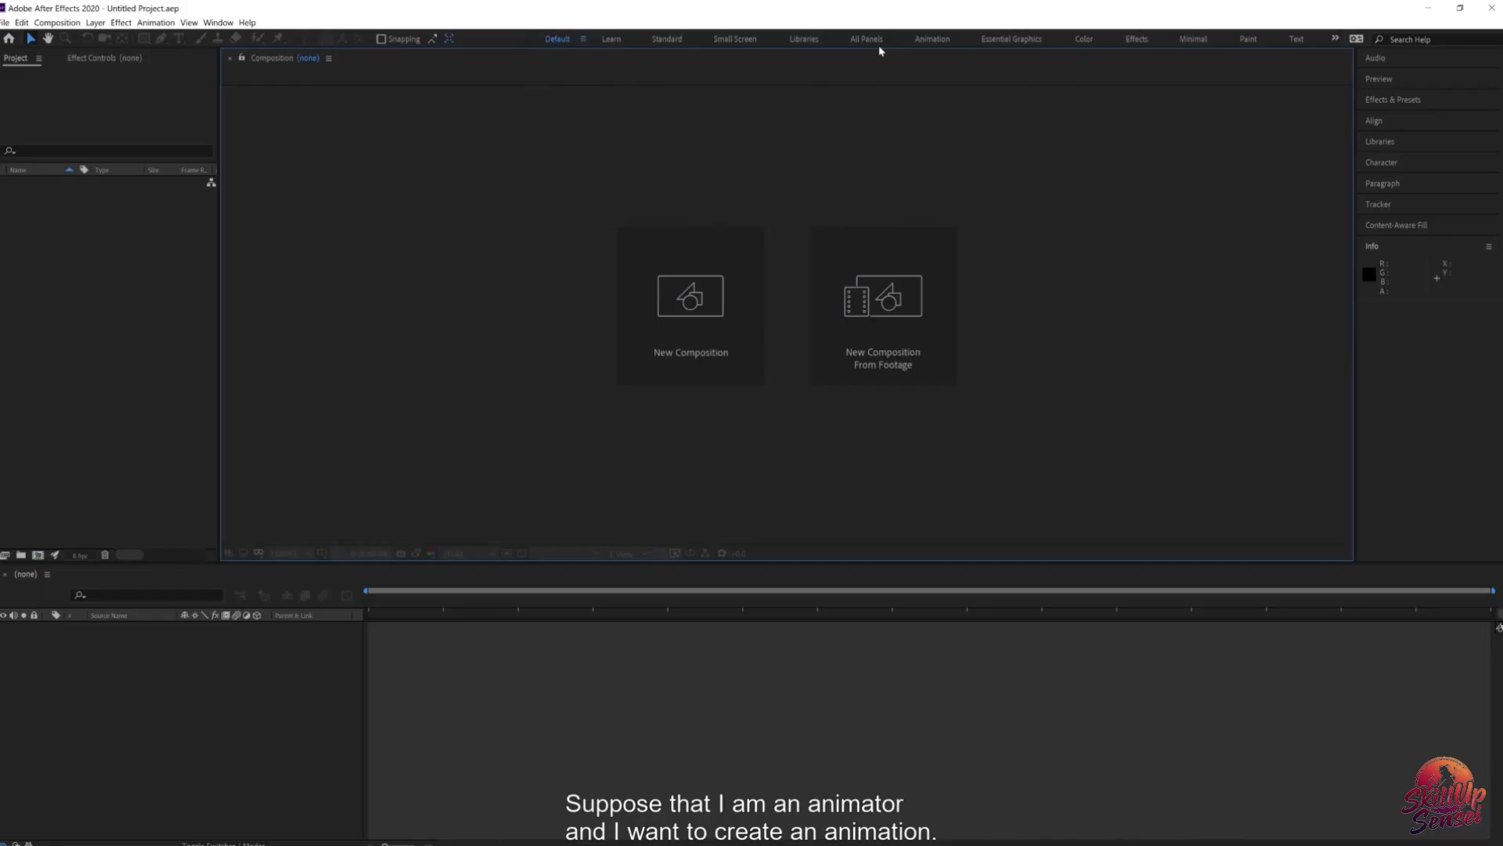
Step: Preview the Animation, Color and Paint workspaces in turn and return to the Default workspace
{"action": "left_click", "coordinate": [935, 43]}
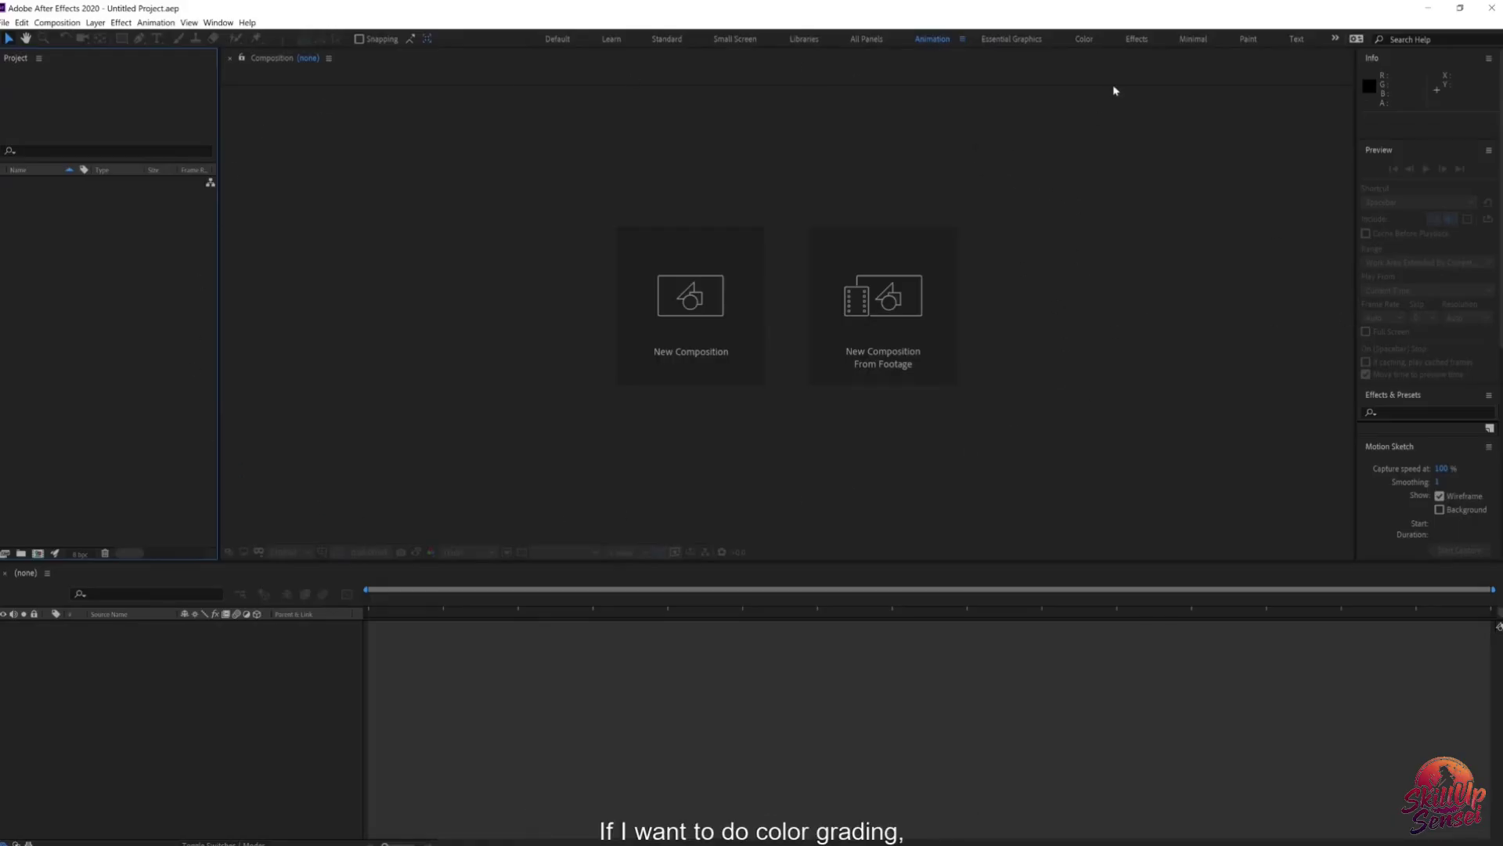
{"action": "left_click", "coordinate": [1083, 39]}
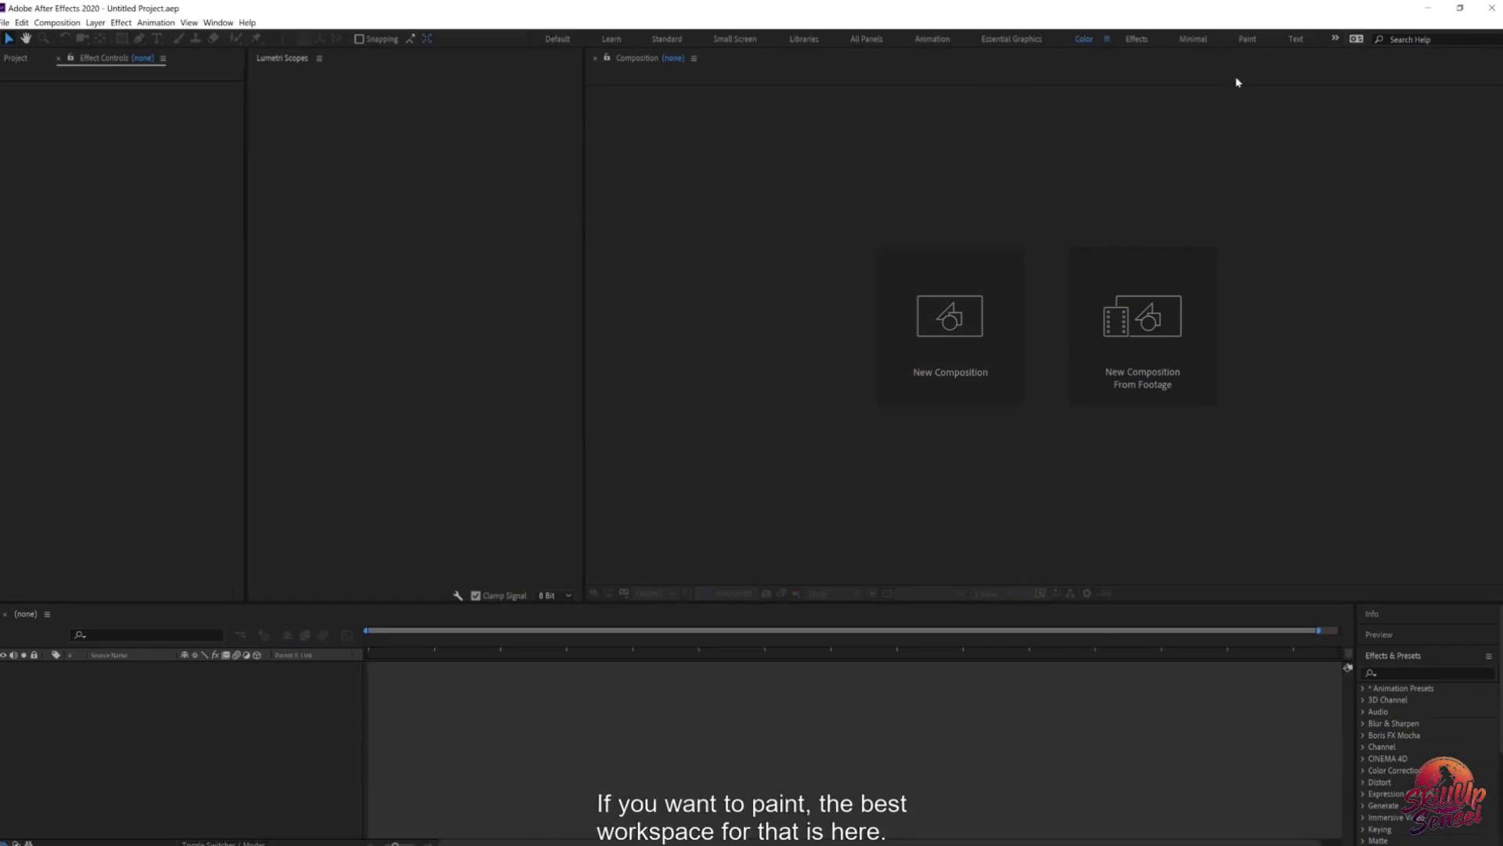
{"action": "left_click", "coordinate": [1247, 39]}
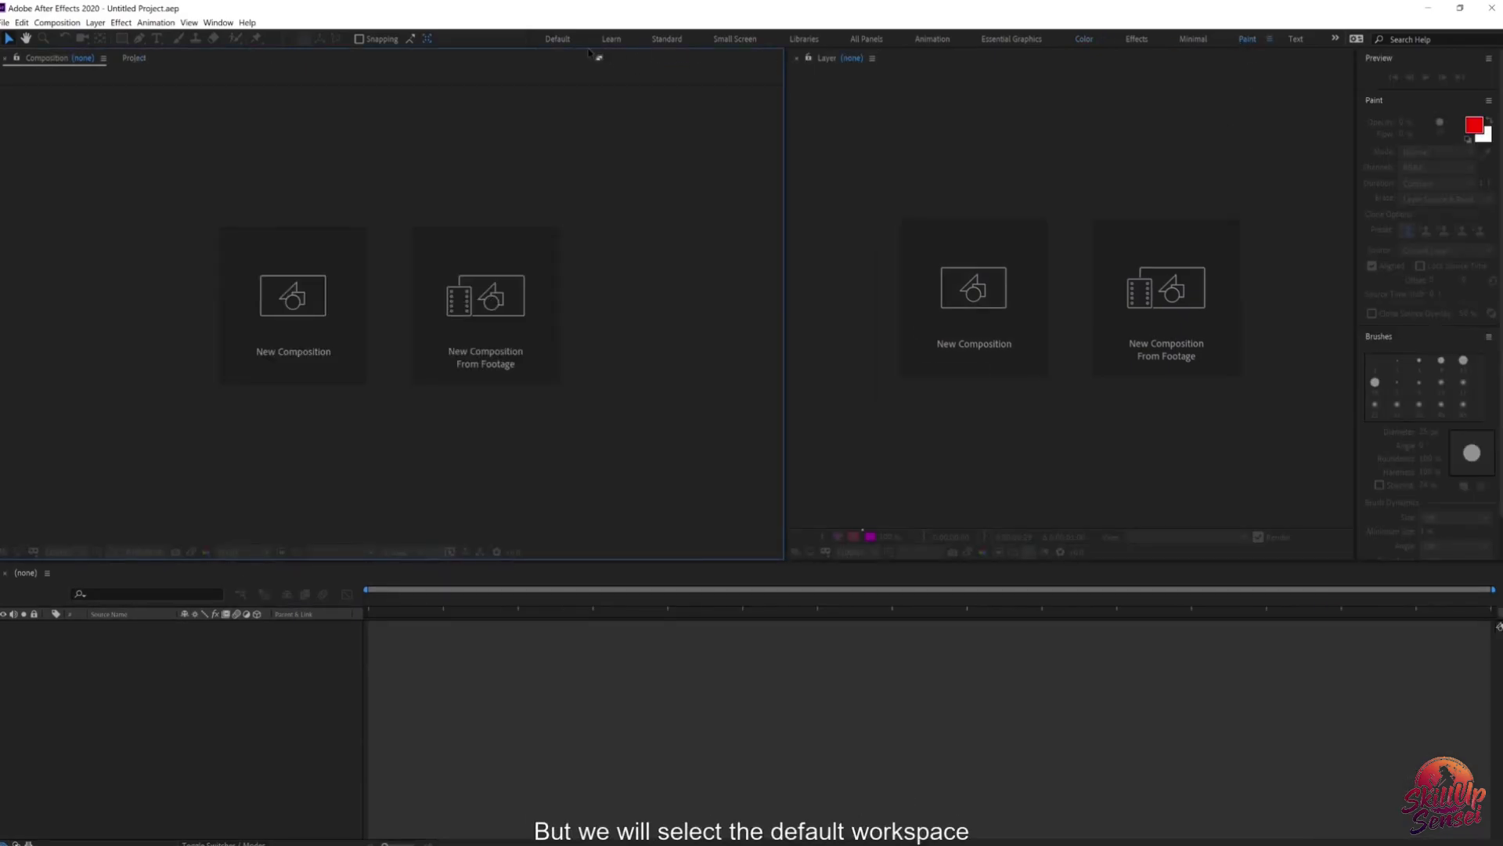
{"action": "left_click", "coordinate": [565, 41]}
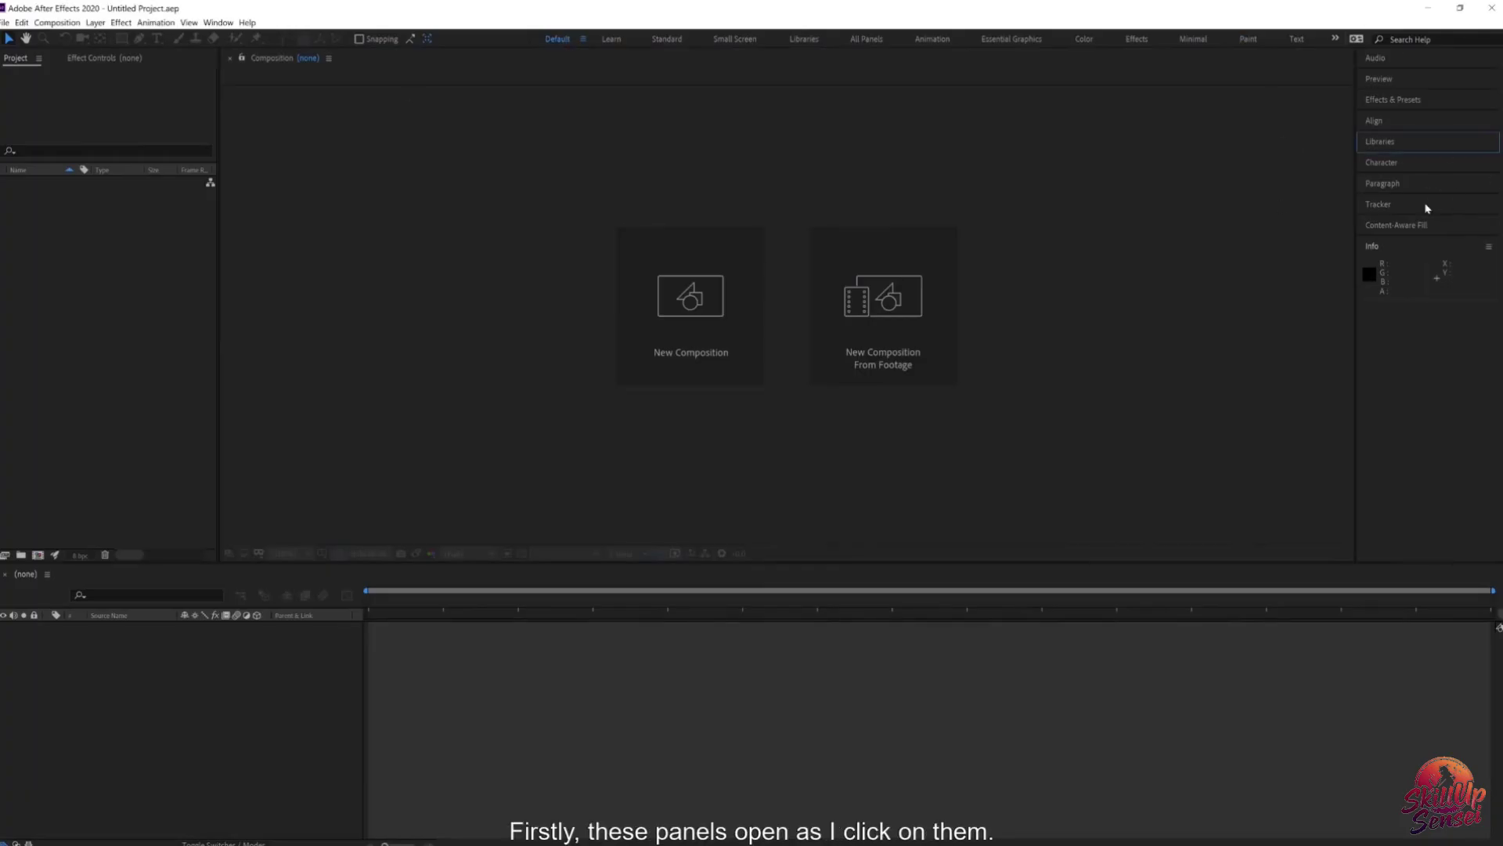
Step: Examine the stacked Content-Aware Fill, Paragraph, Character, Libraries, Align and Effects & Presets panels in turn, and collapse the last one
{"action": "left_click", "coordinate": [1402, 227]}
{"action": "left_click", "coordinate": [1383, 185]}
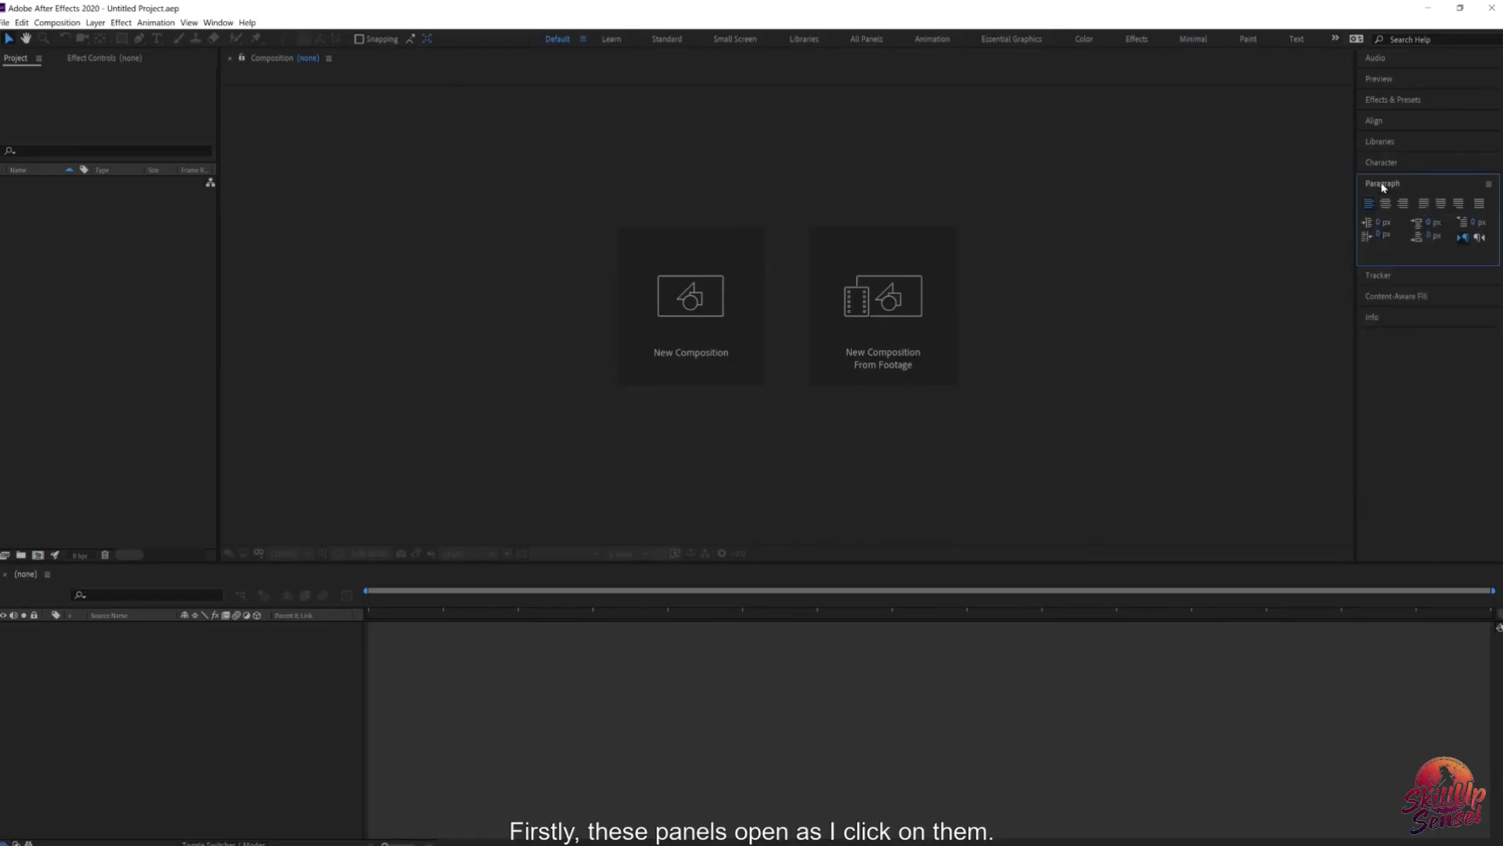
{"action": "left_click", "coordinate": [1385, 166]}
{"action": "left_click", "coordinate": [1383, 142]}
{"action": "left_click", "coordinate": [1382, 123]}
{"action": "left_click", "coordinate": [1384, 103]}
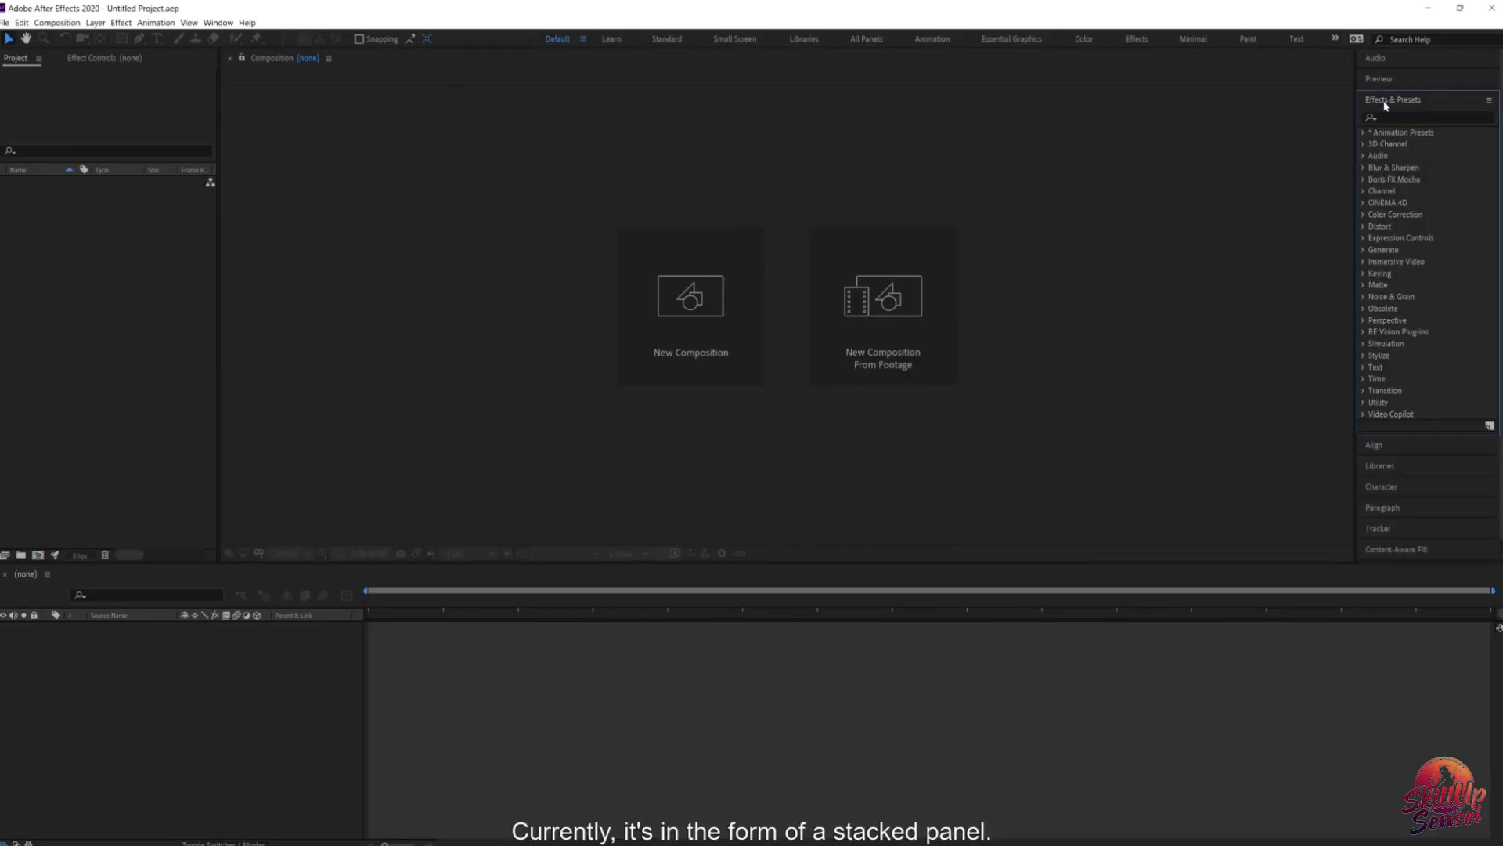
{"action": "left_click", "coordinate": [1385, 102]}
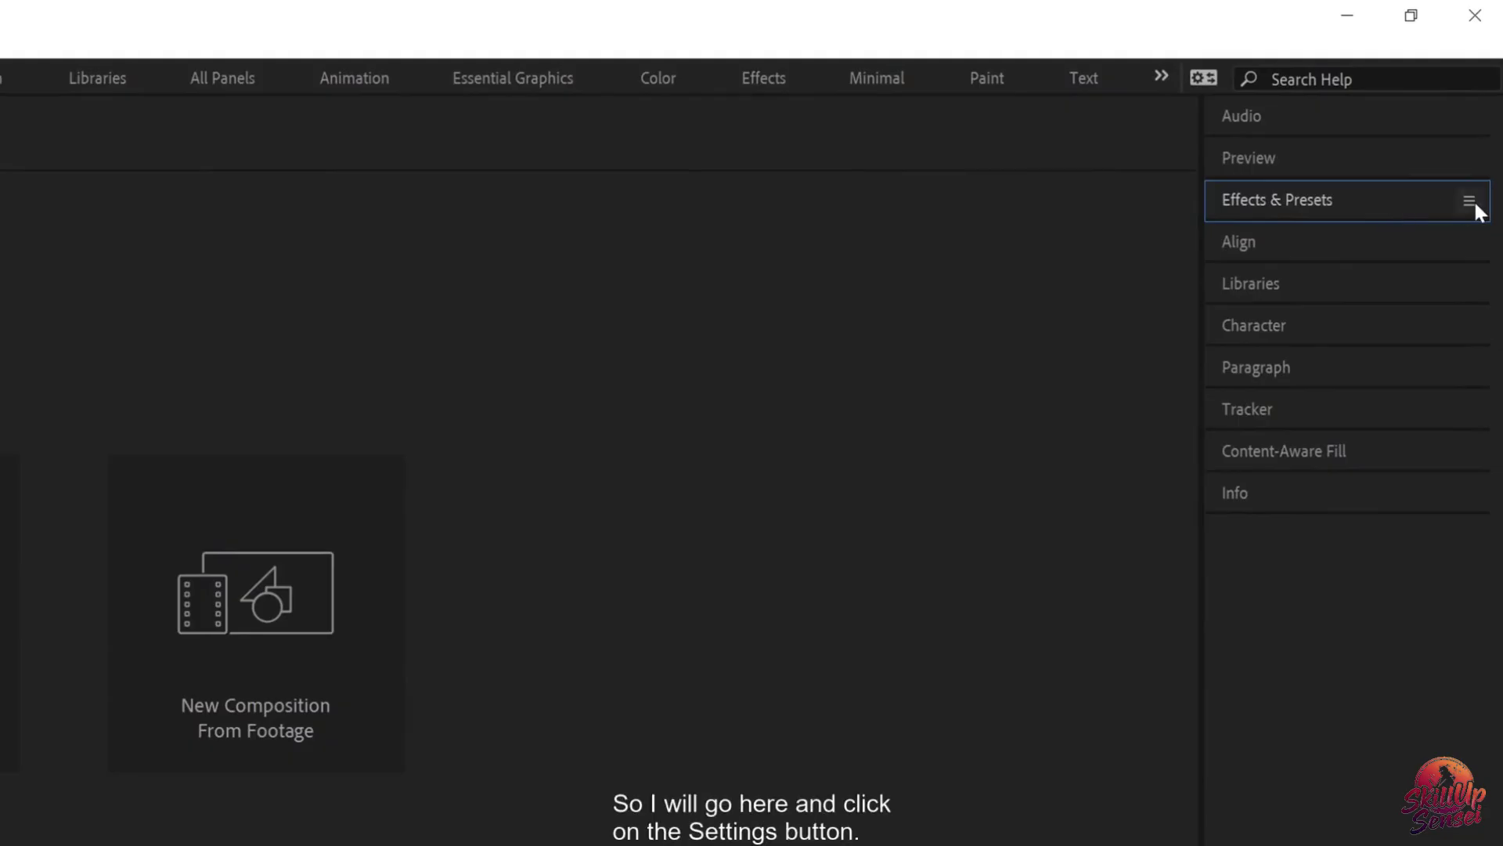
Step: Turn off Stacked Panel Group for the group containing Effects & Presets and widen the group to show more tabs
{"action": "left_click", "coordinate": [1475, 206]}
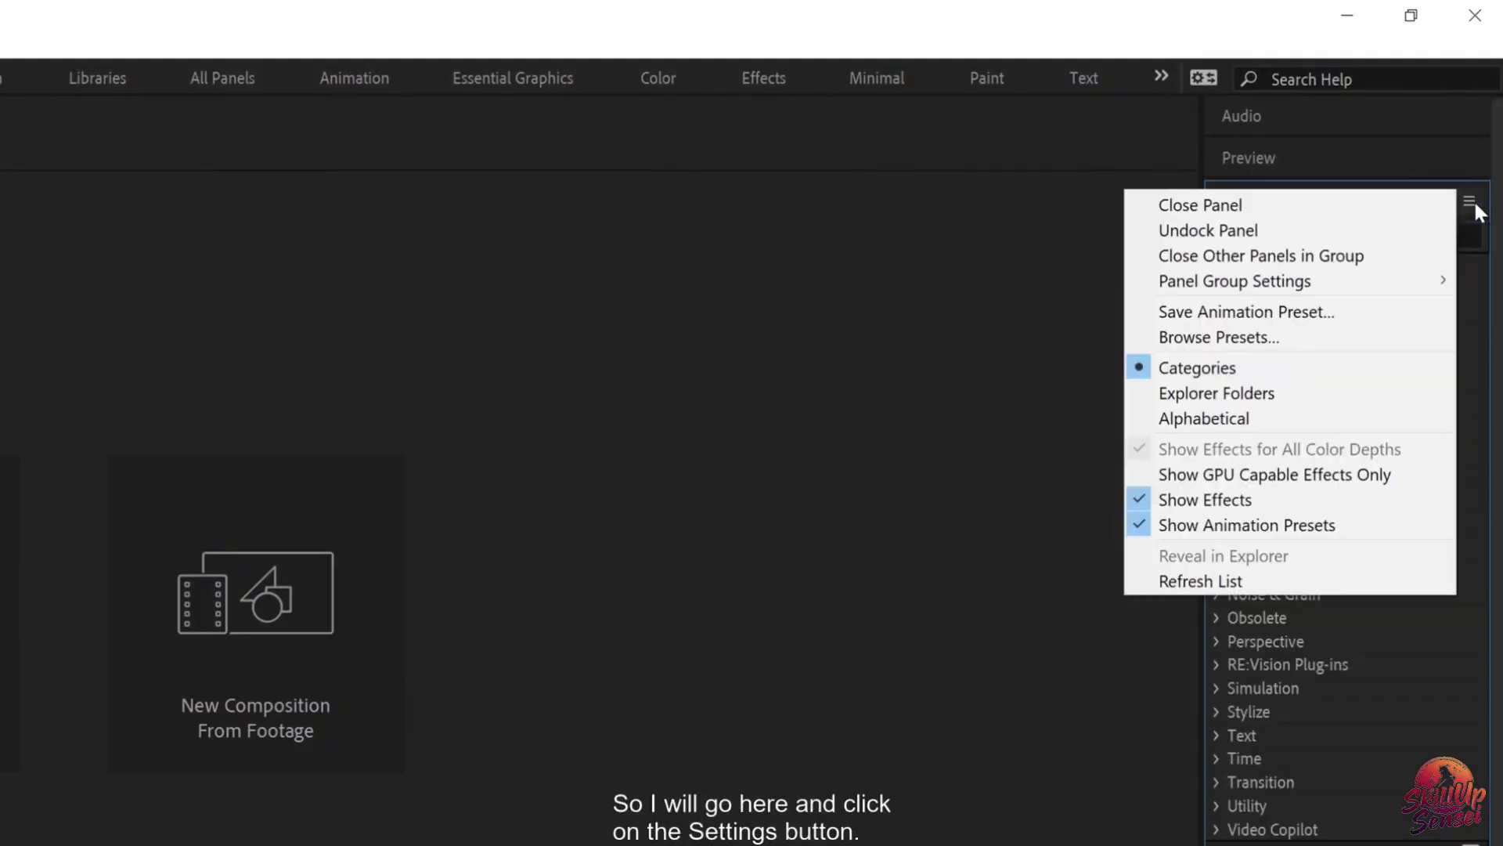
{"action": "mouse_move", "coordinate": [1237, 284]}
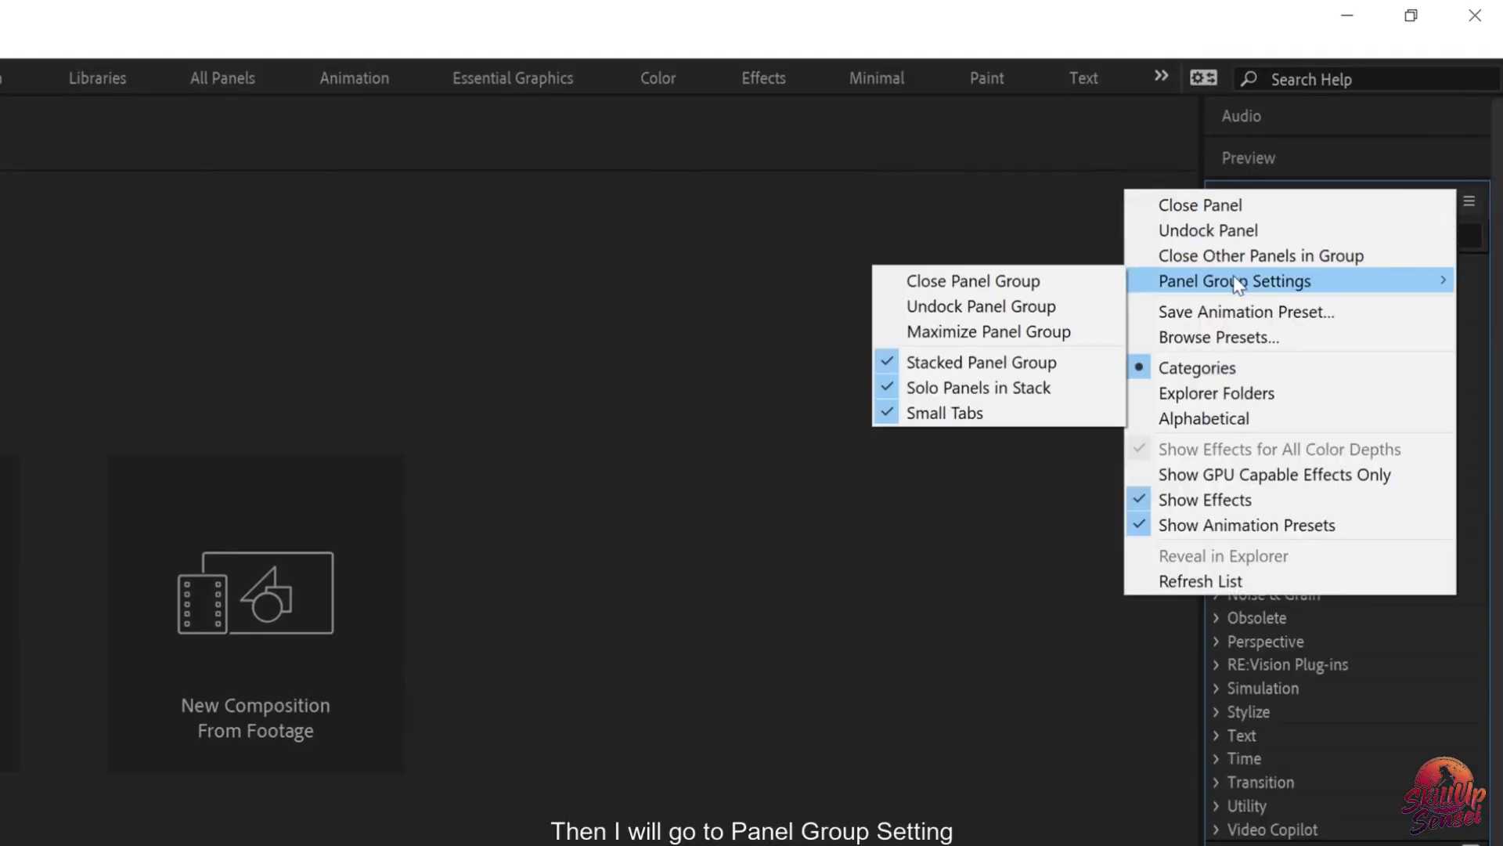
{"action": "left_click", "coordinate": [946, 366]}
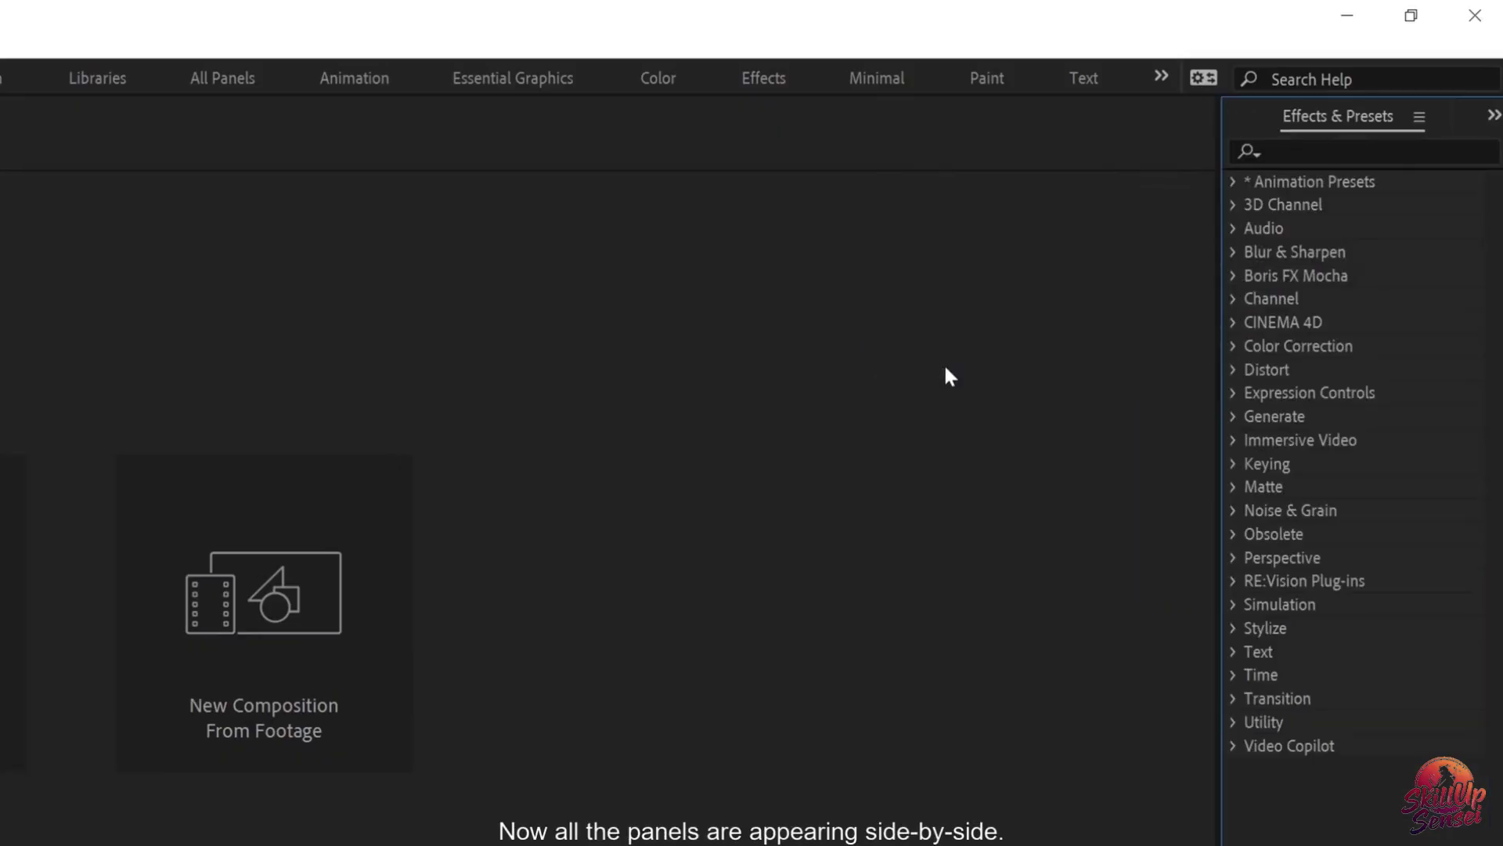
{"action": "left_click_drag", "start_coordinate": [1216, 343], "coordinate": [809, 343]}
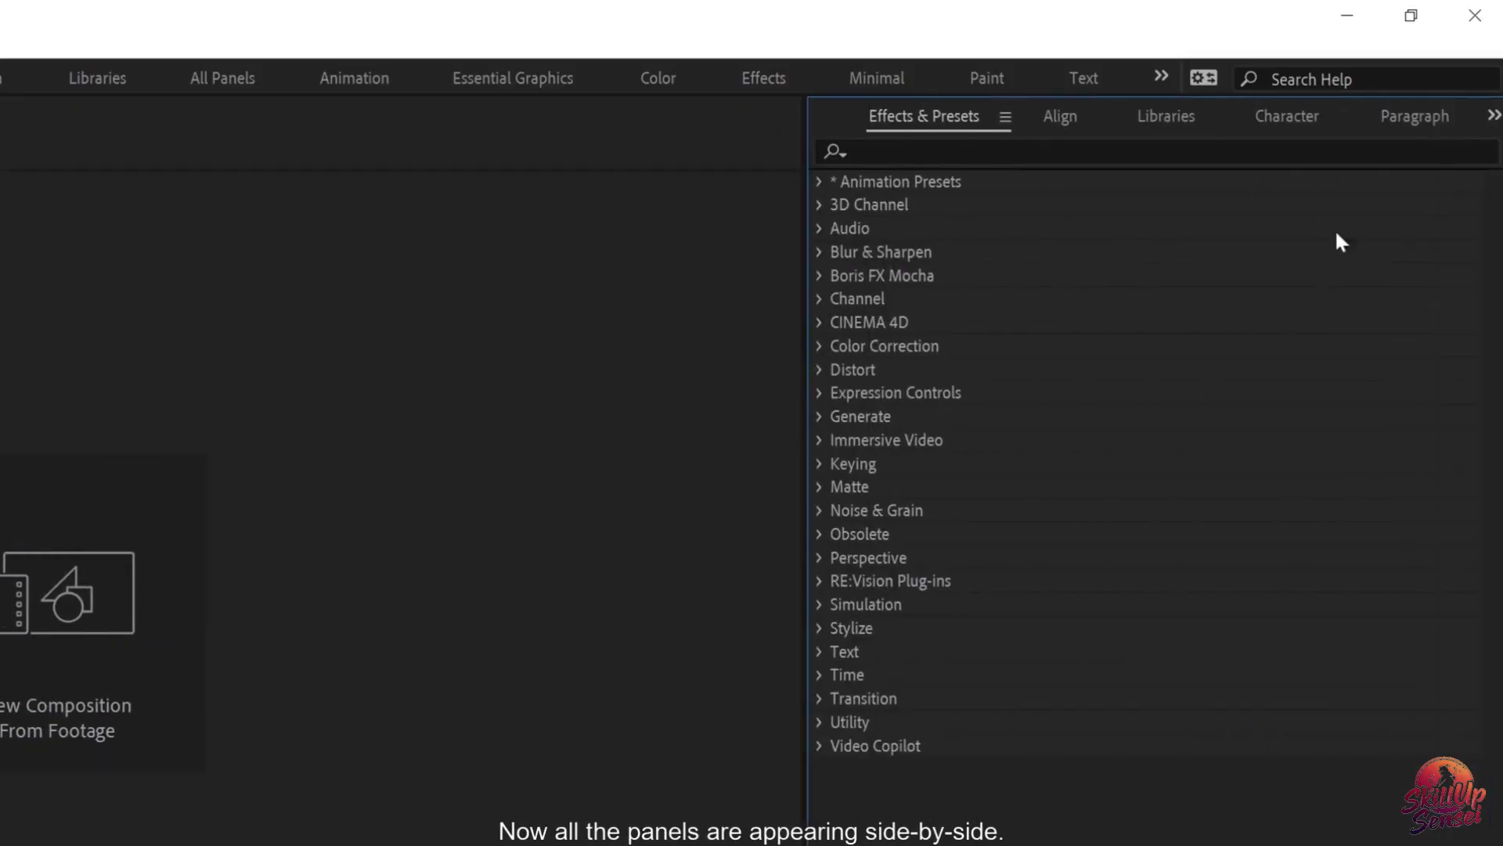
Step: Look through the Align, Libraries and Paragraph panels in the tabbed group and return to Effects & Presets
{"action": "left_click", "coordinate": [1097, 117]}
{"action": "left_click", "coordinate": [1171, 117]}
{"action": "left_click", "coordinate": [1406, 118]}
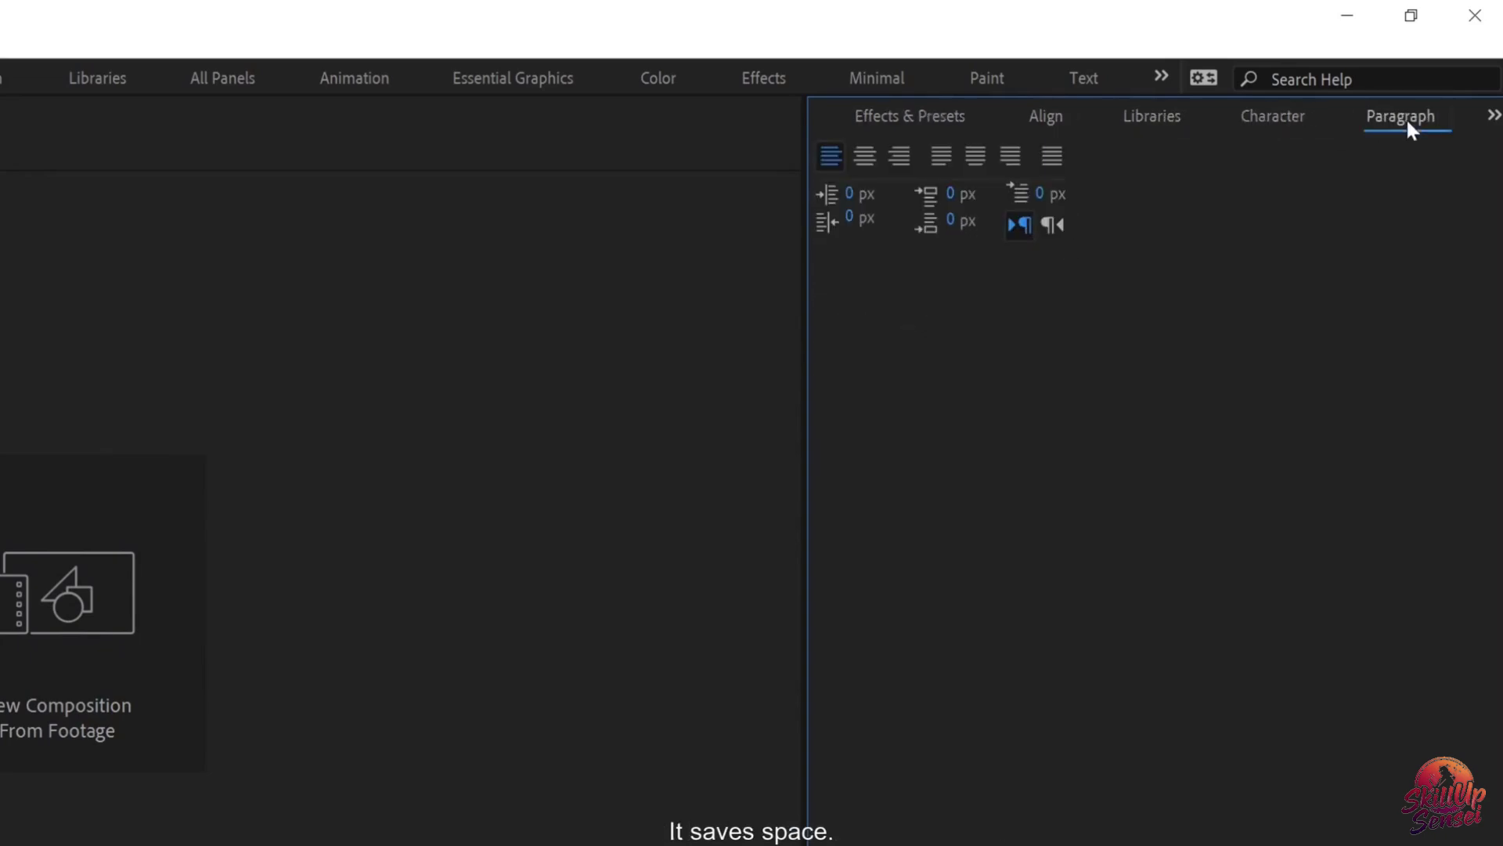
{"action": "left_click", "coordinate": [917, 114]}
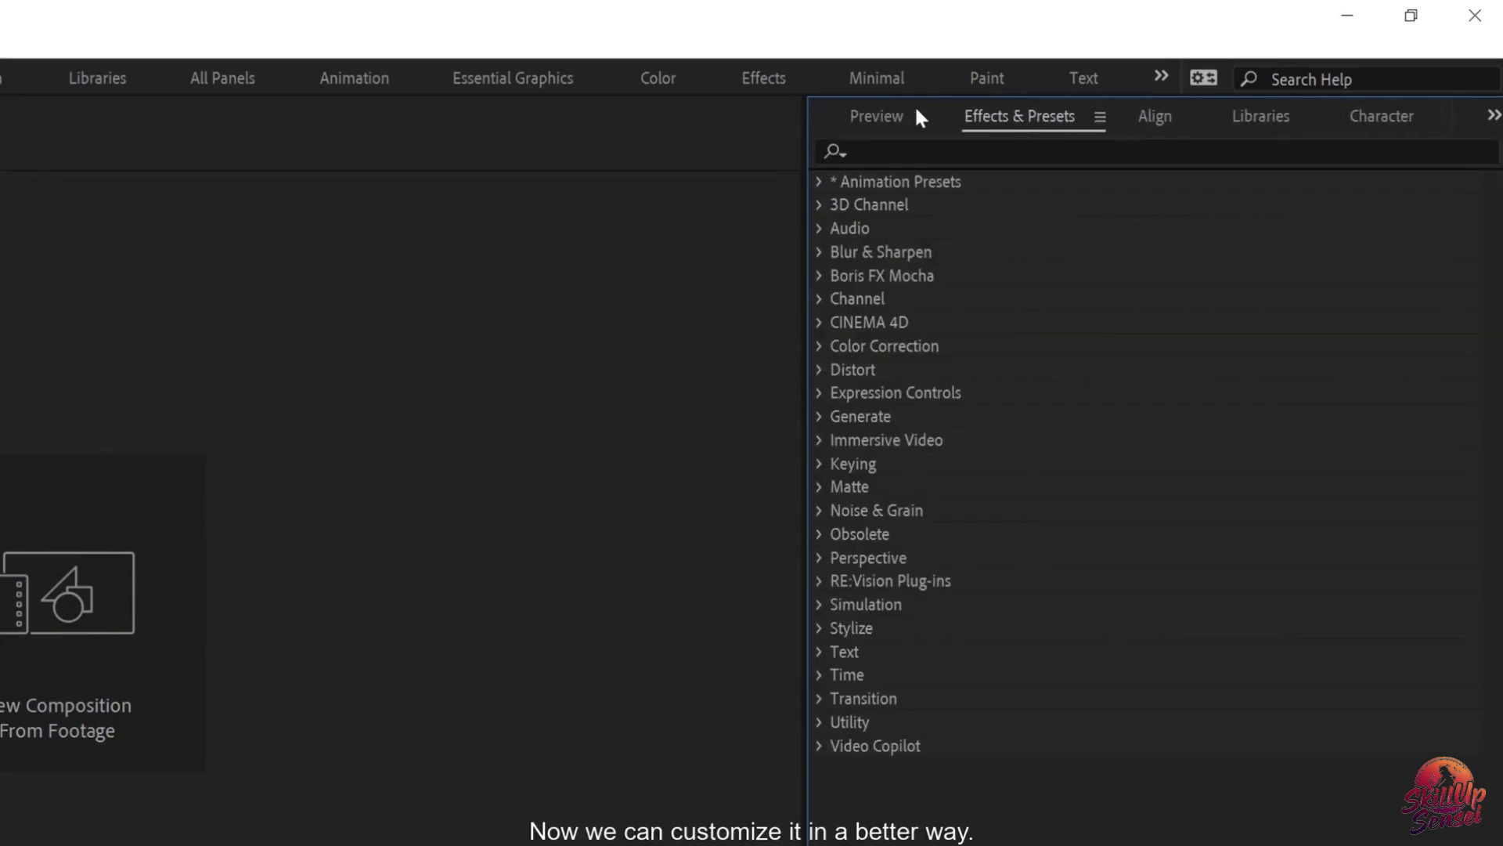
Step: Close the Audio and Preview panels in the Effects & Presets group
{"action": "left_click", "coordinate": [1494, 115]}
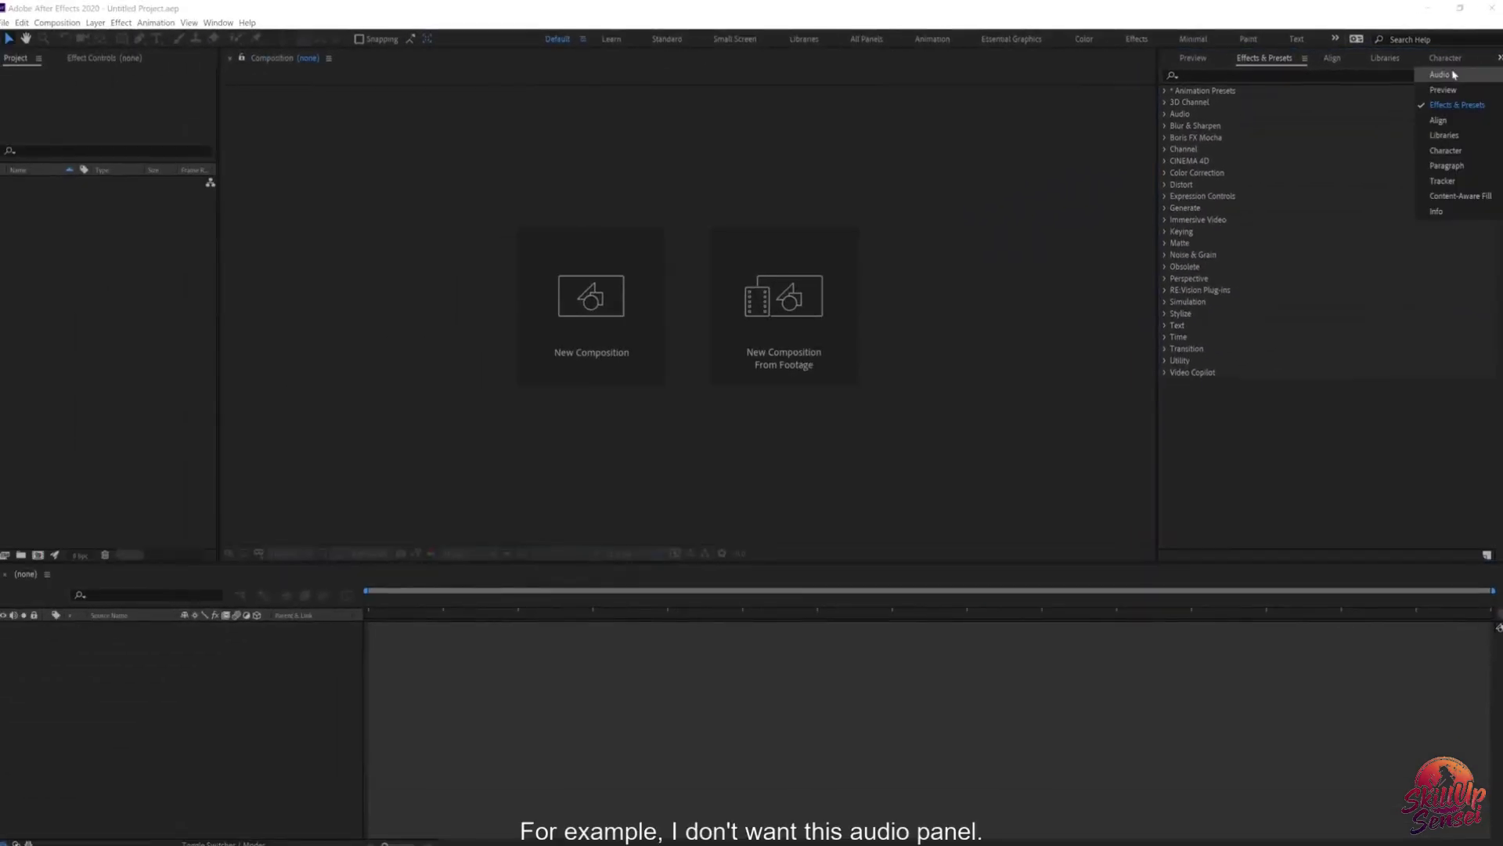
{"action": "left_click", "coordinate": [1445, 74]}
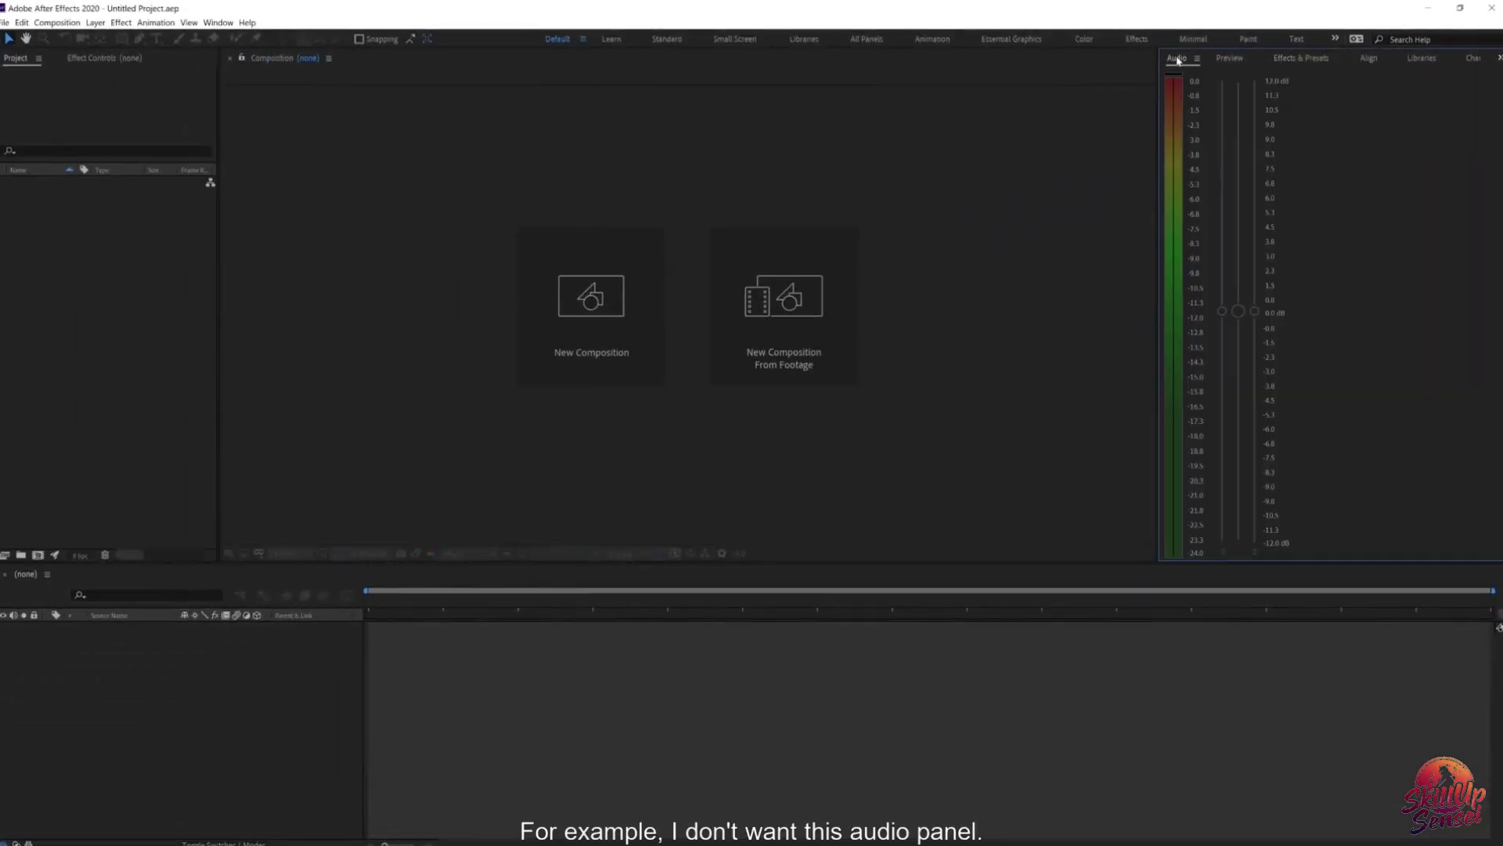
{"action": "right_click", "coordinate": [1178, 60]}
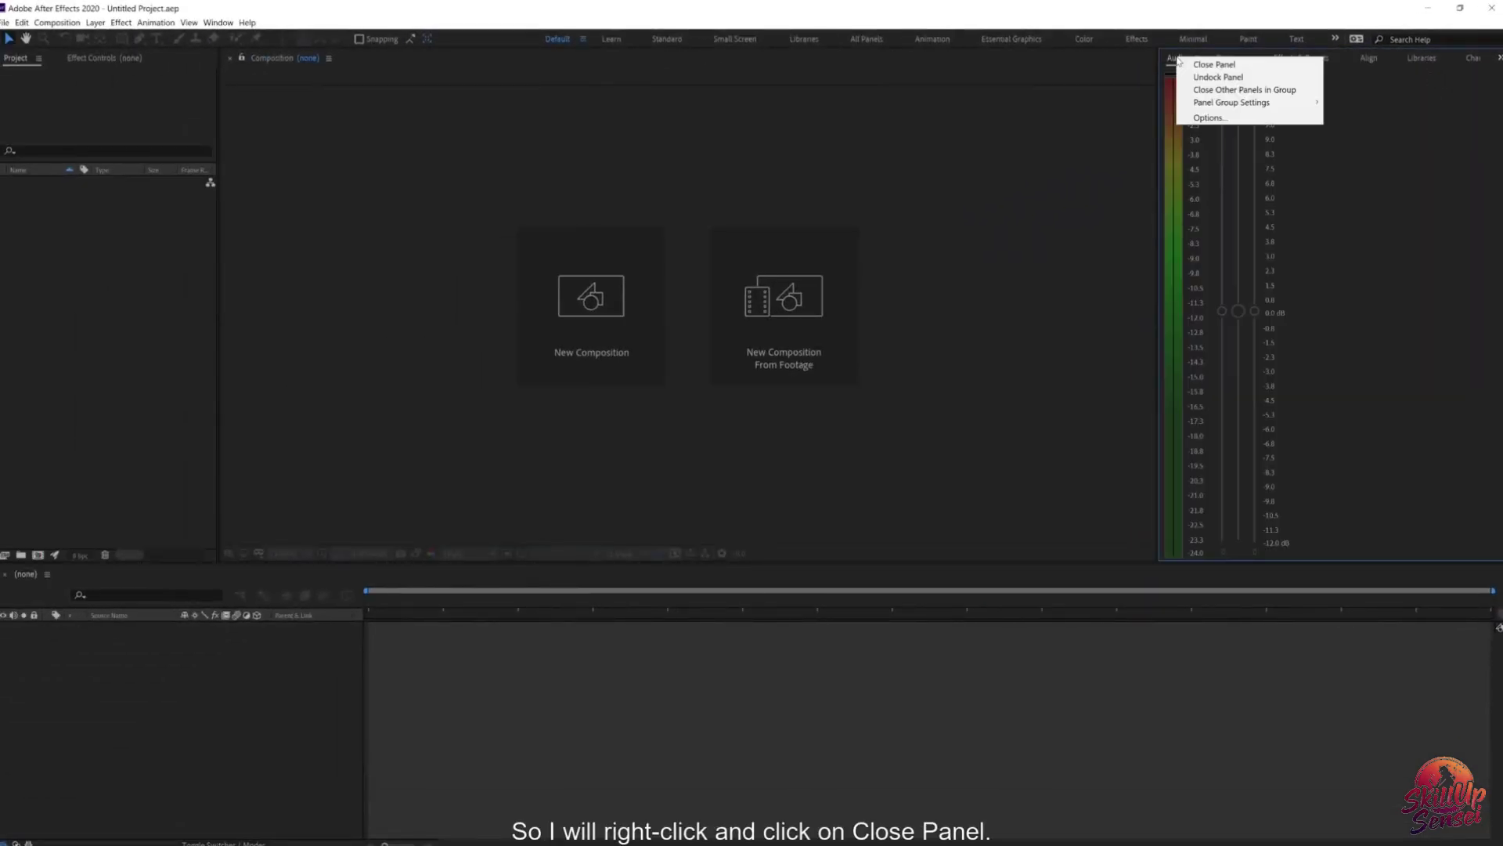
{"action": "left_click", "coordinate": [1210, 64]}
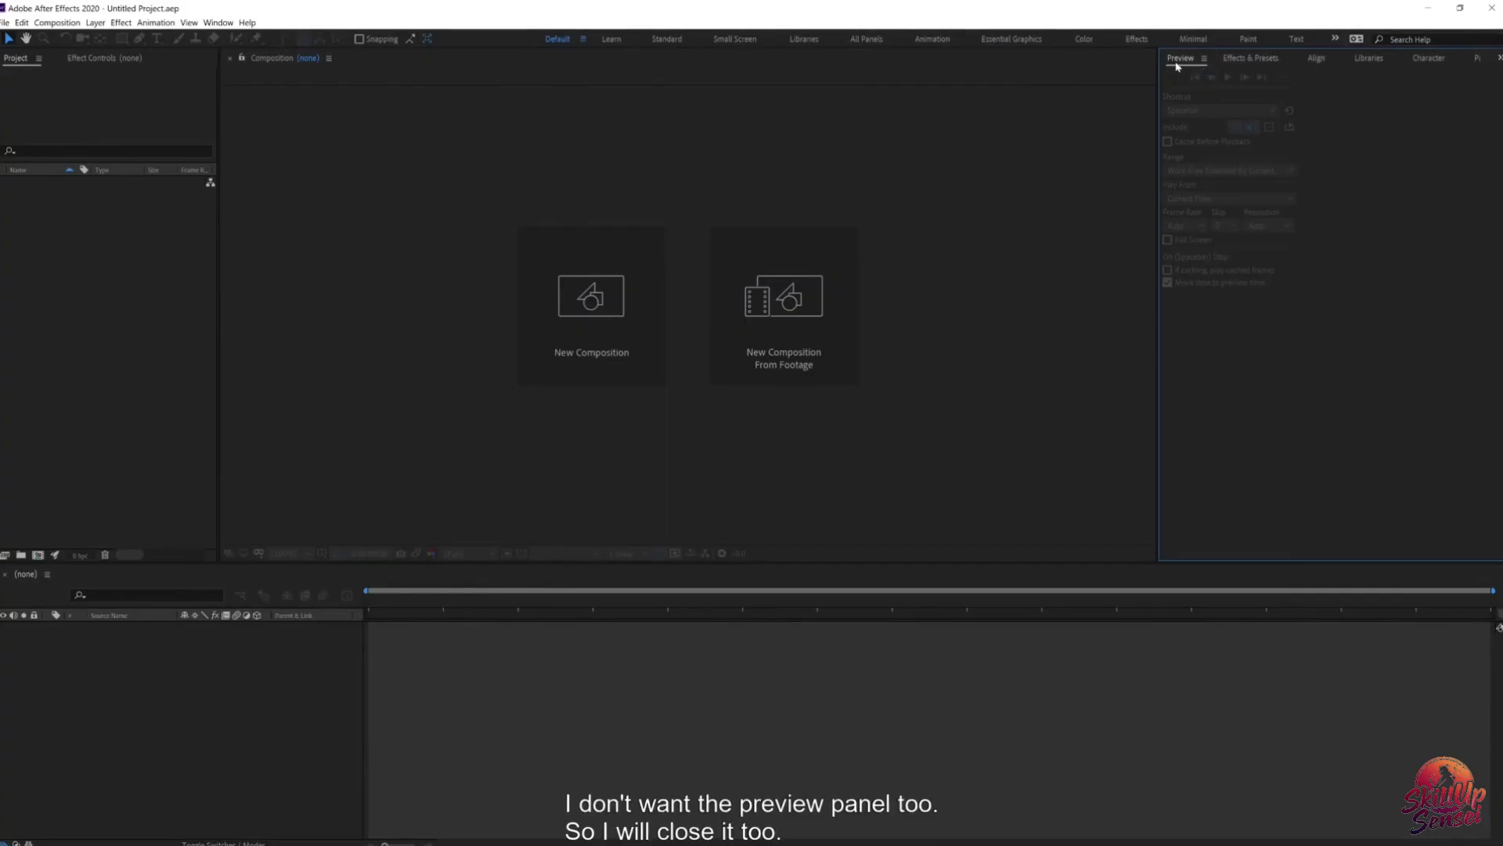
{"action": "right_click", "coordinate": [1177, 63]}
{"action": "left_click", "coordinate": [1193, 68]}
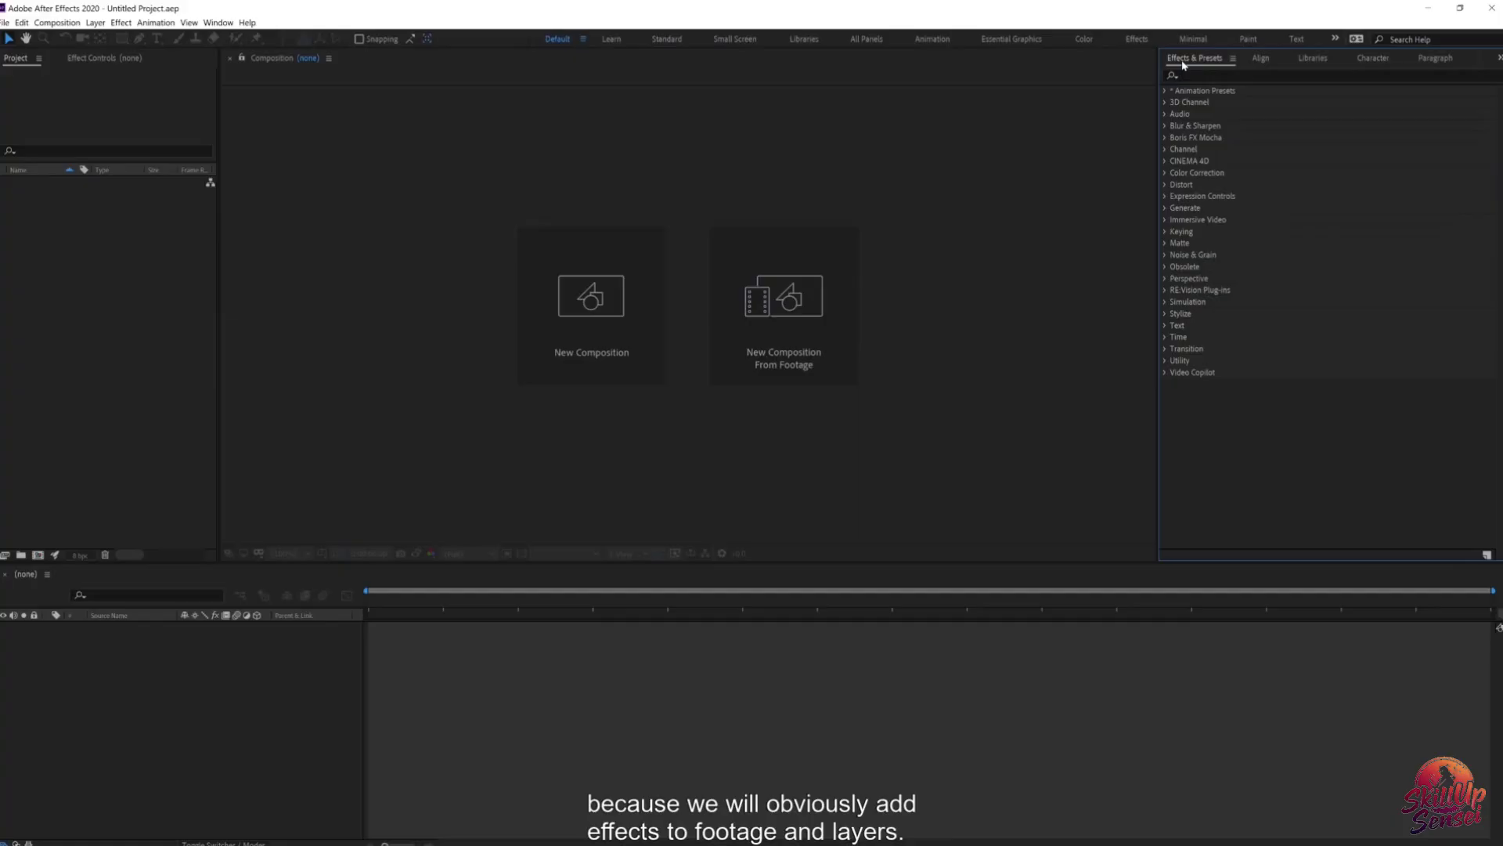
Step: Dock Effects & Presets at the far end of the Timeline and split Align into its own column beside the Composition panel
{"action": "left_click_drag", "start_coordinate": [1183, 65], "coordinate": [1495, 668]}
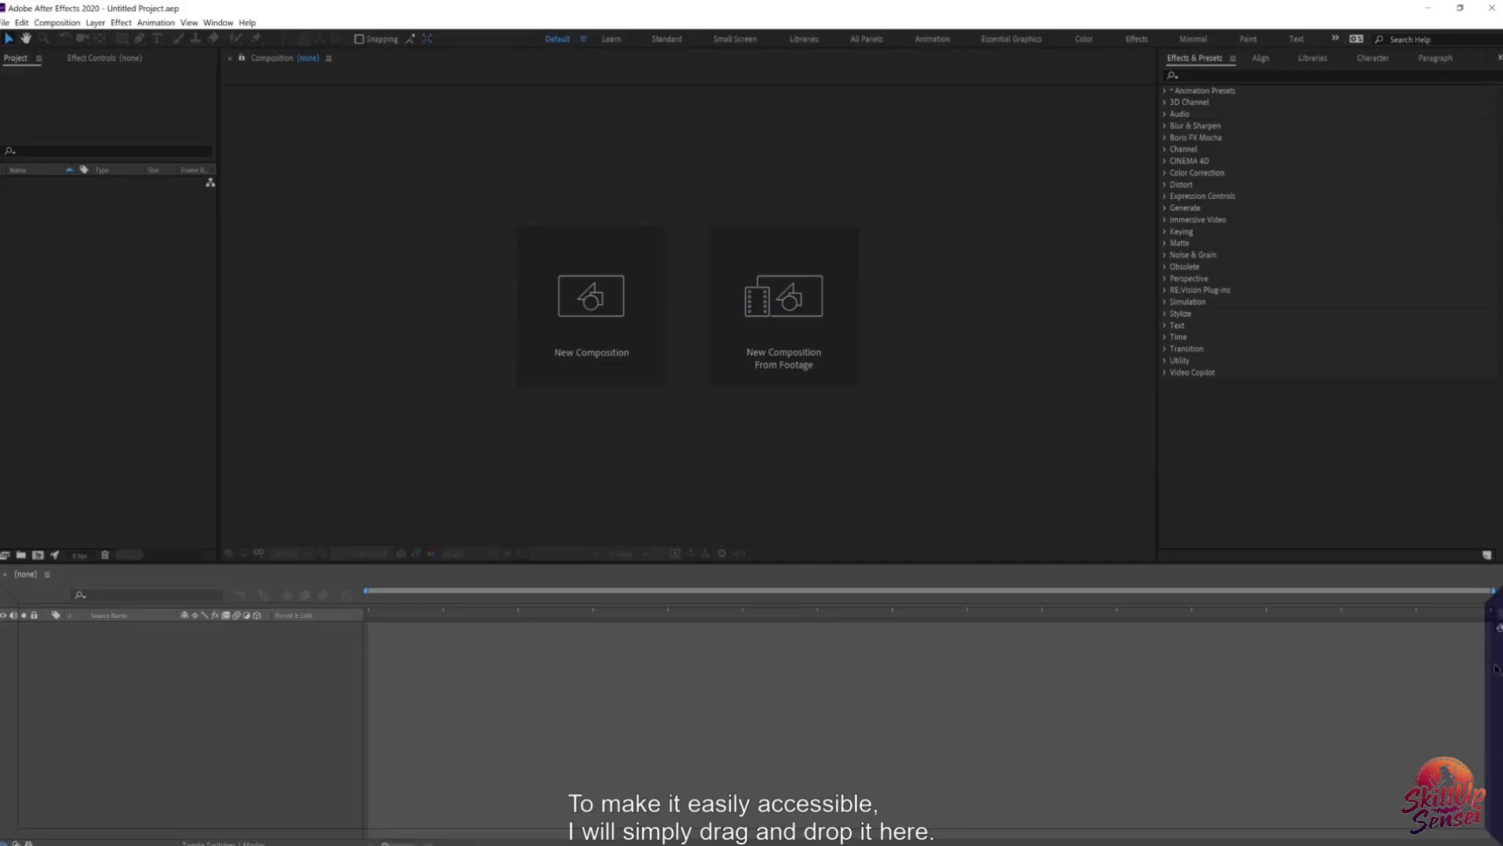
{"action": "left_click_drag", "start_coordinate": [1496, 668], "coordinate": [1495, 668]}
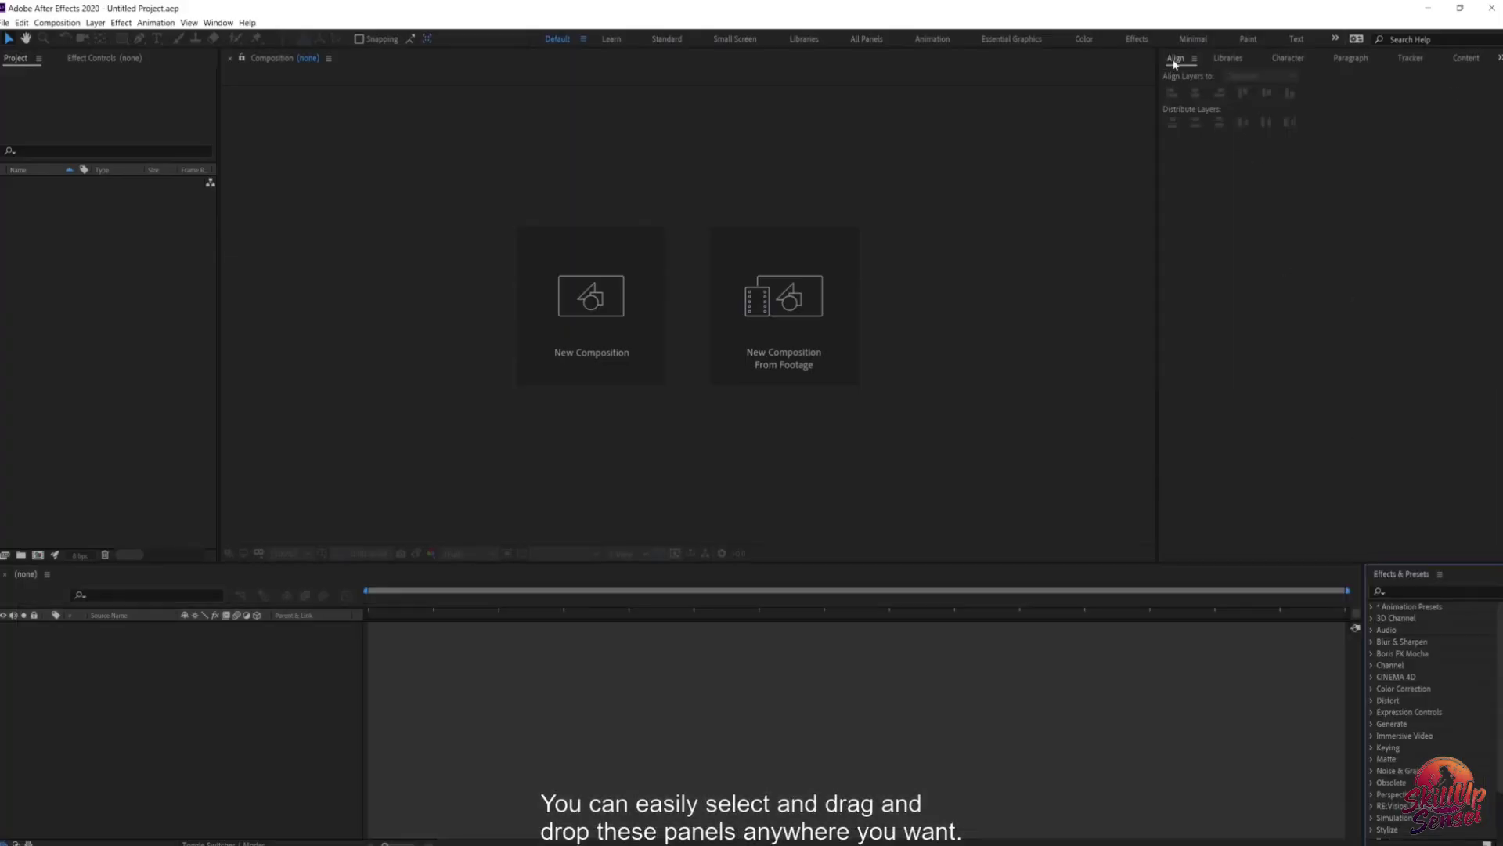
{"action": "left_click_drag", "start_coordinate": [1174, 63], "coordinate": [1174, 249]}
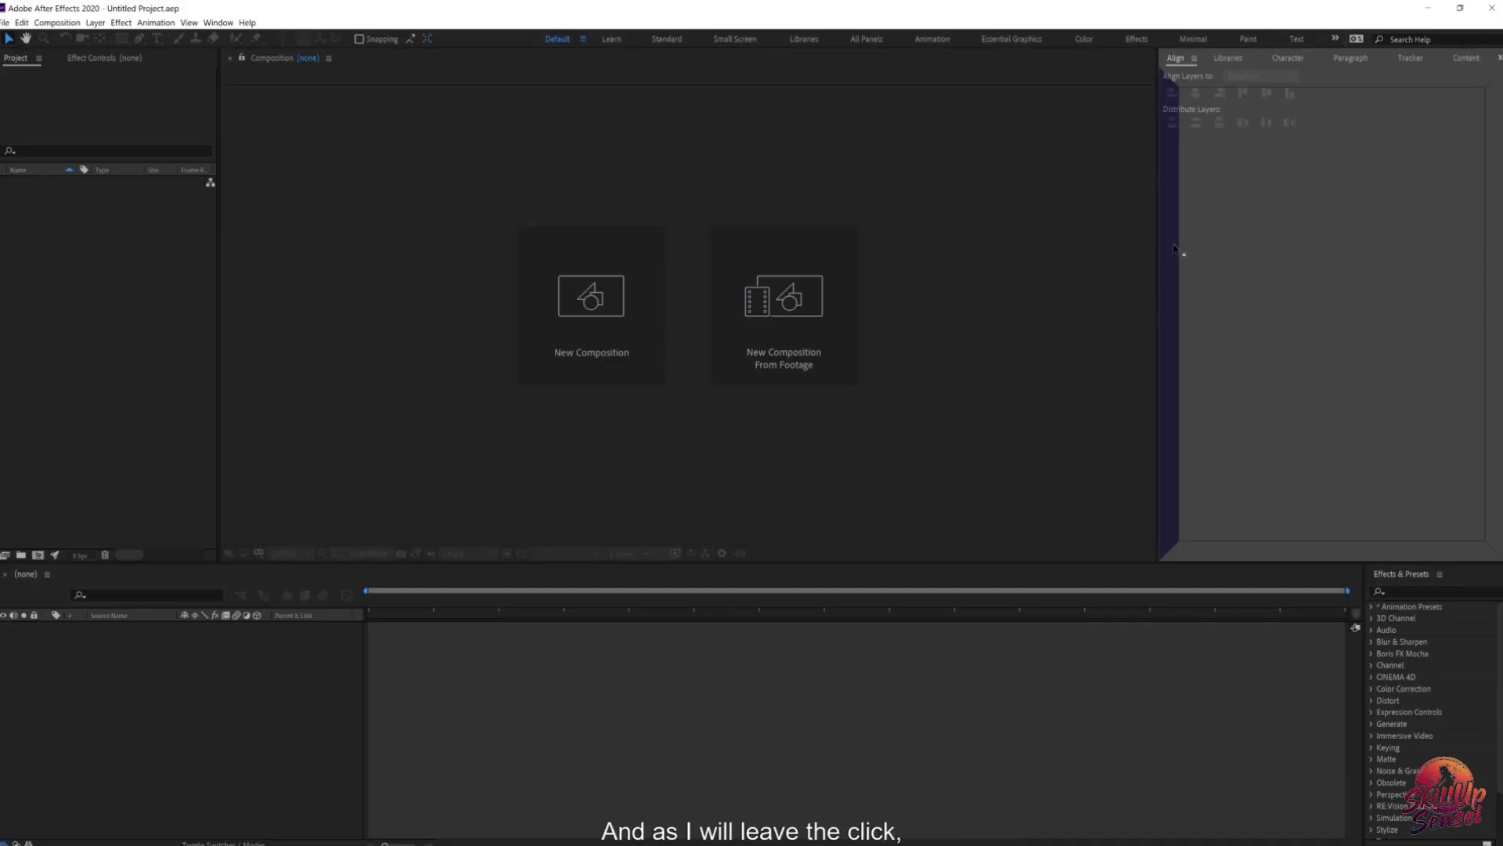
{"action": "left_click_drag", "start_coordinate": [1174, 249], "coordinate": [1176, 250]}
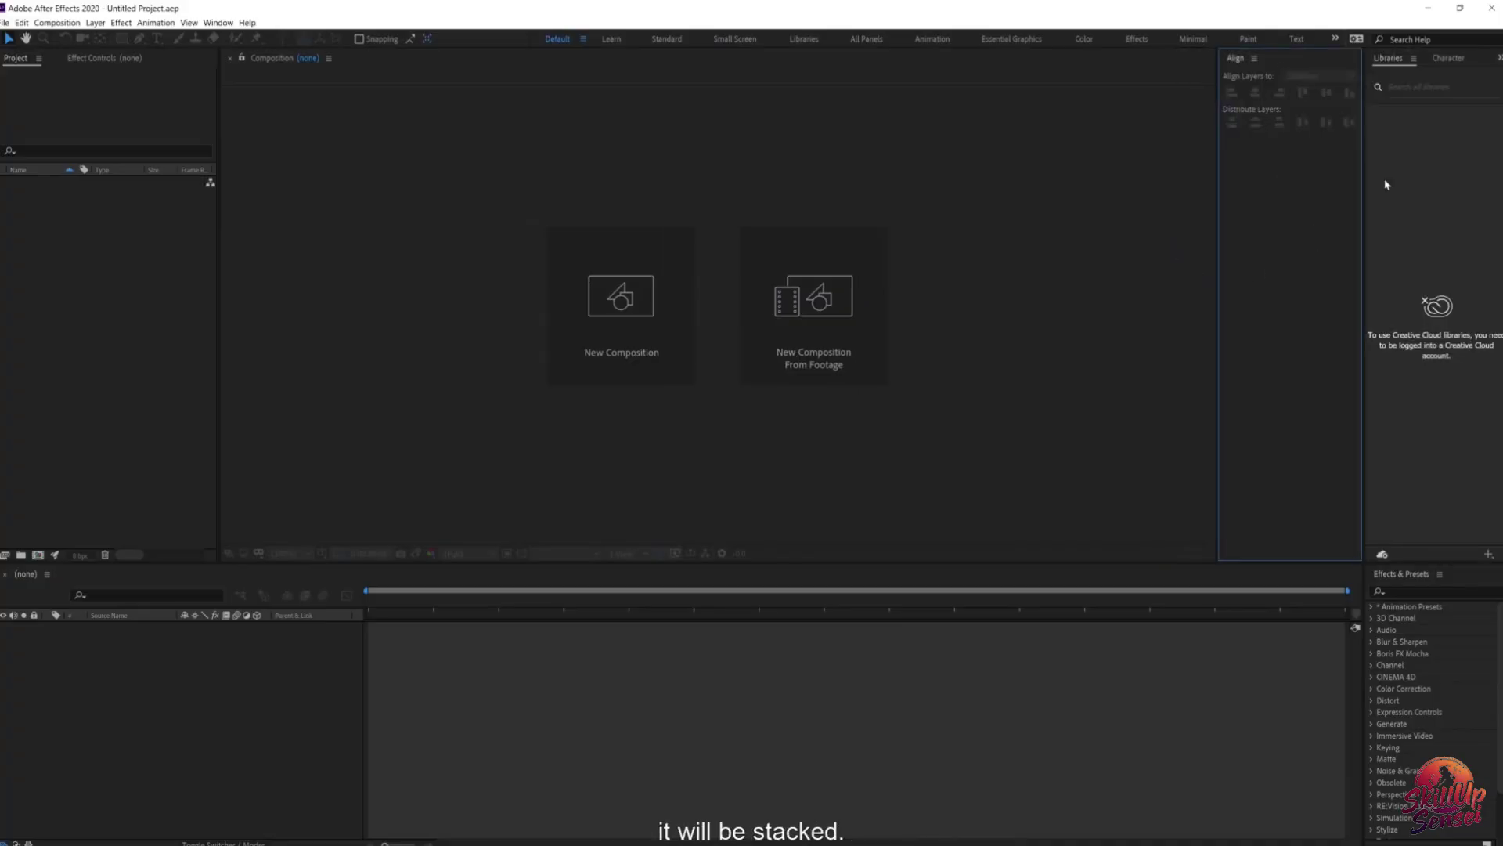
Step: Close the Libraries, Tracker, Content-Aware Fill and Info panels, keeping Character and Paragraph in the group
{"action": "right_click", "coordinate": [1377, 64]}
{"action": "left_click", "coordinate": [1396, 71]}
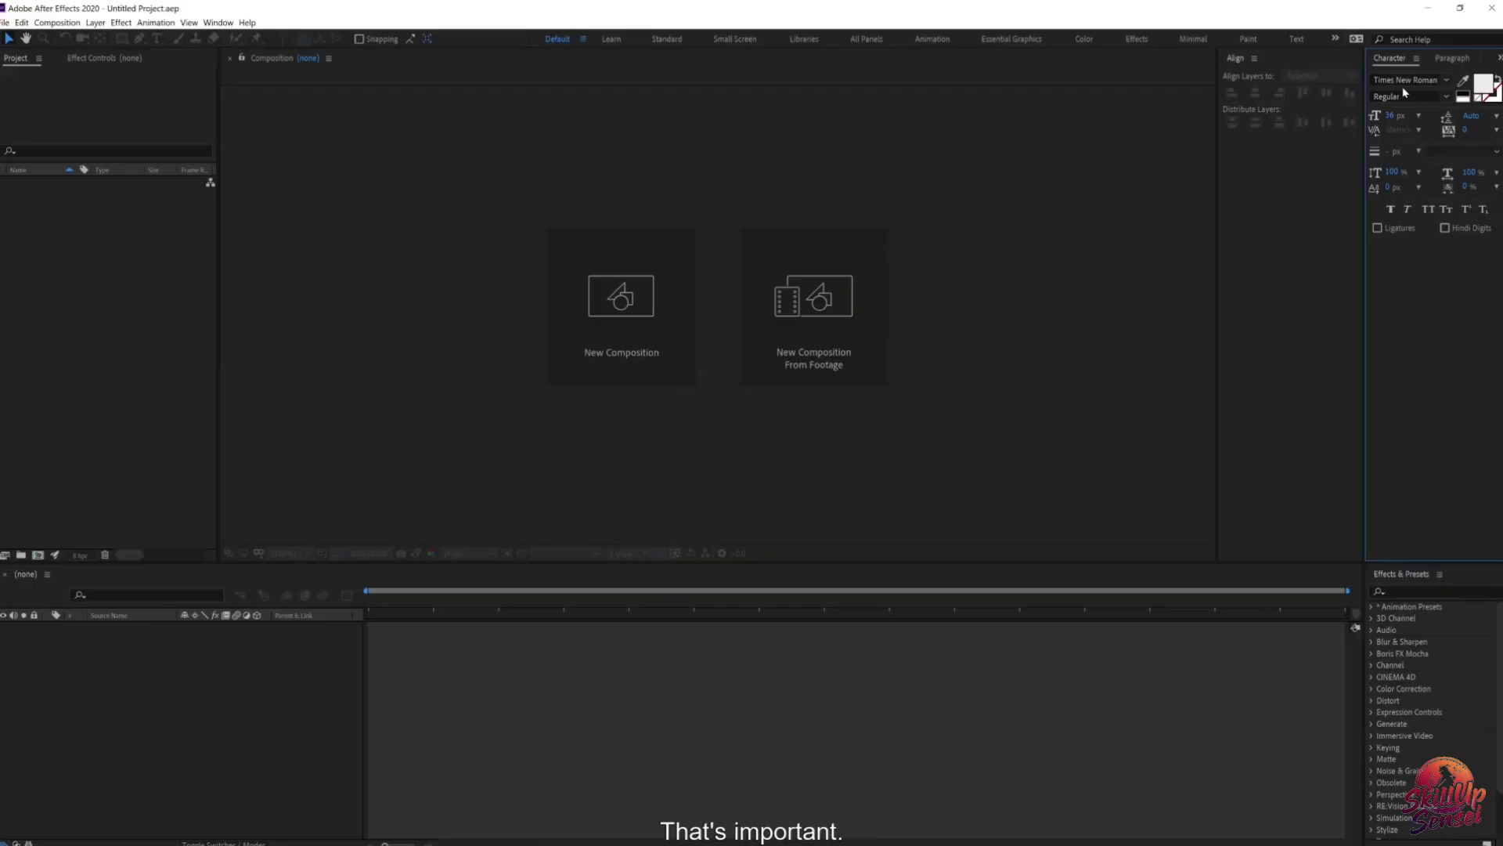
{"action": "left_click", "coordinate": [1449, 61]}
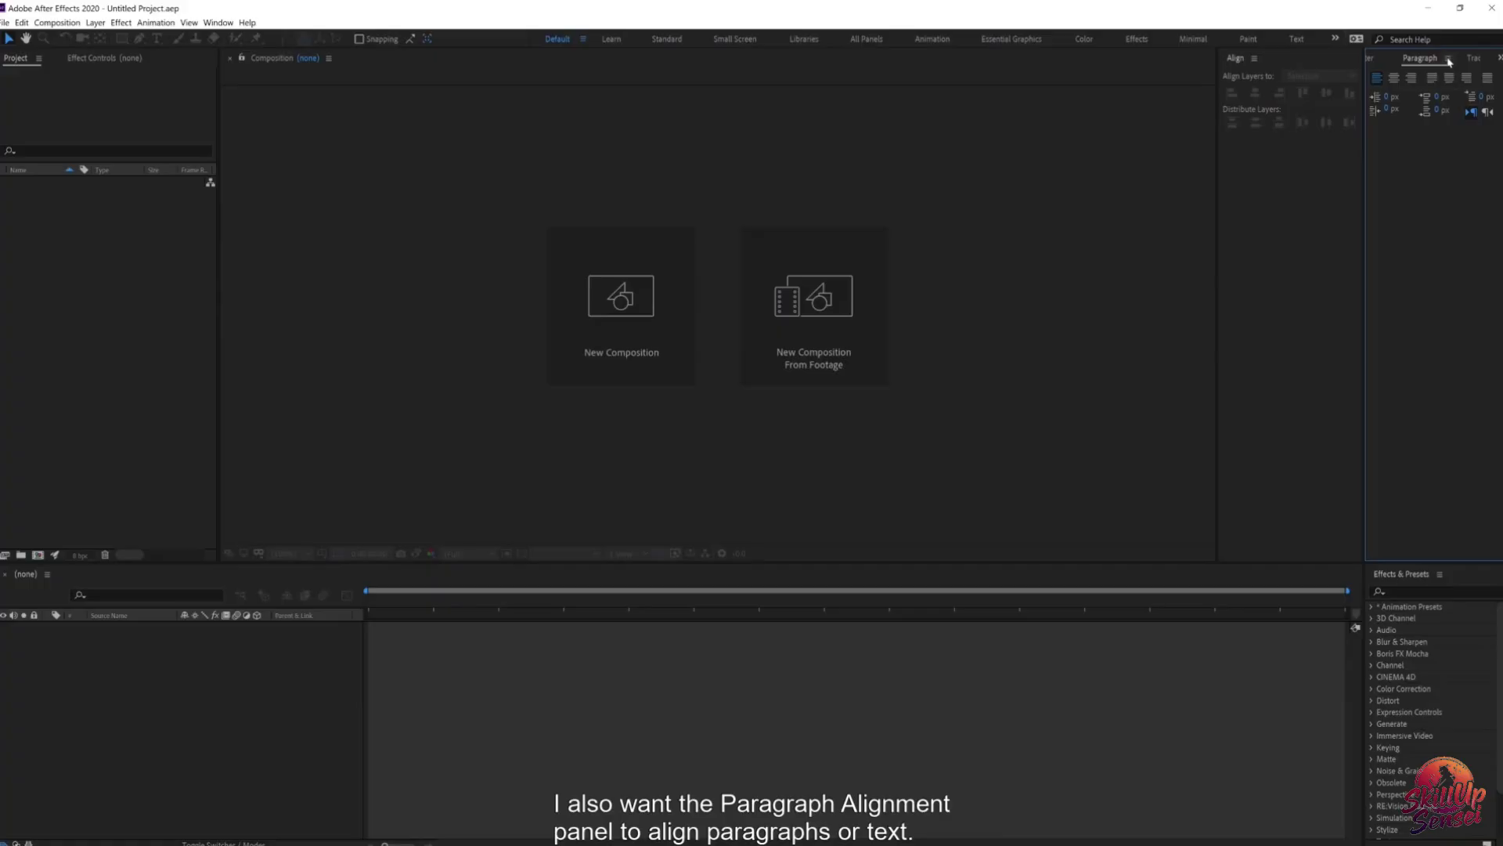
{"action": "left_click", "coordinate": [1473, 59]}
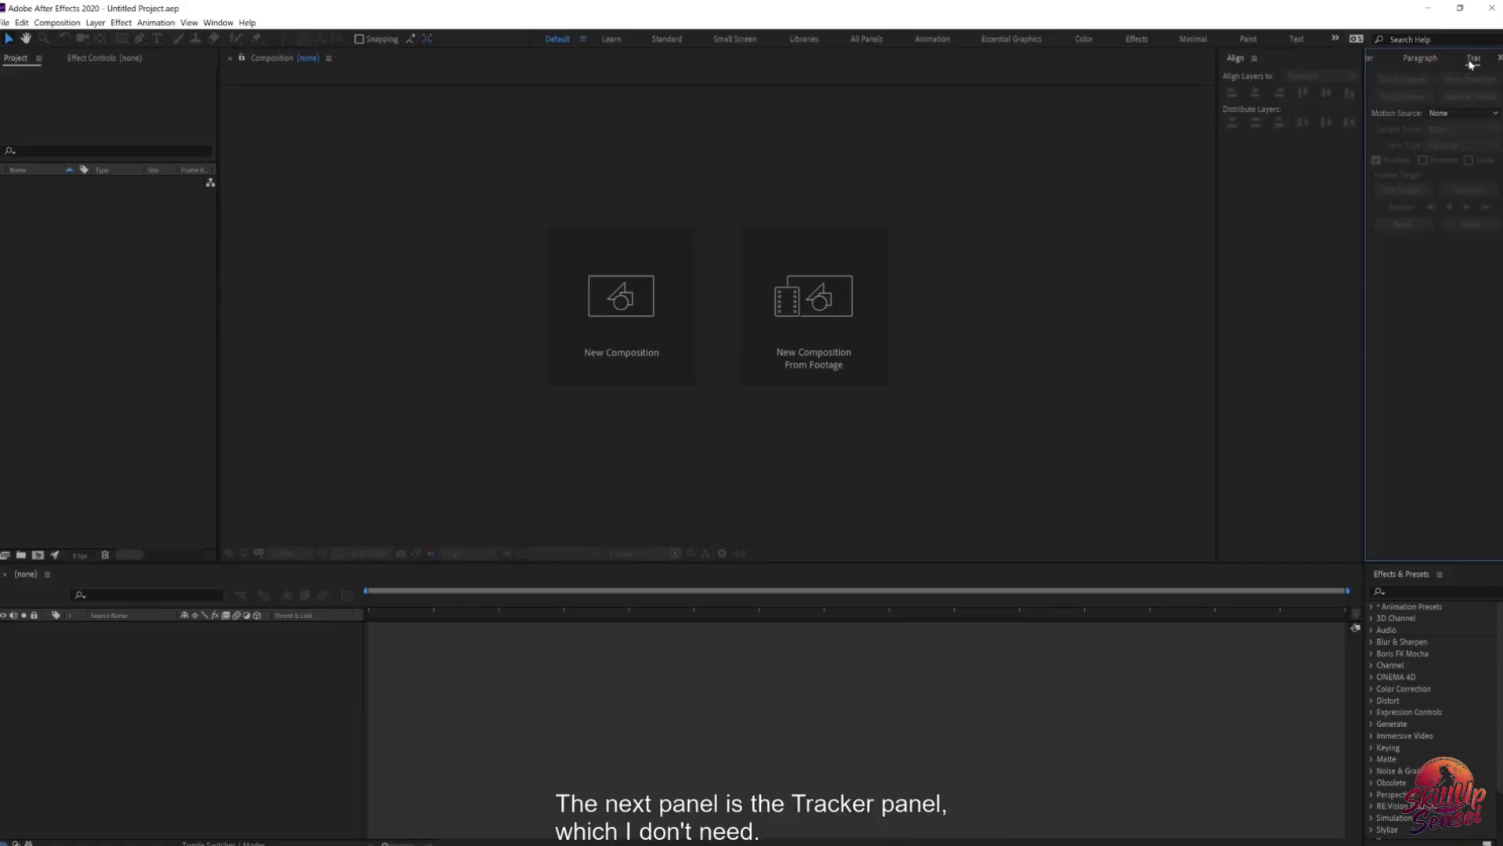
{"action": "right_click", "coordinate": [1473, 61]}
{"action": "left_click", "coordinate": [1447, 65]}
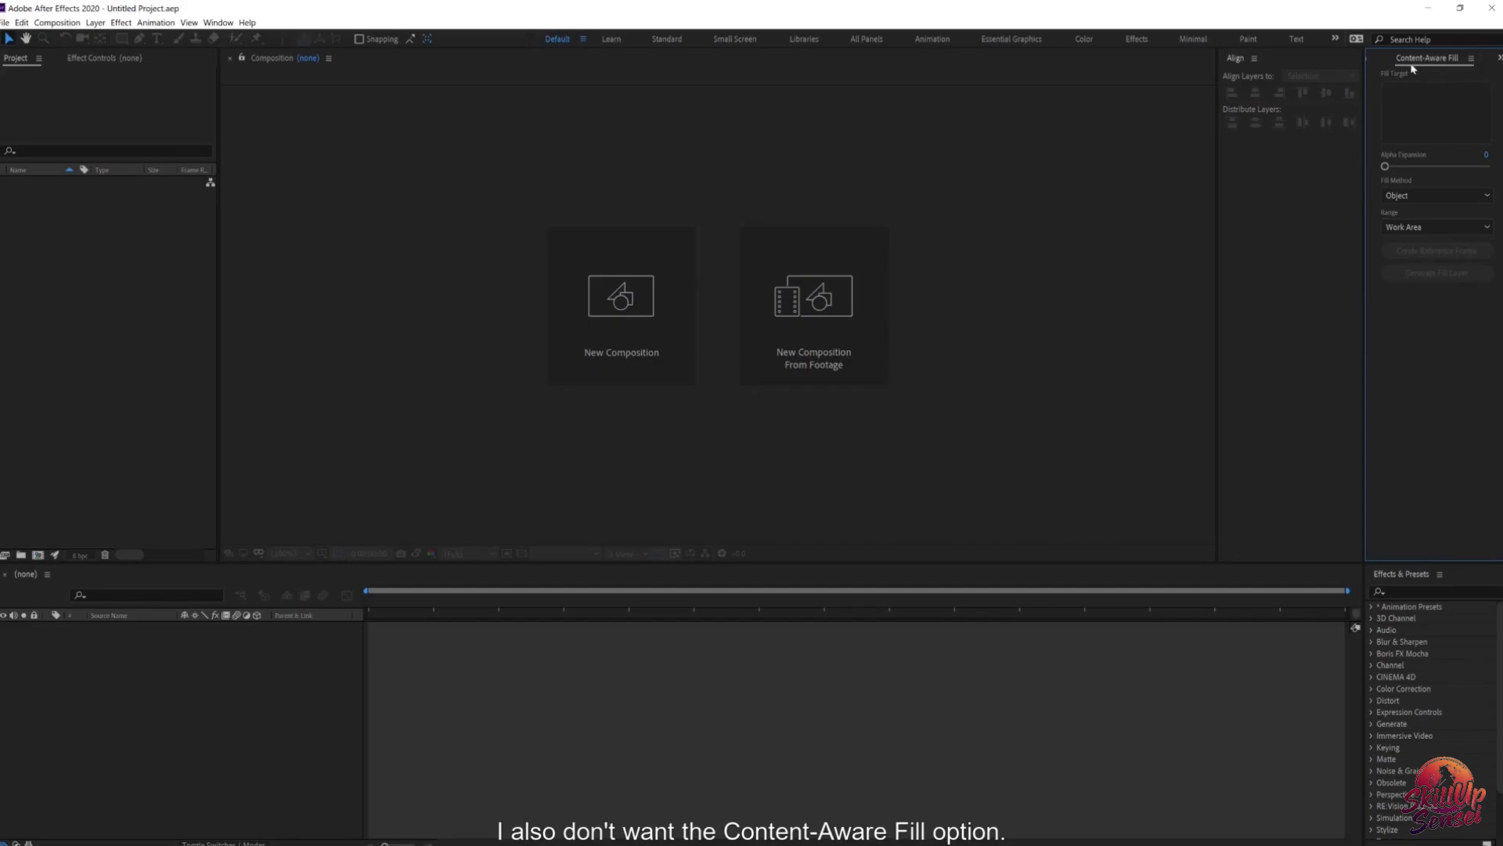
{"action": "right_click", "coordinate": [1414, 68]}
{"action": "left_click", "coordinate": [1419, 67]}
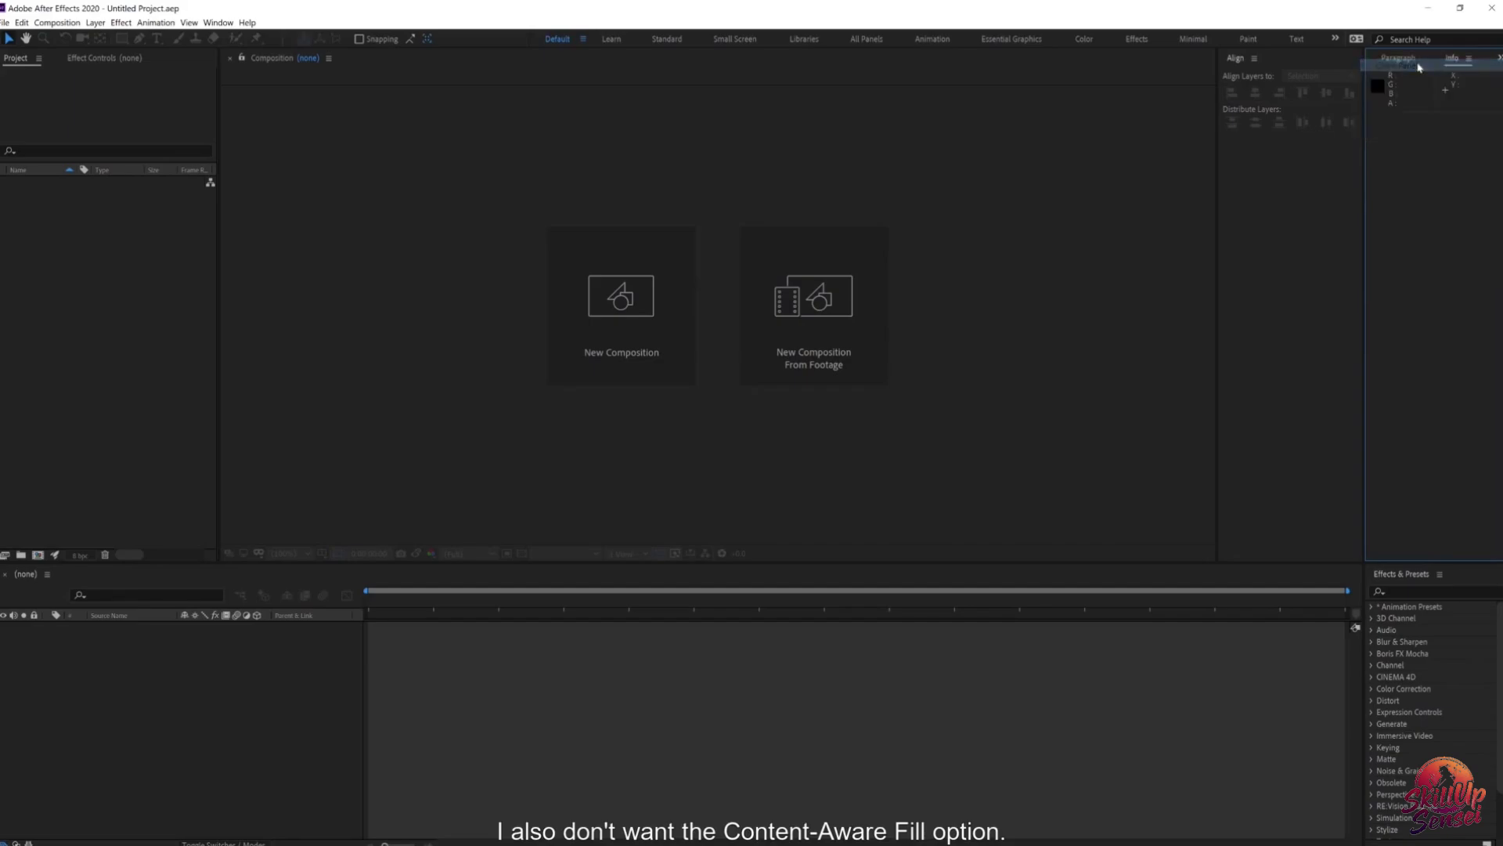
{"action": "right_click", "coordinate": [1453, 59]}
{"action": "left_click", "coordinate": [1391, 65]}
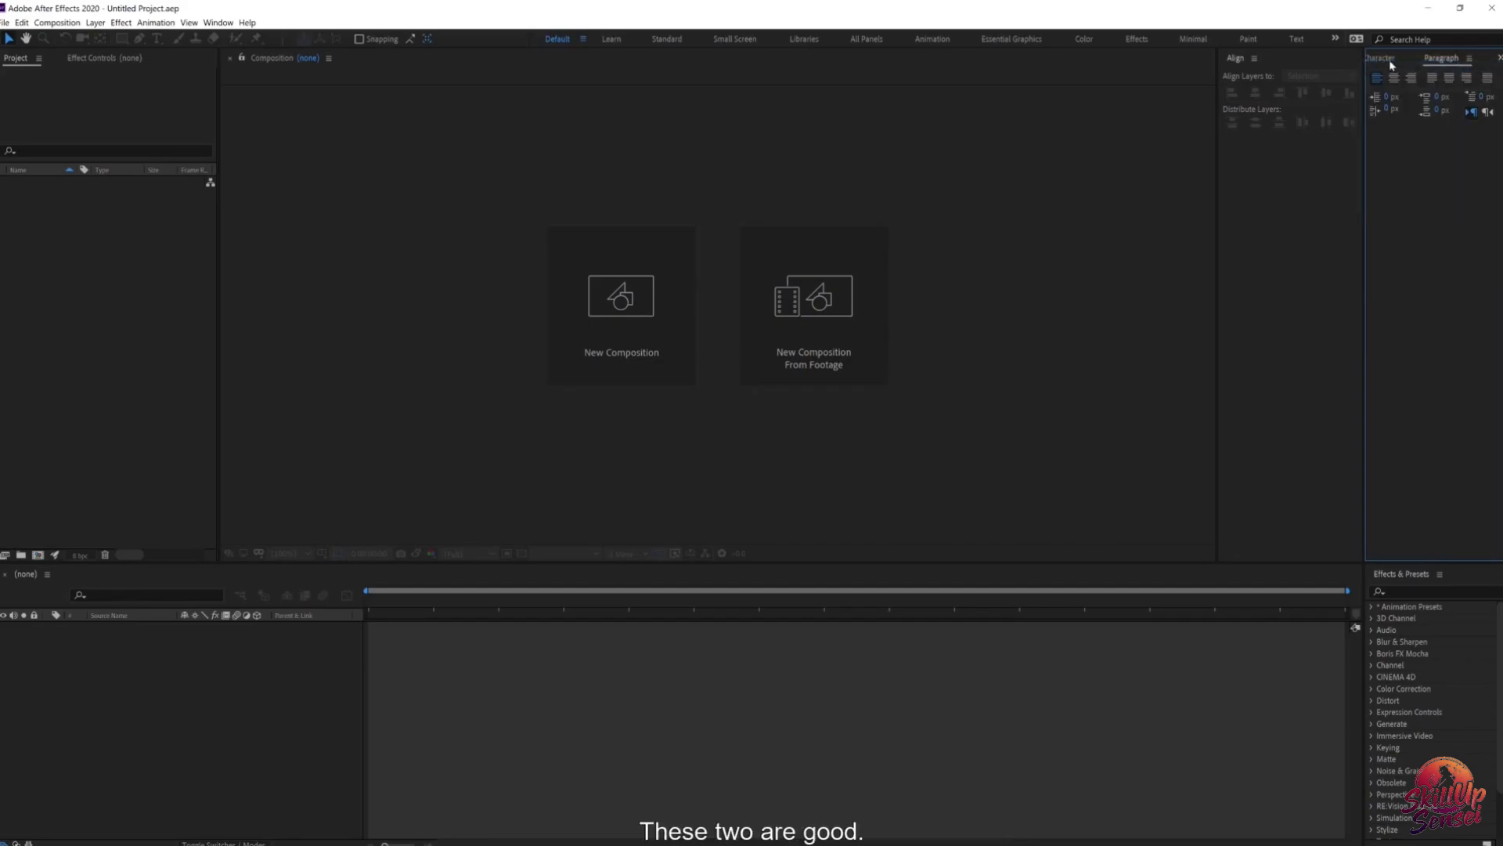
Step: Bring the Character panel to the front and dock the Align panel below the Character and Paragraph group
{"action": "left_click", "coordinate": [1392, 65]}
{"action": "left_click_drag", "start_coordinate": [1241, 58], "coordinate": [1372, 452]}
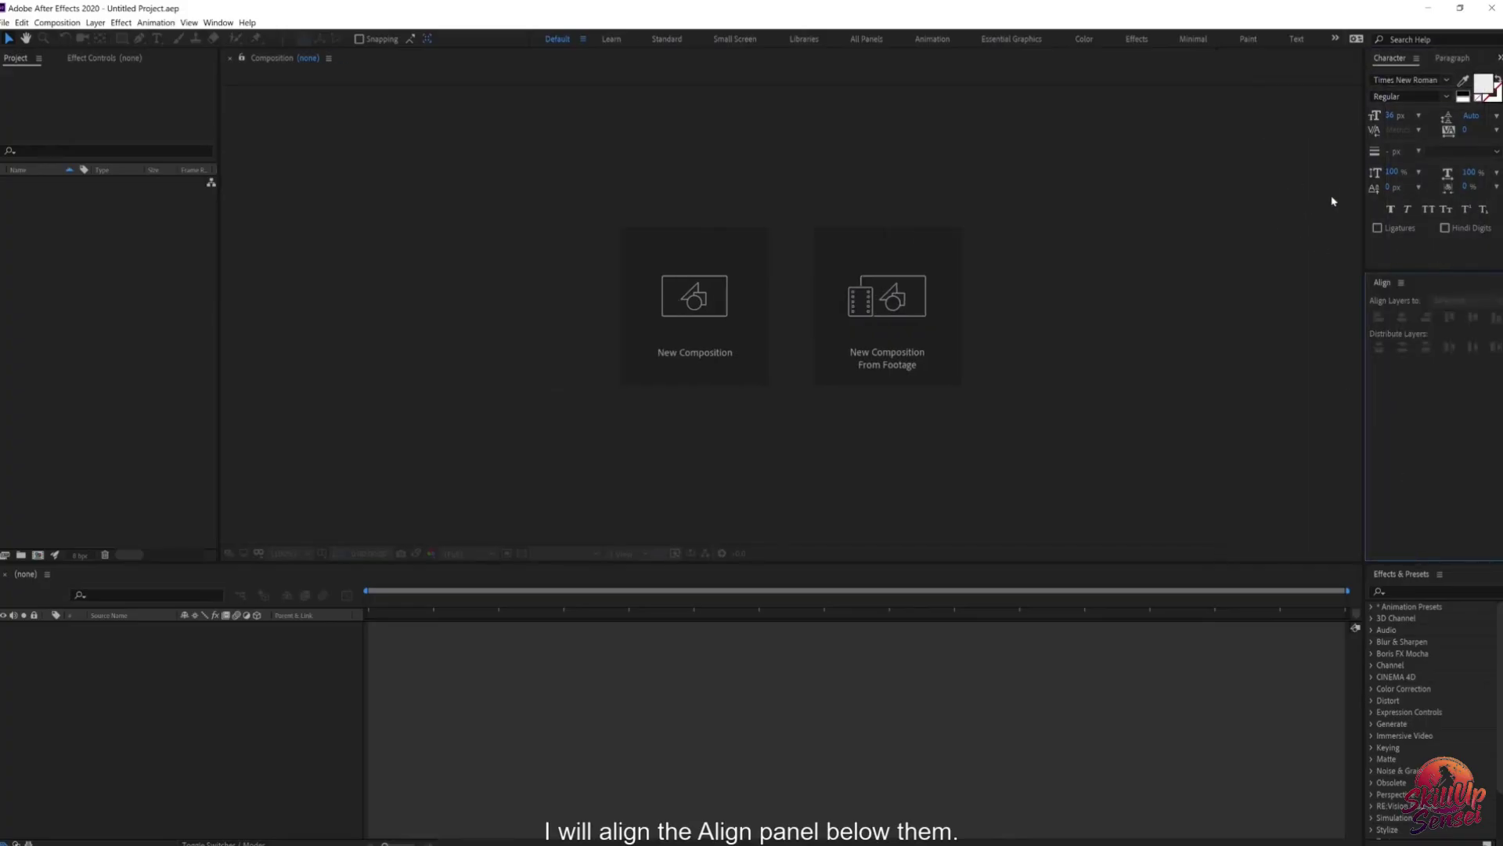
Step: Widen the Project panel group slightly, bring Effect Controls to the front of it, and activate the Timeline panel
{"action": "left_click", "coordinate": [146, 267]}
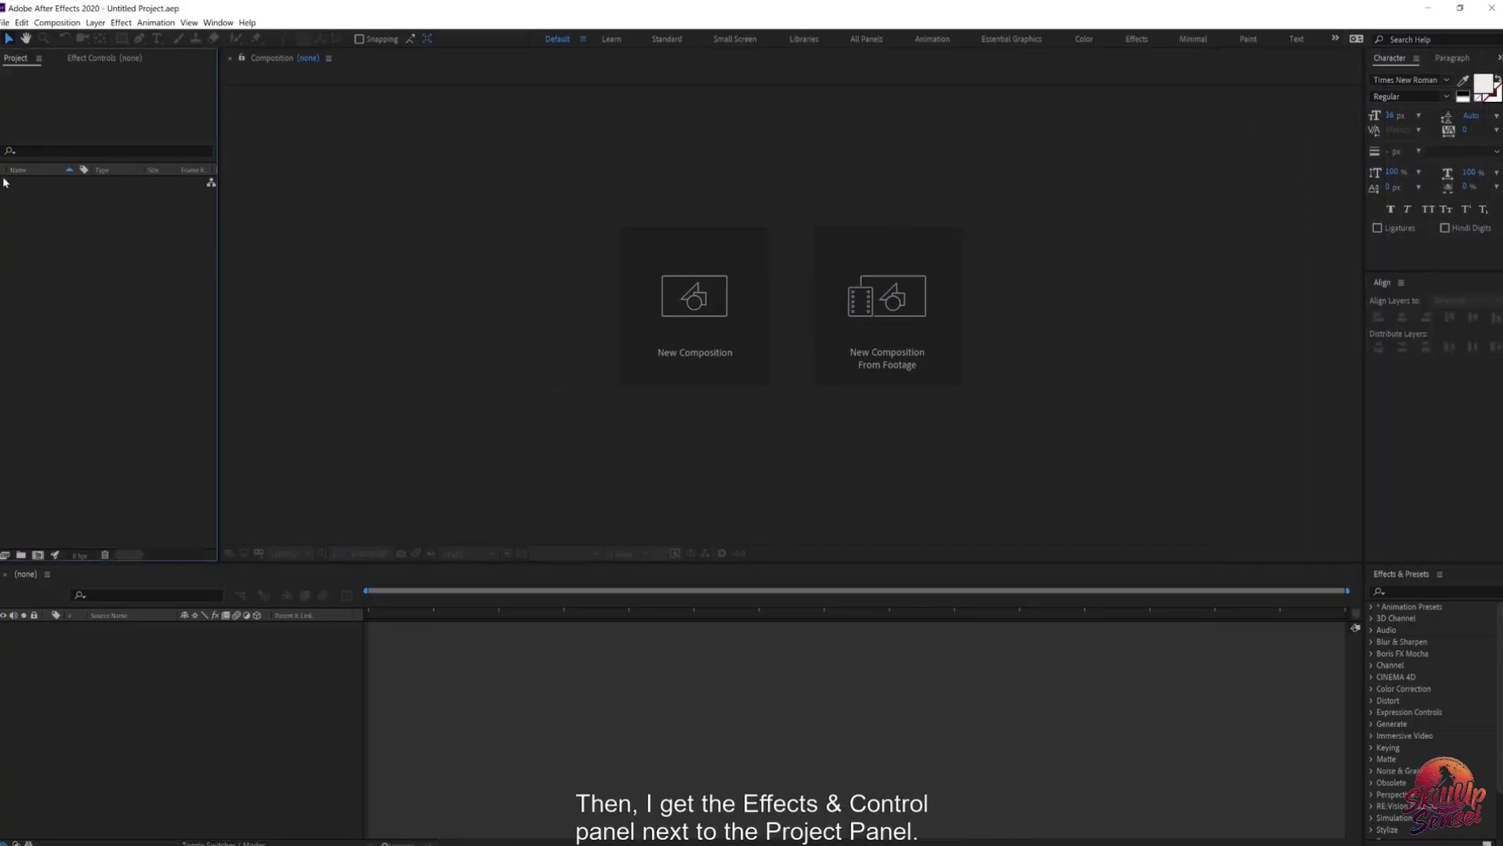
{"action": "left_click_drag", "start_coordinate": [218, 316], "coordinate": [241, 314]}
{"action": "left_click", "coordinate": [108, 62]}
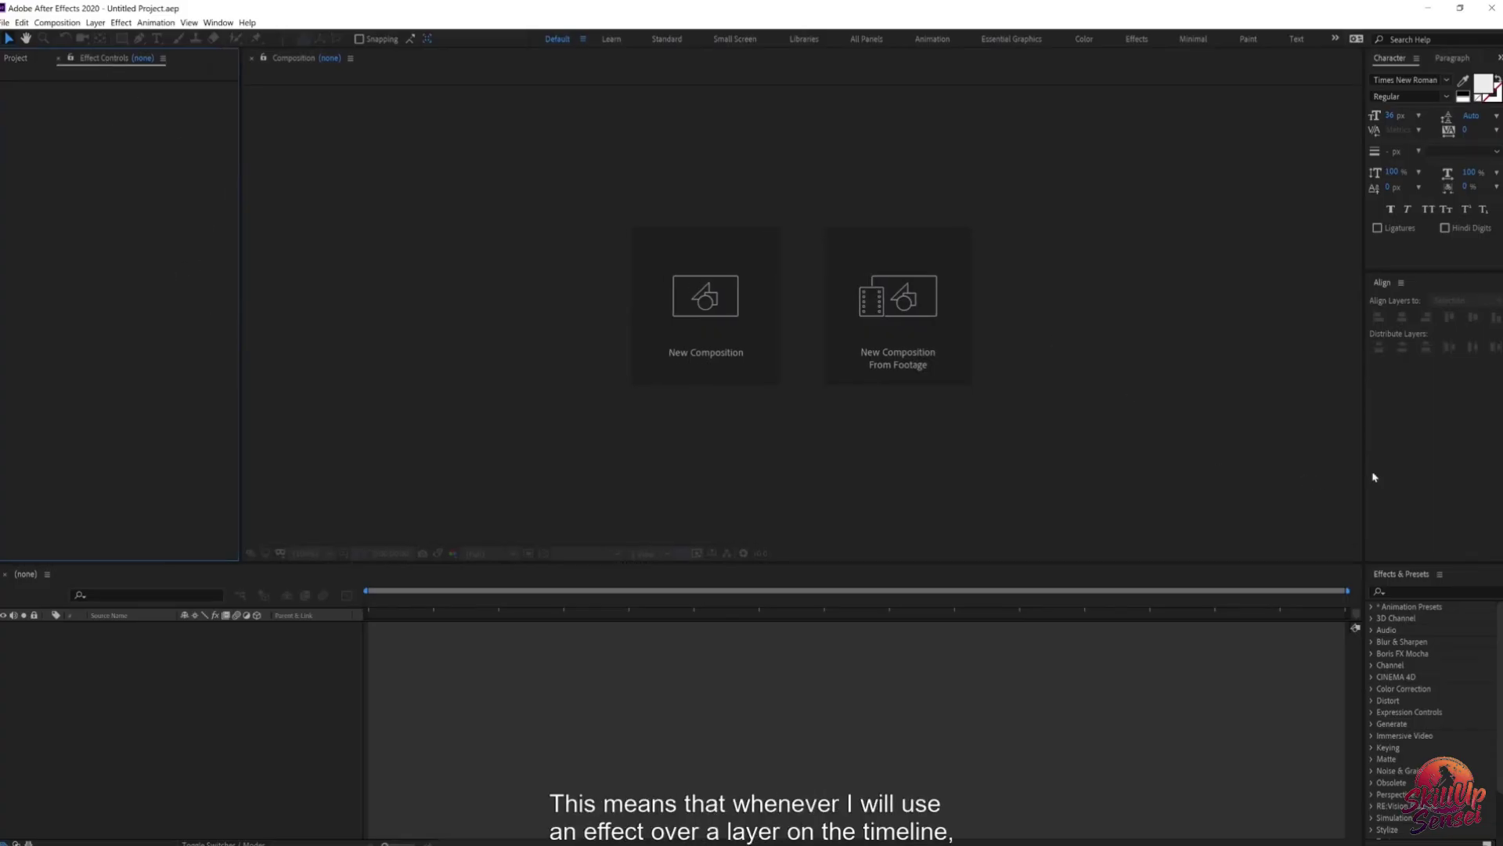
{"action": "left_click", "coordinate": [263, 680]}
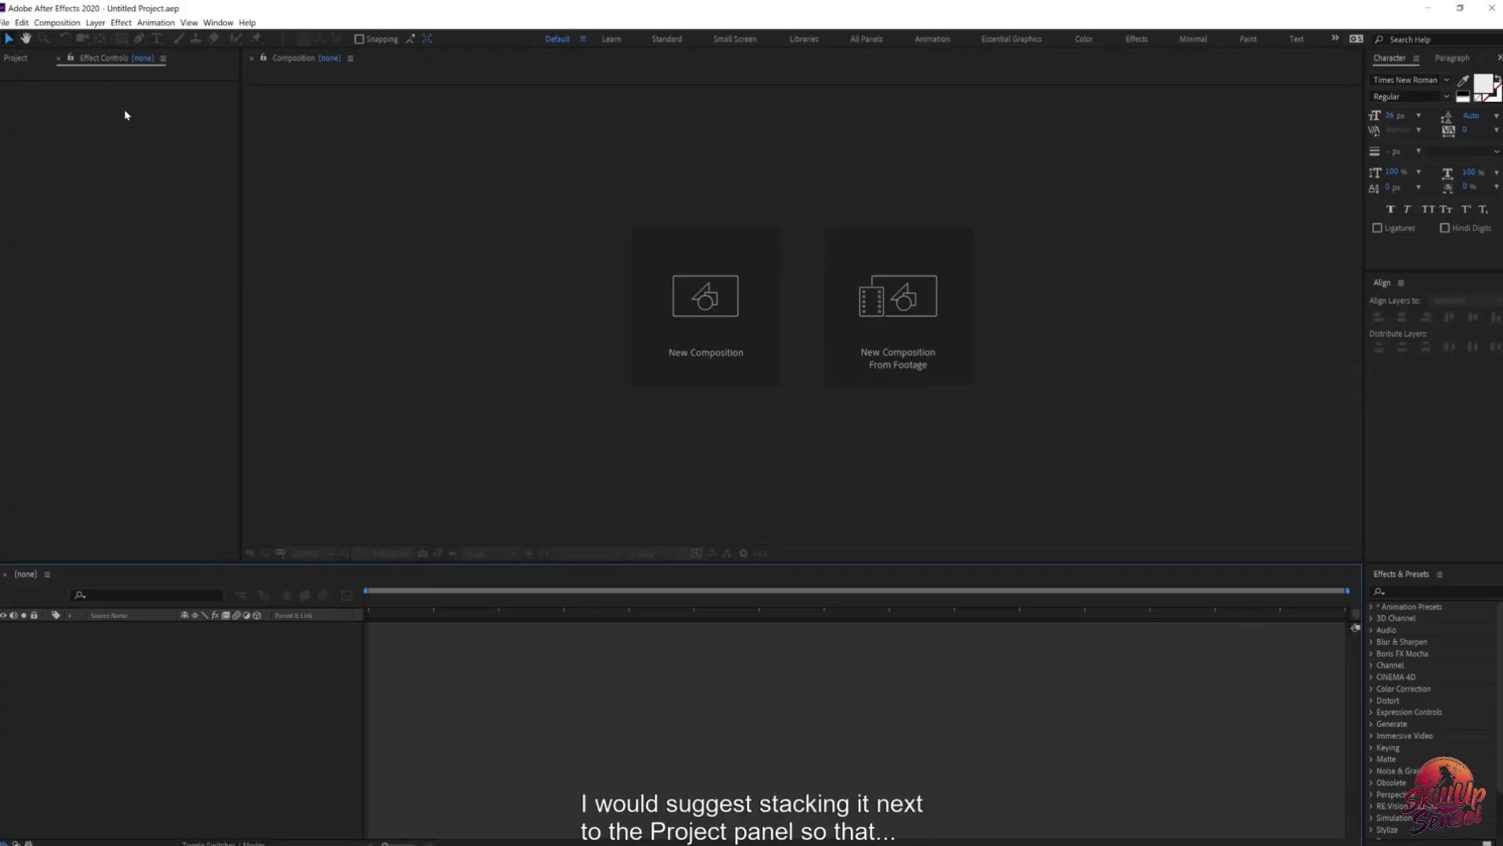
{"action": "left_click_drag", "start_coordinate": [88, 59], "coordinate": [249, 292]}
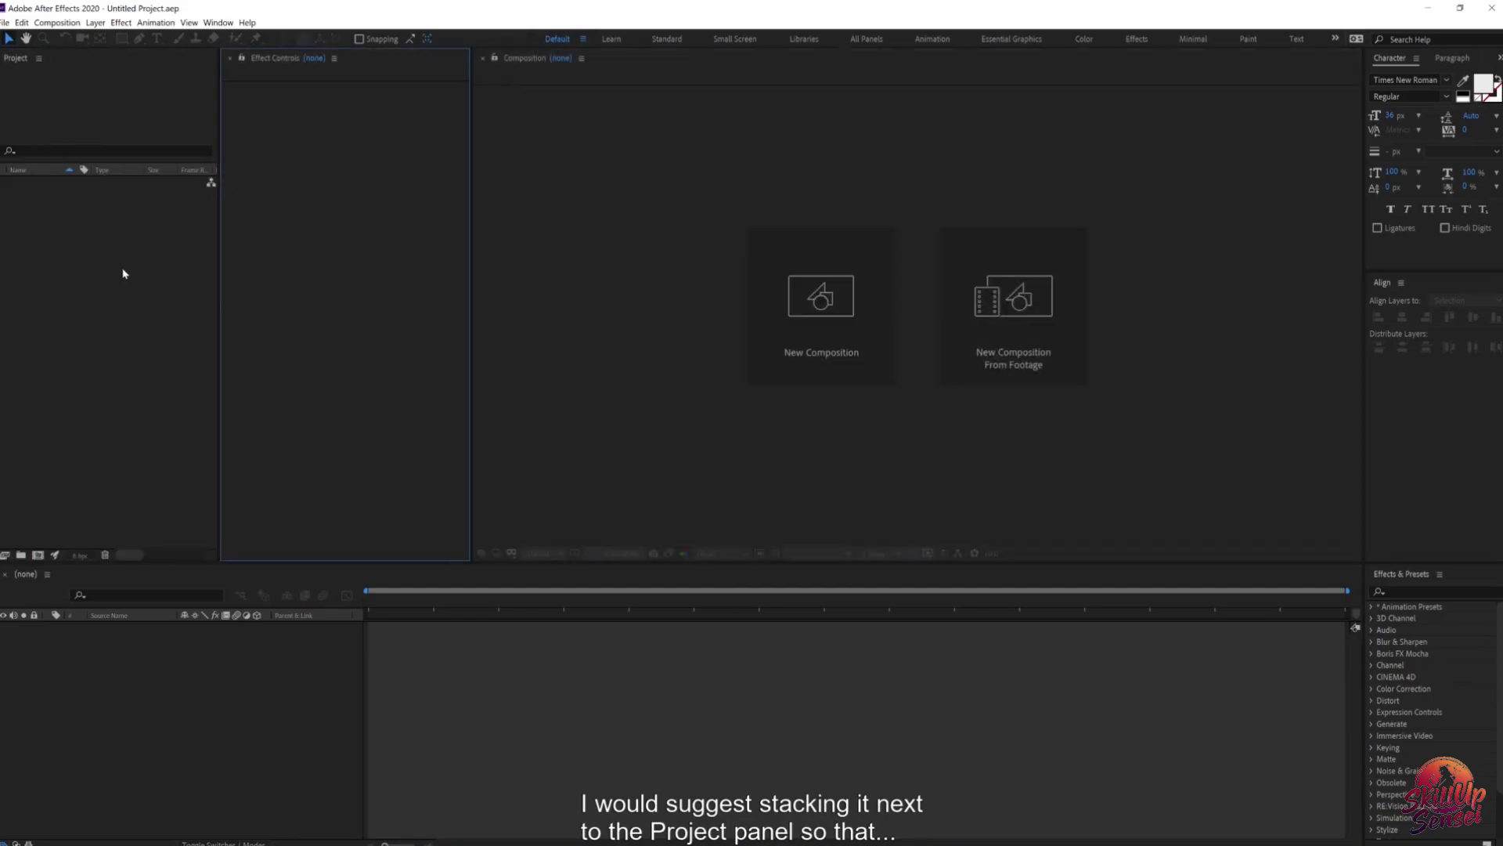
{"action": "left_click_drag", "start_coordinate": [270, 59], "coordinate": [74, 59]}
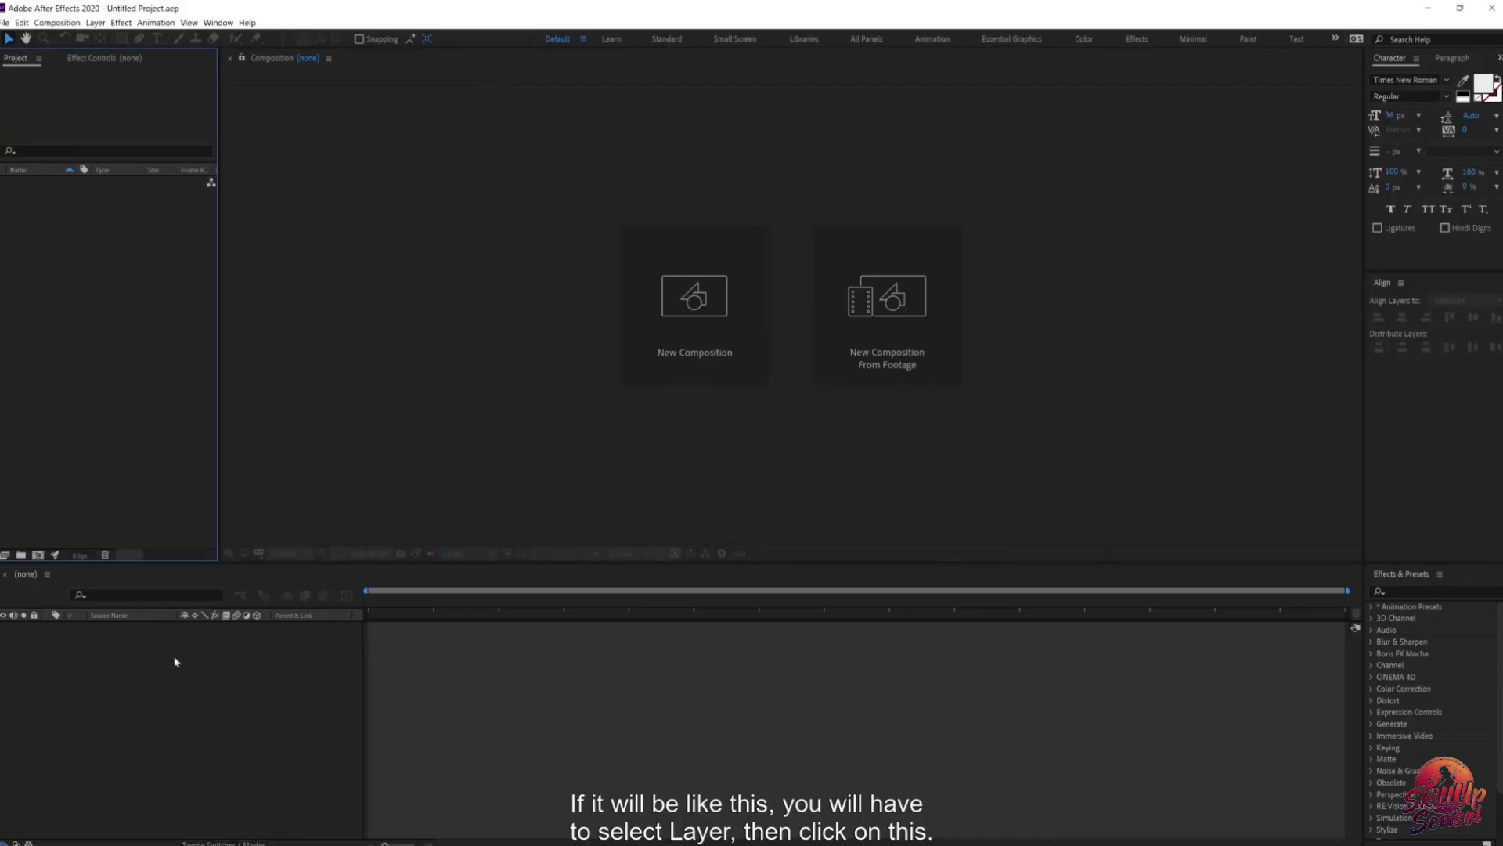
{"action": "left_click", "coordinate": [96, 60]}
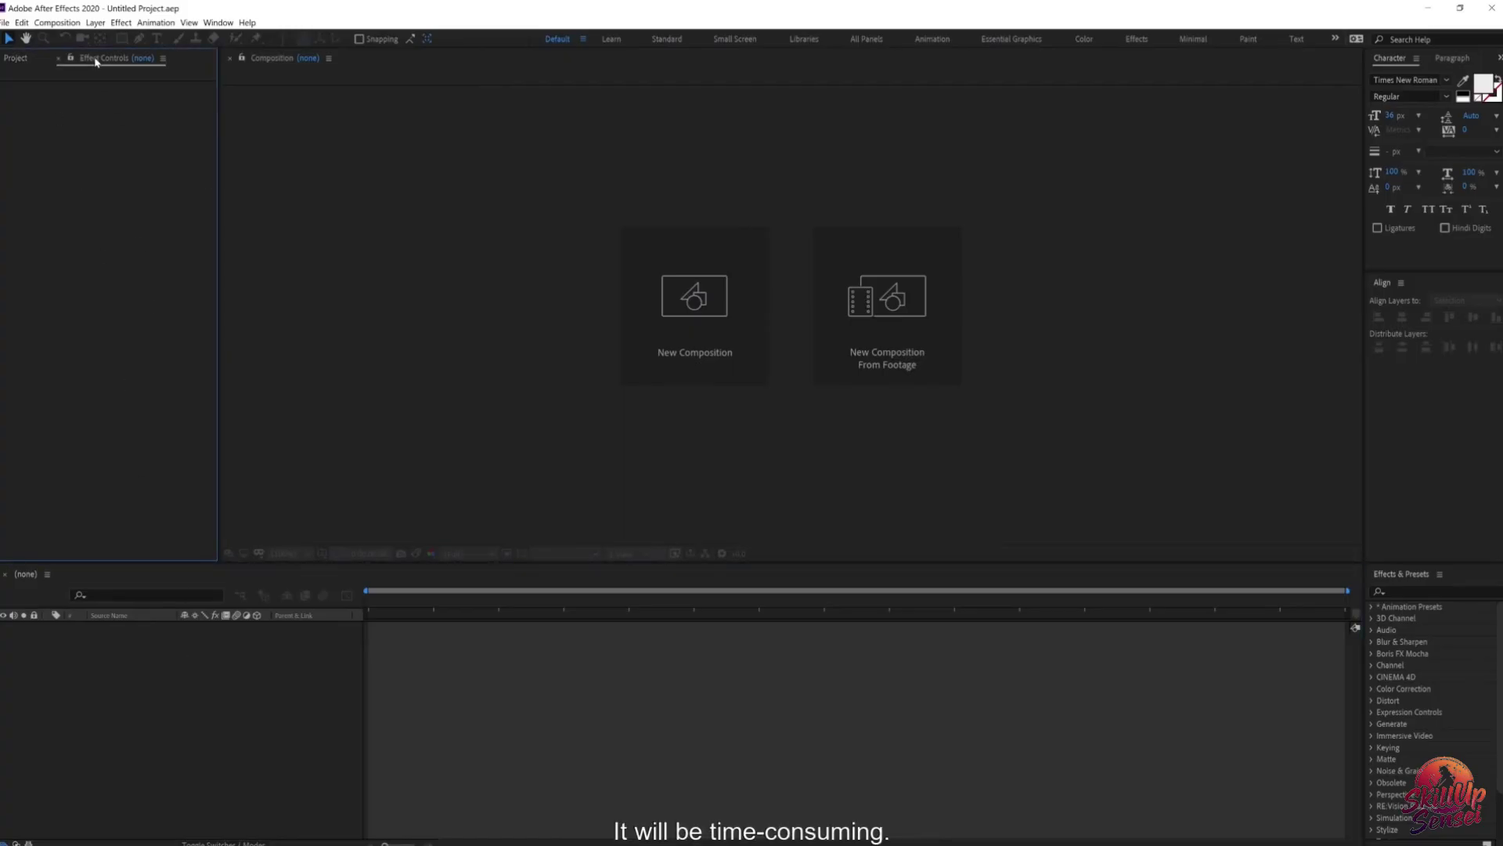
Step: Dock Effect Controls in its own column between the Project and Composition panels, and activate the Project panel
{"action": "left_click_drag", "start_coordinate": [188, 156], "coordinate": [256, 211]}
{"action": "left_click", "coordinate": [144, 337]}
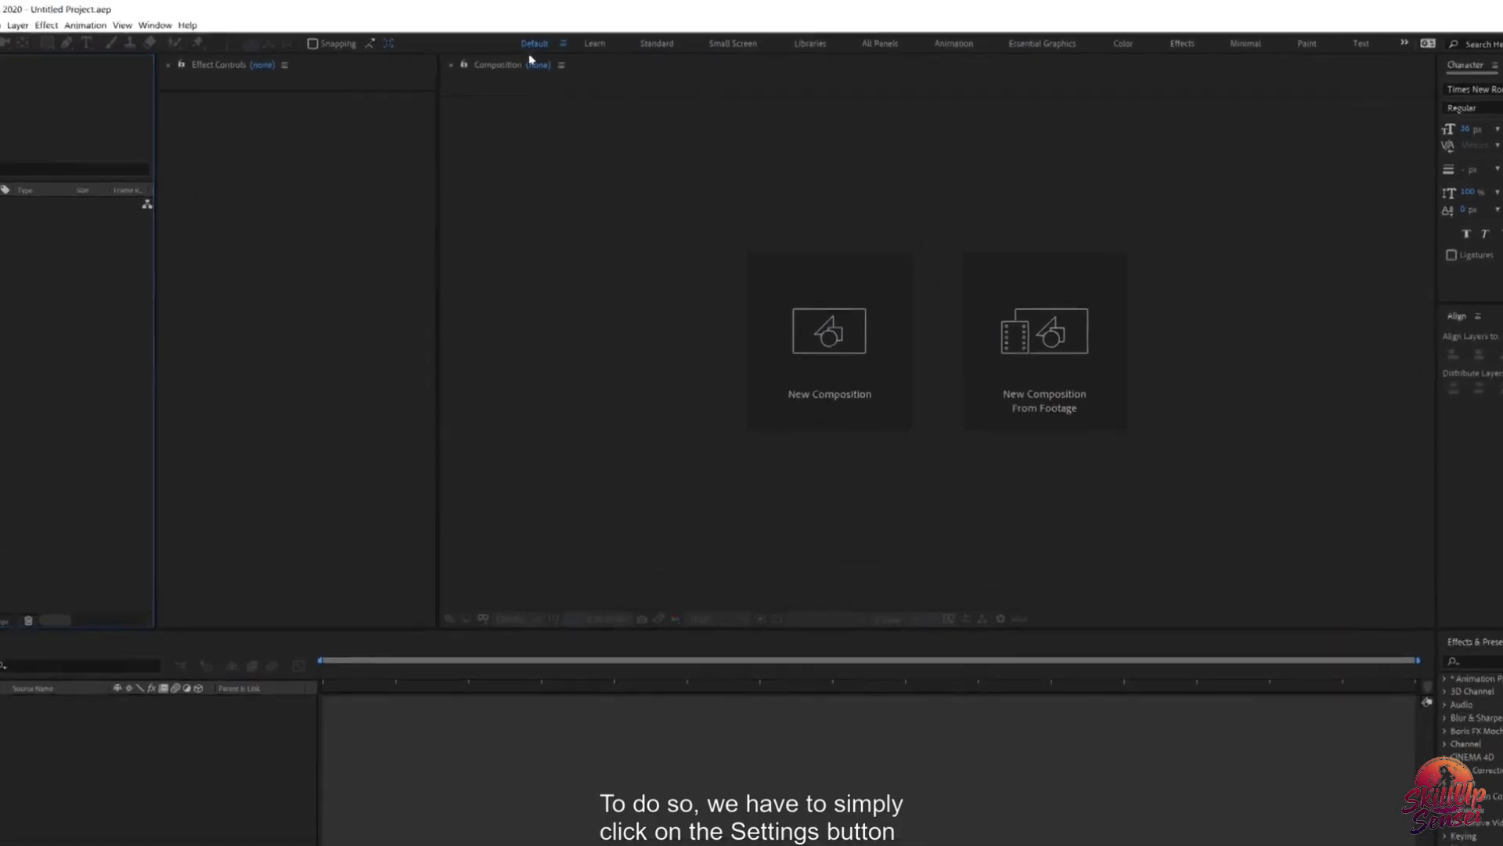
Step: Save the current panel layout as a new workspace named Dope Motions
{"action": "left_click", "coordinate": [583, 39]}
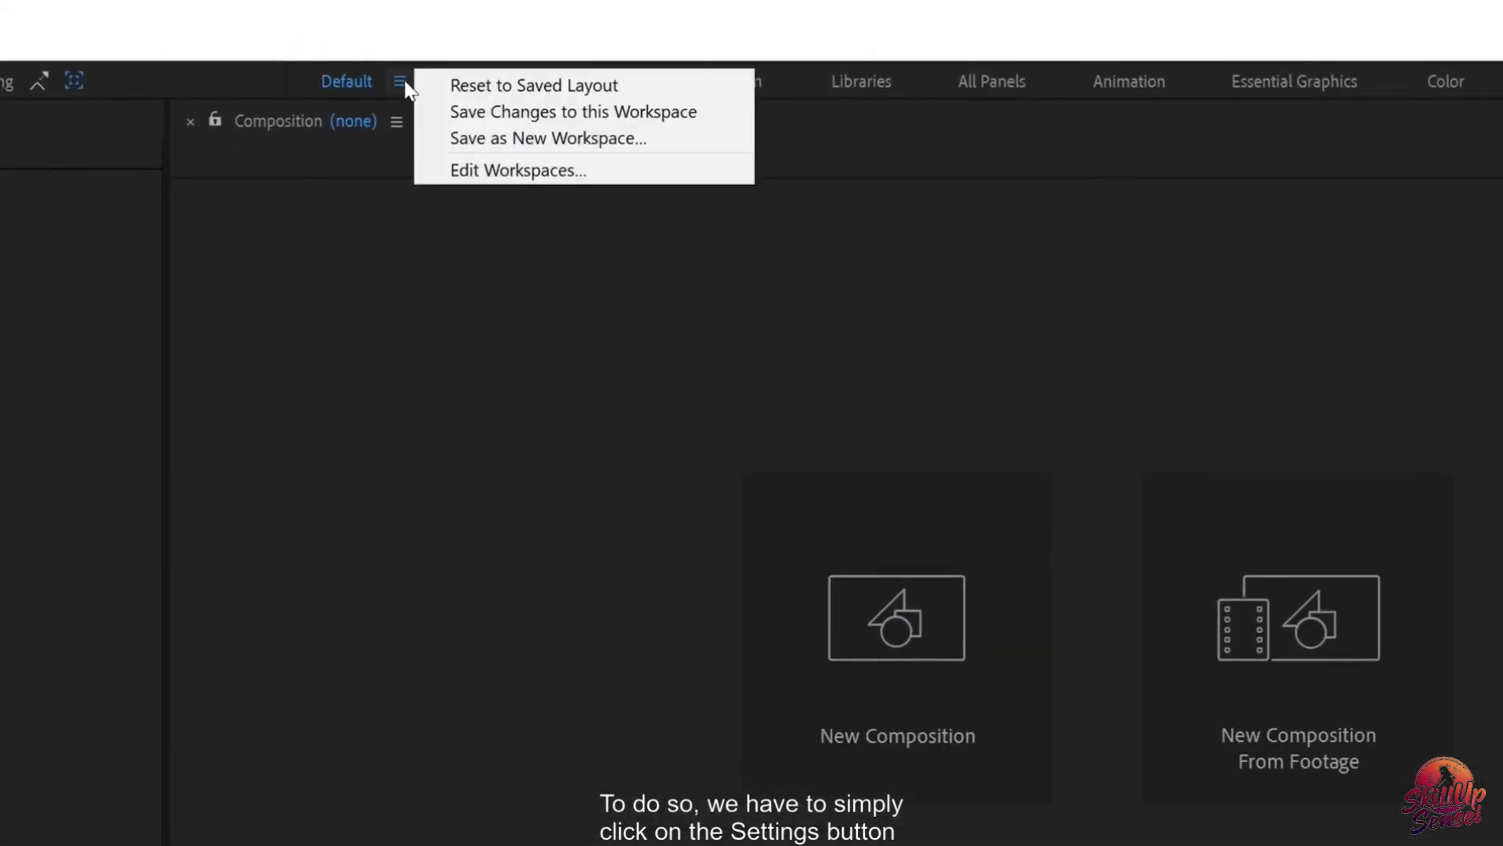
{"action": "left_click", "coordinate": [540, 138]}
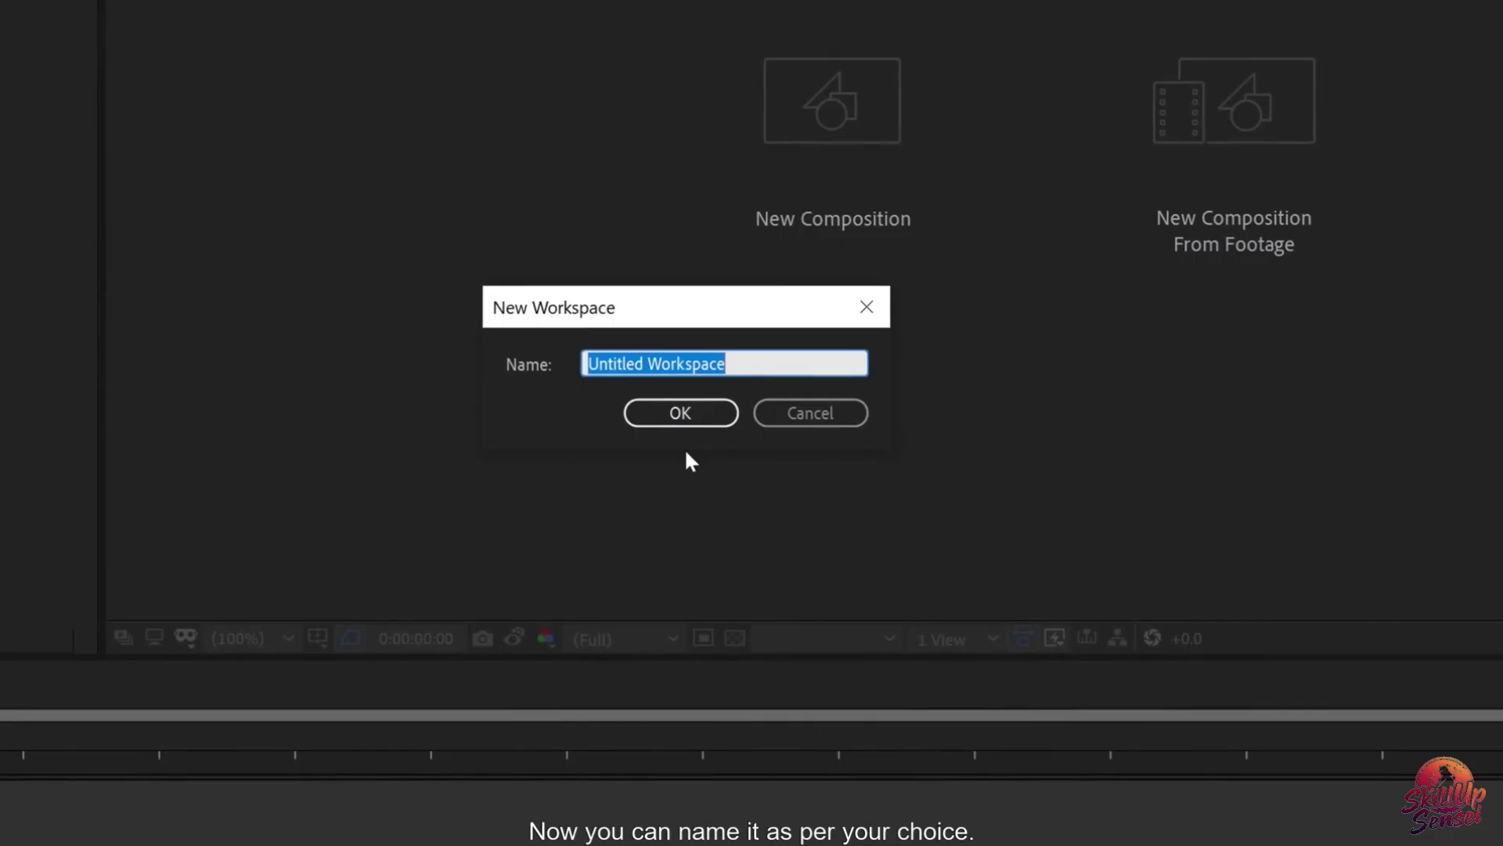
{"action": "type", "text": "Do"}
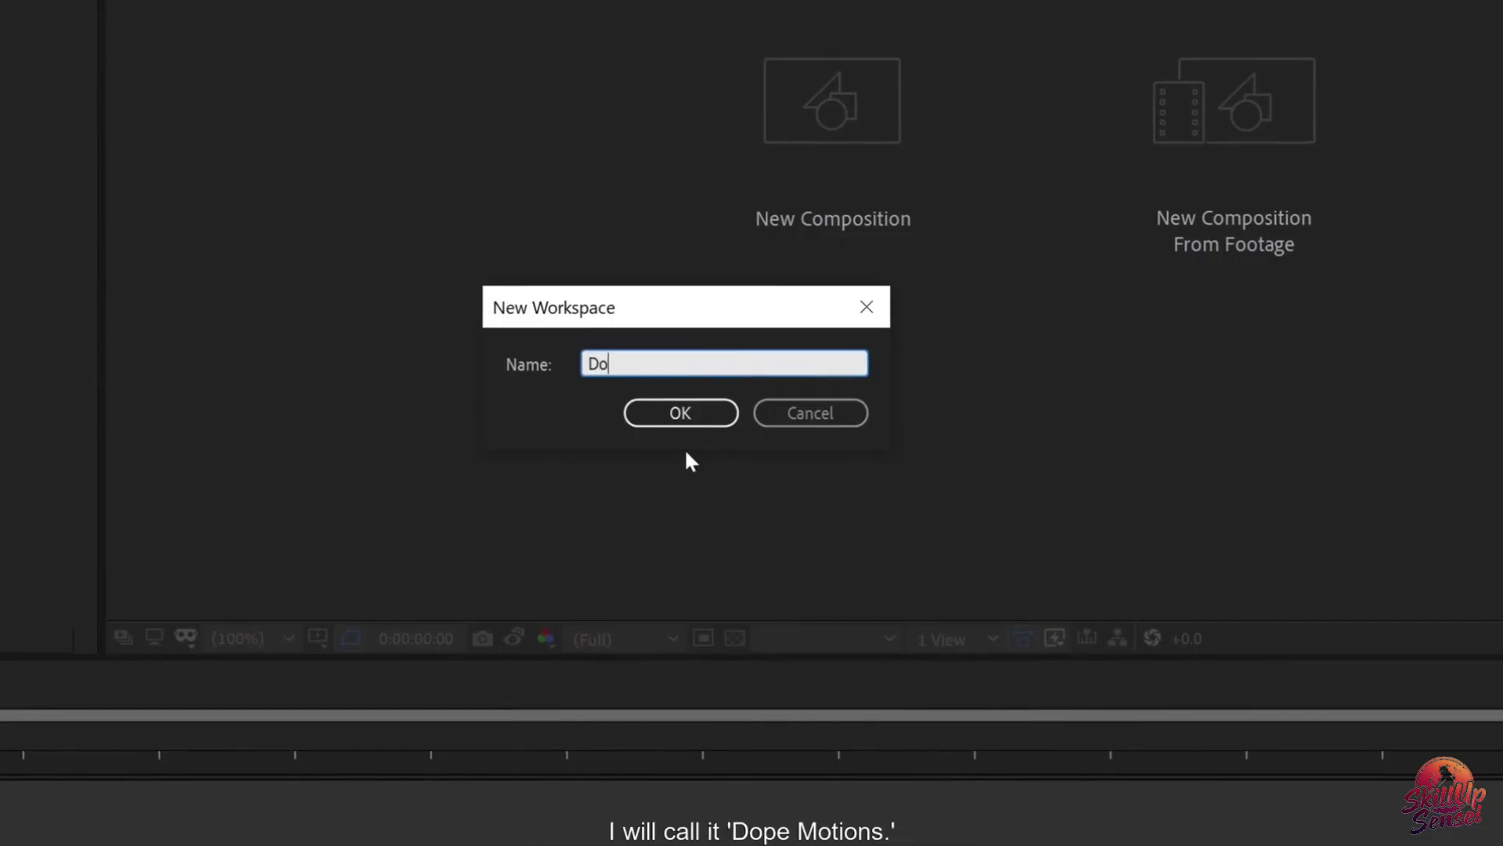
{"action": "type", "text": "pe Motions"}
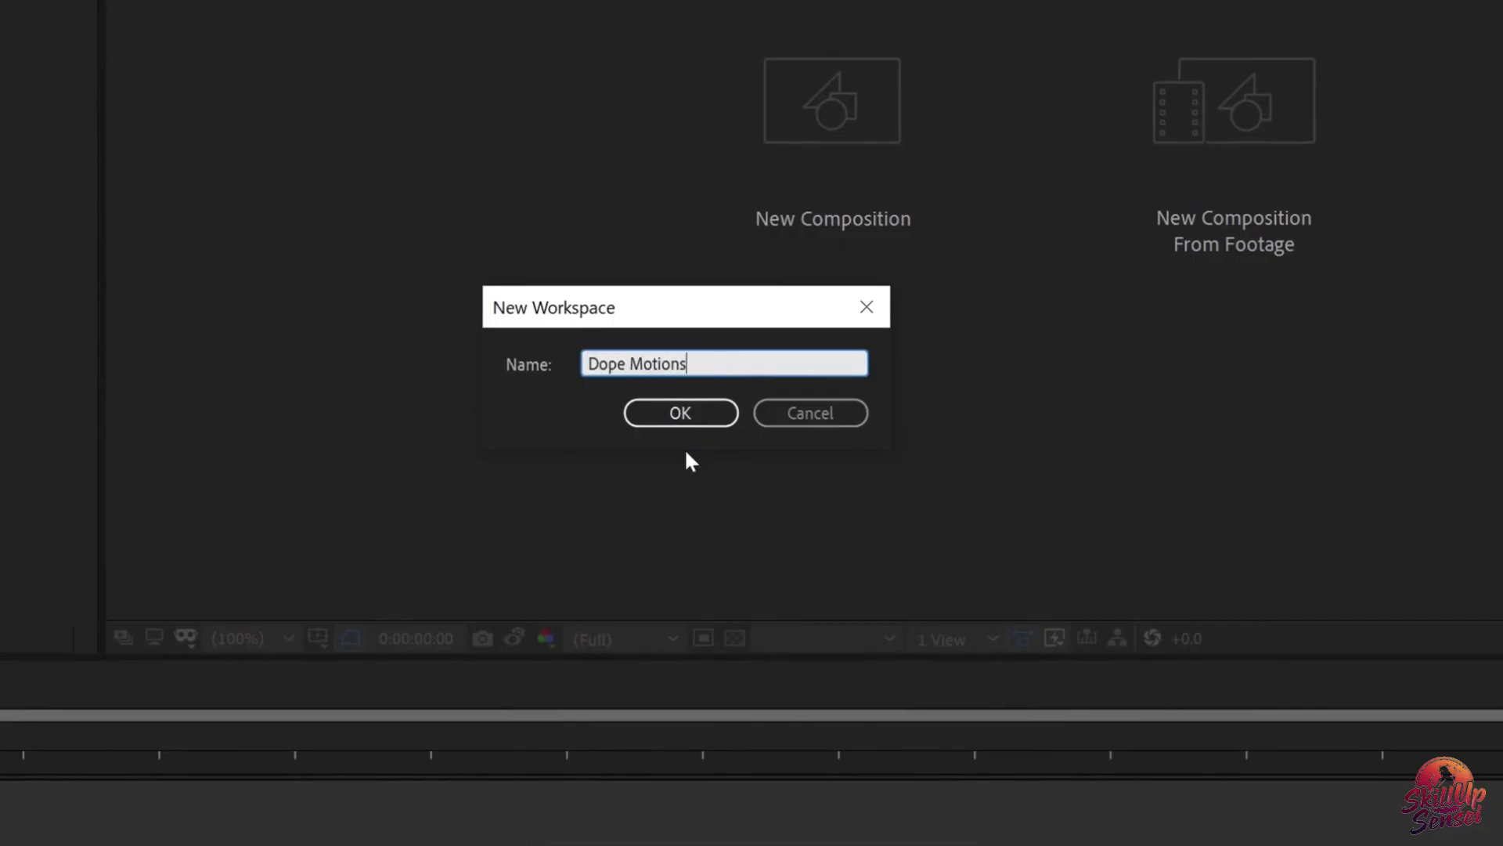
{"action": "left_click", "coordinate": [704, 423]}
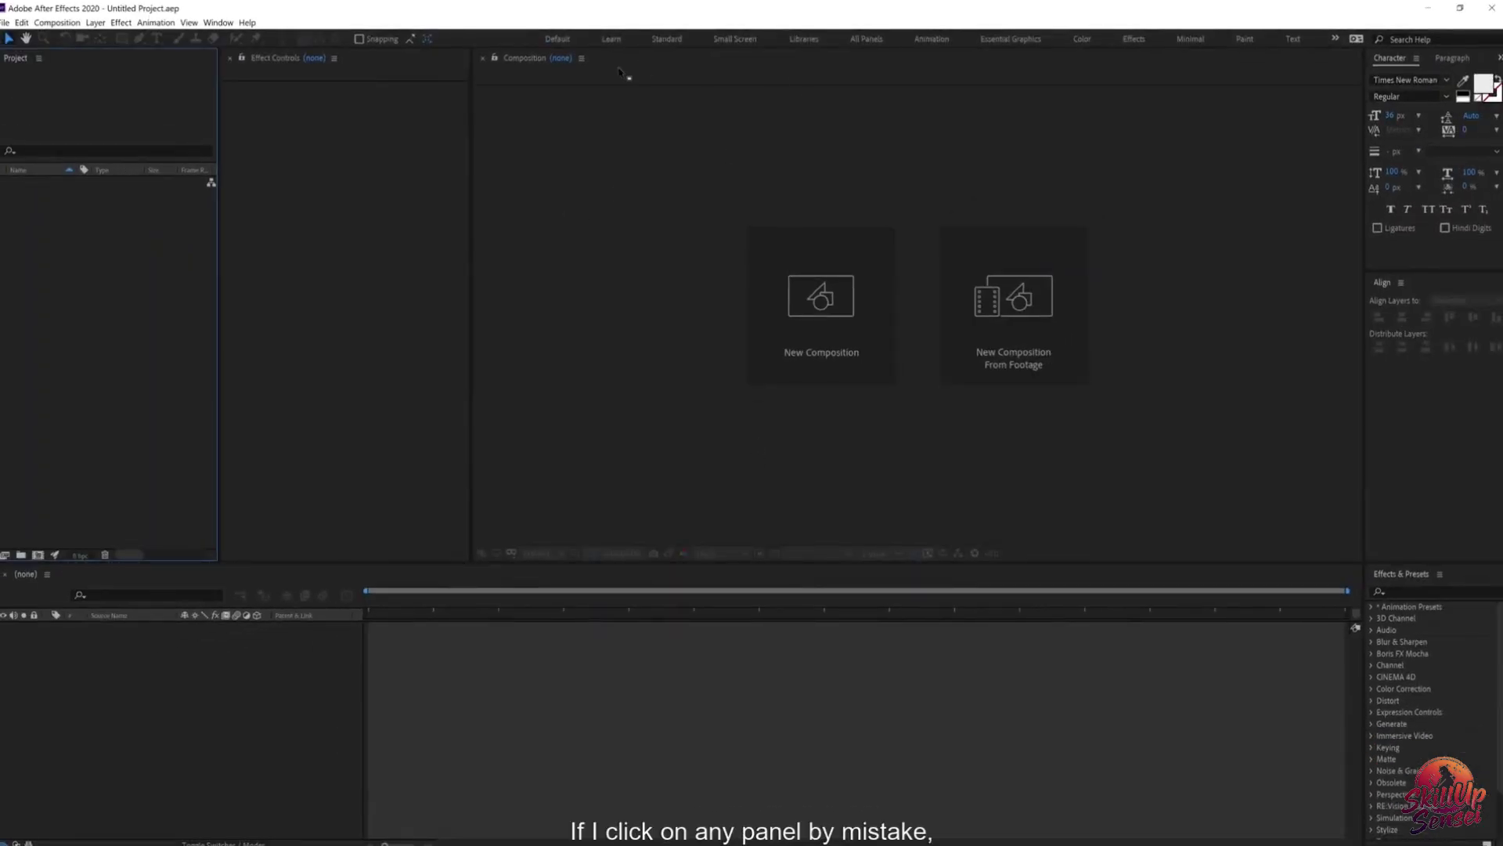
Step: Switch to the Animation and Essential Graphics workspaces, and return to the saved Dope Motions workspace
{"action": "left_click", "coordinate": [931, 43]}
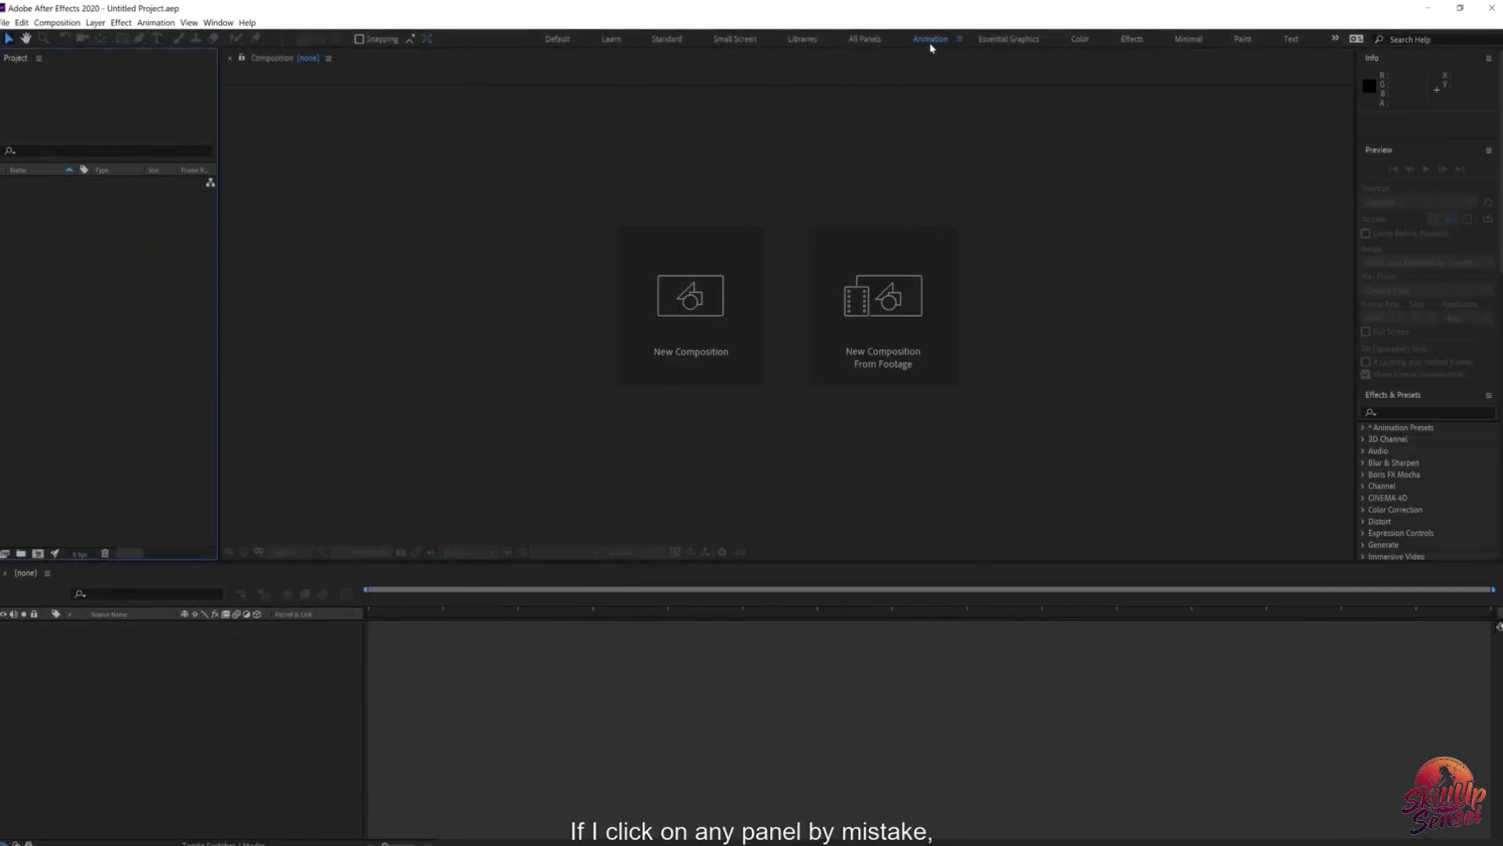
{"action": "left_click", "coordinate": [1018, 43]}
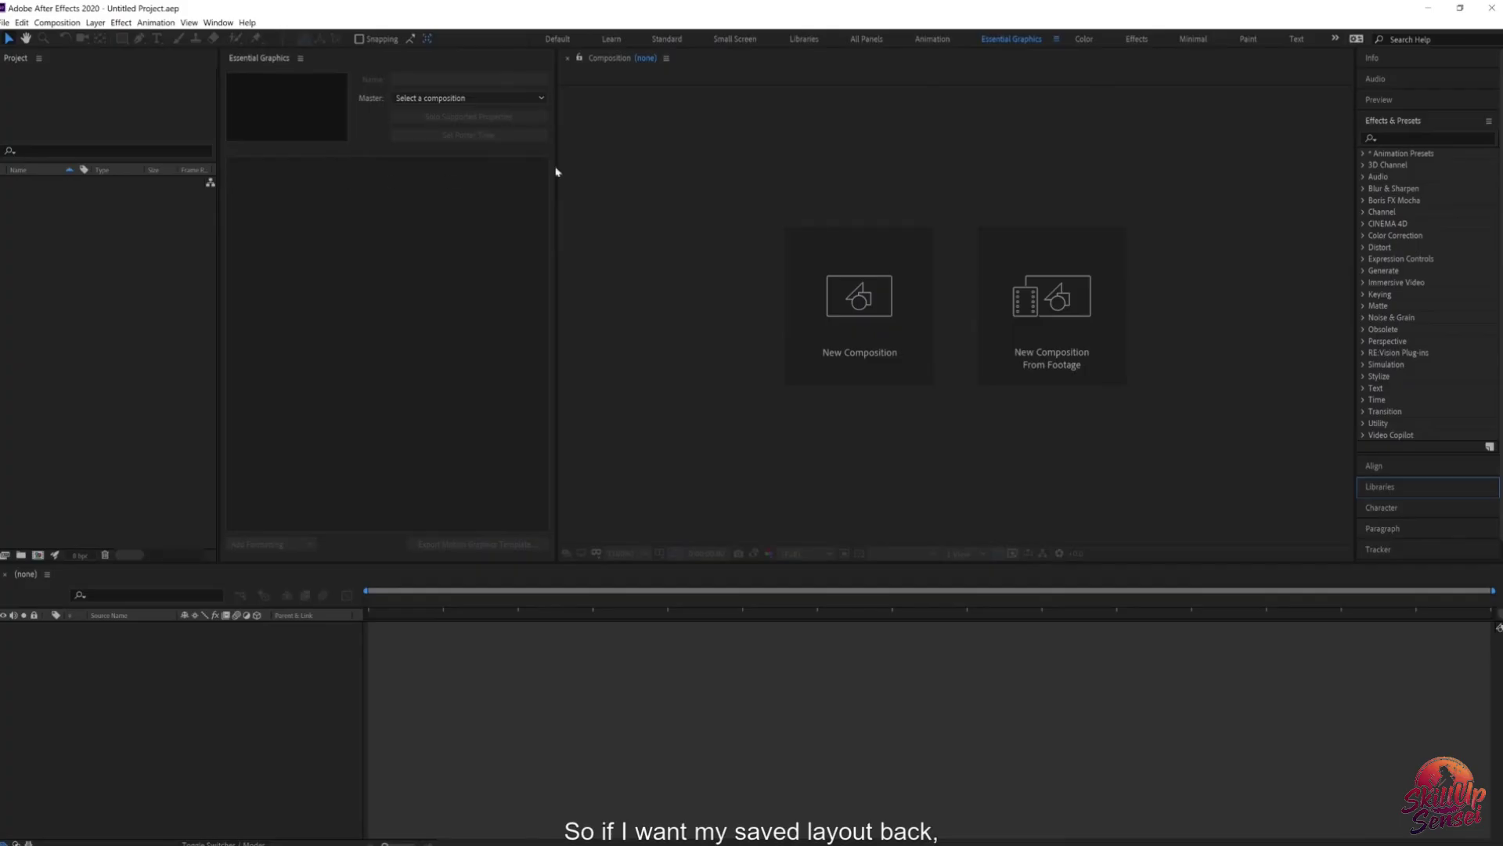
{"action": "left_click", "coordinate": [1336, 39]}
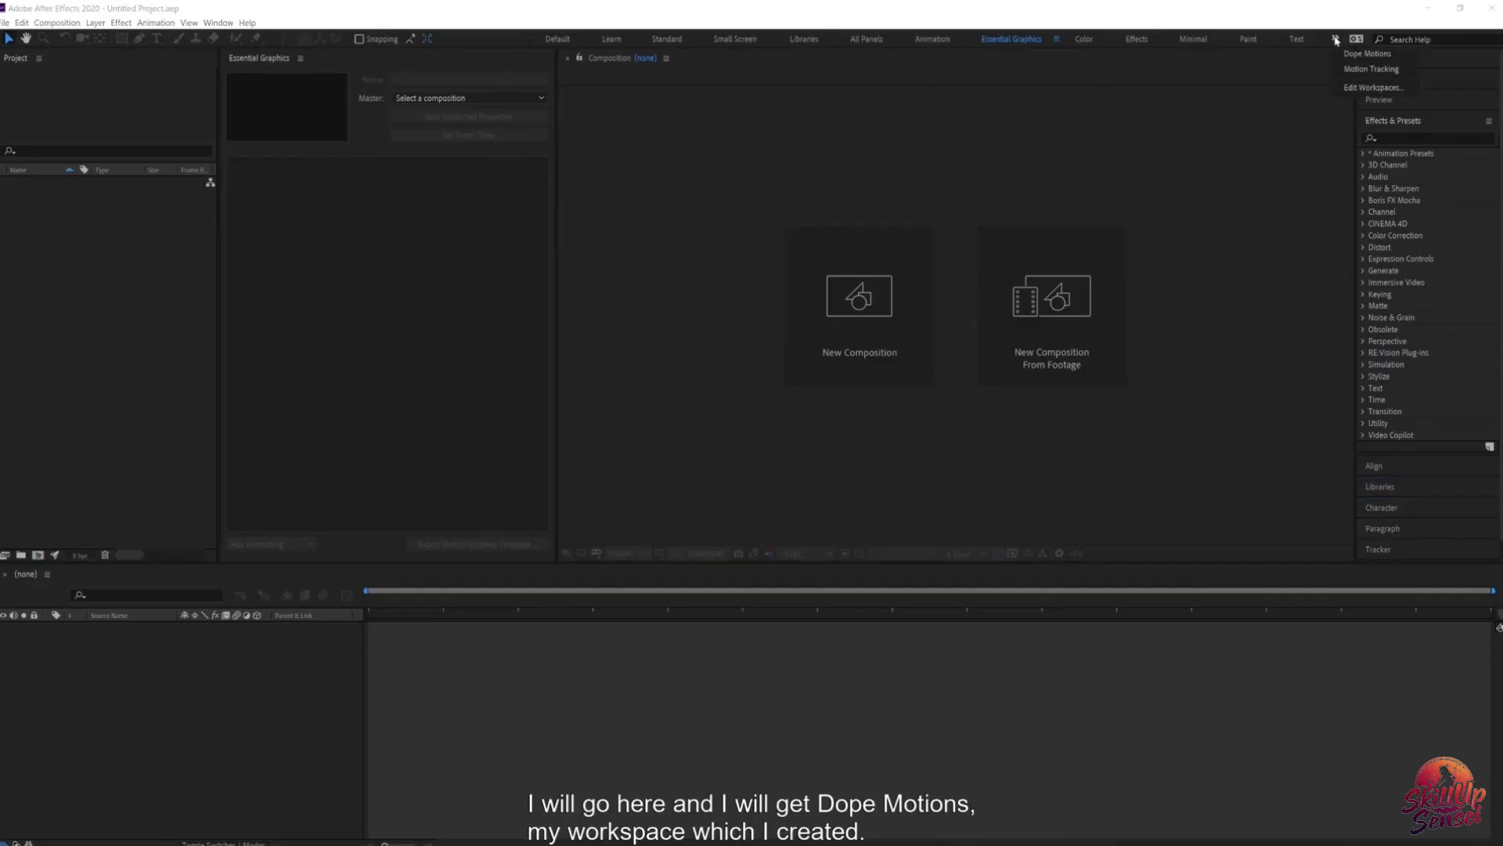
{"action": "left_click", "coordinate": [1370, 53]}
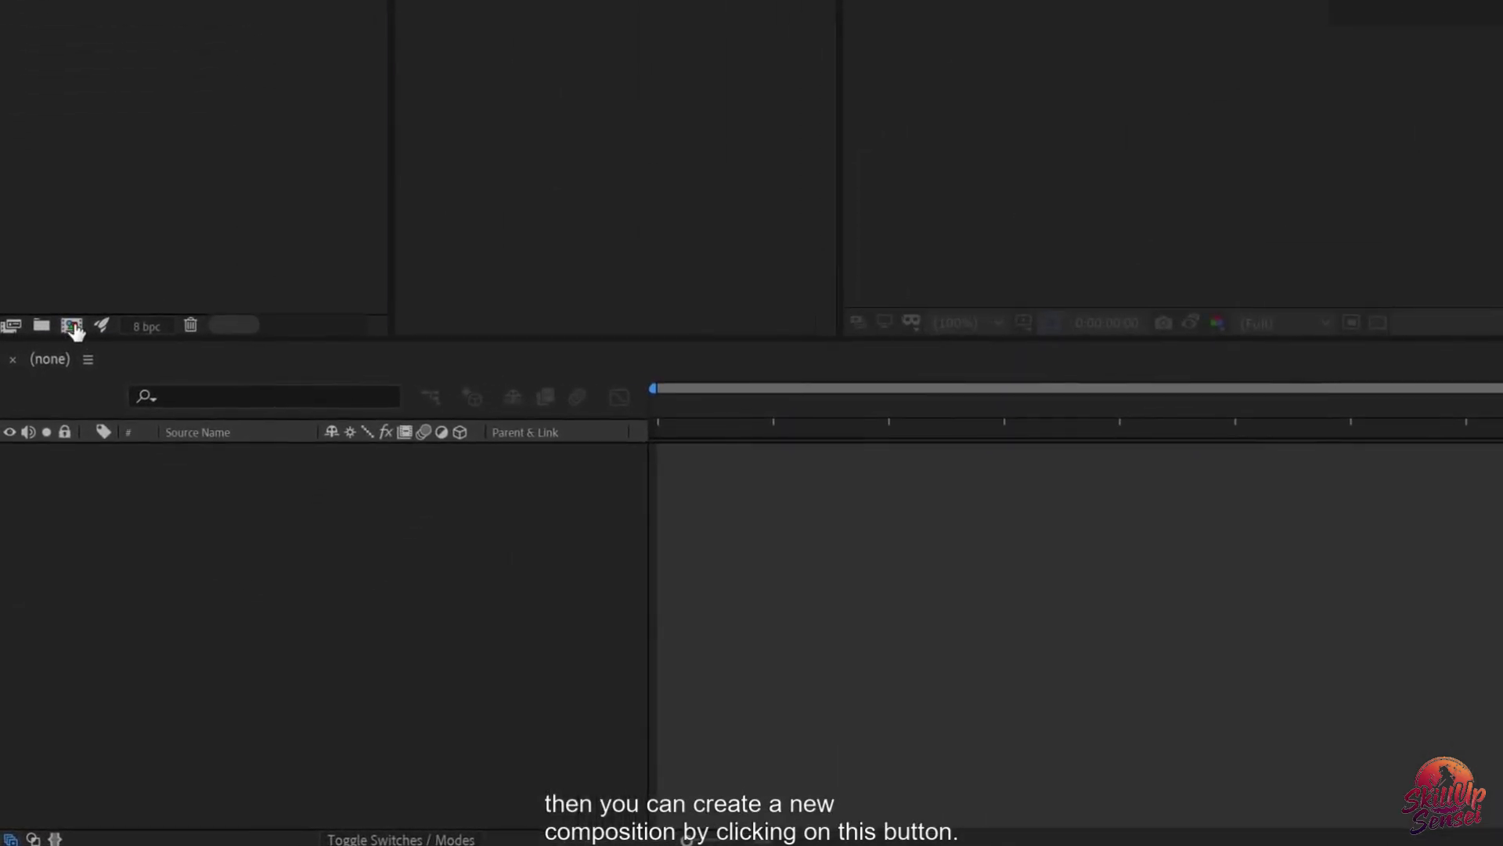
Step: Start a new composition from the Project panel and name it Render in its settings
{"action": "left_click", "coordinate": [73, 327]}
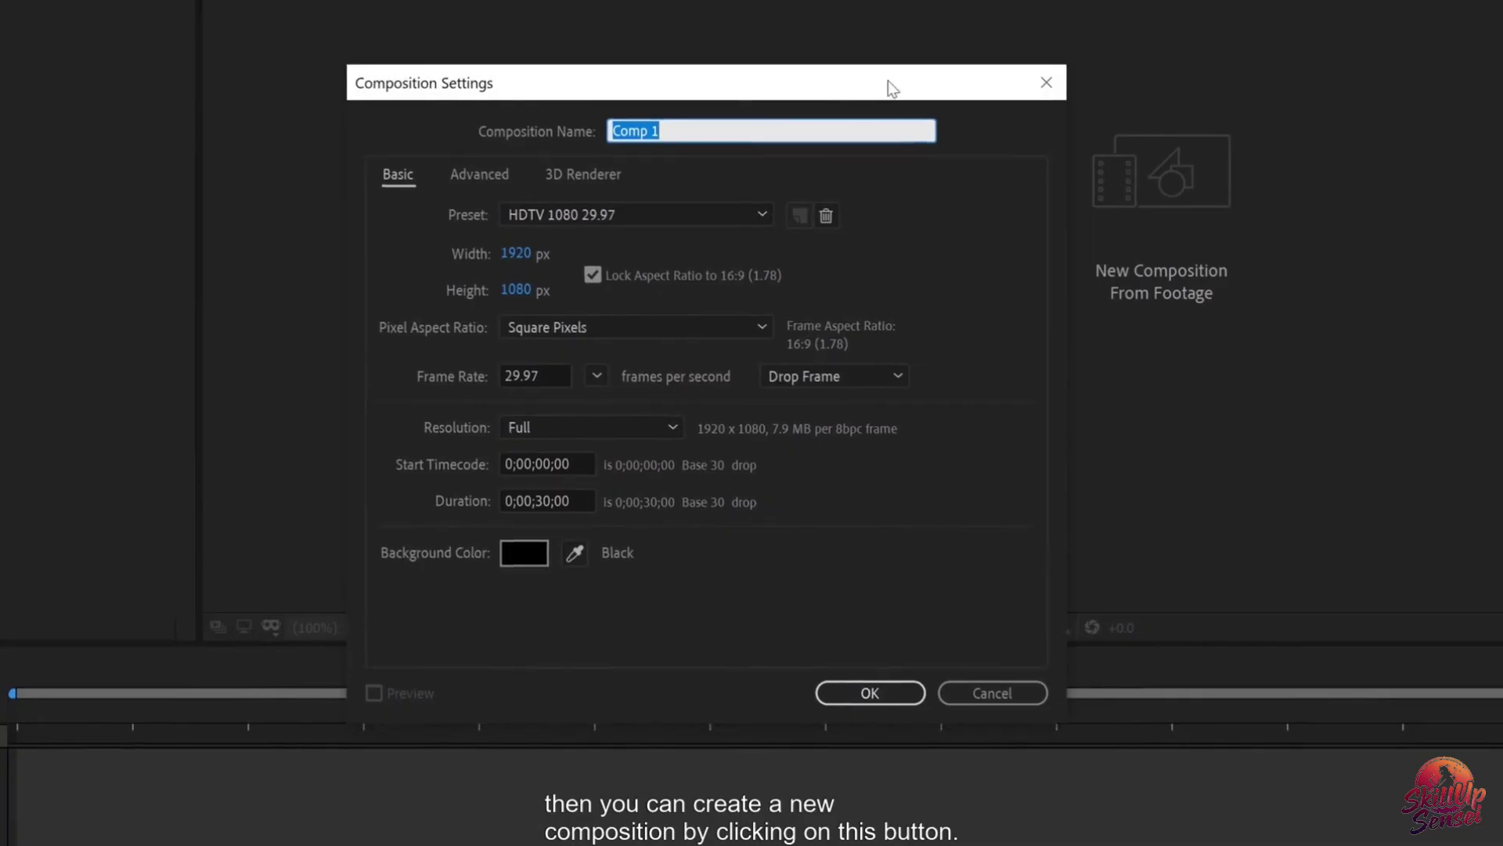
{"action": "left_click_drag", "start_coordinate": [889, 82], "coordinate": [901, 59]}
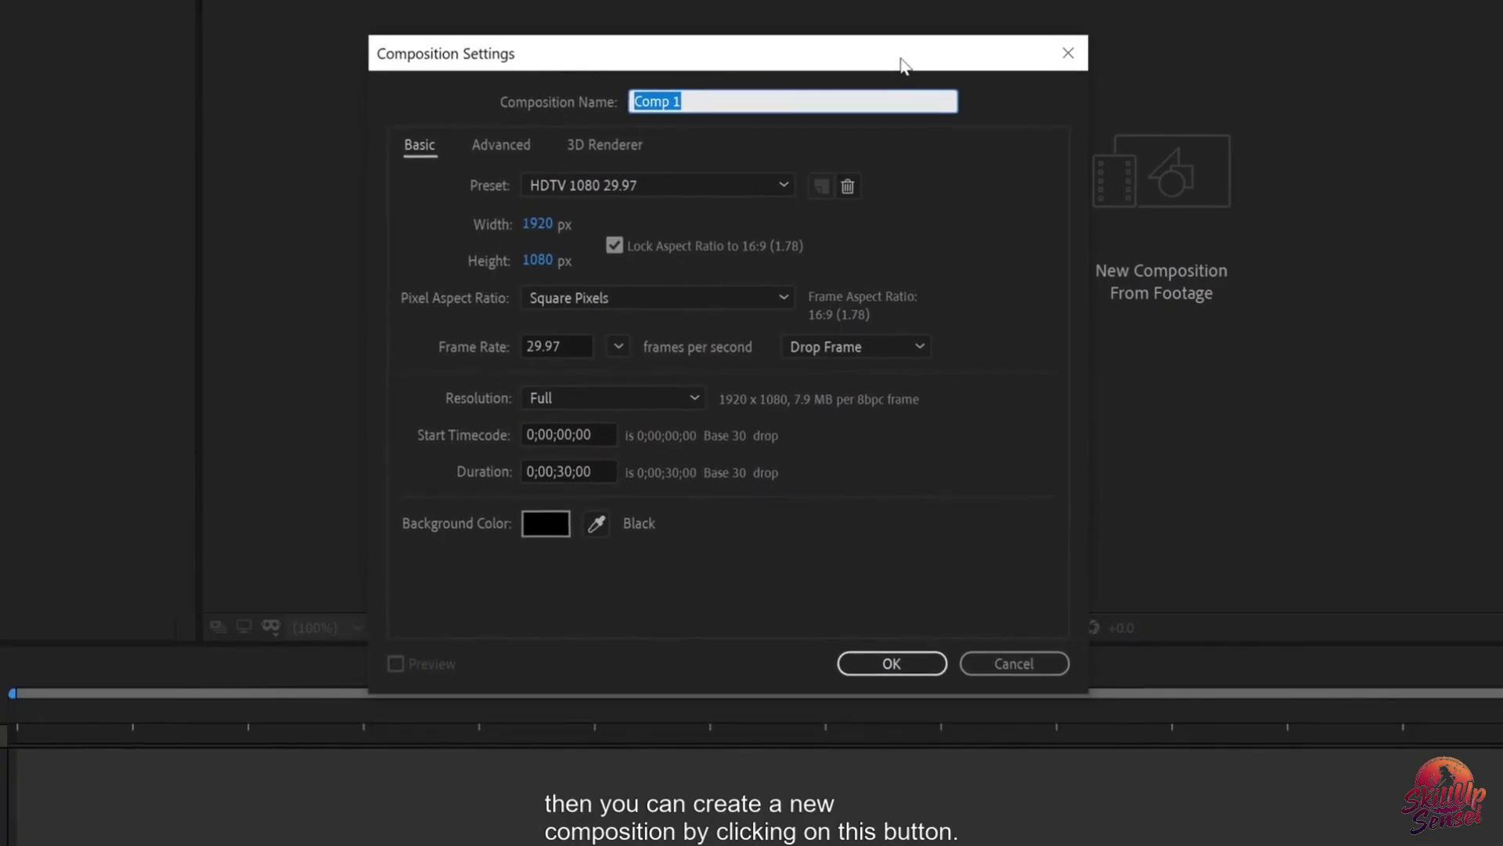
{"action": "left_click", "coordinate": [710, 101]}
{"action": "left_click_drag", "start_coordinate": [709, 101], "coordinate": [602, 114]}
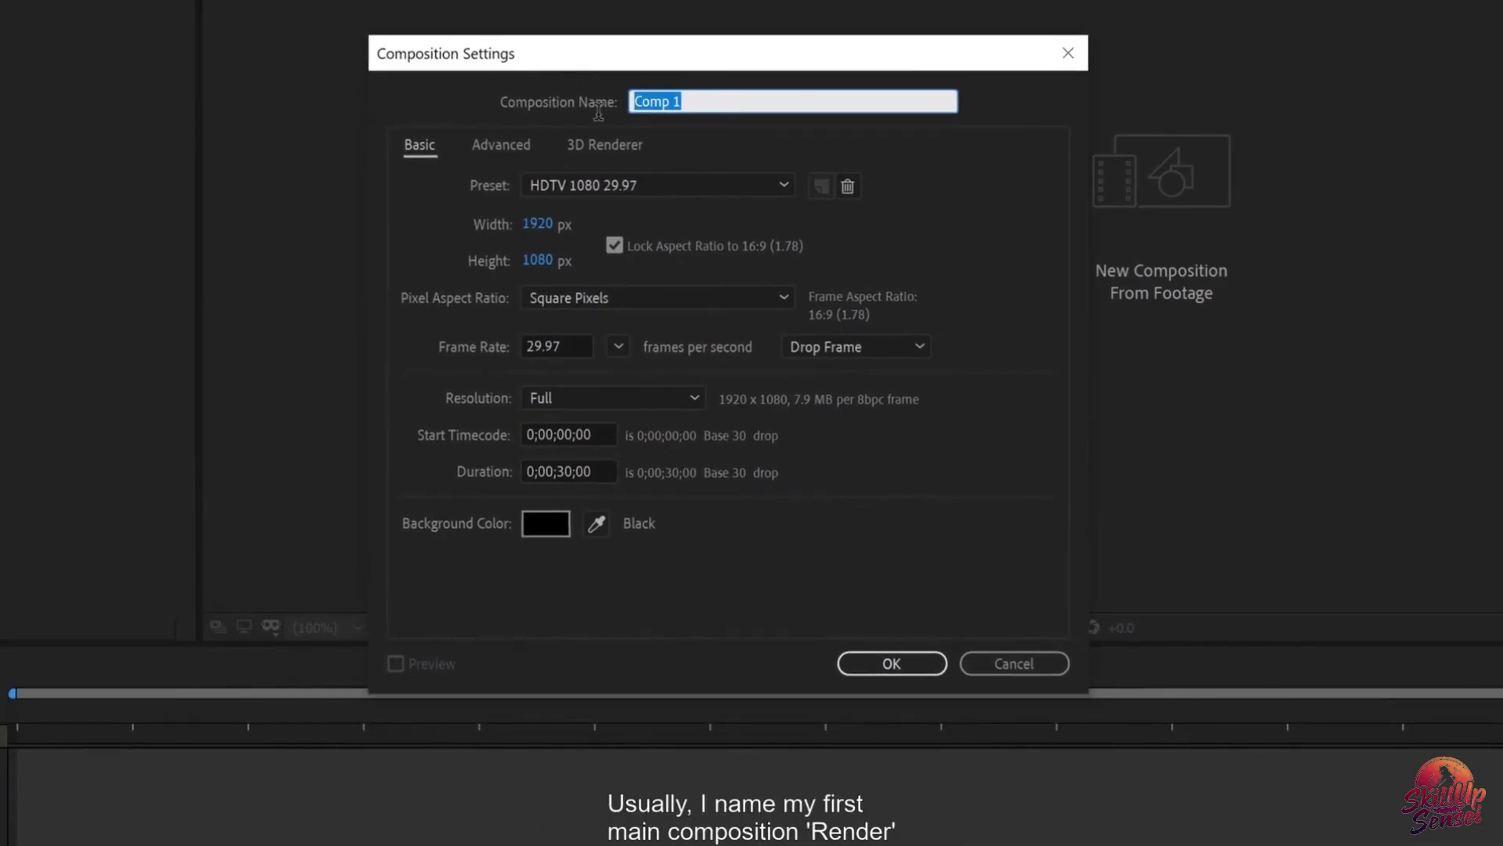
{"action": "type", "text": "Render"}
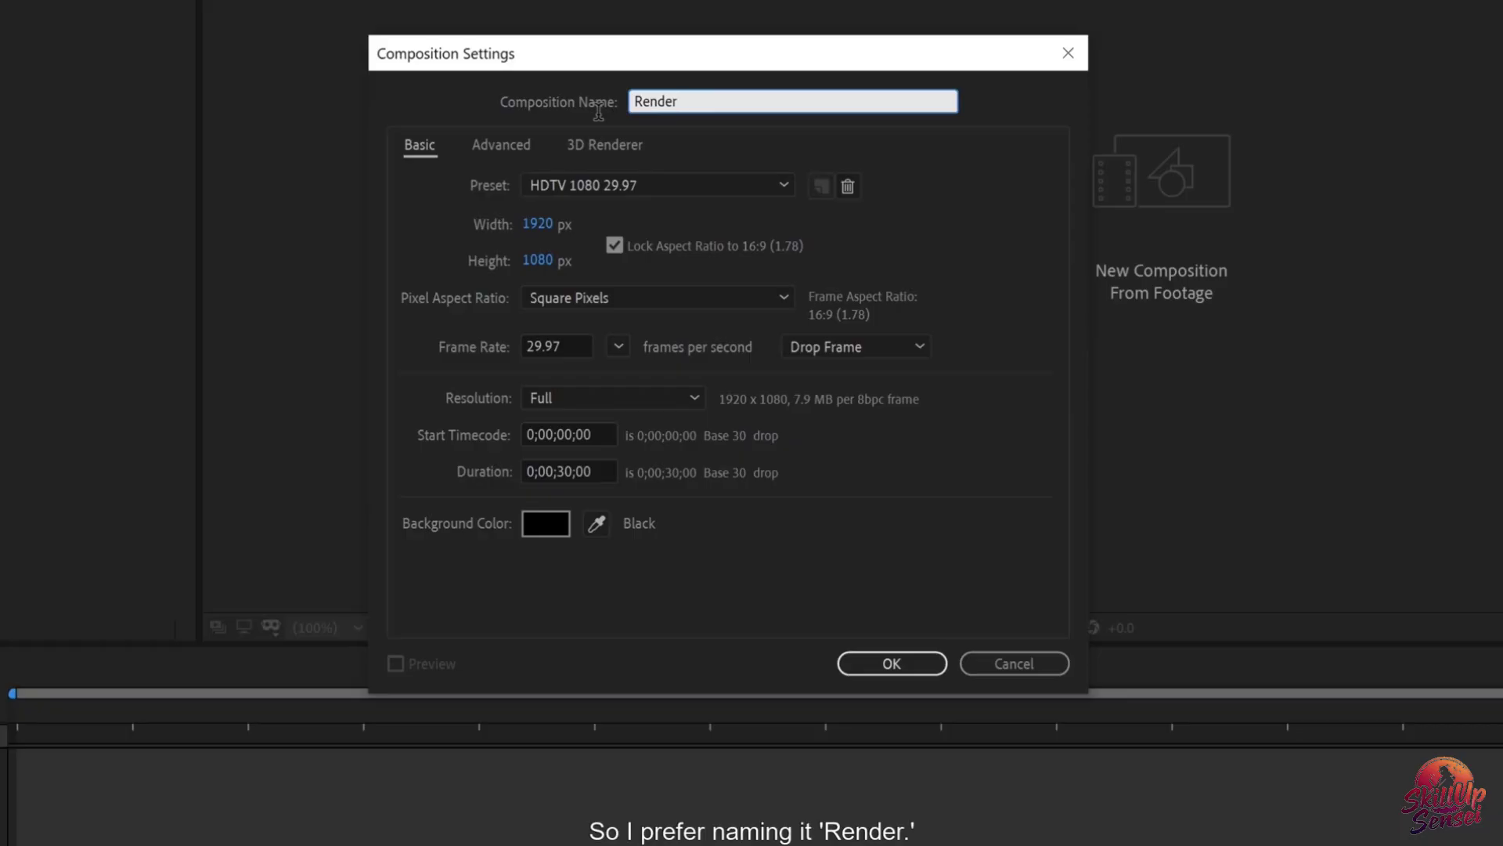
{"action": "left_click", "coordinate": [950, 236]}
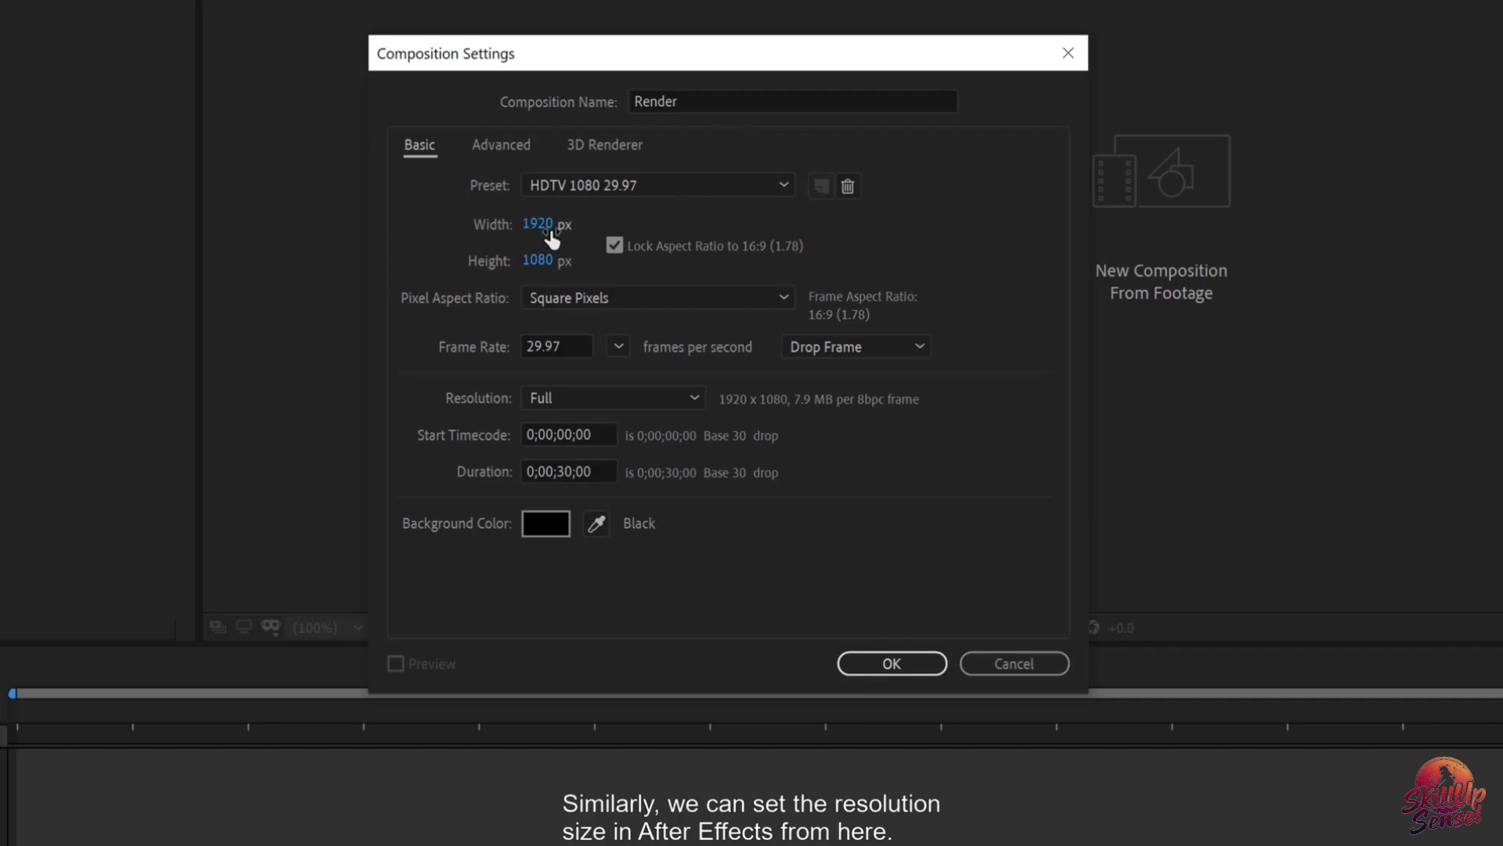
Step: Look through the available composition presets and check the width field without changing either setting
{"action": "left_click", "coordinate": [703, 184]}
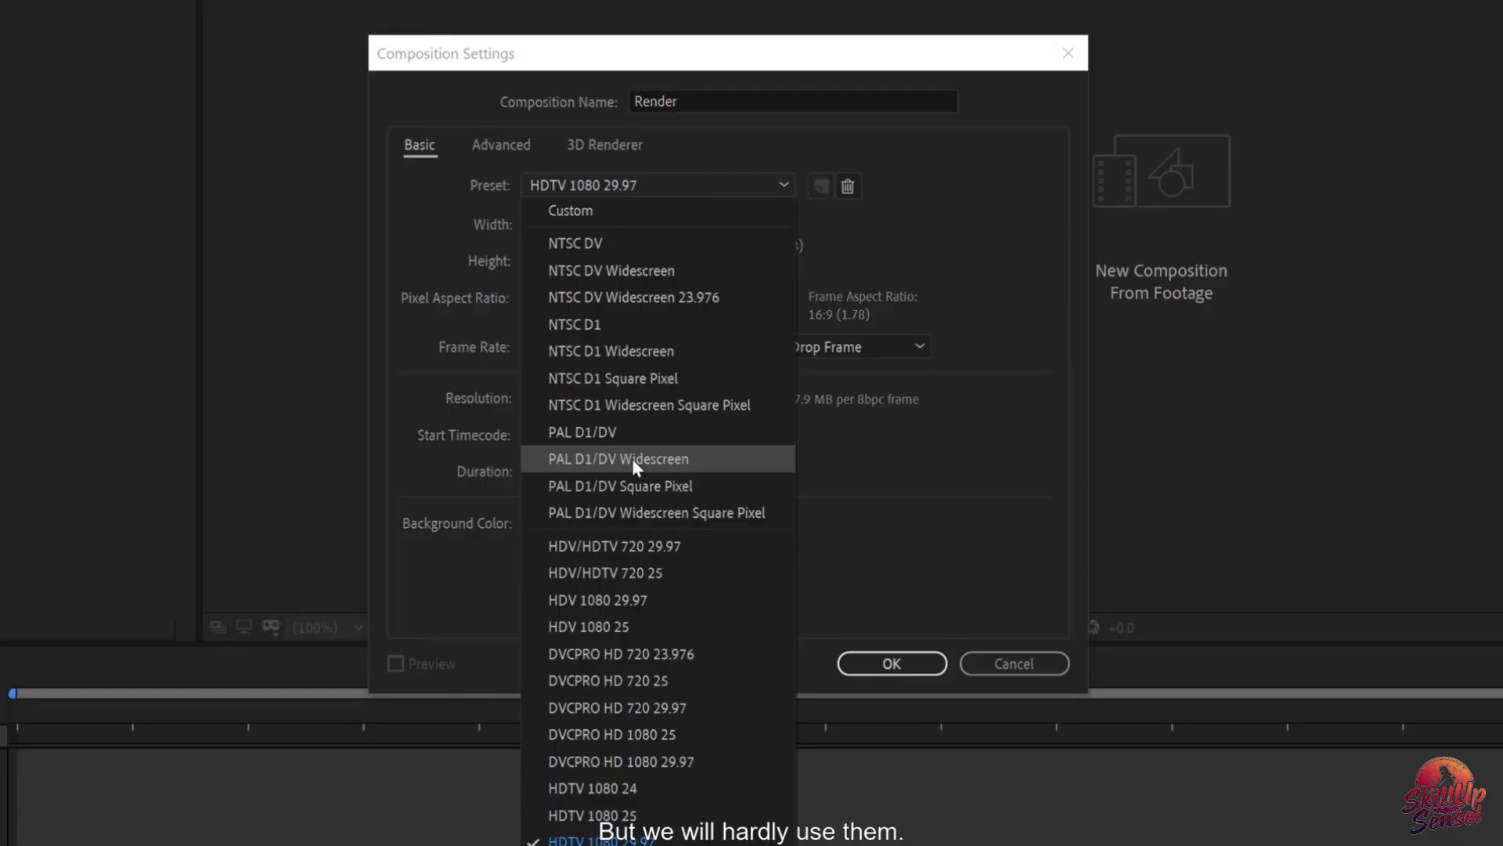
{"action": "left_click", "coordinate": [975, 304]}
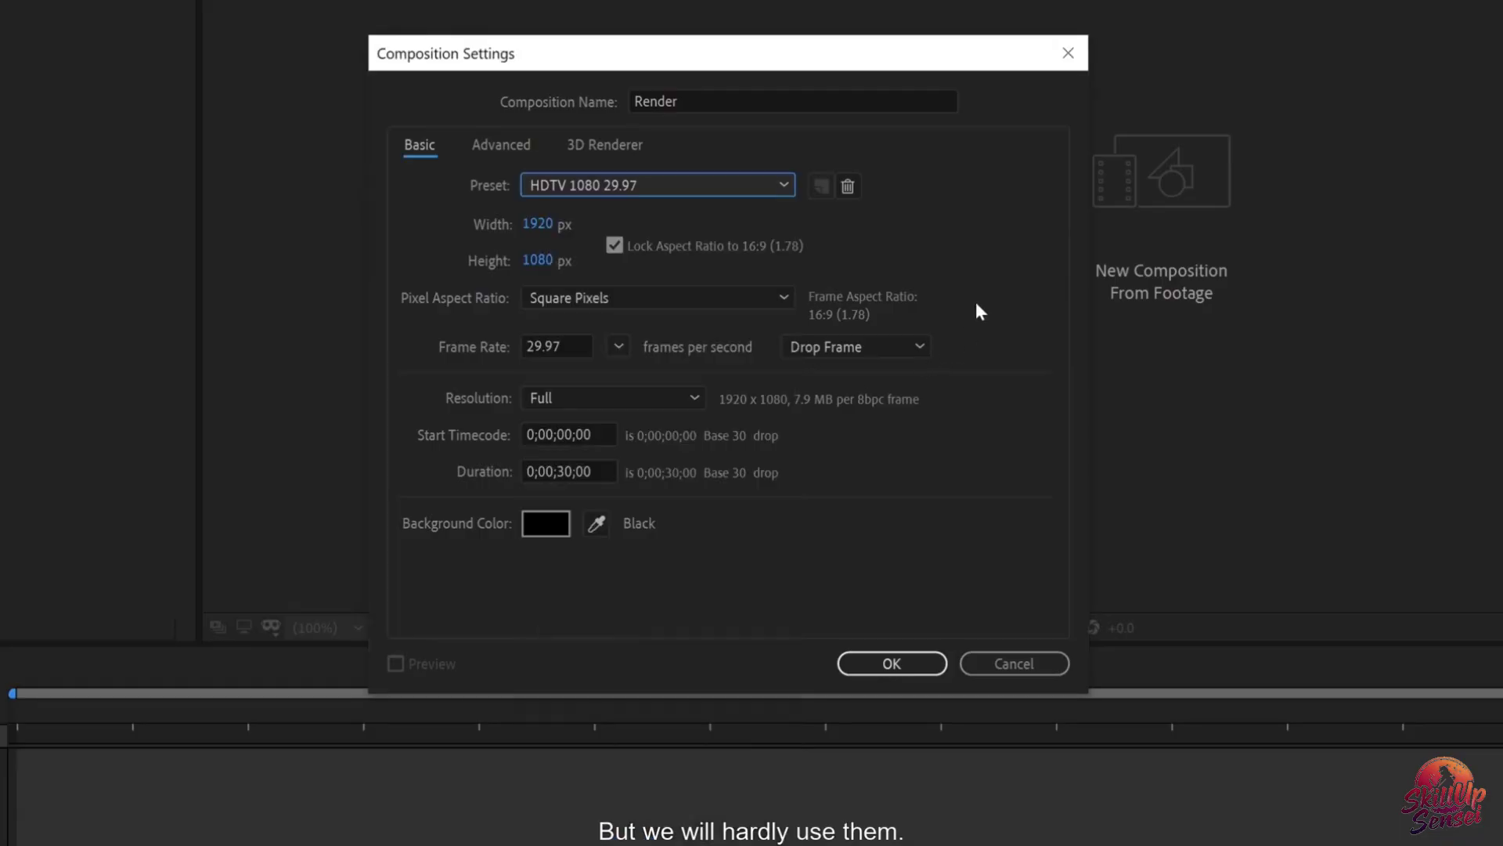
{"action": "left_click", "coordinate": [538, 226]}
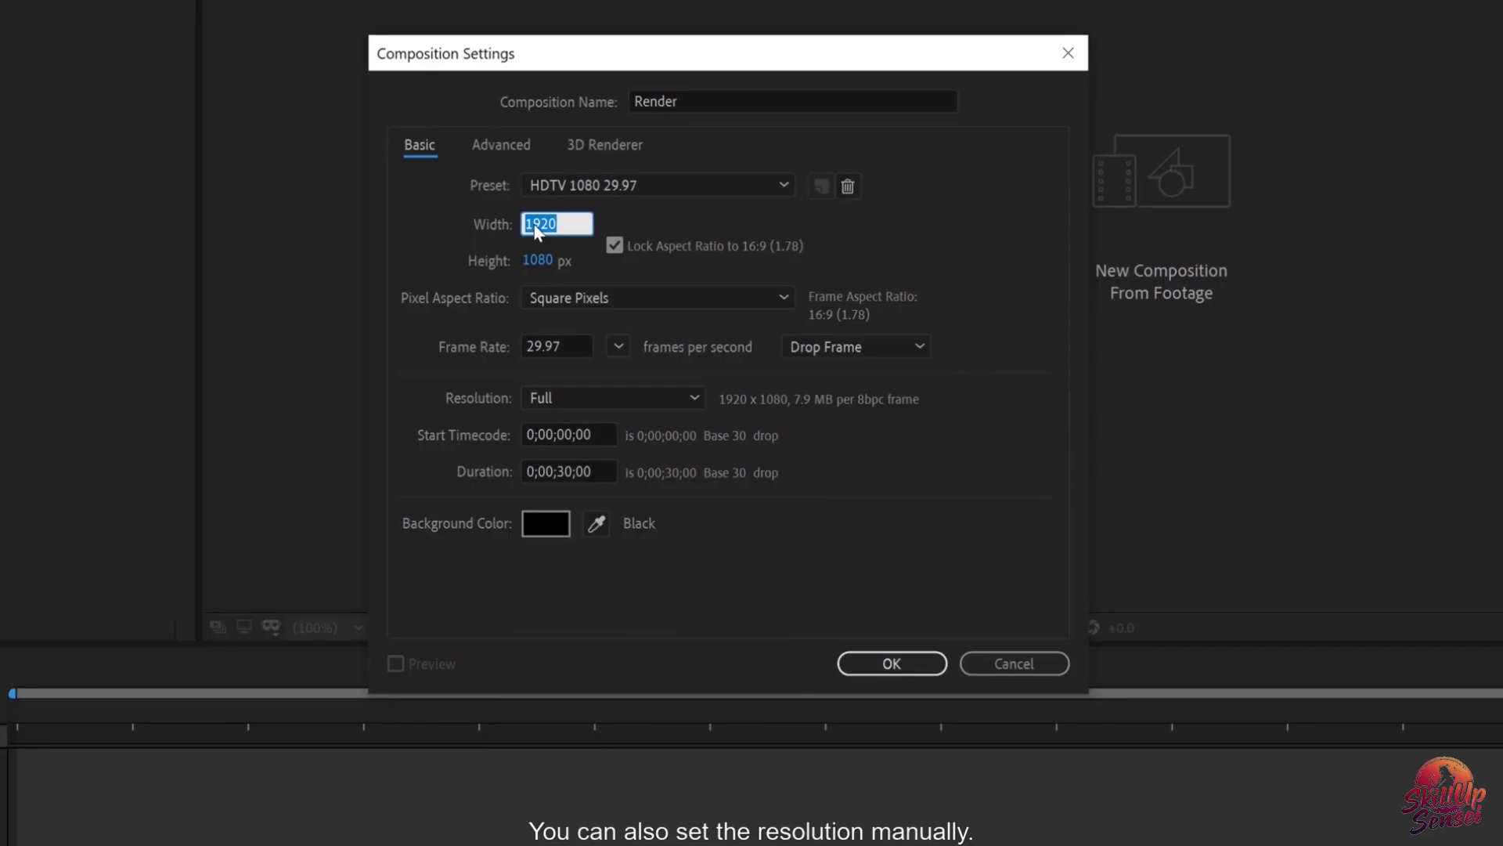
{"action": "left_click", "coordinate": [598, 234]}
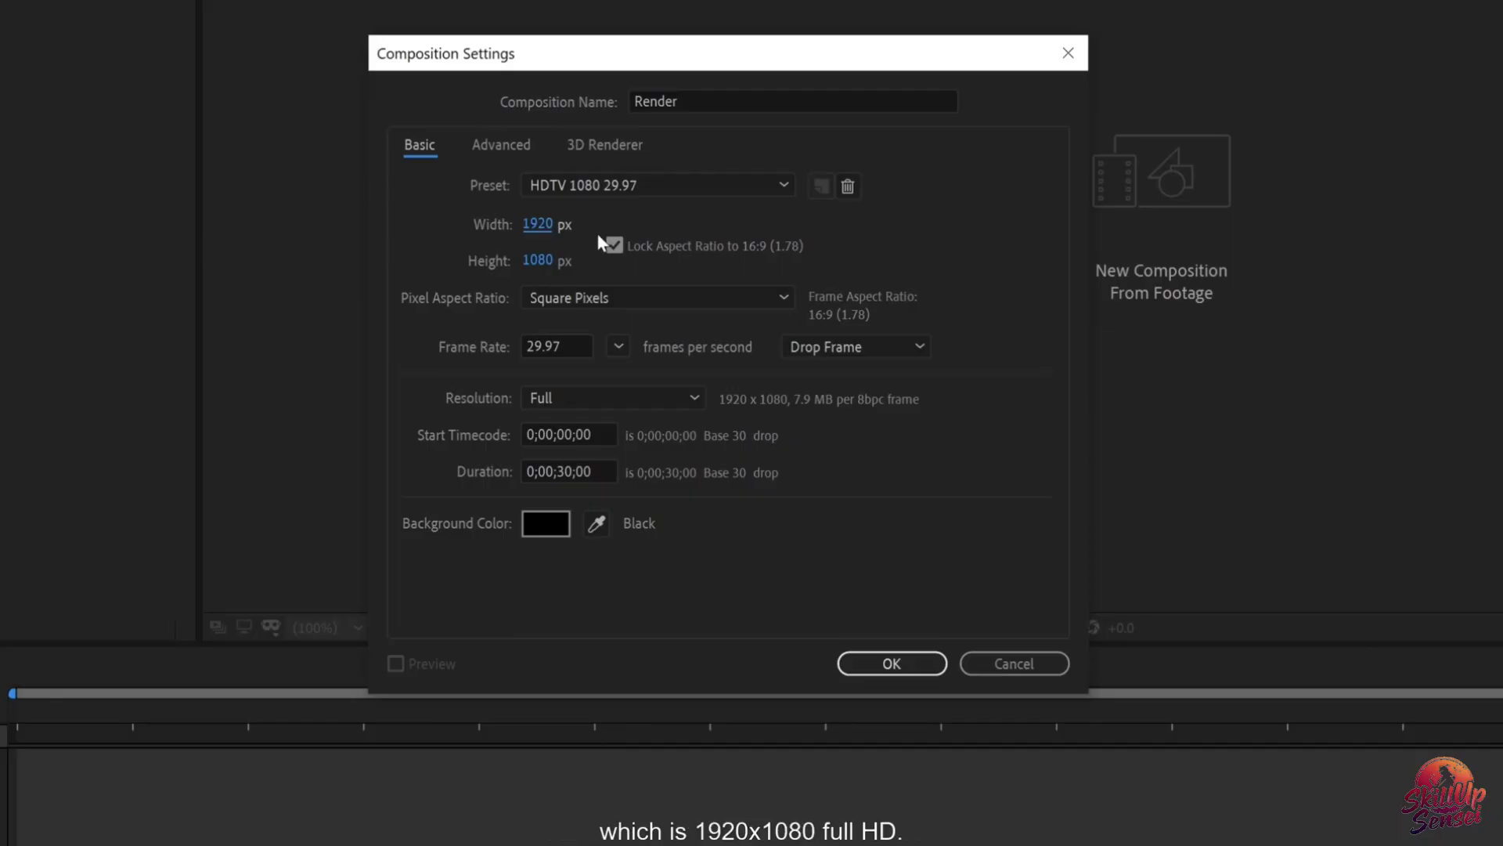
Step: Try a composition width of 3840 px with the aspect ratio locked, and set it back to 1920 px
{"action": "left_click", "coordinate": [542, 228]}
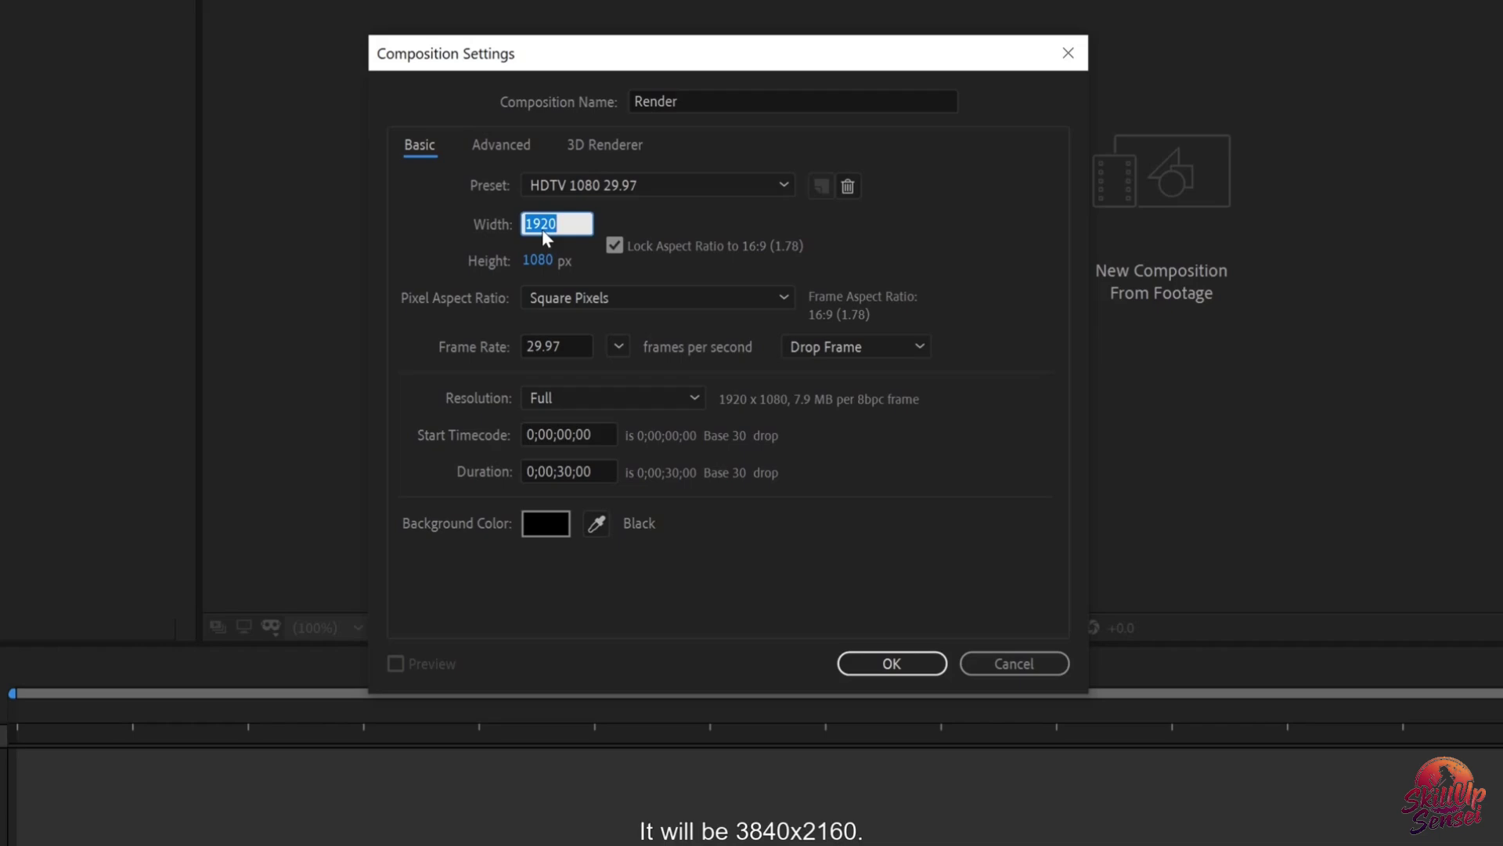
{"action": "type", "text": "3840"}
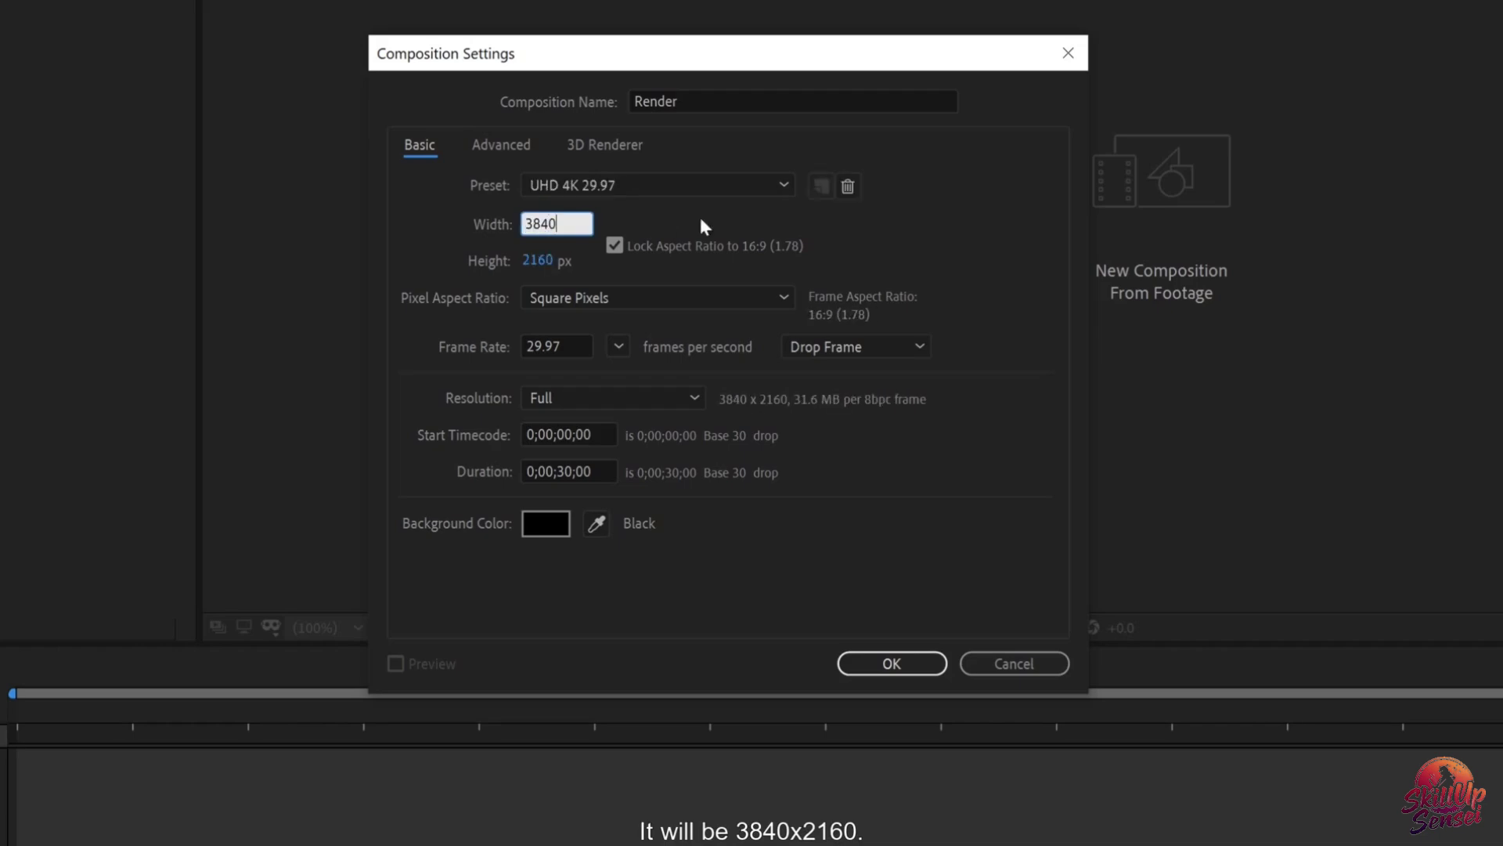
{"action": "left_click", "coordinate": [945, 240]}
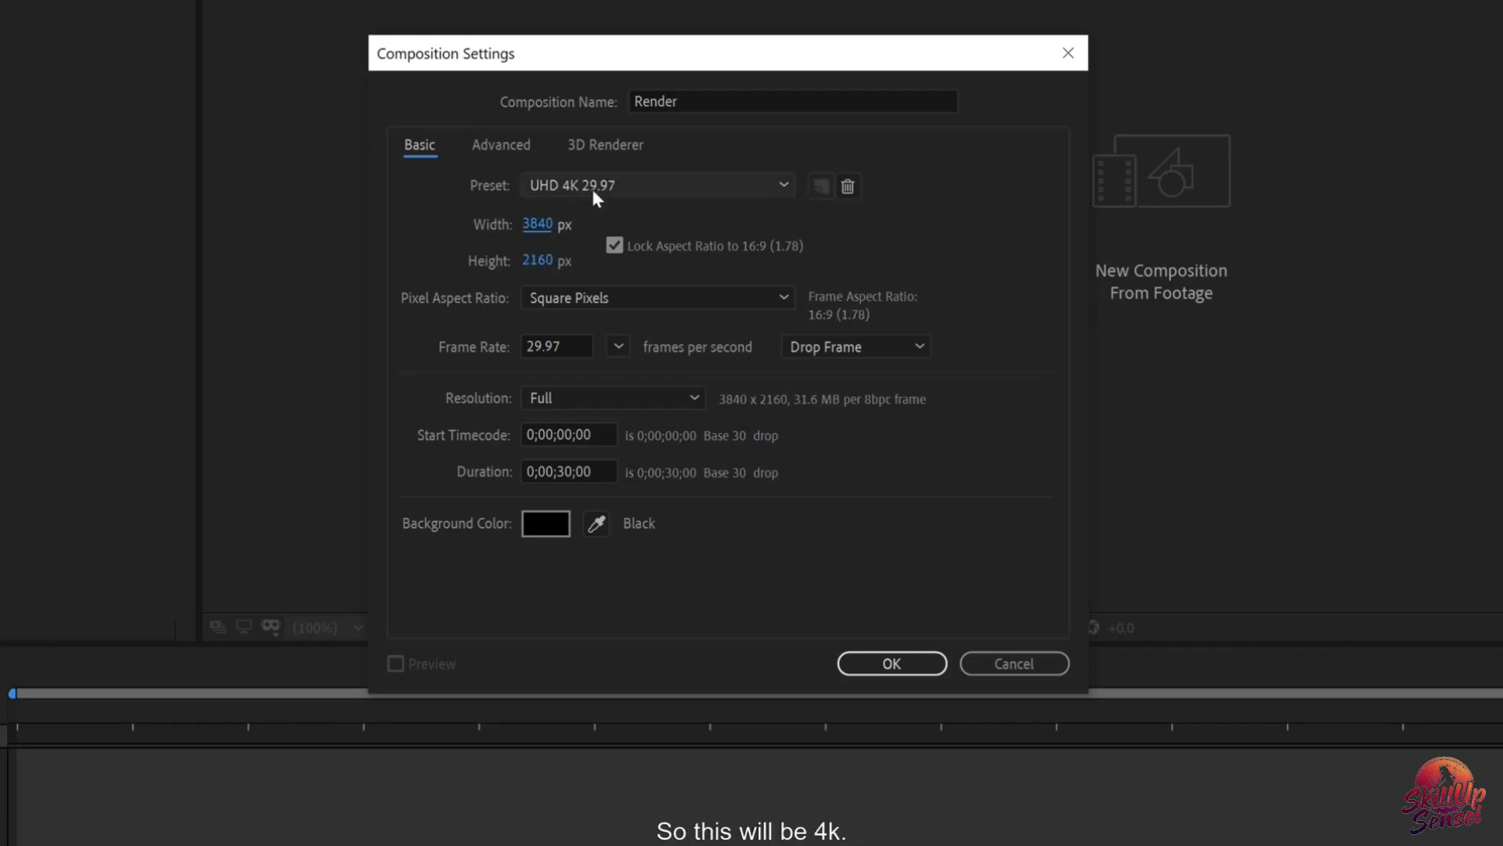
{"action": "left_click", "coordinate": [537, 225]}
{"action": "type", "text": "1920"}
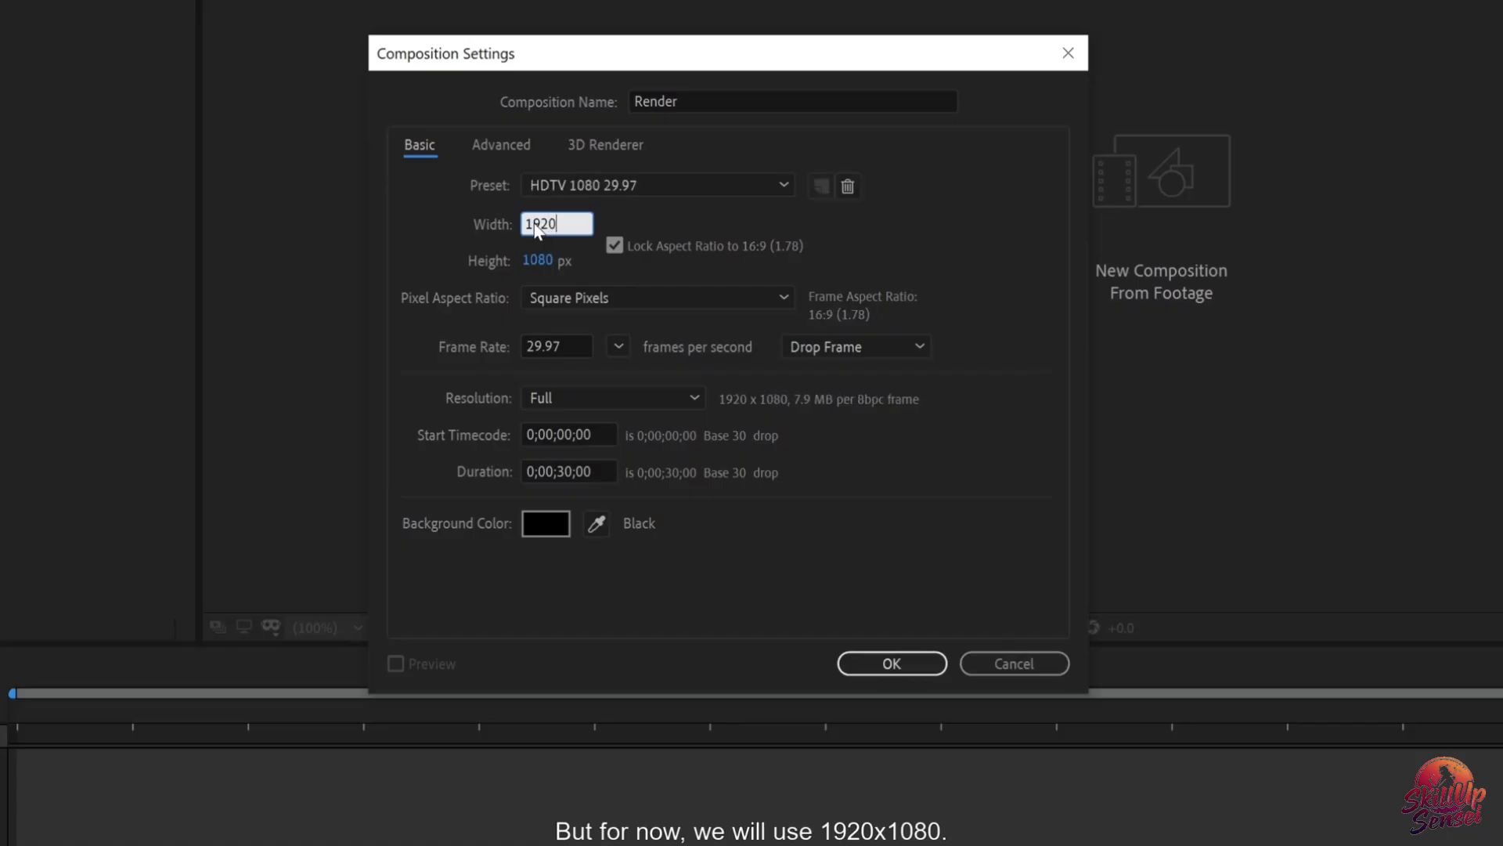
{"action": "left_click", "coordinate": [932, 231]}
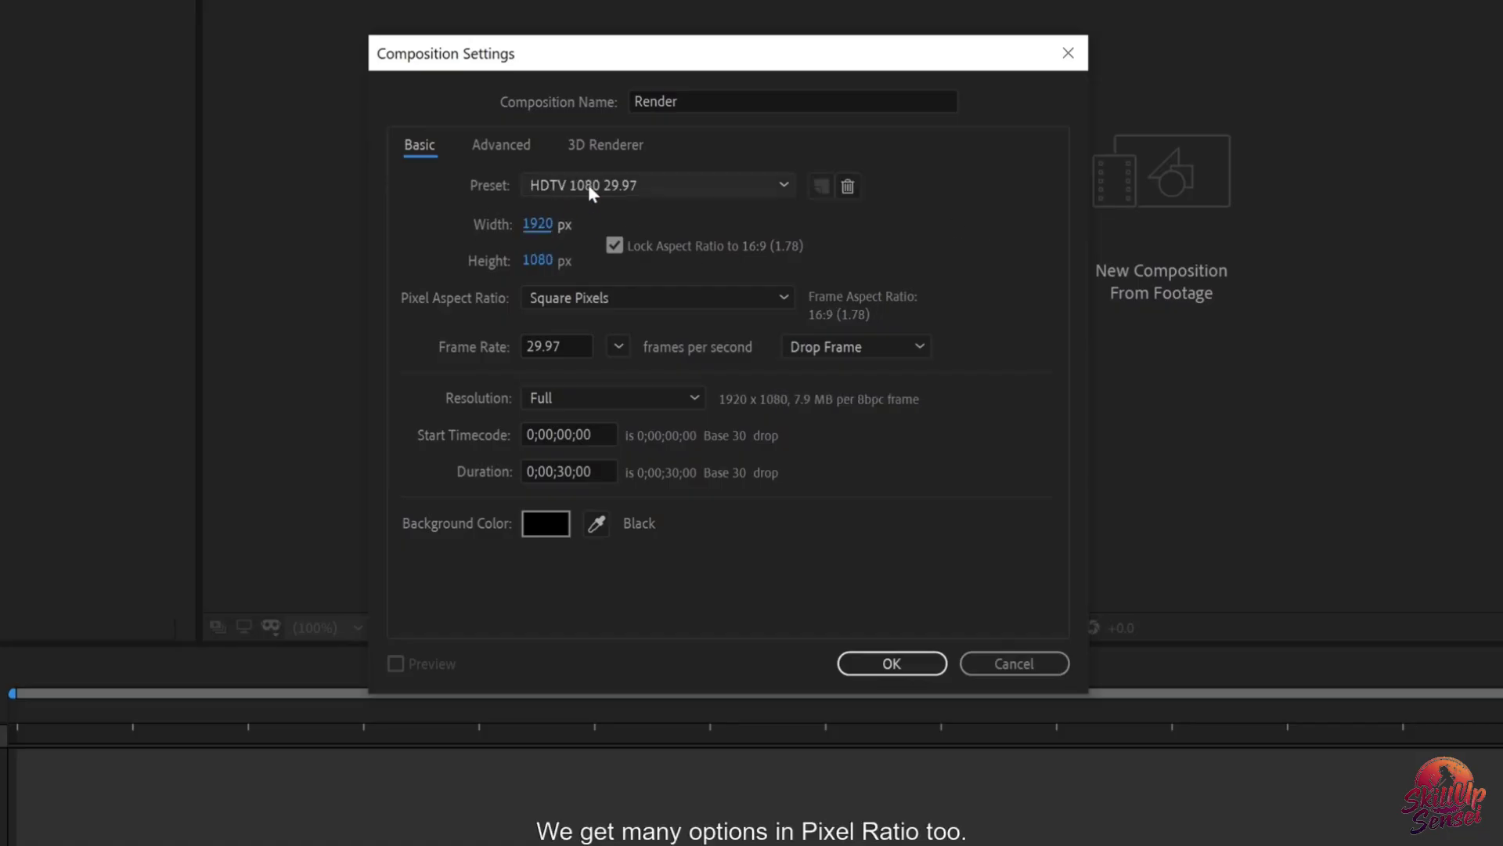
Step: Keep the pixel aspect ratio at Square Pixels and set the composition's frame rate to 30
{"action": "left_click", "coordinate": [677, 297]}
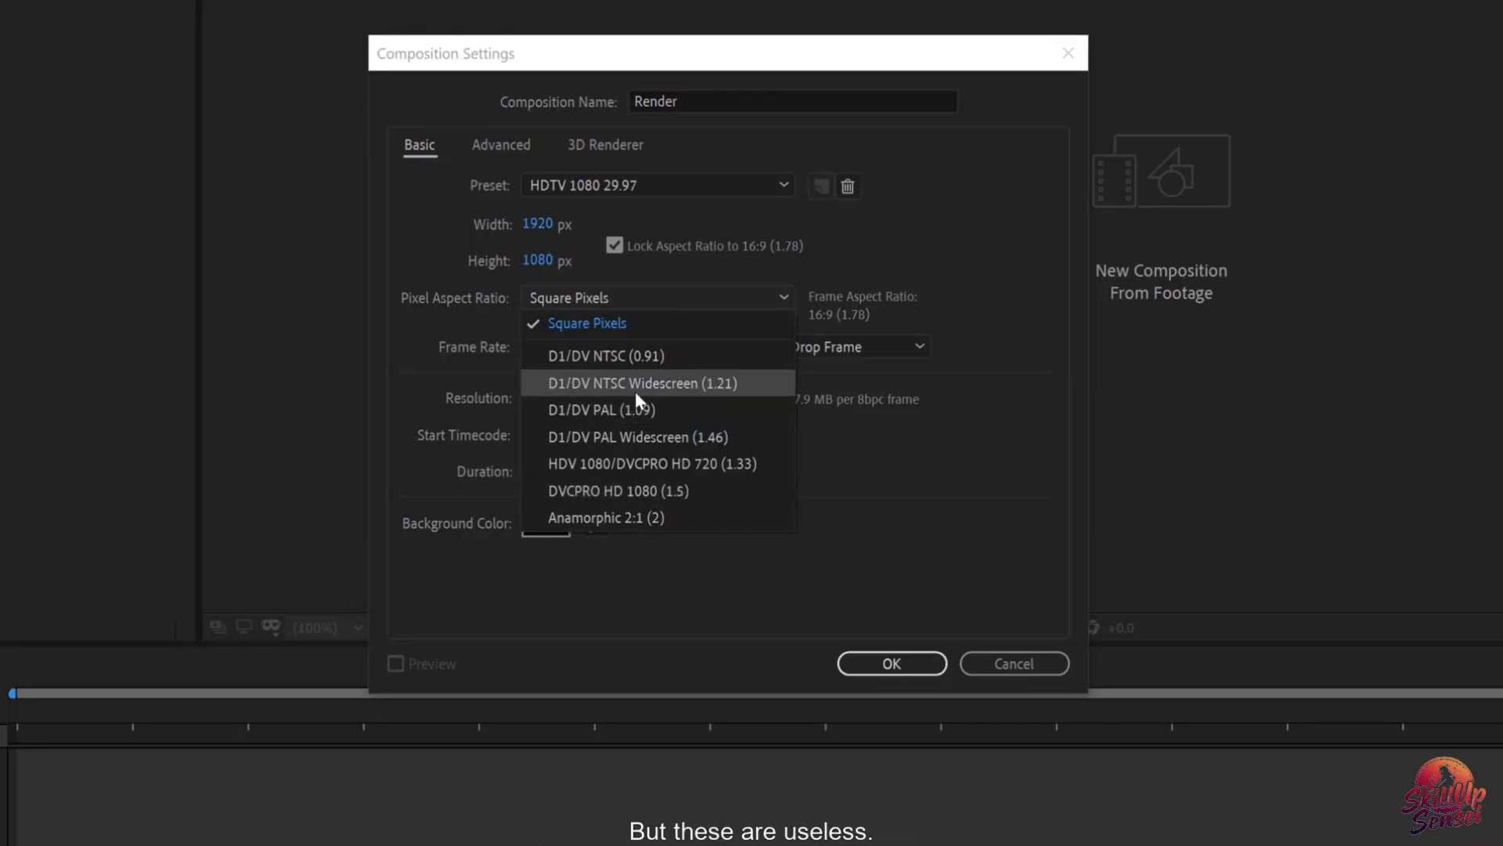
{"action": "left_click", "coordinate": [607, 324]}
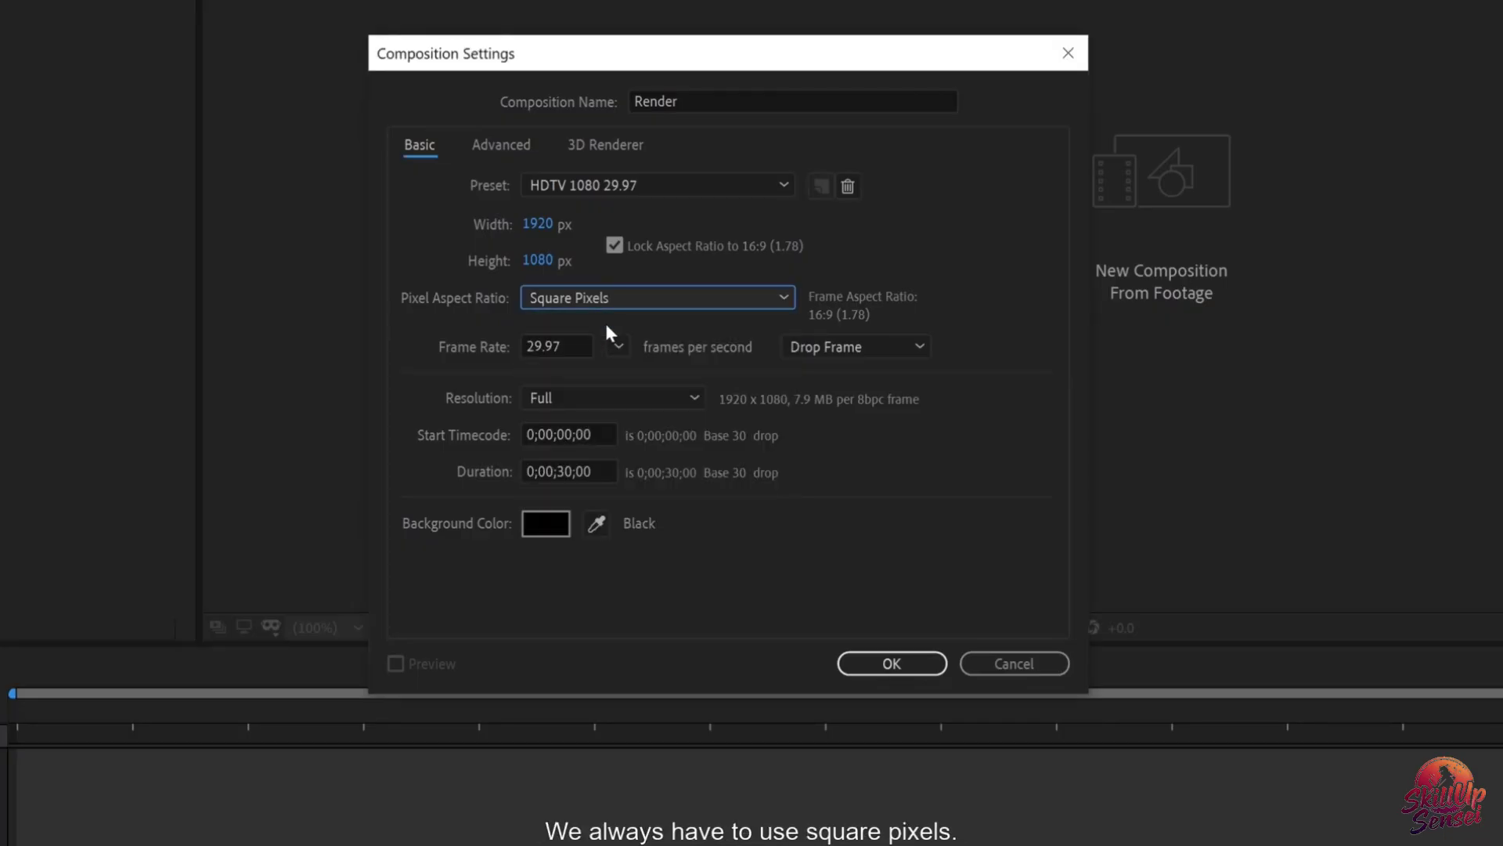
{"action": "left_click", "coordinate": [562, 346]}
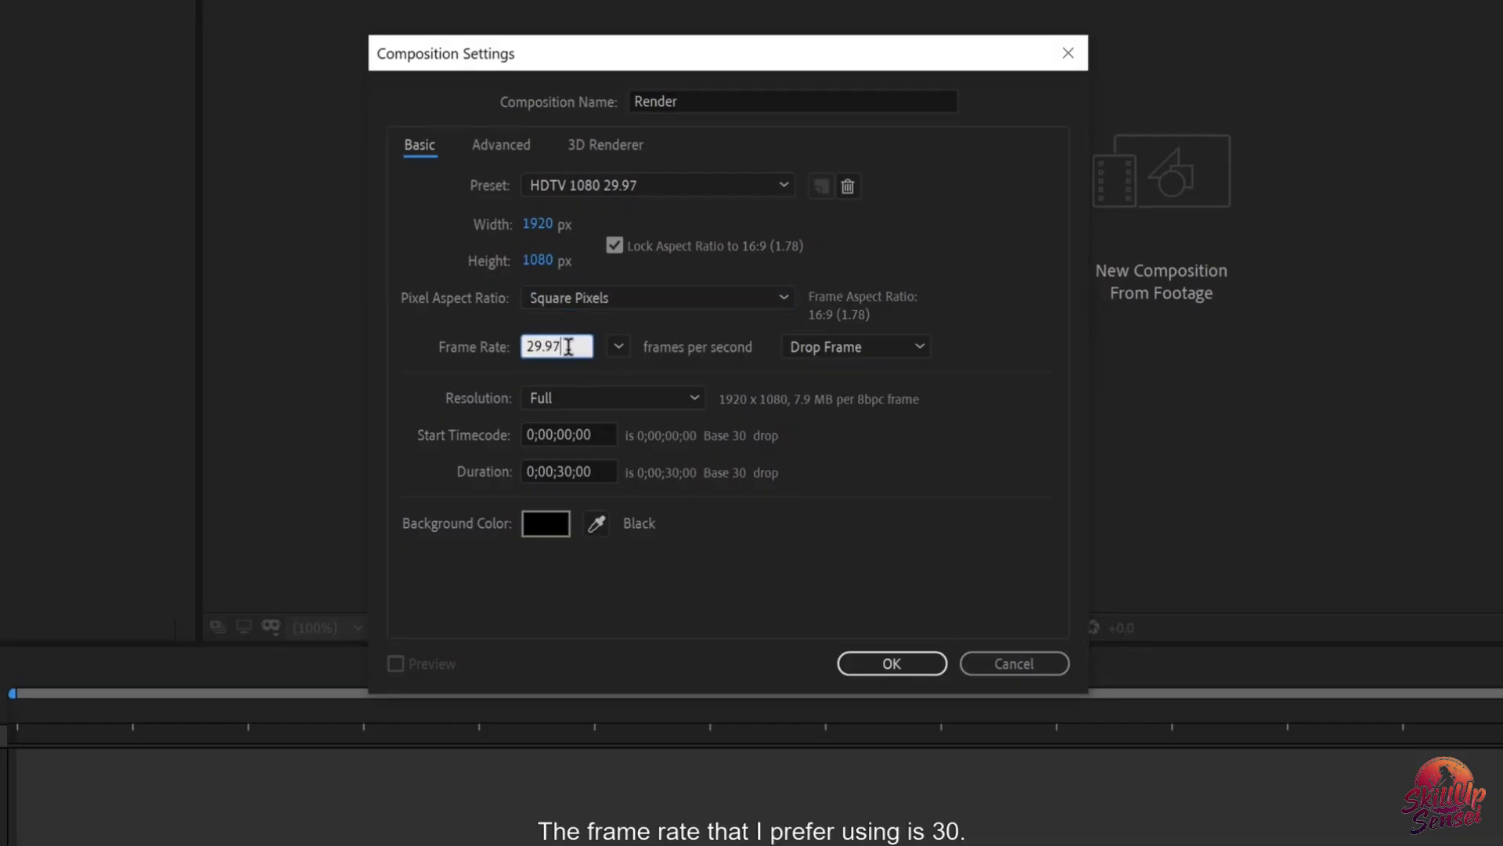
{"action": "type", "text": "30"}
{"action": "left_click", "coordinate": [999, 421]}
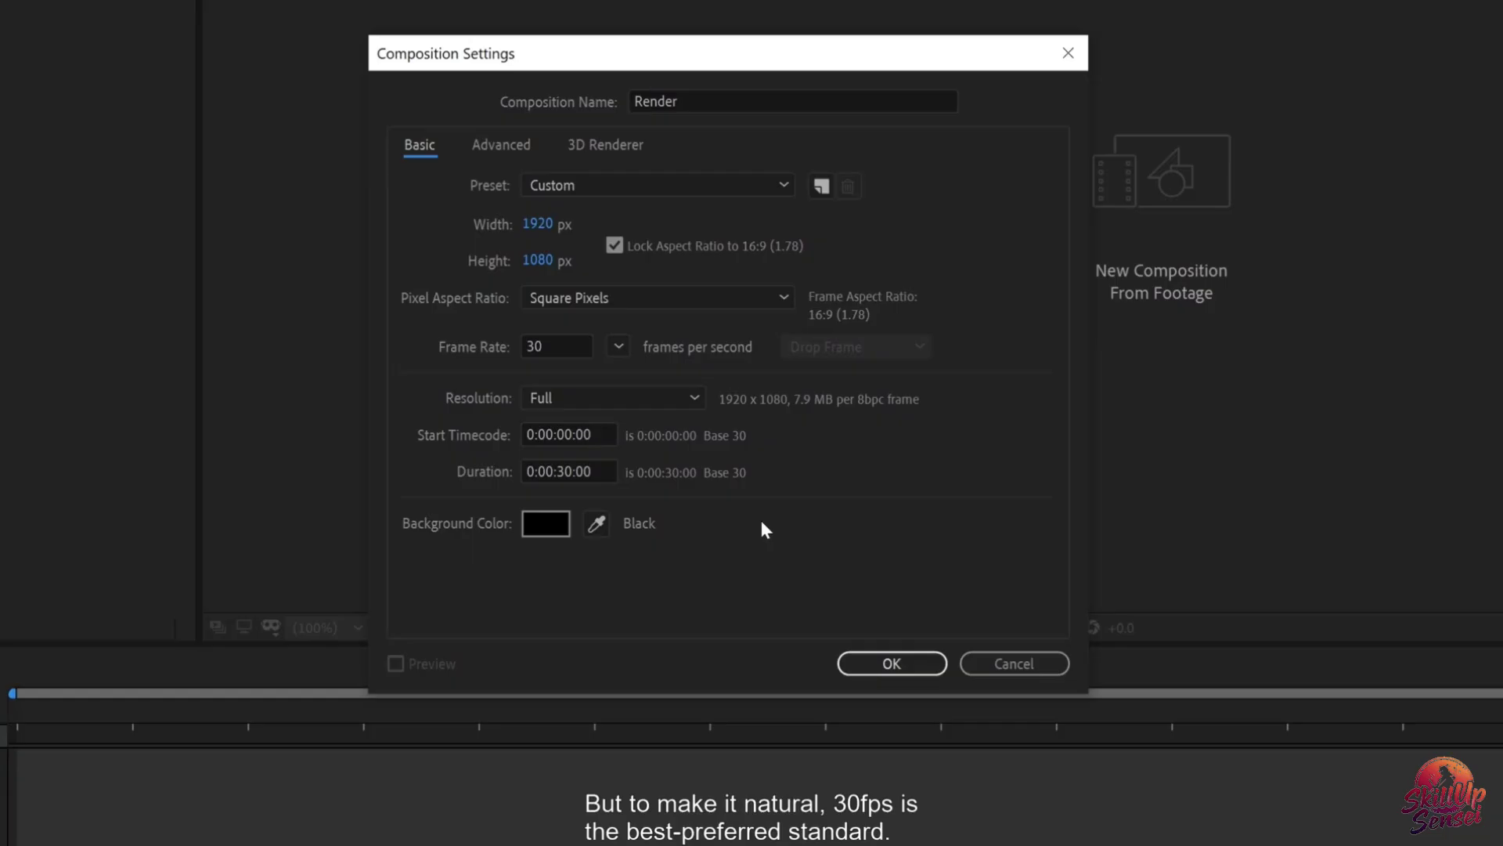
Step: Try the Quarter resolution for the composition, set it back to Full, and look over the other resolution options
{"action": "left_click", "coordinate": [599, 405]}
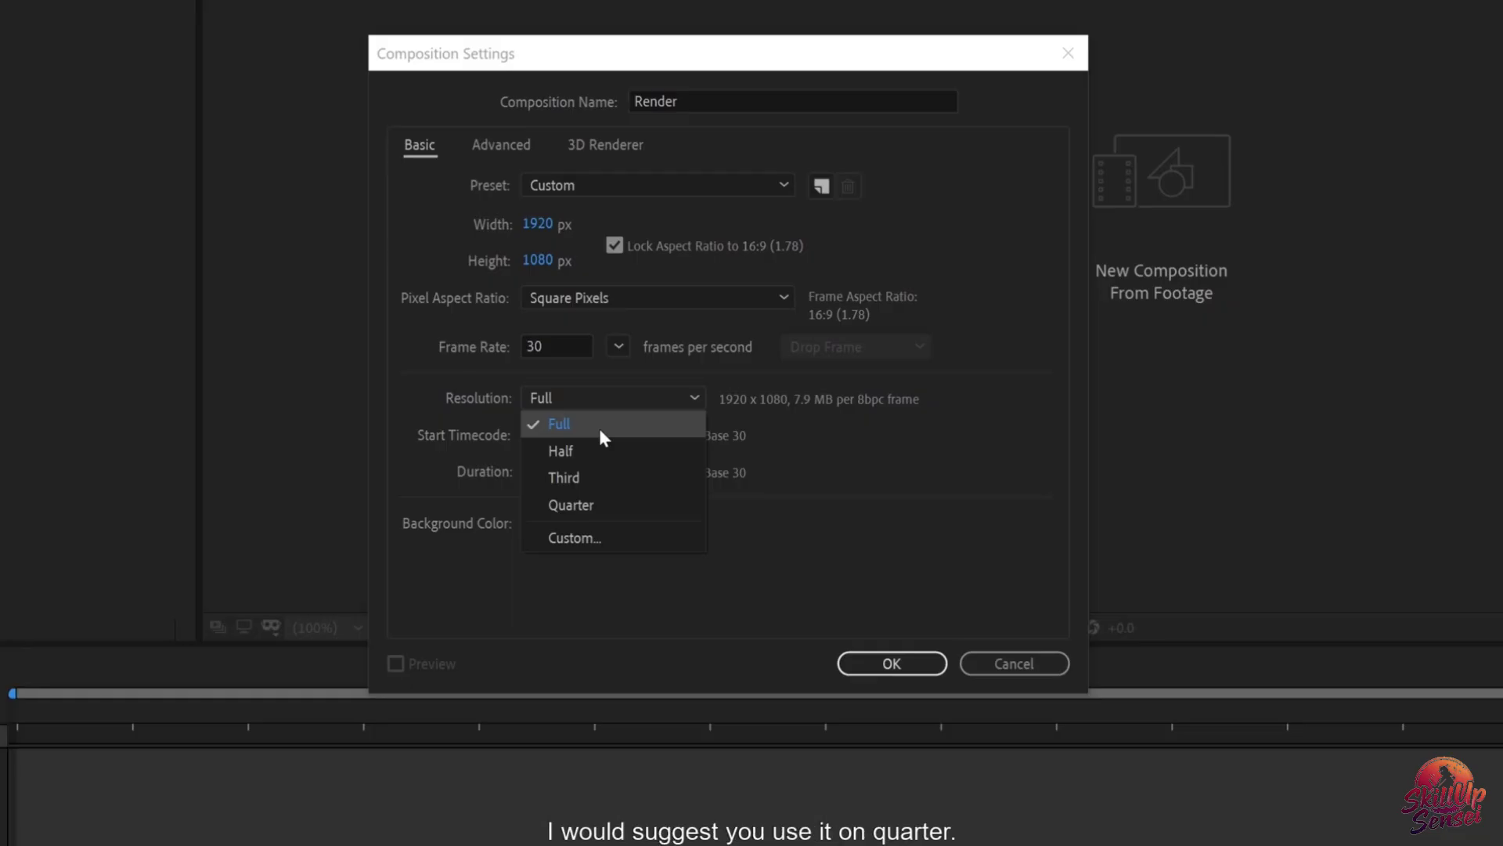
{"action": "left_click", "coordinate": [578, 505]}
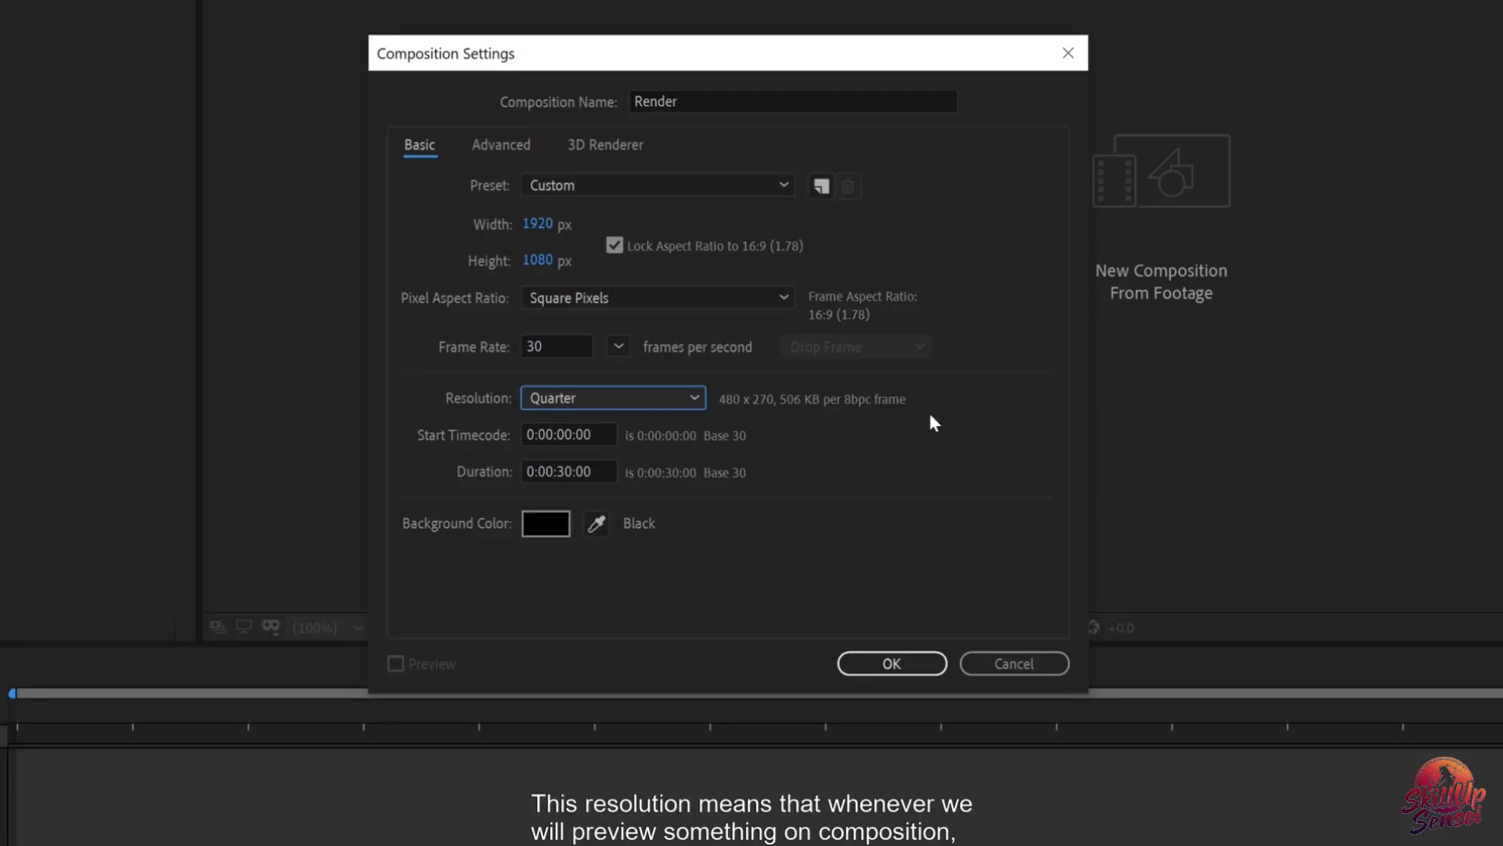
{"action": "left_click", "coordinate": [647, 398]}
{"action": "left_click", "coordinate": [584, 424]}
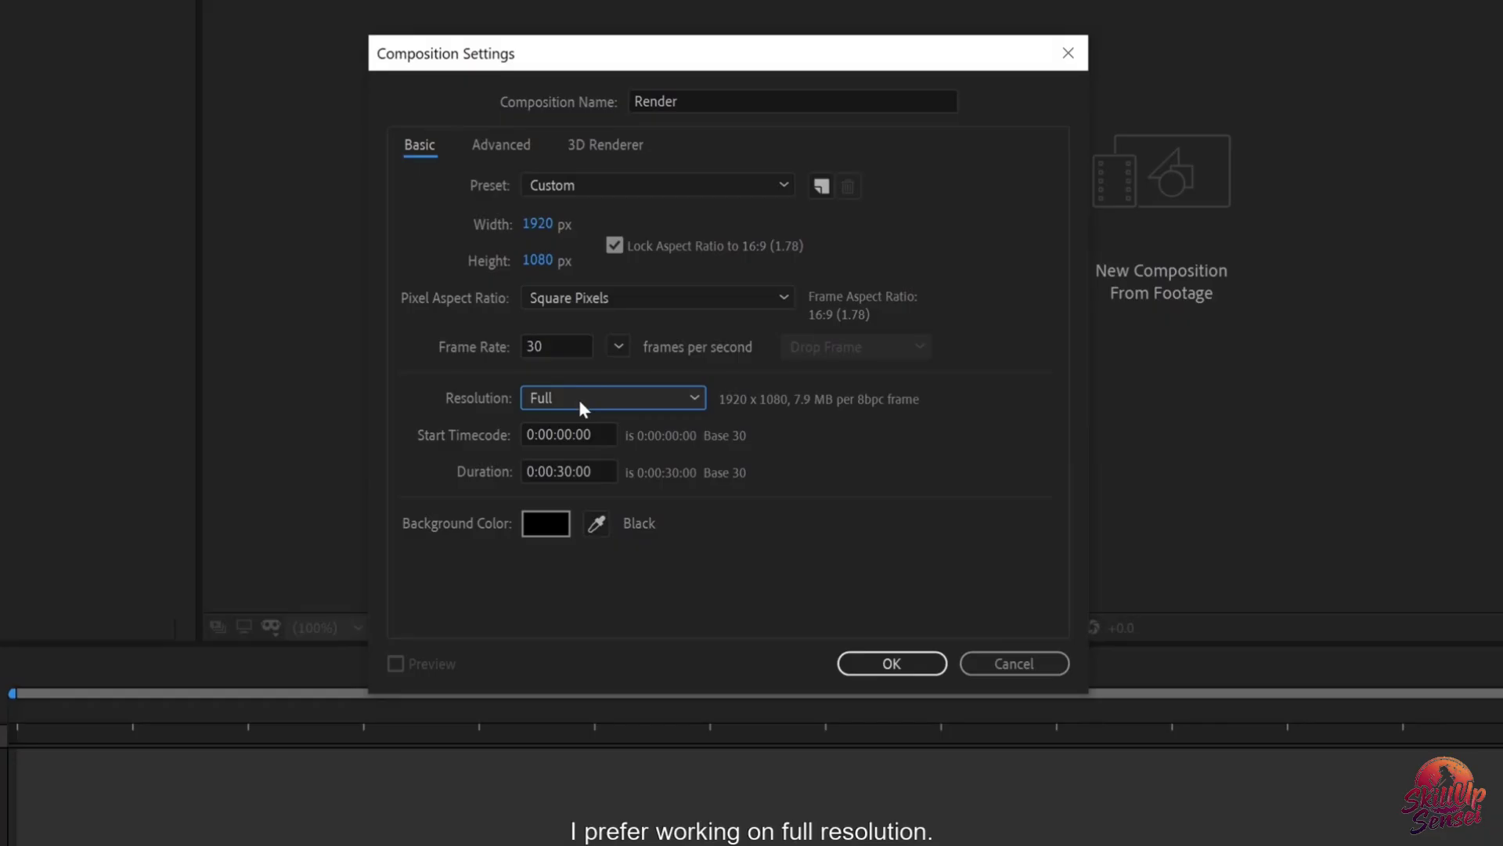
{"action": "left_click", "coordinate": [655, 399]}
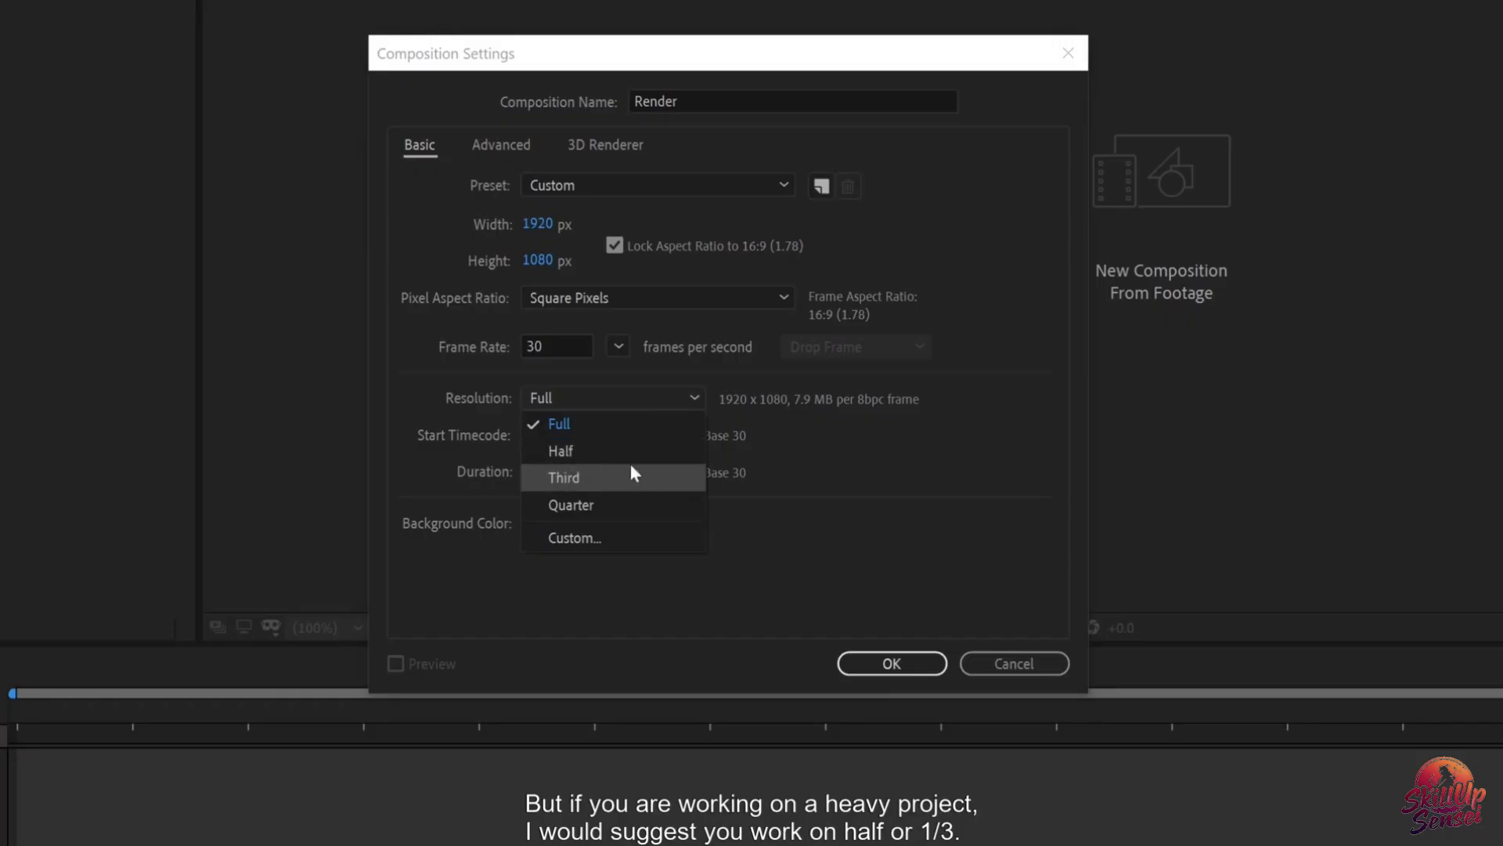
{"action": "left_click", "coordinate": [807, 437]}
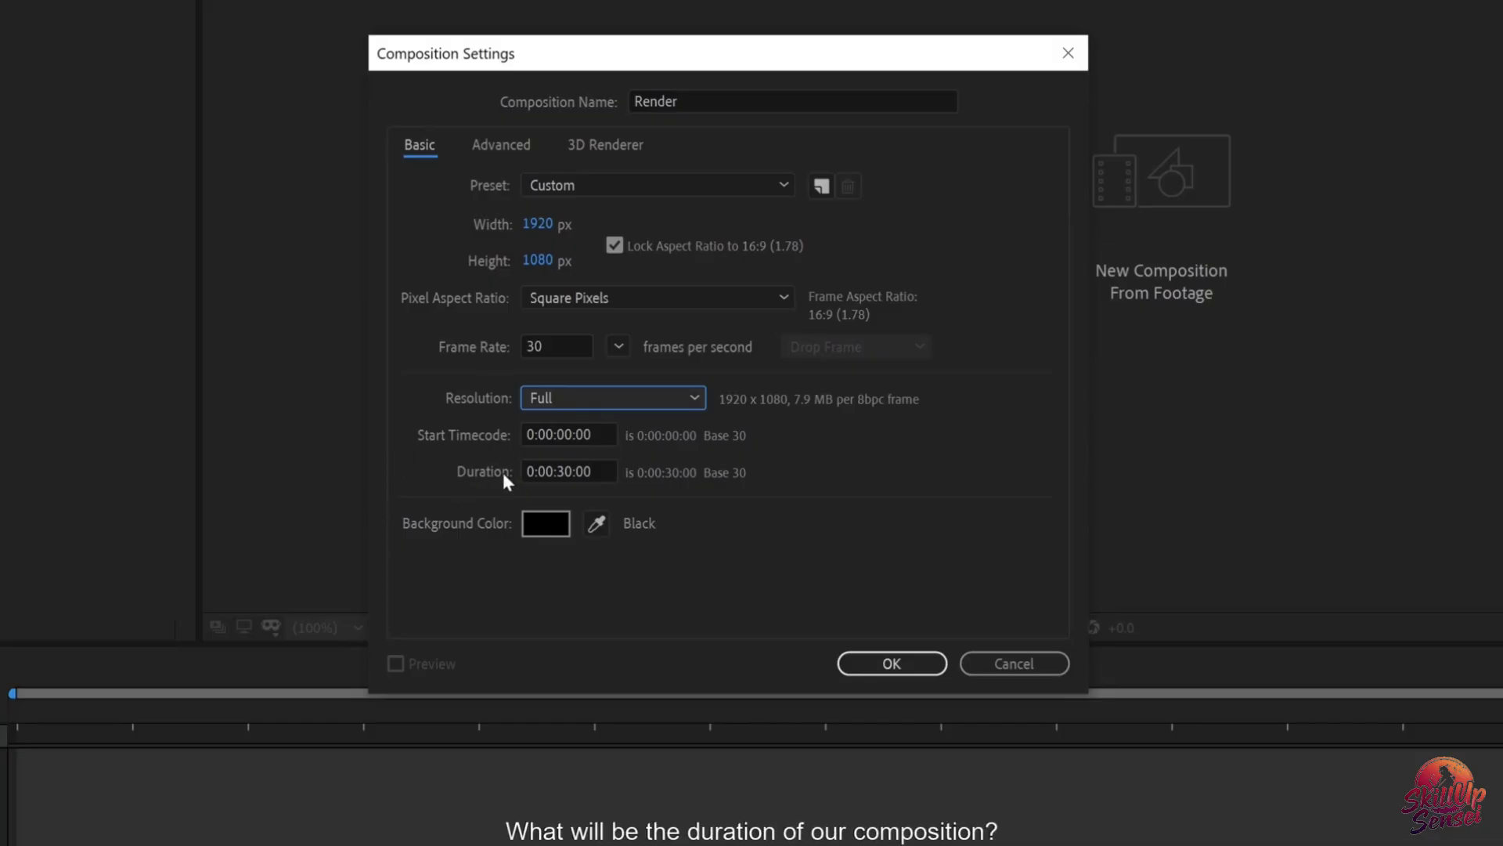
Step: Set the composition's duration to 0:00:10:00
{"action": "left_click", "coordinate": [562, 473]}
{"action": "key", "text": "BackSpace"}
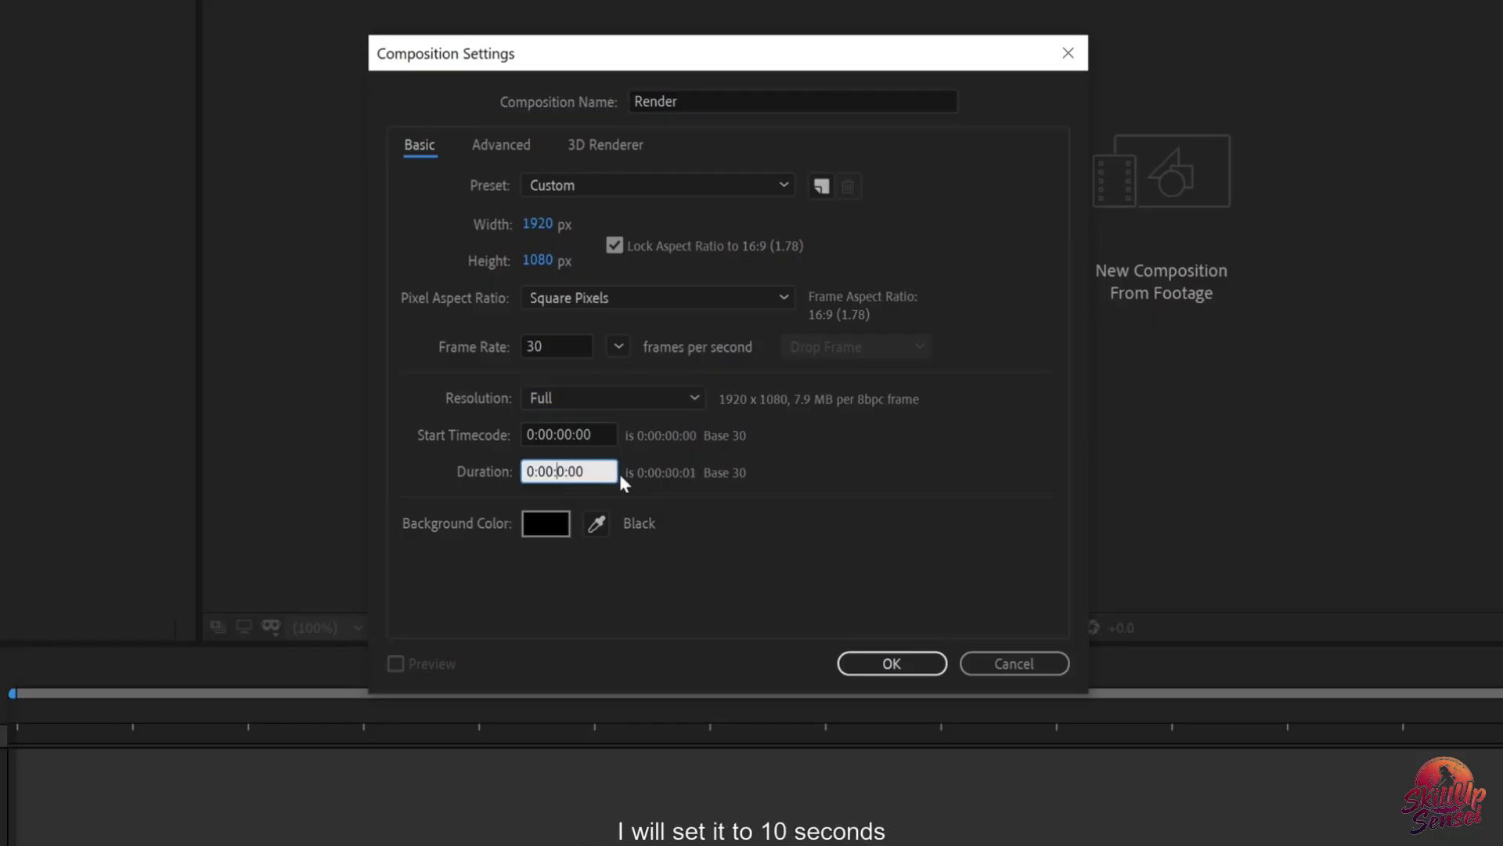
{"action": "type", "text": "1"}
{"action": "left_click", "coordinate": [871, 466]}
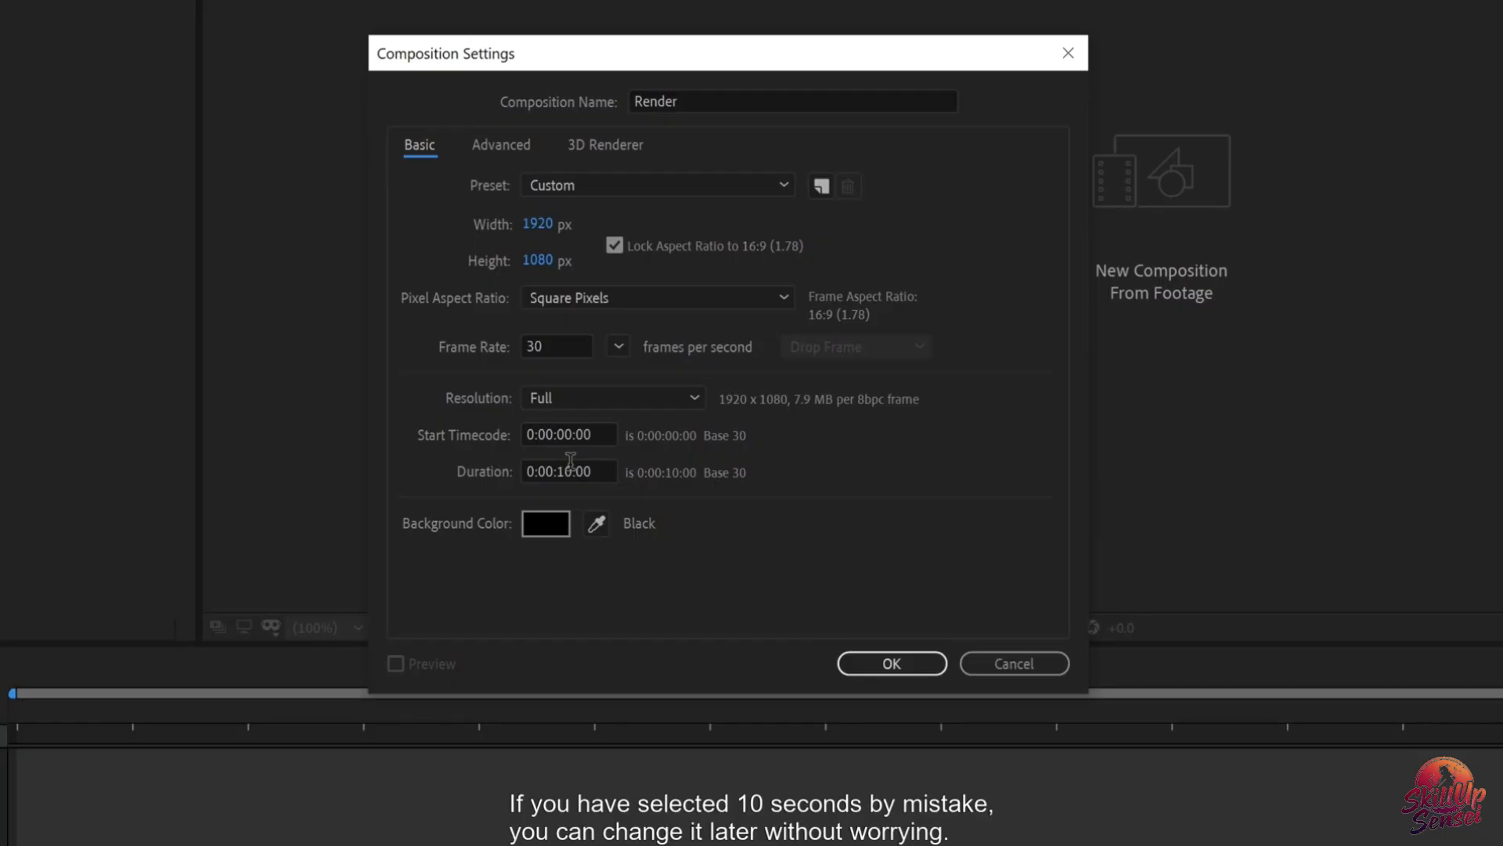
Step: Try the orange-red background color D34405 for the composition, and set it back to black
{"action": "left_click", "coordinate": [537, 530]}
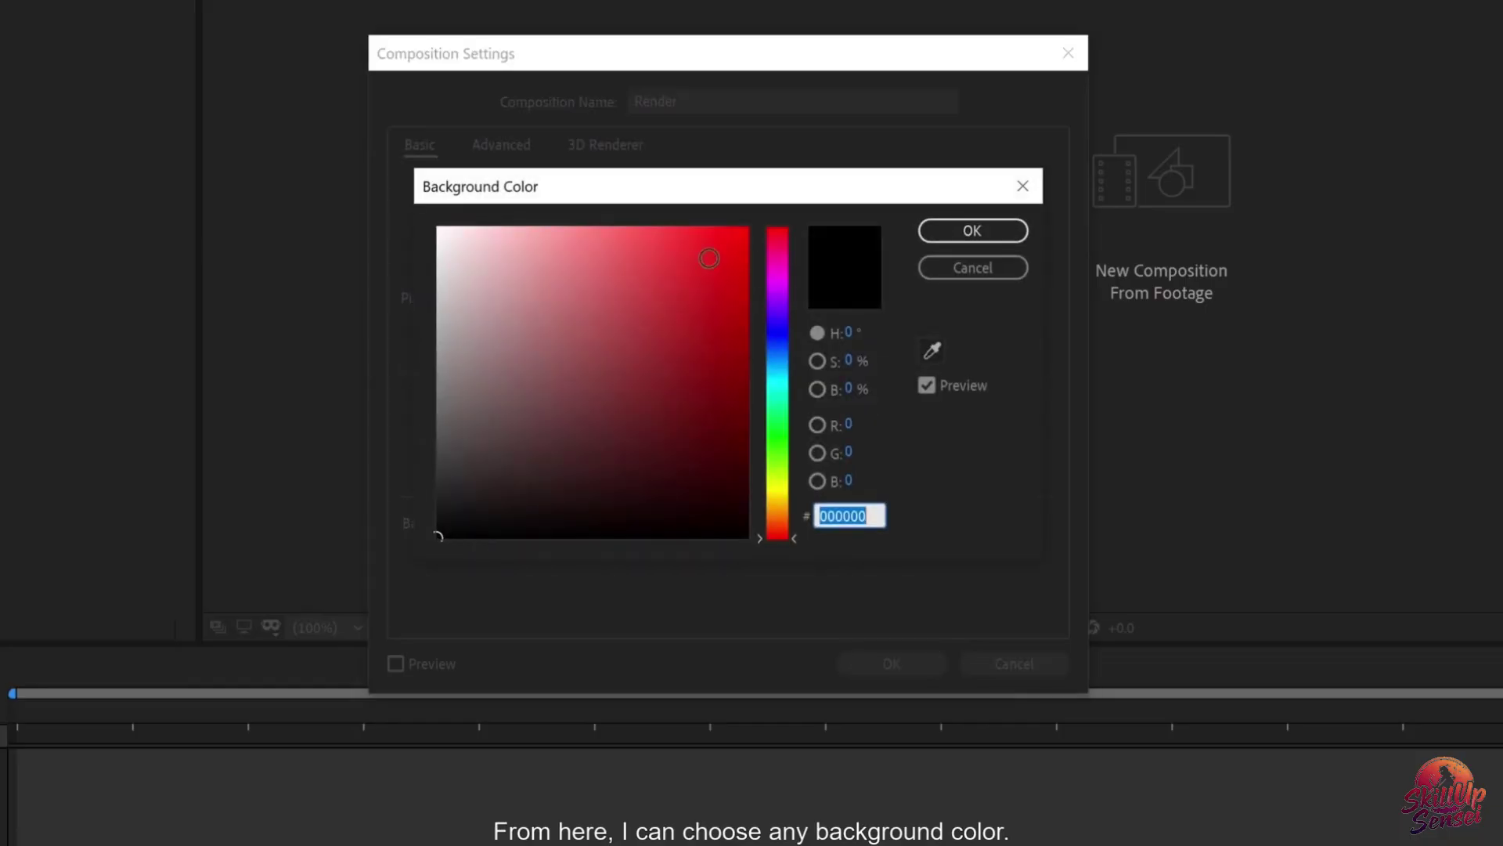
{"action": "left_click", "coordinate": [682, 353]}
{"action": "left_click", "coordinate": [741, 280]}
{"action": "left_click_drag", "start_coordinate": [777, 513], "coordinate": [777, 522]}
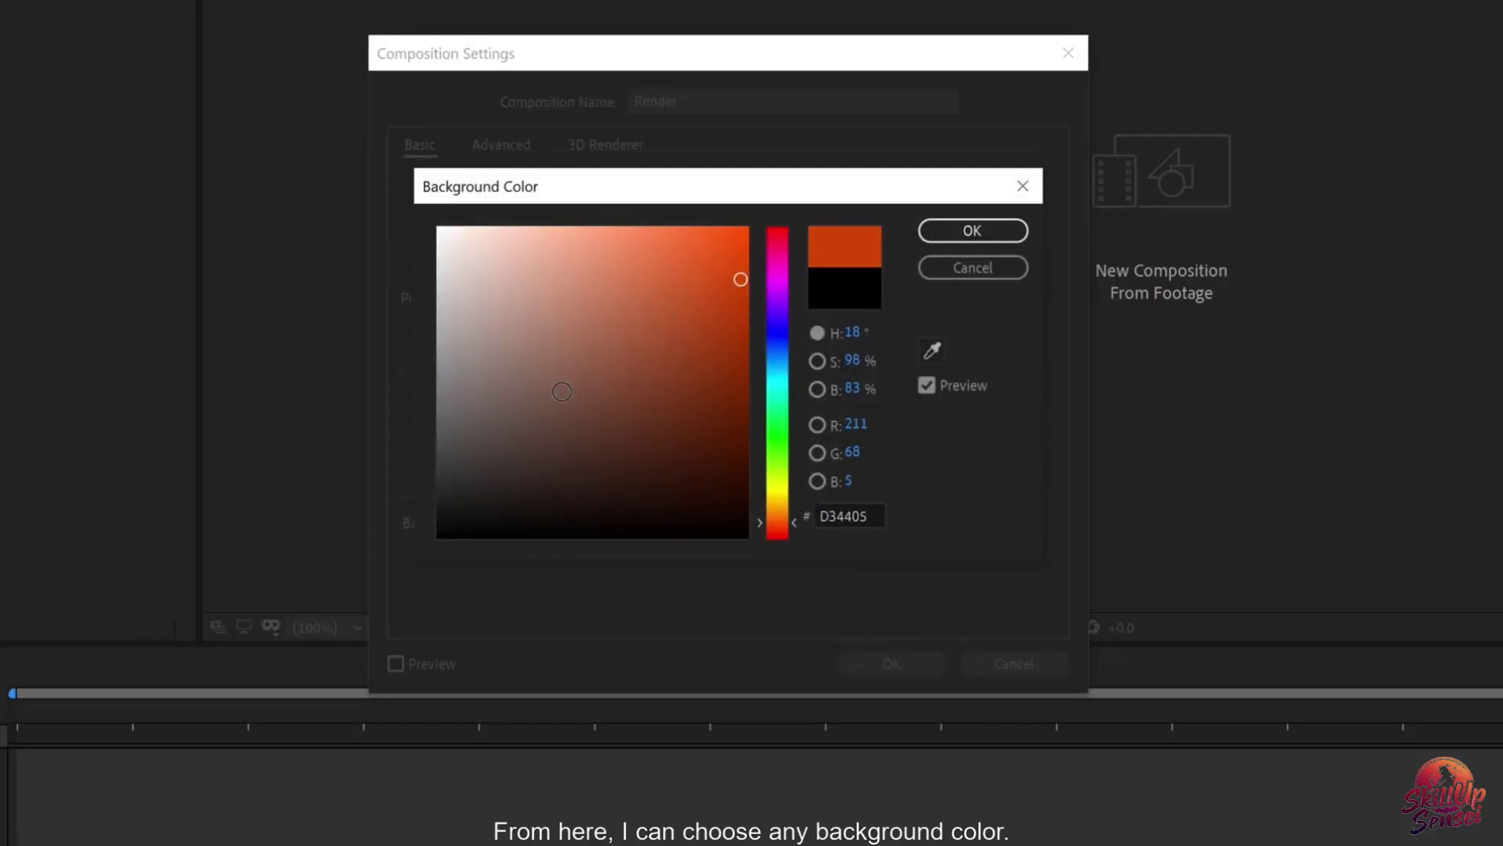
{"action": "left_click_drag", "start_coordinate": [562, 392], "coordinate": [436, 538]}
{"action": "left_click", "coordinate": [952, 234]}
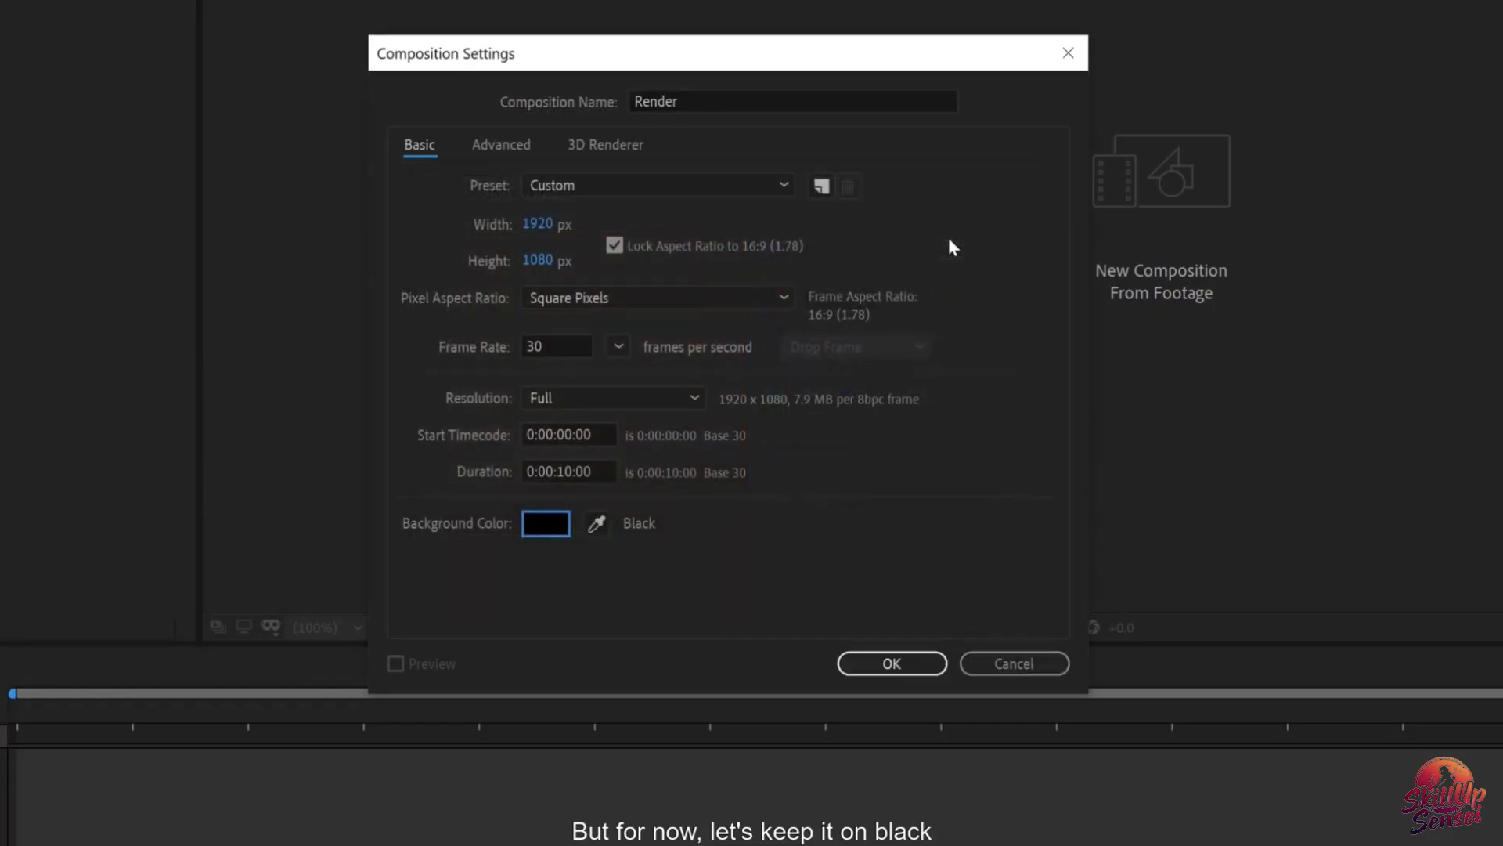
Step: Create the Render composition with these settings, and check the preview resolution choices in its viewer without changing them
{"action": "left_click", "coordinate": [885, 662]}
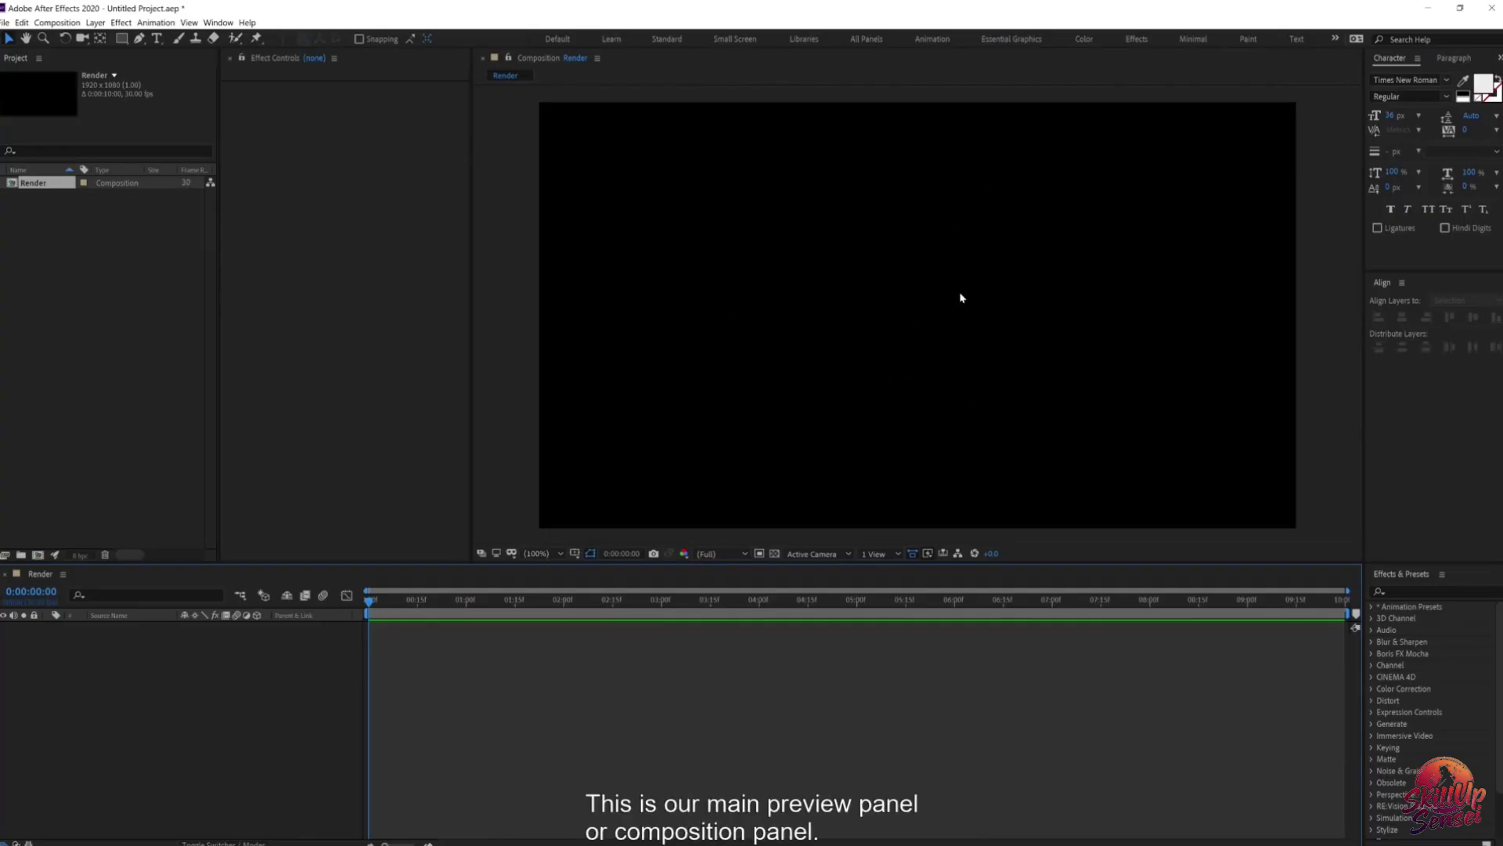
{"action": "left_click", "coordinate": [736, 559]}
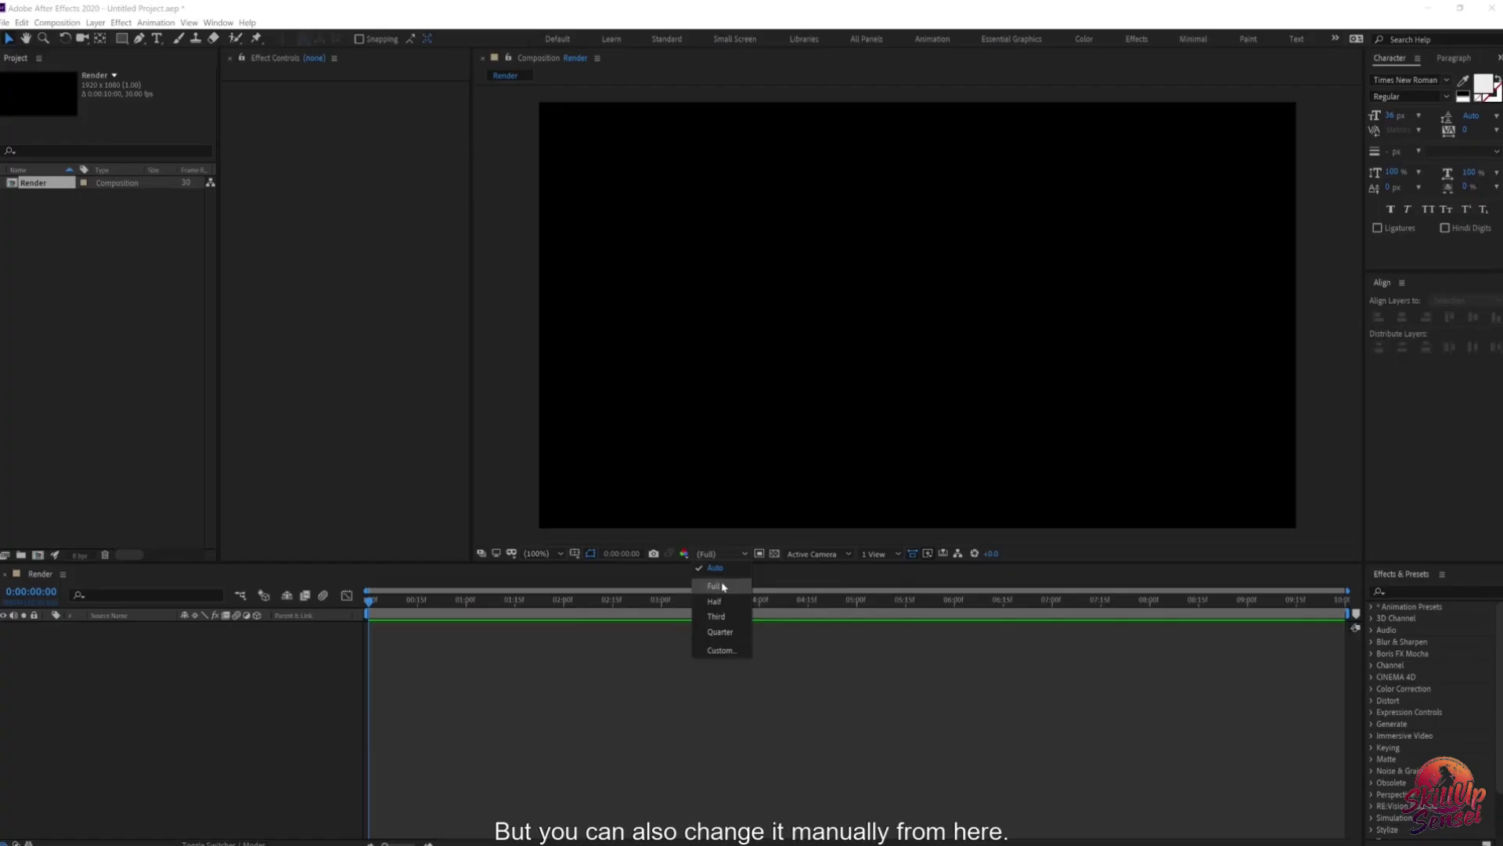
{"action": "left_click", "coordinate": [494, 643]}
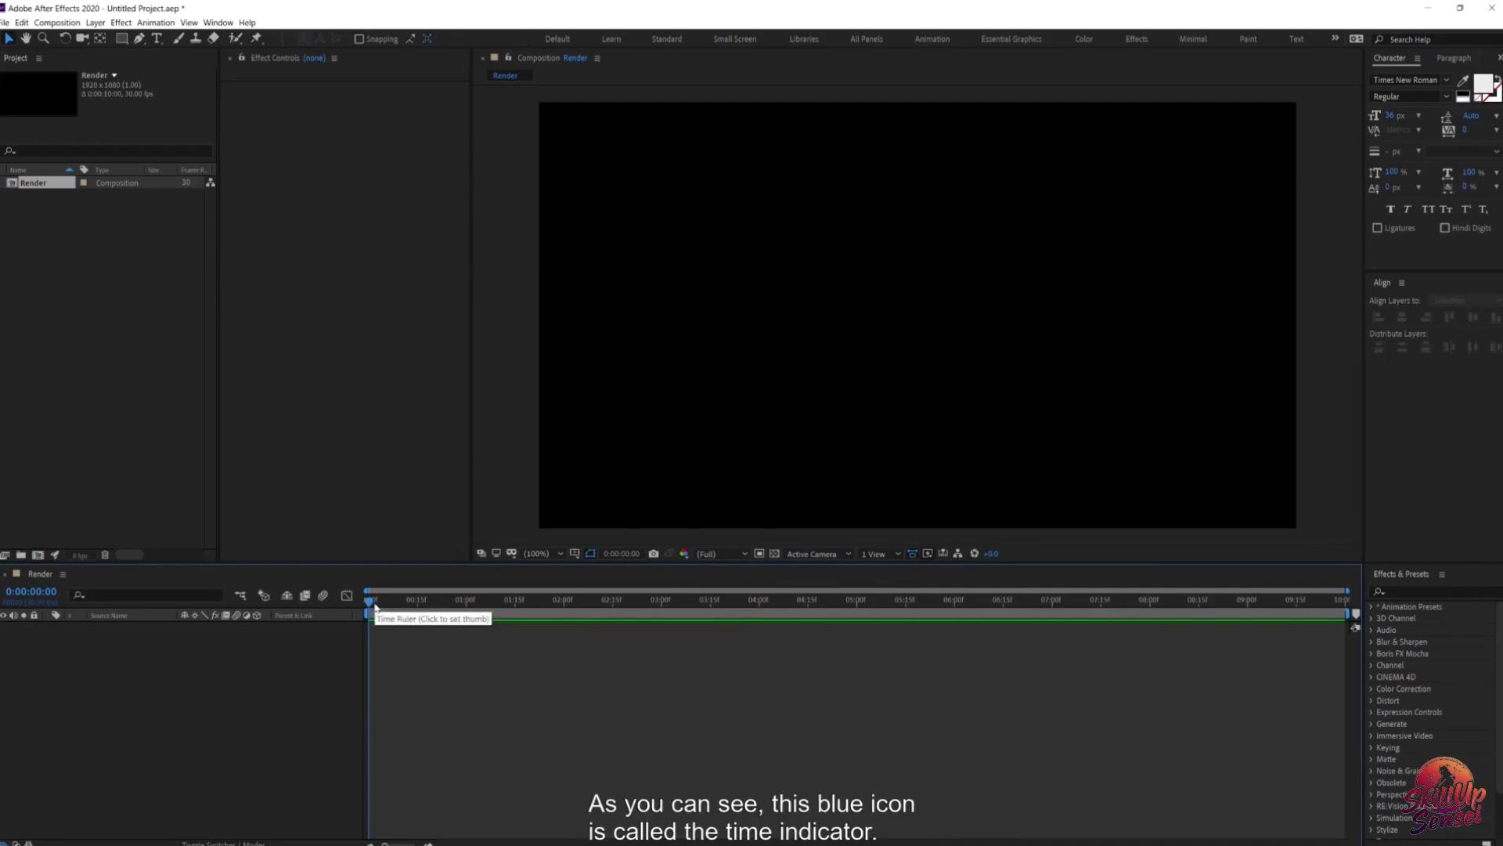
Step: Move the current time indicator in the Render timeline to 0:00:02:00, and on to 0:00:04:00
{"action": "left_click_drag", "start_coordinate": [372, 605], "coordinate": [430, 607]}
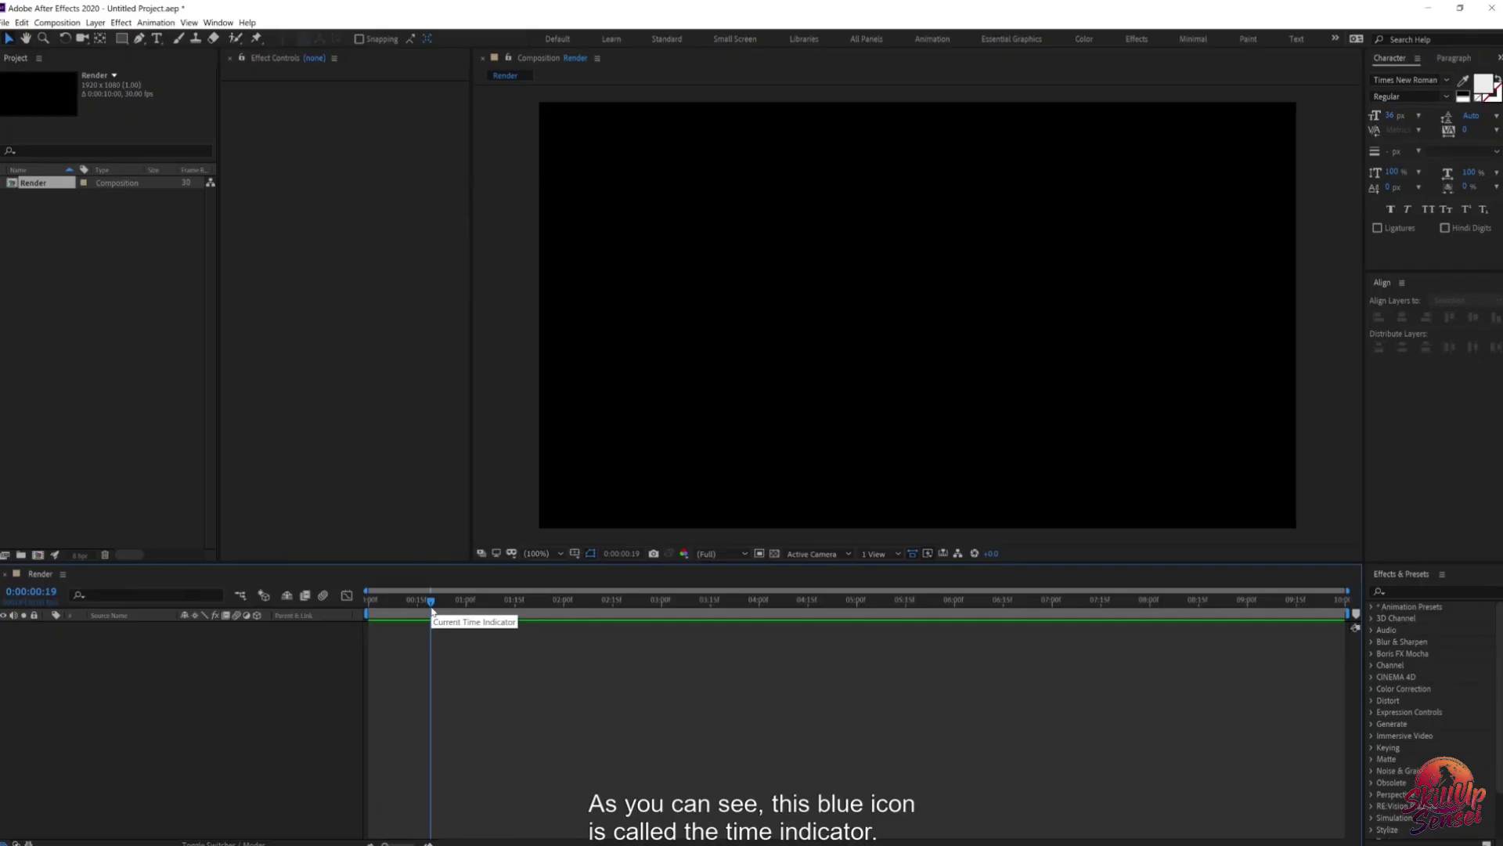
{"action": "left_click_drag", "start_coordinate": [432, 610], "coordinate": [562, 619]}
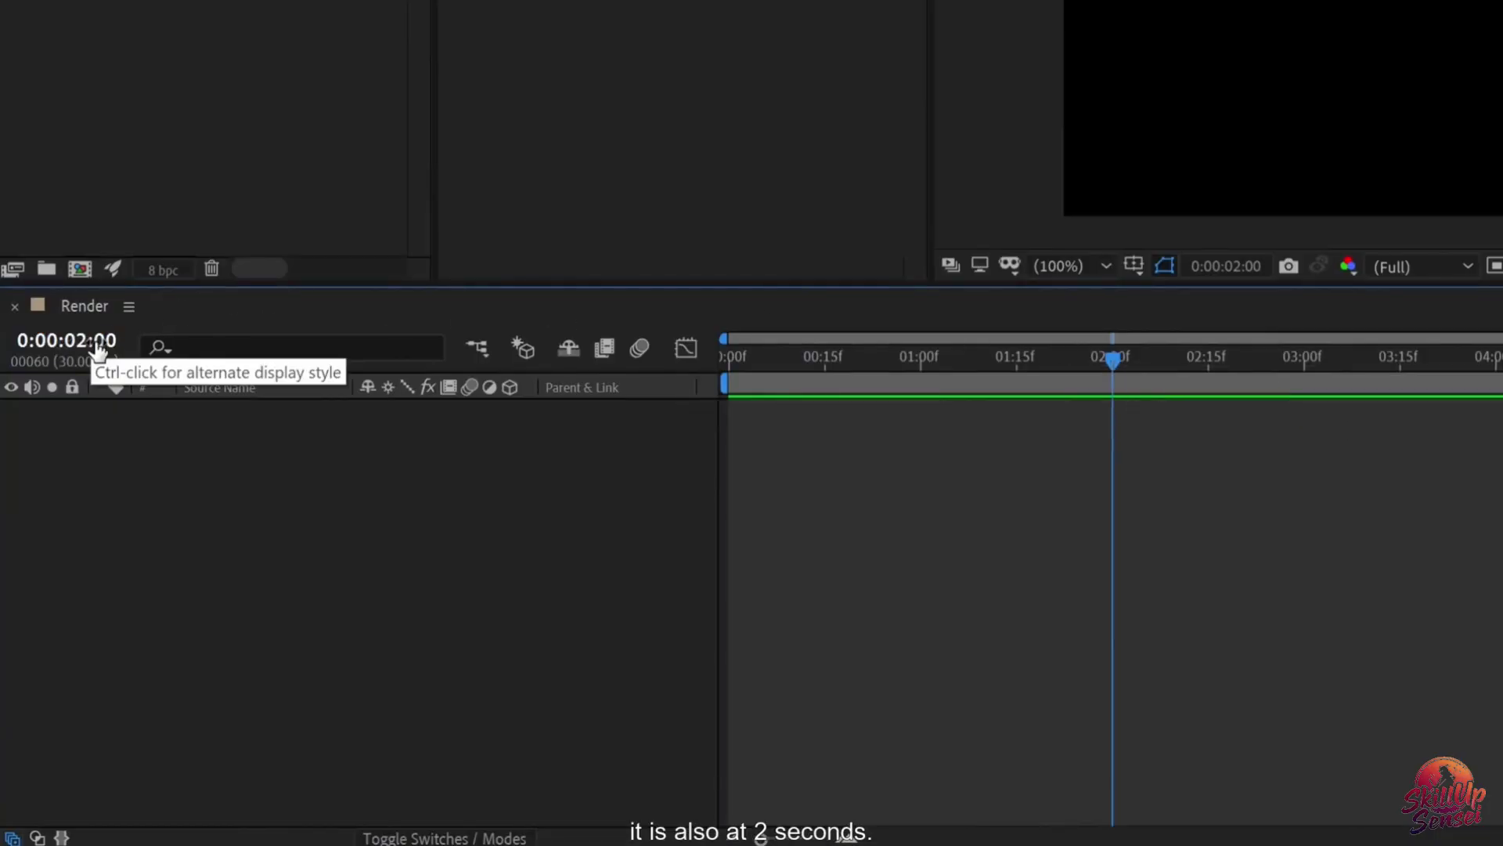
{"action": "left_click_drag", "start_coordinate": [1292, 366], "coordinate": [1497, 372]}
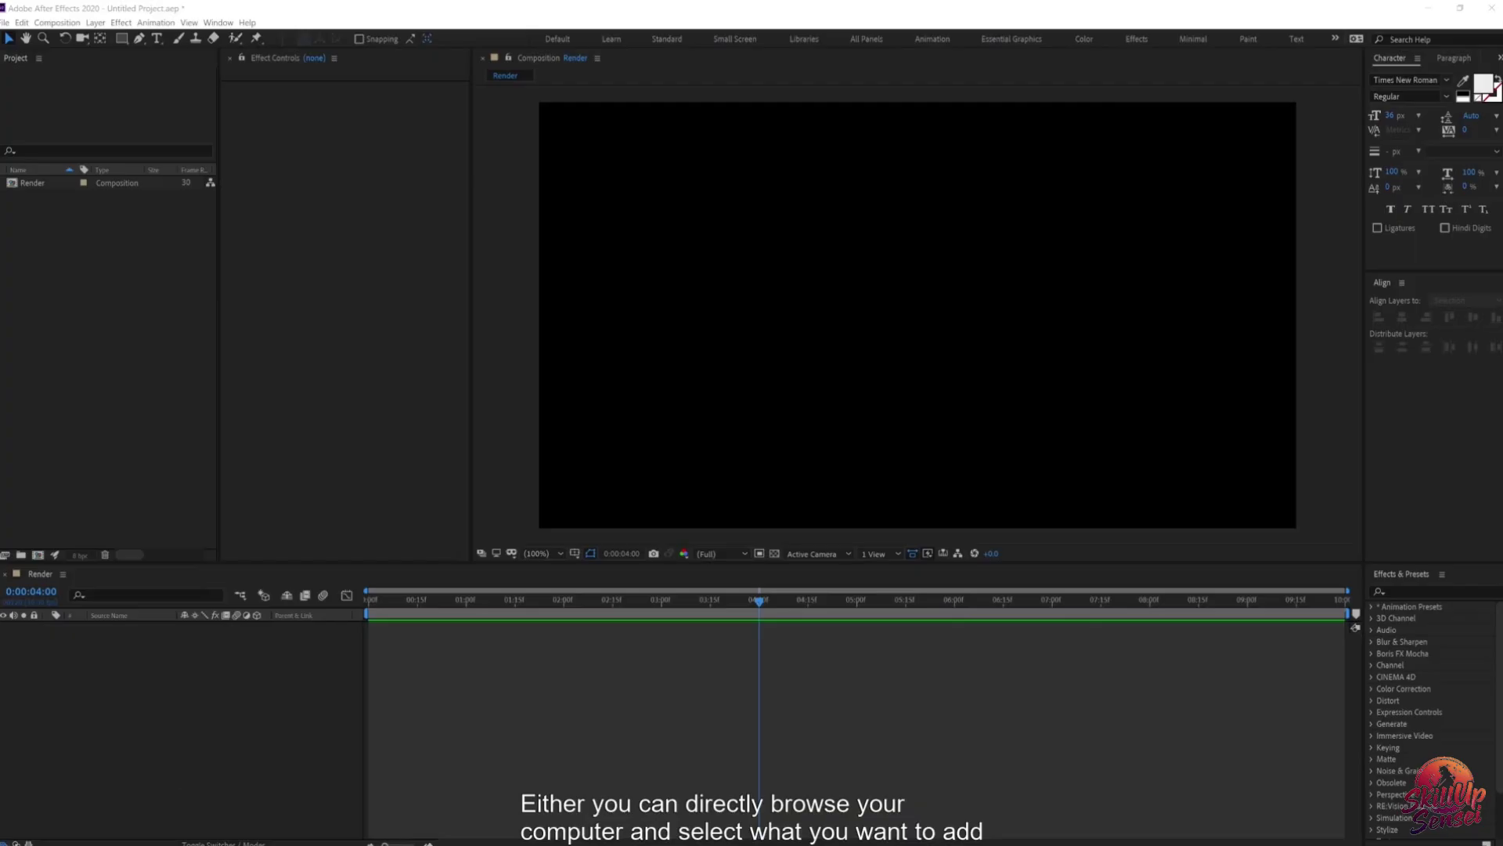
Step: Switch to File Explorer, add the Video and Image files from Downloads to the After Effects project, and delete both items
{"action": "left_click", "coordinate": [155, 791]}
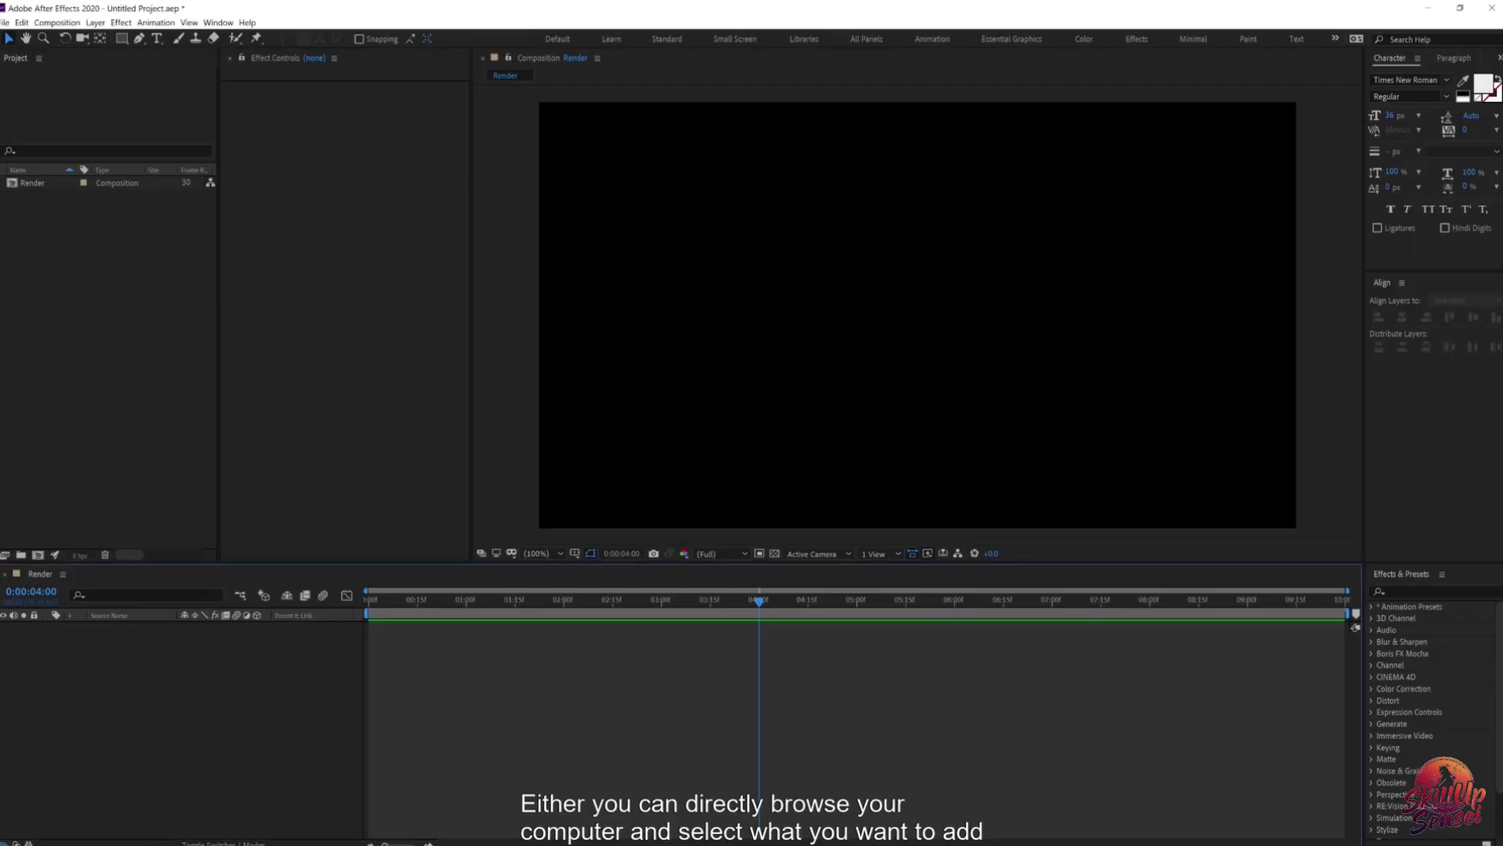
{"action": "key", "text": "alt+Tab"}
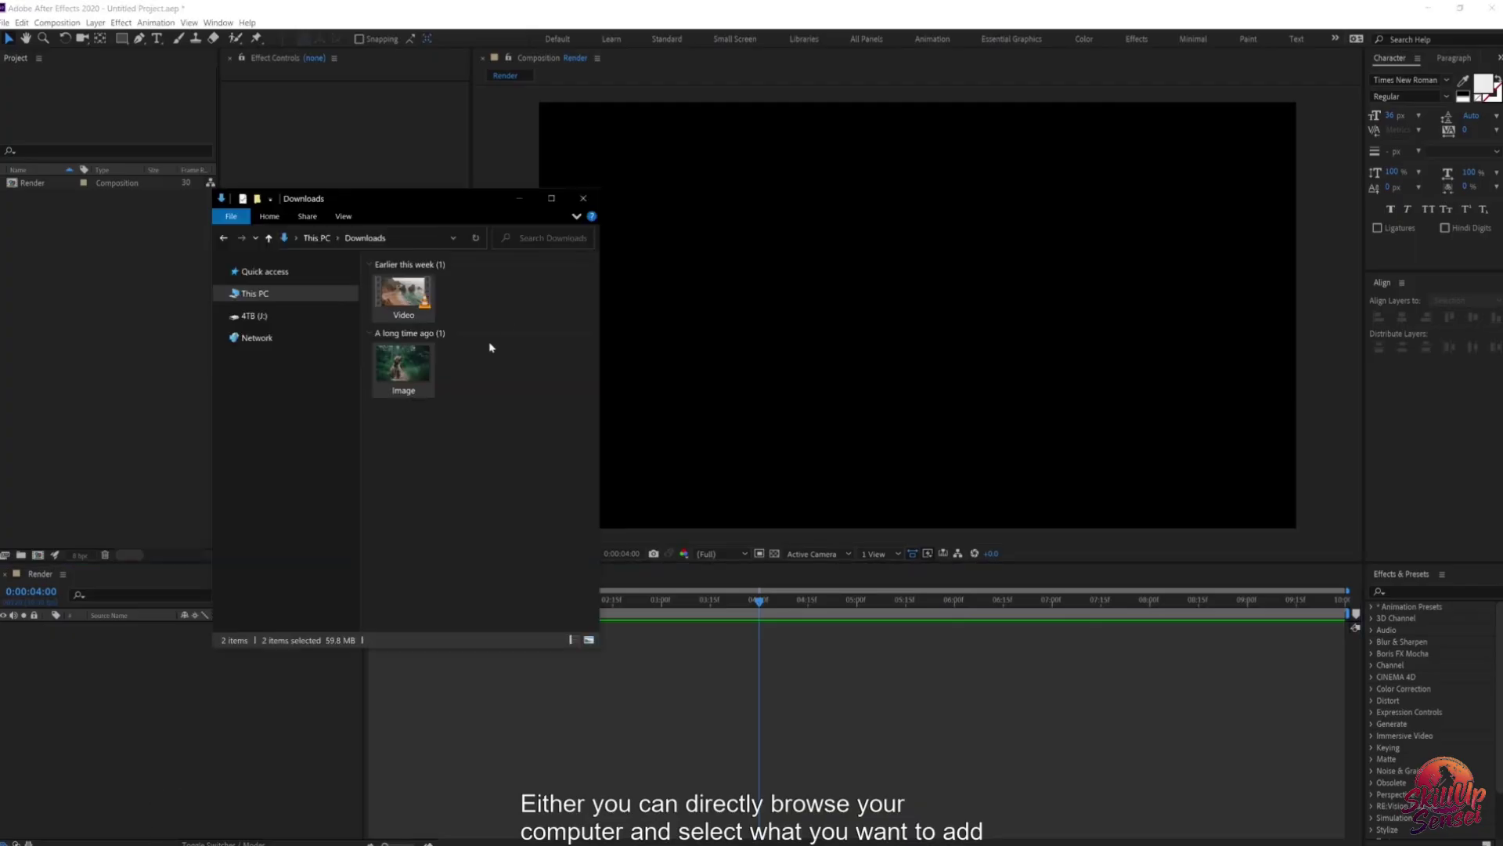
{"action": "left_click_drag", "start_coordinate": [444, 208], "coordinate": [487, 209]}
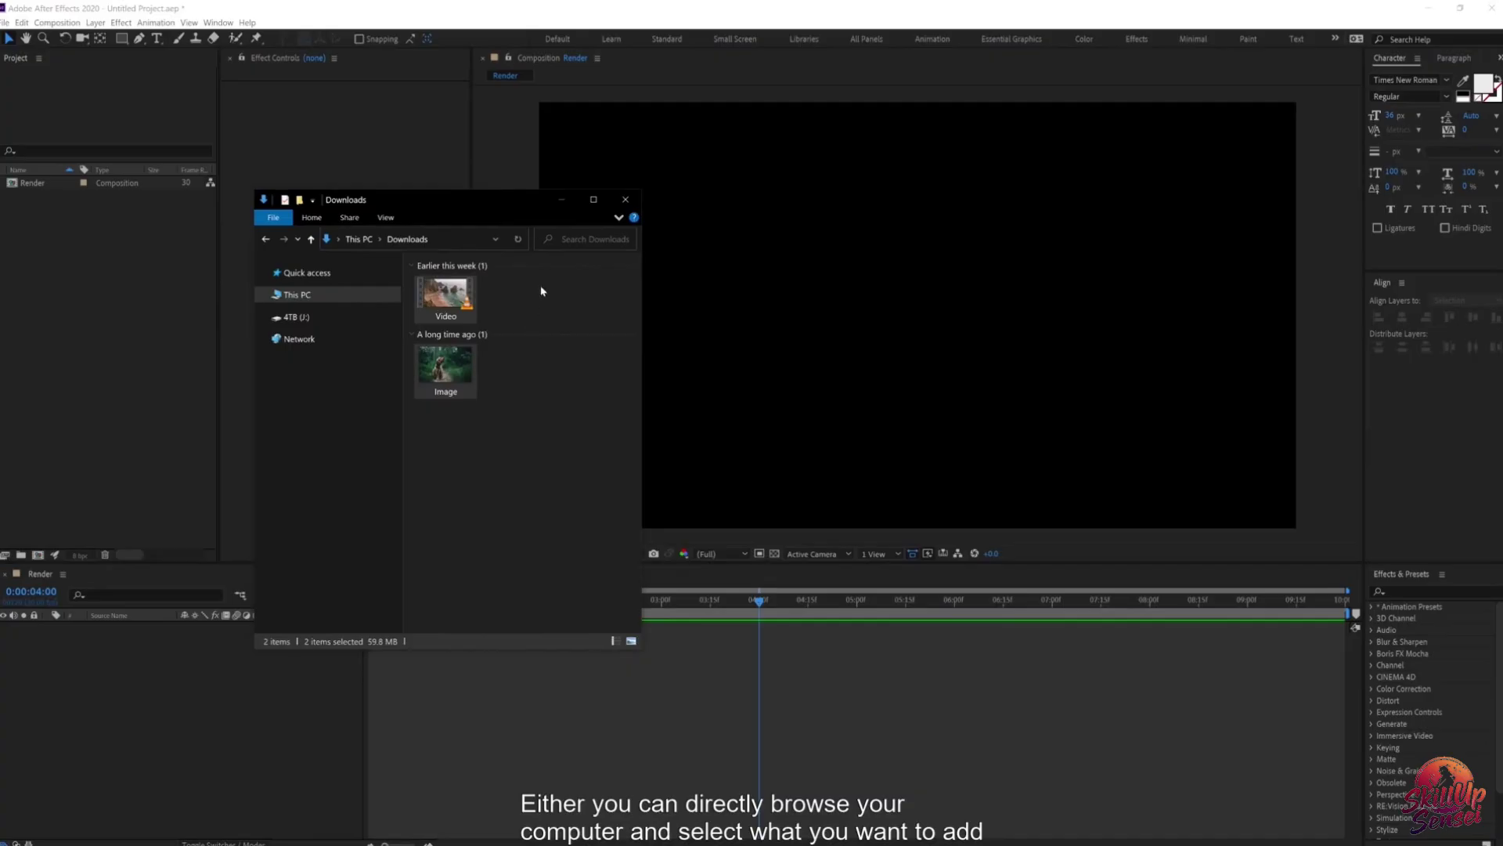
{"action": "left_click_drag", "start_coordinate": [544, 285], "coordinate": [461, 411]}
{"action": "left_click_drag", "start_coordinate": [449, 301], "coordinate": [100, 326]}
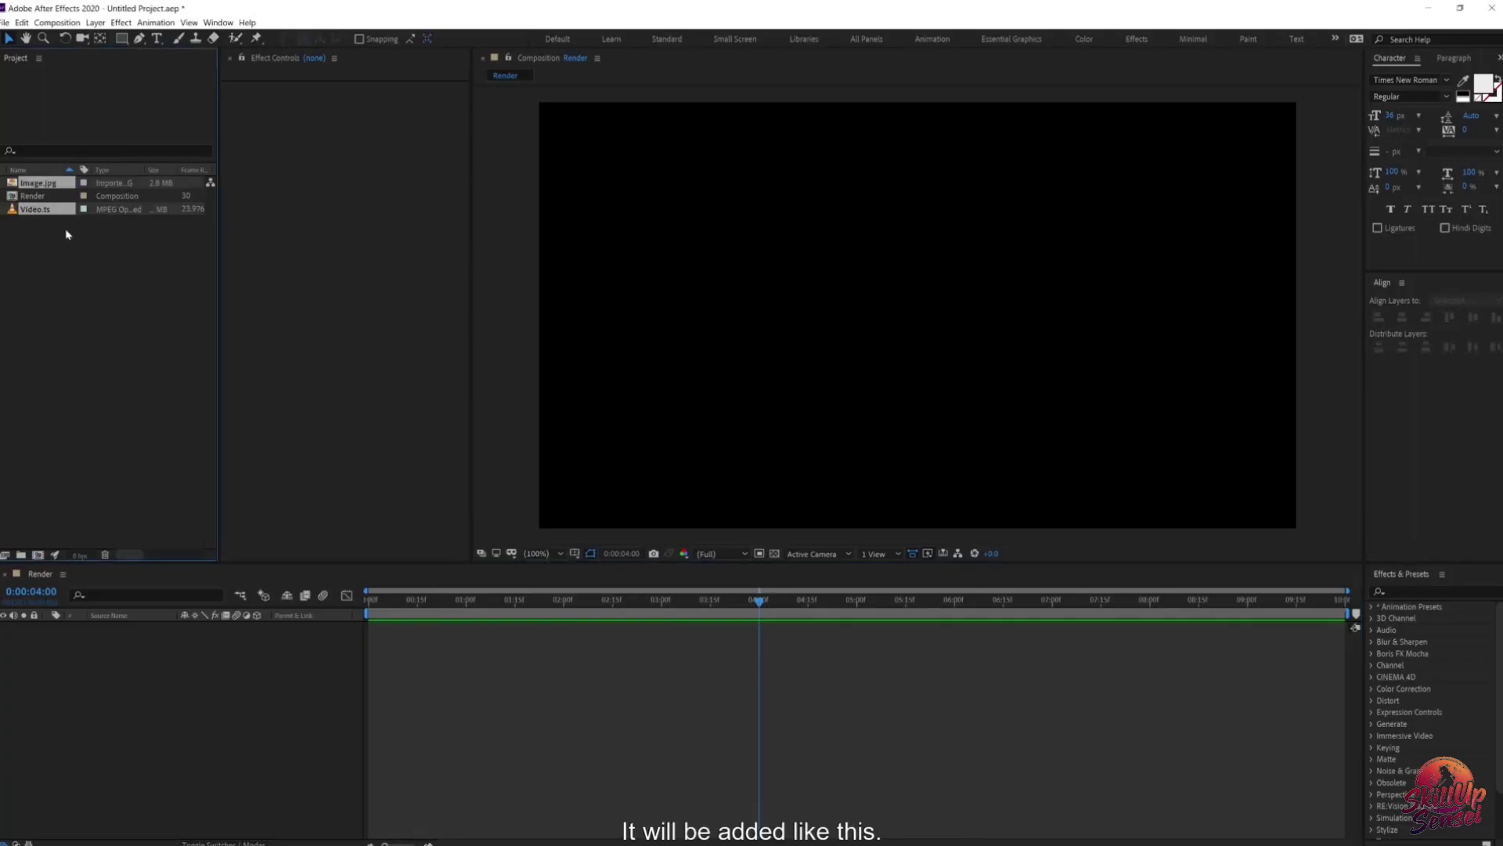
{"action": "key", "text": "Delete"}
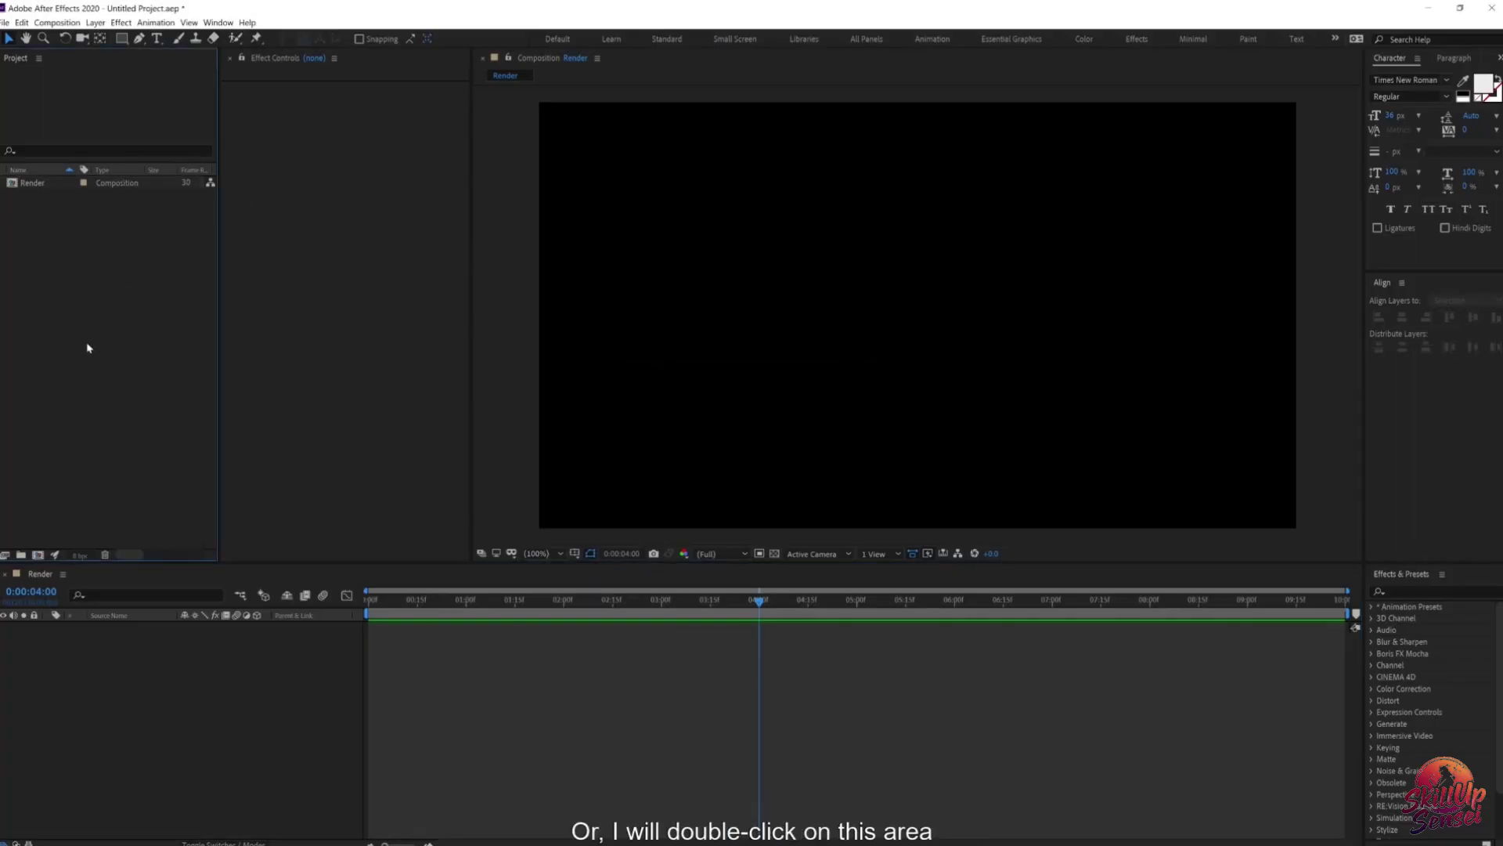
Step: Import the Video and Image files from Downloads through the Import File dialog, and widen the Project panel's Name column
{"action": "double_click", "coordinate": [88, 348]}
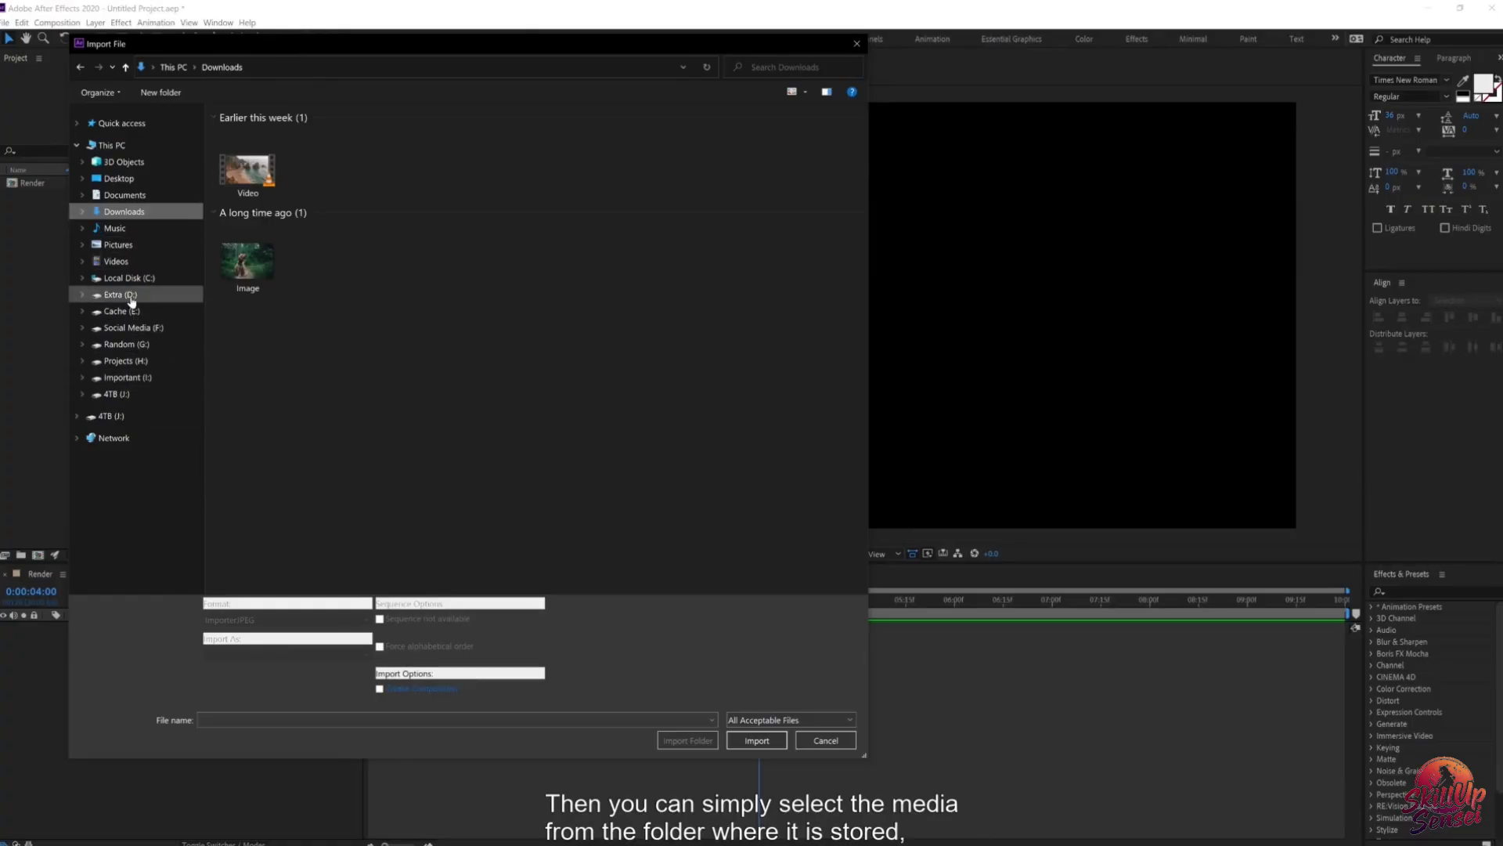
{"action": "left_click_drag", "start_coordinate": [274, 364], "coordinate": [216, 126]}
{"action": "left_click", "coordinate": [759, 740]}
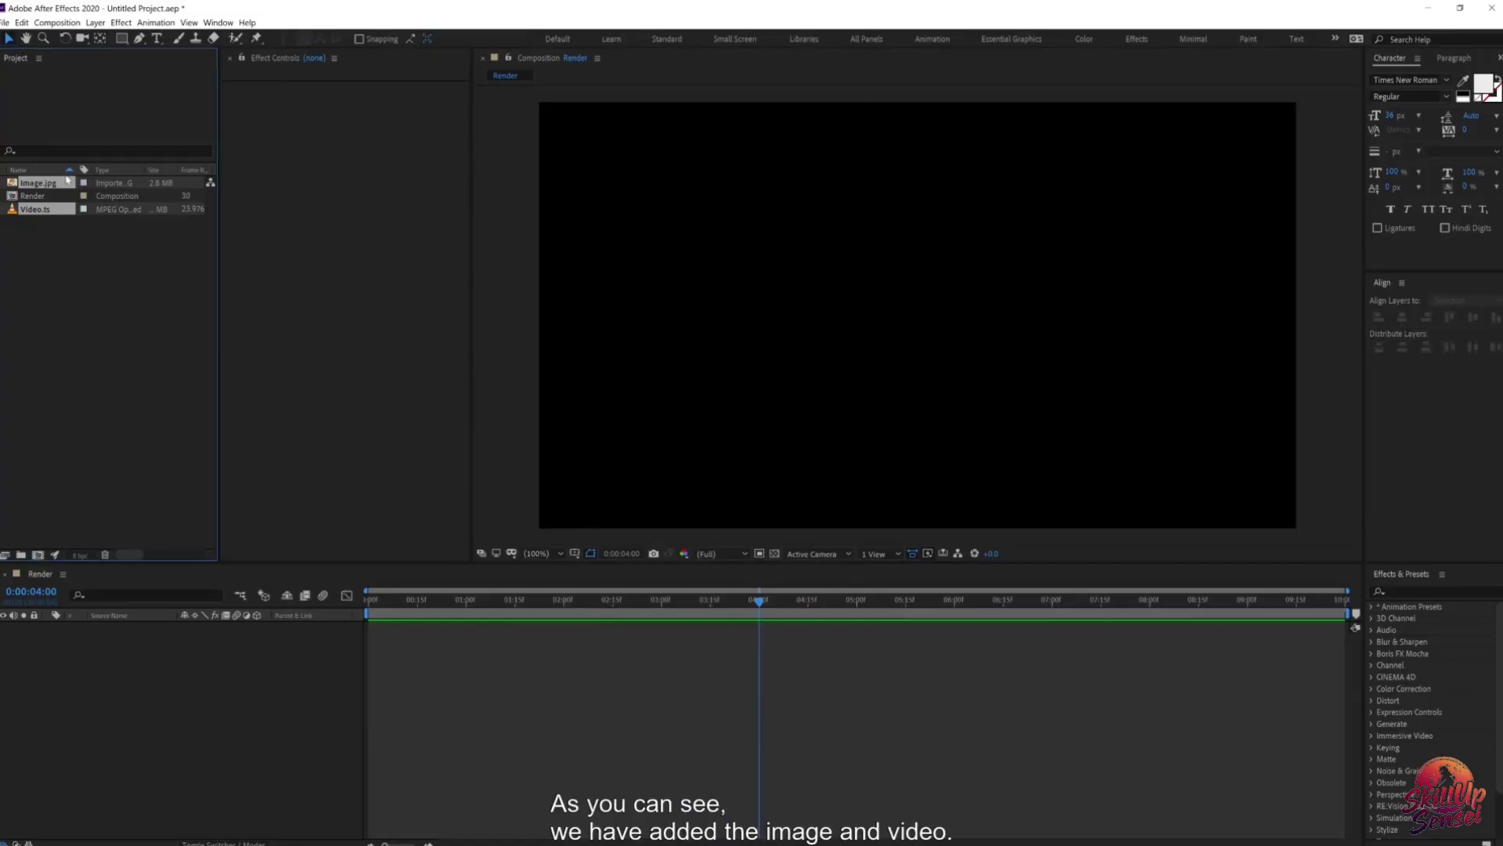
{"action": "left_click_drag", "start_coordinate": [75, 169], "coordinate": [138, 170]}
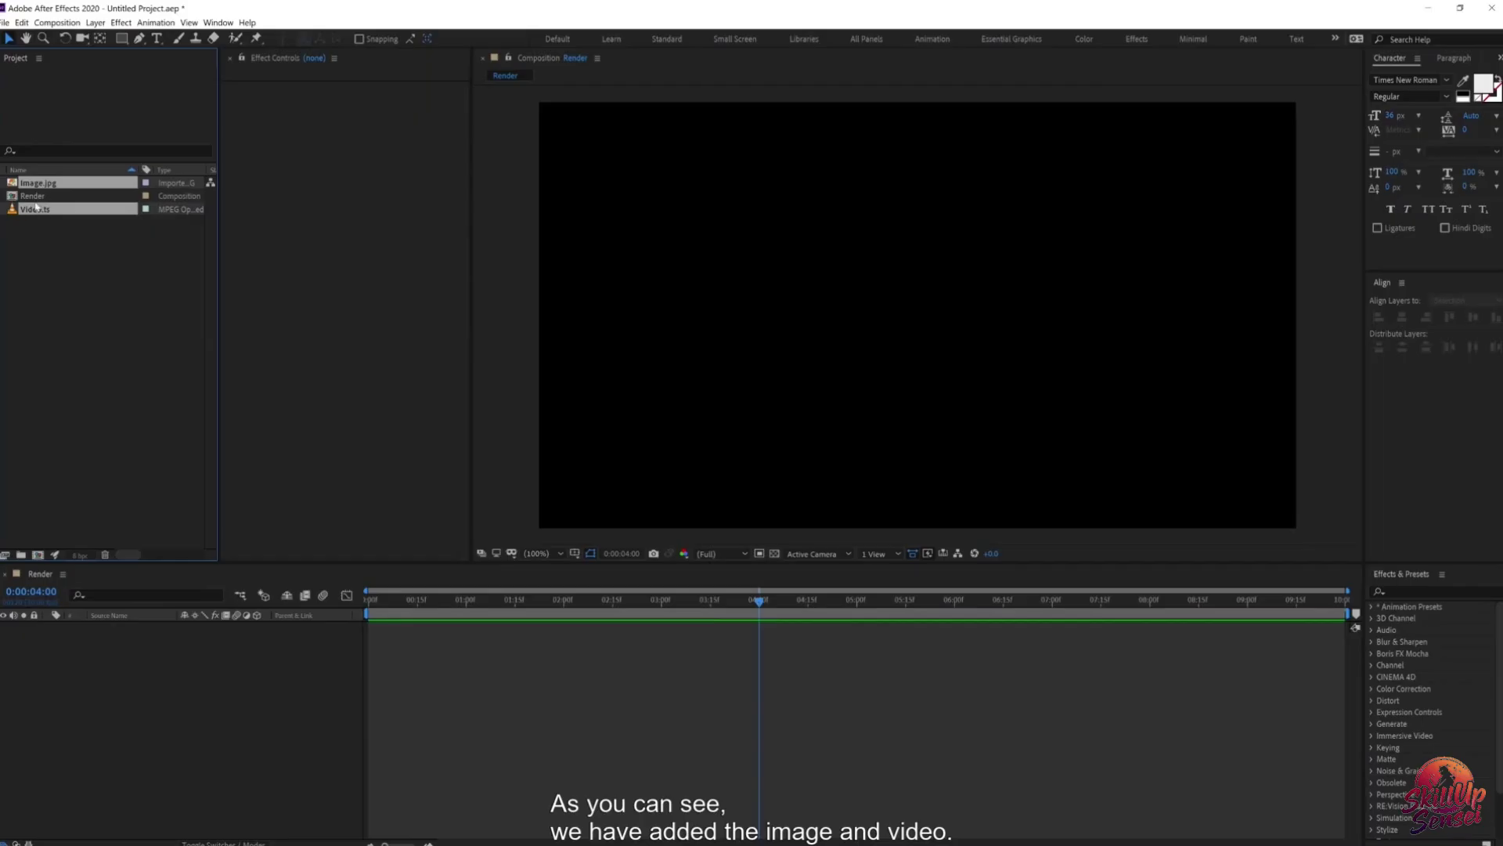
{"action": "left_click", "coordinate": [58, 238]}
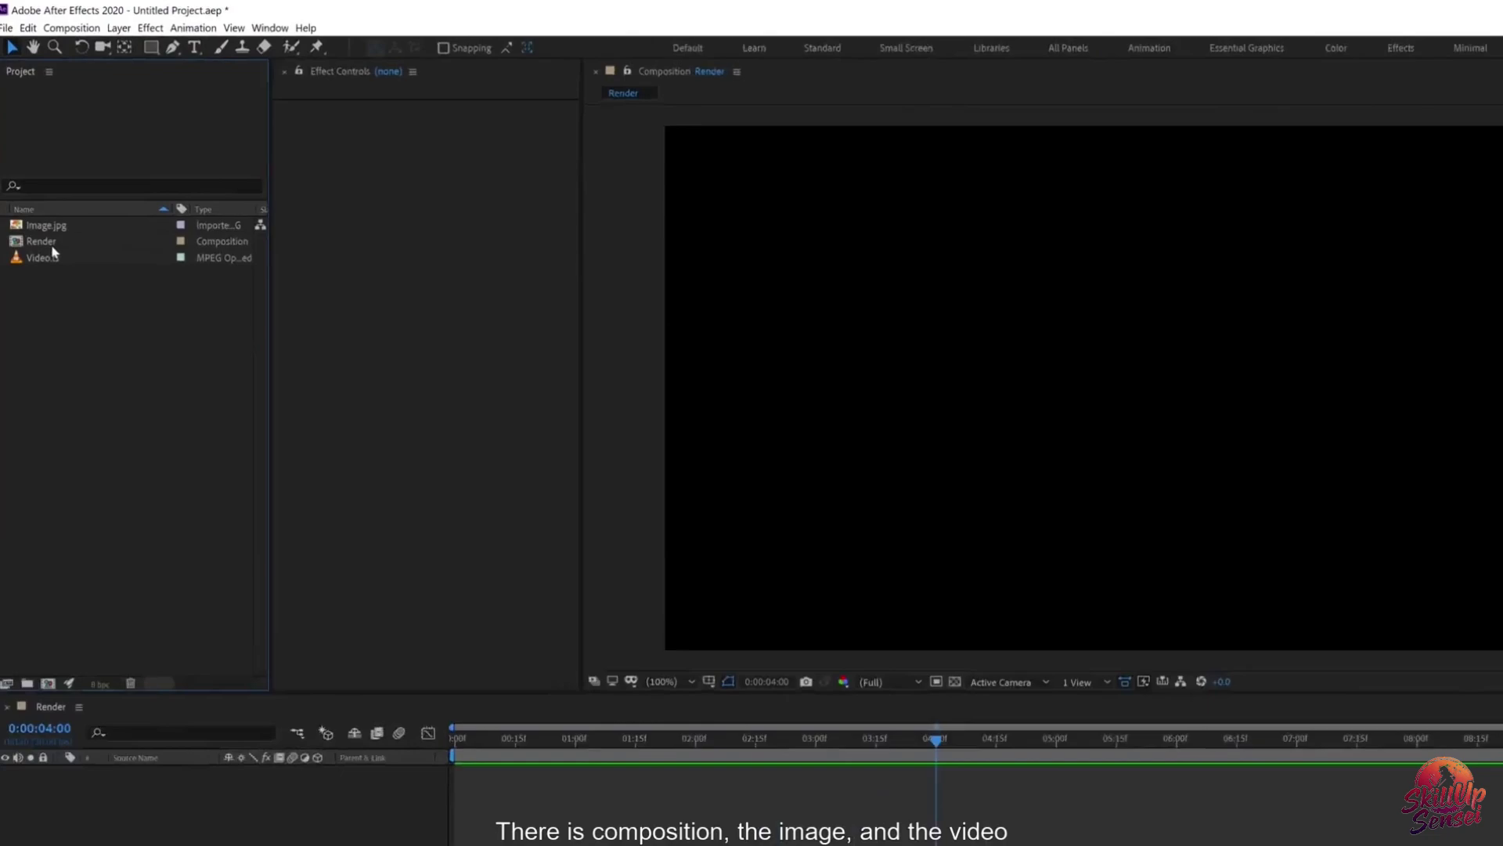
Step: Examine the thumbnails and details of the Render composition, Image.jpg and Video.ts in the Project panel
{"action": "left_click", "coordinate": [40, 197]}
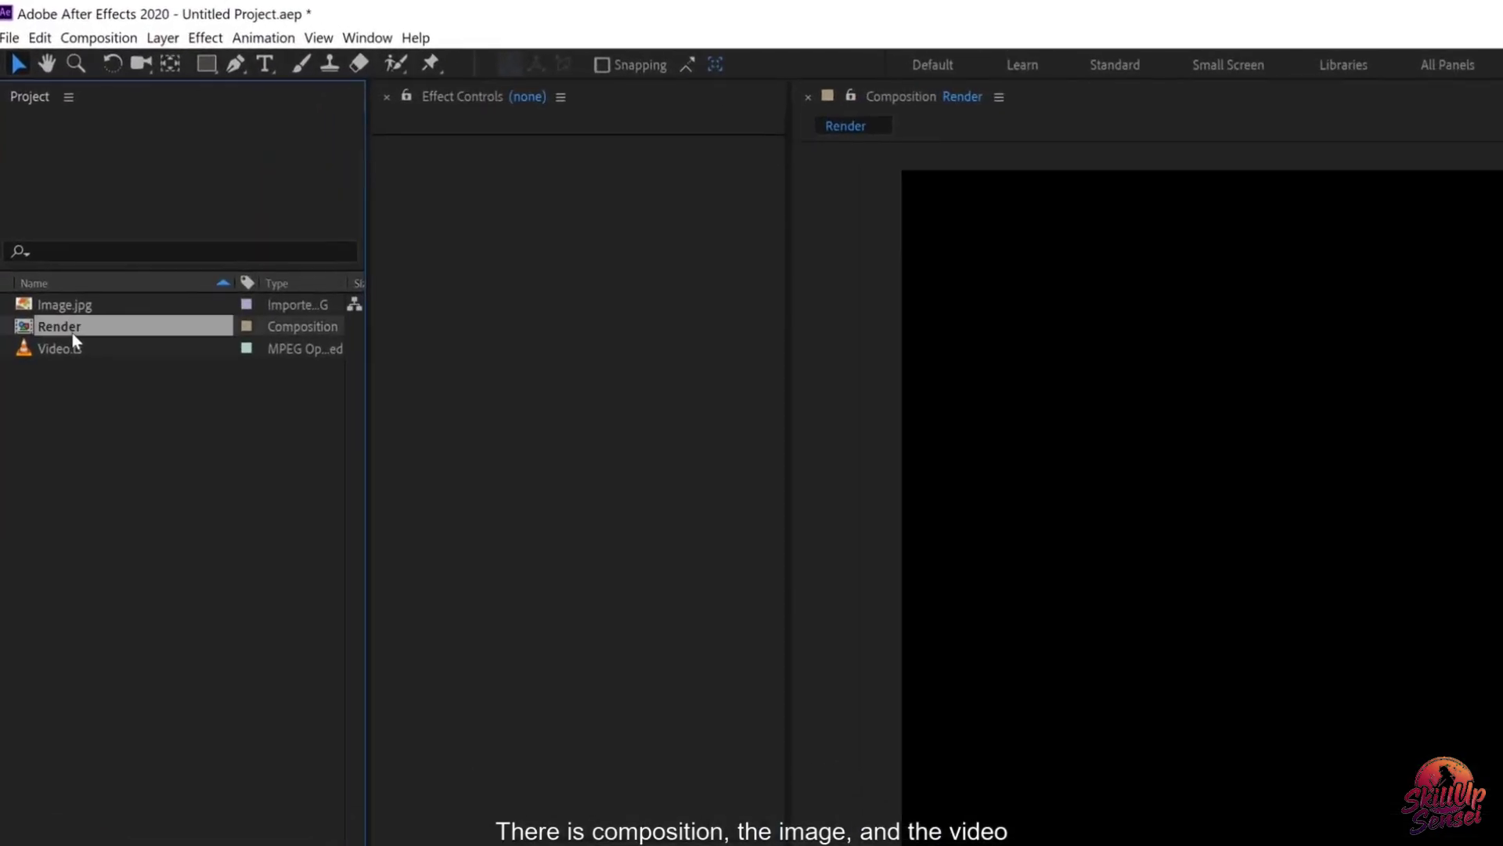
{"action": "left_click", "coordinate": [75, 308]}
{"action": "left_click", "coordinate": [64, 347]}
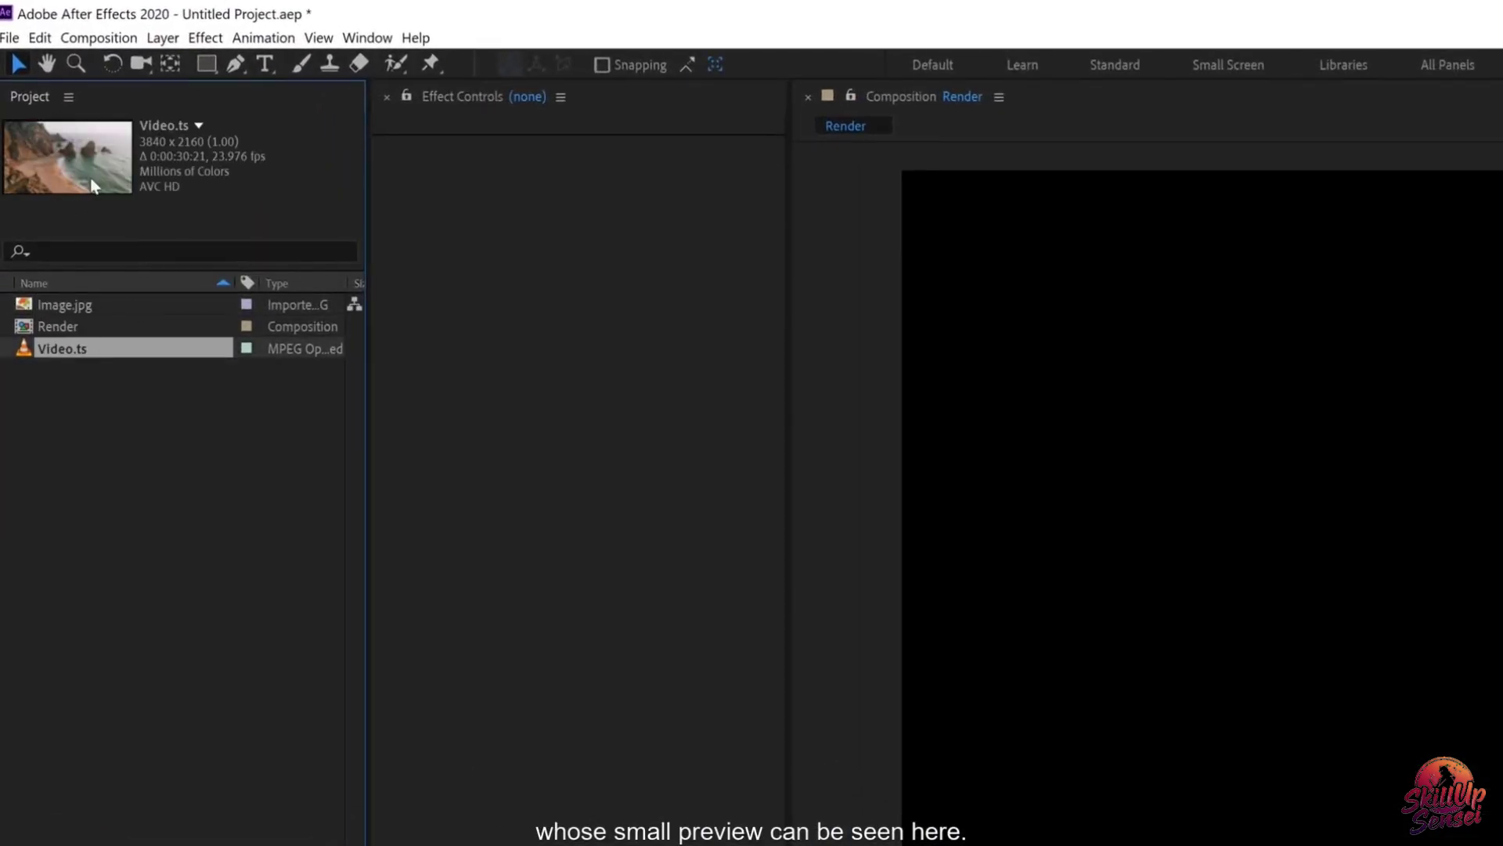
{"action": "left_click", "coordinate": [72, 304]}
{"action": "left_click", "coordinate": [79, 368]}
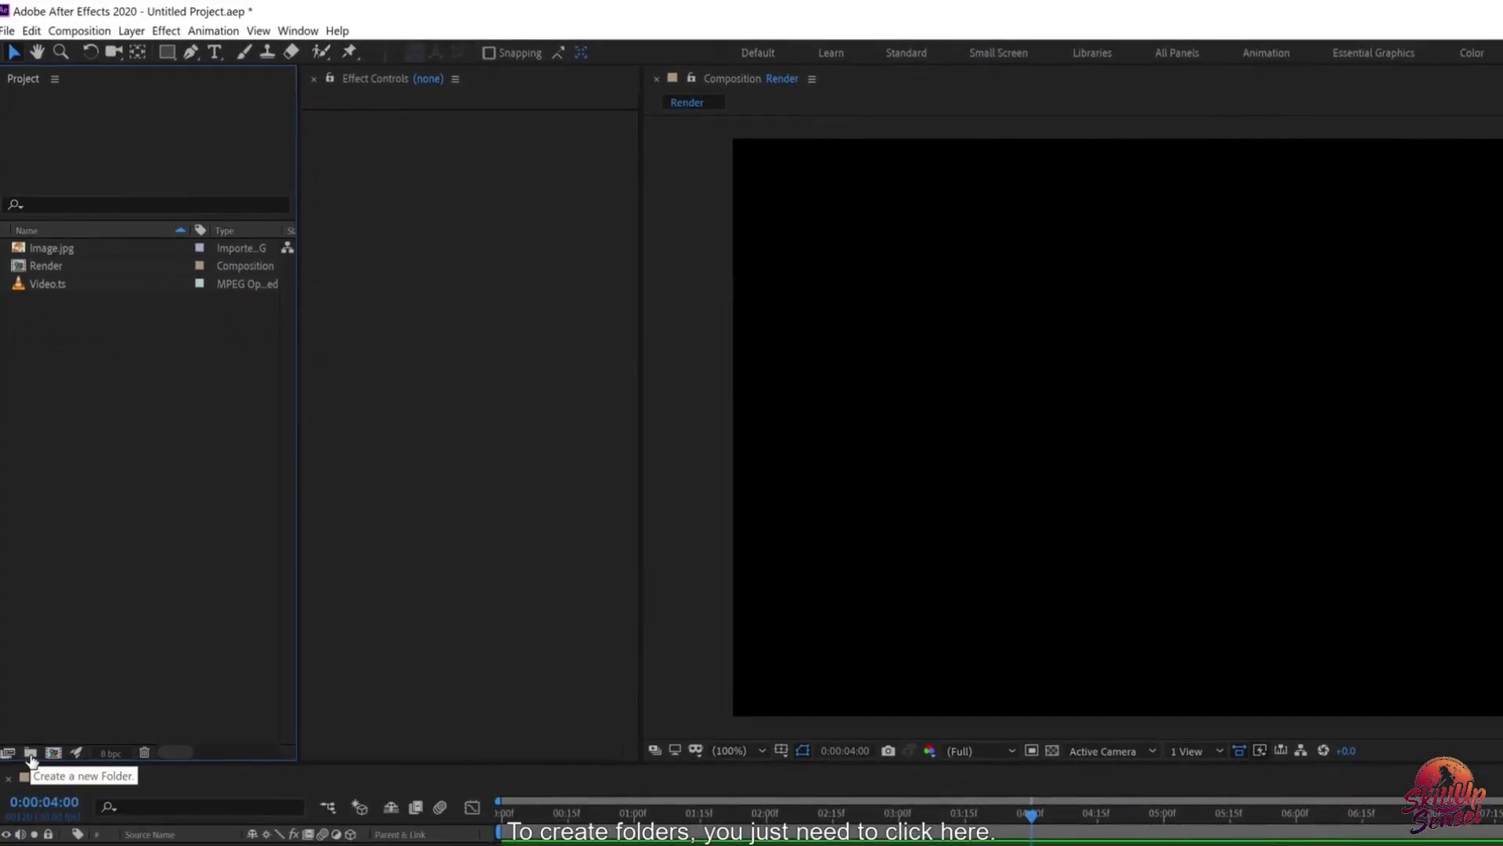
Step: Create a project folder named Videos and move Video.ts into it
{"action": "left_click", "coordinate": [30, 752]}
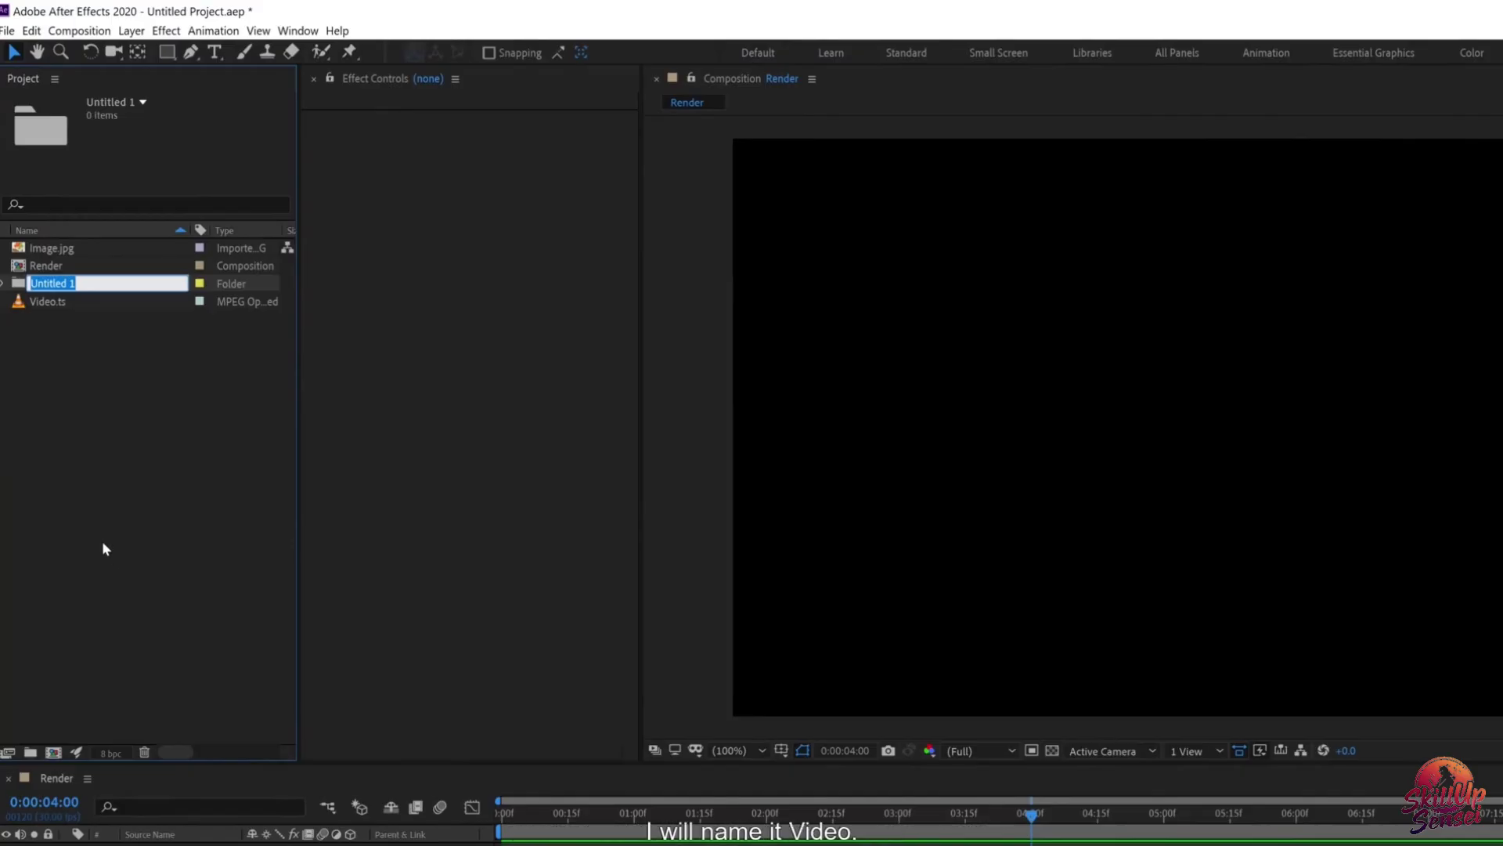
{"action": "type", "text": "Videos"}
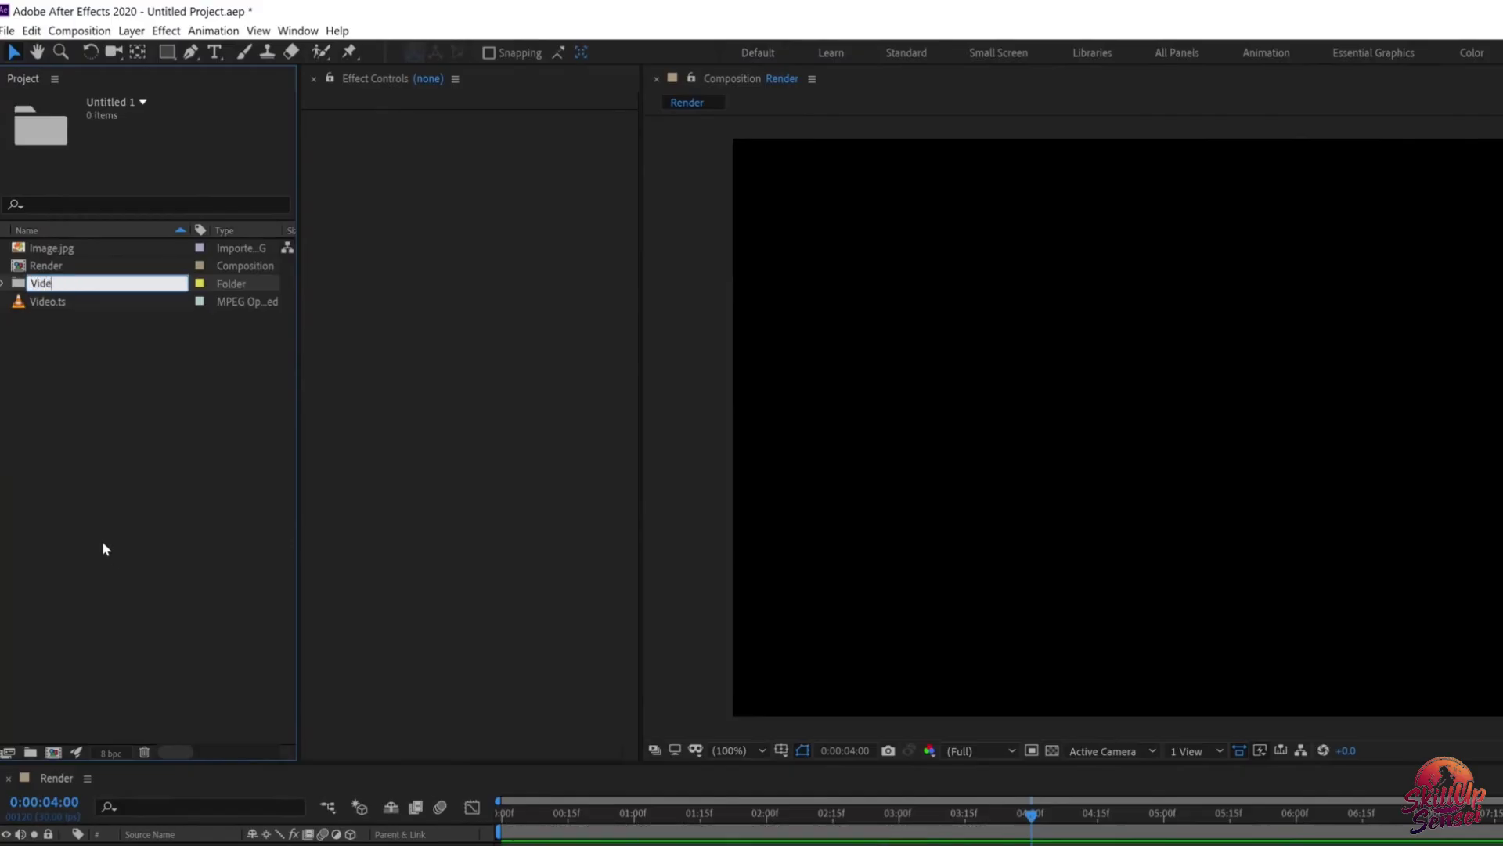
{"action": "key", "text": "Return"}
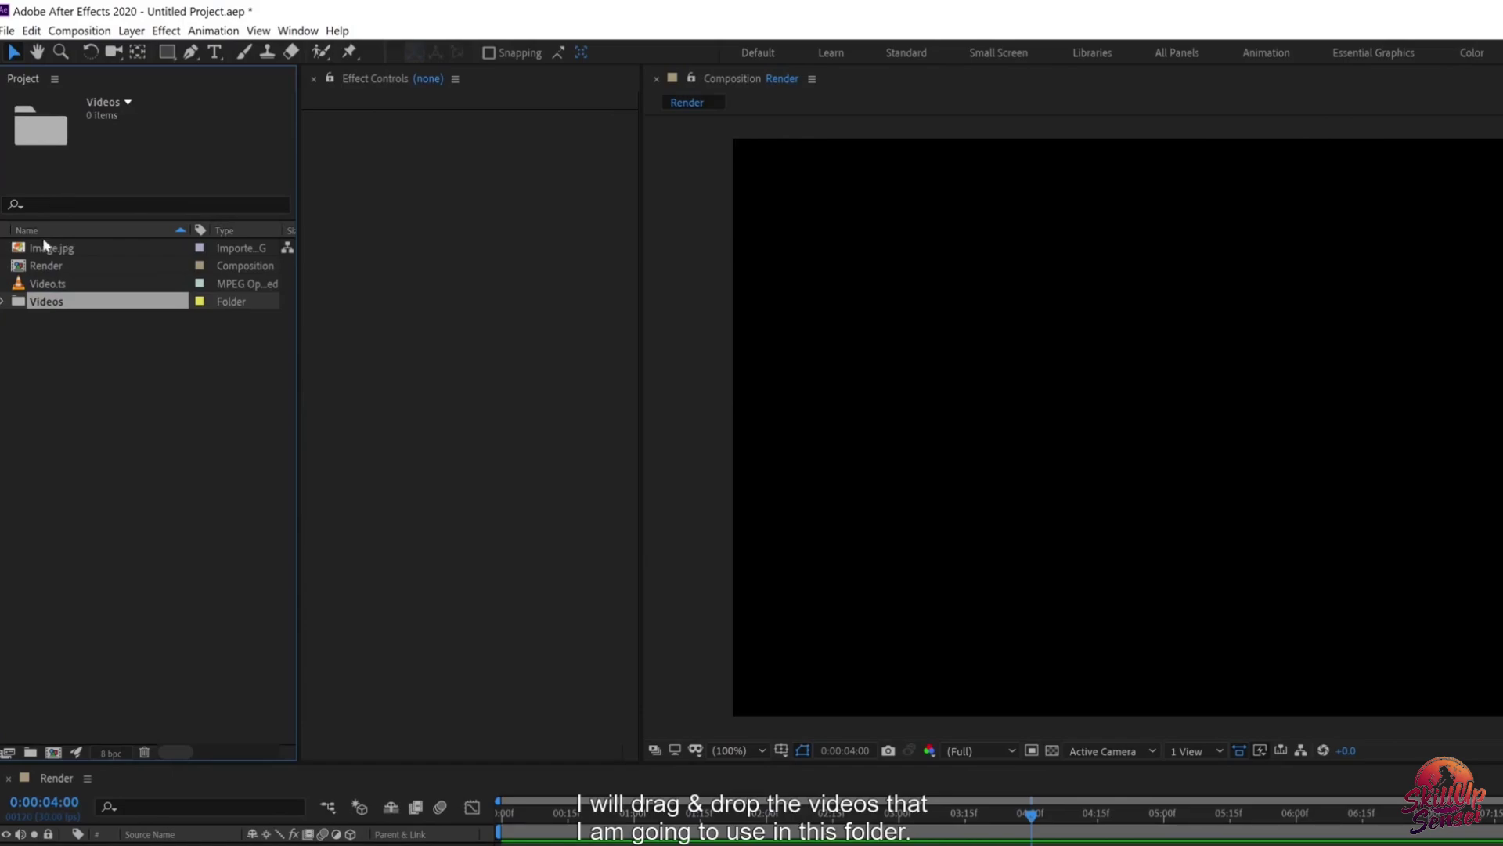
{"action": "left_click_drag", "start_coordinate": [45, 285], "coordinate": [55, 306]}
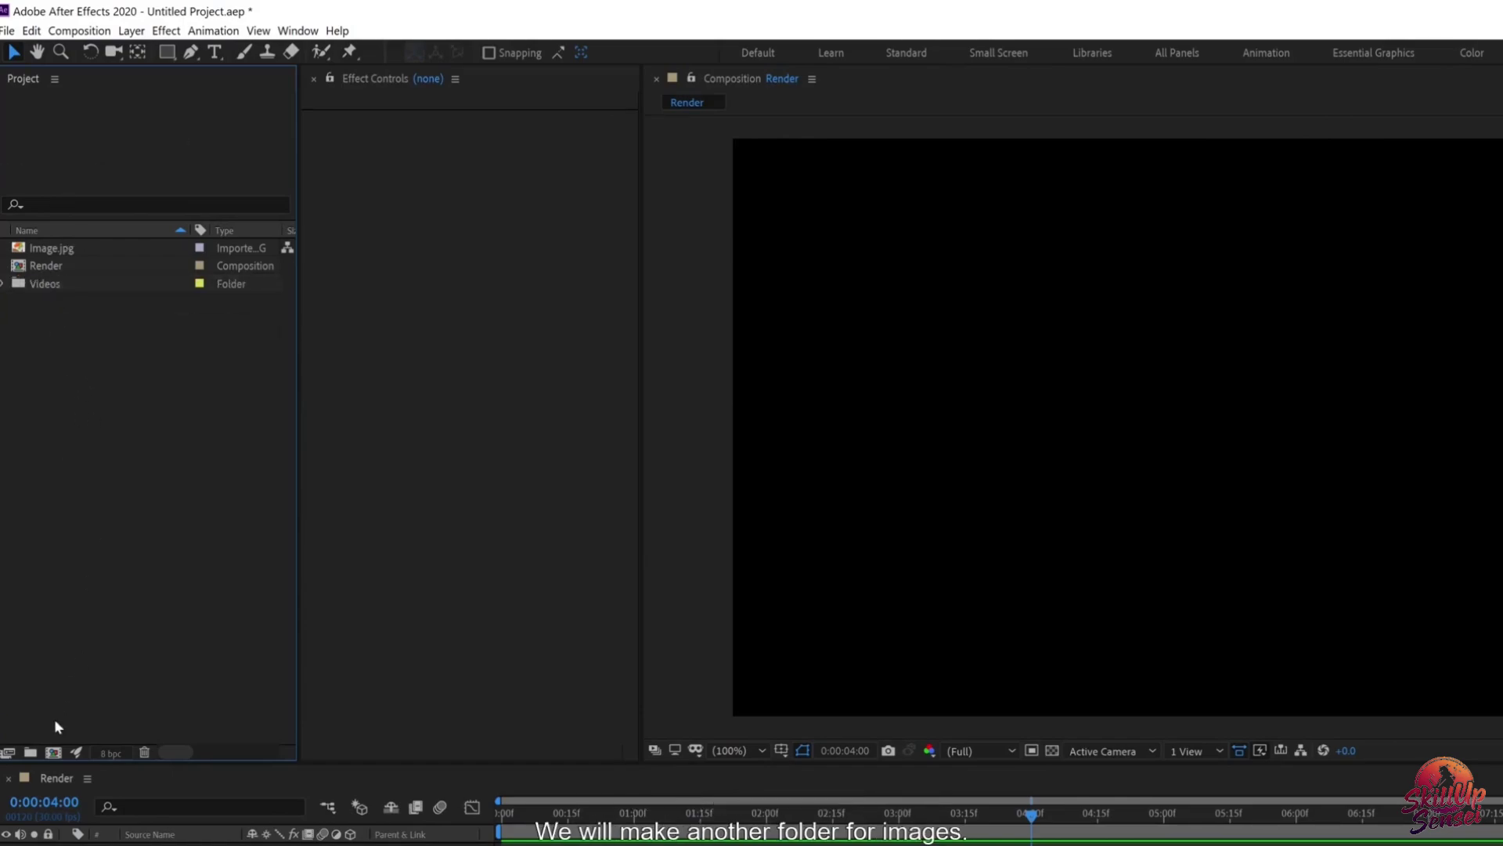
Step: Create a project folder named Images and move Image.jpg into it
{"action": "left_click", "coordinate": [29, 752]}
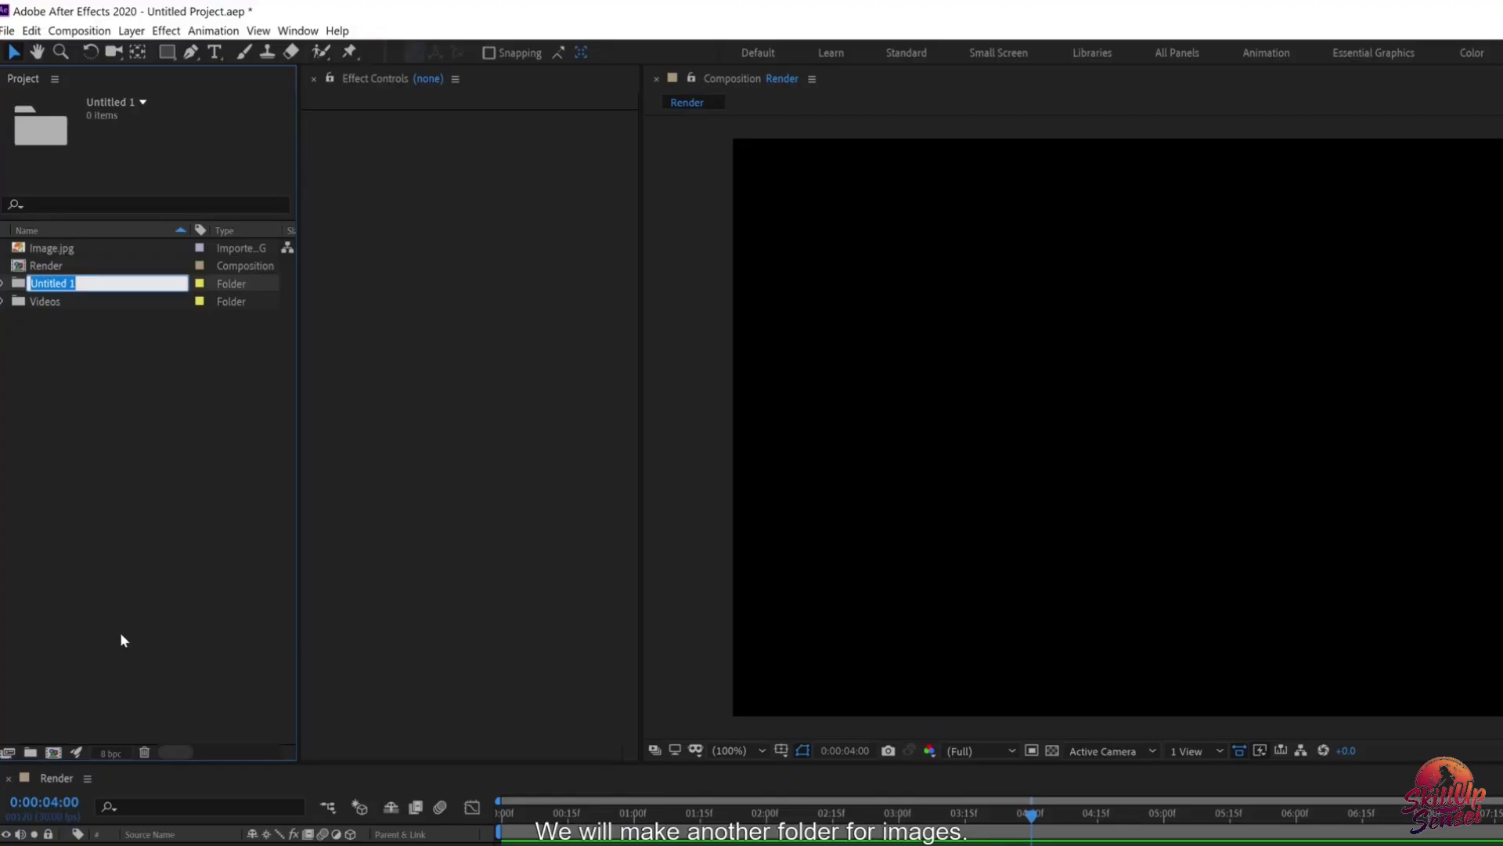
{"action": "type", "text": "Images"}
{"action": "key", "text": "Return"}
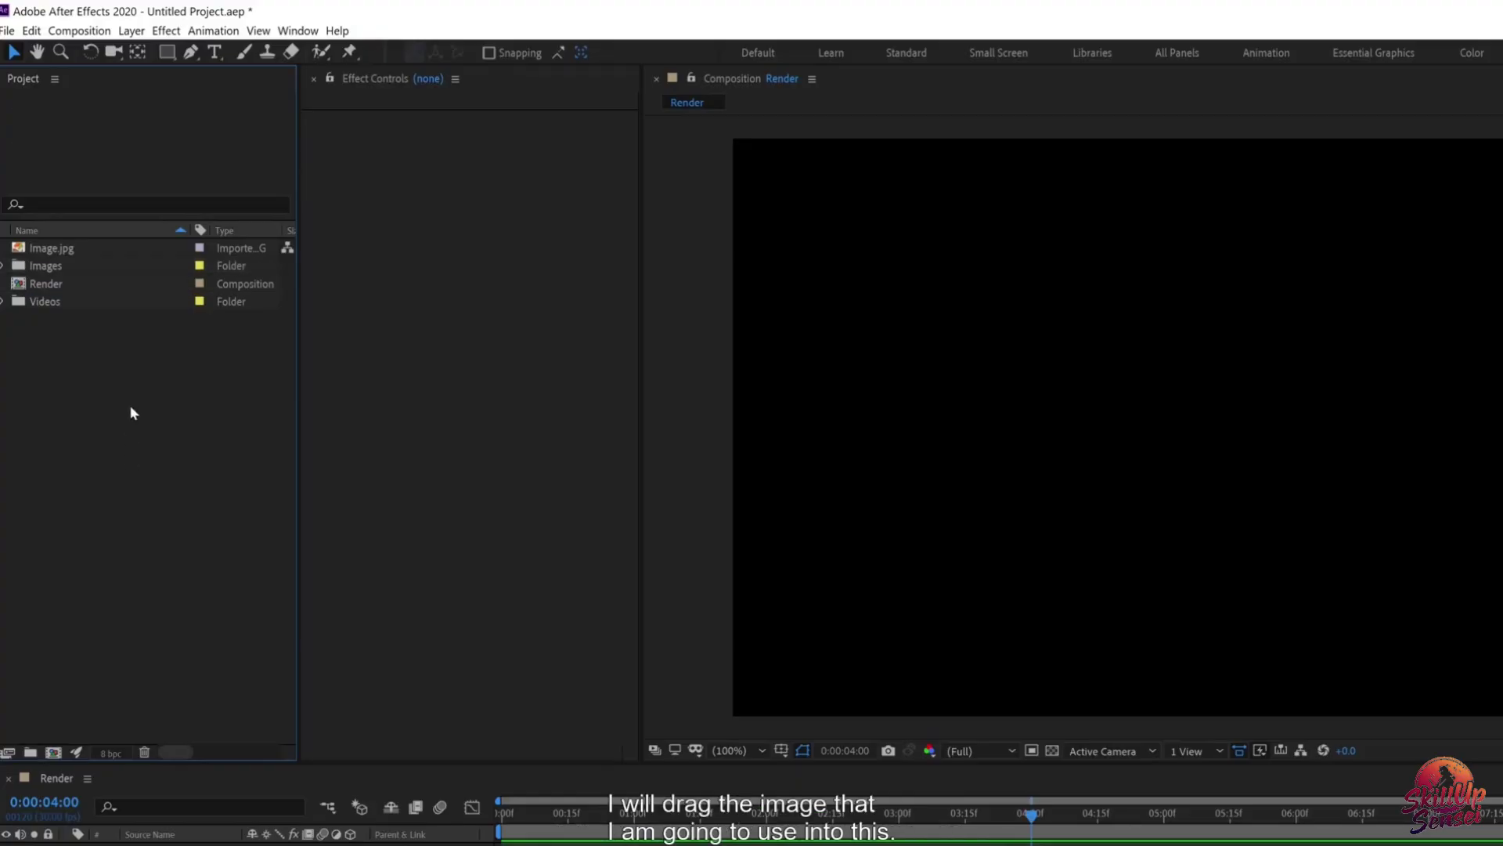
{"action": "left_click_drag", "start_coordinate": [49, 255], "coordinate": [66, 267]}
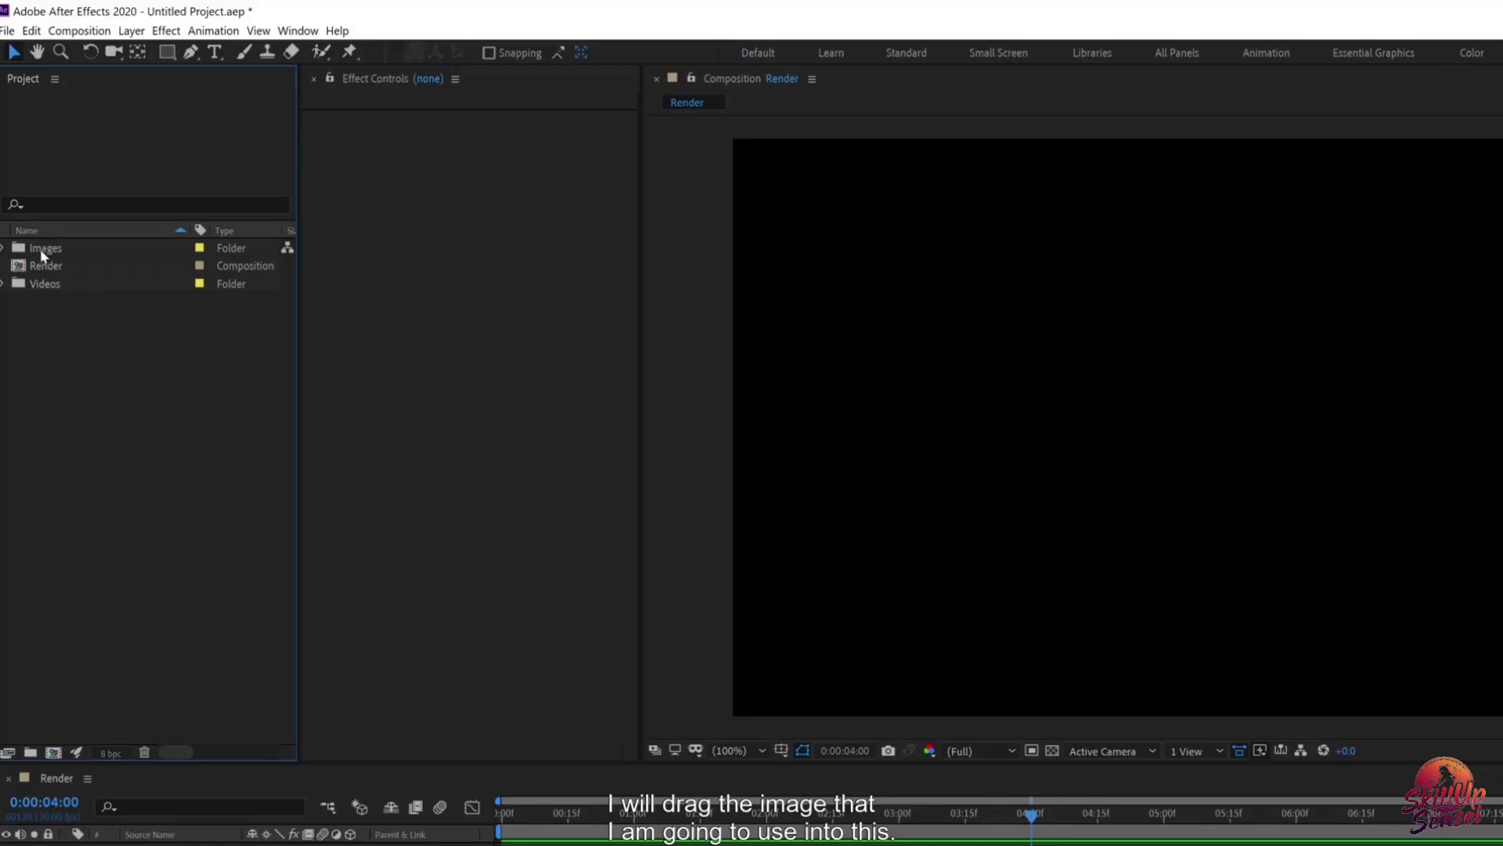
Step: Create a project folder named Comps and move the Render composition into it
{"action": "left_click", "coordinate": [30, 751]}
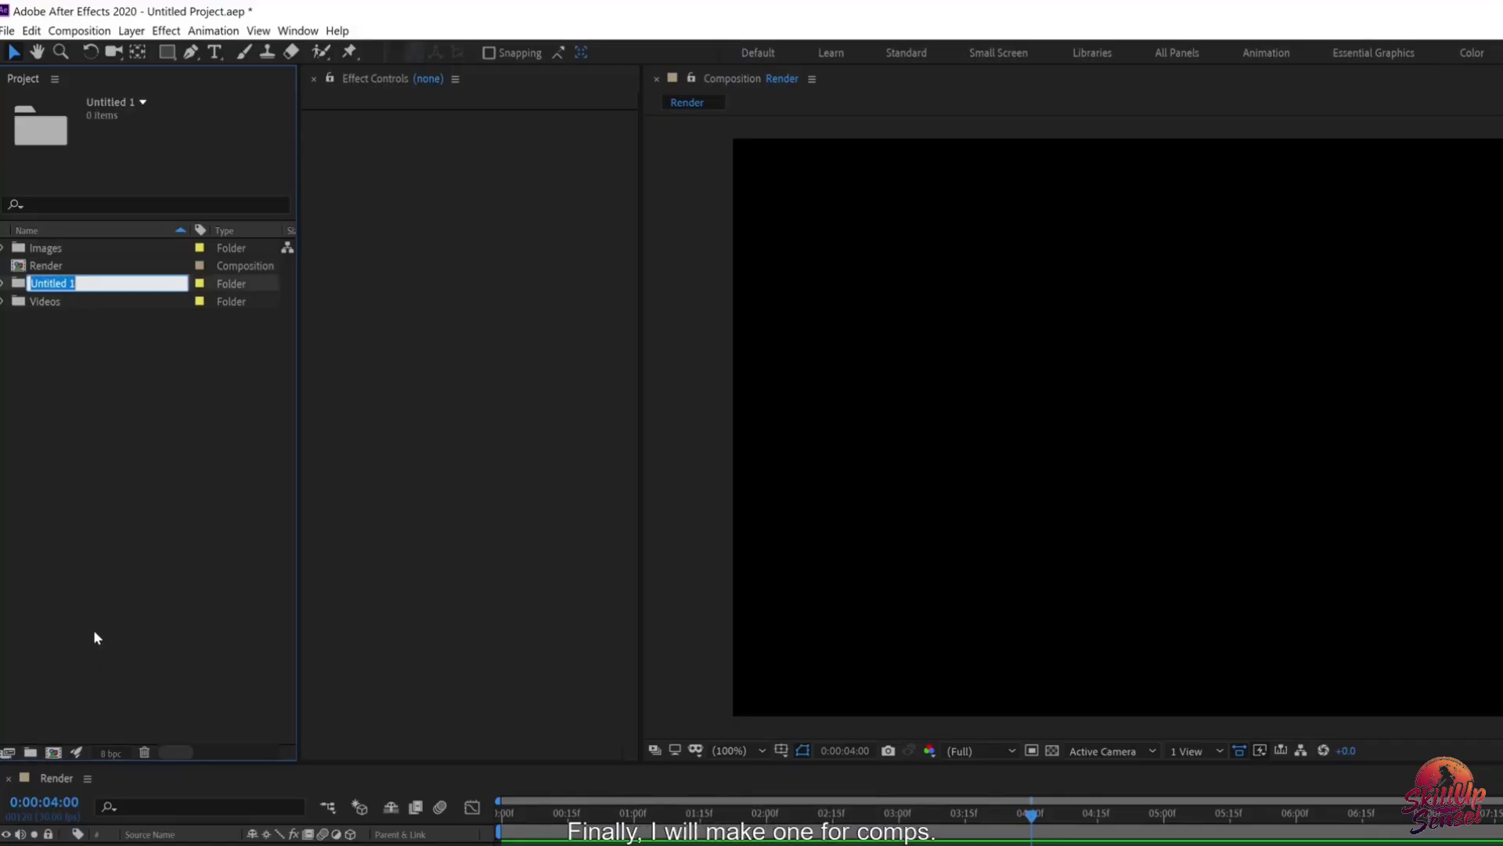
{"action": "type", "text": "Comps"}
{"action": "left_click", "coordinate": [102, 342]}
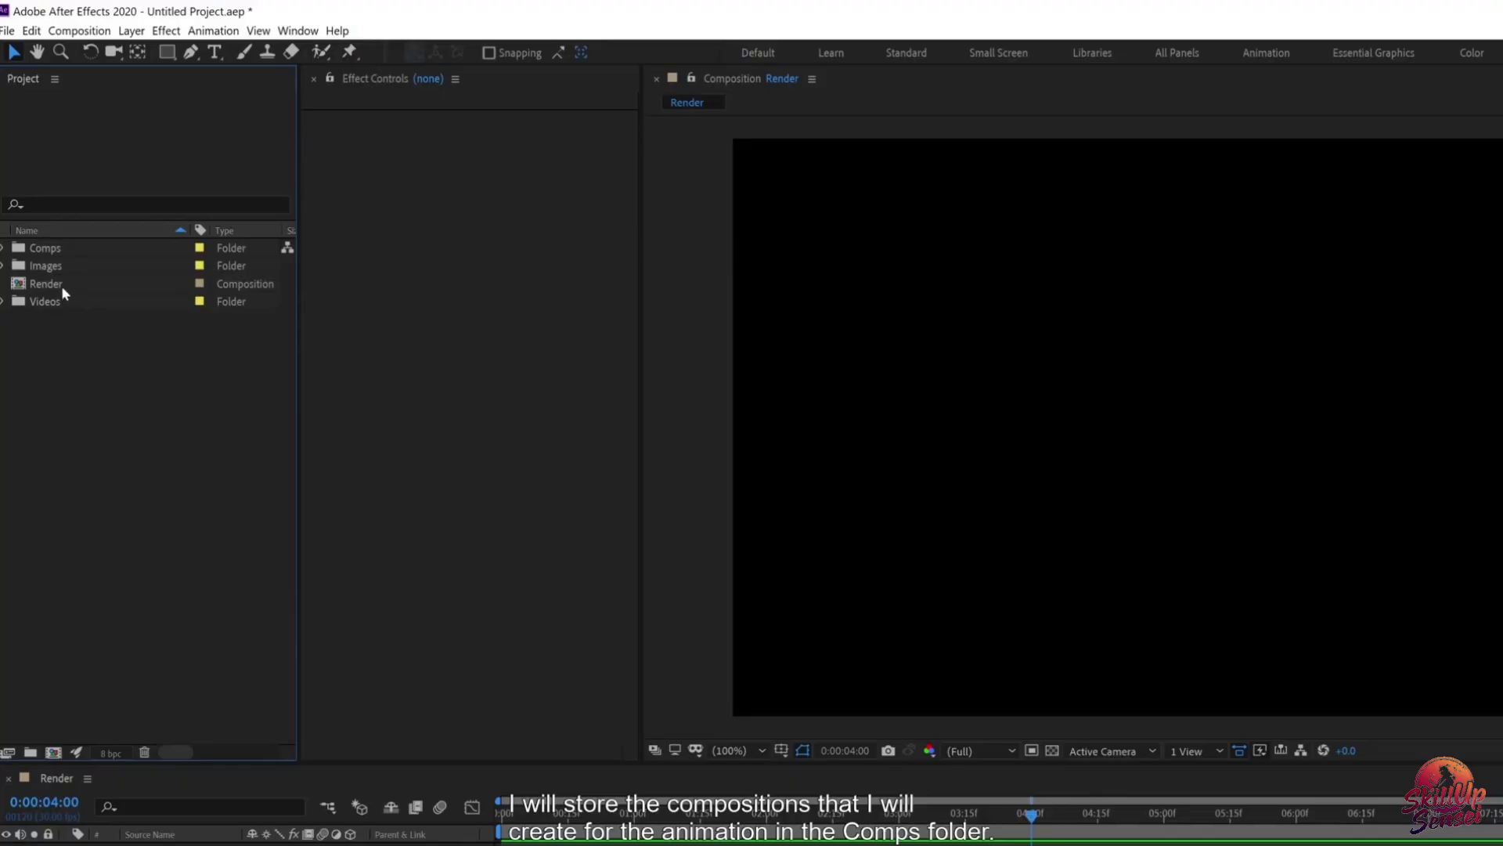
{"action": "left_click_drag", "start_coordinate": [61, 285], "coordinate": [46, 249]}
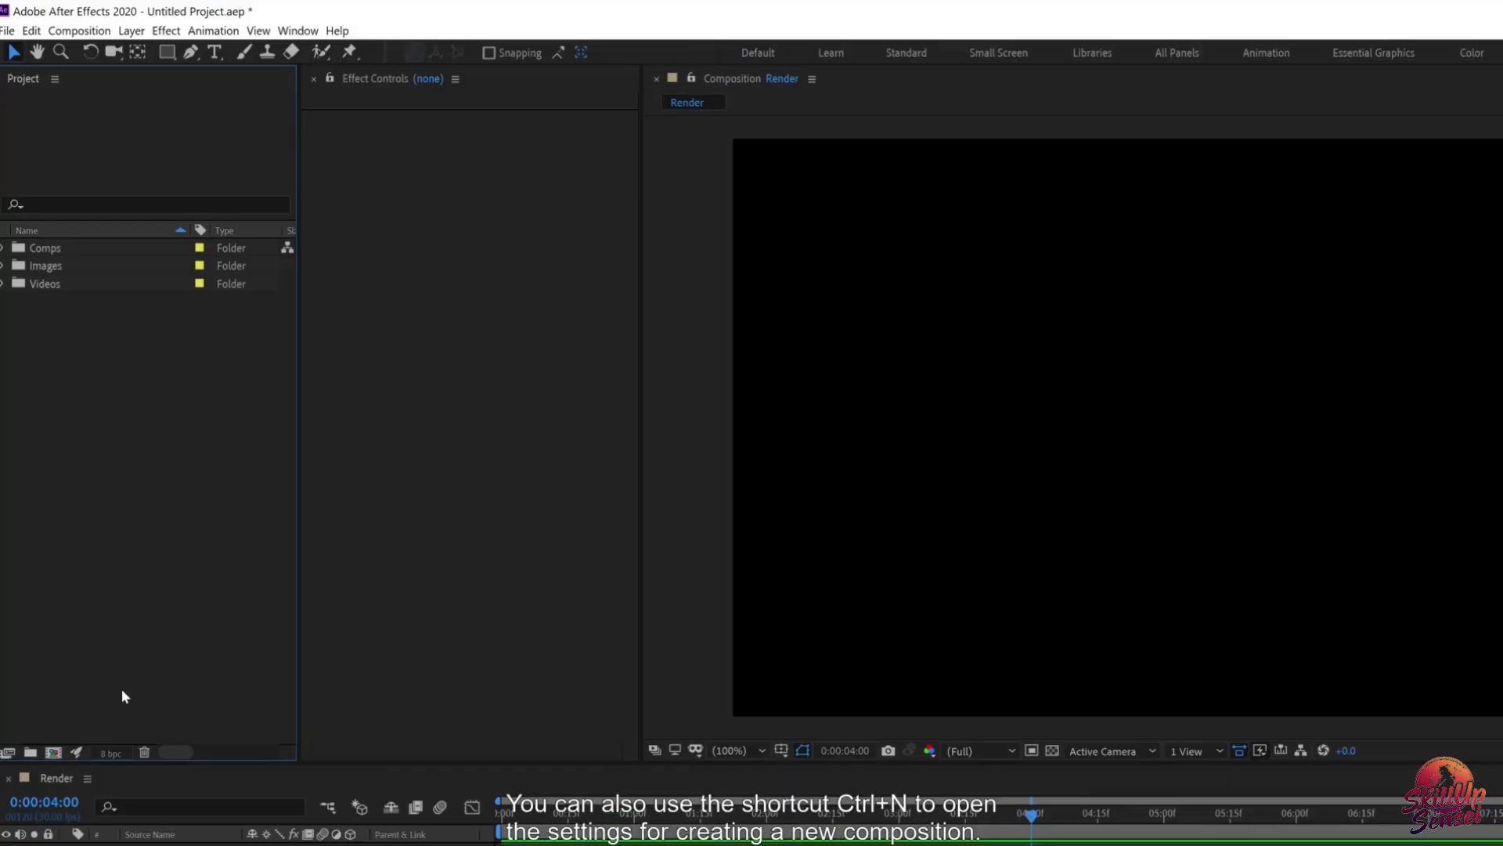
Step: Review the new composition settings and the project's video rendering settings, dismissing both without changes
{"action": "key", "text": "ctrl+n"}
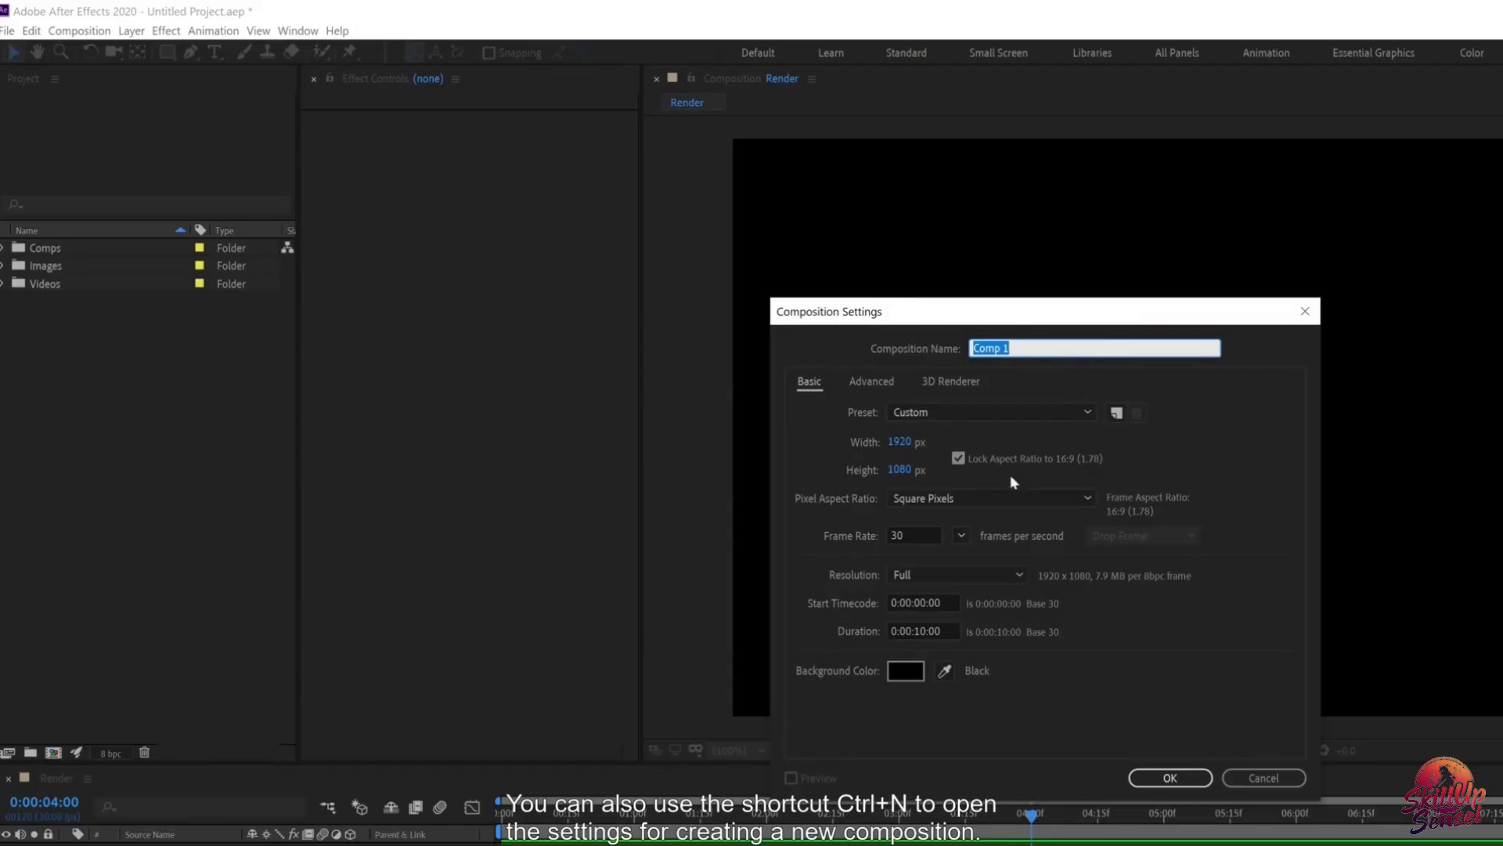
{"action": "left_click", "coordinate": [1264, 779]}
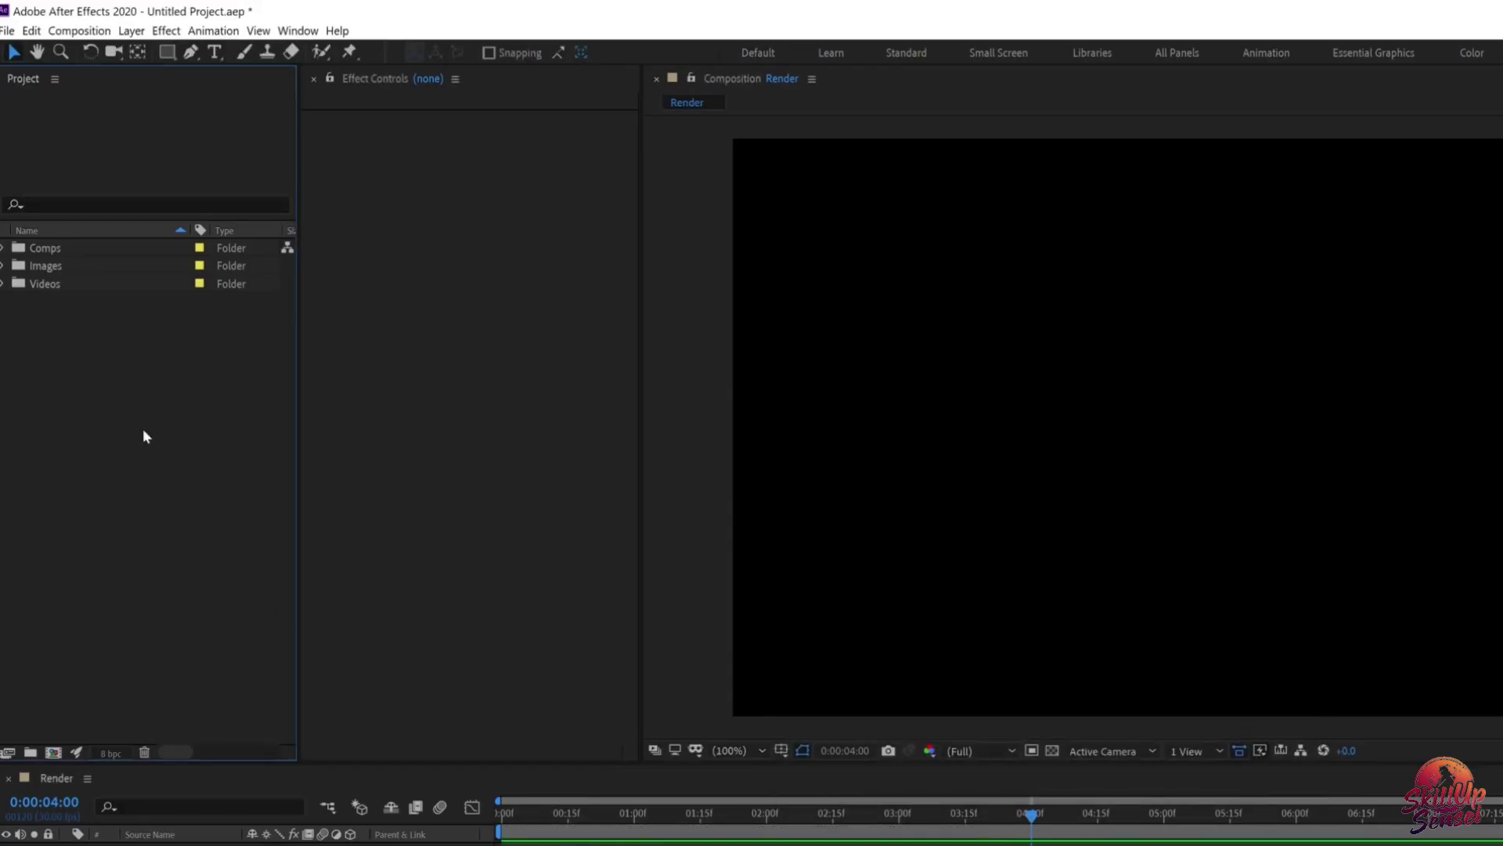
{"action": "left_click", "coordinate": [76, 753]}
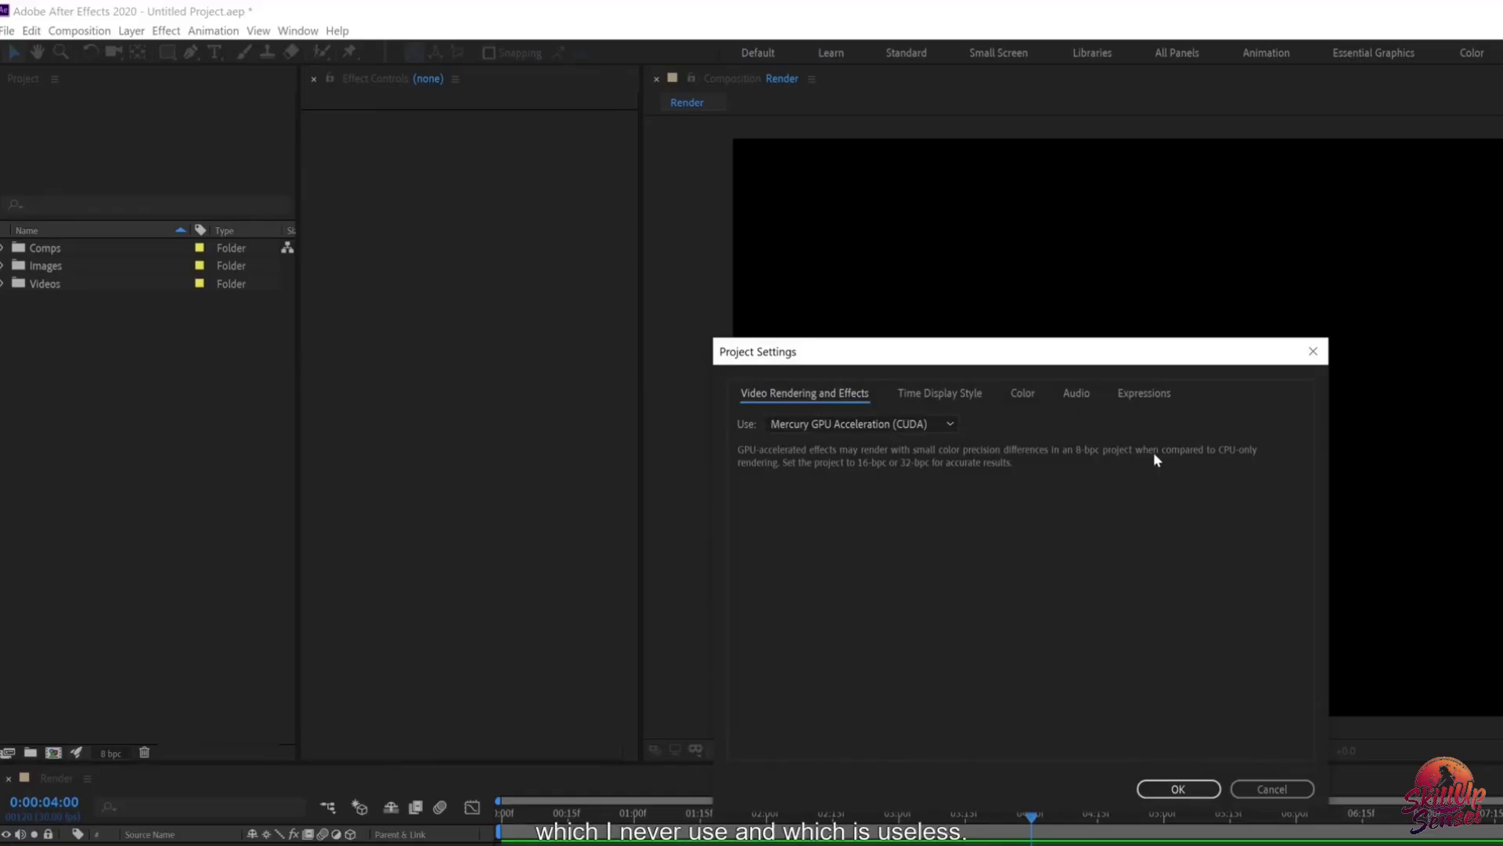
{"action": "left_click", "coordinate": [1272, 789]}
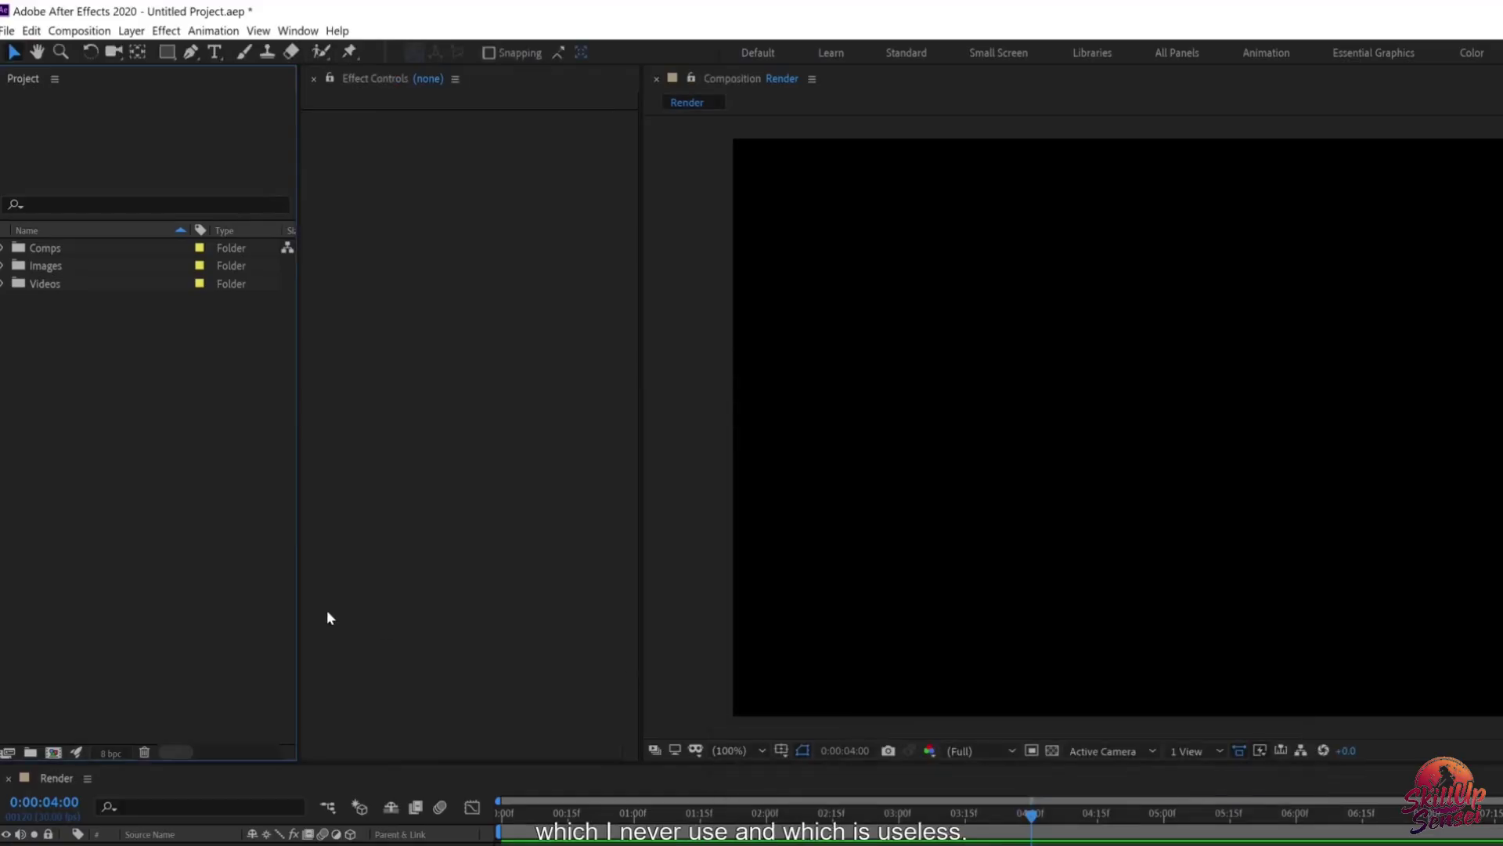
Step: Review the project's color depth options and keep 8 bits per channel
{"action": "left_click", "coordinate": [127, 757]}
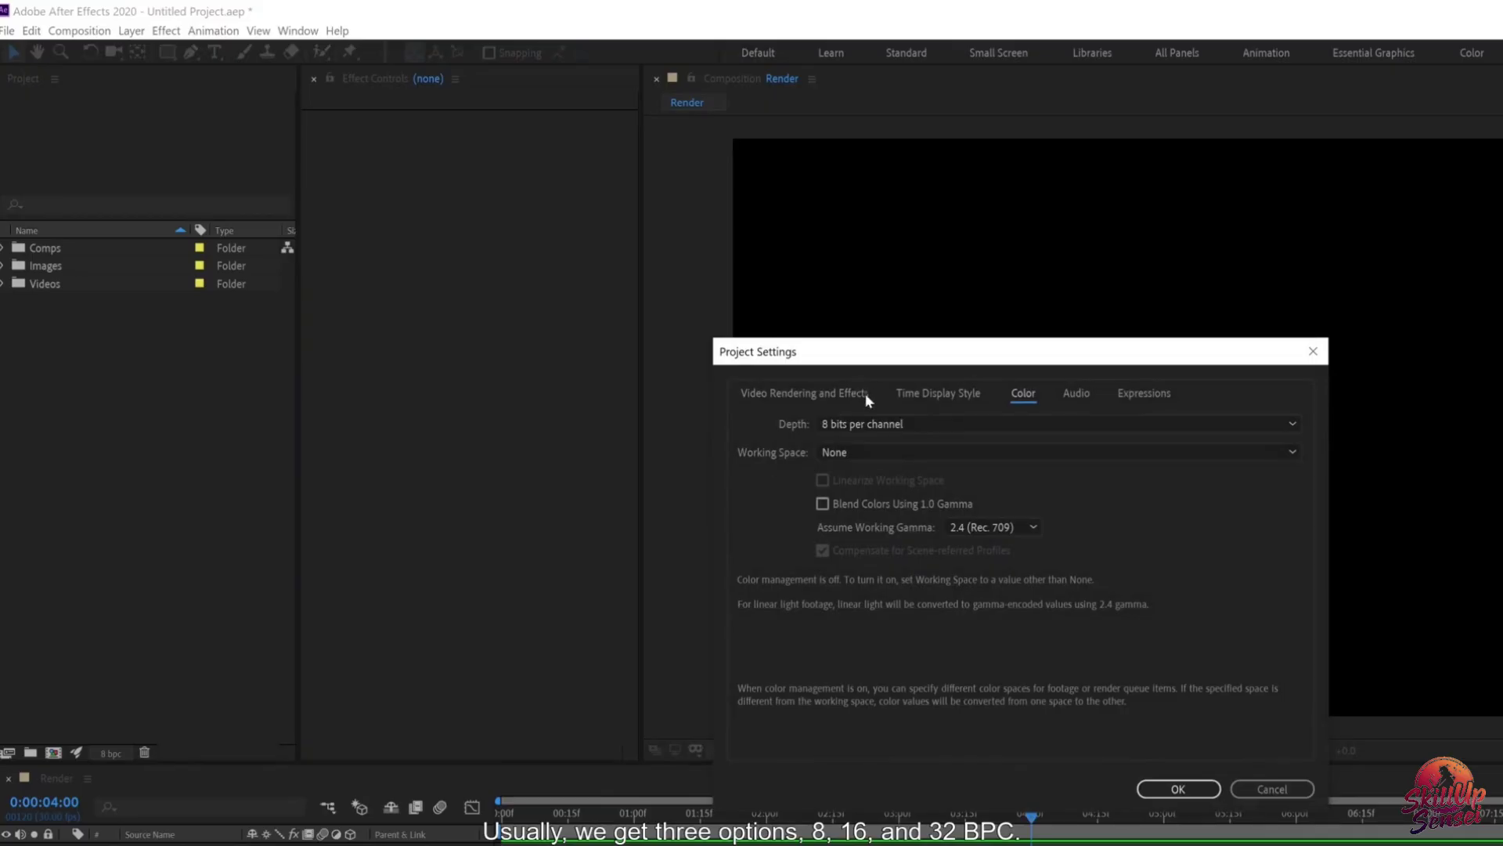
{"action": "left_click", "coordinate": [867, 424]}
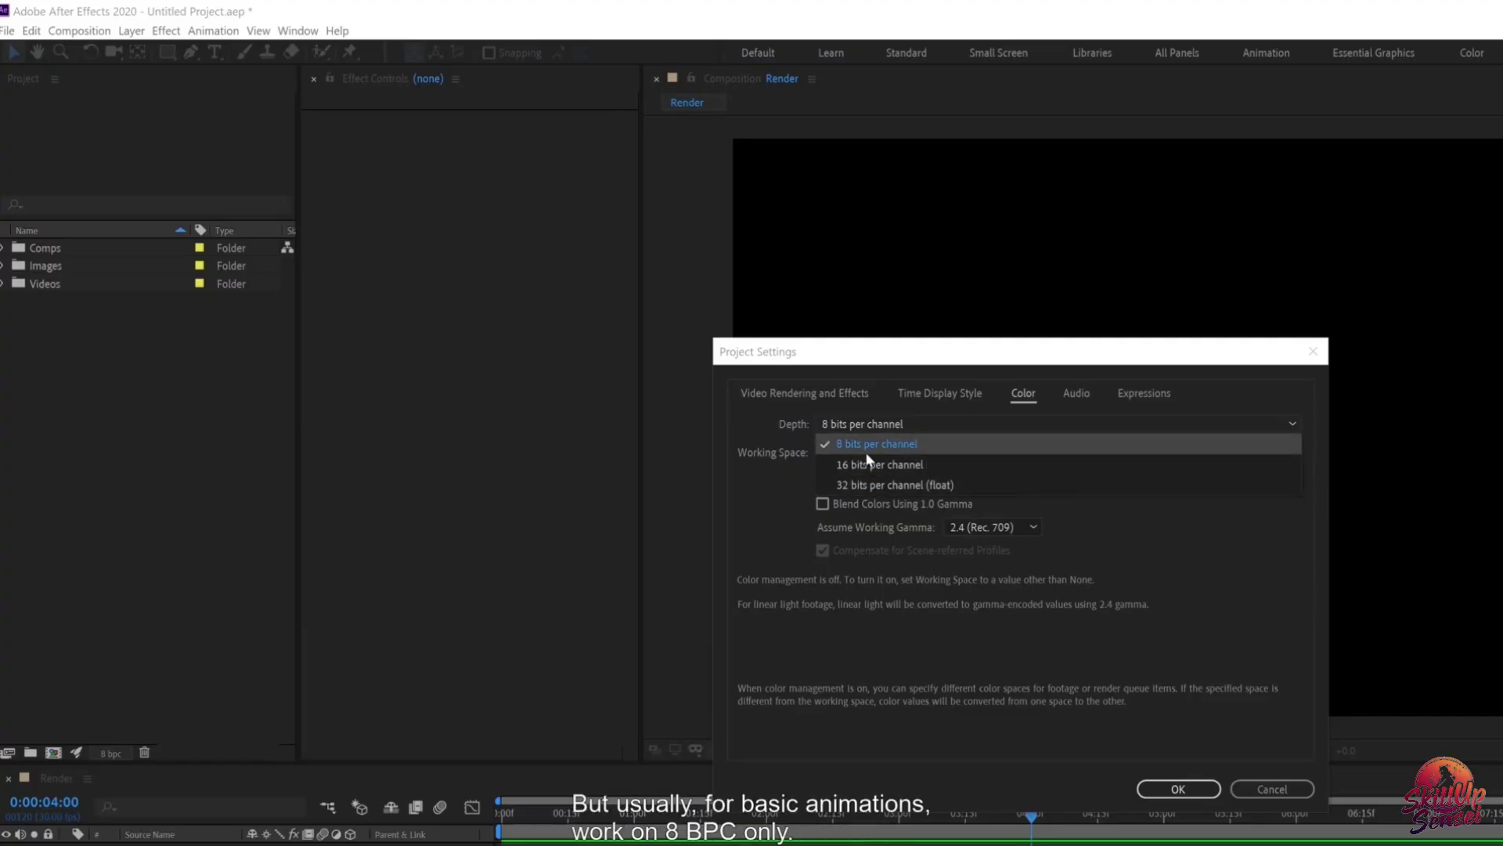
{"action": "left_click", "coordinate": [1186, 787]}
{"action": "left_click", "coordinate": [1186, 787]}
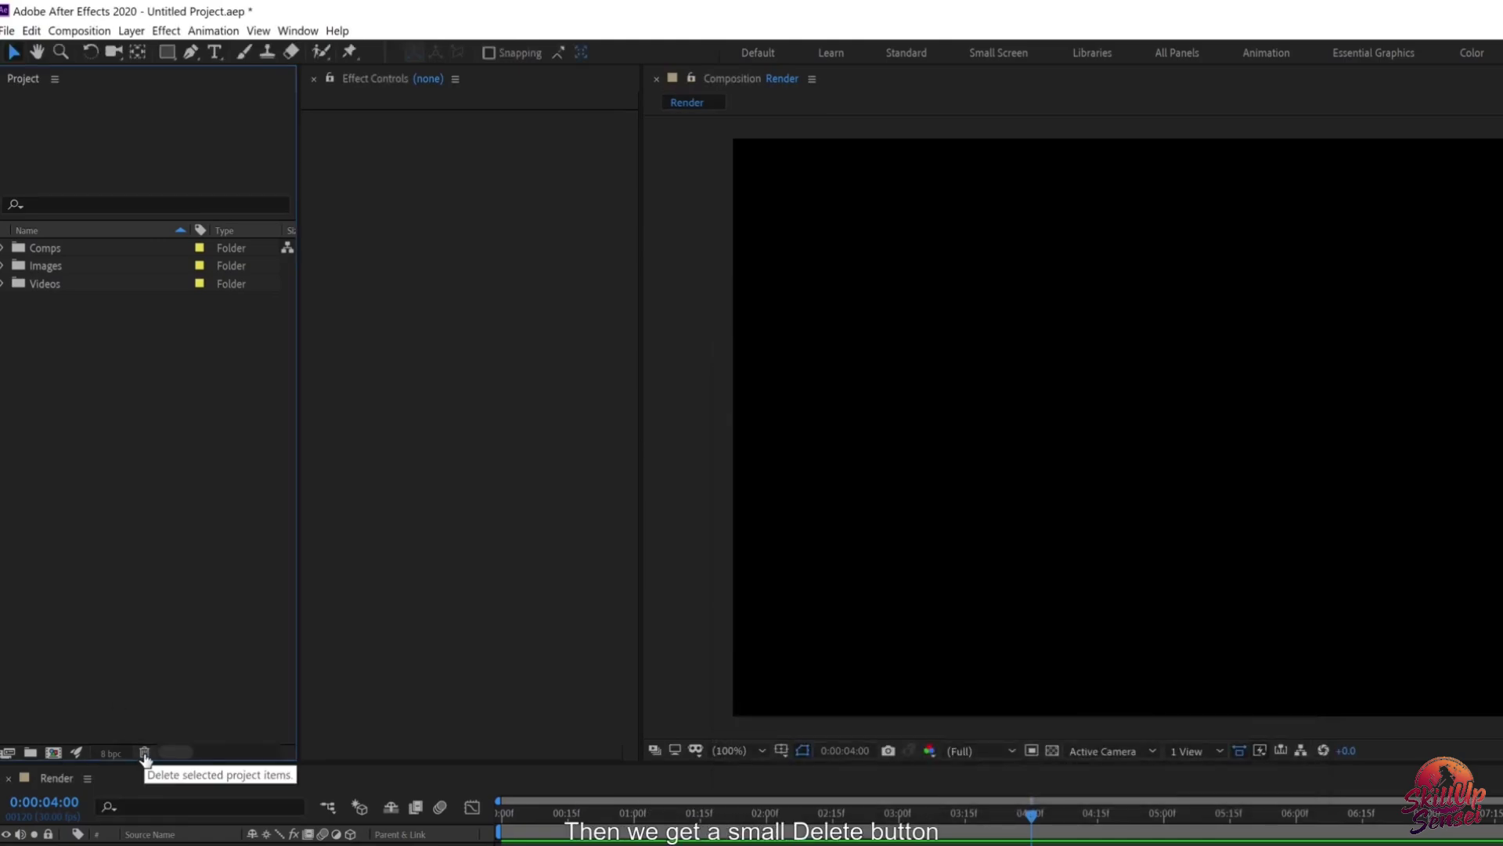
Step: Request deletion of the Videos folder, cancel it, and clear the selection
{"action": "key", "text": "ctrl+a"}
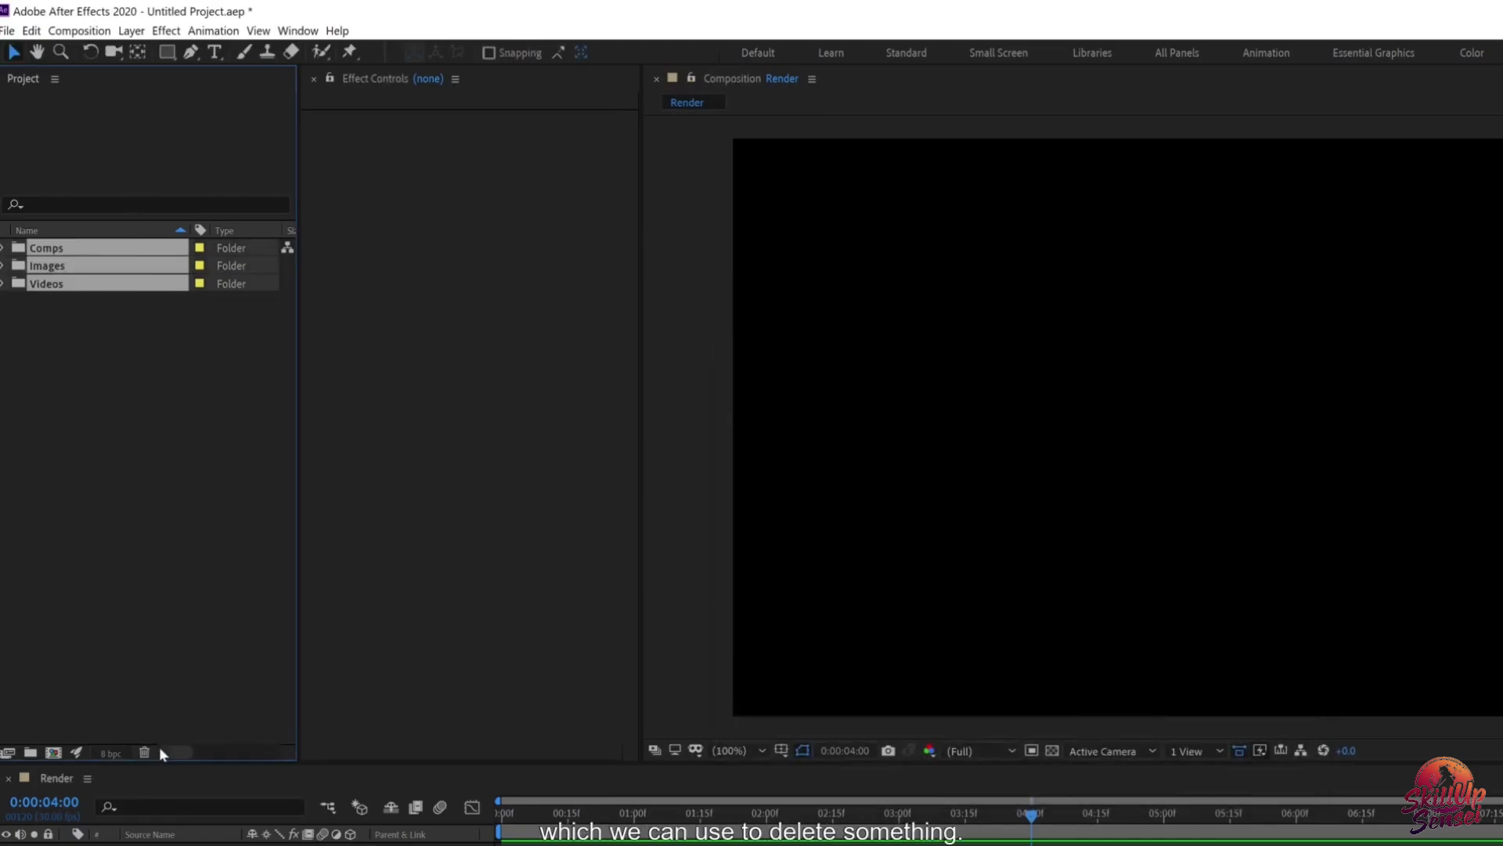
{"action": "left_click", "coordinate": [80, 299]}
{"action": "left_click", "coordinate": [56, 288]}
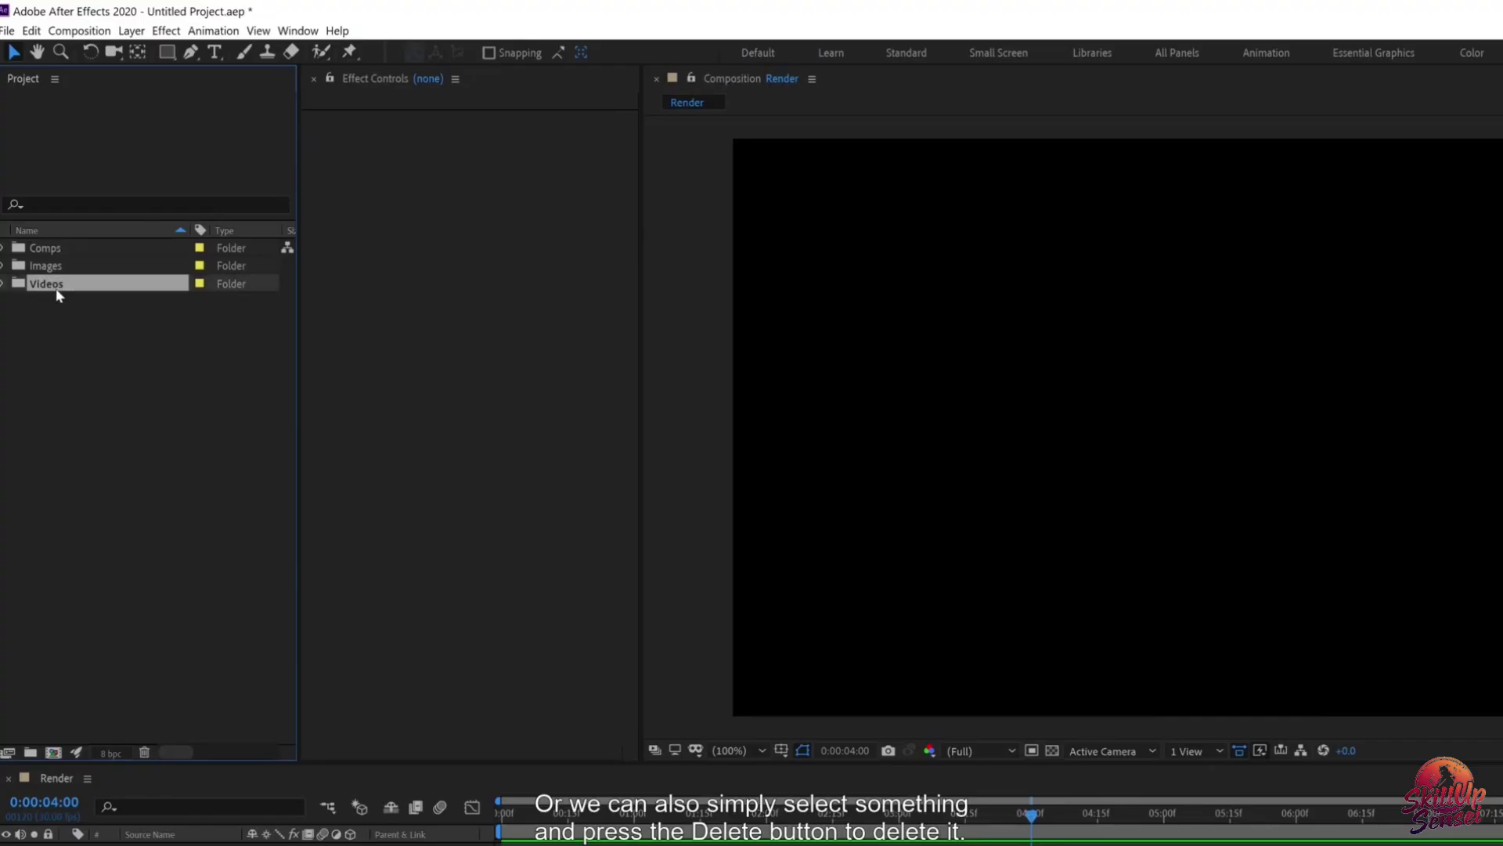
{"action": "key", "text": "Delete"}
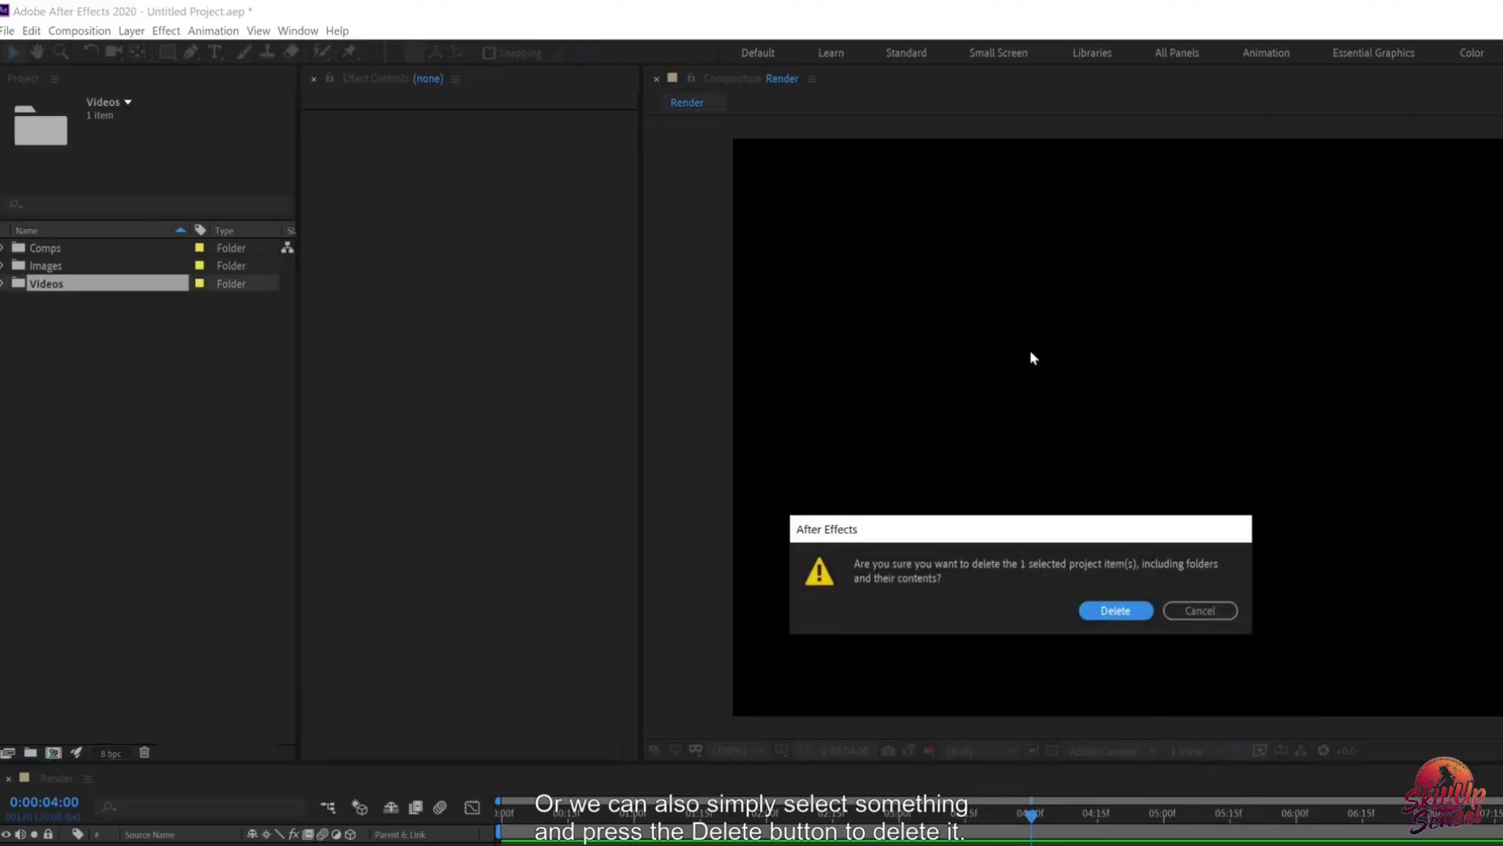
{"action": "left_click", "coordinate": [1202, 611]}
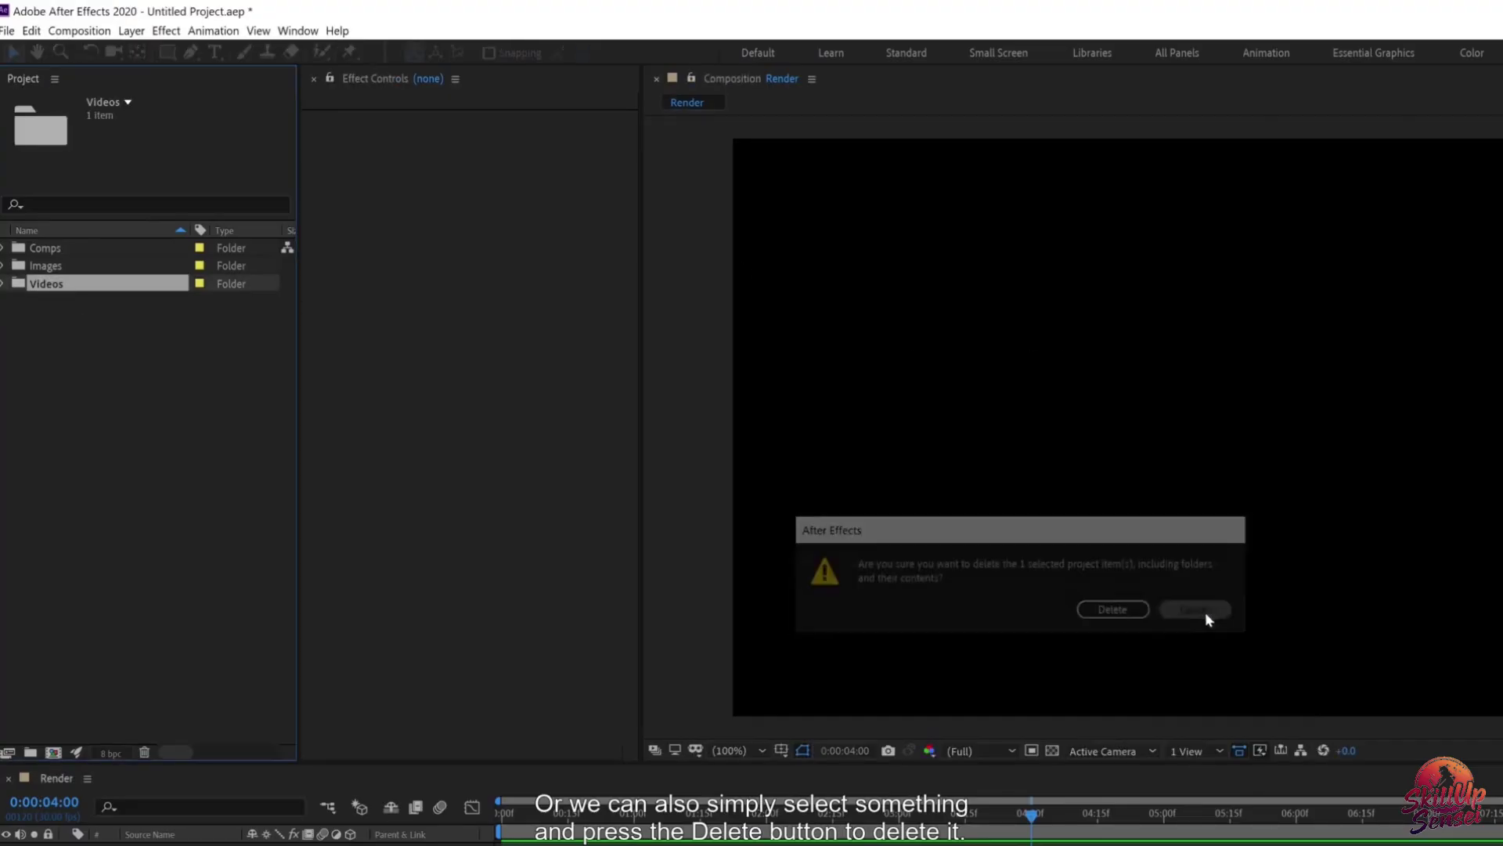
{"action": "left_click", "coordinate": [116, 420]}
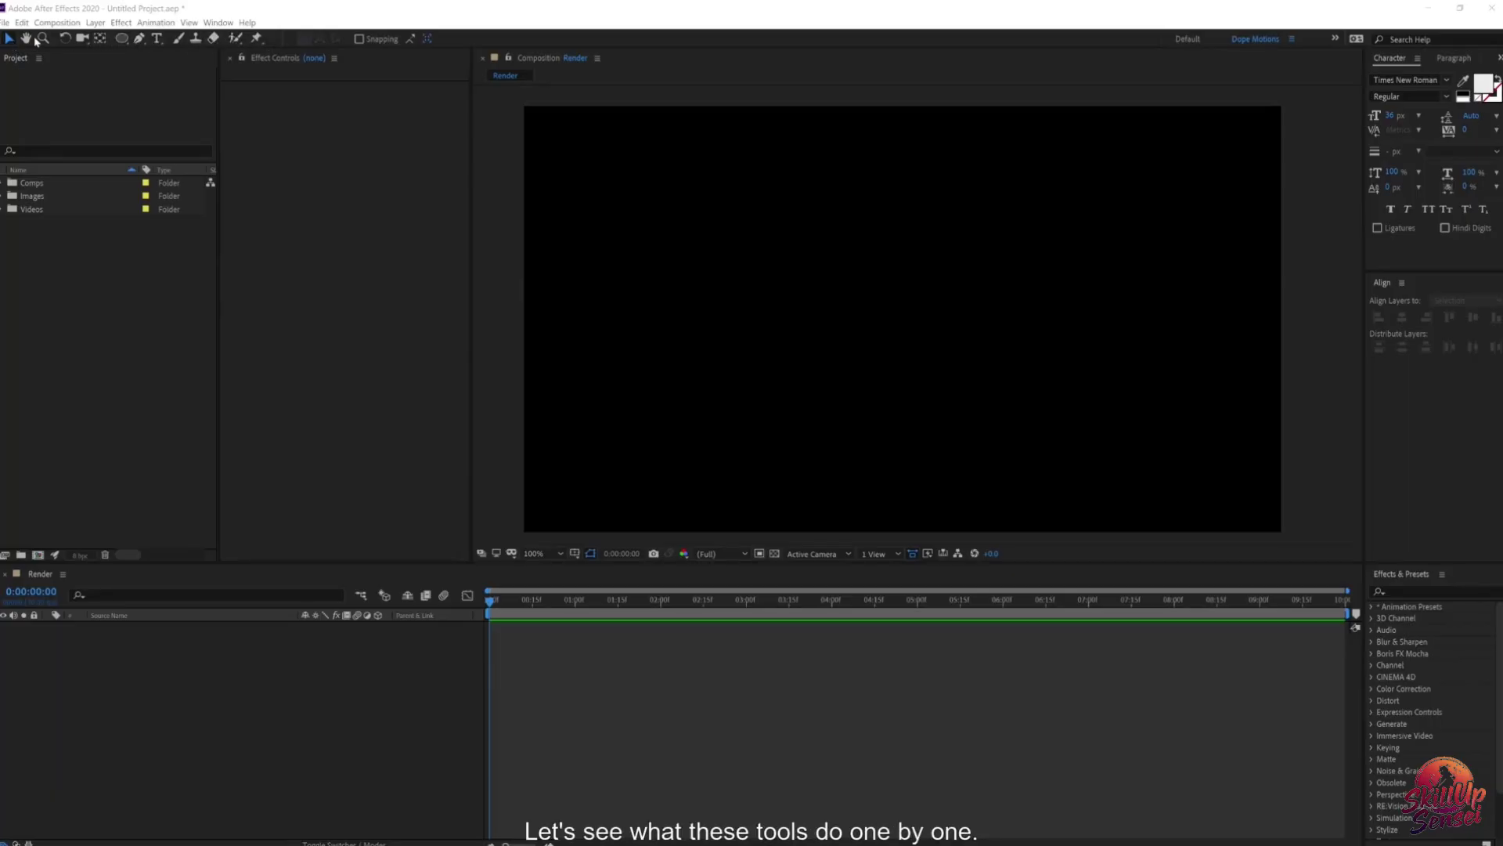
Step: Add Image.jpg from the Images folder to the Render timeline and scale it down to slightly larger than the frame
{"action": "left_click", "coordinate": [4, 196]}
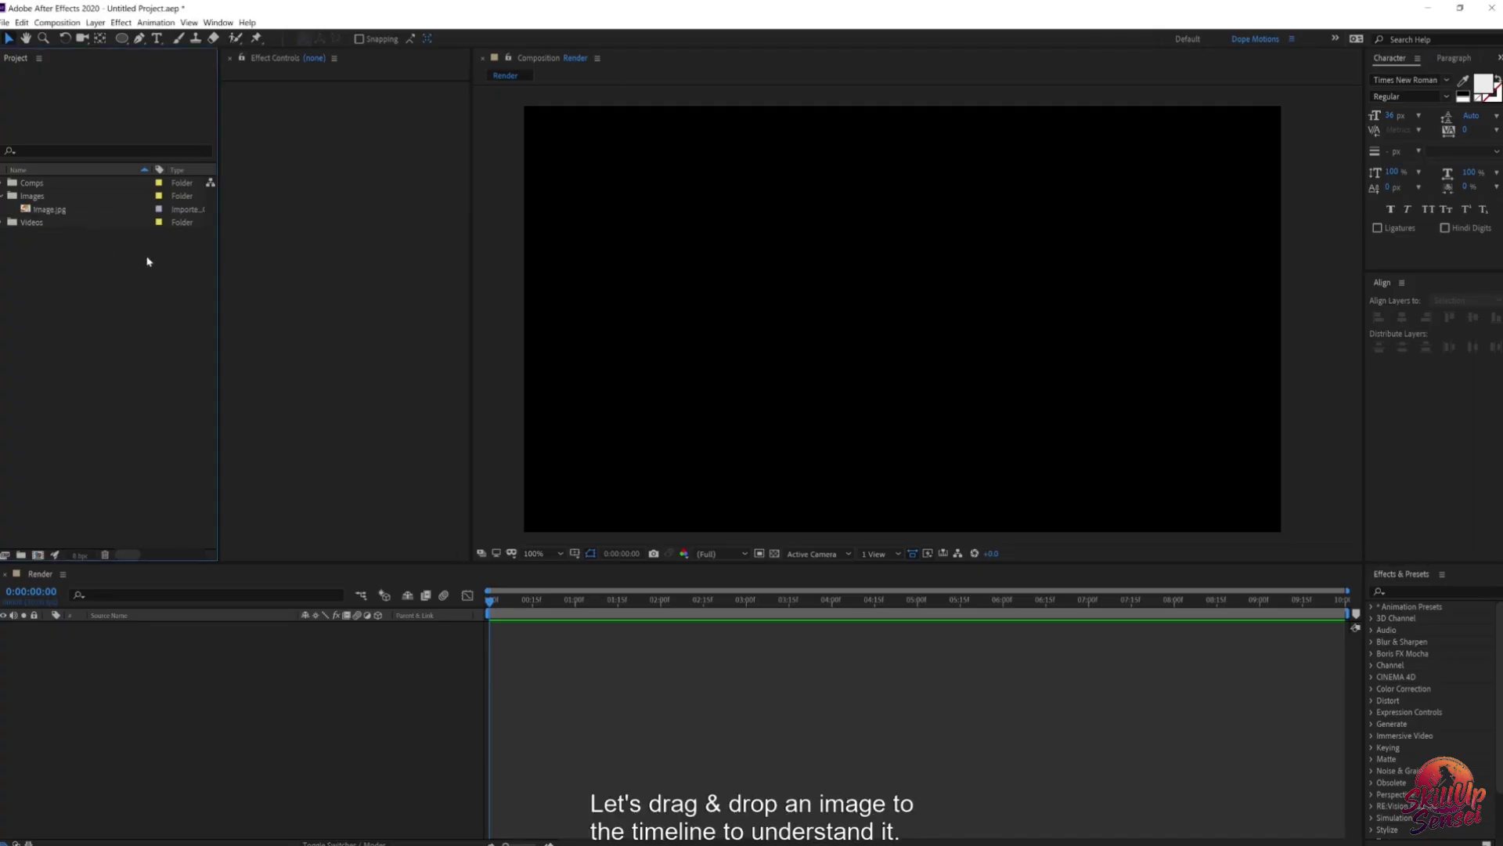
{"action": "left_click_drag", "start_coordinate": [51, 209], "coordinate": [141, 611]}
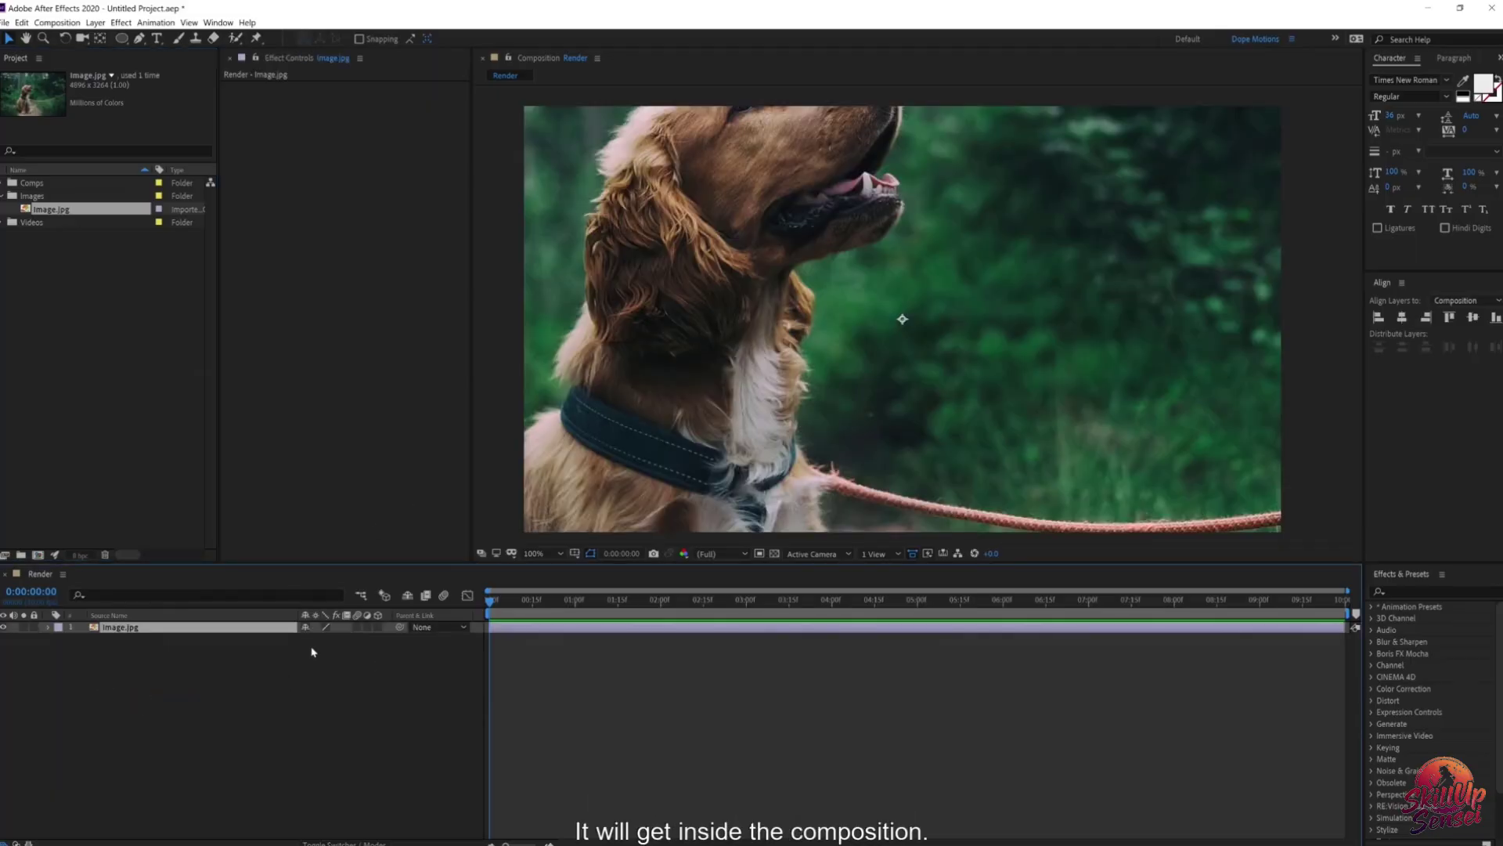
{"action": "key", "text": "s"}
{"action": "left_click_drag", "start_coordinate": [320, 639], "coordinate": [274, 639]}
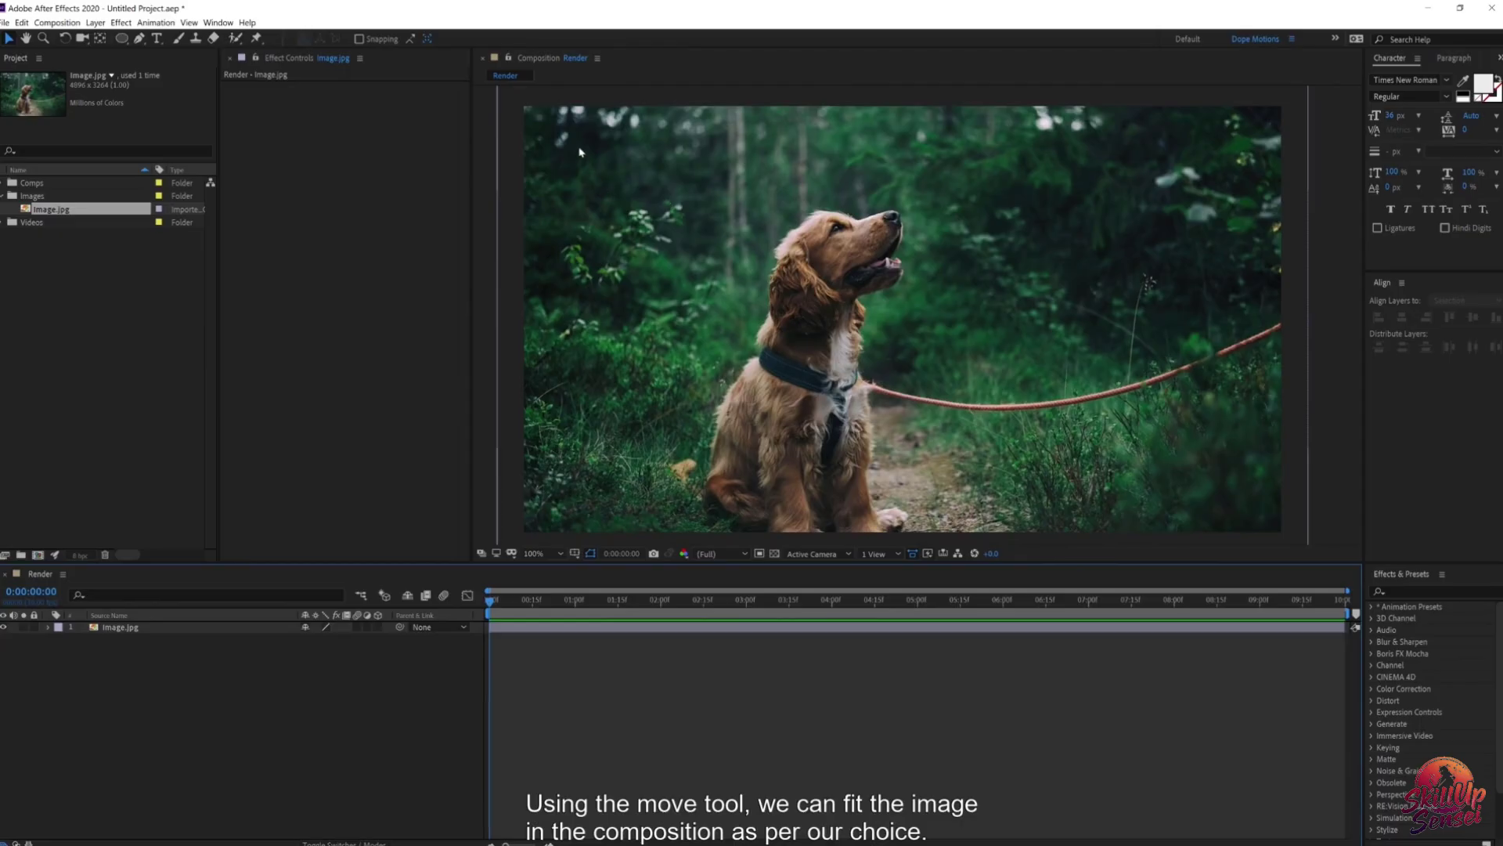
Step: Try different image positions in the composition, finishing with it shifted left so a strip of the frame's right edge is uncovered
{"action": "left_click_drag", "start_coordinate": [581, 152], "coordinate": [554, 104]}
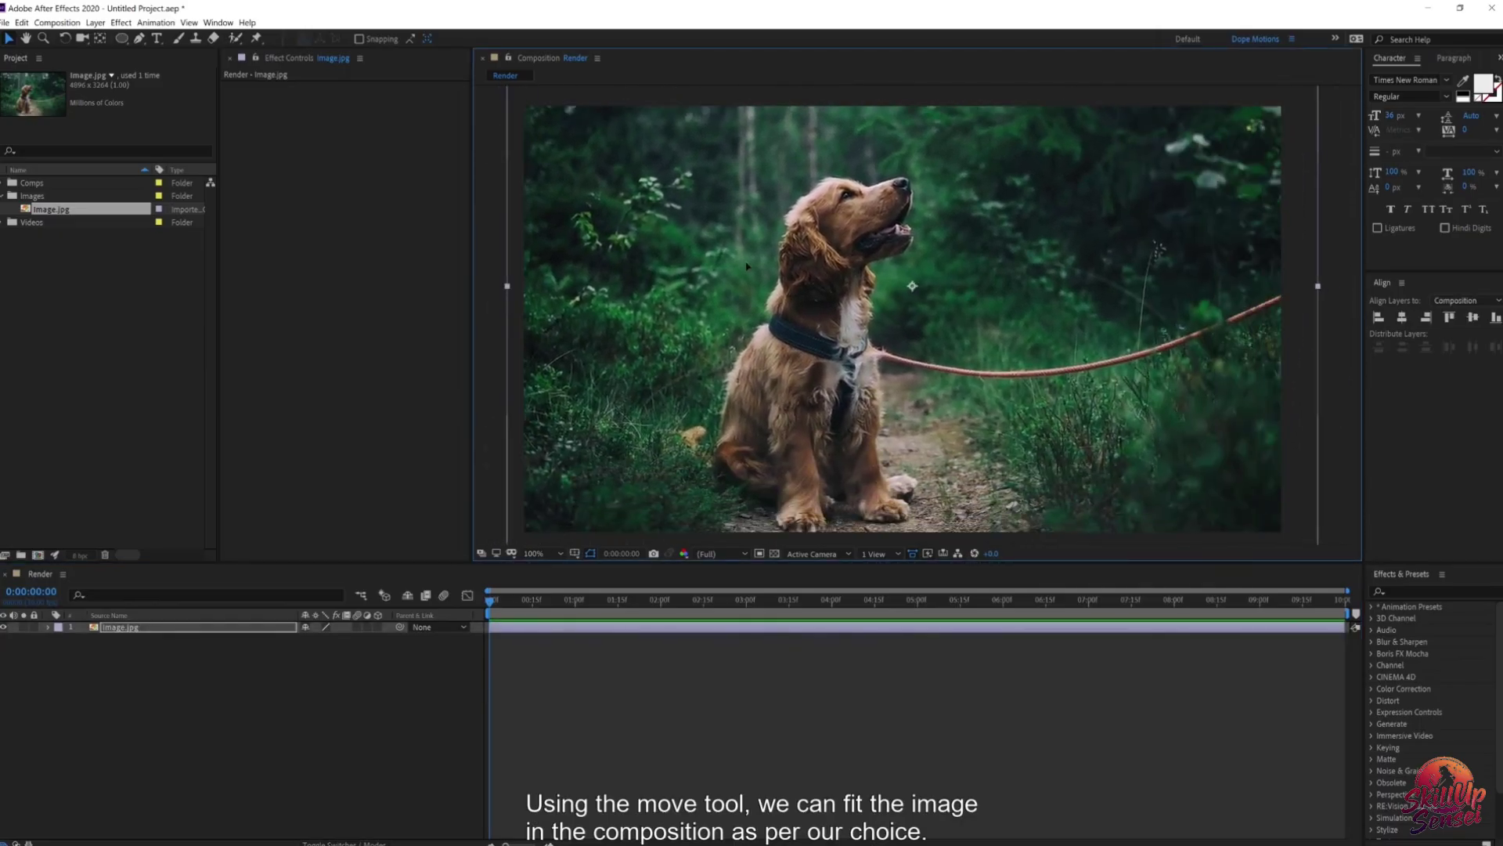
{"action": "left_click_drag", "start_coordinate": [747, 267], "coordinate": [817, 286]}
{"action": "scroll", "coordinate": [818, 287], "scroll_direction": "down", "scroll_amount": 1}
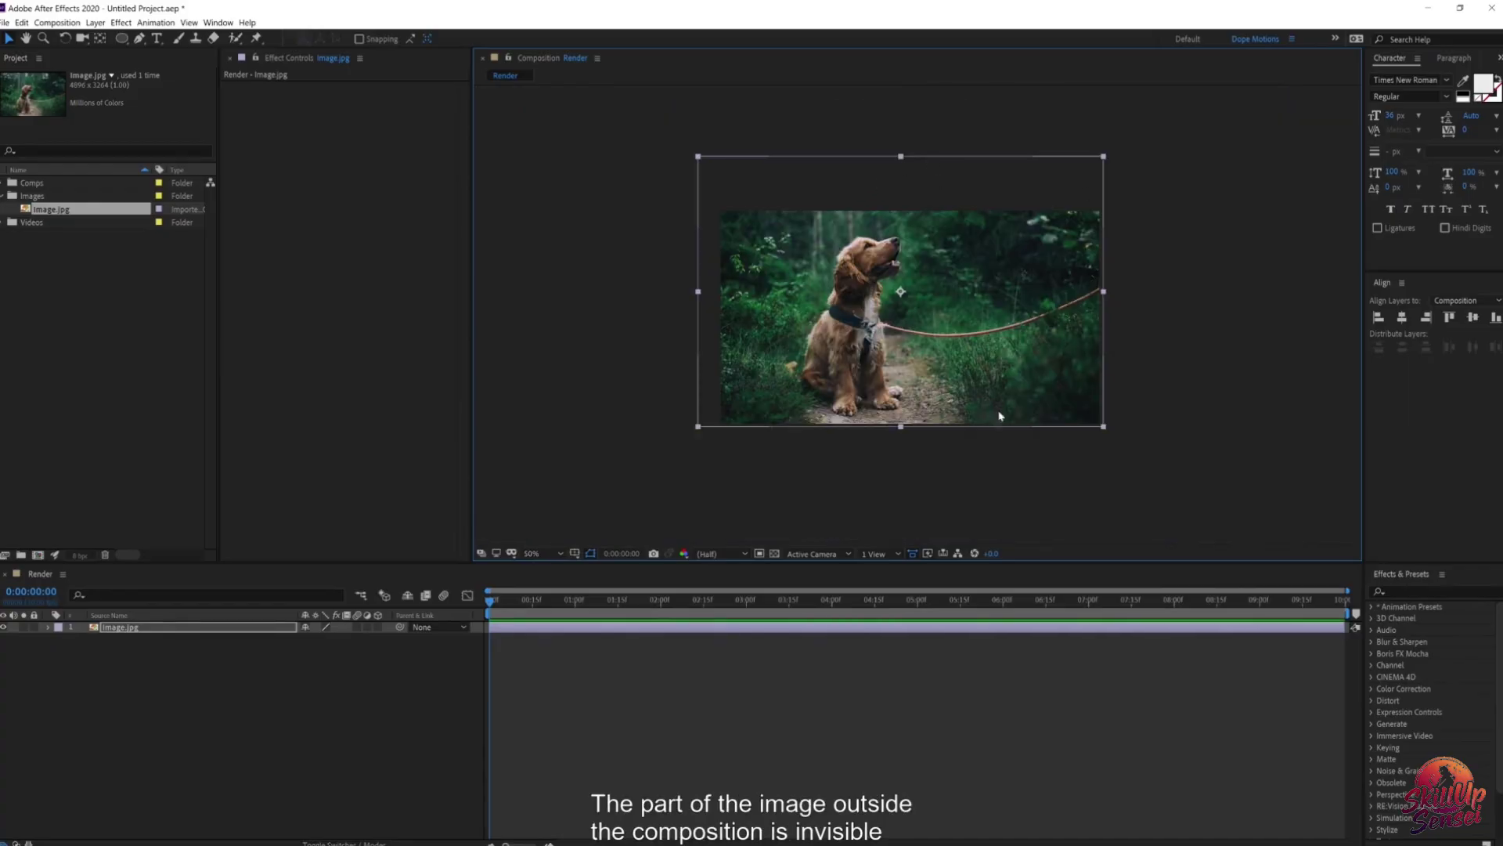
{"action": "left_click_drag", "start_coordinate": [956, 254], "coordinate": [921, 272]}
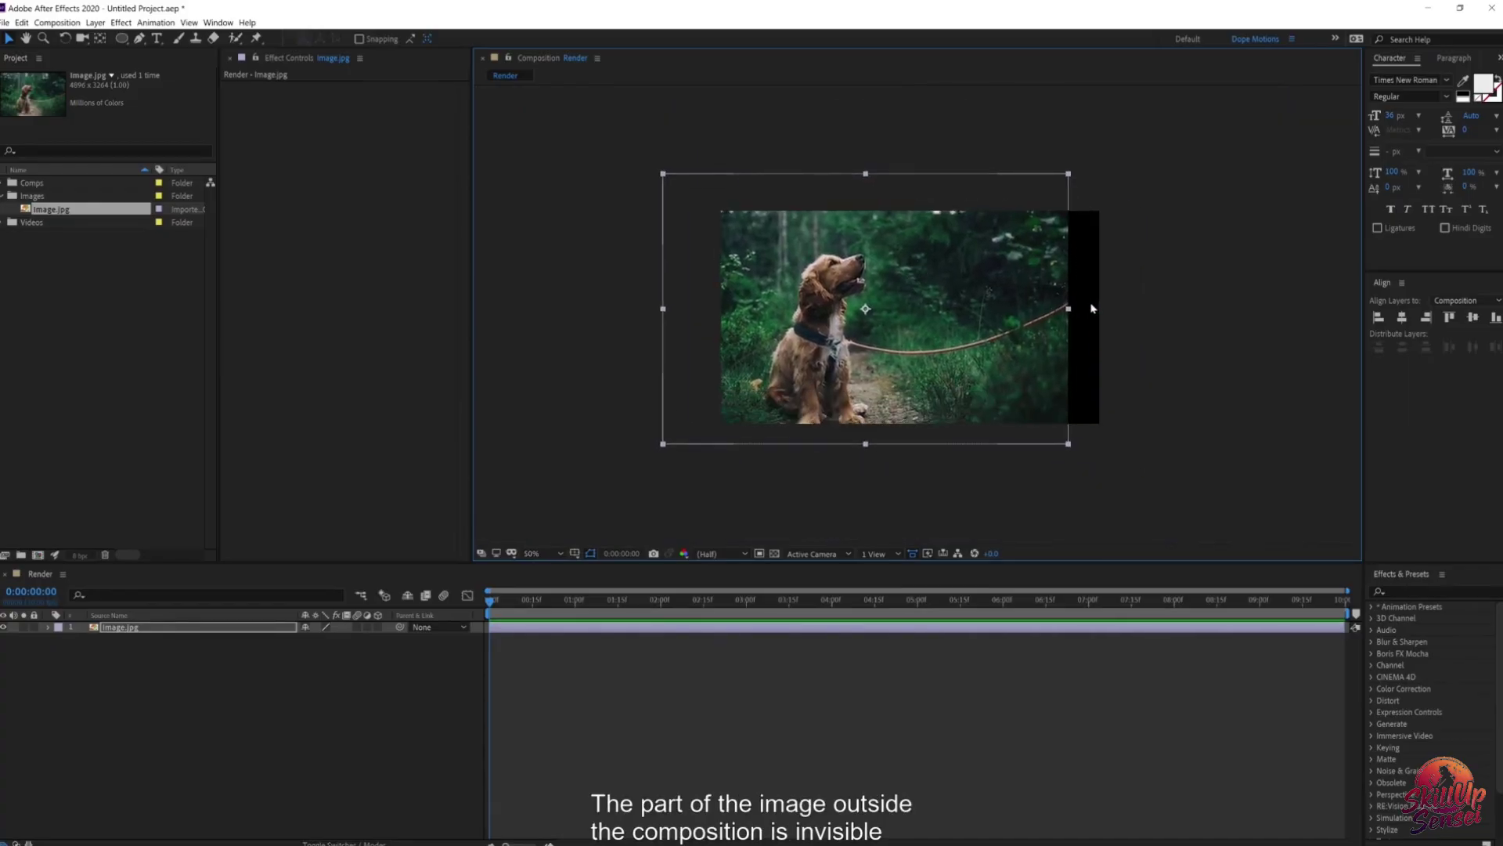
Step: Resize the image proportionally and reposition it so it covers the whole frame with the dog near the centre
{"action": "left_click_drag", "start_coordinate": [1070, 310], "coordinate": [1138, 309]}
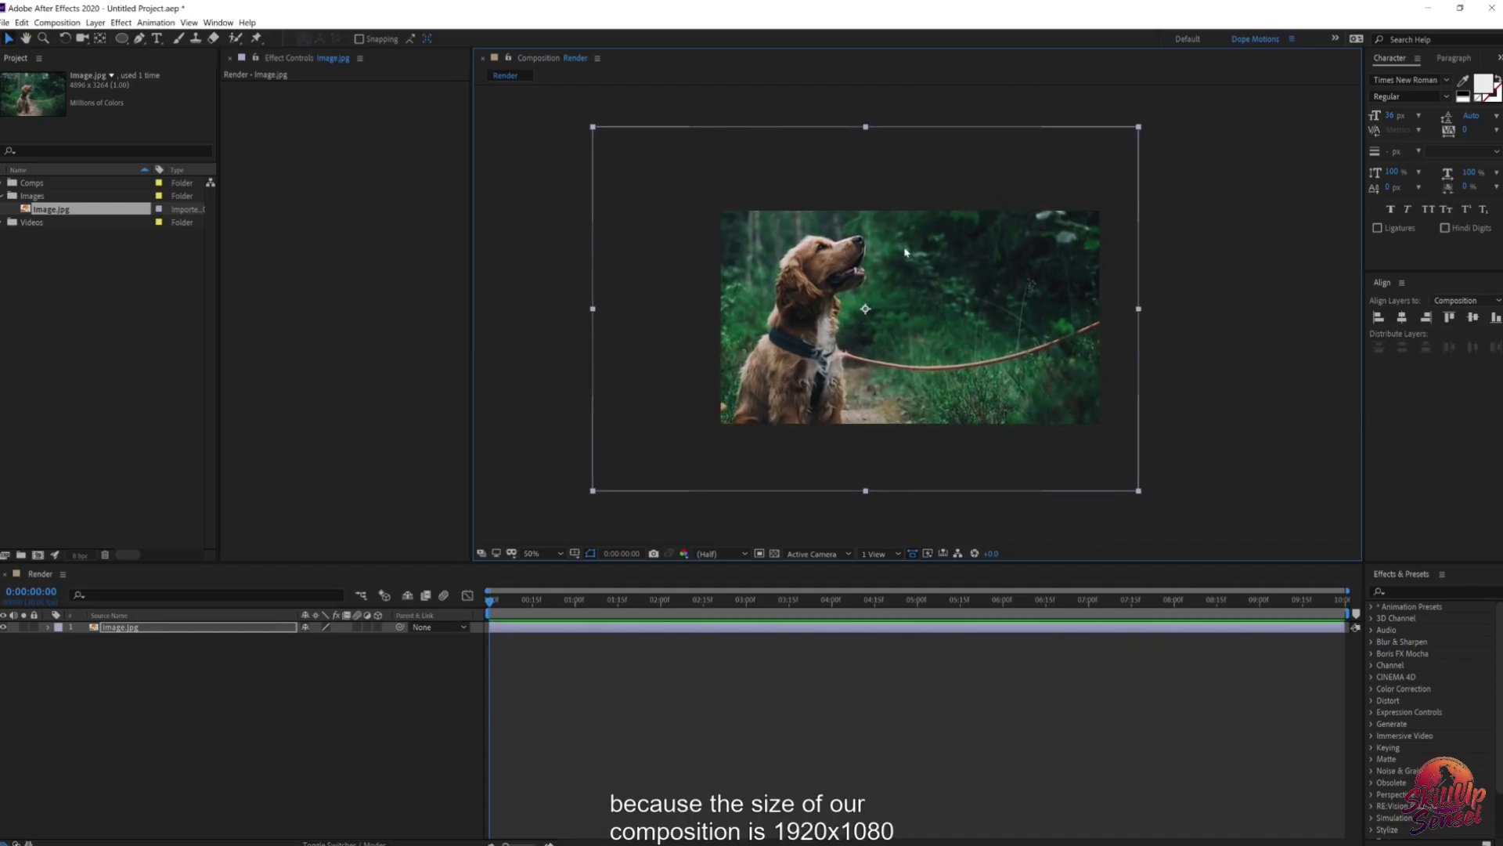
{"action": "left_click_drag", "start_coordinate": [891, 258], "coordinate": [938, 246]}
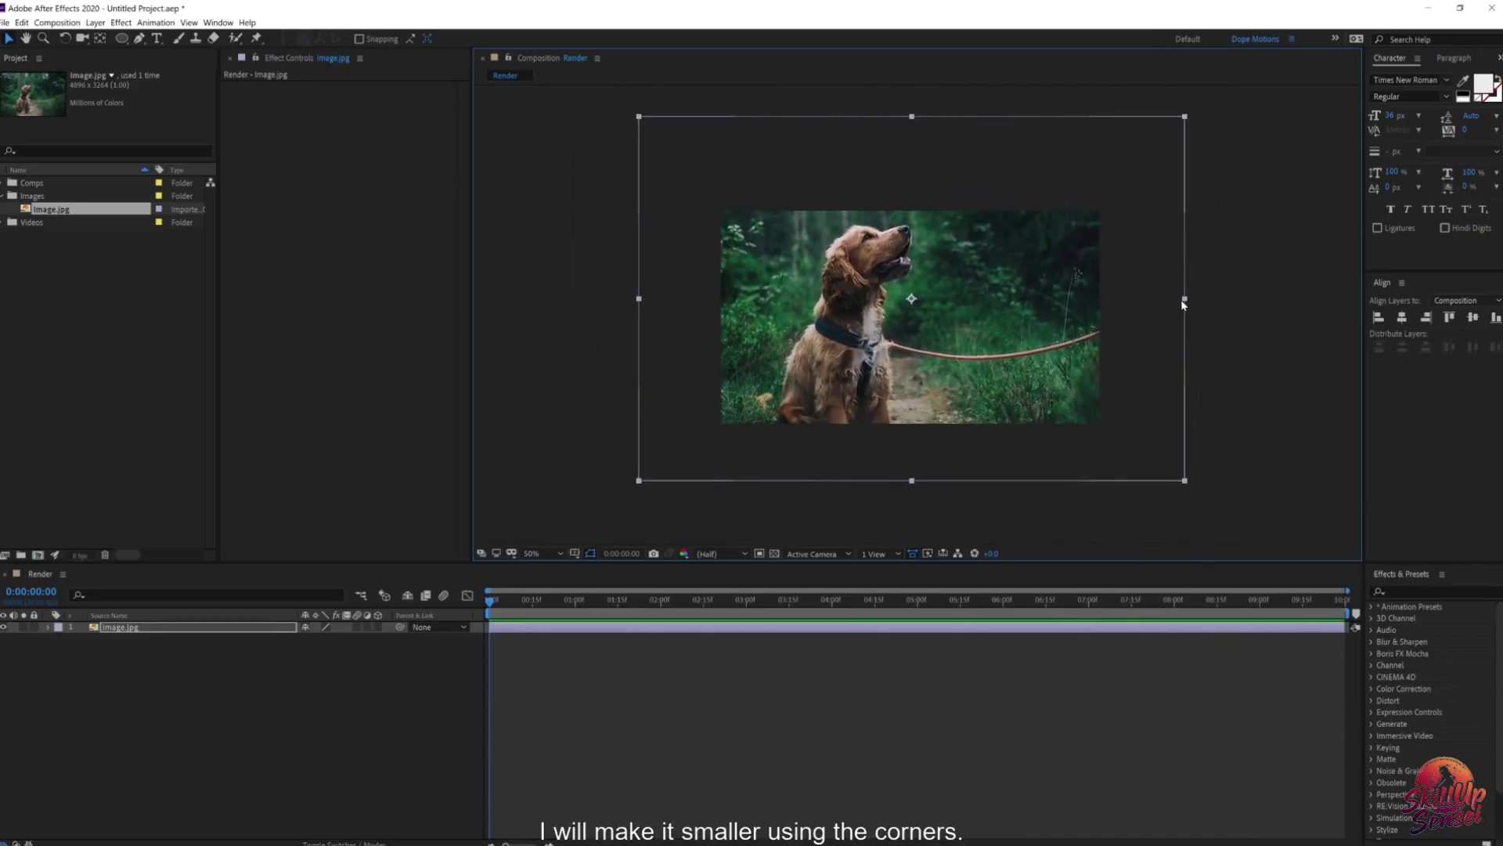
{"action": "left_click_drag", "start_coordinate": [1186, 299], "coordinate": [1121, 312]}
{"action": "left_click_drag", "start_coordinate": [992, 310], "coordinate": [815, 309]}
{"action": "left_click_drag", "start_coordinate": [945, 312], "coordinate": [1016, 315]}
{"action": "left_click_drag", "start_coordinate": [903, 345], "coordinate": [1039, 317]}
Step: Examine different areas of the composition with the Hand tool, magnifying the view to 200%
{"action": "left_click", "coordinate": [27, 38]}
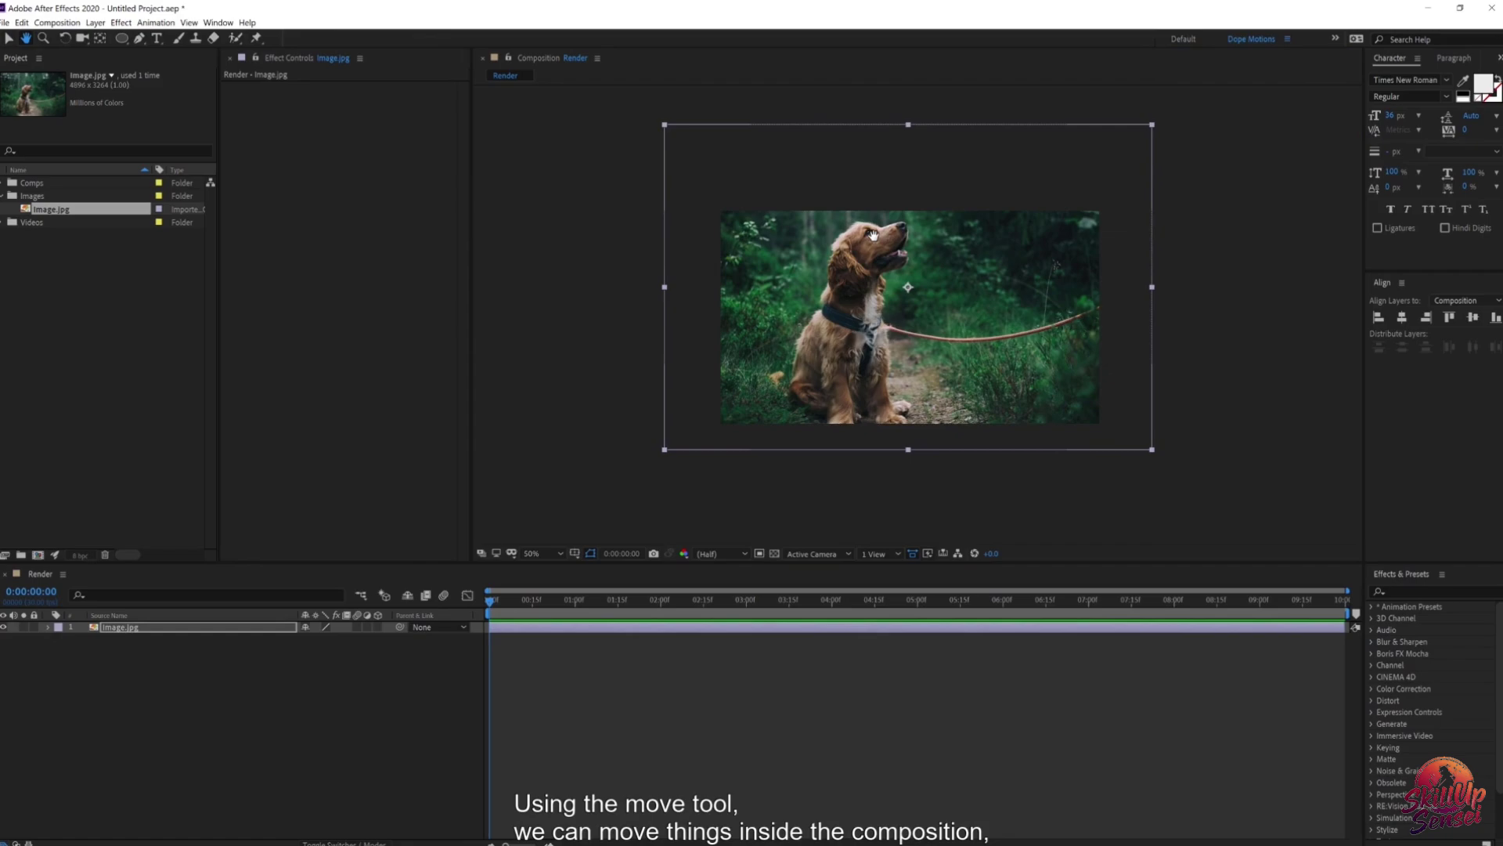
{"action": "left_click_drag", "start_coordinate": [849, 276], "coordinate": [905, 273]}
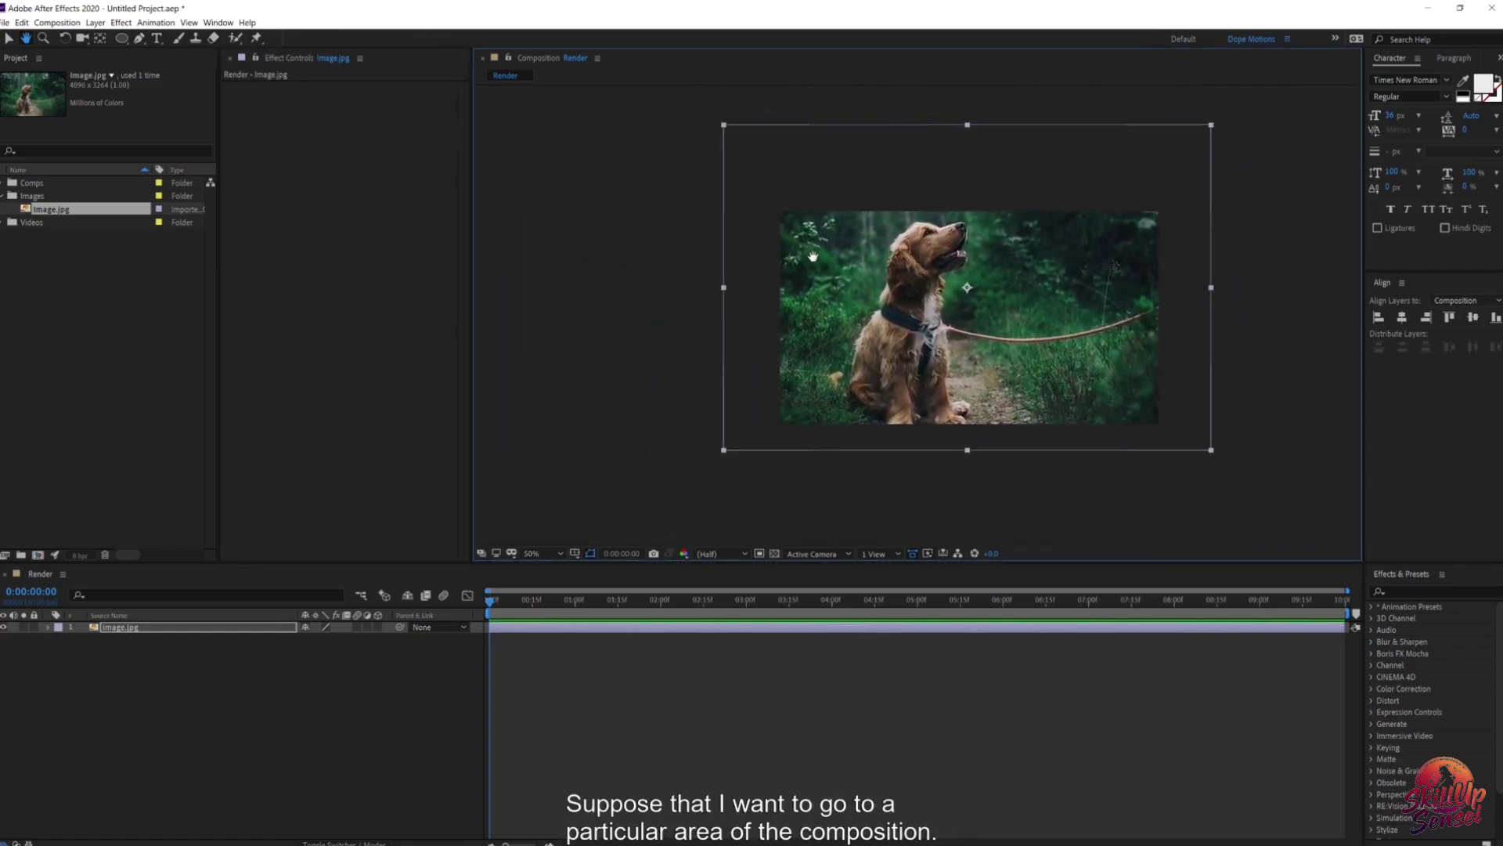
{"action": "scroll", "coordinate": [812, 256], "scroll_direction": "up", "scroll_amount": 1}
{"action": "scroll", "coordinate": [813, 256], "scroll_direction": "up", "scroll_amount": 1}
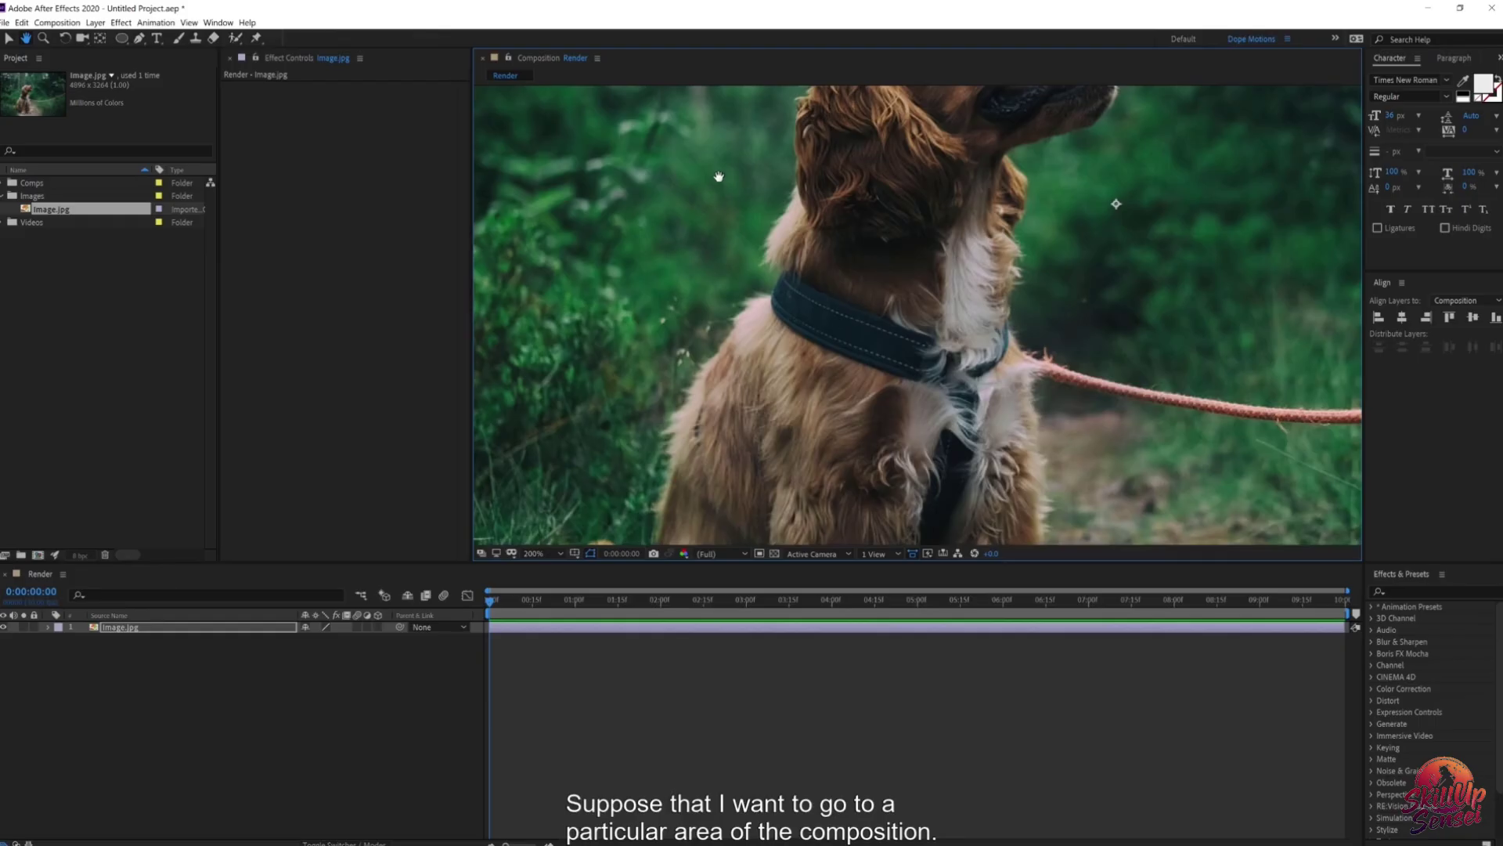
{"action": "left_click_drag", "start_coordinate": [720, 163], "coordinate": [922, 425]}
{"action": "left_click_drag", "start_coordinate": [687, 243], "coordinate": [956, 393]}
{"action": "left_click_drag", "start_coordinate": [1196, 425], "coordinate": [618, 367]}
{"action": "left_click_drag", "start_coordinate": [1089, 357], "coordinate": [1003, 290]}
Step: Return to the Selection tool and use the temporary Hand tool to bring the full frame back into view at 100%
{"action": "key", "text": "v"}
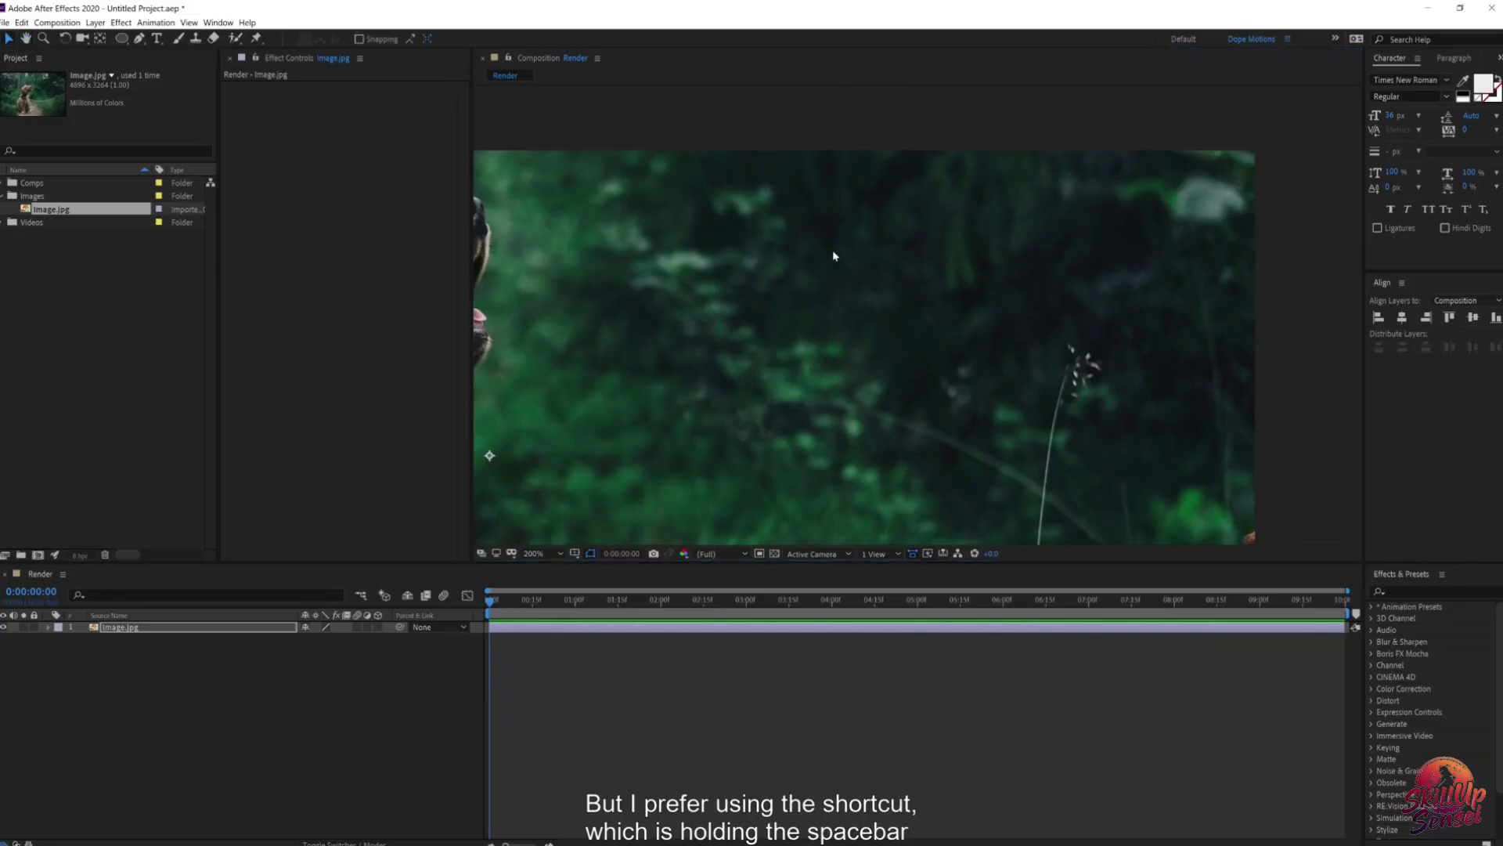
{"action": "key", "text": "space"}
{"action": "key", "text": "space"}
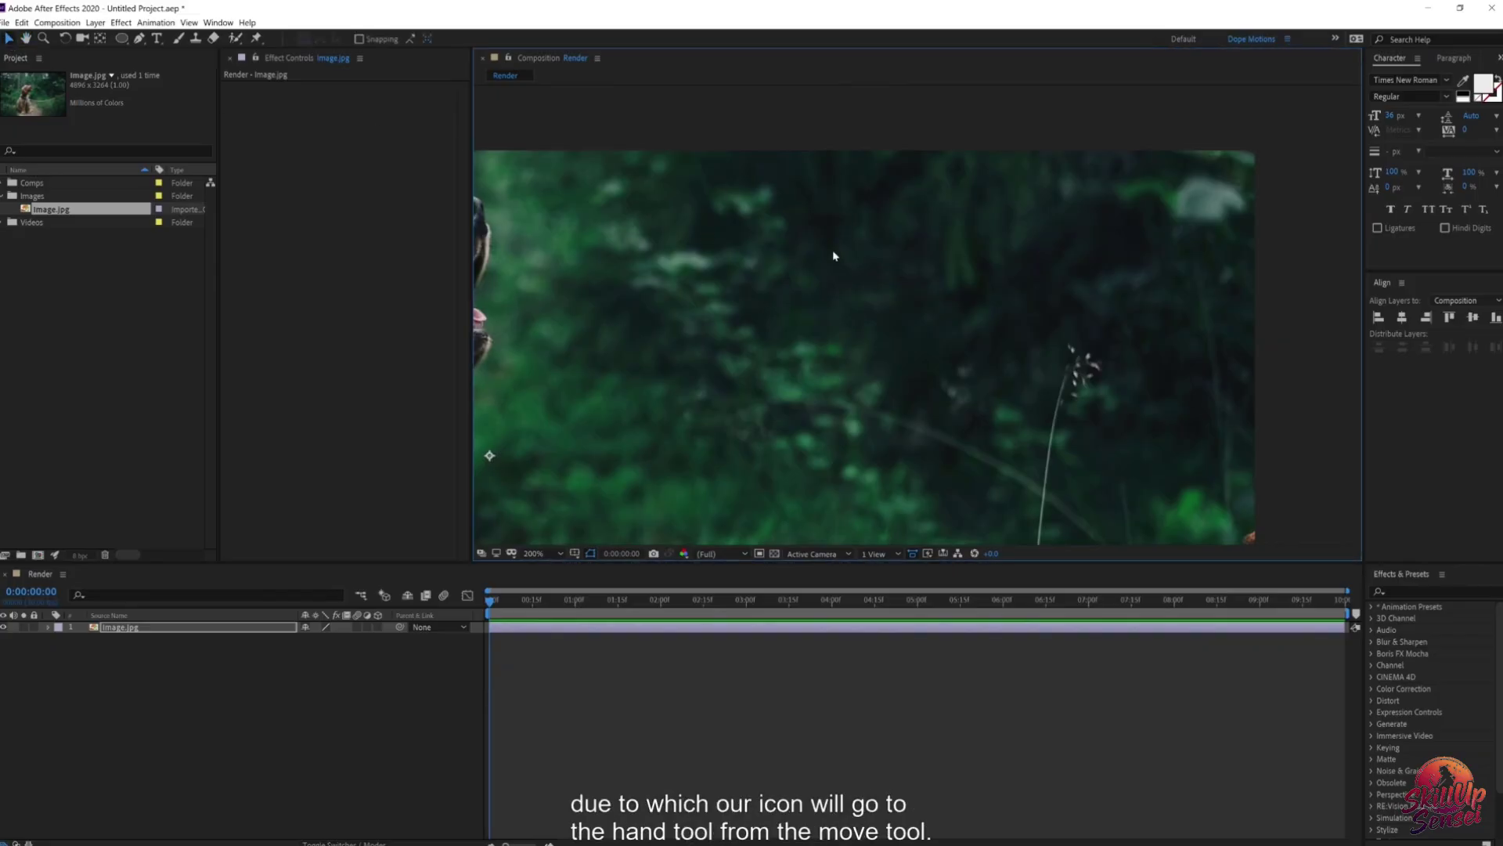
{"action": "key", "text": "space"}
{"action": "left_click_drag", "start_coordinate": [674, 391], "coordinate": [916, 242]}
{"action": "scroll", "coordinate": [897, 246], "scroll_direction": "down", "scroll_amount": 1}
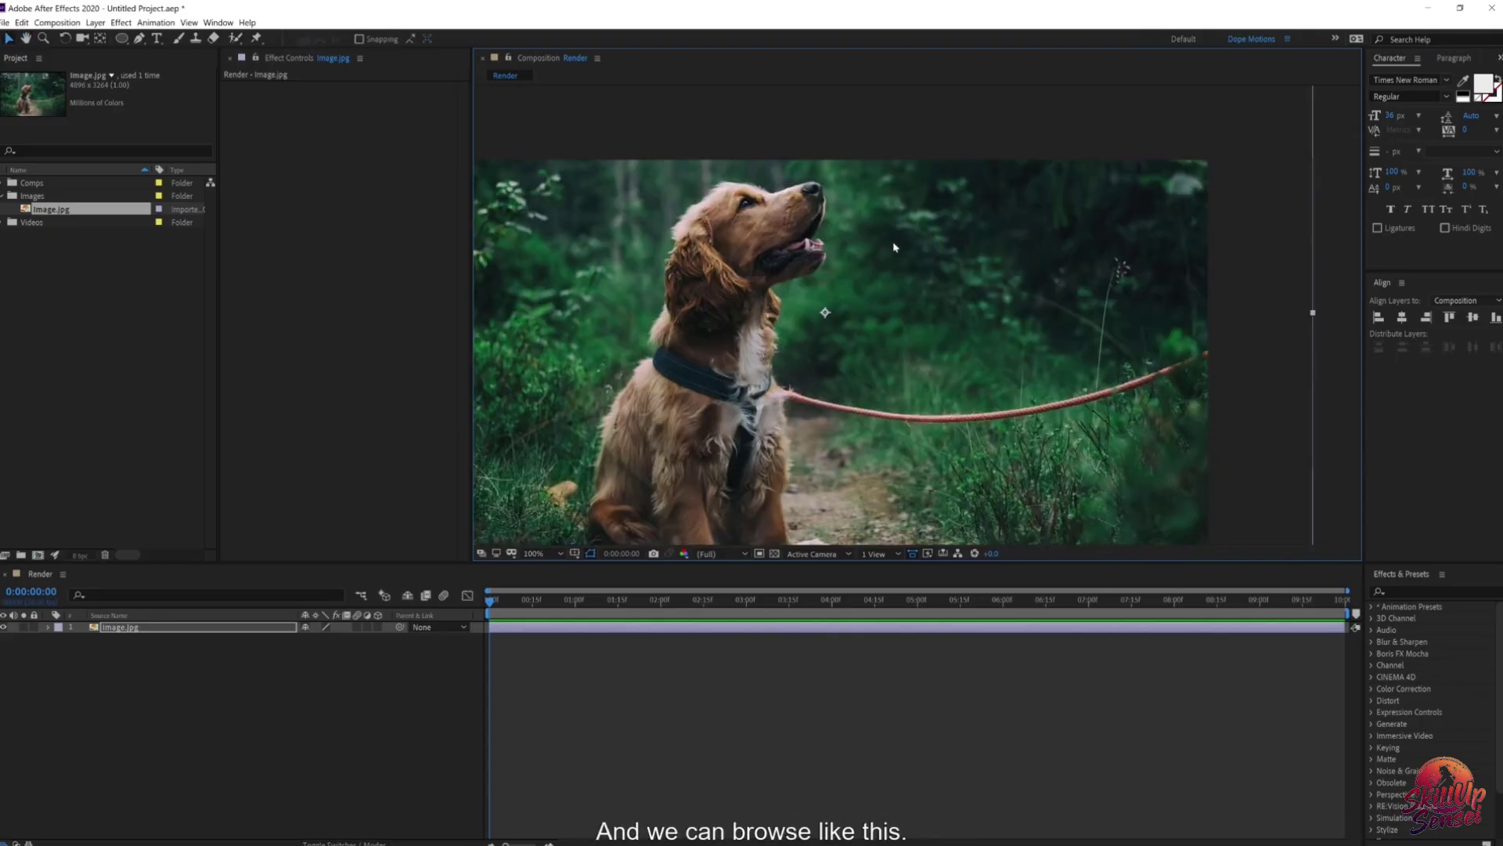
{"action": "key", "text": "space"}
{"action": "left_click_drag", "start_coordinate": [845, 274], "coordinate": [926, 222]}
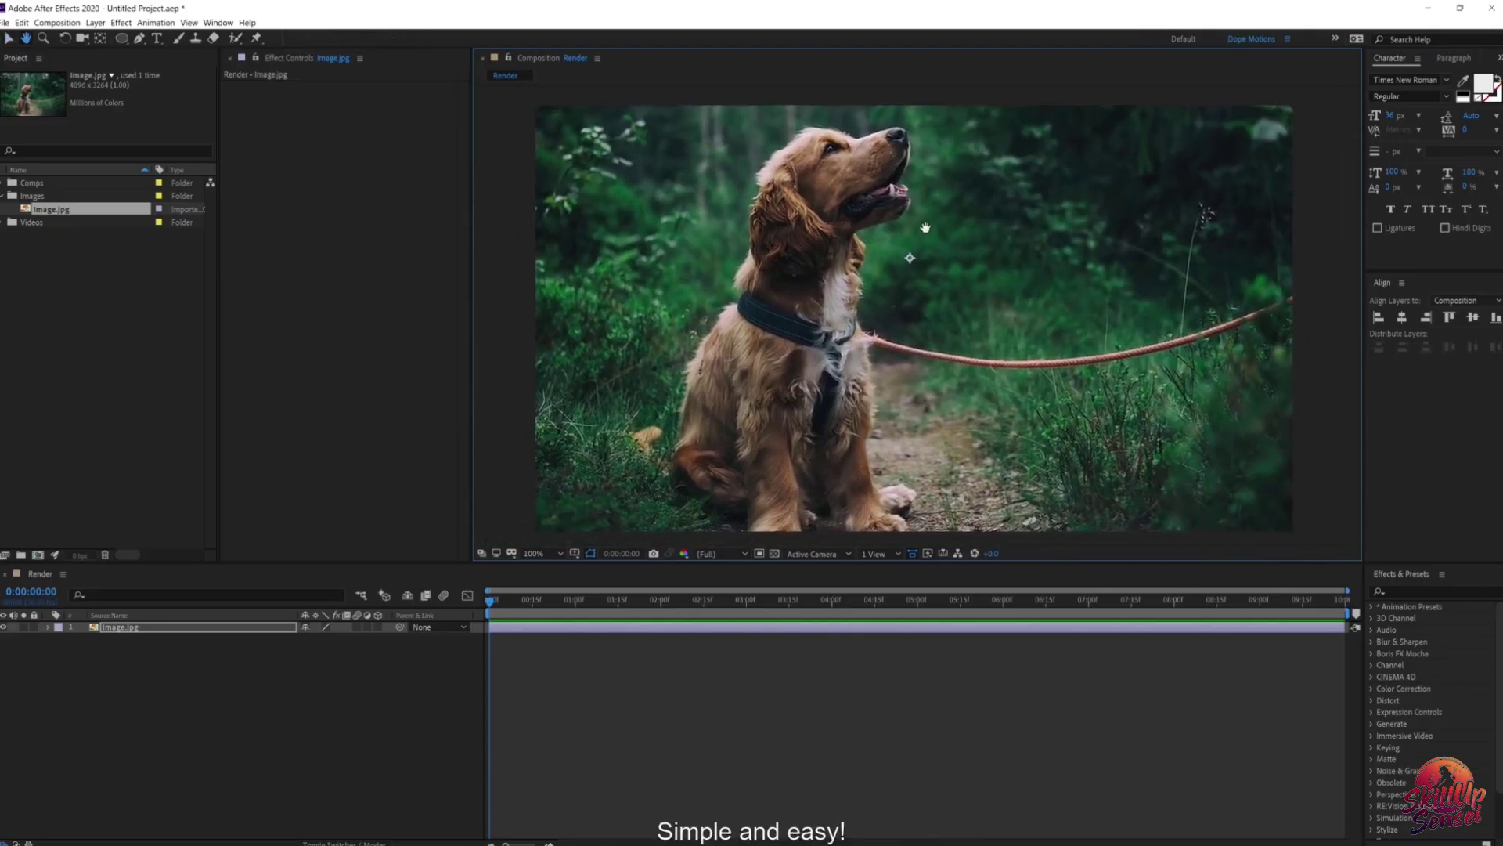
Step: Magnify the dog's eye to 400% with the Zoom tool, then return to 100% and recentre the composition
{"action": "left_click", "coordinate": [43, 38]}
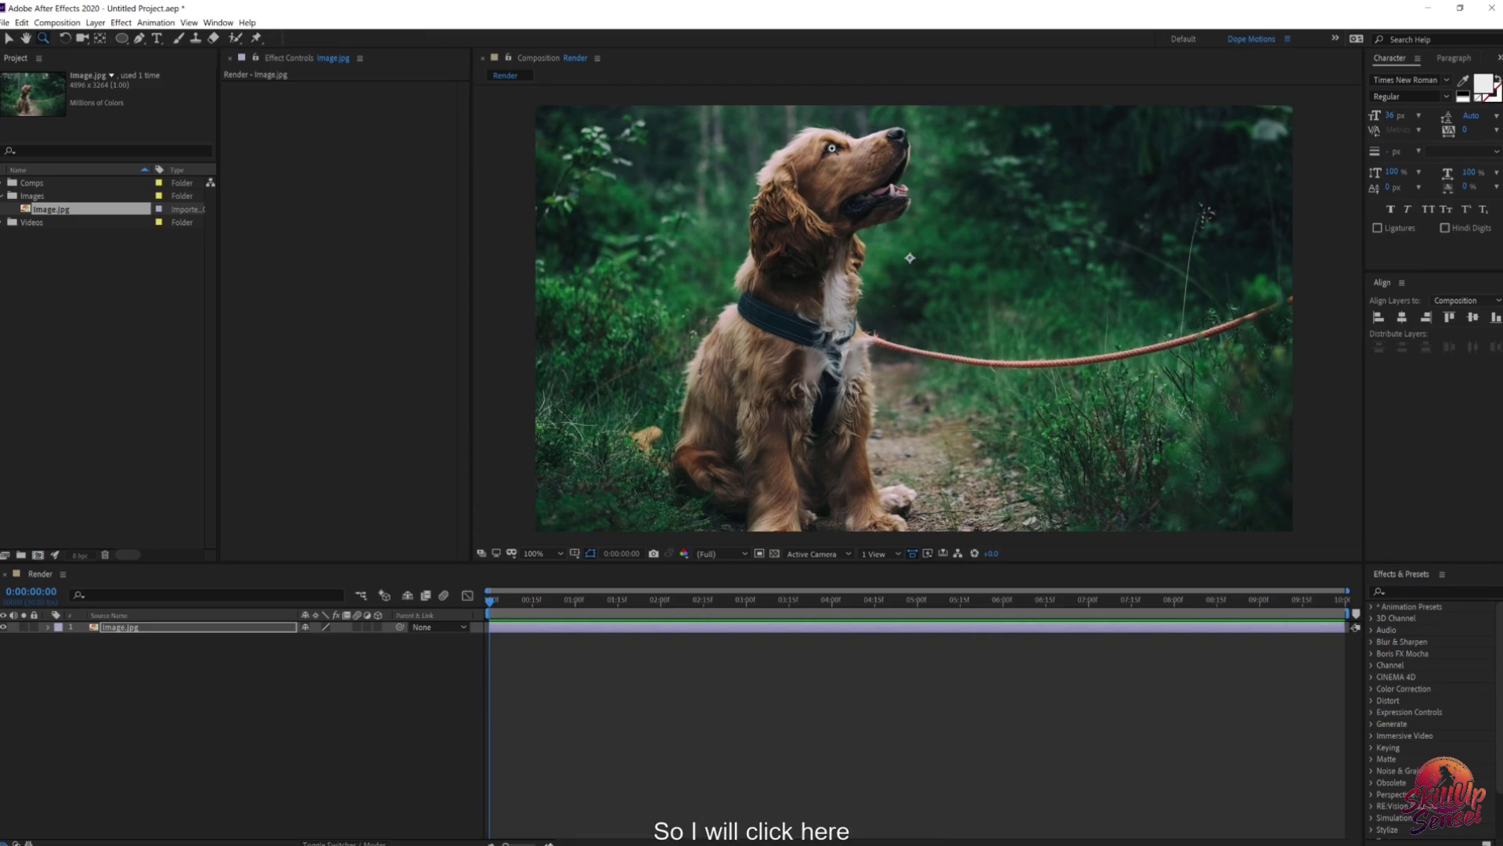
{"action": "left_click", "coordinate": [831, 148]}
{"action": "left_click", "coordinate": [913, 331]}
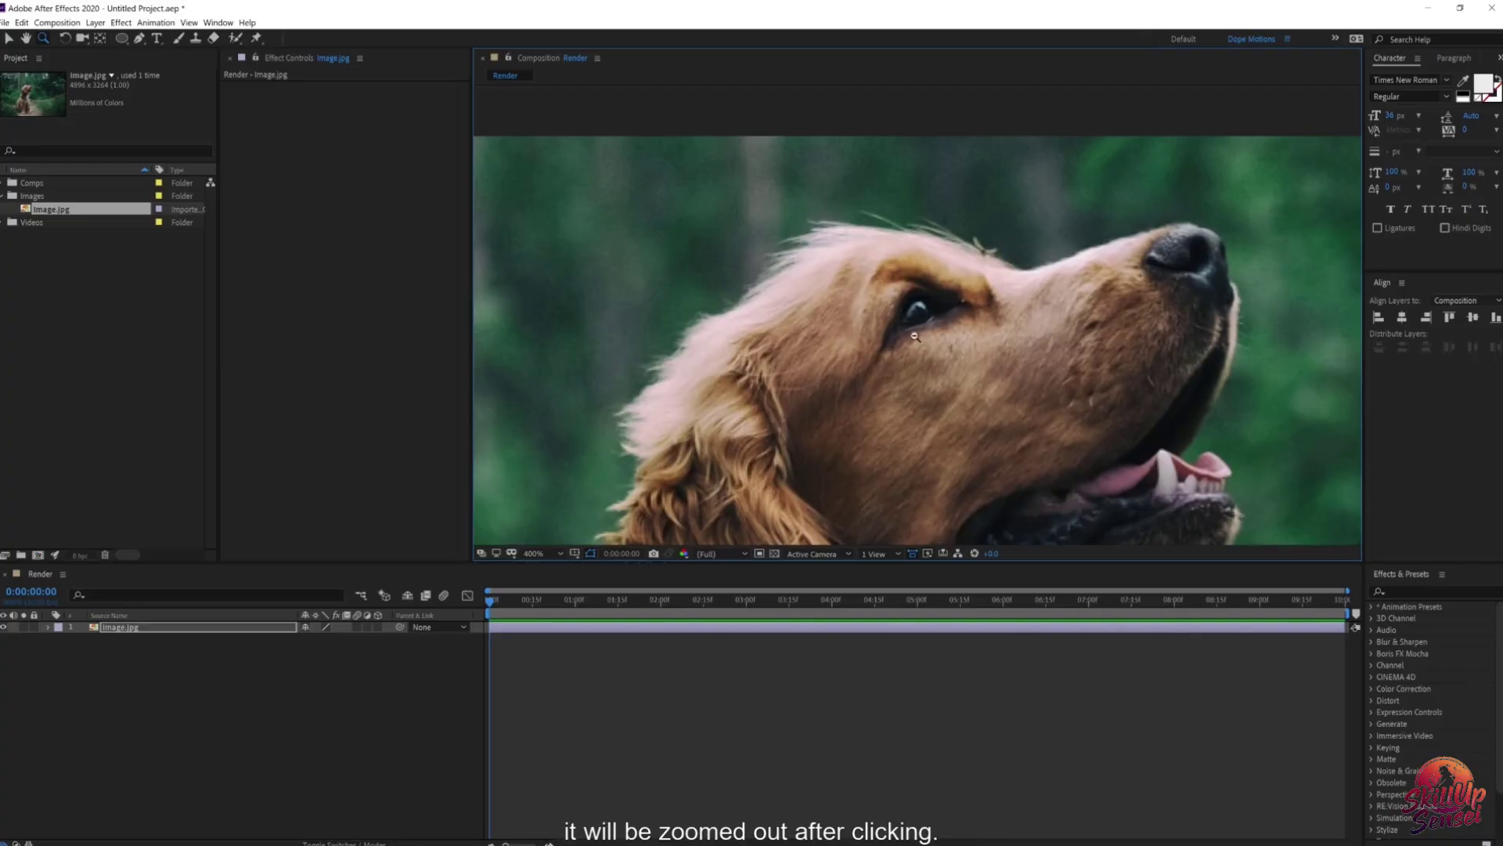
{"action": "left_click", "coordinate": [915, 320], "text": "alt"}
{"action": "left_click", "coordinate": [915, 319], "text": "alt"}
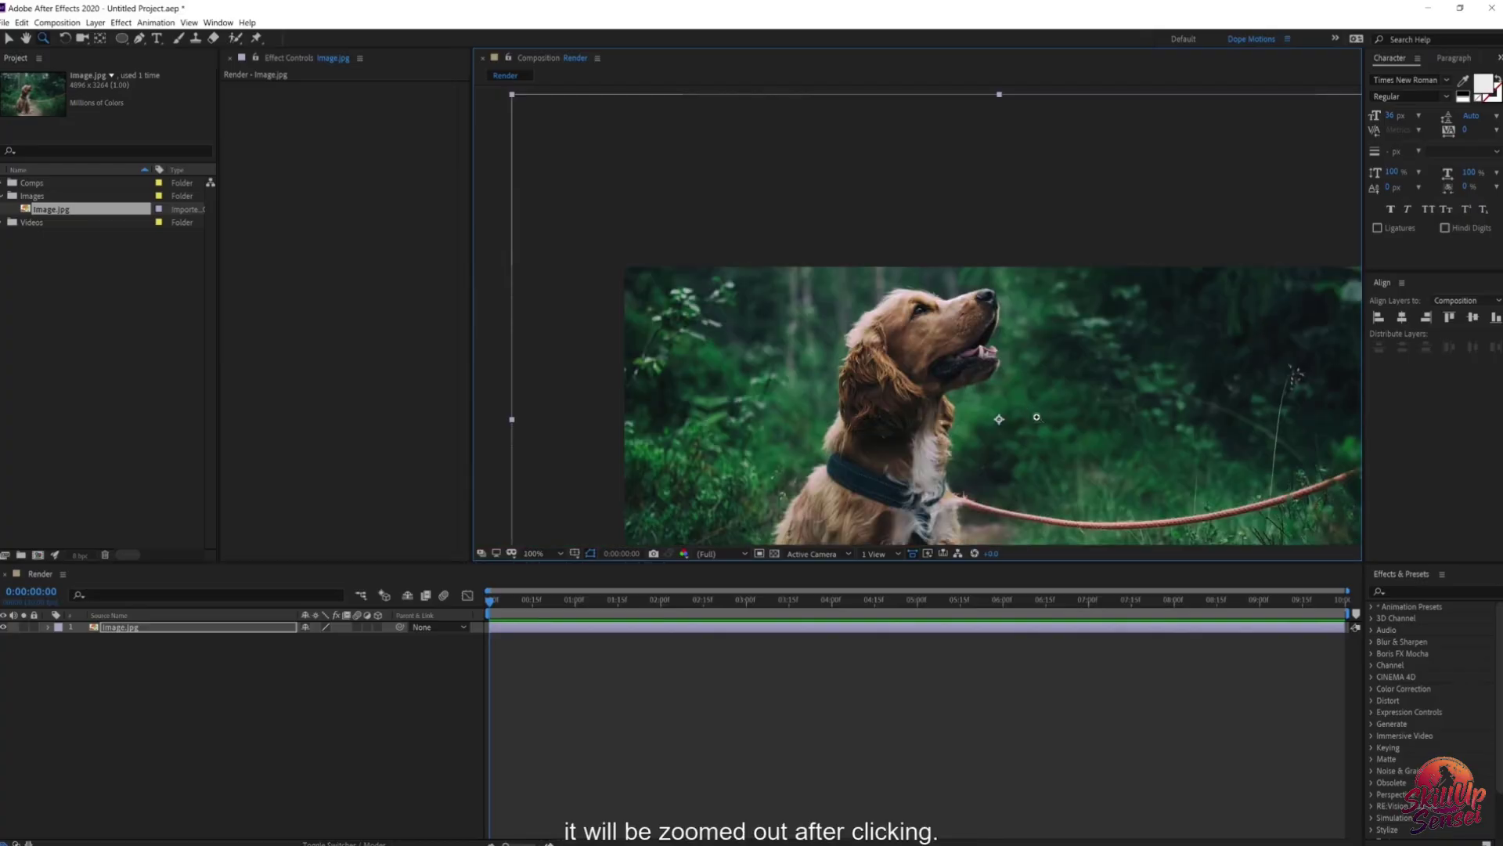
{"action": "key", "text": "h"}
{"action": "left_click_drag", "start_coordinate": [1073, 427], "coordinate": [1002, 271]}
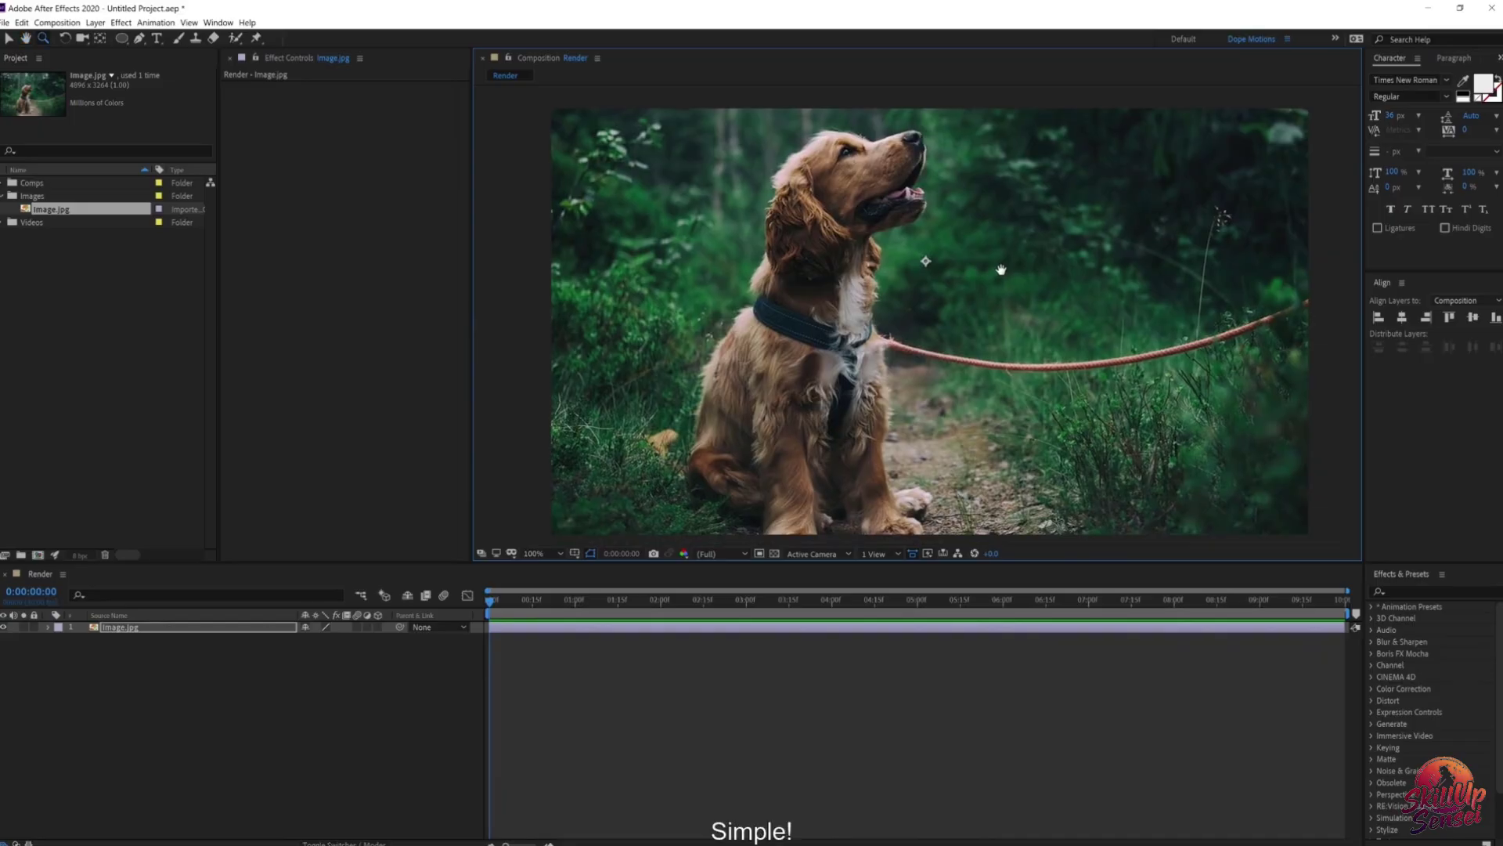
Step: Rotate Image.jpg back and forth around its central anchor point with the Rotation tool, ending on a slight clockwise tilt
{"action": "key", "text": "w"}
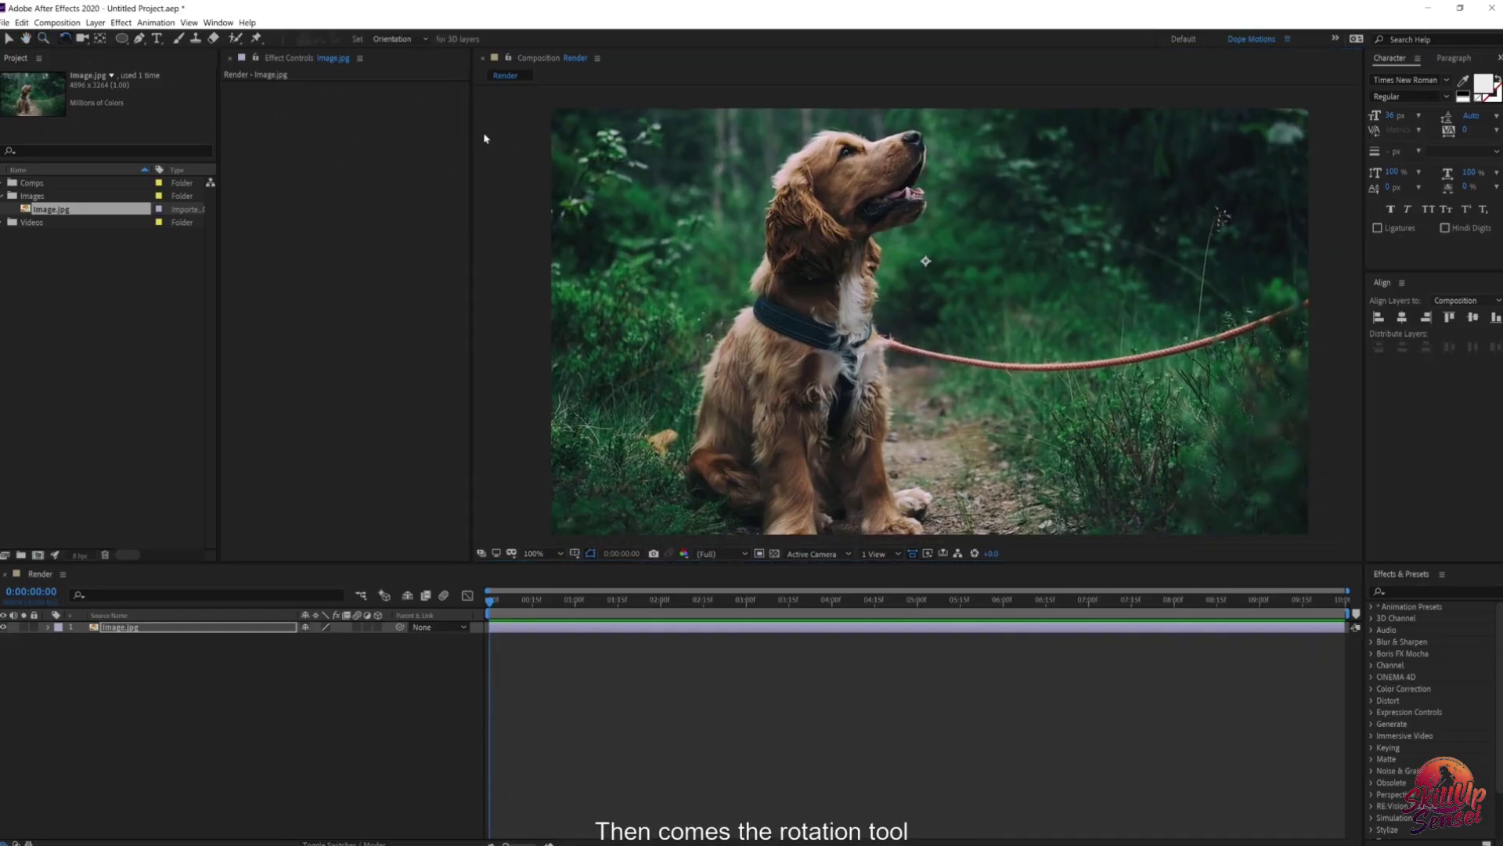
{"action": "left_click_drag", "start_coordinate": [676, 211], "coordinate": [1051, 275]}
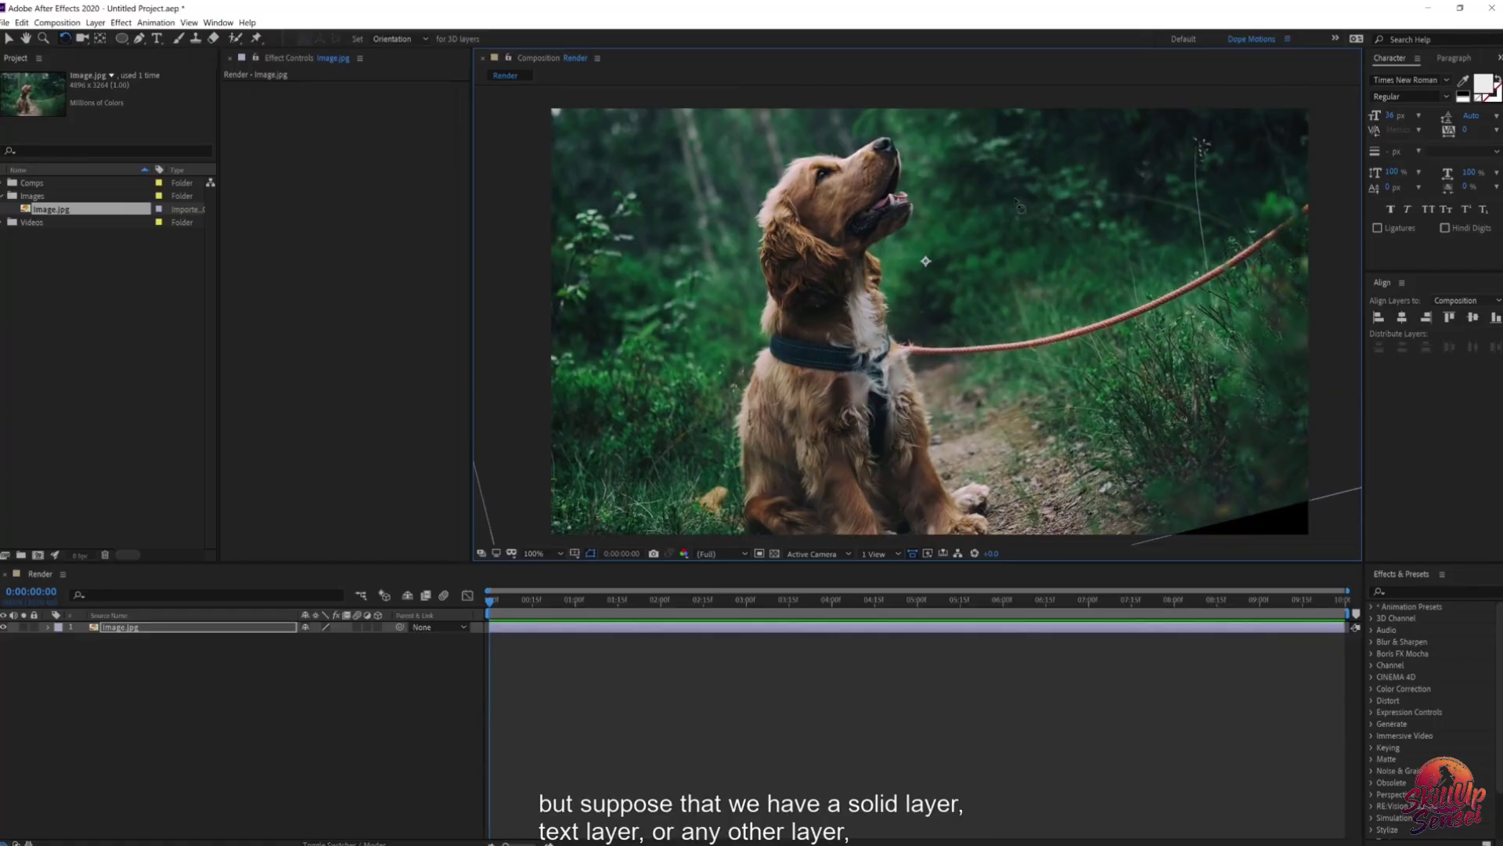
{"action": "left_click_drag", "start_coordinate": [1145, 219], "coordinate": [1173, 267]}
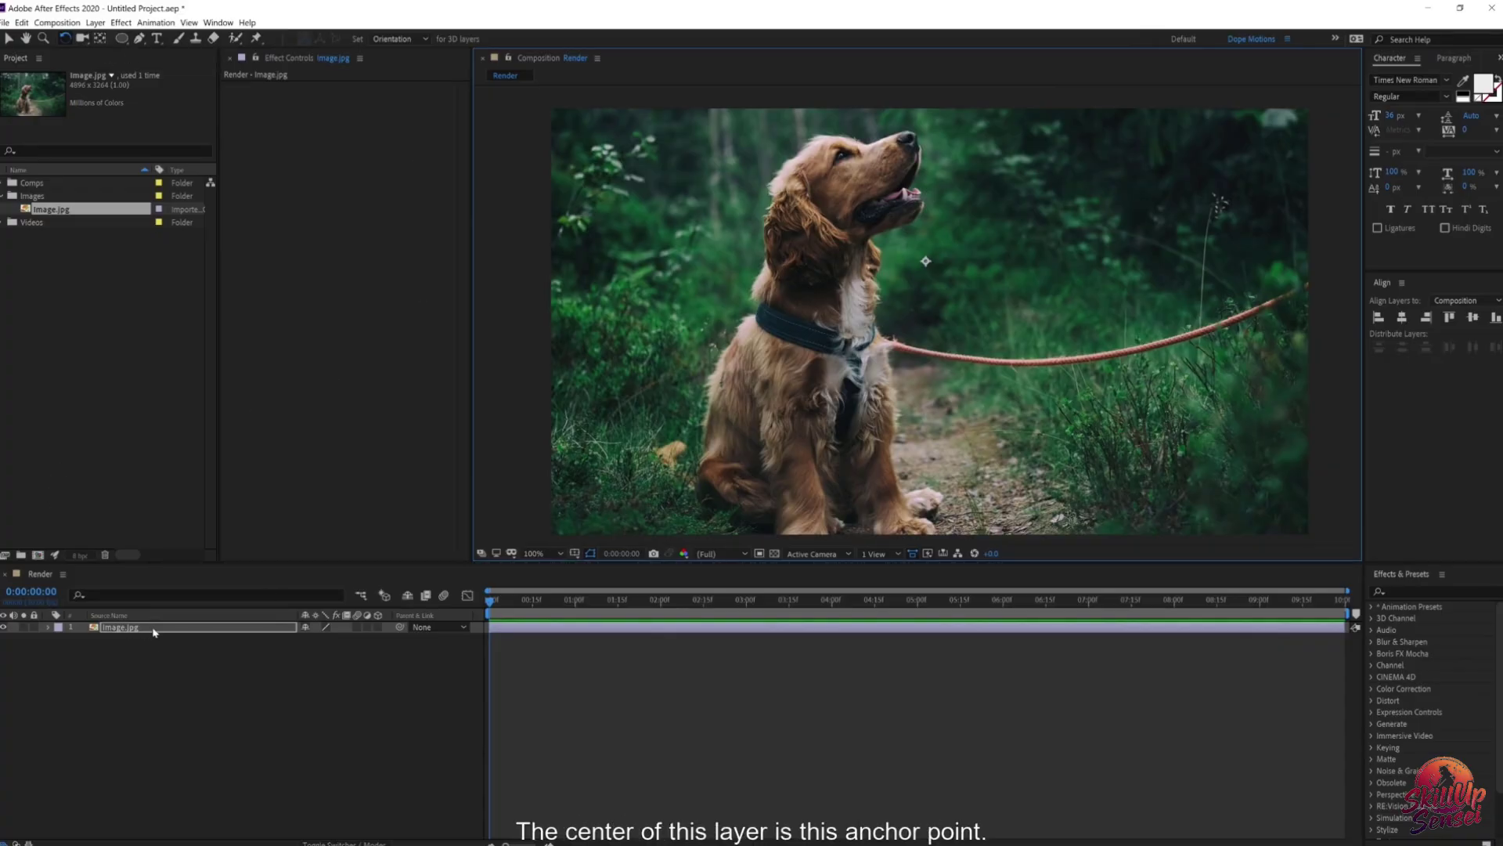
{"action": "left_click", "coordinate": [87, 628]}
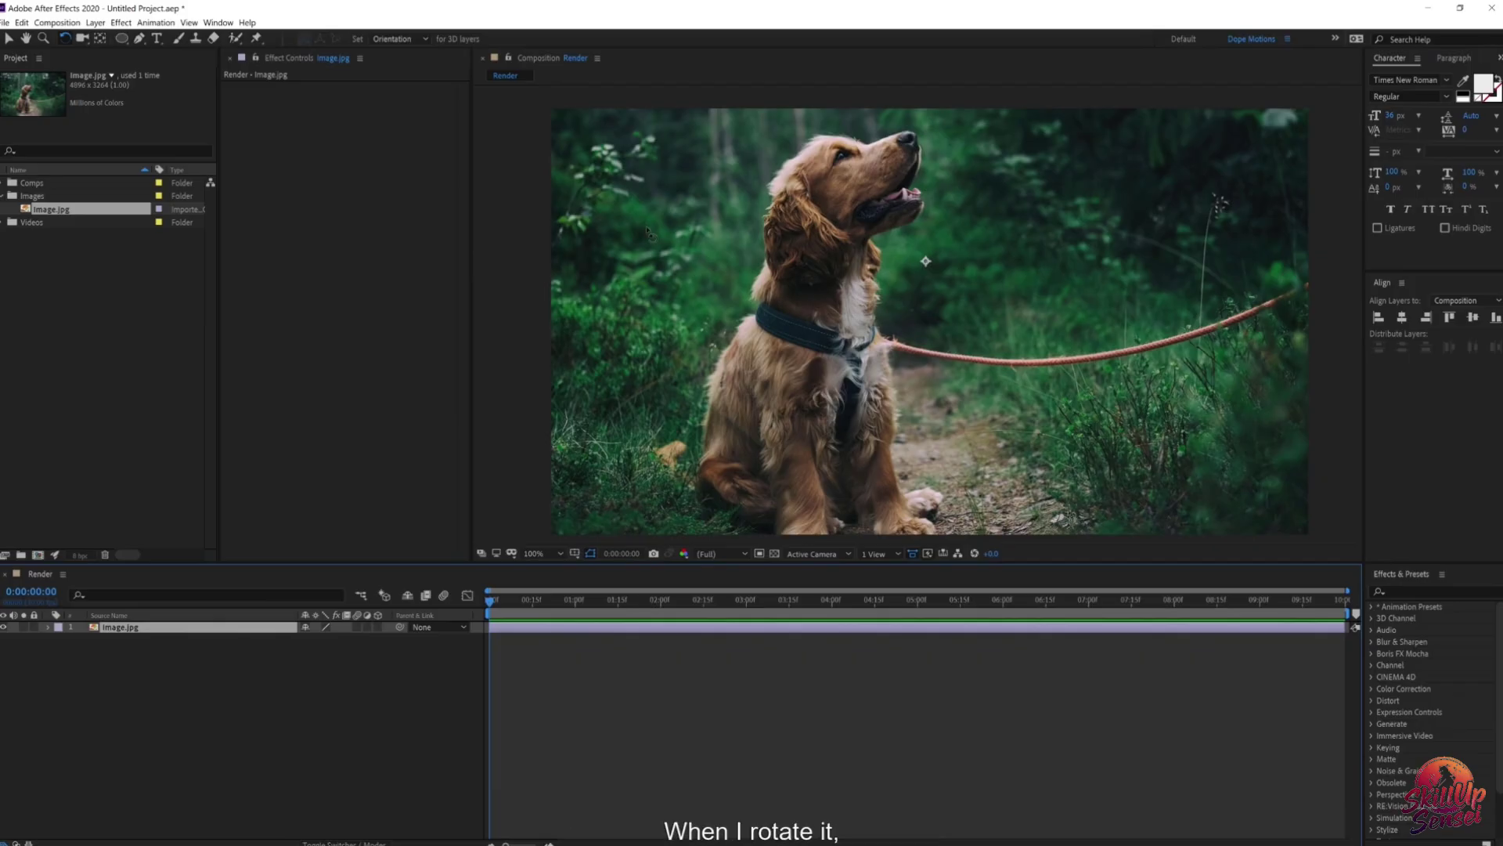
{"action": "left_click_drag", "start_coordinate": [647, 231], "coordinate": [877, 245]}
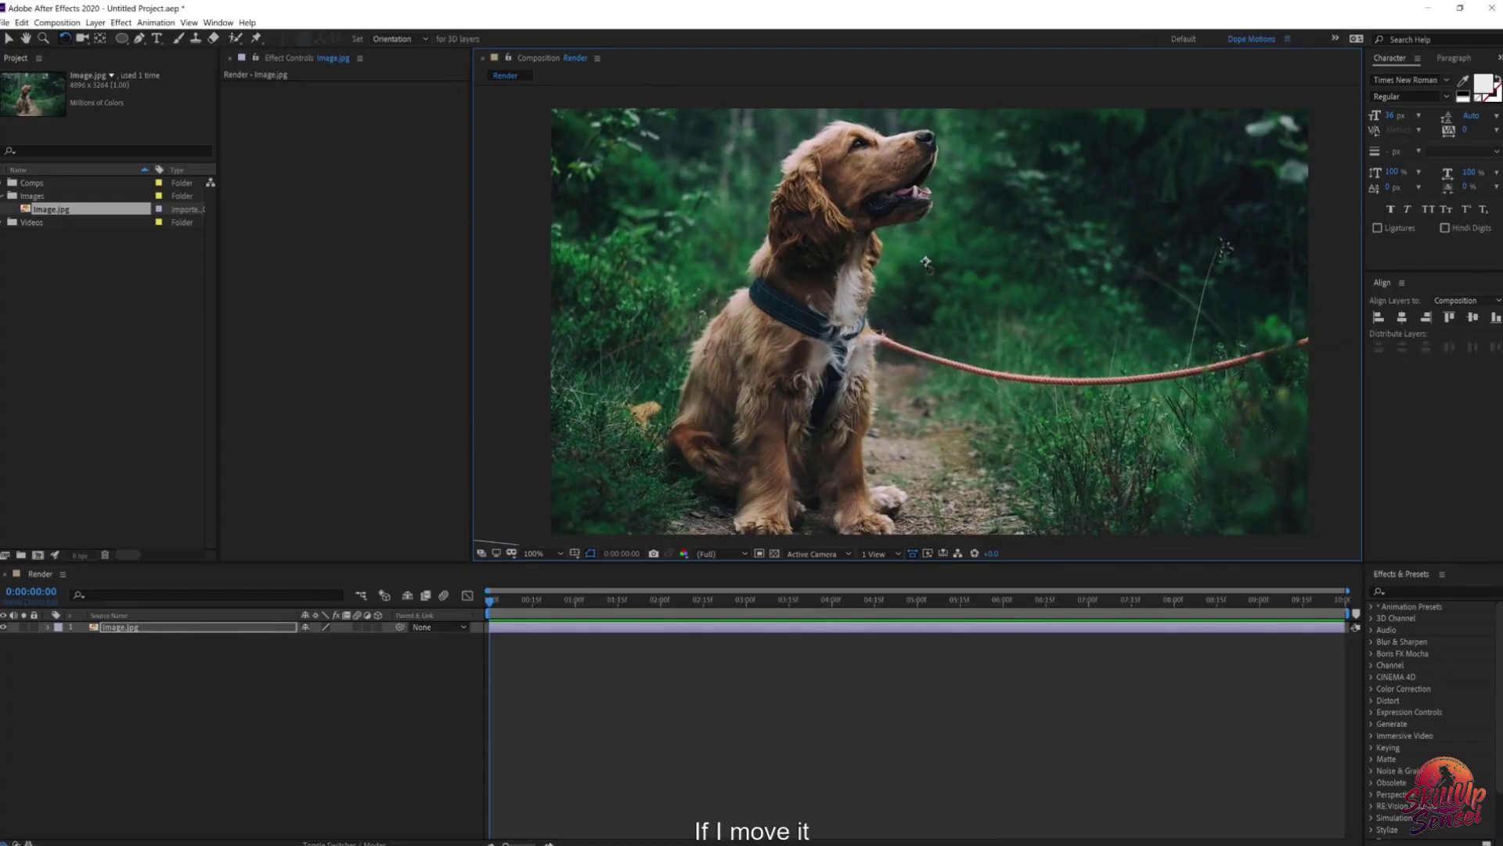
Step: Move Image.jpg's anchor point to the dog's nose, and rotate the image slightly and scale it to 79.5% around that point
{"action": "key", "text": "y"}
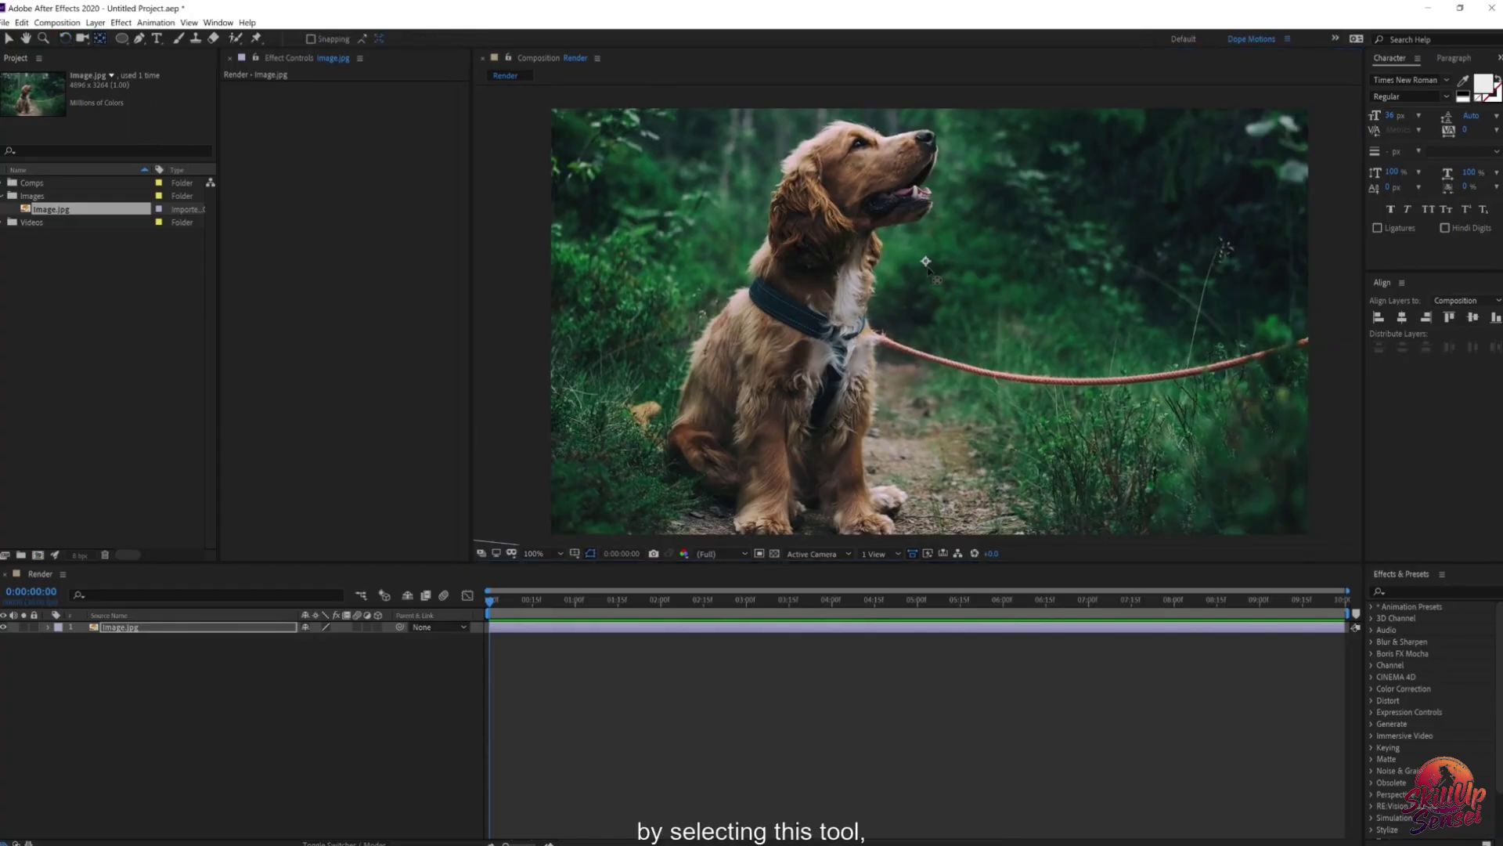
{"action": "left_click_drag", "start_coordinate": [926, 262], "coordinate": [963, 181]}
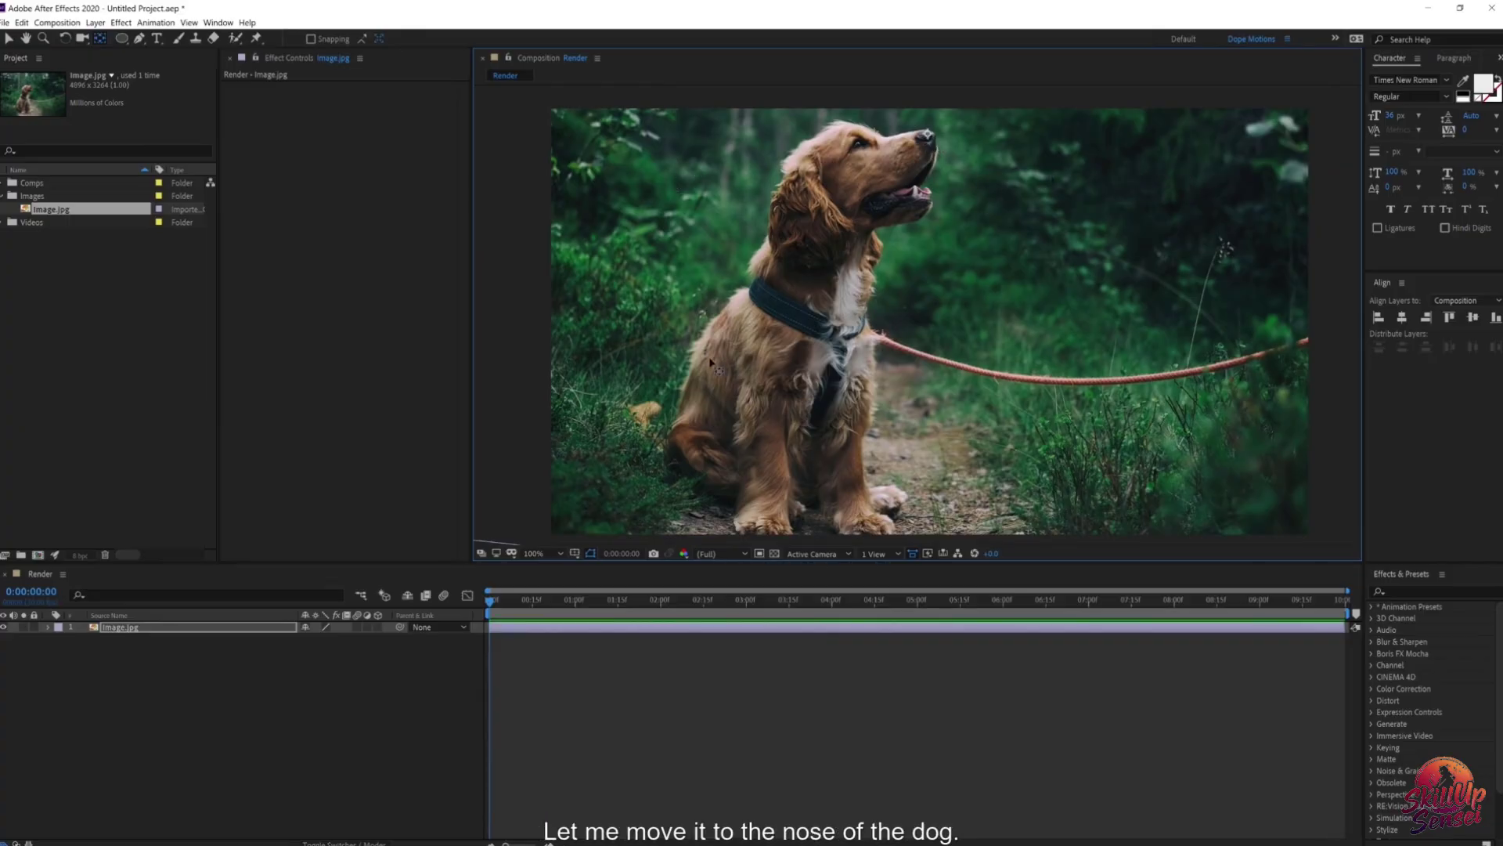
{"action": "left_click", "coordinate": [65, 38]}
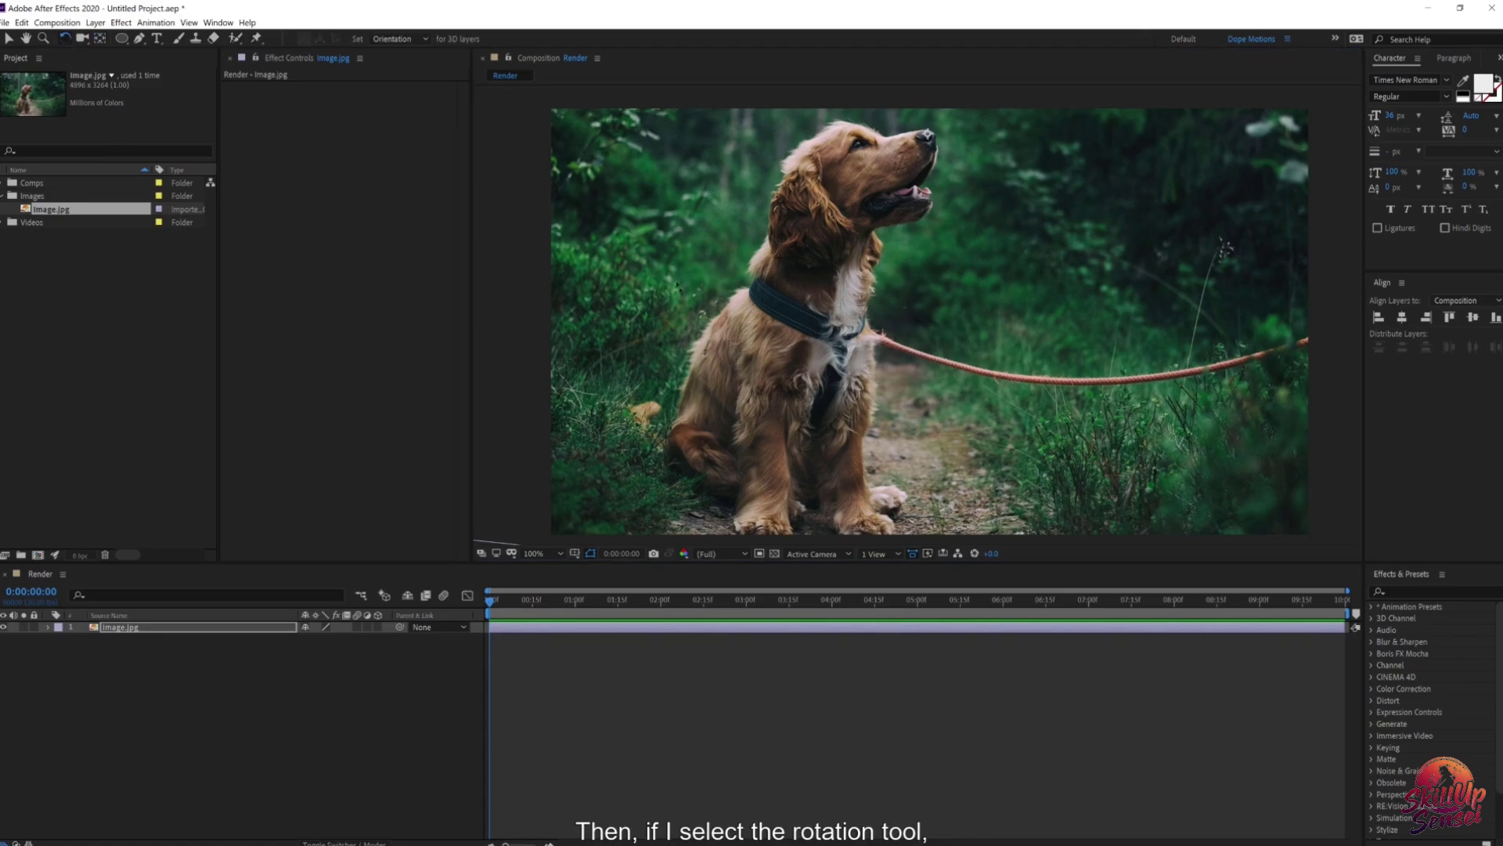
{"action": "left_click_drag", "start_coordinate": [701, 341], "coordinate": [850, 214]}
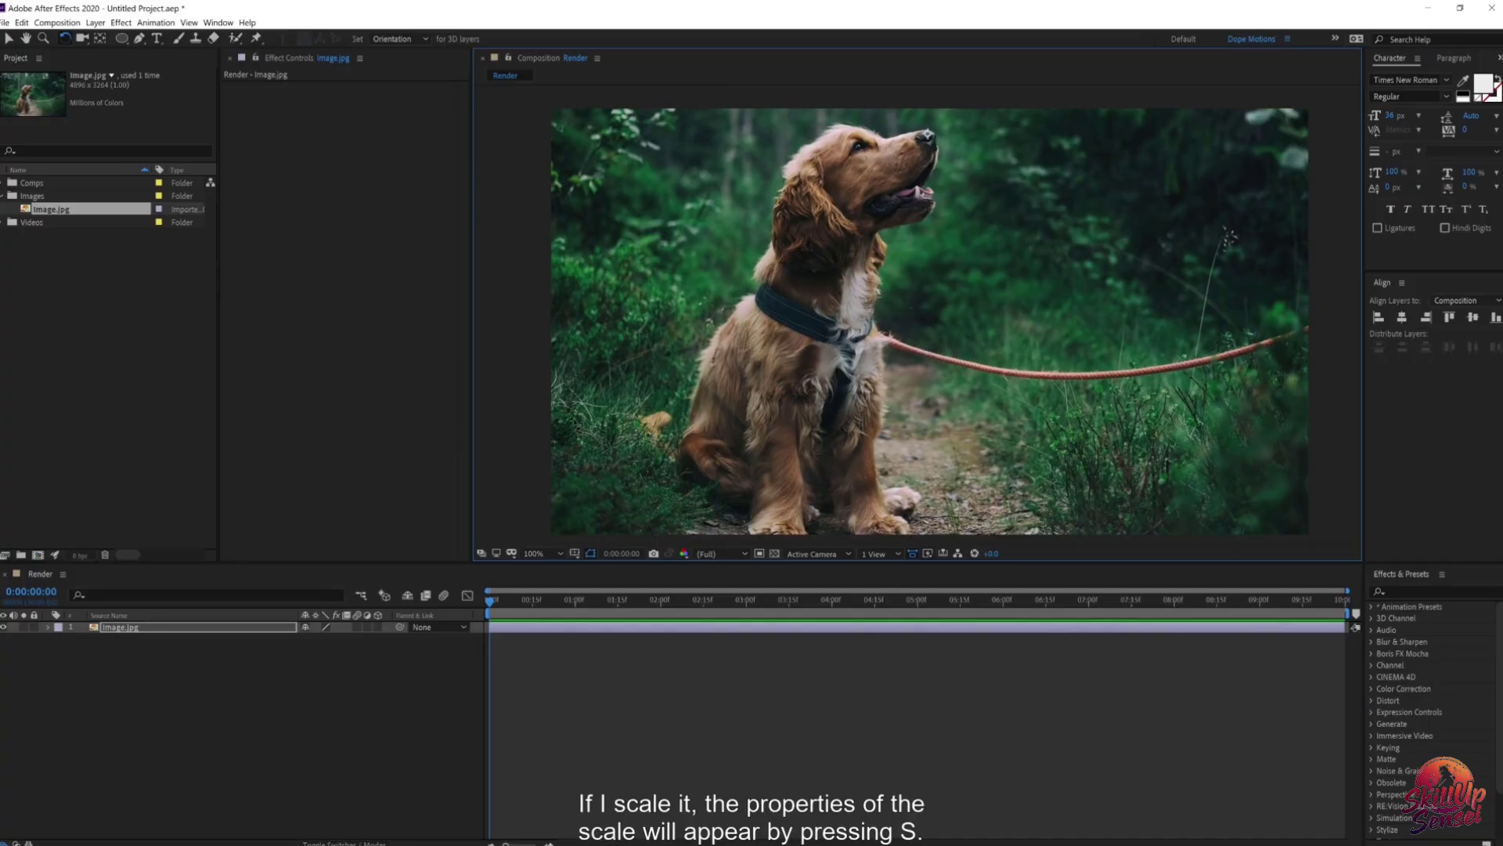
{"action": "key", "text": "s"}
{"action": "left_click_drag", "start_coordinate": [335, 643], "coordinate": [553, 600]}
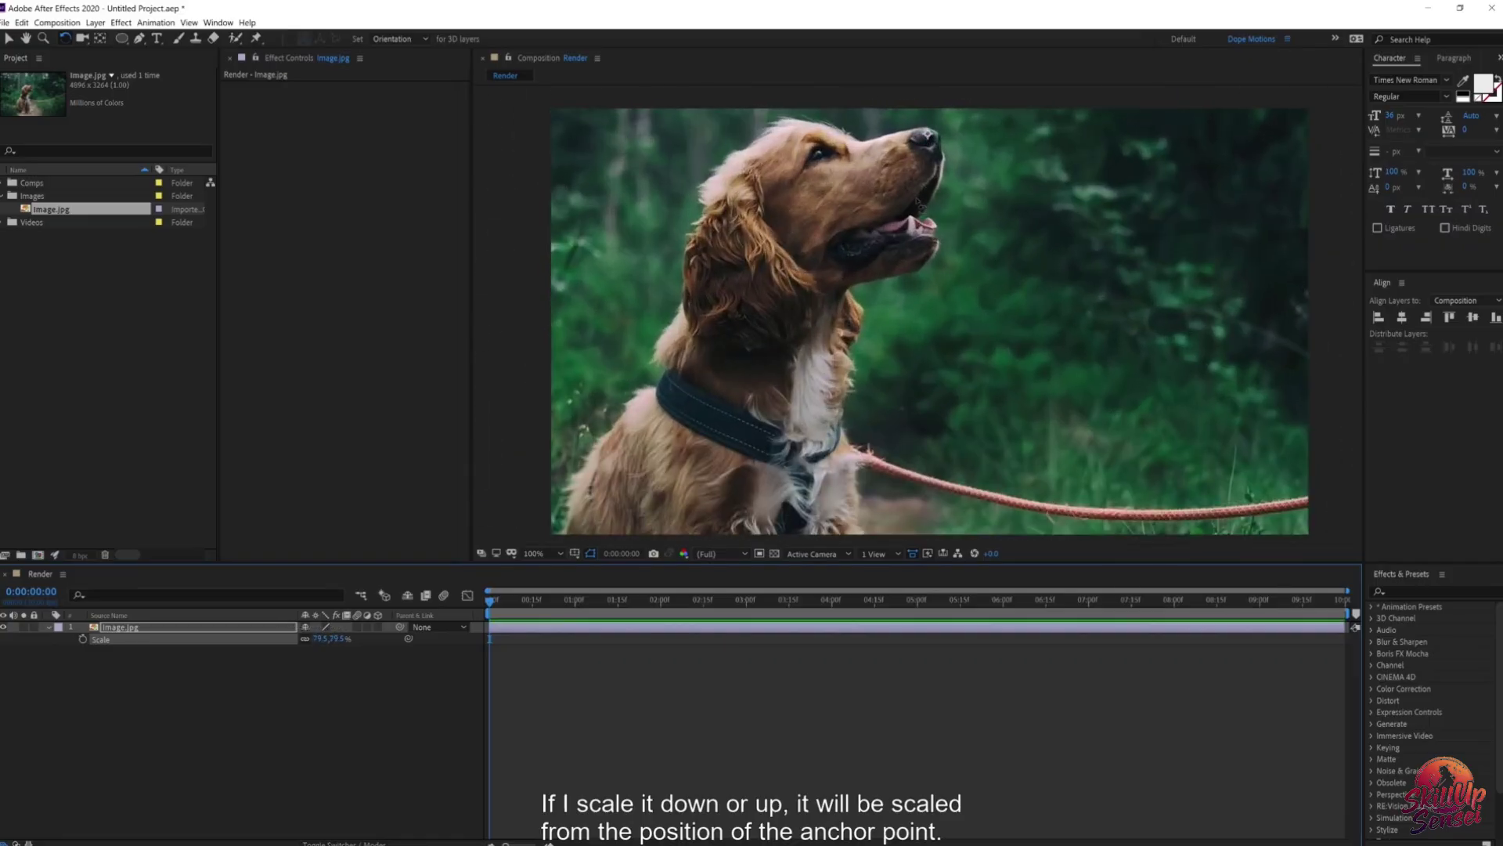
Step: Move the anchor point to the dog's neck just above the collar and rotate the image slightly counterclockwise around it
{"action": "left_click", "coordinate": [100, 38]}
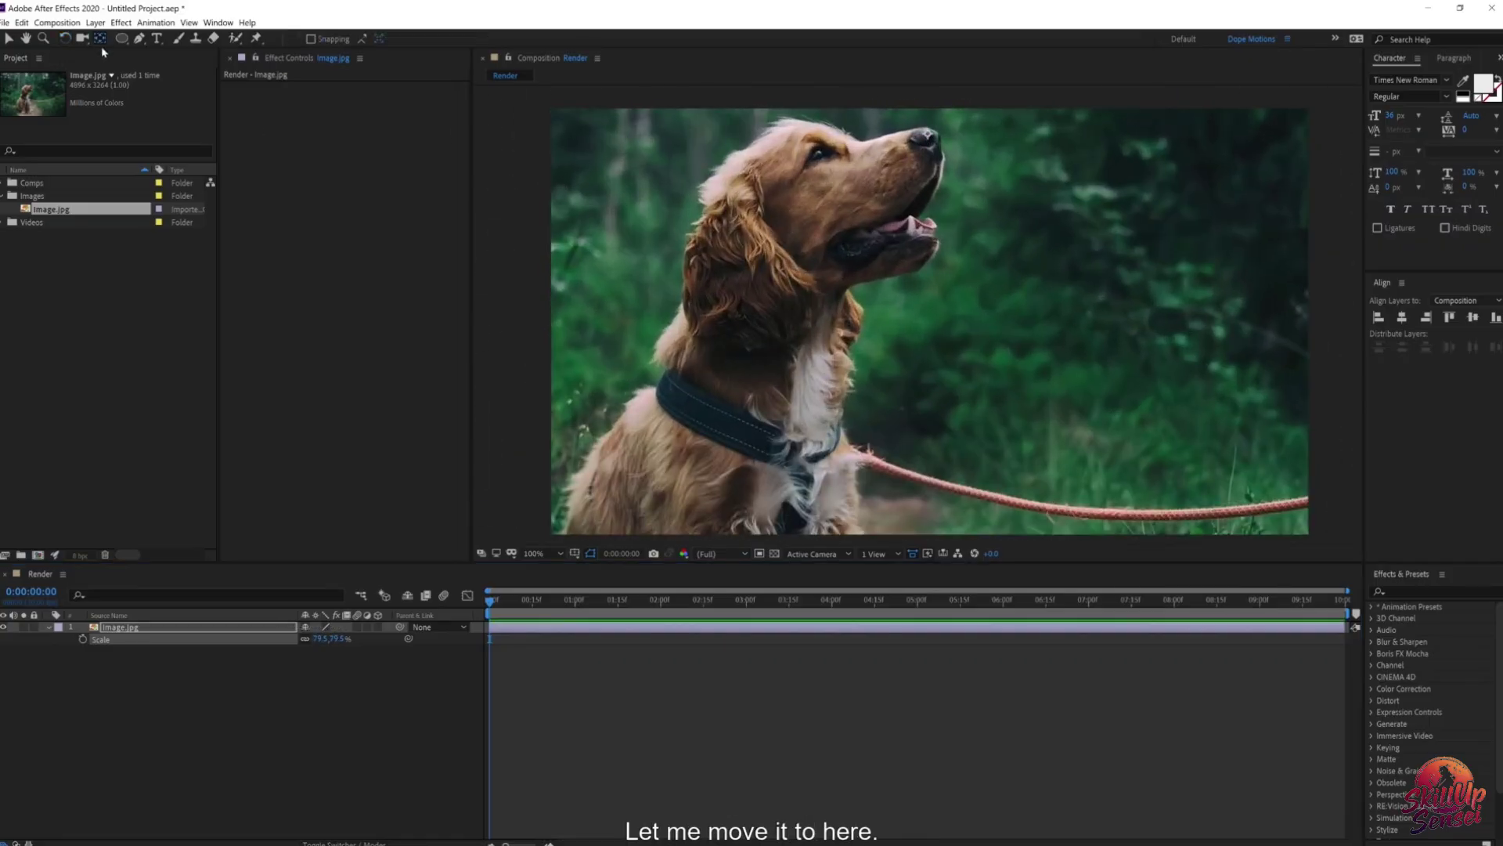
{"action": "left_click_drag", "start_coordinate": [928, 136], "coordinate": [738, 342]}
{"action": "left_click", "coordinate": [64, 39]}
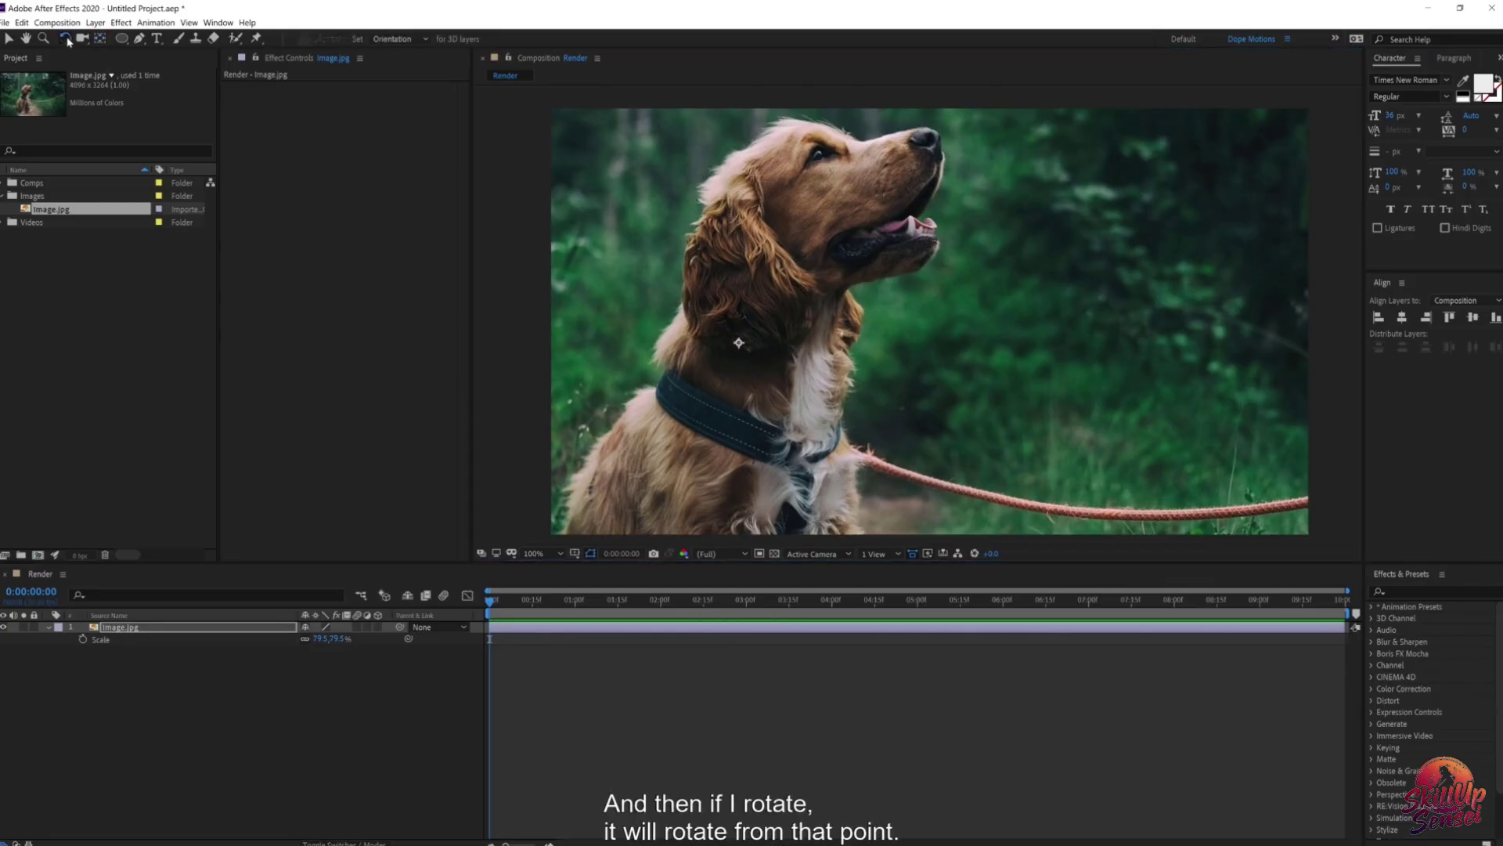
{"action": "left_click_drag", "start_coordinate": [1081, 284], "coordinate": [1083, 325]}
Step: Activate the camera tool and make Image.jpg a 3D layer, collapsing its properties
{"action": "left_click", "coordinate": [81, 38]}
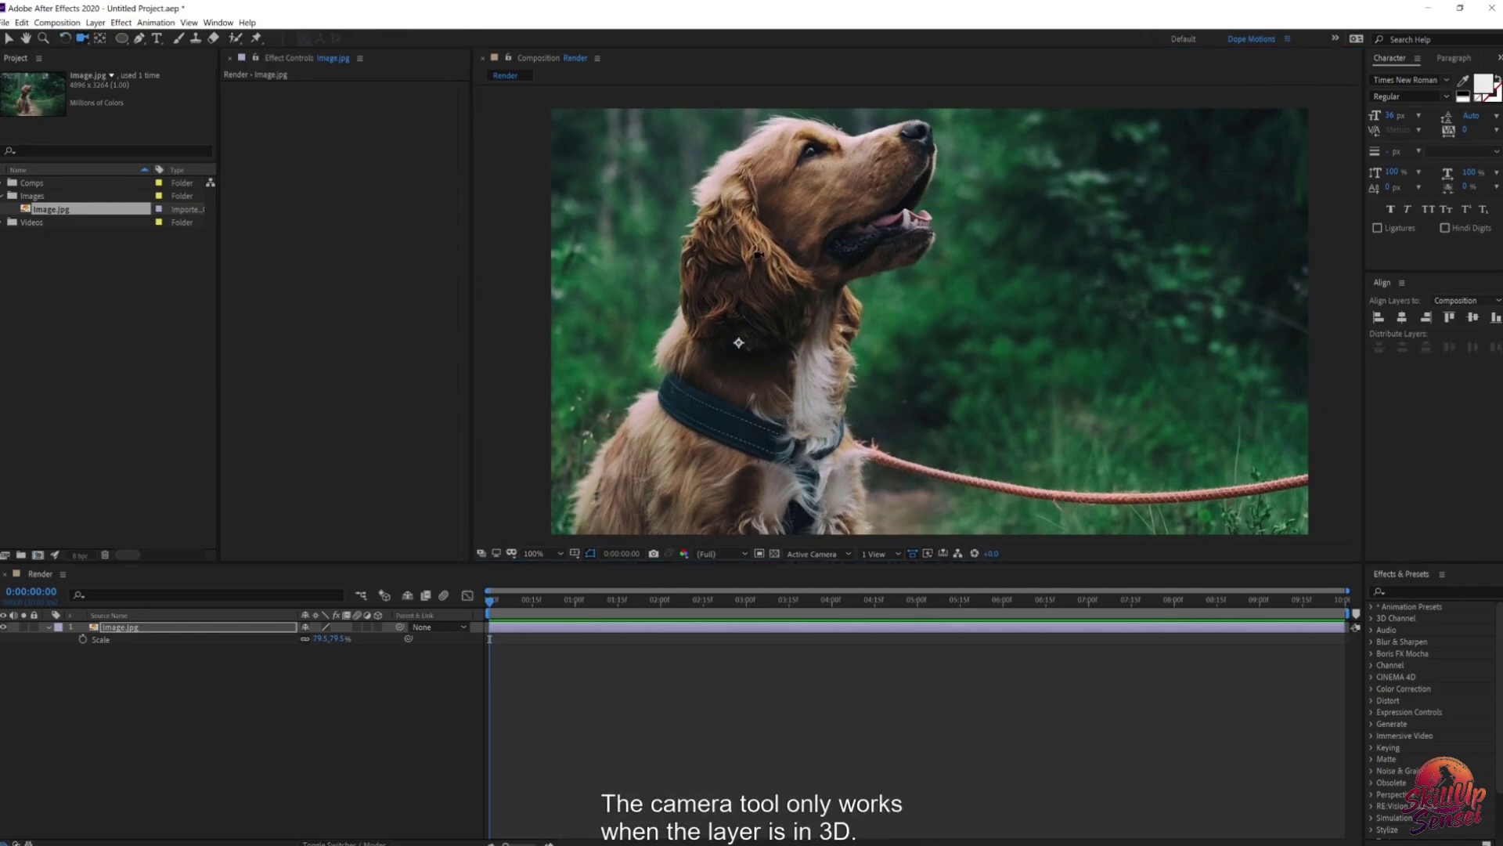
{"action": "left_click", "coordinate": [163, 628]}
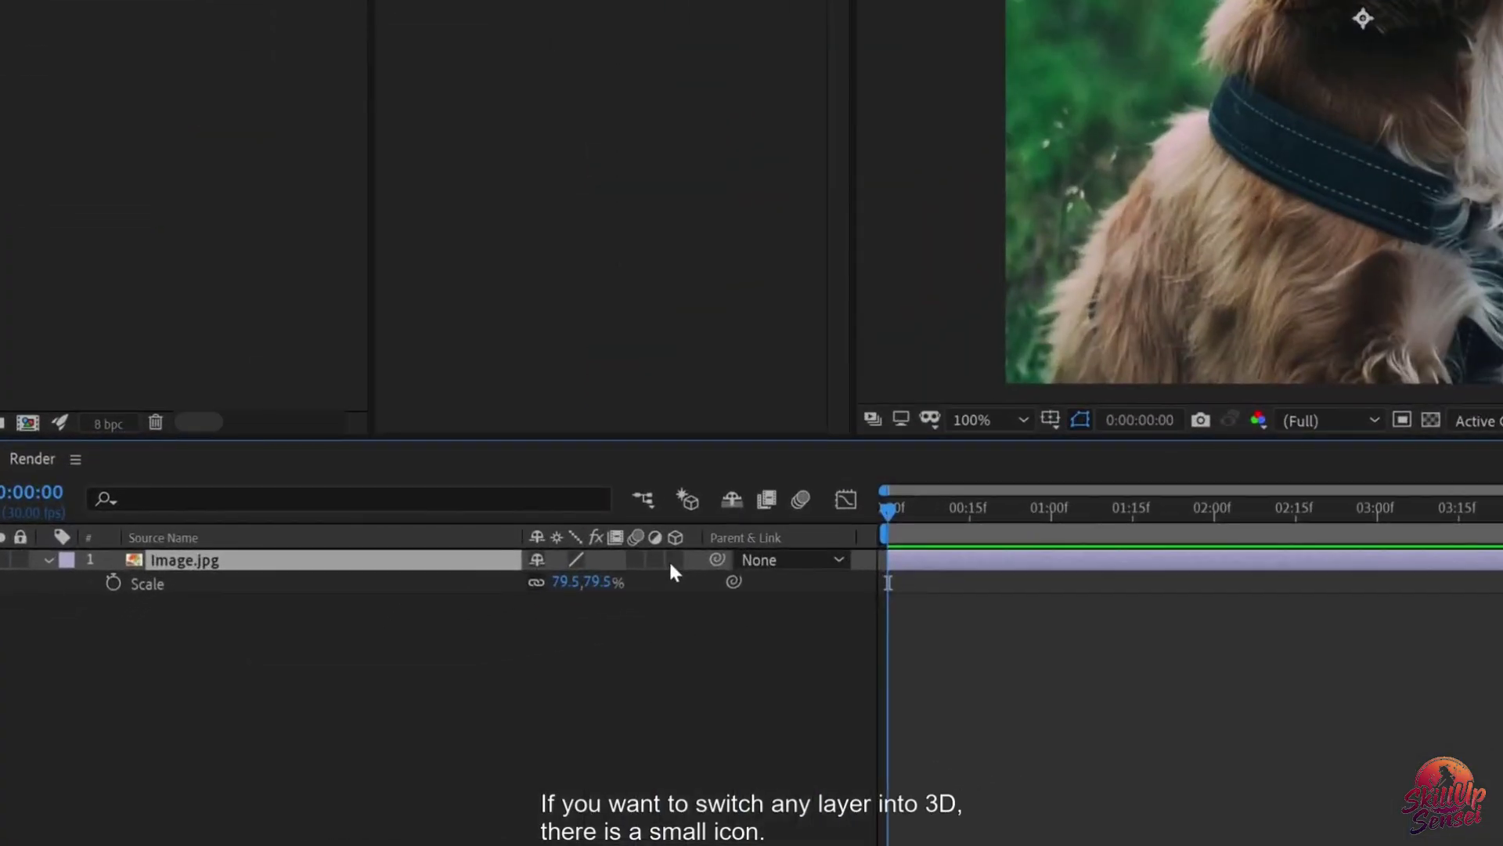
{"action": "left_click", "coordinate": [672, 560]}
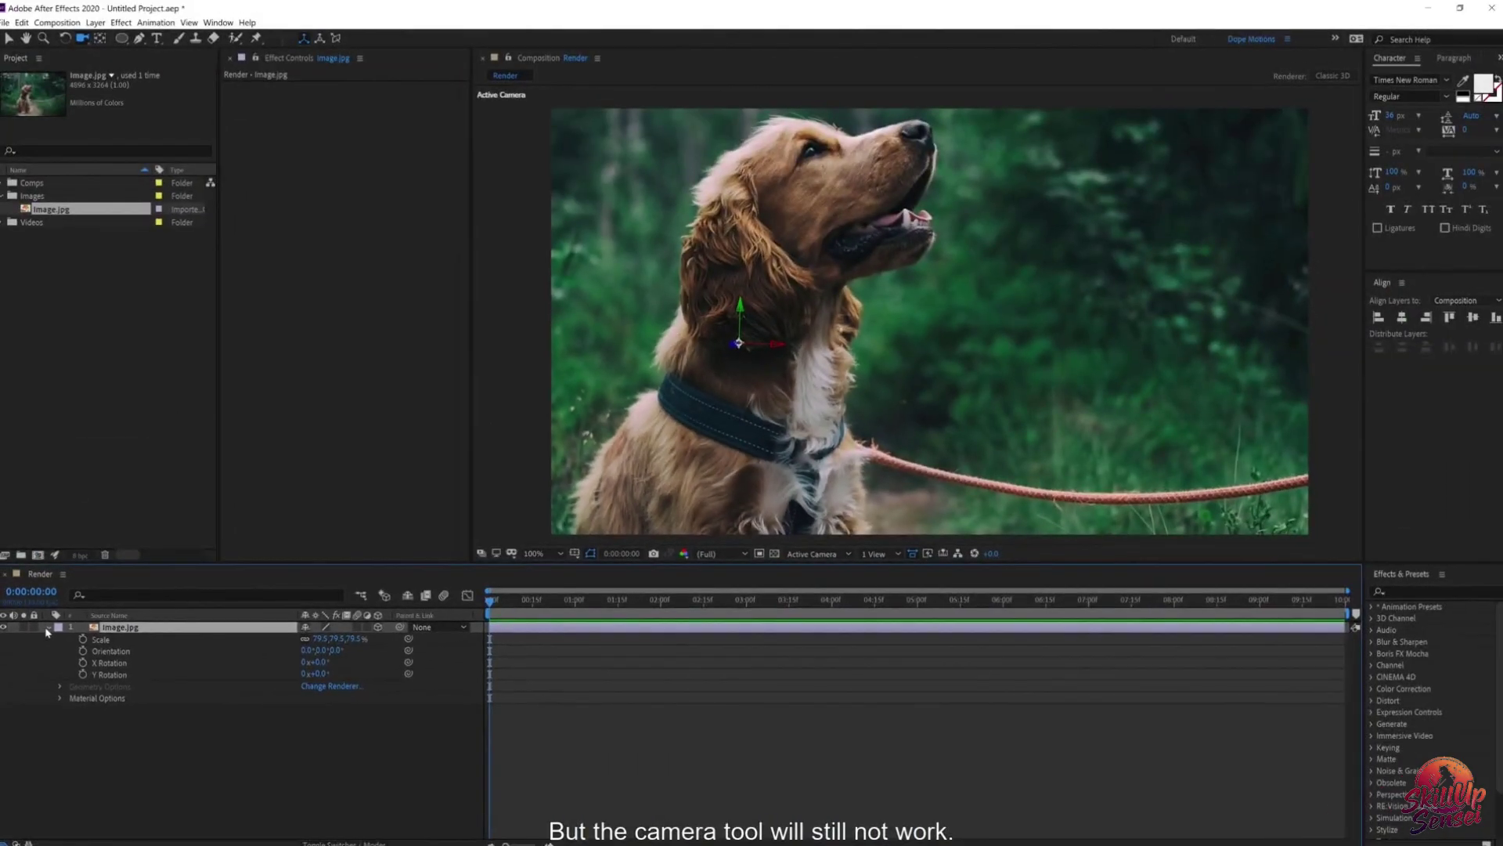
{"action": "left_click", "coordinate": [48, 560]}
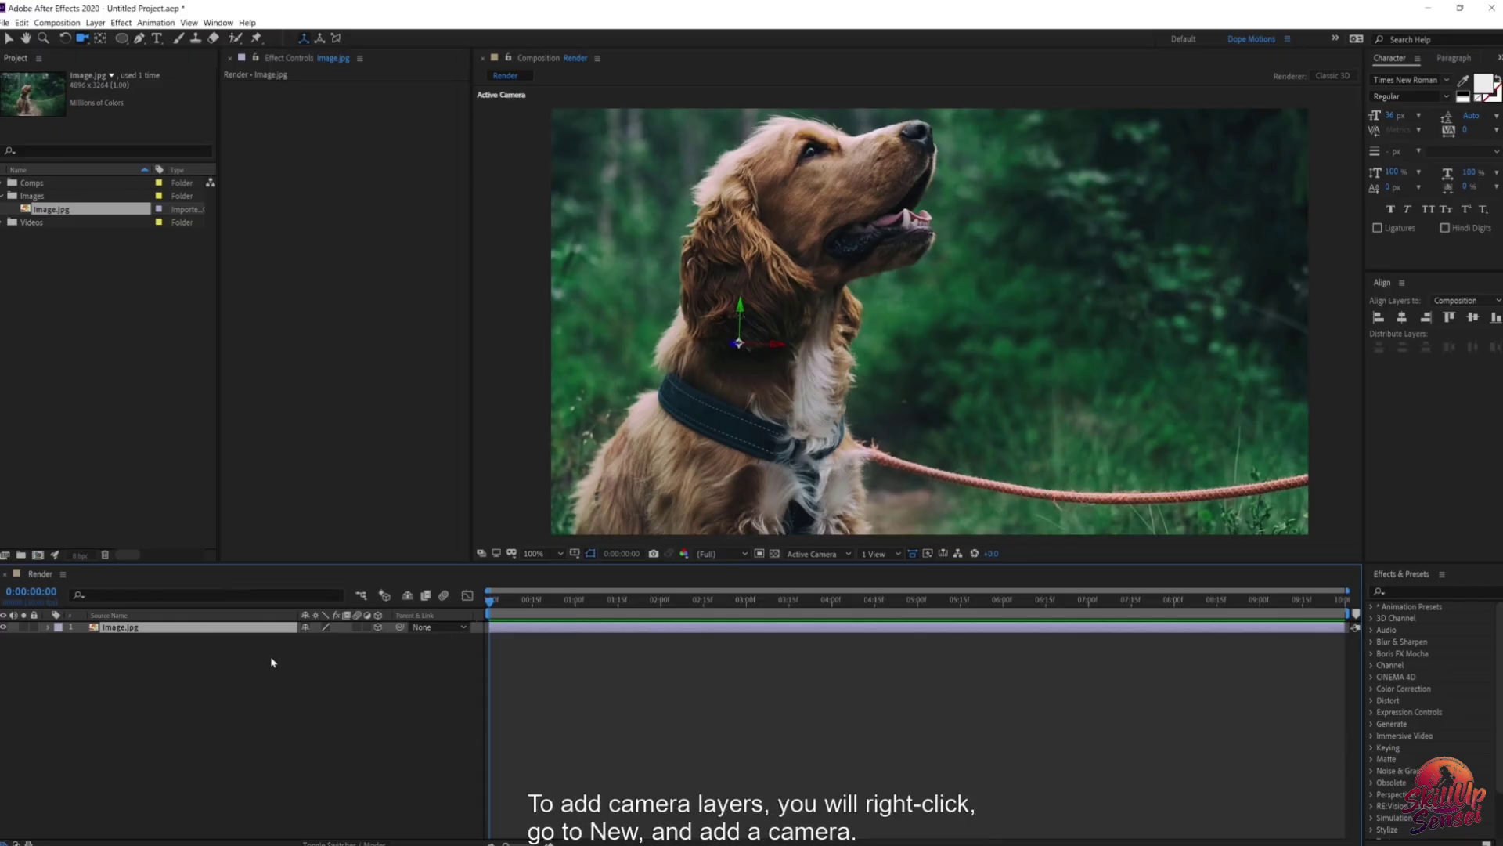
Step: Add a two-node 50 mm camera layer named Camera 1 and orbit the view around the 3D image
{"action": "right_click", "coordinate": [244, 661]}
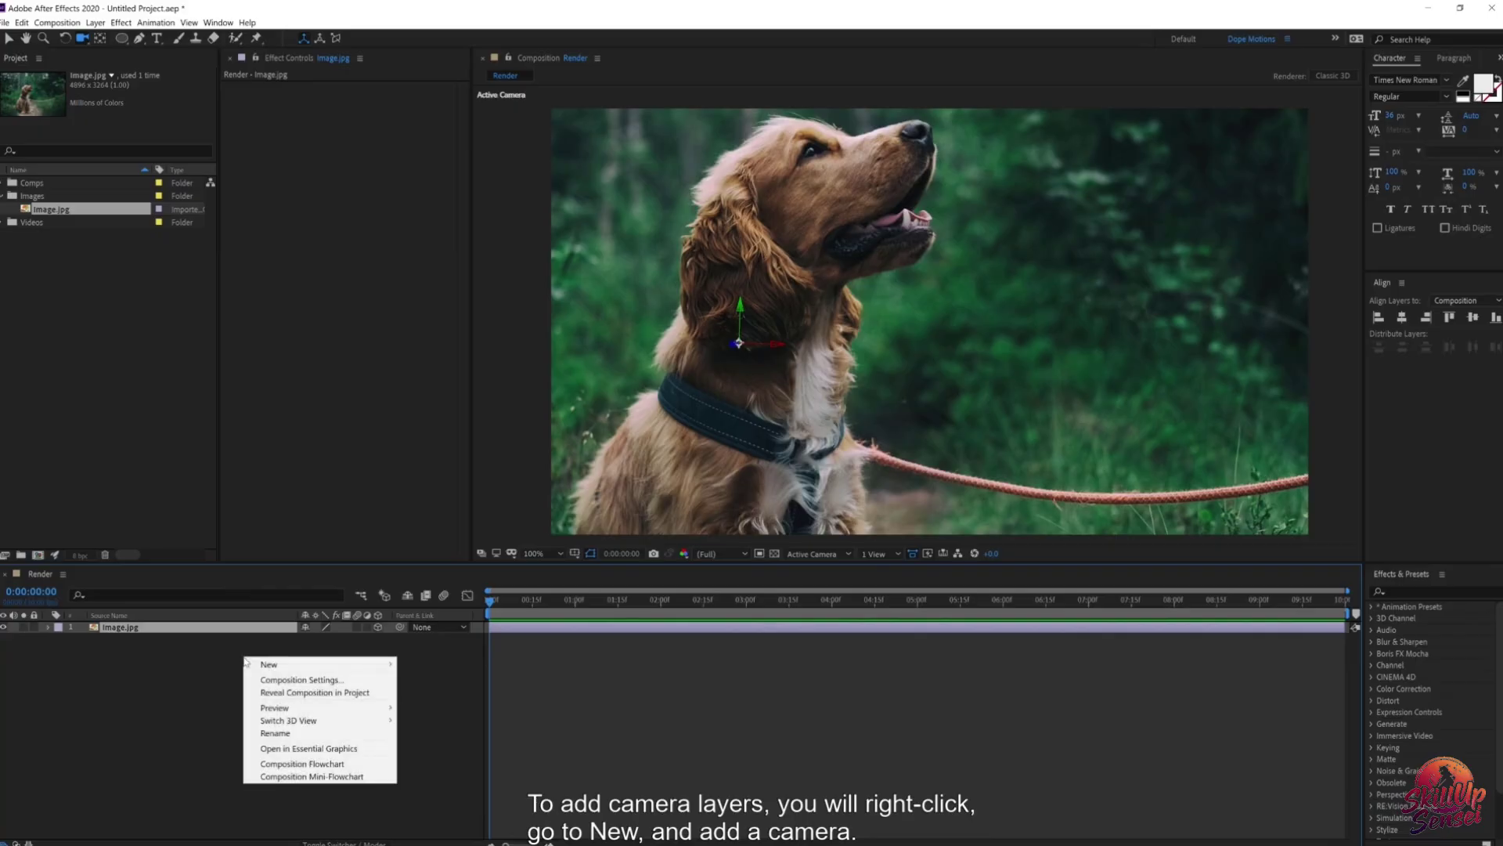
{"action": "mouse_move", "coordinate": [317, 667]}
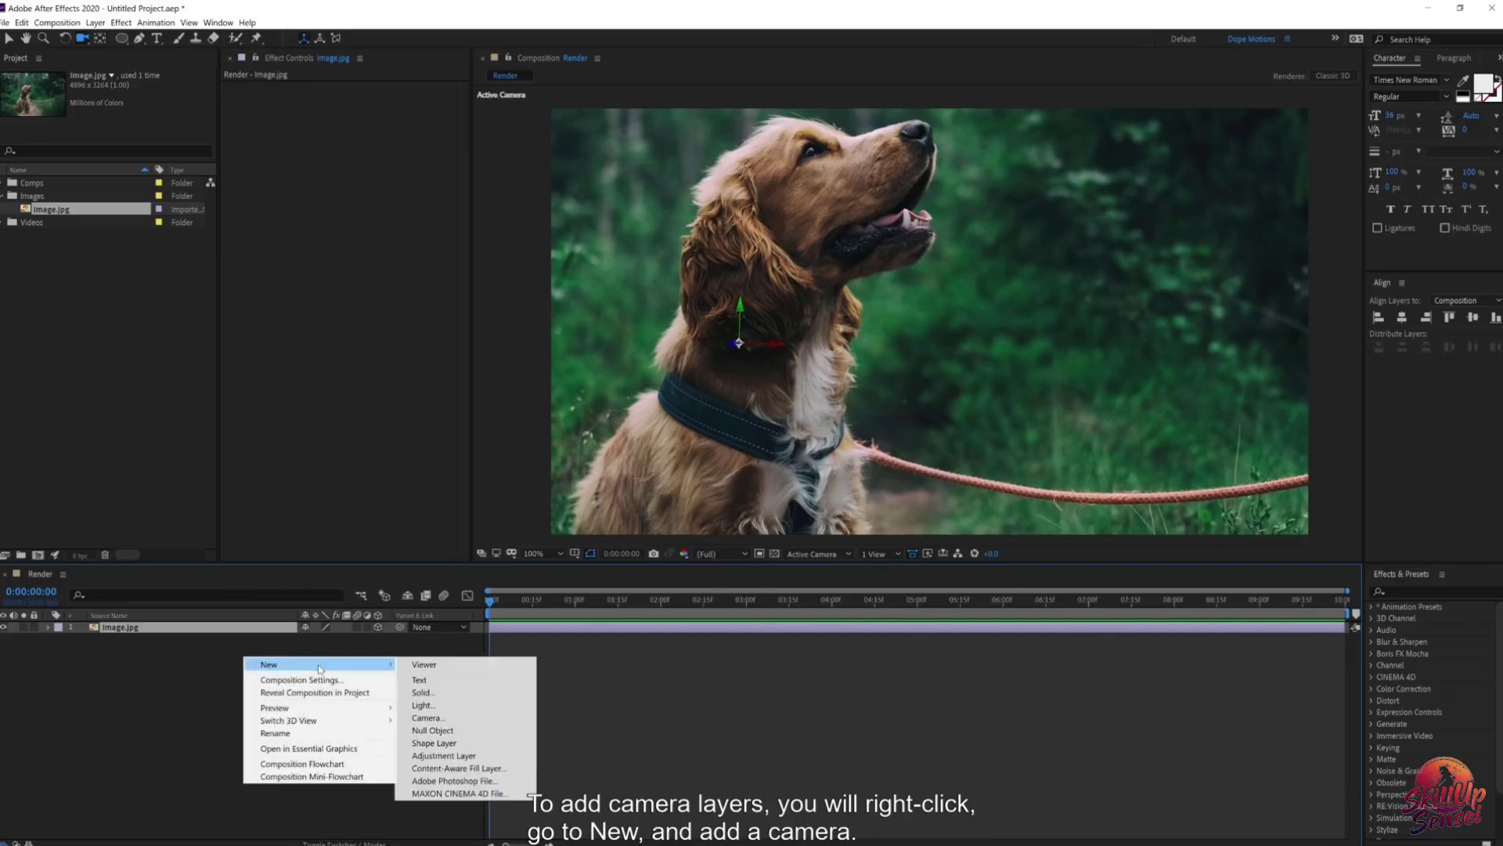
{"action": "left_click", "coordinate": [435, 718]}
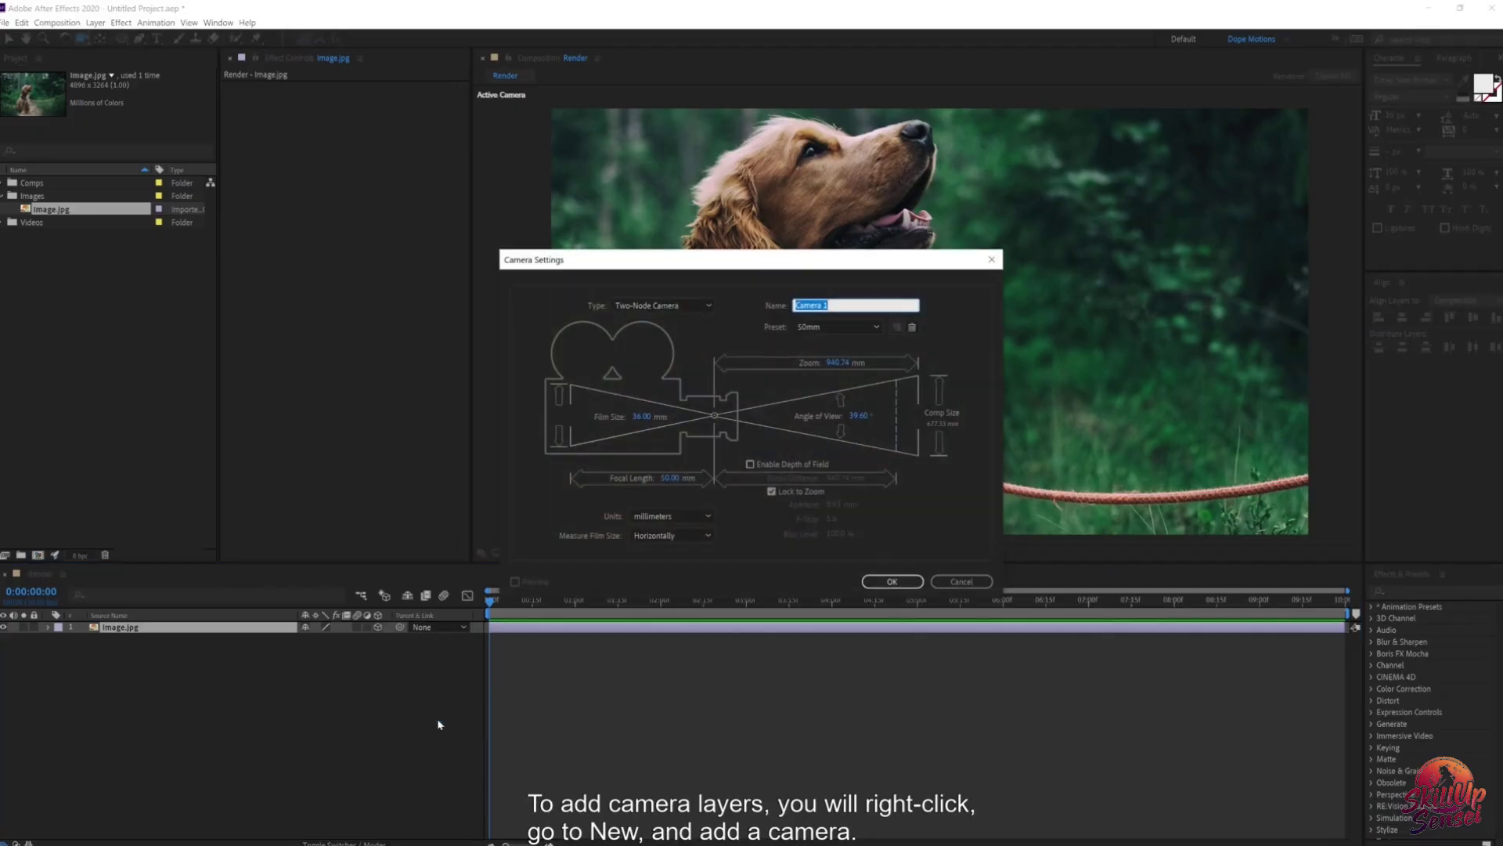
{"action": "left_click", "coordinate": [892, 581]}
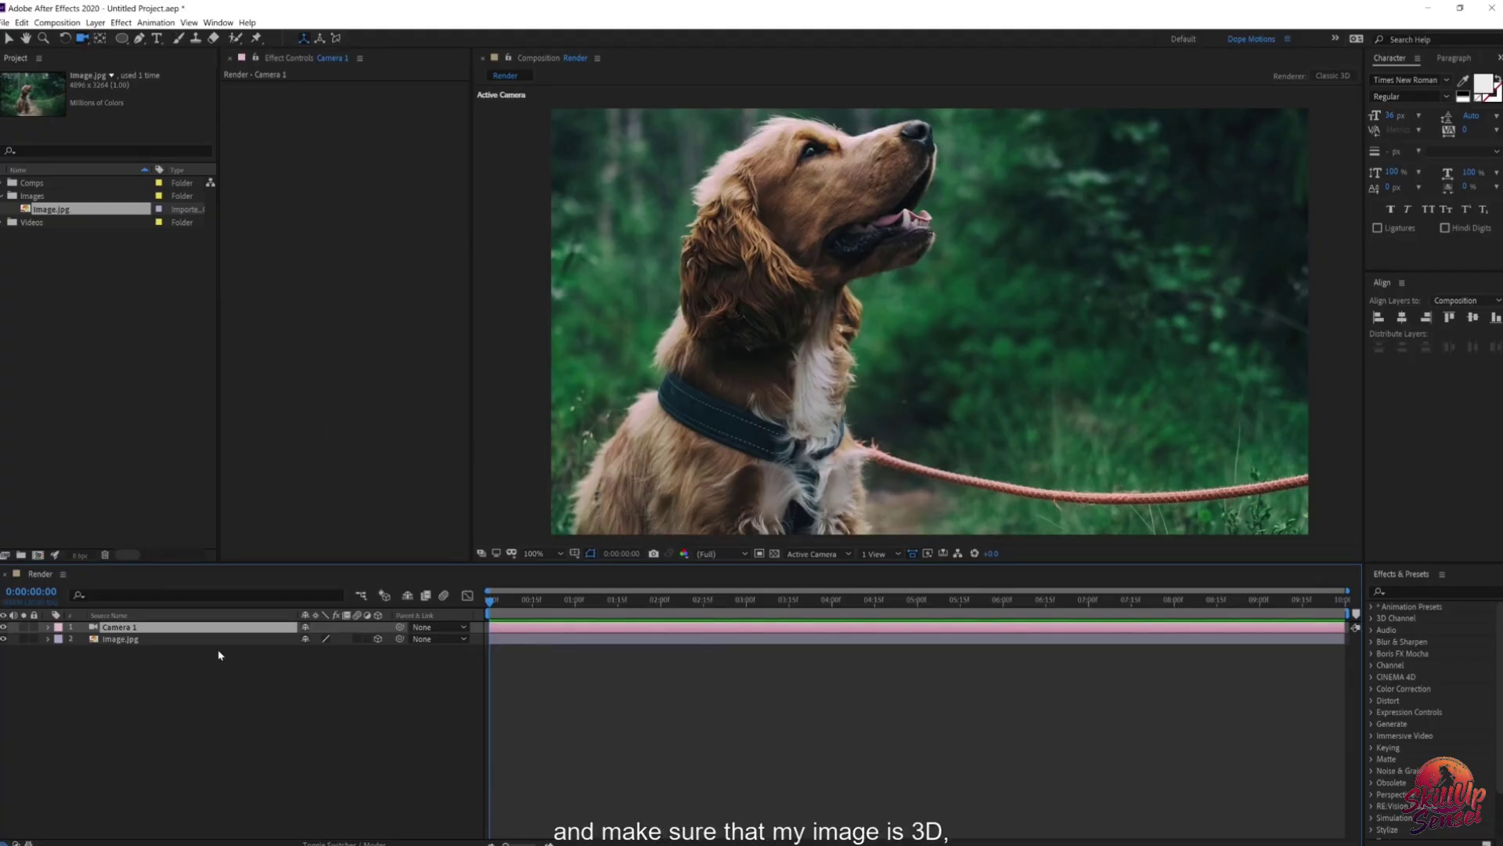
{"action": "left_click", "coordinate": [129, 639]}
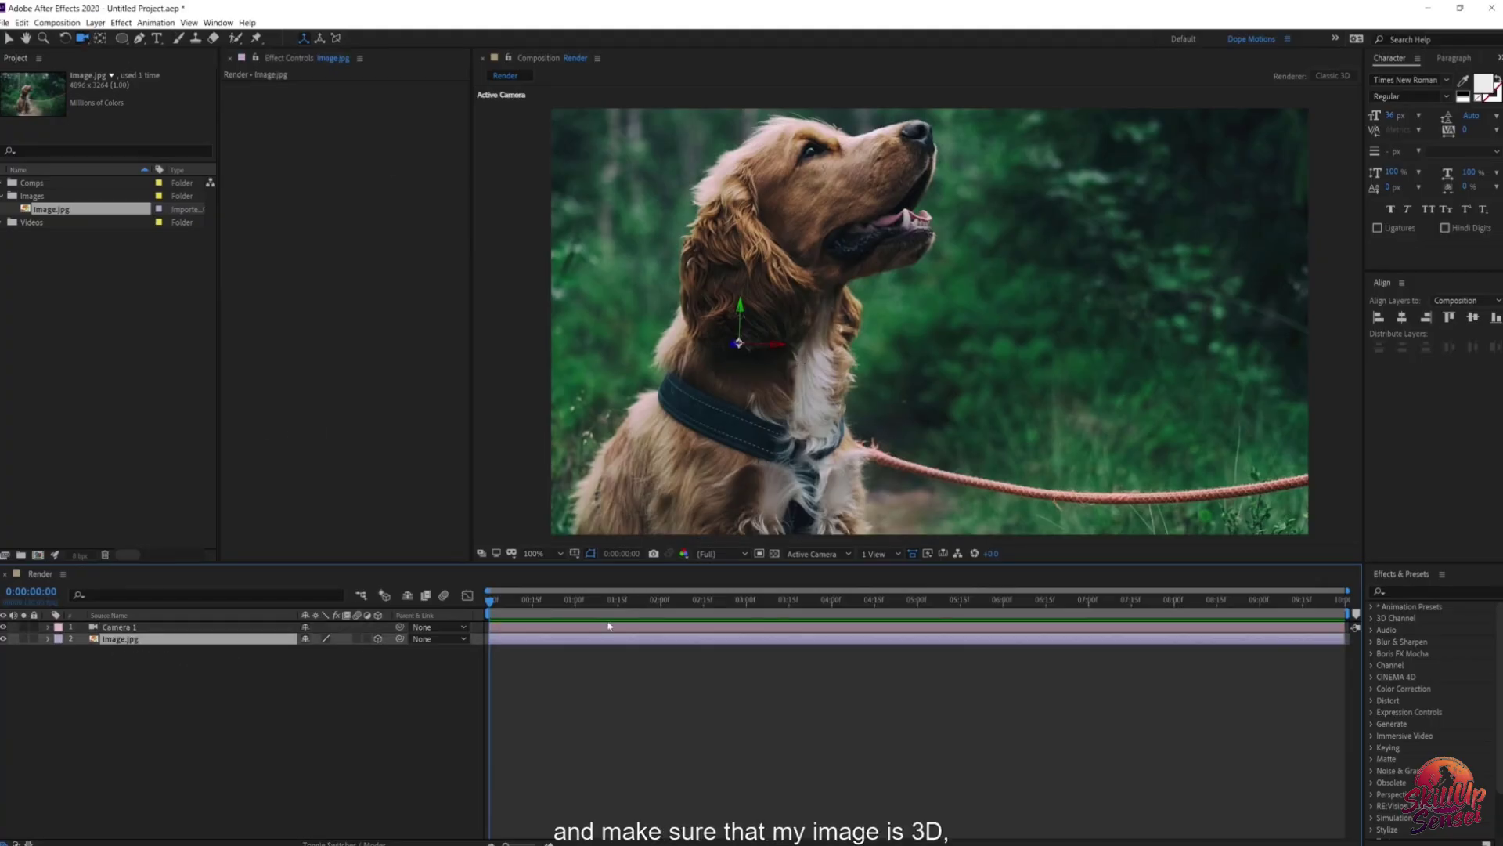
{"action": "left_click_drag", "start_coordinate": [877, 376], "coordinate": [814, 323]}
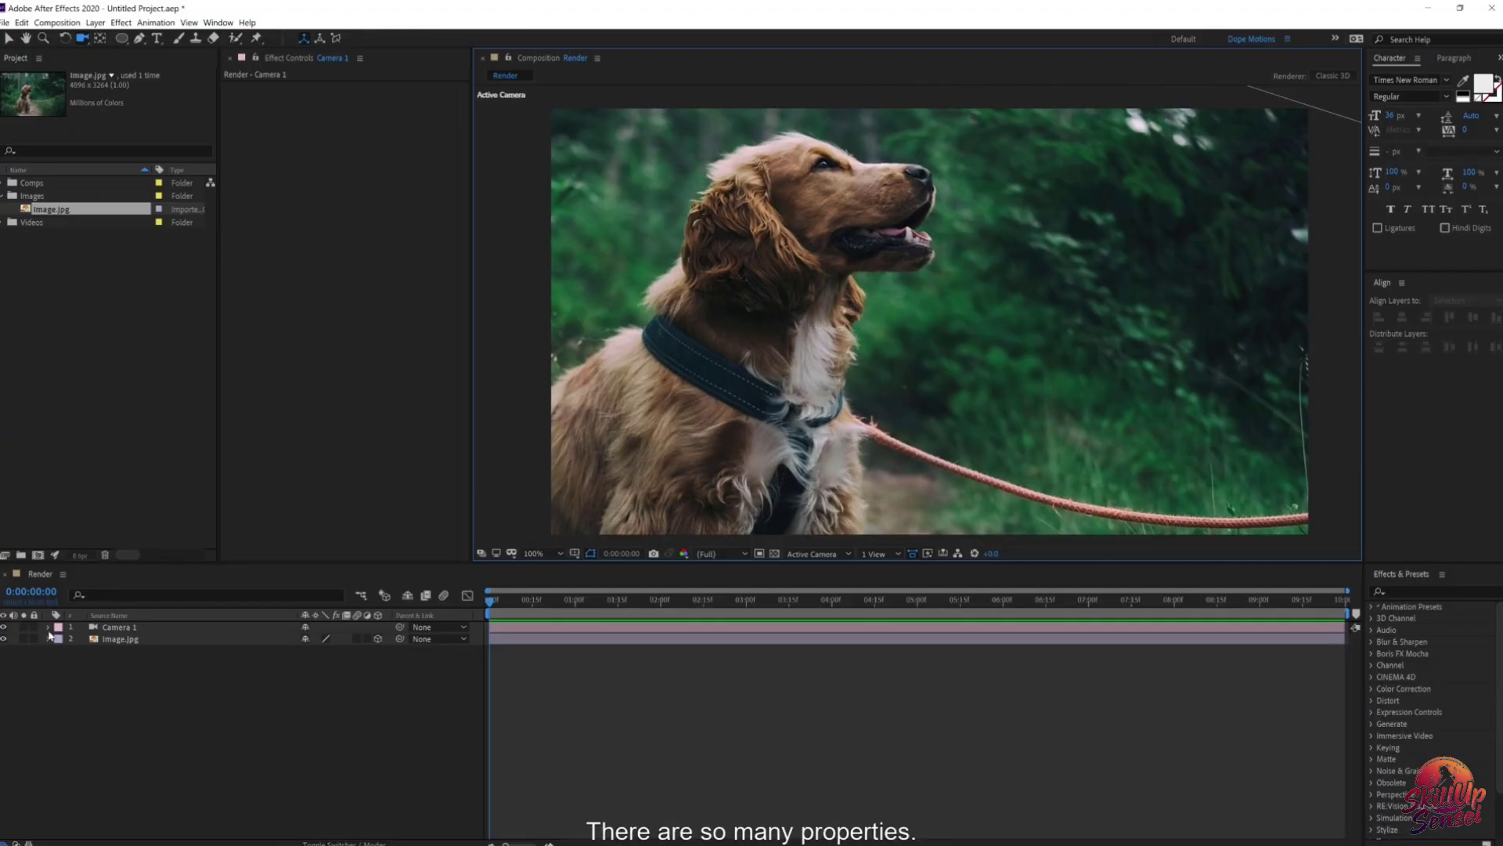
Step: Examine the property groups of the Camera 1 layer and collapse them again
{"action": "left_click", "coordinate": [47, 627]}
{"action": "left_click", "coordinate": [60, 639]}
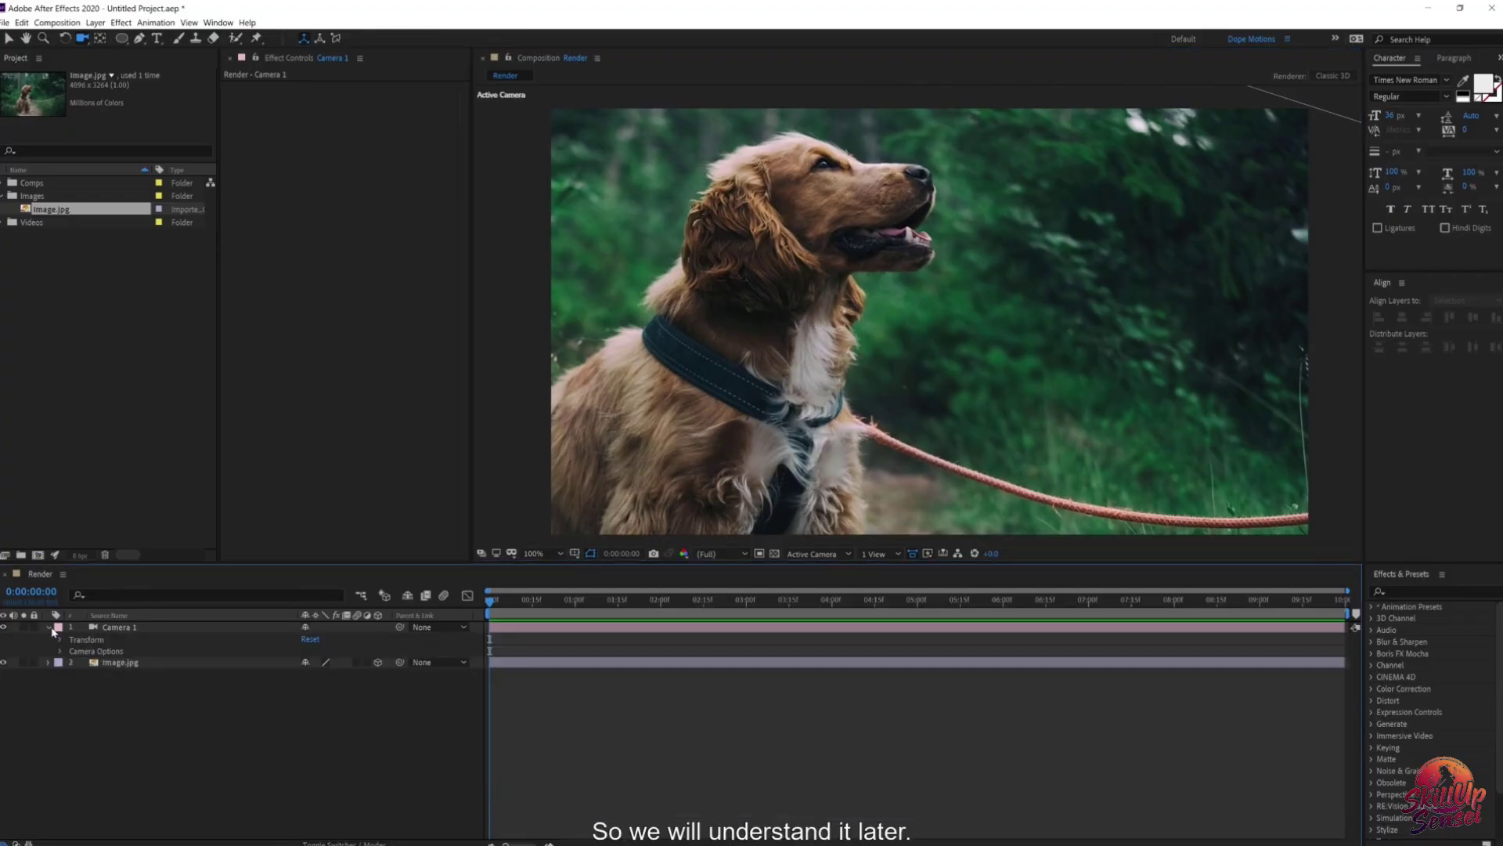
{"action": "left_click", "coordinate": [48, 627]}
Step: Look through the available shape tools and activate the Rectangle tool
{"action": "left_click", "coordinate": [123, 38]}
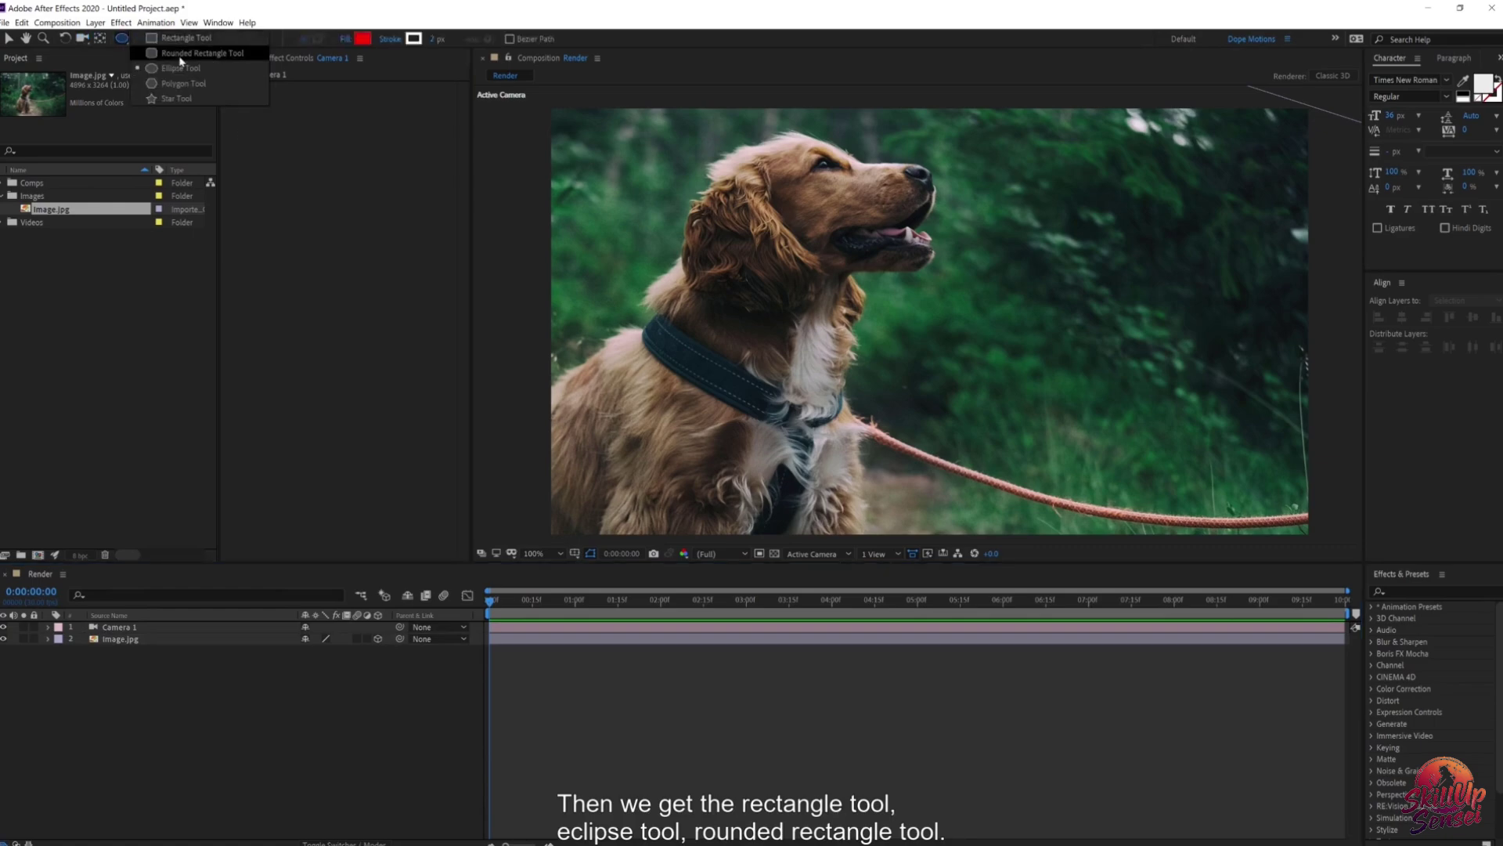
{"action": "left_click", "coordinate": [109, 51]}
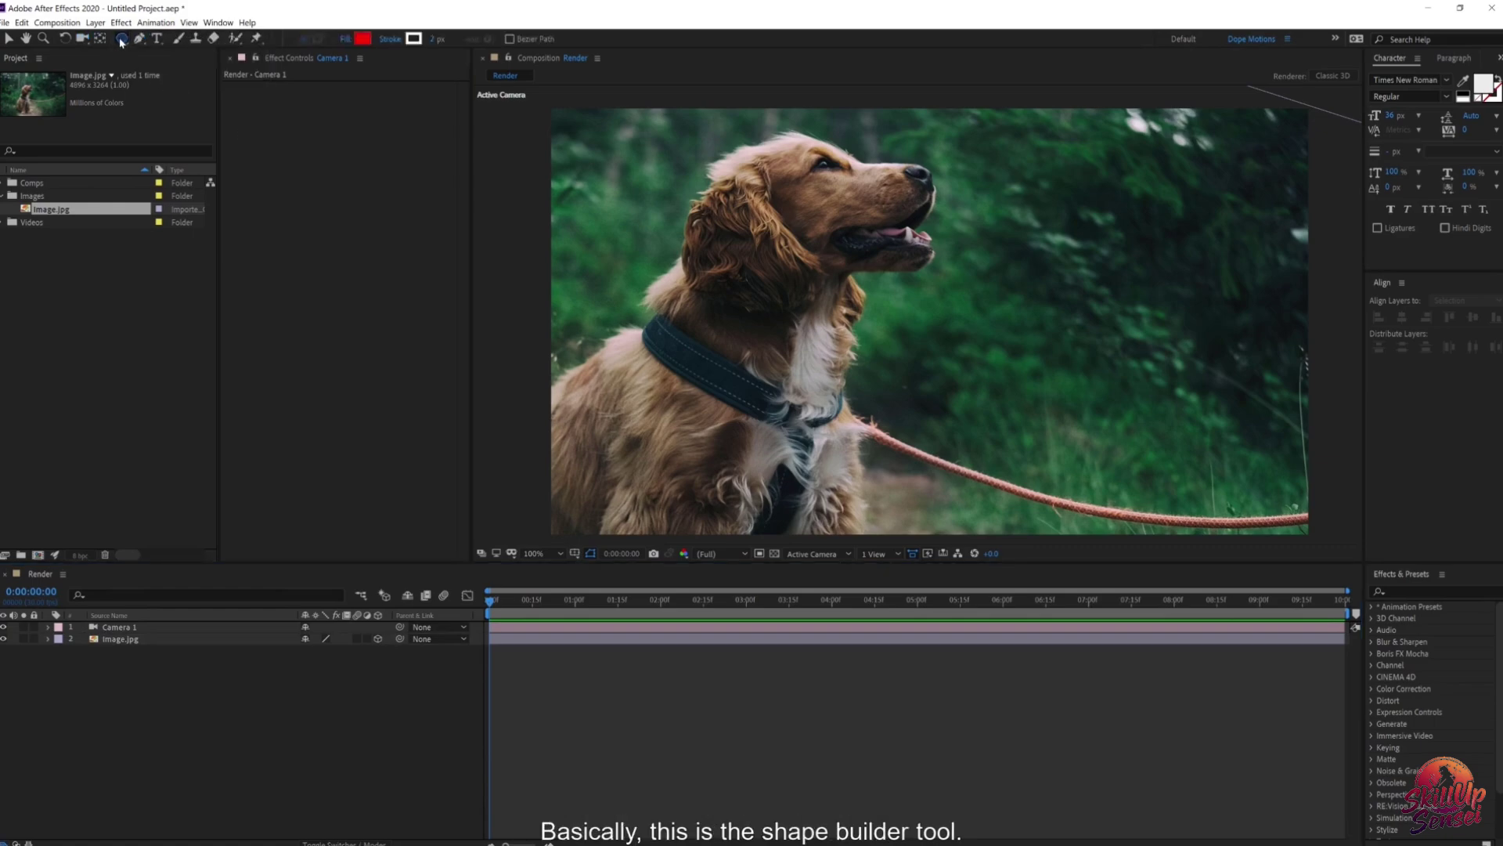
{"action": "left_click", "coordinate": [122, 40]}
{"action": "left_click", "coordinate": [158, 40]}
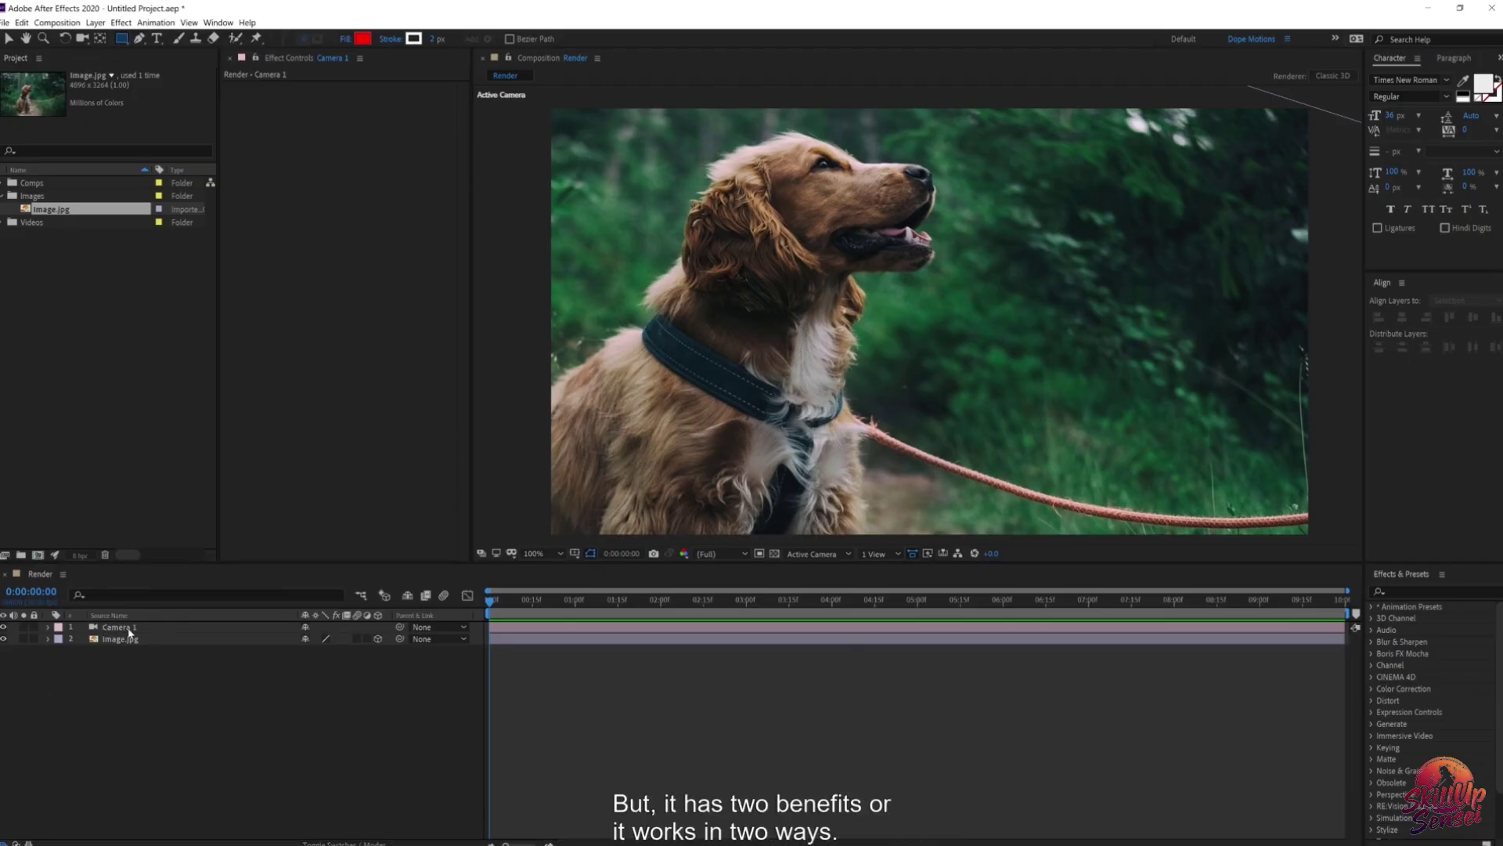
Step: Delete the Camera 1 layer and, with the Rectangle tool active, switch Image.jpg back to a 2D layer
{"action": "left_click", "coordinate": [127, 628]}
{"action": "key", "text": "Delete"}
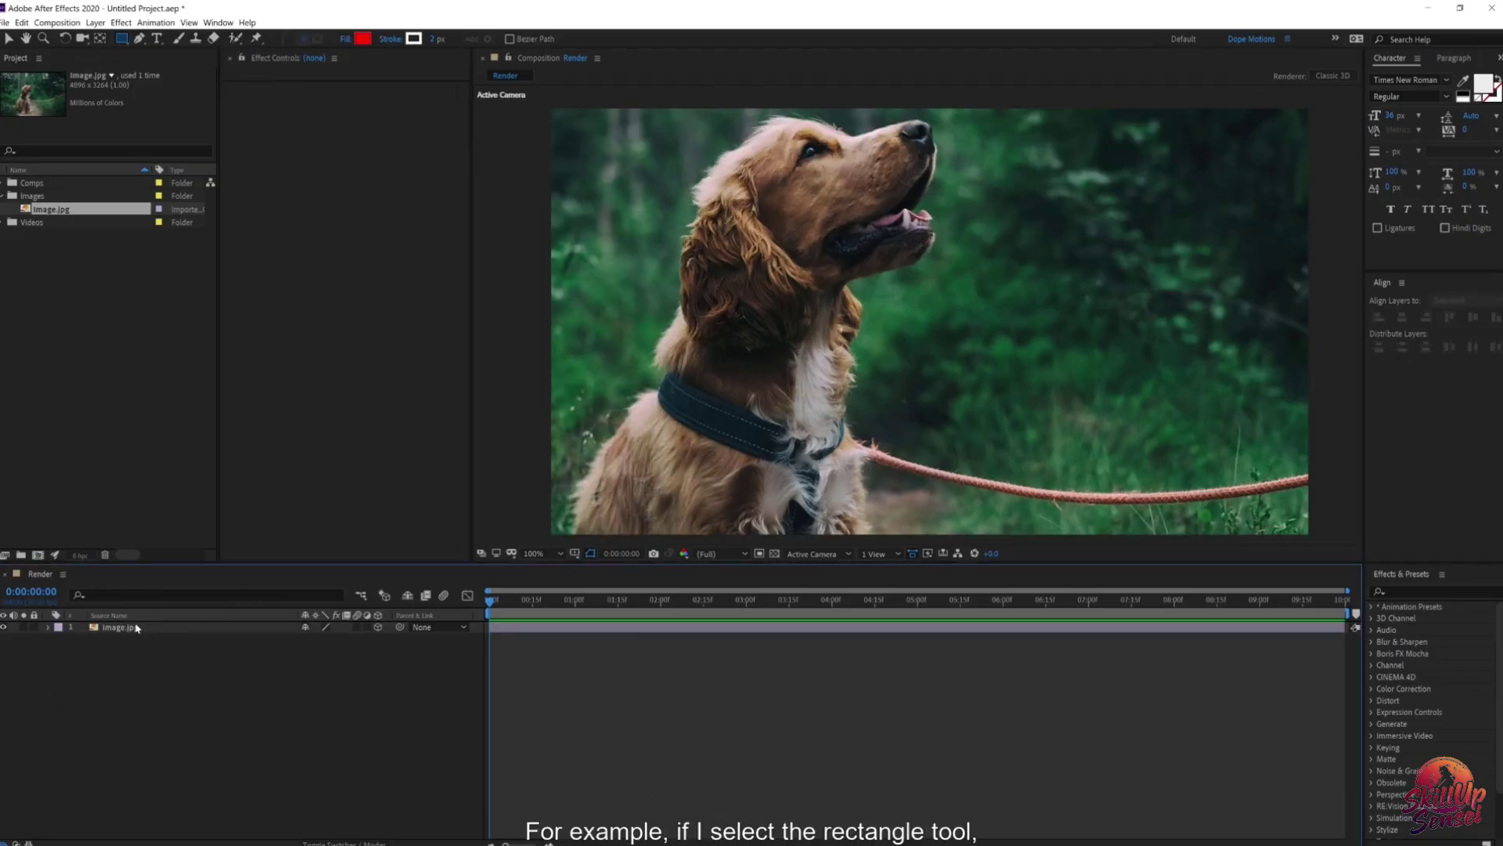
{"action": "left_click", "coordinate": [121, 39]}
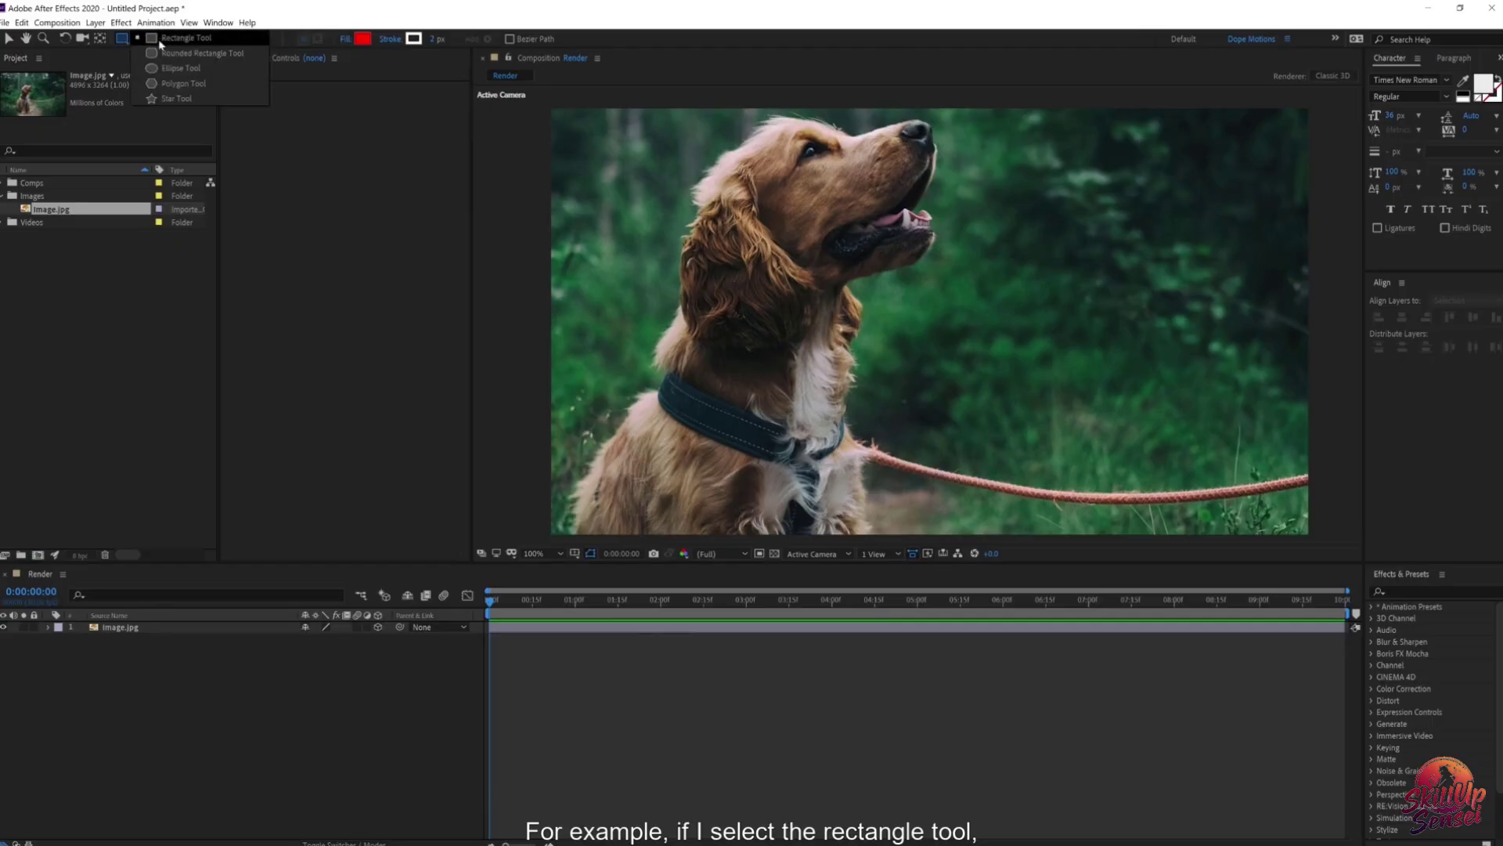
{"action": "left_click", "coordinate": [178, 41]}
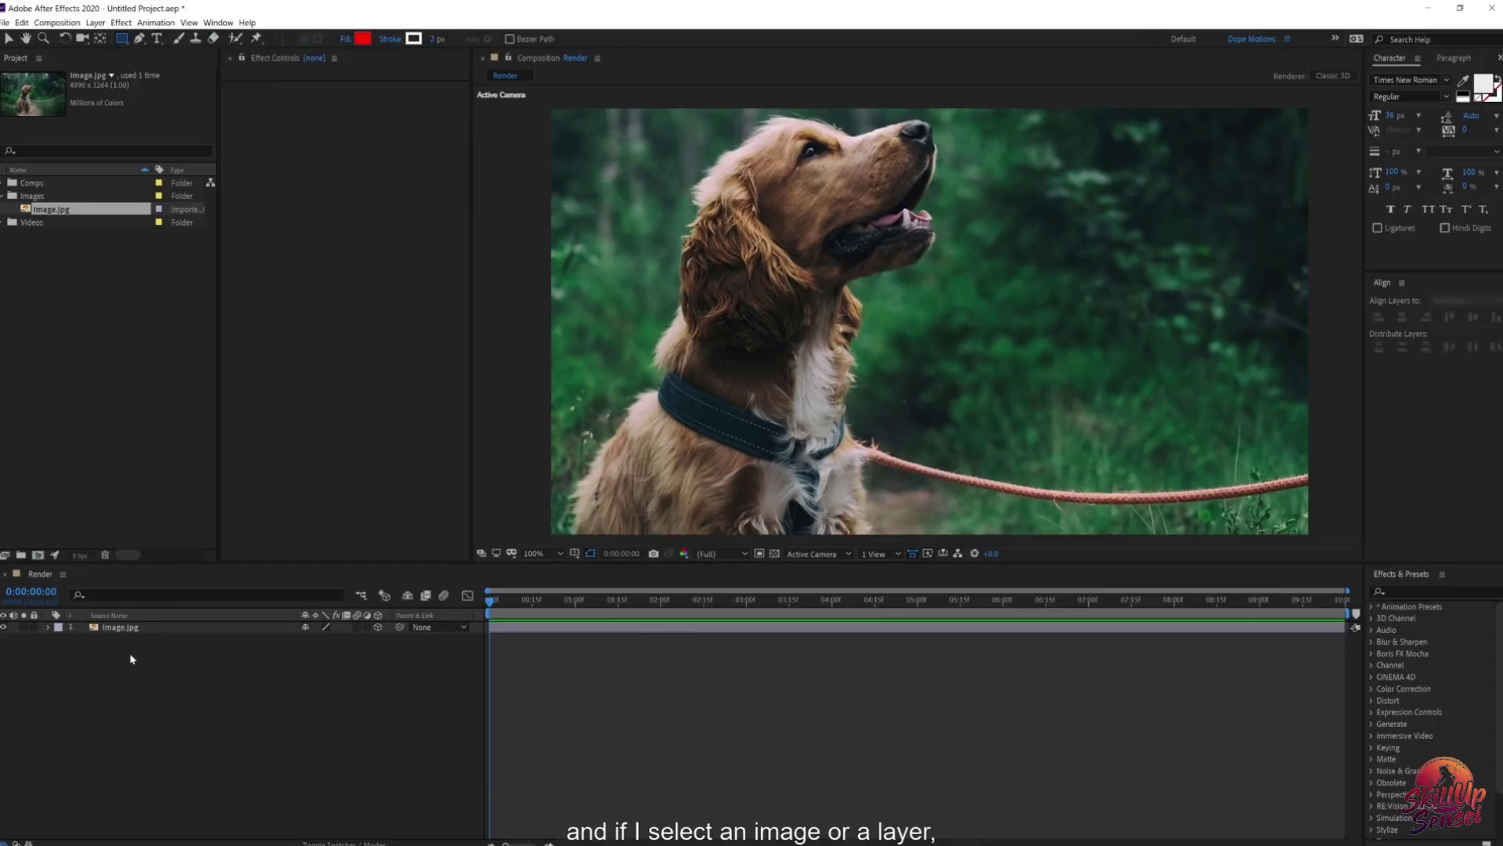
{"action": "left_click", "coordinate": [132, 629]}
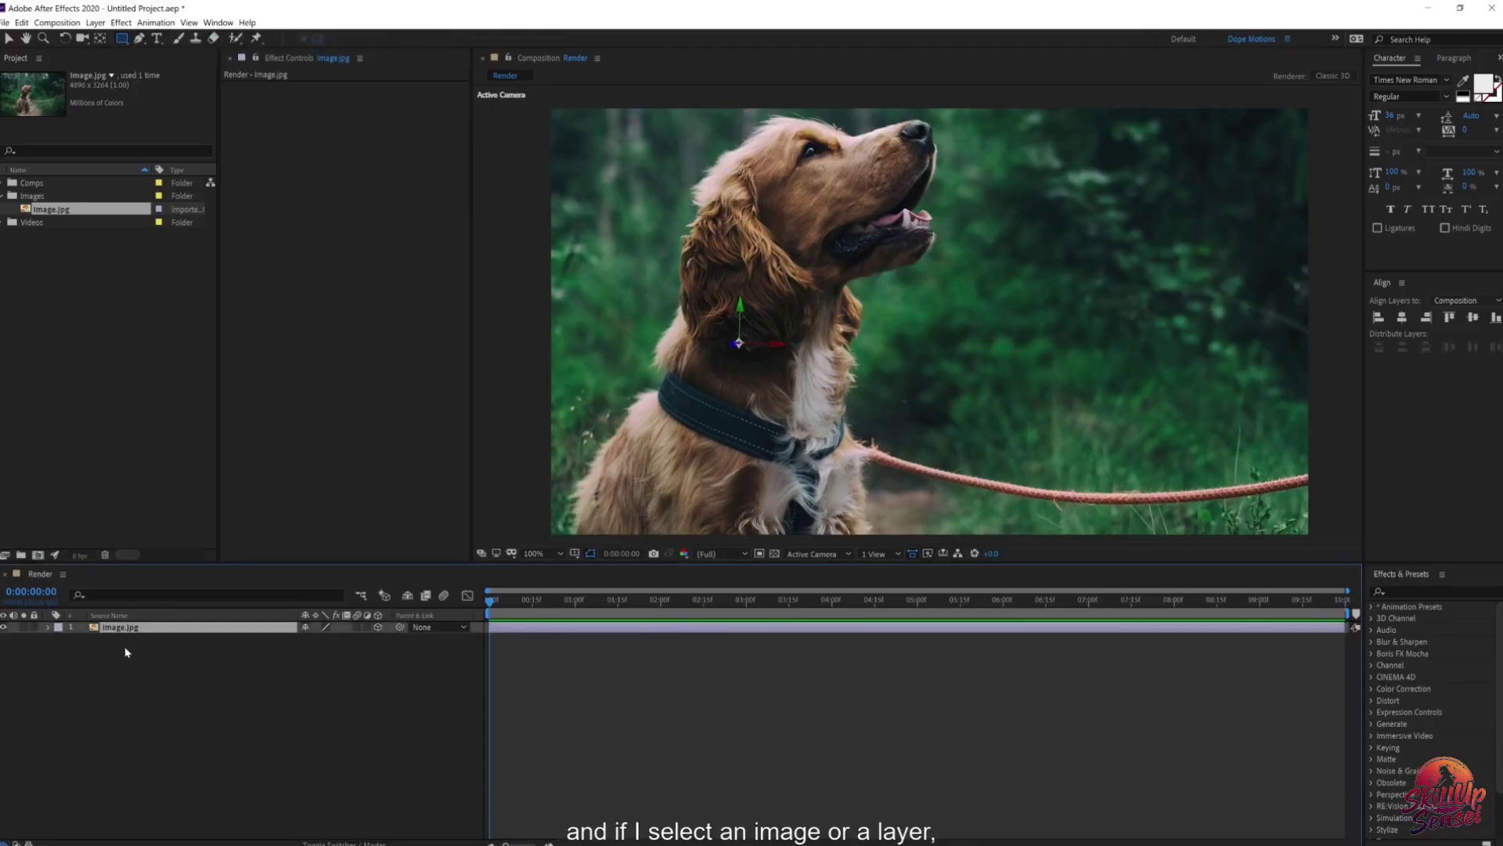
{"action": "left_click", "coordinate": [377, 627]}
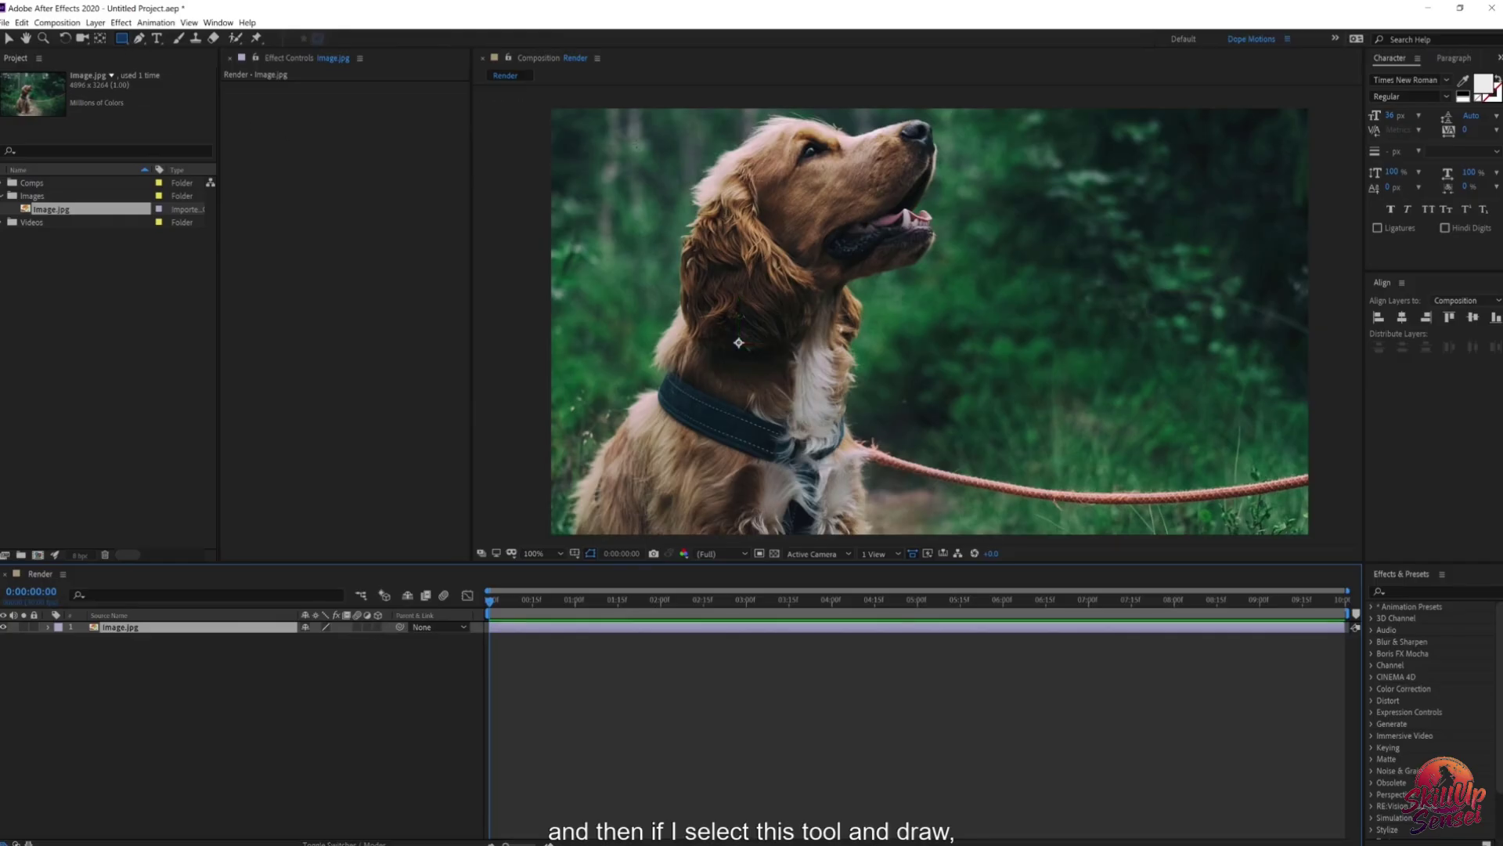
Step: Draw a large rectangular mask on Image.jpg around the dog's head and chest, and undo it
{"action": "left_click_drag", "start_coordinate": [636, 143], "coordinate": [1198, 491]}
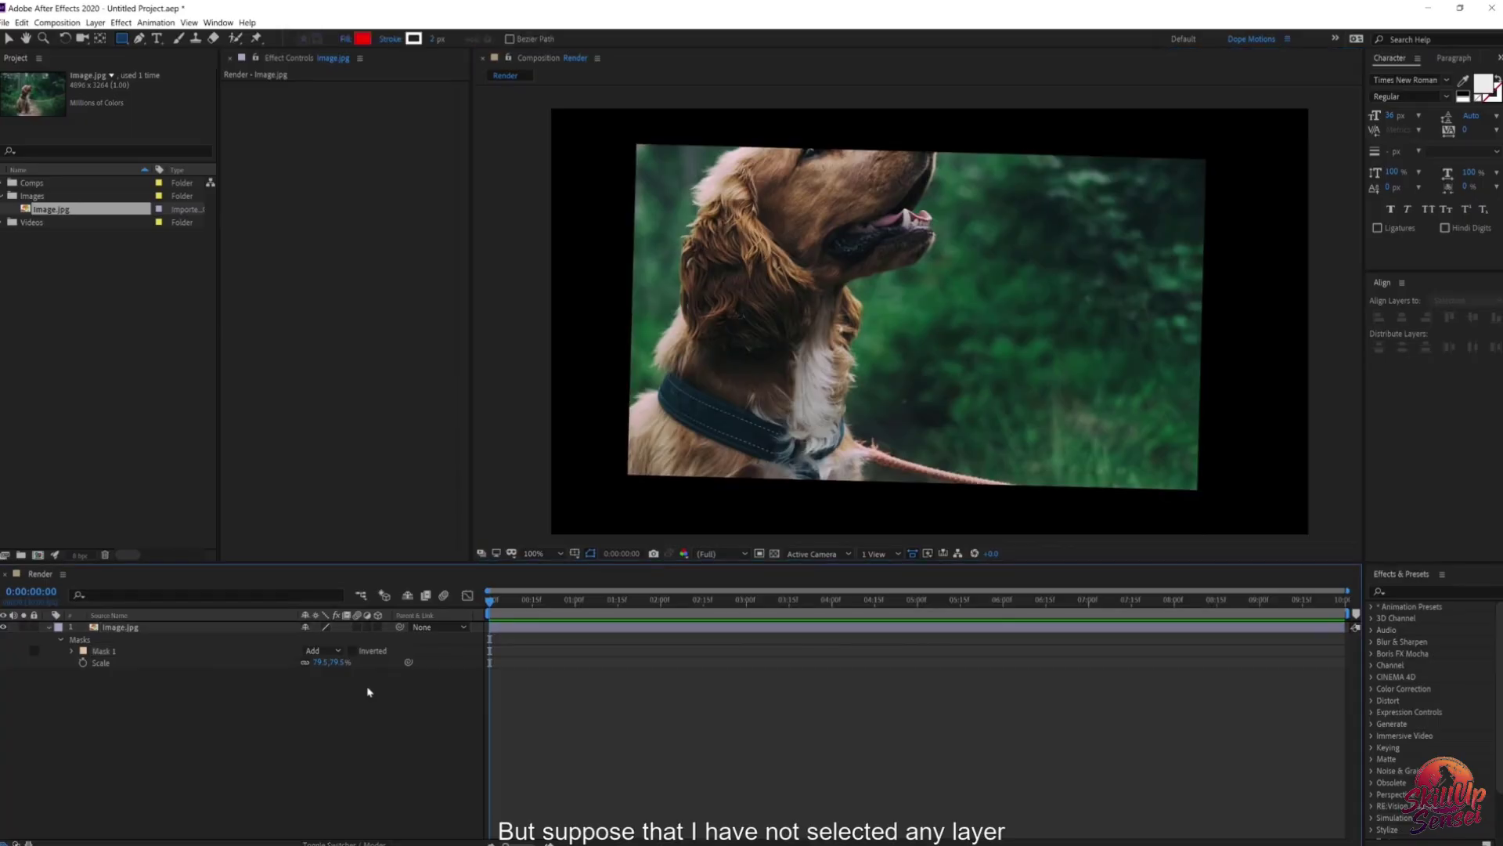
{"action": "key", "text": "ctrl+z"}
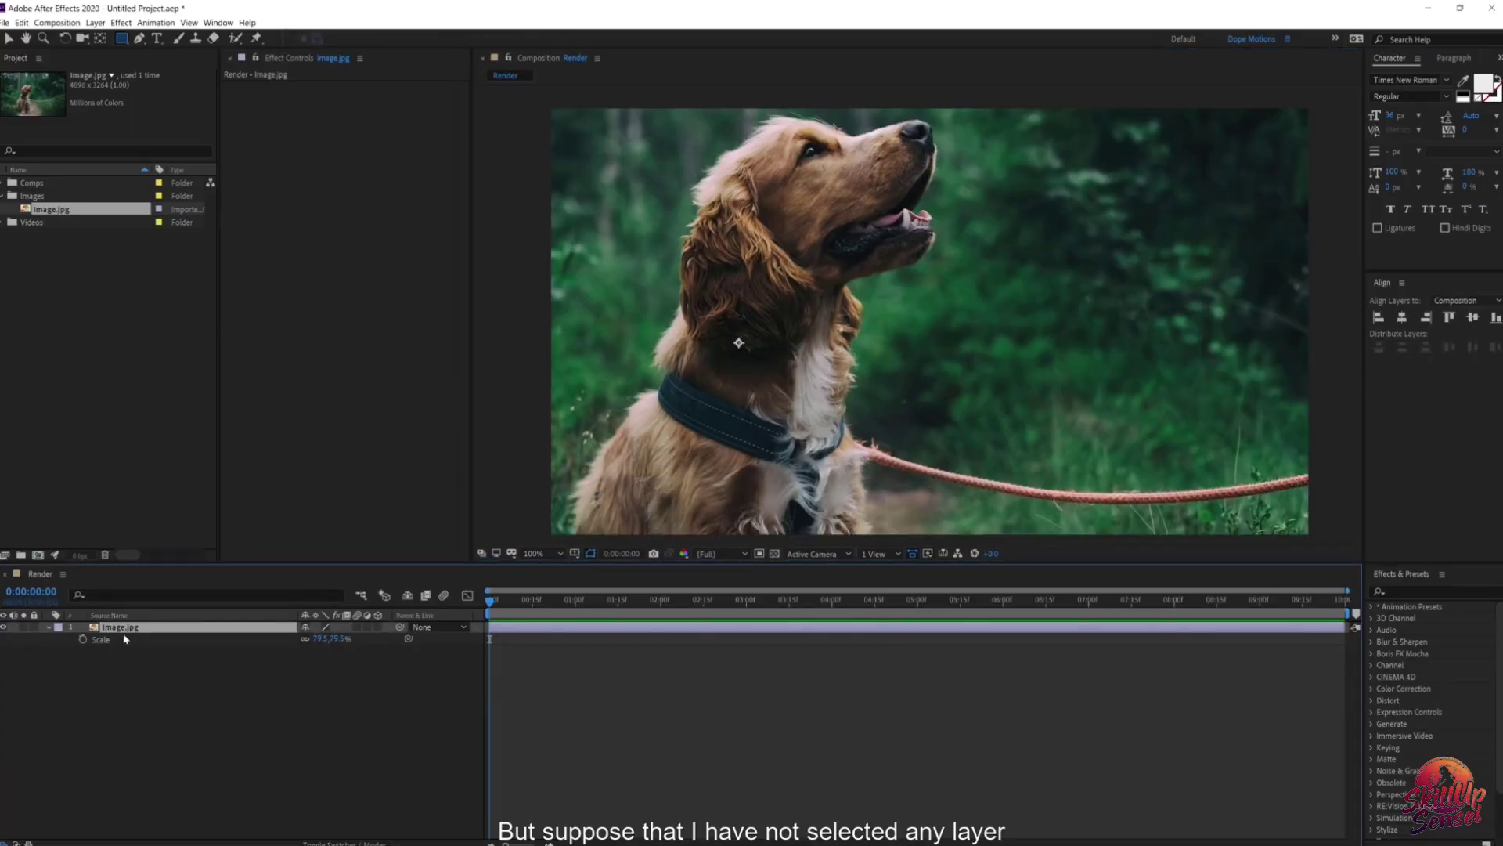
Step: With no layer selected, draw a red-filled rectangle as a new shape layer over the middle of the frame
{"action": "left_click", "coordinate": [135, 667]}
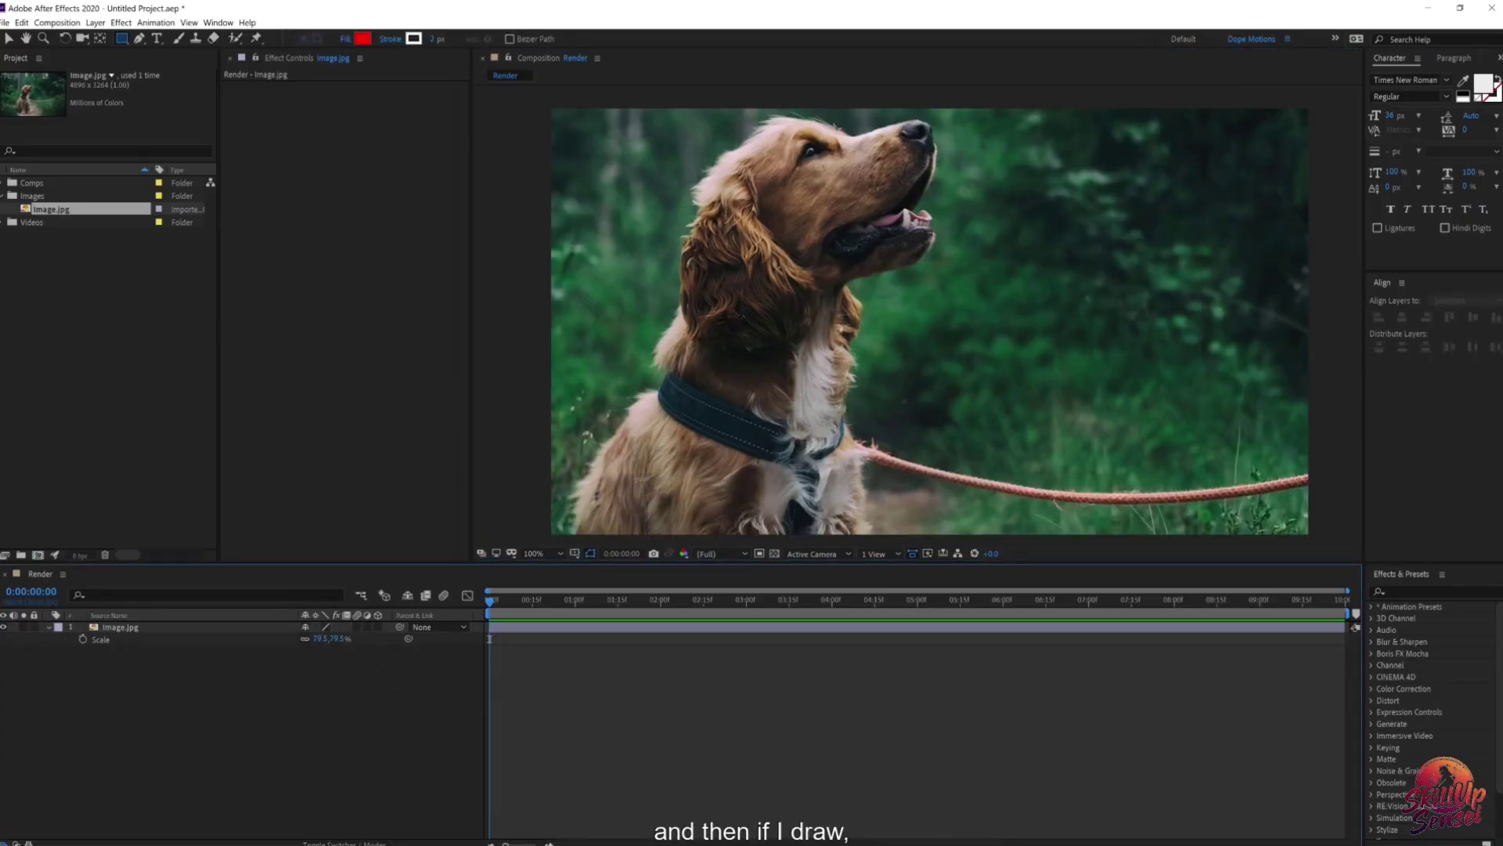
{"action": "left_click_drag", "start_coordinate": [665, 168], "coordinate": [1079, 470]}
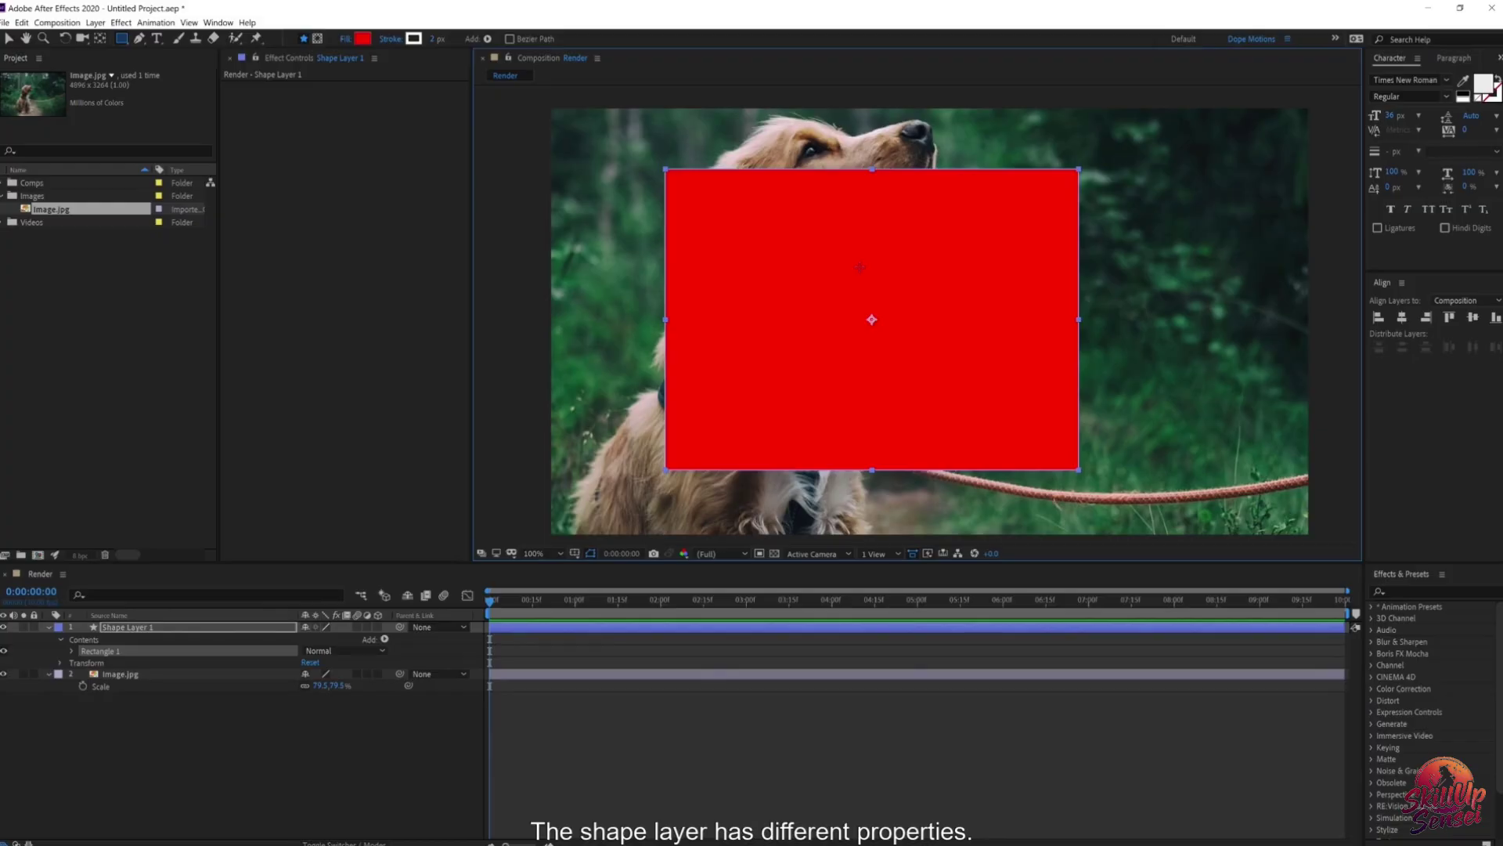
Step: Delete the red rectangle shape layer, draw a rectangular mask on Image.jpg around the dog's head and chest, and undo the mask
{"action": "key", "text": "Delete"}
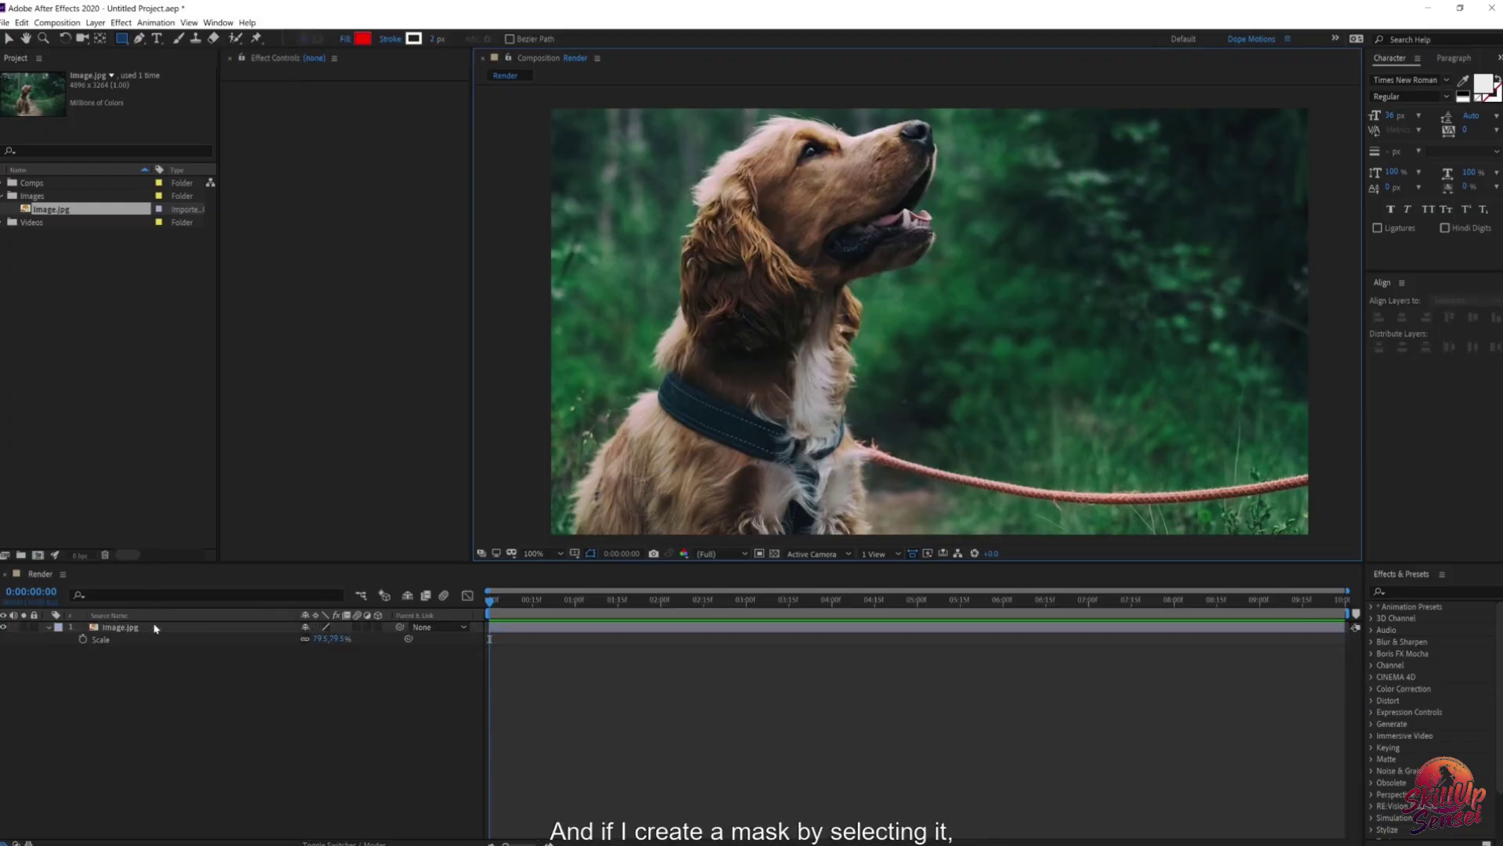
{"action": "left_click", "coordinate": [166, 625]}
{"action": "left_click_drag", "start_coordinate": [675, 179], "coordinate": [1058, 483]}
{"action": "key", "text": "ctrl+z"}
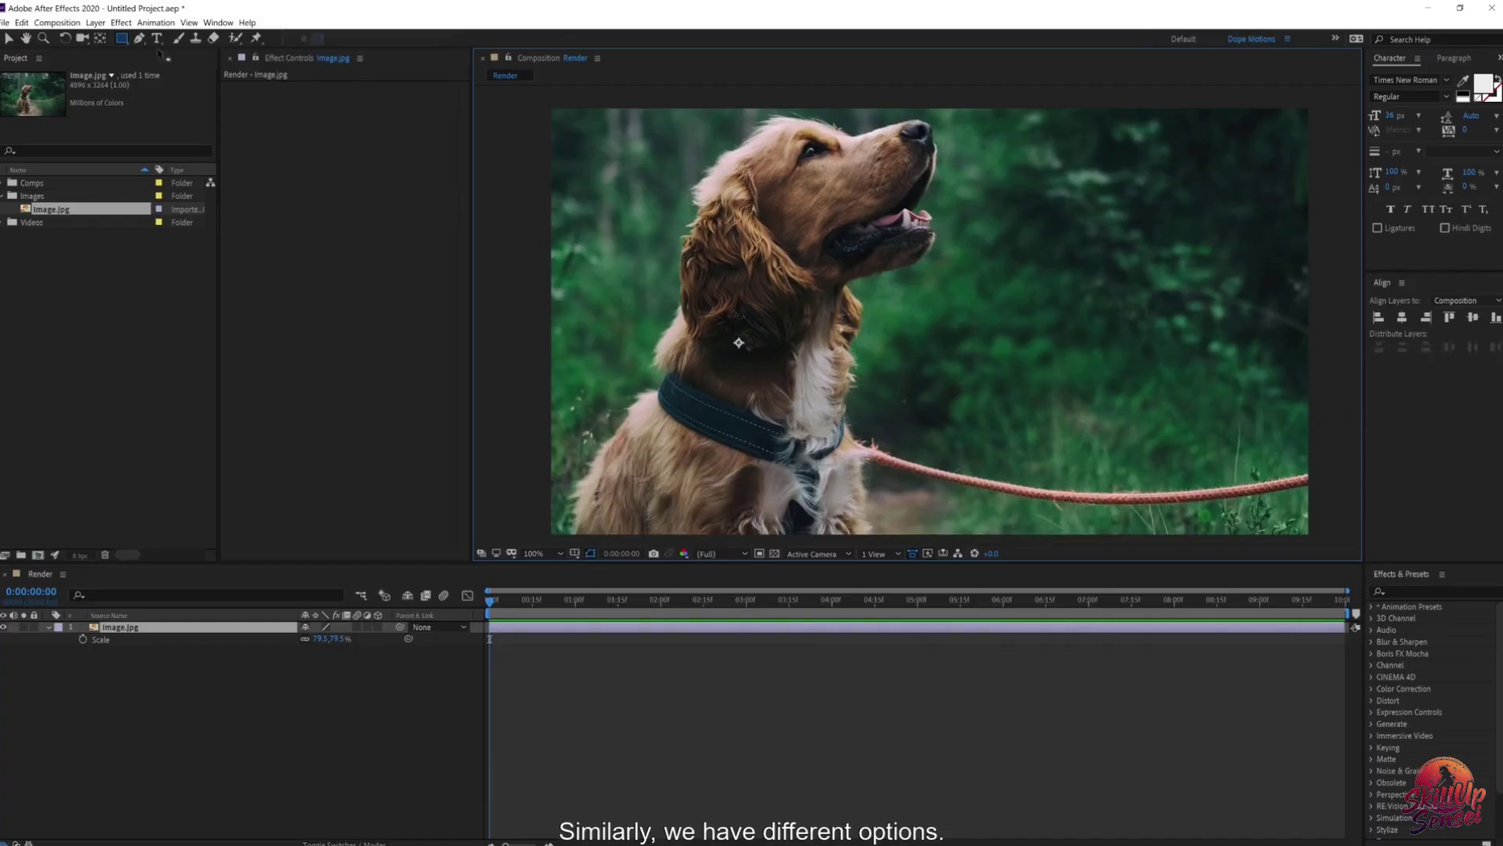
Step: Draw an elliptical mask on Image.jpg over the dog's head and neck with the Ellipse tool
{"action": "left_click_drag", "start_coordinate": [123, 38], "coordinate": [176, 70]}
{"action": "left_click_drag", "start_coordinate": [672, 154], "coordinate": [1006, 424]}
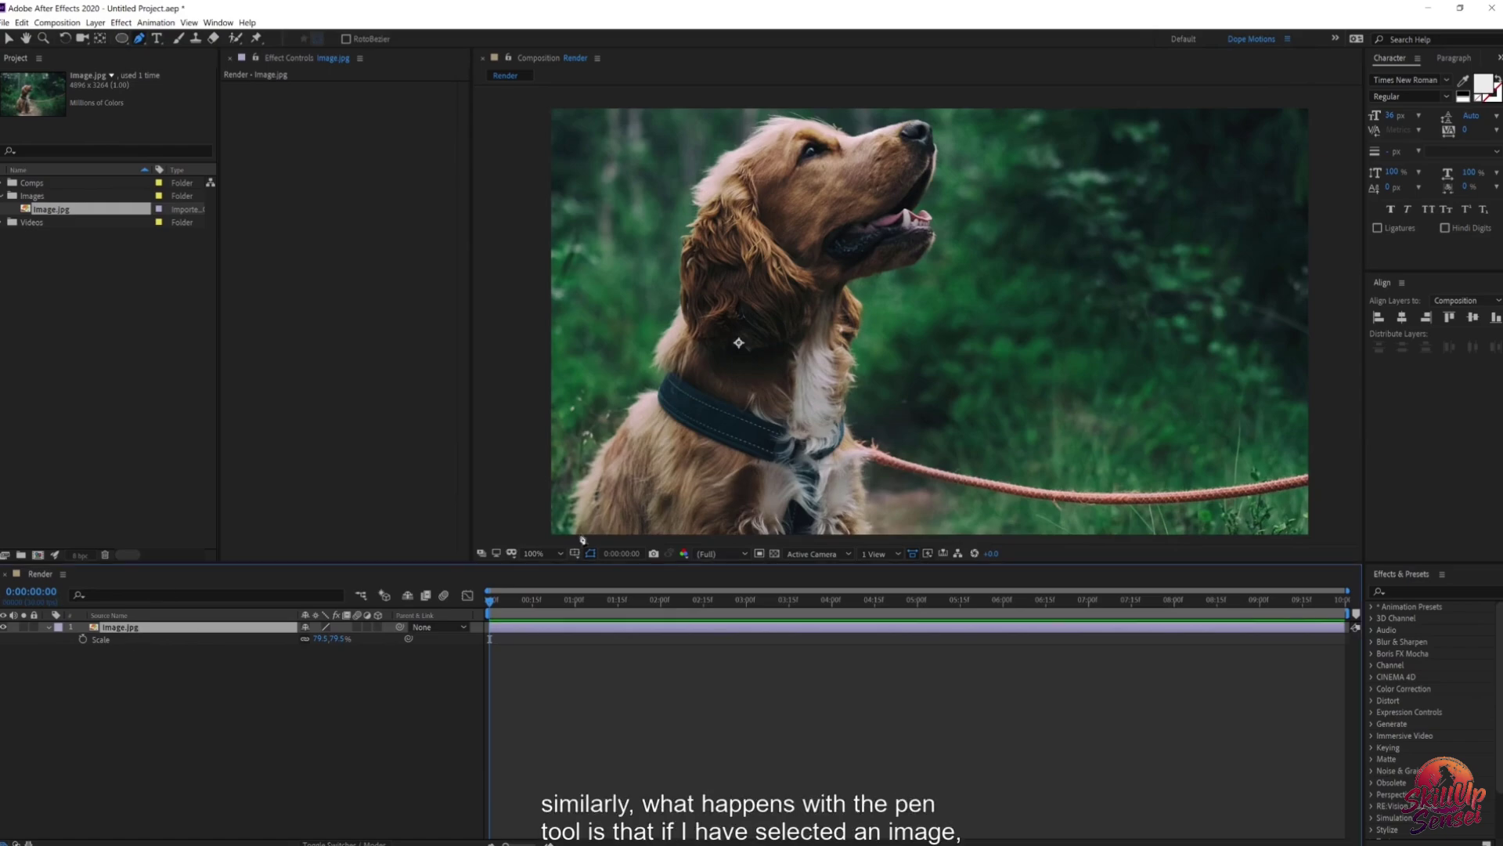
Step: Draw a closed seven-point mask on Image.jpg around the dog's head and neck with the Pen tool
{"action": "left_click", "coordinate": [758, 129]}
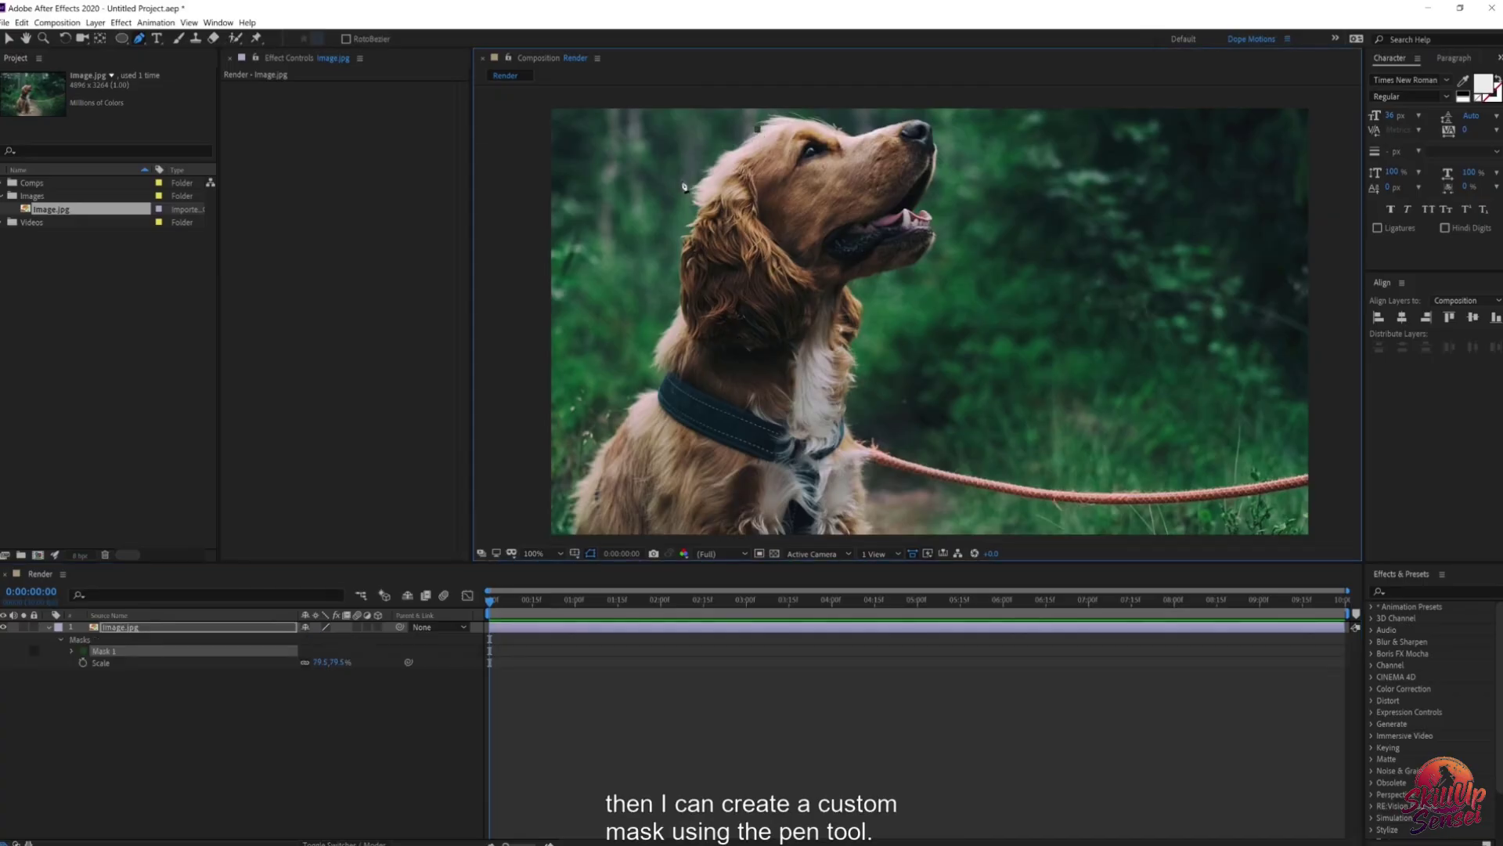
{"action": "left_click", "coordinate": [731, 452]}
{"action": "left_click", "coordinate": [944, 413]}
{"action": "left_click", "coordinate": [1001, 336]}
{"action": "left_click", "coordinate": [958, 100]}
{"action": "left_click", "coordinate": [758, 130]}
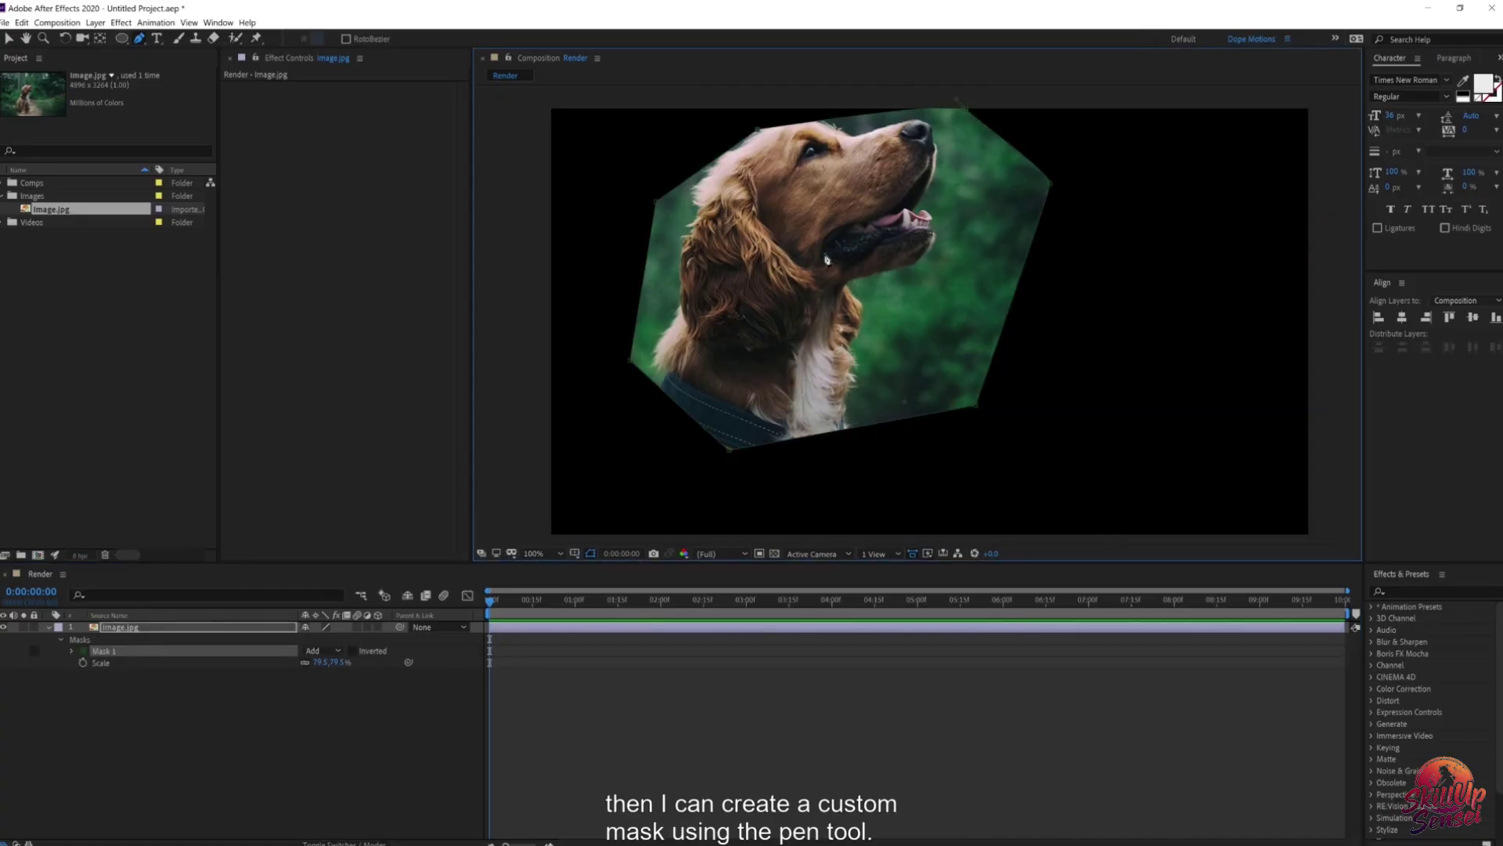
Step: Change the outline color of Image.jpg's mask to white
{"action": "left_click", "coordinate": [81, 651]}
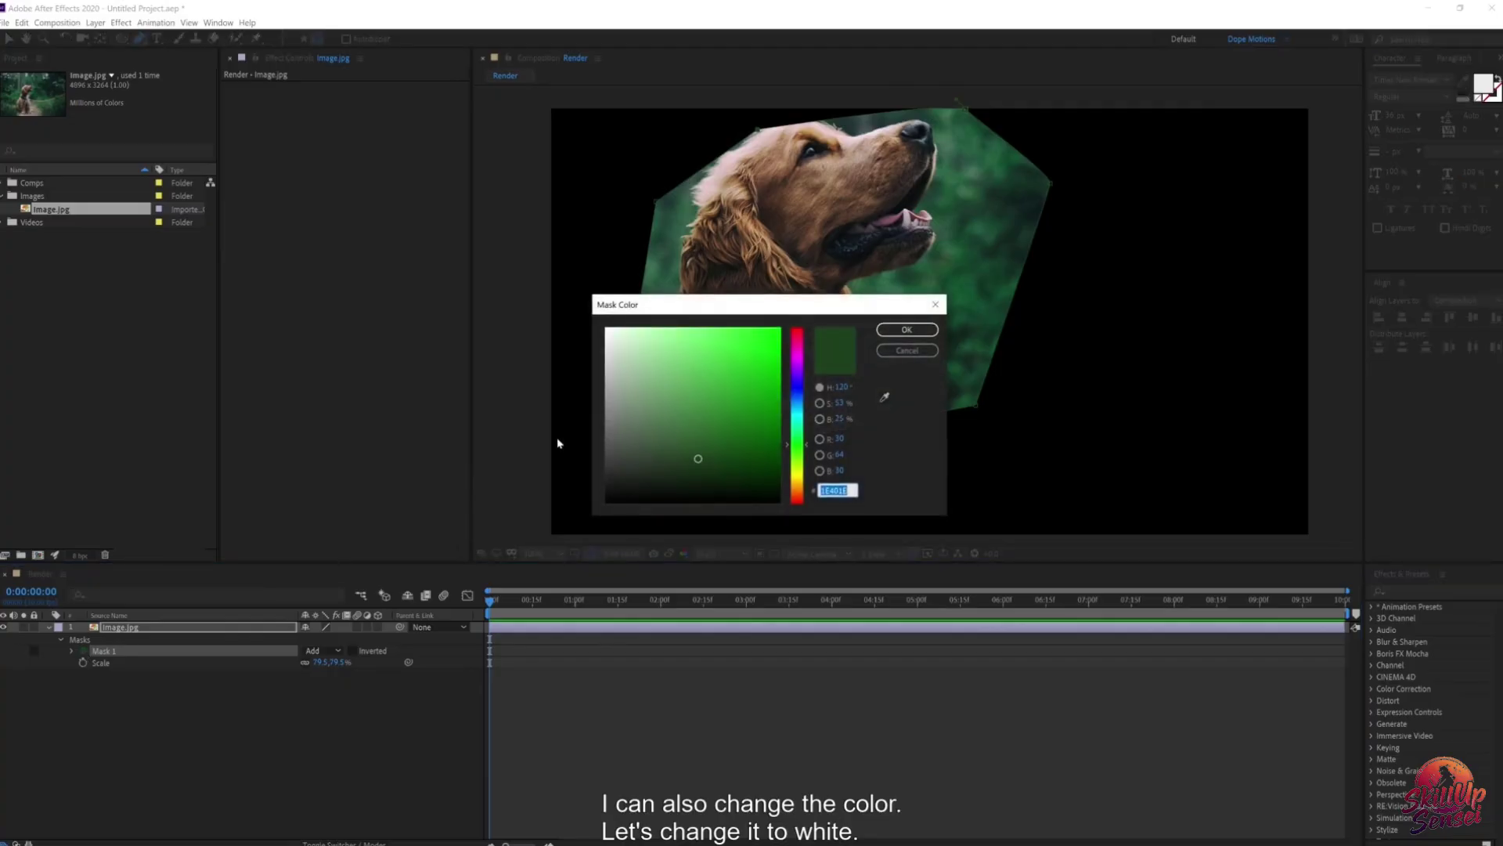
{"action": "left_click_drag", "start_coordinate": [744, 343], "coordinate": [600, 313]}
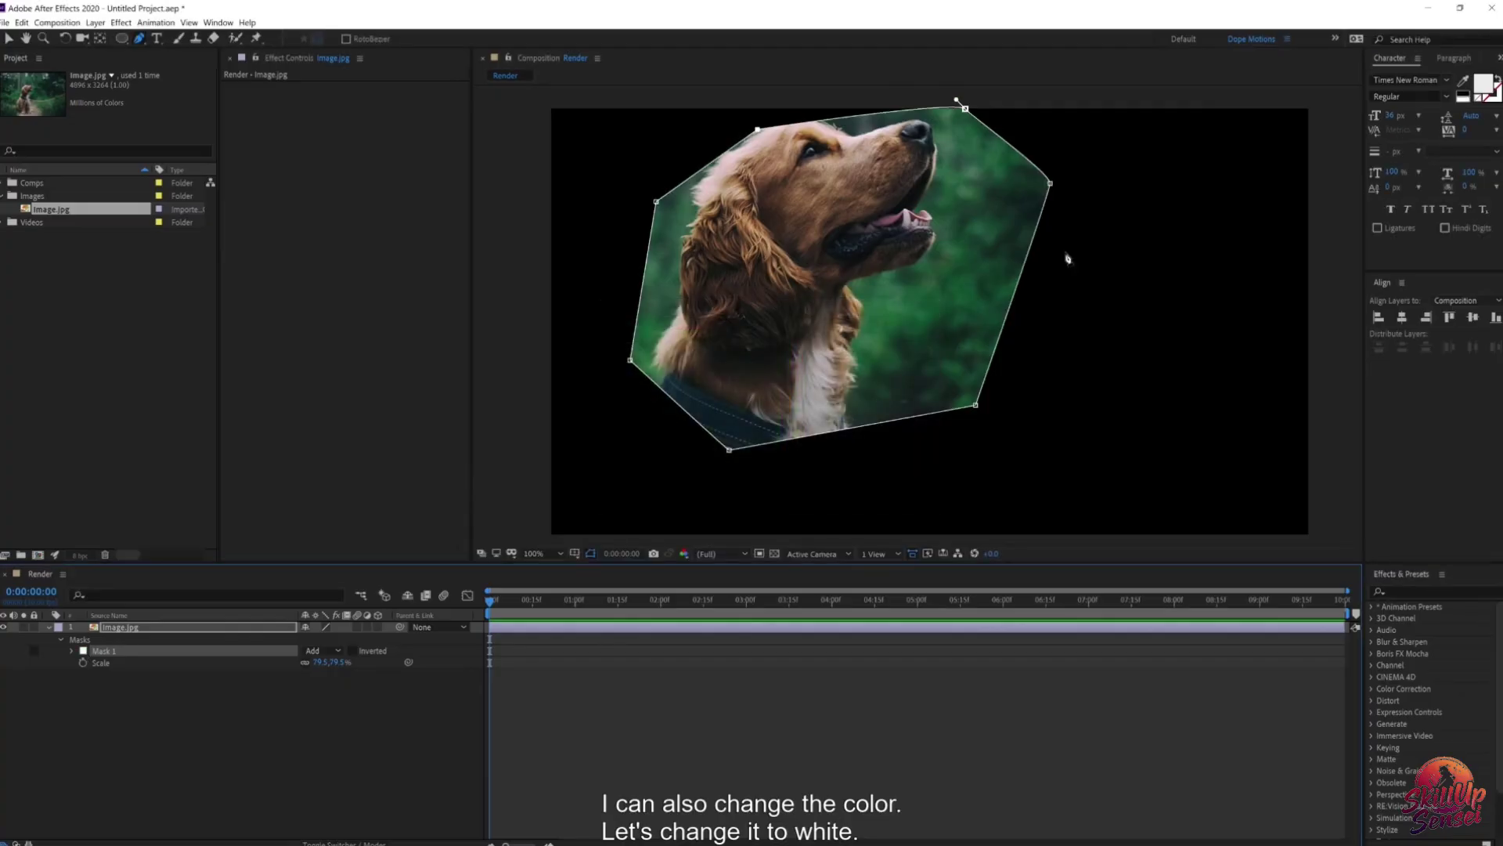
{"action": "left_click", "coordinate": [907, 329]}
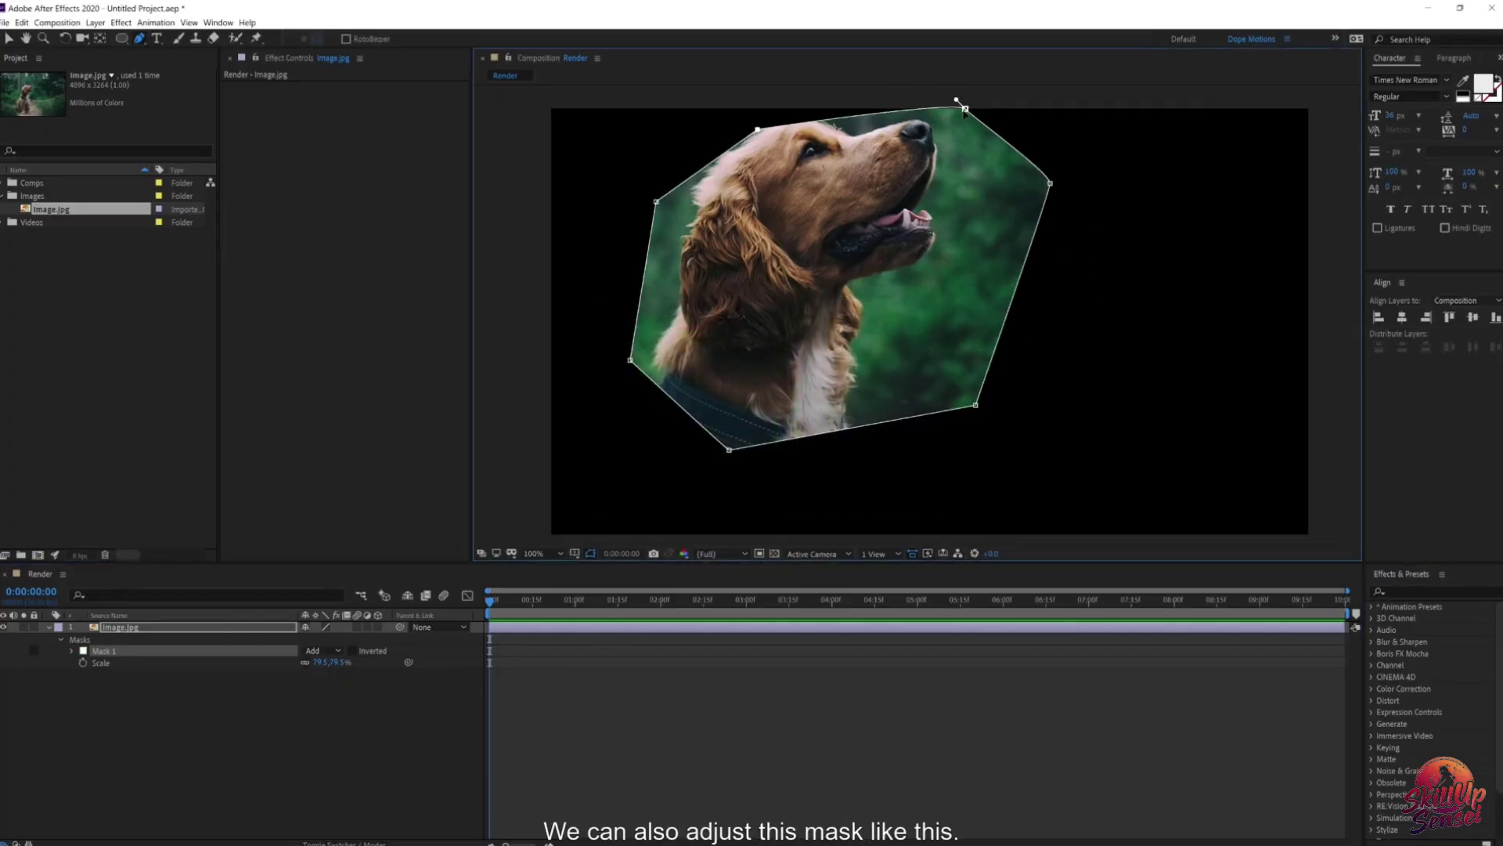
Step: Move the mask's two upper-right vertices inward toward the dog's muzzle and chest, and delete the mask
{"action": "left_click_drag", "start_coordinate": [965, 109], "coordinate": [850, 242]}
{"action": "left_click_drag", "start_coordinate": [1051, 175], "coordinate": [936, 315]}
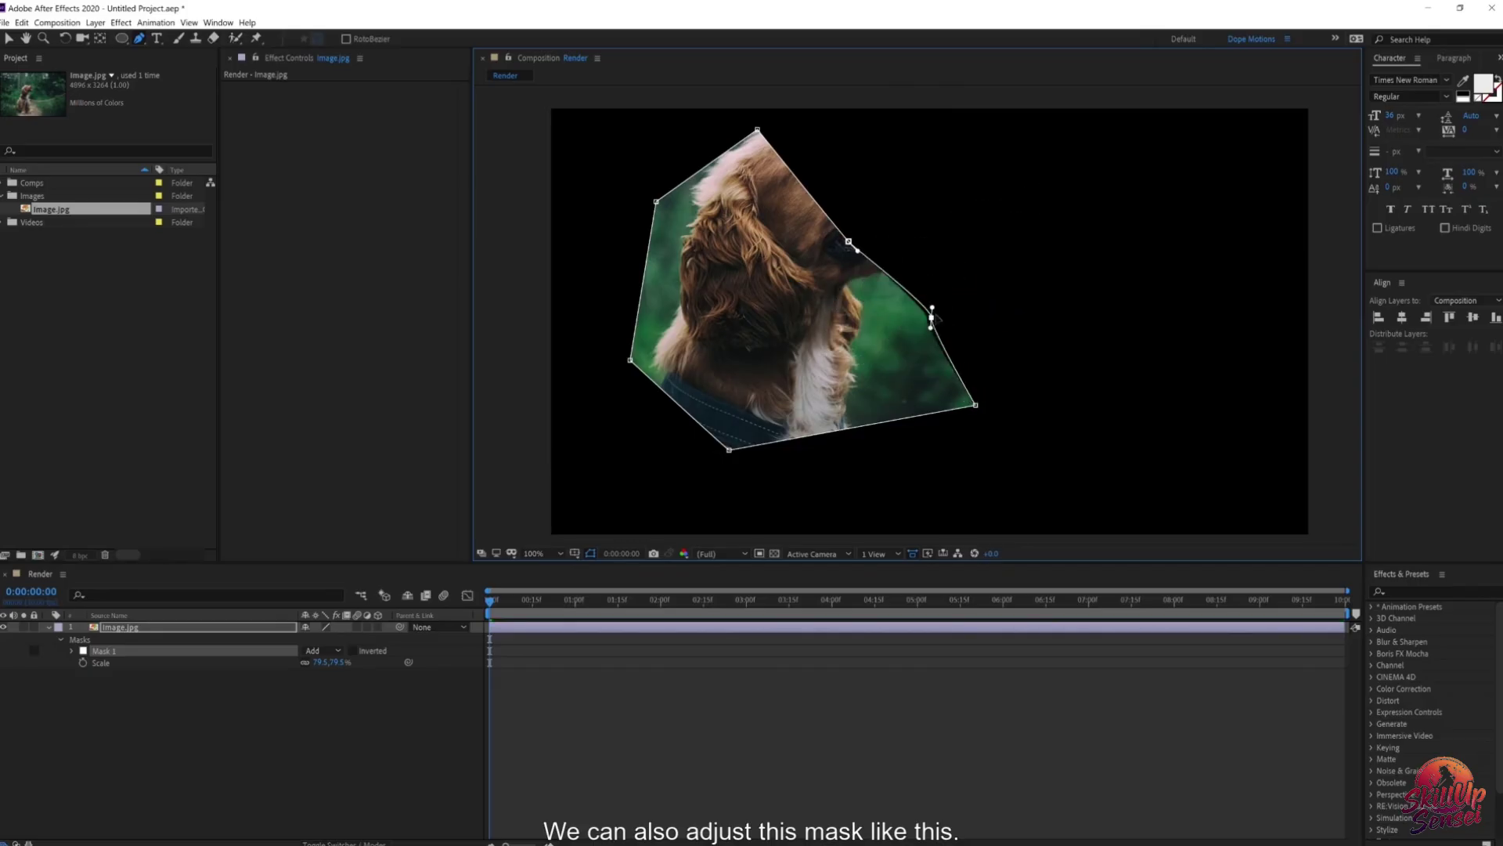
{"action": "left_click", "coordinate": [107, 651]}
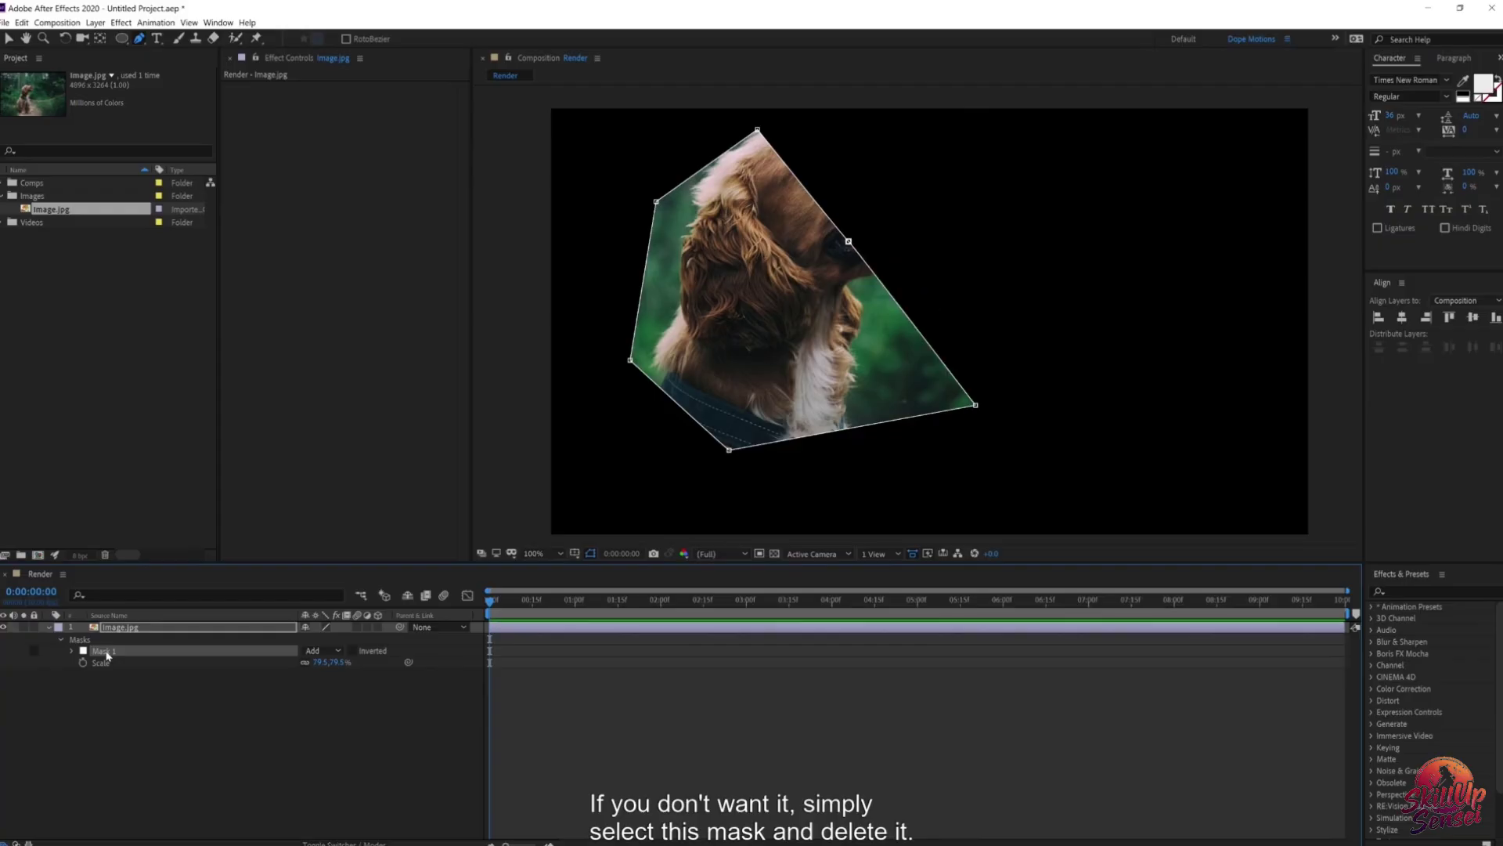
{"action": "key", "text": "Delete"}
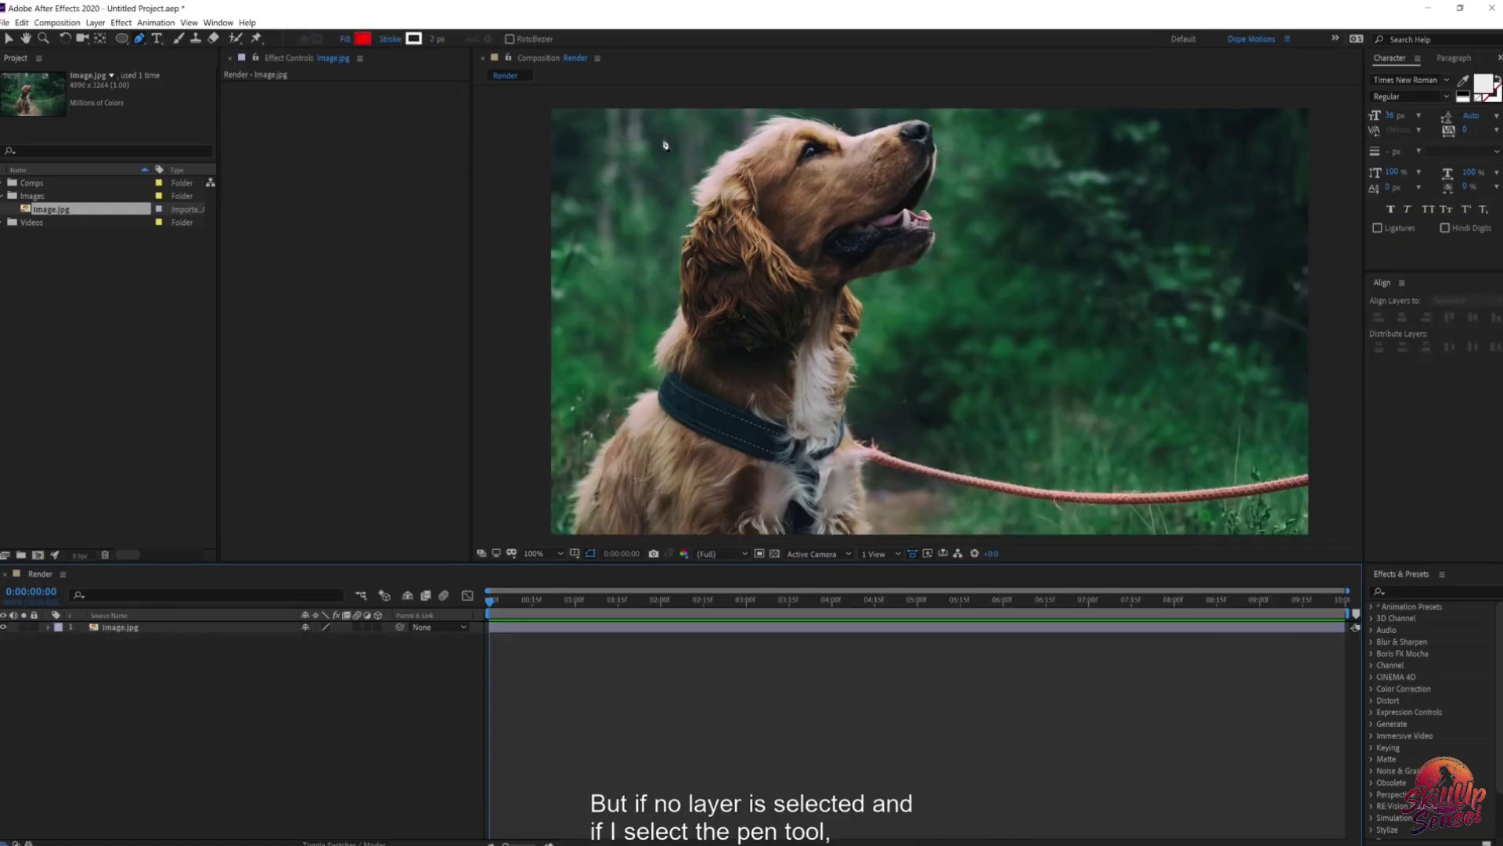
Step: With no layer selected, draw a closed five-point red shape over the middle of the frame with the Pen tool
{"action": "left_click", "coordinate": [781, 166]}
{"action": "left_click", "coordinate": [660, 278]}
{"action": "left_click", "coordinate": [672, 452]}
{"action": "left_click", "coordinate": [996, 421]}
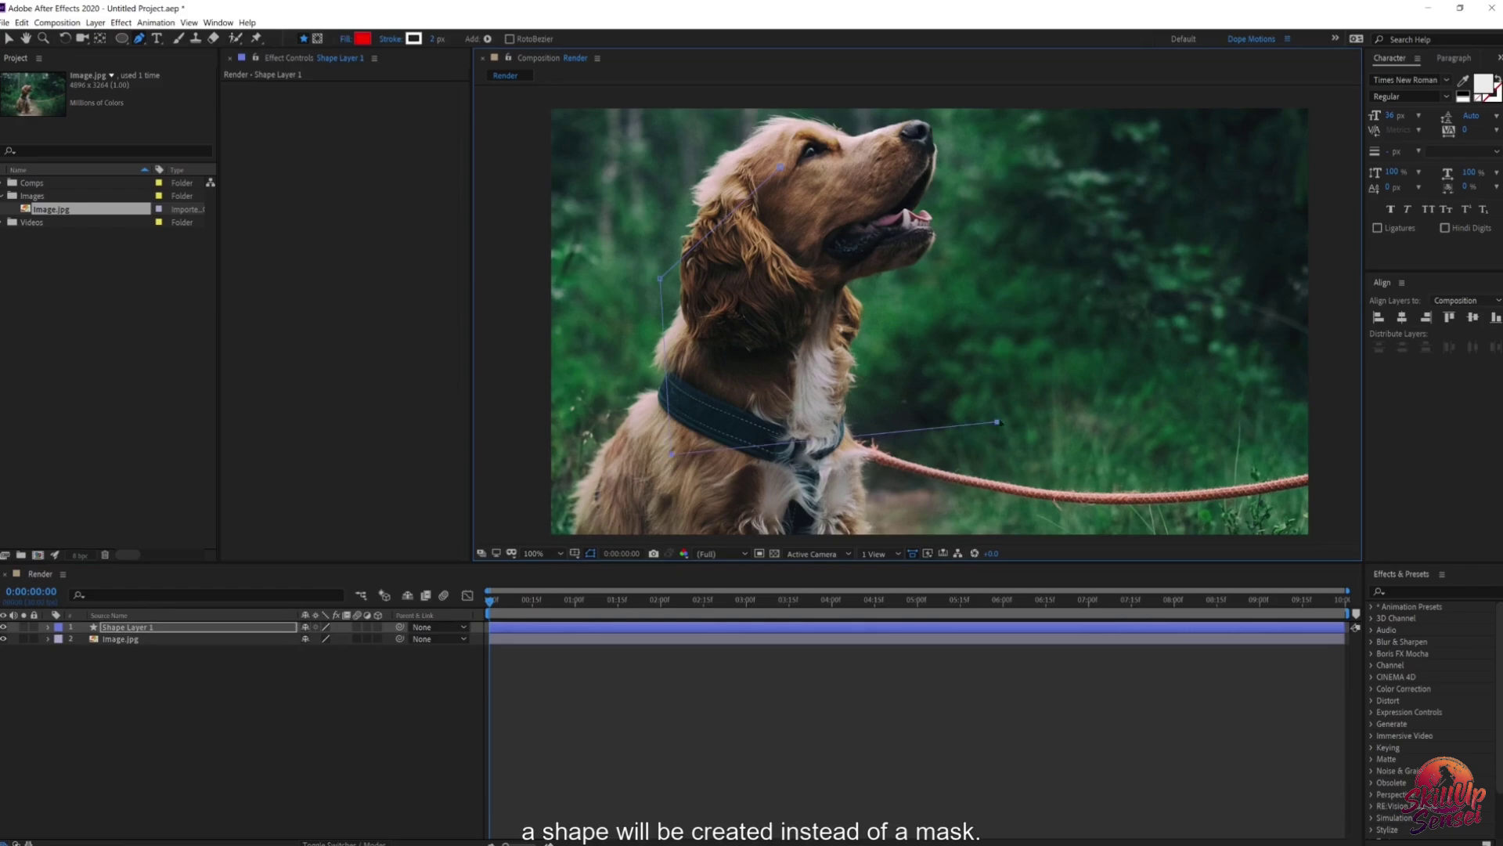
{"action": "left_click", "coordinate": [1079, 213]}
{"action": "left_click", "coordinate": [780, 166]}
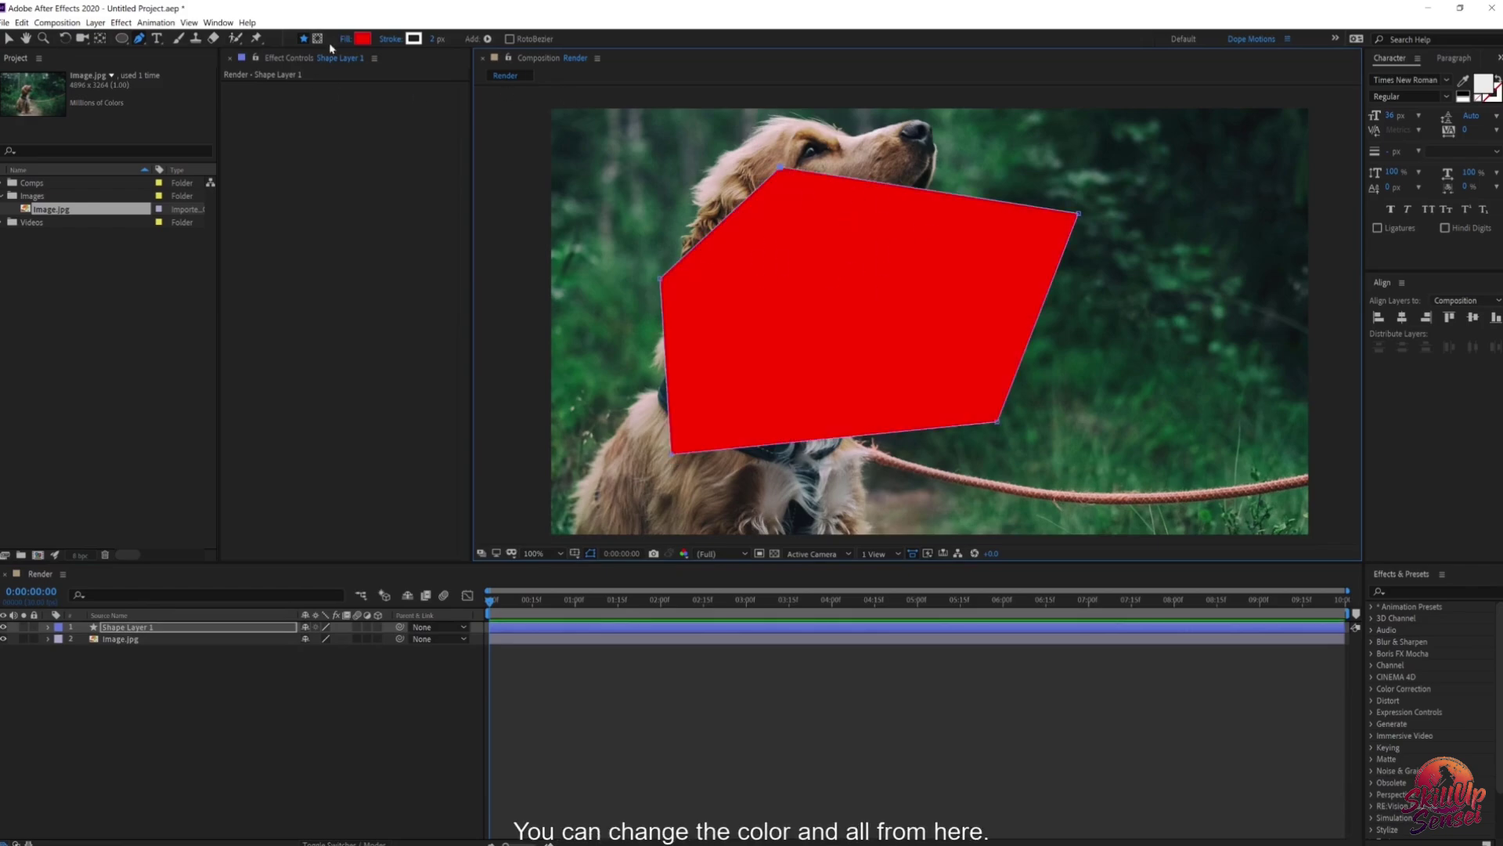
Step: Change the five-point shape's fill color to a bright blue
{"action": "left_click", "coordinate": [362, 40]}
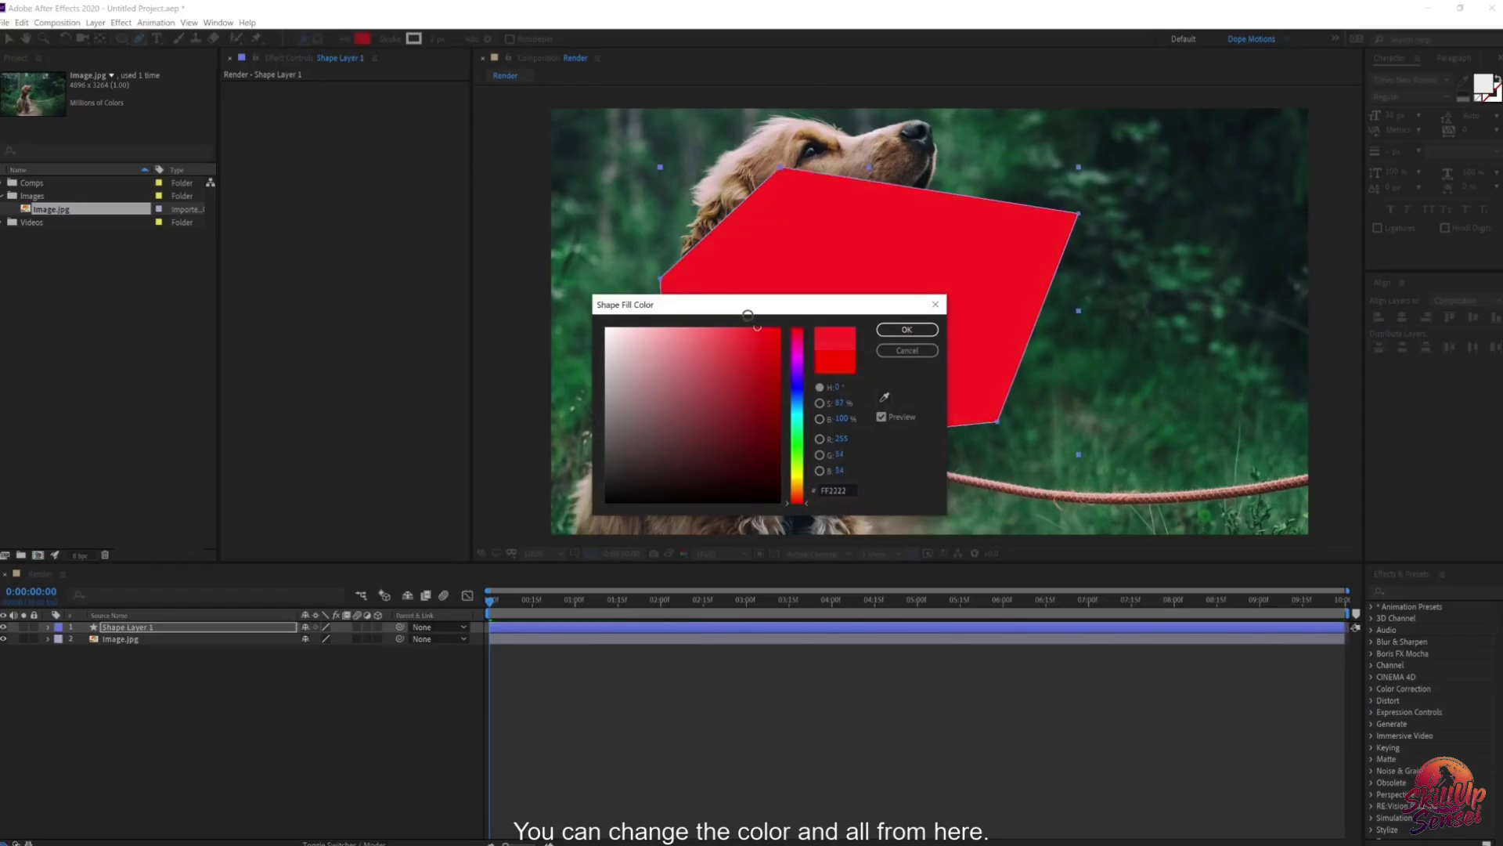
{"action": "left_click", "coordinate": [619, 321]}
{"action": "left_click", "coordinate": [627, 327]}
{"action": "left_click", "coordinate": [797, 393]}
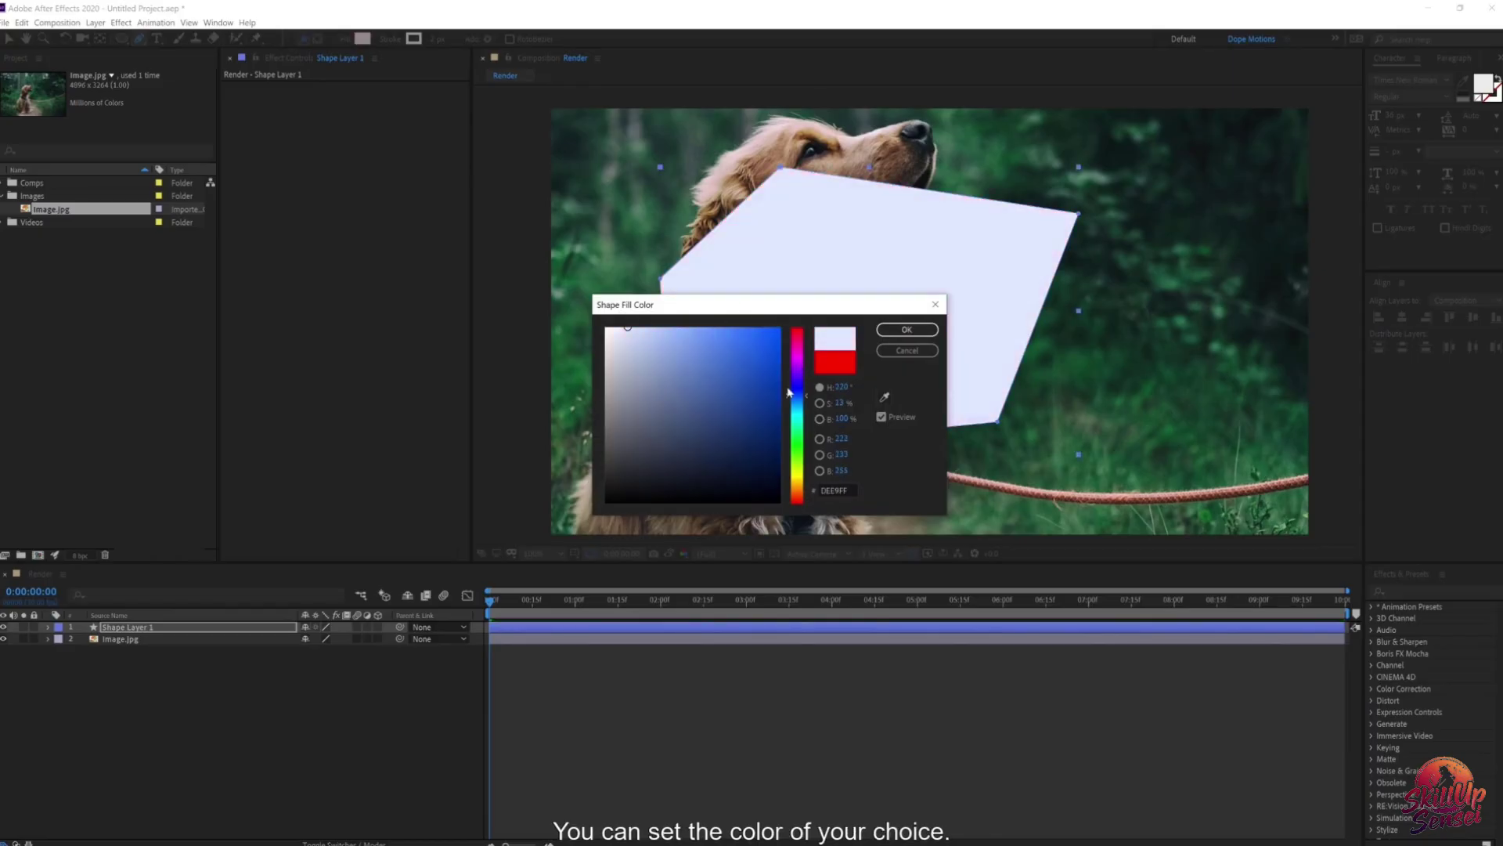
{"action": "left_click", "coordinate": [740, 334]}
{"action": "left_click", "coordinate": [907, 328]}
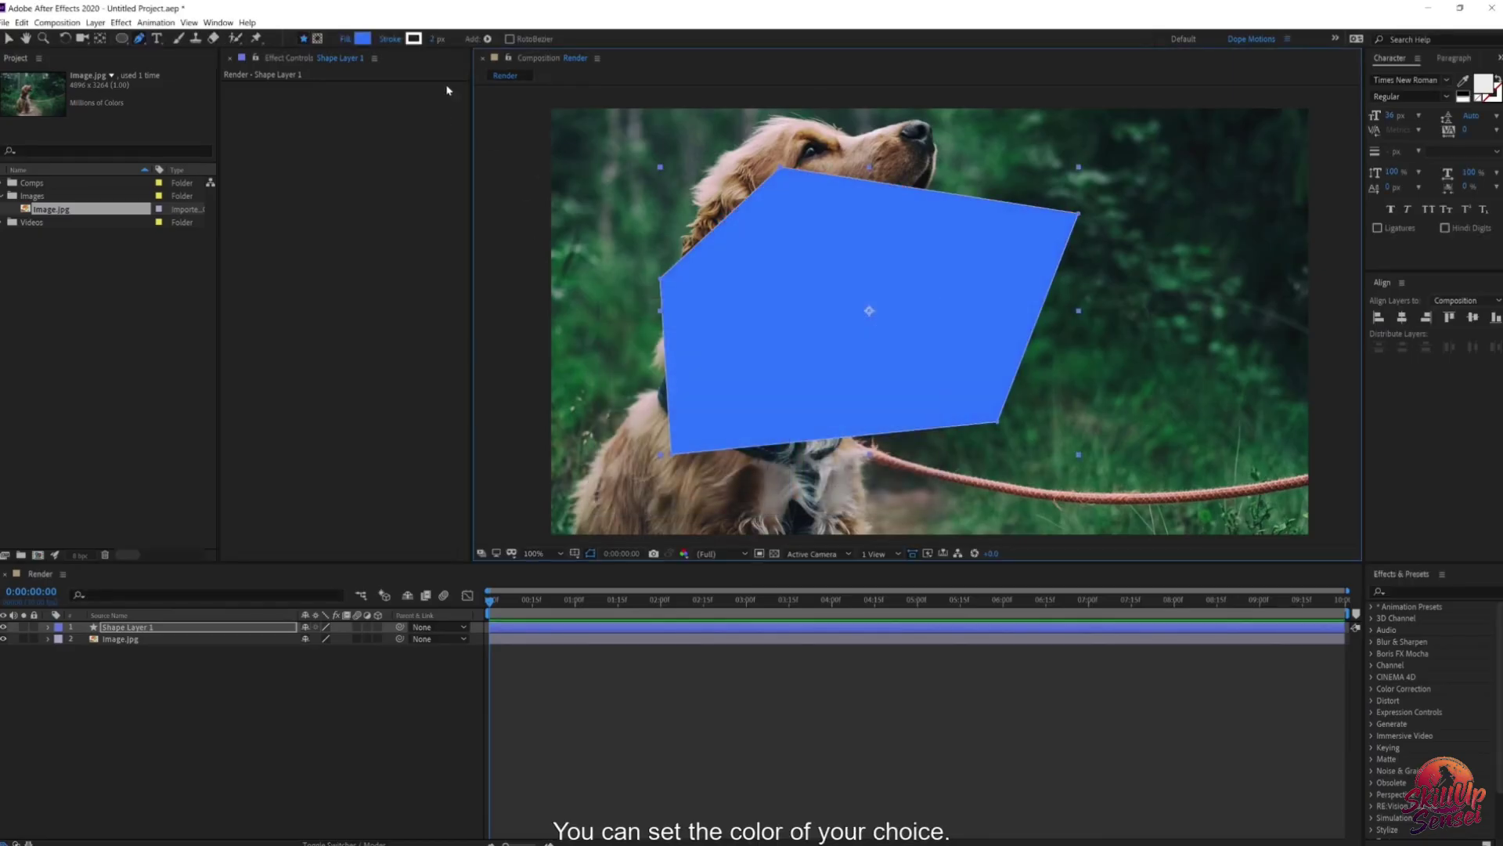
Step: Set the blue shape's stroke width to 0 px and delete the shape layer
{"action": "mouse_move", "coordinate": [437, 39]}
{"action": "left_mouse_down"}
{"action": "mouse_move", "coordinate": [501, 39]}
{"action": "mouse_move", "coordinate": [442, 39]}
{"action": "left_mouse_up"}
{"action": "left_click_drag", "start_coordinate": [404, 86], "coordinate": [269, 101]}
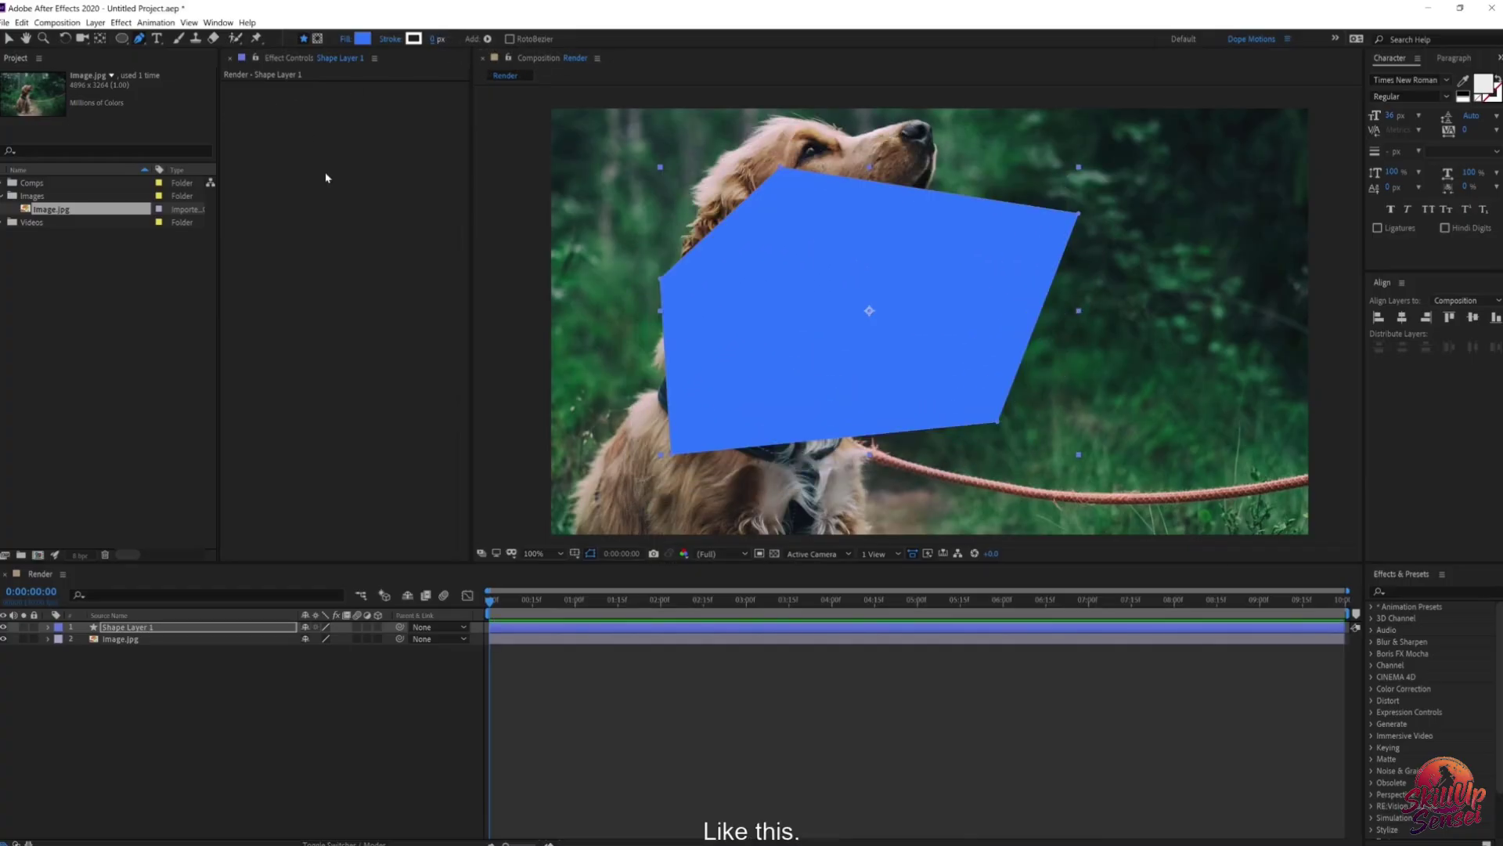
{"action": "key", "text": "Delete"}
Step: Look through the Pen tool variants, activate the Pen tool, and draw a closed triangular mask on Image.jpg over the dog's head
{"action": "left_click", "coordinate": [140, 39]}
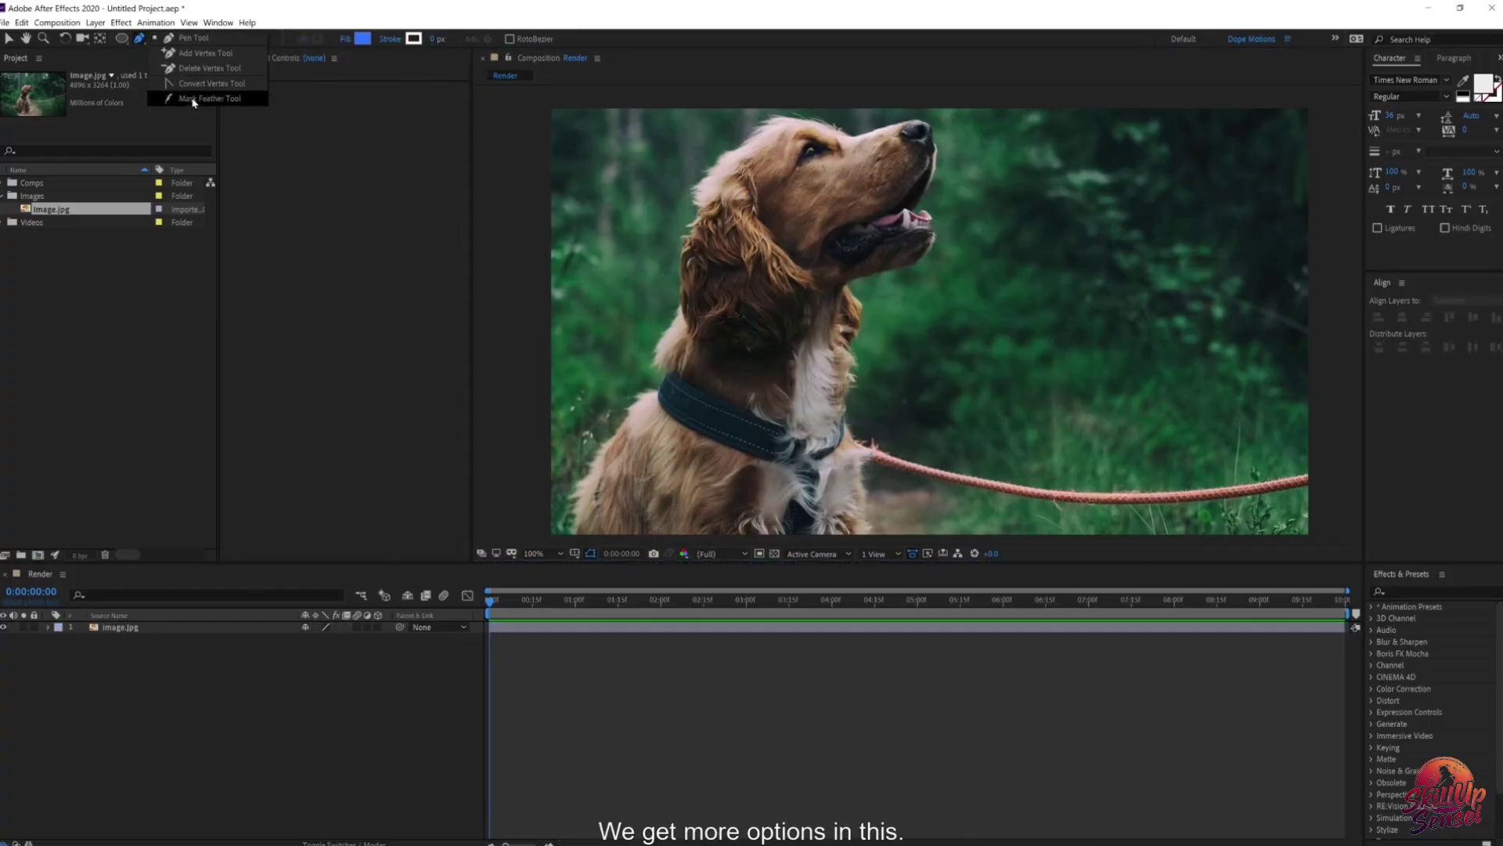
{"action": "left_click", "coordinate": [185, 39]}
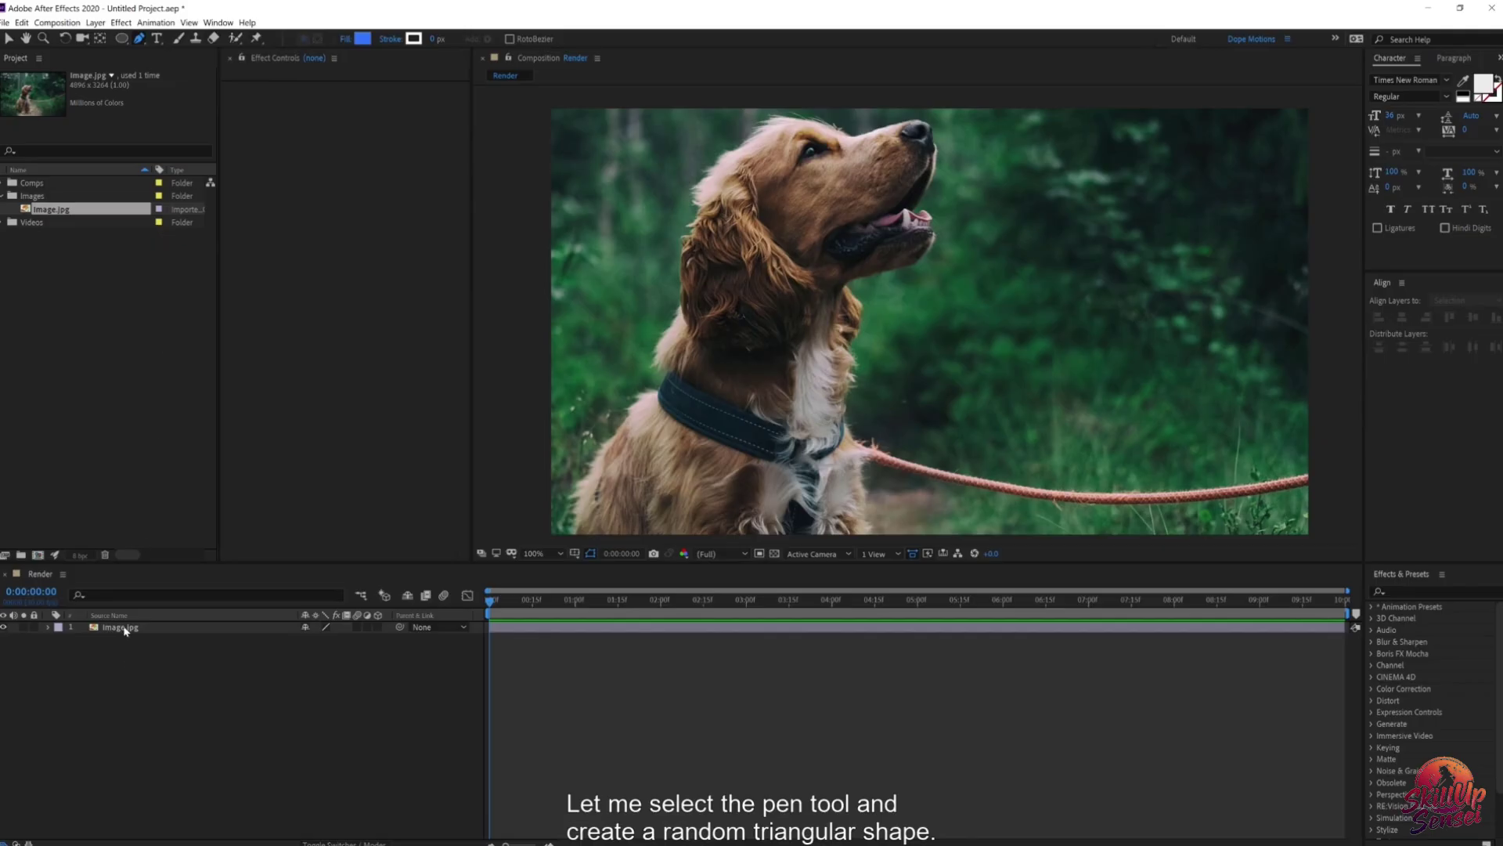
{"action": "left_click", "coordinate": [125, 630]}
{"action": "left_click", "coordinate": [773, 128]}
{"action": "left_click", "coordinate": [606, 307]}
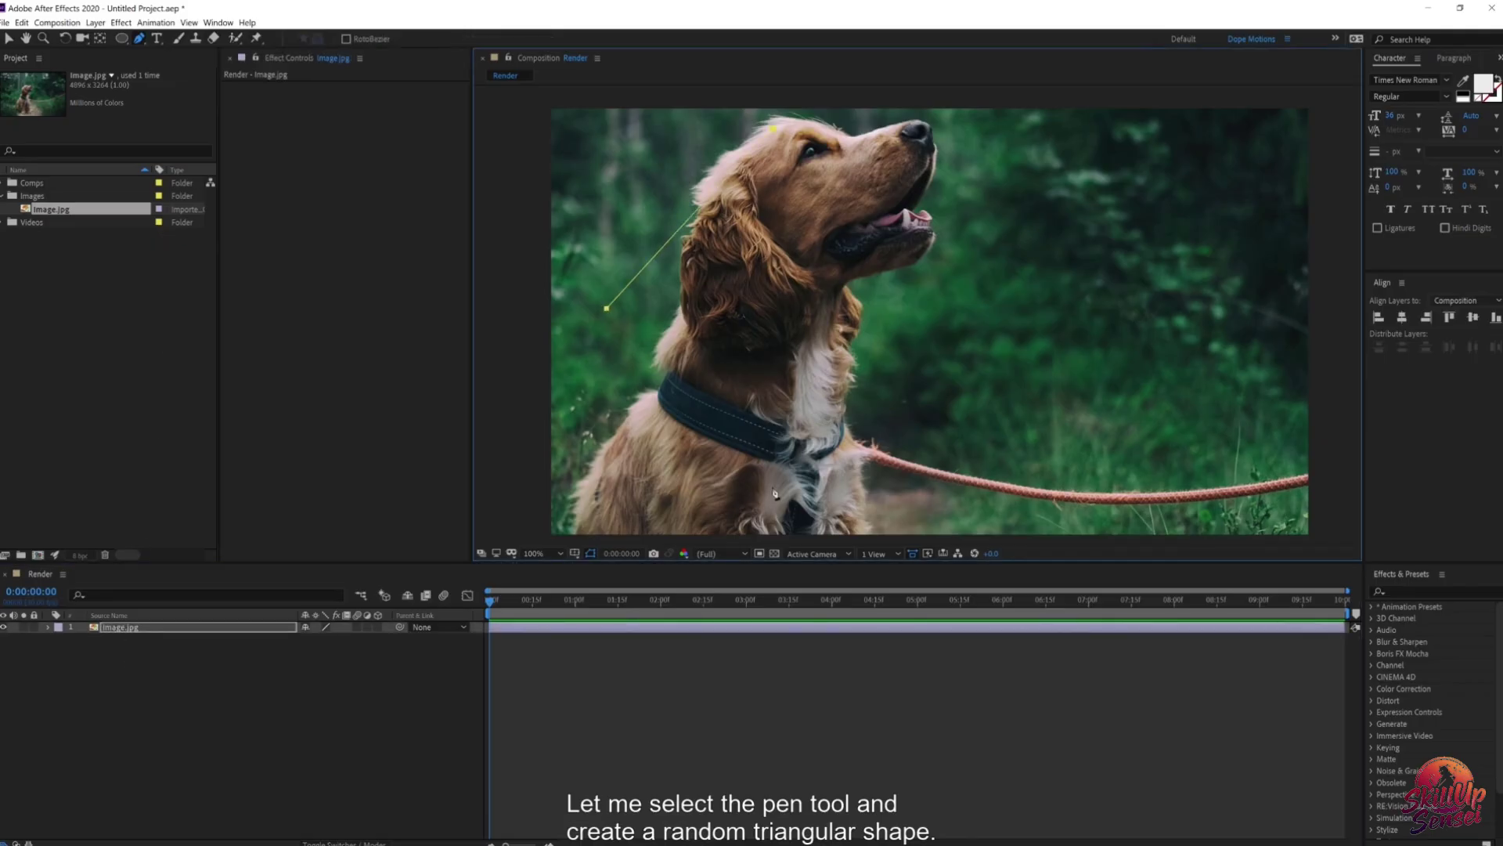
{"action": "left_click", "coordinate": [1000, 412]}
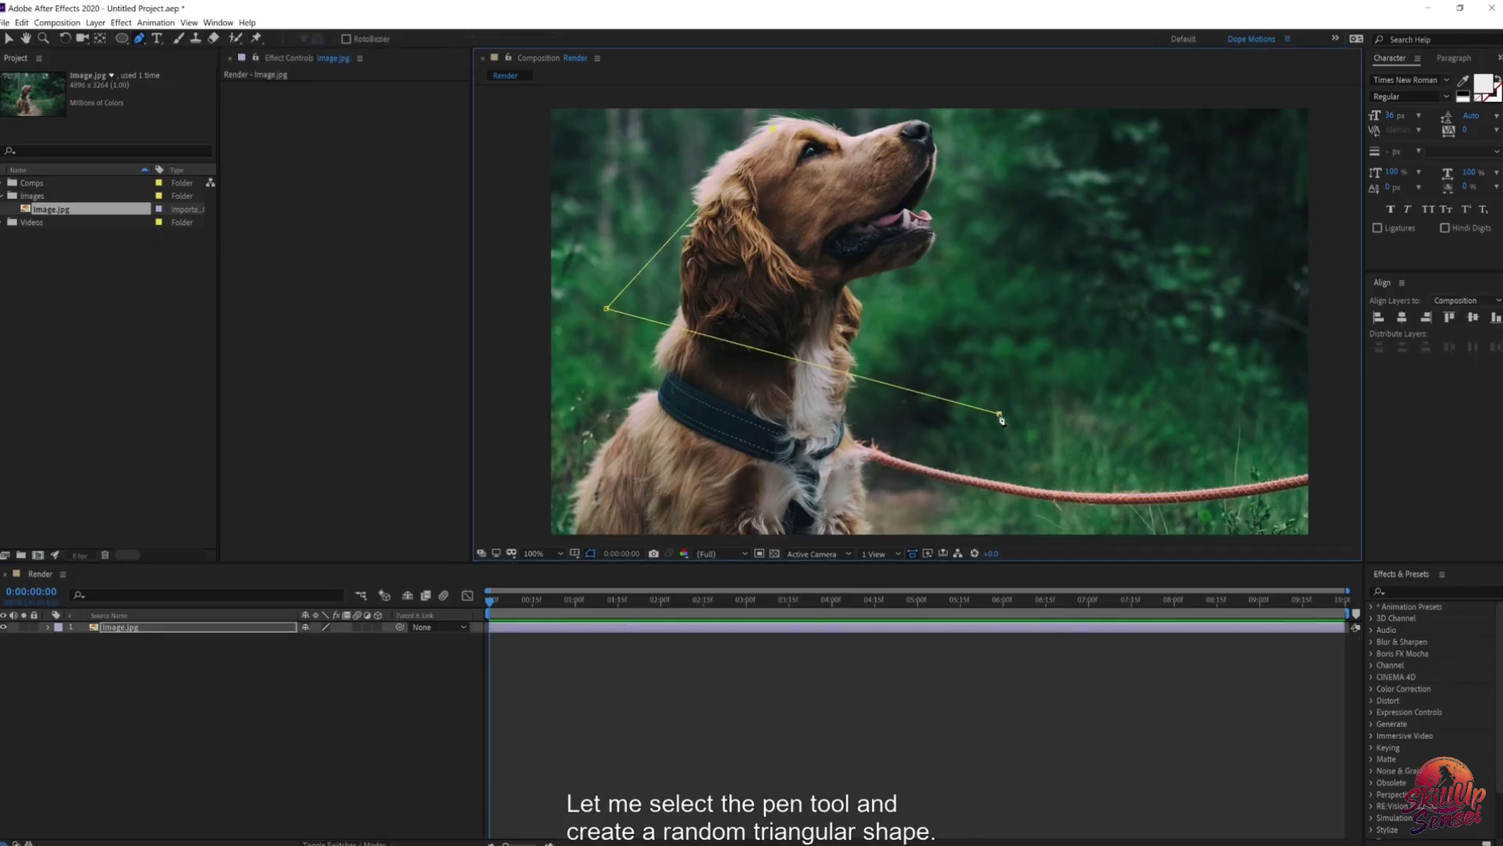
{"action": "left_click", "coordinate": [772, 129]}
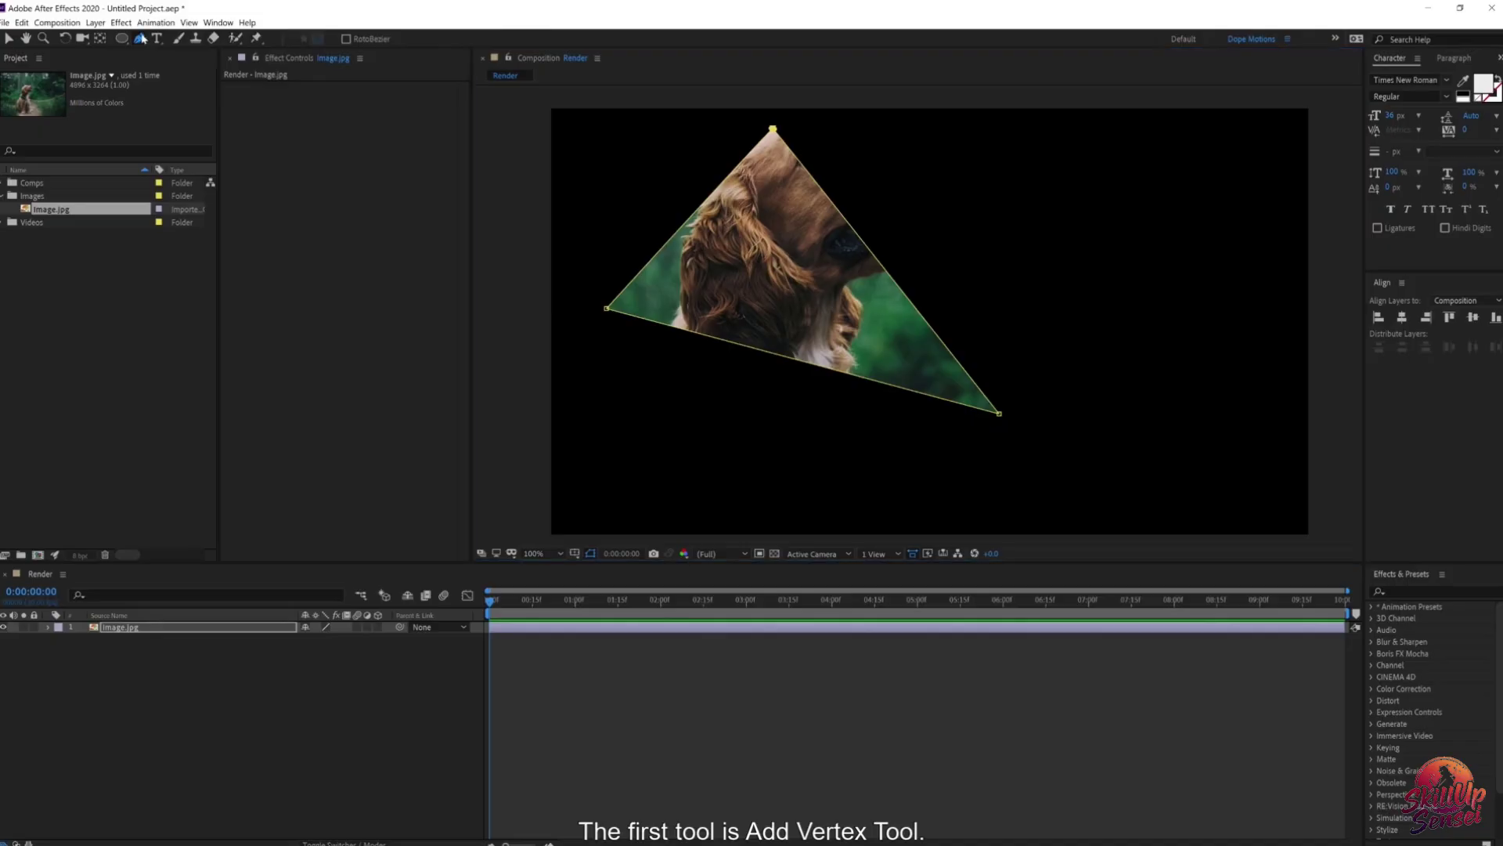
Step: Add a vertex near the middle of each edge of the triangular mask with the Add Vertex tool
{"action": "left_click", "coordinate": [141, 38]}
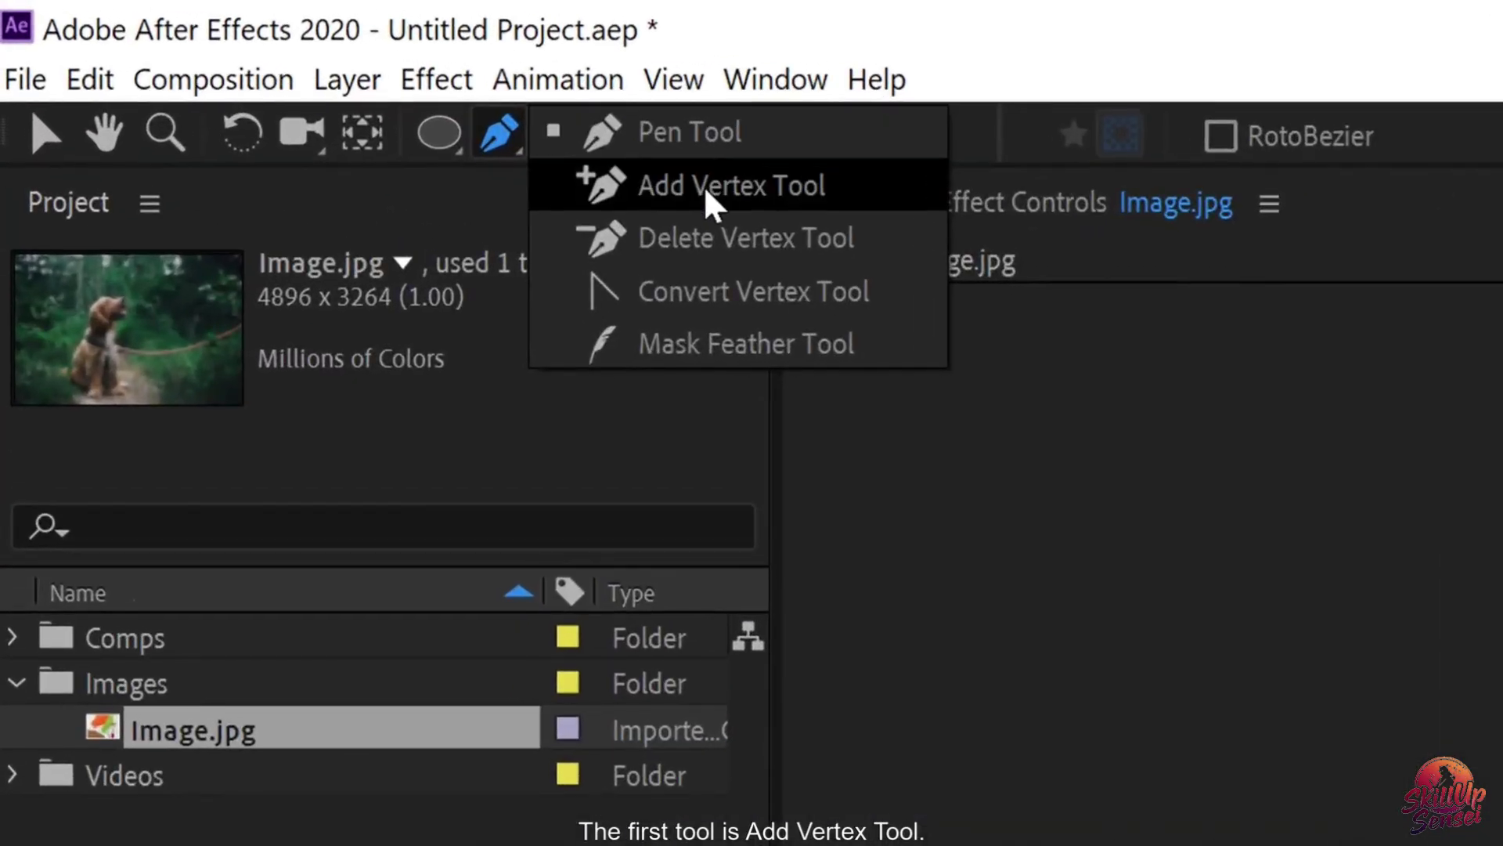
{"action": "left_click", "coordinate": [703, 185]}
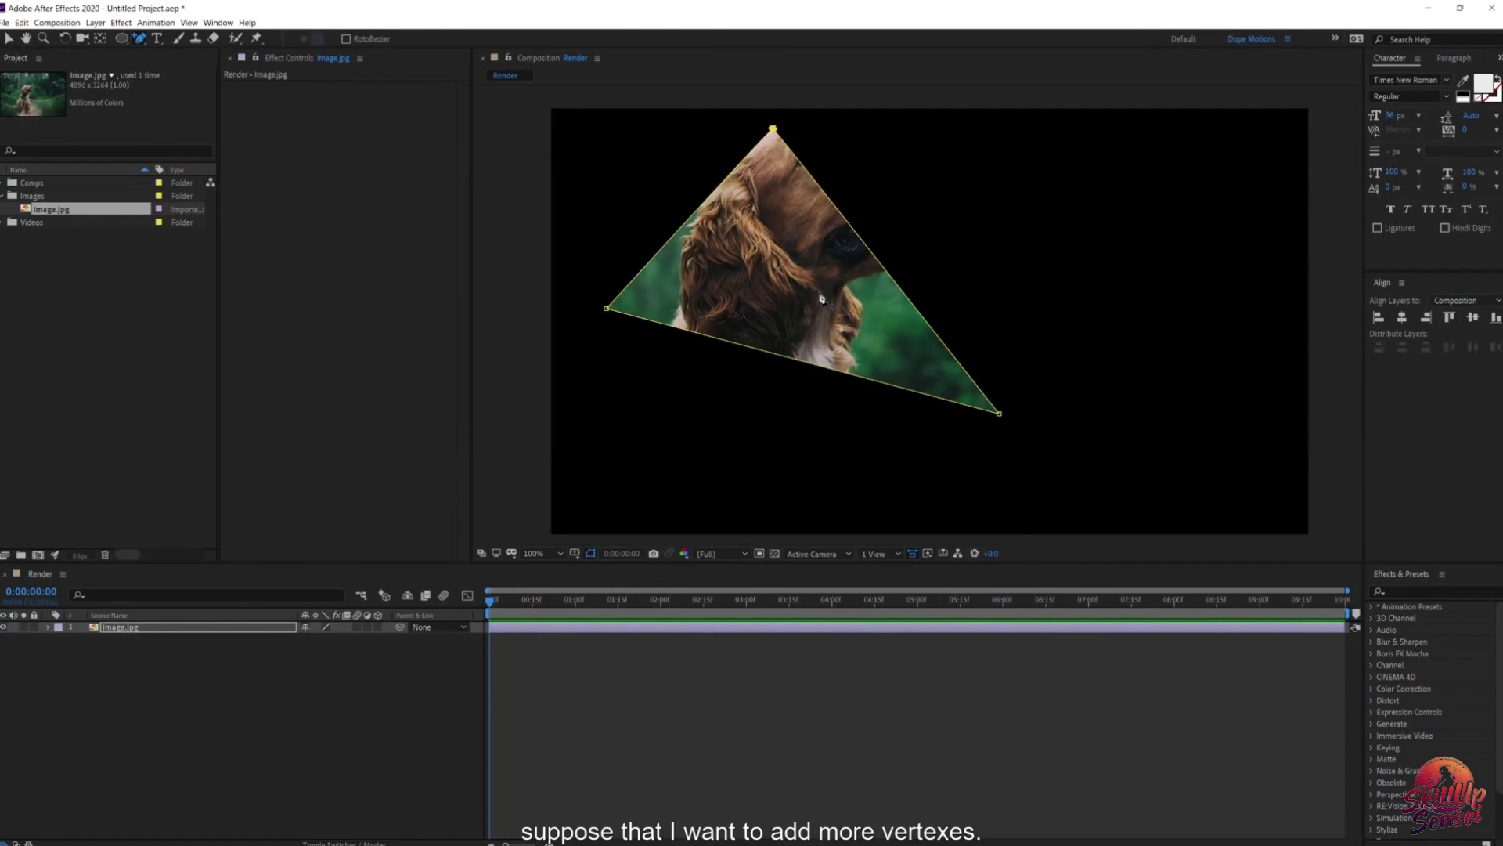
{"action": "left_click", "coordinate": [870, 250]}
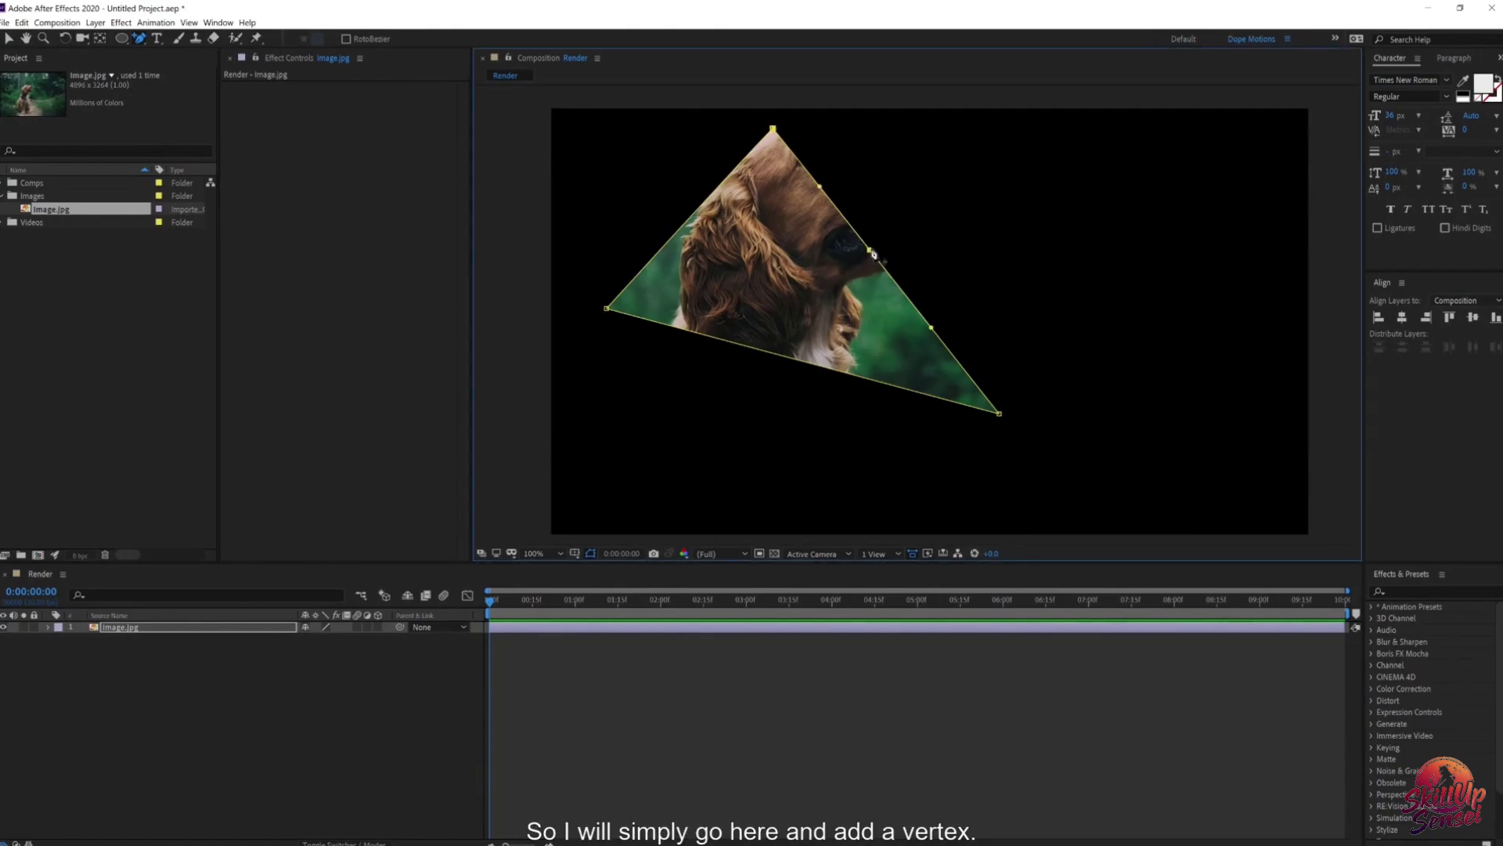
{"action": "left_click", "coordinate": [864, 379]}
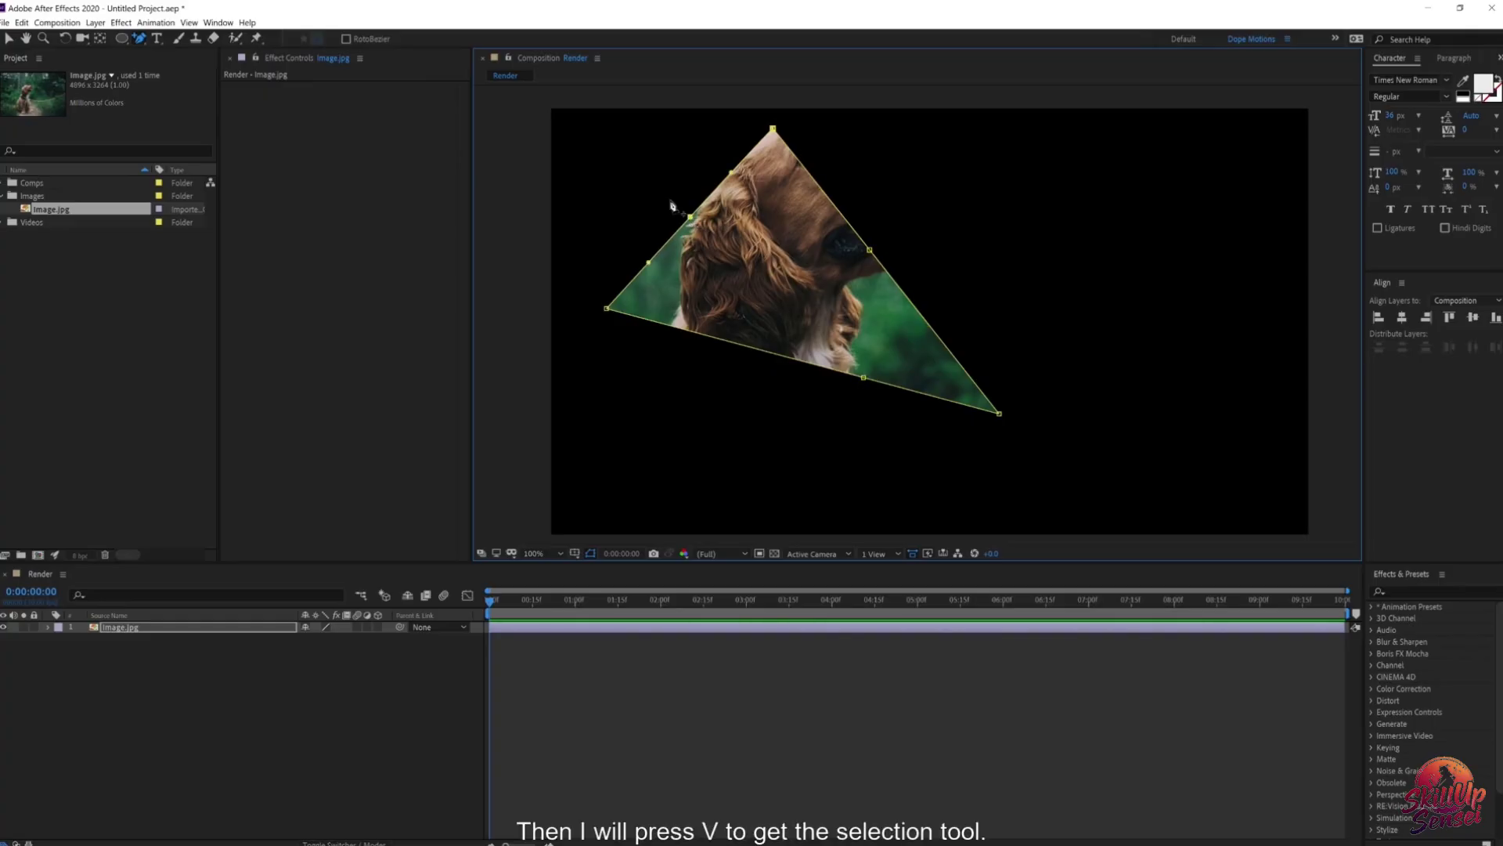
Step: Move the three added mask vertices outward with the Selection tool, nudging the upper-left one slightly further out
{"action": "key", "text": "v"}
{"action": "left_click_drag", "start_coordinate": [689, 219], "coordinate": [634, 173]}
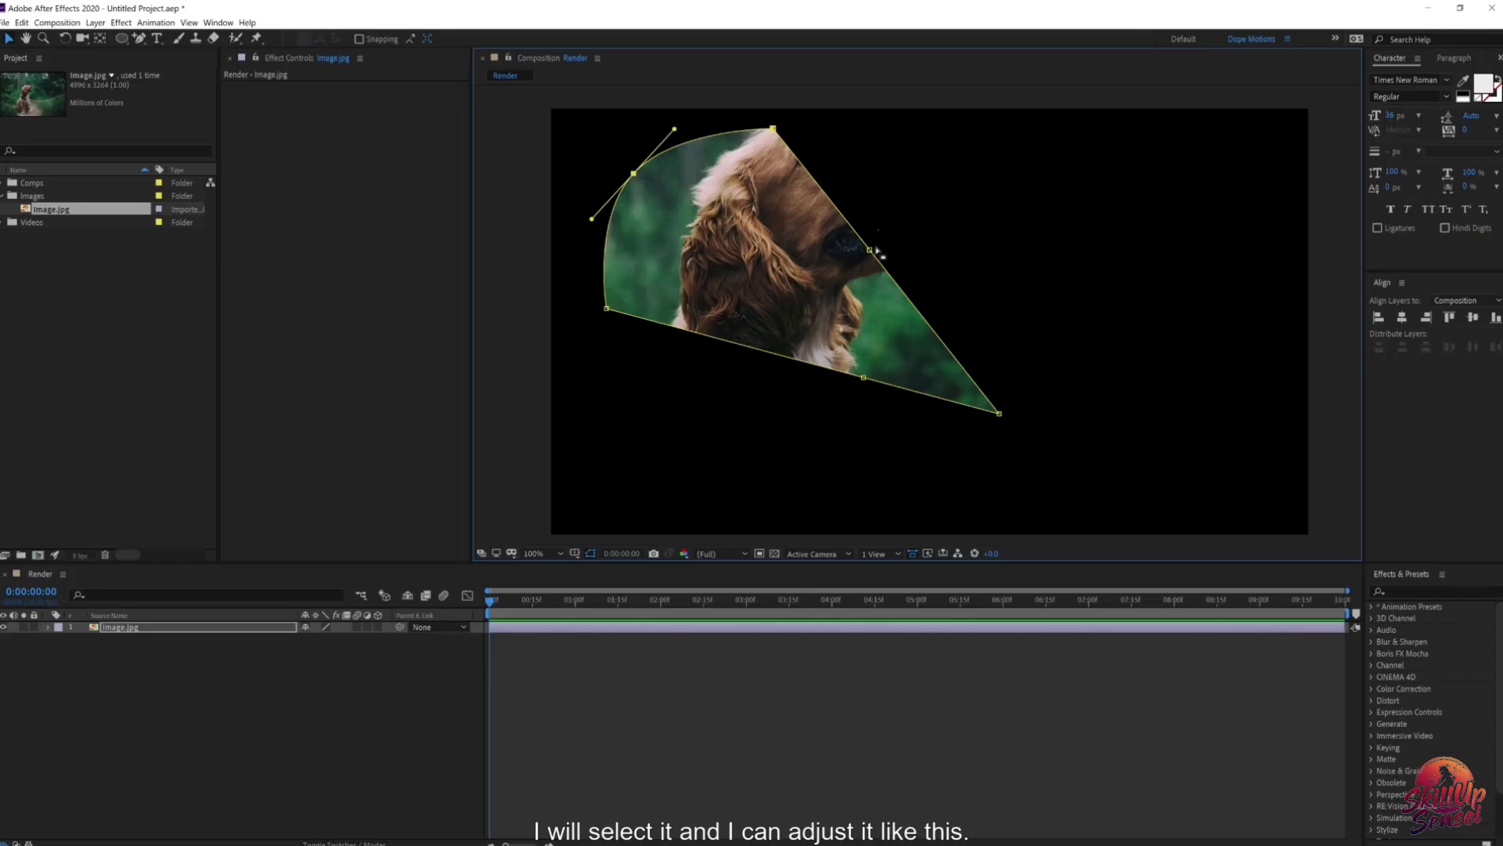
{"action": "left_click_drag", "start_coordinate": [869, 249], "coordinate": [917, 230]}
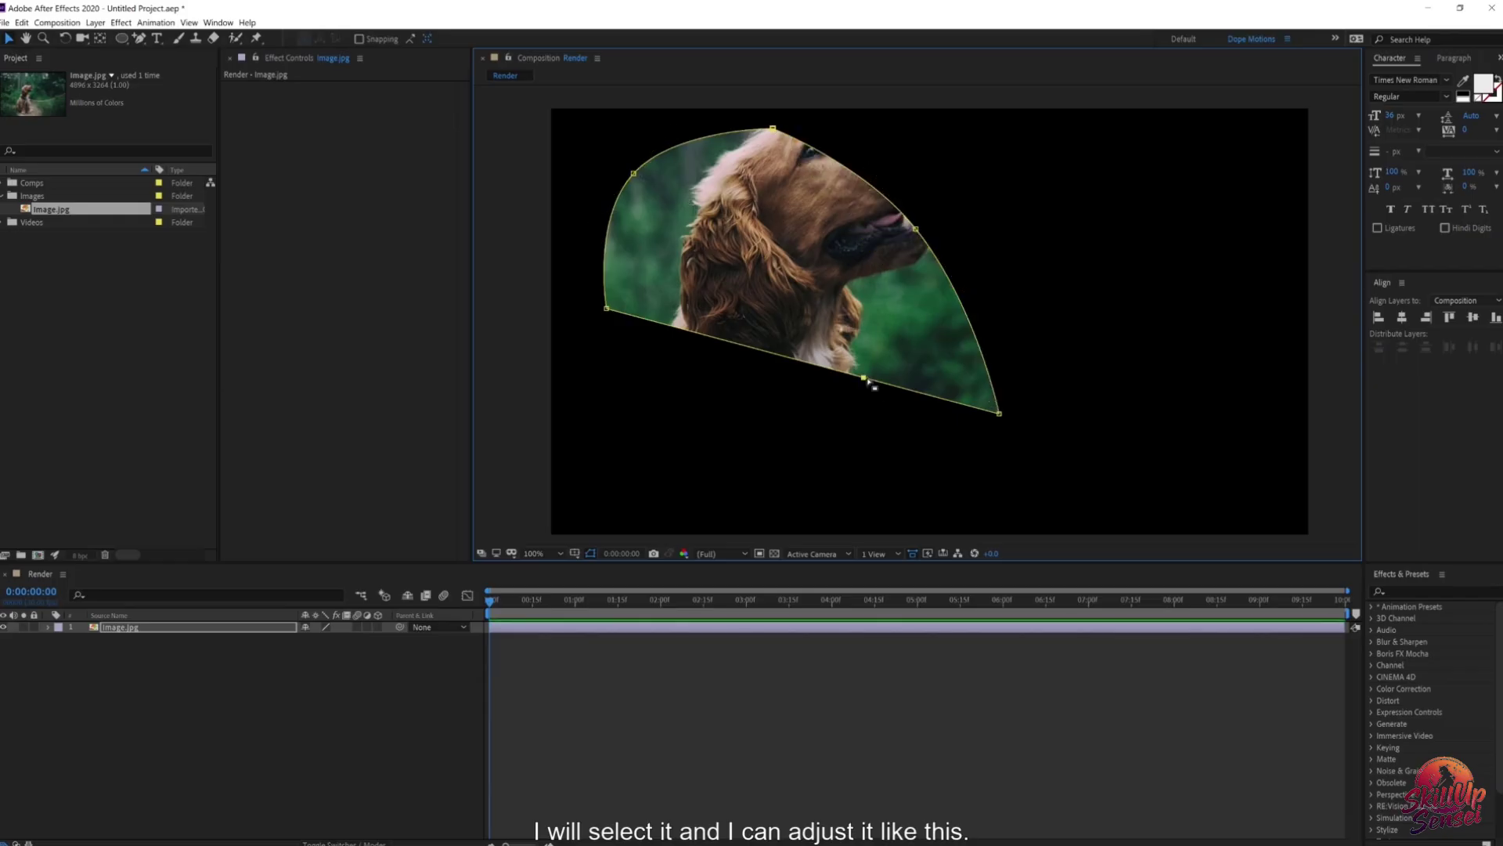
{"action": "left_click_drag", "start_coordinate": [864, 378], "coordinate": [806, 441]}
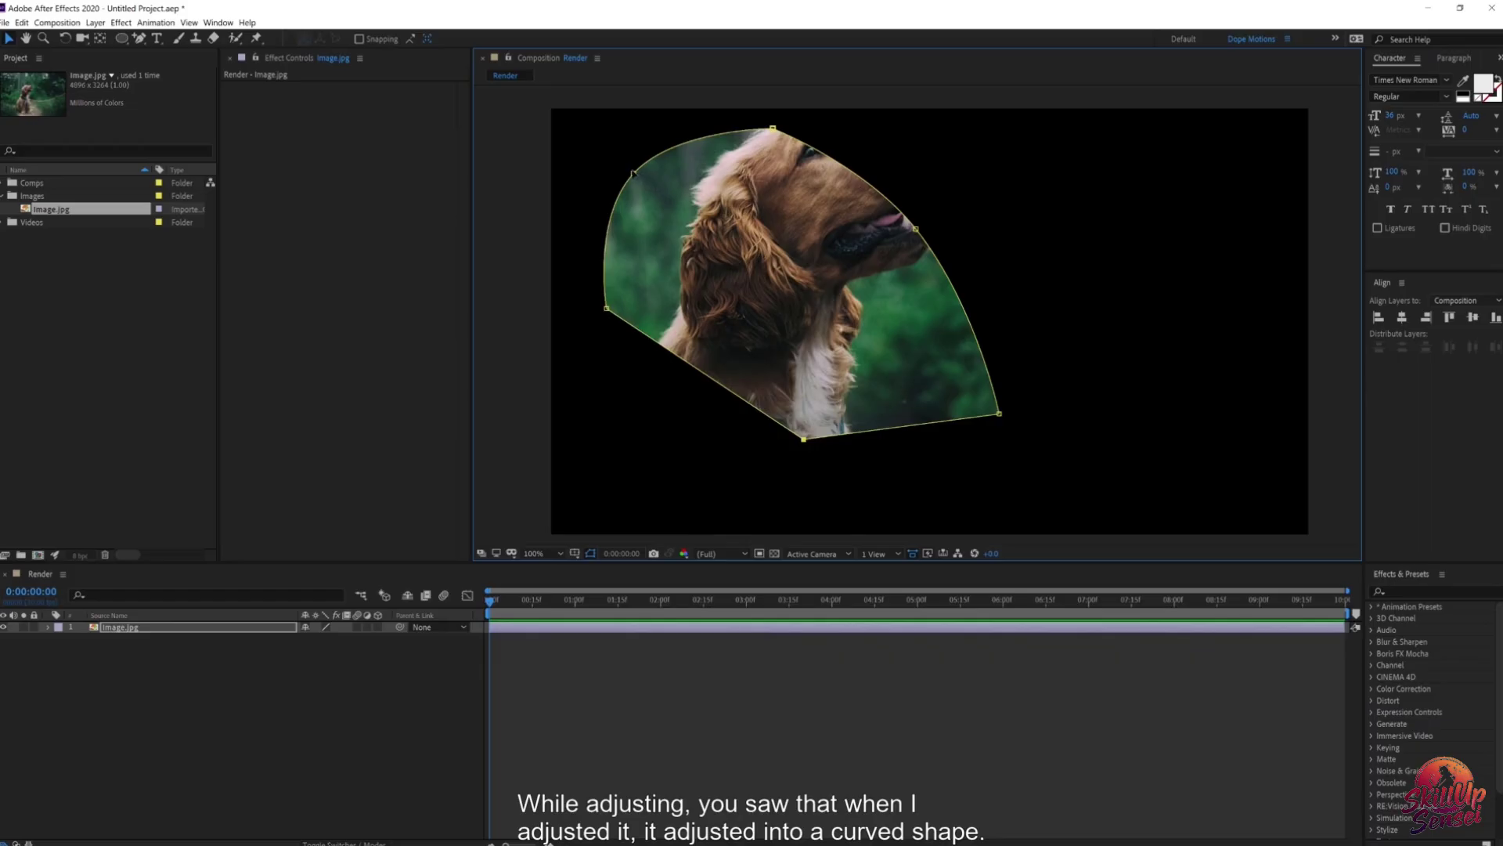
{"action": "mouse_move", "coordinate": [634, 174]}
{"action": "left_mouse_down"}
{"action": "mouse_move", "coordinate": [662, 202]}
{"action": "mouse_move", "coordinate": [613, 164]}
{"action": "mouse_move", "coordinate": [665, 206]}
{"action": "mouse_move", "coordinate": [621, 169]}
{"action": "left_mouse_up"}
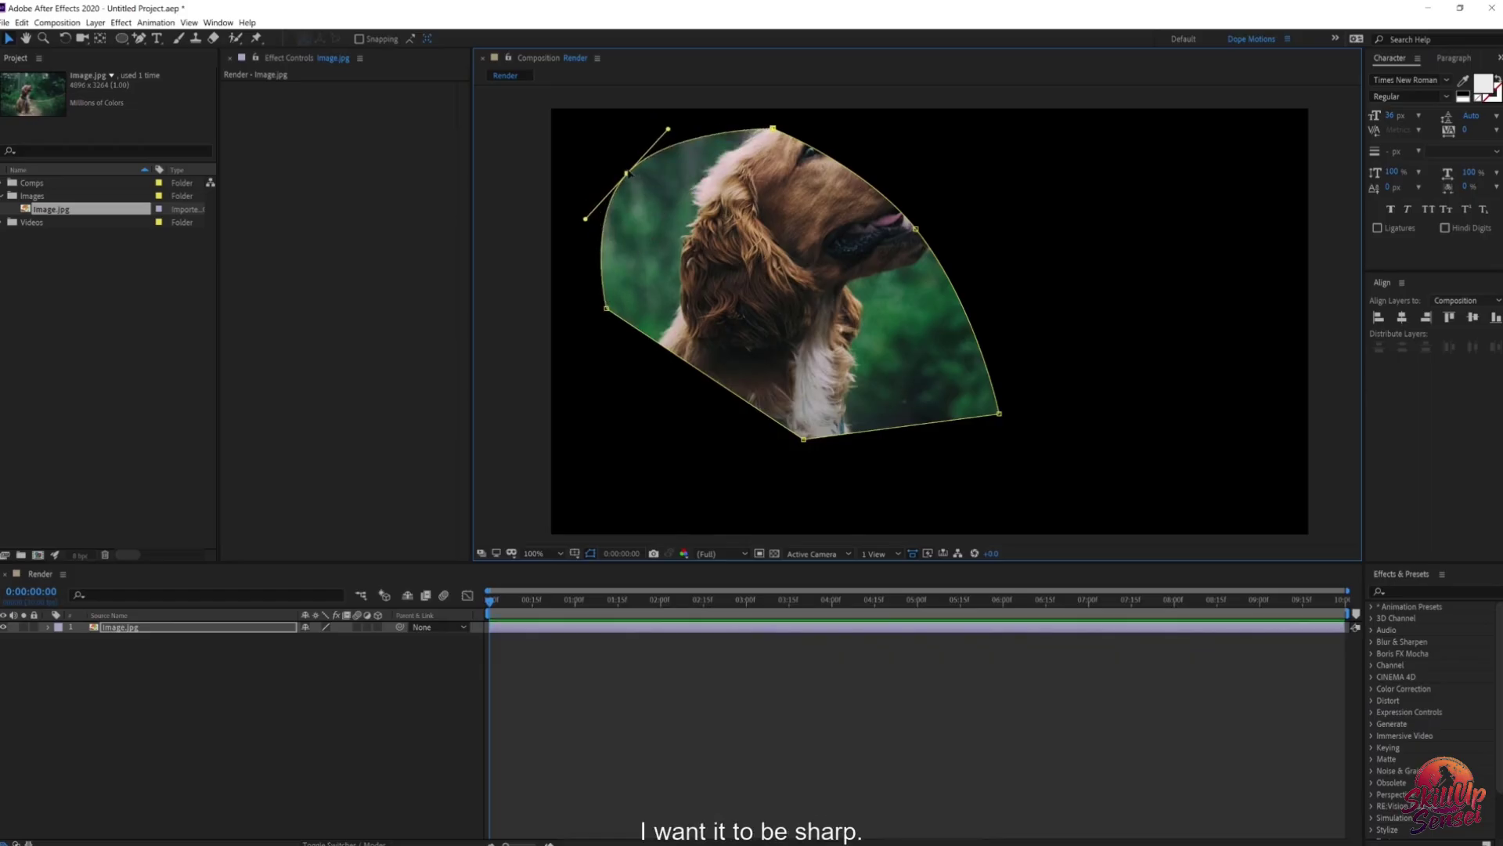
Step: With the Convert Vertex tool, make the mask's upper-left vertex sharp, and switch the right vertex to sharp and back to smooth
{"action": "left_click", "coordinate": [138, 38]}
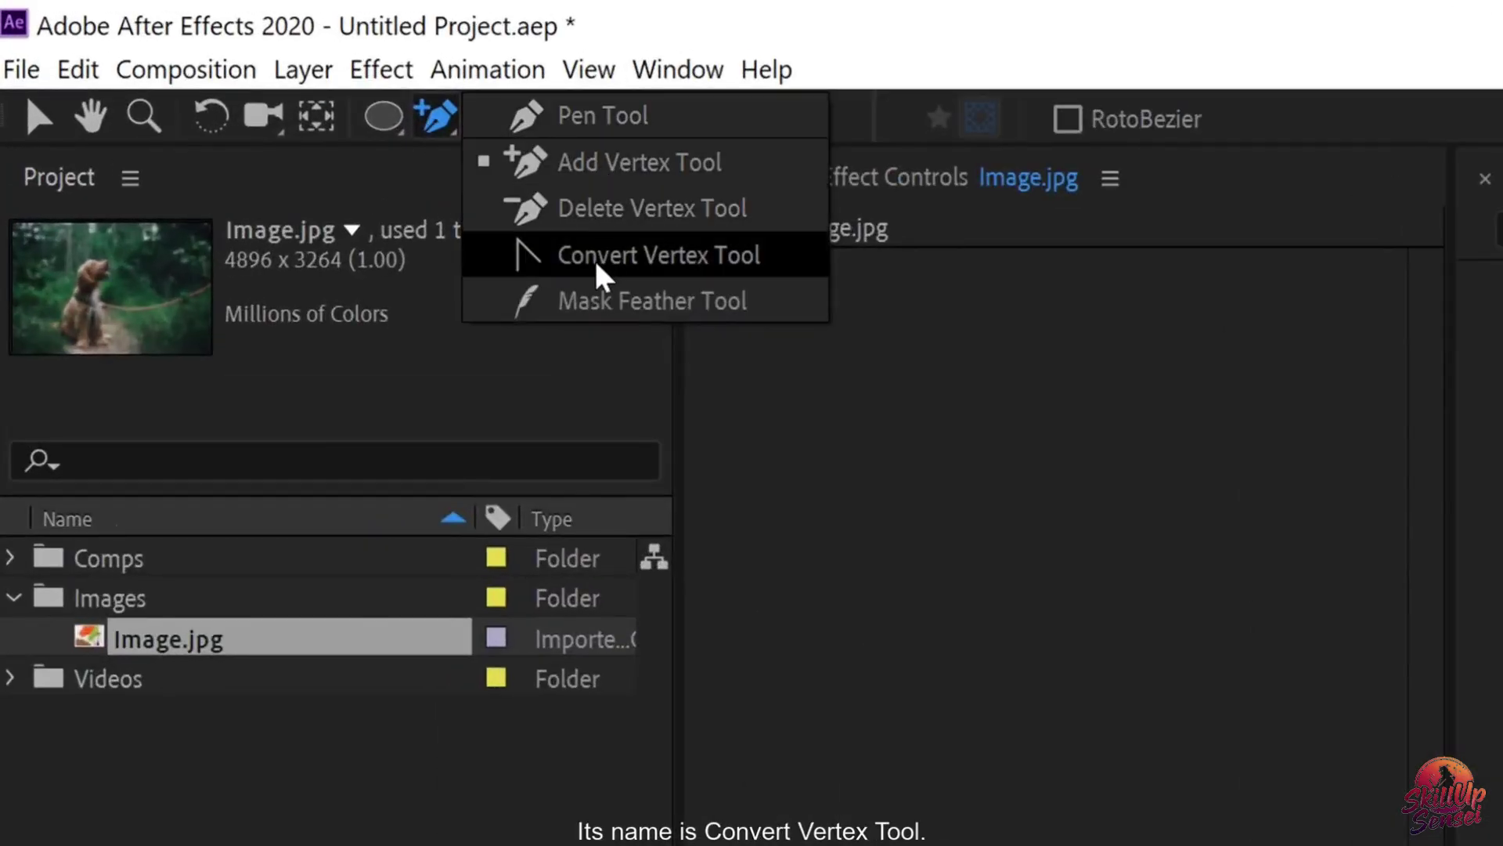
{"action": "left_click", "coordinate": [598, 260]}
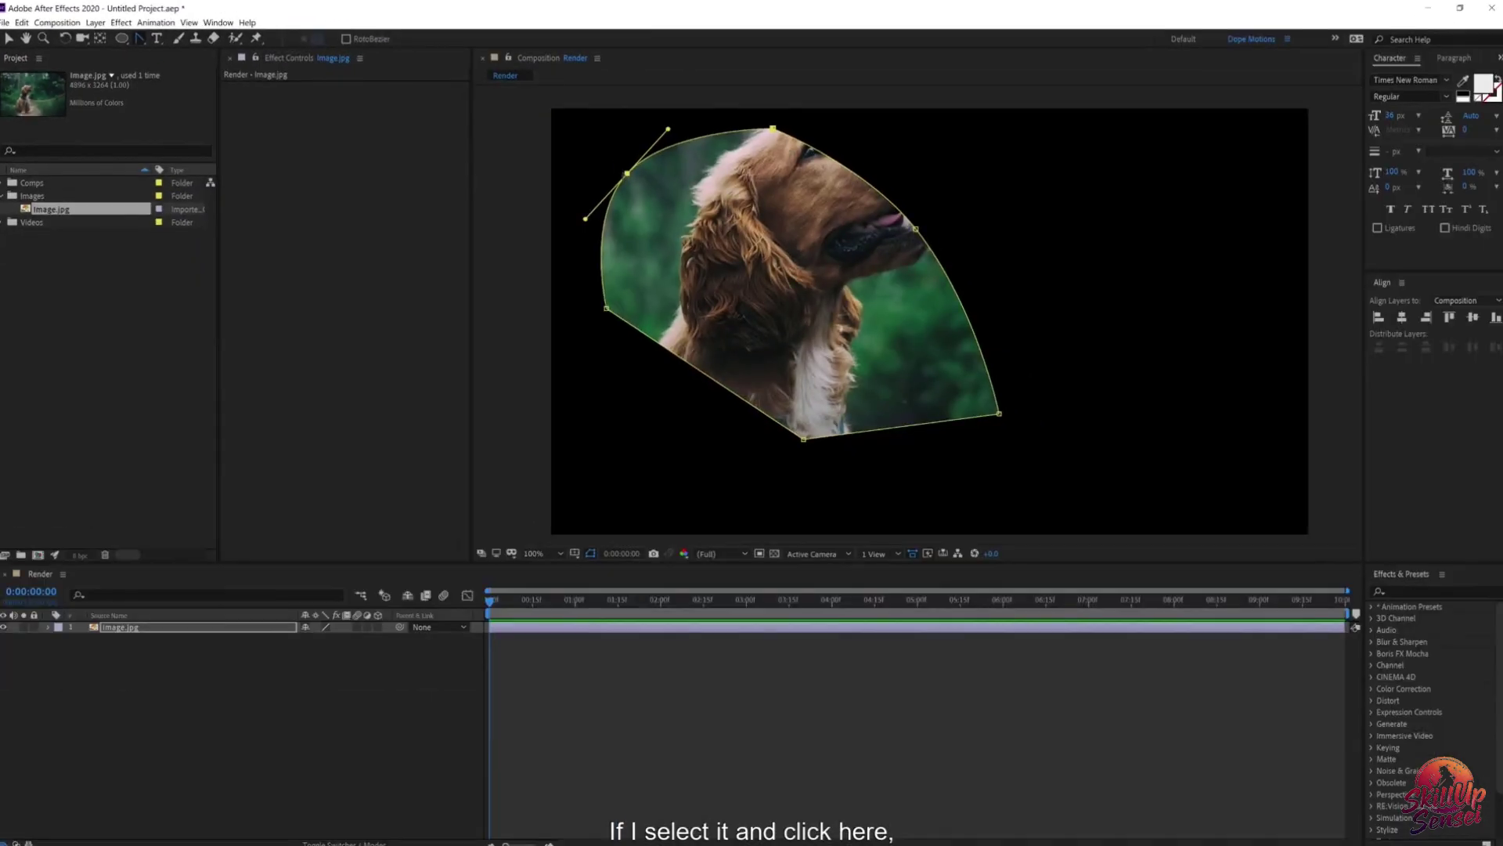
{"action": "left_click", "coordinate": [628, 173]}
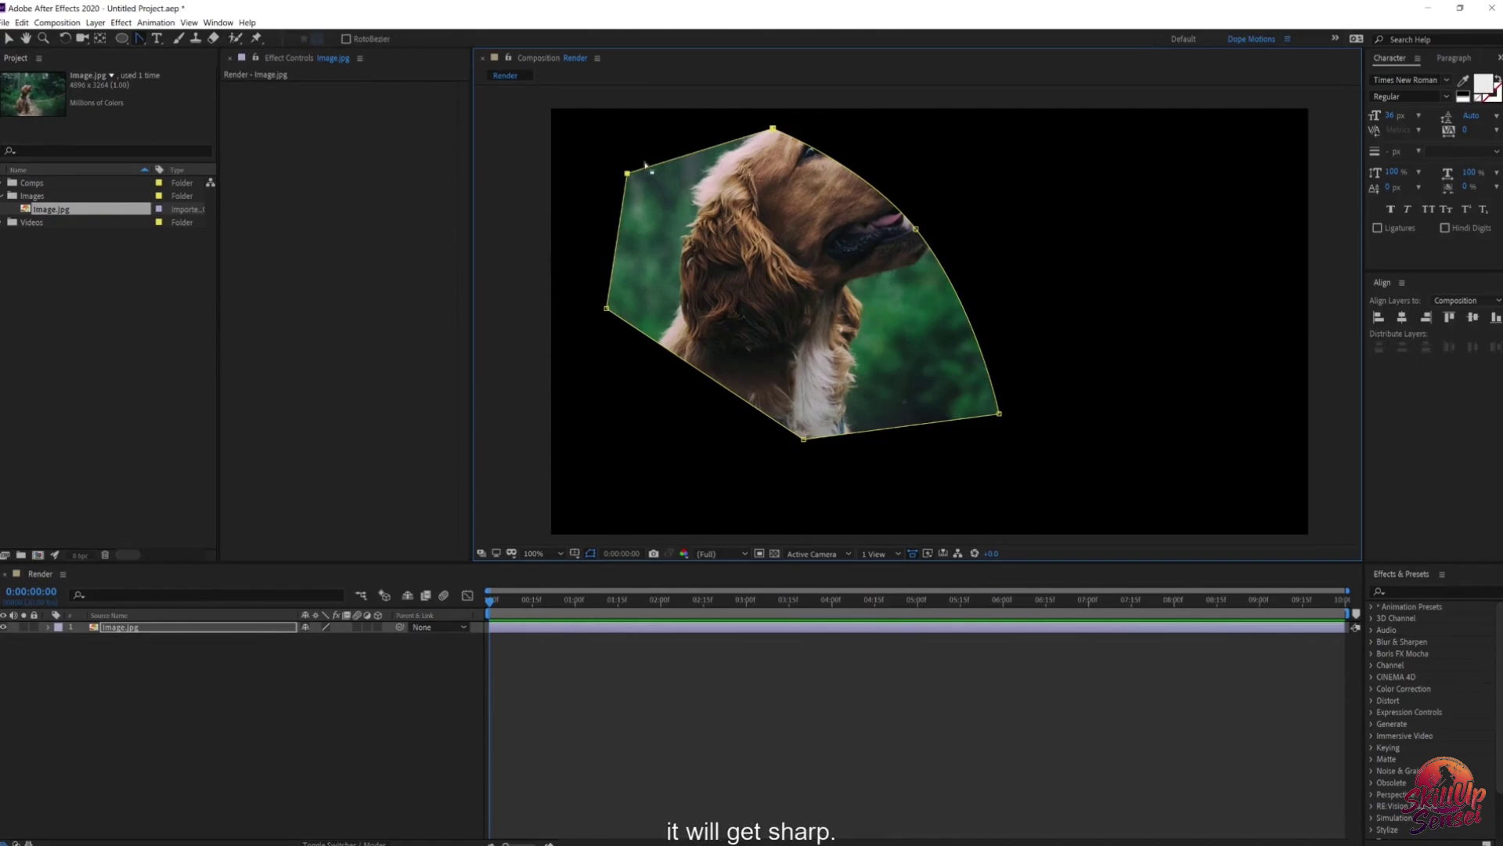
{"action": "left_click", "coordinate": [916, 229]}
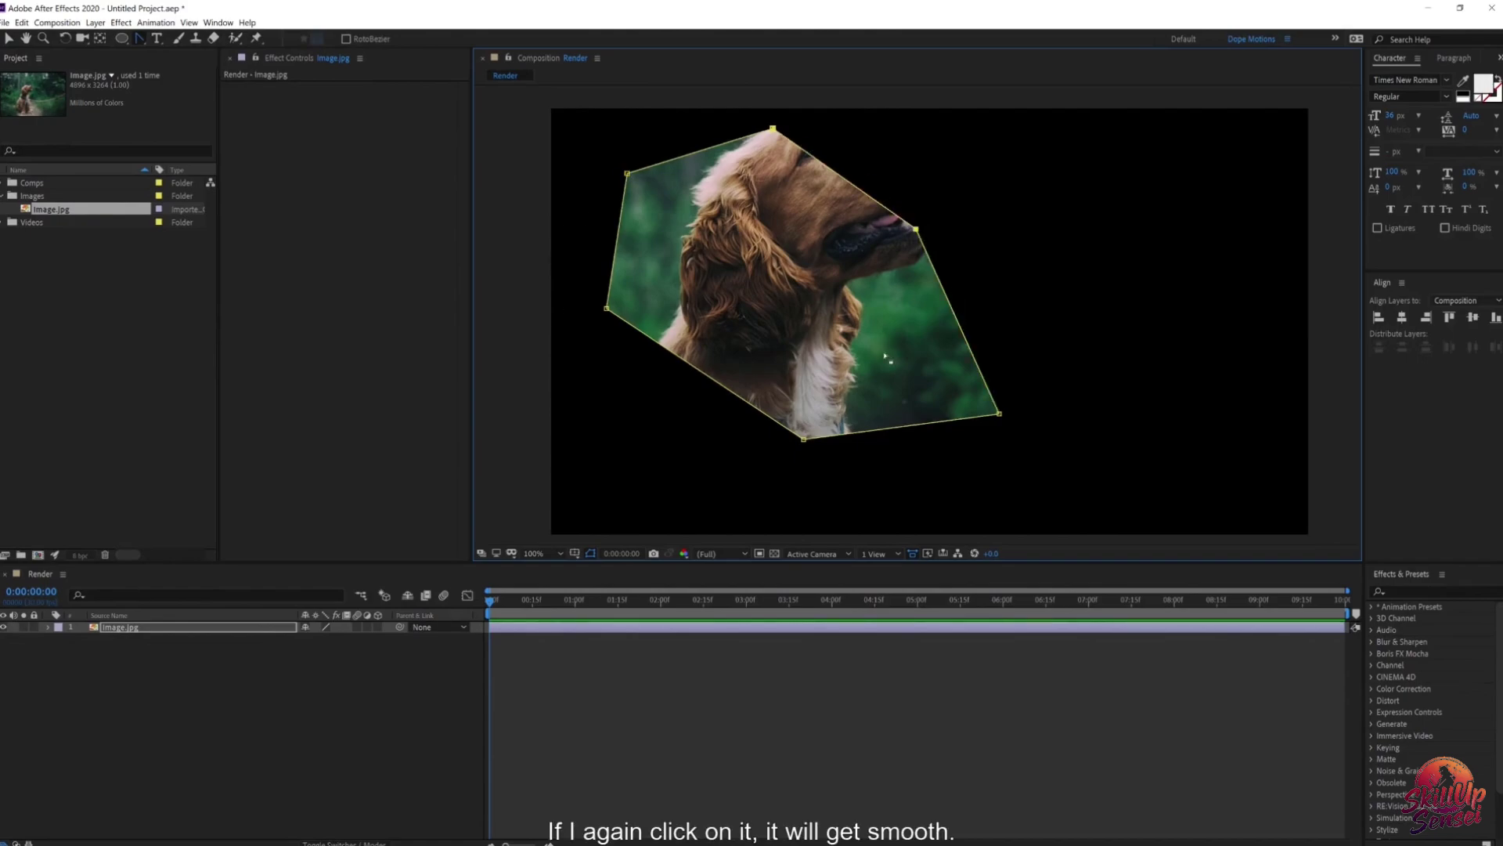
{"action": "left_click", "coordinate": [916, 229]}
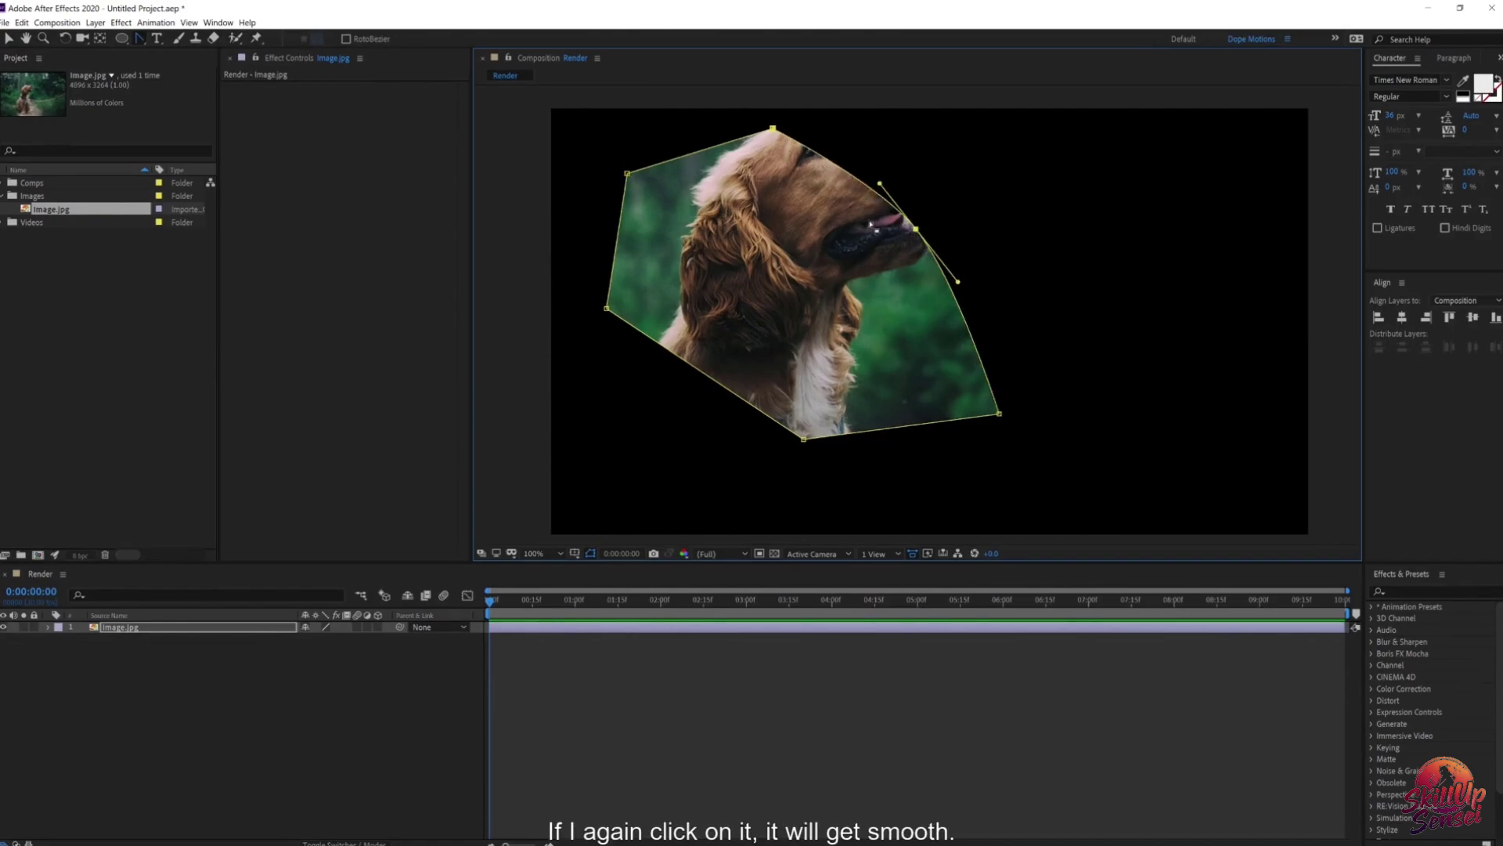
Step: Smooth the mask's sharp vertices with the Convert Vertex tool and lengthen the upper-left vertex's handle to round the top curve
{"action": "left_click", "coordinate": [628, 172]}
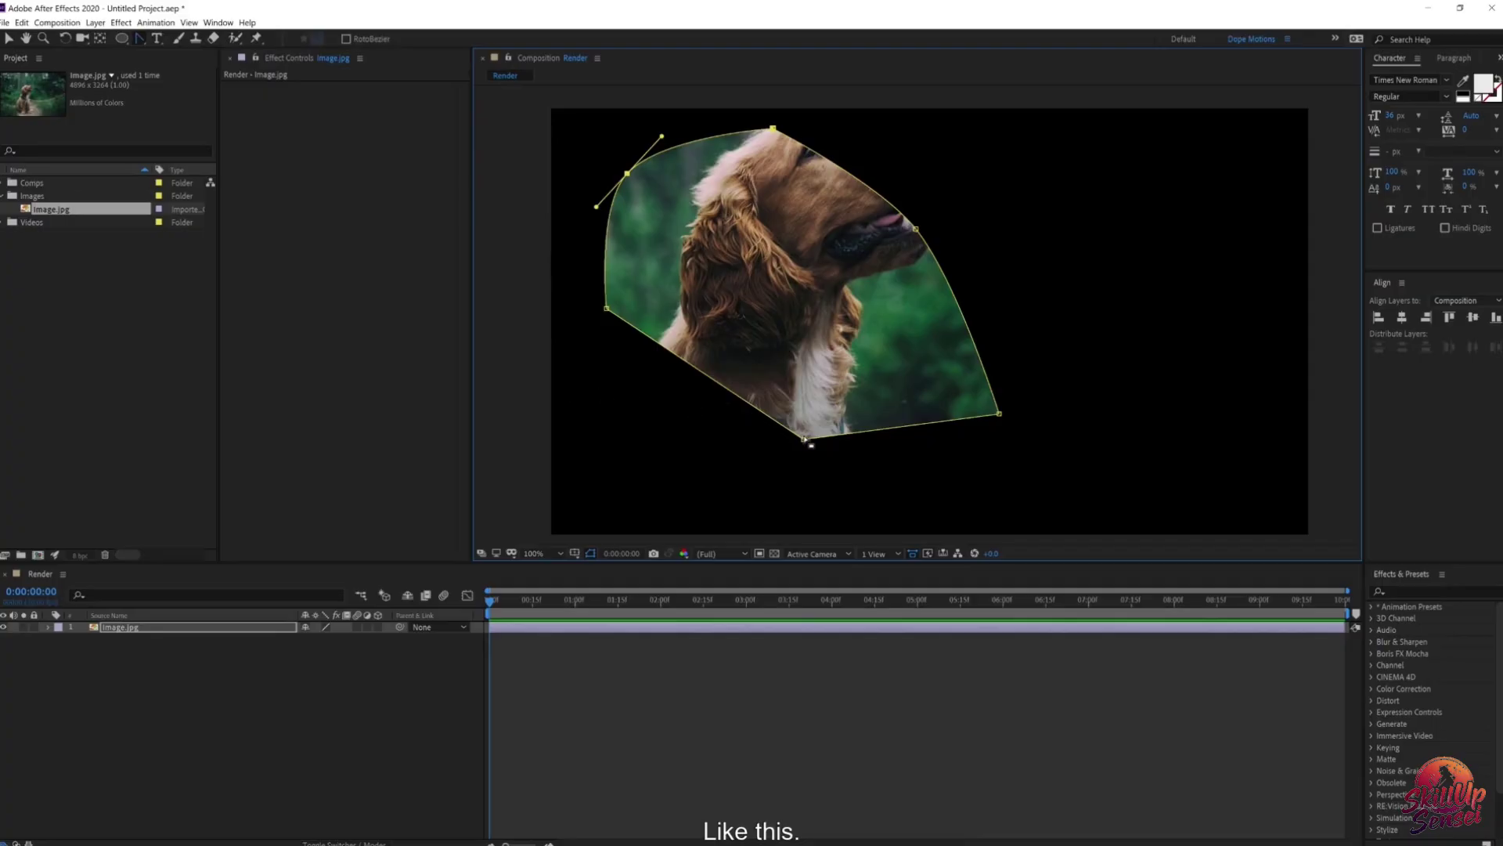
{"action": "left_click", "coordinate": [804, 438]}
{"action": "left_click", "coordinate": [607, 308]}
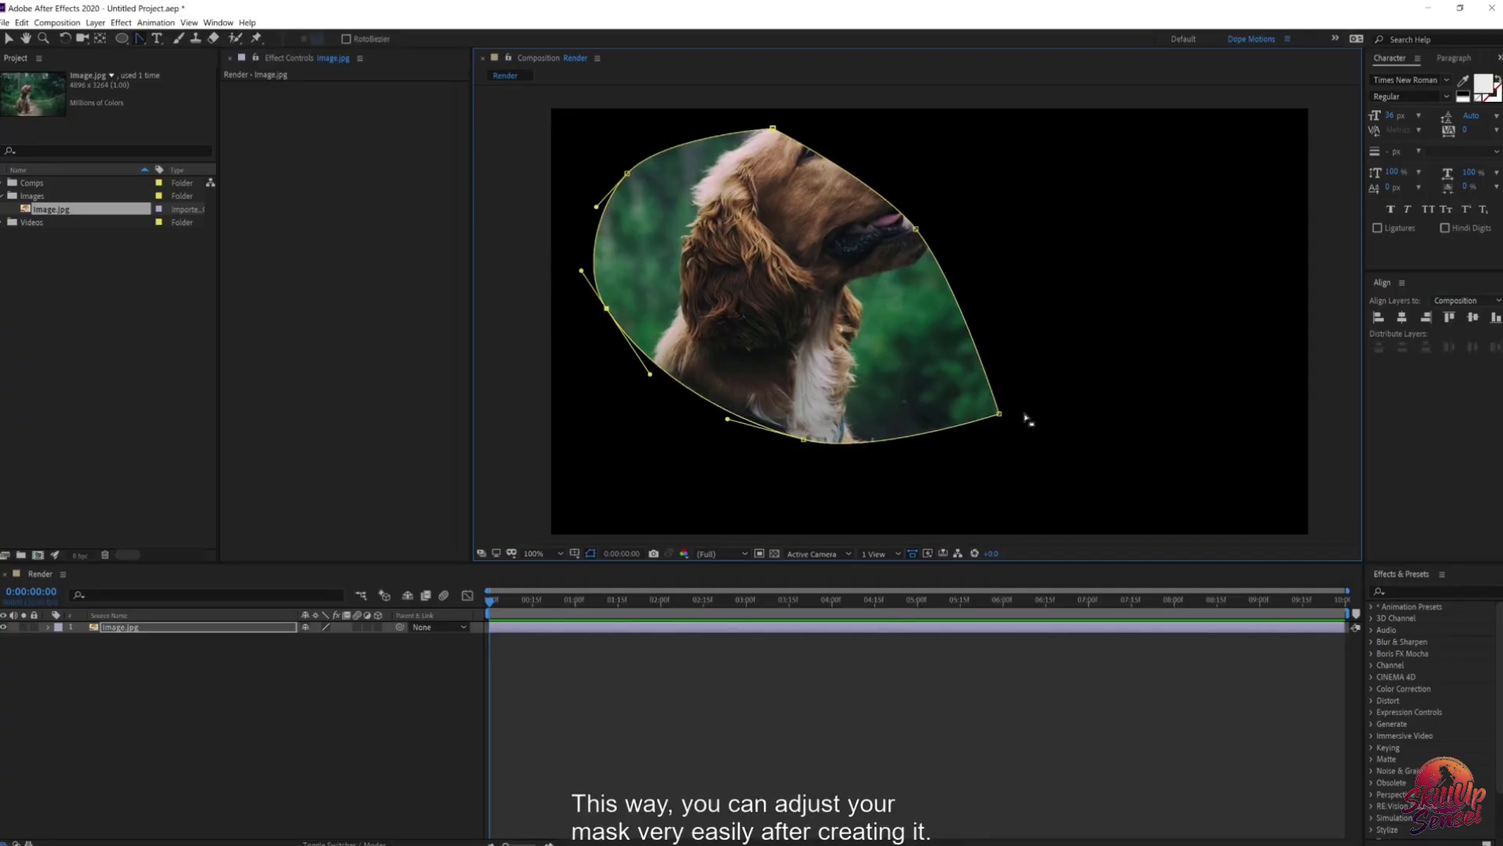
{"action": "left_click", "coordinate": [1000, 413]}
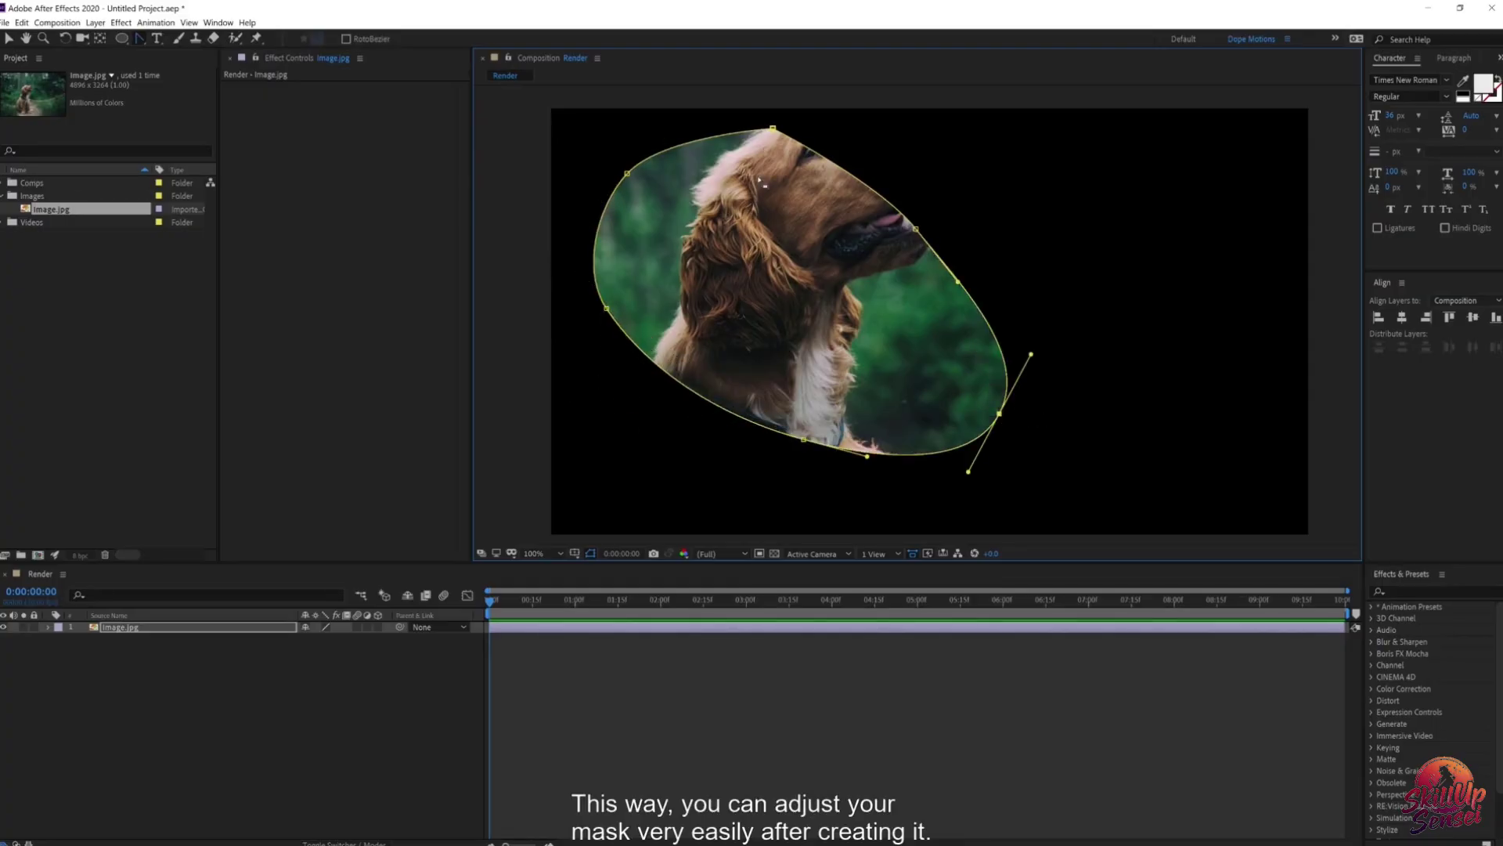
{"action": "left_click", "coordinate": [774, 128]}
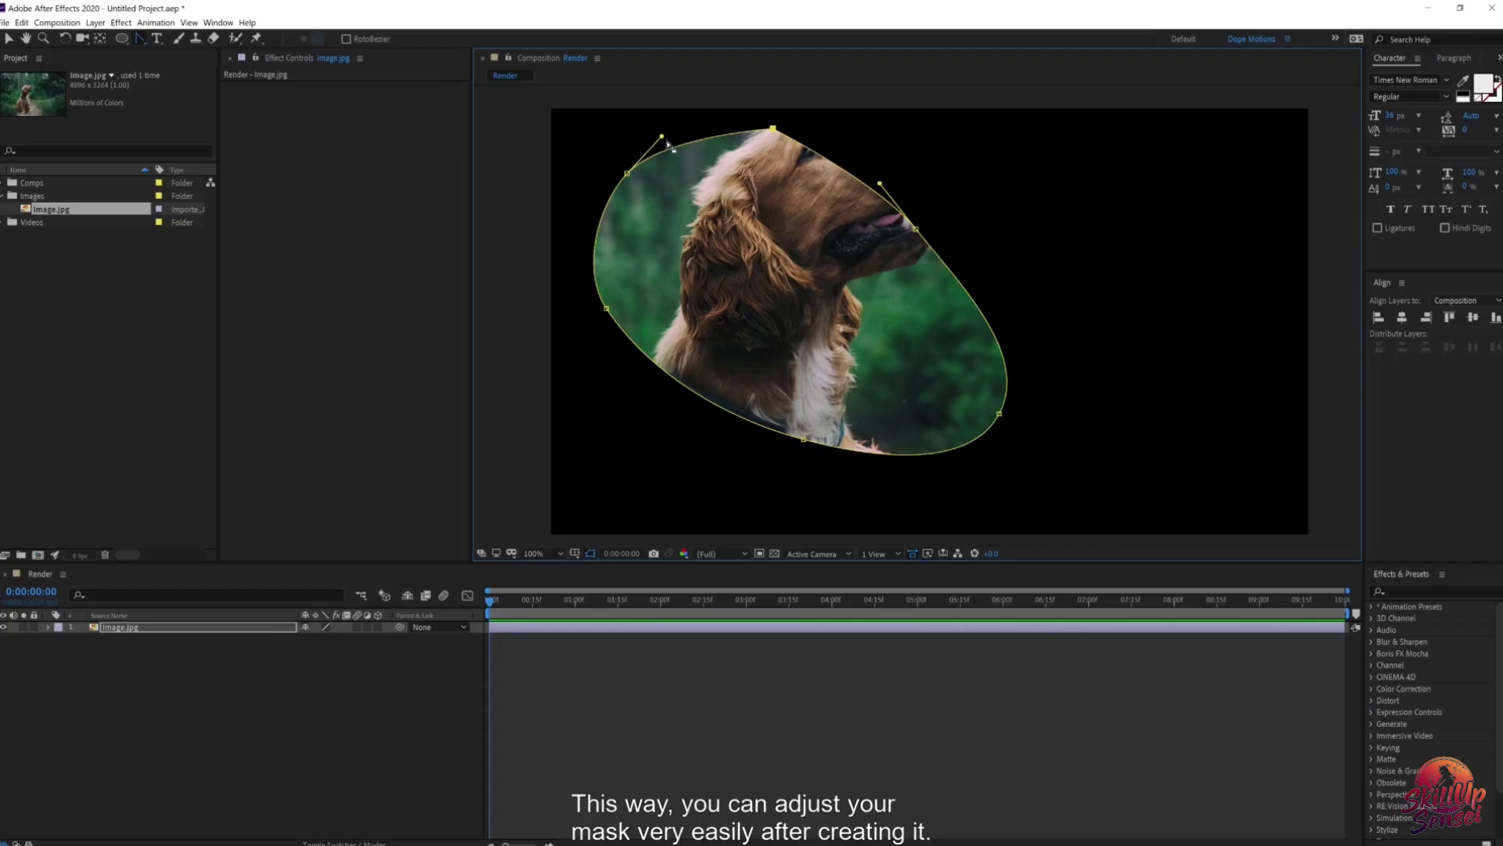
{"action": "left_click_drag", "start_coordinate": [661, 136], "coordinate": [693, 106]}
Step: Delete the masked Image.jpg layer from the Render composition
{"action": "key", "text": "v"}
{"action": "left_click", "coordinate": [141, 628]}
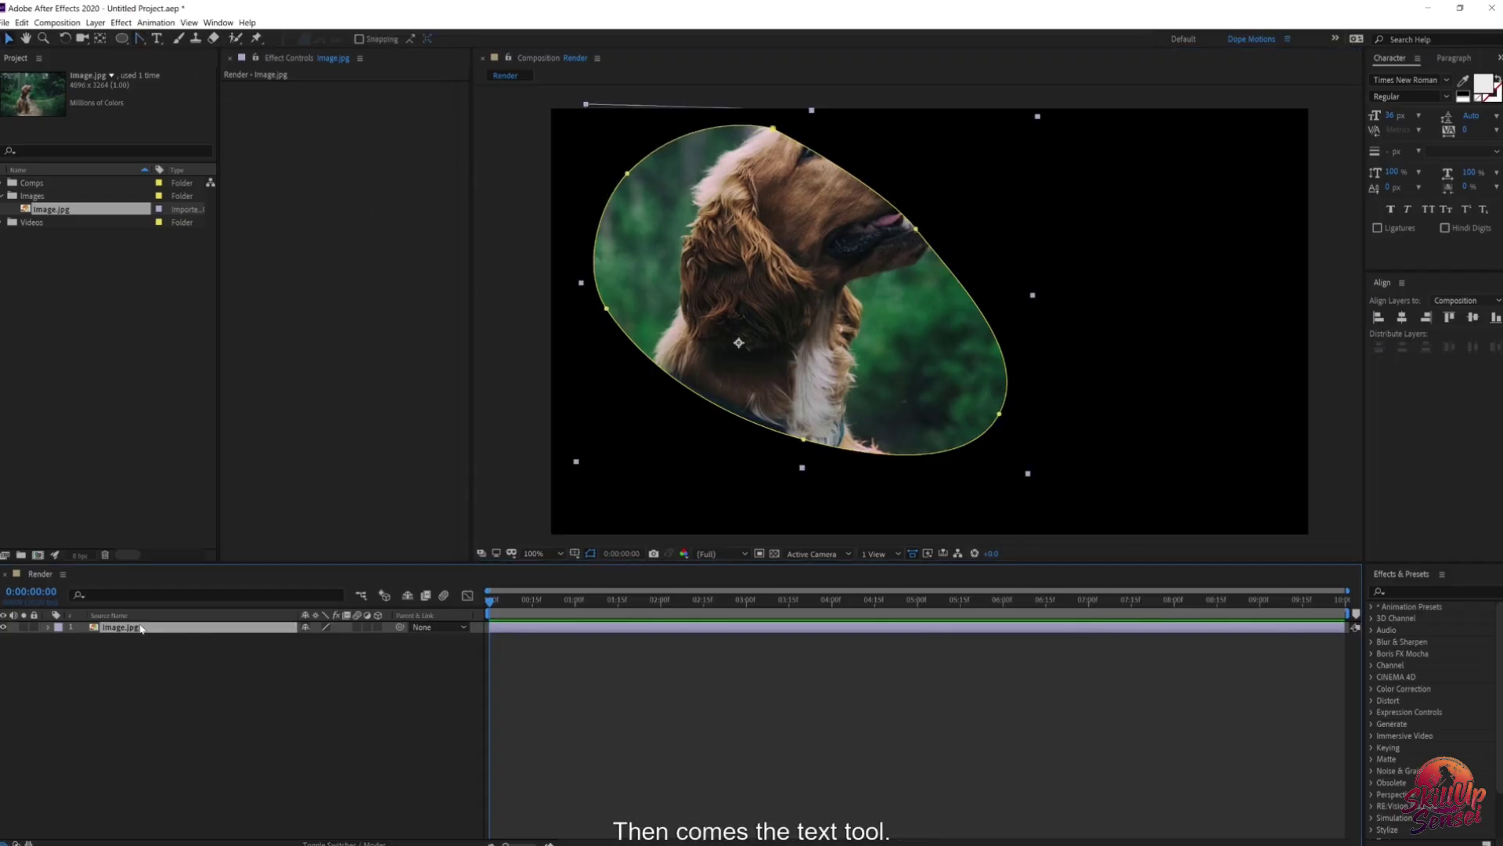
{"action": "key", "text": "Delete"}
Step: Create a text layer reading "text" in the Render composition and return to the Selection tool
{"action": "left_click", "coordinate": [157, 40]}
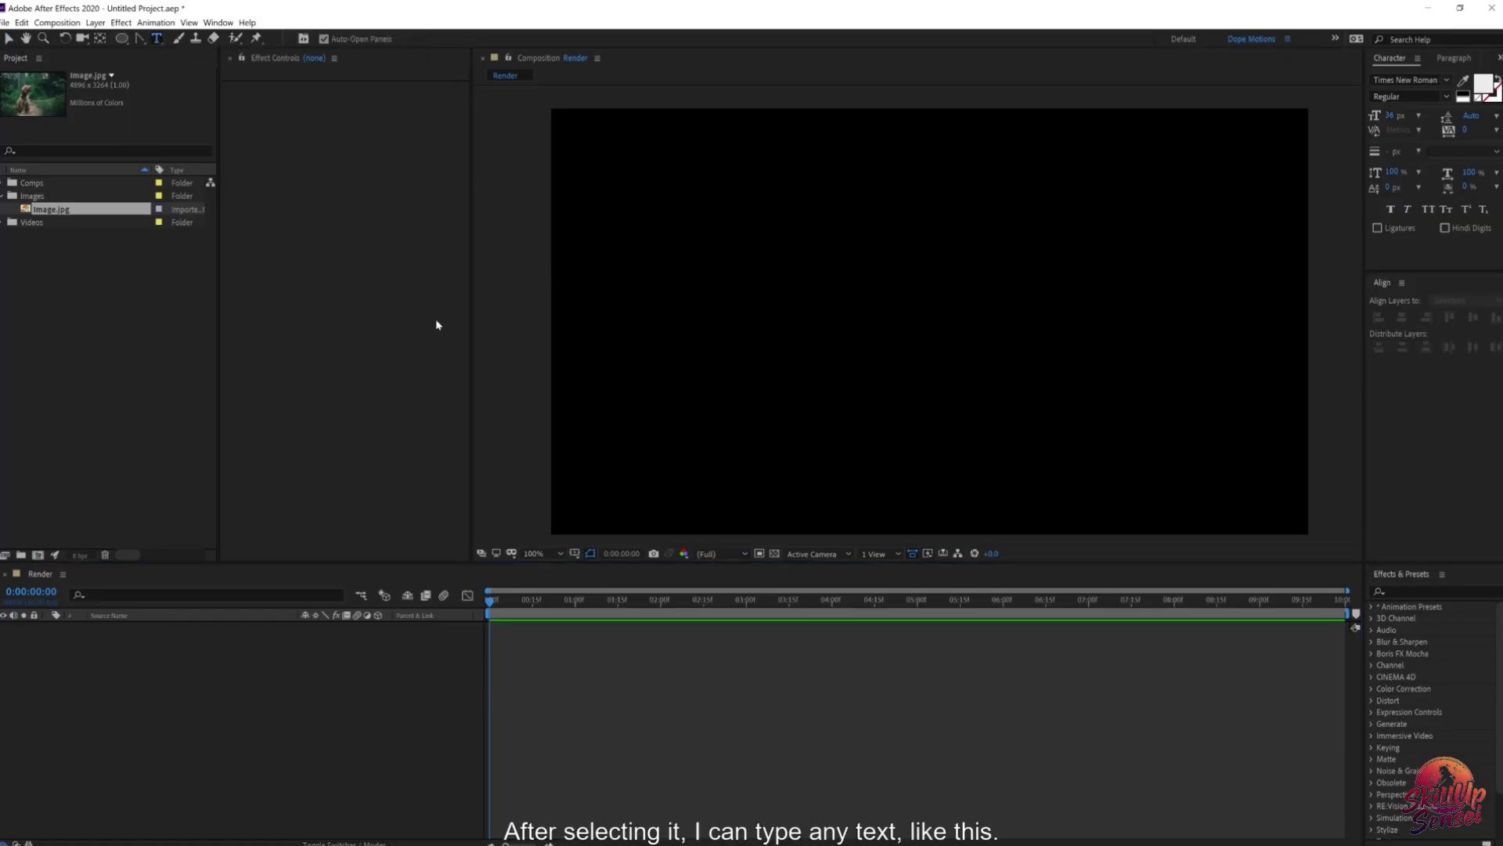
{"action": "left_click", "coordinate": [753, 305]}
{"action": "type", "text": "tes"}
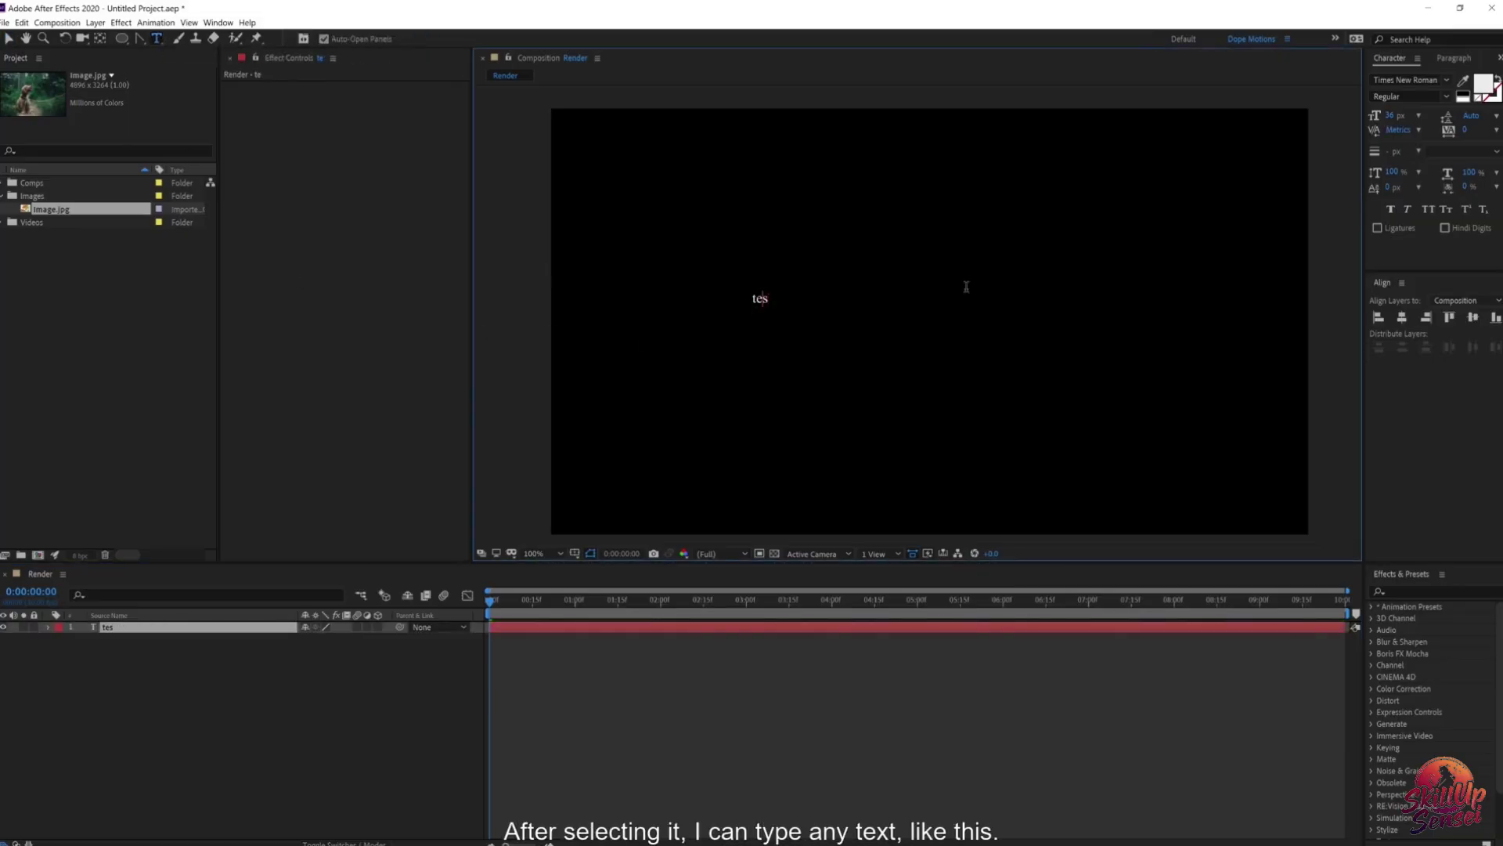
{"action": "key", "text": "BackSpace"}
{"action": "type", "text": "xt"}
{"action": "left_click", "coordinate": [8, 40]}
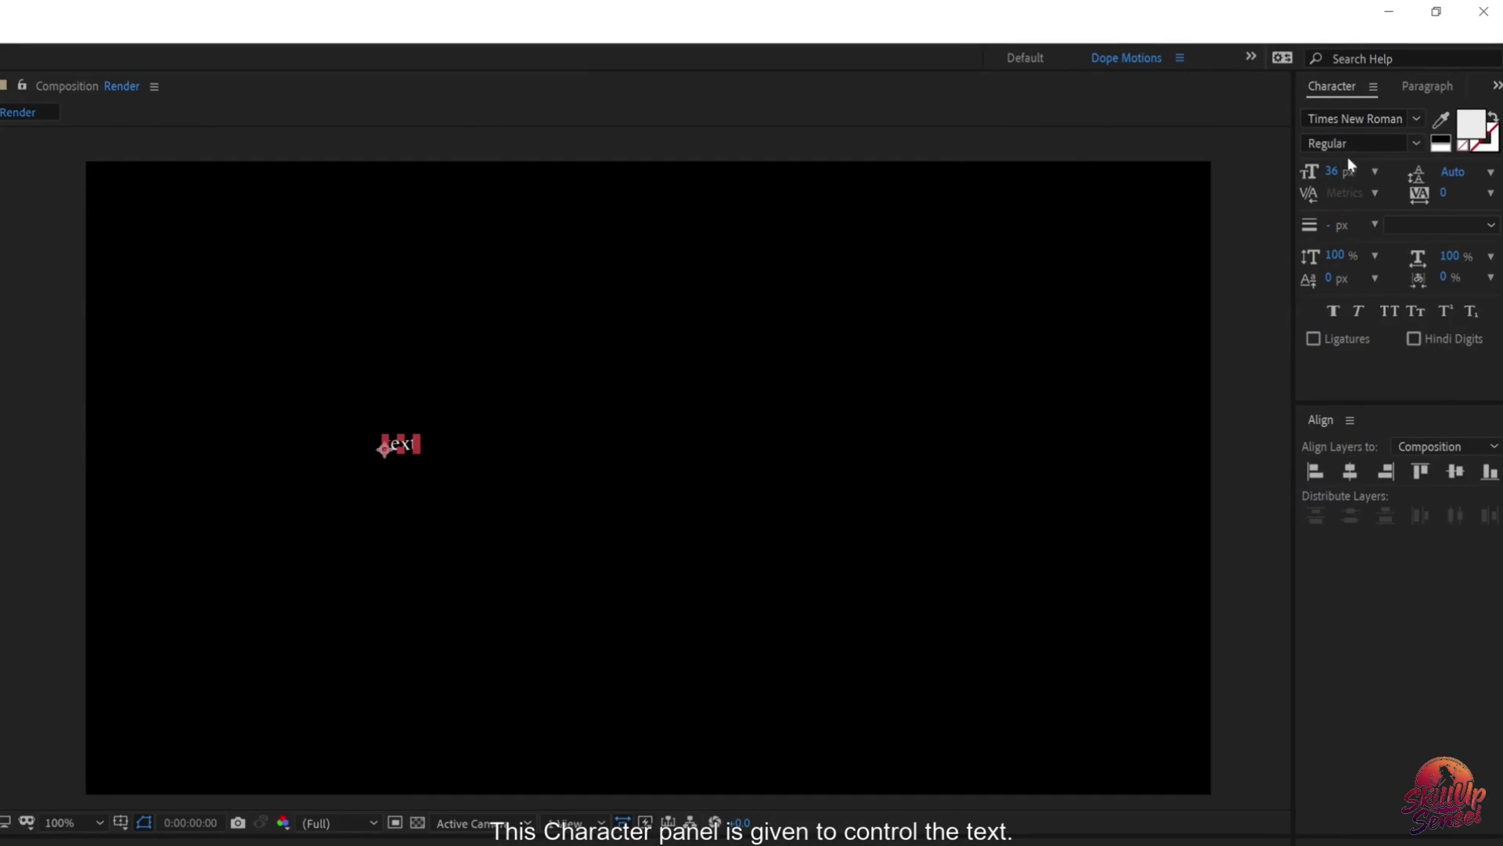
Step: Format the text as Poppins Bold, 330 px with tracking -45, and move it slightly down and right on the canvas
{"action": "left_click", "coordinate": [1379, 115]}
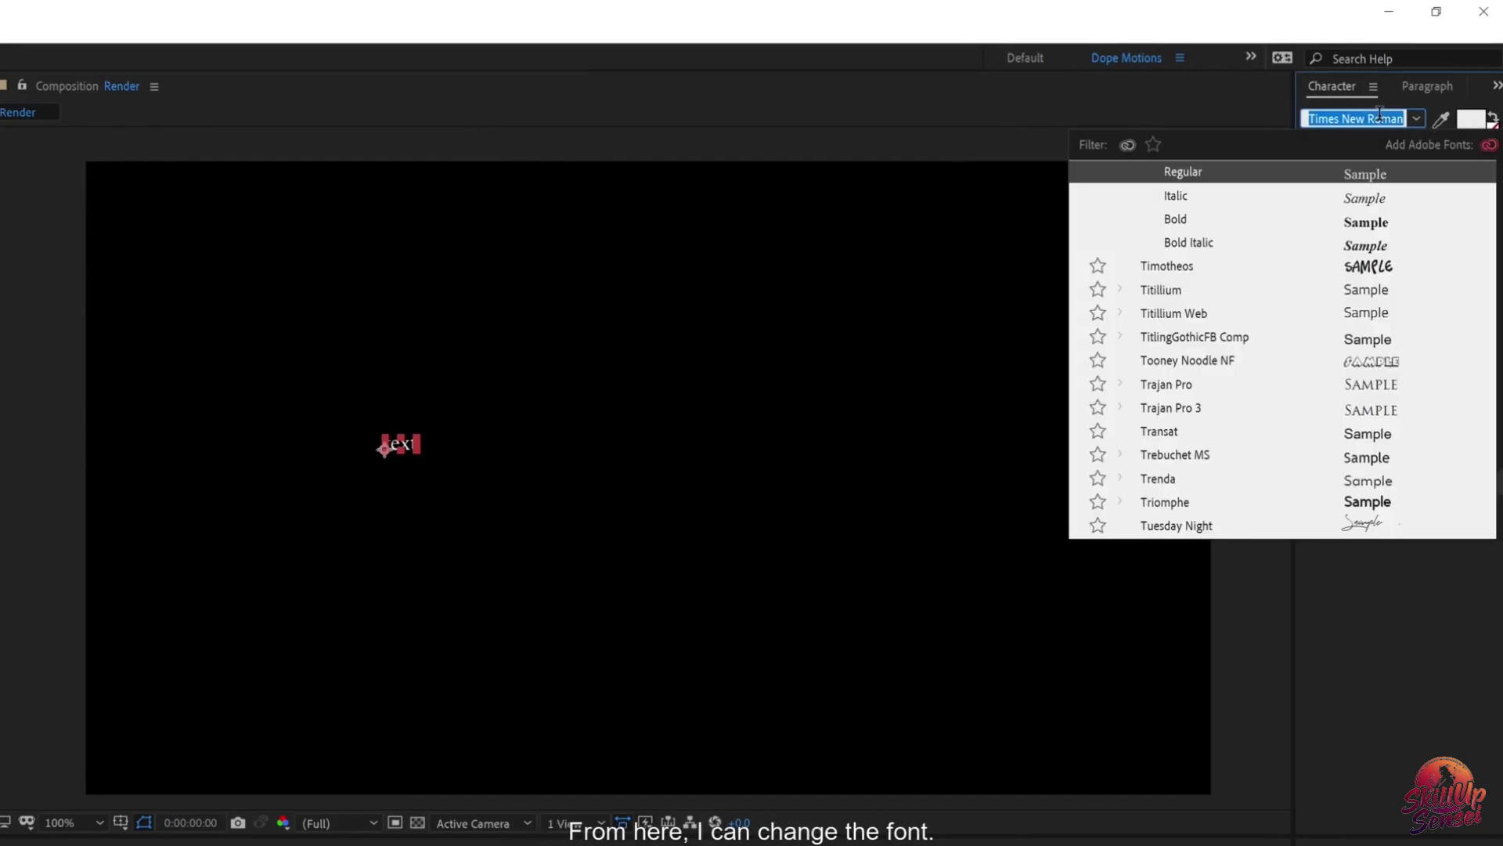
{"action": "type", "text": "popp"}
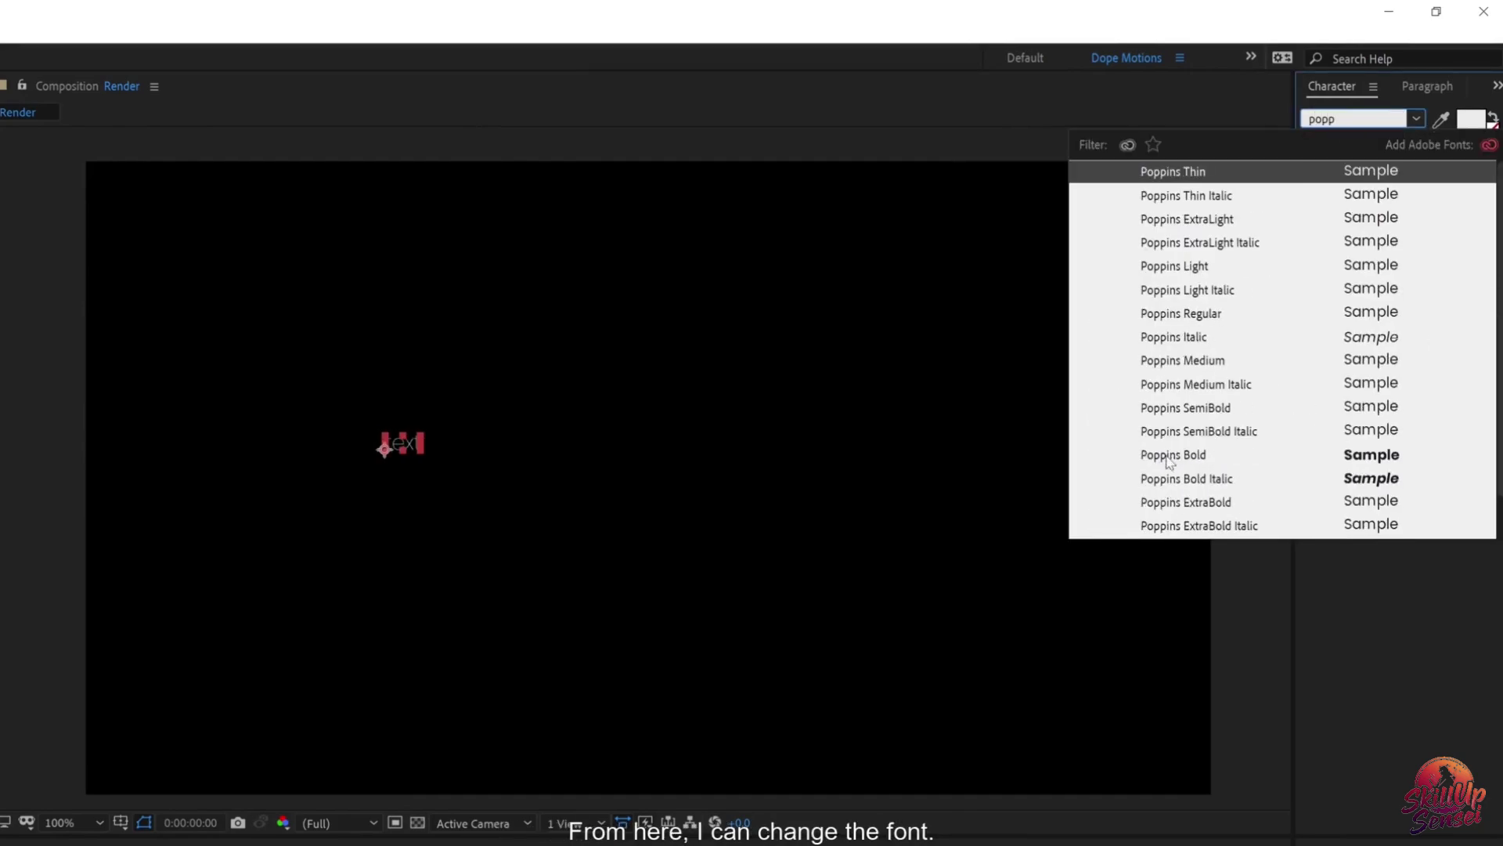
{"action": "left_click", "coordinate": [1169, 459]}
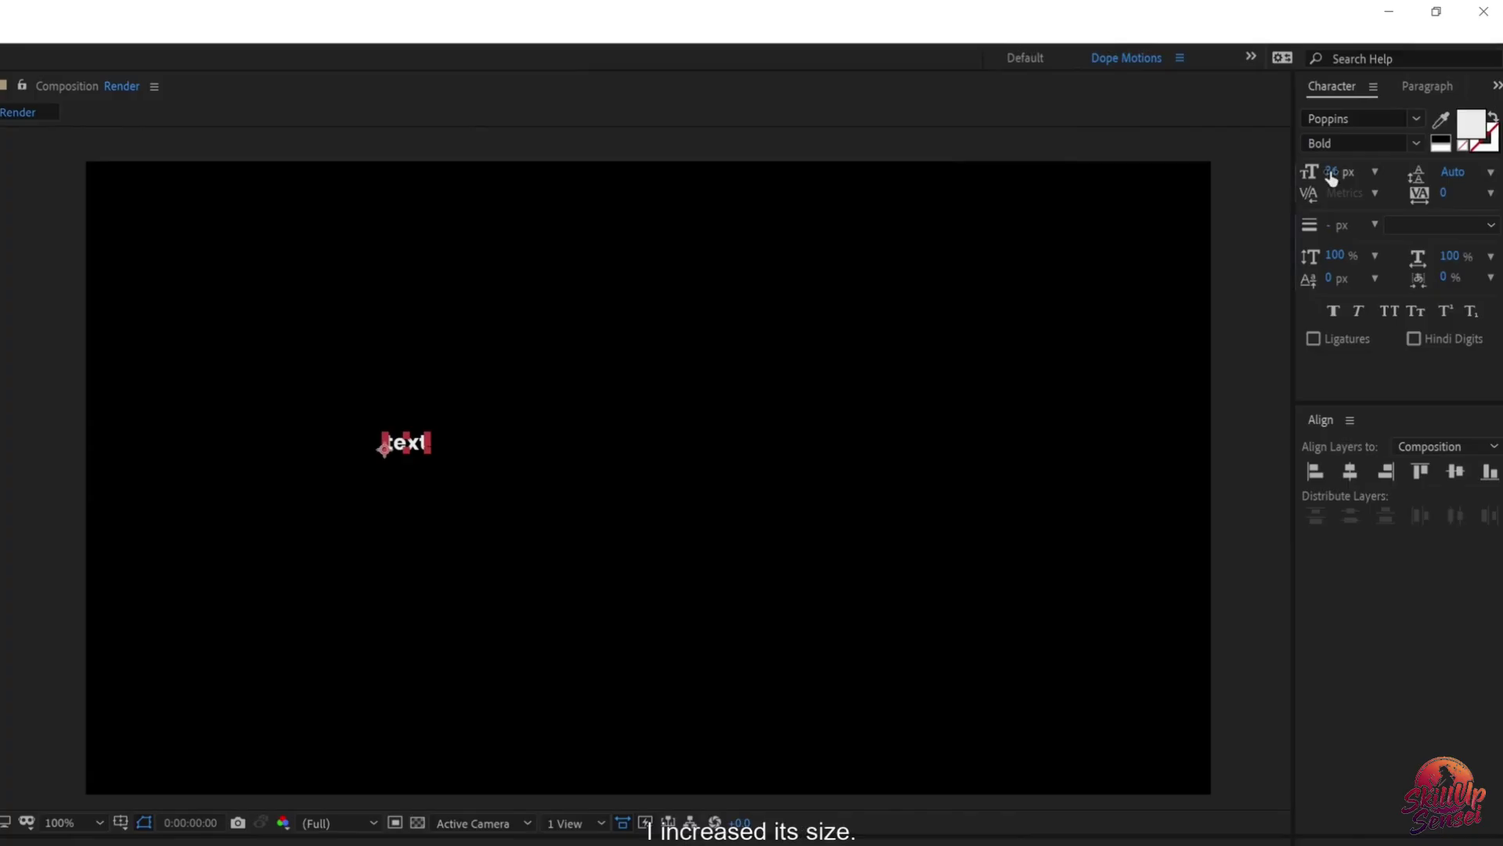
{"action": "left_click_drag", "start_coordinate": [1333, 171], "coordinate": [1398, 194]}
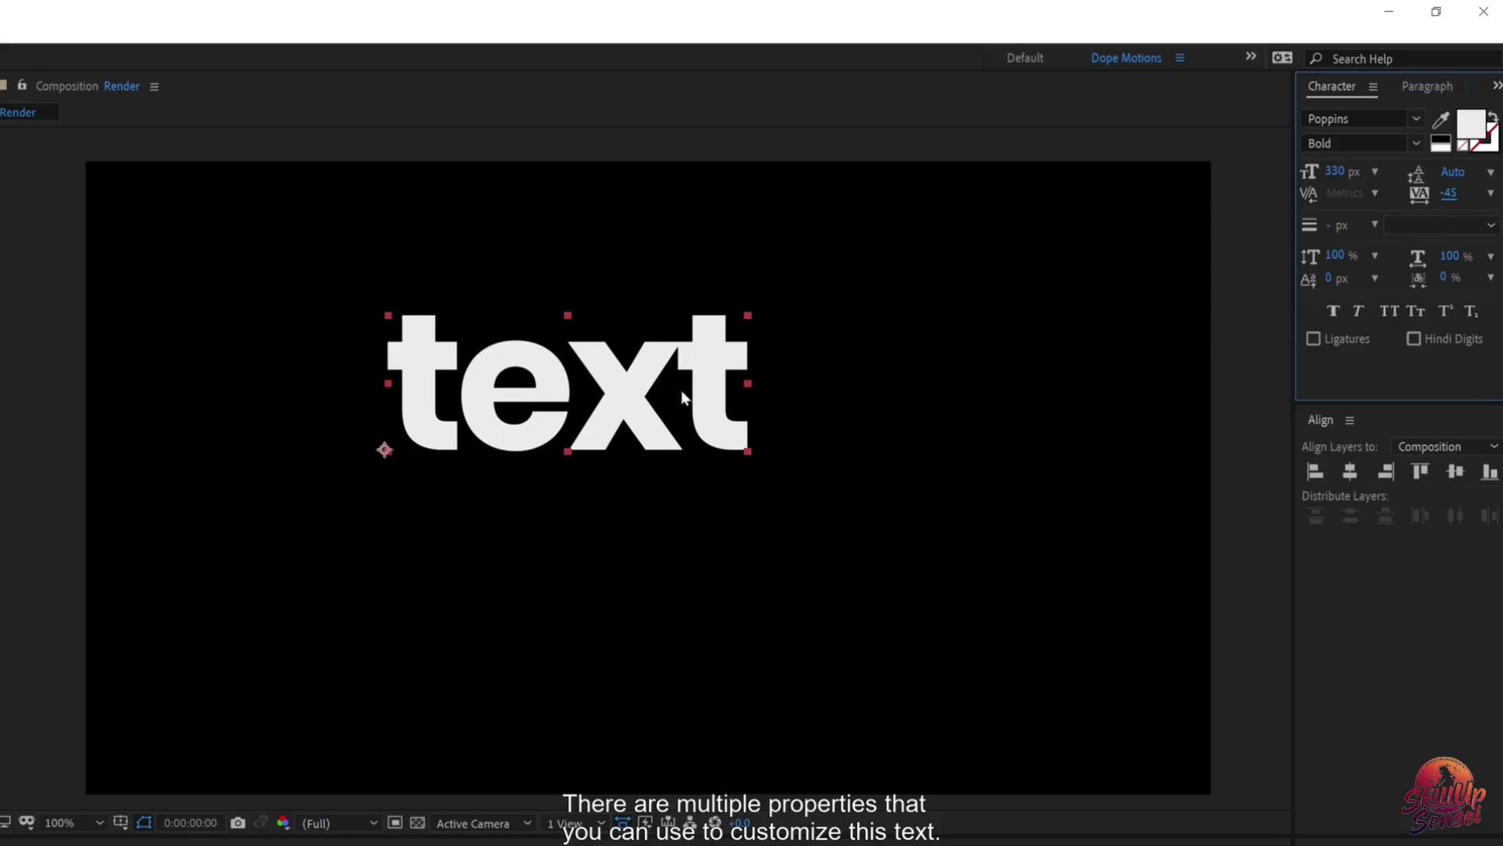
{"action": "left_click_drag", "start_coordinate": [685, 396], "coordinate": [720, 477]}
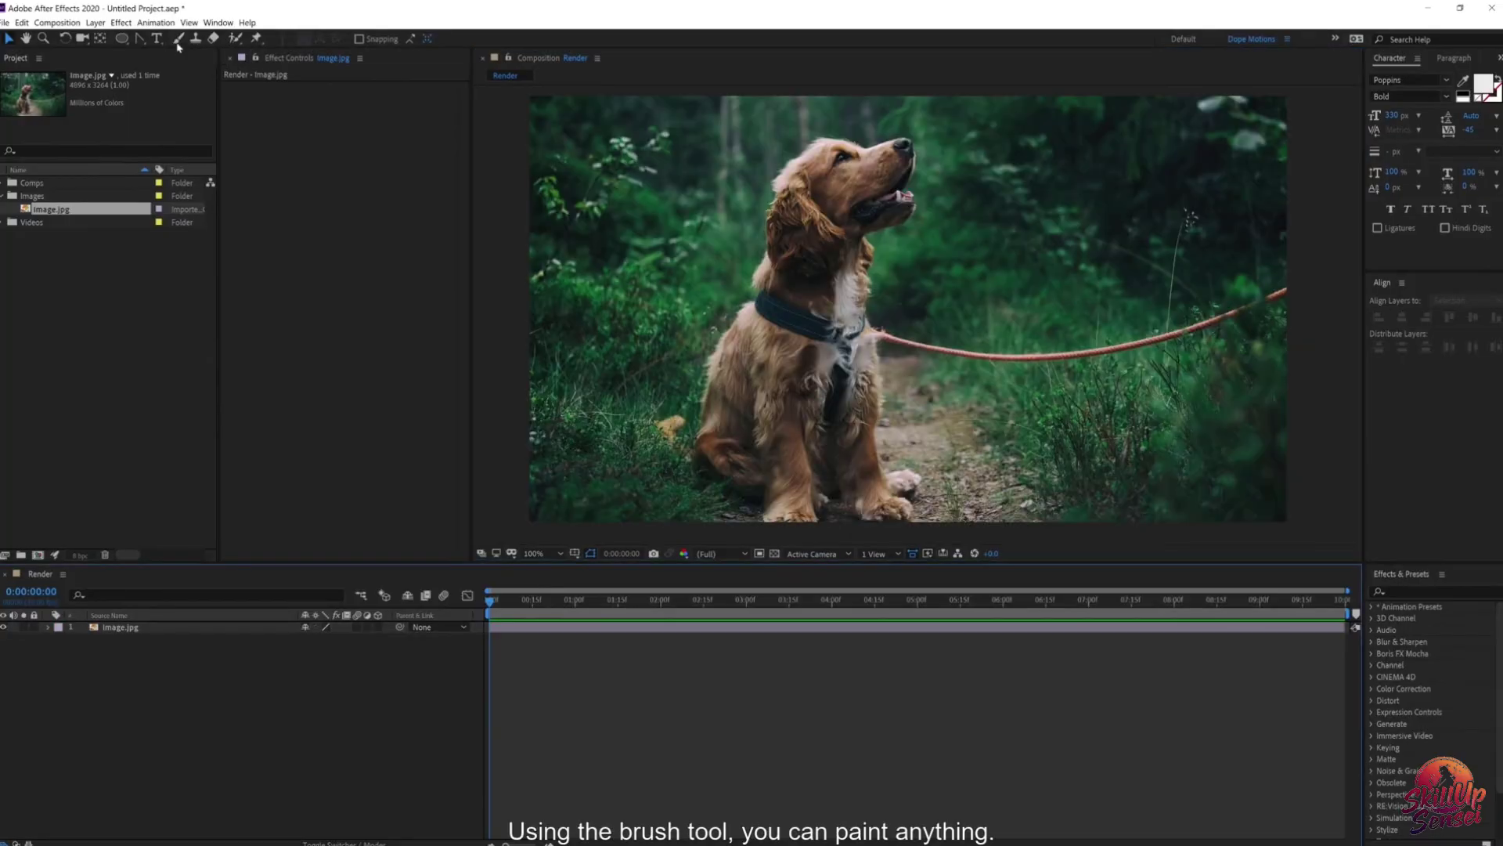
Step: Activate the Brush tool with the soft 35 px tip and open the Image.jpg layer in its own layer view
{"action": "left_click", "coordinate": [179, 38]}
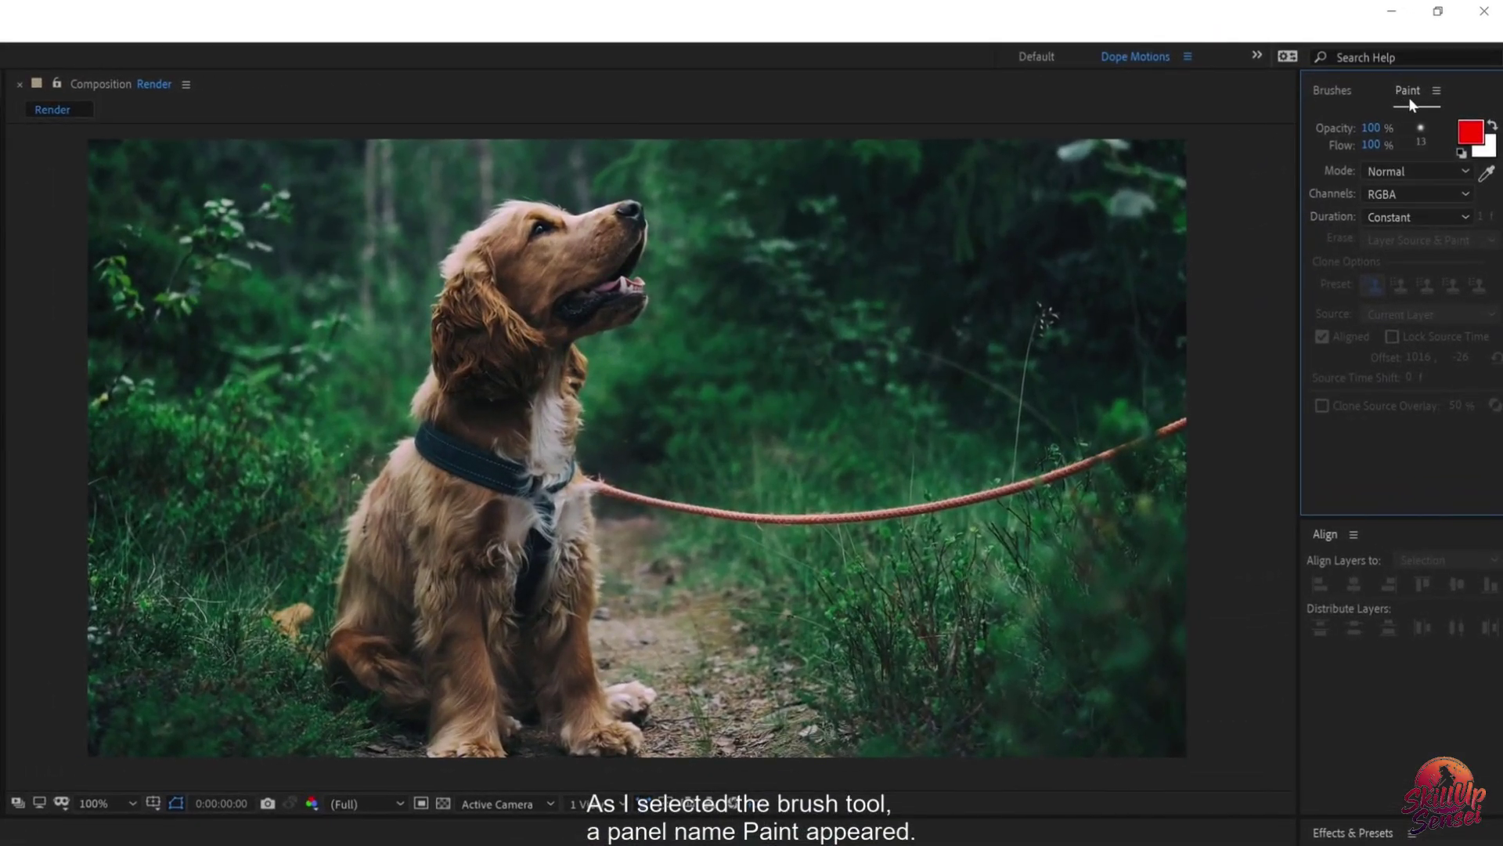
{"action": "left_click", "coordinate": [1339, 90]}
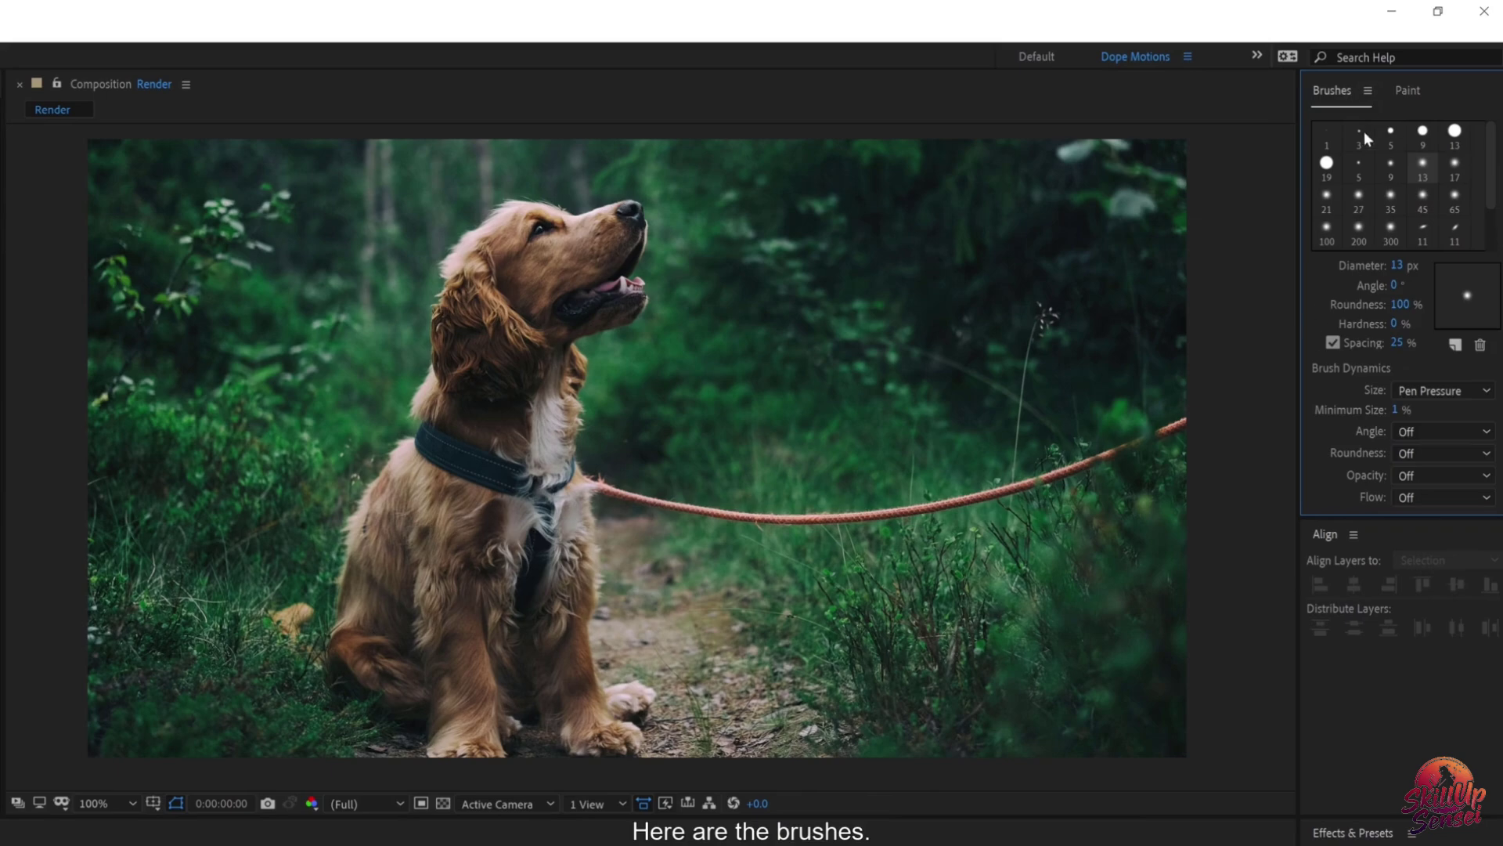
{"action": "left_click", "coordinate": [1389, 200]}
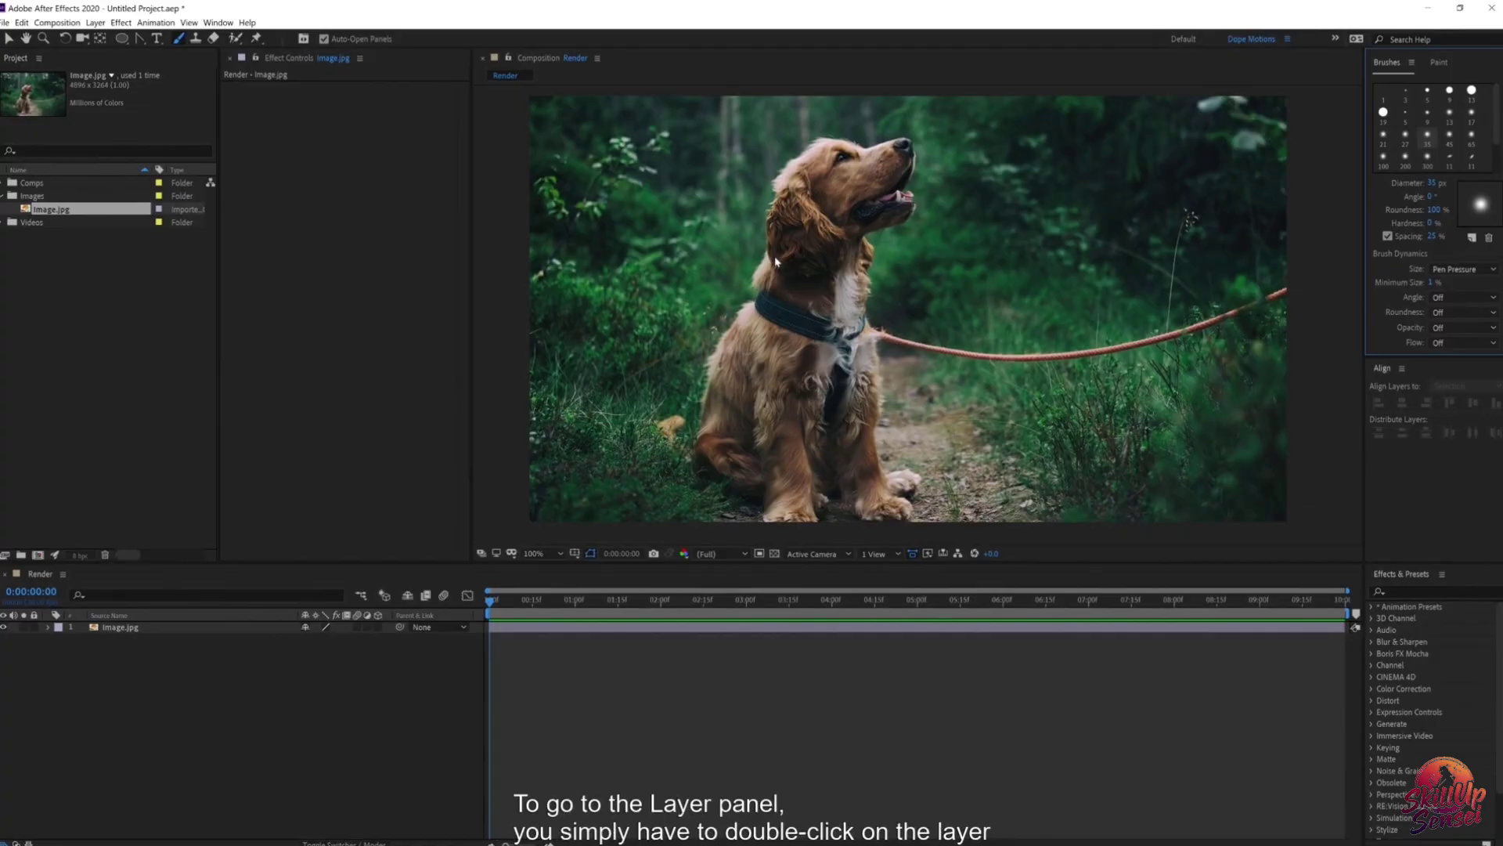
{"action": "left_click", "coordinate": [151, 630]}
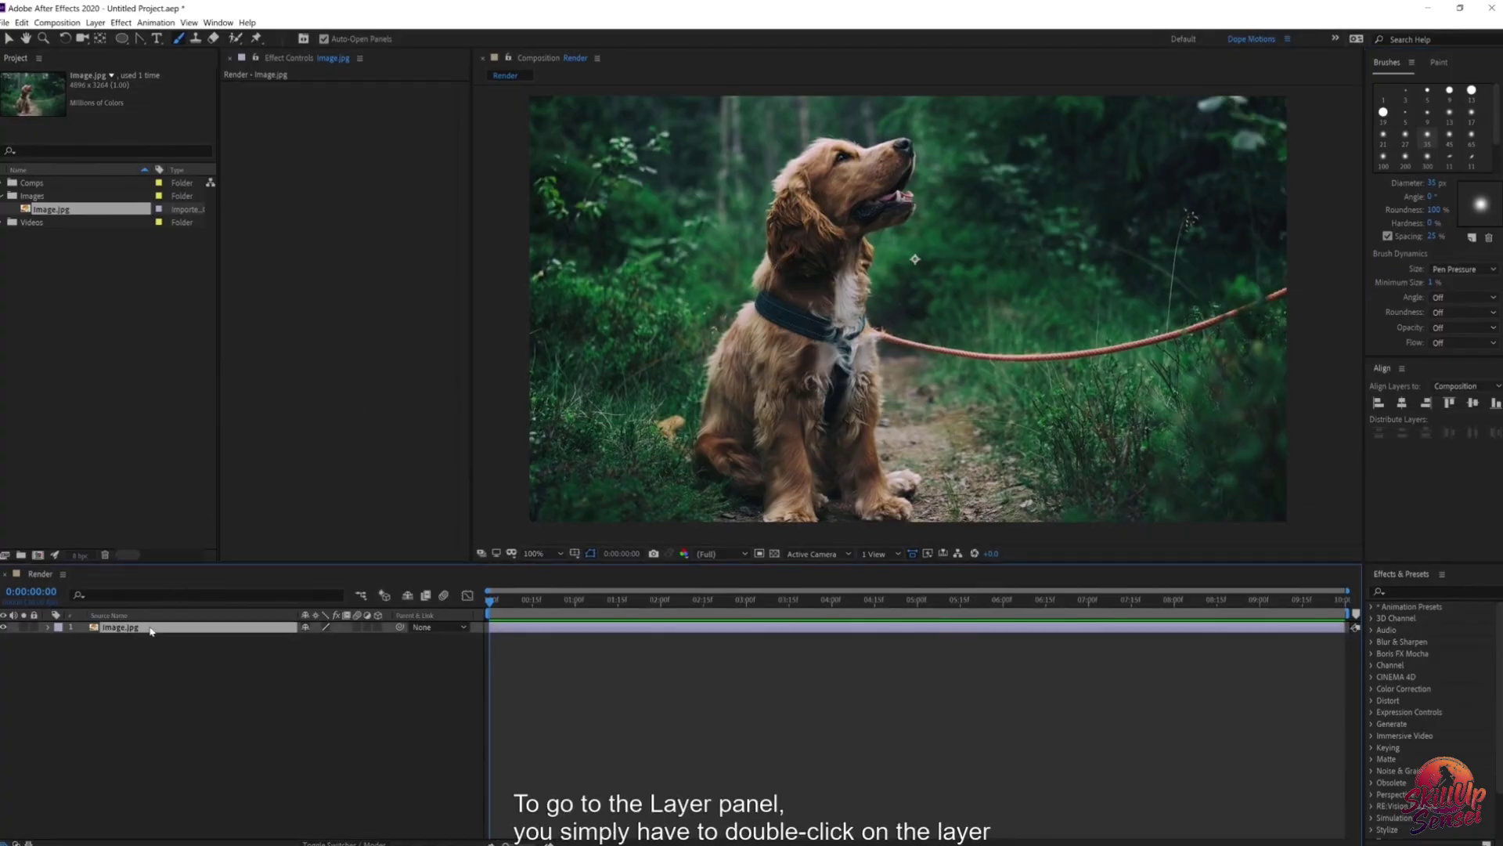
{"action": "double_click", "coordinate": [151, 629]}
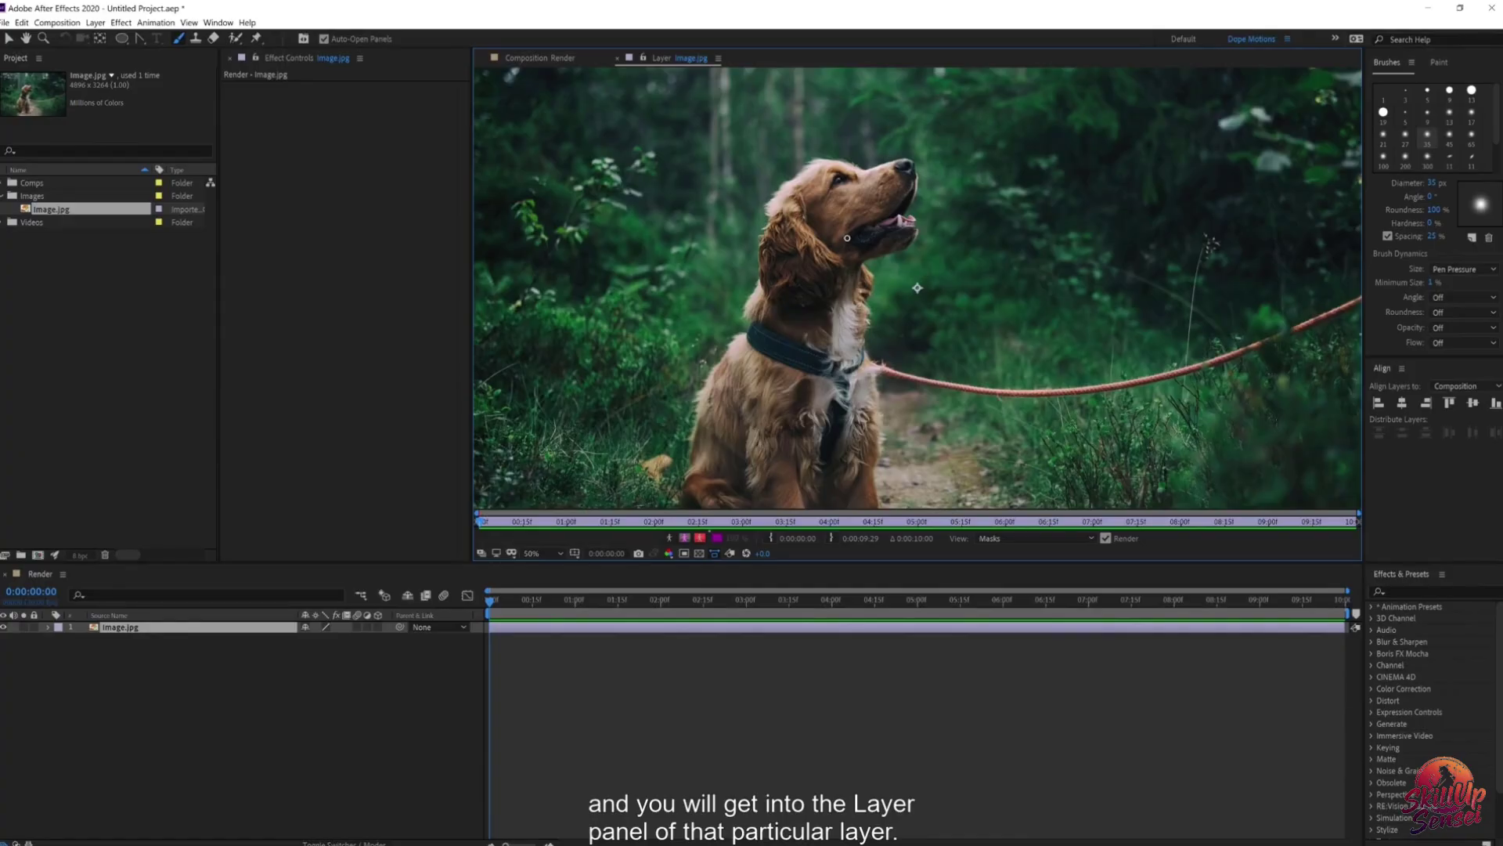
Step: Enlarge the brush diameter, adjust its roundness, and scribble red strokes over the dog's head and neck
{"action": "scroll", "coordinate": [846, 234], "scroll_direction": "up", "scroll_amount": 1}
{"action": "scroll", "coordinate": [838, 180], "scroll_direction": "up", "scroll_amount": 1}
{"action": "scroll", "coordinate": [844, 191], "scroll_direction": "down", "scroll_amount": 1}
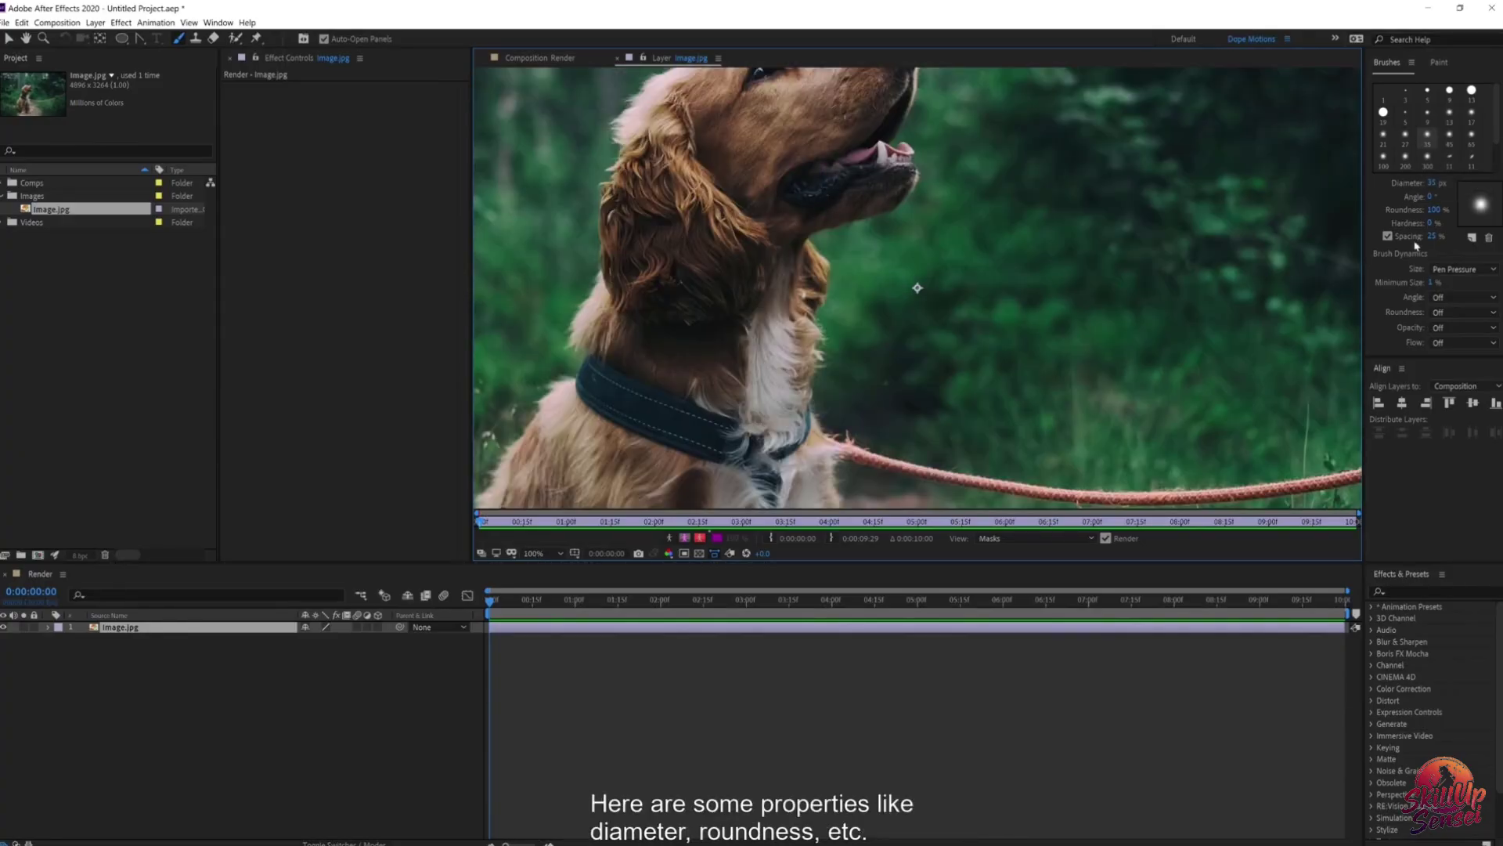
{"action": "left_click_drag", "start_coordinate": [1432, 183], "coordinate": [1425, 210]}
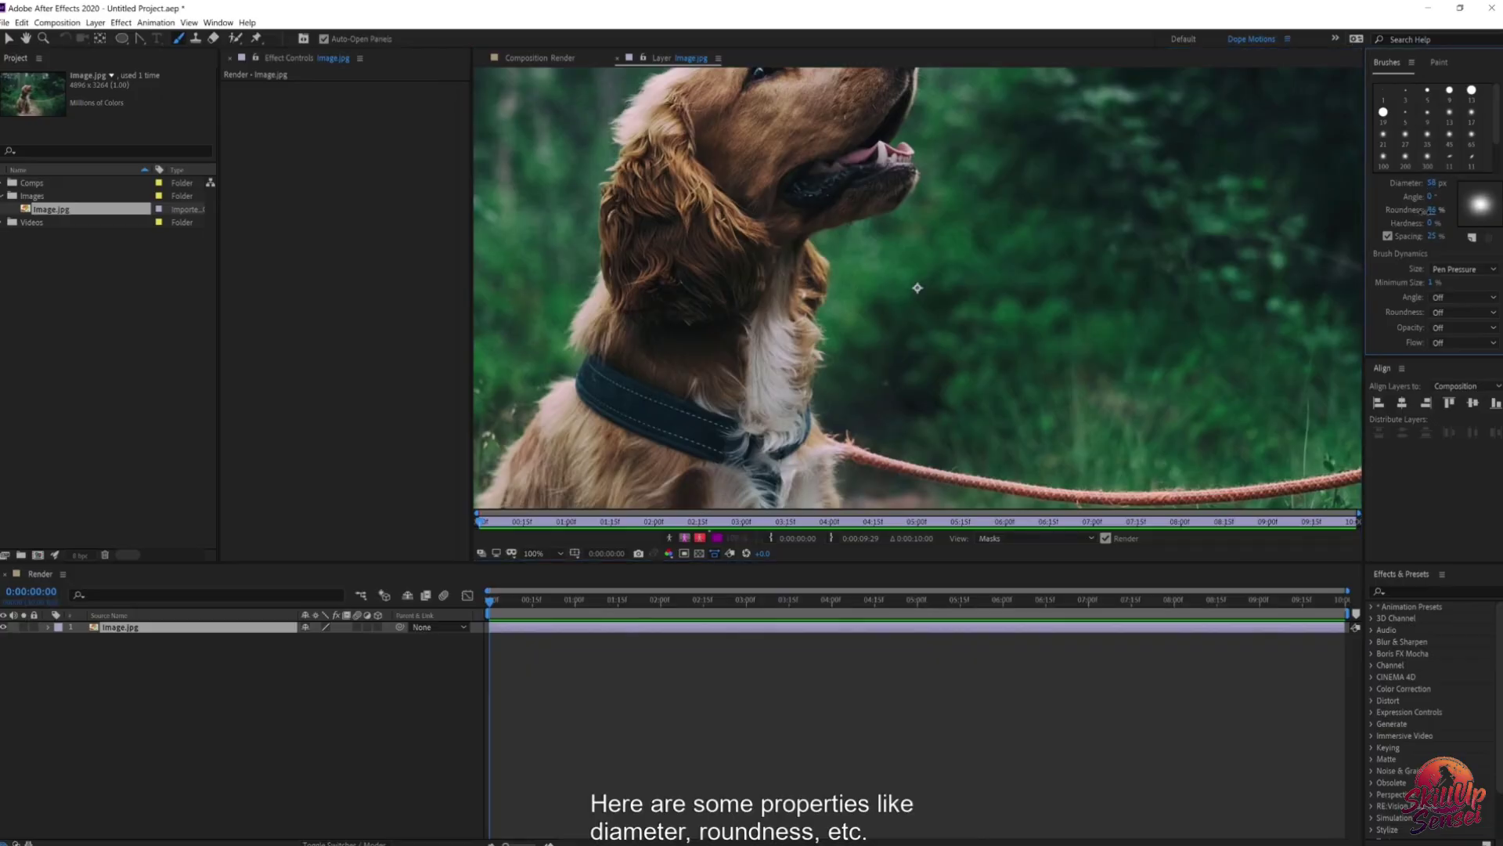
{"action": "left_click", "coordinate": [1440, 62]}
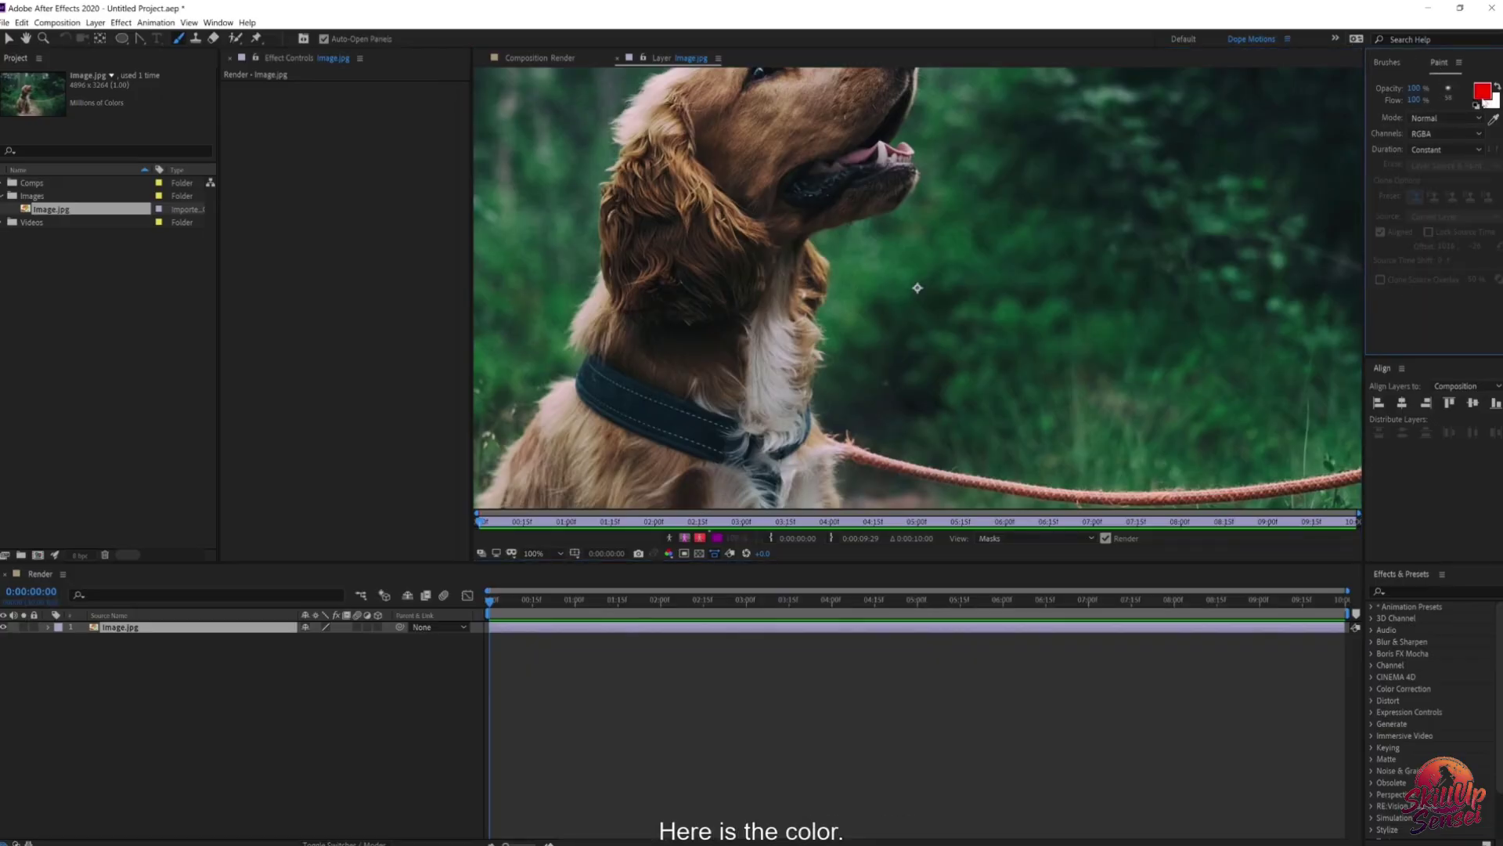
{"action": "left_click_drag", "start_coordinate": [864, 174], "coordinate": [627, 271]}
{"action": "mouse_move", "coordinate": [779, 206]}
{"action": "left_mouse_down"}
{"action": "mouse_move", "coordinate": [720, 301]}
{"action": "mouse_move", "coordinate": [794, 414]}
{"action": "mouse_move", "coordinate": [775, 321]}
{"action": "mouse_move", "coordinate": [705, 180]}
{"action": "mouse_move", "coordinate": [822, 227]}
{"action": "left_mouse_up"}
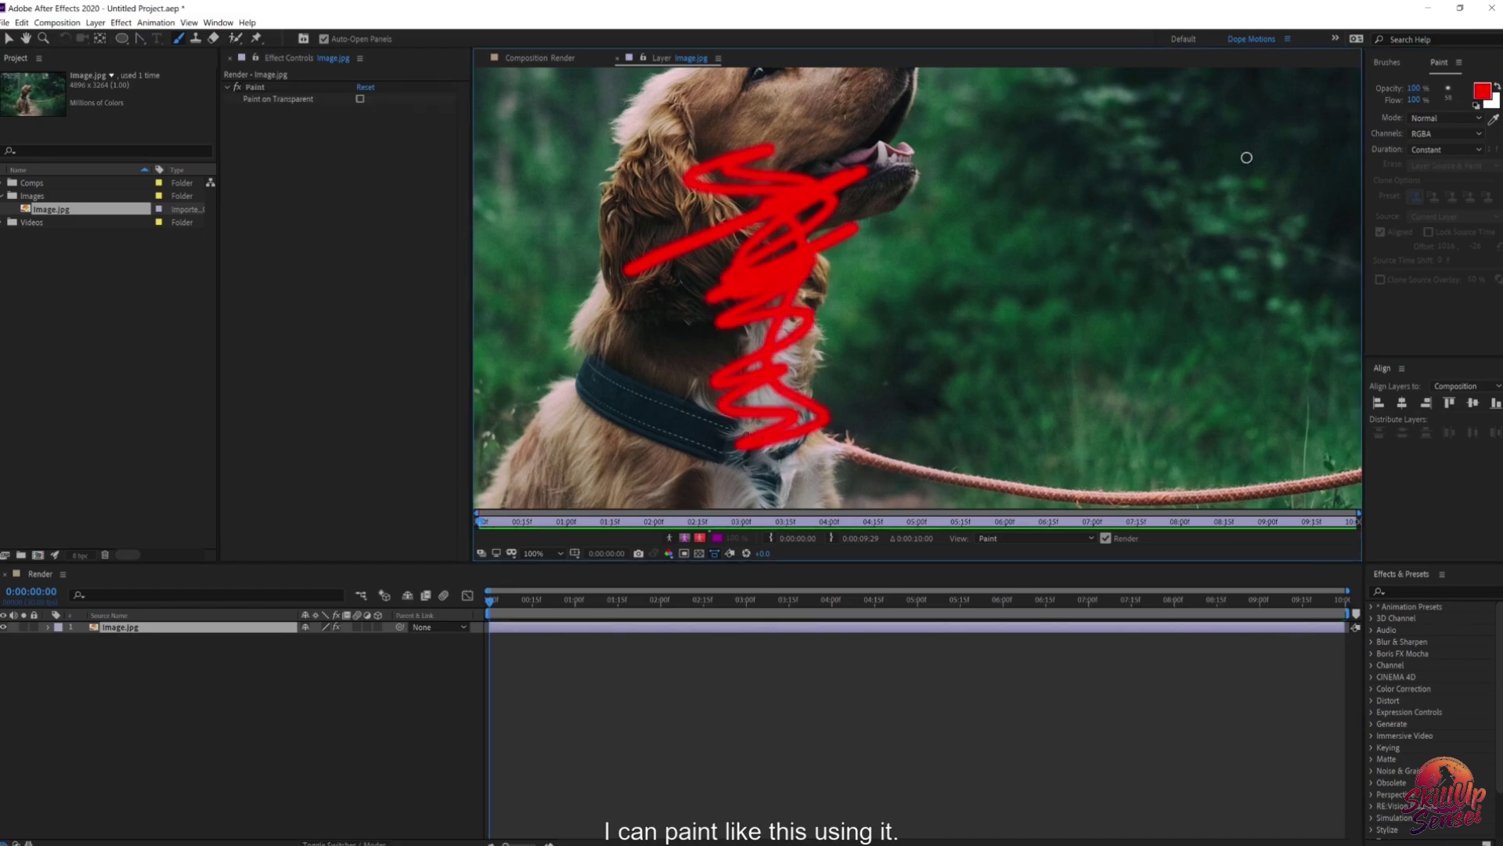
Step: Change the brush color to cyan, scribble over the red strokes, and check the painting in the Render composition
{"action": "left_click", "coordinate": [1482, 92]}
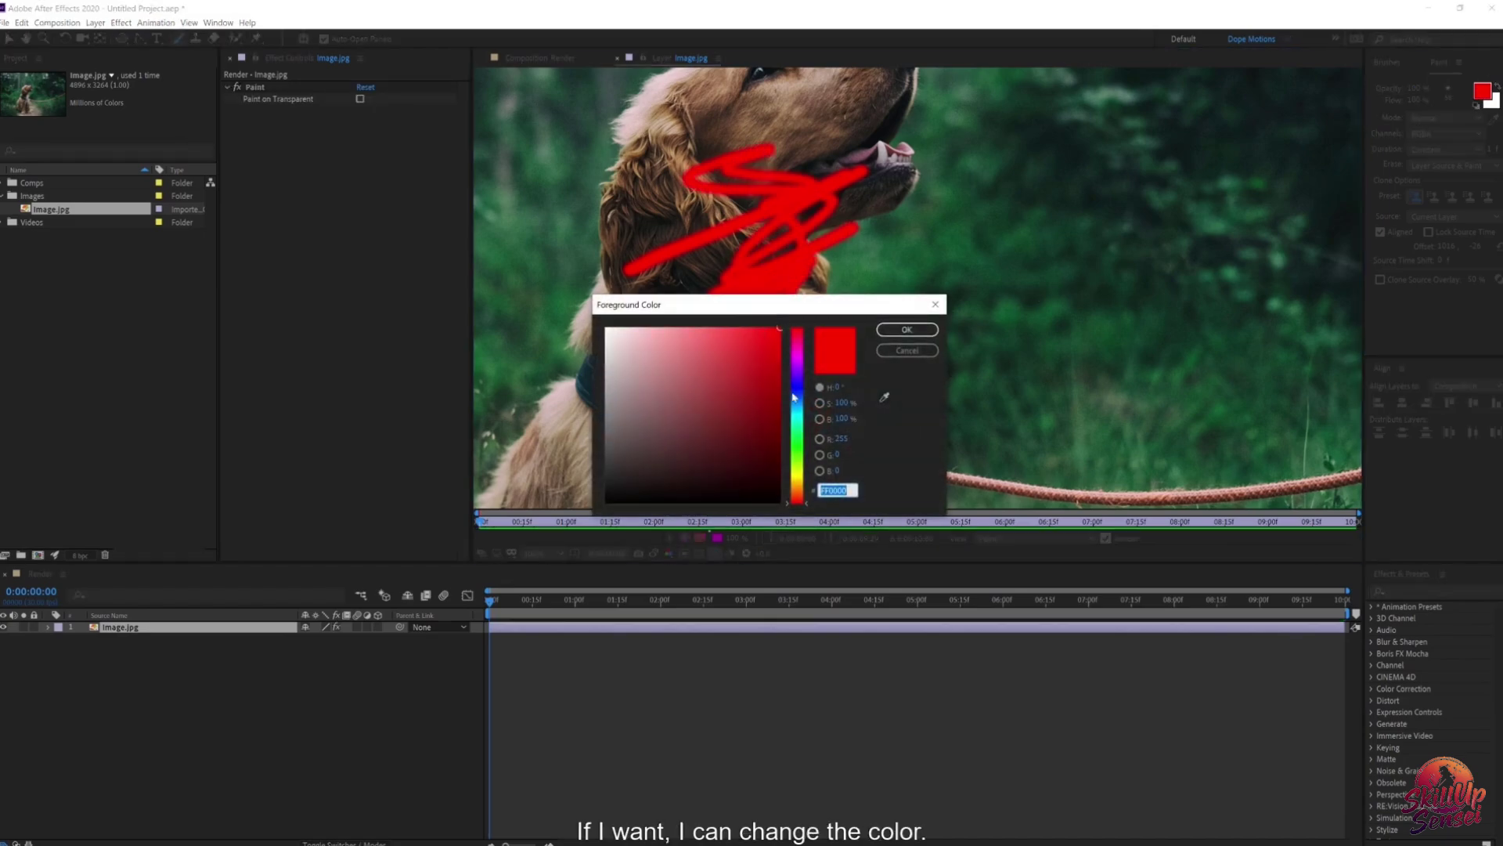
{"action": "left_click", "coordinate": [796, 417]}
{"action": "left_click", "coordinate": [906, 330]}
{"action": "mouse_move", "coordinate": [783, 170]}
{"action": "left_mouse_down"}
{"action": "mouse_move", "coordinate": [626, 252]}
{"action": "mouse_move", "coordinate": [744, 329]}
{"action": "mouse_move", "coordinate": [812, 429]}
{"action": "mouse_move", "coordinate": [783, 204]}
{"action": "mouse_move", "coordinate": [751, 250]}
{"action": "mouse_move", "coordinate": [845, 251]}
{"action": "mouse_move", "coordinate": [774, 228]}
{"action": "left_mouse_up"}
{"action": "left_click", "coordinate": [552, 58]}
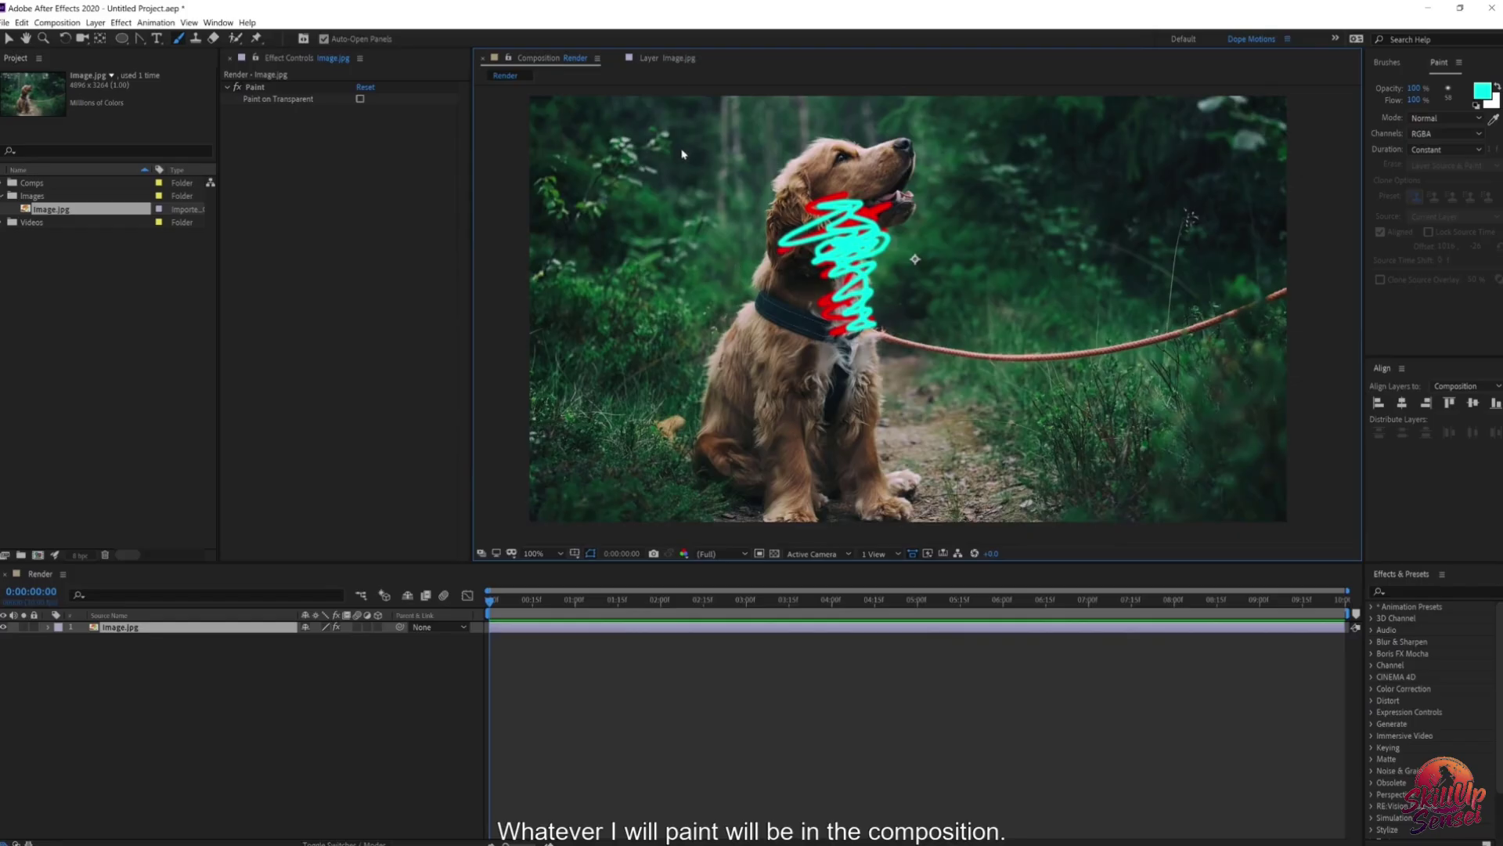
{"action": "left_click", "coordinate": [674, 59]}
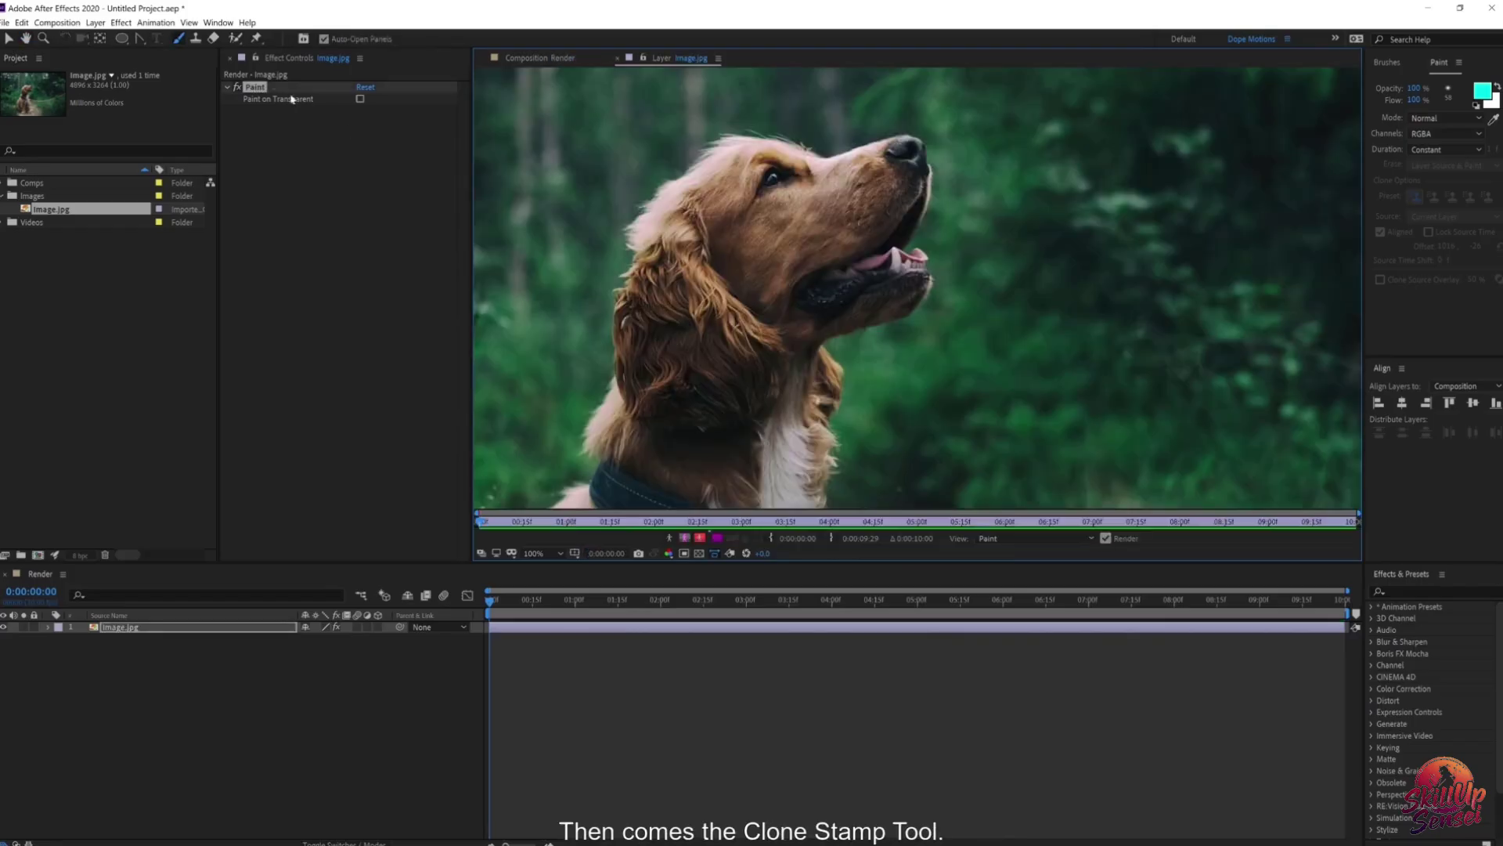
Step: Sample the dog's eye with the Clone Stamp tool and paint a copy onto the dark background beside the head
{"action": "left_click", "coordinate": [194, 39]}
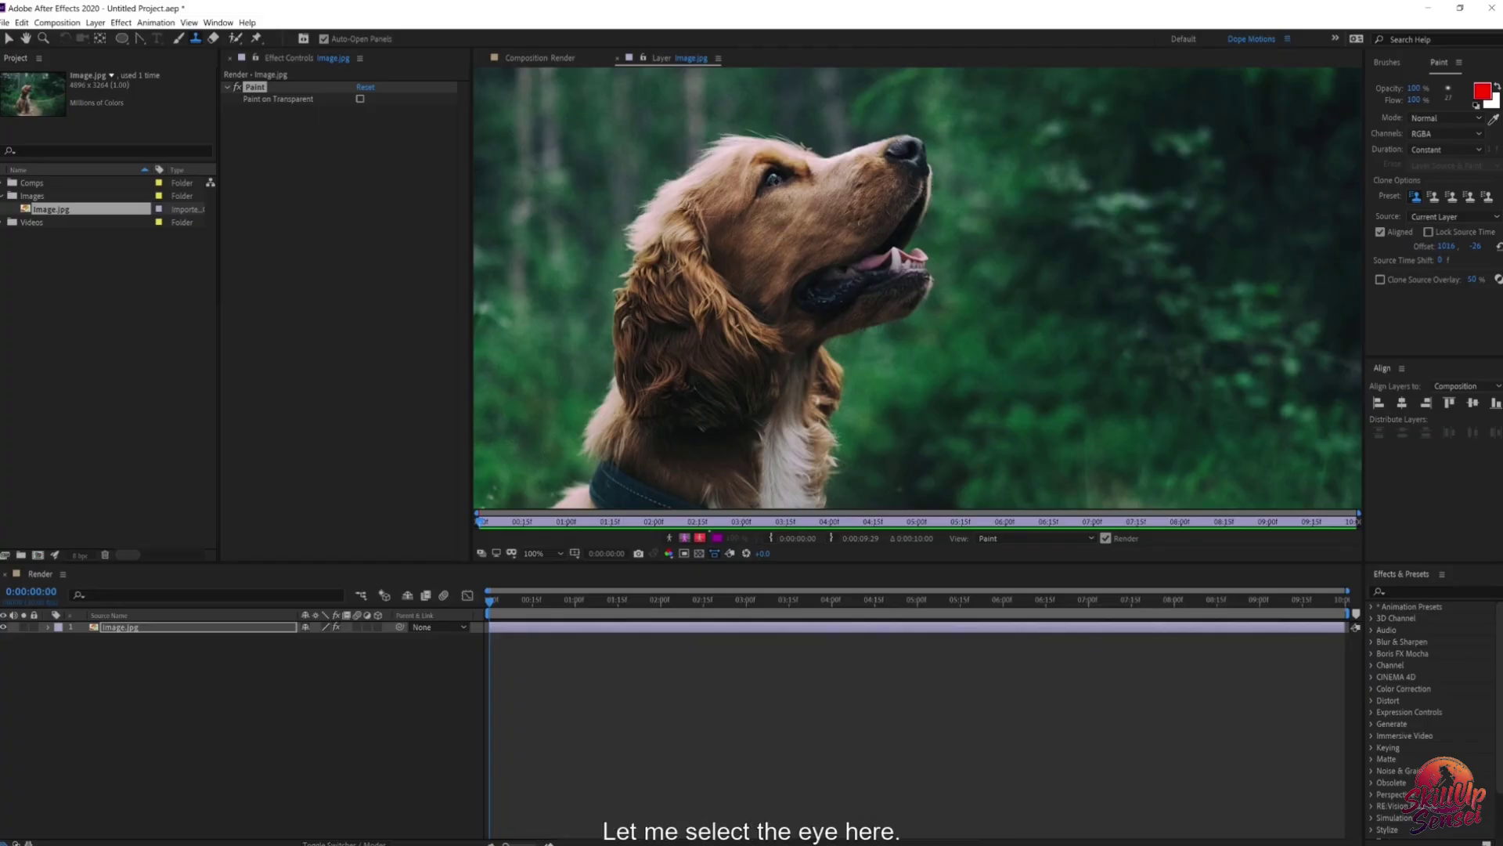
{"action": "left_click", "coordinate": [776, 180], "text": "alt"}
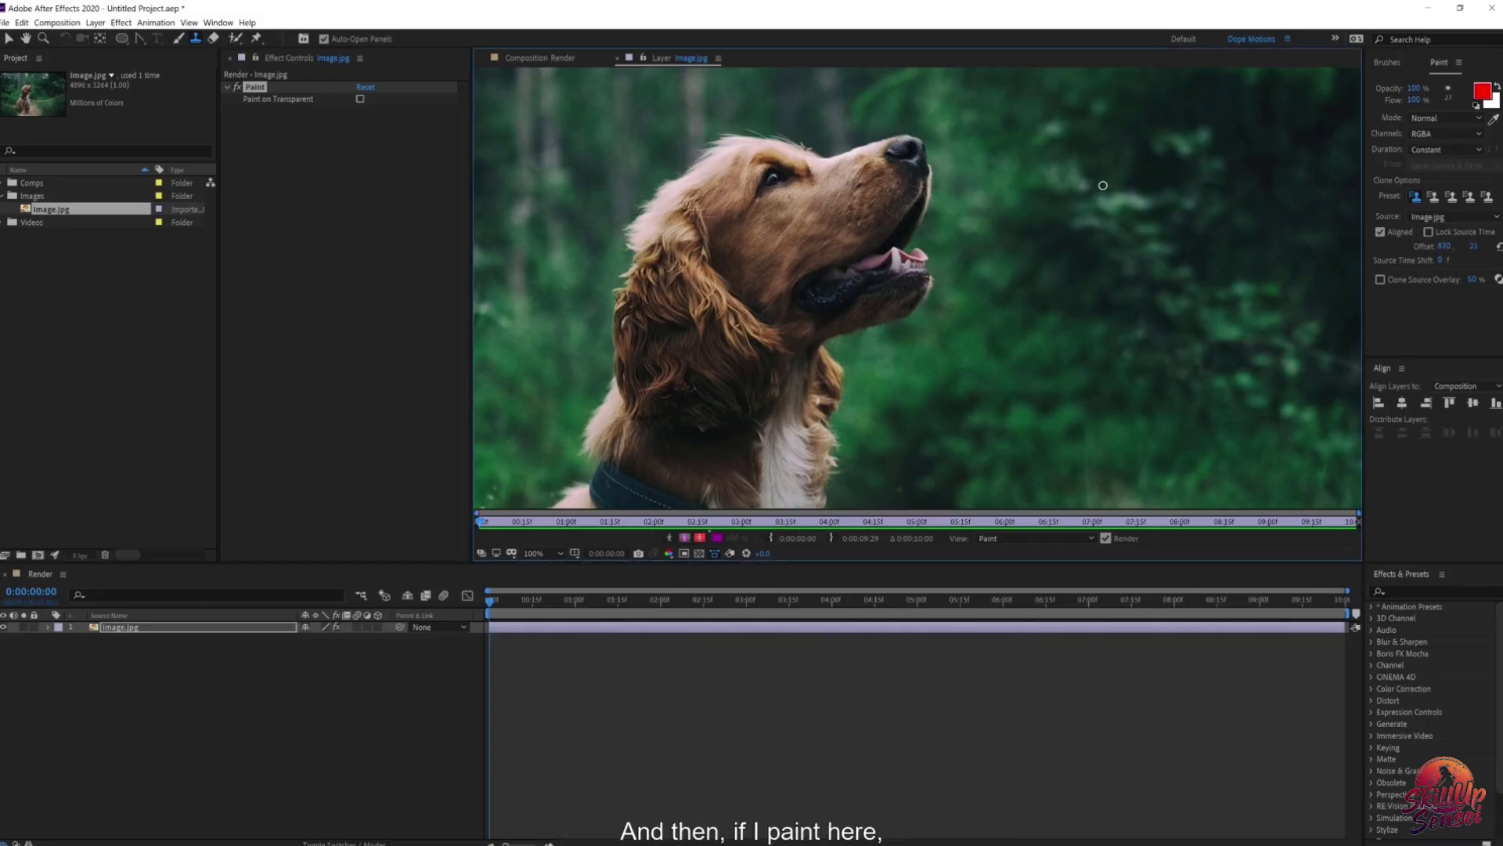
{"action": "mouse_move", "coordinate": [1186, 160]}
{"action": "left_mouse_down"}
{"action": "mouse_move", "coordinate": [1196, 124]}
{"action": "mouse_move", "coordinate": [1182, 174]}
{"action": "mouse_move", "coordinate": [1219, 134]}
{"action": "mouse_move", "coordinate": [1153, 146]}
{"action": "mouse_move", "coordinate": [1236, 124]}
{"action": "mouse_move", "coordinate": [1148, 196]}
{"action": "mouse_move", "coordinate": [1240, 167]}
{"action": "mouse_move", "coordinate": [1158, 219]}
{"action": "mouse_move", "coordinate": [1165, 182]}
{"action": "mouse_move", "coordinate": [1124, 235]}
{"action": "mouse_move", "coordinate": [1210, 149]}
{"action": "mouse_move", "coordinate": [1139, 198]}
{"action": "mouse_move", "coordinate": [1106, 184]}
{"action": "mouse_move", "coordinate": [1147, 193]}
{"action": "left_mouse_up"}
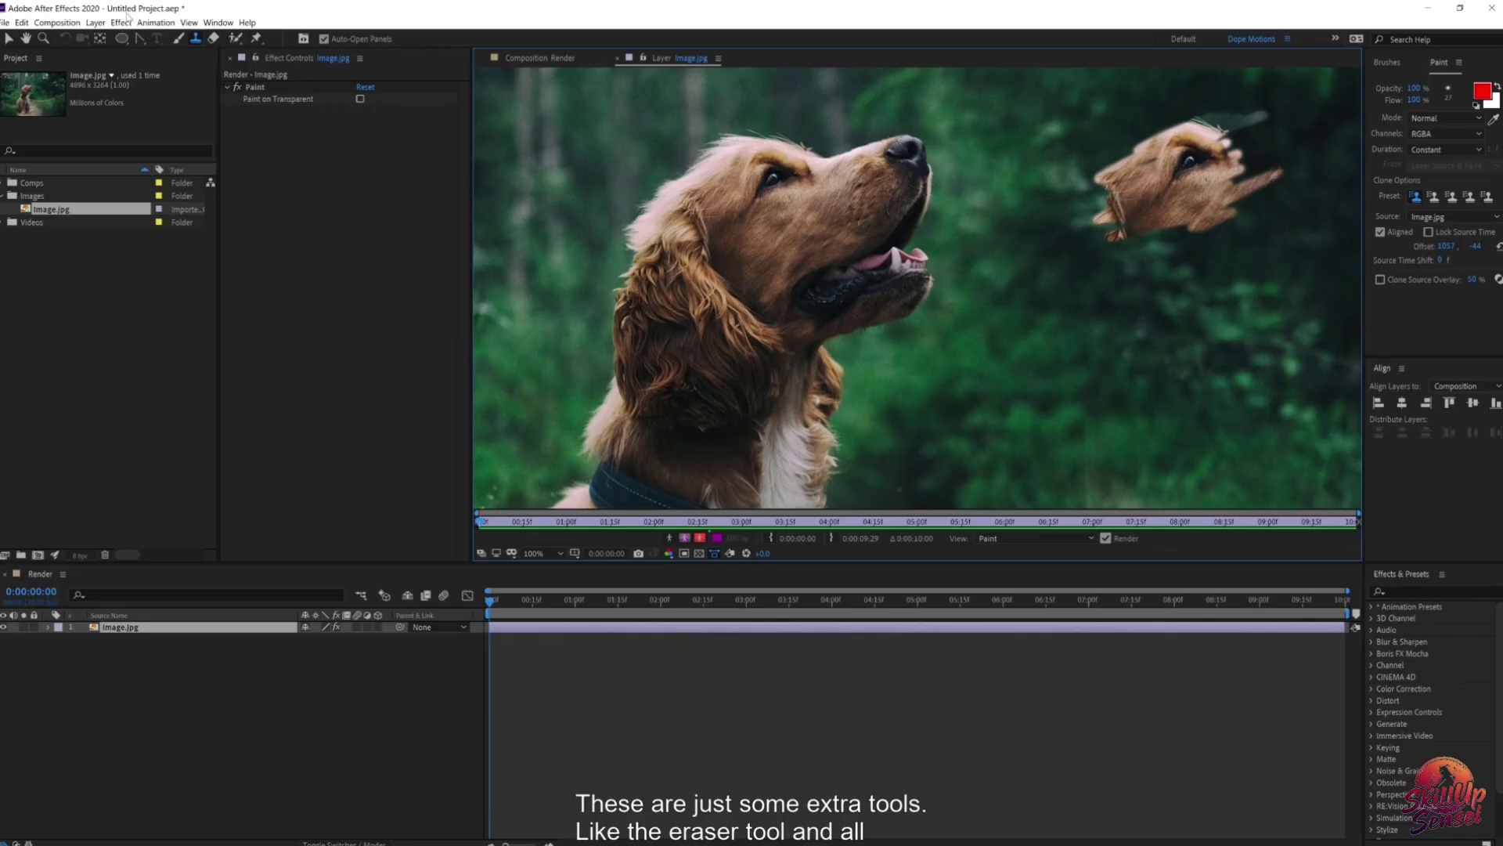
Step: Scribble across the cloned eye patch with the Eraser tool
{"action": "left_click", "coordinate": [213, 37]}
{"action": "mouse_move", "coordinate": [1146, 187]}
{"action": "left_mouse_down"}
{"action": "mouse_move", "coordinate": [1185, 146]}
{"action": "mouse_move", "coordinate": [1182, 189]}
{"action": "mouse_move", "coordinate": [1199, 207]}
{"action": "mouse_move", "coordinate": [1128, 168]}
{"action": "left_mouse_up"}
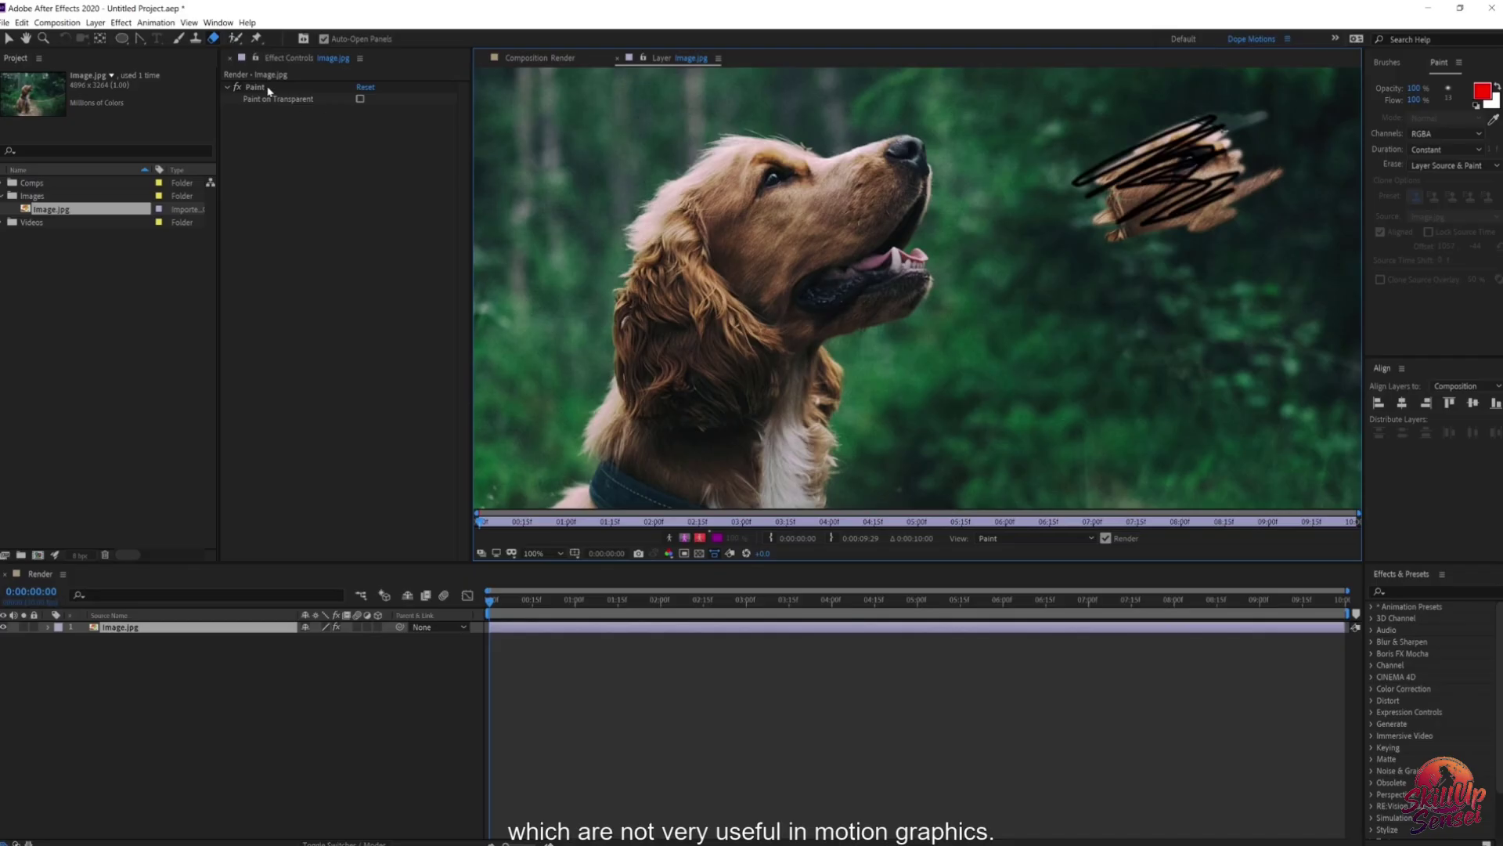
Step: Mark the dog's head, neck and upper body as foreground with the Roto Brush tool, and check the cutout in the Render composition
{"action": "left_click", "coordinate": [236, 39]}
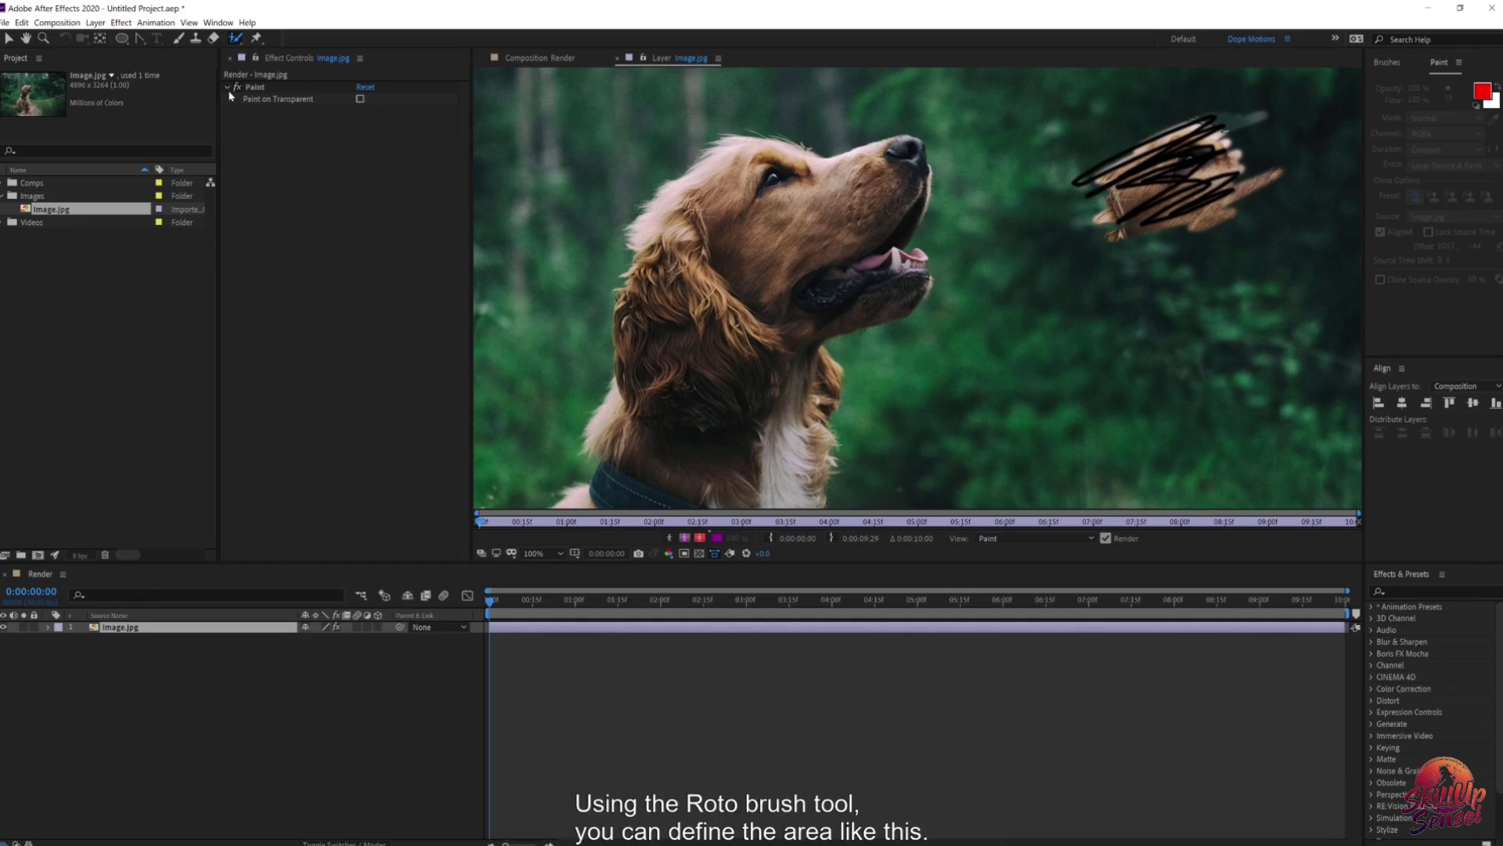
{"action": "mouse_move", "coordinate": [902, 159]}
{"action": "left_mouse_down"}
{"action": "mouse_move", "coordinate": [827, 193]}
{"action": "mouse_move", "coordinate": [765, 176]}
{"action": "mouse_move", "coordinate": [714, 212]}
{"action": "mouse_move", "coordinate": [678, 298]}
{"action": "mouse_move", "coordinate": [717, 372]}
{"action": "mouse_move", "coordinate": [725, 437]}
{"action": "mouse_move", "coordinate": [768, 462]}
{"action": "mouse_move", "coordinate": [788, 351]}
{"action": "mouse_move", "coordinate": [825, 300]}
{"action": "mouse_move", "coordinate": [881, 277]}
{"action": "mouse_move", "coordinate": [911, 156]}
{"action": "left_mouse_up"}
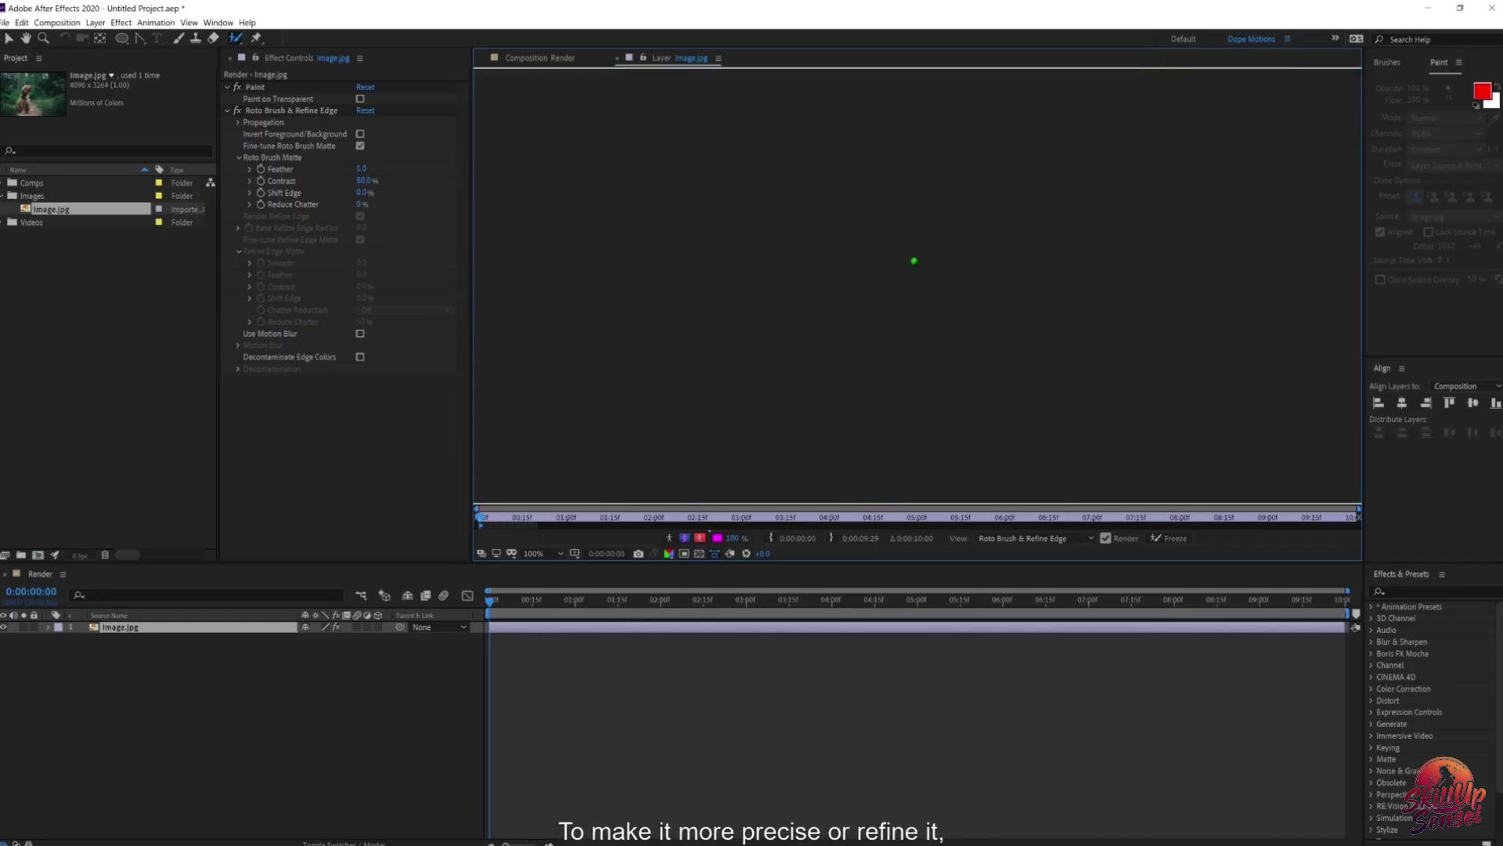
{"action": "mouse_move", "coordinate": [648, 390]}
{"action": "left_mouse_down"}
{"action": "mouse_move", "coordinate": [603, 433]}
{"action": "mouse_move", "coordinate": [609, 479]}
{"action": "left_mouse_up"}
{"action": "scroll", "coordinate": [728, 316], "scroll_direction": "down", "scroll_amount": 1}
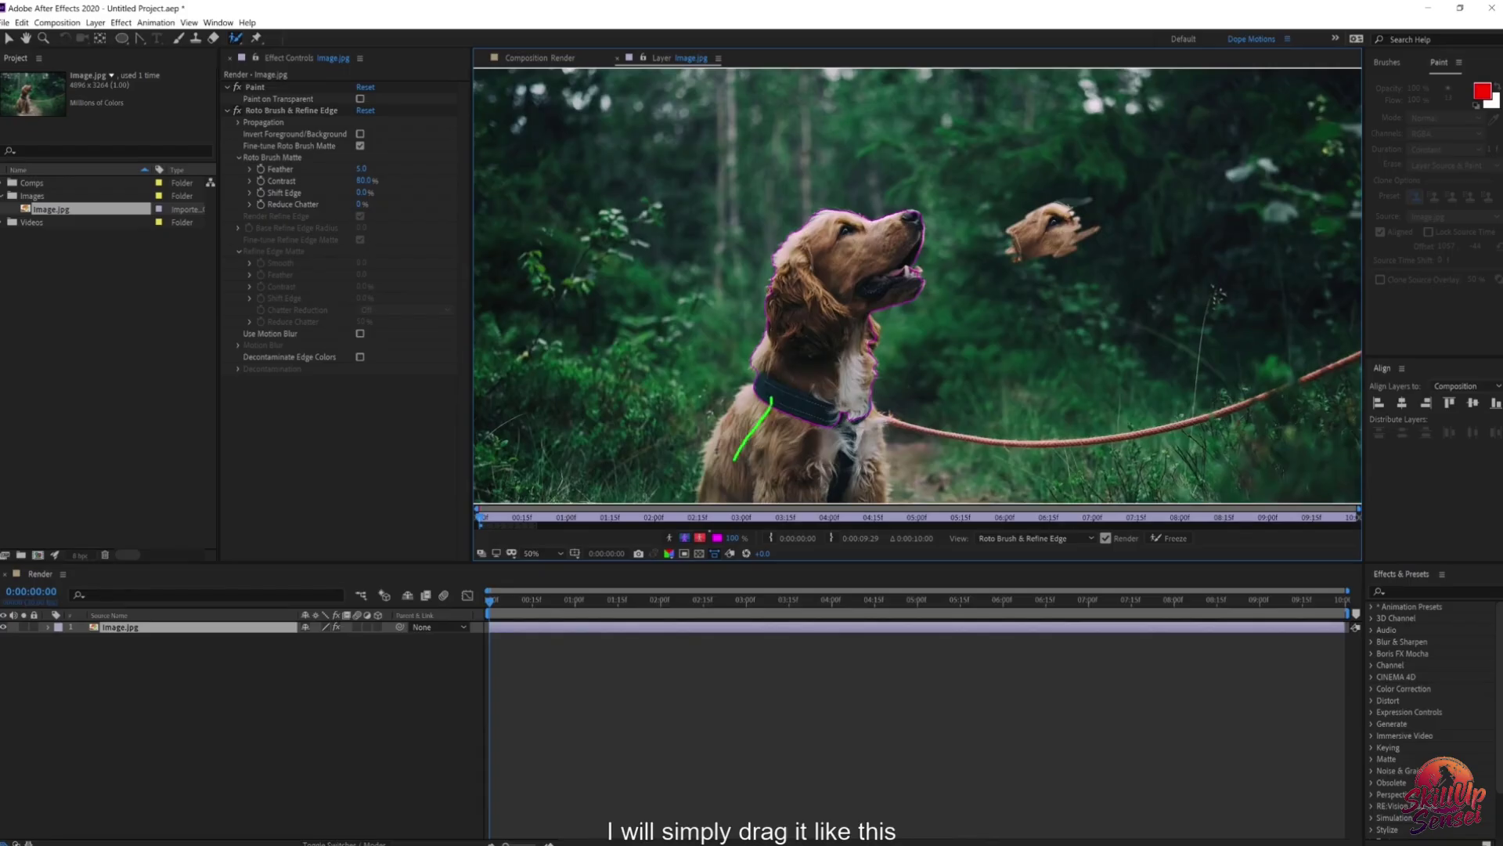
{"action": "left_click_drag", "start_coordinate": [803, 409], "coordinate": [848, 473]}
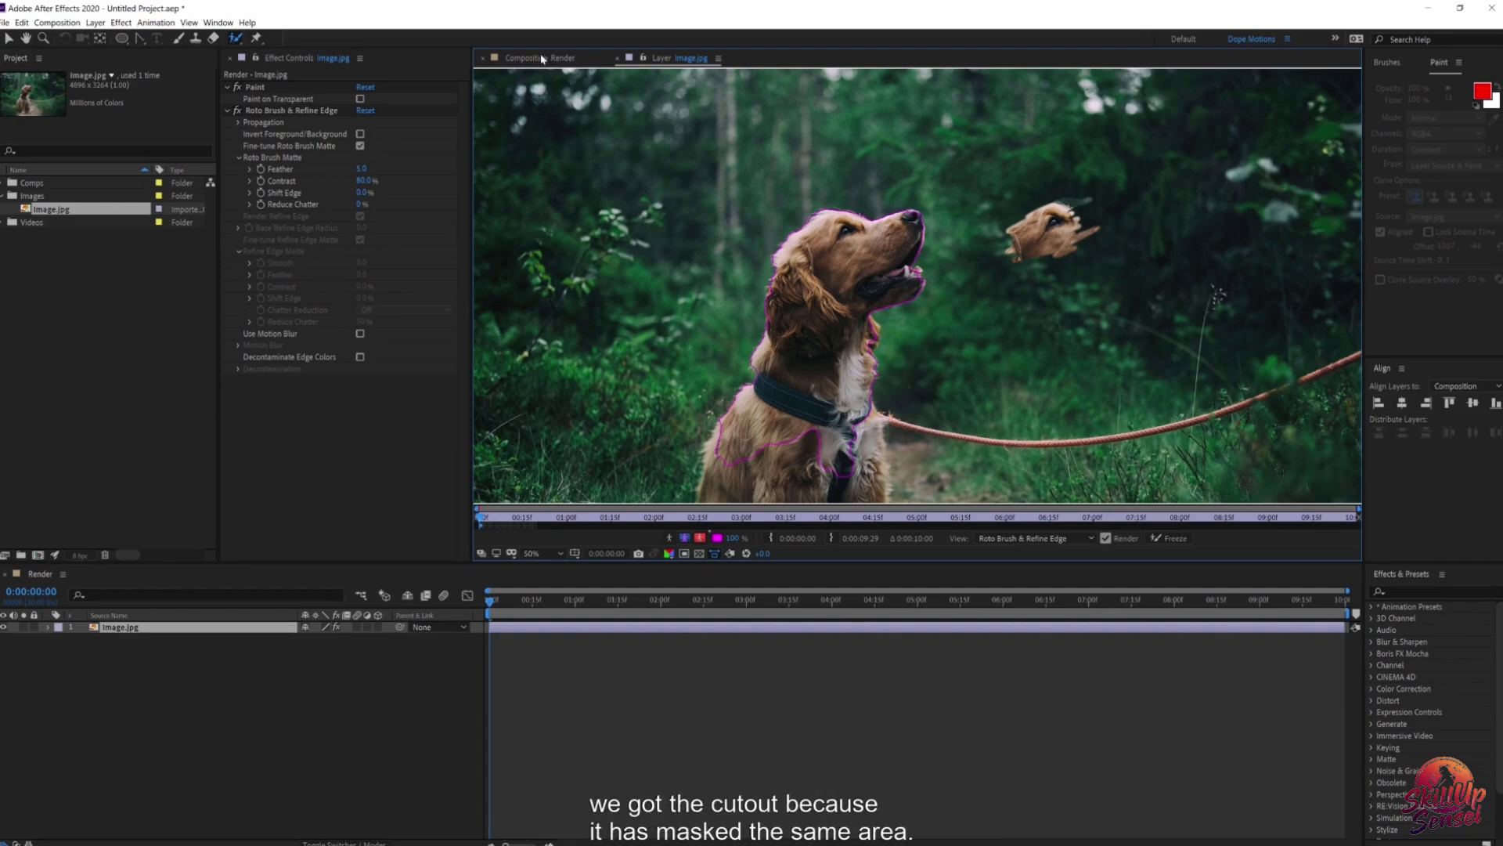
{"action": "left_click", "coordinate": [589, 58]}
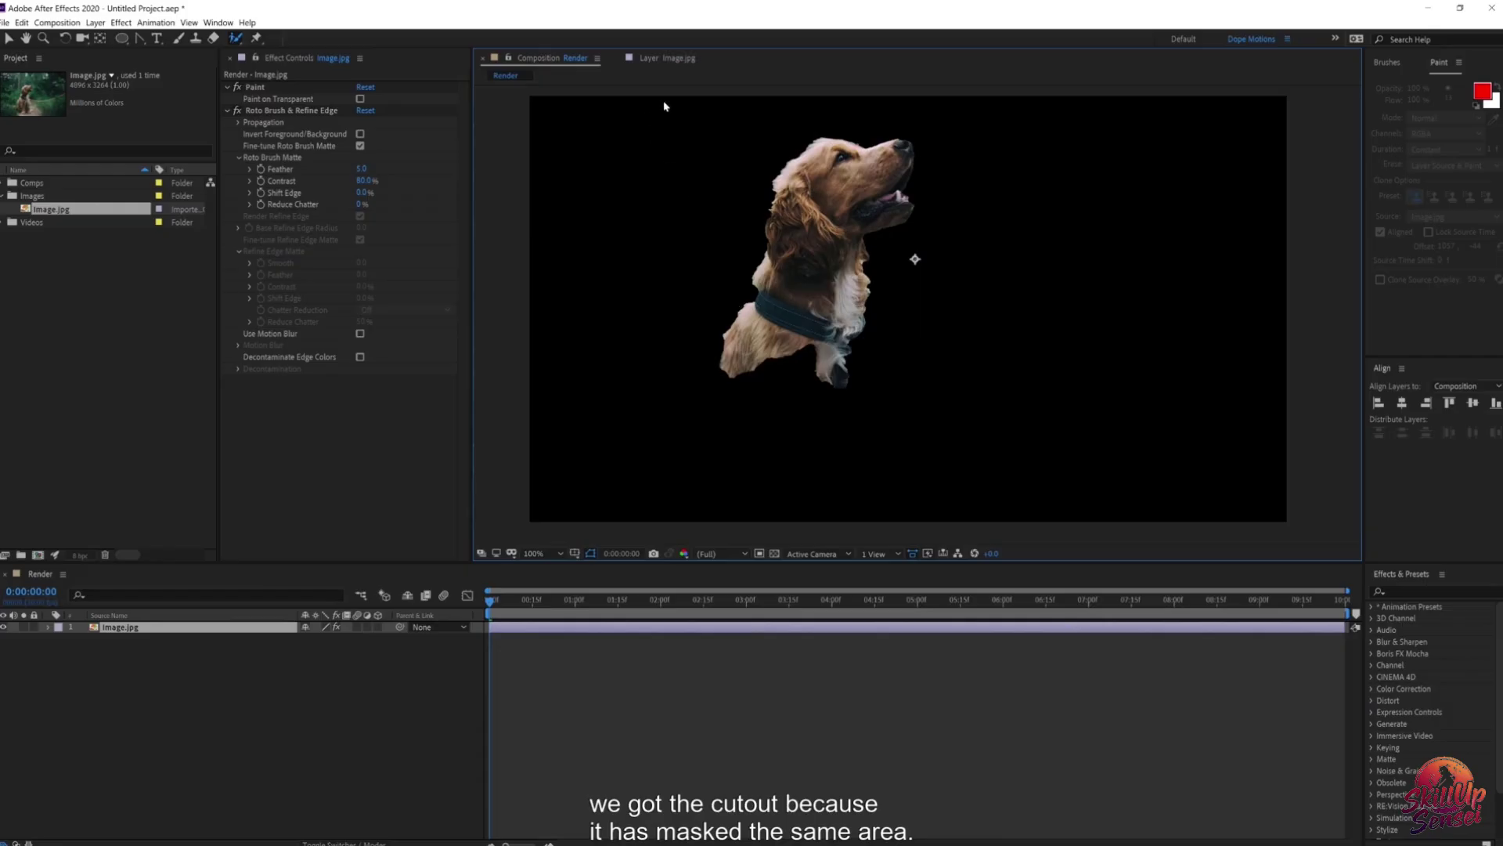
{"action": "left_click", "coordinate": [658, 59]}
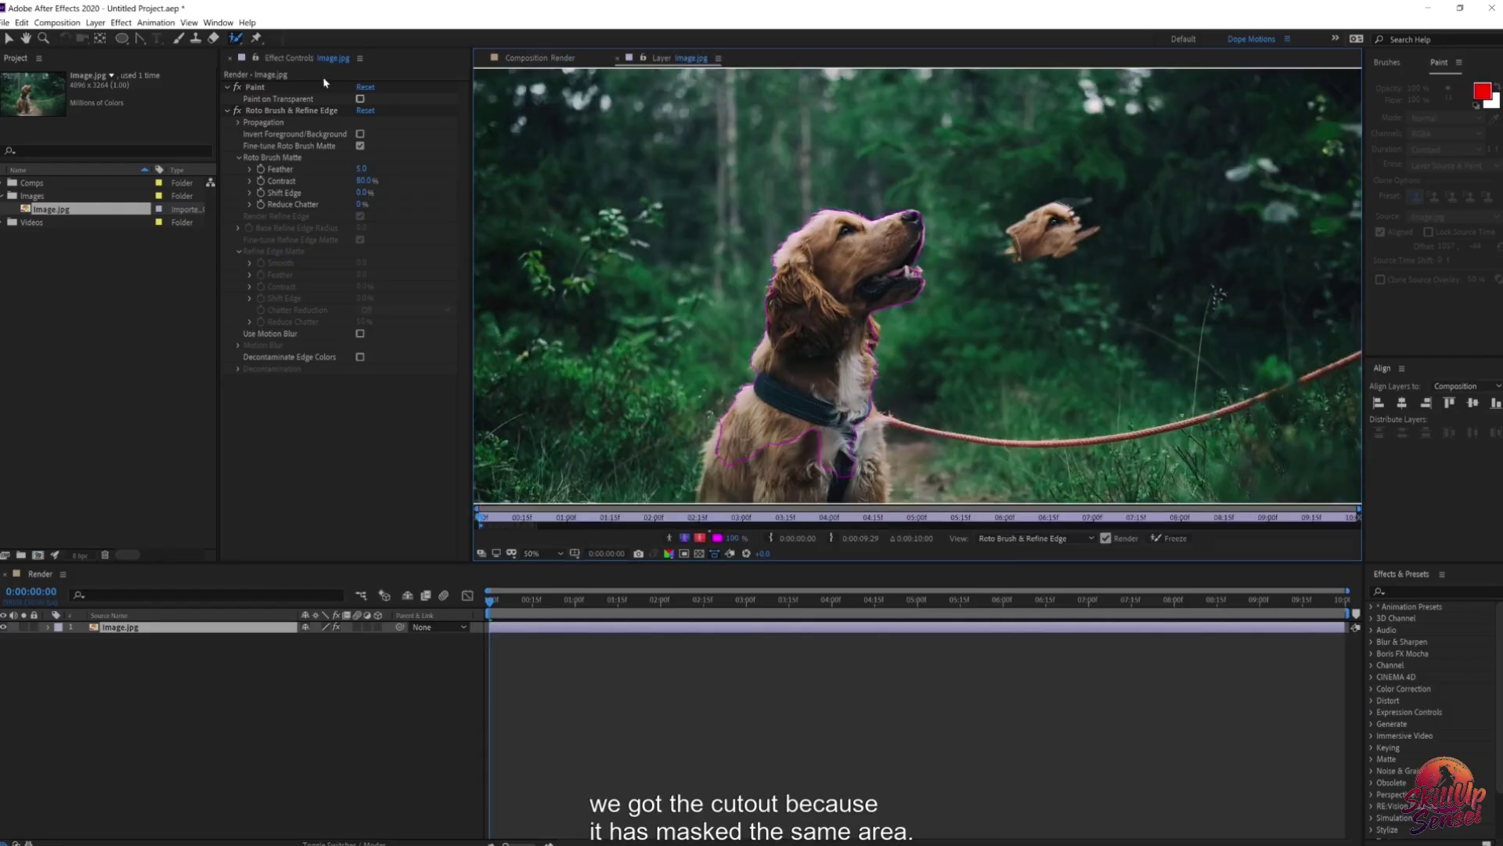
Step: Extend the dog's Roto Brush selection over the lower body, subtract areas at the shoulder and neck, and check the cutout in the Render composition
{"action": "mouse_move", "coordinate": [797, 418]}
{"action": "left_mouse_down"}
{"action": "mouse_move", "coordinate": [799, 468]}
{"action": "mouse_move", "coordinate": [875, 467]}
{"action": "mouse_move", "coordinate": [880, 492]}
{"action": "left_mouse_up"}
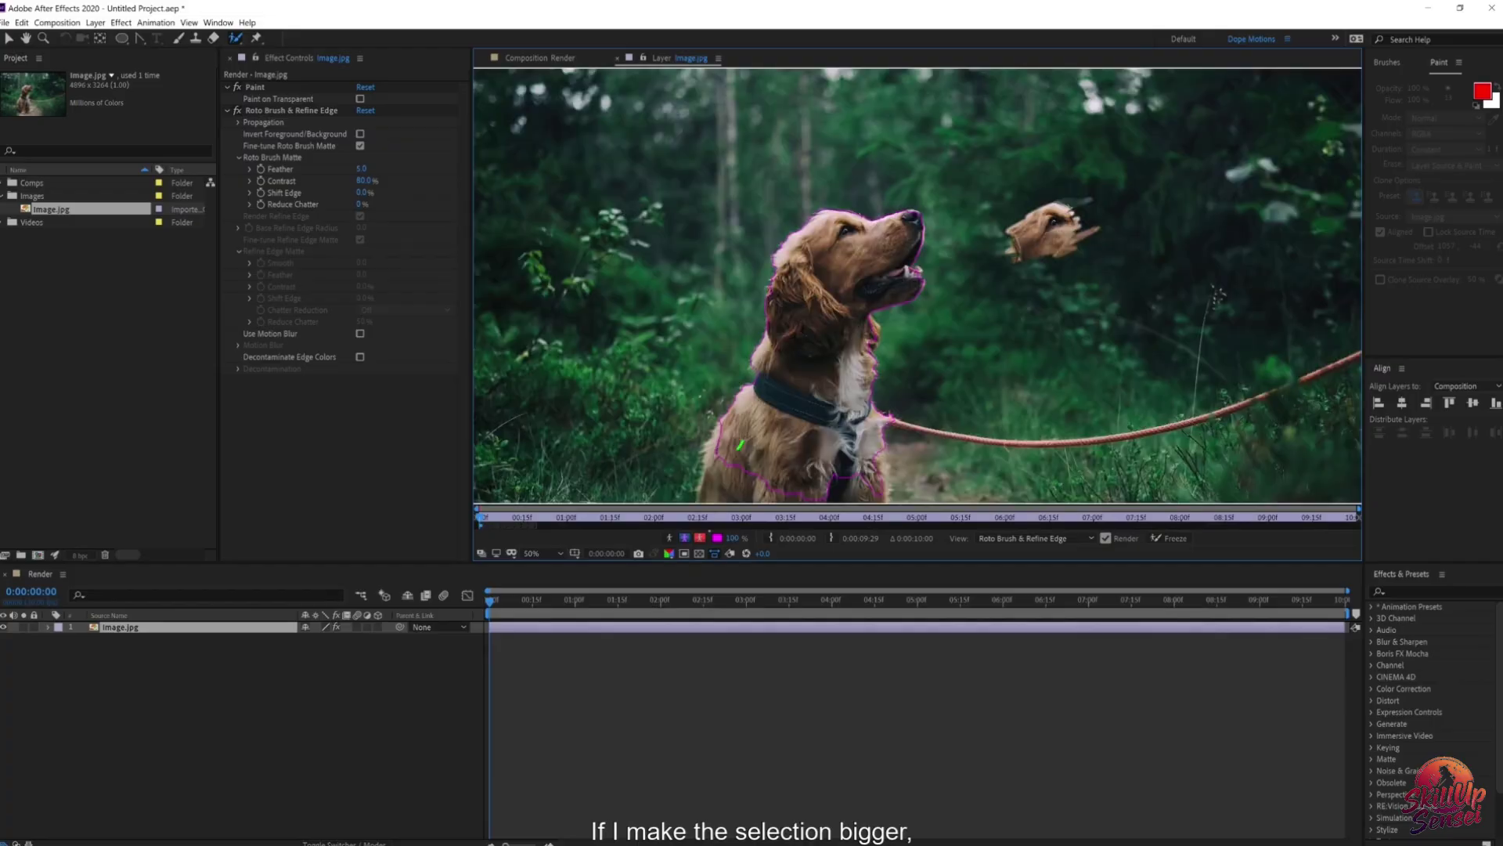
{"action": "left_click", "coordinate": [527, 58]}
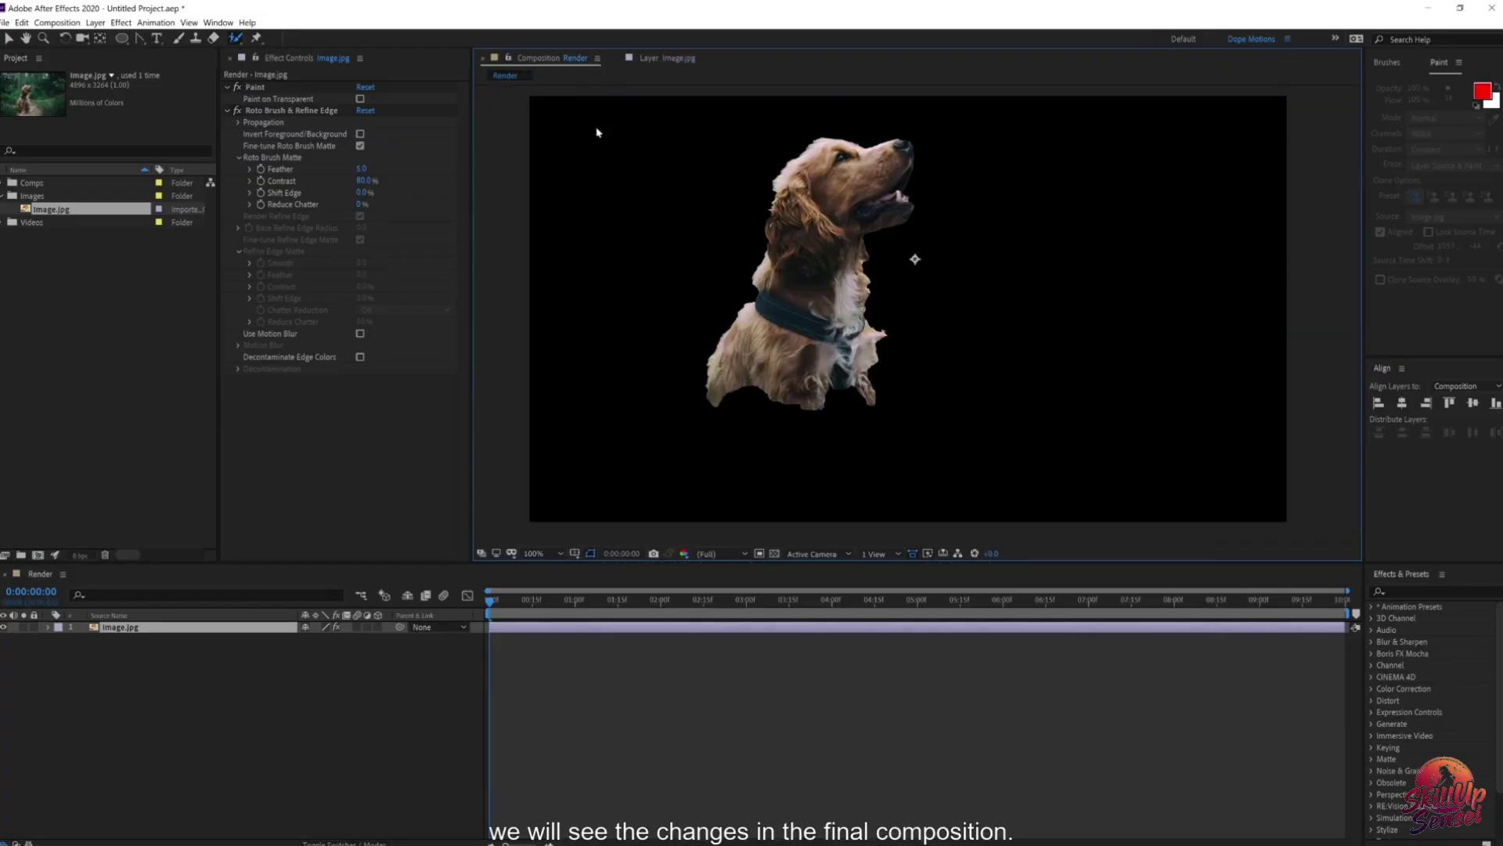
{"action": "left_click", "coordinate": [668, 58]}
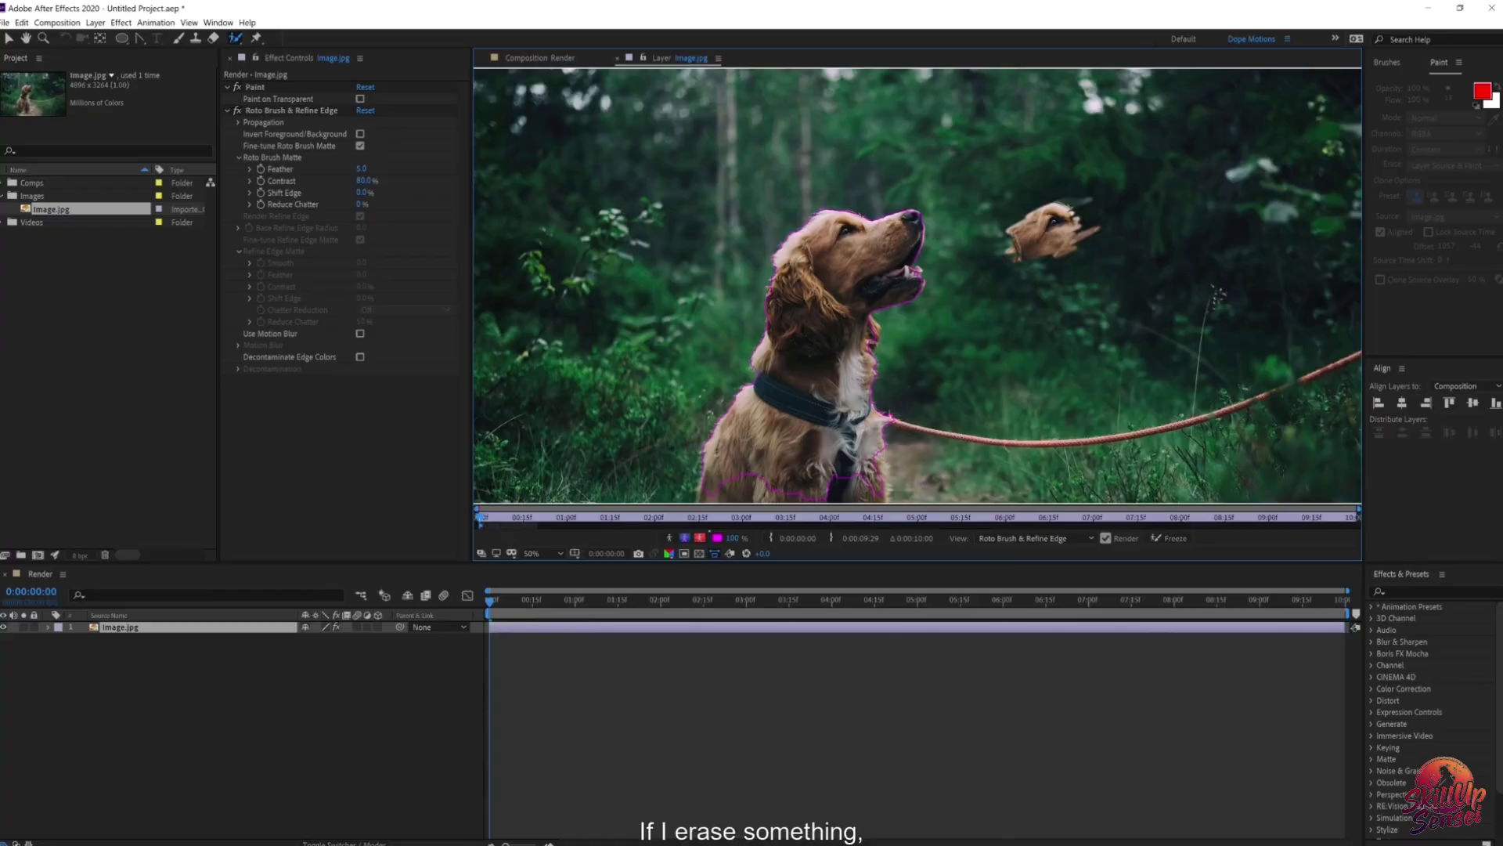
{"action": "left_click_drag", "start_coordinate": [754, 464], "coordinate": [758, 404]}
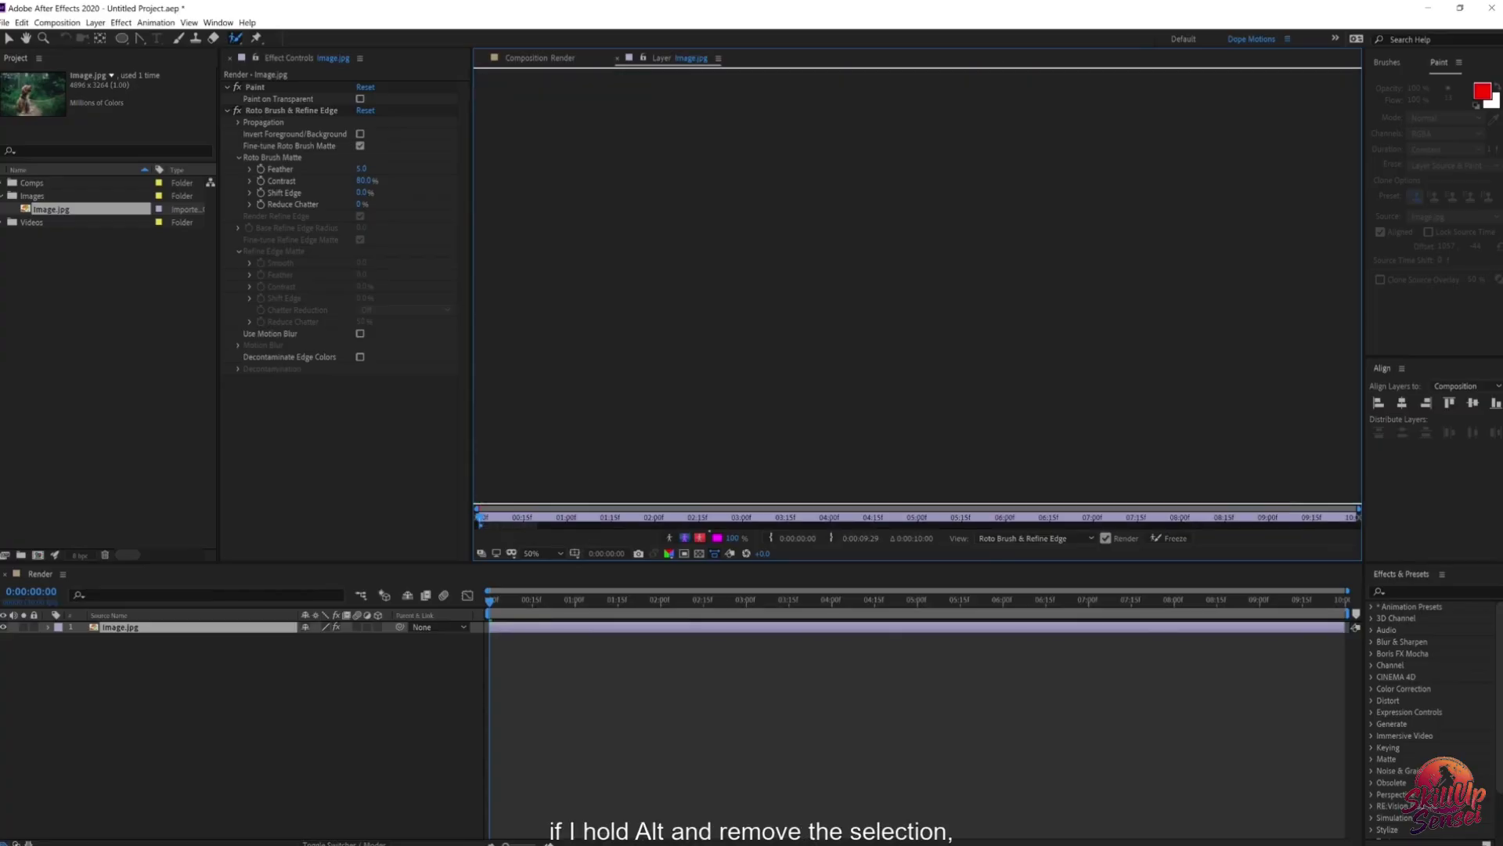
{"action": "left_click_drag", "start_coordinate": [843, 467], "coordinate": [823, 329]}
{"action": "left_click", "coordinate": [565, 59]}
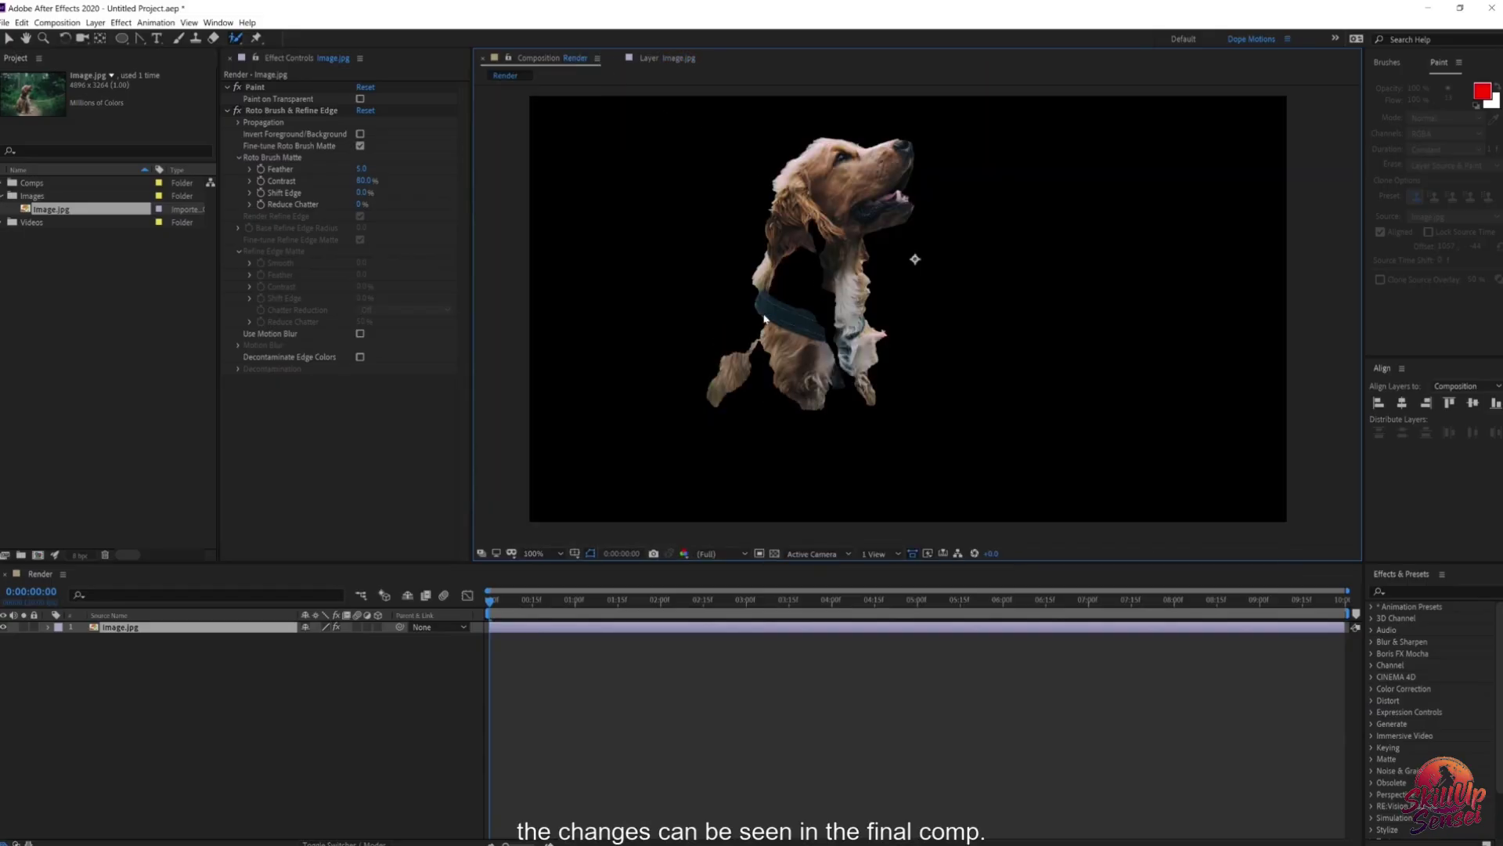
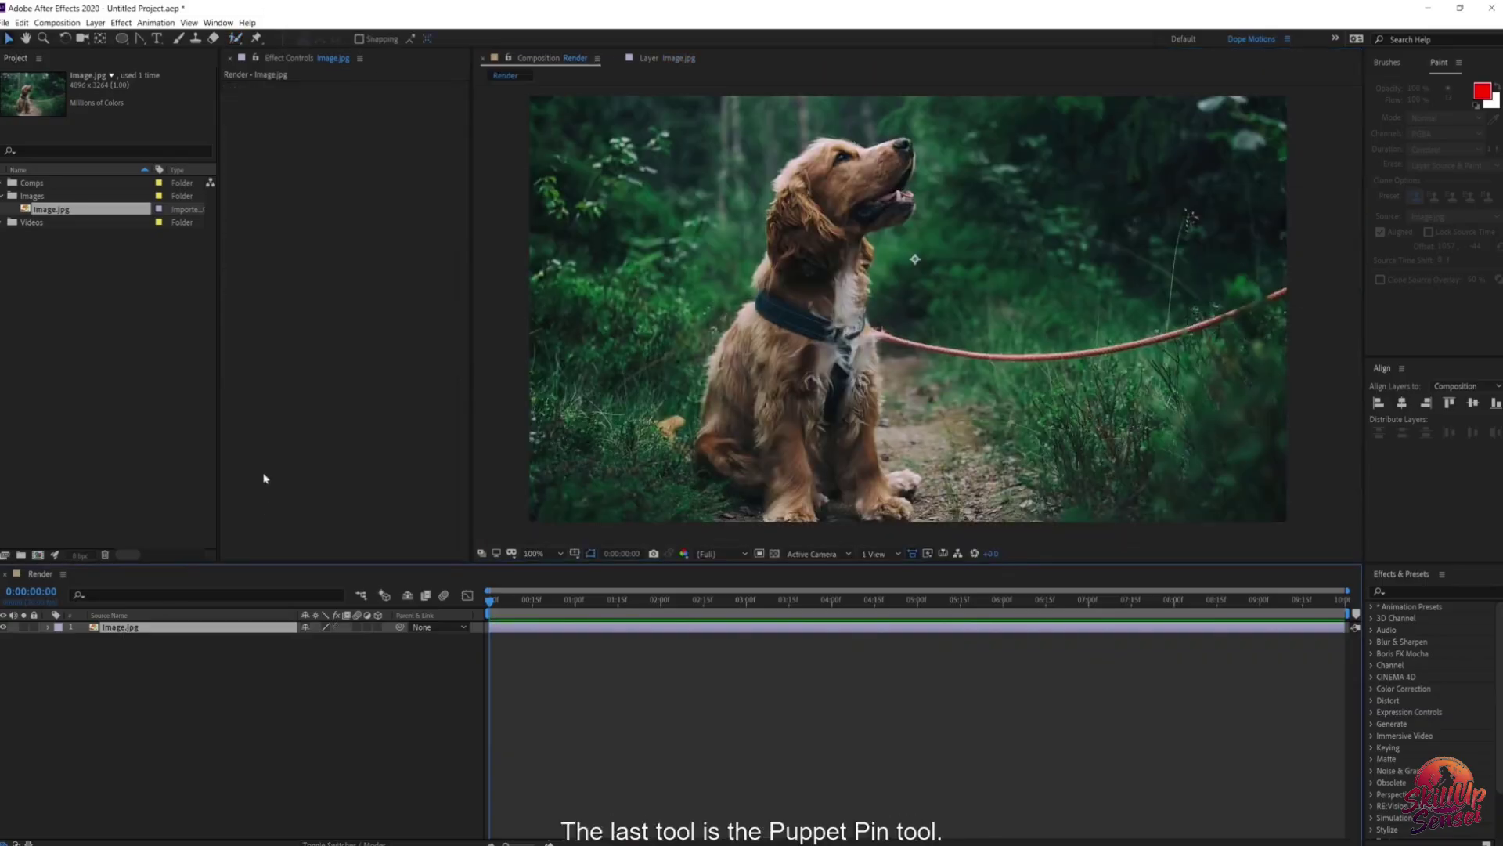
Step: Place three Puppet pins on Image.jpg, at the dog's eye, the side of its body and its chest
{"action": "left_click", "coordinate": [256, 37]}
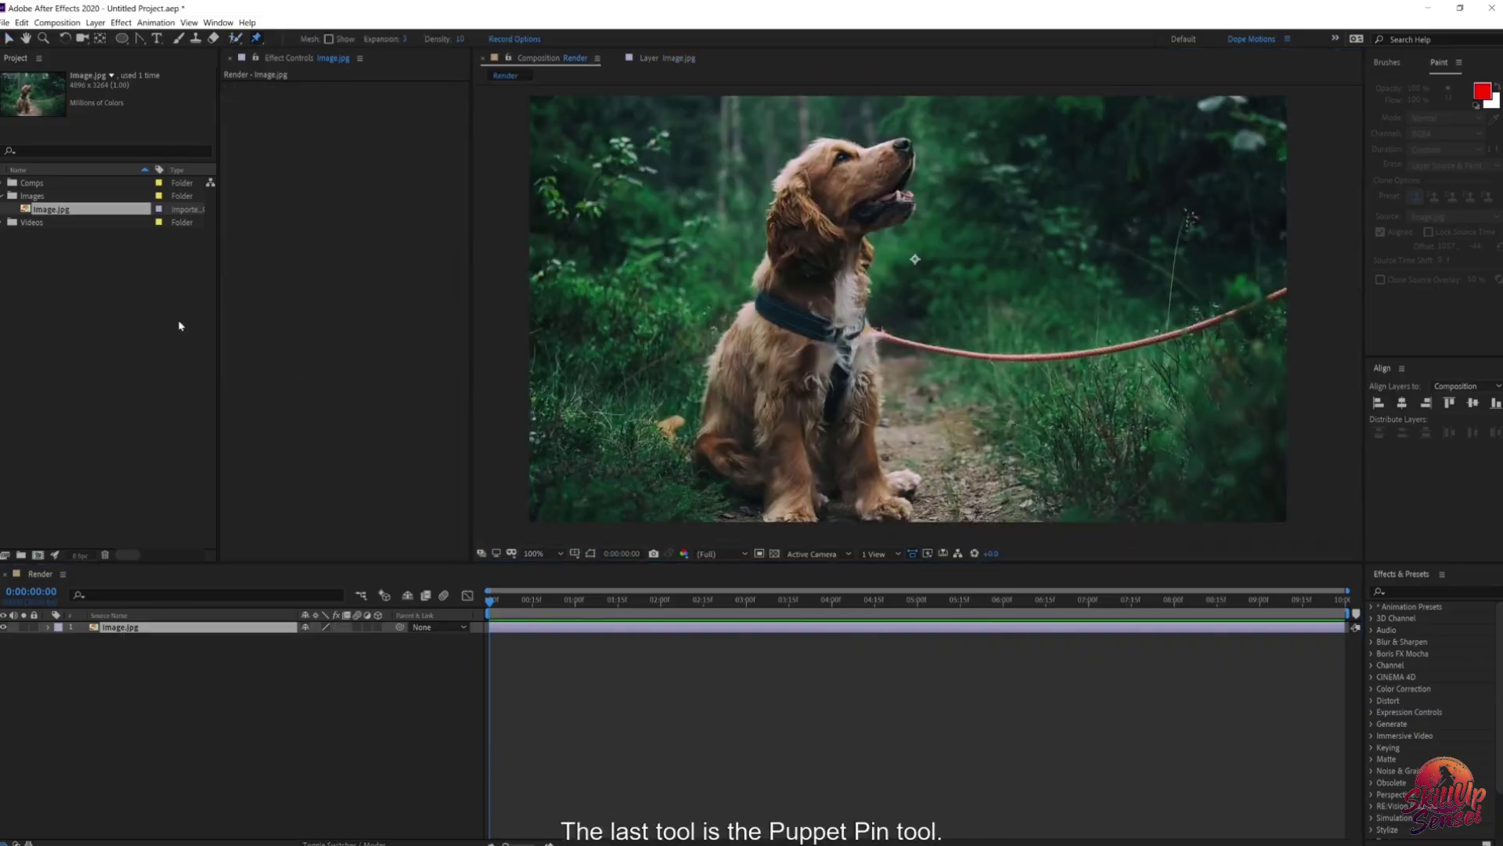
{"action": "left_click", "coordinate": [834, 157]}
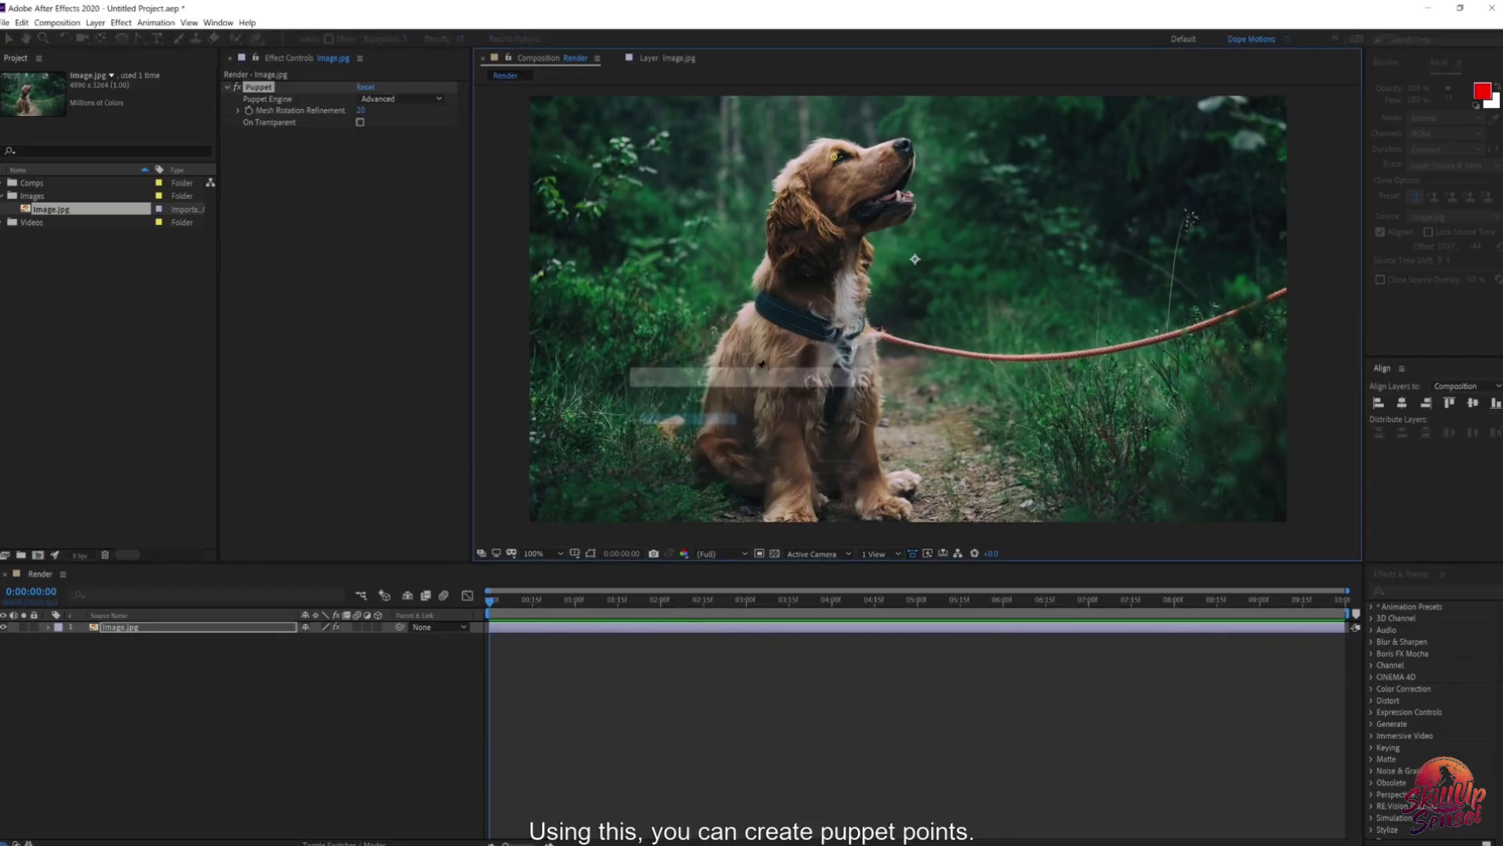
{"action": "left_click", "coordinate": [736, 376]}
{"action": "left_click", "coordinate": [862, 390]}
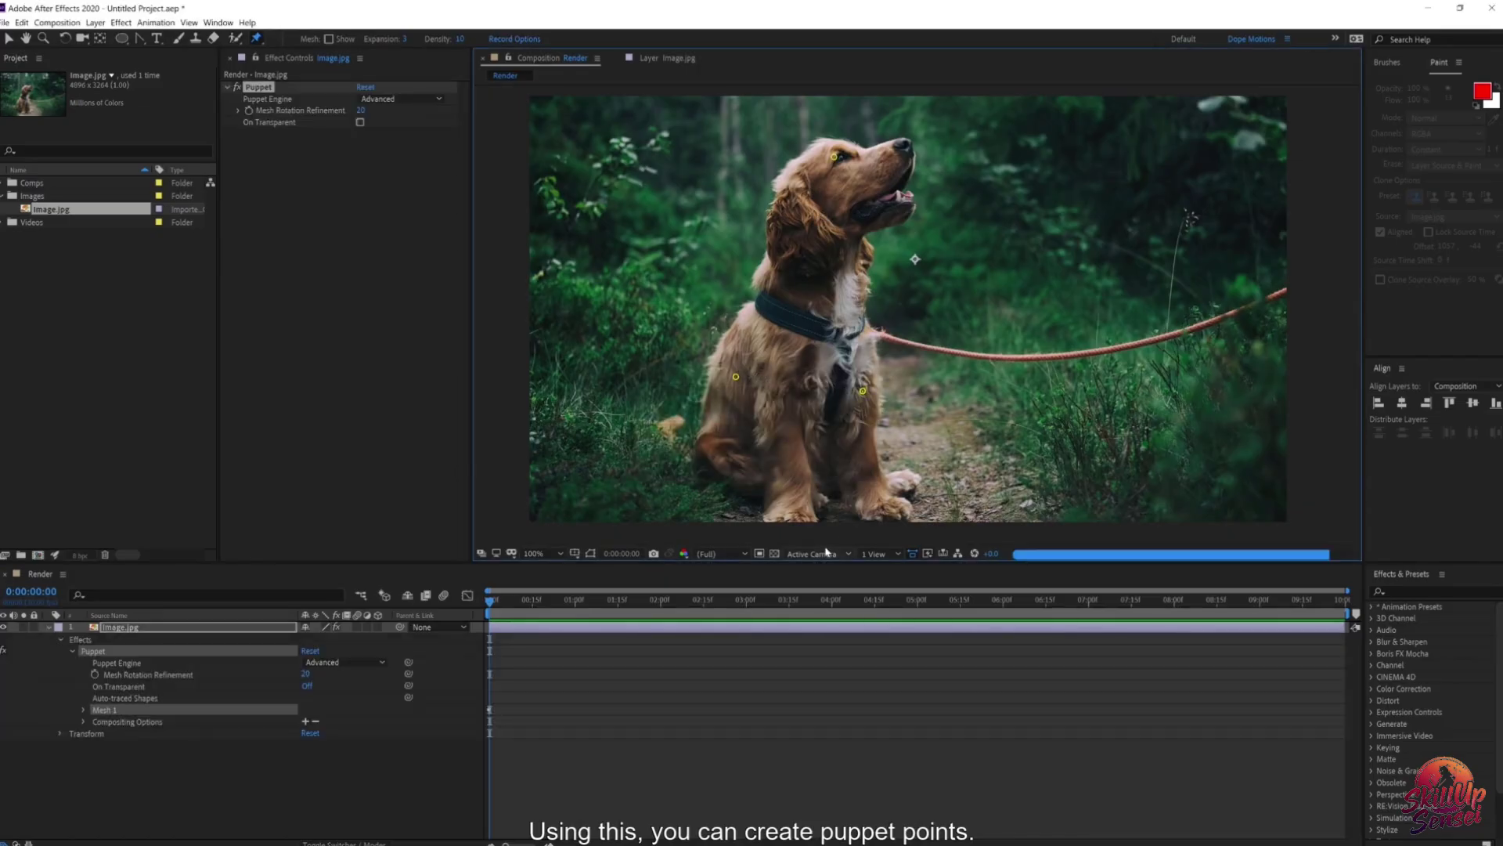
Step: Deform the dog by moving the body and chest pins slightly outward and the eye pin slightly down, and collapse the layer's properties
{"action": "mouse_move", "coordinate": [736, 377]}
{"action": "left_mouse_down"}
{"action": "mouse_move", "coordinate": [705, 331]}
{"action": "mouse_move", "coordinate": [728, 379]}
{"action": "left_mouse_up"}
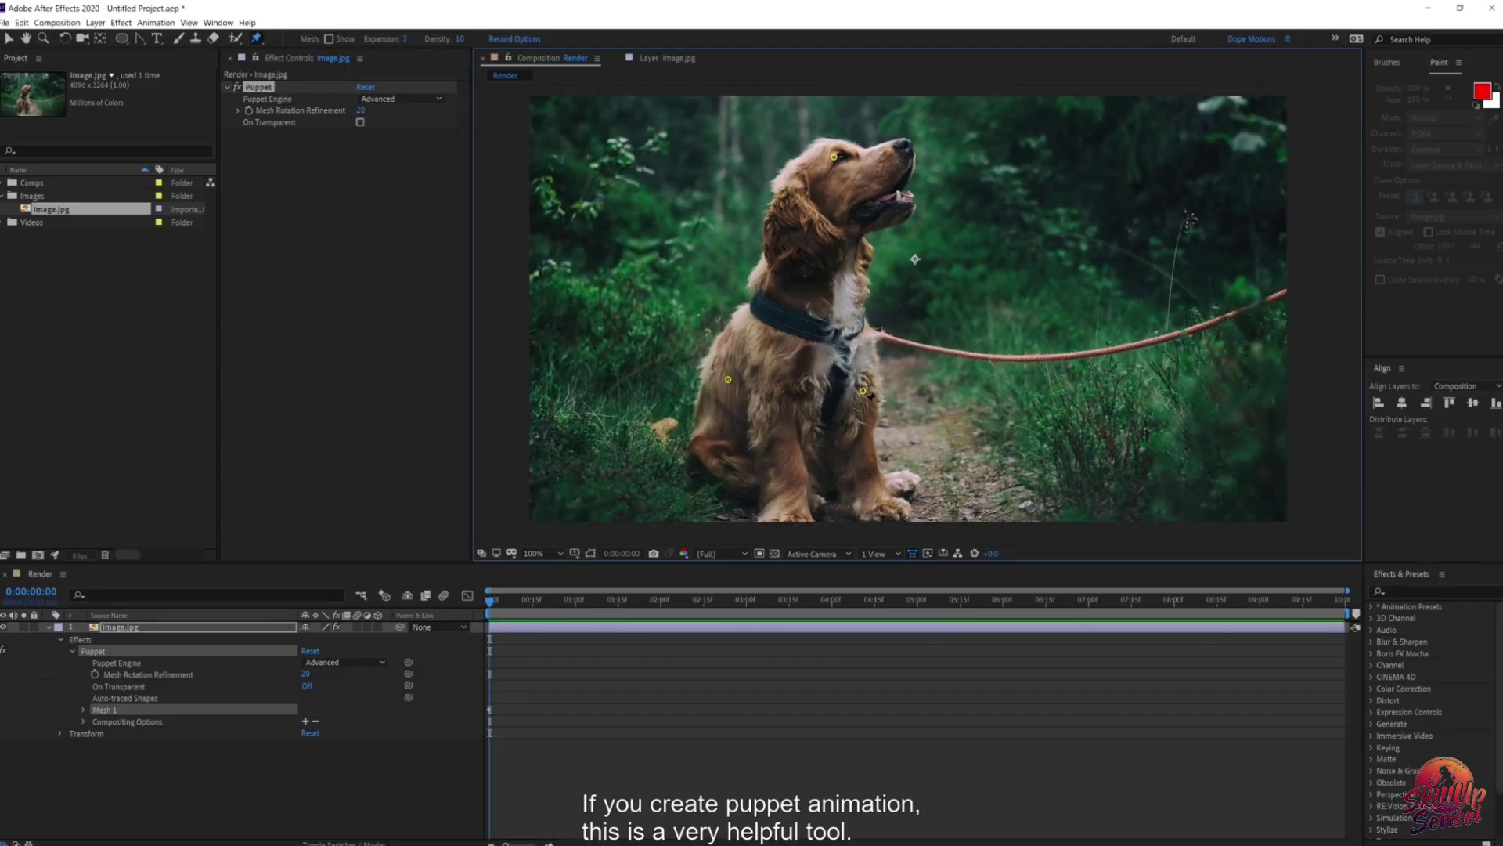
{"action": "left_click_drag", "start_coordinate": [870, 396], "coordinate": [892, 384]}
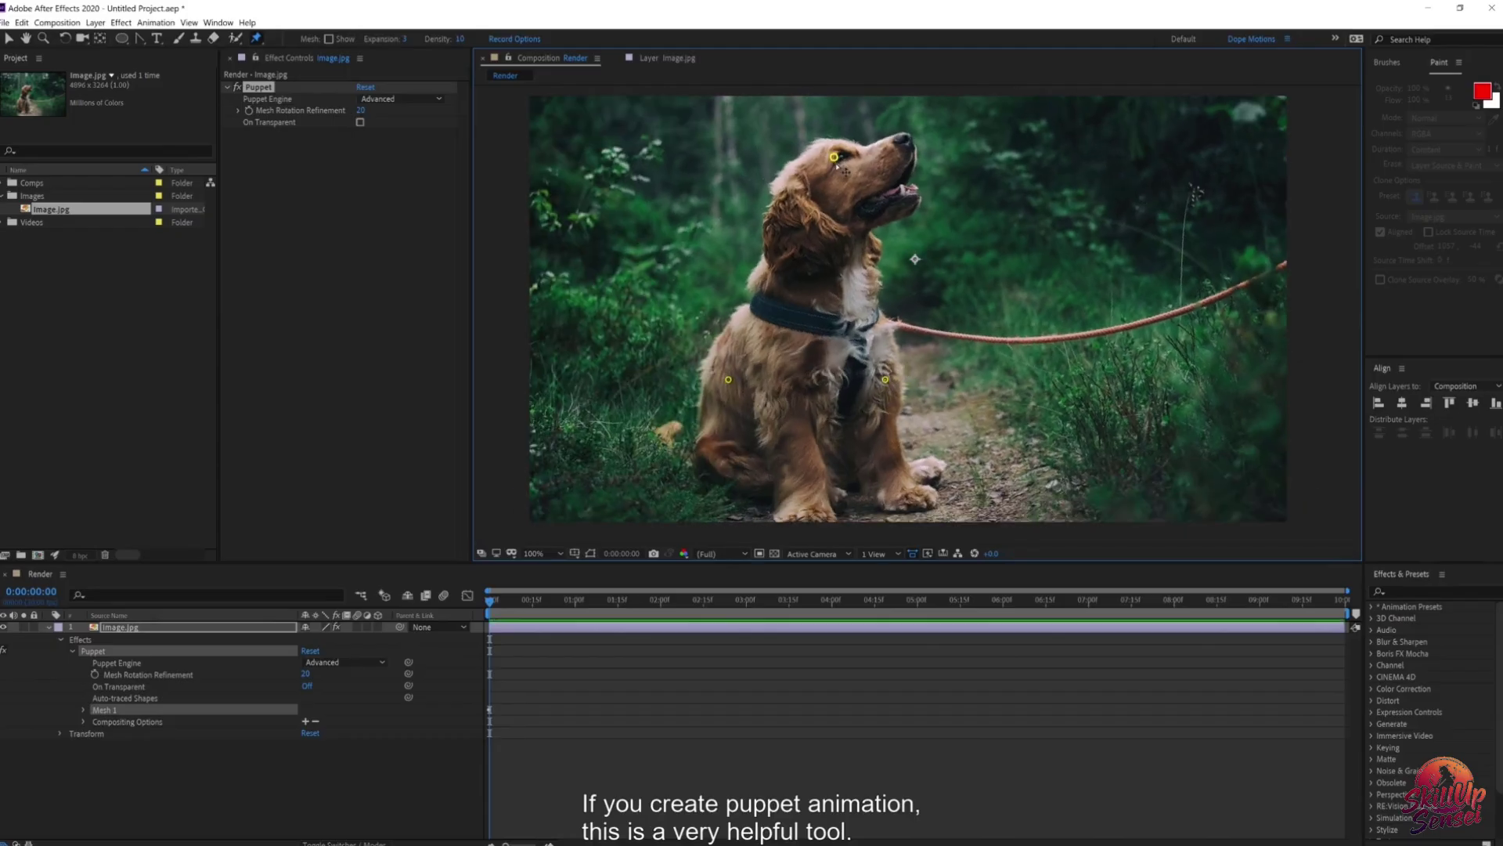
{"action": "mouse_move", "coordinate": [834, 157]}
{"action": "left_mouse_down"}
{"action": "mouse_move", "coordinate": [804, 168]}
{"action": "mouse_move", "coordinate": [831, 174]}
{"action": "left_mouse_up"}
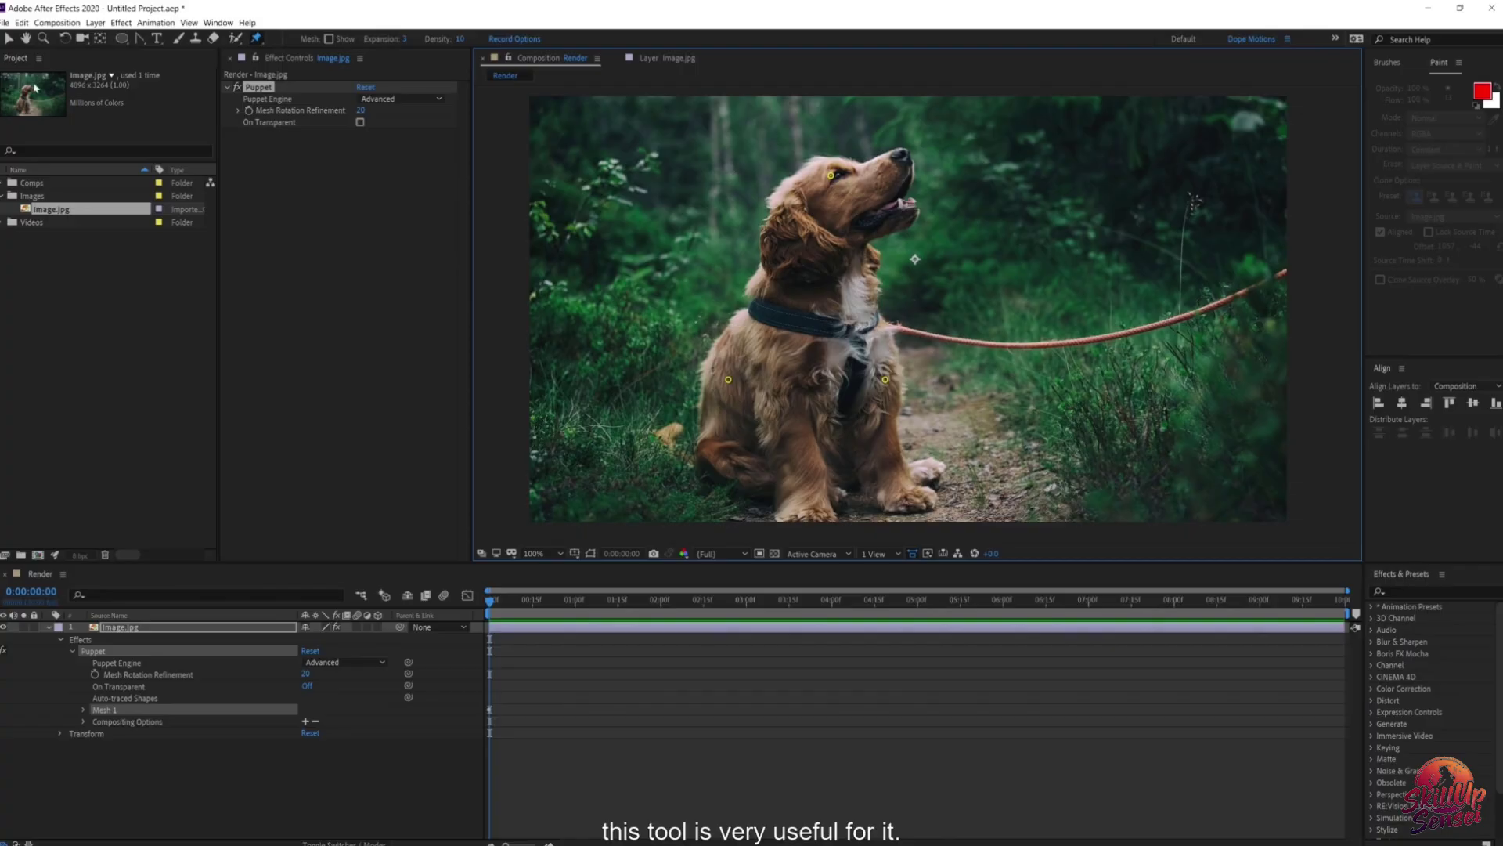
{"action": "left_click", "coordinate": [9, 39]}
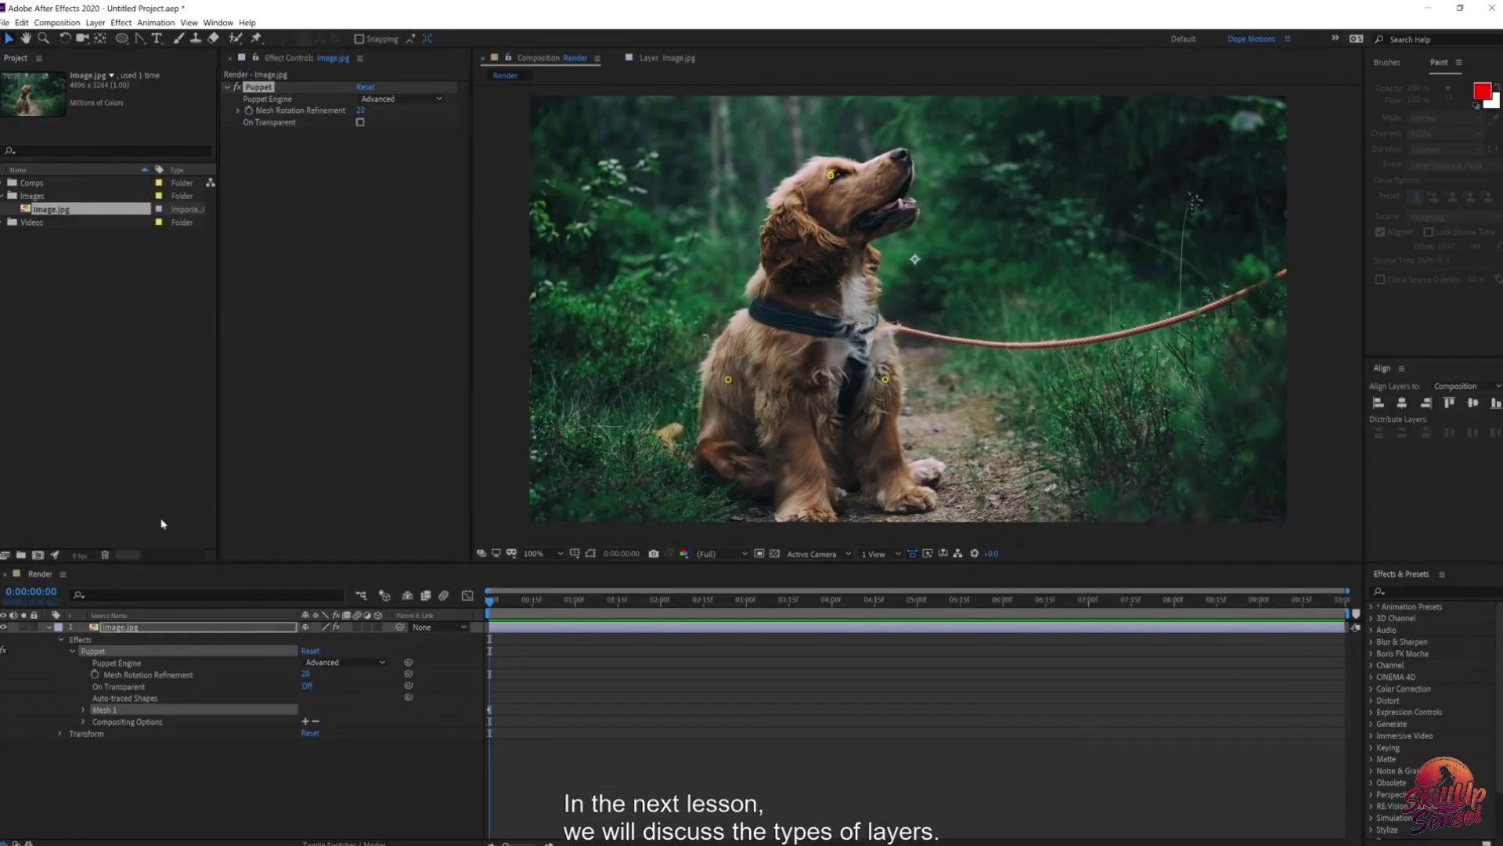
{"action": "left_click", "coordinate": [48, 627]}
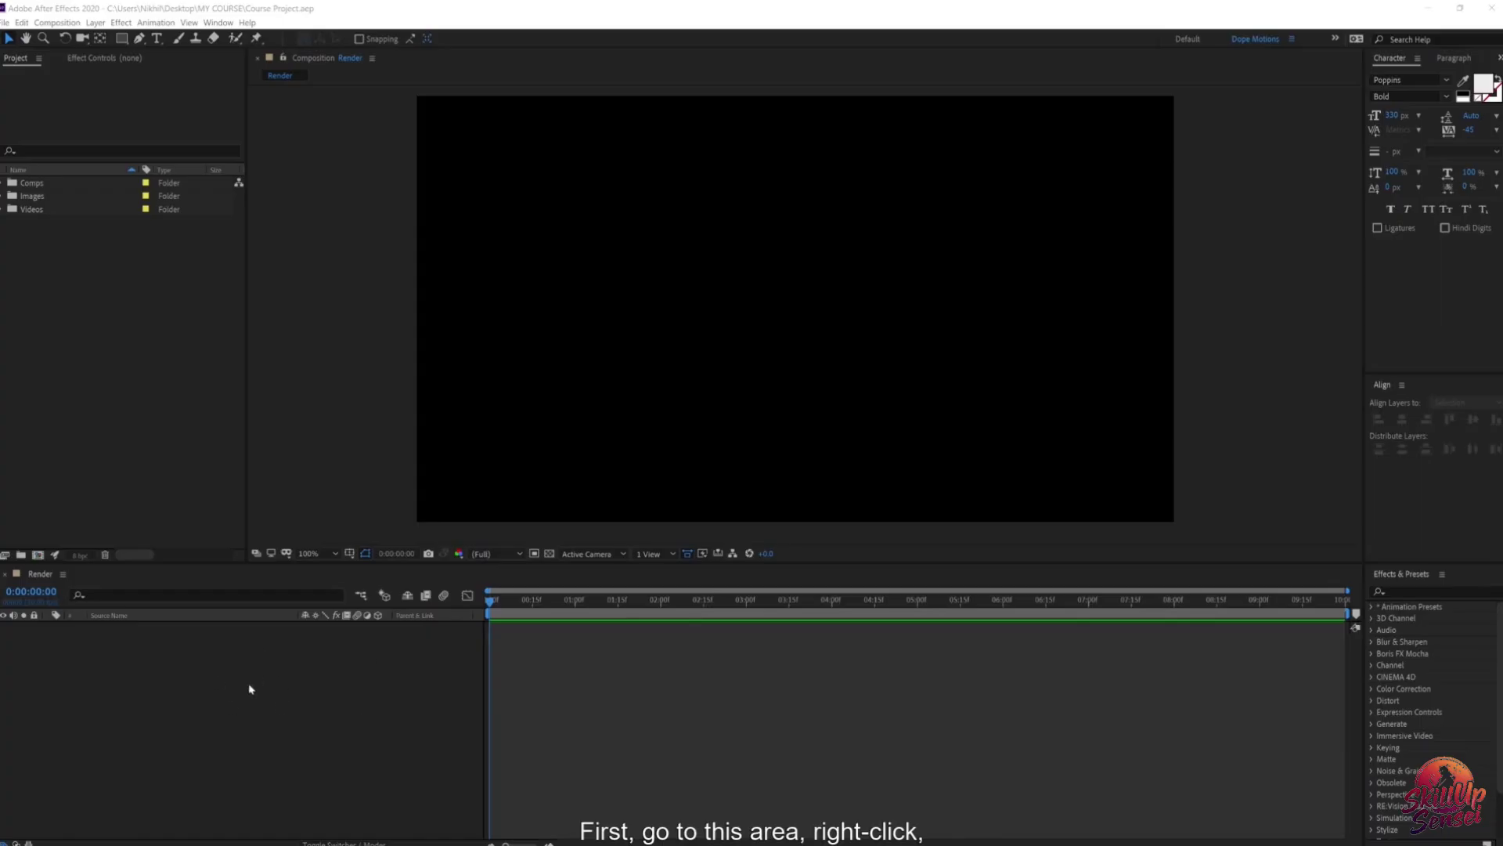
Step: Examine the types of new layers that can be created in the Render composition
{"action": "right_click", "coordinate": [259, 660]}
{"action": "mouse_move", "coordinate": [357, 669]}
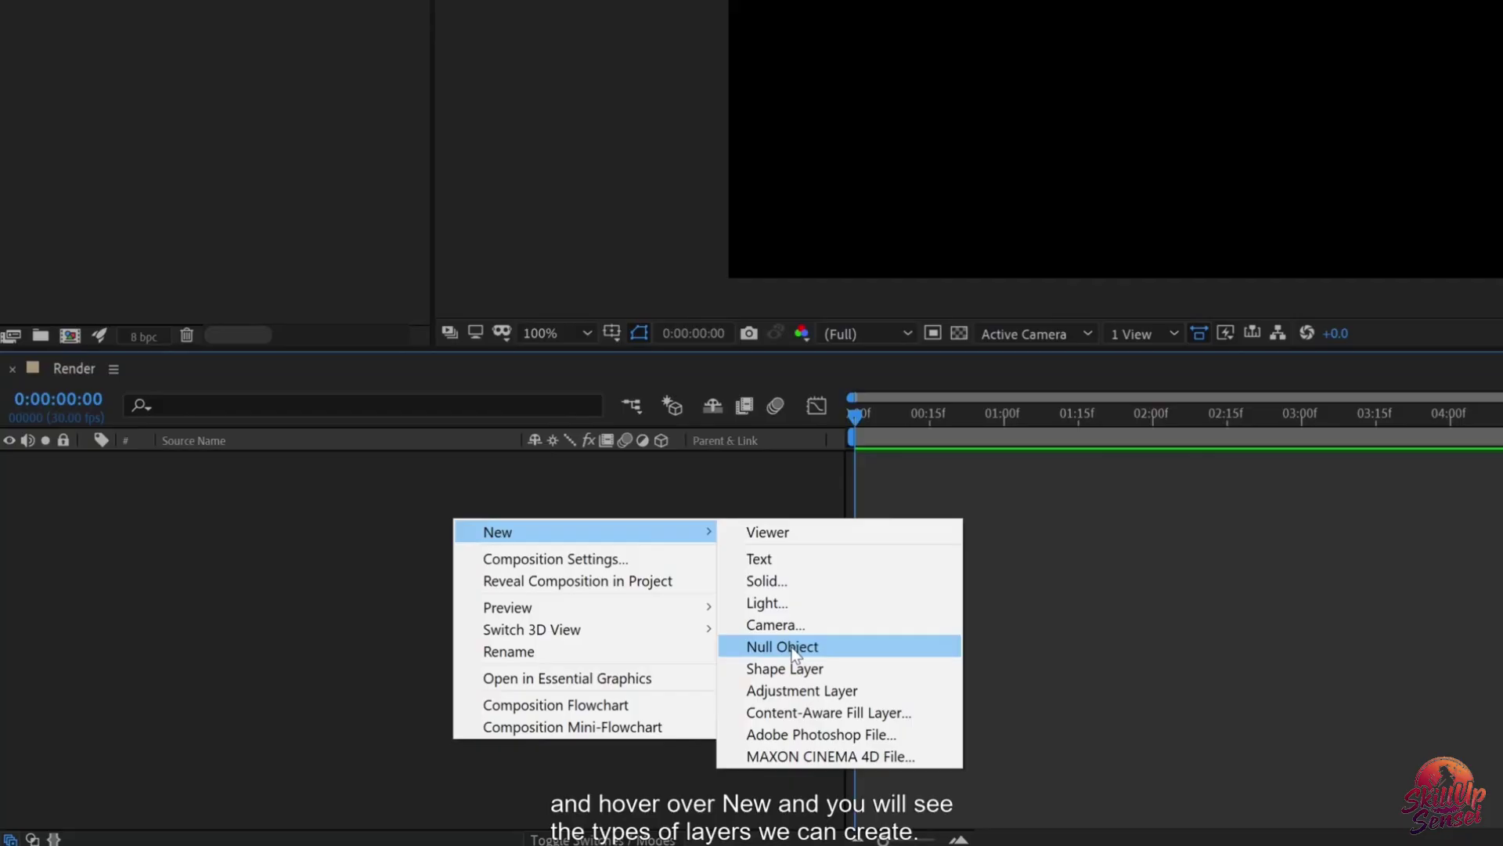
{"action": "left_click", "coordinate": [313, 519]}
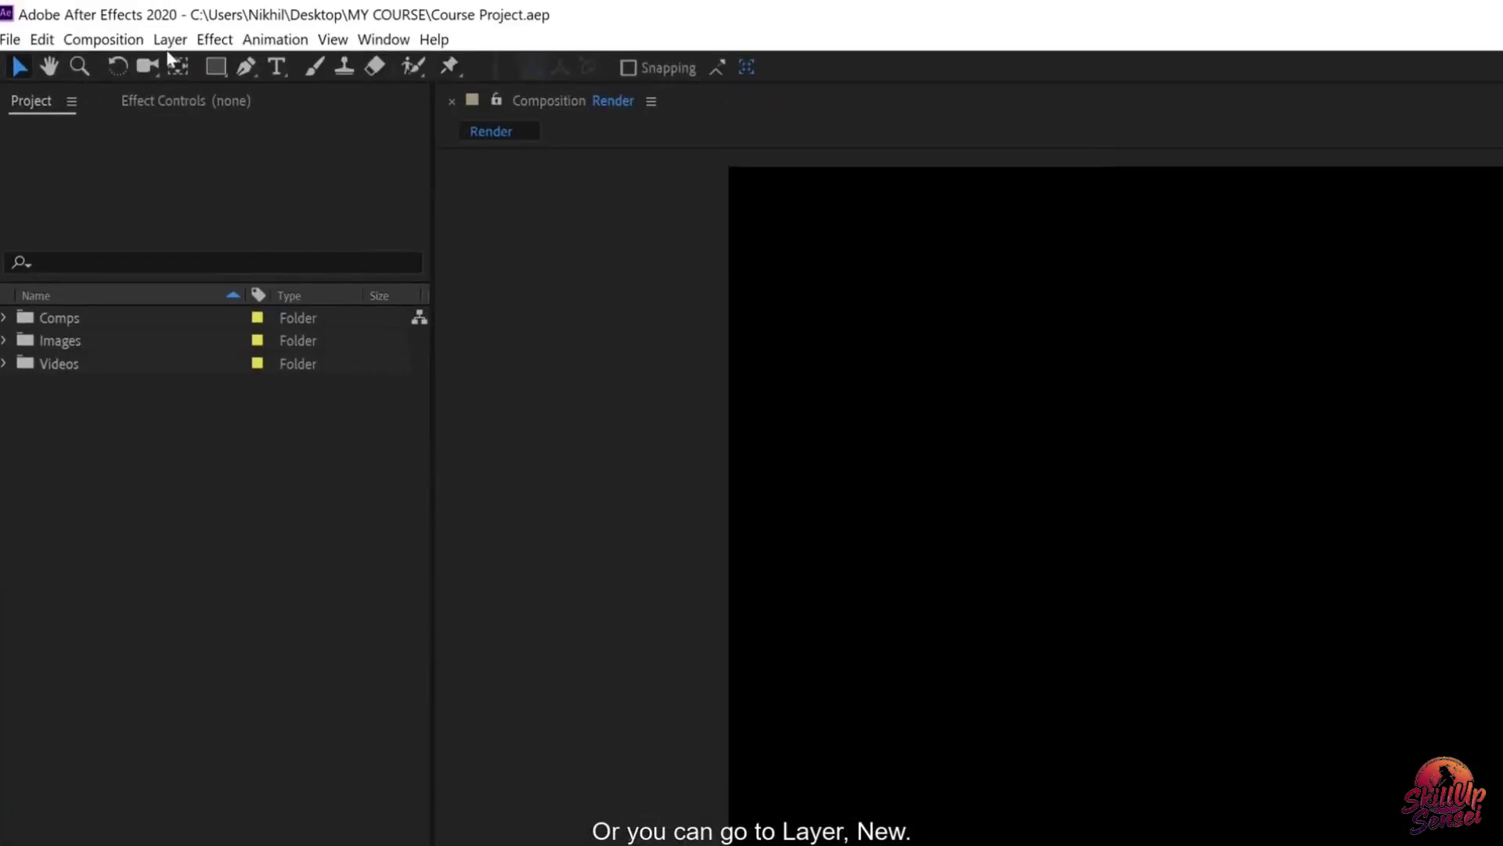
{"action": "left_click", "coordinate": [170, 41]}
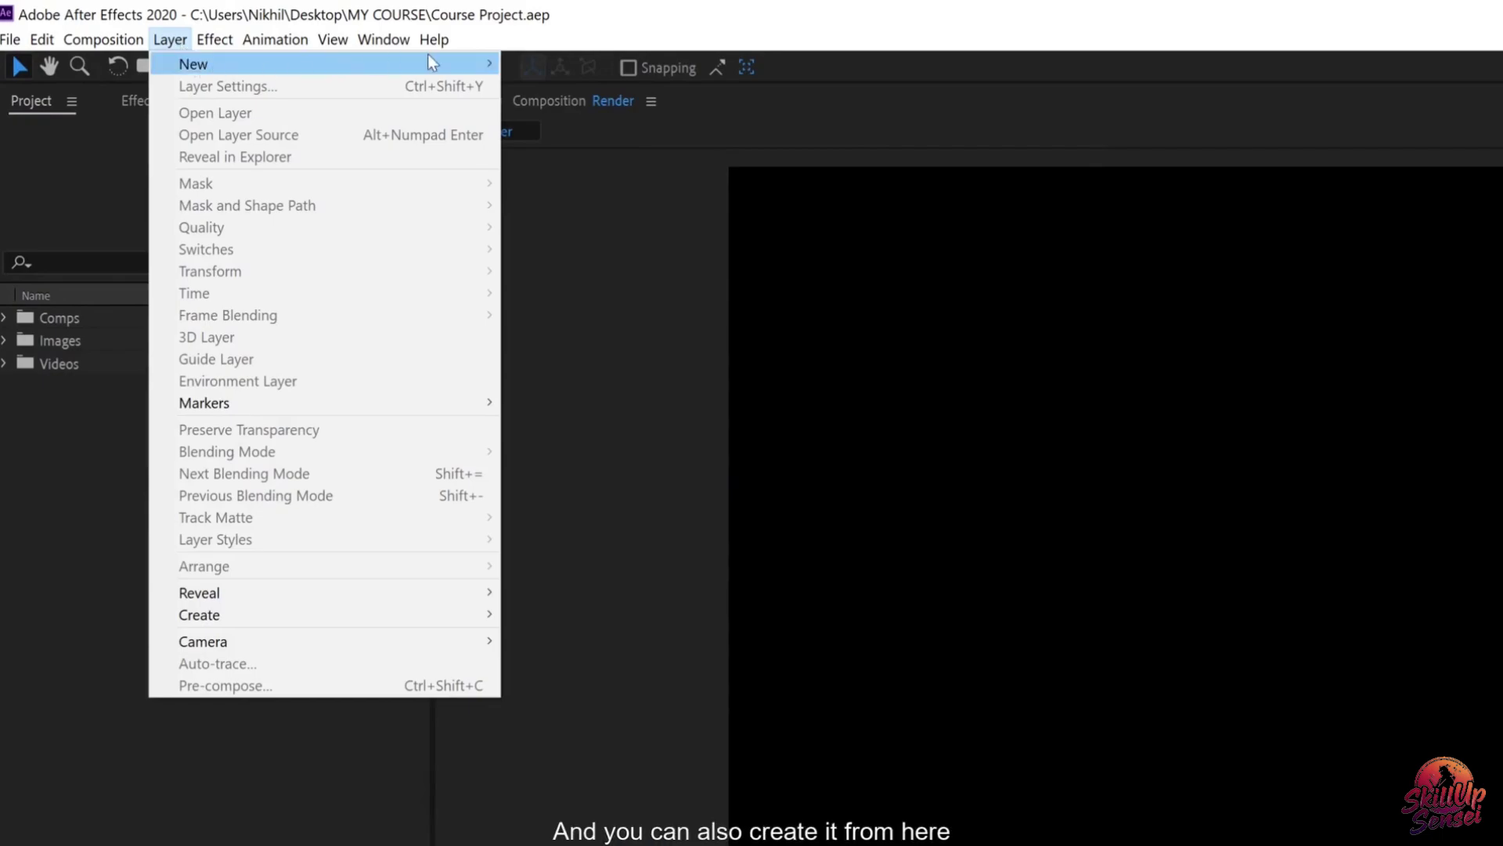
{"action": "mouse_move", "coordinate": [428, 63]}
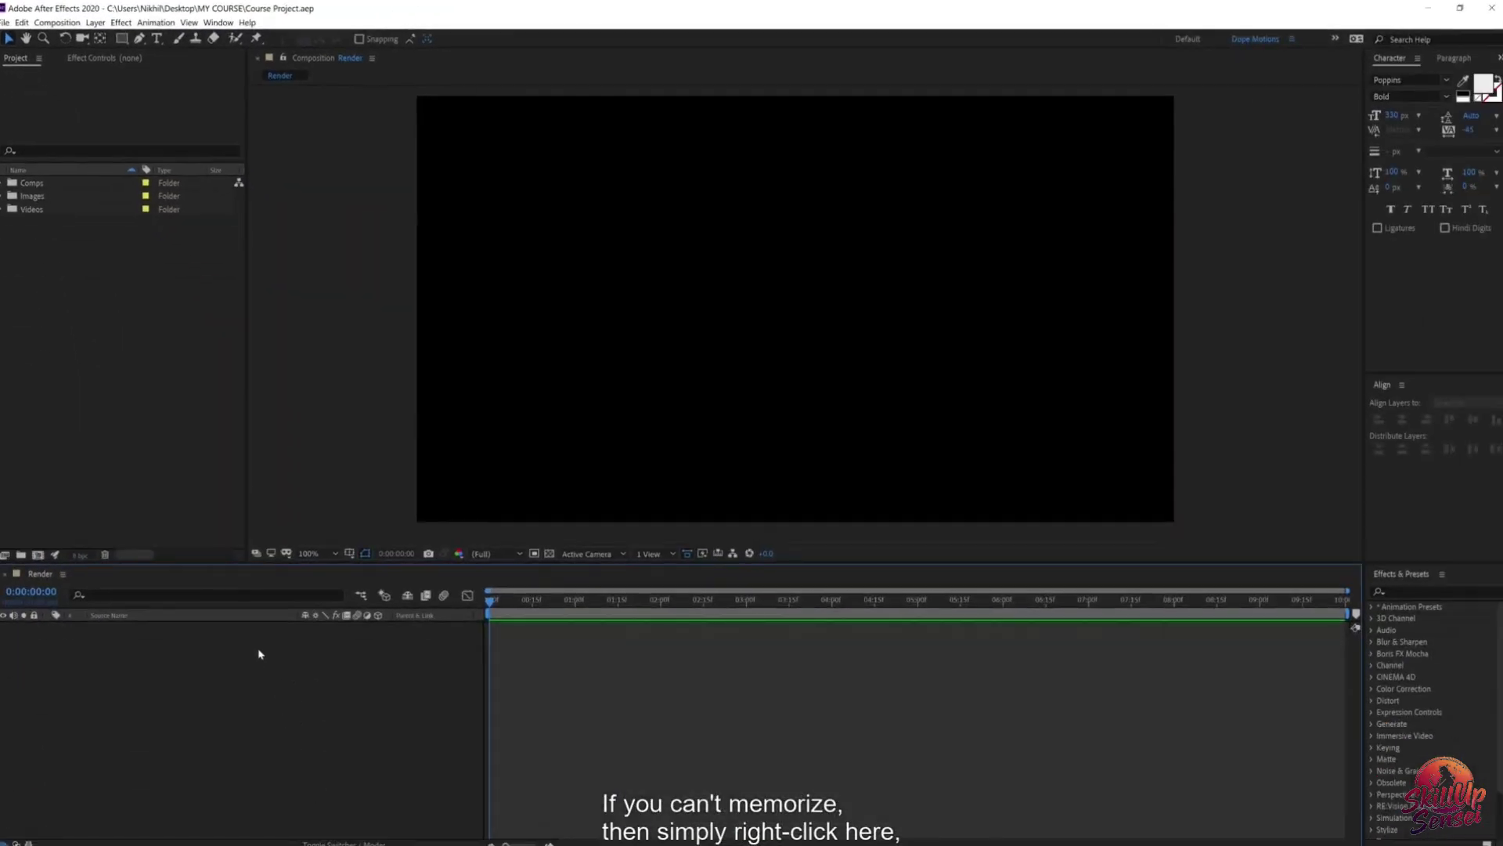
Step: Open a second viewer for the Render composition and close it again
{"action": "right_click", "coordinate": [259, 651]}
{"action": "mouse_move", "coordinate": [314, 656]}
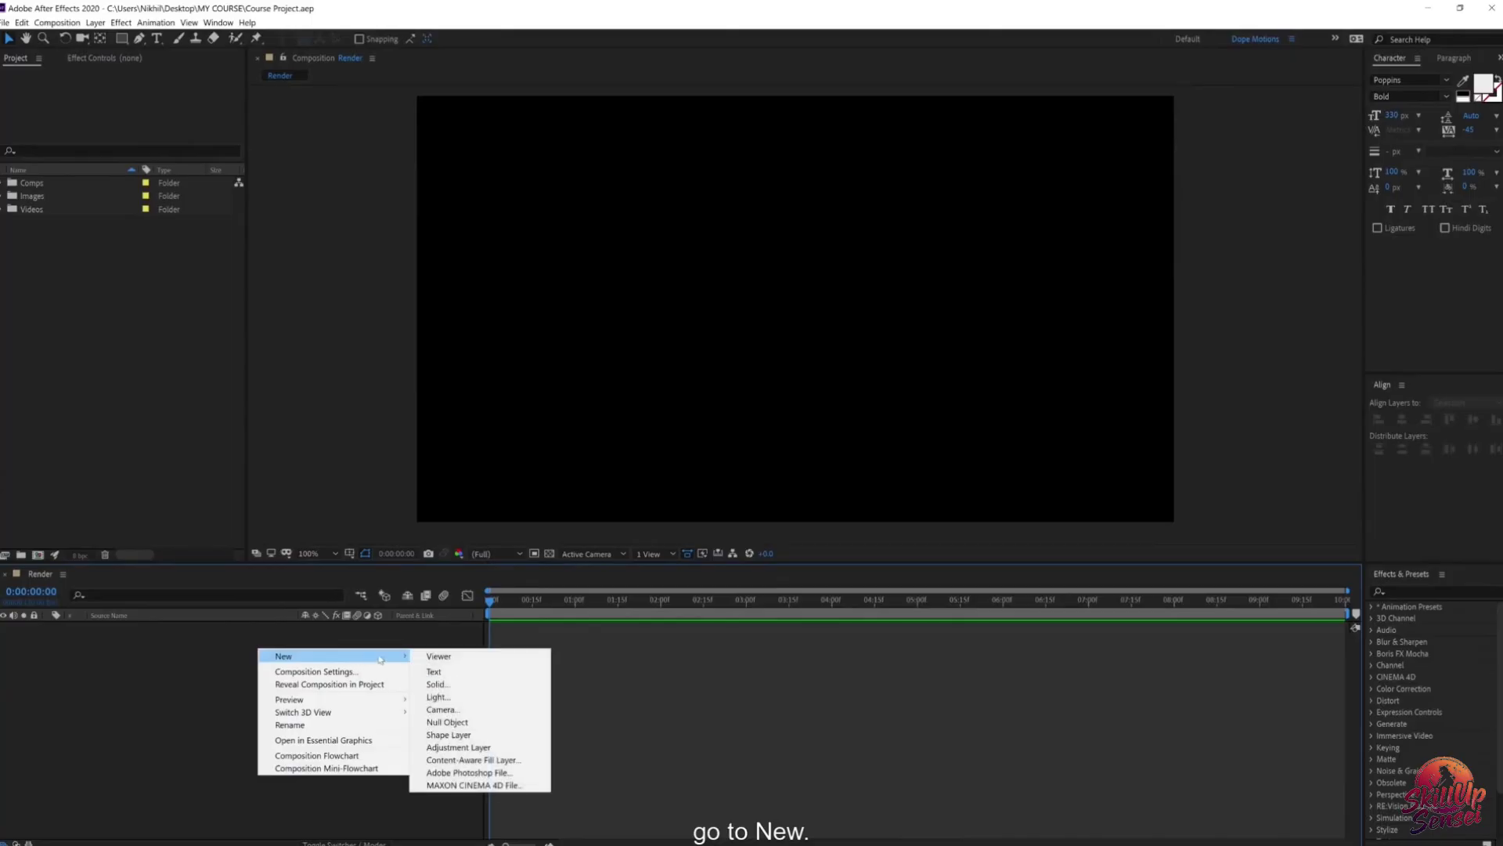
{"action": "left_click", "coordinate": [443, 657]}
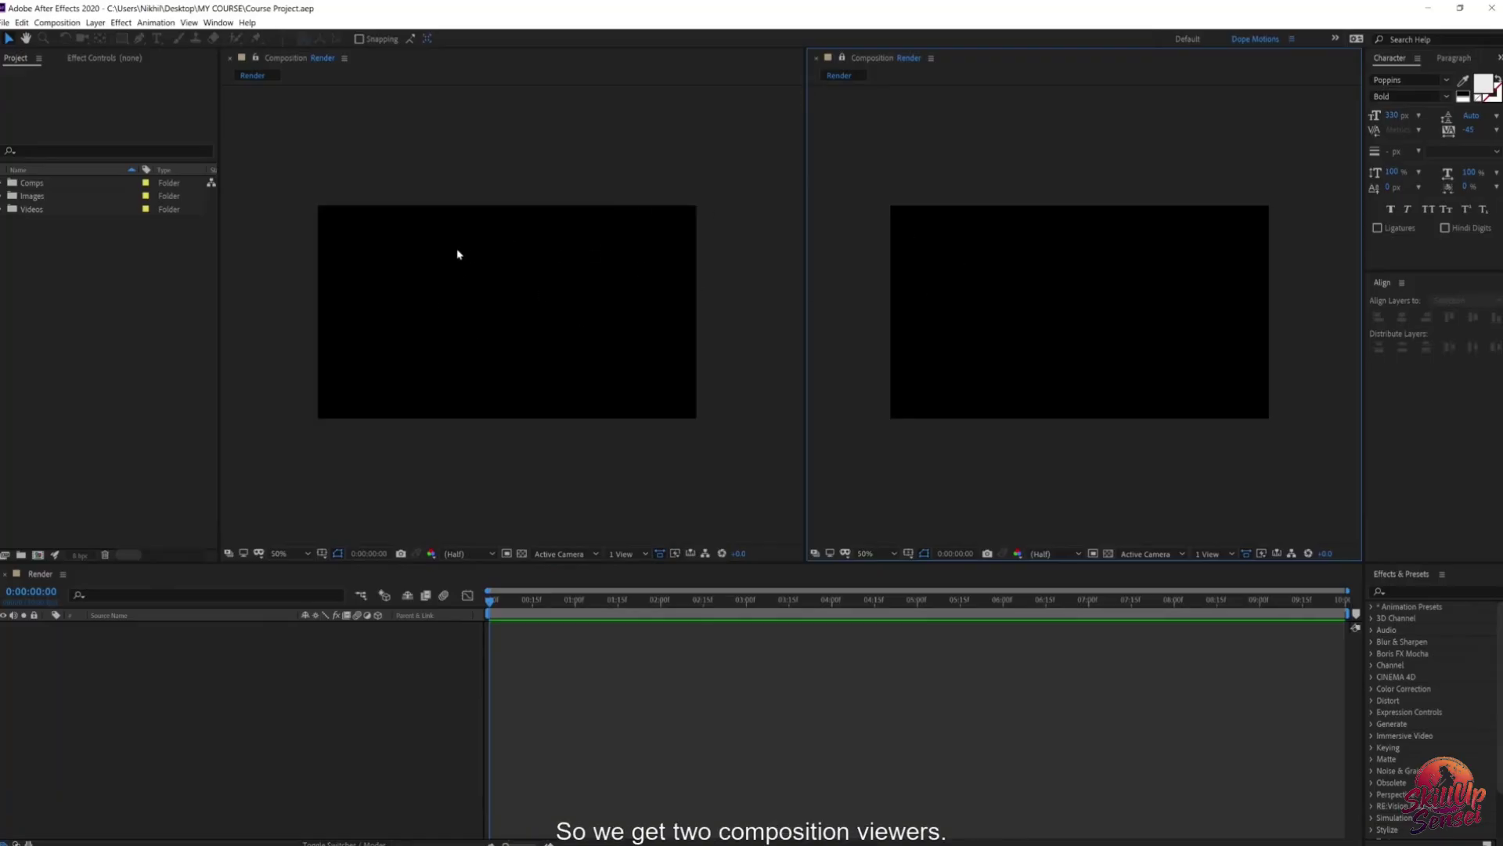
{"action": "right_click", "coordinate": [872, 61]}
{"action": "left_click", "coordinate": [895, 61]}
{"action": "key", "text": "/"}
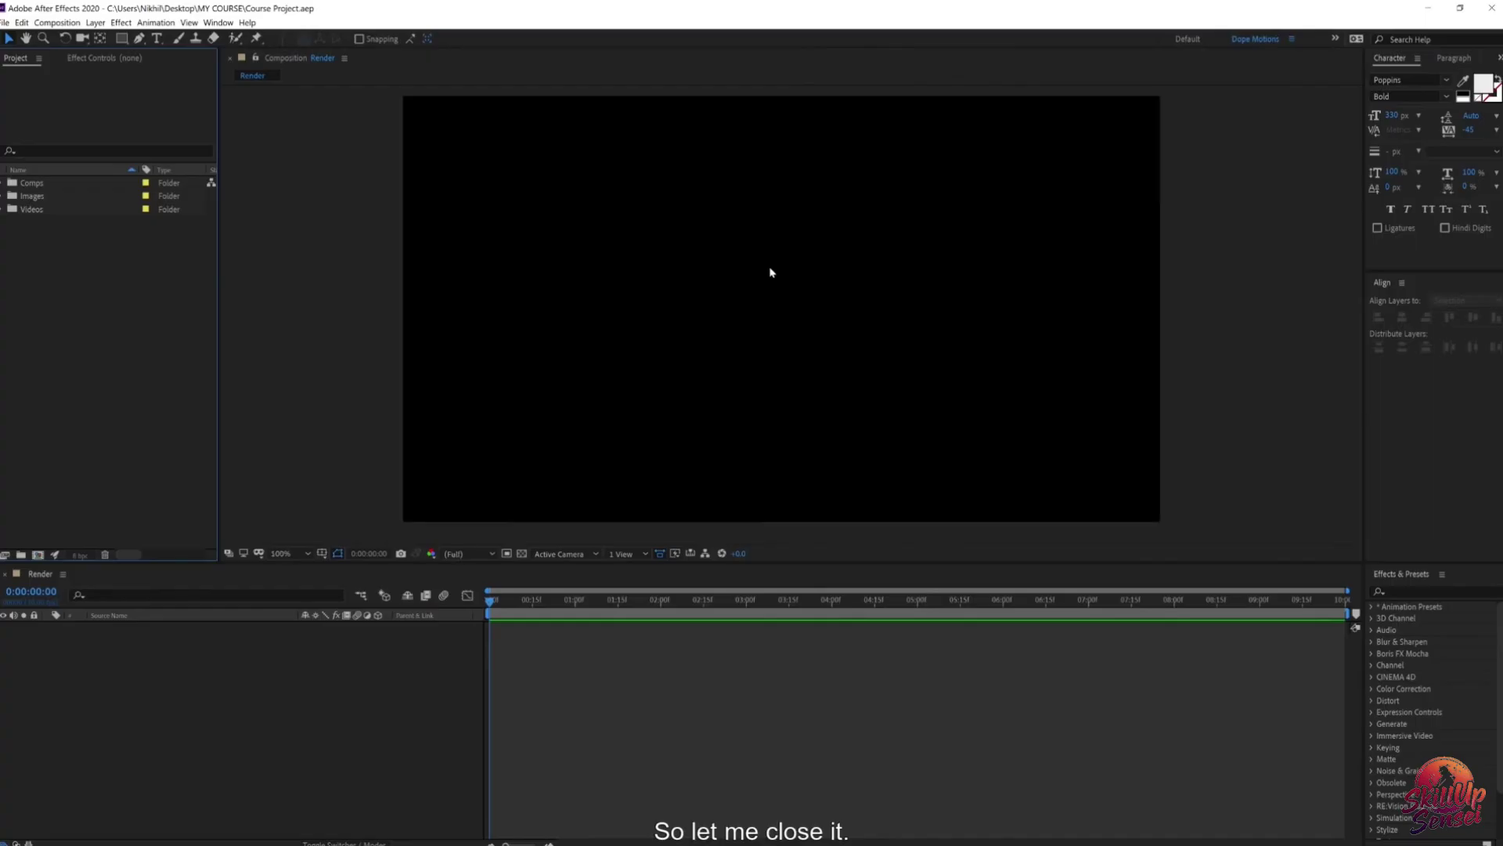
Step: Create an empty text layer in the Render composition and delete it
{"action": "right_click", "coordinate": [275, 644]}
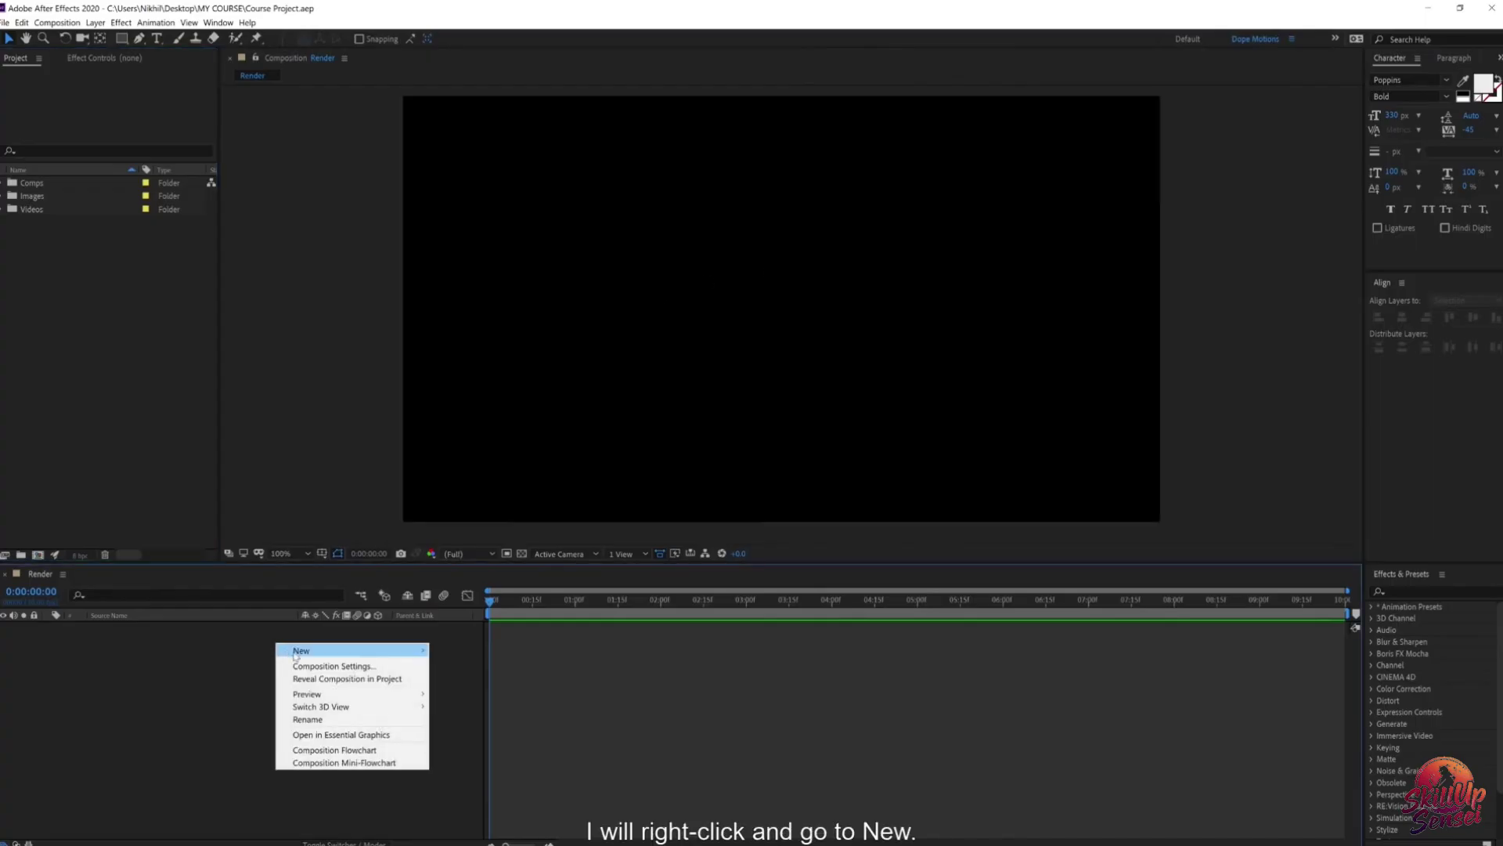
{"action": "mouse_move", "coordinate": [374, 654]}
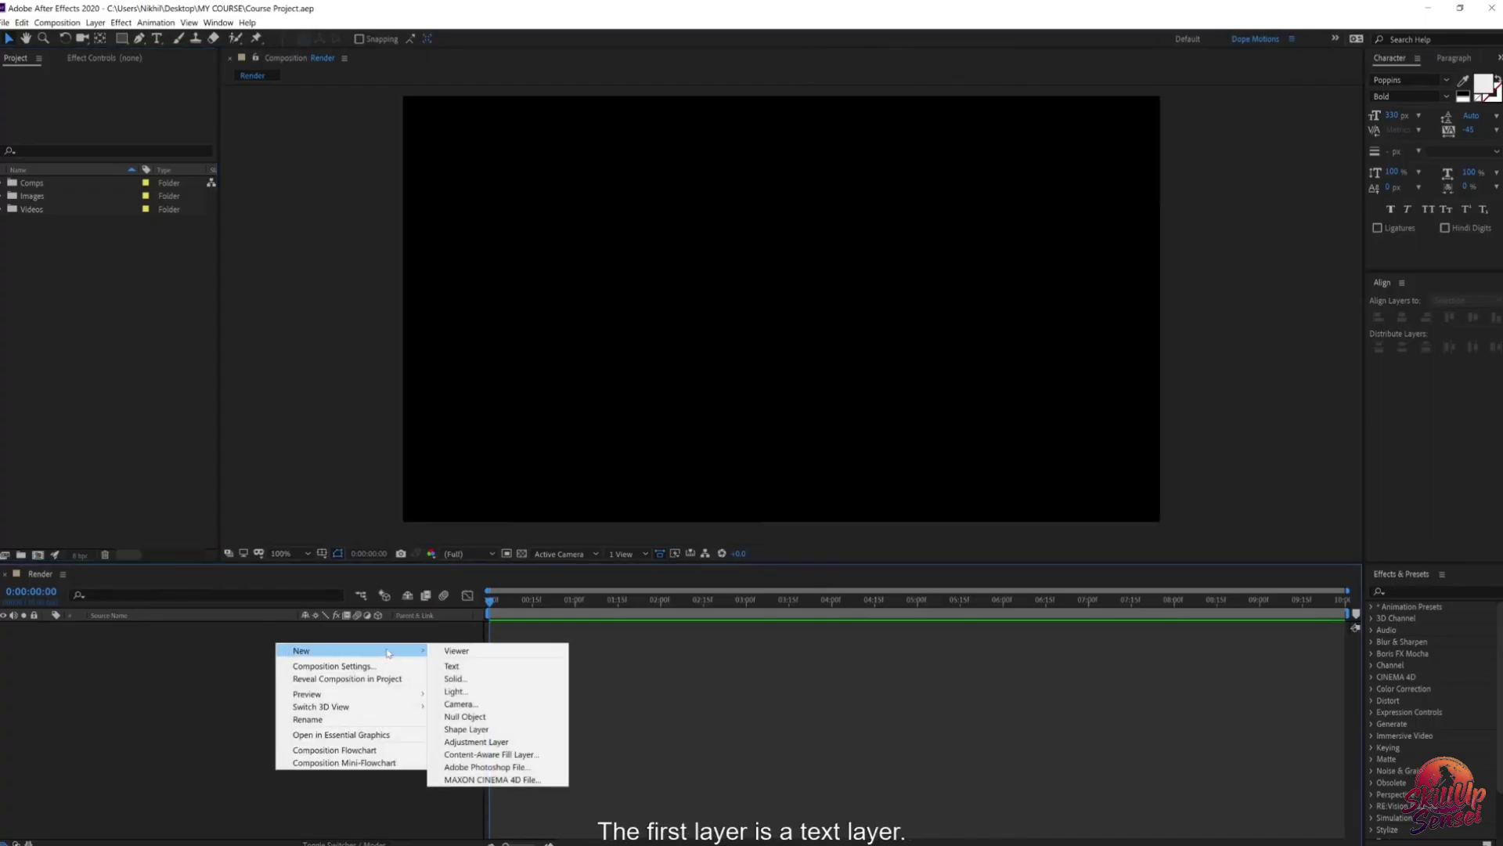
{"action": "left_click", "coordinate": [453, 667]}
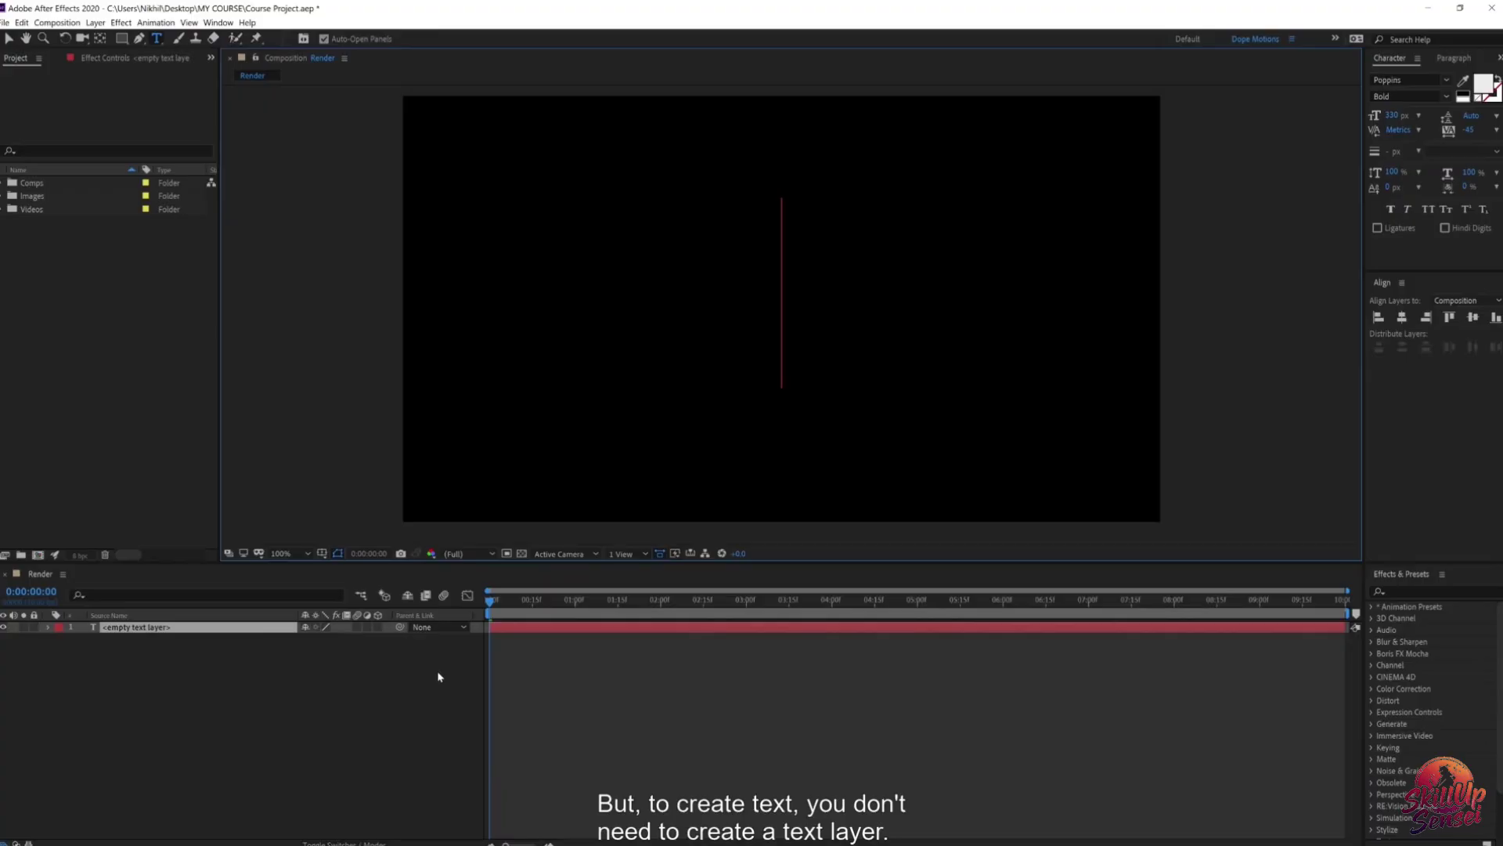
{"action": "left_click", "coordinate": [200, 626]}
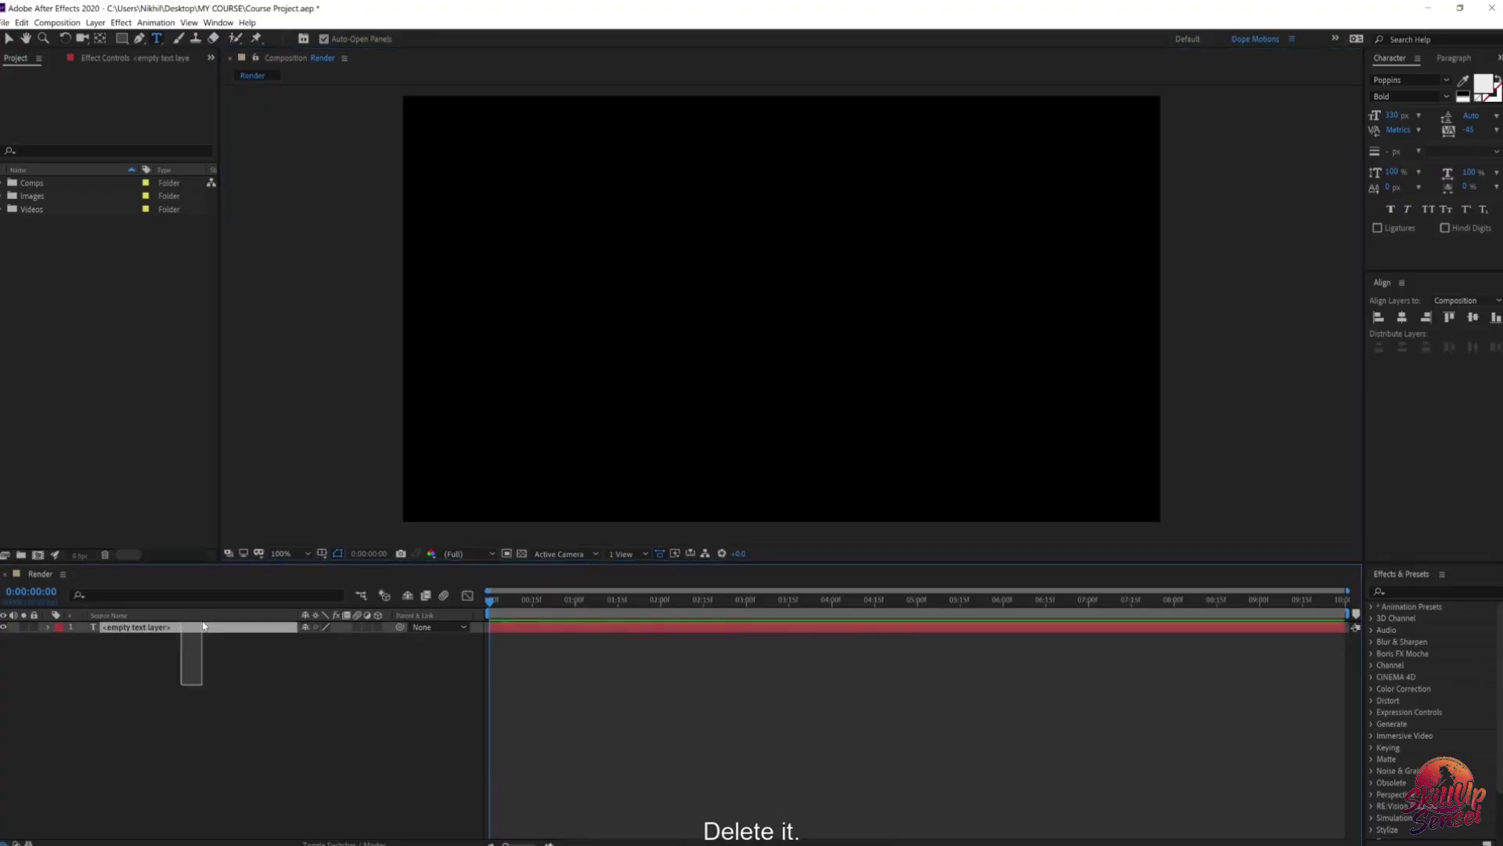
{"action": "key", "text": "Delete"}
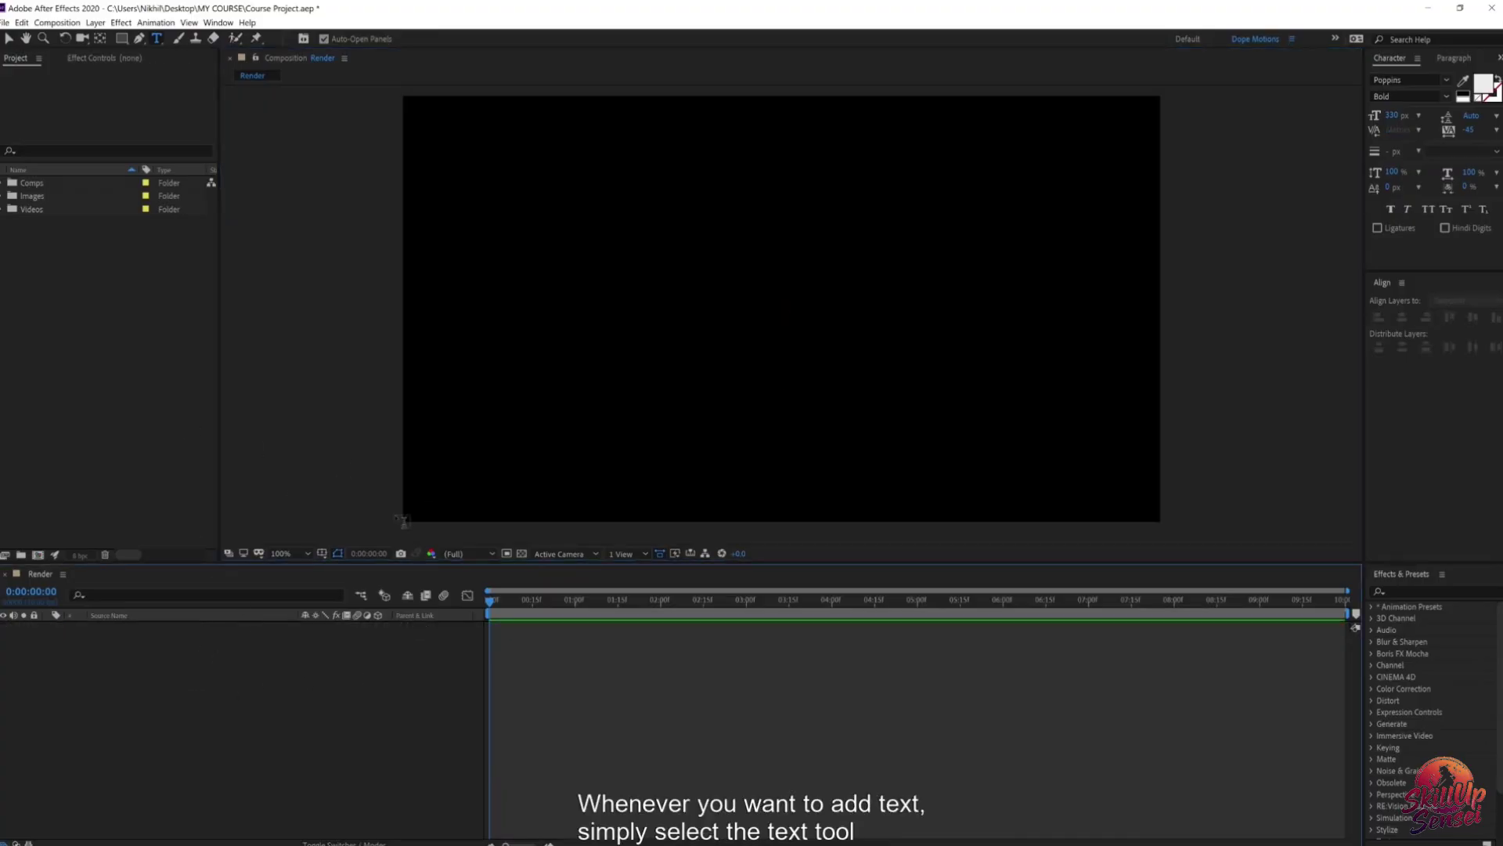
Step: Create a text layer reading "text" by using the Type tool directly in the Render composition, slightly above its center
{"action": "left_click", "coordinate": [156, 41]}
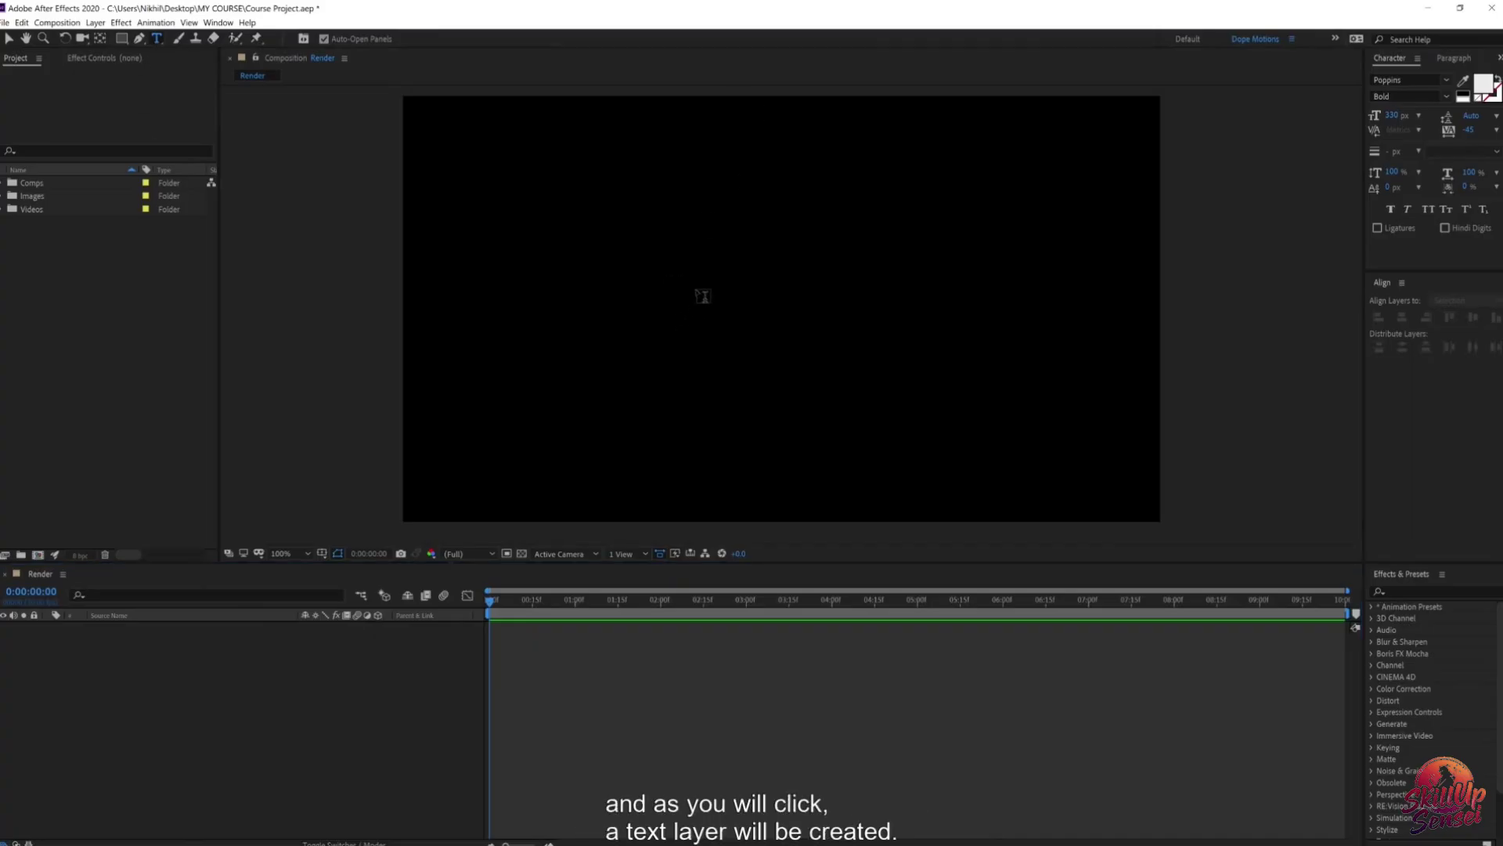
{"action": "left_click", "coordinate": [702, 296]}
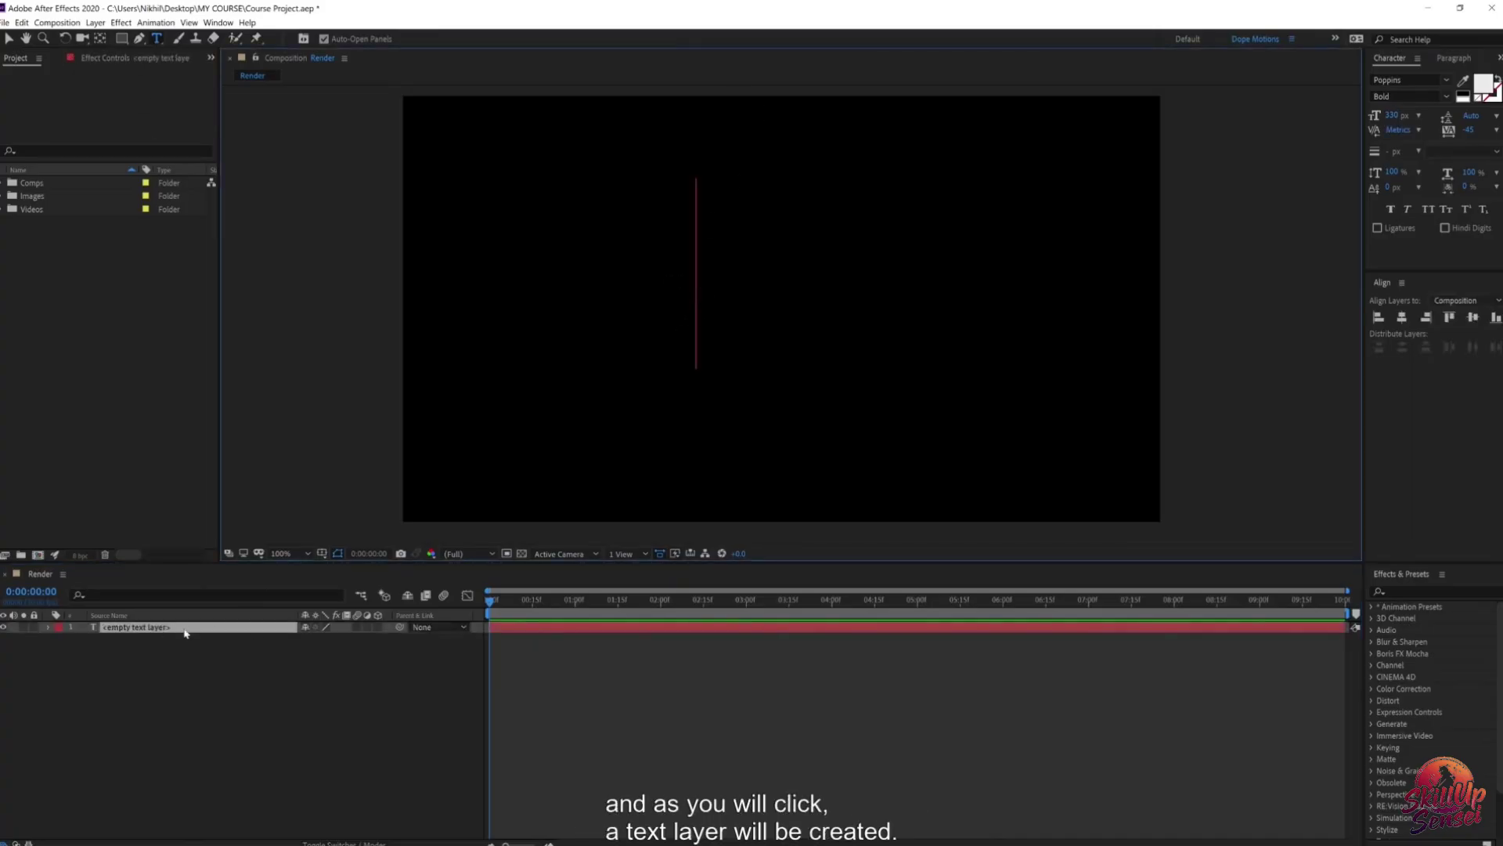
{"action": "right_click", "coordinate": [245, 671]}
{"action": "mouse_move", "coordinate": [352, 683]}
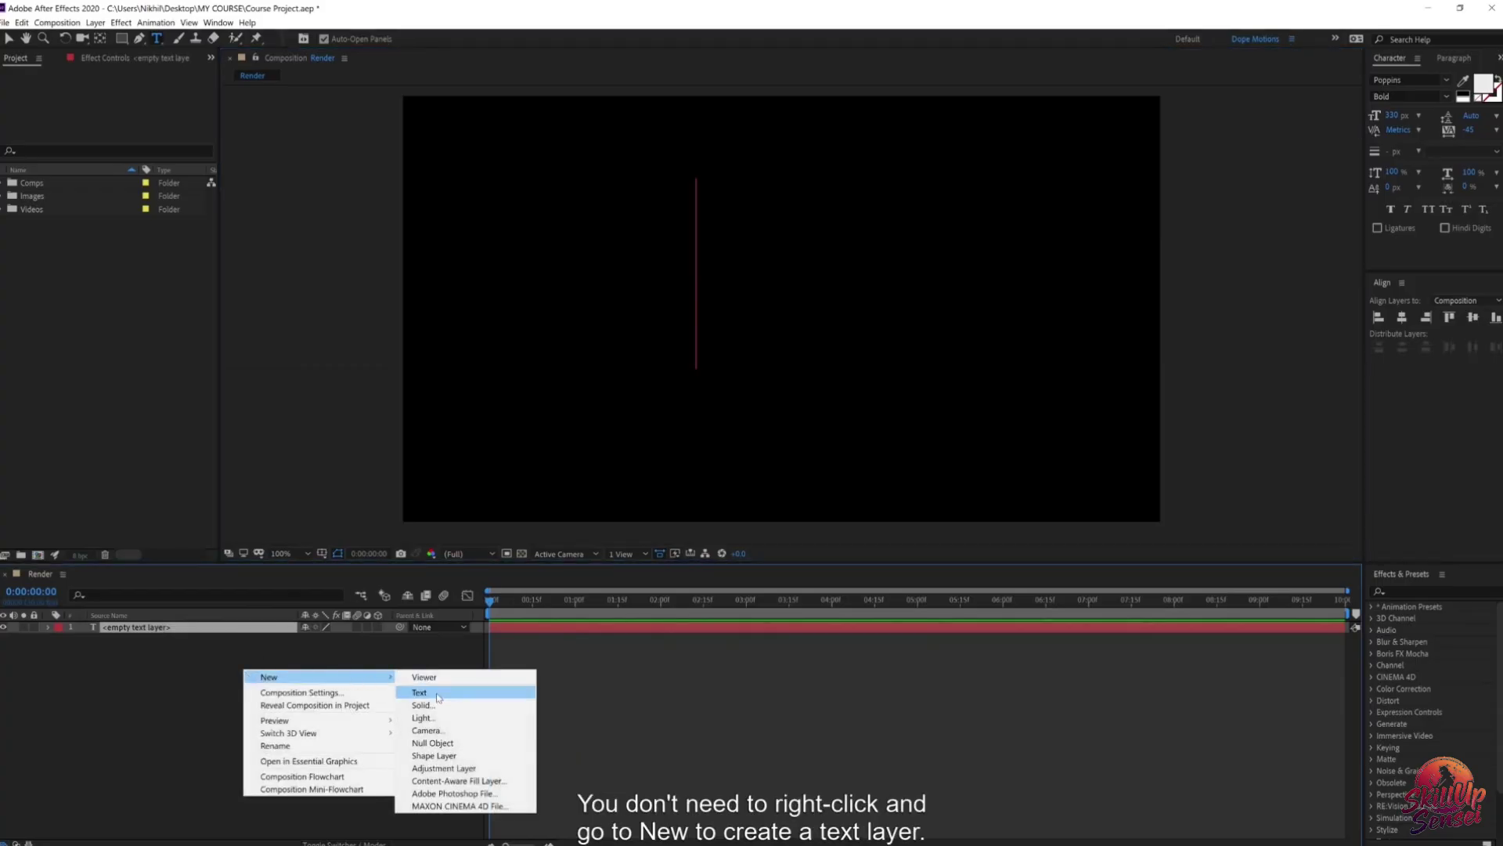
{"action": "left_click", "coordinate": [701, 274]}
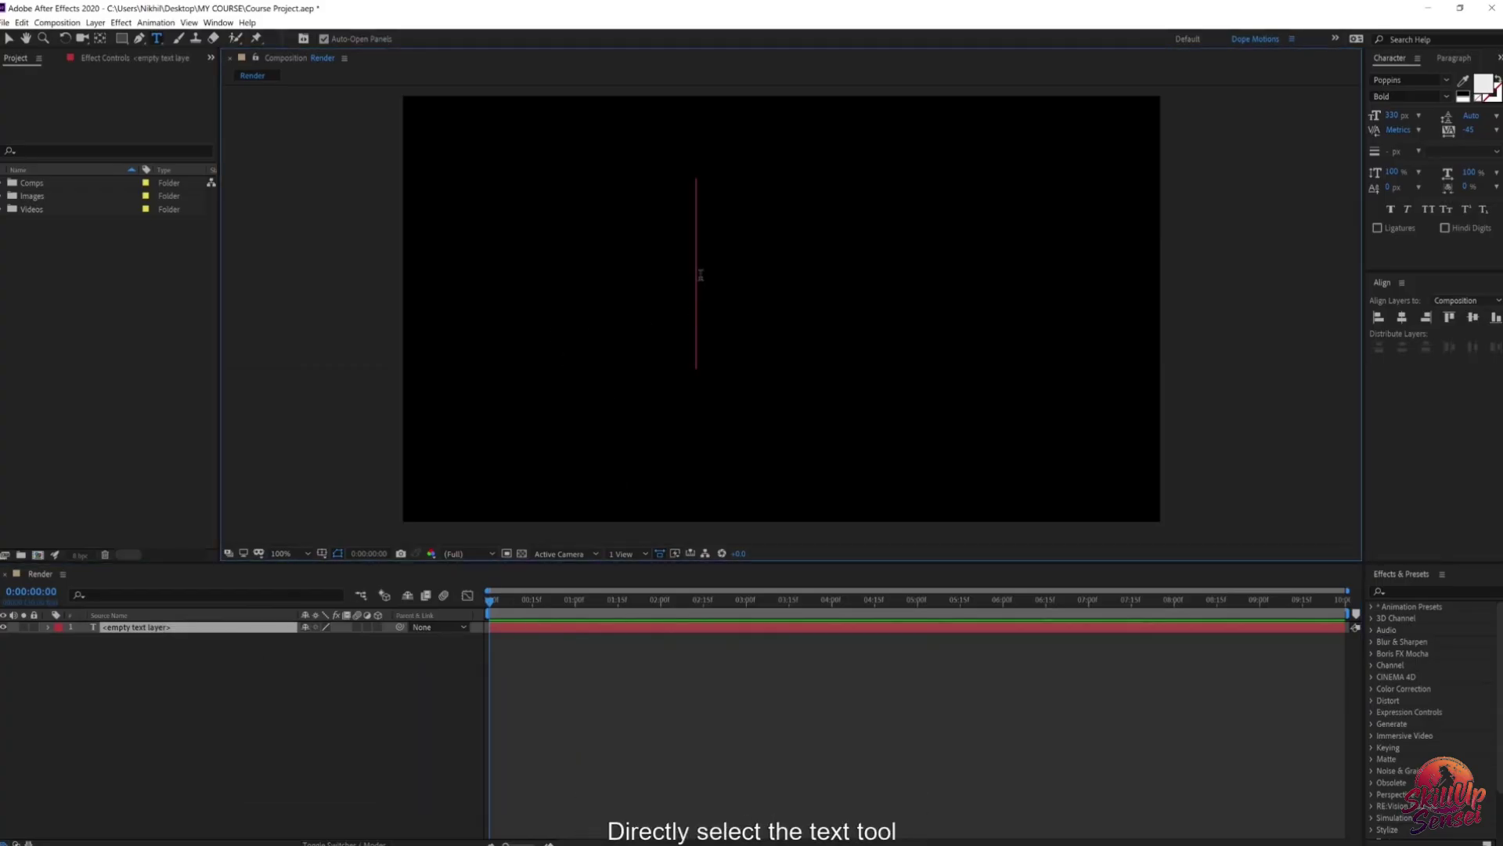
{"action": "type", "text": "te"}
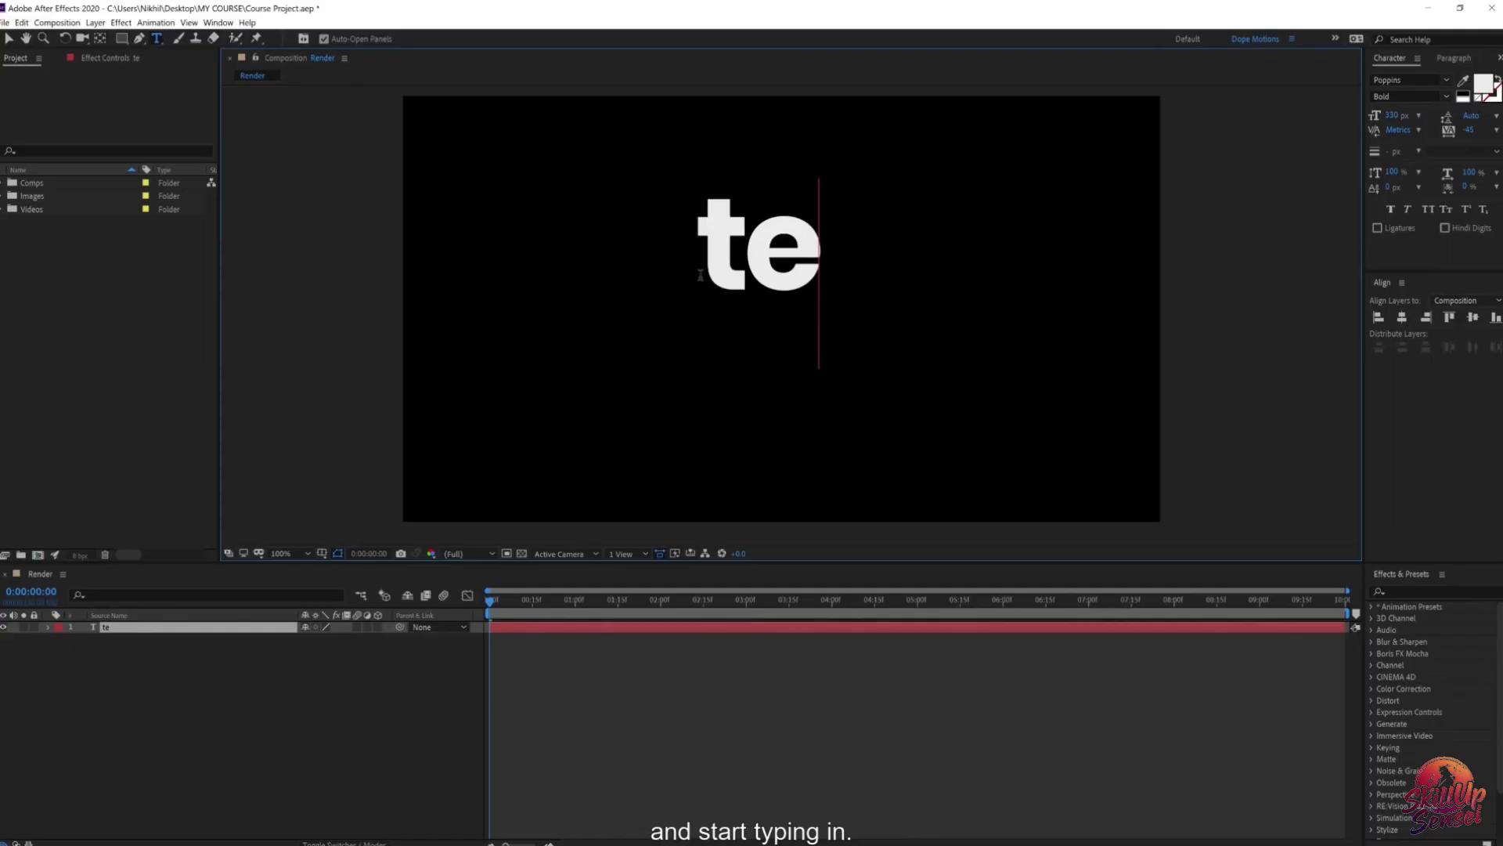
{"action": "type", "text": "xt"}
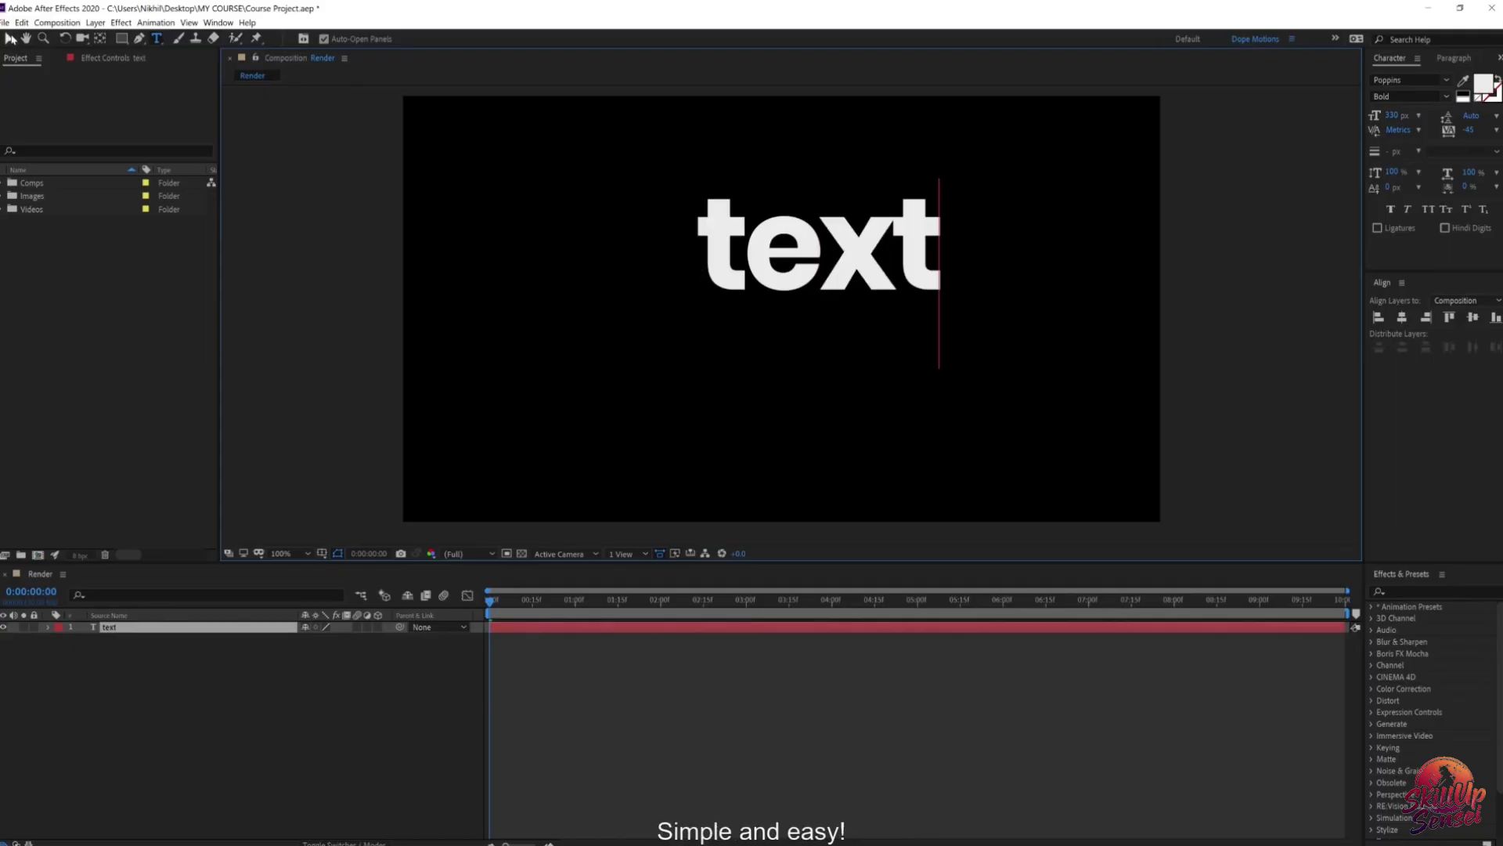
{"action": "left_click", "coordinate": [10, 38]}
Step: Delete the layer reading "text" from the Render composition
{"action": "left_click", "coordinate": [190, 639]}
{"action": "left_click", "coordinate": [196, 626]}
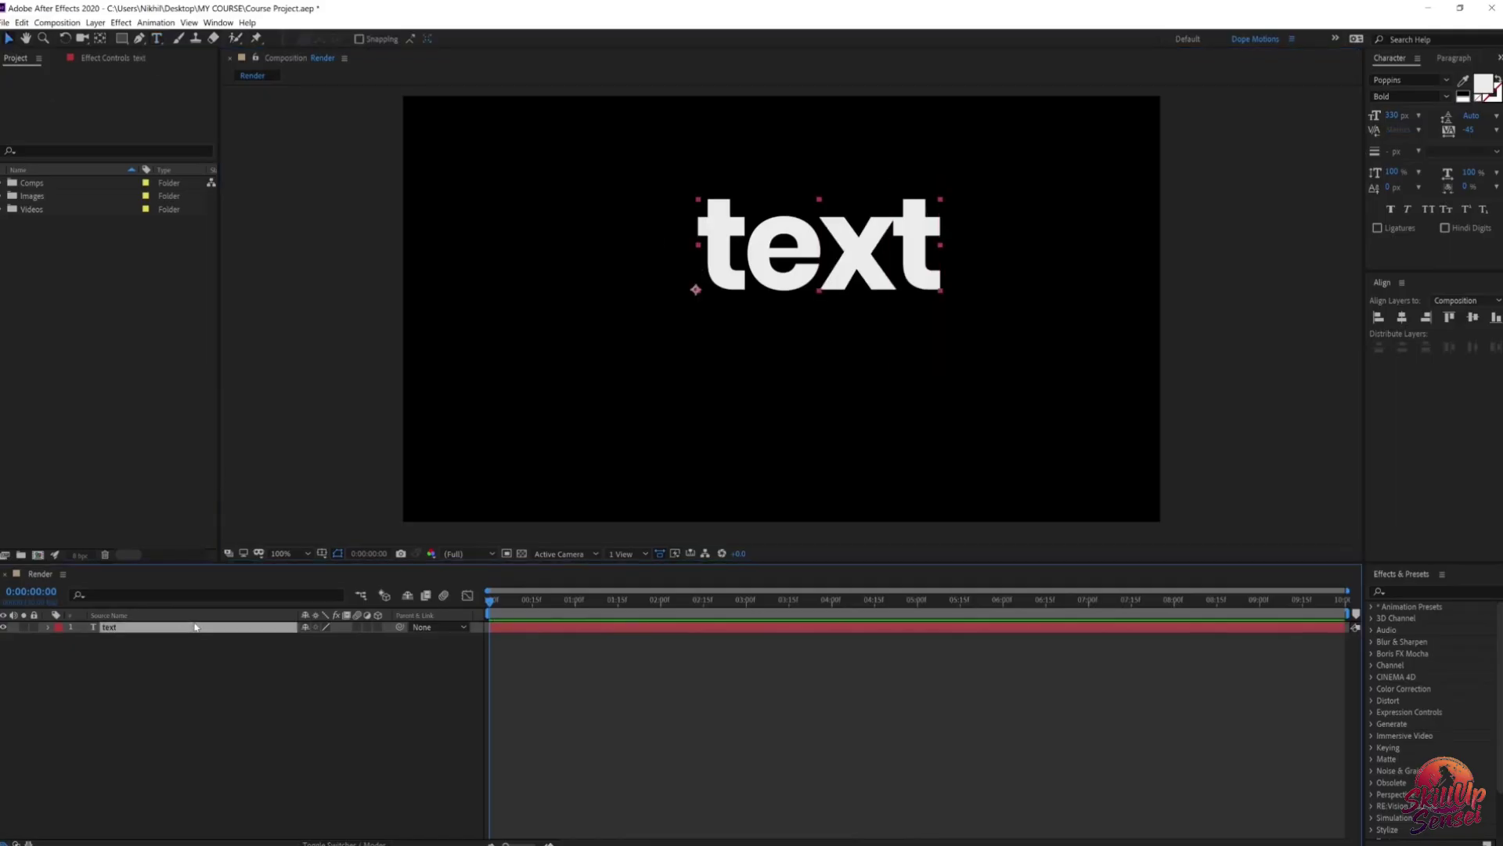
{"action": "key", "text": "Delete"}
Step: Start a new solid layer in the Render composition and name it Background
{"action": "right_click", "coordinate": [190, 630]}
{"action": "mouse_move", "coordinate": [264, 640]}
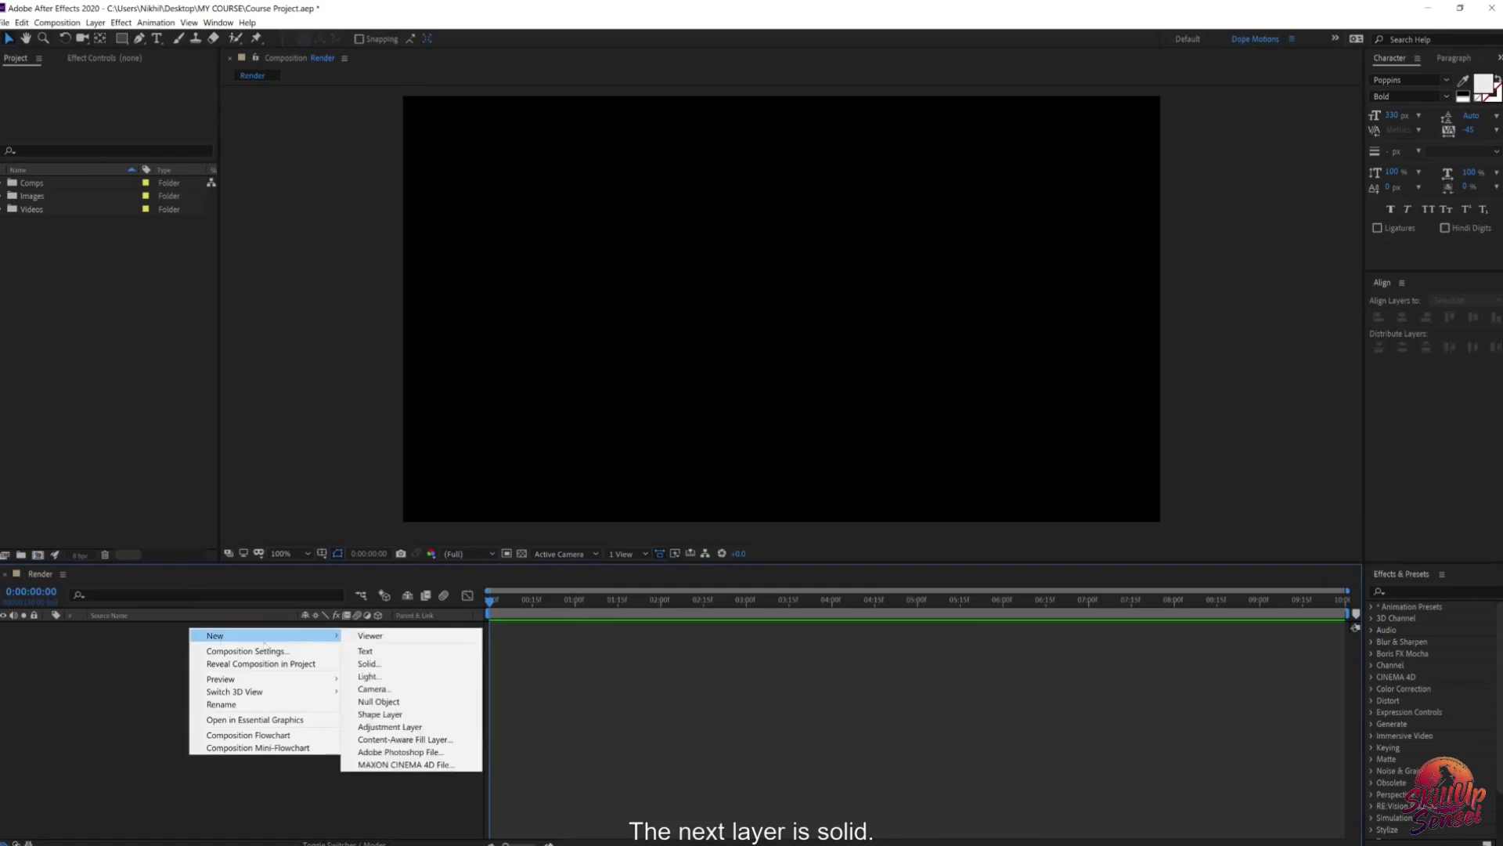
{"action": "left_click", "coordinate": [376, 665]}
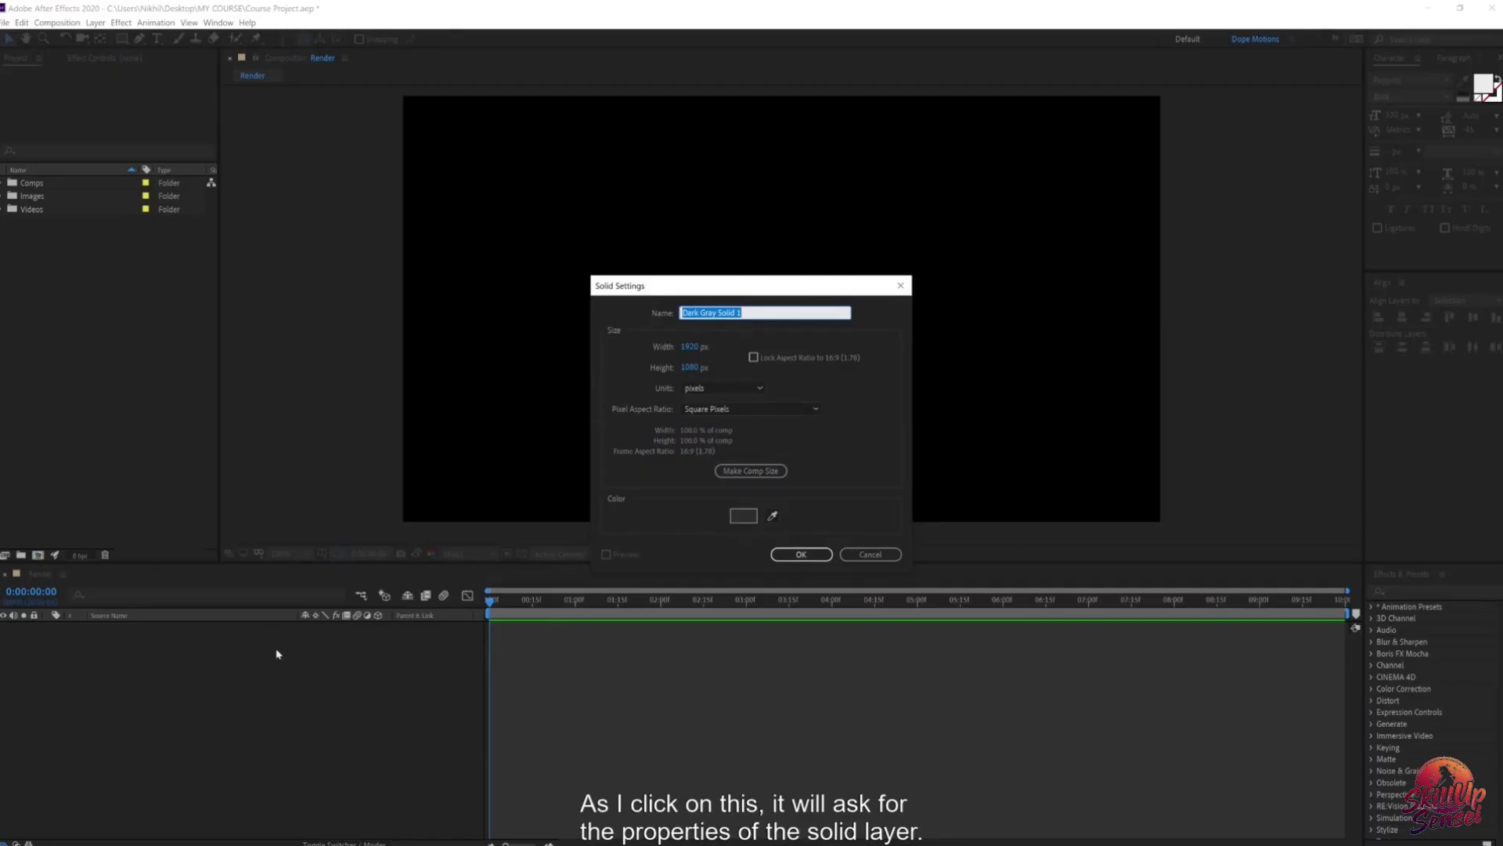
{"action": "left_click_drag", "start_coordinate": [757, 285], "coordinate": [735, 220]}
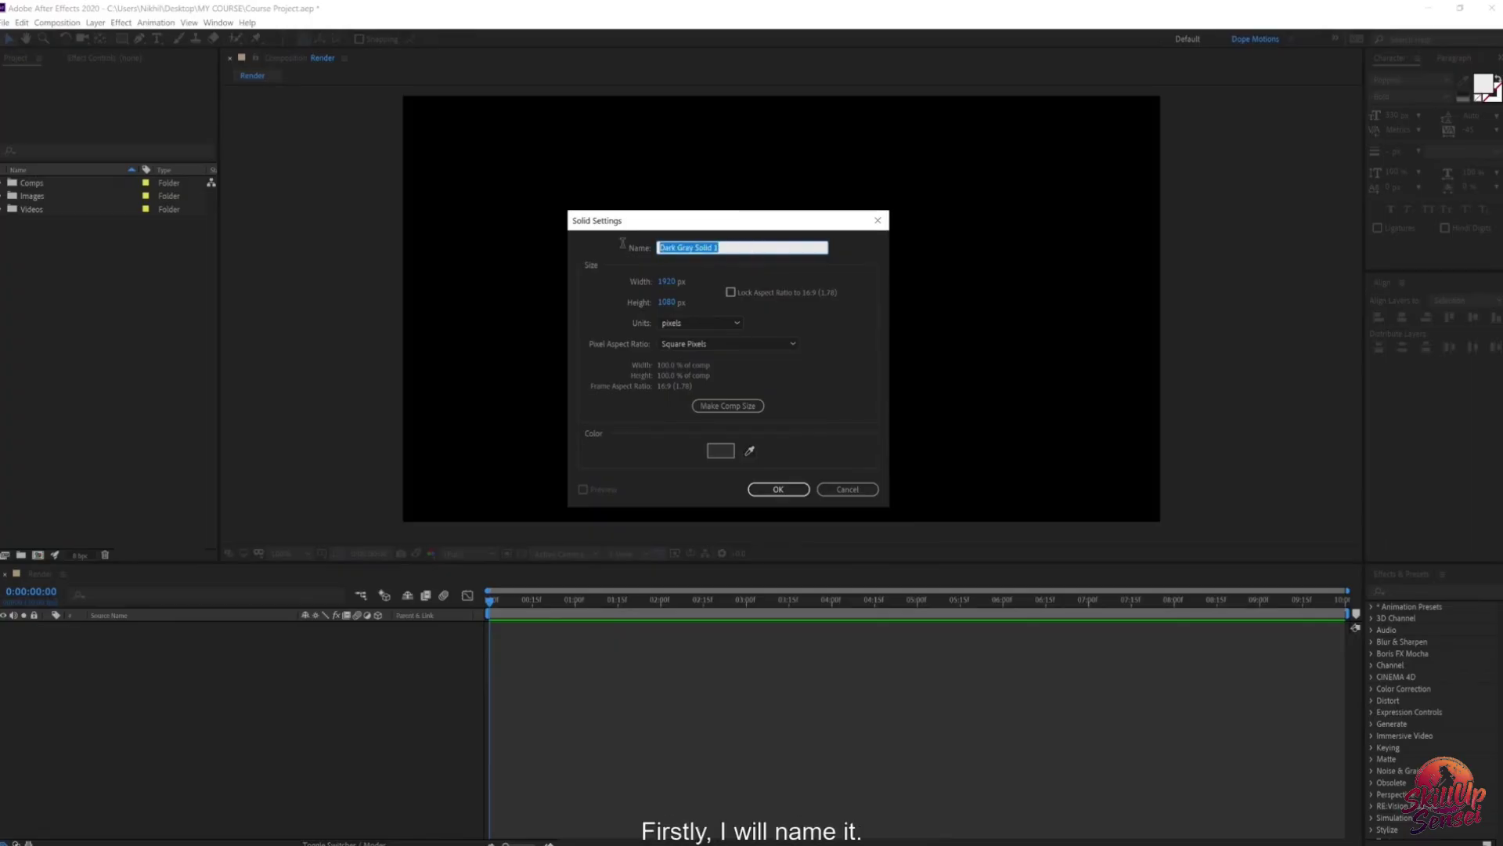
{"action": "type", "text": "Ba"}
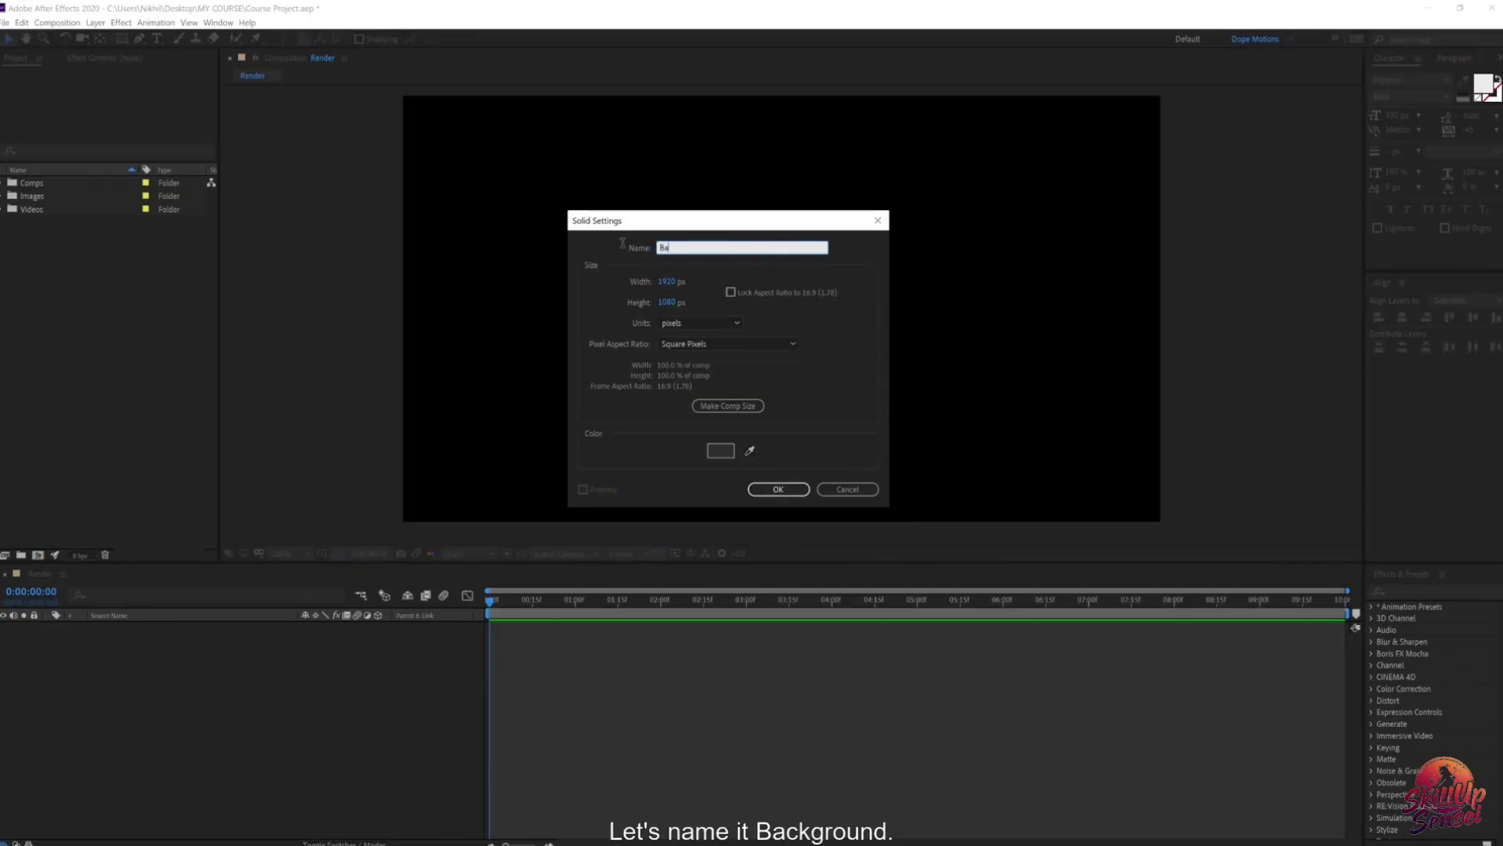
{"action": "type", "text": "ckground"}
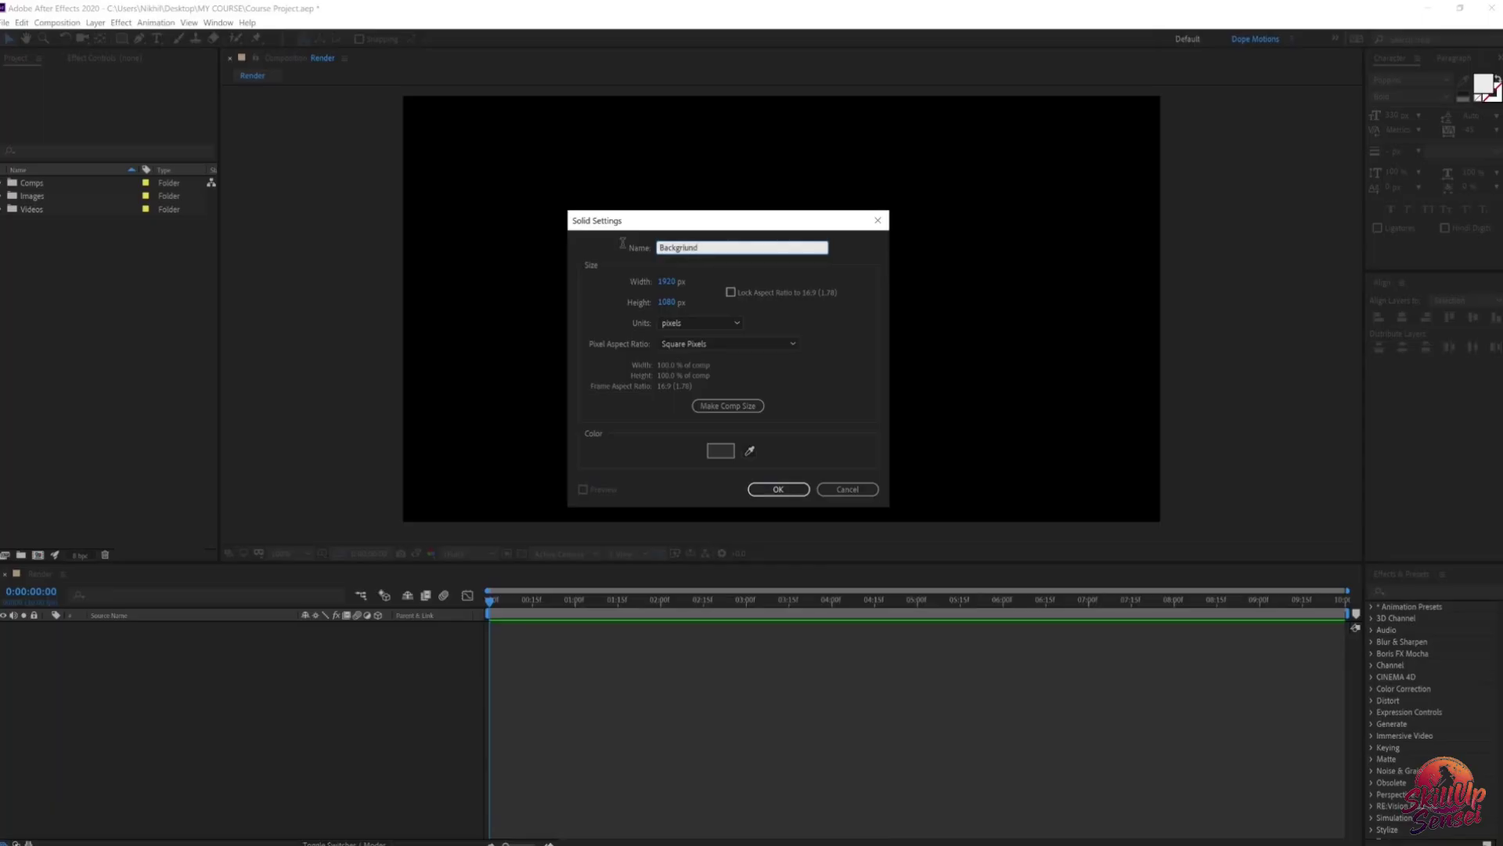
{"action": "key", "text": "BackSpace"}
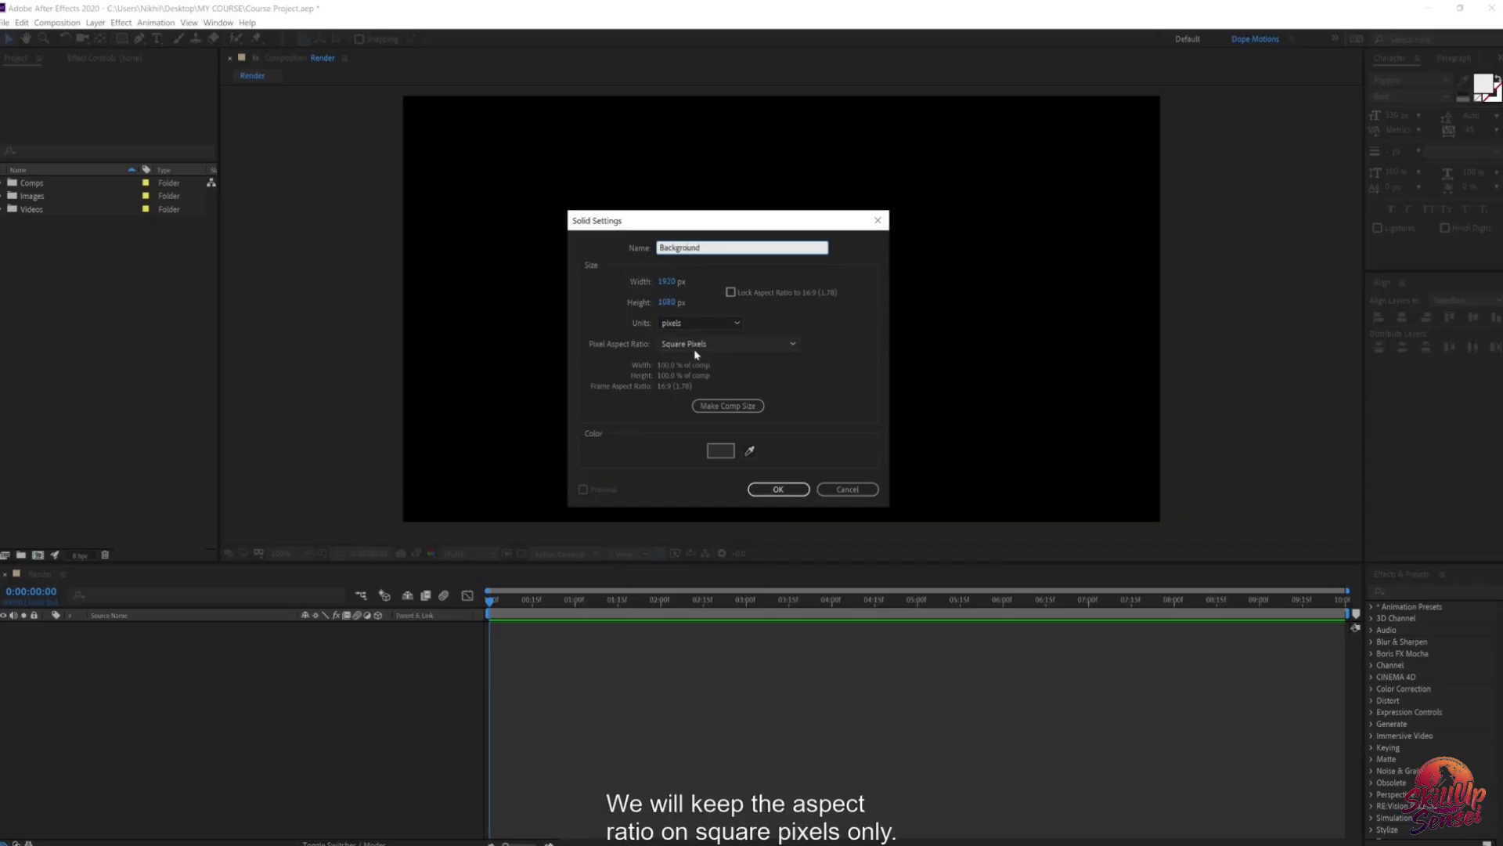
Step: Give the new solid the gray color 737373 and create it at 1920 x 1080 px
{"action": "left_click", "coordinate": [721, 450]}
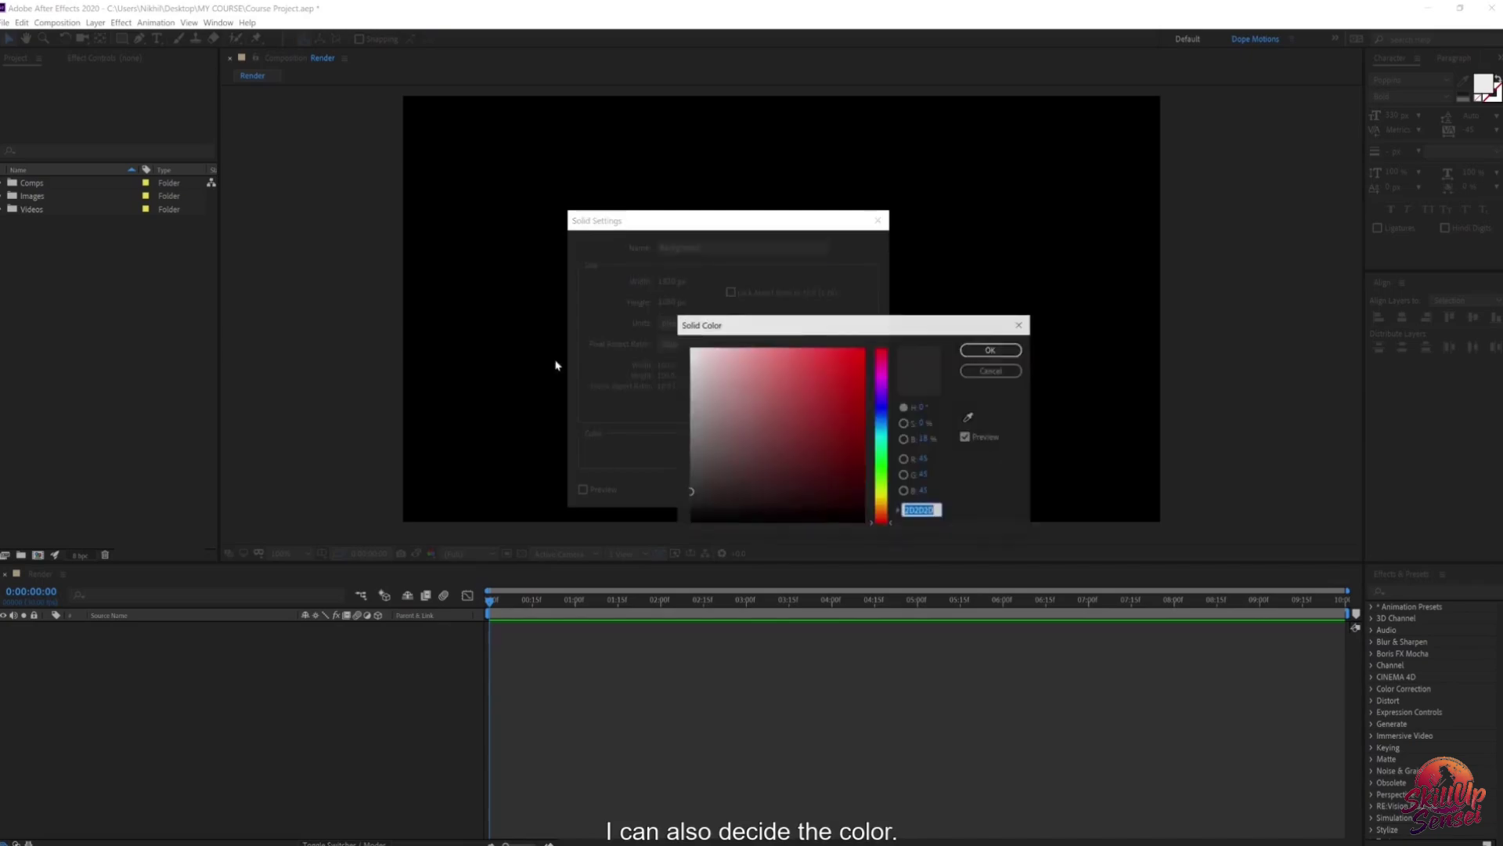
{"action": "left_click_drag", "start_coordinate": [750, 455], "coordinate": [690, 444]}
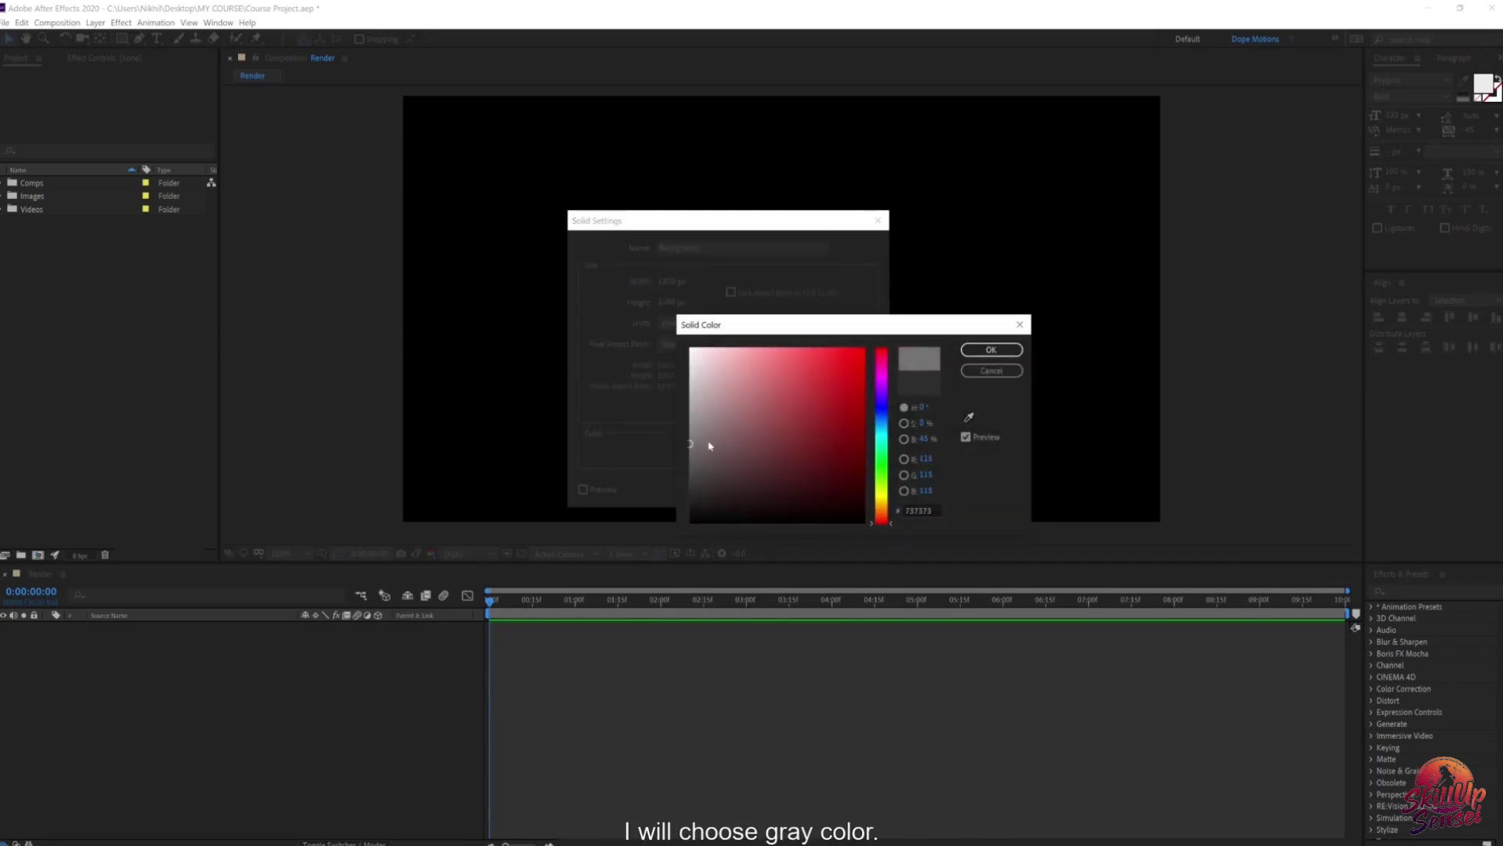
{"action": "left_click", "coordinate": [991, 350]}
{"action": "left_click", "coordinate": [780, 491]}
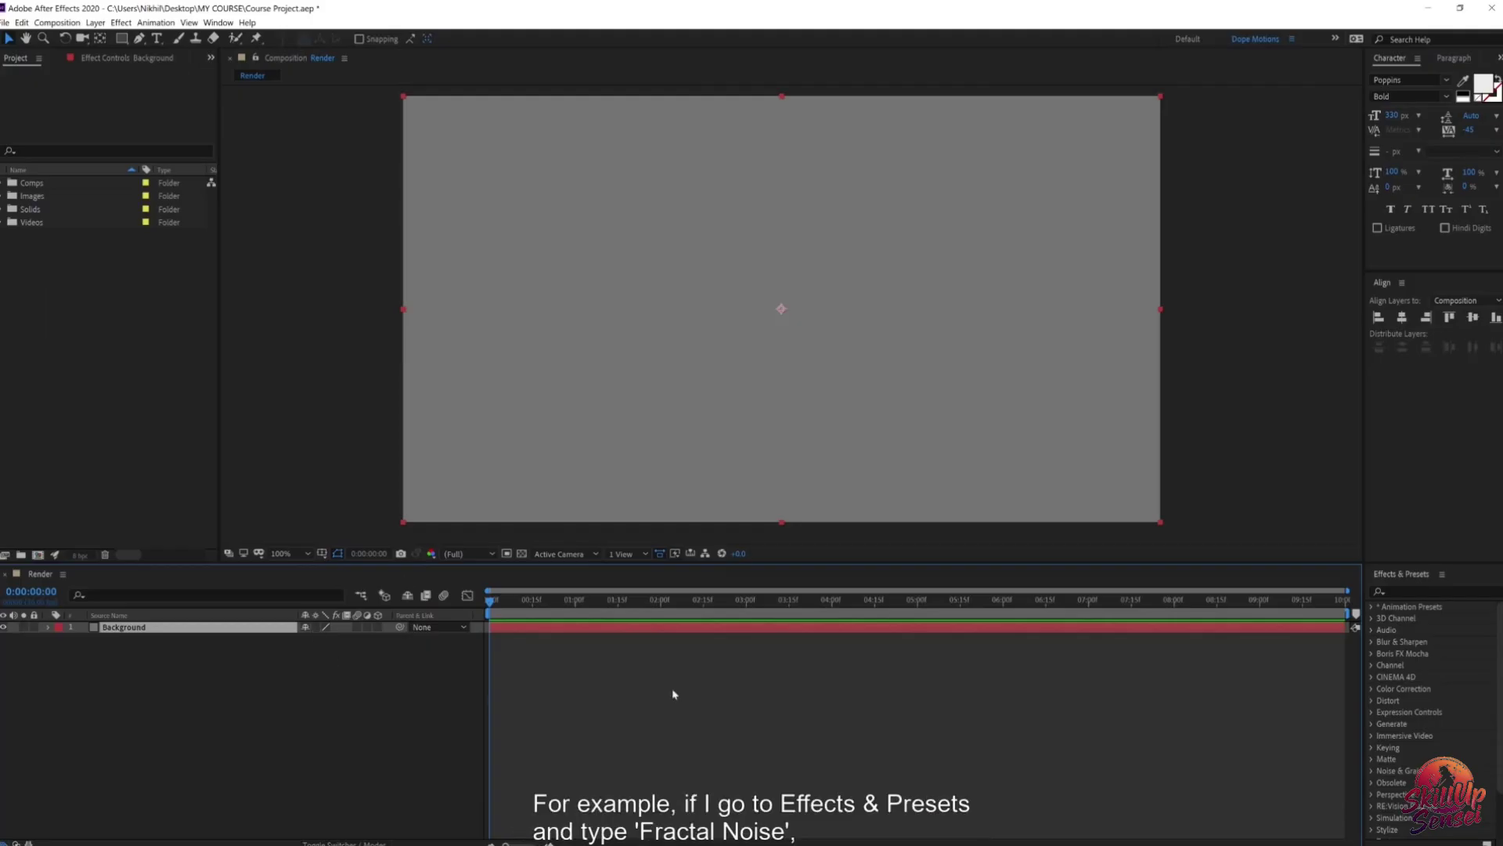
Step: Apply the Fractal Noise effect to the Background layer and widen the area showing its properties
{"action": "left_click", "coordinate": [1433, 593]}
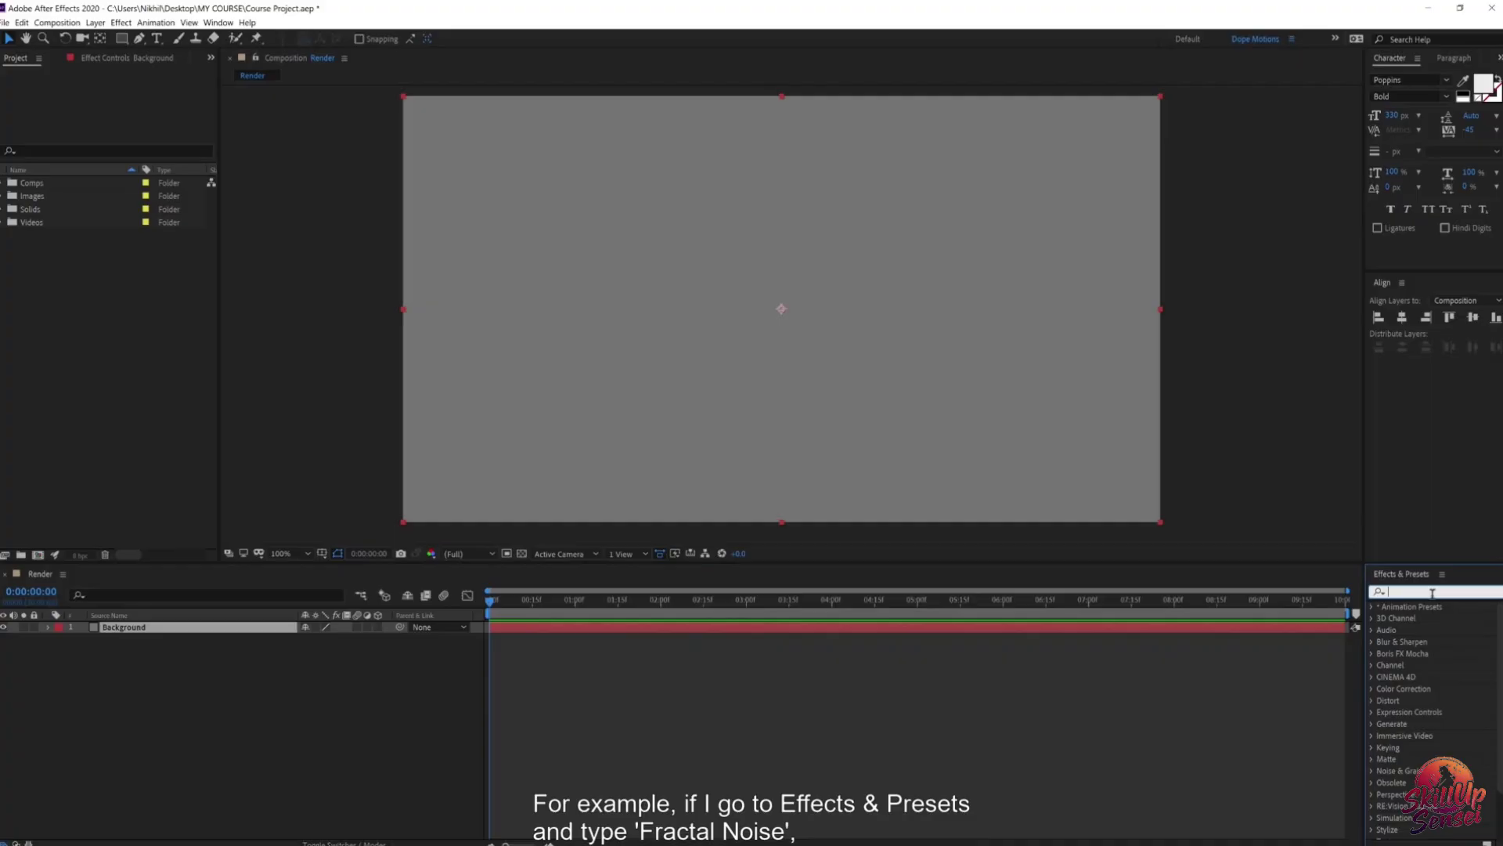
{"action": "type", "text": "fractal"}
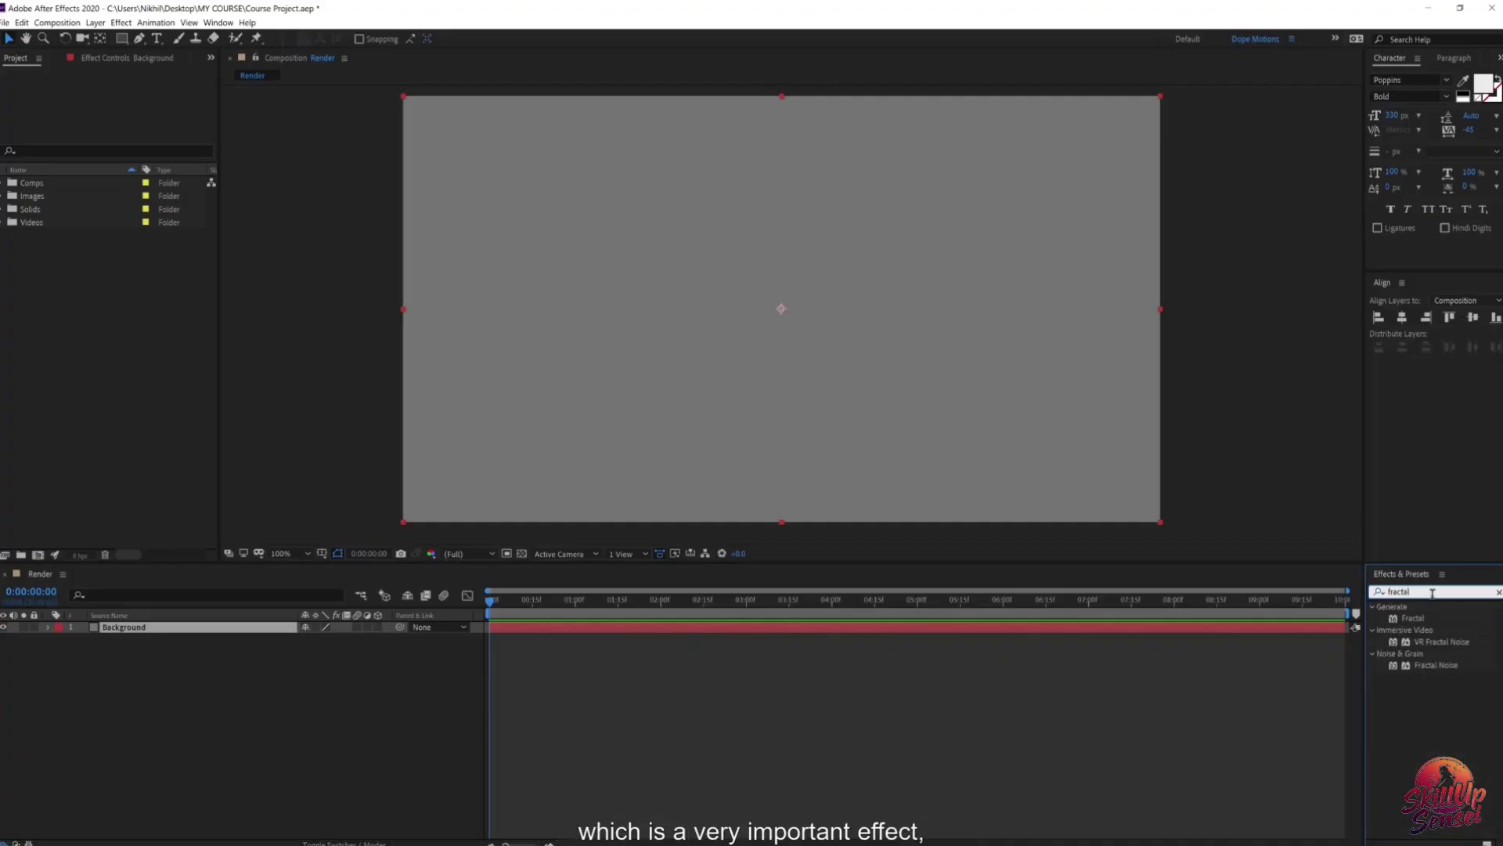
{"action": "double_click", "coordinate": [1427, 666]}
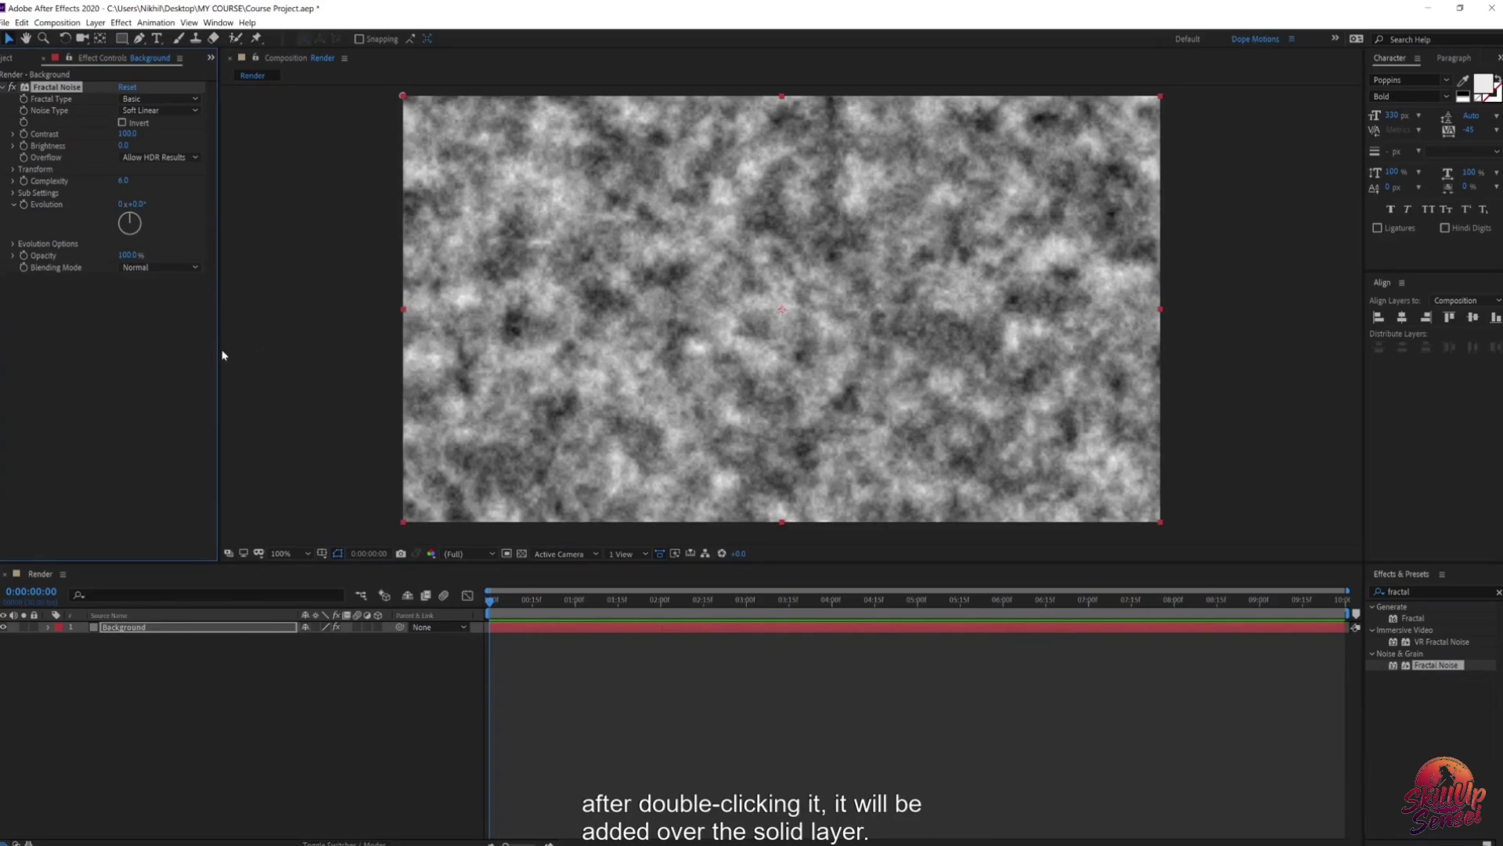
{"action": "left_click_drag", "start_coordinate": [218, 354], "coordinate": [273, 348]}
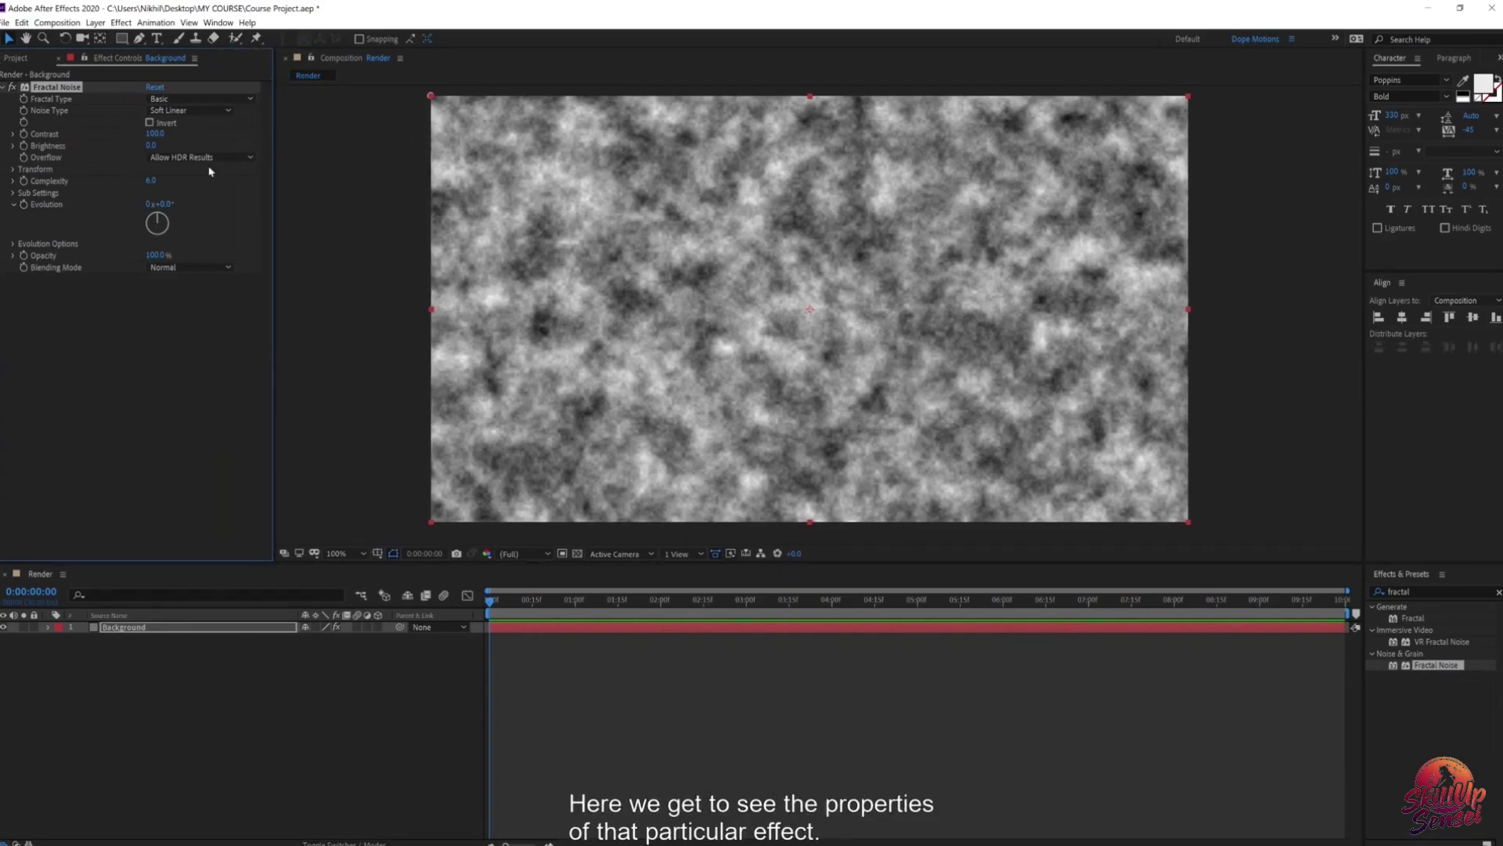
Step: Set the Fractal Noise effect's fractal type to Smeary and its contrast to 212
{"action": "left_click", "coordinate": [188, 98]}
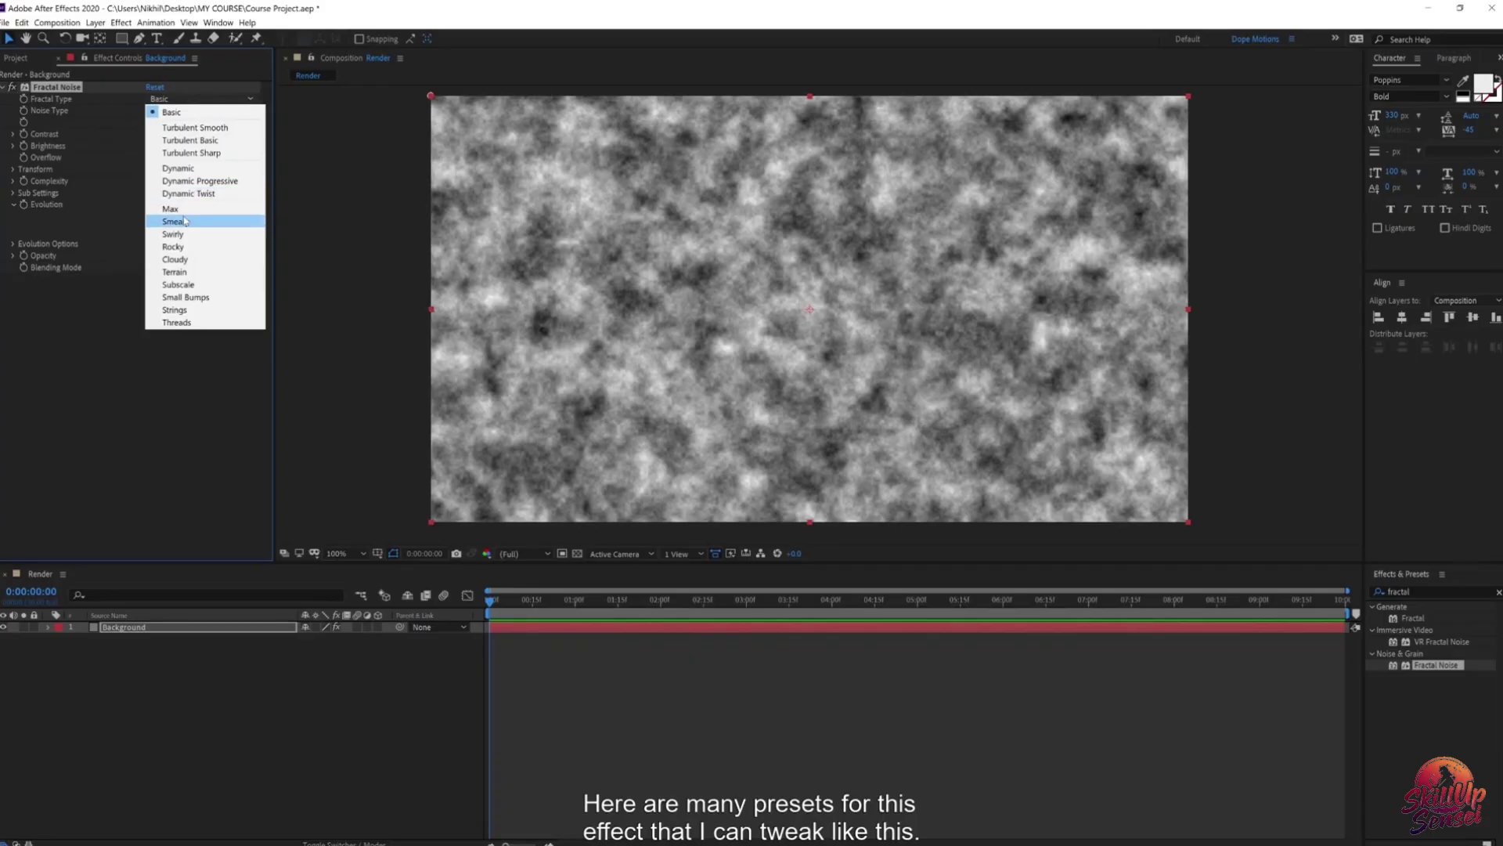
{"action": "left_click", "coordinate": [185, 221]}
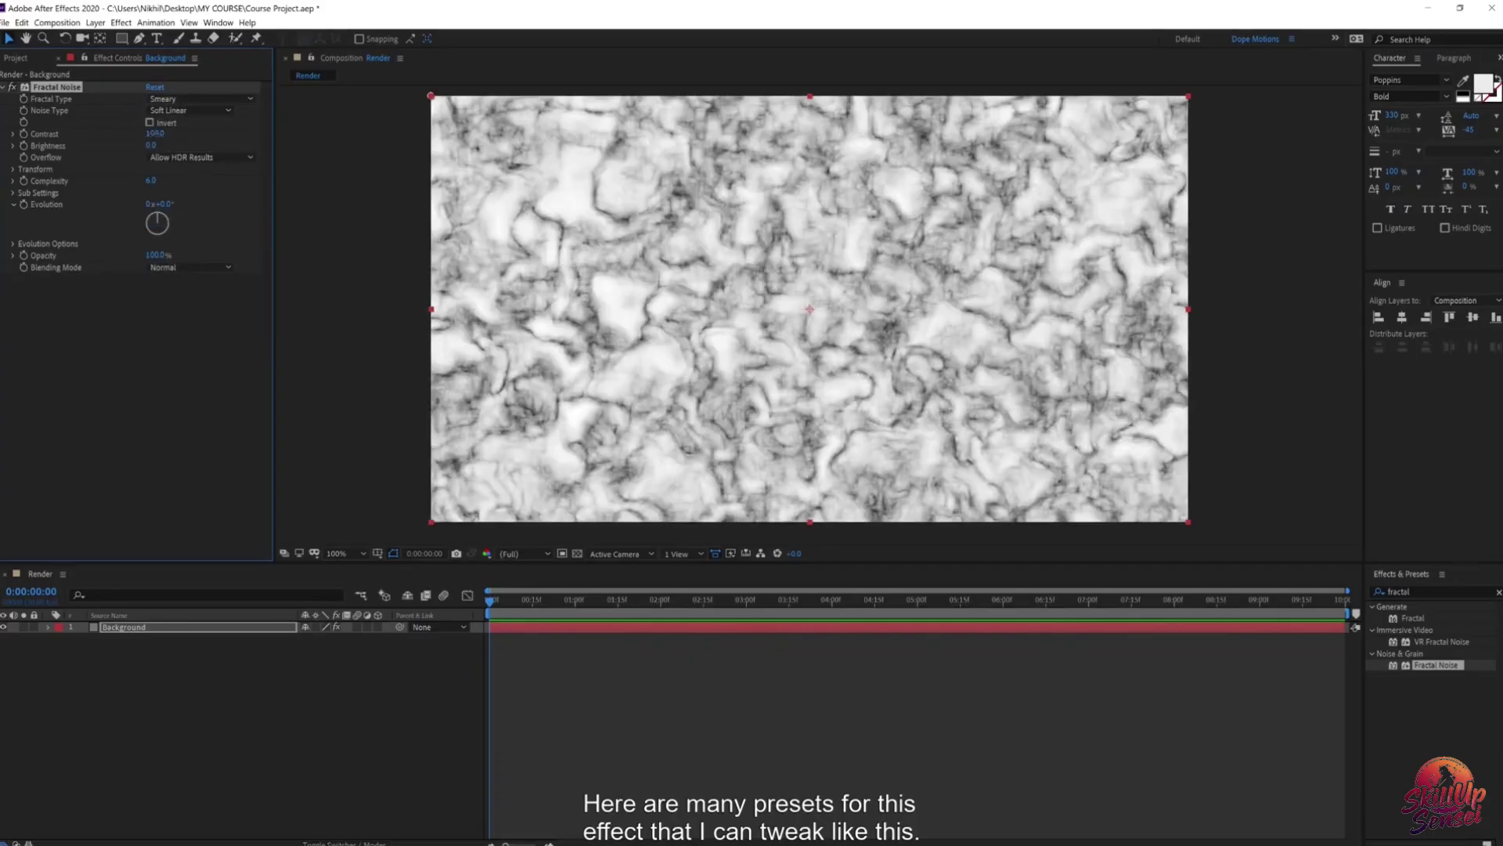
{"action": "mouse_move", "coordinate": [155, 133]}
{"action": "left_mouse_down"}
{"action": "mouse_move", "coordinate": [188, 135]}
{"action": "mouse_move", "coordinate": [151, 149]}
{"action": "mouse_move", "coordinate": [195, 147]}
{"action": "mouse_move", "coordinate": [129, 150]}
{"action": "mouse_move", "coordinate": [108, 169]}
{"action": "mouse_move", "coordinate": [174, 160]}
{"action": "mouse_move", "coordinate": [151, 156]}
{"action": "left_mouse_up"}
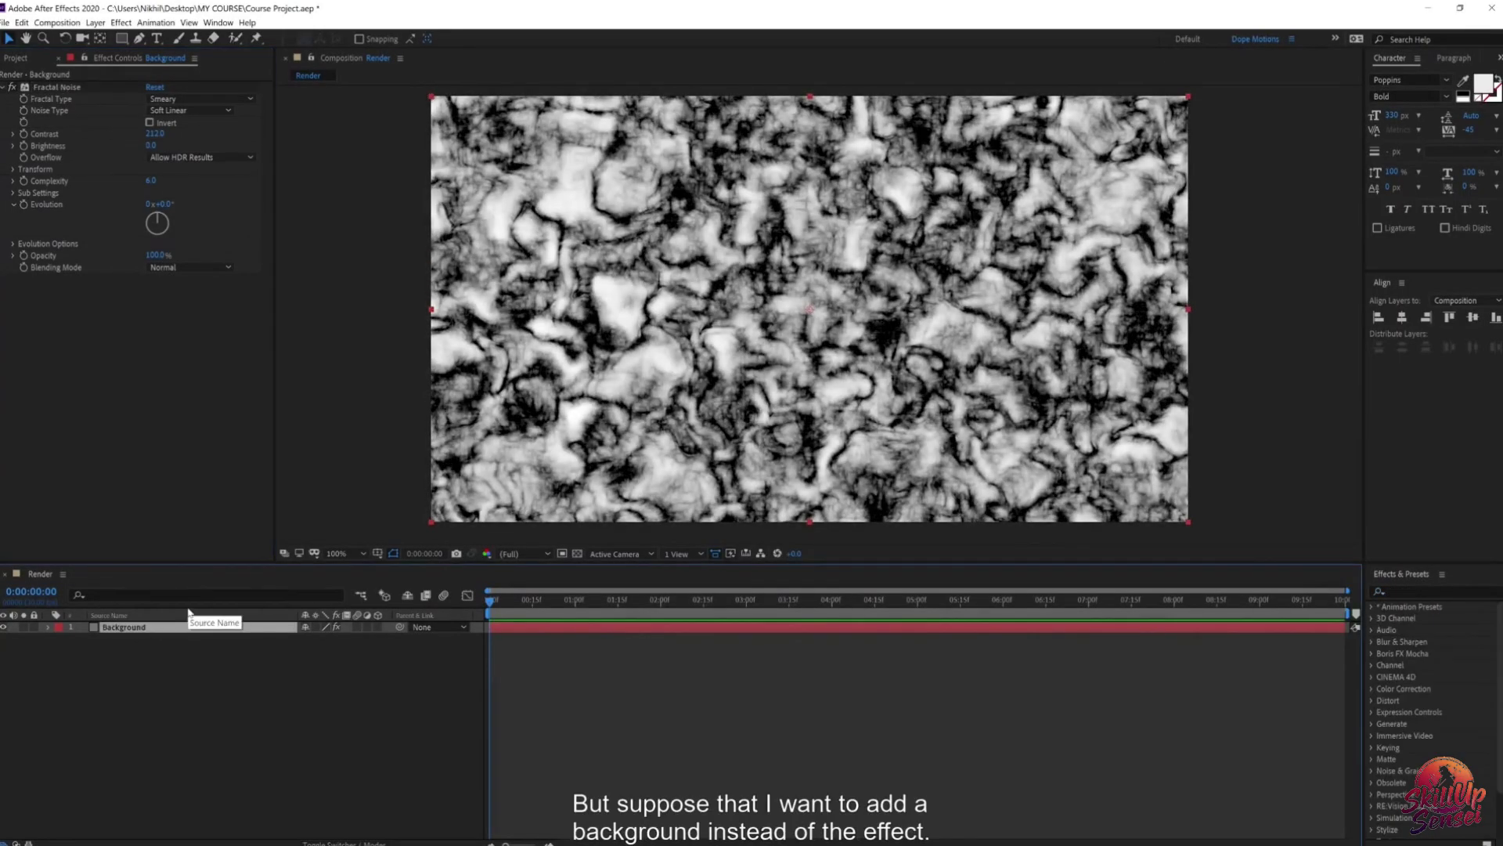
Step: Replace the Fractal Noise effect on the Background layer with the Gradient Ramp effect
{"action": "left_click", "coordinate": [60, 89]}
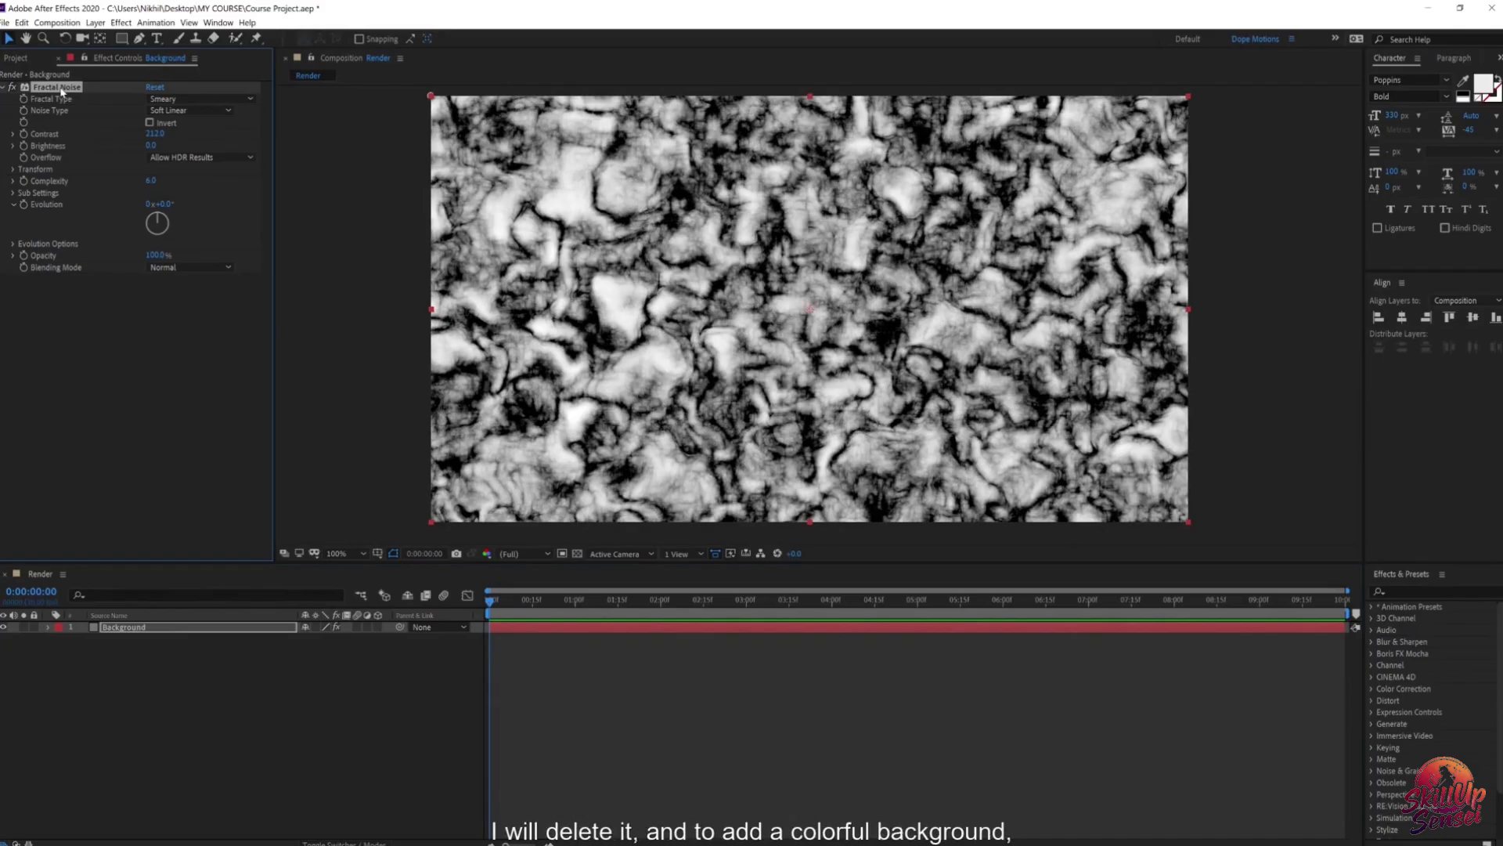
{"action": "key", "text": "Delete"}
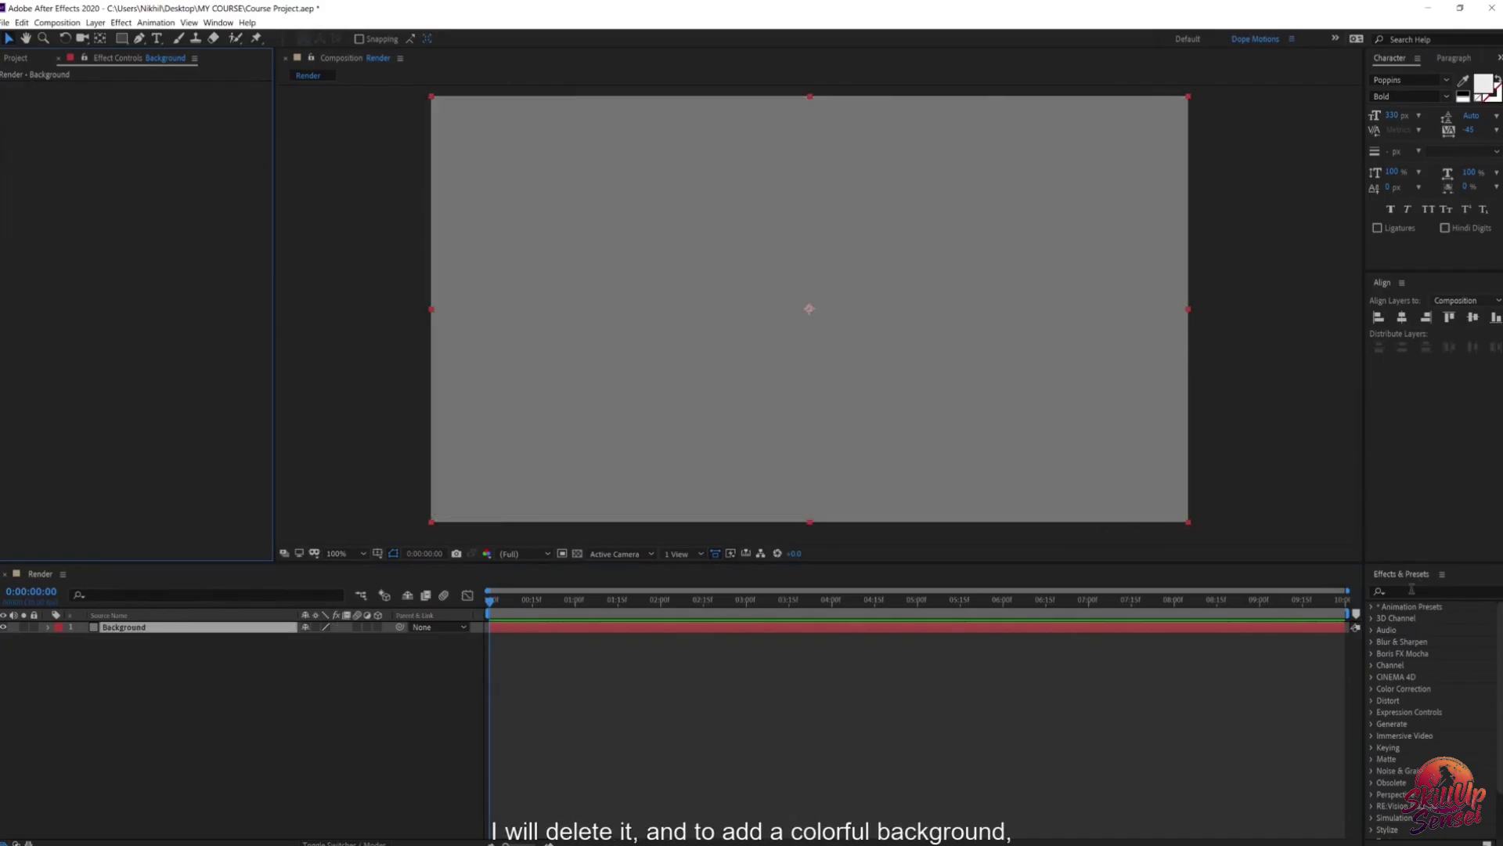
{"action": "left_click", "coordinate": [1412, 590]}
{"action": "type", "text": "ramp"}
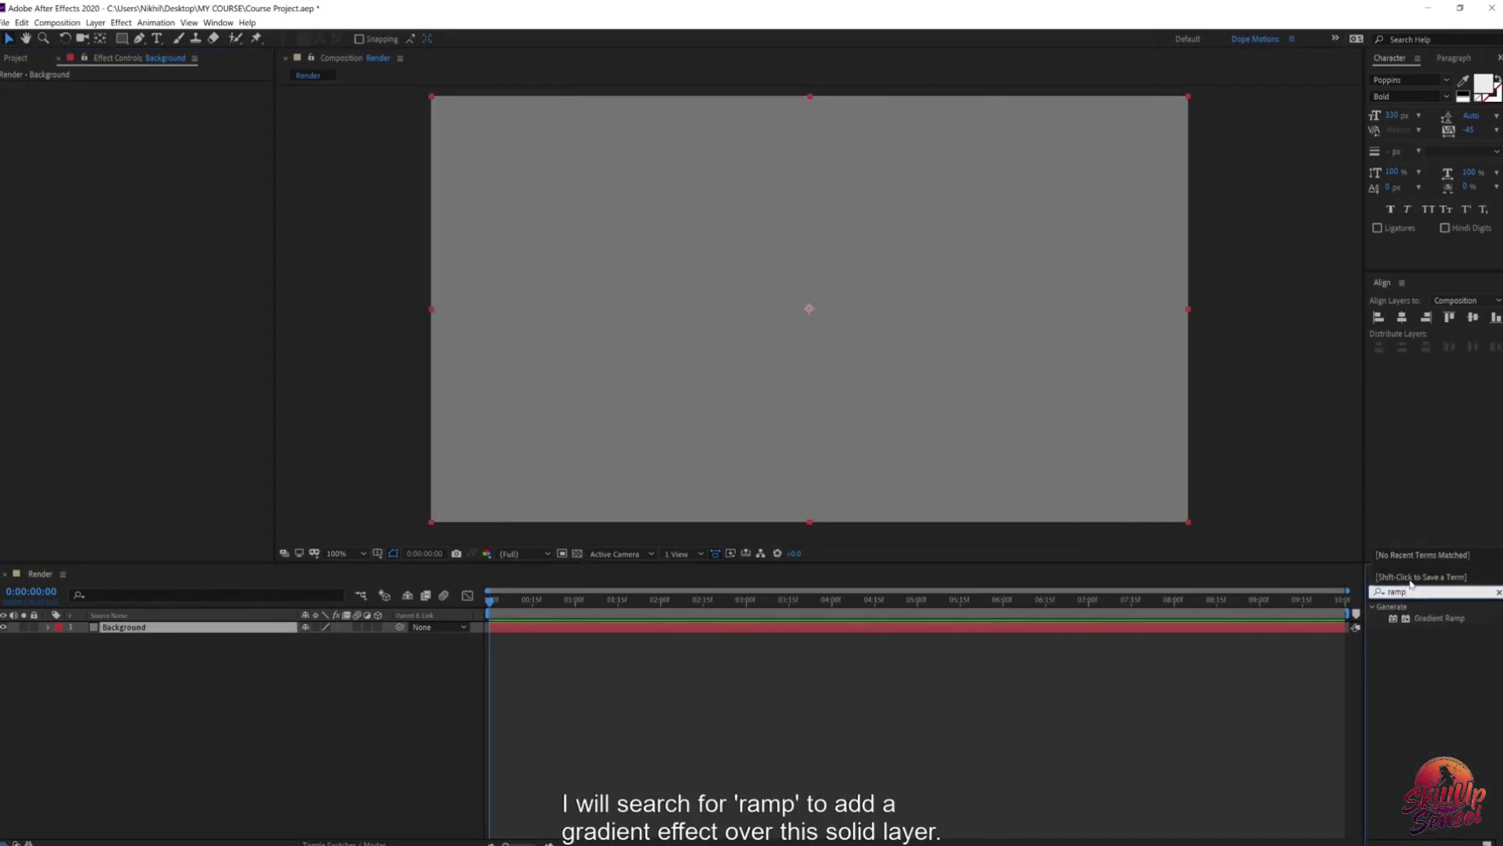
{"action": "double_click", "coordinate": [1439, 617]}
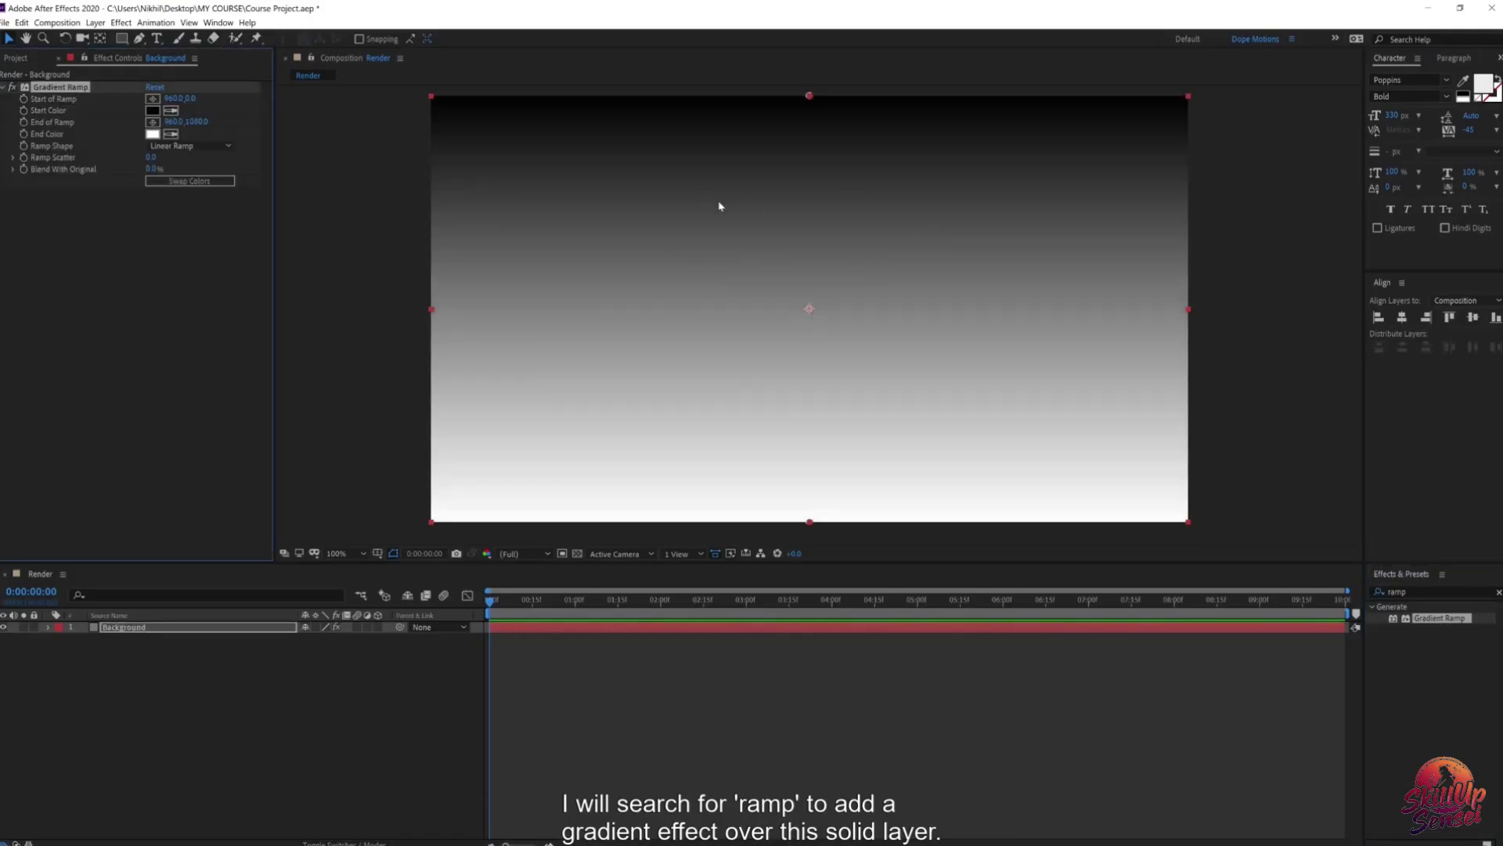
Step: Set the Gradient Ramp's start color to yellow FFA804 and its end color to orange FF6900
{"action": "left_click", "coordinate": [152, 110]}
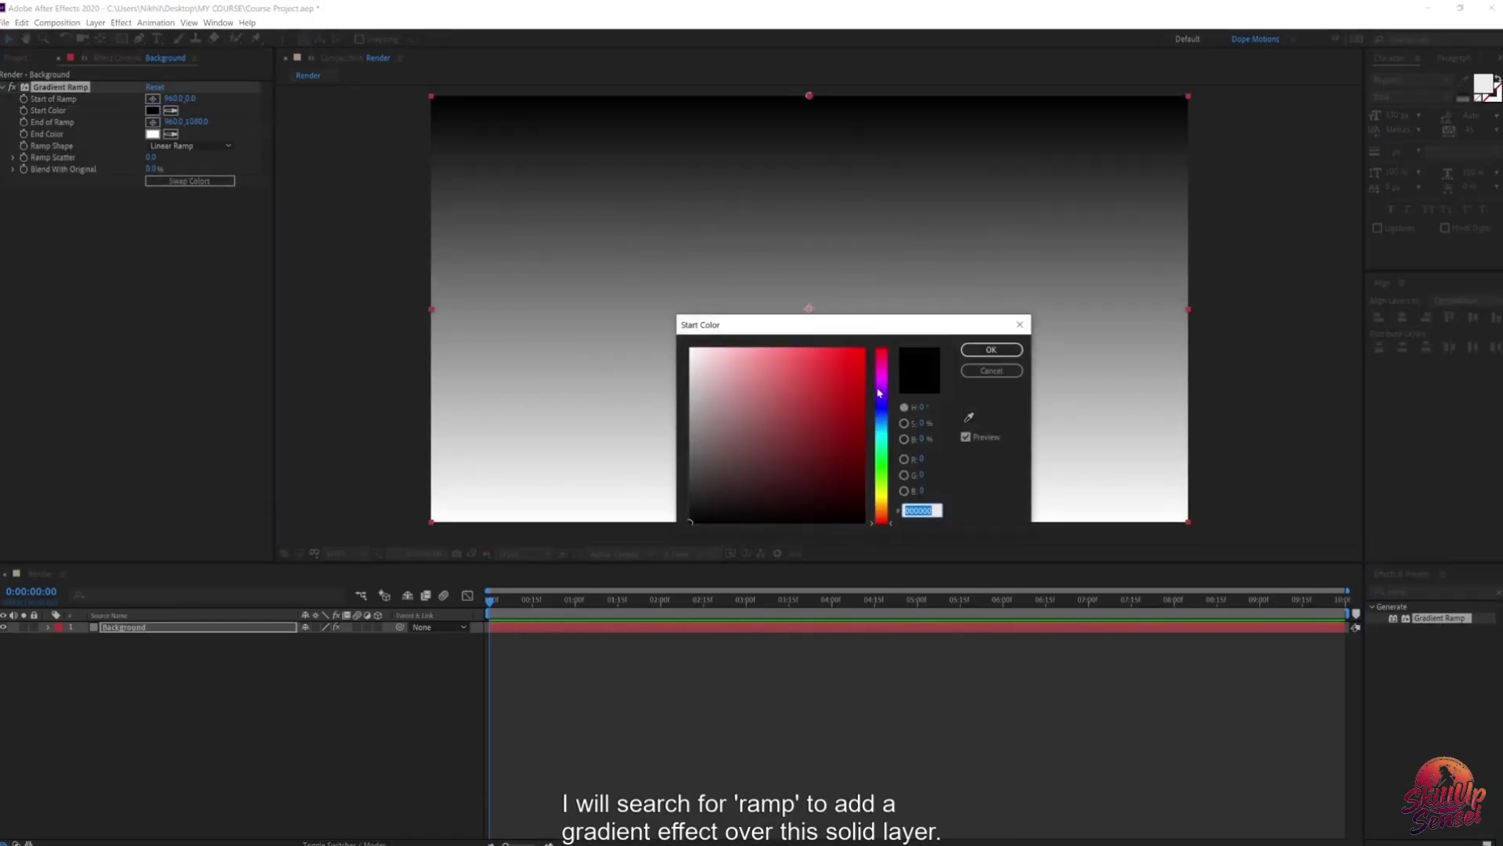
{"action": "left_click_drag", "start_coordinate": [880, 475], "coordinate": [881, 500]}
{"action": "left_click", "coordinate": [839, 369]}
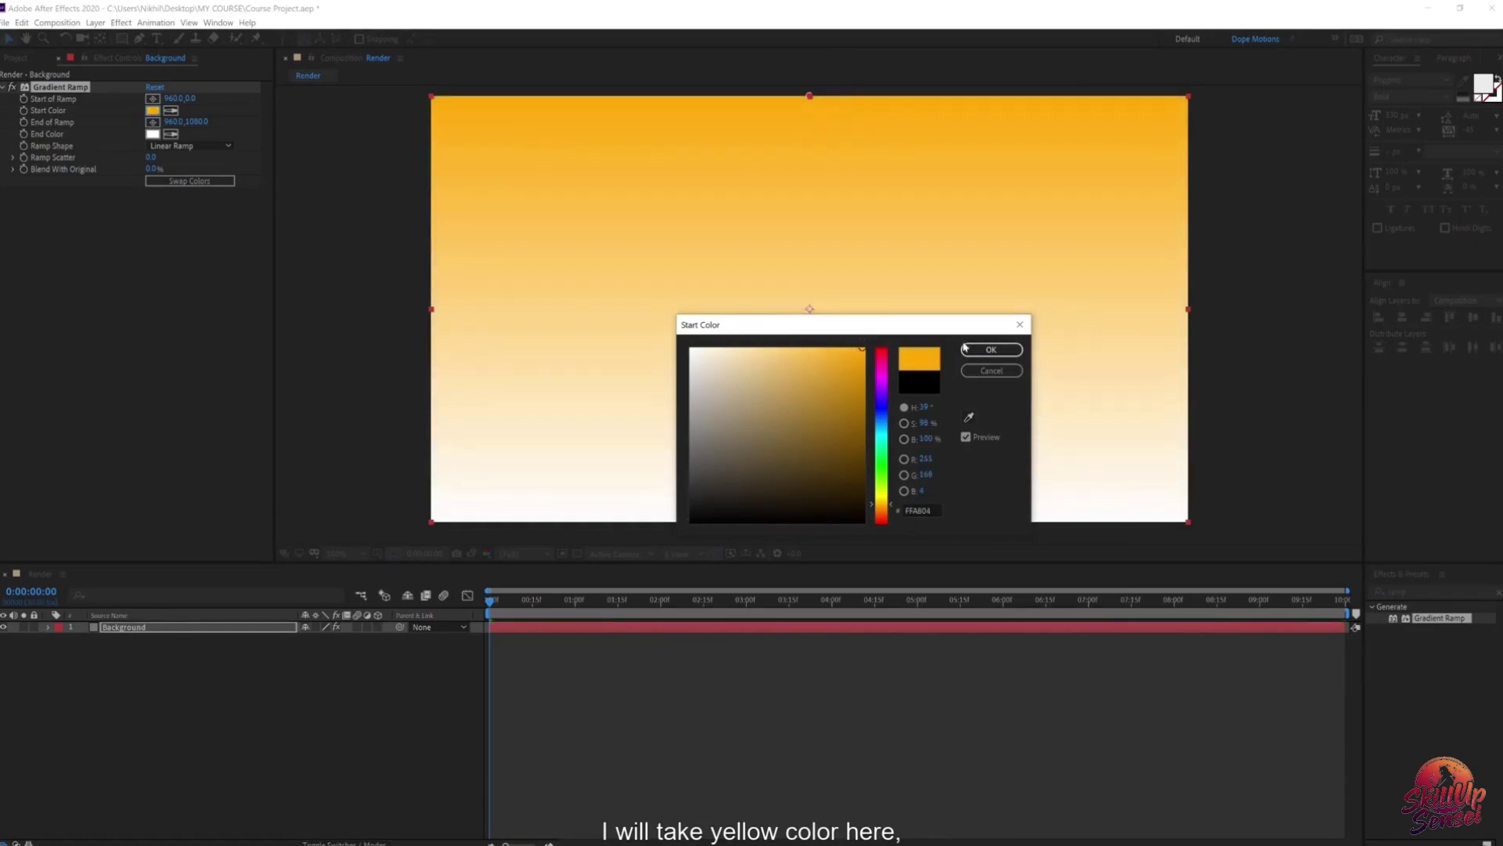
{"action": "left_click", "coordinate": [991, 349]}
{"action": "left_click", "coordinate": [152, 134]}
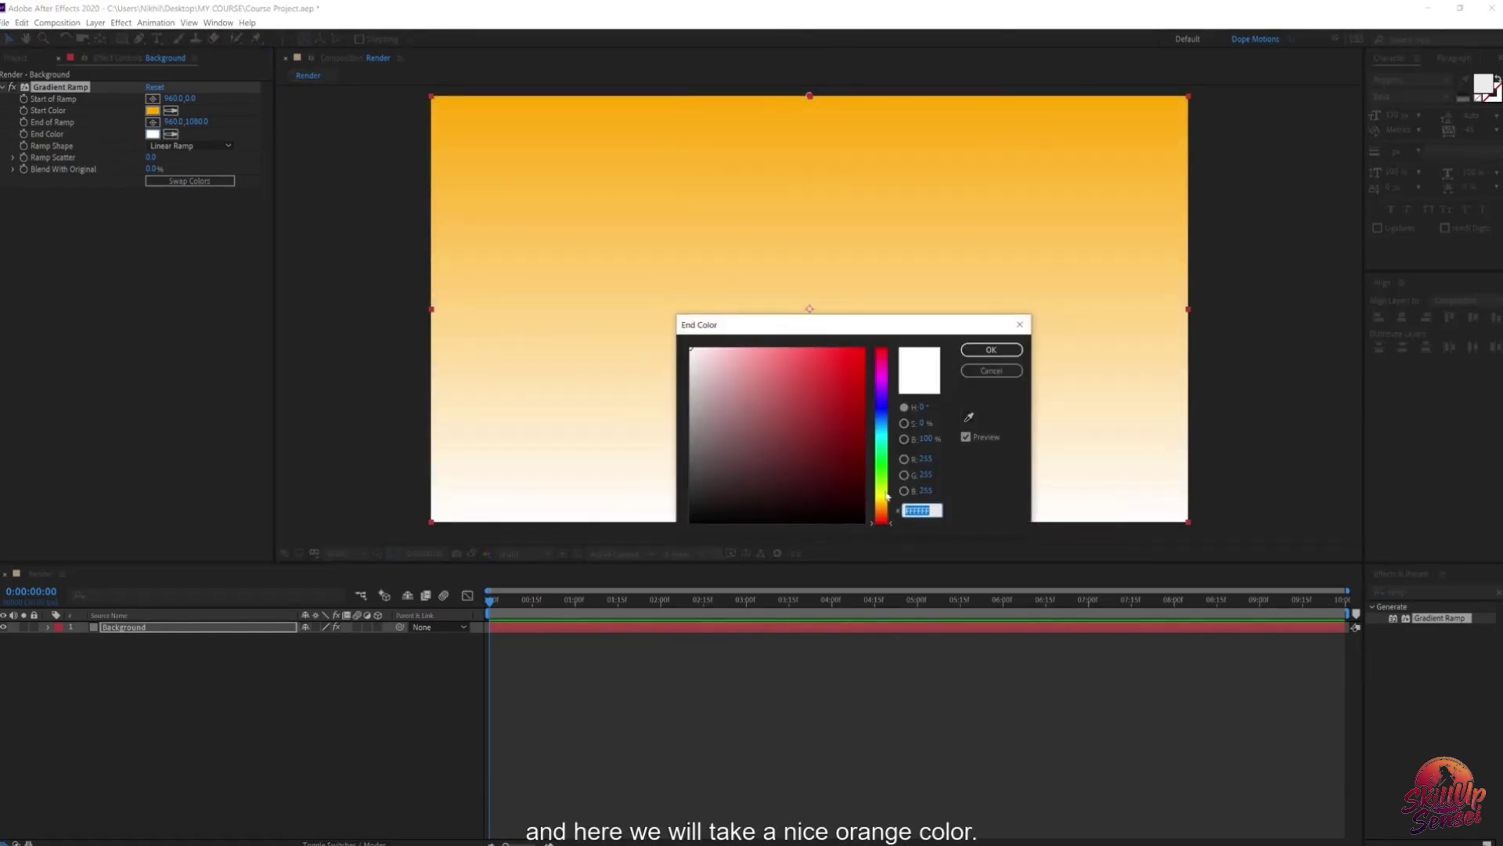
{"action": "left_click_drag", "start_coordinate": [885, 520], "coordinate": [887, 512]}
{"action": "left_click", "coordinate": [851, 401]}
{"action": "left_click", "coordinate": [992, 349]}
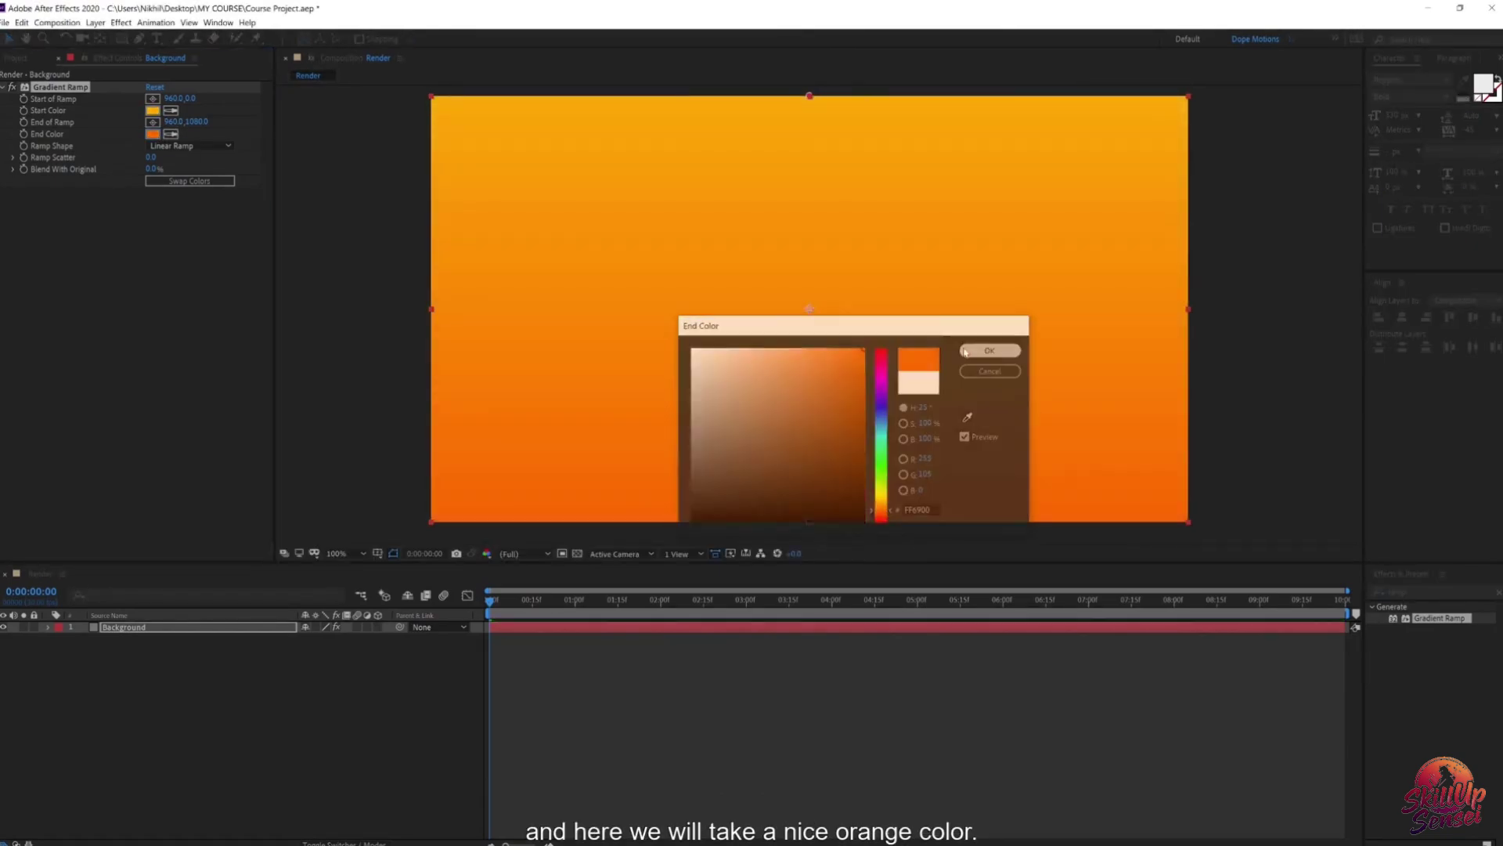
Step: Angle the gradient by moving the ramp's start point to about 1556, 270 and its end point to about 147, 1062
{"action": "left_click", "coordinate": [768, 111]}
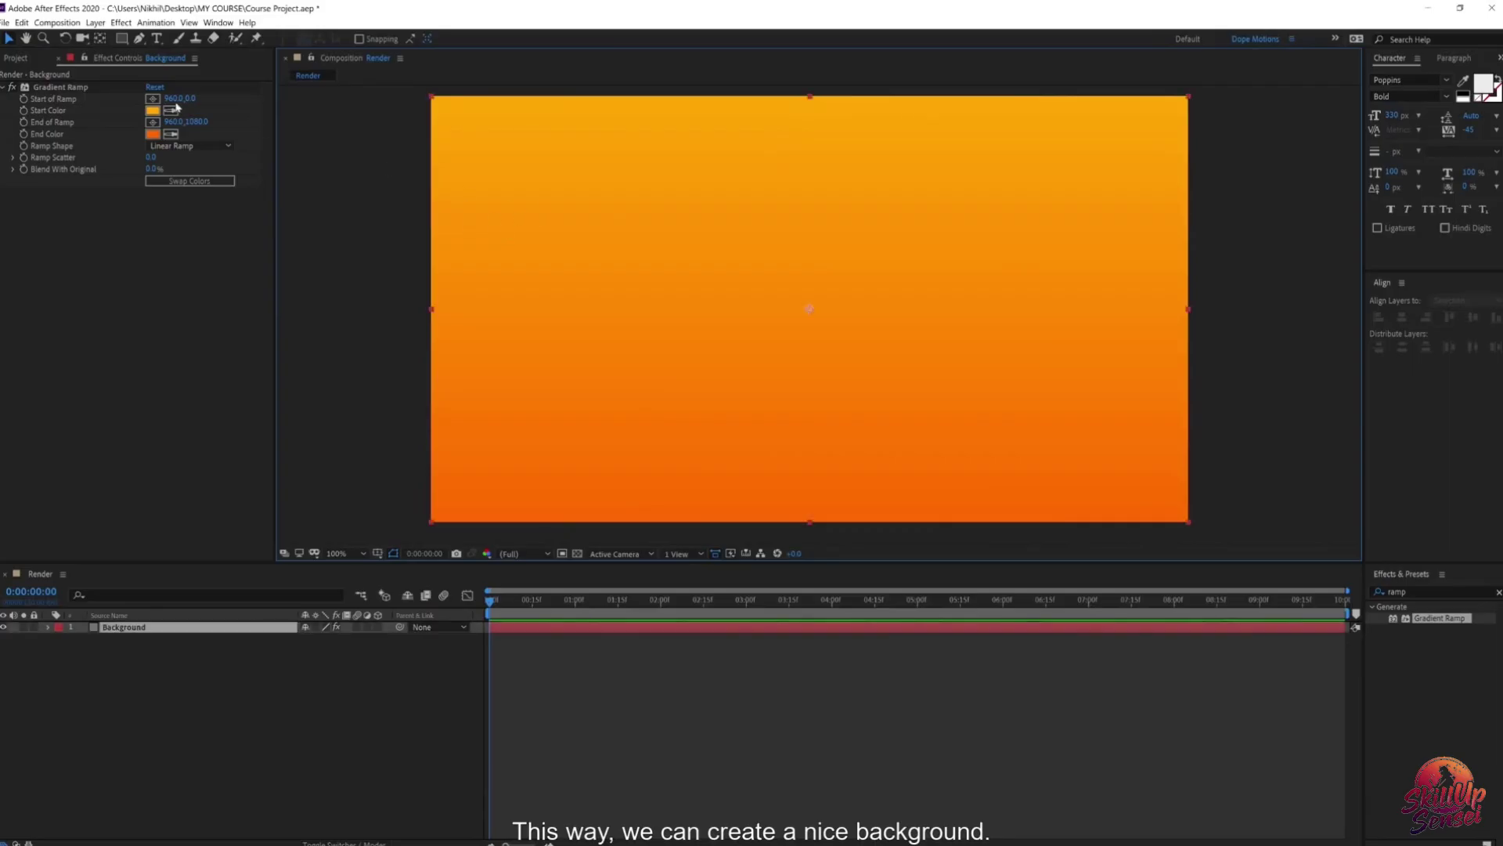
{"action": "left_click_drag", "start_coordinate": [809, 97], "coordinate": [1046, 202]}
{"action": "left_click_drag", "start_coordinate": [808, 523], "coordinate": [489, 516]}
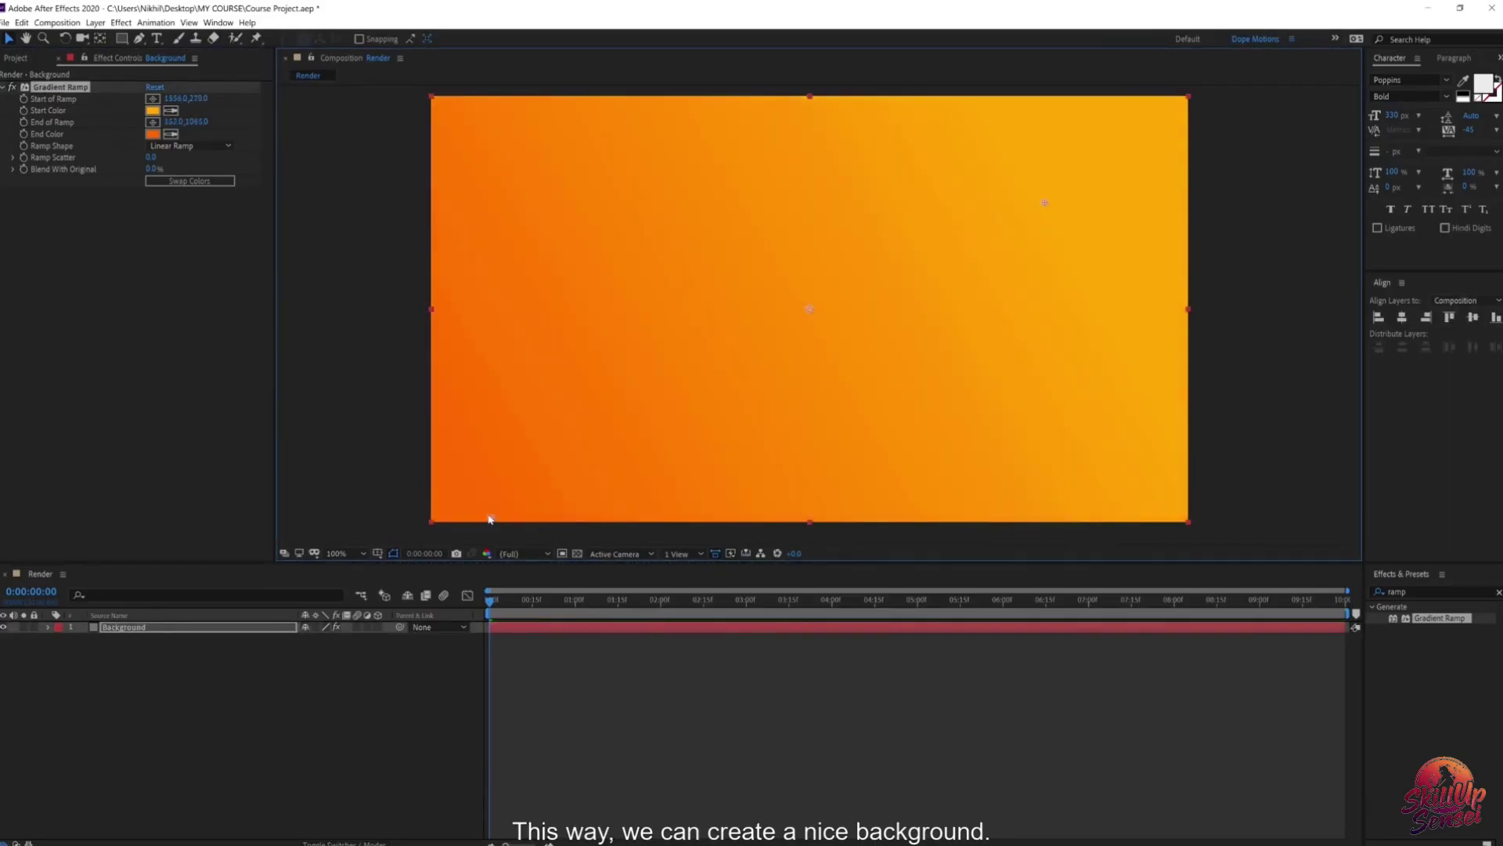
{"action": "left_click", "coordinate": [531, 680]}
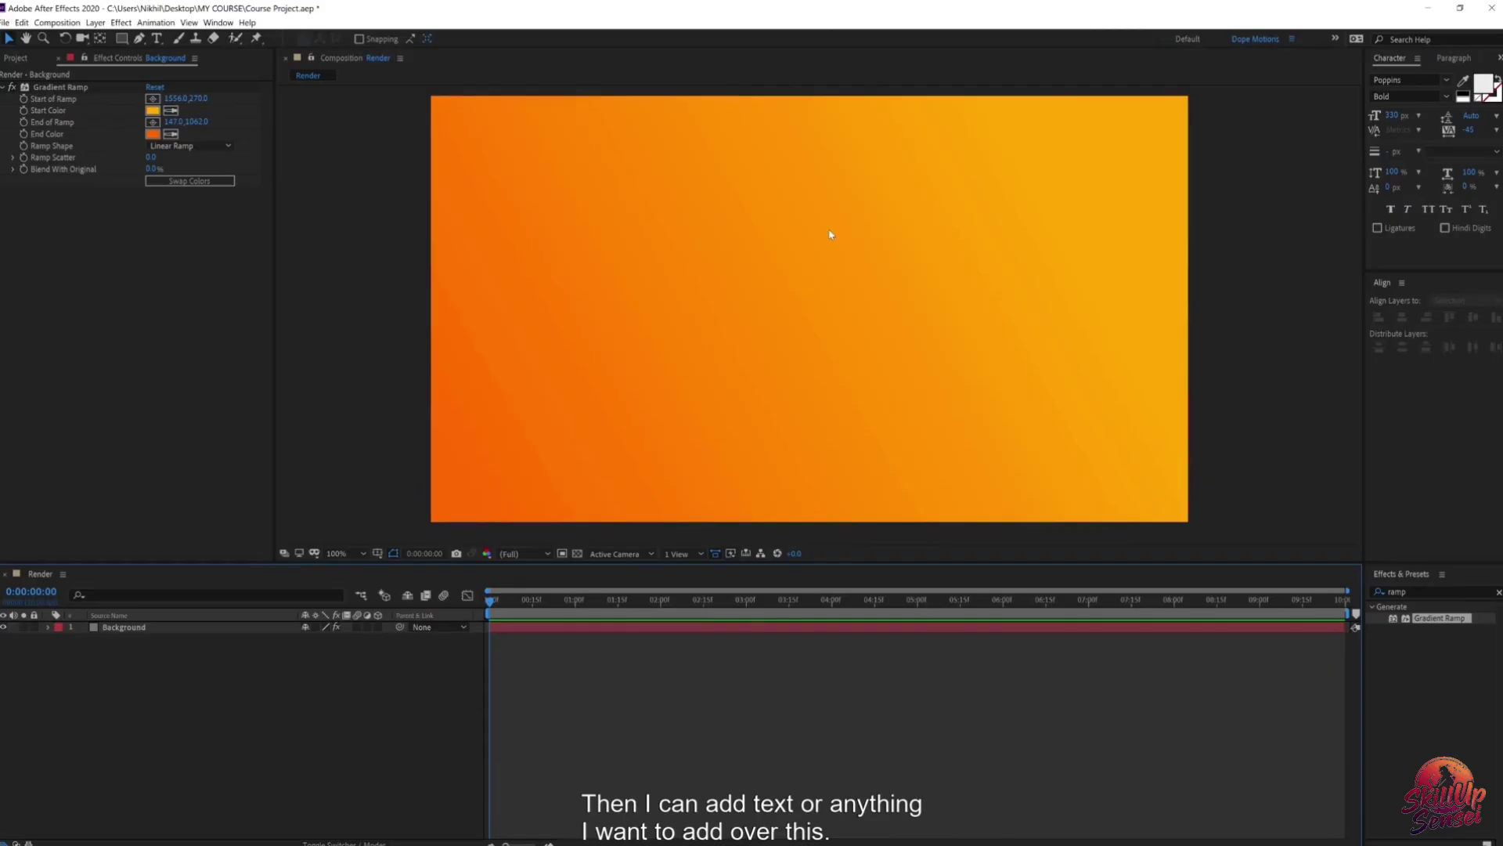
Step: Delete the Background layer from the Render composition
{"action": "left_click", "coordinate": [129, 626]}
{"action": "key", "text": "Delete"}
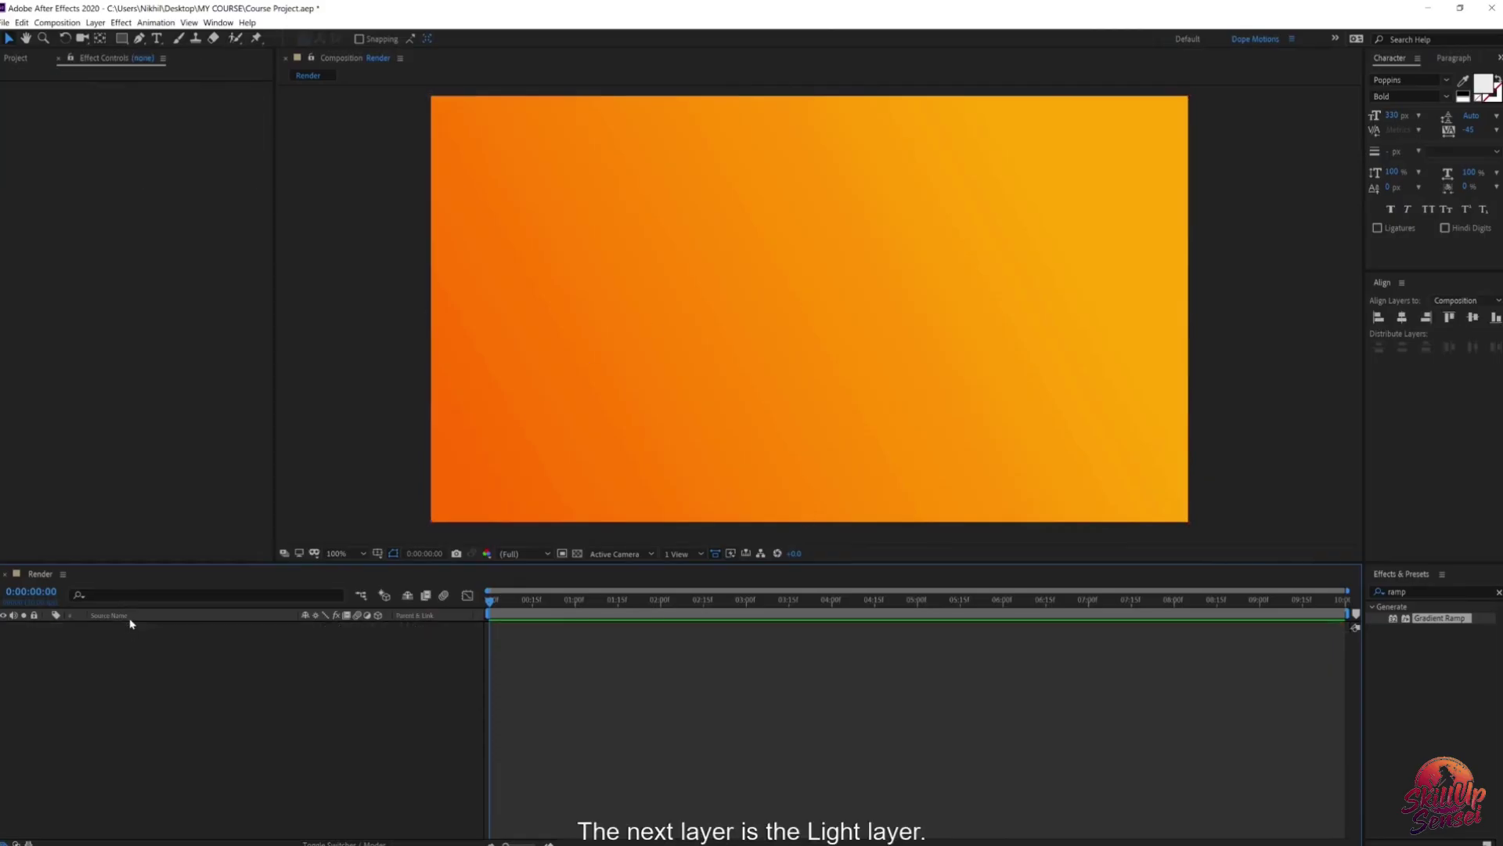
Step: Start a new light layer in the Render composition and name it Light
{"action": "right_click", "coordinate": [251, 631]}
{"action": "mouse_move", "coordinate": [352, 640]}
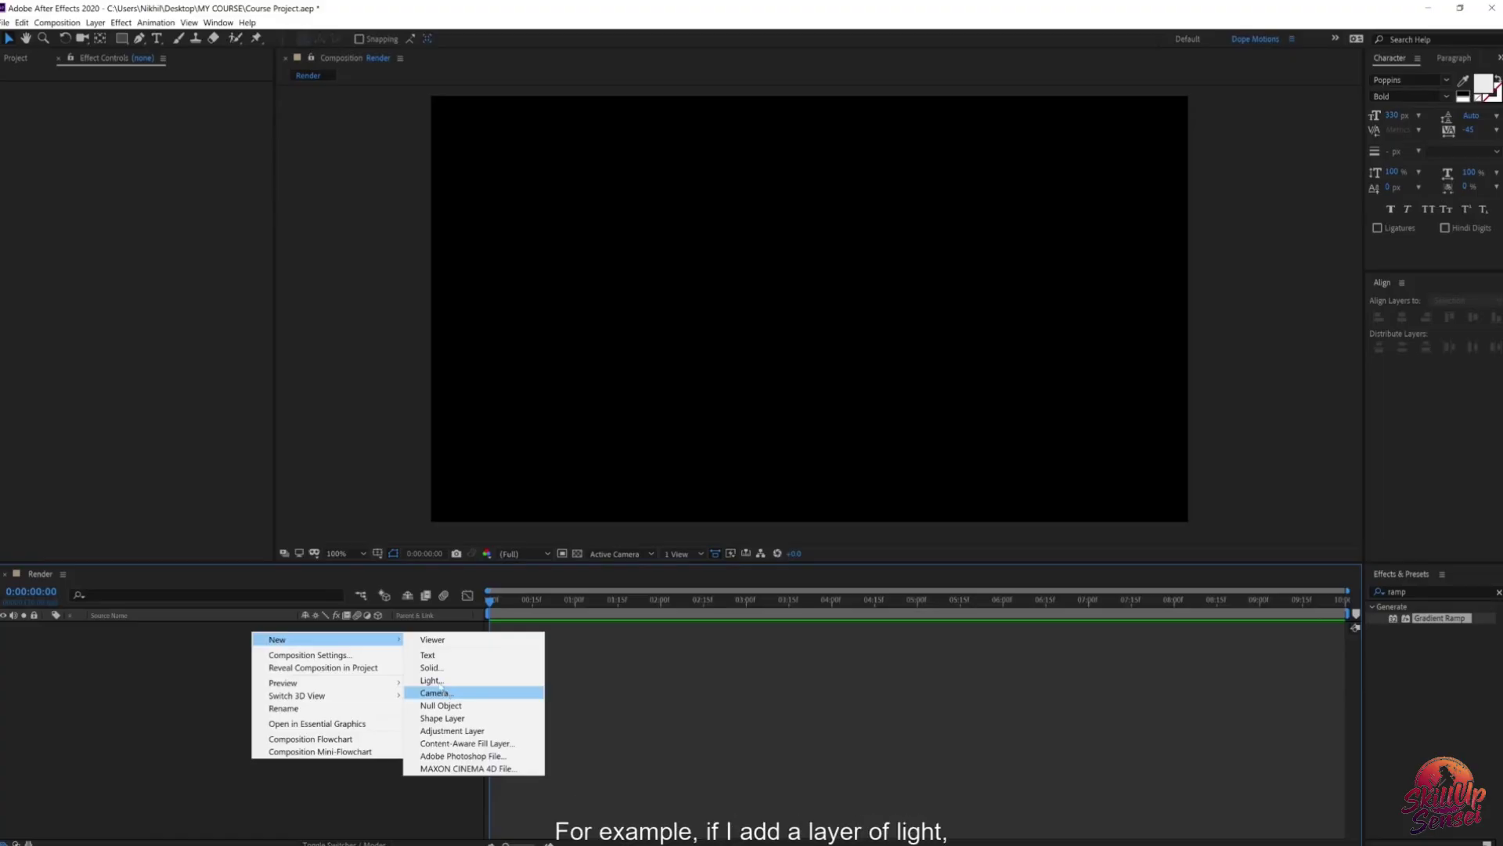
{"action": "left_click", "coordinate": [433, 680]}
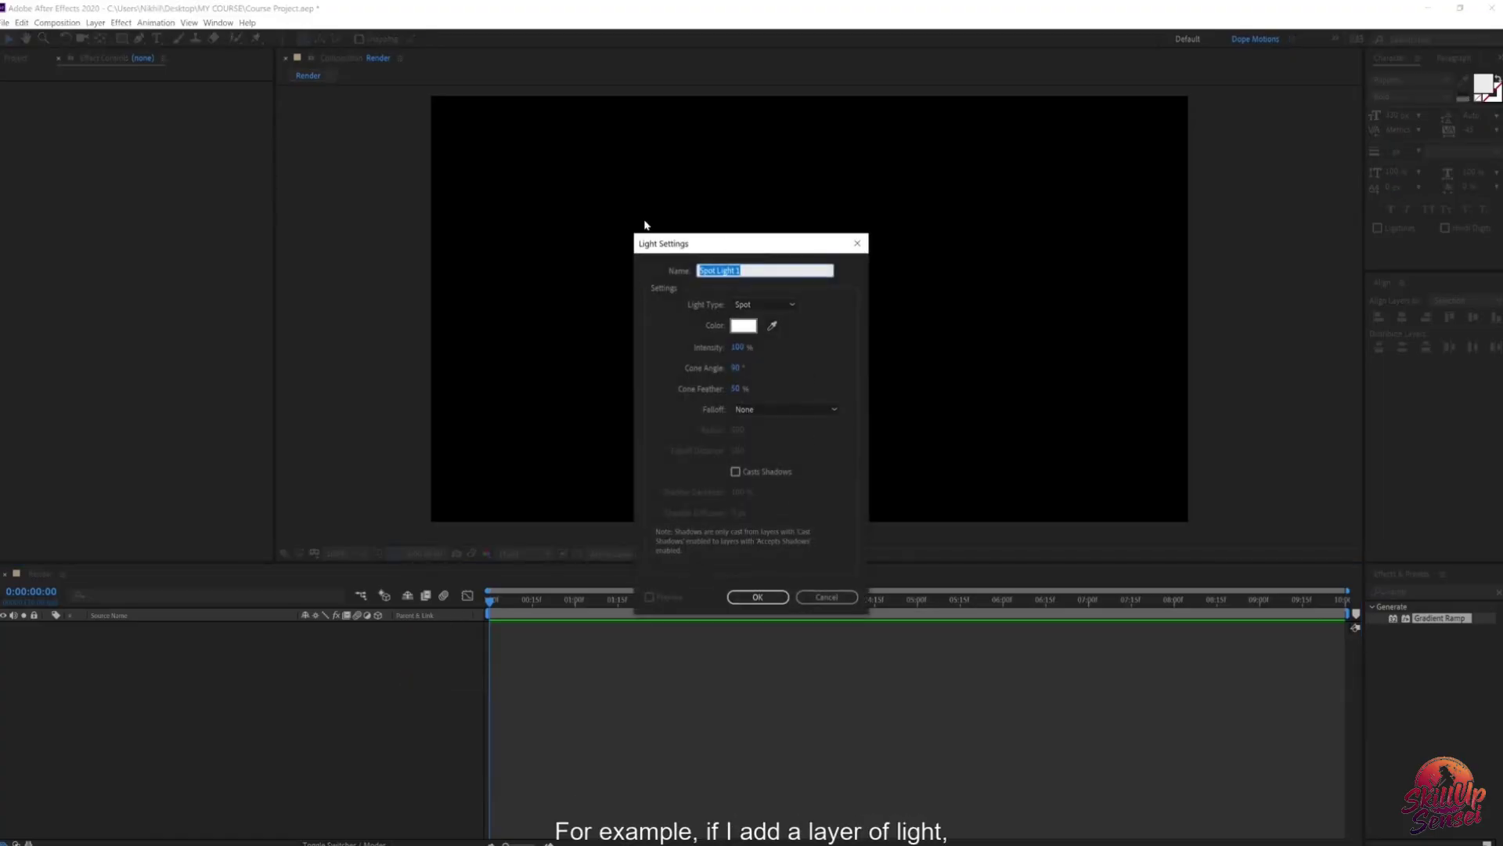
{"action": "left_click_drag", "start_coordinate": [718, 242], "coordinate": [806, 150]}
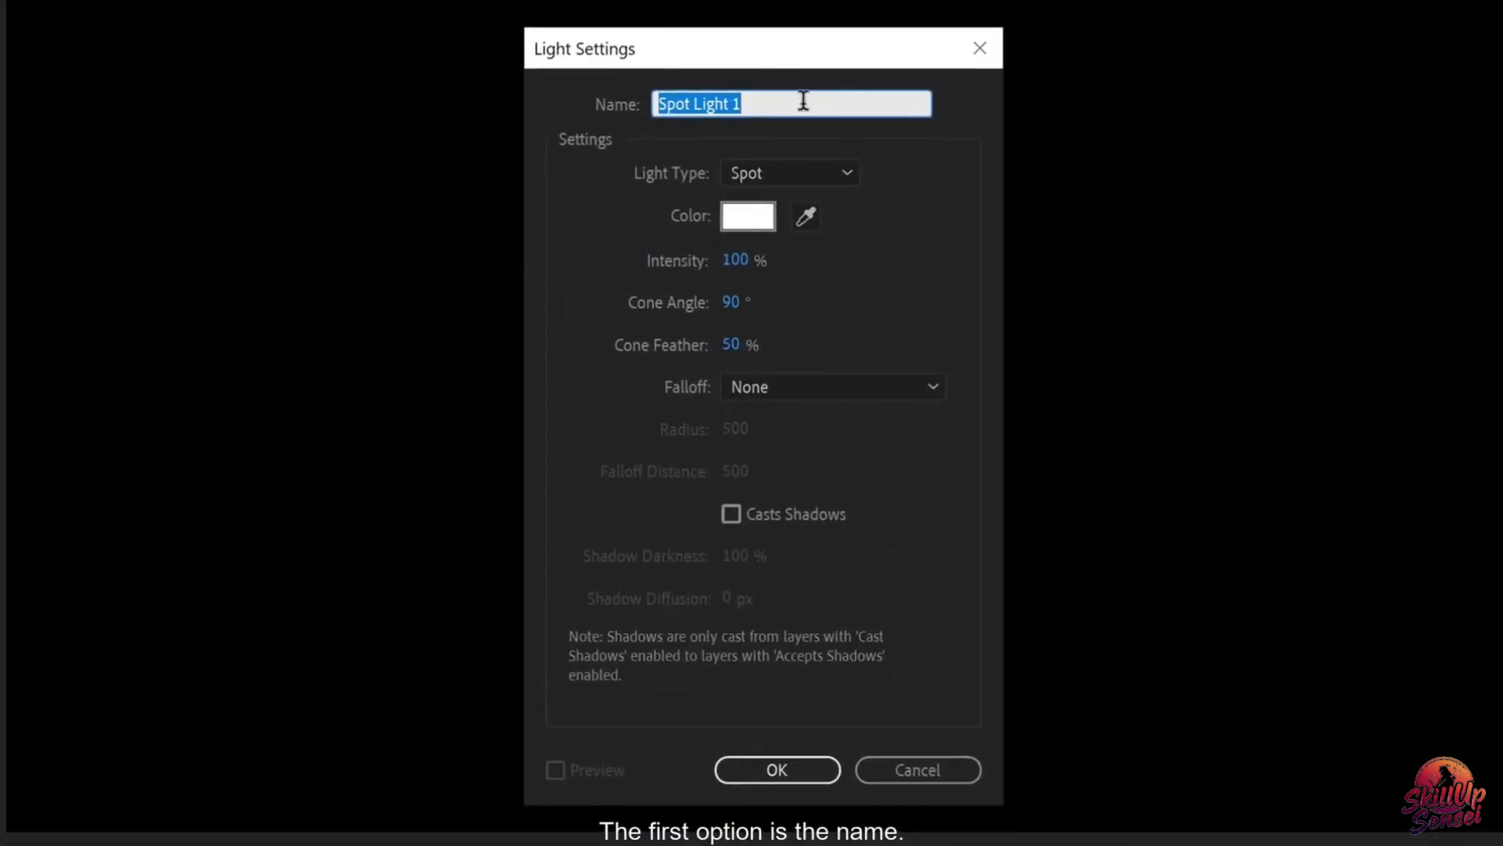
{"action": "left_click_drag", "start_coordinate": [778, 101], "coordinate": [650, 106]}
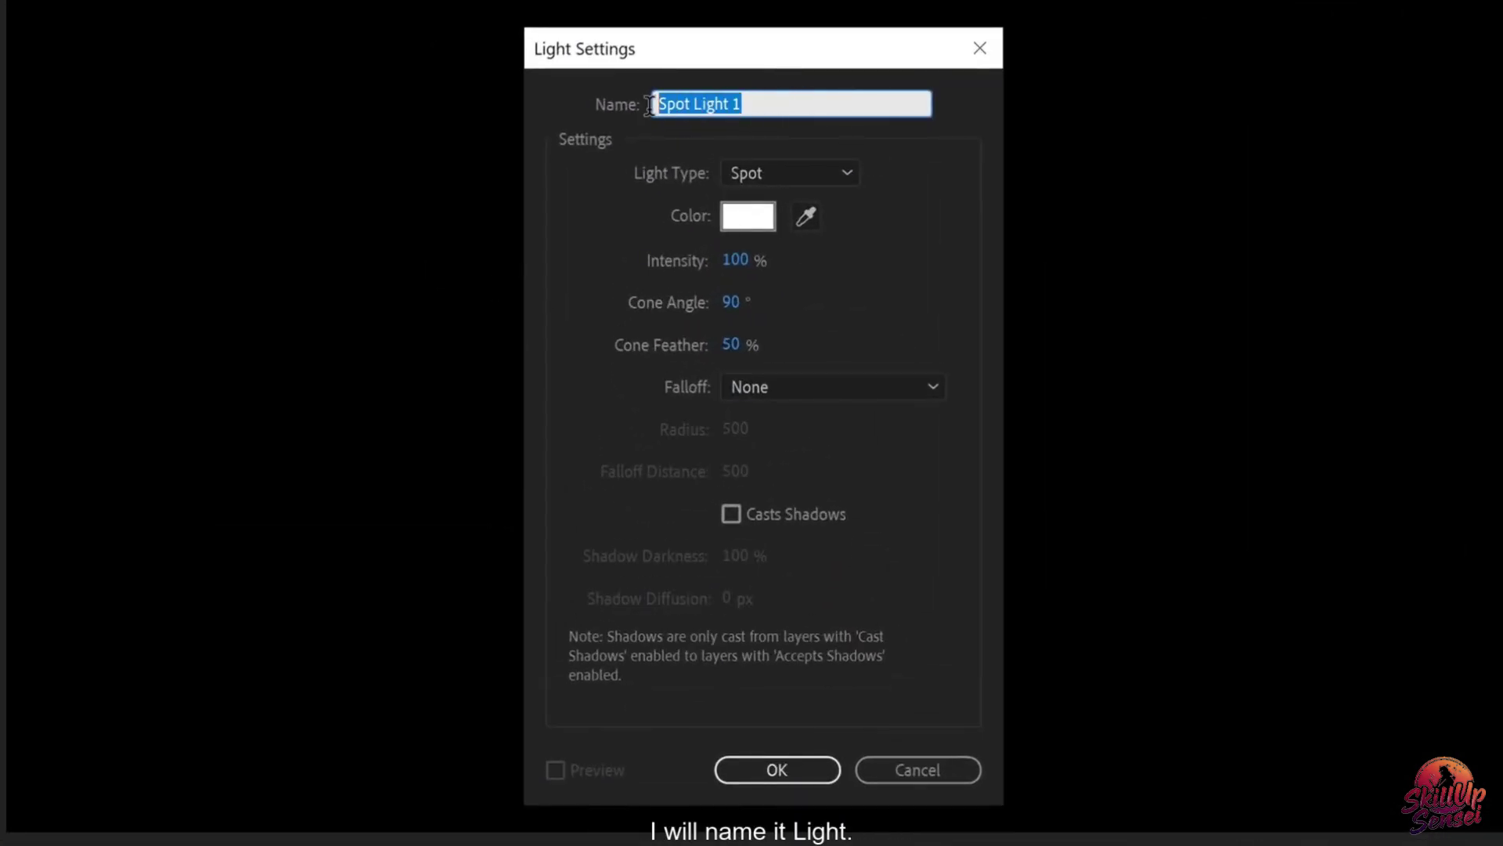
{"action": "type", "text": "Light"}
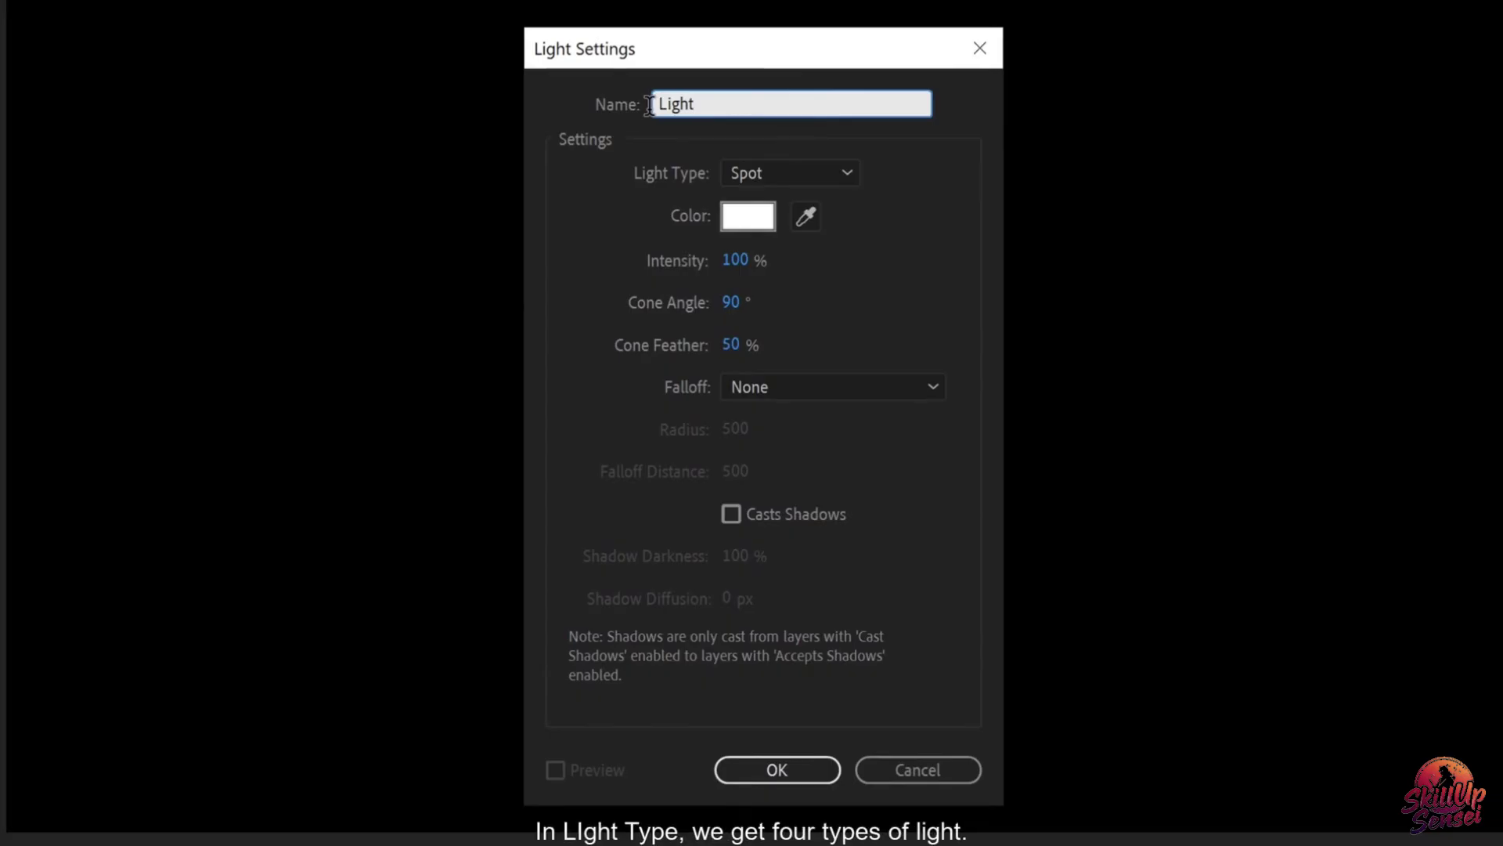
Step: Set the light type to Point and keep its color white, FFFFFF
{"action": "left_click", "coordinate": [792, 174]}
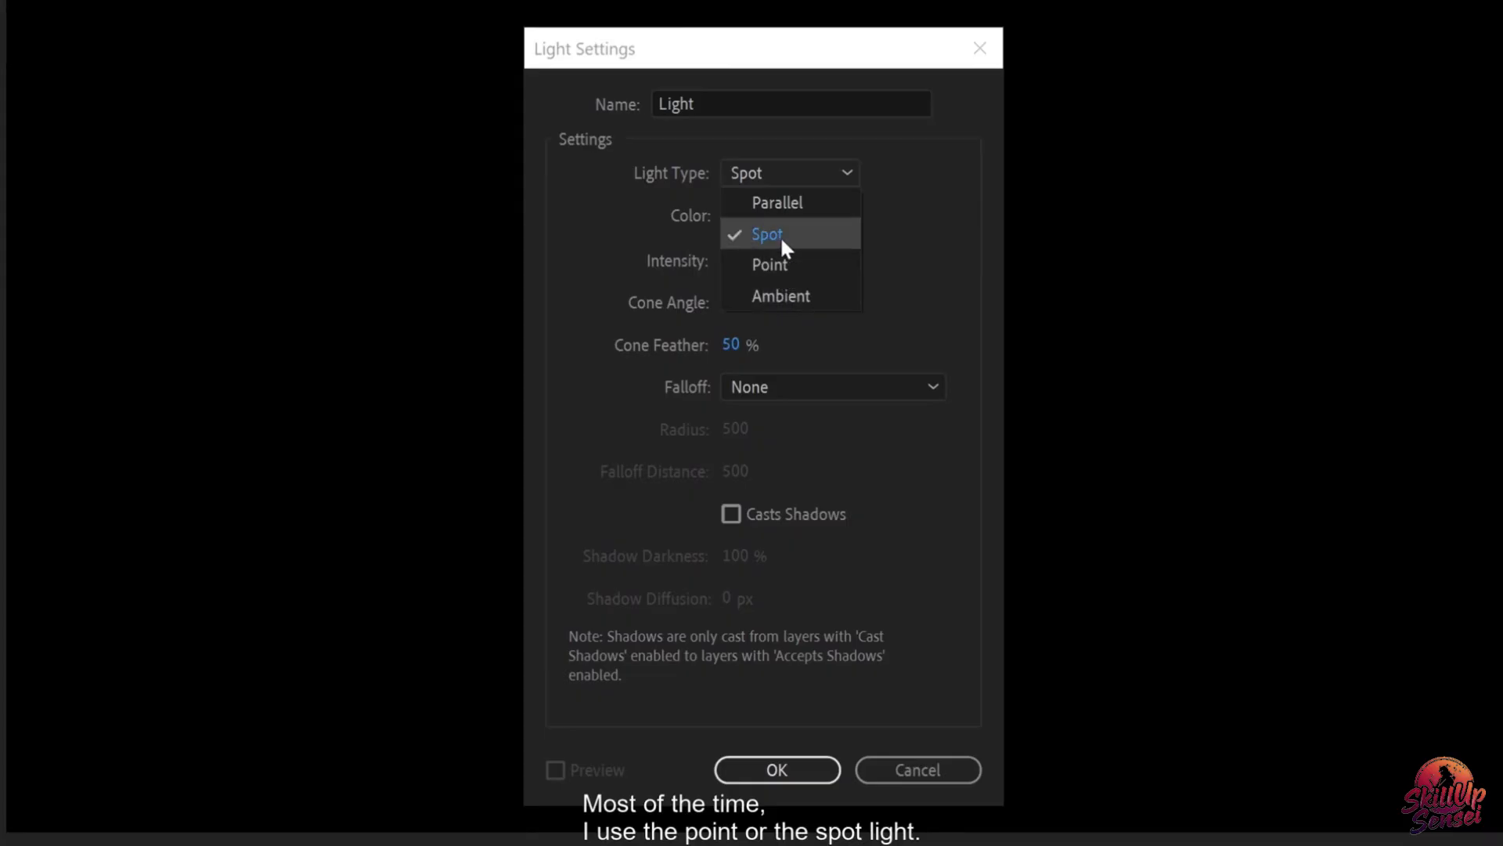
{"action": "left_click", "coordinate": [795, 268]}
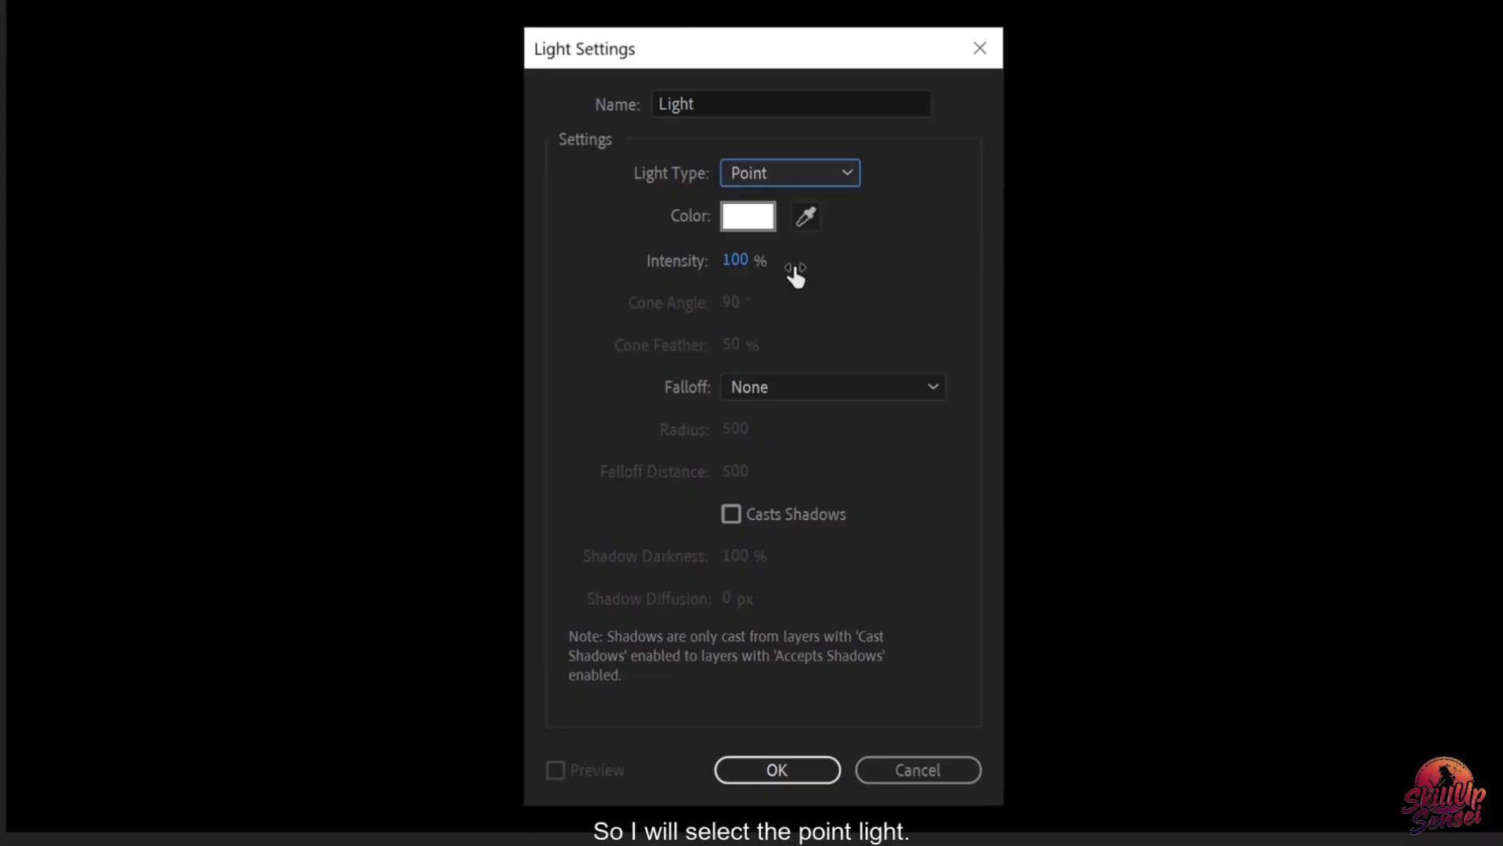
{"action": "left_click", "coordinate": [746, 221]}
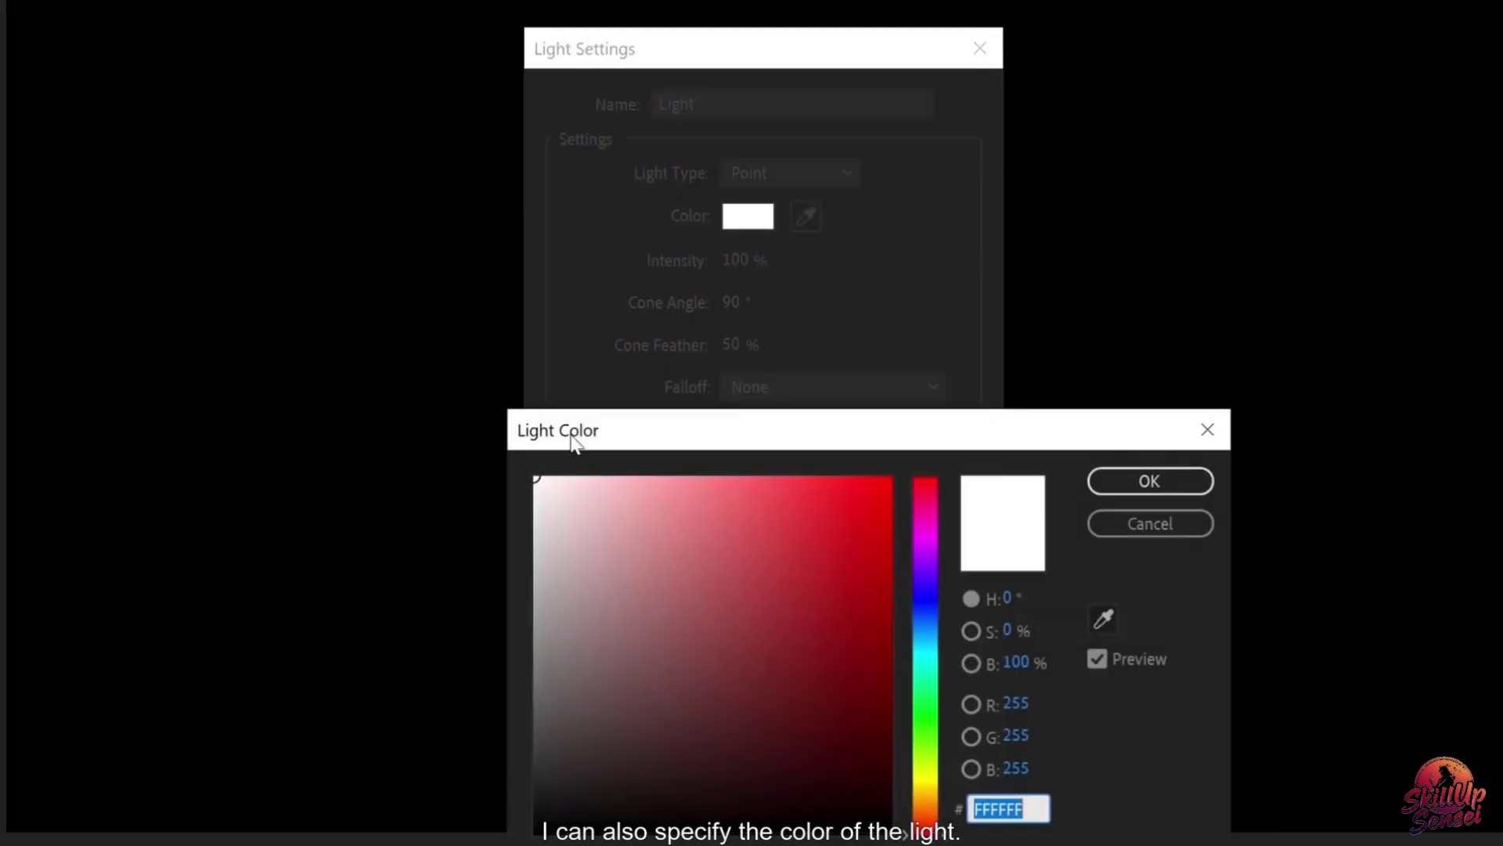
{"action": "left_click_drag", "start_coordinate": [655, 440], "coordinate": [293, 367]}
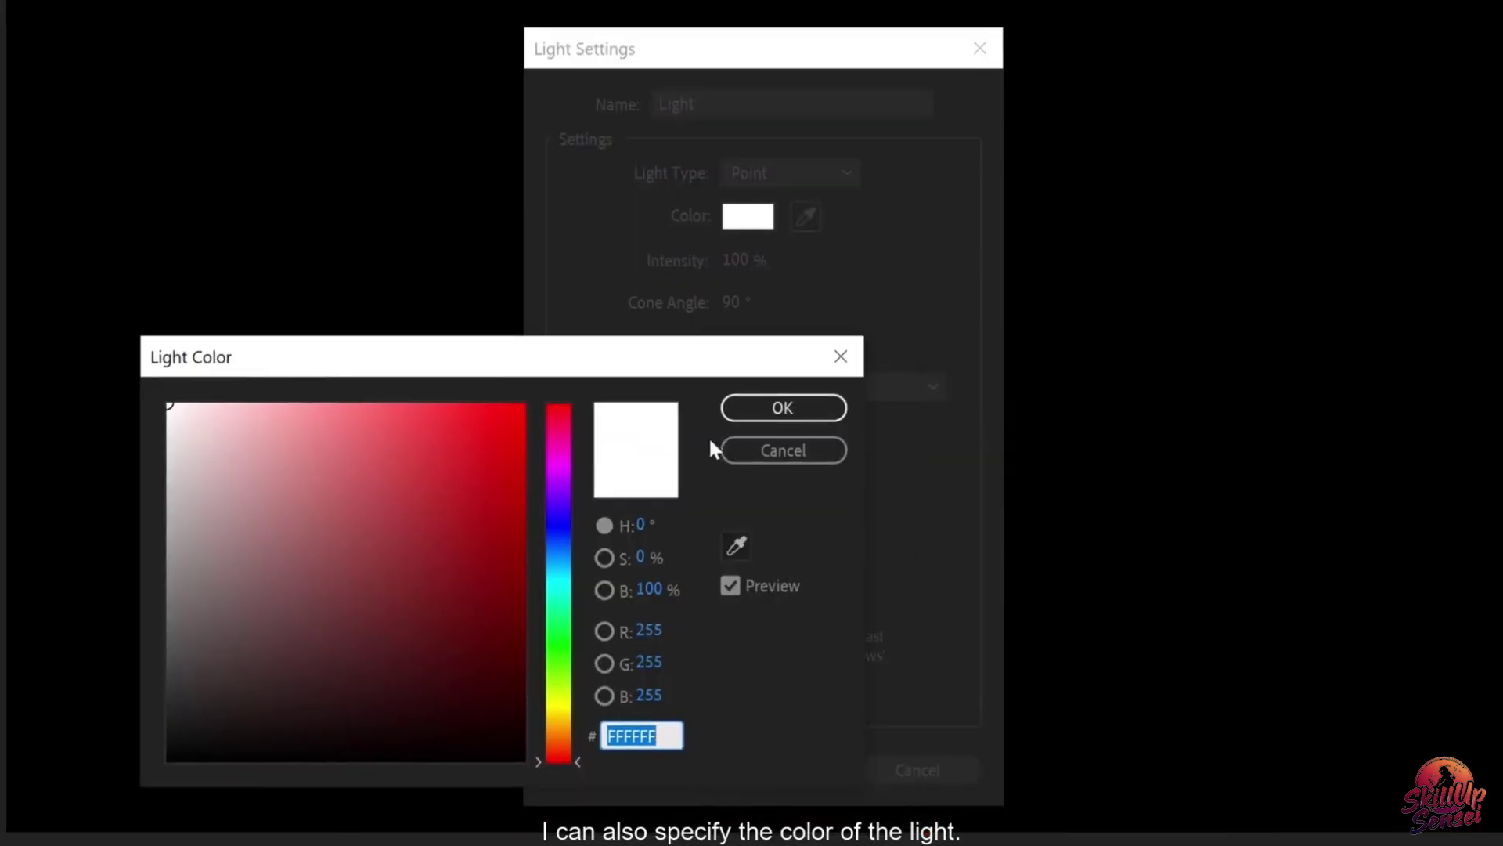
{"action": "left_click", "coordinate": [782, 408]}
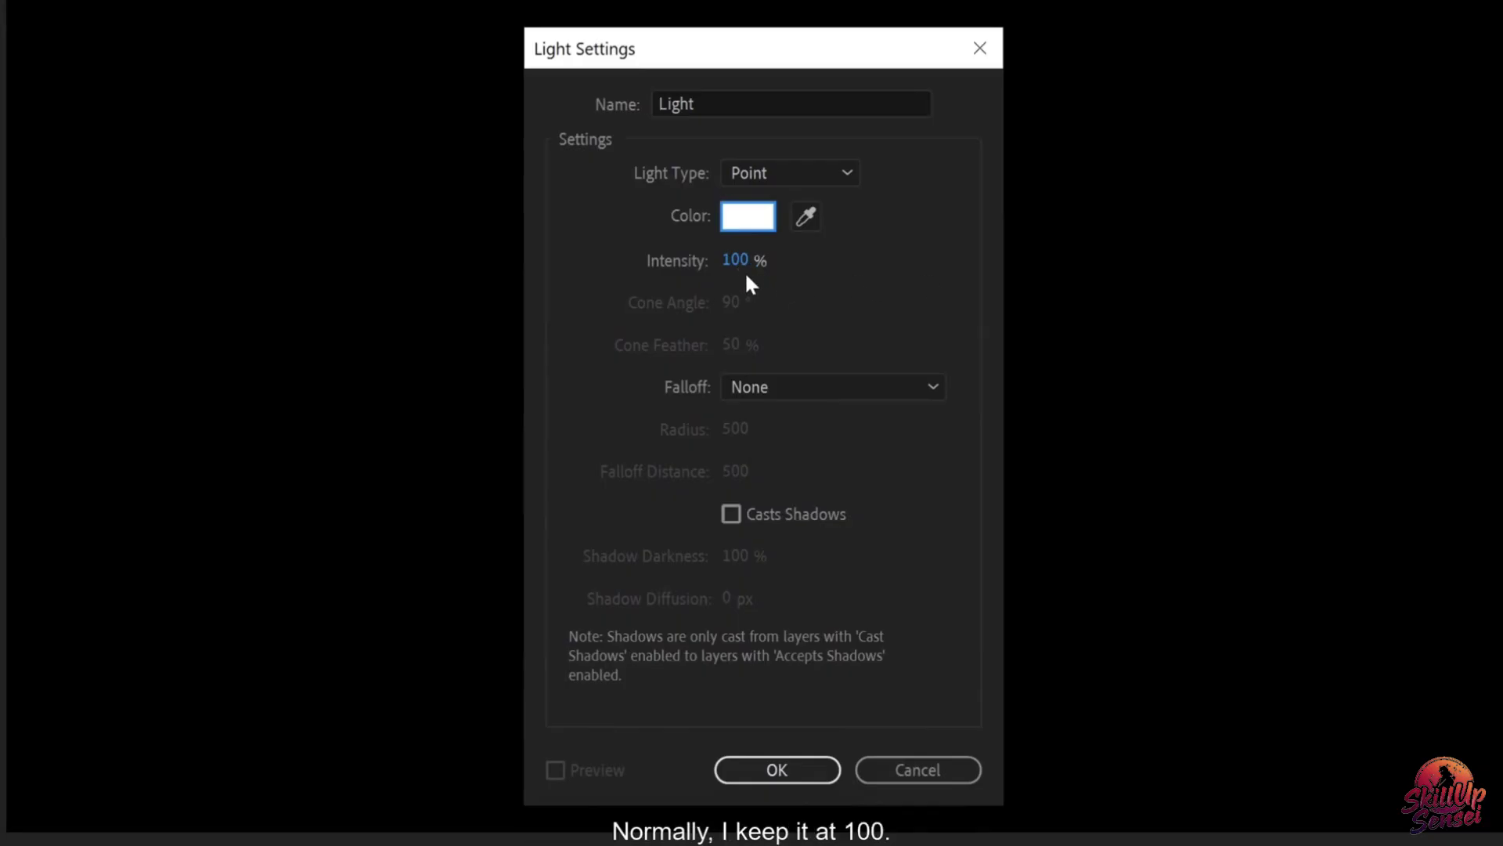
Step: Set the light's falloff to Smooth, turn on Casts Shadows, and create the light layer
{"action": "left_click", "coordinate": [804, 393]}
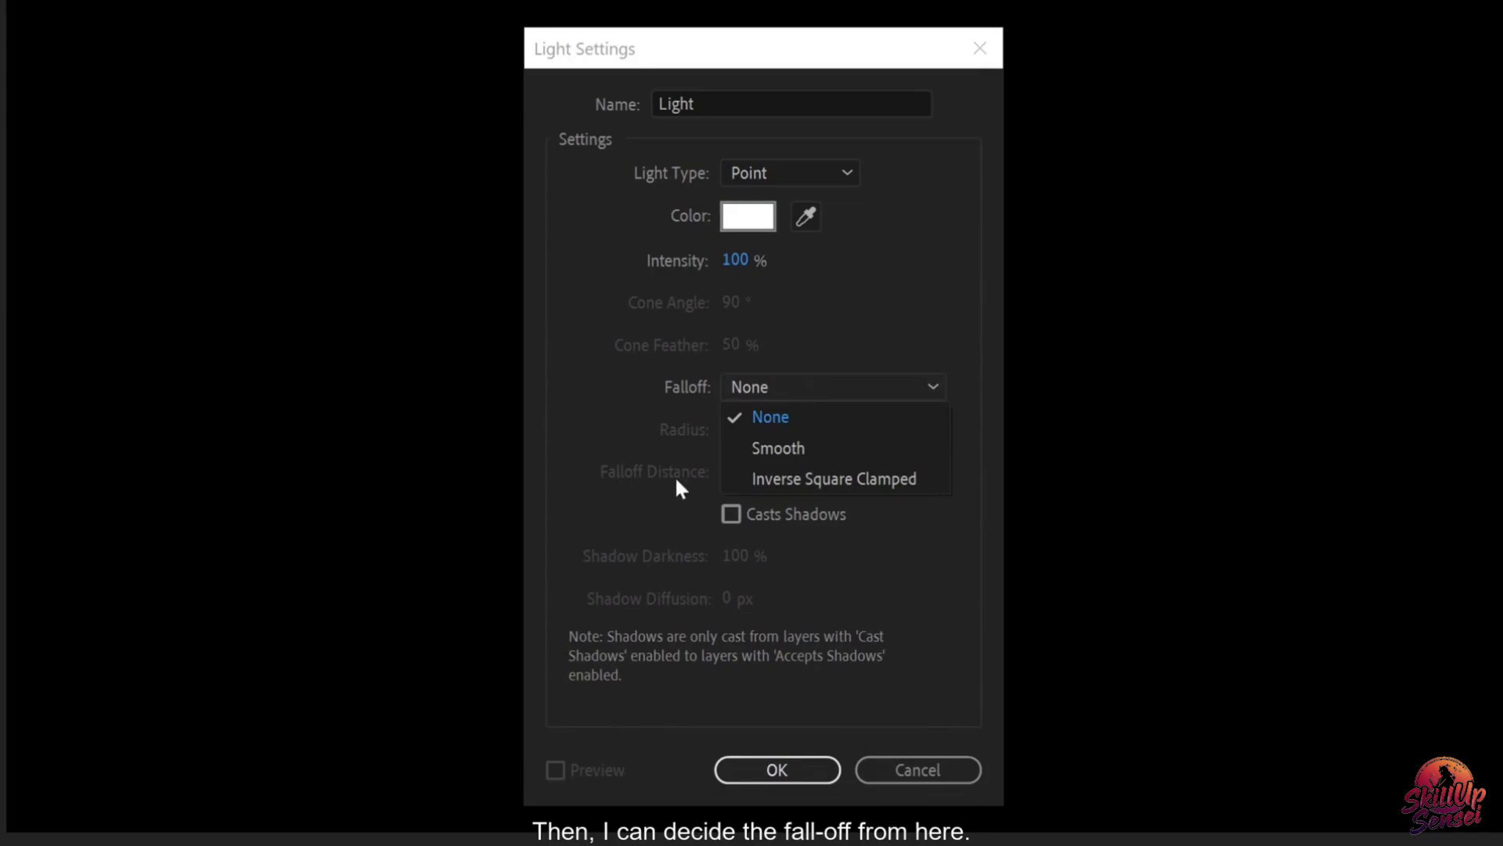
{"action": "left_click", "coordinate": [806, 449]}
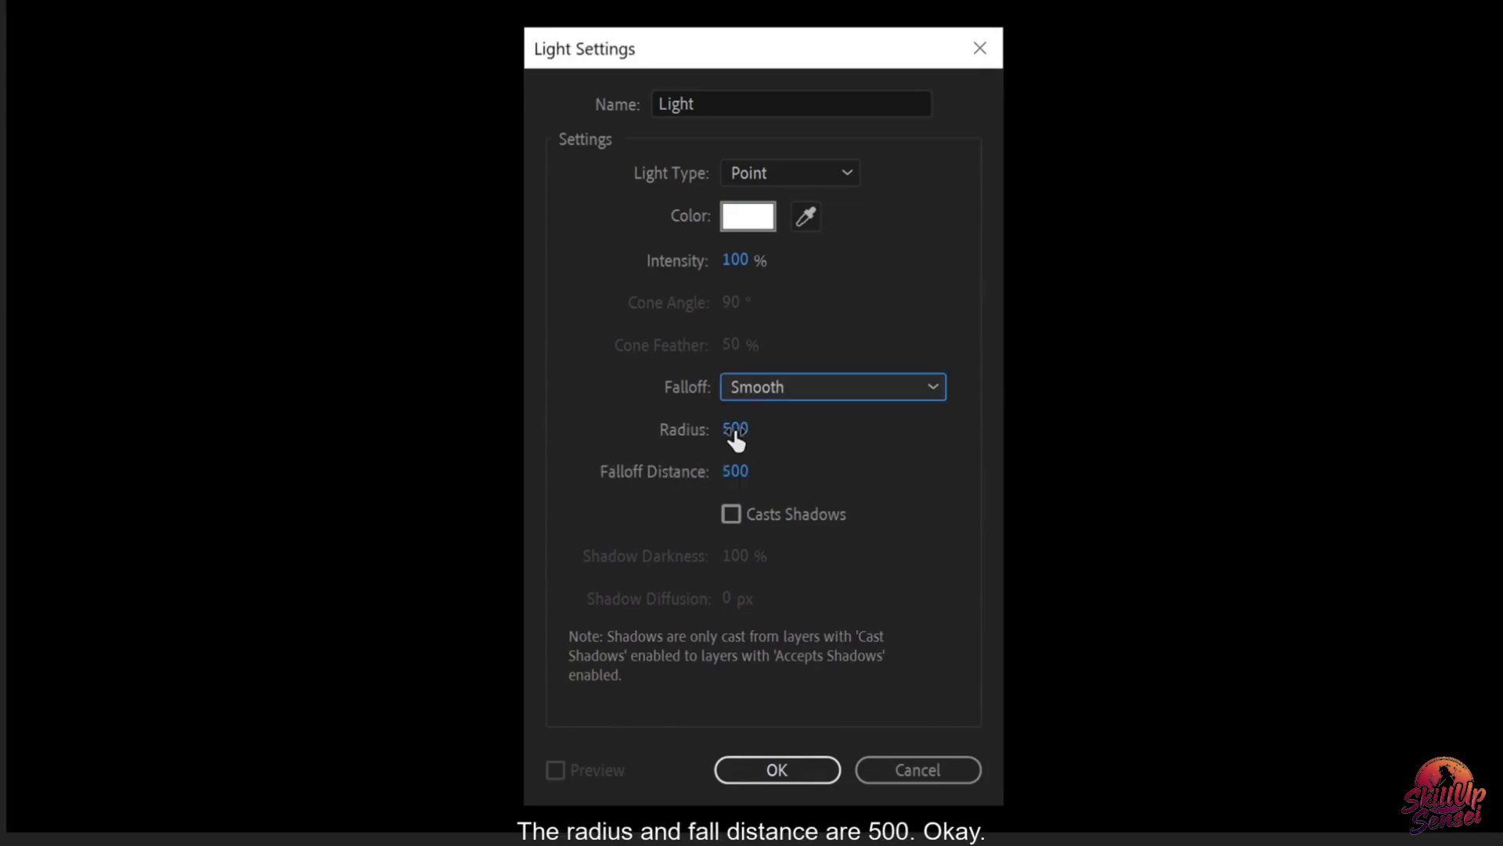
{"action": "left_click", "coordinate": [733, 514]}
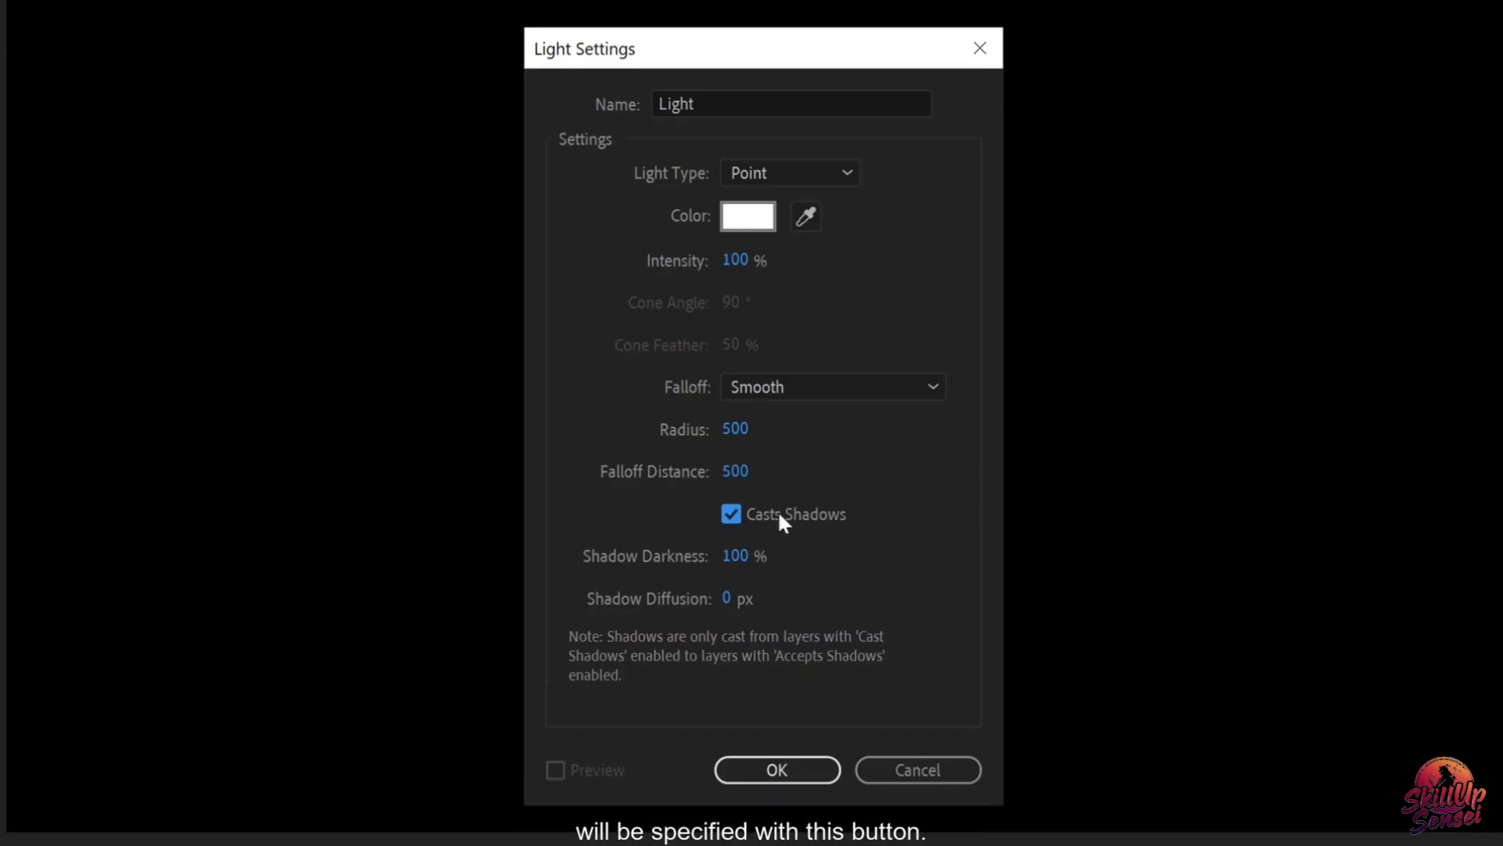
{"action": "left_click", "coordinate": [735, 516]}
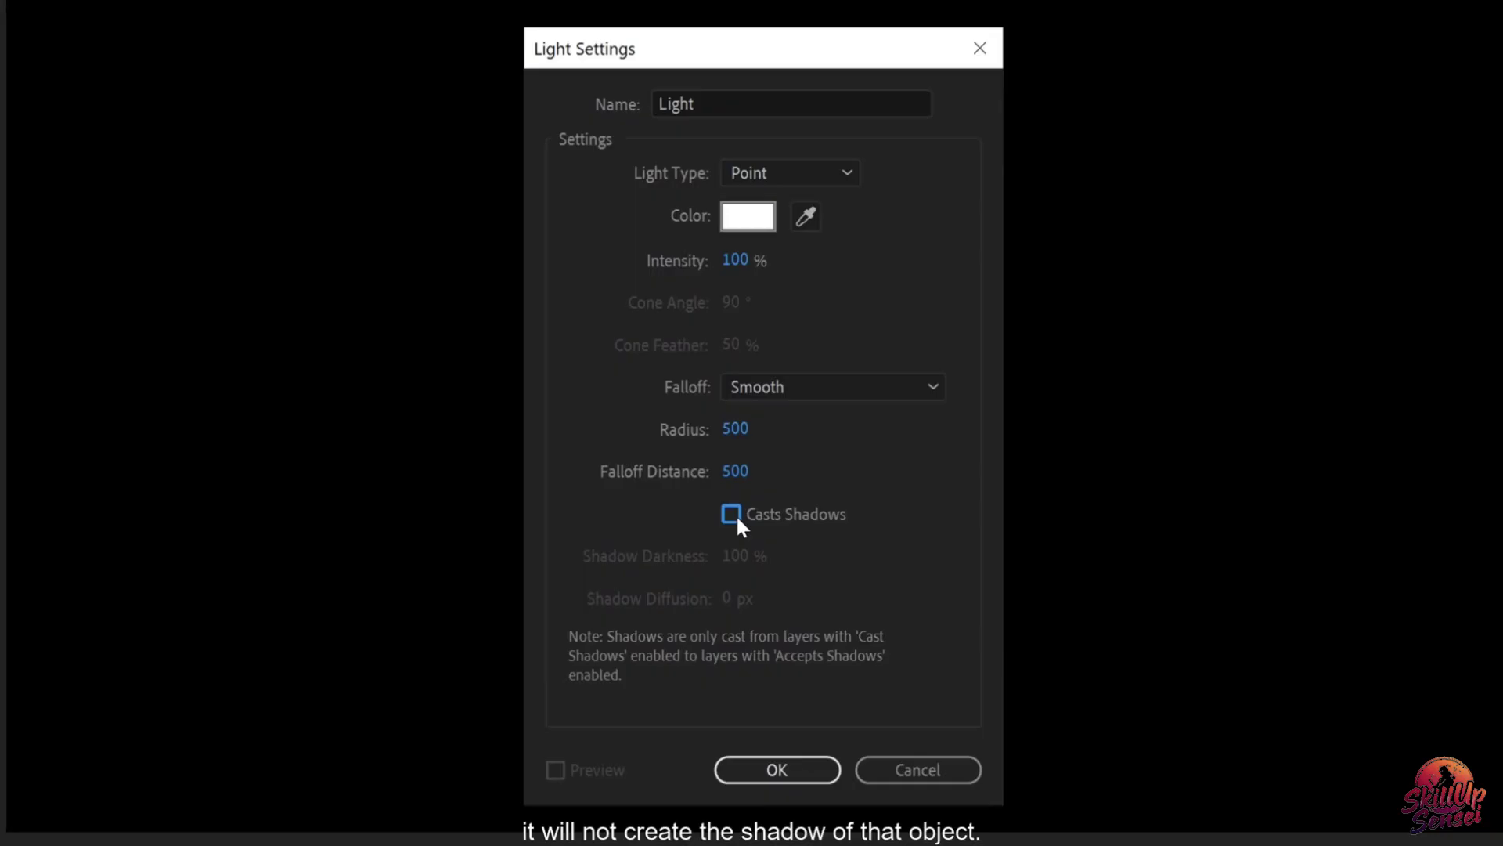
{"action": "left_click", "coordinate": [735, 515]}
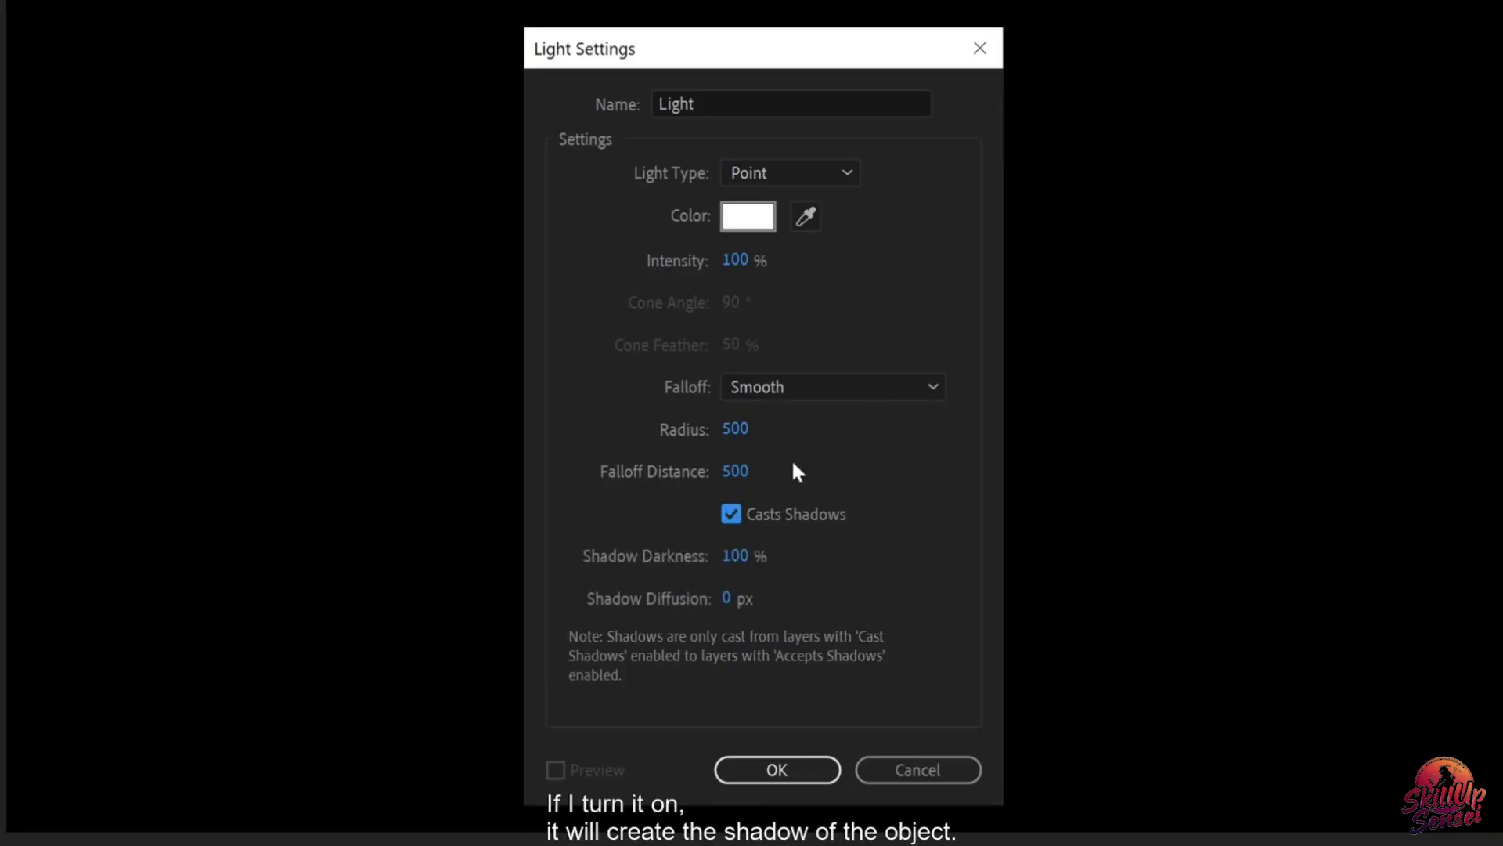
{"action": "left_click", "coordinate": [783, 775]}
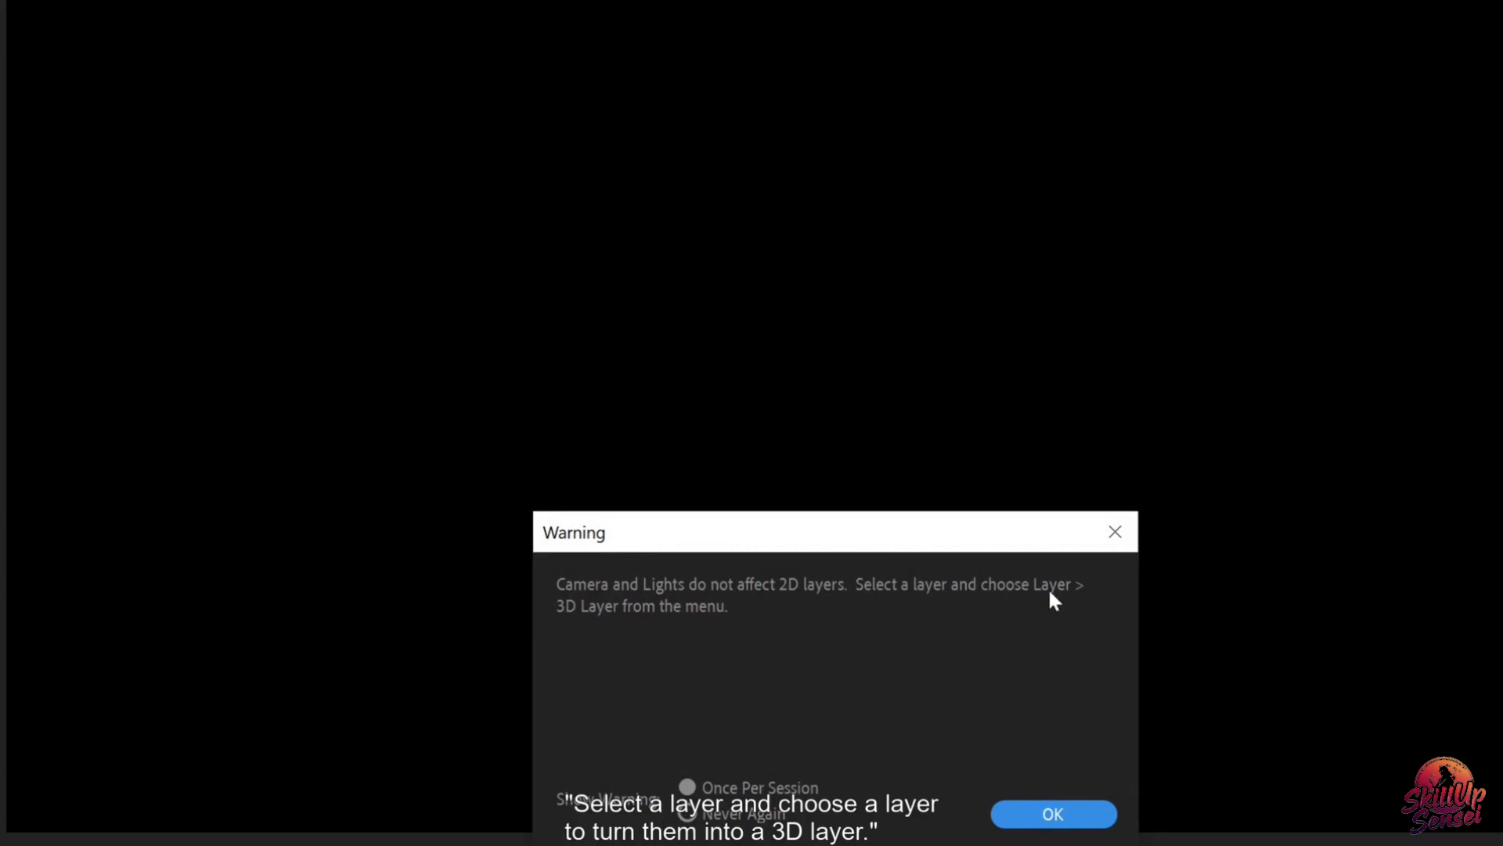
{"action": "left_click", "coordinate": [1051, 814]}
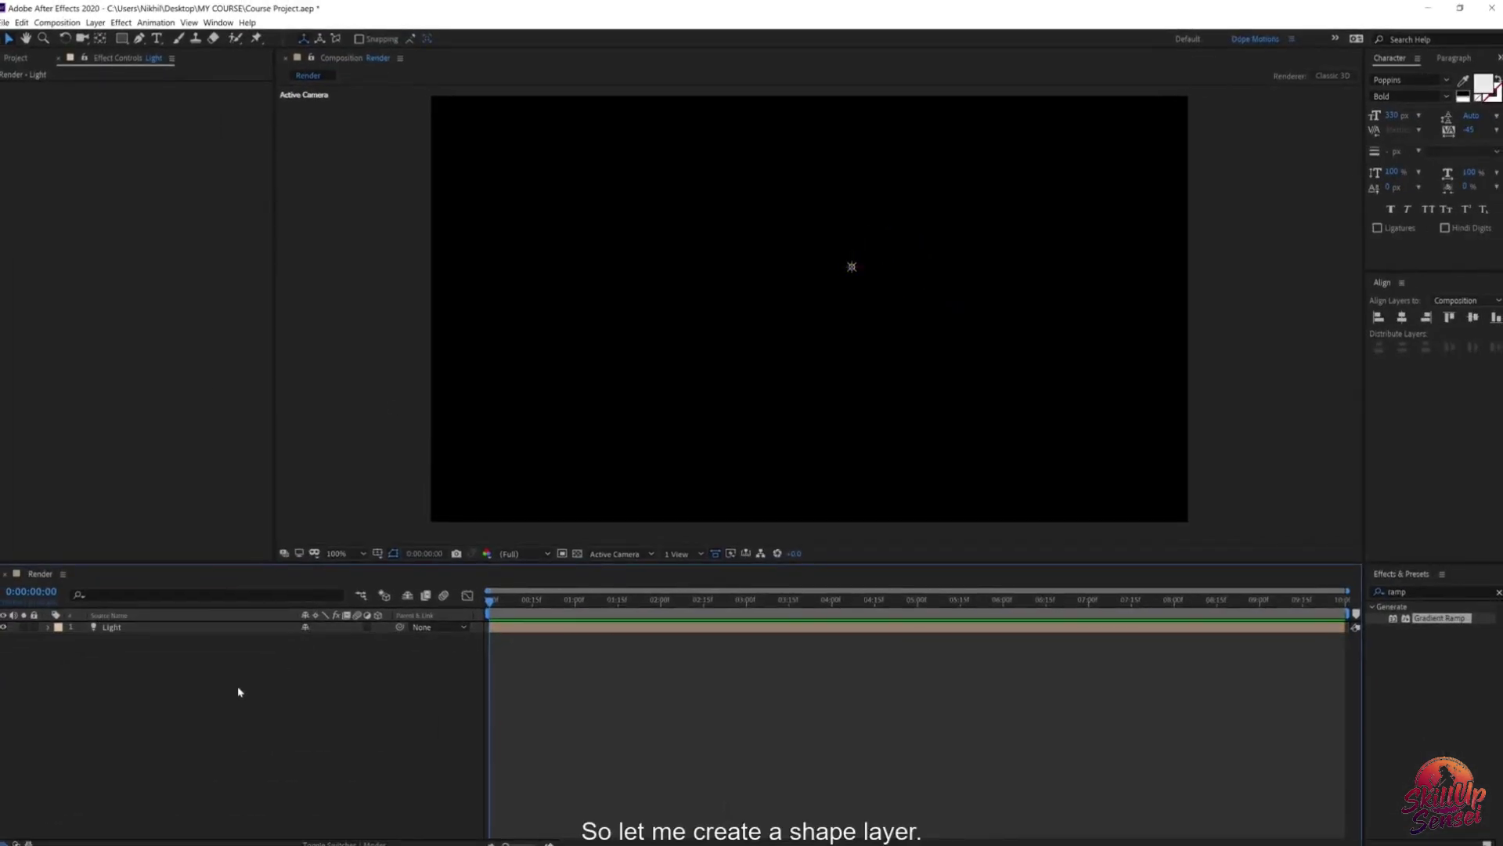
Step: Draw a blue square as a new shape layer and place it to the left of the light
{"action": "left_click", "coordinate": [121, 38]}
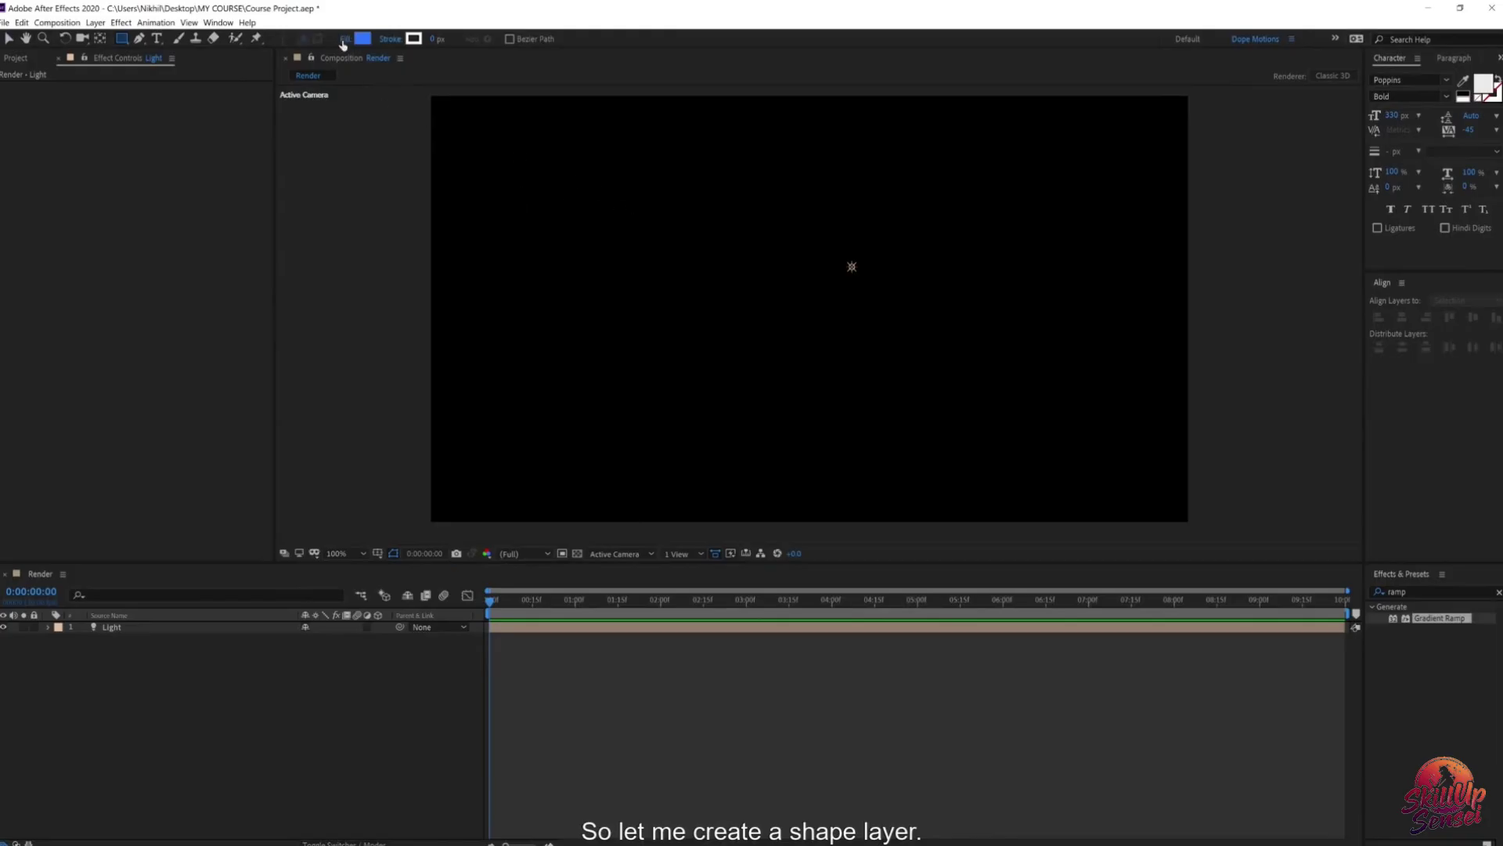
{"action": "left_click_drag", "start_coordinate": [671, 195], "coordinate": [831, 355]}
{"action": "key", "text": "v"}
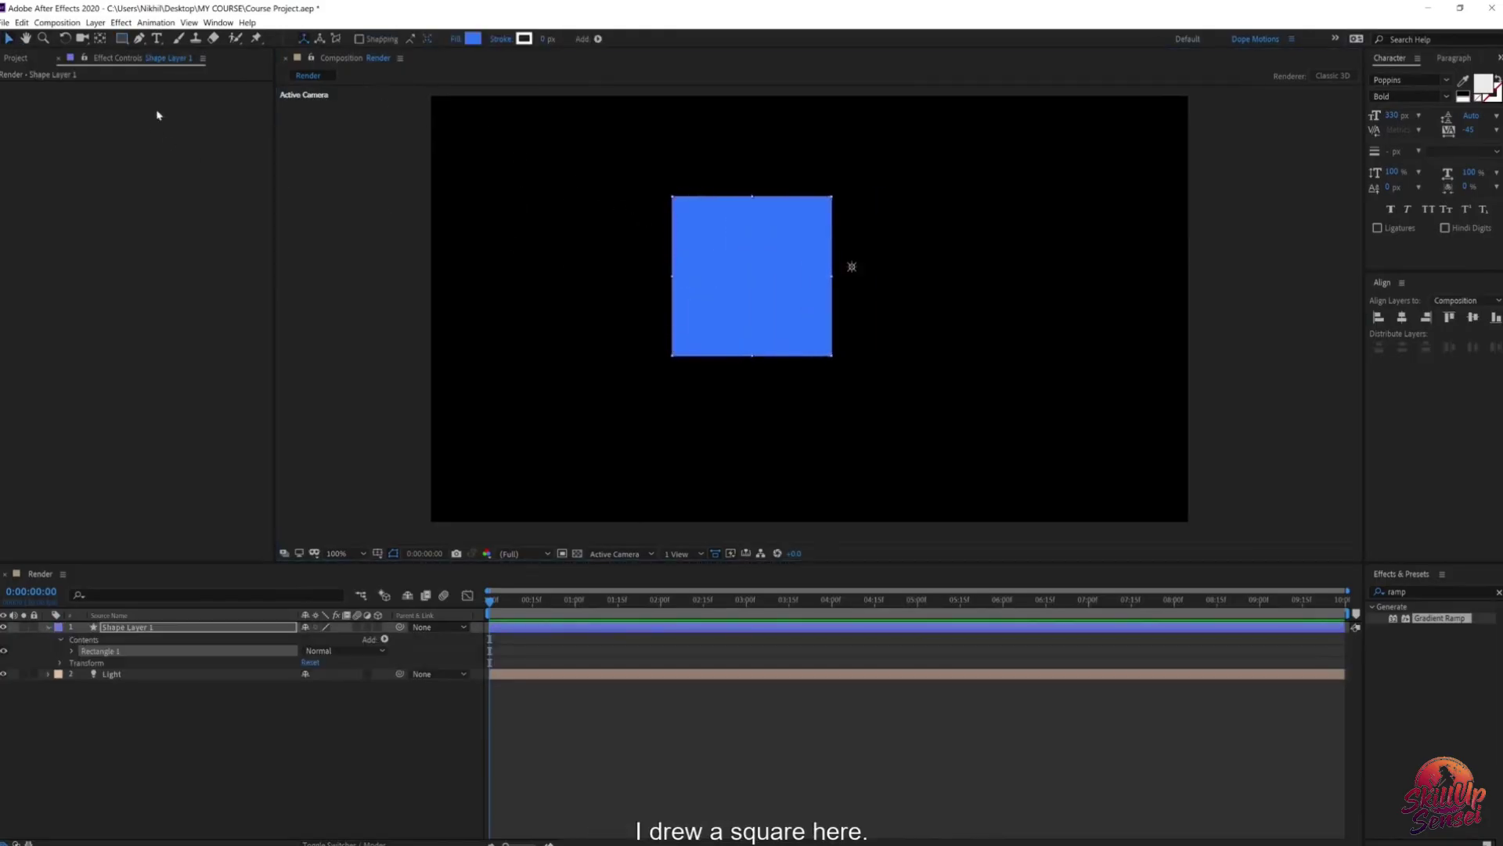
{"action": "left_click_drag", "start_coordinate": [712, 262], "coordinate": [667, 265]}
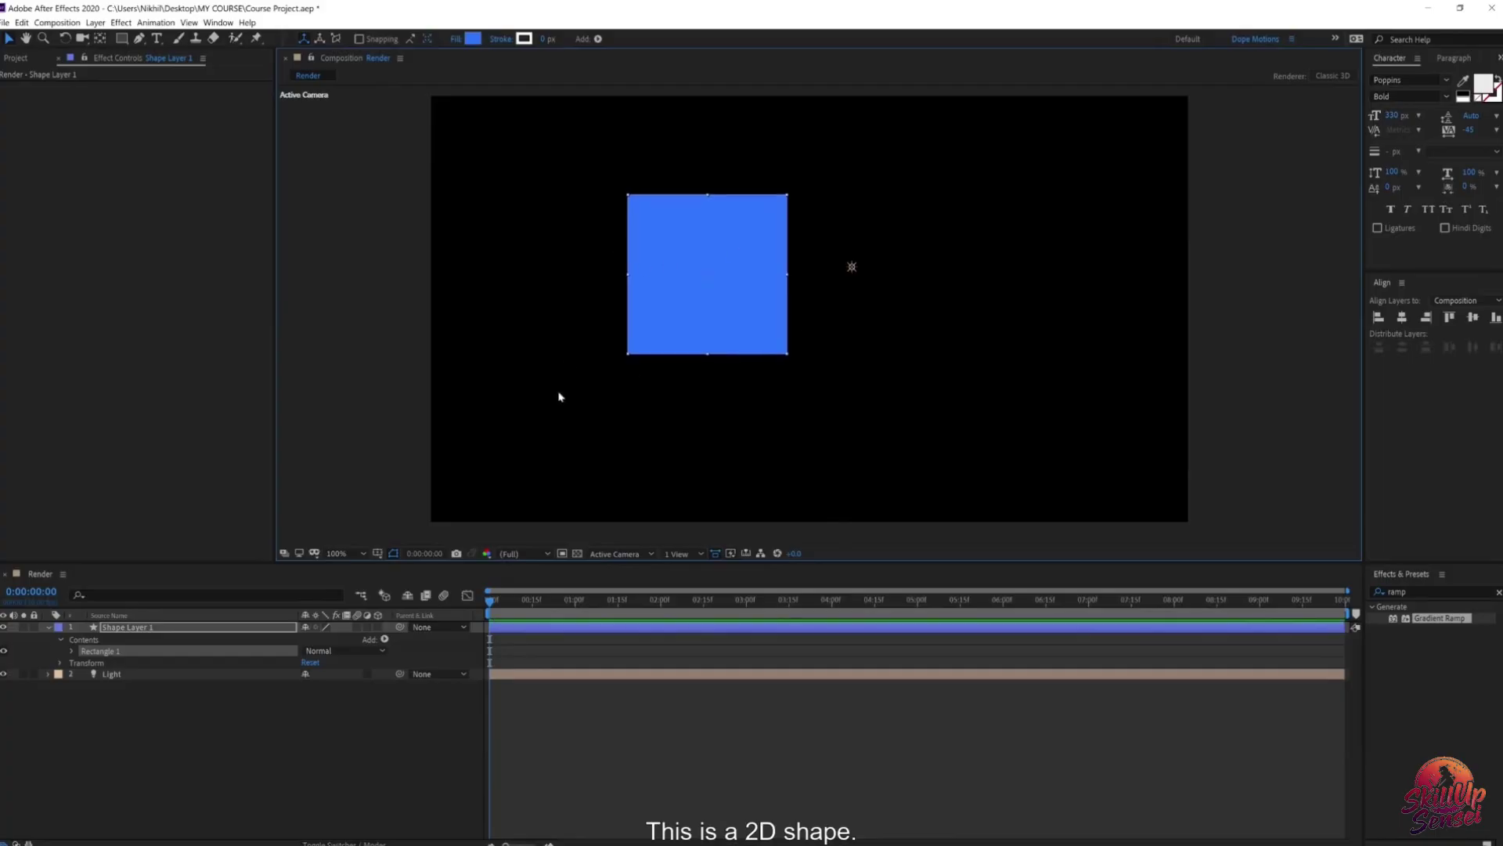
Step: Make the square's shape layer 3D and shift the light slightly to the right along its X axis
{"action": "left_click", "coordinate": [377, 627]}
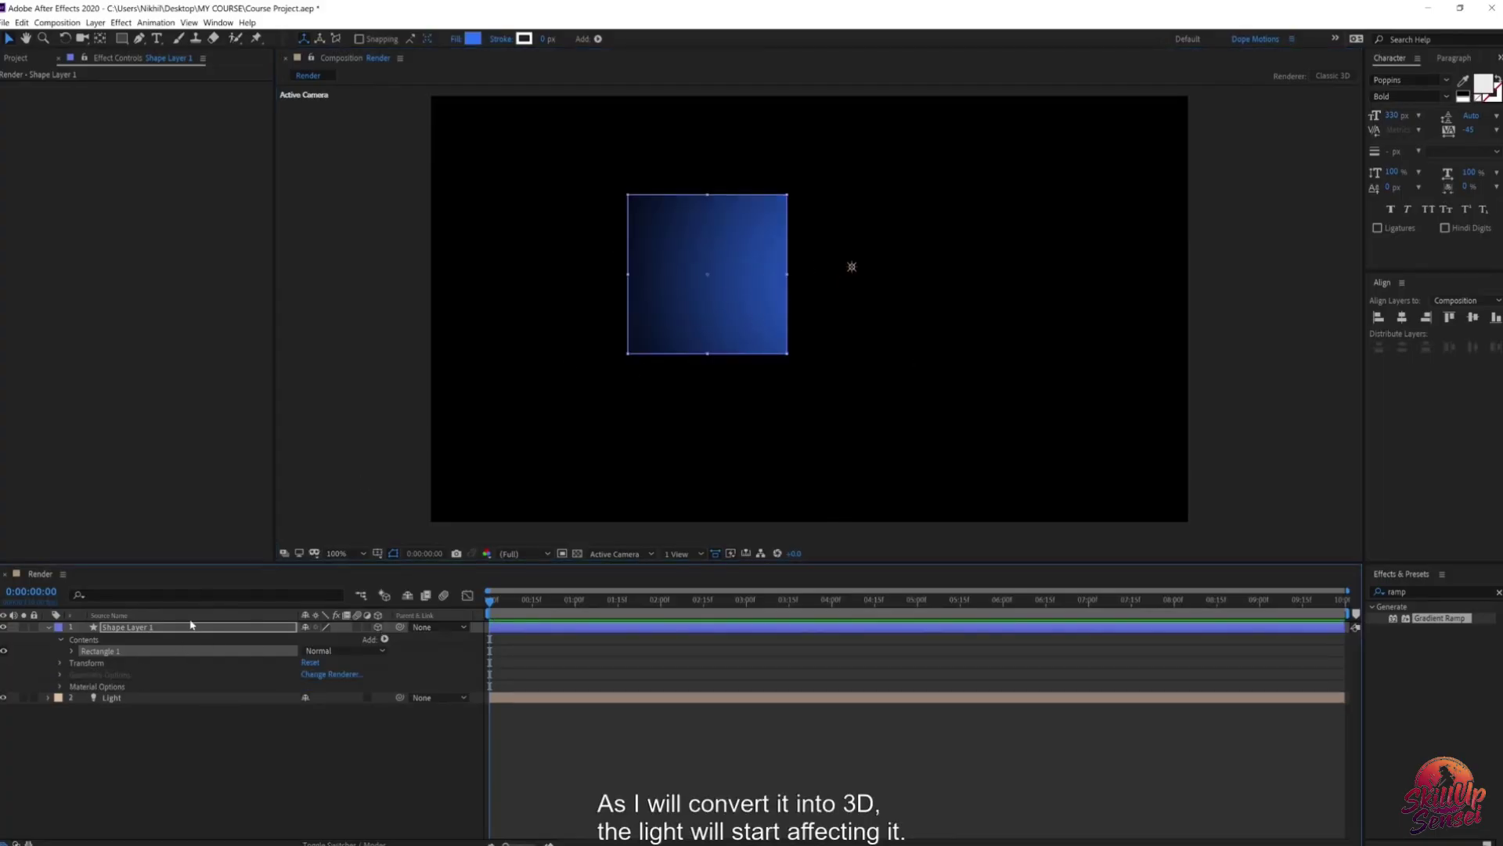
{"action": "left_click", "coordinate": [112, 697]}
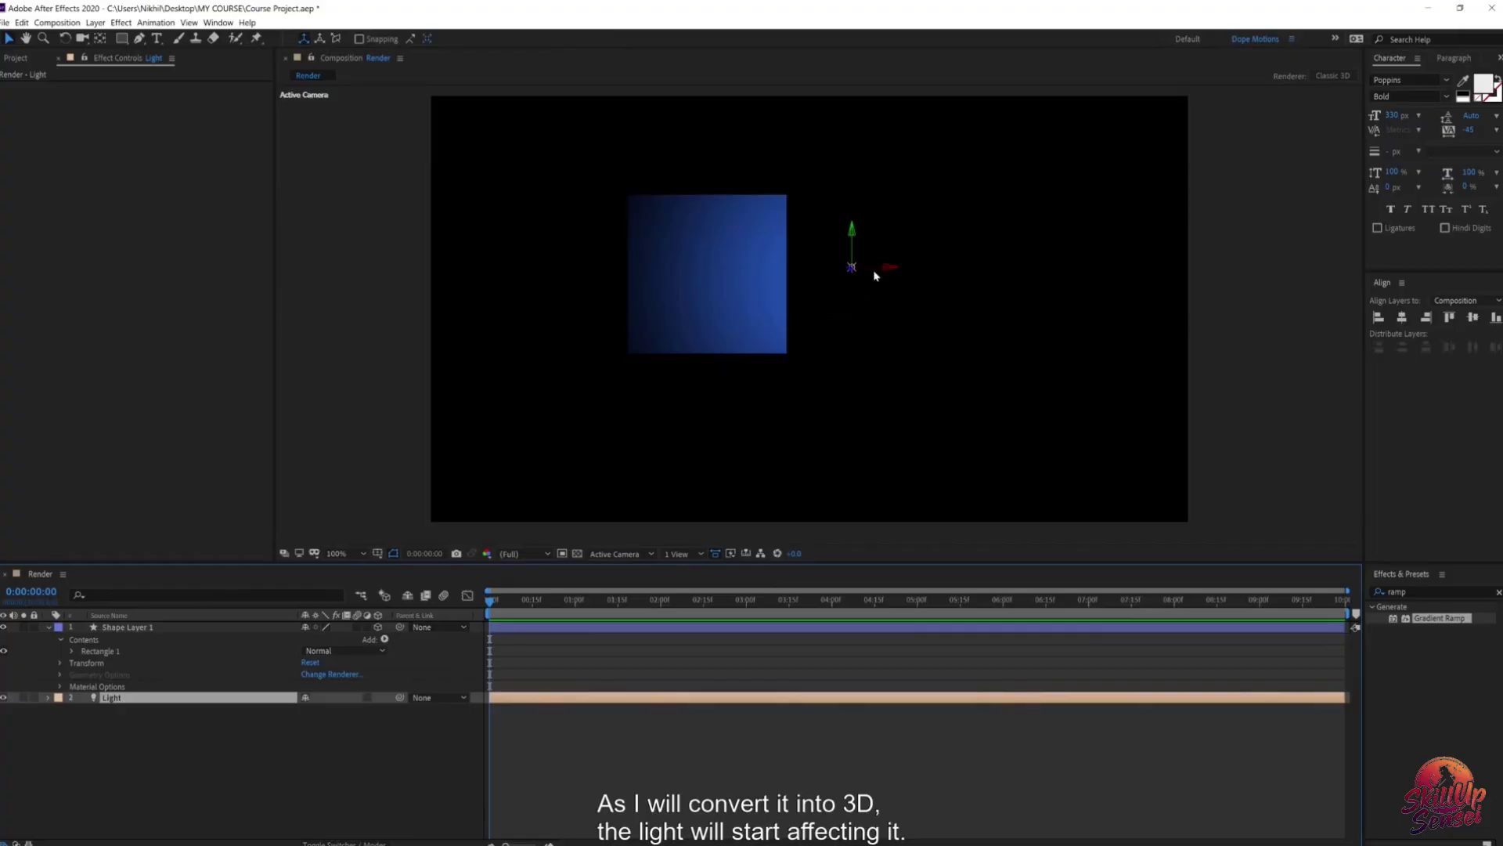
{"action": "mouse_move", "coordinate": [887, 272]}
{"action": "left_mouse_down"}
{"action": "mouse_move", "coordinate": [377, 268]}
{"action": "mouse_move", "coordinate": [1070, 274]}
{"action": "mouse_move", "coordinate": [626, 291]}
{"action": "mouse_move", "coordinate": [965, 297]}
{"action": "mouse_move", "coordinate": [801, 309]}
{"action": "mouse_move", "coordinate": [913, 295]}
{"action": "mouse_move", "coordinate": [881, 298]}
{"action": "left_mouse_up"}
Step: Duplicate the square twice, placing one copy below the light and the other to its upper right
{"action": "left_click", "coordinate": [733, 308]}
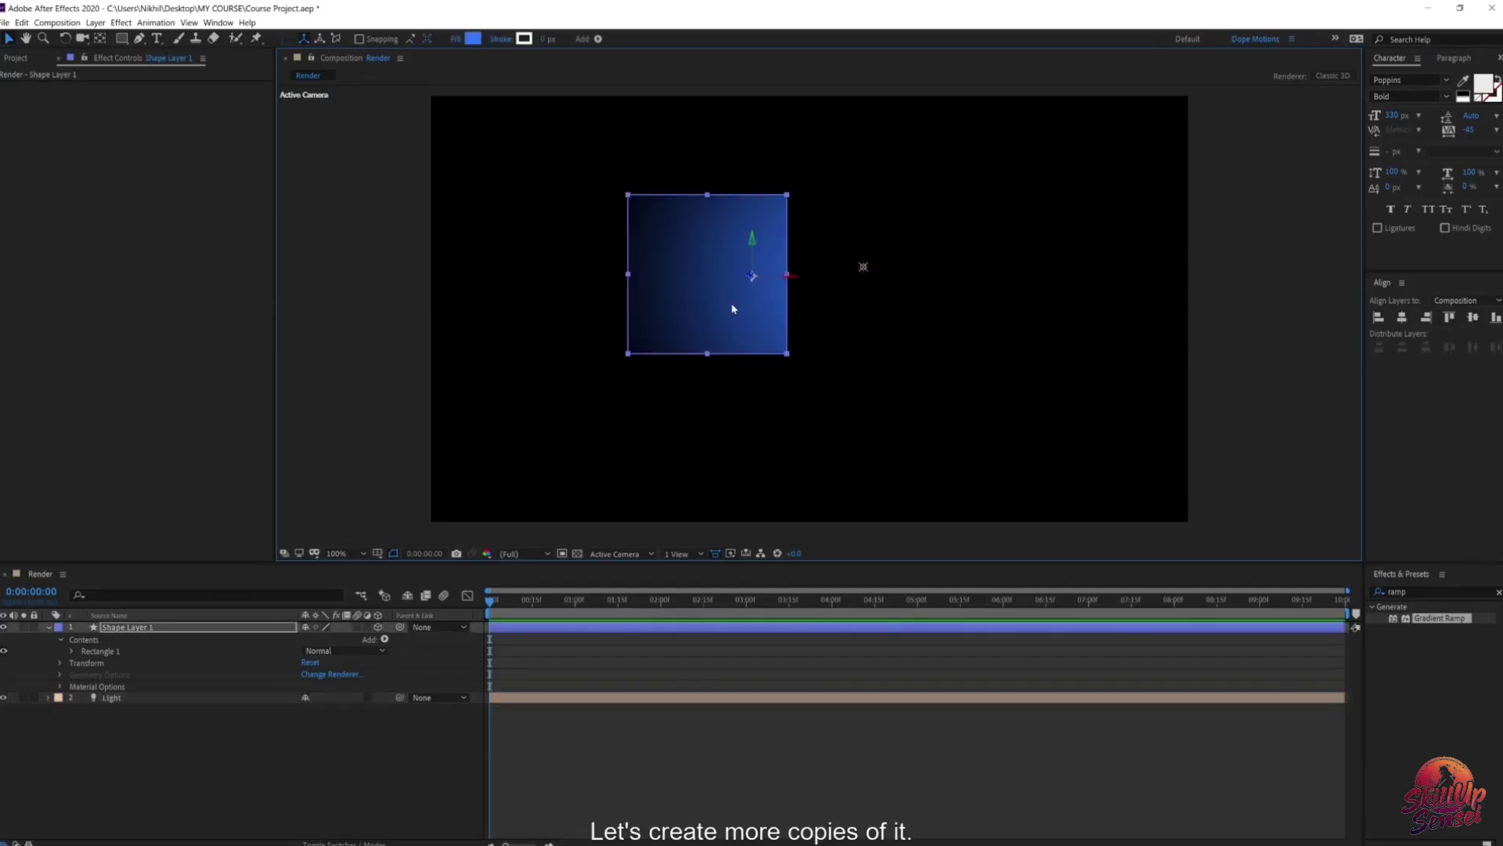
{"action": "key", "text": "ctrl+d"}
{"action": "left_click_drag", "start_coordinate": [706, 287], "coordinate": [1045, 200]}
{"action": "key", "text": "ctrl+d"}
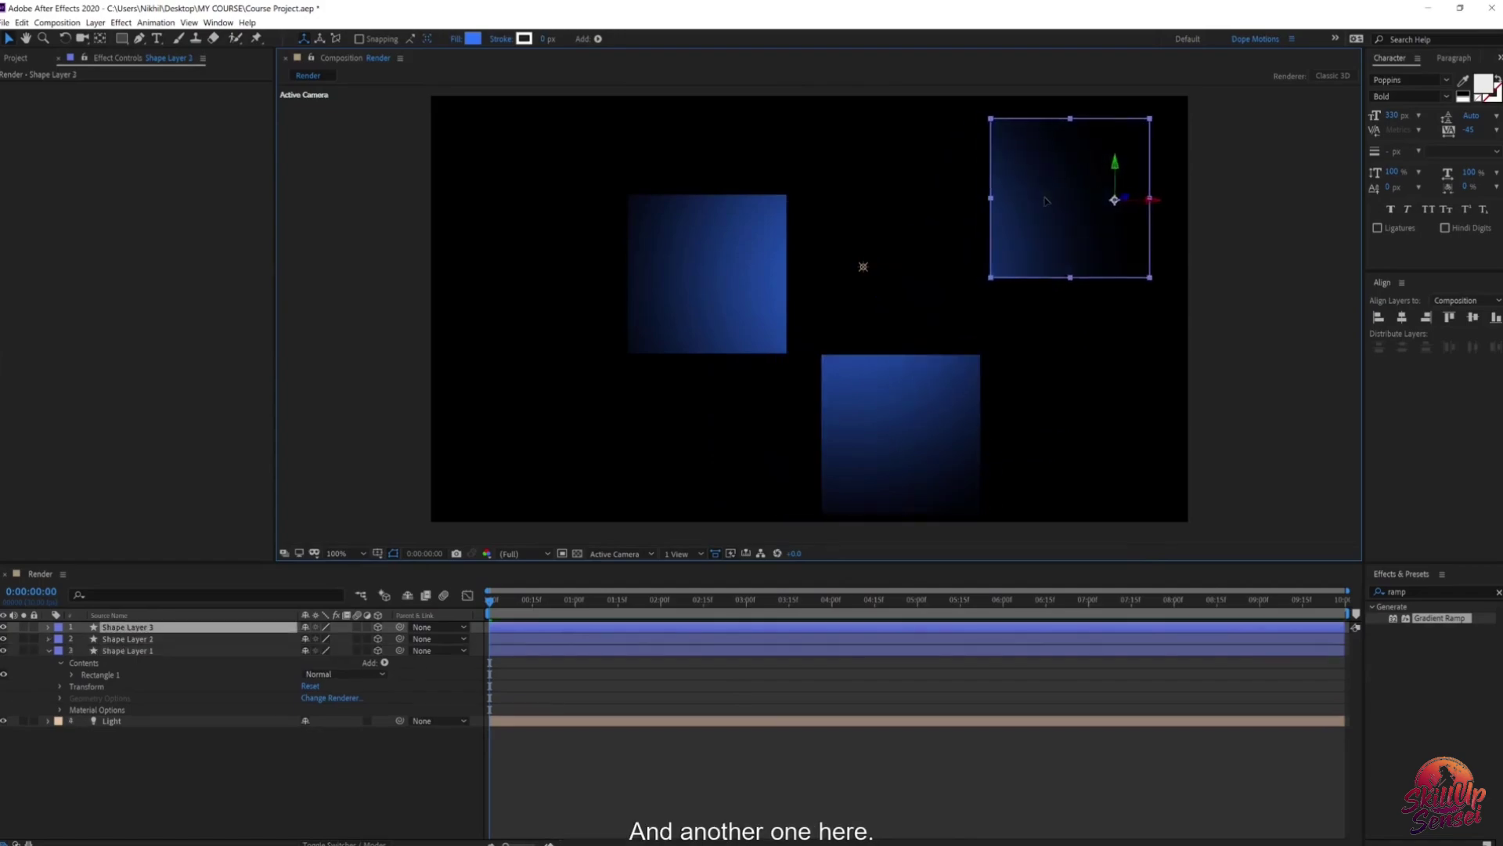
Step: Slide the light back and forth along its X axis between the three squares, leaving it slightly further right
{"action": "left_click", "coordinate": [861, 271]}
{"action": "left_click_drag", "start_coordinate": [903, 270], "coordinate": [932, 299]}
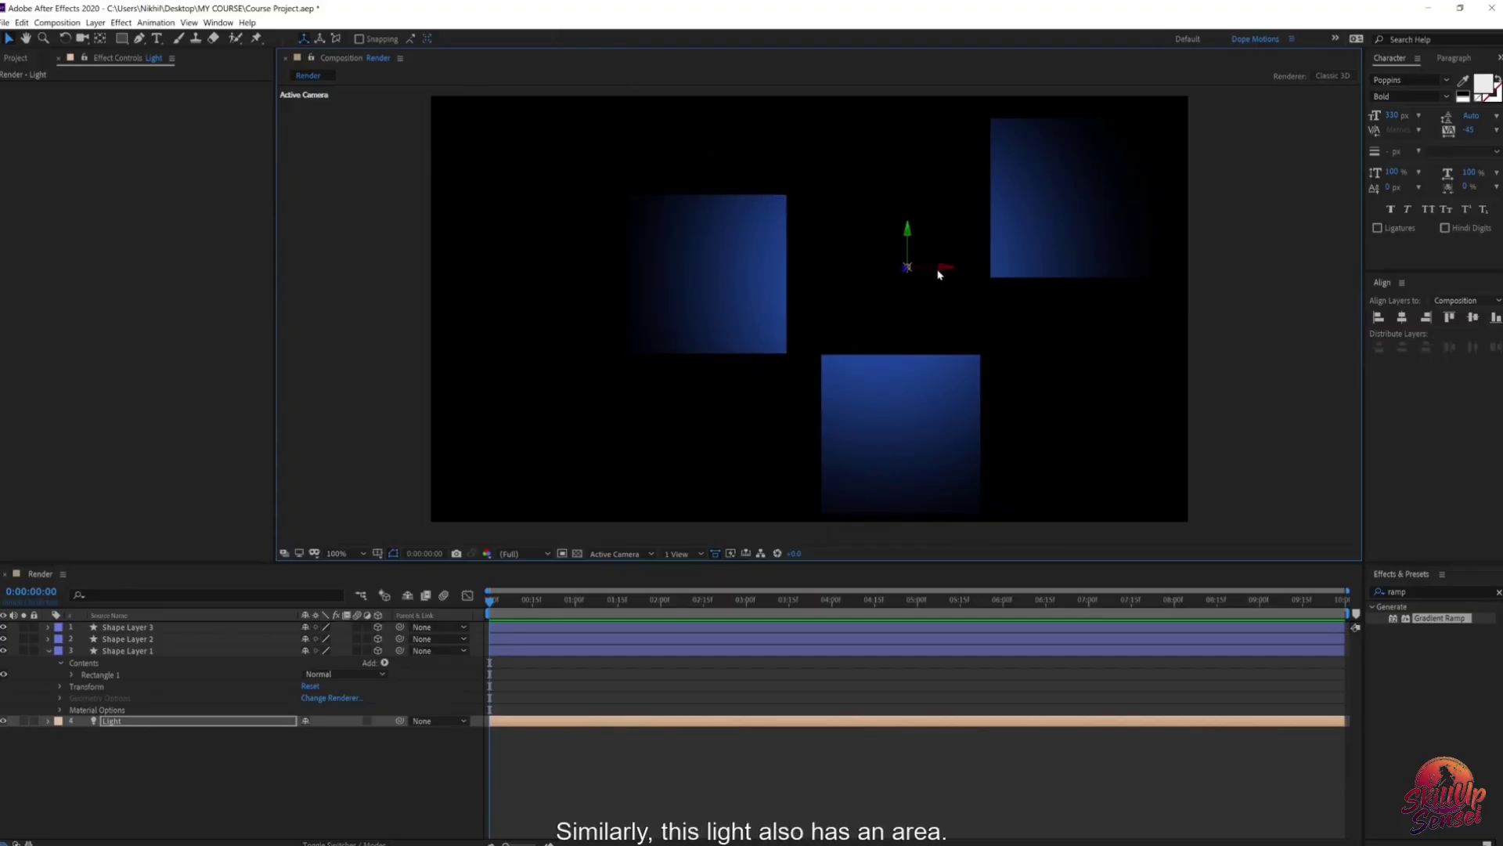
{"action": "mouse_move", "coordinate": [938, 273]}
{"action": "left_mouse_down"}
{"action": "mouse_move", "coordinate": [783, 271]}
{"action": "mouse_move", "coordinate": [951, 270]}
{"action": "mouse_move", "coordinate": [910, 270]}
{"action": "left_mouse_up"}
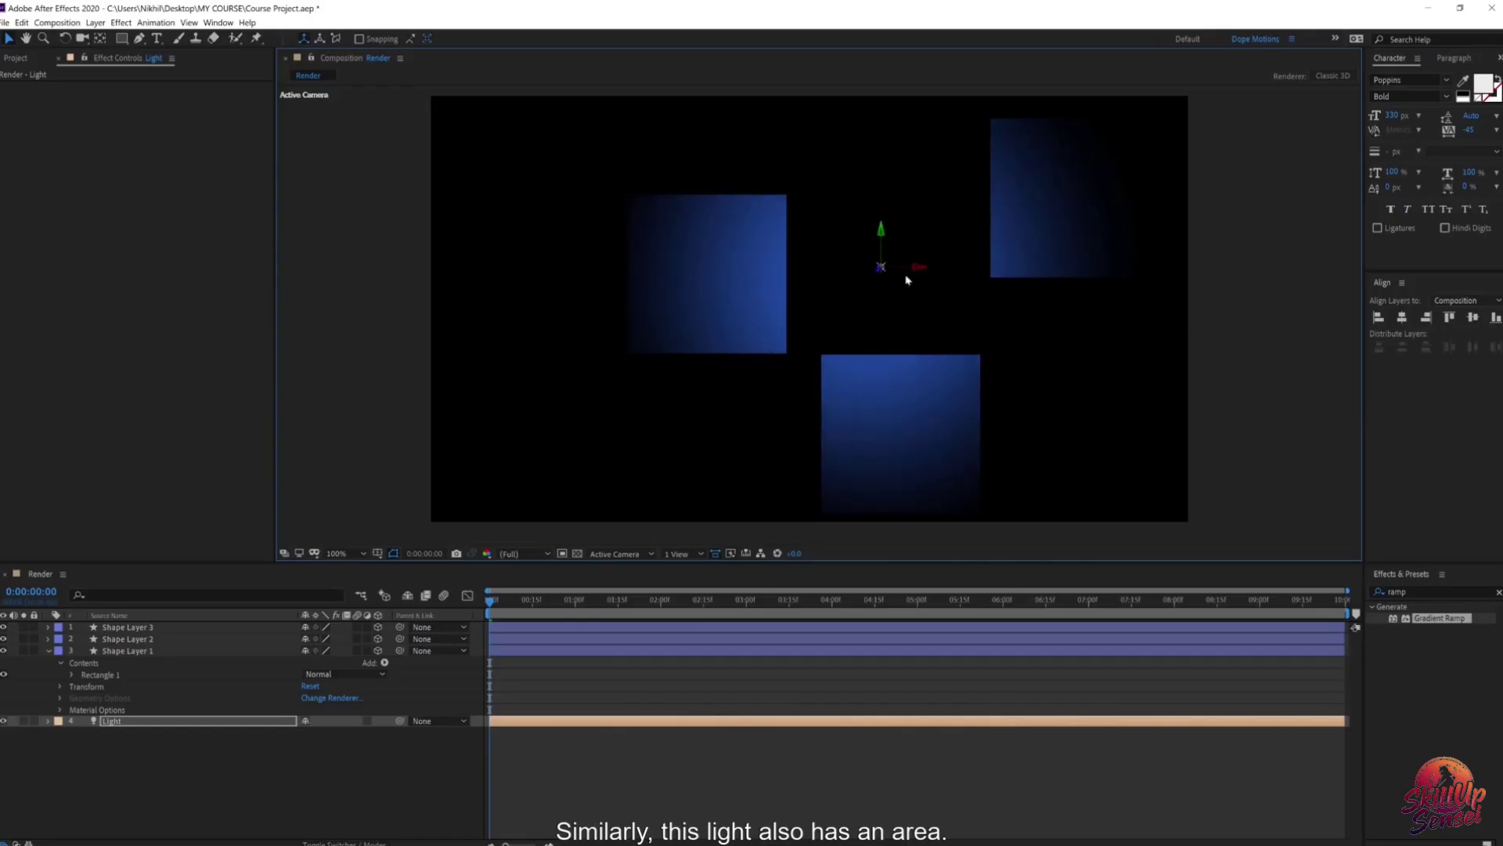
Step: Lower the light's intensity to 93% and try the None falloff before returning it to Smooth
{"action": "left_click", "coordinate": [48, 722]}
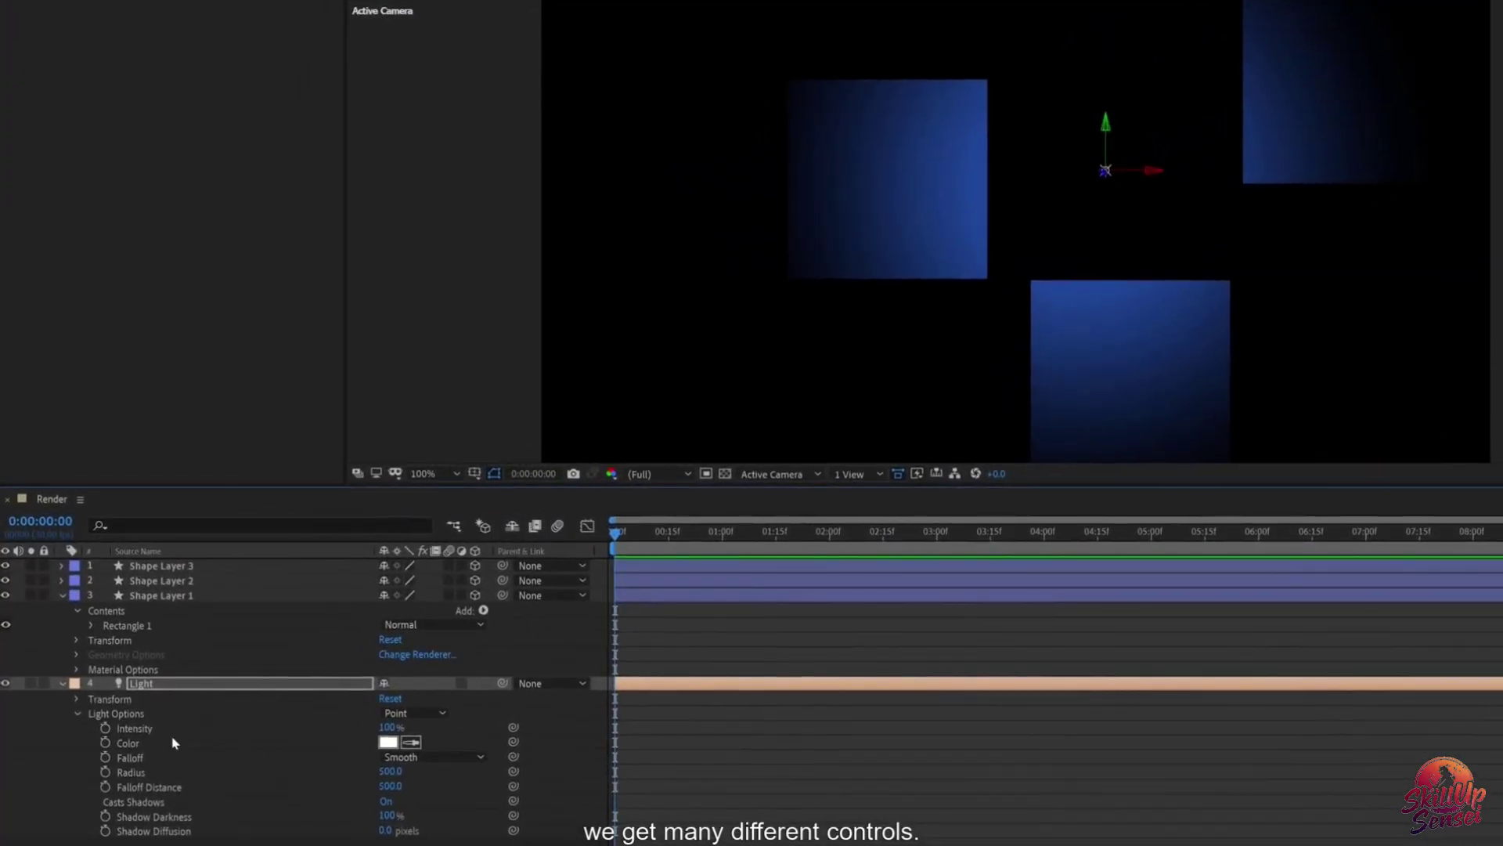
{"action": "mouse_move", "coordinate": [390, 728]}
{"action": "left_mouse_down"}
{"action": "mouse_move", "coordinate": [317, 732]}
{"action": "mouse_move", "coordinate": [383, 744]}
{"action": "left_mouse_up"}
{"action": "left_click", "coordinate": [427, 757]}
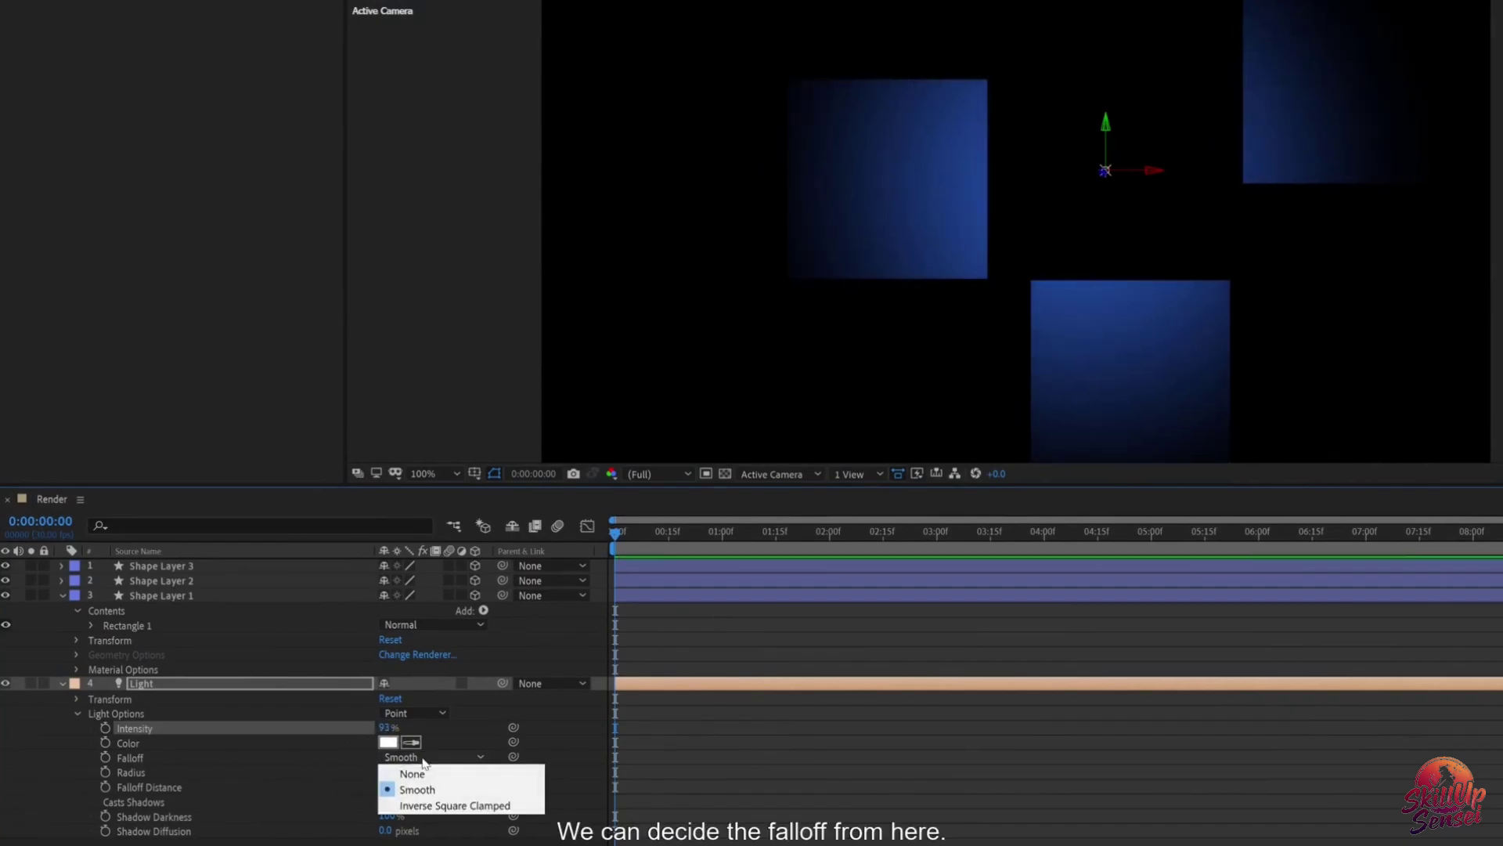
{"action": "left_click", "coordinate": [429, 771]}
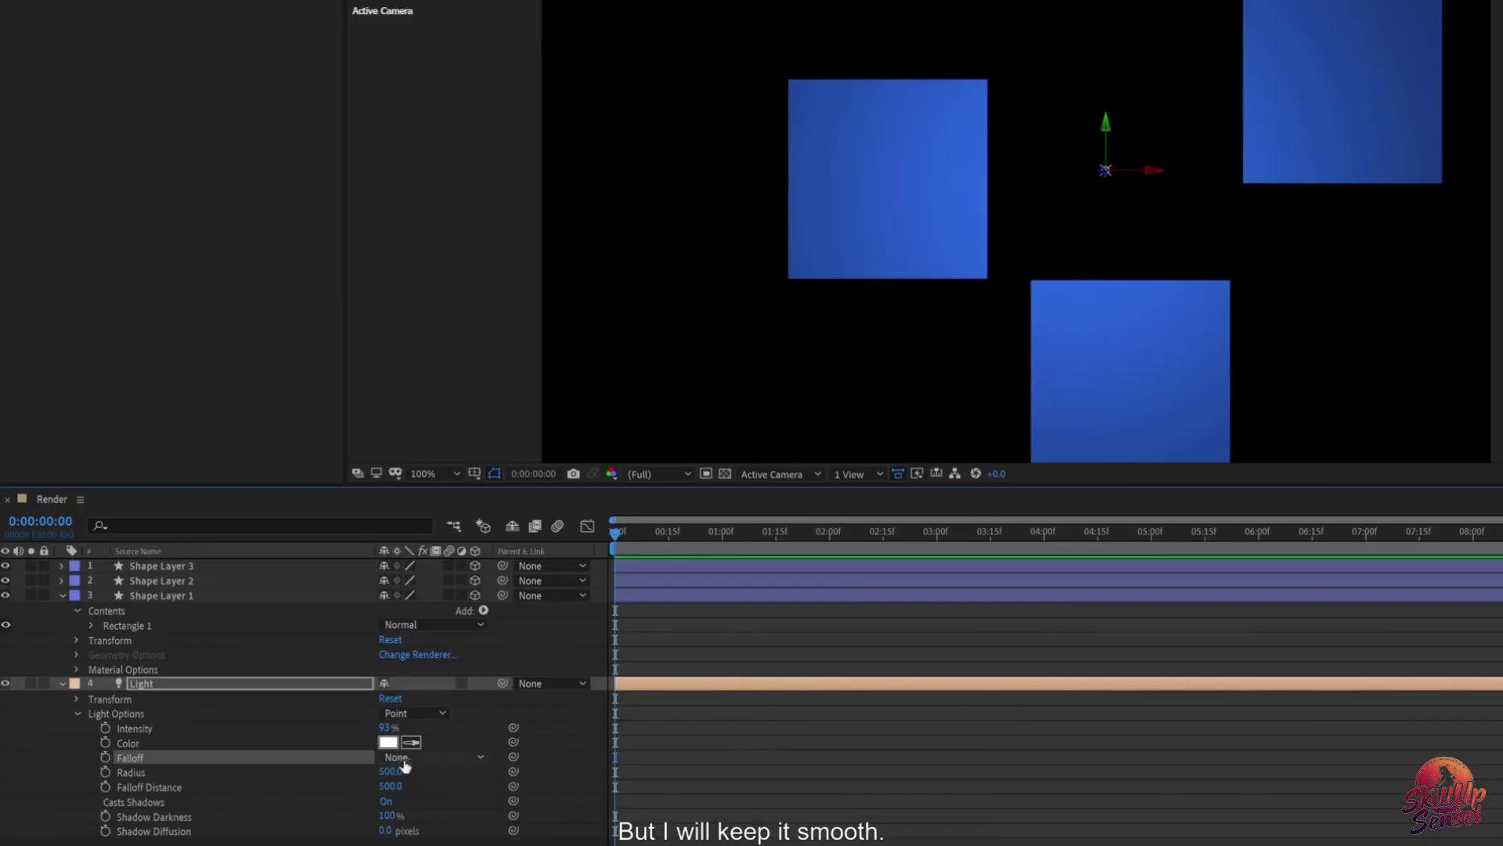
{"action": "left_click", "coordinate": [429, 757]}
{"action": "left_click", "coordinate": [415, 786]}
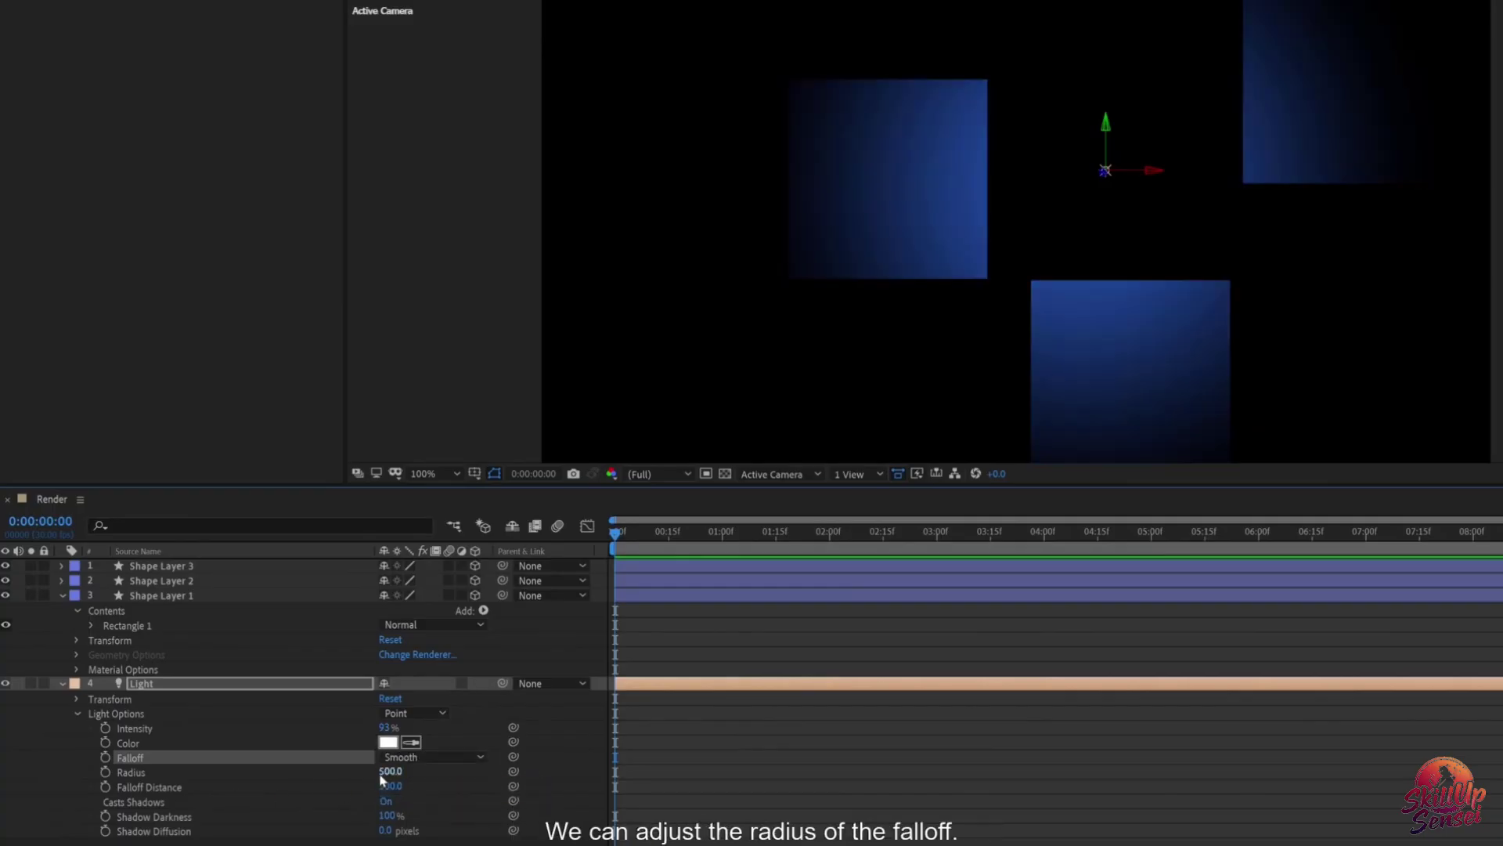
Step: Try a dimmer falloff with the light's radius at 347 and its intensity raised to 240%
{"action": "left_click_drag", "start_coordinate": [390, 771], "coordinate": [283, 776]}
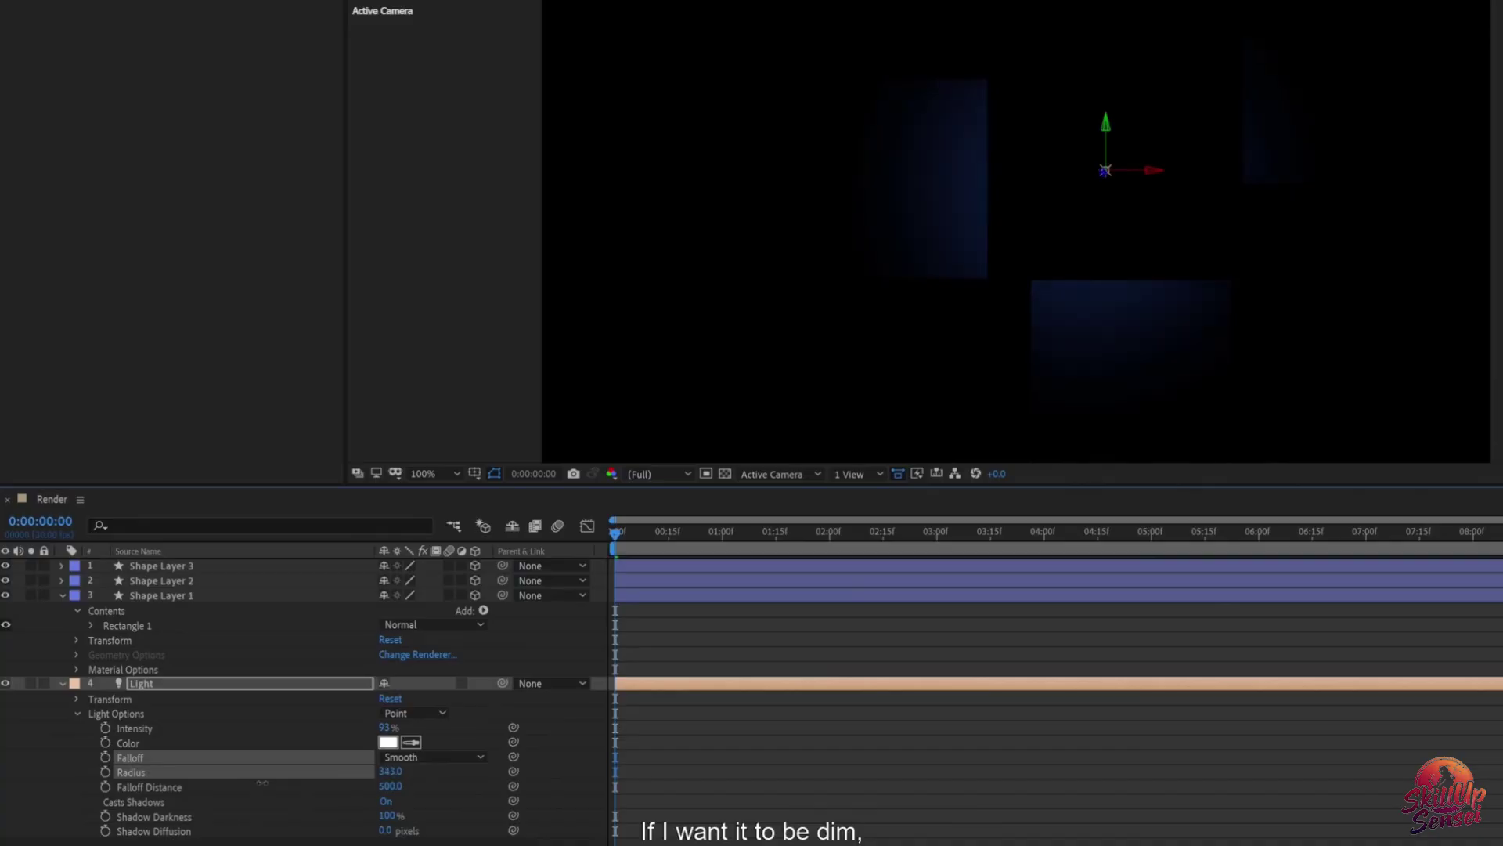
{"action": "left_click_drag", "start_coordinate": [258, 782], "coordinate": [268, 782]}
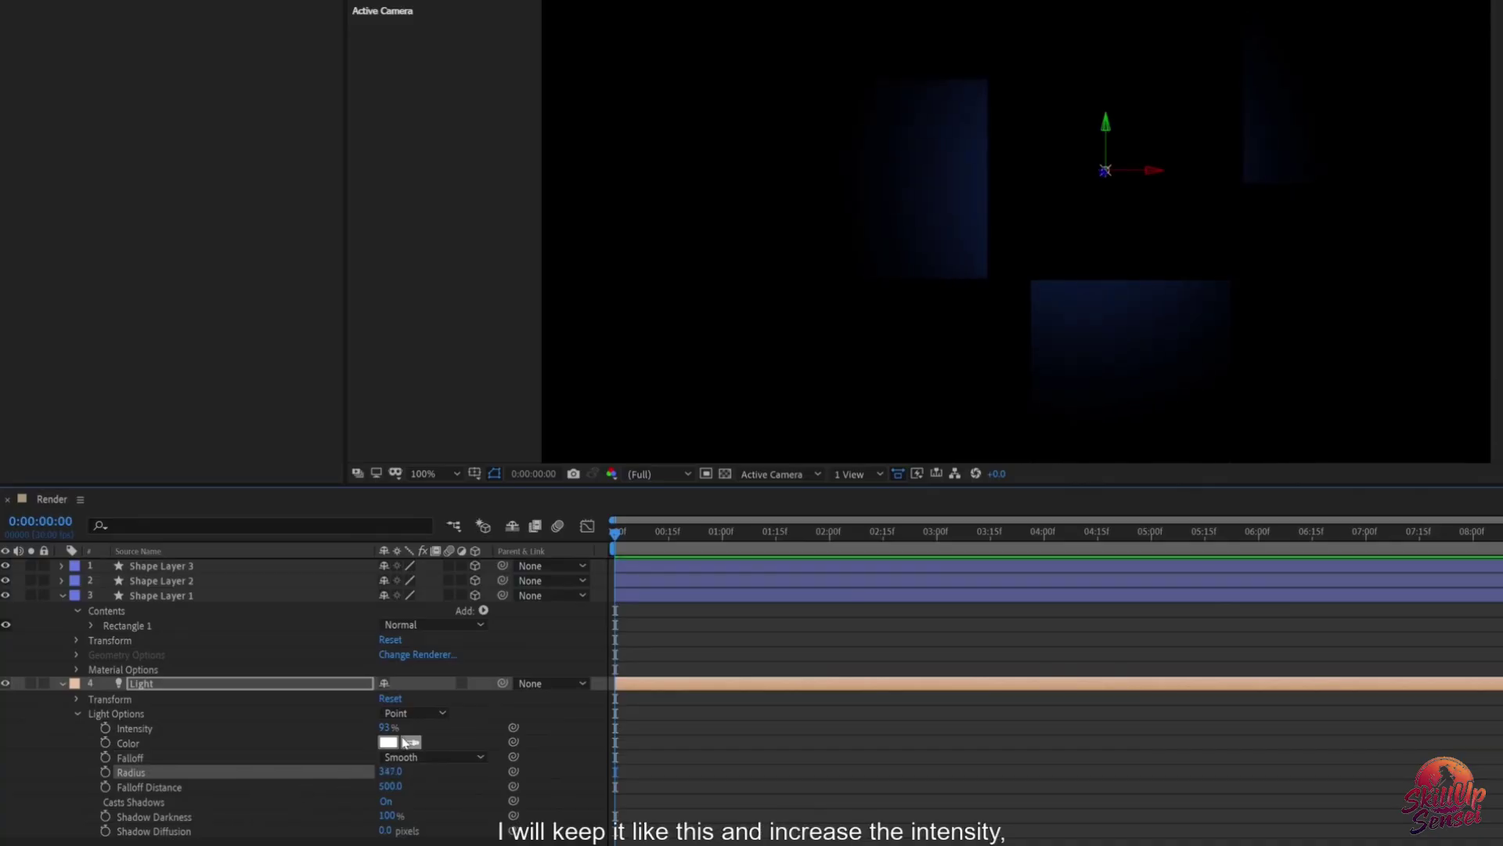
{"action": "left_click_drag", "start_coordinate": [389, 727], "coordinate": [500, 717]}
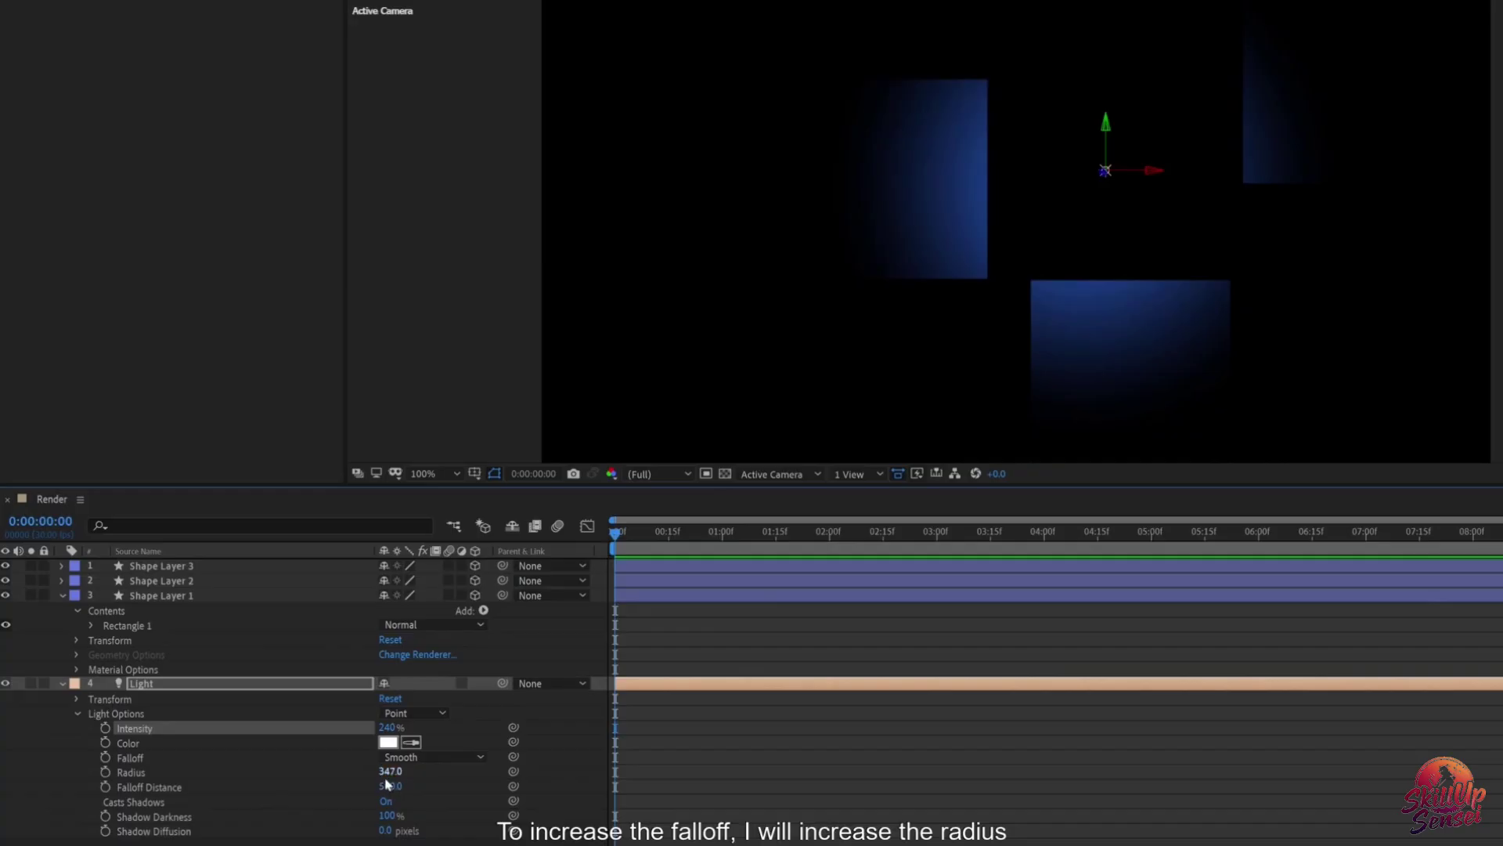
Step: Set the light's radius to 656 and intensity to 89%, and shift Shape Layer 3's square slightly down and left
{"action": "left_click_drag", "start_coordinate": [390, 771], "coordinate": [609, 739]}
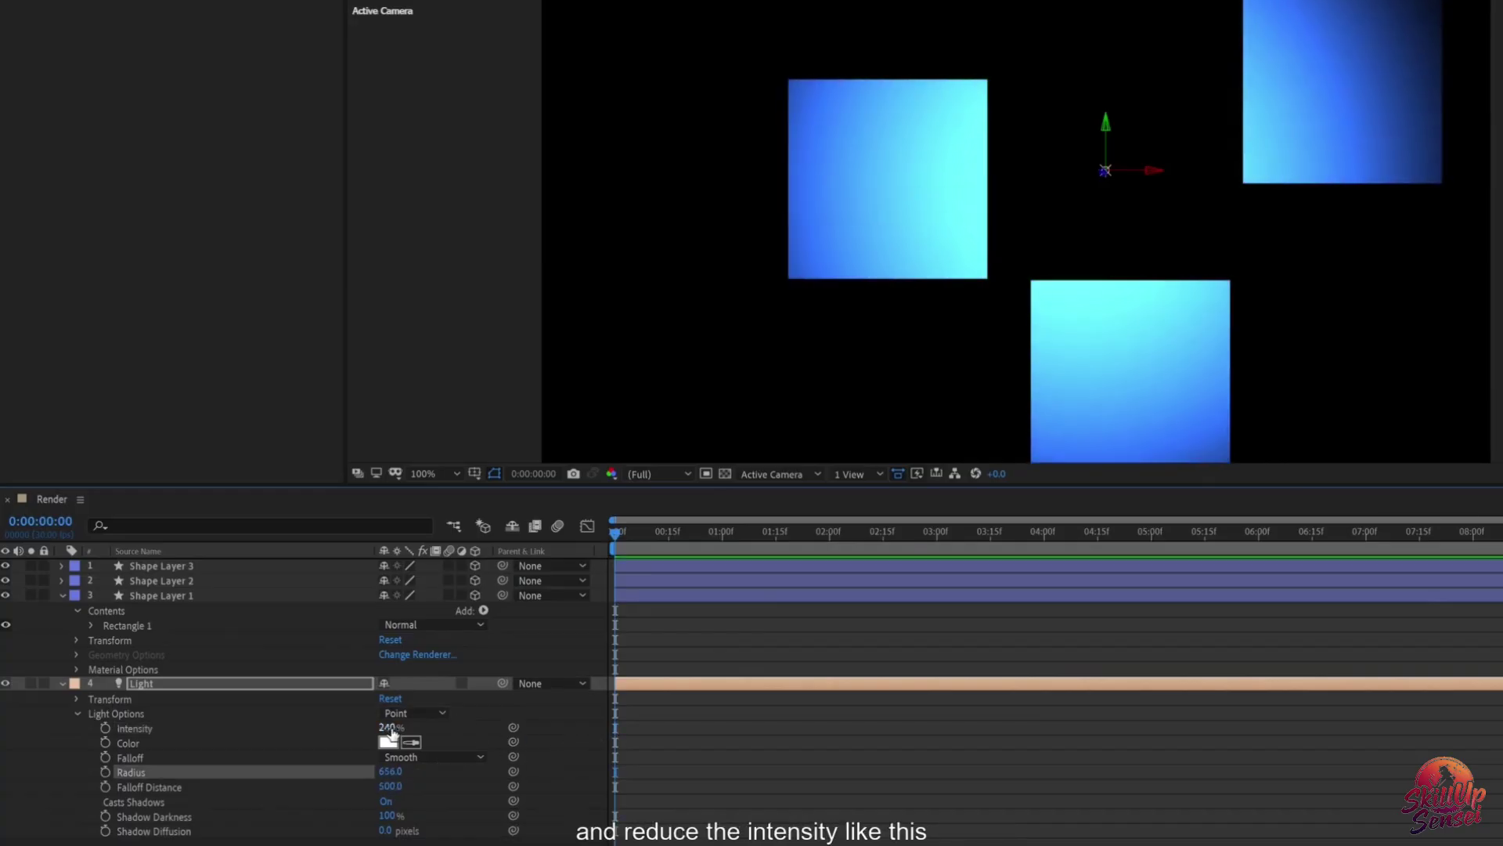
{"action": "left_click_drag", "start_coordinate": [390, 728], "coordinate": [272, 740]}
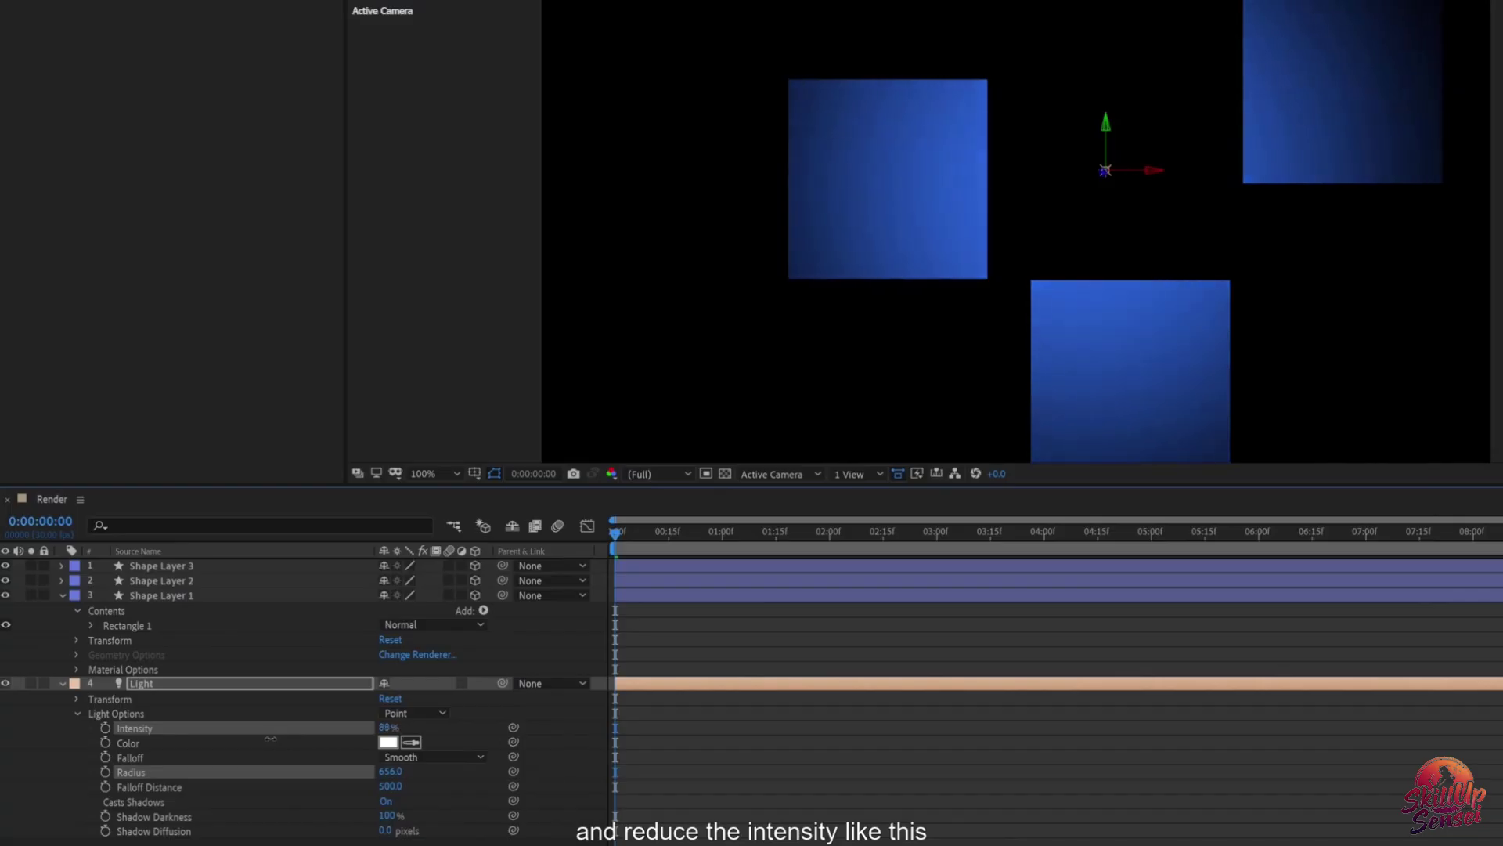
{"action": "left_click_drag", "start_coordinate": [1349, 116], "coordinate": [1309, 157]}
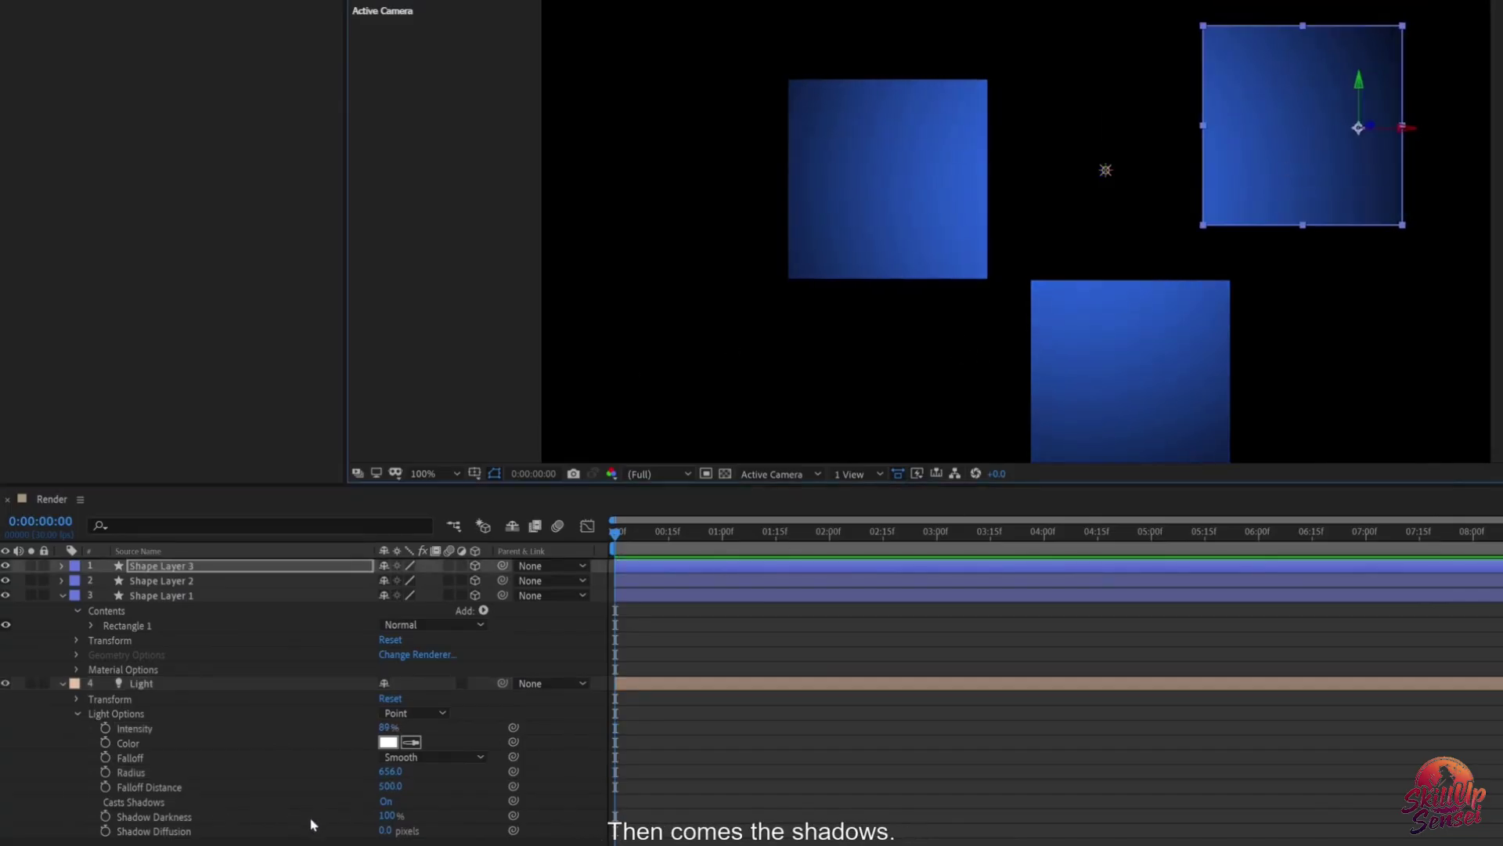
Step: Keep Casts Shadows on for the light and set shadow darkness to 136% and shadow diffusion to 2 pixels
{"action": "left_click", "coordinate": [387, 801]}
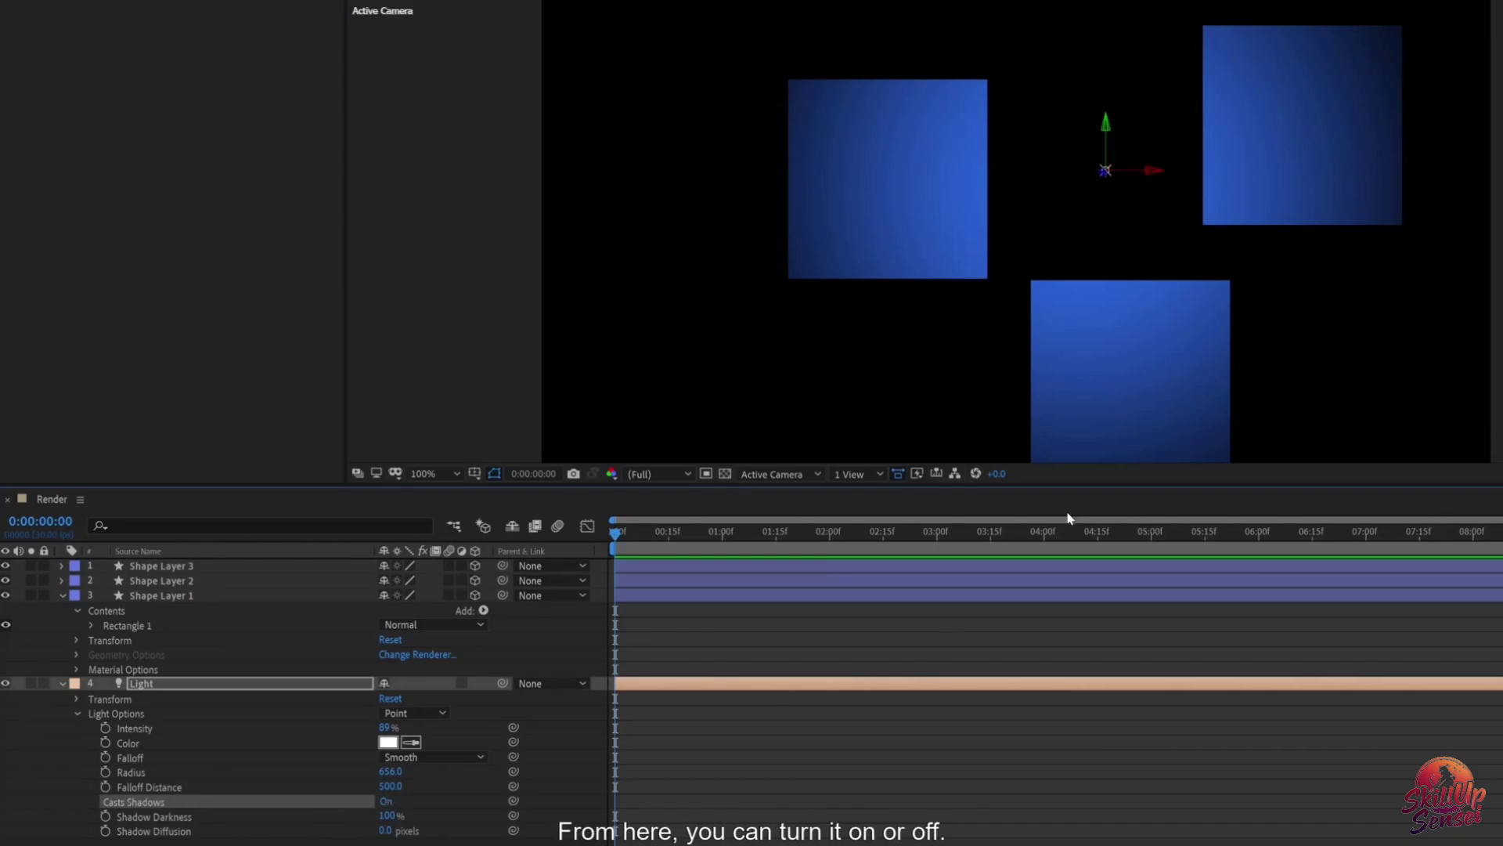
{"action": "left_click_drag", "start_coordinate": [387, 815], "coordinate": [415, 815]}
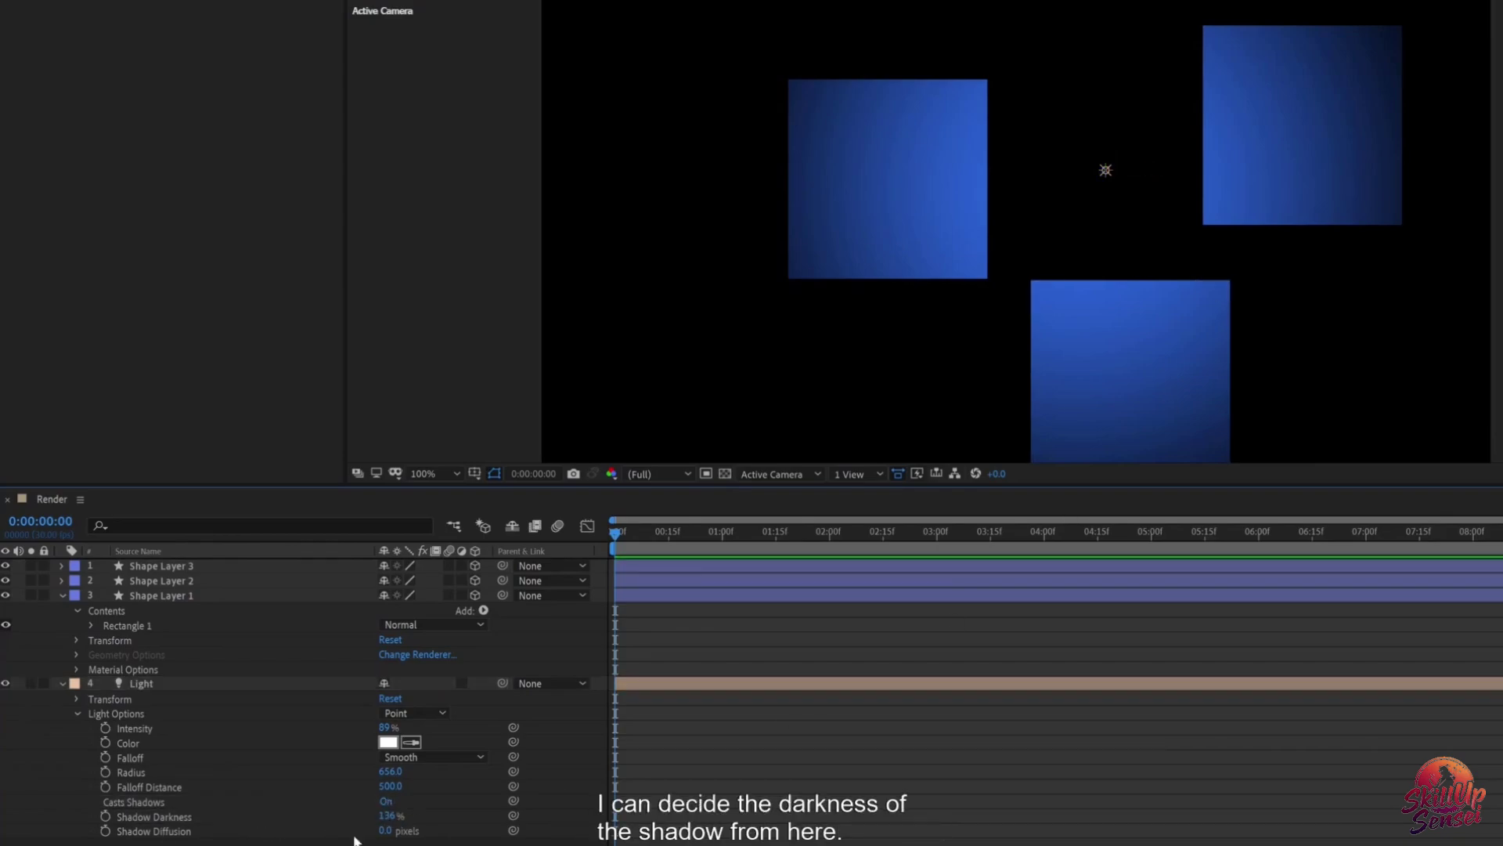
{"action": "left_click_drag", "start_coordinate": [385, 830], "coordinate": [393, 830]}
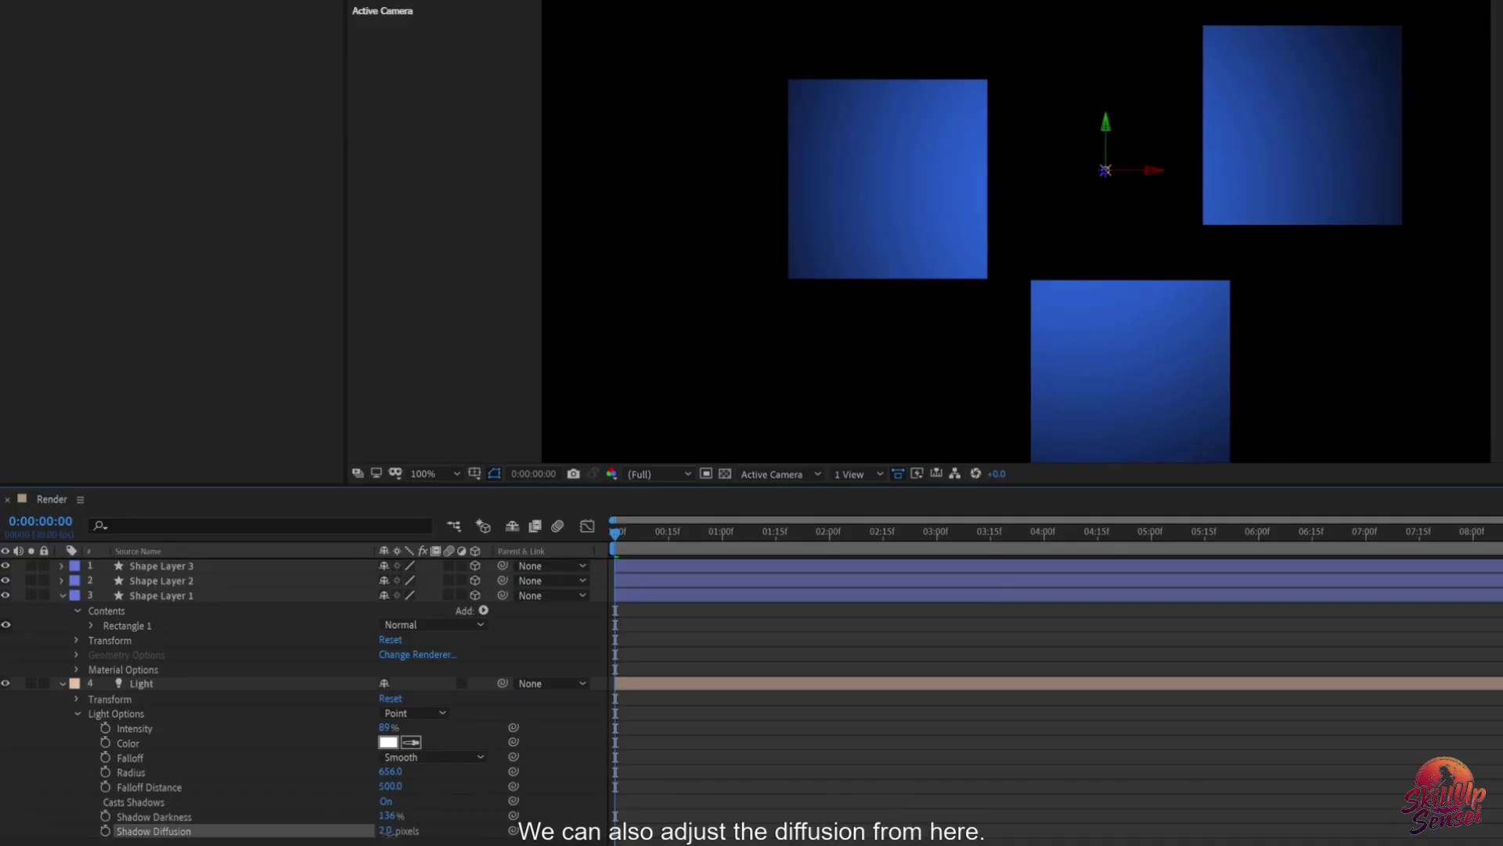
{"action": "left_click", "coordinate": [201, 766]}
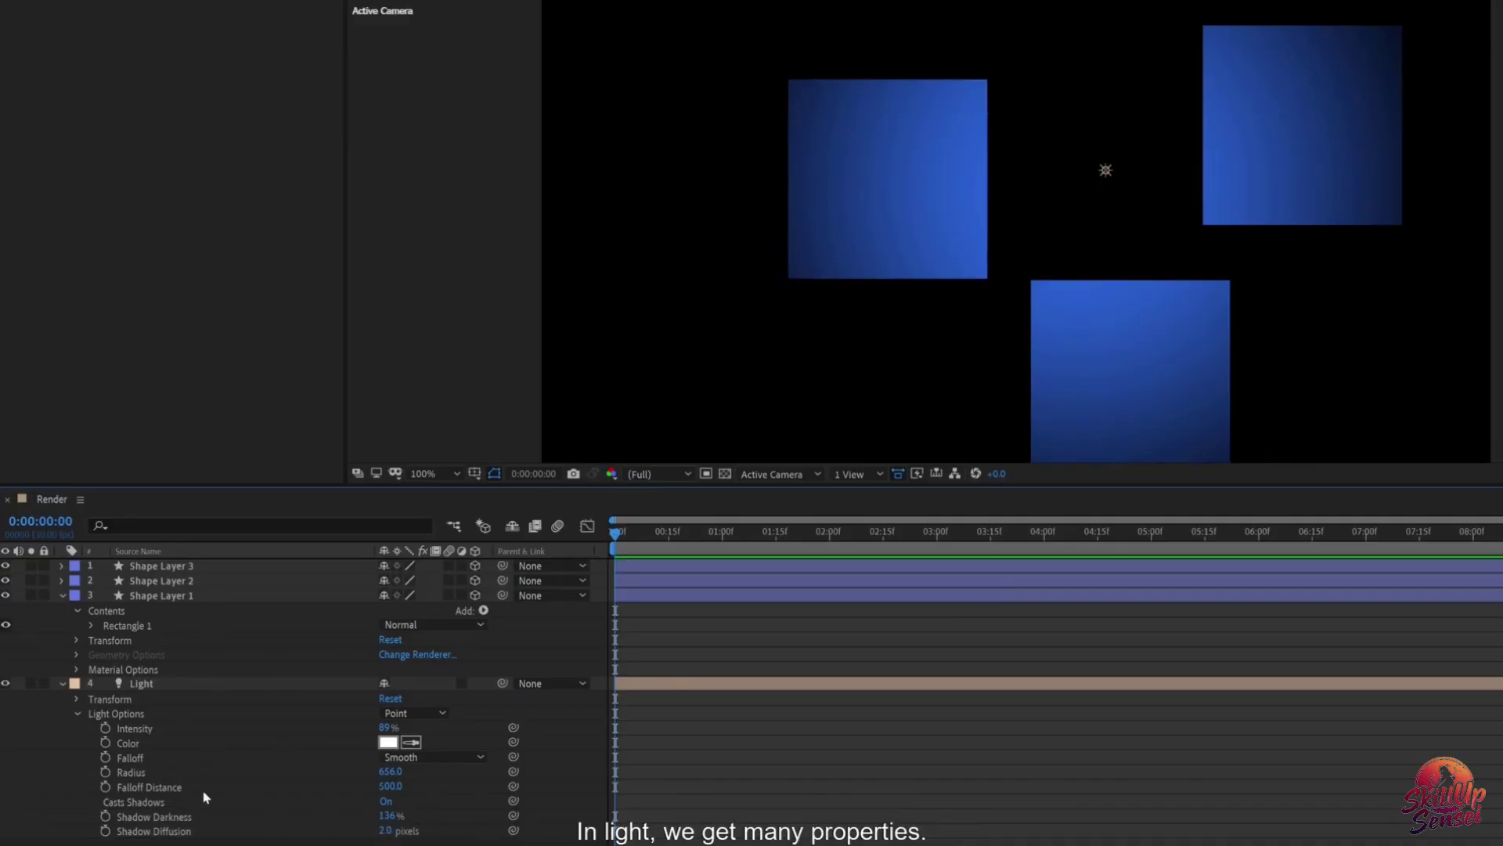
Step: Move the light to position 1146, 501, -419.6 and nudge Shape Layer 1's square slightly down
{"action": "left_click", "coordinate": [78, 713]}
{"action": "left_click", "coordinate": [78, 699]}
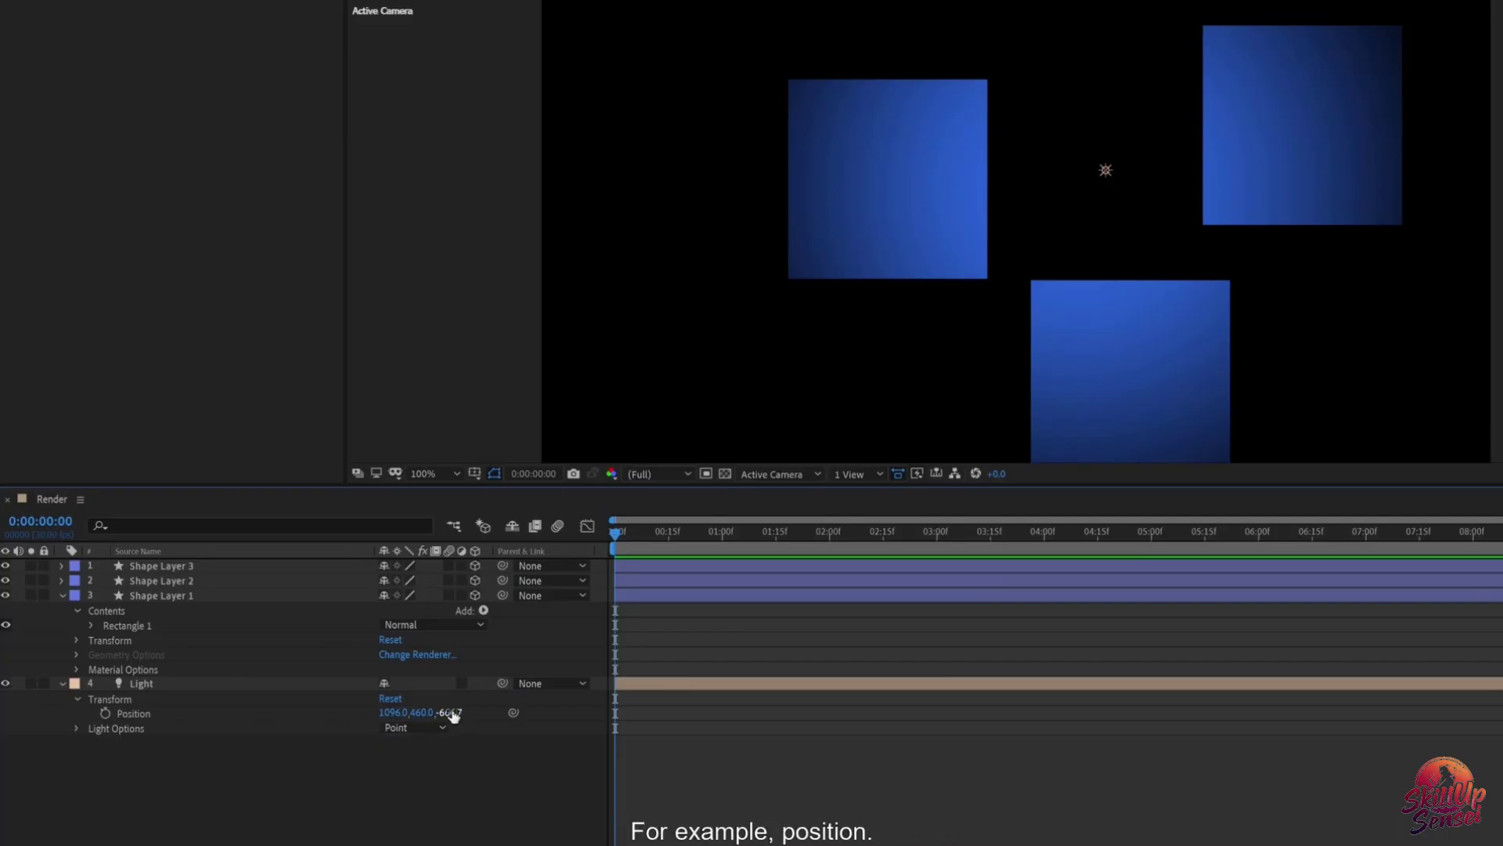
{"action": "left_click_drag", "start_coordinate": [448, 713], "coordinate": [585, 694]}
{"action": "left_click_drag", "start_coordinate": [393, 712], "coordinate": [452, 712]}
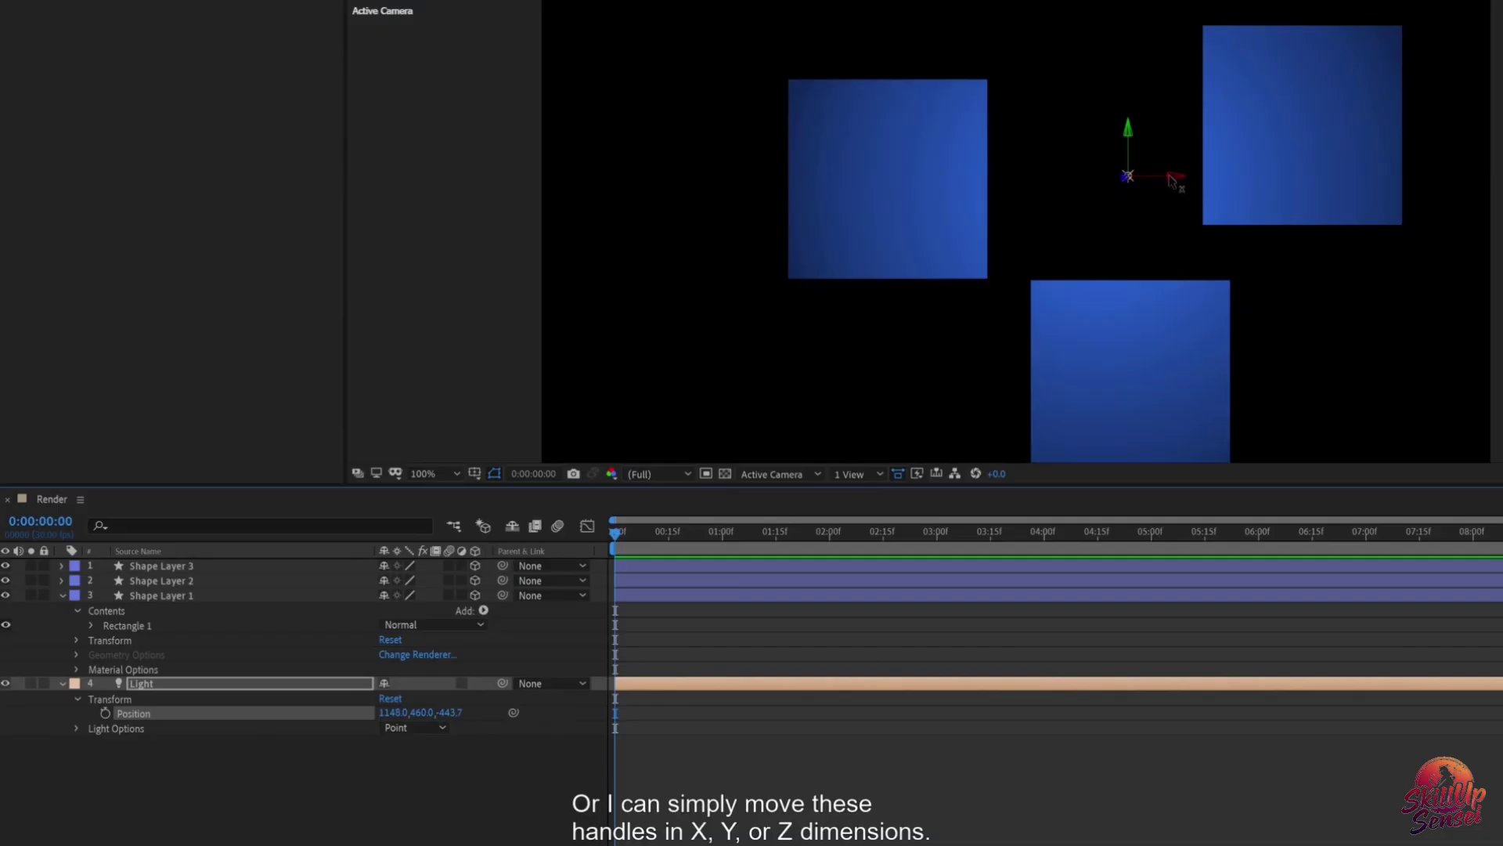
{"action": "left_click_drag", "start_coordinate": [1168, 180], "coordinate": [1129, 169]}
{"action": "left_click_drag", "start_coordinate": [1206, 219], "coordinate": [1121, 255]}
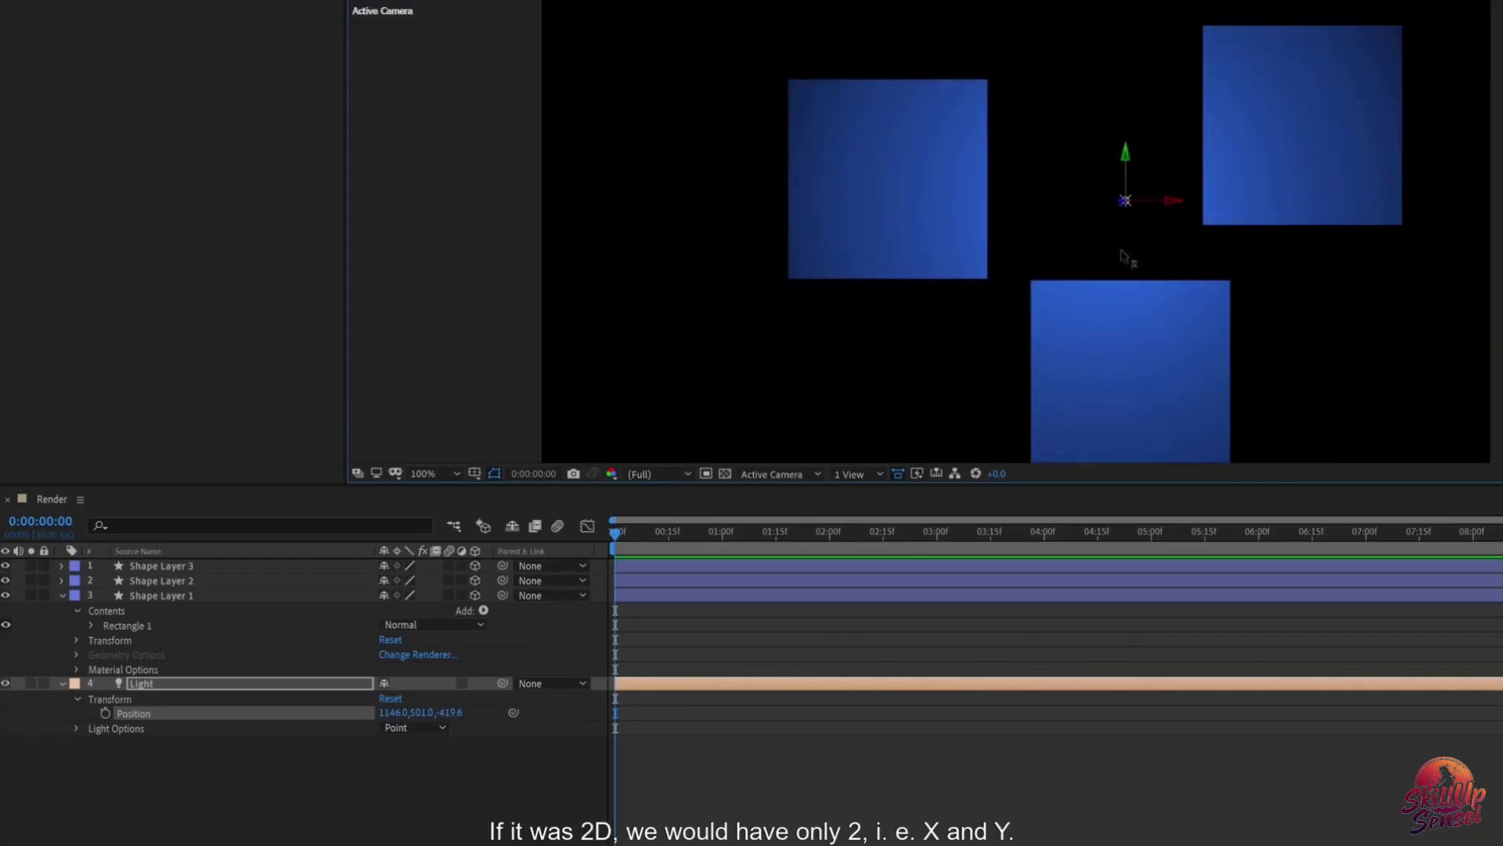
{"action": "left_click", "coordinate": [907, 231]}
{"action": "mouse_move", "coordinate": [906, 231]}
{"action": "left_mouse_down"}
{"action": "mouse_move", "coordinate": [915, 144]}
{"action": "mouse_move", "coordinate": [910, 234]}
{"action": "mouse_move", "coordinate": [698, 237]}
{"action": "mouse_move", "coordinate": [906, 238]}
{"action": "left_mouse_up"}
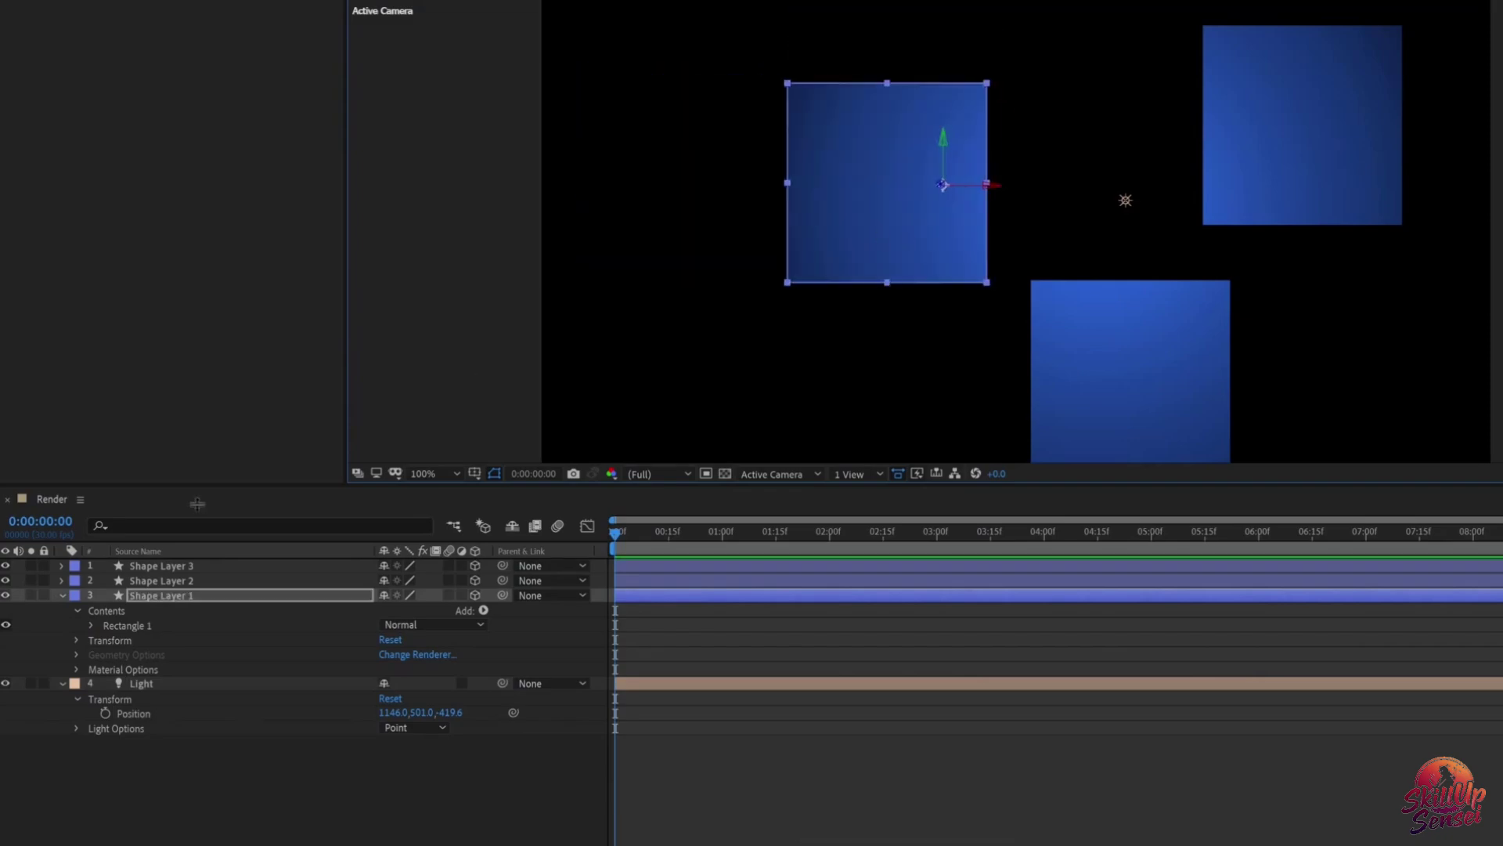
Step: Create a new two-node camera named Camera 1 with the 28mm preset
{"action": "right_click", "coordinate": [248, 763]}
{"action": "mouse_move", "coordinate": [342, 771]}
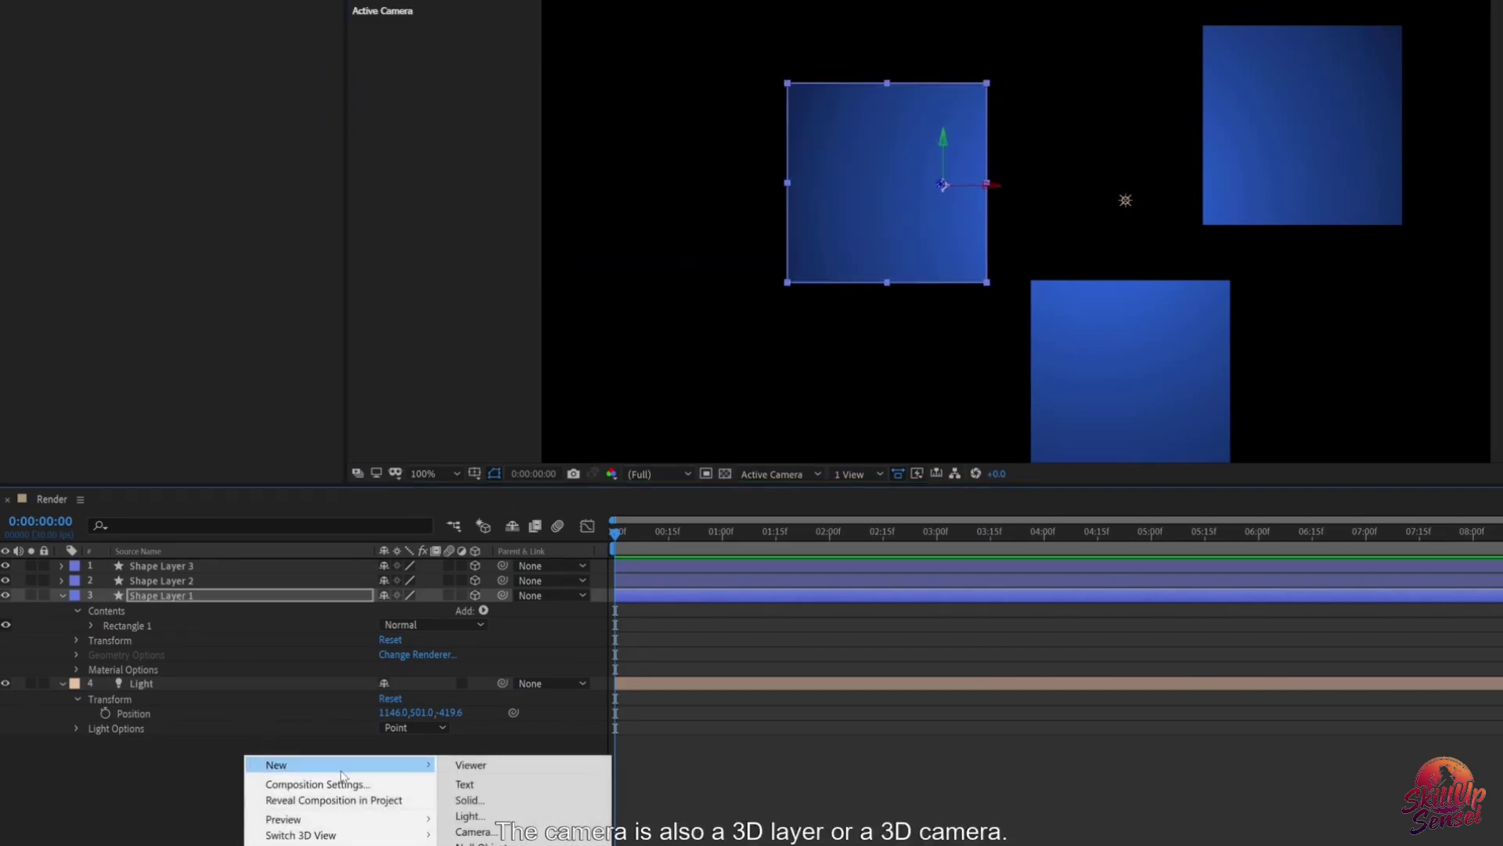
{"action": "left_click", "coordinate": [472, 831]}
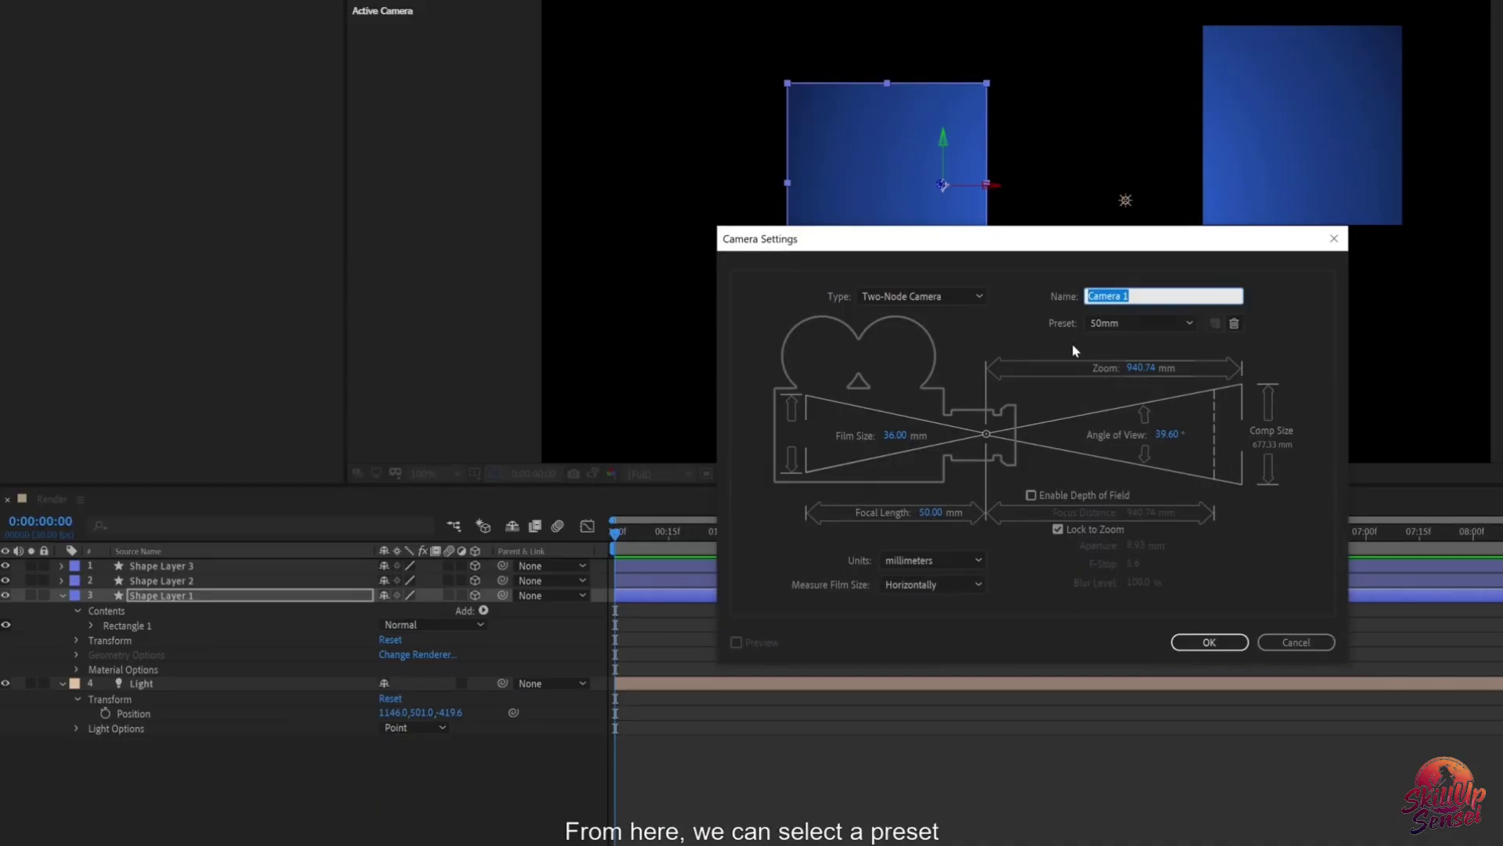
{"action": "left_click", "coordinate": [1149, 327]}
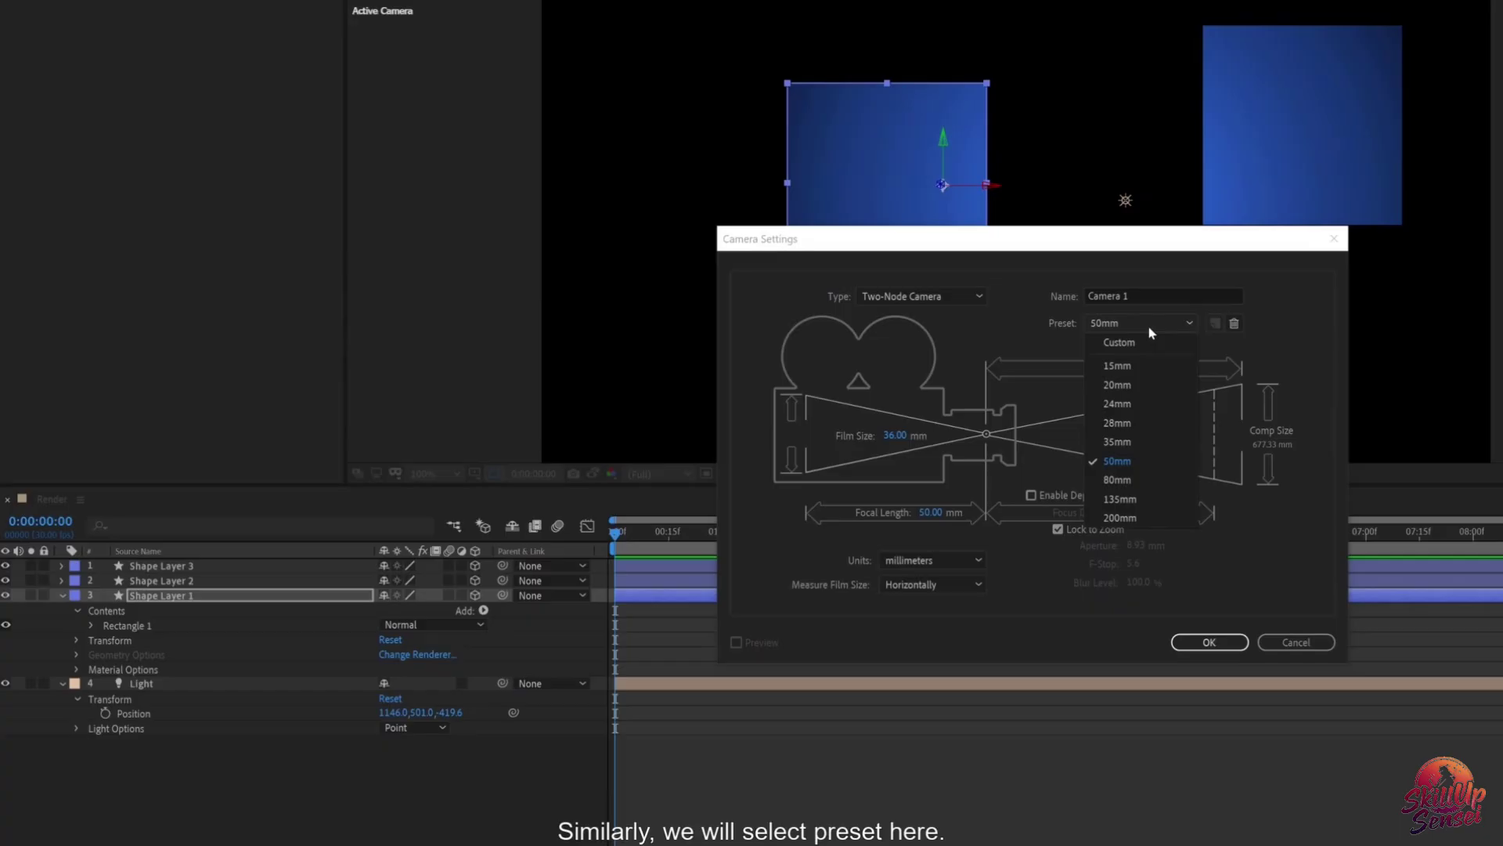
{"action": "left_click", "coordinate": [1119, 423]}
{"action": "left_click", "coordinate": [1209, 642]}
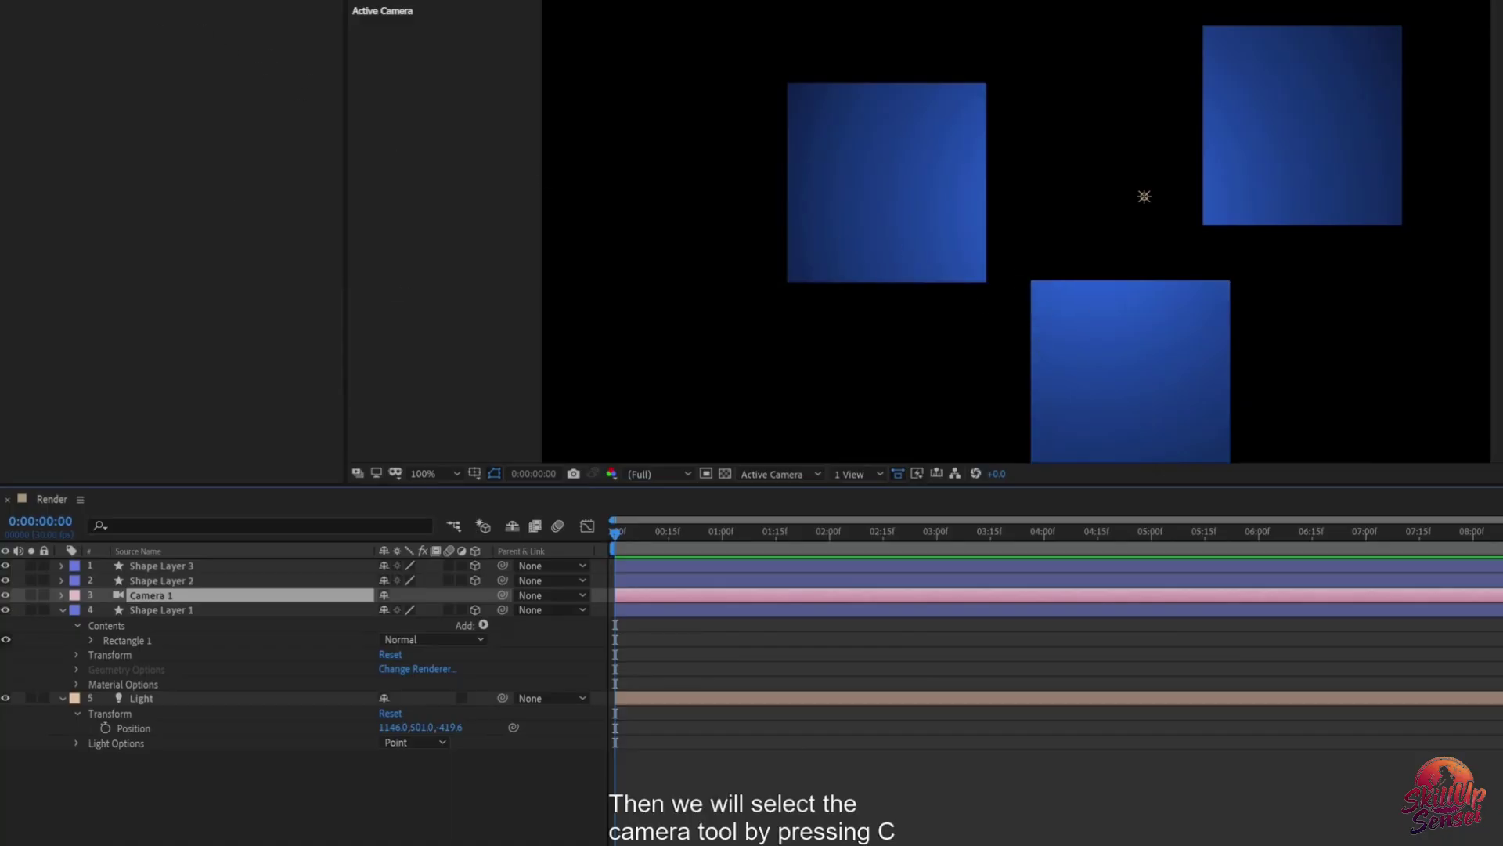
Step: Orbit the camera to view the squares at an angle, and move Camera 1 below the Light layer with its properties expanded
{"action": "left_click_drag", "start_coordinate": [1014, 274], "coordinate": [1083, 271]}
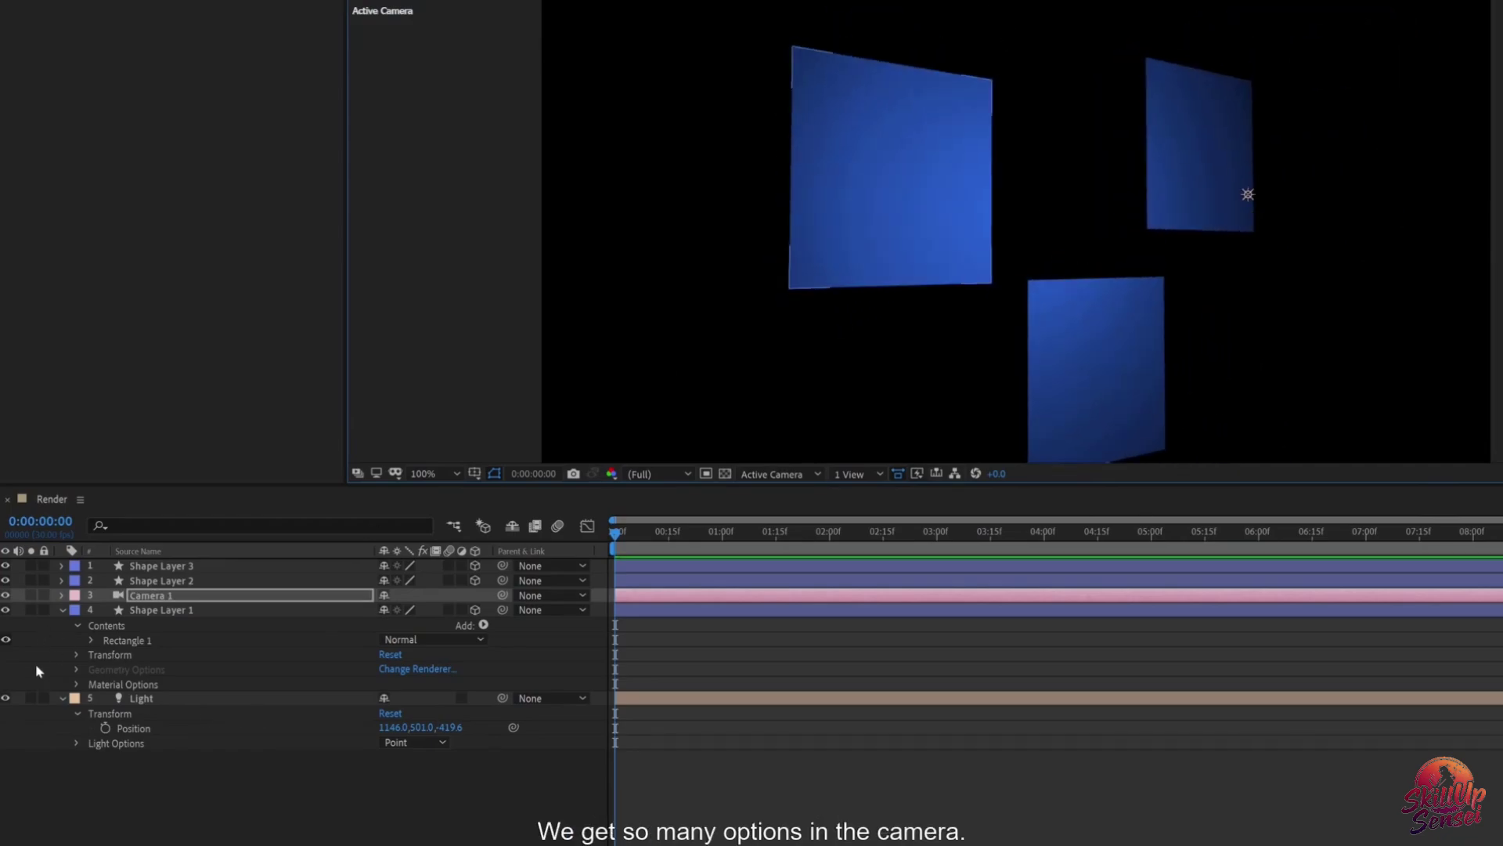
{"action": "left_click_drag", "start_coordinate": [146, 596], "coordinate": [72, 749]}
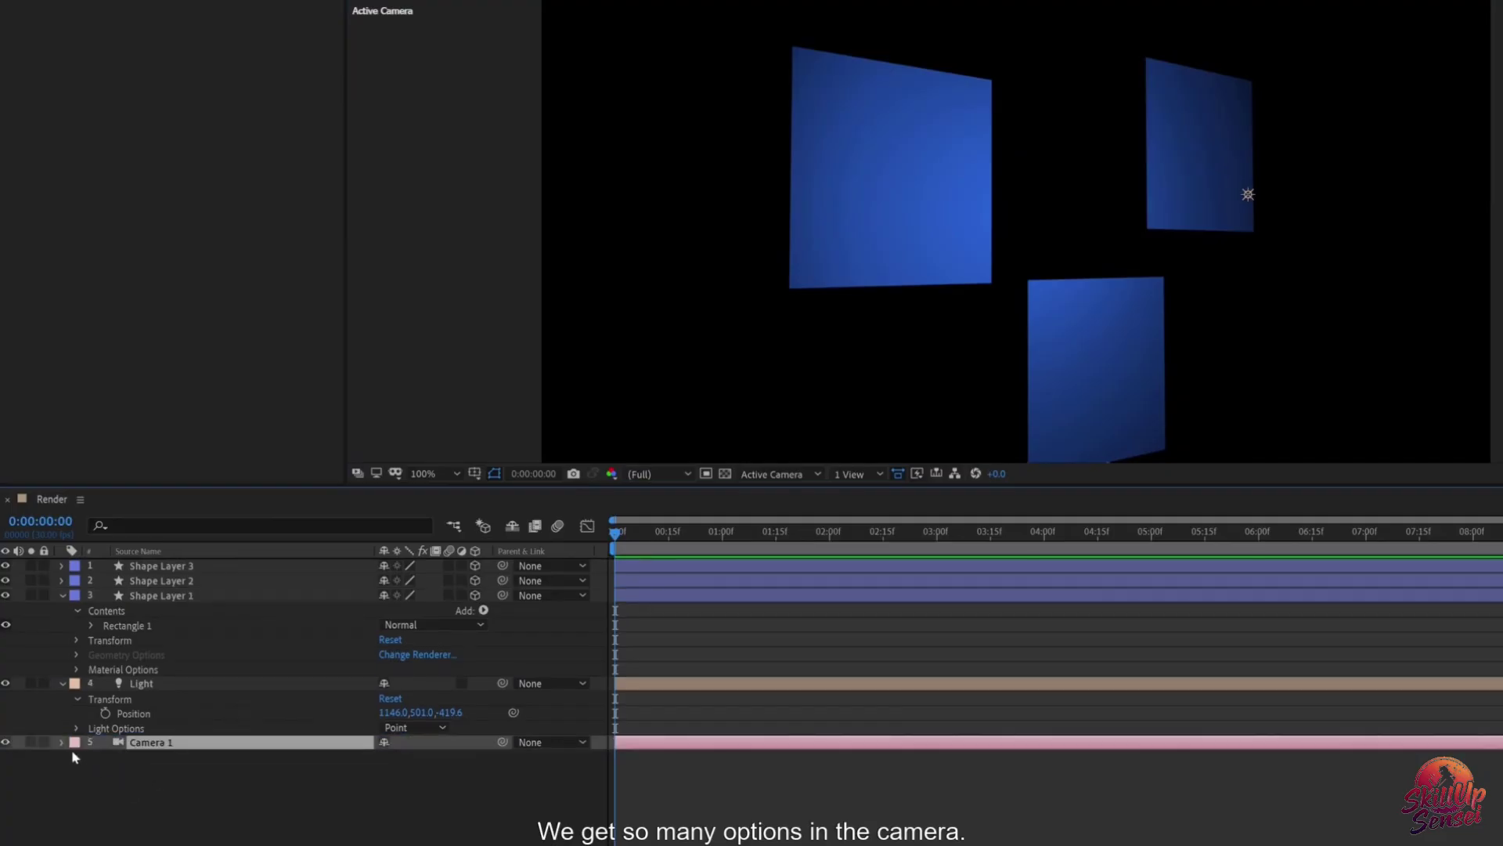
{"action": "left_click", "coordinate": [62, 742]}
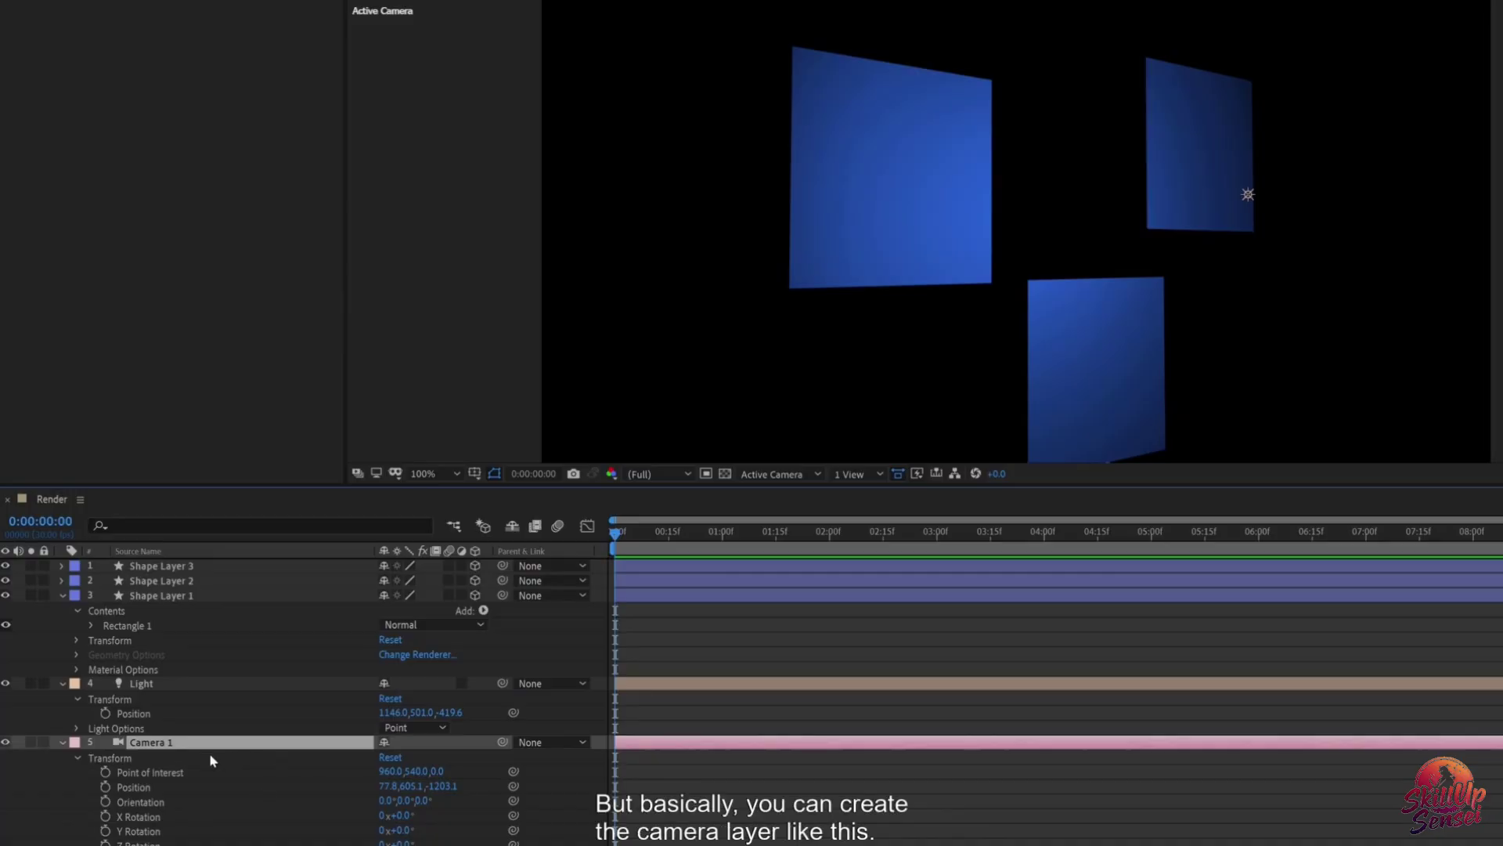
Step: Delete all layers from the Render composition, including the shapes, light and camera
{"action": "left_click", "coordinate": [167, 569], "text": "shift"}
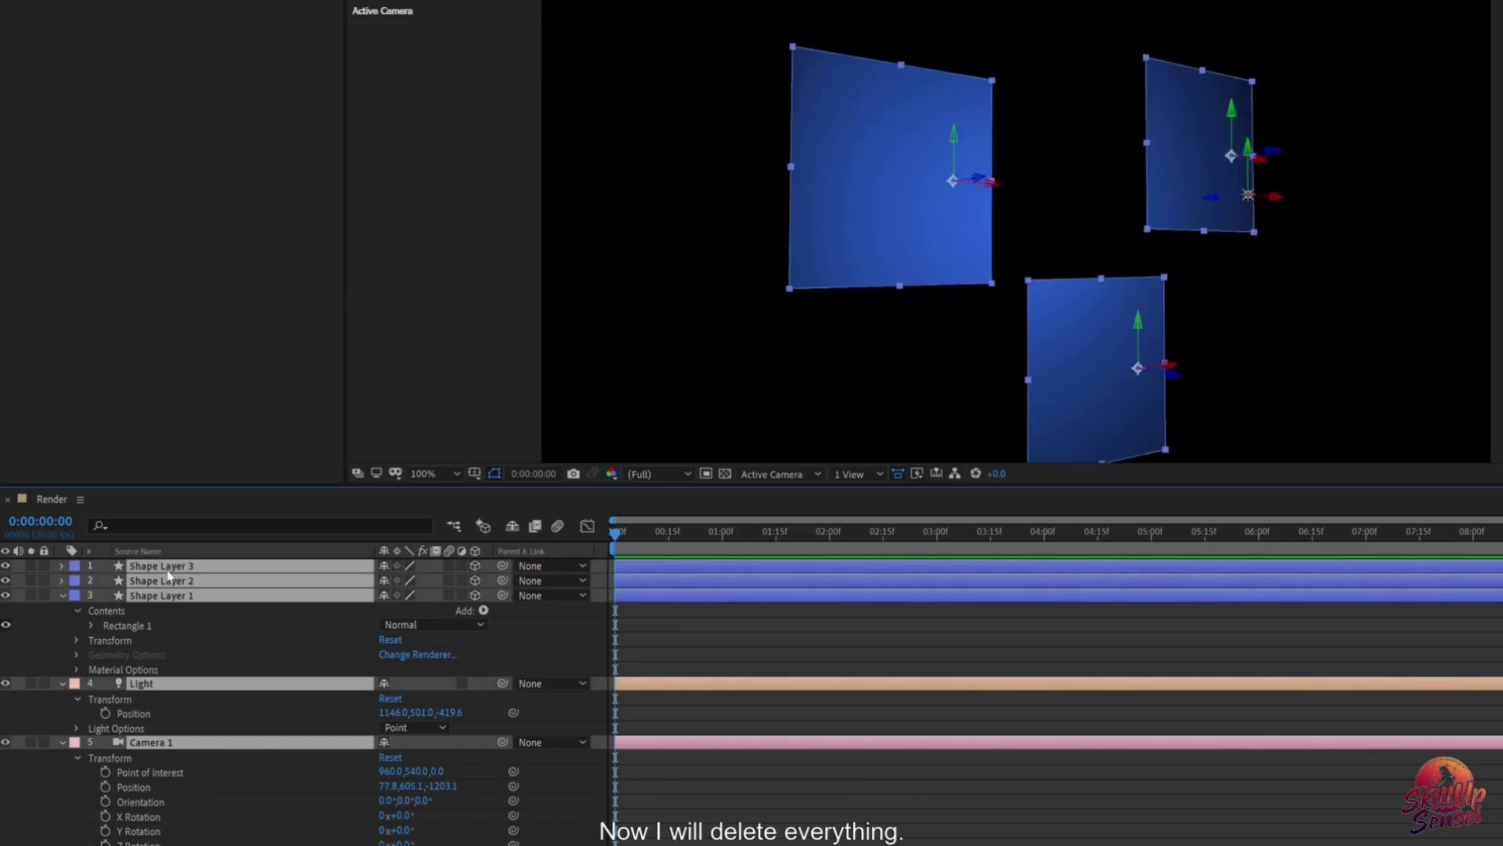
{"action": "key", "text": "Delete"}
Step: Add an empty shape layer to the composition and delete it again
{"action": "right_click", "coordinate": [242, 609]}
{"action": "mouse_move", "coordinate": [365, 620]}
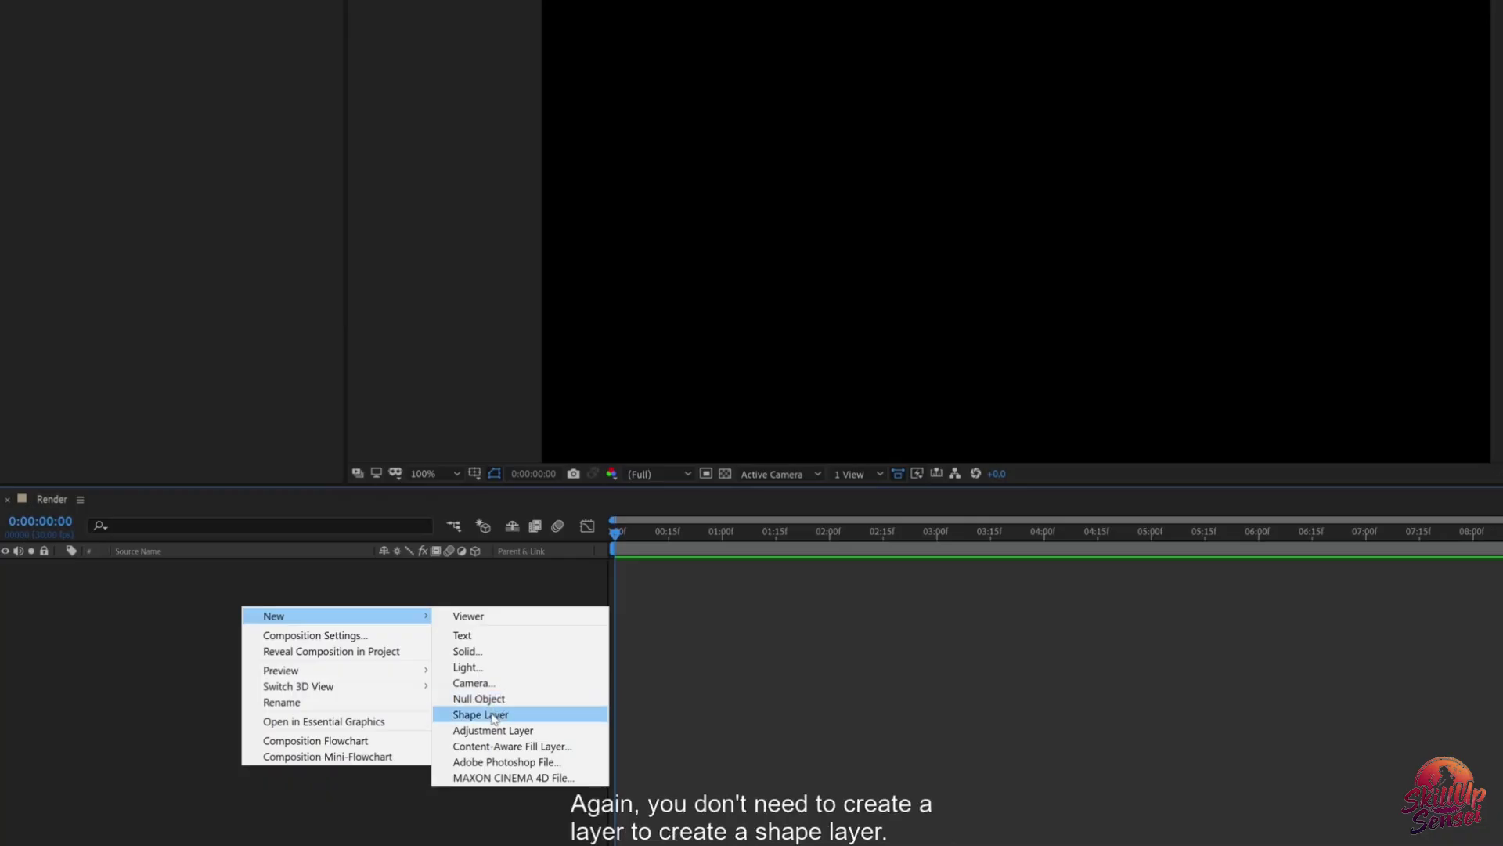
{"action": "left_click", "coordinate": [494, 717]}
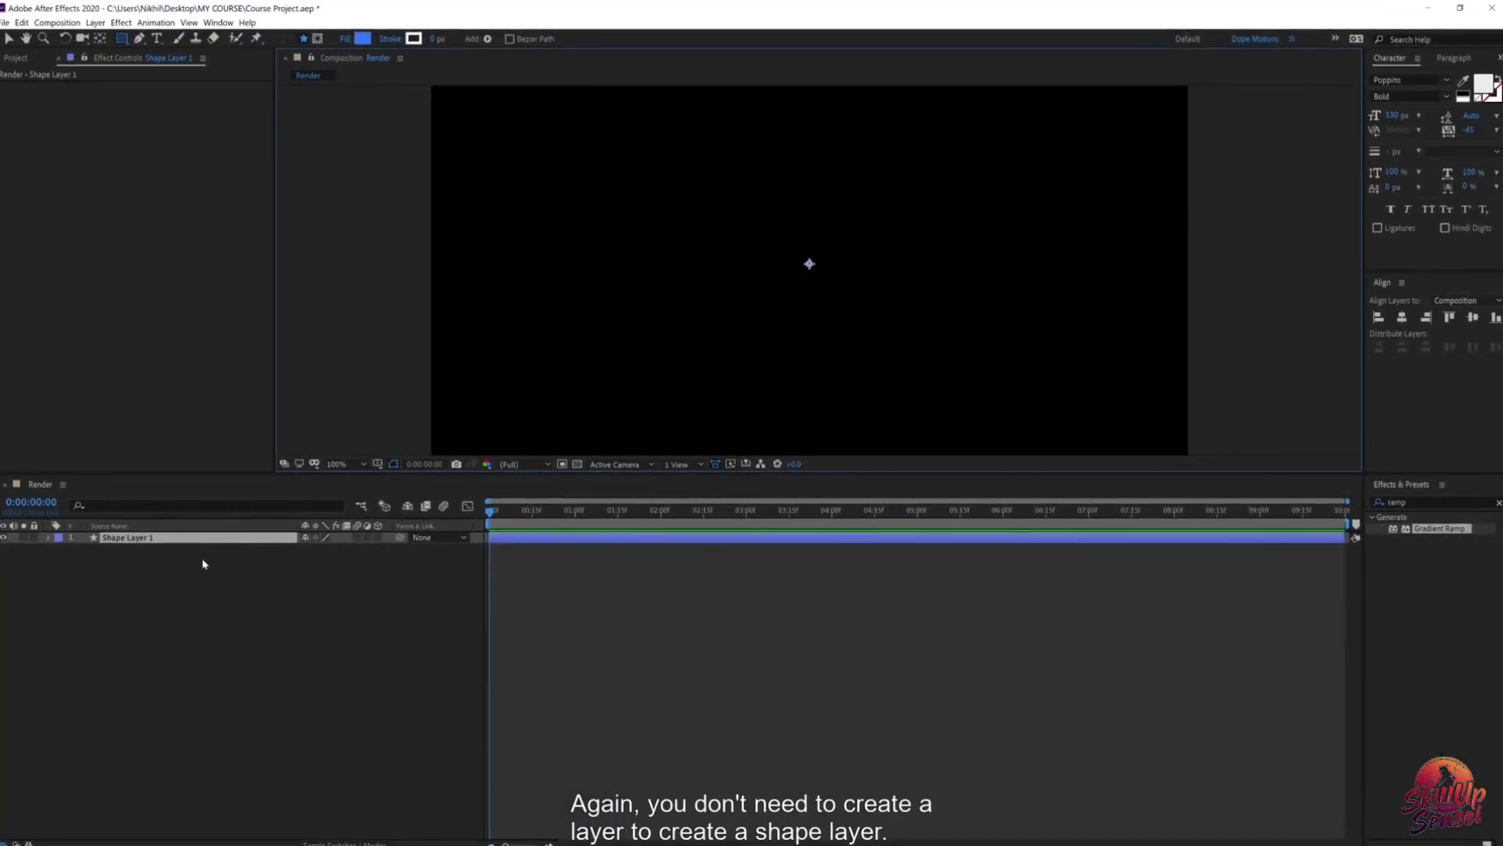
{"action": "left_click", "coordinate": [176, 580]}
{"action": "left_click", "coordinate": [143, 537]}
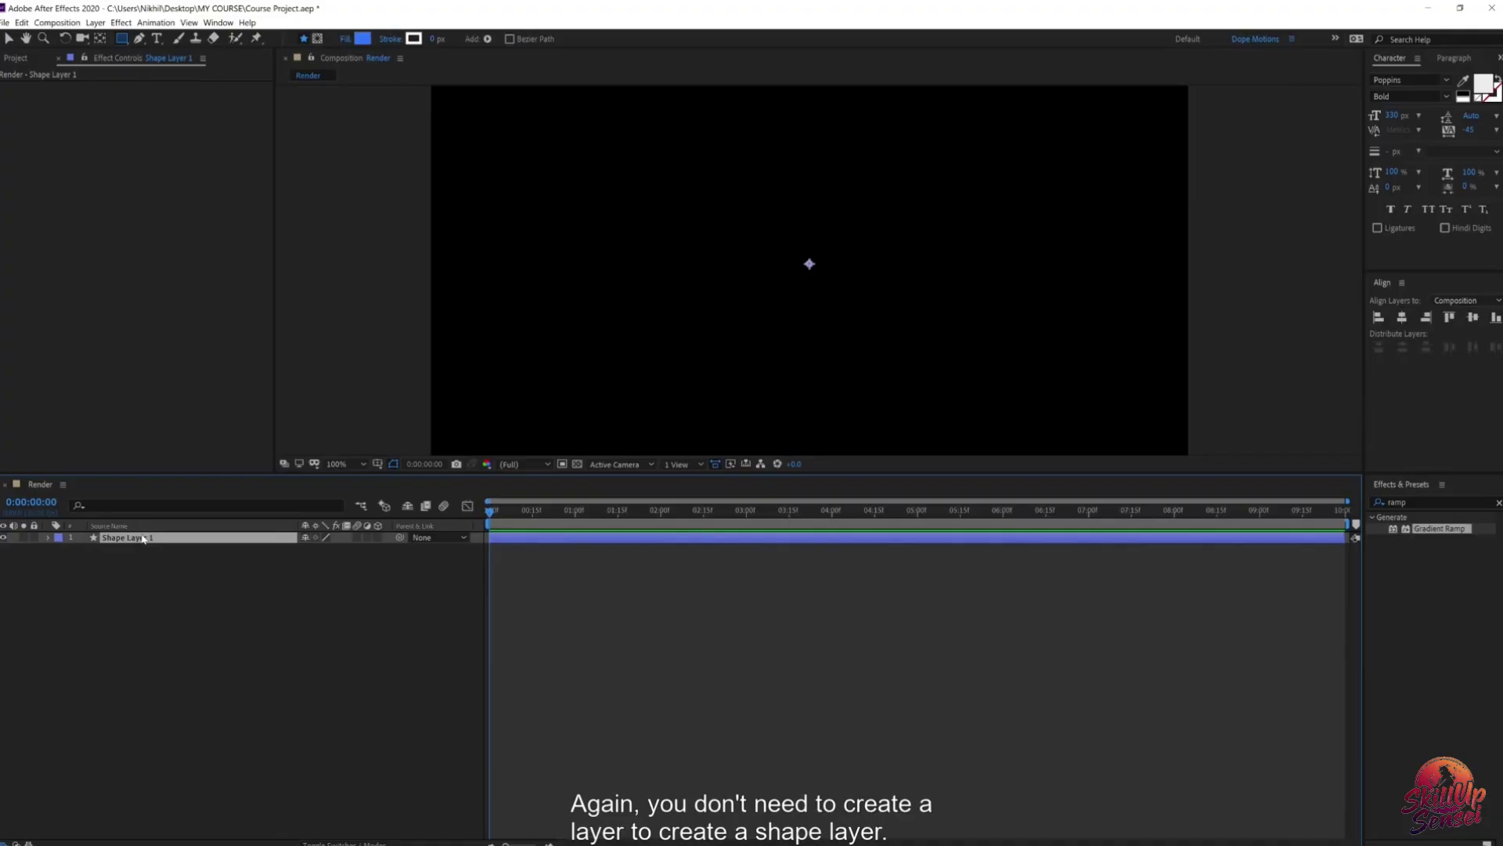
{"action": "key", "text": "Delete"}
Step: Draw a blue rectangle in the upper left of the empty composition and delete it together with its shape layer
{"action": "left_click", "coordinate": [122, 41]}
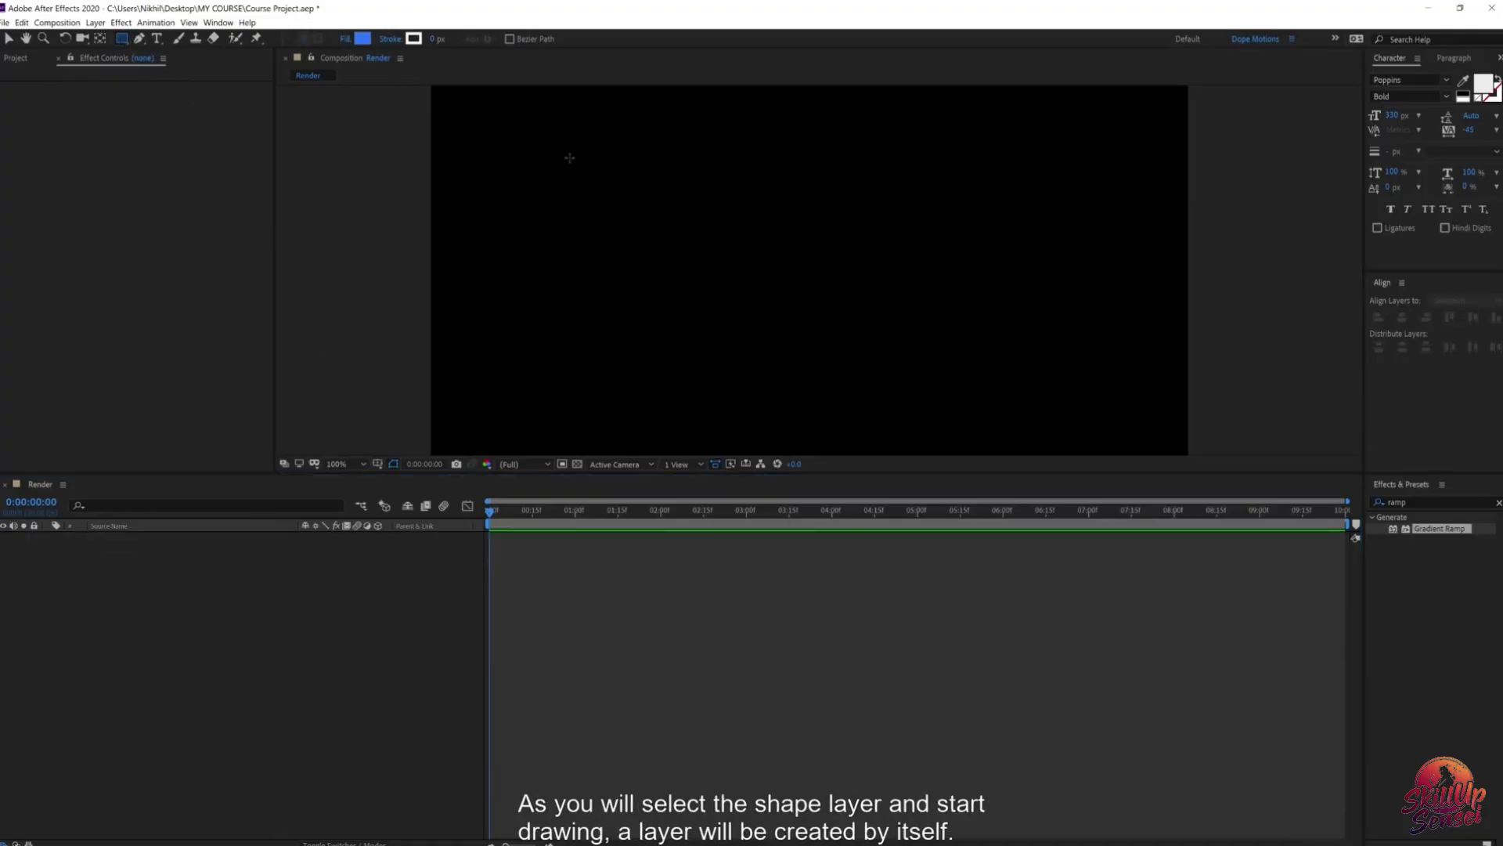
{"action": "left_click_drag", "start_coordinate": [562, 152], "coordinate": [764, 319]}
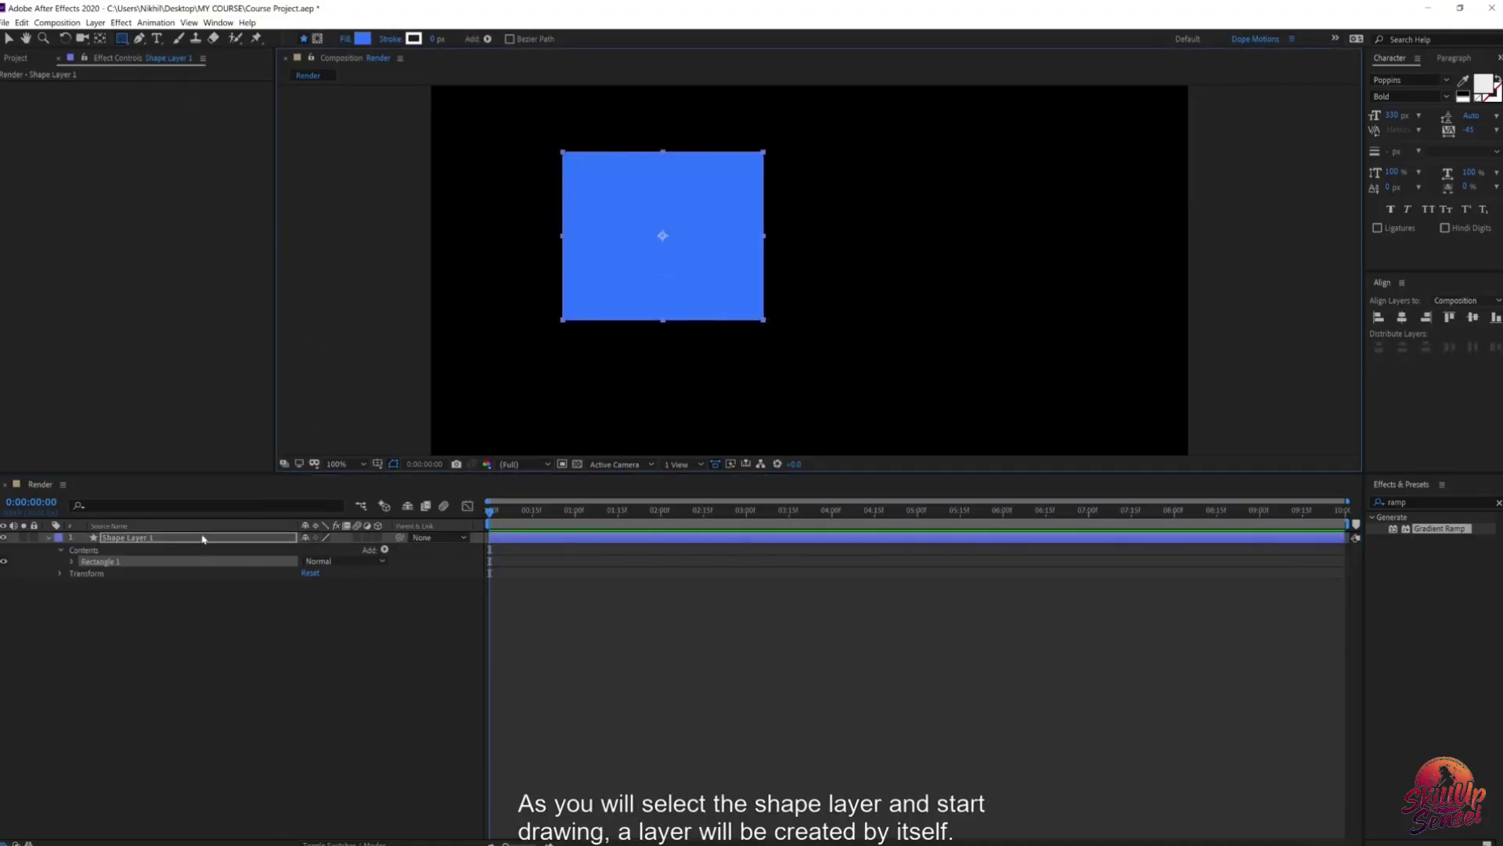
{"action": "key", "text": "v"}
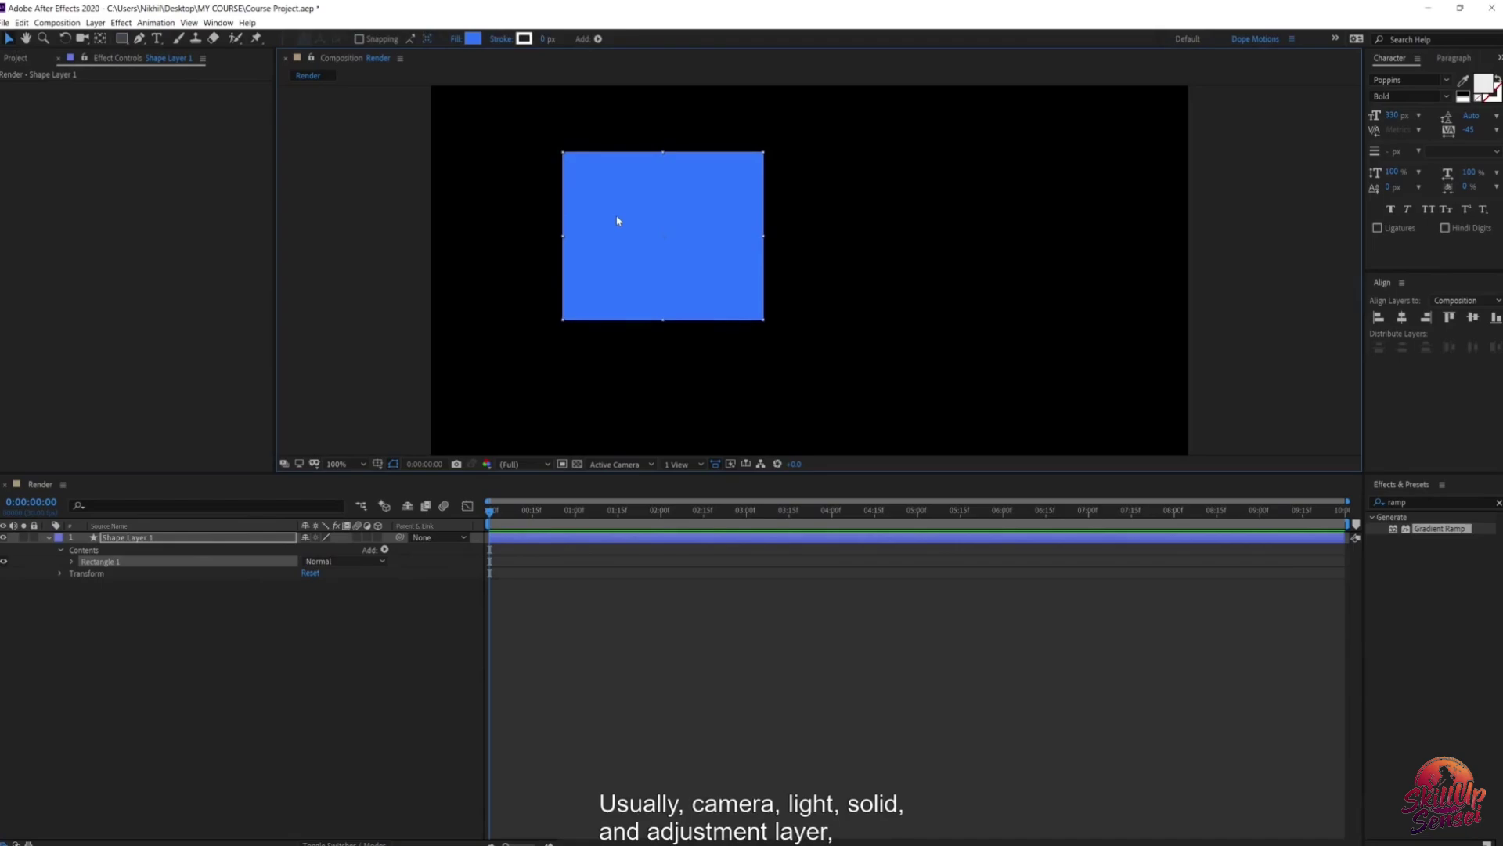
{"action": "key", "text": "Delete"}
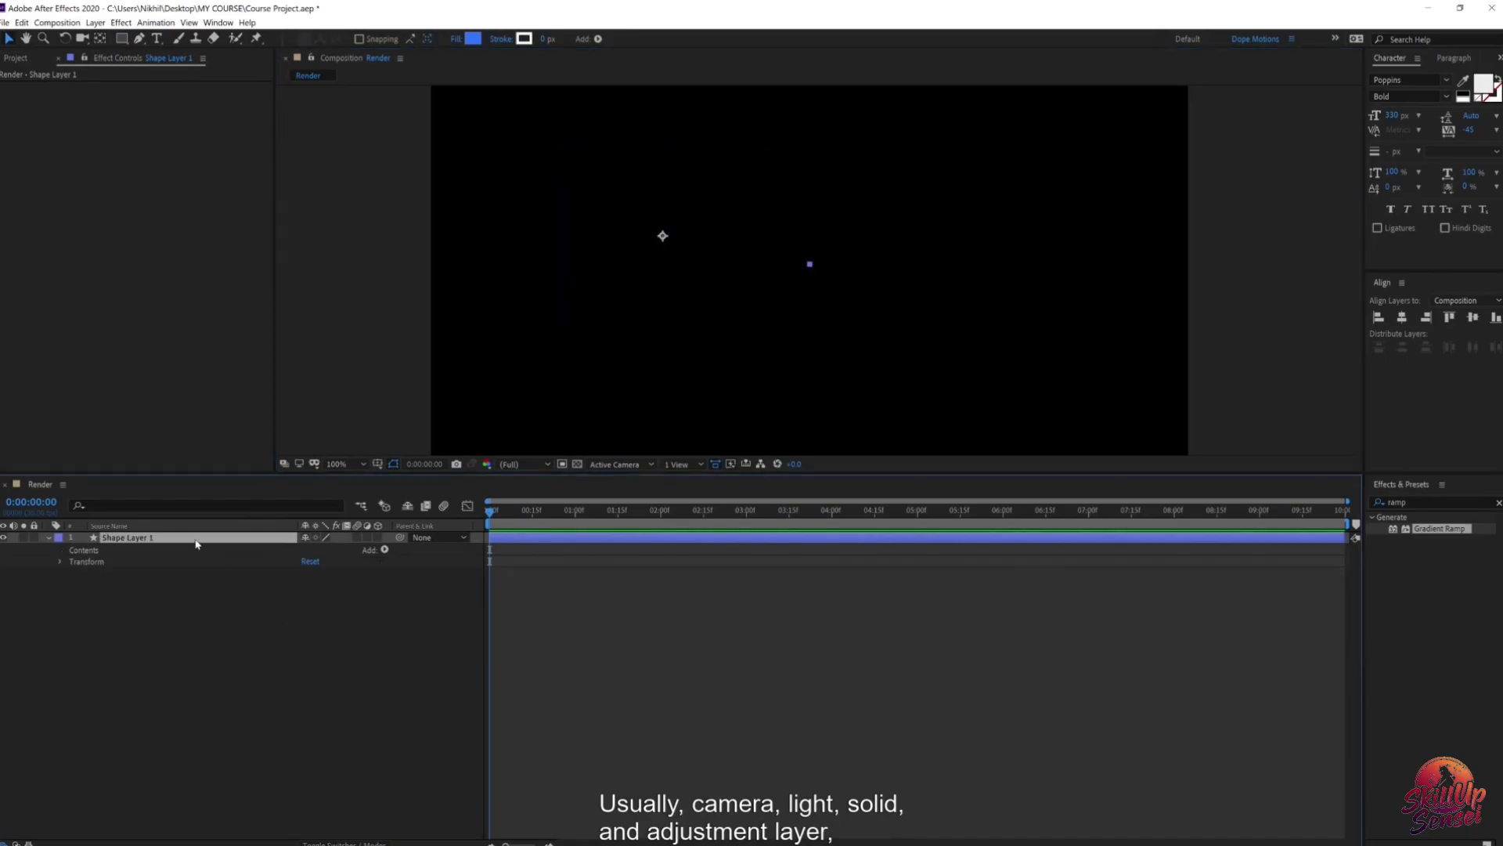
{"action": "key", "text": "Delete"}
Step: Add a new adjustment layer to the Render composition
{"action": "right_click", "coordinate": [215, 569]}
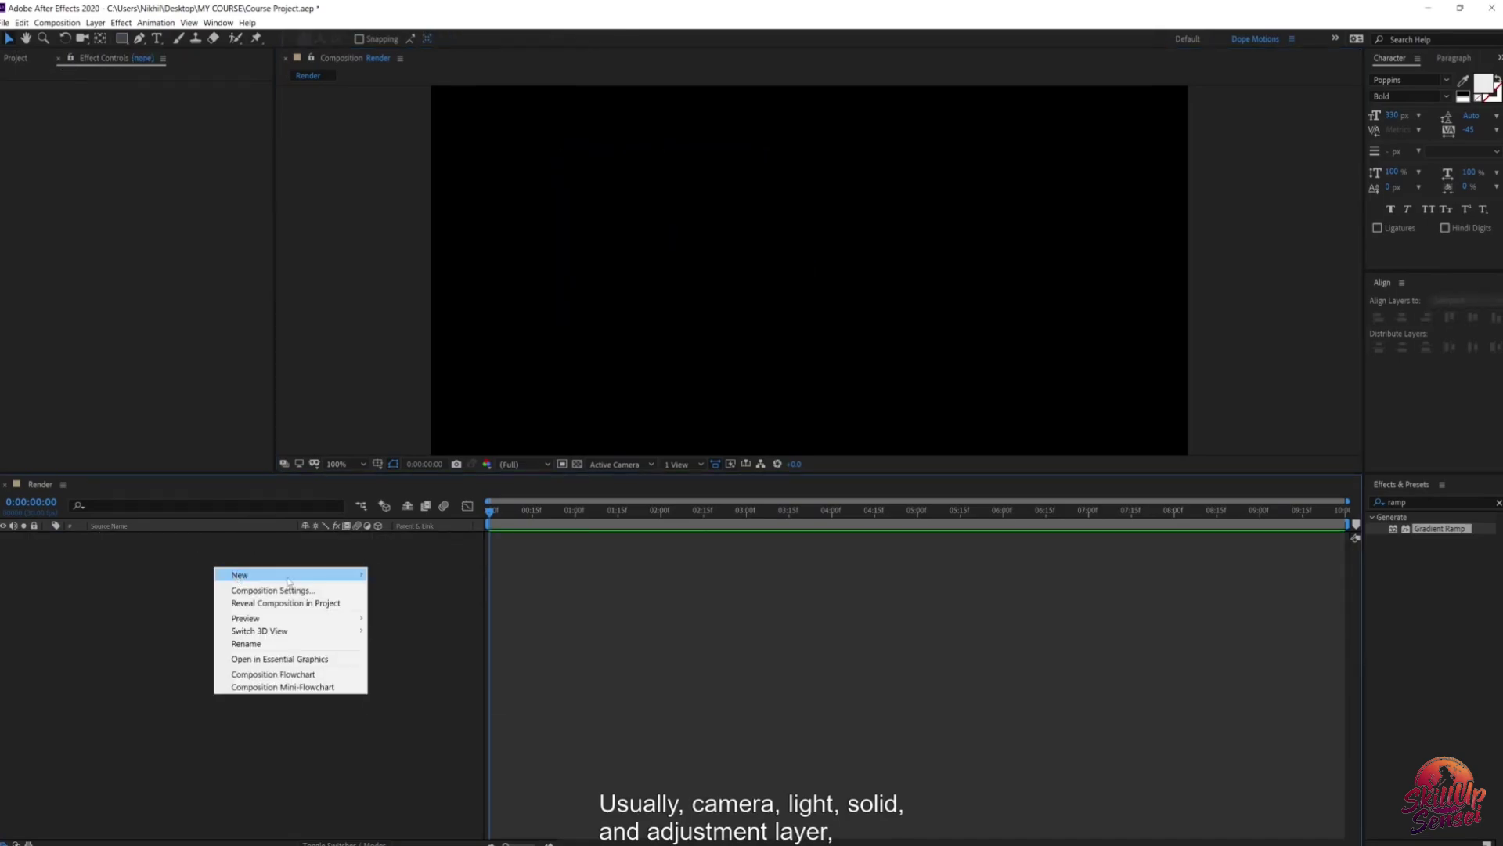
{"action": "mouse_move", "coordinate": [251, 575]}
{"action": "left_click", "coordinate": [403, 667]}
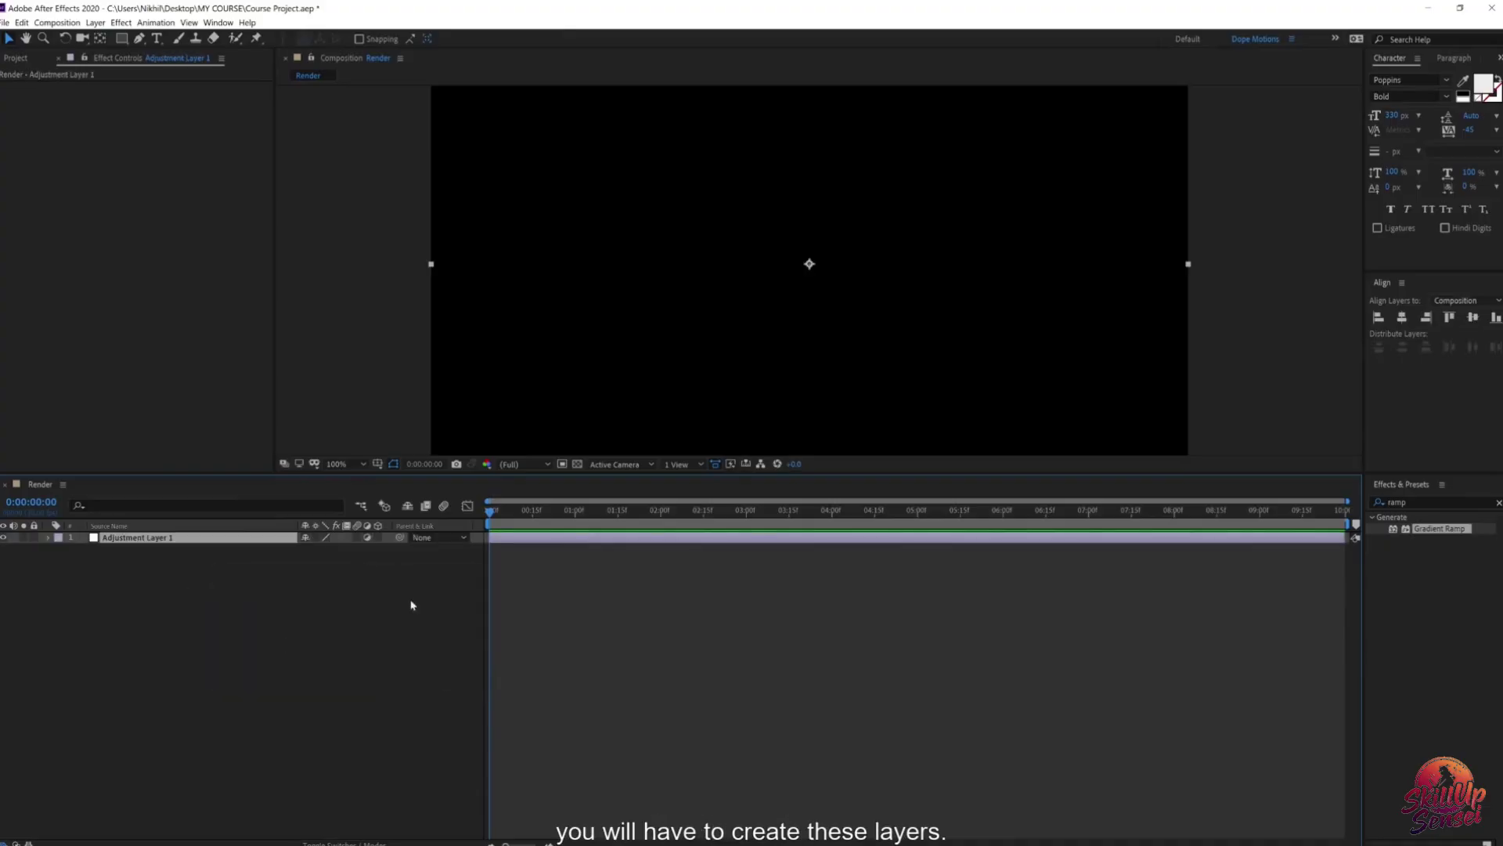
{"action": "right_click", "coordinate": [269, 594]}
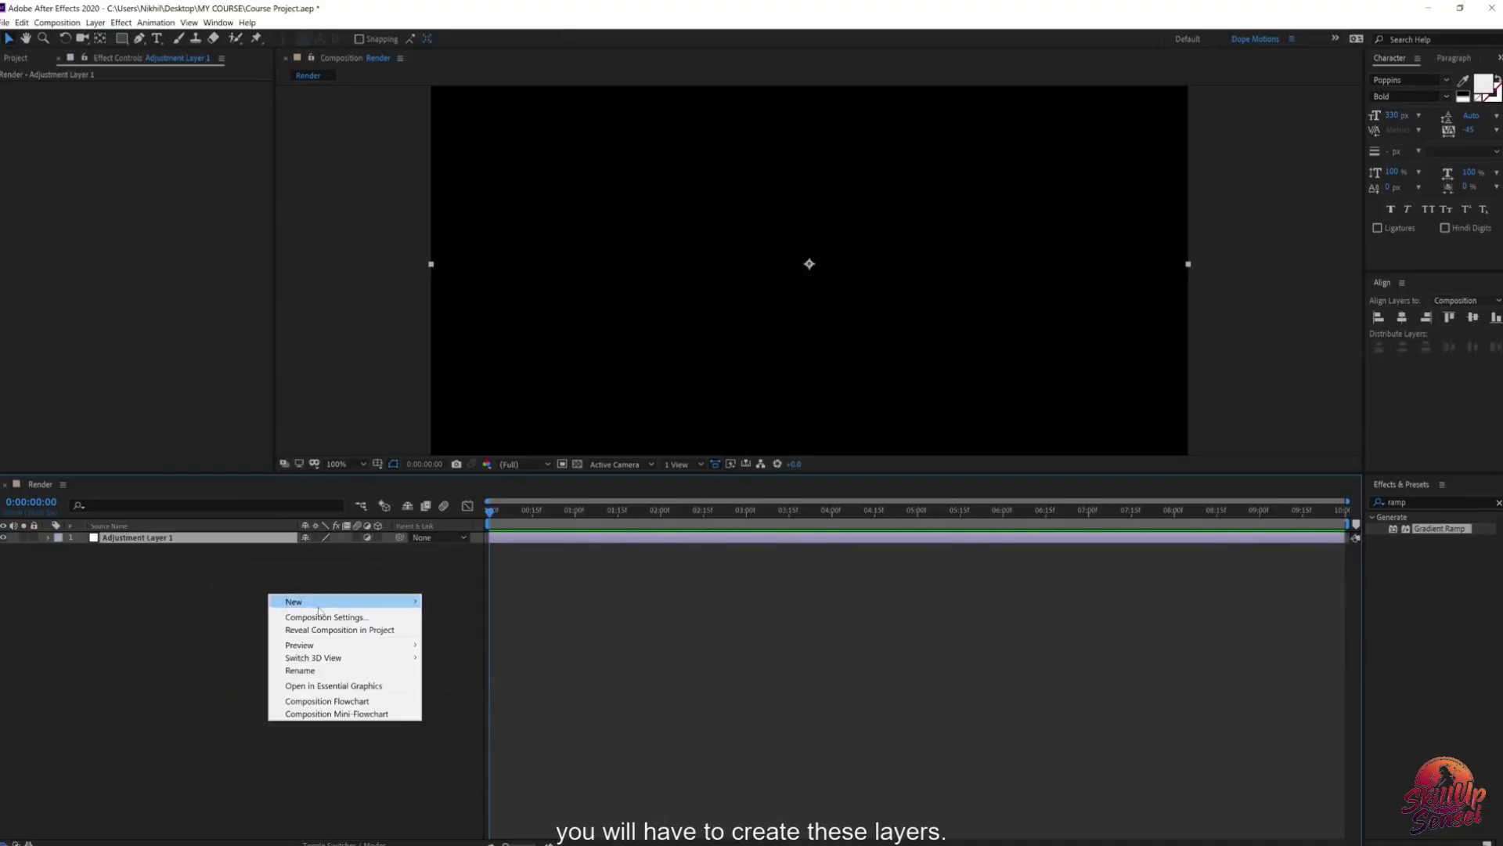
{"action": "mouse_move", "coordinate": [415, 603]}
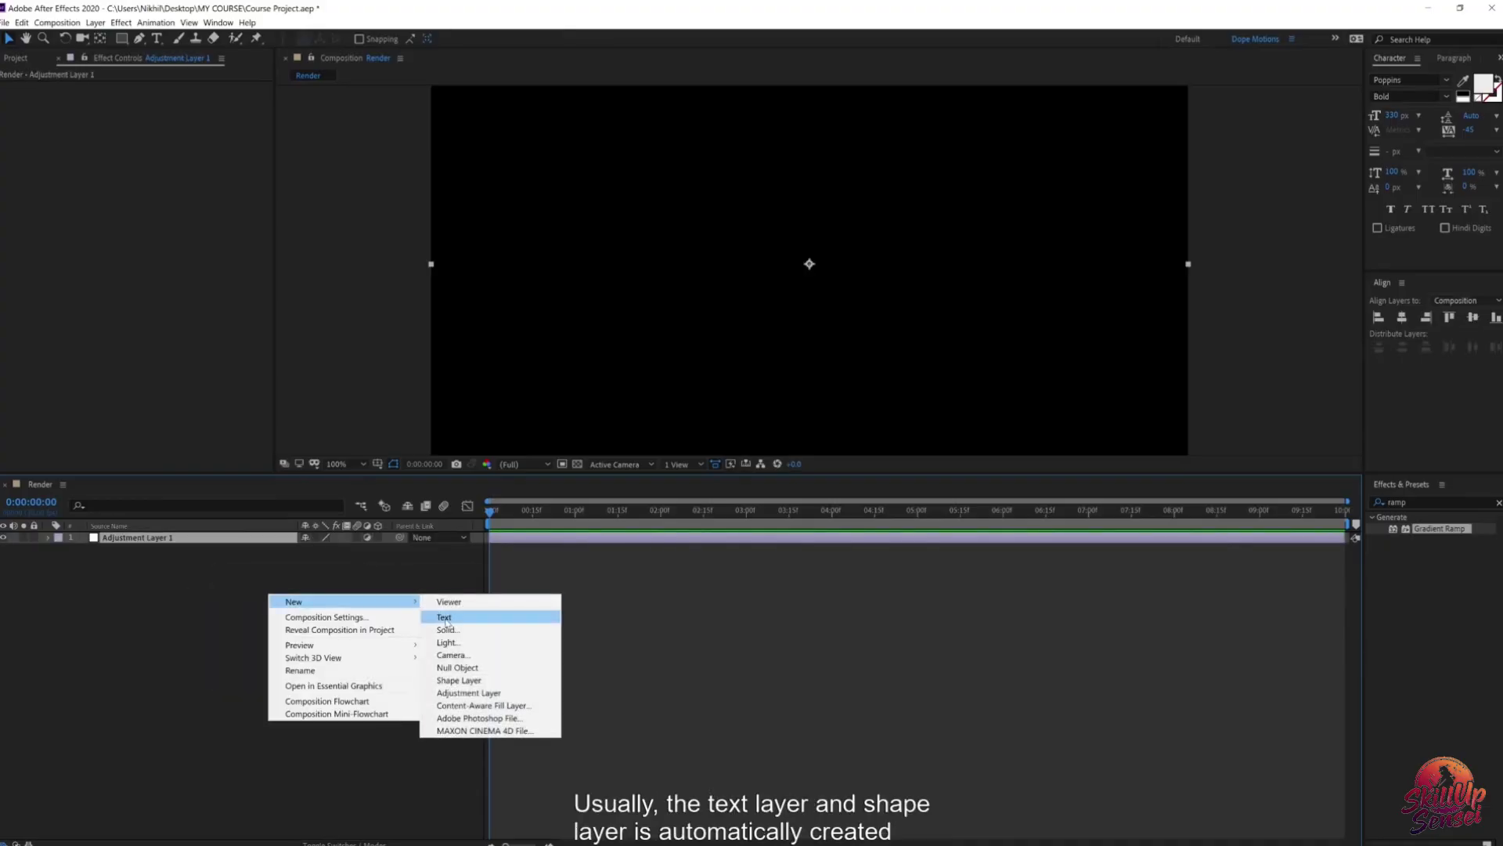
{"action": "left_click", "coordinate": [245, 628]}
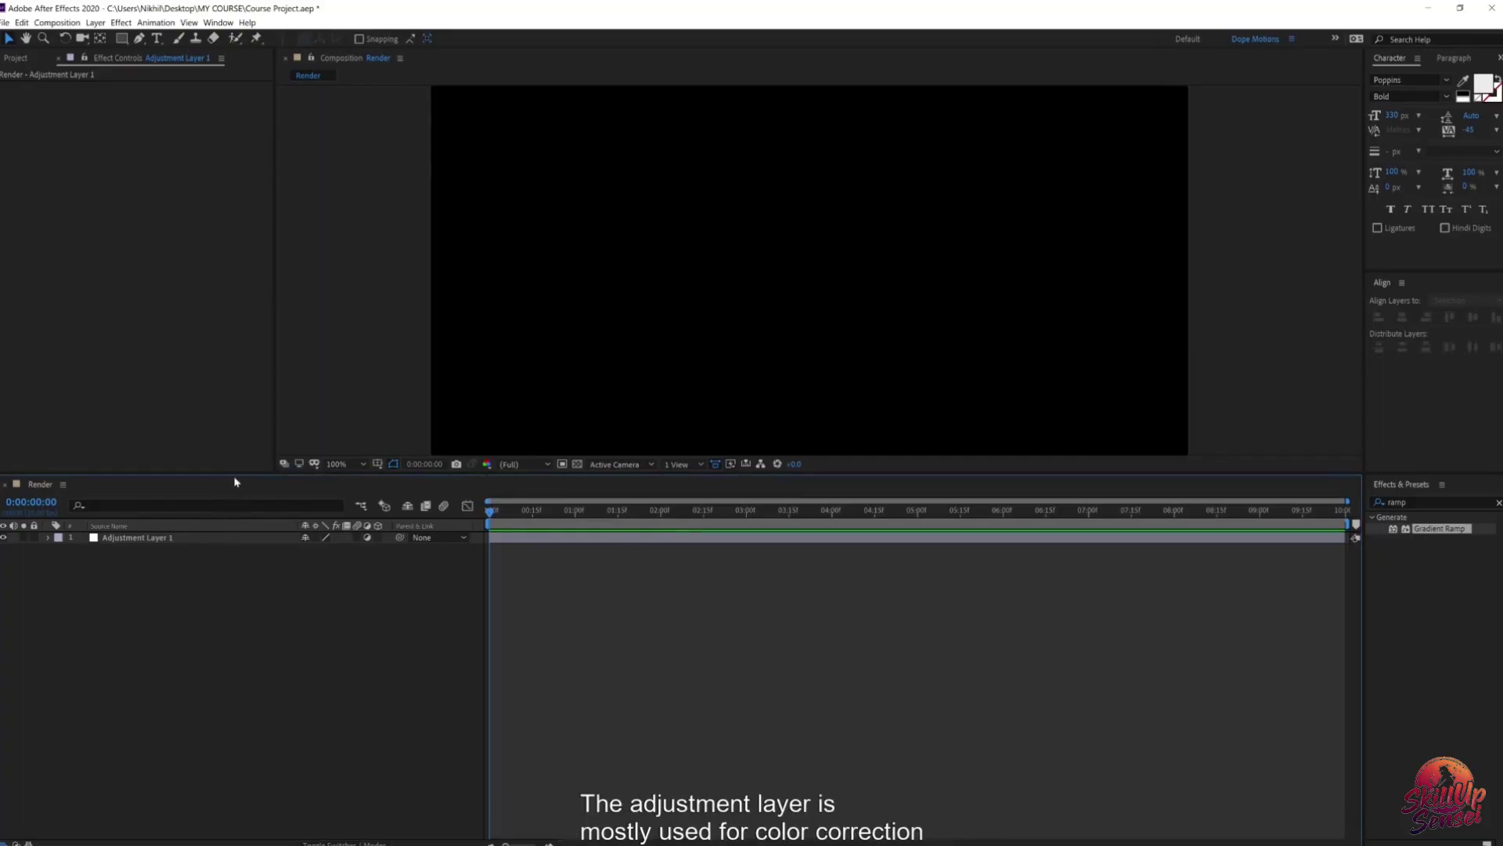
Step: Place Image.jpg beneath the adjustment layer in the Render composition and scale it down to 41%
{"action": "left_click_drag", "start_coordinate": [235, 482], "coordinate": [249, 576]}
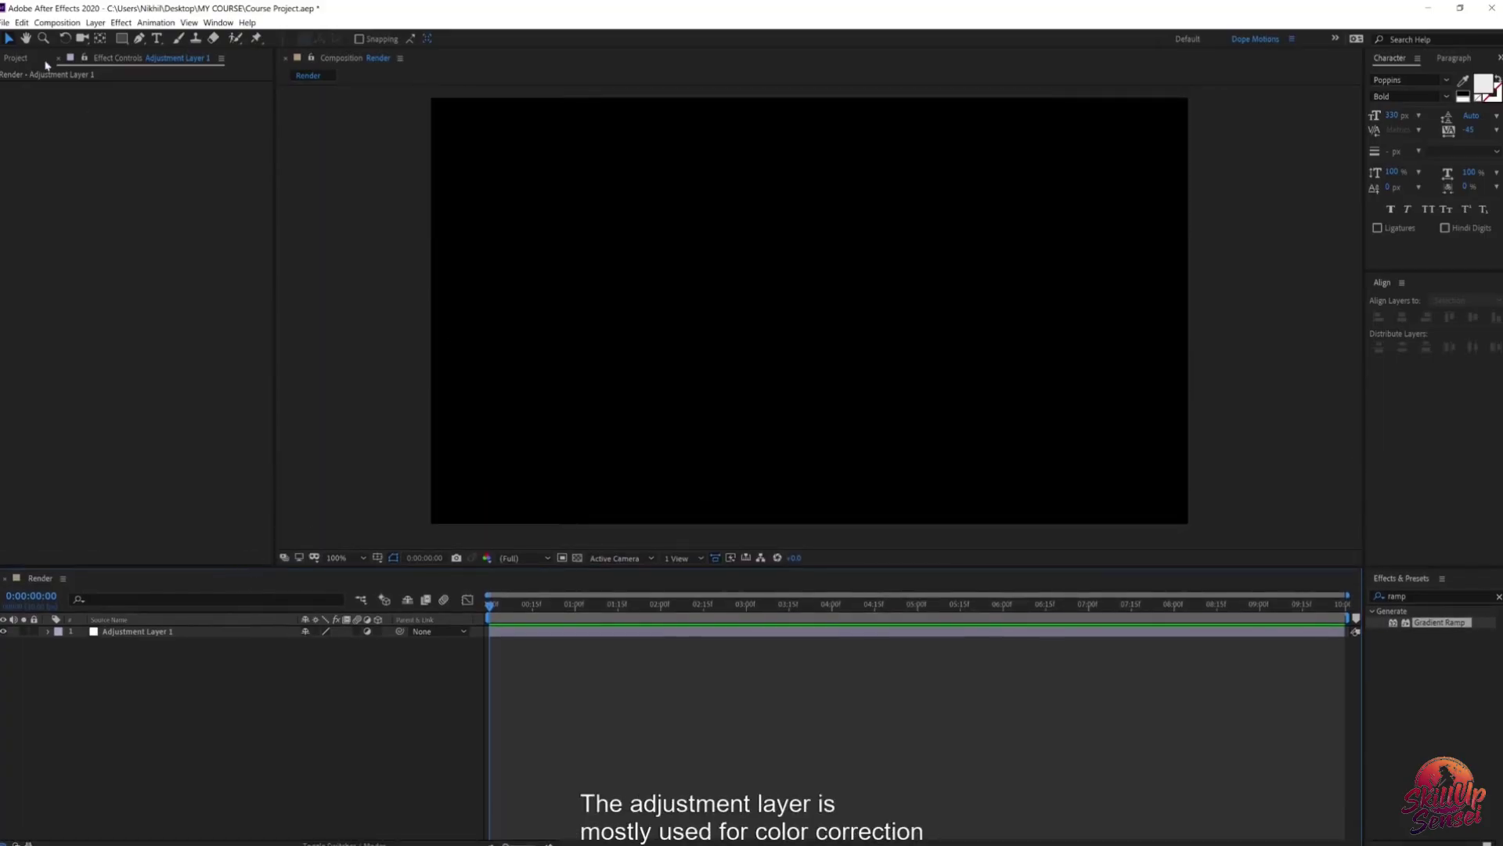
{"action": "left_click", "coordinate": [17, 58]}
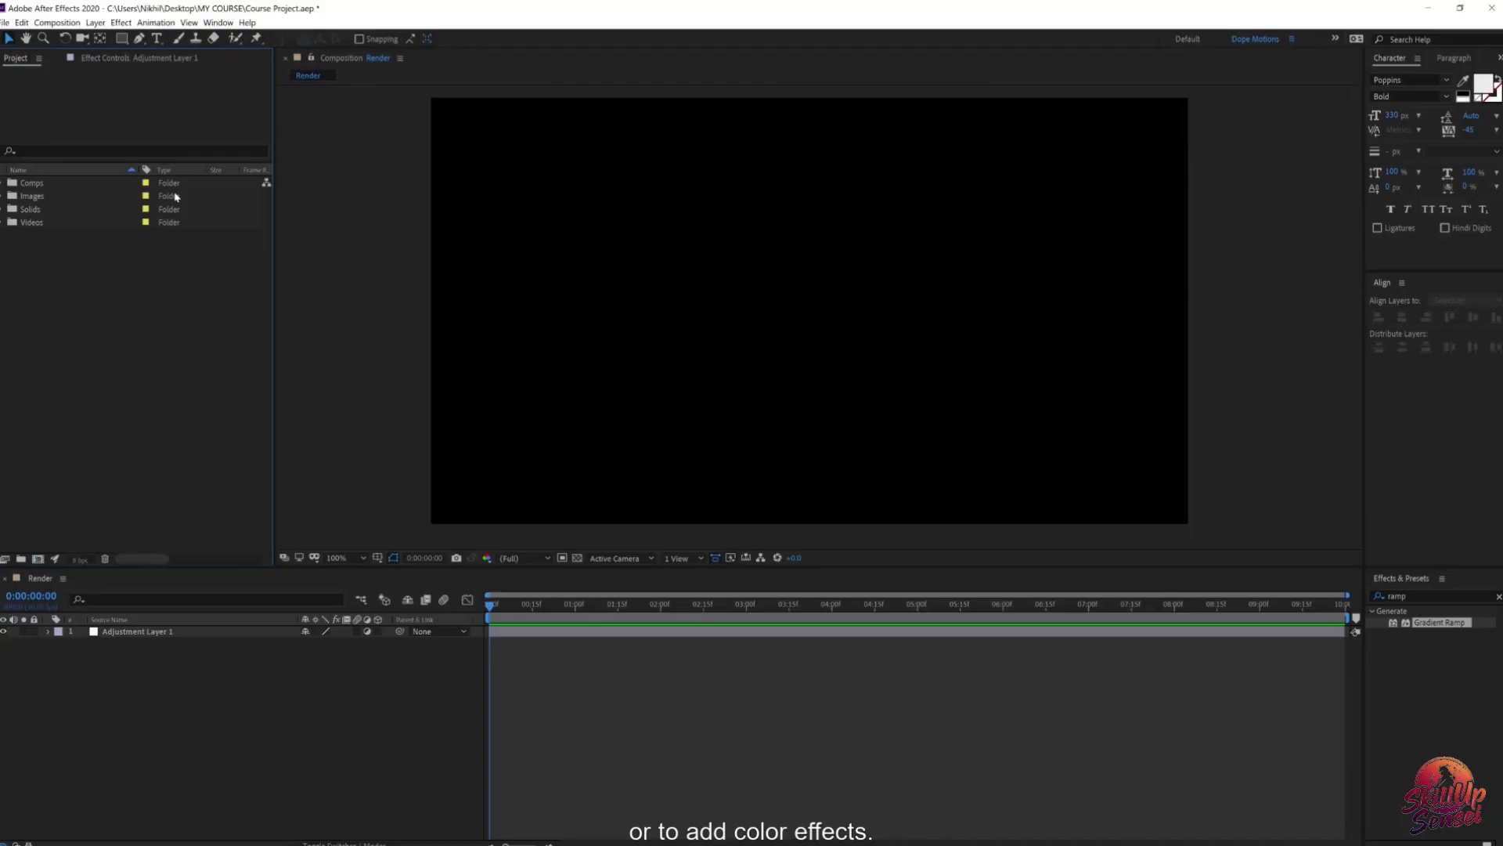
{"action": "left_click", "coordinate": [4, 197]}
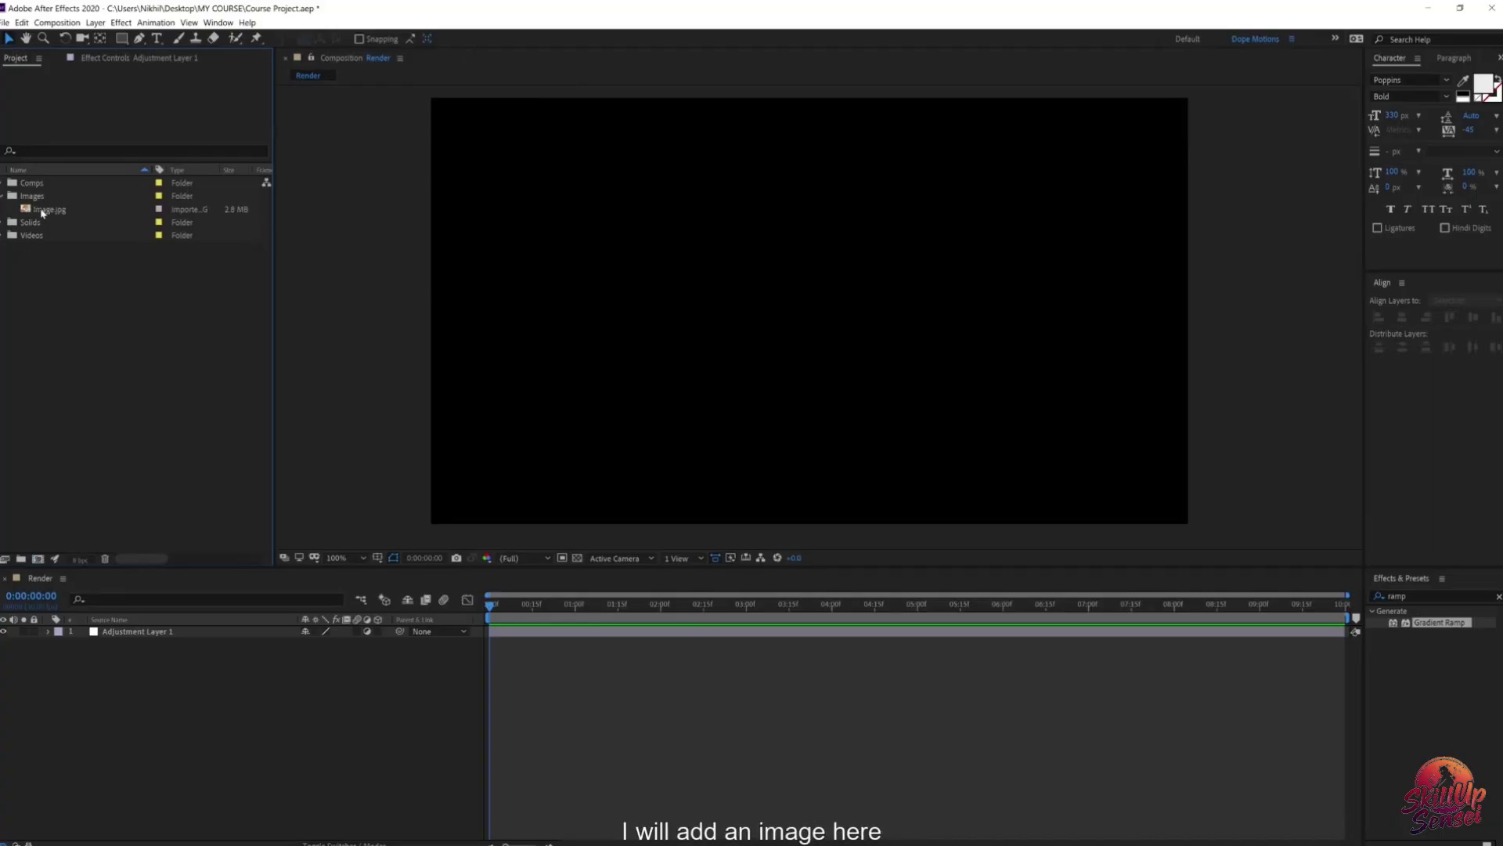
{"action": "left_click_drag", "start_coordinate": [64, 212], "coordinate": [121, 693]}
{"action": "key", "text": "s"}
{"action": "left_click_drag", "start_coordinate": [321, 655], "coordinate": [275, 656]}
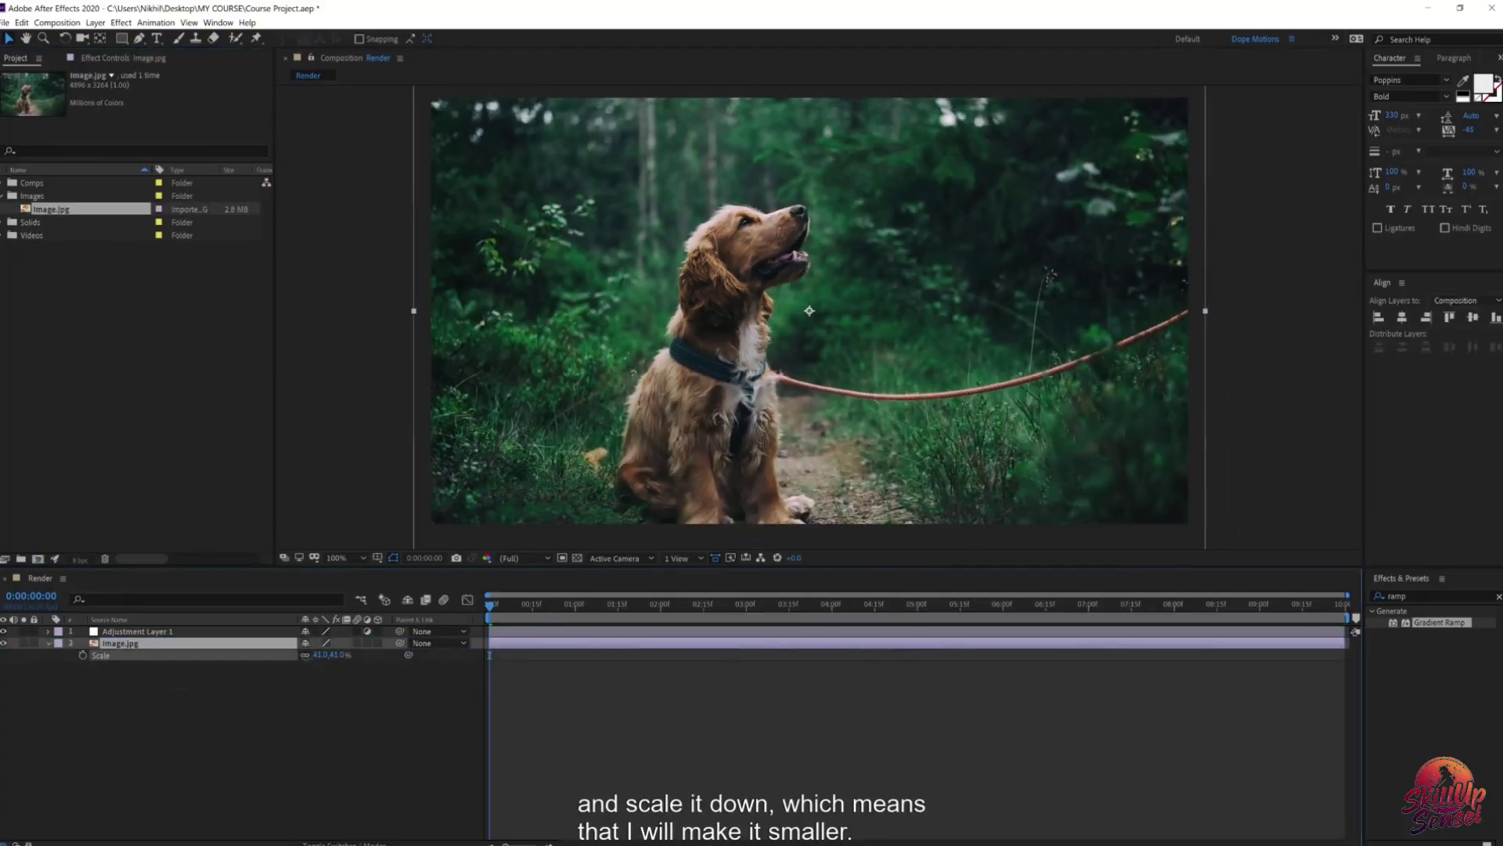
{"action": "left_click", "coordinate": [48, 644]}
Step: Apply the Curves effect to the adjustment layer and bend its RGB curve downward to darken the image beneath
{"action": "left_click", "coordinate": [196, 631]}
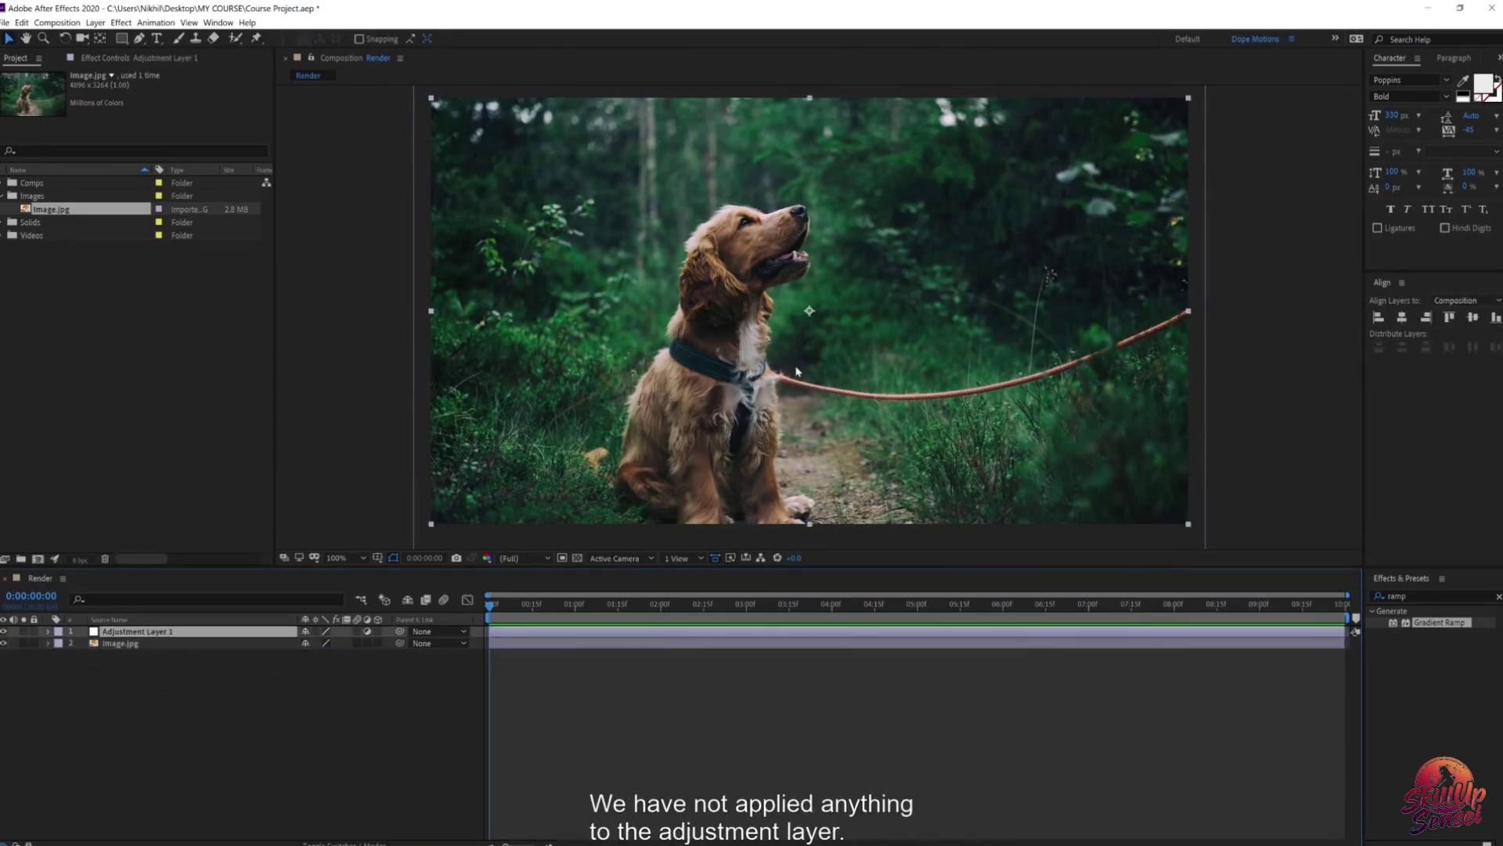
{"action": "key", "text": "ctrl+shift+h"}
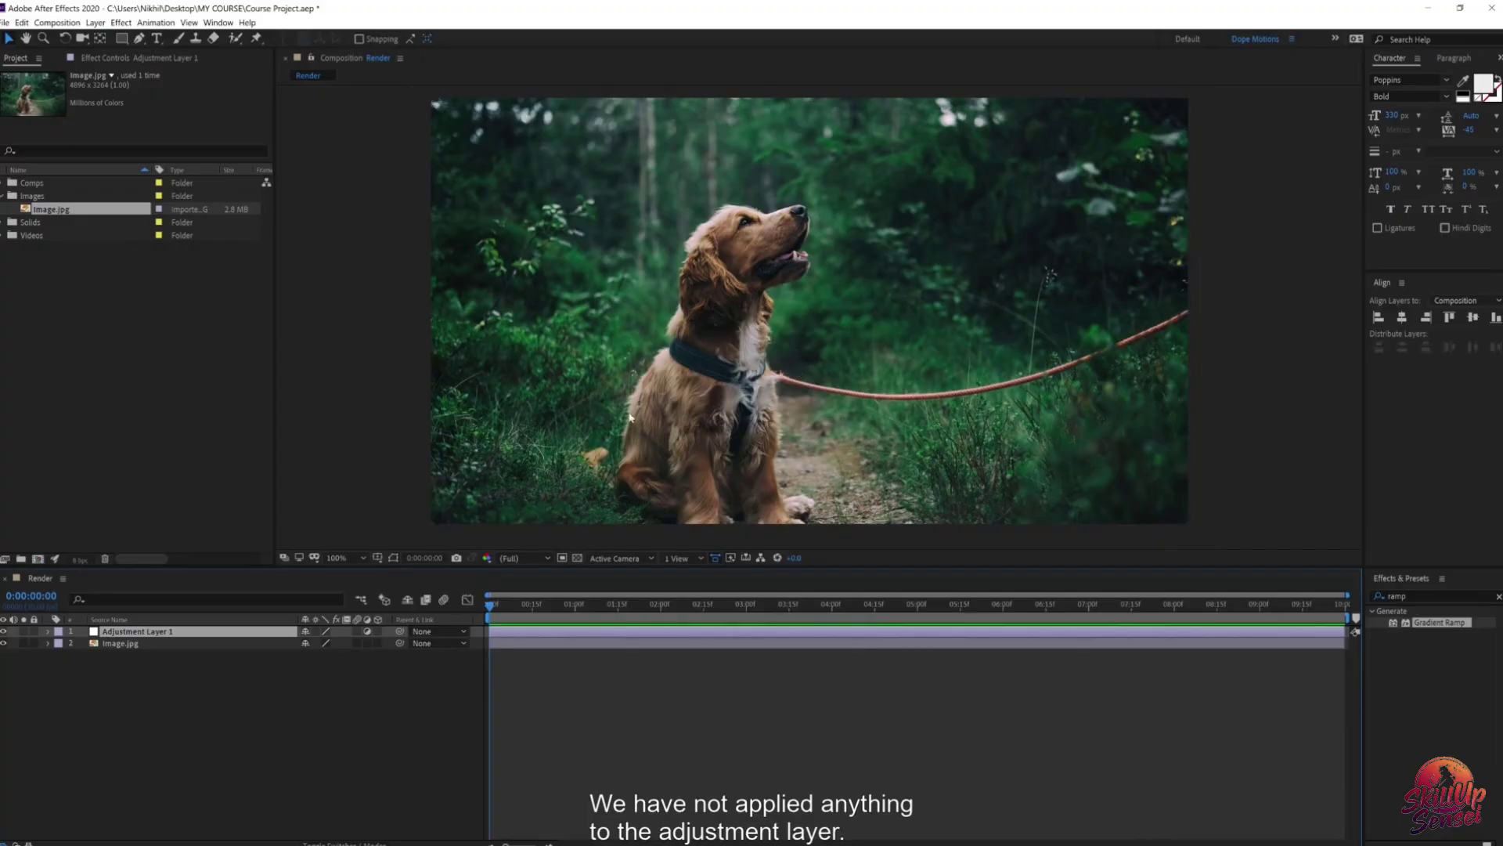
{"action": "left_click", "coordinate": [1426, 595]}
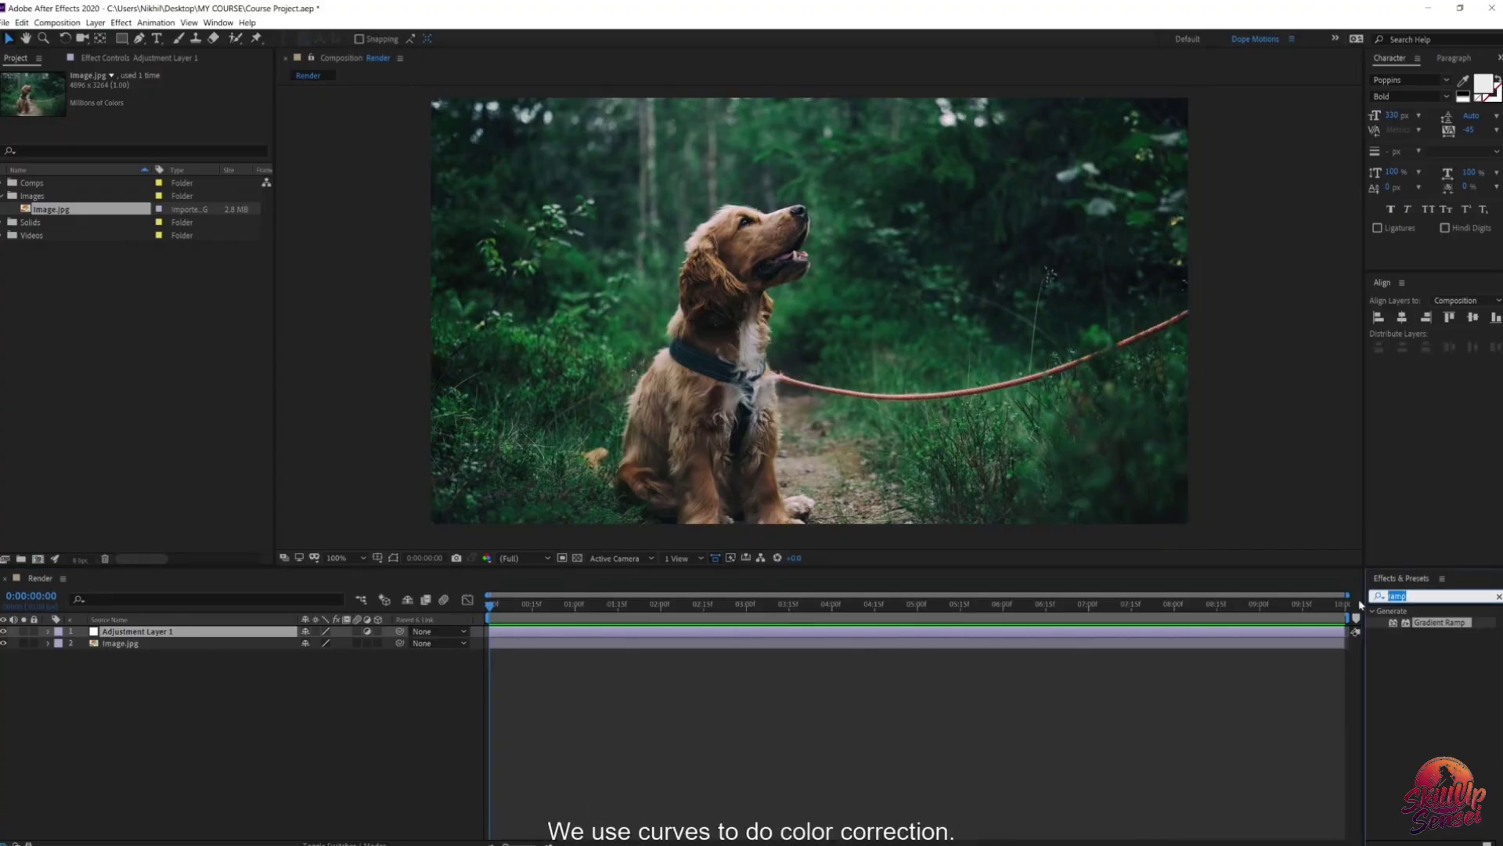
{"action": "type", "text": "cur"}
{"action": "type", "text": "ve"}
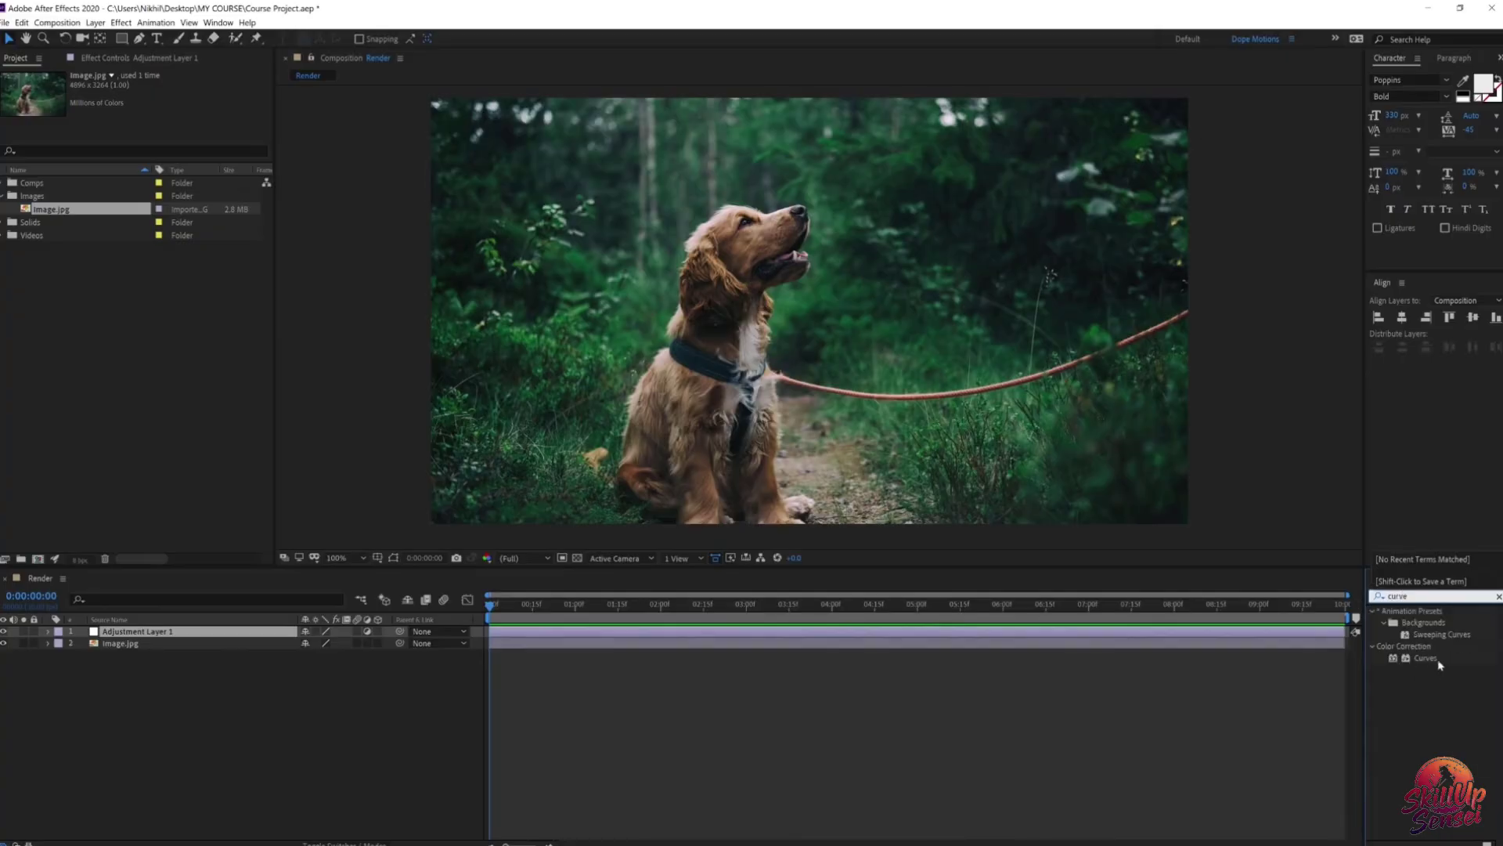
{"action": "left_click_drag", "start_coordinate": [1425, 658], "coordinate": [195, 635]}
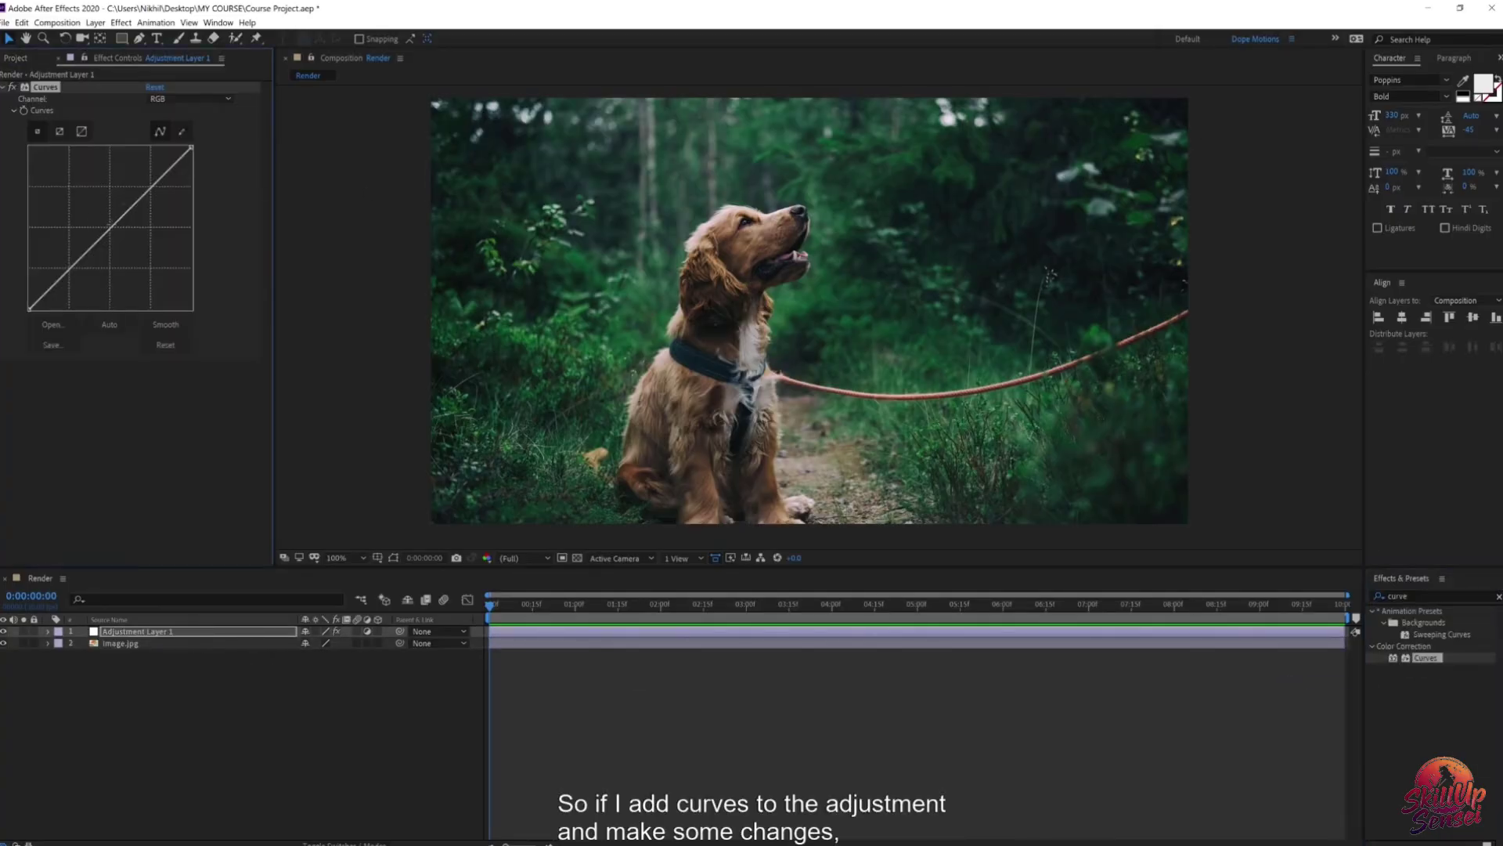
{"action": "left_click_drag", "start_coordinate": [129, 210], "coordinate": [129, 246]}
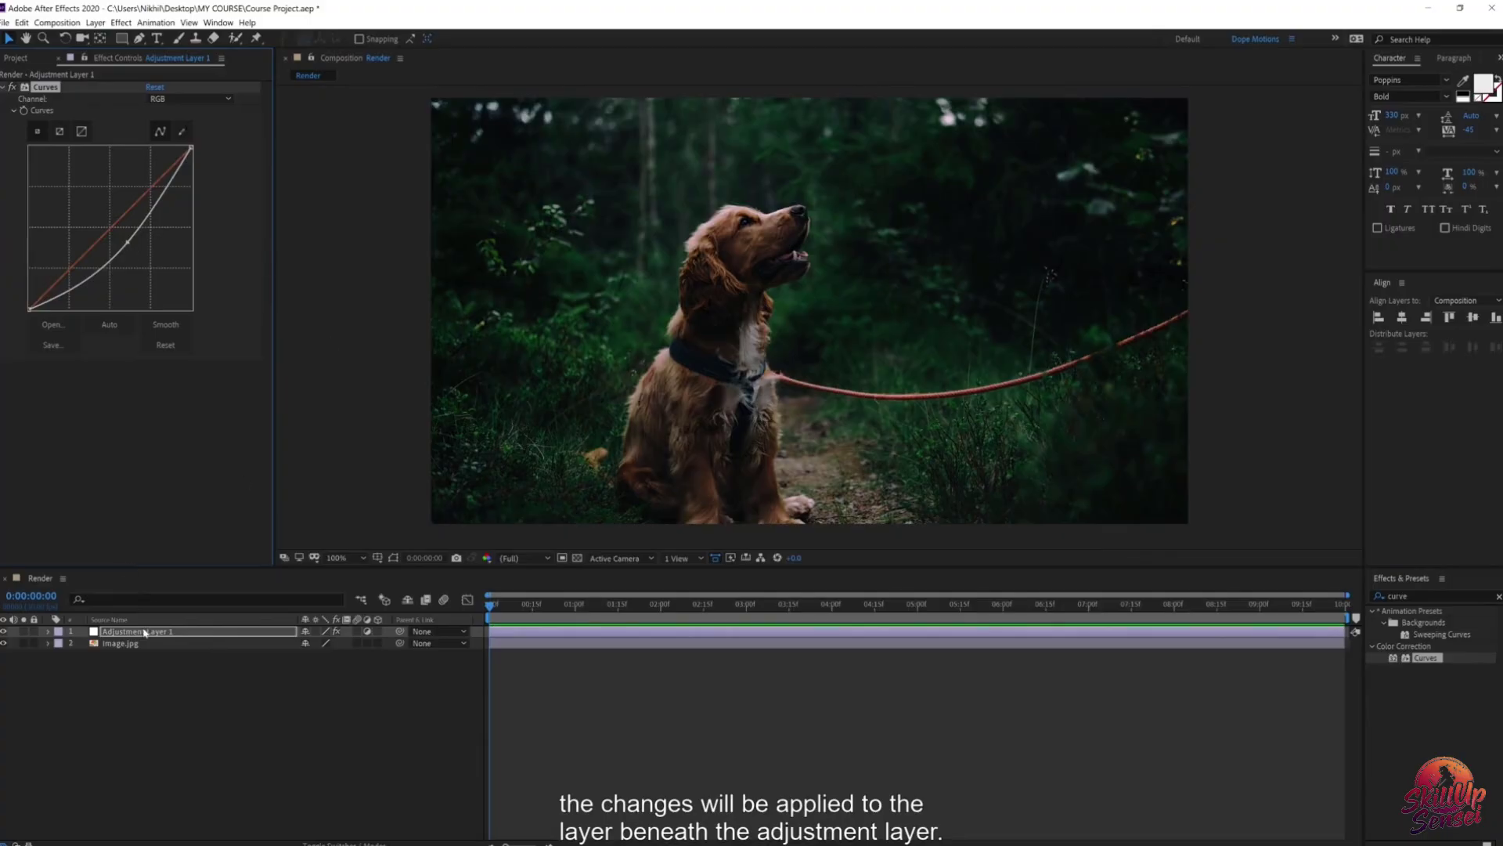
{"action": "left_click", "coordinate": [136, 636]}
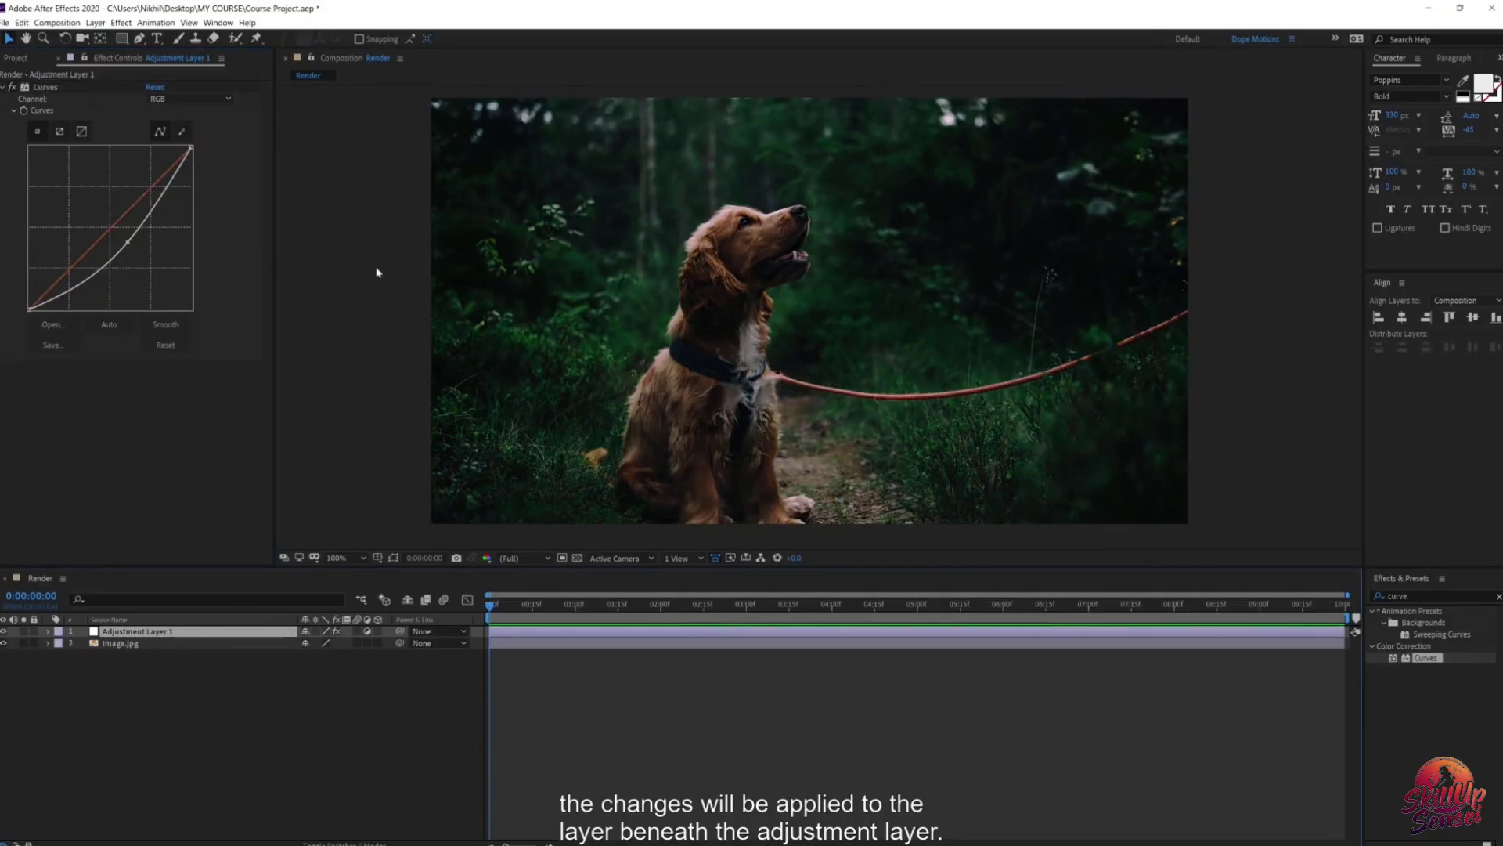
Step: Shift the Image.jpg layer sideways to position 17, 540 so it covers only one half of the frame
{"action": "left_click", "coordinate": [132, 646]}
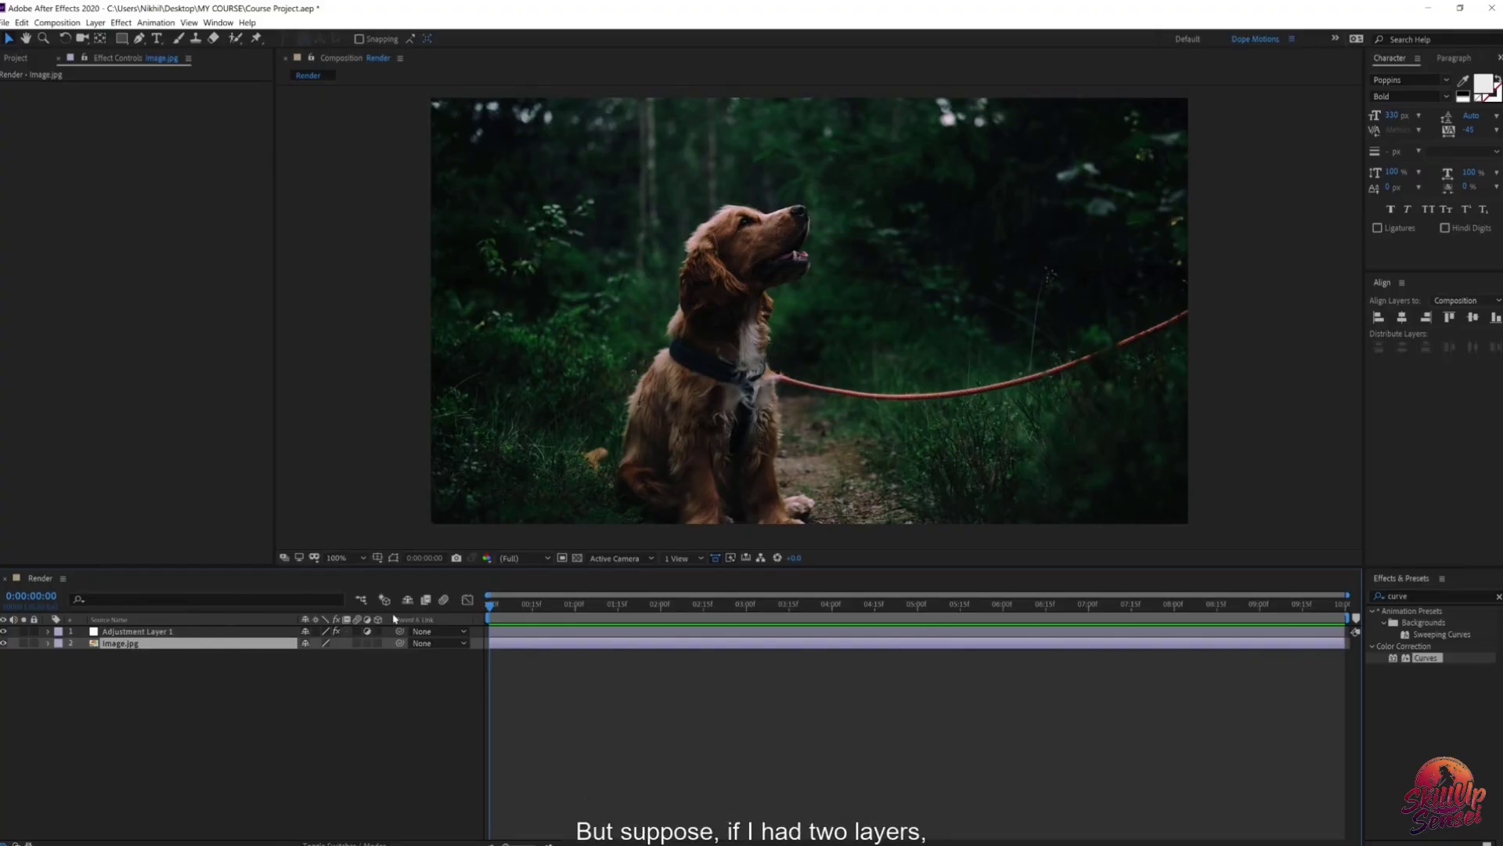
{"action": "left_click", "coordinate": [16, 58]}
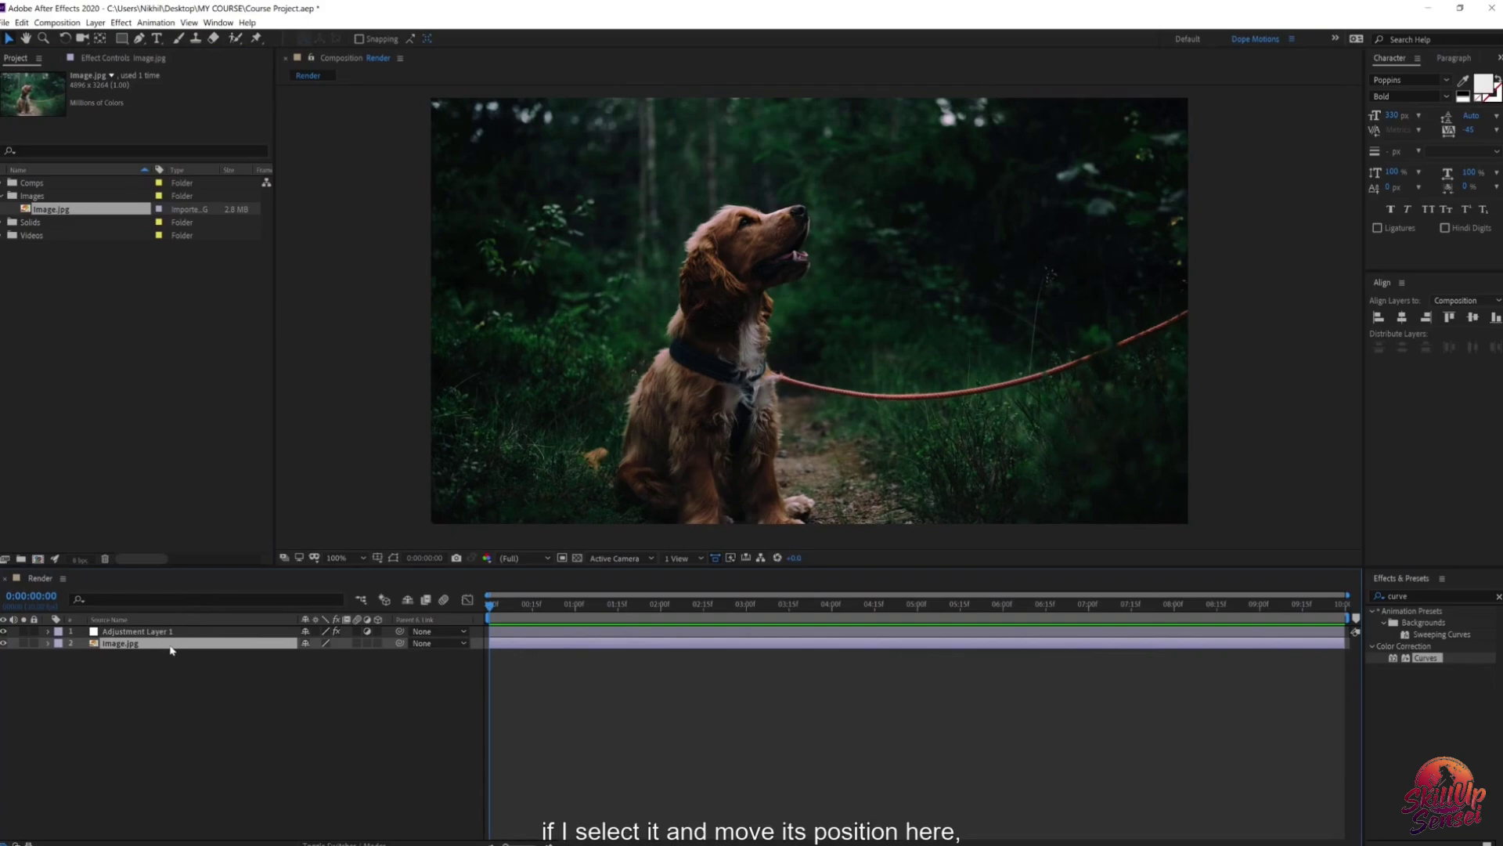
{"action": "key", "text": "p"}
{"action": "left_click_drag", "start_coordinate": [307, 655], "coordinate": [162, 660]}
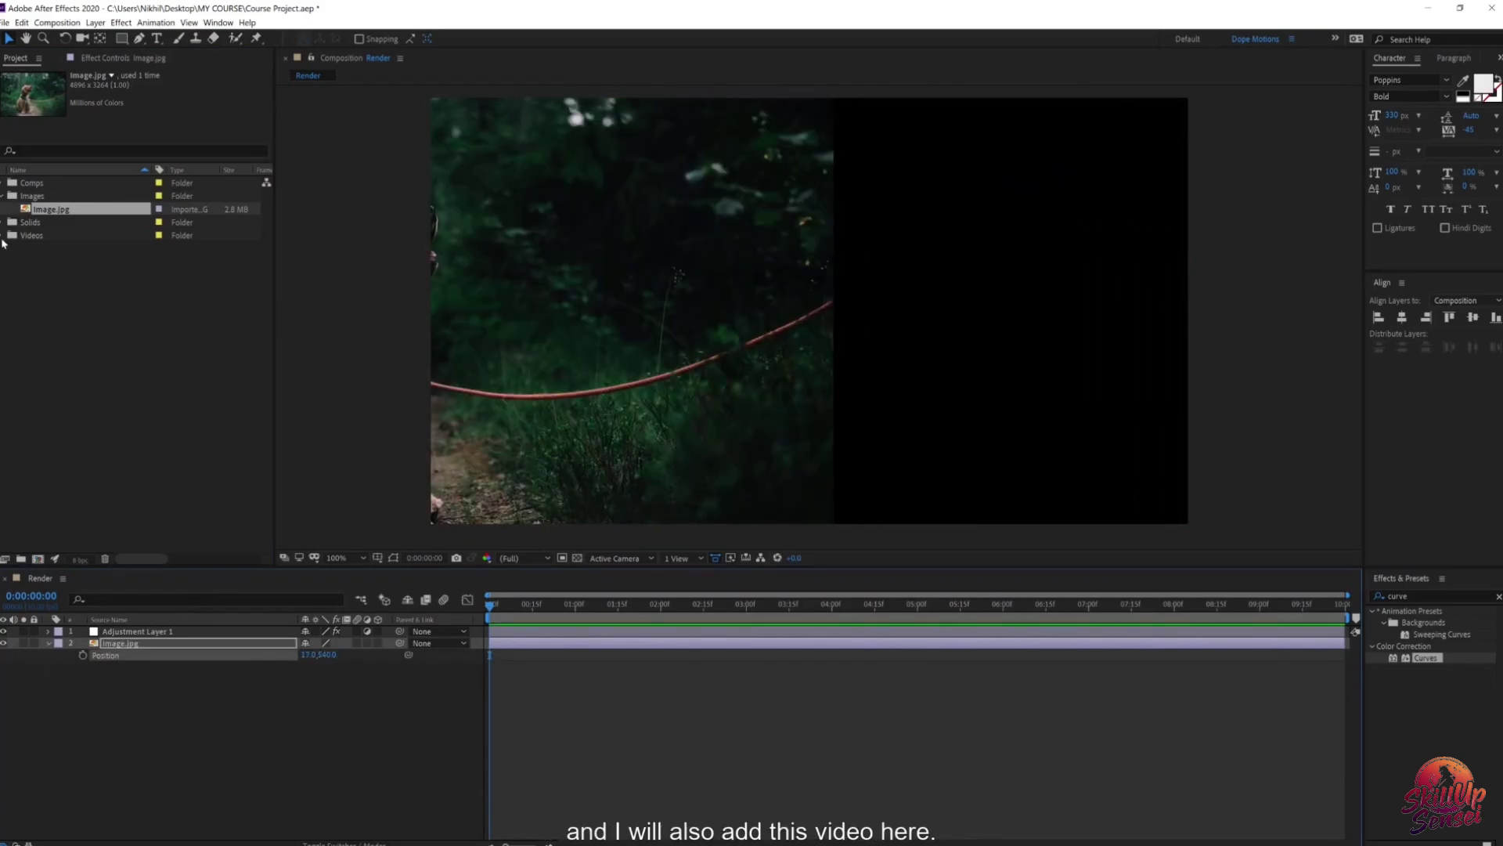
Step: Add Video.ts beneath the image layer and set its position to 1756, 540
{"action": "left_click", "coordinate": [4, 235]}
{"action": "left_click_drag", "start_coordinate": [47, 248], "coordinate": [181, 683]}
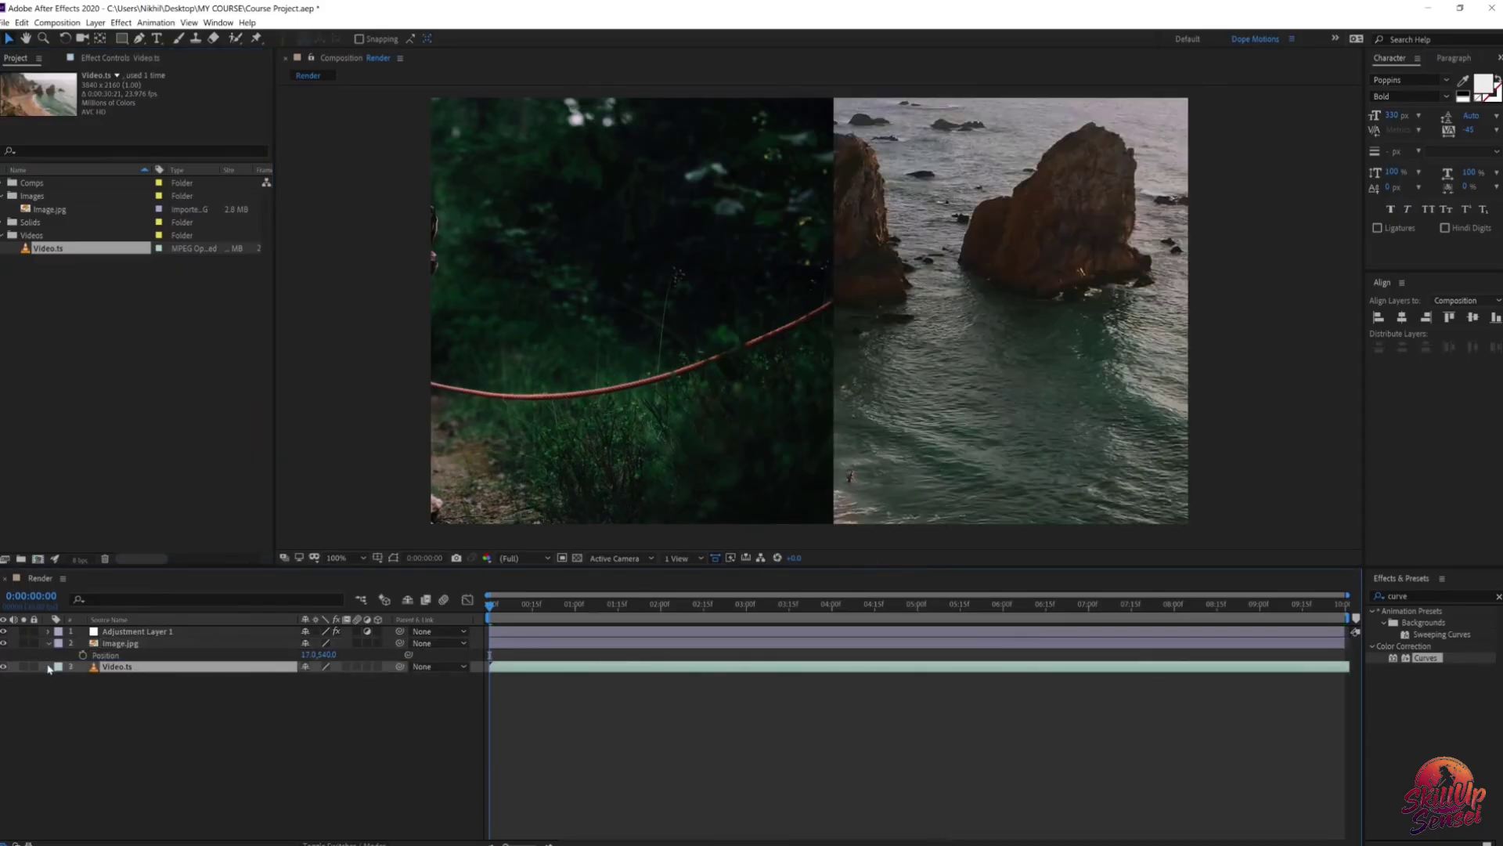
{"action": "key", "text": "p"}
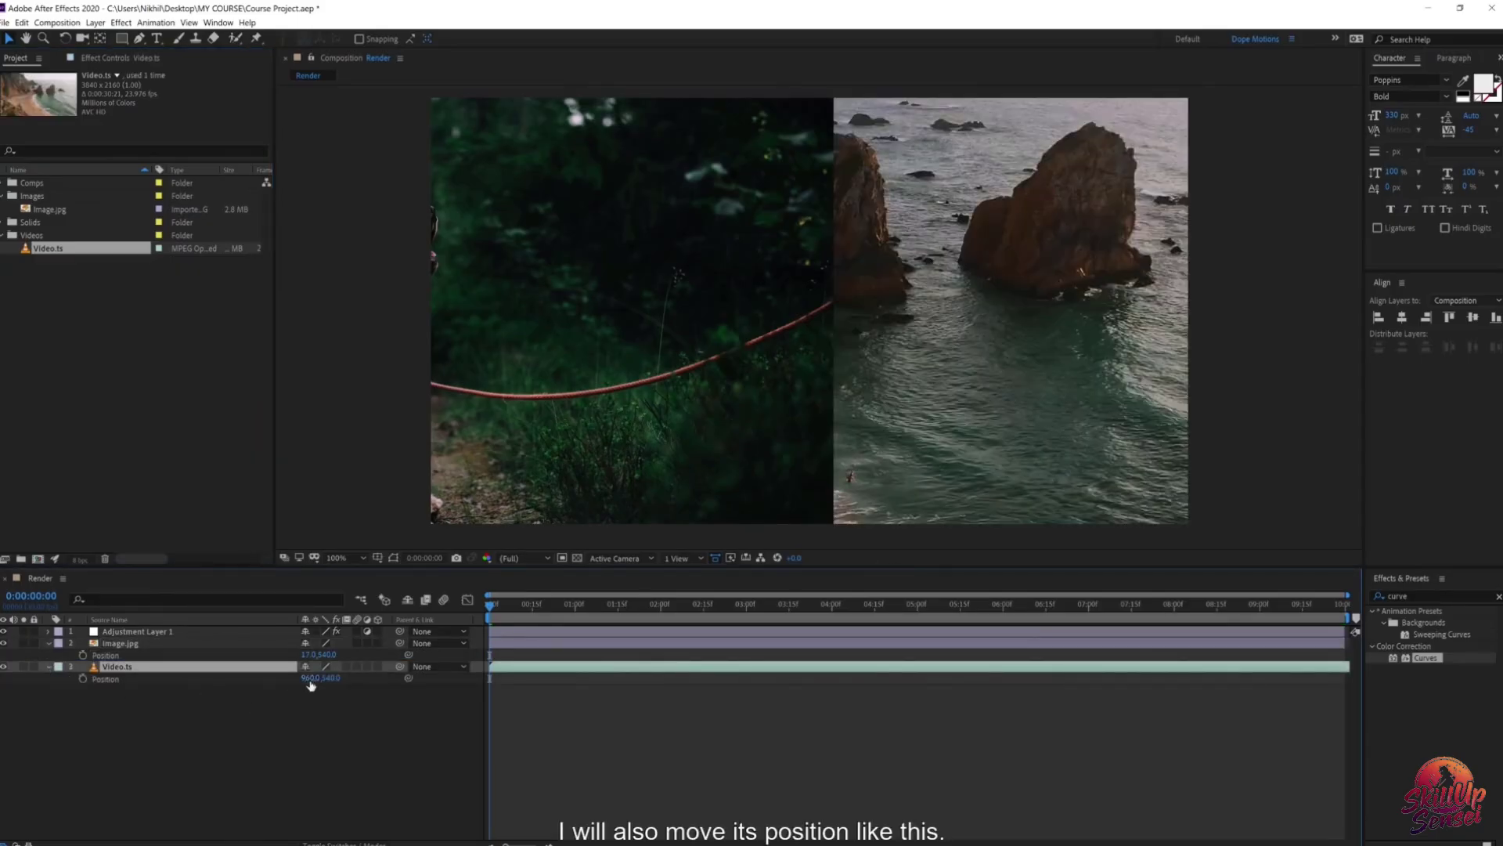
{"action": "left_click_drag", "start_coordinate": [309, 678], "coordinate": [509, 597]}
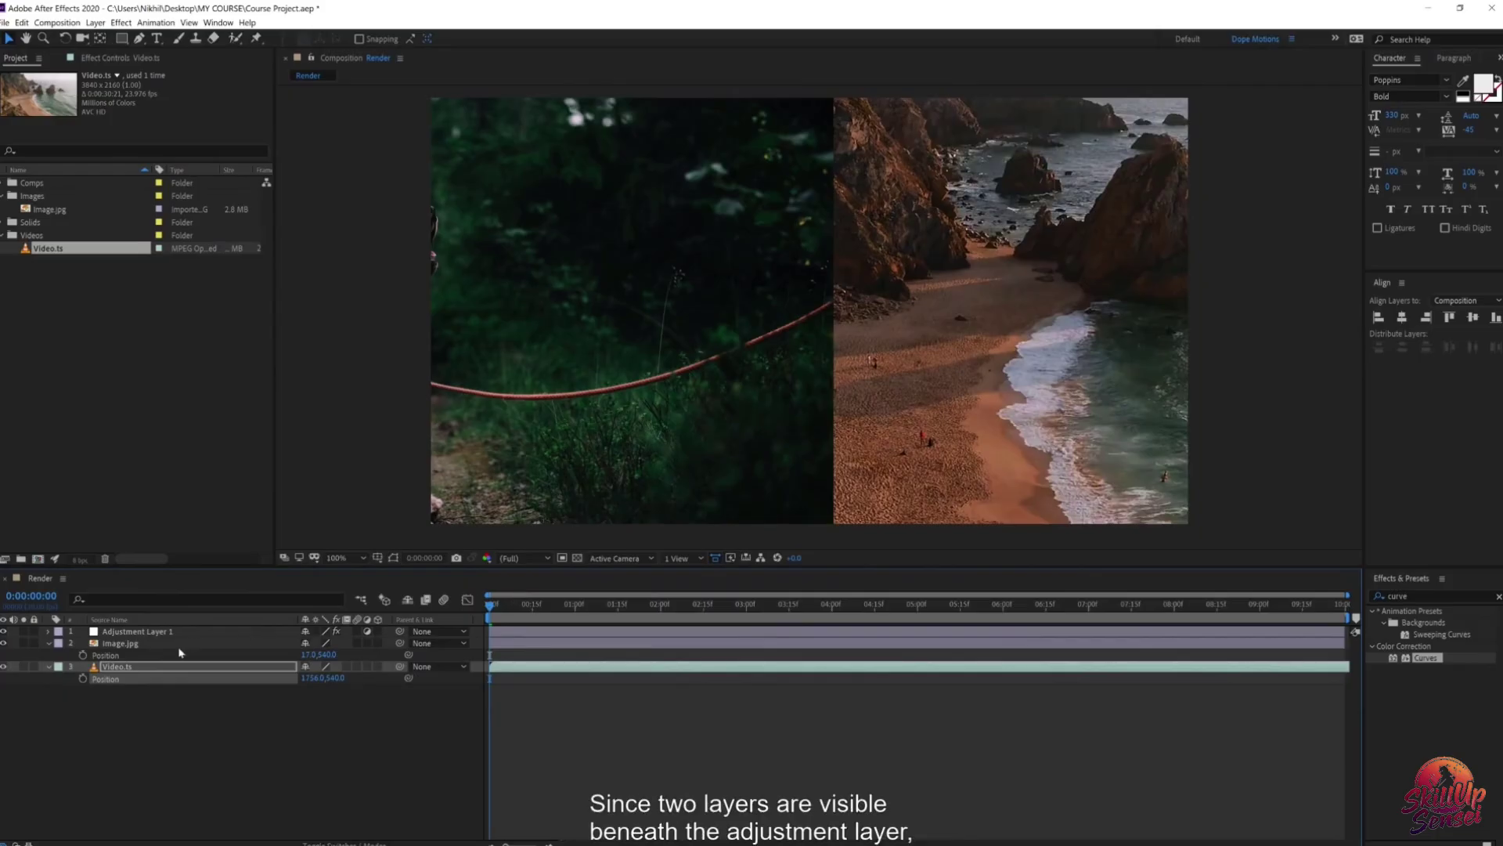
{"action": "left_click", "coordinate": [48, 644]}
{"action": "left_click", "coordinate": [51, 664]}
{"action": "left_click", "coordinate": [48, 656]}
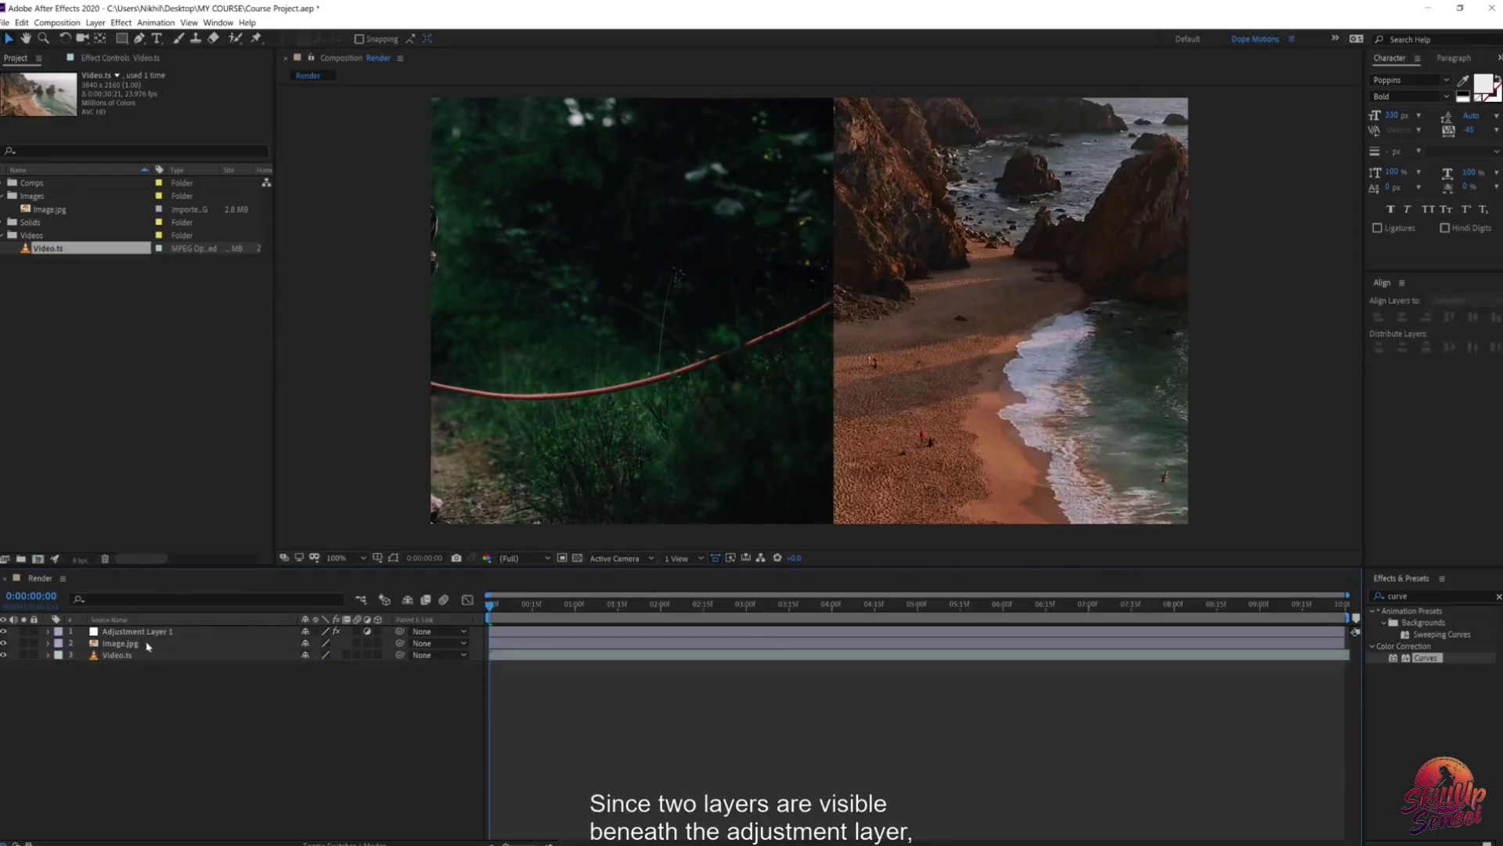
Step: Raise the adjustment layer's RGB curve closer to the diagonal to lighten the image and video beneath it
{"action": "left_click", "coordinate": [147, 644]}
{"action": "left_click", "coordinate": [144, 632]}
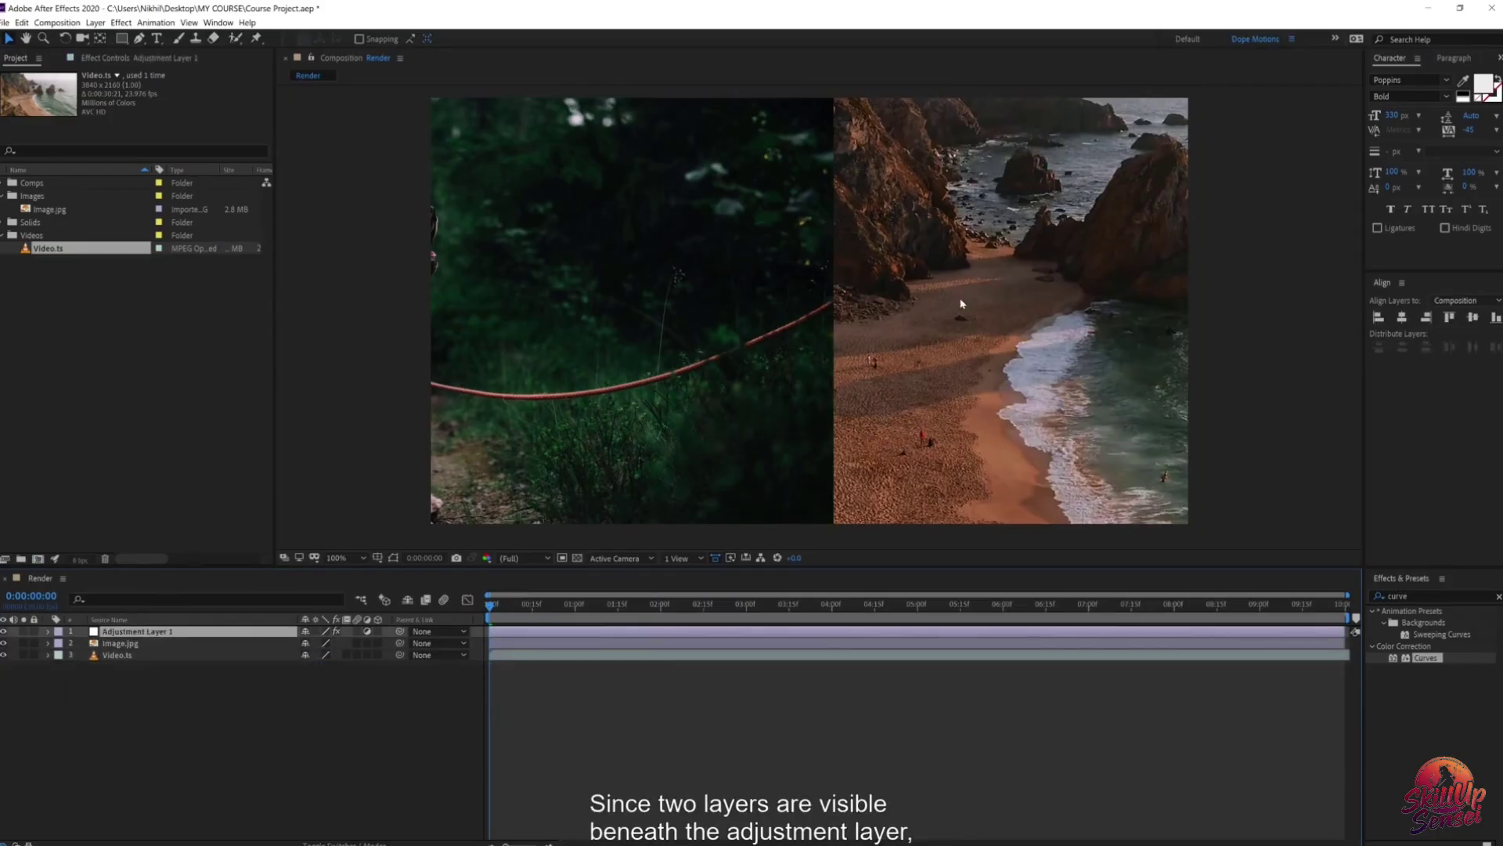
{"action": "left_click", "coordinate": [139, 59]}
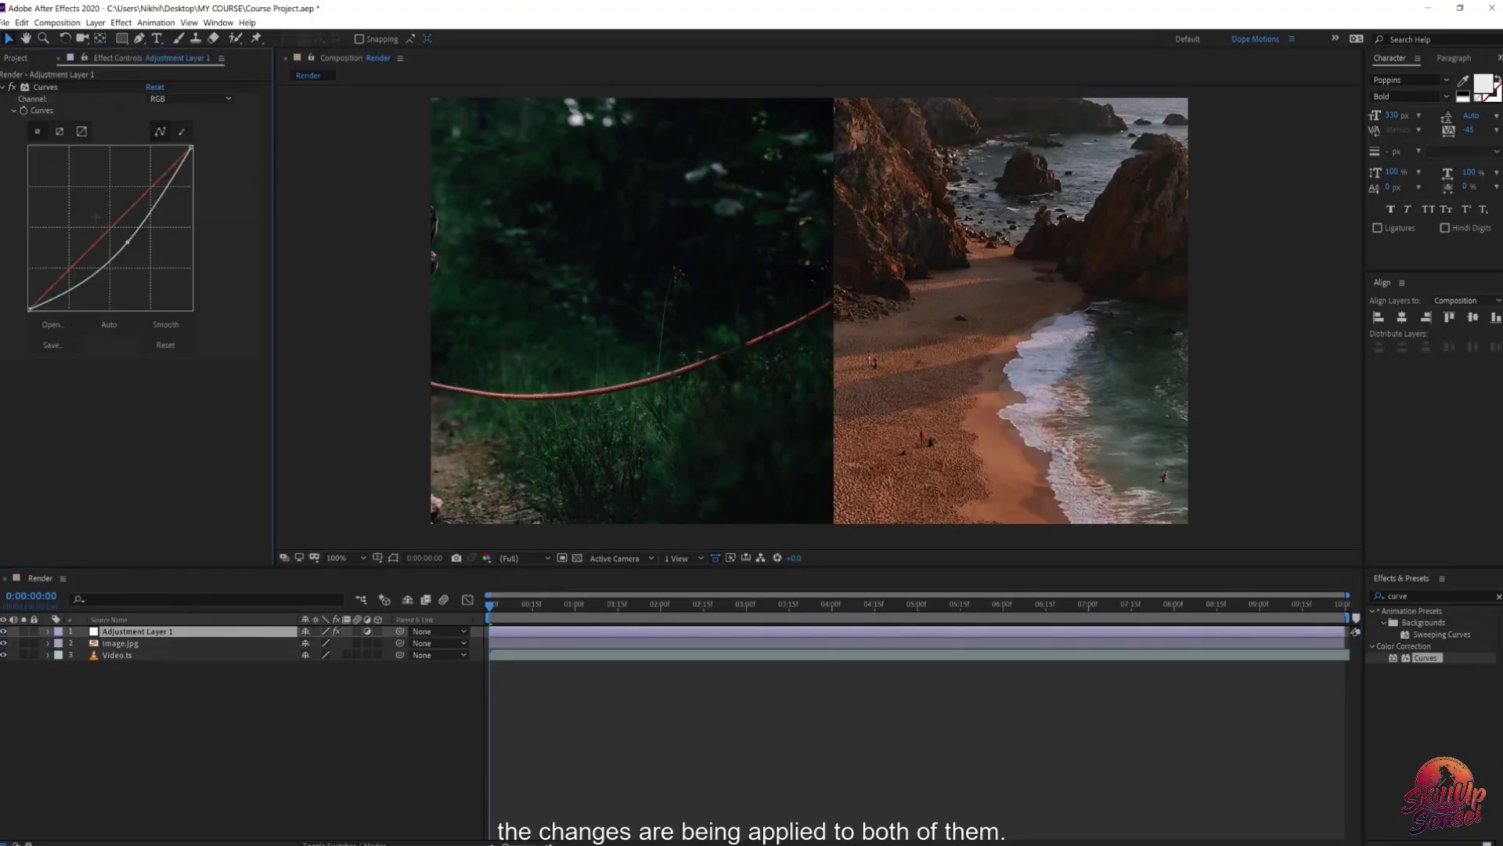
{"action": "mouse_move", "coordinate": [129, 242]}
{"action": "left_mouse_down"}
{"action": "mouse_move", "coordinate": [104, 213]}
{"action": "mouse_move", "coordinate": [112, 240]}
{"action": "left_mouse_up"}
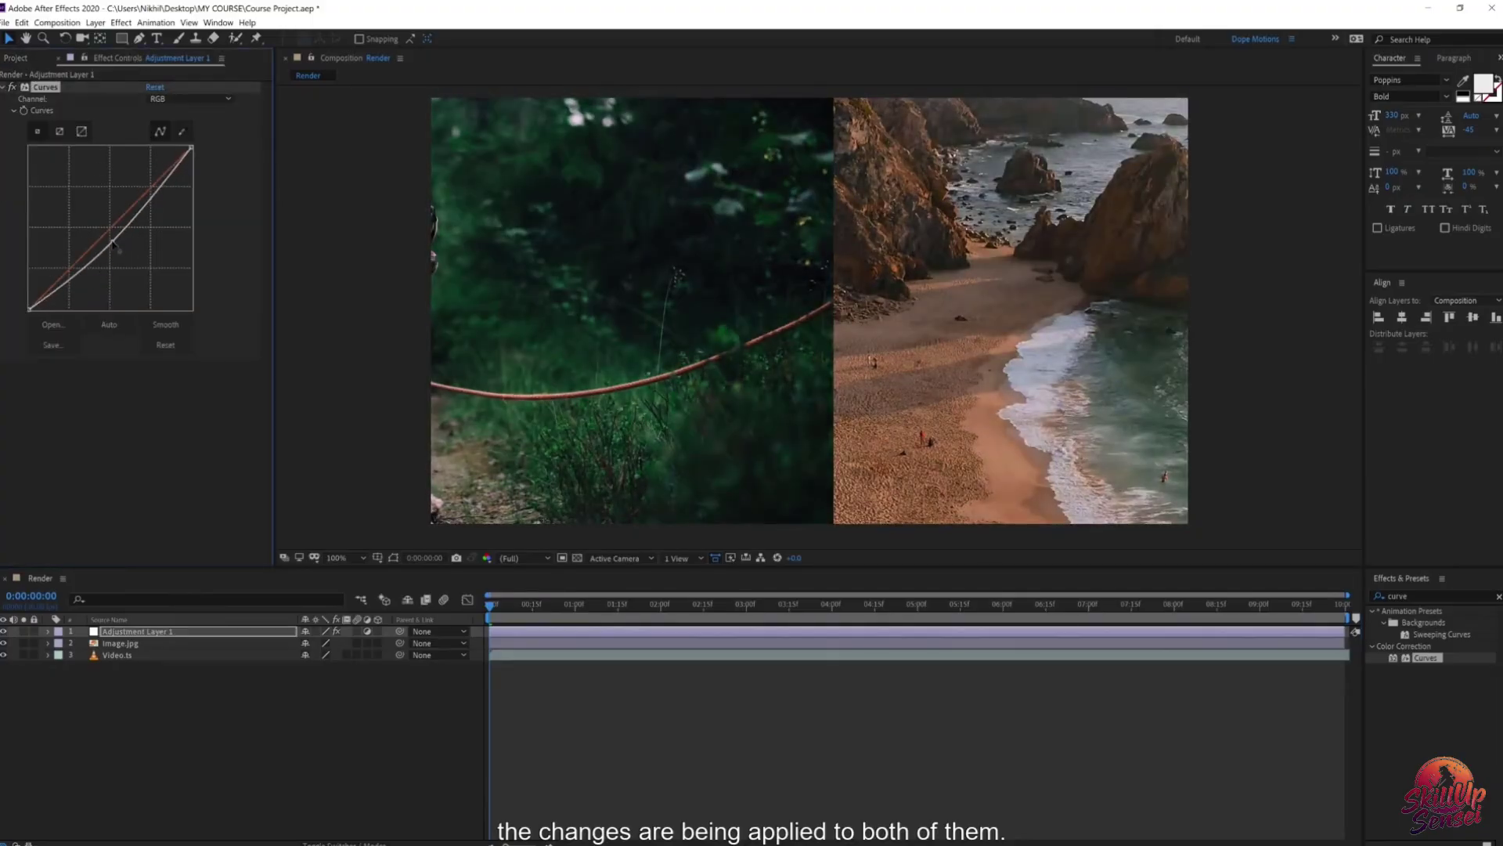
Step: Center the Image.jpg layer horizontally in the composition so it covers the video
{"action": "left_click", "coordinate": [152, 645]}
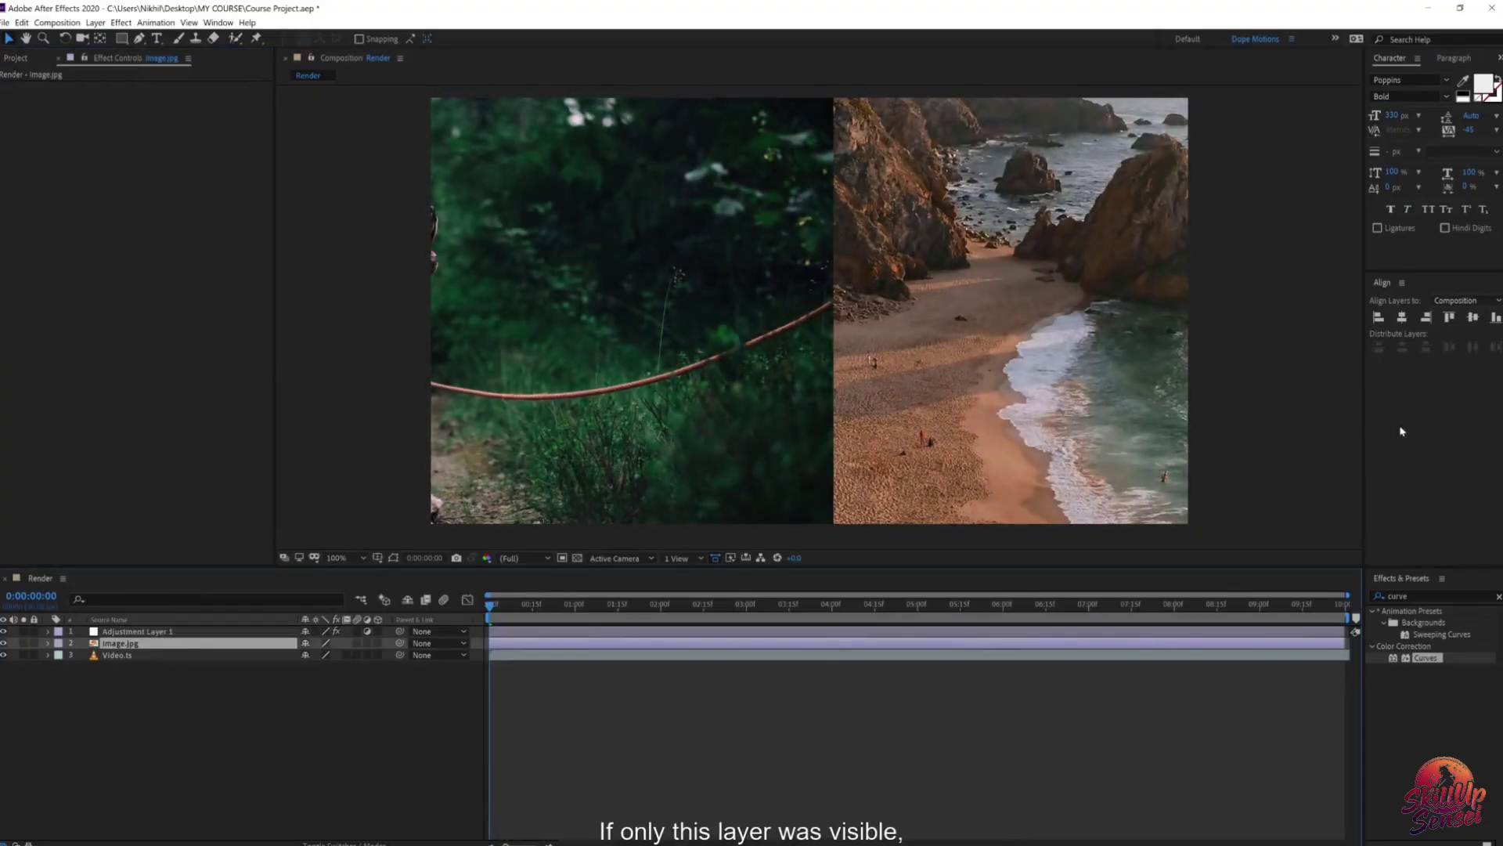
{"action": "left_click", "coordinate": [1401, 316]}
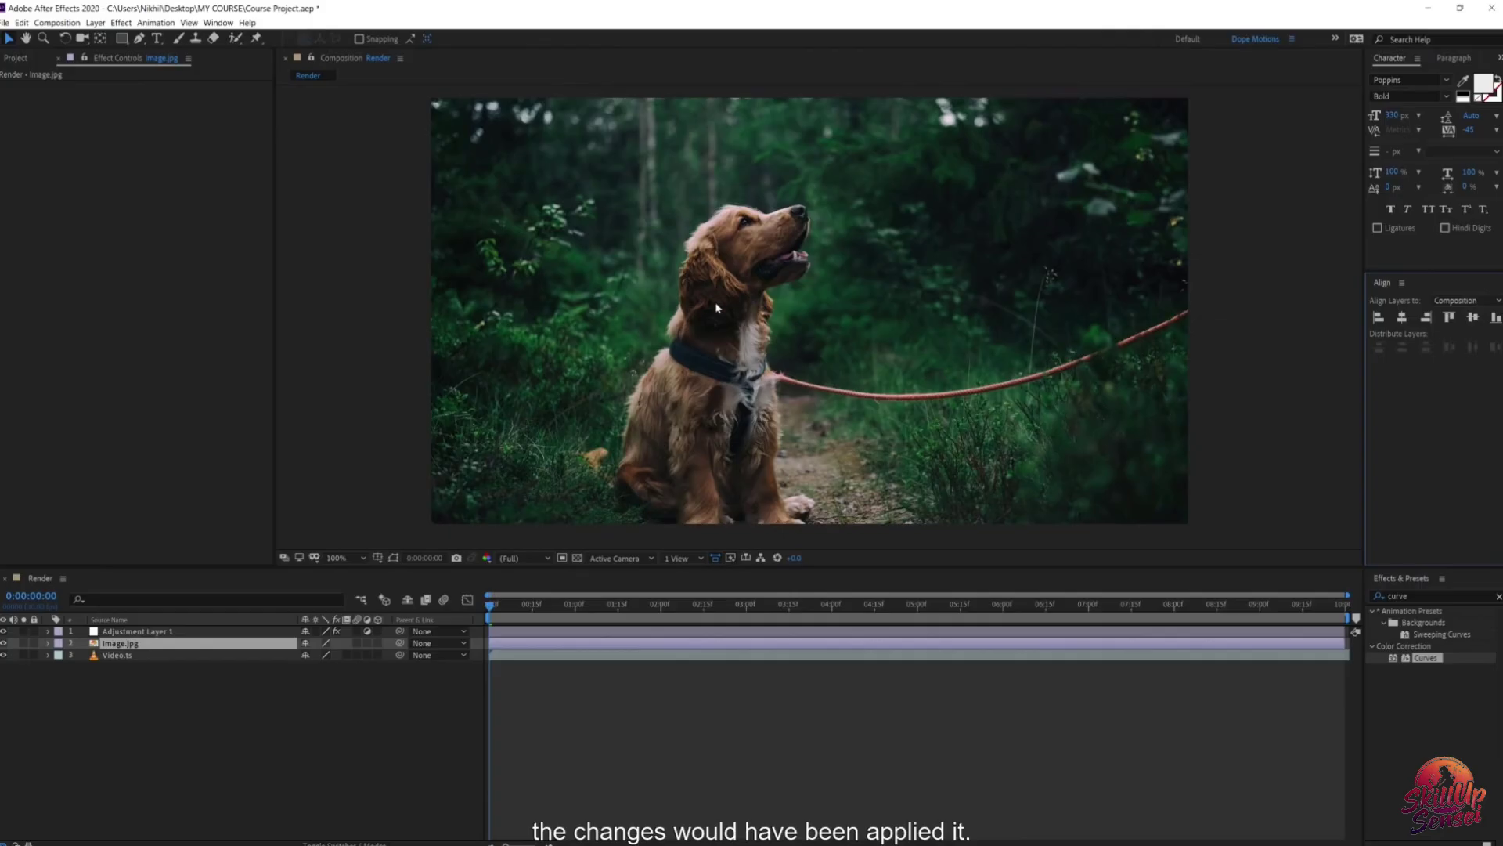
Step: Delete the adjustment, image and video layers from the Render composition
{"action": "left_click", "coordinate": [148, 633]}
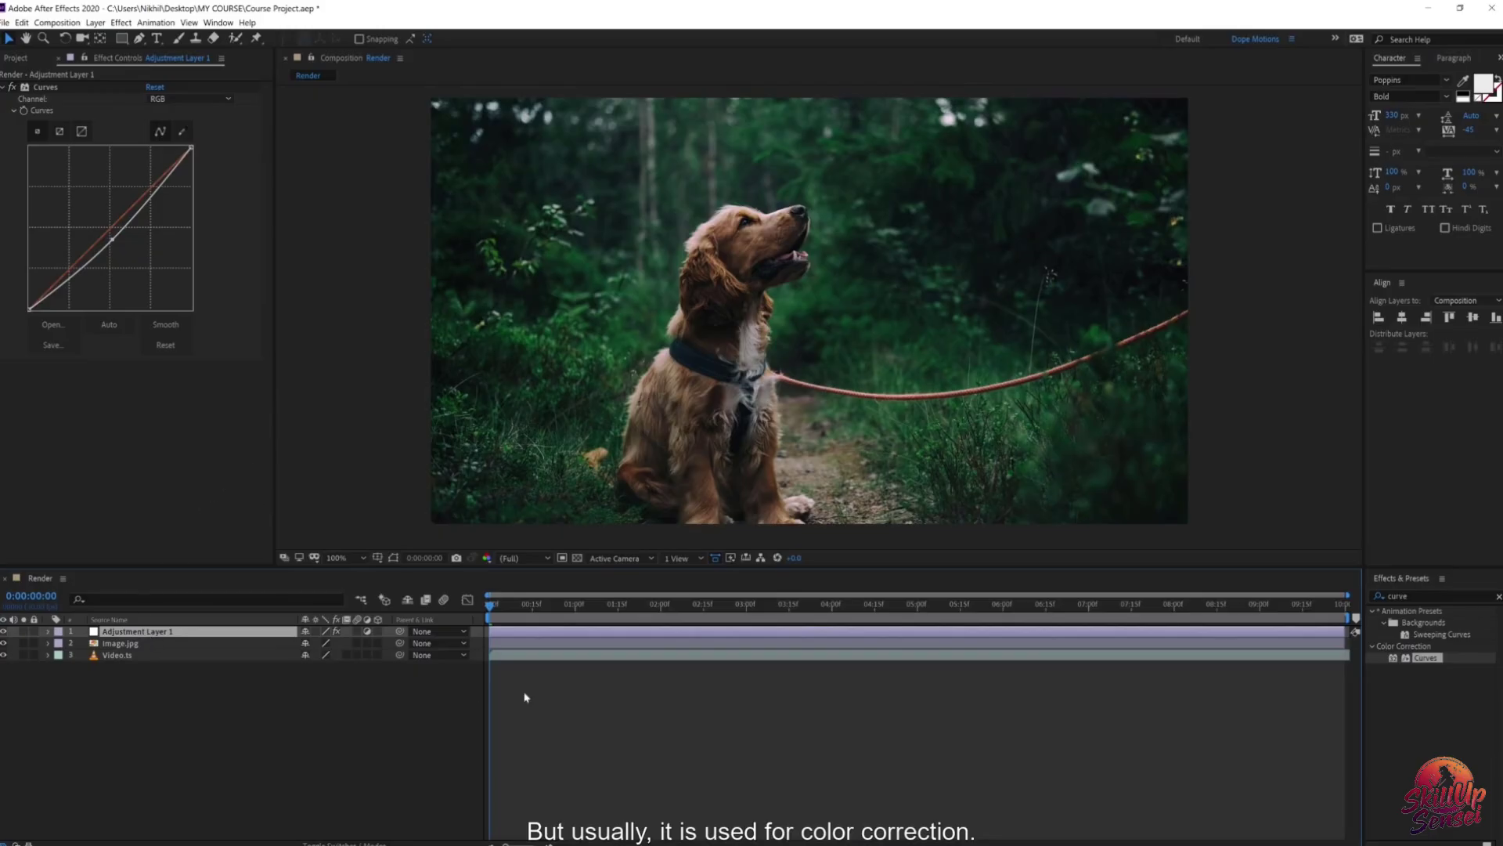
{"action": "key", "text": "ctrl+a"}
{"action": "key", "text": "Delete"}
{"action": "right_click", "coordinate": [205, 646]}
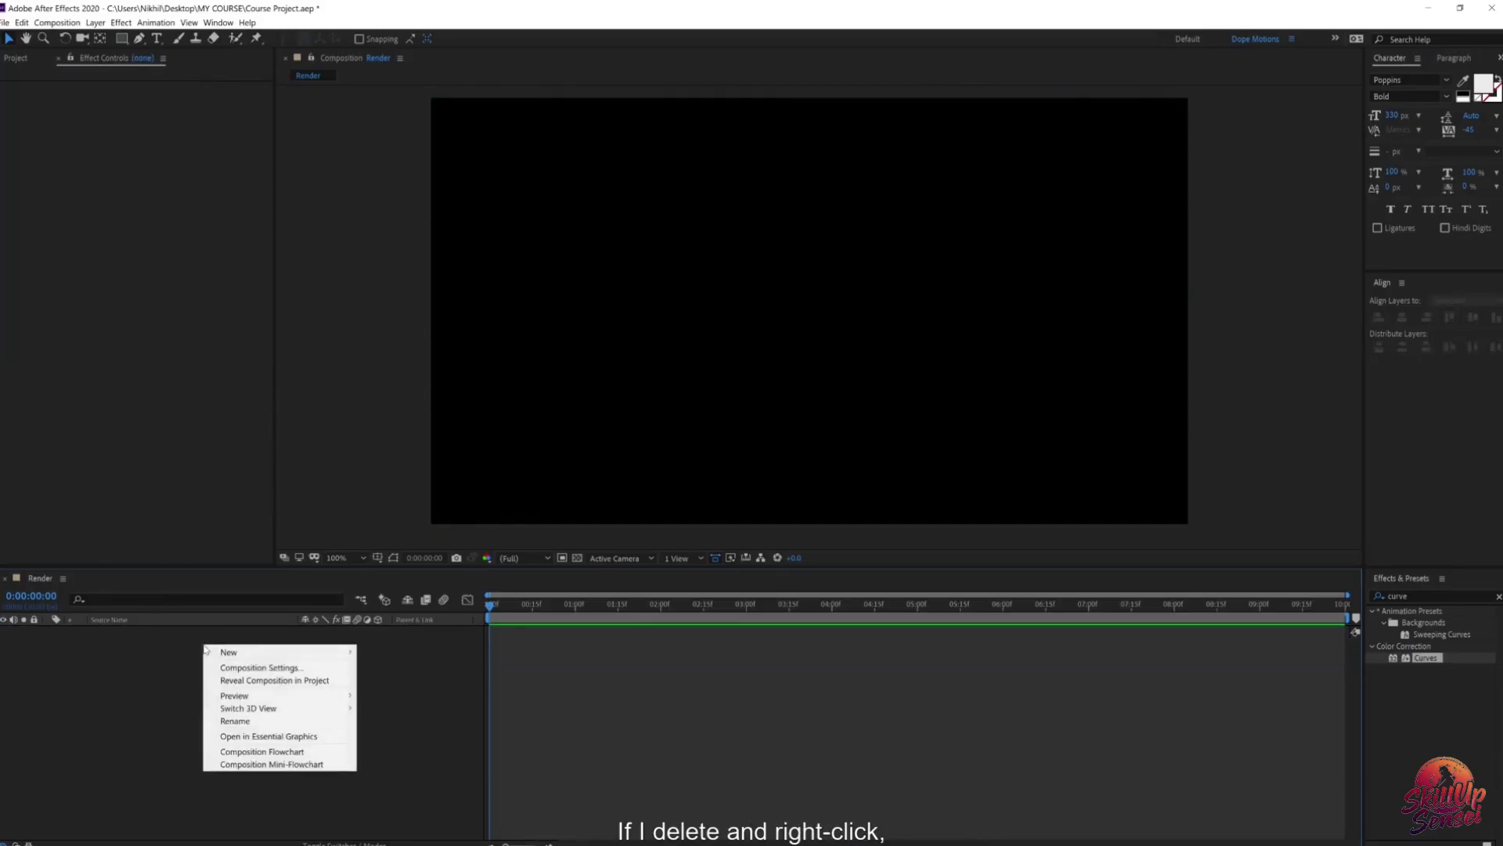
{"action": "mouse_move", "coordinate": [267, 655]}
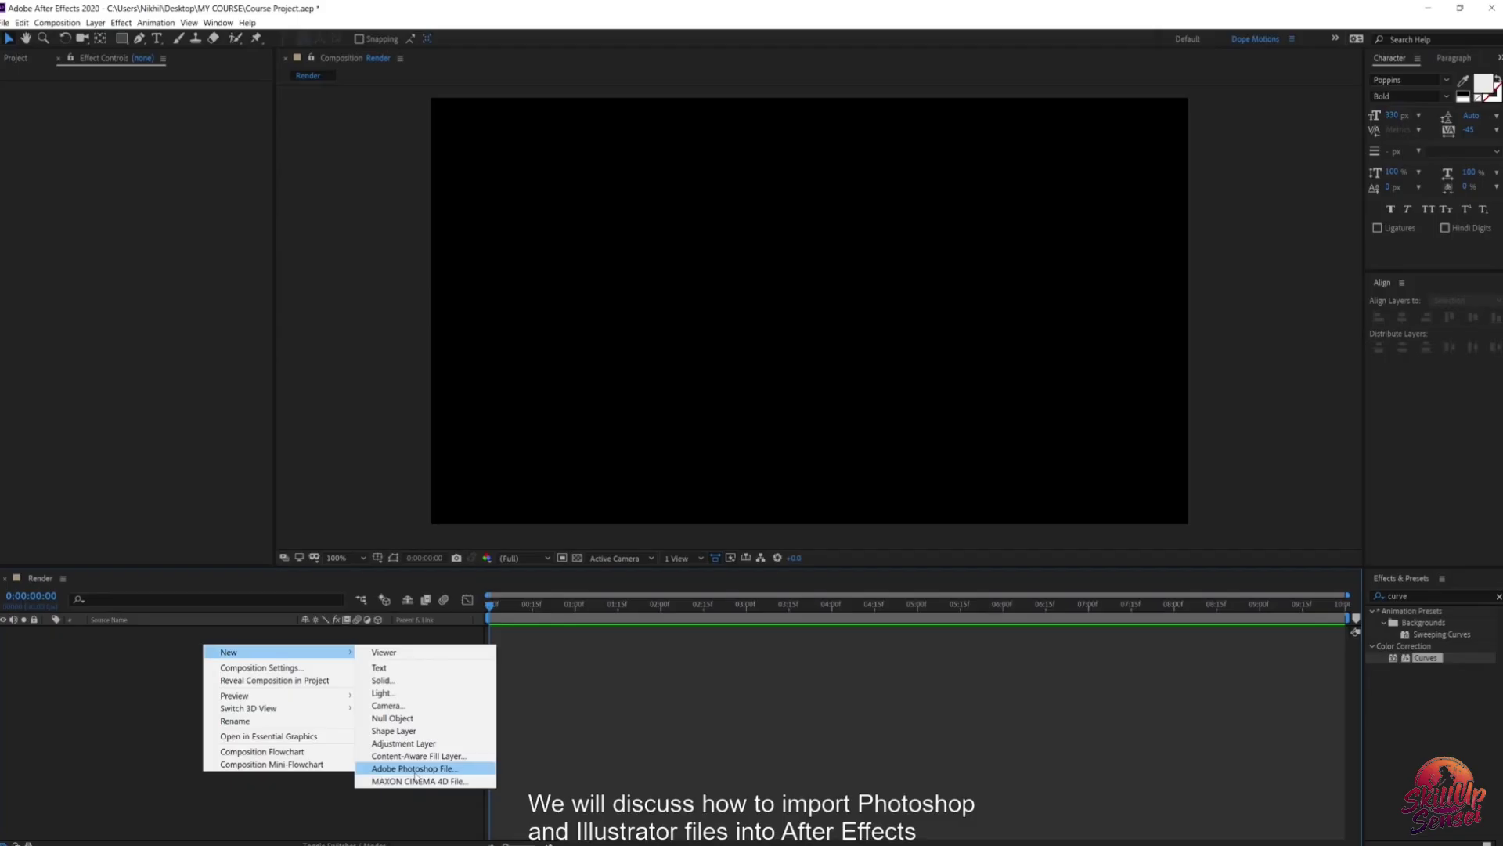
{"action": "left_click", "coordinate": [603, 692]}
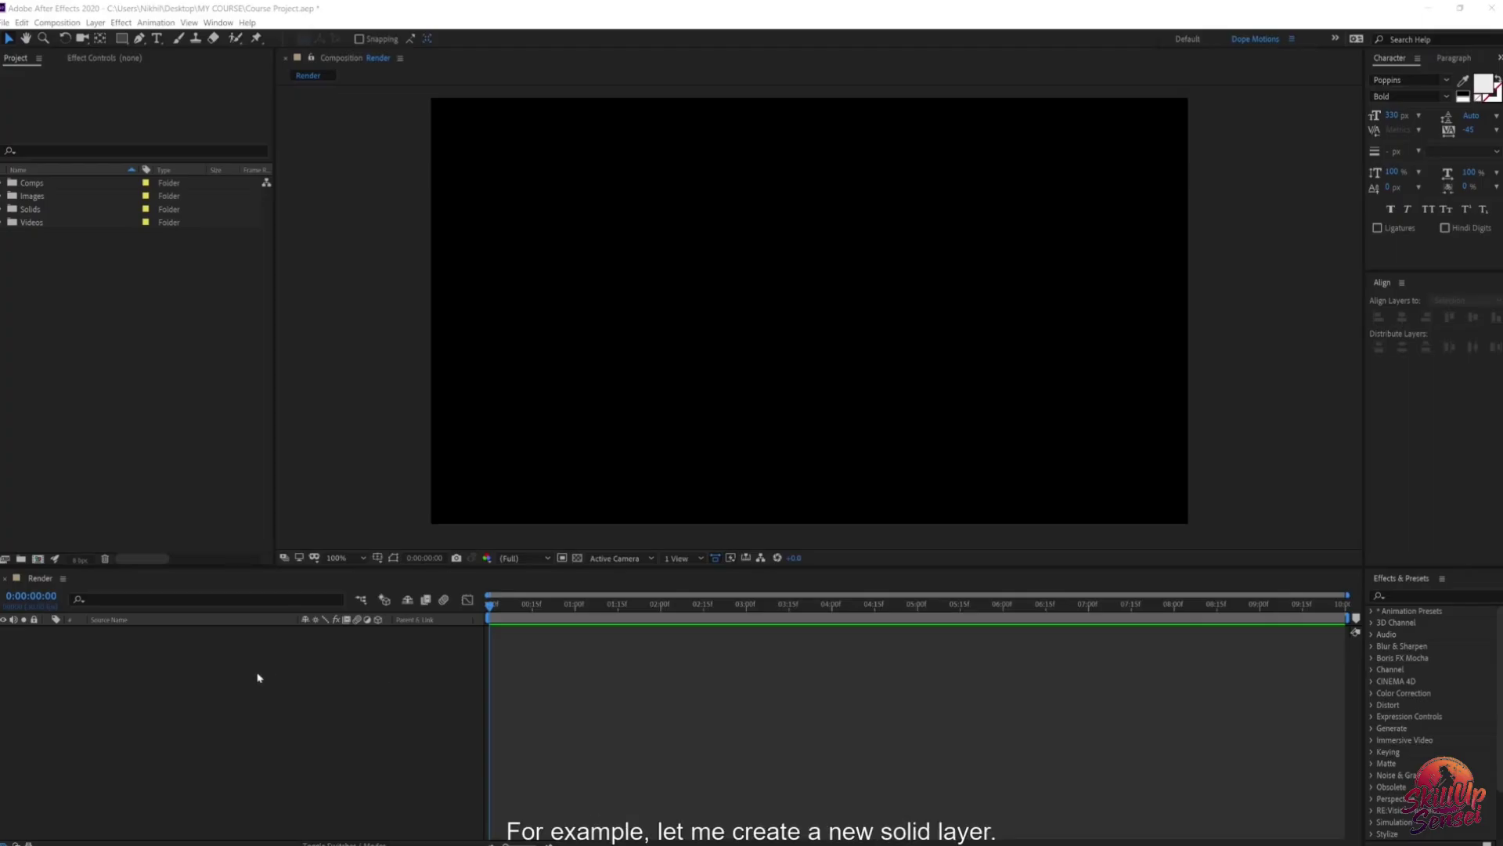
Step: Add a gray 1920 × 1080 px solid layer to the empty Render composition
{"action": "right_click", "coordinate": [216, 661]}
{"action": "mouse_move", "coordinate": [263, 666]}
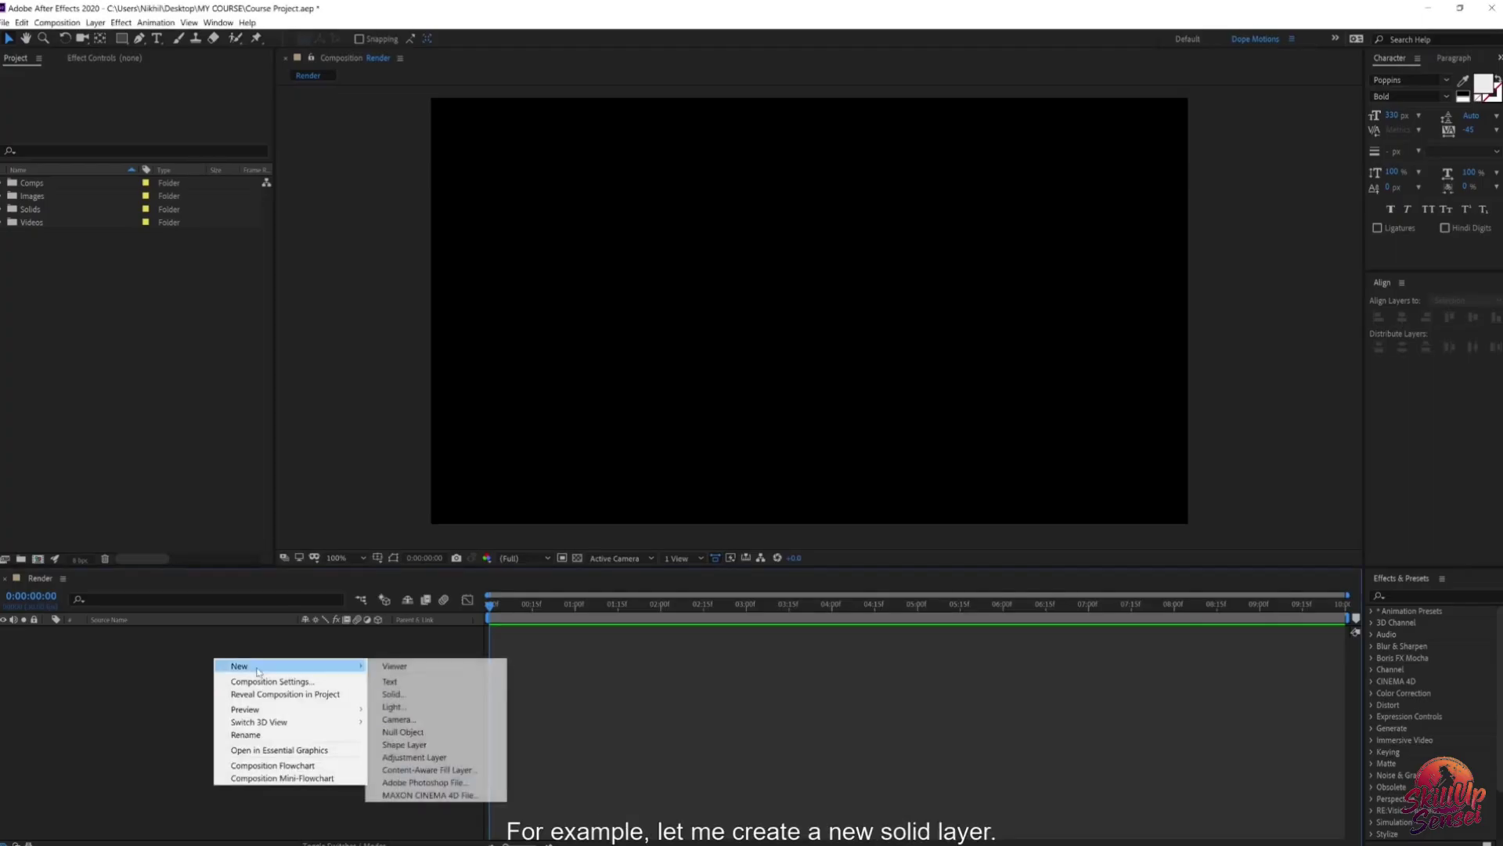
{"action": "left_click", "coordinate": [397, 694]}
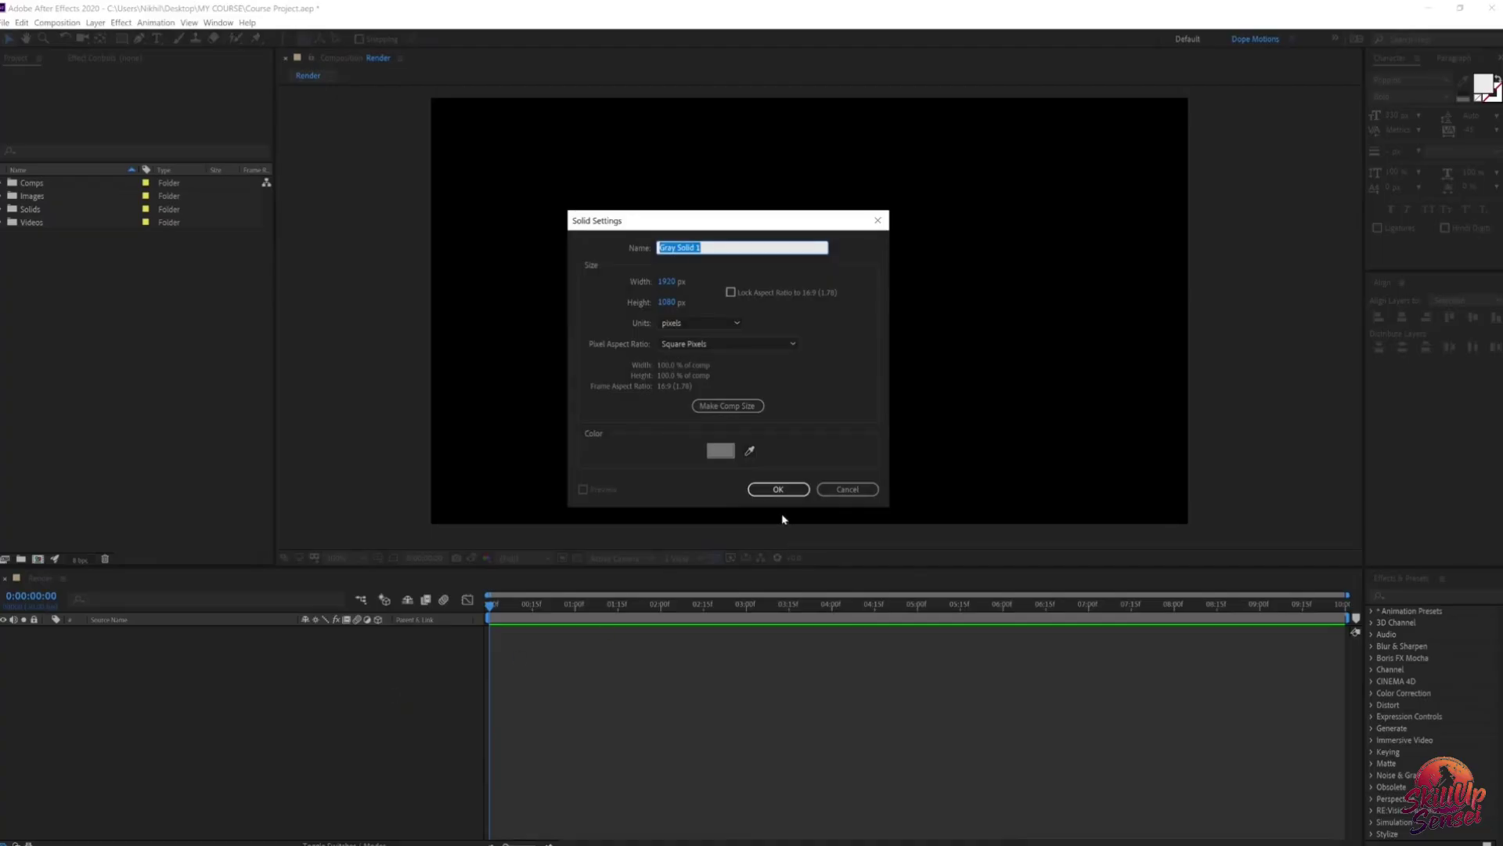
{"action": "left_click", "coordinate": [779, 494]}
Step: Add an empty shape layer above the gray solid
{"action": "right_click", "coordinate": [204, 708]}
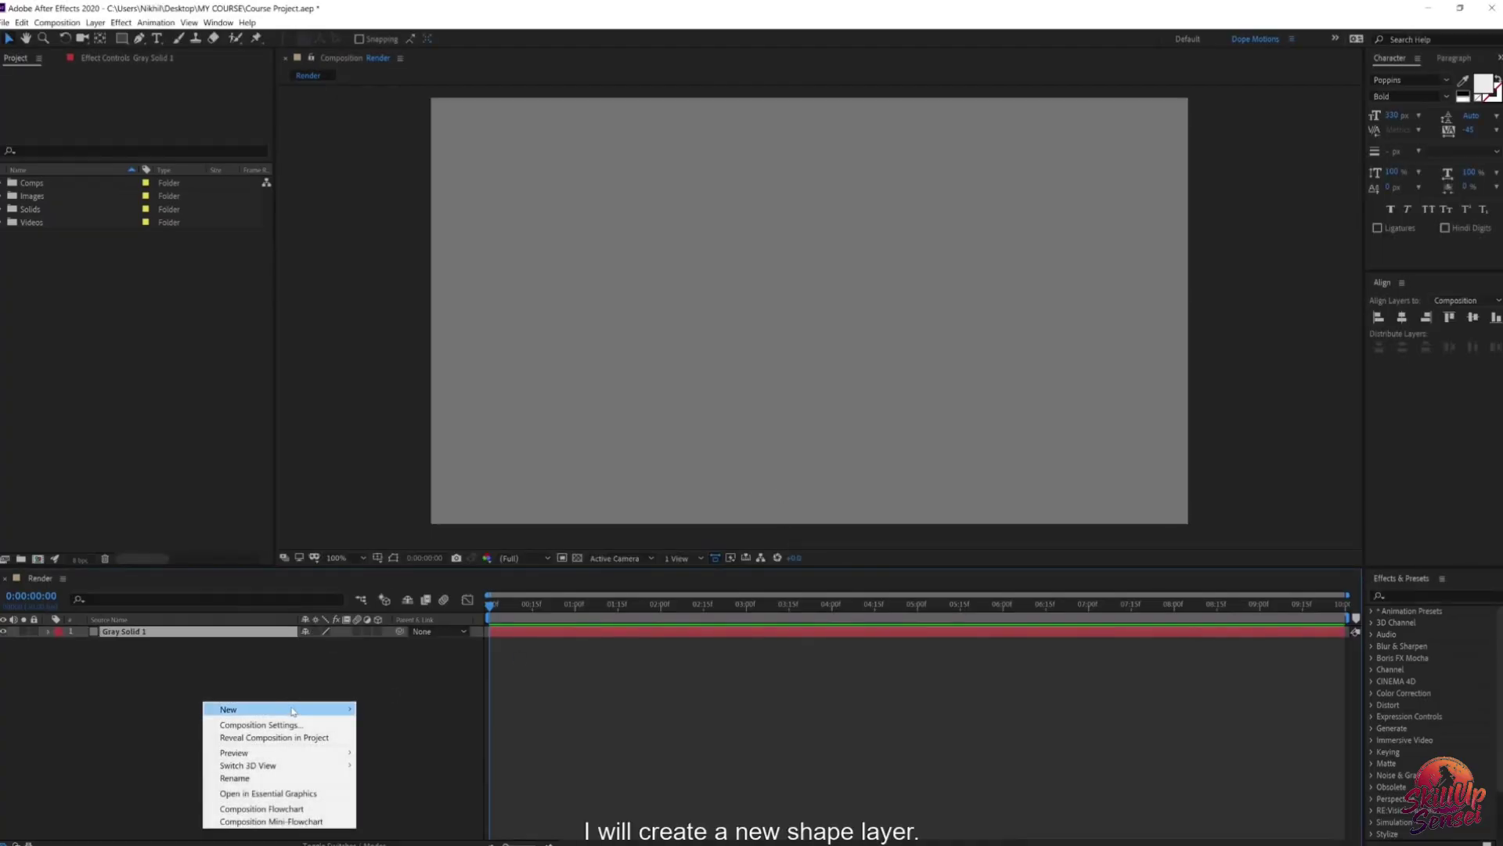
{"action": "mouse_move", "coordinate": [231, 709]}
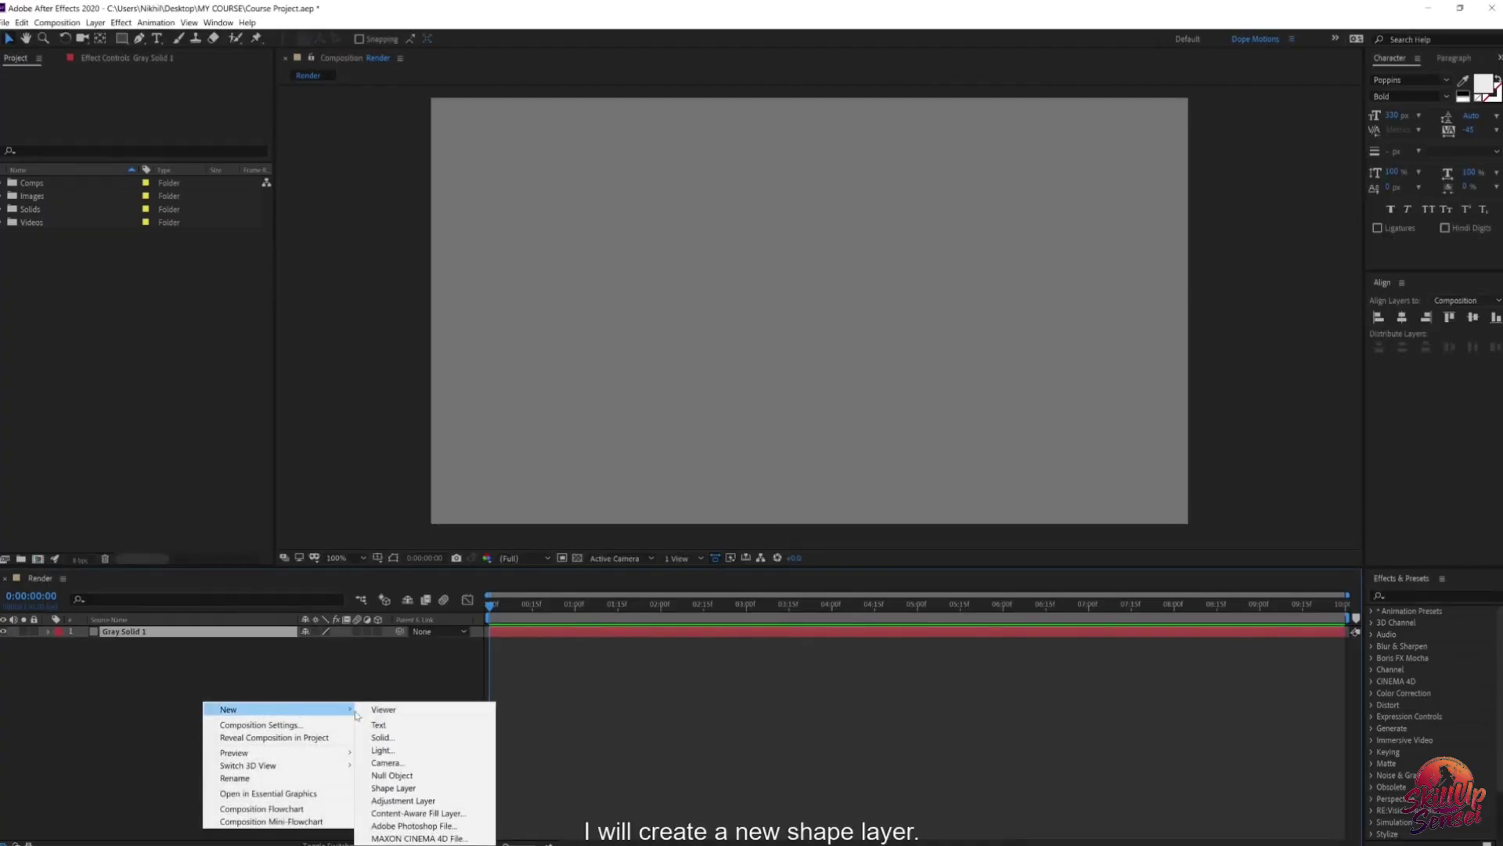
{"action": "left_click", "coordinate": [393, 788]}
Step: Add an empty text layer above the shape layer in the Render composition
{"action": "right_click", "coordinate": [319, 686]}
{"action": "mouse_move", "coordinate": [319, 686]}
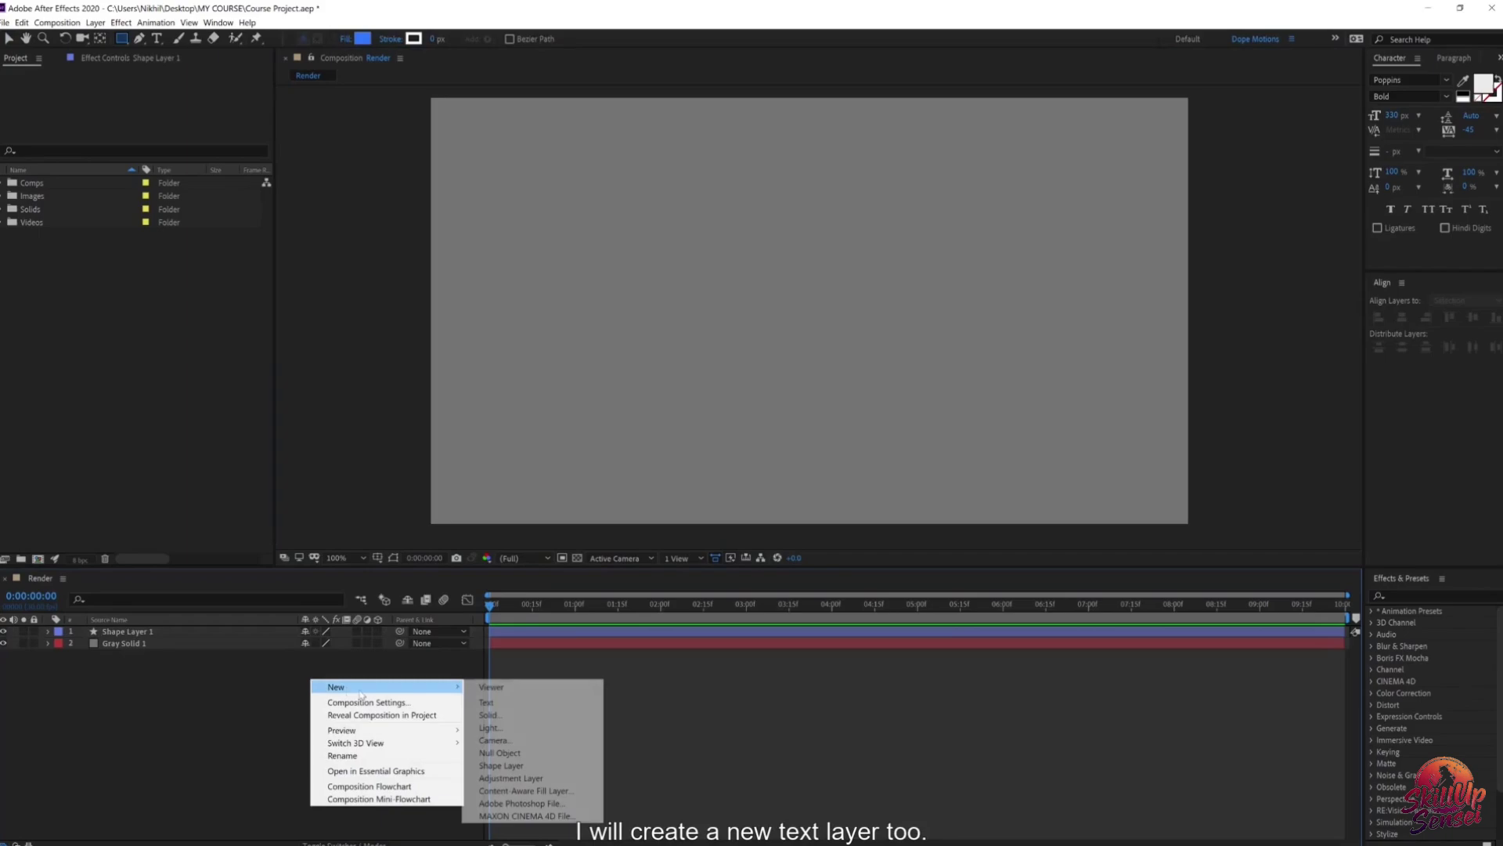
{"action": "left_click", "coordinate": [492, 704]}
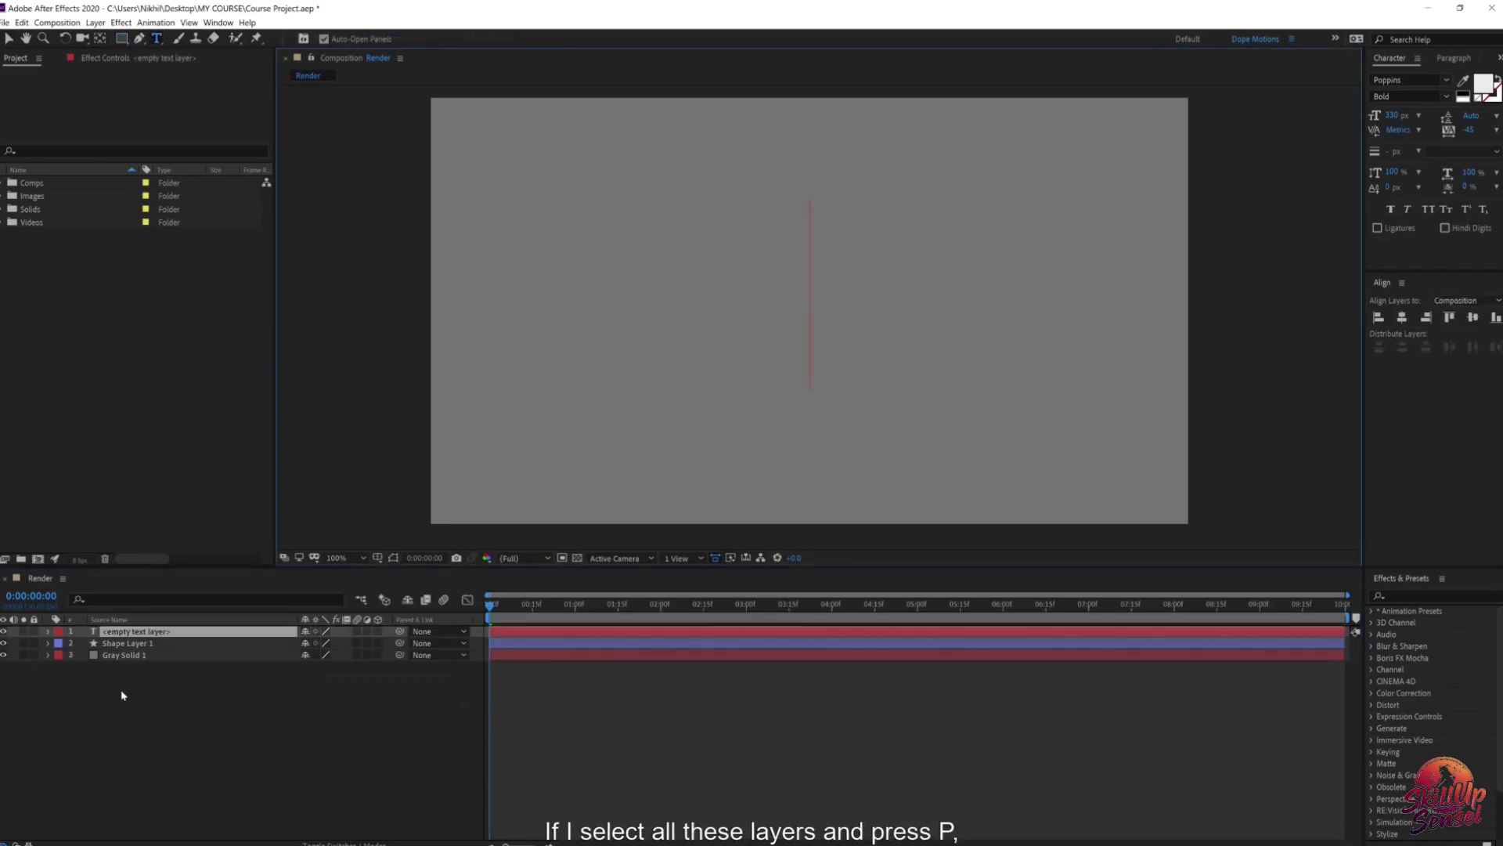
Step: Display the Position, Rotation, Scale and Opacity properties of the text, shape and solid layers one after another
{"action": "left_click_drag", "start_coordinate": [121, 691], "coordinate": [147, 631]}
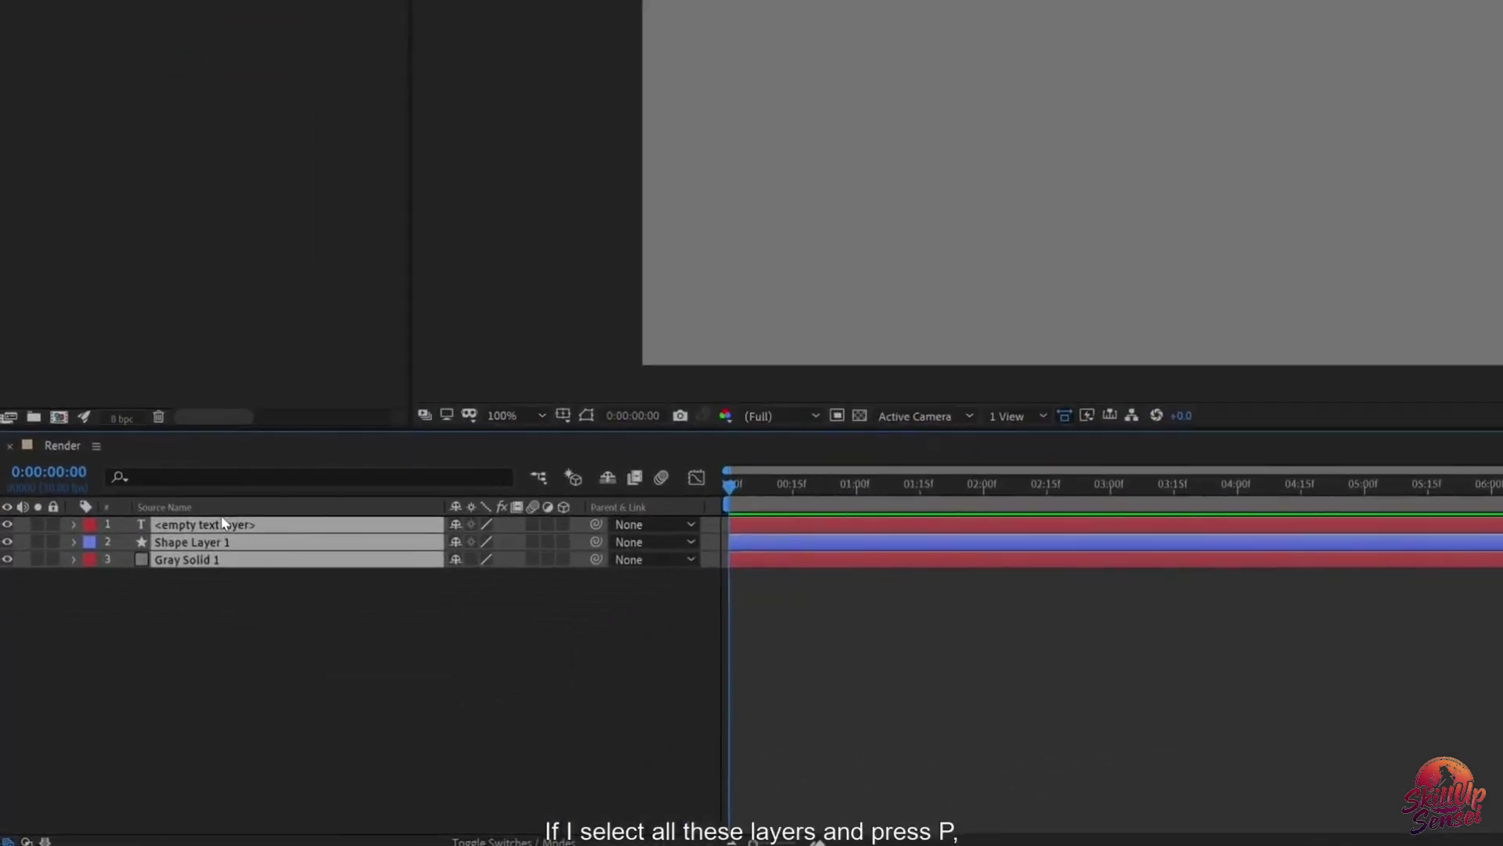
{"action": "key", "text": "p"}
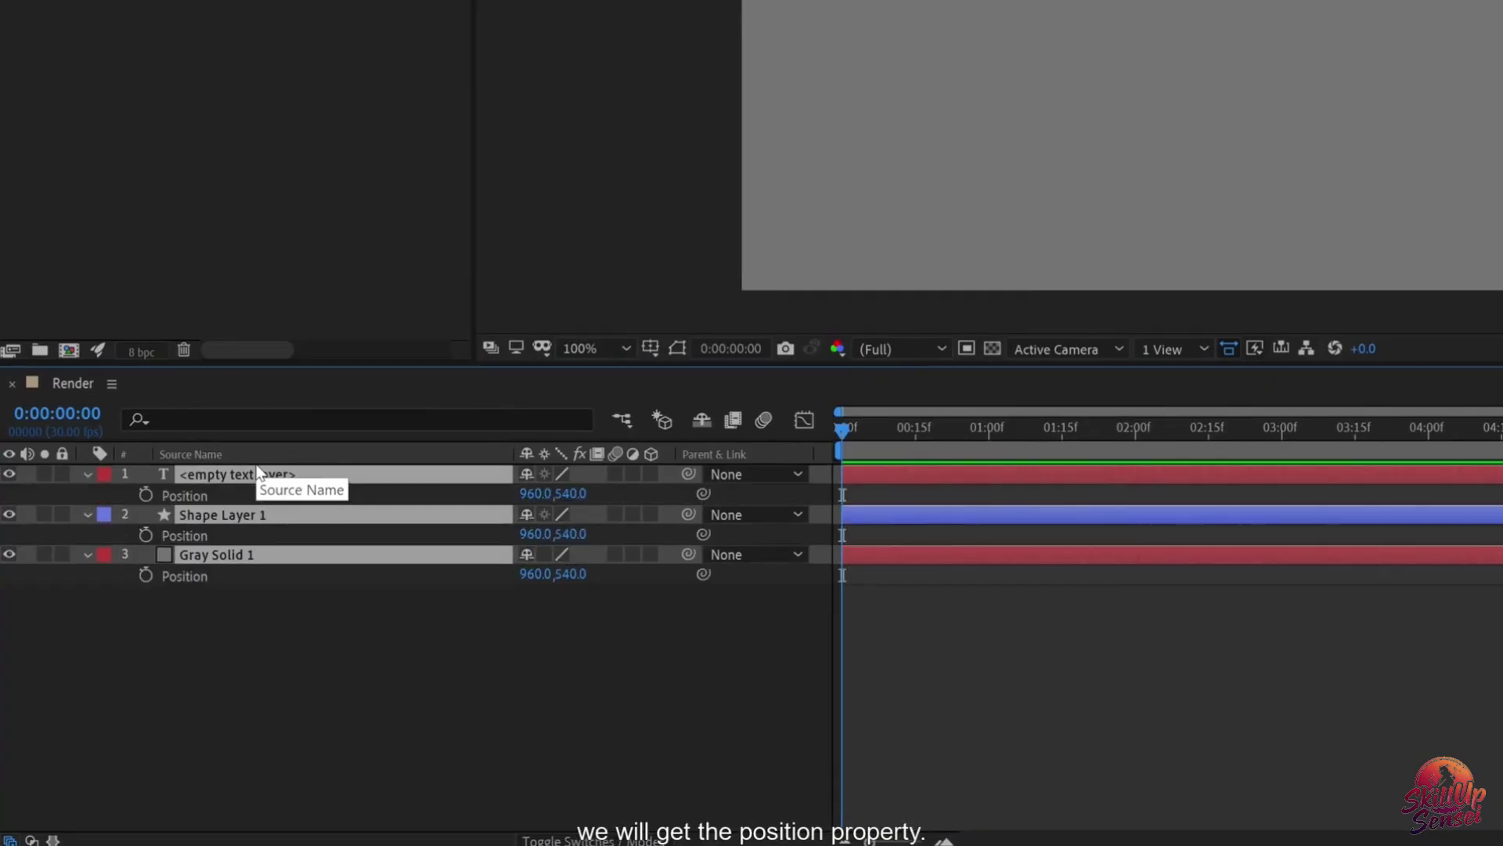
{"action": "key", "text": "r"}
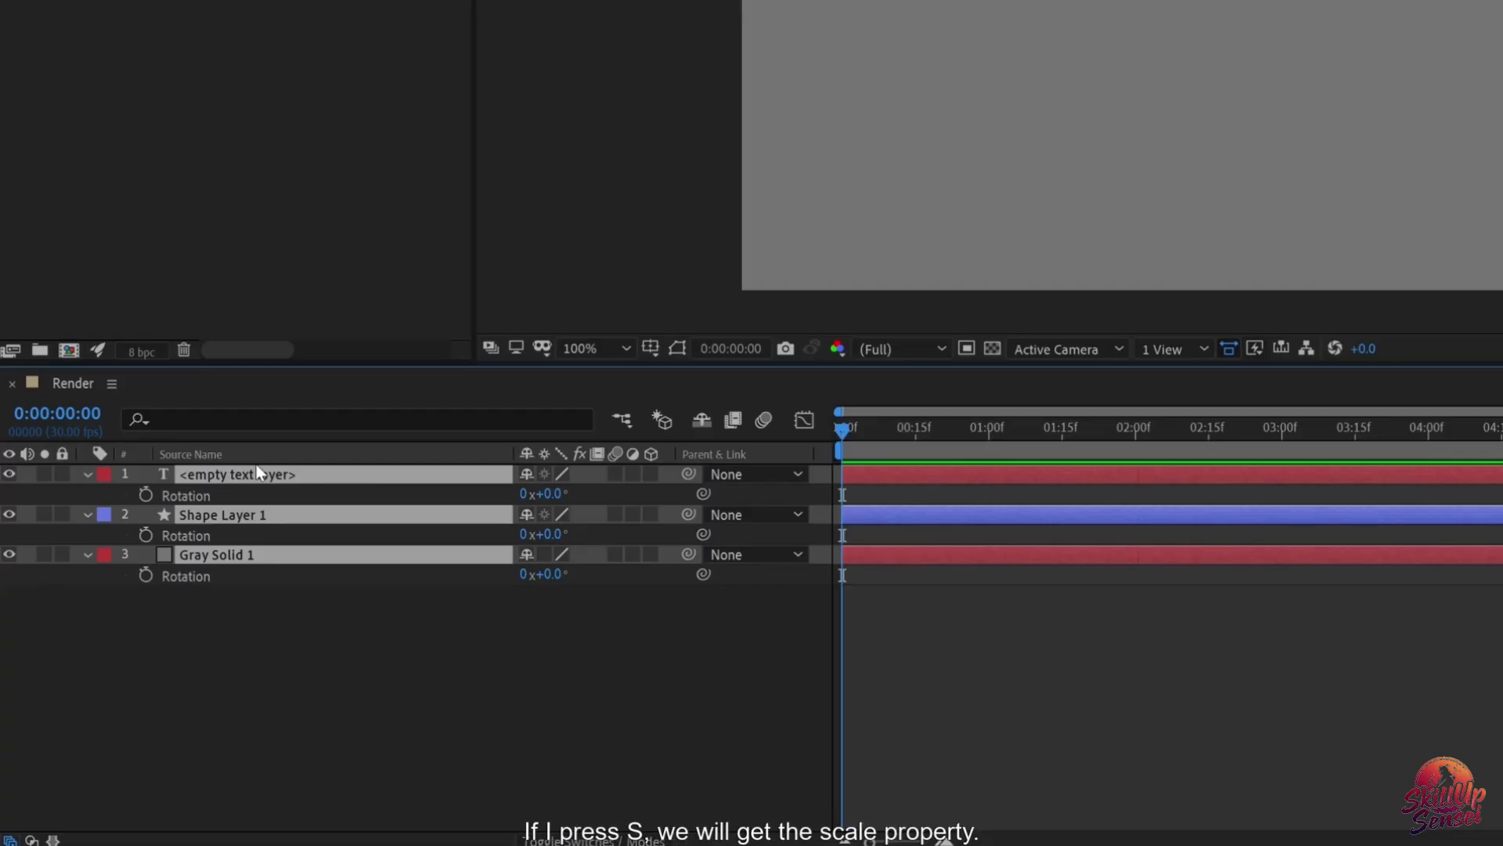
{"action": "key", "text": "s"}
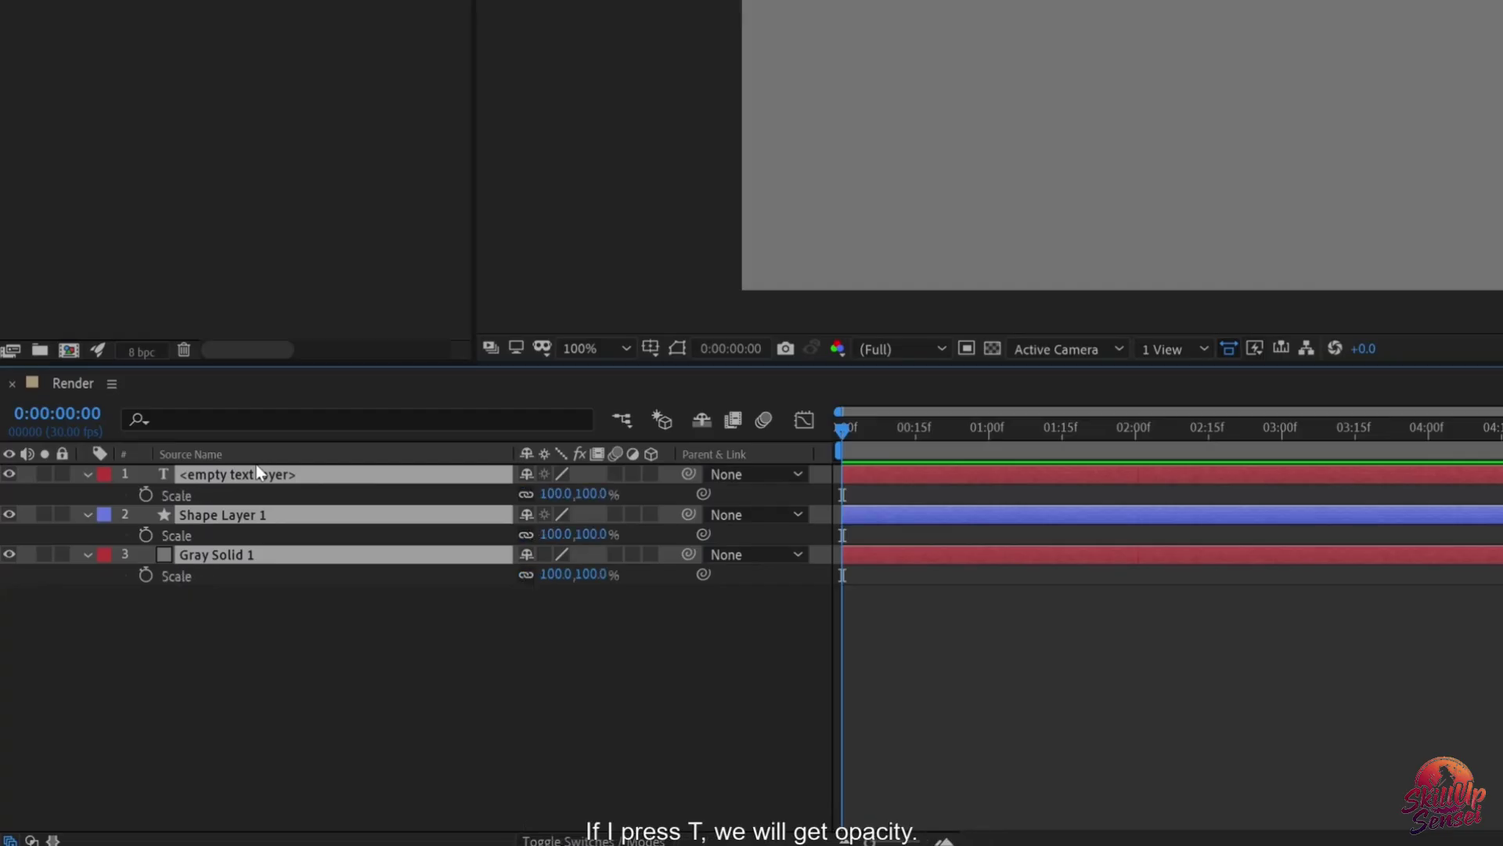
{"action": "key", "text": "t"}
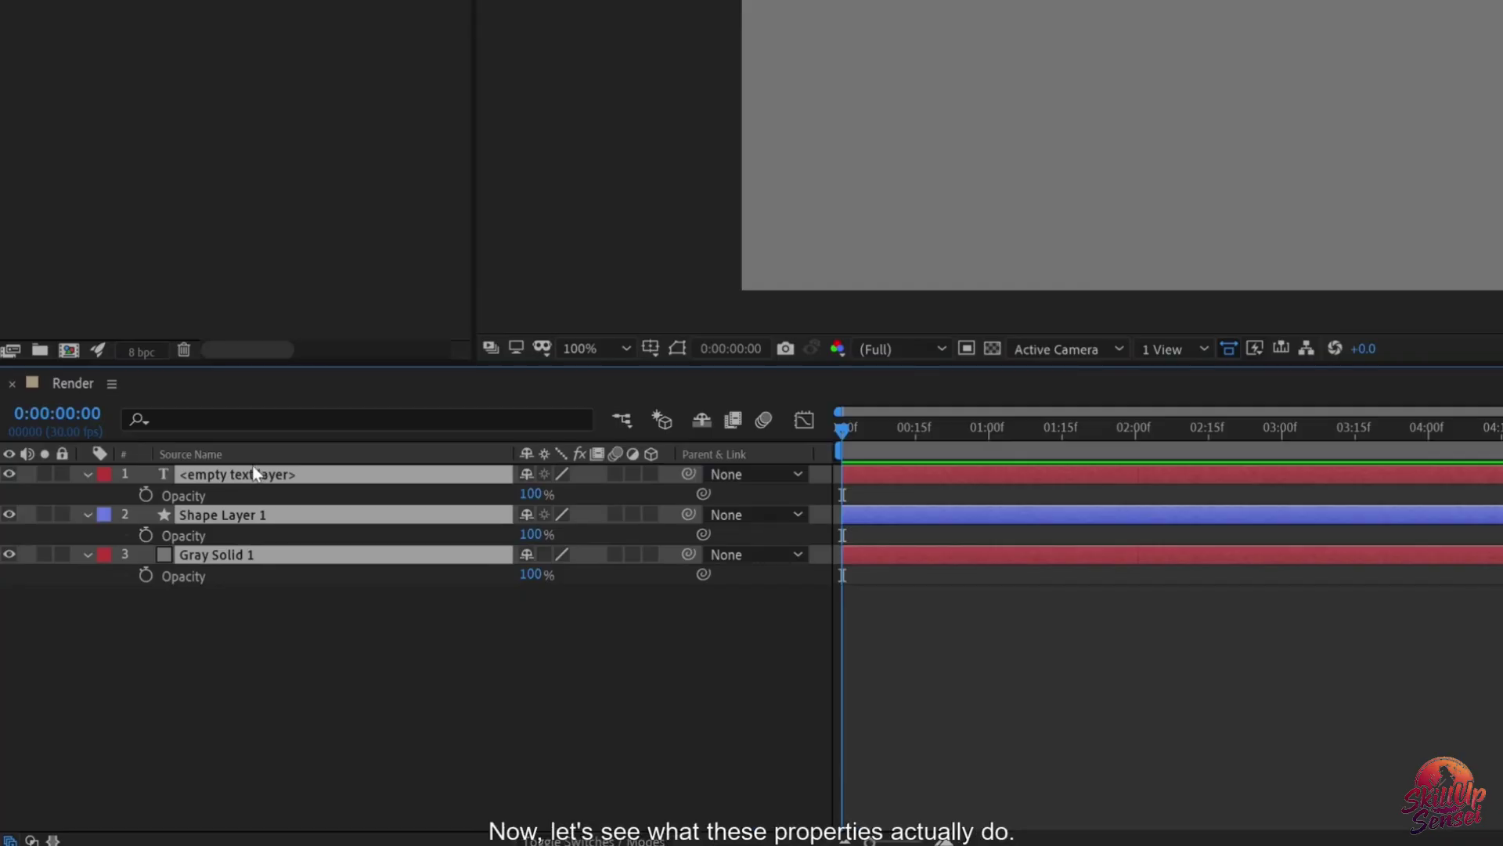
Step: Delete the text, shape and solid layers, and draw a blue circle near the composition's center with the Ellipse tool
{"action": "left_click_drag", "start_coordinate": [225, 619], "coordinate": [297, 454]}
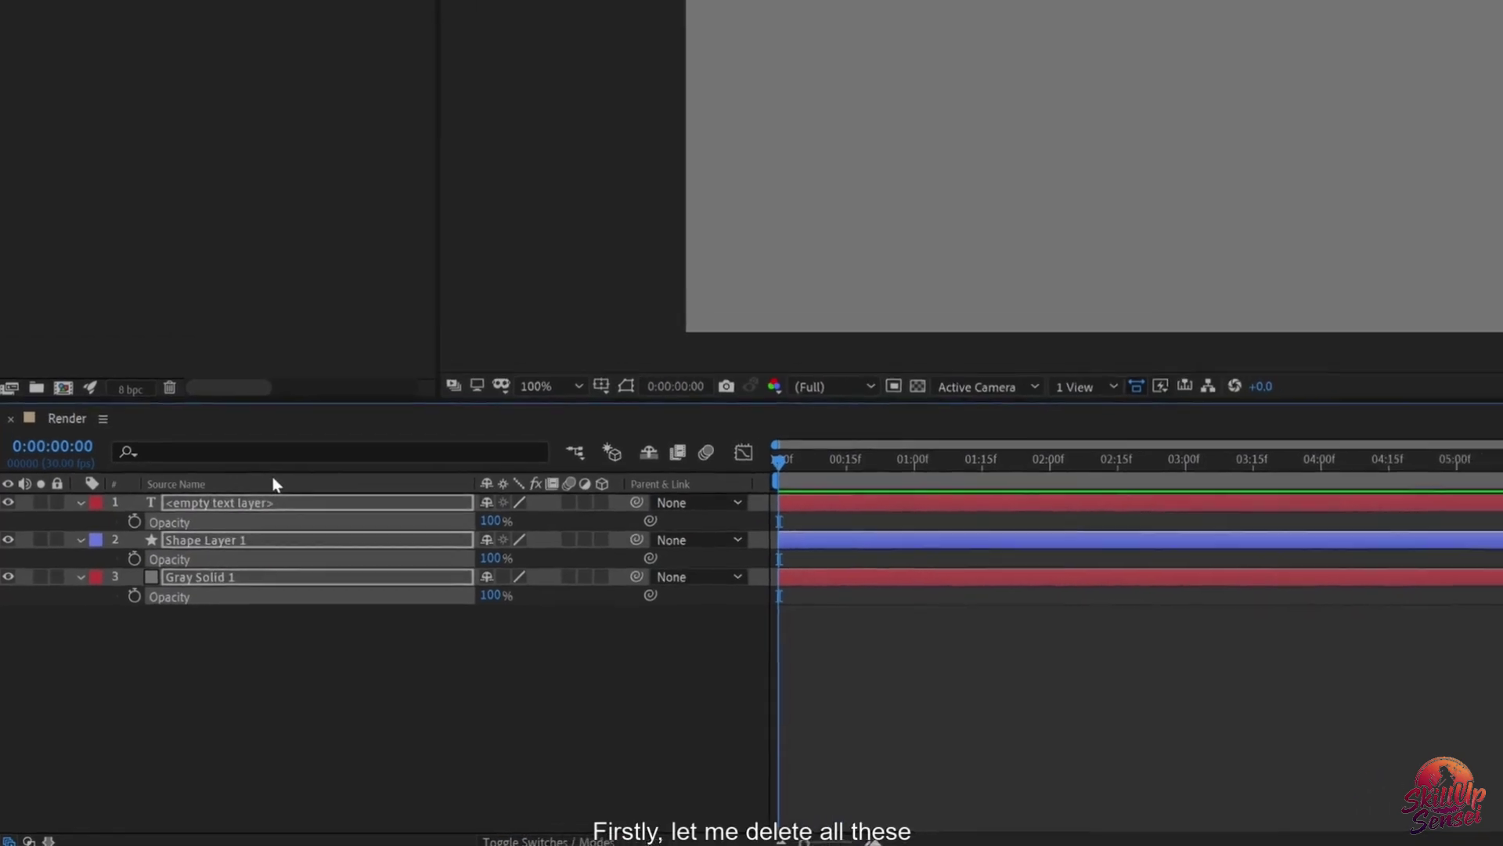
{"action": "key", "text": "Delete"}
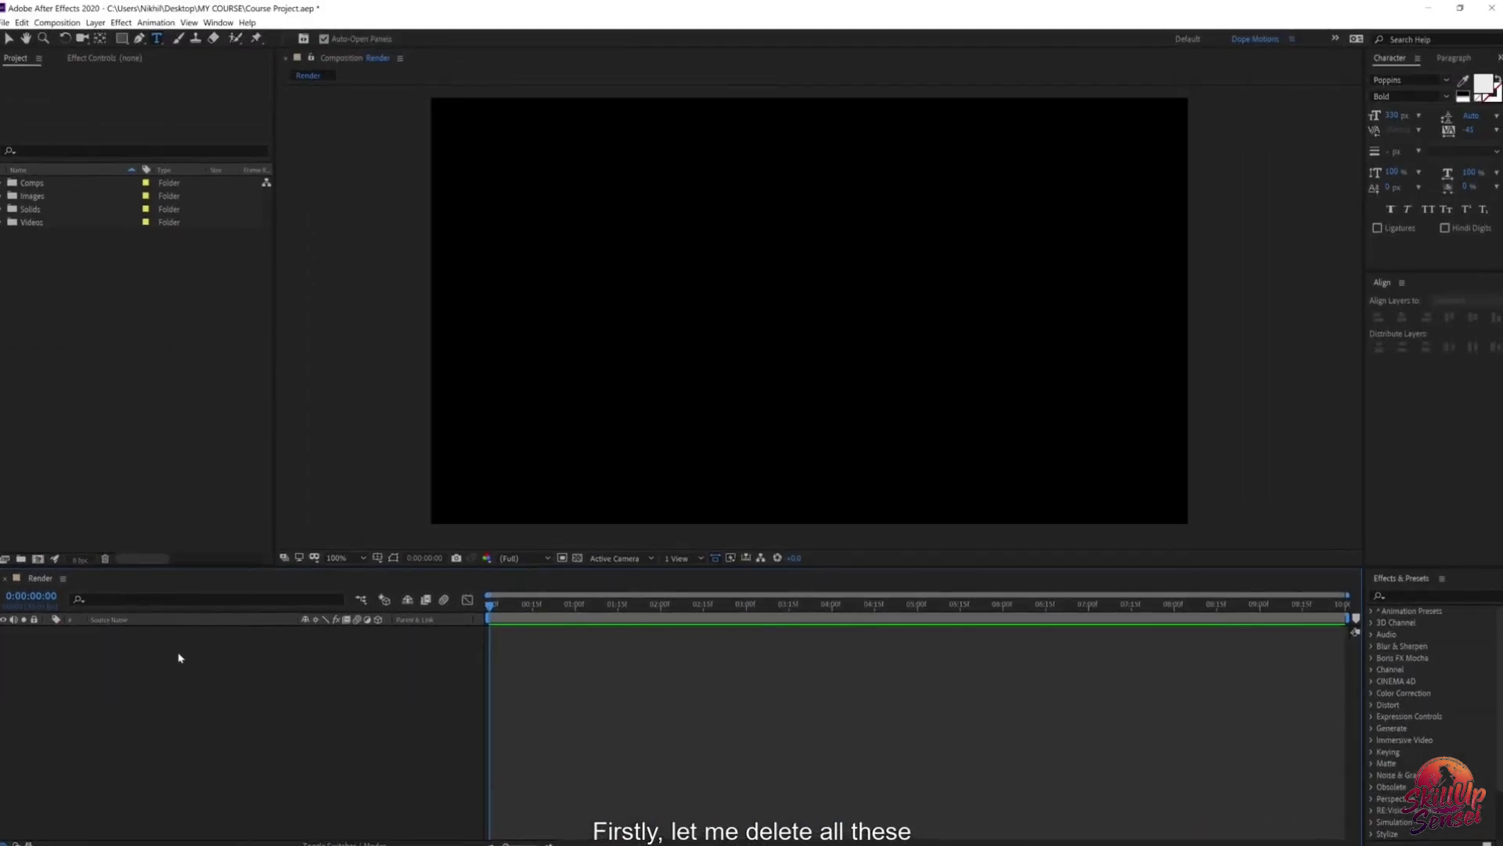
{"action": "left_click", "coordinate": [123, 39]}
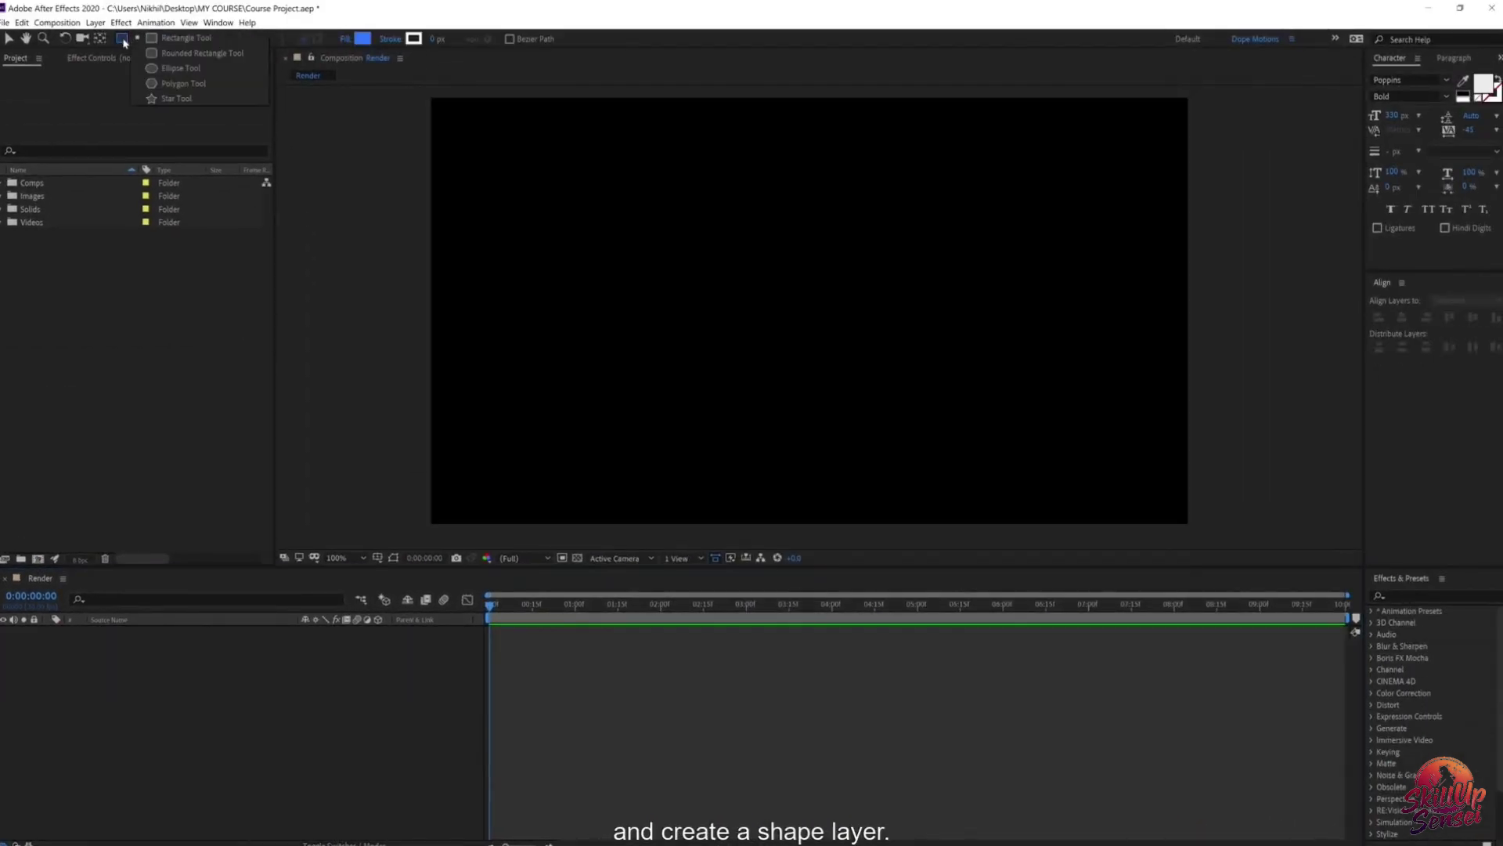
{"action": "left_click", "coordinate": [169, 72]}
{"action": "left_click_drag", "start_coordinate": [792, 307], "coordinate": [910, 424]}
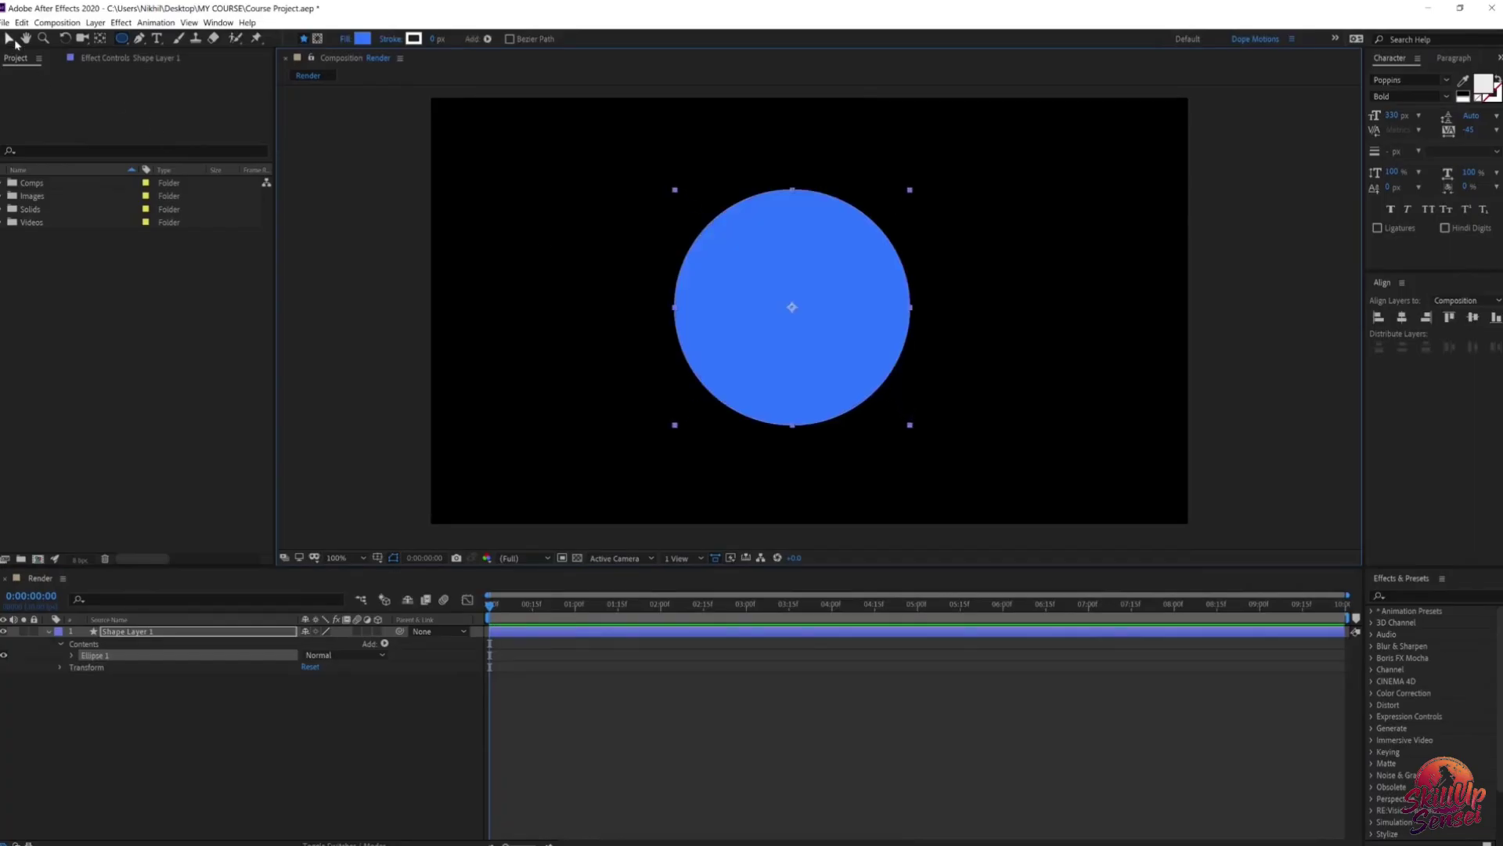
Step: Align the circle to the horizontal and vertical center of the composition
{"action": "left_click", "coordinate": [12, 40]}
{"action": "left_click", "coordinate": [1402, 319]}
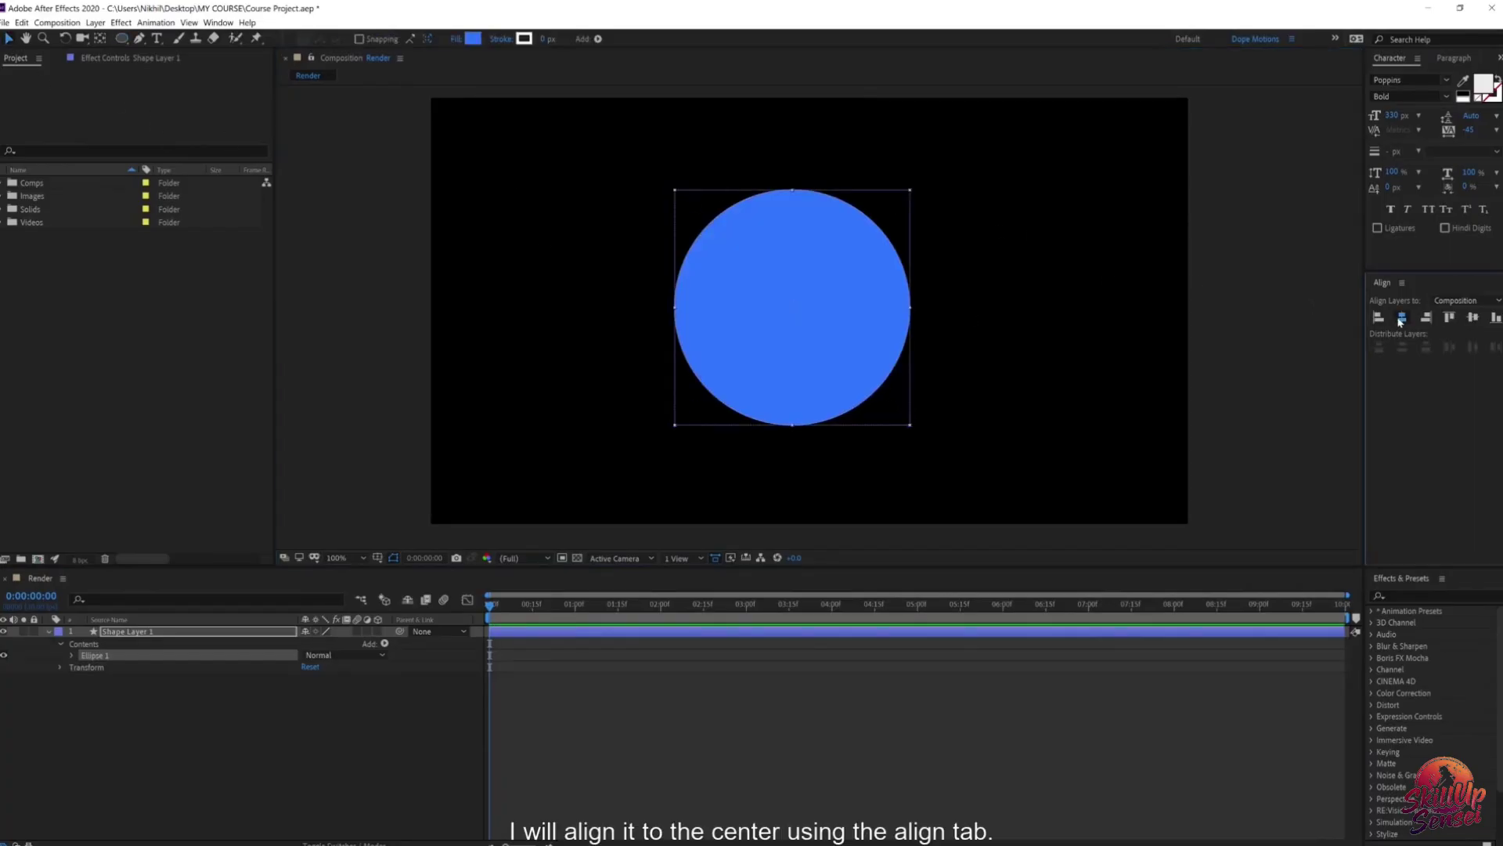
{"action": "left_click", "coordinate": [1471, 319]}
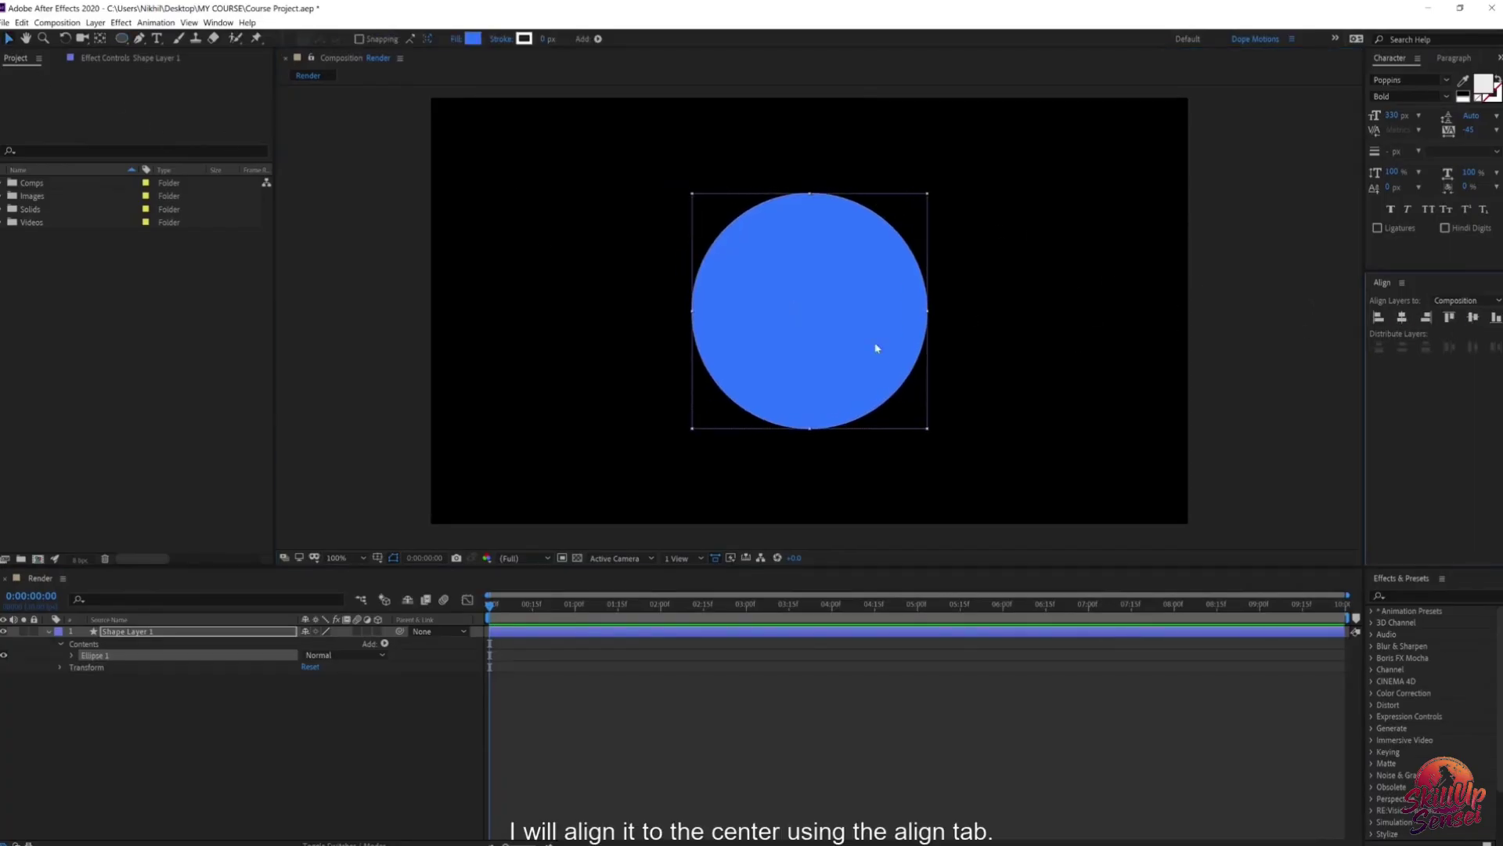
Step: Change the circle's fill color to pinkish red FF325A and deselect the shape layer
{"action": "left_click", "coordinate": [474, 40]}
{"action": "left_click", "coordinate": [702, 330]}
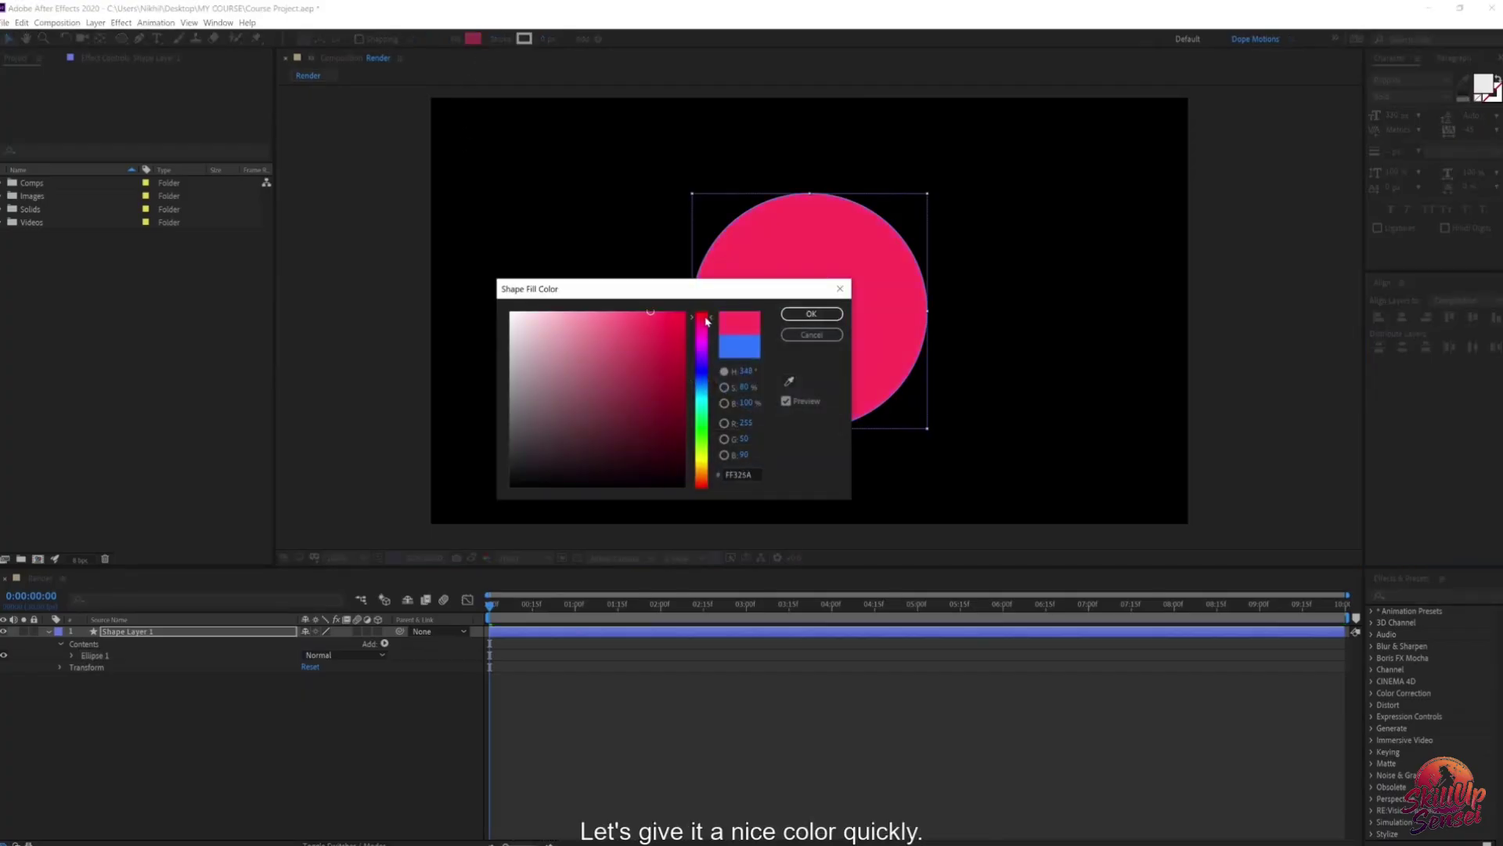
{"action": "left_click", "coordinate": [807, 314]}
{"action": "left_click", "coordinate": [422, 633]}
{"action": "left_click", "coordinate": [301, 738]}
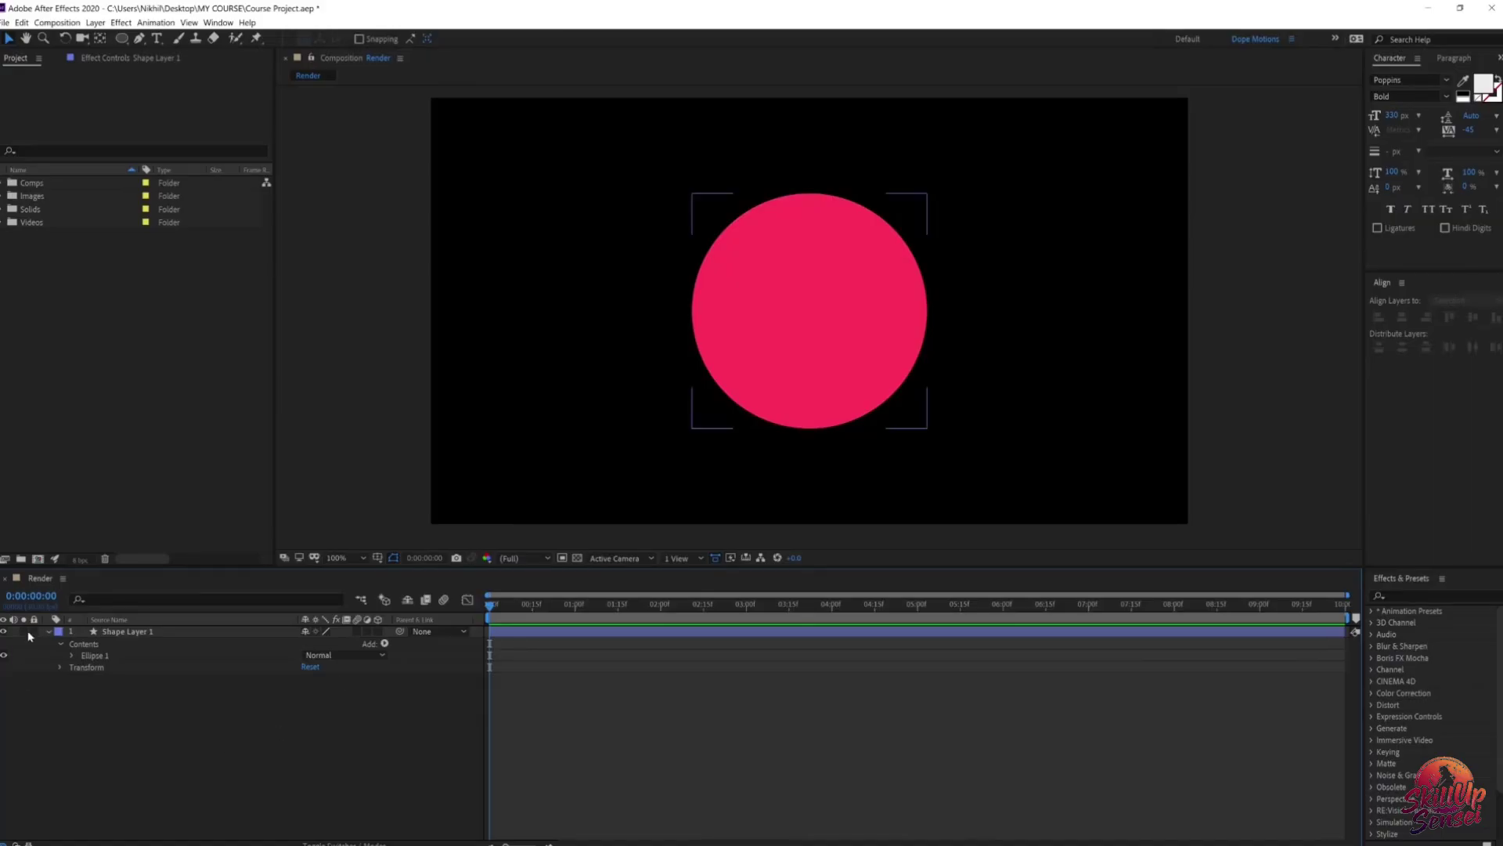
Step: Collapse the circle's shape layer, reveal only its Position property and try moving it to 1080, 664
{"action": "left_click", "coordinate": [49, 632]}
{"action": "left_click", "coordinate": [140, 635]}
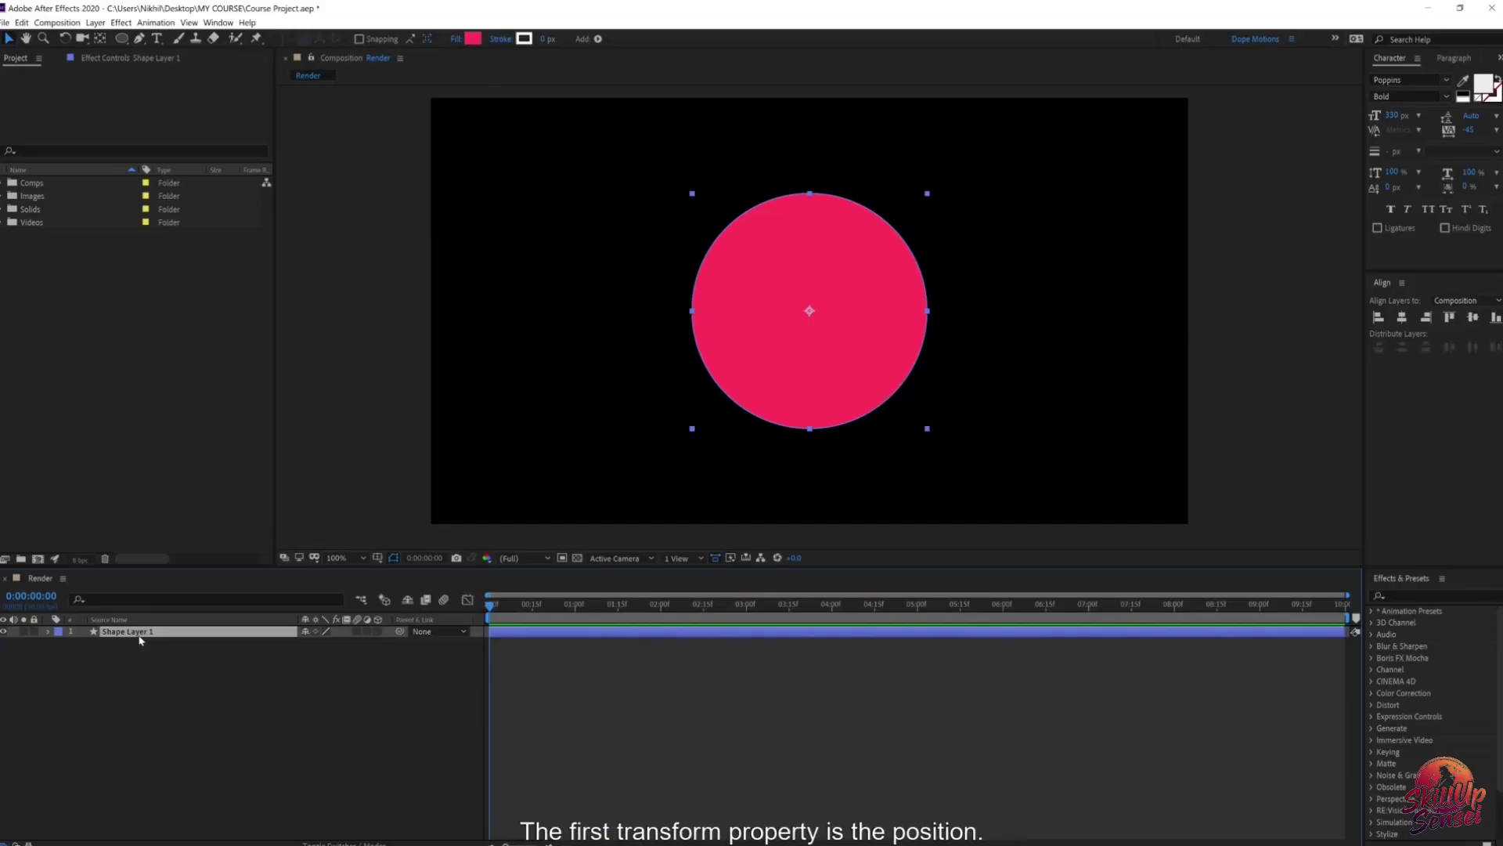
{"action": "key", "text": "p"}
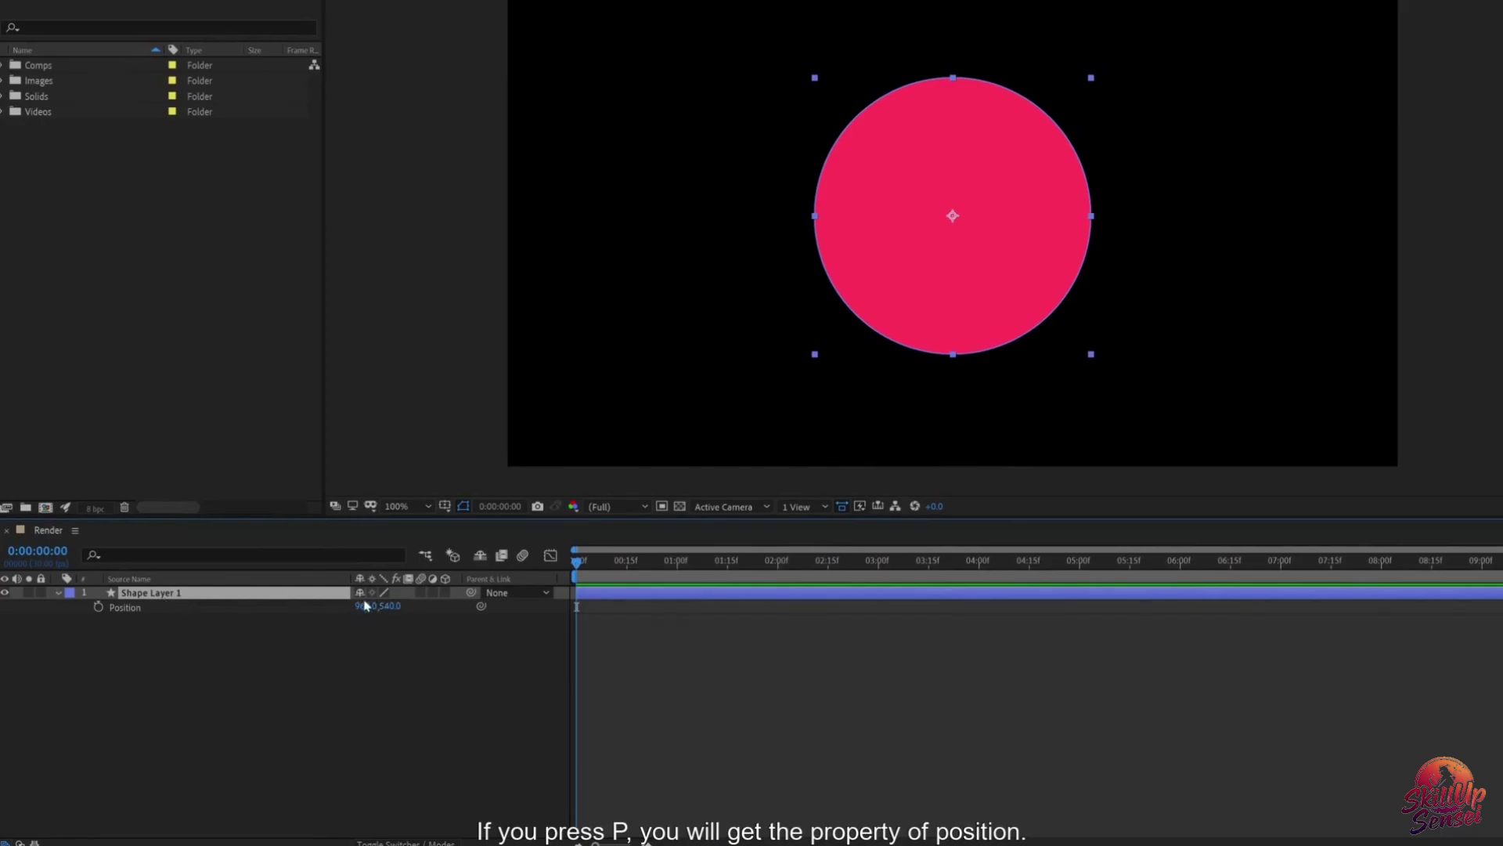
{"action": "left_click_drag", "start_coordinate": [362, 606], "coordinate": [470, 628]}
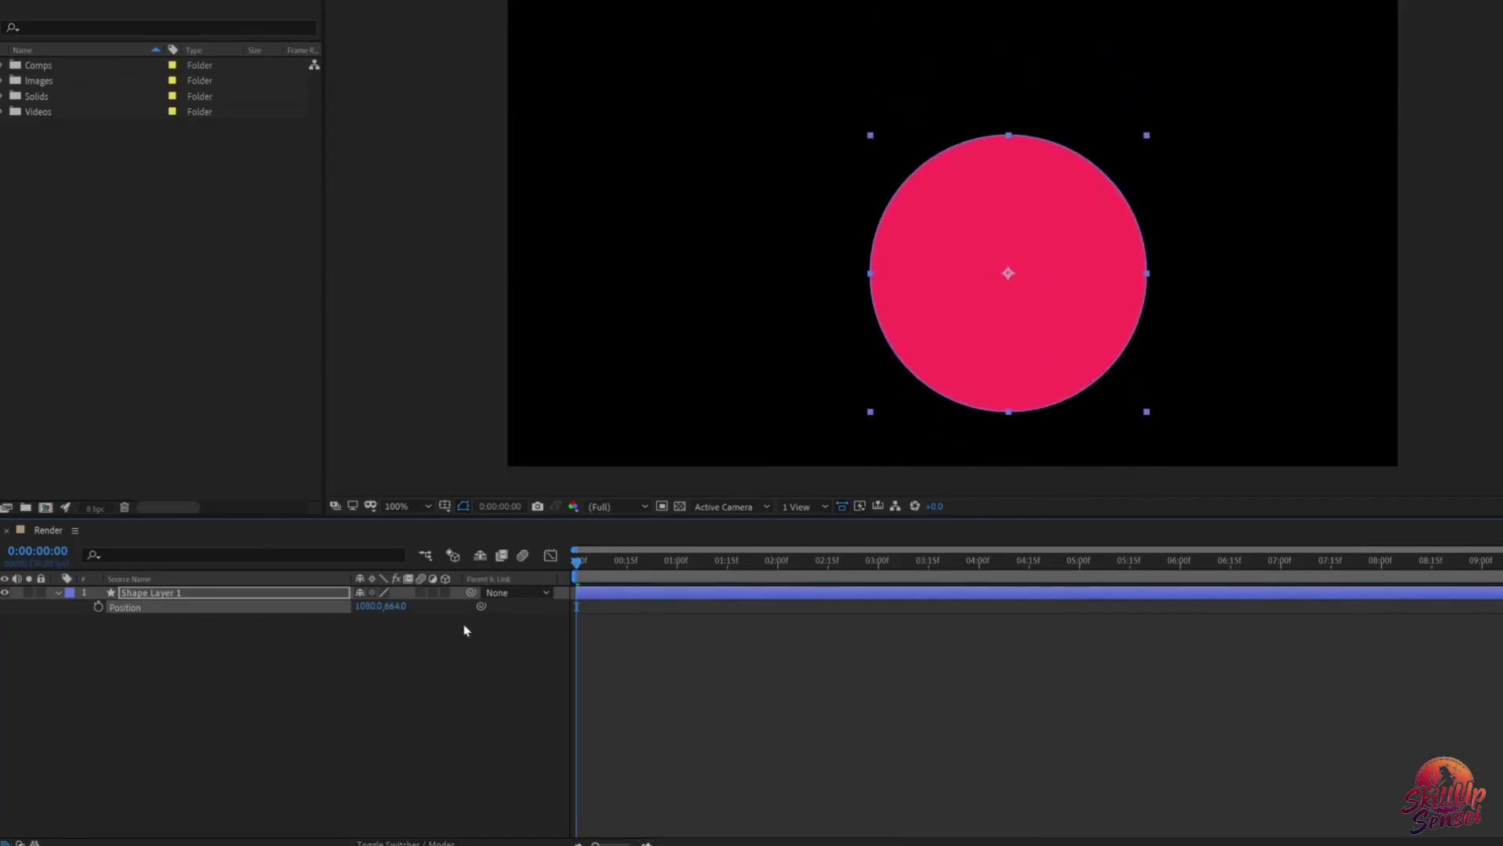
Step: Reveal the circle layer's Opacity property and try varying the value, ending at 100%
{"action": "left_click", "coordinate": [184, 598]}
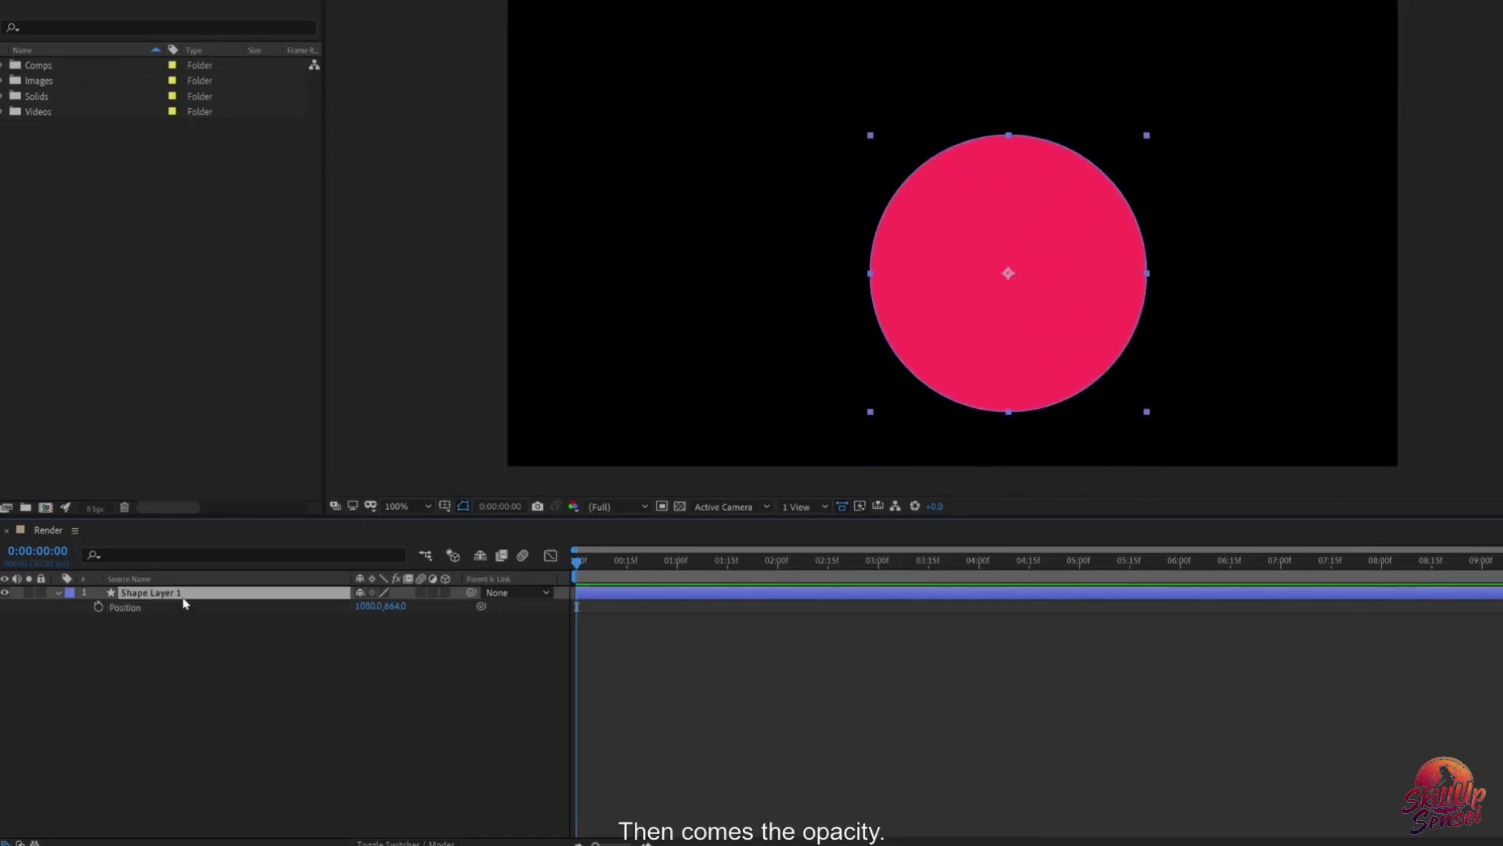
{"action": "key", "text": "t"}
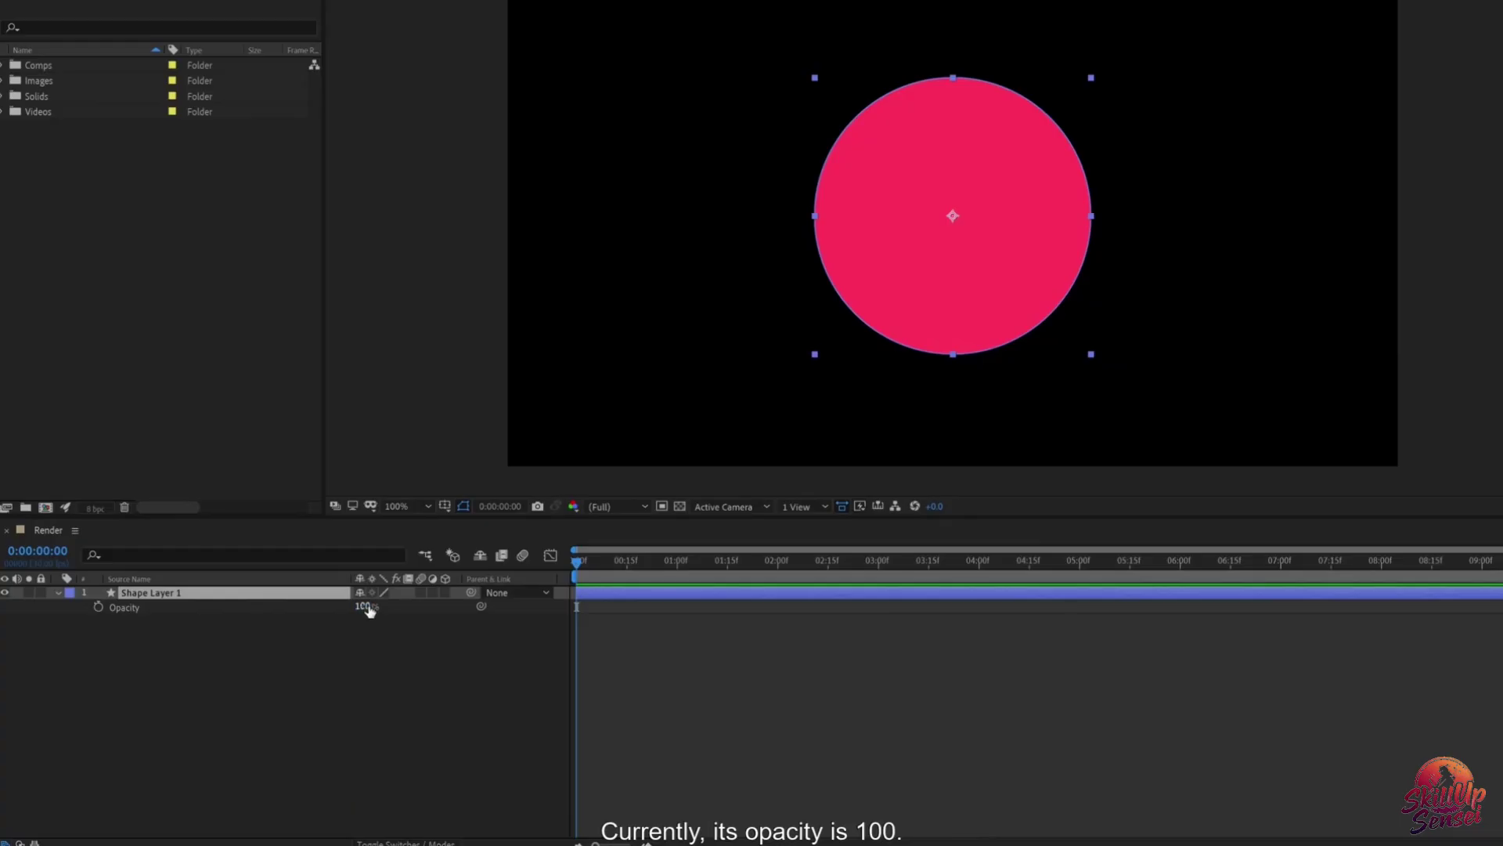
{"action": "left_click_drag", "start_coordinate": [365, 606], "coordinate": [410, 605]}
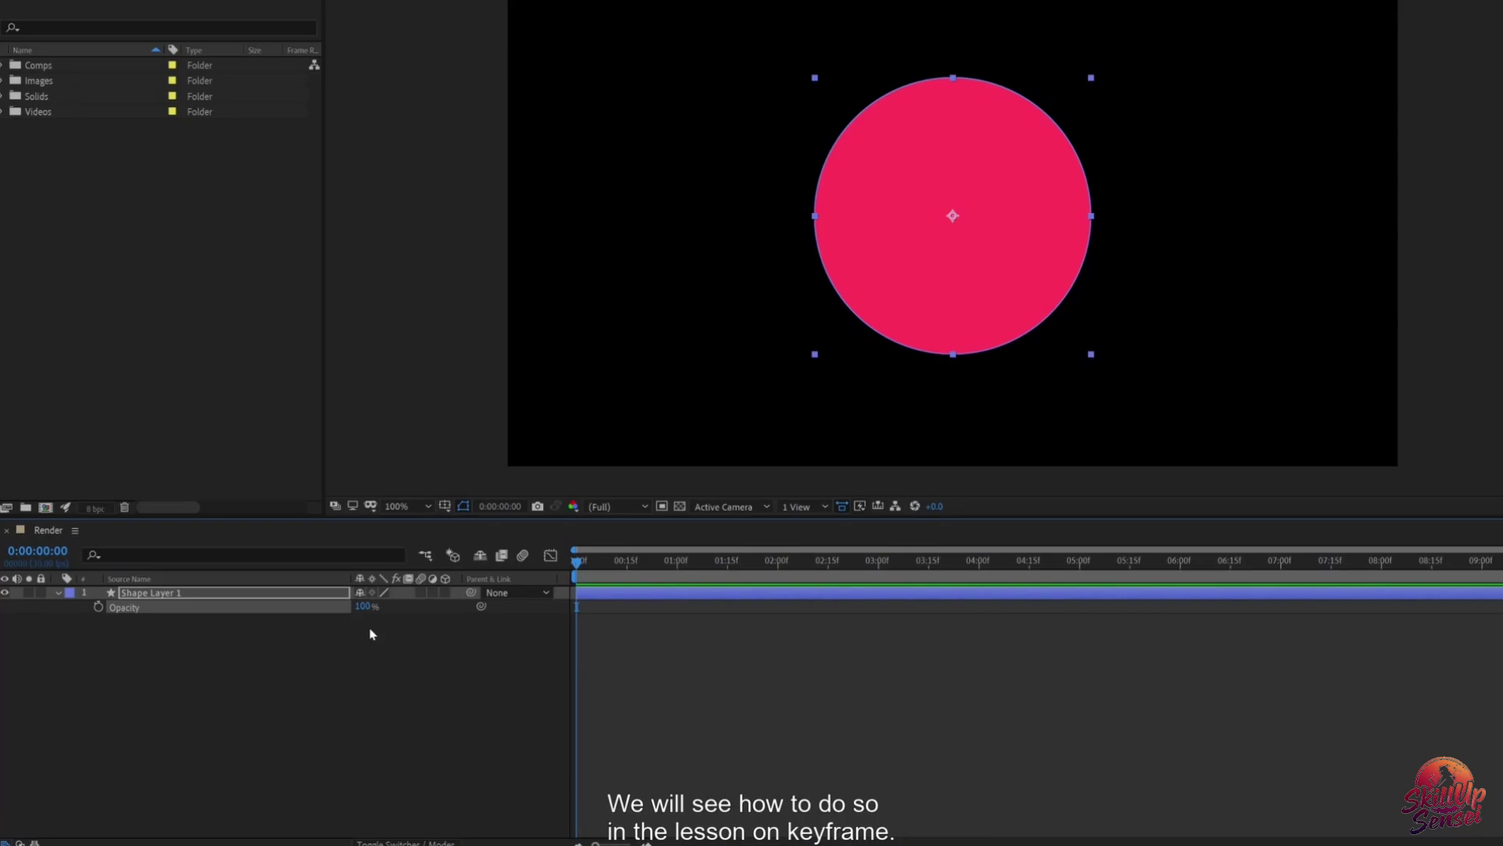
Step: Rotate the circle layer to -10° and scale it proportionally to 112%
{"action": "left_click", "coordinate": [162, 595]}
{"action": "key", "text": "r"}
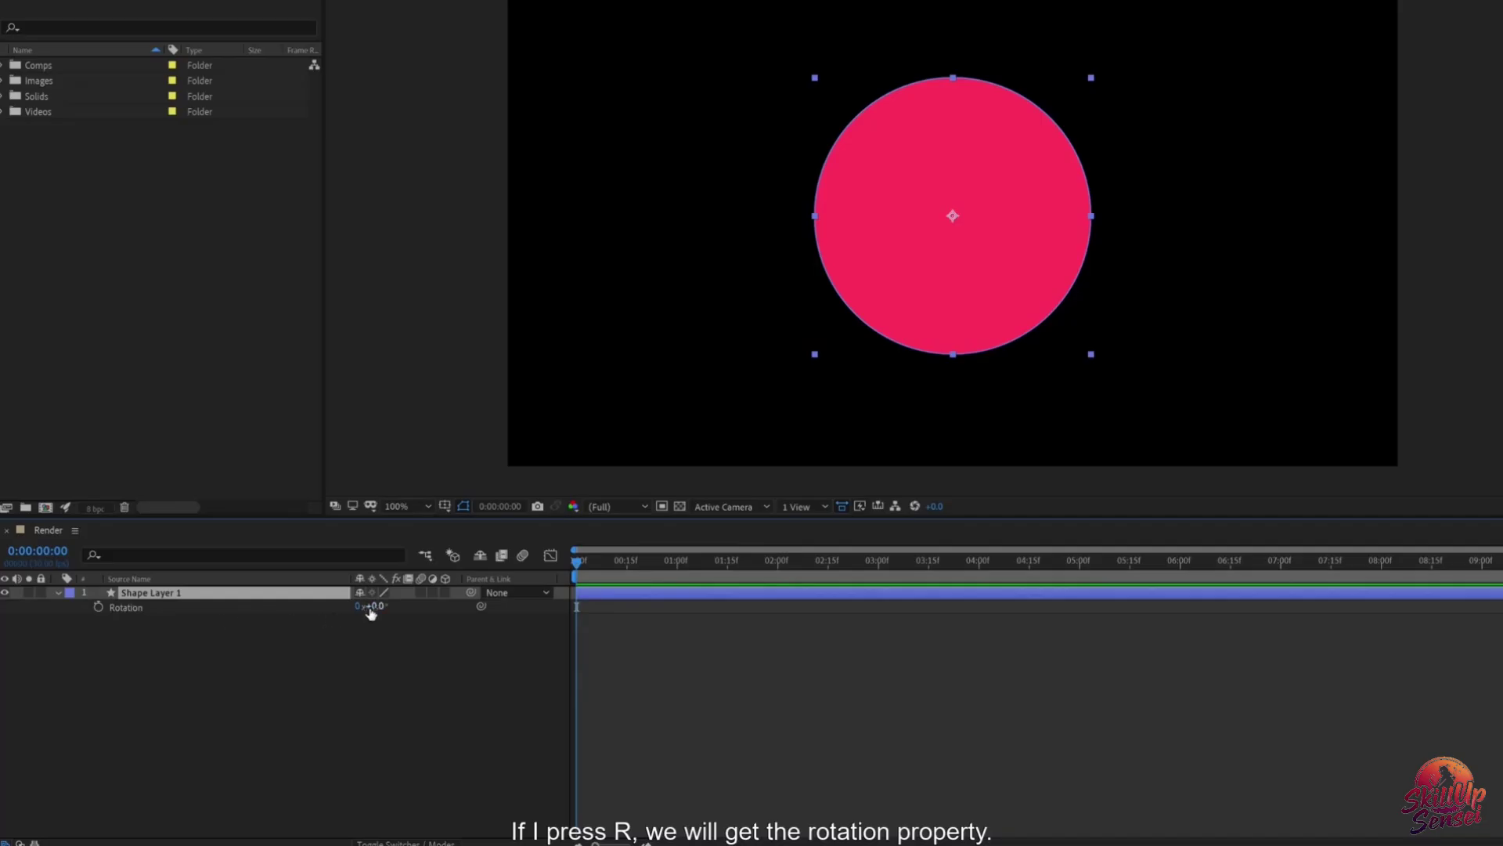
{"action": "mouse_move", "coordinate": [372, 607]}
{"action": "left_mouse_down"}
{"action": "mouse_move", "coordinate": [455, 607]}
{"action": "mouse_move", "coordinate": [266, 631]}
{"action": "mouse_move", "coordinate": [380, 619]}
{"action": "left_mouse_up"}
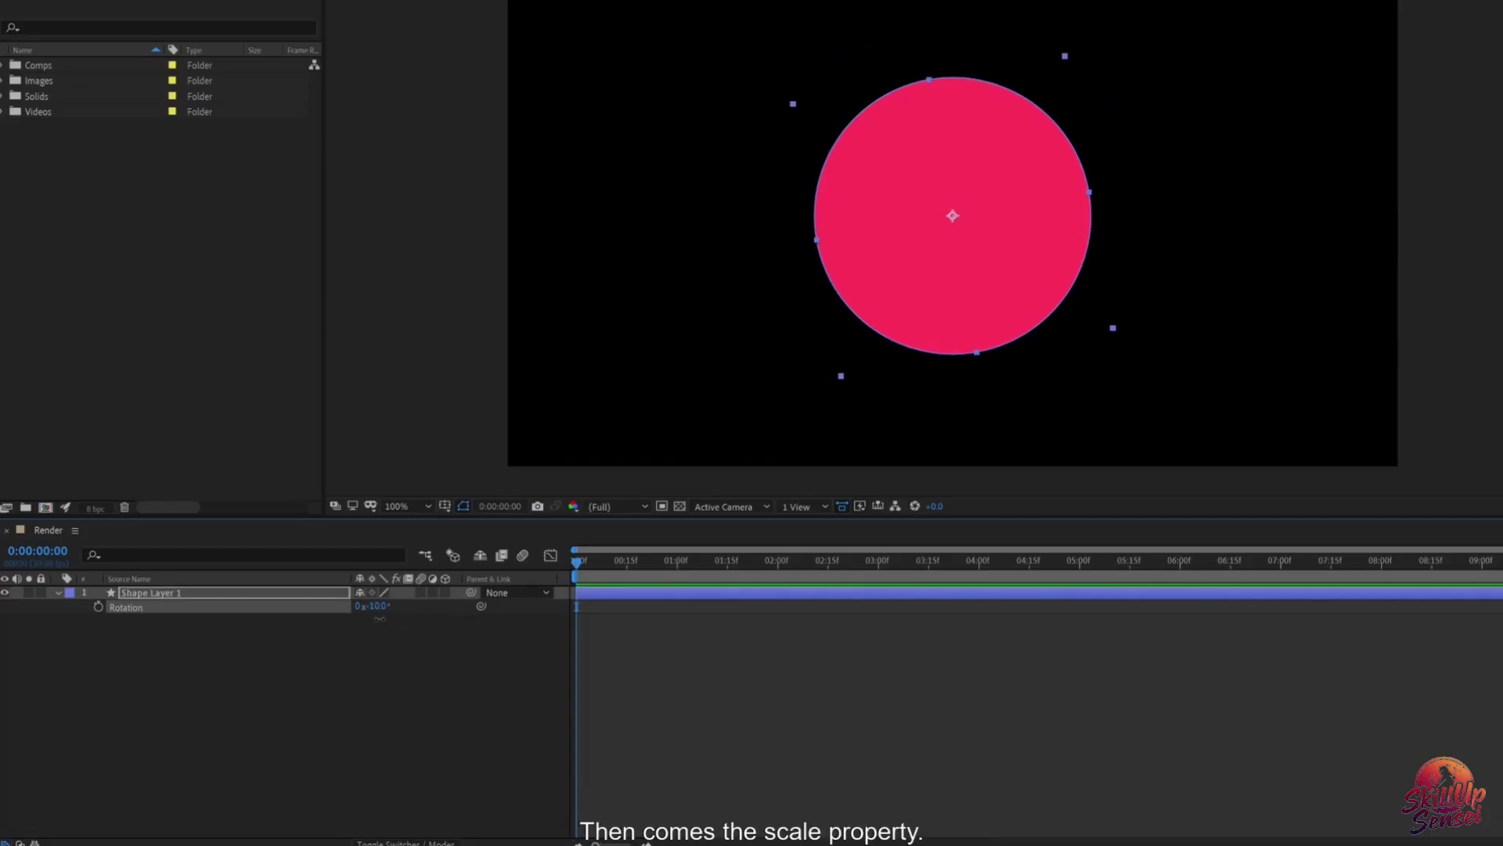
{"action": "key", "text": "s"}
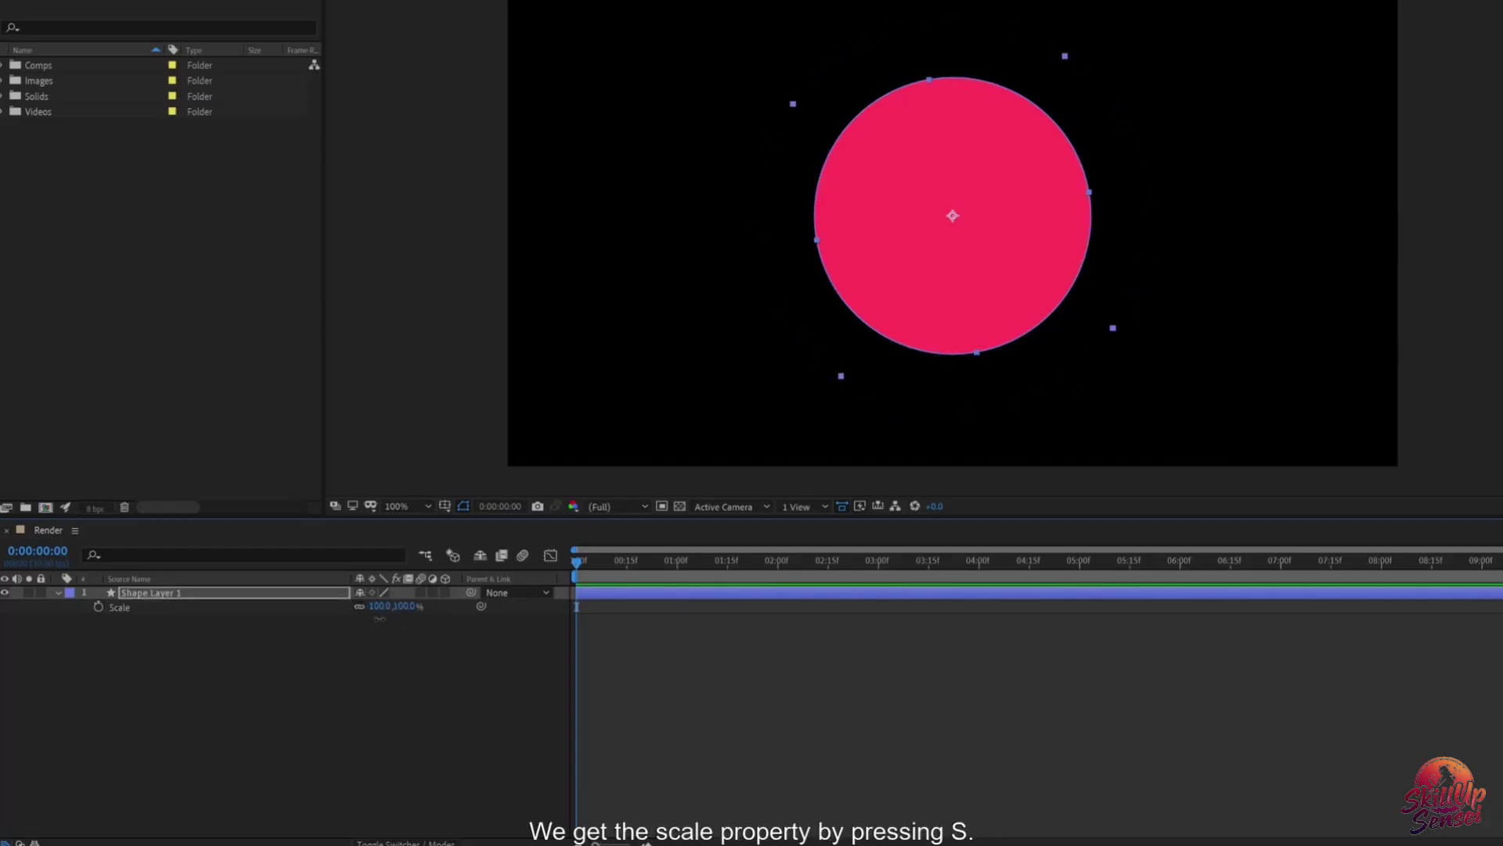
{"action": "left_click_drag", "start_coordinate": [415, 615], "coordinate": [377, 613]}
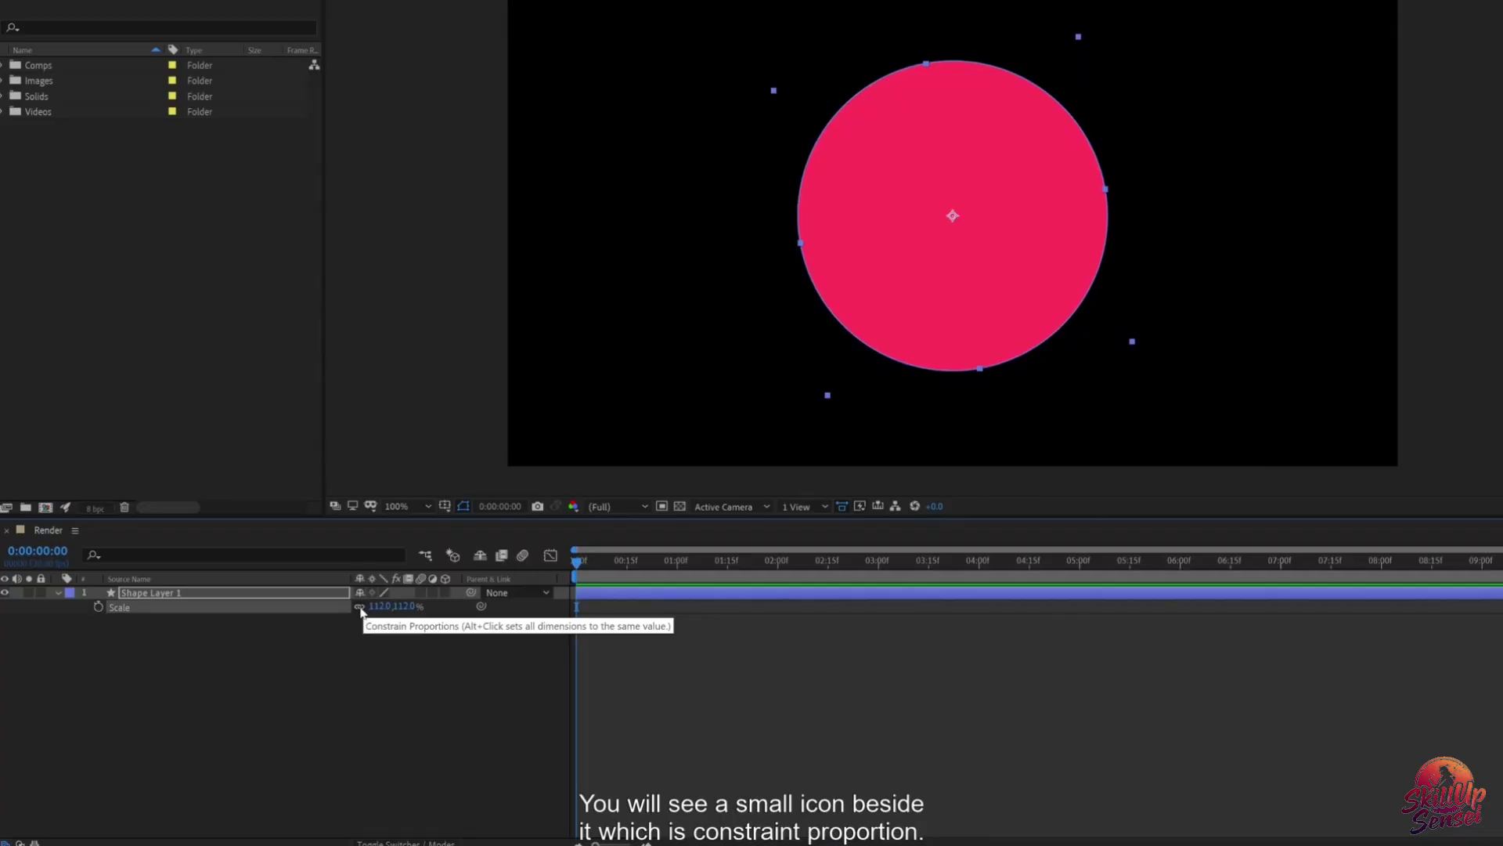
Step: Unlink the circle layer's Scale proportions and try stretching it to 280% wide by 111% high
{"action": "left_click", "coordinate": [361, 608]}
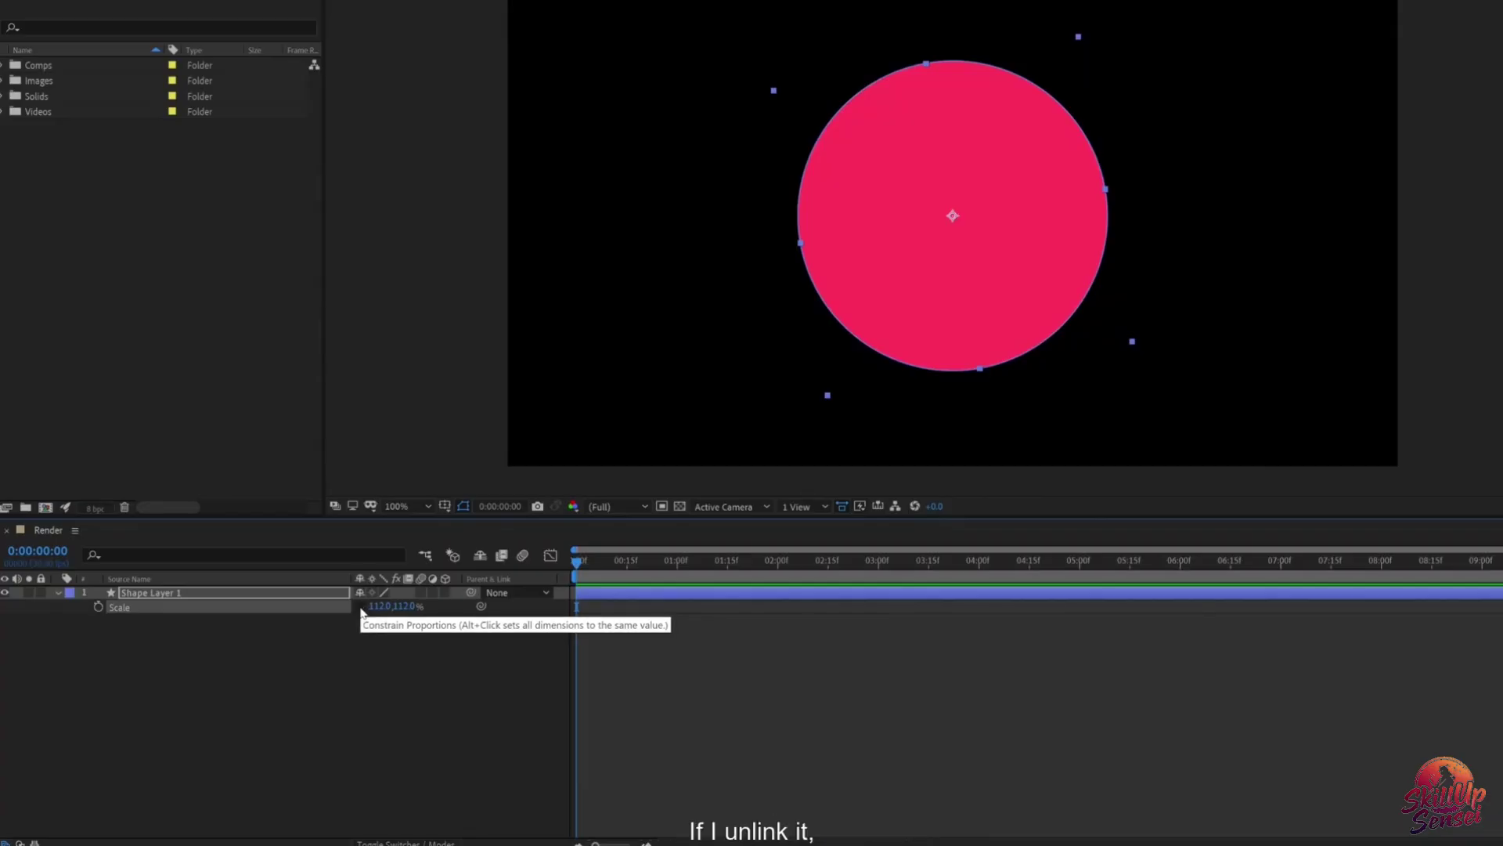
{"action": "left_click_drag", "start_coordinate": [404, 606], "coordinate": [304, 625]}
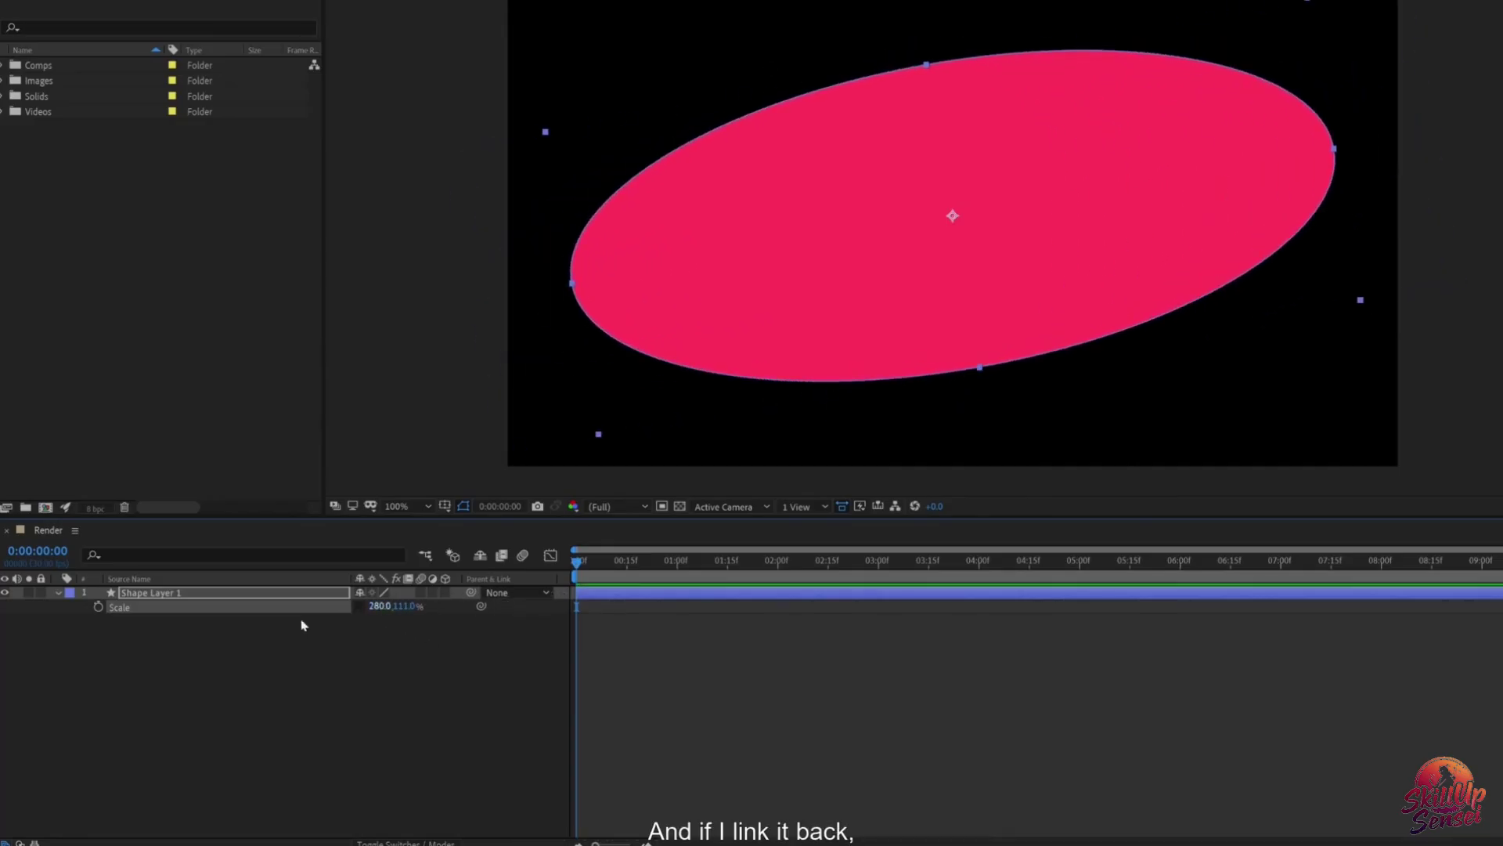
{"action": "key", "text": "ctrl+z"}
Step: Relink the circle layer's Scale proportions and enlarge it uniformly to 181%
{"action": "left_click", "coordinate": [362, 607], "text": "alt"}
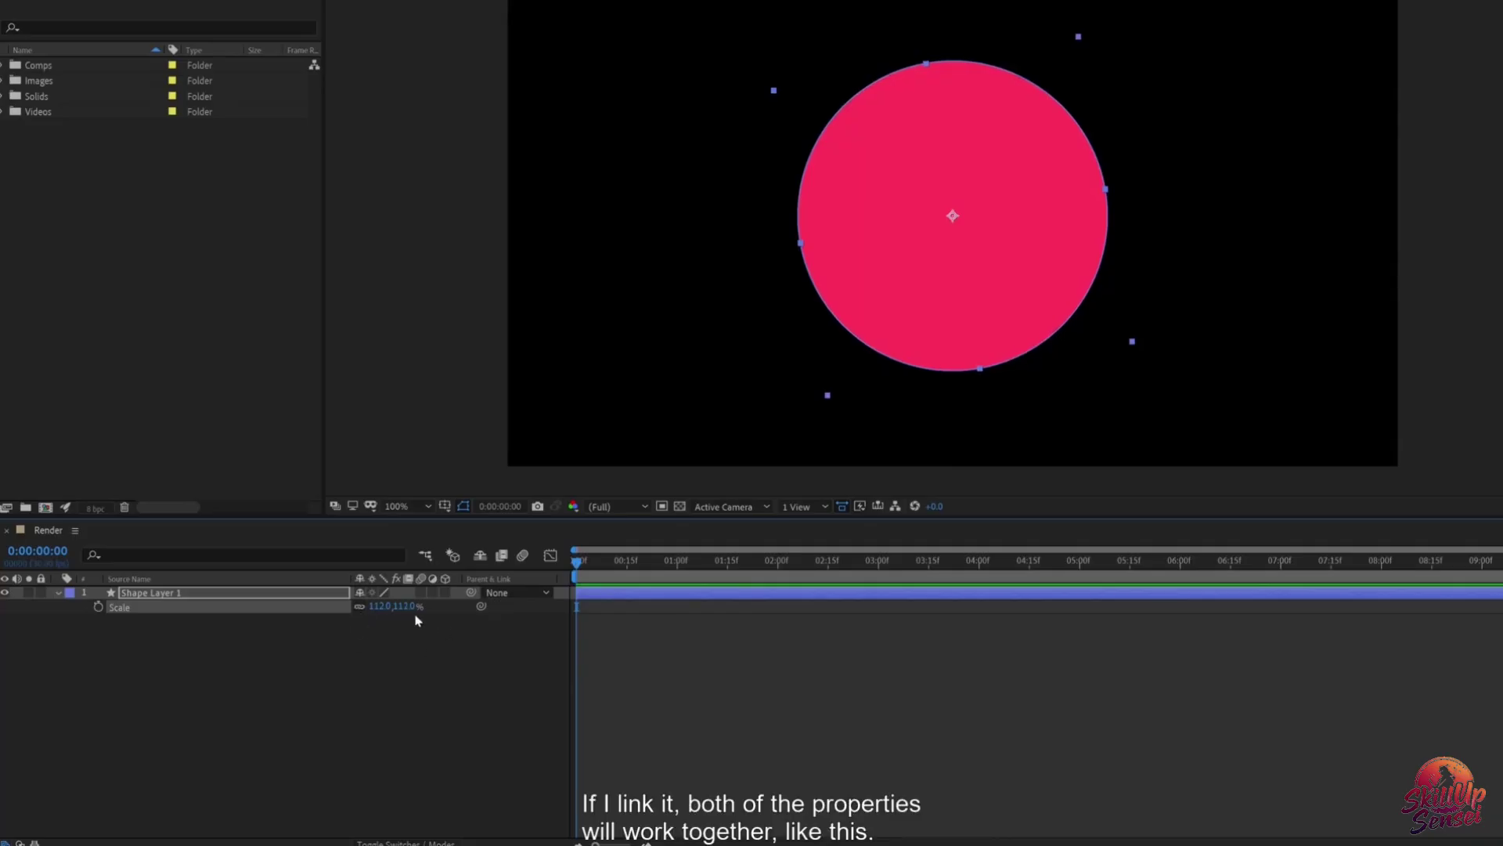
{"action": "left_click_drag", "start_coordinate": [401, 607], "coordinate": [465, 613]}
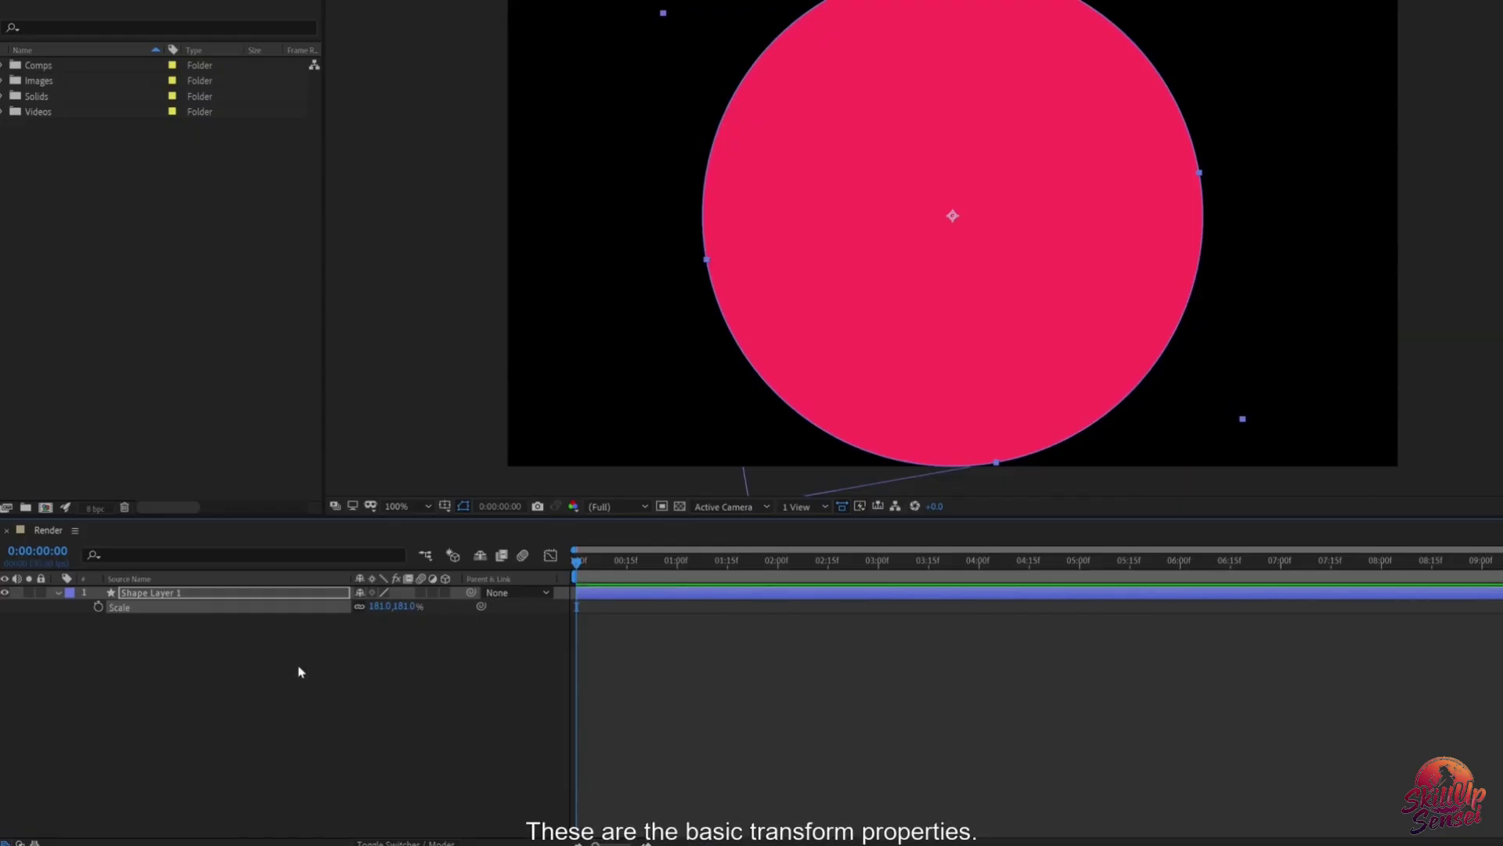
Step: Delete the circle layer and add a gray 1920 × 1080 px solid layer to the Render composition
{"action": "left_click", "coordinate": [176, 595]}
{"action": "key", "text": "Delete"}
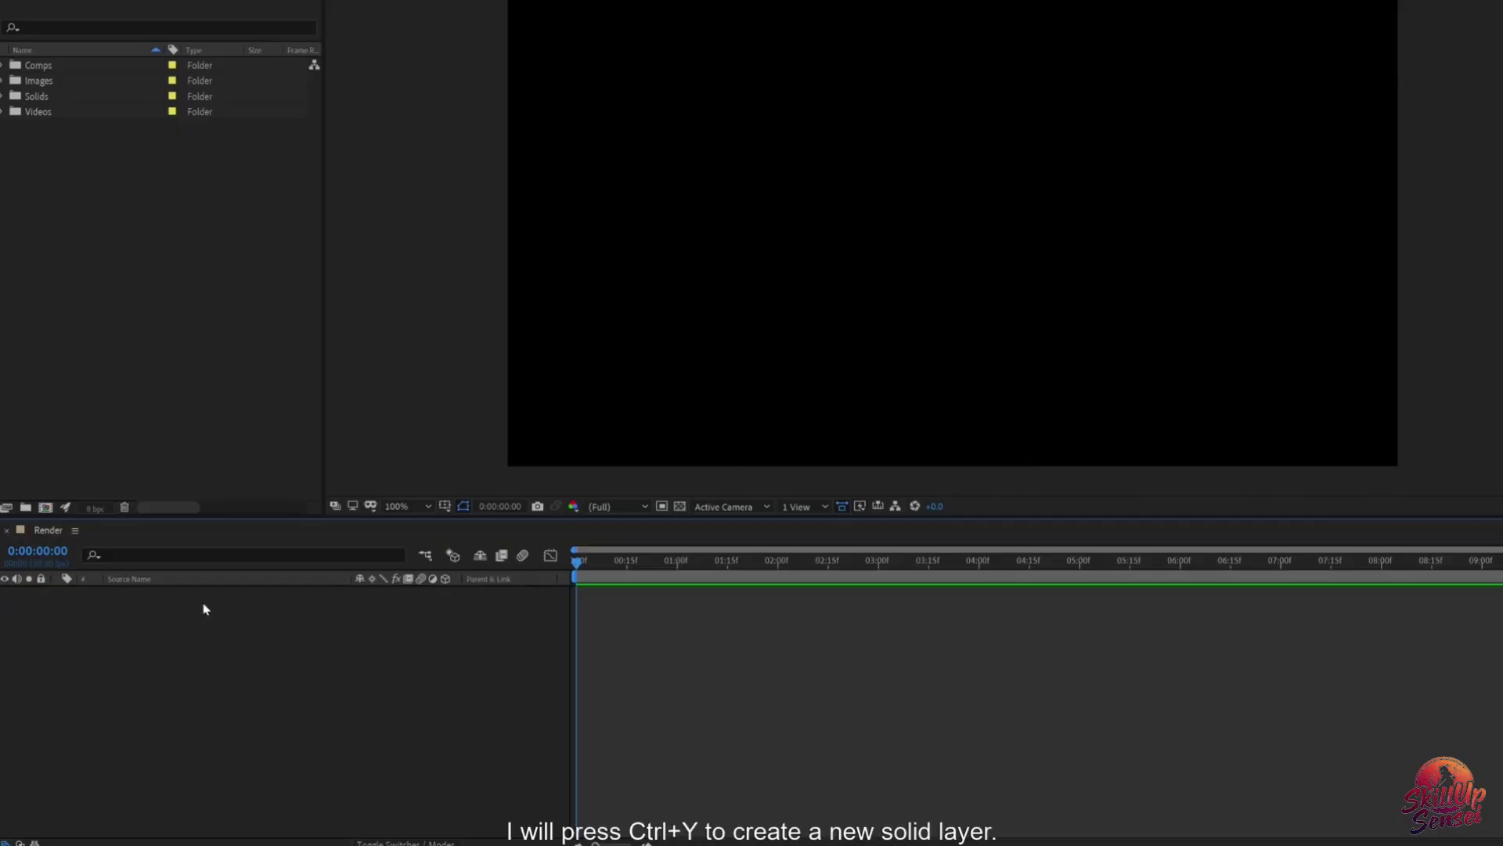
{"action": "key", "text": "ctrl+y"}
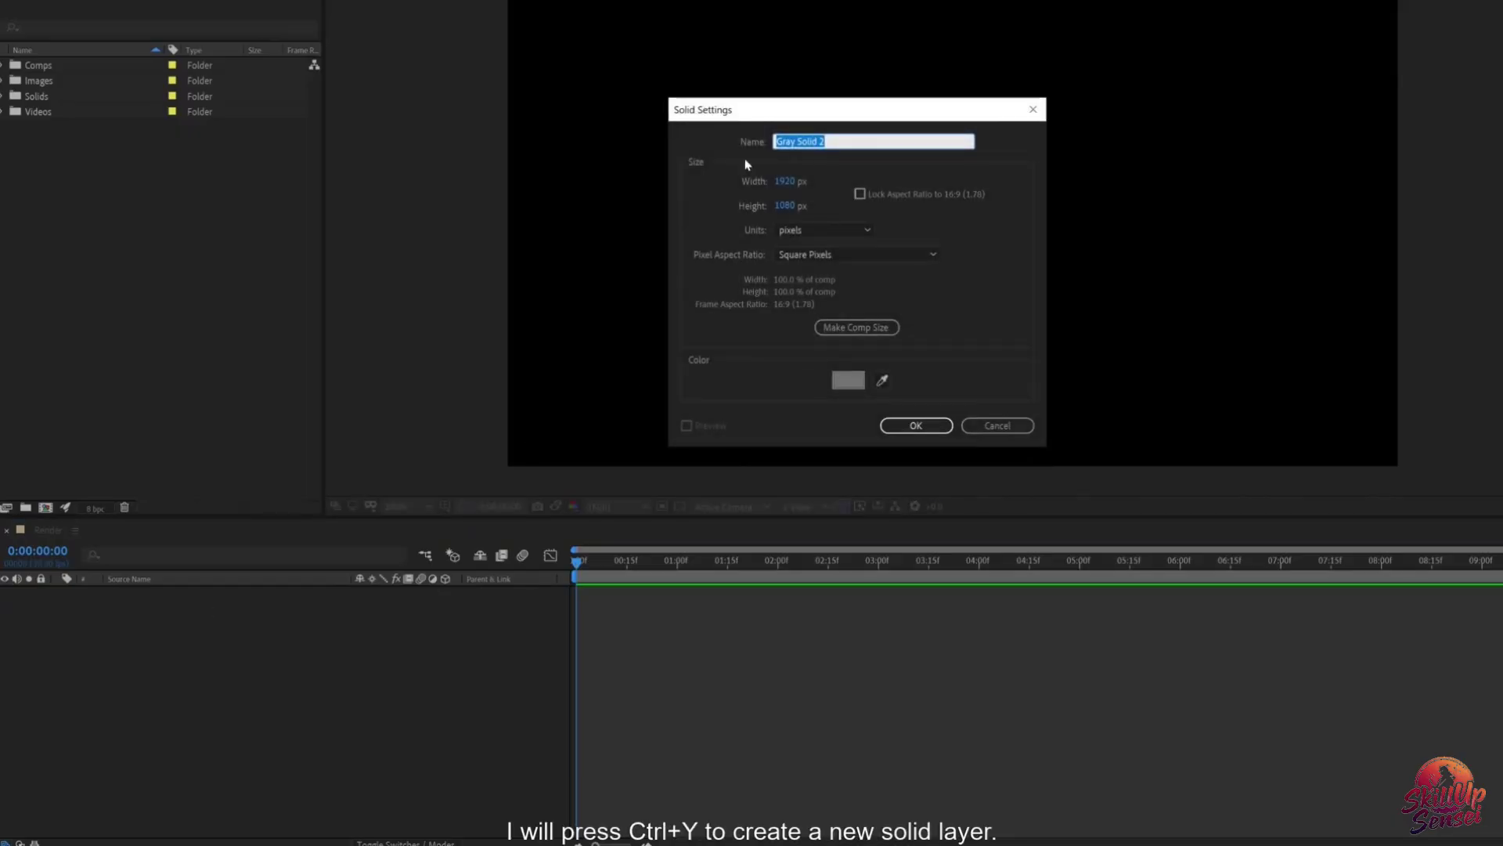
{"action": "left_click", "coordinate": [912, 425]}
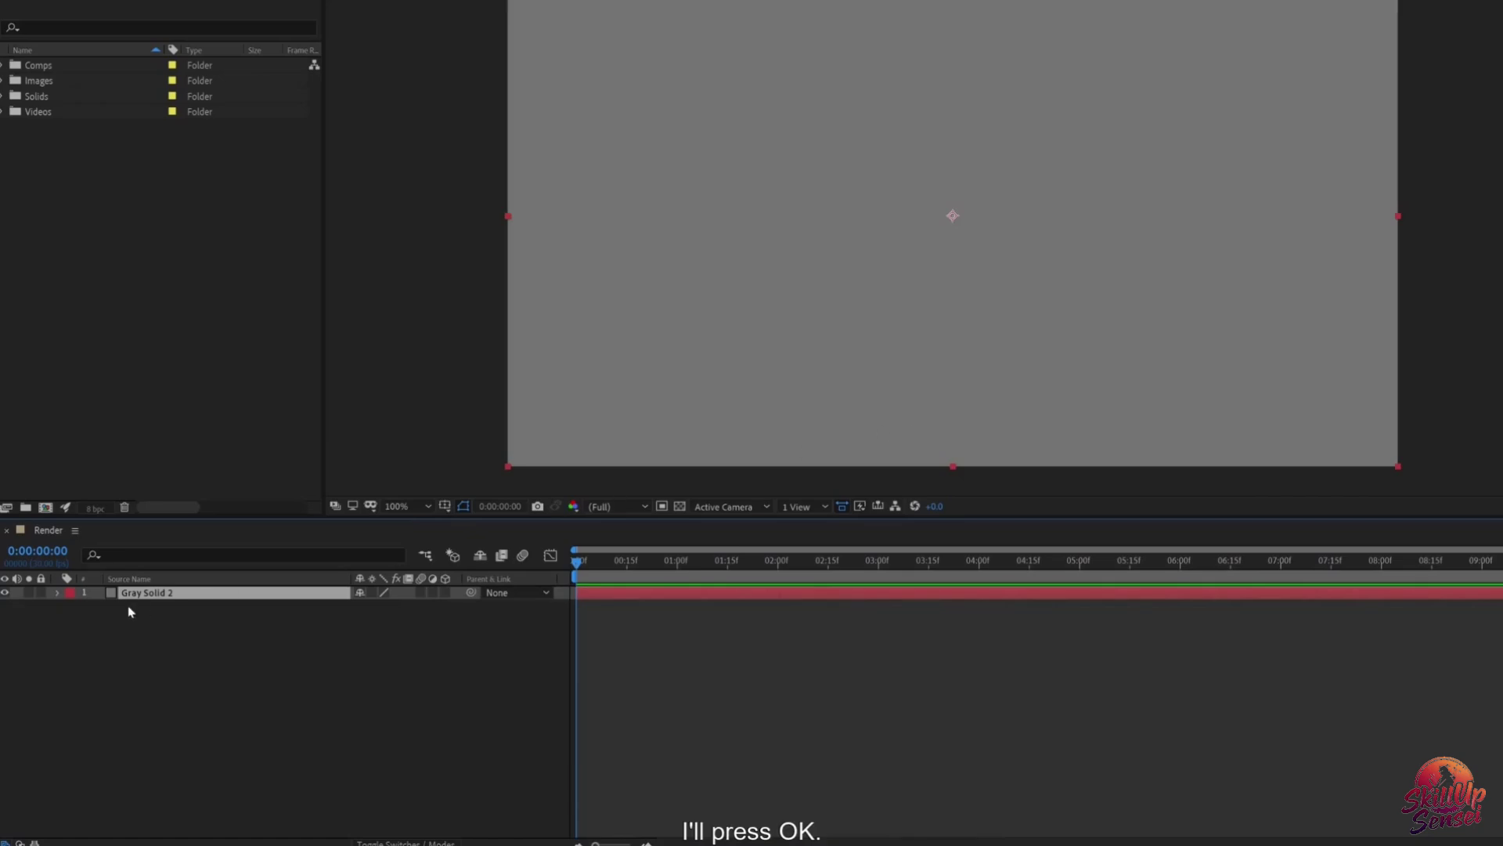
Step: Expand the gray solid layer's Transform group to examine all its transform properties
{"action": "left_click", "coordinate": [58, 593]}
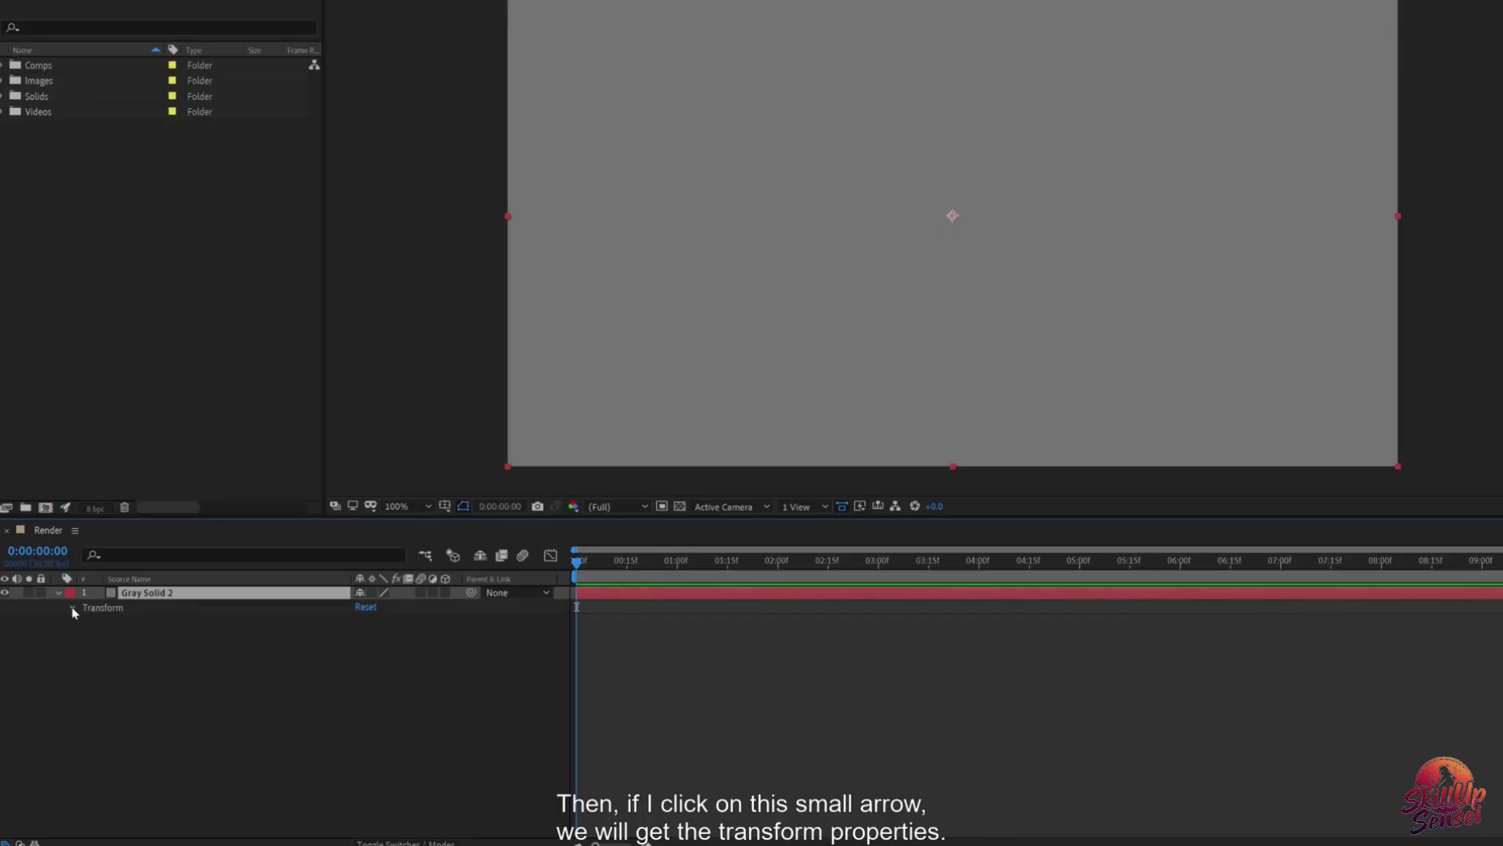
{"action": "left_click", "coordinate": [73, 608]}
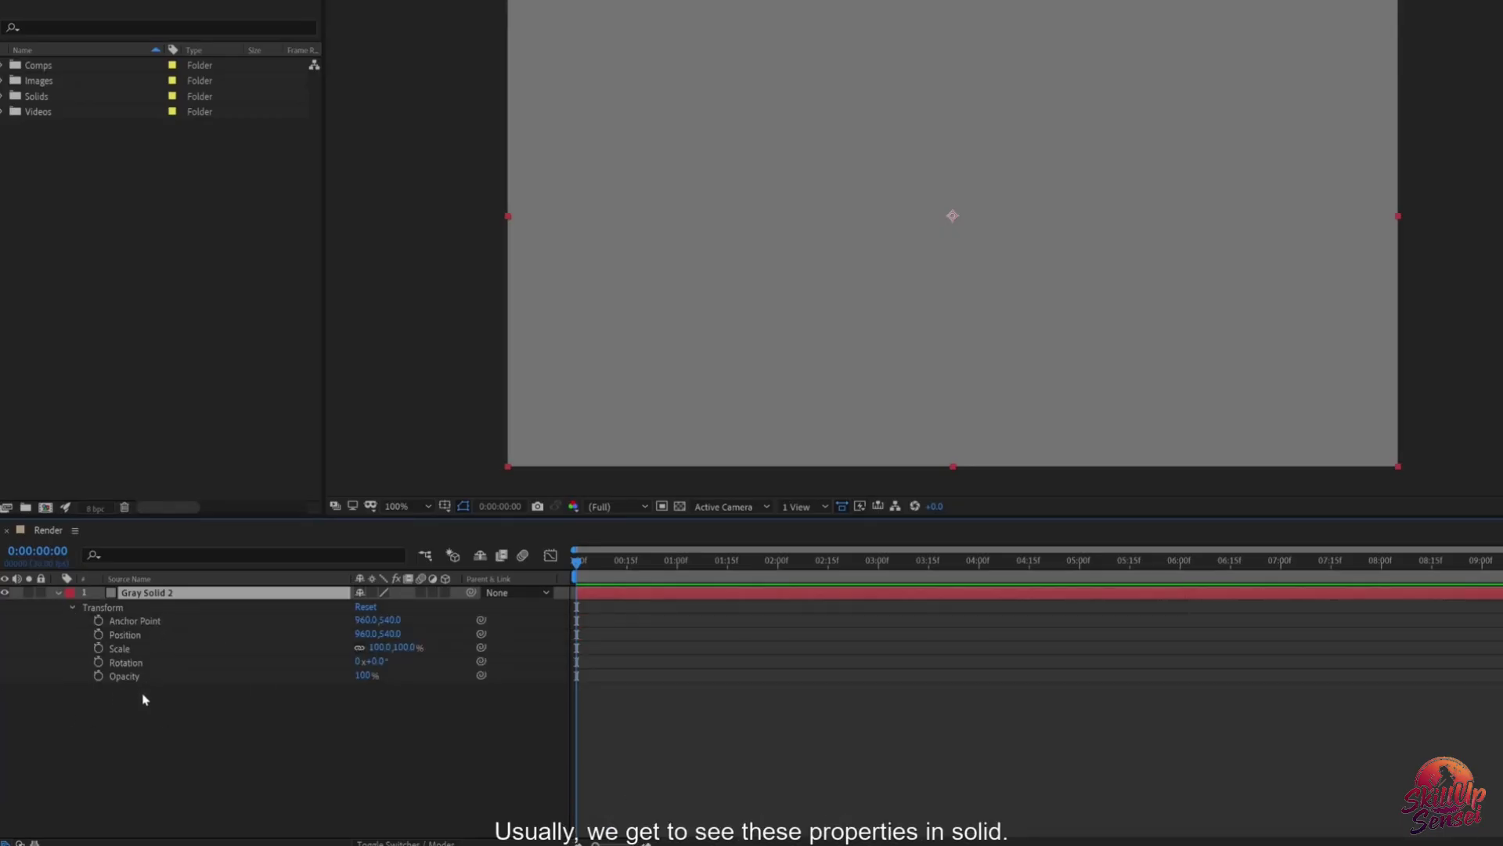
Step: Add a new empty text layer above the gray solid in the Render composition
{"action": "right_click", "coordinate": [215, 717]}
{"action": "mouse_move", "coordinate": [350, 583]}
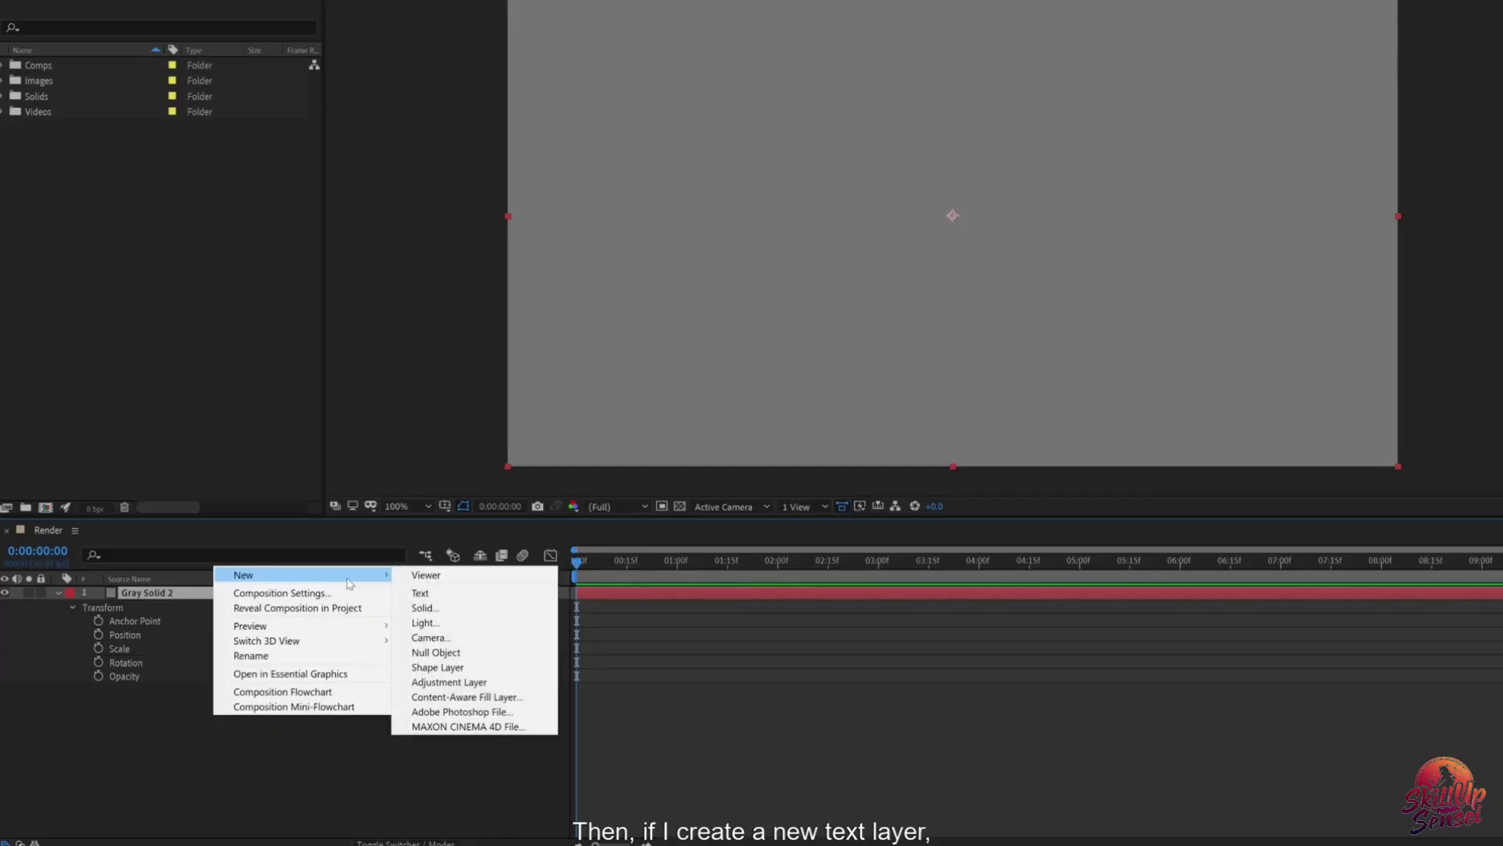
{"action": "left_click", "coordinate": [435, 593]}
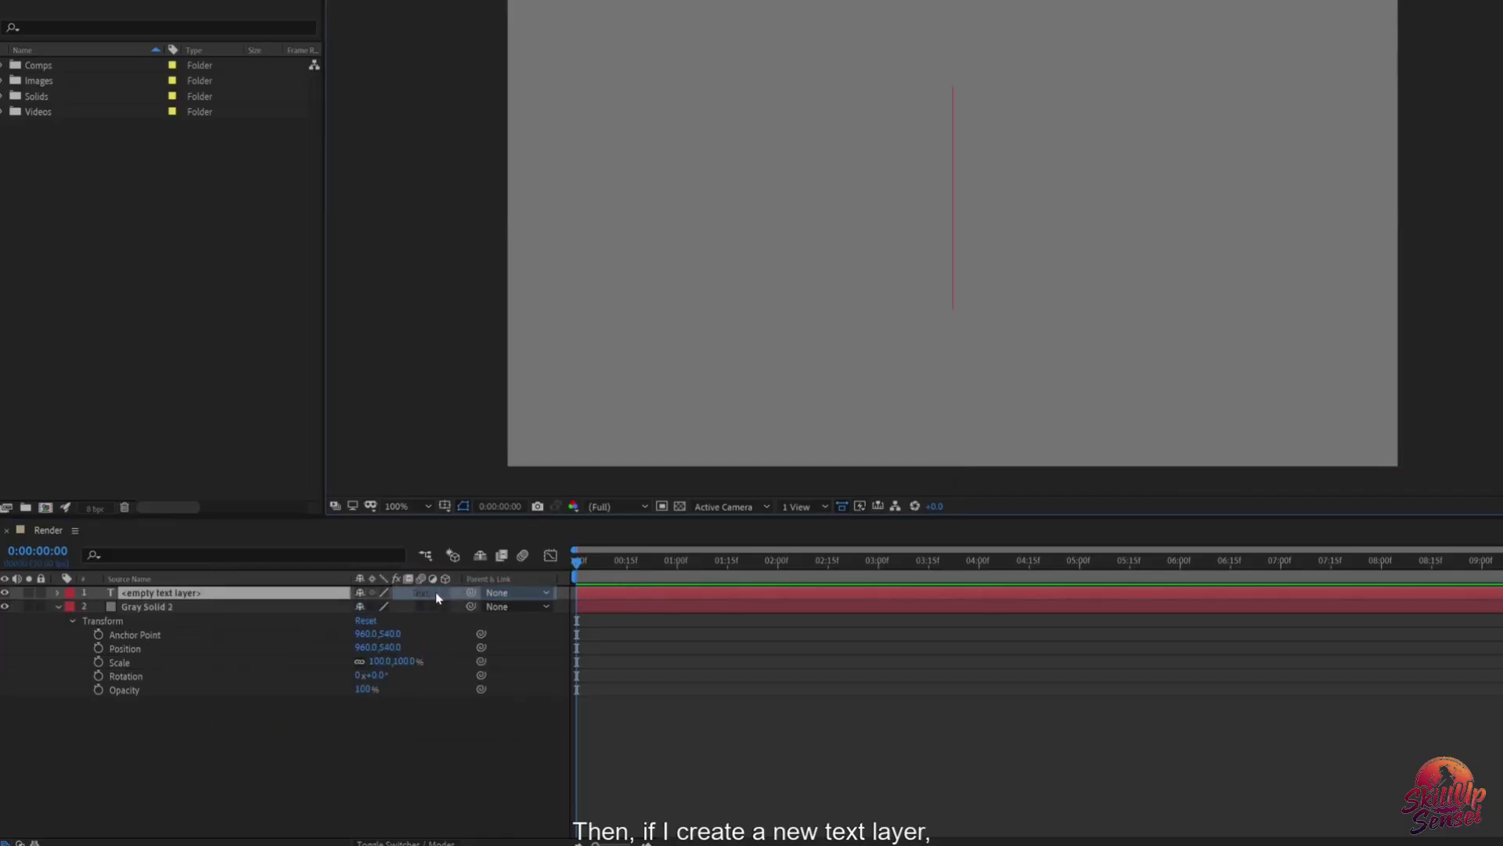
Step: Collapse the gray solid's properties and examine the empty text layer's Text group, including Path Options and More Options
{"action": "left_click", "coordinate": [58, 594]}
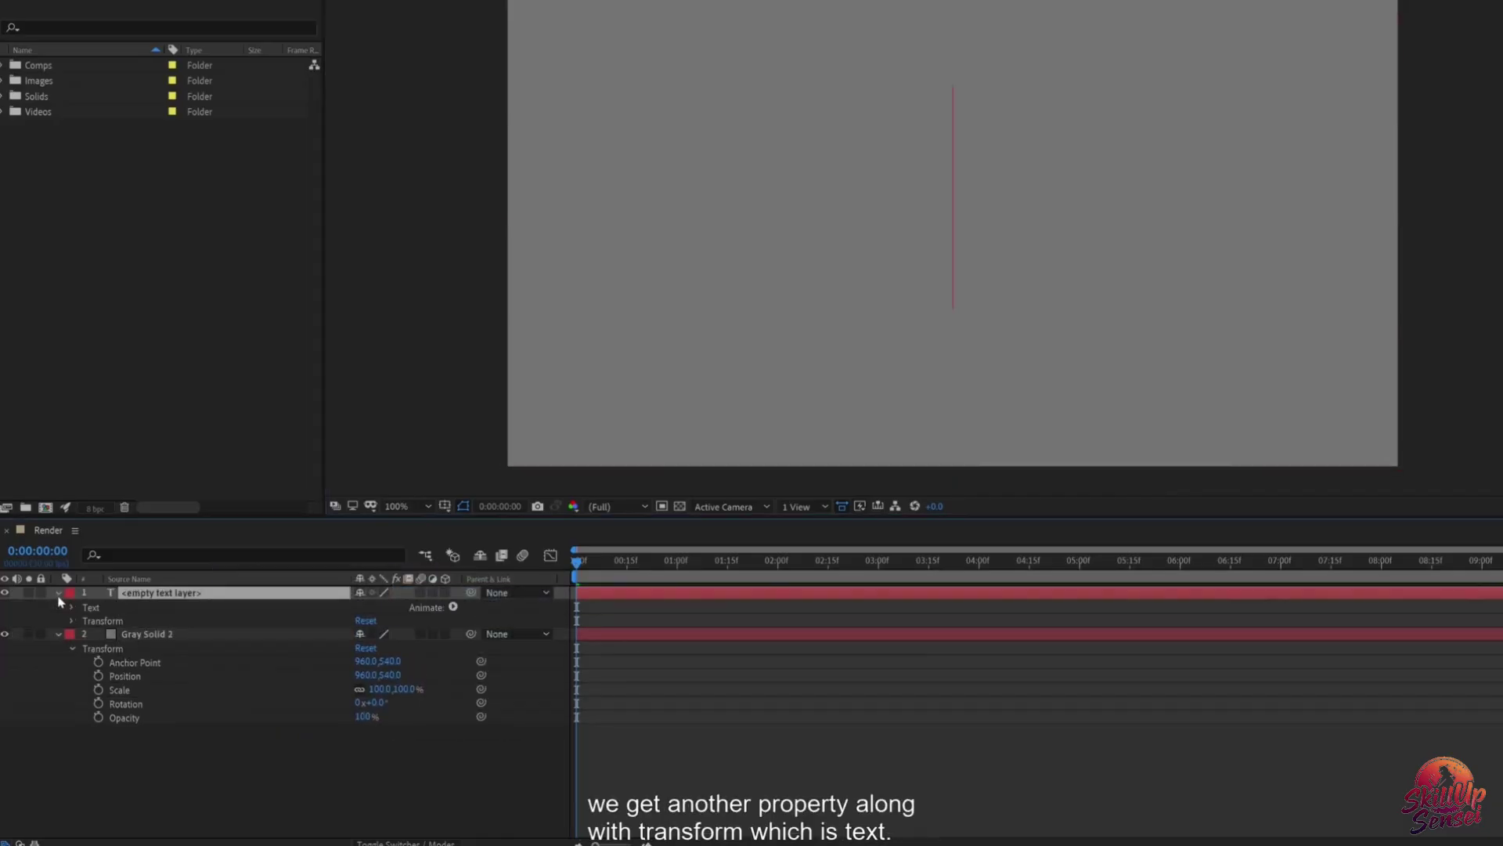
{"action": "left_click", "coordinate": [60, 636]}
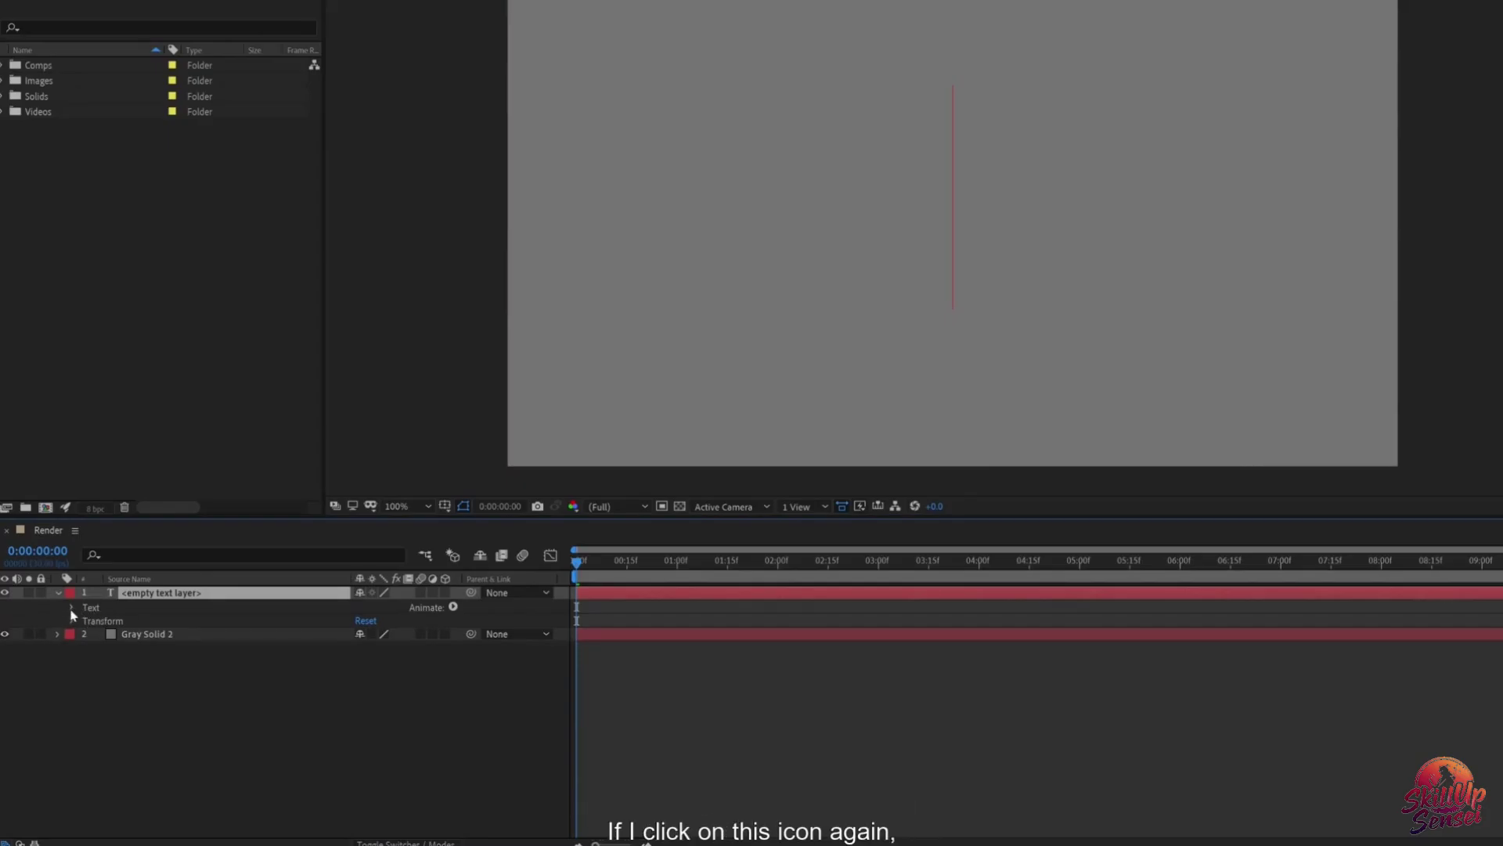
{"action": "left_click", "coordinate": [71, 610]}
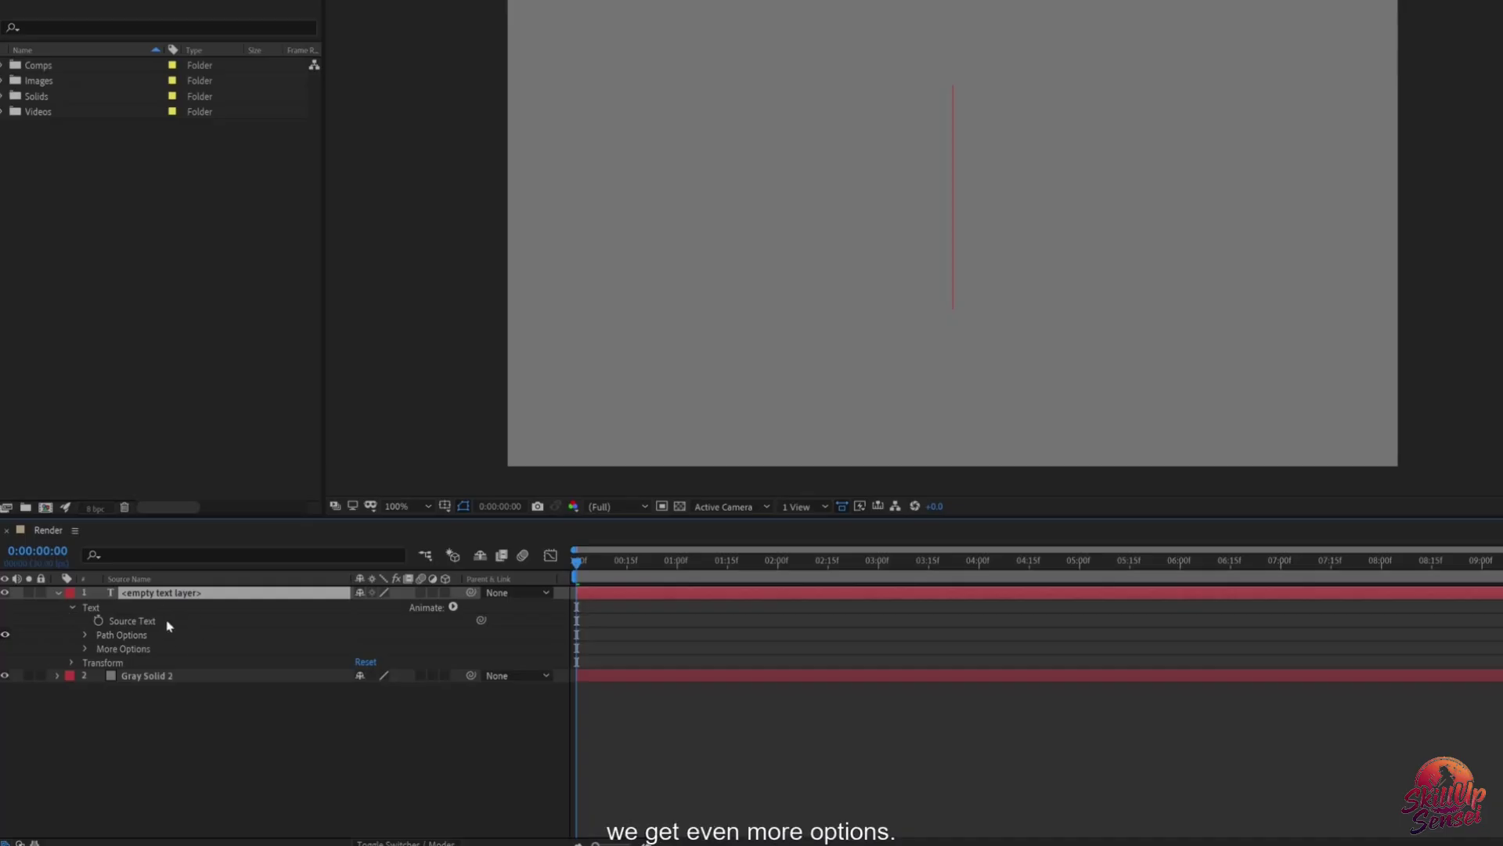
{"action": "left_click", "coordinate": [86, 636]}
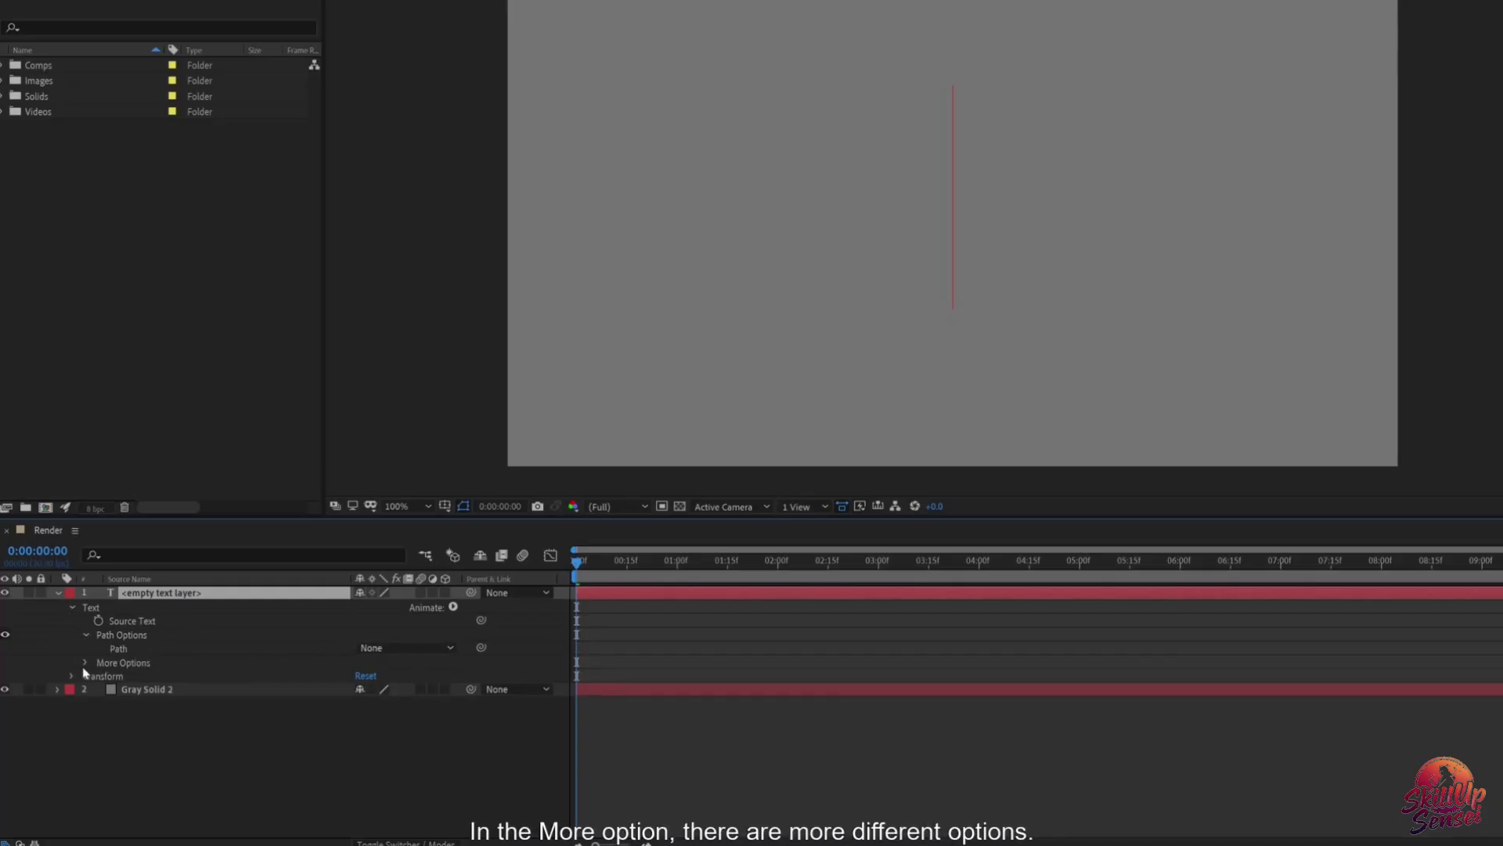
{"action": "left_click", "coordinate": [87, 663]}
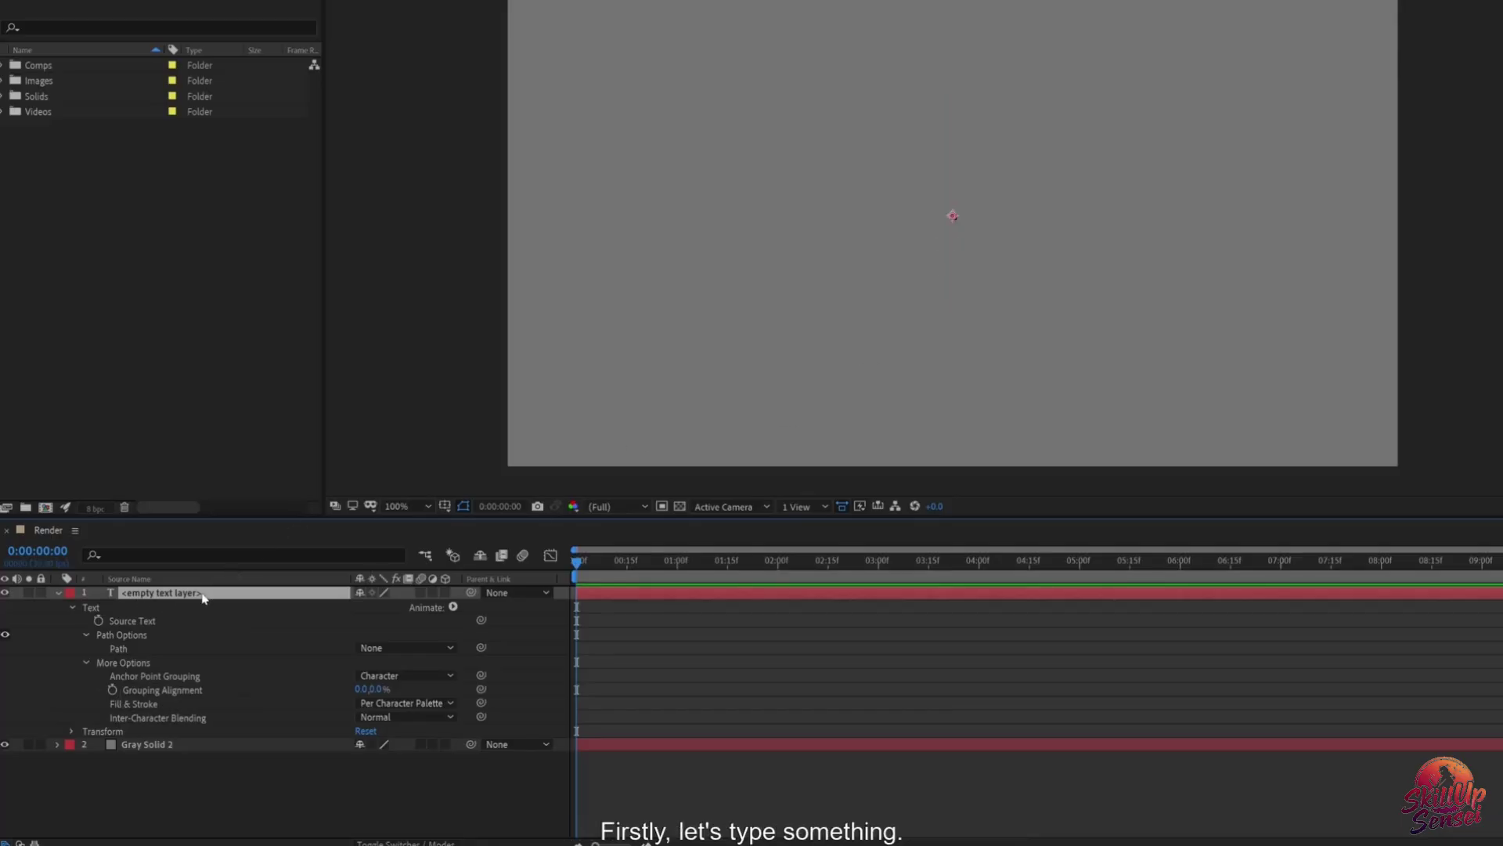
Step: Create a text layer reading "text" in the middle of the composition
{"action": "left_click", "coordinate": [946, 229]}
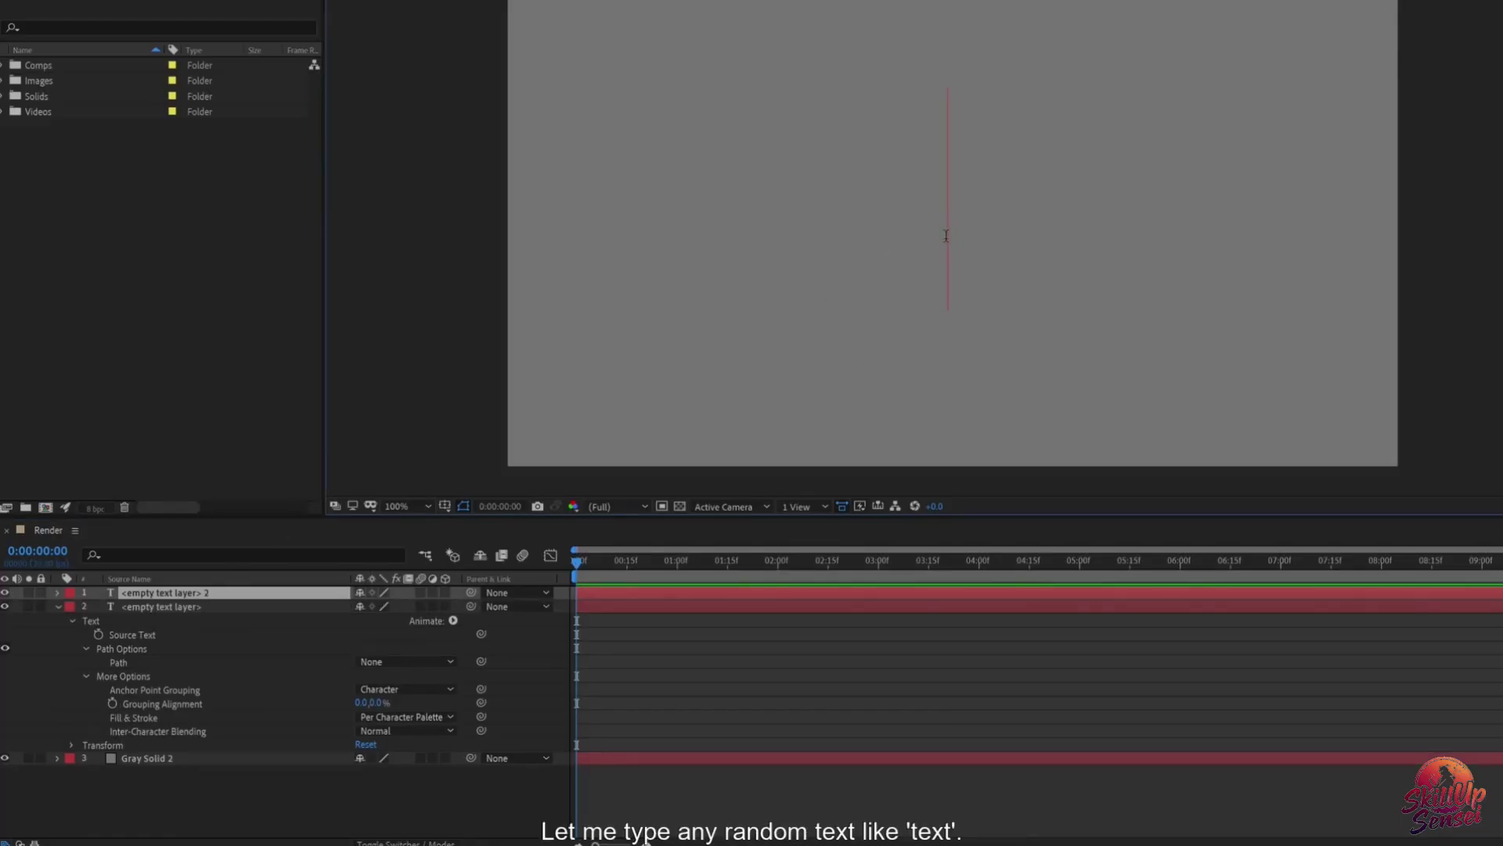
{"action": "type", "text": "text"}
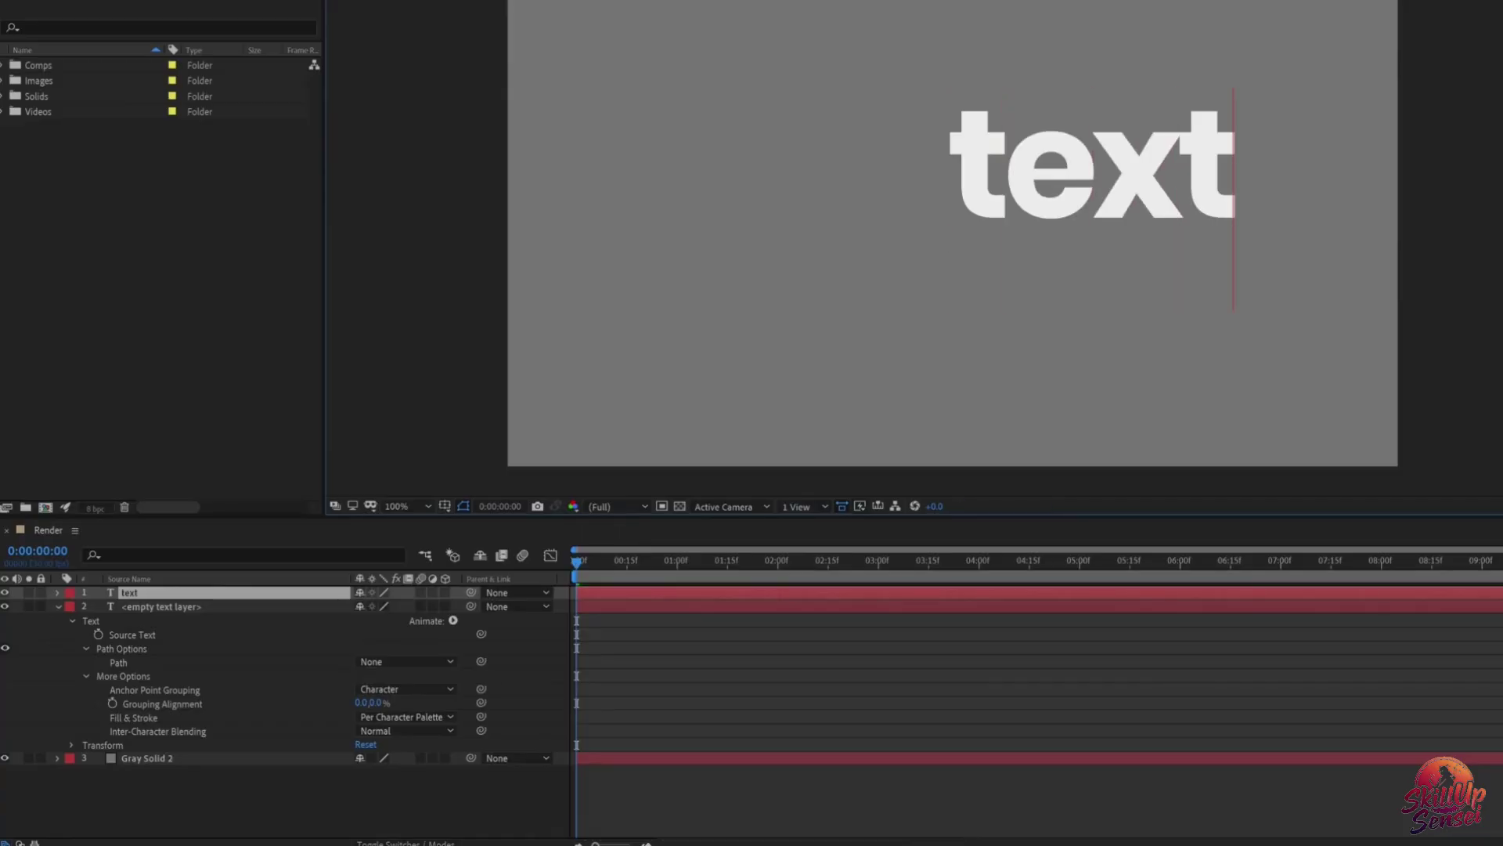
{"action": "left_click", "coordinate": [143, 309]}
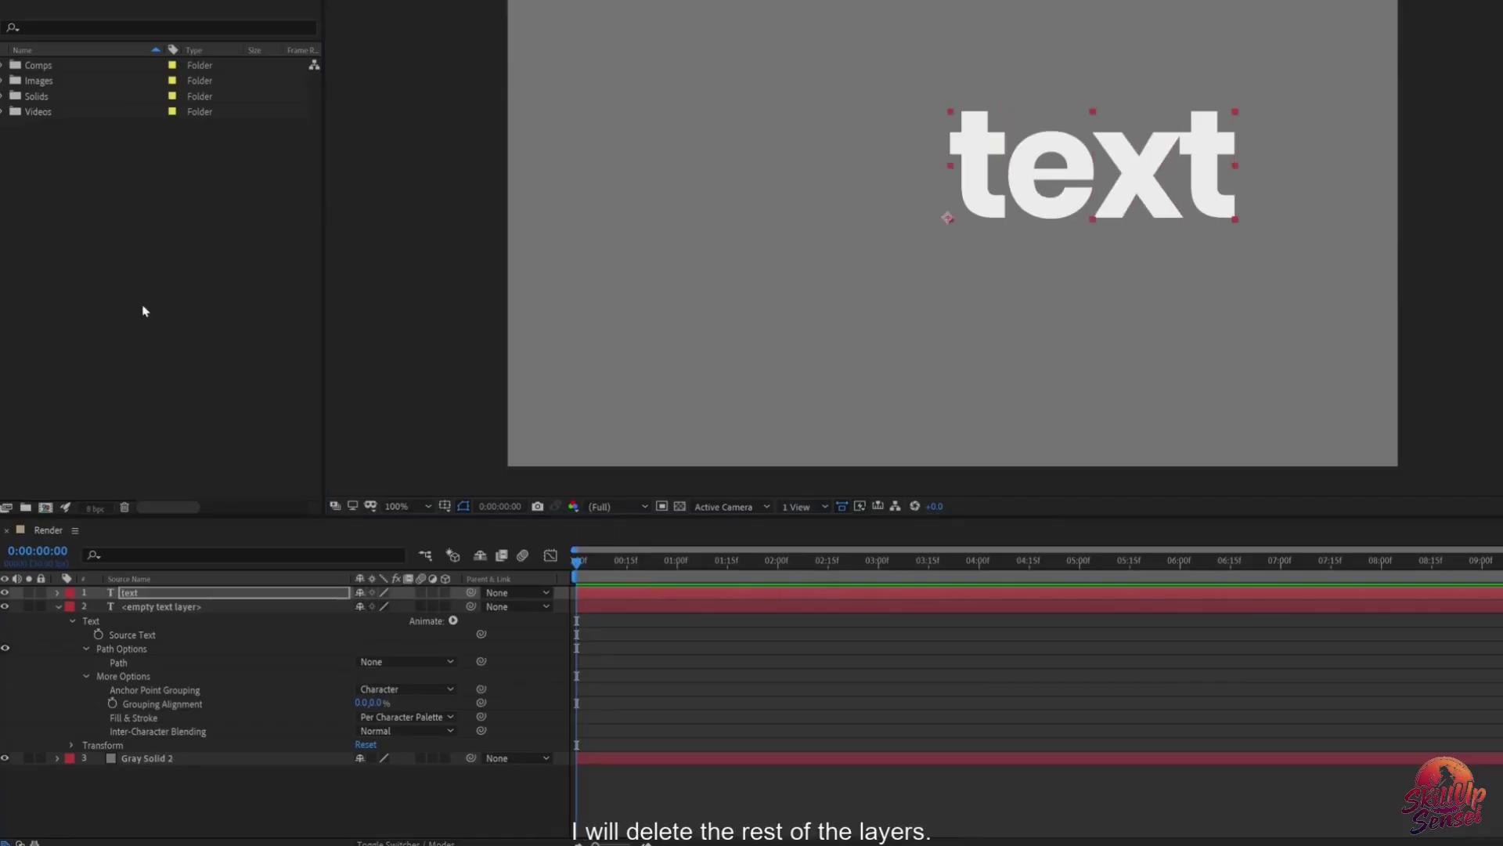
Step: Delete the empty text layer and the gray solid layer, keeping only the "text" layer
{"action": "left_click", "coordinate": [145, 611]}
{"action": "left_click", "coordinate": [170, 764], "text": "ctrl"}
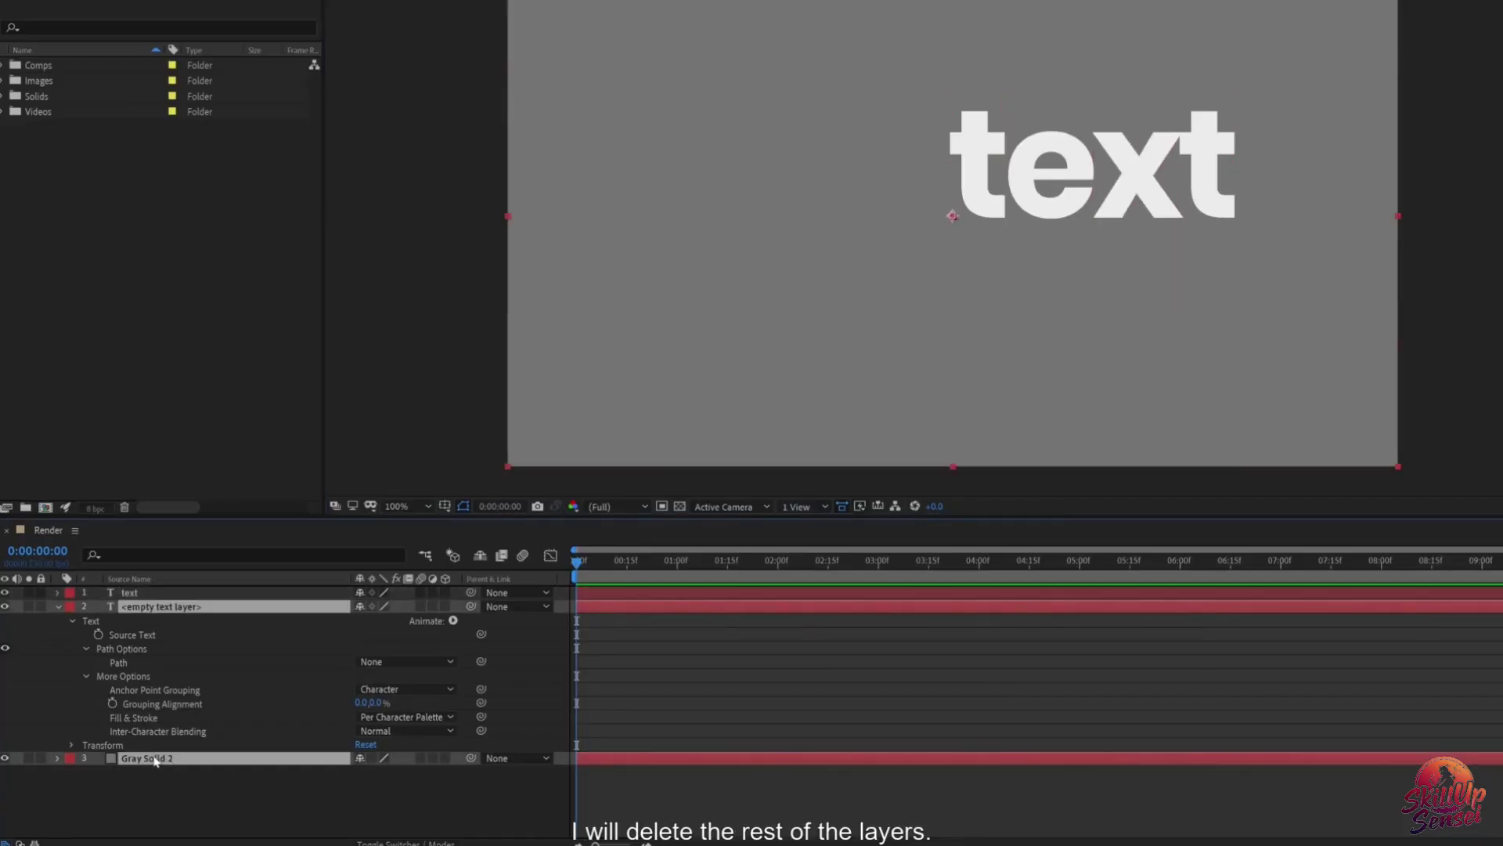
{"action": "key", "text": "Delete"}
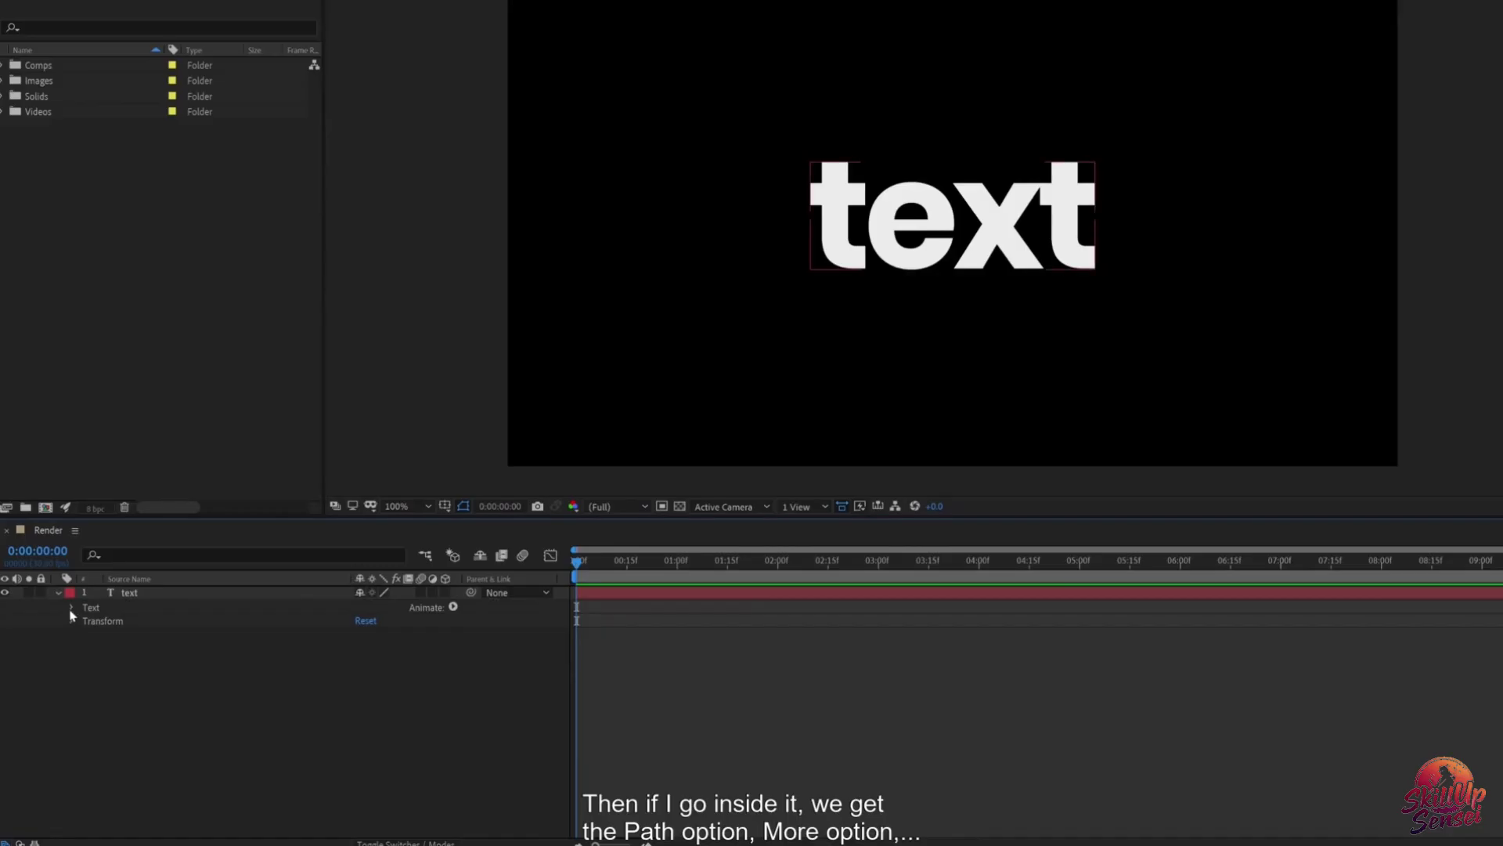
Step: Expand the "text" layer's Text group to examine its Path Options and More Options
{"action": "left_click", "coordinate": [71, 608]}
{"action": "left_click", "coordinate": [86, 635]}
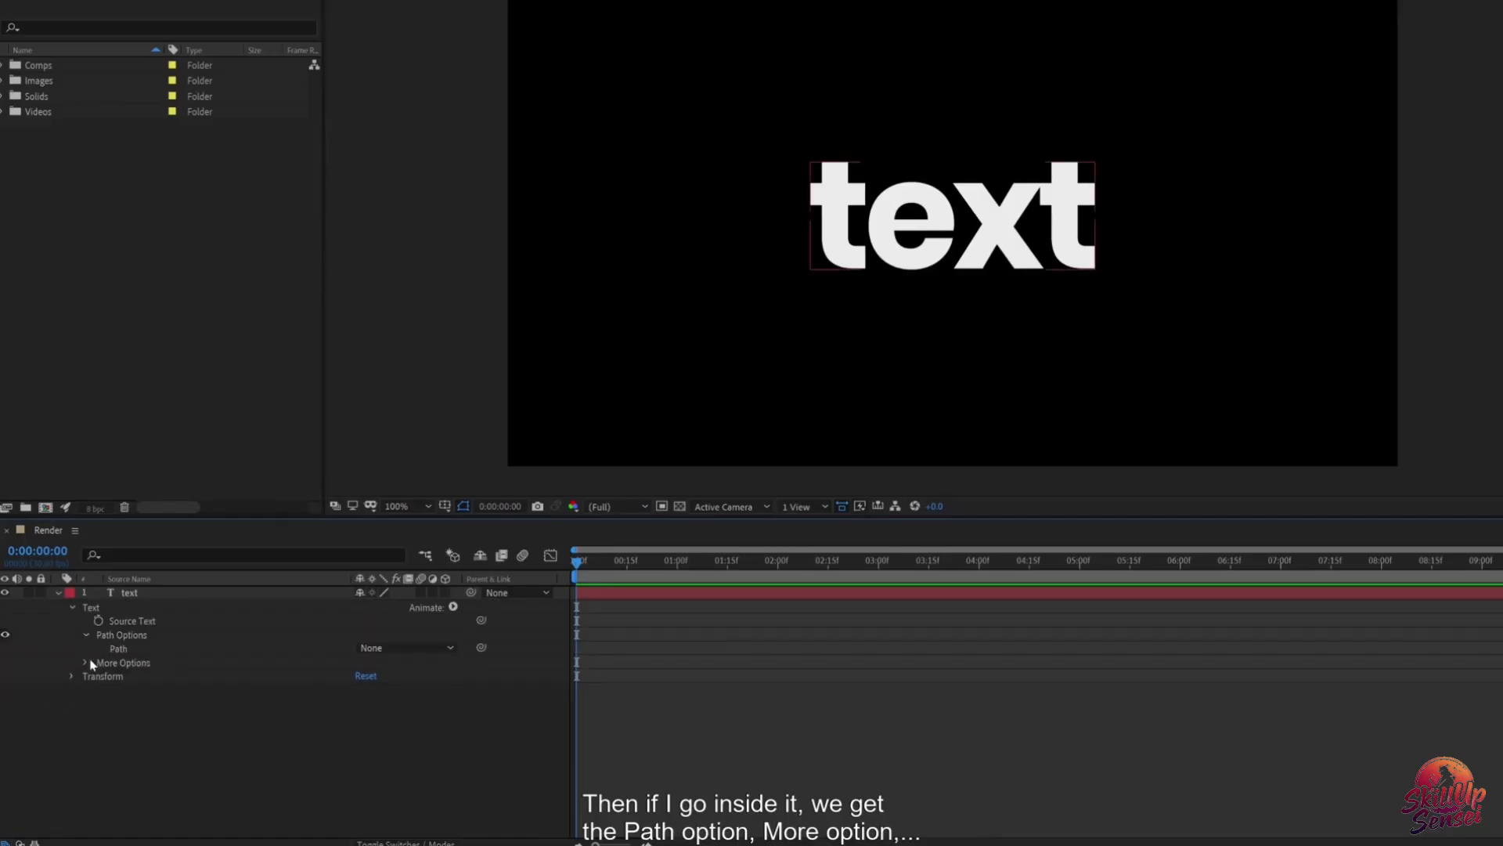
{"action": "left_click", "coordinate": [86, 663]}
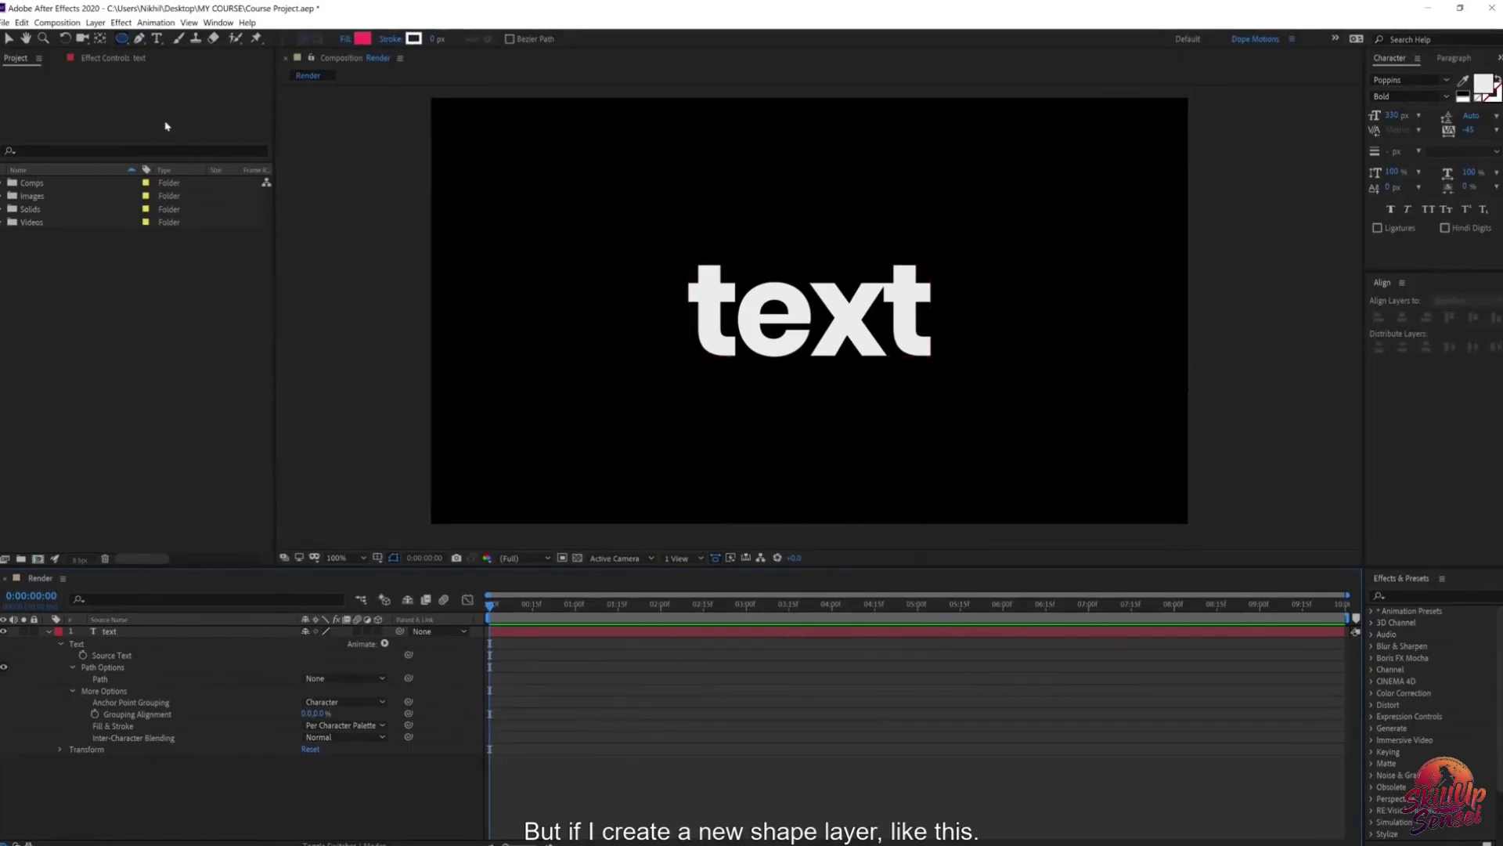
Step: Draw a pink circle about 323 px wide beside the text as a new shape layer and expand its ellipse path properties
{"action": "left_click_drag", "start_coordinate": [537, 265], "coordinate": [665, 391]}
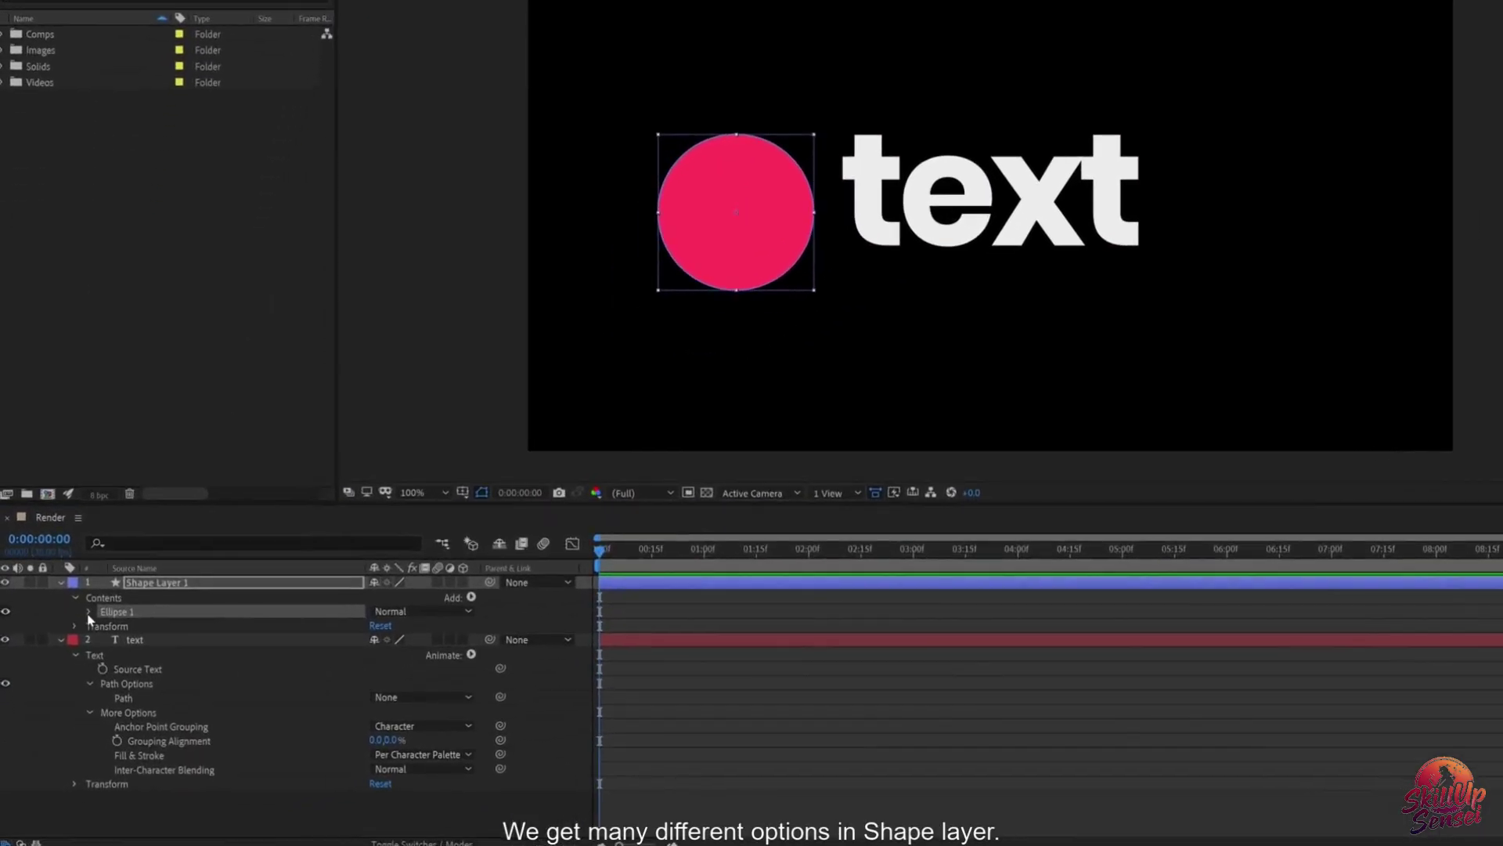
{"action": "left_click", "coordinate": [72, 656]}
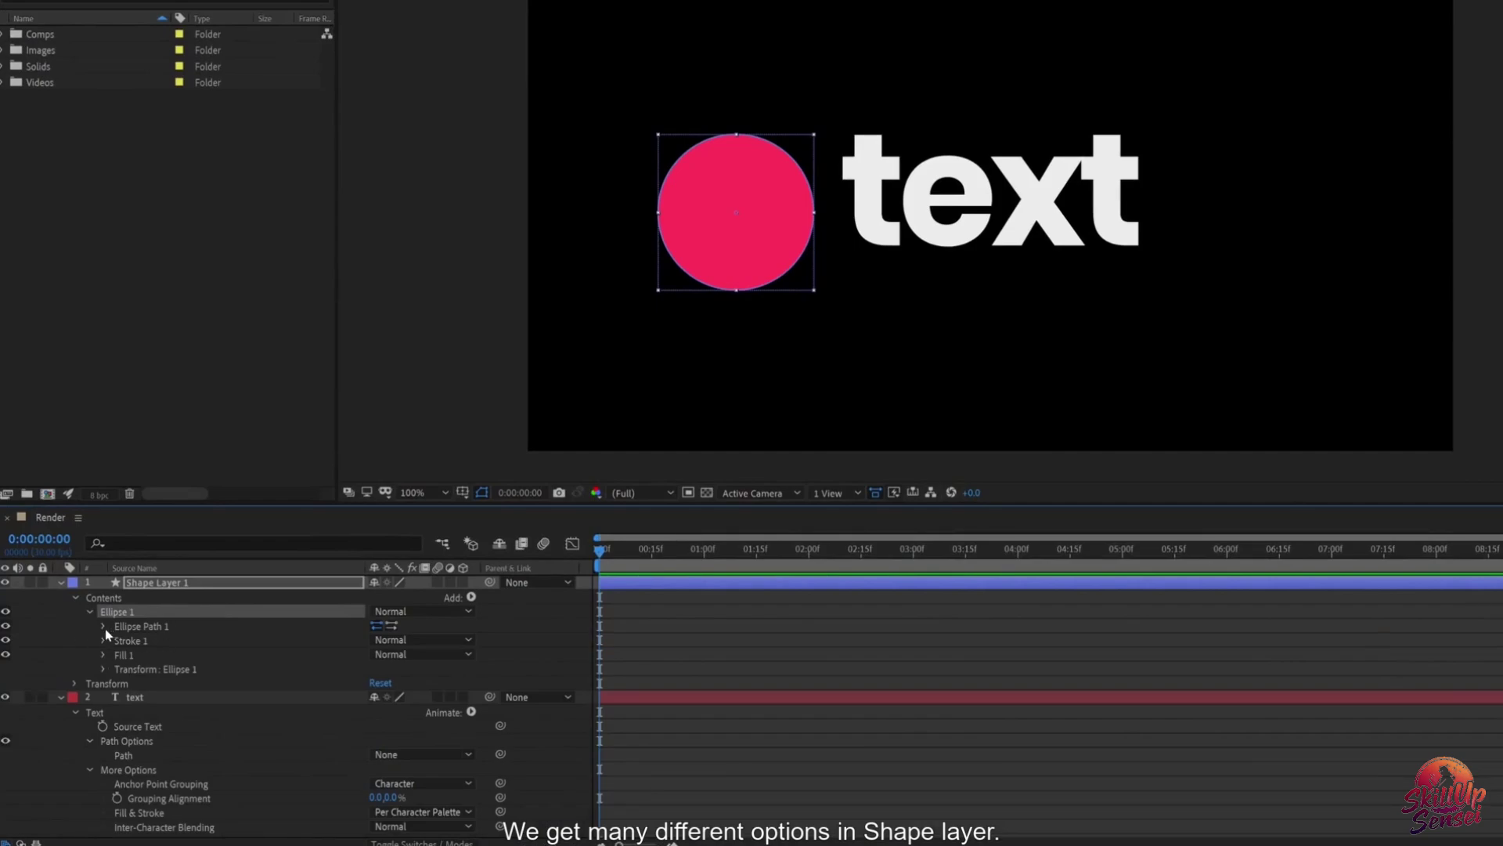
{"action": "left_click", "coordinate": [103, 626]}
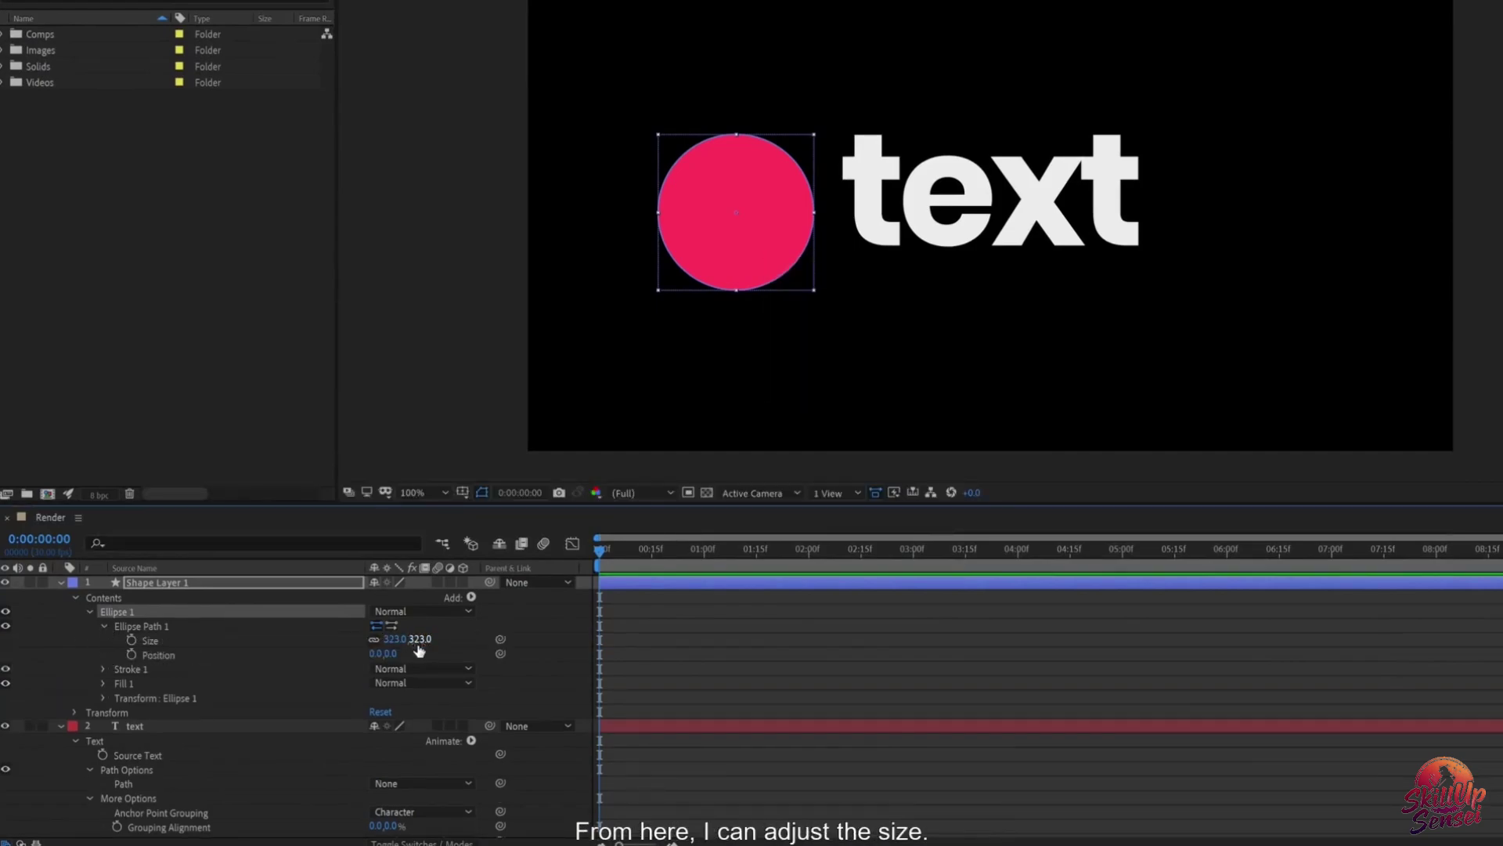
Step: Enlarge the circle's Ellipse Path size to 652 × 652 and shift the path's position to -9, 2
{"action": "left_click_drag", "start_coordinate": [419, 645], "coordinate": [672, 614]}
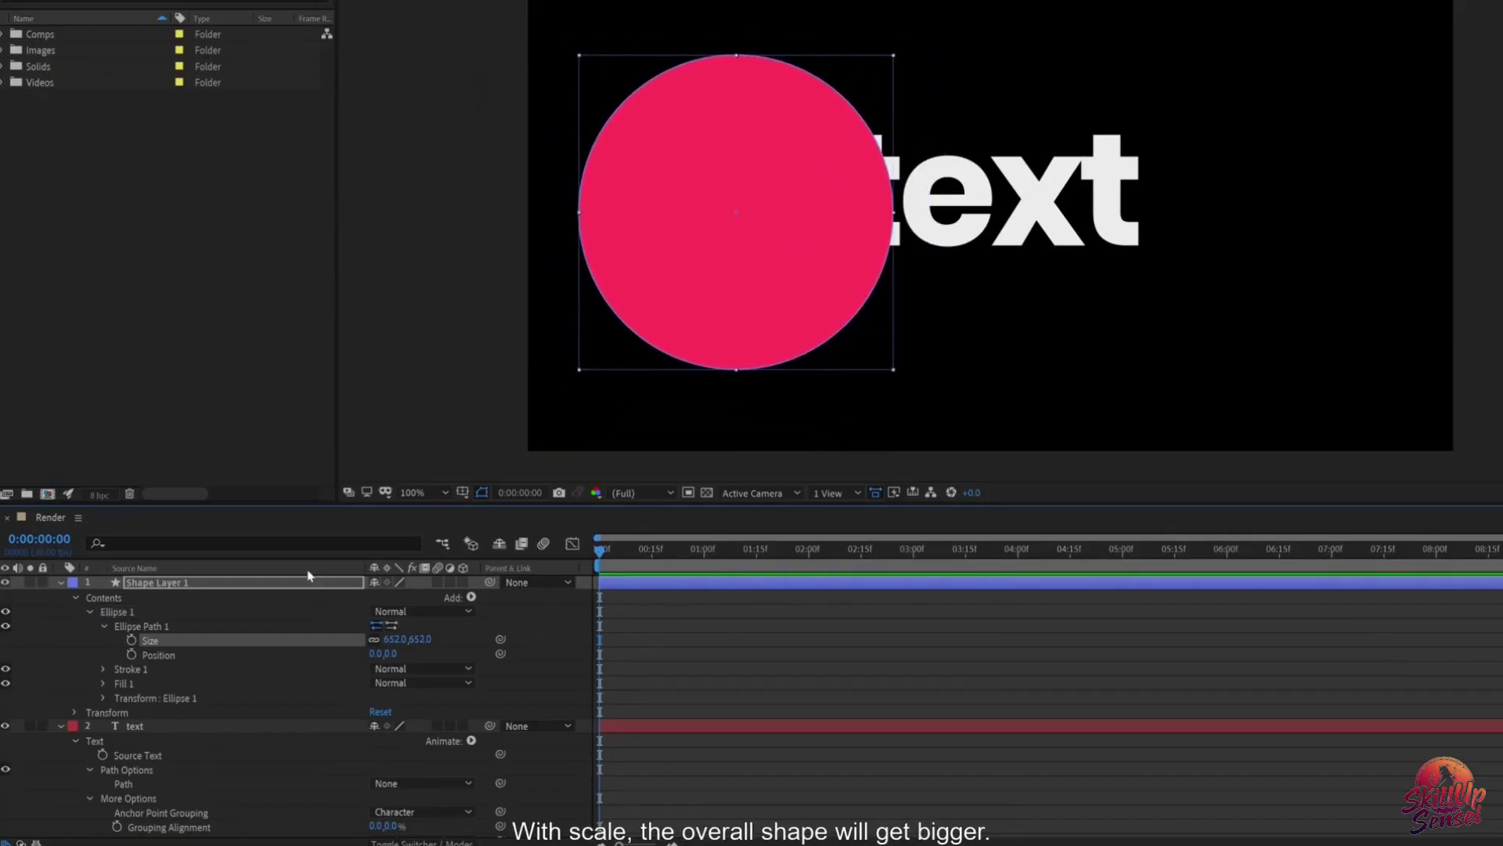
{"action": "left_click", "coordinate": [202, 582]}
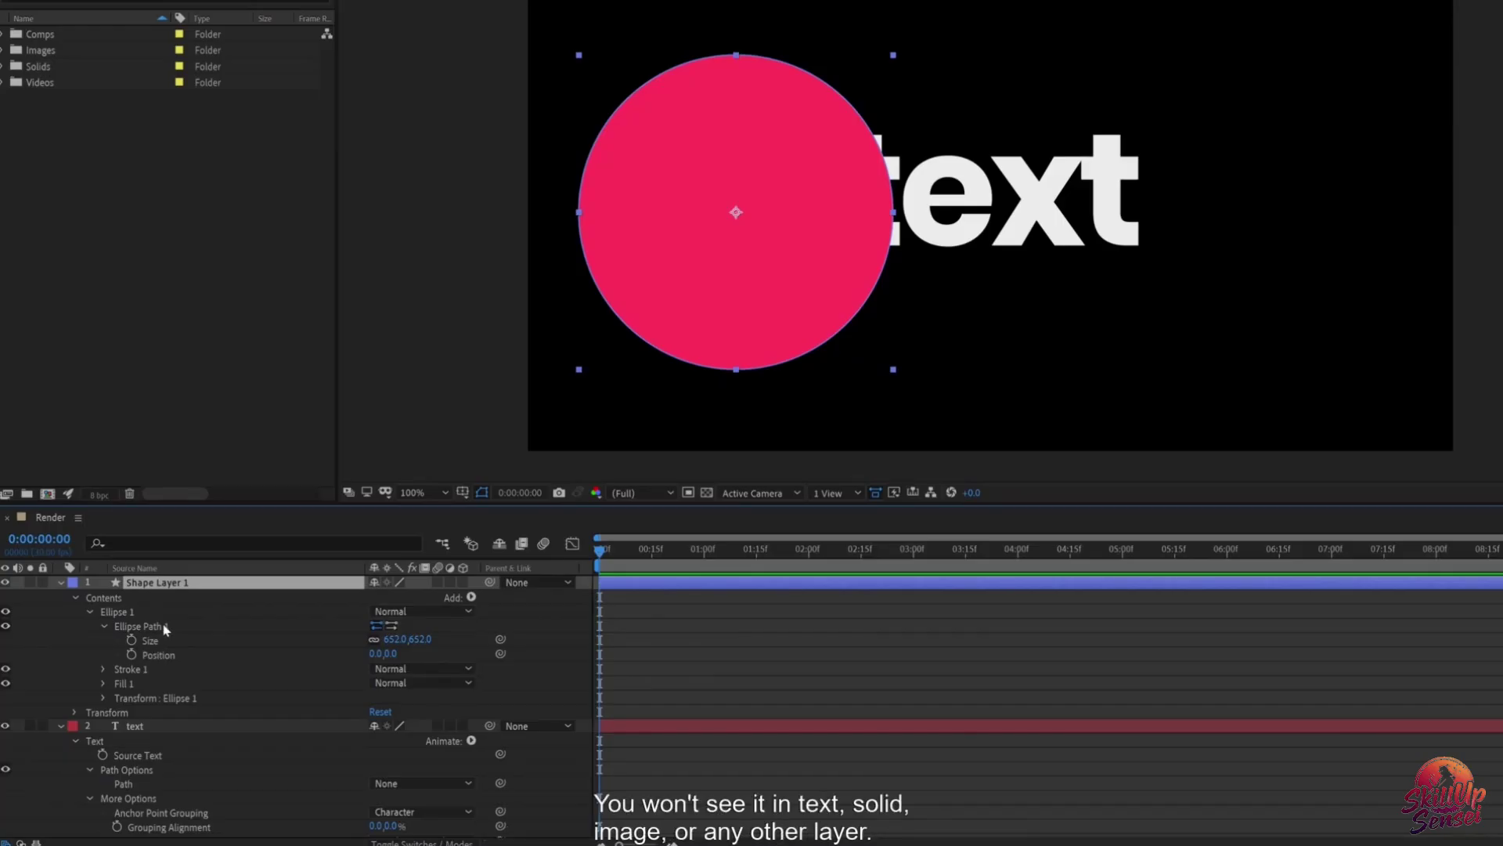
{"action": "mouse_move", "coordinate": [392, 653]}
{"action": "left_mouse_down"}
{"action": "mouse_move", "coordinate": [427, 653]}
{"action": "mouse_move", "coordinate": [369, 653]}
{"action": "left_mouse_up"}
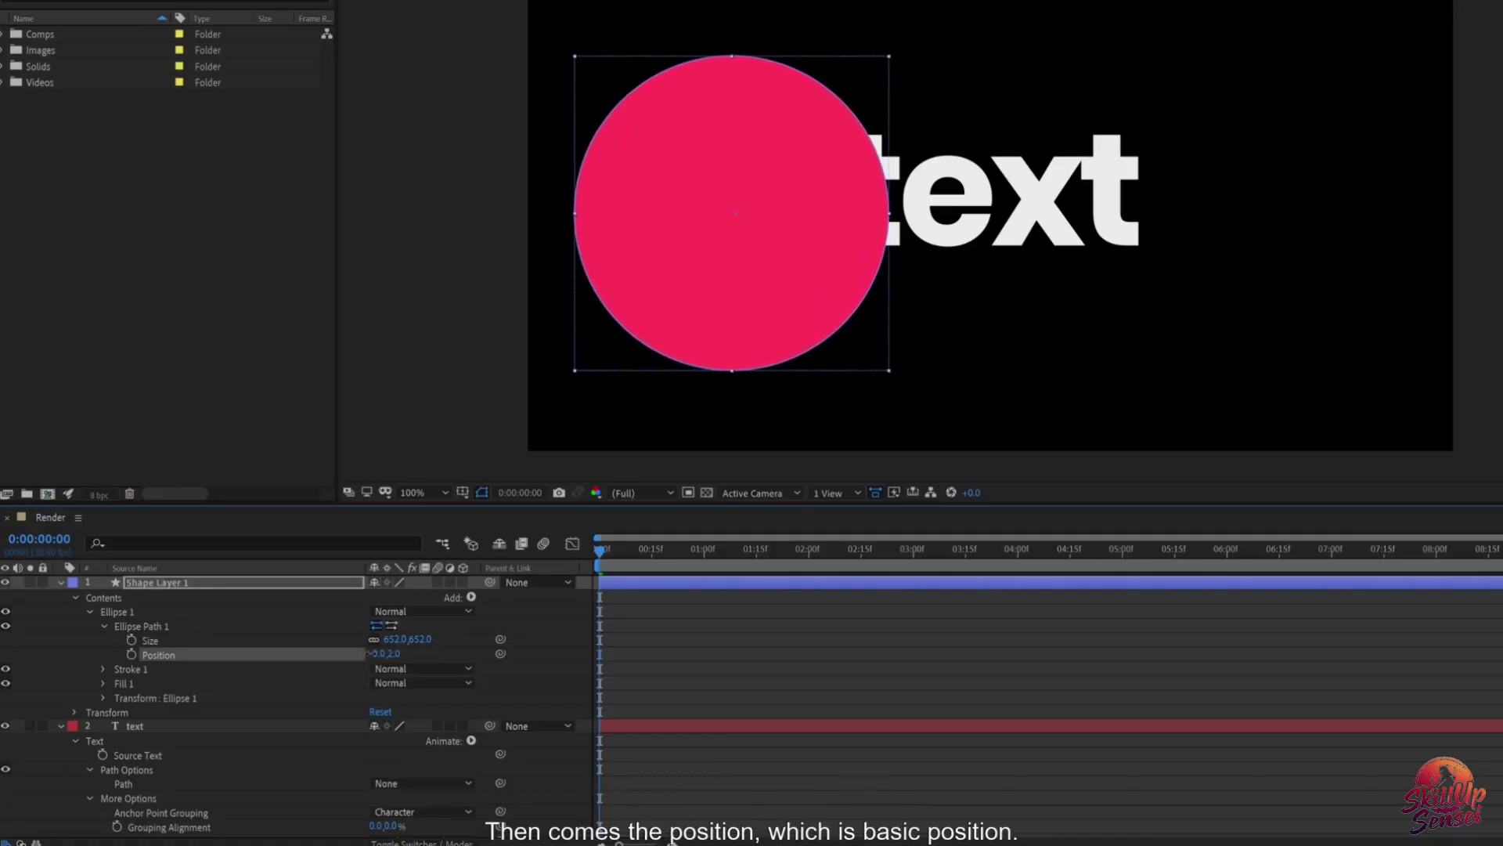
Step: Expand the circle's Stroke properties and increase the Stroke Width to 69
{"action": "left_click", "coordinate": [103, 669]}
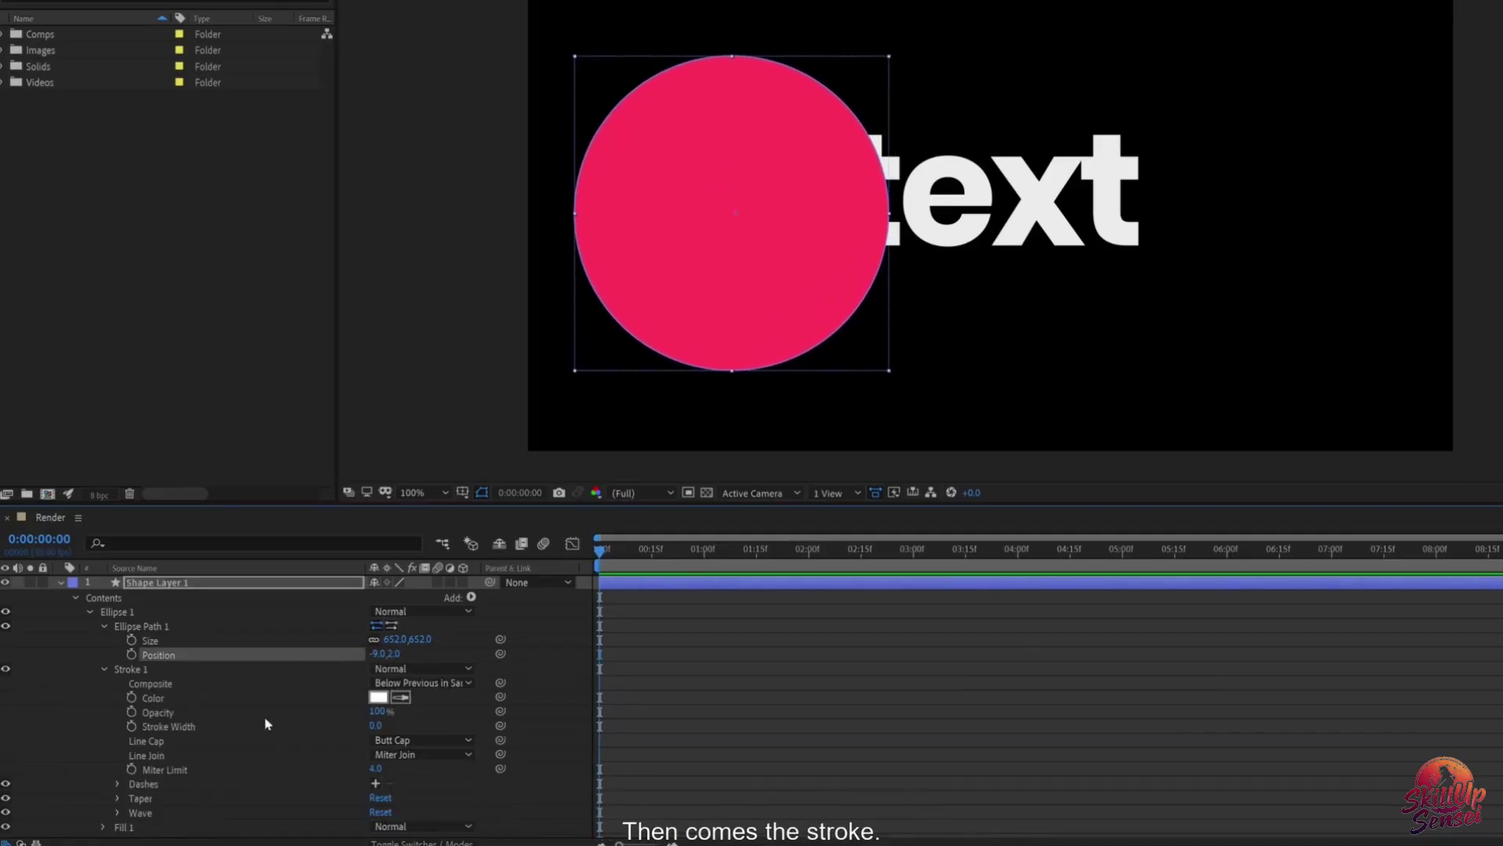
{"action": "scroll", "coordinate": [247, 698], "scroll_direction": "down", "scroll_amount": 2}
{"action": "scroll", "coordinate": [247, 698], "scroll_direction": "up", "scroll_amount": 2}
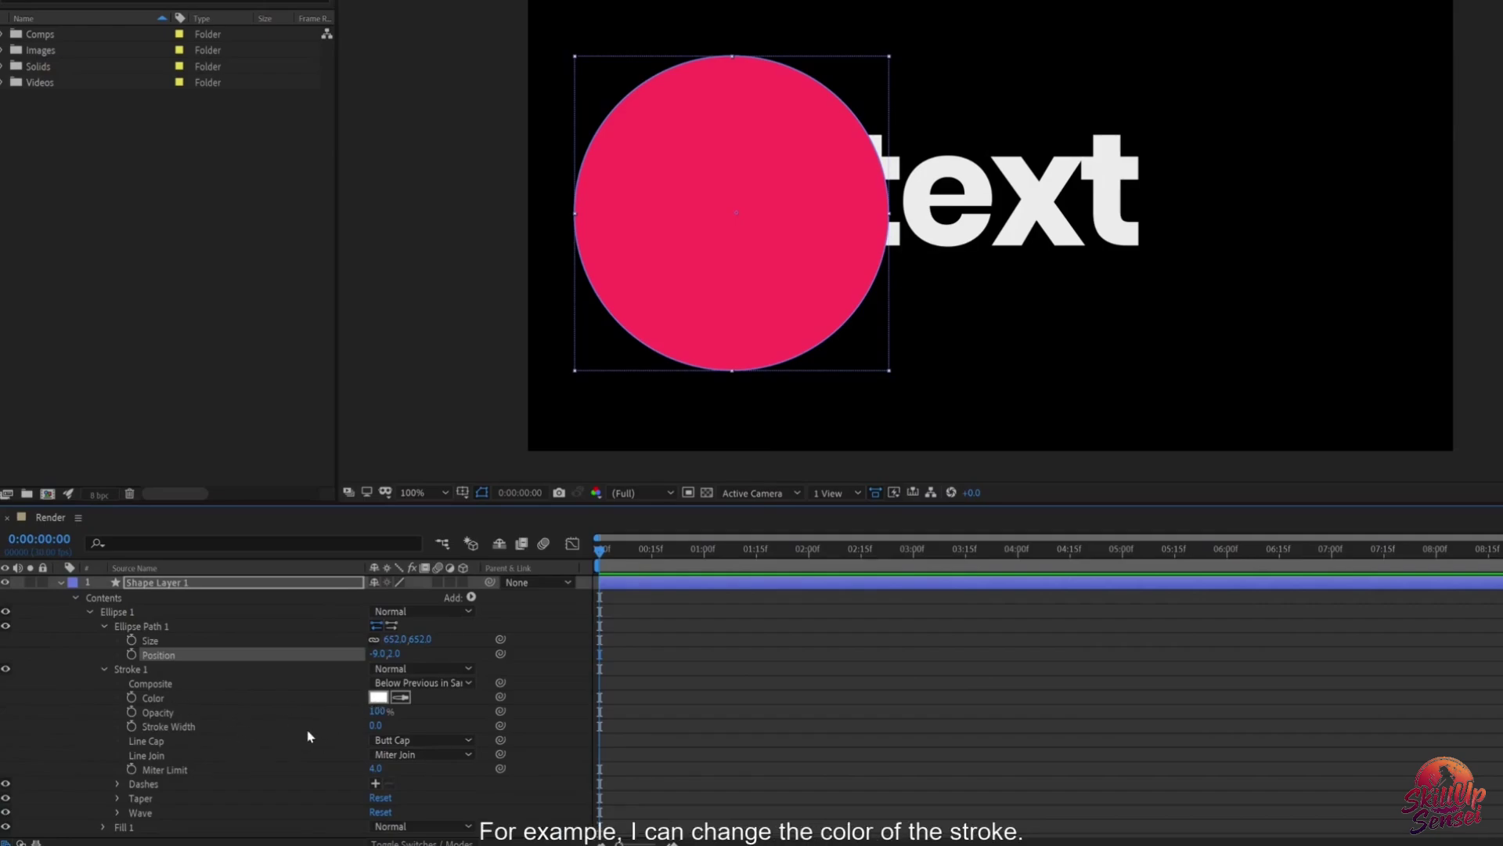
{"action": "mouse_move", "coordinate": [377, 726]}
{"action": "left_mouse_down"}
{"action": "mouse_move", "coordinate": [424, 724]}
{"action": "mouse_move", "coordinate": [323, 718]}
{"action": "mouse_move", "coordinate": [412, 714]}
{"action": "left_mouse_up"}
Step: Change the circle's stroke color to yellow (FFCD00)
{"action": "left_click", "coordinate": [379, 698]}
{"action": "left_click", "coordinate": [379, 698]}
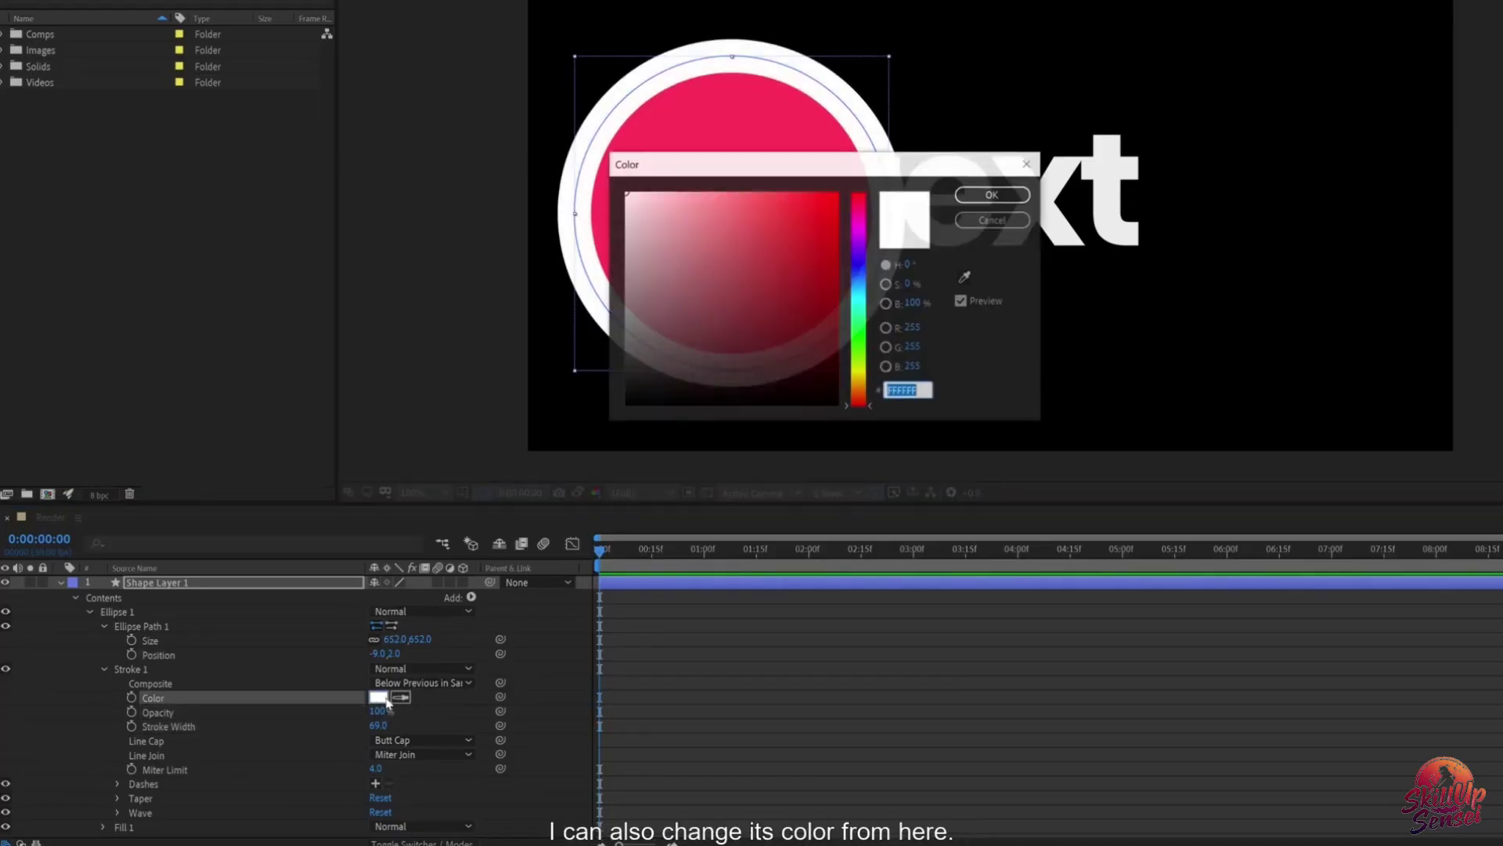
{"action": "left_click", "coordinate": [857, 378]}
{"action": "left_click_drag", "start_coordinate": [812, 244], "coordinate": [878, 180]}
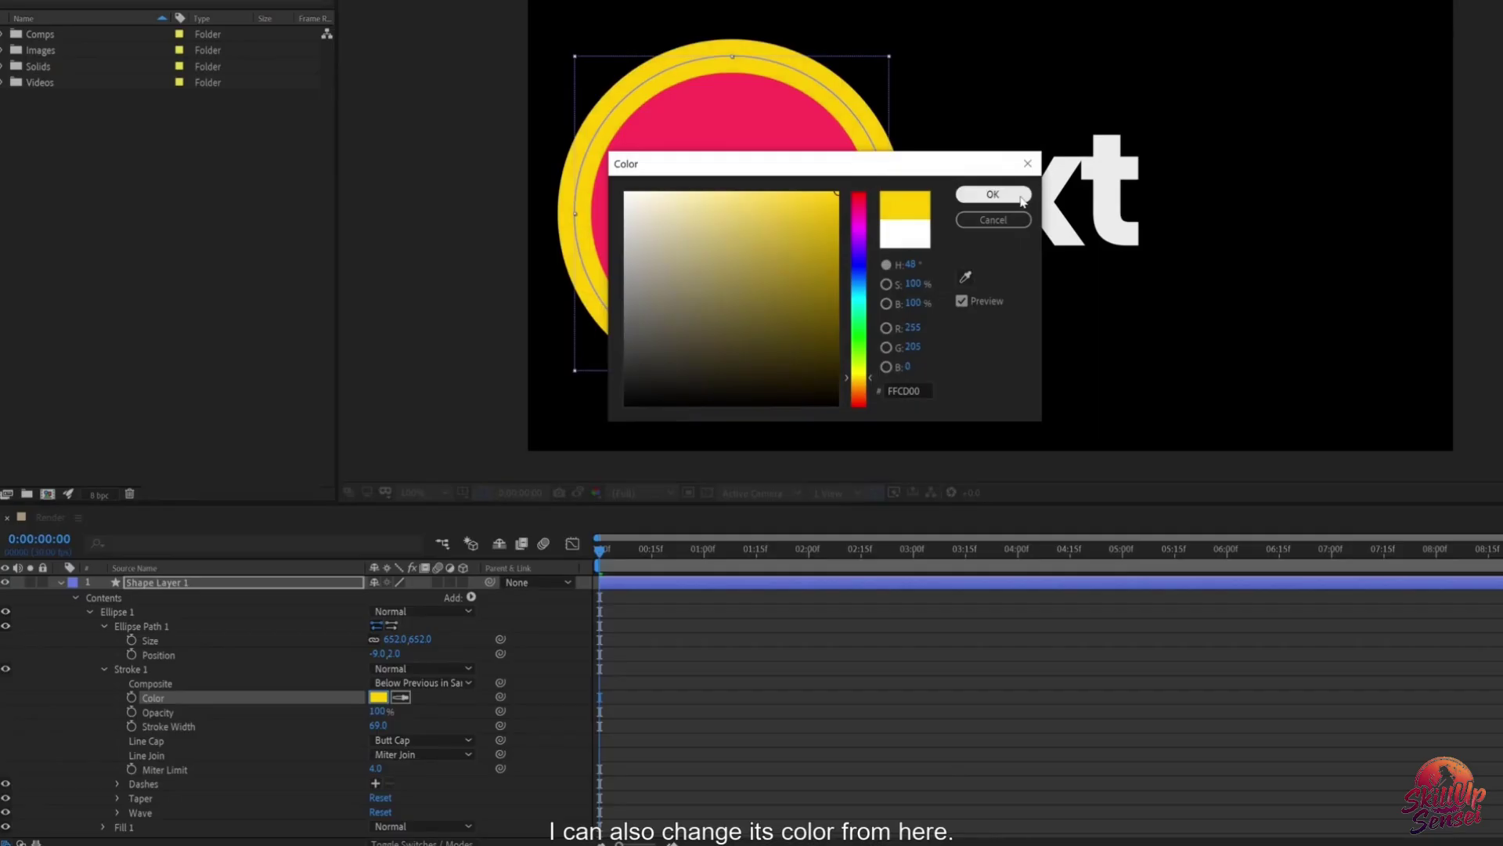
{"action": "left_click", "coordinate": [993, 194]}
Step: Add dashes to the circle's stroke with a Dash length of 60 and an Offset of 659
{"action": "scroll", "coordinate": [119, 709], "scroll_direction": "down", "scroll_amount": 2}
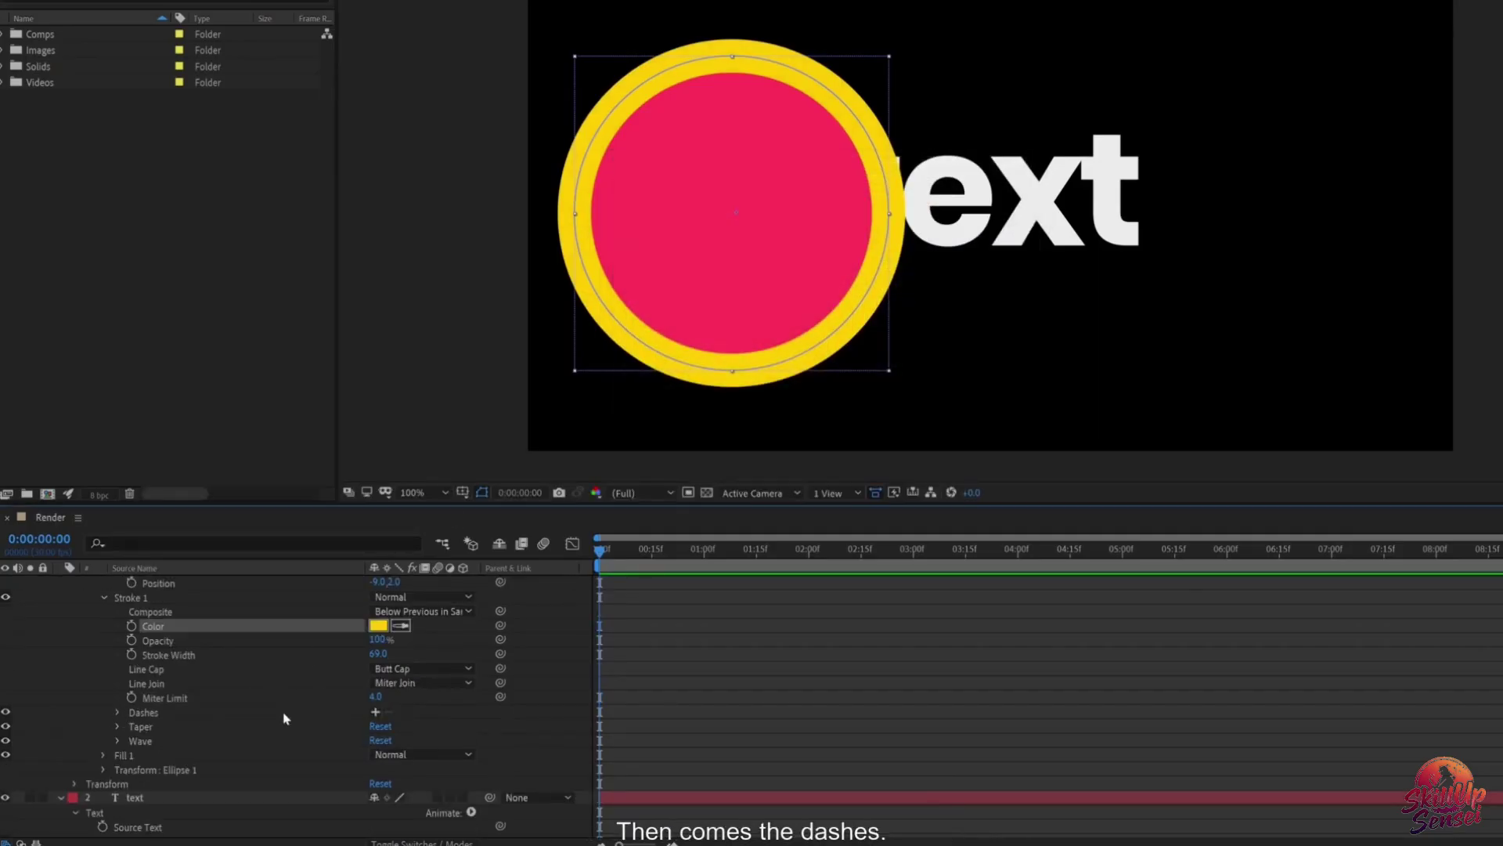
{"action": "left_click", "coordinate": [375, 711]}
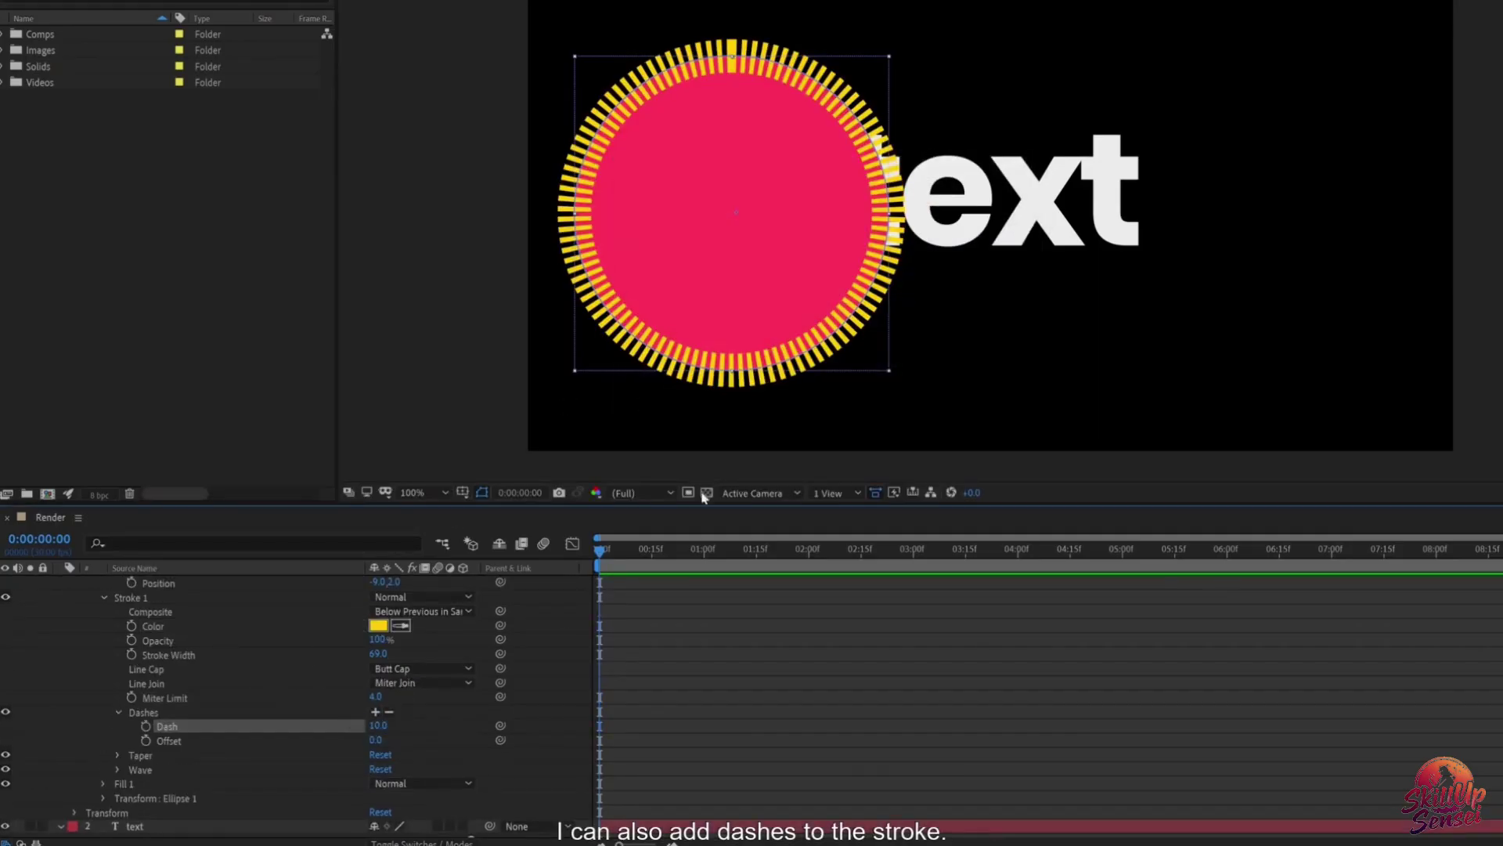
{"action": "left_click_drag", "start_coordinate": [377, 728], "coordinate": [496, 712]}
{"action": "left_click_drag", "start_coordinate": [826, 678], "coordinate": [829, 678]}
{"action": "left_click", "coordinate": [170, 742]}
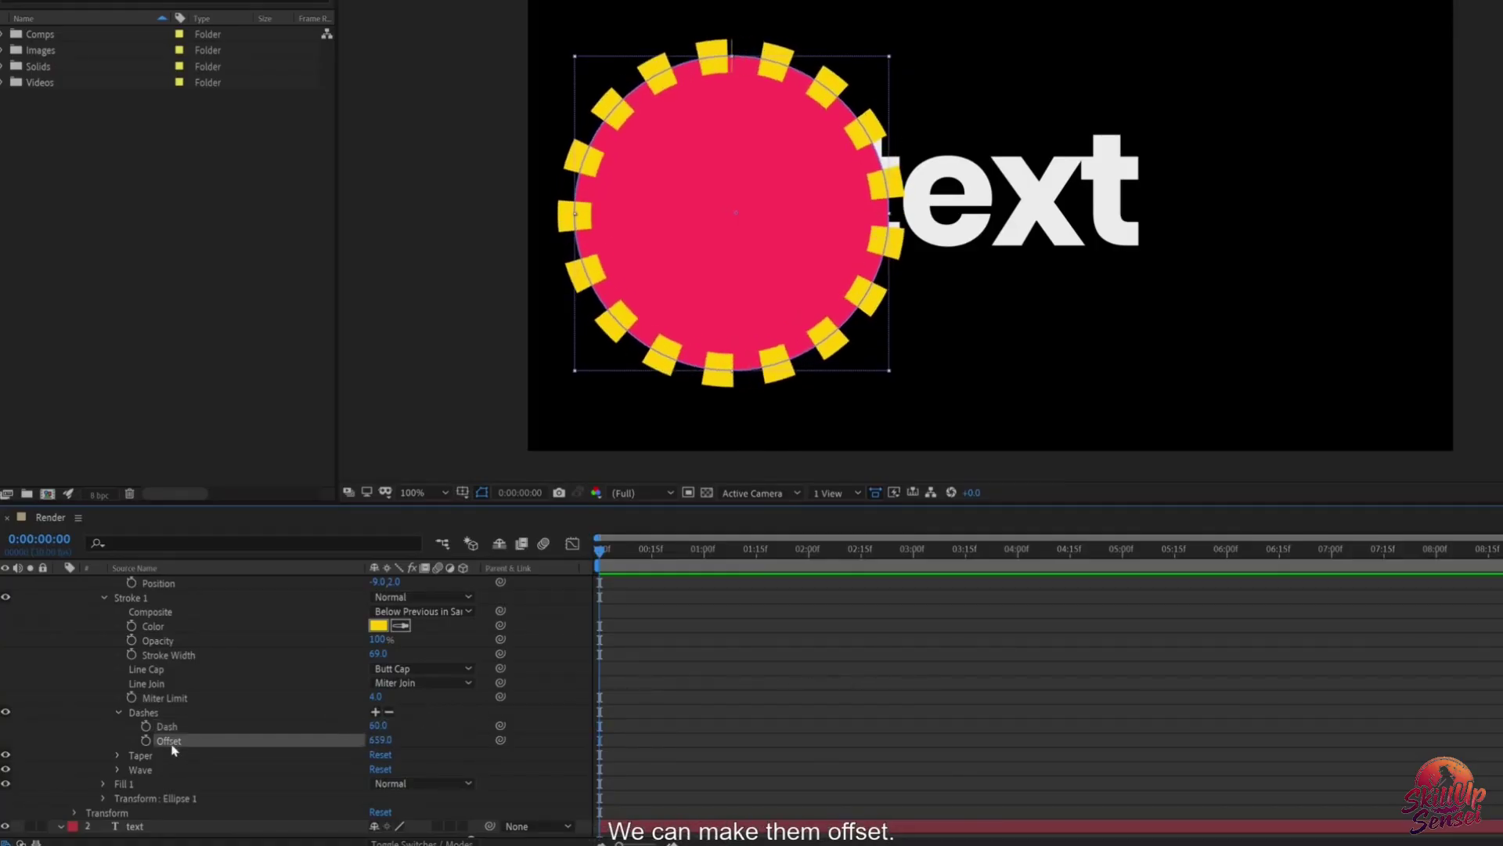
Step: Set the stroke Taper's End Length to 100%, try adjusting its Start Ease, and collapse the stroke properties
{"action": "left_click", "coordinate": [117, 756]}
{"action": "scroll", "coordinate": [123, 760], "scroll_direction": "down", "scroll_amount": 1}
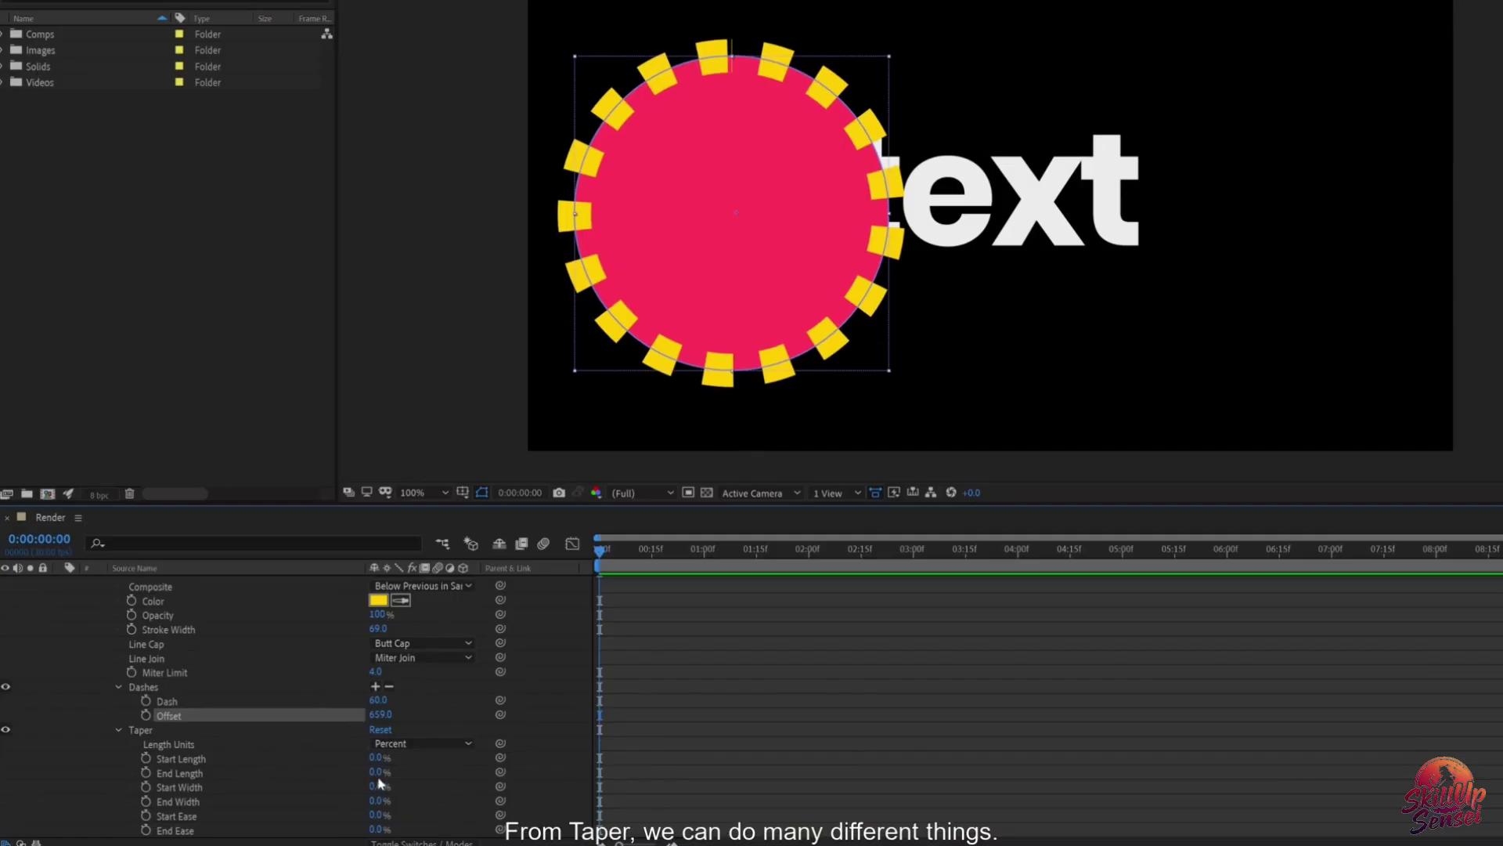
{"action": "left_click_drag", "start_coordinate": [379, 772], "coordinate": [280, 769]}
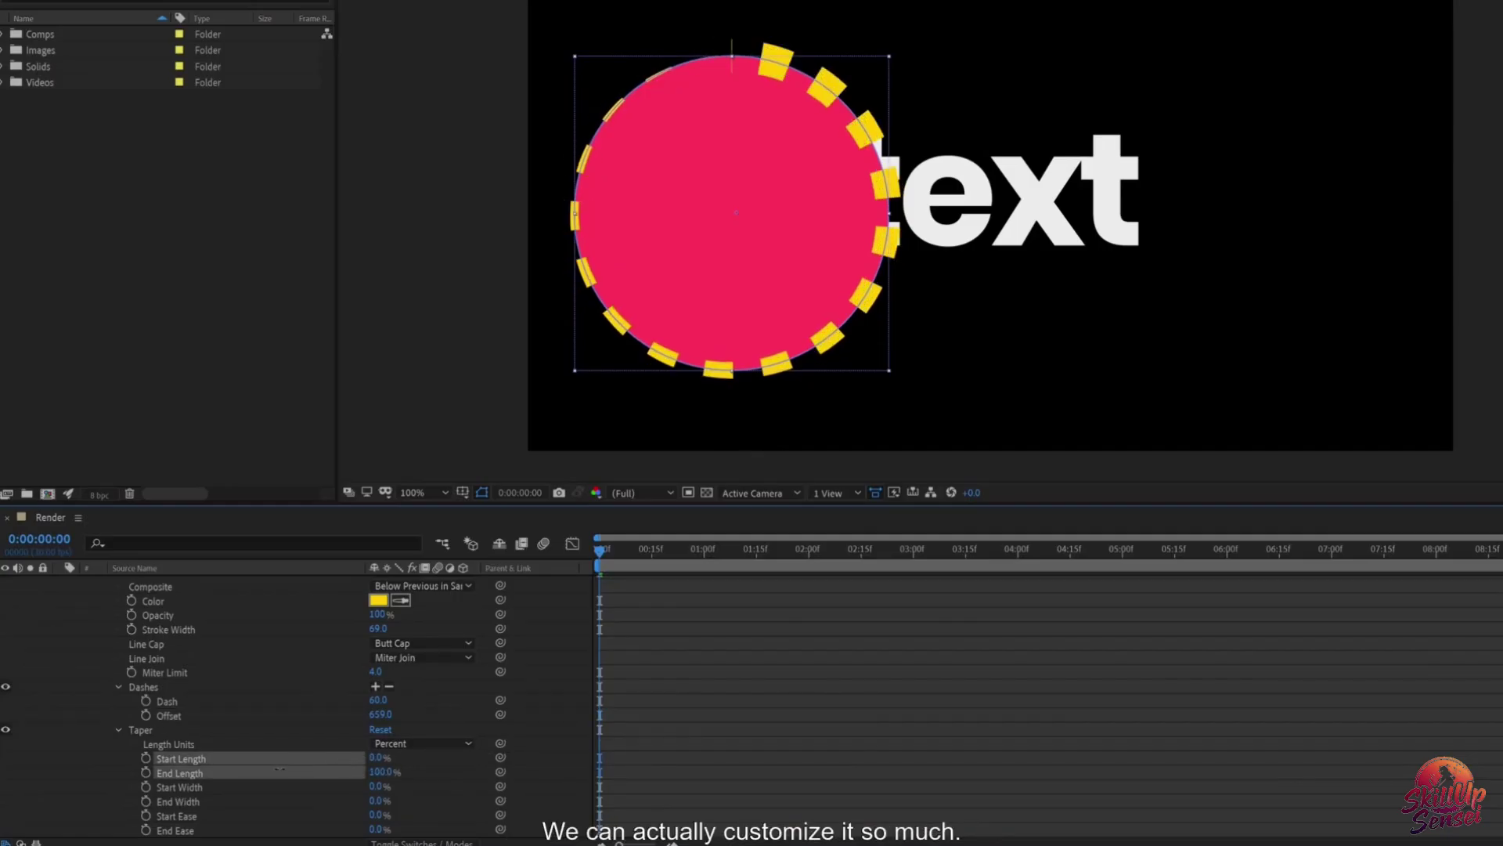
{"action": "left_click_drag", "start_coordinate": [384, 816], "coordinate": [484, 795]}
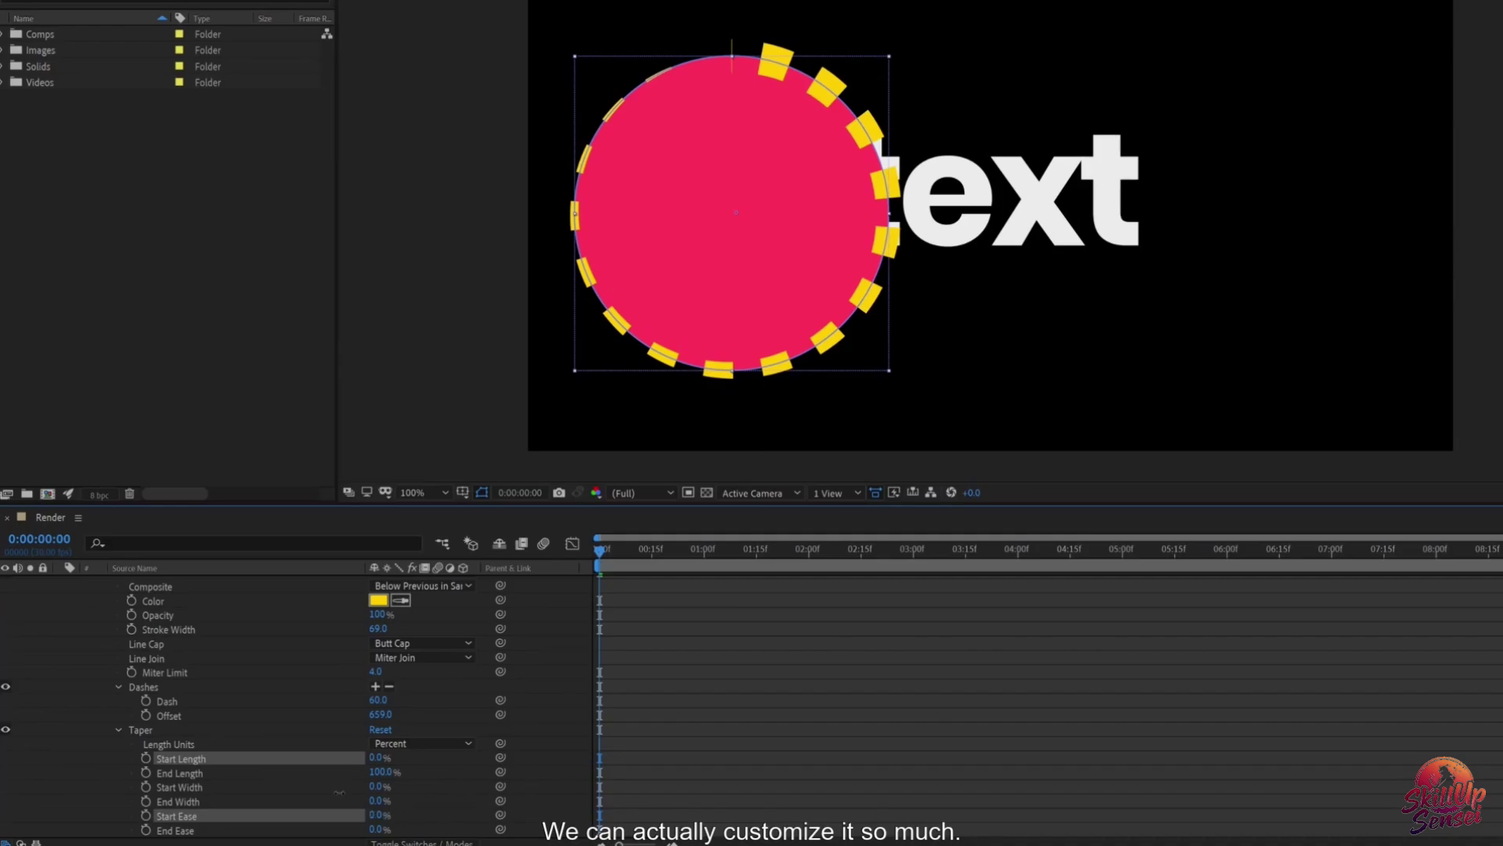
{"action": "left_click", "coordinate": [119, 731]}
{"action": "left_click", "coordinate": [119, 688]}
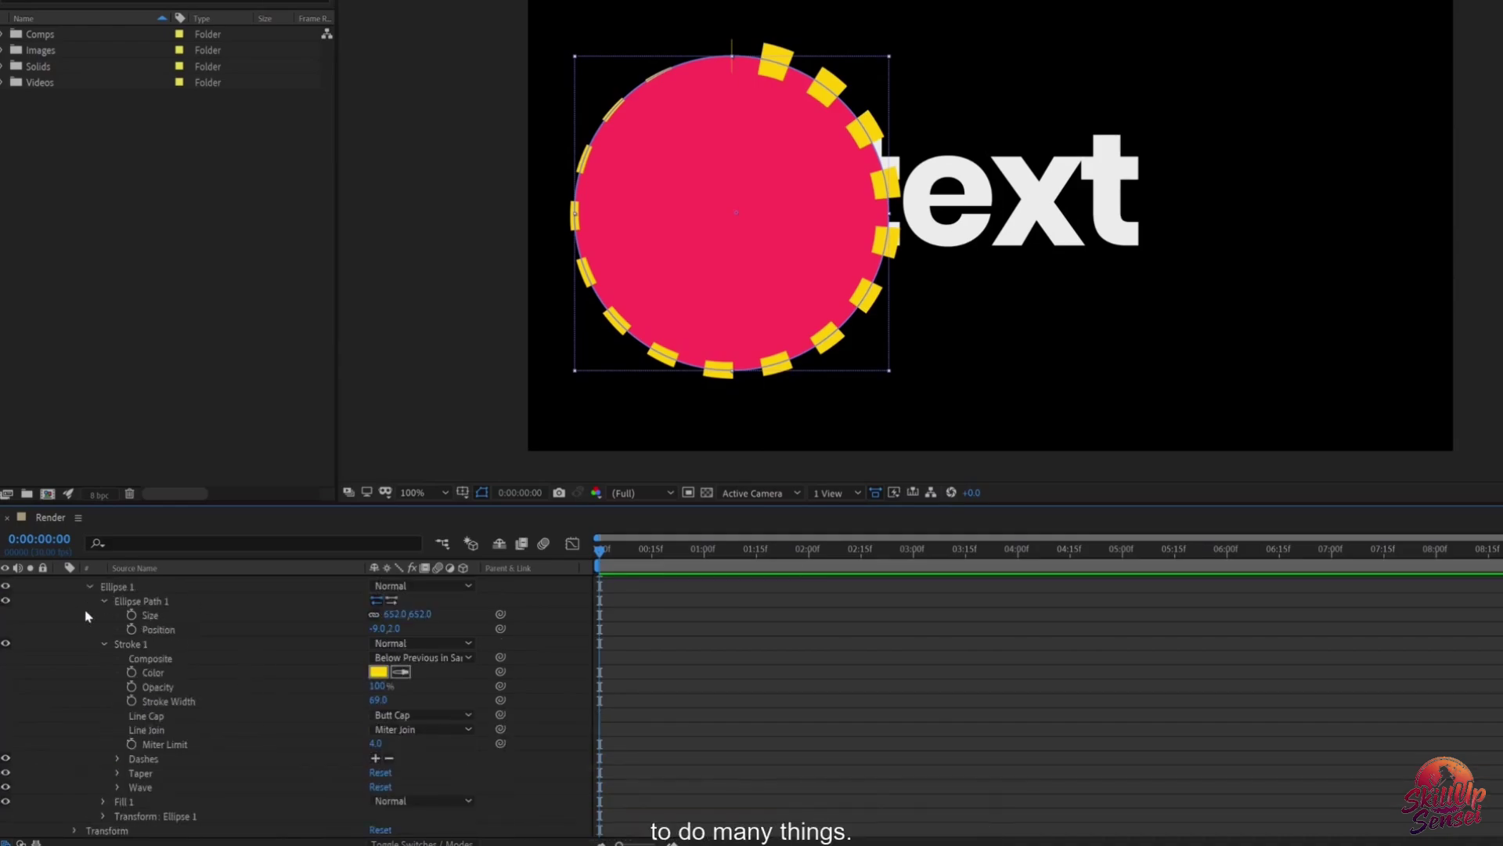
{"action": "left_click", "coordinate": [105, 644]}
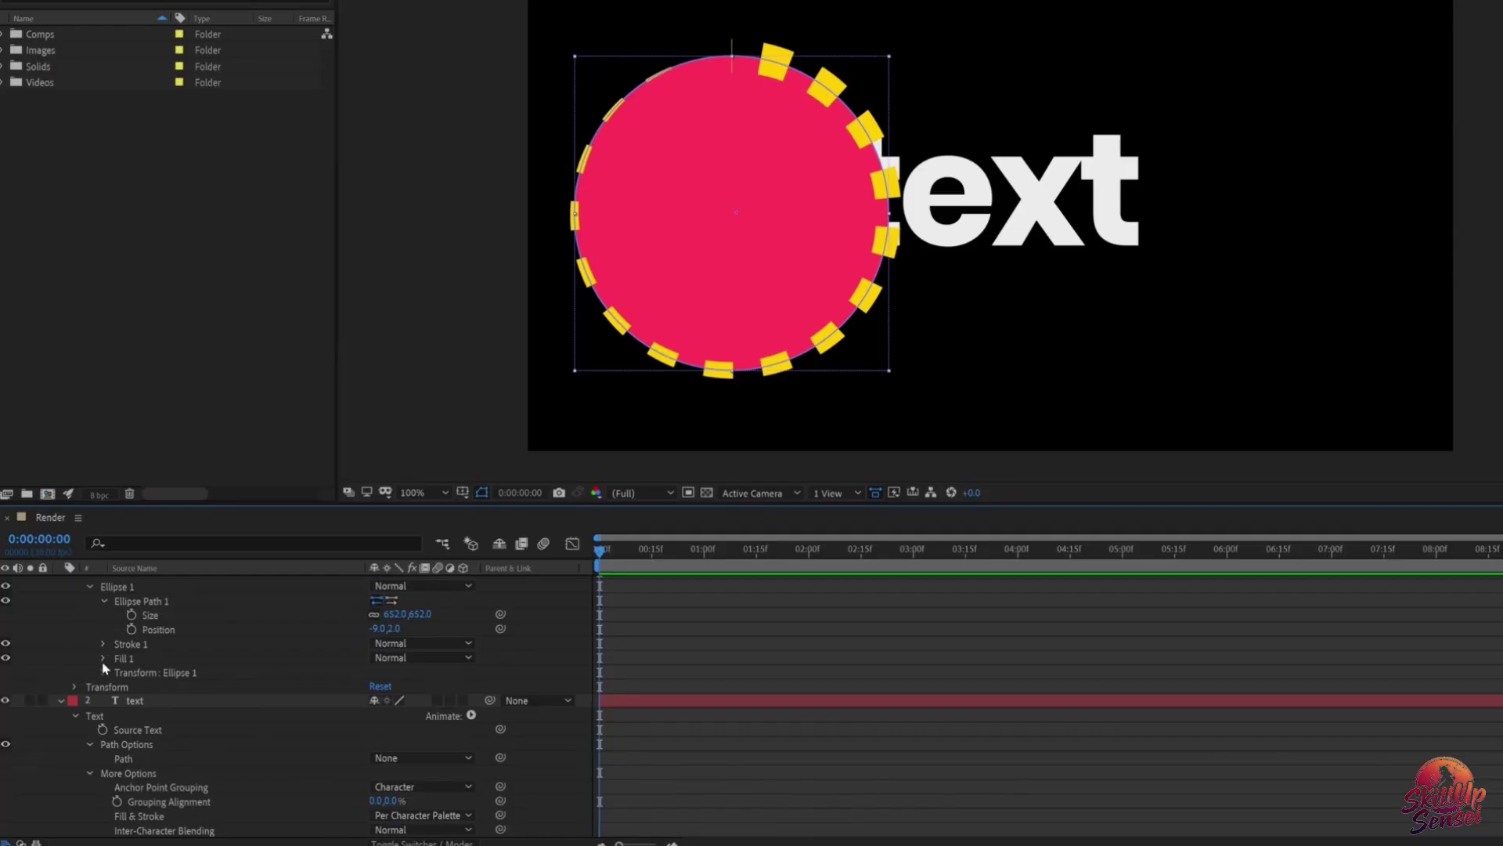
Step: Change the circle's fill color to orange (about FF7132) and lower its fill Opacity to about 81%
{"action": "left_click", "coordinate": [103, 659]}
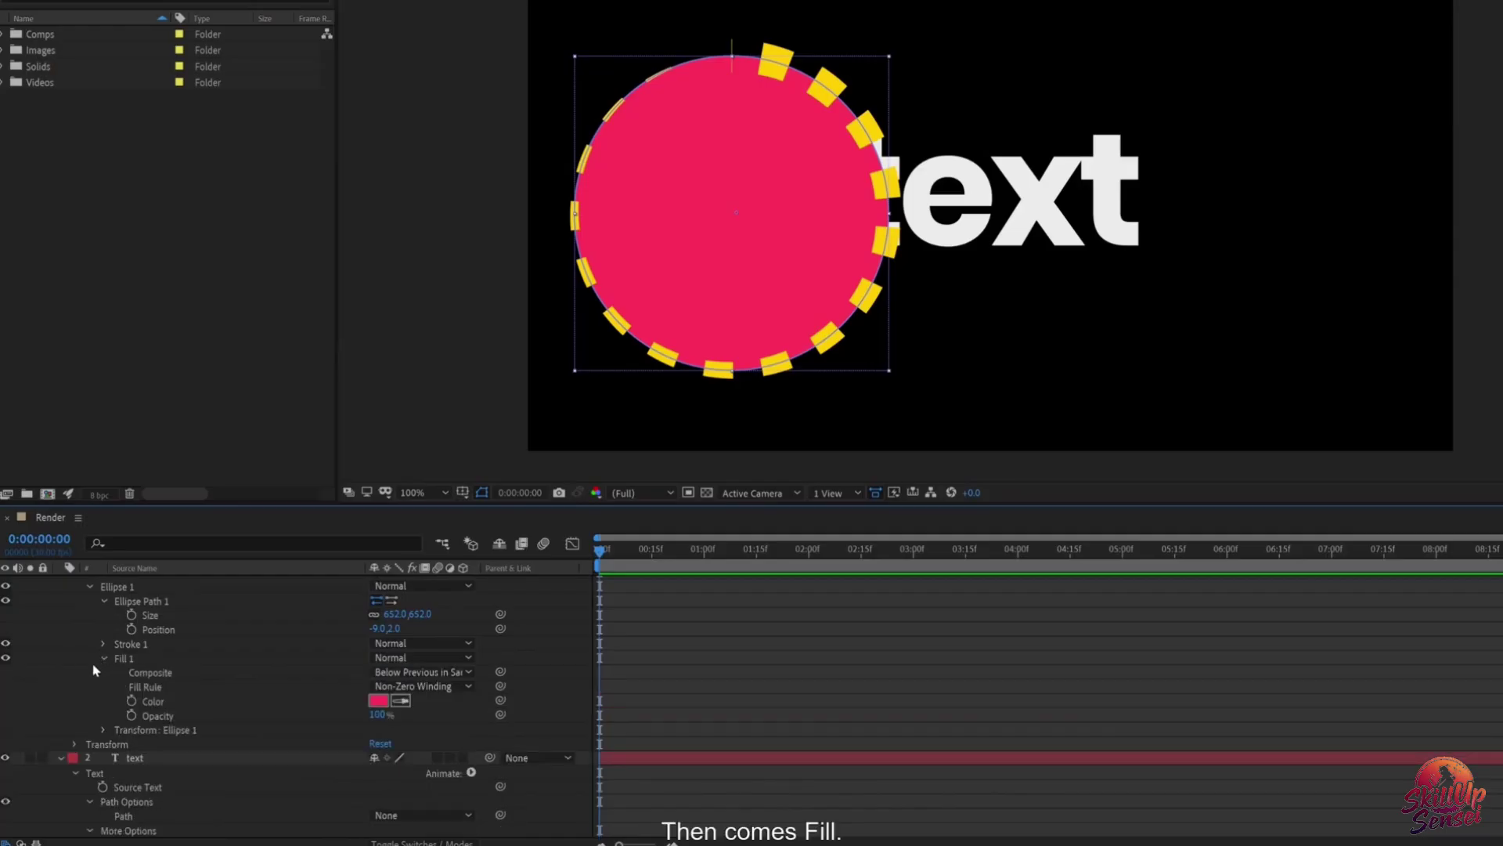
{"action": "left_click", "coordinate": [379, 701]}
{"action": "left_click_drag", "start_coordinate": [929, 167], "coordinate": [1107, 270]}
{"action": "left_click_drag", "start_coordinate": [1040, 380], "coordinate": [1042, 498]}
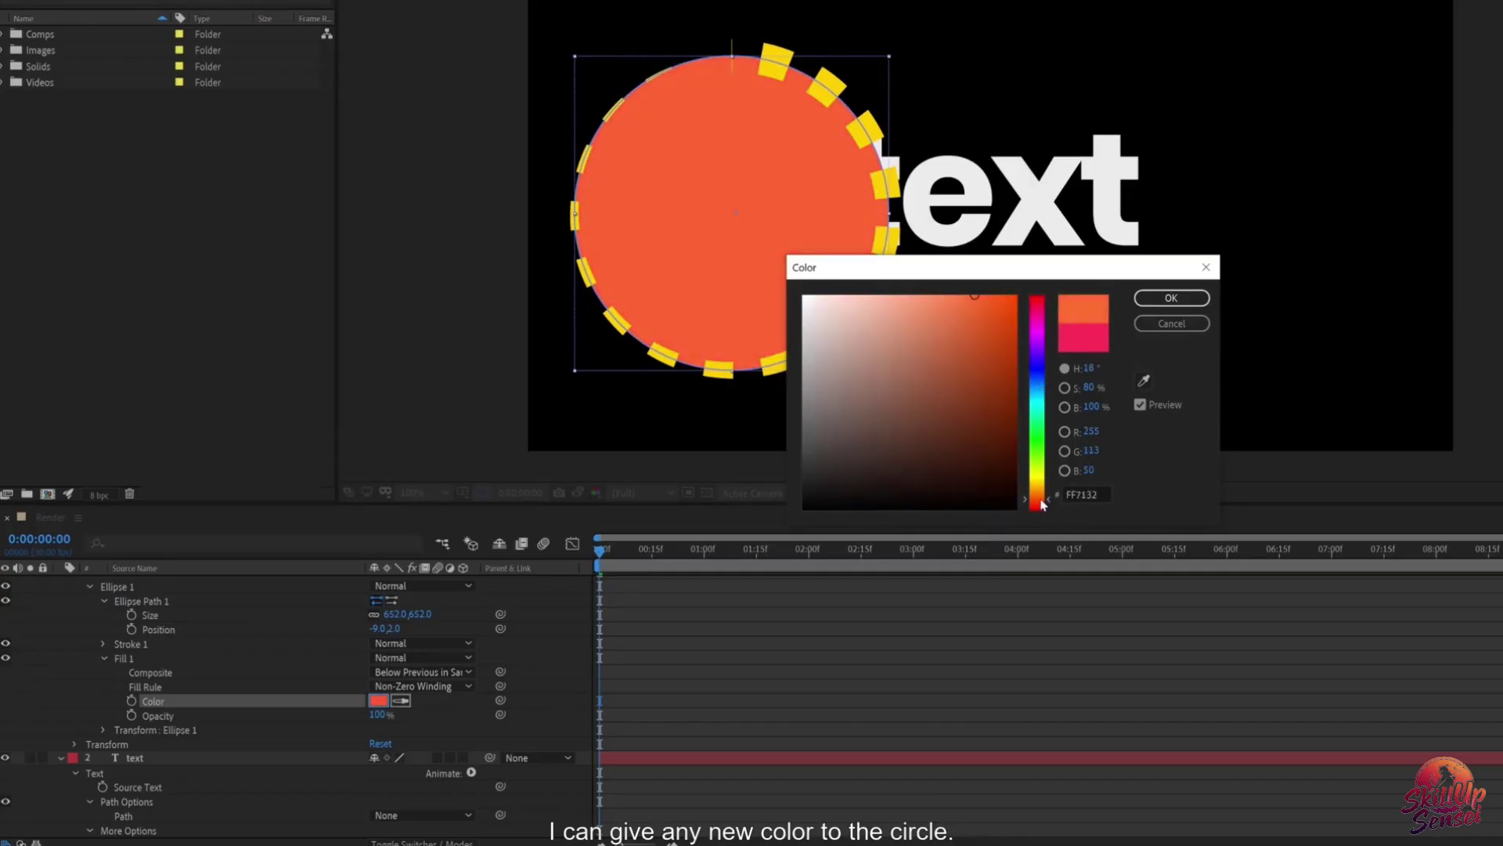
{"action": "left_click", "coordinate": [1170, 298]}
{"action": "mouse_move", "coordinate": [379, 715]}
{"action": "left_mouse_down"}
{"action": "mouse_move", "coordinate": [291, 712]}
{"action": "mouse_move", "coordinate": [379, 710]}
{"action": "left_mouse_up"}
{"action": "scroll", "coordinate": [229, 651], "scroll_direction": "up", "scroll_amount": 1}
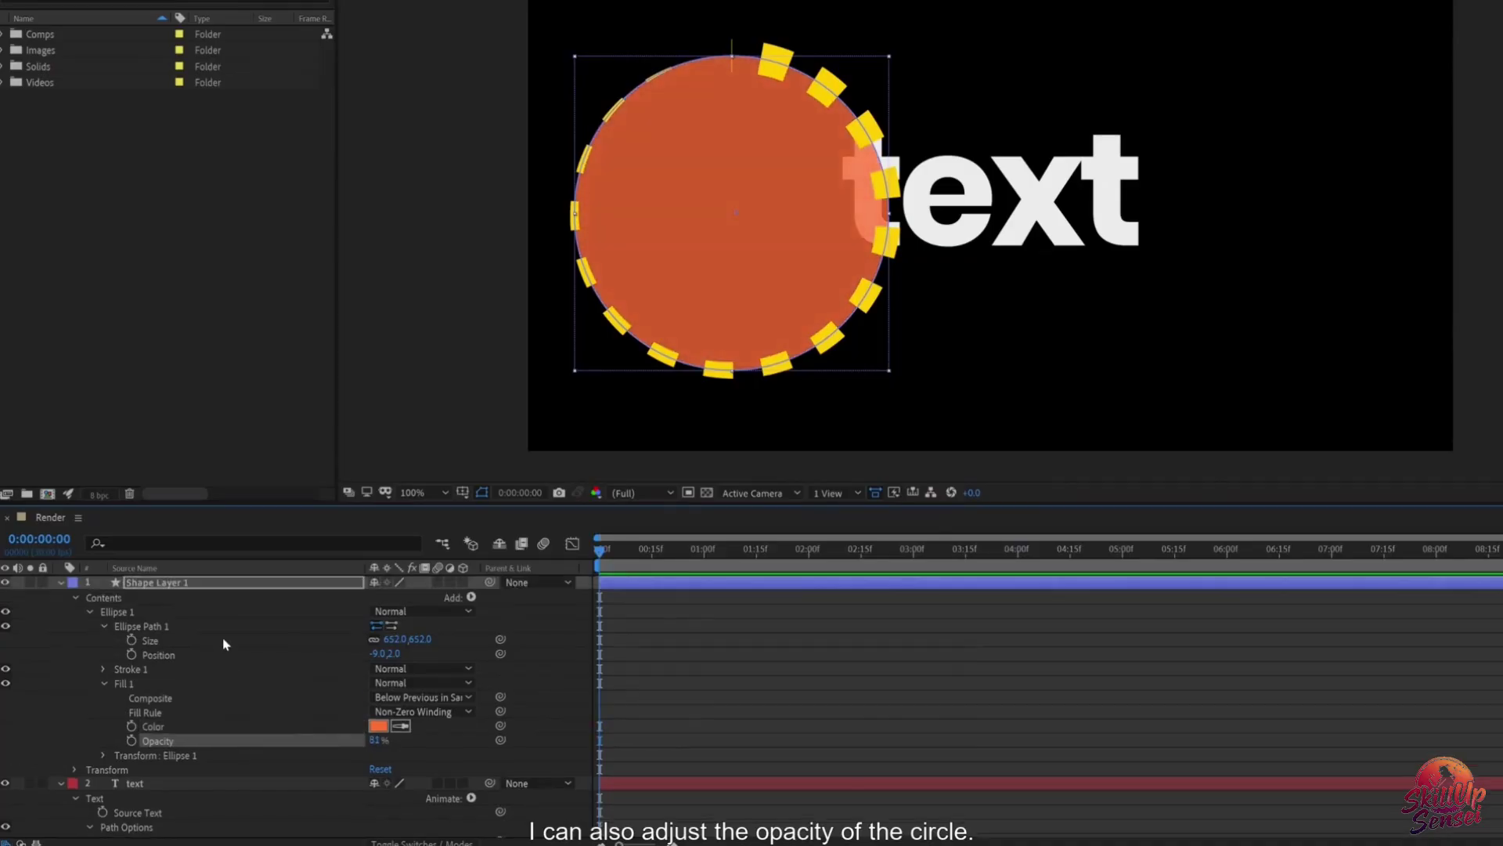
Step: Collapse the properties of the shape and text layers and delete both layers
{"action": "left_click", "coordinate": [60, 582]}
{"action": "left_click", "coordinate": [60, 597]}
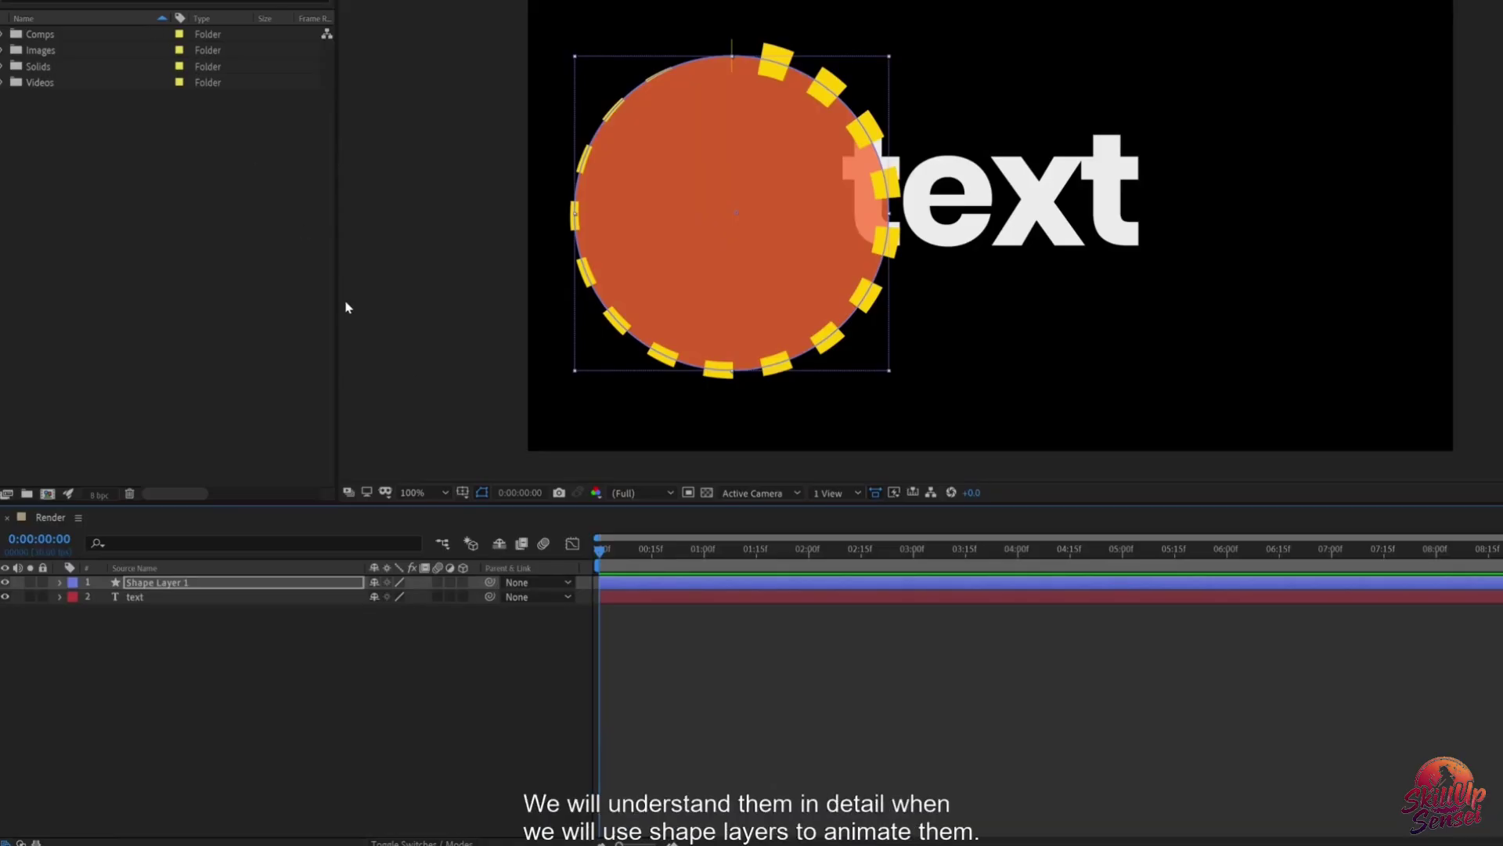
{"action": "left_click_drag", "start_coordinate": [154, 631], "coordinate": [182, 573]}
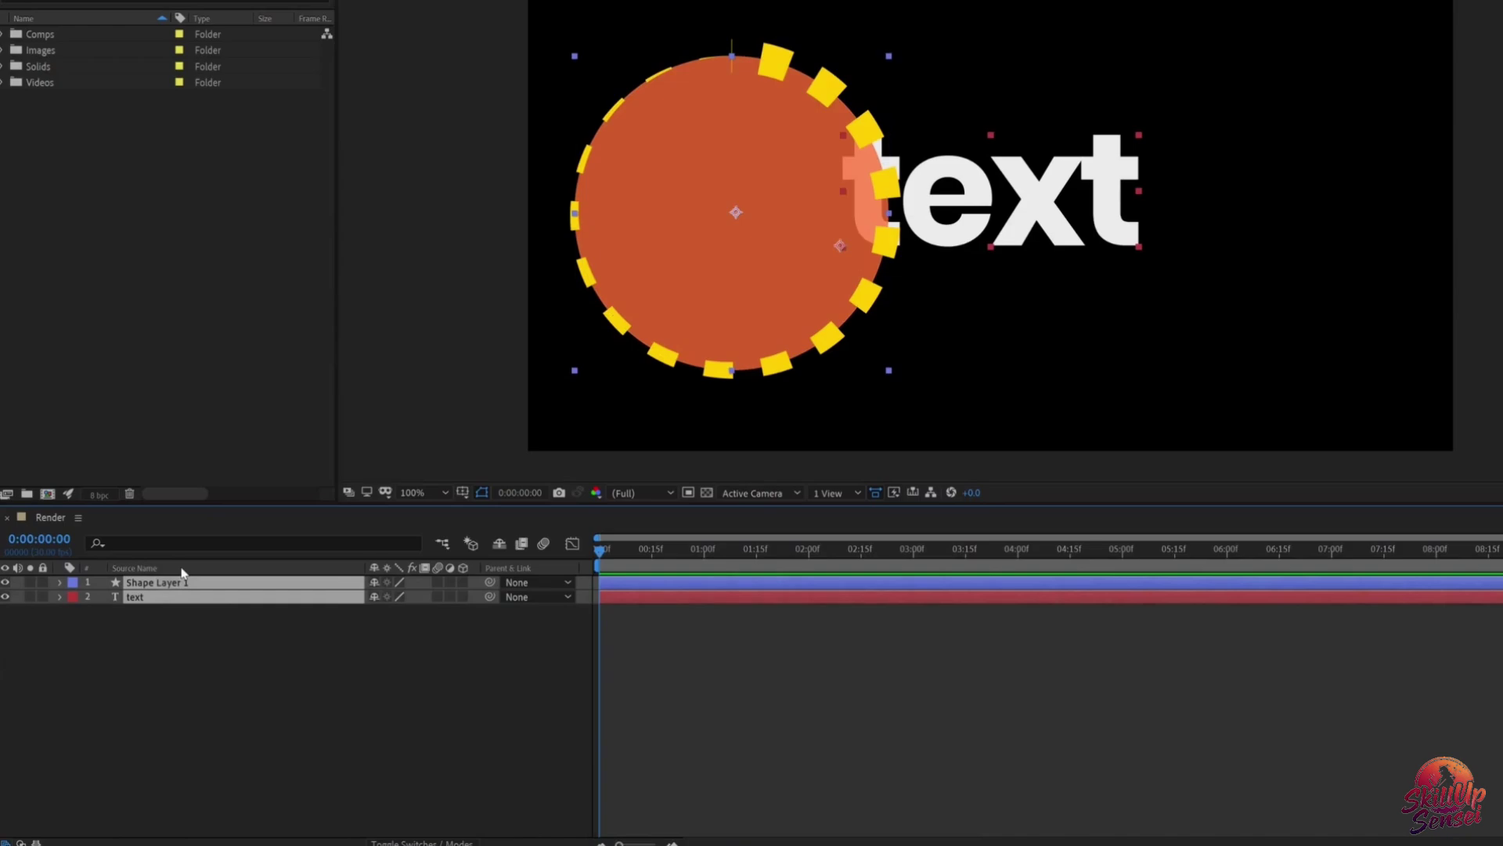
{"action": "key", "text": "Delete"}
Step: Create a new point light layer with the default settings
{"action": "right_click", "coordinate": [260, 607]}
{"action": "mouse_move", "coordinate": [323, 617]}
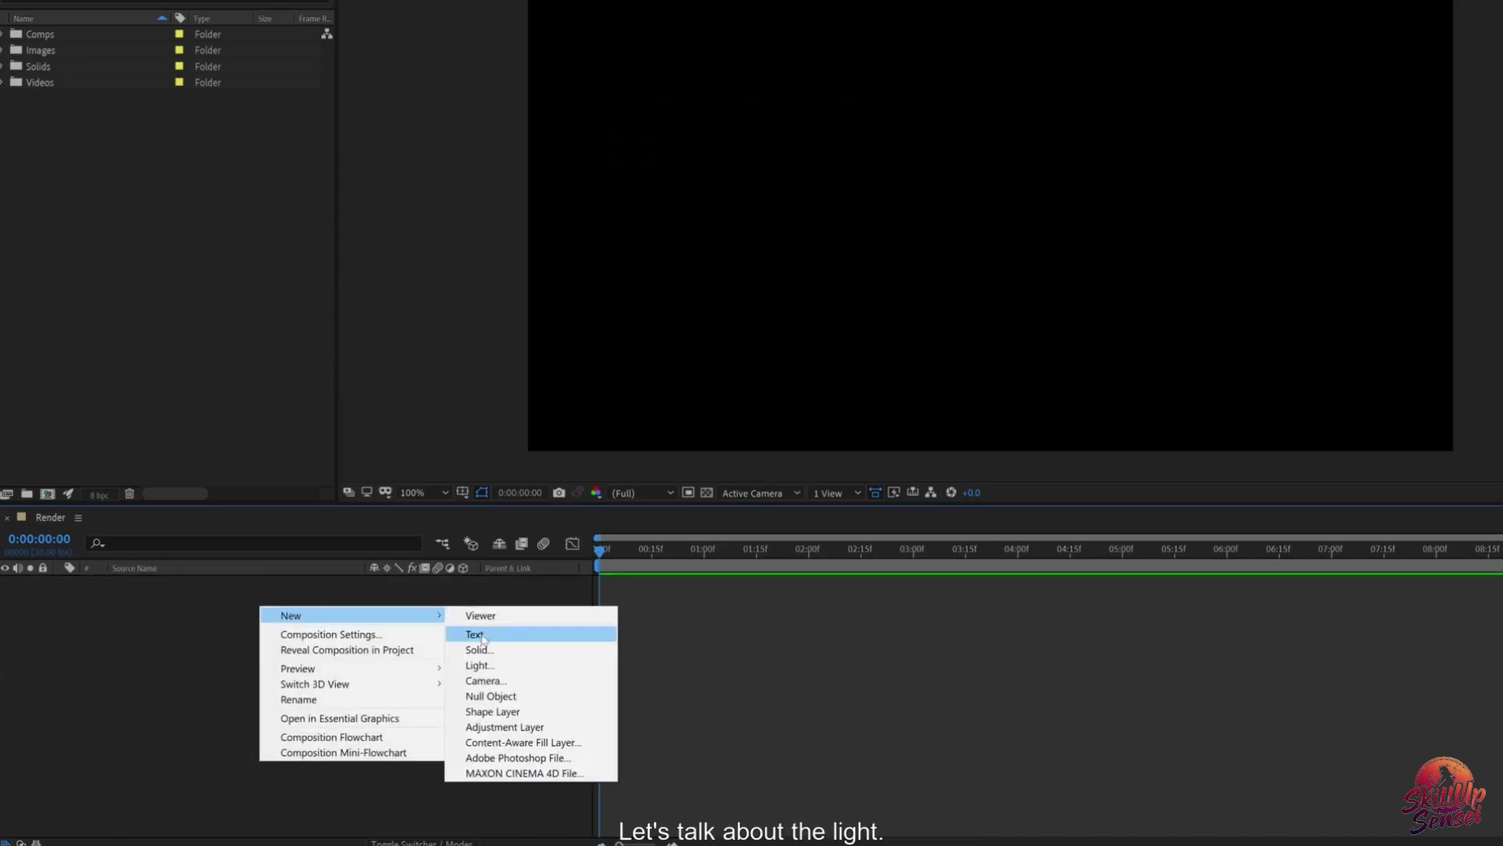
{"action": "left_click", "coordinate": [479, 665]}
{"action": "left_click", "coordinate": [1014, 407]}
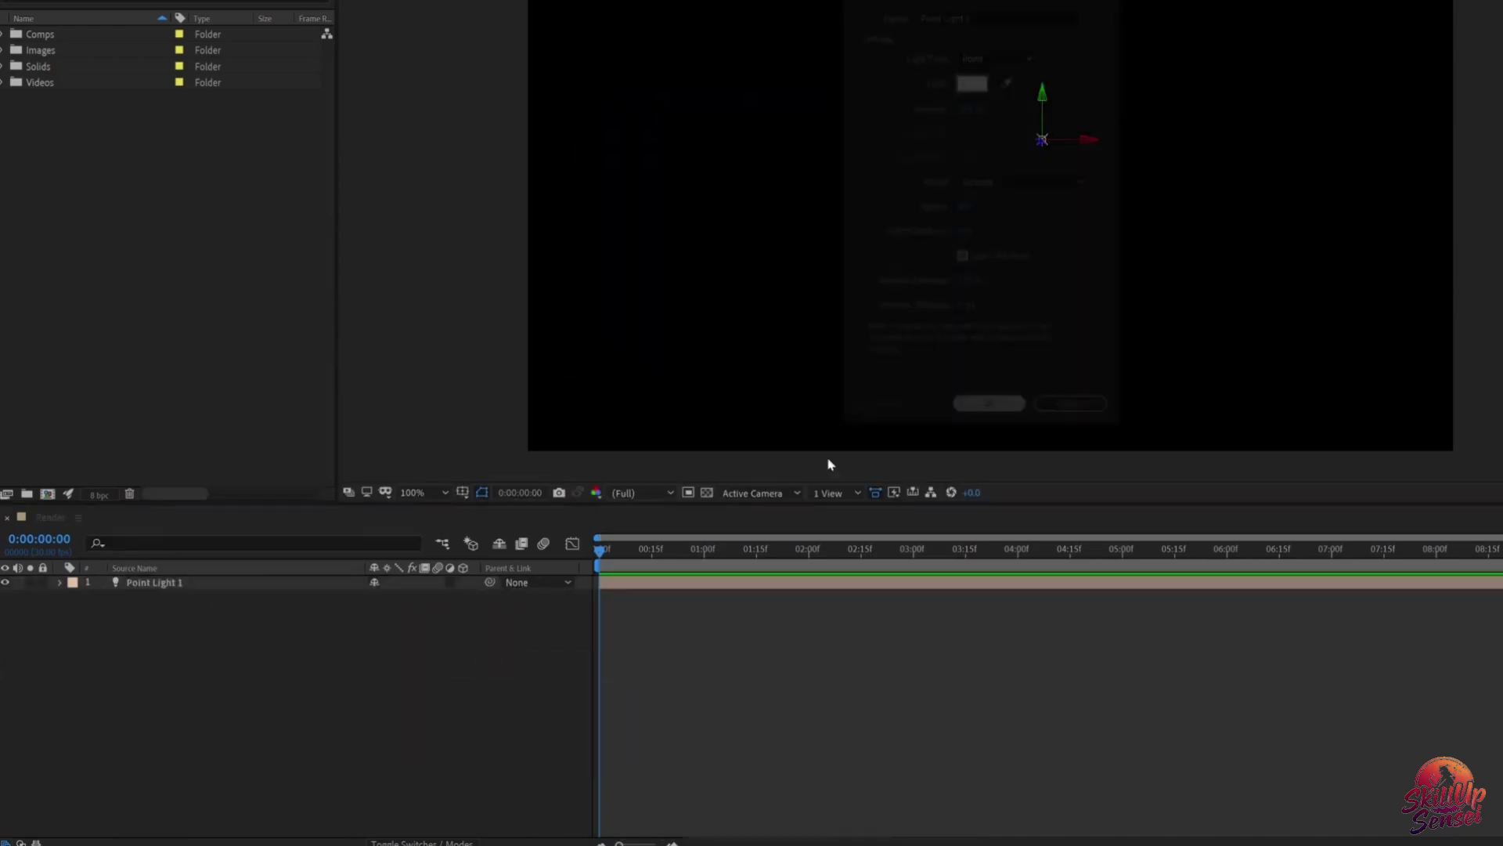
Step: Examine the point light's Light Options and delete the light layer
{"action": "left_click", "coordinate": [60, 582]}
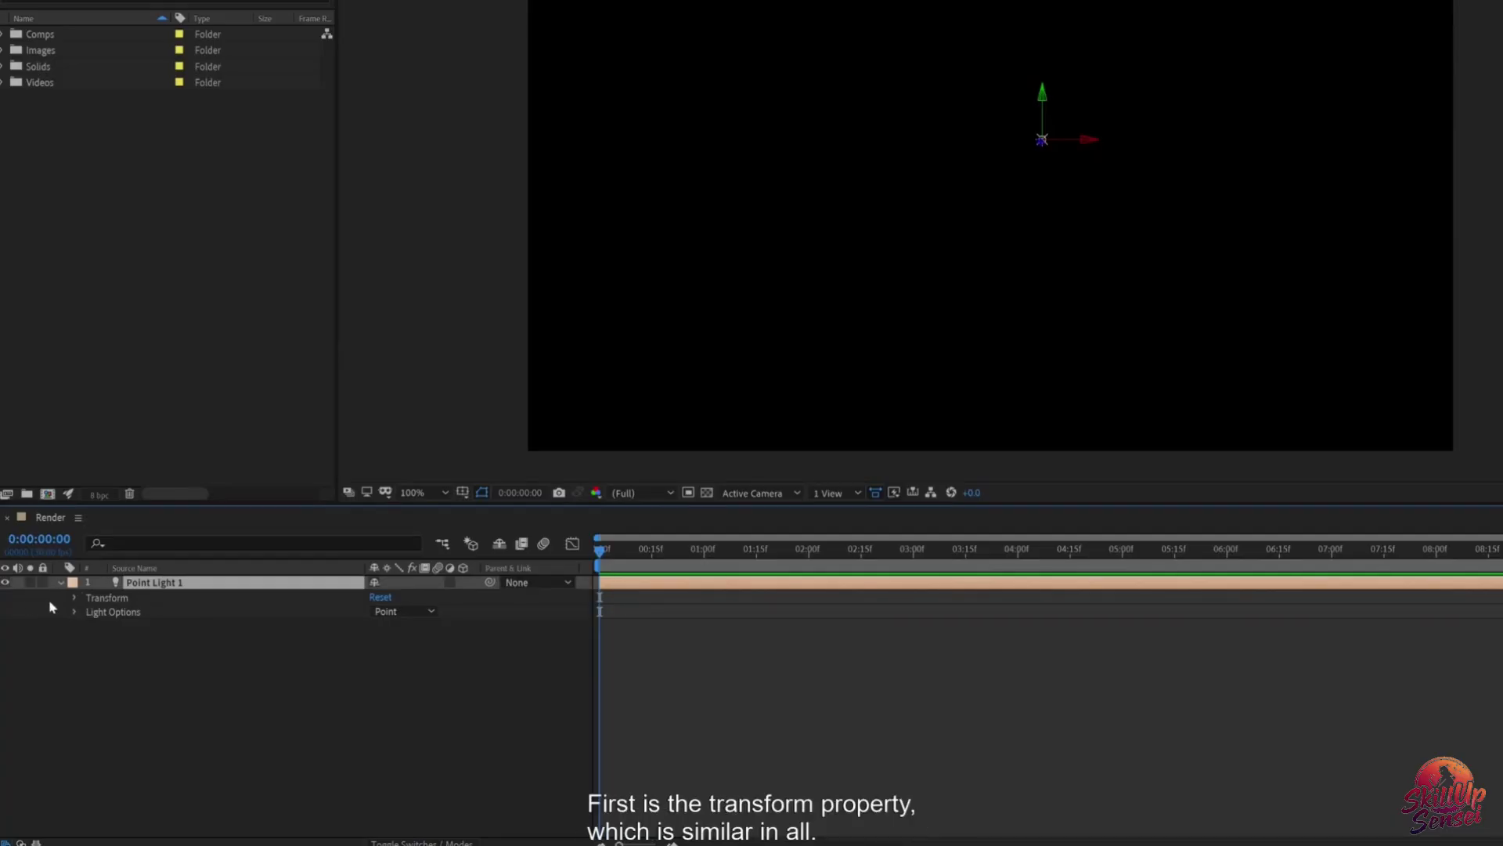
{"action": "left_click", "coordinate": [75, 611]}
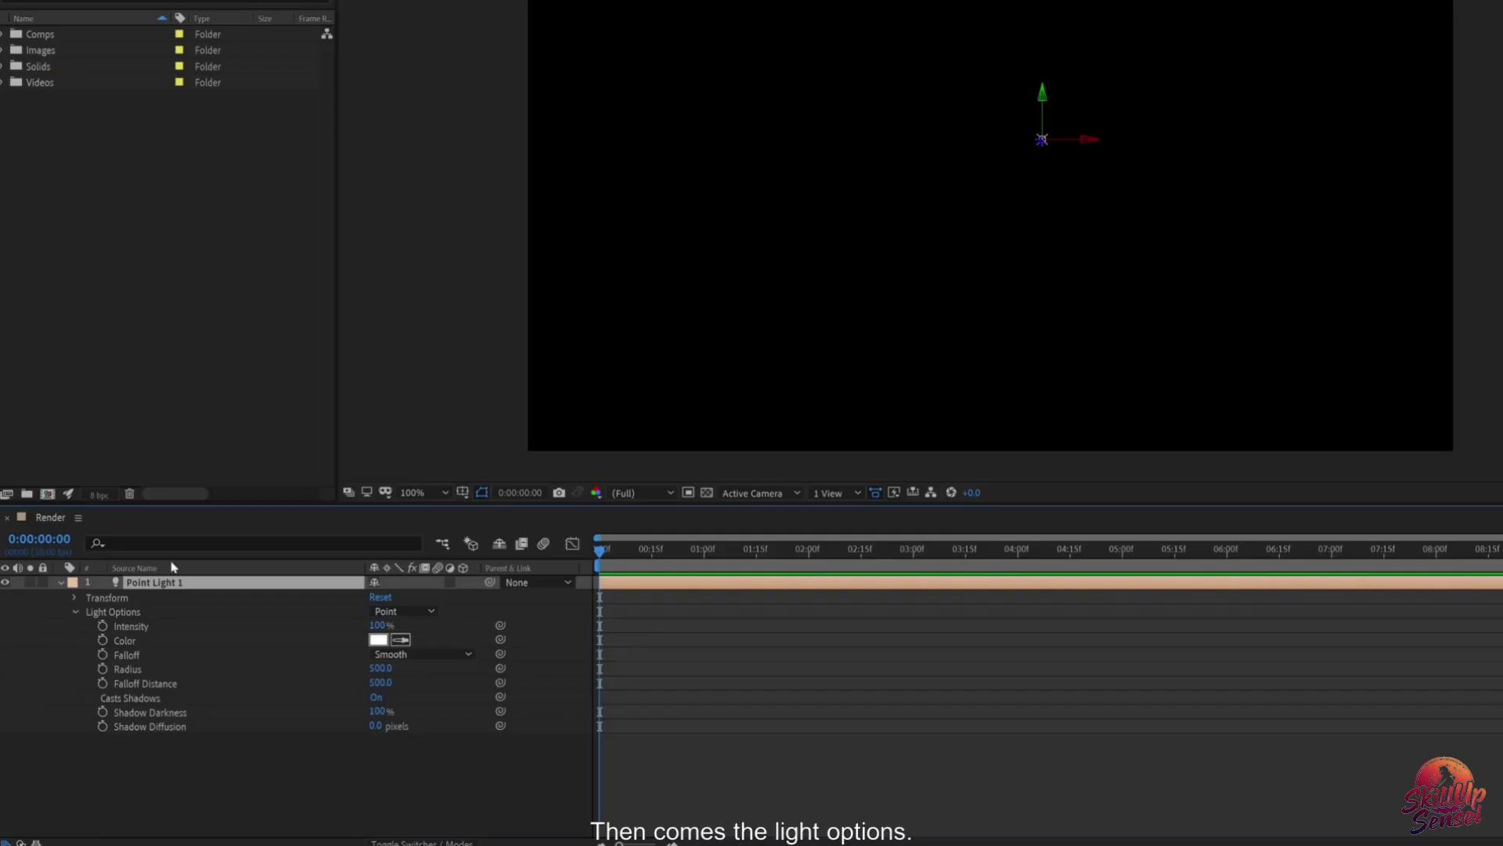
{"action": "left_click", "coordinate": [75, 612]}
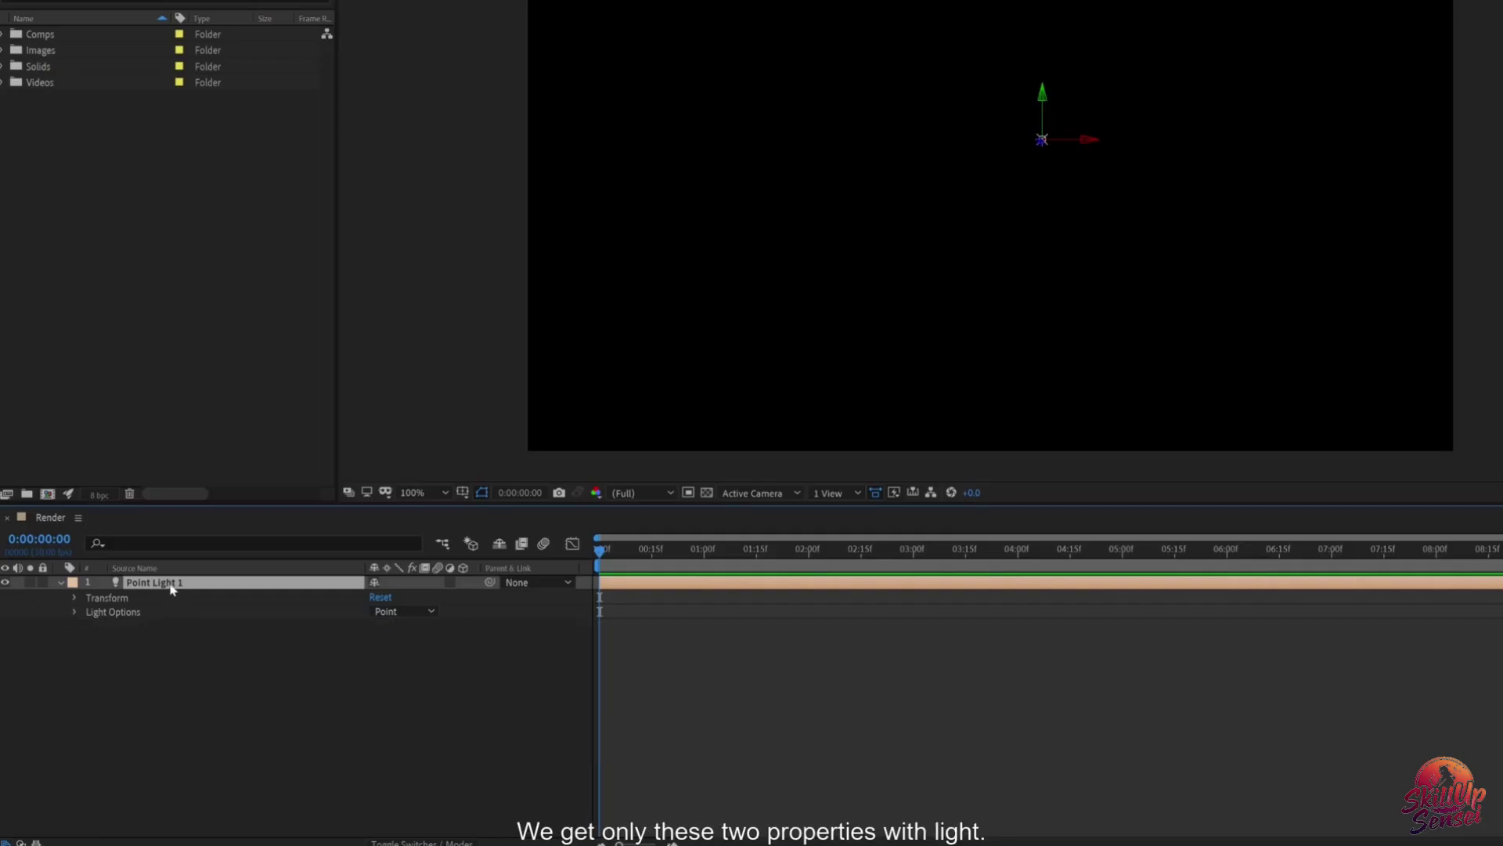
{"action": "key", "text": "Delete"}
Step: Create a two-node camera with the 28mm preset and expand its Camera Options
{"action": "right_click", "coordinate": [241, 612]}
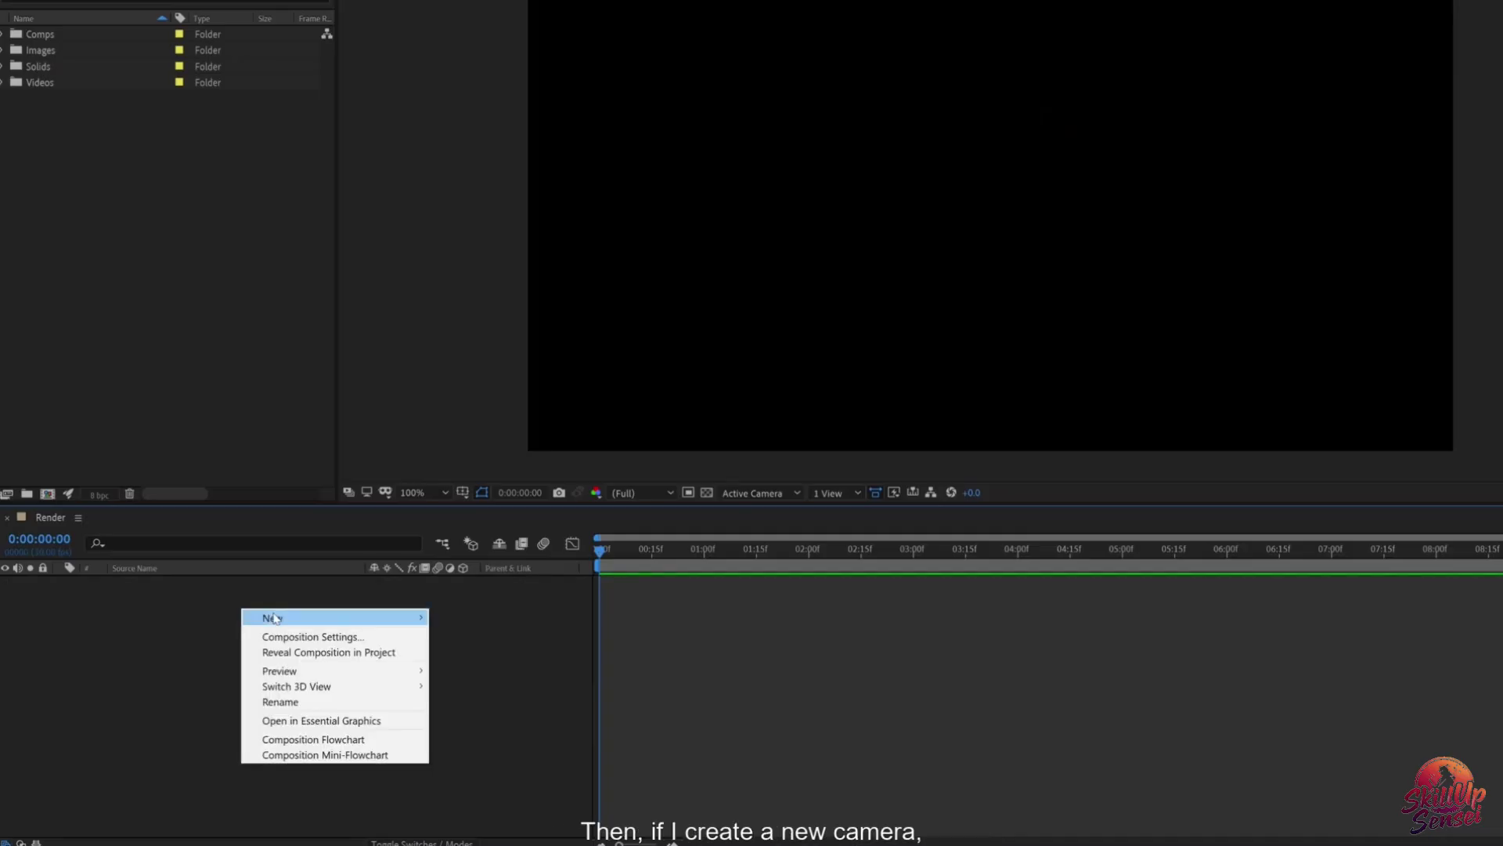
{"action": "mouse_move", "coordinate": [278, 619]}
{"action": "left_click", "coordinate": [467, 682]}
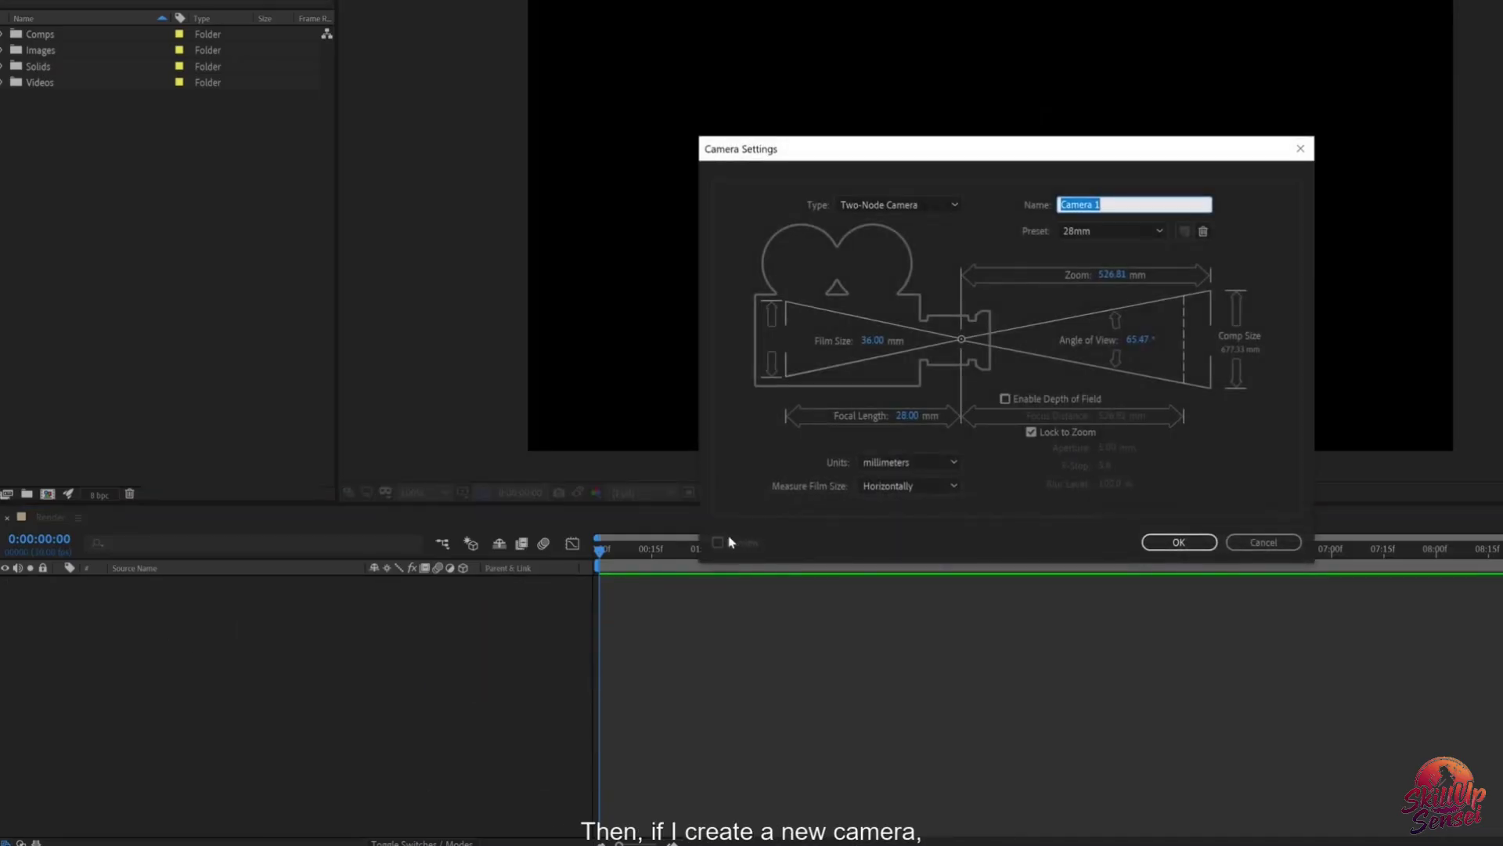
{"action": "left_click", "coordinate": [1179, 542]}
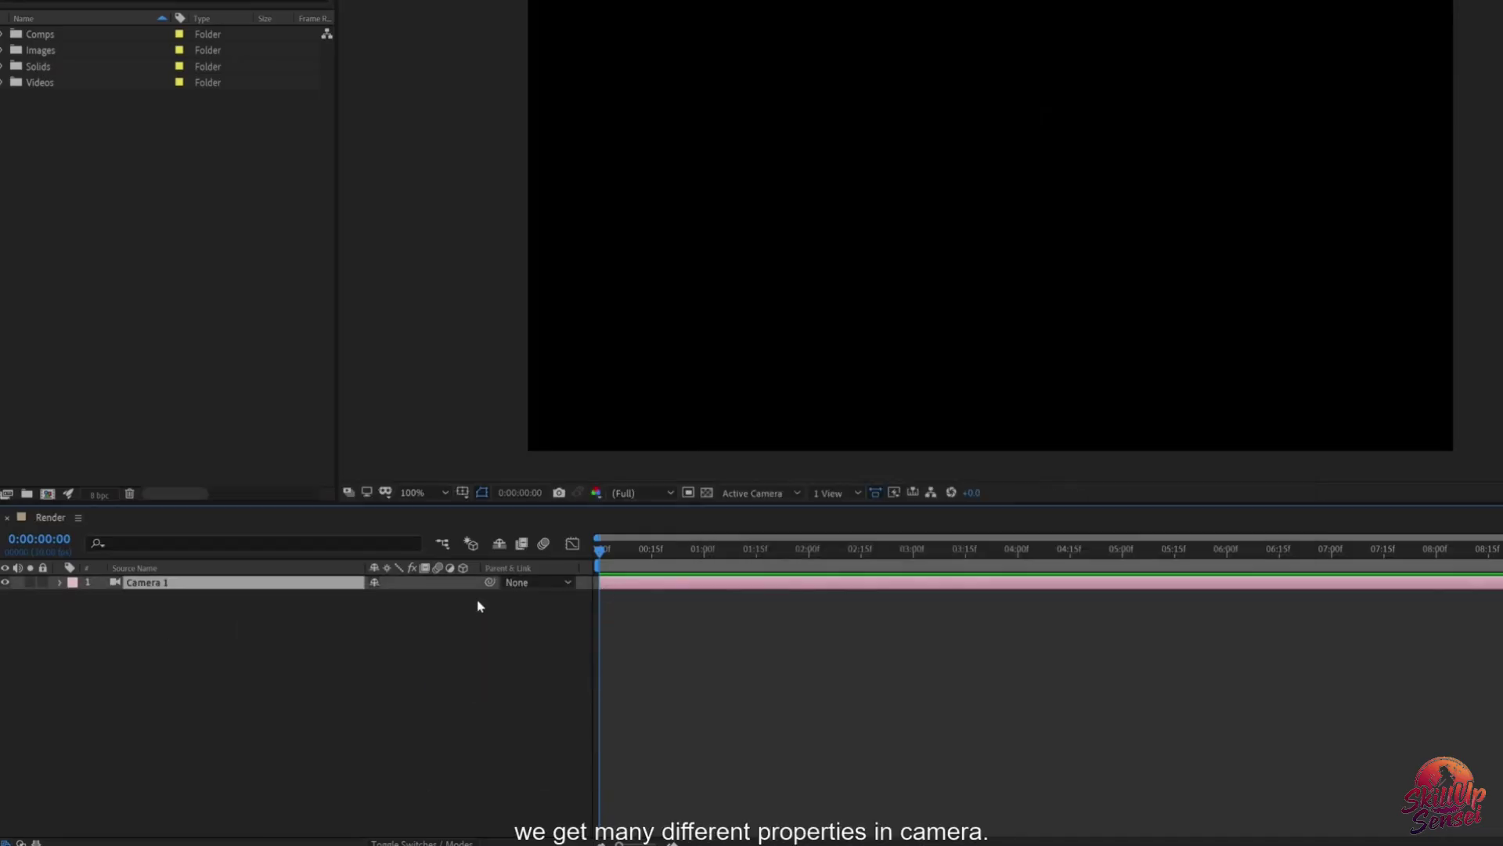
{"action": "left_click", "coordinate": [60, 583]}
{"action": "left_click", "coordinate": [76, 612]}
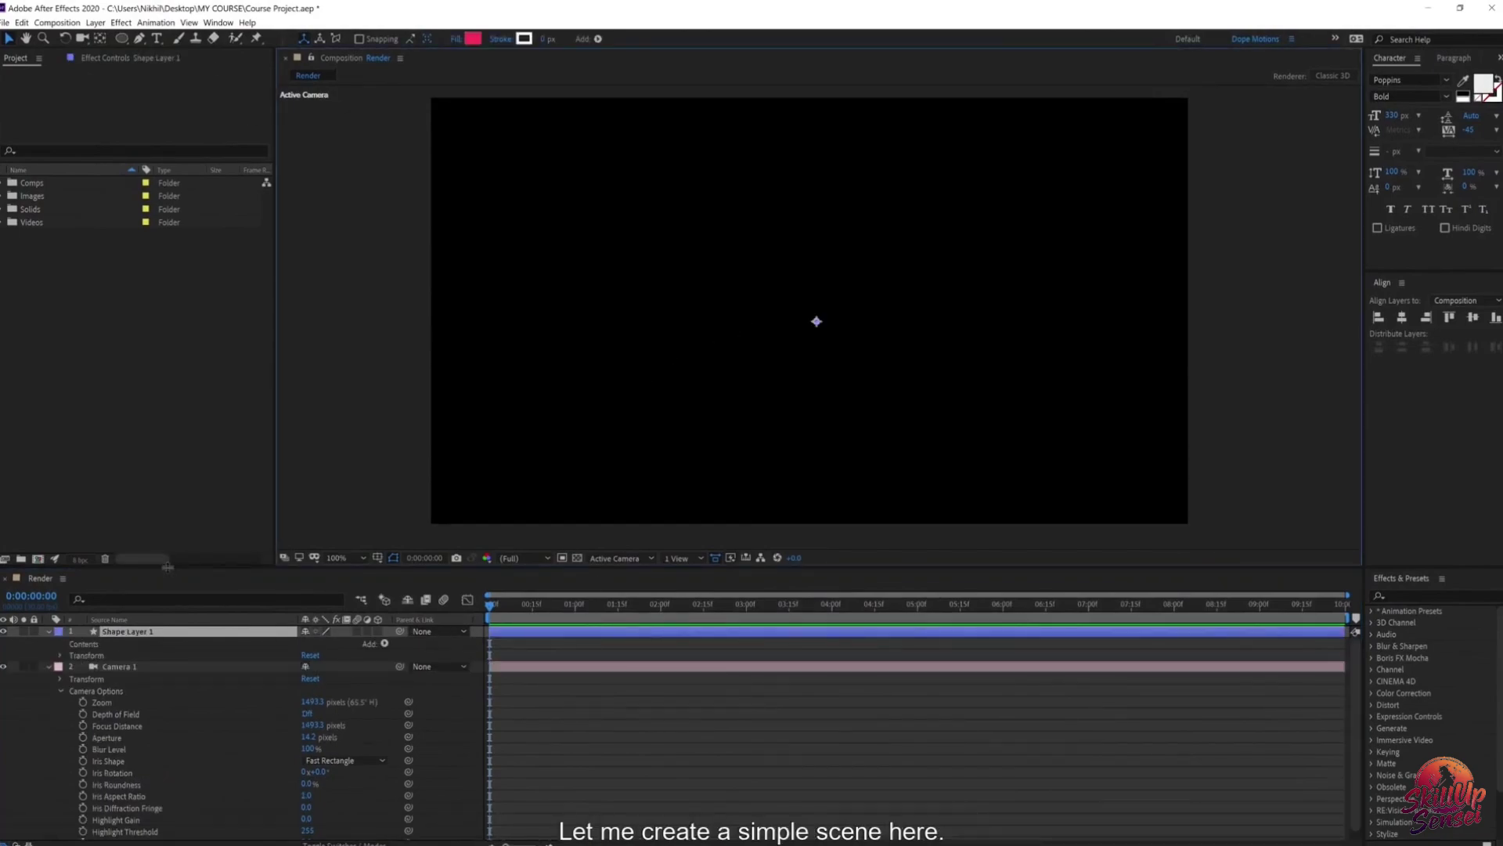
Step: Add the text "Camera" and center it horizontally and vertically in the composition
{"action": "left_click_drag", "start_coordinate": [167, 569], "coordinate": [167, 535]}
{"action": "left_click", "coordinate": [230, 256]}
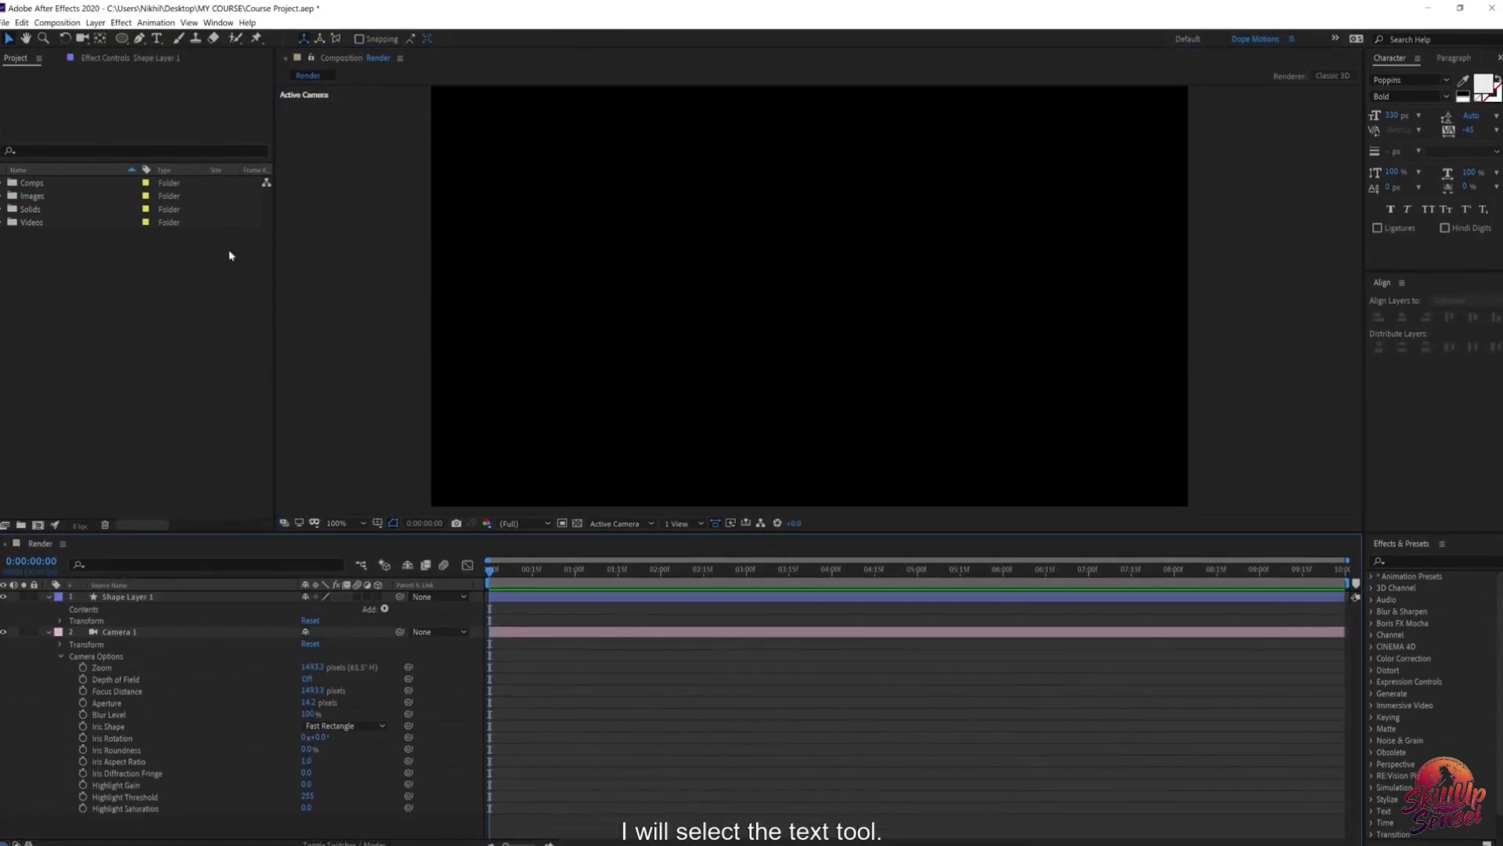
{"action": "left_click", "coordinate": [156, 38]}
{"action": "left_click", "coordinate": [712, 283]}
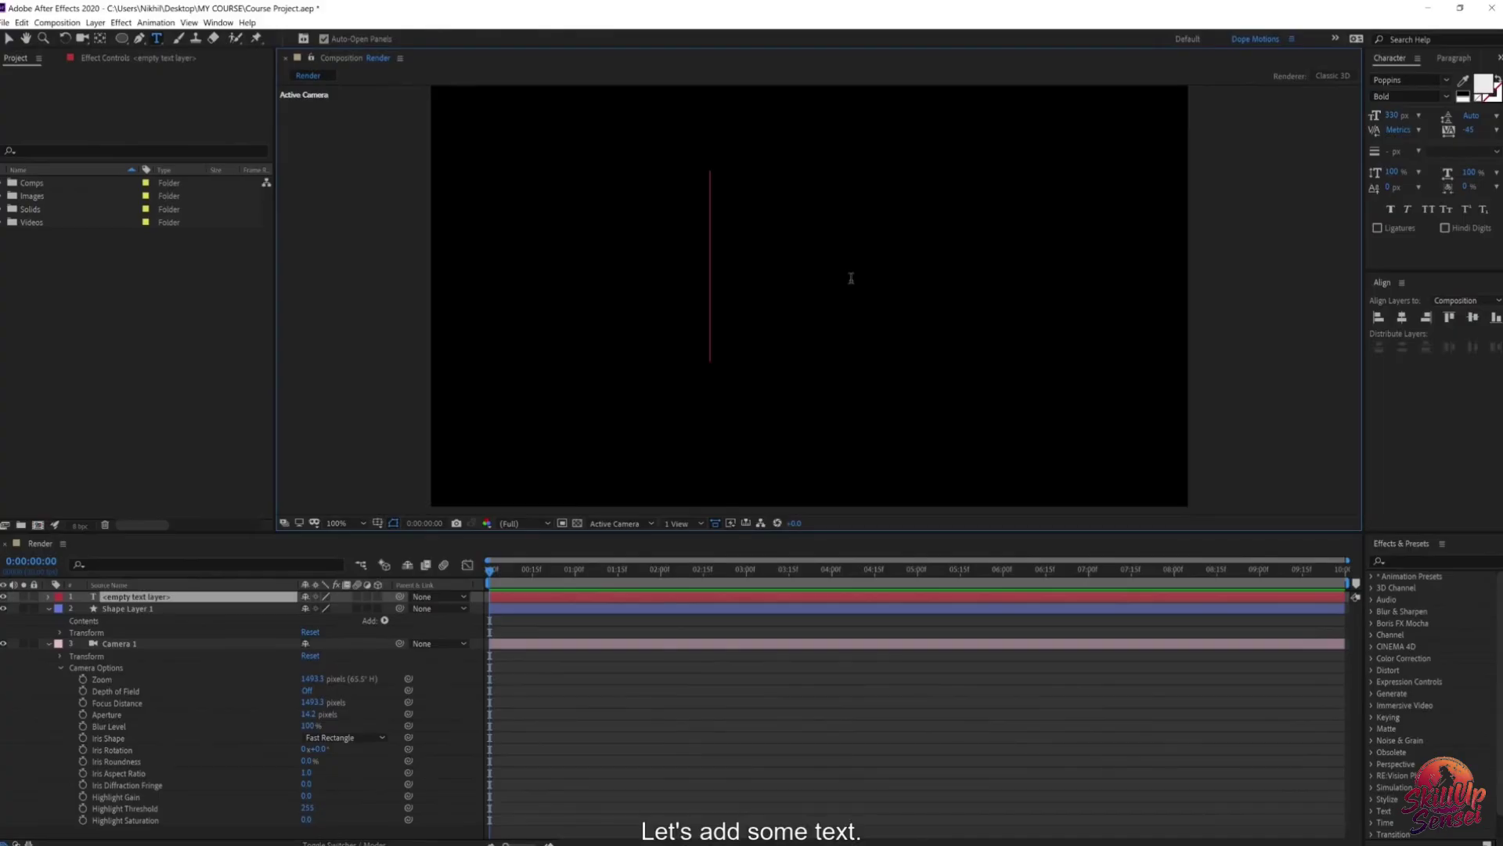
{"action": "type", "text": "Camera"}
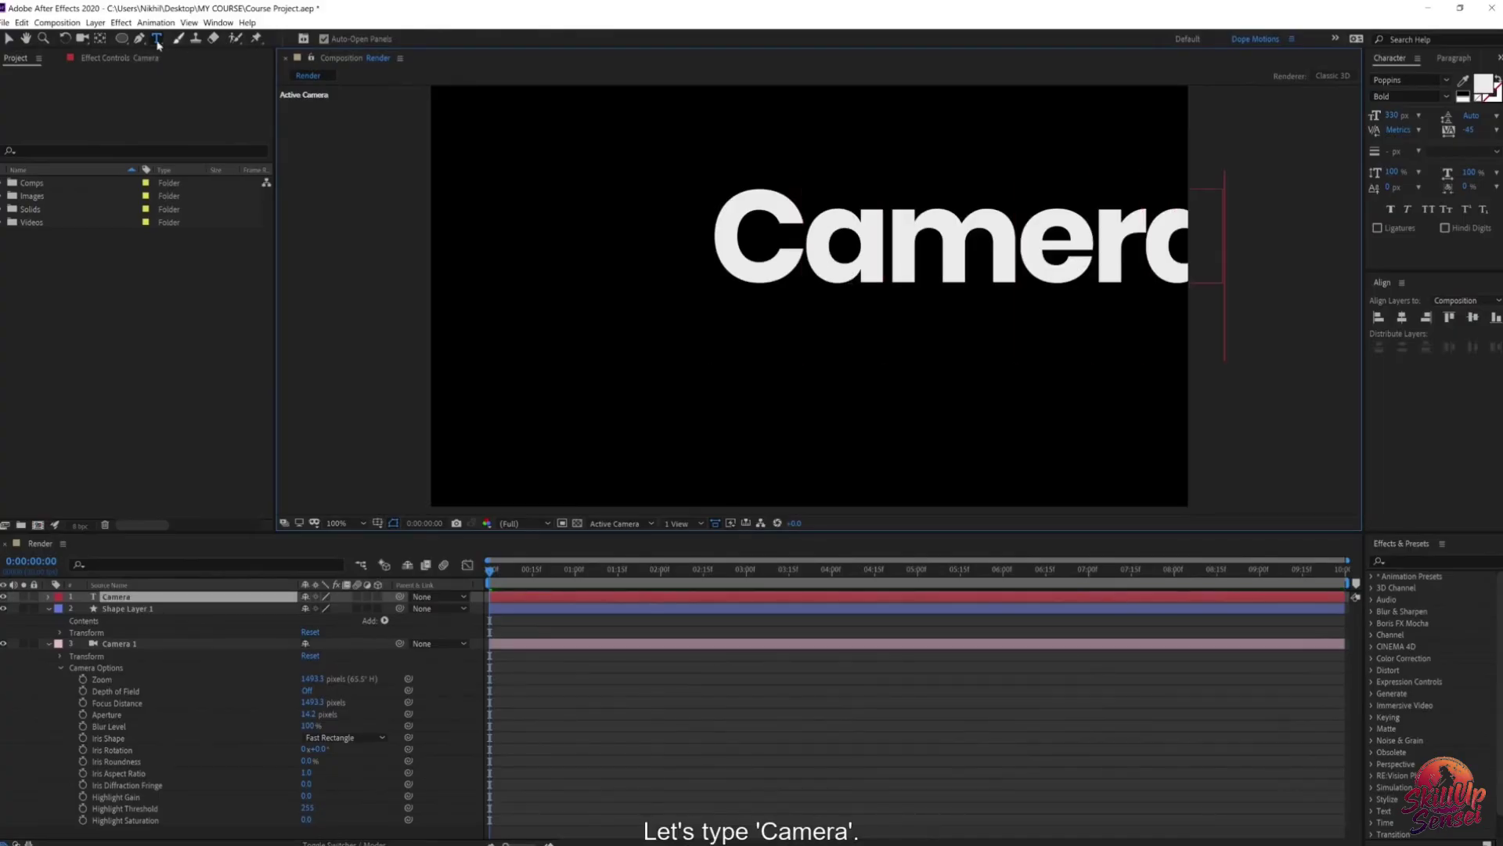
{"action": "left_click", "coordinate": [9, 38]}
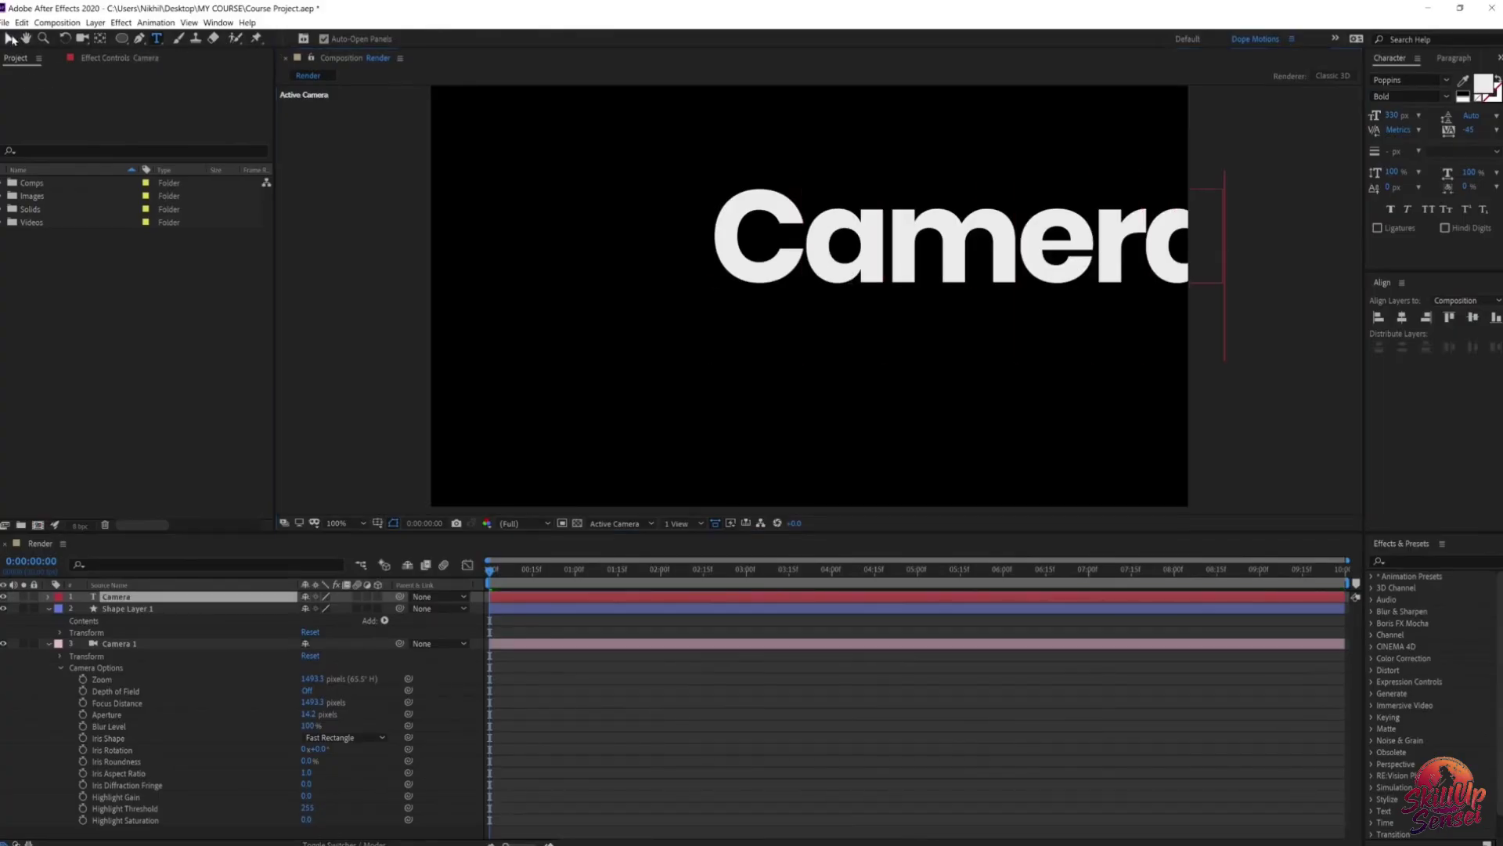
{"action": "left_click", "coordinate": [1403, 318]}
{"action": "left_click", "coordinate": [1473, 317]}
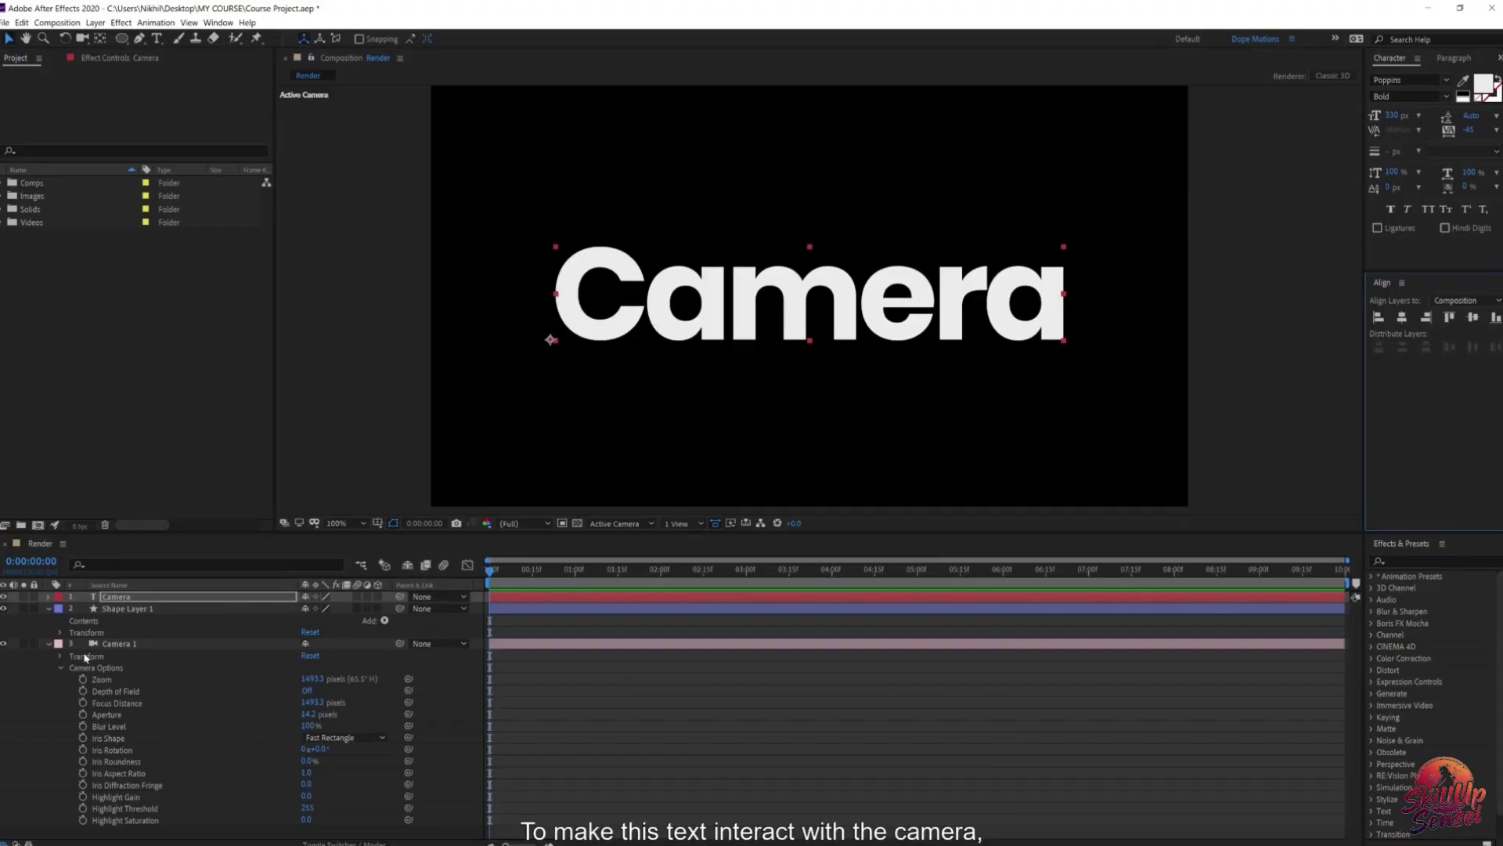
Step: Delete the empty shape layer and make the Camera text layer 3D
{"action": "left_click", "coordinate": [109, 609]}
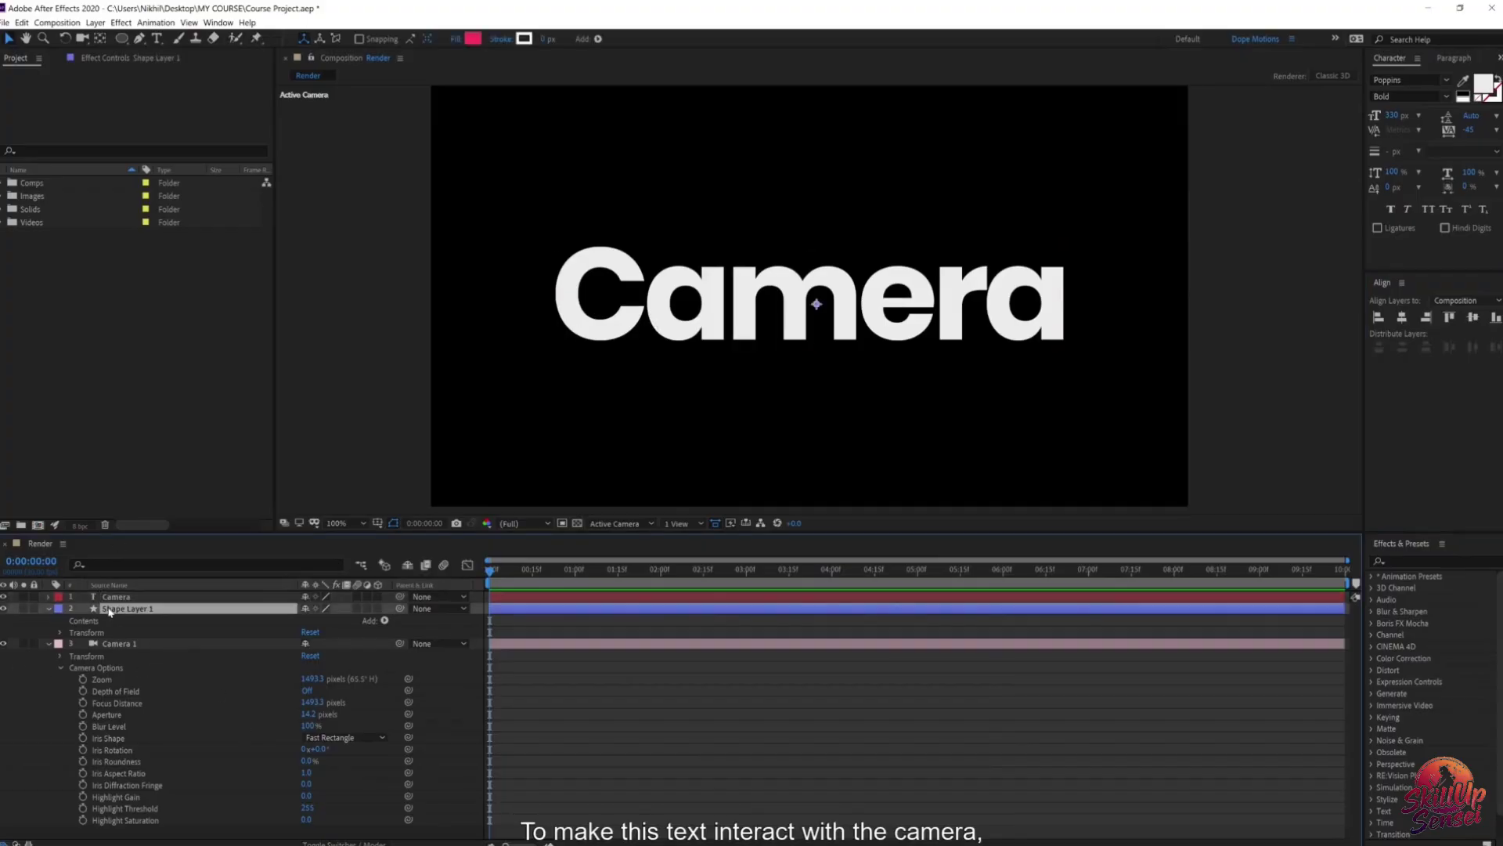
{"action": "key", "text": "Delete"}
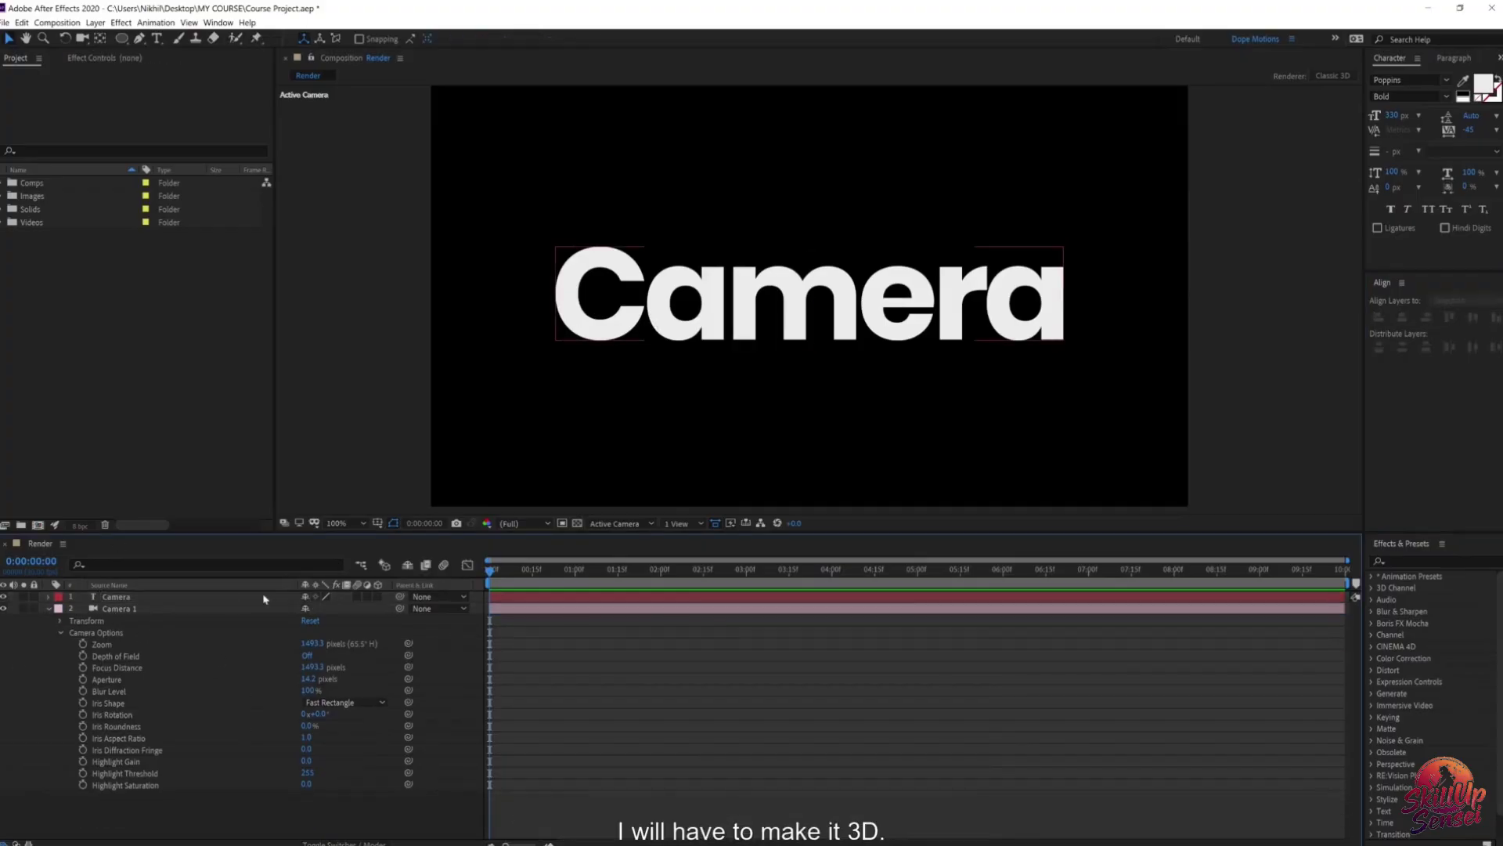
{"action": "left_click", "coordinate": [378, 597]}
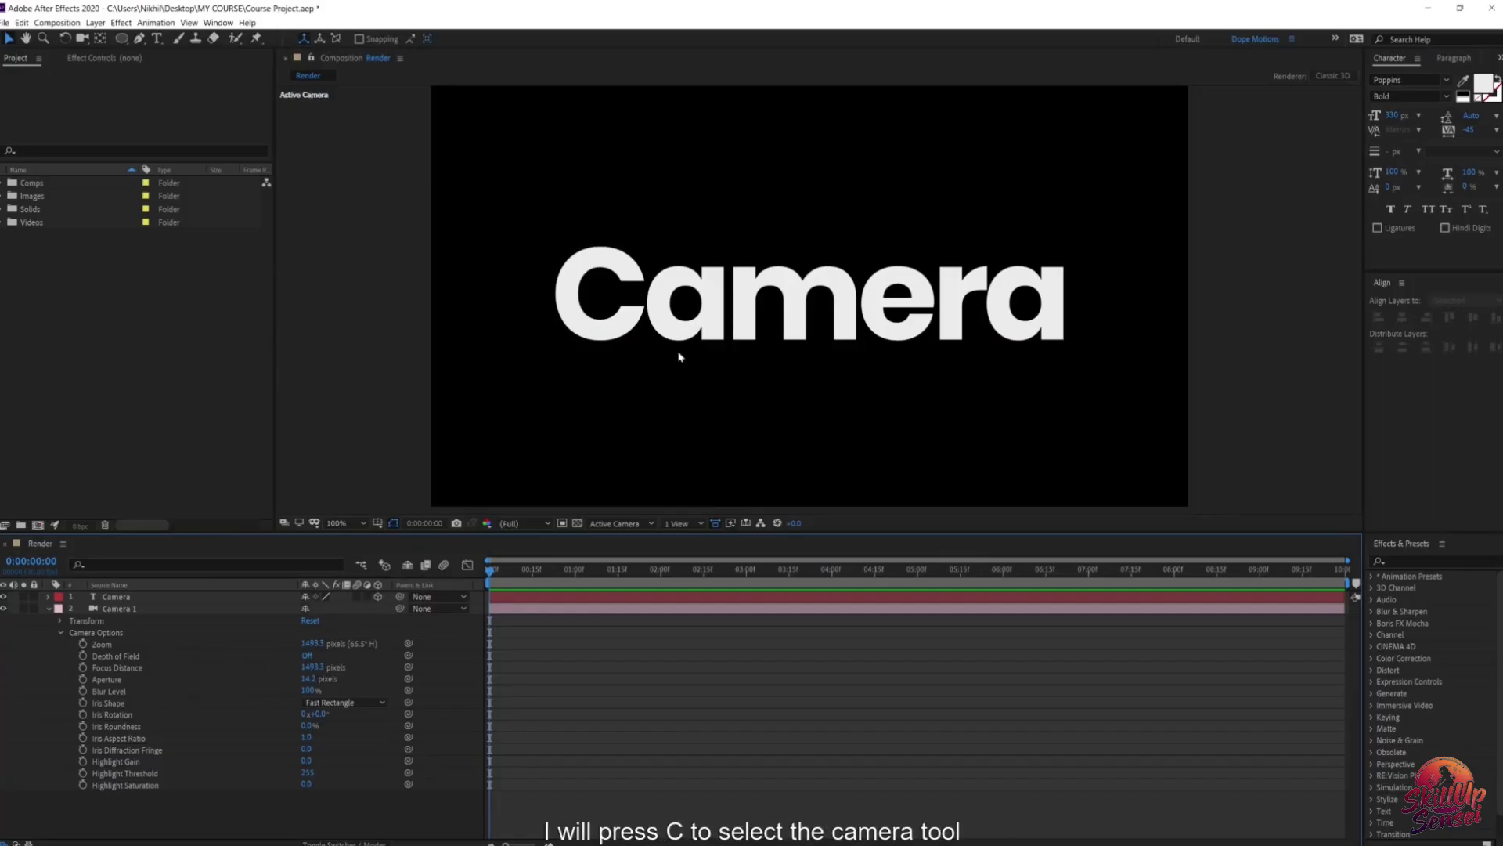
Step: Orbit the camera to an angled view of the text and add a point light with the default settings
{"action": "key", "text": "c"}
{"action": "left_click_drag", "start_coordinate": [734, 332], "coordinate": [779, 330]}
{"action": "right_click", "coordinate": [174, 810]}
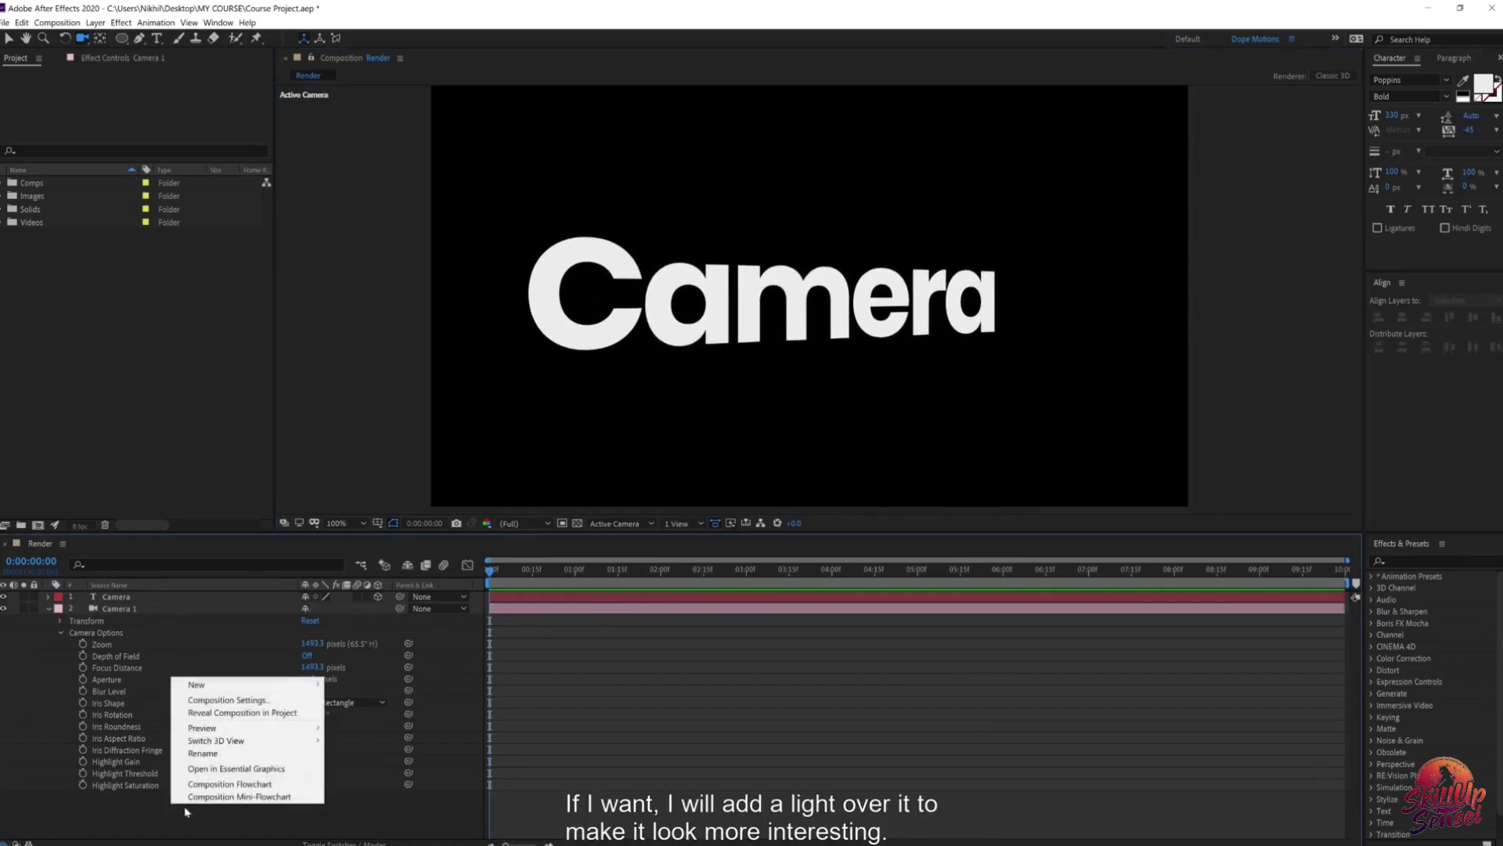
{"action": "mouse_move", "coordinate": [259, 684]}
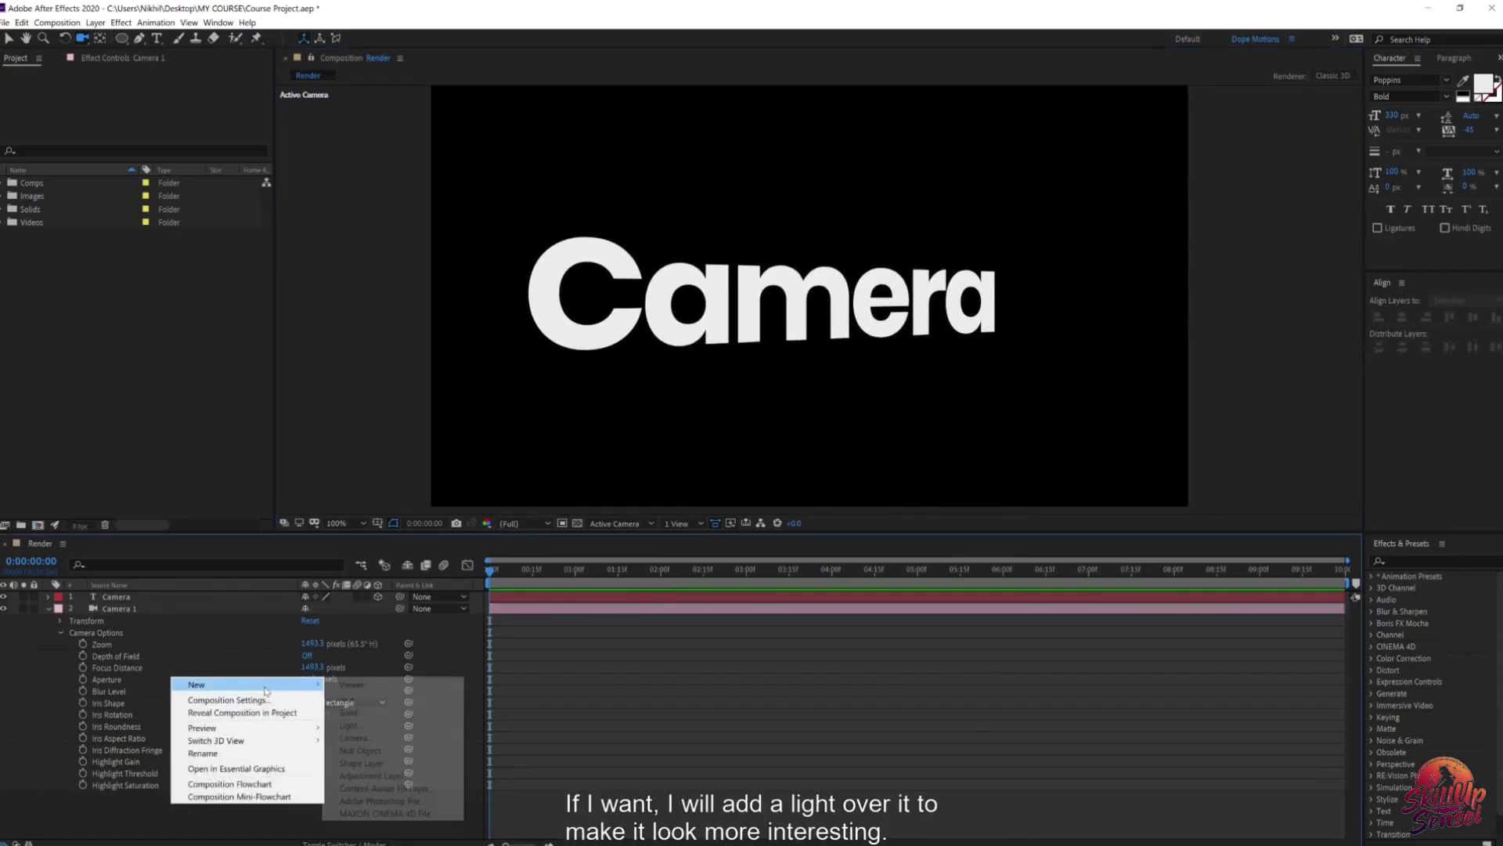
{"action": "left_click", "coordinate": [351, 725]}
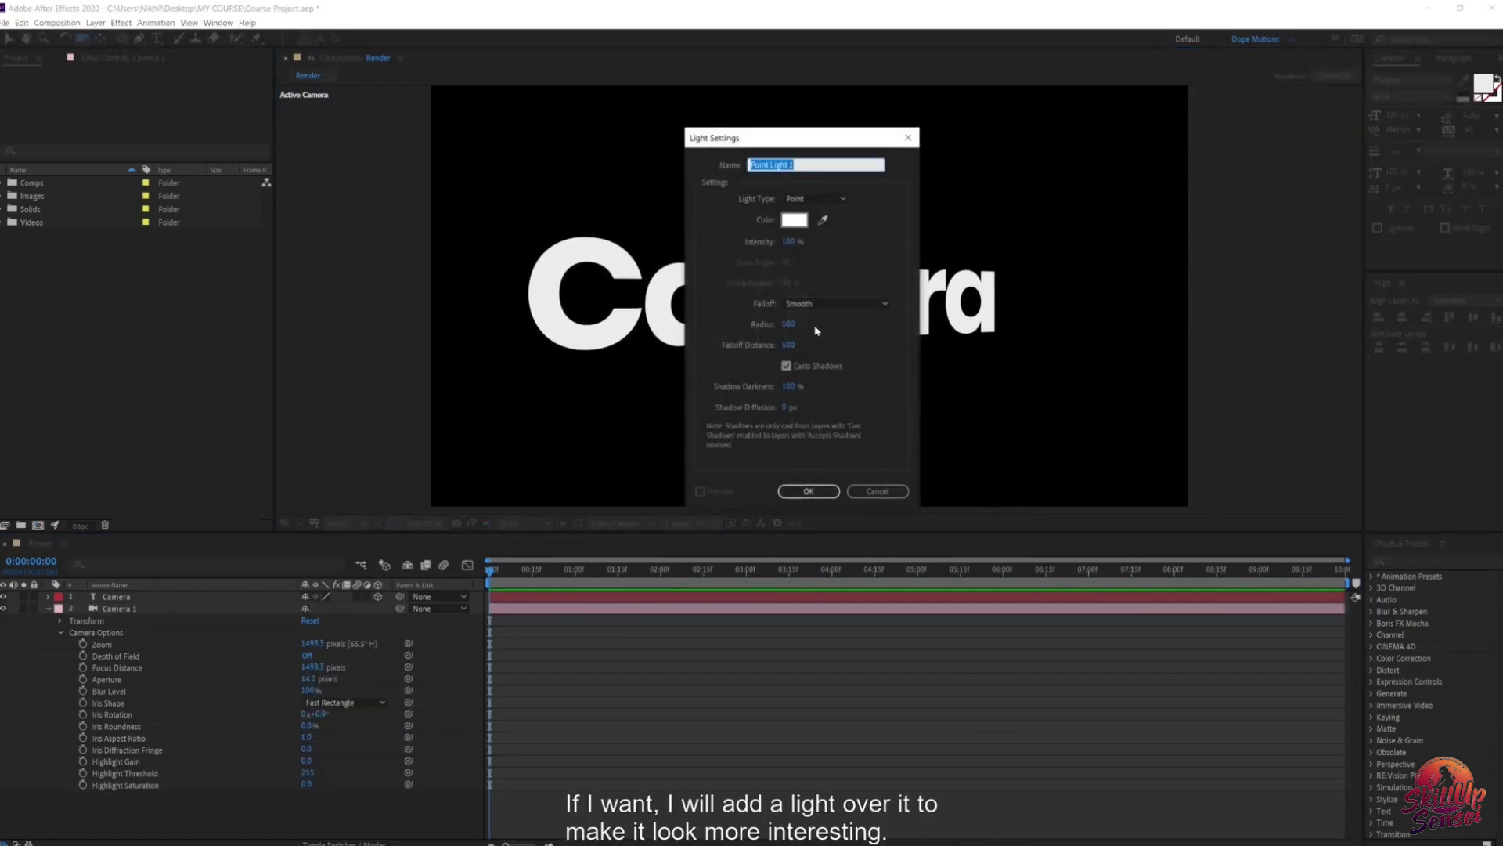
{"action": "left_click", "coordinate": [806, 491]}
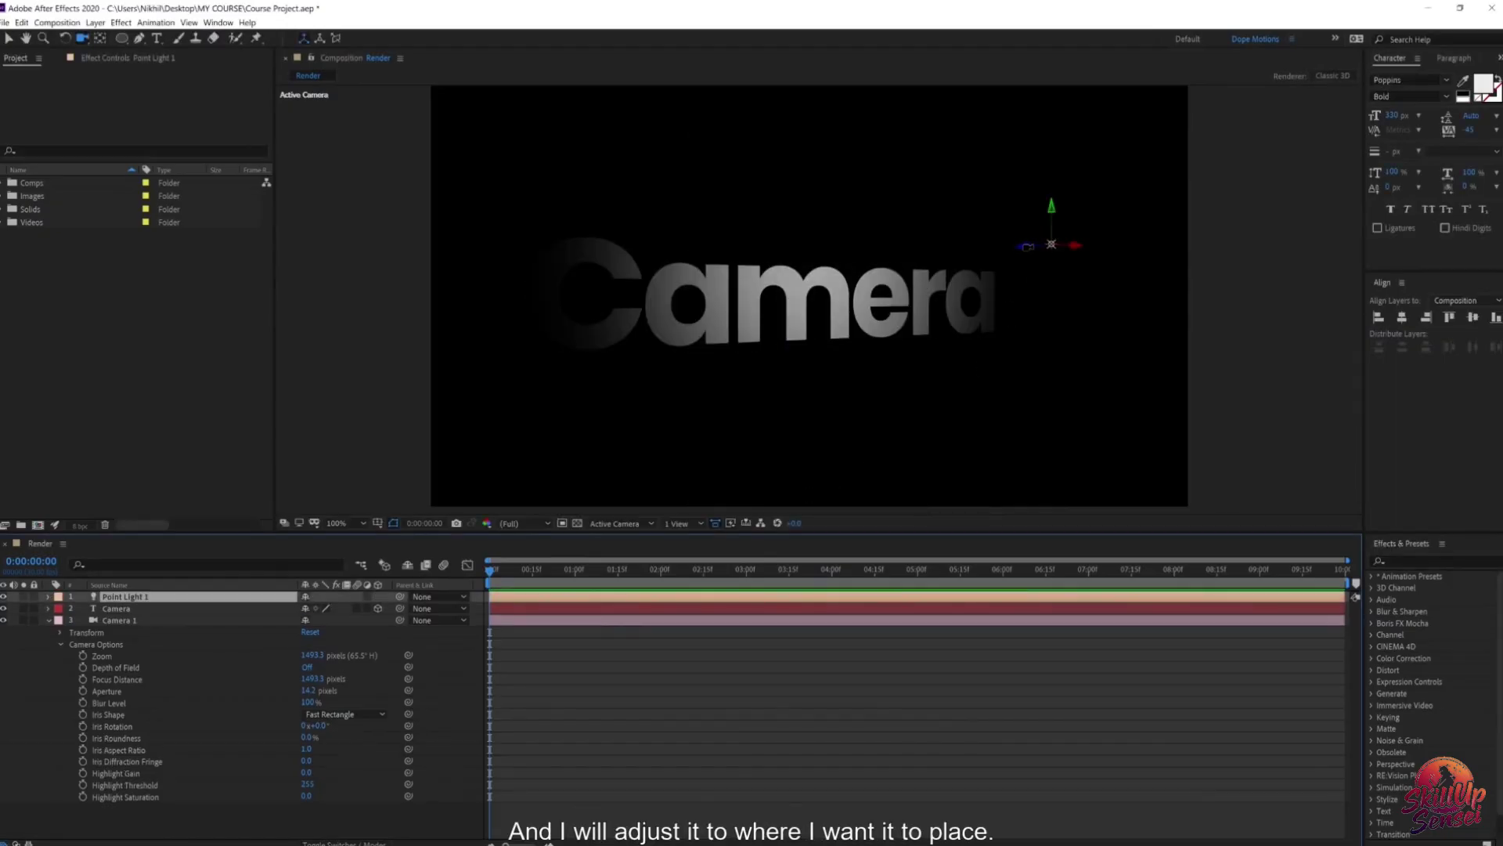
Step: Move the point light along its X axis toward the text and orbit the camera to a steeper angle
{"action": "key", "text": "v"}
{"action": "left_click_drag", "start_coordinate": [1077, 249], "coordinate": [1036, 254]}
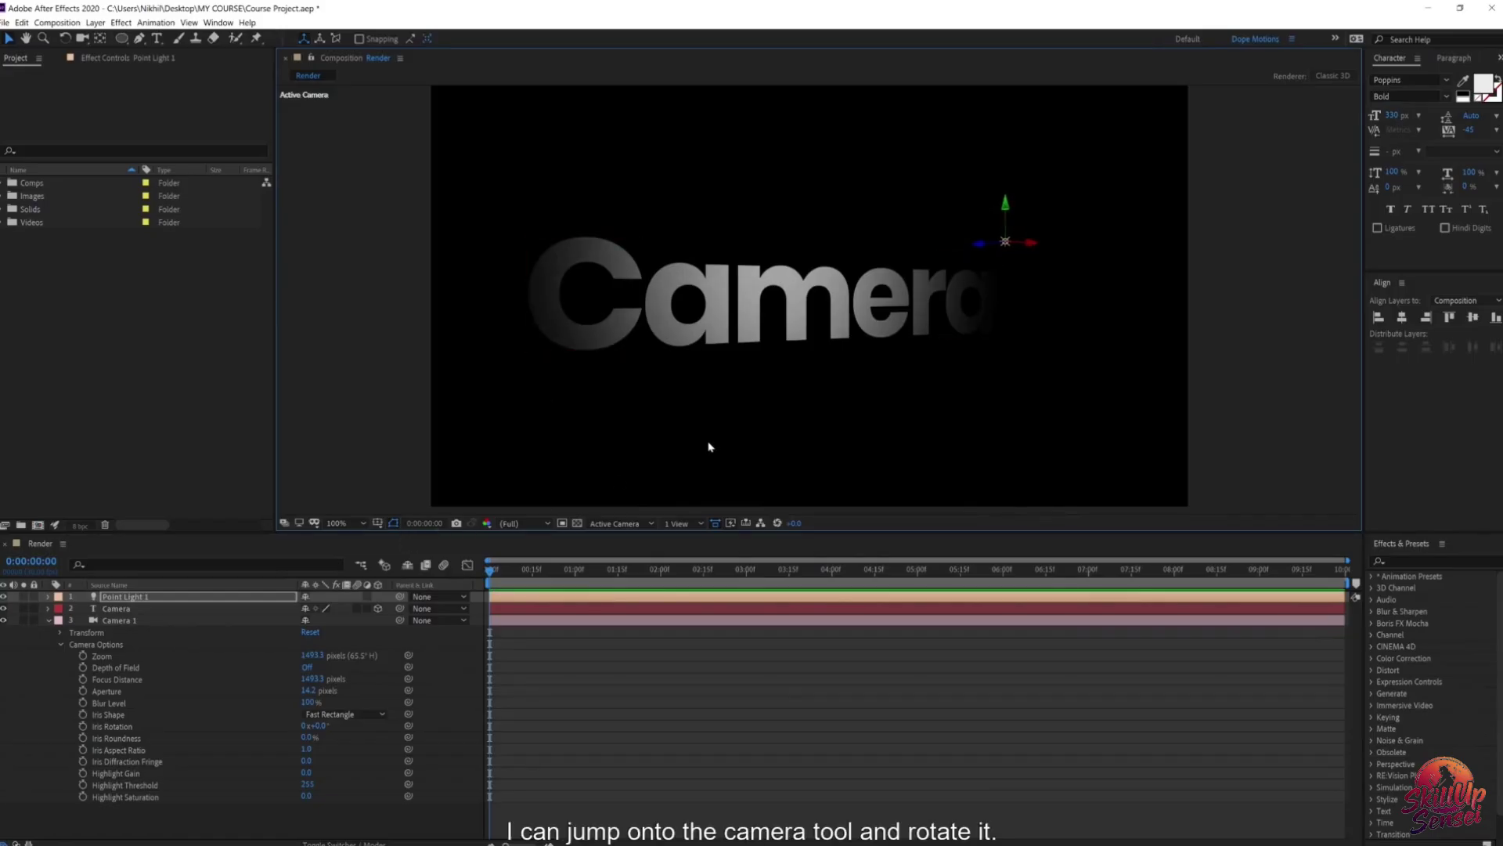
{"action": "key", "text": "c"}
{"action": "left_click_drag", "start_coordinate": [837, 347], "coordinate": [903, 347]}
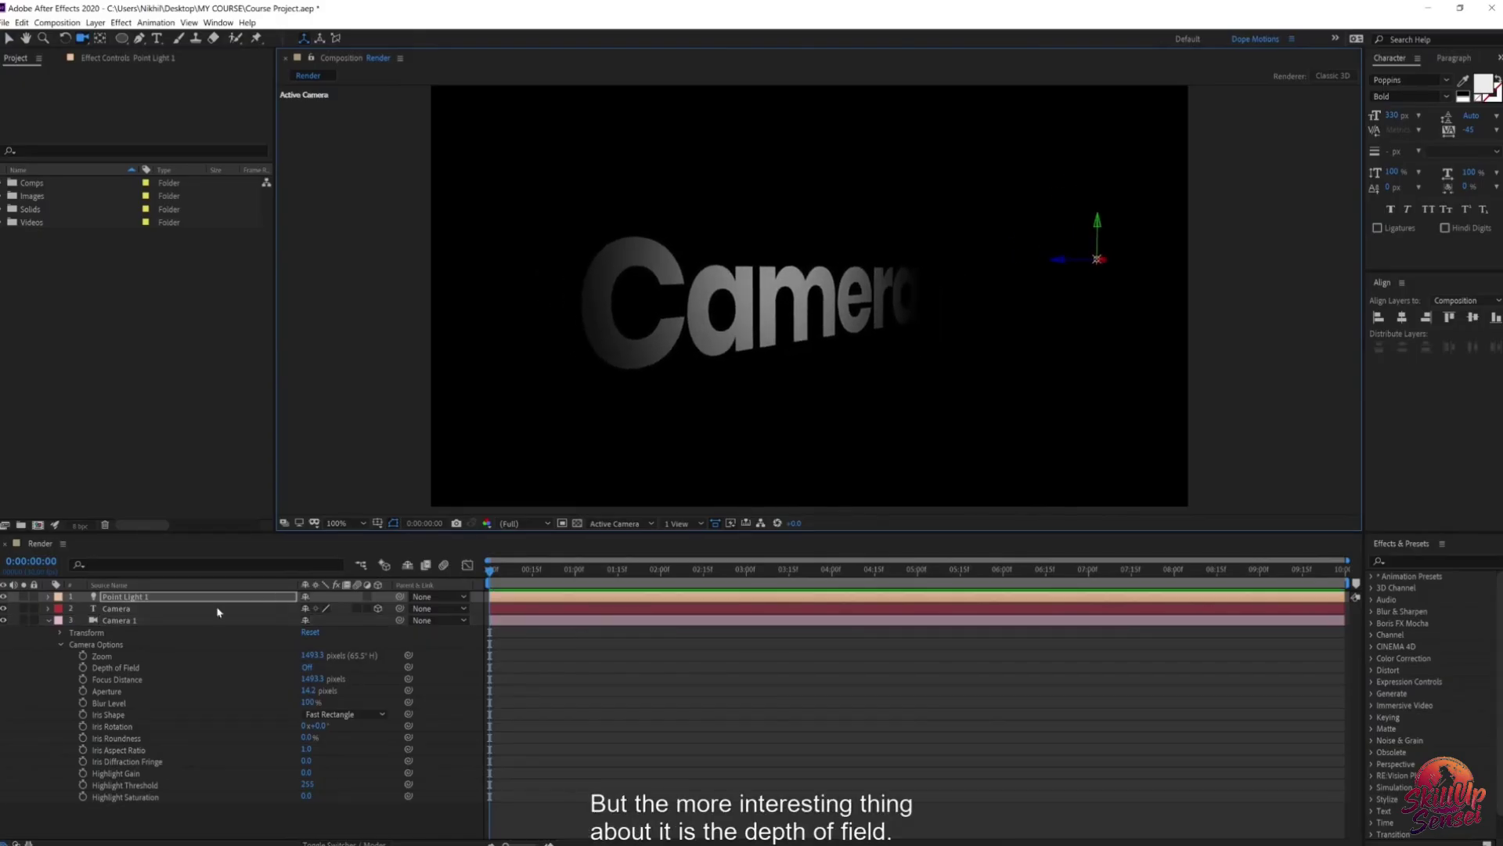
Step: Turn on the camera's Depth of Field with Aperture 274.2 pixels, Blur Level about 202% and Focus Distance about 1330 pixels
{"action": "left_click", "coordinate": [311, 667]}
{"action": "left_click", "coordinate": [309, 668]}
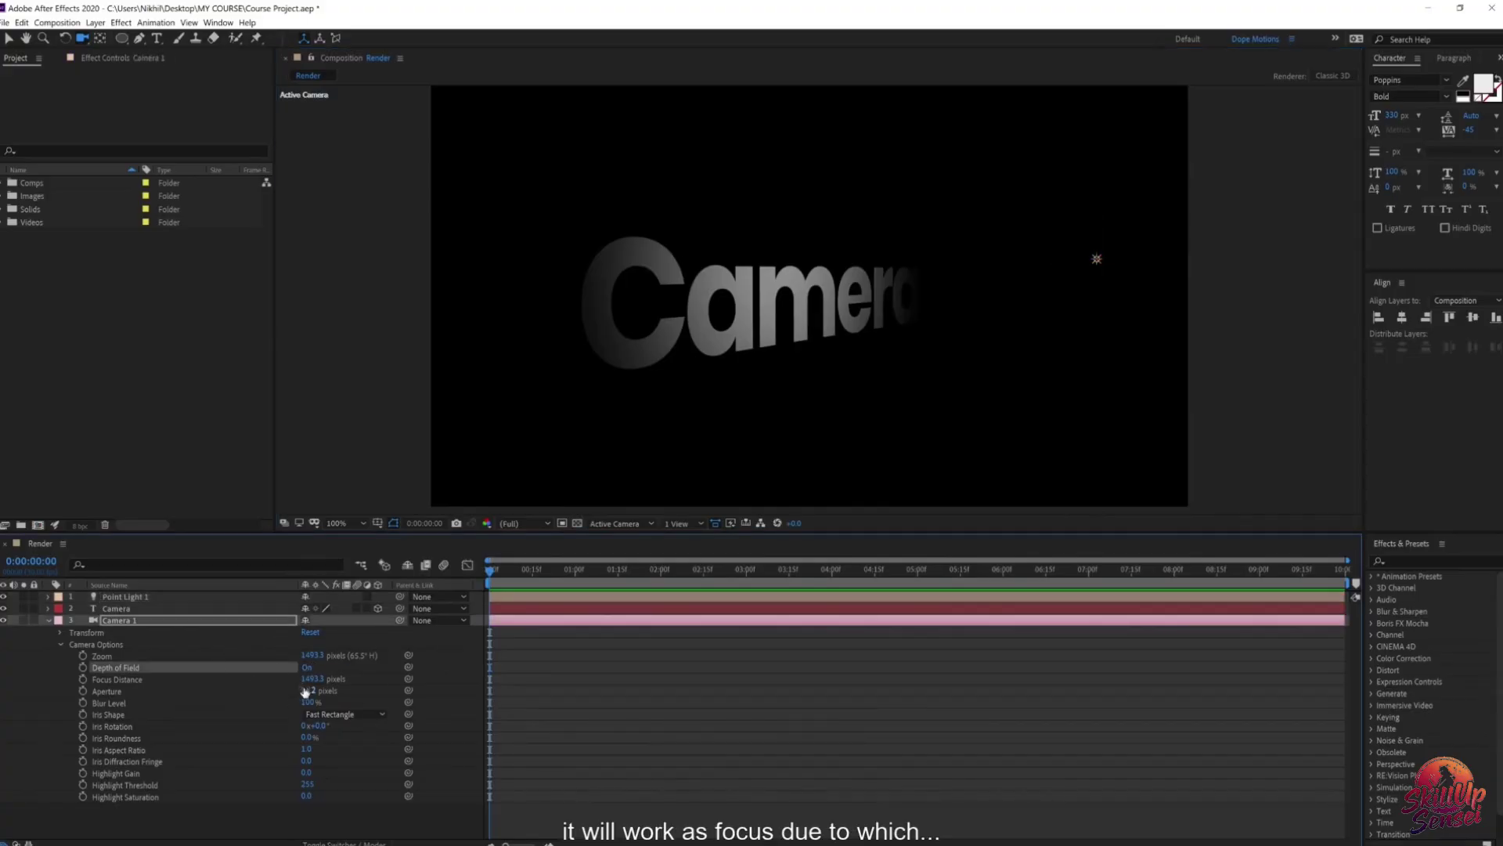
{"action": "left_click_drag", "start_coordinate": [307, 691], "coordinate": [463, 665]}
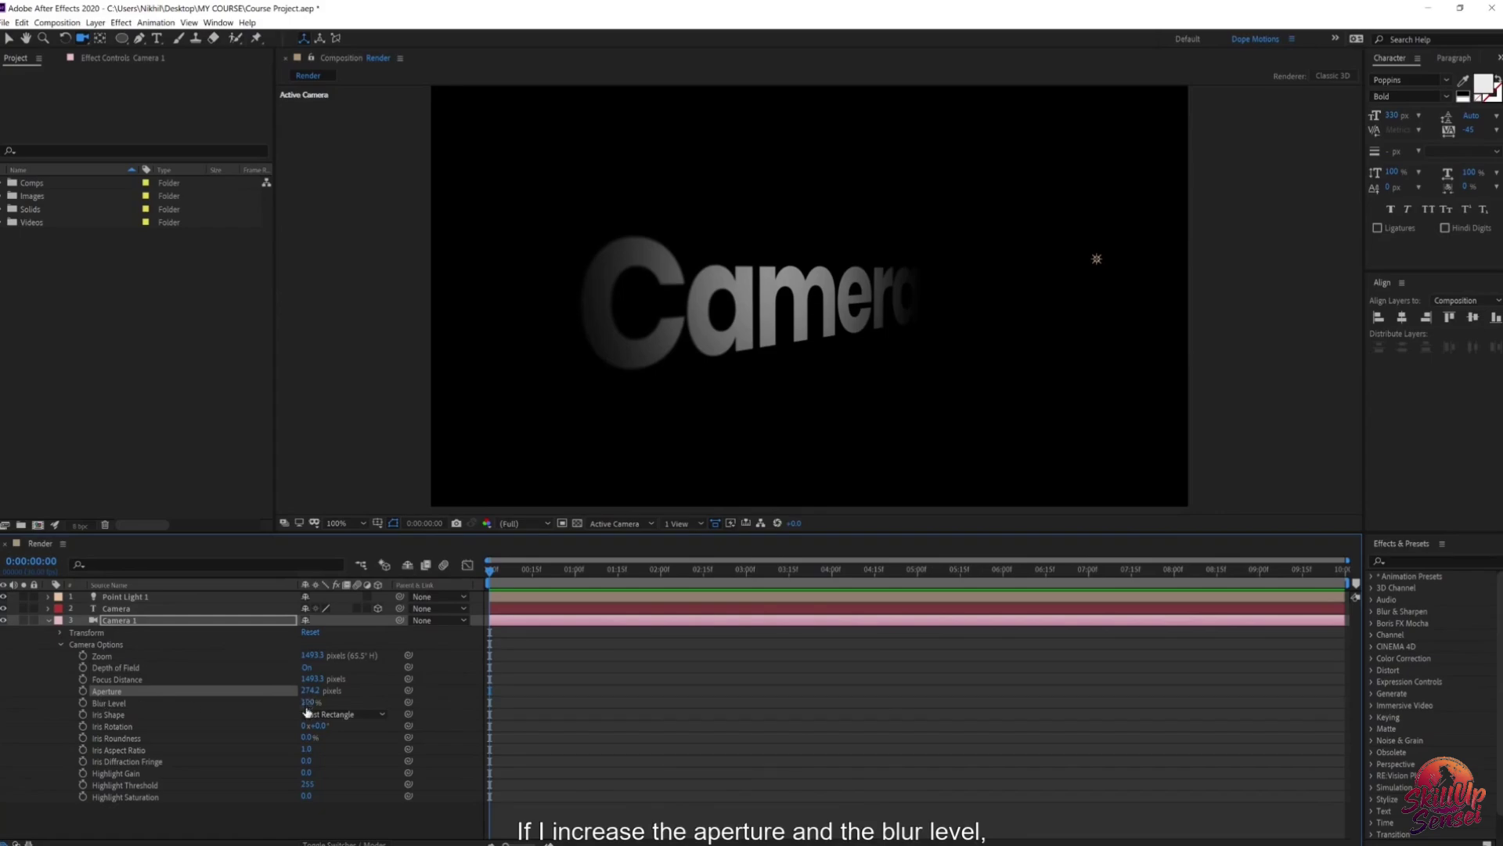
{"action": "left_click_drag", "start_coordinate": [307, 703], "coordinate": [345, 691]}
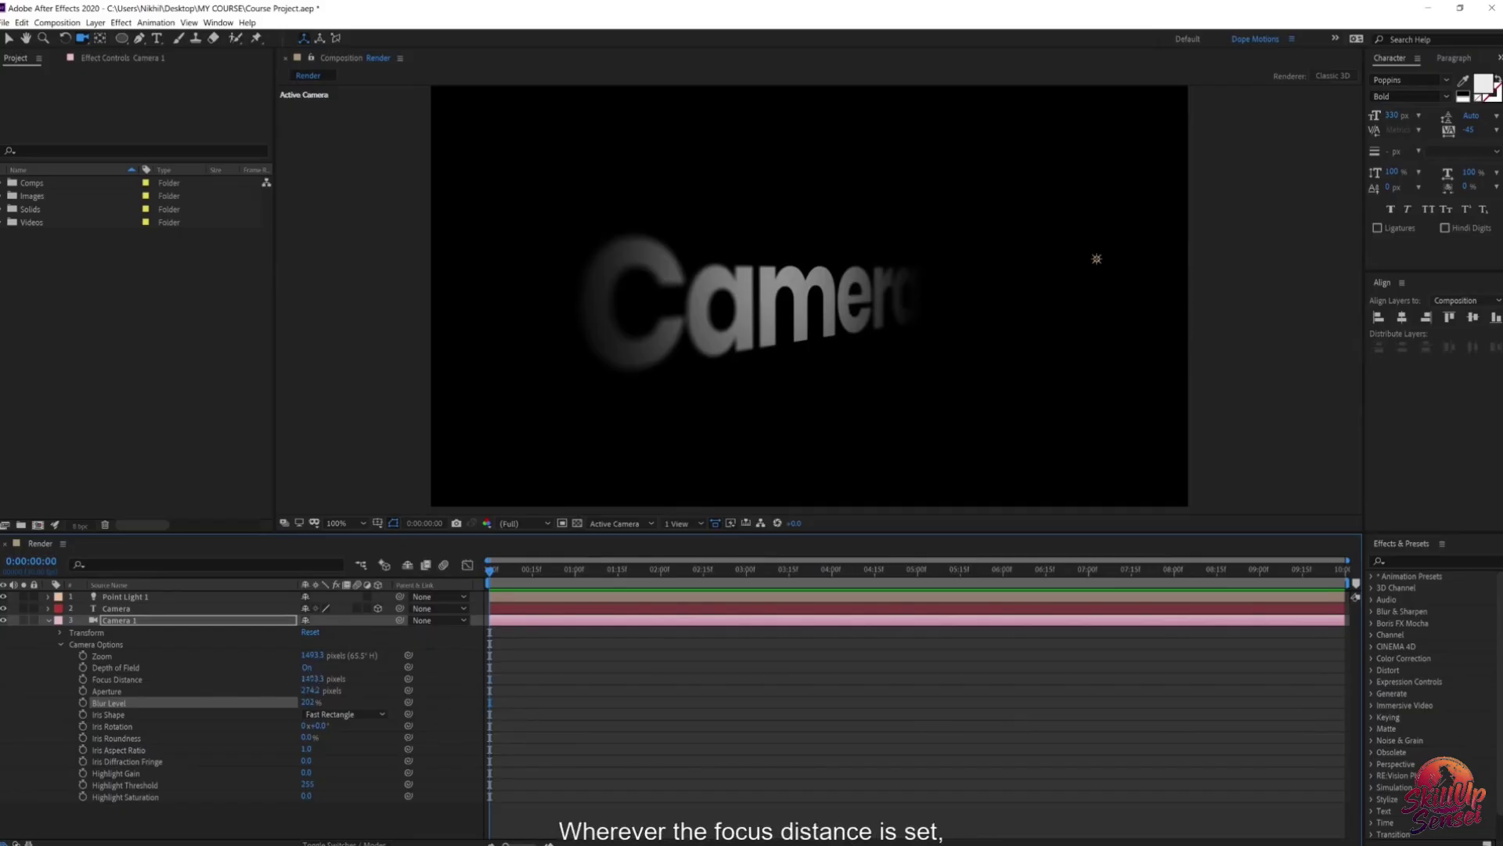
{"action": "left_click_drag", "start_coordinate": [312, 678], "coordinate": [345, 678]}
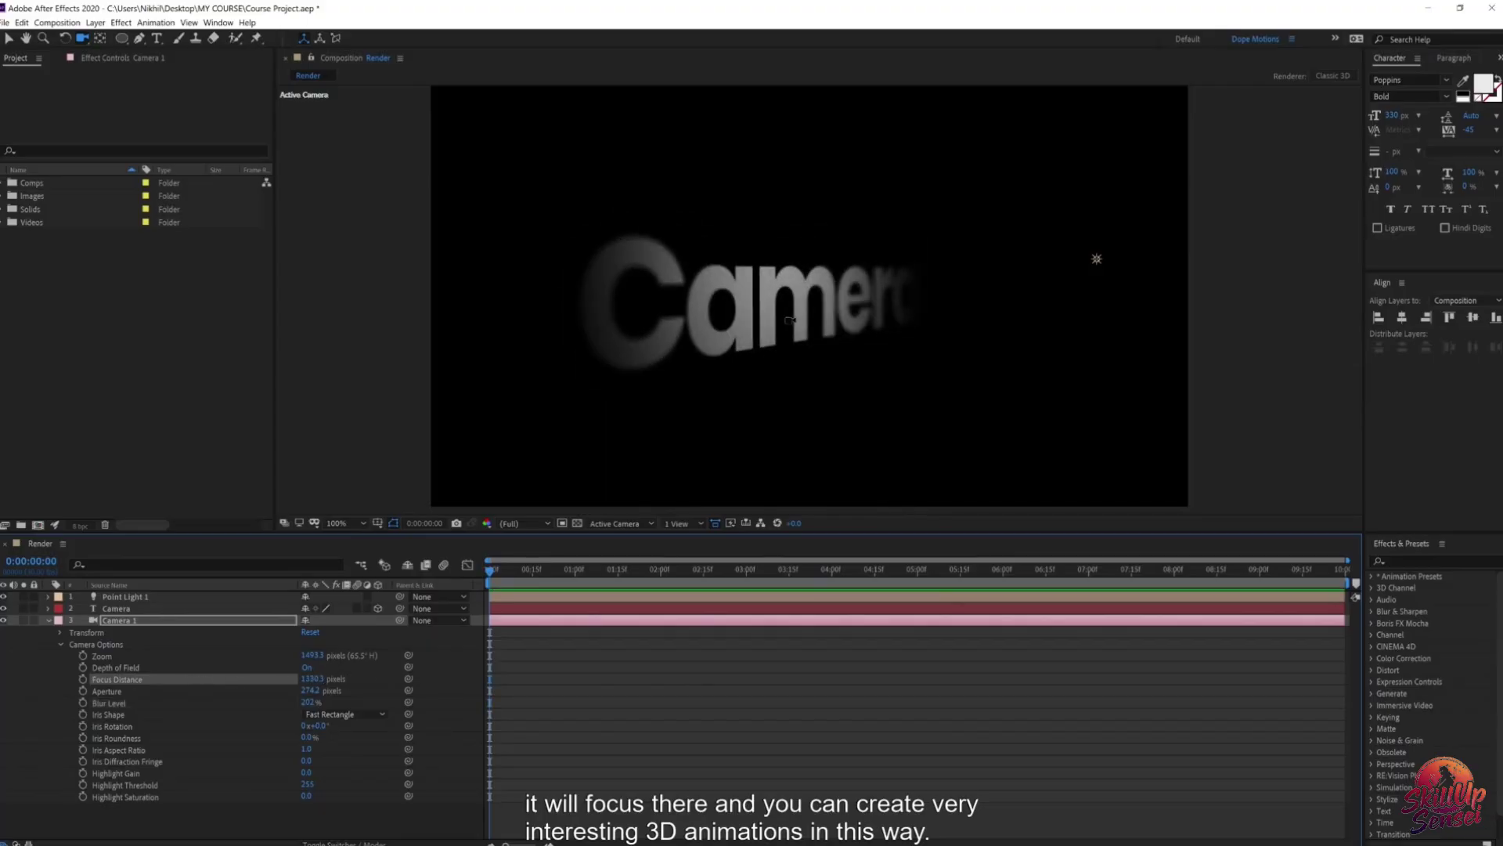
Step: Orbit the camera to tilt the view of the text and raise the Blur Level to about 219%
{"action": "mouse_move", "coordinate": [790, 320]}
{"action": "left_mouse_down"}
{"action": "mouse_move", "coordinate": [599, 319]}
{"action": "mouse_move", "coordinate": [783, 344]}
{"action": "mouse_move", "coordinate": [830, 313]}
{"action": "mouse_move", "coordinate": [767, 303]}
{"action": "left_mouse_up"}
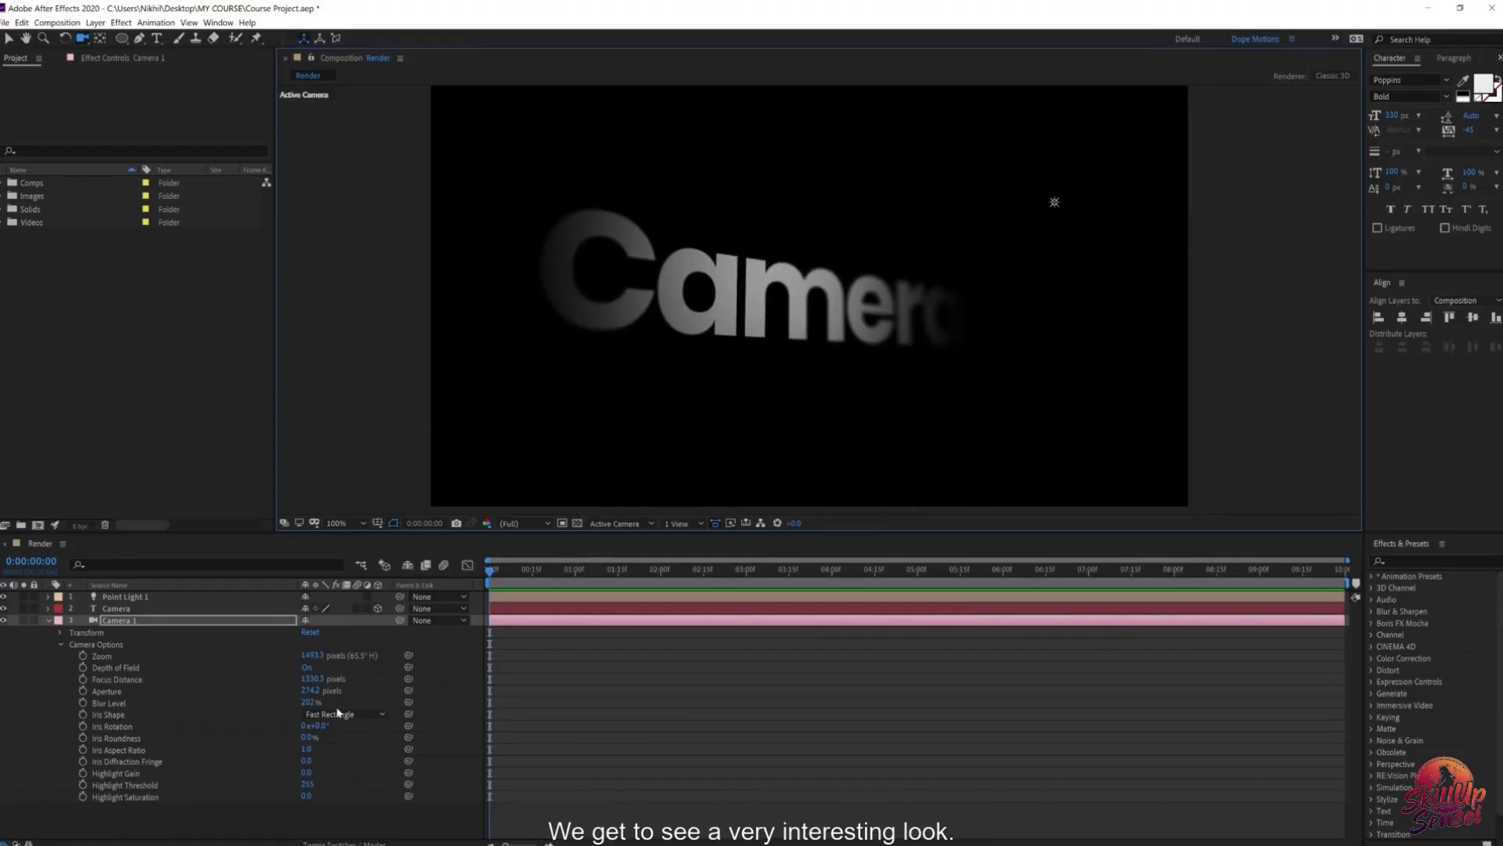
{"action": "mouse_move", "coordinate": [308, 702]}
{"action": "left_mouse_down"}
{"action": "mouse_move", "coordinate": [352, 700]}
{"action": "mouse_move", "coordinate": [333, 700]}
{"action": "left_mouse_up"}
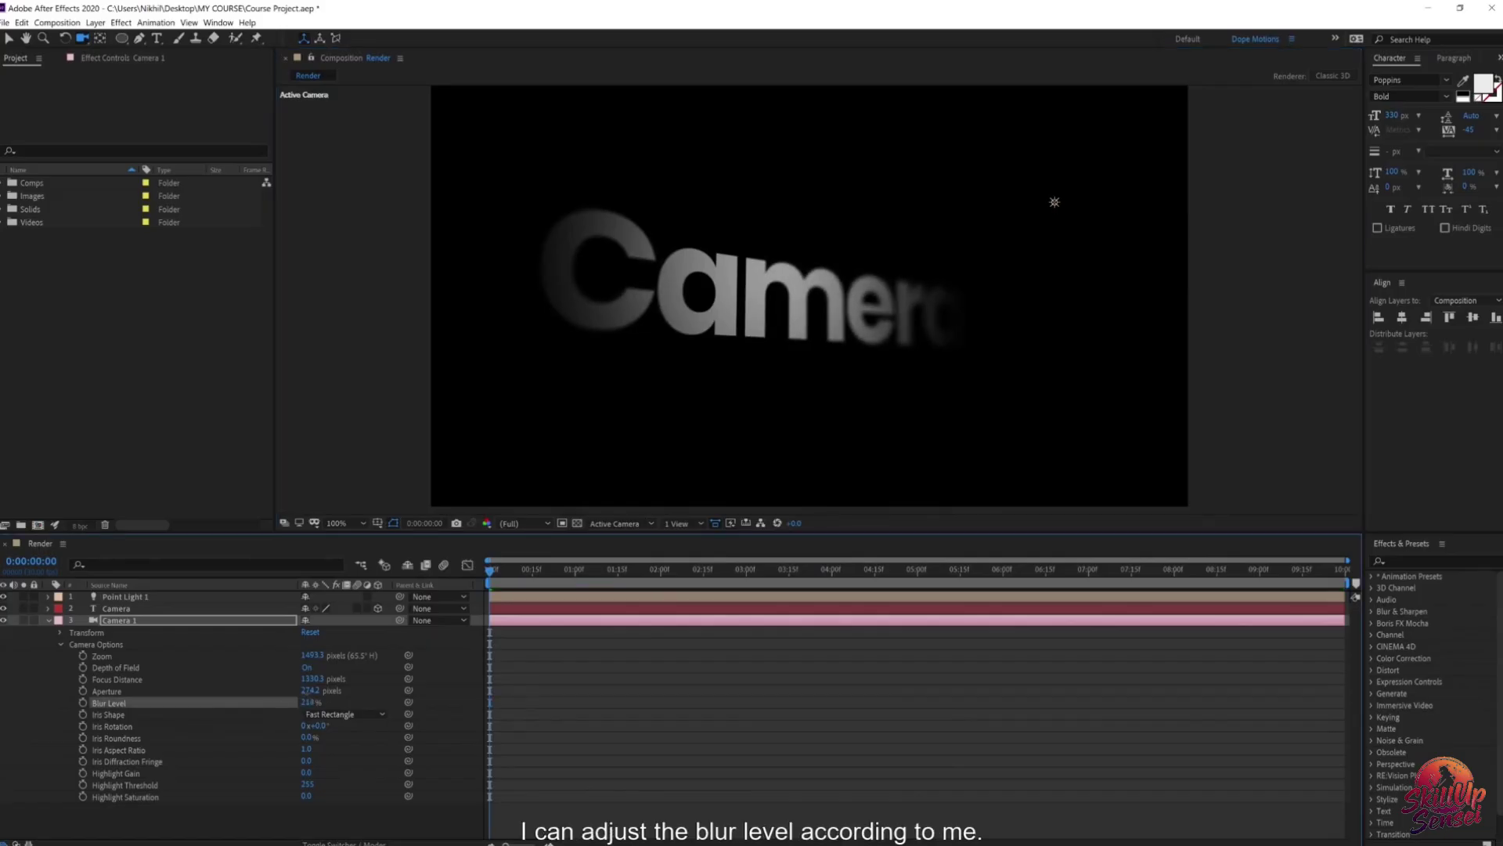
Step: Look through the camera's Iris Shape options and keep Fast Rectangle
{"action": "left_click", "coordinate": [310, 715]}
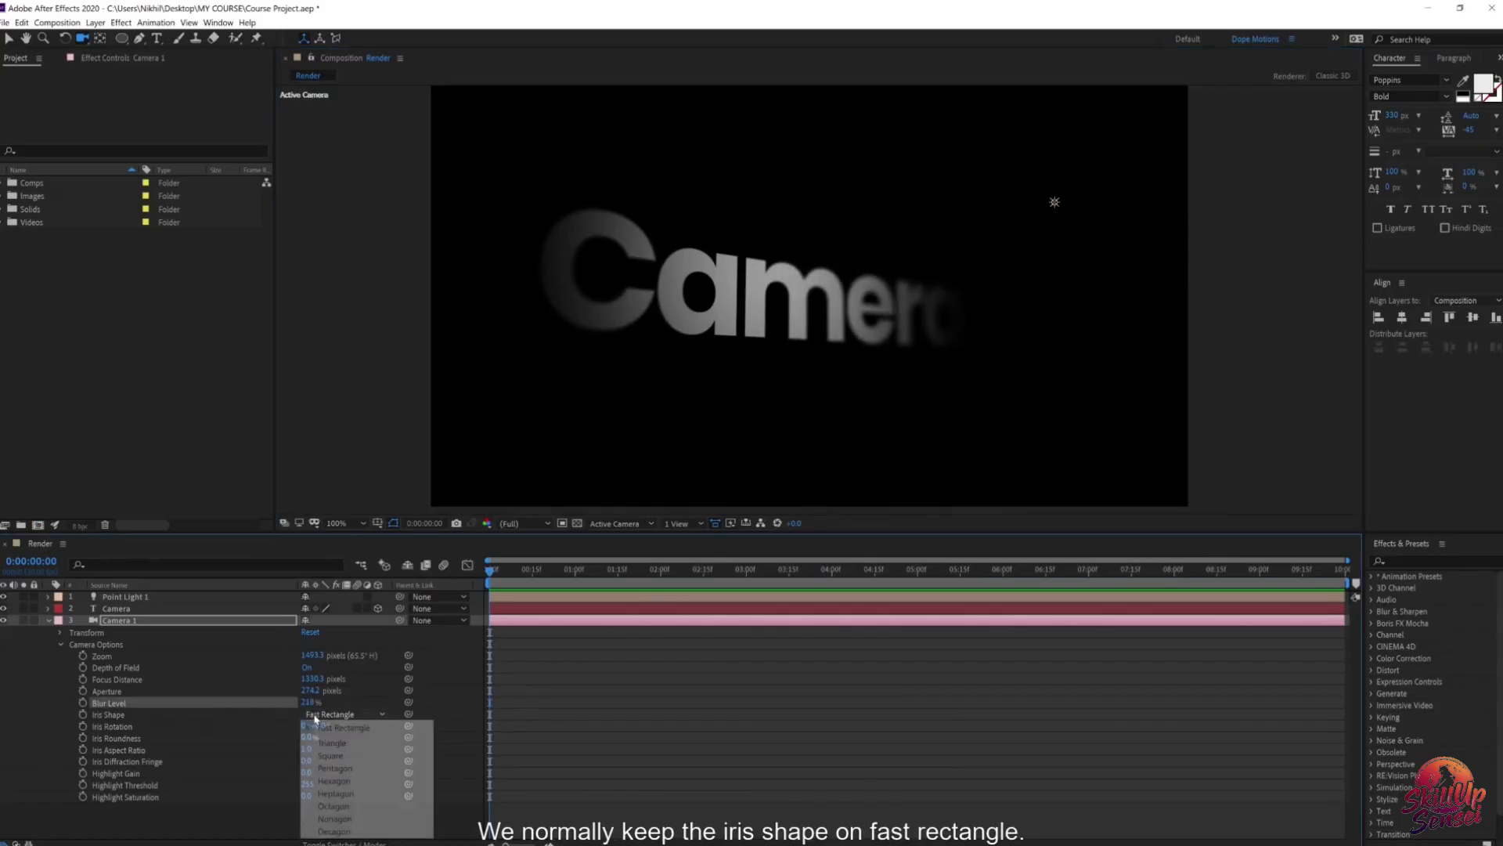
{"action": "left_click", "coordinate": [451, 701]}
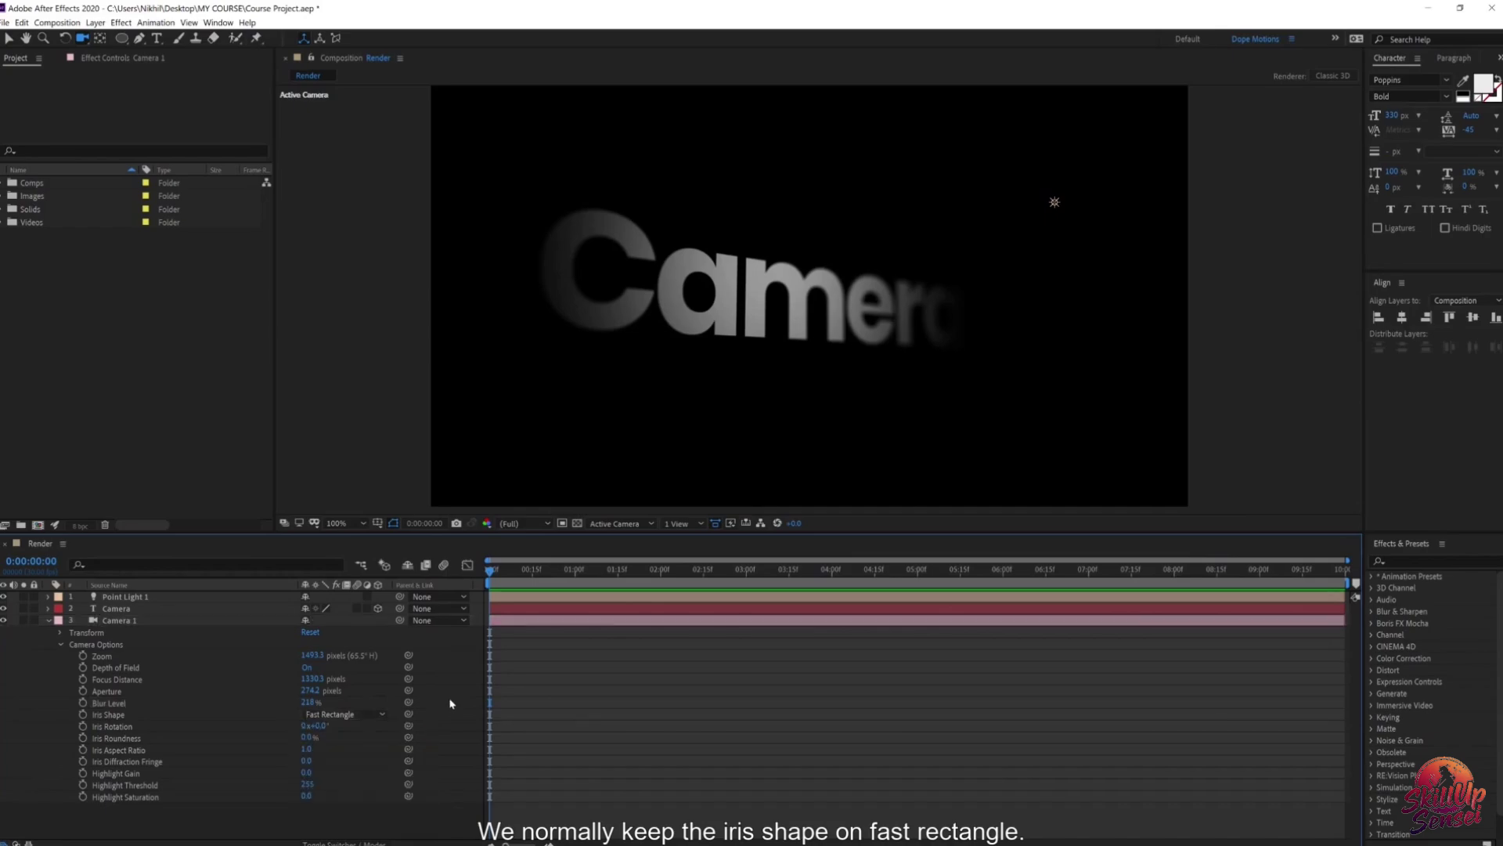
{"action": "left_click", "coordinate": [357, 715]}
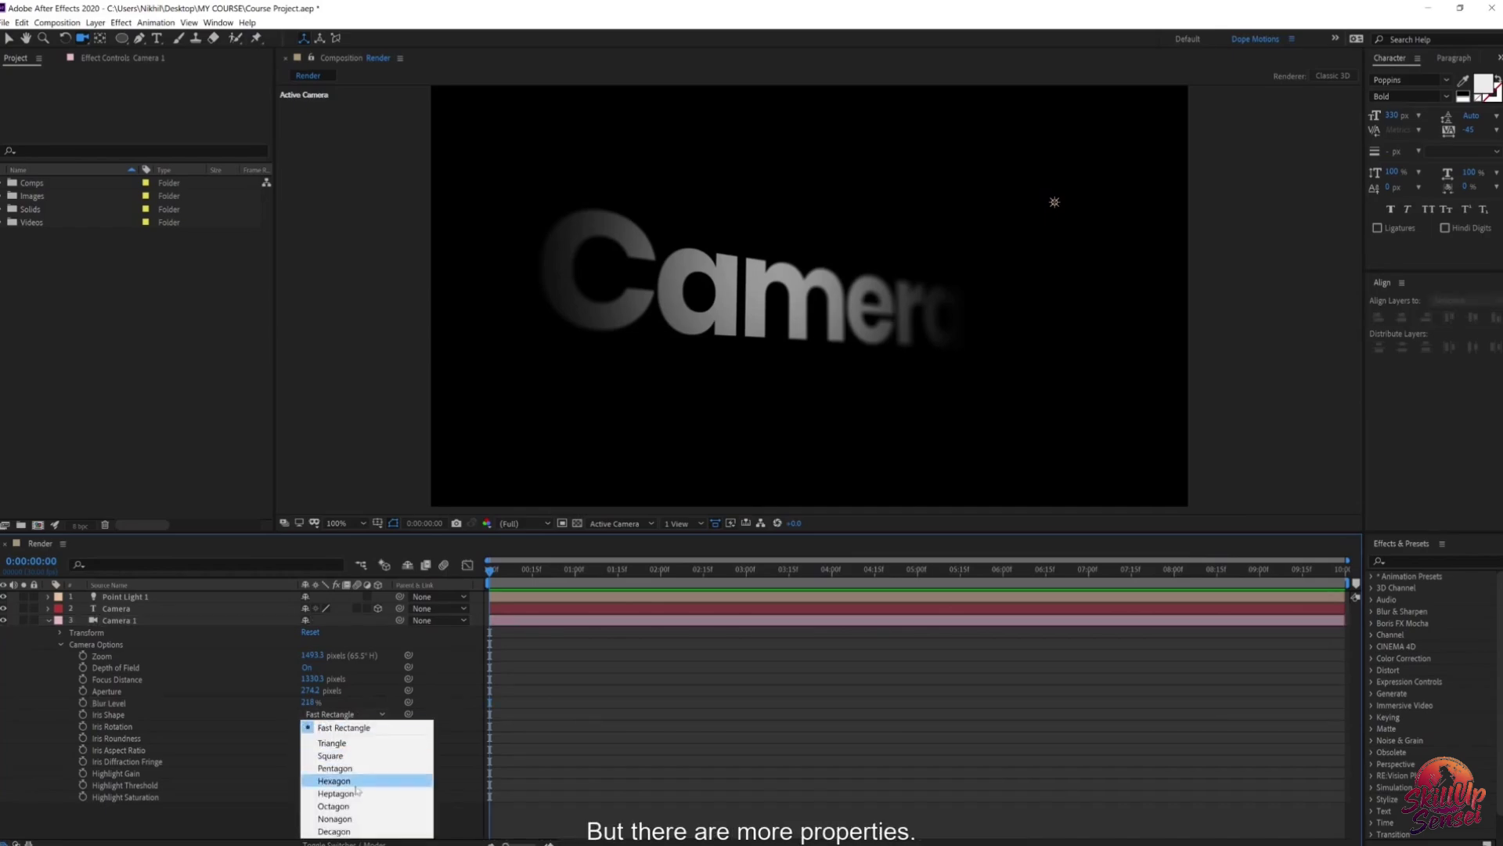
{"action": "left_click", "coordinate": [474, 692]}
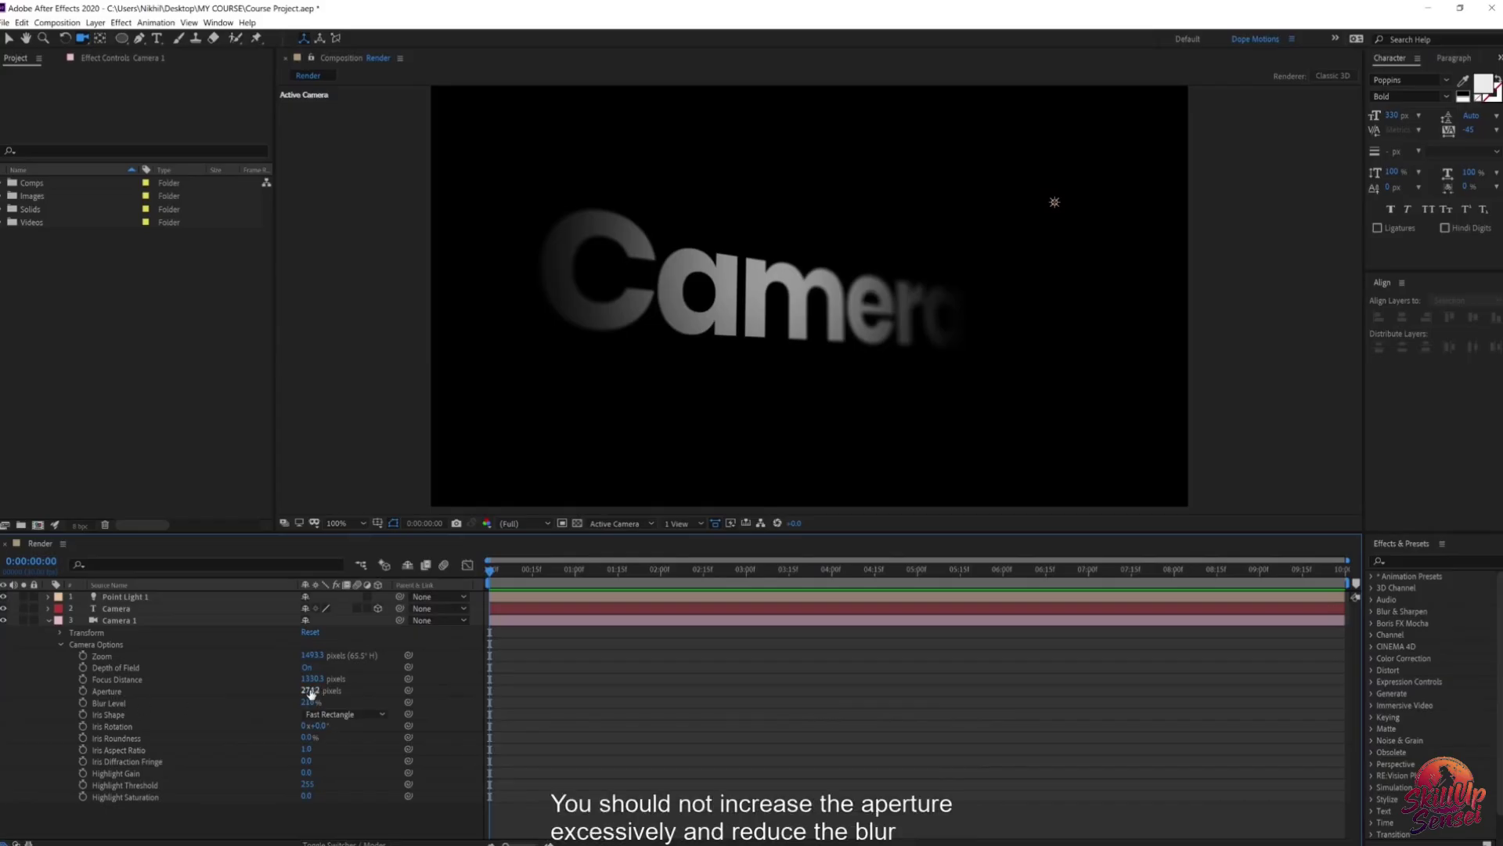
Step: Lower the camera's Aperture to about 253 pixels and slightly reduce its Blur Level
{"action": "left_click_drag", "start_coordinate": [311, 694], "coordinate": [214, 696]}
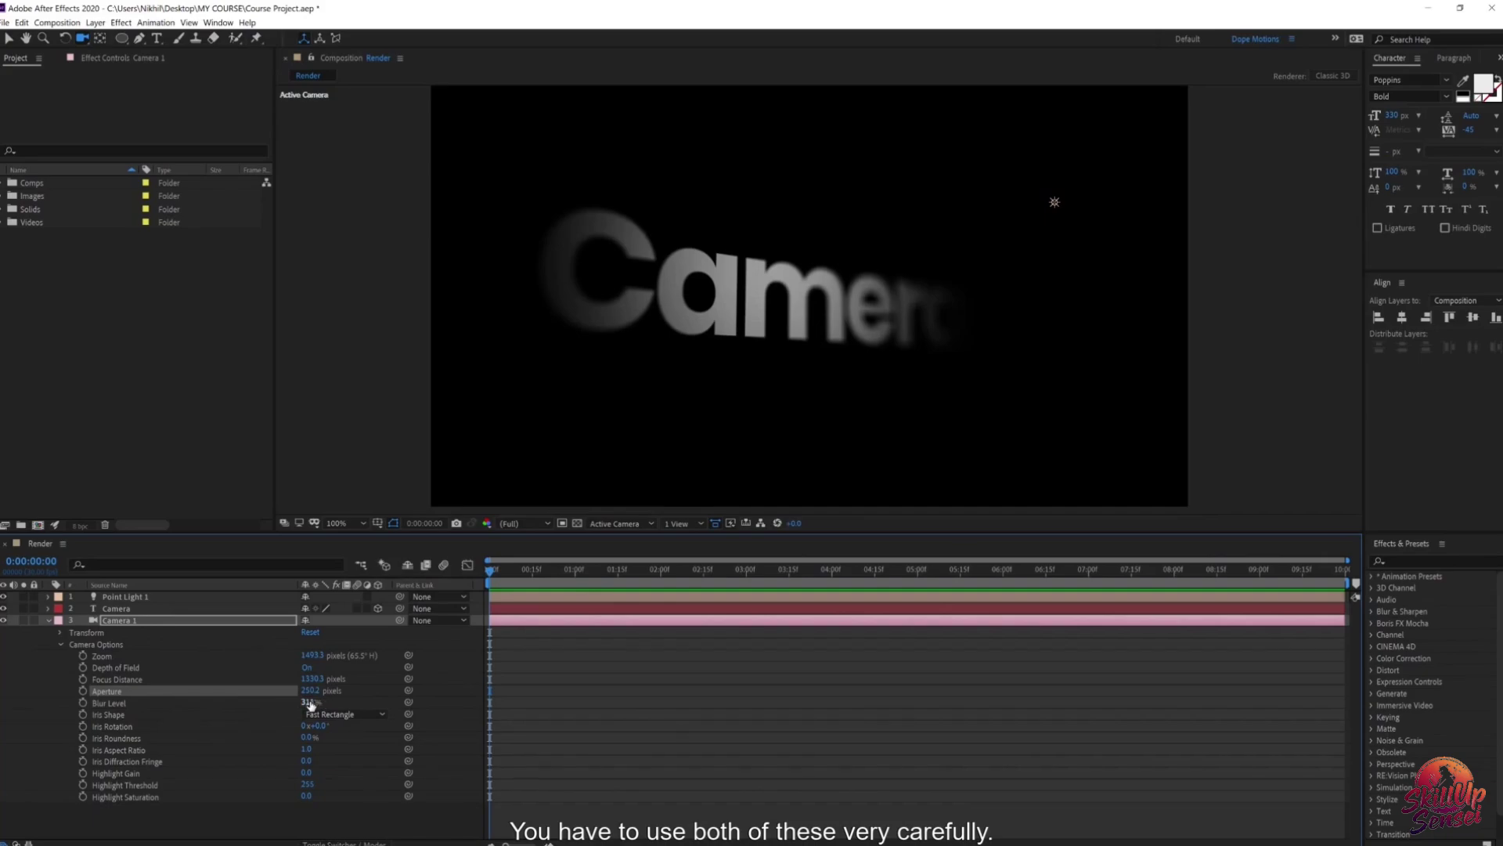
{"action": "left_click_drag", "start_coordinate": [309, 703], "coordinate": [288, 703]}
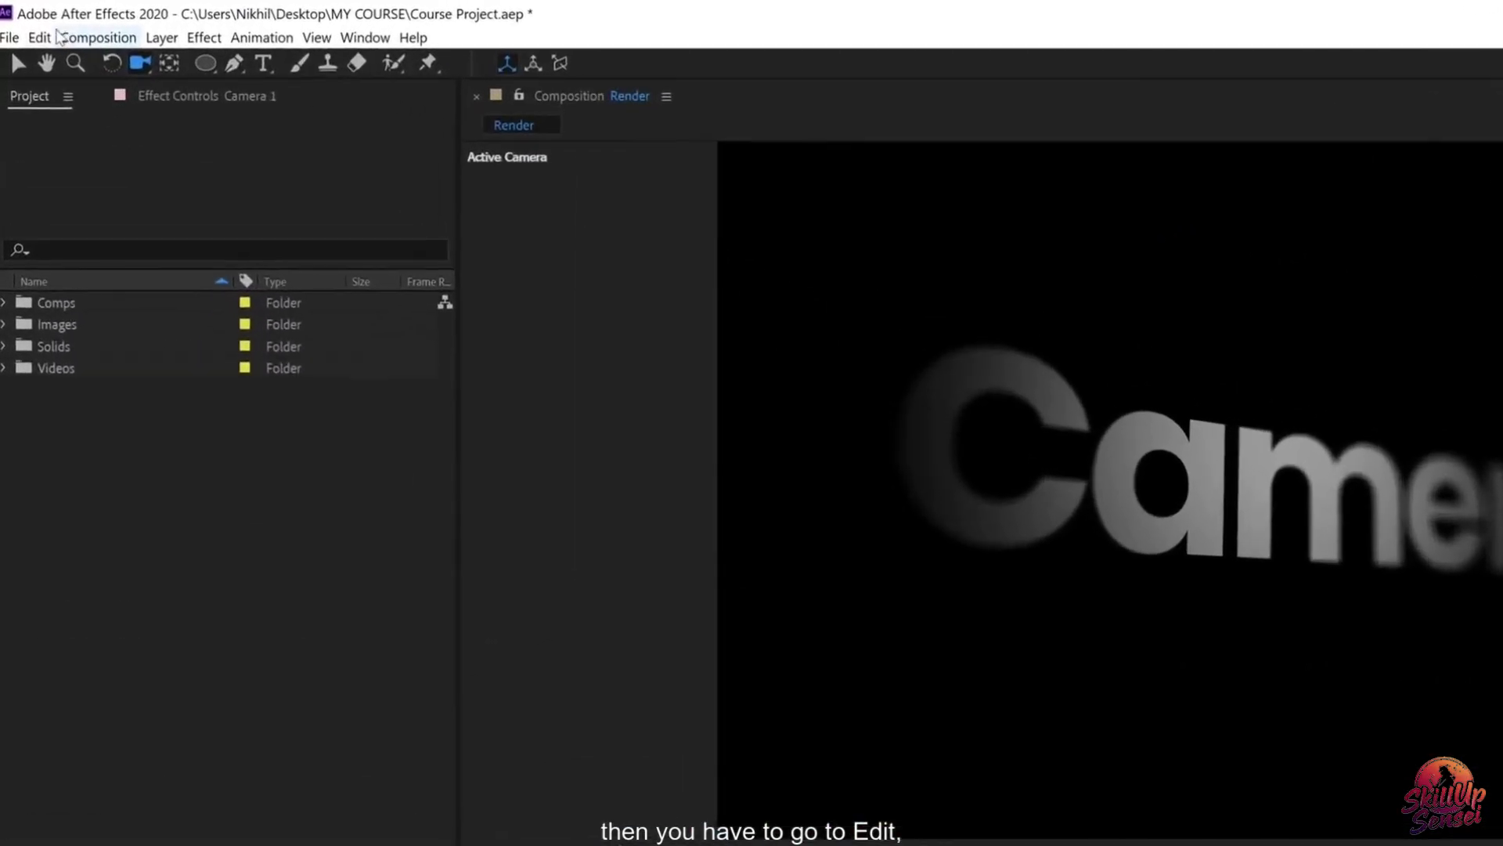
Step: Purge all memory and disk cache, clearing the disk cache for all versions
{"action": "left_click", "coordinate": [41, 37]}
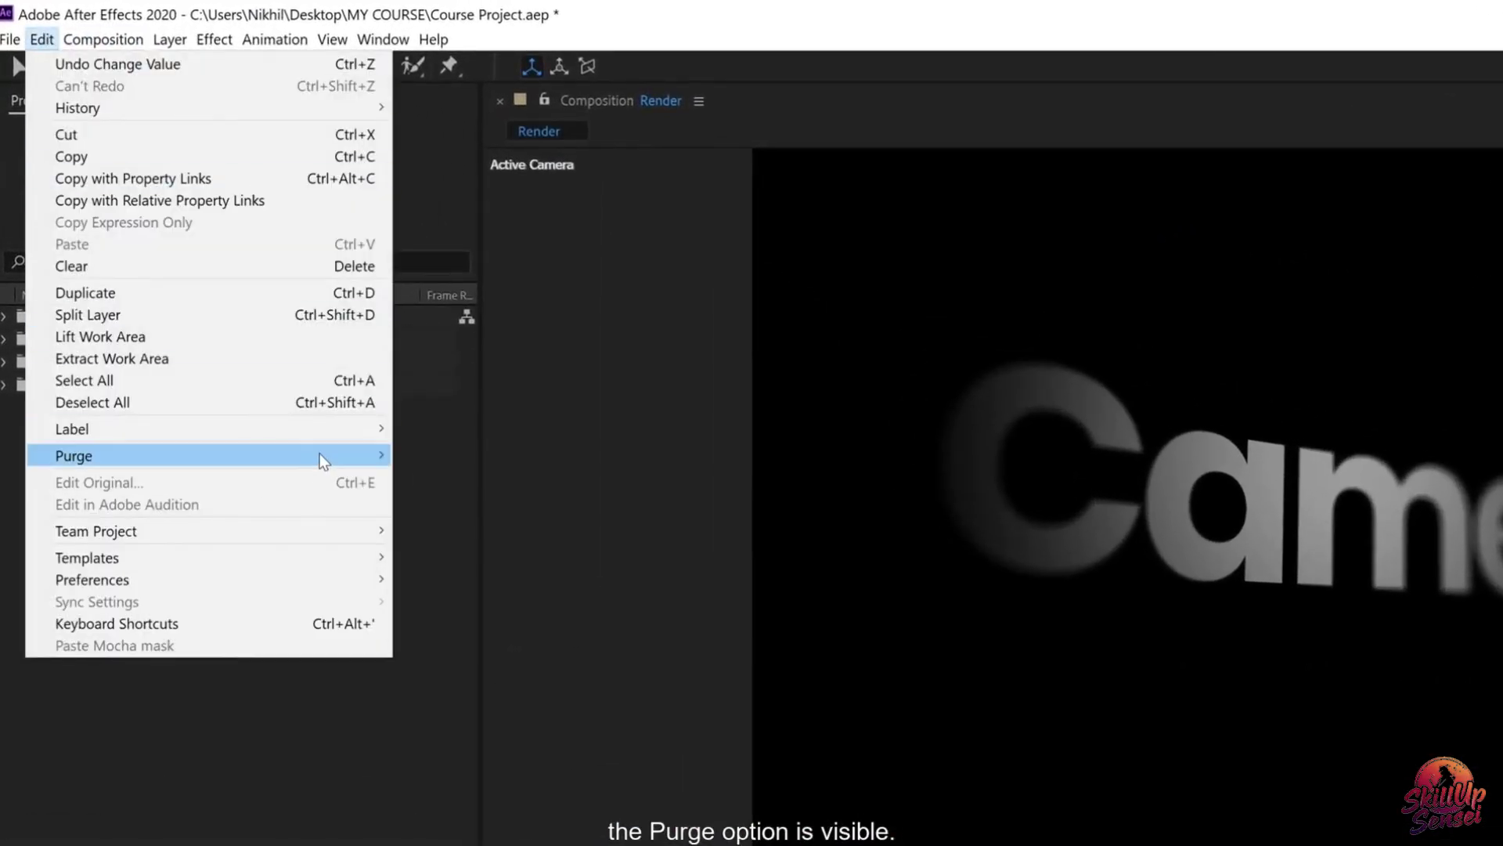
{"action": "mouse_move", "coordinate": [306, 434]}
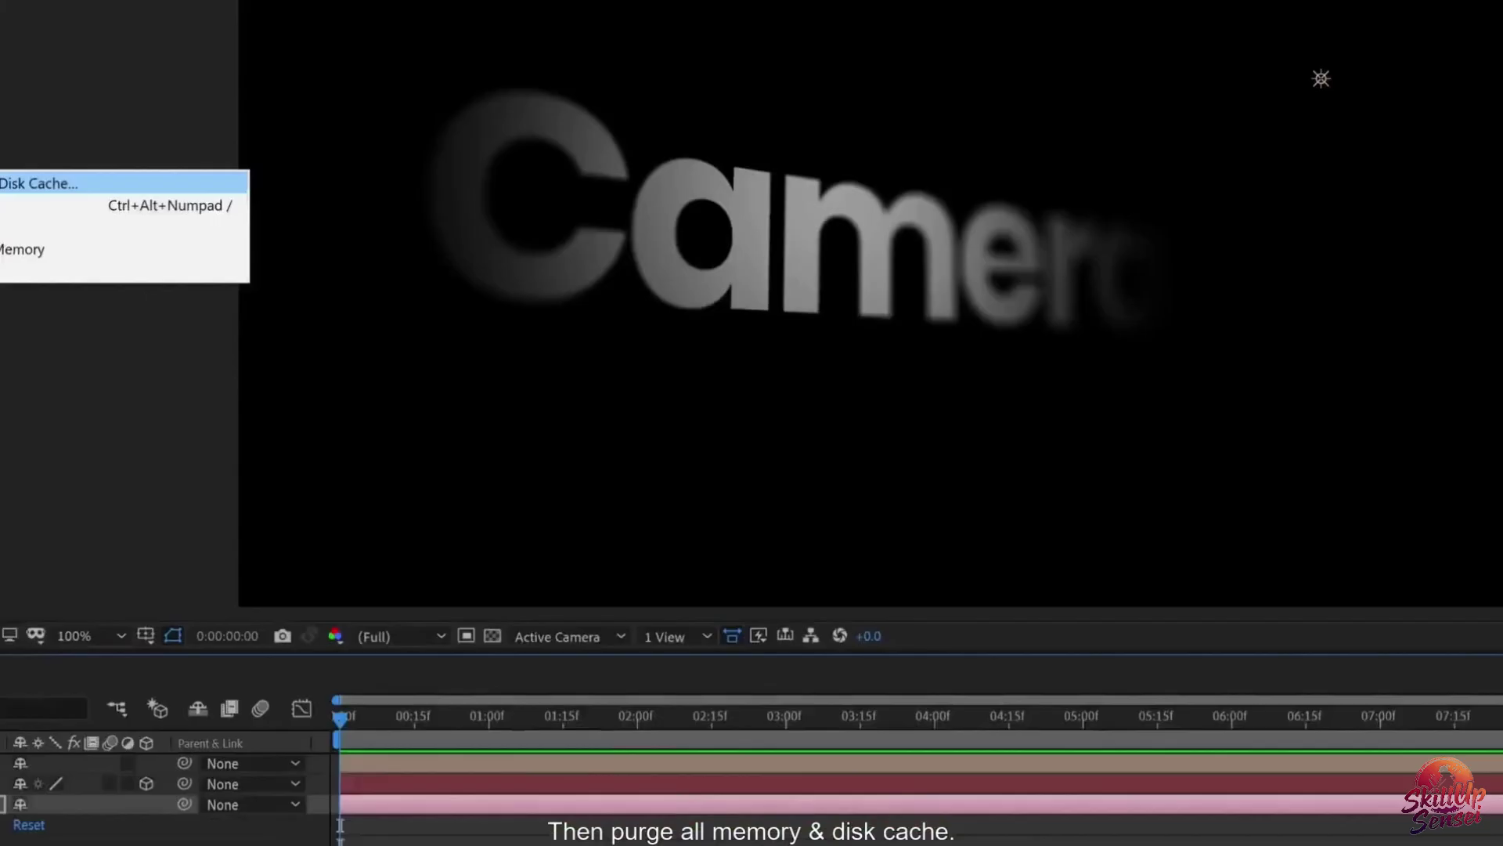
{"action": "left_click", "coordinate": [451, 461]}
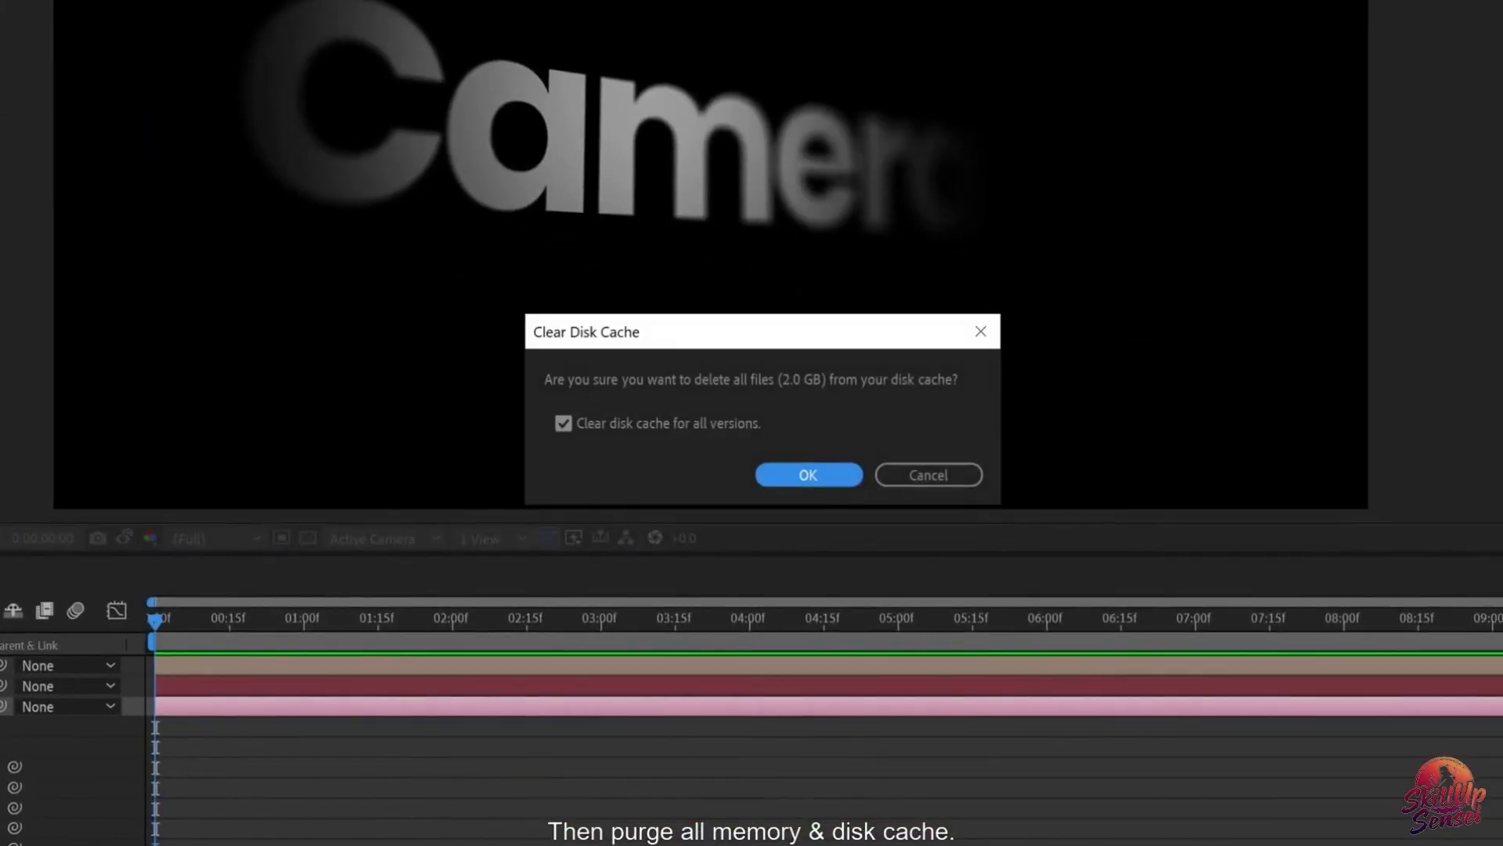
{"action": "left_click_drag", "start_coordinate": [660, 332], "coordinate": [628, 301]}
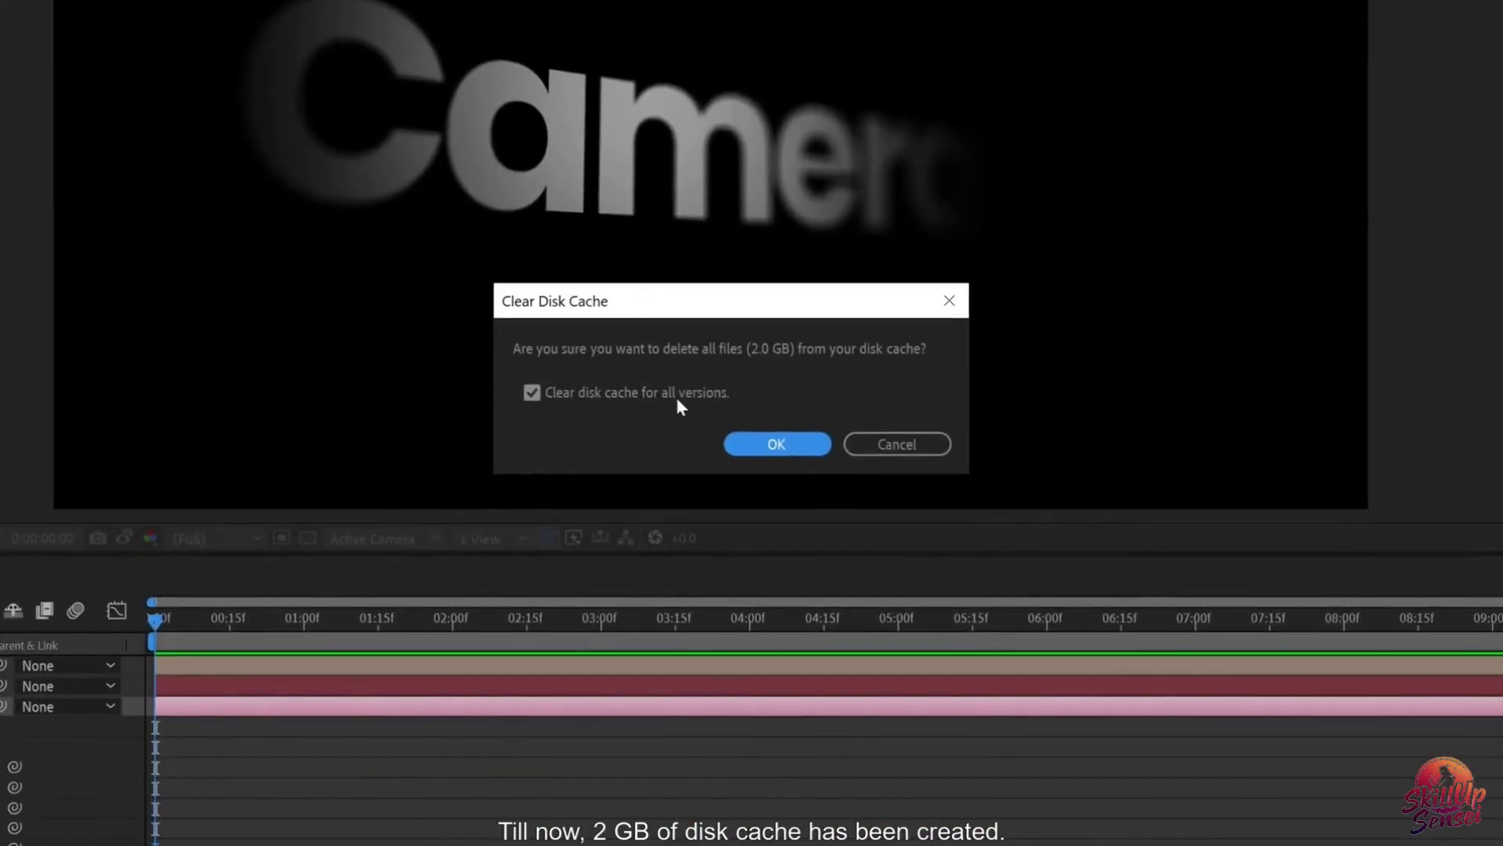
{"action": "left_click", "coordinate": [761, 448]}
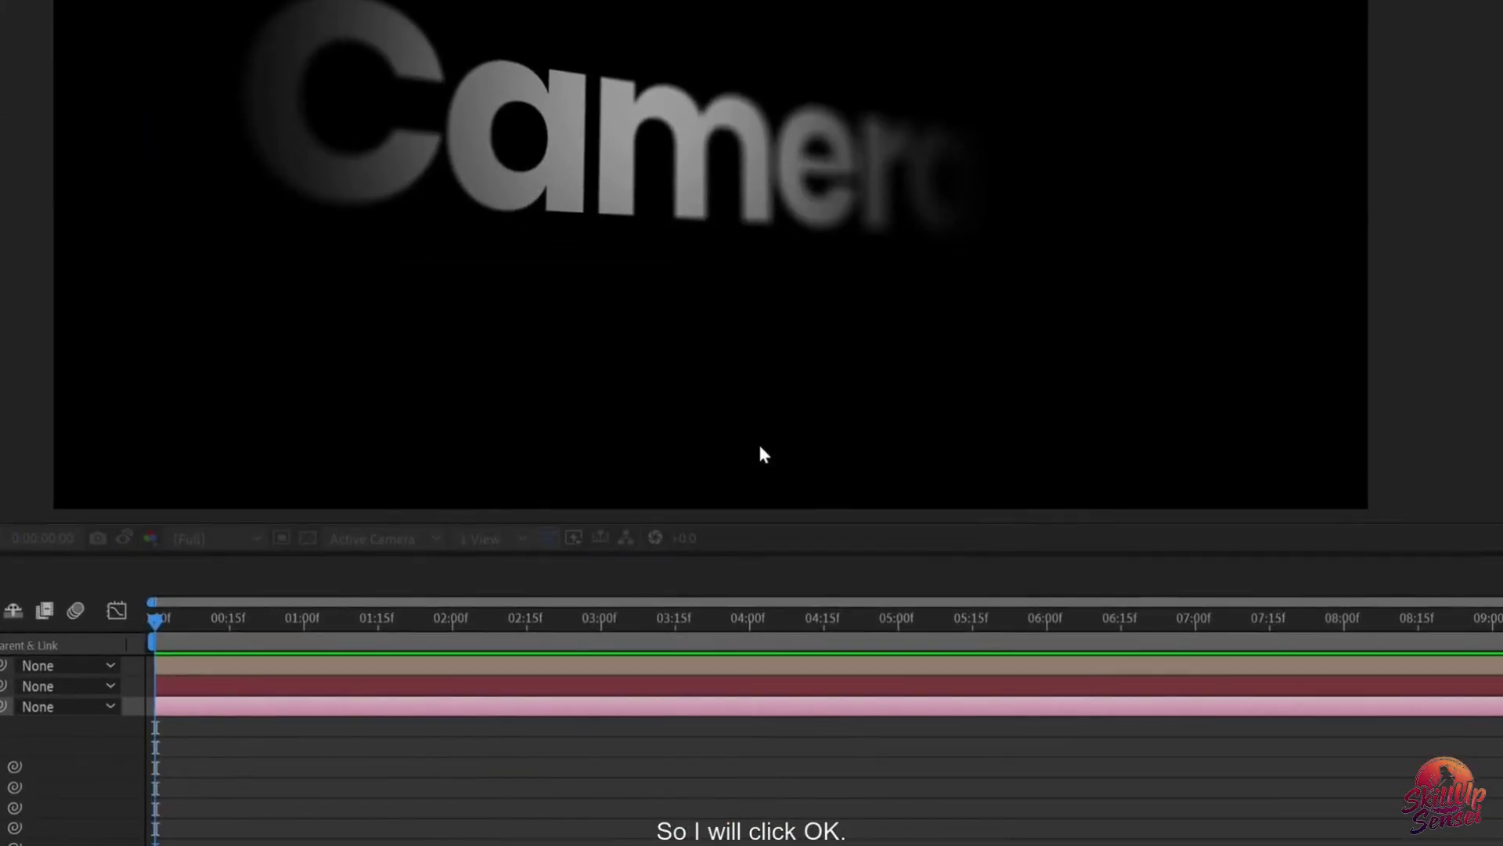
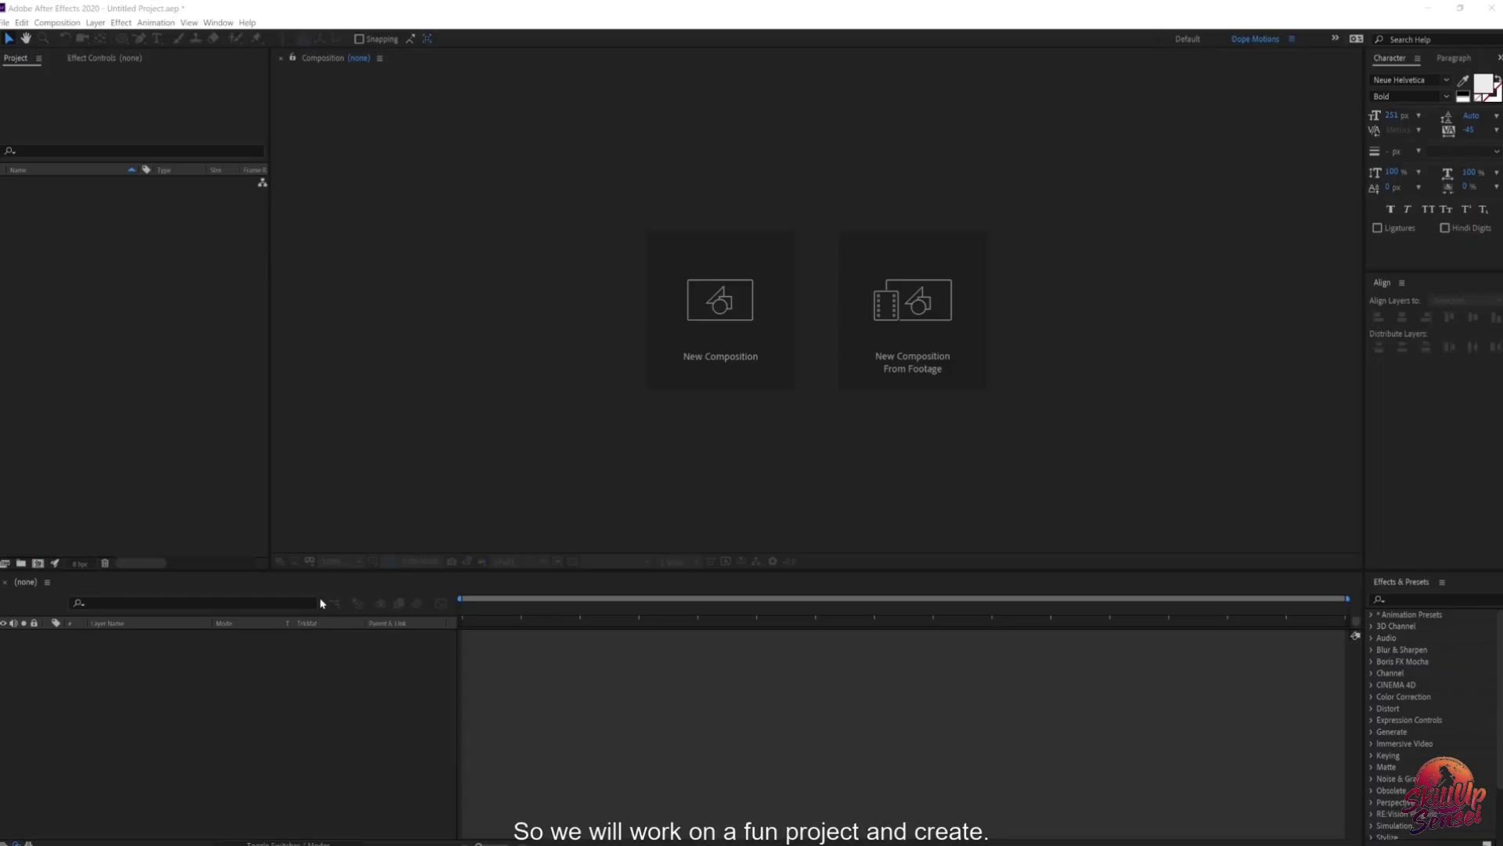
Step: Create a new 1920 x 1080 composition named Render at 30 frames per second with a 10-second duration
{"action": "left_click", "coordinate": [135, 469]}
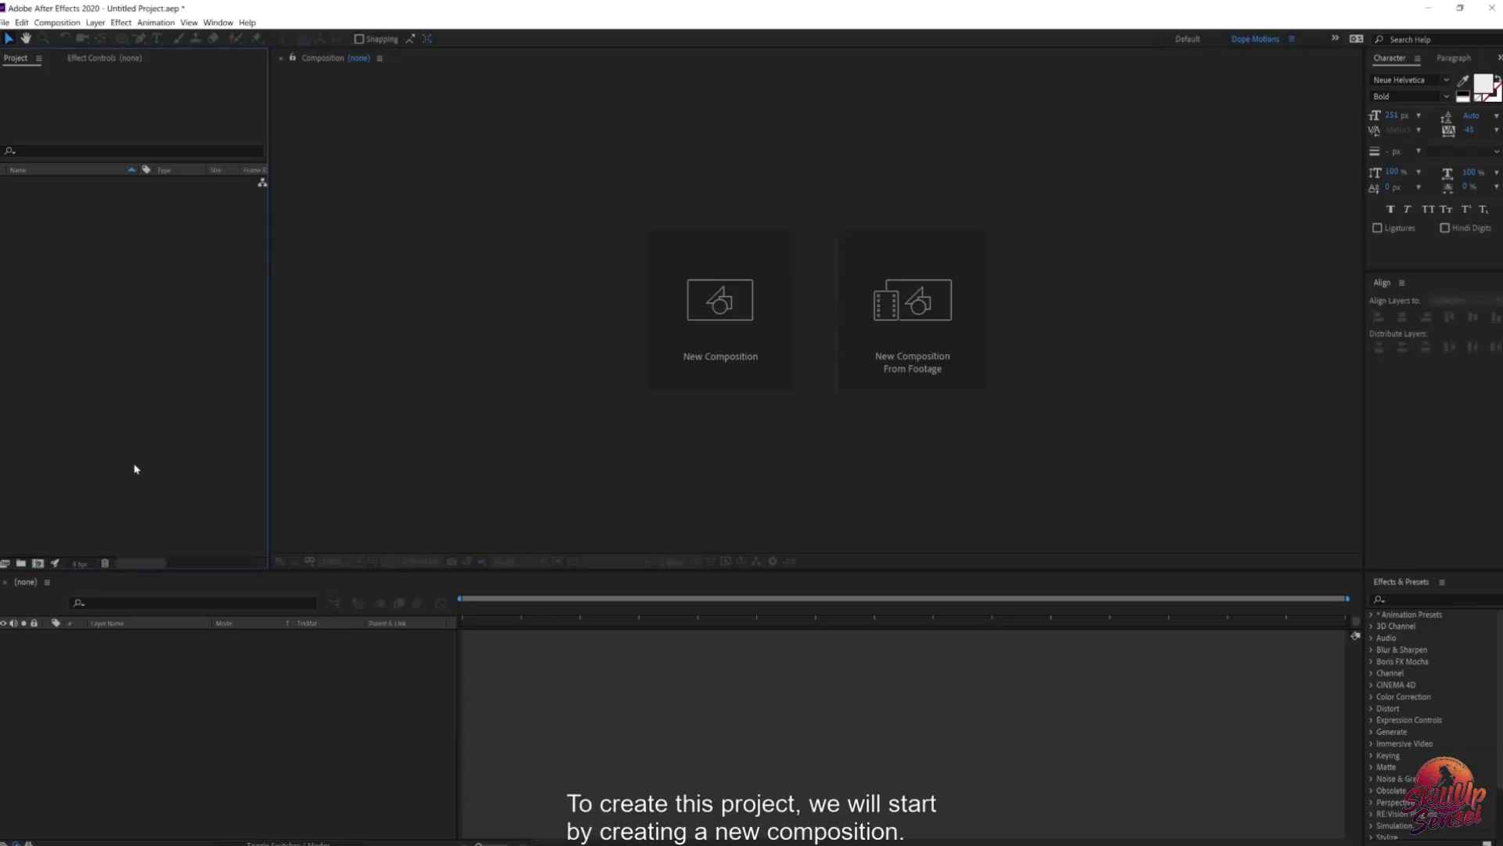
{"action": "left_click", "coordinate": [696, 370]}
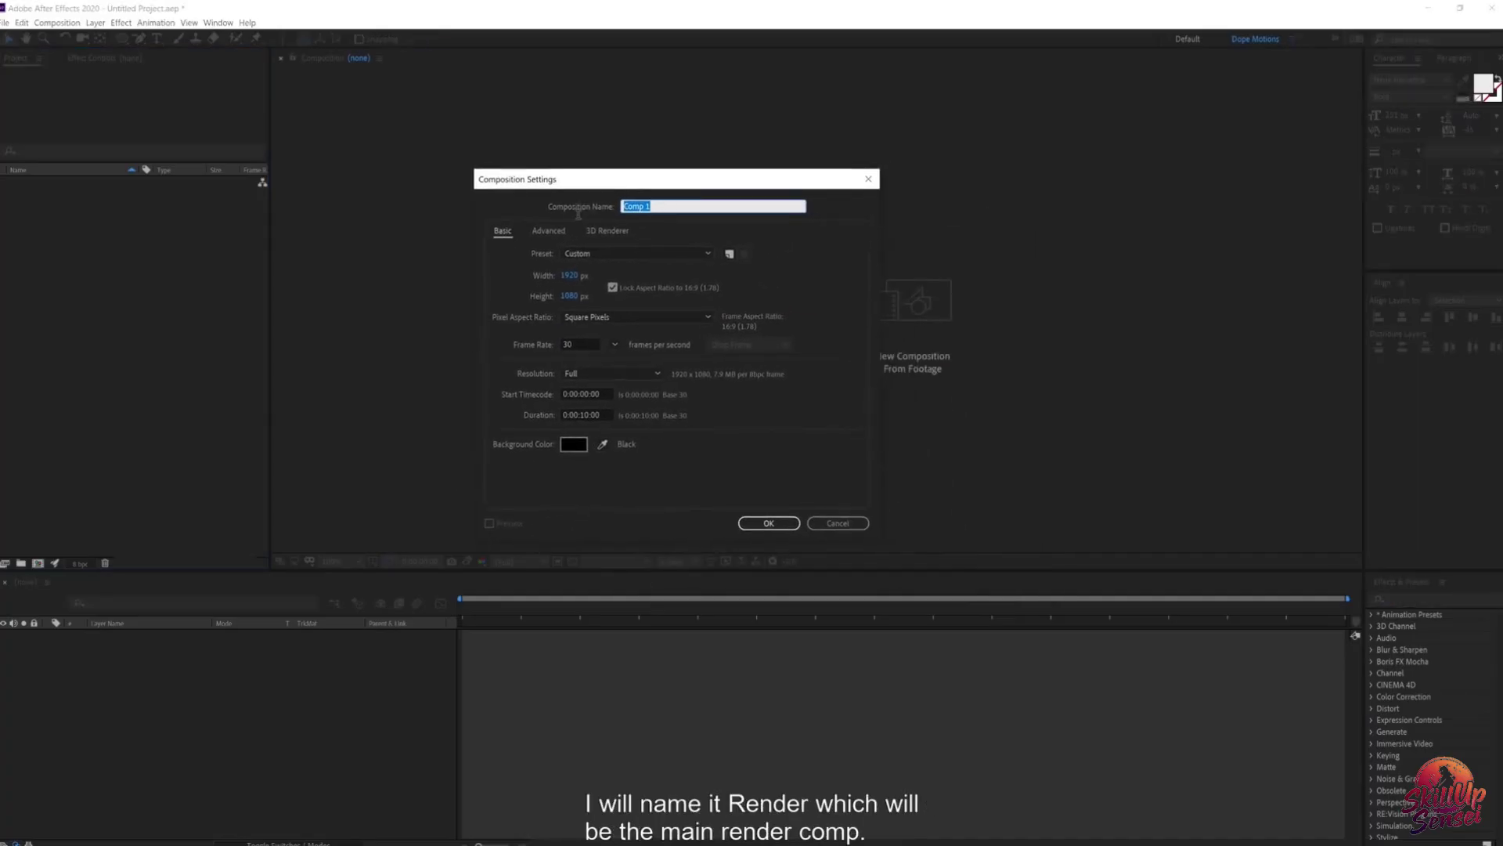
{"action": "type", "text": "Render"}
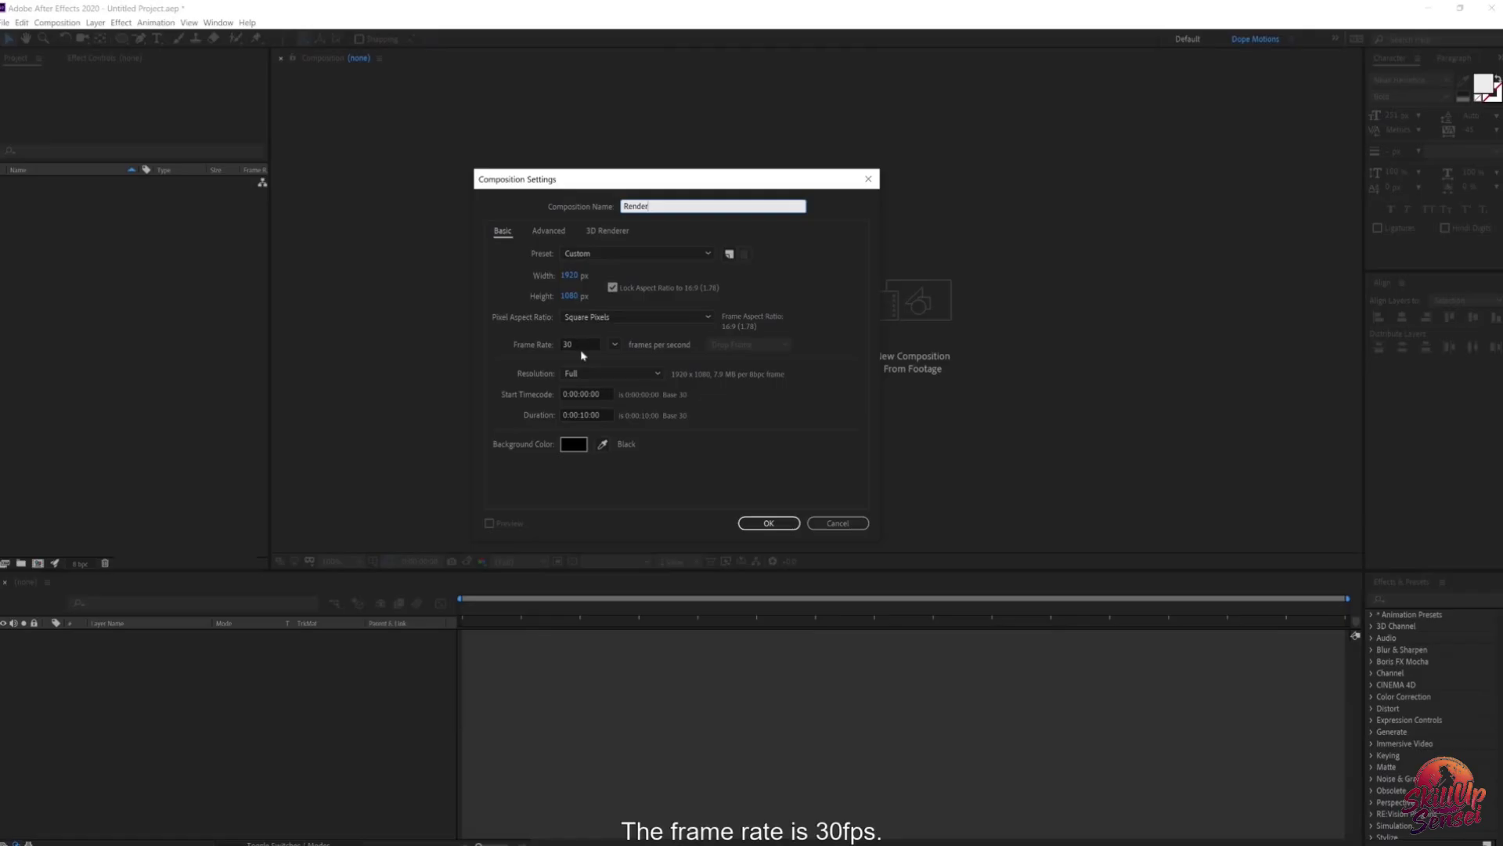
{"action": "left_click", "coordinate": [604, 412]}
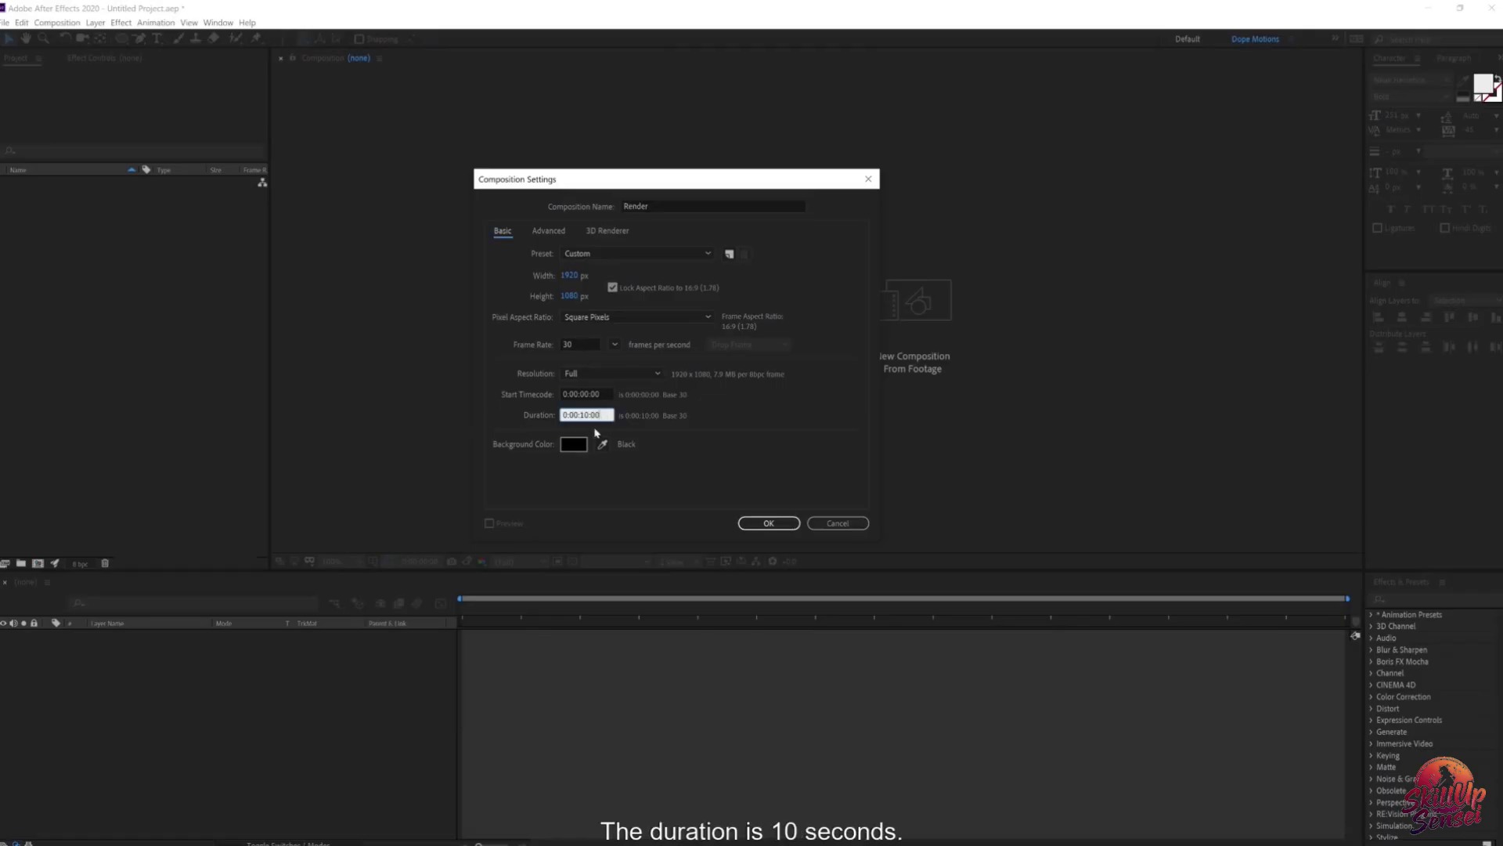
{"action": "left_click", "coordinate": [771, 523]}
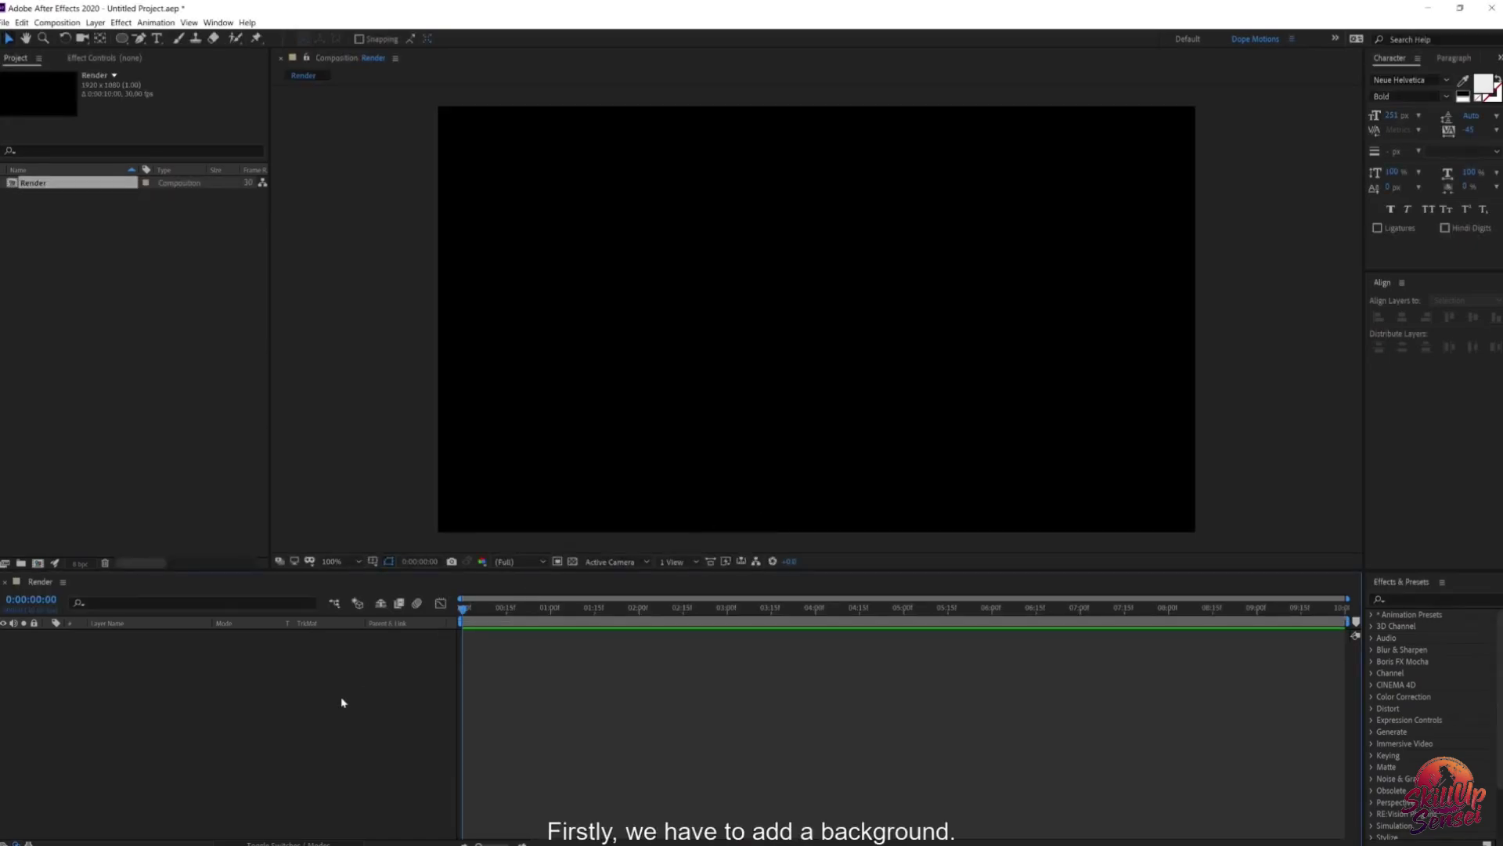
Step: Add a composition-sized blue solid layer named BG to the Render composition
{"action": "right_click", "coordinate": [253, 664]}
{"action": "mouse_move", "coordinate": [334, 666]}
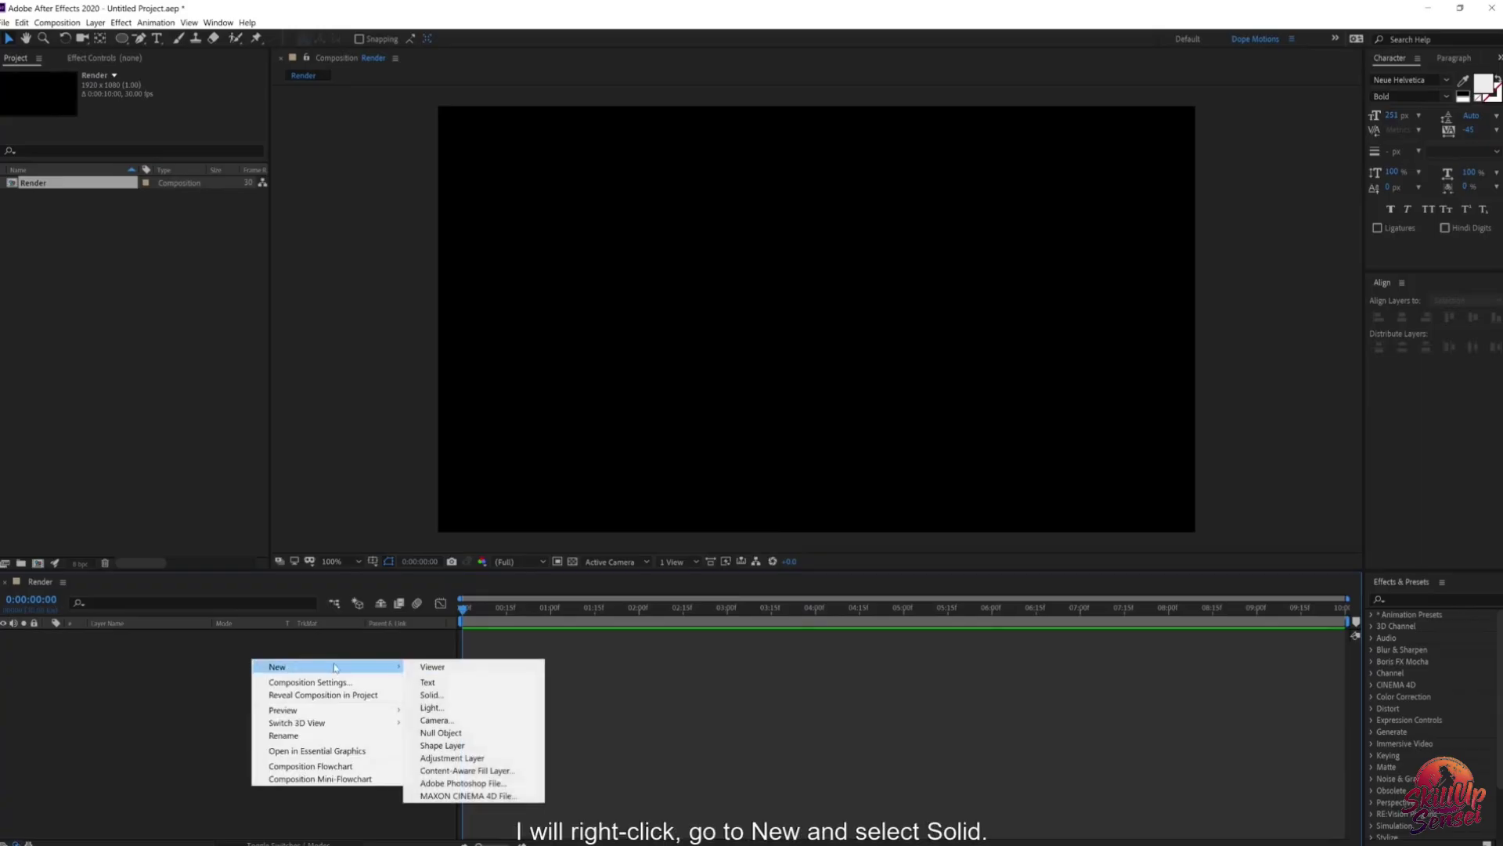
{"action": "left_click", "coordinate": [435, 695]}
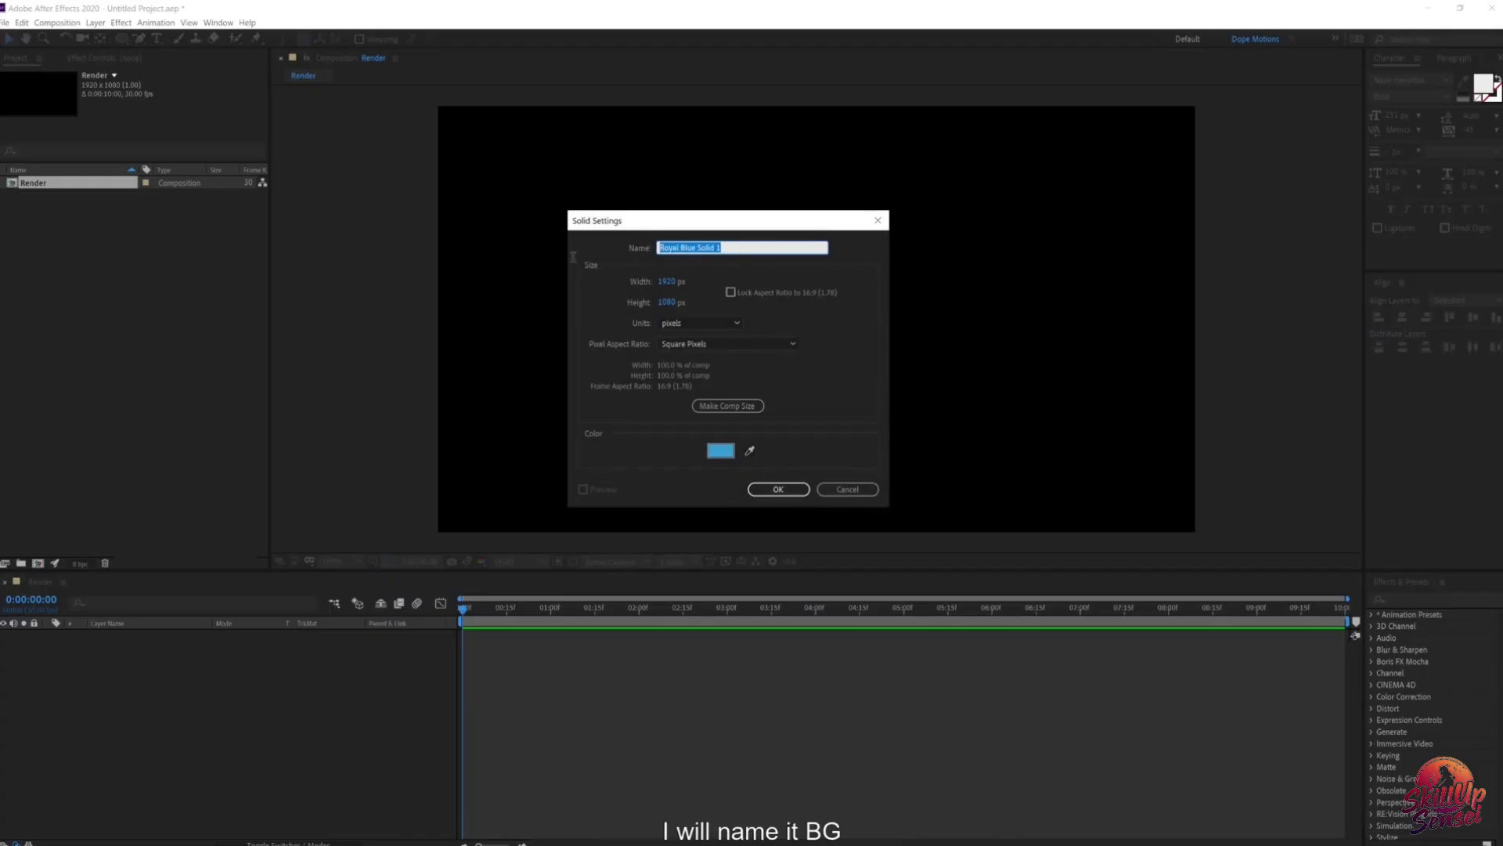
{"action": "type", "text": "BG"}
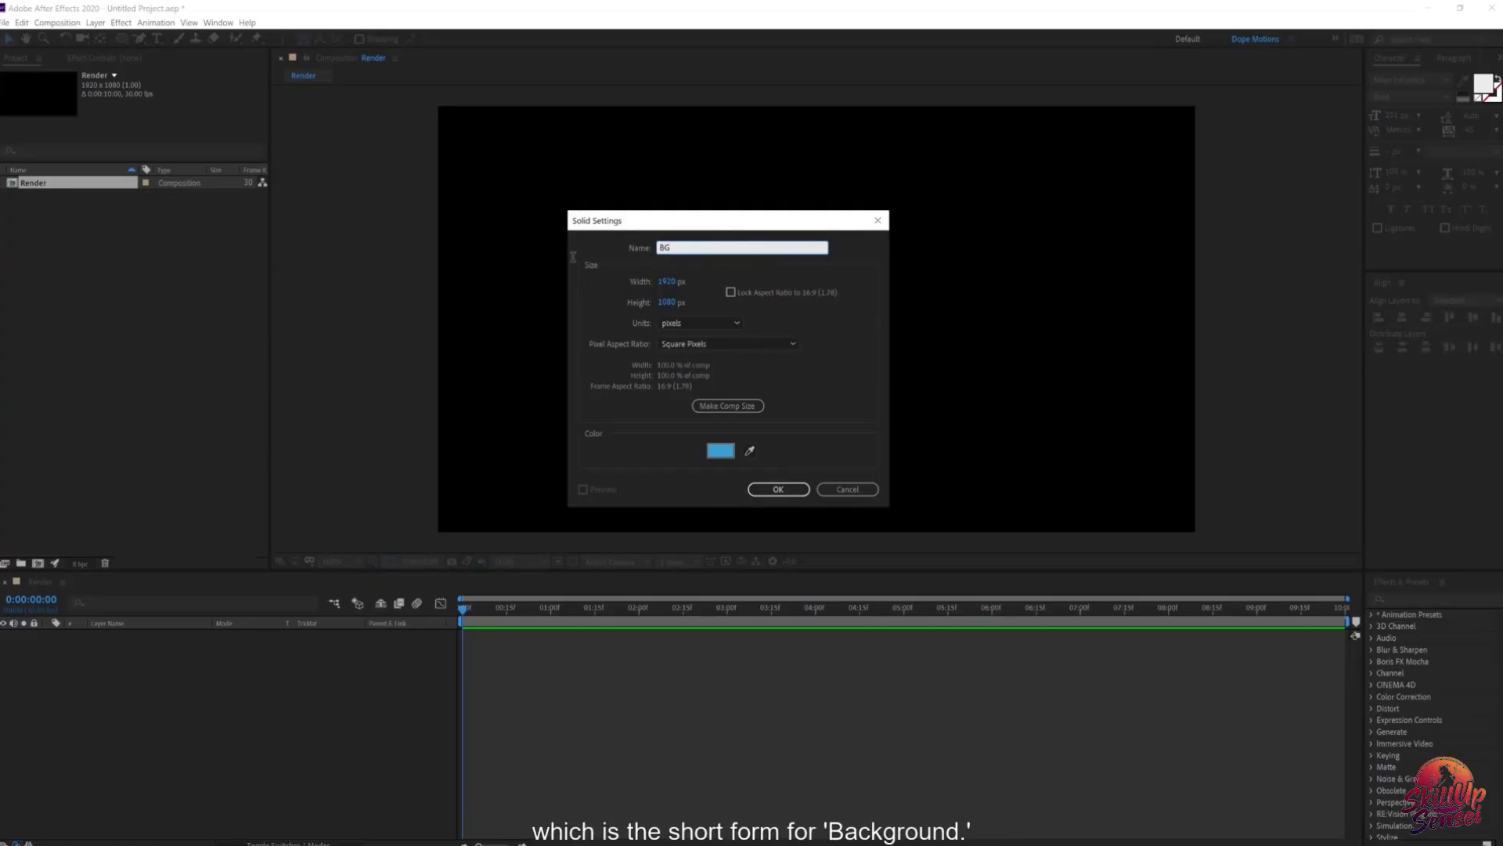
{"action": "left_click", "coordinate": [787, 491]}
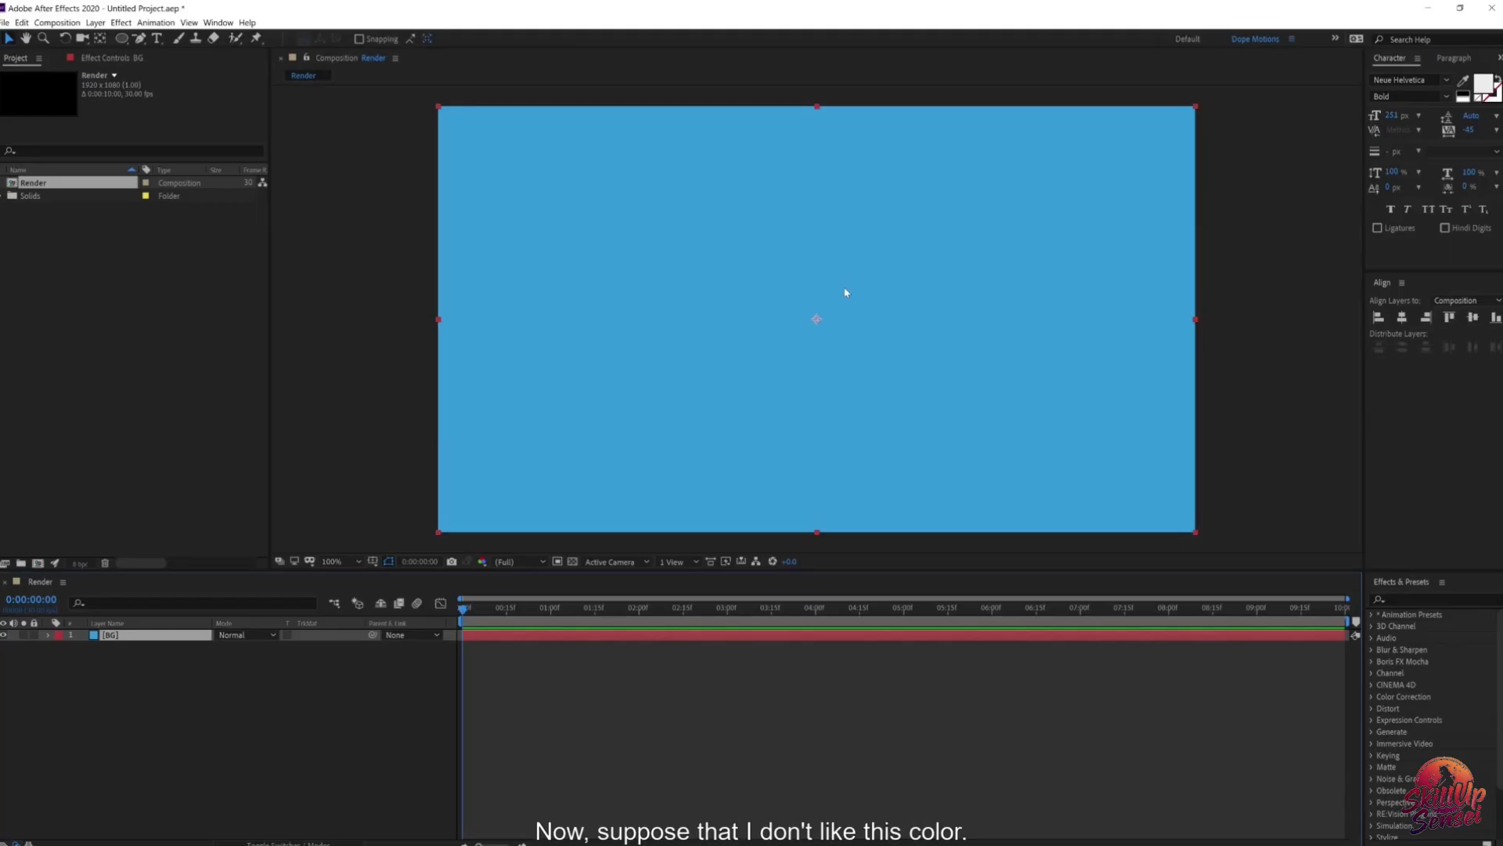
Step: Find the Fill effect and apply it to the BG layer
{"action": "left_click", "coordinate": [1413, 598]}
{"action": "type", "text": "fill"}
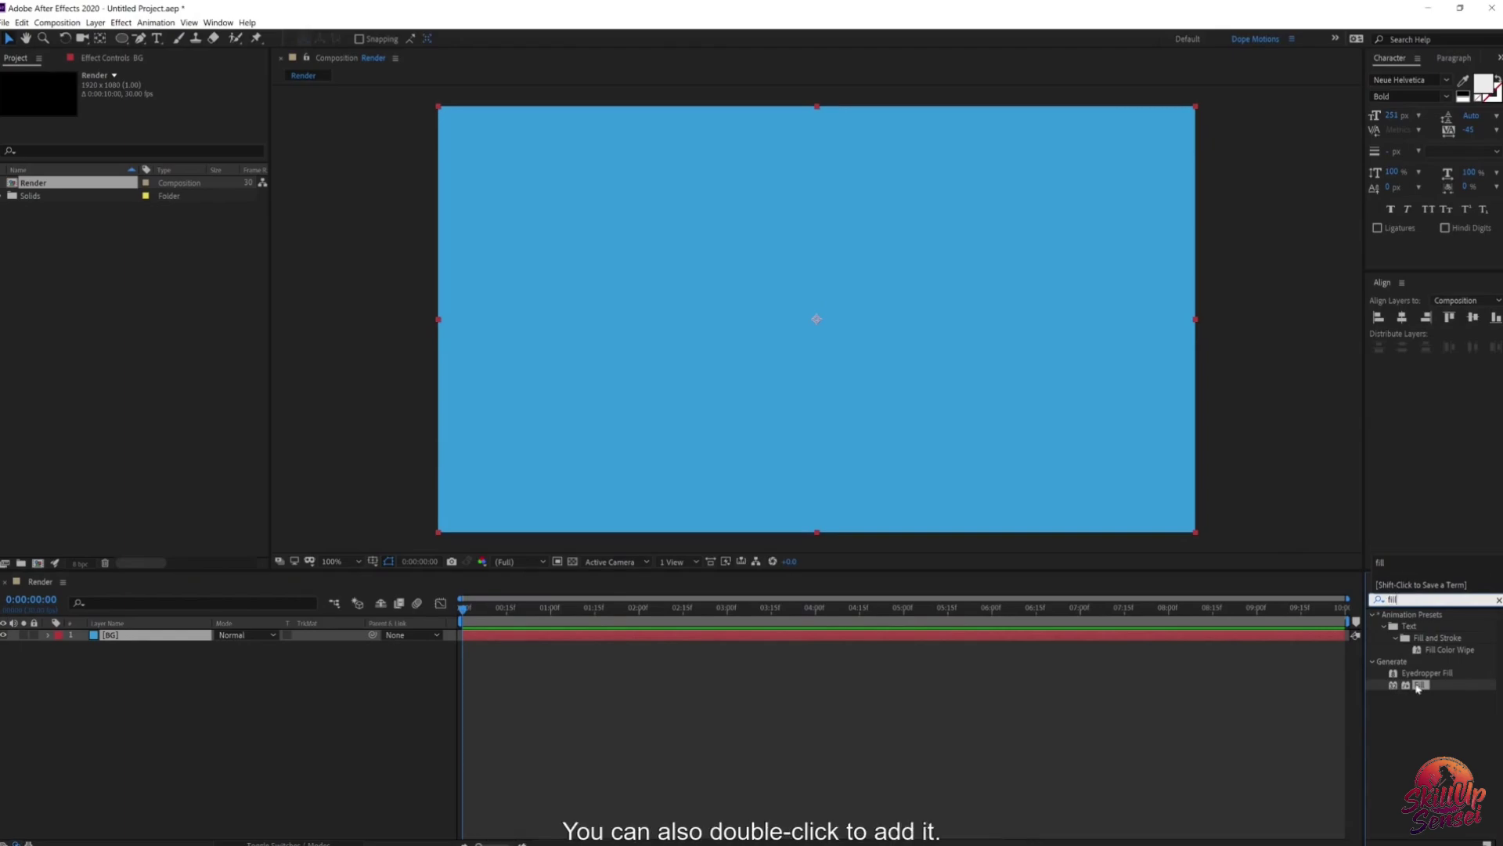
{"action": "left_click_drag", "start_coordinate": [1418, 688], "coordinate": [183, 644]}
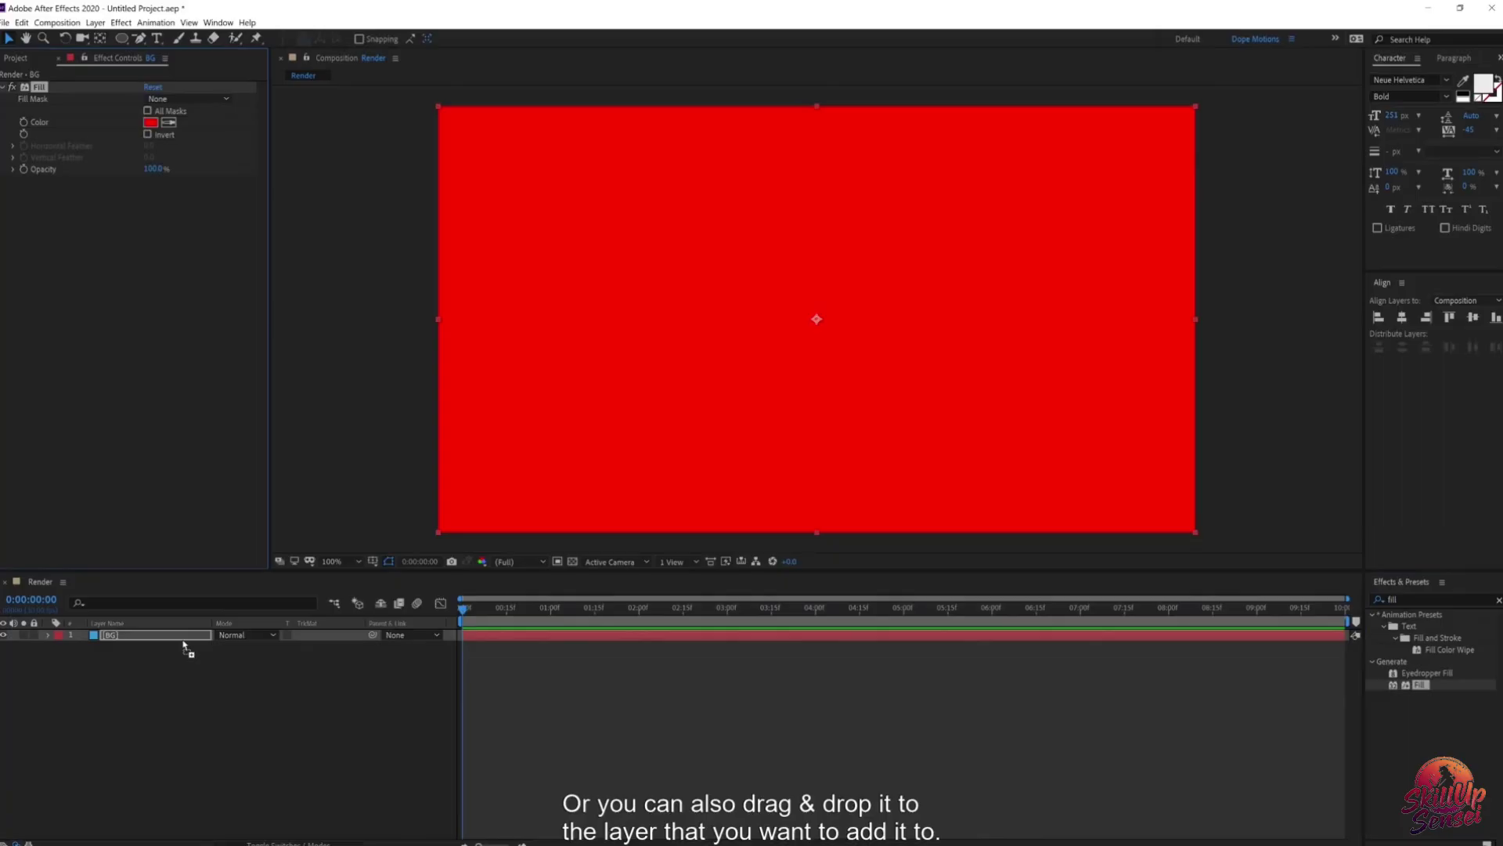
Step: Change the Fill effect's color on the BG layer to a medium, slightly muted blue
{"action": "left_click", "coordinate": [150, 122]}
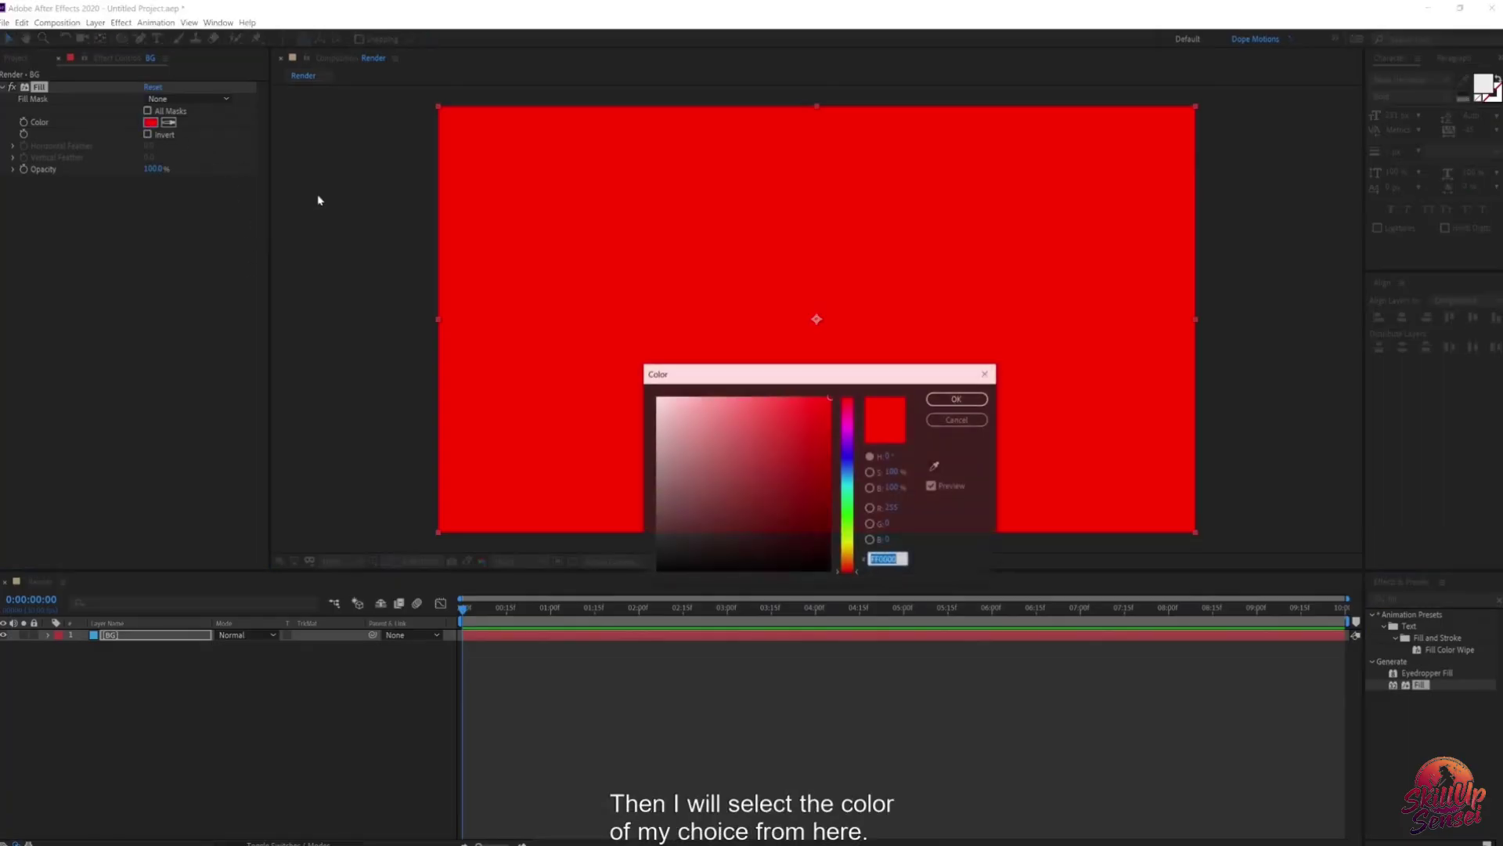
{"action": "left_click", "coordinate": [847, 464]}
{"action": "left_click", "coordinate": [764, 476]}
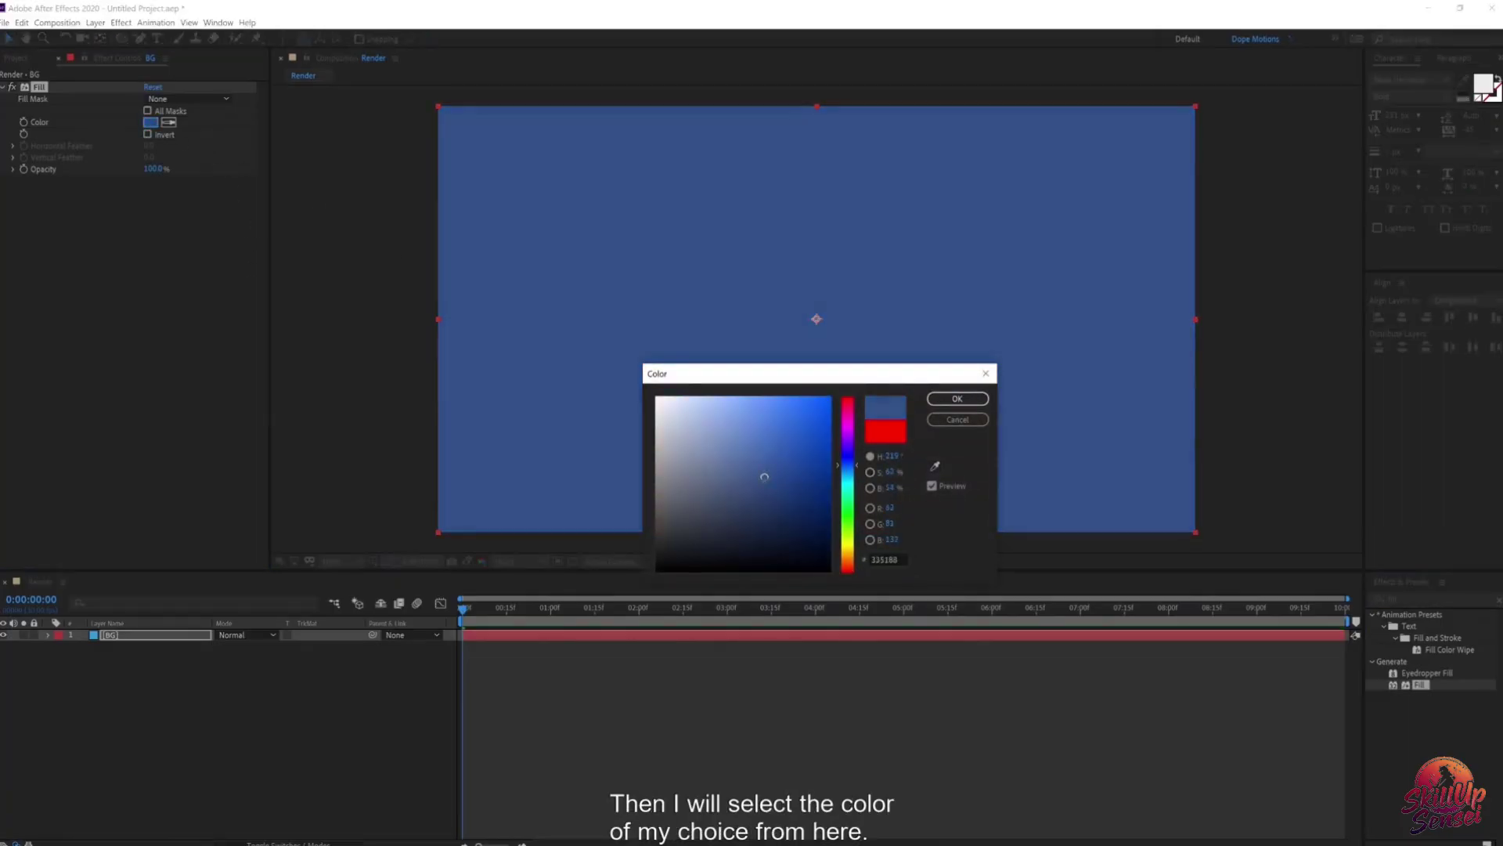
{"action": "left_click", "coordinate": [768, 475]}
{"action": "left_click_drag", "start_coordinate": [767, 475], "coordinate": [774, 450]}
{"action": "left_click", "coordinate": [956, 399]}
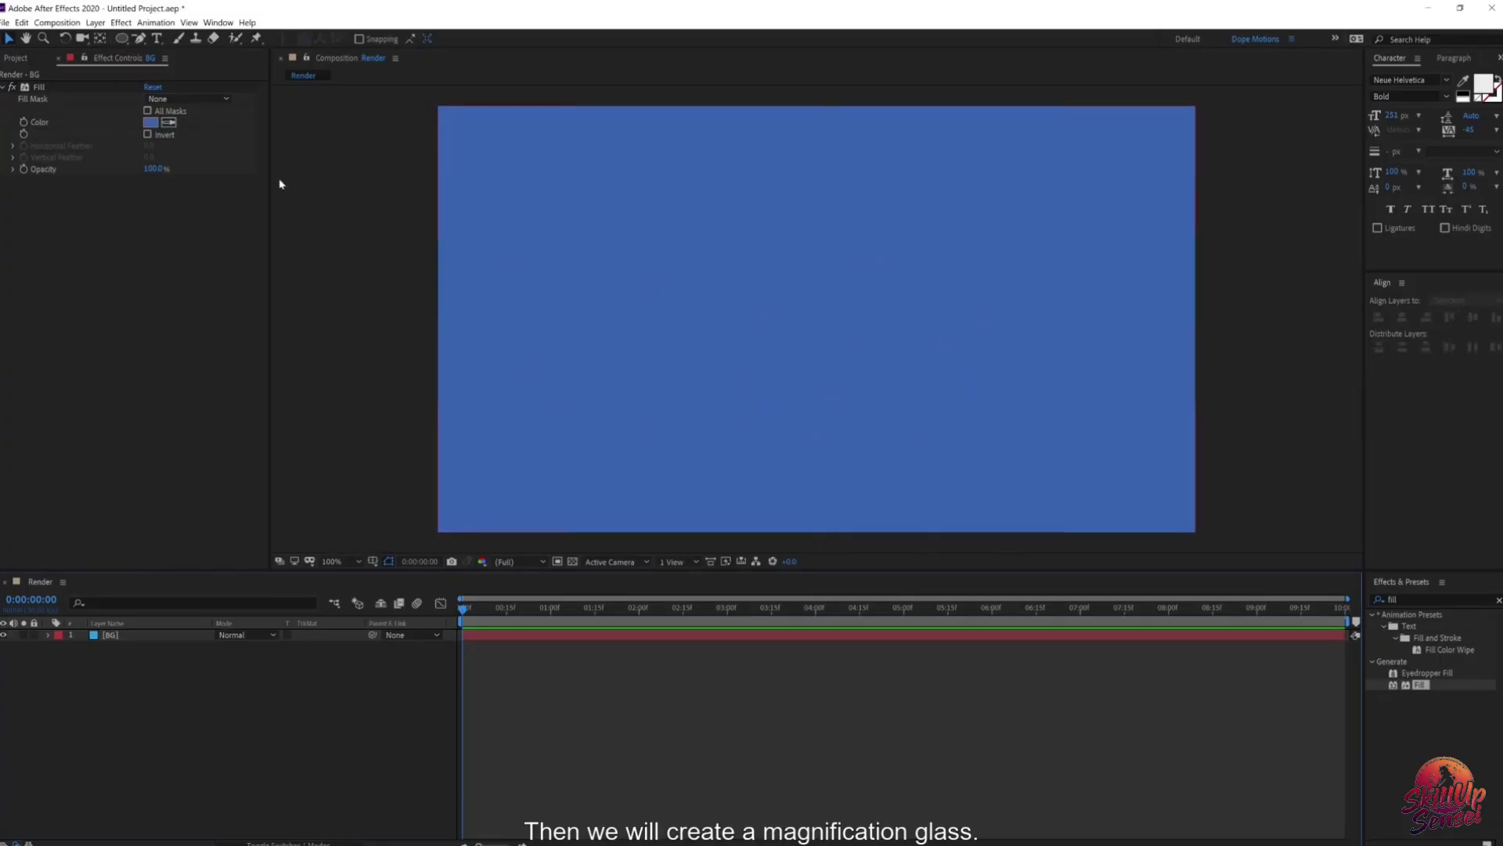
Step: Choose the Ellipse Tool and set its shape fill color to light gray D6D6D6
{"action": "left_click", "coordinate": [23, 61]}
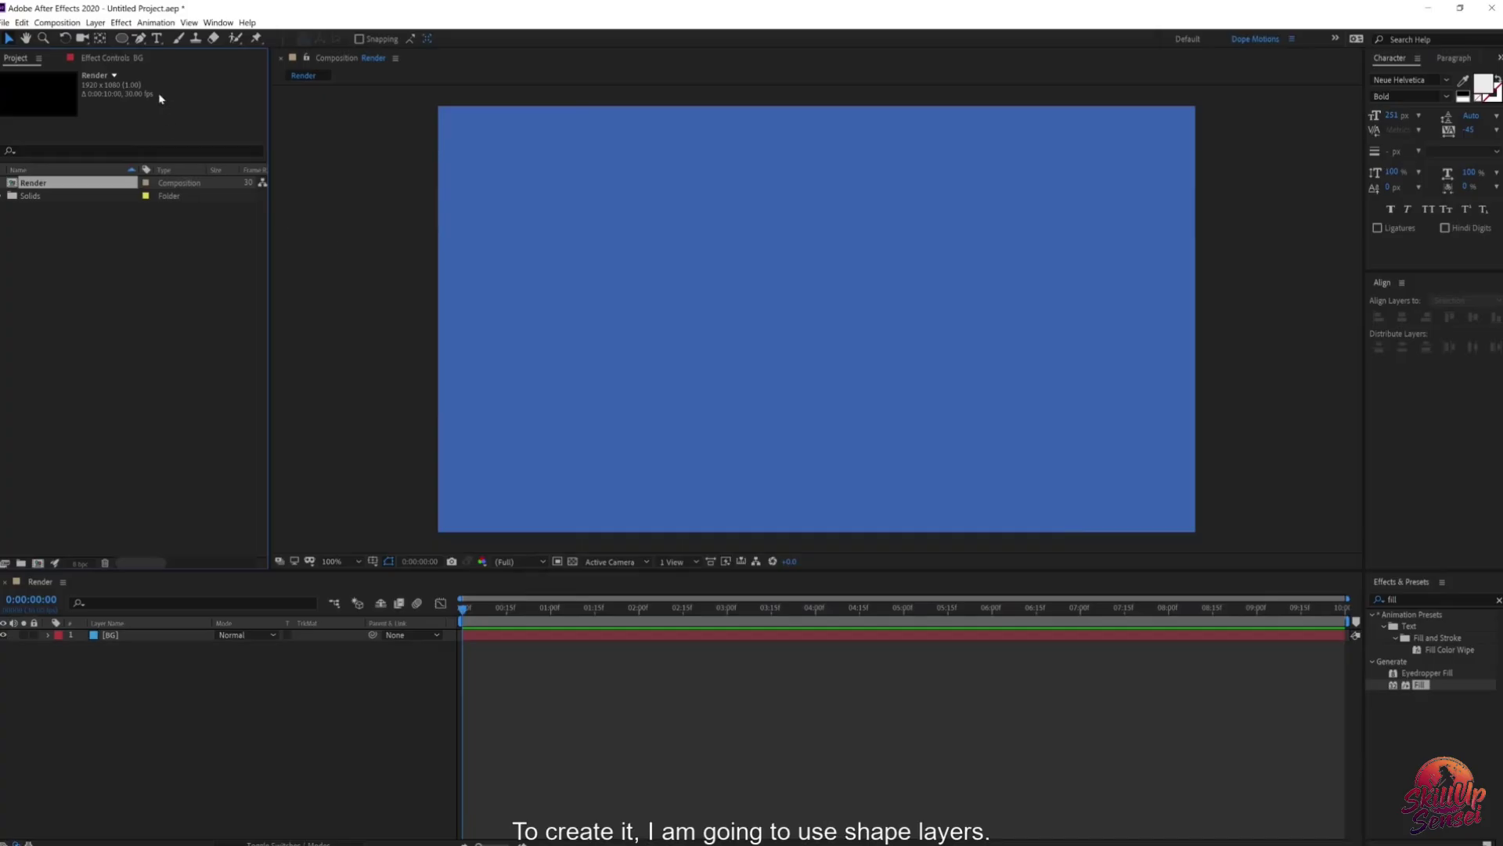
{"action": "left_click", "coordinate": [121, 40]}
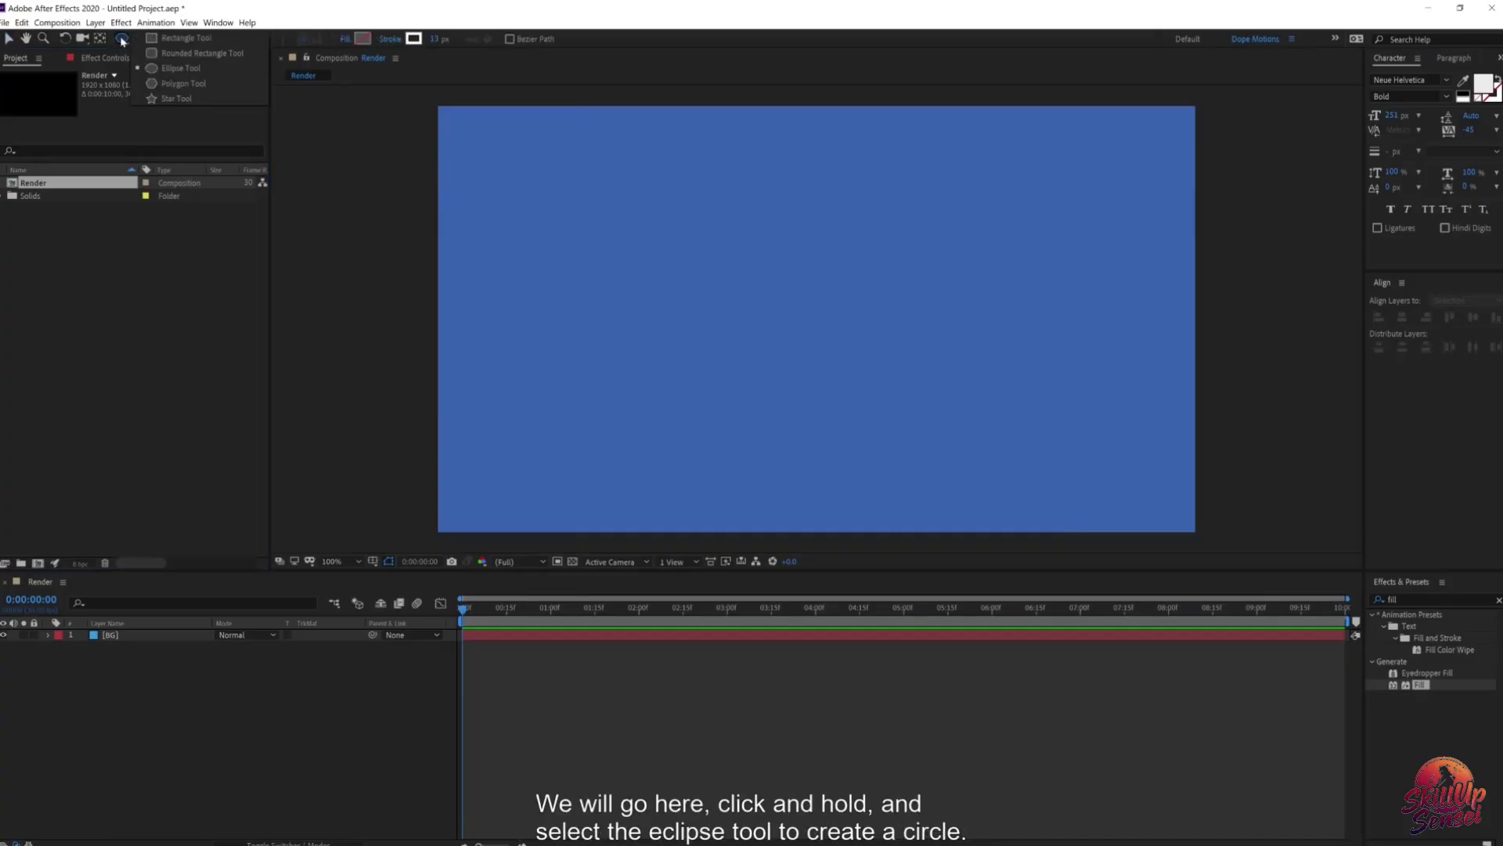
{"action": "left_click", "coordinate": [181, 69]}
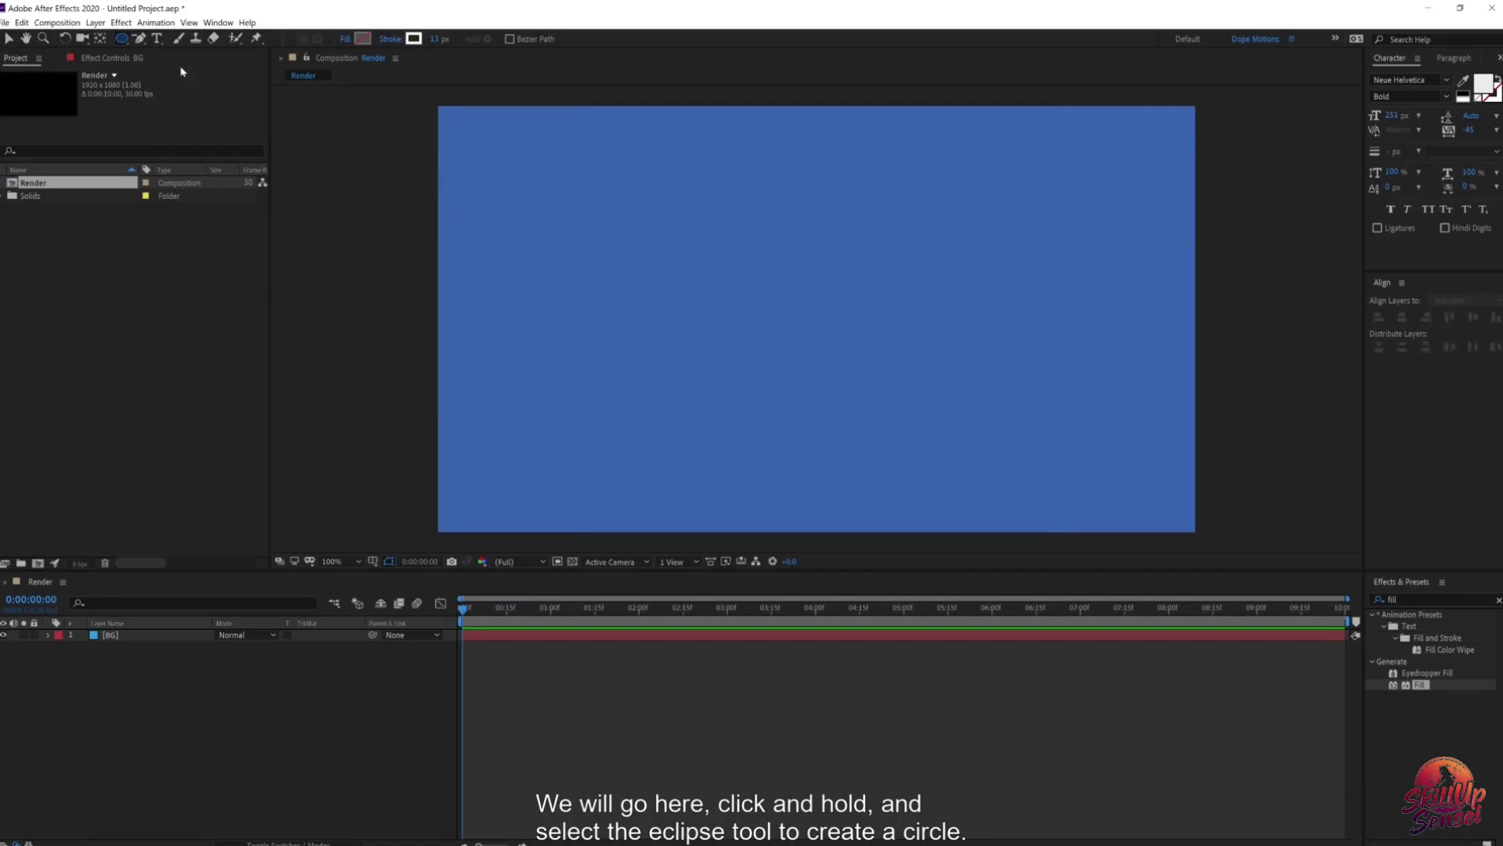
{"action": "left_click", "coordinate": [363, 39]}
{"action": "left_click_drag", "start_coordinate": [692, 423], "coordinate": [657, 423]}
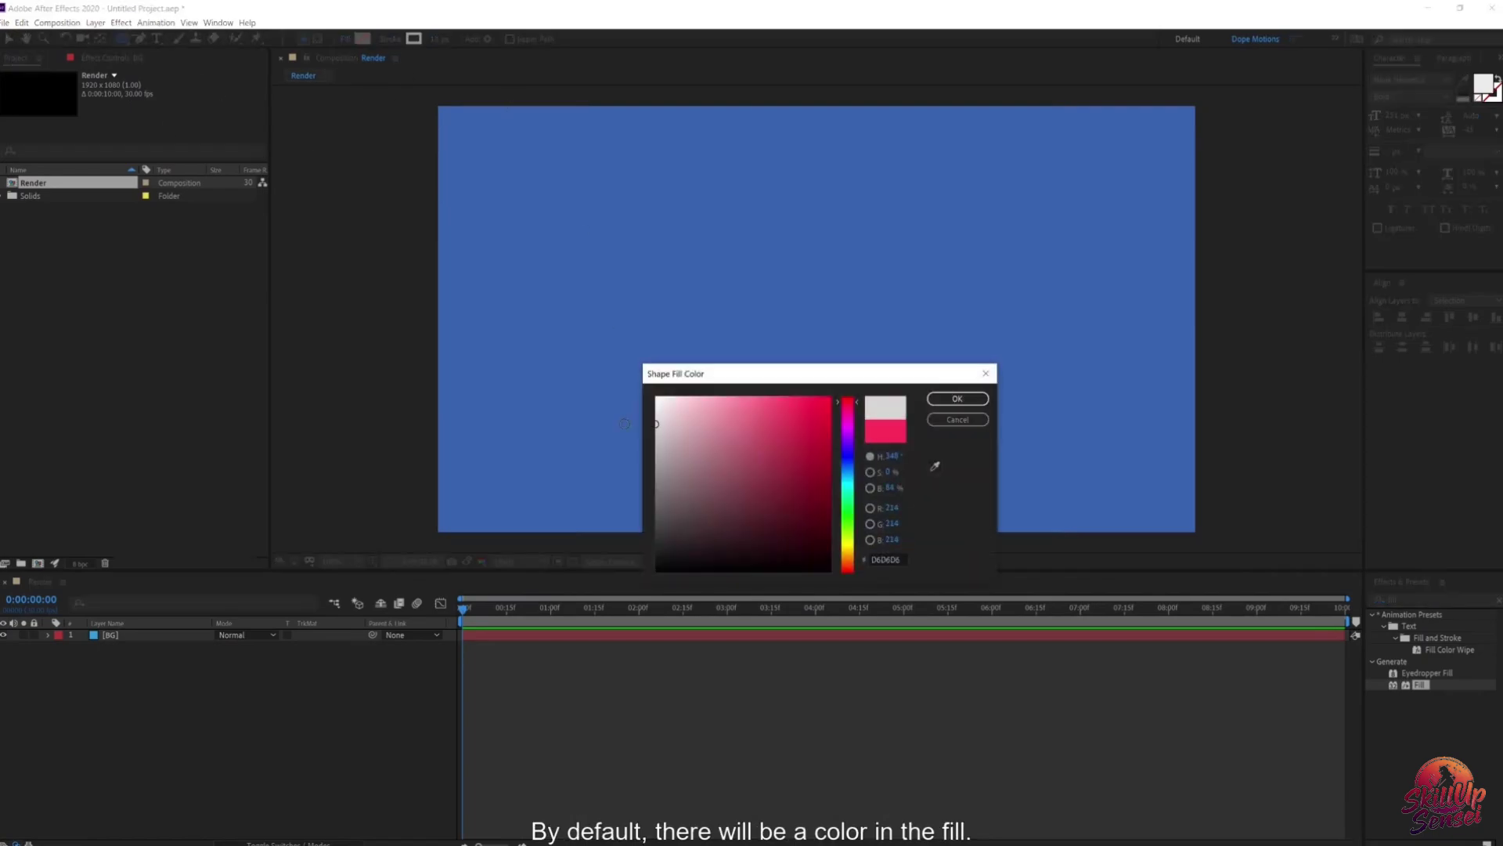
{"action": "left_click", "coordinate": [946, 400]}
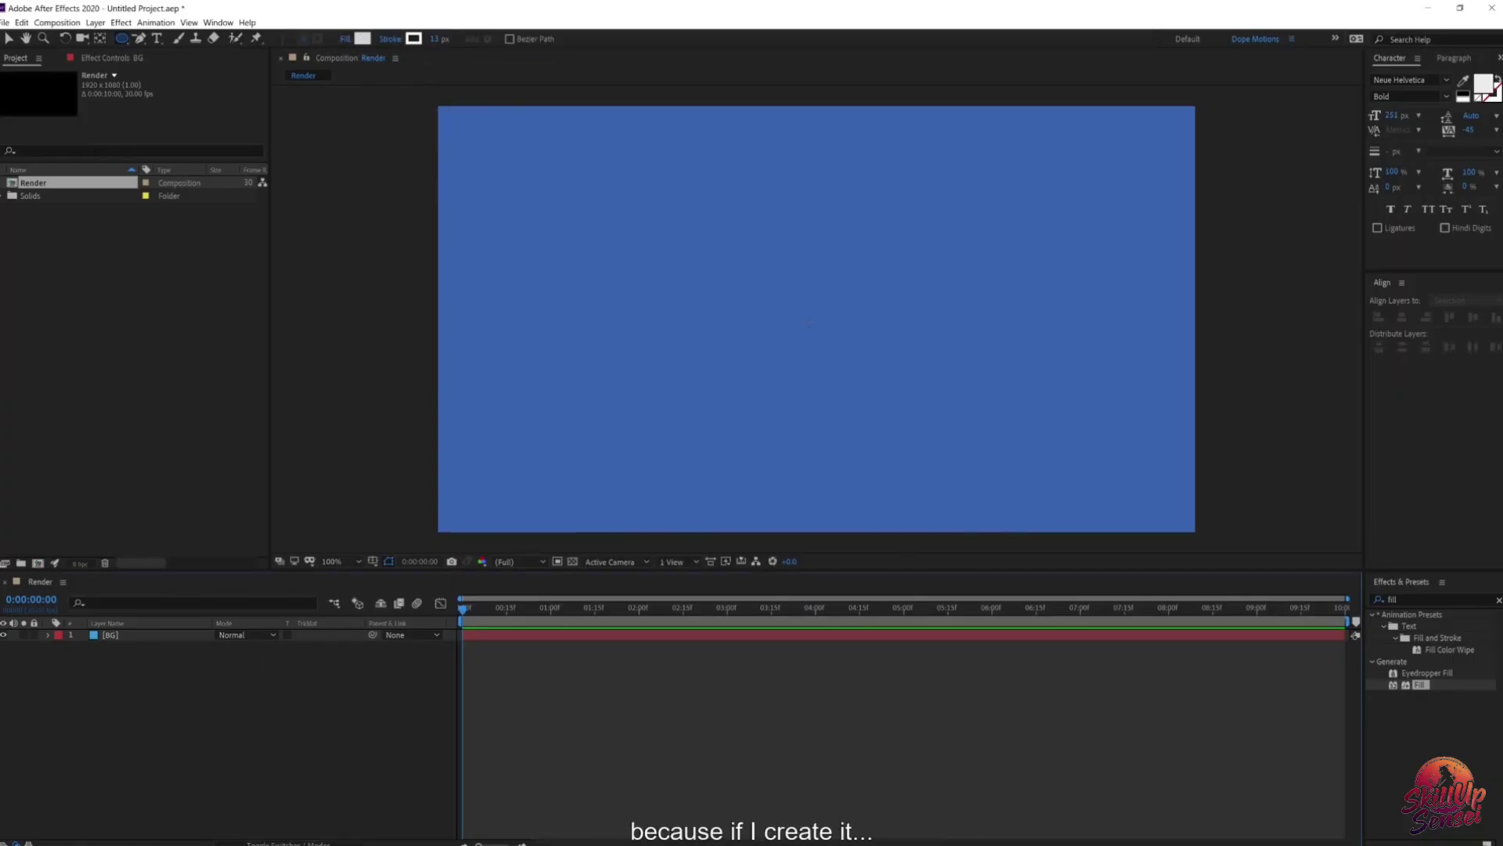
Step: Draw a circle near the middle of the composition and align it to the center horizontally and vertically
{"action": "mouse_move", "coordinate": [800, 323]}
{"action": "left_mouse_down"}
{"action": "mouse_move", "coordinate": [877, 374]}
{"action": "mouse_move", "coordinate": [885, 407]}
{"action": "left_mouse_up"}
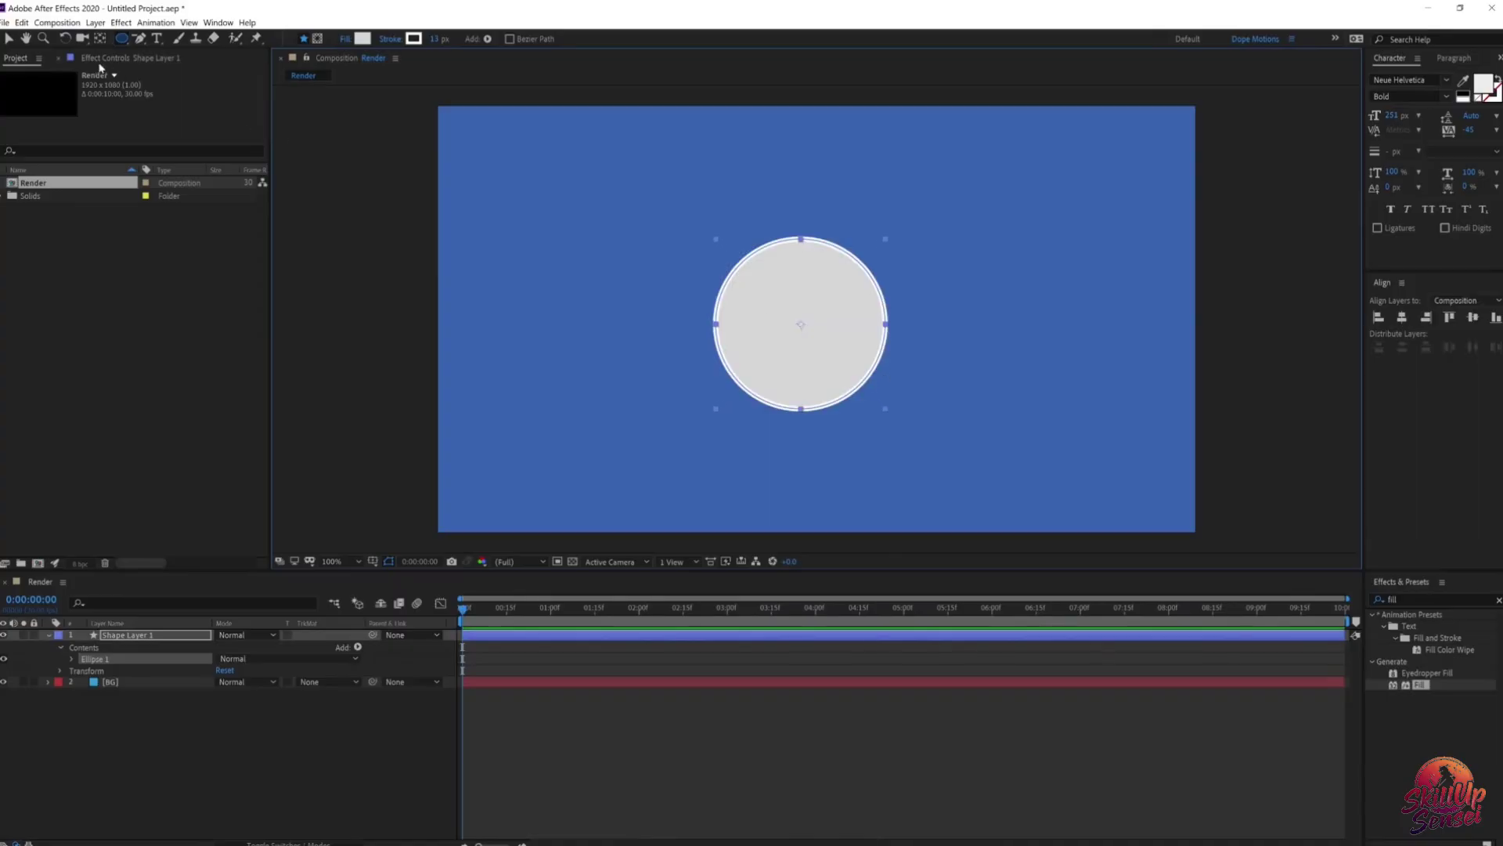
{"action": "left_click", "coordinate": [9, 38]}
{"action": "left_click", "coordinate": [1401, 318]}
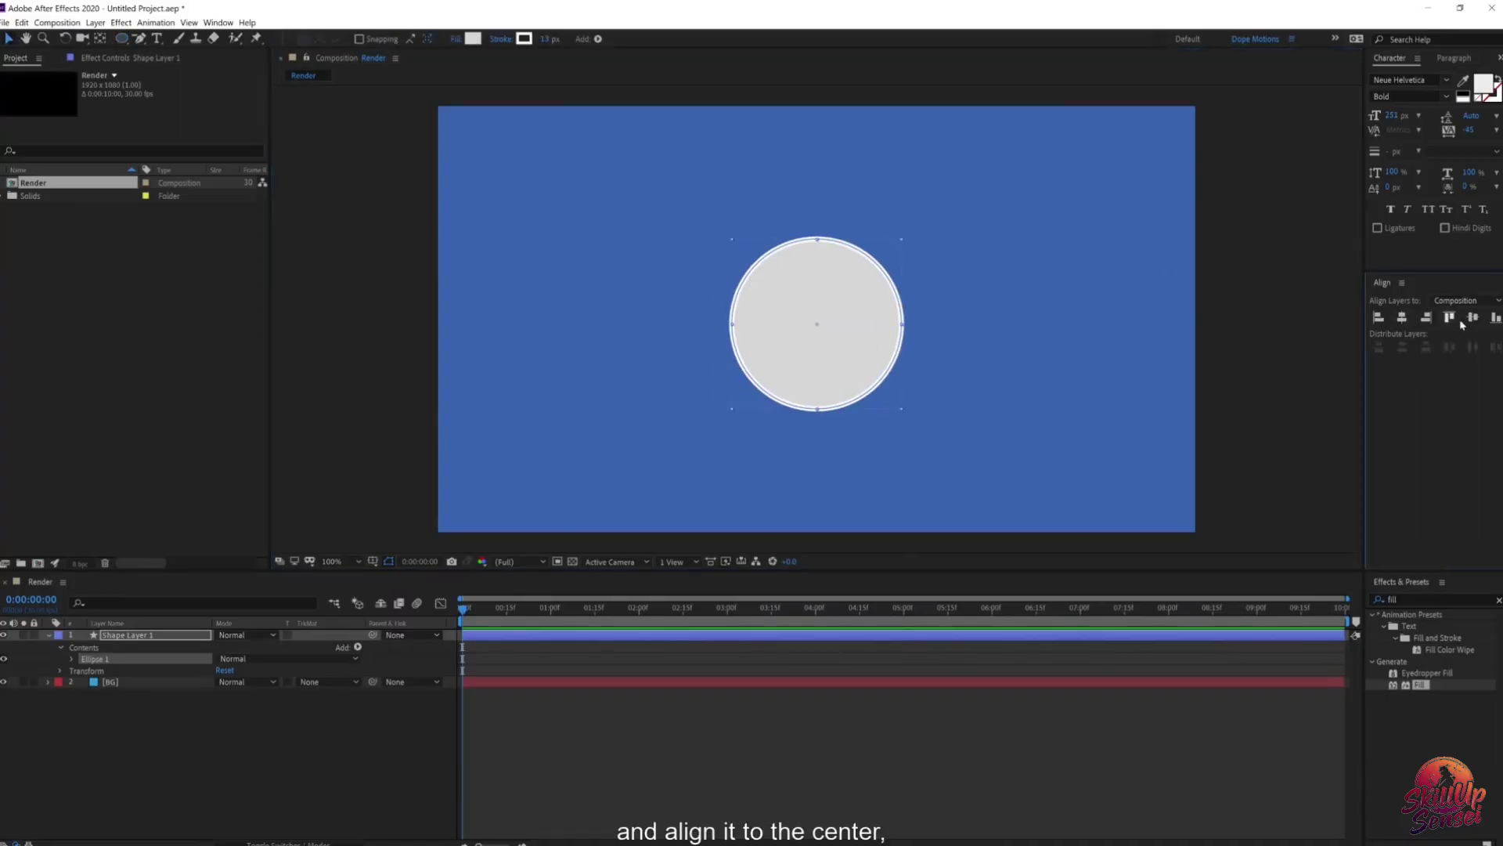
{"action": "left_click", "coordinate": [1472, 317]}
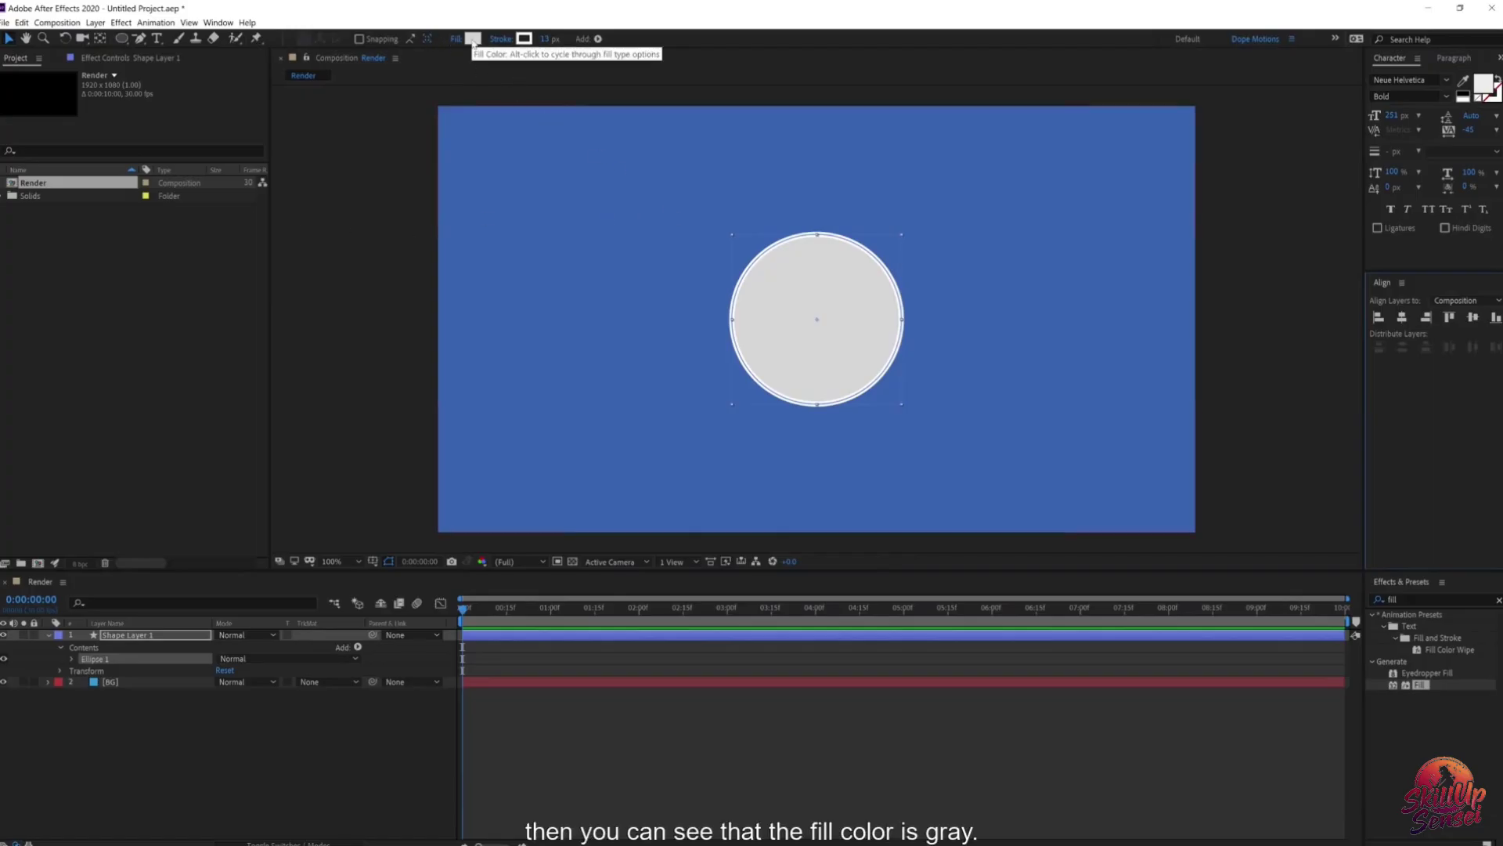
Step: Change the circle's fill color to bright red
{"action": "left_click", "coordinate": [473, 39]}
{"action": "left_click", "coordinate": [774, 414]}
{"action": "left_click", "coordinate": [956, 399]}
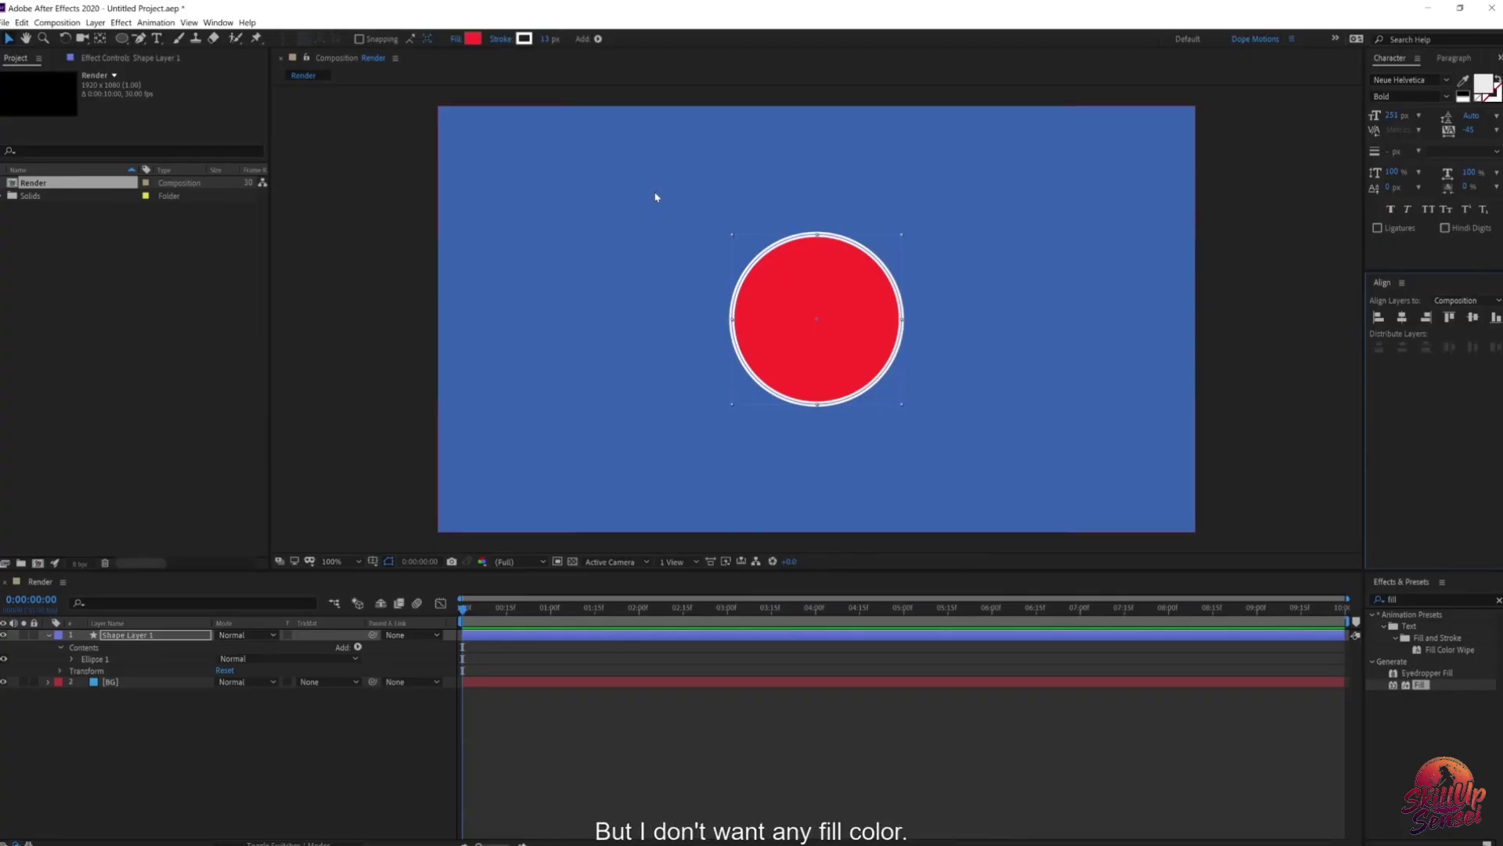
Step: Try a linear gradient fill on the circle, stretching it diagonally from beyond the circle's upper left to its lower right edge
{"action": "left_click", "coordinate": [456, 40]}
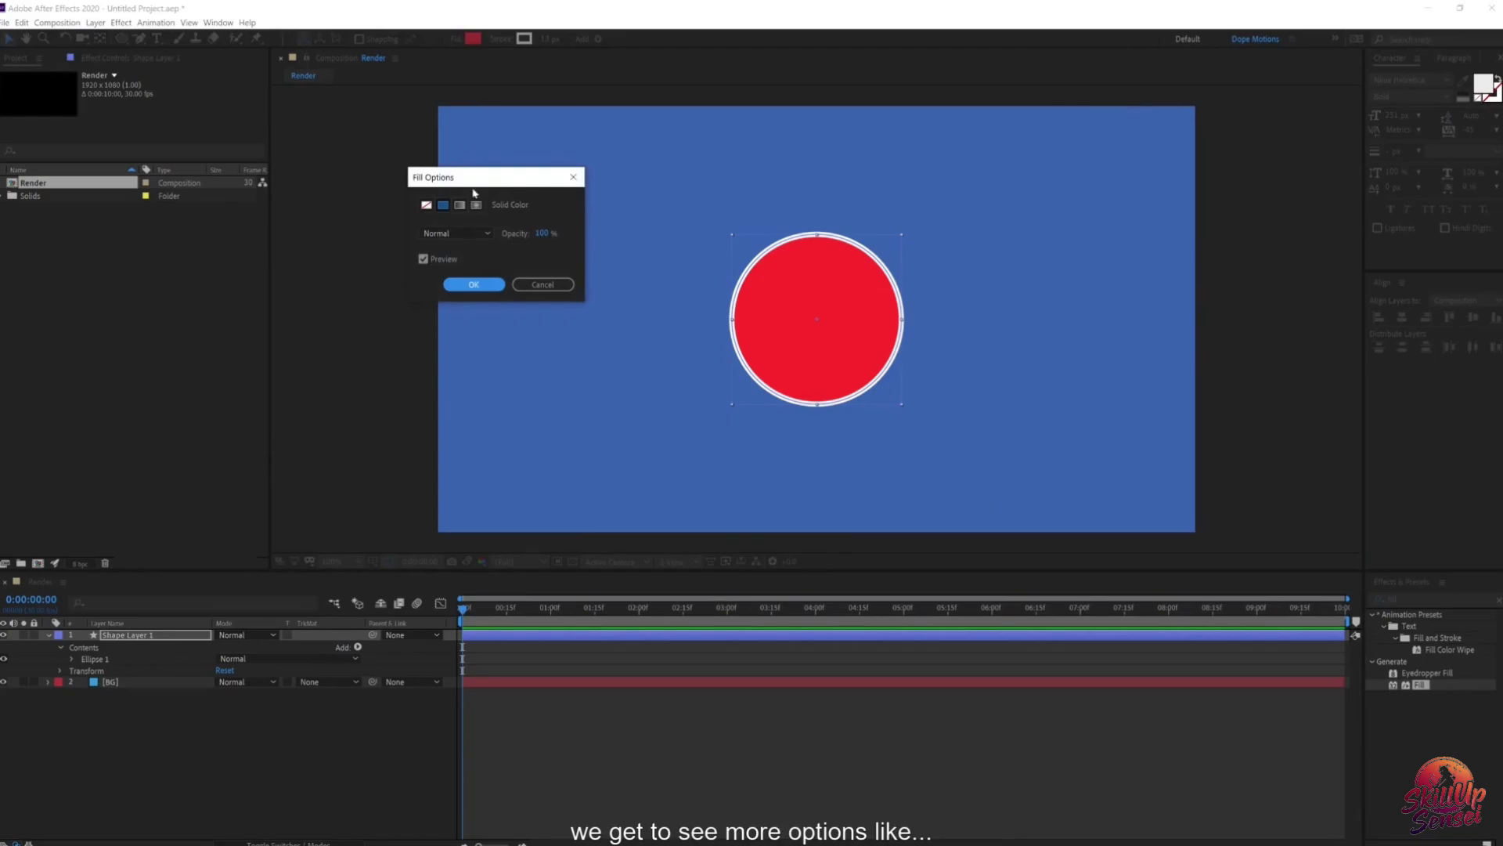
{"action": "left_click_drag", "start_coordinate": [473, 182], "coordinate": [513, 186]}
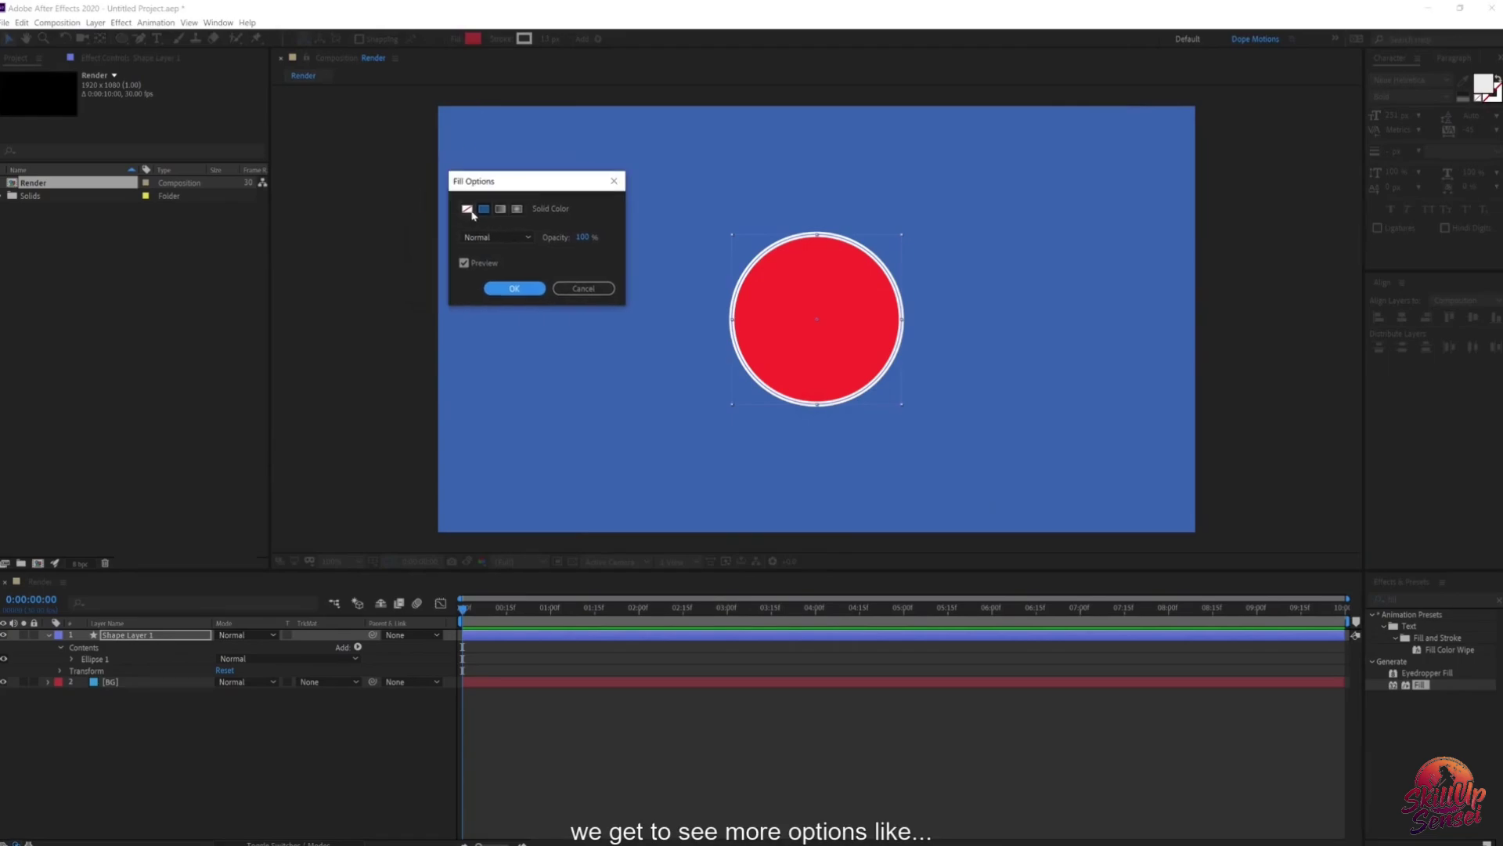
{"action": "left_click", "coordinate": [468, 210]}
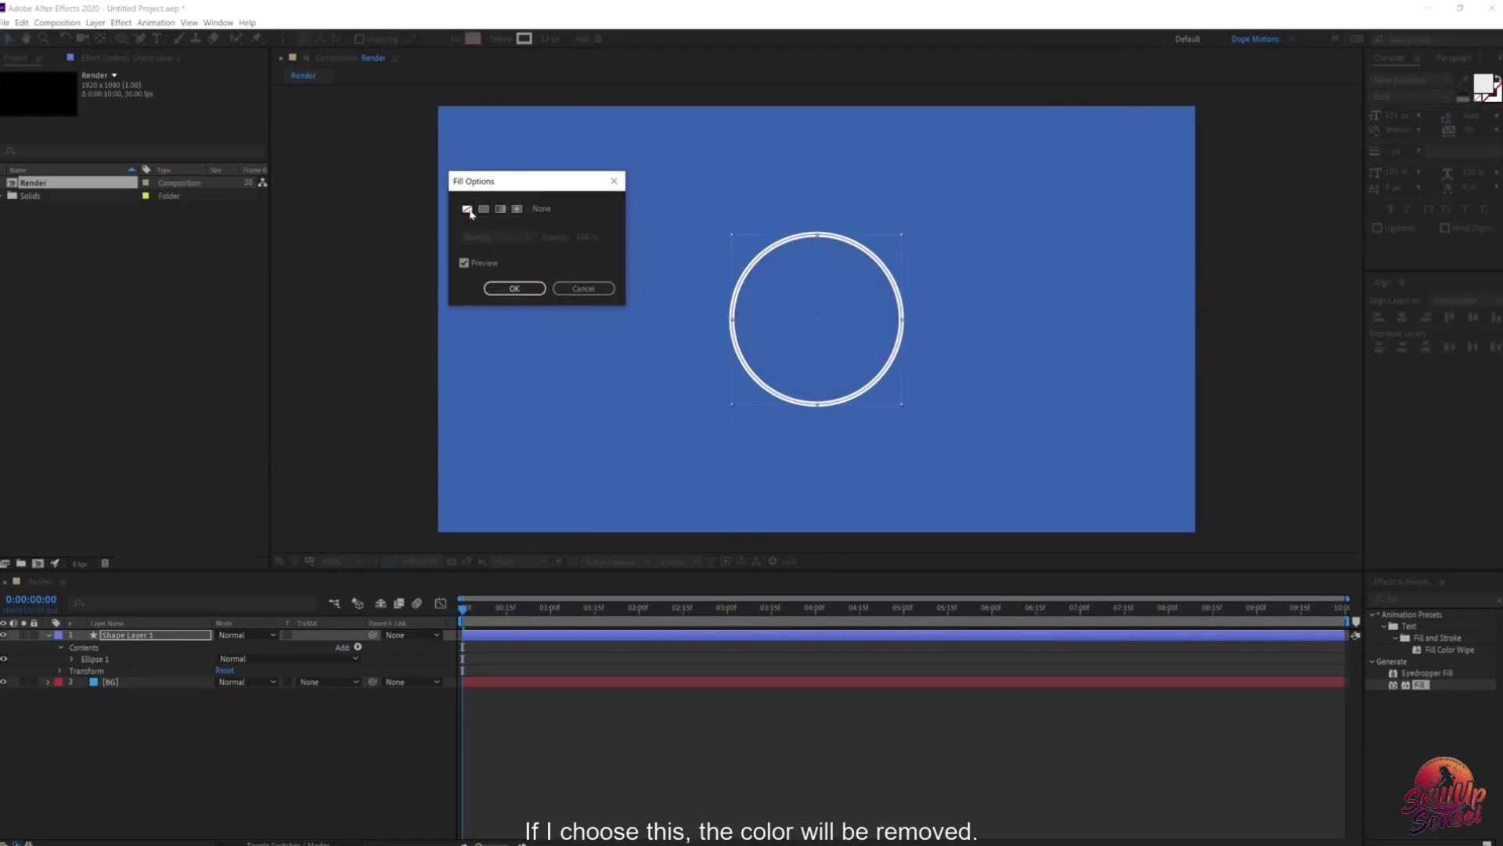
{"action": "left_click", "coordinate": [484, 210]}
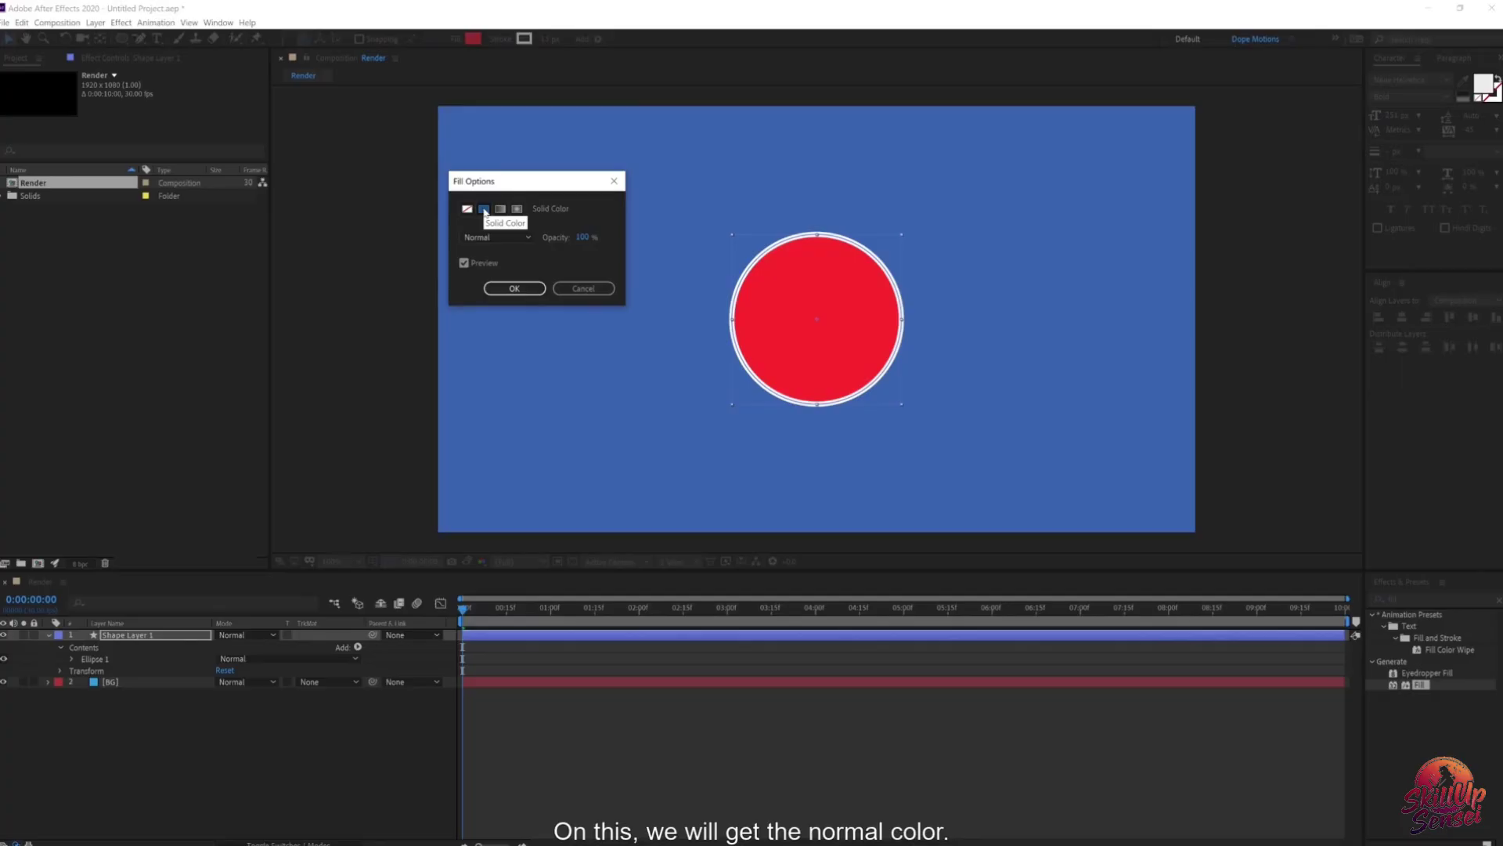
{"action": "left_click", "coordinate": [500, 209]}
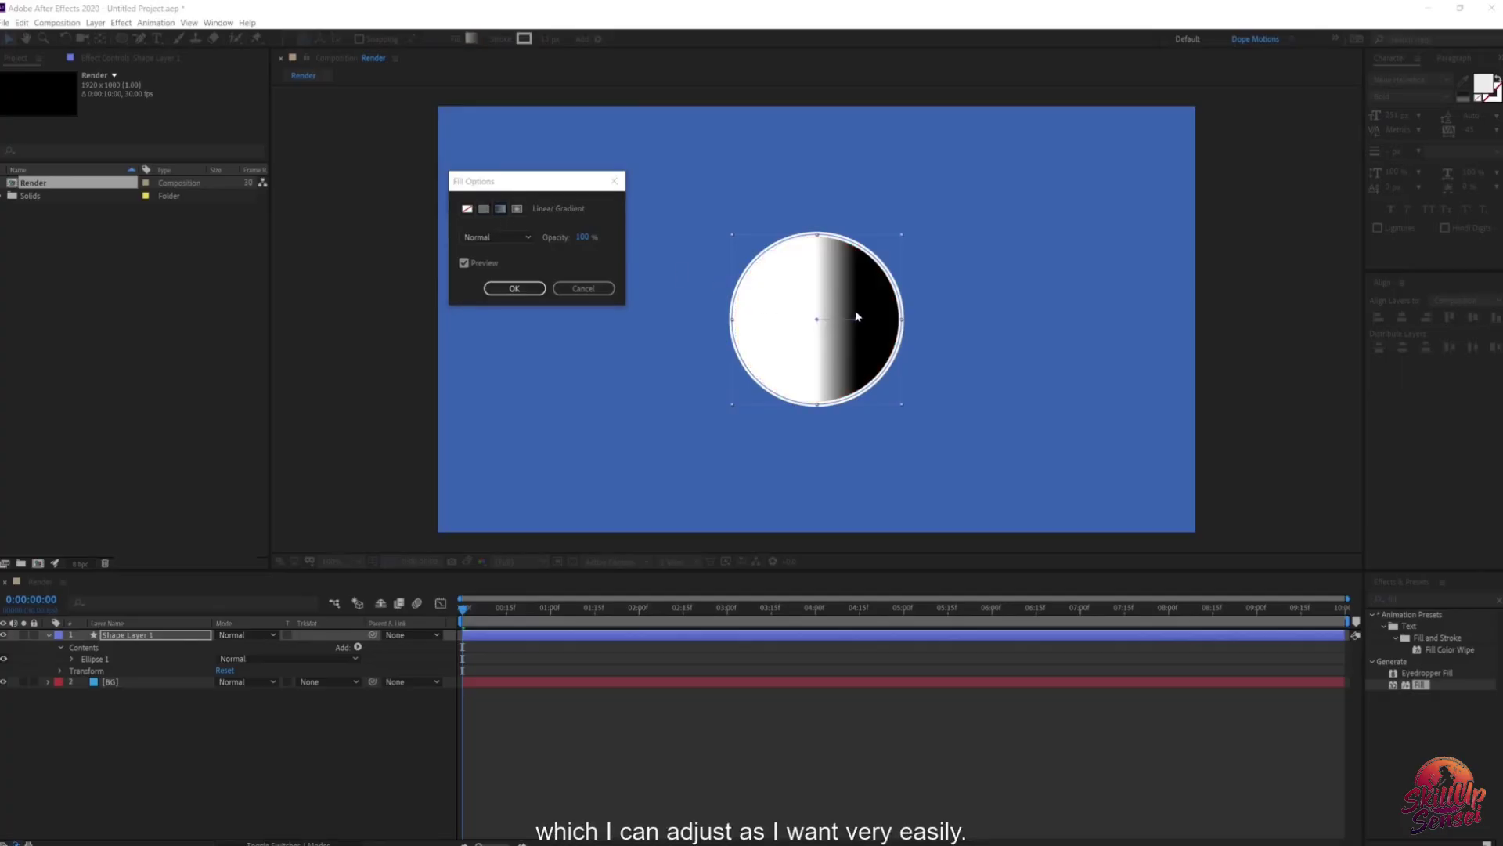
{"action": "key", "text": "Return"}
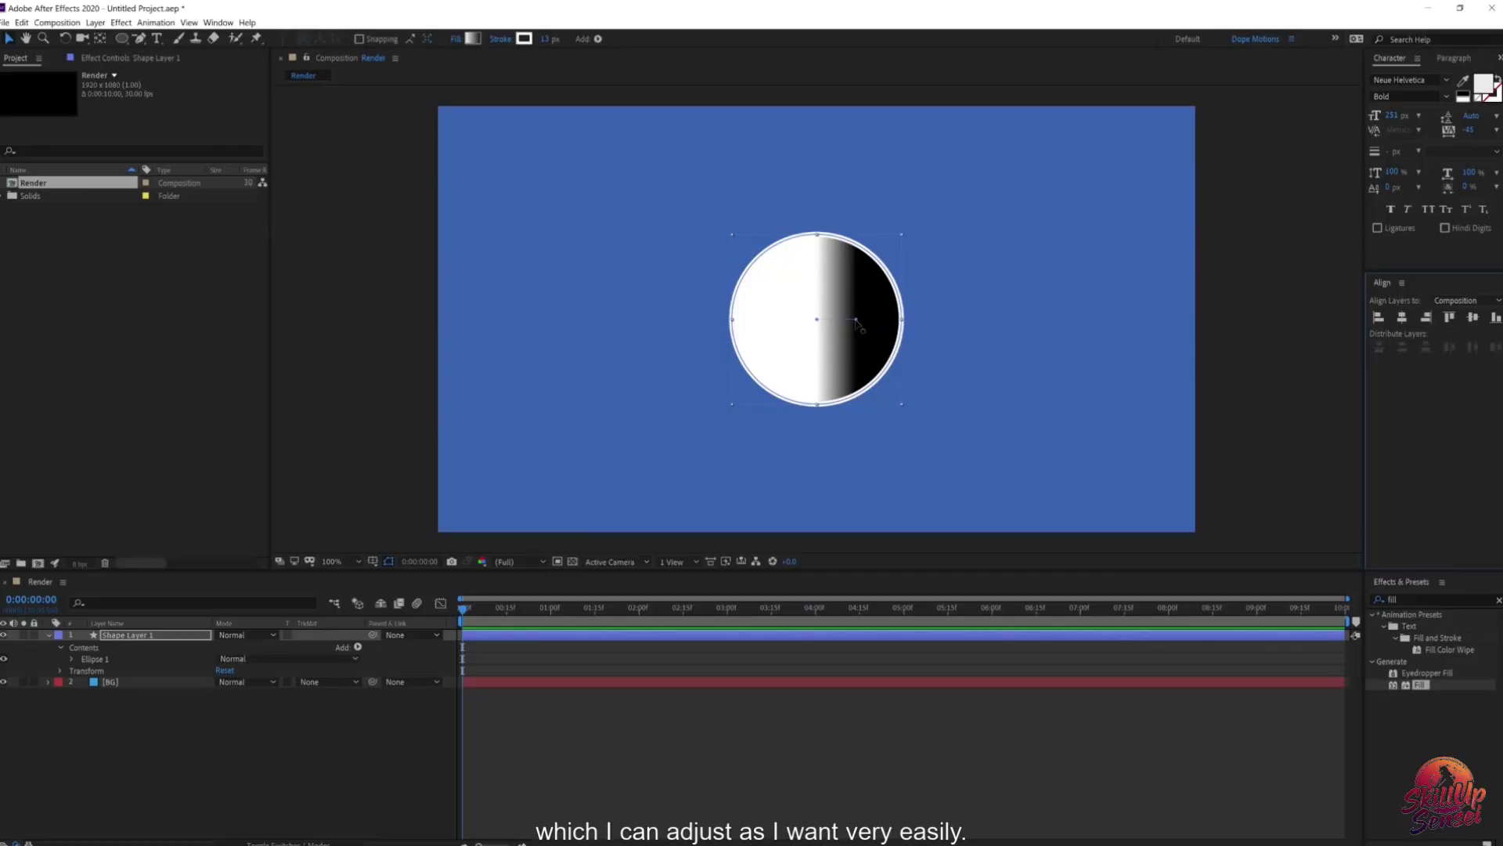
{"action": "left_click_drag", "start_coordinate": [859, 321], "coordinate": [639, 225]}
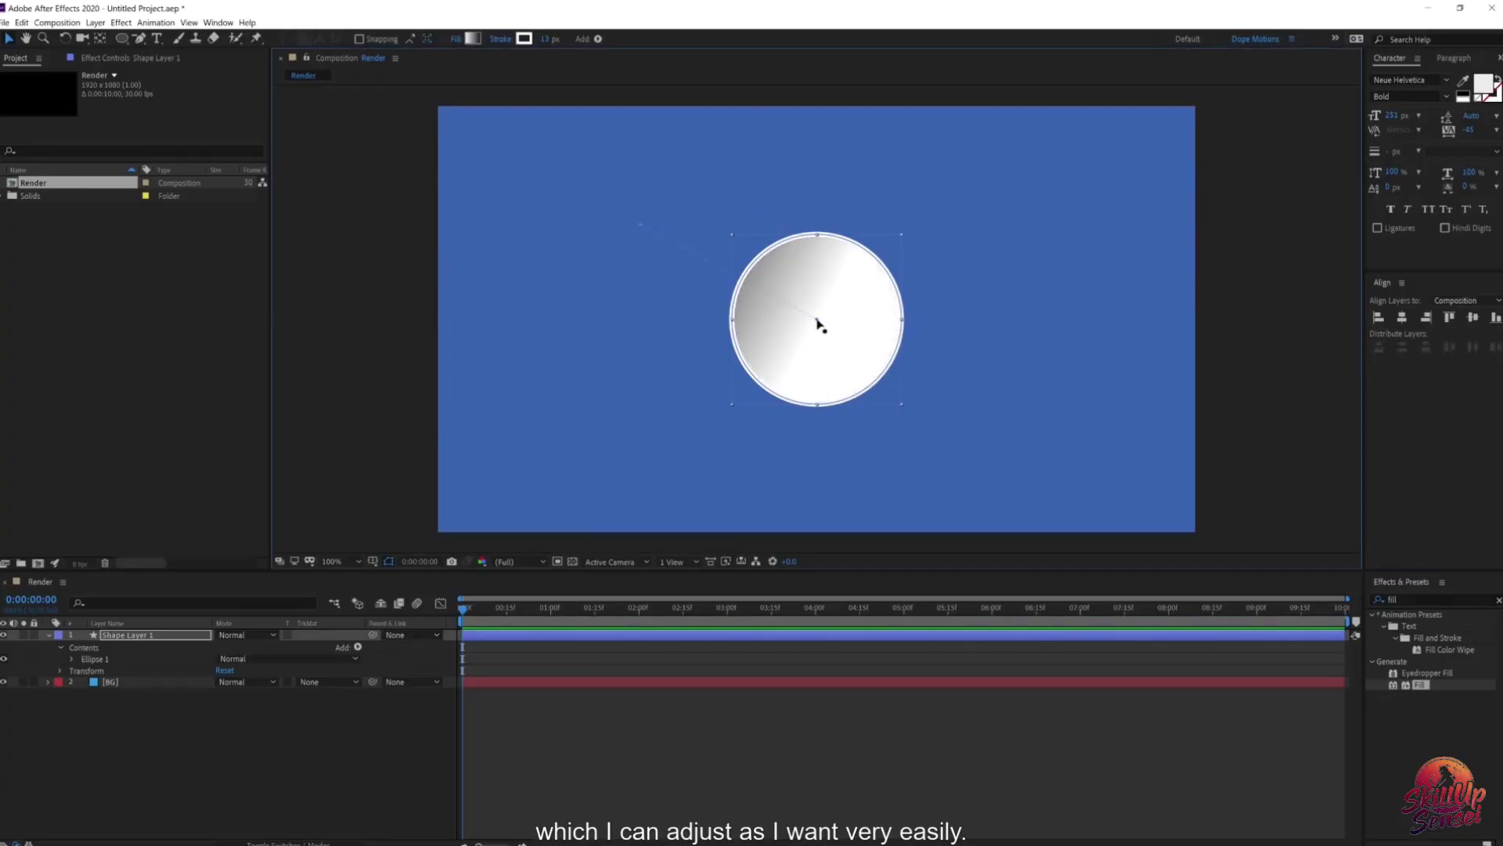
{"action": "left_click_drag", "start_coordinate": [817, 321], "coordinate": [881, 381]}
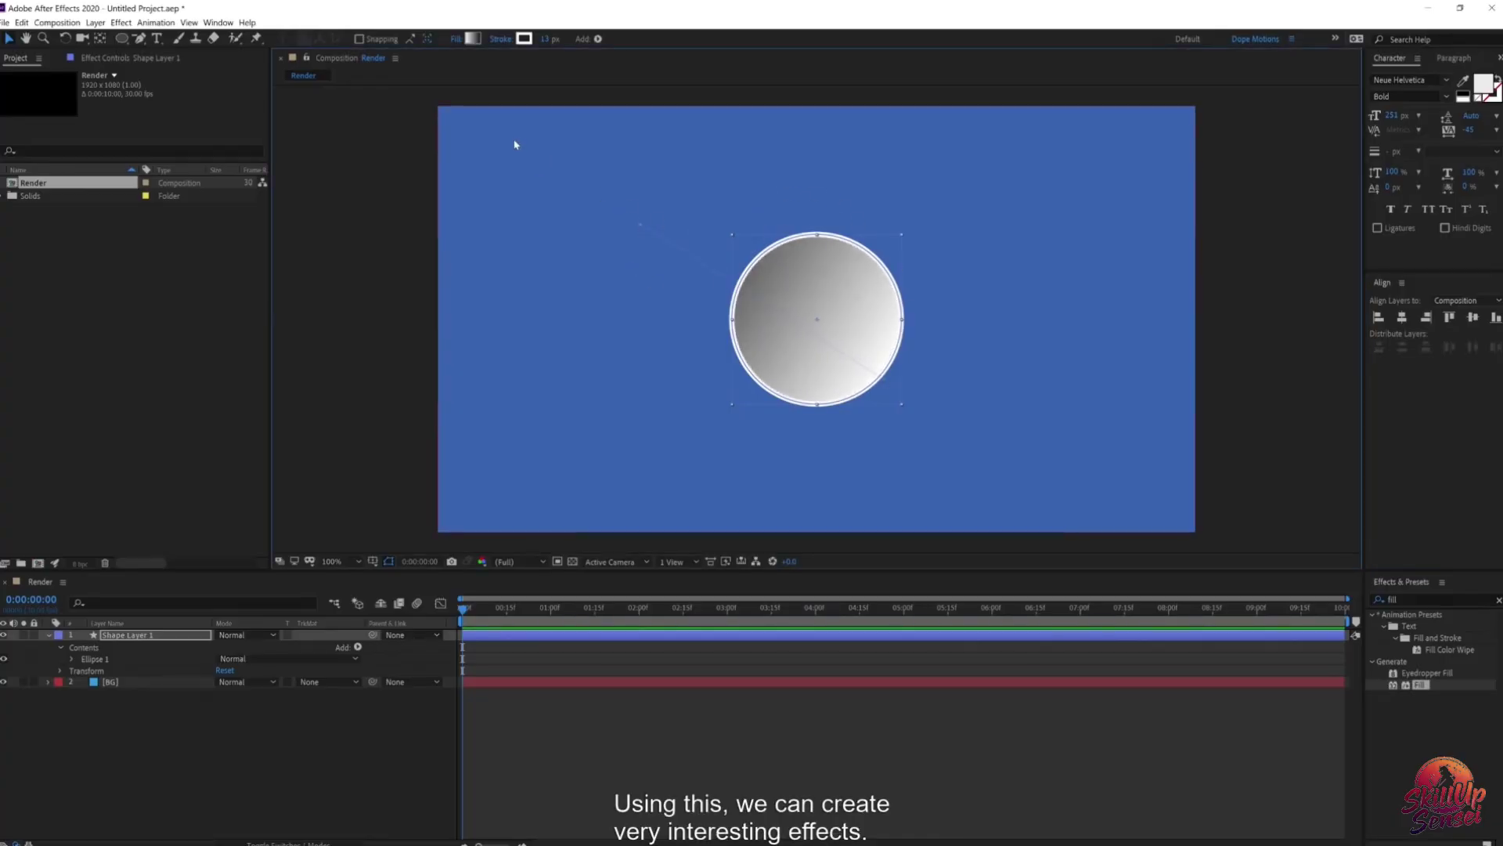
Step: Preview a radial gradient fill on the circle, and set its fill type to None
{"action": "left_click", "coordinate": [454, 39]}
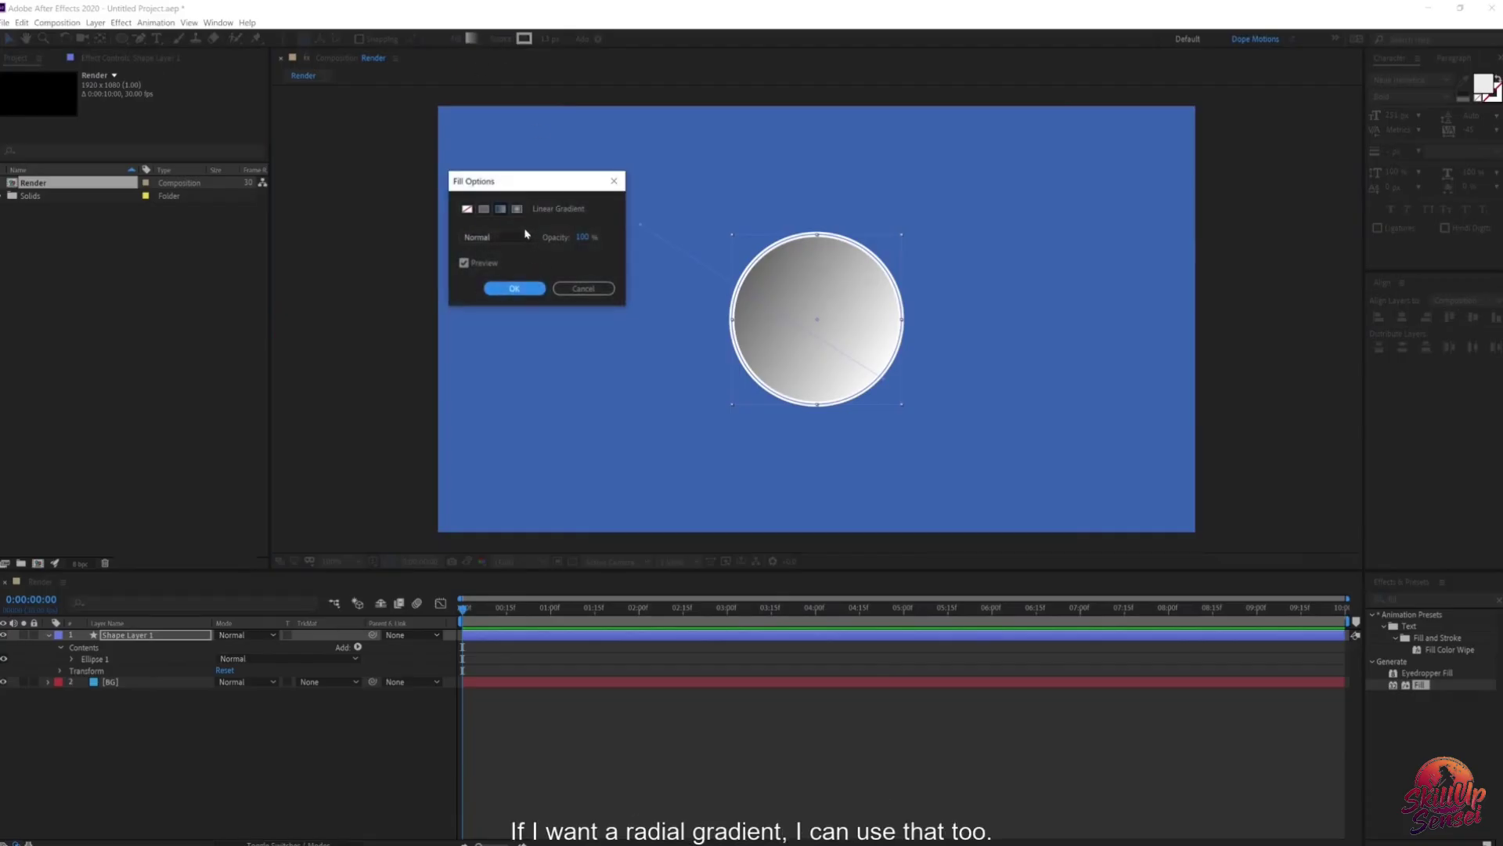
{"action": "left_click", "coordinate": [517, 210]}
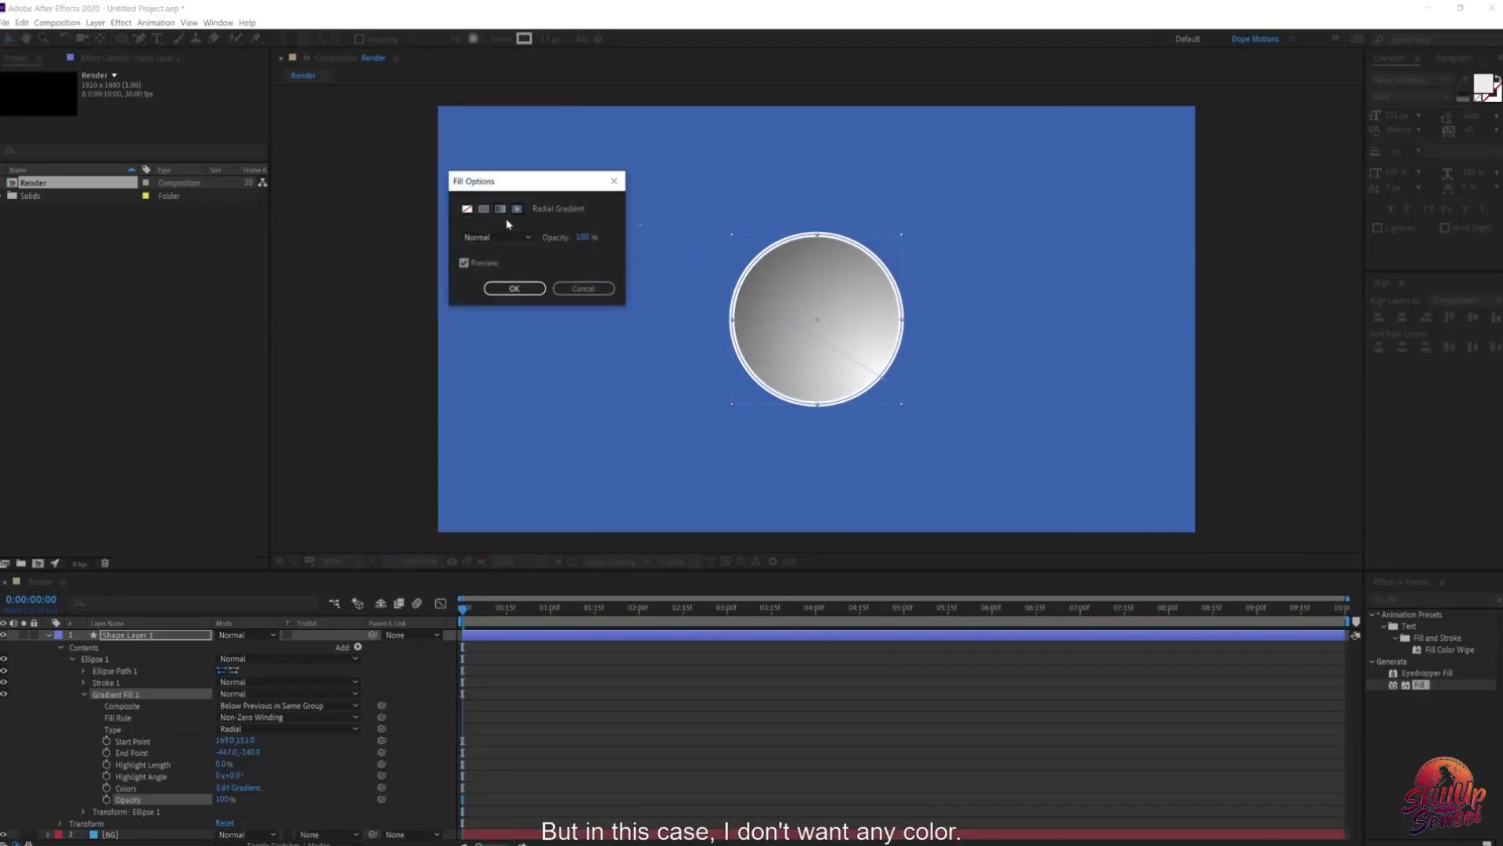
{"action": "left_click", "coordinate": [467, 210]}
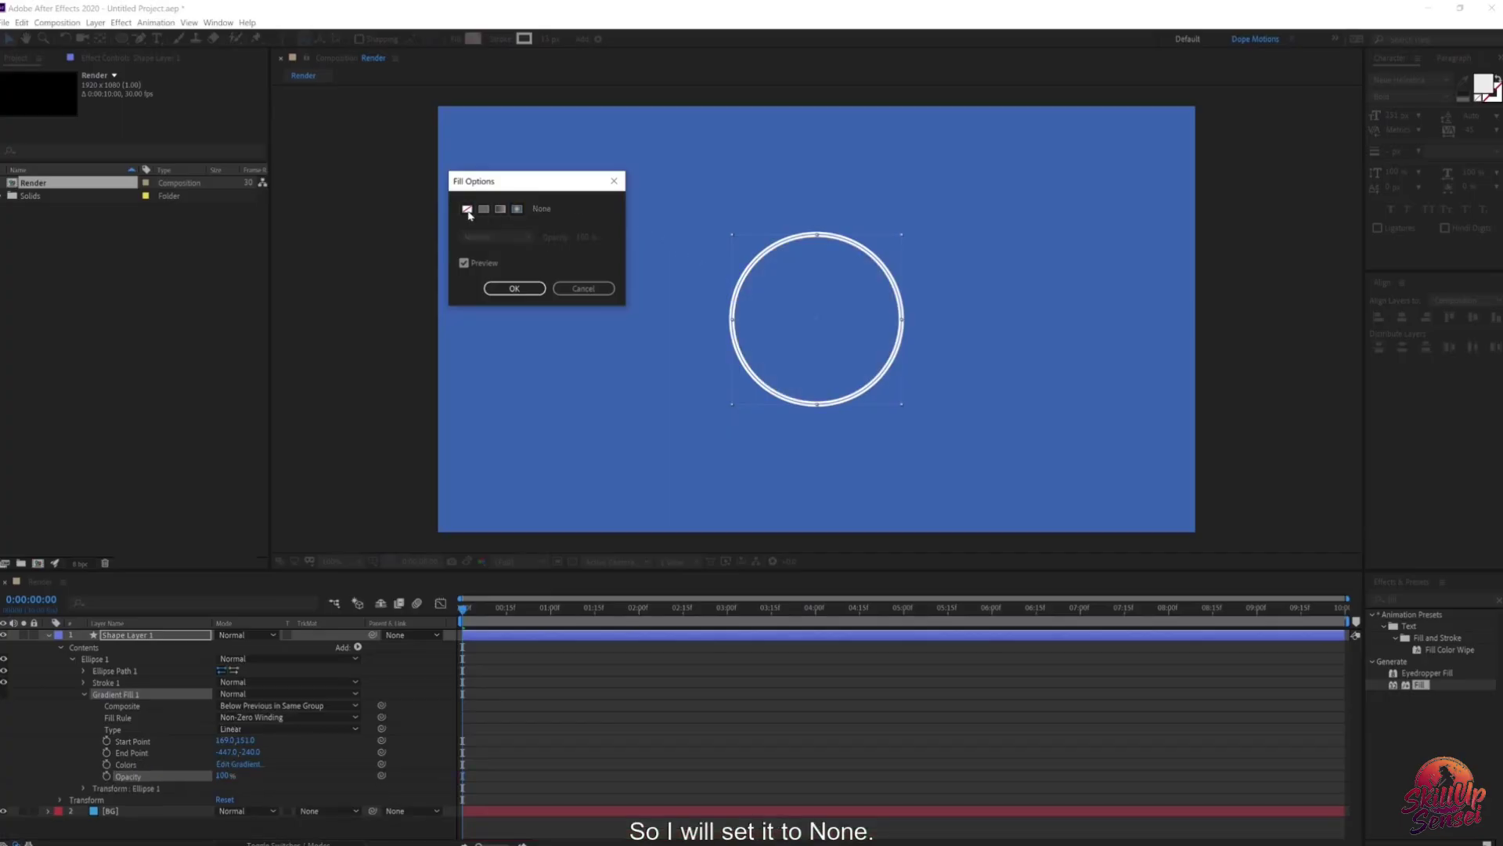
{"action": "left_click", "coordinate": [529, 290]}
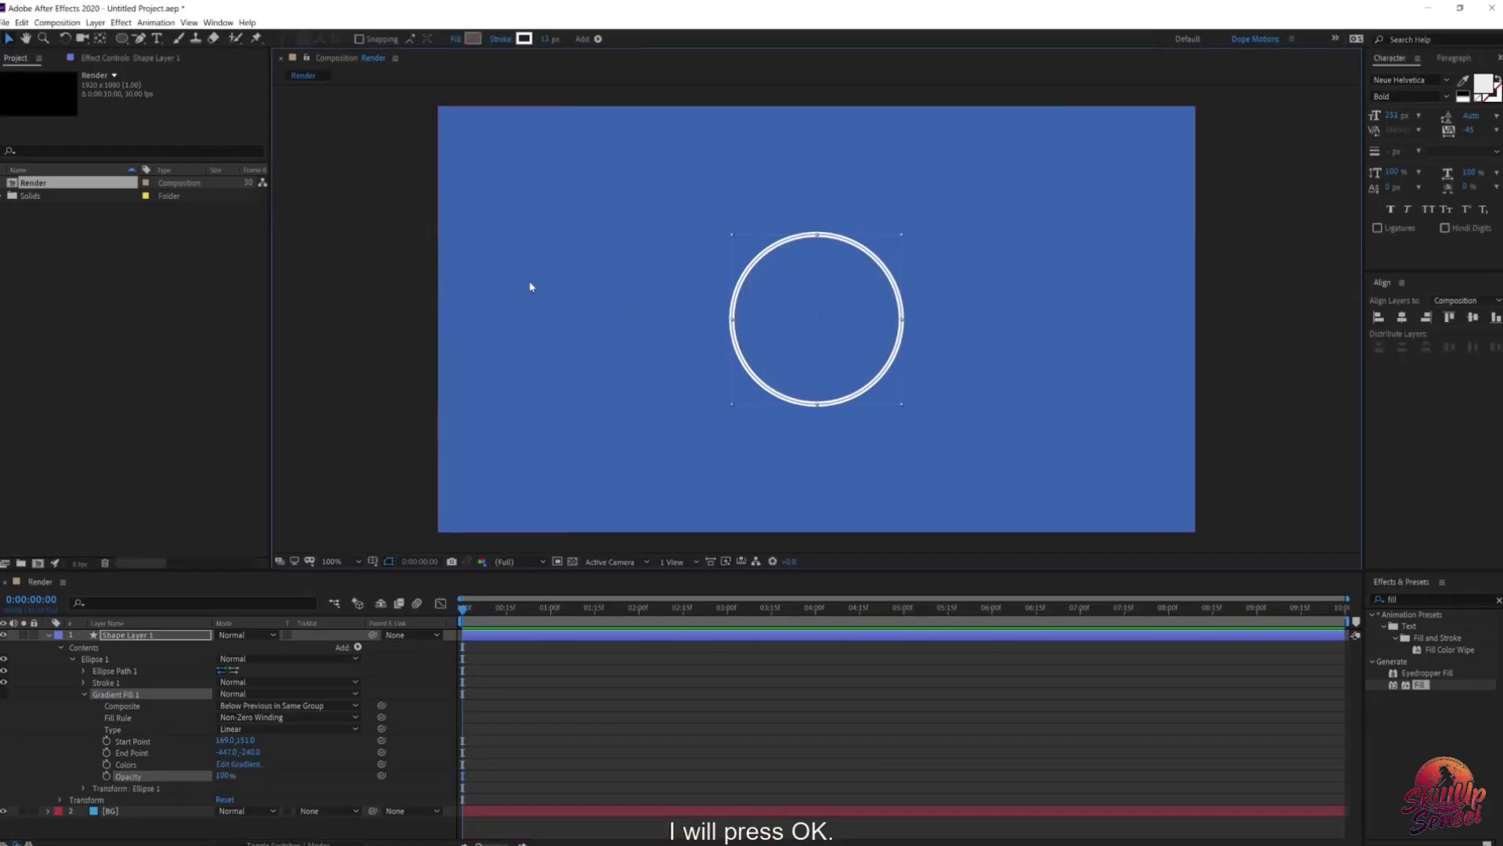
Step: Set the circle's stroke width to 60 px
{"action": "mouse_move", "coordinate": [548, 43]}
{"action": "left_mouse_down"}
{"action": "mouse_move", "coordinate": [572, 43]}
{"action": "mouse_move", "coordinate": [549, 43]}
{"action": "left_mouse_up"}
{"action": "left_click", "coordinate": [550, 45]}
{"action": "type", "text": "60"}
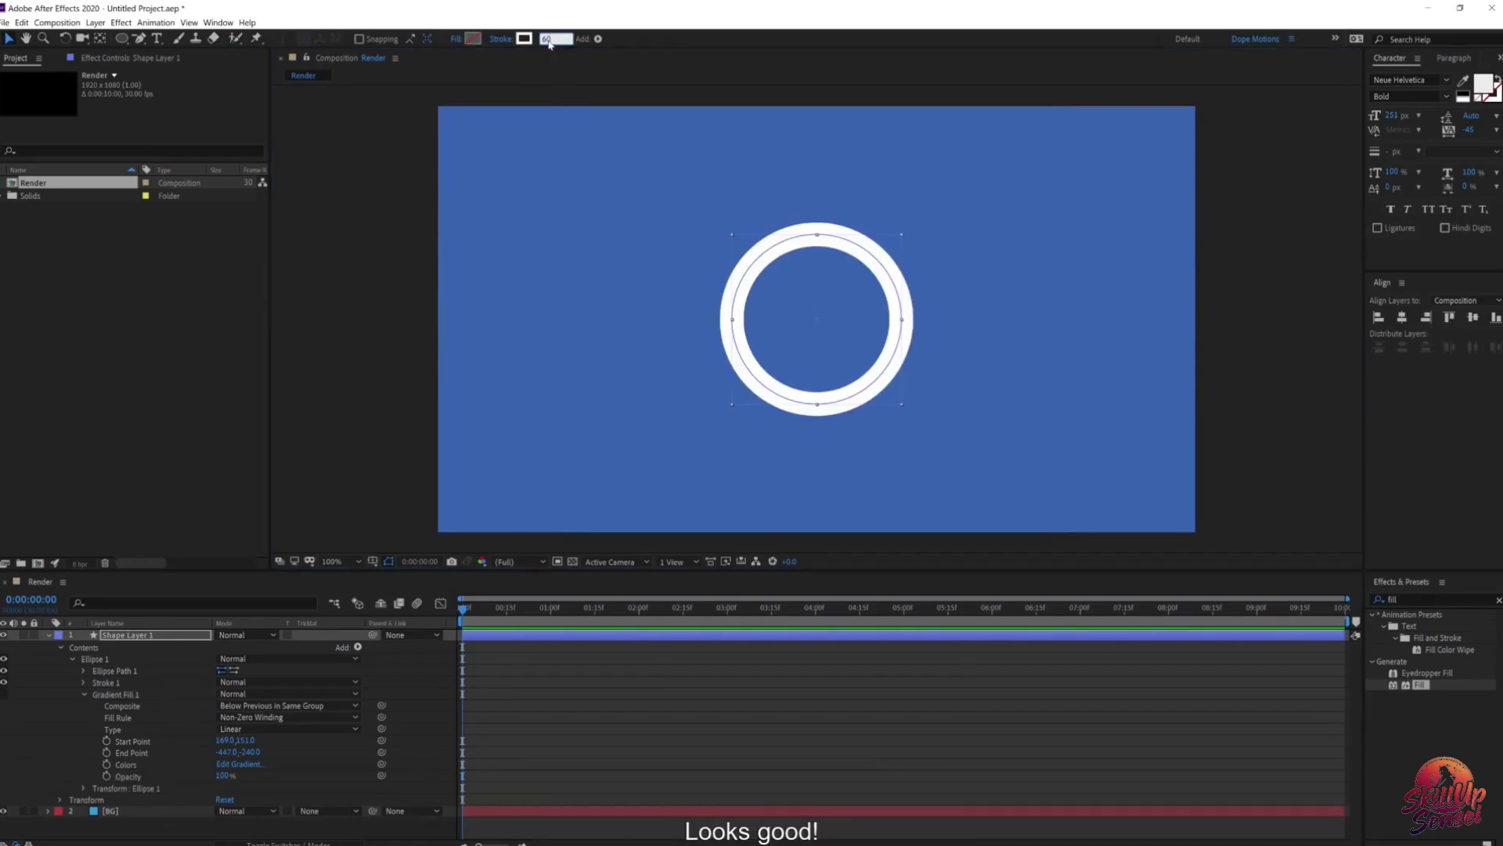
{"action": "left_click", "coordinate": [10, 43]}
{"action": "left_click", "coordinate": [189, 427]}
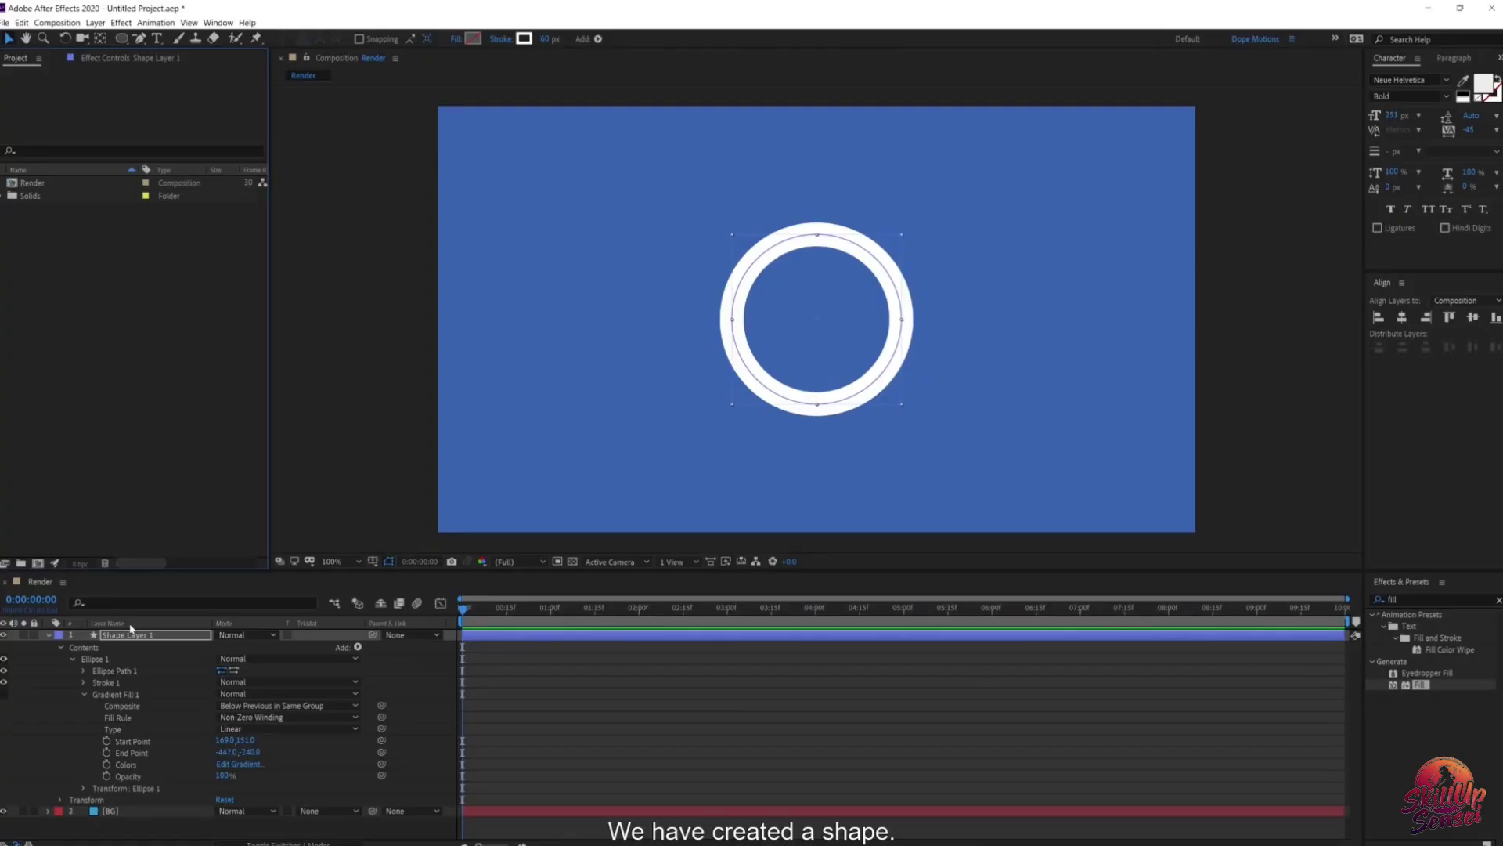
Step: Collapse the shape layer's properties and rename the layer Circle
{"action": "left_click", "coordinate": [86, 694]}
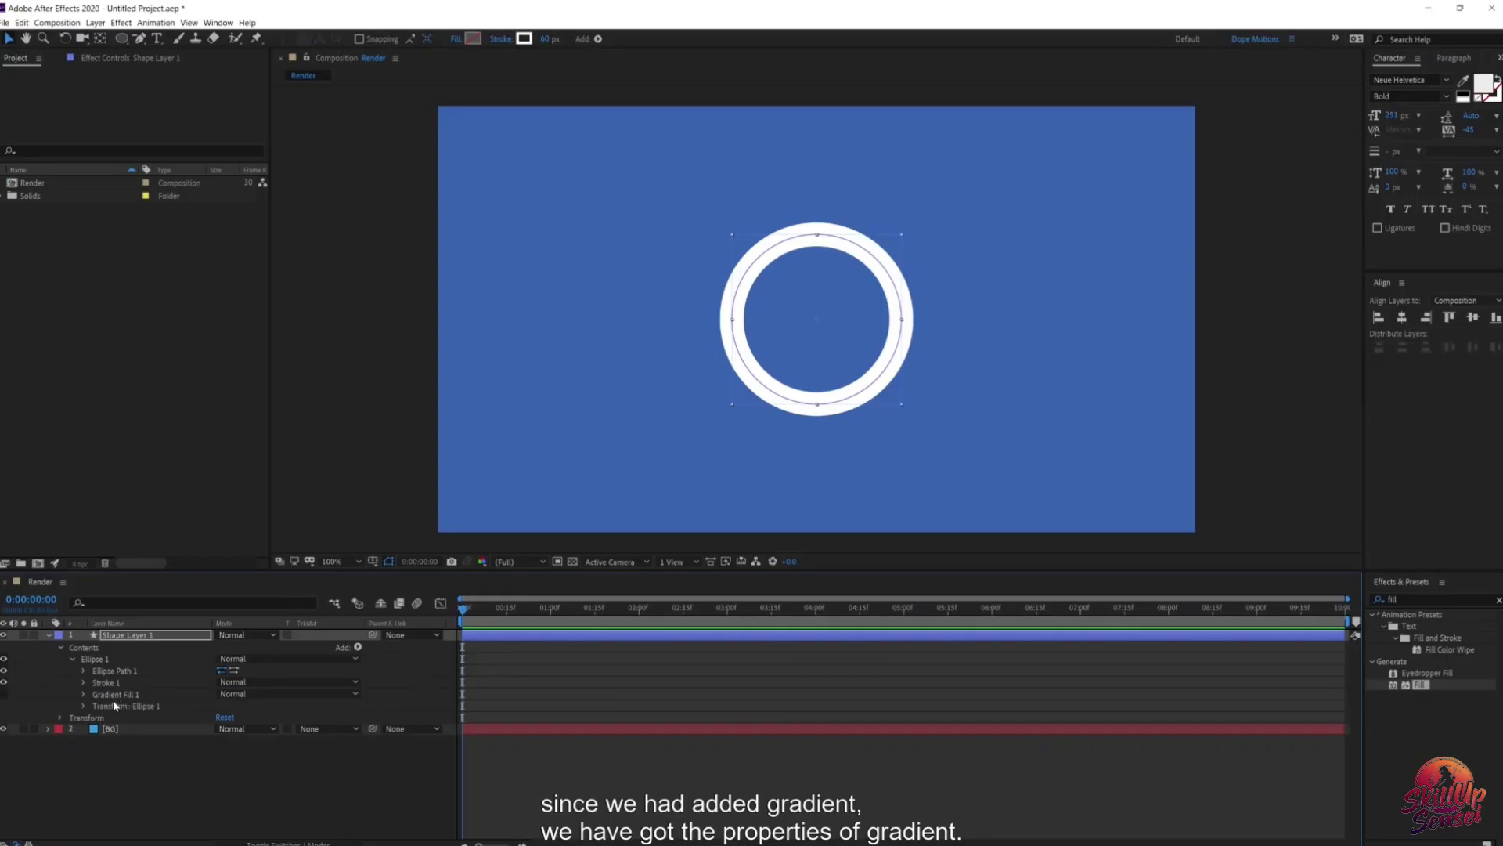
{"action": "left_click", "coordinate": [48, 635]}
{"action": "key", "text": "Return"}
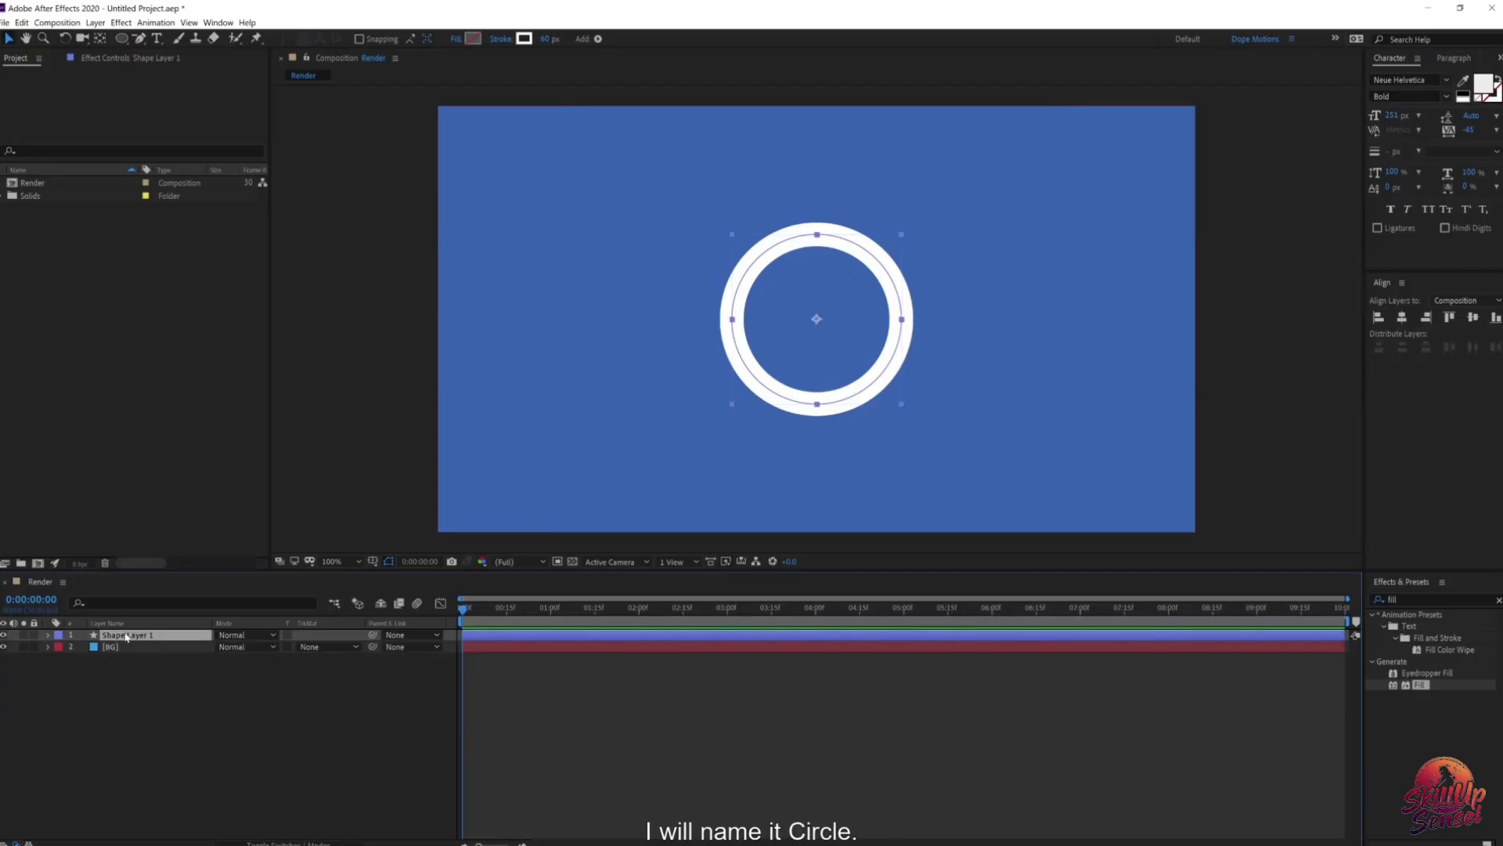
{"action": "type", "text": "Circle"}
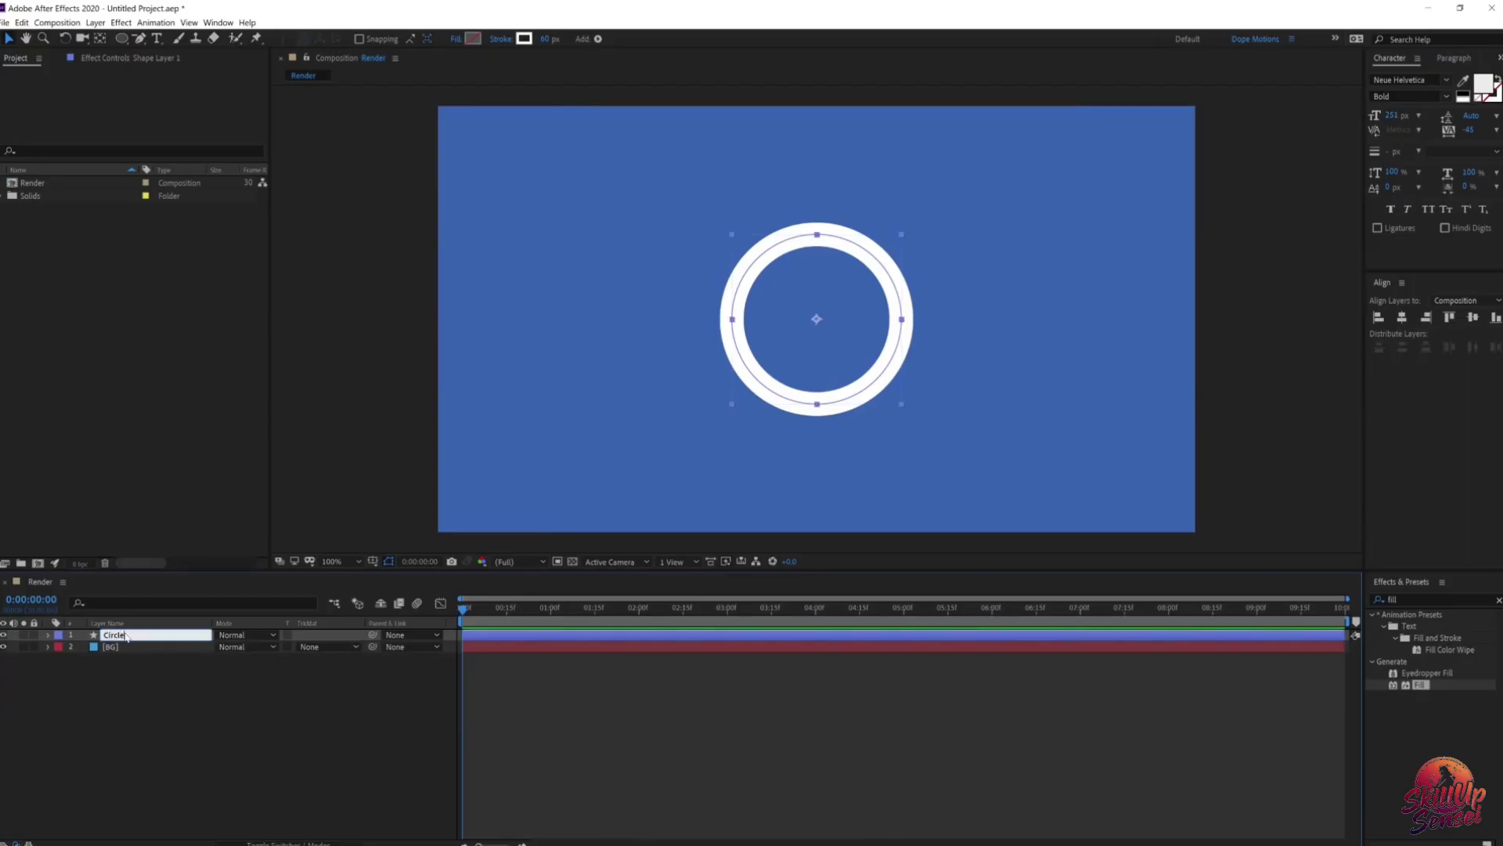
{"action": "key", "text": "Return"}
{"action": "left_click", "coordinate": [124, 683]}
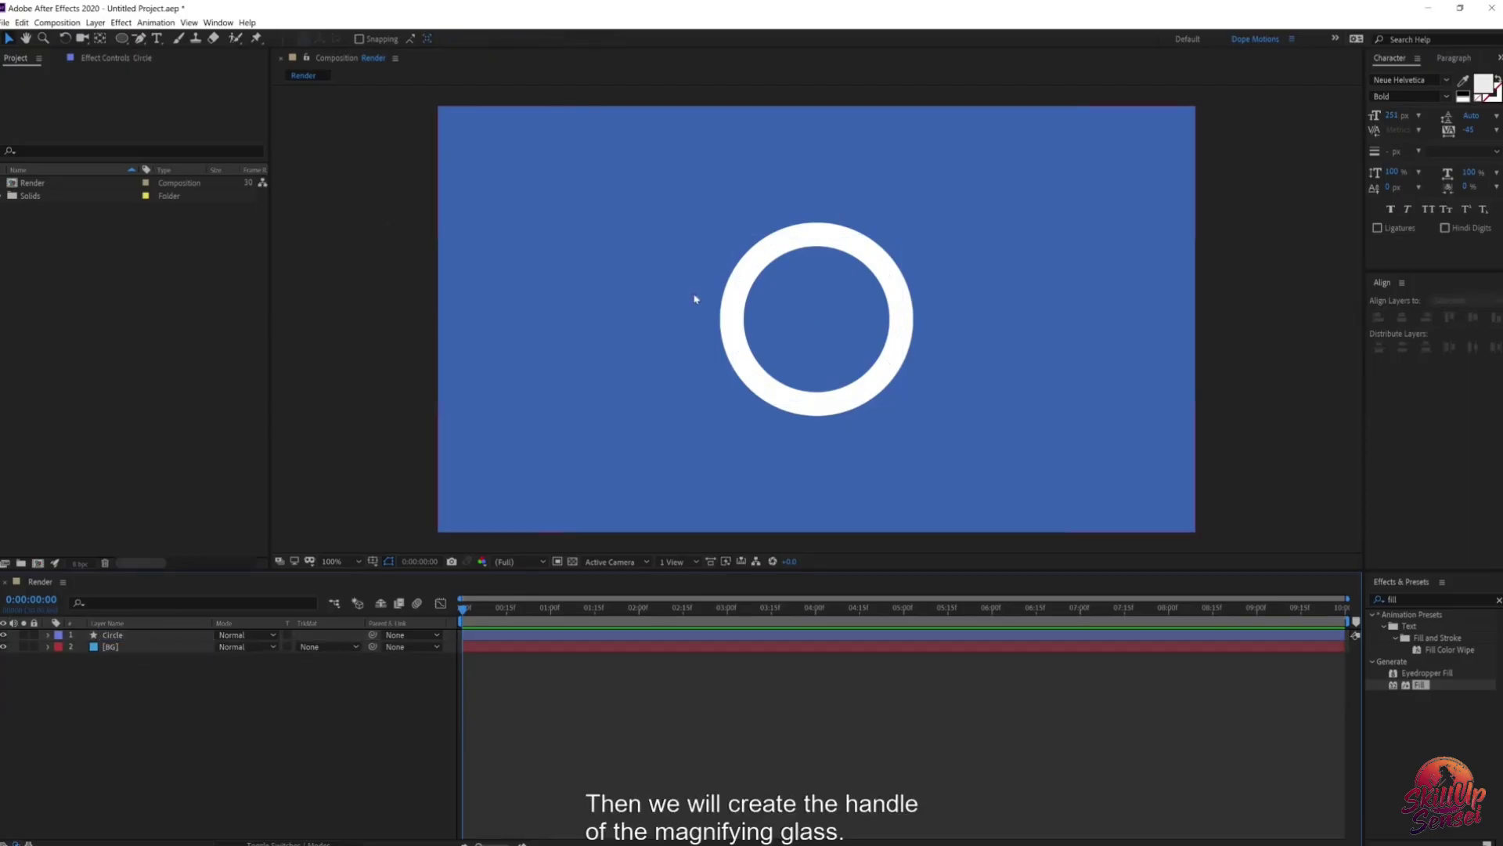
Step: With no layer selected, draw a straight vertical handle using the Pen tool, from the ring's bottom to near the composition's lower edge
{"action": "left_click", "coordinate": [821, 304]}
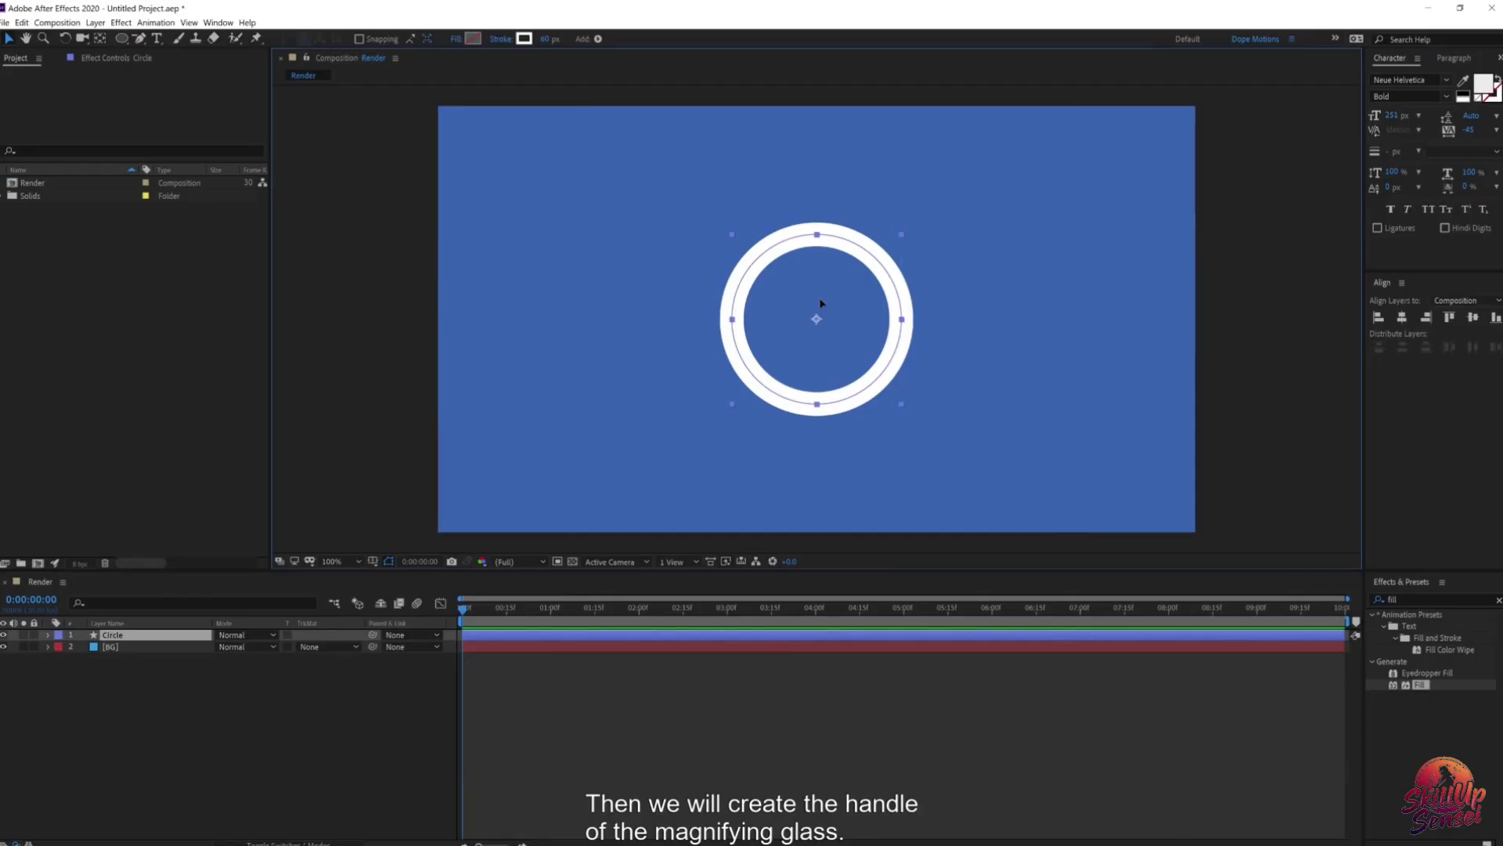
{"action": "left_click", "coordinate": [138, 39]}
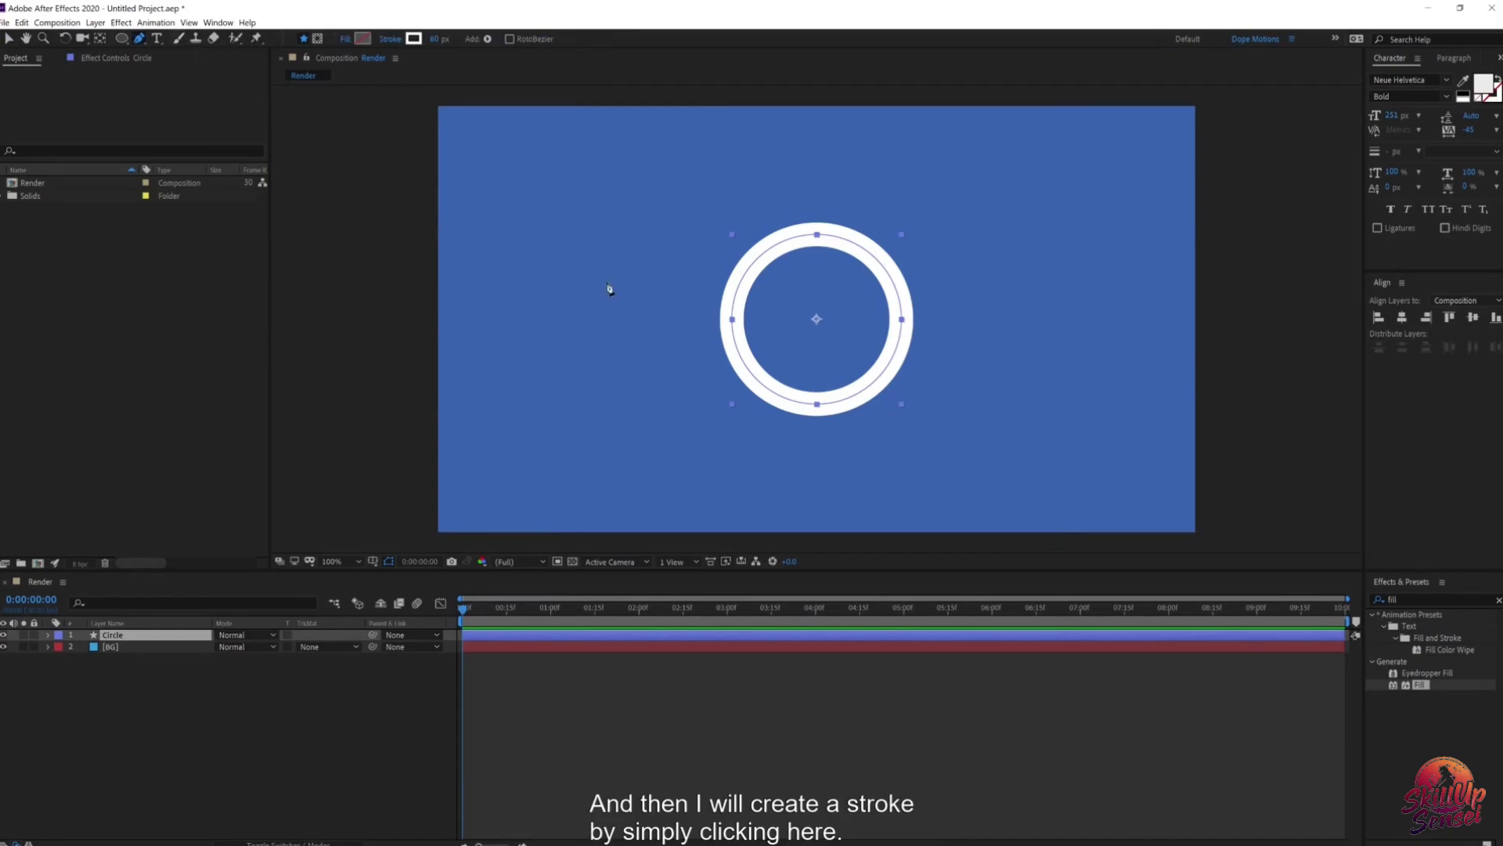
{"action": "left_click", "coordinate": [258, 815]}
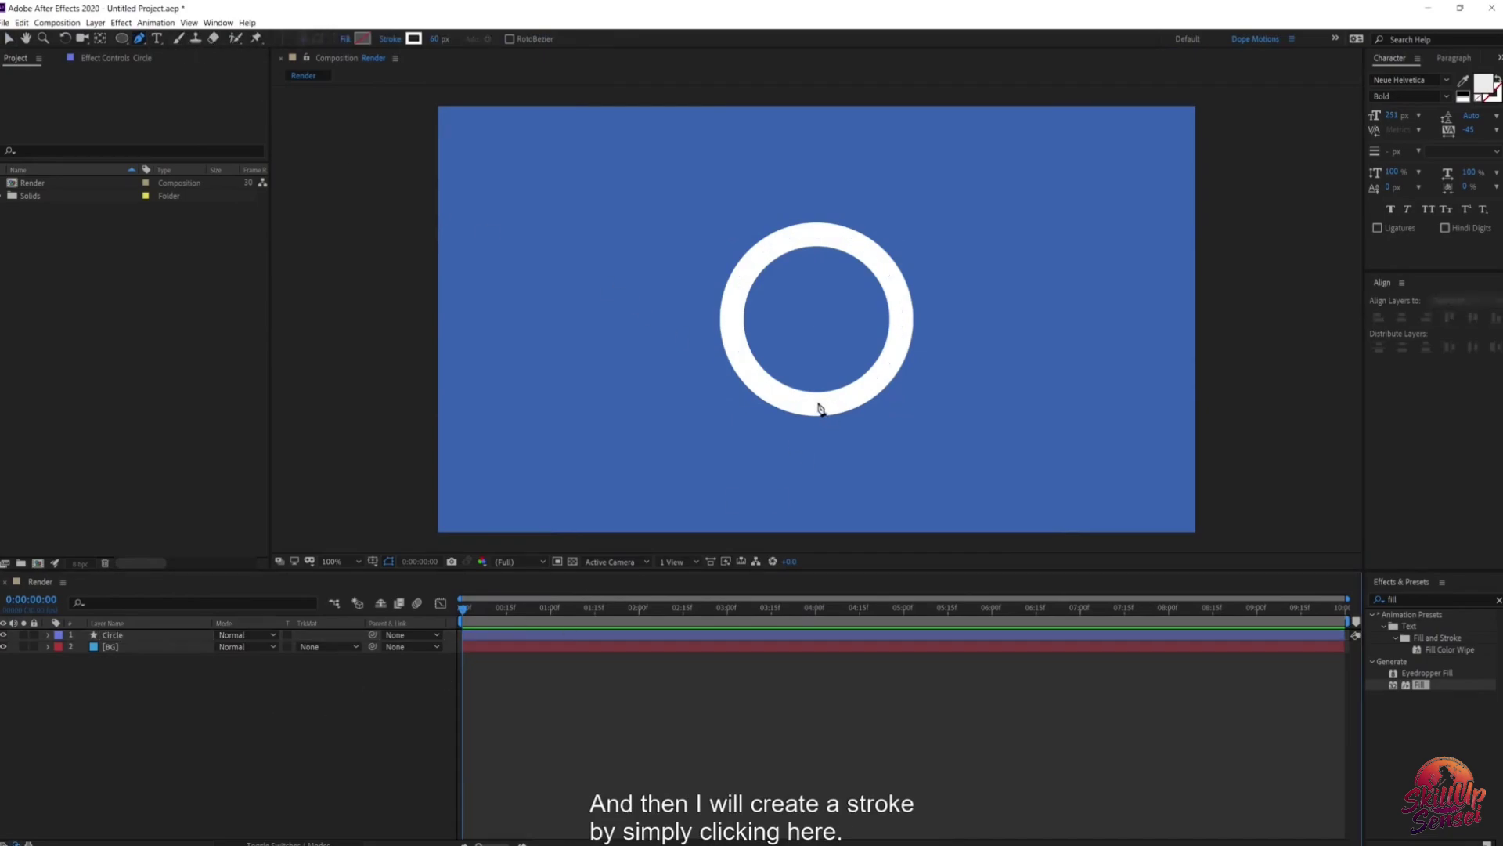
{"action": "left_click_drag", "start_coordinate": [819, 404], "coordinate": [820, 524]}
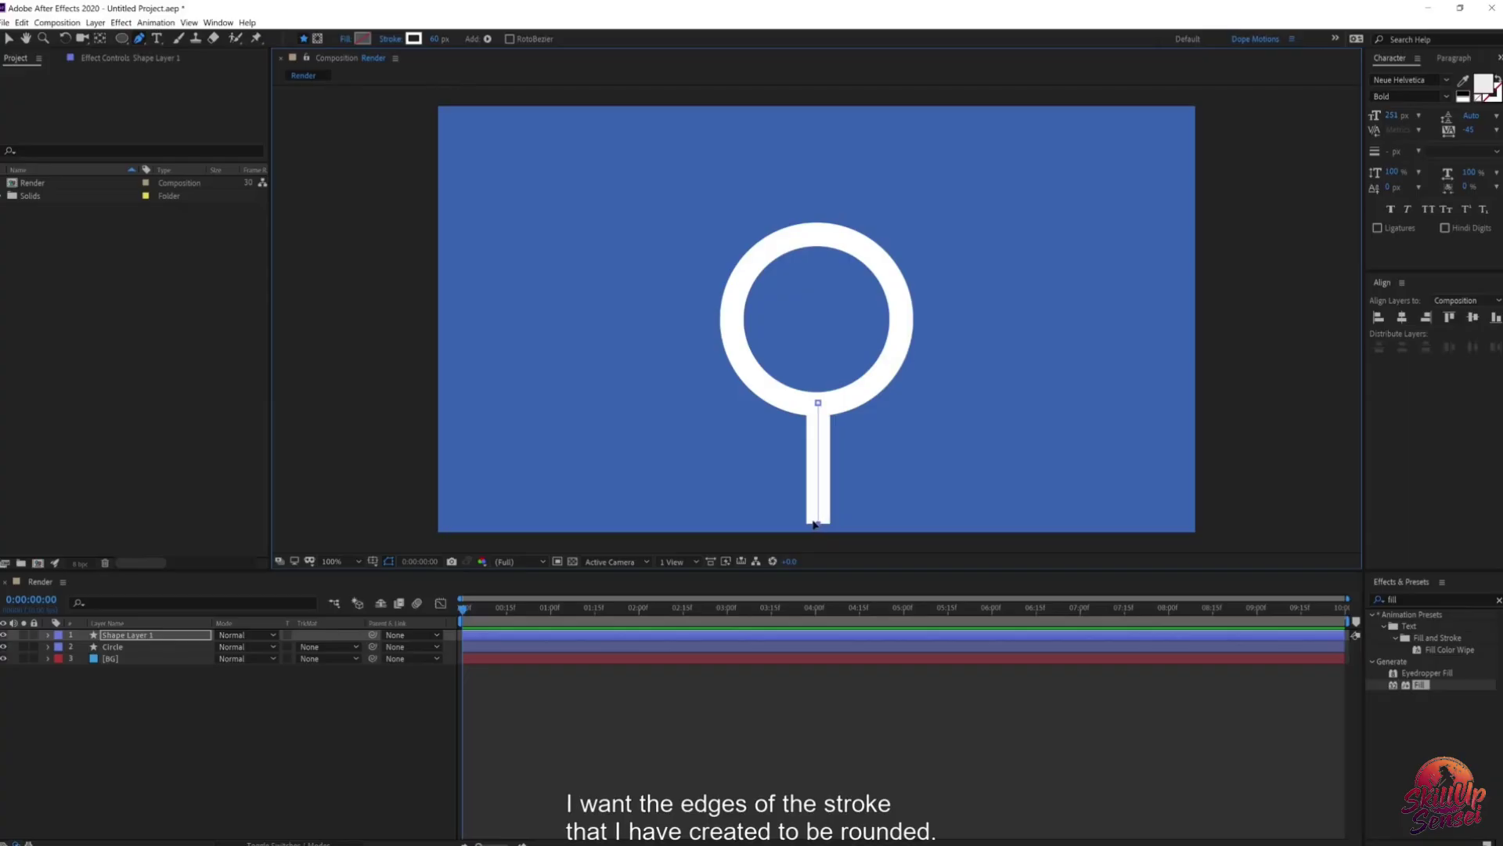
Step: Set the line cap of the handle's stroke to Round Cap
{"action": "left_click", "coordinate": [47, 635]}
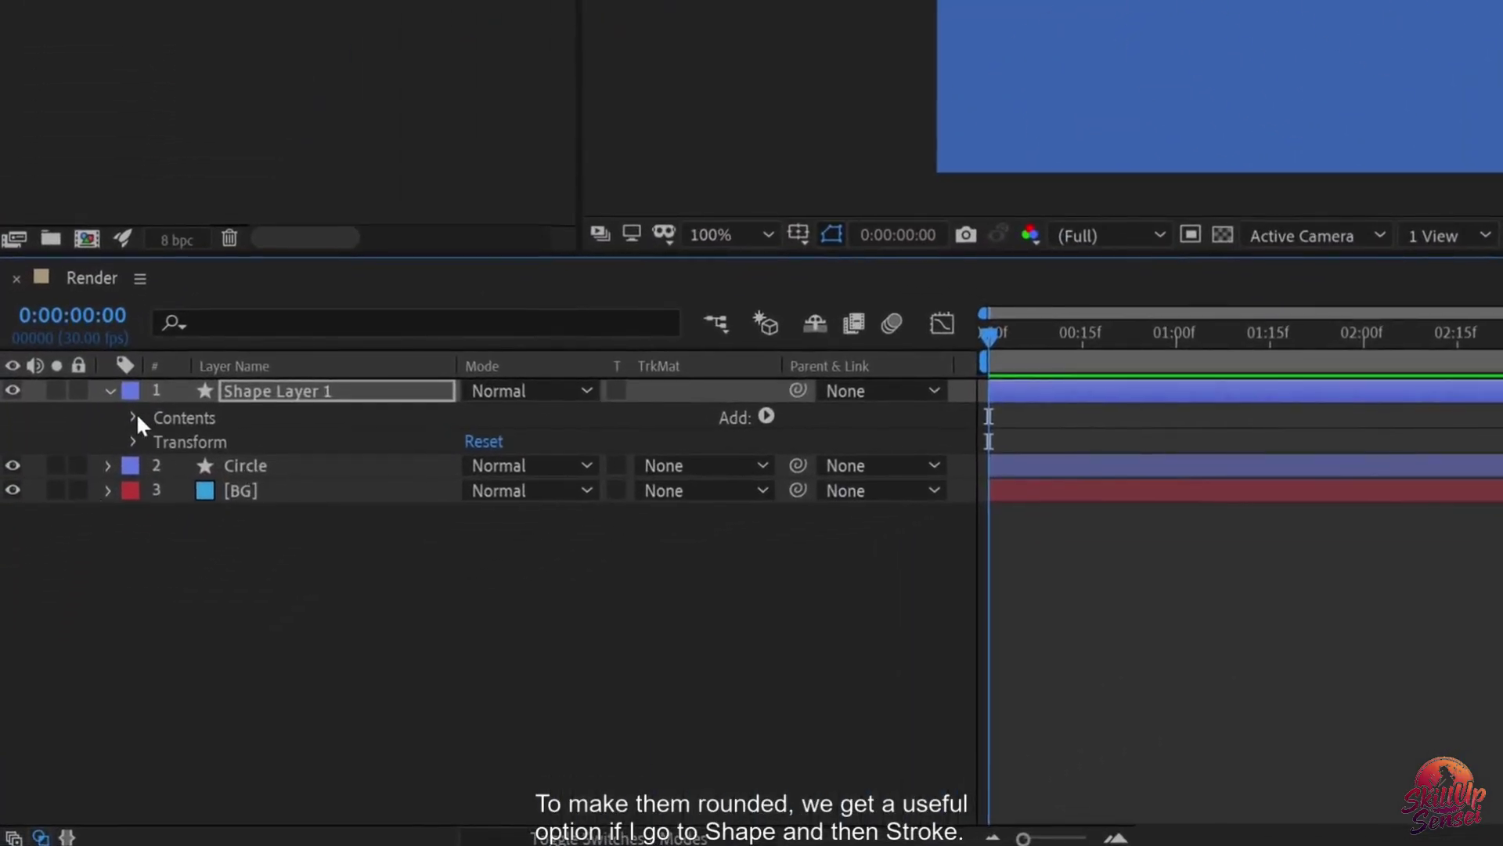
{"action": "left_click", "coordinate": [136, 413]}
{"action": "left_click", "coordinate": [161, 443]}
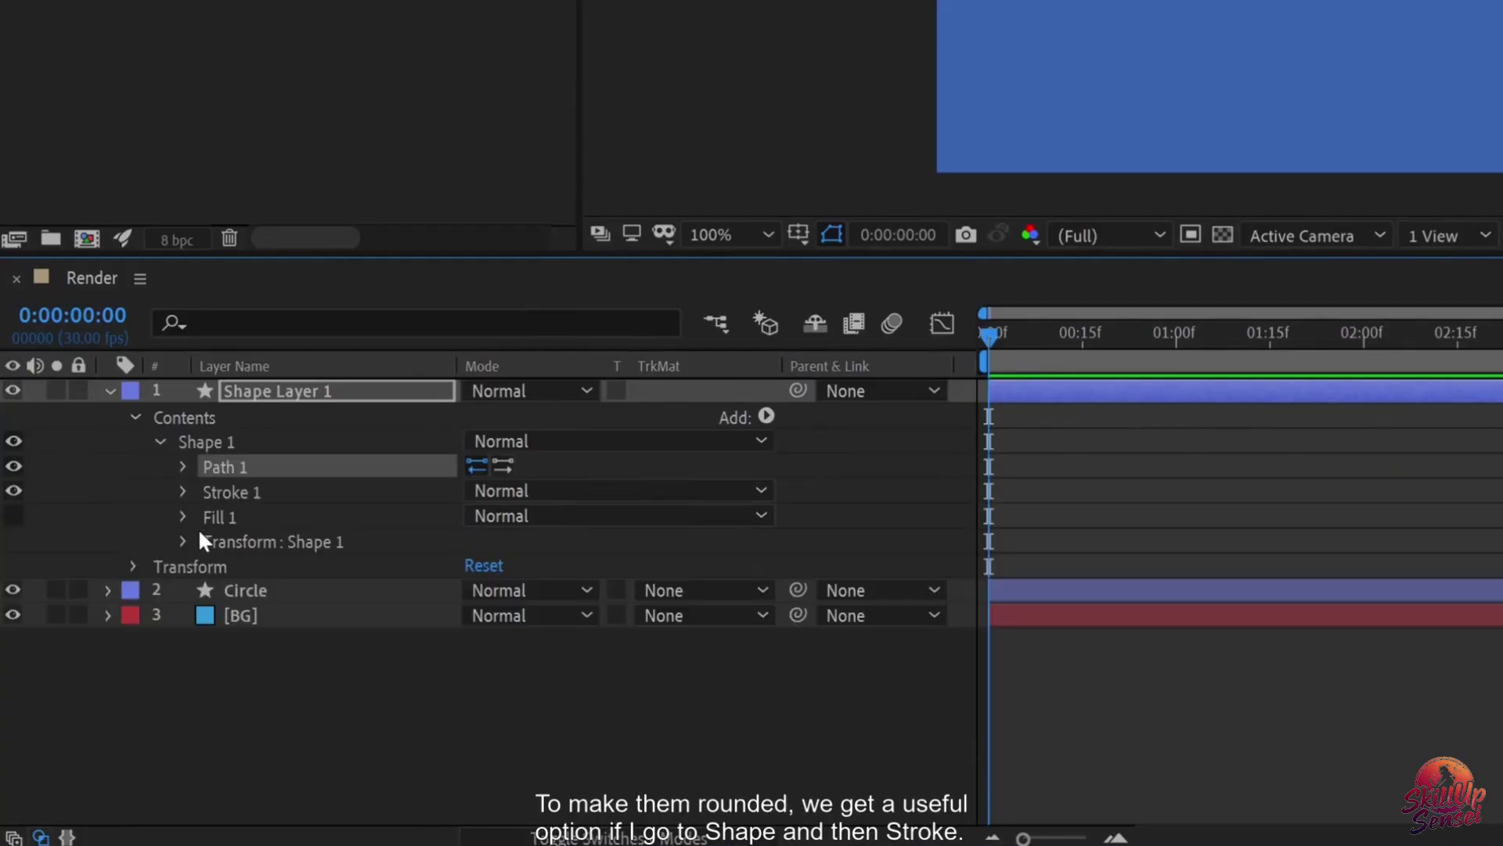
{"action": "left_click", "coordinate": [182, 492]}
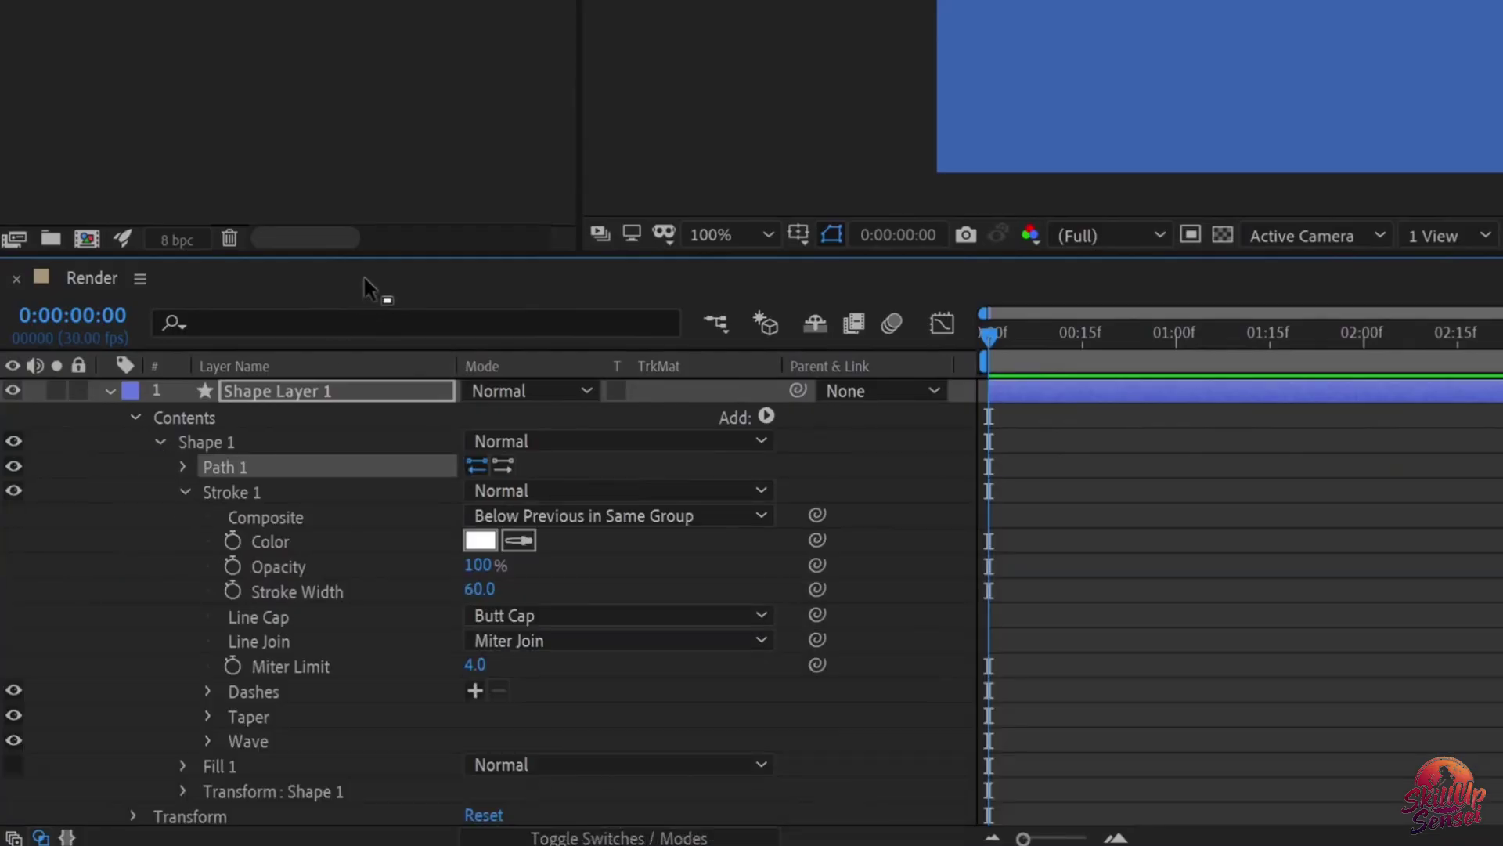
{"action": "left_click_drag", "start_coordinate": [374, 253], "coordinate": [356, 91]}
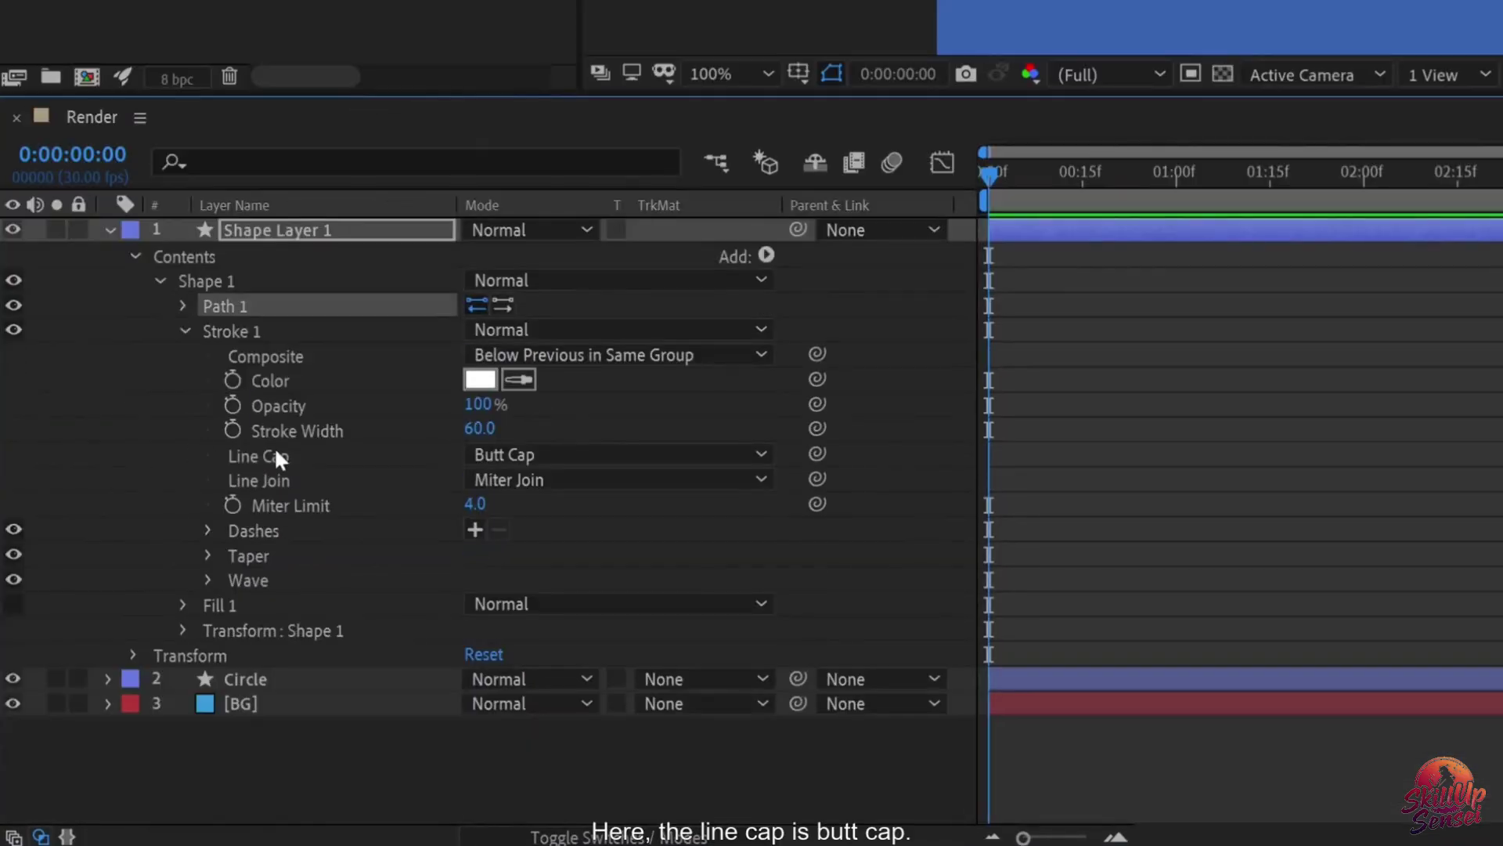
{"action": "left_click", "coordinate": [501, 456]}
{"action": "left_click", "coordinate": [542, 511]}
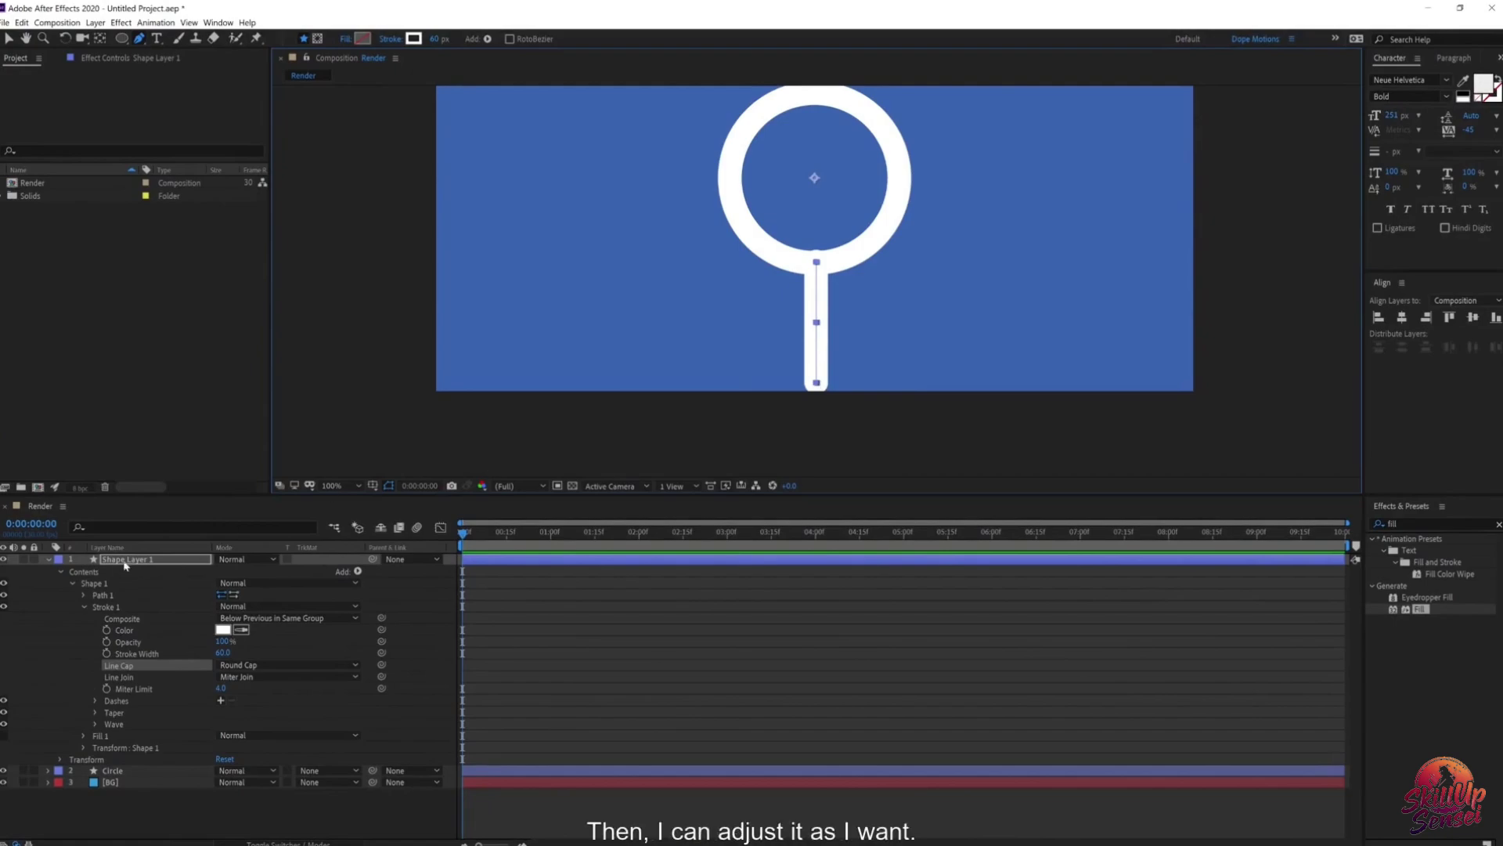
Step: Move the handle layer slightly down so its rounded upper end stays within the ring's stroke
{"action": "left_click", "coordinate": [8, 39]}
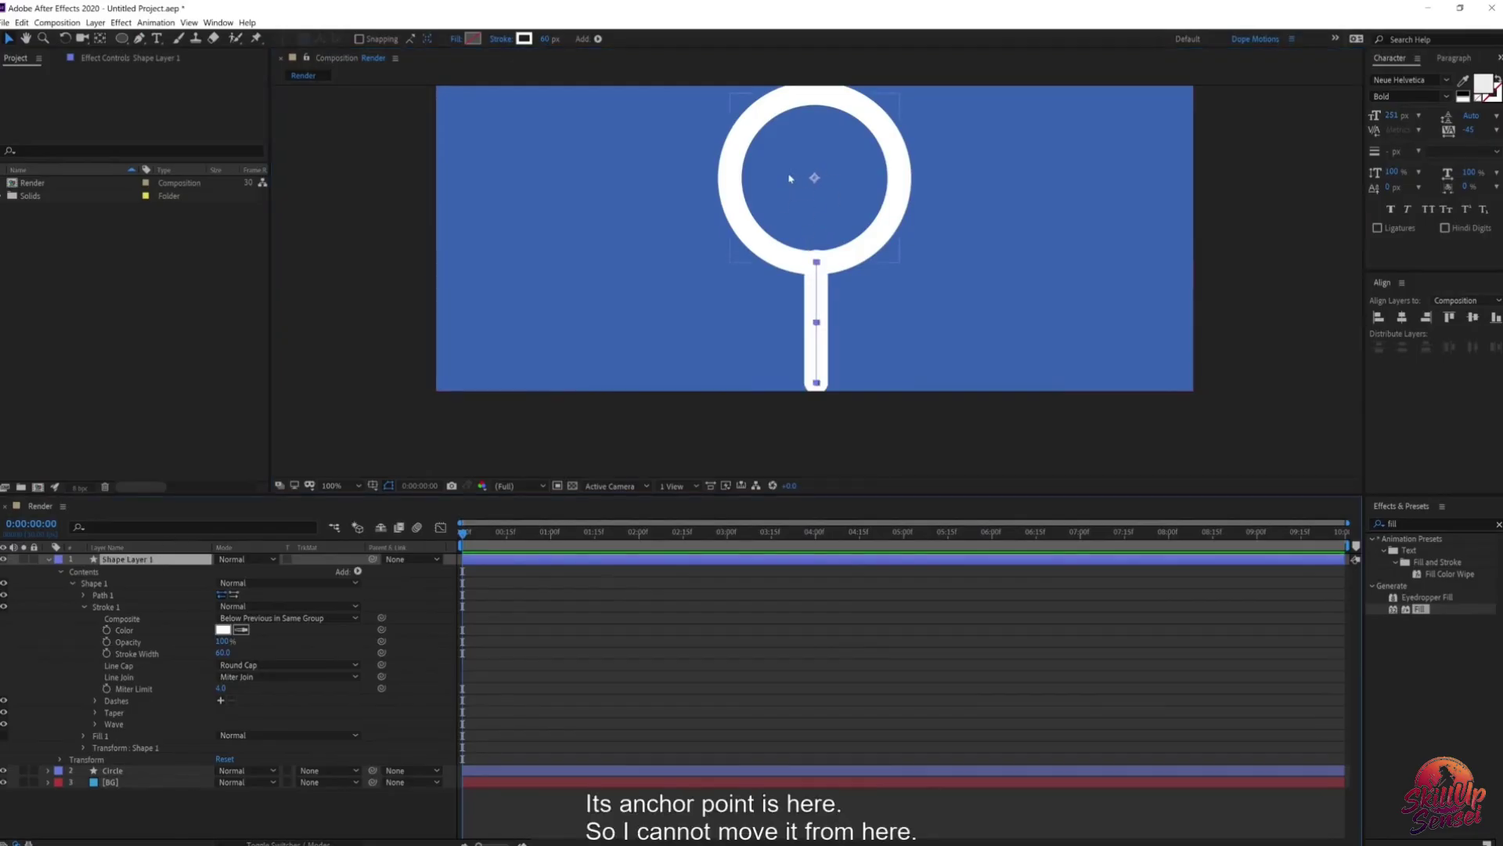
{"action": "left_click", "coordinate": [804, 347]}
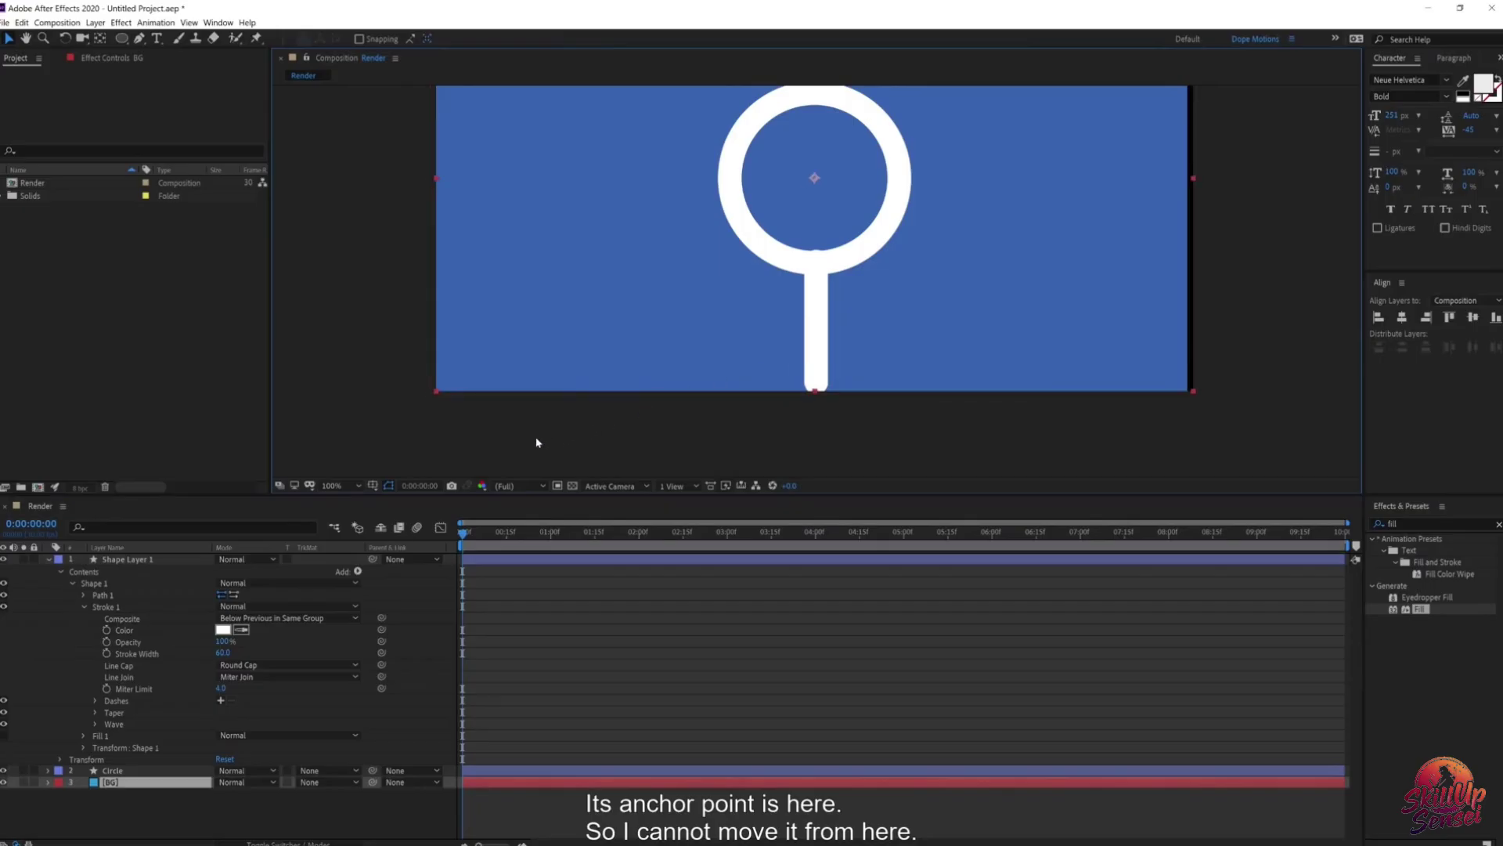
{"action": "left_click", "coordinate": [125, 560]}
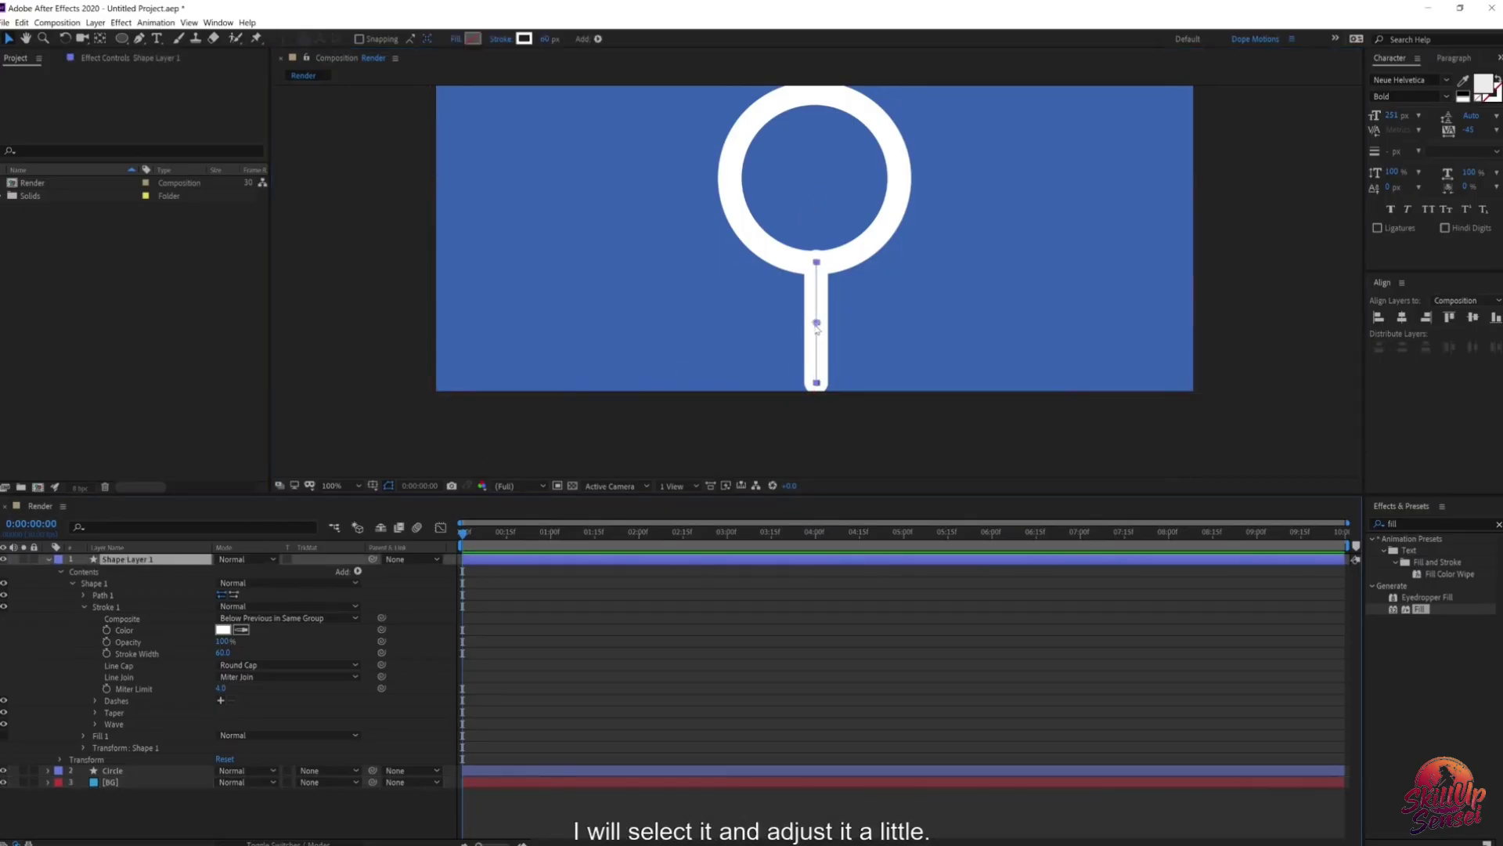
{"action": "left_click_drag", "start_coordinate": [818, 326], "coordinate": [818, 330]}
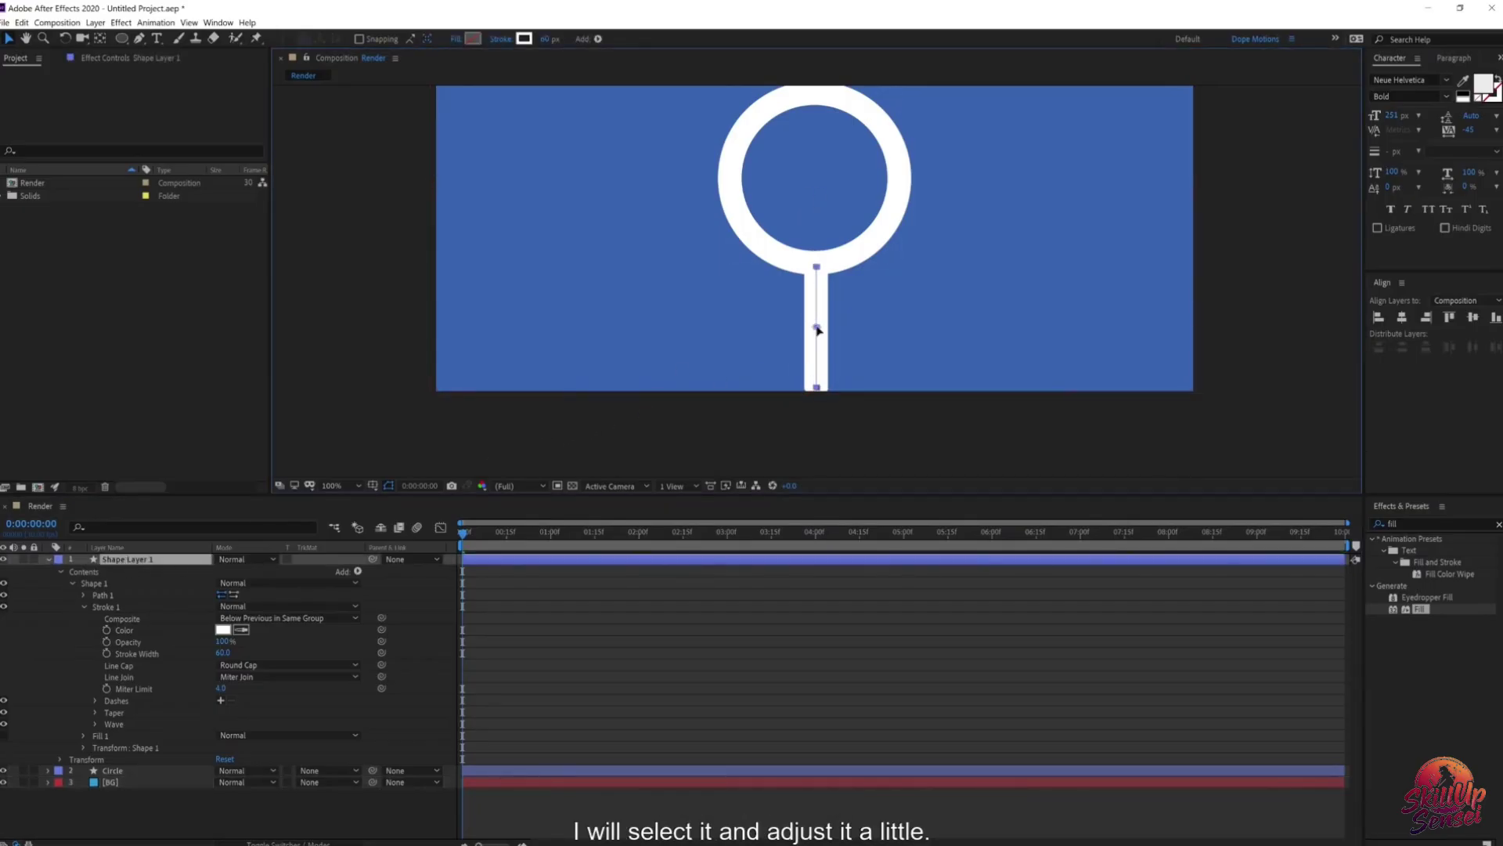
{"action": "left_click", "coordinate": [673, 621]}
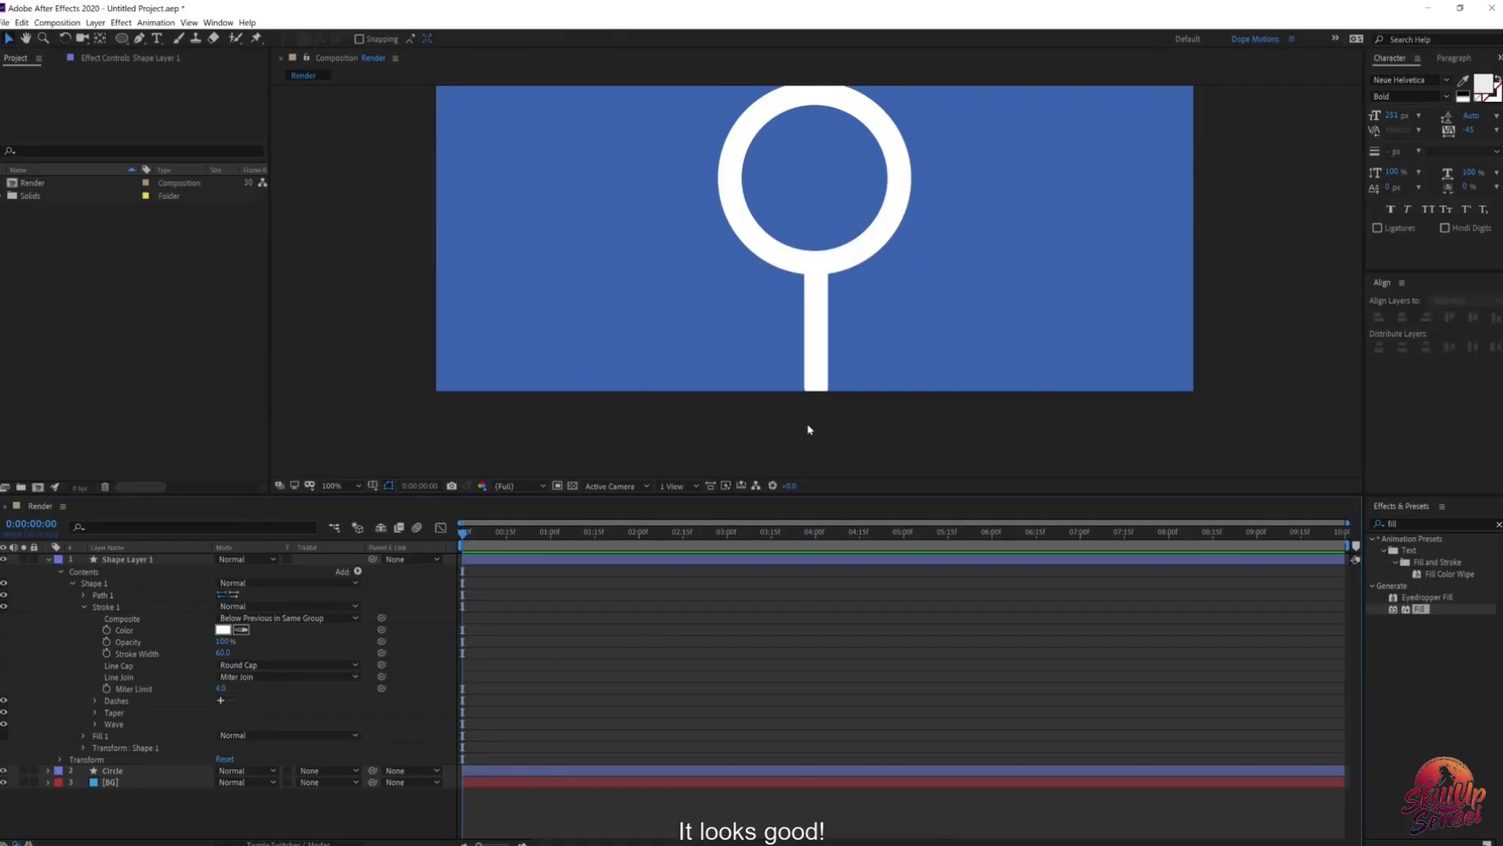
Step: Shorten the handle by moving its path's lower end point up, inside the composition's lower edge
{"action": "left_click", "coordinate": [85, 607]}
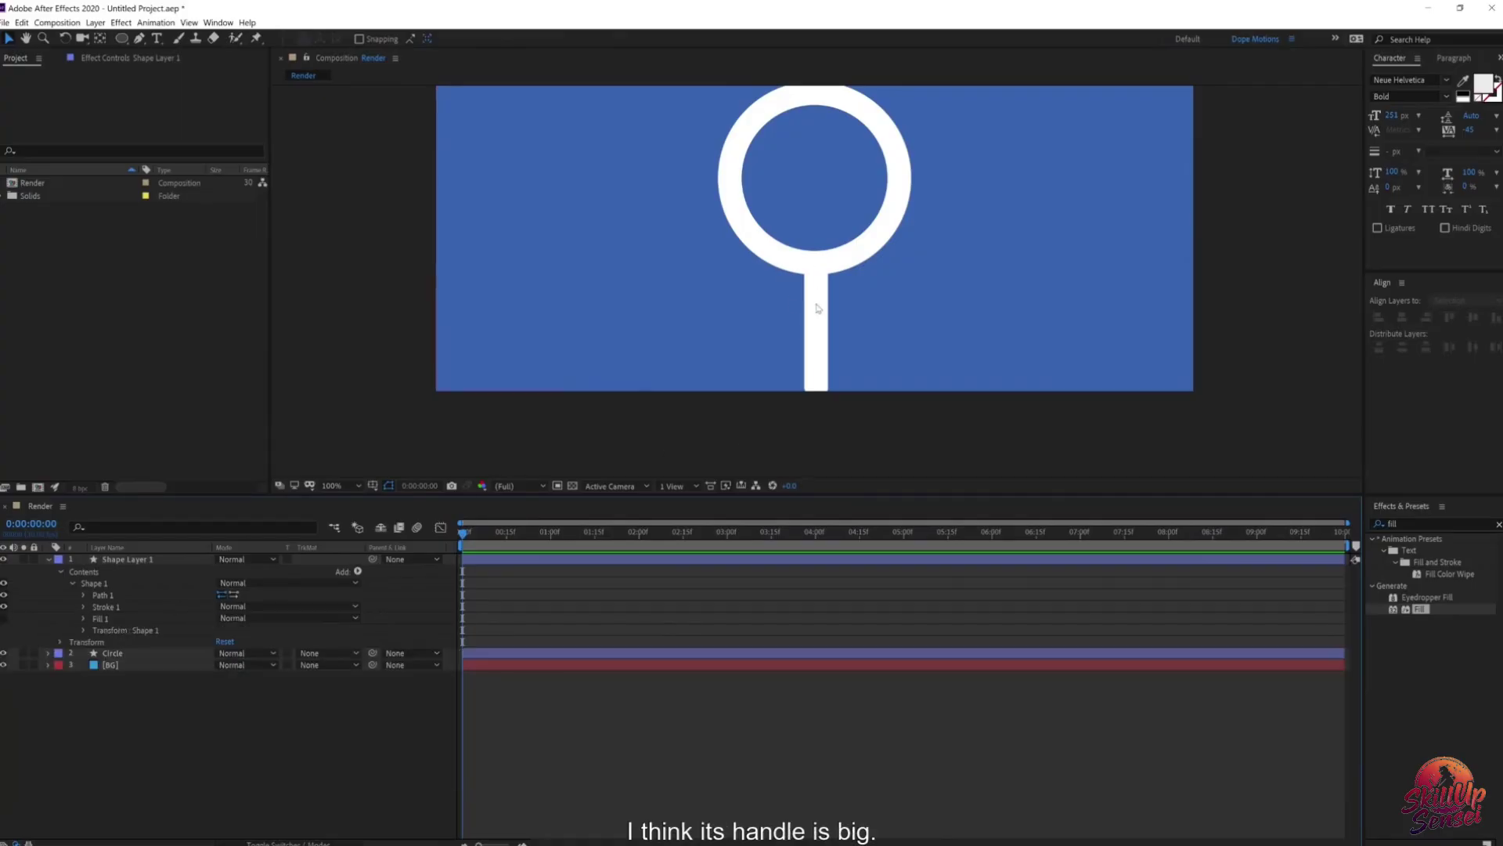
{"action": "left_click", "coordinate": [84, 597]}
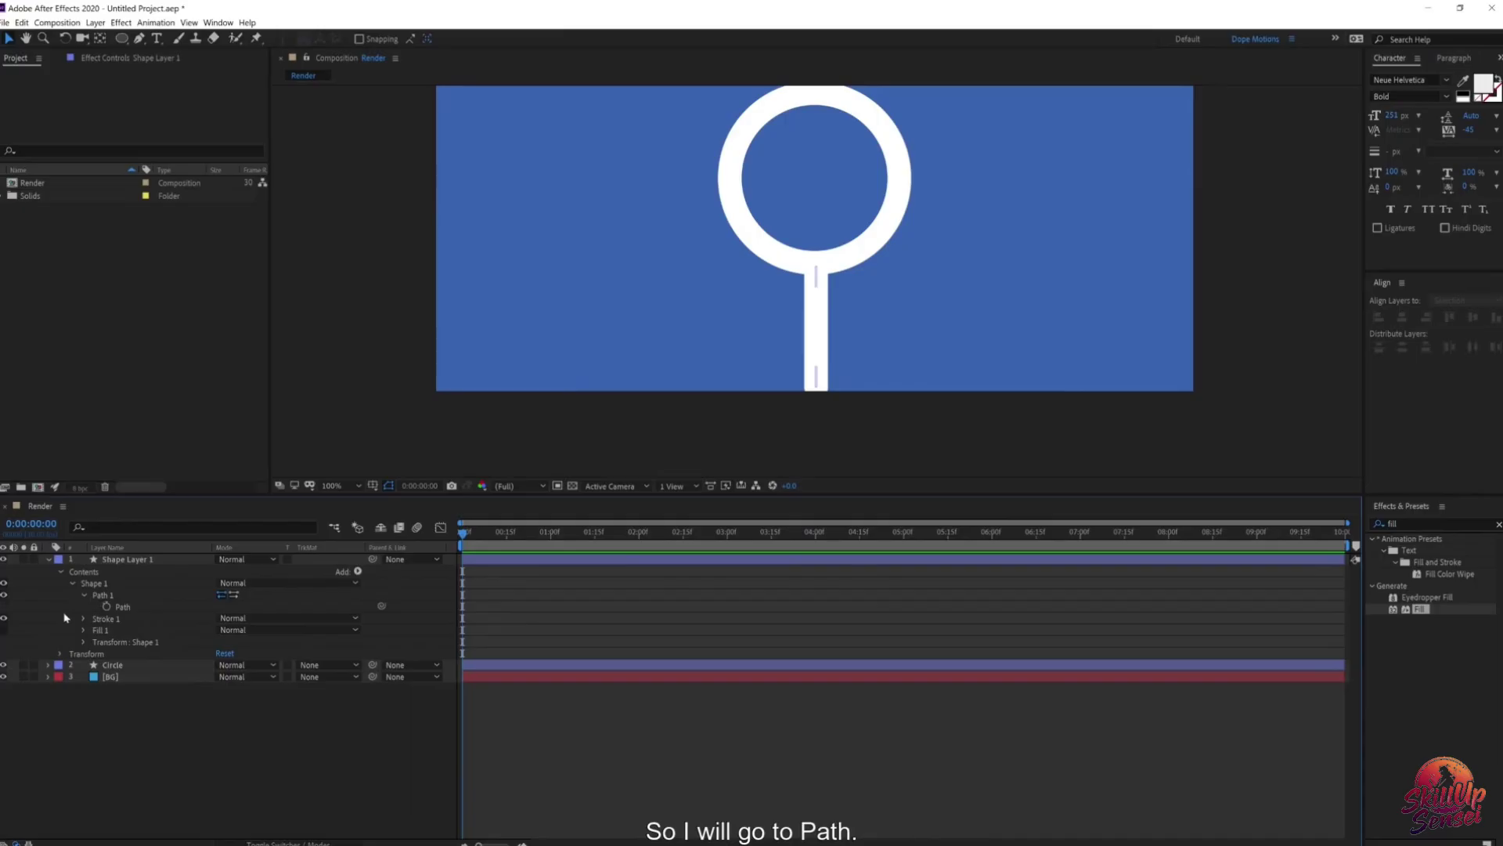
{"action": "left_click", "coordinate": [122, 608]}
{"action": "left_click_drag", "start_coordinate": [774, 375], "coordinate": [816, 373]}
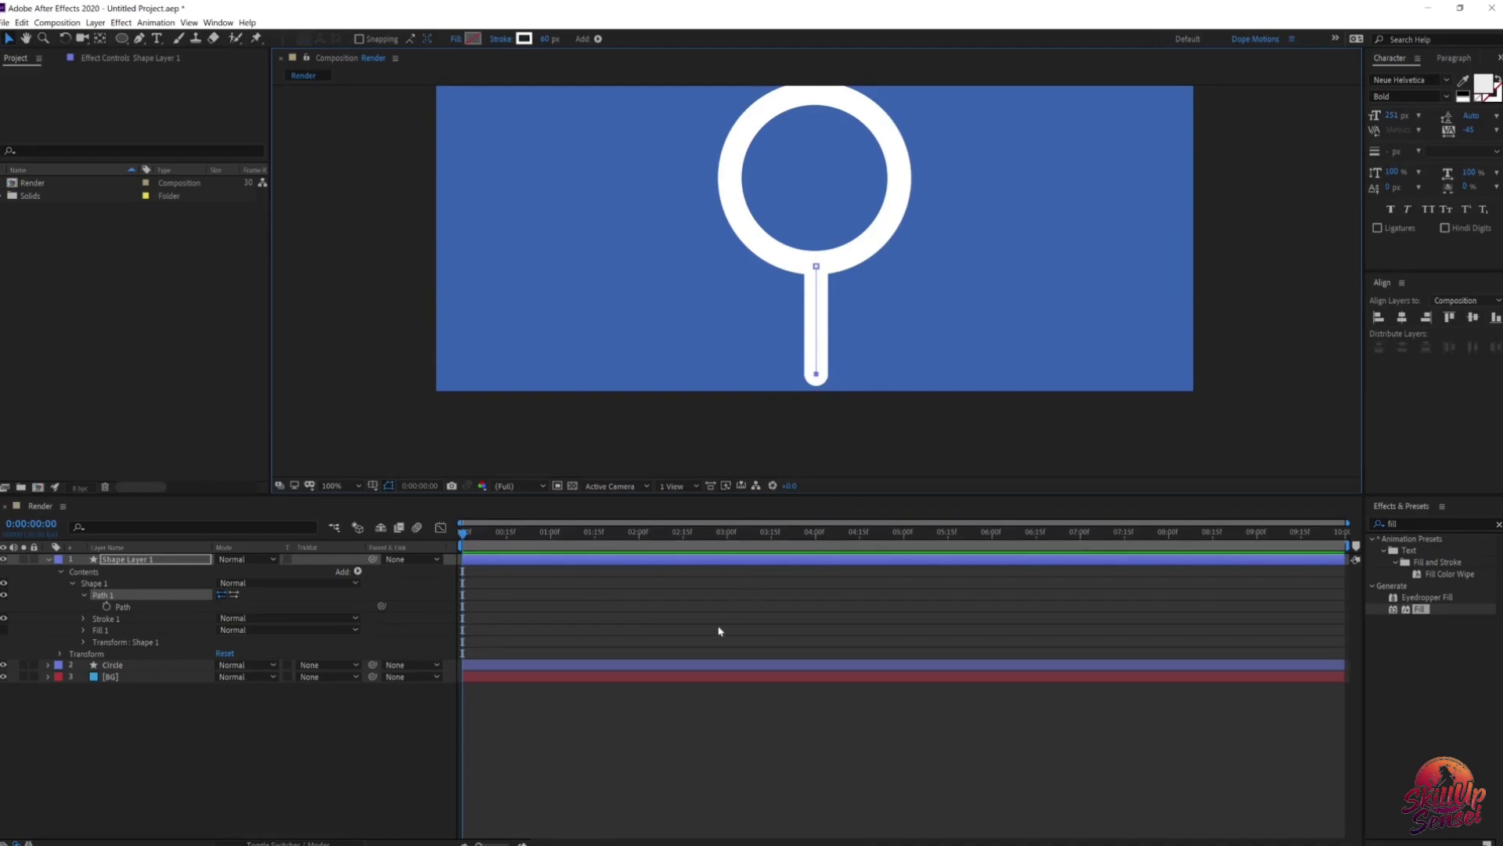
Step: Deselect the handle's path and collapse the handle layer's Shape 1 group
{"action": "left_click", "coordinate": [705, 728]}
{"action": "scroll", "coordinate": [815, 369], "scroll_direction": "up", "scroll_amount": 2}
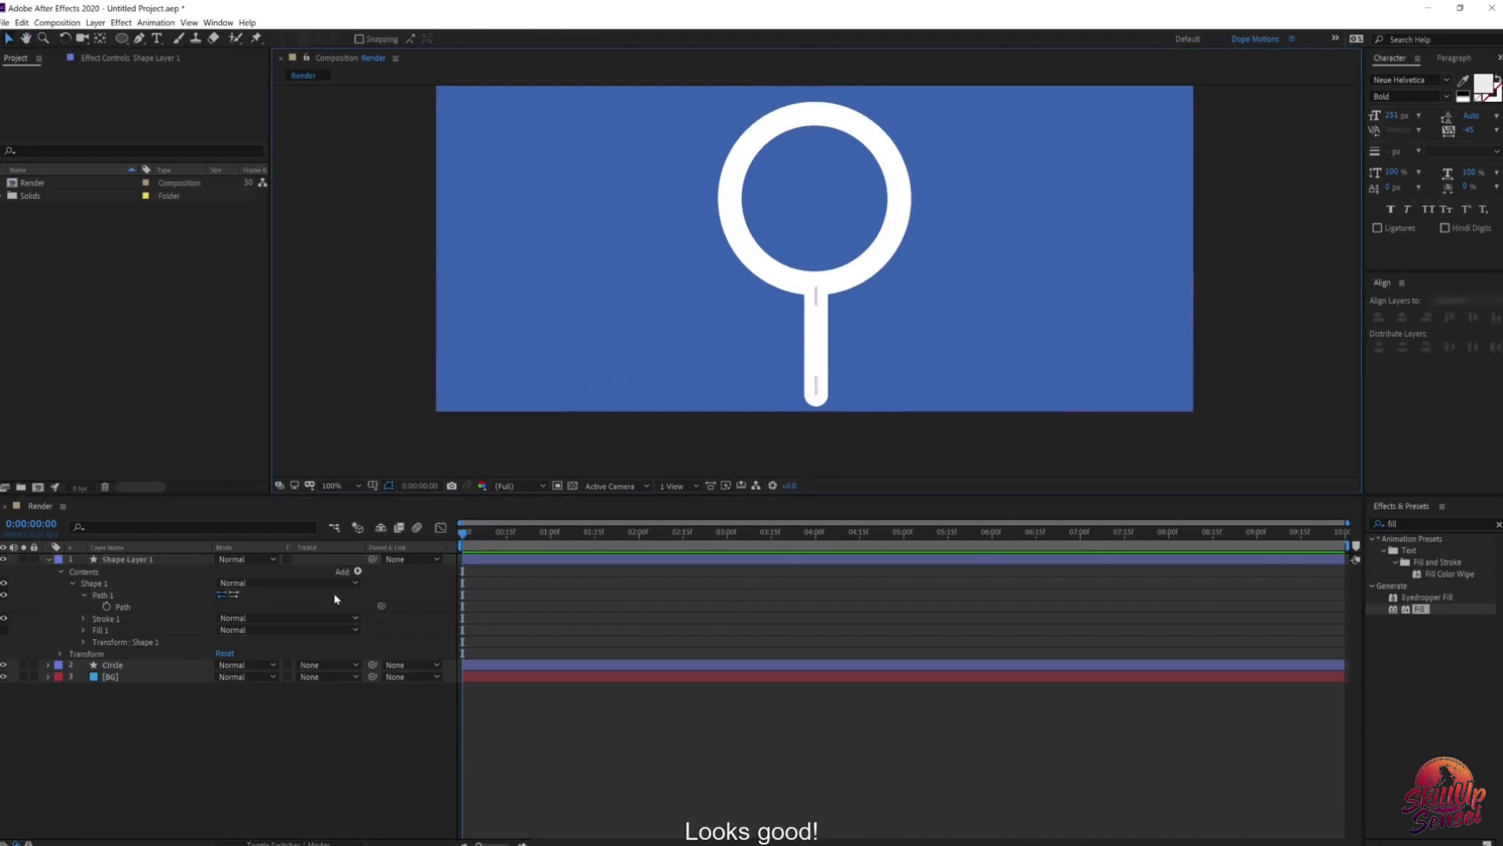
{"action": "left_click", "coordinate": [72, 583]}
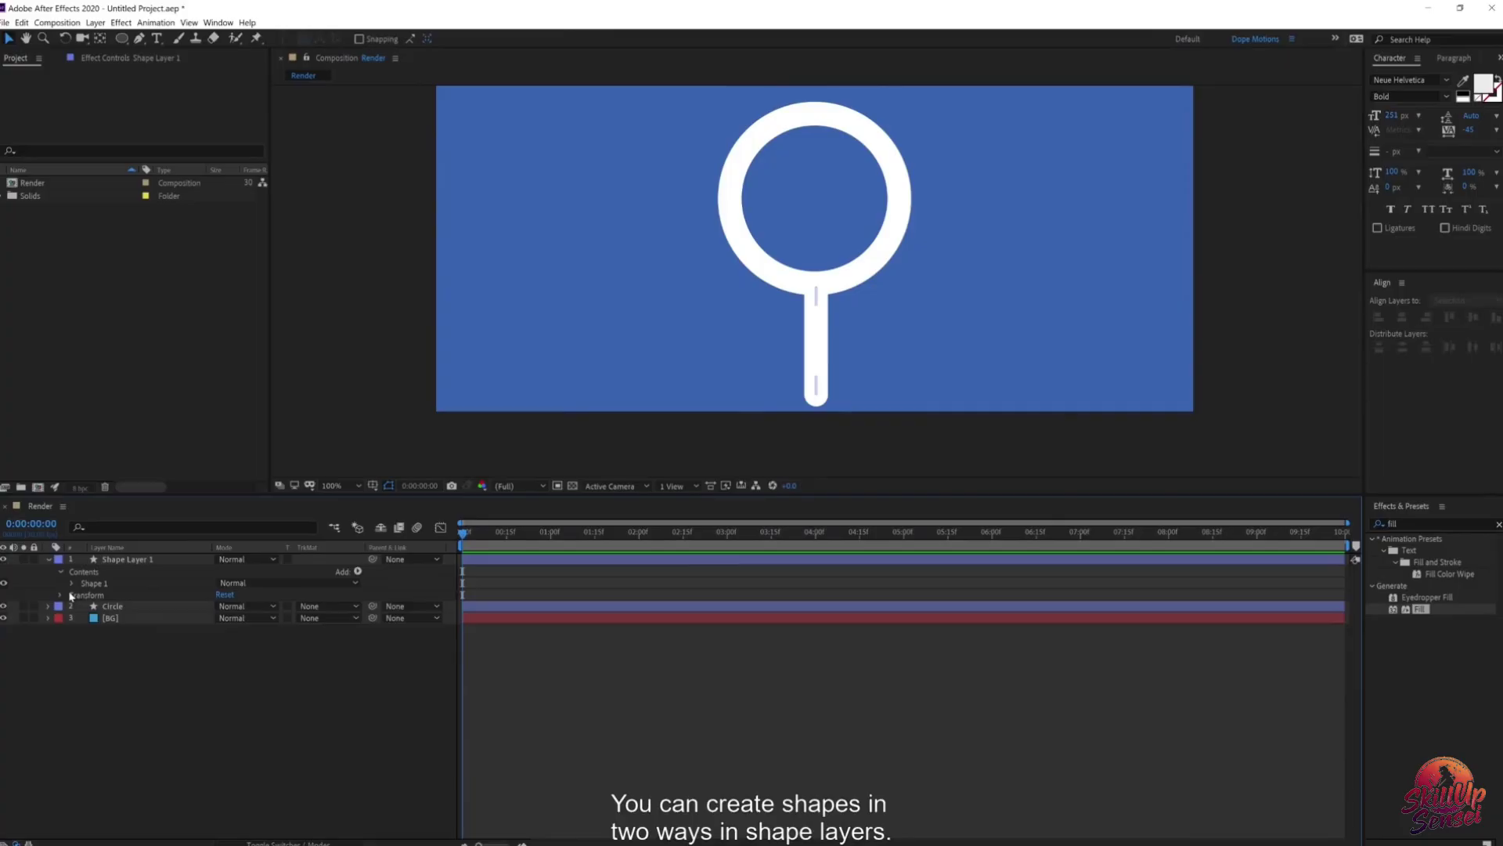
Step: Try duplicating the handle layer and moving the copy sideways beside the original, and undo both changes
{"action": "left_click", "coordinate": [115, 559]}
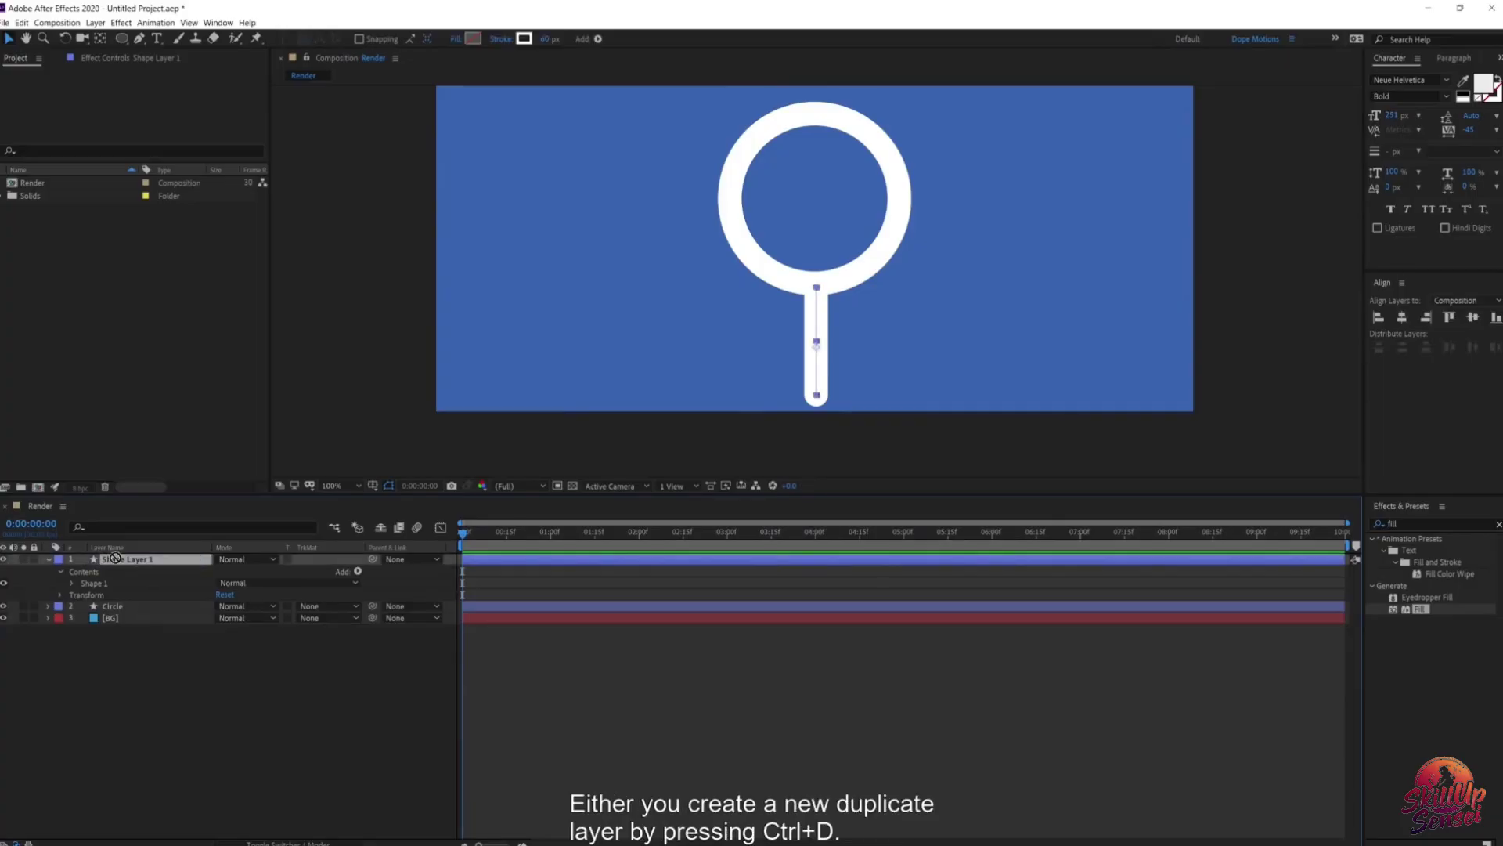
{"action": "key", "text": "ctrl+d"}
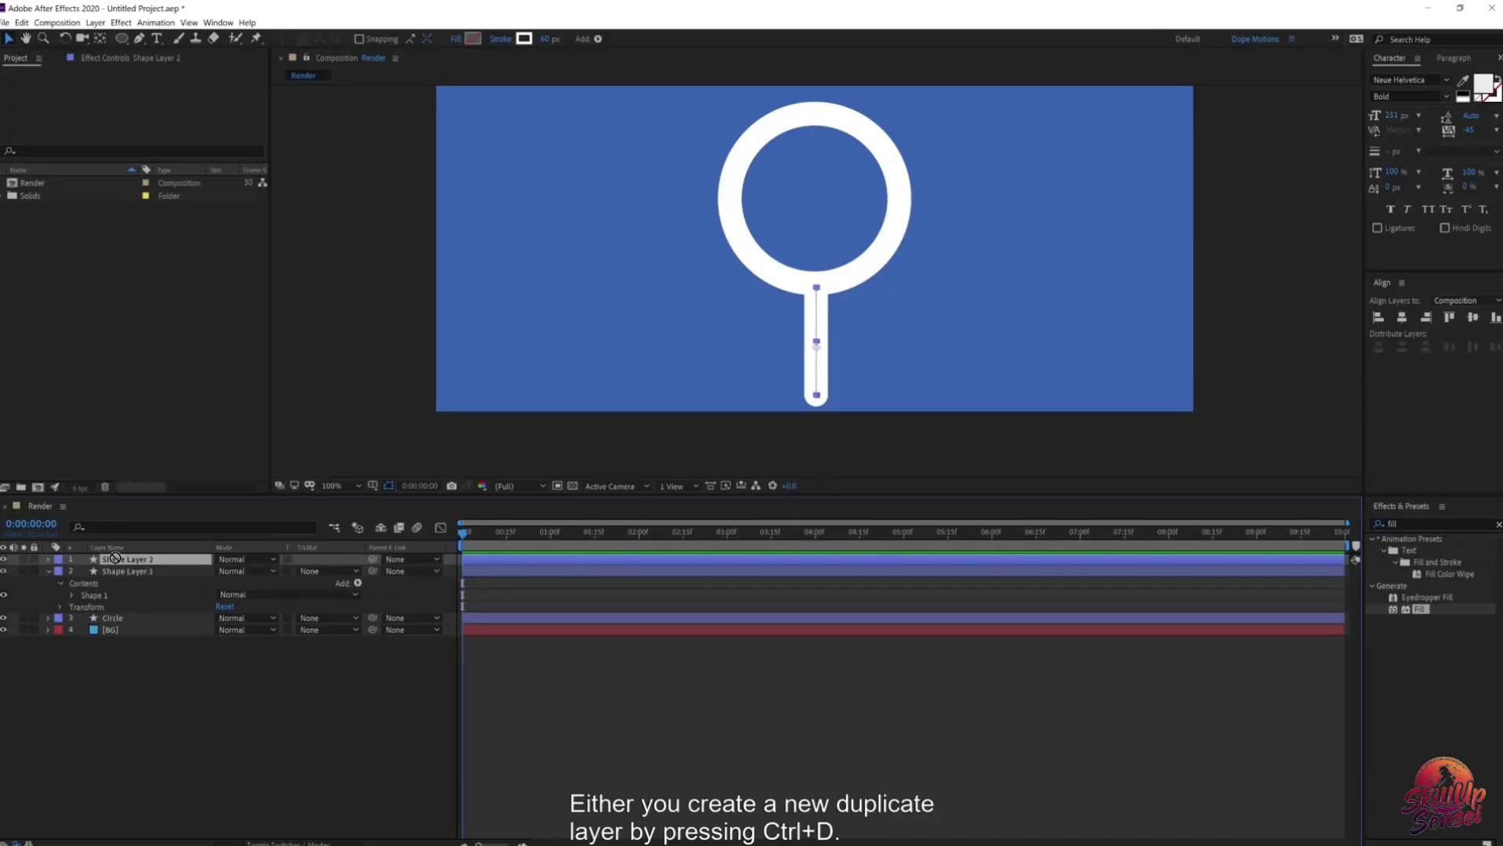
{"action": "left_click_drag", "start_coordinate": [817, 342], "coordinate": [859, 344]}
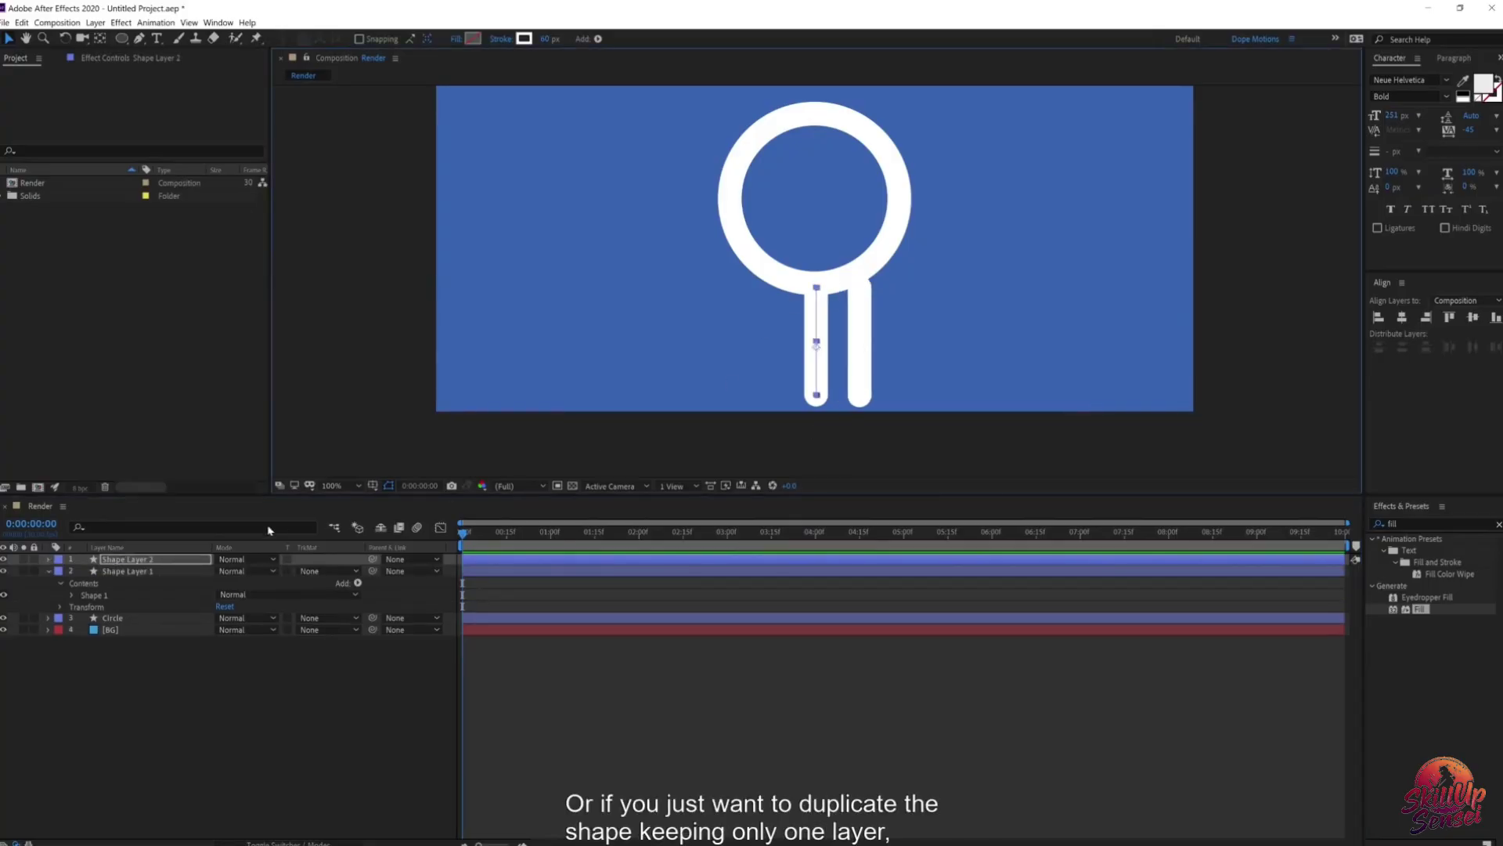
{"action": "key", "text": "ctrl+z"}
{"action": "key", "text": "ctrl+z"}
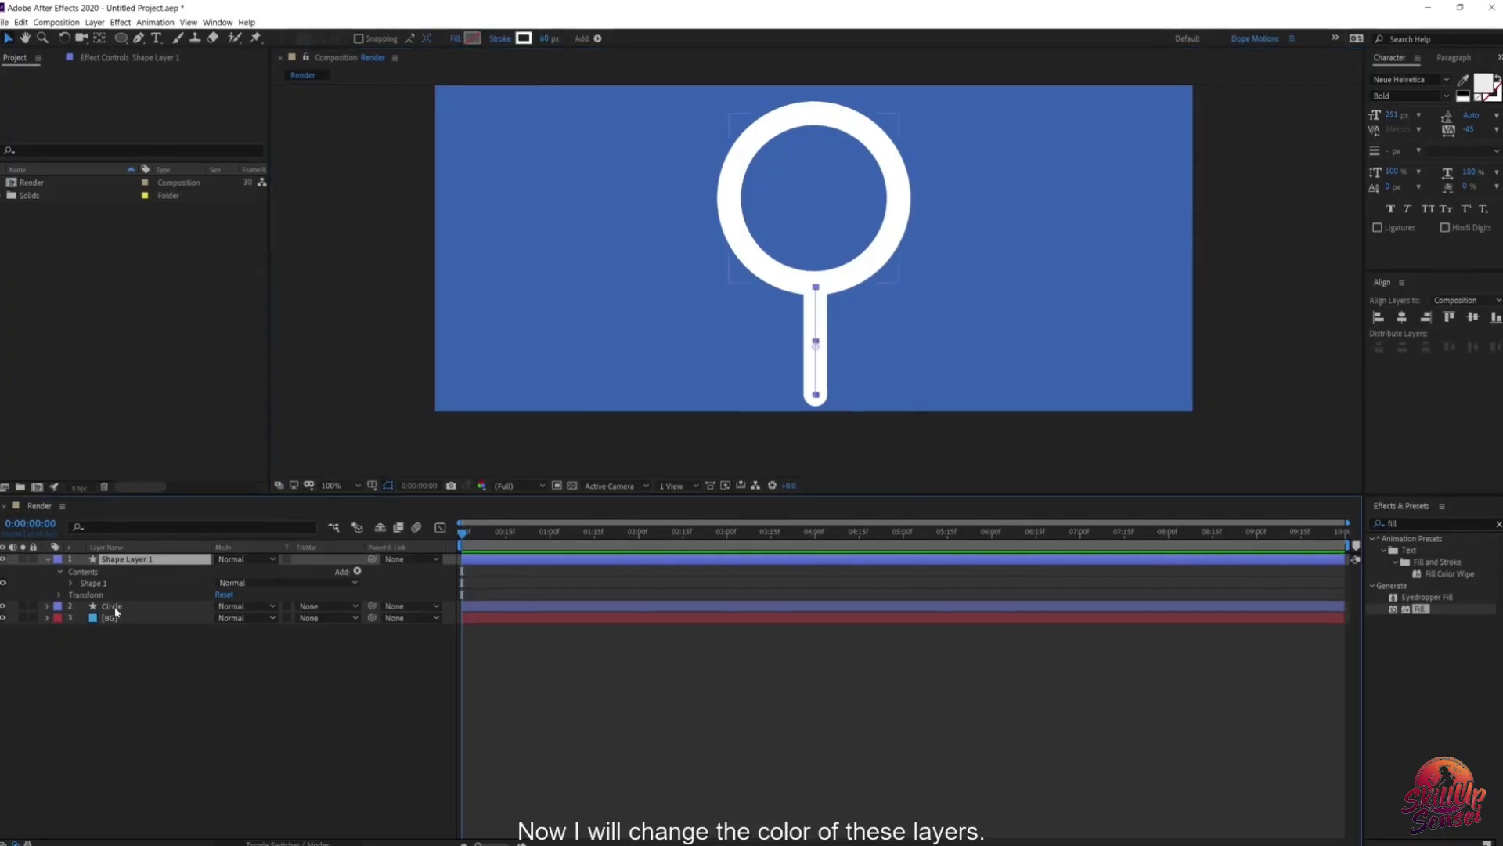
Step: Set the handle layer's stroke color to dark gray (2E2E2E)
{"action": "left_click", "coordinate": [523, 38]}
{"action": "mouse_move", "coordinate": [682, 532]}
{"action": "left_mouse_down"}
{"action": "mouse_move", "coordinate": [626, 557]}
{"action": "mouse_move", "coordinate": [622, 539]}
{"action": "left_mouse_up"}
{"action": "left_click", "coordinate": [971, 399]}
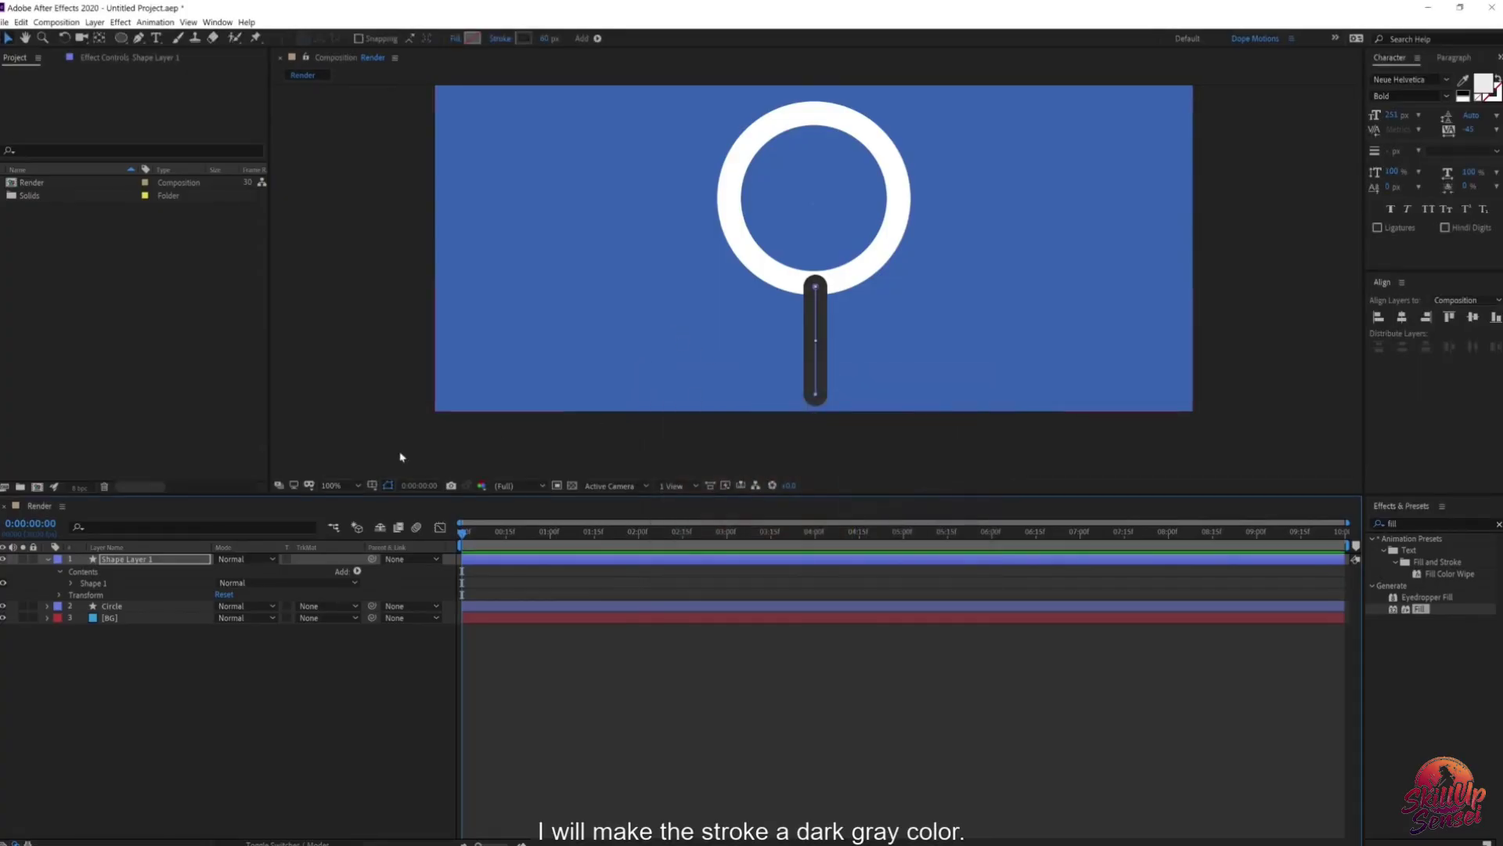
Step: Give the Circle layer's stroke the handle's dark gray by sampling it from the handle with the eyedropper
{"action": "left_click", "coordinate": [112, 605]}
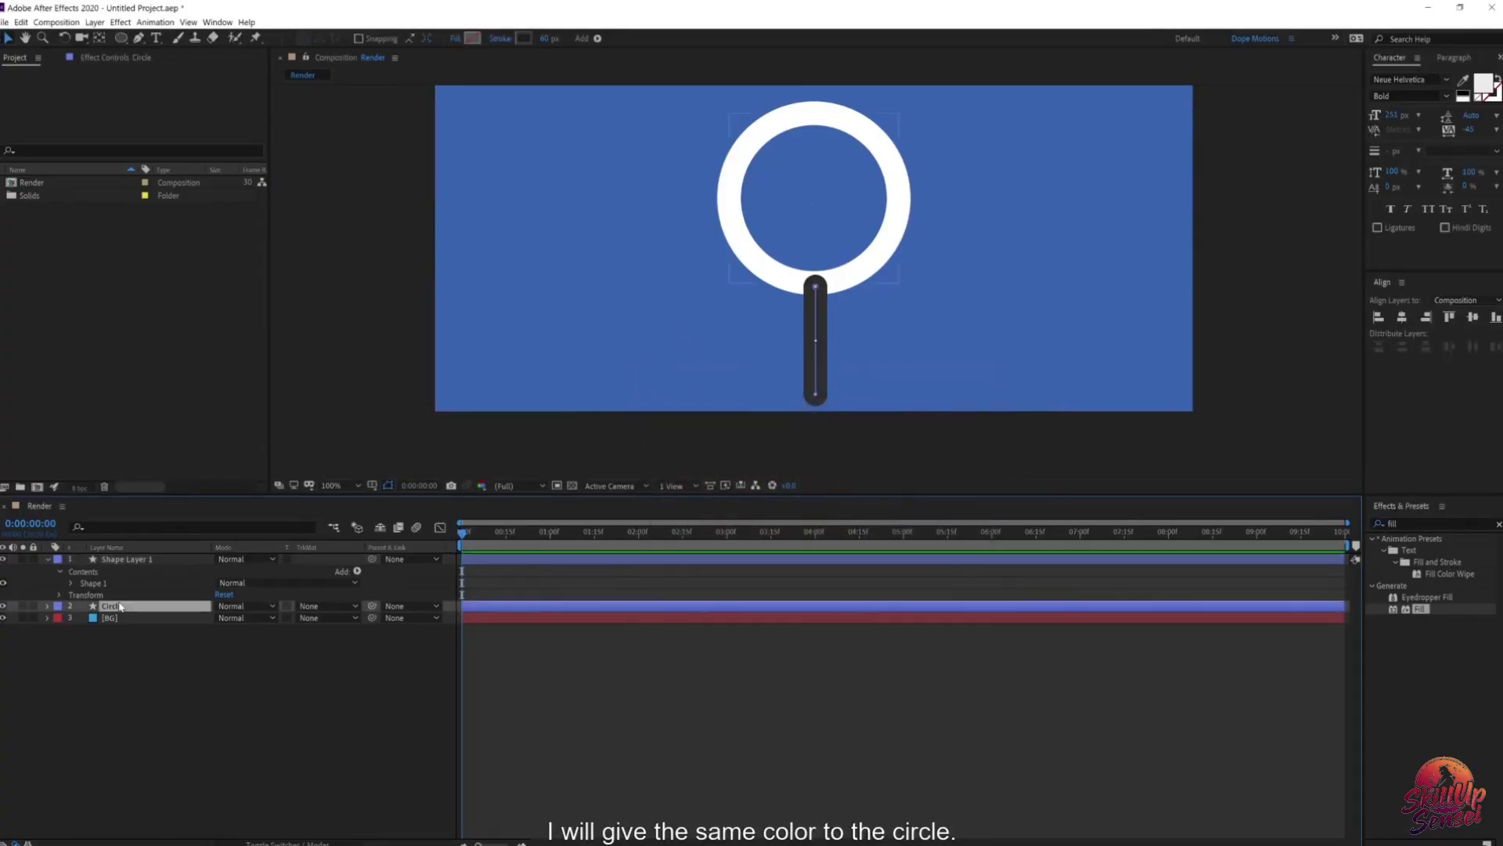
{"action": "left_click", "coordinate": [523, 37]}
{"action": "left_click", "coordinate": [934, 466]}
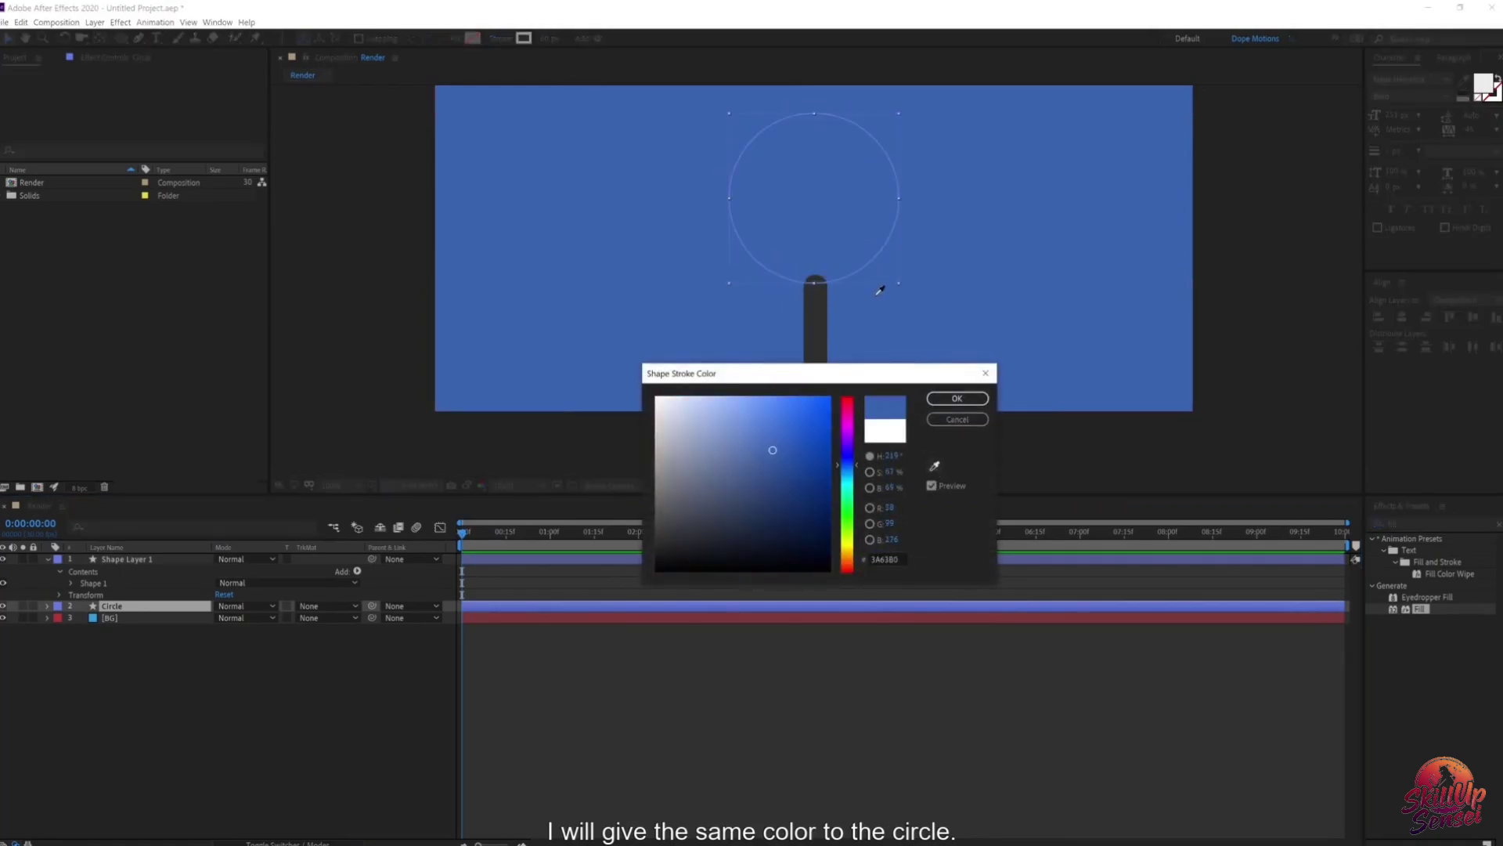
{"action": "left_click", "coordinate": [821, 302]}
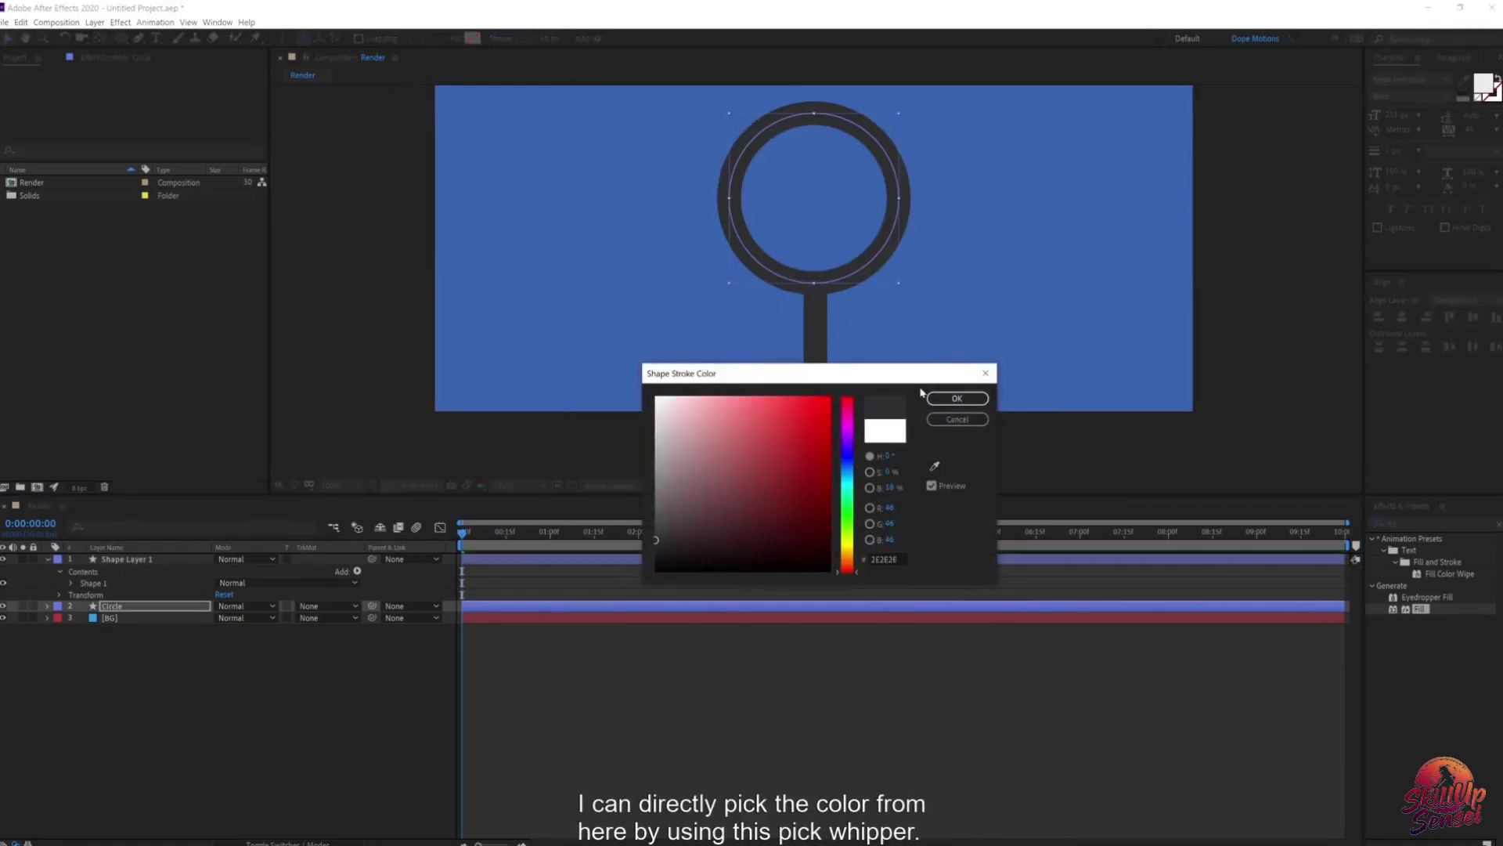
{"action": "left_click", "coordinate": [956, 399]}
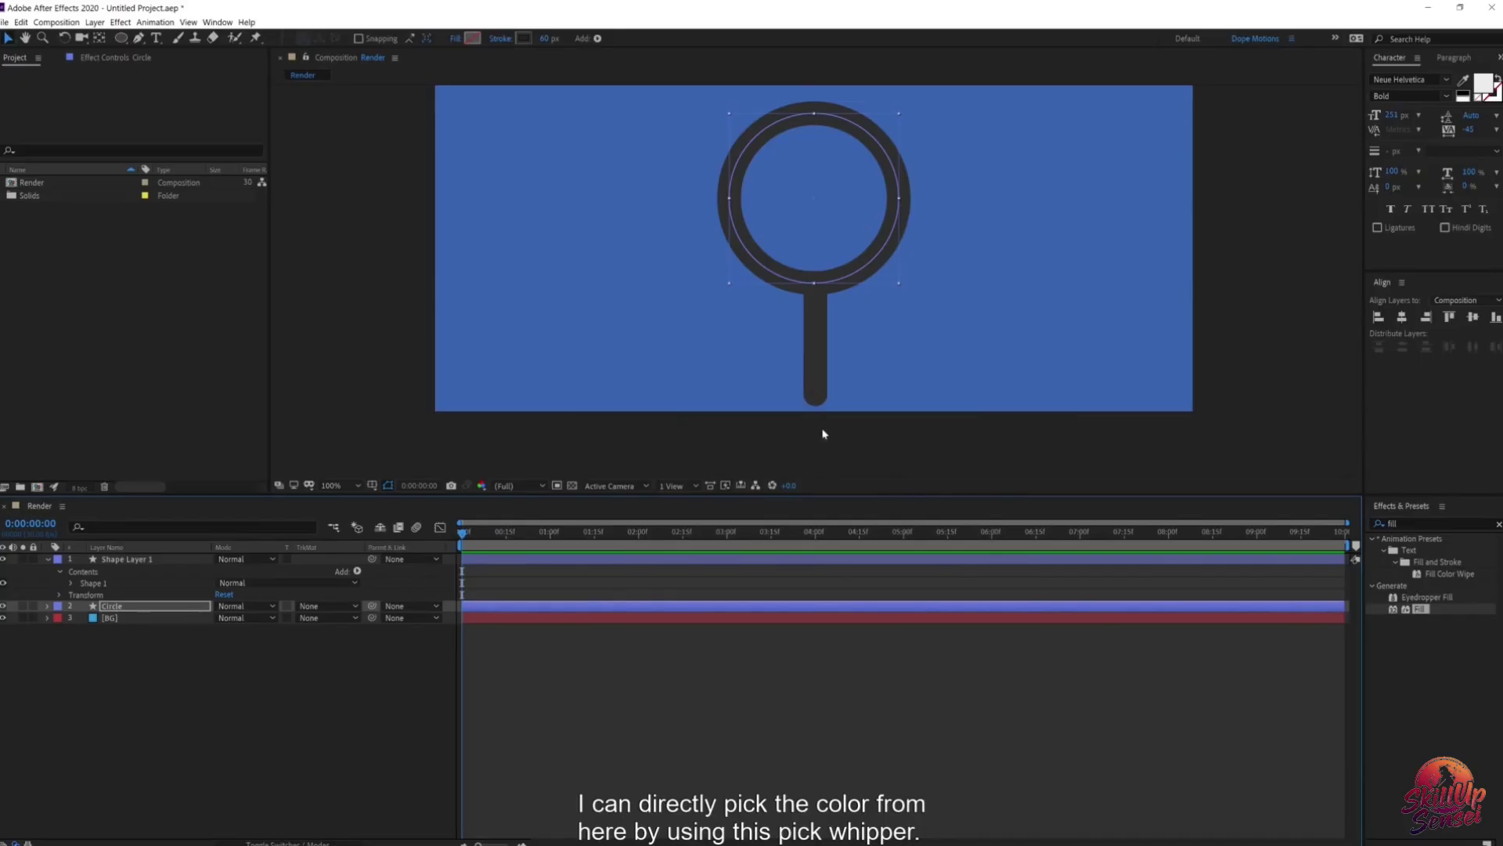
Step: Rename the handle layer's Shape 1 group as Handle and duplicate it within the same layer
{"action": "left_click", "coordinate": [697, 436]}
{"action": "left_click_drag", "start_coordinate": [663, 366], "coordinate": [671, 376]}
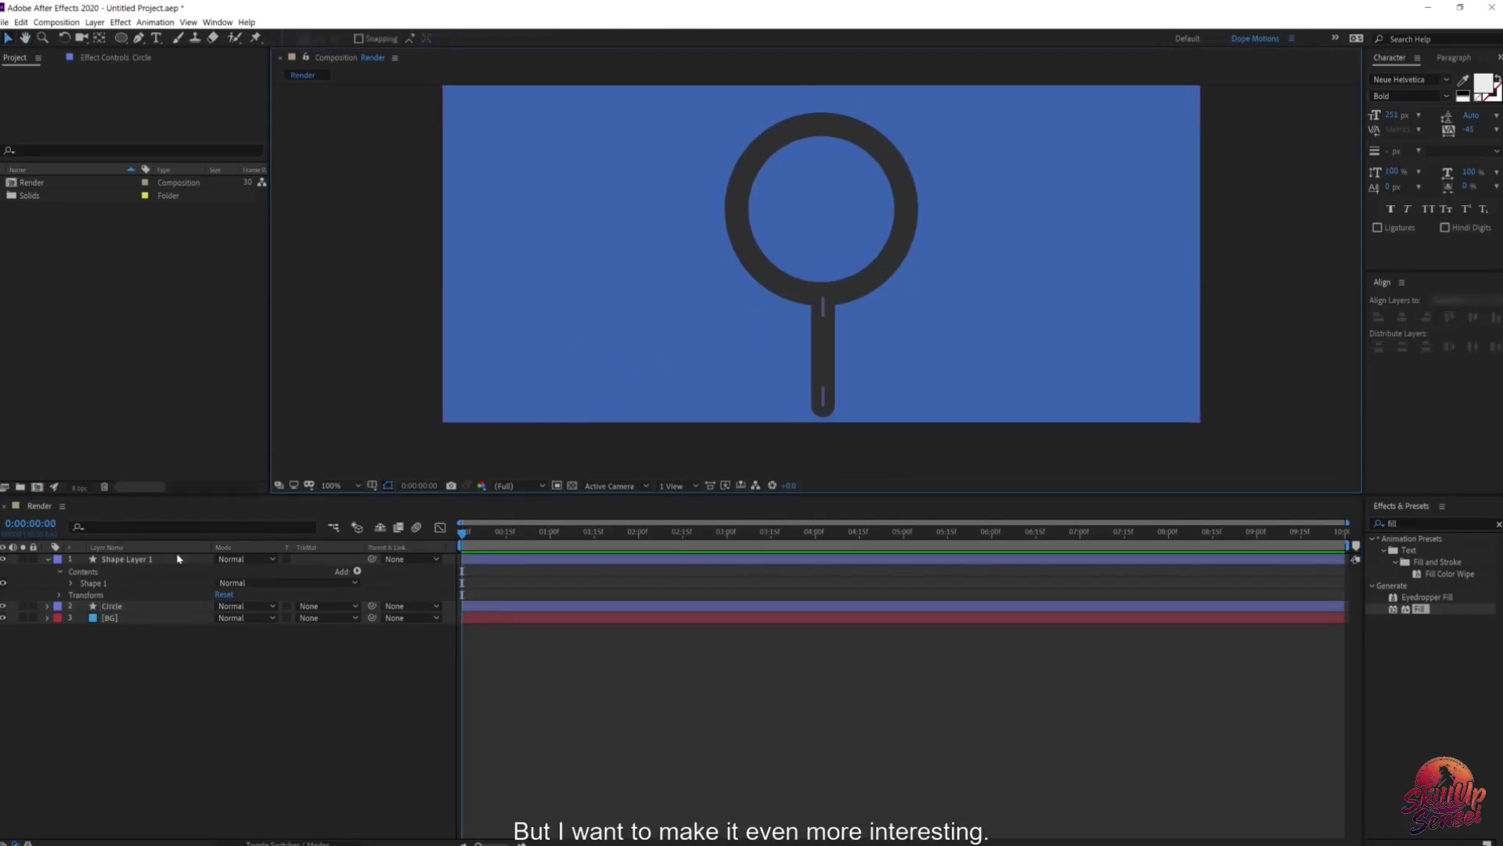
{"action": "left_click_drag", "start_coordinate": [588, 339], "coordinate": [577, 373]}
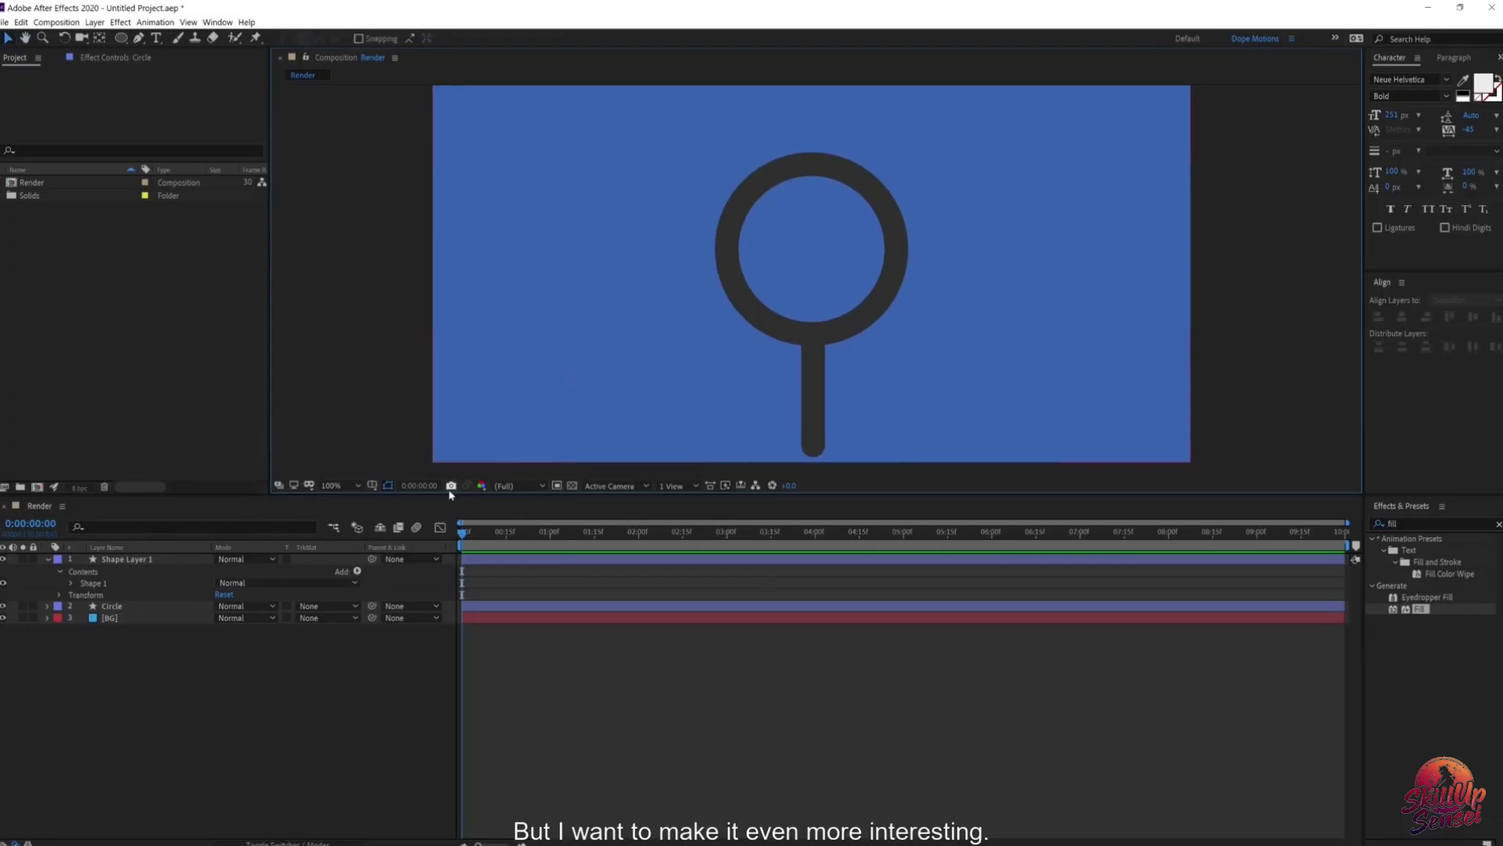
{"action": "left_click_drag", "start_coordinate": [451, 494], "coordinate": [455, 570]}
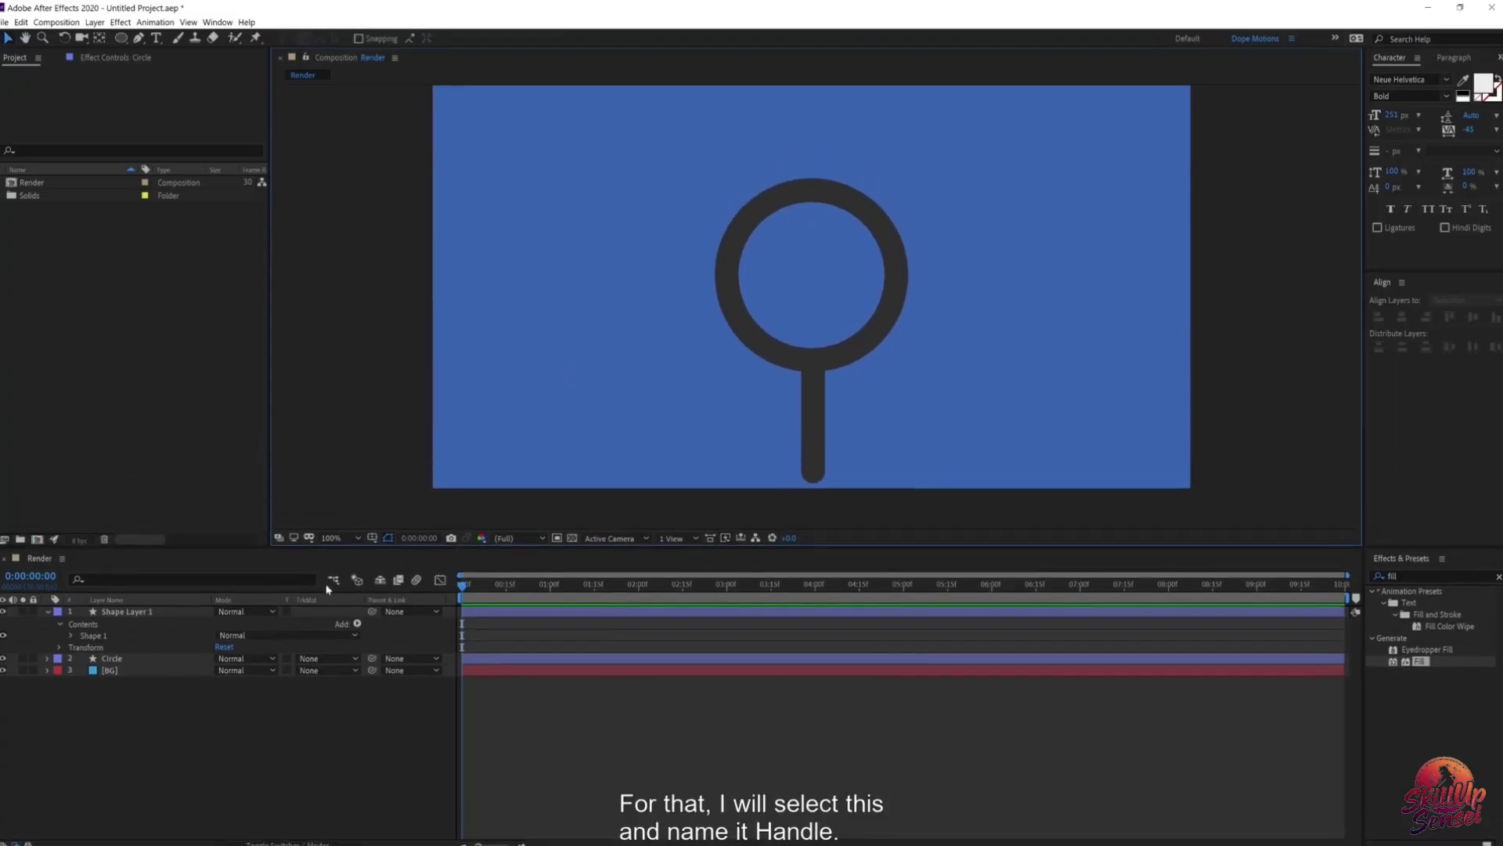
{"action": "left_click", "coordinate": [94, 636]}
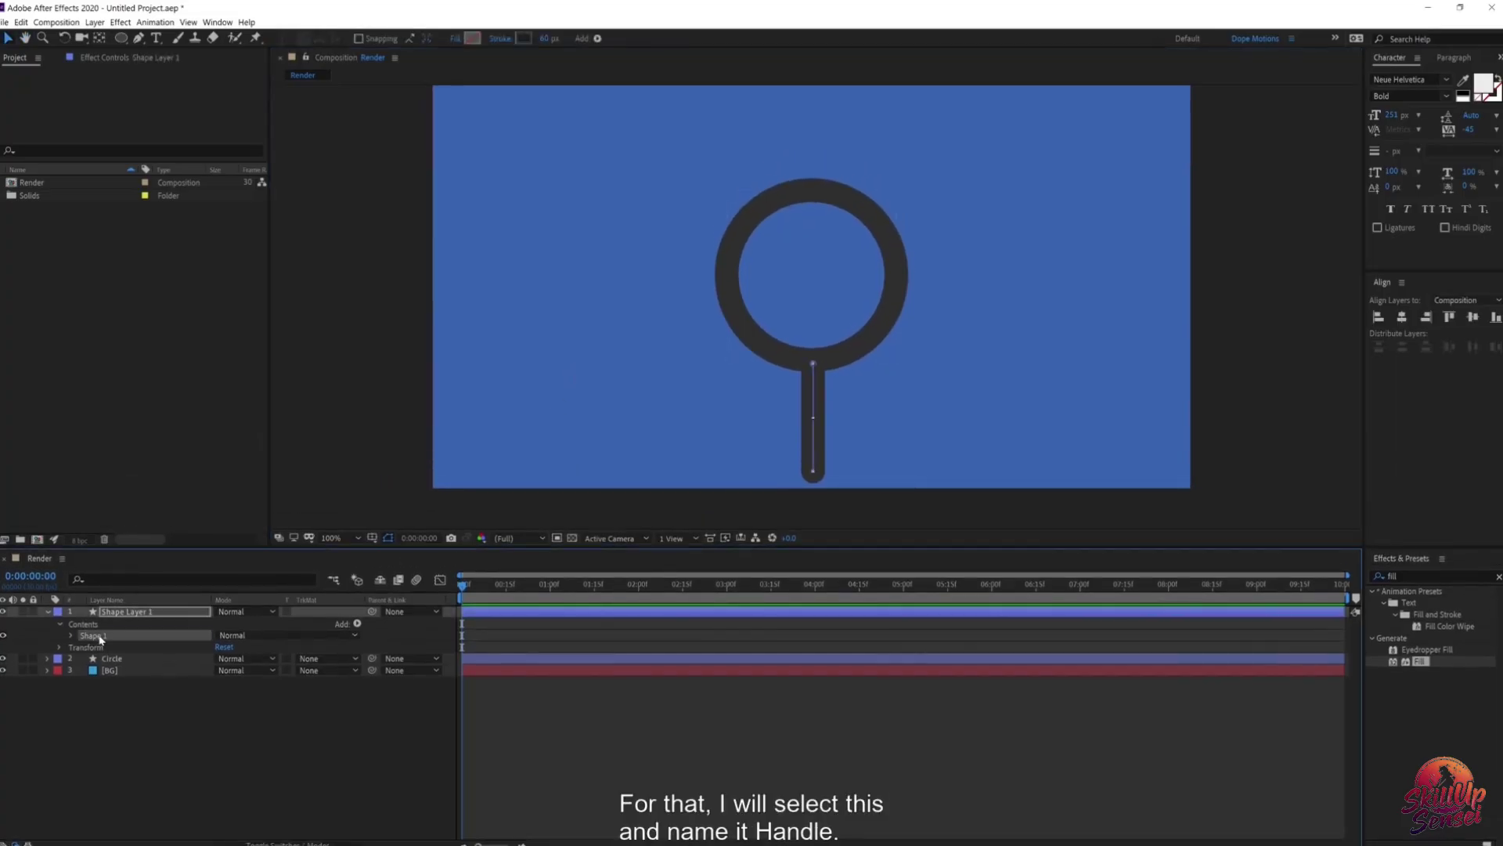
{"action": "key", "text": "Return"}
{"action": "type", "text": "Handle"}
{"action": "key", "text": "Return"}
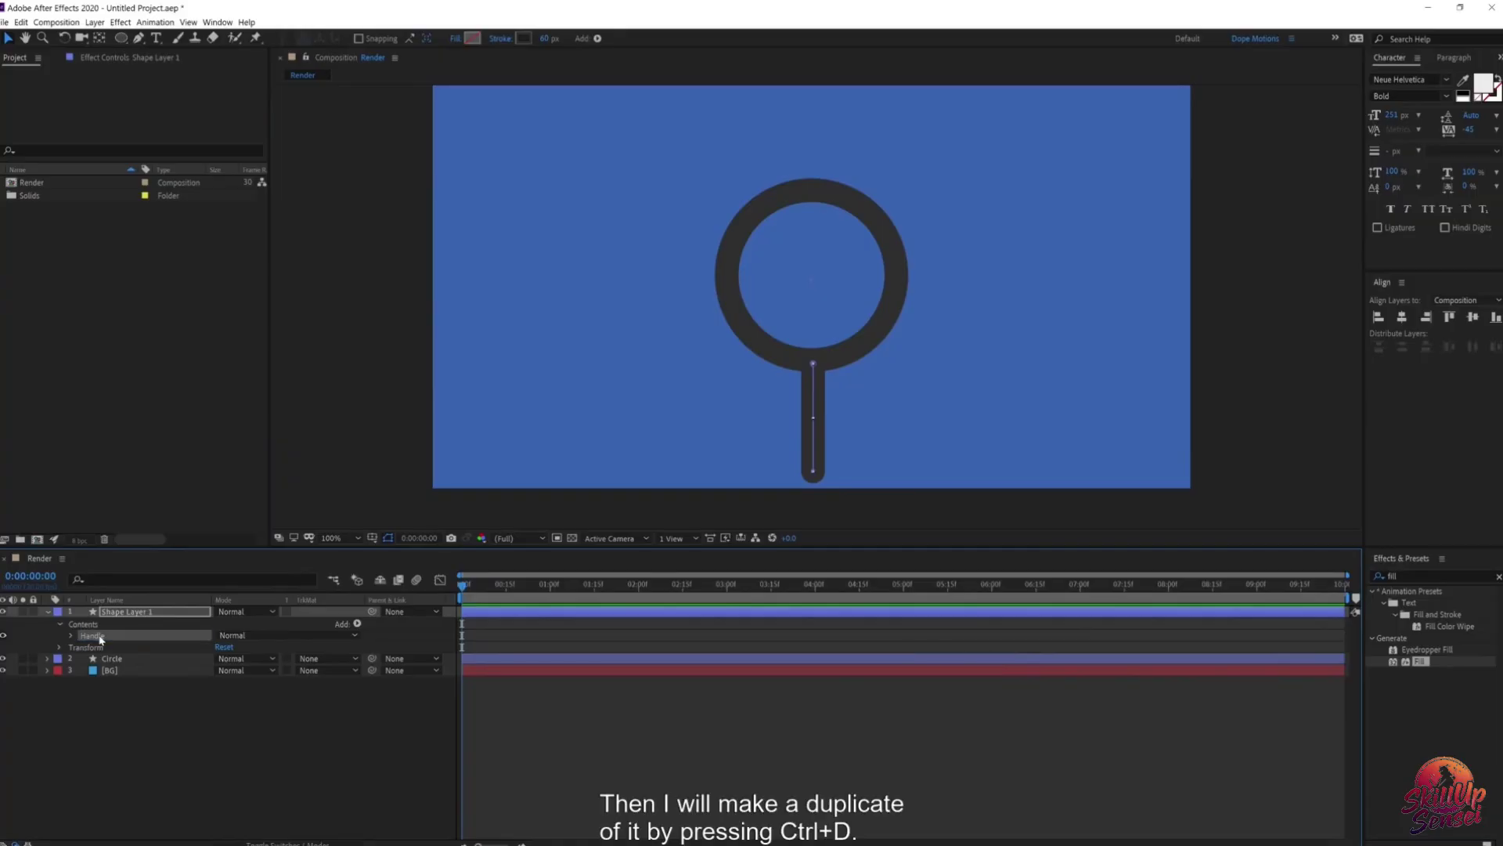
{"action": "key", "text": "ctrl+d"}
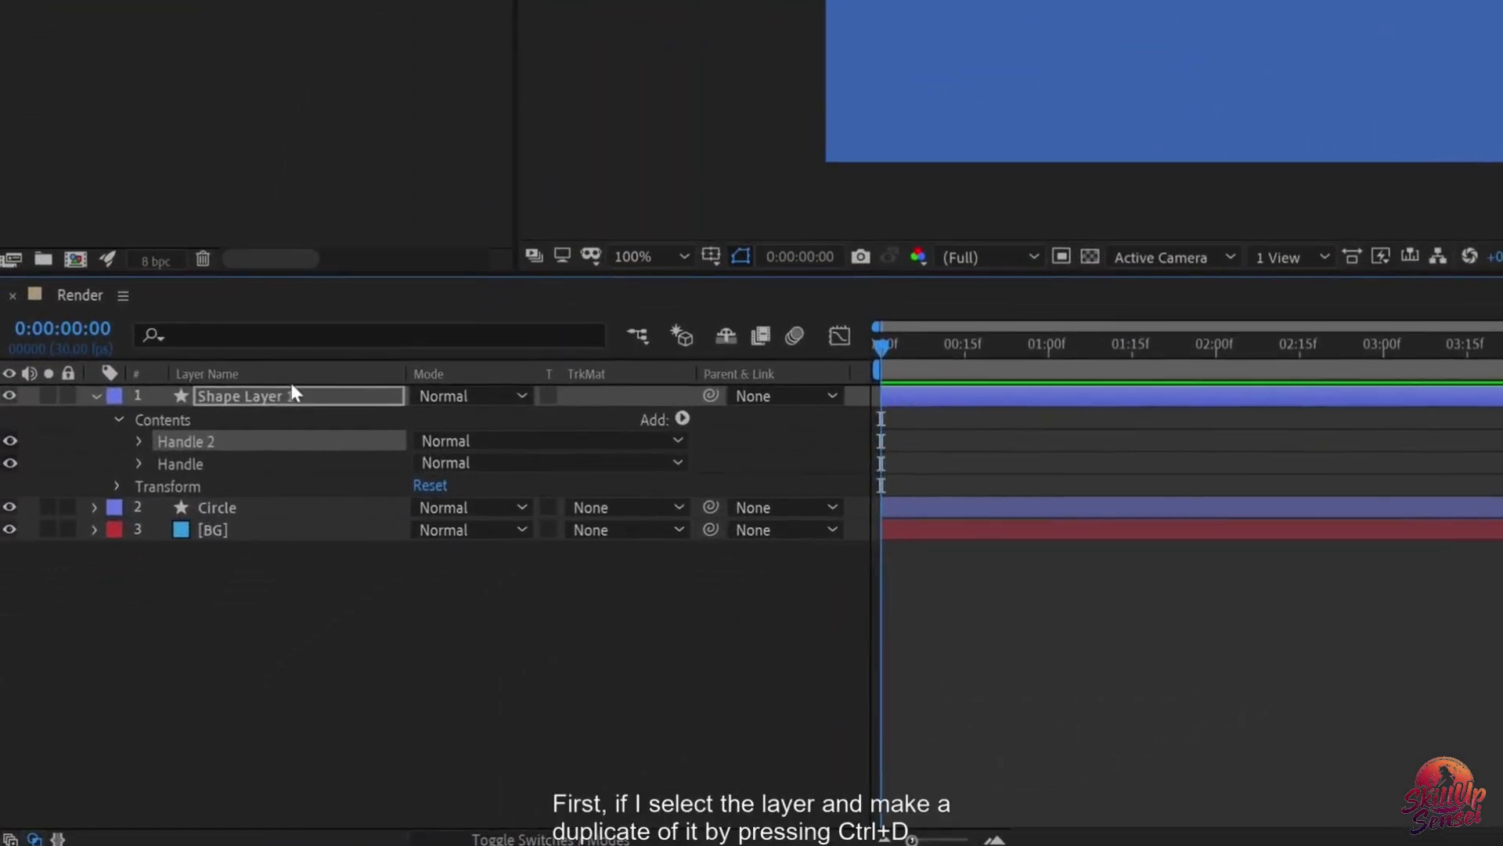
Step: Try duplicating all of Shape Layer 1 and moving the new layer sideways, and undo both changes
{"action": "left_click", "coordinate": [146, 613]}
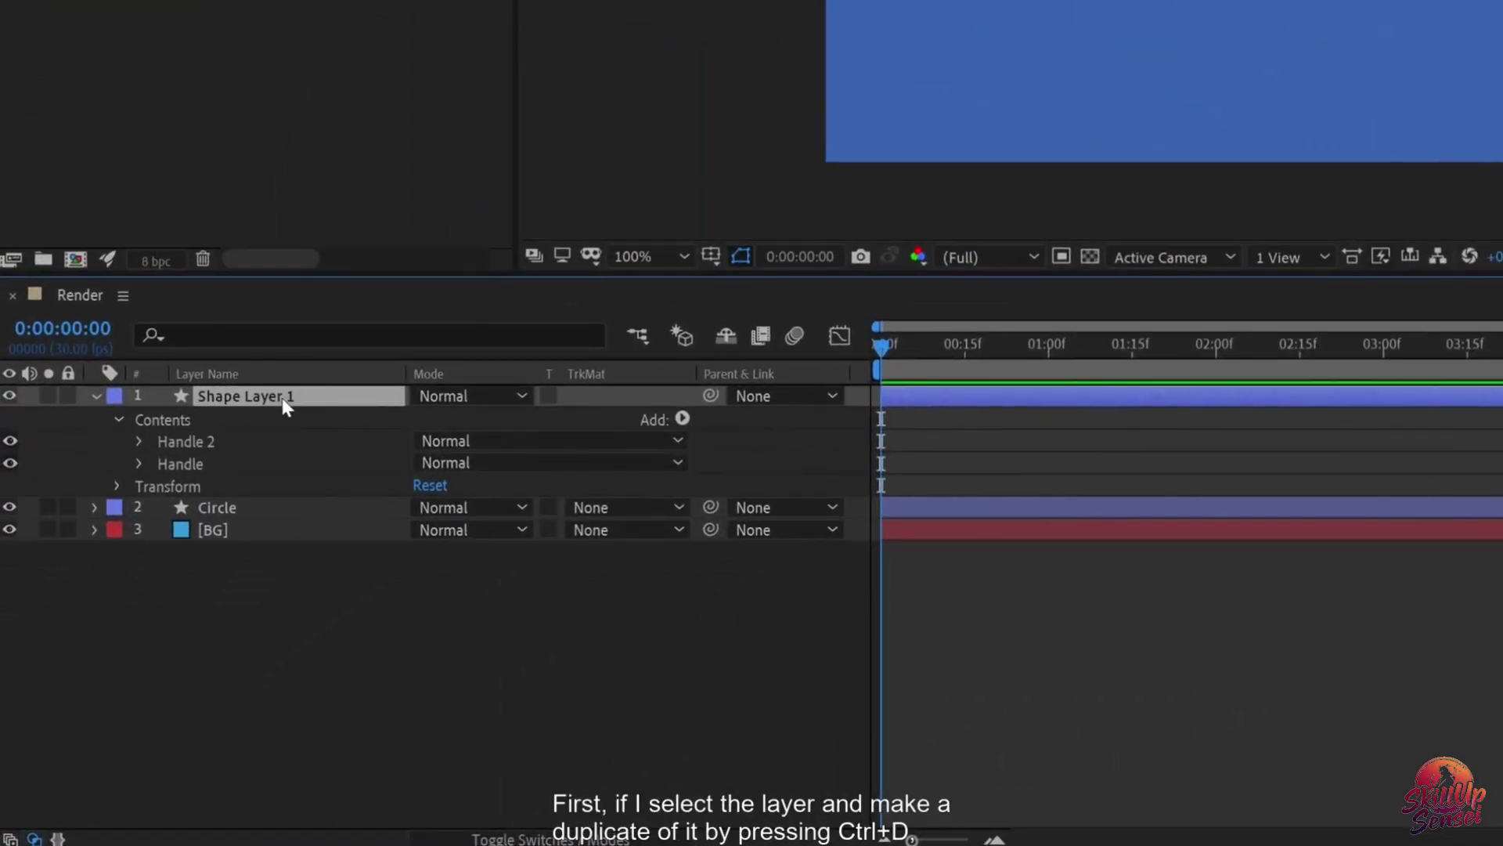
{"action": "key", "text": "ctrl+d"}
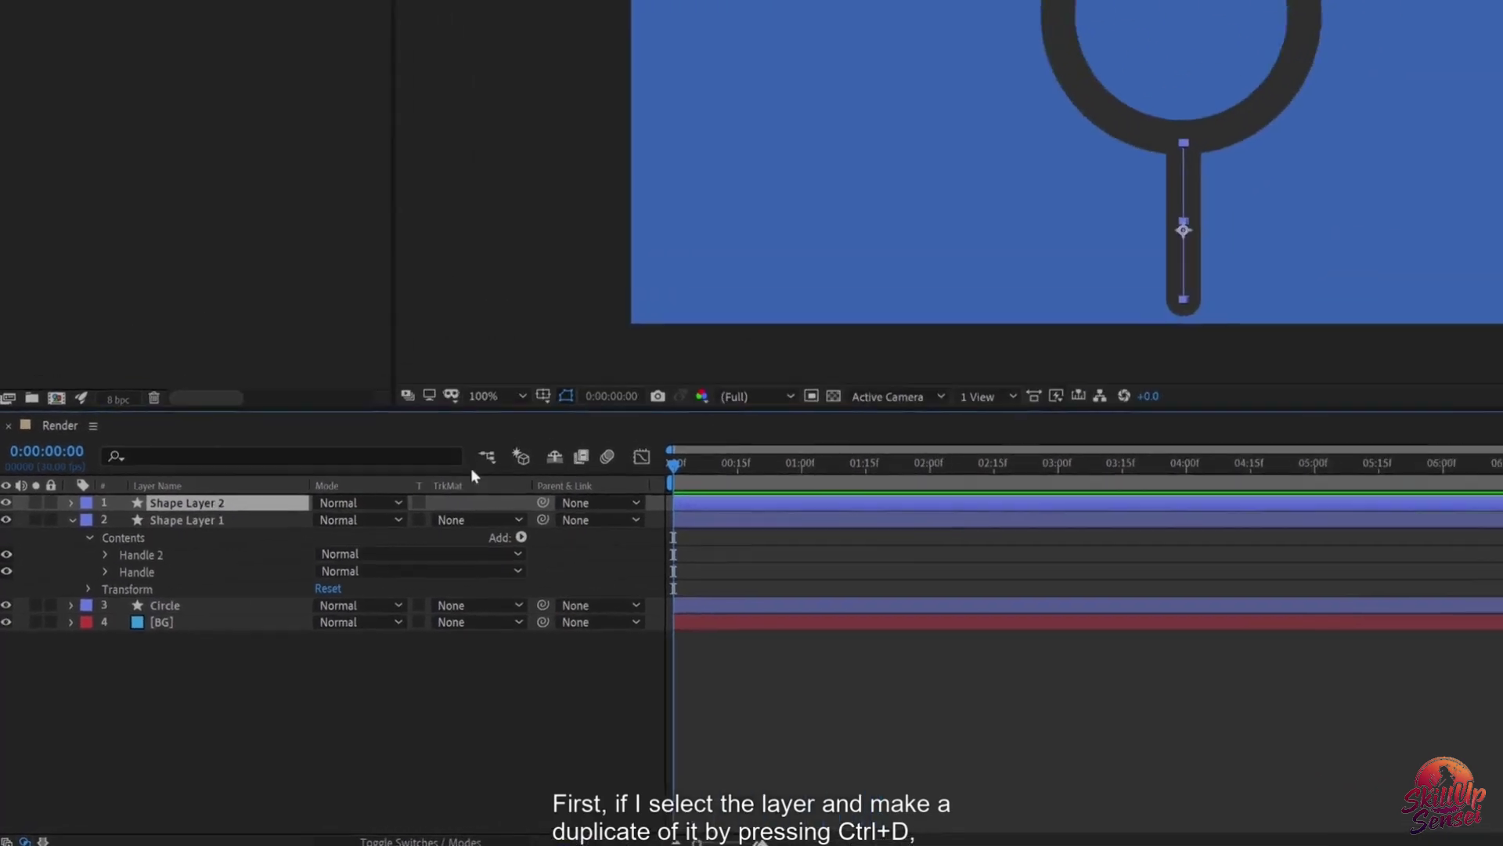
{"action": "left_click_drag", "start_coordinate": [1069, 298], "coordinate": [1128, 299]}
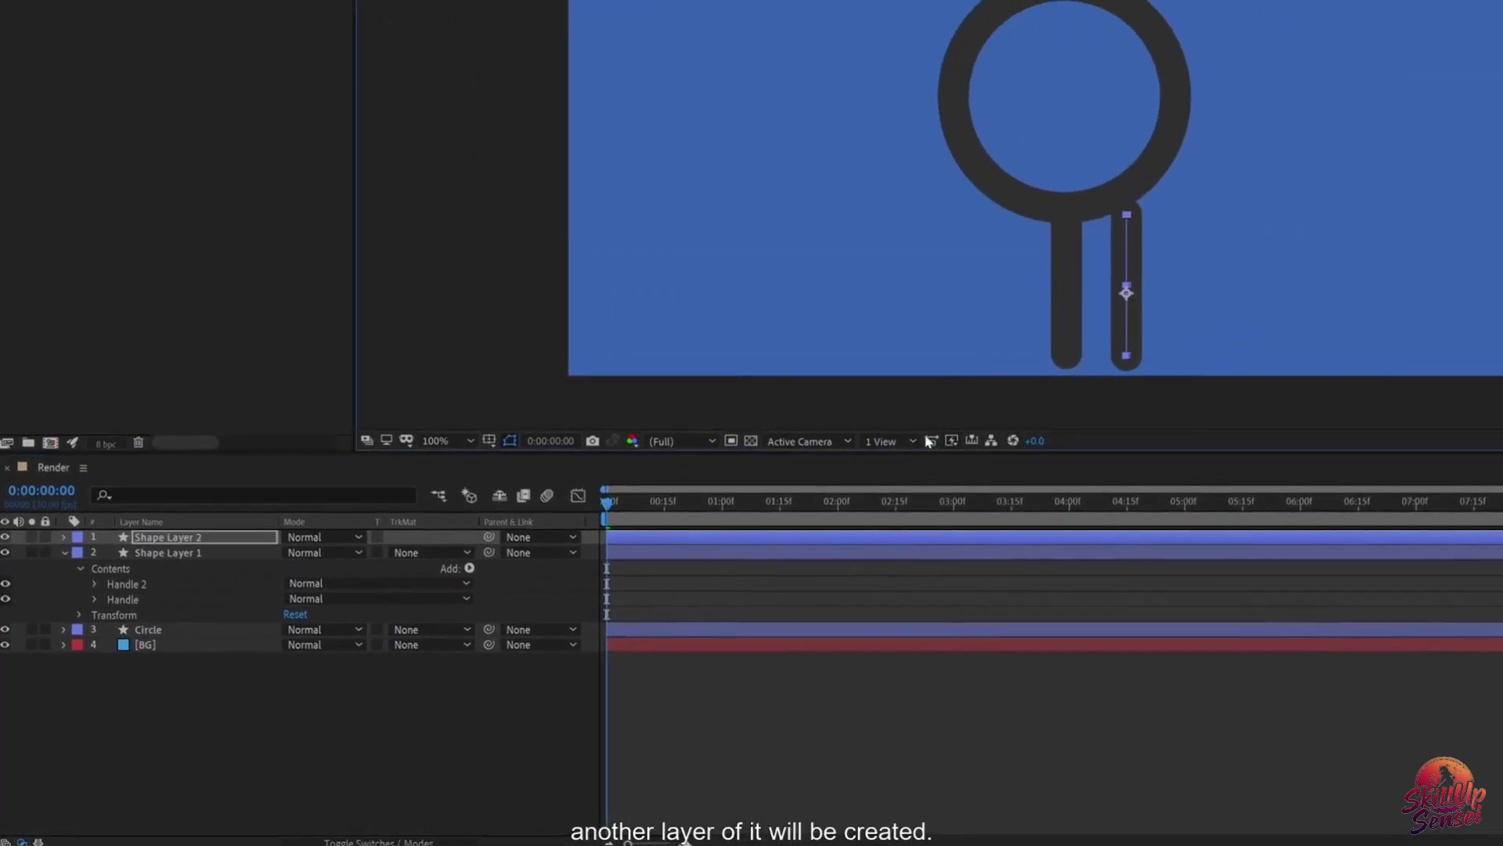
{"action": "key", "text": "ctrl+z"}
{"action": "key", "text": "ctrl+z"}
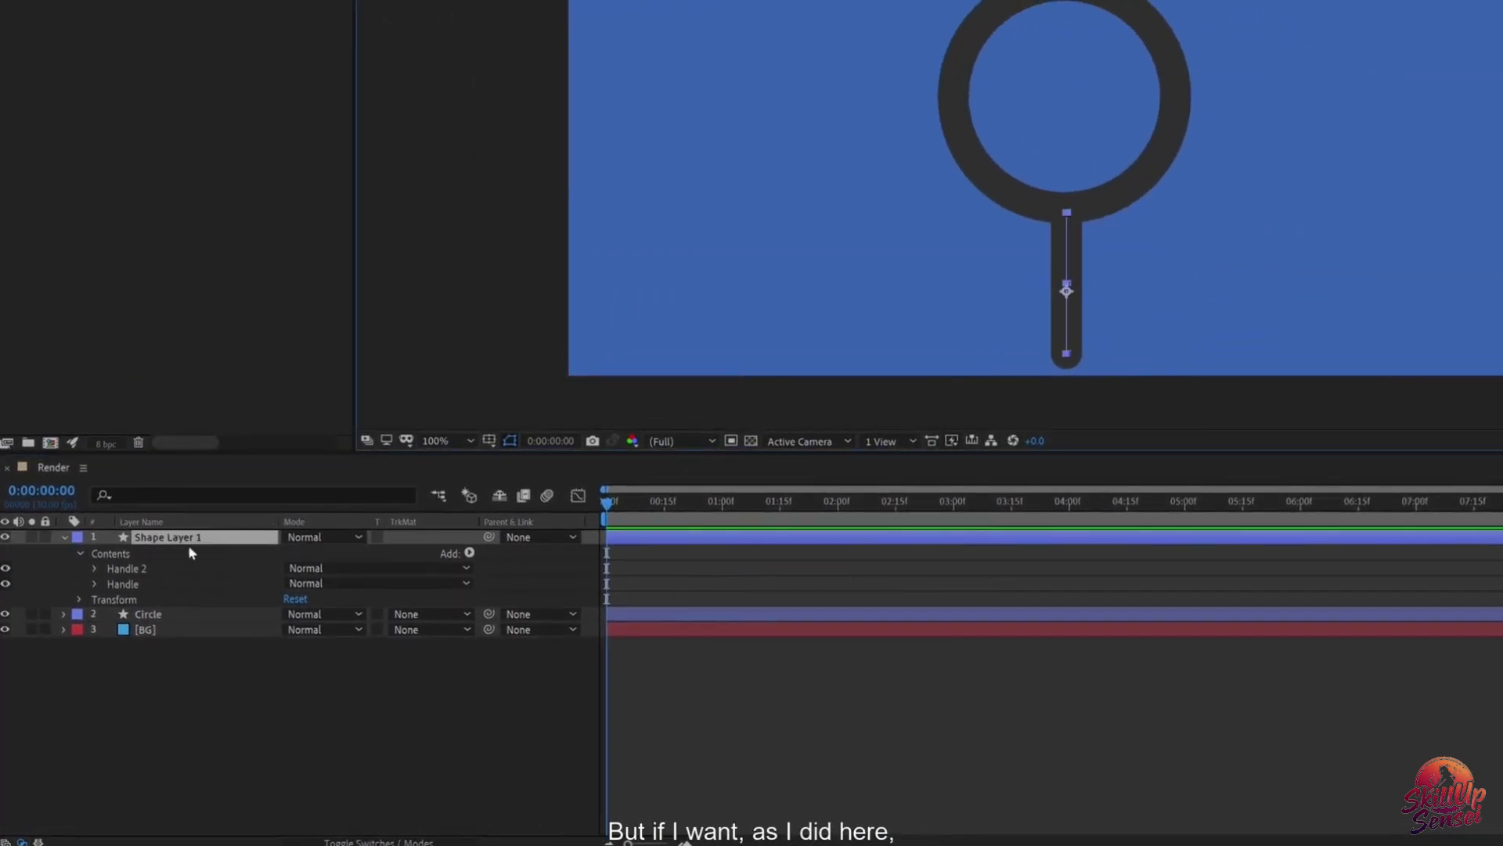
Step: Delete the copied handle group and duplicate the Handle group again inside Shape Layer 1
{"action": "left_click", "coordinate": [130, 567]}
{"action": "key", "text": "Delete"}
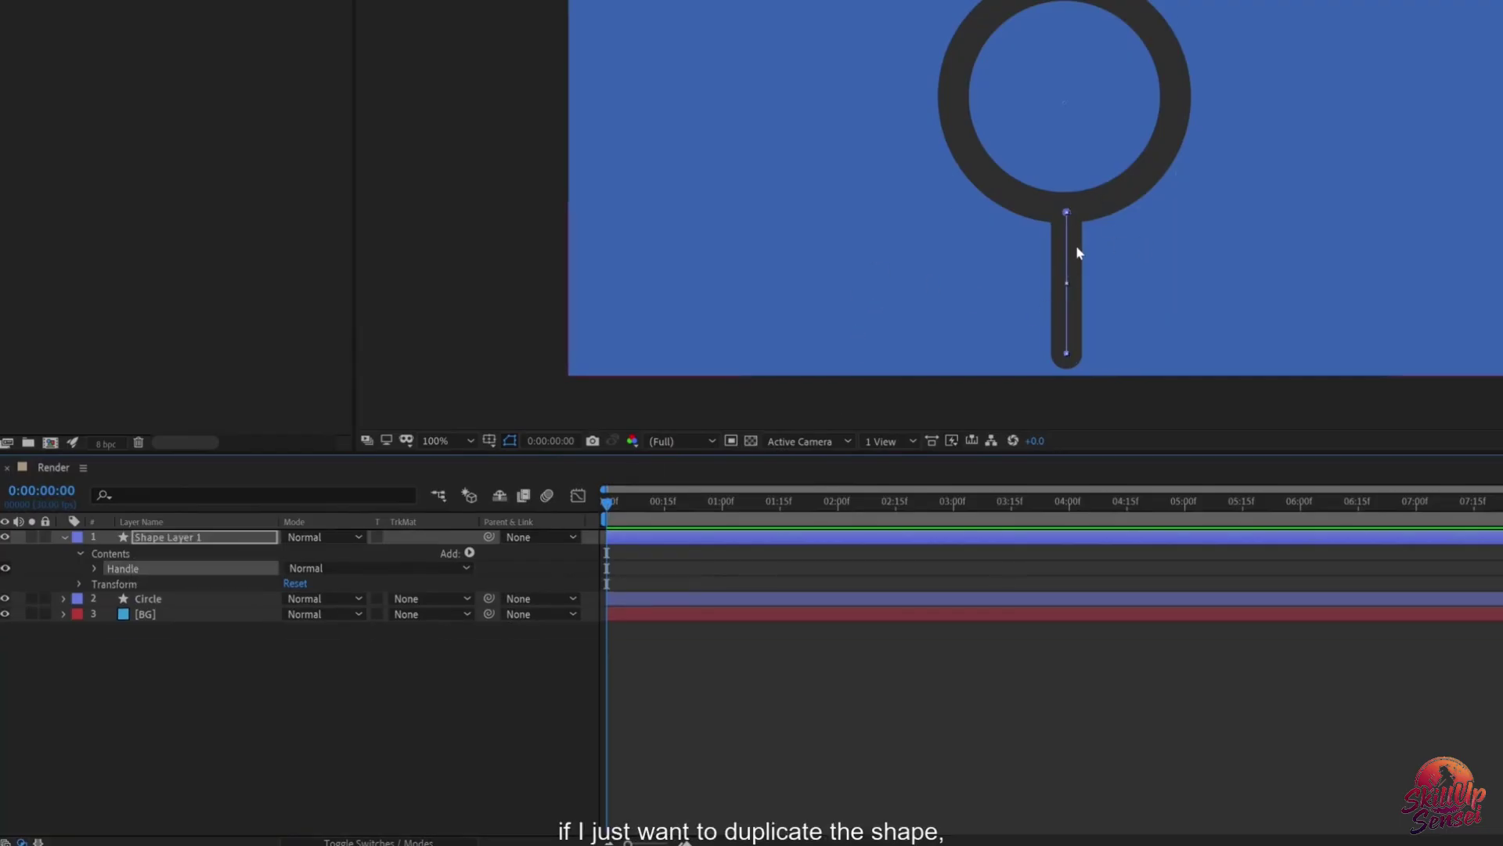
{"action": "key", "text": "ctrl+d"}
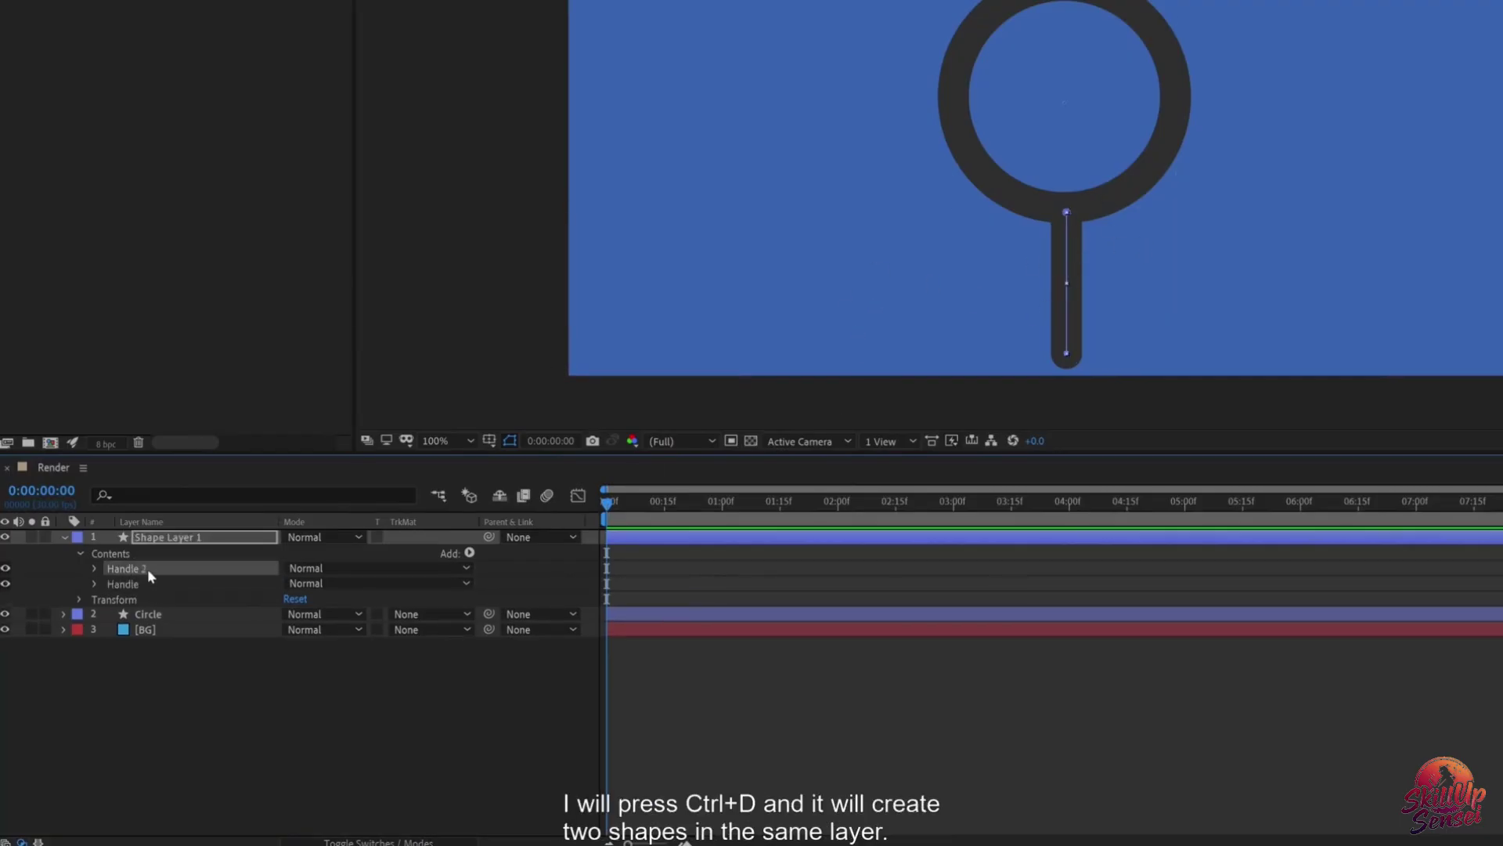
Step: Try moving Shape Layer 1 slightly with both handle groups inside it, and undo the move
{"action": "left_click", "coordinate": [168, 537]}
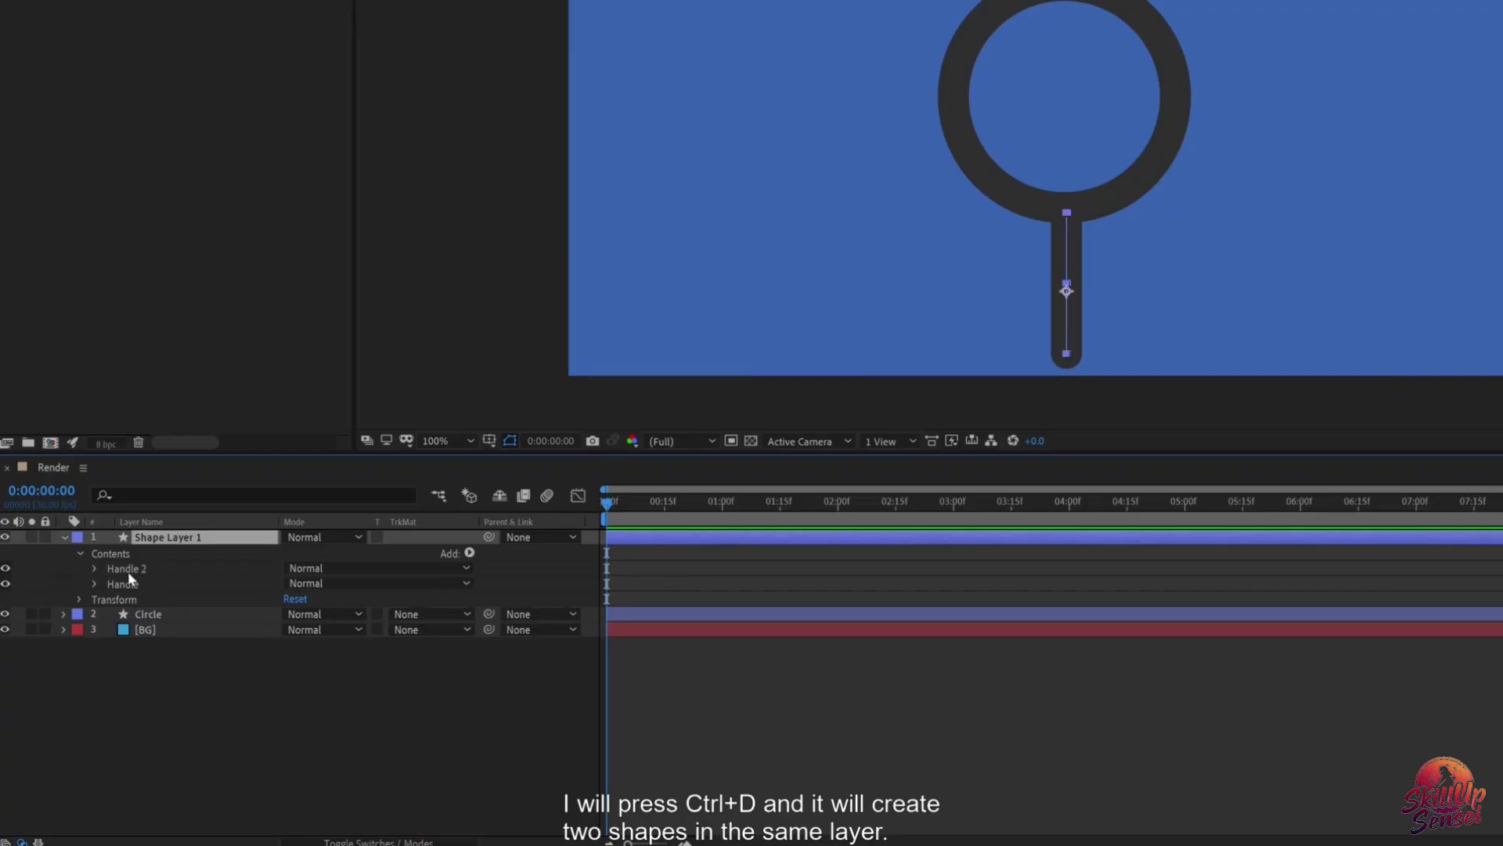
{"action": "left_click", "coordinate": [129, 572]}
{"action": "key", "text": "ctrl+z"}
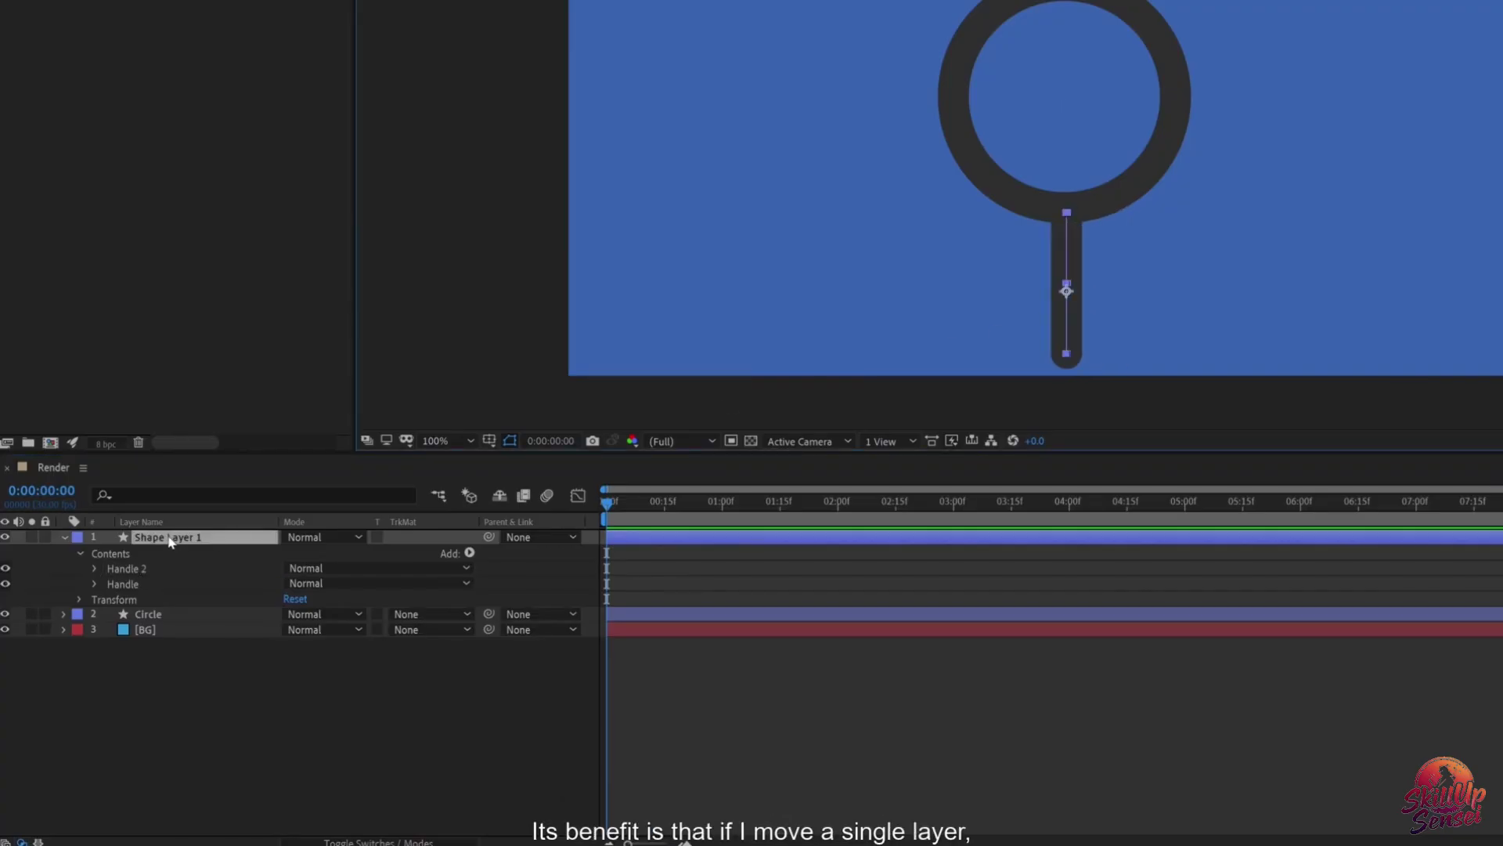
{"action": "mouse_move", "coordinate": [1067, 294]}
{"action": "left_mouse_down"}
{"action": "mouse_move", "coordinate": [1199, 283]}
{"action": "mouse_move", "coordinate": [1067, 298]}
{"action": "left_mouse_up"}
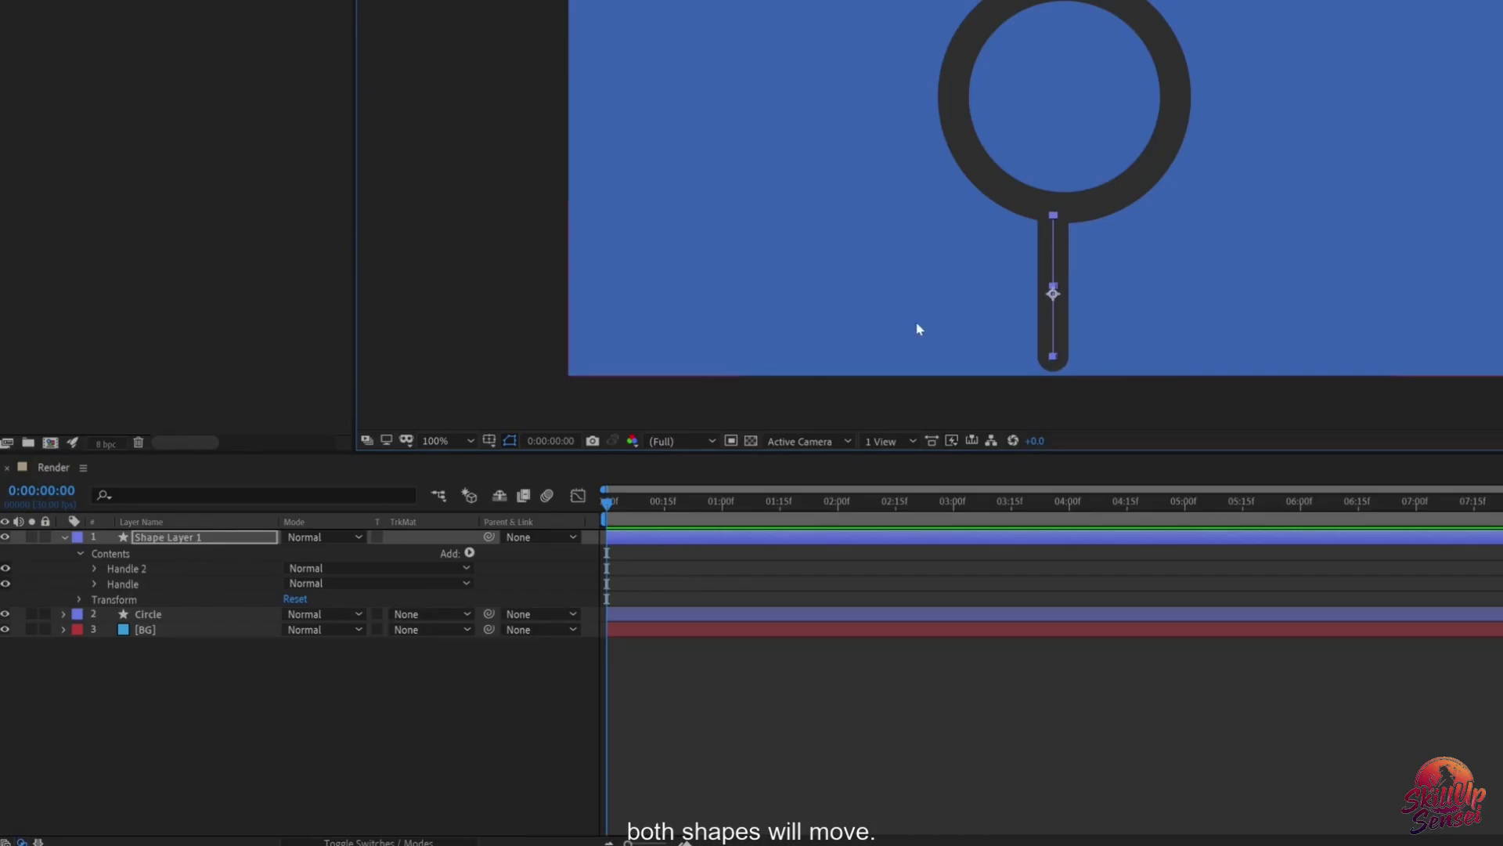
{"action": "key", "text": "ctrl+z"}
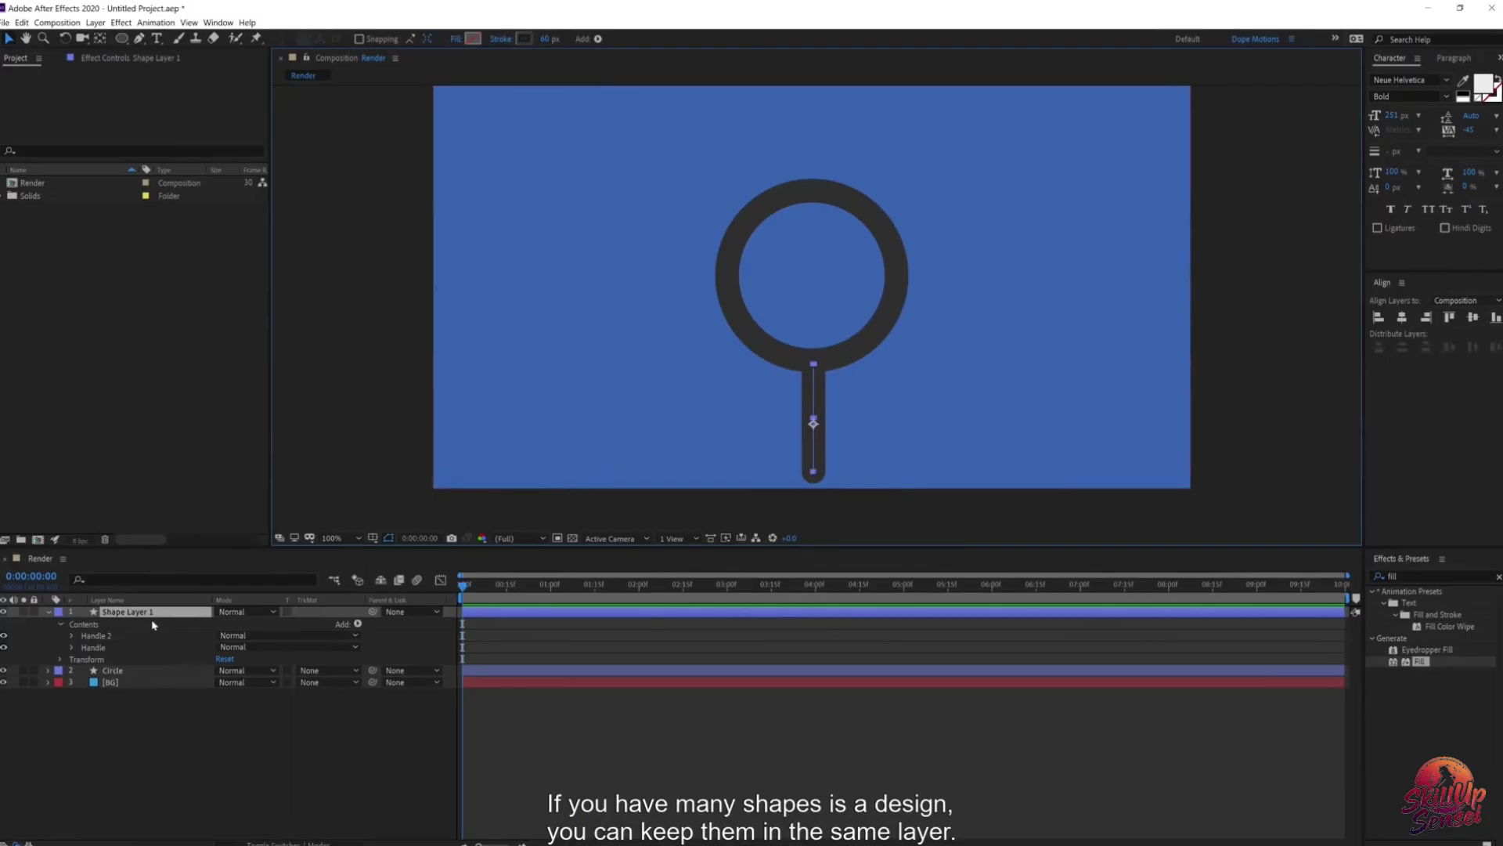
Step: Rename the duplicated Handle 2 group as Grip
{"action": "left_click", "coordinate": [111, 639]}
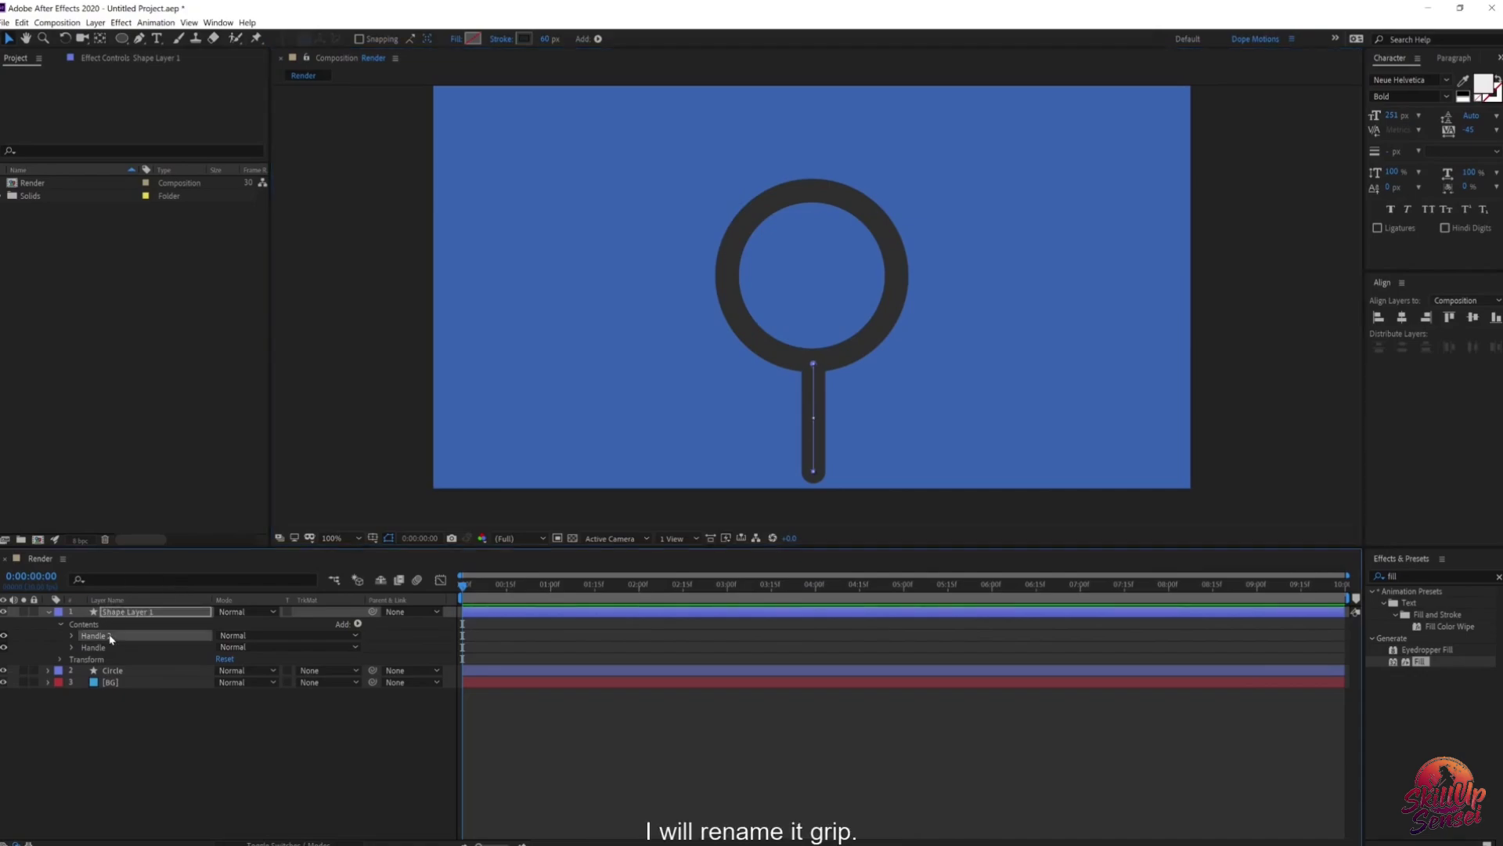
{"action": "key", "text": "Return"}
{"action": "type", "text": "Grip"}
{"action": "key", "text": "Return"}
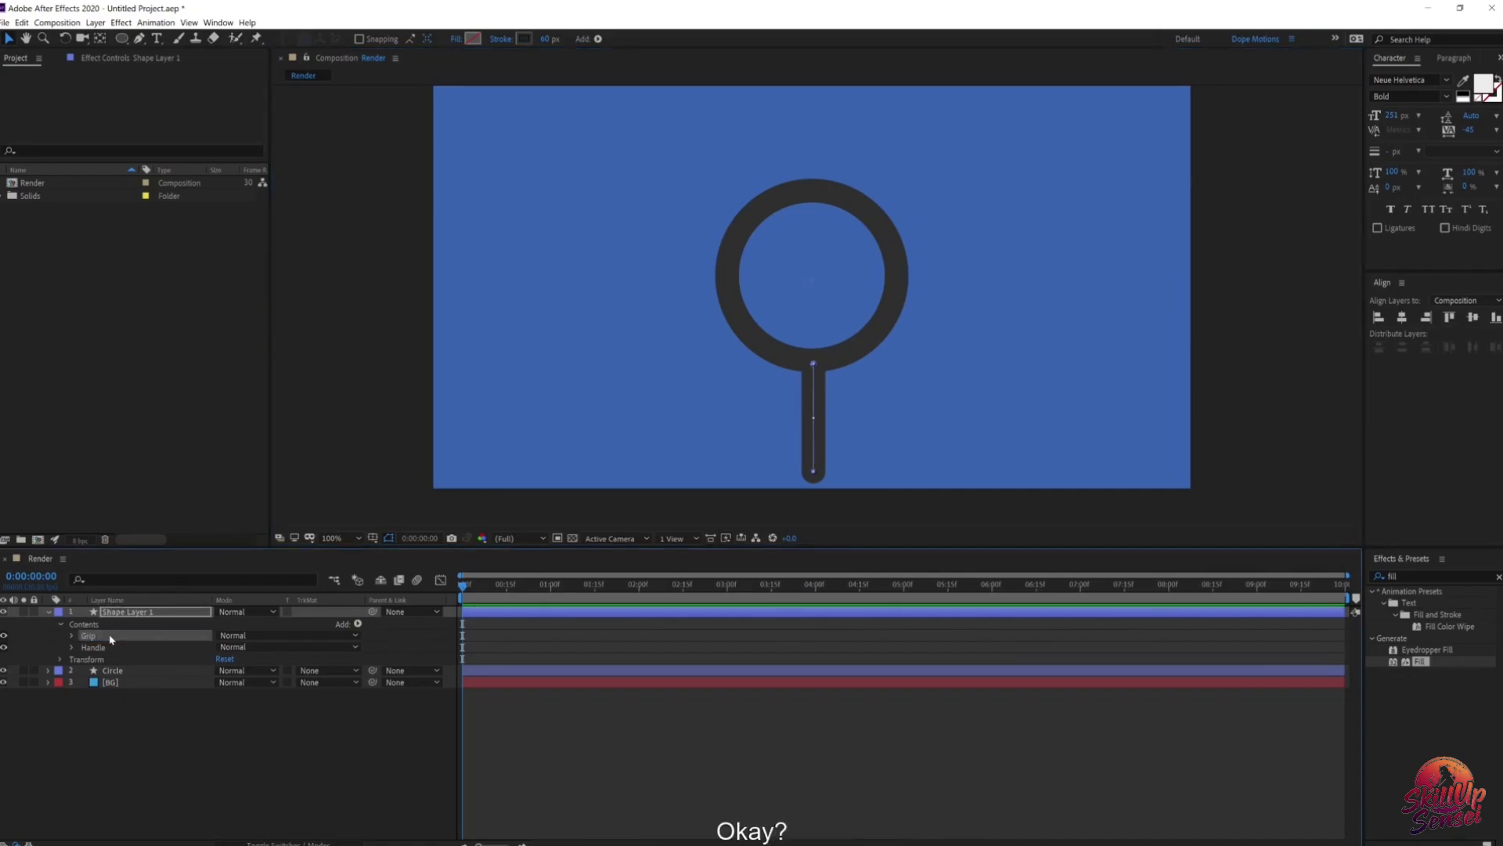
Step: Set the stroke color of the Grip group to dark pink (FF1A5F)
{"action": "left_click", "coordinate": [73, 638]}
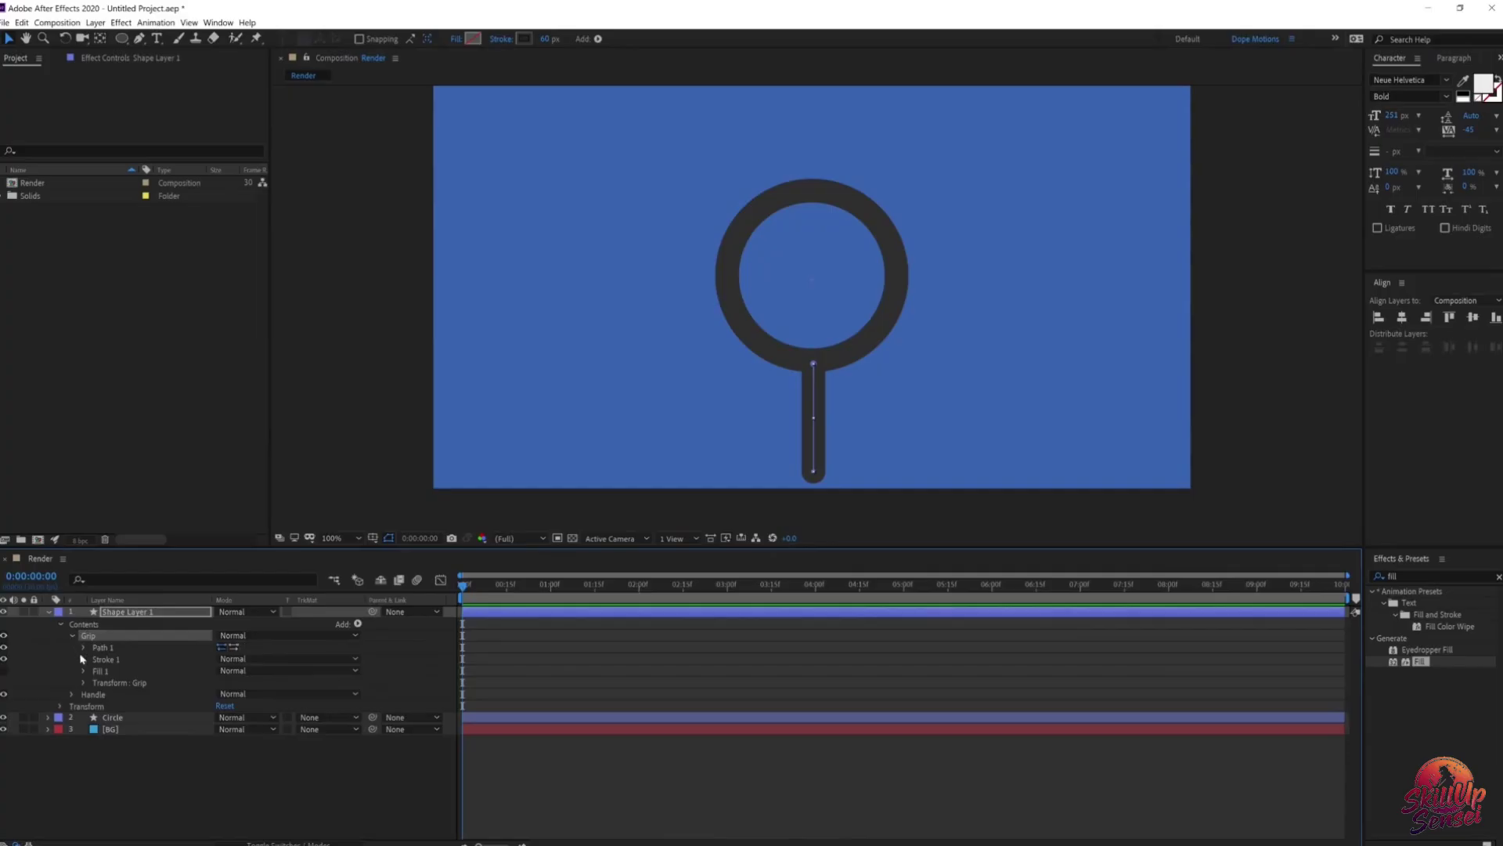
{"action": "left_click", "coordinate": [84, 647]}
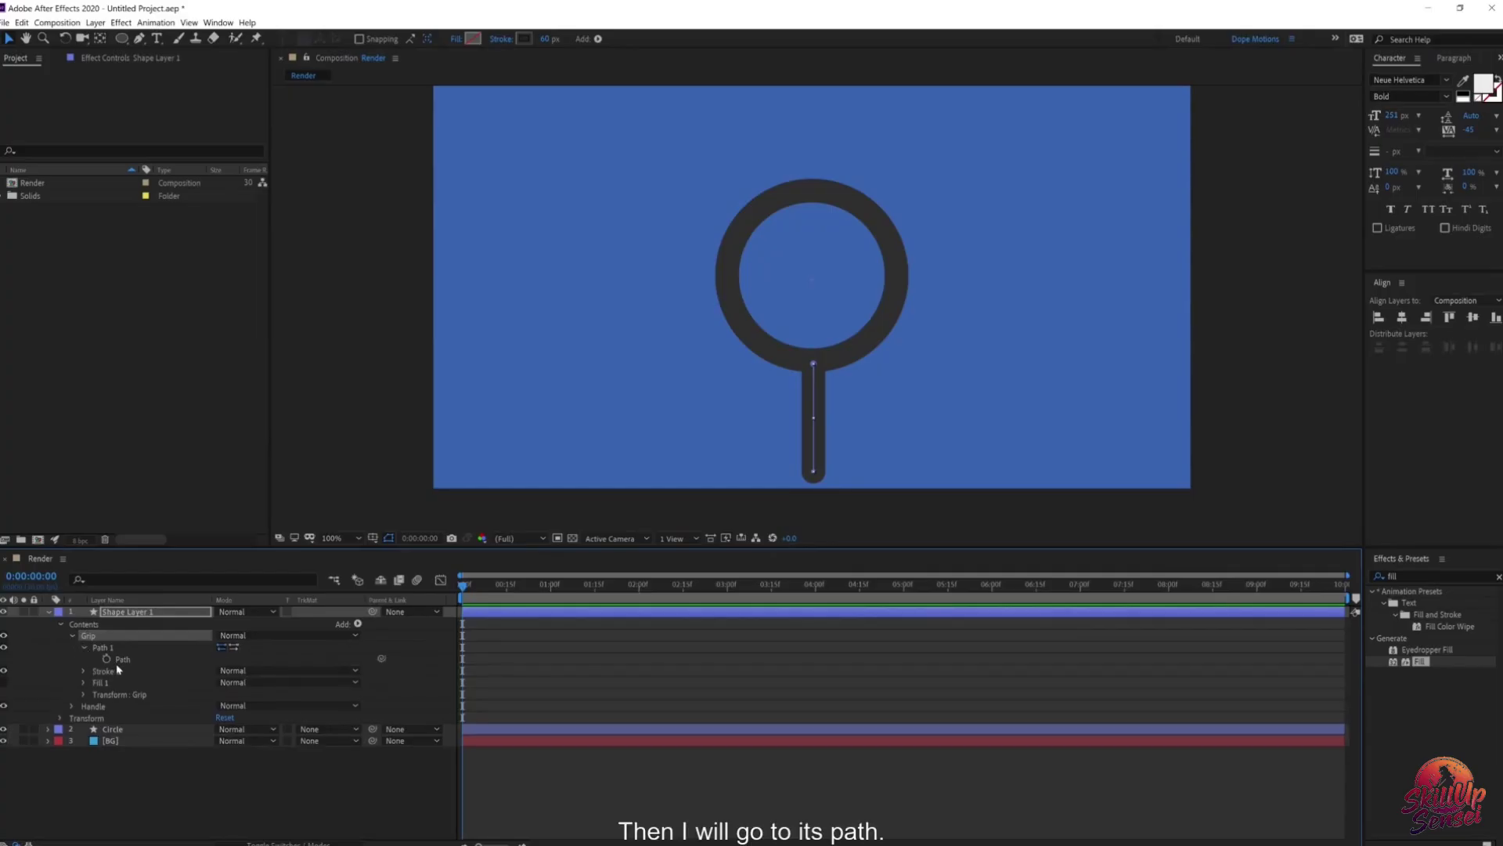
{"action": "left_click", "coordinate": [98, 672]}
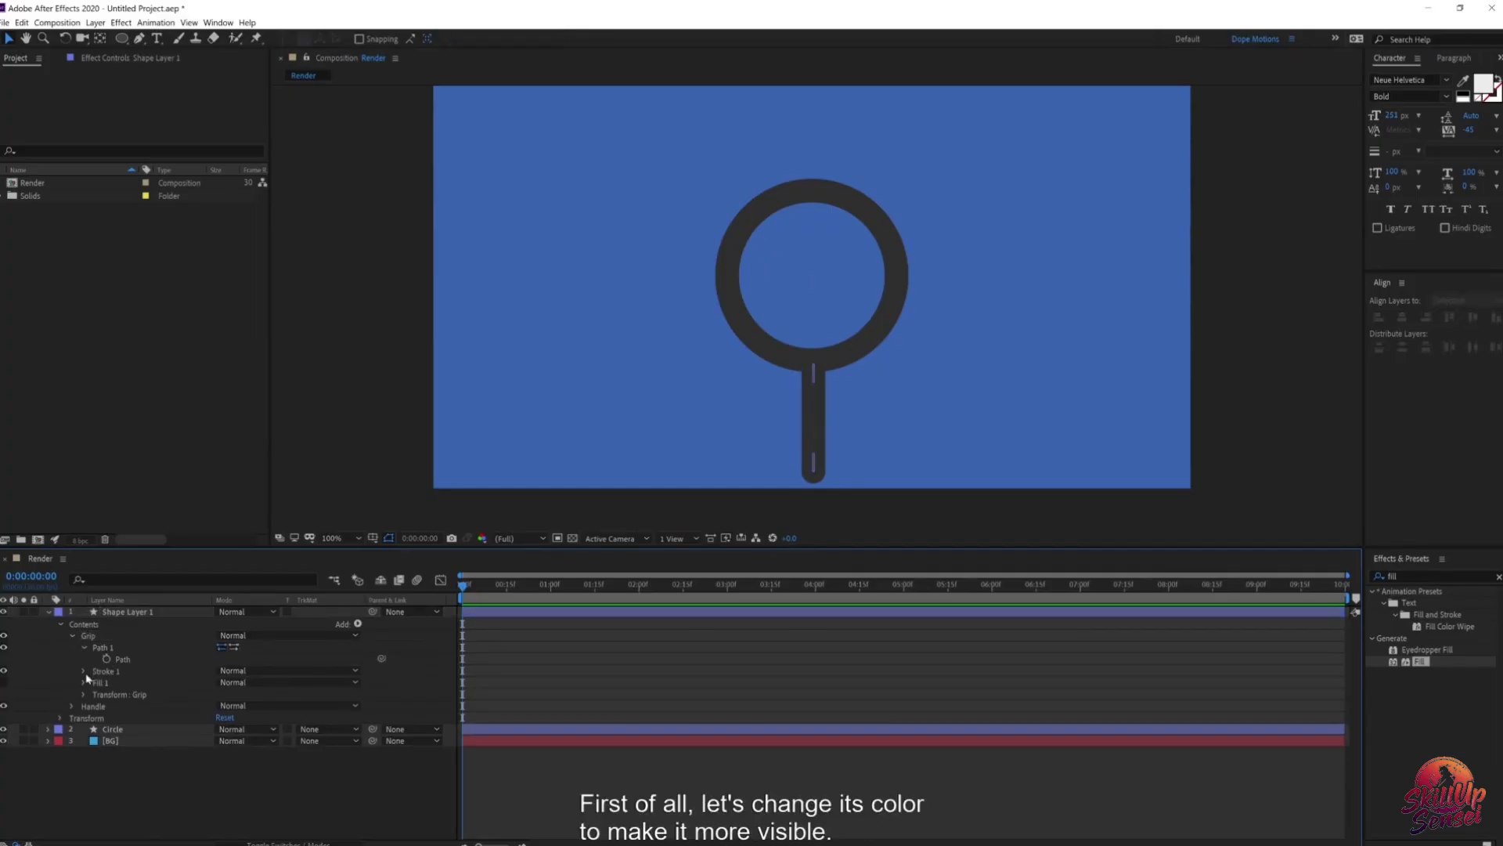
{"action": "left_click", "coordinate": [83, 671]}
{"action": "left_click", "coordinate": [224, 694]}
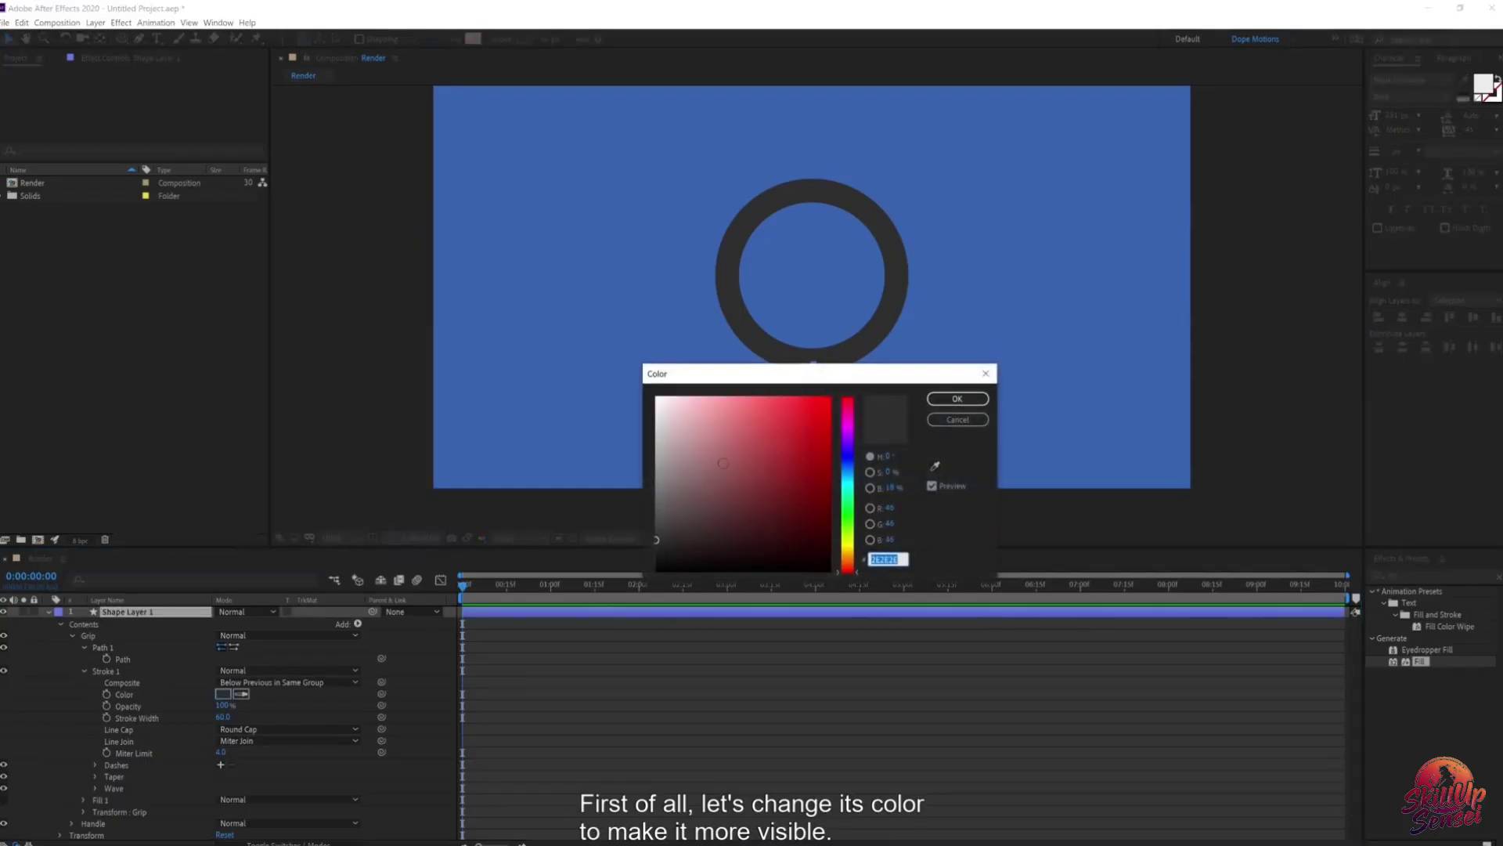
{"action": "left_click", "coordinate": [848, 406]}
{"action": "left_click", "coordinate": [813, 397]}
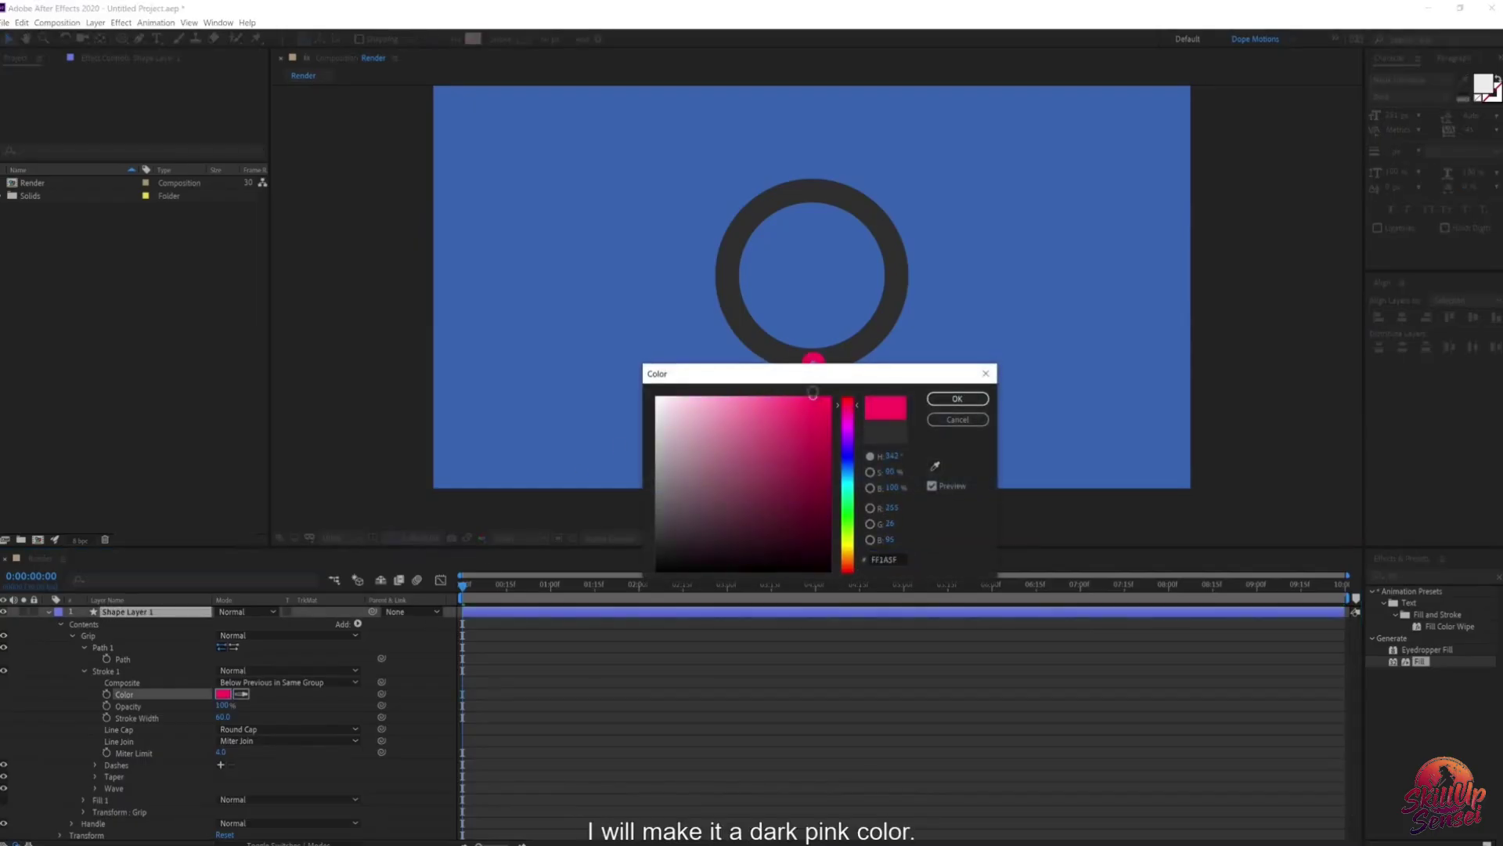
{"action": "left_click", "coordinate": [957, 400]}
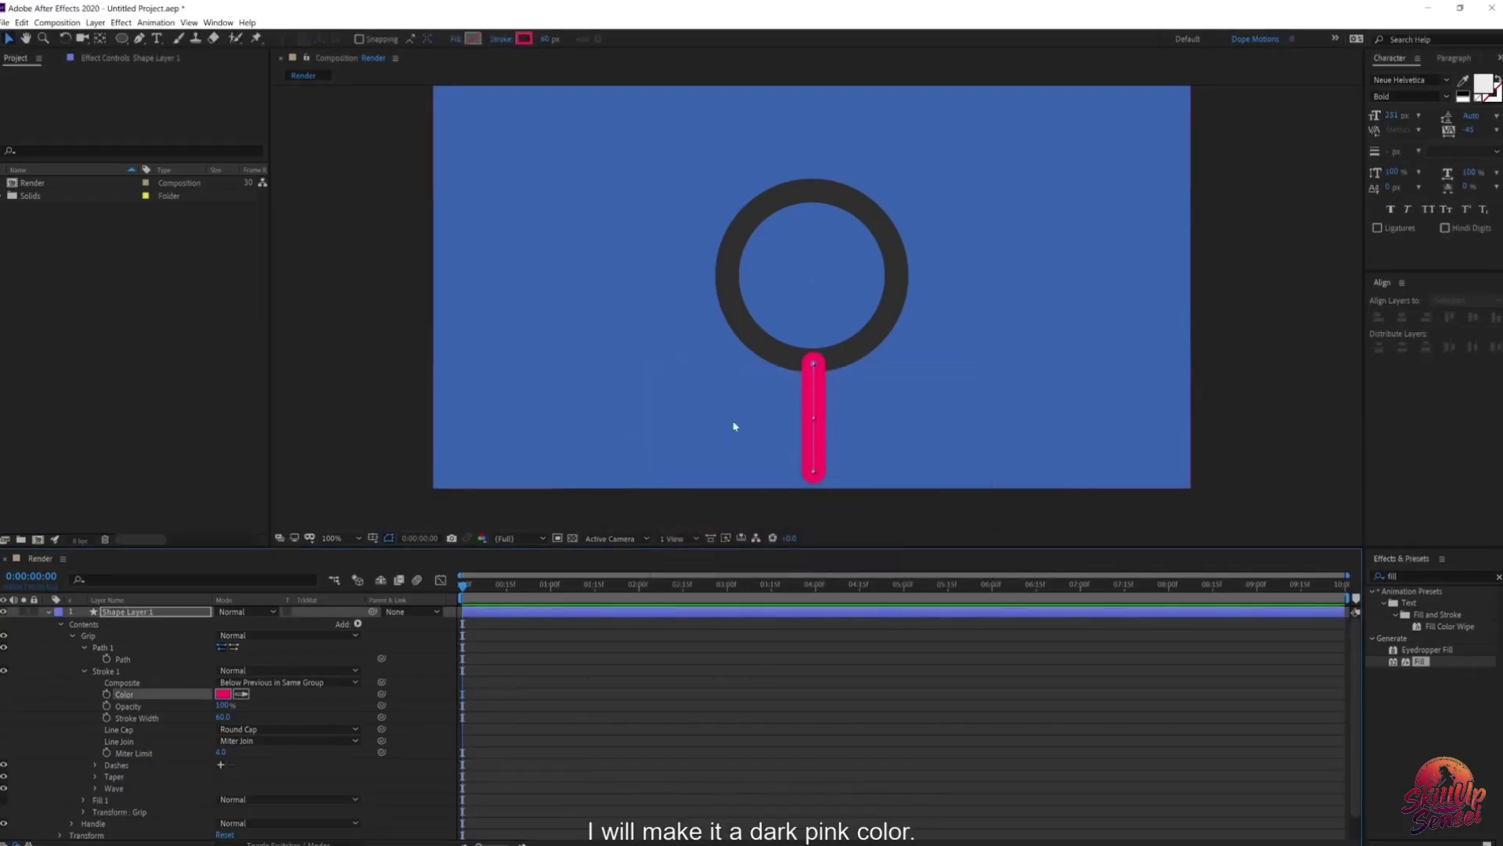
Step: Shorten the Grip path by lowering its upper point along the handle and keeping its lower point at the handle's end
{"action": "left_click", "coordinate": [123, 656]}
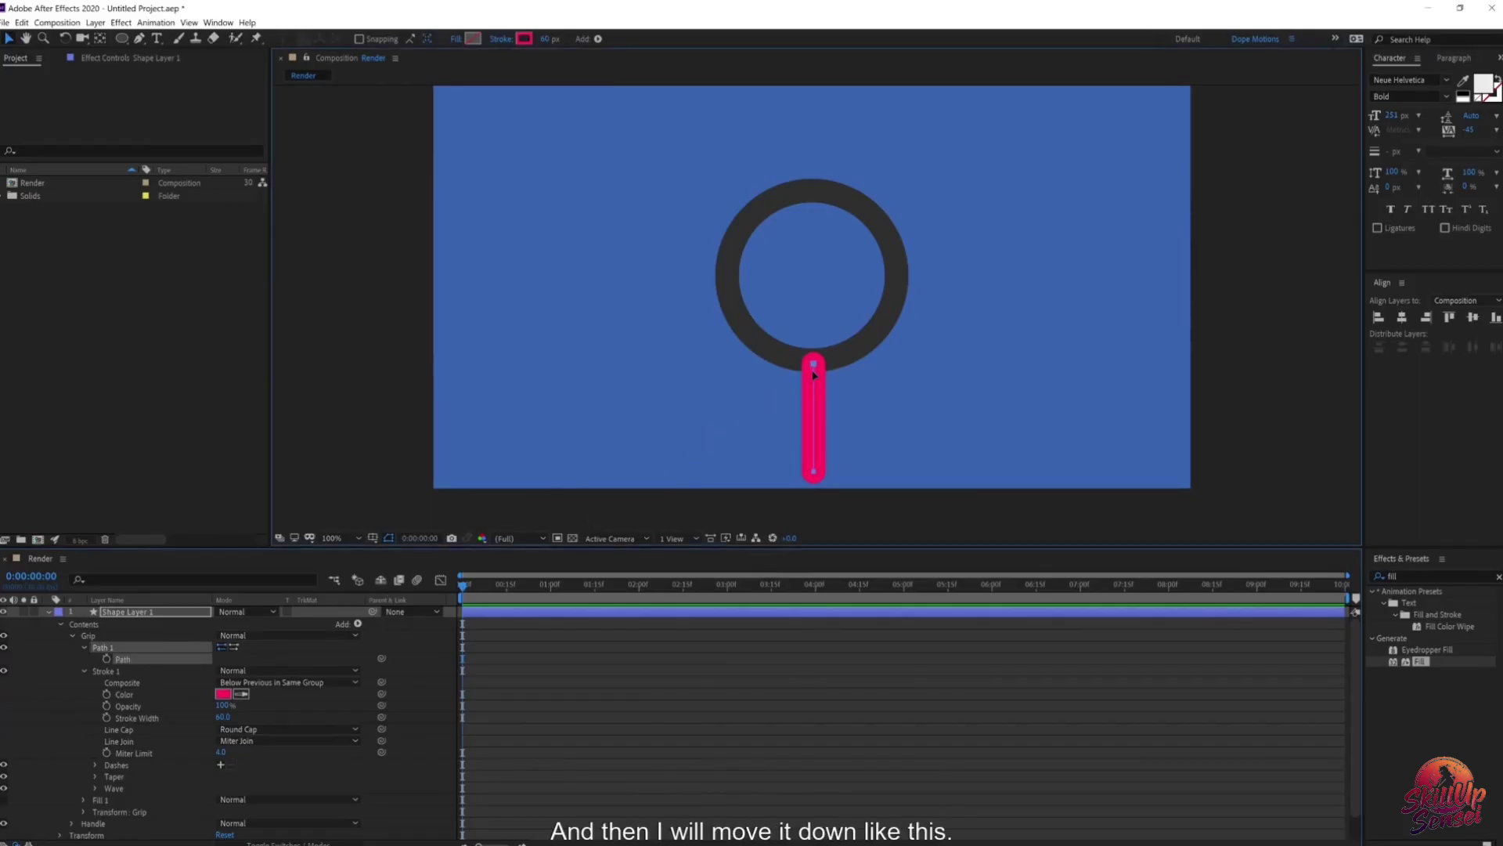
{"action": "mouse_move", "coordinate": [814, 363]}
{"action": "left_mouse_down"}
{"action": "mouse_move", "coordinate": [812, 435]}
{"action": "mouse_move", "coordinate": [813, 416]}
{"action": "left_mouse_up"}
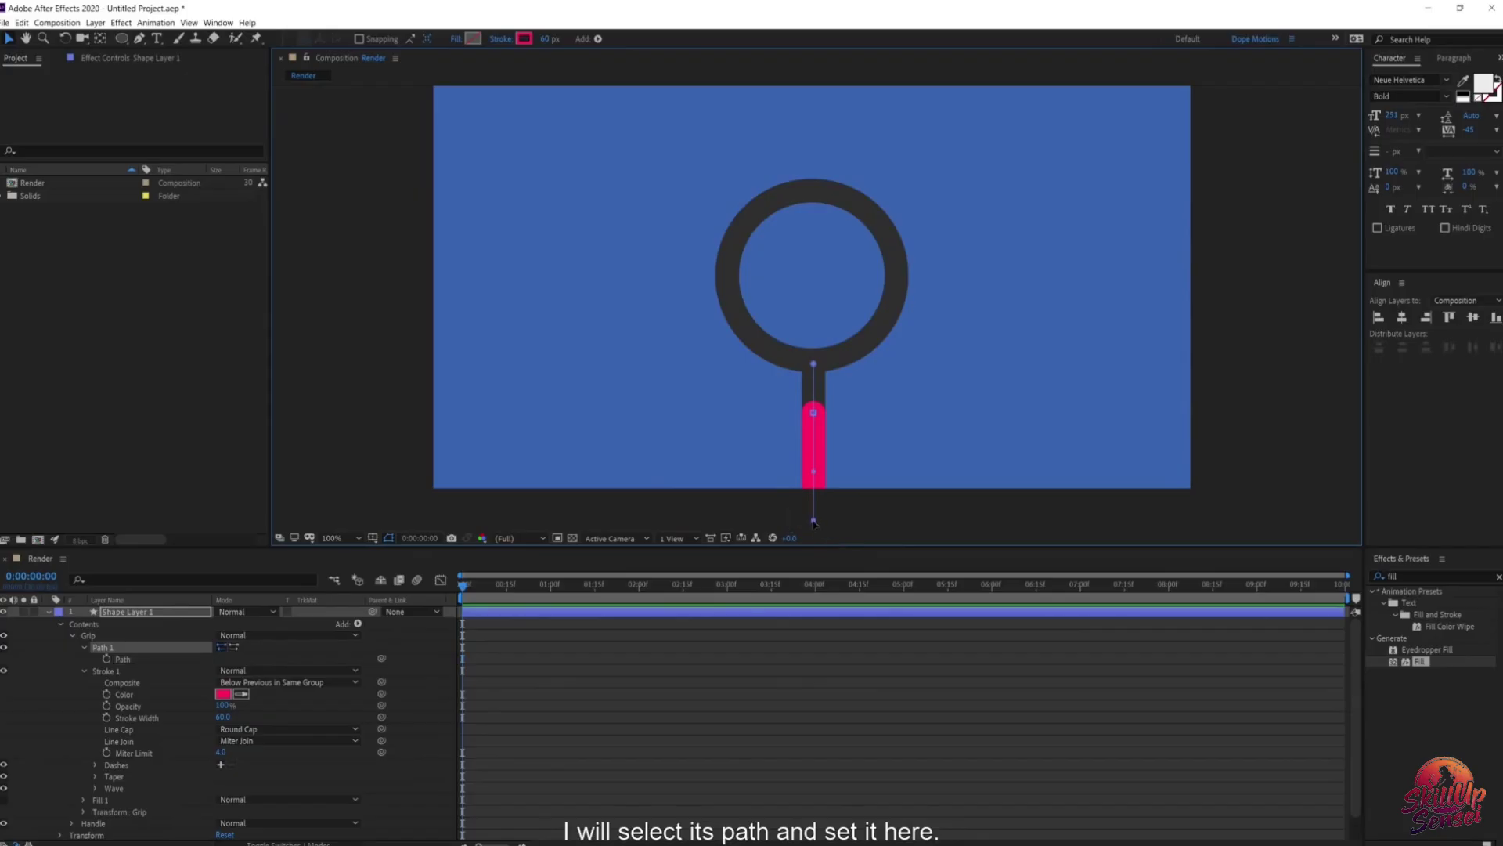
{"action": "mouse_move", "coordinate": [815, 519]}
{"action": "left_mouse_down"}
{"action": "mouse_move", "coordinate": [819, 460]}
{"action": "mouse_move", "coordinate": [817, 474]}
{"action": "left_mouse_up"}
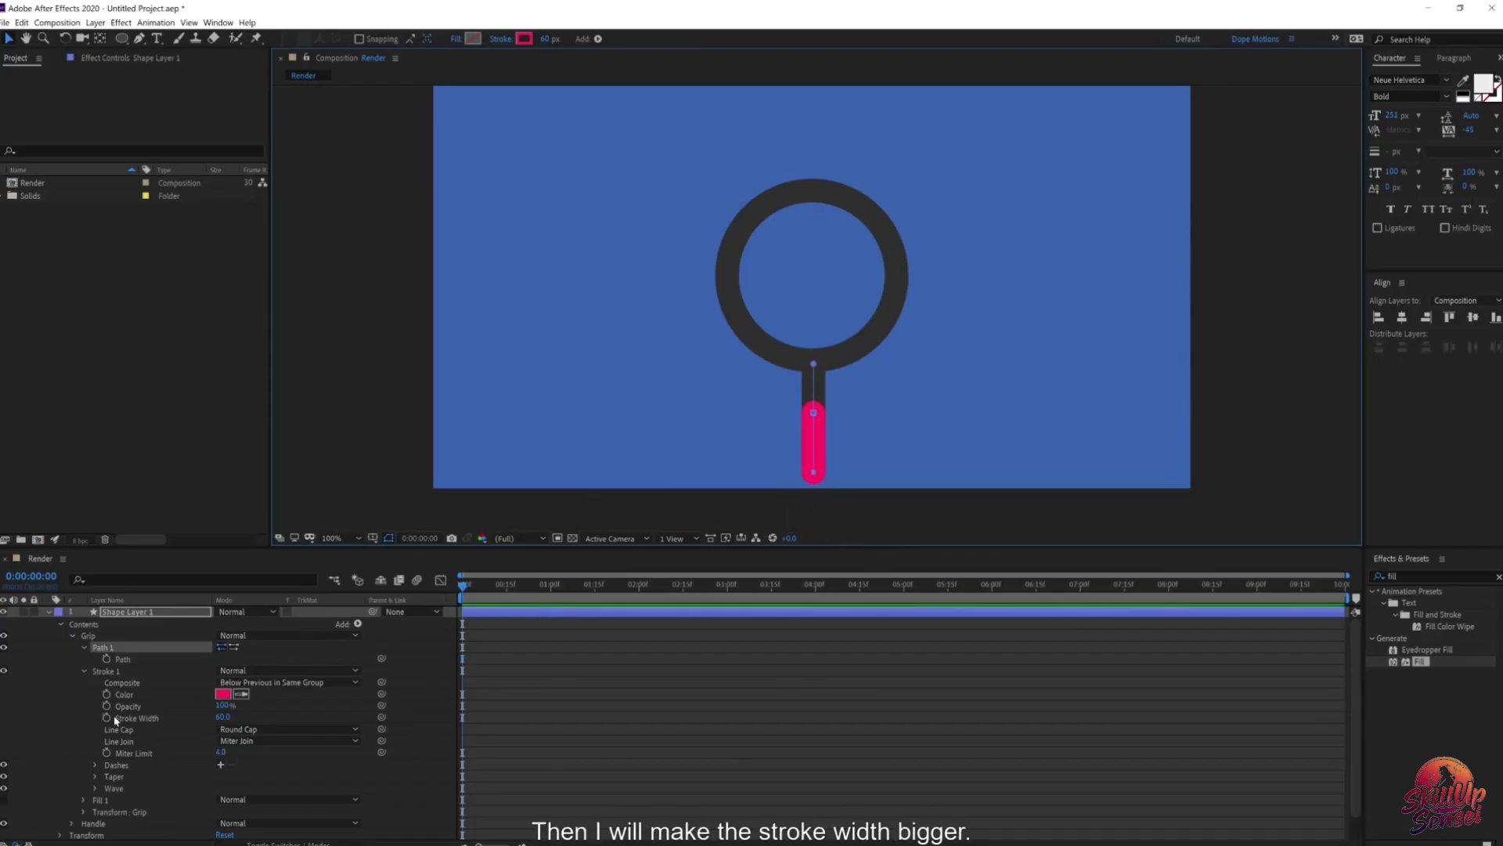
Step: Increase the Grip stroke width to 83 px and shift its path slightly upward along the handle
{"action": "left_click_drag", "start_coordinate": [223, 717], "coordinate": [236, 714]}
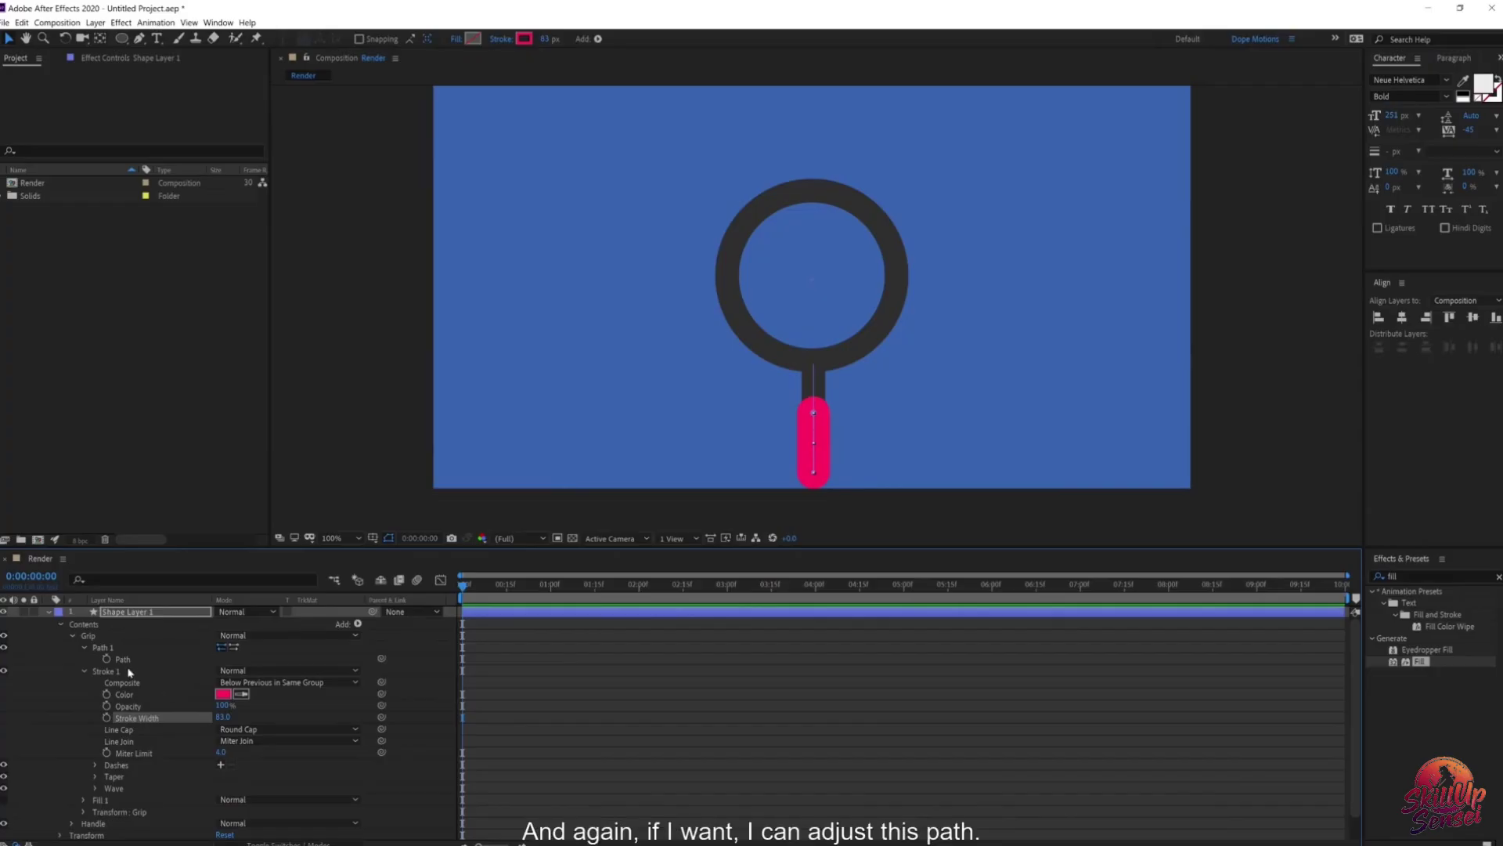
{"action": "left_click", "coordinate": [152, 661]}
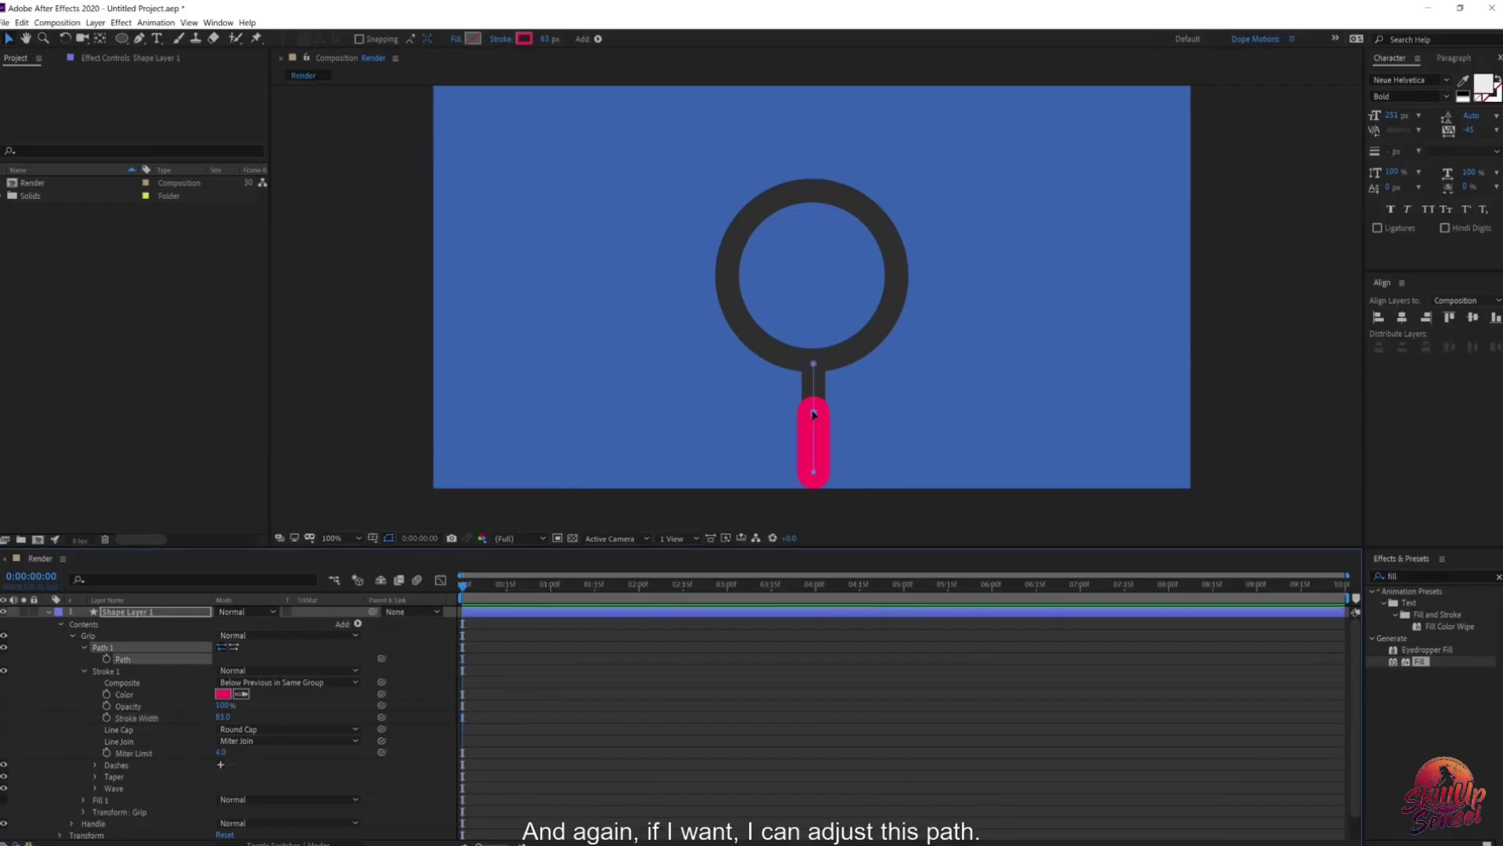
{"action": "left_click_drag", "start_coordinate": [813, 414], "coordinate": [814, 407]}
{"action": "left_click", "coordinate": [603, 287]}
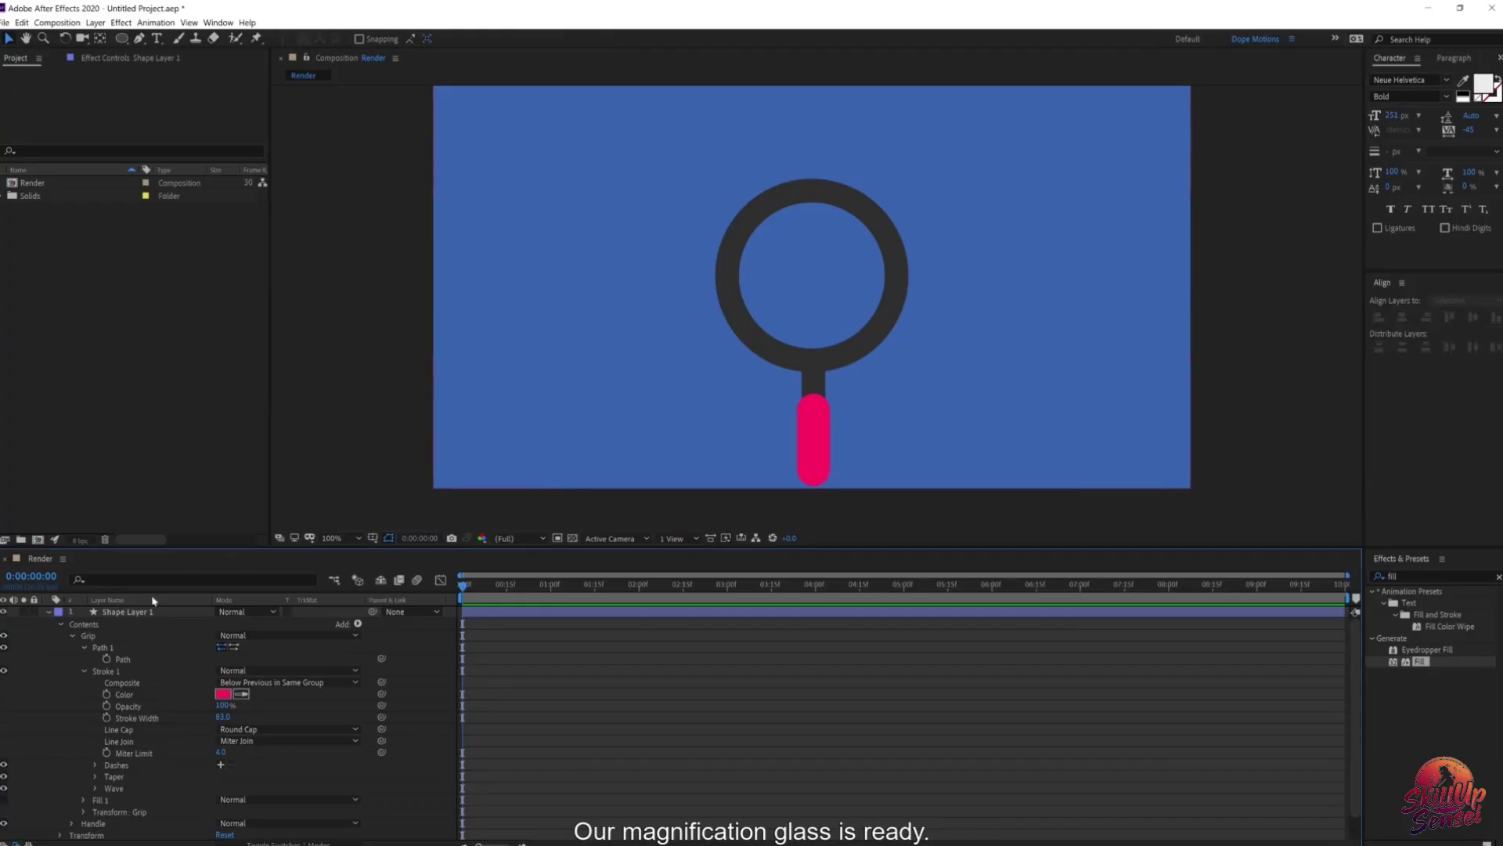
{"action": "left_click", "coordinate": [73, 635]}
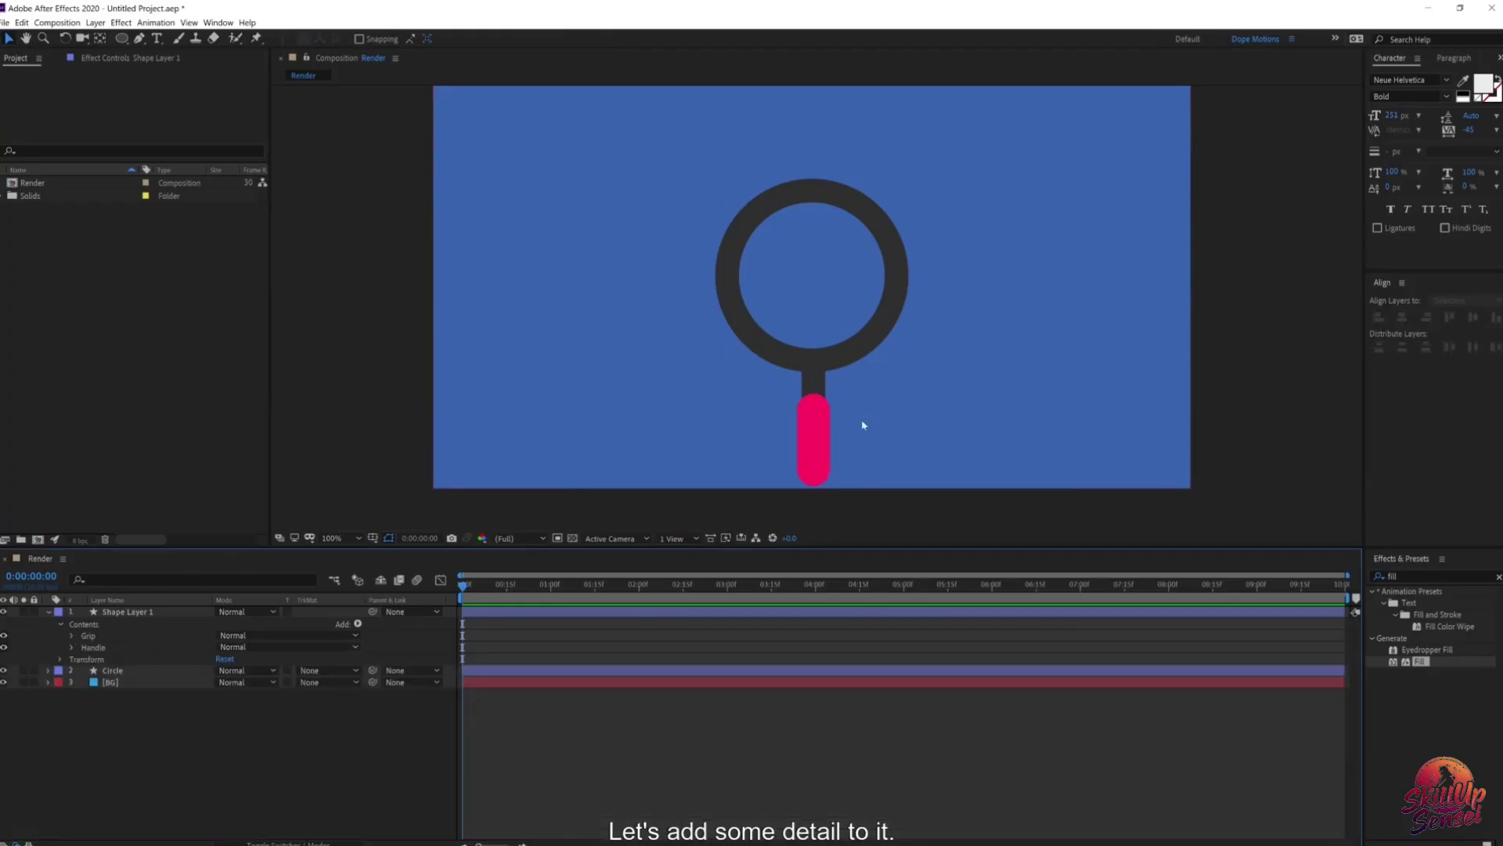
Step: Duplicate the Grip group inside Shape Layer 1 and rename the copy as Ref
{"action": "left_click", "coordinate": [73, 636]}
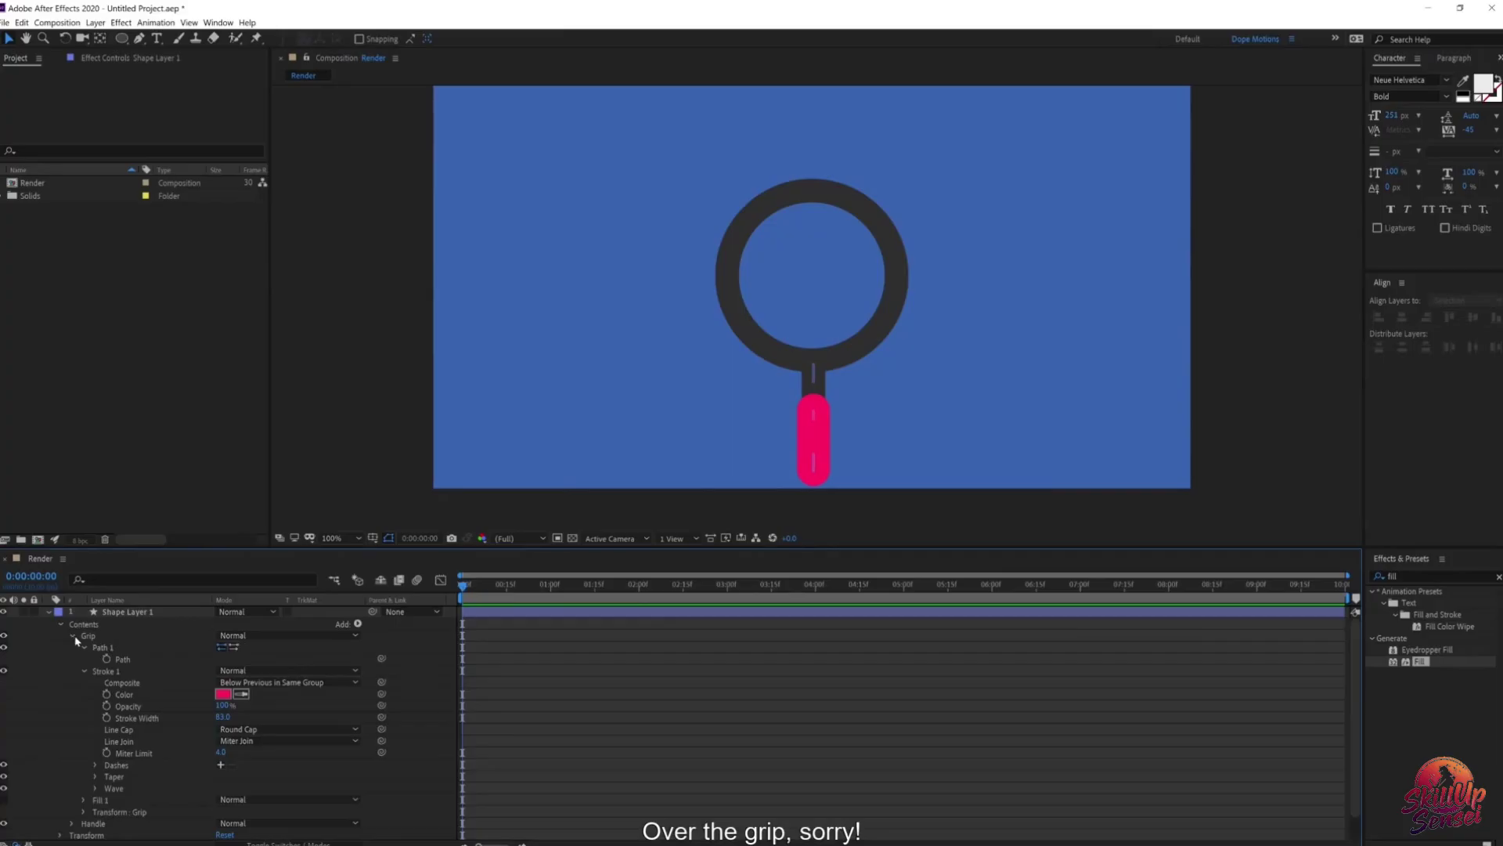
{"action": "left_click", "coordinate": [73, 636]}
{"action": "left_click", "coordinate": [89, 636]}
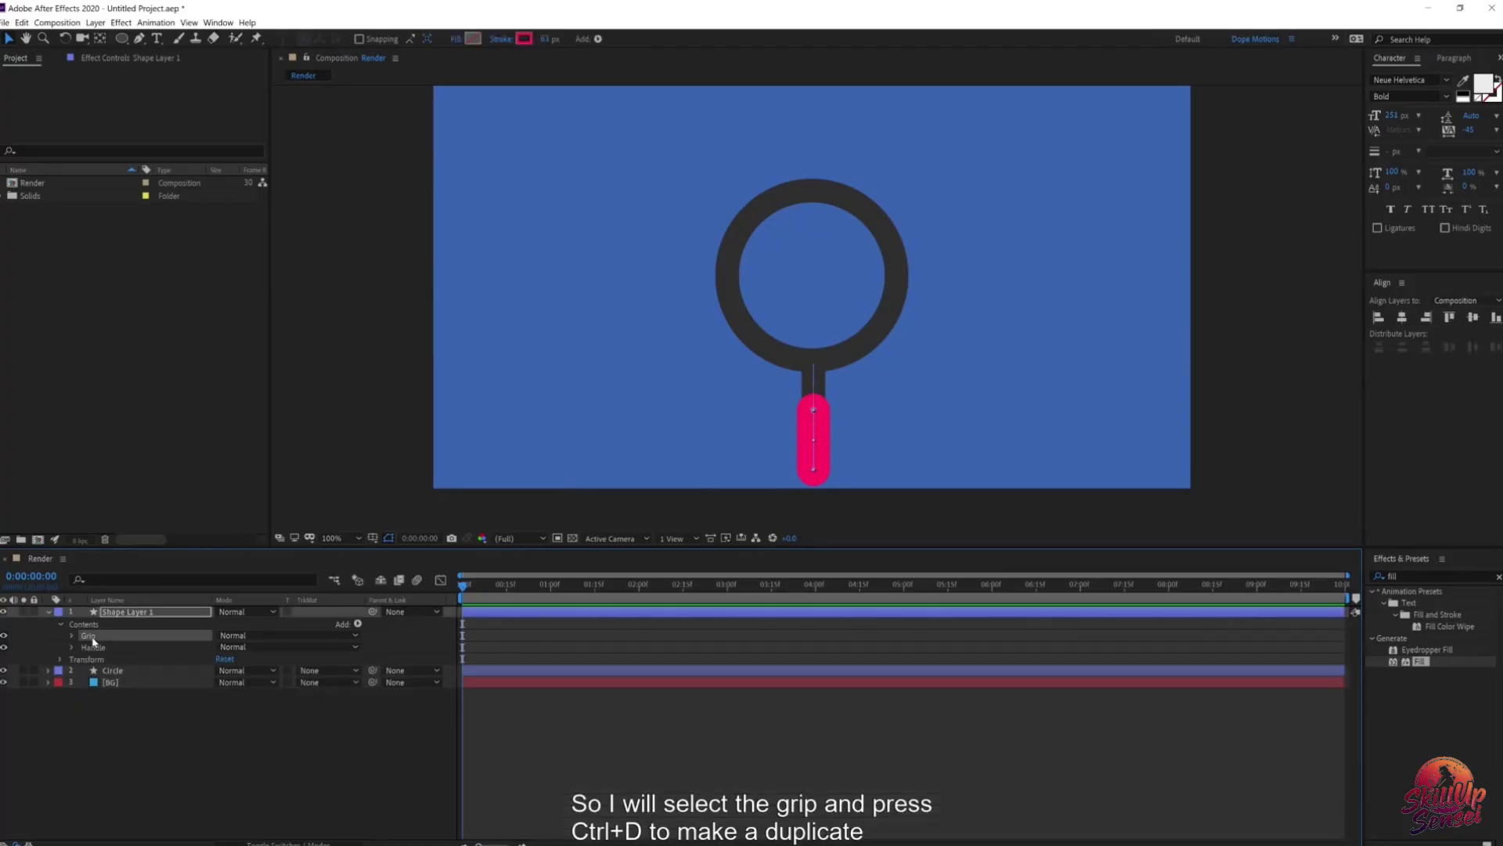
{"action": "key", "text": "ctrl+d"}
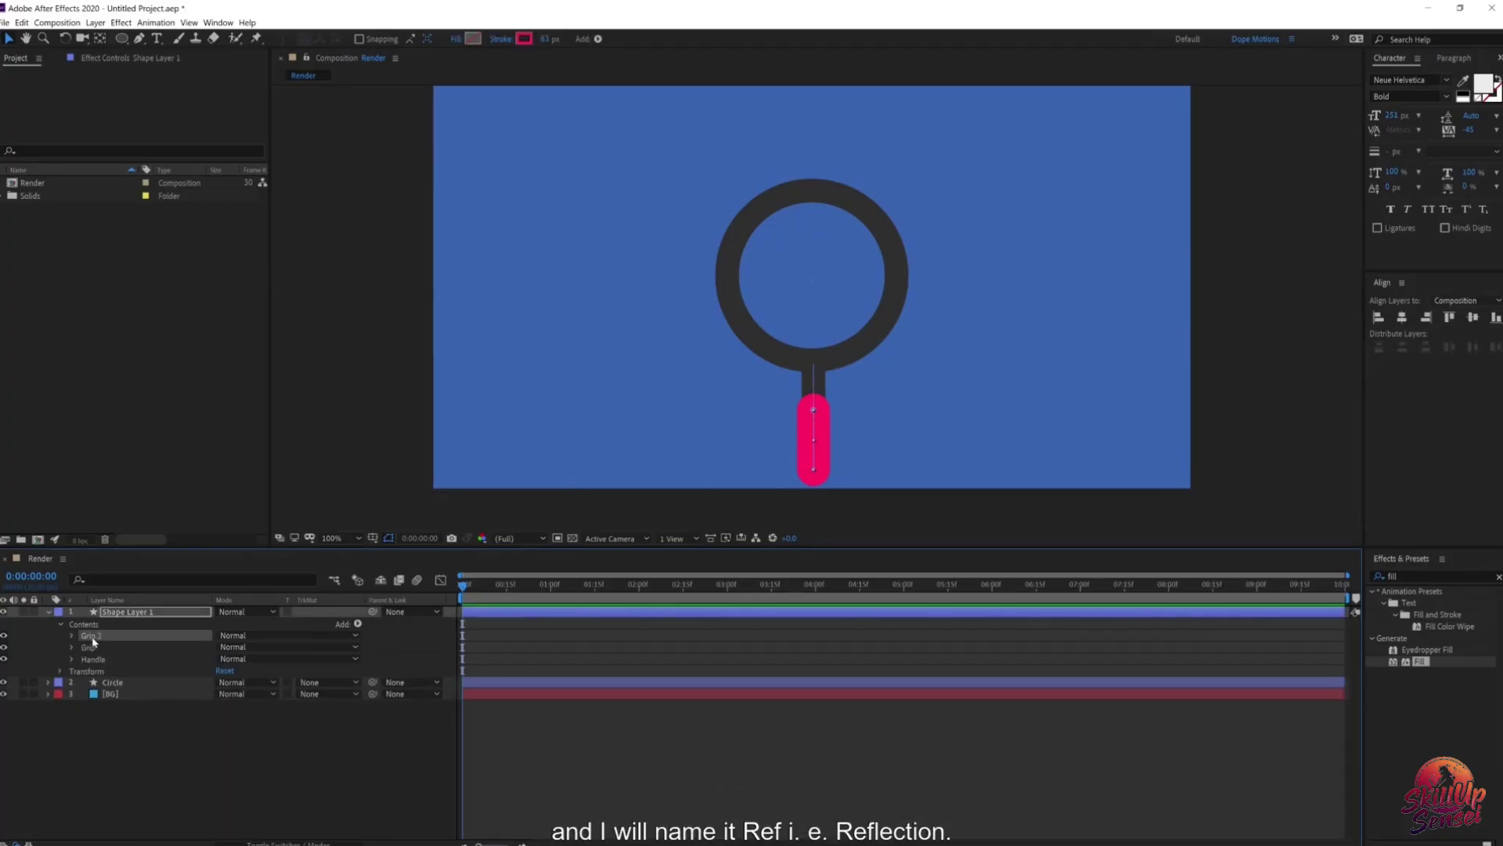
{"action": "key", "text": "Return"}
{"action": "type", "text": "Ref"}
{"action": "left_click", "coordinate": [106, 728]}
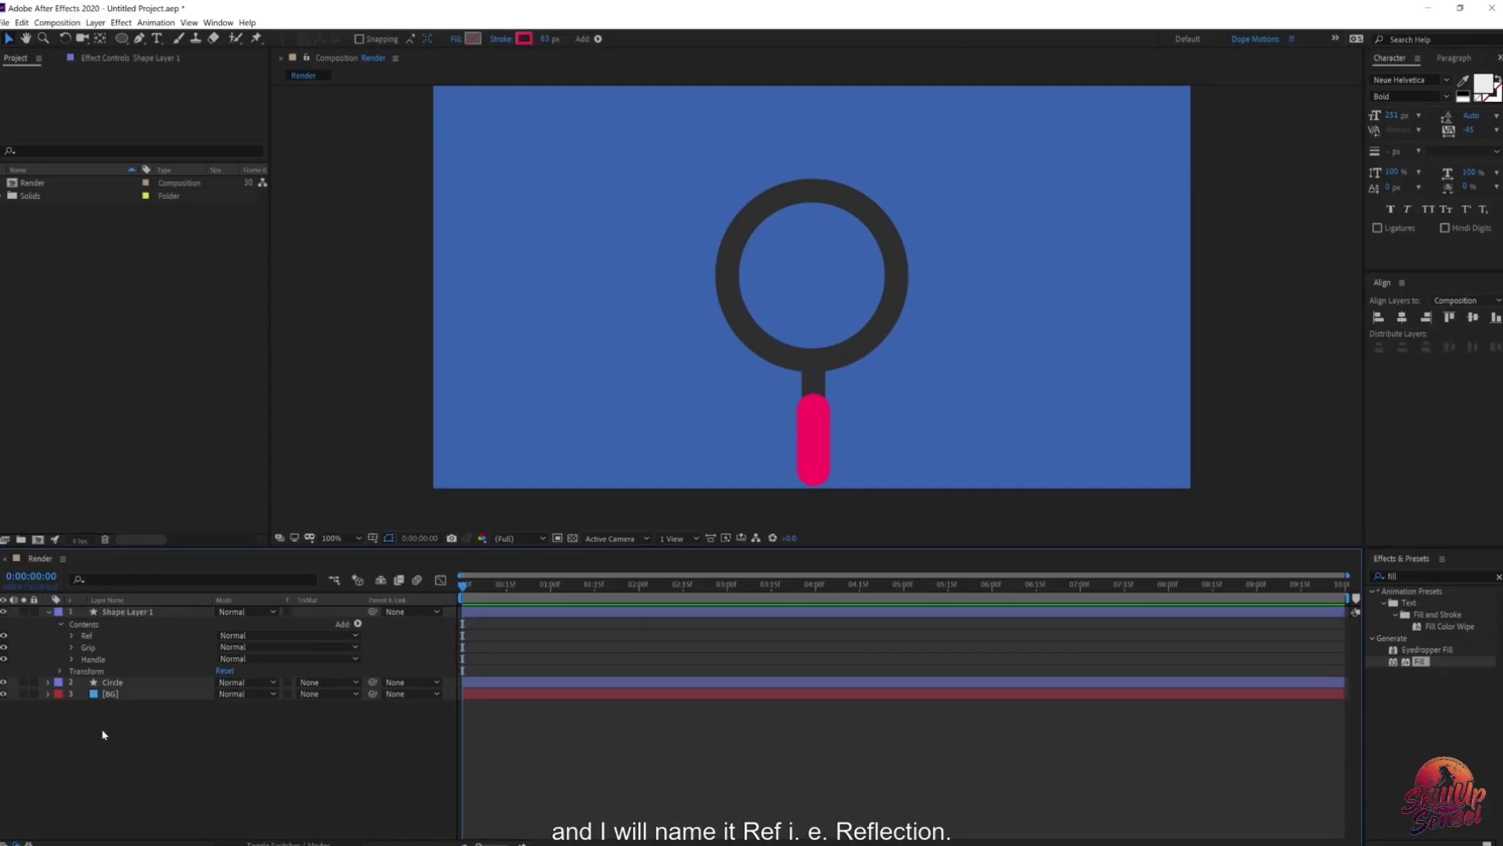
Step: Set the Ref group's stroke color to white and reduce its stroke width to 10 px
{"action": "left_click", "coordinate": [72, 635]}
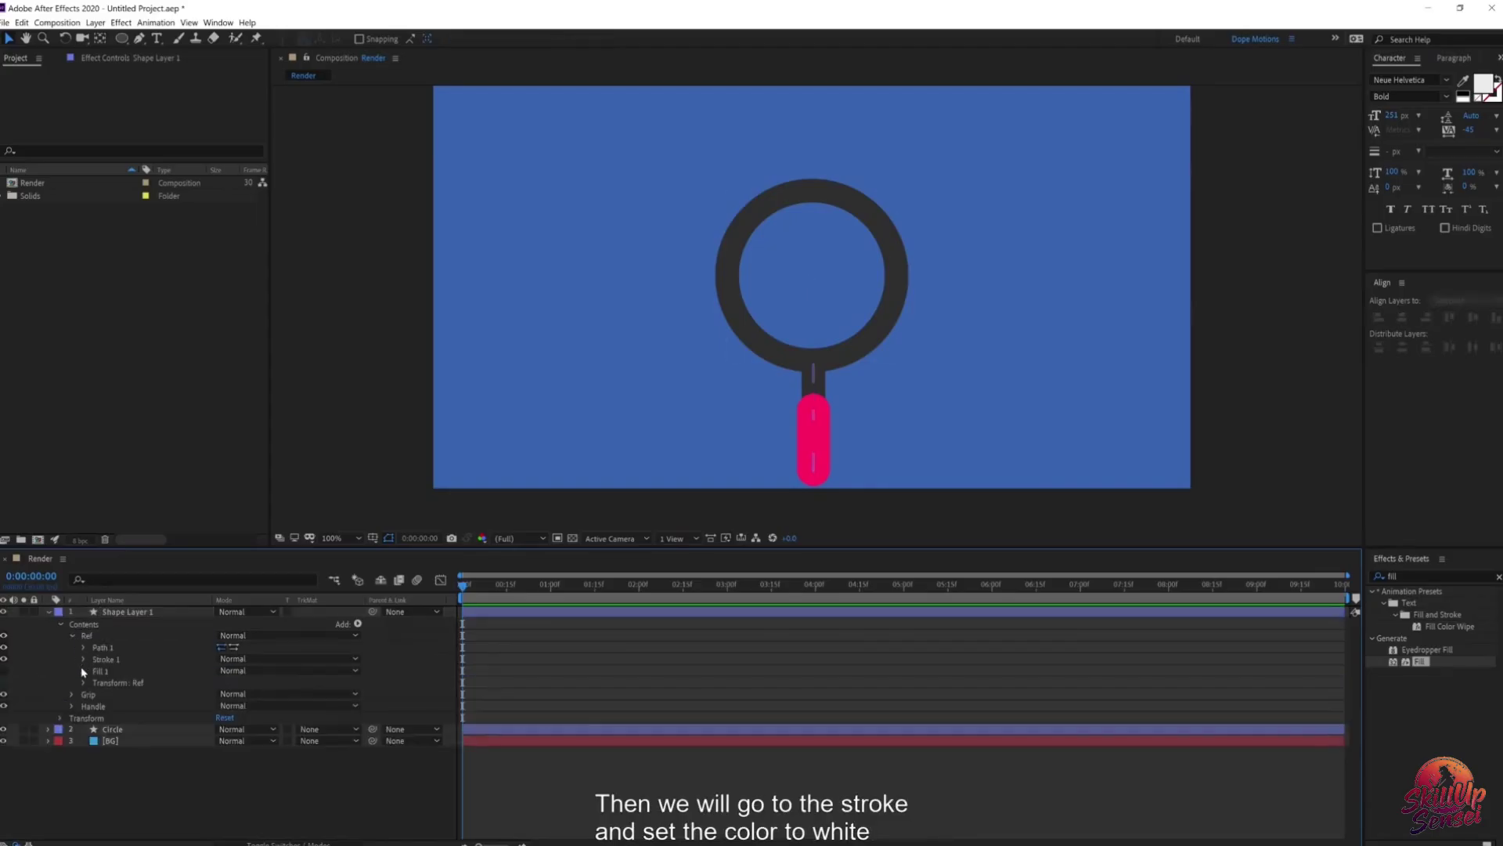
{"action": "left_click", "coordinate": [84, 660]}
{"action": "left_click", "coordinate": [222, 683]}
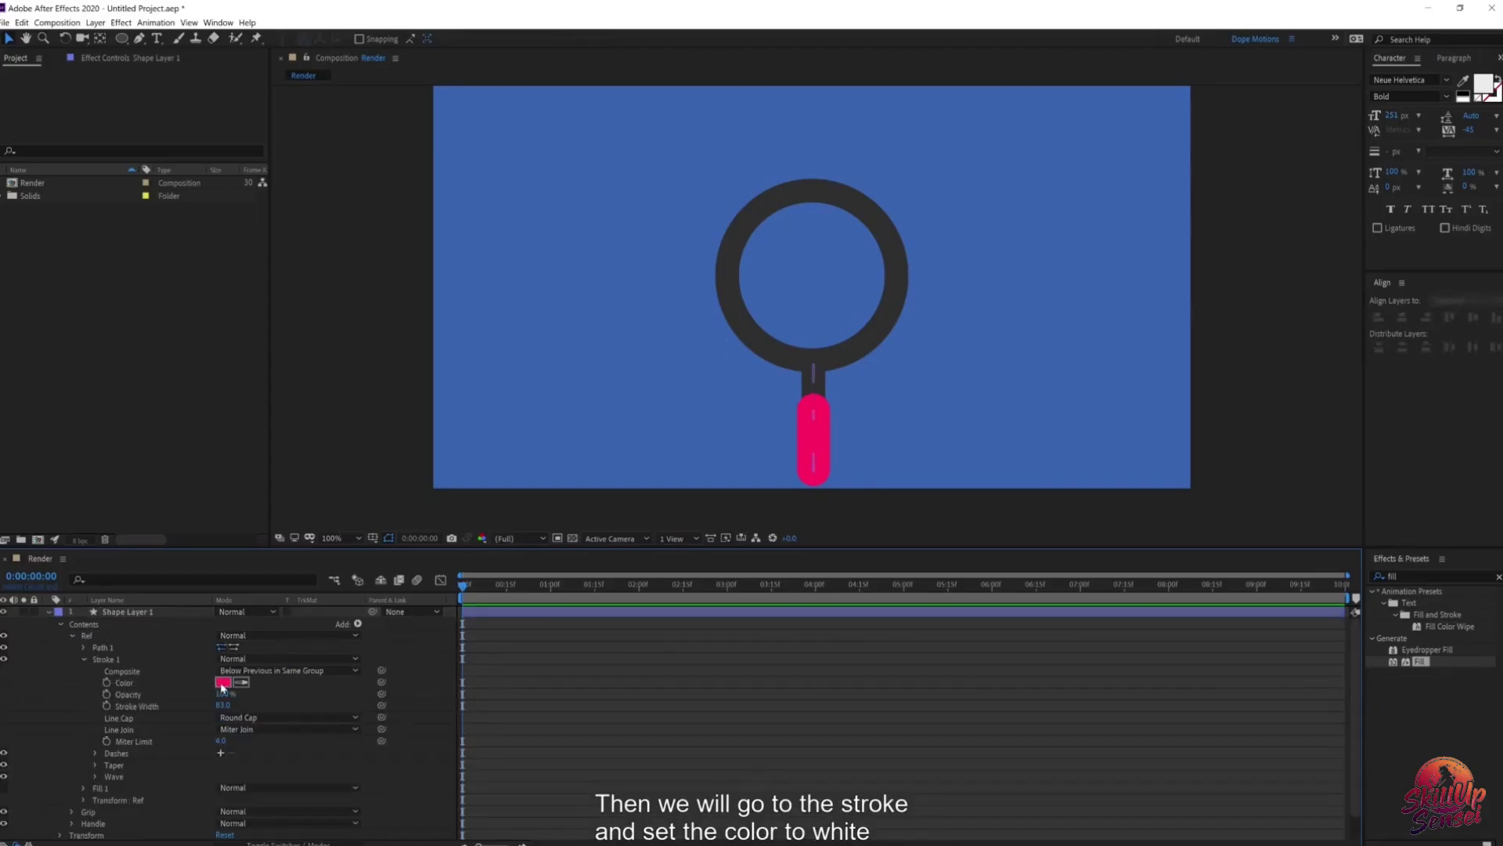
{"action": "left_click", "coordinate": [657, 398]}
{"action": "left_click", "coordinate": [957, 398]}
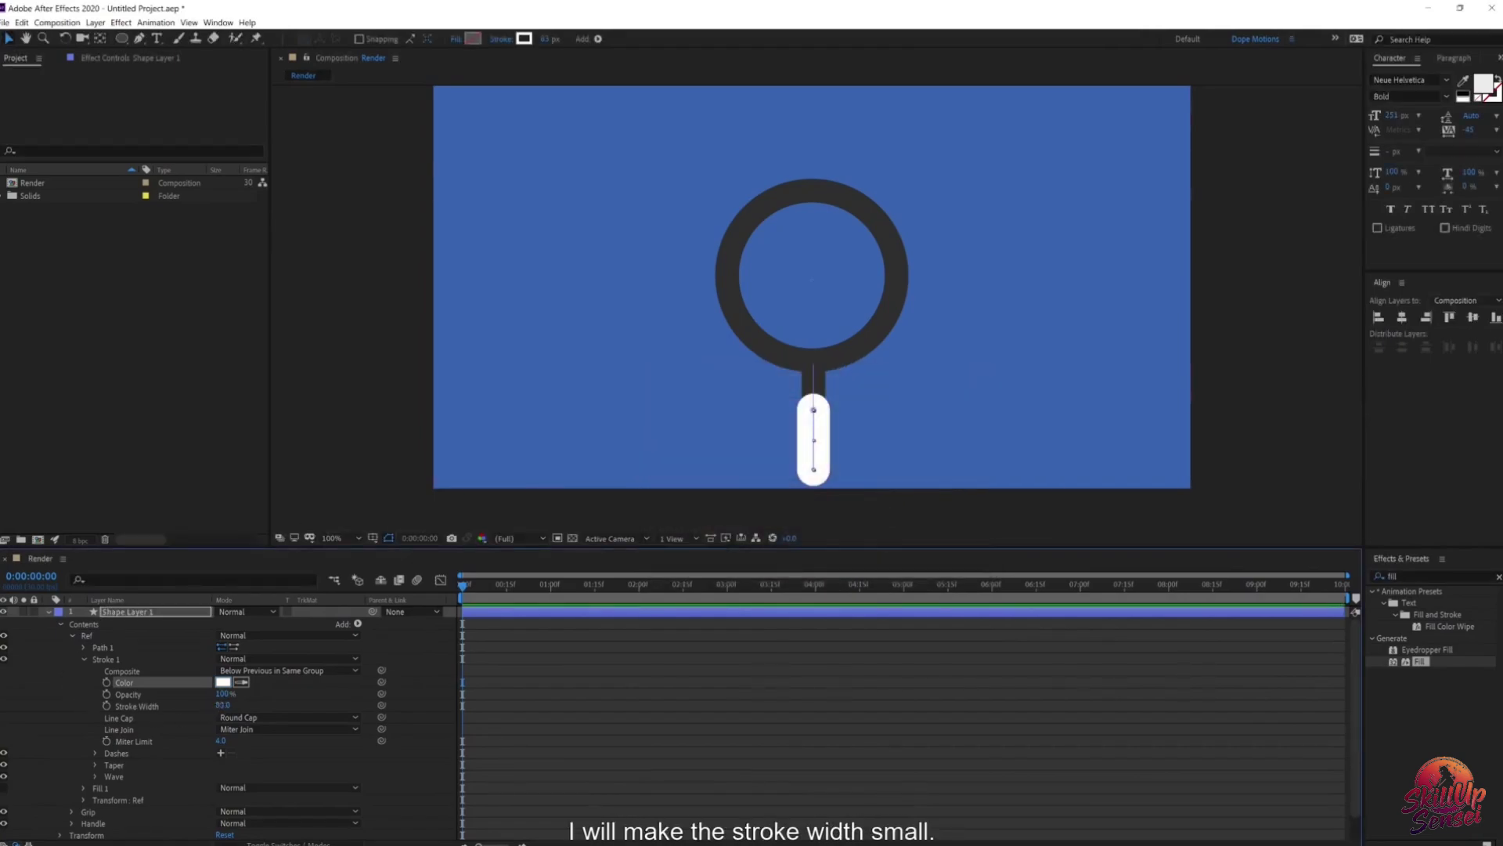
{"action": "left_click_drag", "start_coordinate": [223, 705], "coordinate": [180, 708]}
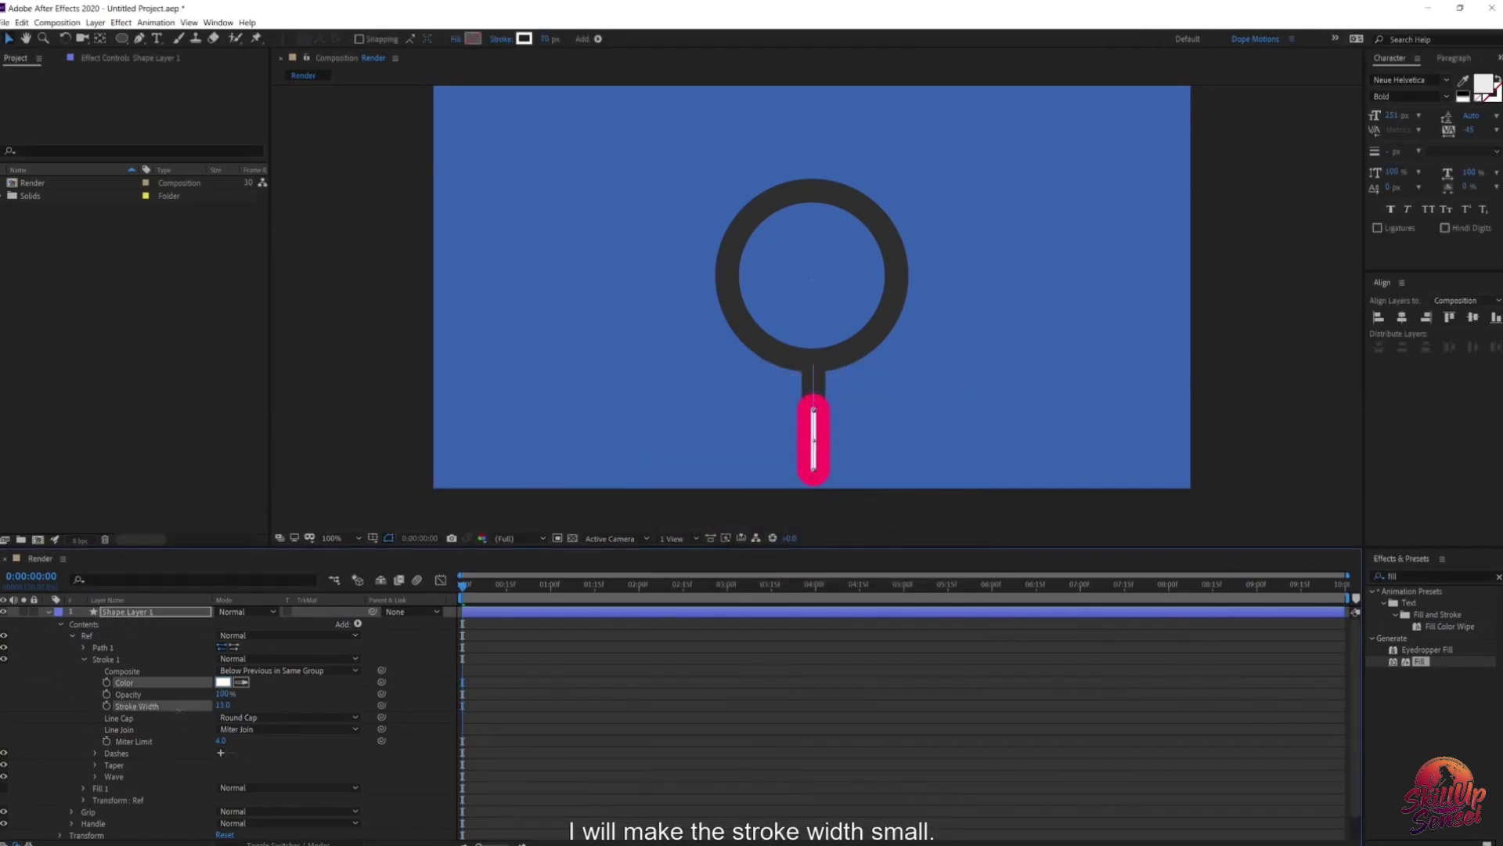
{"action": "left_click", "coordinate": [84, 659]}
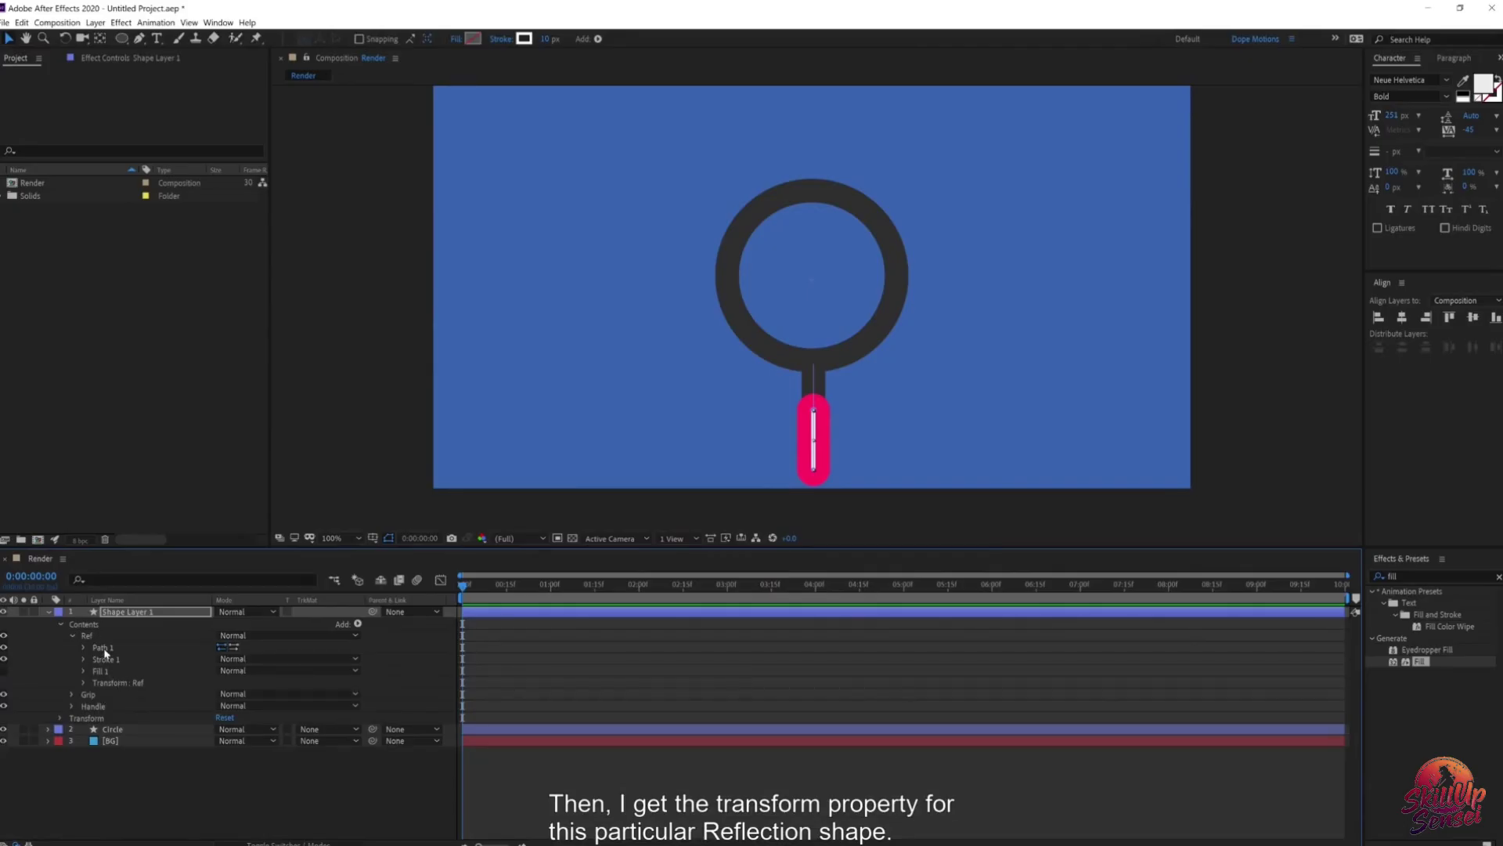
Step: Examine the separate transform properties of the Grip group, the Ref group and Shape Layer 1 itself
{"action": "left_click", "coordinate": [89, 695]}
{"action": "scroll", "coordinate": [129, 707], "scroll_direction": "down", "scroll_amount": 3}
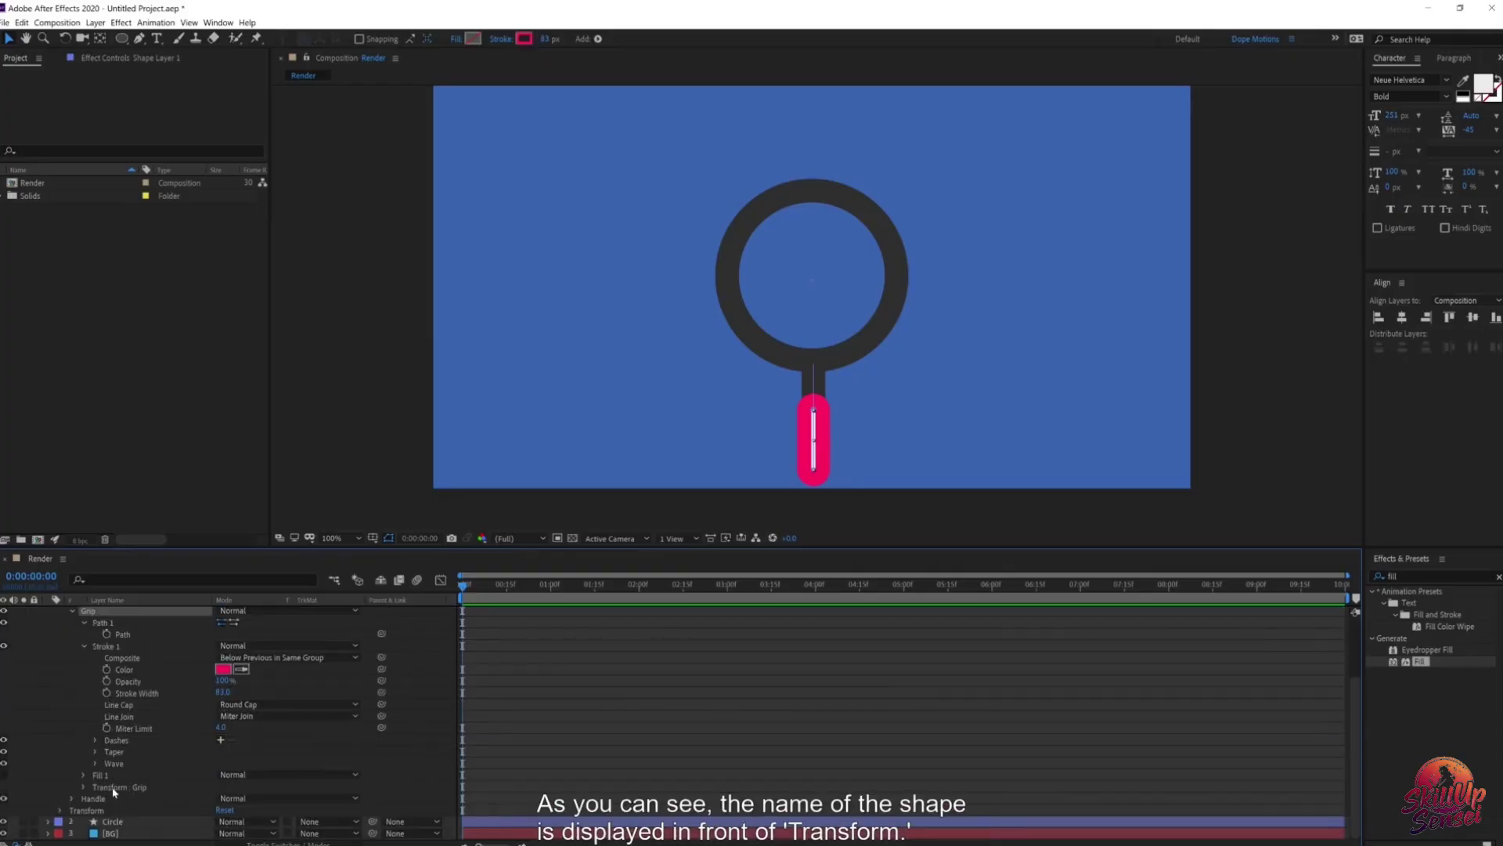
{"action": "scroll", "coordinate": [141, 783], "scroll_direction": "up", "scroll_amount": 3}
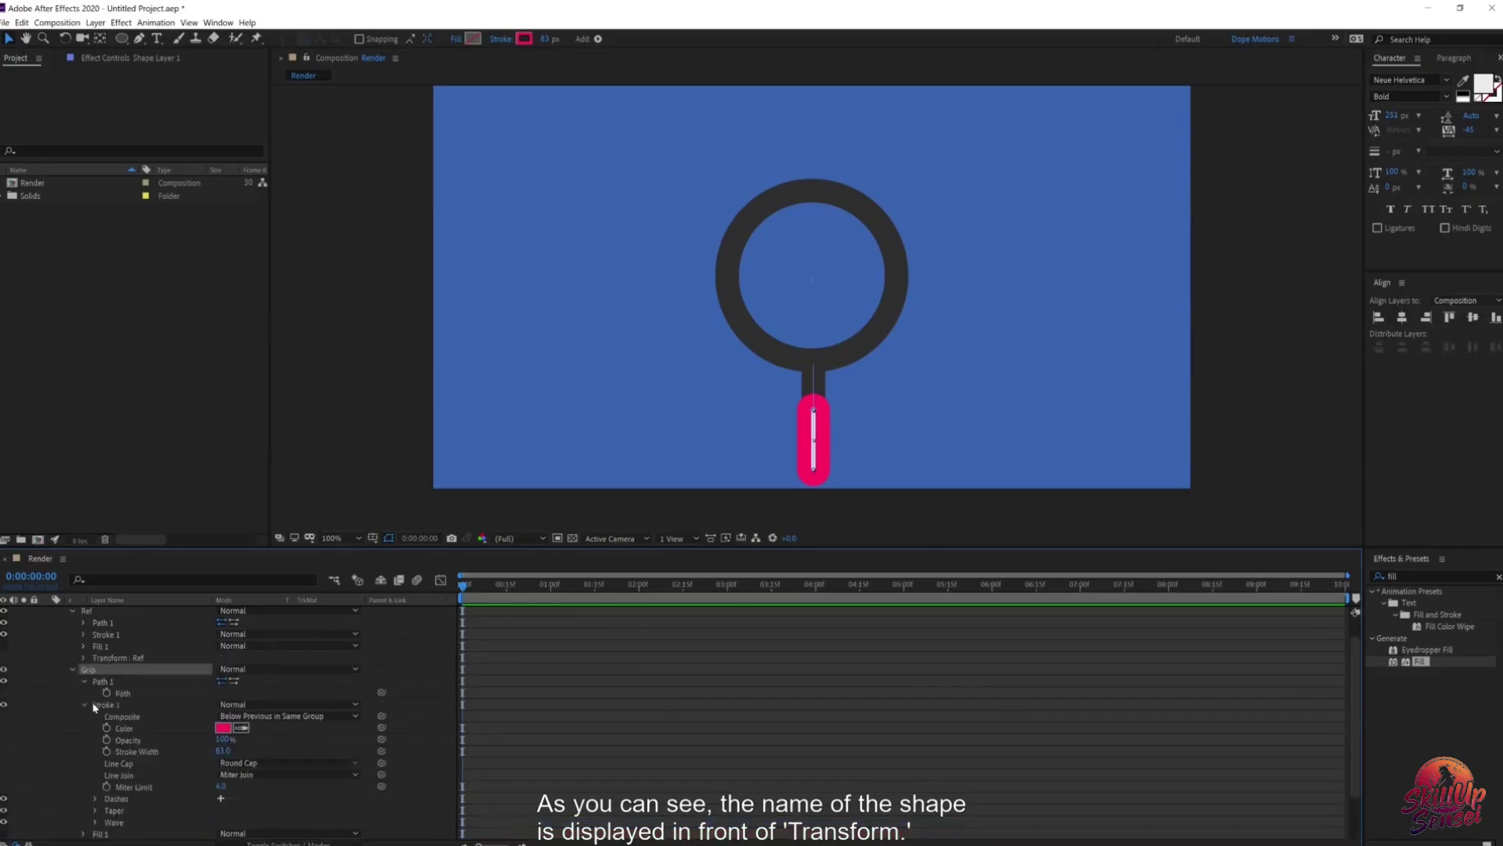
{"action": "left_click", "coordinate": [72, 694]}
{"action": "left_click", "coordinate": [122, 623]}
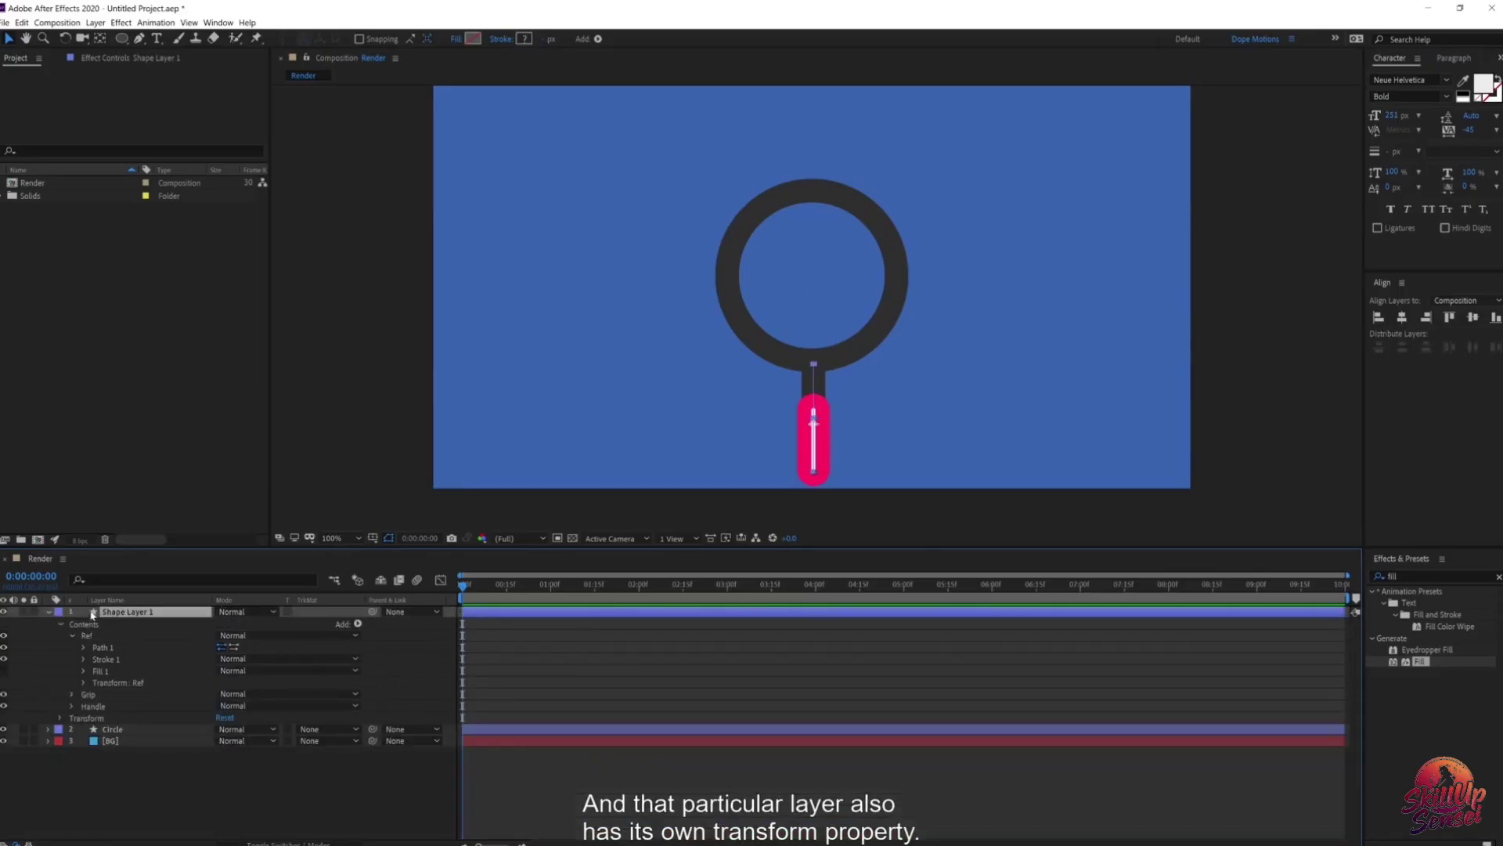
{"action": "left_click", "coordinate": [61, 625]}
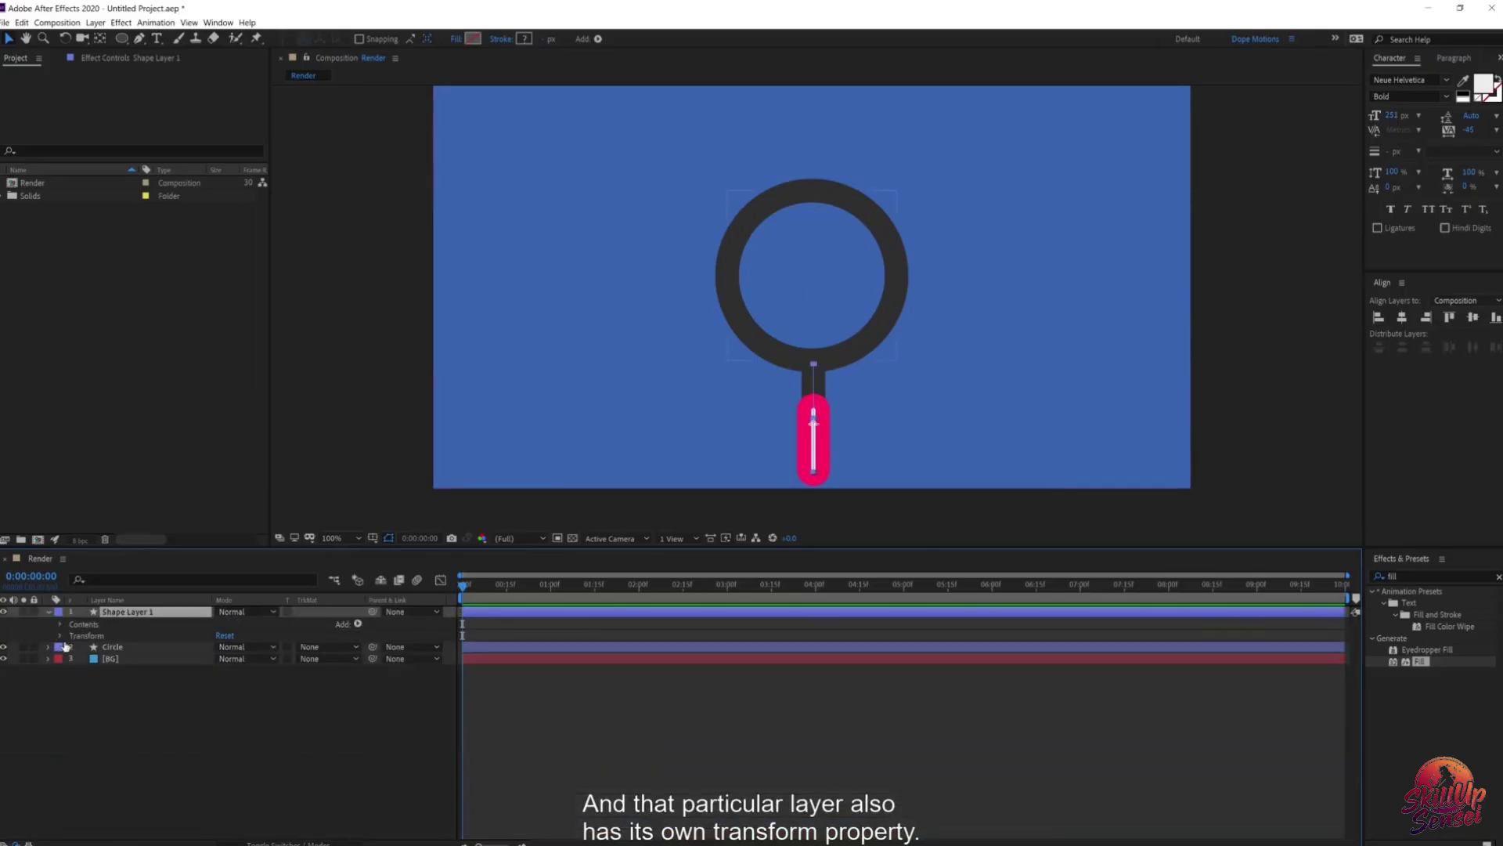
{"action": "left_click", "coordinate": [60, 636]}
{"action": "left_click", "coordinate": [59, 638]}
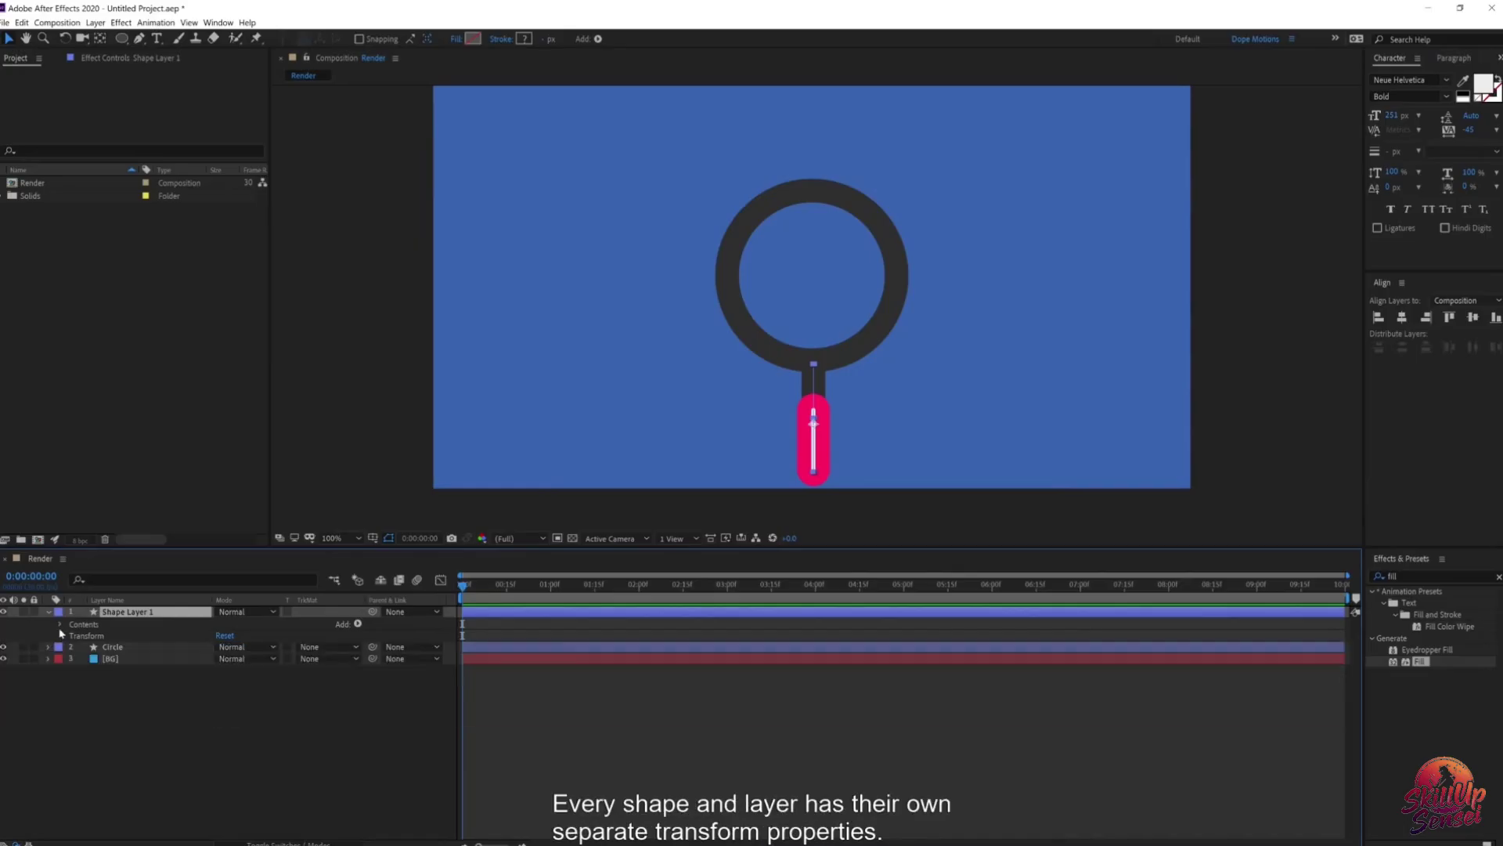
{"action": "left_click", "coordinate": [61, 625]}
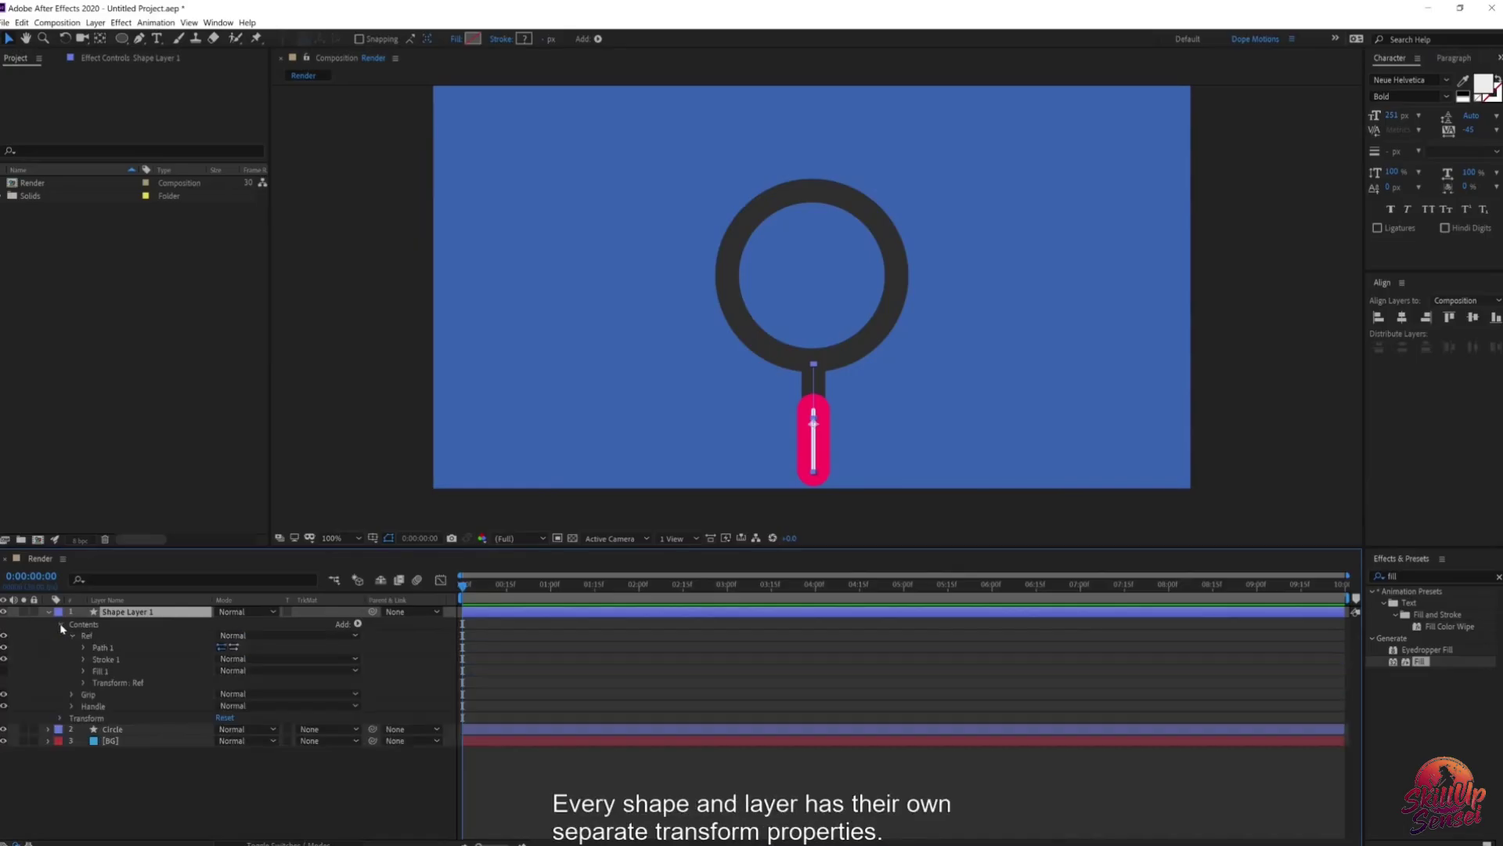
Step: Set the Ref group's horizontal position to about -19 px so the white line sits near the grip's left edge
{"action": "left_click", "coordinate": [84, 683]}
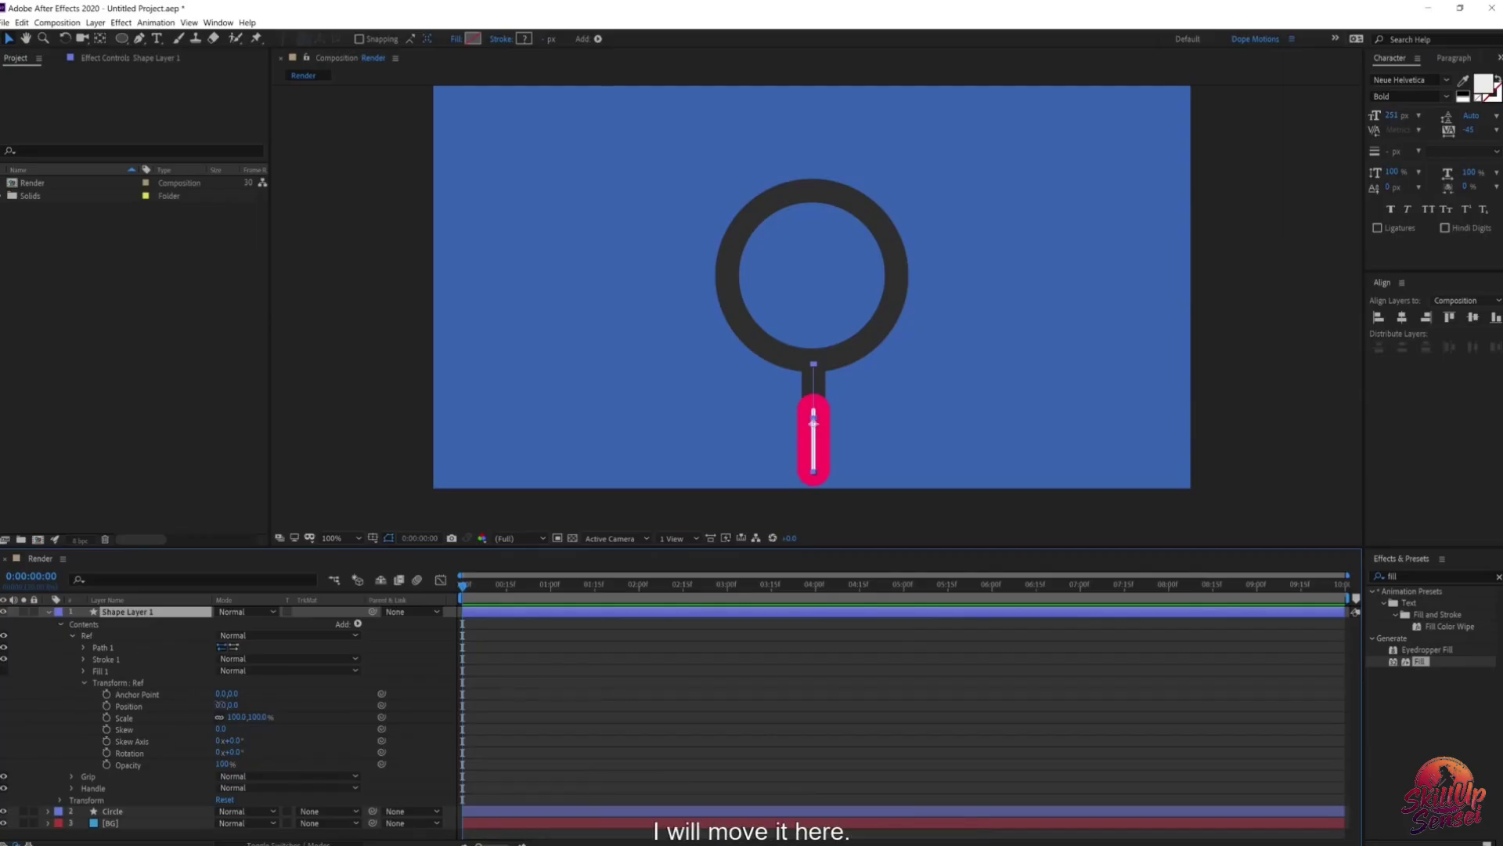
{"action": "left_click_drag", "start_coordinate": [222, 705], "coordinate": [205, 705]}
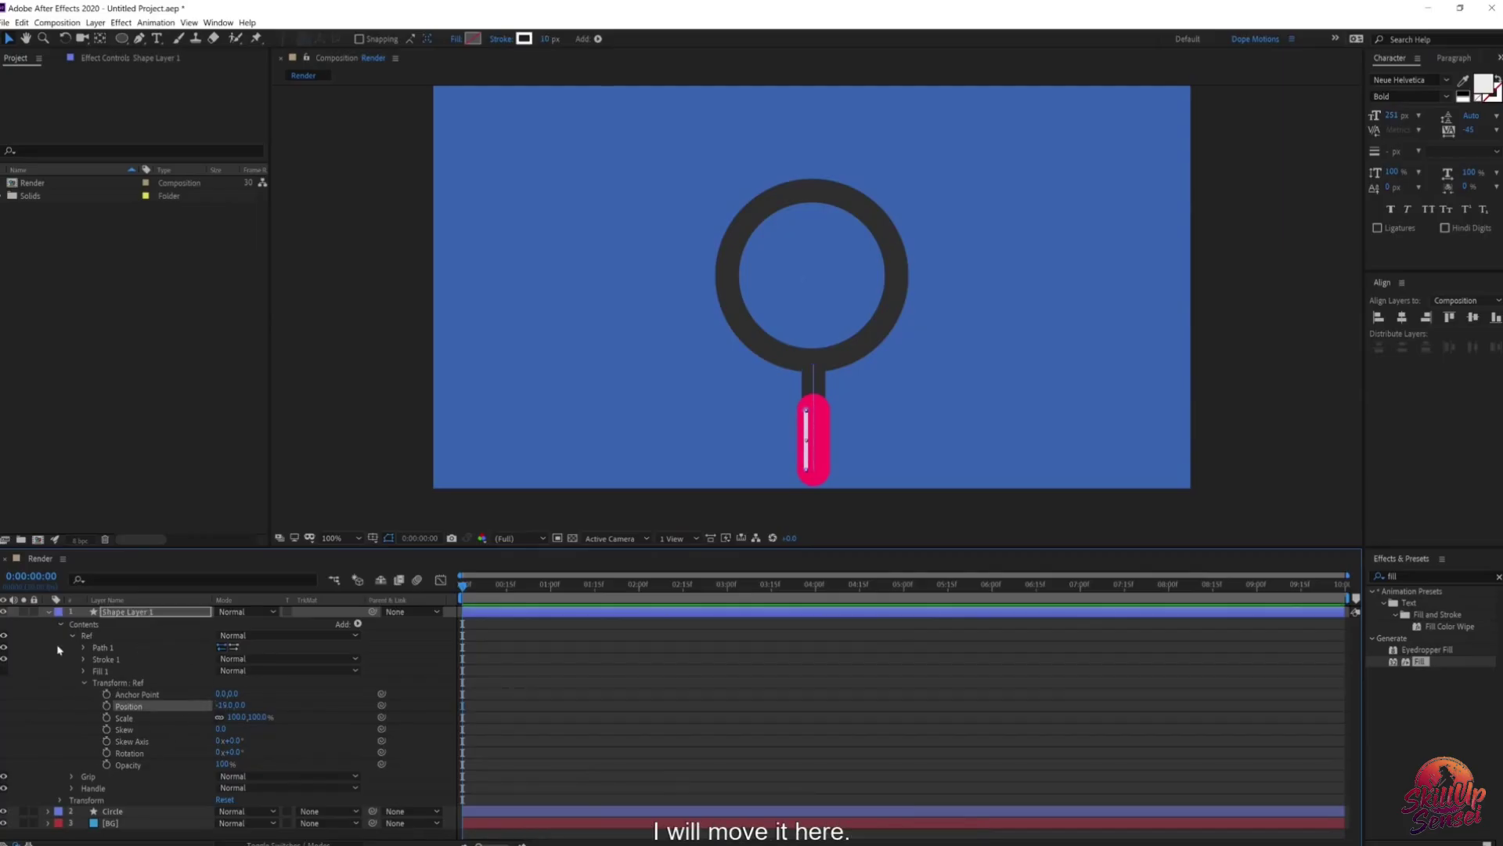
{"action": "left_click", "coordinate": [85, 683]}
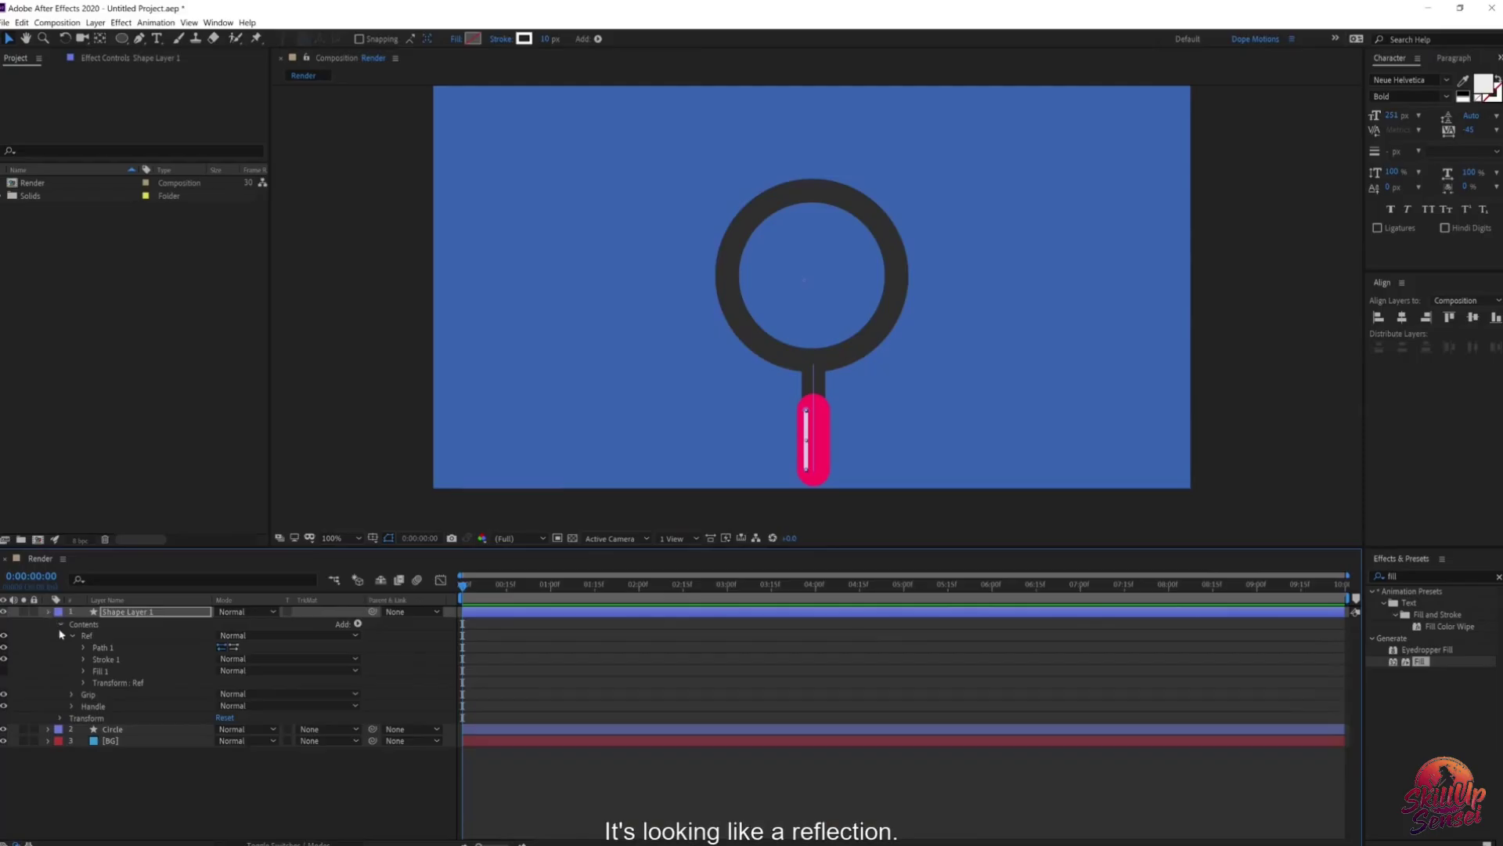
{"action": "left_click", "coordinate": [49, 612]}
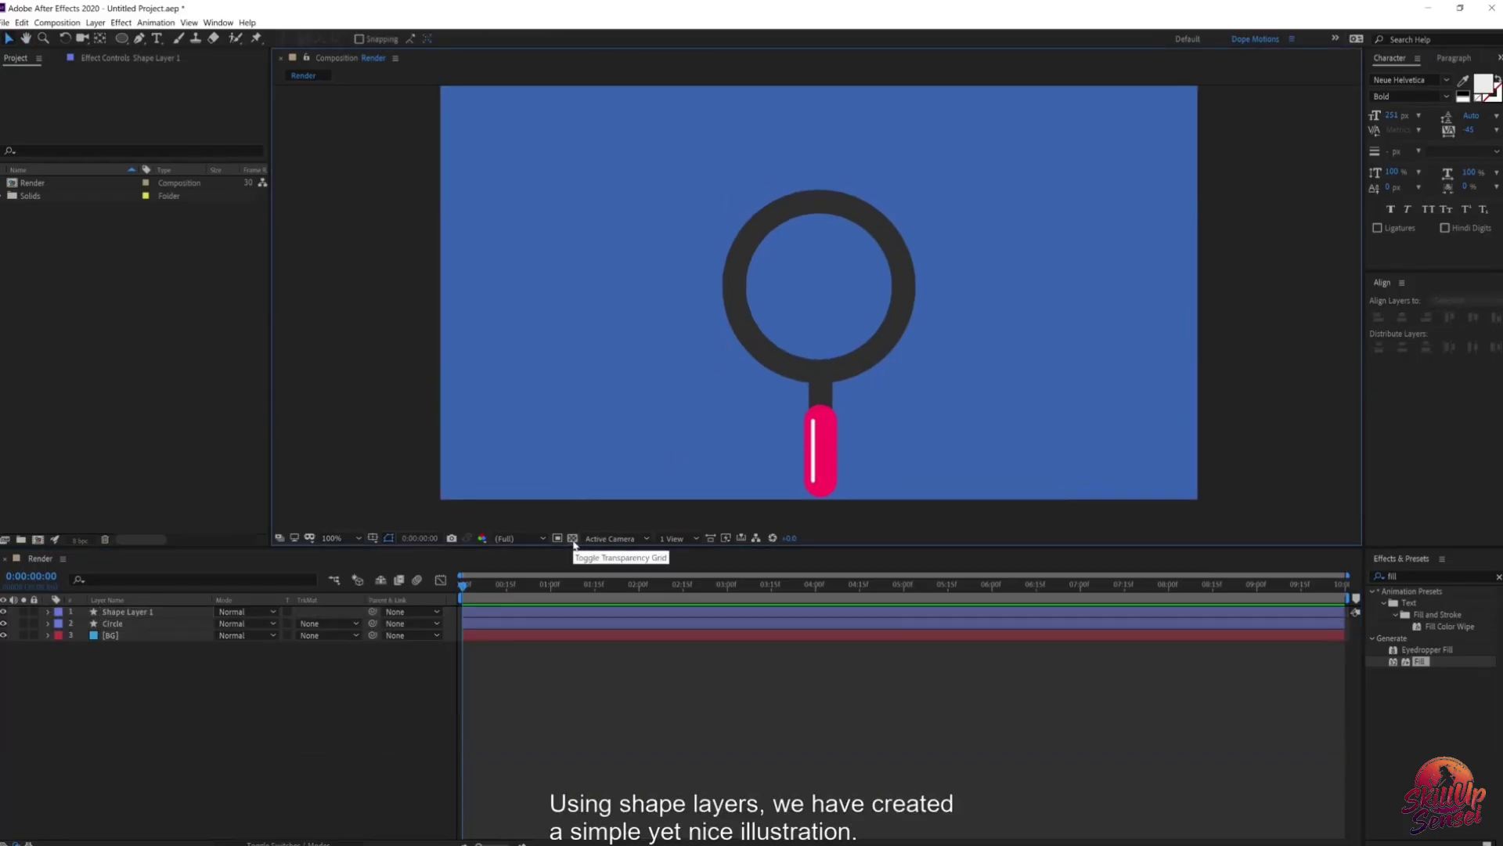
Step: Enlarge the composition viewer, create a new adjustment layer in the Render composition and rename it as Magnify
{"action": "left_click_drag", "start_coordinate": [574, 547], "coordinate": [576, 637]}
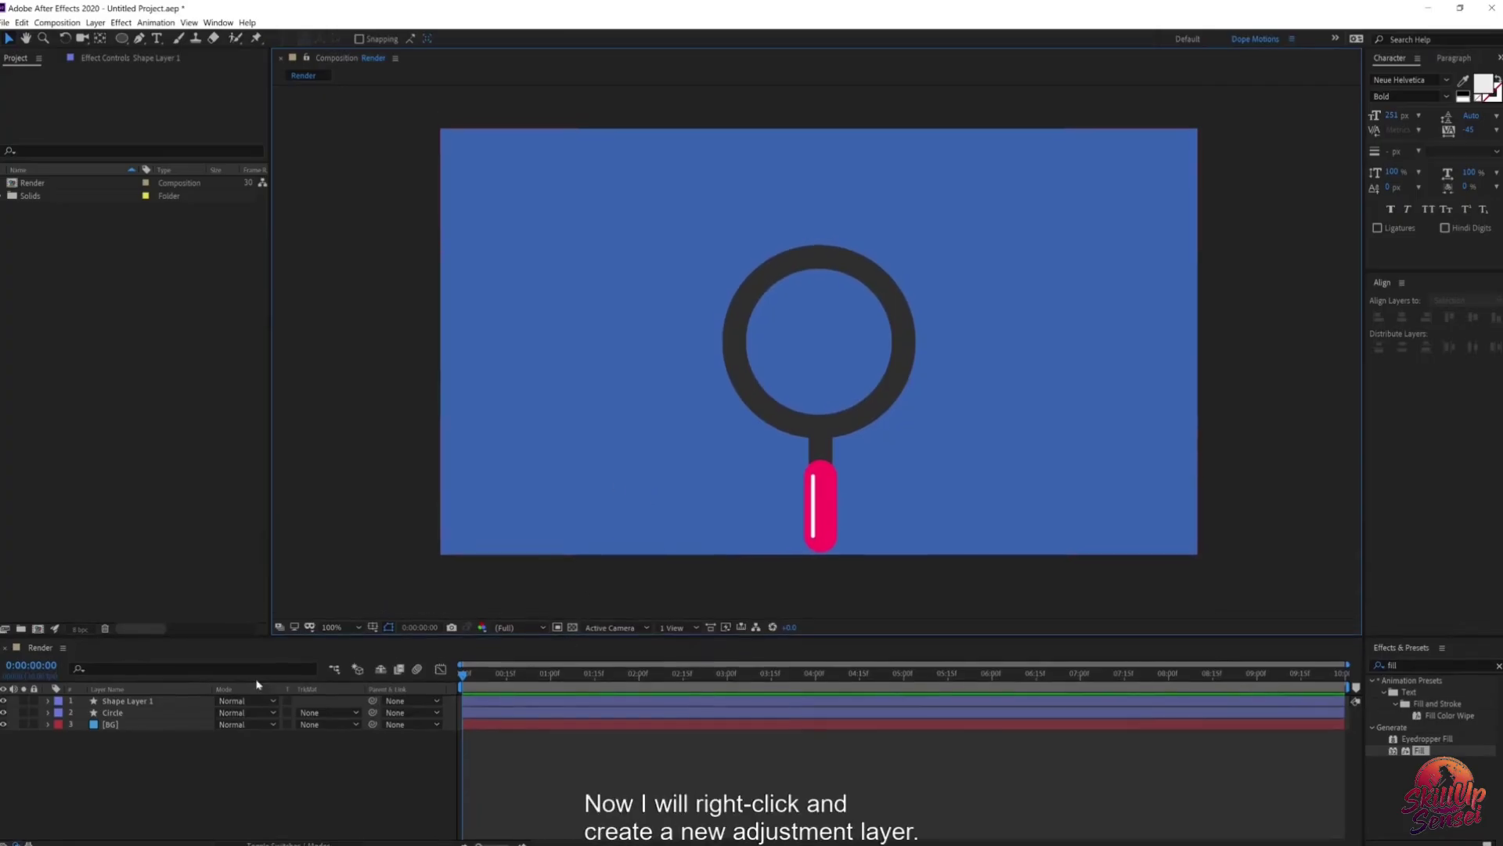
{"action": "right_click", "coordinate": [206, 749]}
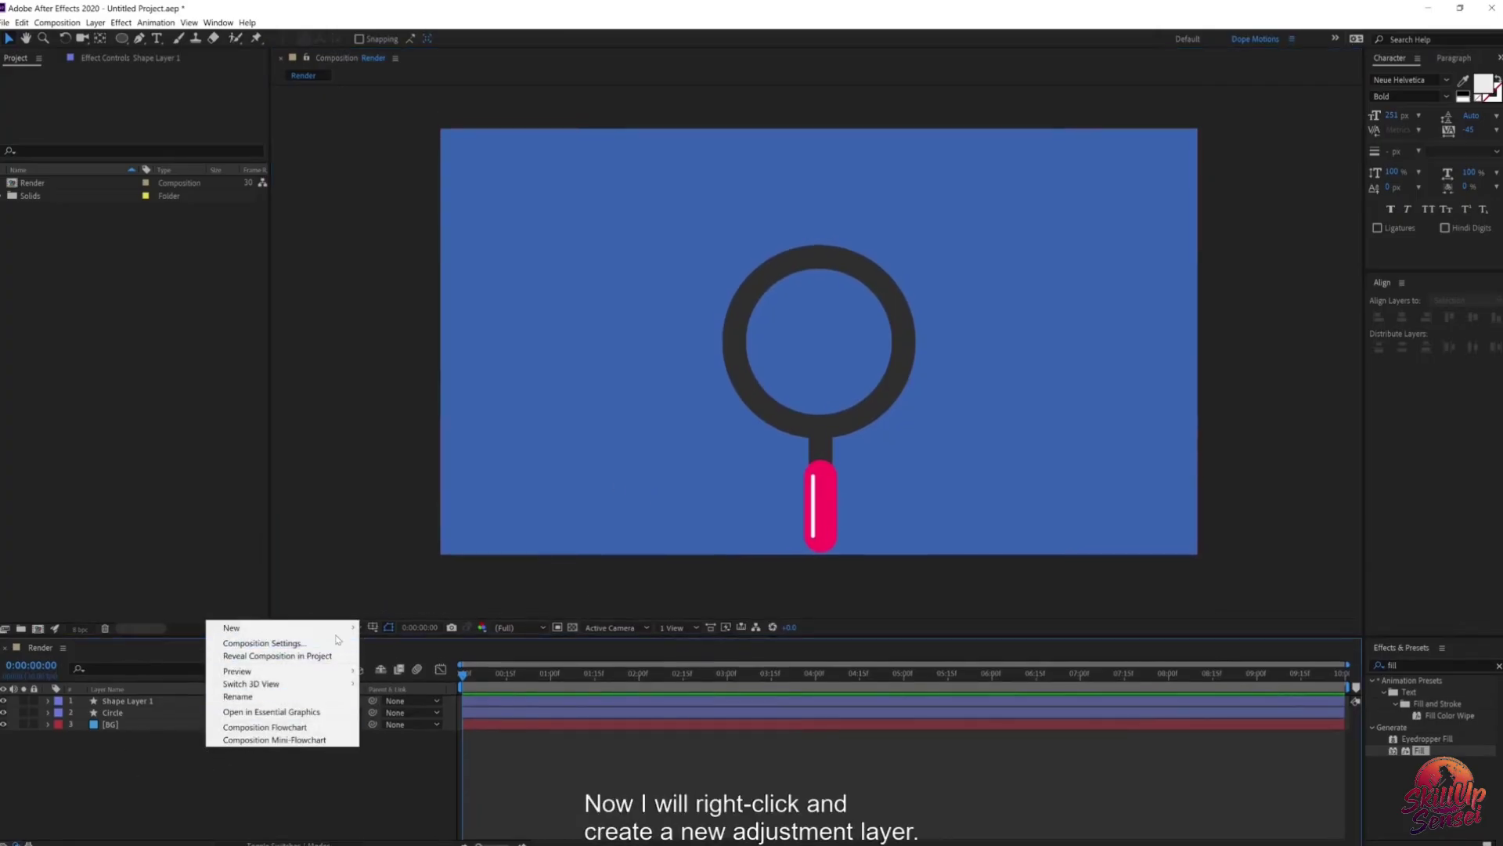
{"action": "mouse_move", "coordinate": [339, 634]}
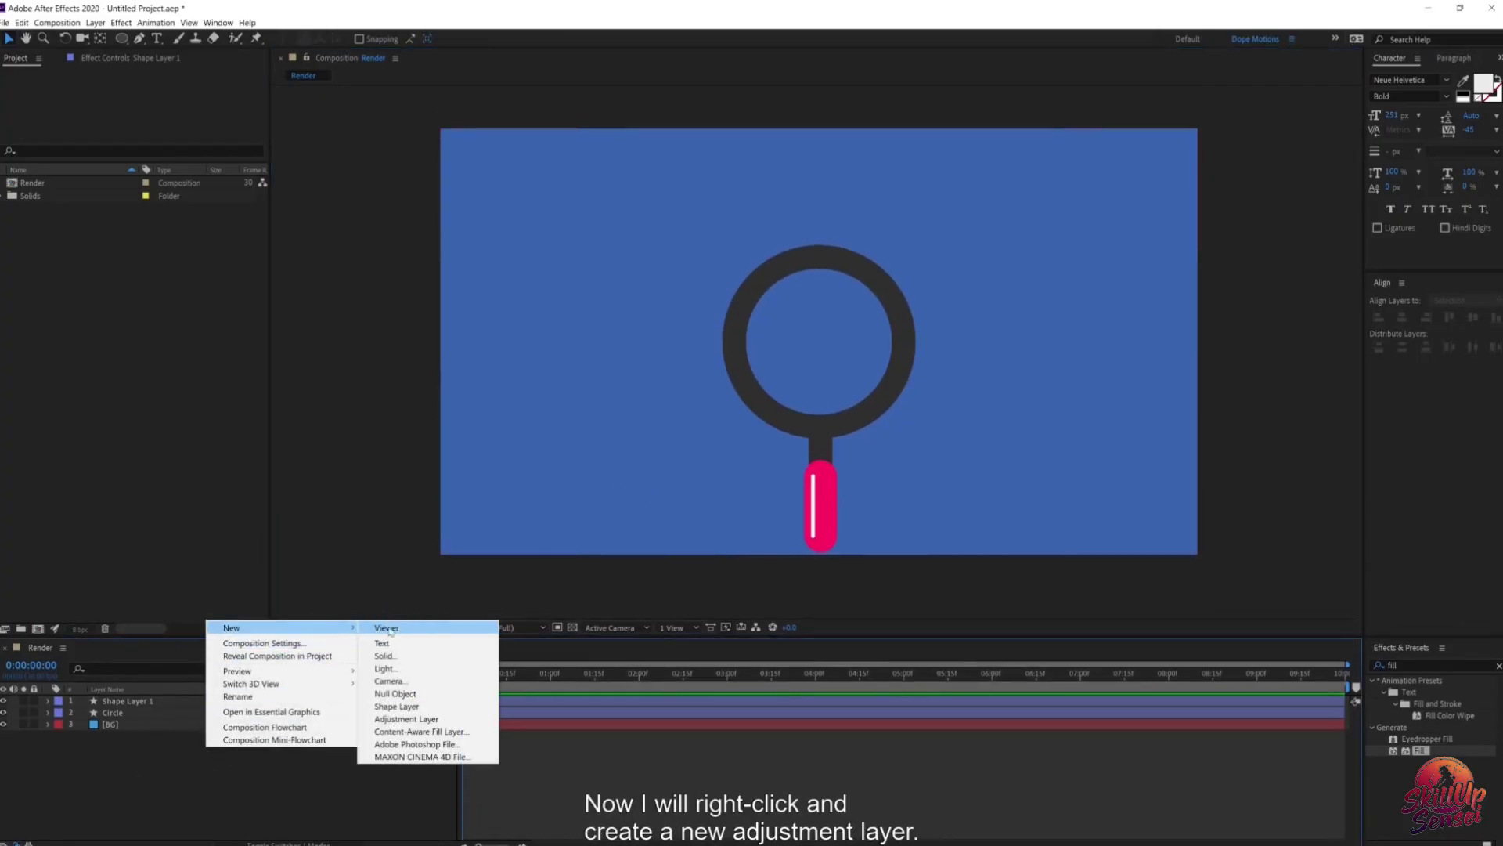
{"action": "left_click", "coordinate": [409, 719]}
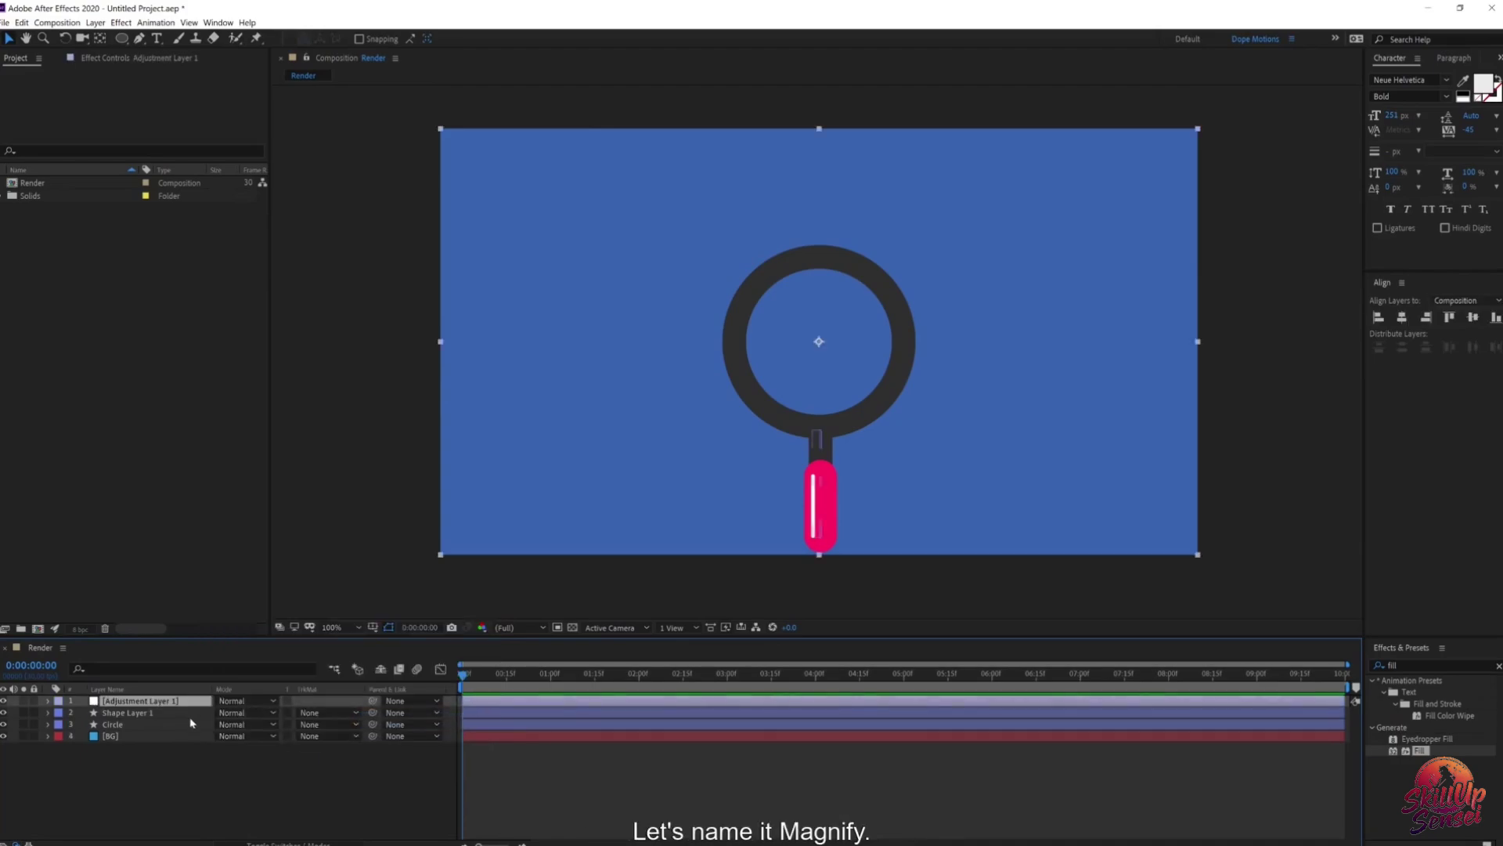
{"action": "key", "text": "Return"}
{"action": "type", "text": "Magnify"}
{"action": "key", "text": "Return"}
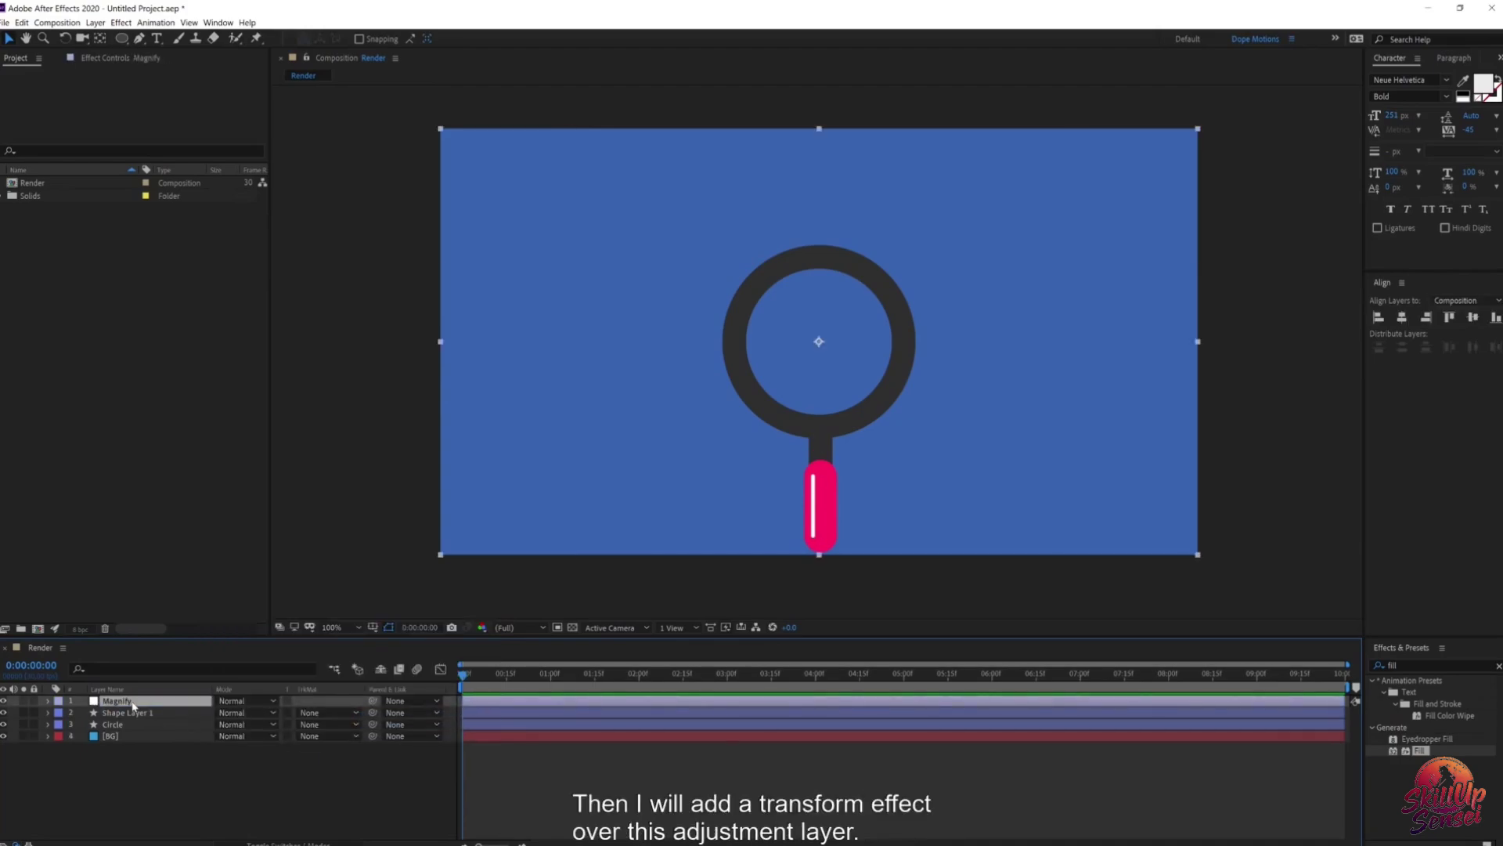
Step: Apply the Transform effect to the Magnify adjustment layer and set its Scale to 125
{"action": "left_click_drag", "start_coordinate": [1410, 664], "coordinate": [1356, 667]}
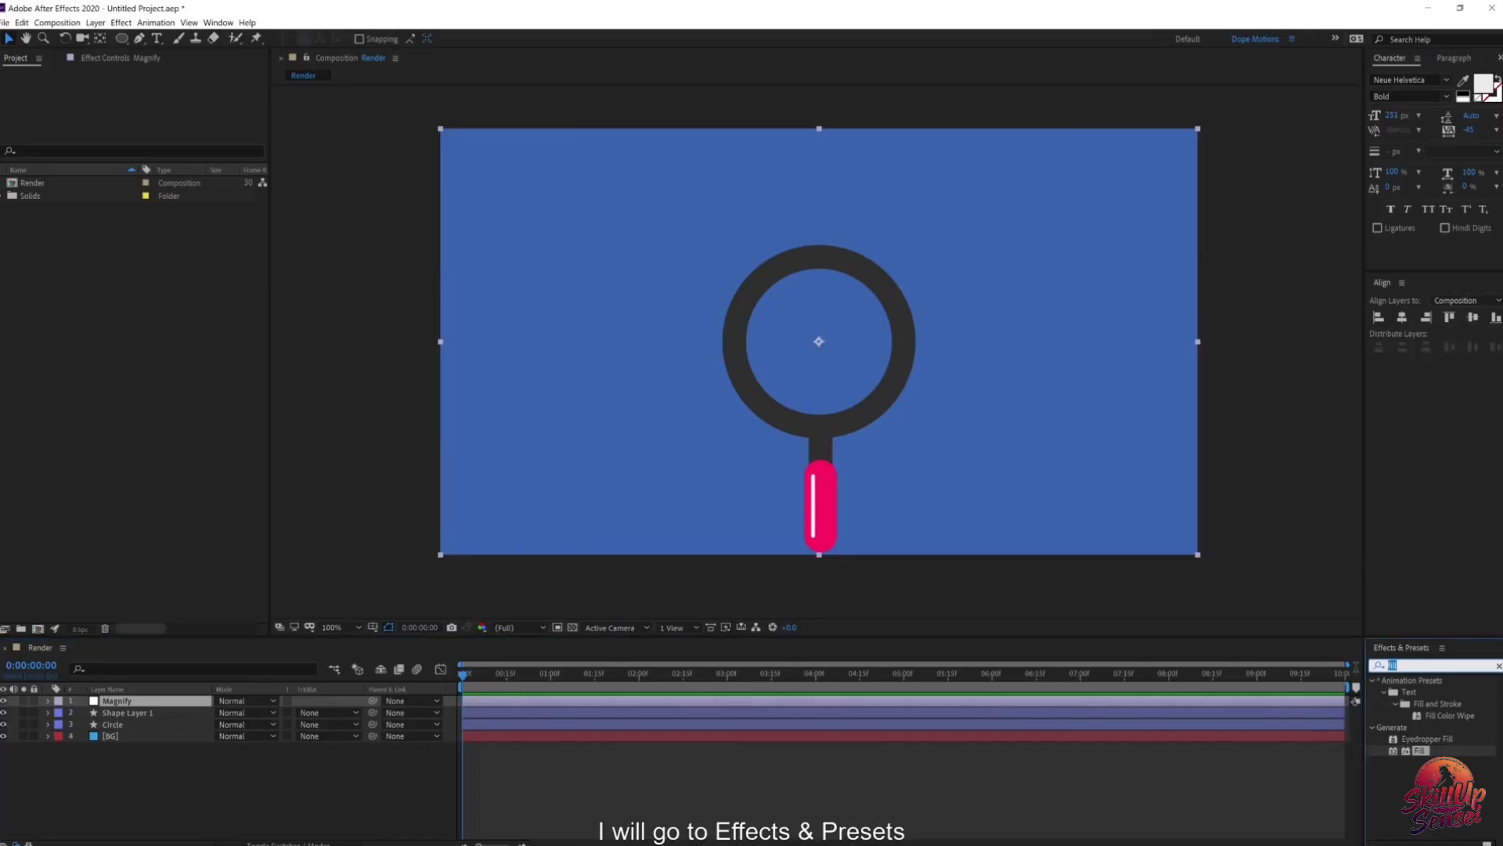
{"action": "type", "text": "trans"}
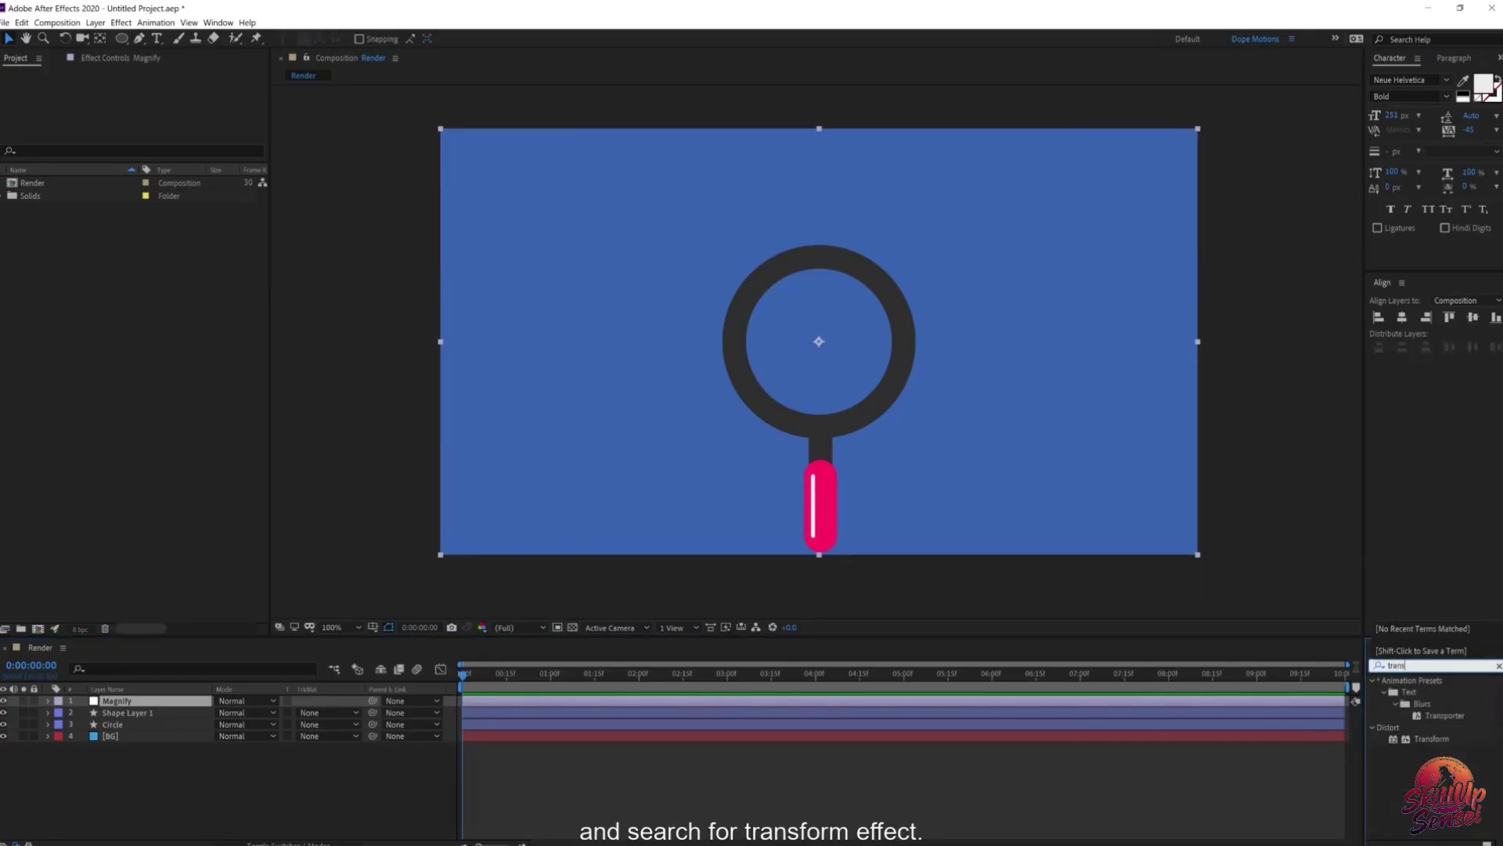
{"action": "double_click", "coordinate": [1431, 738]}
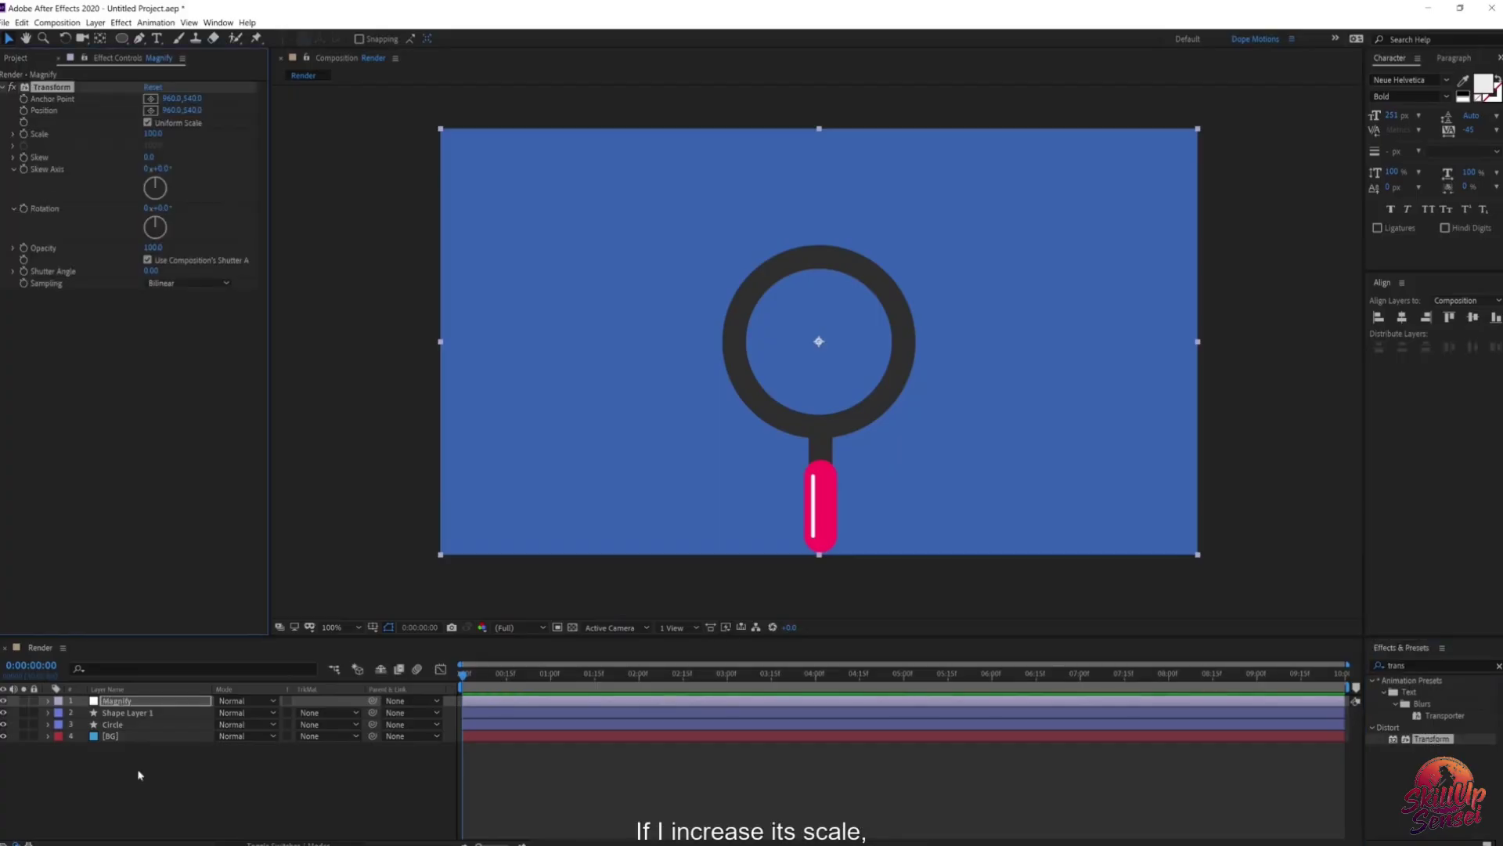
{"action": "left_click", "coordinate": [153, 134]}
{"action": "type", "text": "125"}
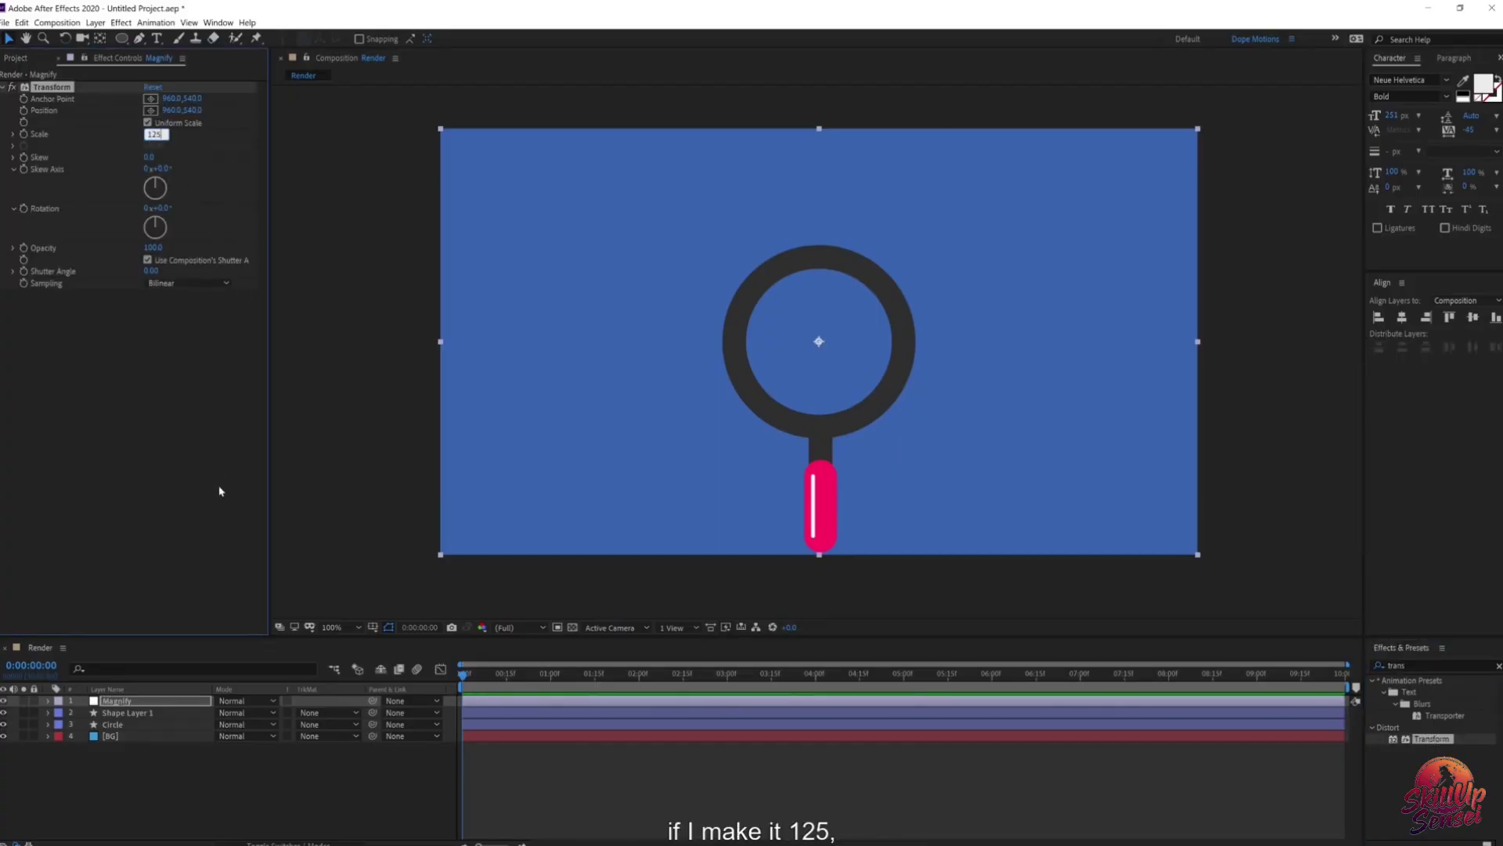
{"action": "left_click", "coordinate": [220, 491]}
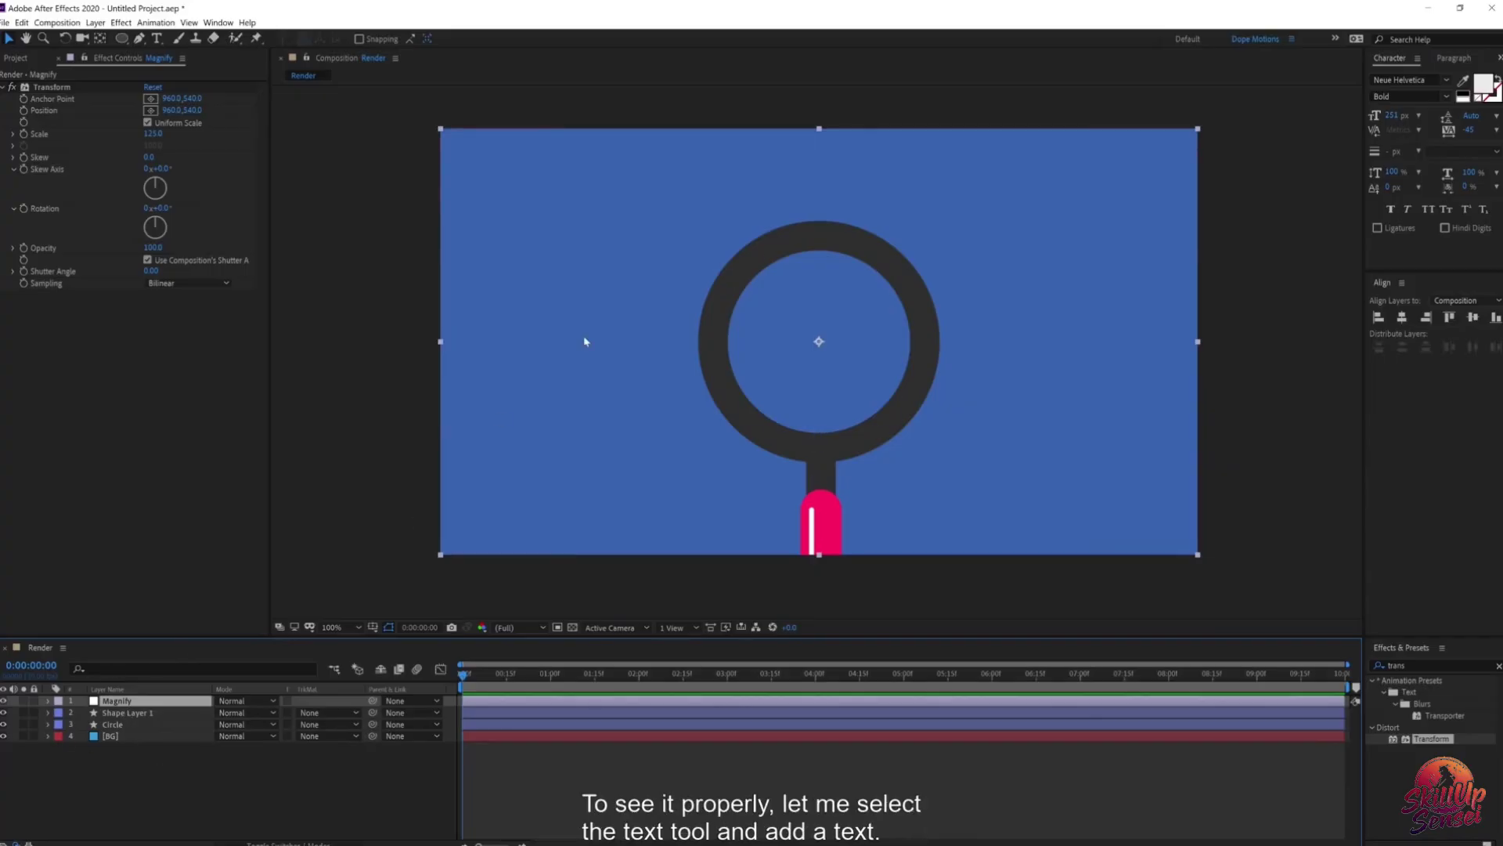
{"action": "left_click", "coordinate": [252, 780]}
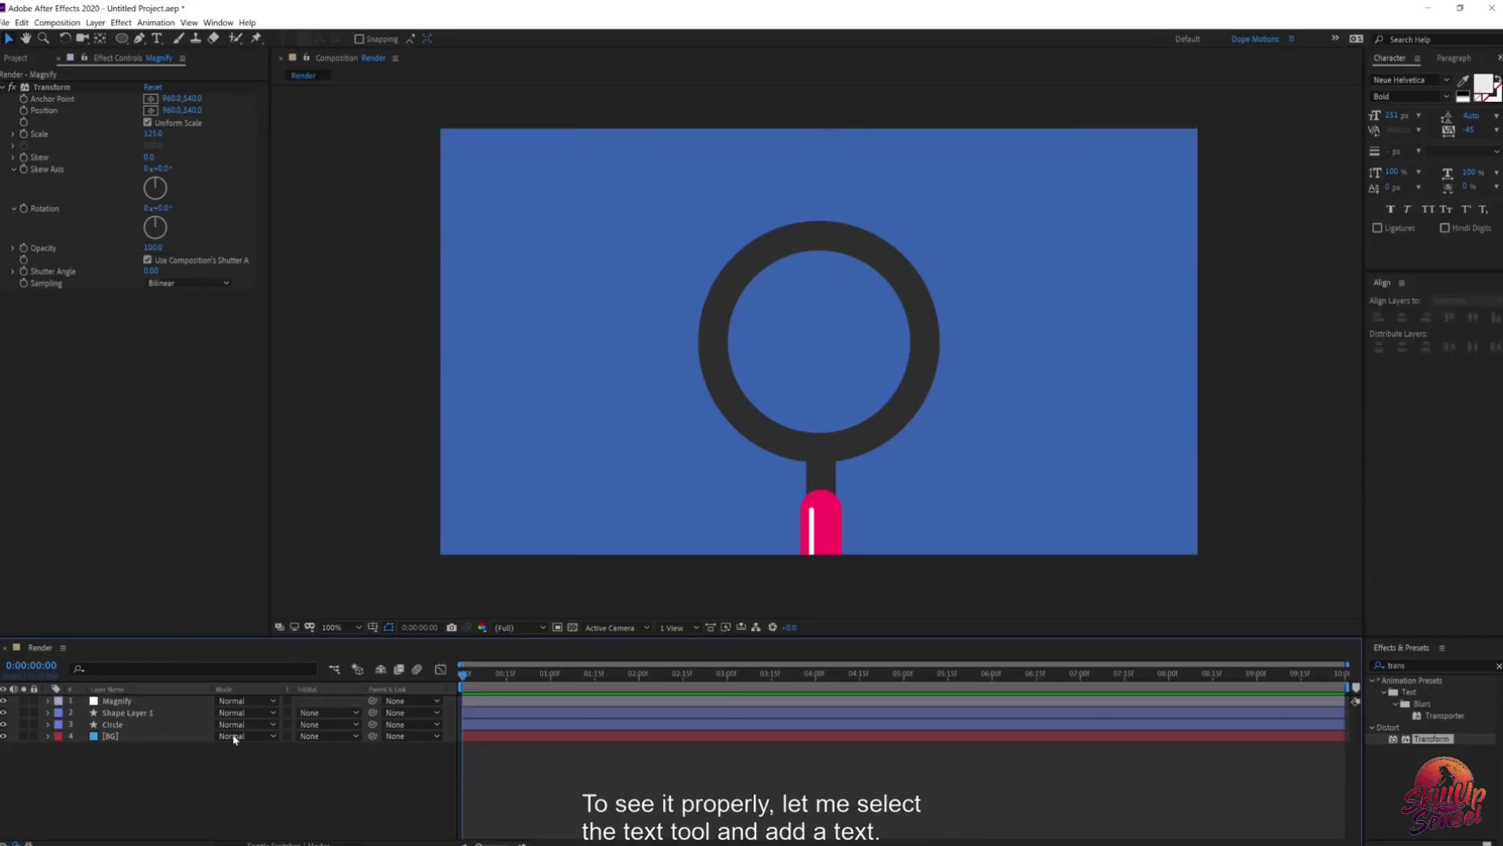
Step: Add a "Magnify Me!" text layer centered in the composition and place it directly below the Circle layer
{"action": "left_click", "coordinate": [156, 38]}
{"action": "left_click", "coordinate": [566, 335]}
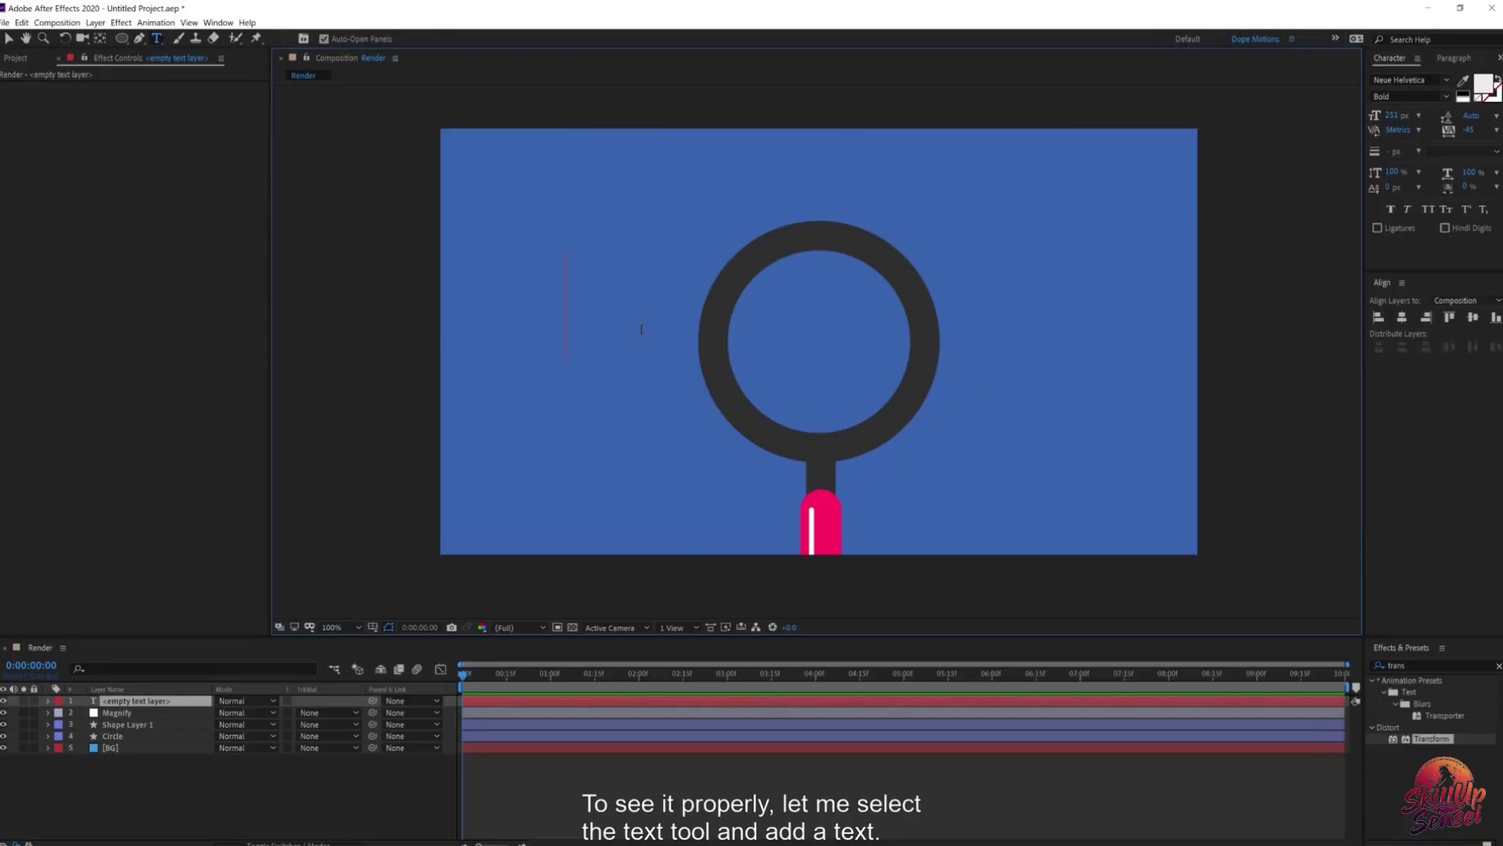
{"action": "type", "text": "Magnify Me!"}
{"action": "left_click", "coordinate": [8, 39]}
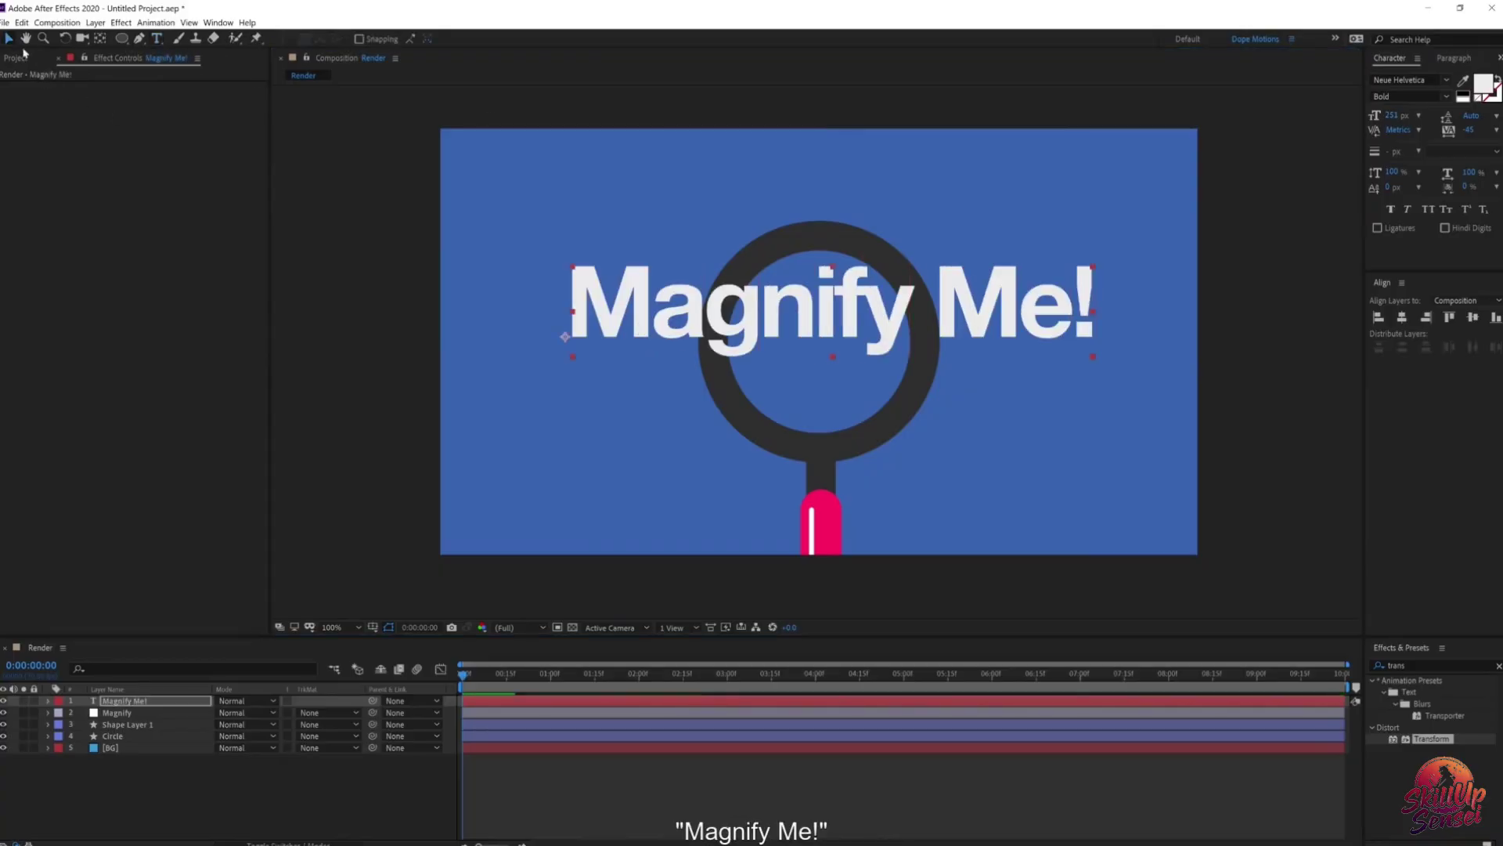
{"action": "left_click", "coordinate": [1401, 317]}
{"action": "left_click", "coordinate": [1473, 317]}
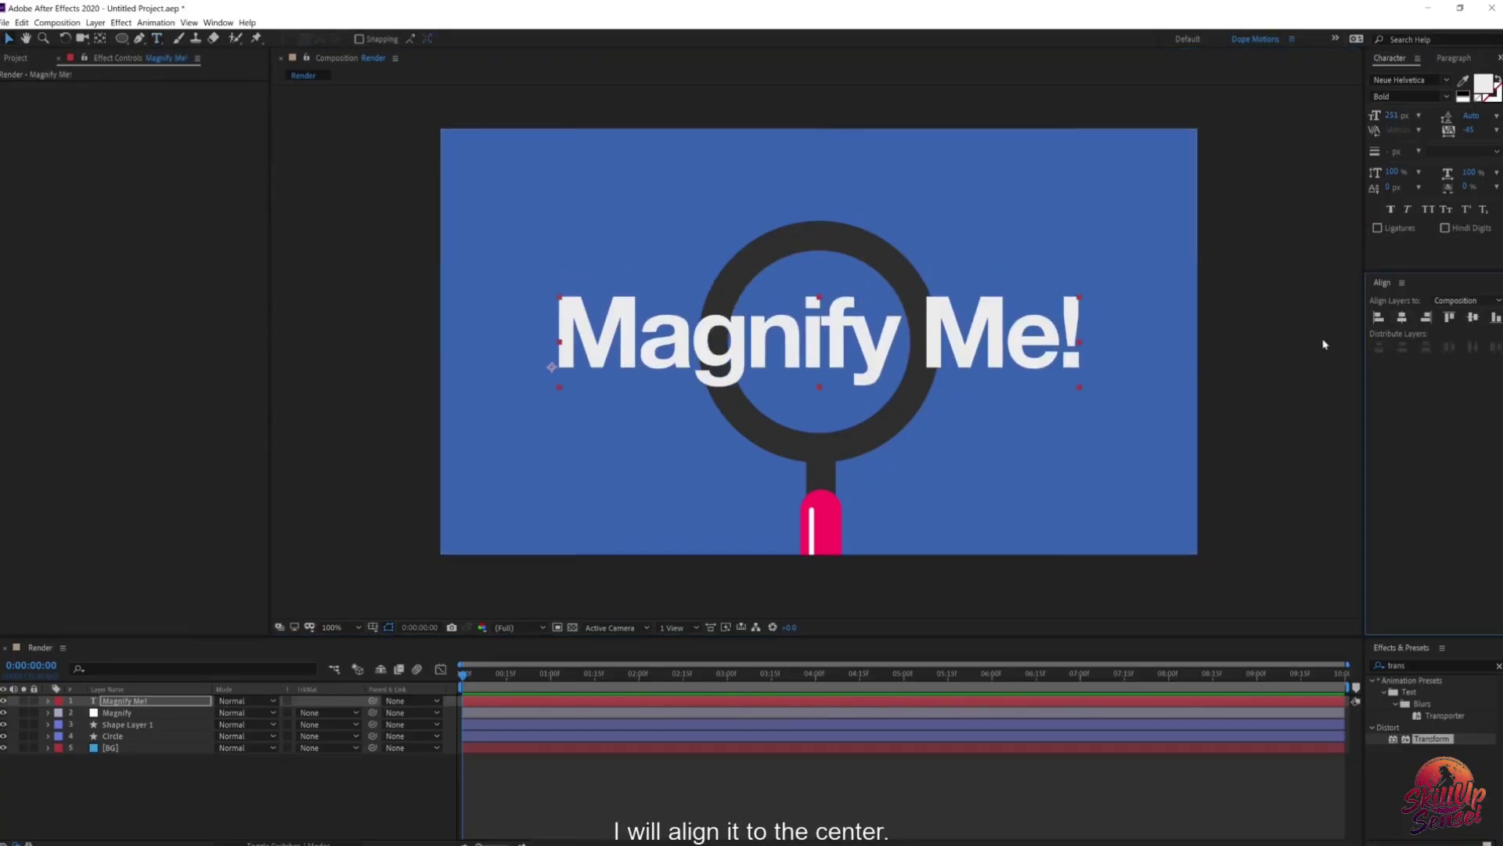
{"action": "left_click_drag", "start_coordinate": [125, 701], "coordinate": [123, 742]}
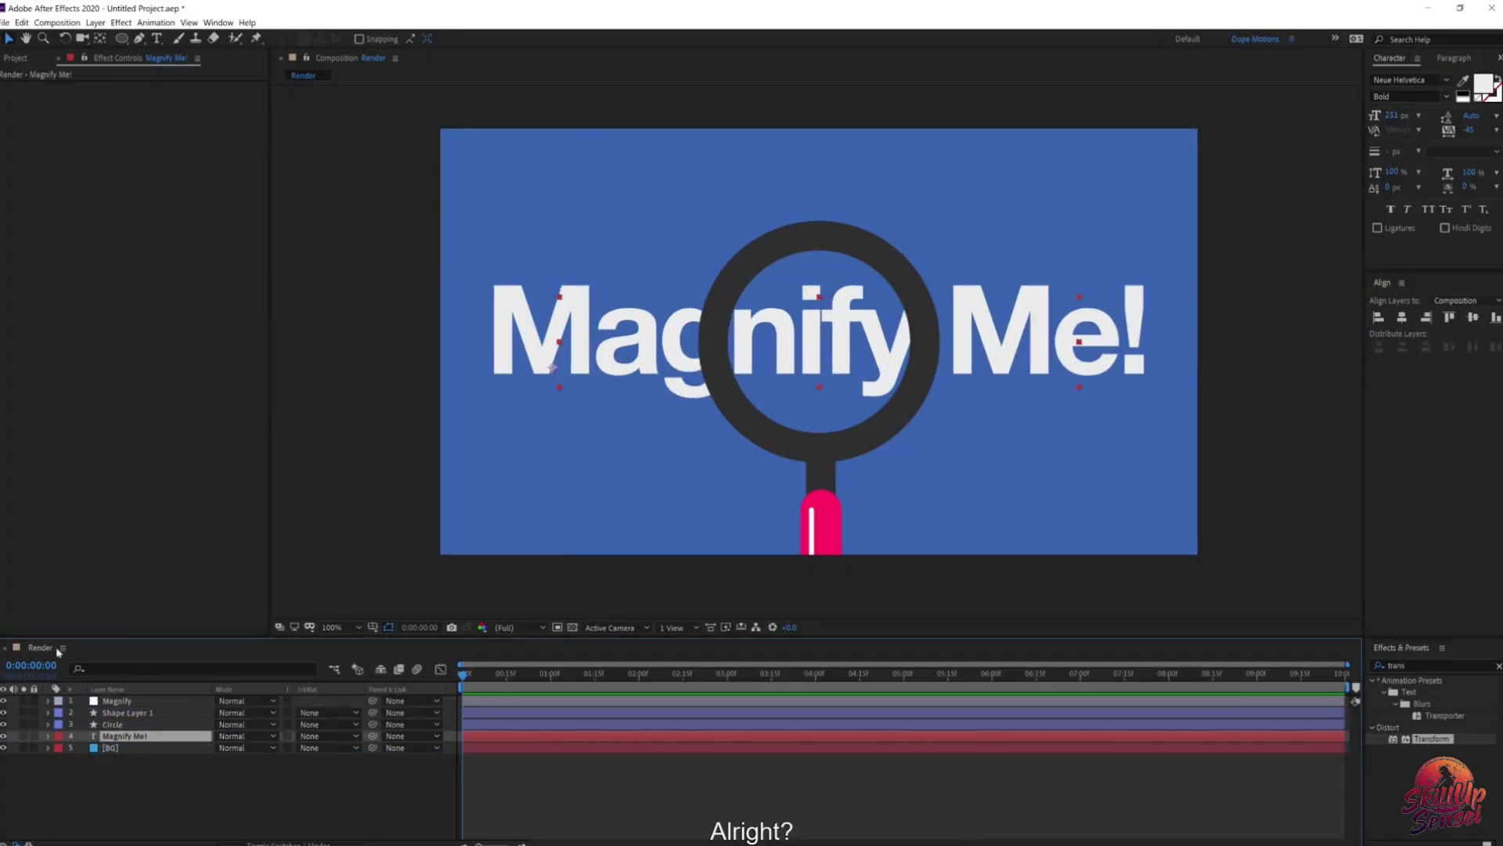
Step: Draw a circular mask on the Magnify layer from the lens center out to the ring, and move the layer between Circle and the text
{"action": "left_click", "coordinate": [145, 701]}
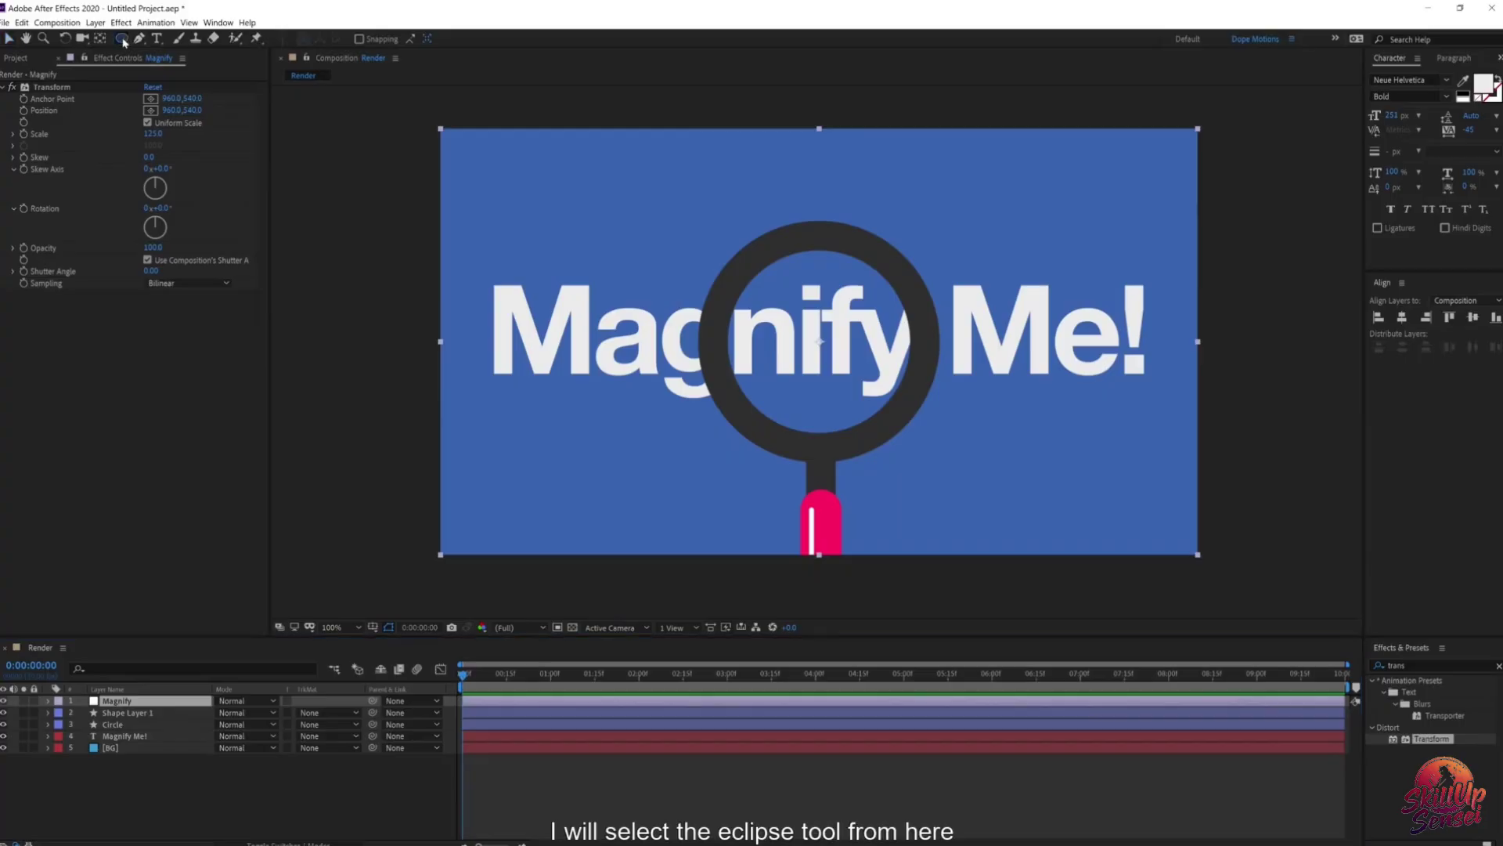
{"action": "left_click_drag", "start_coordinate": [121, 39], "coordinate": [175, 71]}
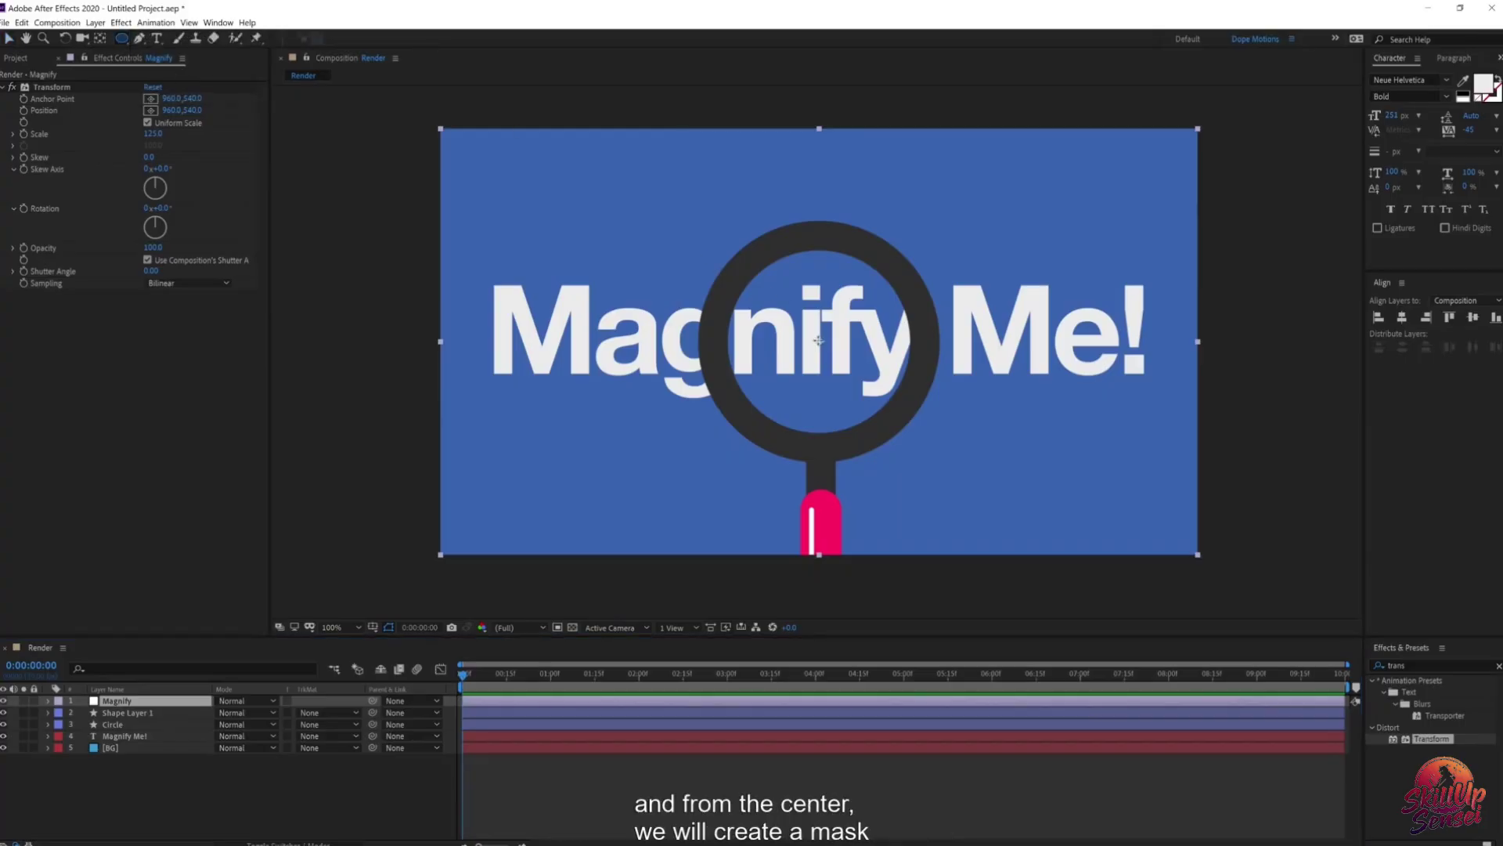
{"action": "left_click_drag", "start_coordinate": [818, 341], "coordinate": [894, 387]}
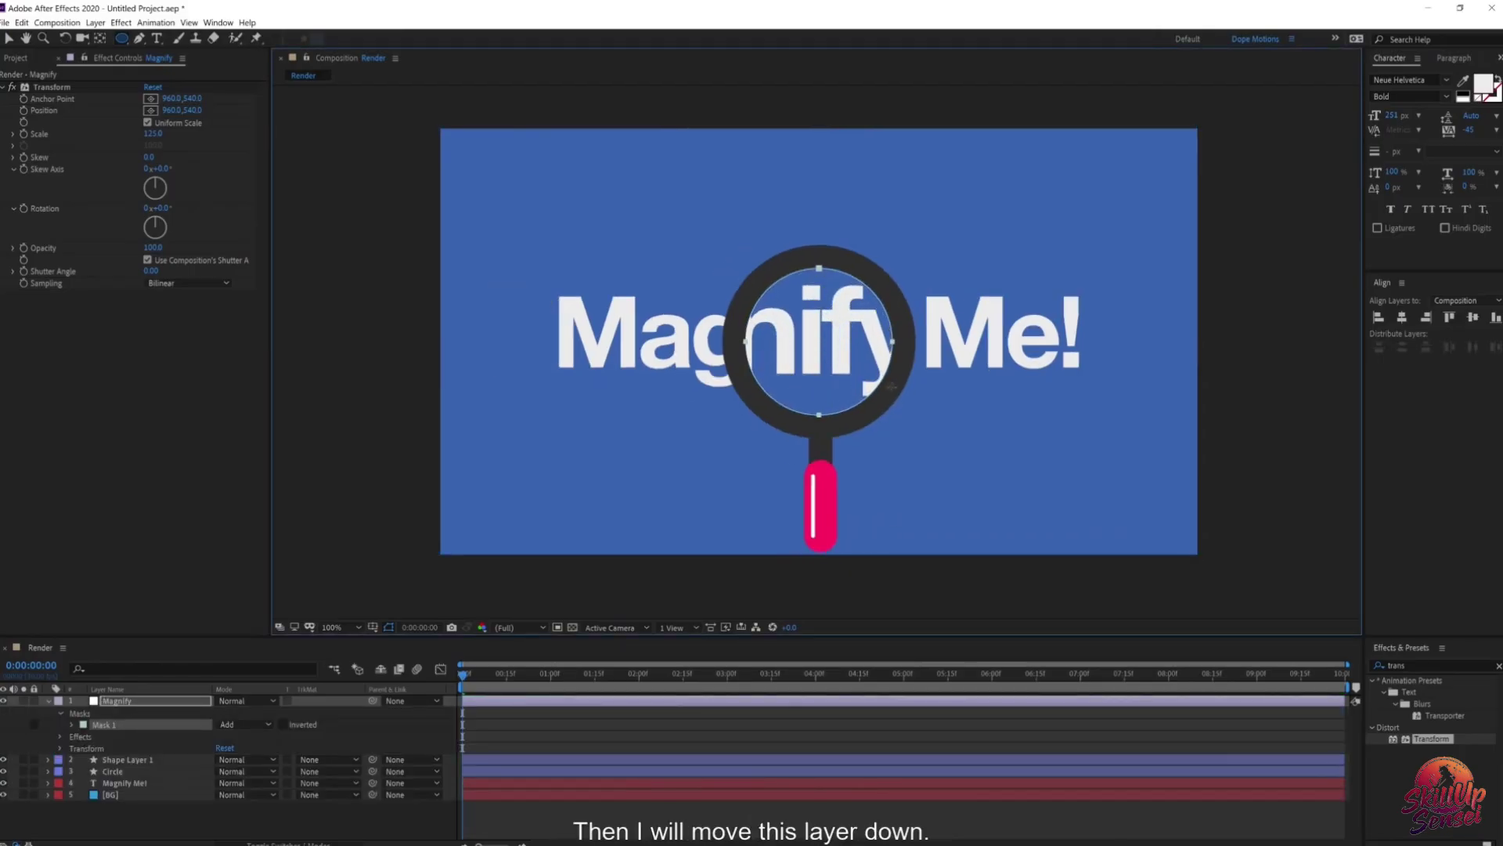
{"action": "left_click", "coordinate": [48, 702]}
{"action": "left_click_drag", "start_coordinate": [123, 708], "coordinate": [88, 733]}
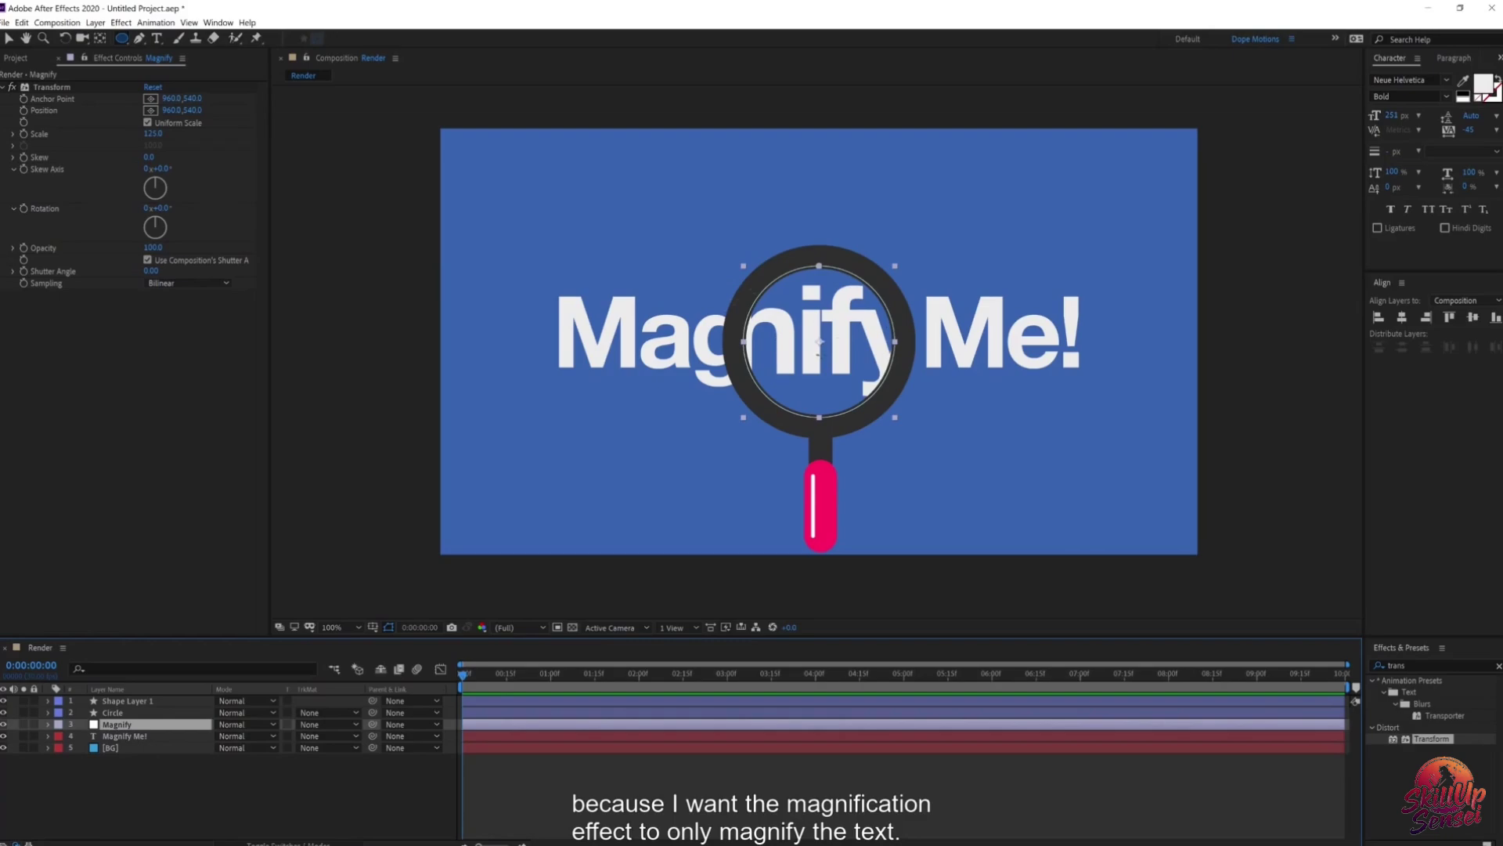
{"action": "left_click", "coordinate": [8, 40]}
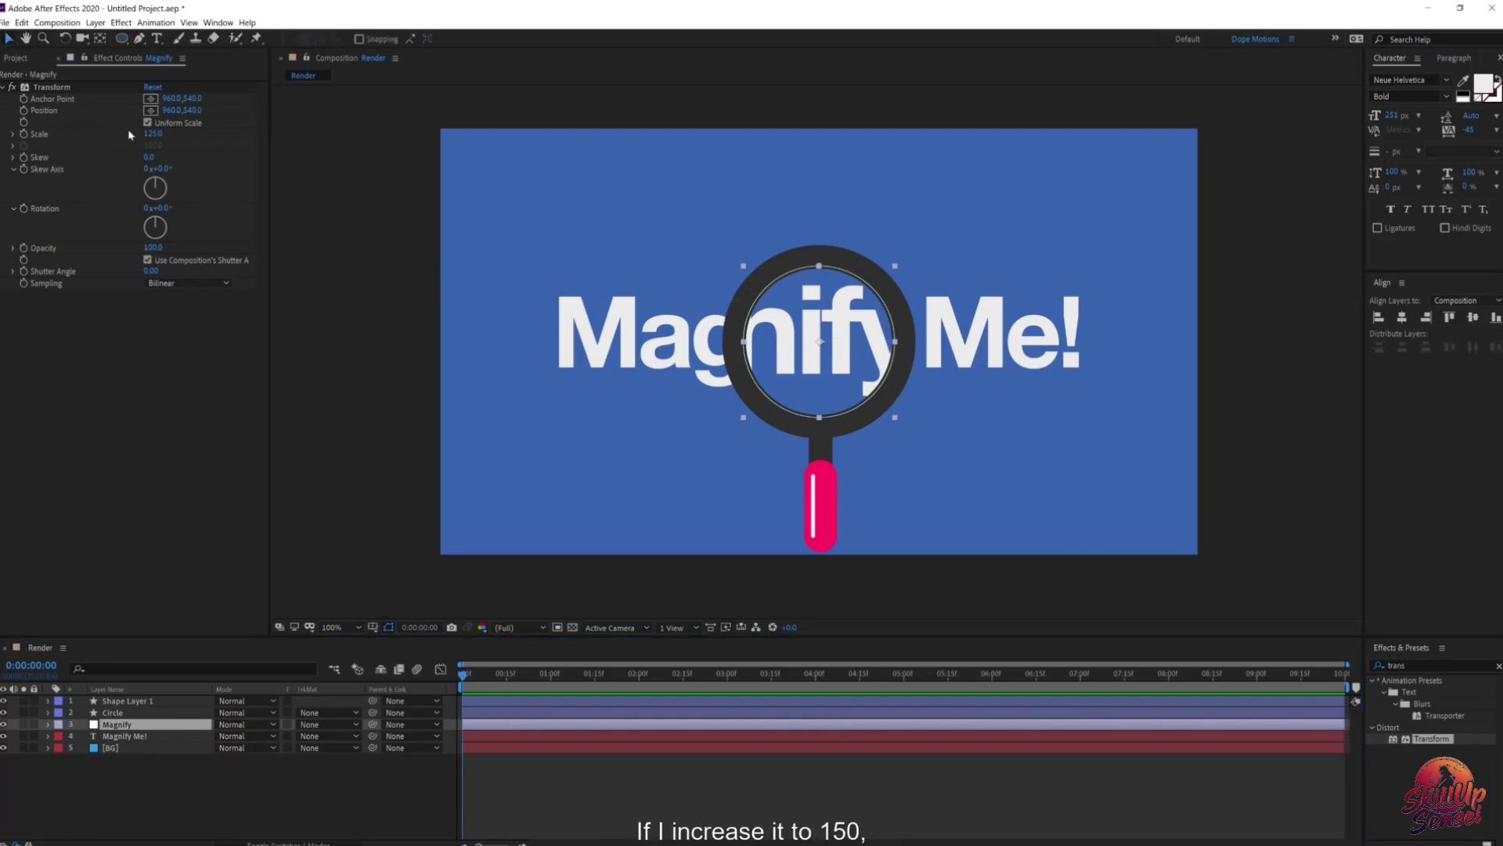
Step: Set the Scale of the Magnify layer's Transform effect to 150
{"action": "left_click_drag", "start_coordinate": [132, 134], "coordinate": [142, 135]}
{"action": "left_click", "coordinate": [153, 134]}
{"action": "type", "text": "15"}
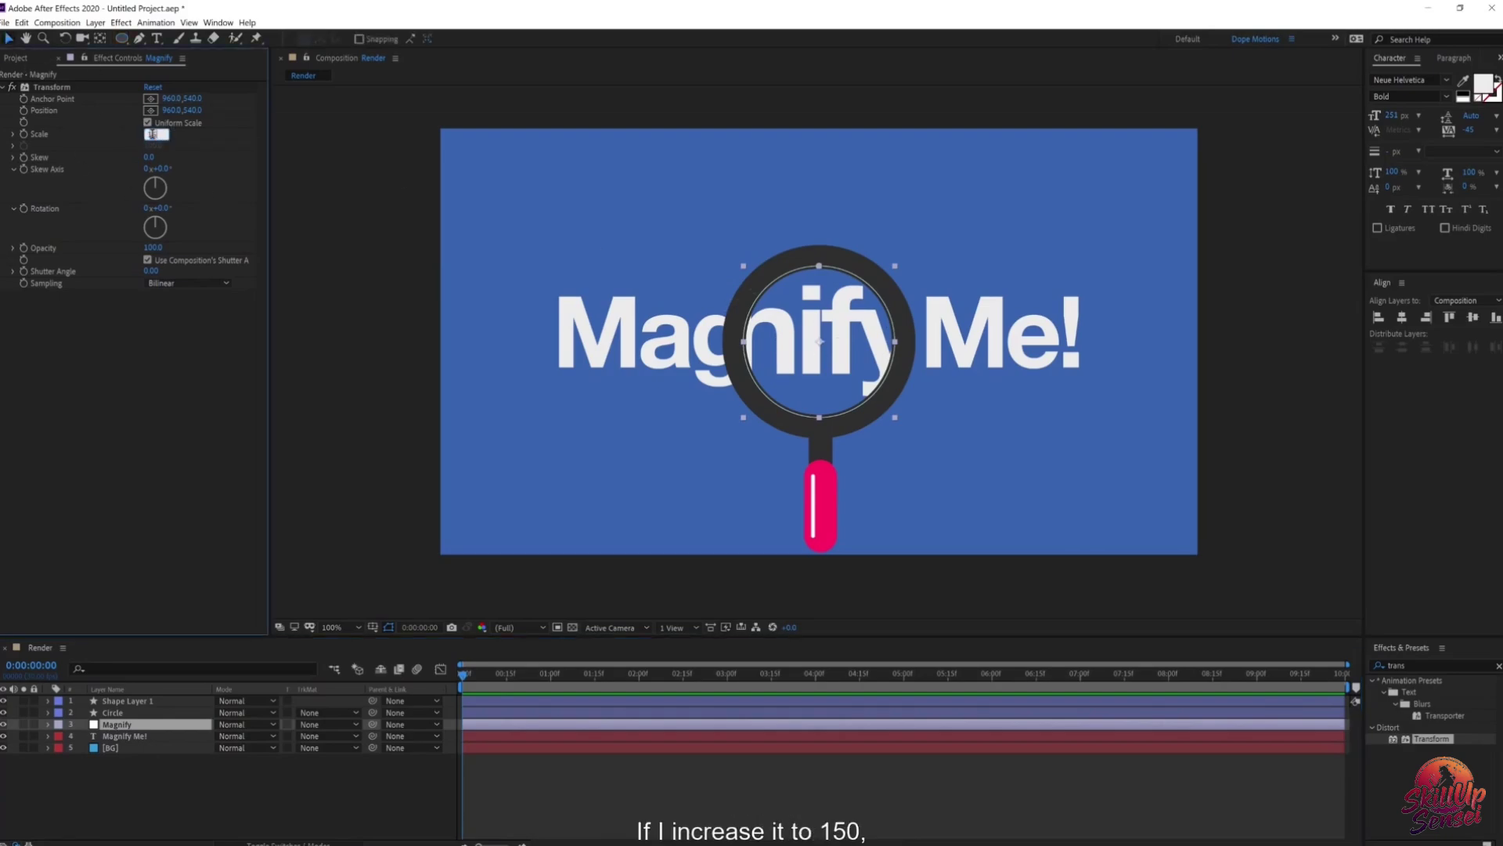
{"action": "type", "text": "0"}
{"action": "key", "text": "Return"}
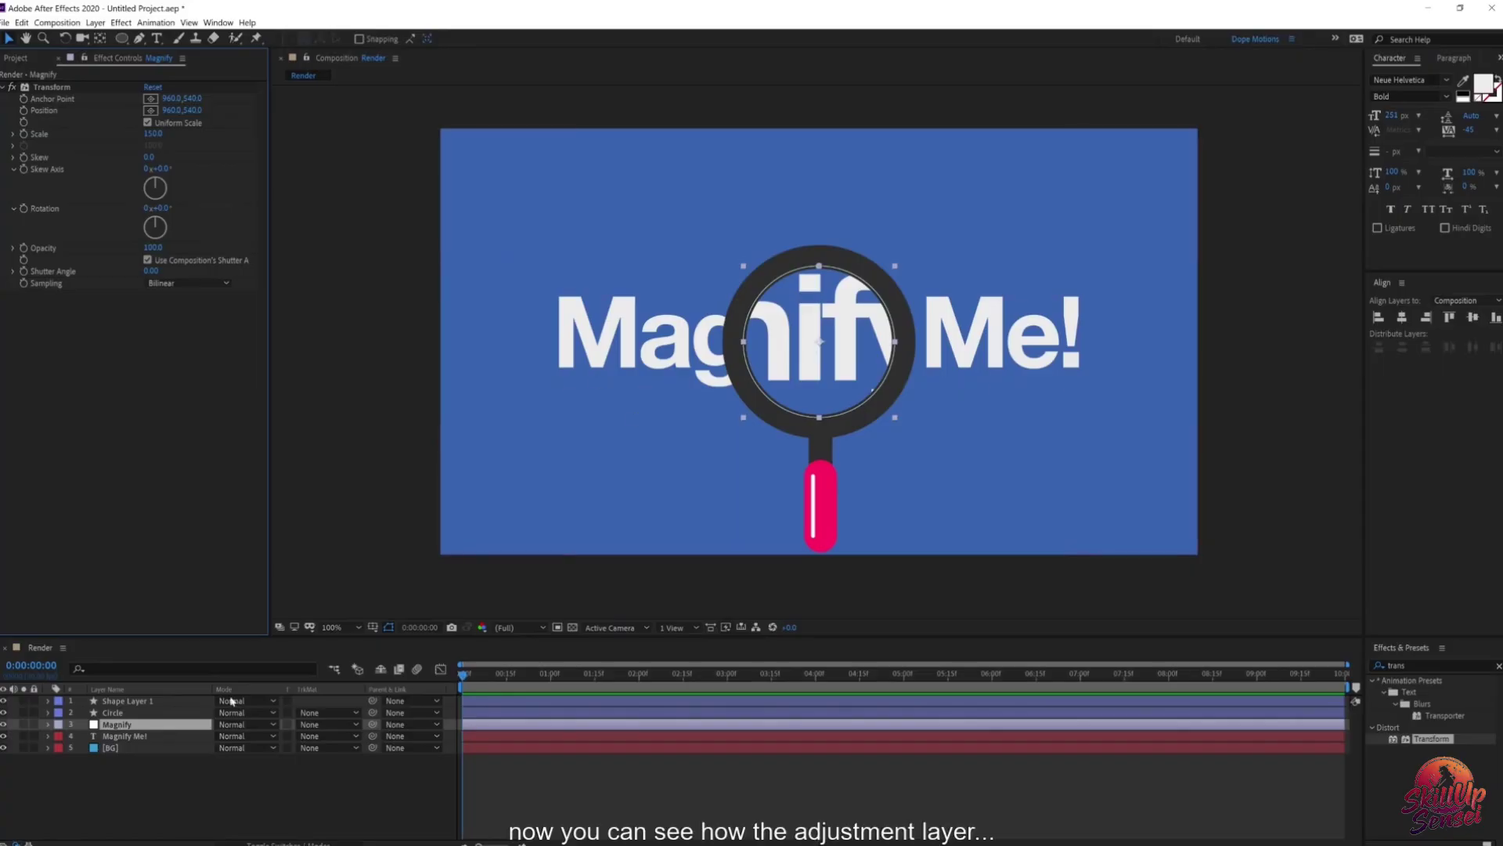
{"action": "left_click", "coordinate": [137, 779]}
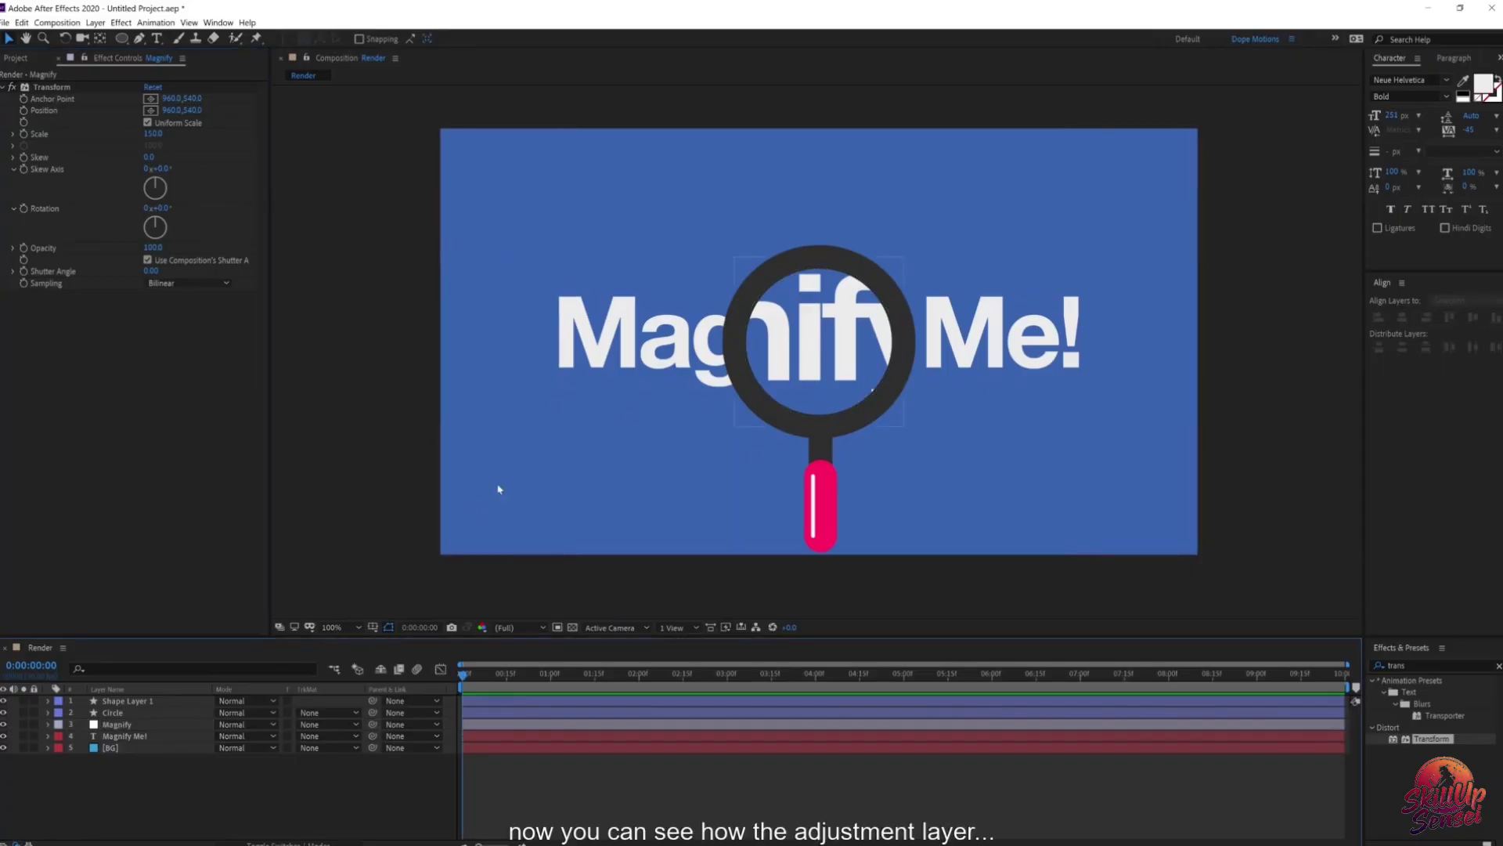
Step: Reveal the Magnify layer's mask and change the mask color to red (F70000)
{"action": "left_click", "coordinate": [116, 725]}
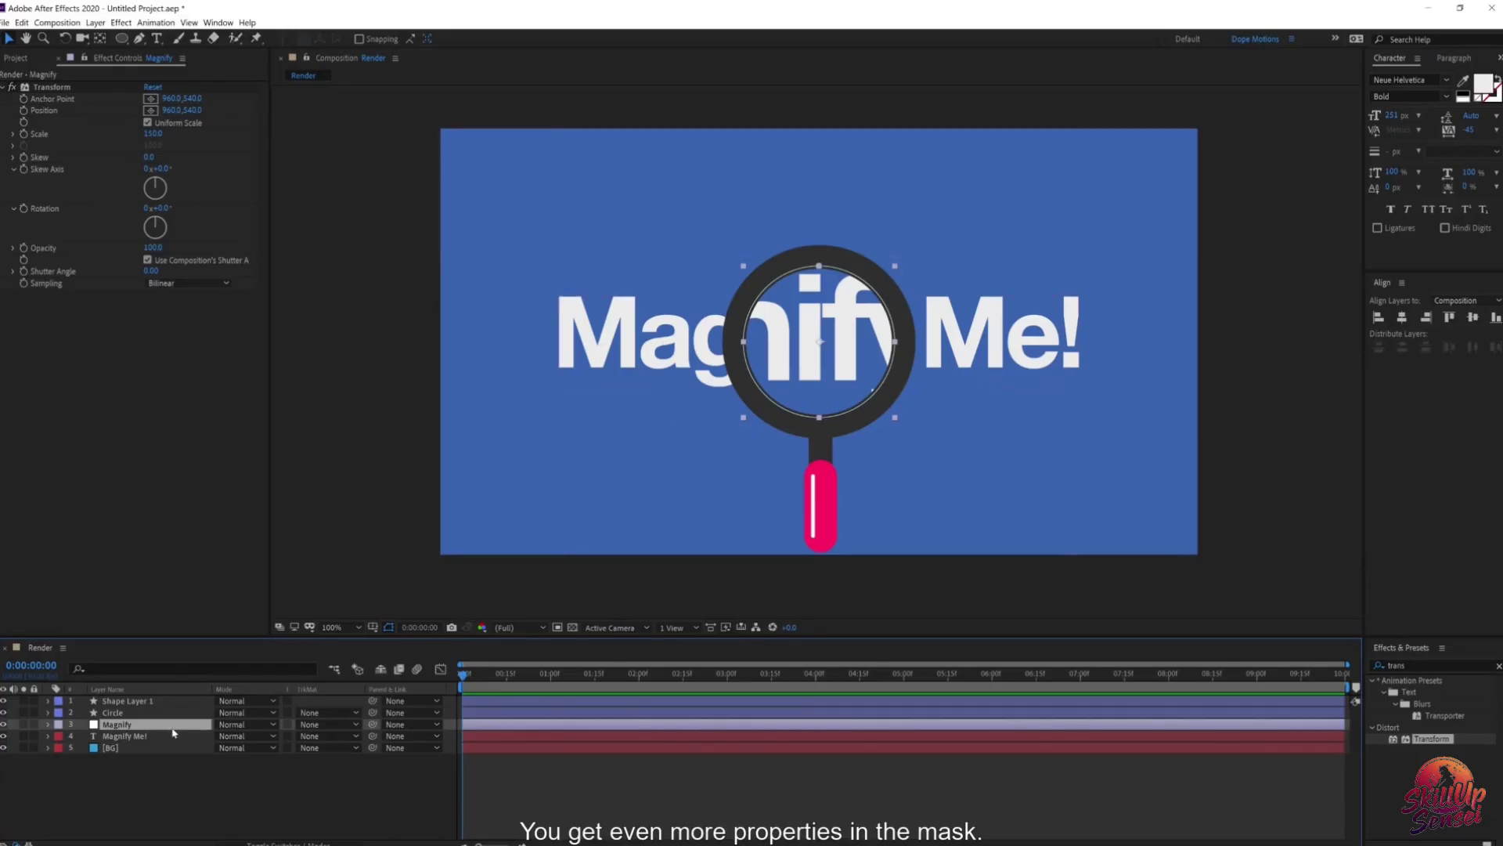
{"action": "key", "text": "m"}
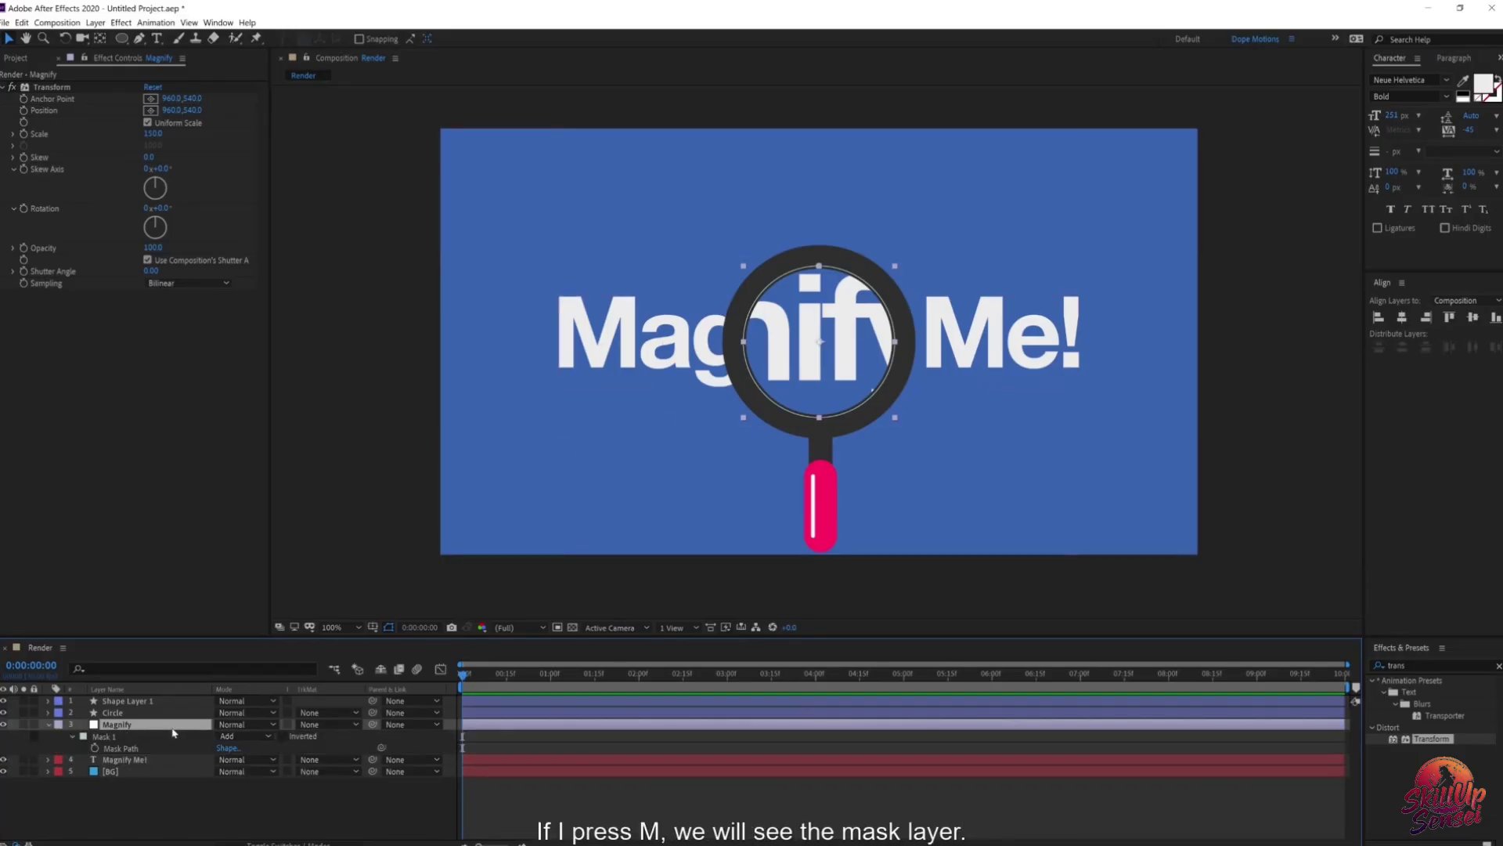
{"action": "left_click", "coordinate": [84, 737]}
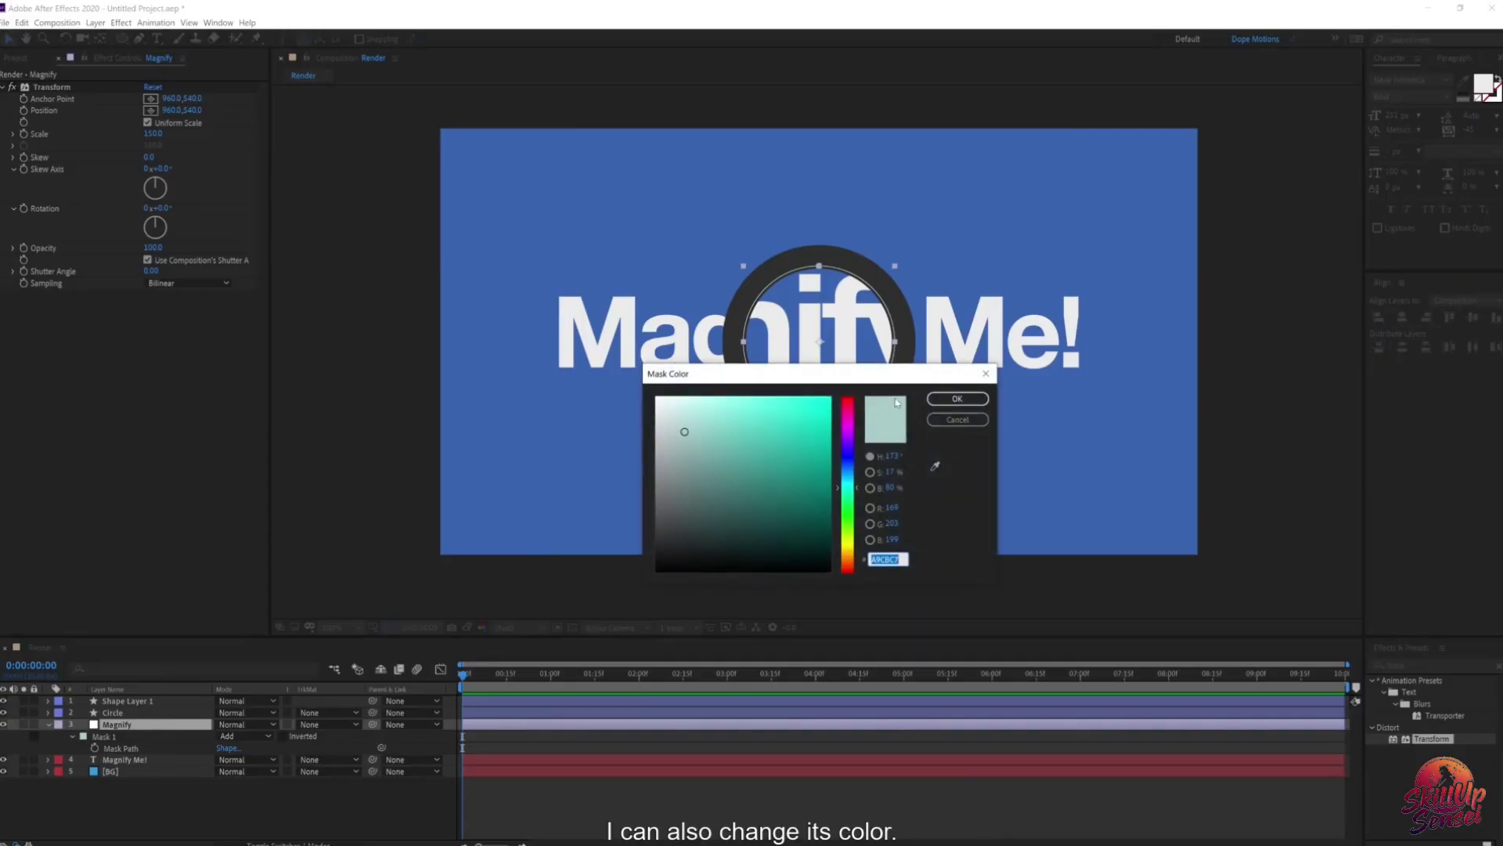
{"action": "left_click", "coordinate": [848, 398]}
{"action": "left_click", "coordinate": [831, 401]}
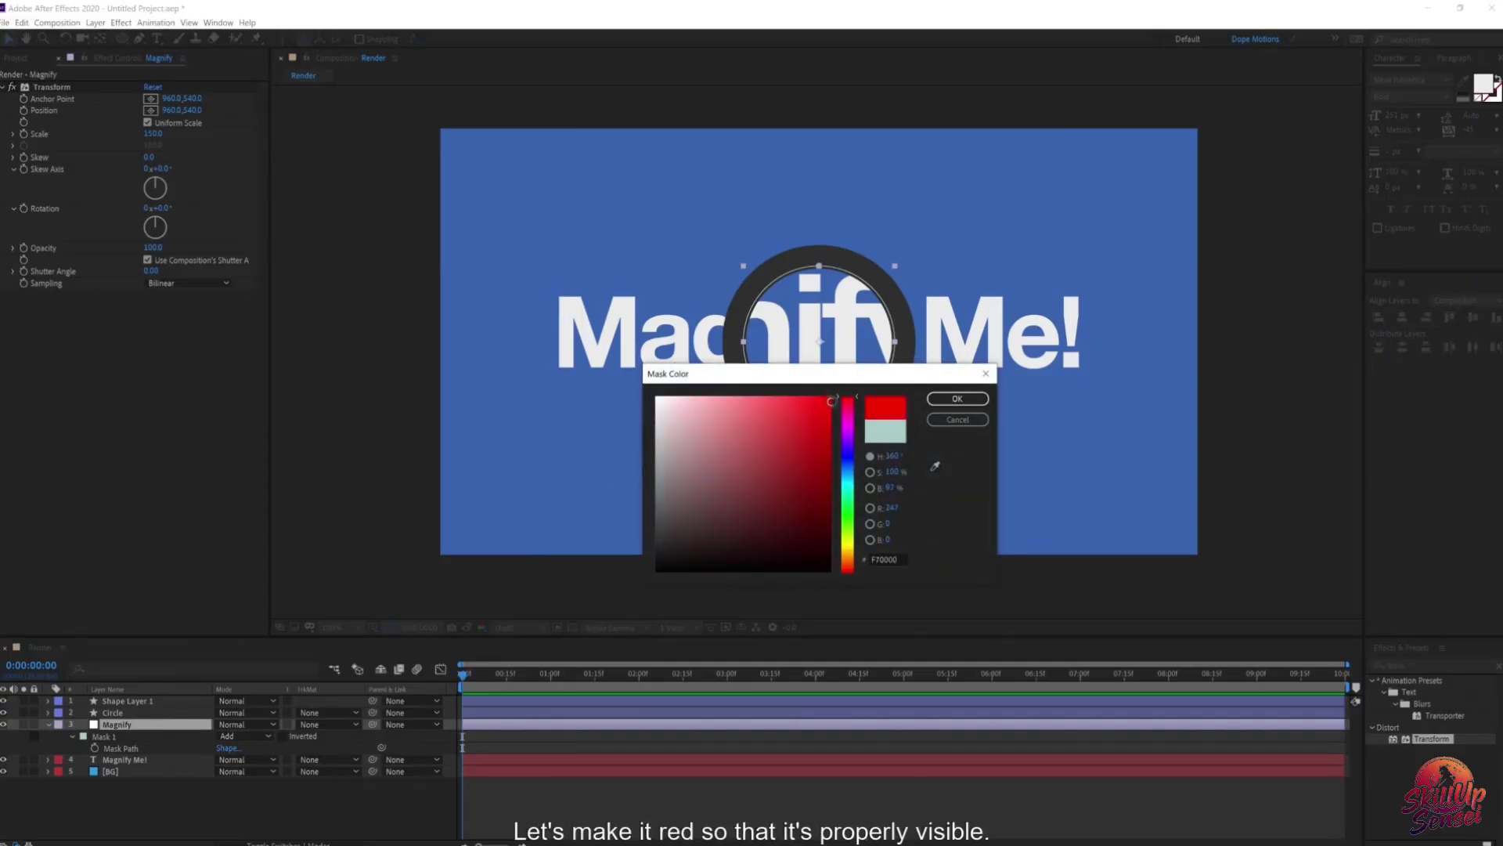
{"action": "left_click", "coordinate": [957, 399]}
Step: Show all mask properties of the Magnify layer in an enlarged timeline and try out a mask feather
{"action": "key", "text": "m"}
{"action": "key", "text": "m"}
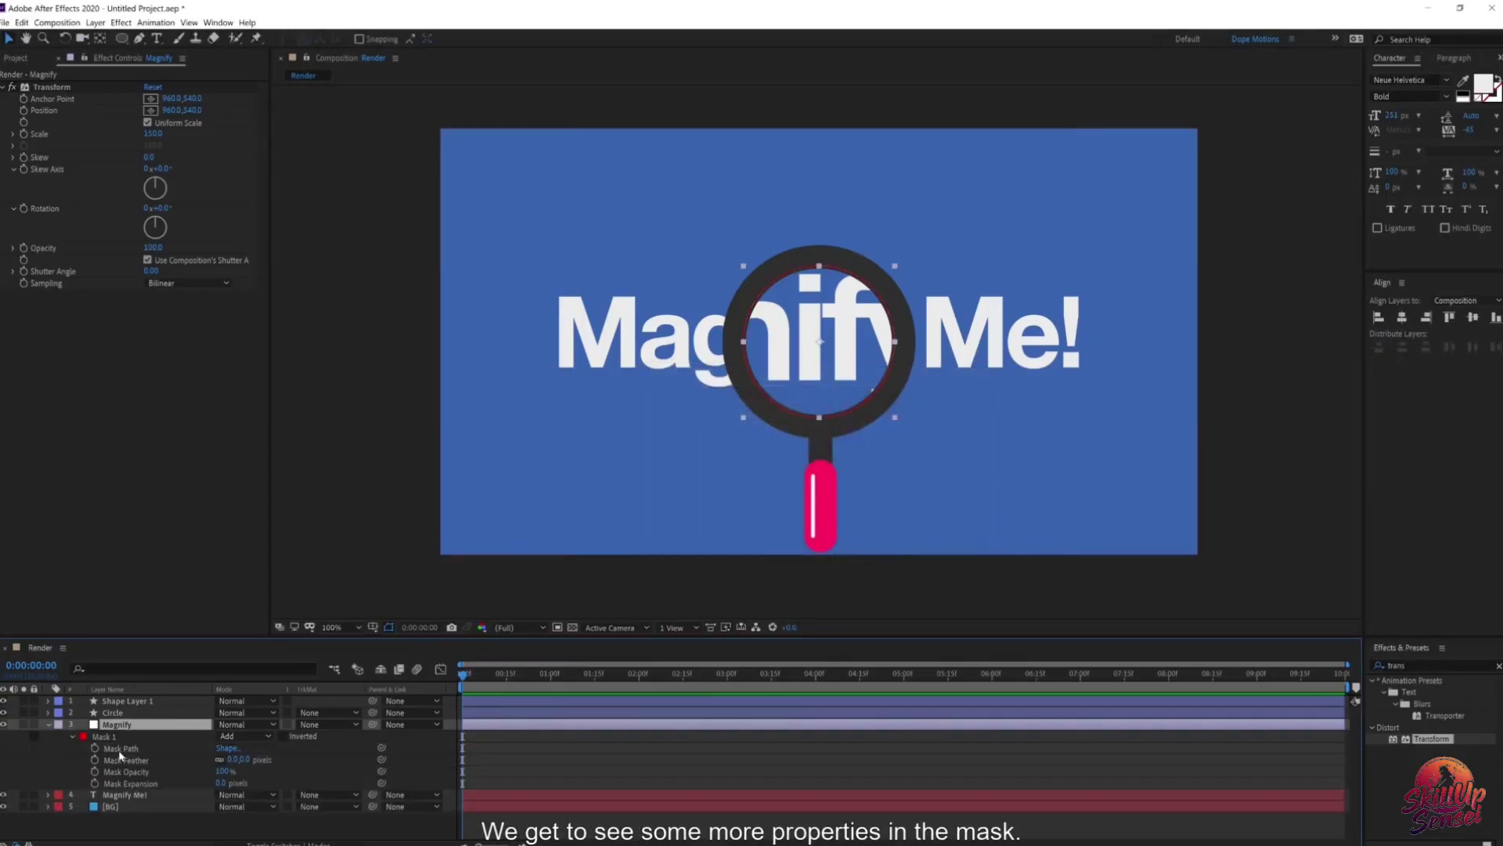
{"action": "left_click_drag", "start_coordinate": [162, 641], "coordinate": [161, 579]}
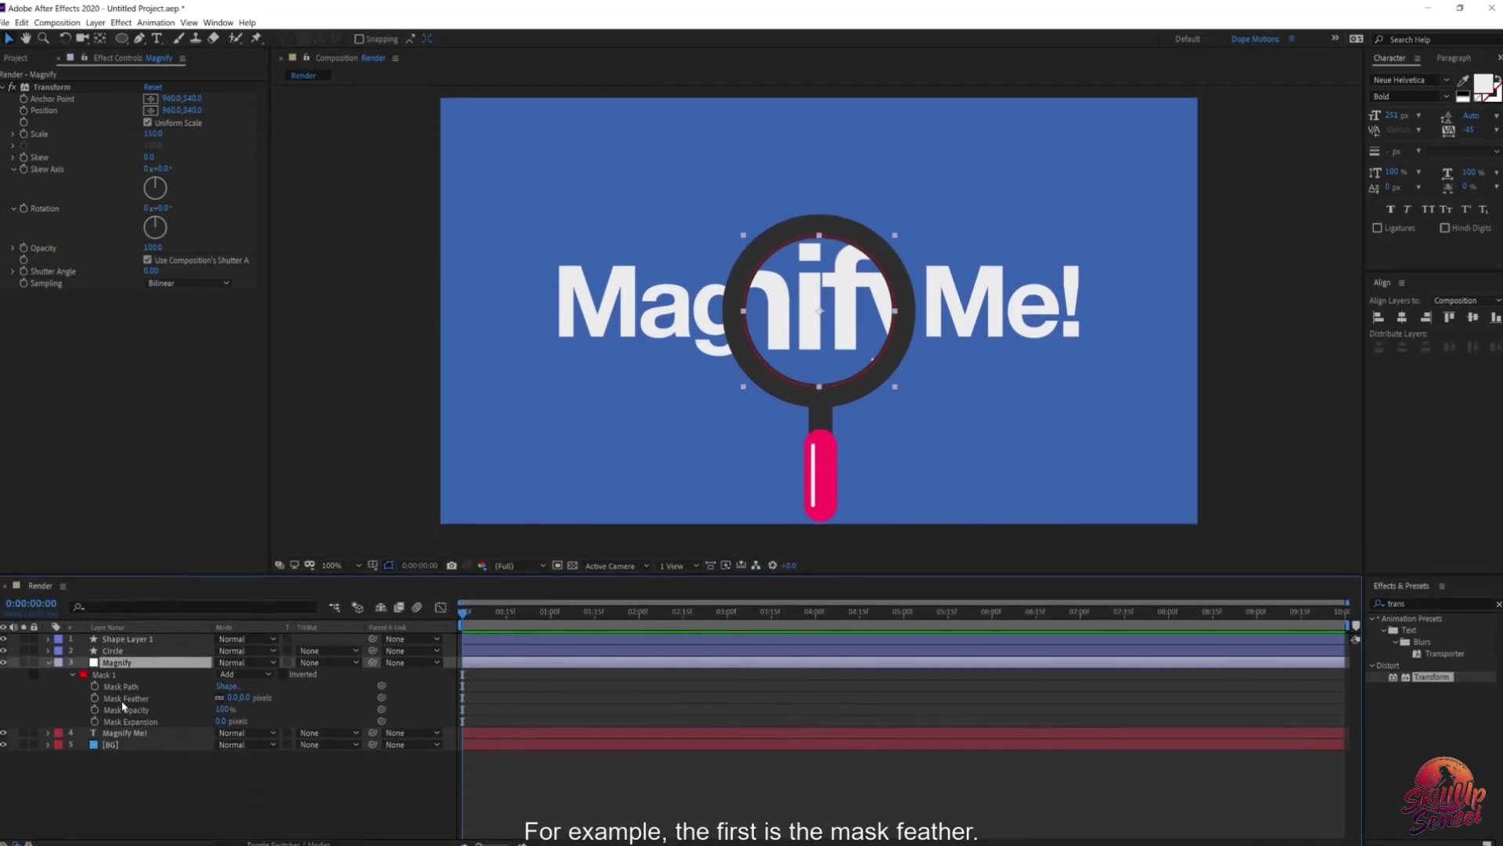
{"action": "left_click_drag", "start_coordinate": [239, 698], "coordinate": [290, 690]}
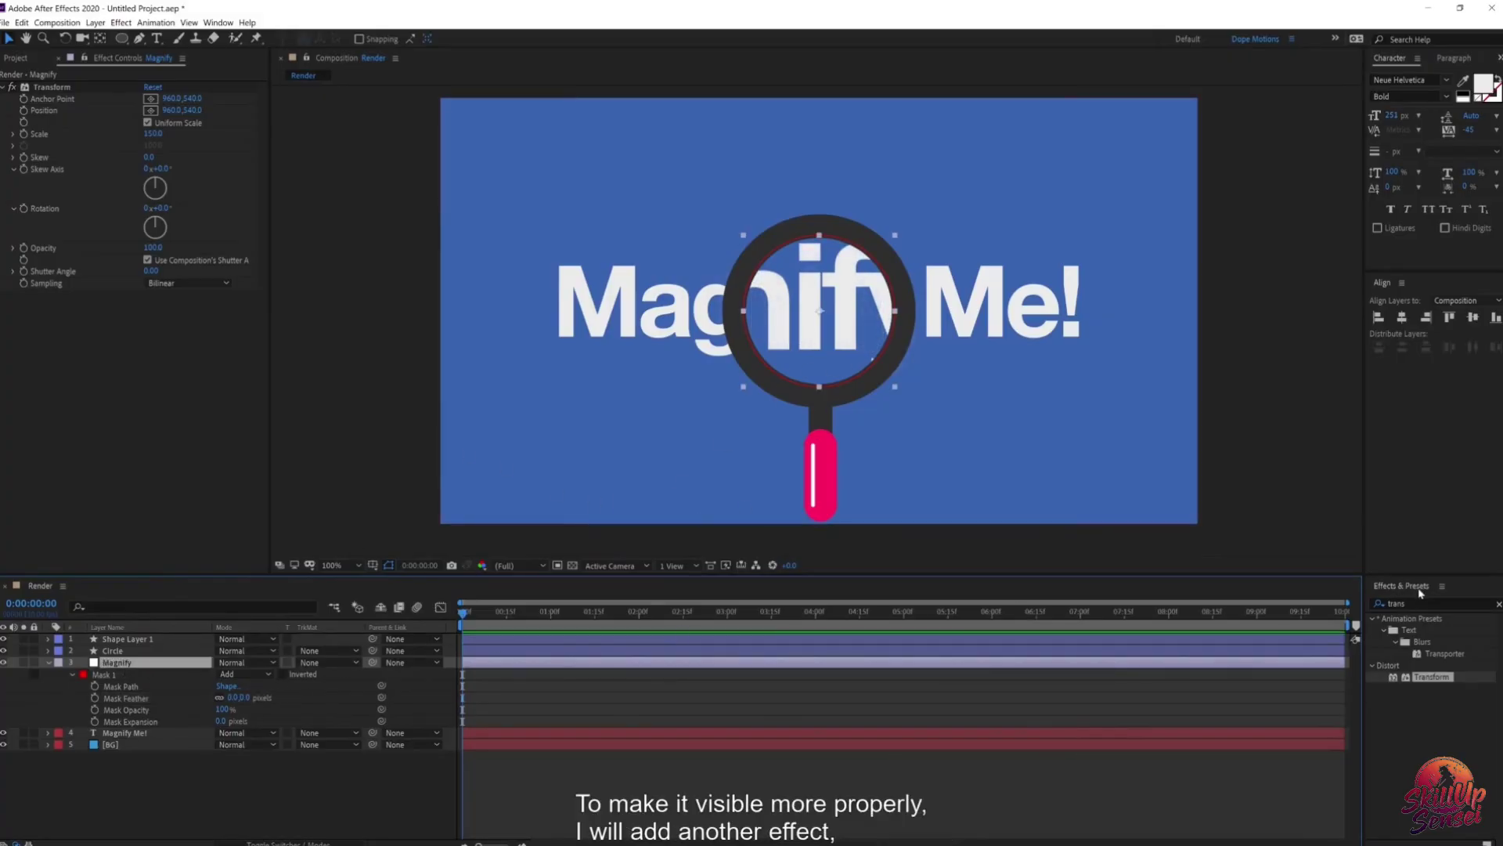
Step: Apply the Curves effect to the Magnify layer and raise the RGB curve's middle strongly to brighten the lens area
{"action": "left_click", "coordinate": [1421, 603]}
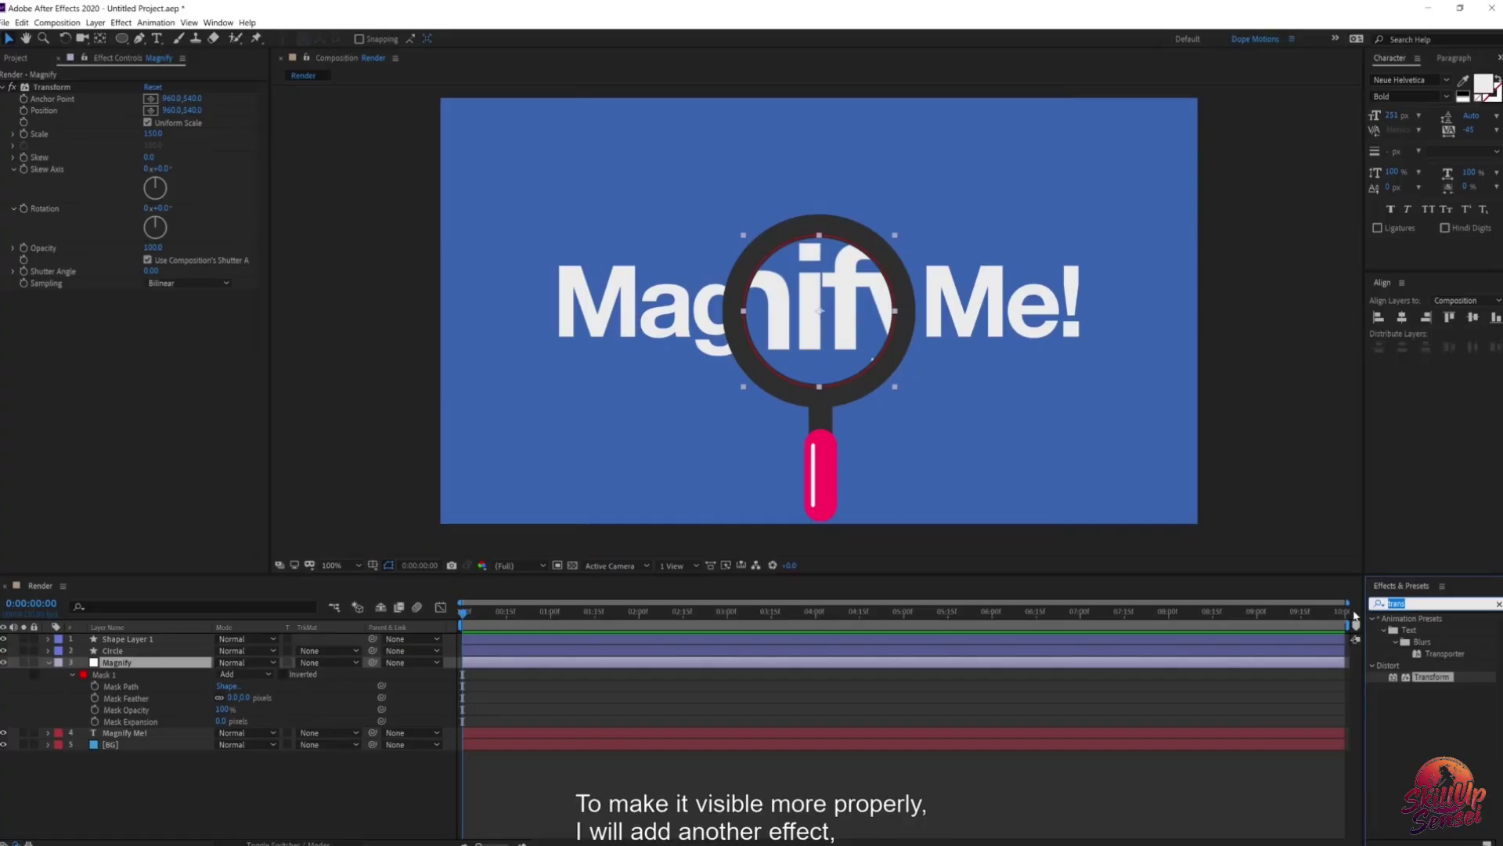
{"action": "type", "text": "curv"}
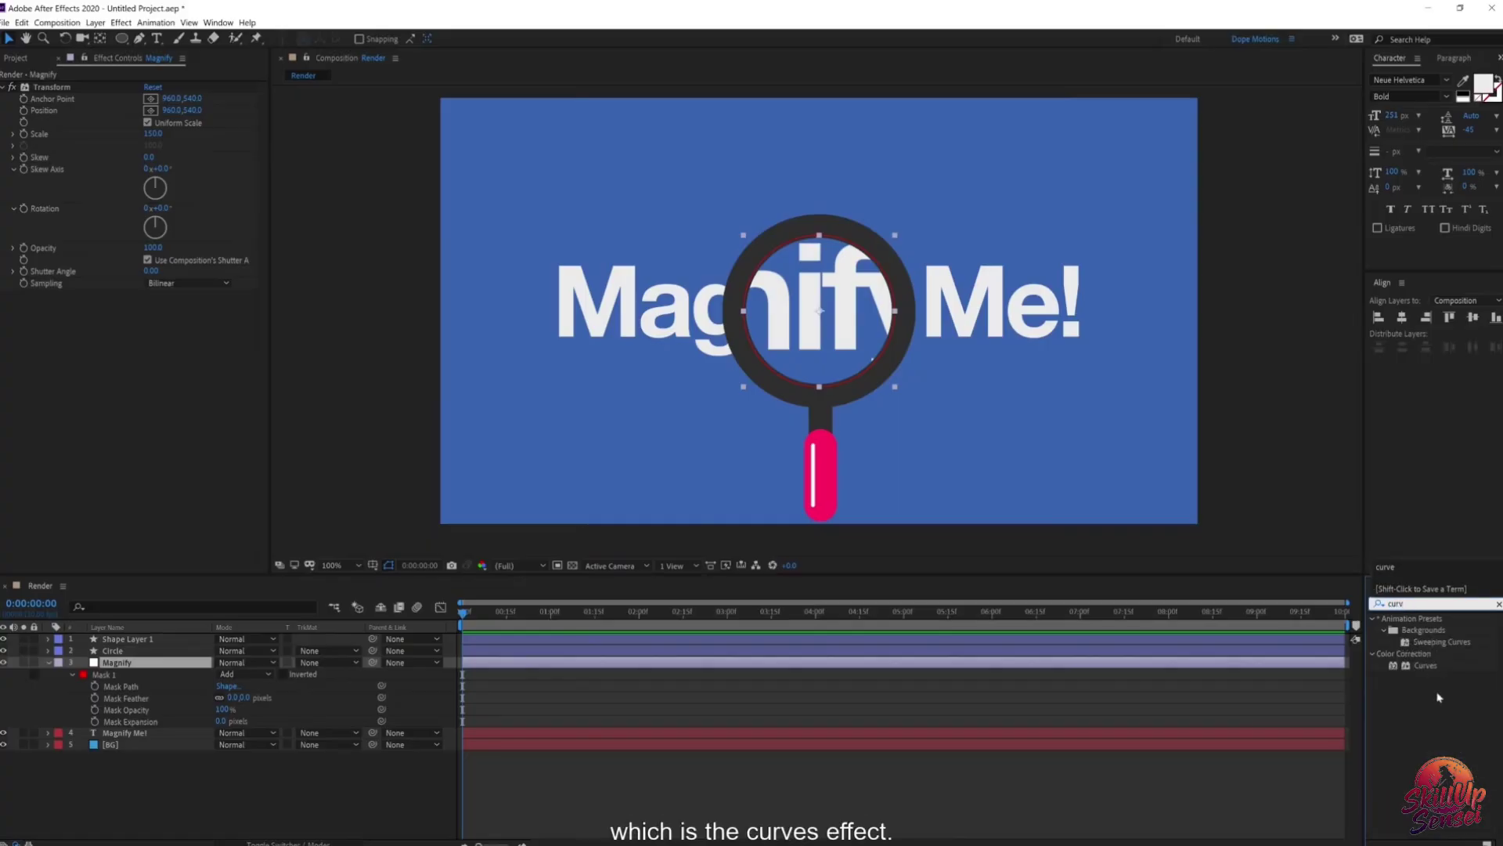
{"action": "double_click", "coordinate": [1426, 664]}
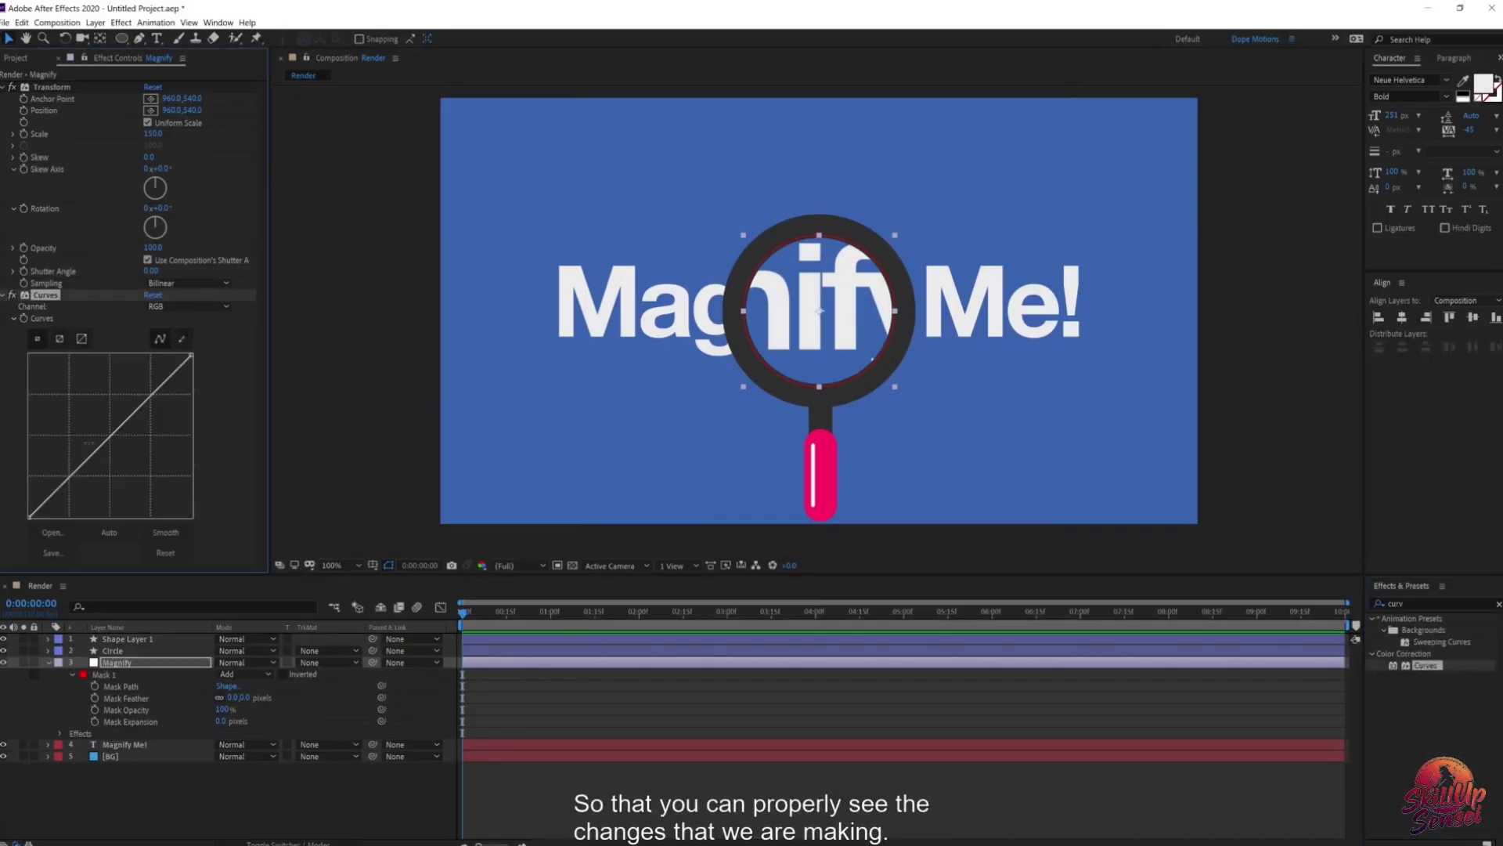
{"action": "left_click_drag", "start_coordinate": [106, 435], "coordinate": [76, 428]}
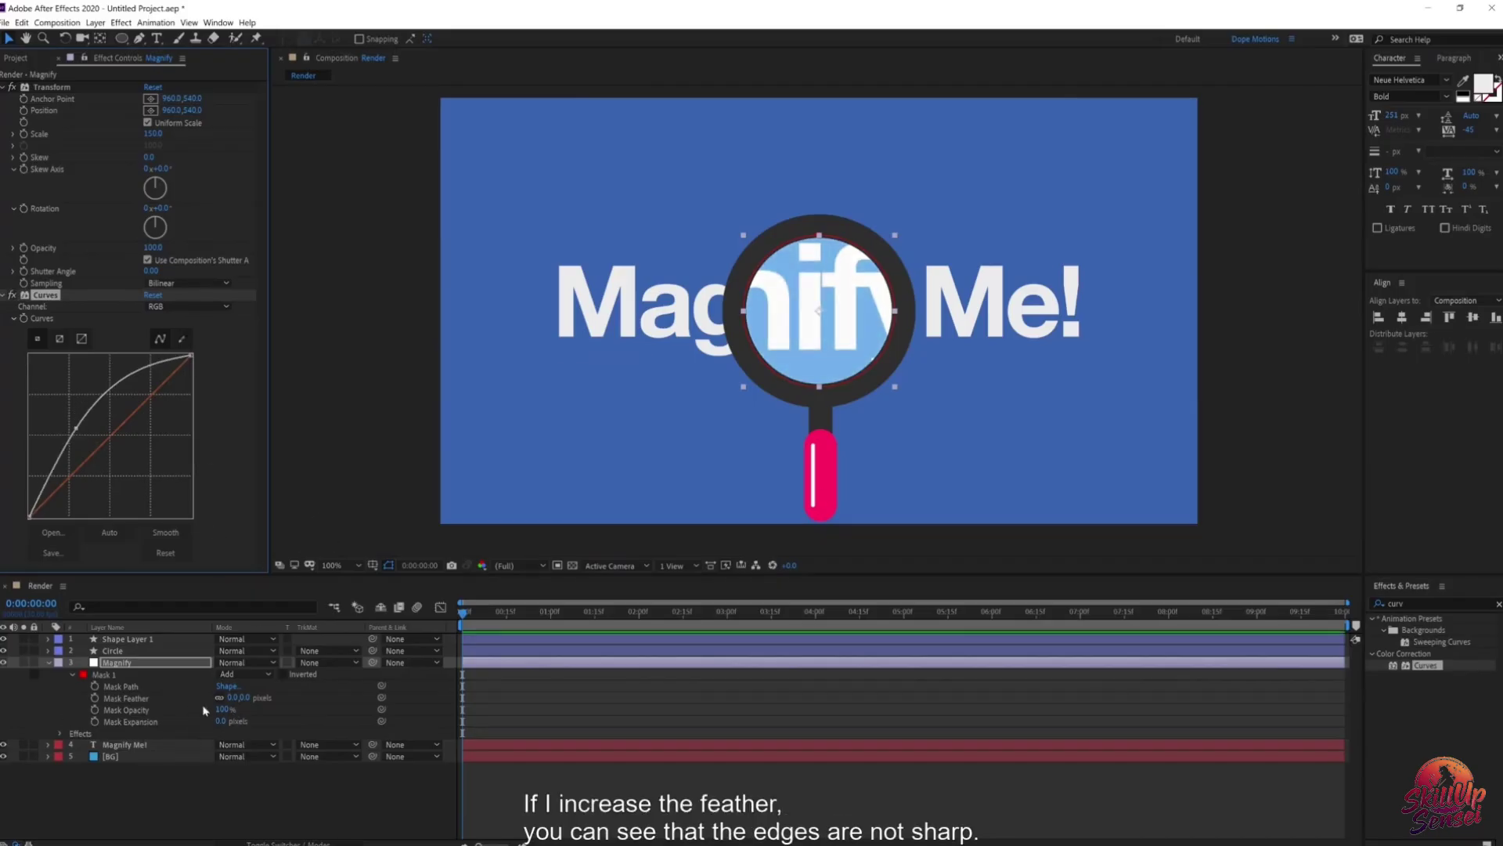
Step: Try a mask feather of about 157 px, bring it back down, and set the mask expansion to 2 px
{"action": "left_click_drag", "start_coordinate": [244, 698], "coordinate": [367, 697]}
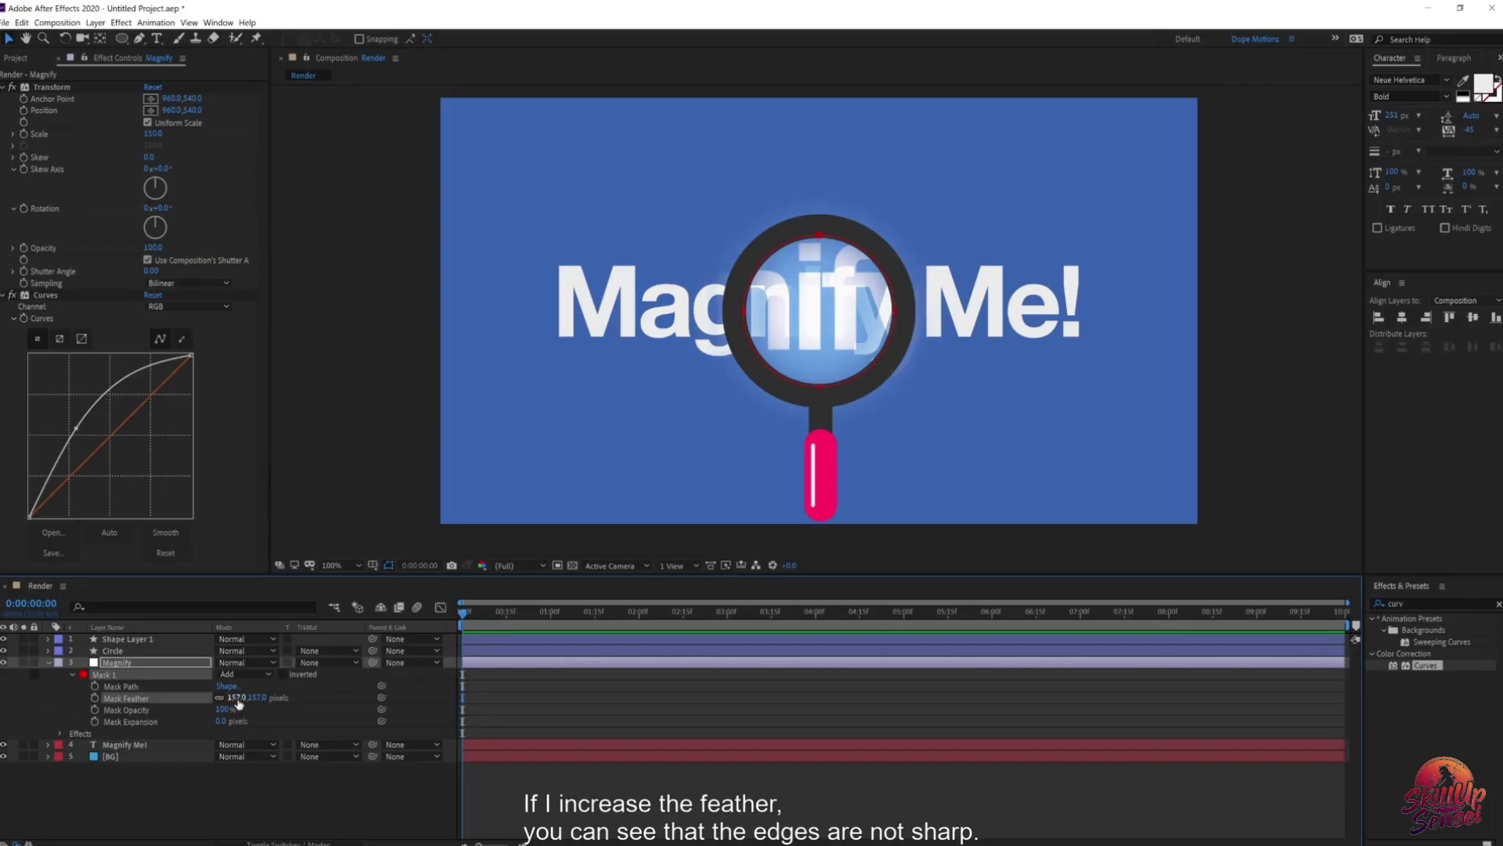
{"action": "left_click_drag", "start_coordinate": [261, 699], "coordinate": [134, 699]}
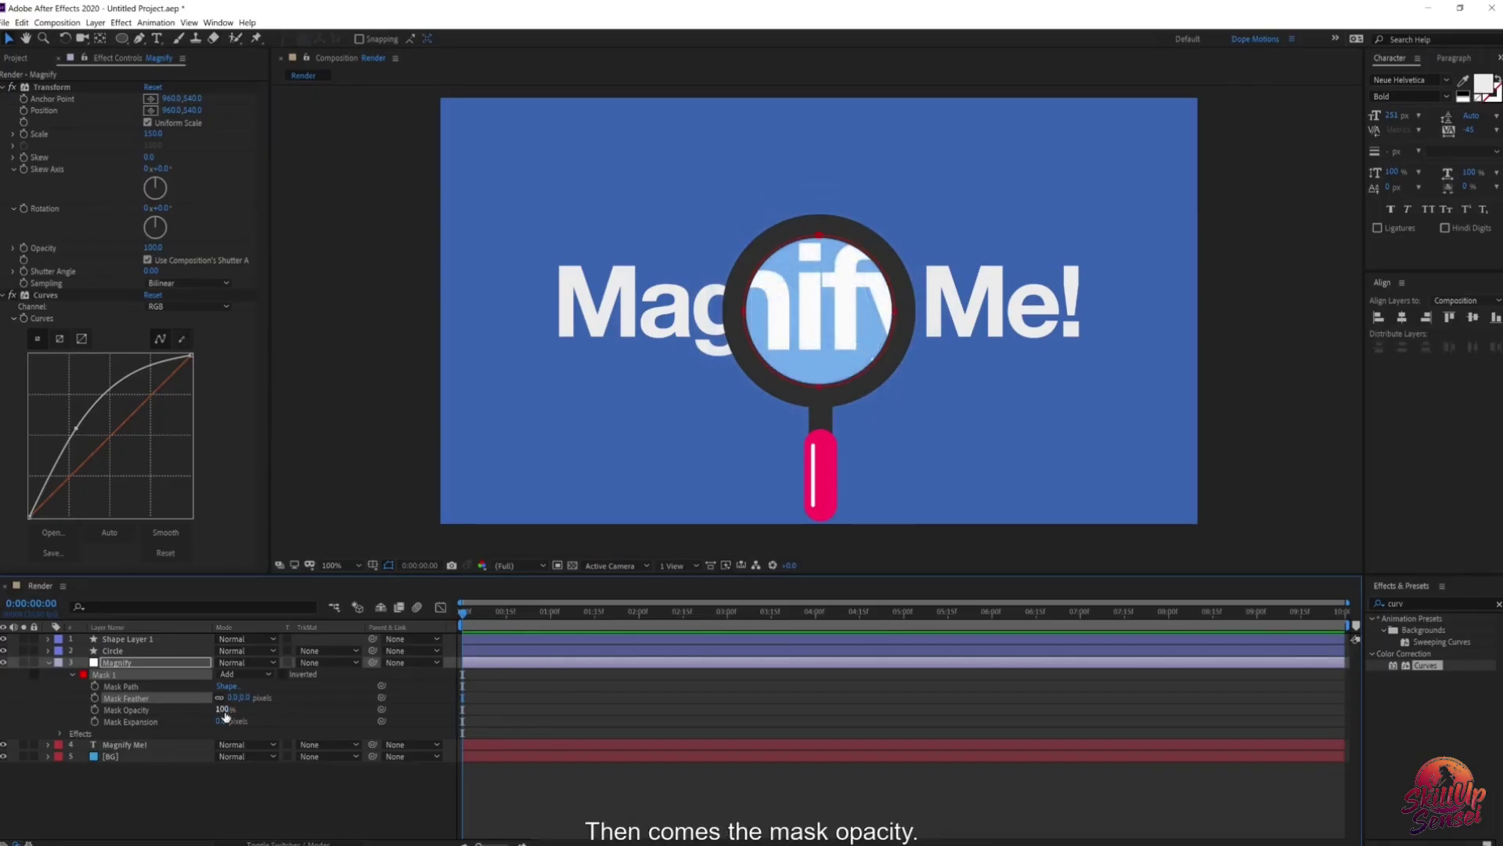
{"action": "mouse_move", "coordinate": [223, 709]}
{"action": "left_mouse_down"}
{"action": "mouse_move", "coordinate": [157, 710]}
{"action": "mouse_move", "coordinate": [391, 719]}
{"action": "mouse_move", "coordinate": [102, 732]}
{"action": "mouse_move", "coordinate": [407, 724]}
{"action": "mouse_move", "coordinate": [223, 721]}
{"action": "left_mouse_up"}
Step: Lower the RGB curve to a slight brightening for a glass look and collapse the Magnify layer's properties
{"action": "left_click_drag", "start_coordinate": [76, 428], "coordinate": [85, 444]}
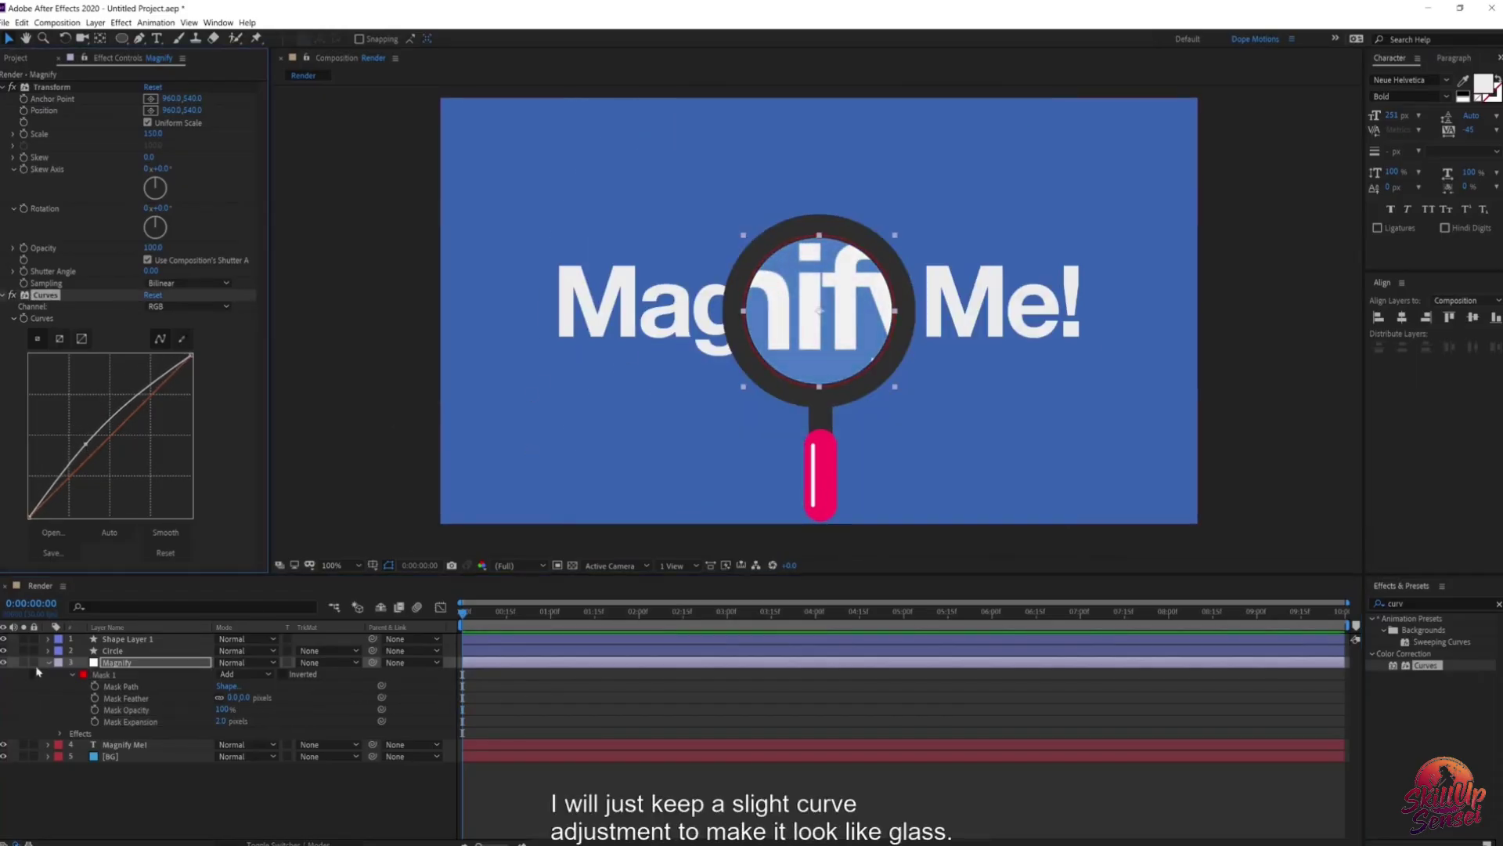
{"action": "left_click", "coordinate": [49, 662]}
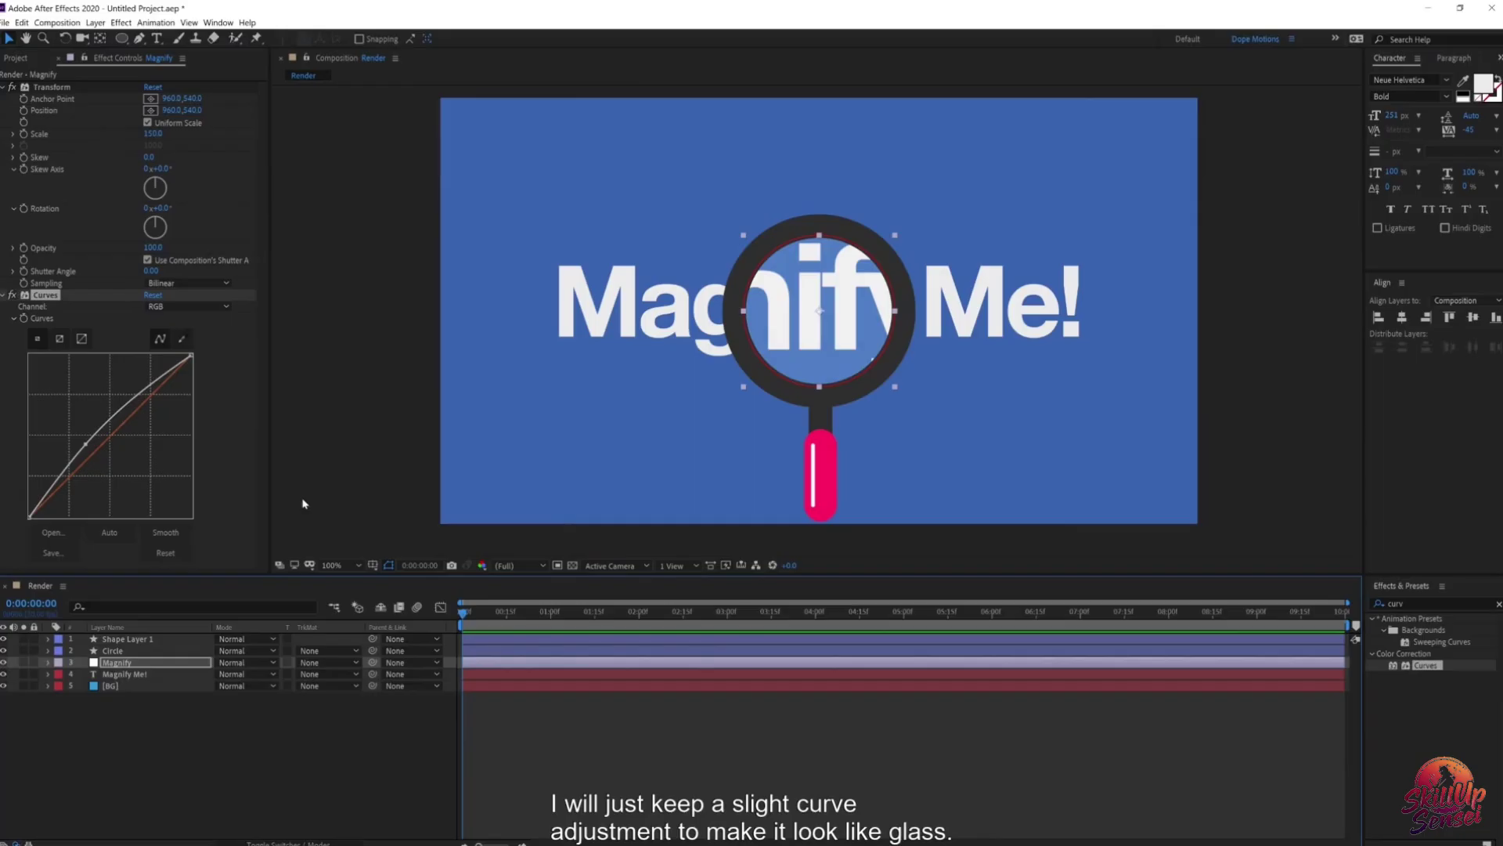
{"action": "left_click", "coordinate": [217, 765]}
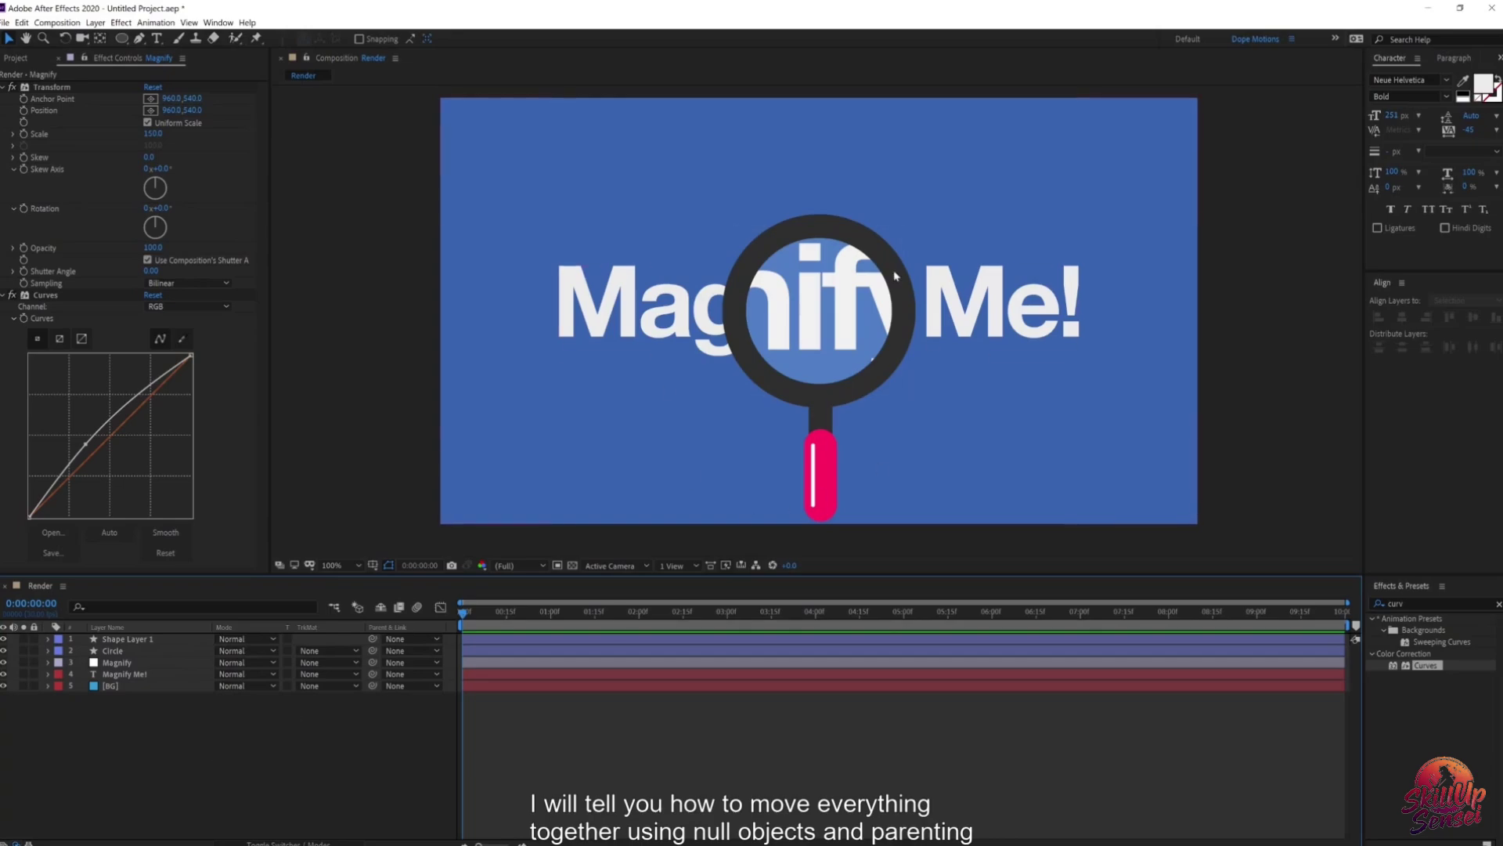
Step: Try moving the Shape Layer 1, Circle and Magnify layers together over the text, and undo the move
{"action": "left_click", "coordinate": [145, 640]}
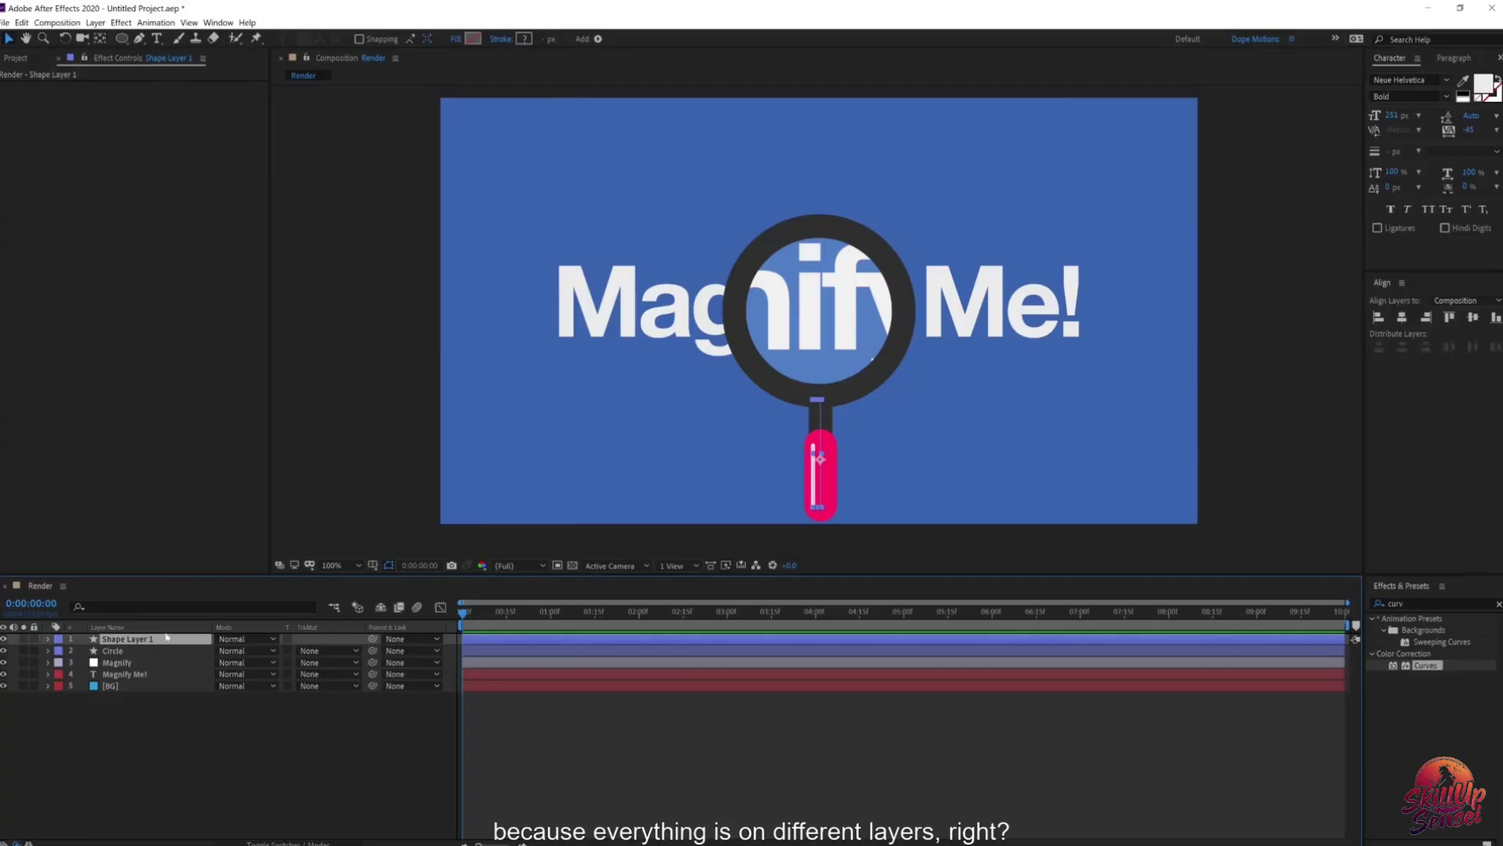
{"action": "left_click", "coordinate": [119, 652], "text": "ctrl"}
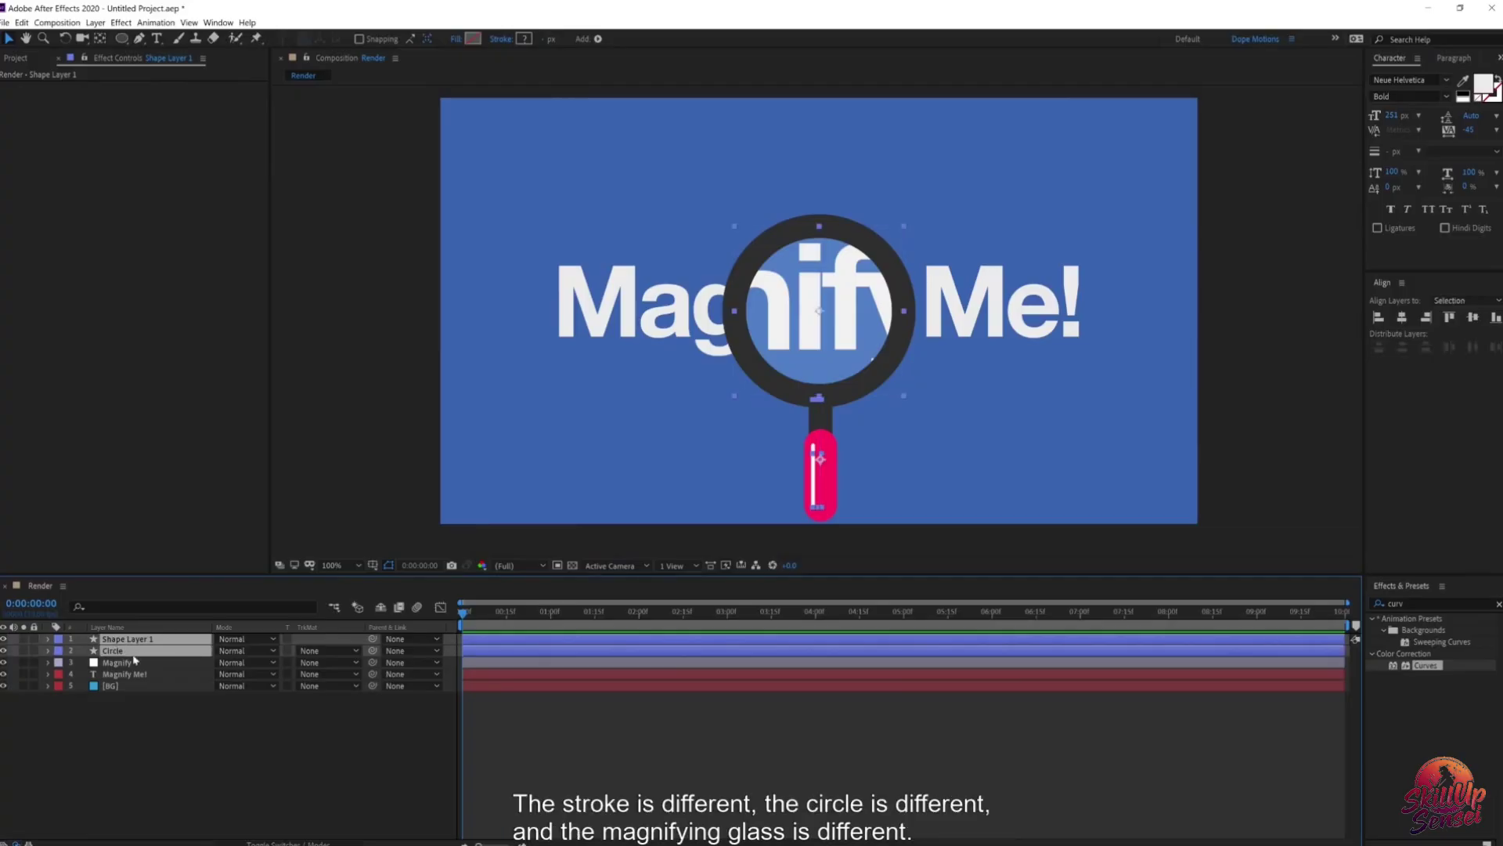
{"action": "left_click", "coordinate": [120, 664], "text": "ctrl"}
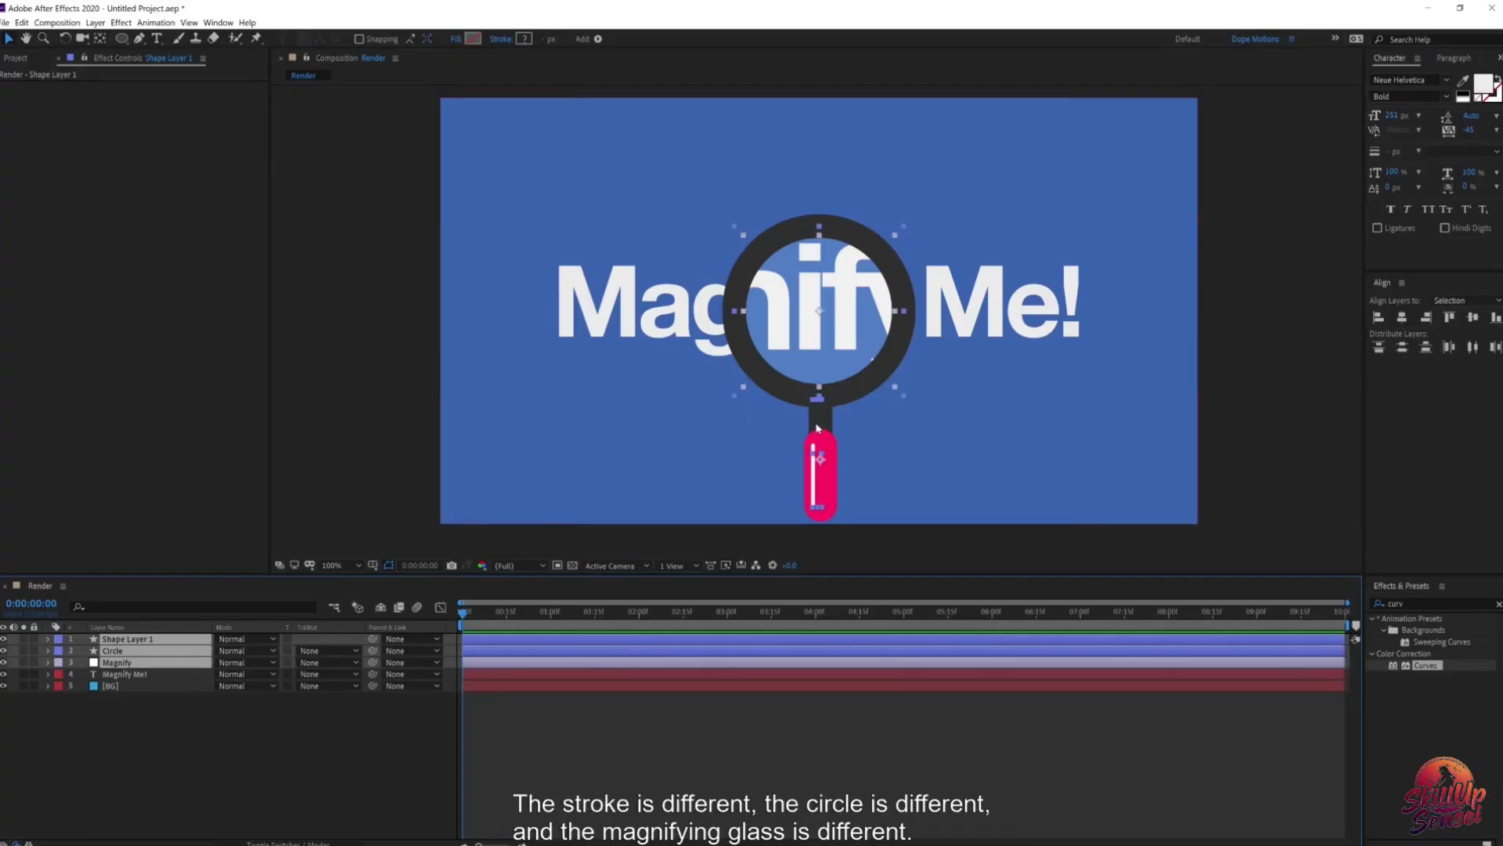
{"action": "left_click_drag", "start_coordinate": [815, 425], "coordinate": [797, 343]}
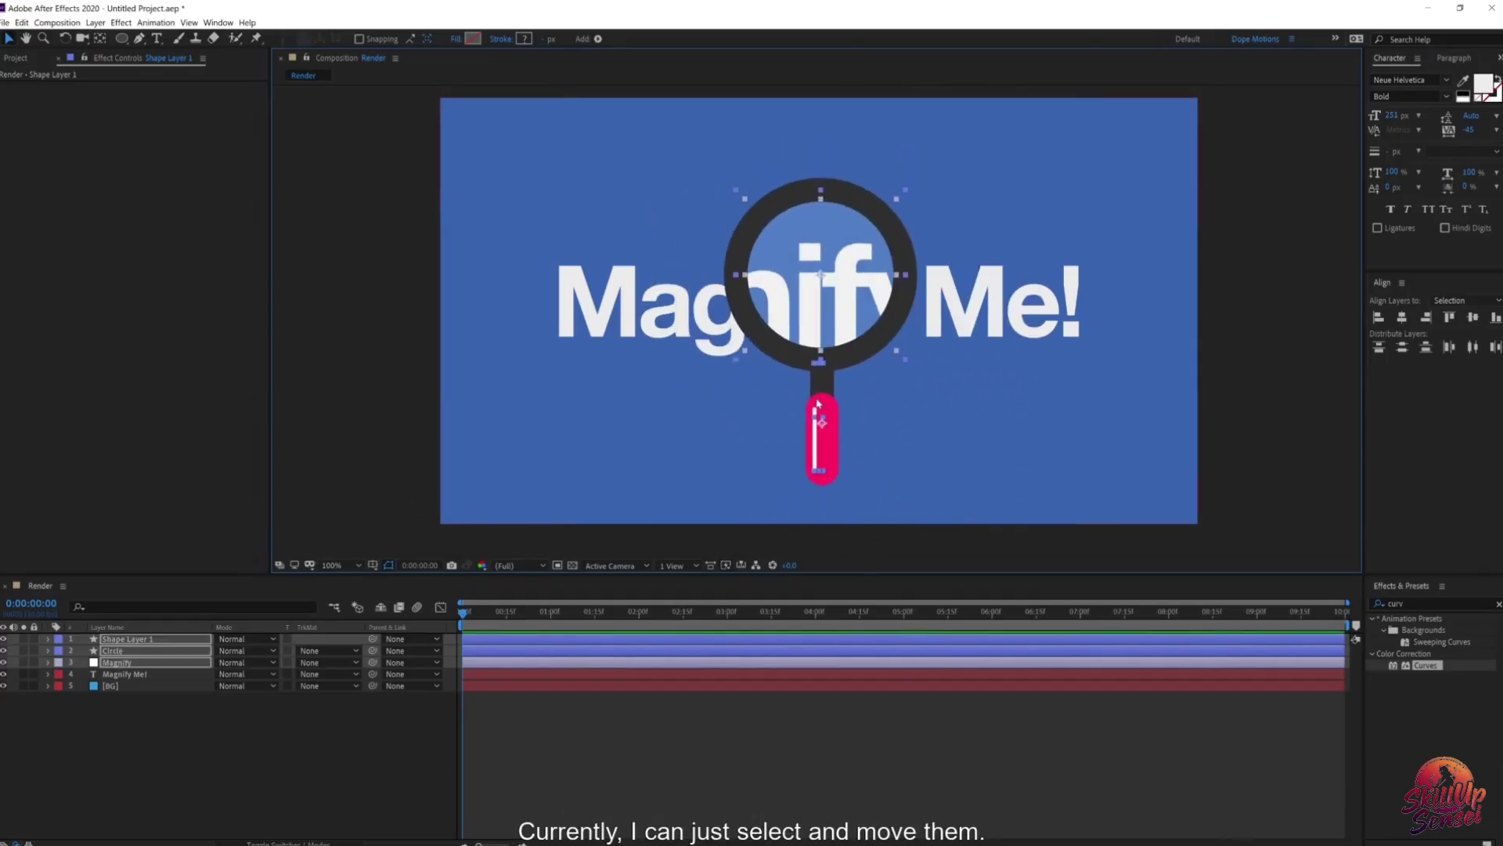
{"action": "mouse_move", "coordinate": [818, 404]}
{"action": "left_mouse_down"}
{"action": "mouse_move", "coordinate": [886, 421]}
{"action": "mouse_move", "coordinate": [815, 425]}
{"action": "mouse_move", "coordinate": [803, 397]}
{"action": "mouse_move", "coordinate": [818, 404]}
{"action": "left_mouse_up"}
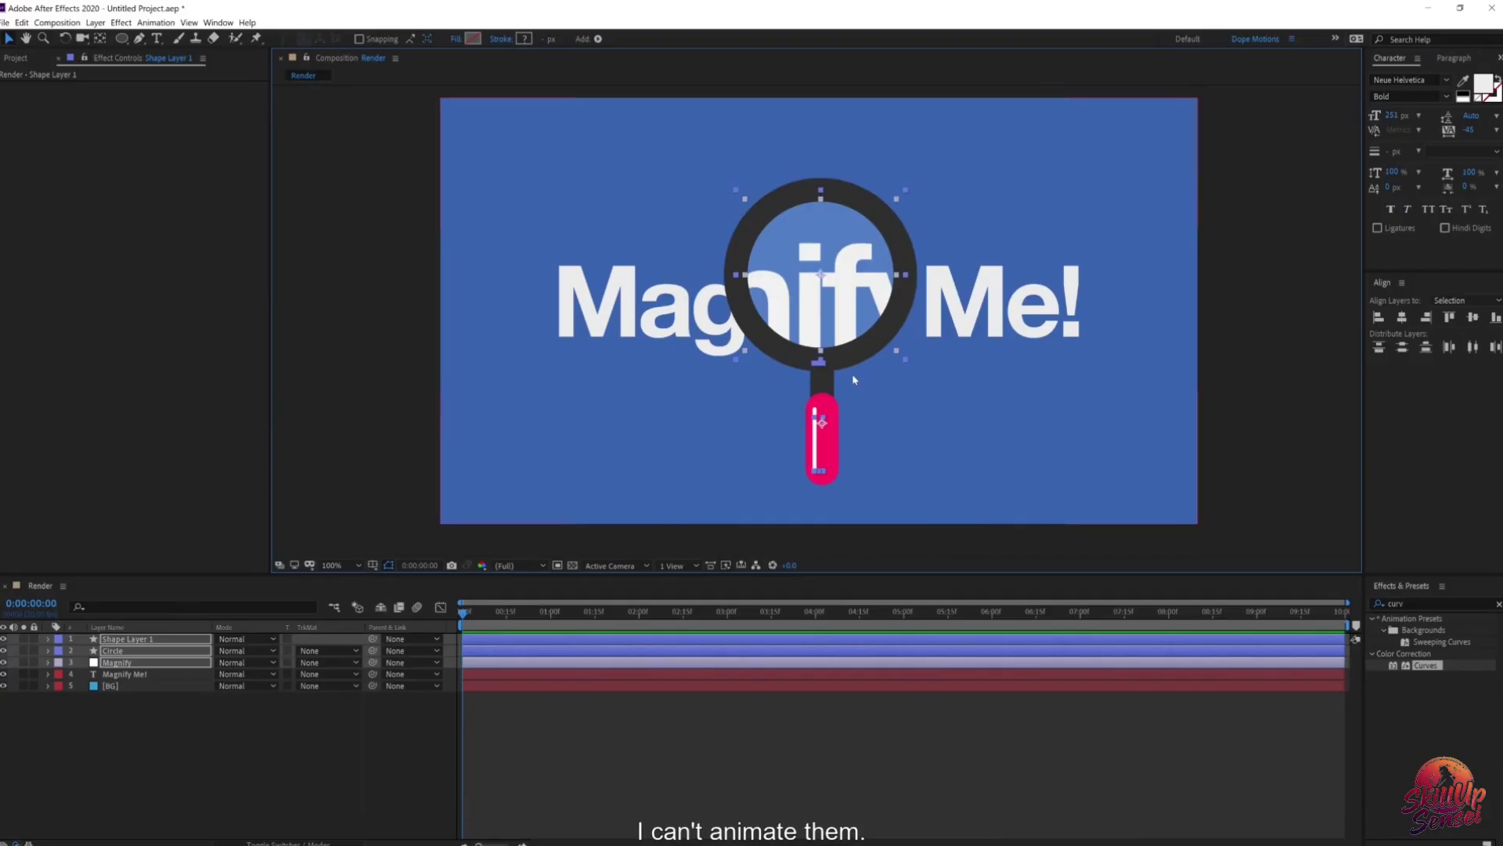
{"action": "key", "text": "ctrl+z"}
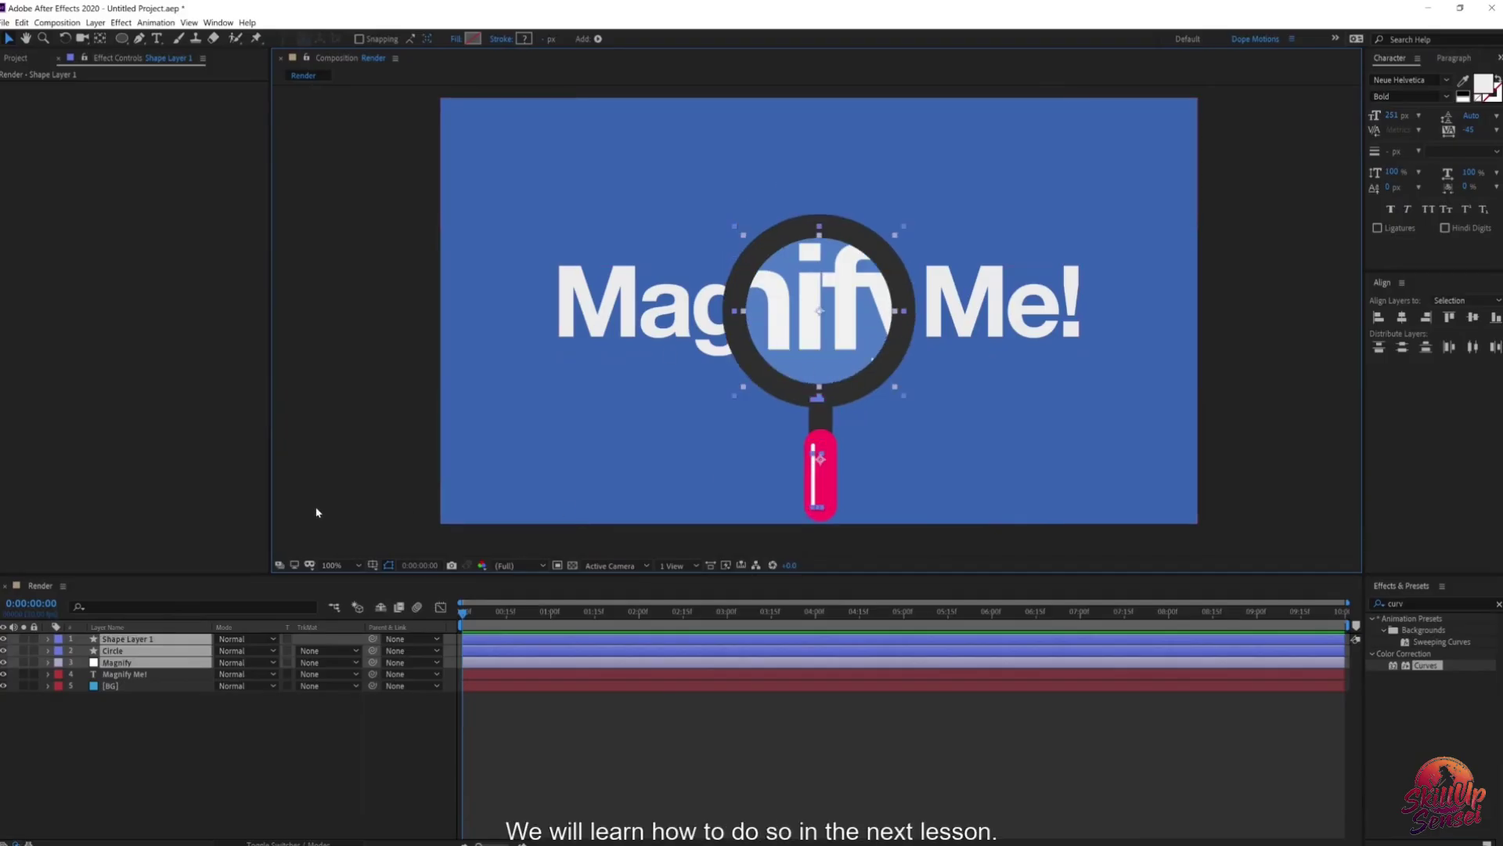
{"action": "left_click", "coordinate": [119, 730]}
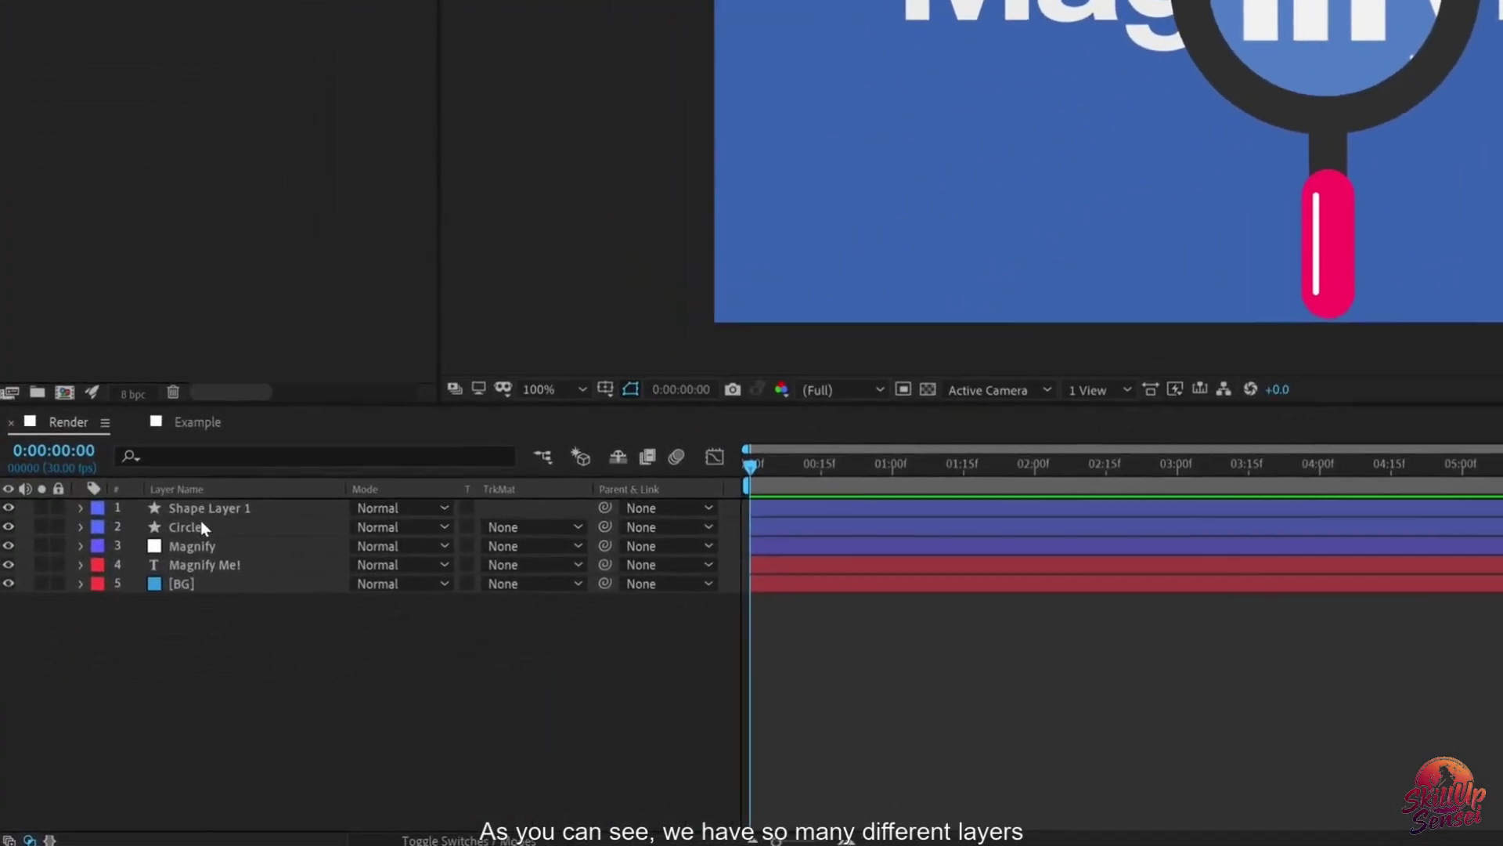
{"action": "left_click", "coordinate": [205, 510]}
{"action": "left_click", "coordinate": [195, 524], "text": "ctrl"}
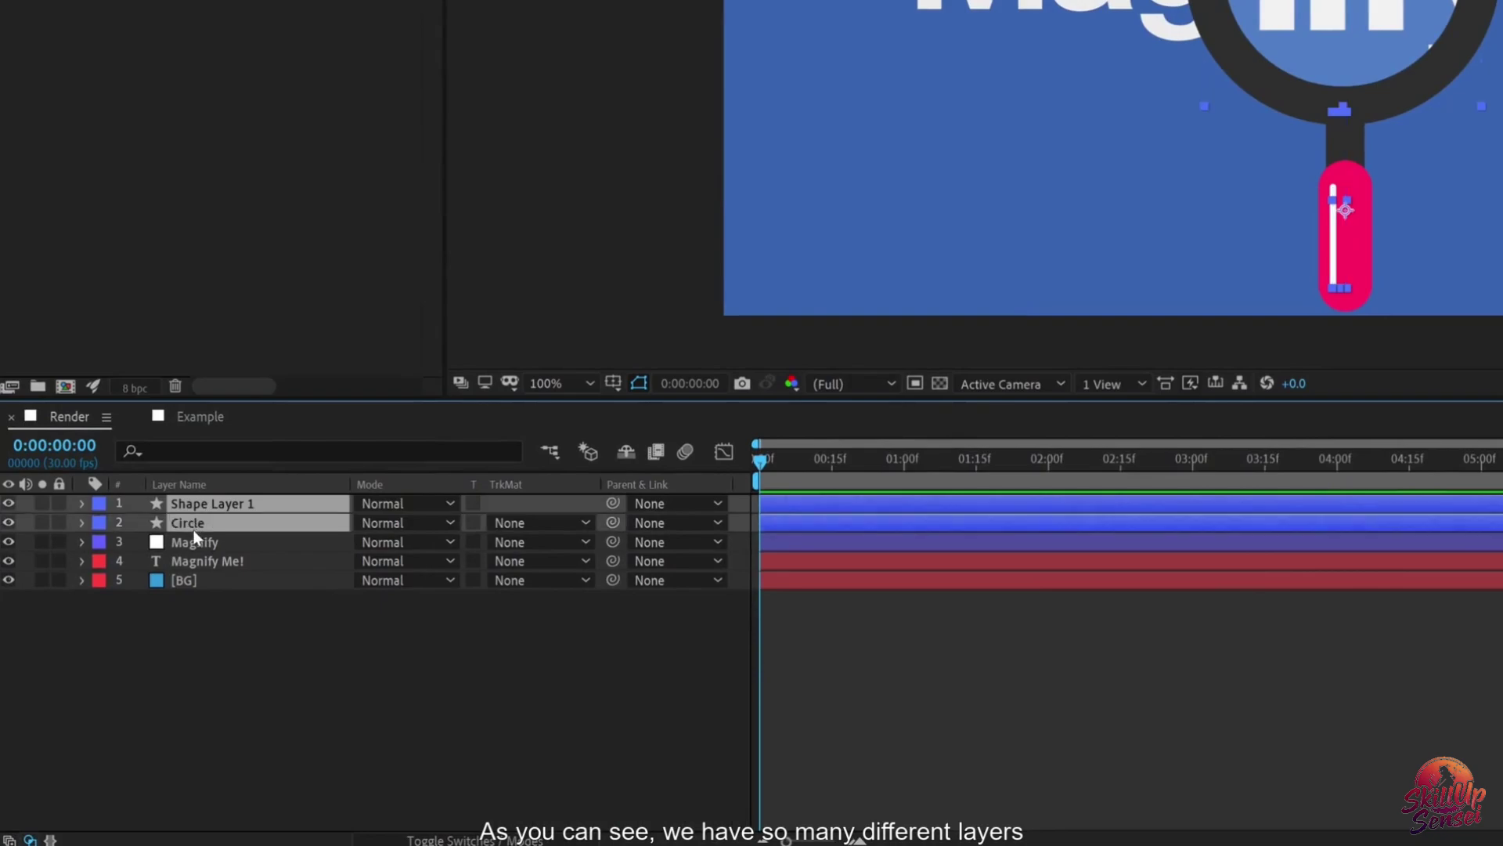
{"action": "left_click", "coordinate": [191, 543], "text": "ctrl"}
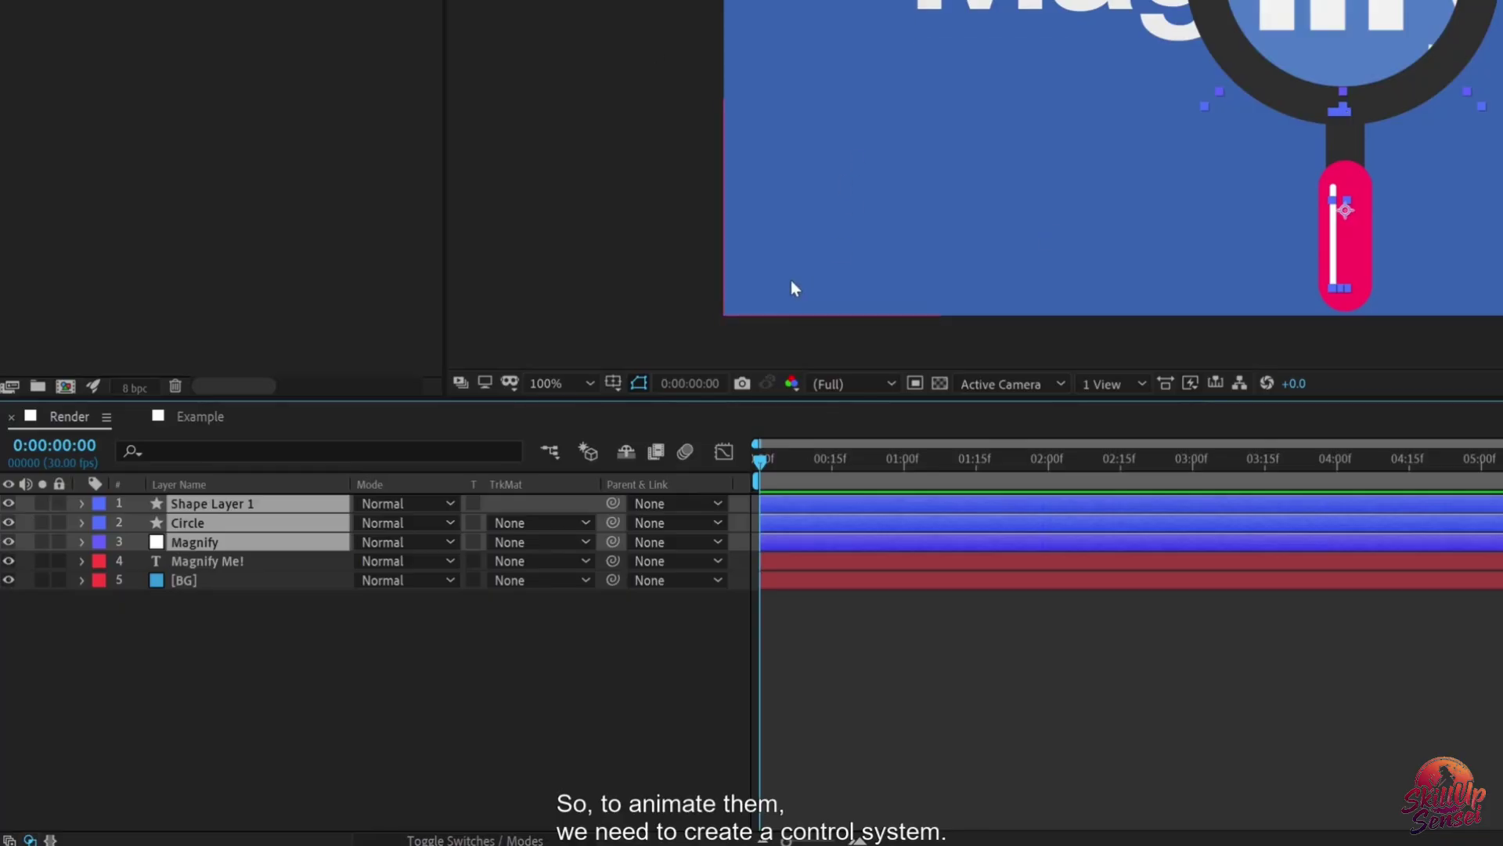
{"action": "left_click", "coordinate": [348, 634]}
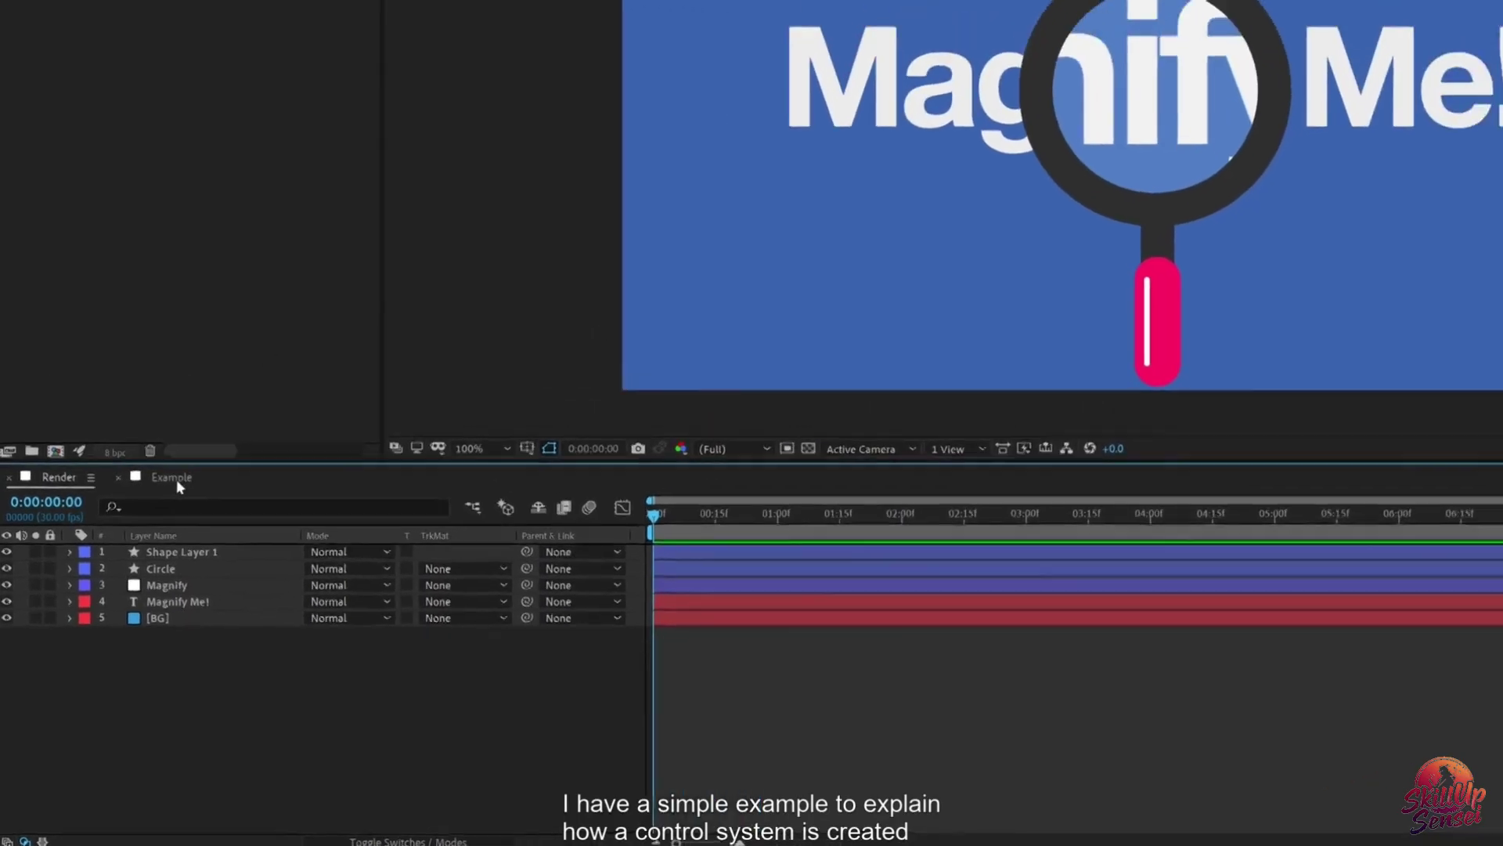
Step: Switch to the Example composition and select its P and C text layers in turn
{"action": "left_click", "coordinate": [206, 420]}
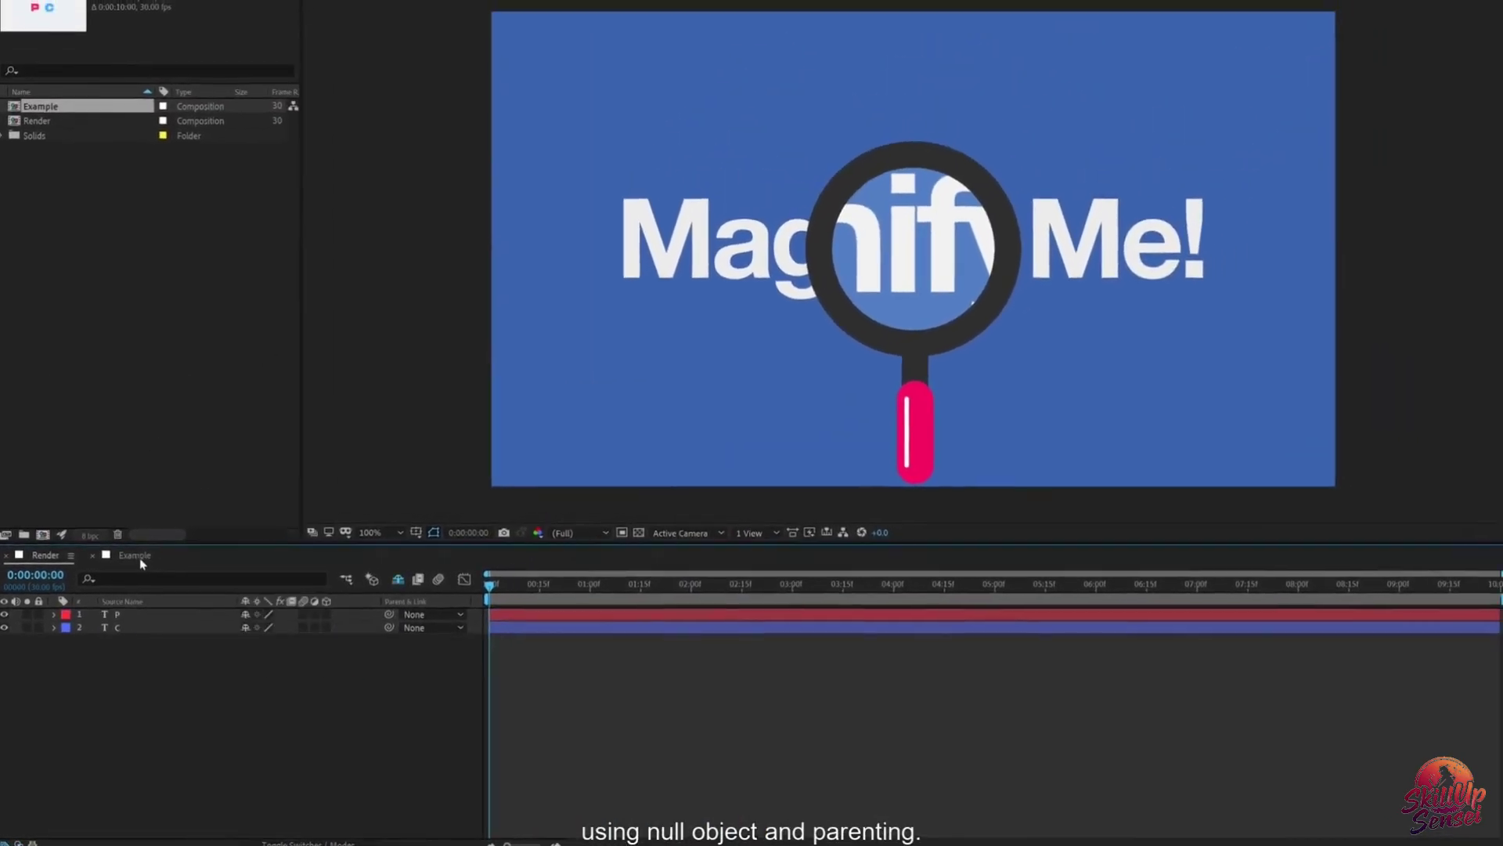
{"action": "left_click", "coordinate": [137, 555]}
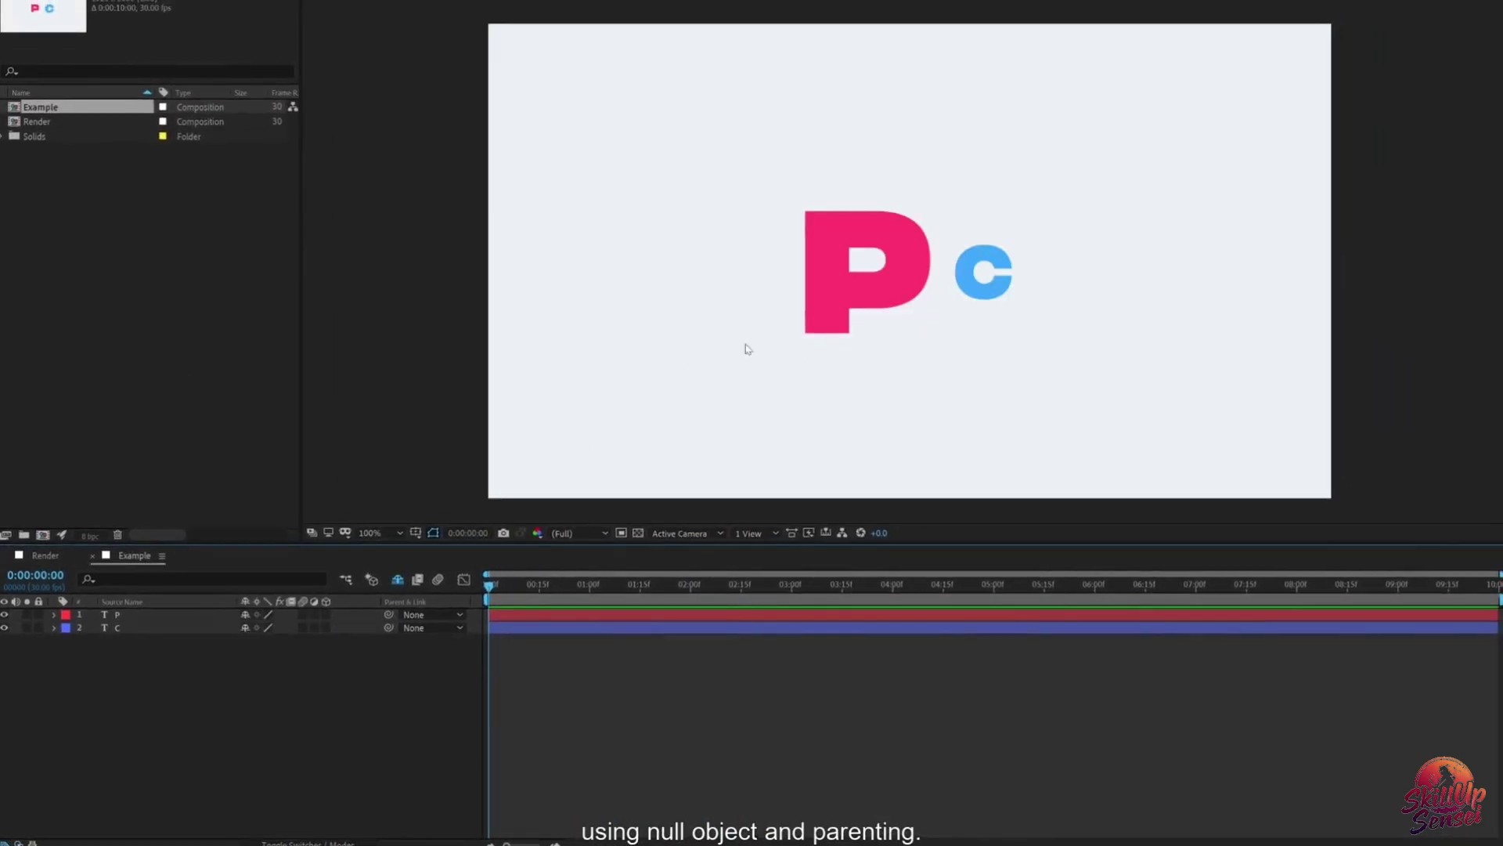
{"action": "left_click", "coordinate": [878, 295]}
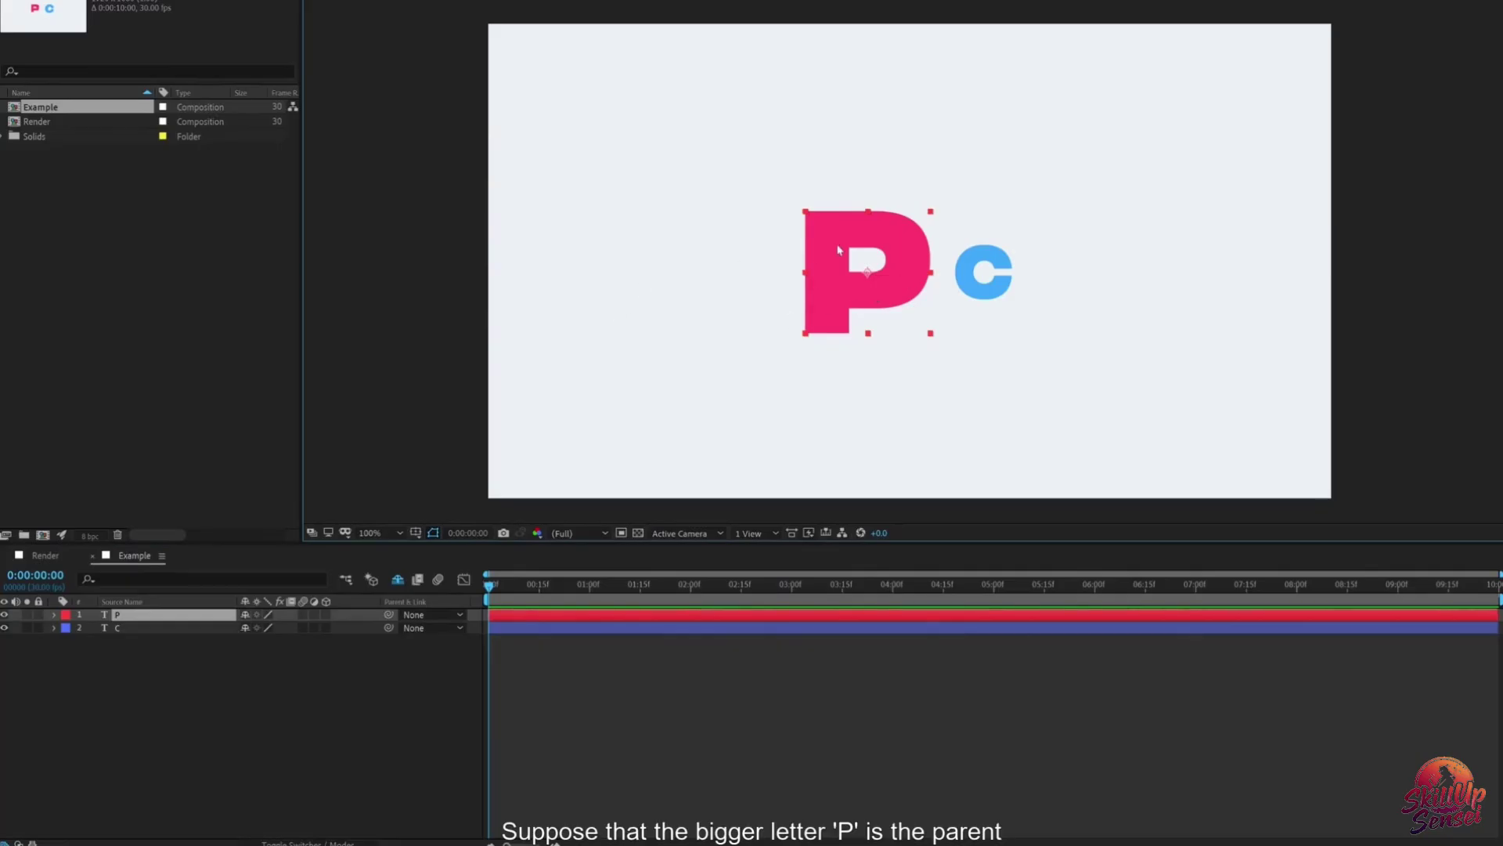
{"action": "left_click", "coordinate": [133, 628]}
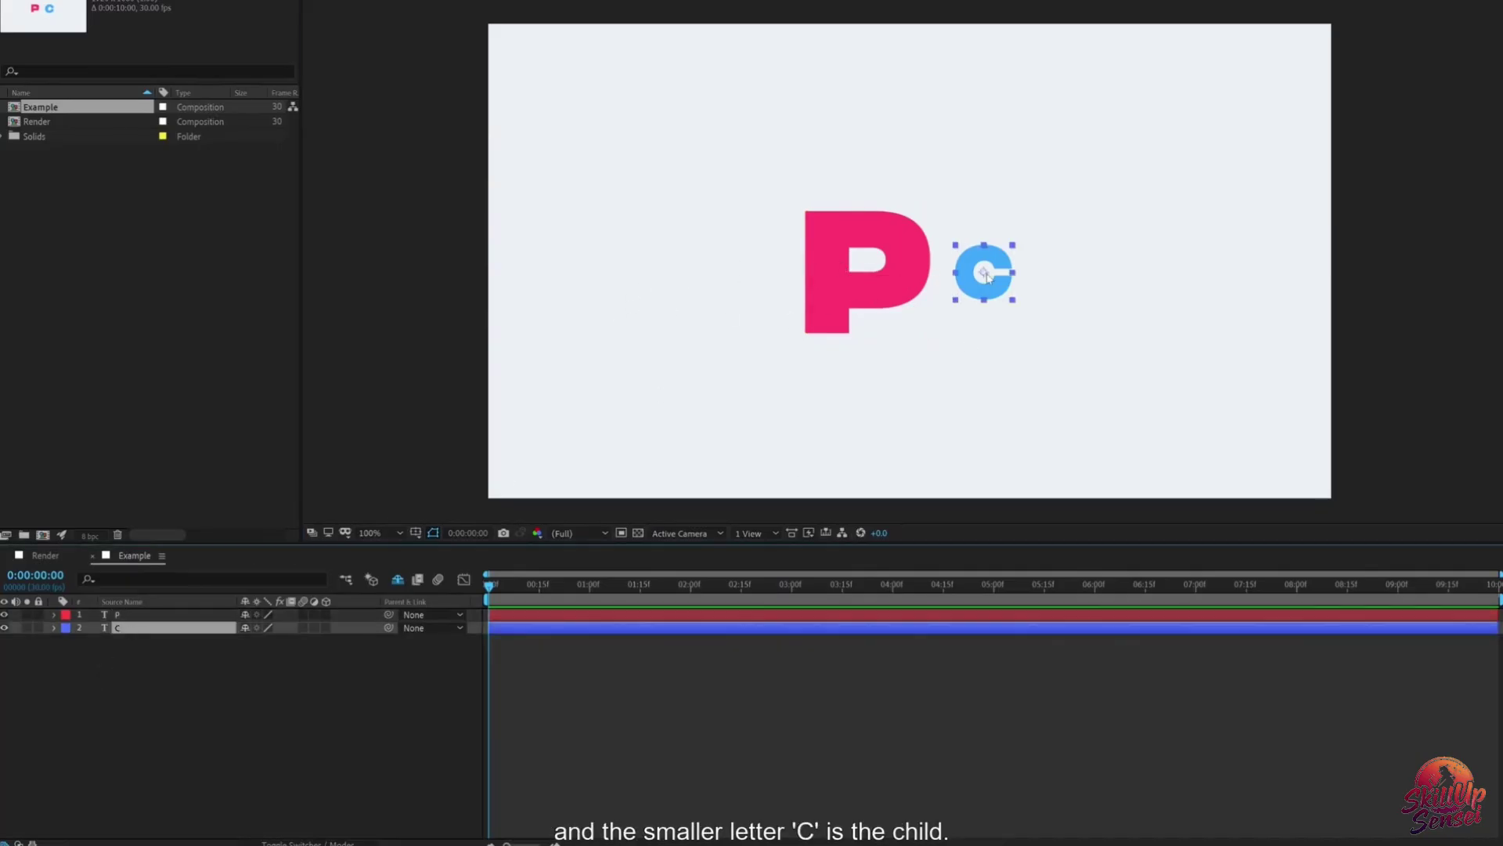
Step: Try moving the letters P and C independently of each other in the Example composition, and undo both moves
{"action": "left_click", "coordinate": [920, 284]}
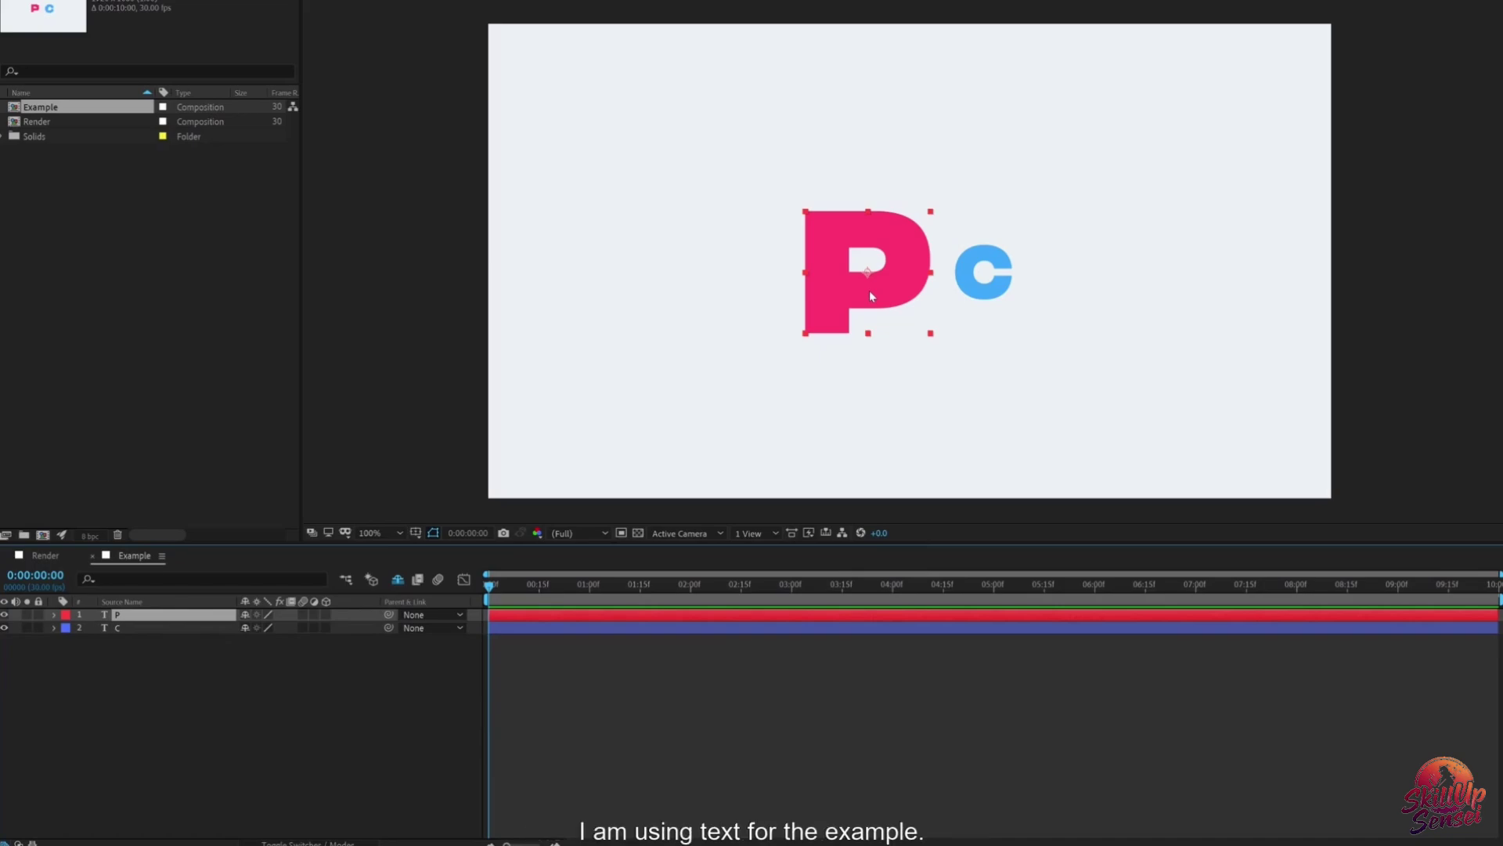
{"action": "left_click_drag", "start_coordinate": [870, 296], "coordinate": [779, 225]}
{"action": "left_click_drag", "start_coordinate": [995, 271], "coordinate": [1115, 221]}
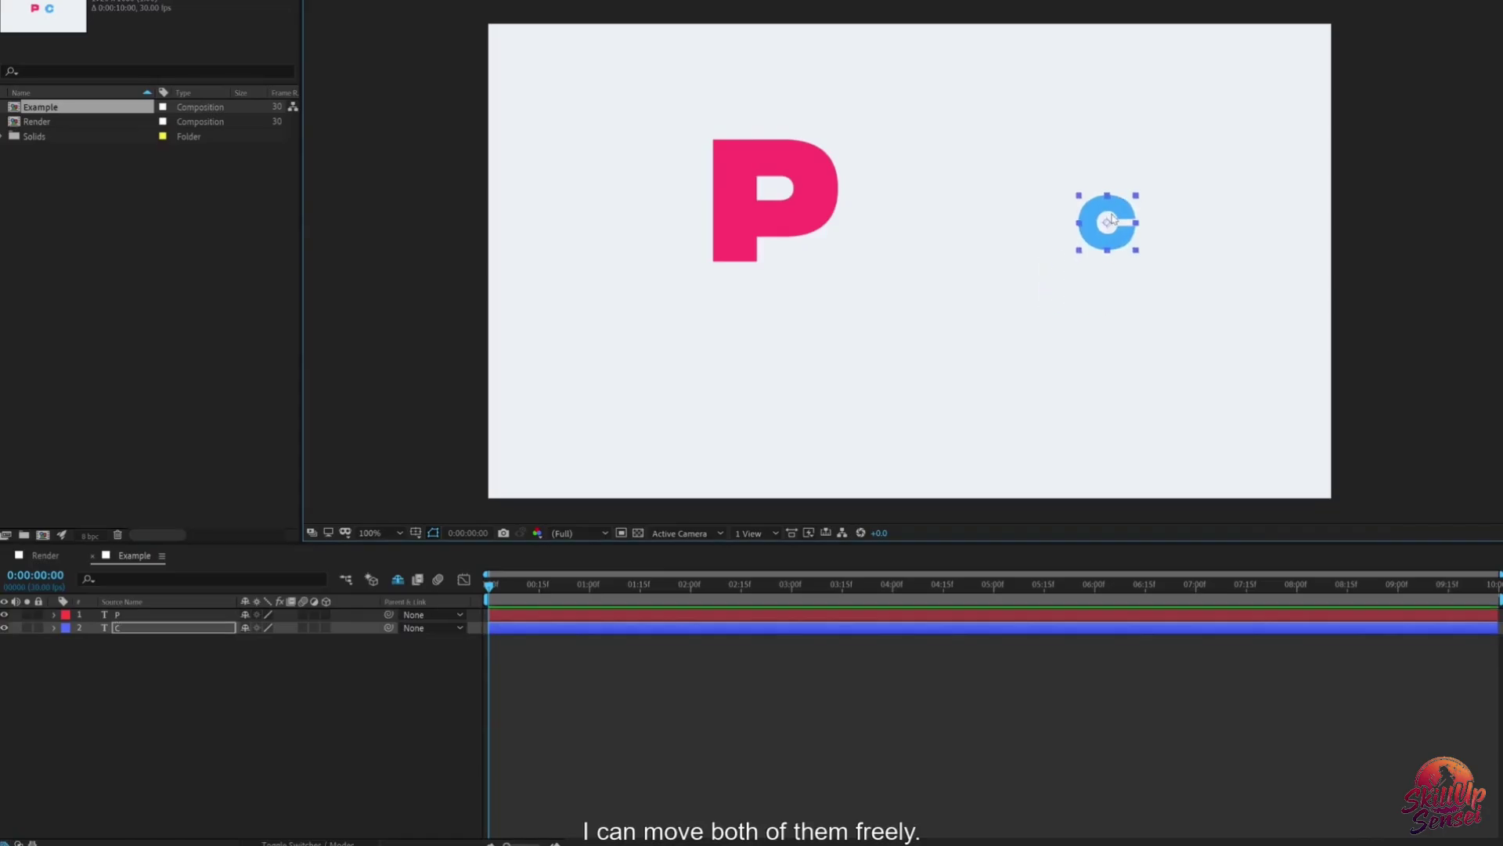
{"action": "key", "text": "ctrl+z"}
{"action": "key", "text": "ctrl+z"}
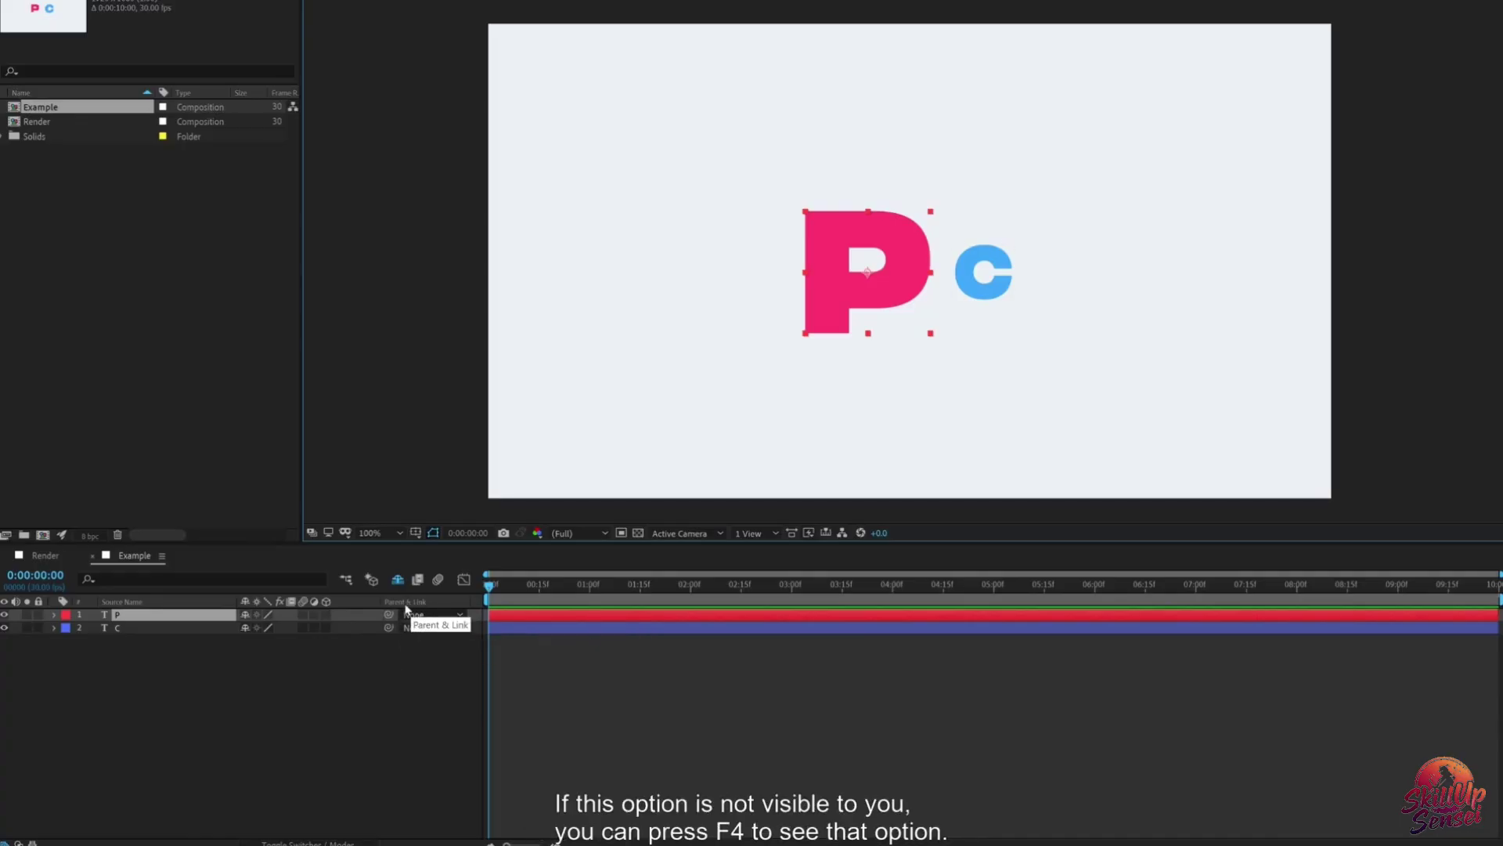
Step: Toggle the timeline between its switches and modes columns, and check the Parent & Link entry in the list of columns
{"action": "left_click", "coordinate": [386, 667]}
{"action": "key", "text": "F4"}
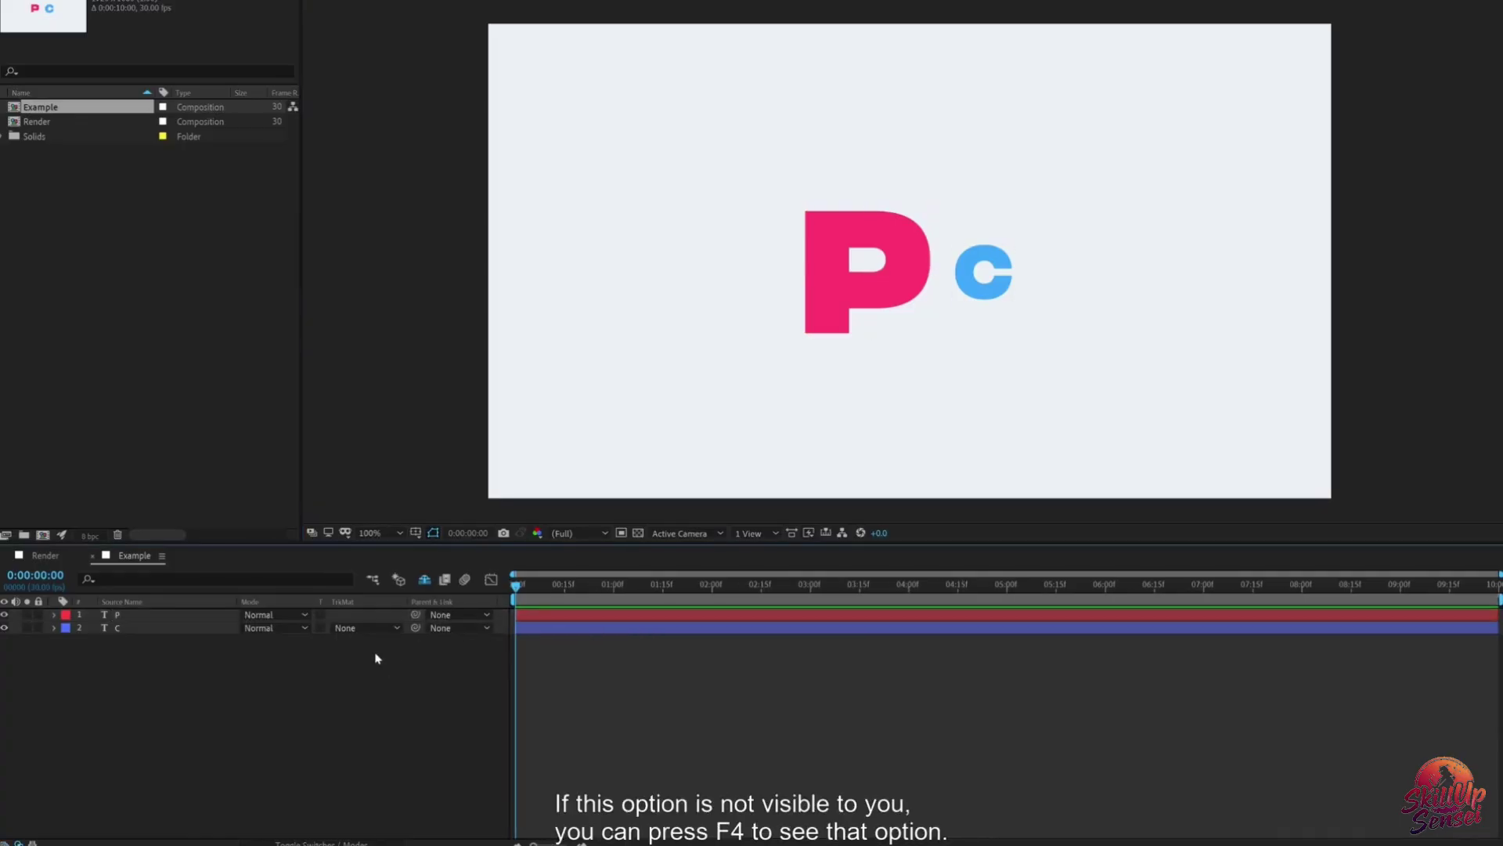
{"action": "key", "text": "F4"}
{"action": "key", "text": "F4"}
{"action": "key", "text": "F4"}
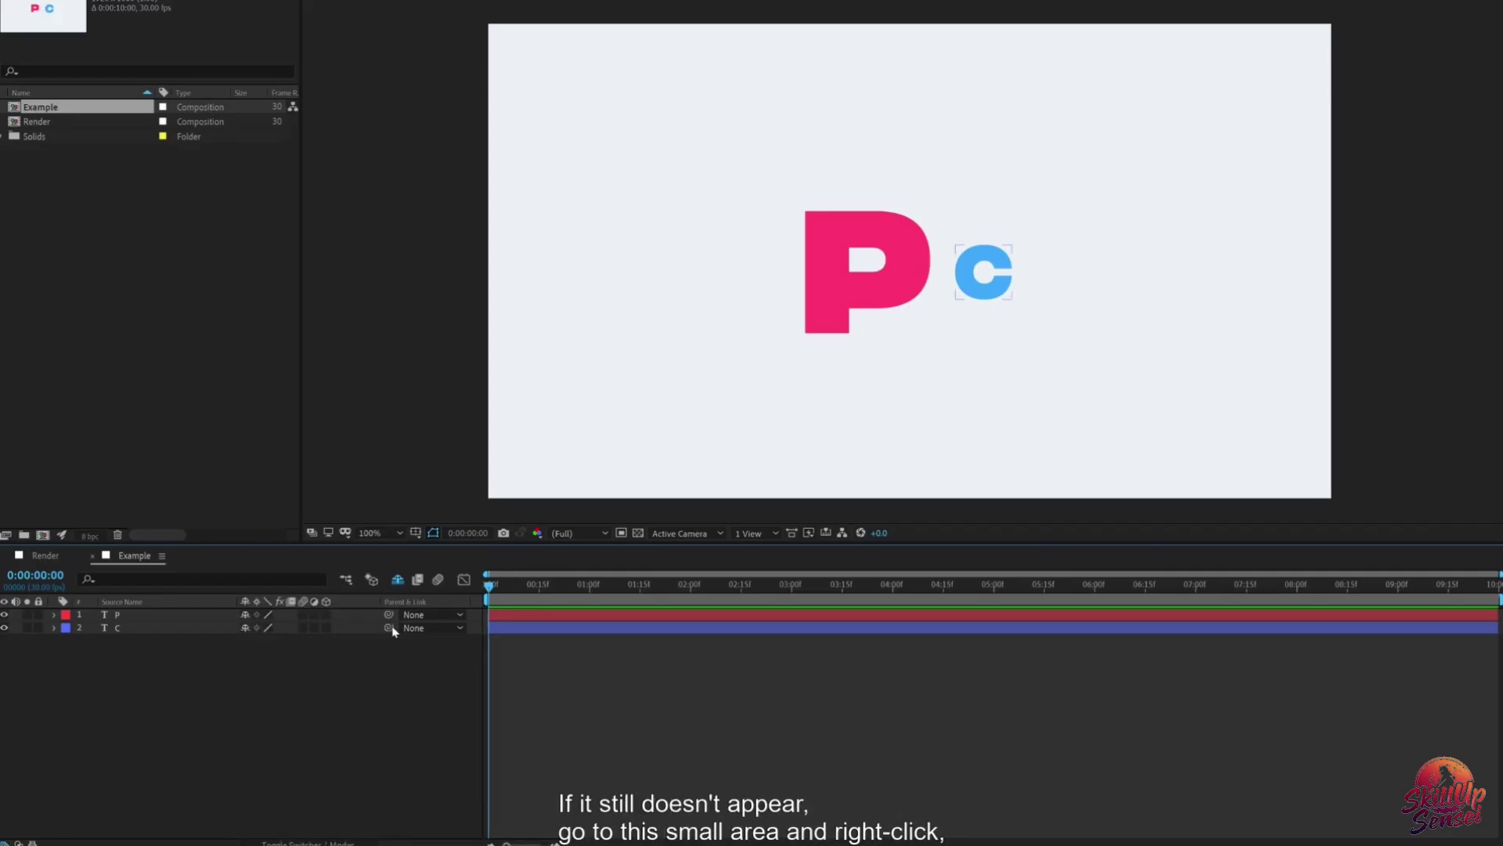
{"action": "right_click", "coordinate": [477, 602]}
{"action": "mouse_move", "coordinate": [557, 640]}
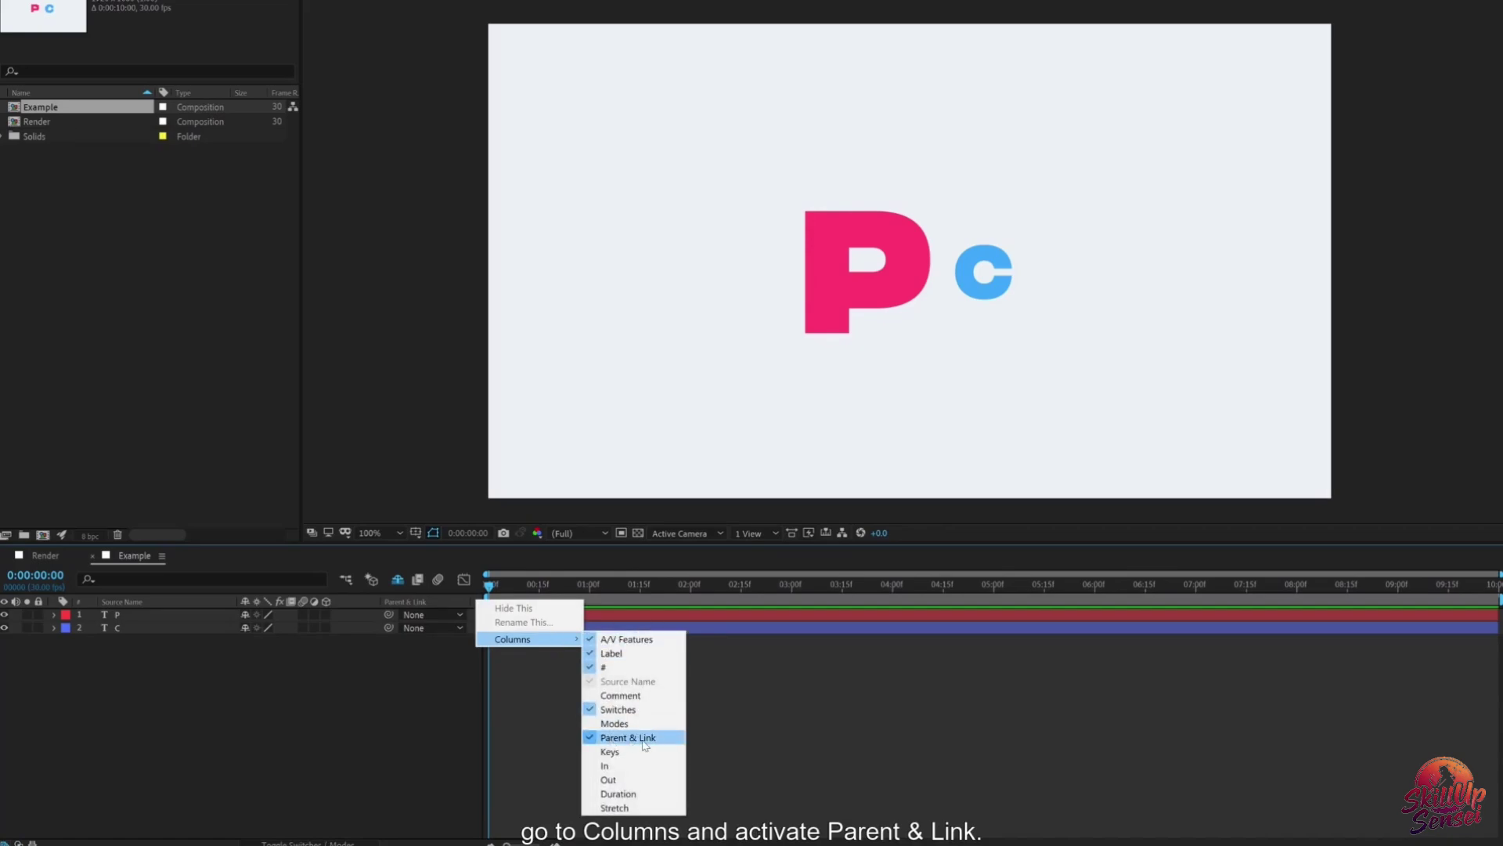
{"action": "left_click", "coordinate": [280, 708]}
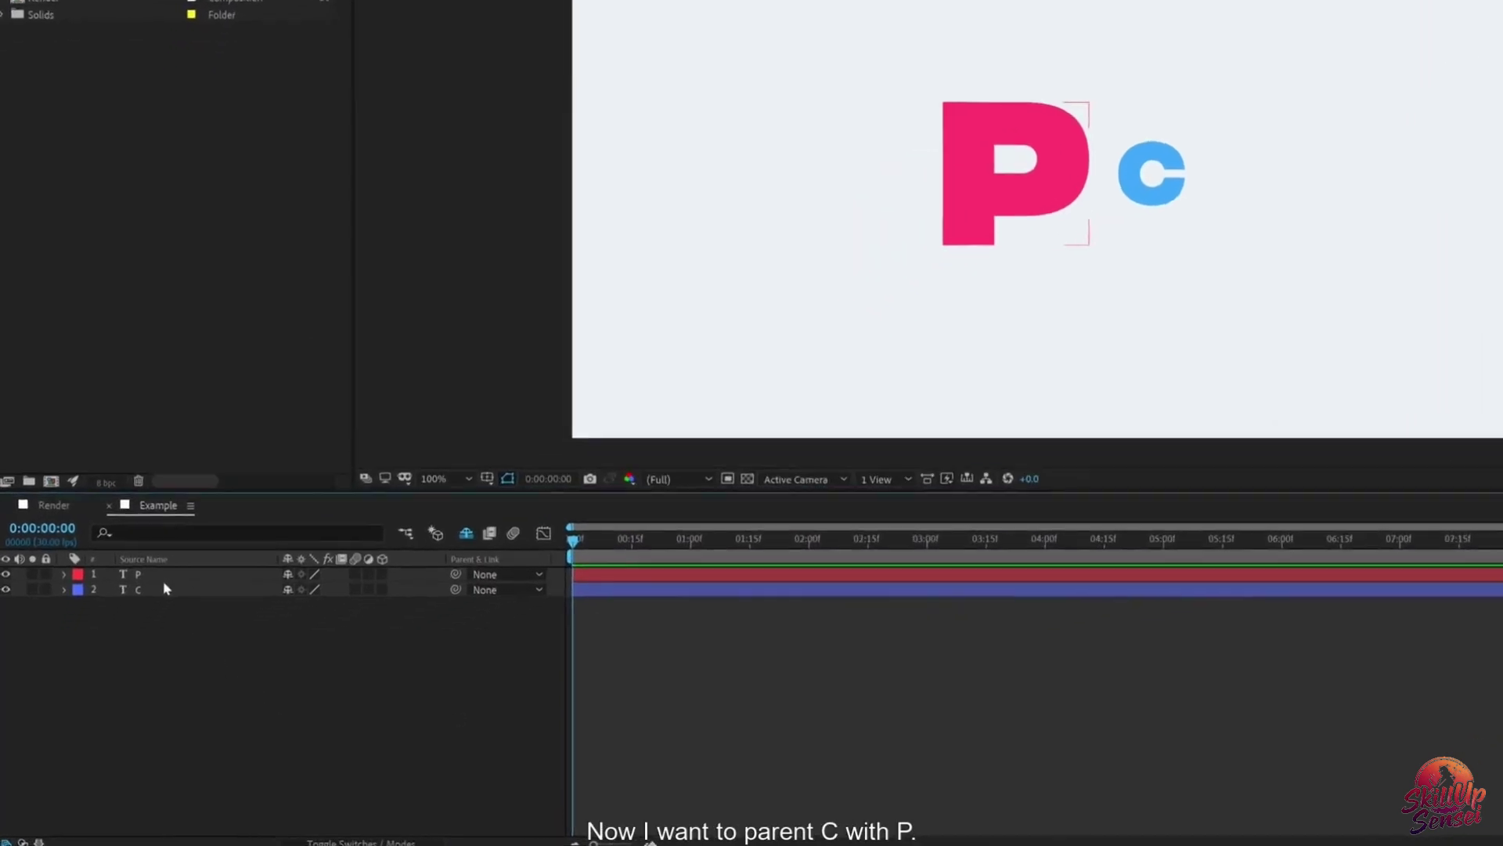
Step: Parent the C text layer to the P layer with the parent pick whip
{"action": "left_click", "coordinate": [127, 628]}
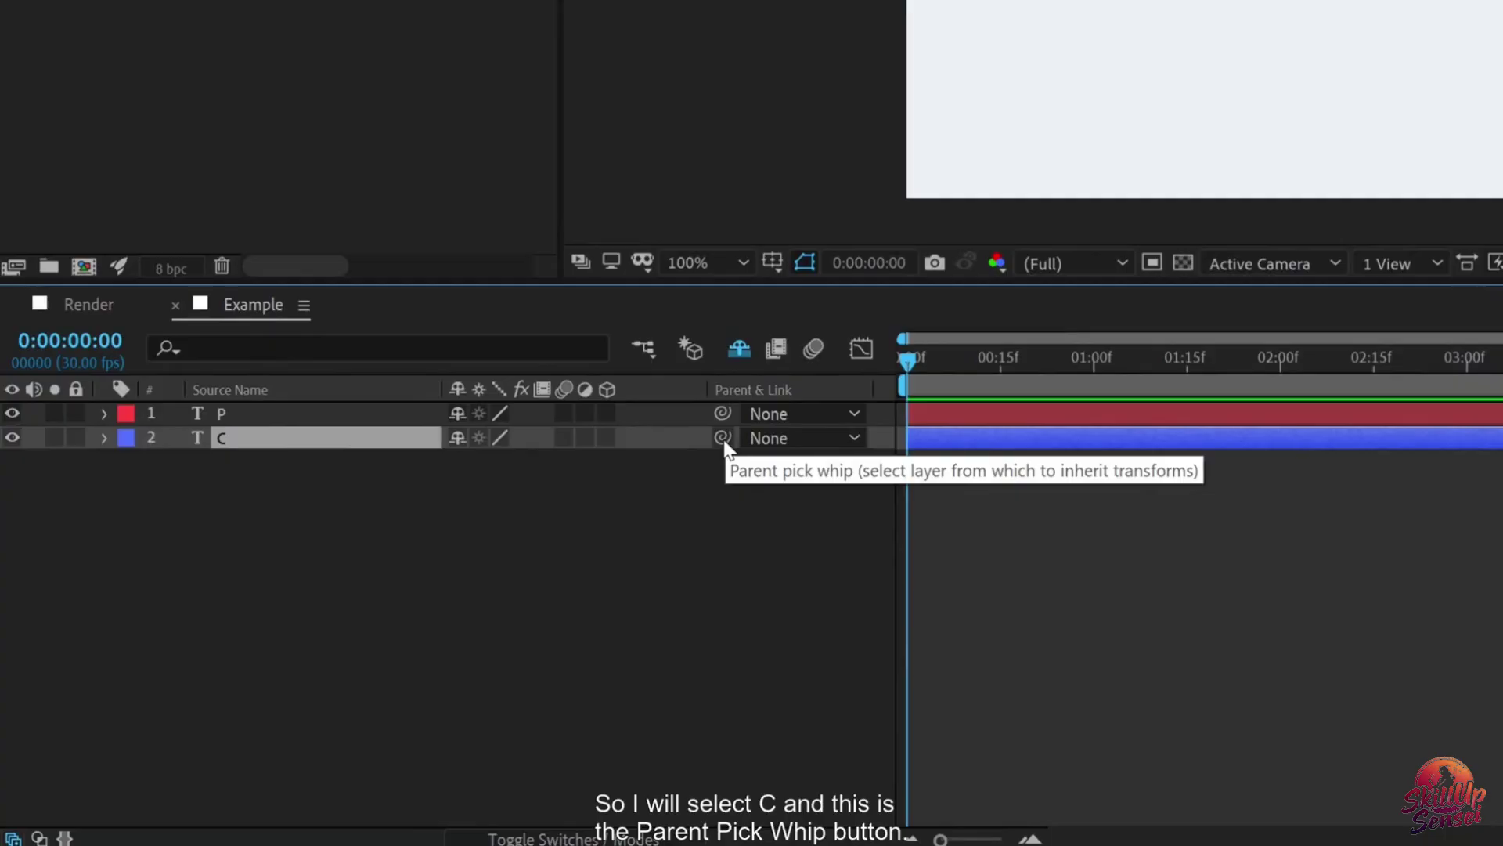
{"action": "left_click_drag", "start_coordinate": [723, 439], "coordinate": [242, 416]}
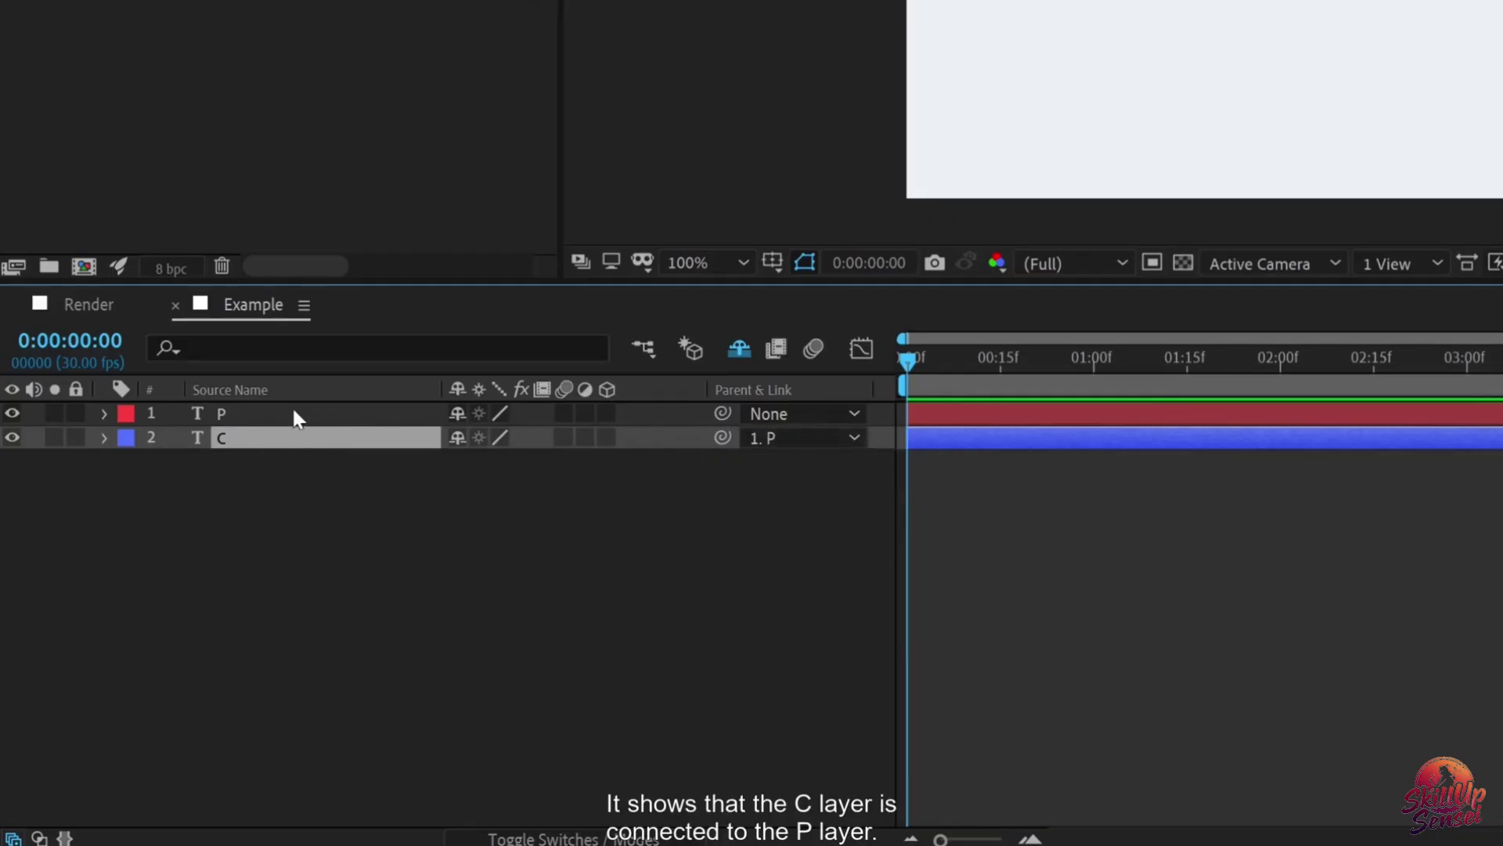
Step: Shift the P letter slightly, move the C letter away toward the canvas's upper right, and shift P again
{"action": "left_click", "coordinate": [232, 413]}
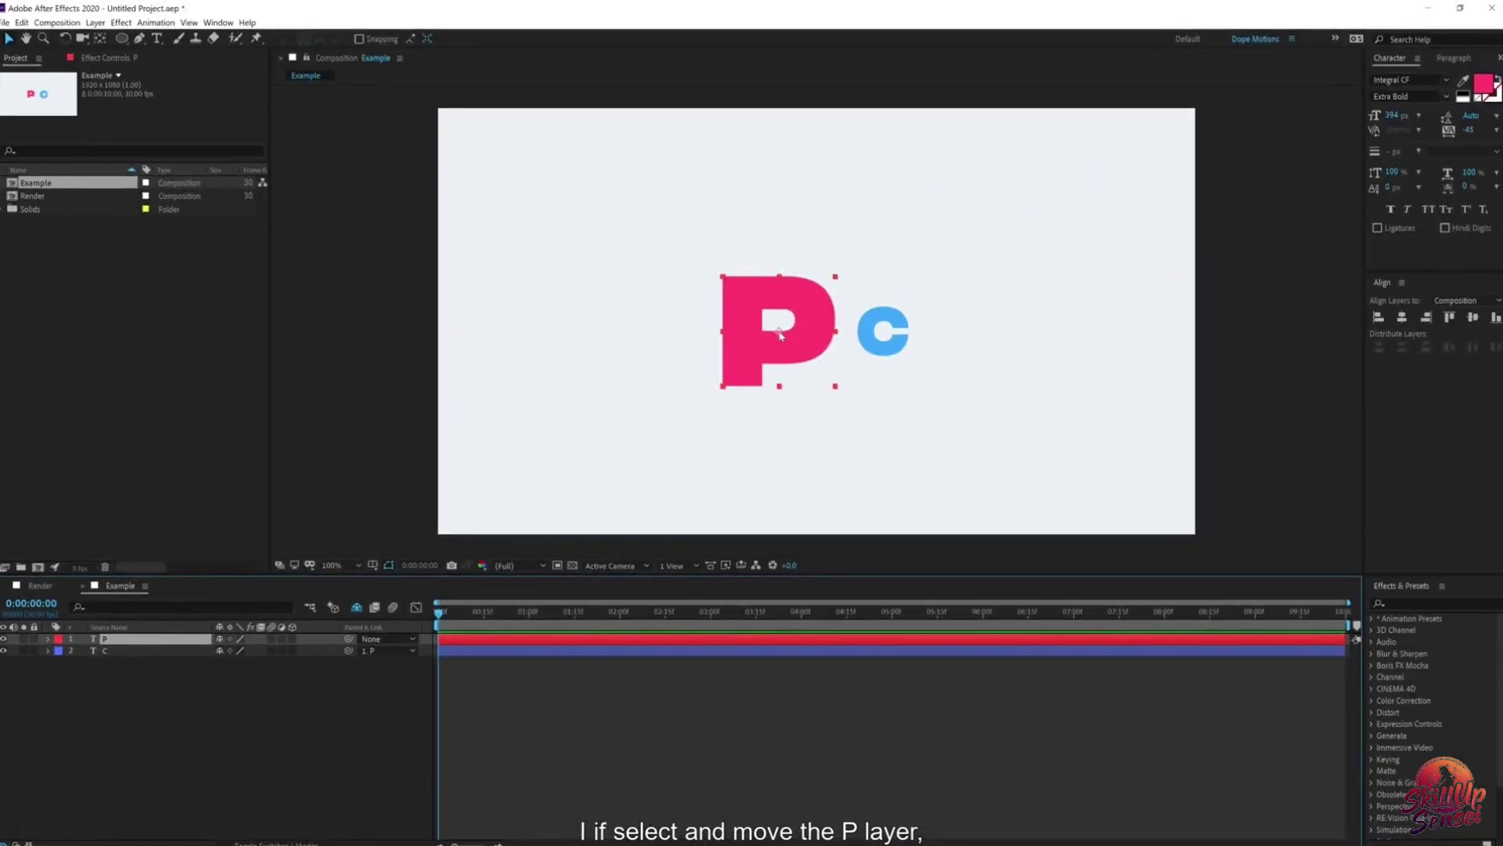
{"action": "left_click_drag", "start_coordinate": [780, 335], "coordinate": [806, 354]}
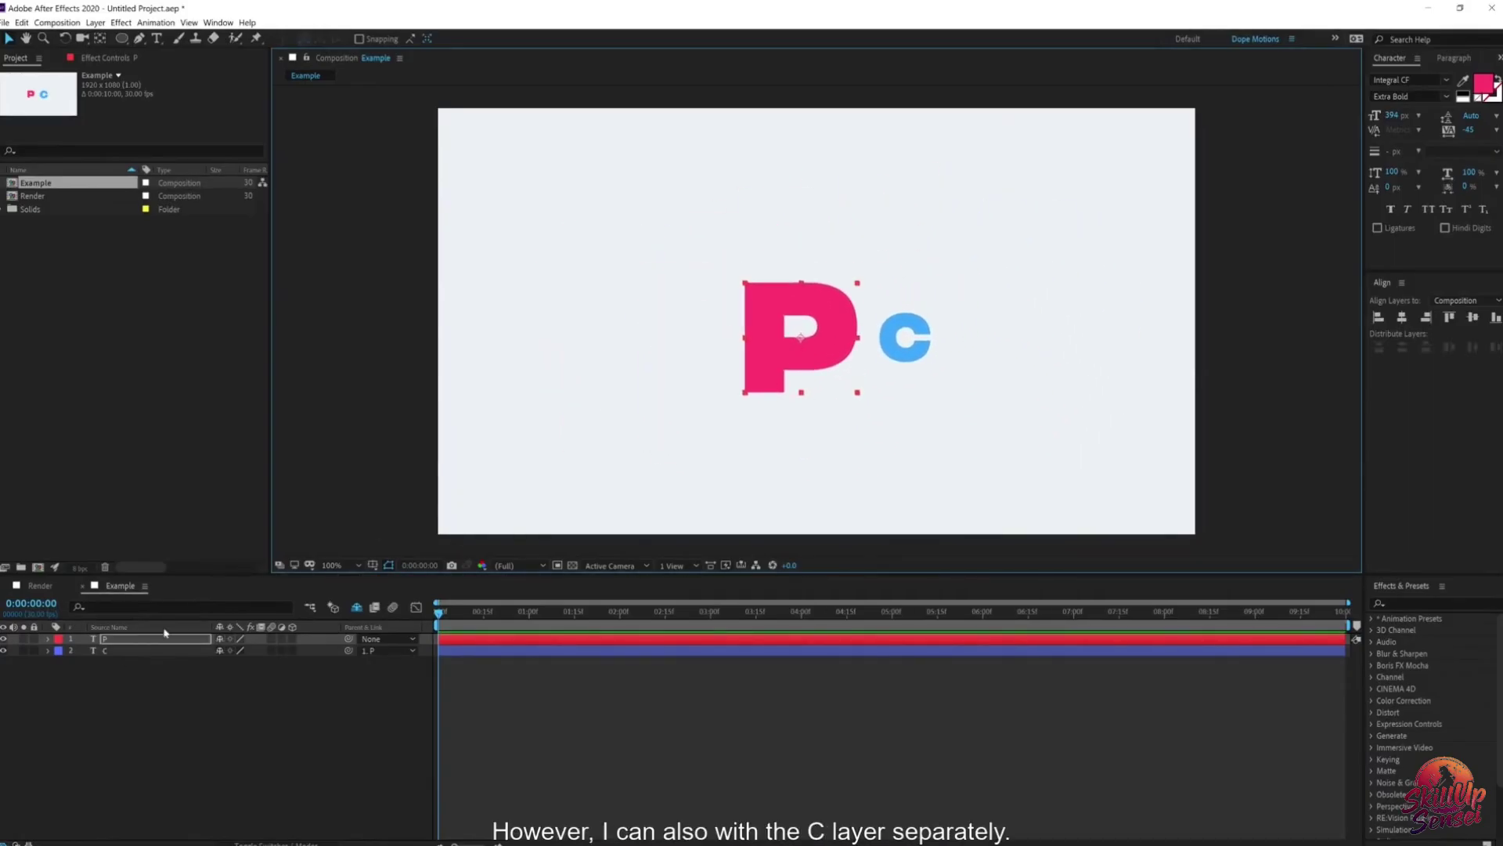
{"action": "left_click", "coordinate": [123, 651]}
{"action": "left_click_drag", "start_coordinate": [915, 357], "coordinate": [1063, 239]}
{"action": "left_click", "coordinate": [812, 330]}
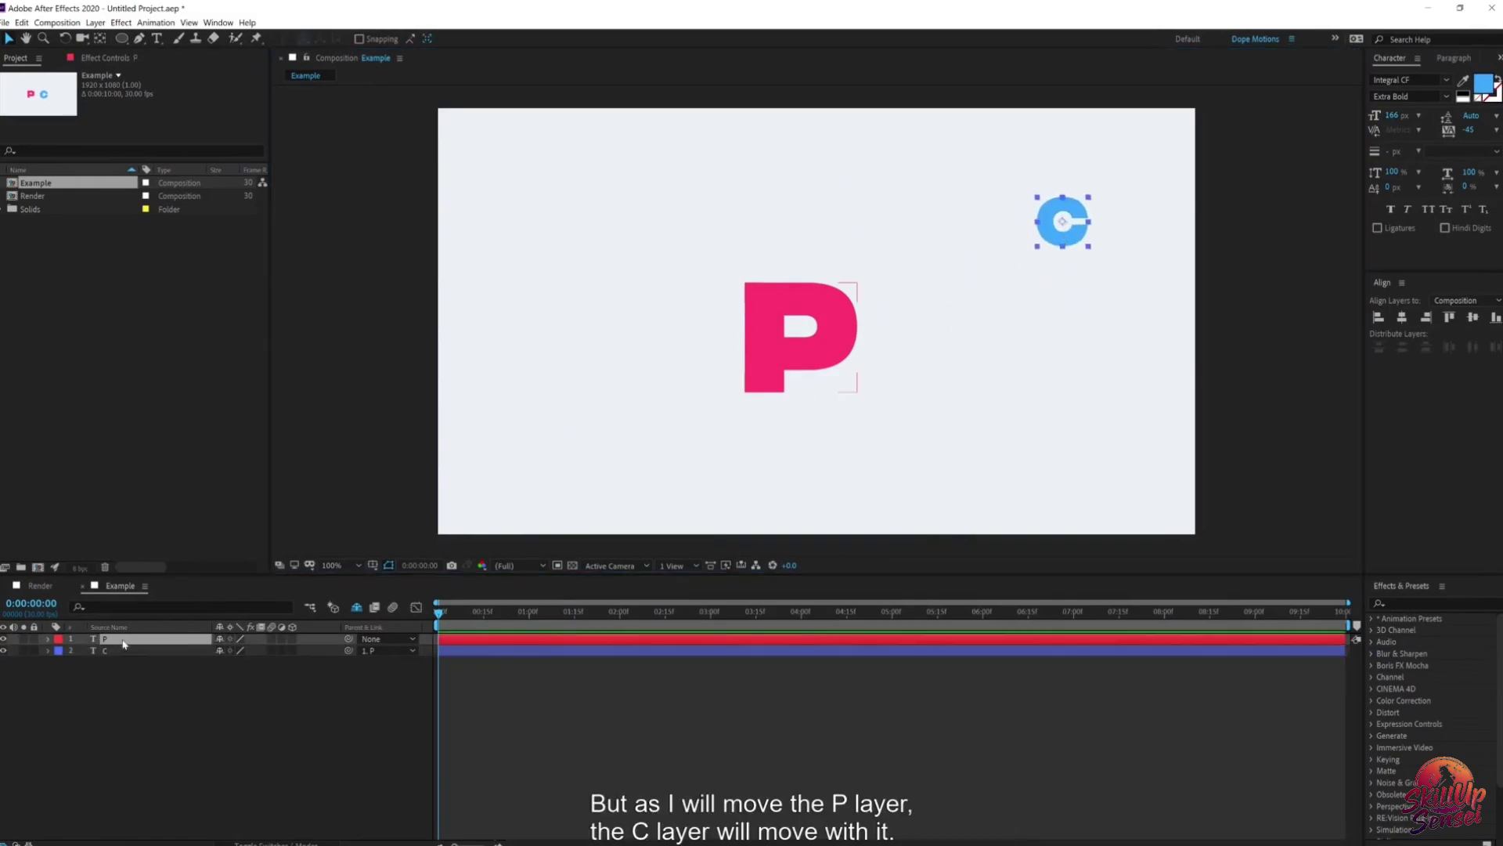
{"action": "left_click_drag", "start_coordinate": [813, 330], "coordinate": [843, 318]}
Step: Animate the P layer's rotation with keyframes of -46° at 0:00:00:00 and 56° at 0:00:03:09
{"action": "key", "text": "r"}
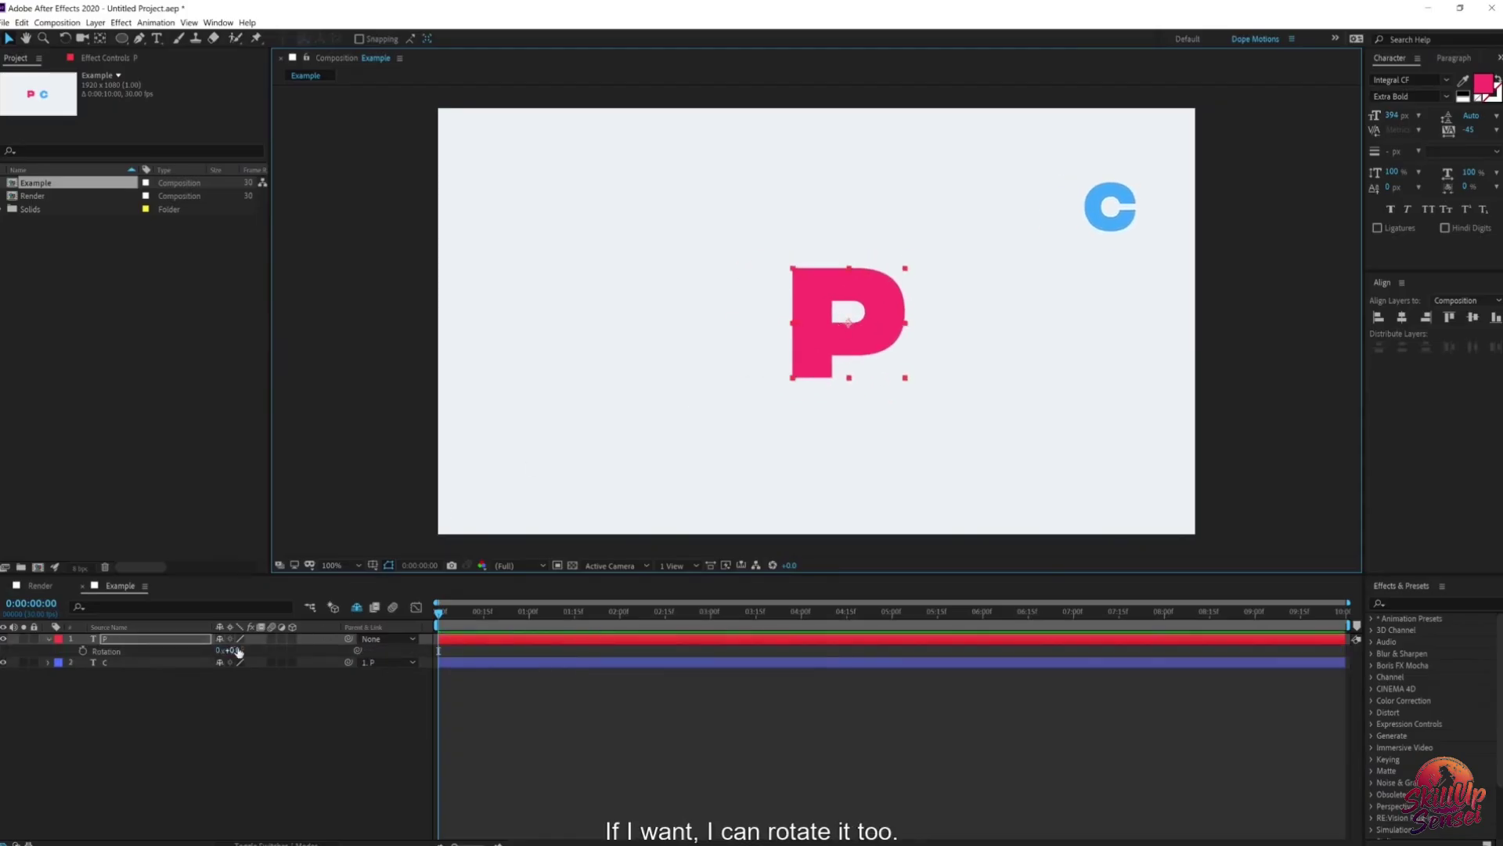
{"action": "left_click_drag", "start_coordinate": [235, 650], "coordinate": [98, 659]}
{"action": "left_click", "coordinate": [82, 650]}
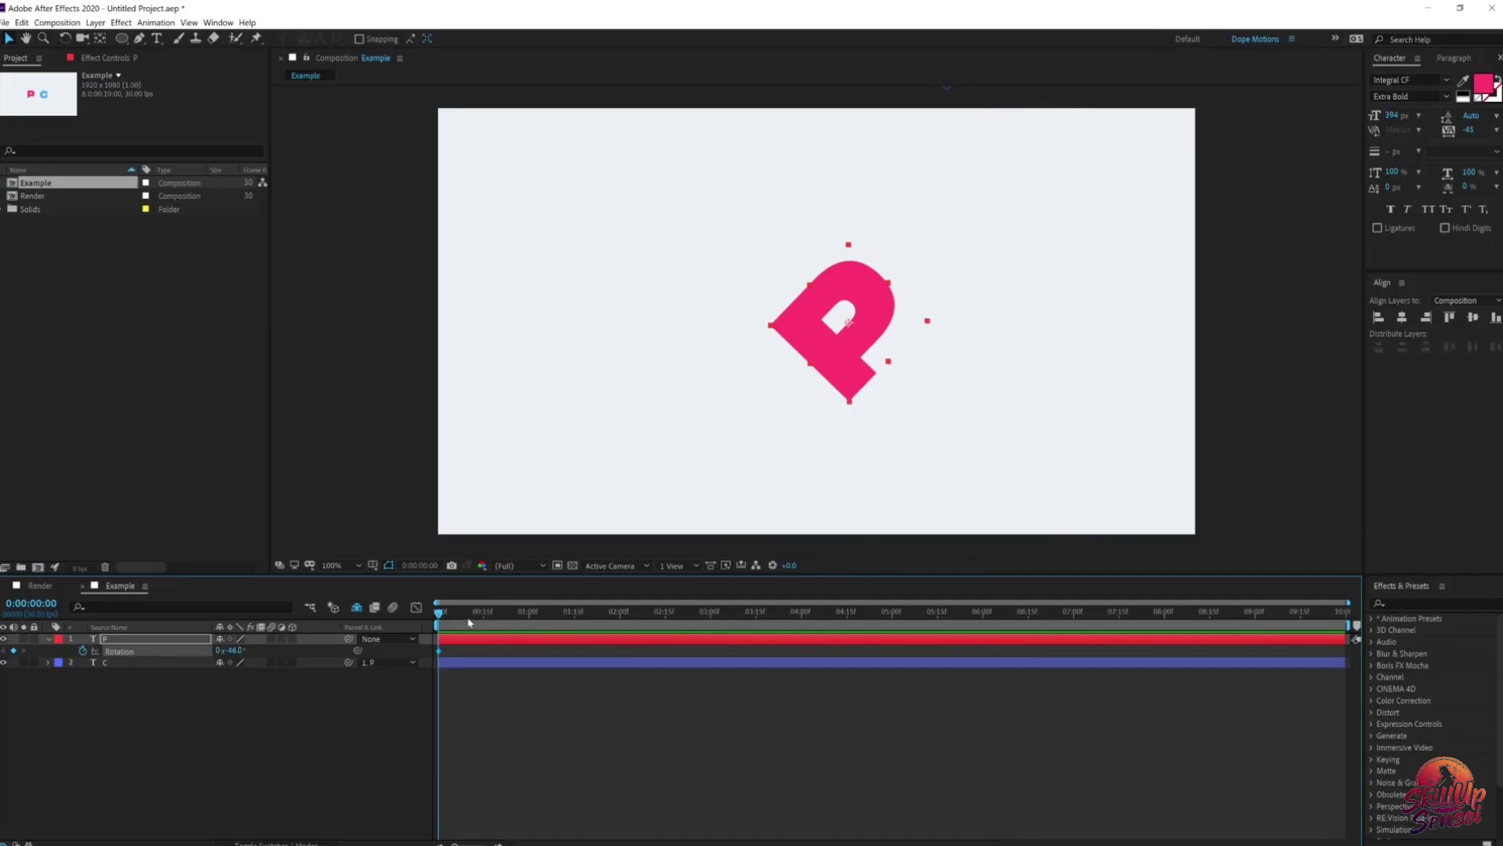
{"action": "left_click_drag", "start_coordinate": [469, 621], "coordinate": [738, 614]}
{"action": "left_click_drag", "start_coordinate": [239, 652], "coordinate": [319, 652]}
Step: Keyframe the C layer's position at 0:00:00:00 and at 0:00:03:09, with C moved close to P at the second keyframe
{"action": "left_click_drag", "start_coordinate": [502, 618], "coordinate": [433, 620]}
{"action": "left_click", "coordinate": [125, 663]}
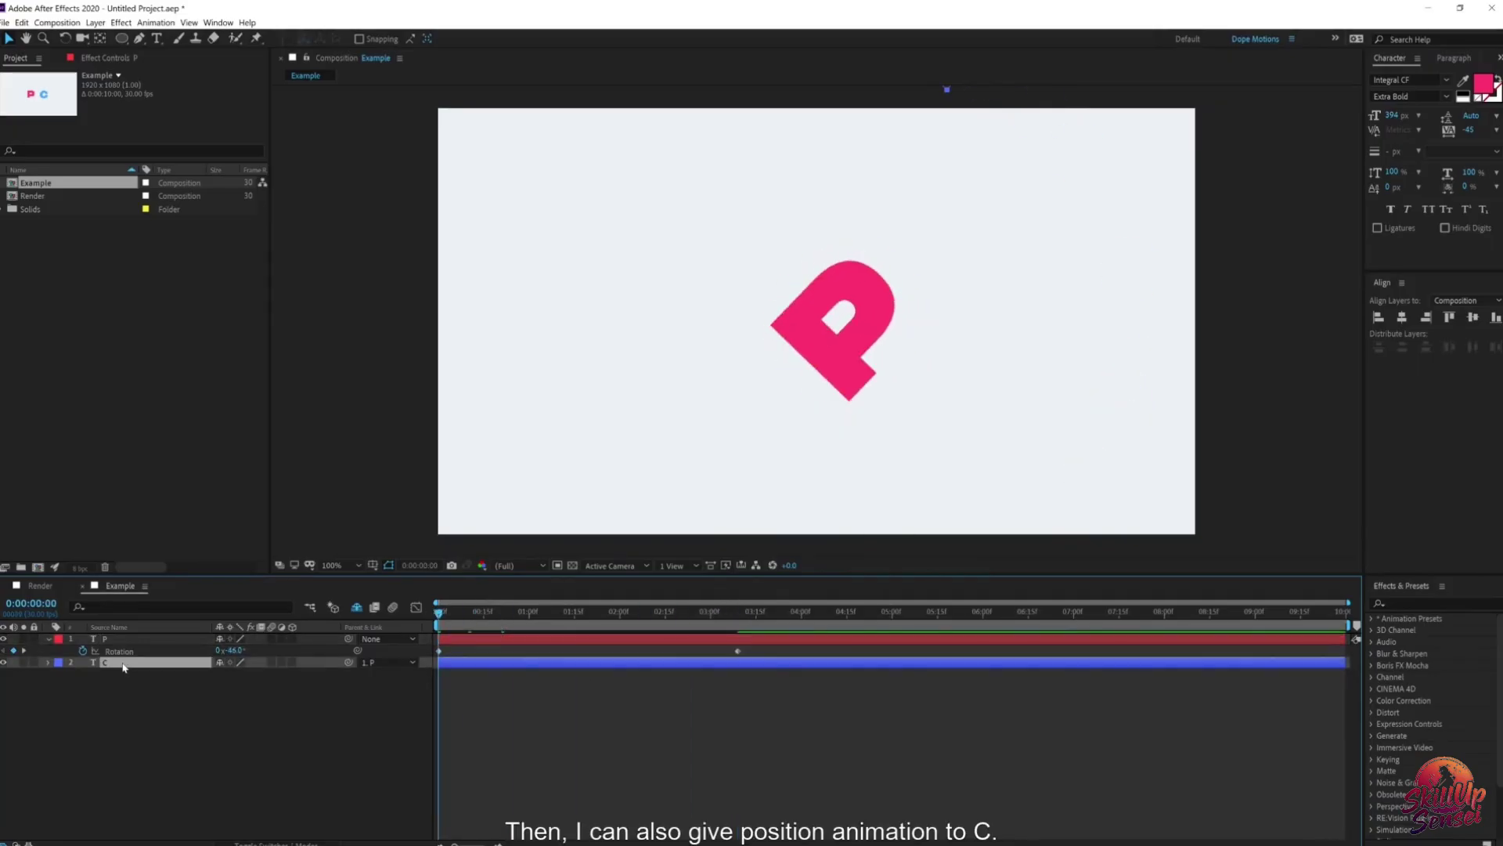
{"action": "key", "text": "p"}
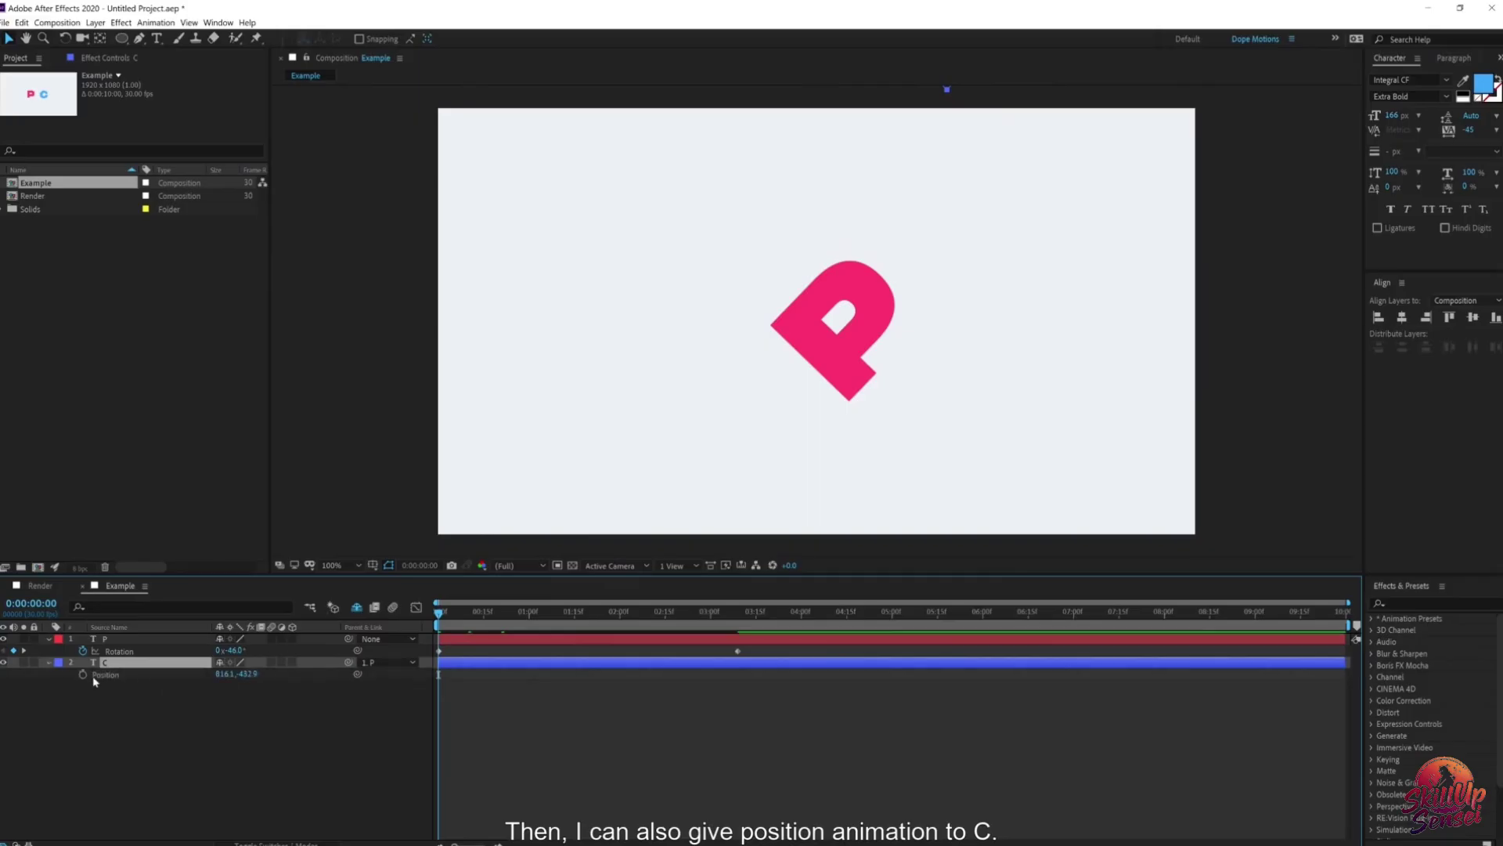
{"action": "left_click", "coordinate": [82, 674]}
{"action": "left_click_drag", "start_coordinate": [650, 613], "coordinate": [738, 613]}
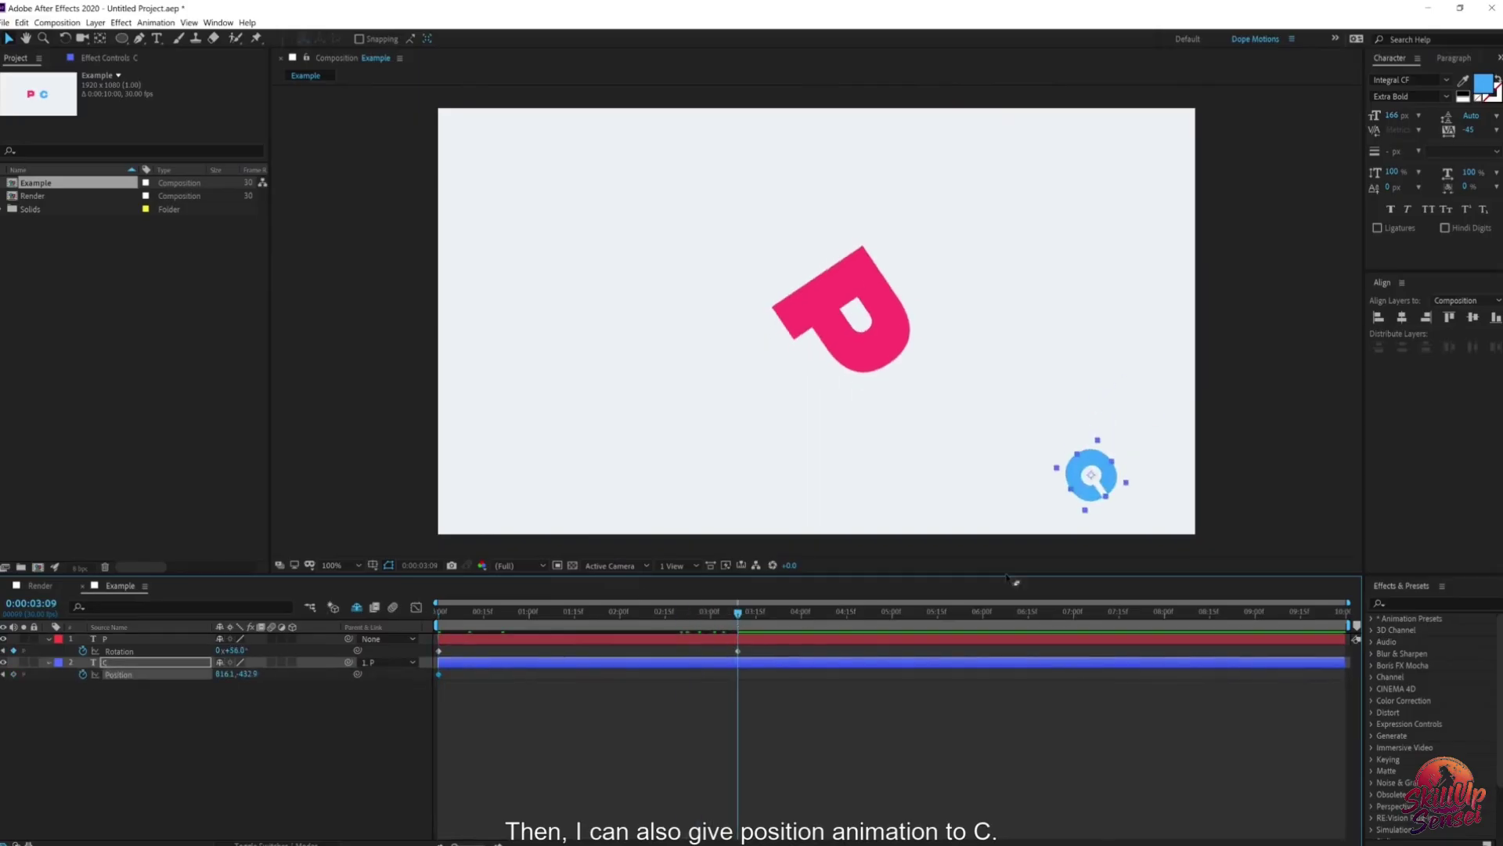
{"action": "left_click_drag", "start_coordinate": [1092, 475], "coordinate": [957, 296]}
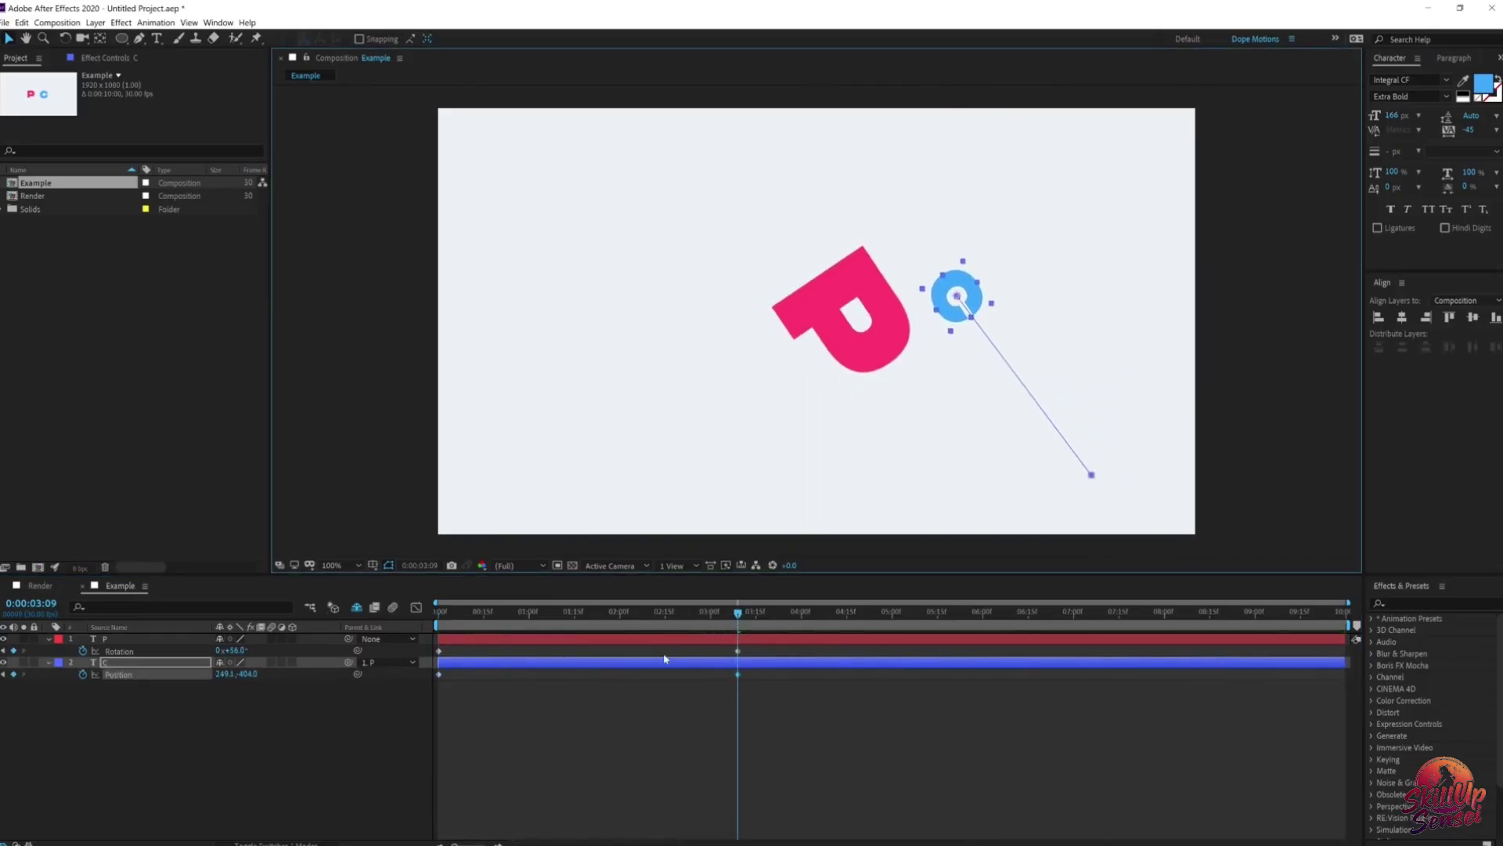
Step: Preview the first seconds of the combined P rotation and C position animation
{"action": "left_click", "coordinate": [607, 721]}
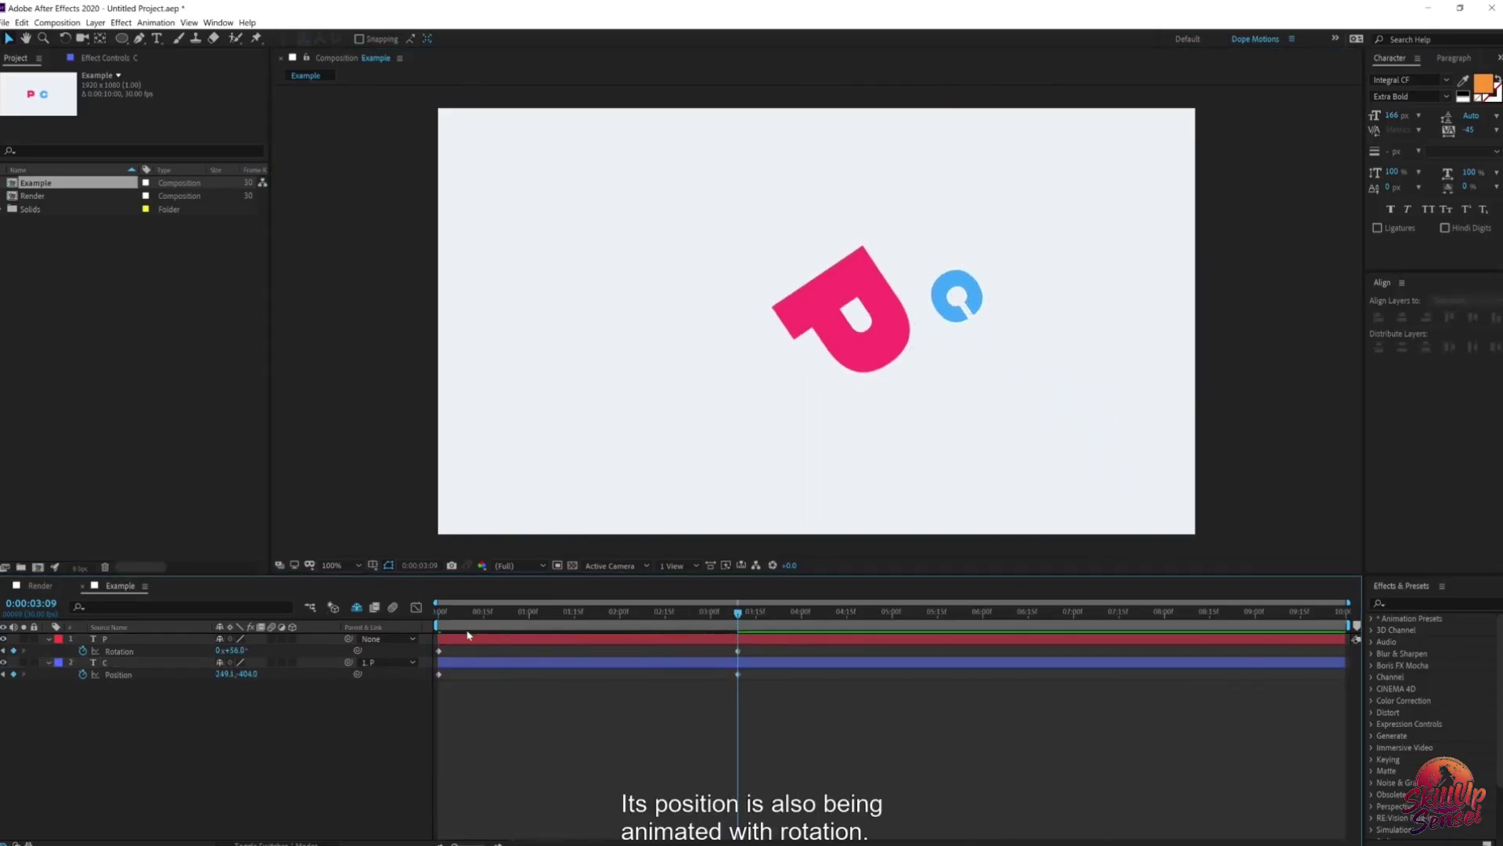
{"action": "left_click", "coordinate": [451, 618]}
{"action": "left_click_drag", "start_coordinate": [451, 622], "coordinate": [653, 642]}
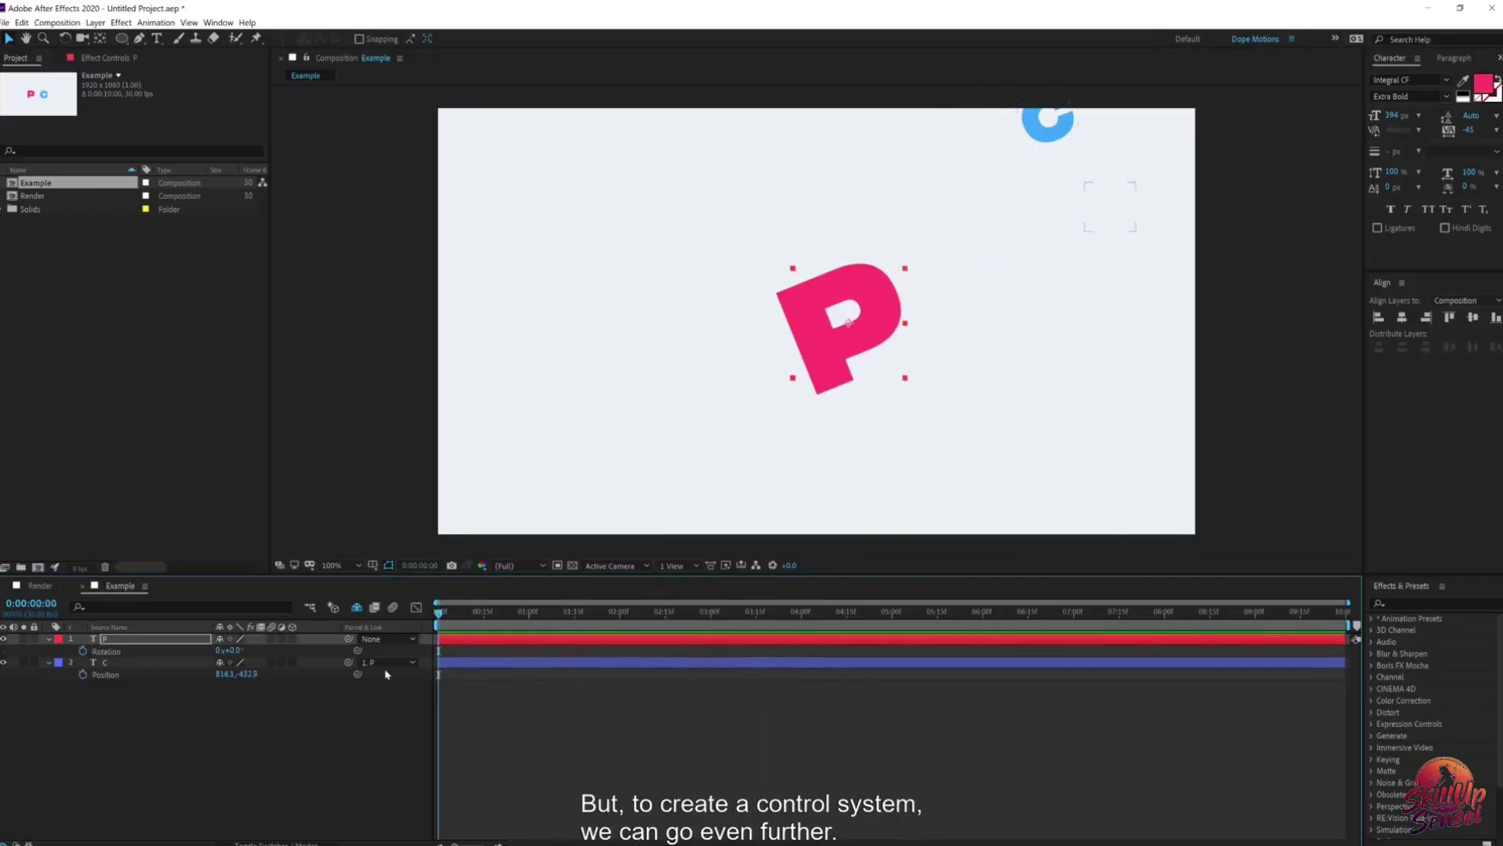
Step: Undo the keyframes, the letter moves and C's parenting to P, and collapse both layers' properties
{"action": "key", "text": "ctrl+z"}
{"action": "key", "text": "ctrl+z"}
{"action": "key", "text": "ctrl+z"}
{"action": "key", "text": "ctrl+z"}
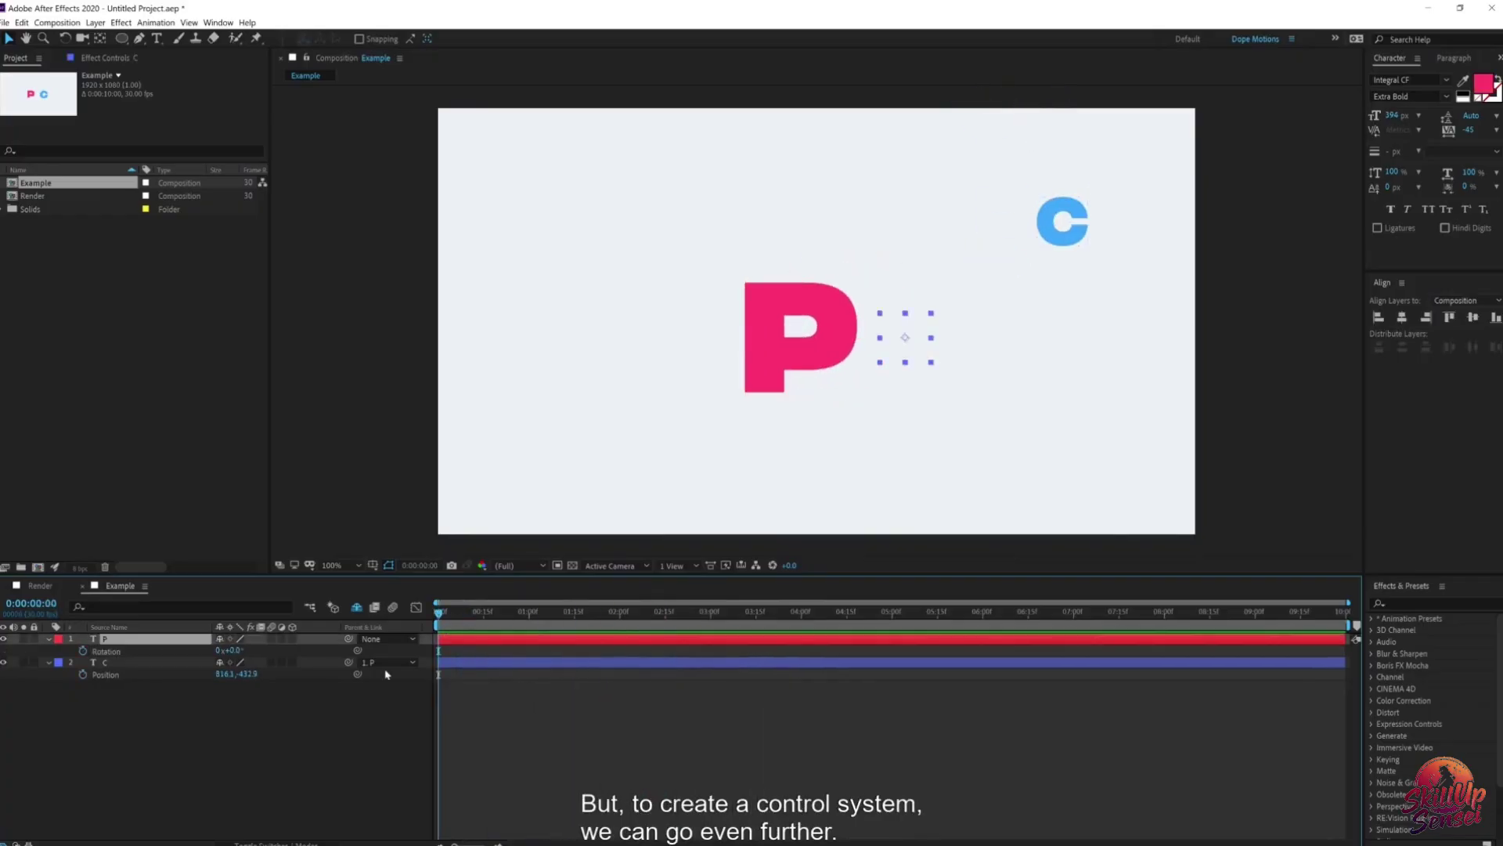
{"action": "key", "text": "ctrl+z"}
{"action": "key", "text": "ctrl+z"}
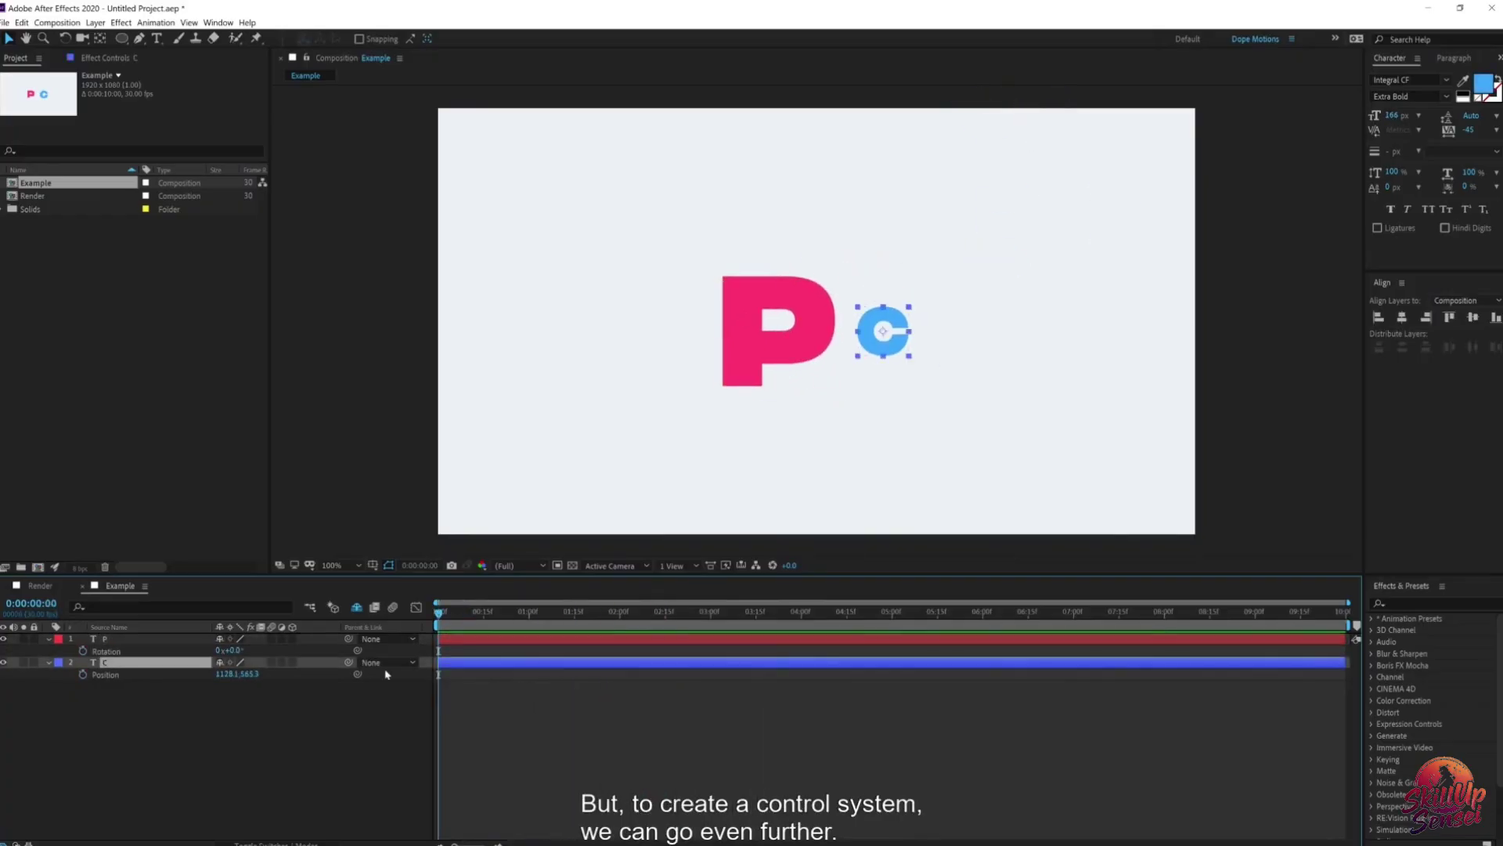
{"action": "left_click", "coordinate": [48, 639]}
{"action": "left_click", "coordinate": [49, 651]}
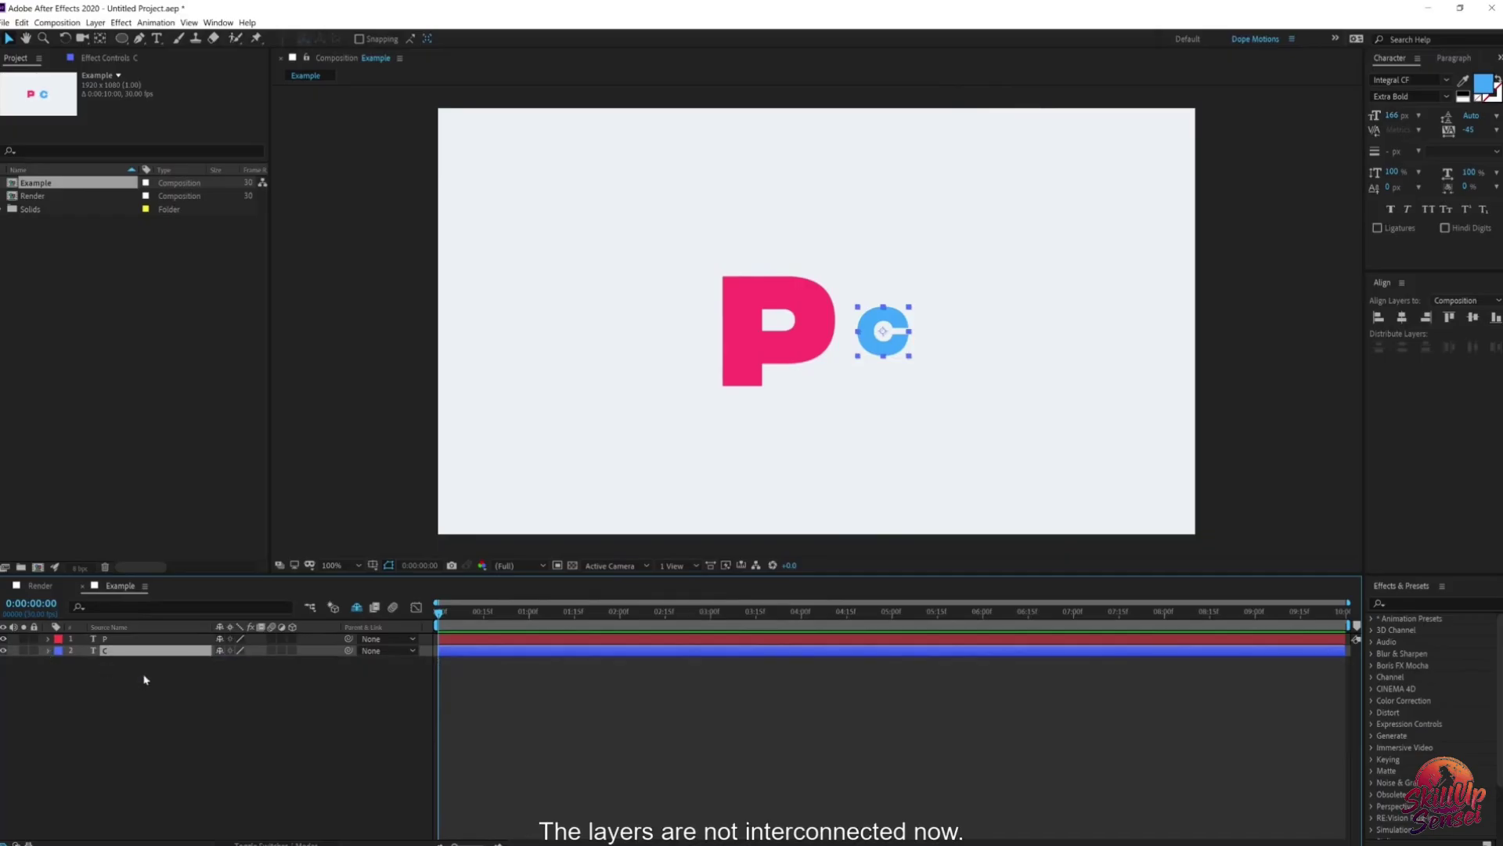
{"action": "left_click", "coordinate": [165, 696]}
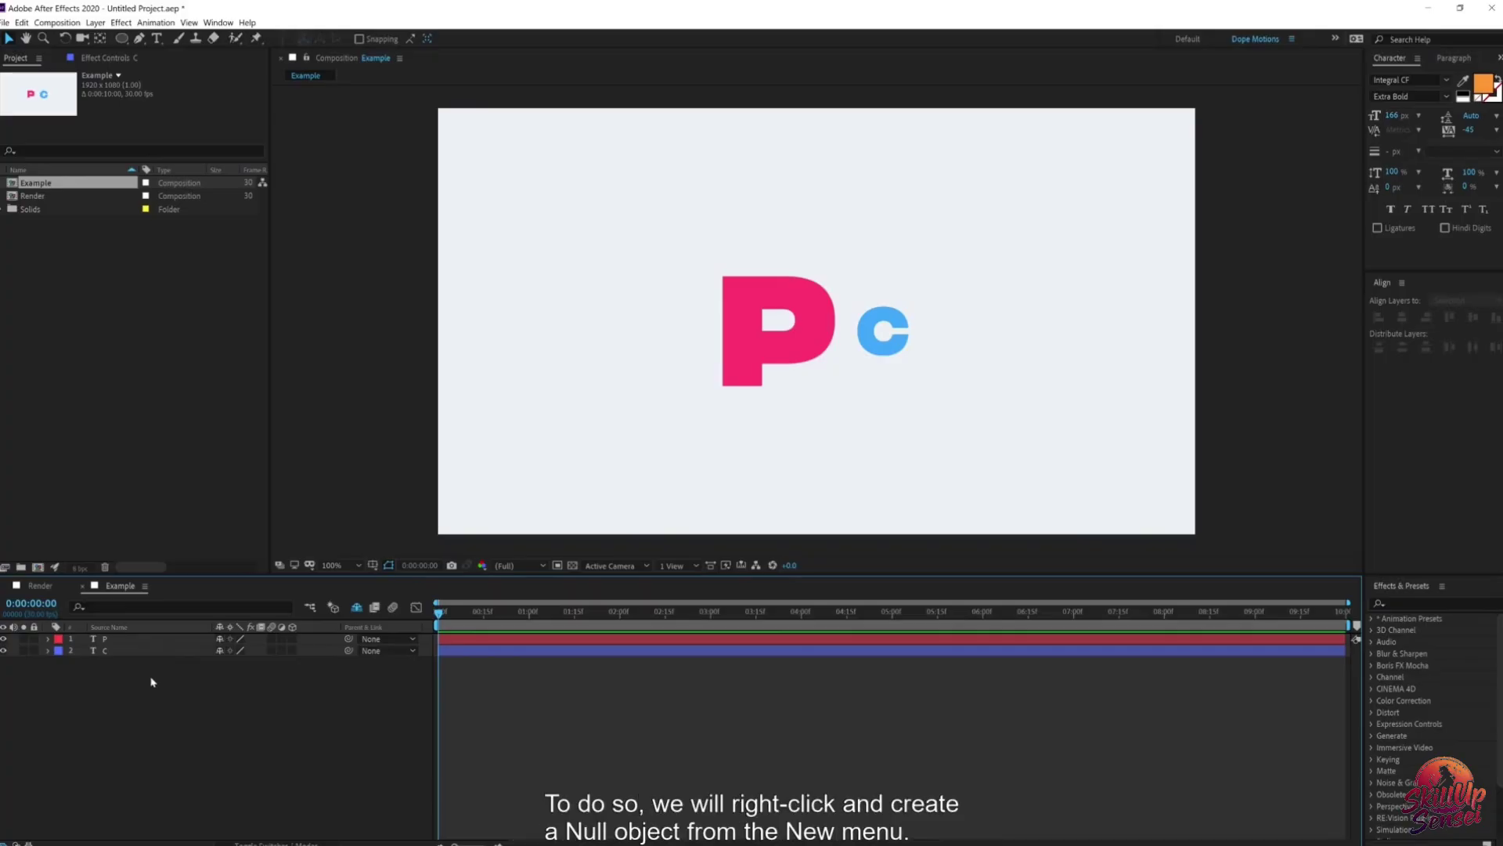
Step: Create a null object in the Example composition and name it Controller
{"action": "right_click", "coordinate": [151, 682]}
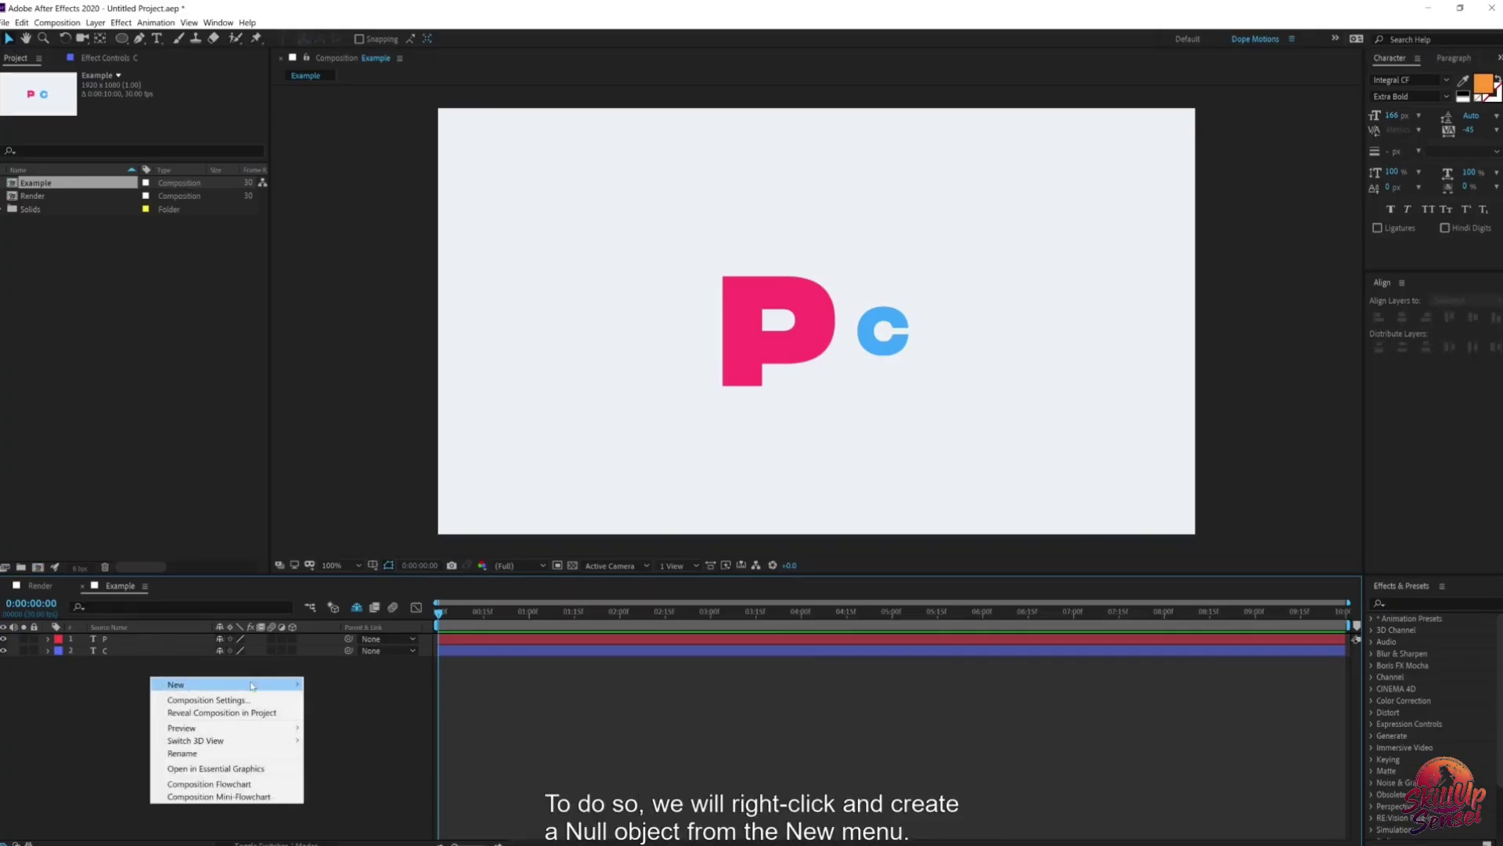
{"action": "mouse_move", "coordinate": [280, 686]}
{"action": "left_click", "coordinate": [339, 750]}
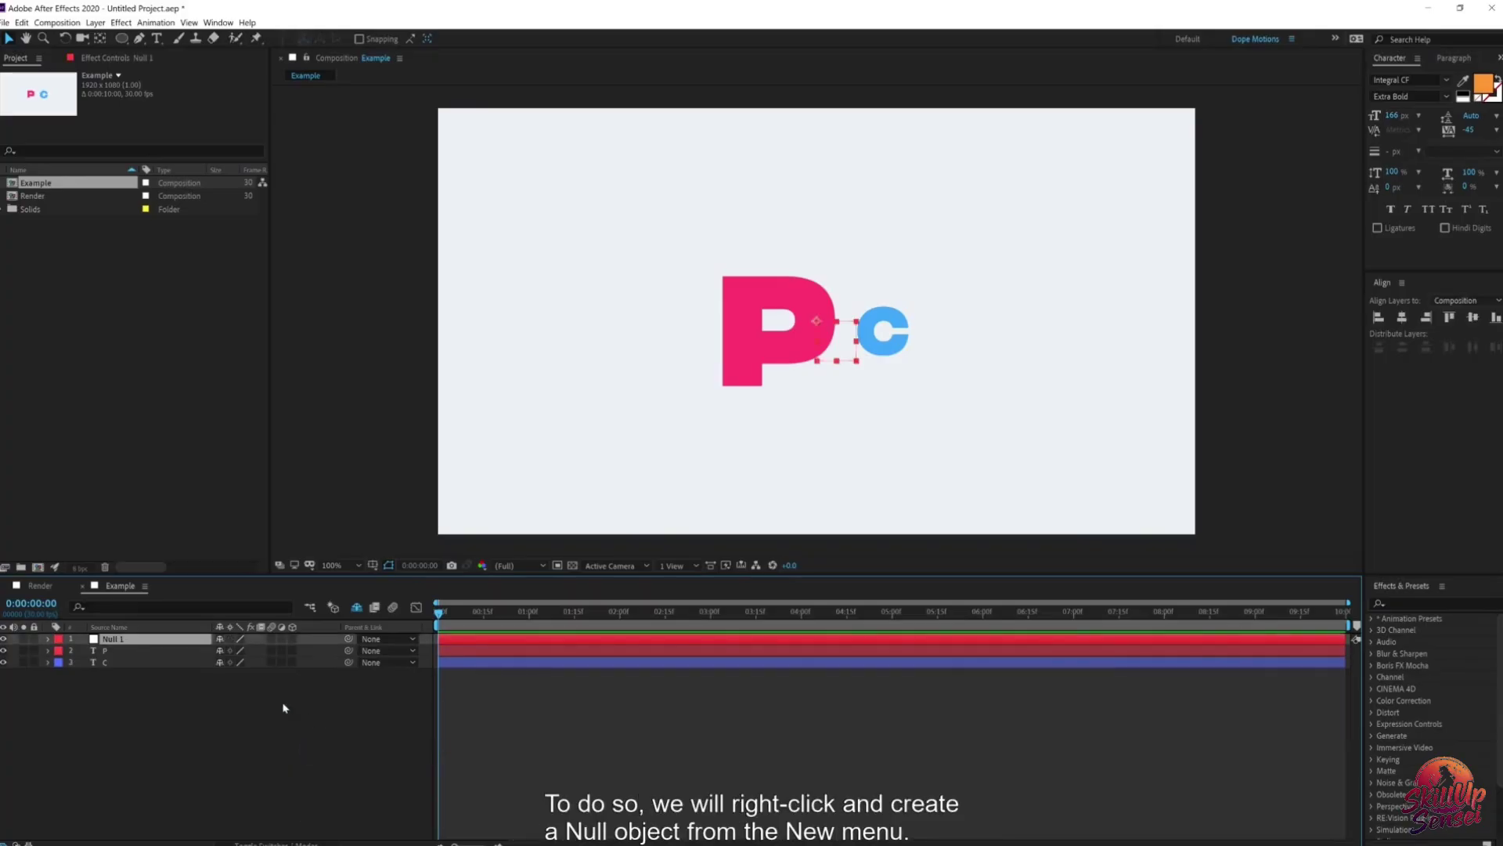
{"action": "key", "text": "Return"}
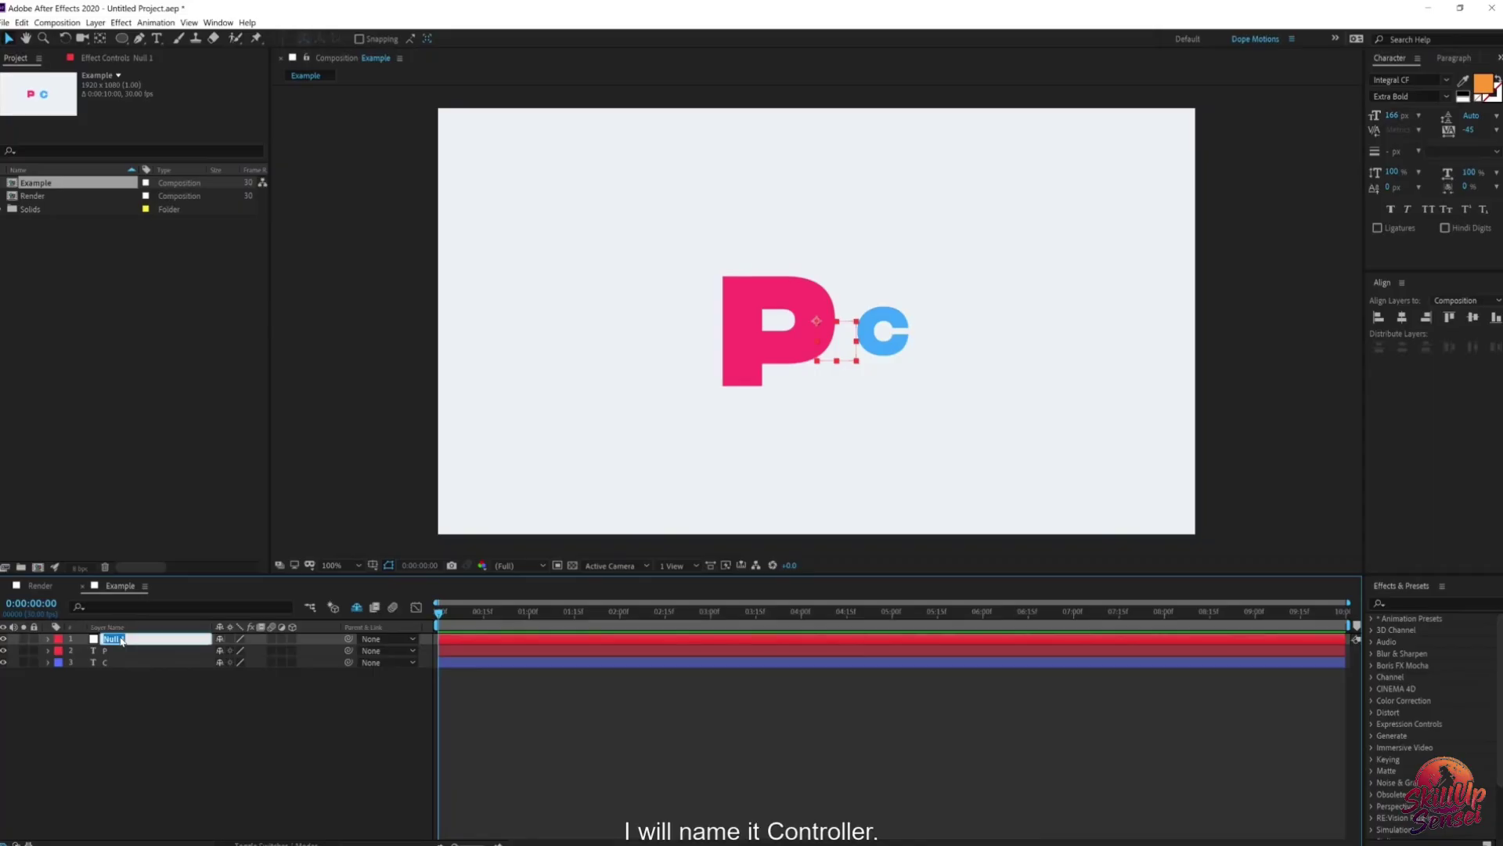
{"action": "type", "text": "Controller"}
{"action": "key", "text": "Return"}
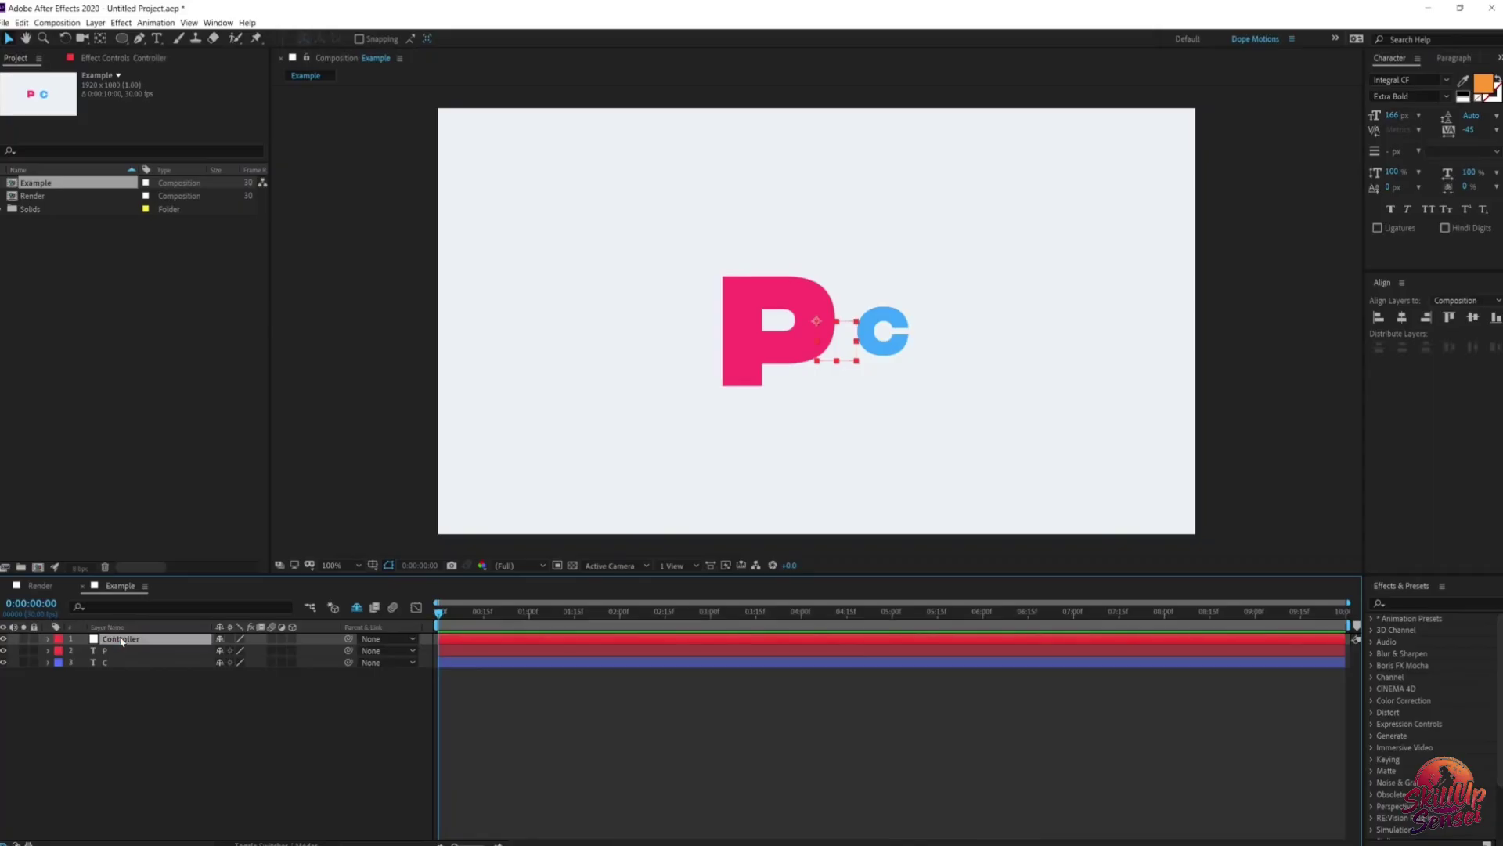
Step: Parent both the P and C text layers to the Controller null
{"action": "left_click_drag", "start_coordinate": [107, 697], "coordinate": [108, 654]}
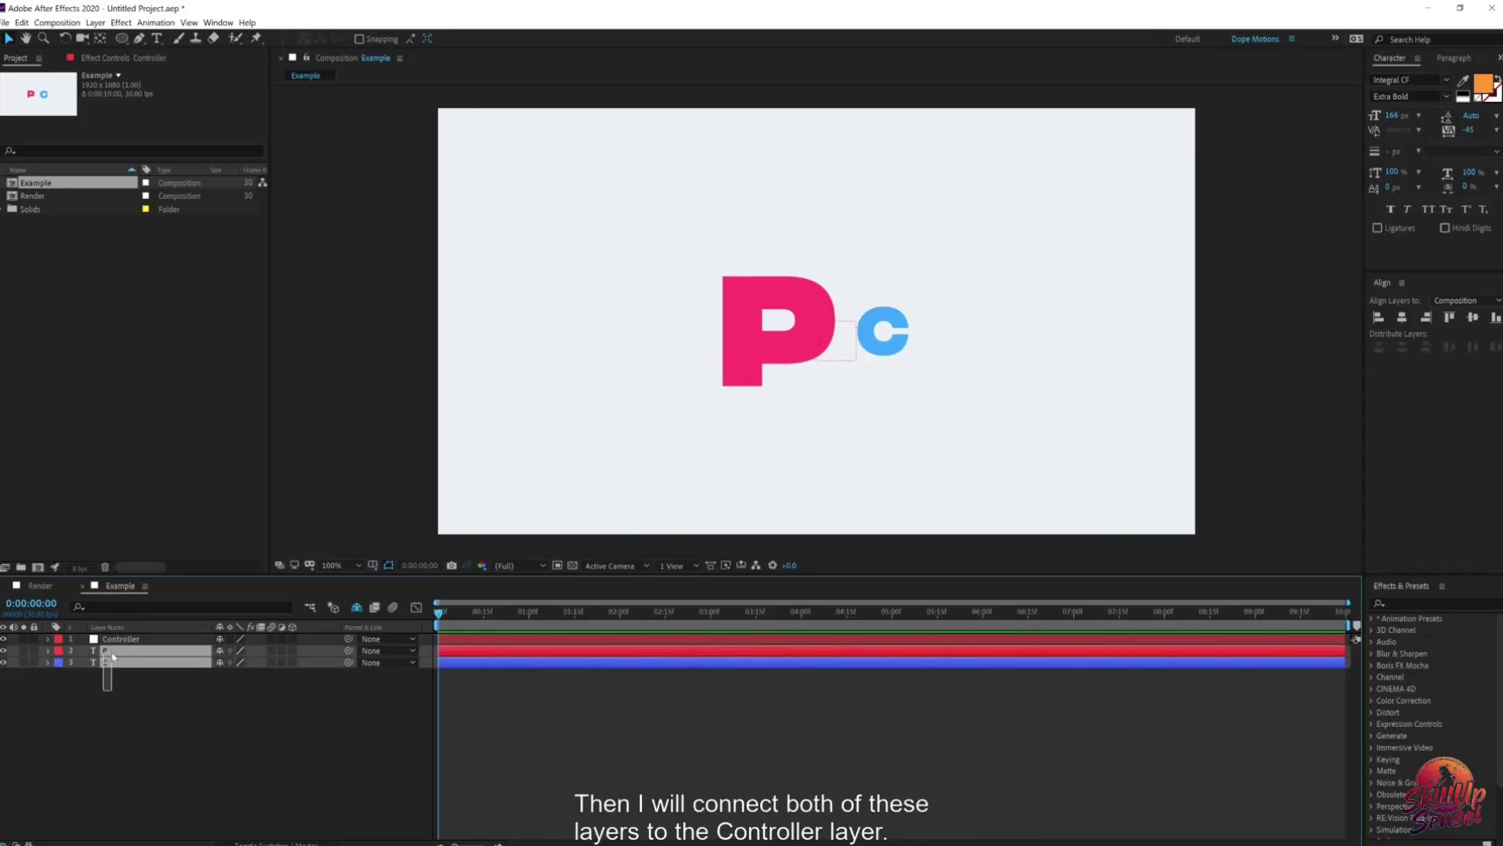
{"action": "left_click_drag", "start_coordinate": [348, 651], "coordinate": [107, 646]}
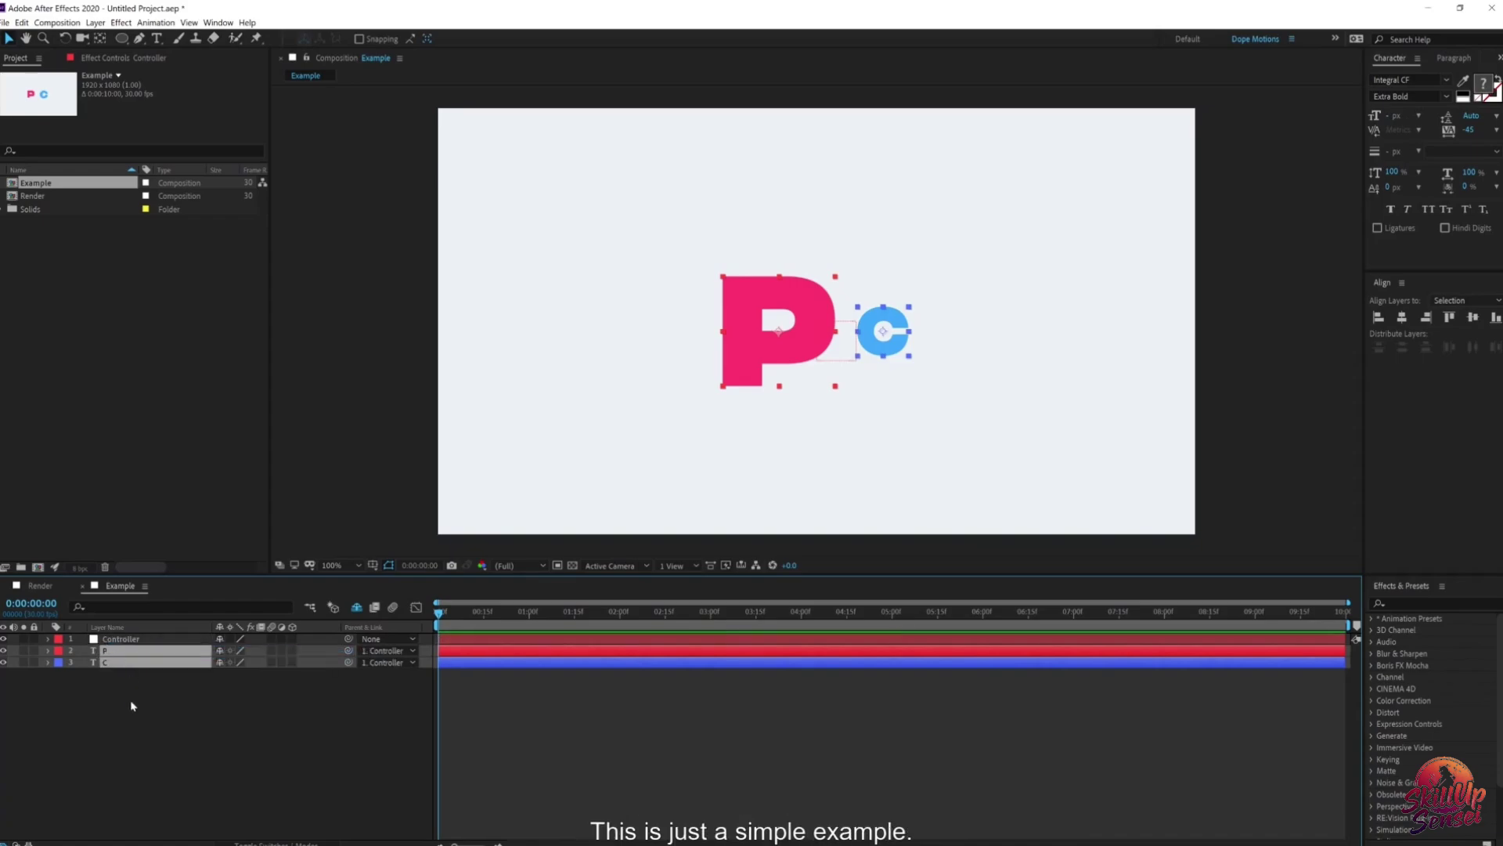
{"action": "left_click", "coordinate": [132, 706]}
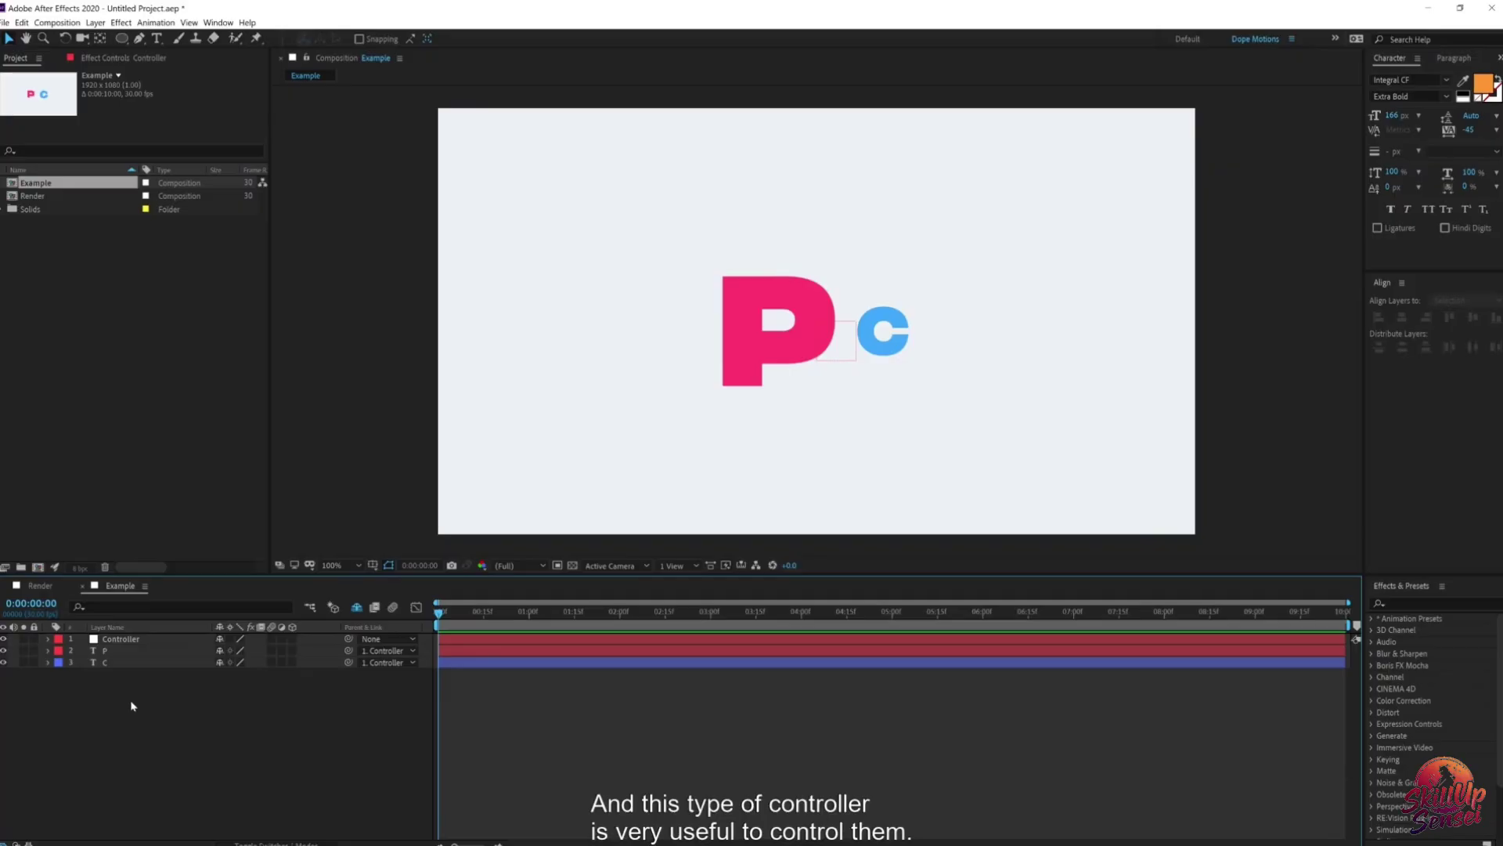
Step: Try moving and rotating the Controller null to transform both letters together, and show its Scale property
{"action": "left_click", "coordinate": [130, 643]}
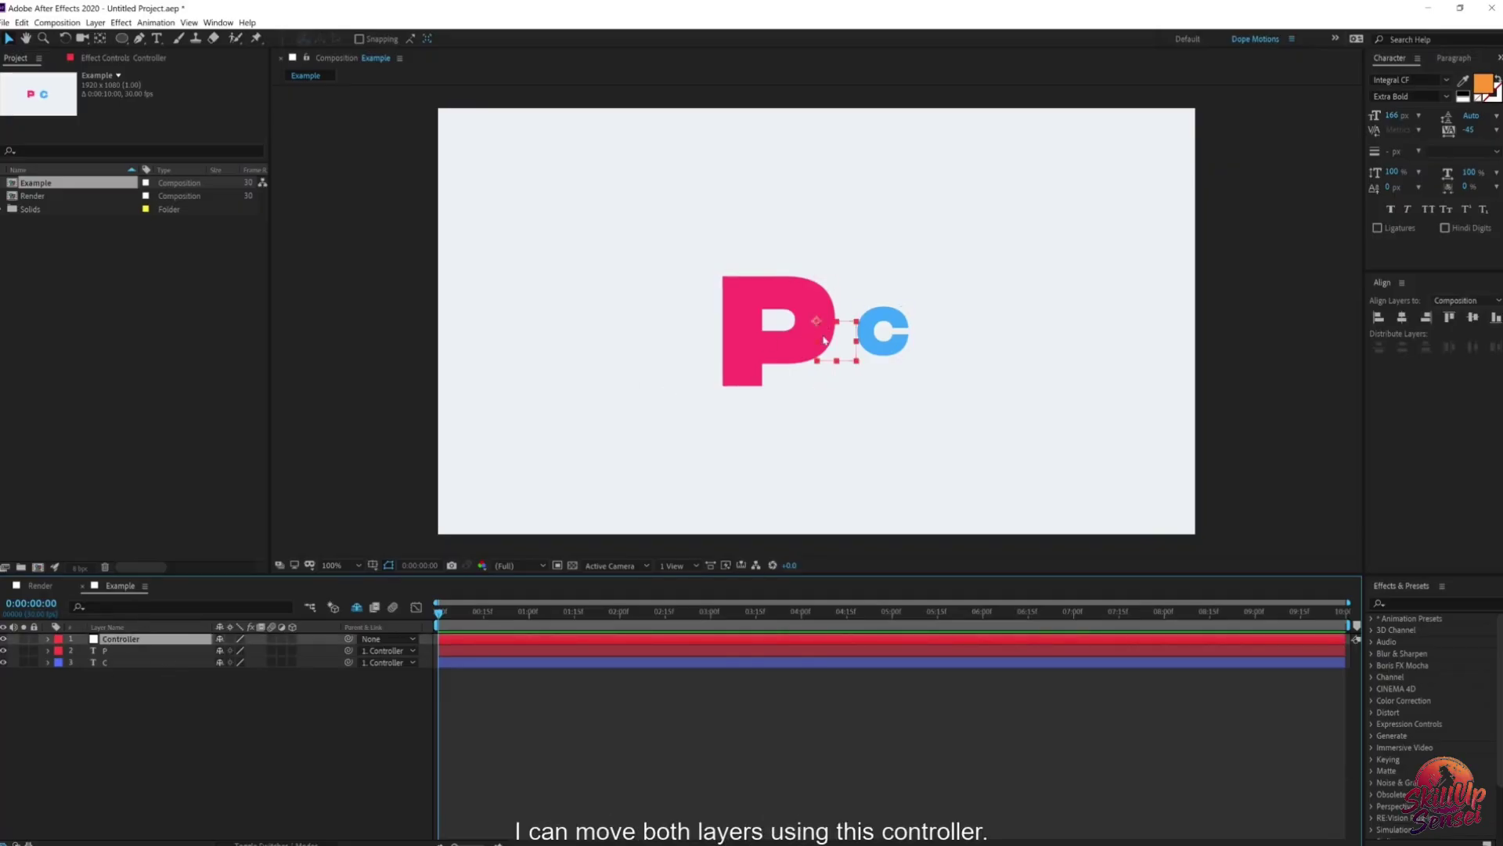
{"action": "left_click_drag", "start_coordinate": [819, 327], "coordinate": [874, 338]}
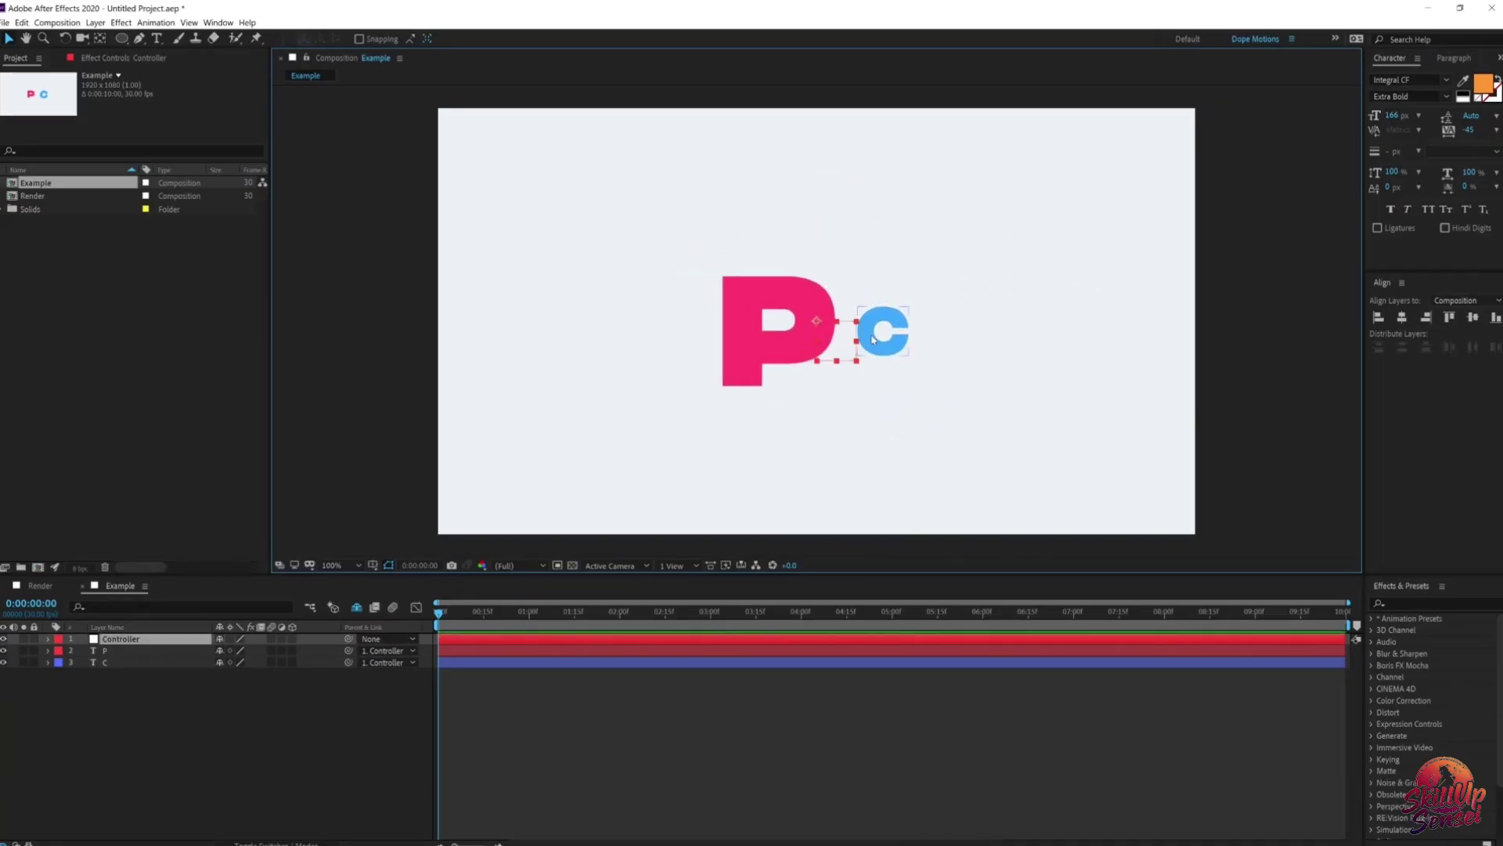
{"action": "key", "text": "r"}
{"action": "left_click_drag", "start_coordinate": [233, 651], "coordinate": [298, 669]}
{"action": "key", "text": "s"}
{"action": "left_click", "coordinate": [142, 739]}
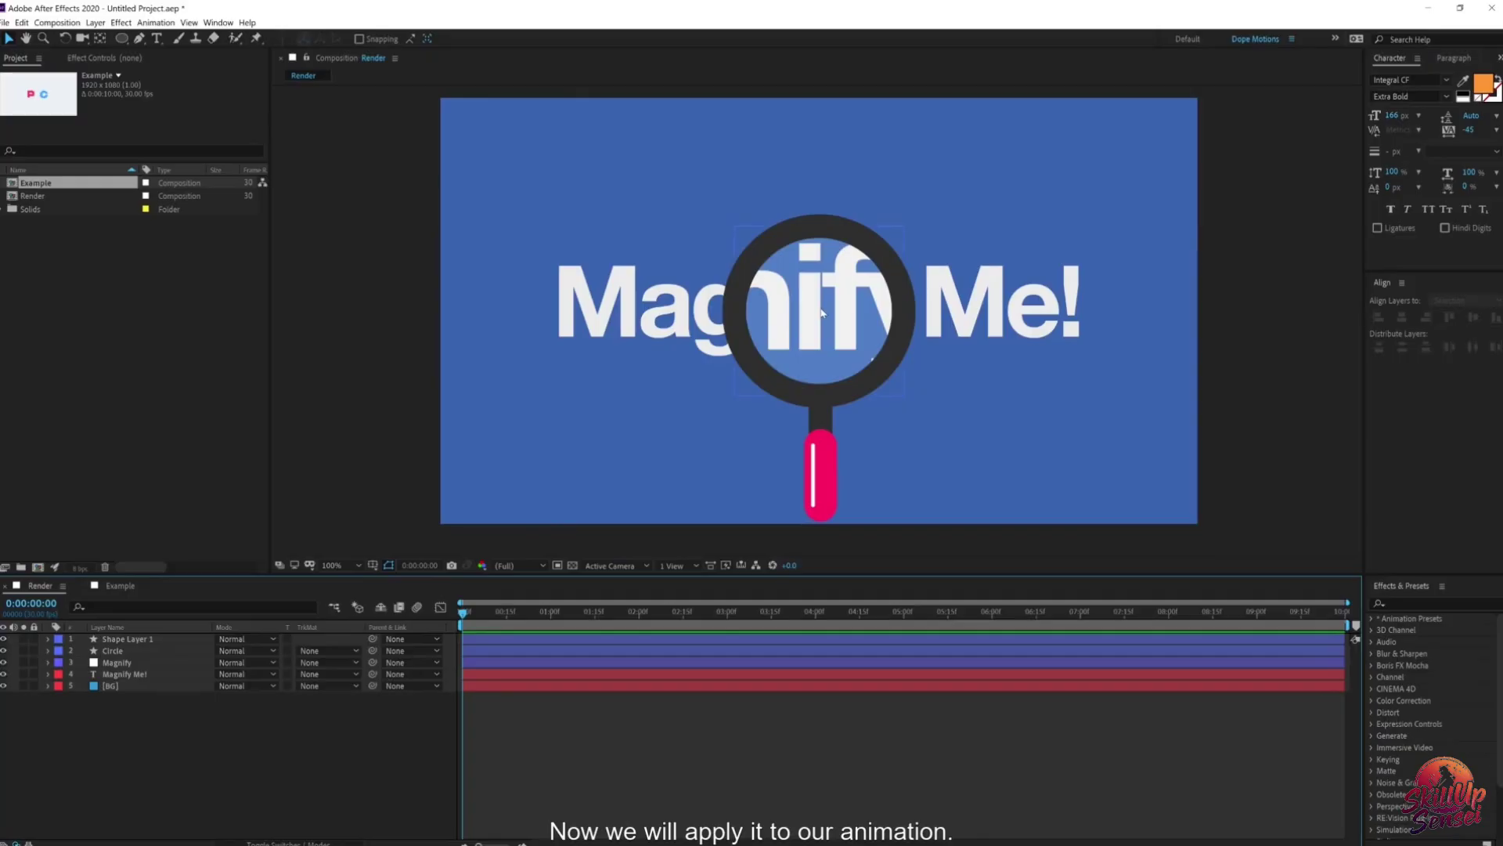
Step: Create a null object in the Render composition and name it Controller
{"action": "right_click", "coordinate": [153, 730]}
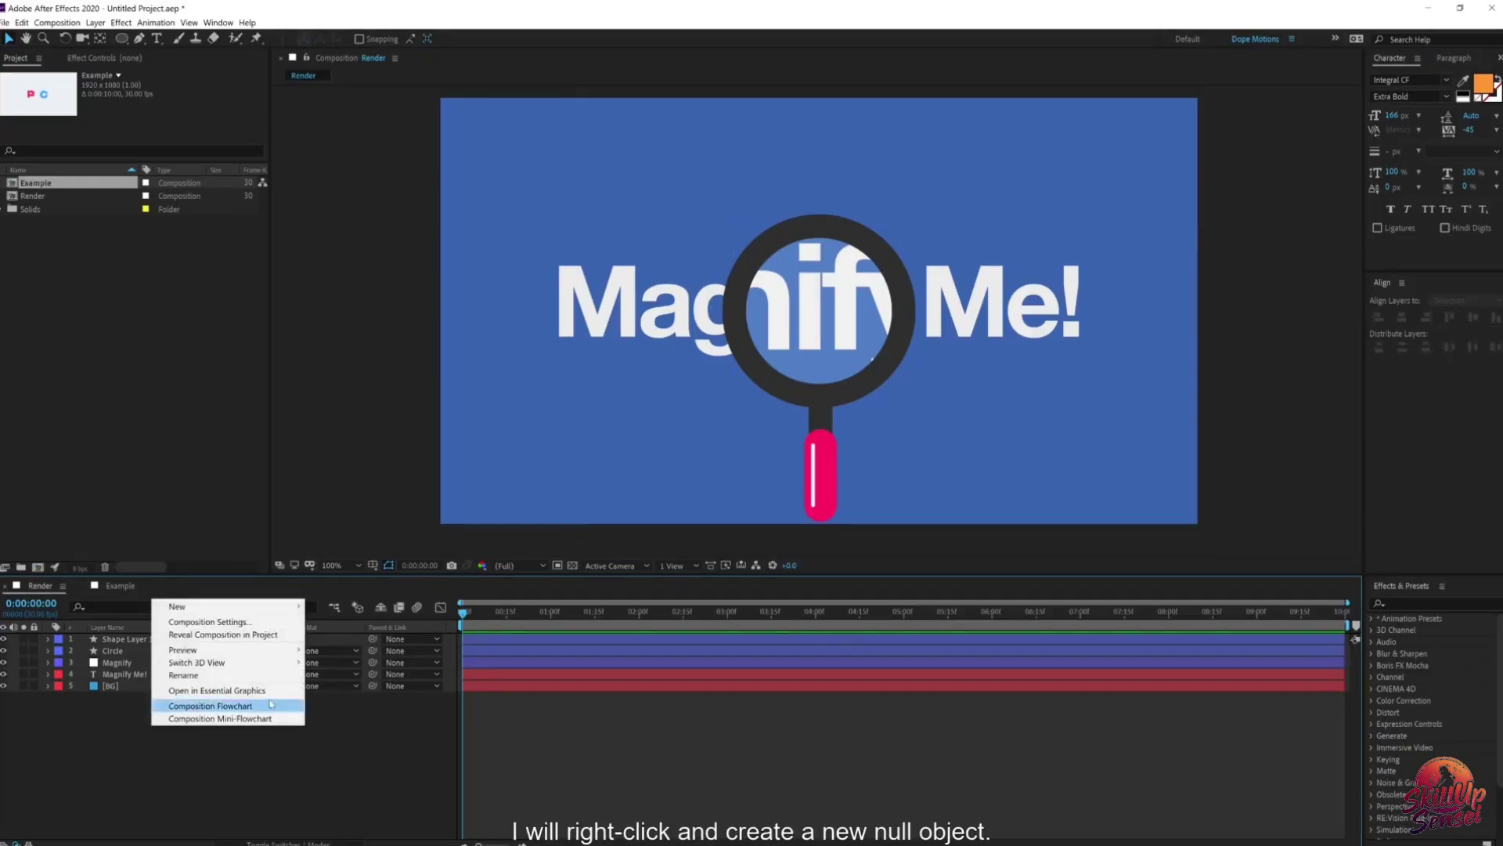
{"action": "mouse_move", "coordinate": [284, 608]}
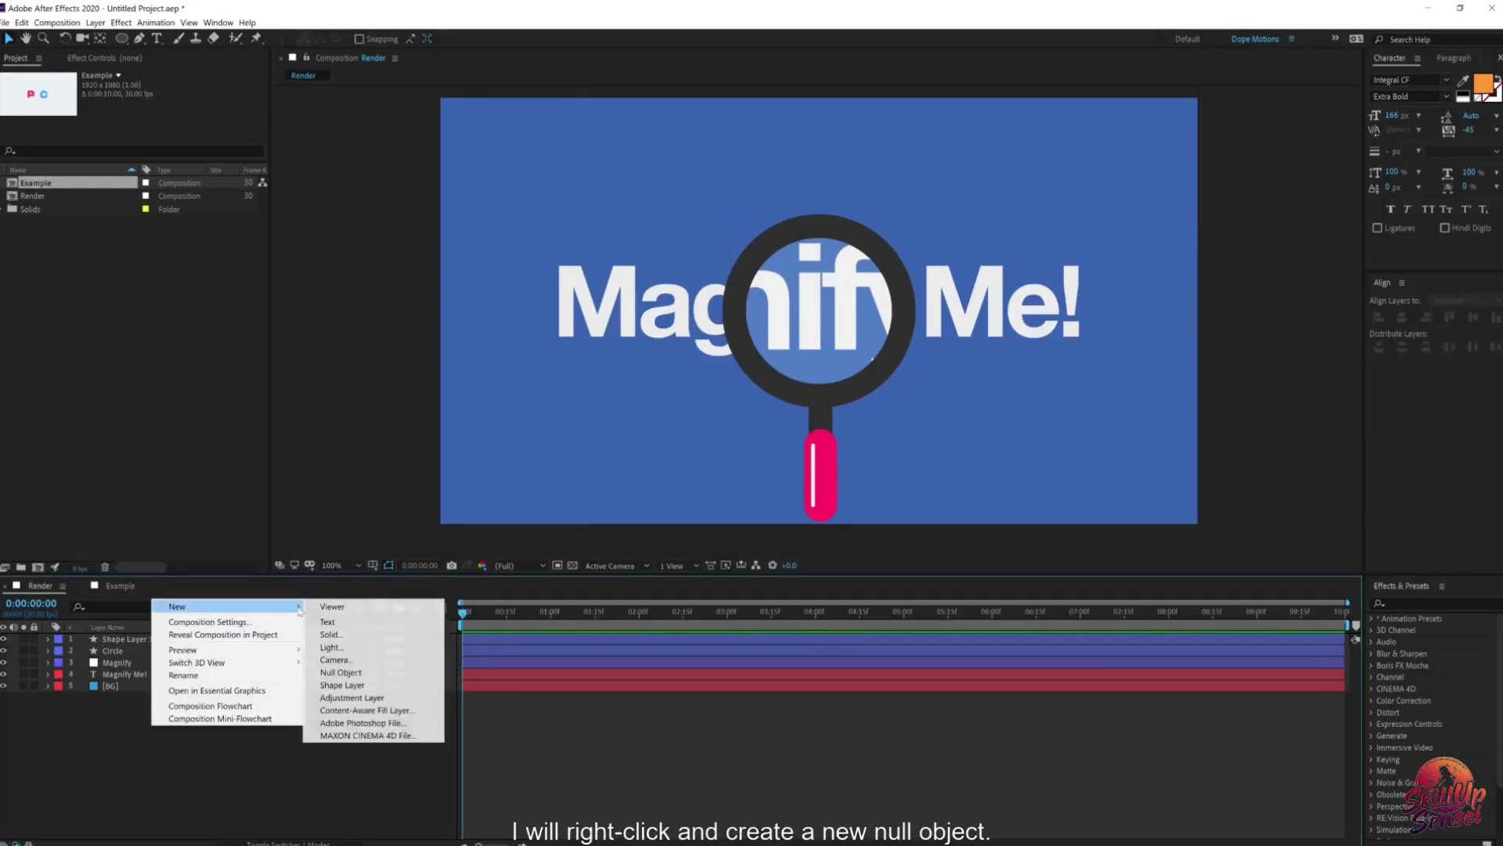
{"action": "left_click", "coordinate": [344, 672]}
{"action": "key", "text": "Return"}
{"action": "type", "text": "Co"}
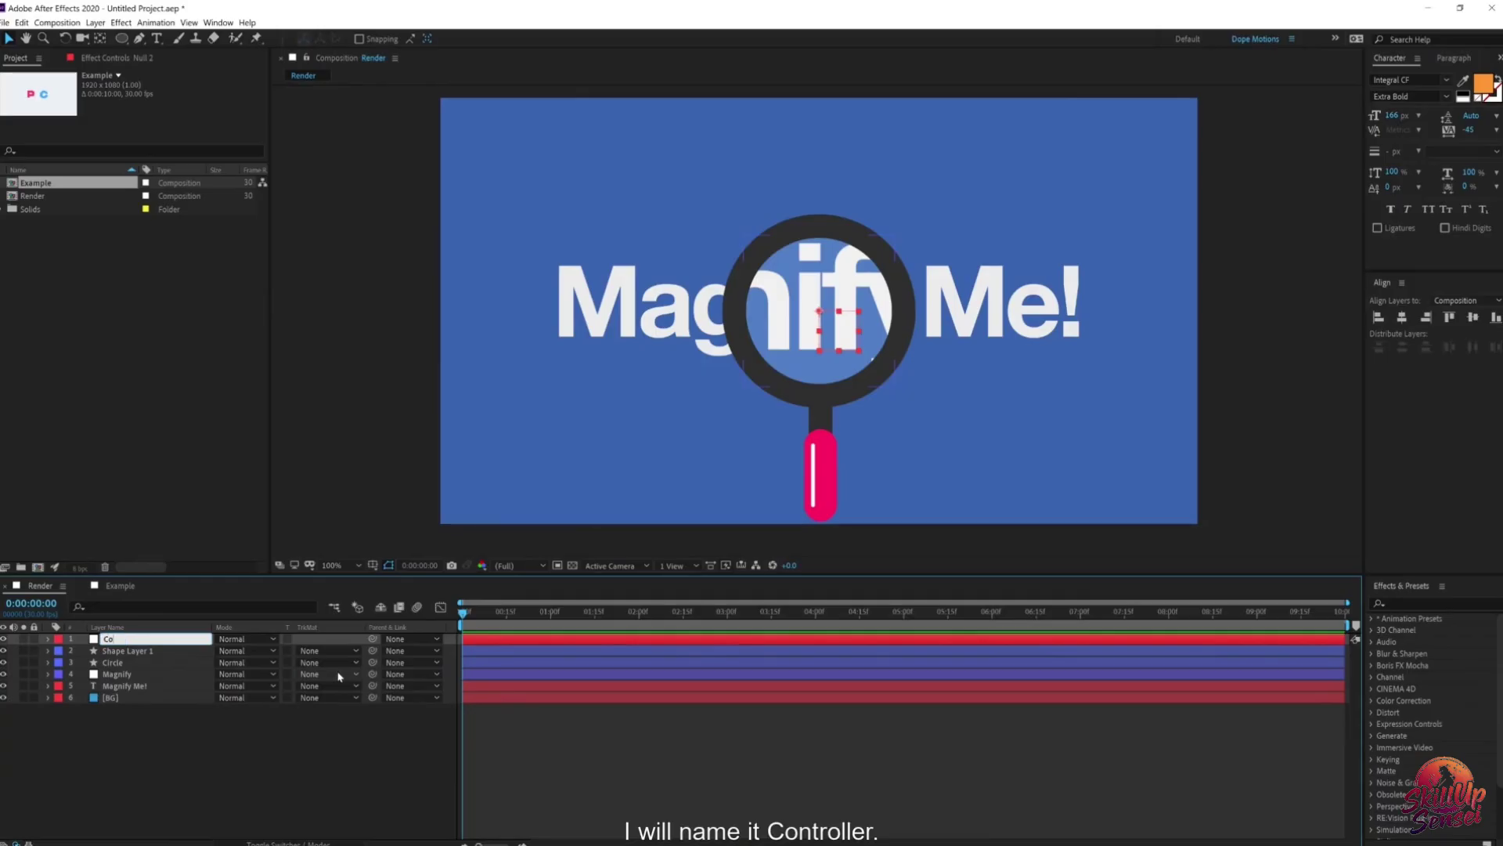
{"action": "type", "text": "ntroller"}
{"action": "key", "text": "Return"}
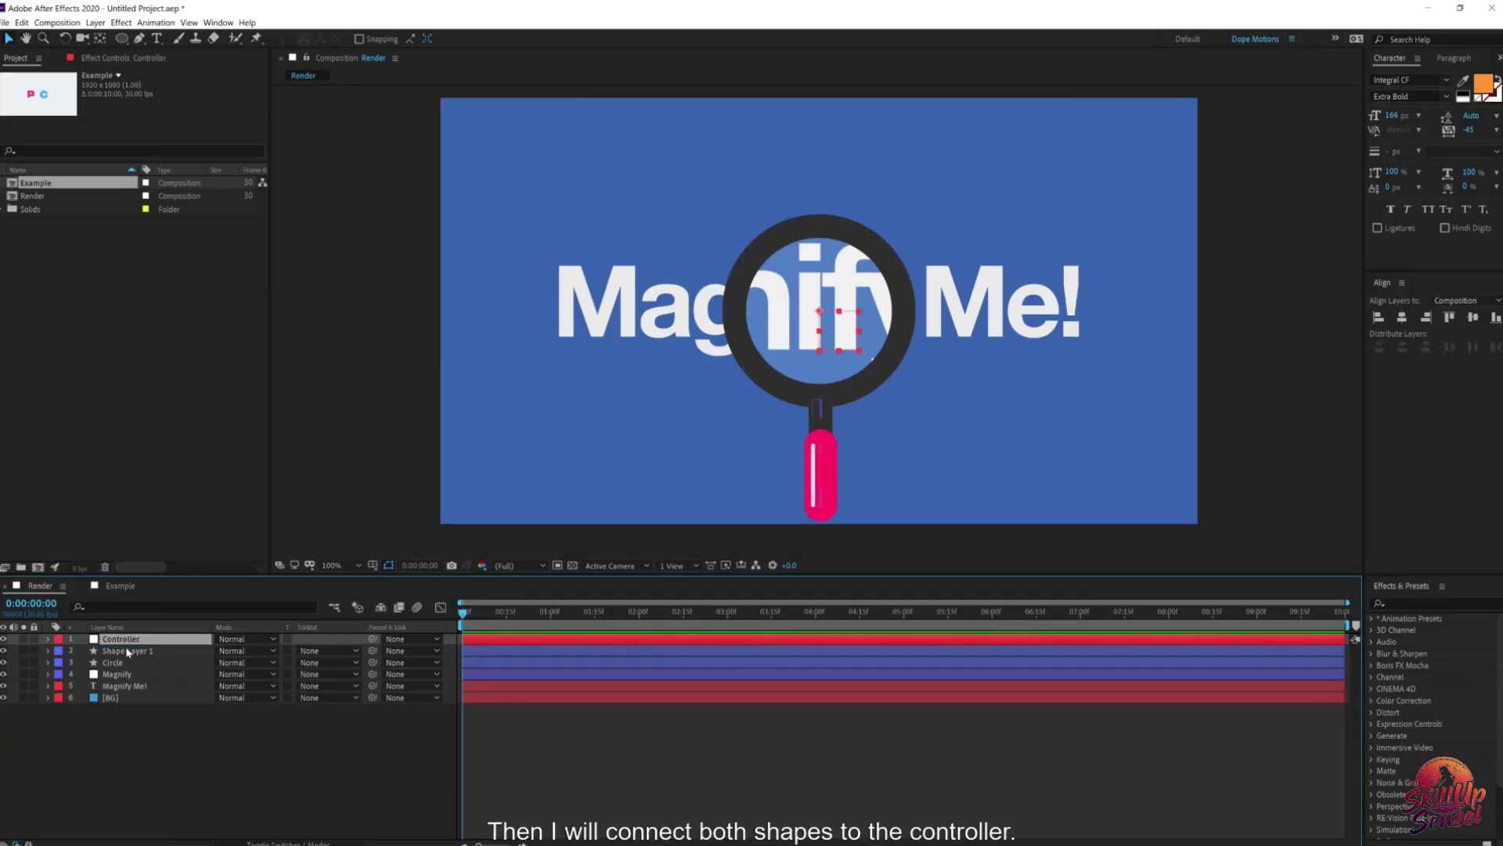
Step: Parent Shape Layer 1, Circle and the Magnify adjustment layer to Controller, trying a small move of Controller before adding Magnify
{"action": "left_click", "coordinate": [127, 653]}
{"action": "left_click", "coordinate": [123, 662], "text": "shift"}
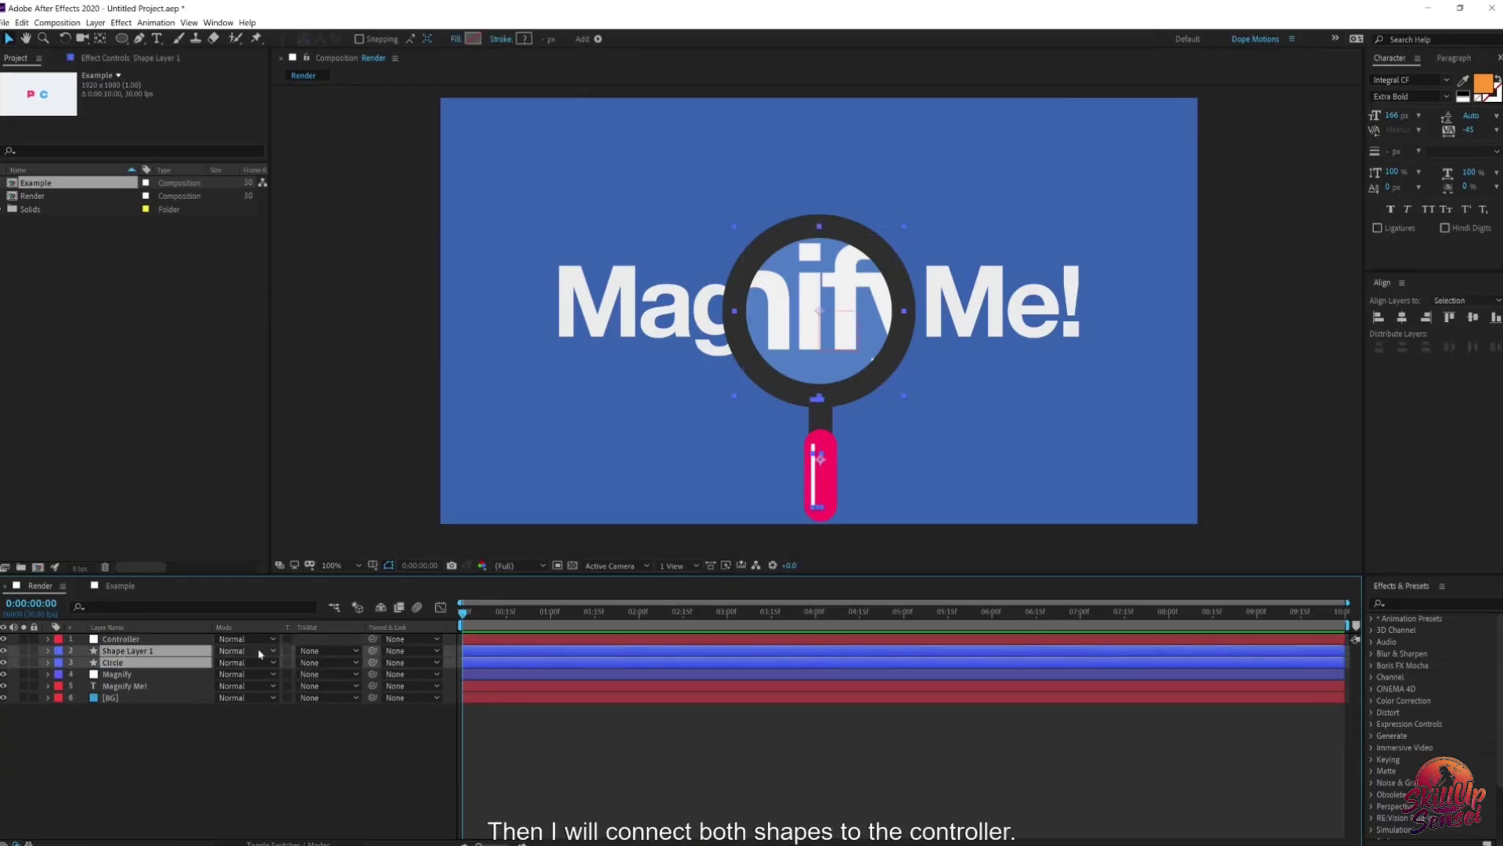
{"action": "left_click_drag", "start_coordinate": [373, 651], "coordinate": [129, 640]}
{"action": "left_click", "coordinate": [121, 639]}
{"action": "left_click_drag", "start_coordinate": [817, 314], "coordinate": [784, 306]}
{"action": "left_click", "coordinate": [110, 674]}
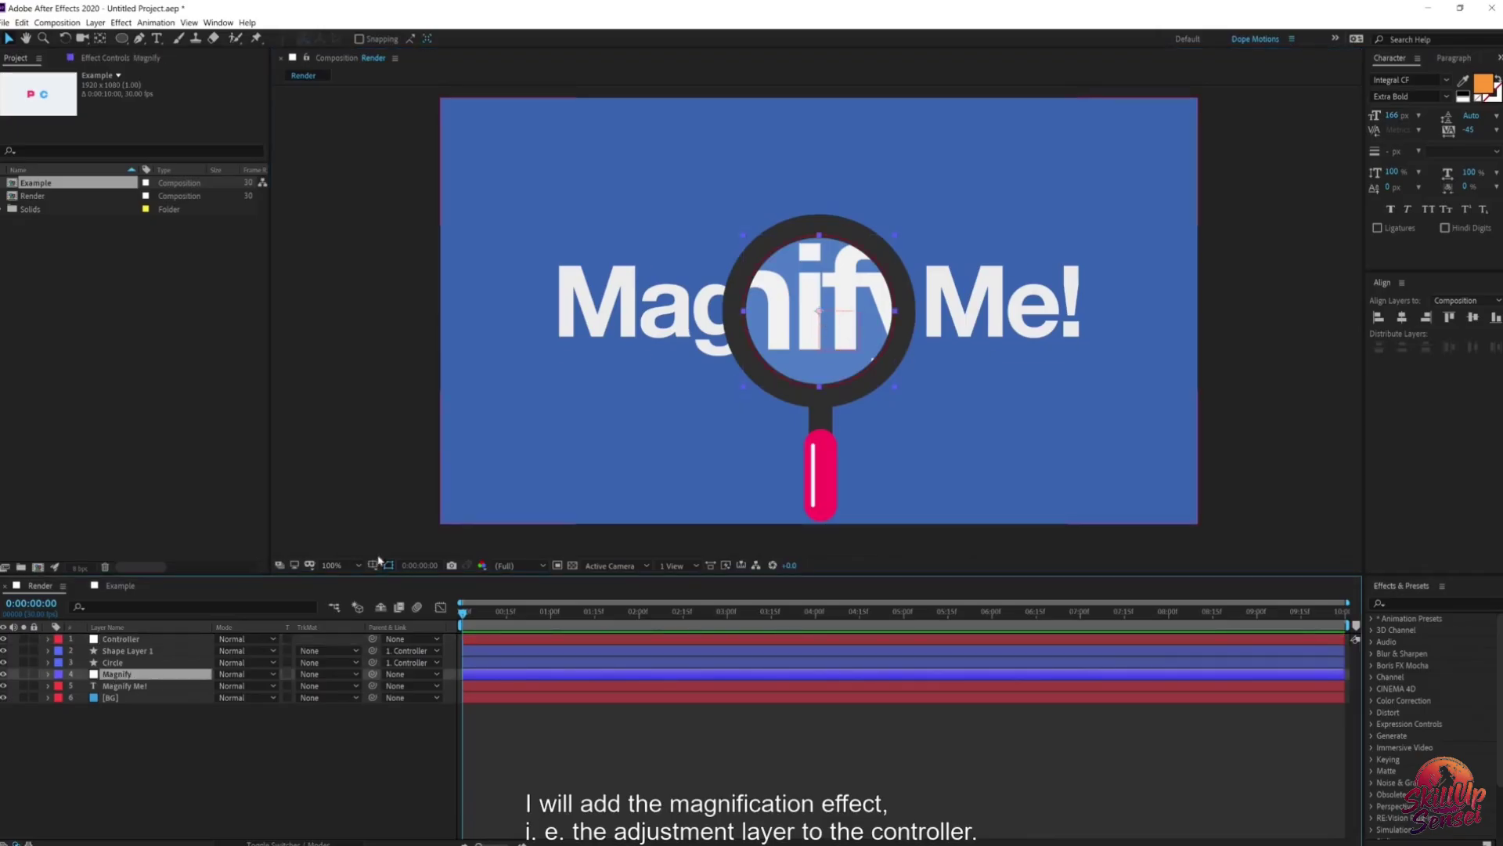
{"action": "left_click_drag", "start_coordinate": [372, 674], "coordinate": [118, 639]}
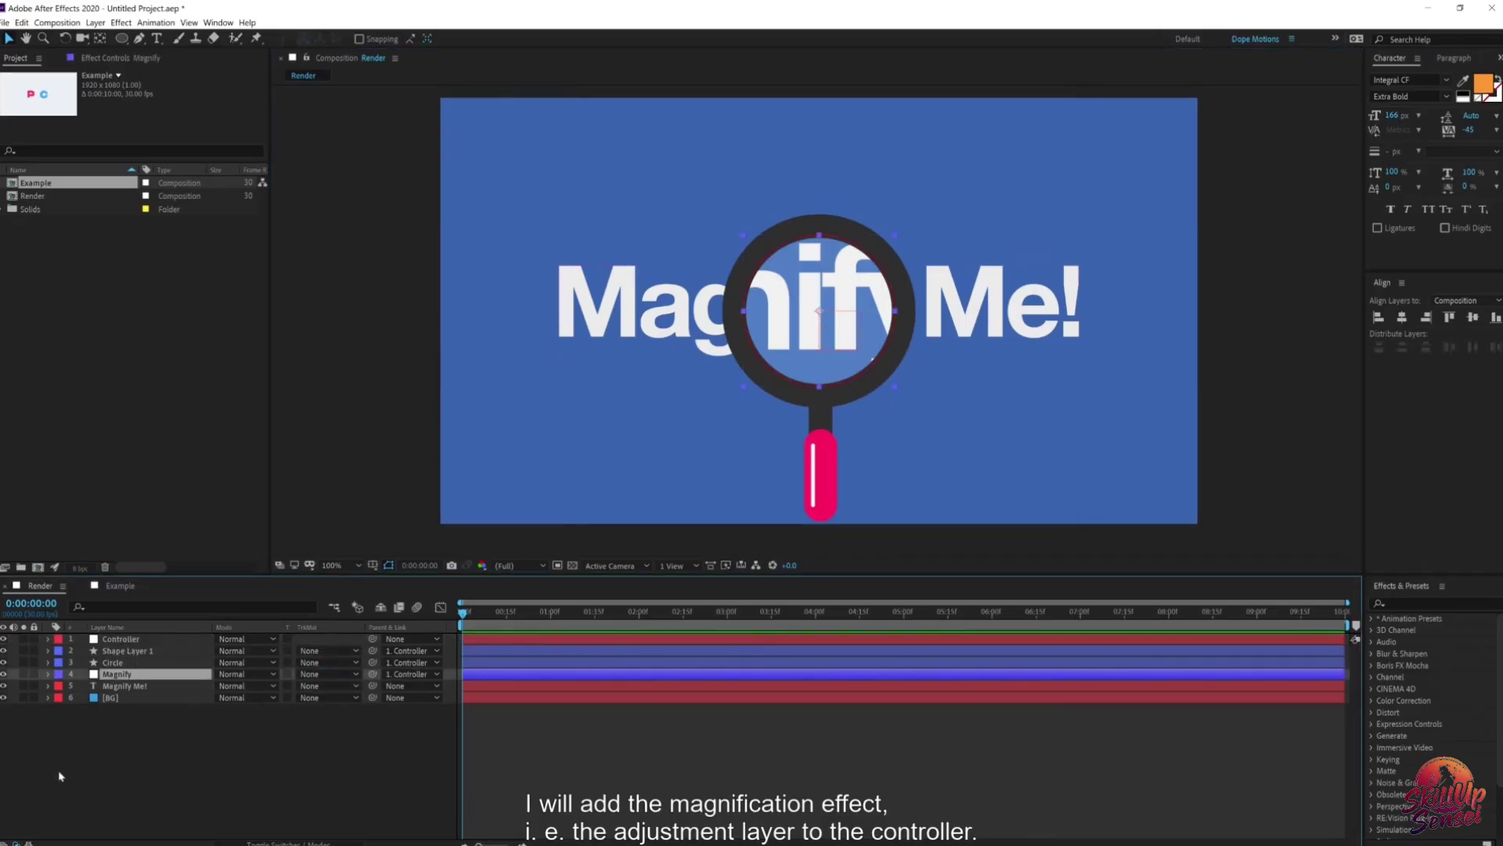
Step: Hide the Controller layer and try shifting its X position to slide the magnifying glass across the text, undoing the last change
{"action": "left_click", "coordinate": [112, 641]}
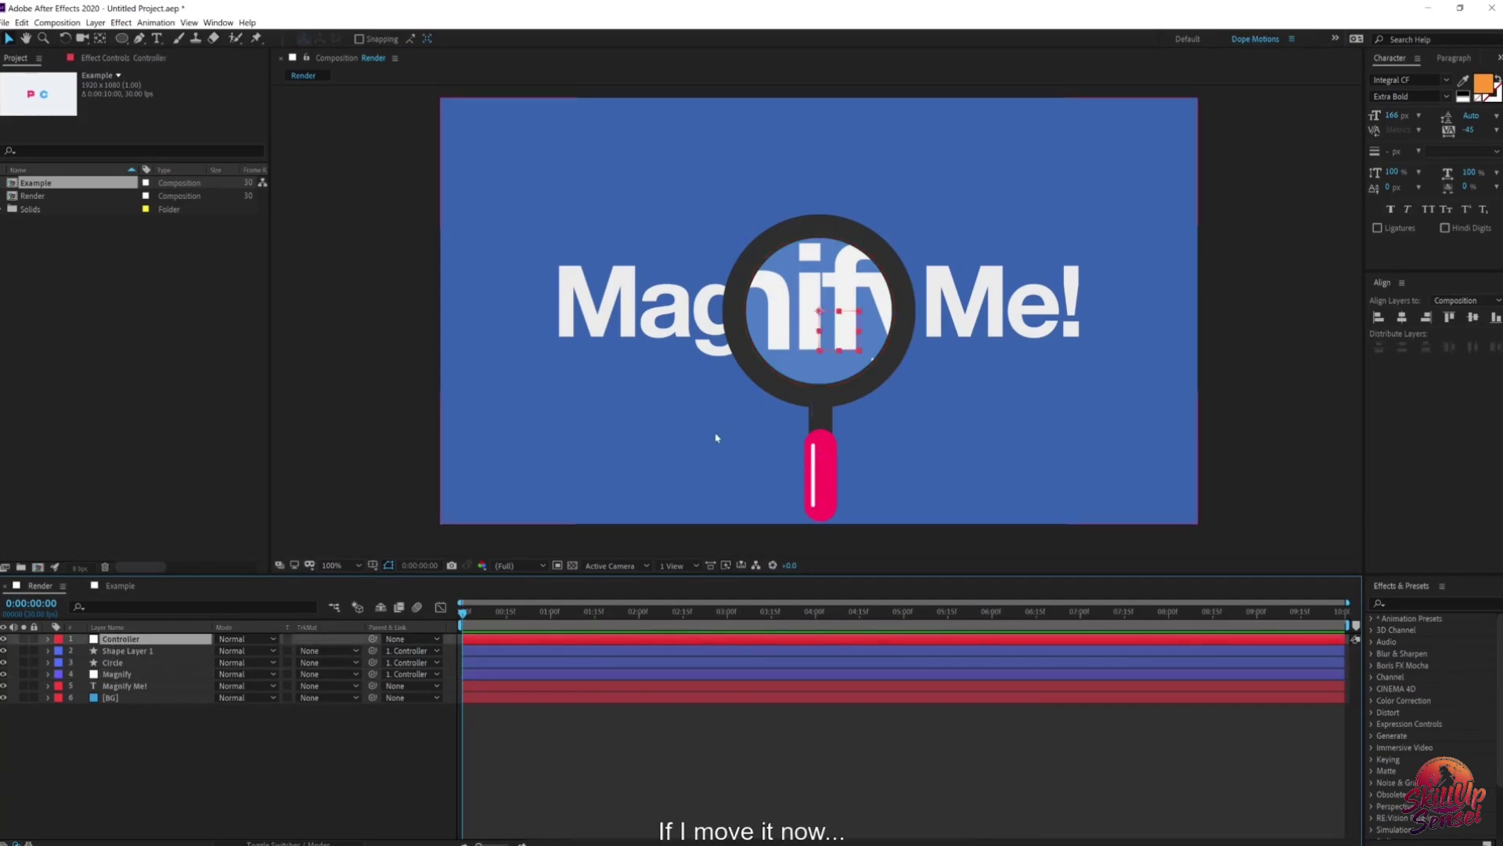
{"action": "left_click", "coordinate": [3, 639]}
{"action": "key", "text": "p"}
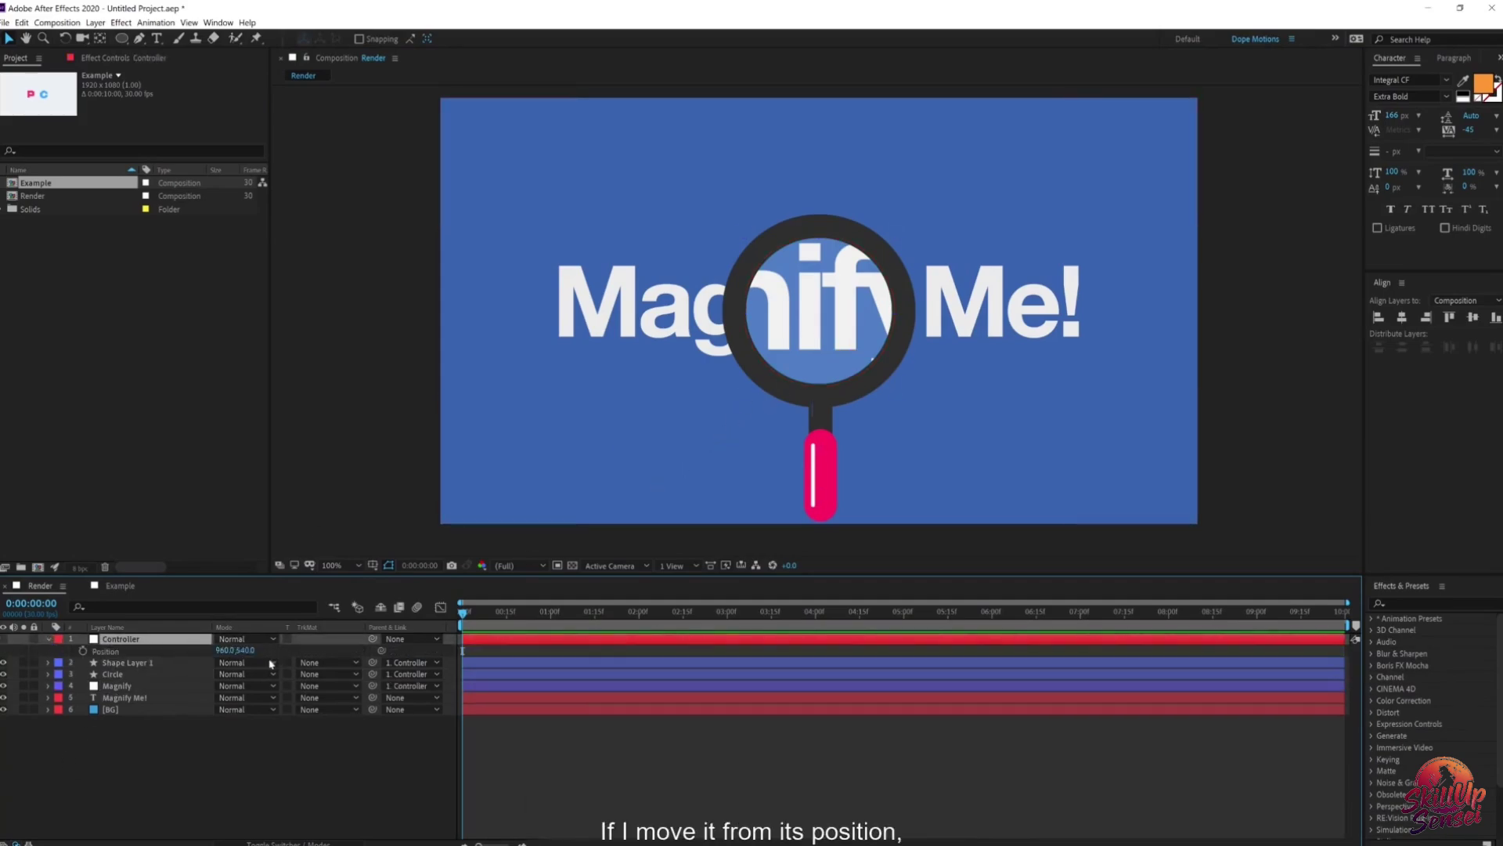
{"action": "left_click_drag", "start_coordinate": [227, 651], "coordinate": [336, 641]}
{"action": "left_click_drag", "start_coordinate": [222, 651], "coordinate": [285, 644]}
{"action": "key", "text": "ctrl+z"}
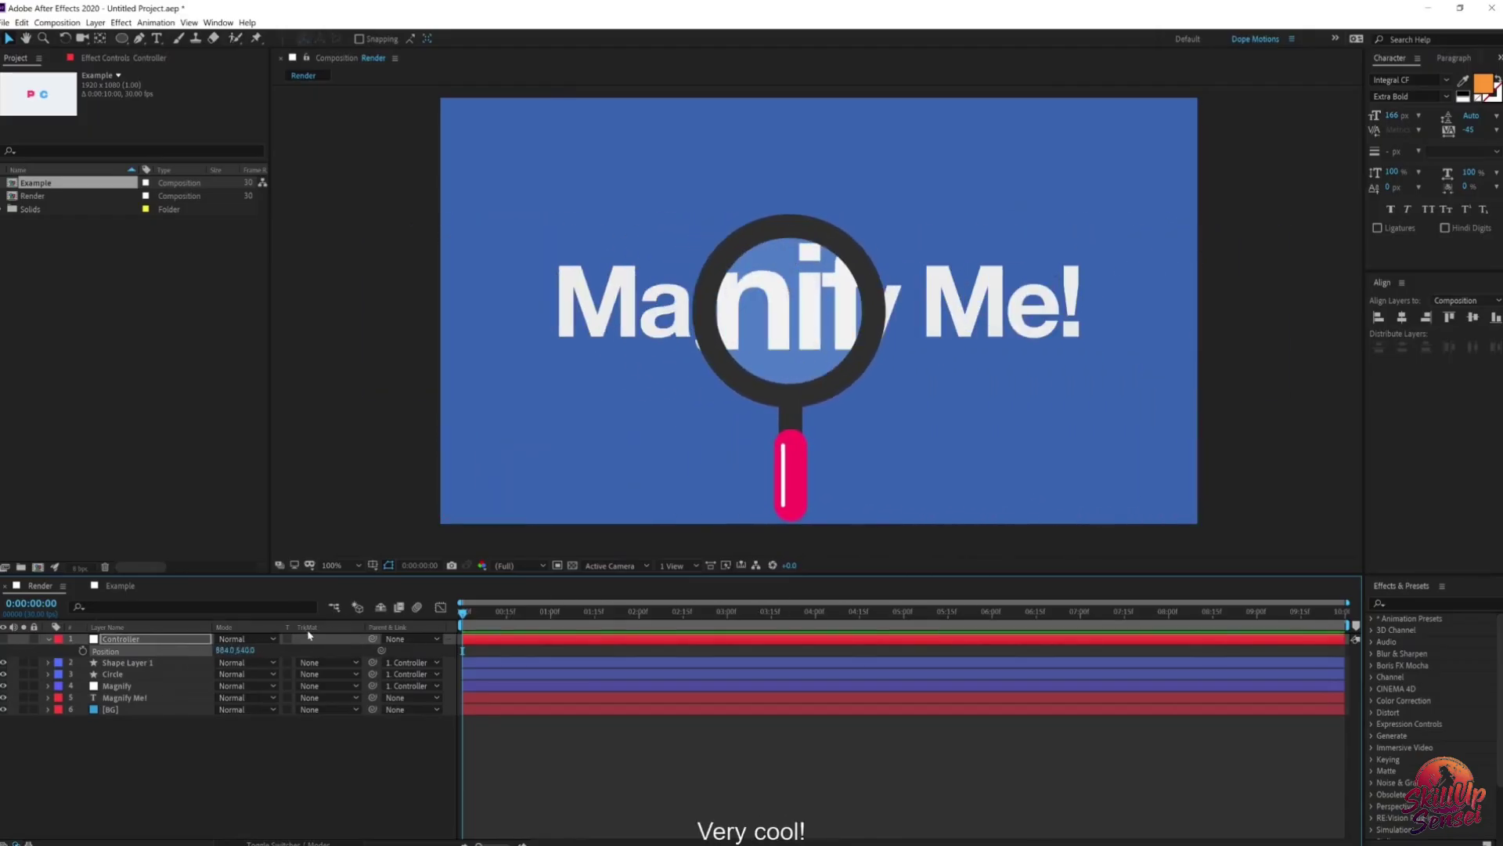
Step: Find the Bulge effect and apply it to the Magnify adjustment layer
{"action": "left_click", "coordinate": [50, 641]}
{"action": "left_click", "coordinate": [135, 674]}
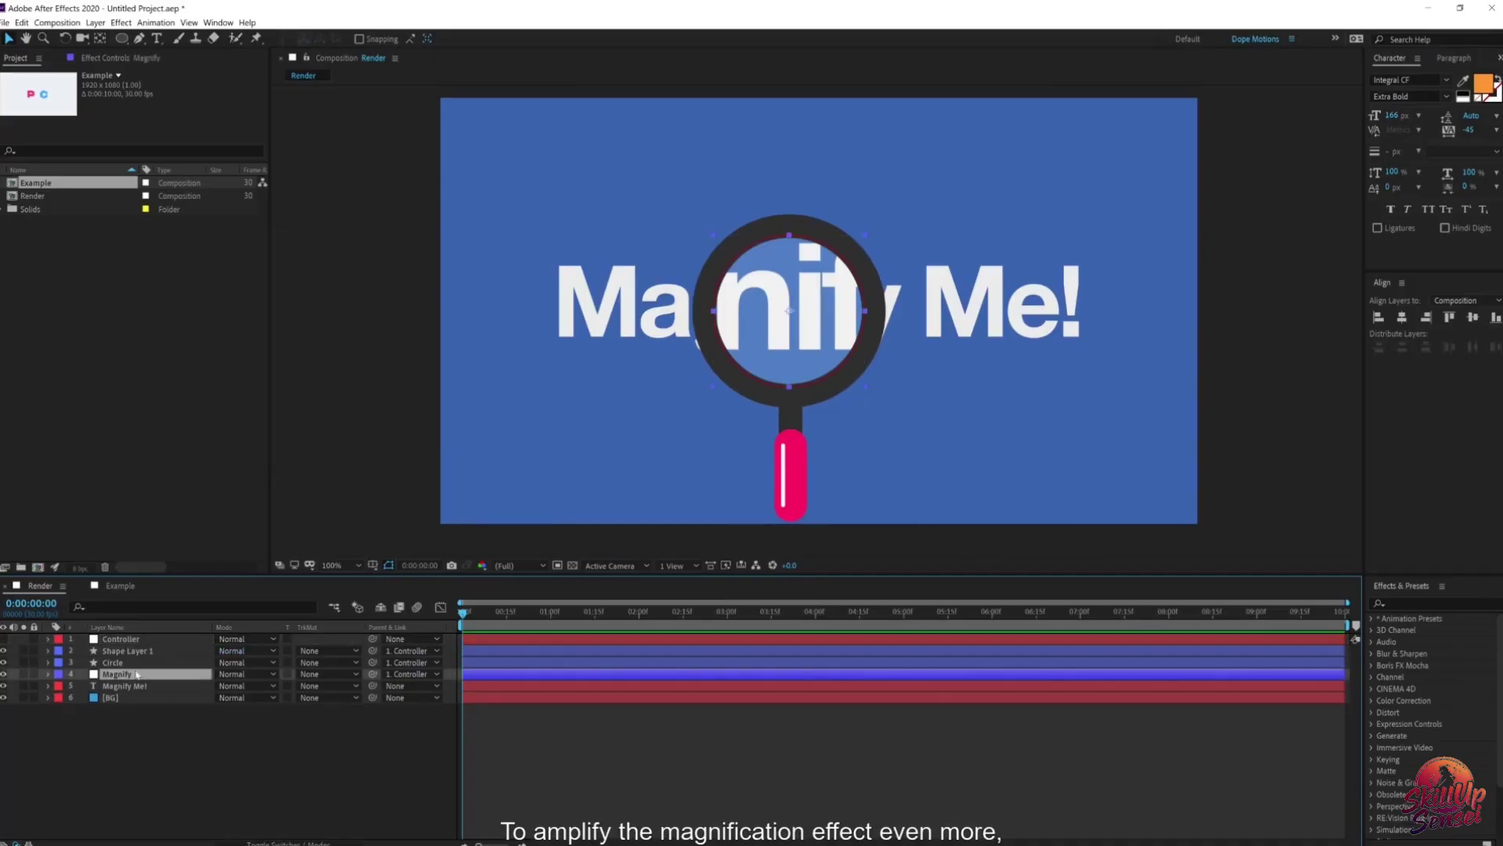
{"action": "left_click", "coordinate": [142, 58]}
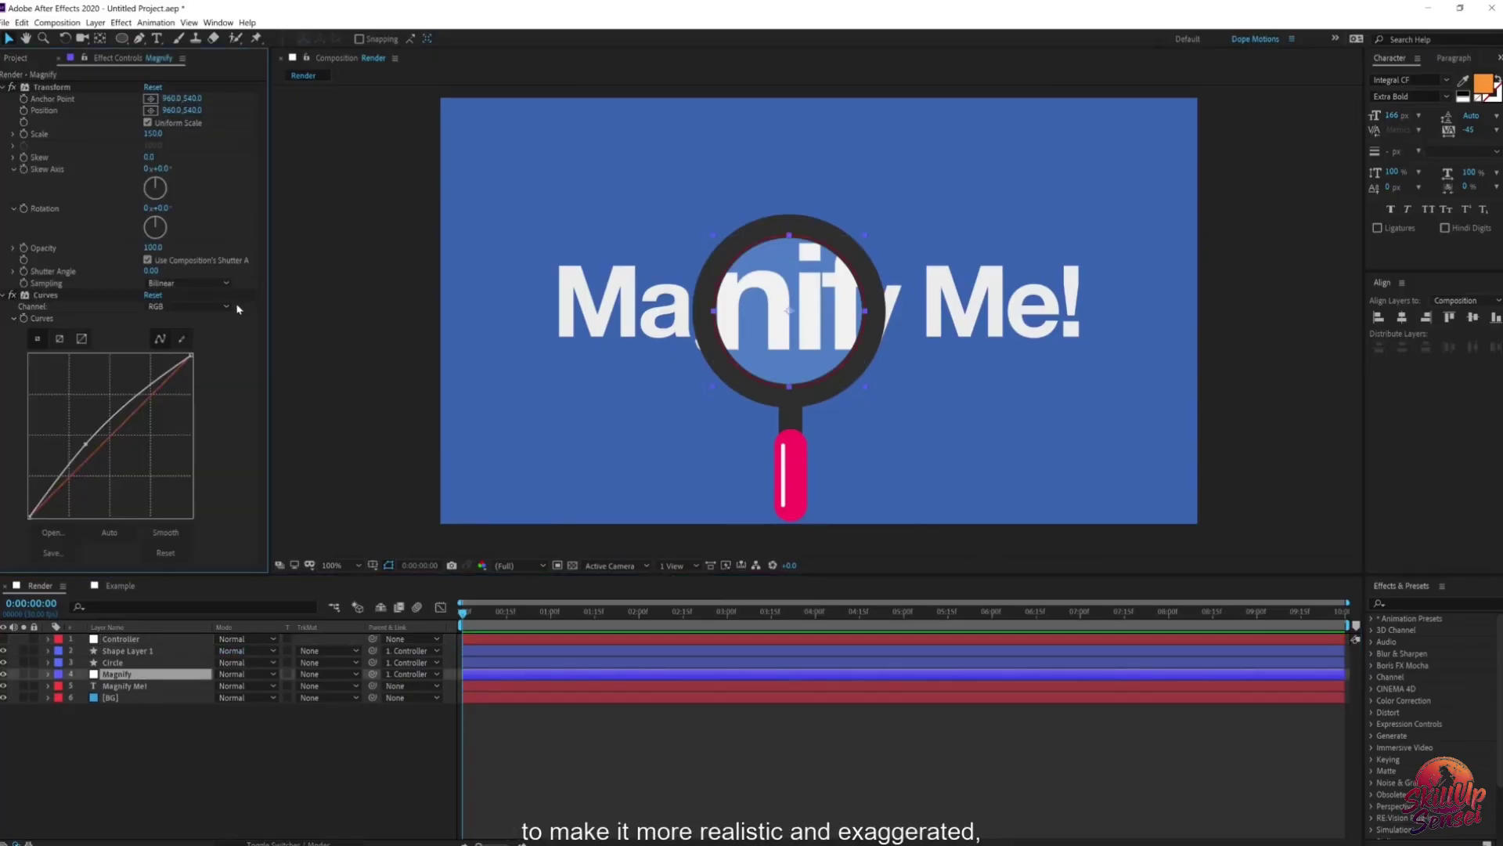
{"action": "left_click", "coordinate": [4, 296]}
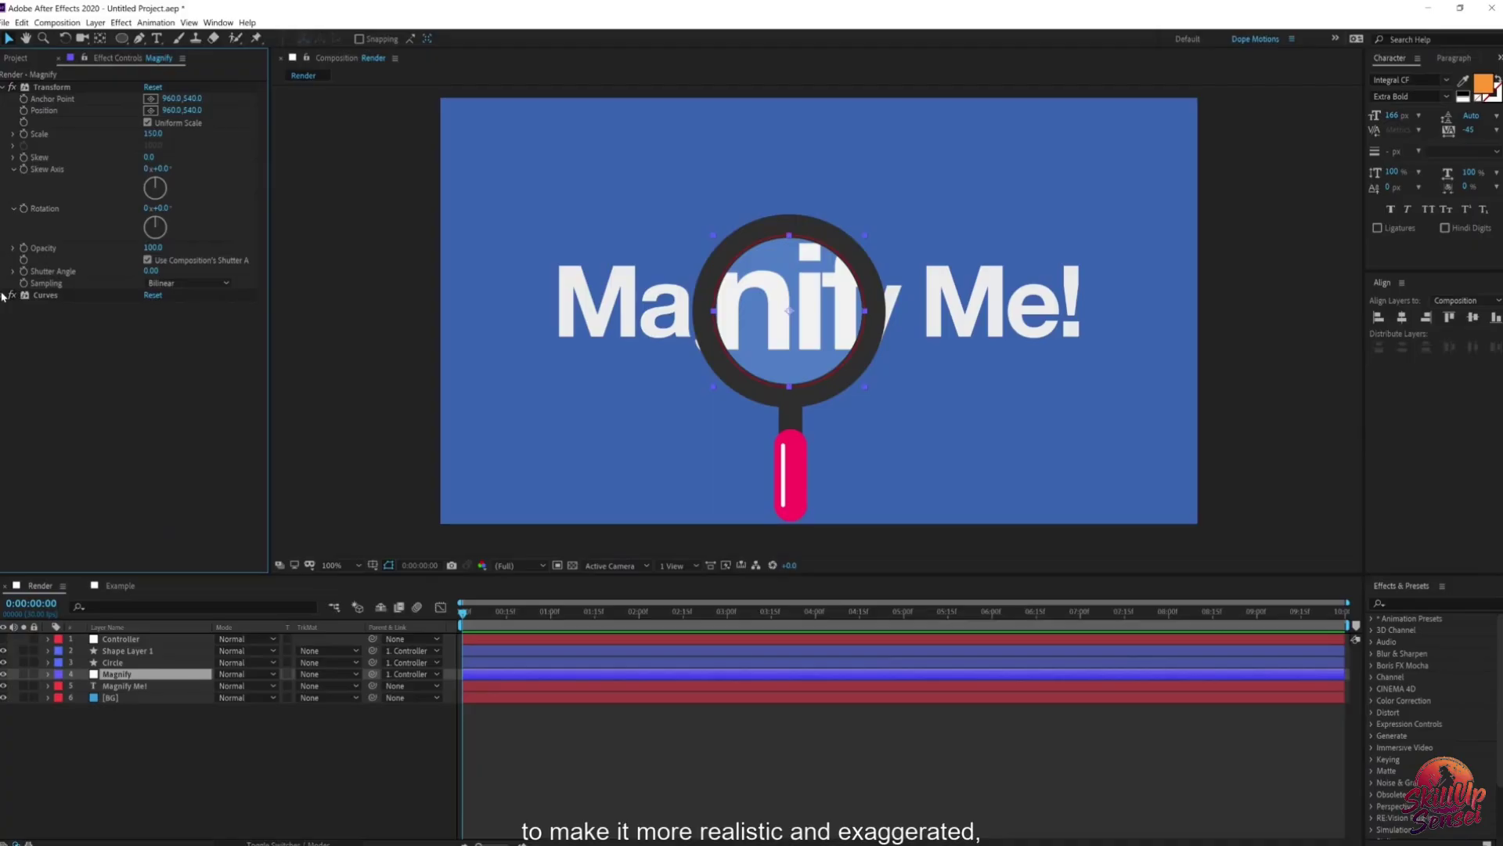
{"action": "left_click", "coordinate": [1402, 600]}
{"action": "type", "text": "bu"}
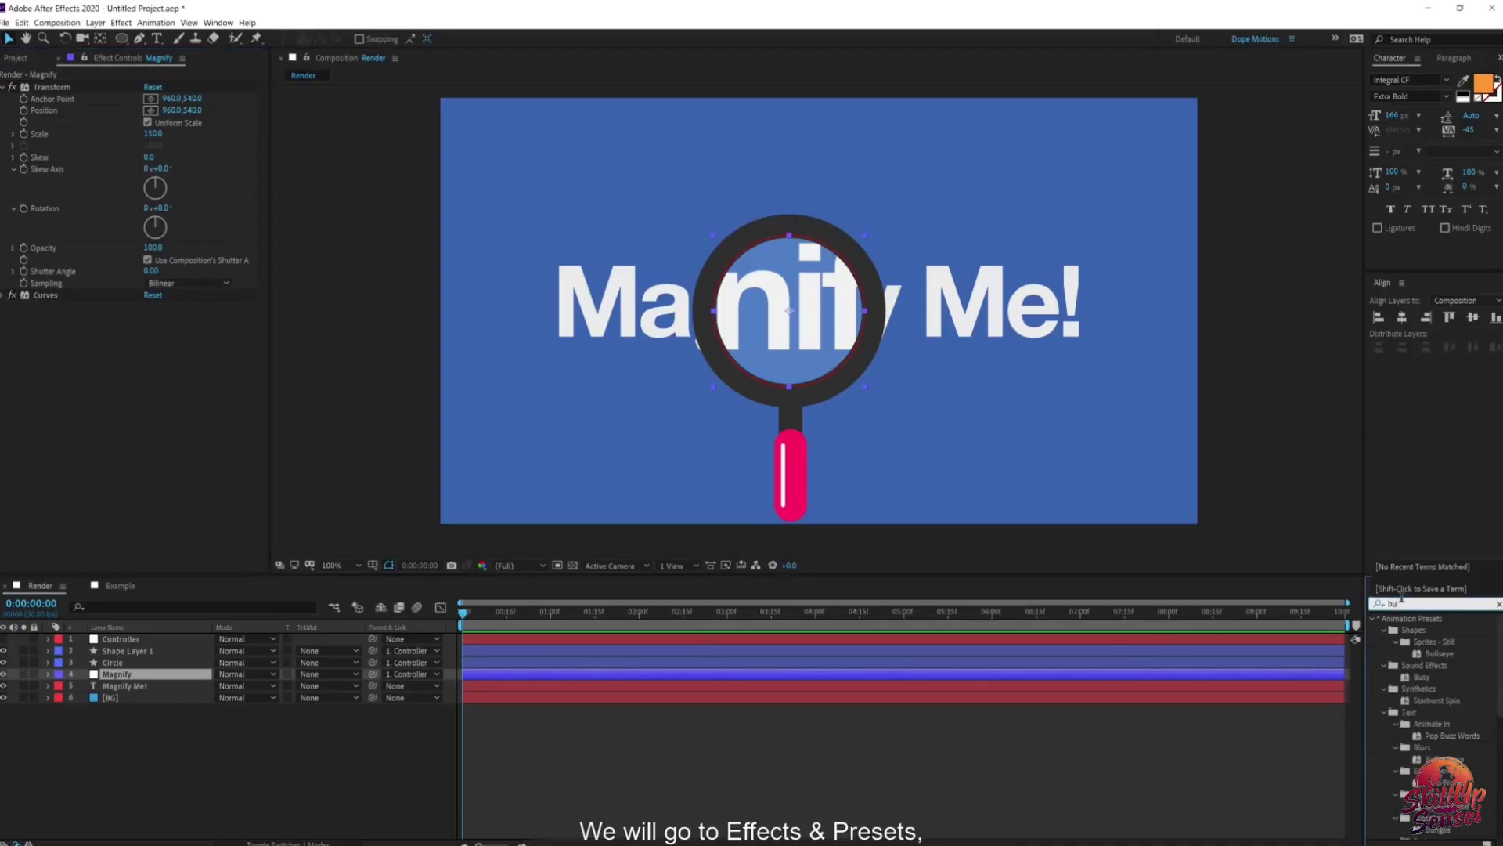
{"action": "type", "text": "l"}
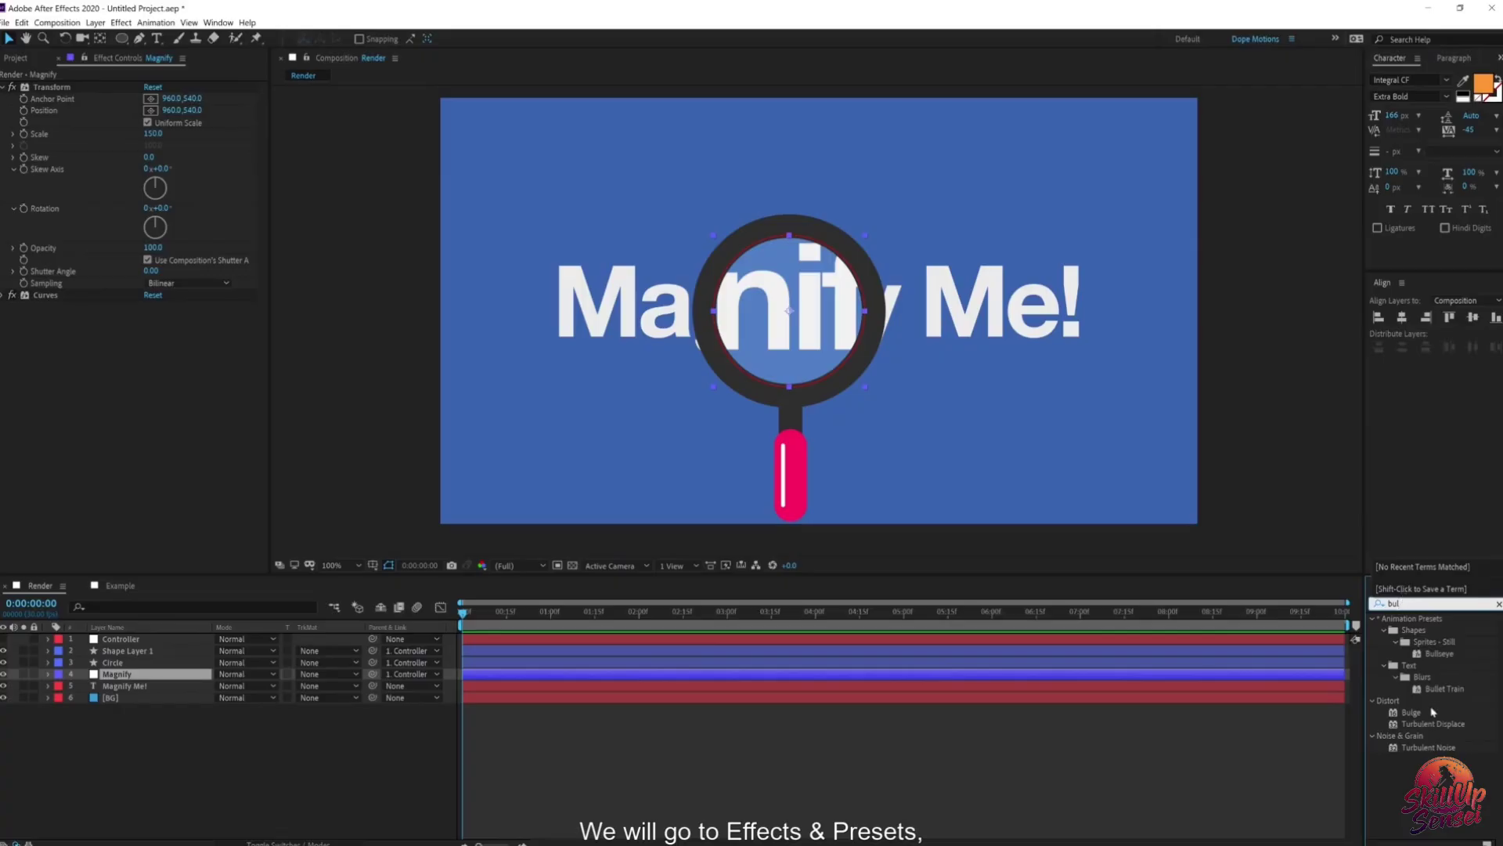
{"action": "left_click_drag", "start_coordinate": [1433, 712], "coordinate": [163, 679]}
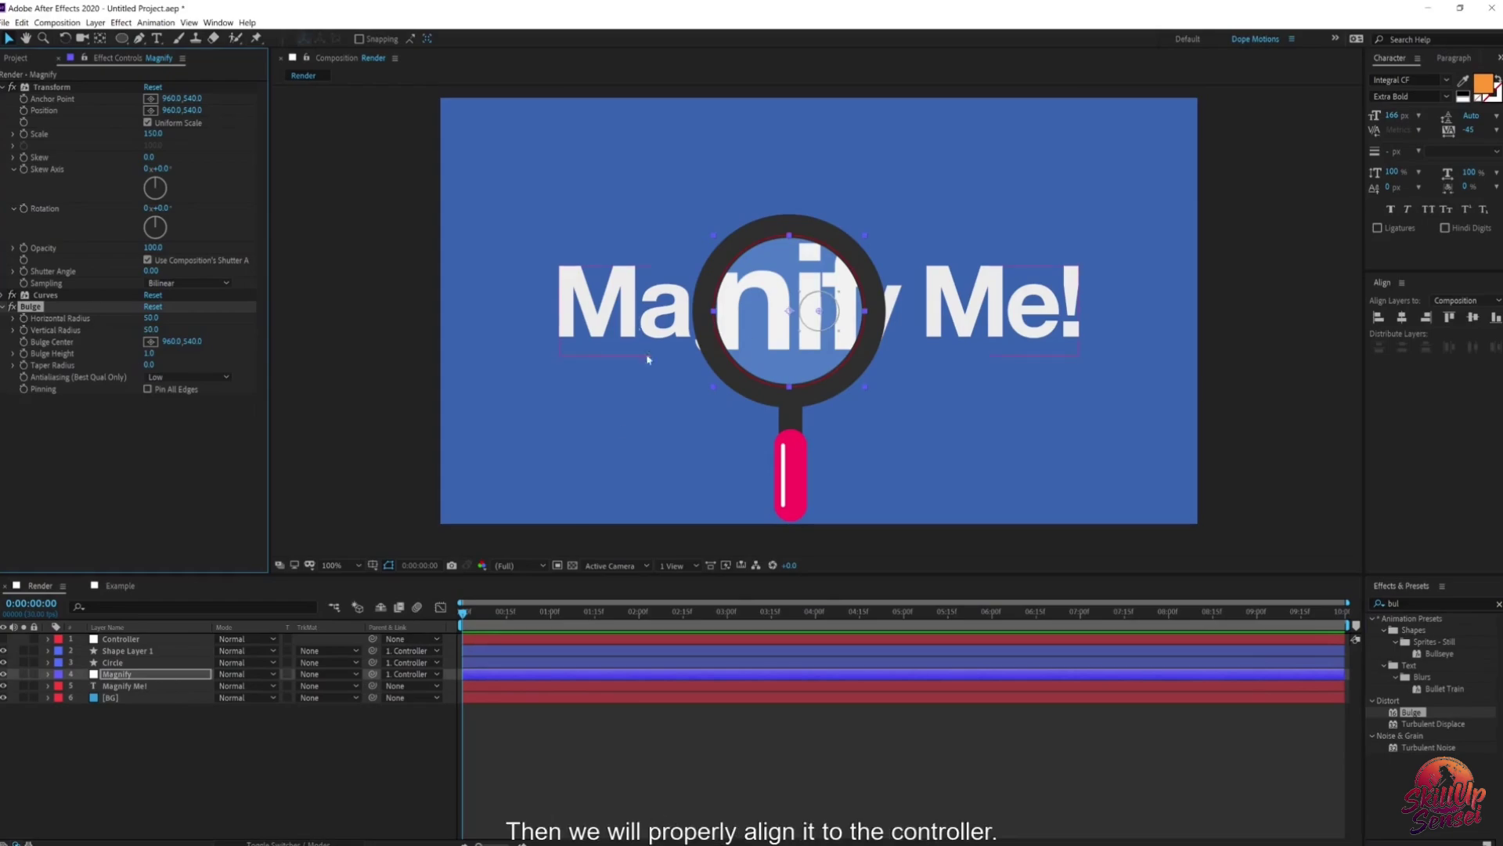
Step: Align the Controller null to the composition's horizontal centre, fine-tuning its position against the Title/Action Safe centre mark to match the Bulge centre
{"action": "left_click", "coordinate": [114, 677]}
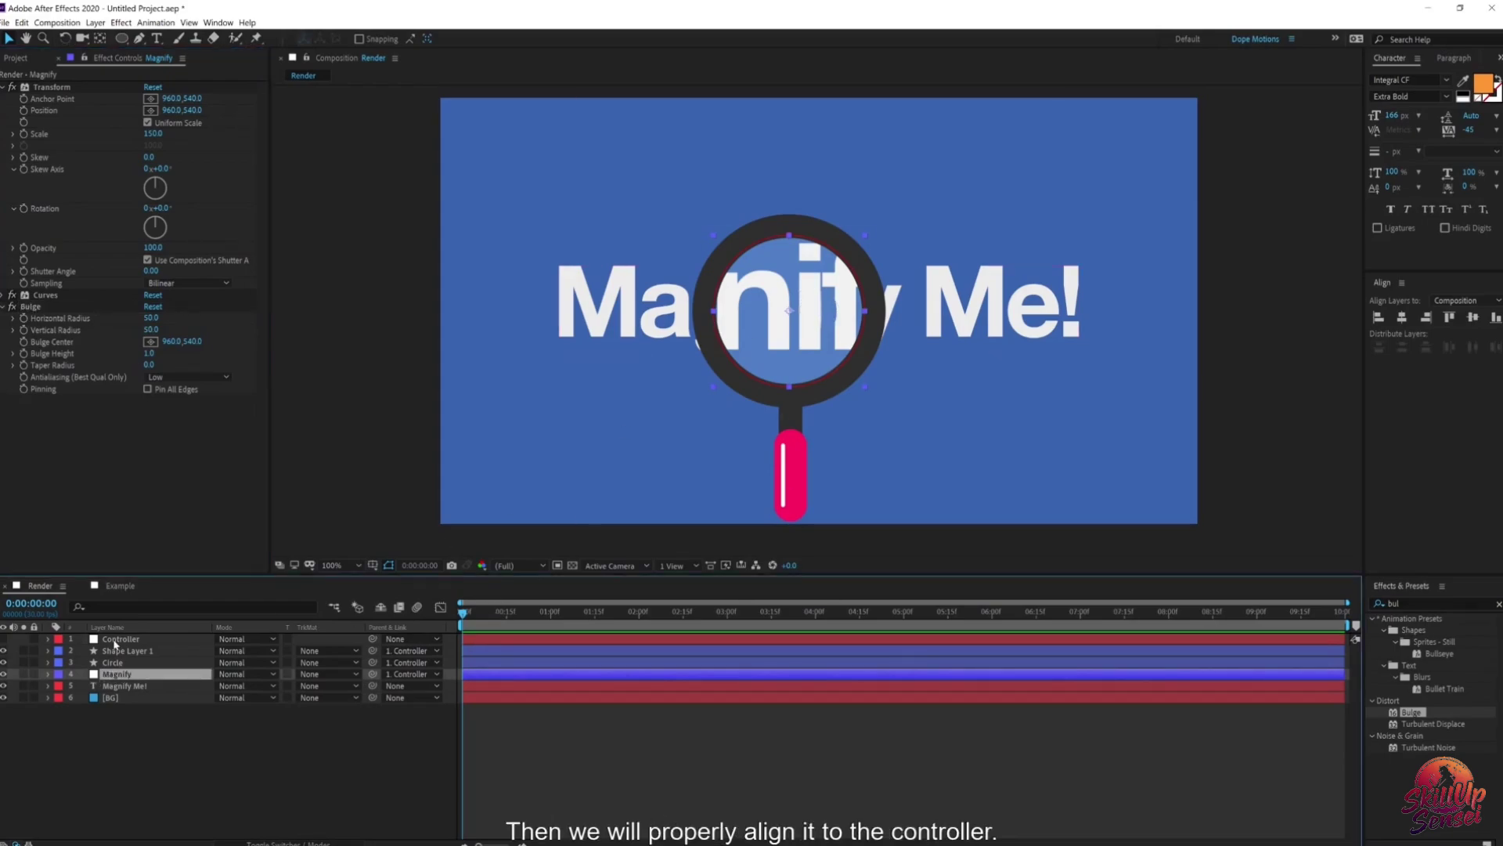
{"action": "left_click", "coordinate": [116, 640]}
{"action": "left_click", "coordinate": [119, 676]}
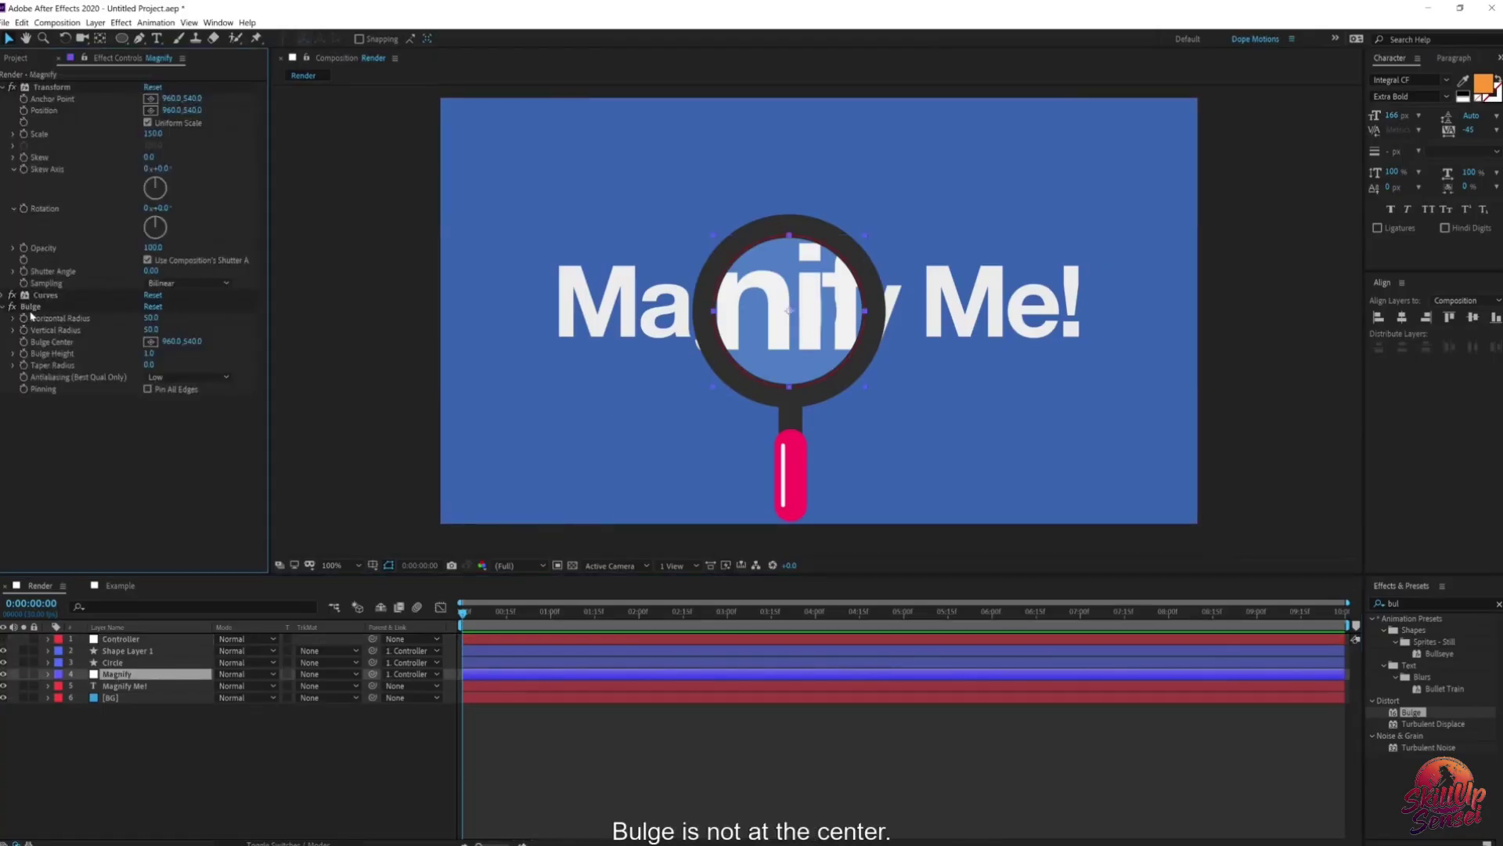
{"action": "left_click", "coordinate": [30, 306]}
{"action": "scroll", "coordinate": [829, 304], "scroll_direction": "up", "scroll_amount": 1}
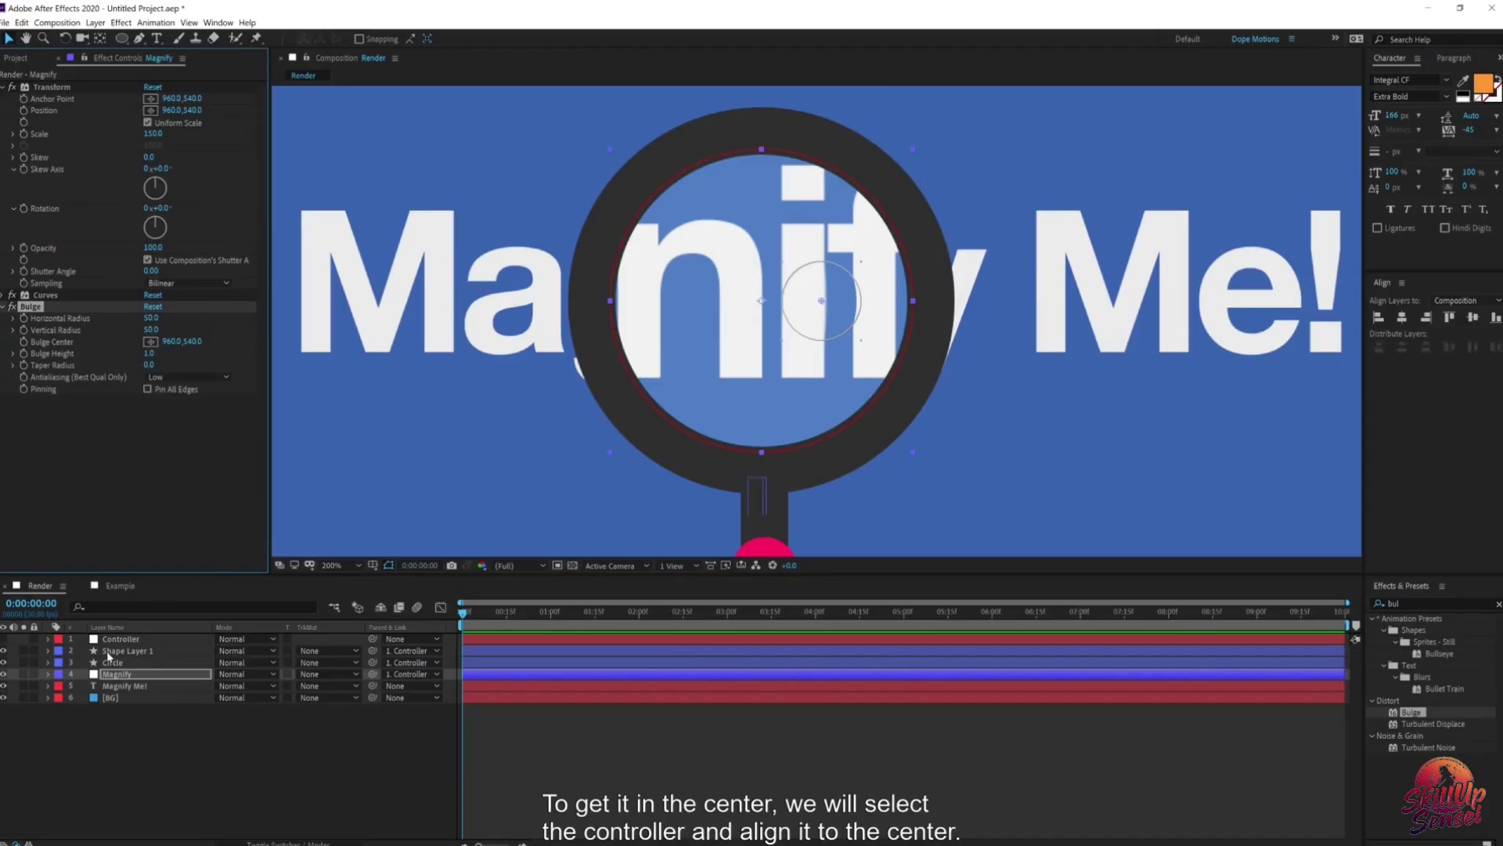
{"action": "left_click", "coordinate": [119, 640]}
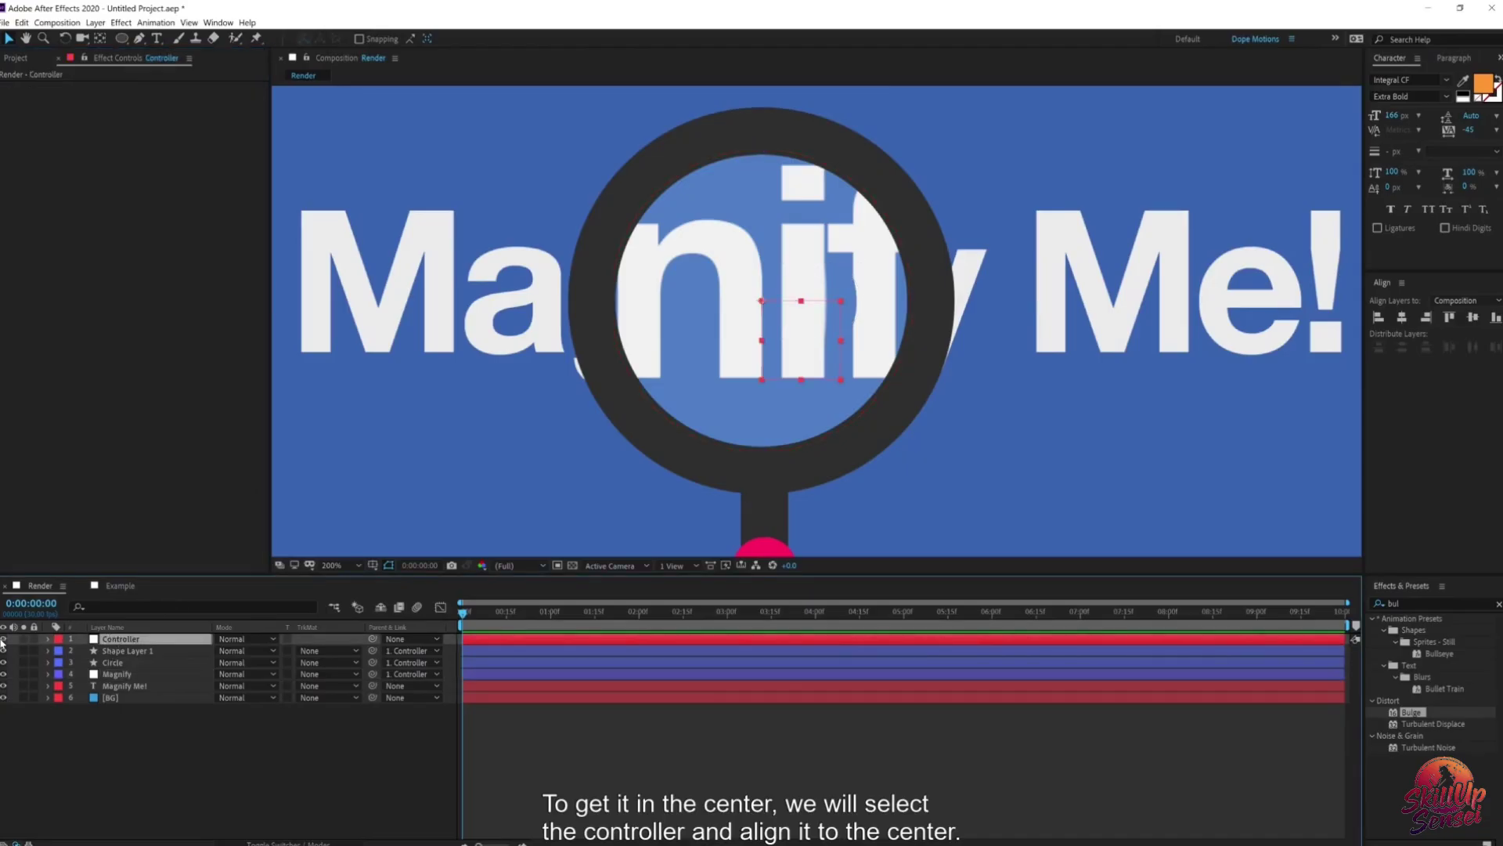
{"action": "left_click", "coordinate": [1402, 317]}
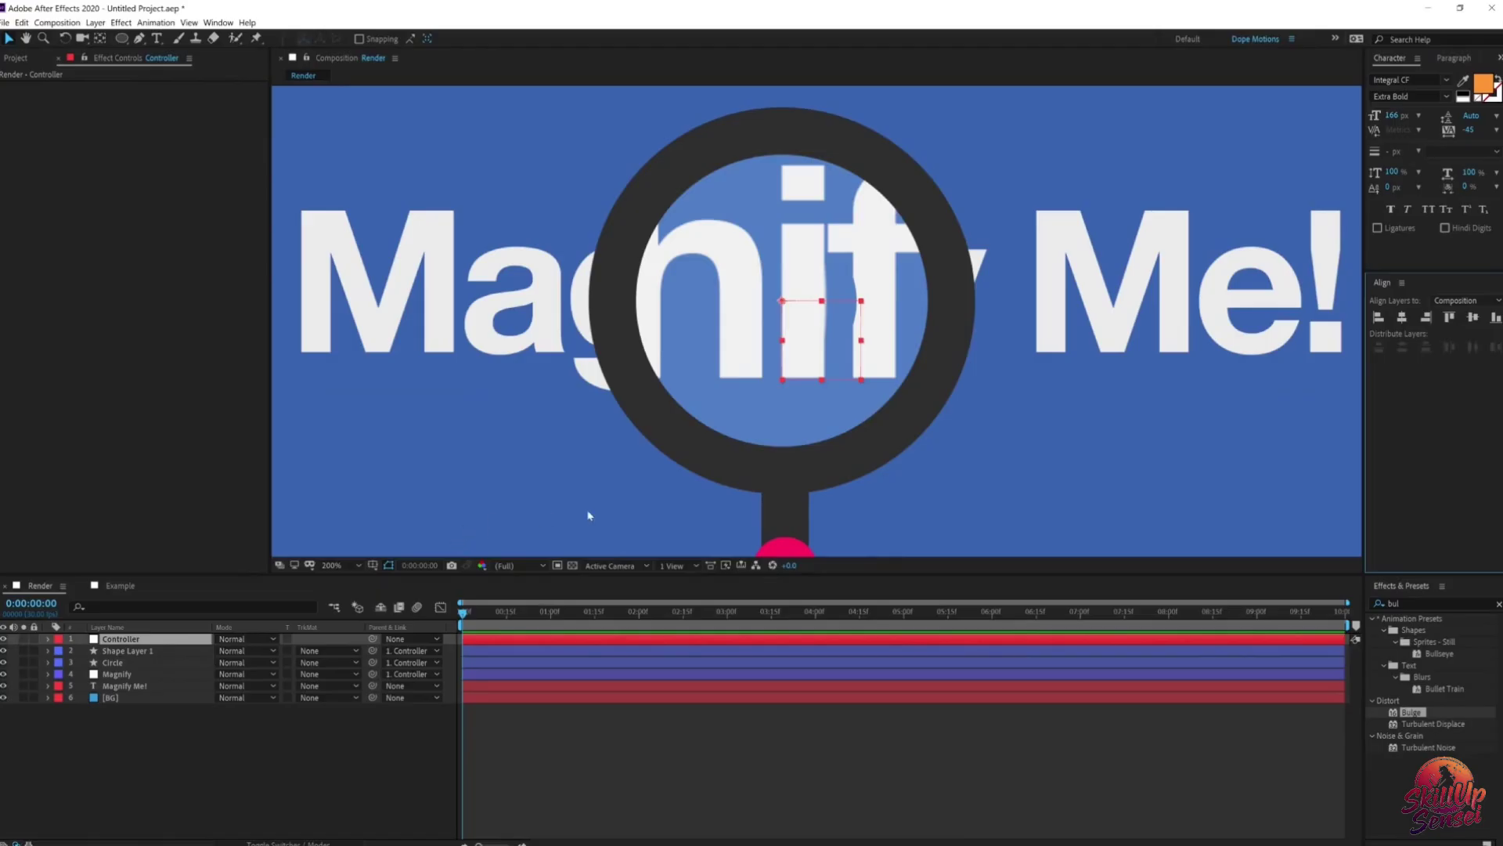
{"action": "left_click", "coordinate": [374, 566]}
{"action": "left_click", "coordinate": [397, 583]}
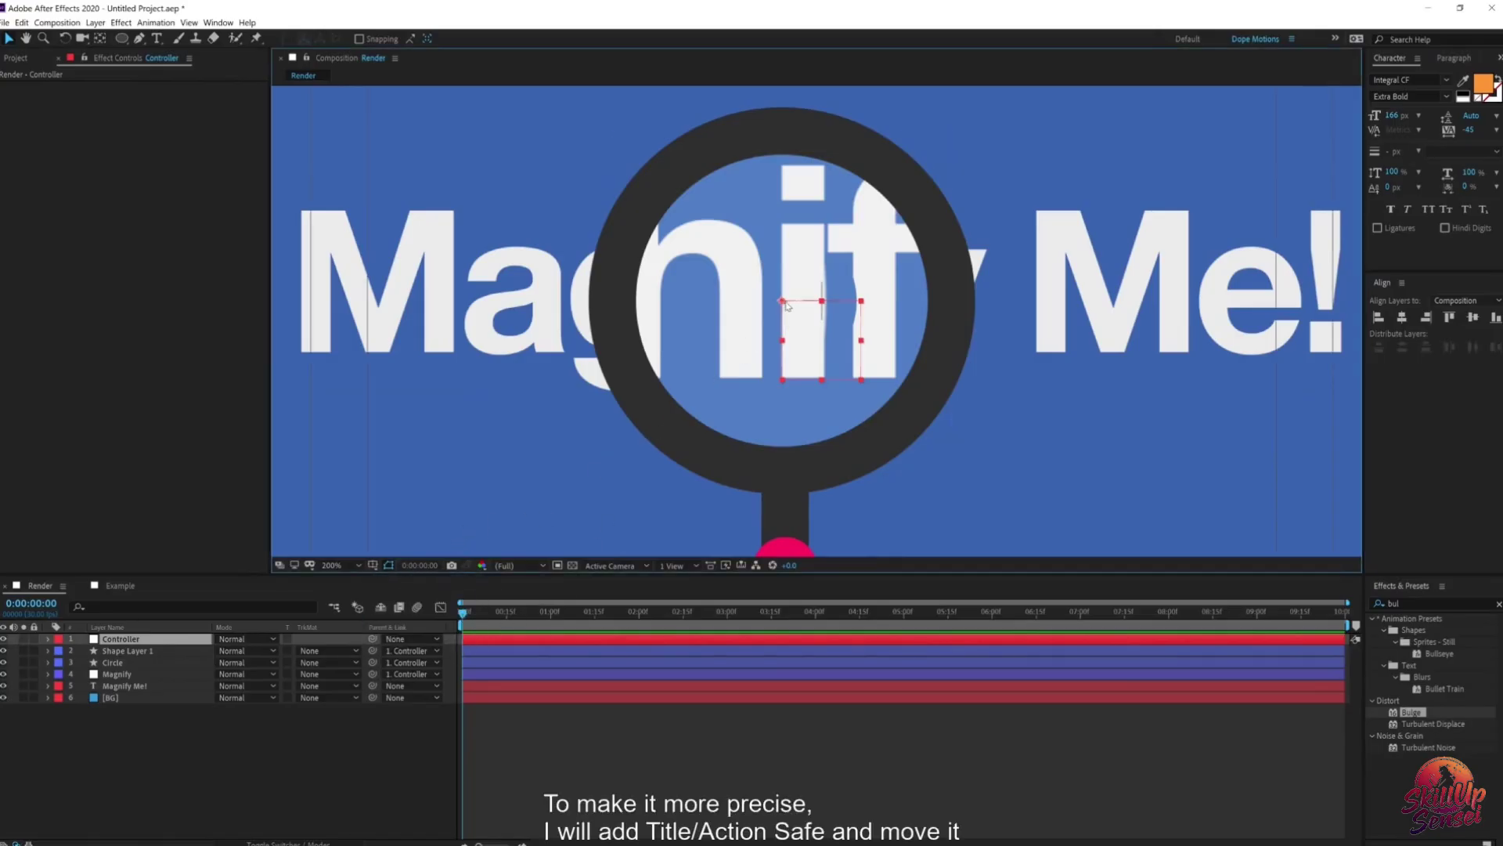
{"action": "left_click_drag", "start_coordinate": [785, 302], "coordinate": [824, 304]}
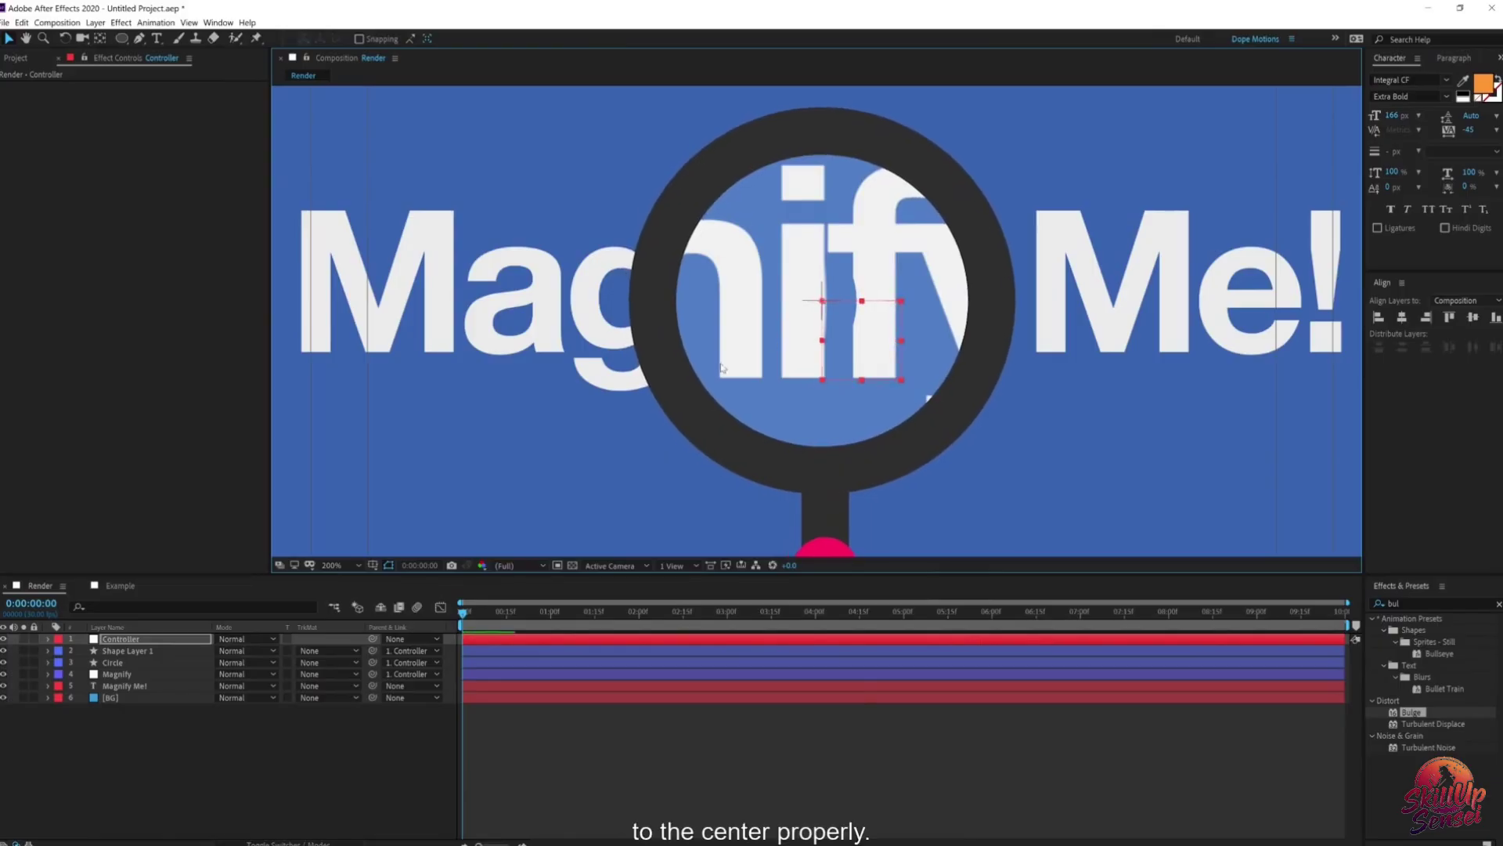
Step: Set the Magnify layer's Bulge effect to a Horizontal Radius of 185 and a Vertical Radius of 186, filling the lens
{"action": "left_click", "coordinate": [125, 675]}
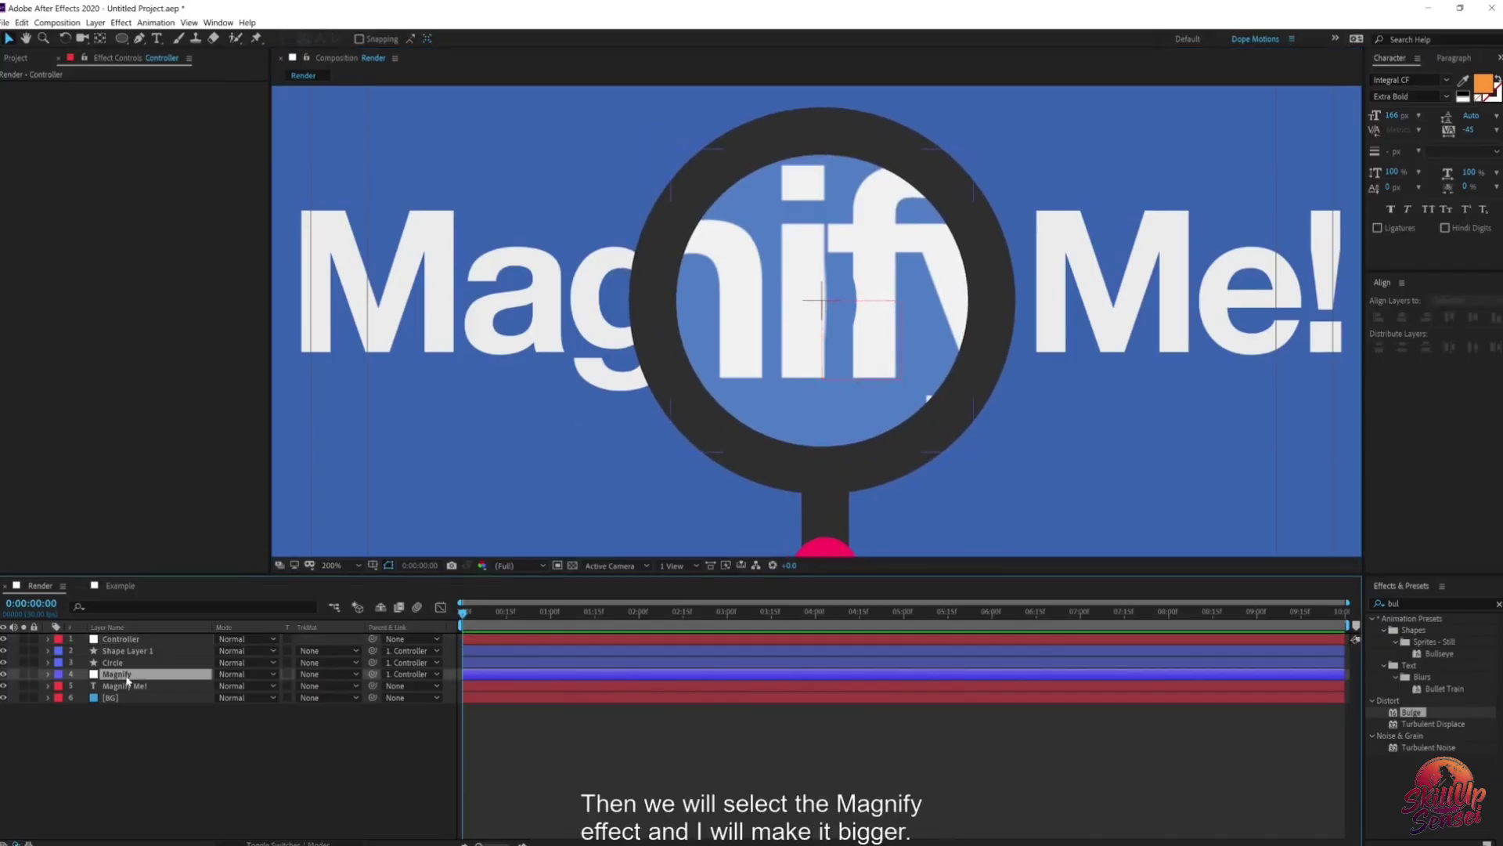
{"action": "left_click_drag", "start_coordinate": [151, 318], "coordinate": [239, 309]}
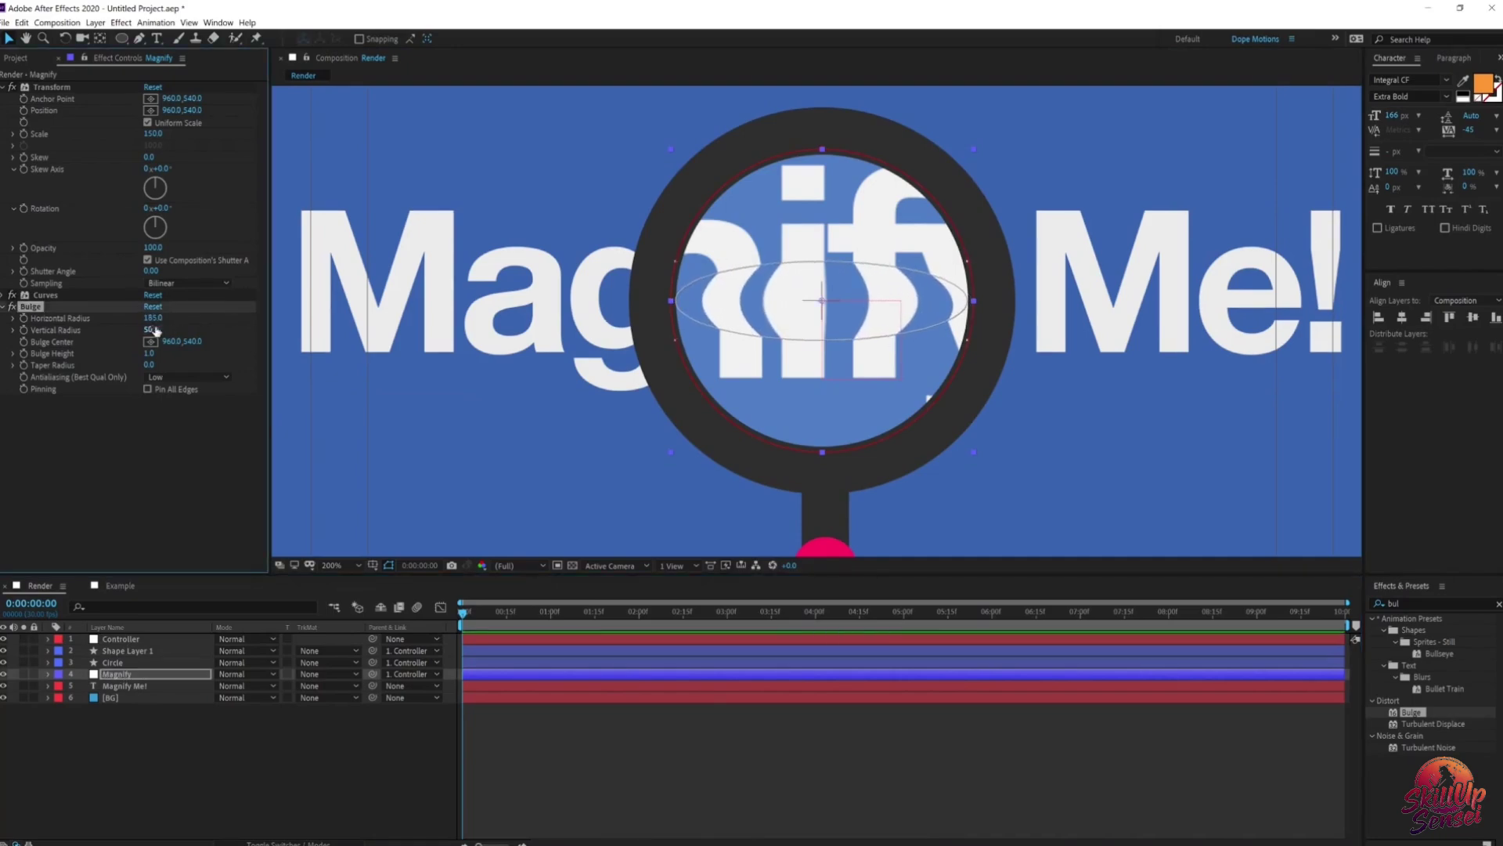
{"action": "left_click_drag", "start_coordinate": [155, 331], "coordinate": [238, 317]}
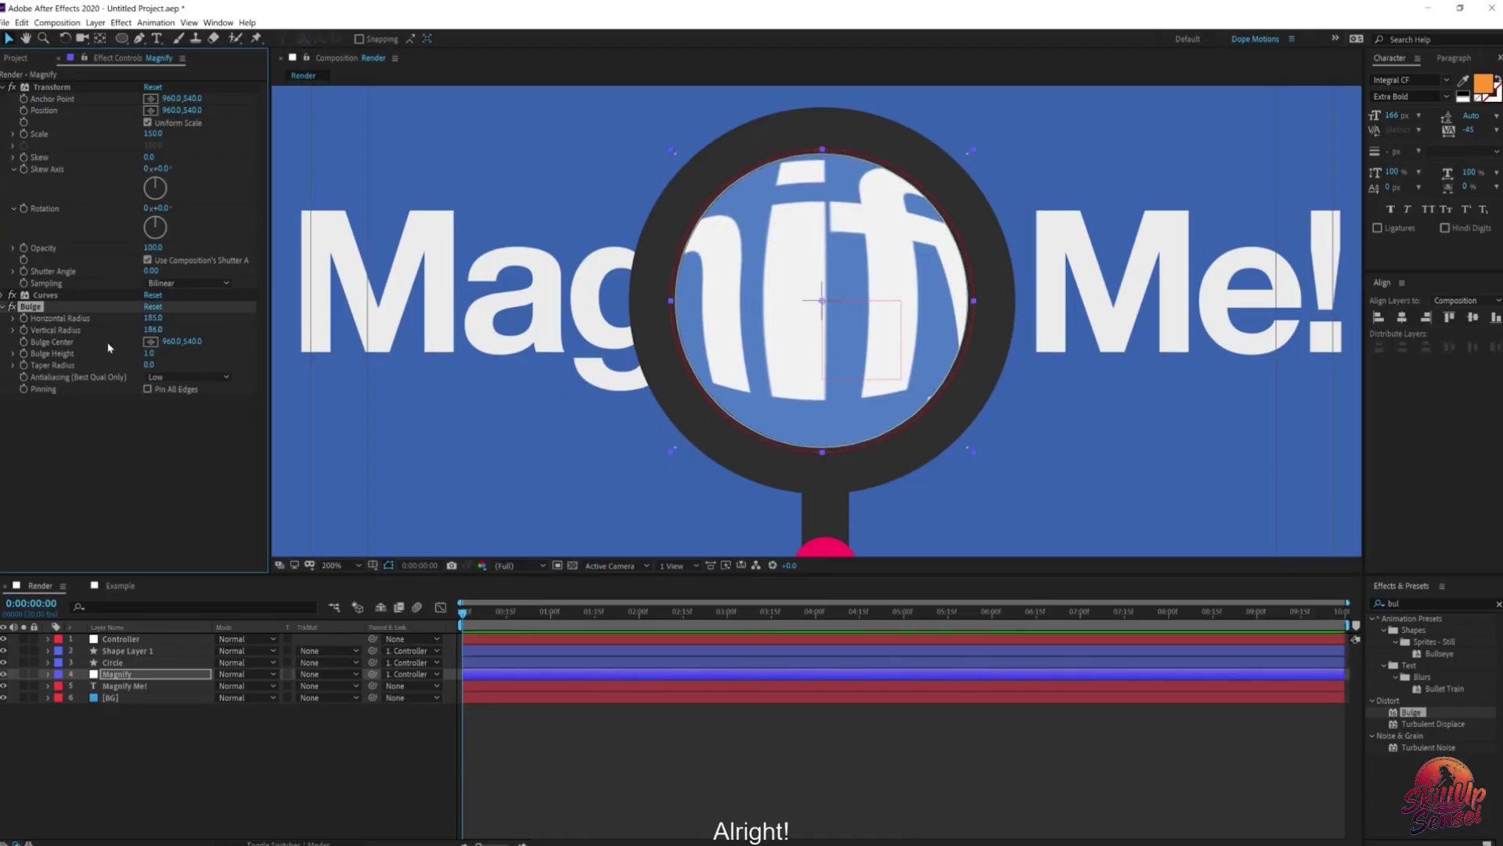
{"action": "scroll", "coordinate": [615, 331], "scroll_direction": "down", "scroll_amount": 1}
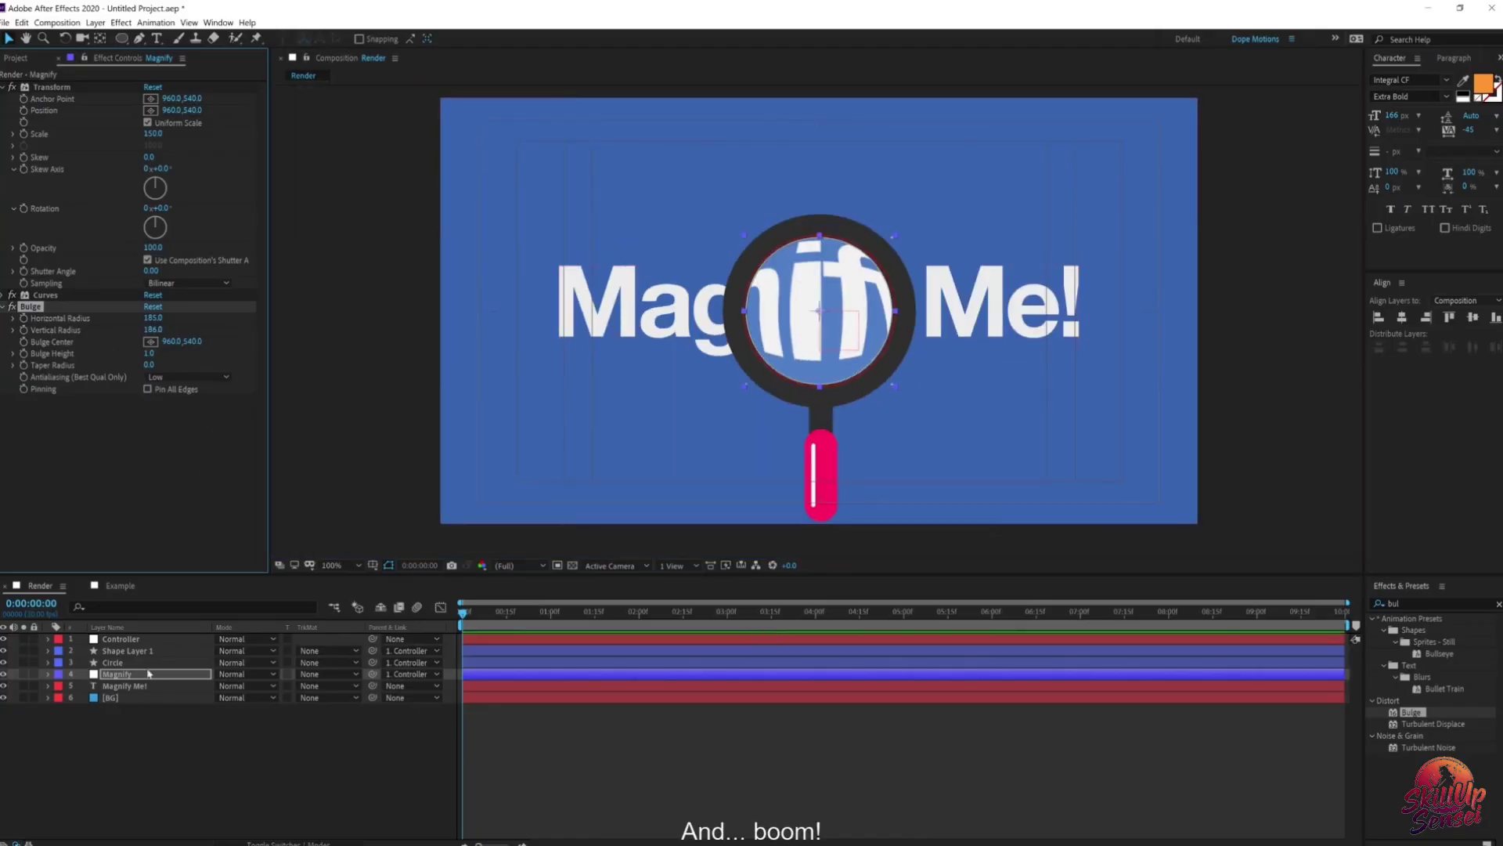
Step: Try moving the Controller null to test whether the bulge follows the magnifying glass, and undo the move
{"action": "left_click", "coordinate": [129, 642]}
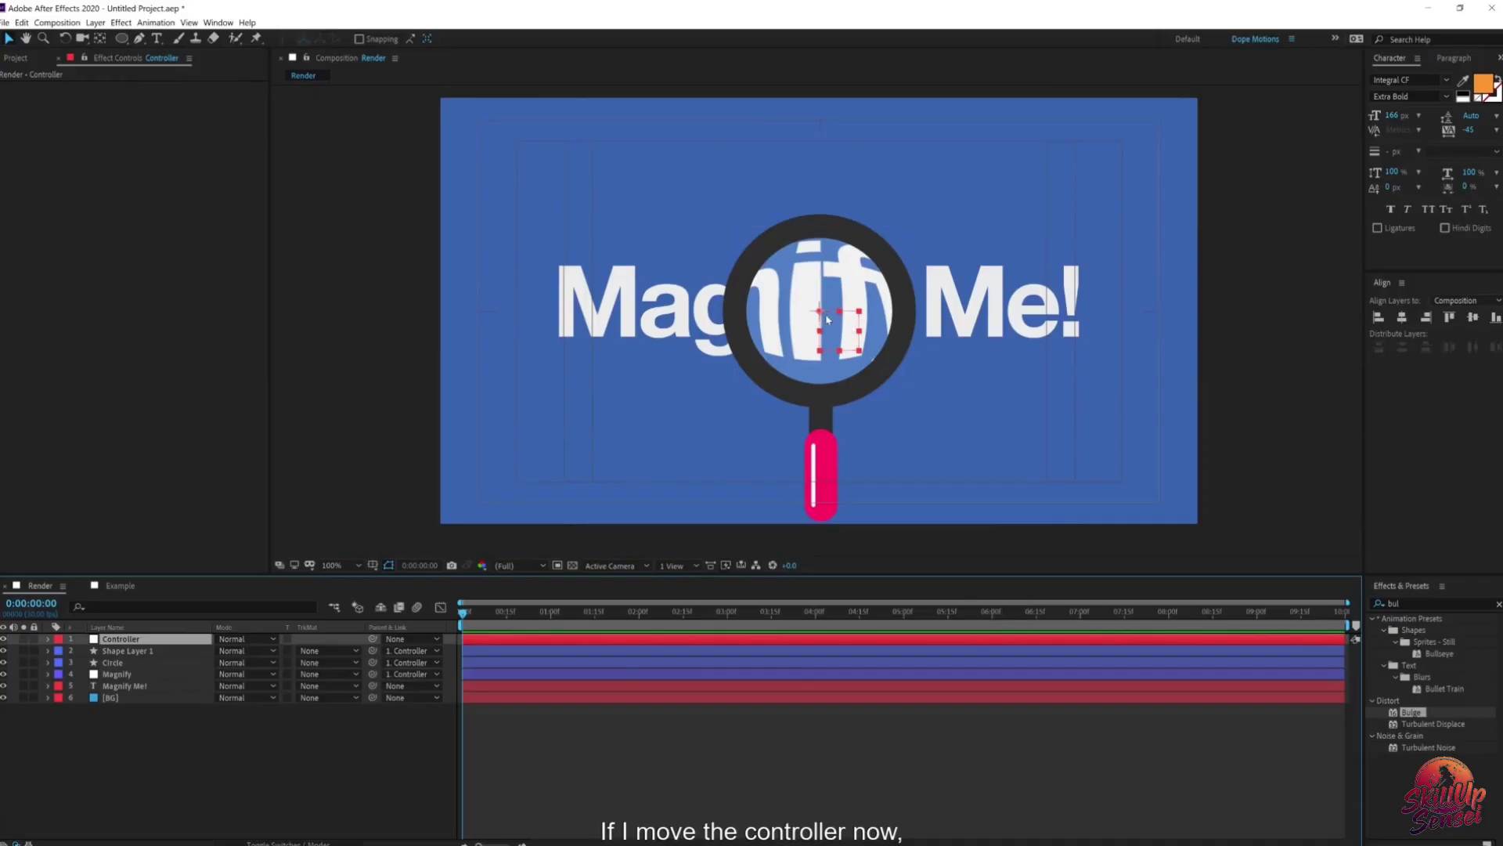
{"action": "left_click_drag", "start_coordinate": [856, 313], "coordinate": [824, 313]}
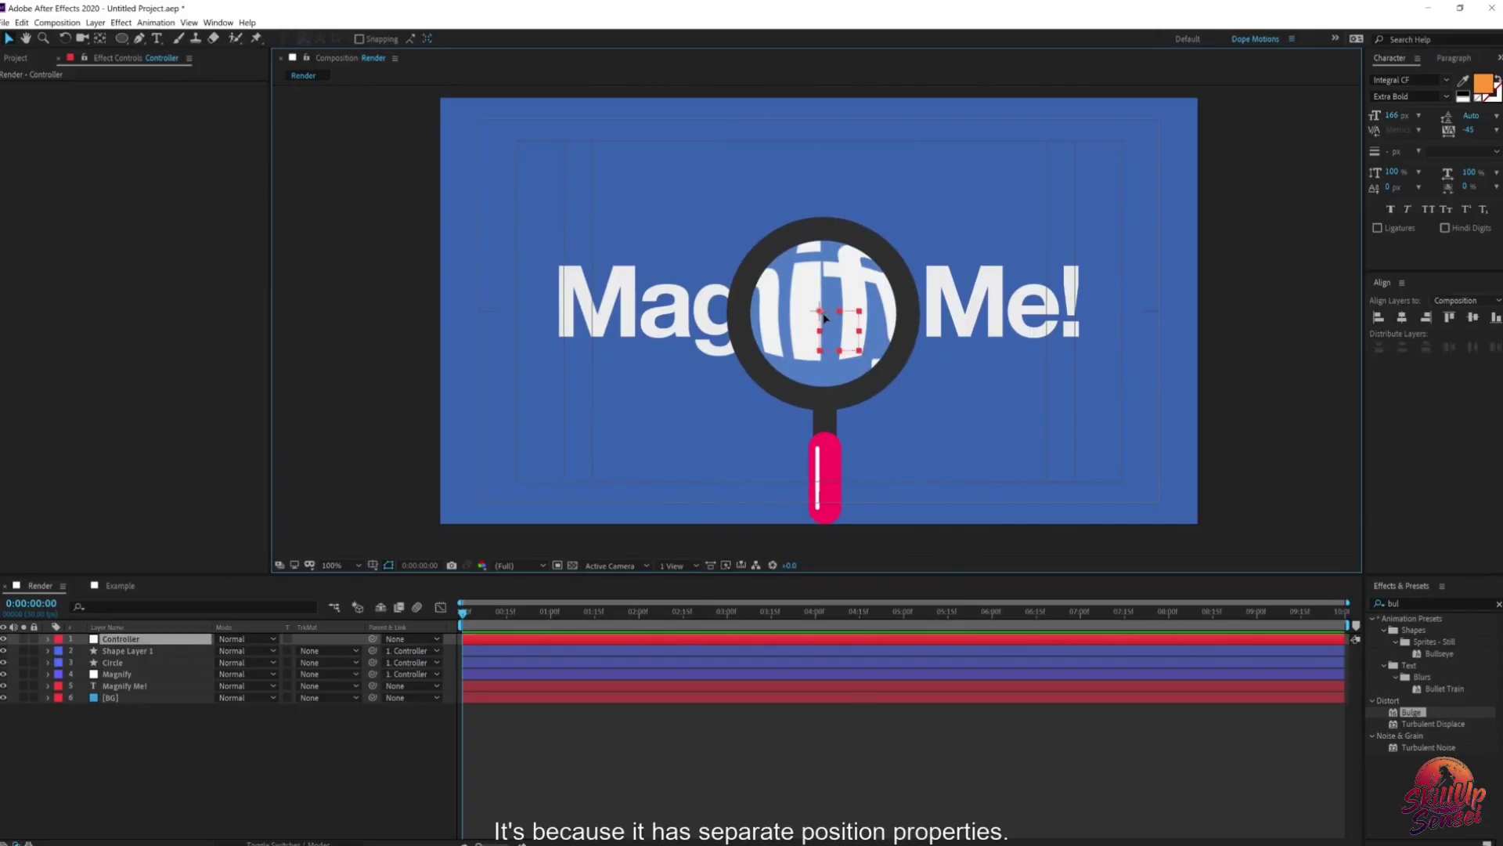
{"action": "key", "text": "ctrl+z"}
Step: Link the Magnify layer's Bulge Center to the Controller's Position with the expression thisComp.layer("Controller").transform.position
{"action": "left_click", "coordinate": [117, 674]}
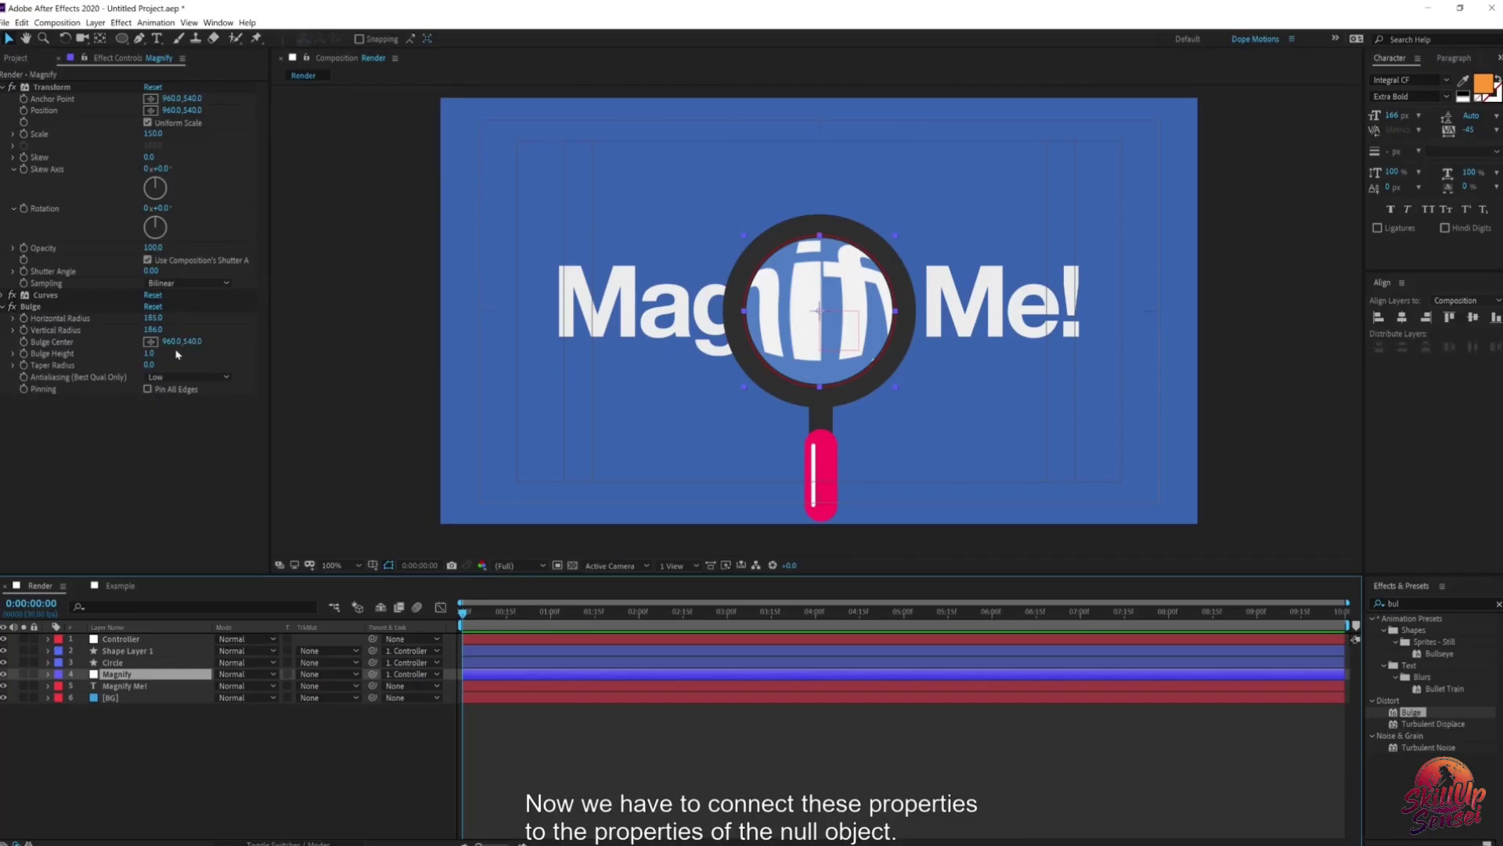
{"action": "left_click", "coordinate": [121, 640]}
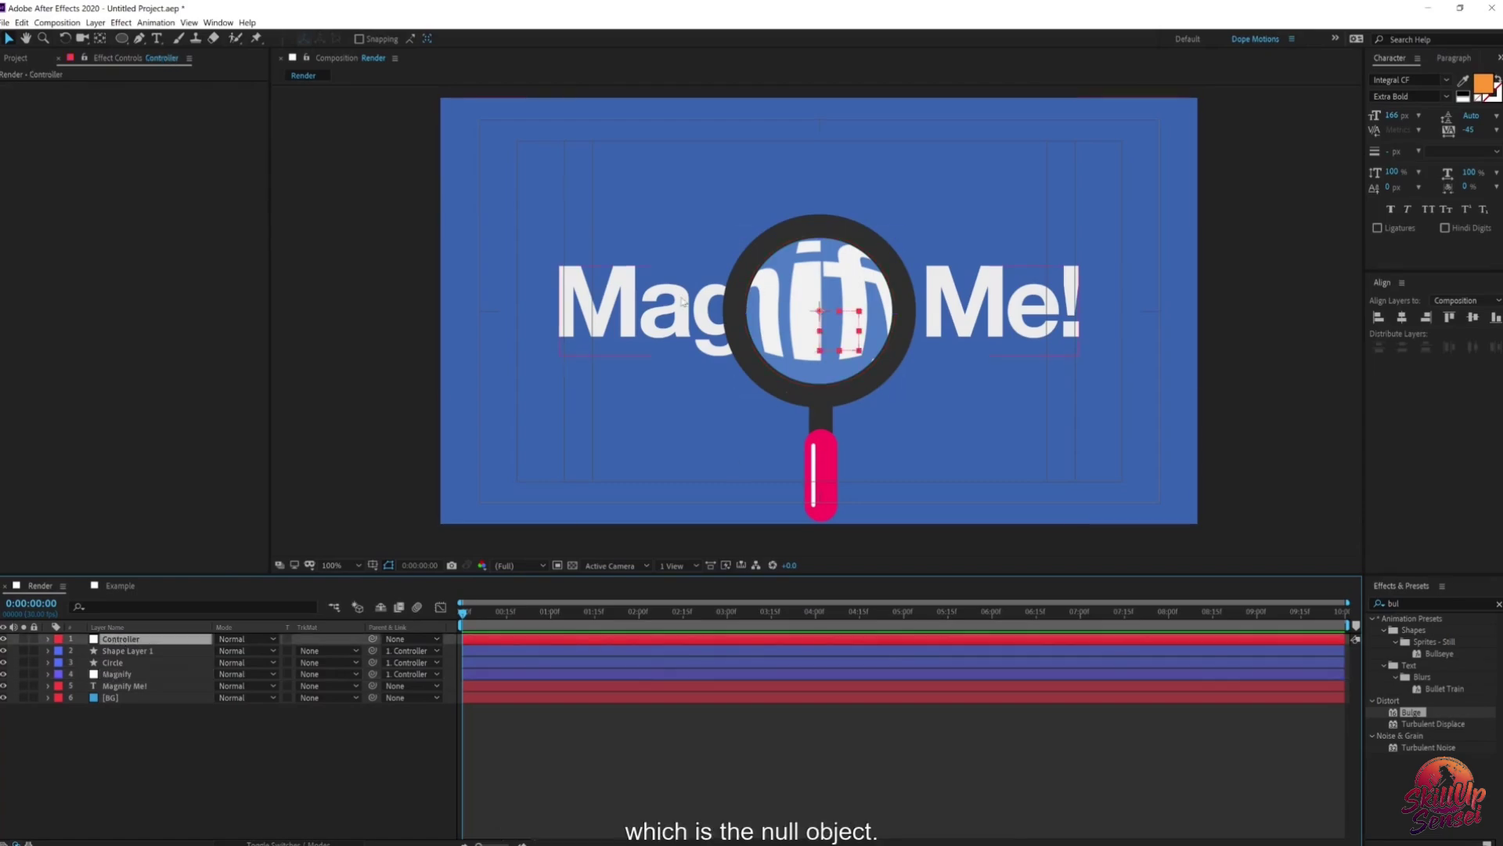
{"action": "key", "text": "p"}
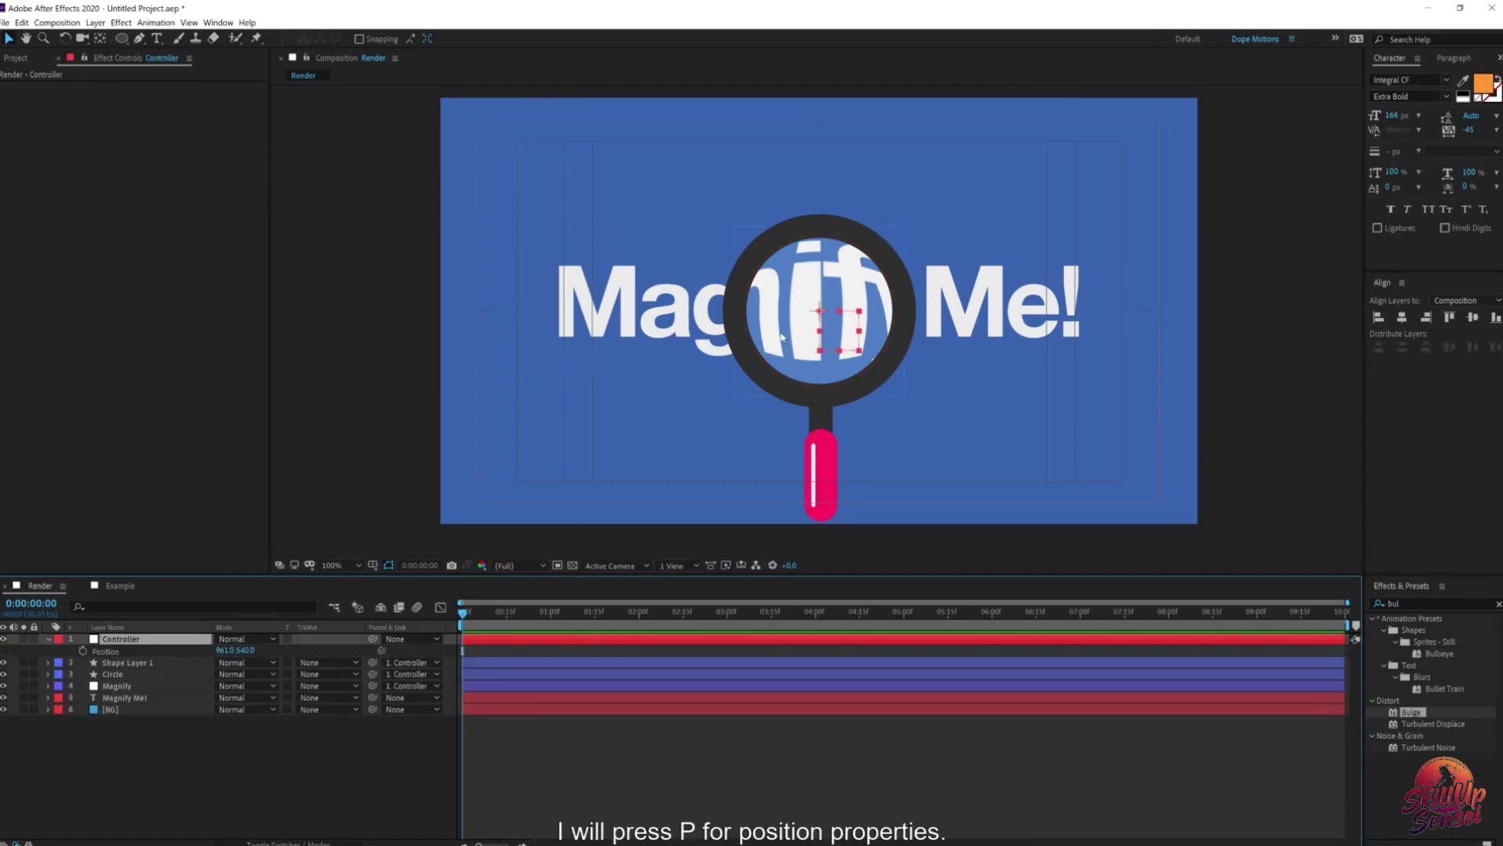
{"action": "left_click", "coordinate": [133, 686]}
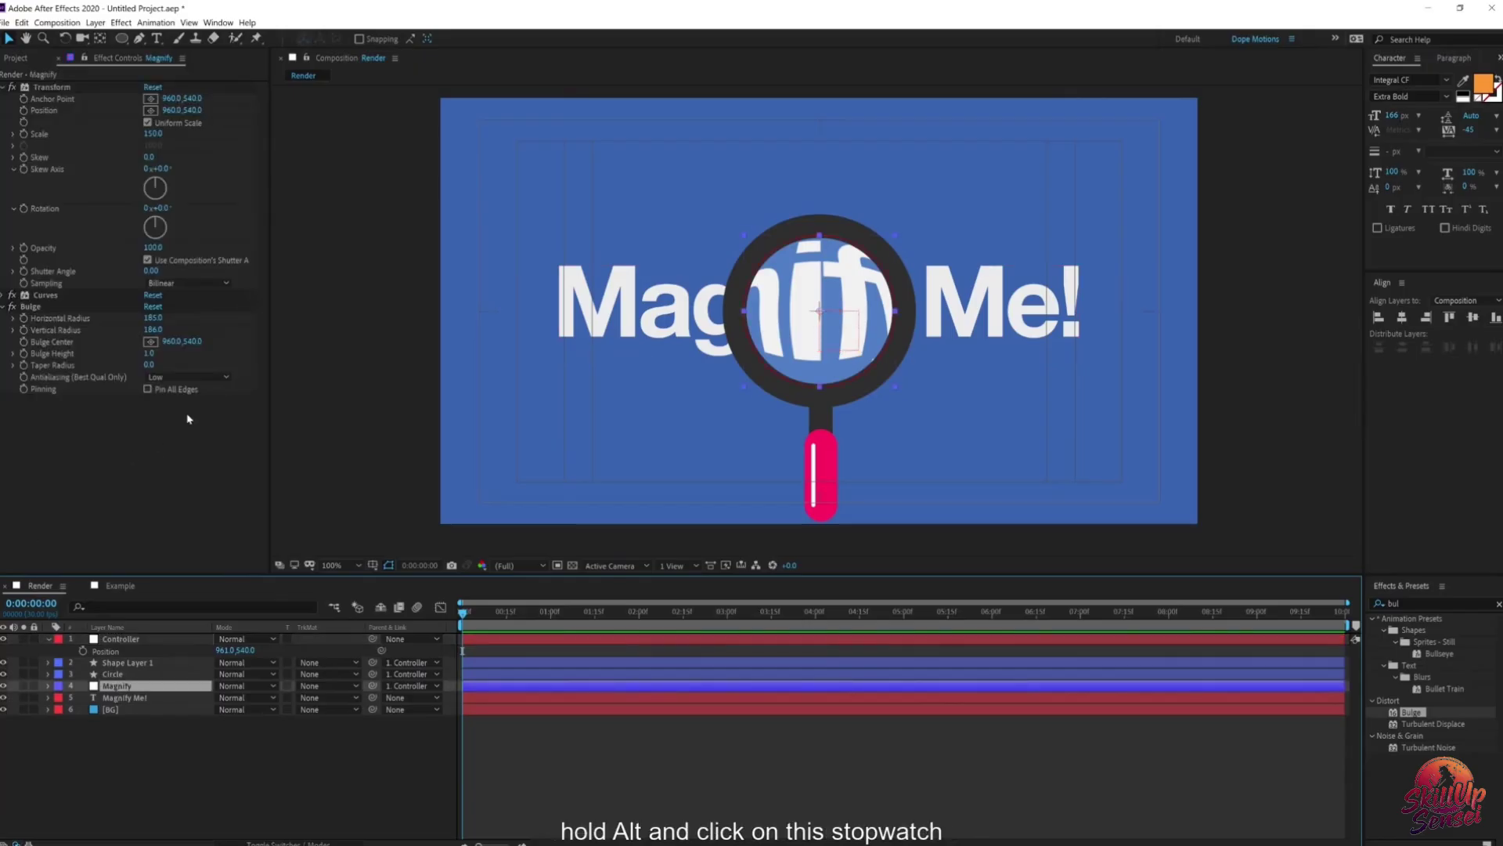
{"action": "left_click", "coordinate": [23, 343], "text": "alt"}
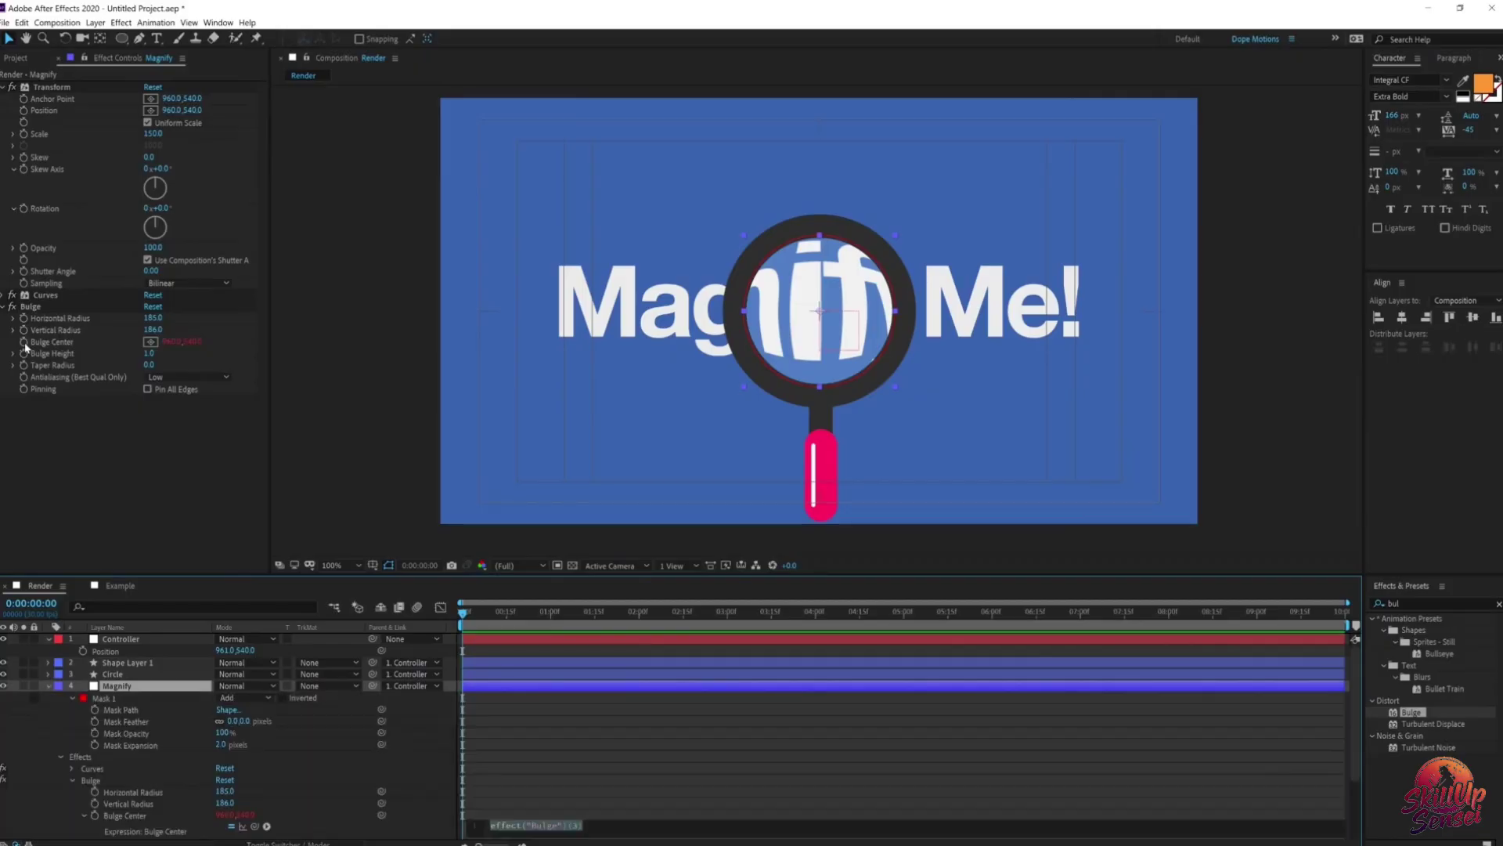
{"action": "scroll", "coordinate": [377, 709], "scroll_direction": "down", "scroll_amount": 2}
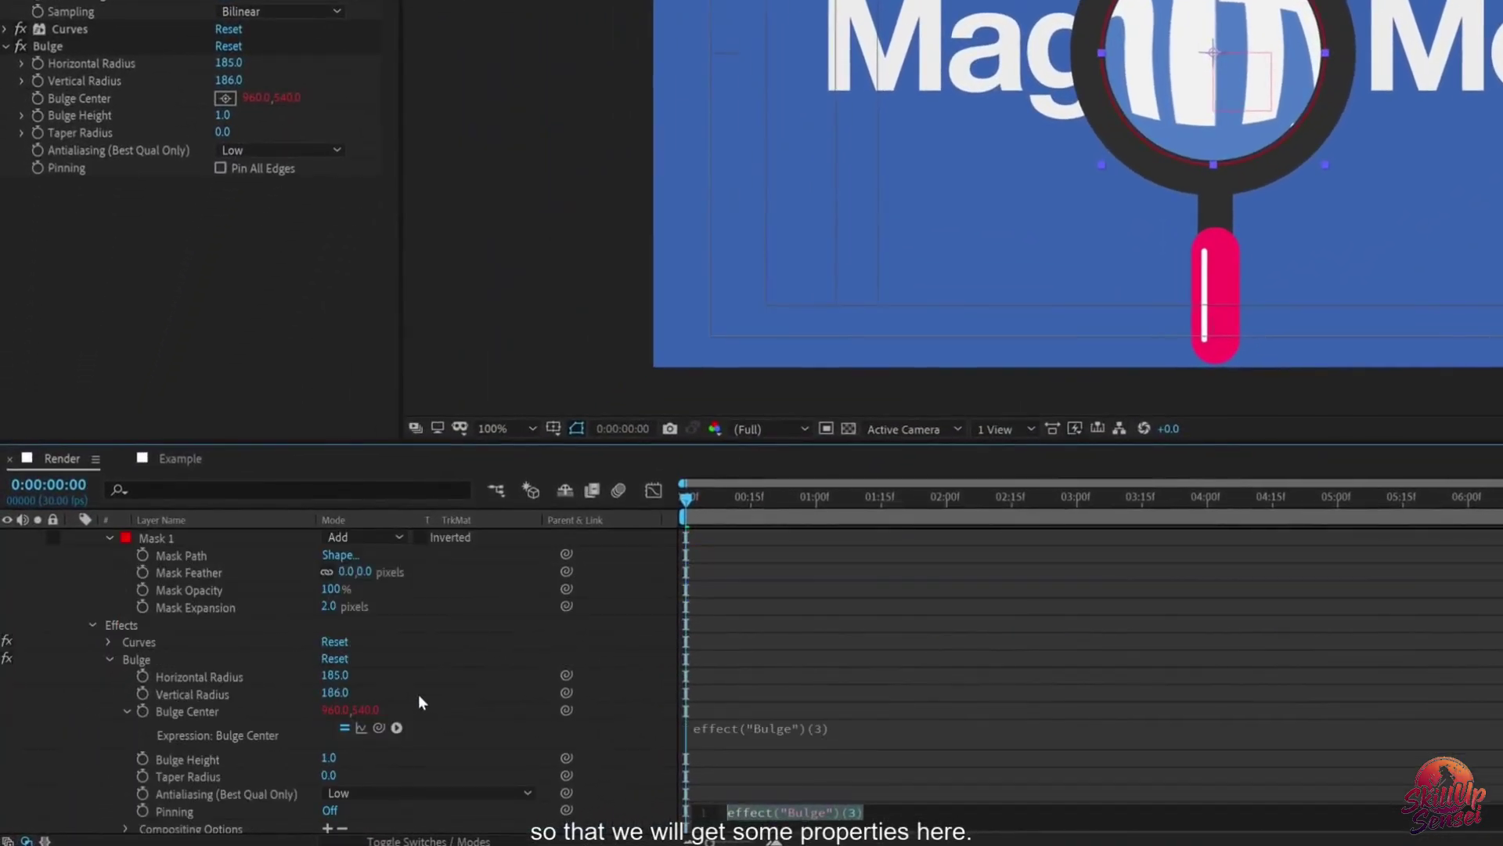
{"action": "scroll", "coordinate": [377, 709], "scroll_direction": "up", "scroll_amount": 2}
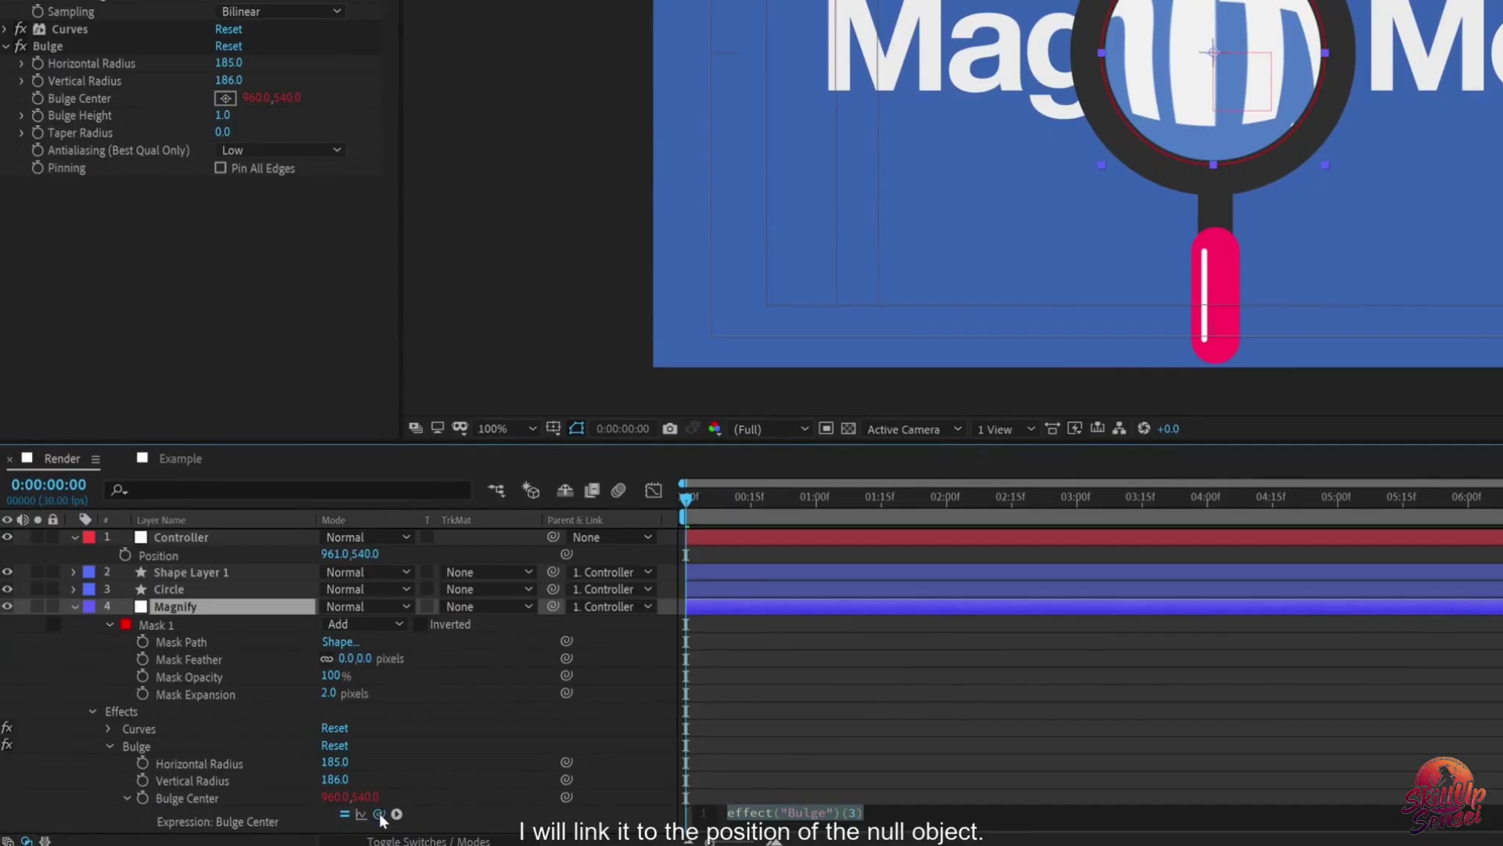
{"action": "left_click_drag", "start_coordinate": [379, 815], "coordinate": [173, 561]}
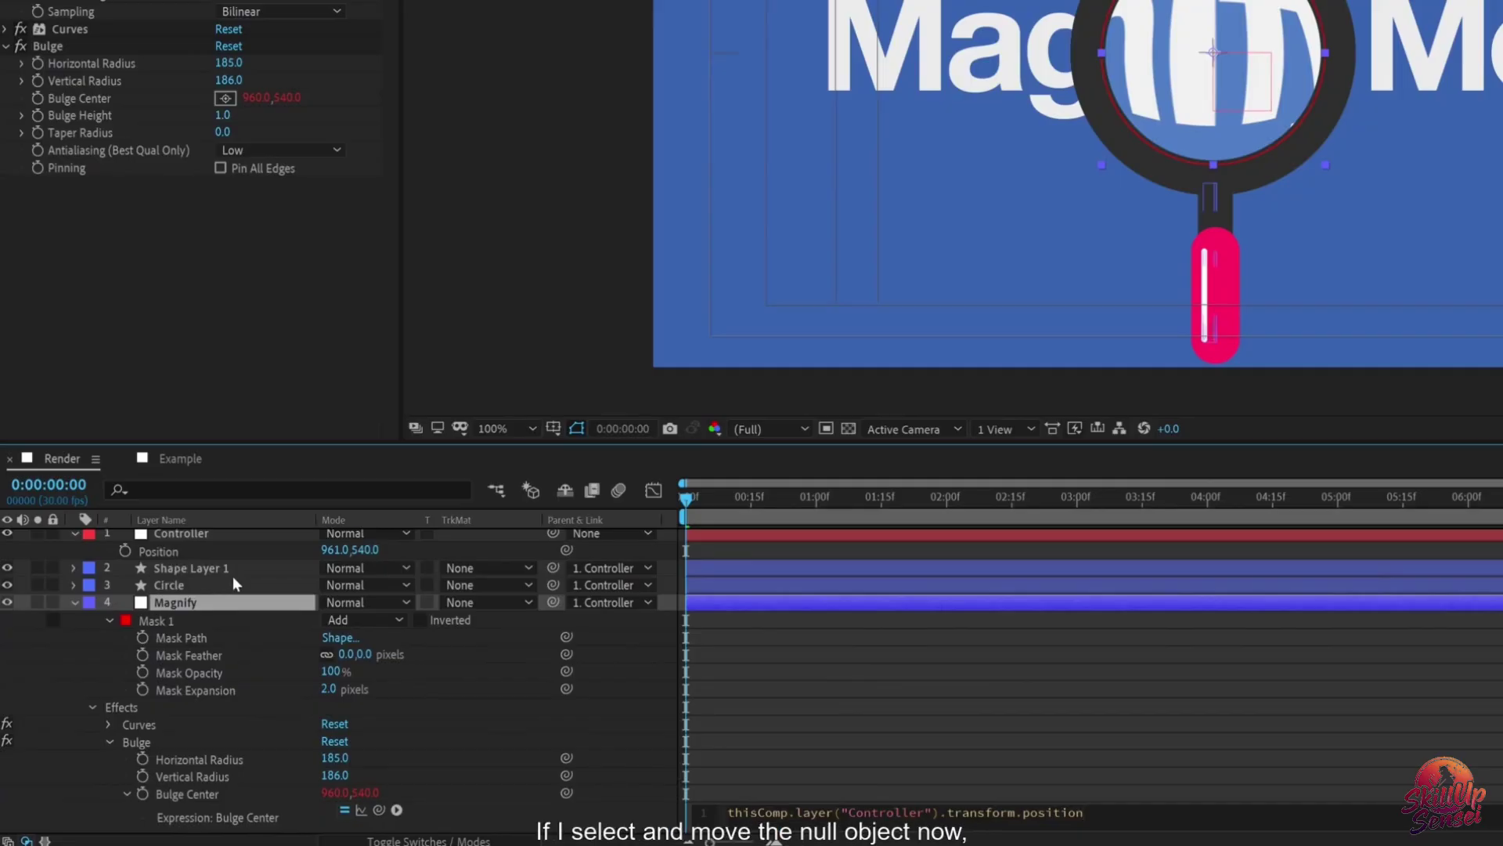
Step: Move the Controller null back and forth over the text to test the linked bulge inside the lens
{"action": "left_click", "coordinate": [188, 537]}
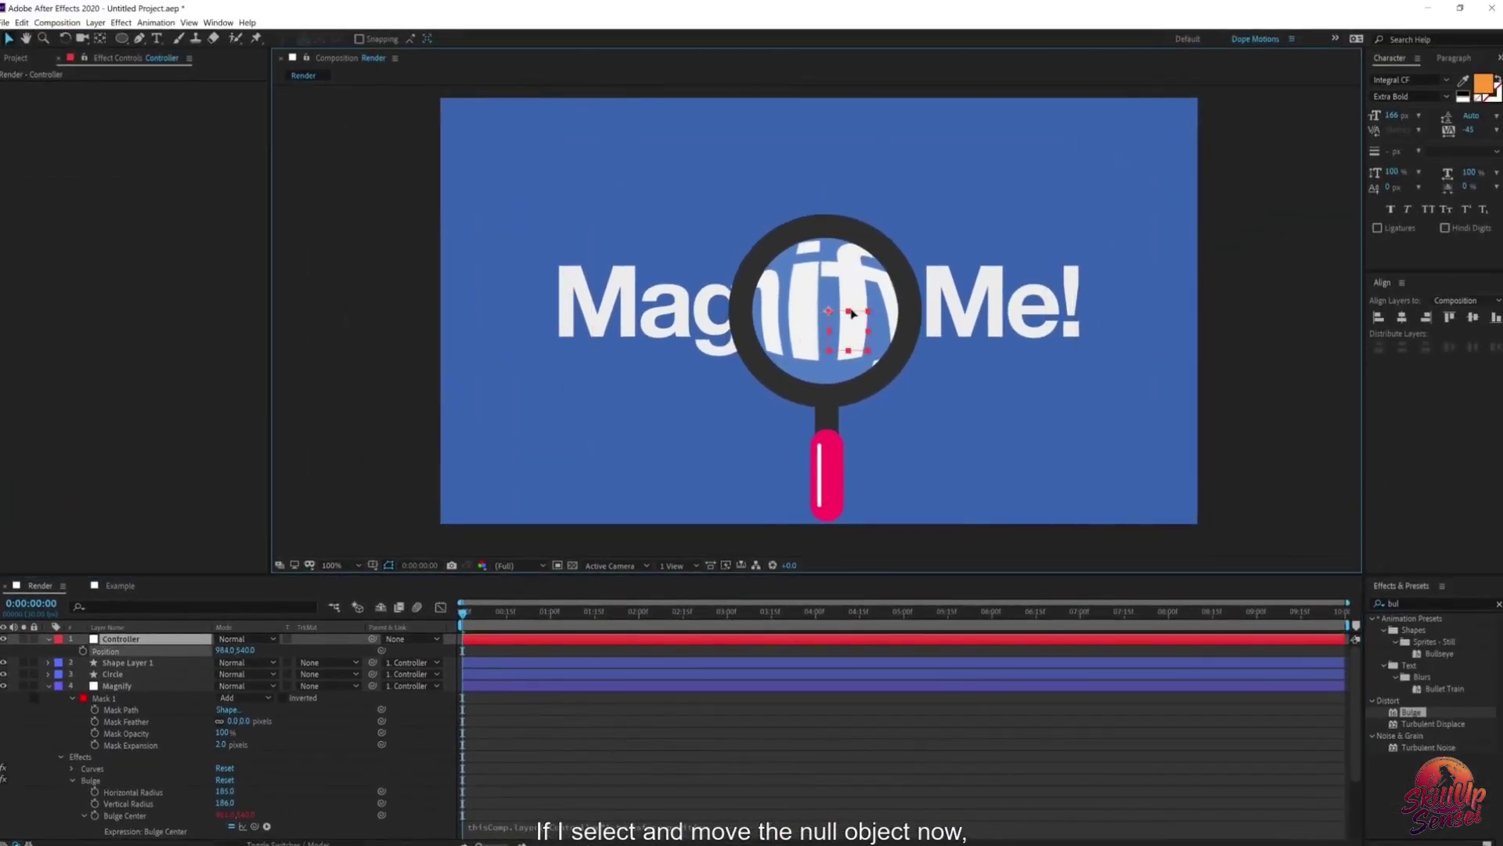
{"action": "left_click_drag", "start_coordinate": [820, 317], "coordinate": [707, 294]}
{"action": "left_click", "coordinate": [119, 687]}
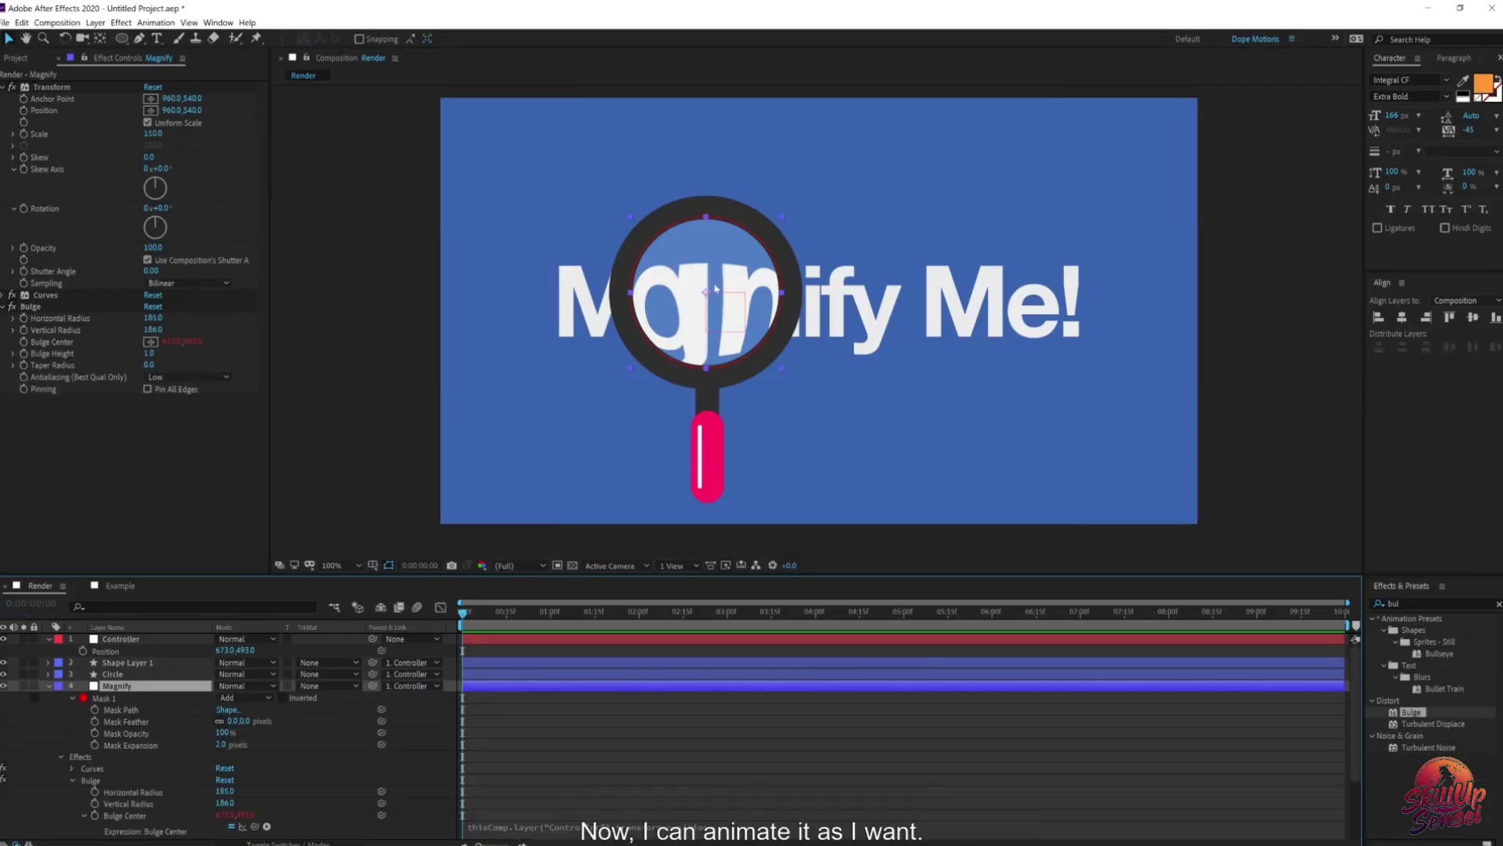
{"action": "left_click", "coordinate": [141, 639]}
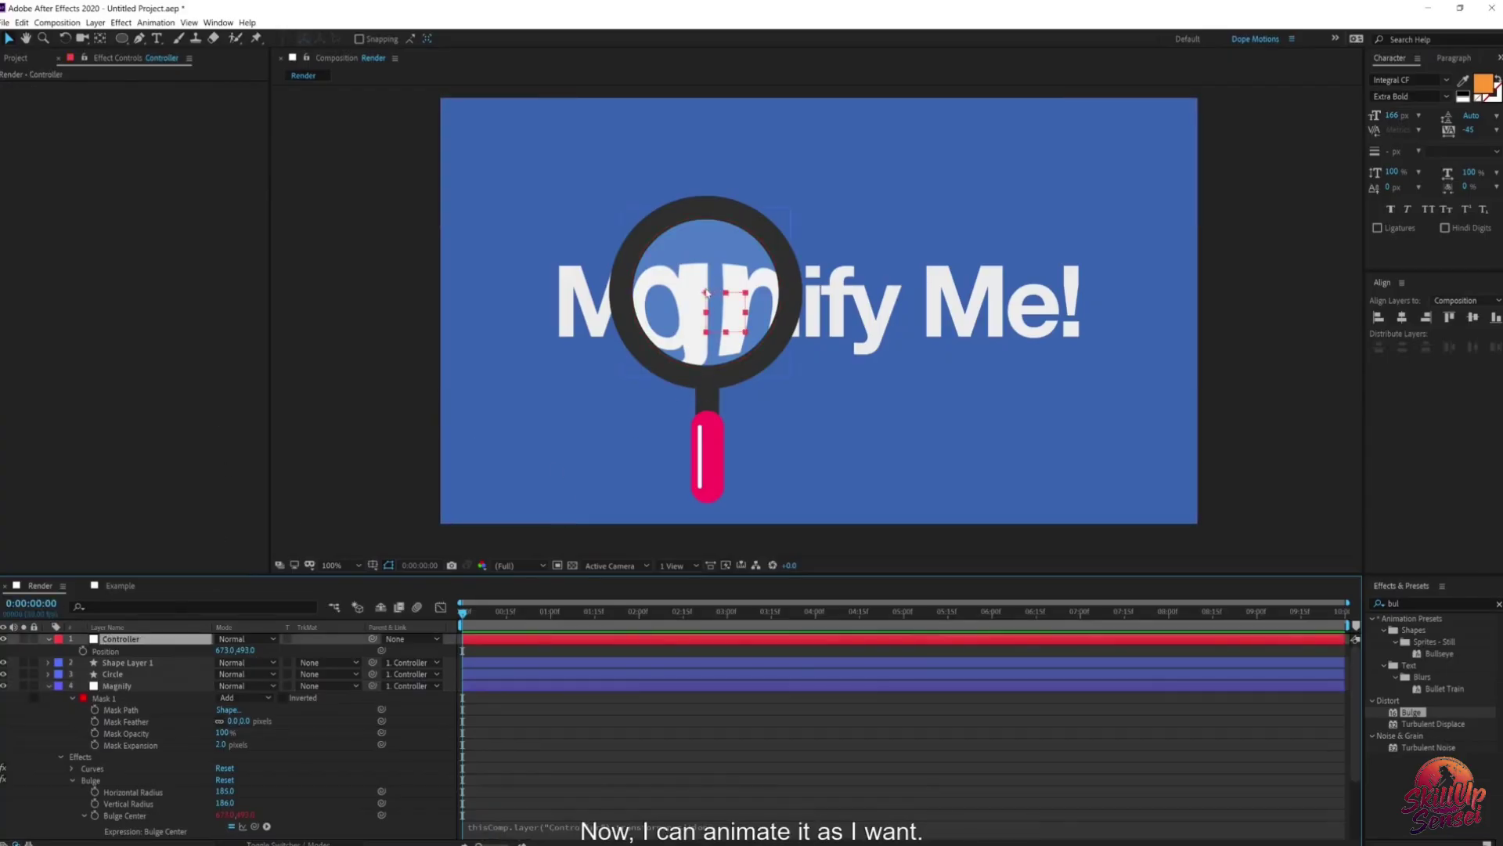
{"action": "left_click_drag", "start_coordinate": [767, 297], "coordinate": [860, 310]}
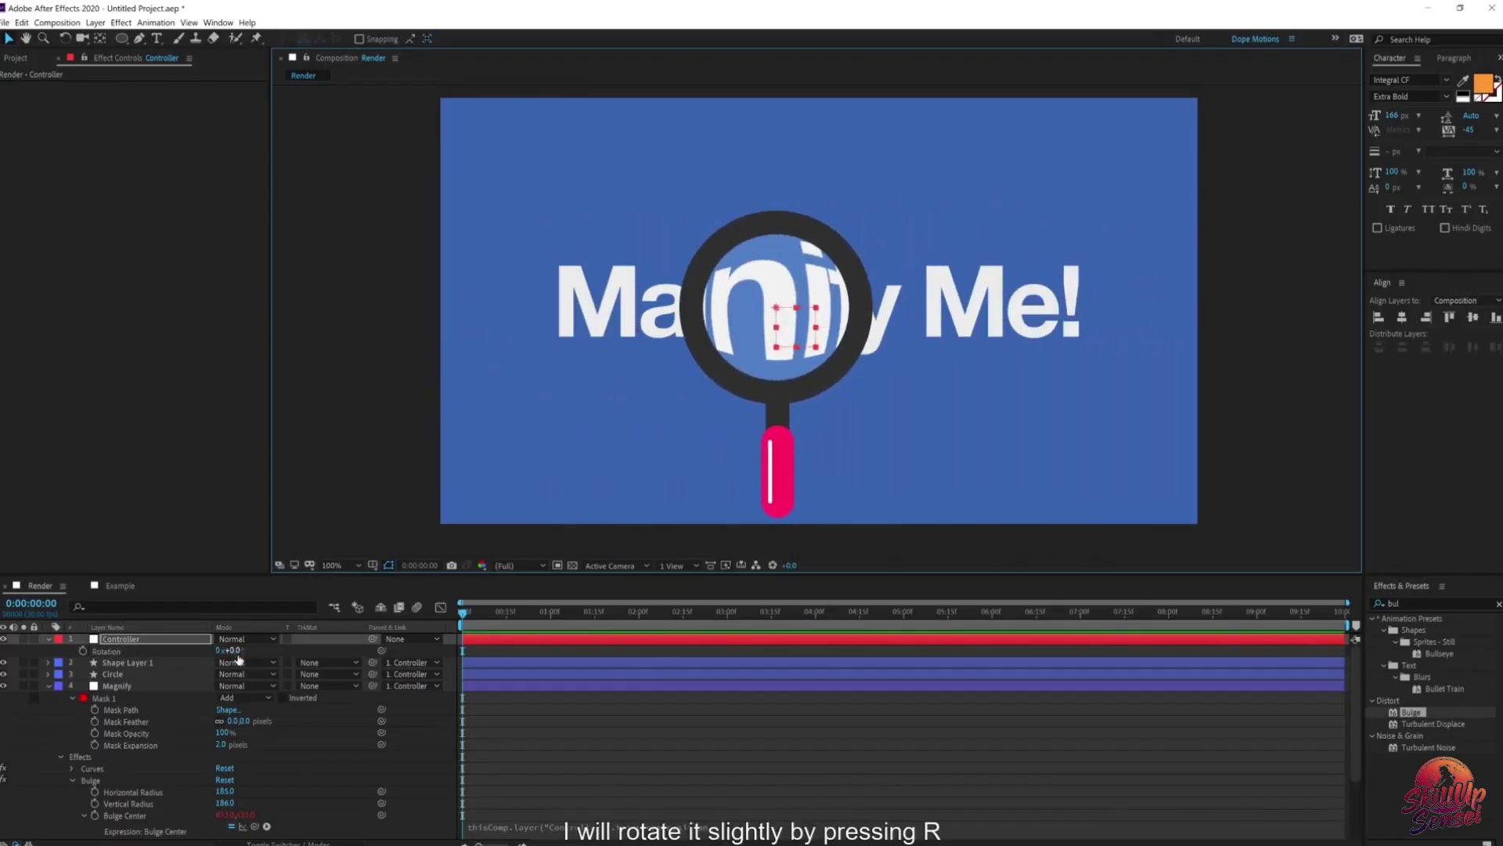
Step: Rotate the Controller null to -39° and move the tilted magnifying glass across the text
{"action": "key", "text": "r"}
{"action": "left_click_drag", "start_coordinate": [234, 650], "coordinate": [204, 651]}
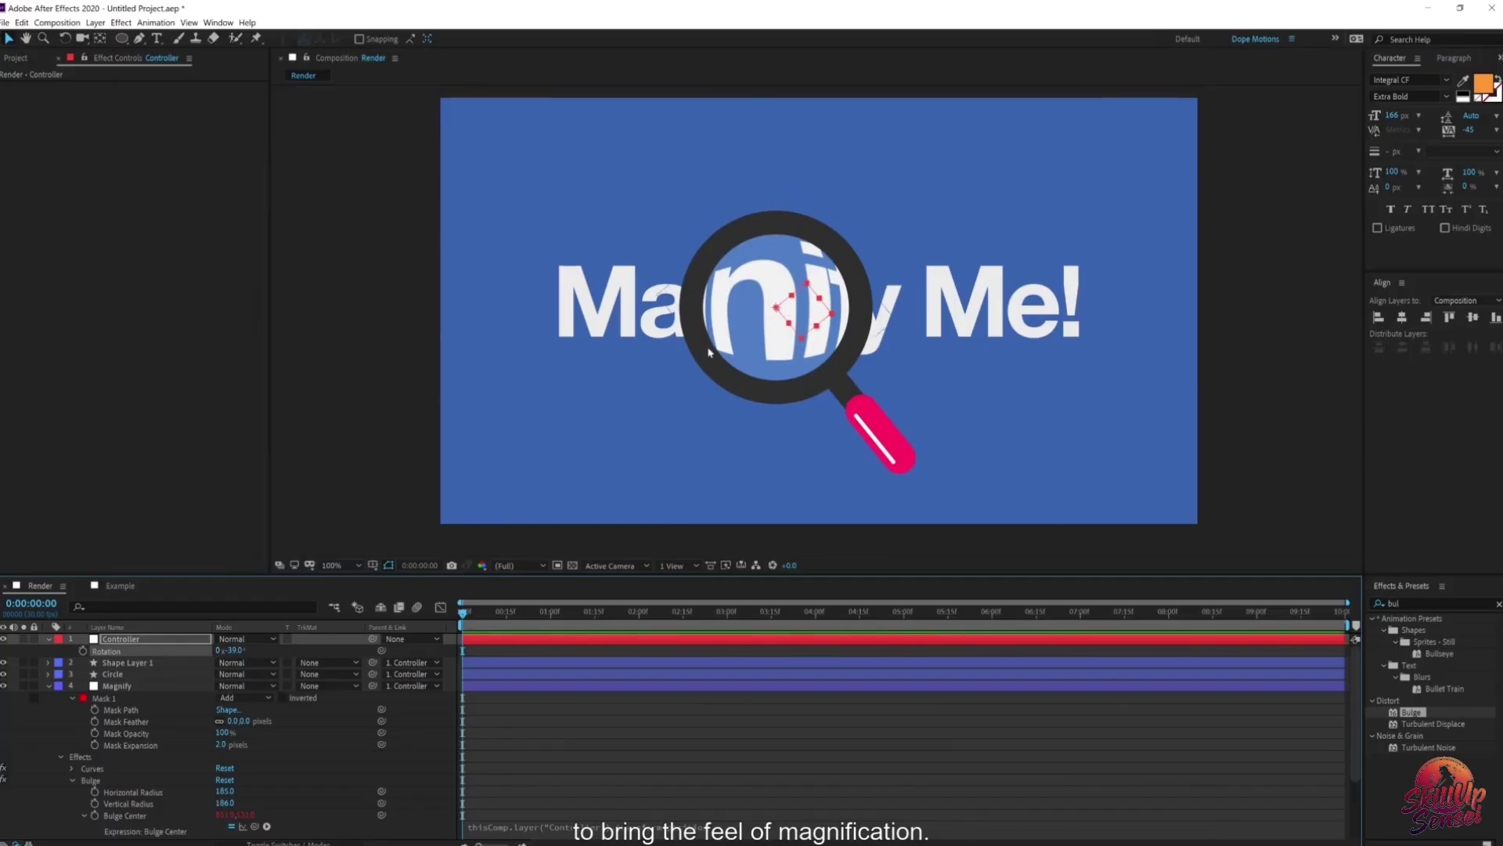
{"action": "left_click_drag", "start_coordinate": [780, 315], "coordinate": [862, 273]}
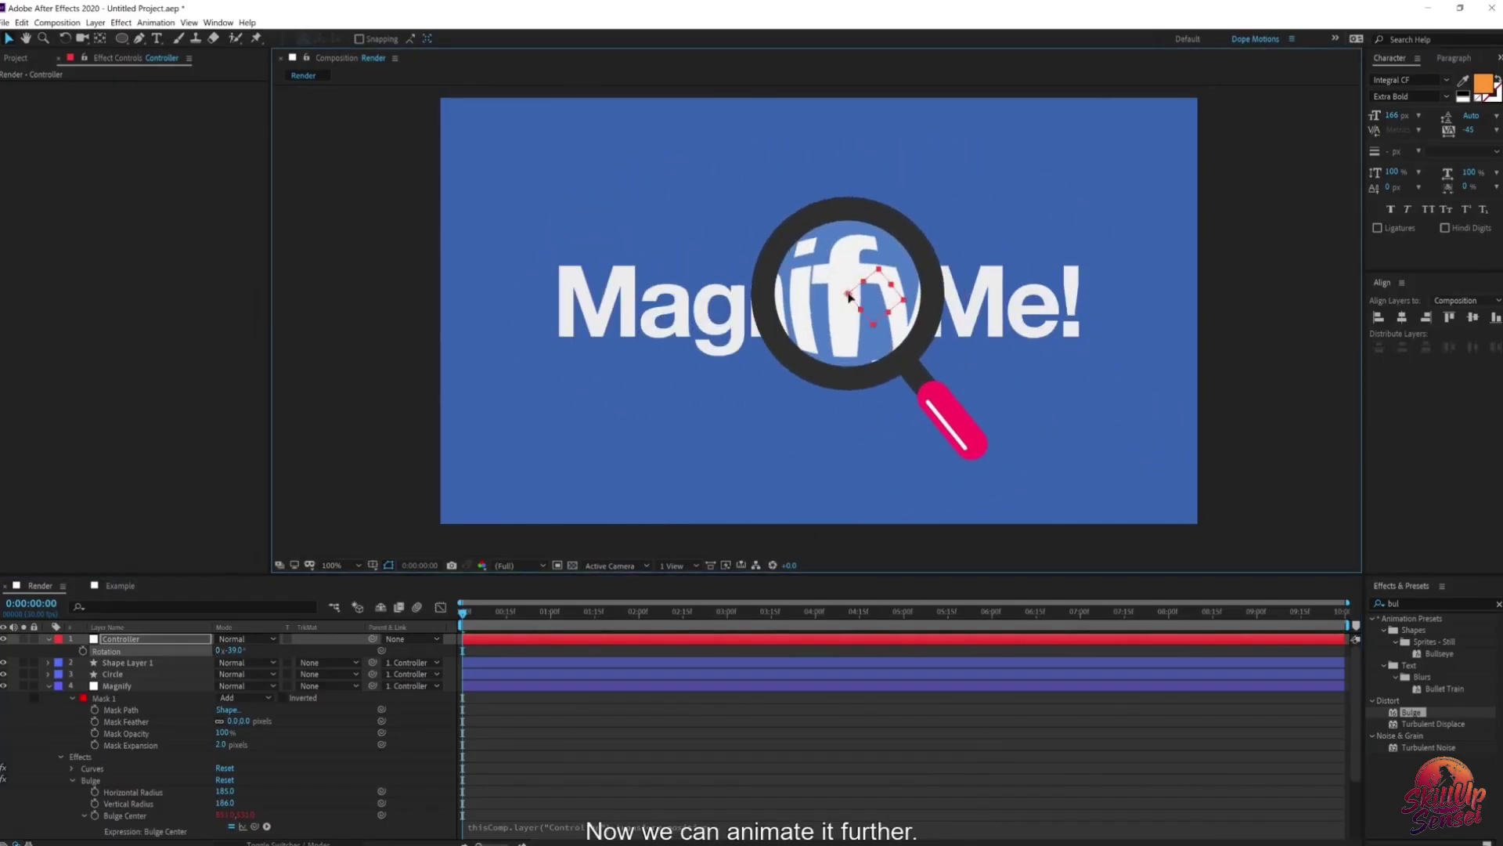
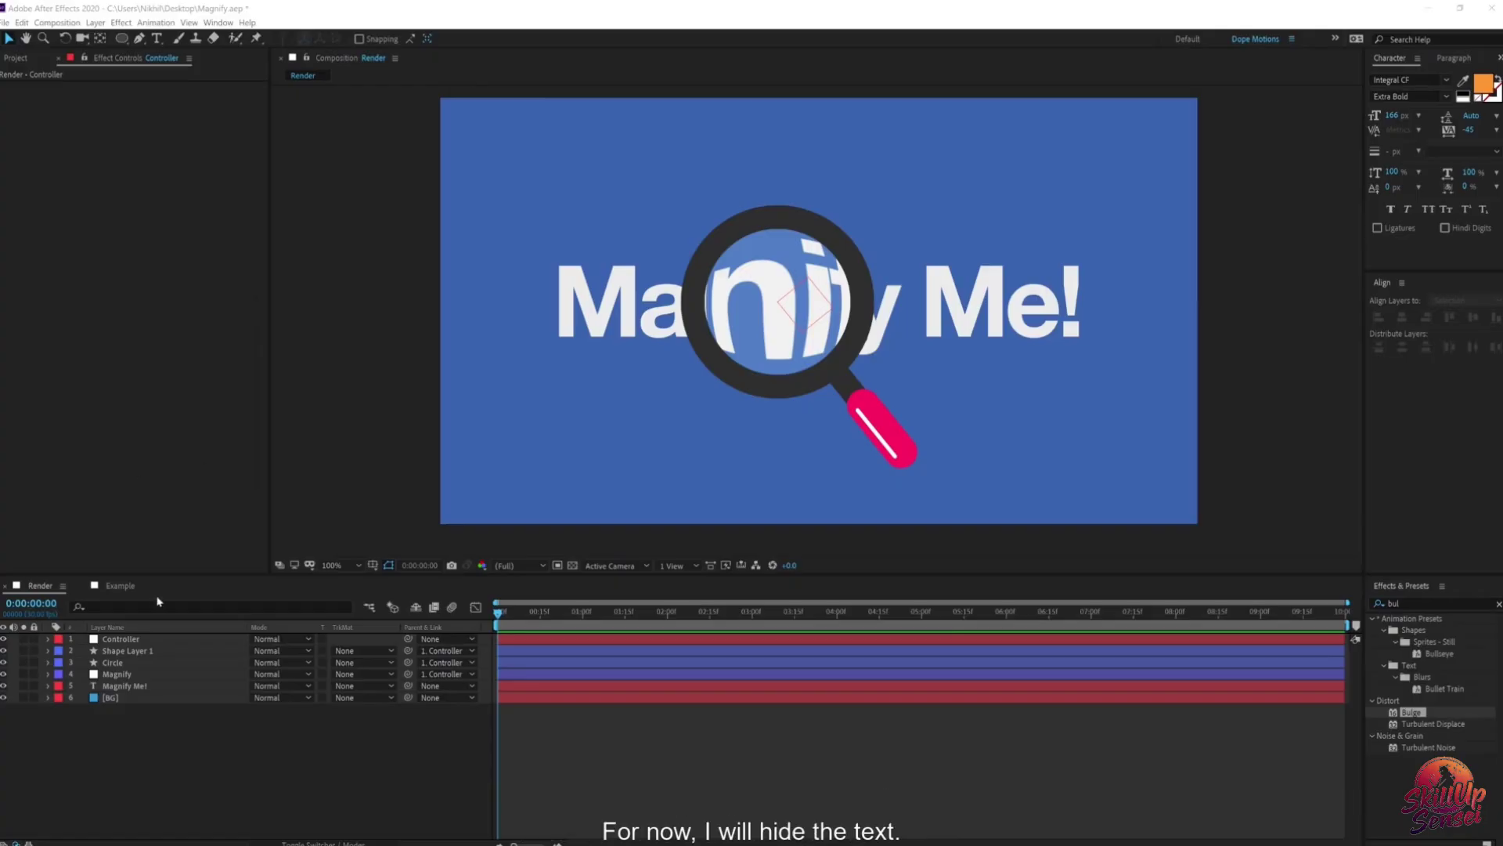
Step: Hide the Magnify Me! text layer in the Render composition
{"action": "left_click", "coordinate": [4, 686]}
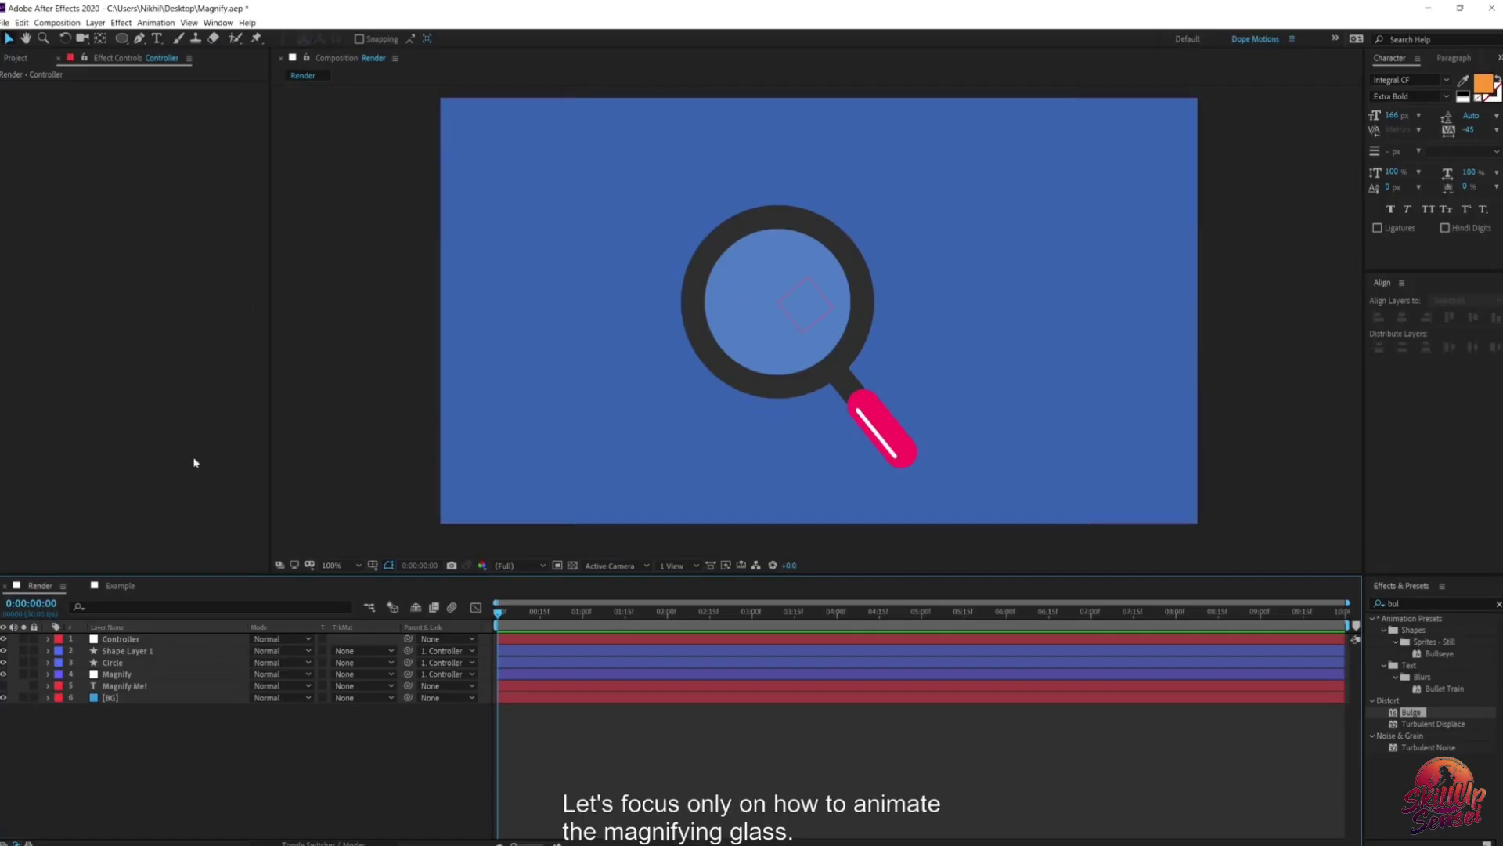
Step: Try the magnifying glass's travel by moving the Controller null across the frame, ending with it near the composition's left side
{"action": "left_click", "coordinate": [121, 640]}
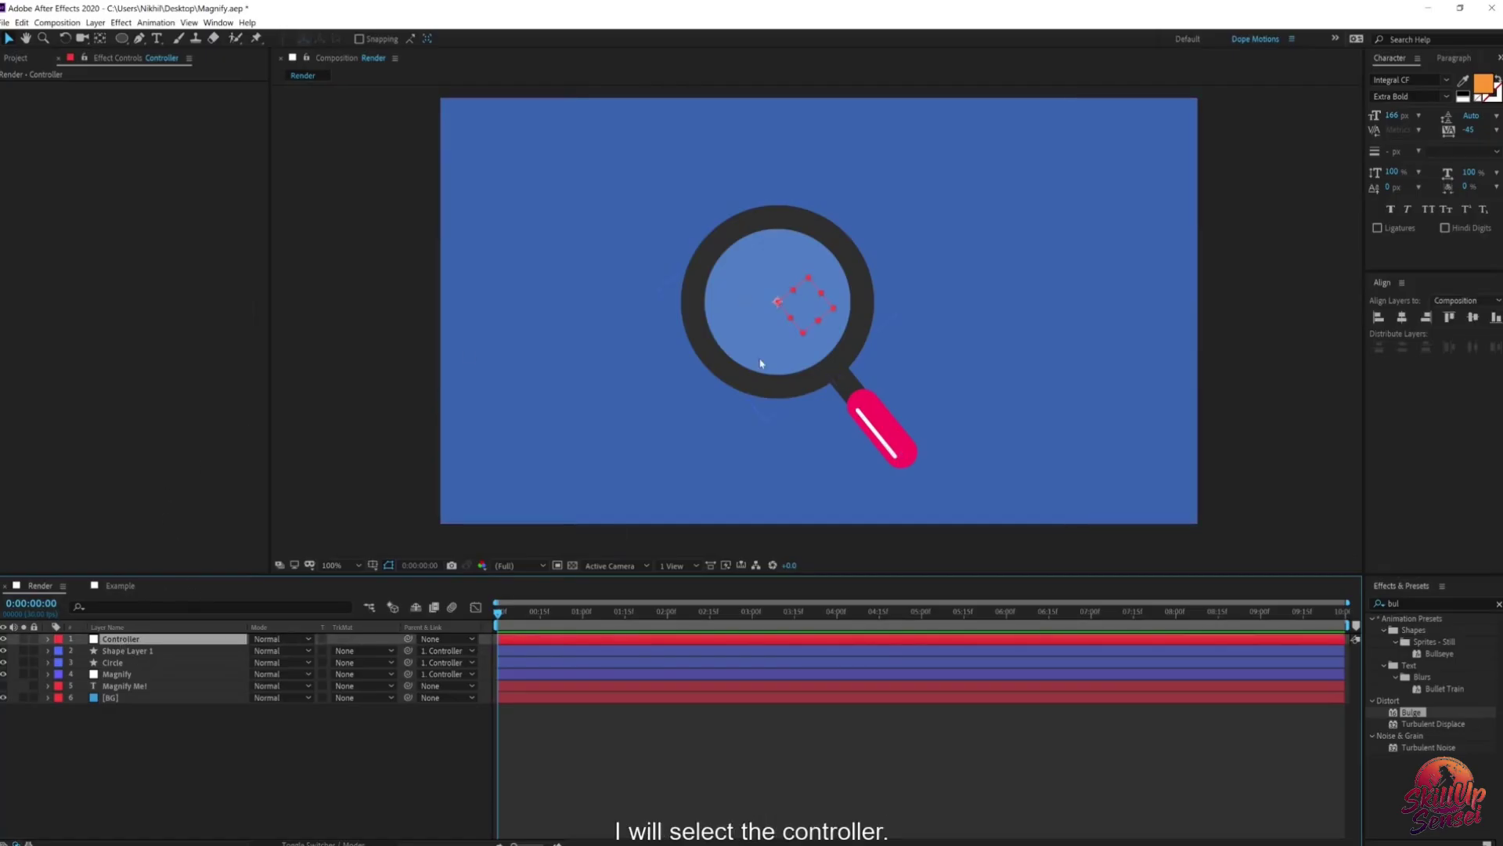
{"action": "left_click_drag", "start_coordinate": [773, 310], "coordinate": [554, 305]}
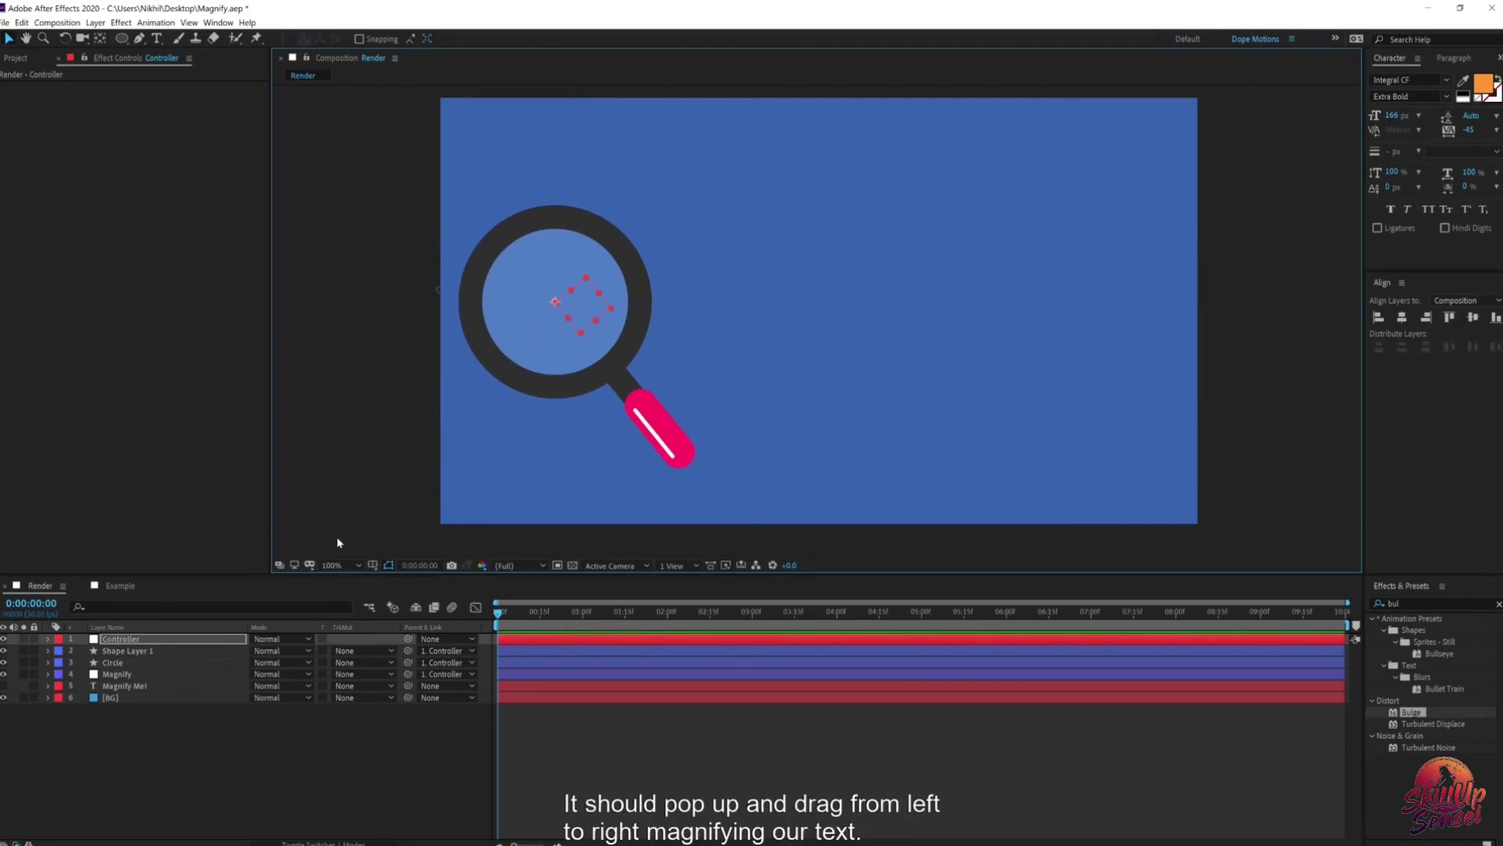
{"action": "left_click_drag", "start_coordinate": [557, 304], "coordinate": [1149, 292]}
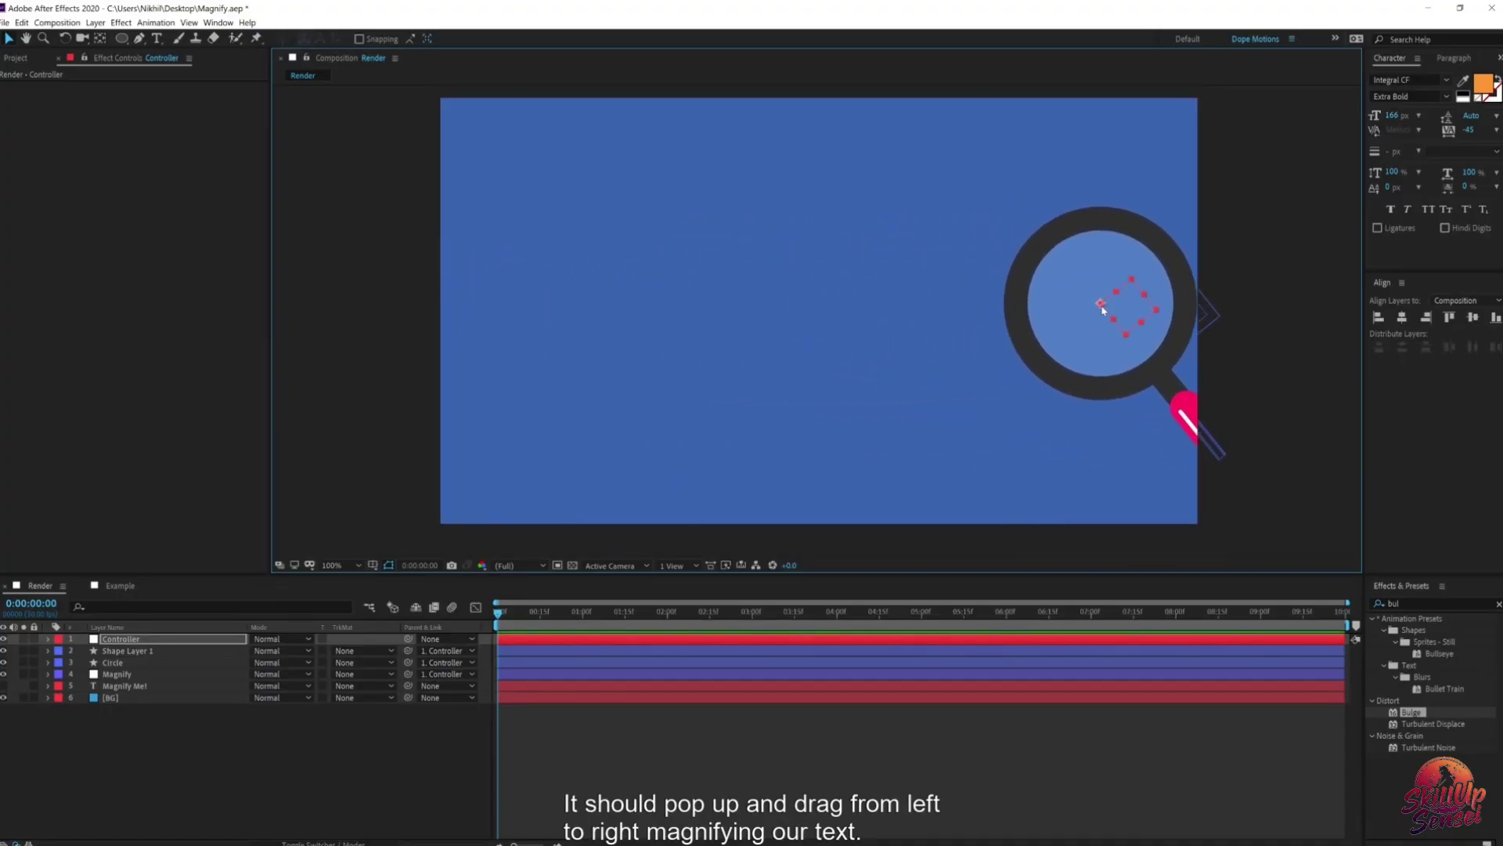
{"action": "left_click_drag", "start_coordinate": [1044, 304], "coordinate": [549, 306]}
Step: Set the Controller null's Scale to 0% and create a Scale keyframe at 0:00:00:00
{"action": "key", "text": "s"}
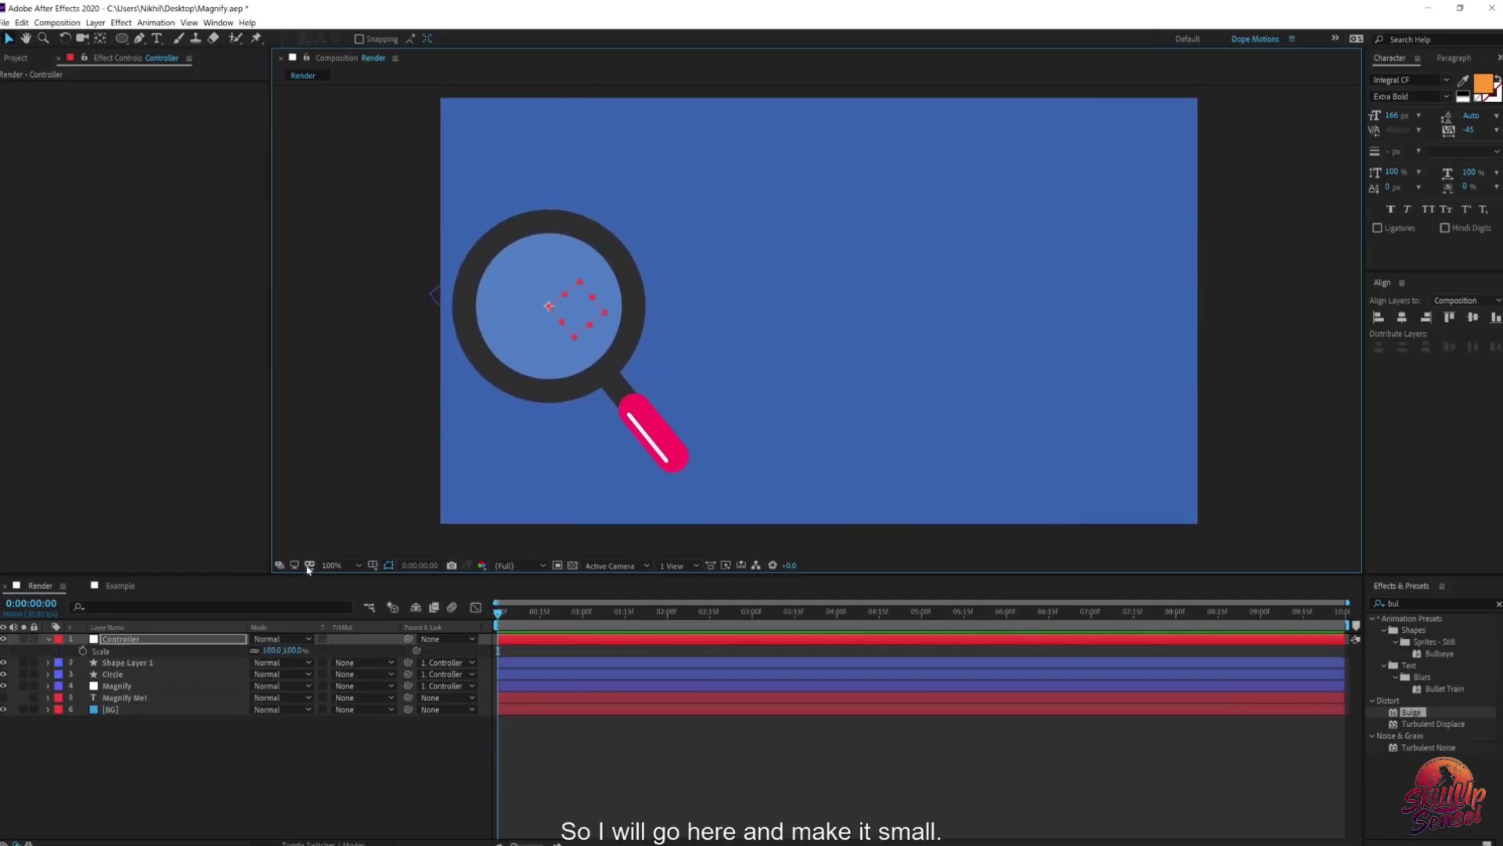
{"action": "left_click", "coordinate": [295, 650]}
{"action": "type", "text": "0"}
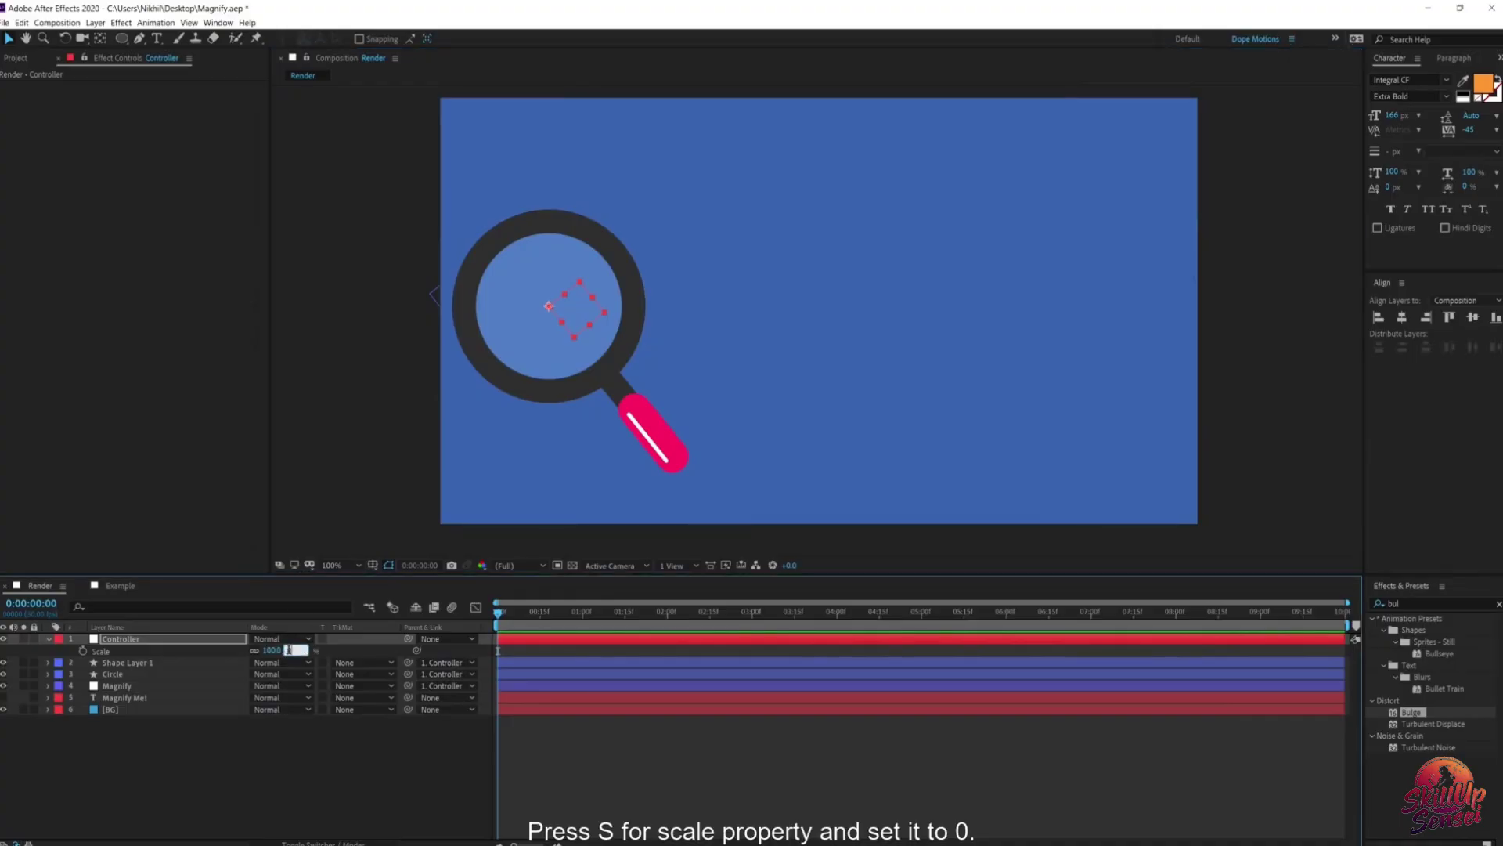
{"action": "key", "text": "Return"}
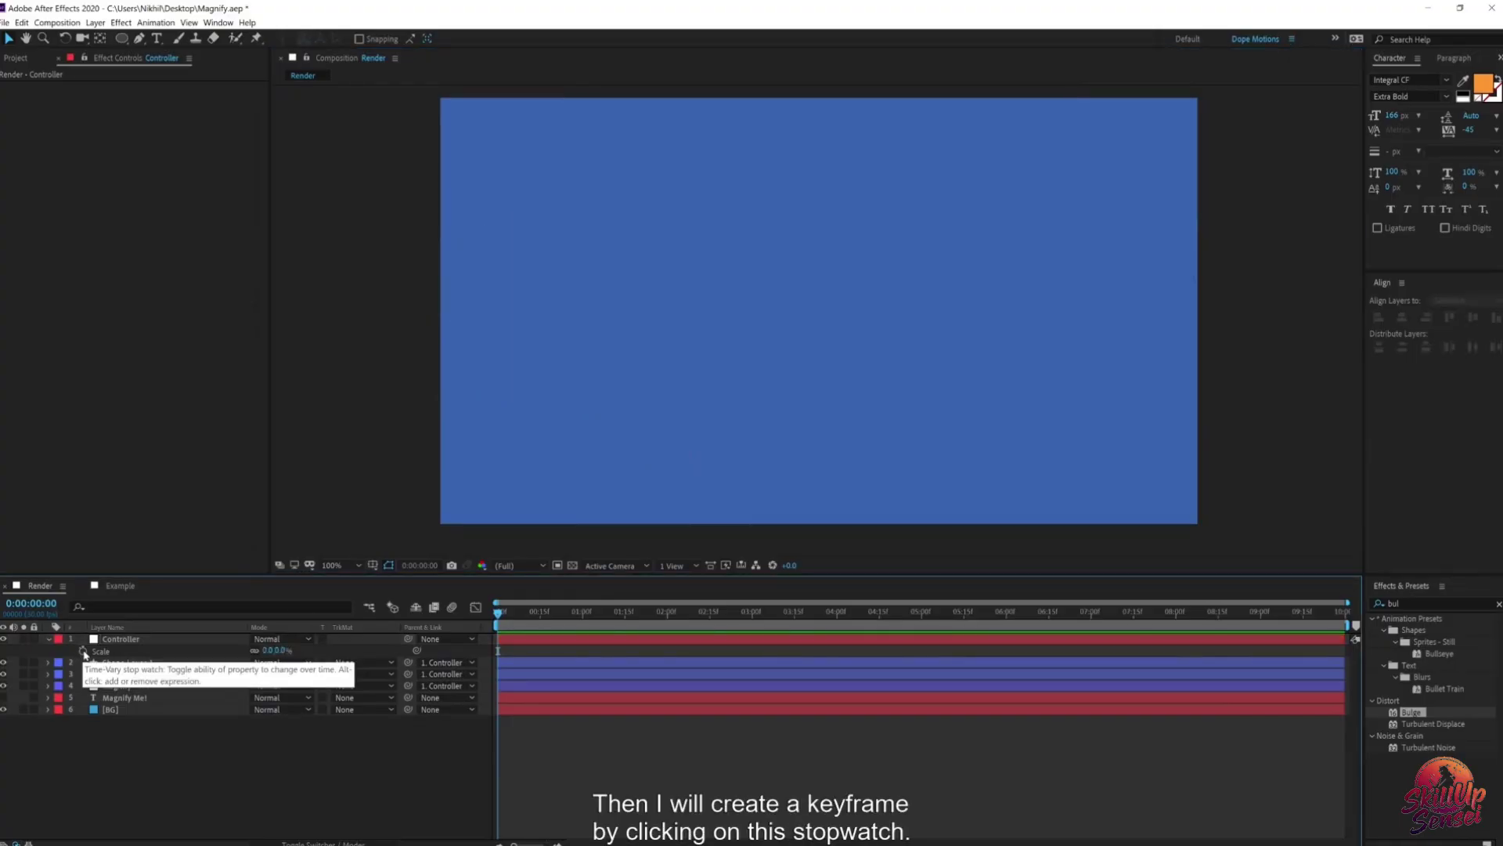
{"action": "left_click", "coordinate": [83, 651]}
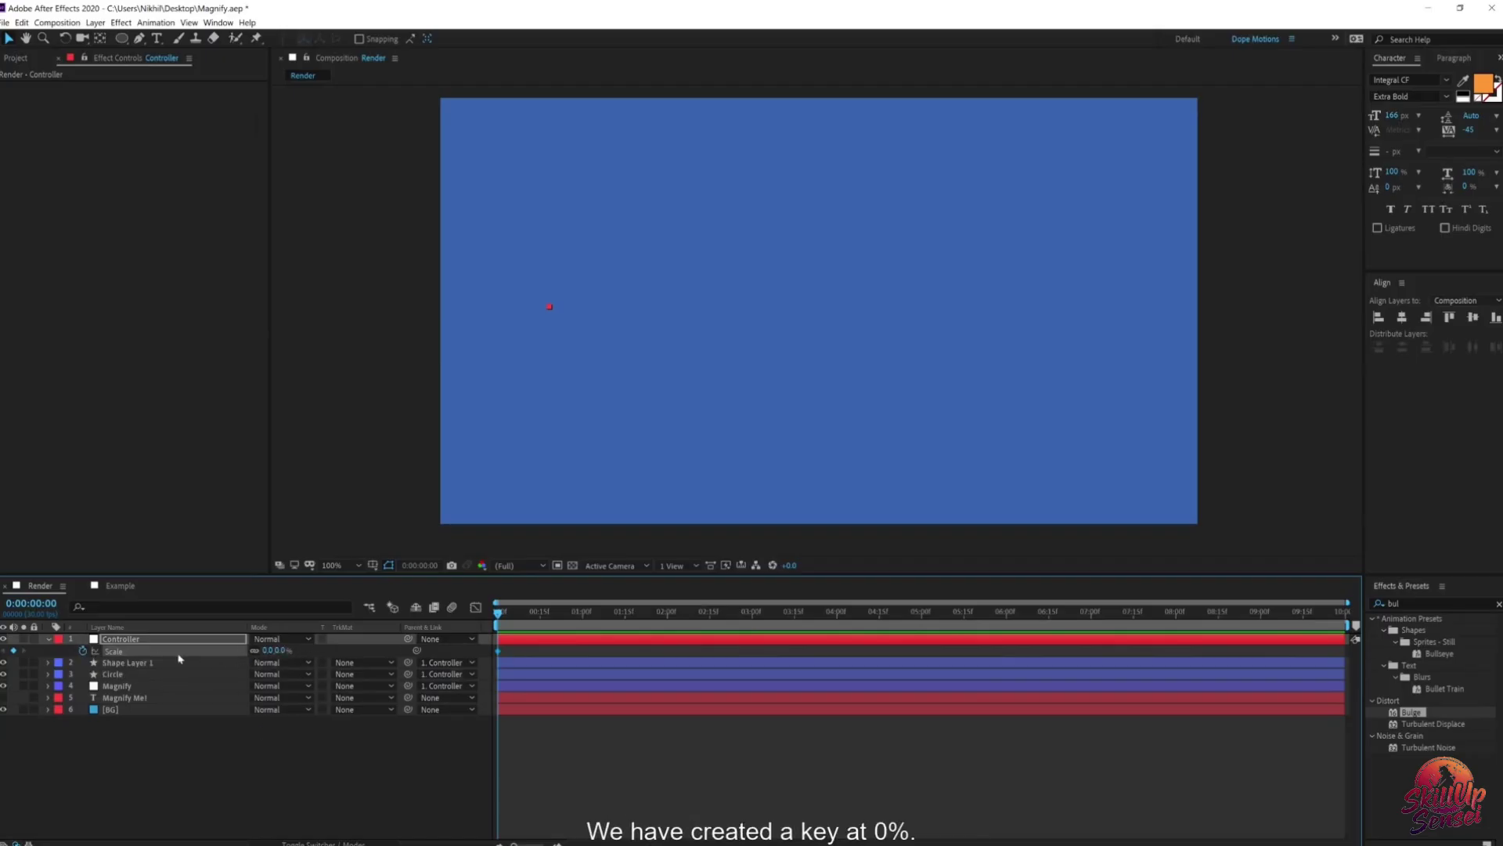
Step: Add a Scale keyframe of 100% for the Controller at 0:00:01:15
{"action": "left_click_drag", "start_coordinate": [552, 613], "coordinate": [625, 616]}
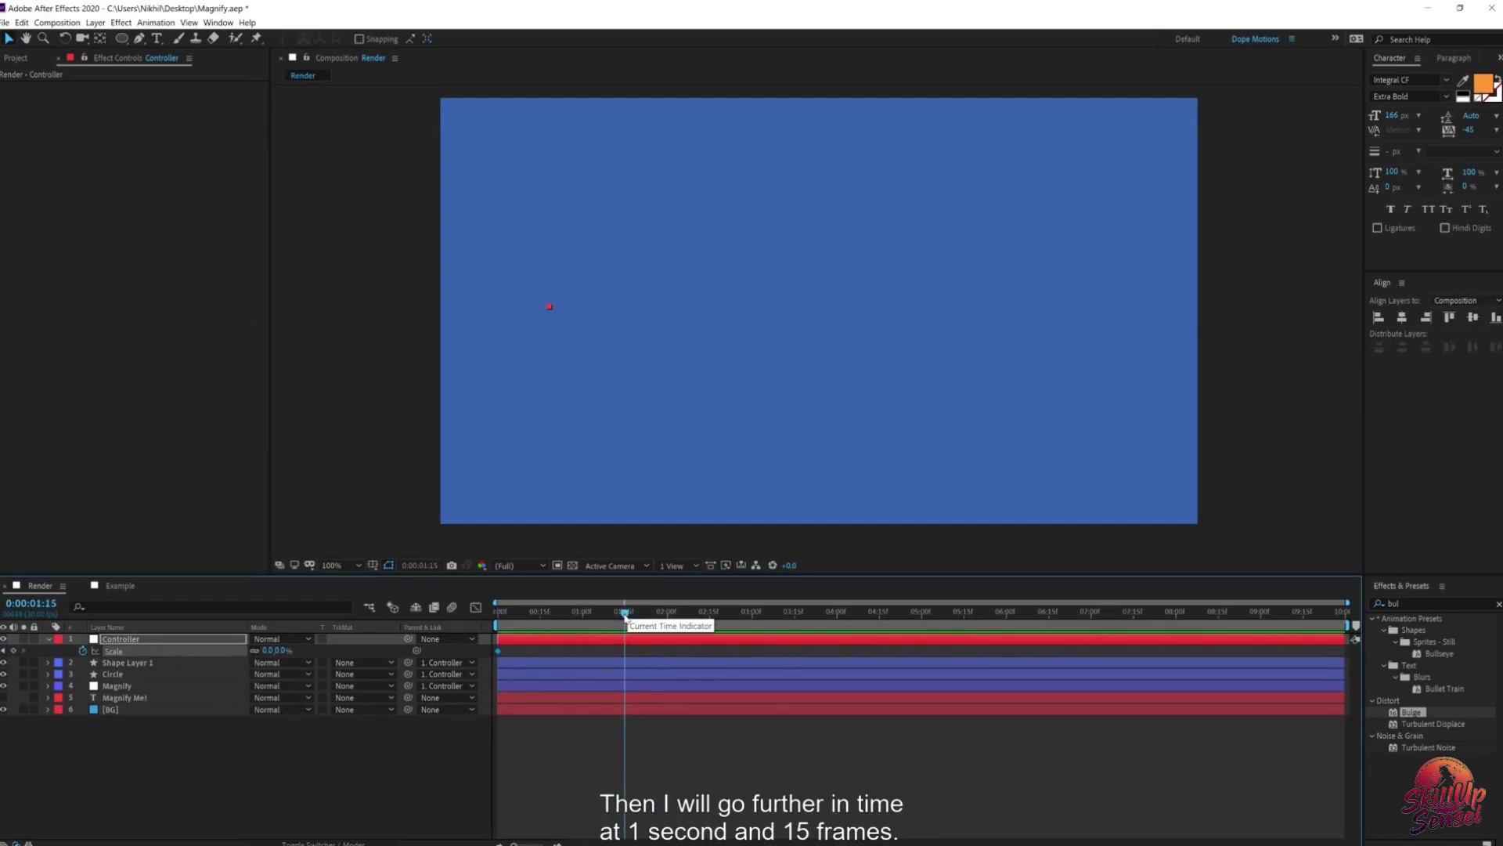
{"action": "left_click", "coordinate": [276, 650]}
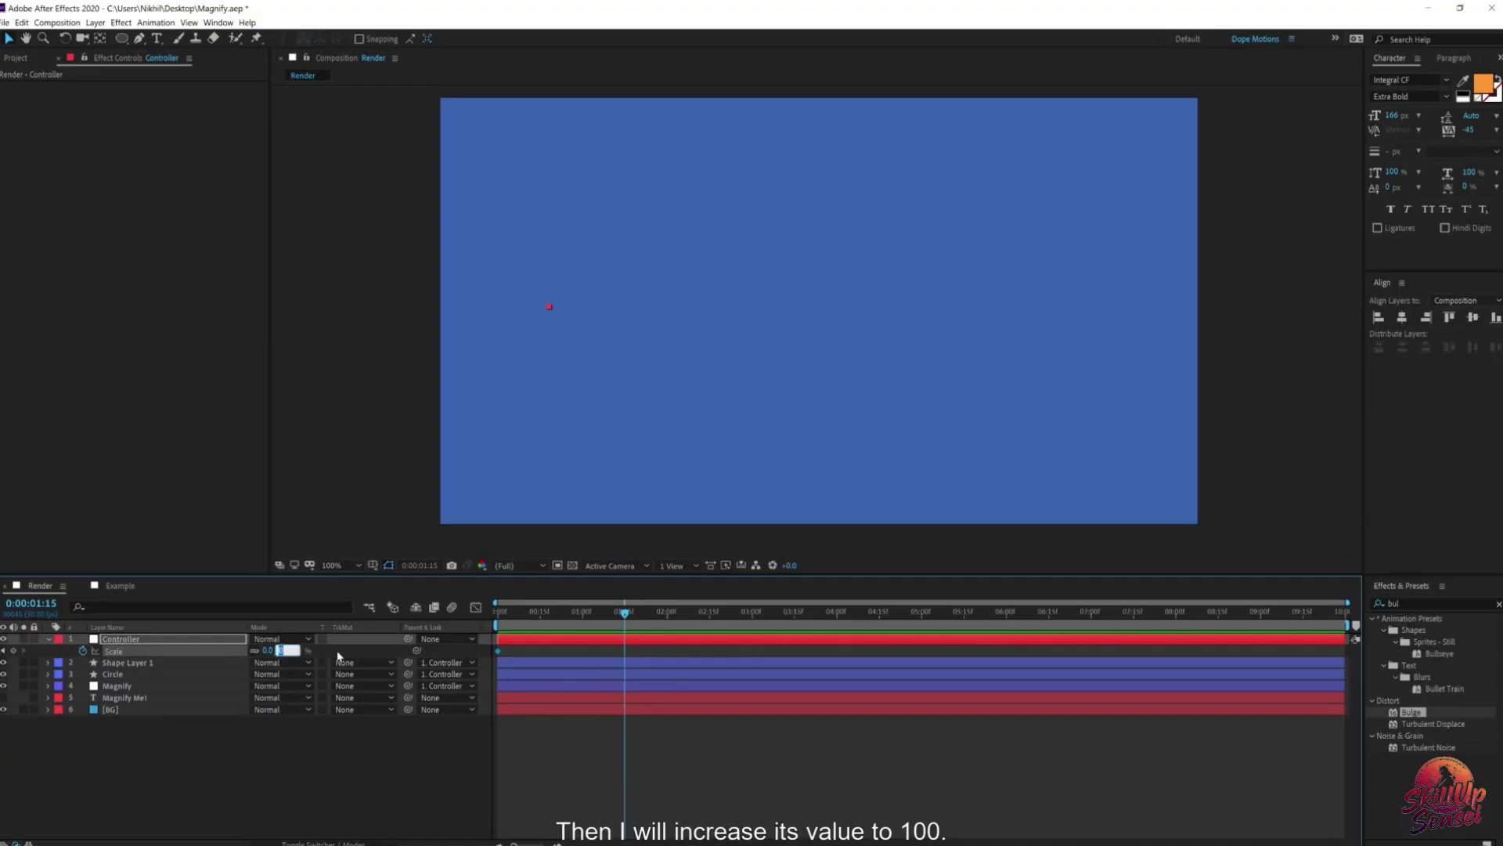
{"action": "type", "text": "100"}
{"action": "left_click", "coordinate": [346, 736]}
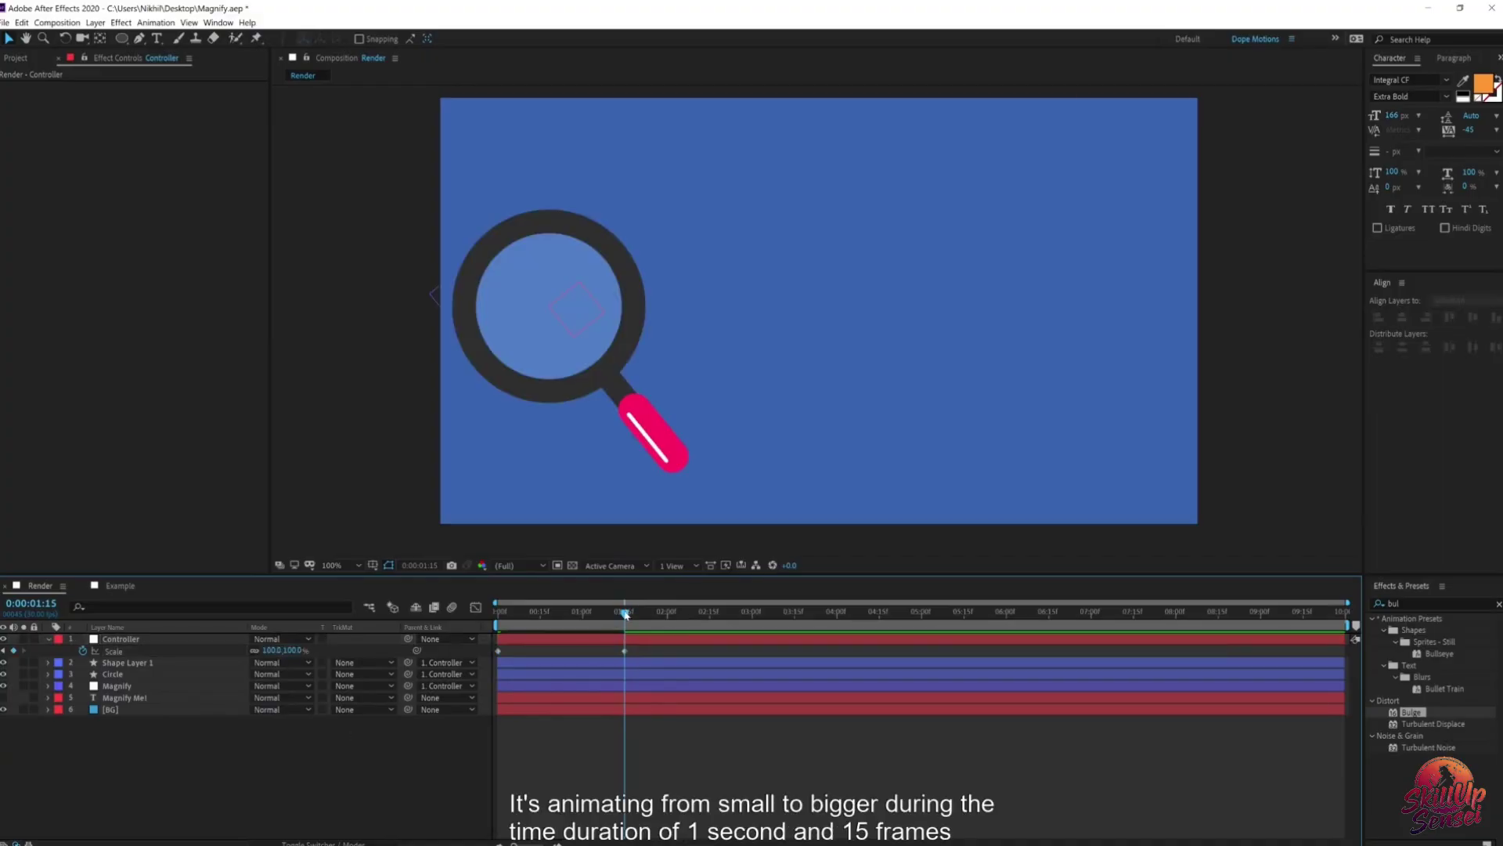
Step: Scrub between 0:00:00:00 and 0:00:01:15 to review the magnifying glass scaling up
{"action": "mouse_move", "coordinate": [624, 613]}
{"action": "left_mouse_down"}
{"action": "mouse_move", "coordinate": [499, 614]}
{"action": "mouse_move", "coordinate": [619, 617]}
{"action": "left_mouse_up"}
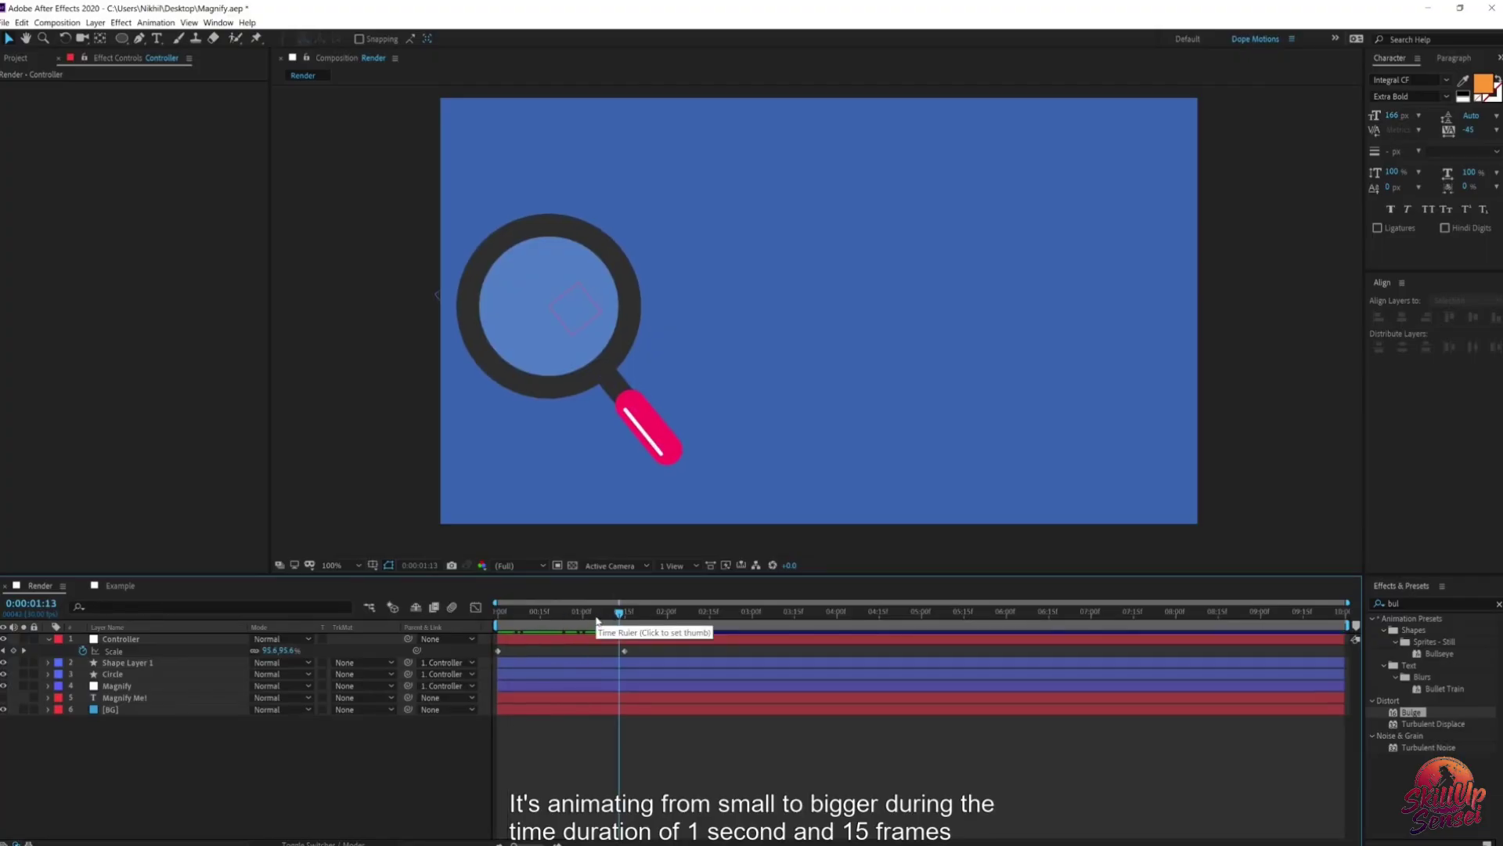
{"action": "left_click_drag", "start_coordinate": [591, 614], "coordinate": [498, 616]}
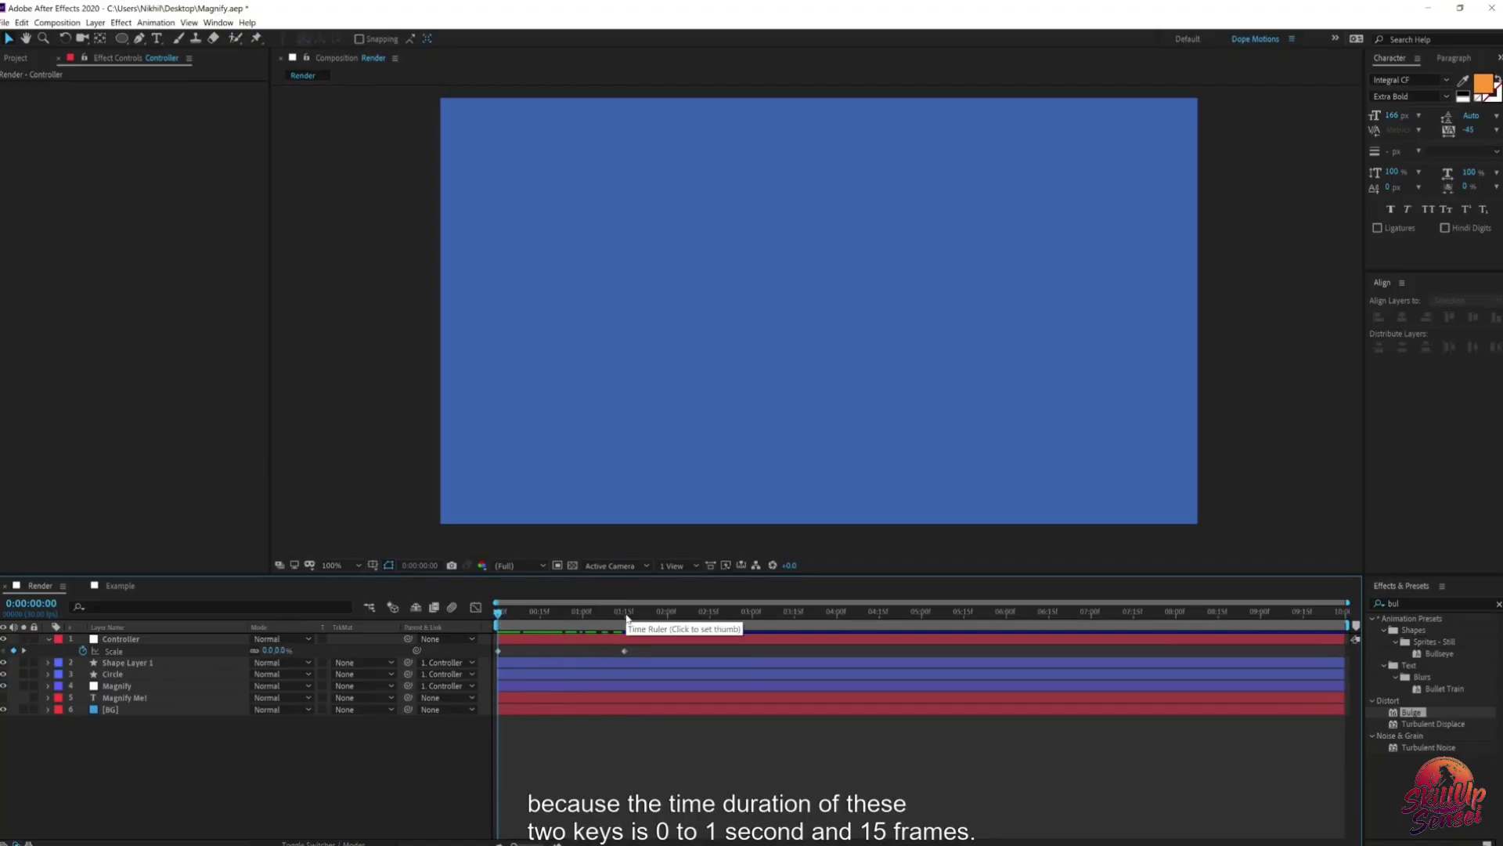
{"action": "mouse_move", "coordinate": [598, 615]}
{"action": "left_mouse_down"}
{"action": "mouse_move", "coordinate": [522, 615]}
{"action": "mouse_move", "coordinate": [624, 616]}
{"action": "left_mouse_up"}
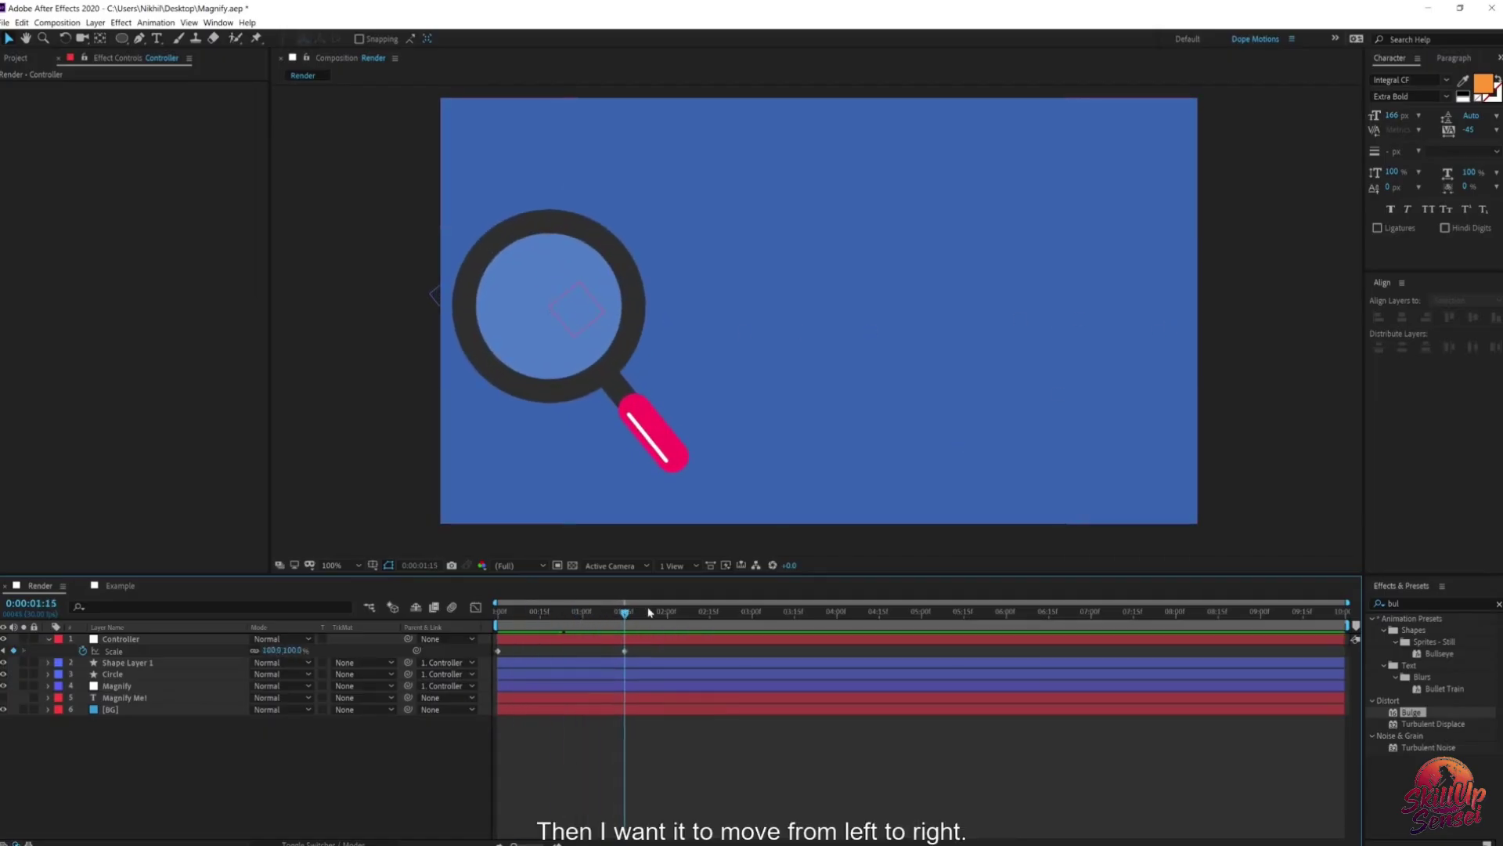
Step: Keyframe the Controller's Position at 0:00:01:15, and at 0:00:04:00 move the magnifying glass horizontally to the right side of the composition
{"action": "left_click", "coordinate": [134, 641]}
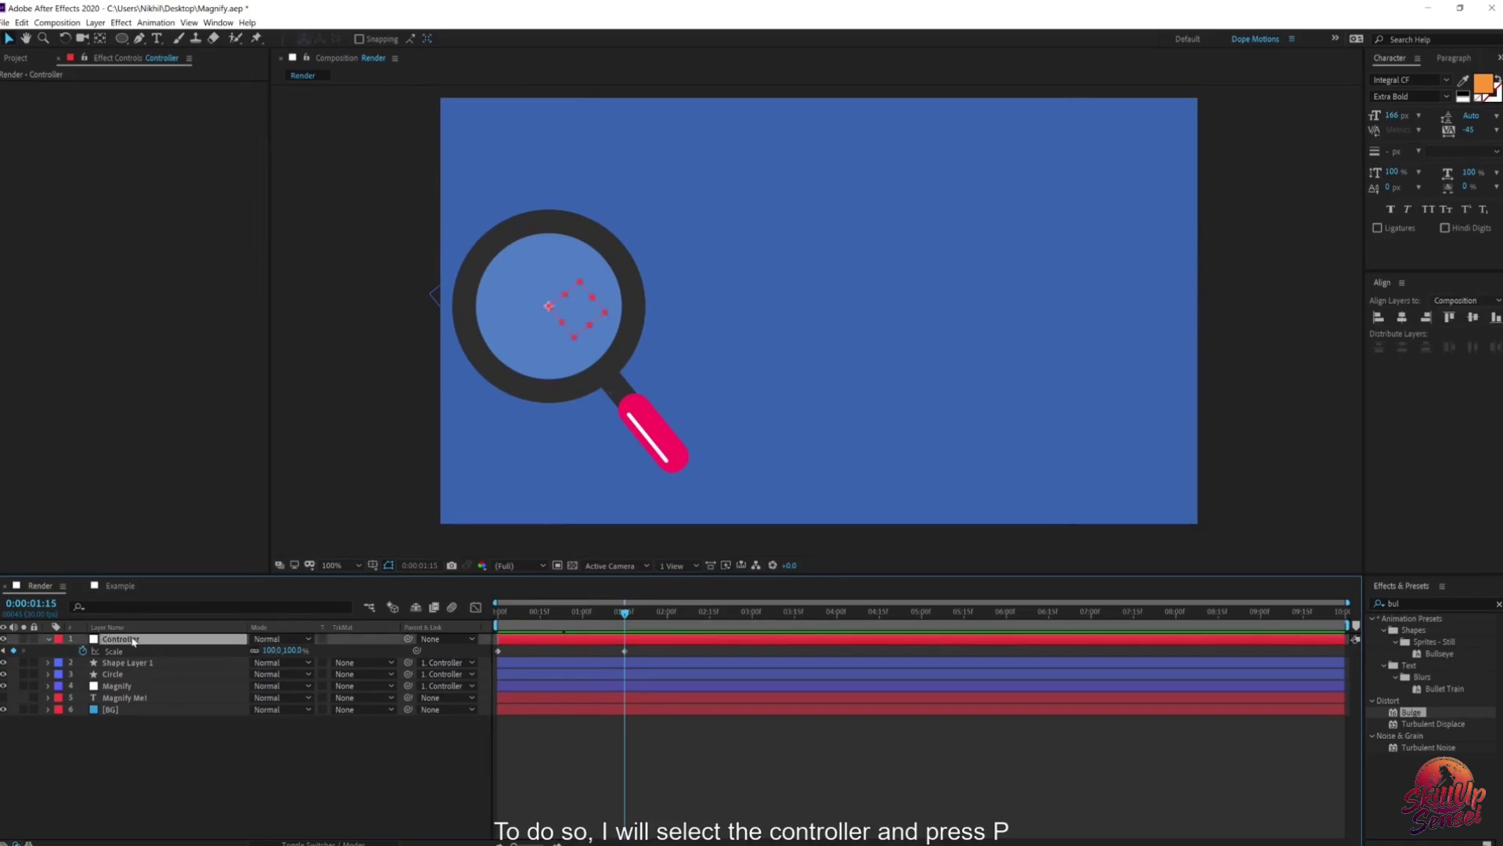
{"action": "key", "text": "p"}
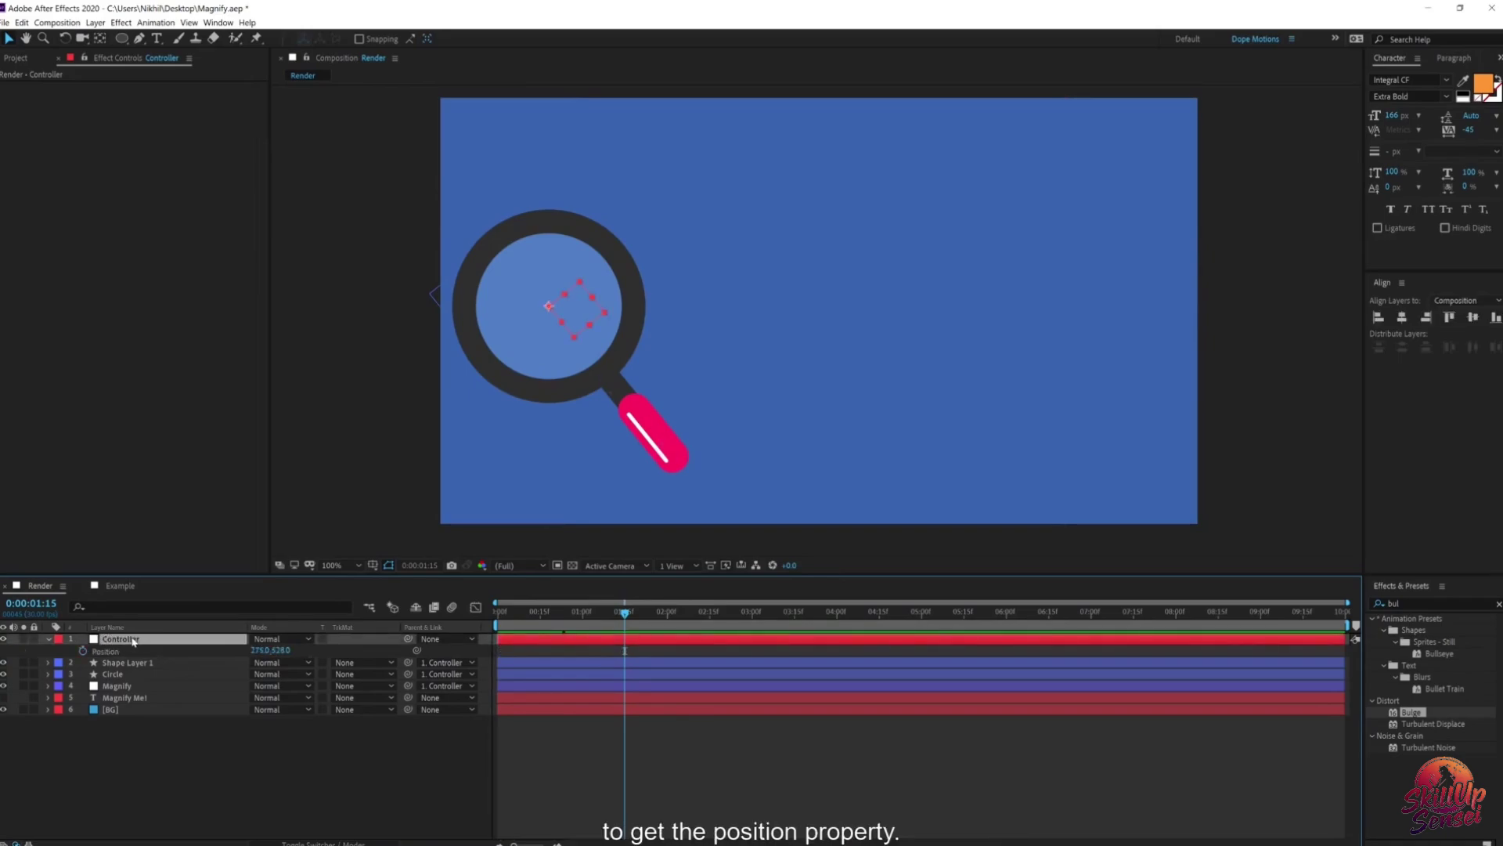
{"action": "left_click", "coordinate": [83, 651]}
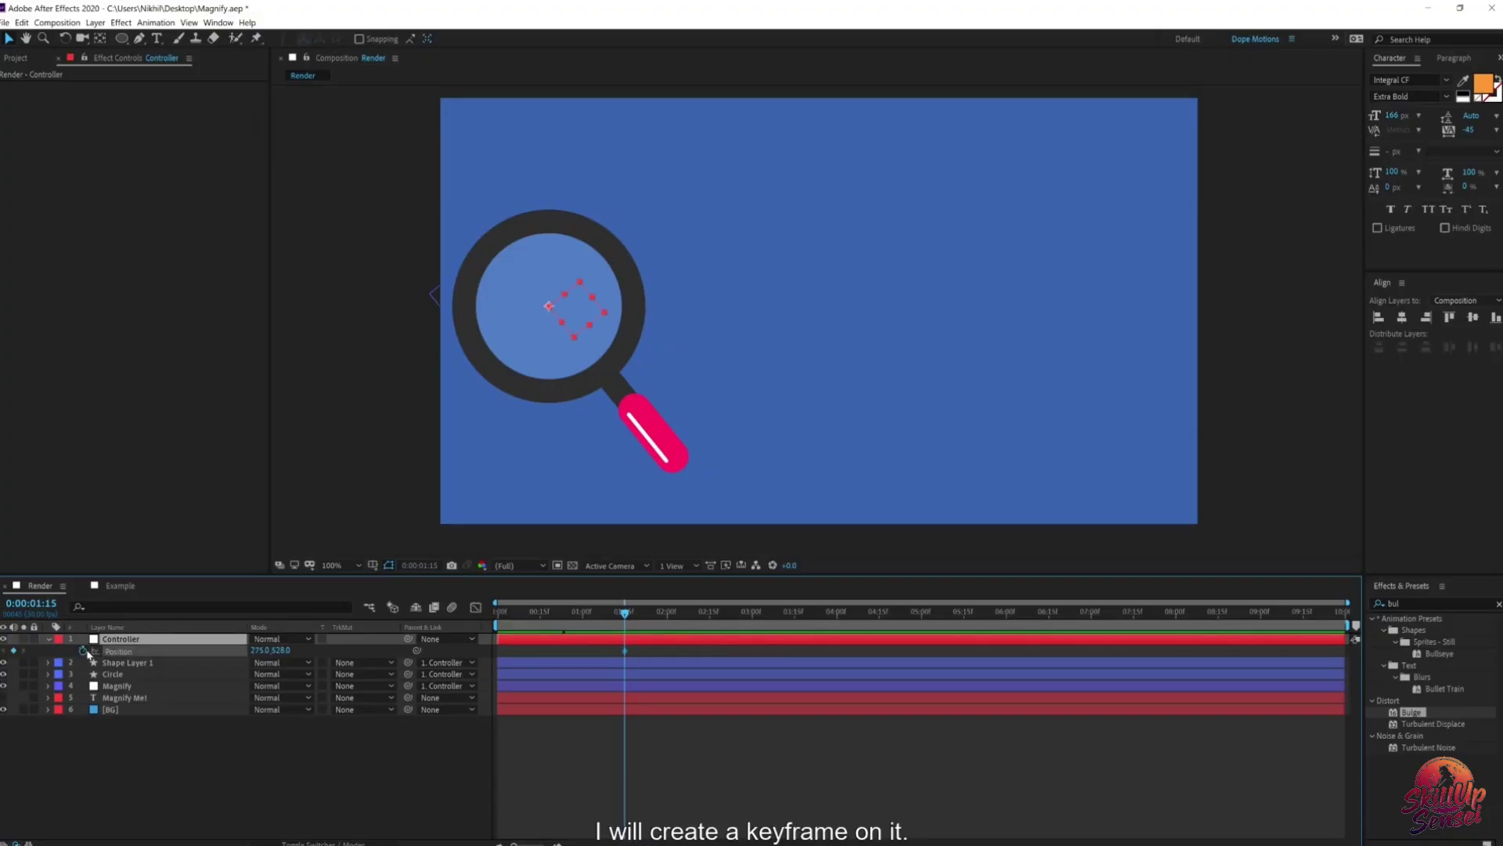
{"action": "left_click_drag", "start_coordinate": [625, 616], "coordinate": [836, 614]}
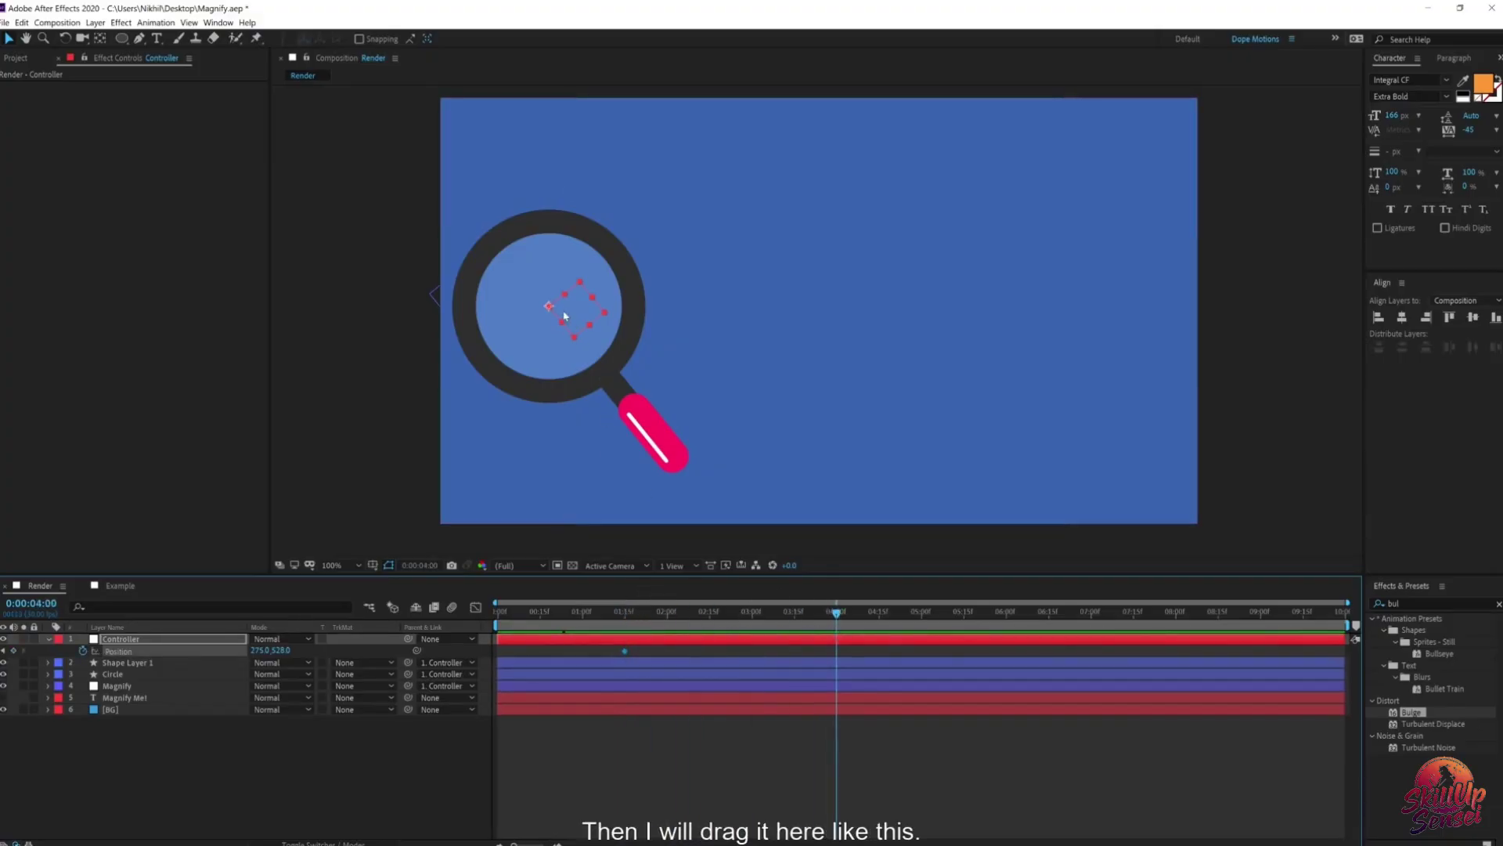
{"action": "left_click_drag", "start_coordinate": [551, 310], "coordinate": [579, 312]}
{"action": "left_click_drag", "start_coordinate": [734, 333], "coordinate": [1104, 334]}
Step: Return to the start of the composition and reveal all keyframed properties of the Controller layer
{"action": "left_click", "coordinate": [510, 612]}
{"action": "left_click_drag", "start_coordinate": [511, 613], "coordinate": [498, 613]}
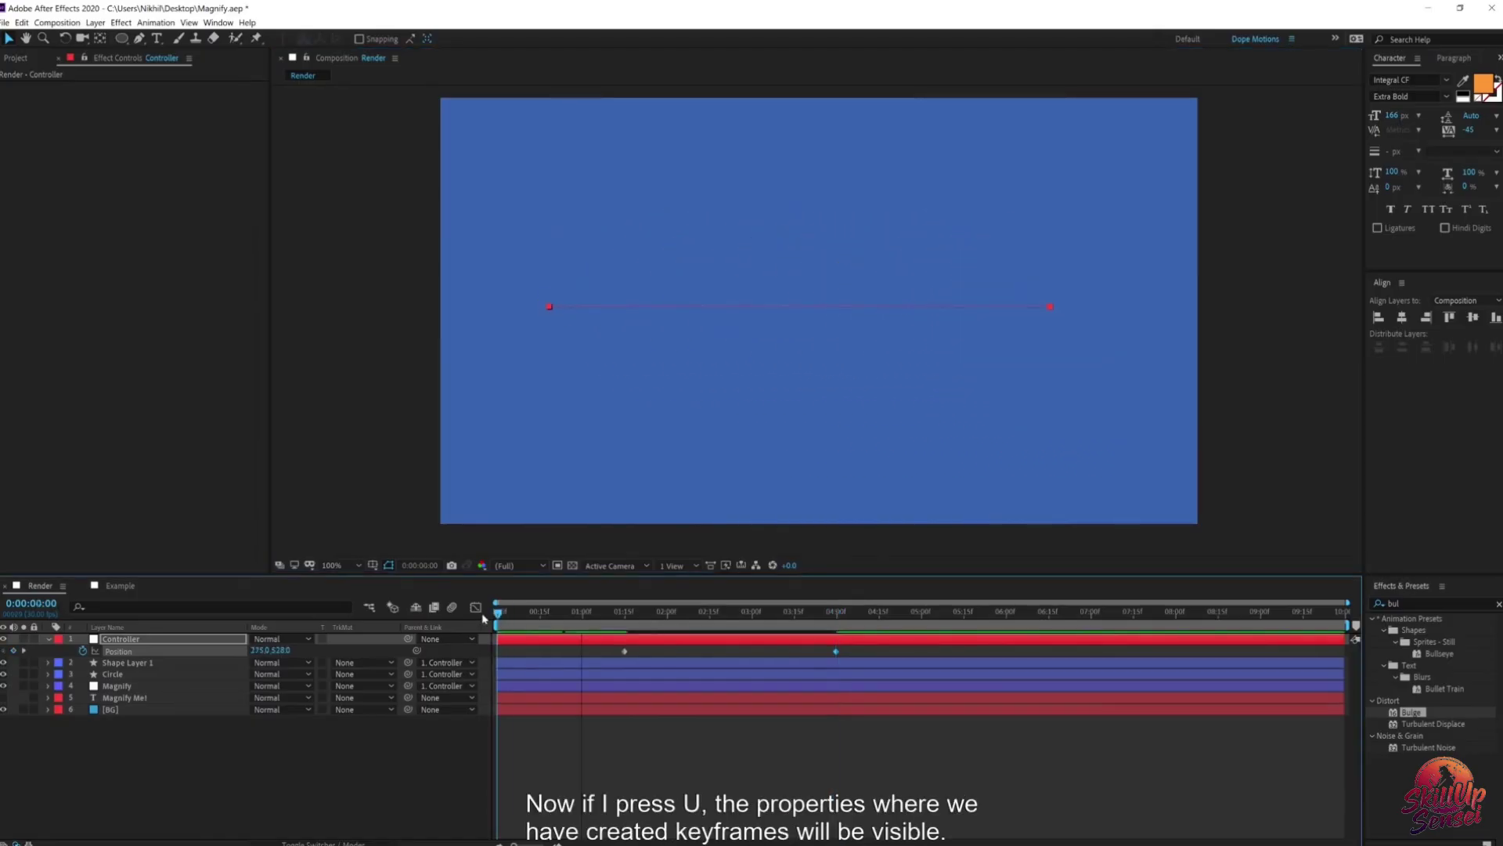
{"action": "key", "text": "u"}
{"action": "key", "text": "u"}
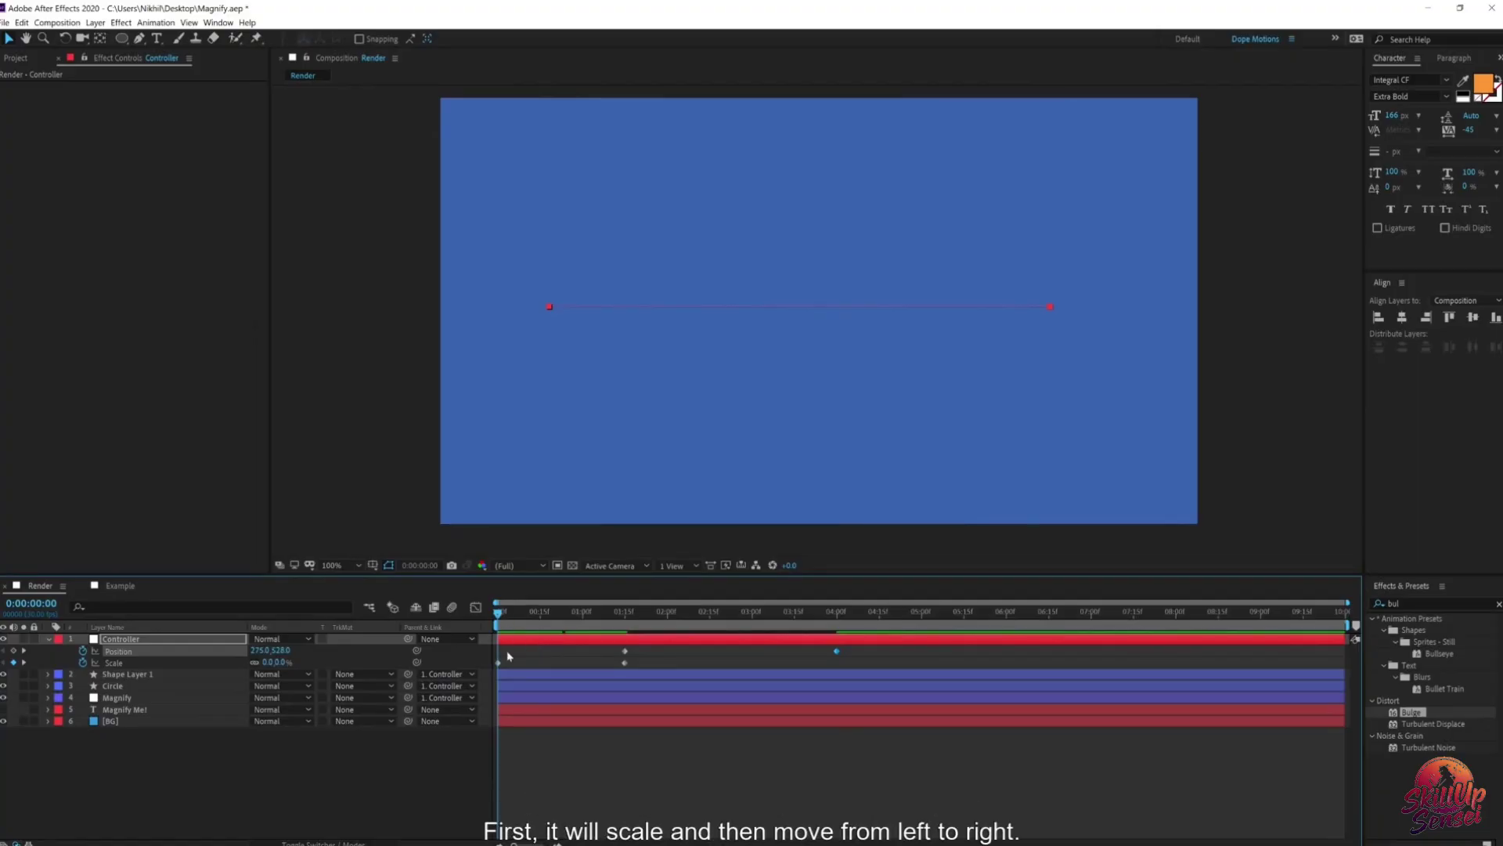
{"action": "left_click", "coordinate": [509, 654]}
Step: Add a Scale keyframe at the current 100% value at 0:00:04:00 and one of 0% at 0:00:05:00 on the Controller
{"action": "left_click_drag", "start_coordinate": [508, 616], "coordinate": [837, 616]}
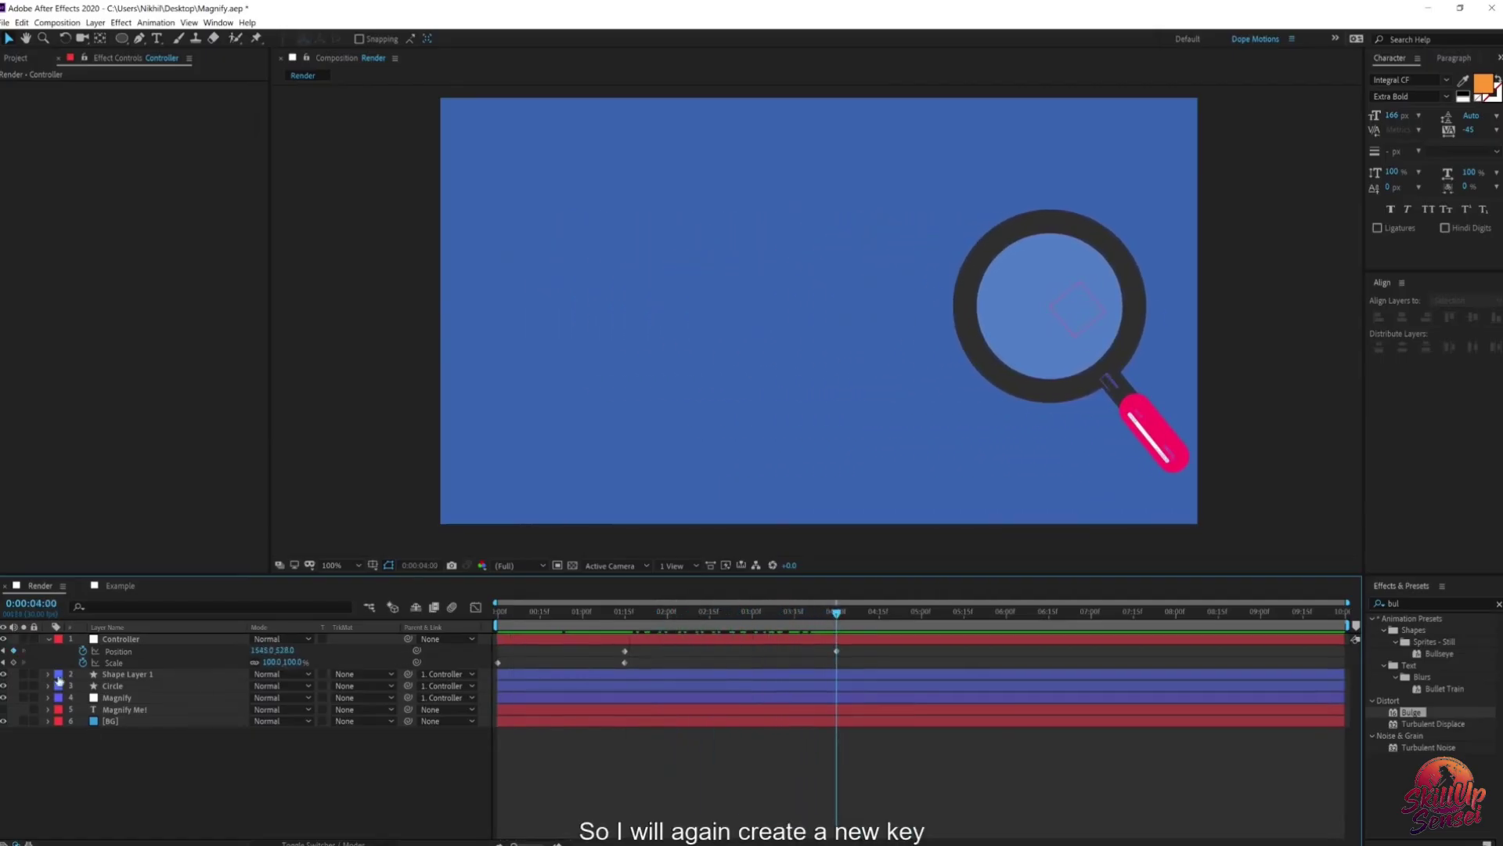
{"action": "left_click", "coordinate": [13, 664]}
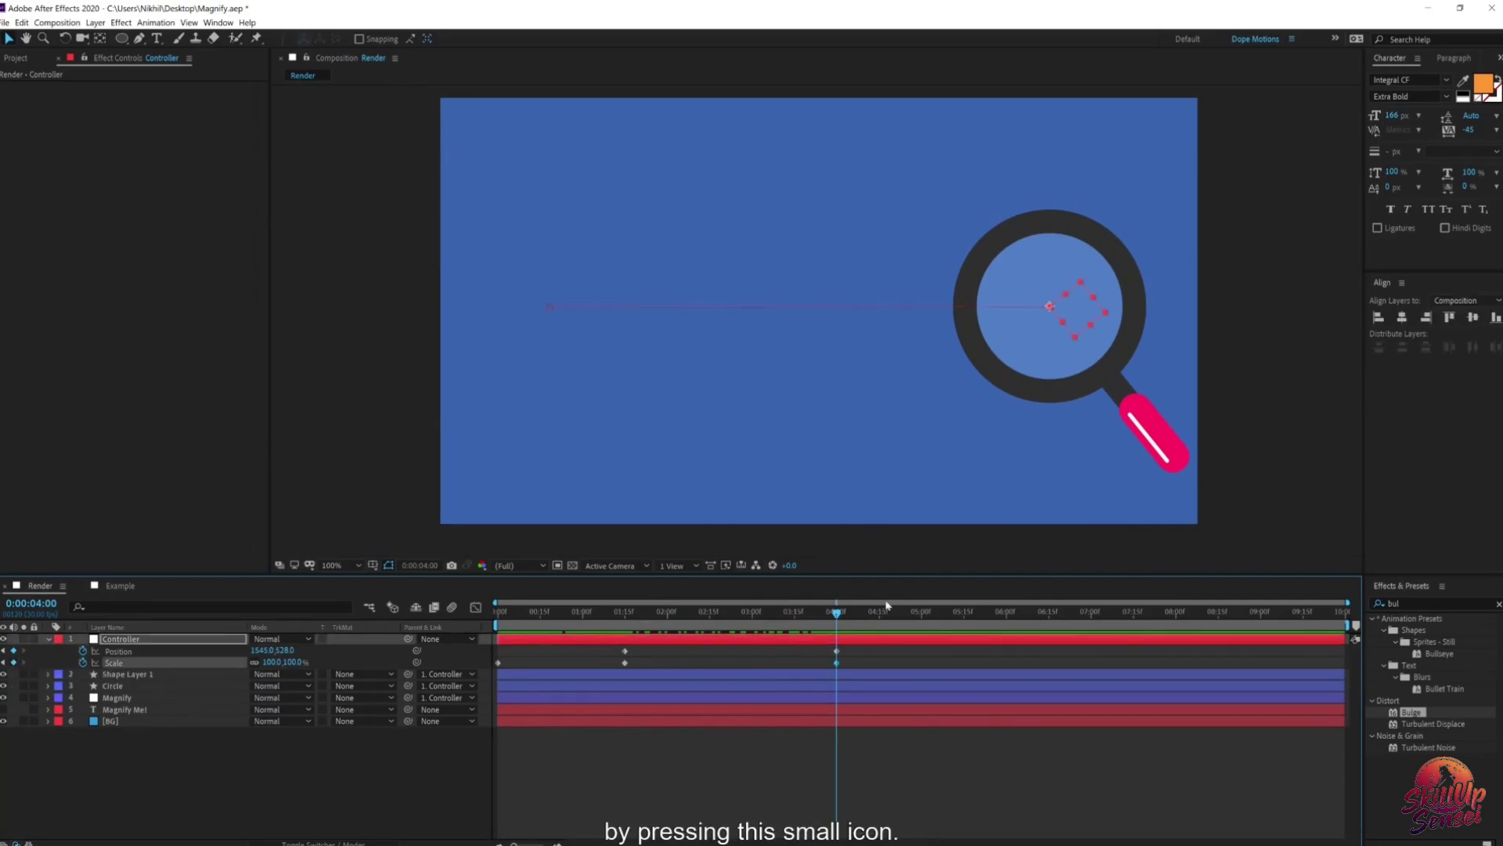
{"action": "left_click_drag", "start_coordinate": [925, 617], "coordinate": [921, 615]}
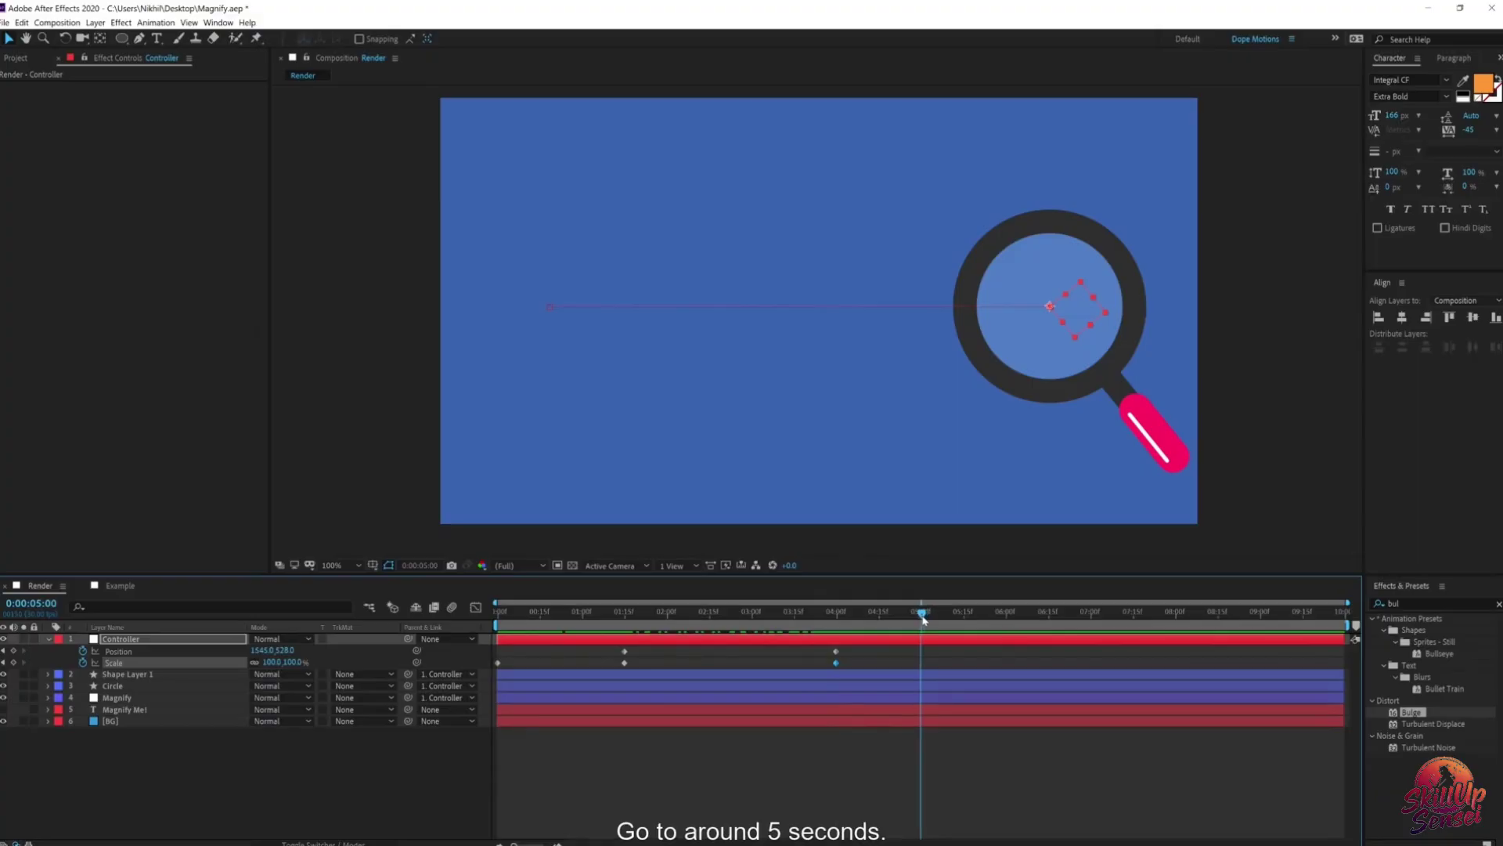
{"action": "left_click", "coordinate": [293, 662]}
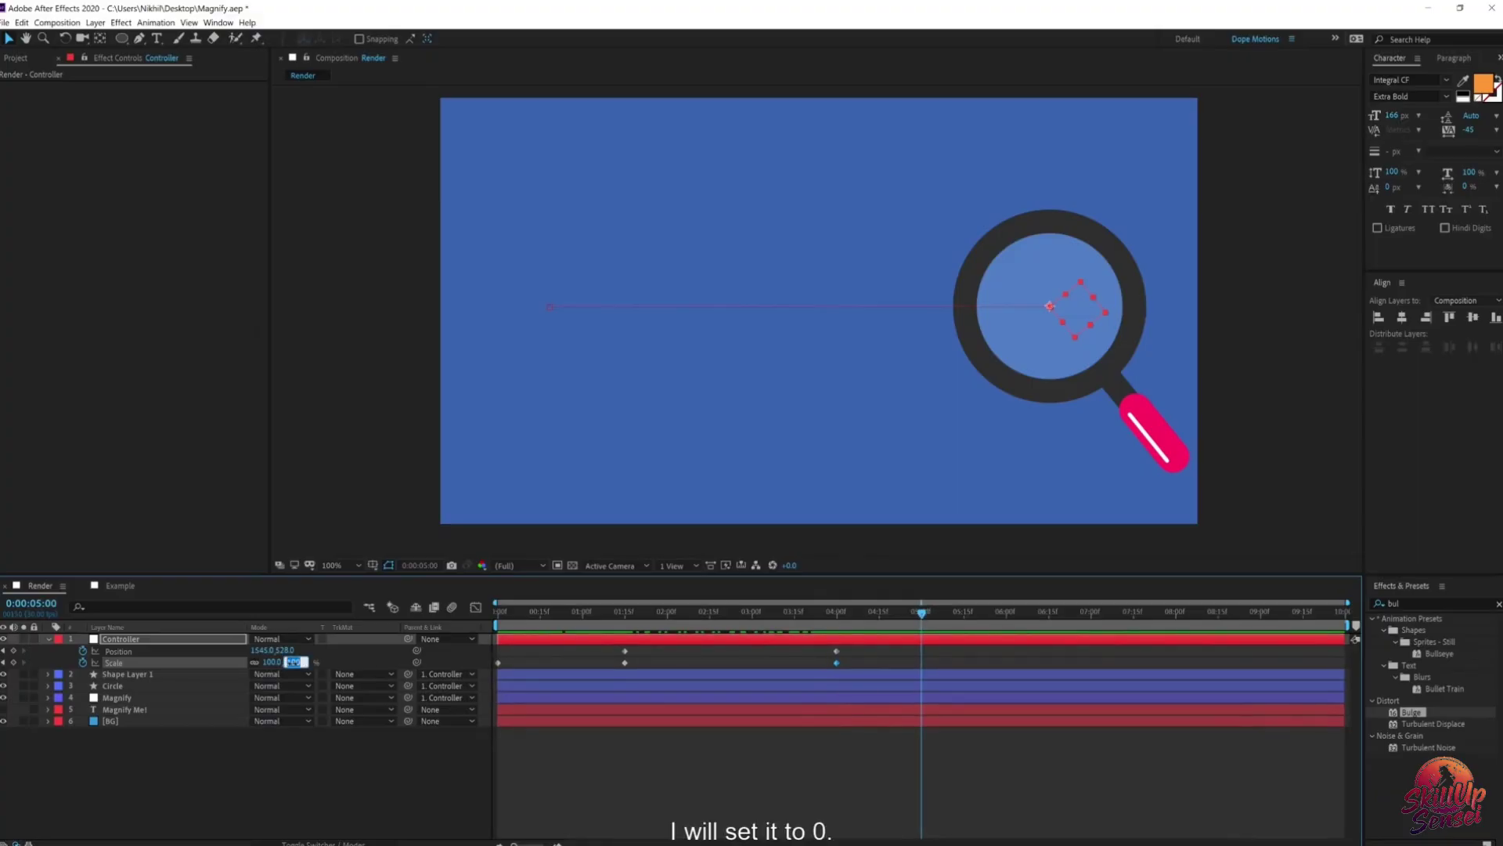
{"action": "type", "text": "0"}
{"action": "key", "text": "Return"}
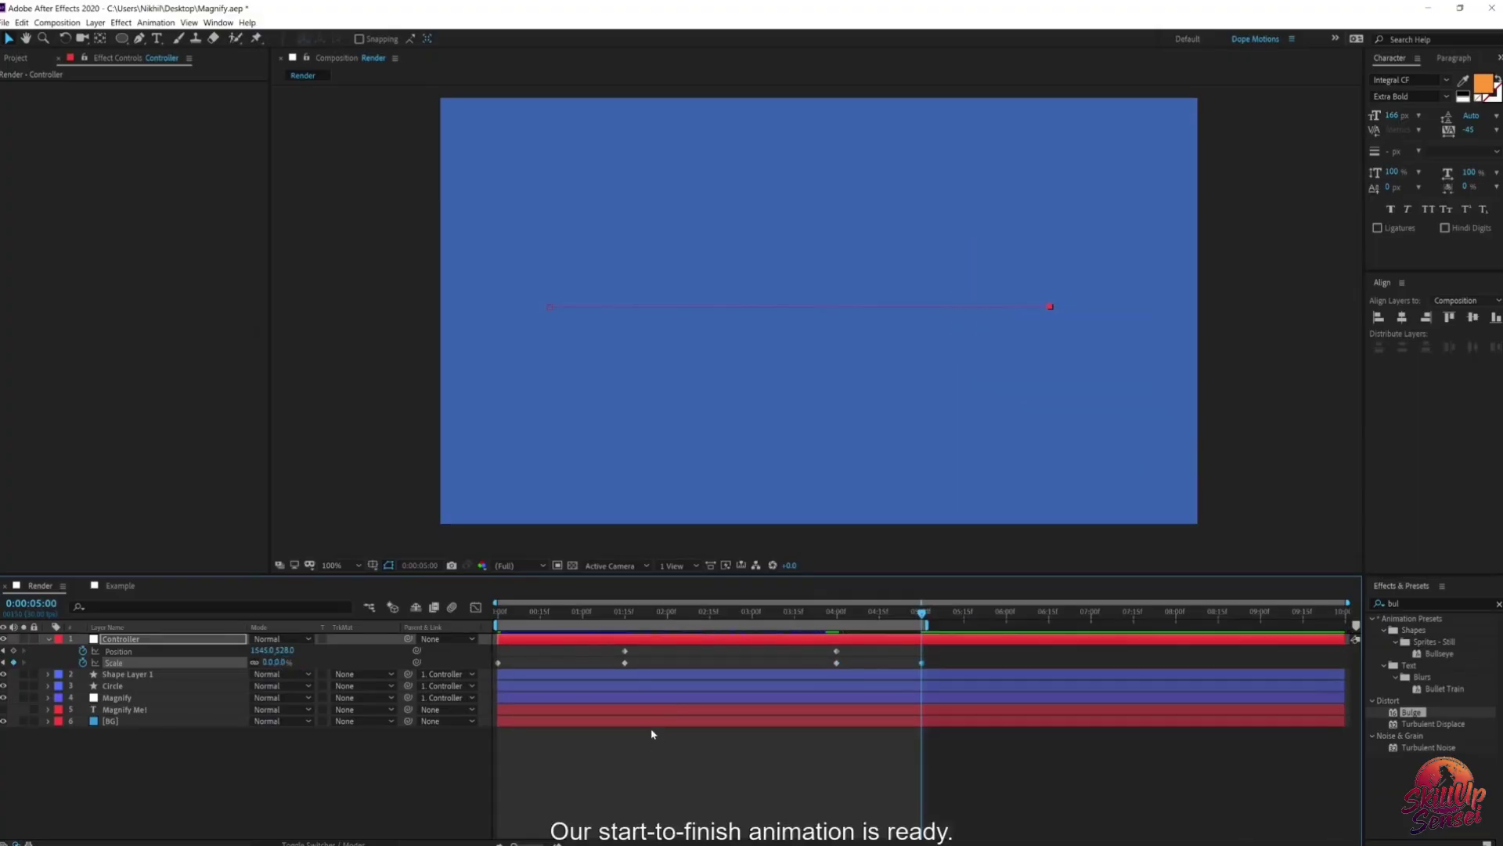
Step: Play back the animation from the start to review the magnifying glass scaling and moving across the frame
{"action": "left_click", "coordinate": [648, 773]}
{"action": "key", "text": "space"}
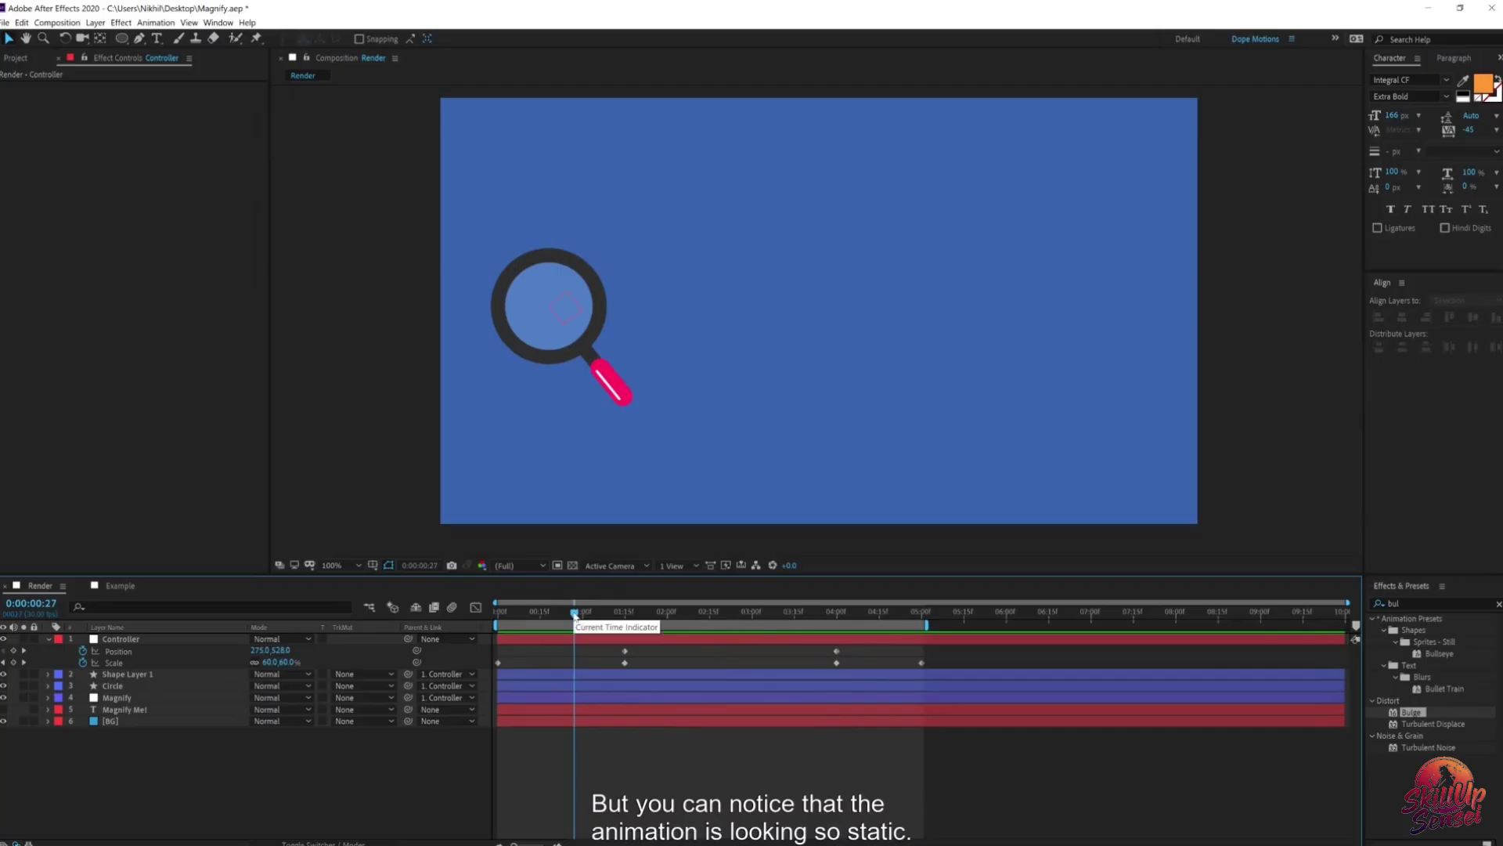
{"action": "left_click_drag", "start_coordinate": [574, 617], "coordinate": [498, 616]}
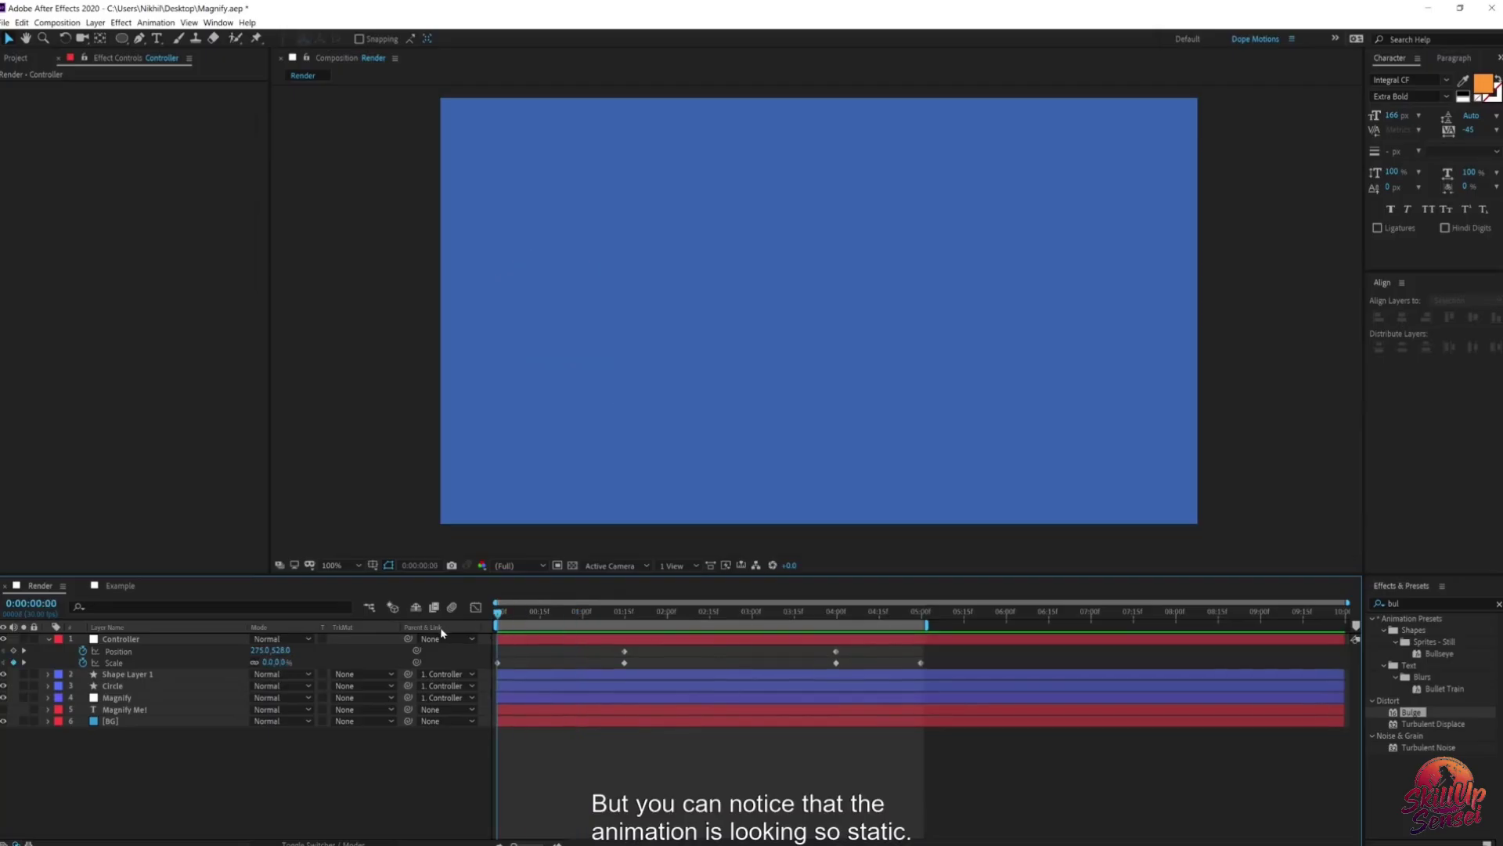
{"action": "key", "text": "space"}
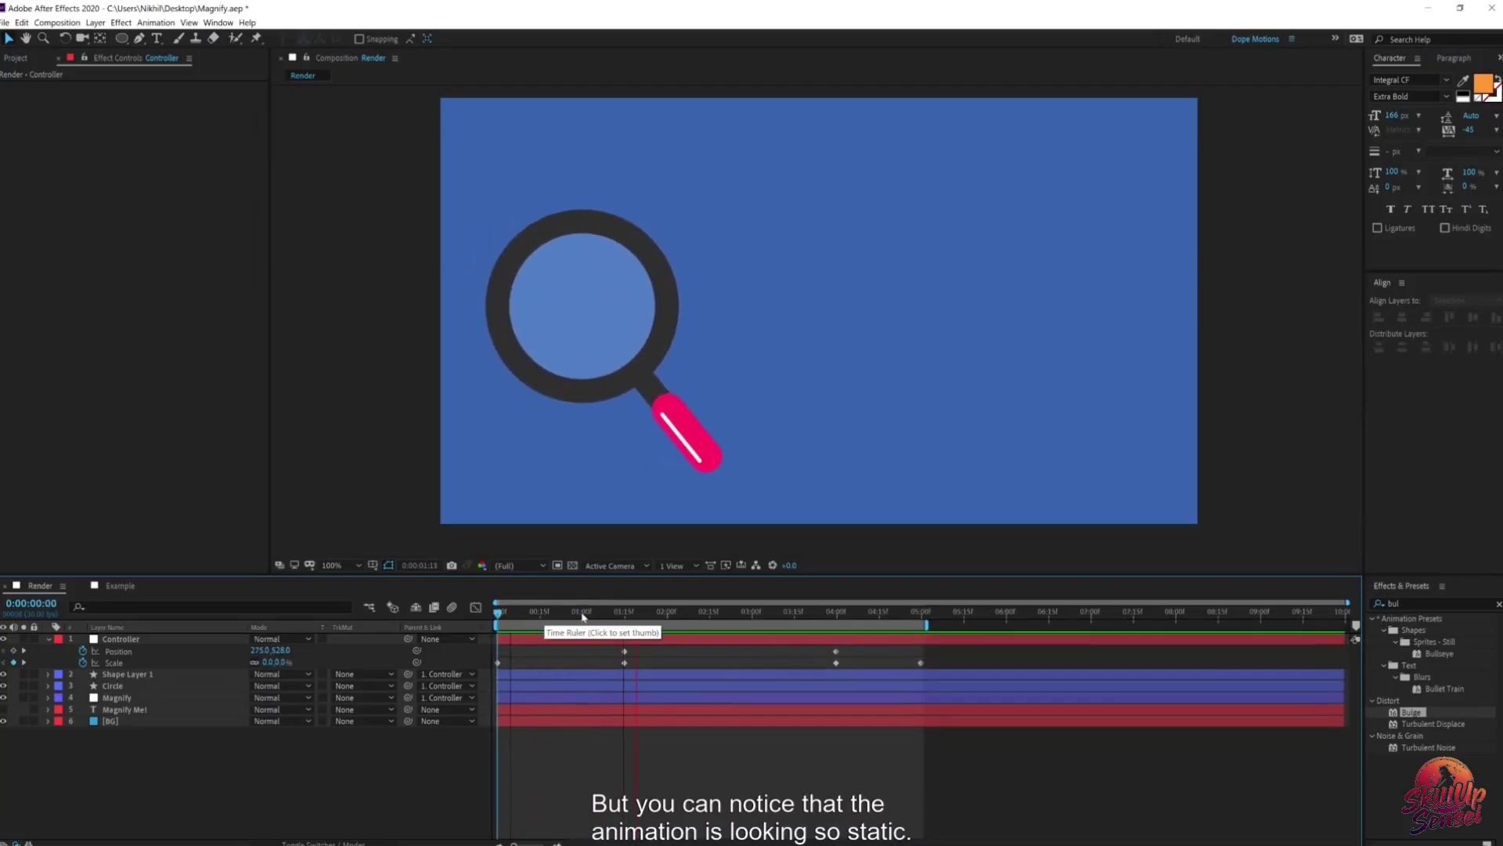
{"action": "left_click_drag", "start_coordinate": [620, 618], "coordinate": [621, 617]}
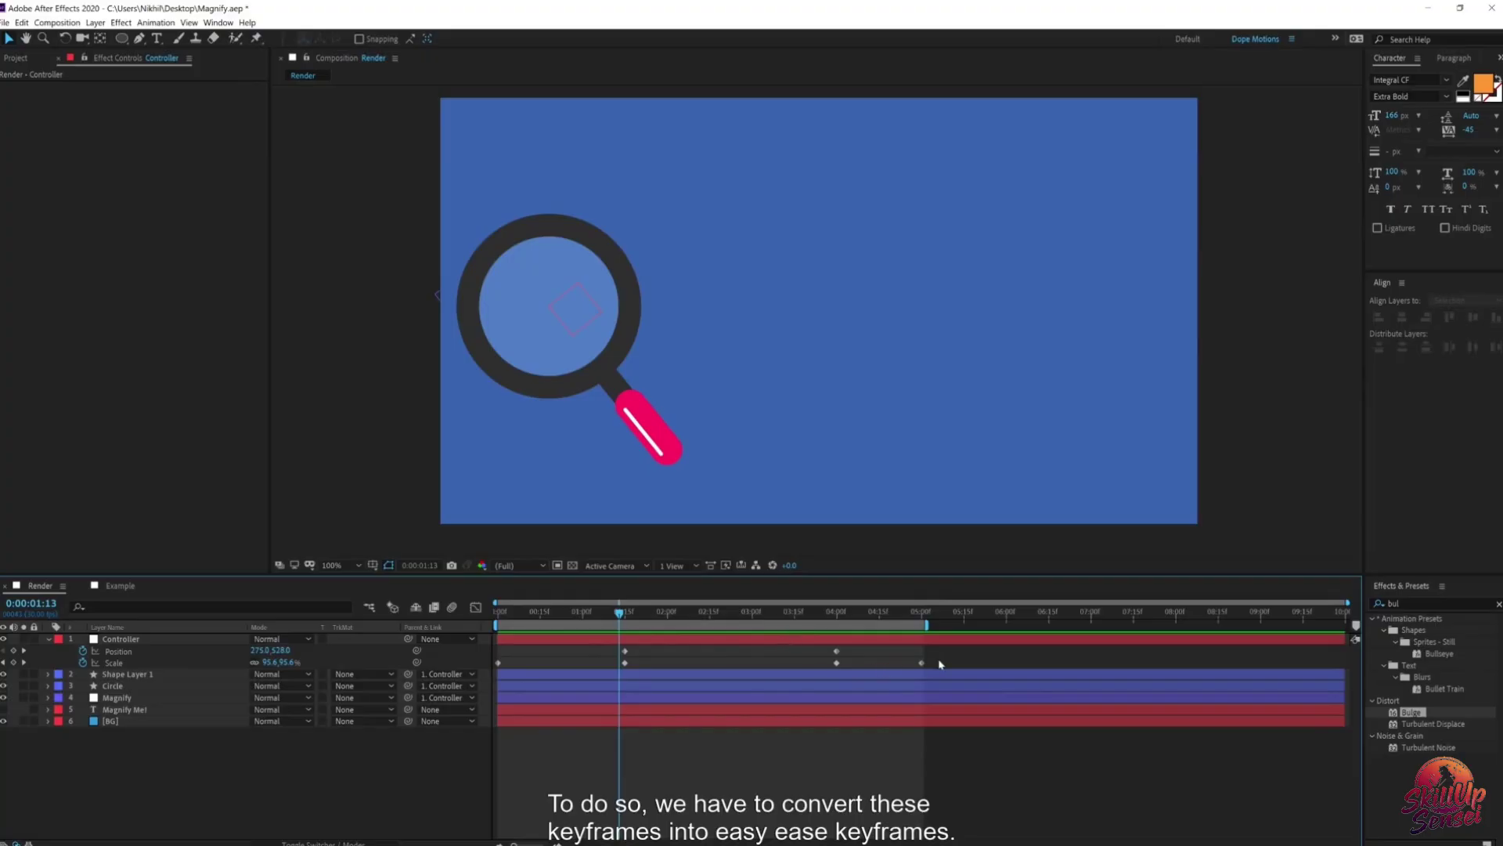
Step: Try Easy Ease on all of the Controller's Position and Scale keyframes, preview the motion, and undo the easing
{"action": "left_click_drag", "start_coordinate": [938, 649], "coordinate": [495, 675]}
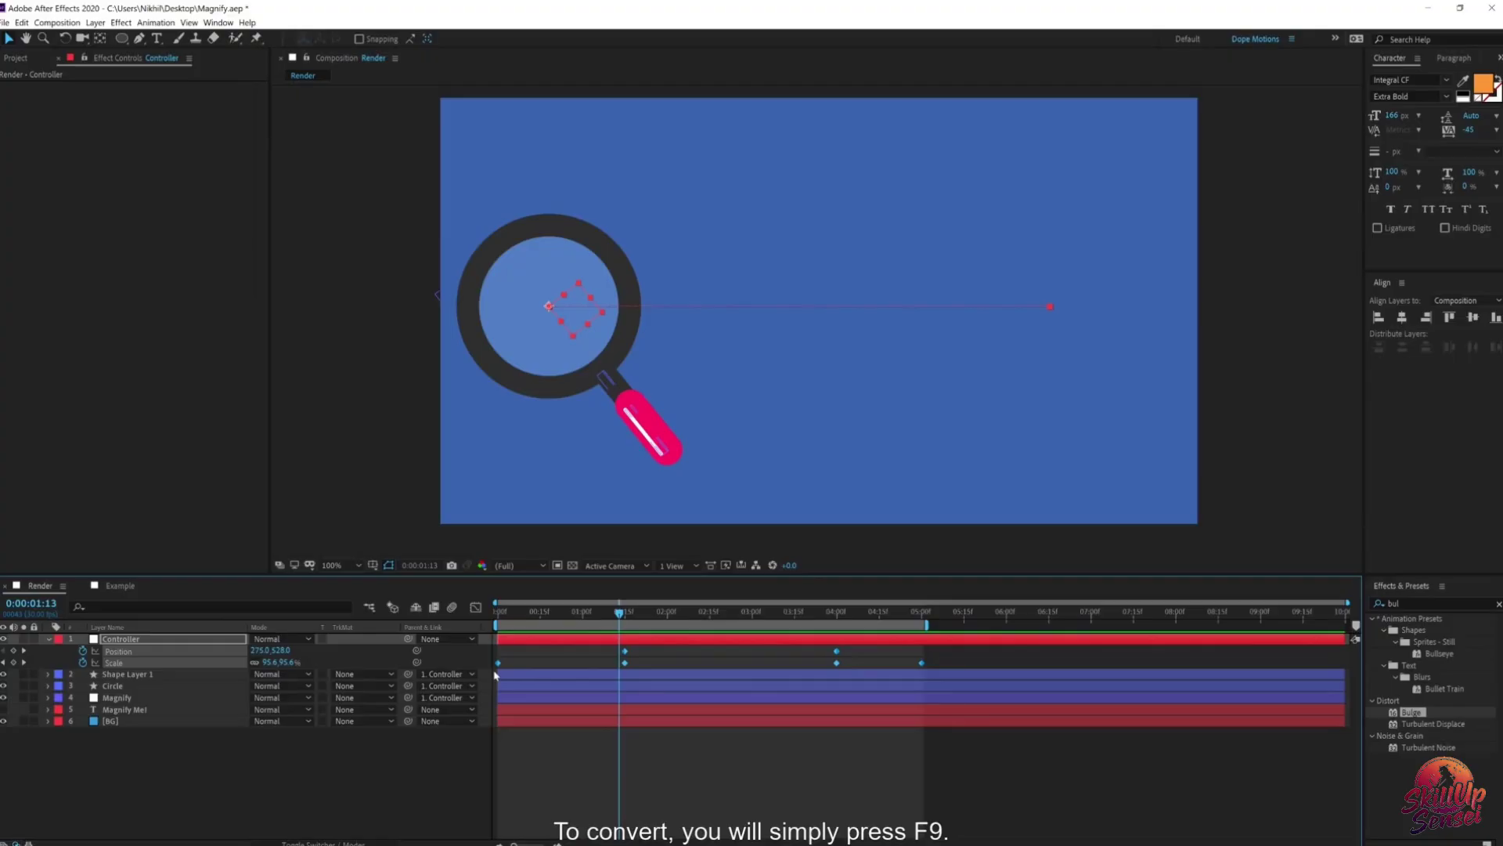
{"action": "key", "text": "F9"}
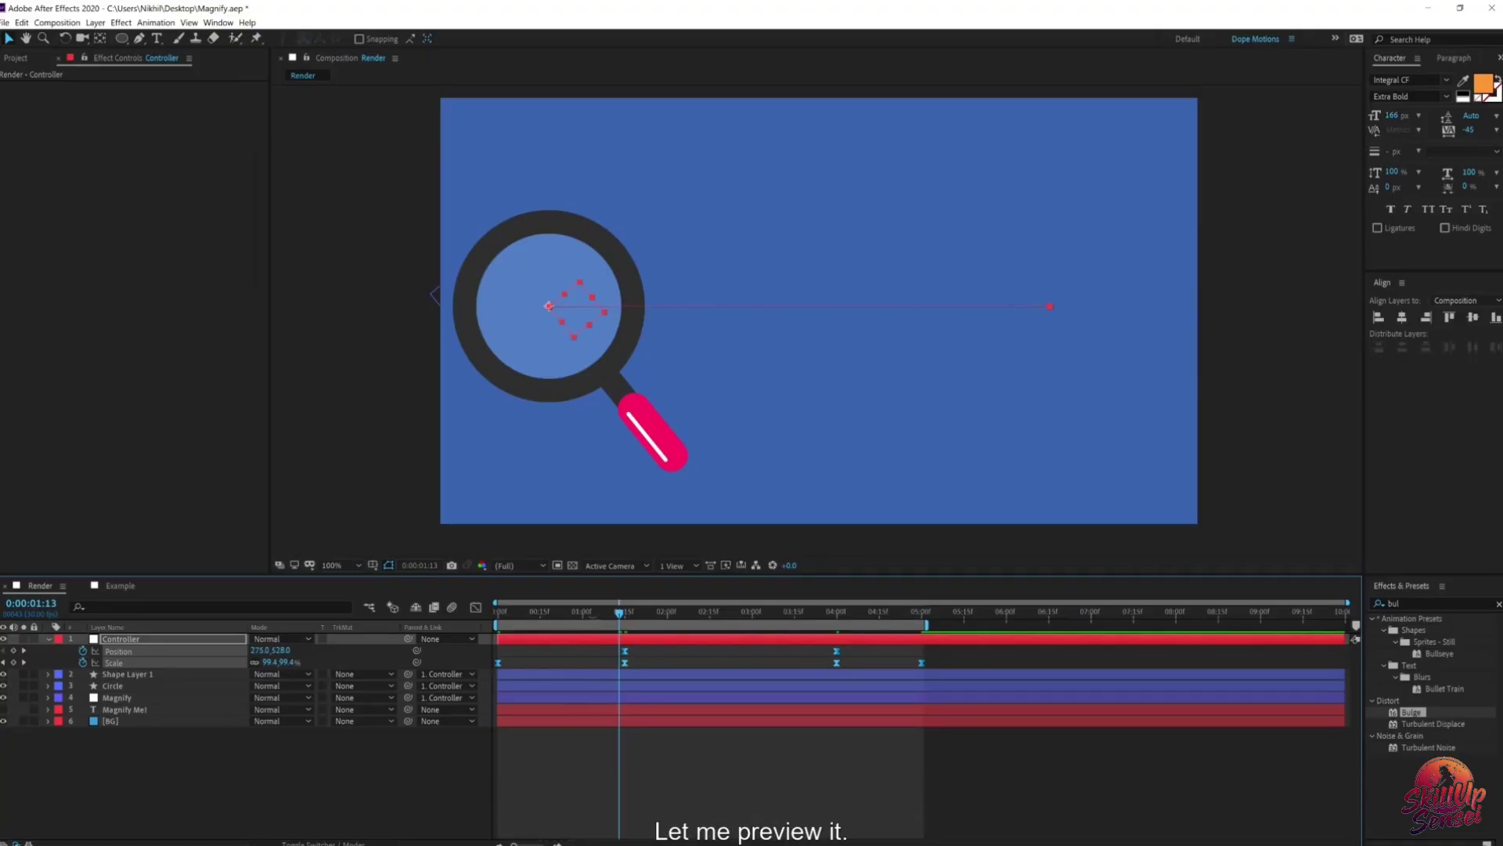
{"action": "left_click_drag", "start_coordinate": [593, 616], "coordinate": [479, 633]}
{"action": "left_click", "coordinate": [351, 792]}
{"action": "key", "text": "space"}
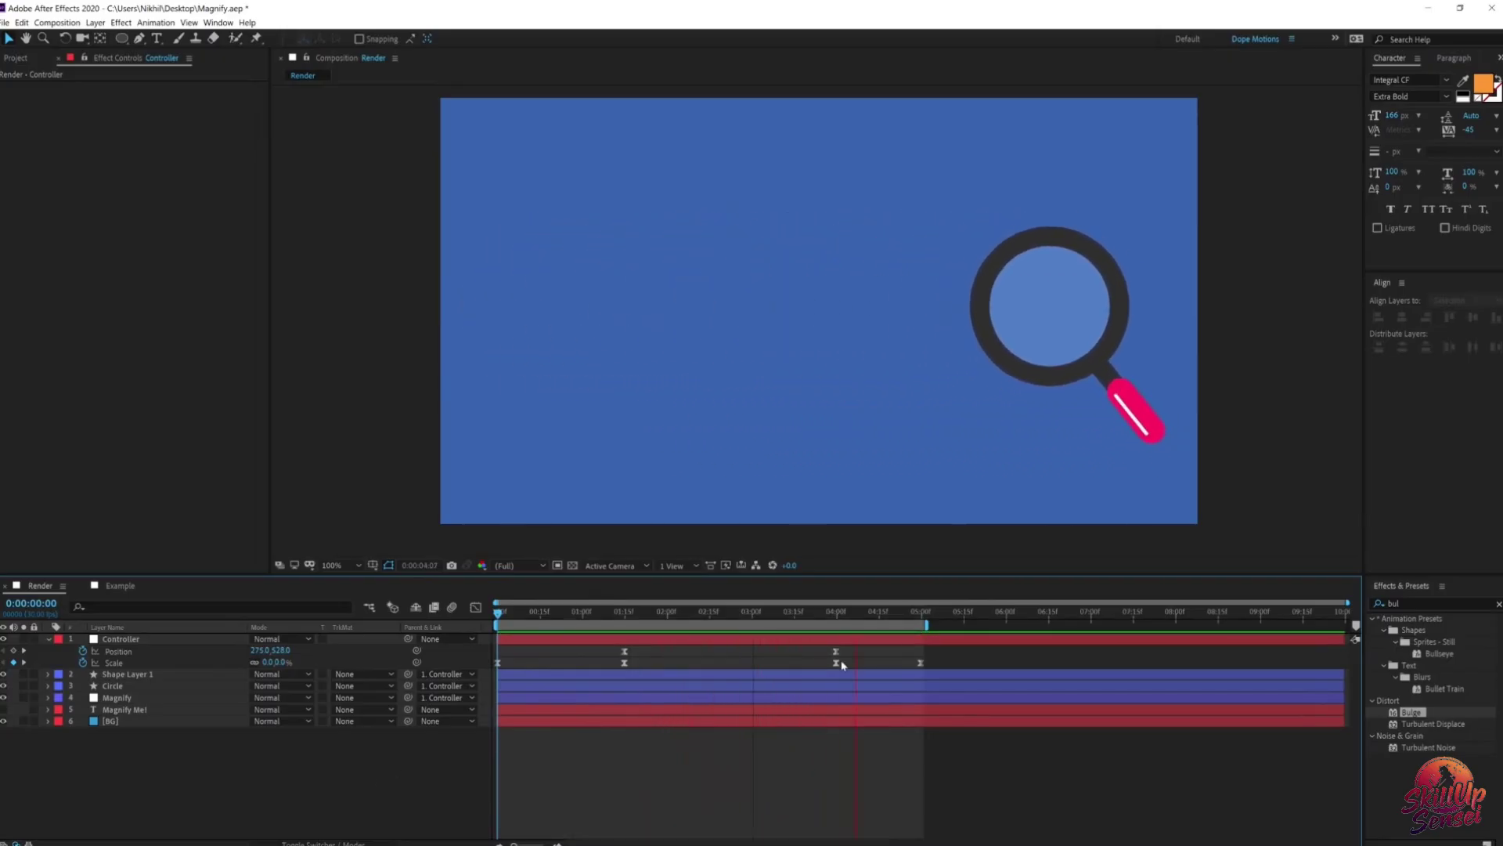
{"action": "left_click", "coordinate": [838, 618]}
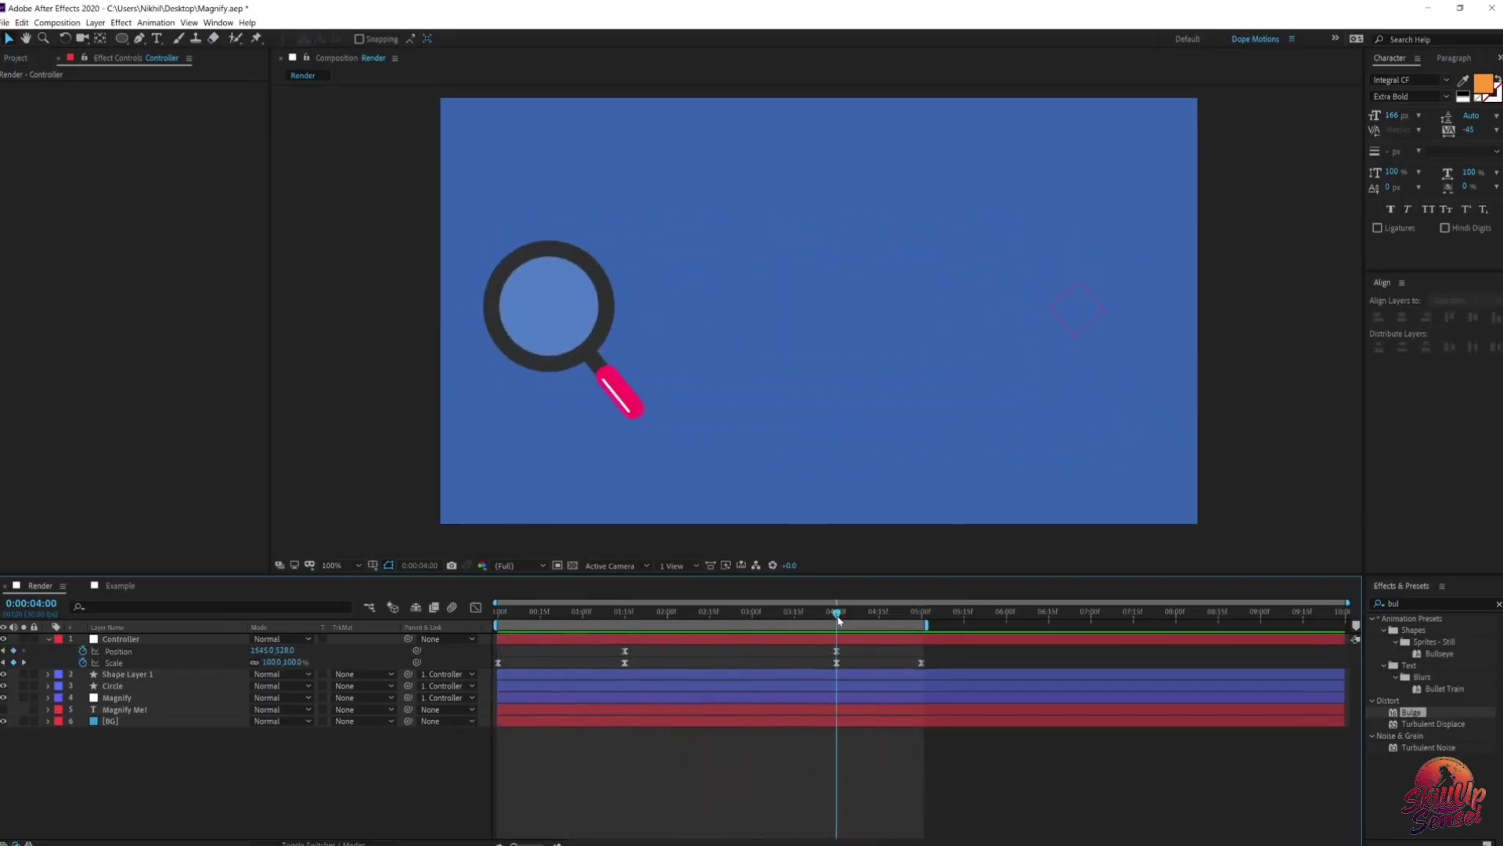
{"action": "key", "text": "ctrl+z"}
Step: Select all of the Controller's Position and Scale keyframes and display their speed graph in the Graph Editor
{"action": "left_click_drag", "start_coordinate": [952, 650], "coordinate": [488, 673]}
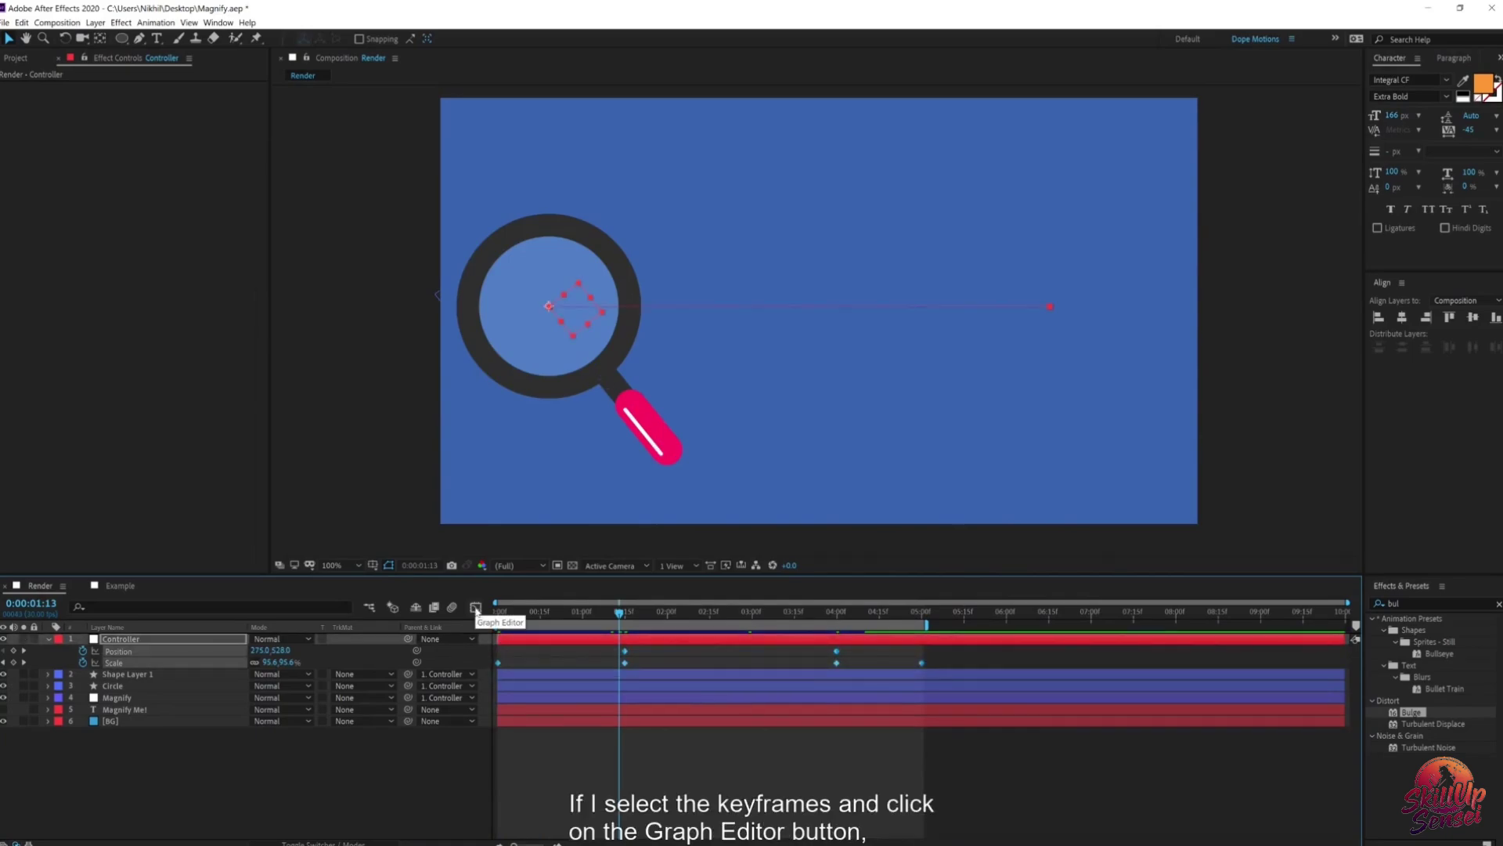
{"action": "left_click", "coordinate": [475, 607]}
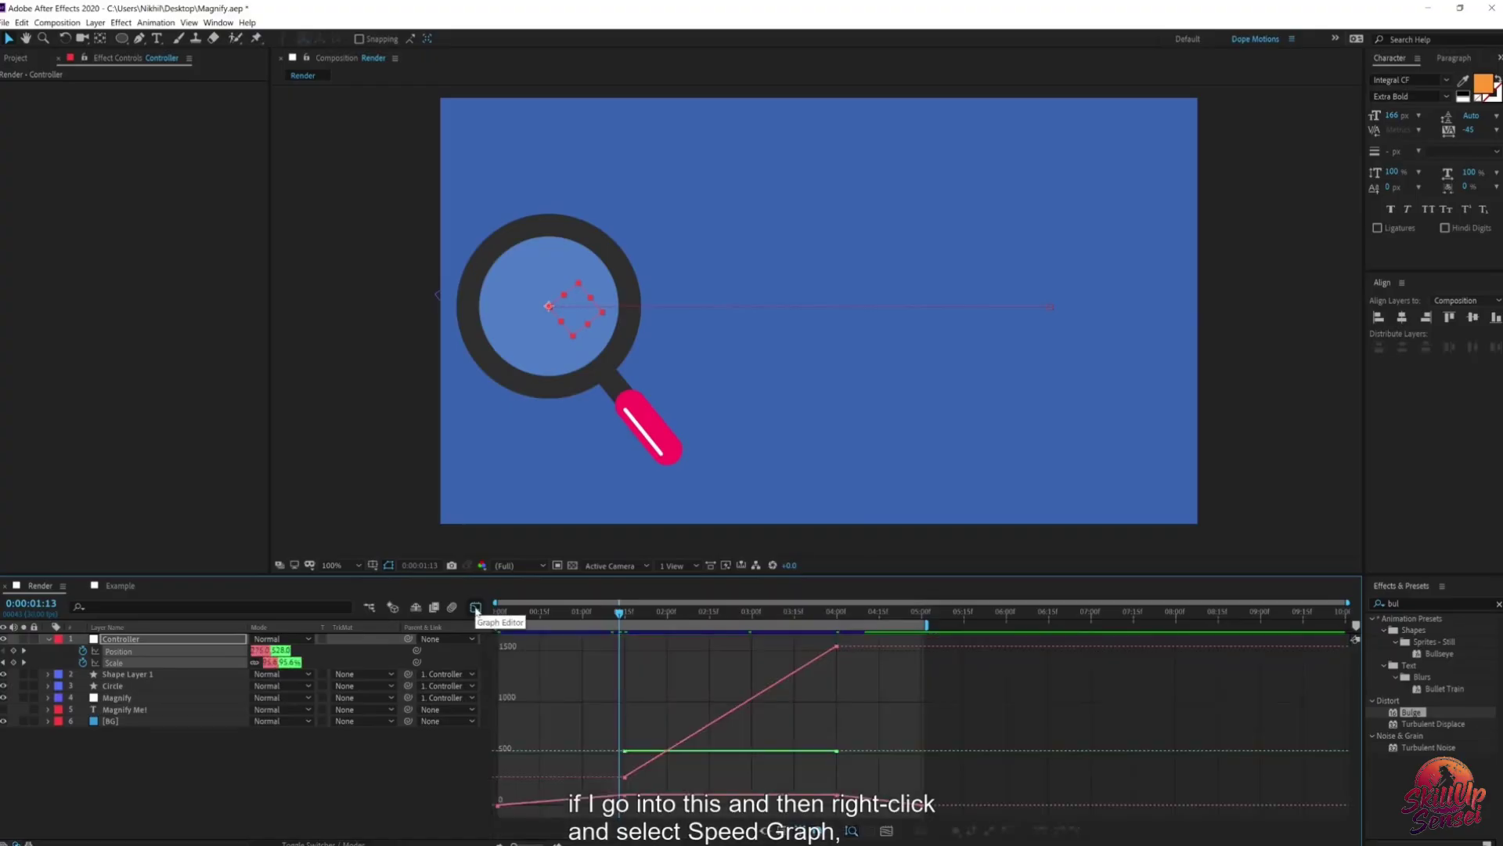
{"action": "right_click", "coordinate": [693, 686]}
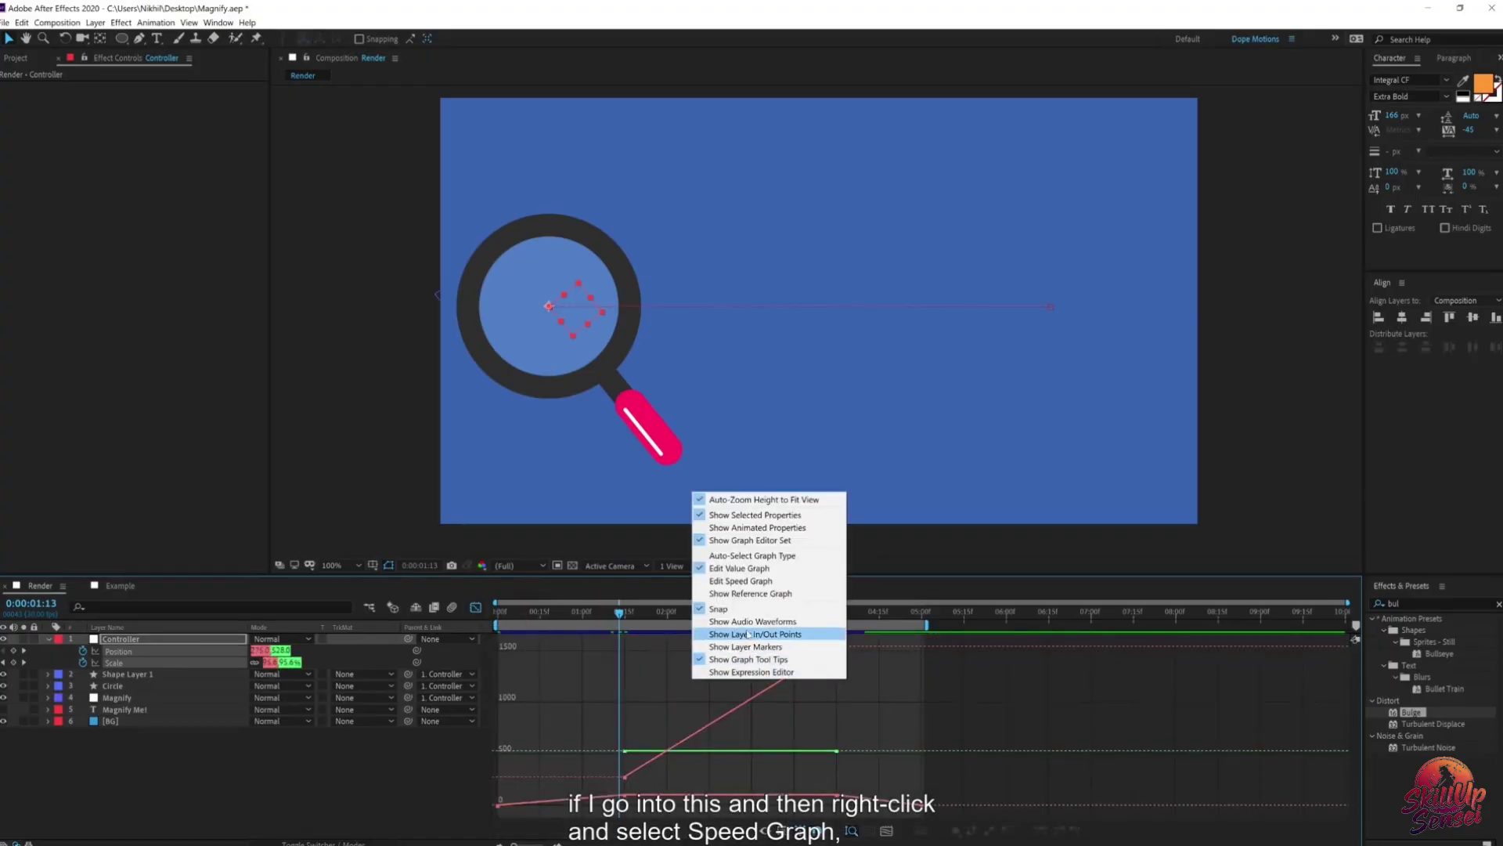
{"action": "left_click", "coordinate": [745, 583]}
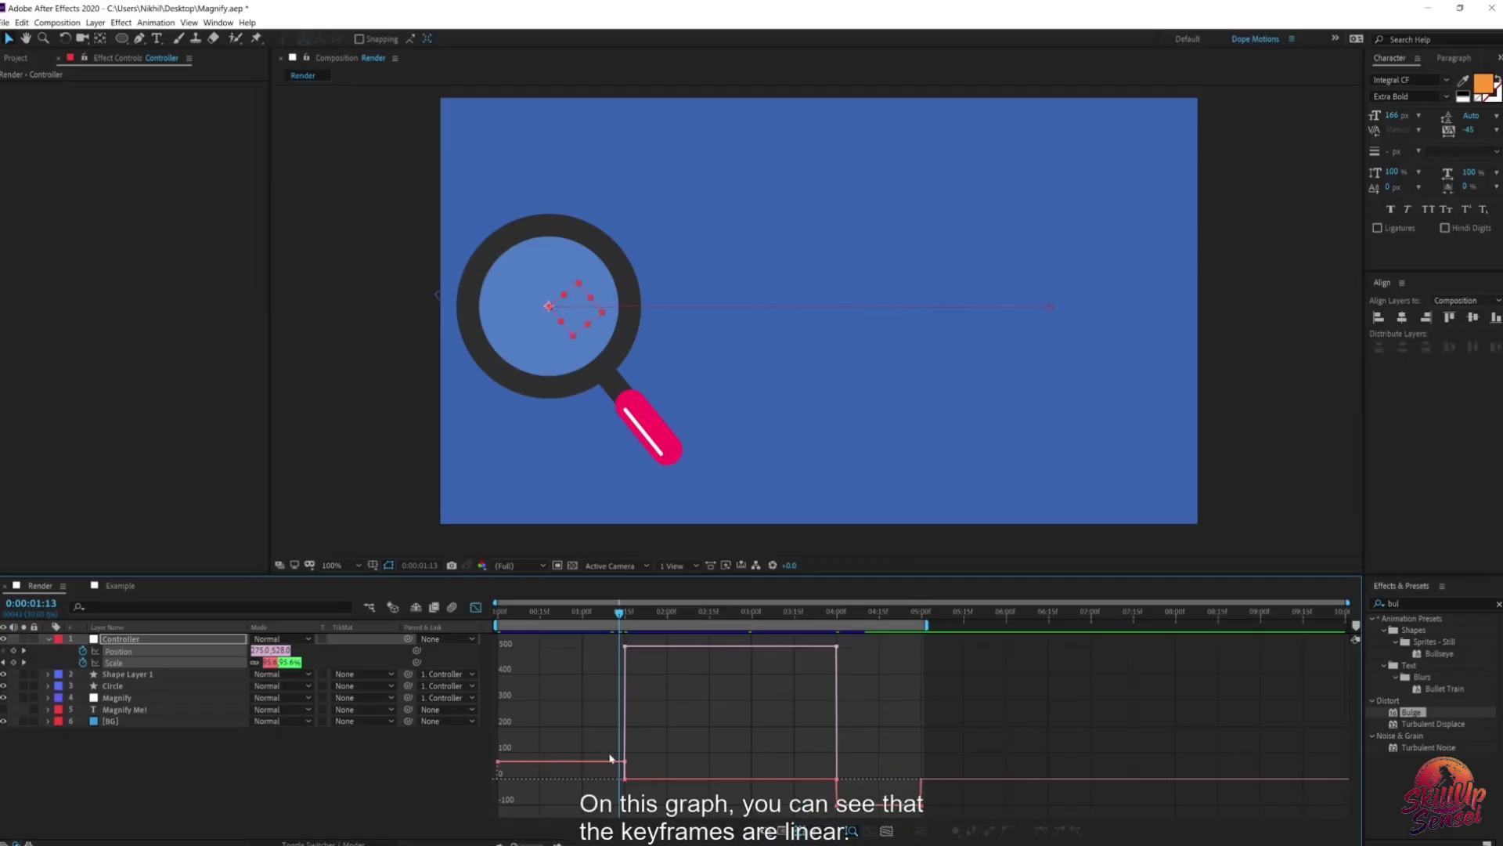
Step: Apply Easy Ease to all Position and Scale keyframes in the speed graph and preview the animation
{"action": "left_click_drag", "start_coordinate": [1050, 647], "coordinate": [488, 816]}
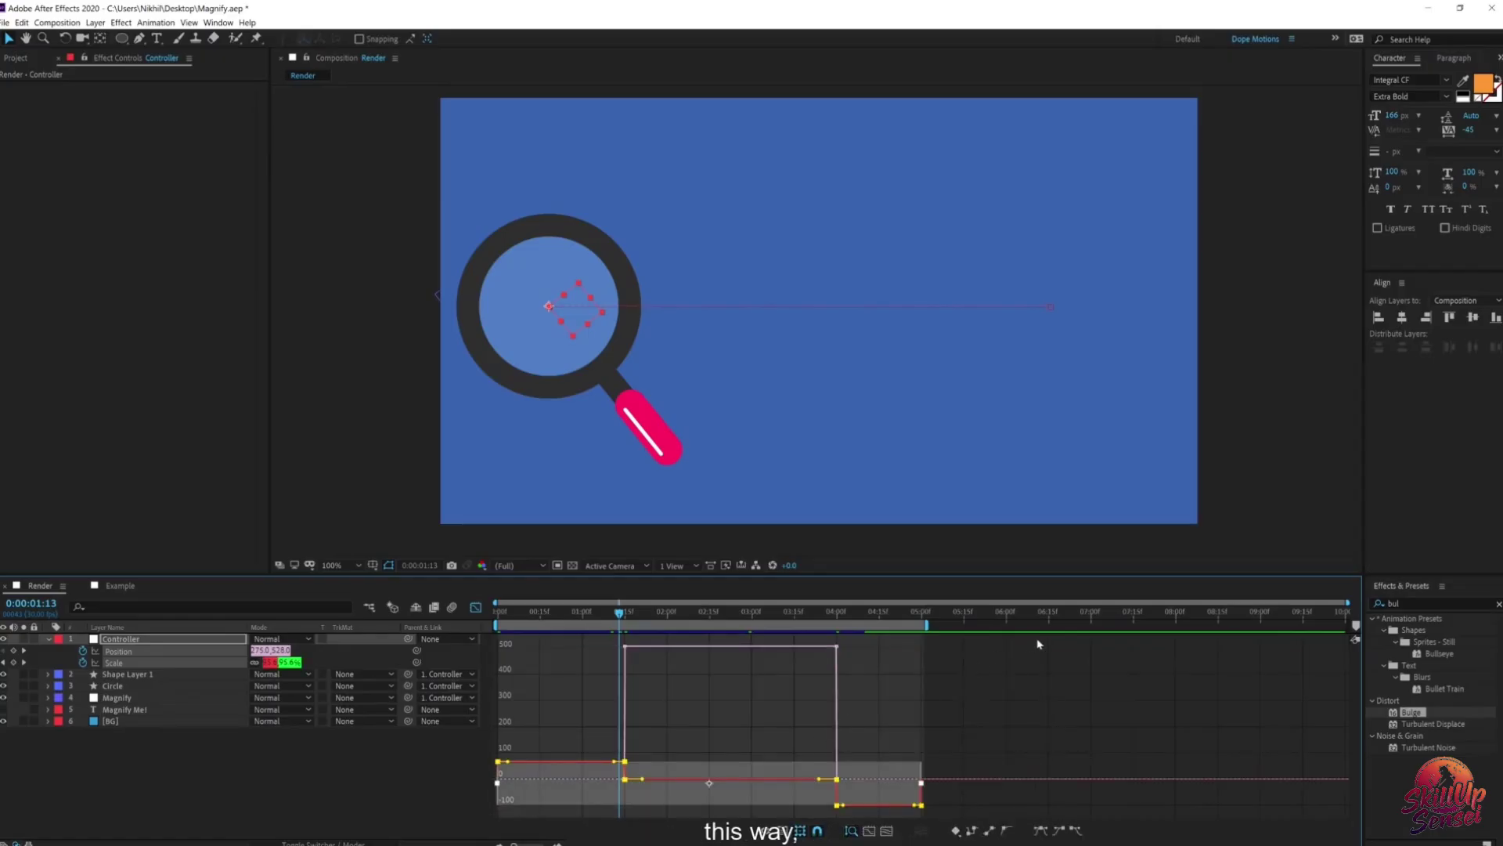
{"action": "left_click_drag", "start_coordinate": [1021, 648], "coordinate": [496, 812]}
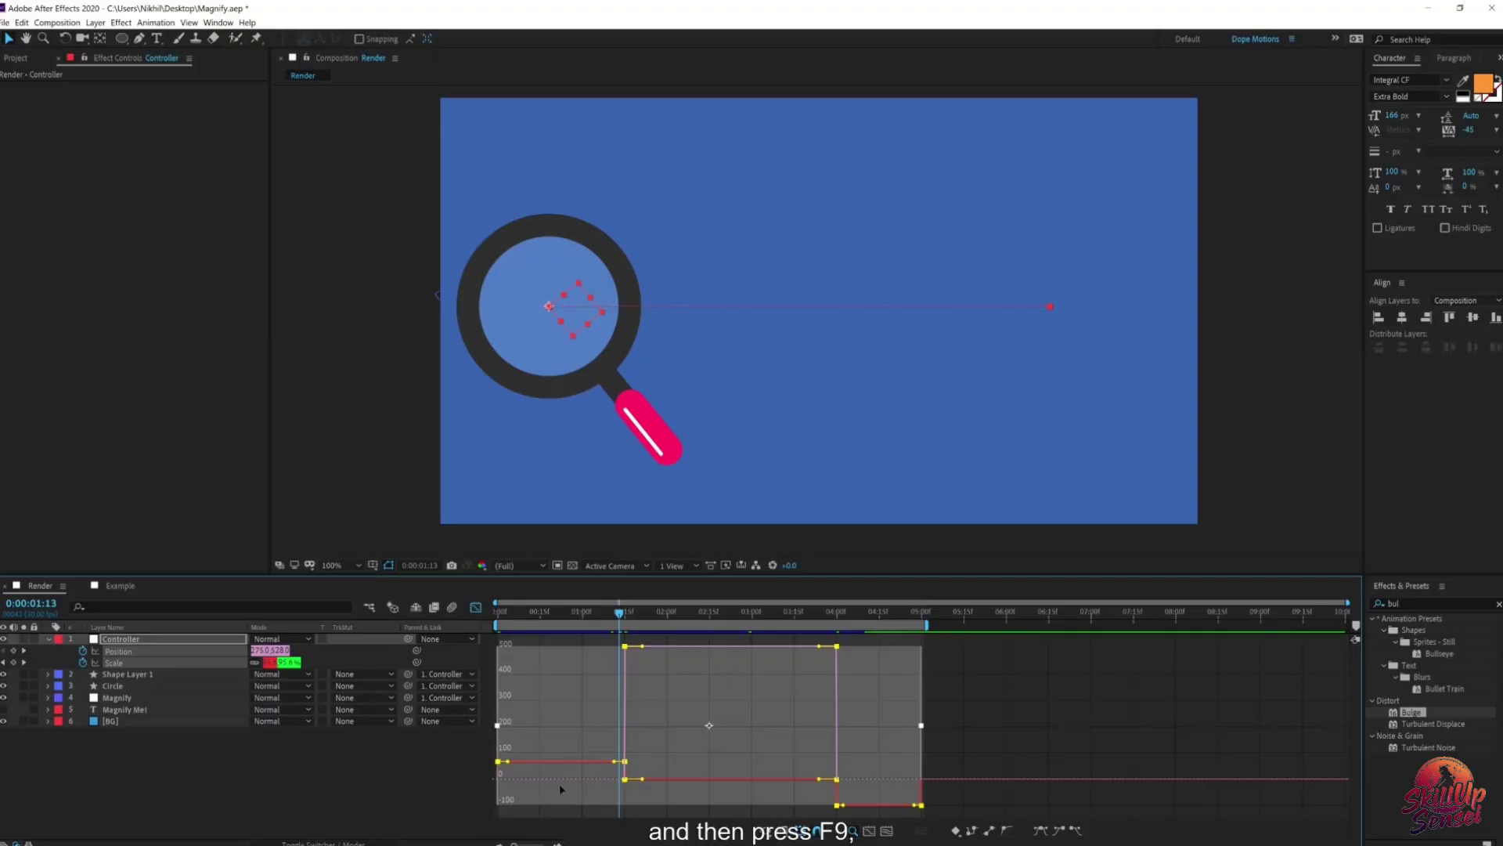
{"action": "key", "text": "F9"}
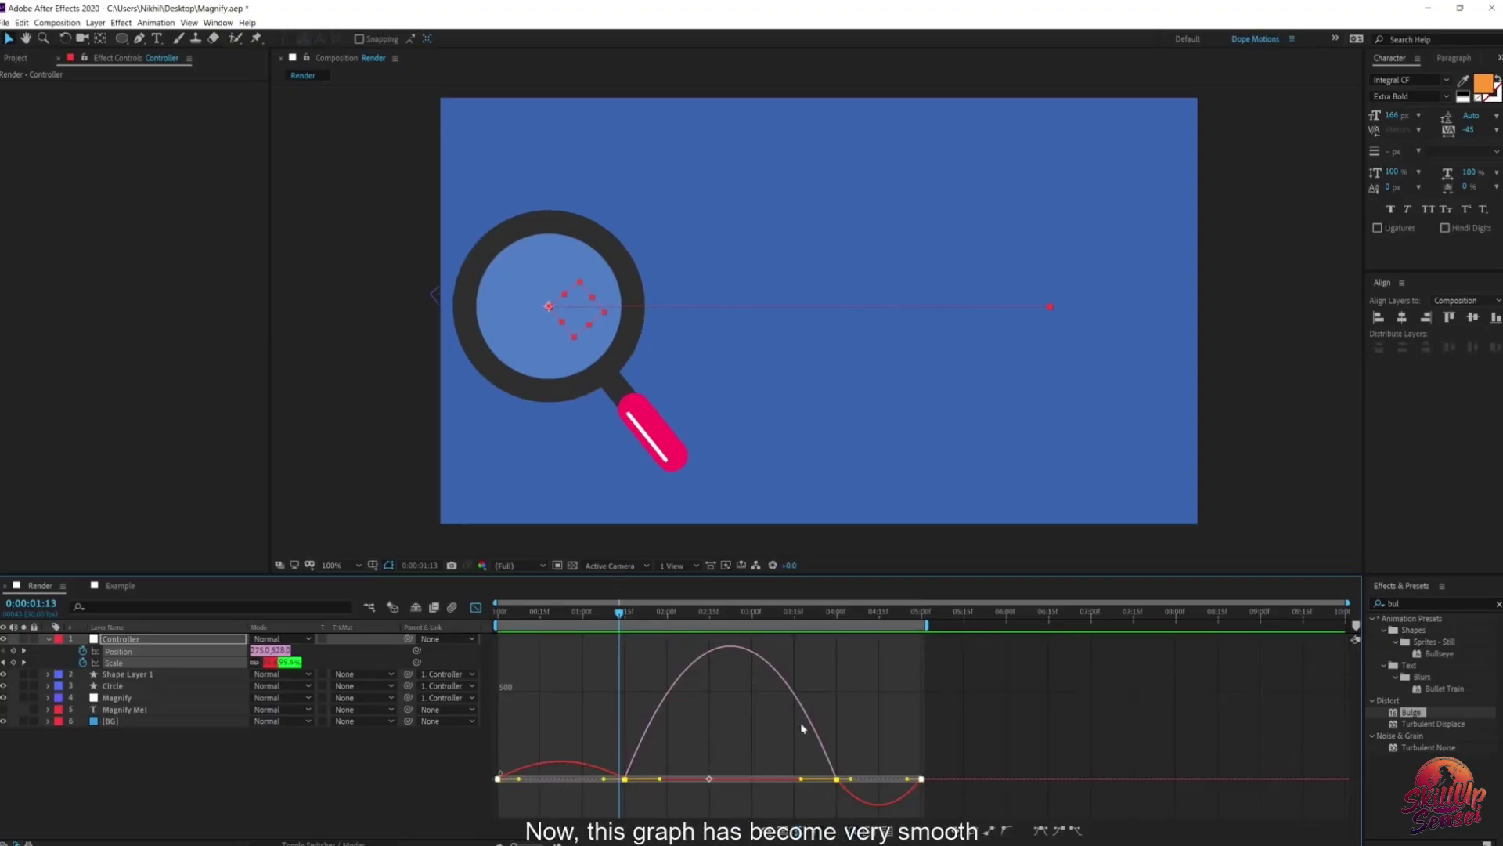
{"action": "left_click", "coordinate": [578, 673]}
{"action": "key", "text": "space"}
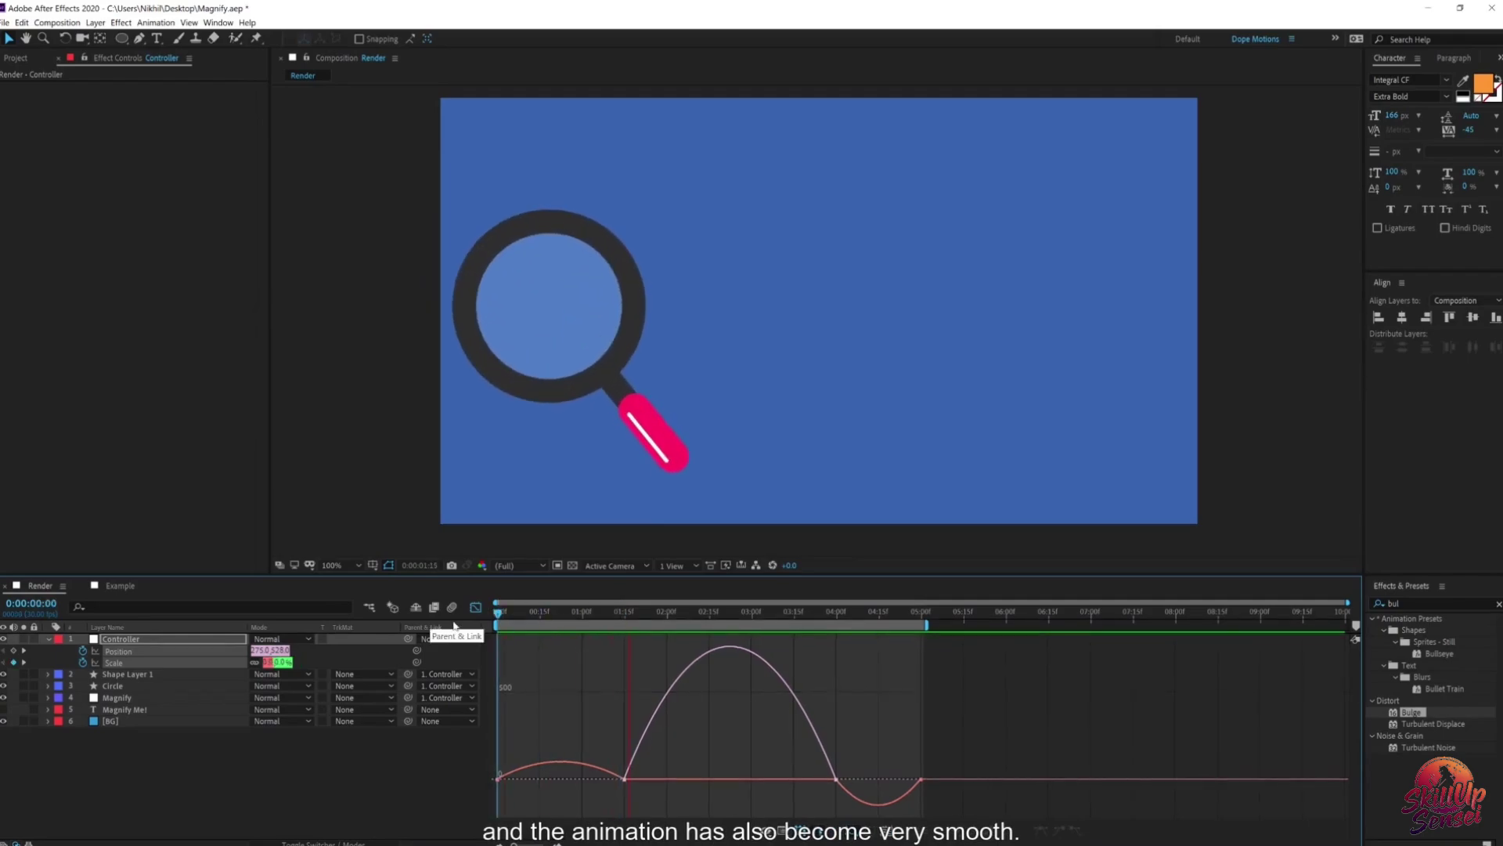
Step: Lengthen the easing handles of both Position keyframes so the sweep peaks sharply mid-move, and scrub through the motion
{"action": "left_click", "coordinate": [729, 613]}
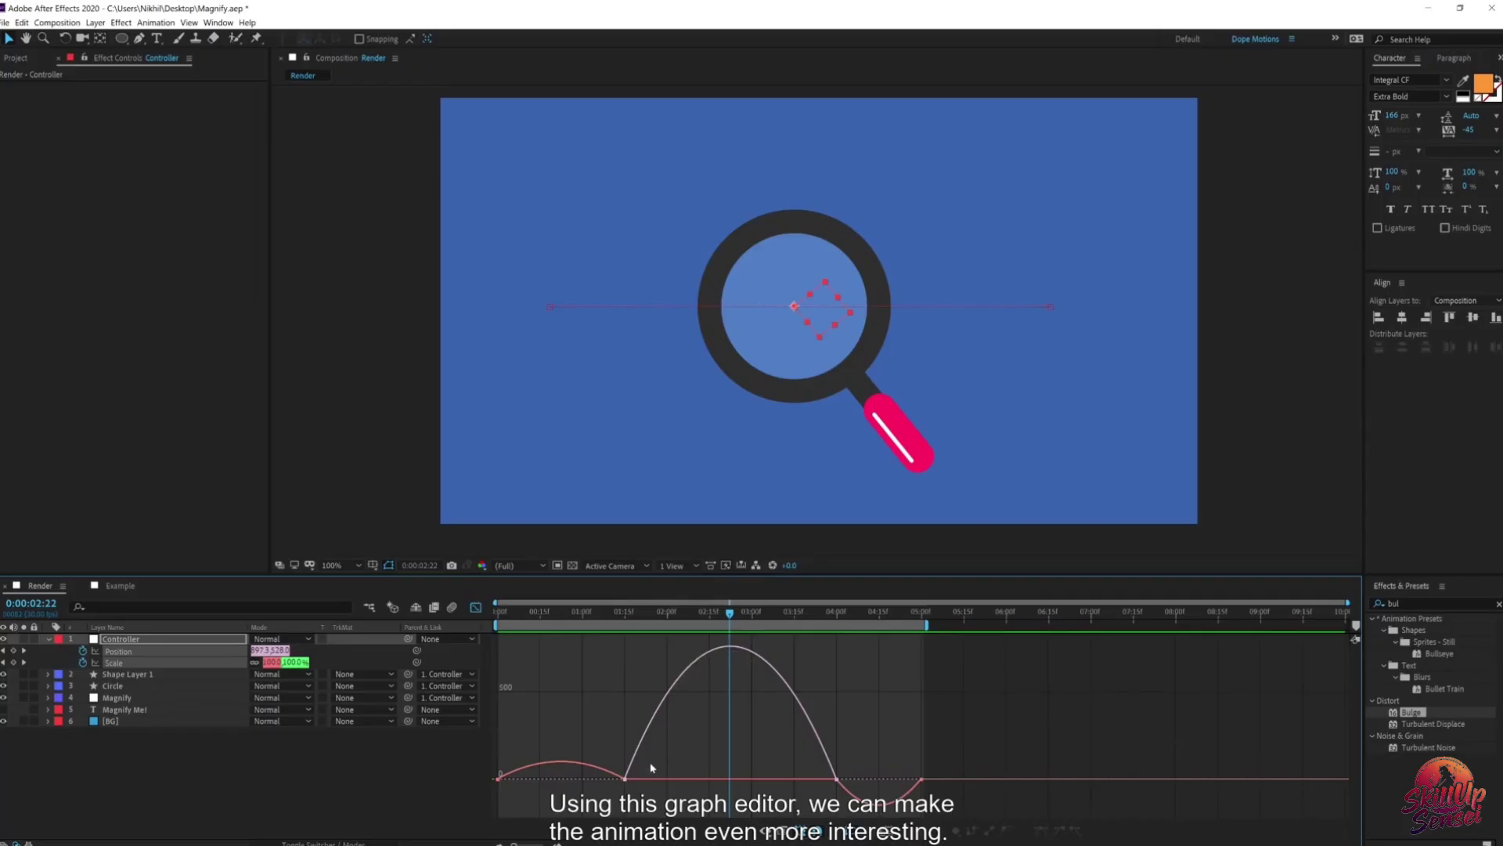
{"action": "left_click", "coordinate": [625, 779]}
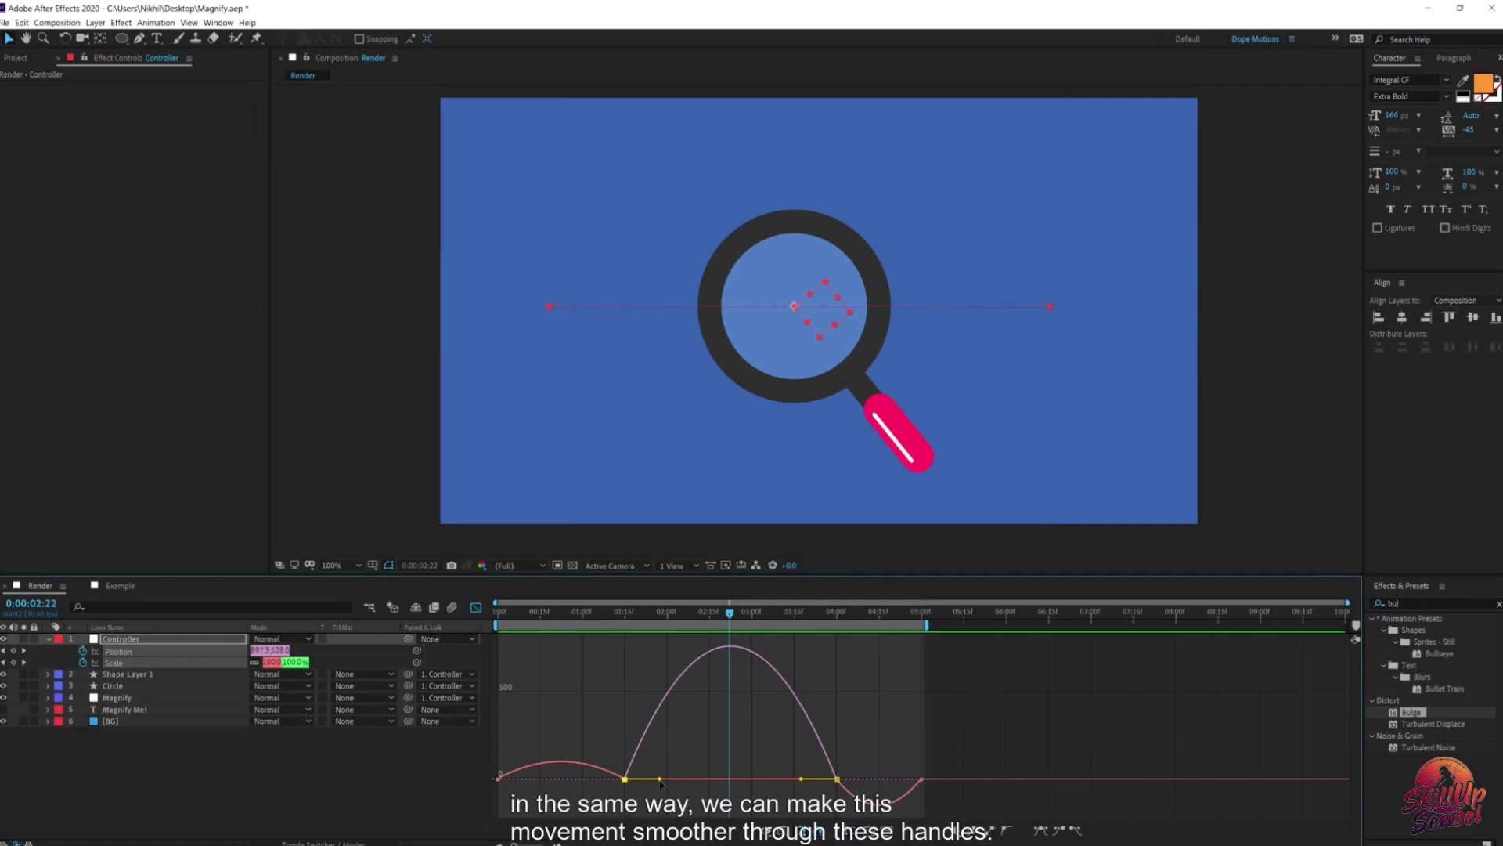
{"action": "left_click_drag", "start_coordinate": [660, 780], "coordinate": [702, 780]}
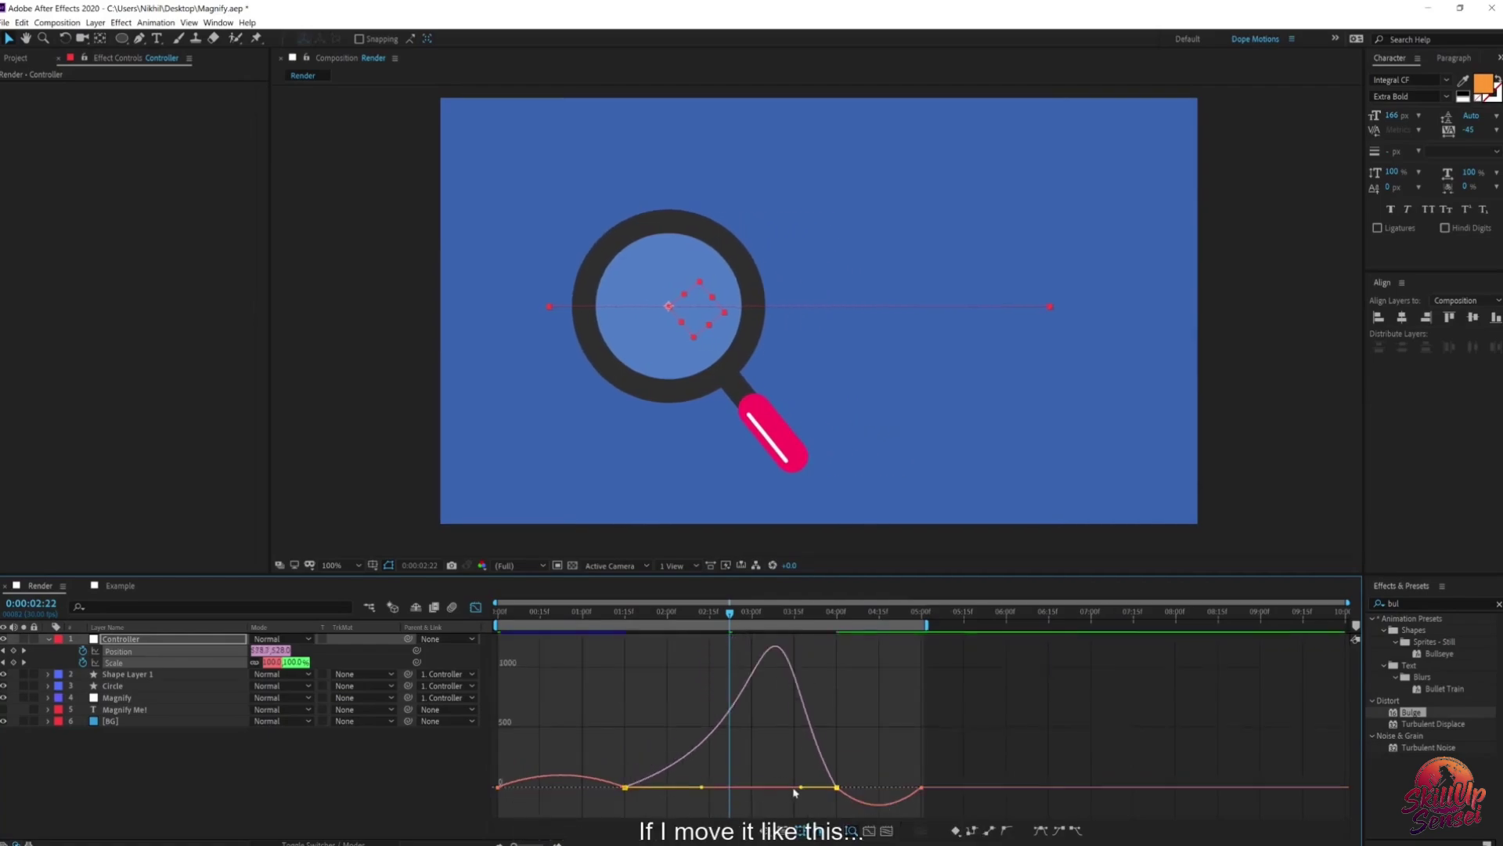
{"action": "left_click_drag", "start_coordinate": [795, 791], "coordinate": [752, 792]}
{"action": "left_click_drag", "start_coordinate": [619, 622], "coordinate": [832, 695]}
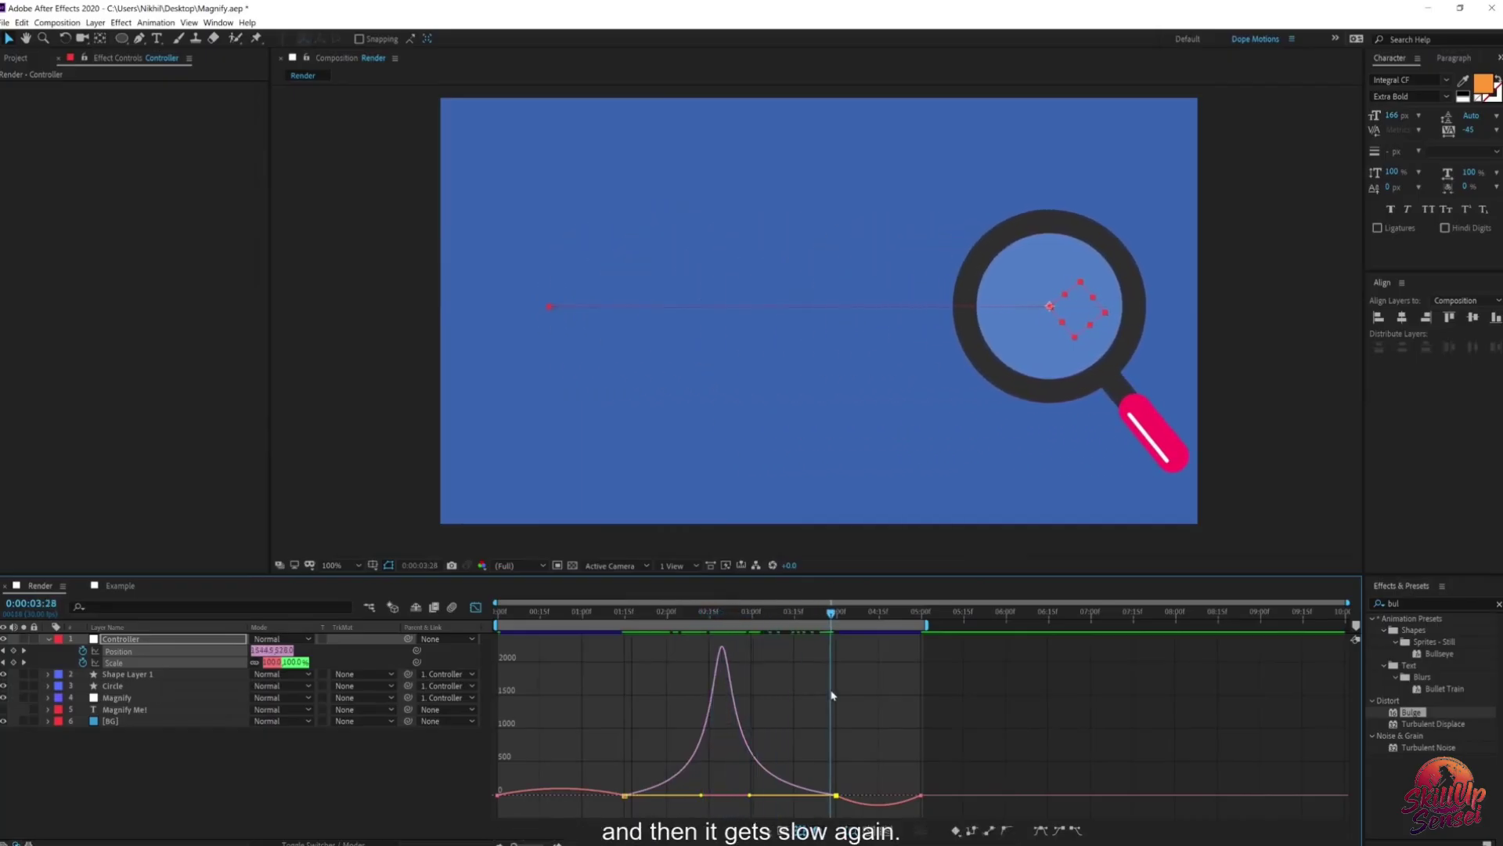
Step: Lengthen the Scale keyframes' easing handles for both the scale-in and scale-out to sharpen their speed peaks
{"action": "left_click", "coordinate": [571, 617]}
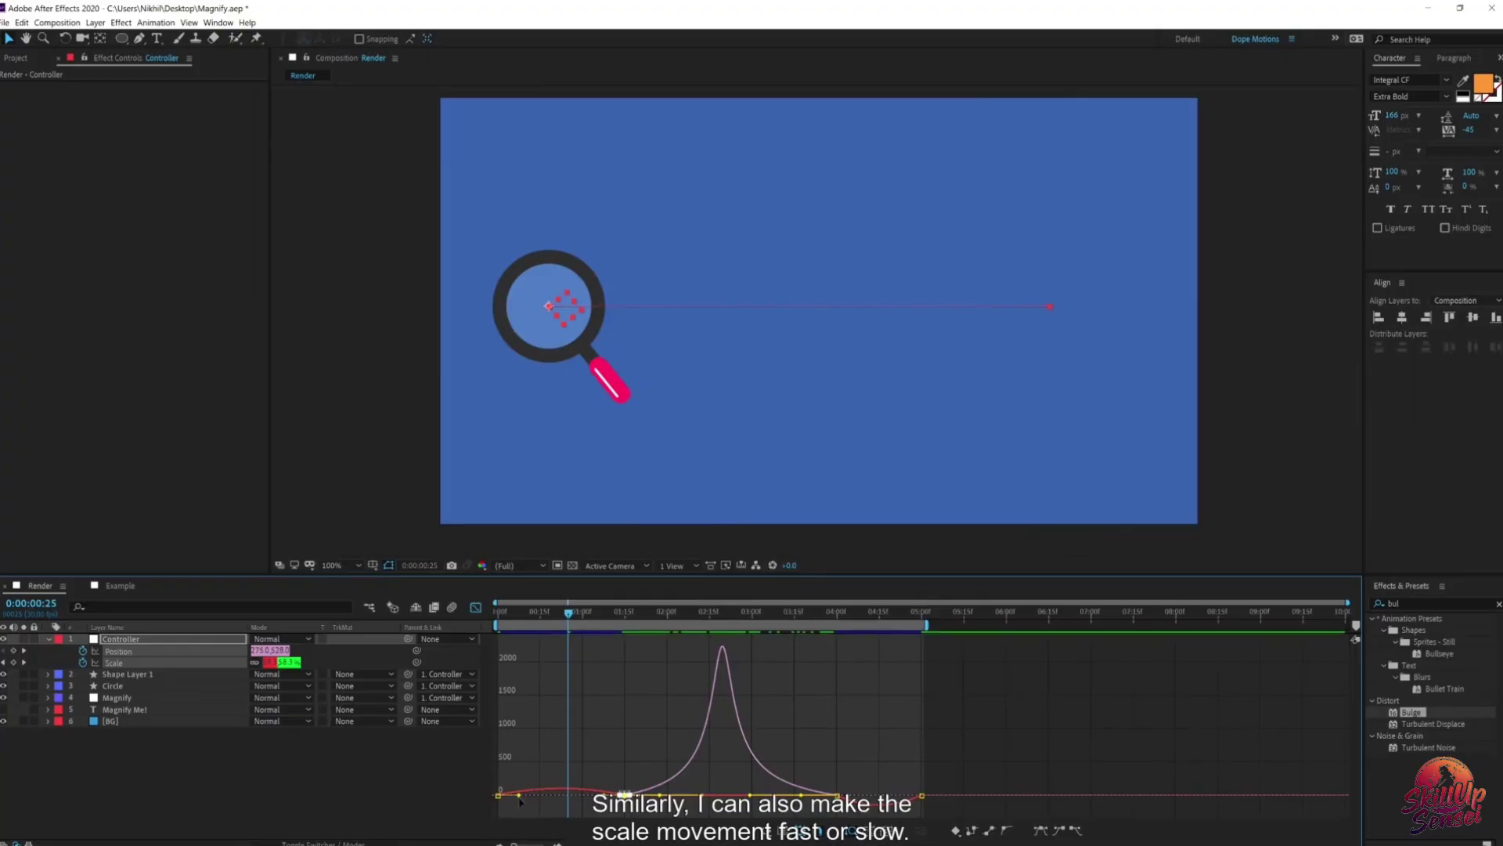
{"action": "left_click_drag", "start_coordinate": [520, 797], "coordinate": [551, 799]}
{"action": "left_click_drag", "start_coordinate": [580, 618], "coordinate": [832, 665]}
{"action": "left_click_drag", "start_coordinate": [815, 812], "coordinate": [888, 791]}
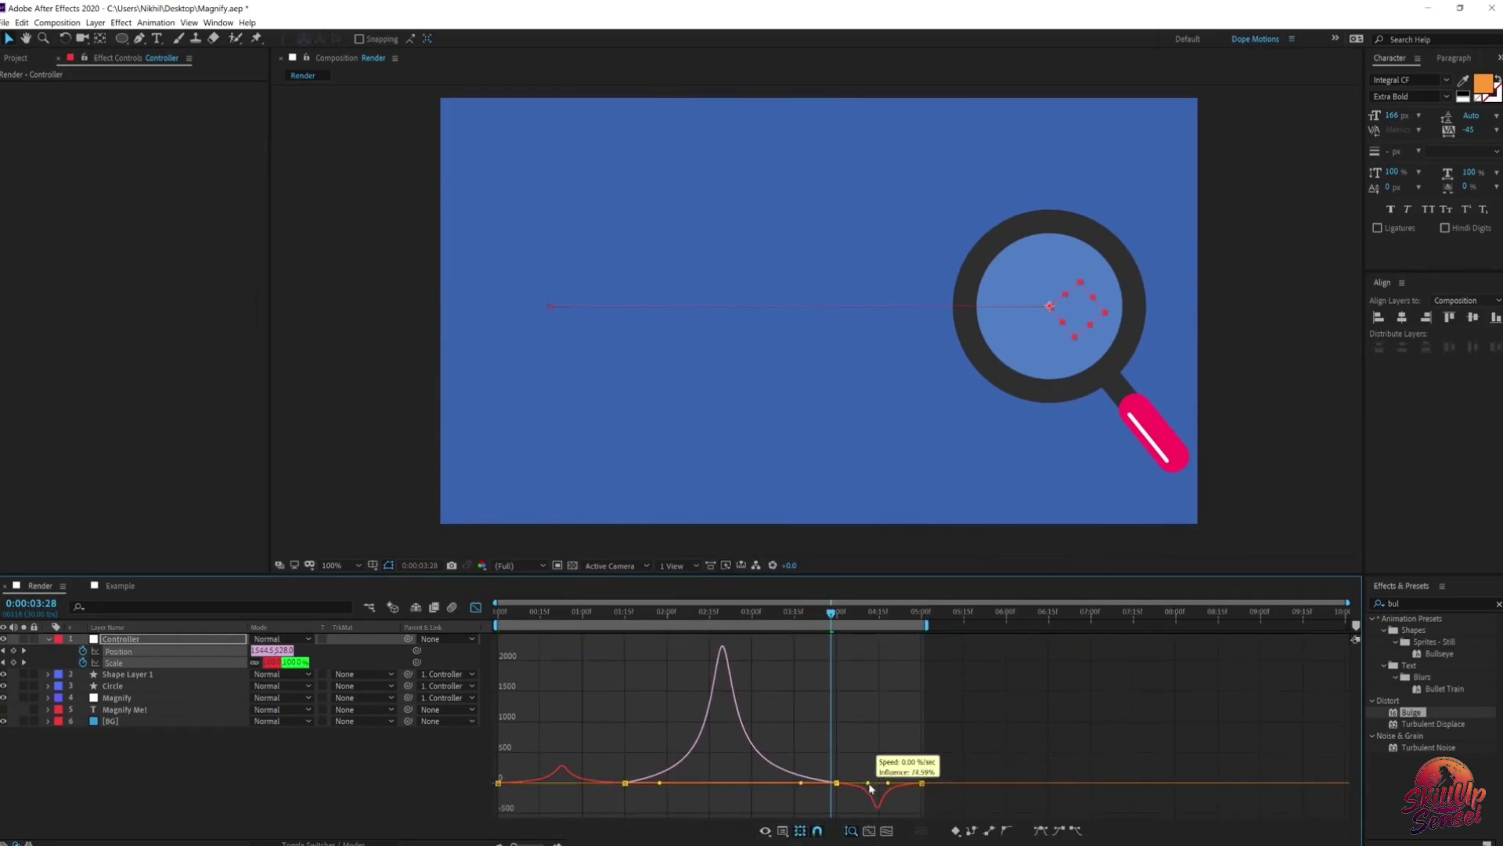
Step: Preview the animation from the start and shorten the Position keyframes' easing handles to soften the sweep's speed peak
{"action": "key", "text": "space"}
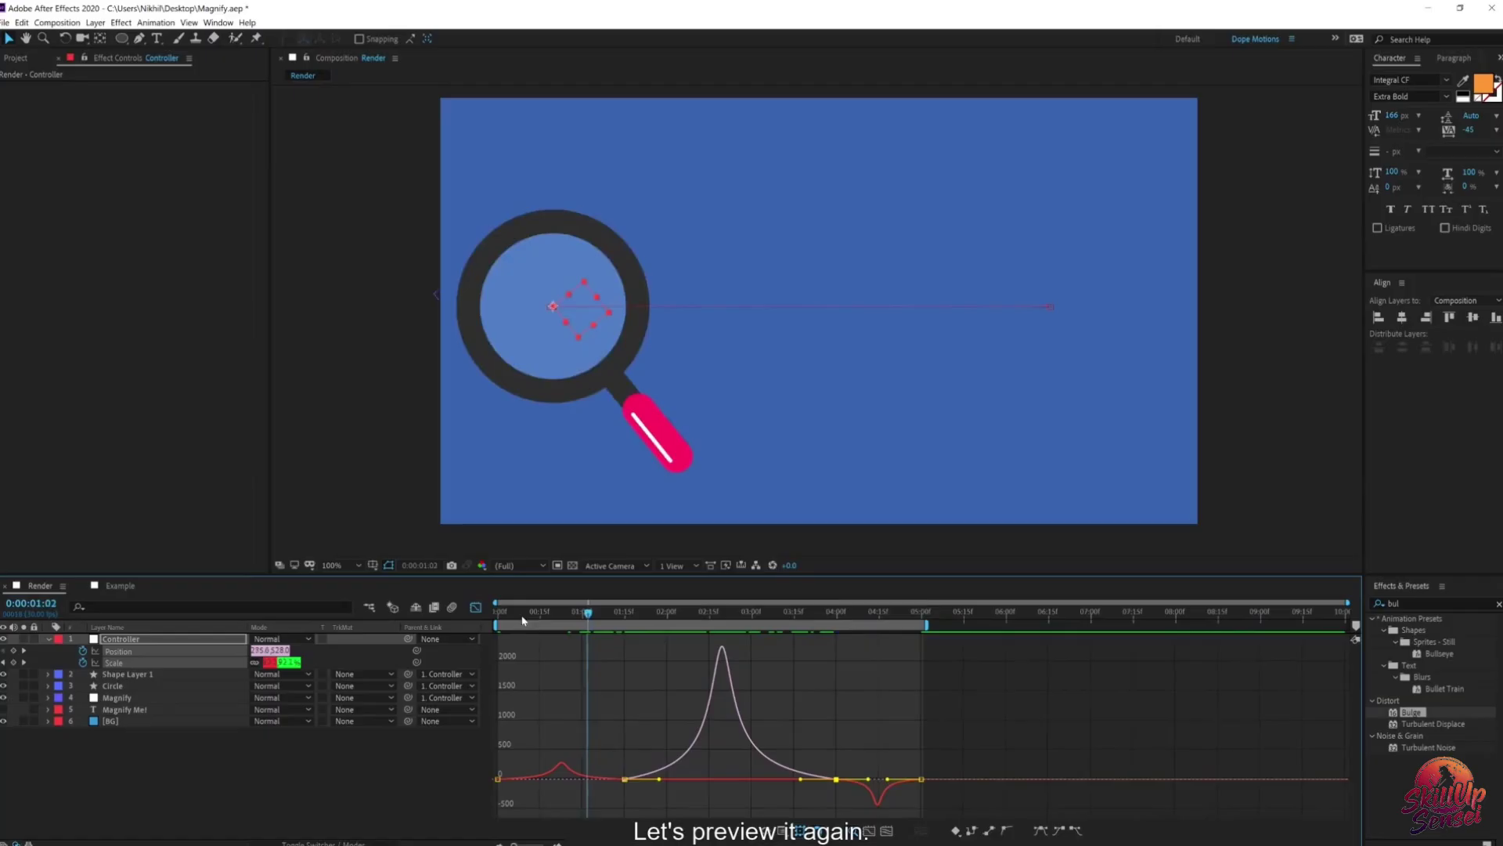
{"action": "left_click_drag", "start_coordinate": [522, 621], "coordinate": [438, 621]}
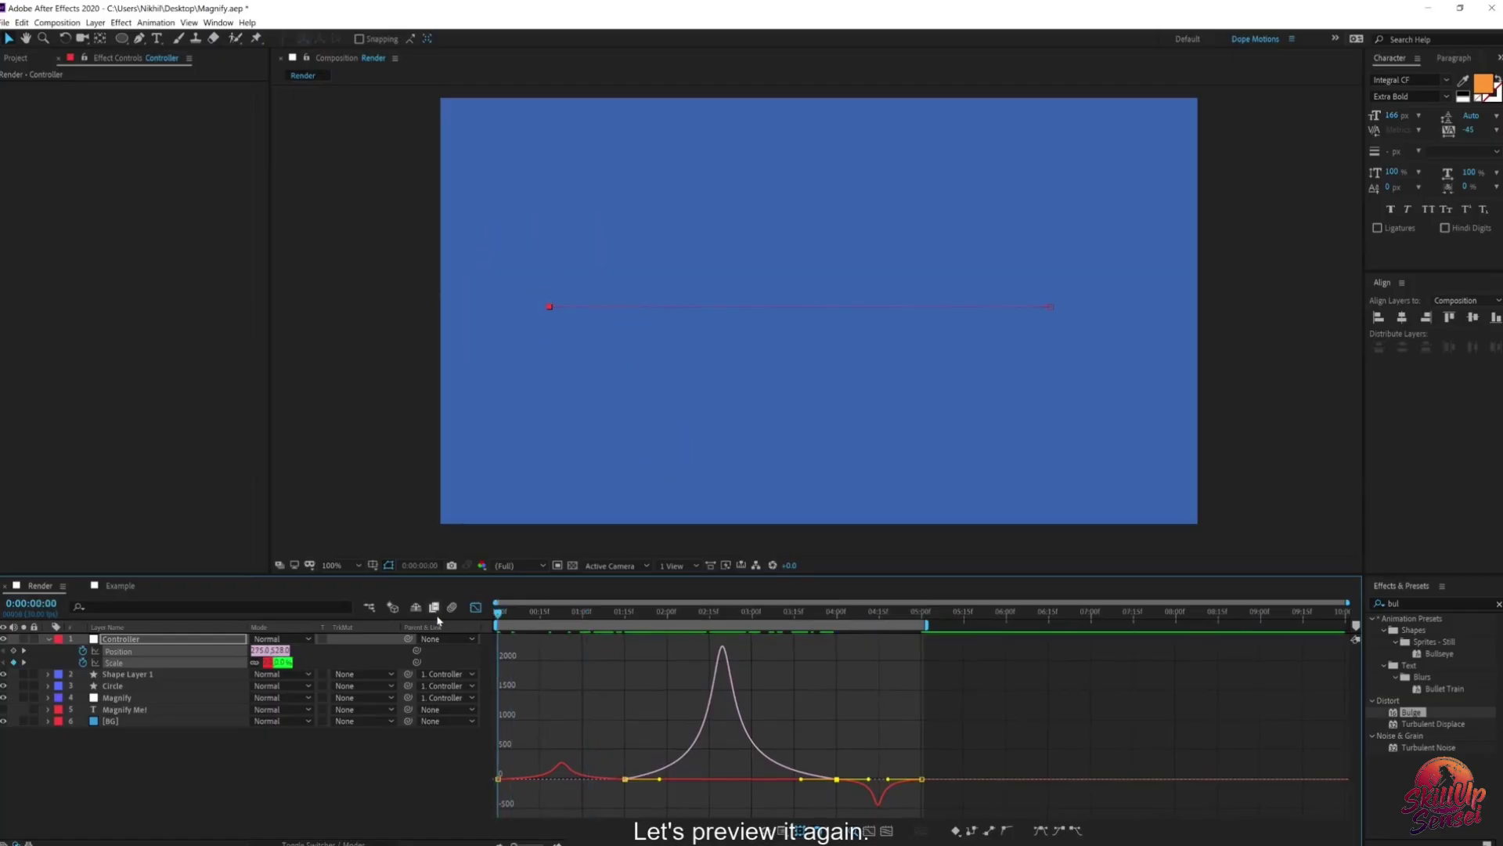
{"action": "key", "text": "space"}
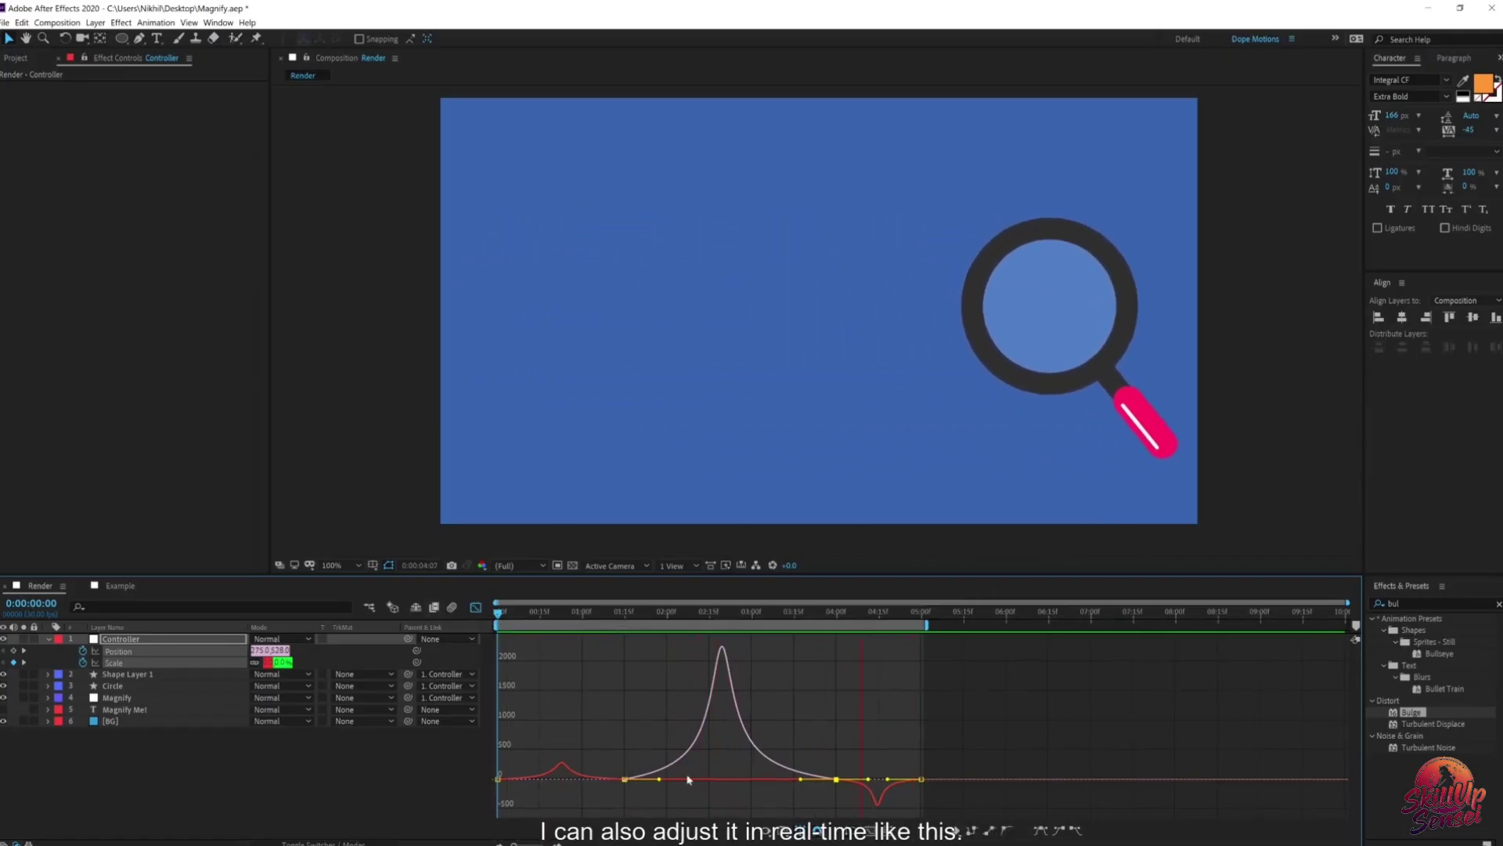
{"action": "left_click_drag", "start_coordinate": [687, 775], "coordinate": [648, 780]}
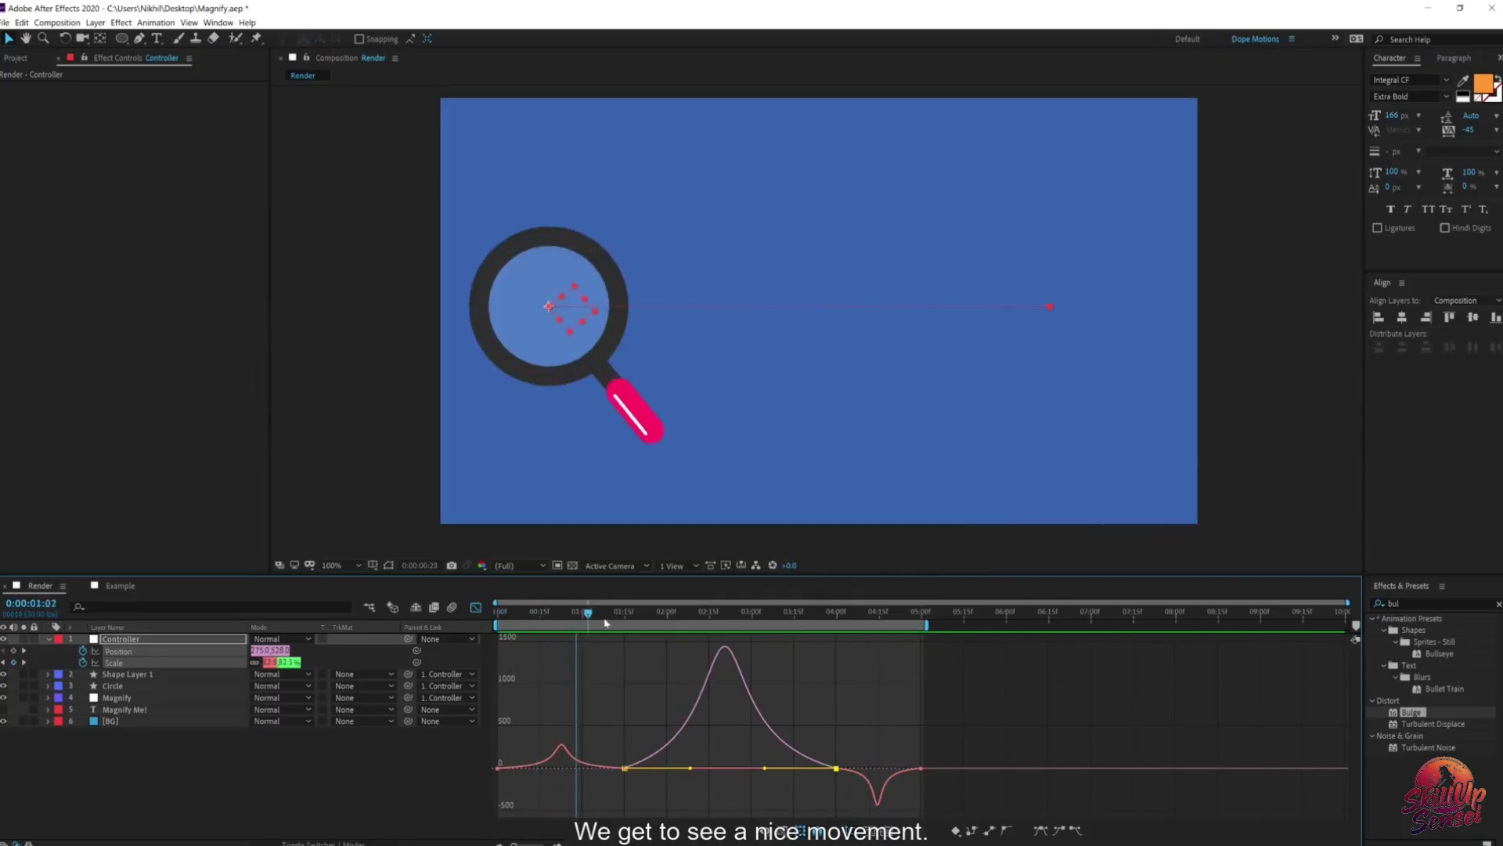
Step: Leave the Graph Editor and scrub through the magnifying glass's movement to check how it looks
{"action": "left_click", "coordinate": [475, 608]}
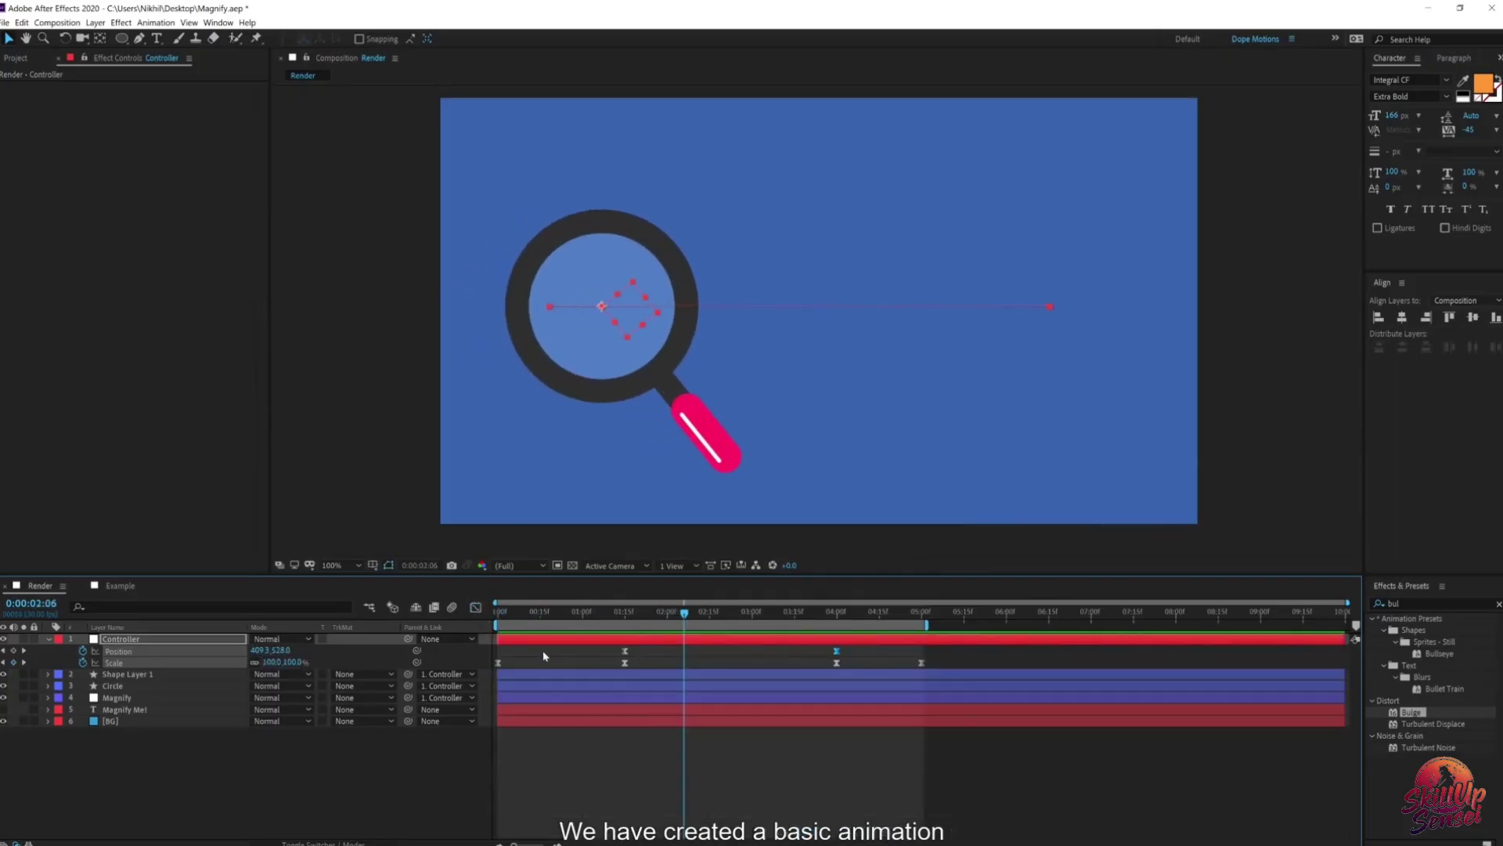
{"action": "left_click", "coordinate": [526, 769]}
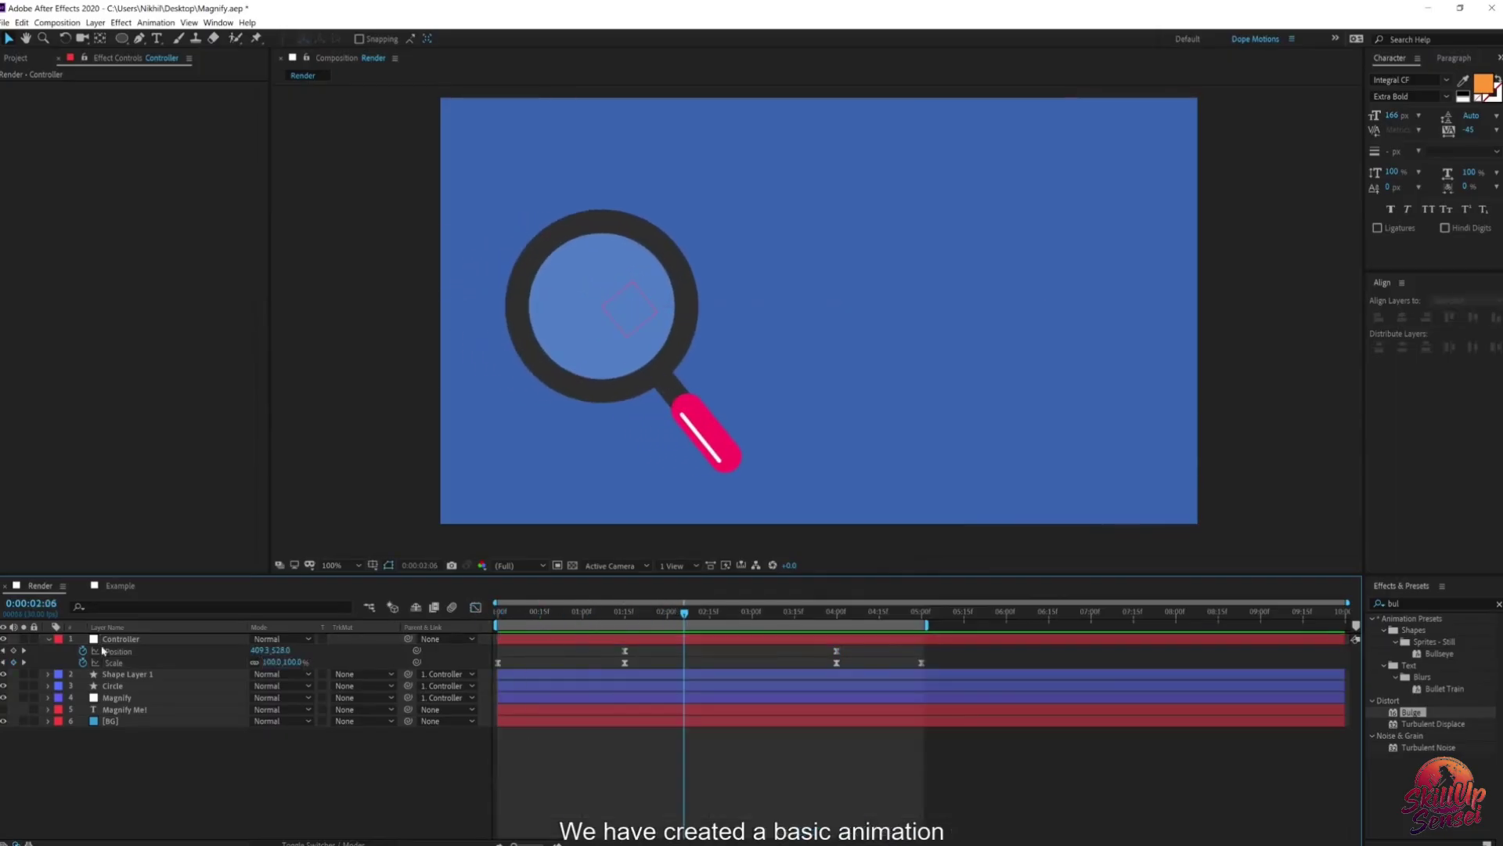
{"action": "left_click_drag", "start_coordinate": [599, 616], "coordinate": [789, 632]}
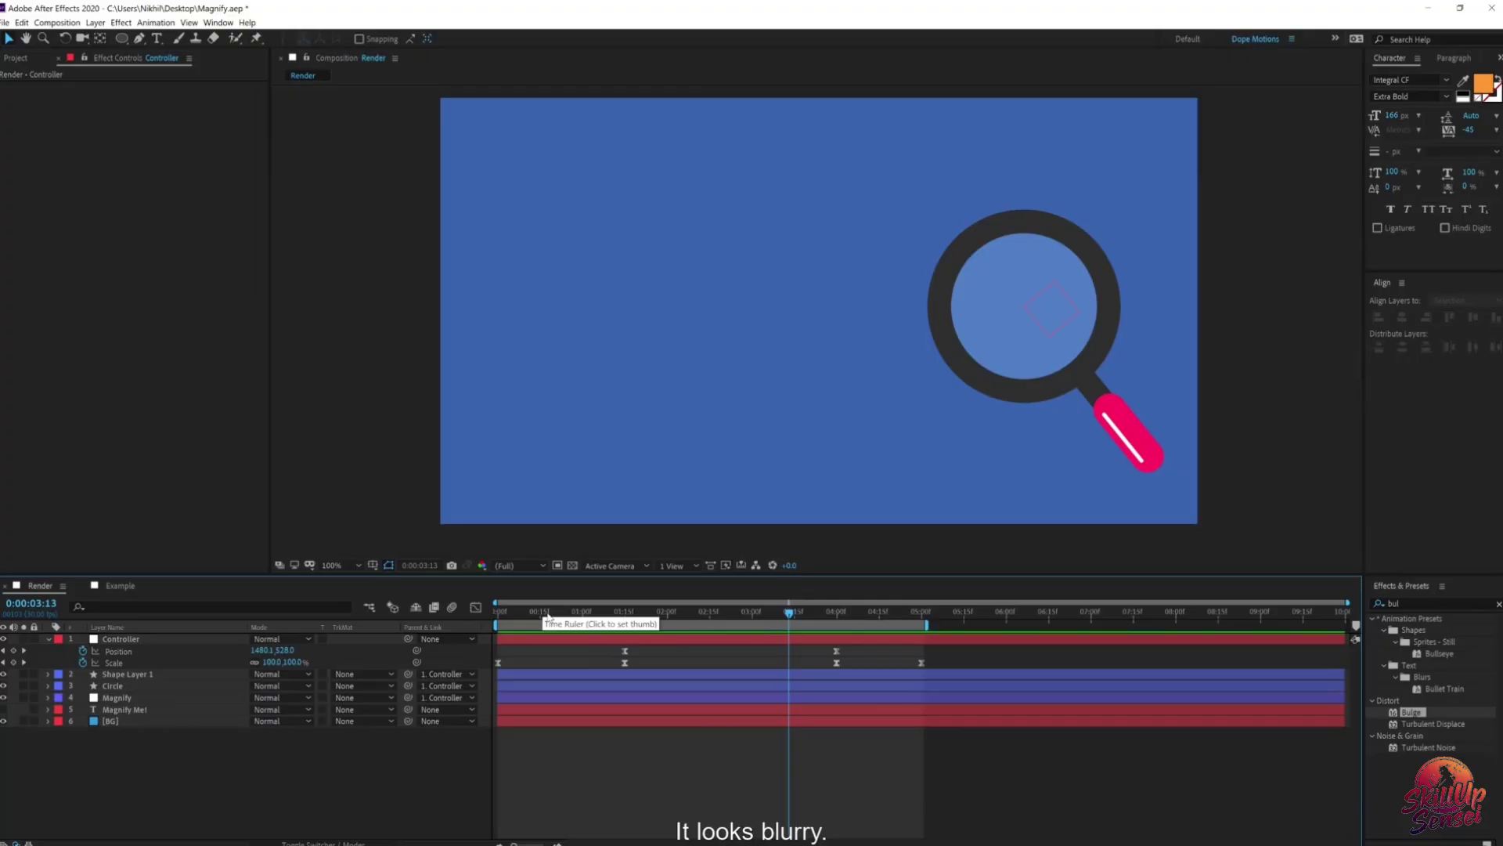
{"action": "left_click_drag", "start_coordinate": [557, 613], "coordinate": [588, 613]}
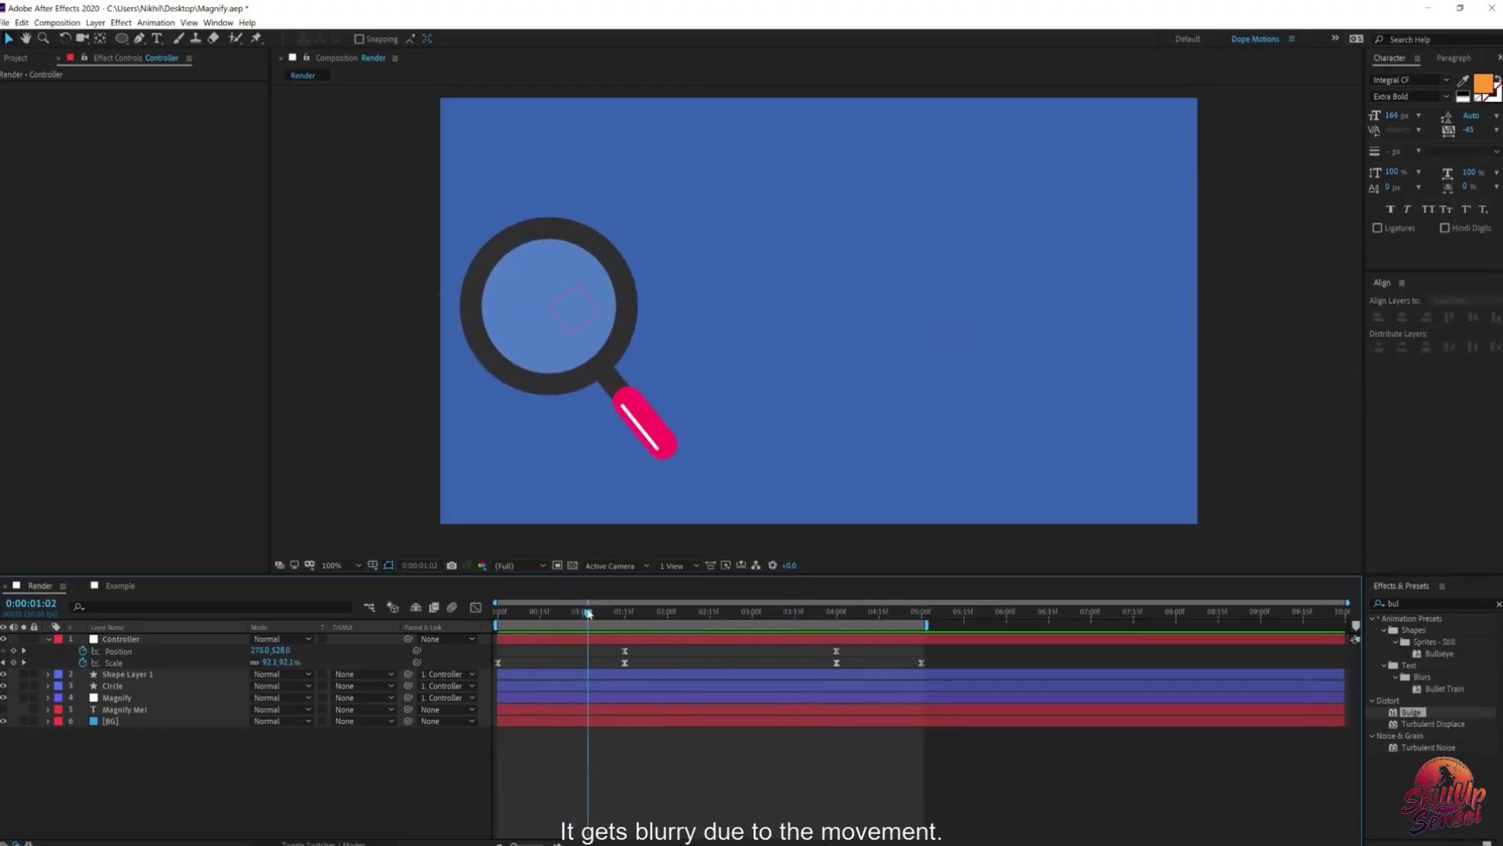
Step: Collapse the Controller's properties and enable motion blur for Shape Layer 1 and Circle and for the whole composition
{"action": "left_click", "coordinate": [49, 639]}
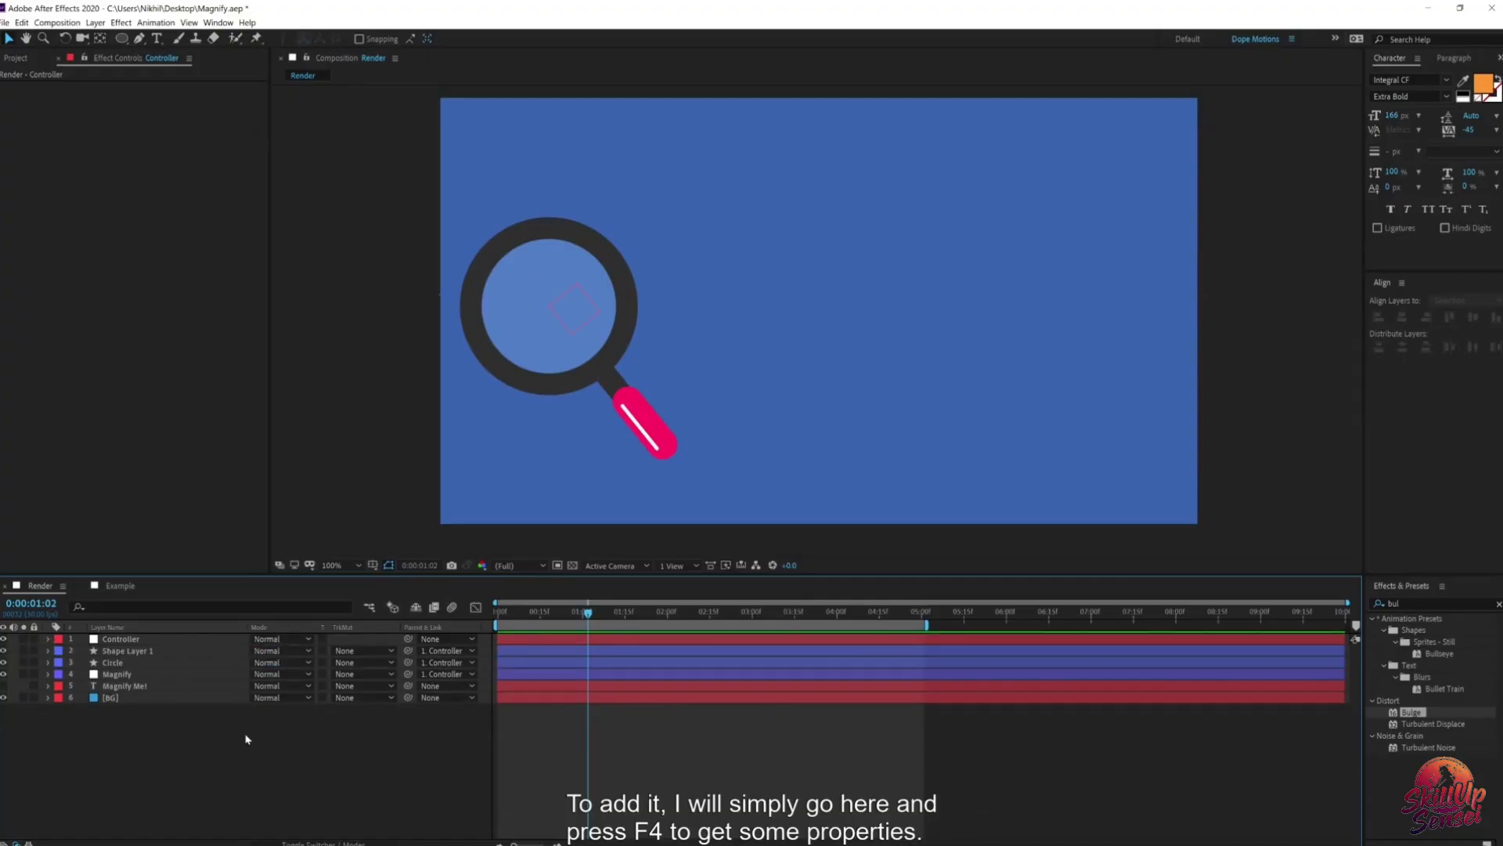
{"action": "key", "text": "F4"}
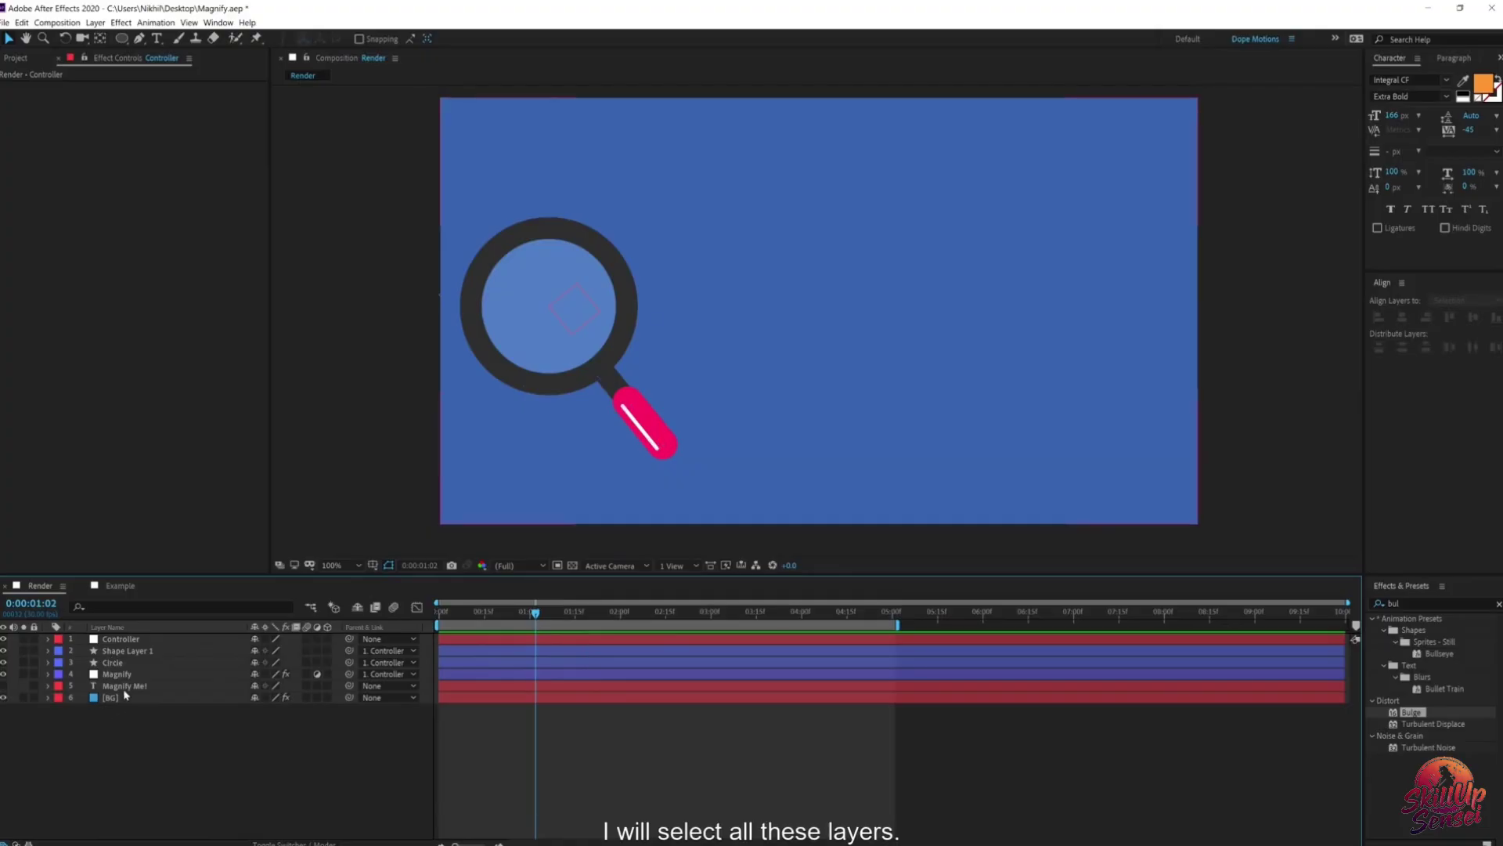
{"action": "left_click", "coordinate": [120, 651]}
{"action": "left_click", "coordinate": [119, 660], "text": "ctrl"}
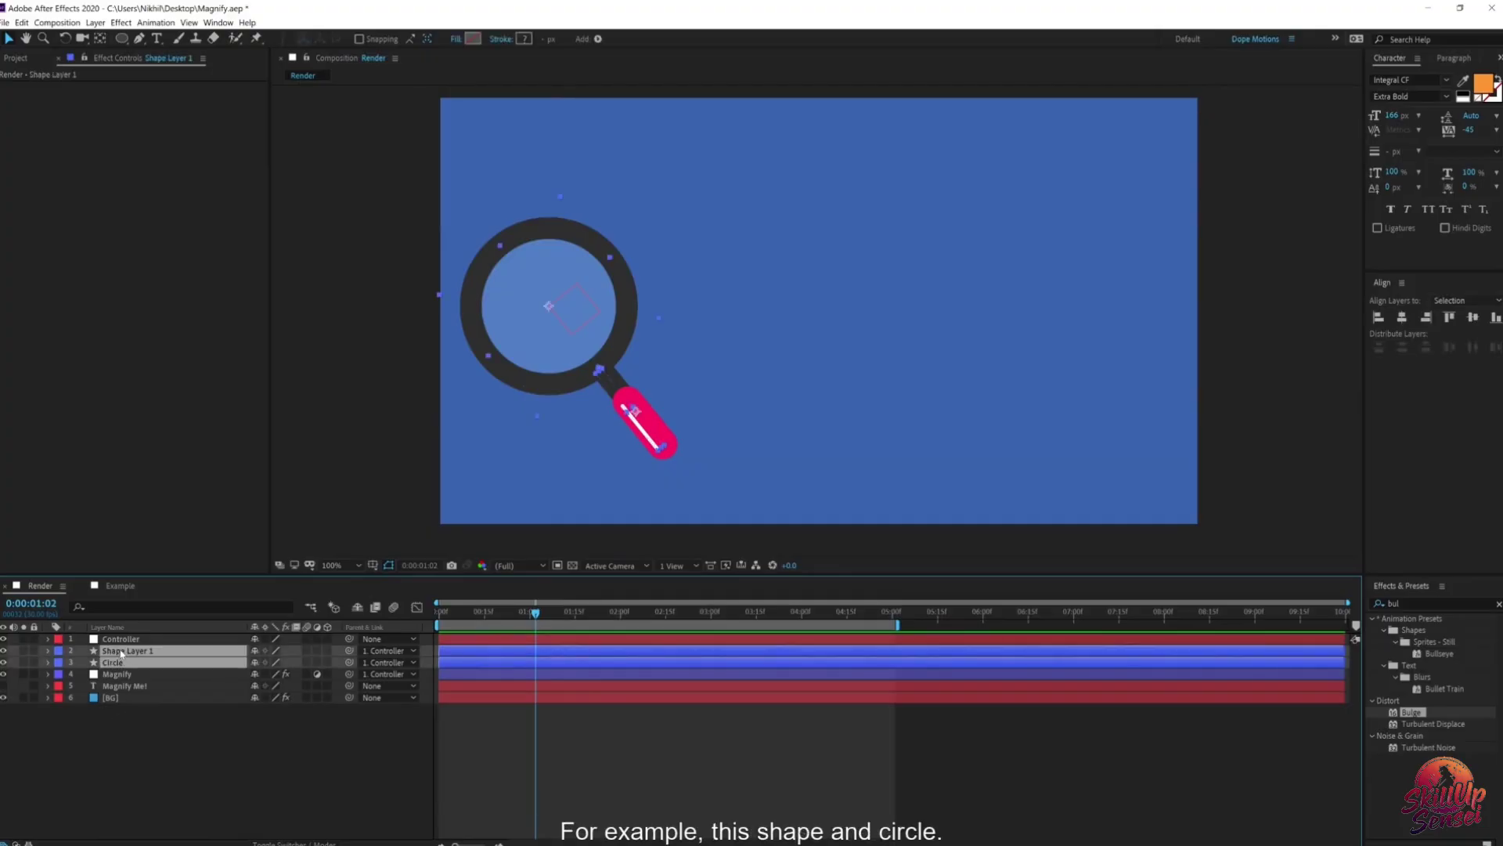
{"action": "left_click", "coordinate": [307, 656]}
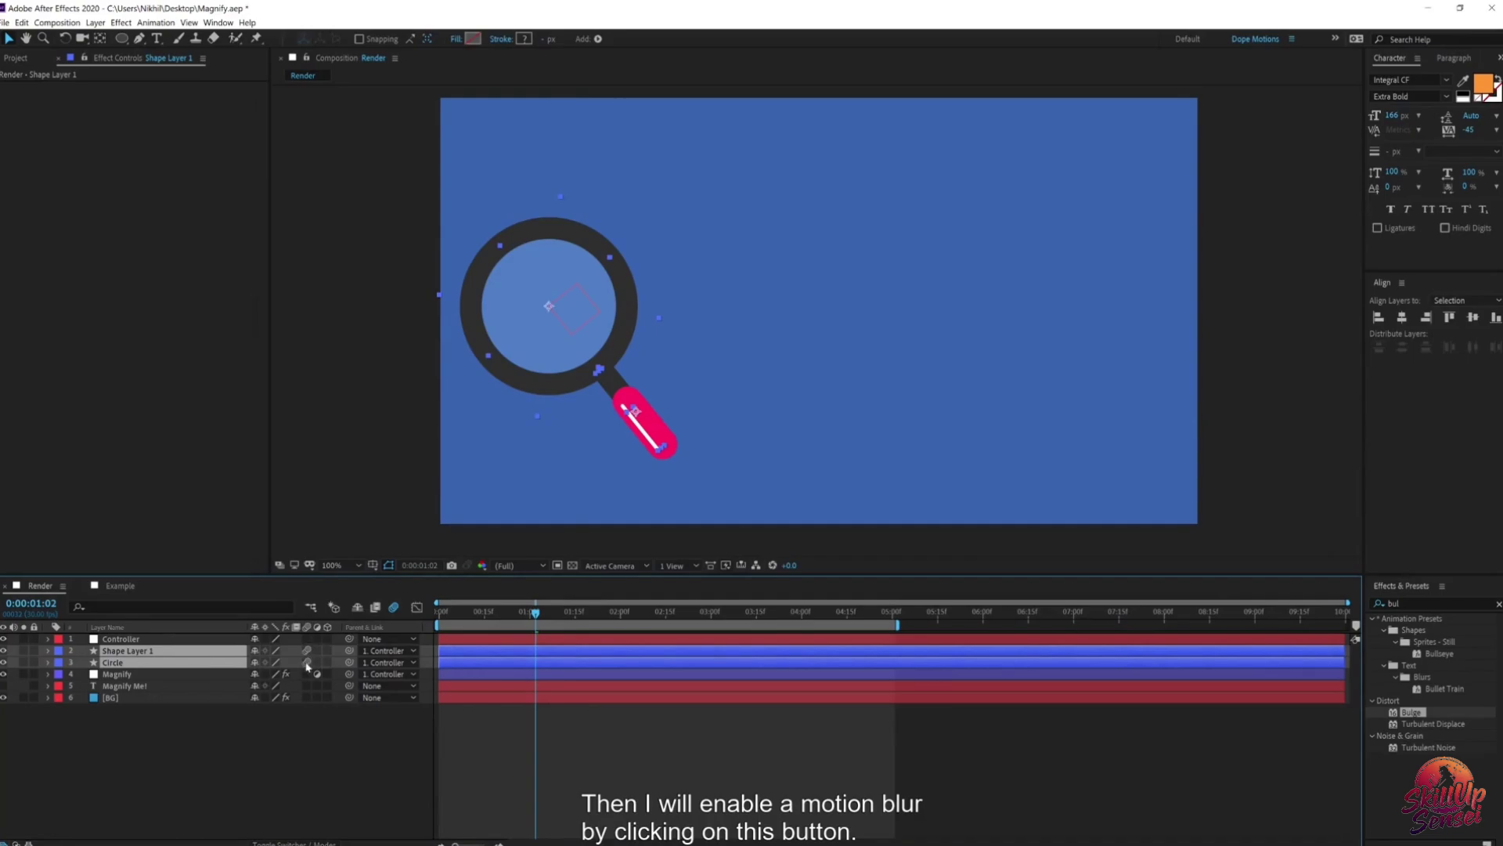
{"action": "left_click", "coordinate": [394, 609]}
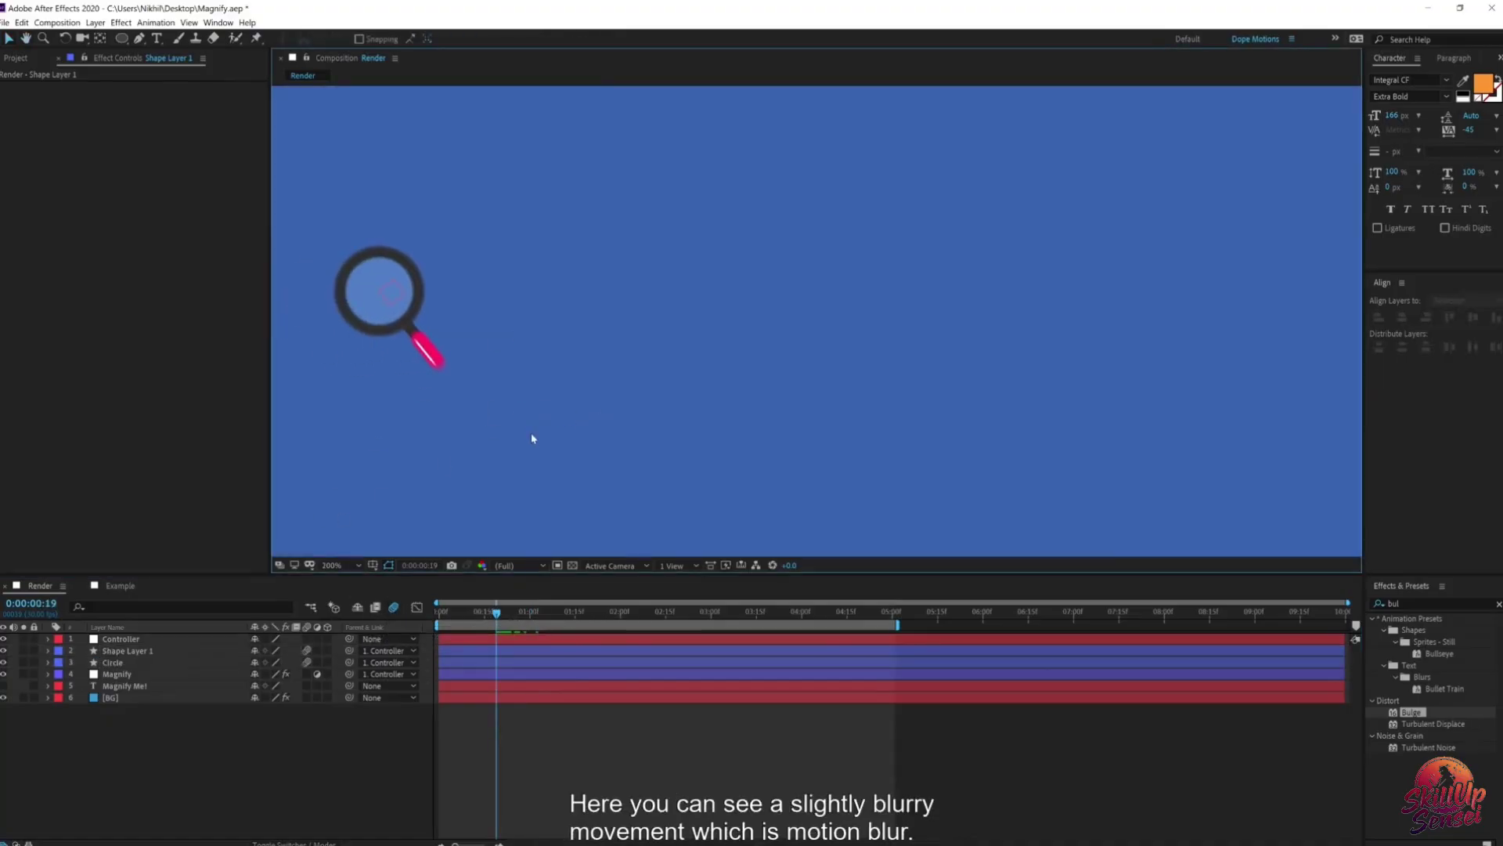
Step: Hide the Controller layer and inspect the motion blur on the magnifying glass around 0:00:00:22
{"action": "left_click", "coordinate": [4, 639]}
{"action": "left_click_drag", "start_coordinate": [449, 412], "coordinate": [472, 416]}
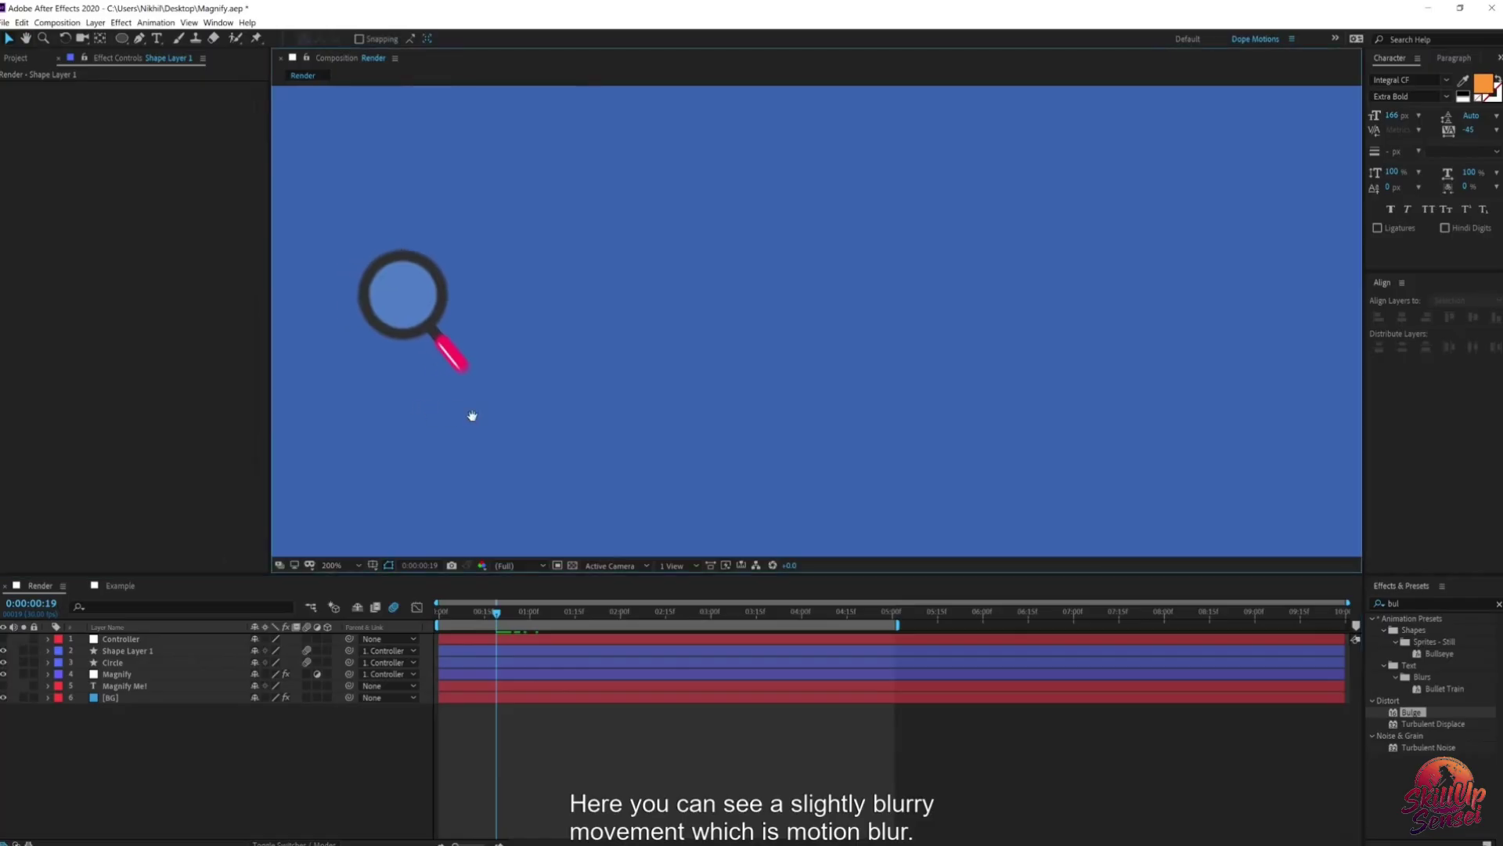
{"action": "left_click_drag", "start_coordinate": [497, 614], "coordinate": [505, 614]}
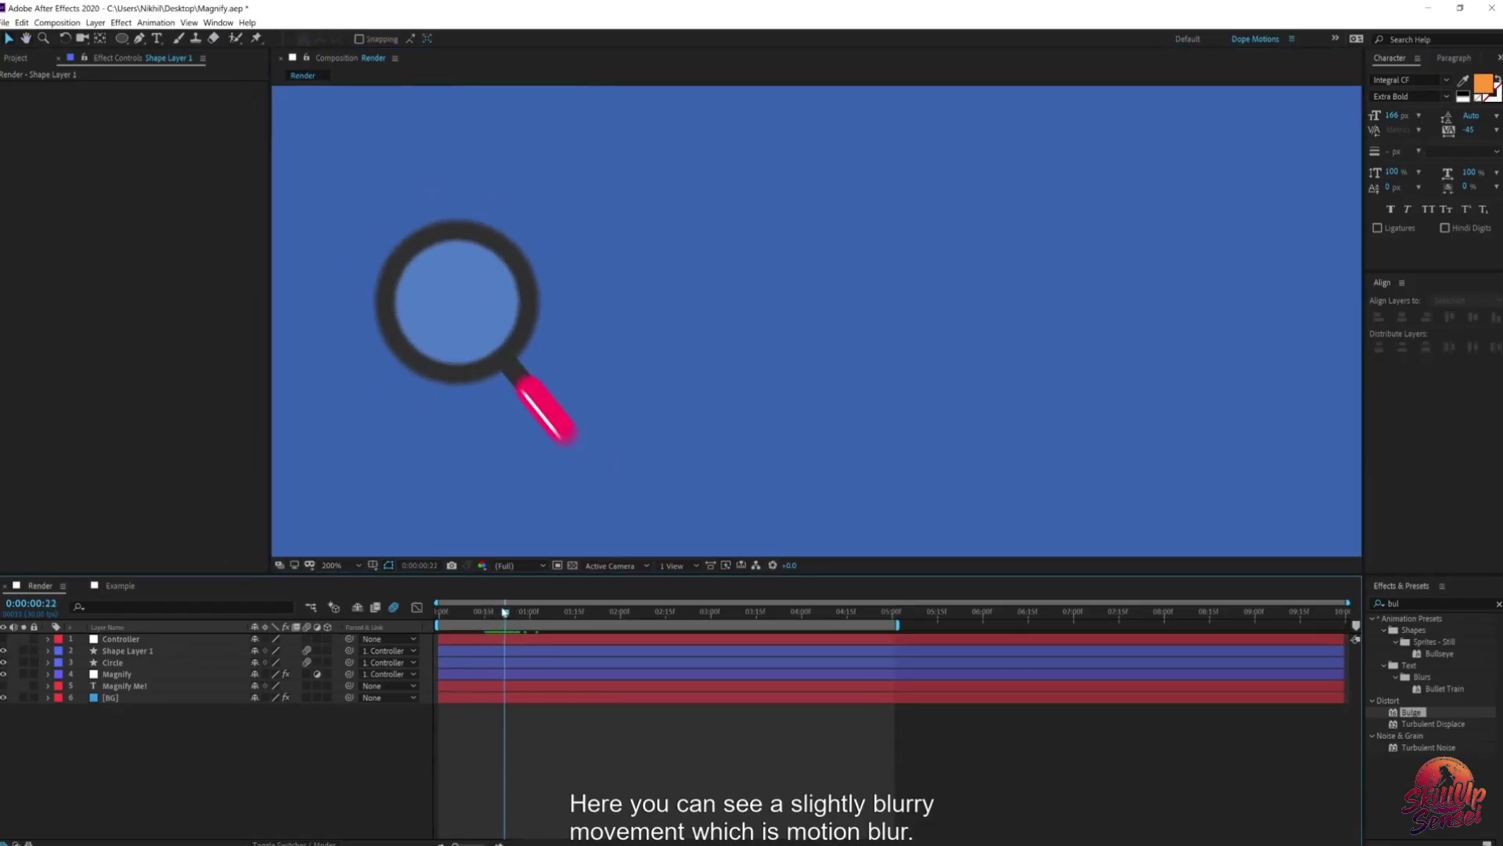
Step: Switch the composition's motion blur off and back on, scrubbing the timeline to compare the movement with and without it
{"action": "left_click", "coordinate": [392, 609]}
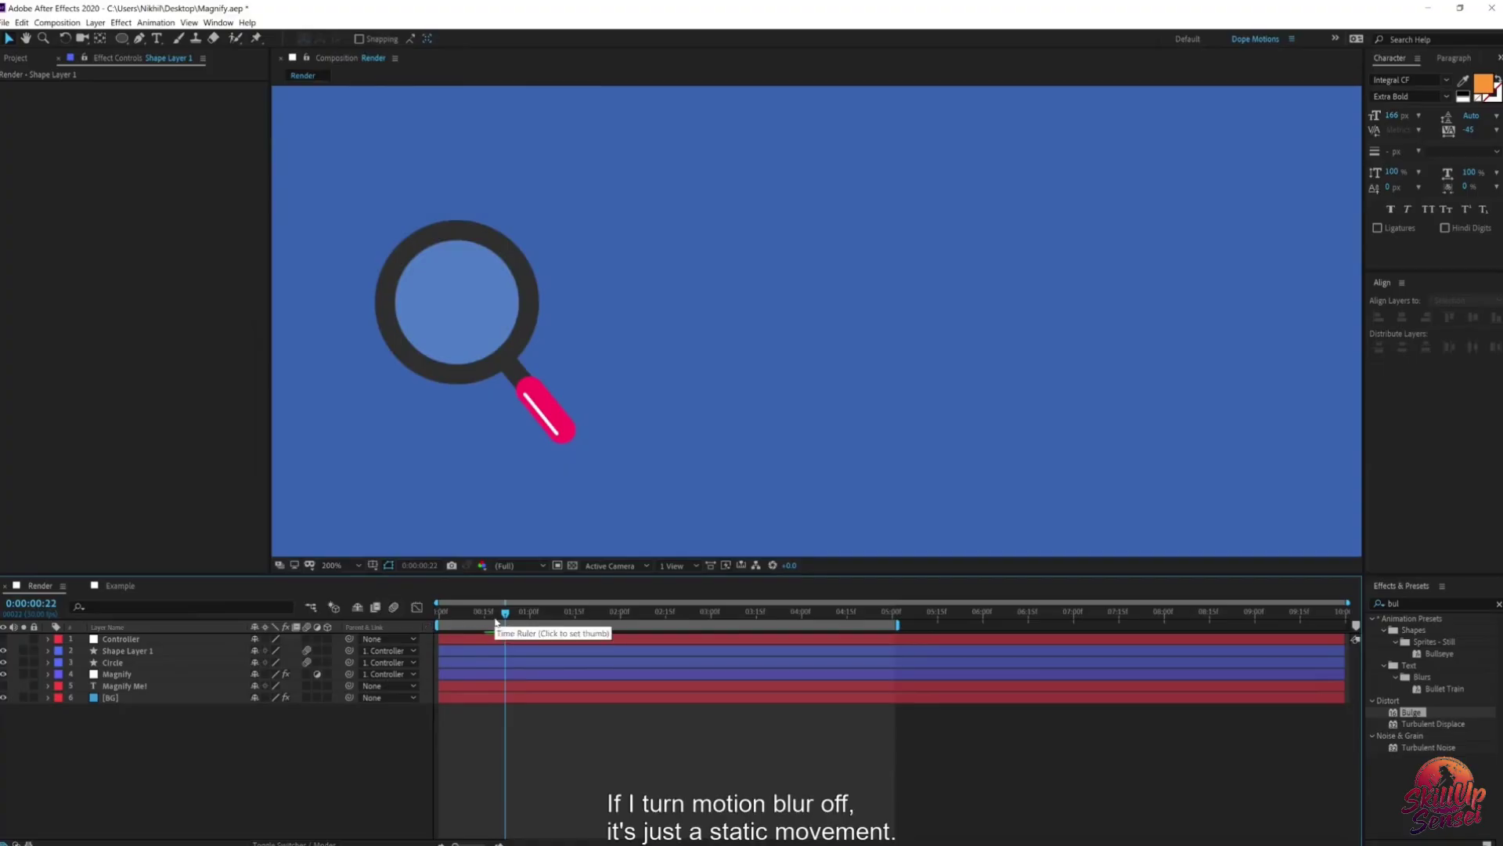
{"action": "left_click_drag", "start_coordinate": [495, 618], "coordinate": [613, 612]}
{"action": "left_click", "coordinate": [393, 608]}
{"action": "key", "text": "comma"}
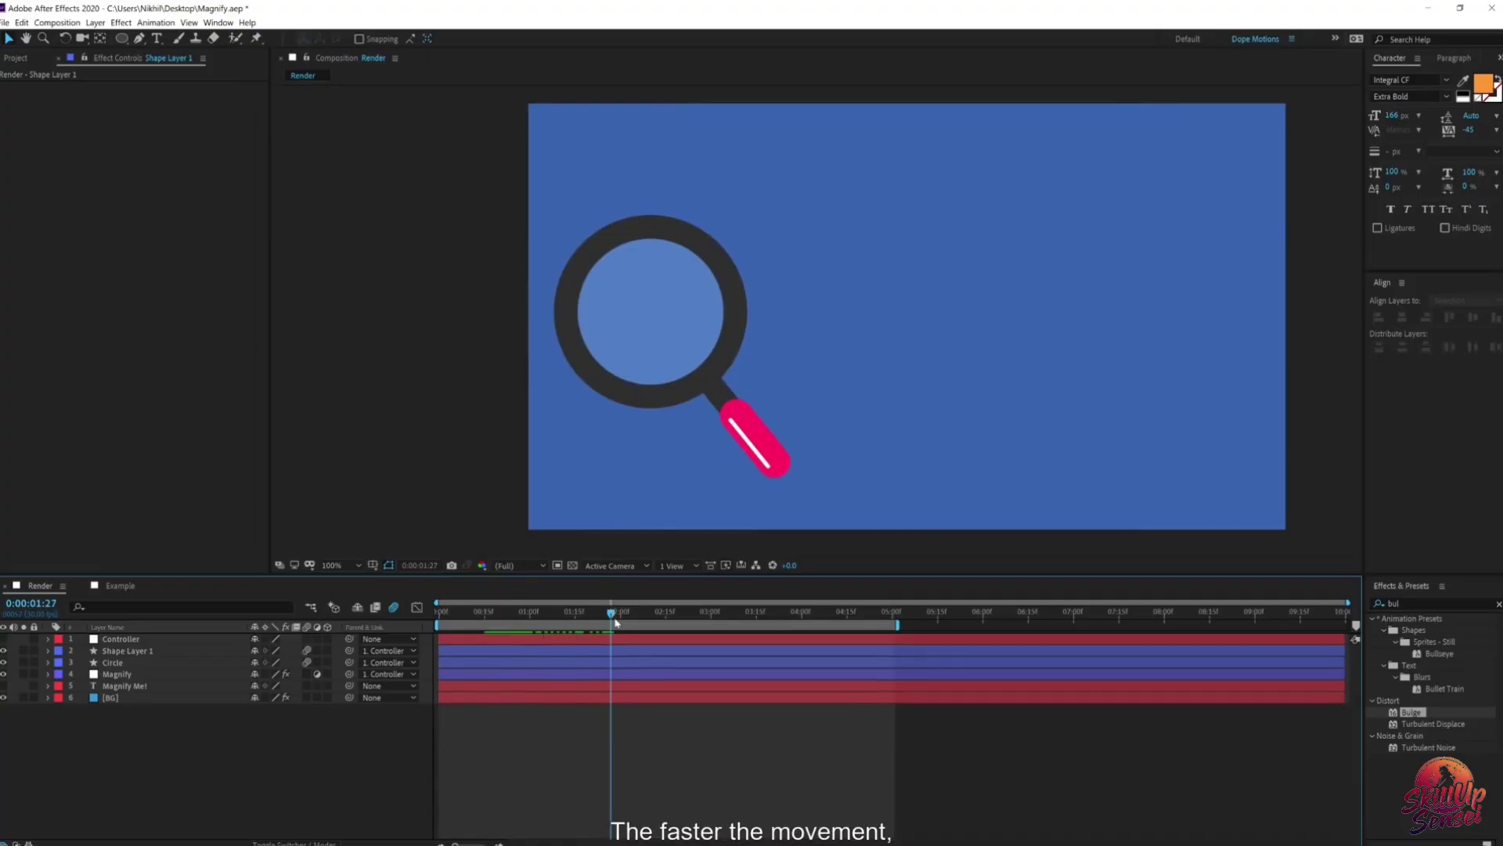
{"action": "left_click_drag", "start_coordinate": [616, 622], "coordinate": [698, 624]}
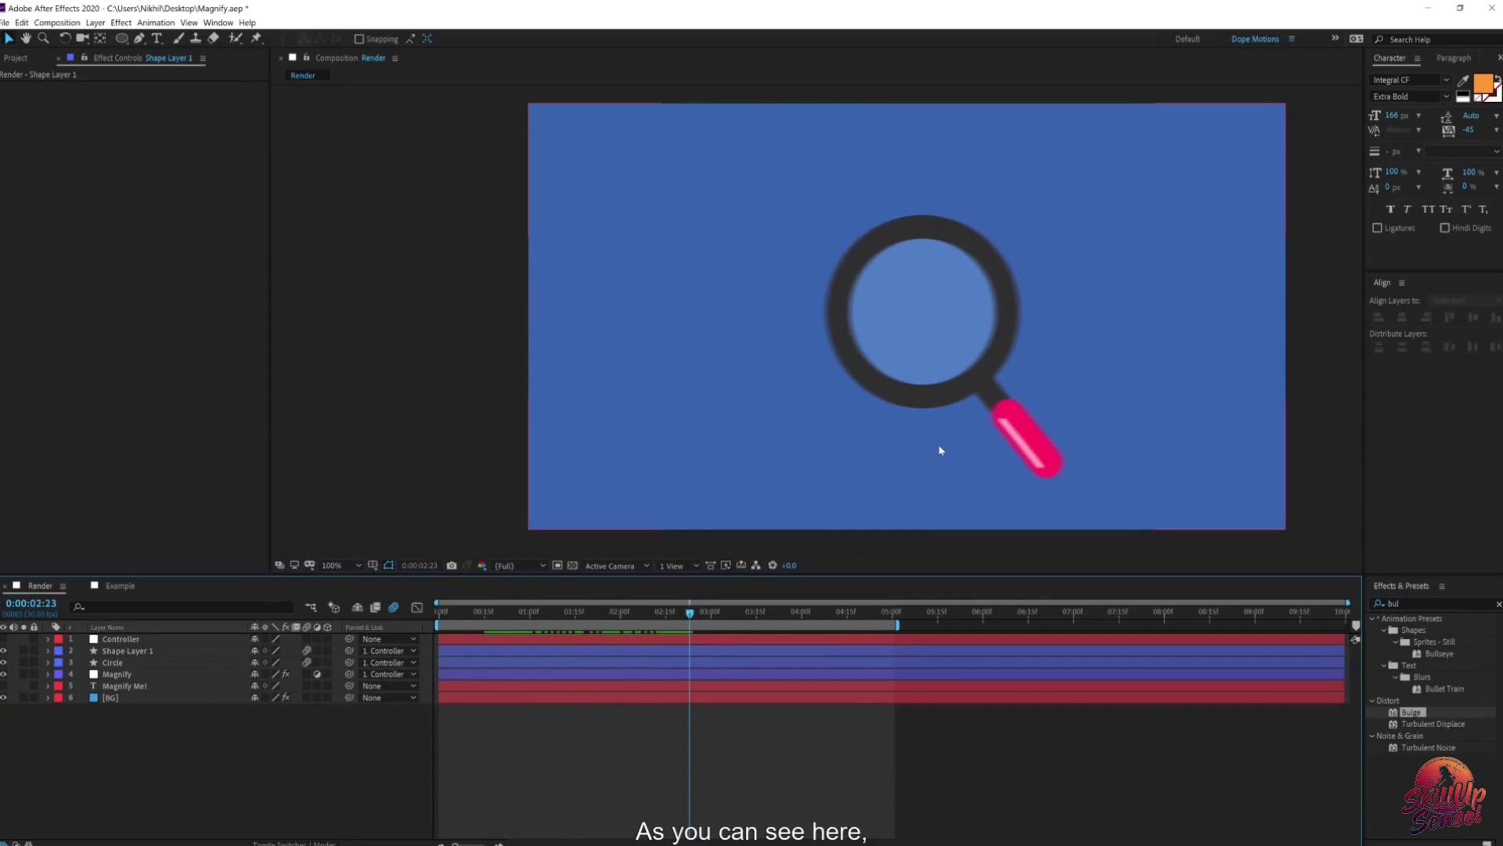
Step: Reveal the Controller's keyframes, view their speed graph, and go to the Position curve's peak at 0:00:02:20
{"action": "left_click", "coordinate": [148, 639]}
{"action": "key", "text": "u"}
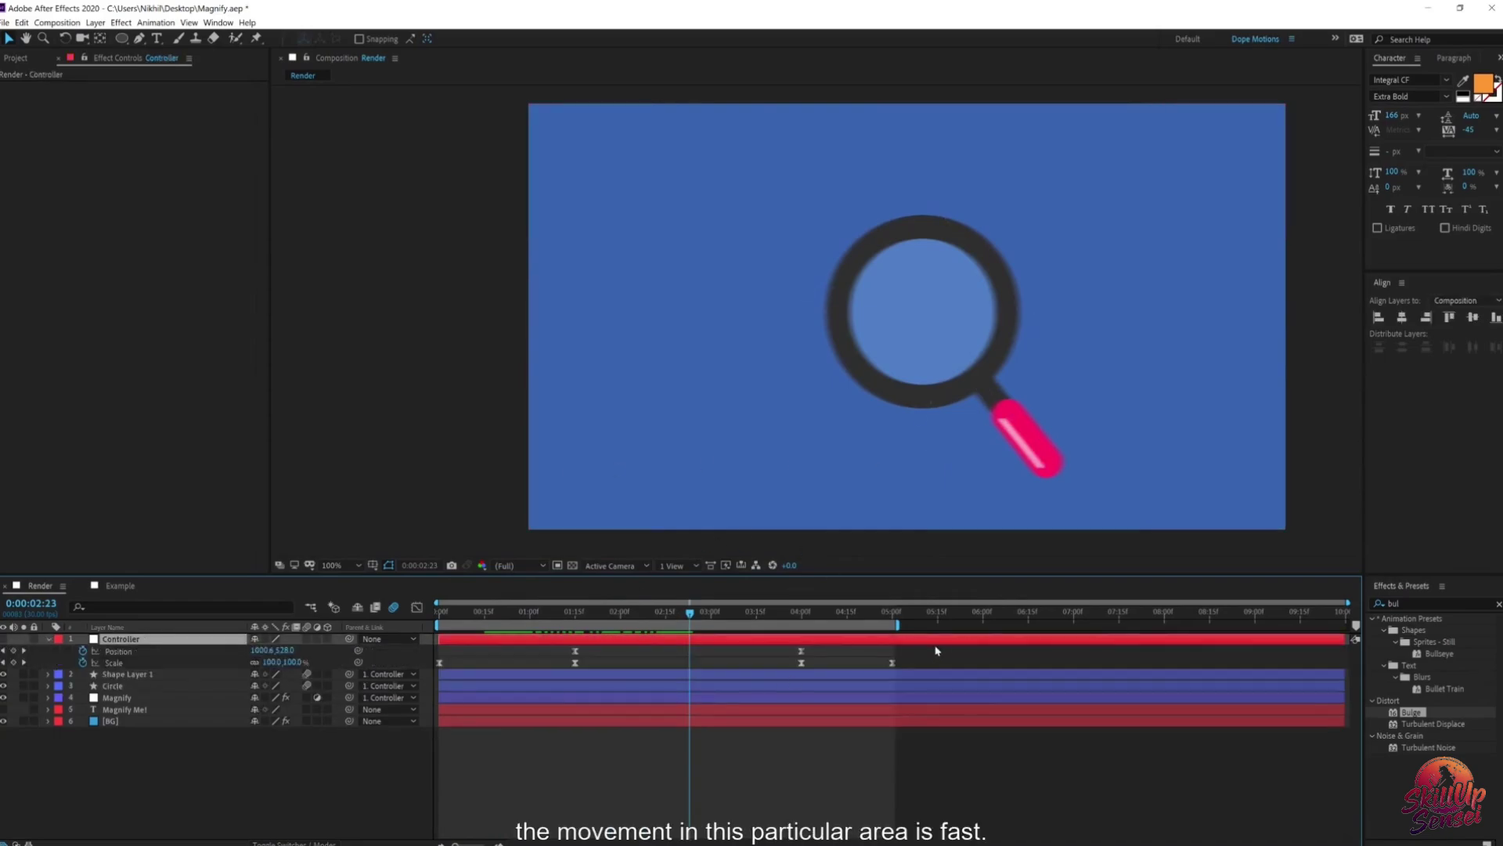
{"action": "left_click_drag", "start_coordinate": [937, 645], "coordinate": [435, 683]}
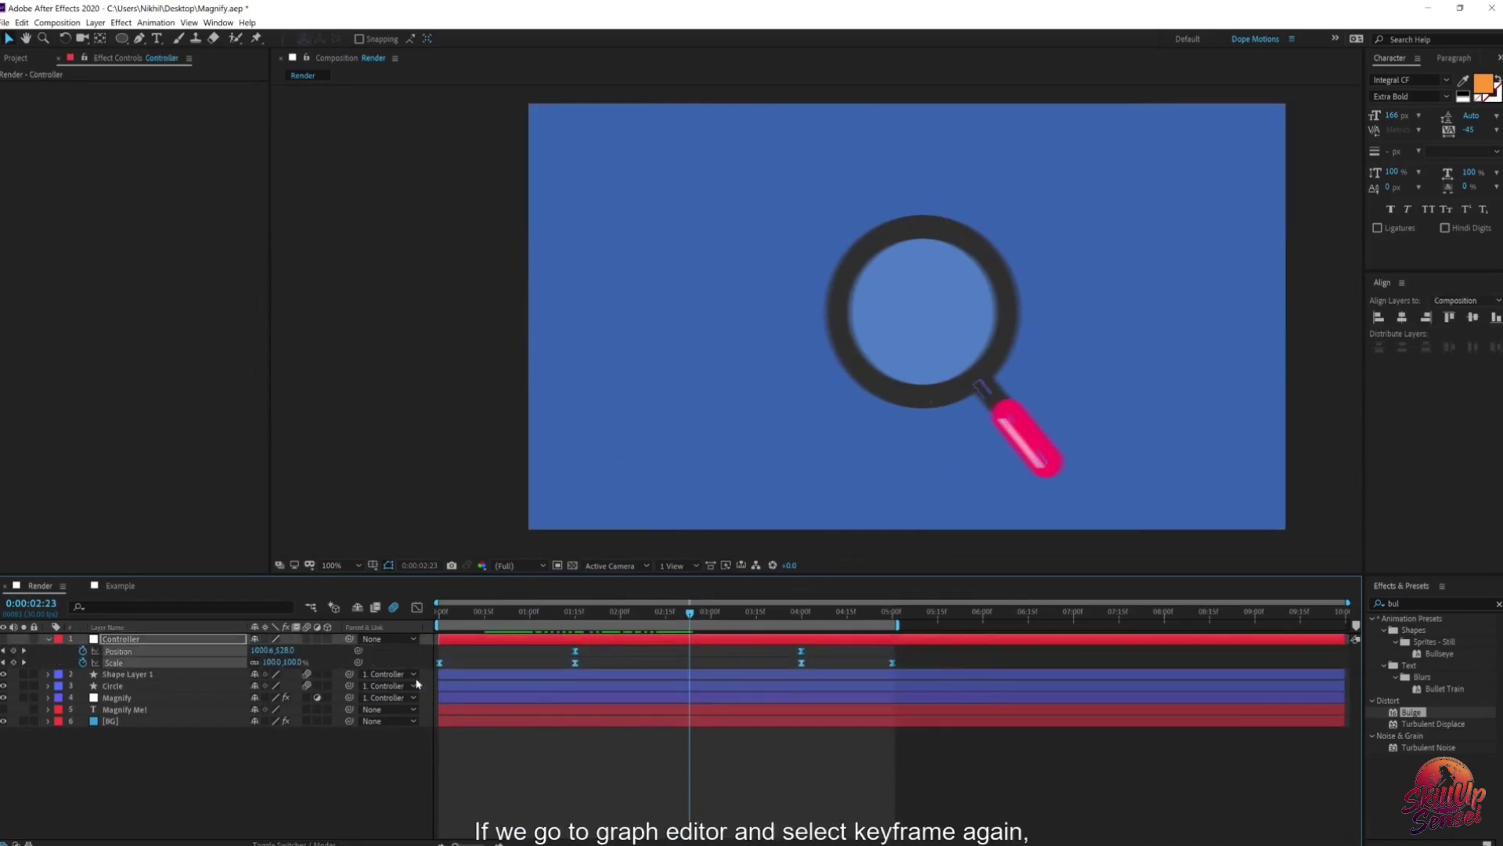
{"action": "left_click", "coordinate": [417, 607]}
{"action": "left_click", "coordinate": [682, 614]}
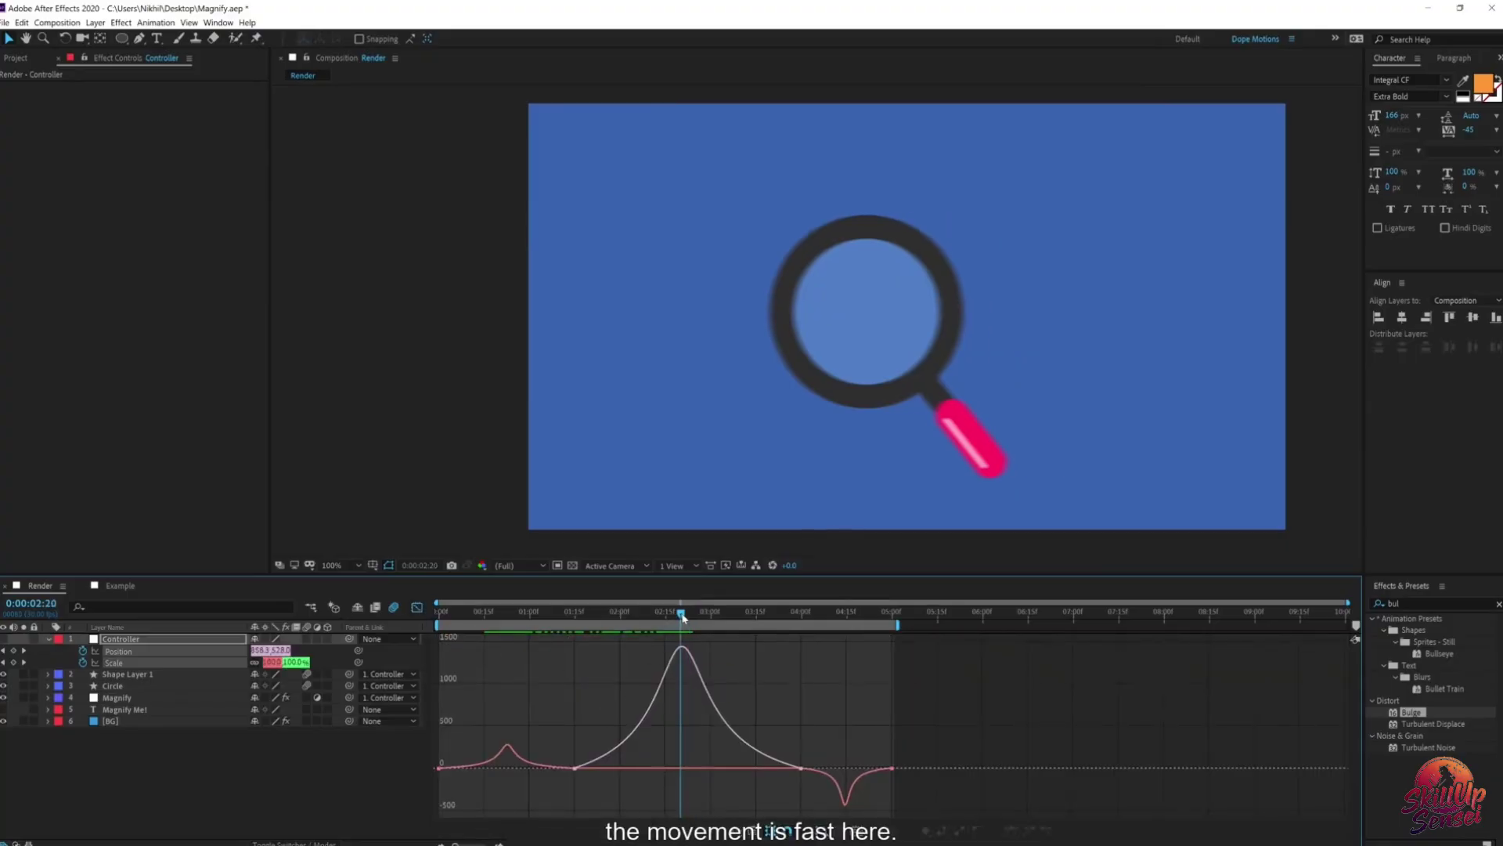
Step: Scrub from the Position curve's peak to 0:00:04:20 to compare the motion blur, and return to the start in the layer-bar view
{"action": "mouse_move", "coordinate": [671, 667]}
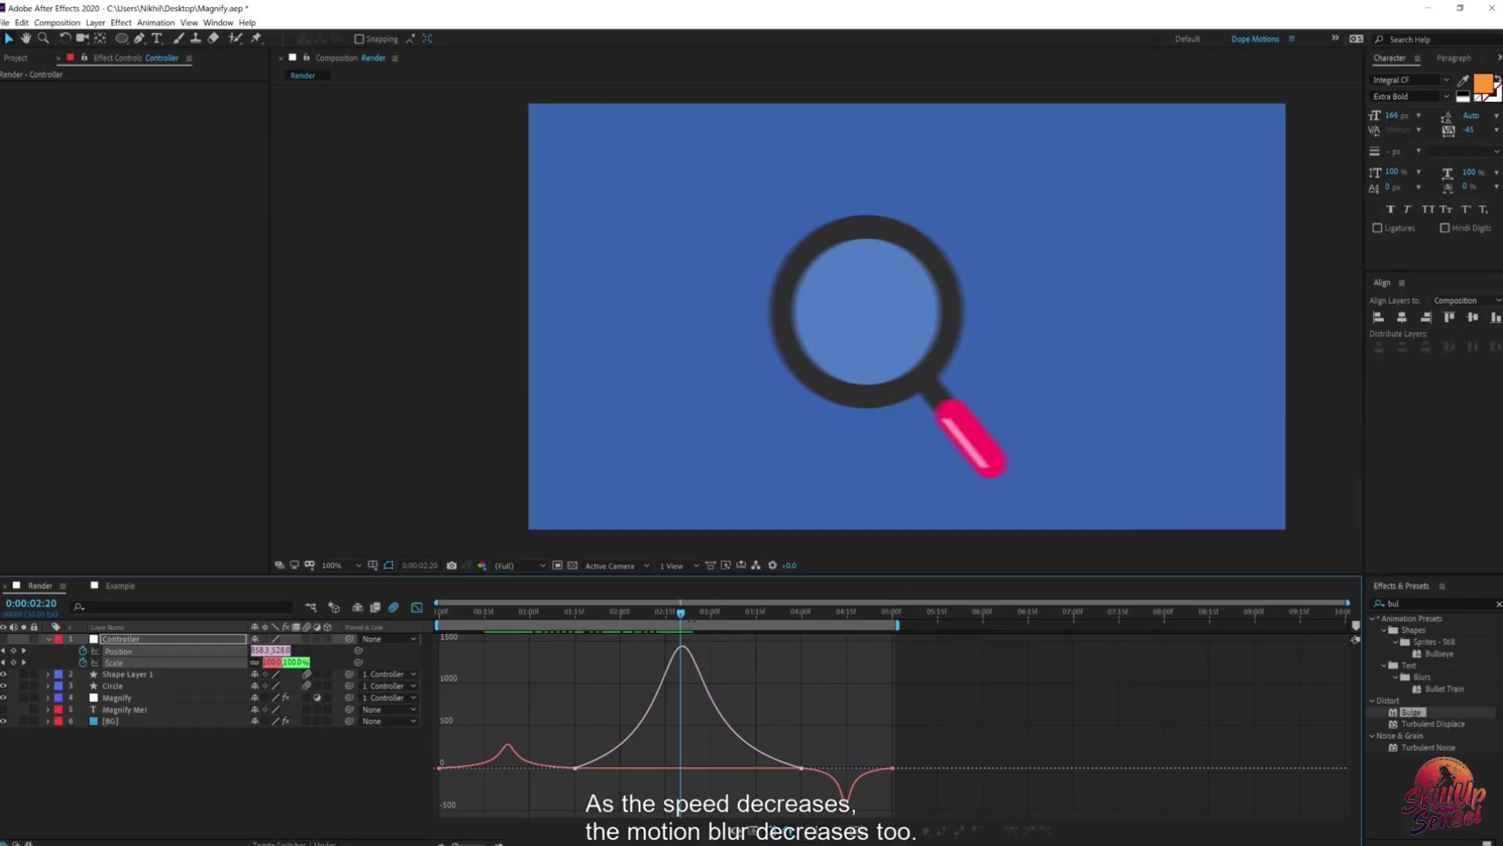
{"action": "left_click_drag", "start_coordinate": [685, 621], "coordinate": [865, 635]}
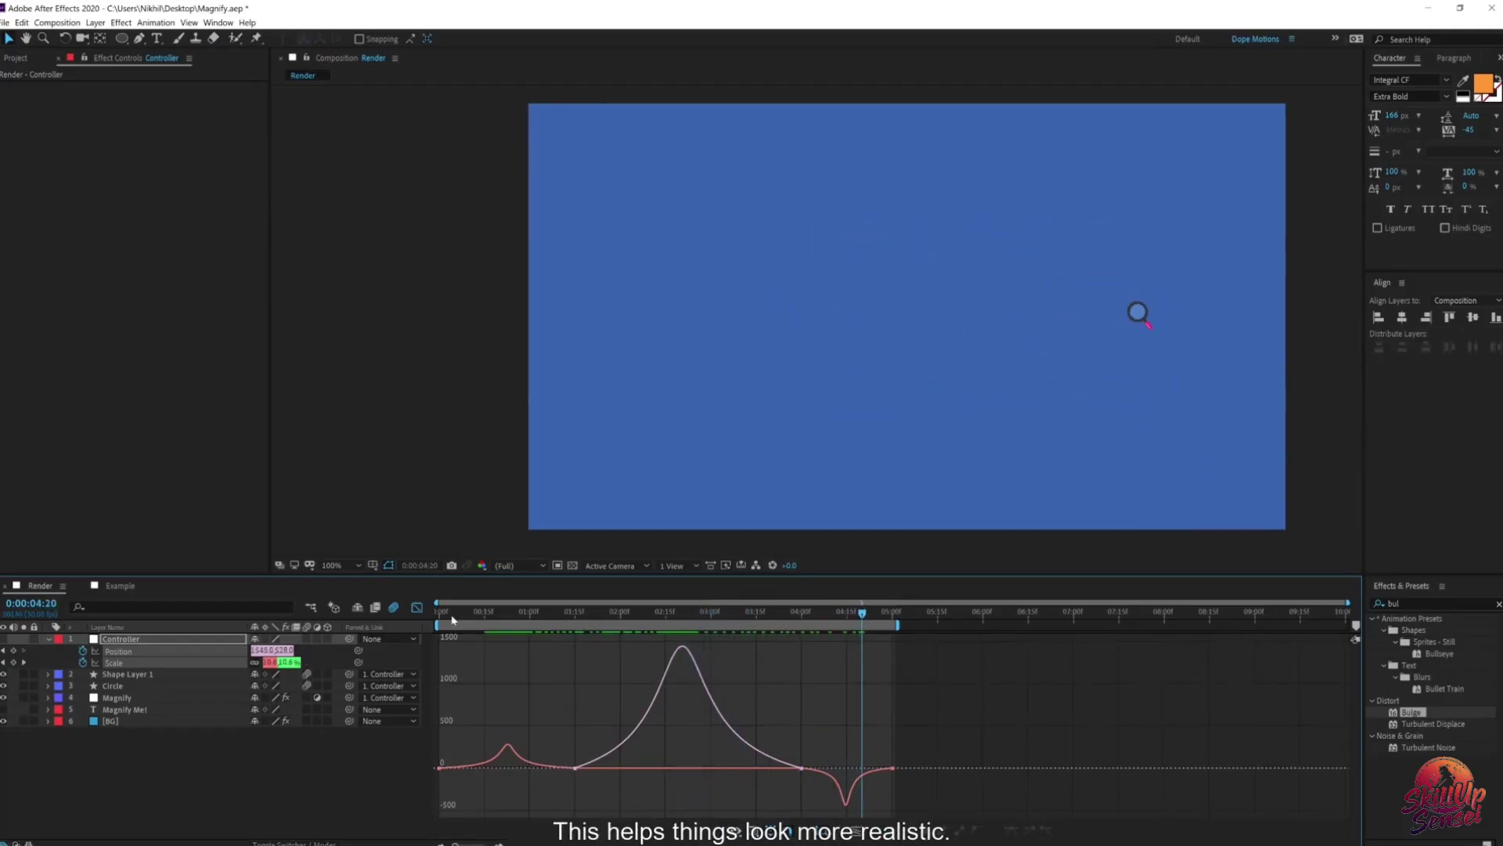
{"action": "left_click", "coordinate": [416, 608]}
{"action": "key", "text": "Home"}
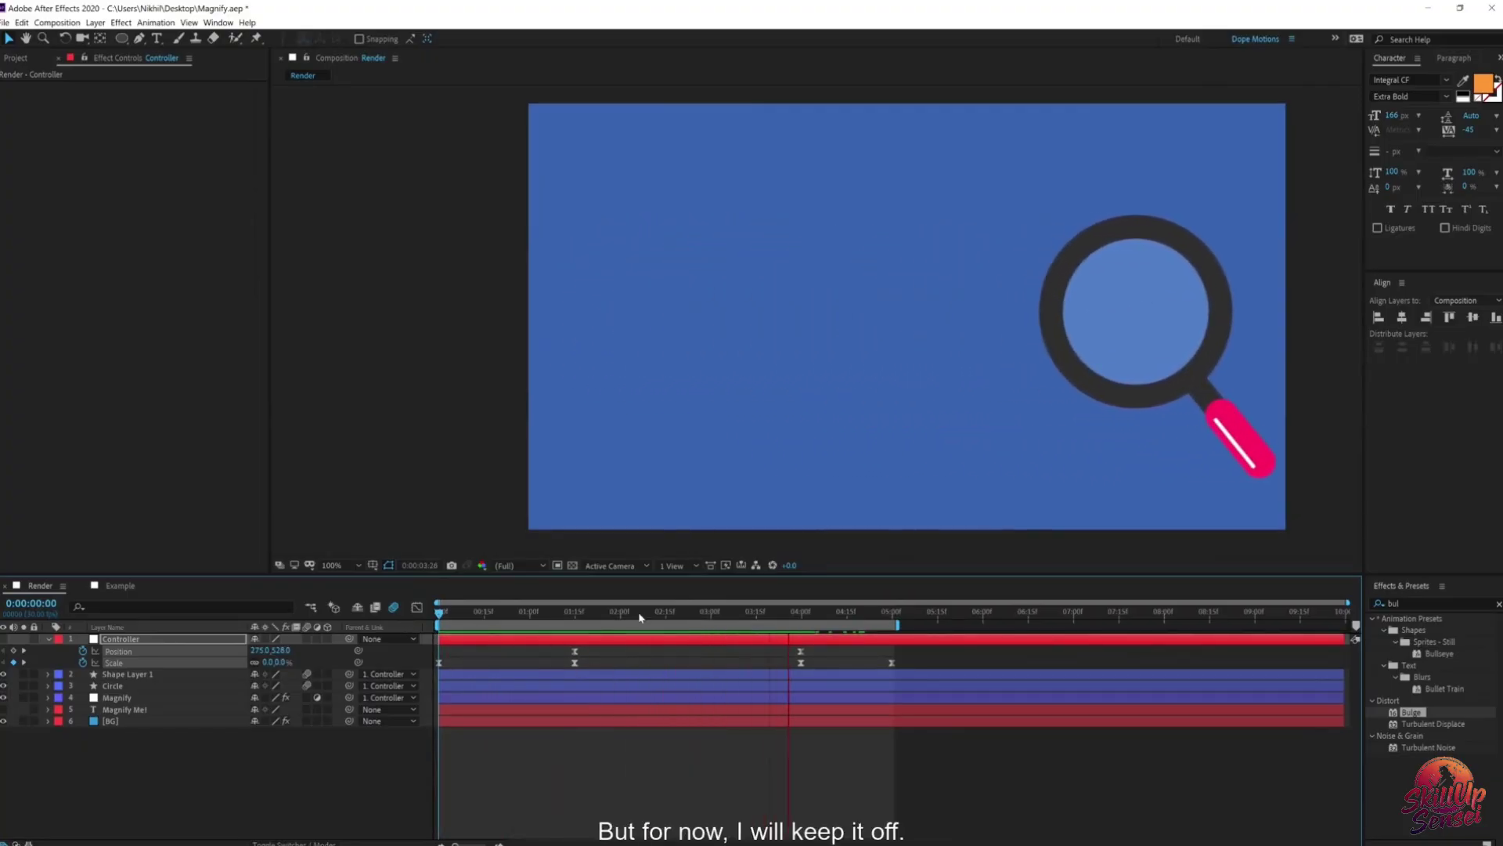
Step: Turn off the composition's motion blur and collapse the Controller's properties
{"action": "left_click", "coordinate": [394, 609]}
{"action": "left_click", "coordinate": [48, 639]}
{"action": "key", "text": "space"}
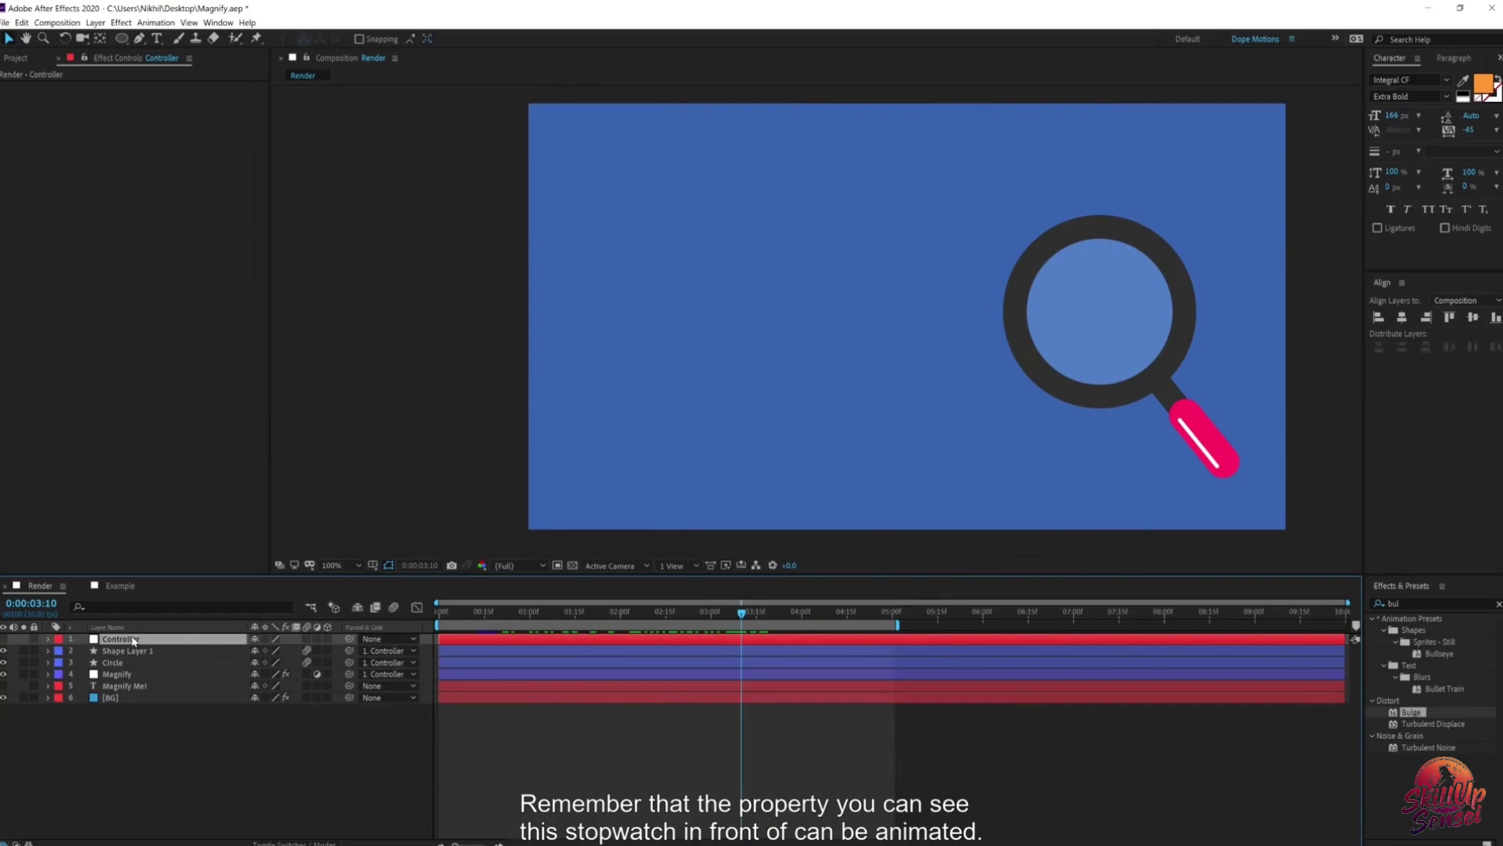
Step: Reveal the Controller's Transform properties and add a Rotation keyframe at 0:00:01:15
{"action": "left_click", "coordinate": [48, 639]}
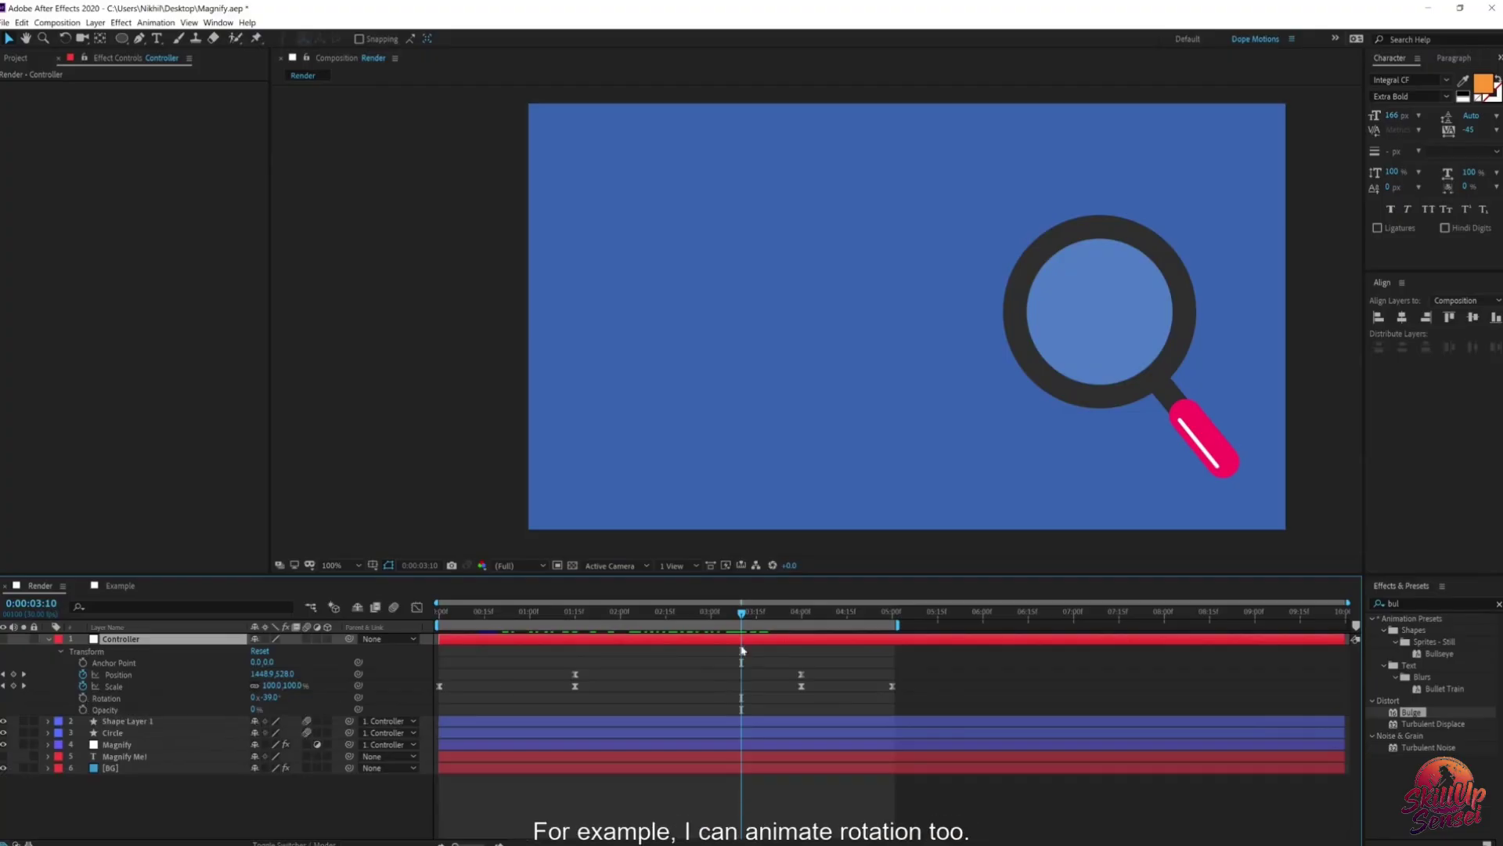
{"action": "left_click", "coordinate": [568, 617]}
{"action": "left_click_drag", "start_coordinate": [571, 619], "coordinate": [576, 619]}
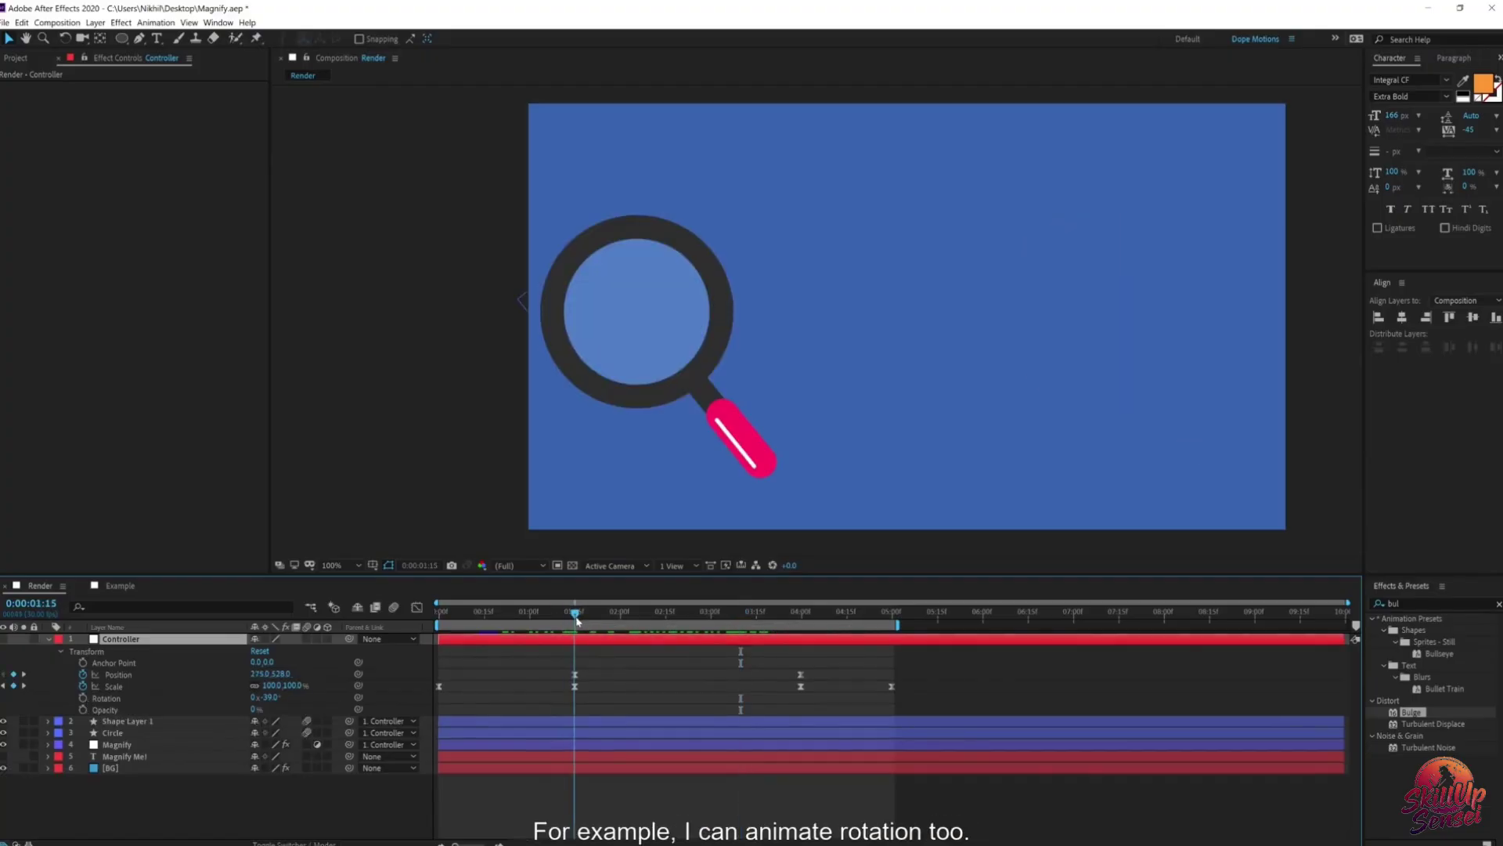
{"action": "left_click", "coordinate": [83, 697]}
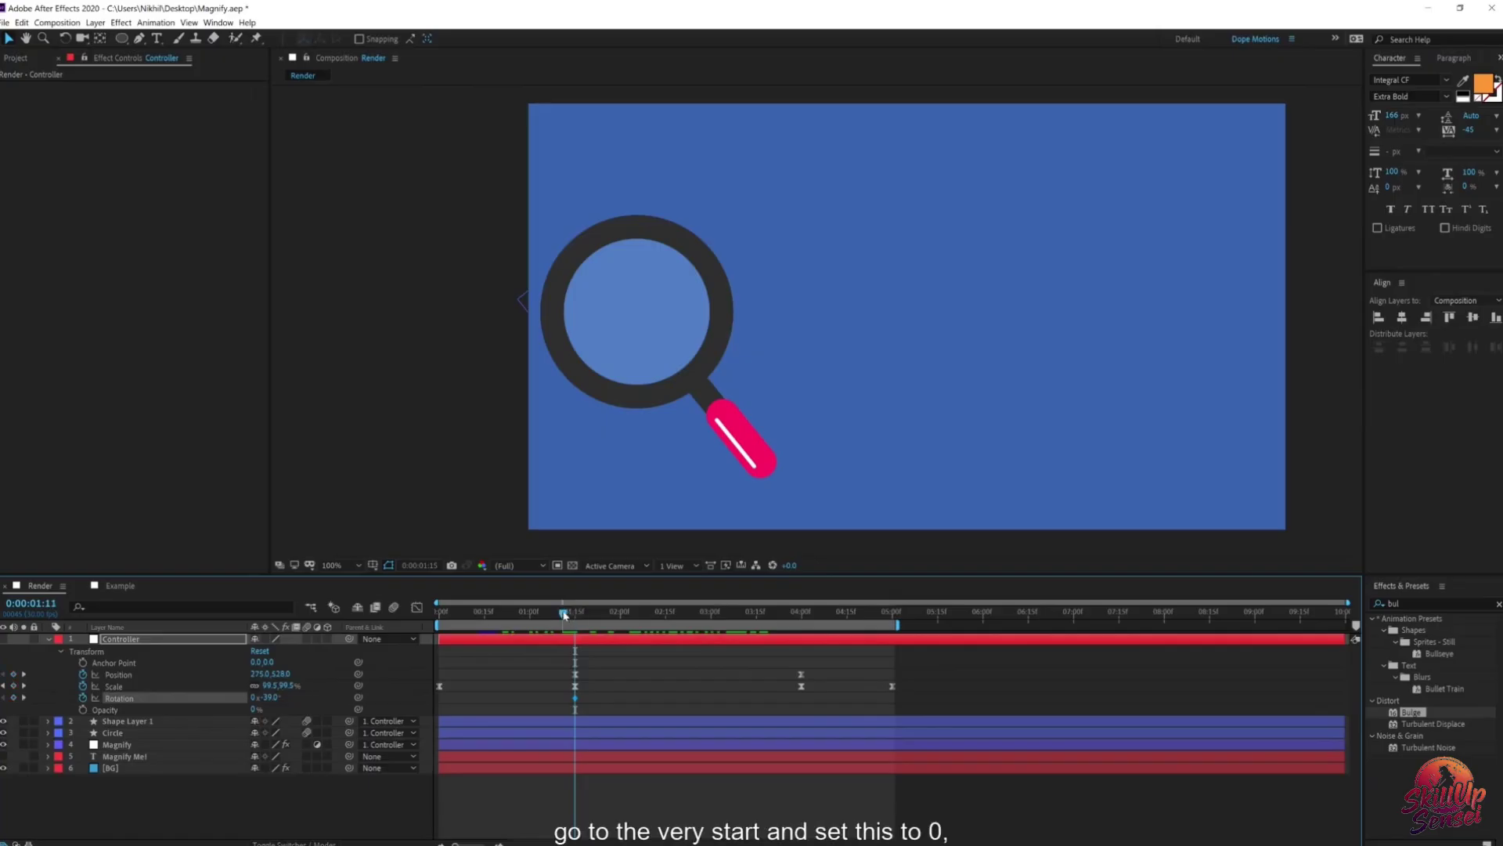
Step: Set the Controller's Rotation to 0° at 0:00:00:00 and scrub through the opening rotation
{"action": "left_click_drag", "start_coordinate": [575, 614], "coordinate": [438, 615]}
{"action": "left_click", "coordinate": [265, 697]}
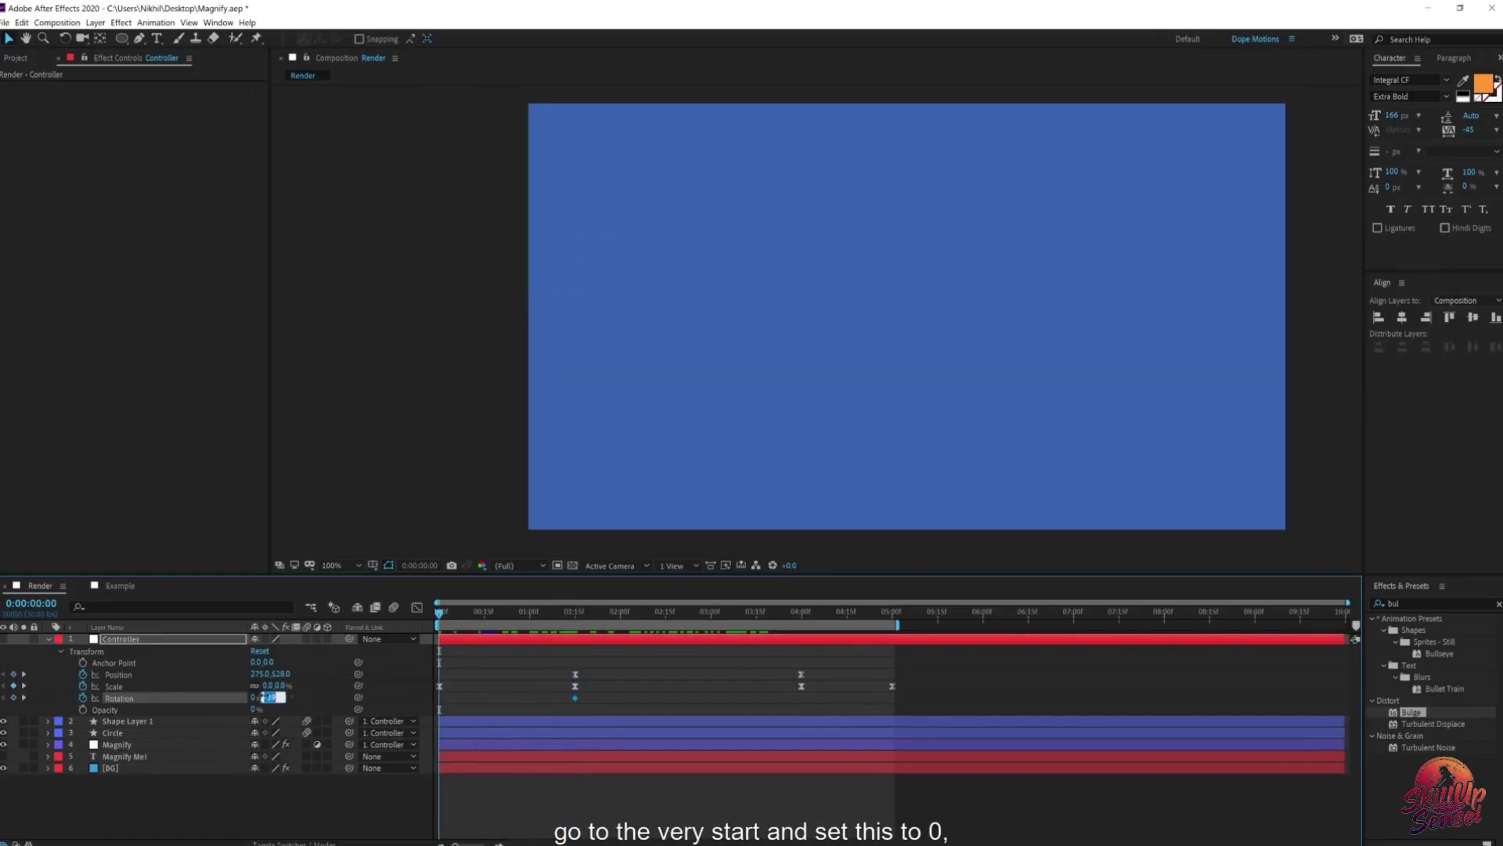
{"action": "type", "text": "0"}
{"action": "key", "text": "Return"}
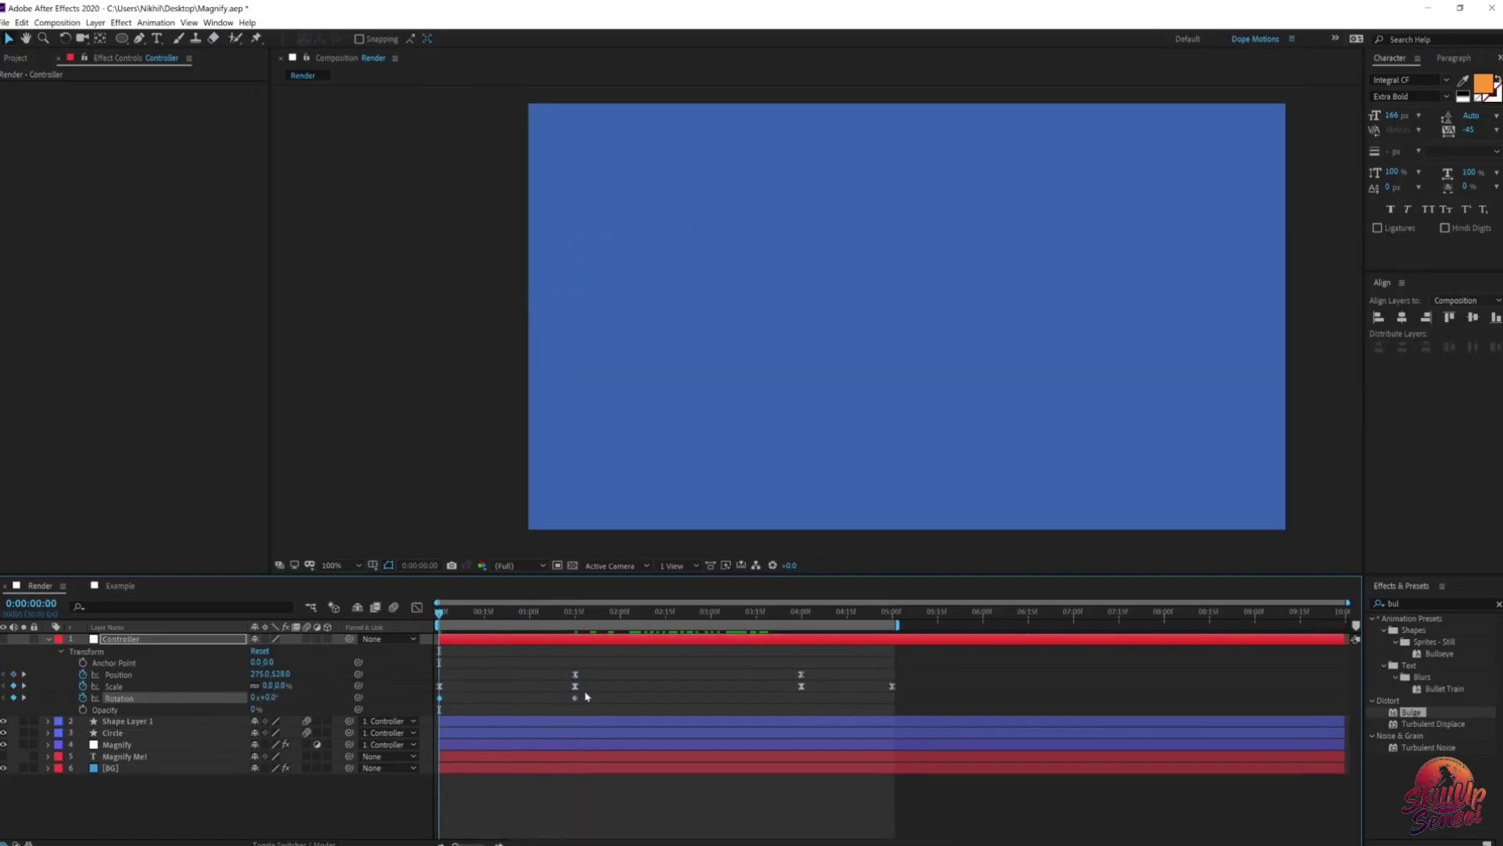
{"action": "left_click_drag", "start_coordinate": [436, 613], "coordinate": [490, 614]}
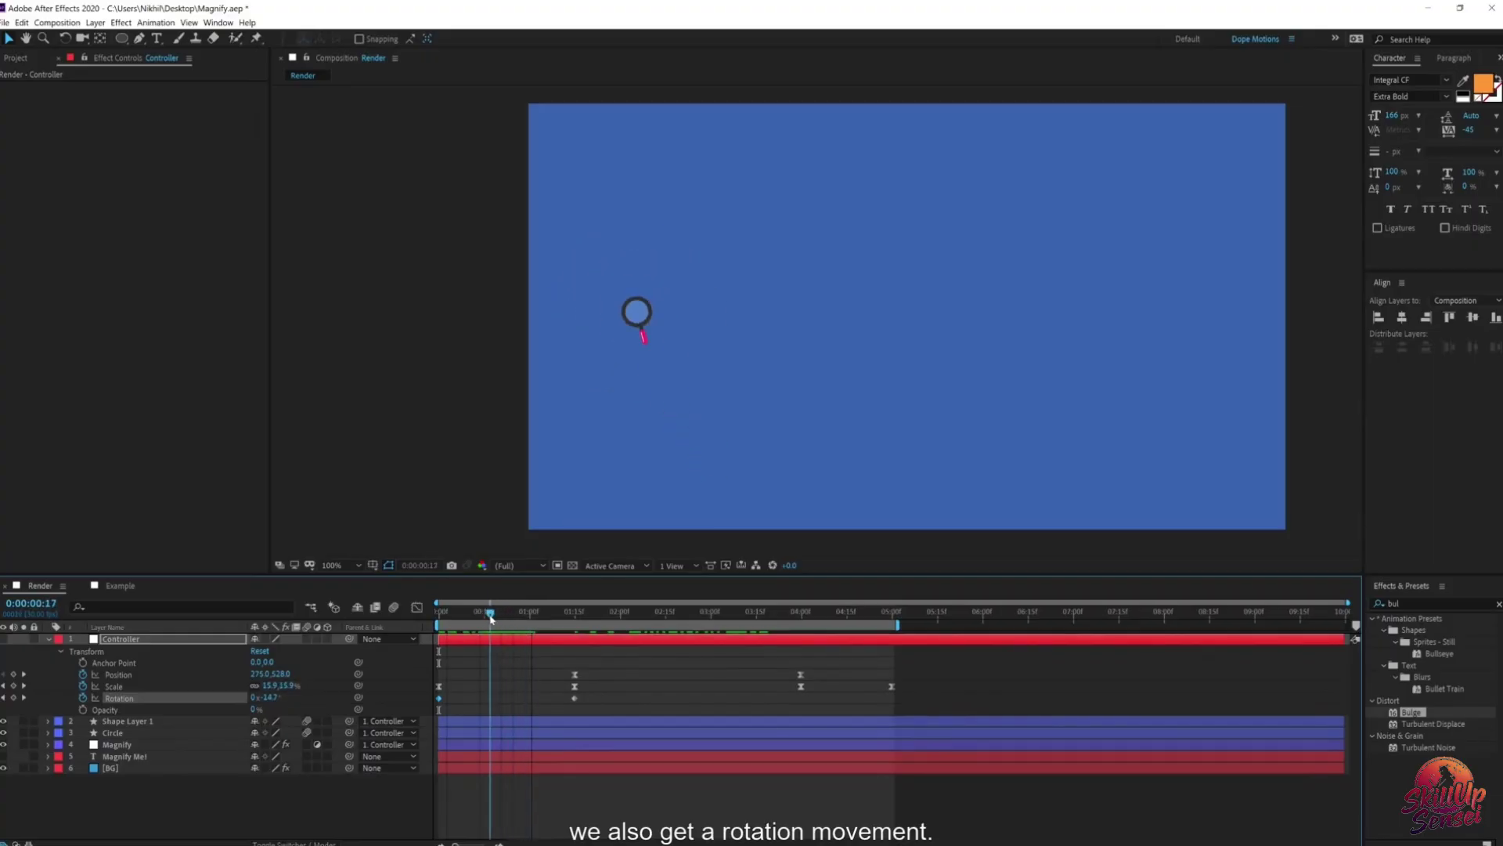
Step: Apply Easy Ease to both Controller Rotation keyframes and preview the movement
{"action": "left_click_drag", "start_coordinate": [593, 693], "coordinate": [430, 704]}
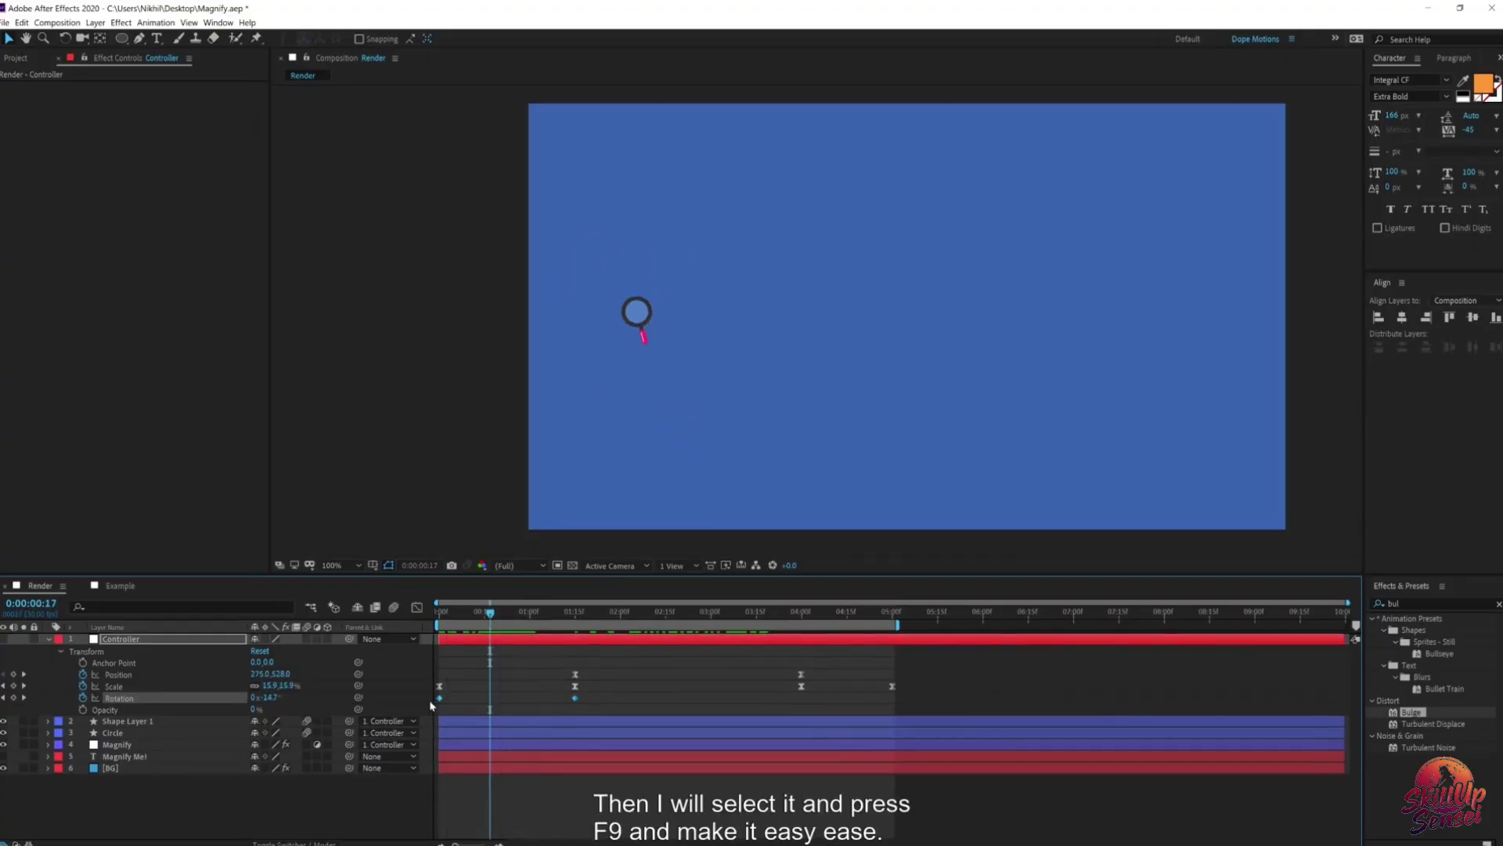
{"action": "key", "text": "F9"}
{"action": "key", "text": "space"}
Step: Shape the Rotation speed graph into a sharp peak midway between its two keyframes, and preview the rotation
{"action": "left_click_drag", "start_coordinate": [581, 704], "coordinate": [427, 709]}
{"action": "left_click", "coordinate": [417, 608]}
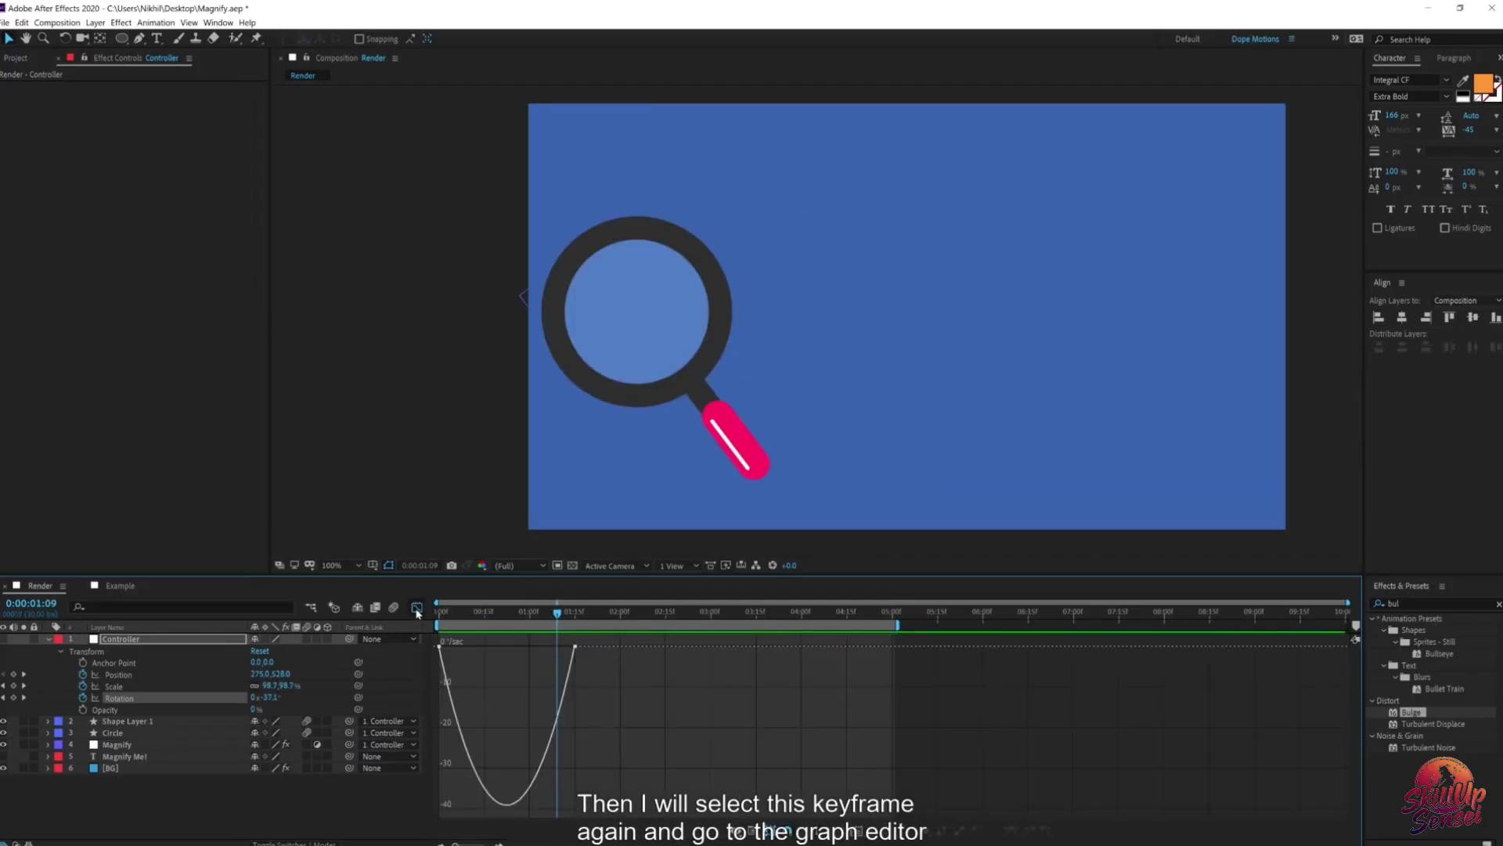
{"action": "left_click_drag", "start_coordinate": [499, 615], "coordinate": [521, 646]}
{"action": "left_click", "coordinate": [440, 647]}
{"action": "key", "text": "Home"}
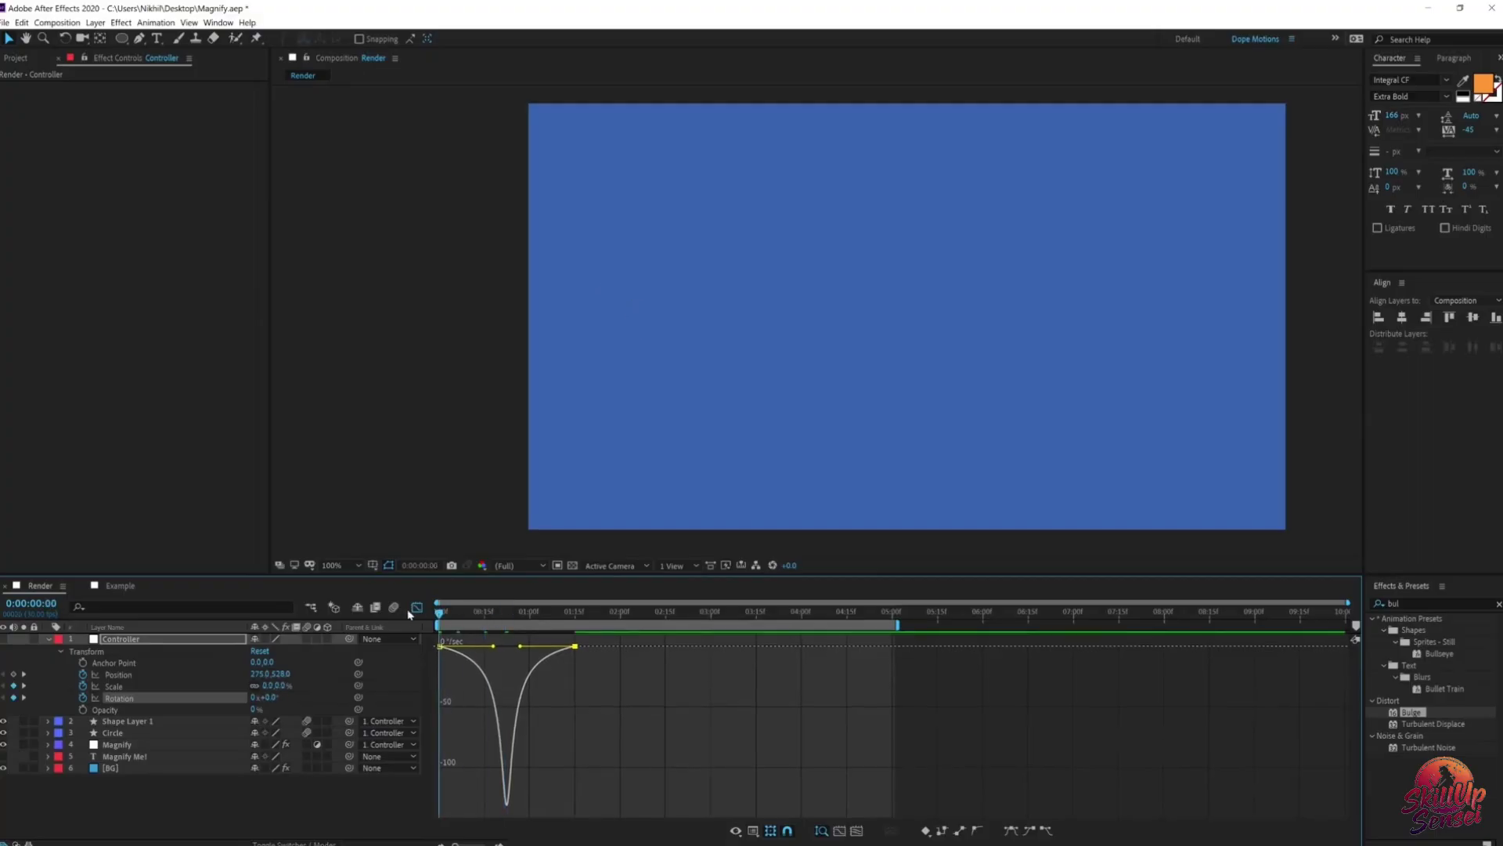
{"action": "key", "text": "space"}
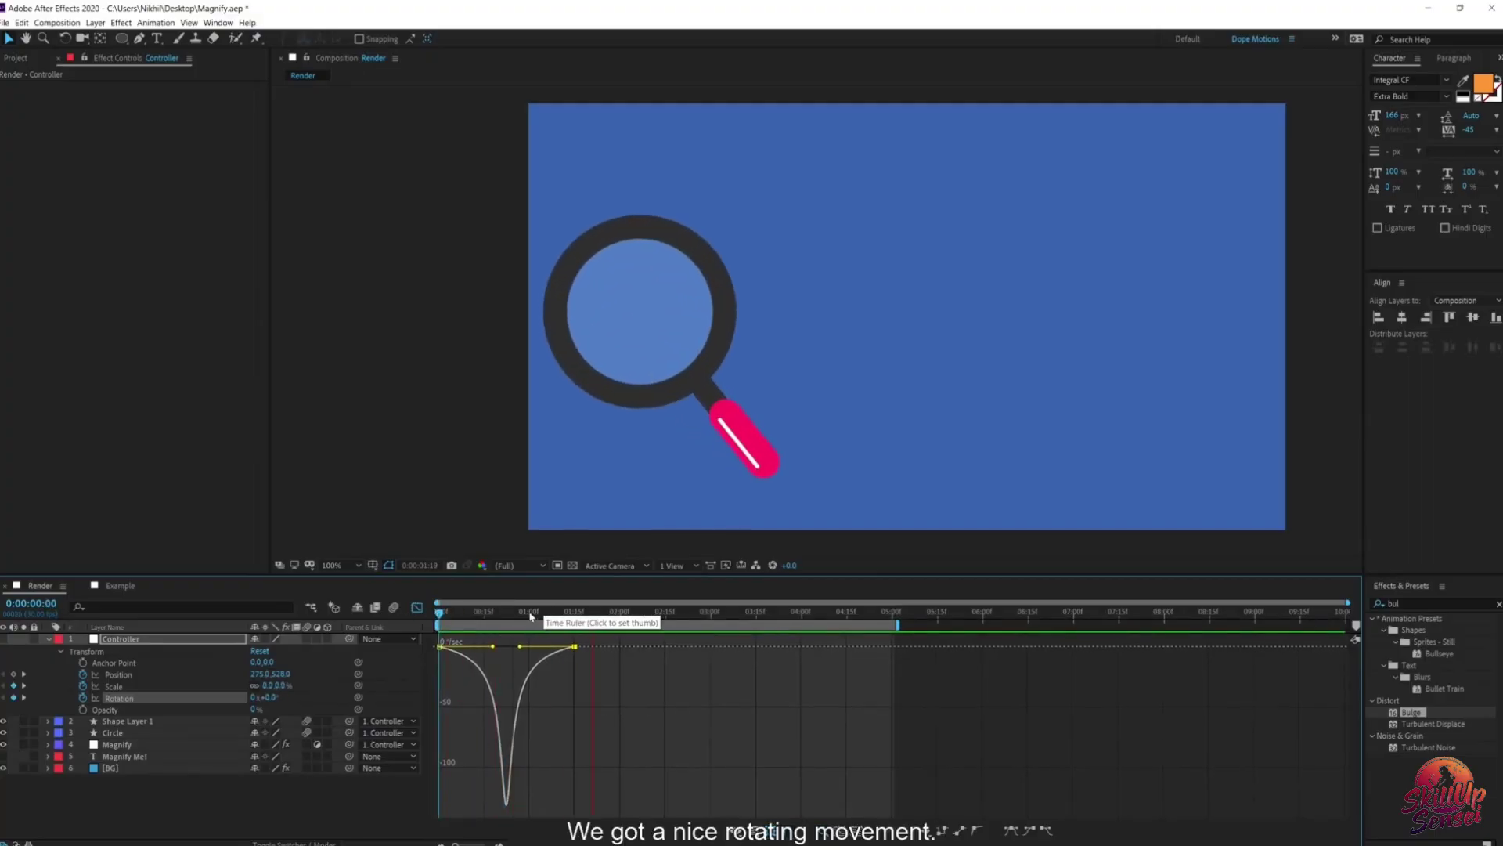
{"action": "left_click_drag", "start_coordinate": [477, 615], "coordinate": [517, 619]}
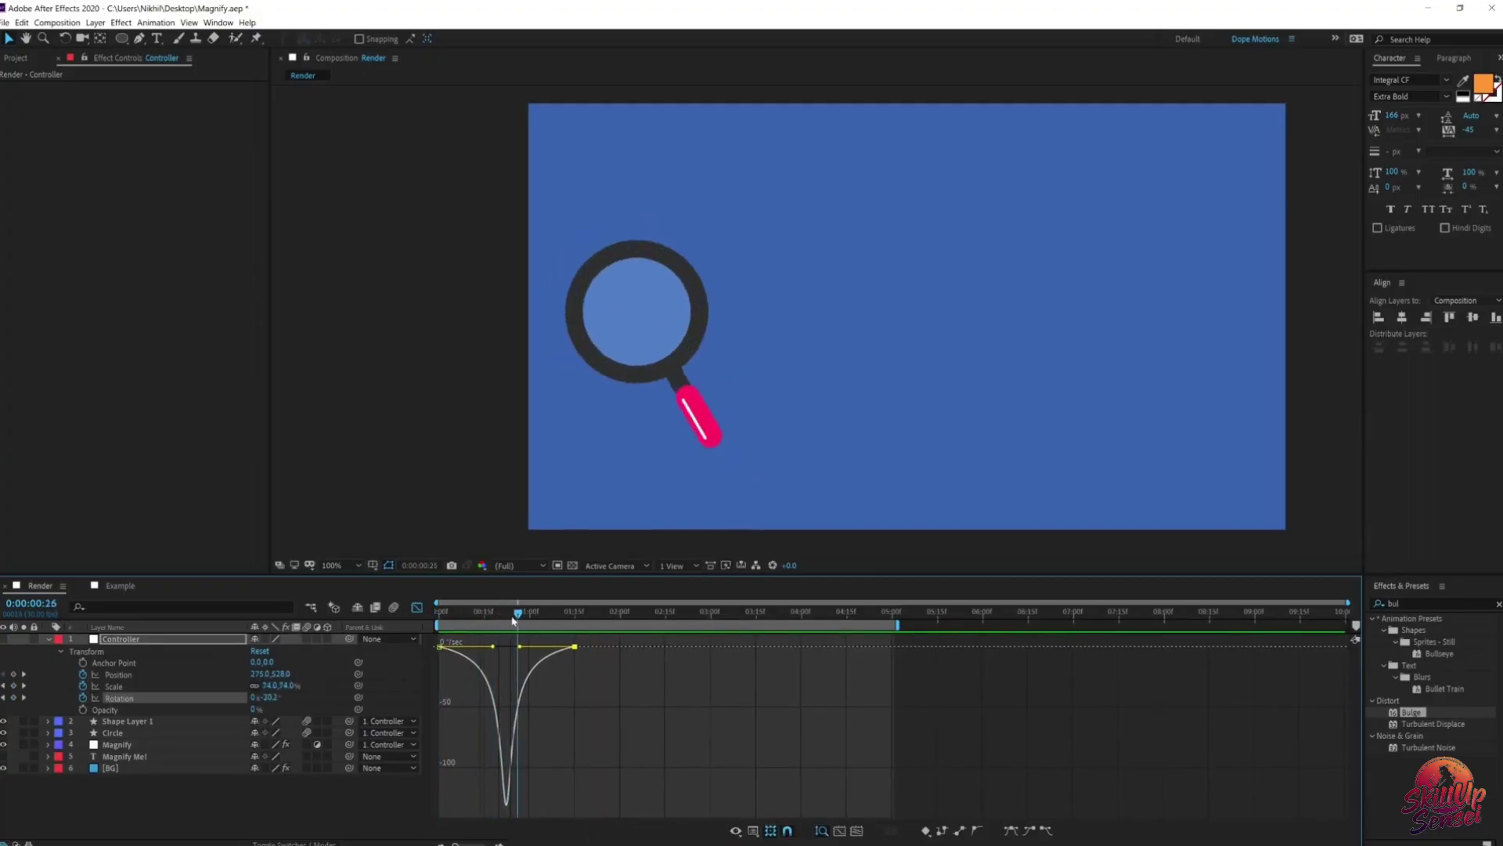
Step: Leave the graph view with the Controller's properties collapsed, and preview the magnifying glass animation
{"action": "key", "text": "shift+F3"}
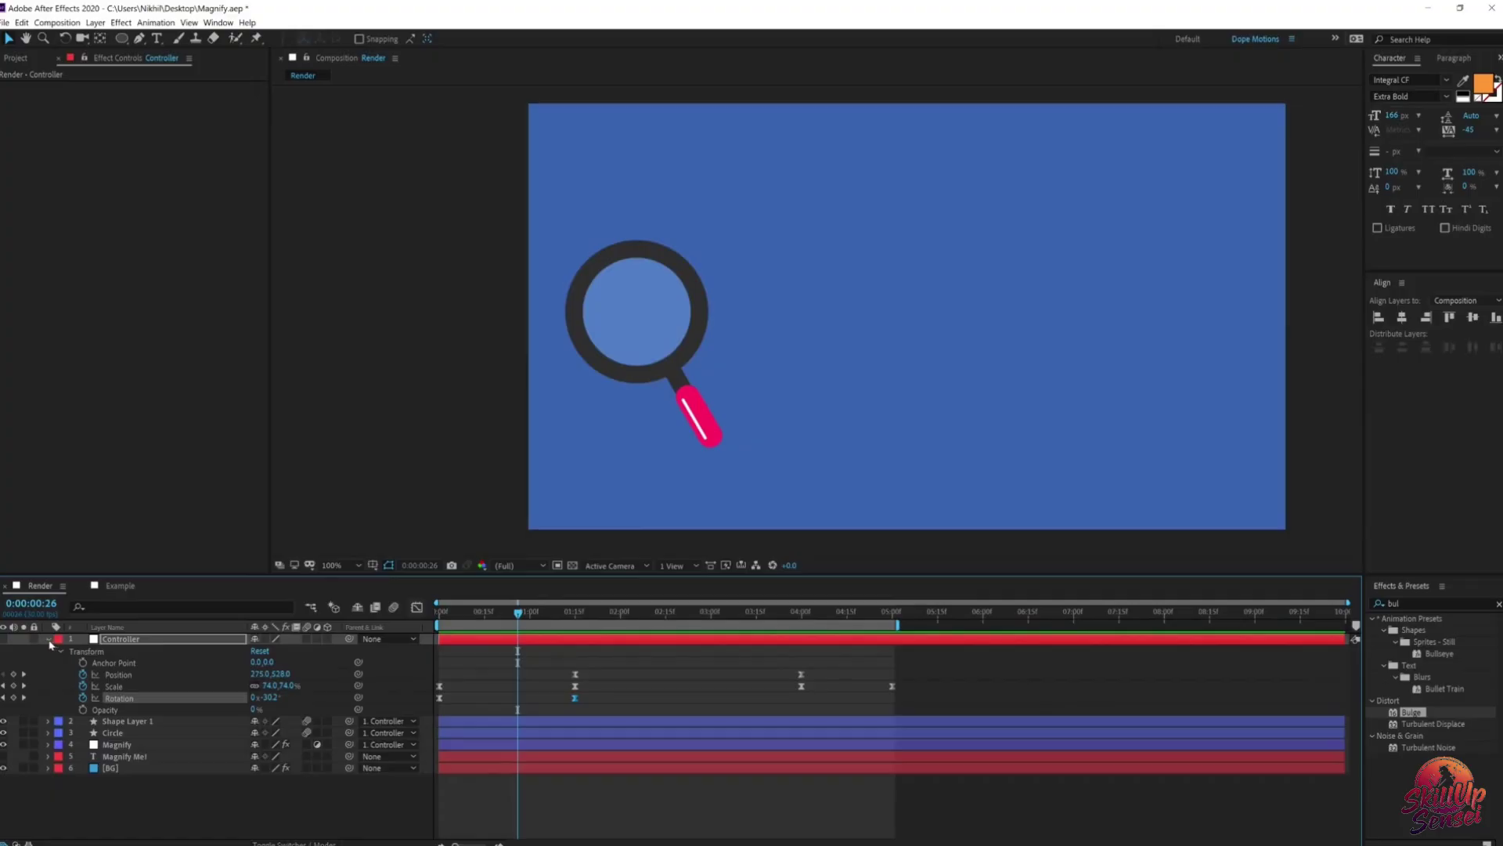
{"action": "left_click", "coordinate": [49, 639]}
{"action": "left_click", "coordinate": [174, 755]}
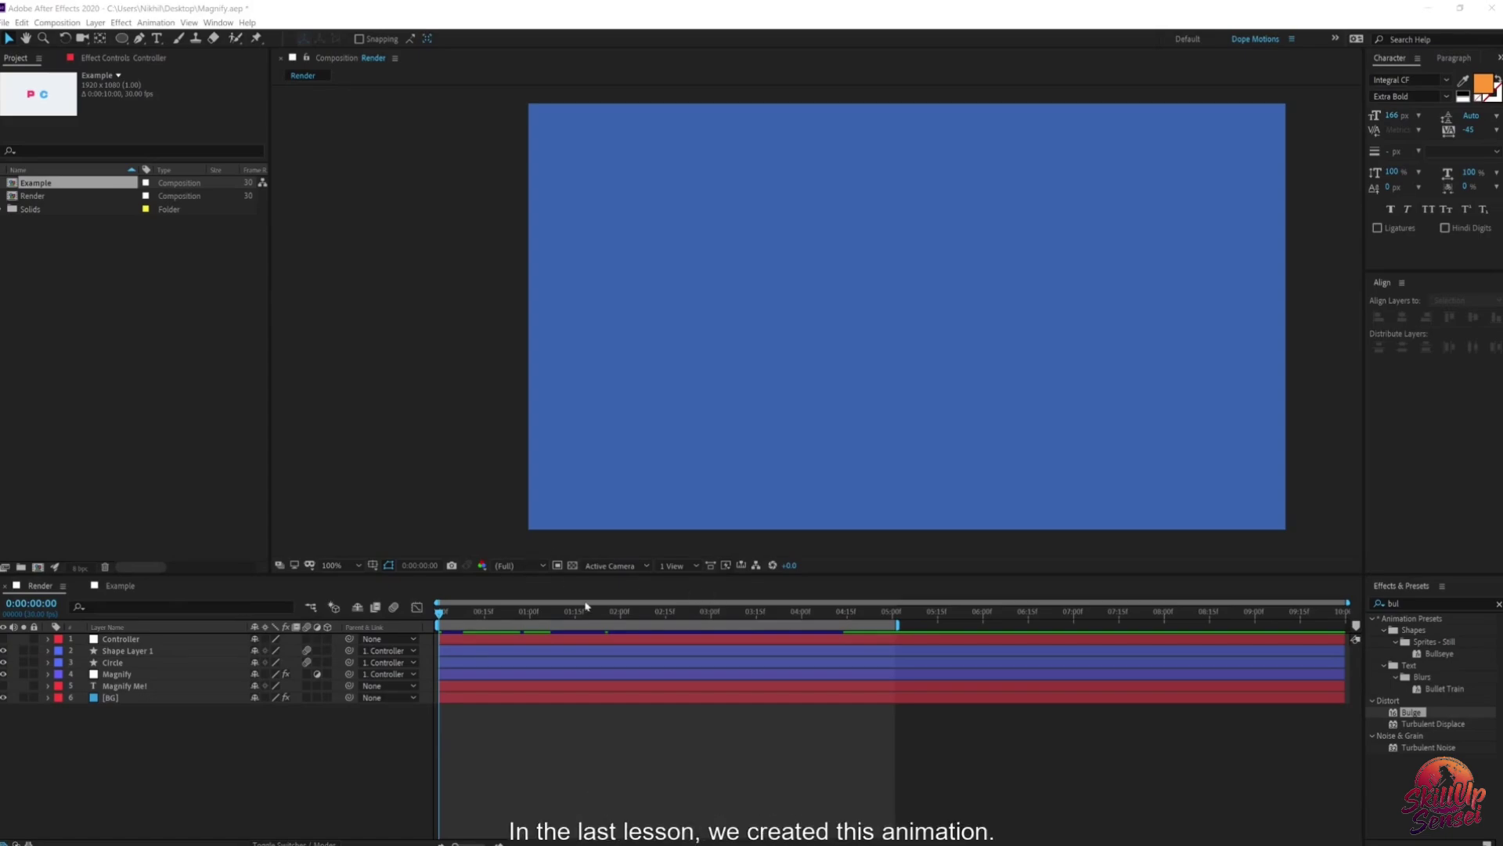
{"action": "key", "text": "space"}
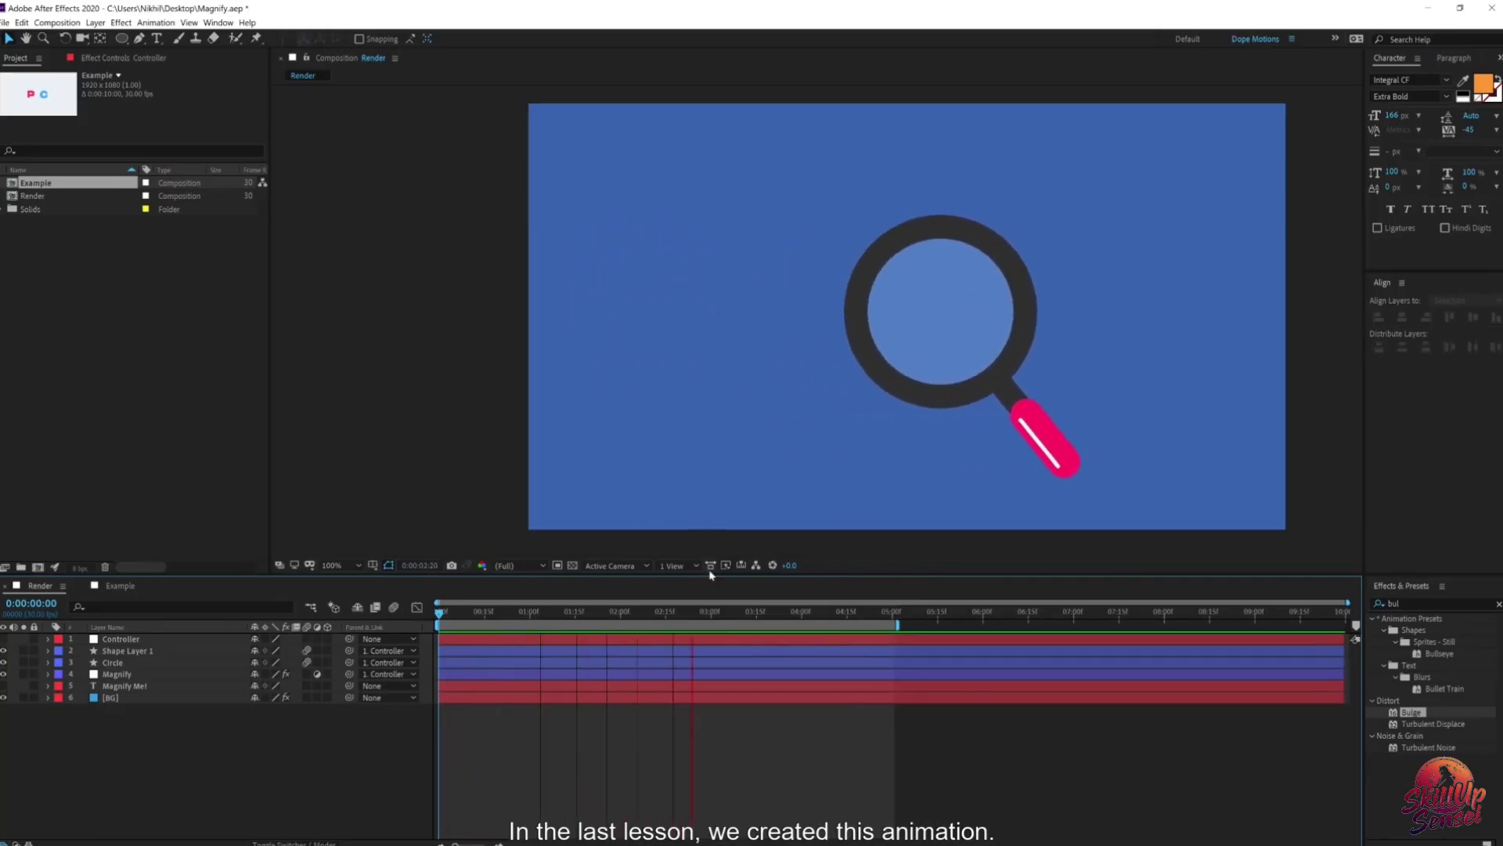
{"action": "left_click_drag", "start_coordinate": [454, 615], "coordinate": [443, 615]}
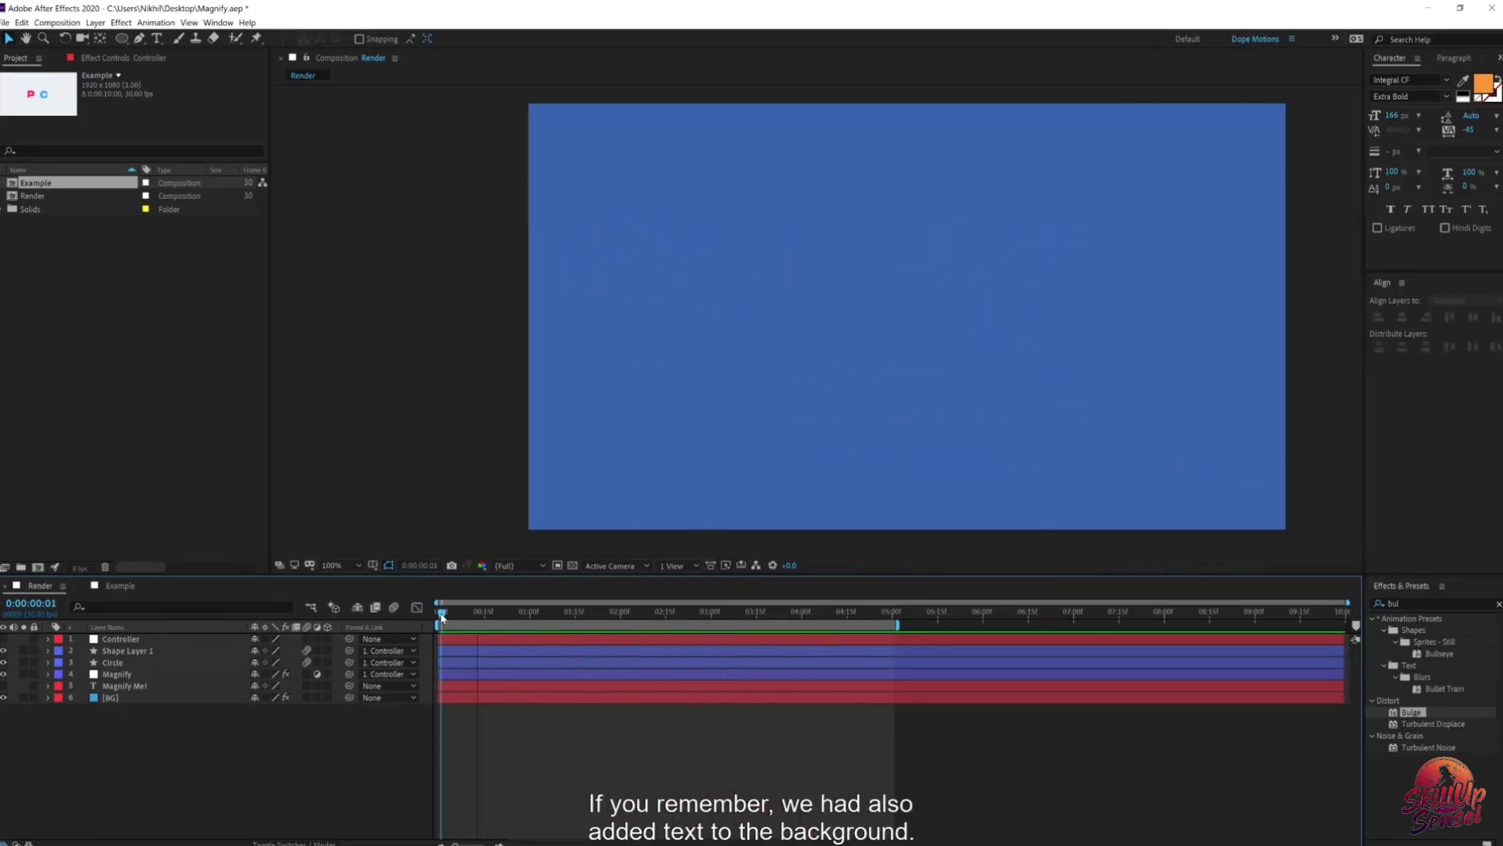
Step: Make the Magnify Me! text layer visible, toggling its visibility at 0:00:01:28 to compare
{"action": "left_click", "coordinate": [124, 687]}
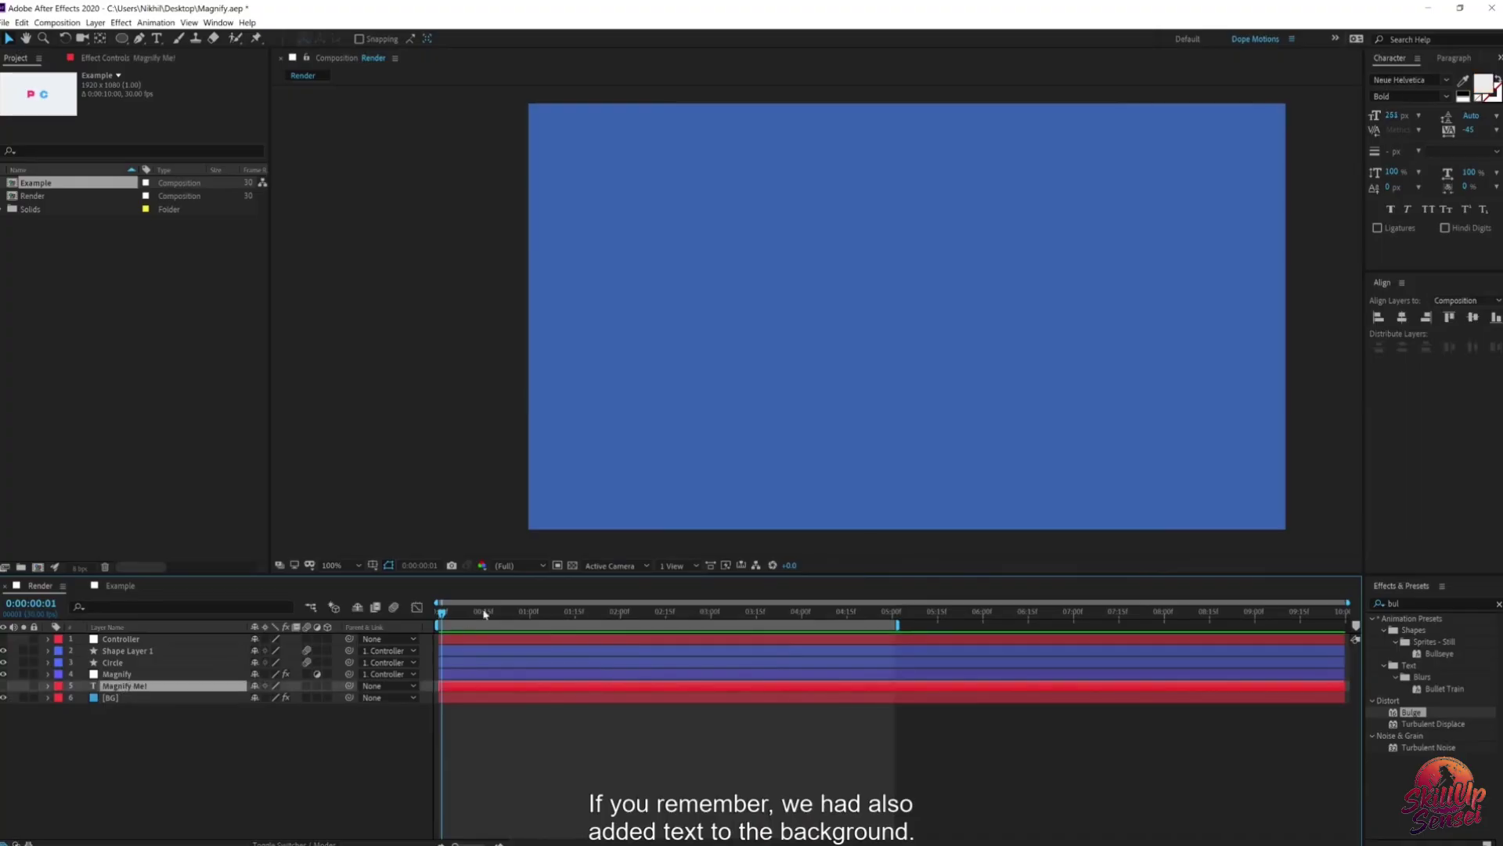
{"action": "left_click", "coordinate": [489, 613]}
{"action": "left_click", "coordinate": [614, 614]}
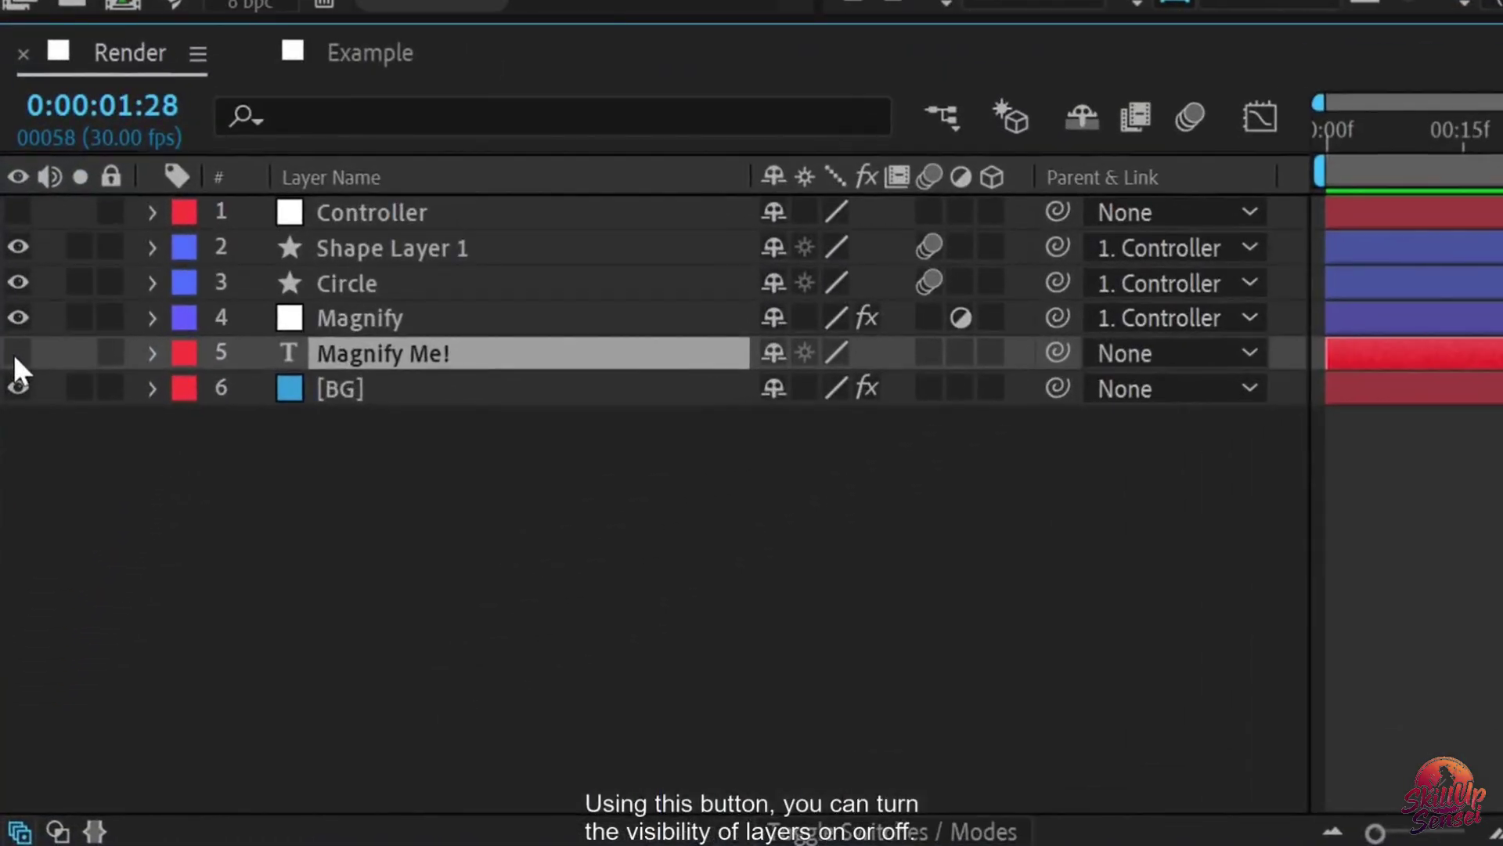
{"action": "left_click", "coordinate": [15, 354]}
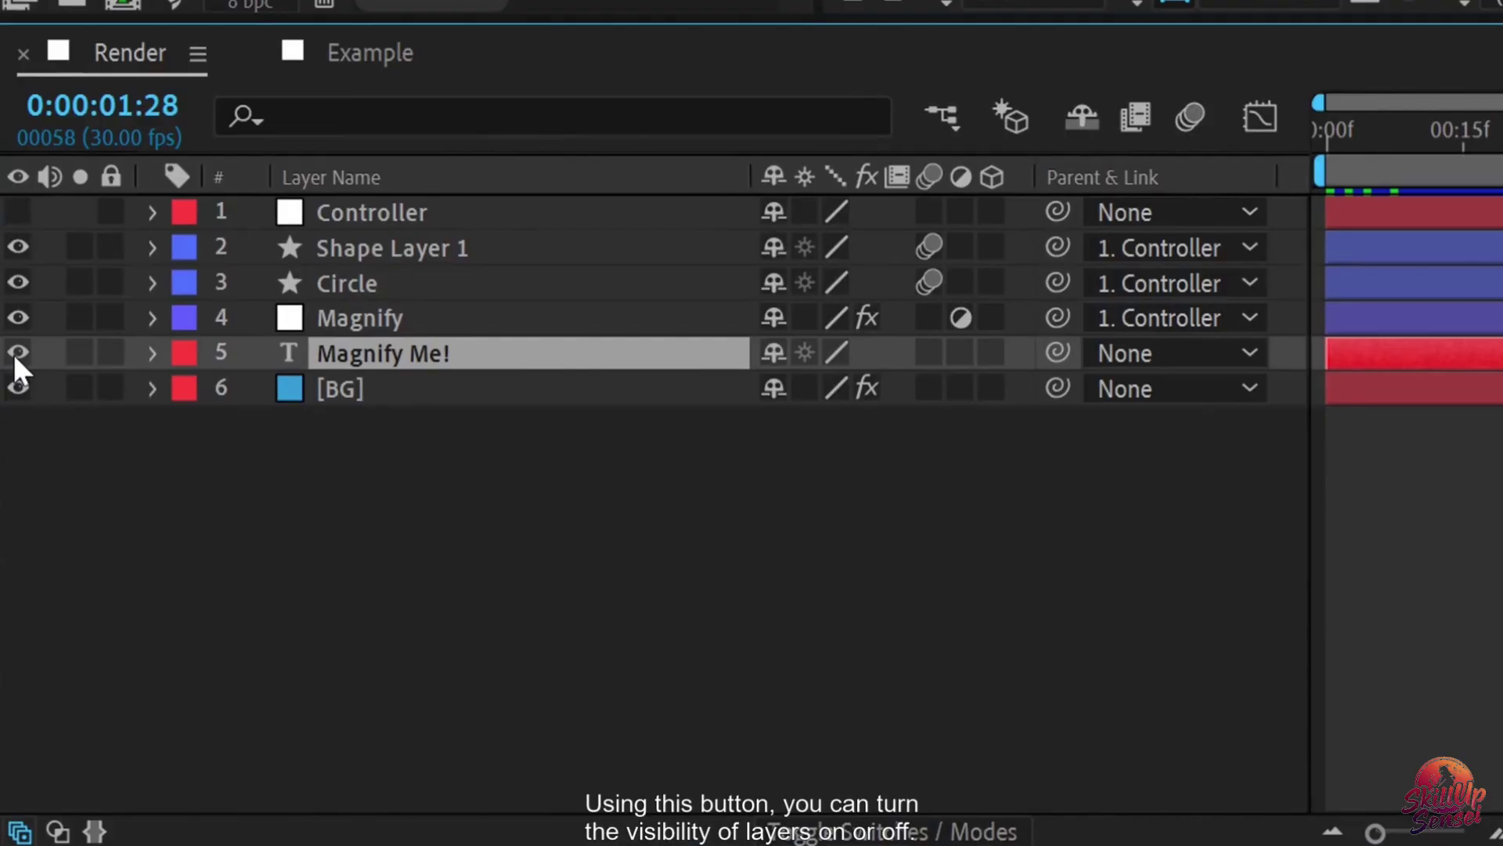
{"action": "left_click", "coordinate": [16, 354]}
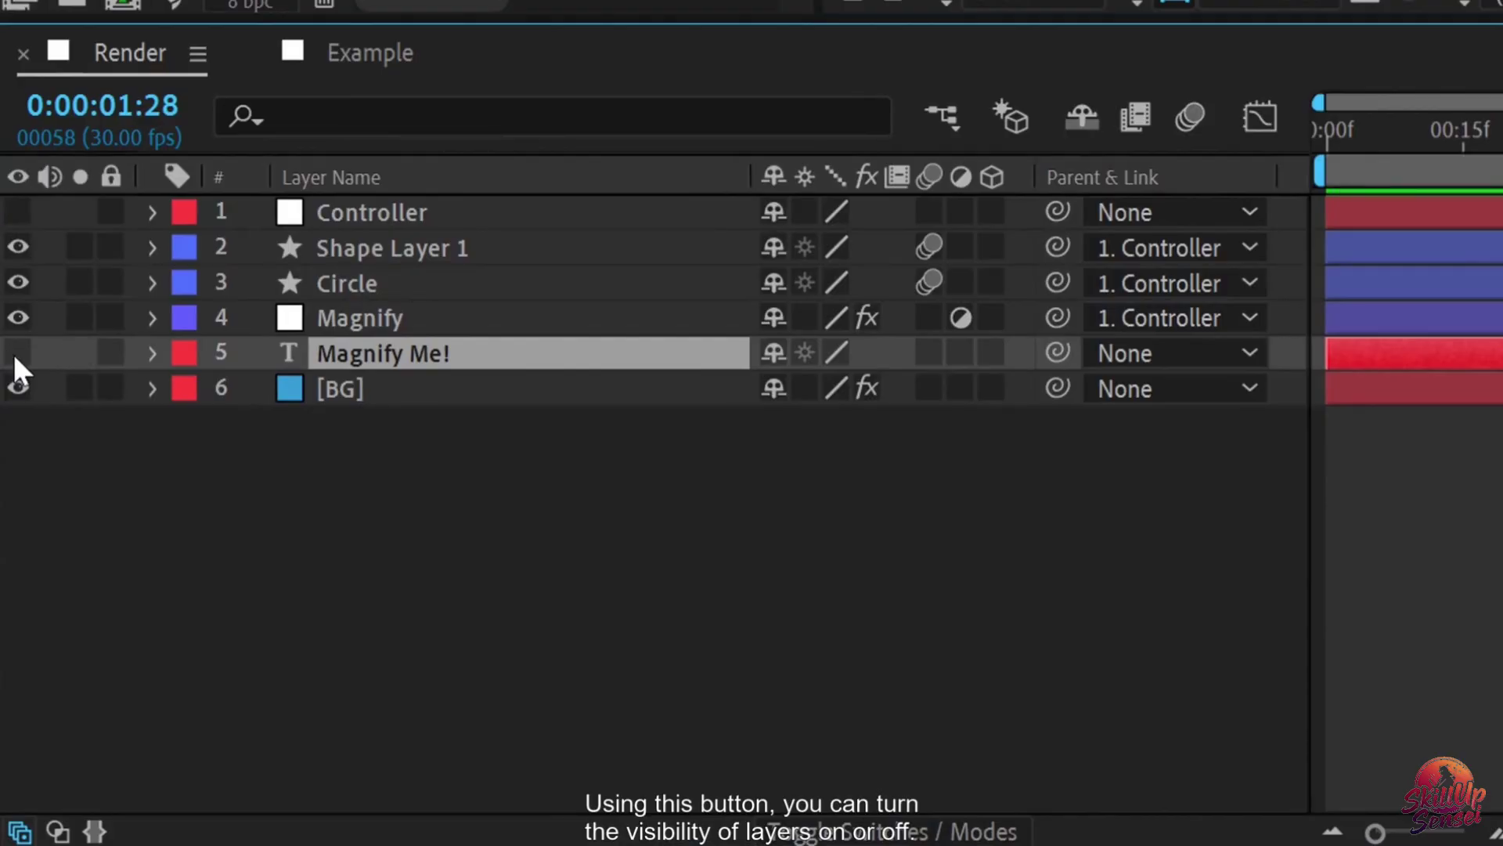
{"action": "left_click", "coordinate": [16, 354]}
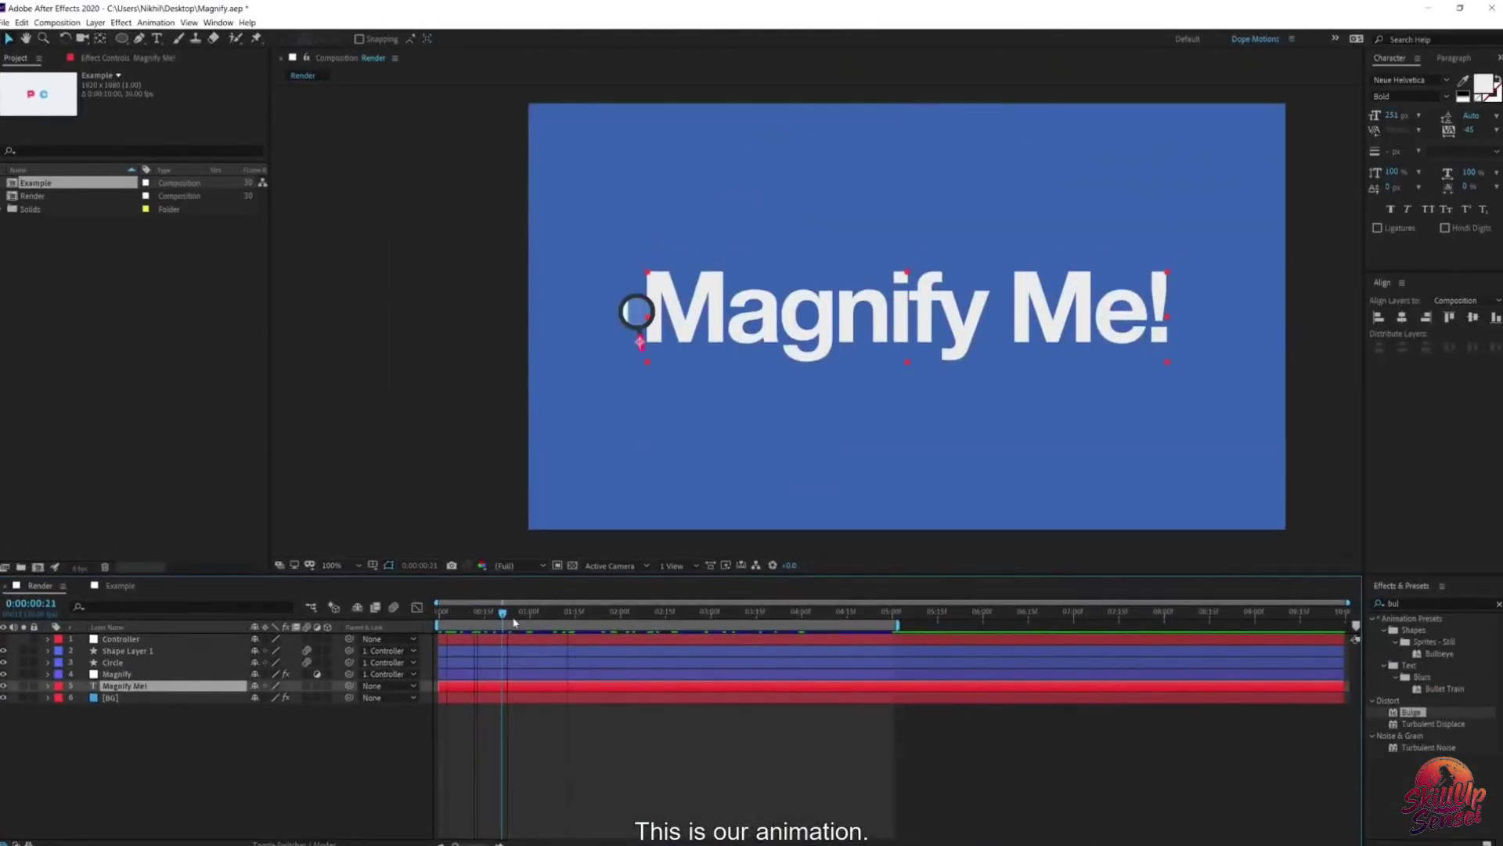
Step: Preview the magnifying glass animation over the visible text from the start
{"action": "left_click_drag", "start_coordinate": [515, 622], "coordinate": [427, 650]}
{"action": "key", "text": "space"}
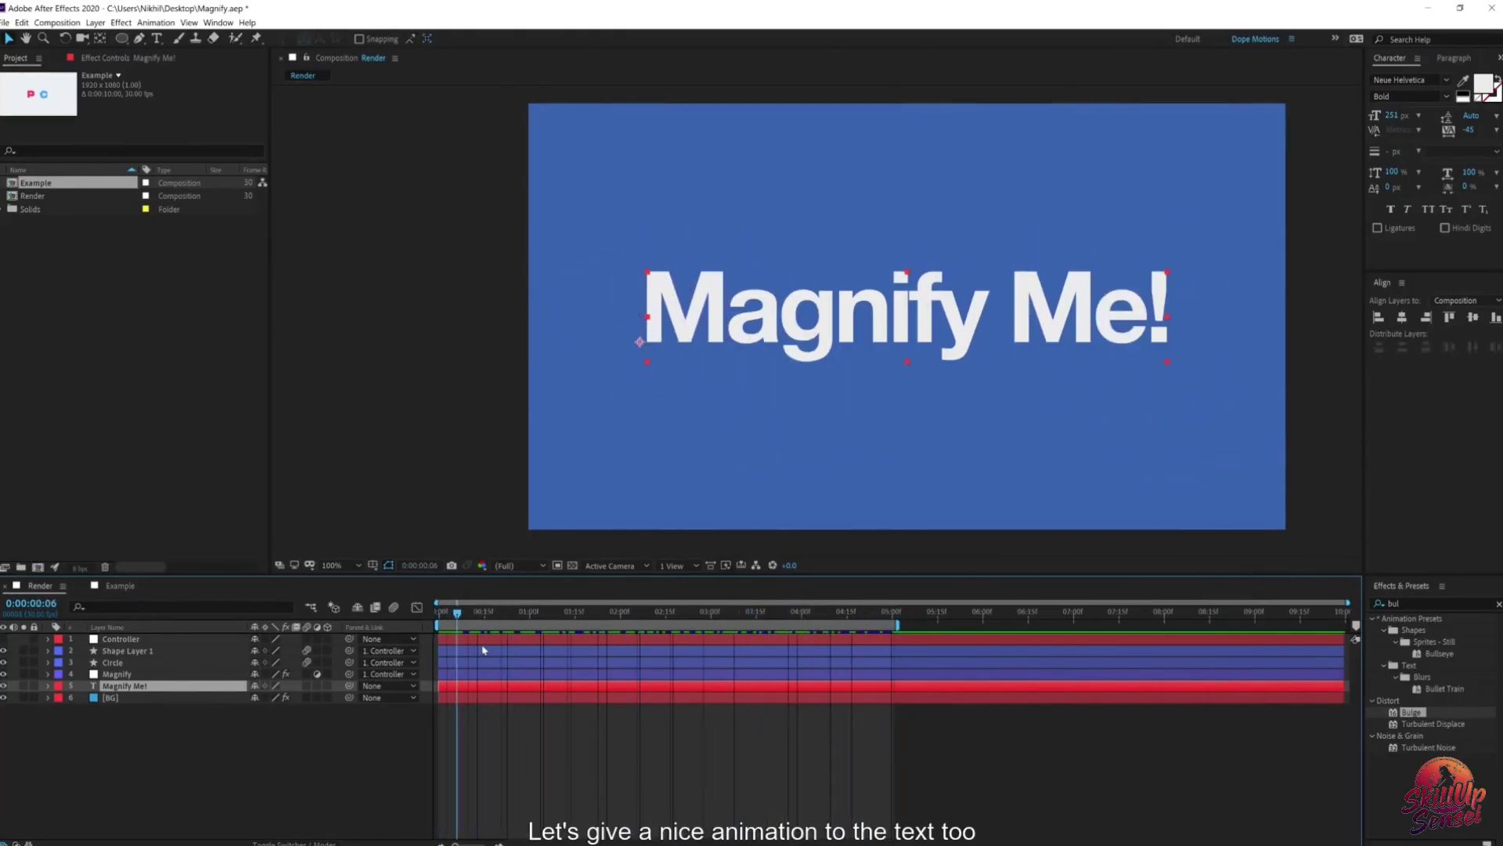
{"action": "key", "text": "space"}
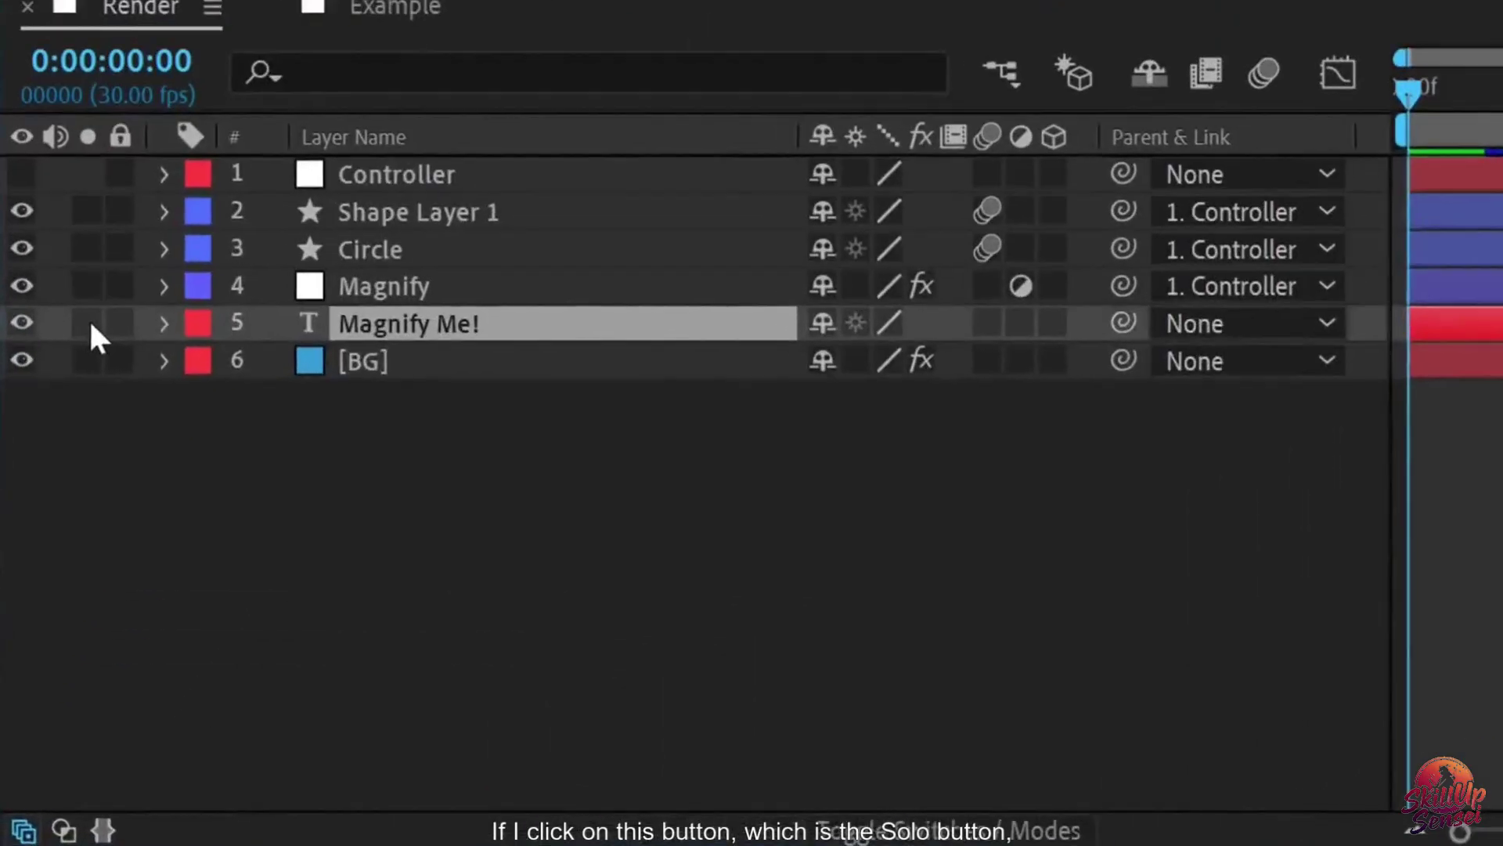
Step: Solo the Magnify Me! text layer and add Position and Opacity keyframes at 0:00:01:00
{"action": "left_click", "coordinate": [23, 686]}
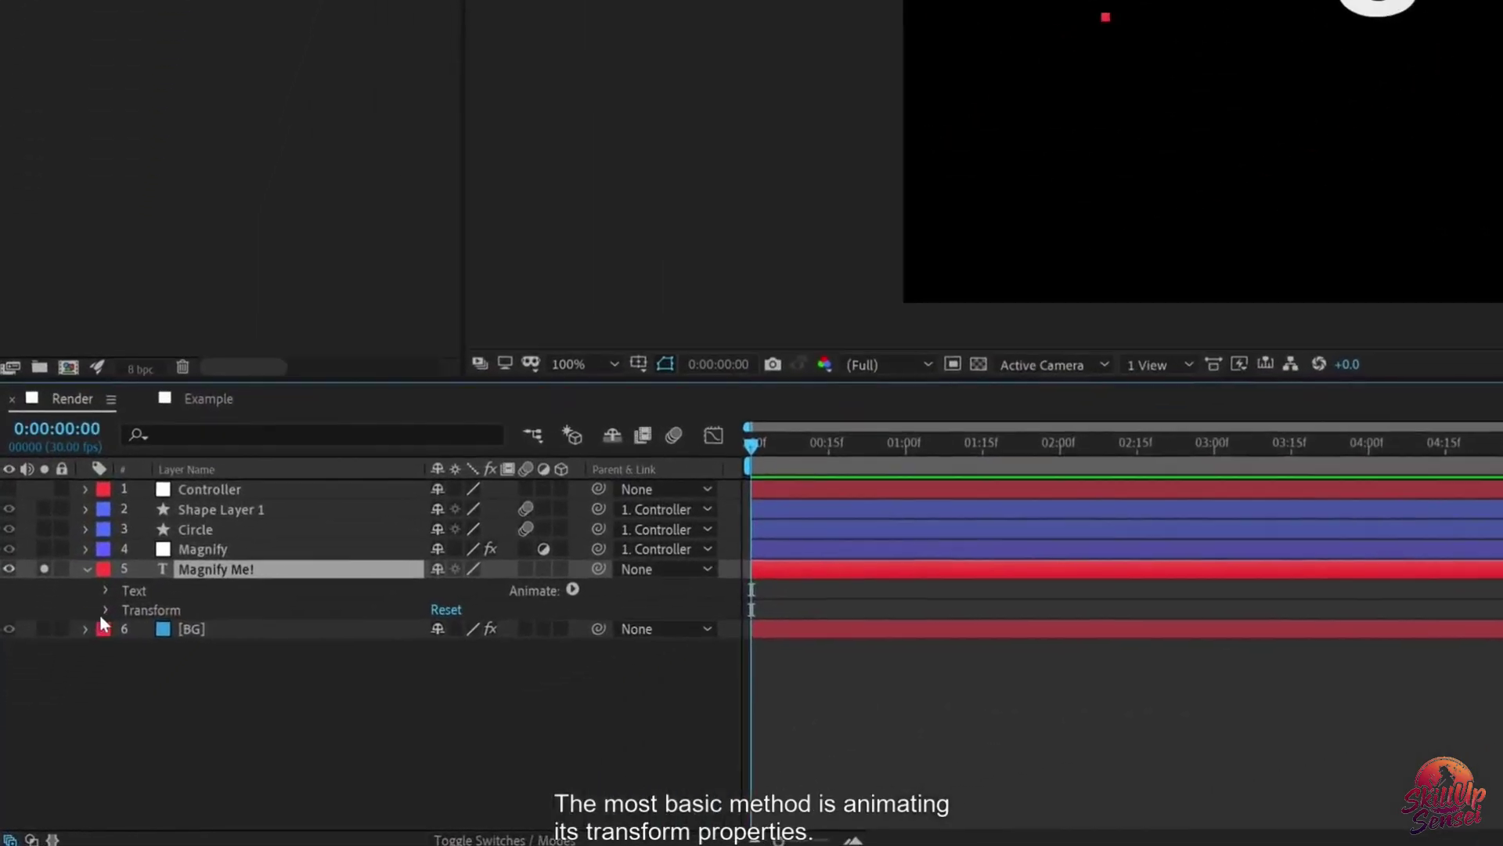
{"action": "left_click", "coordinate": [59, 710]}
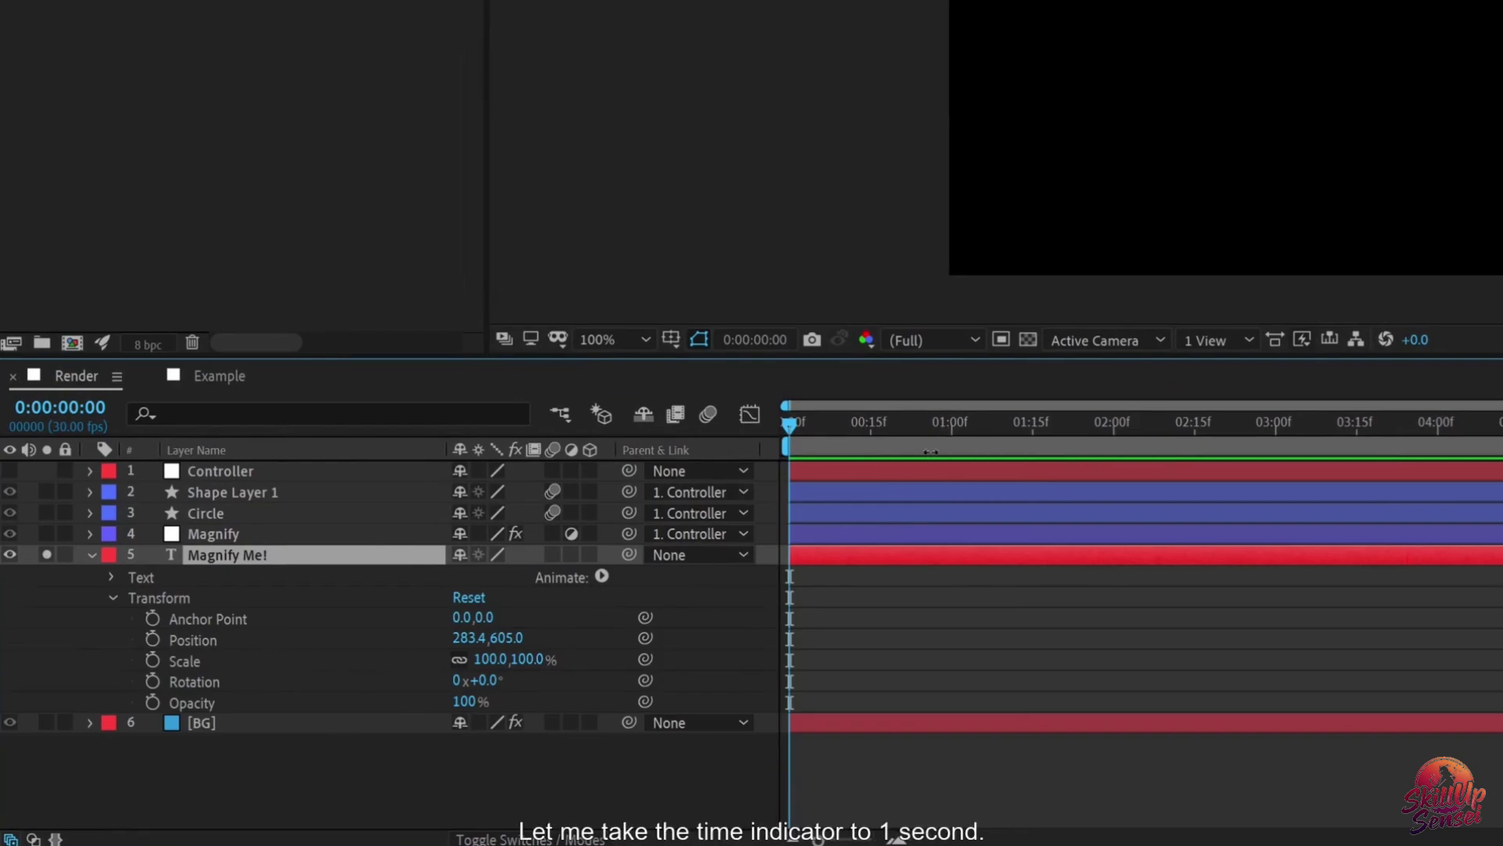
{"action": "left_click", "coordinate": [949, 428]}
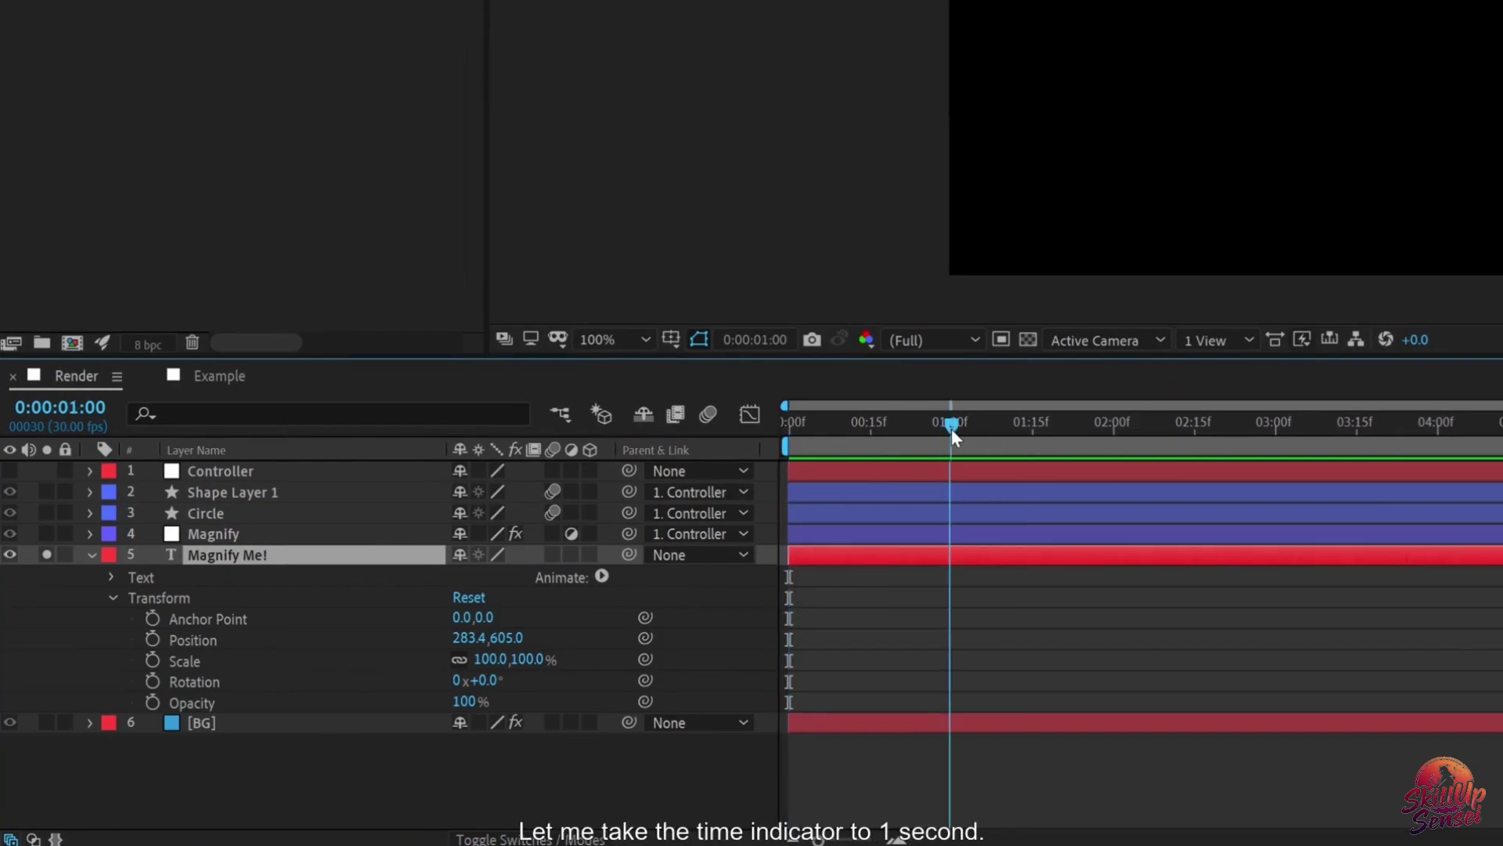
{"action": "left_click", "coordinate": [152, 638]}
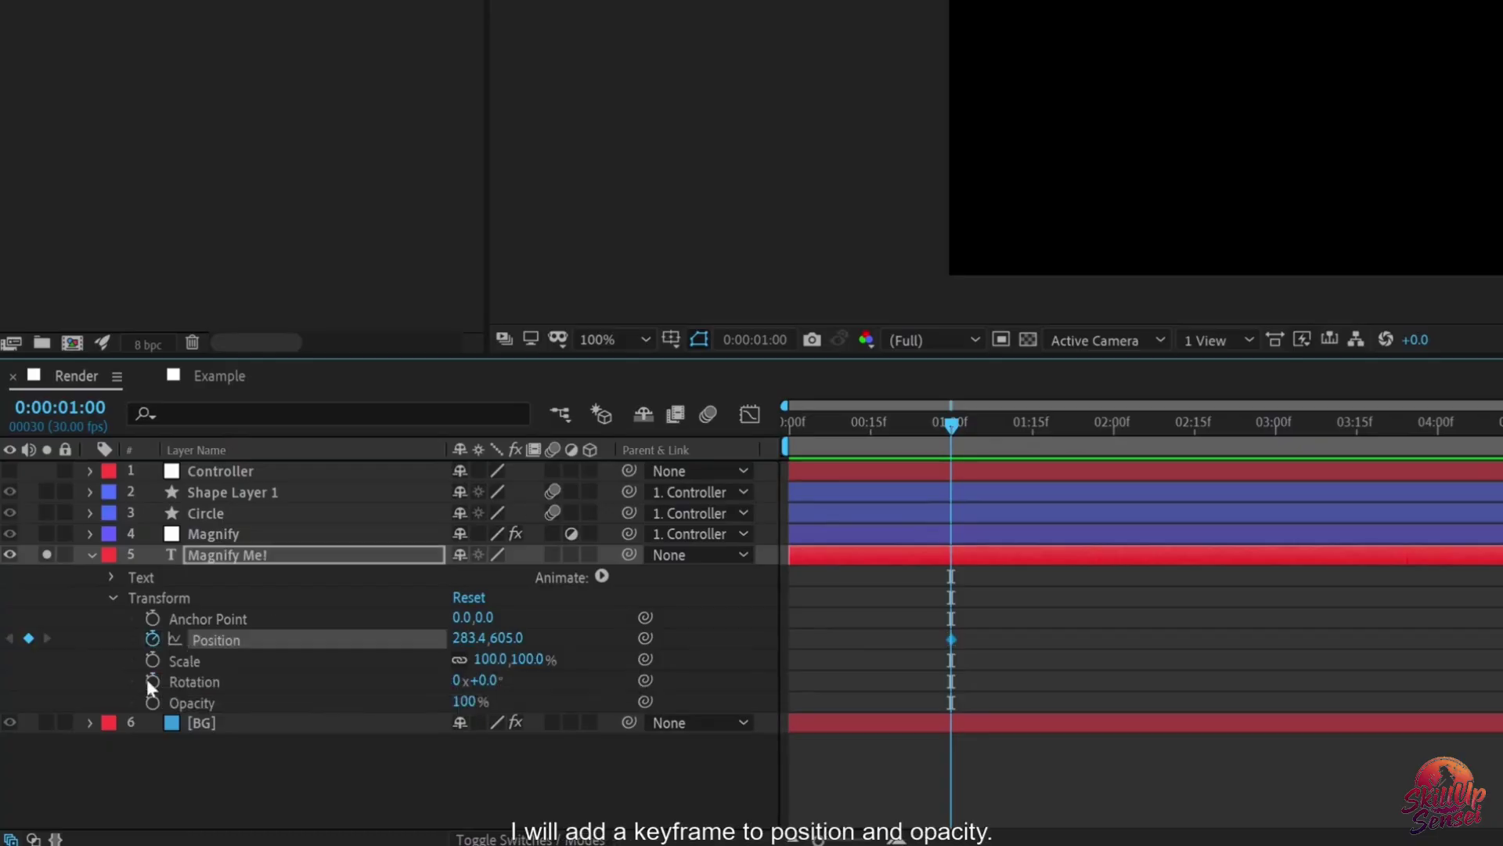
{"action": "left_click", "coordinate": [152, 701]}
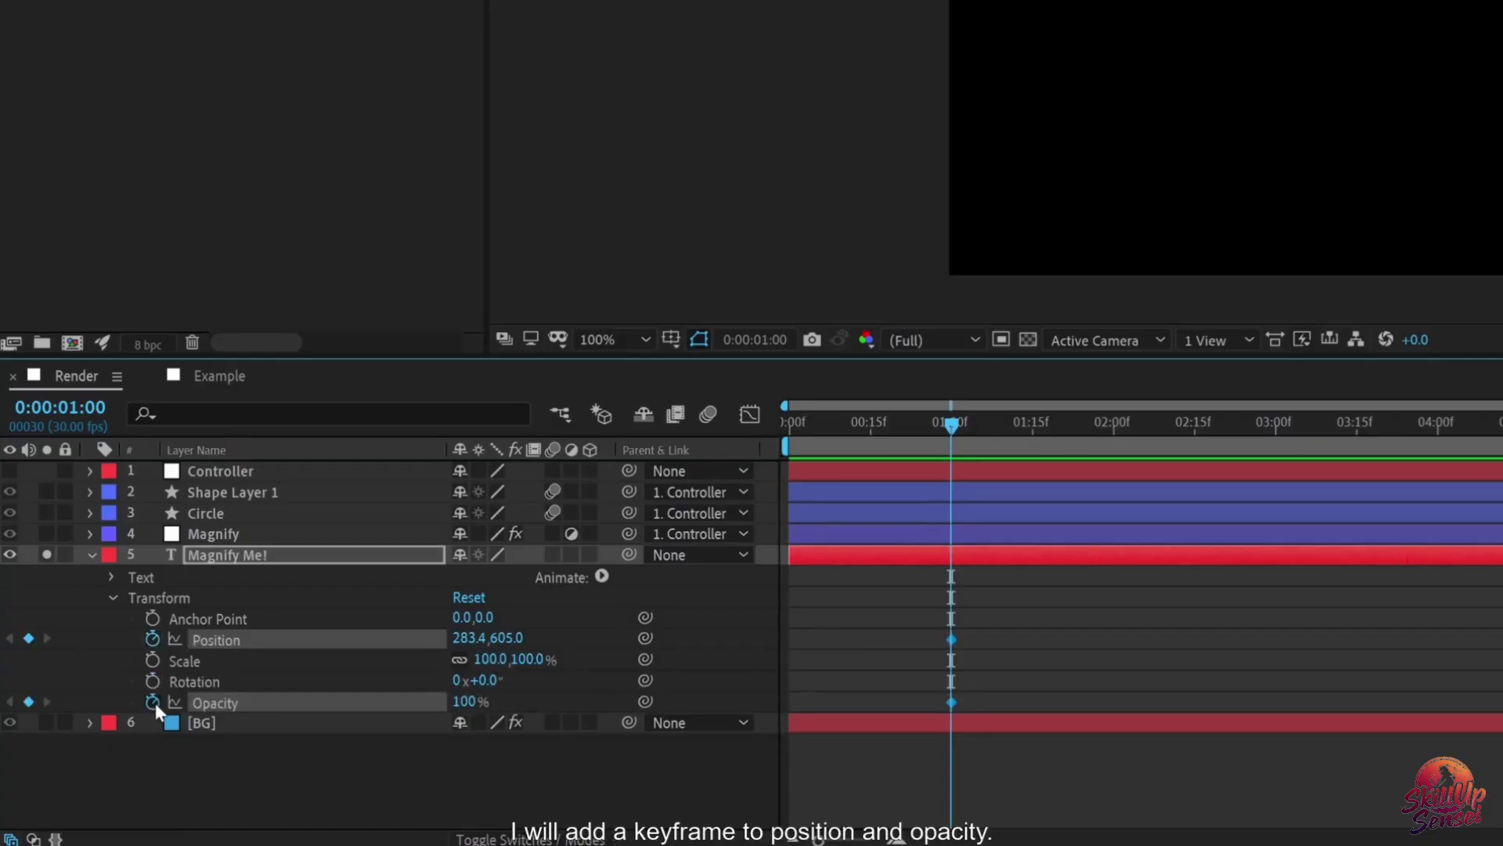
Step: At 0:00:00:00, set the text's Position to 283.4, 725.0 and its Opacity to 0%, and preview the fade-in
{"action": "left_click_drag", "start_coordinate": [938, 430], "coordinate": [709, 461]}
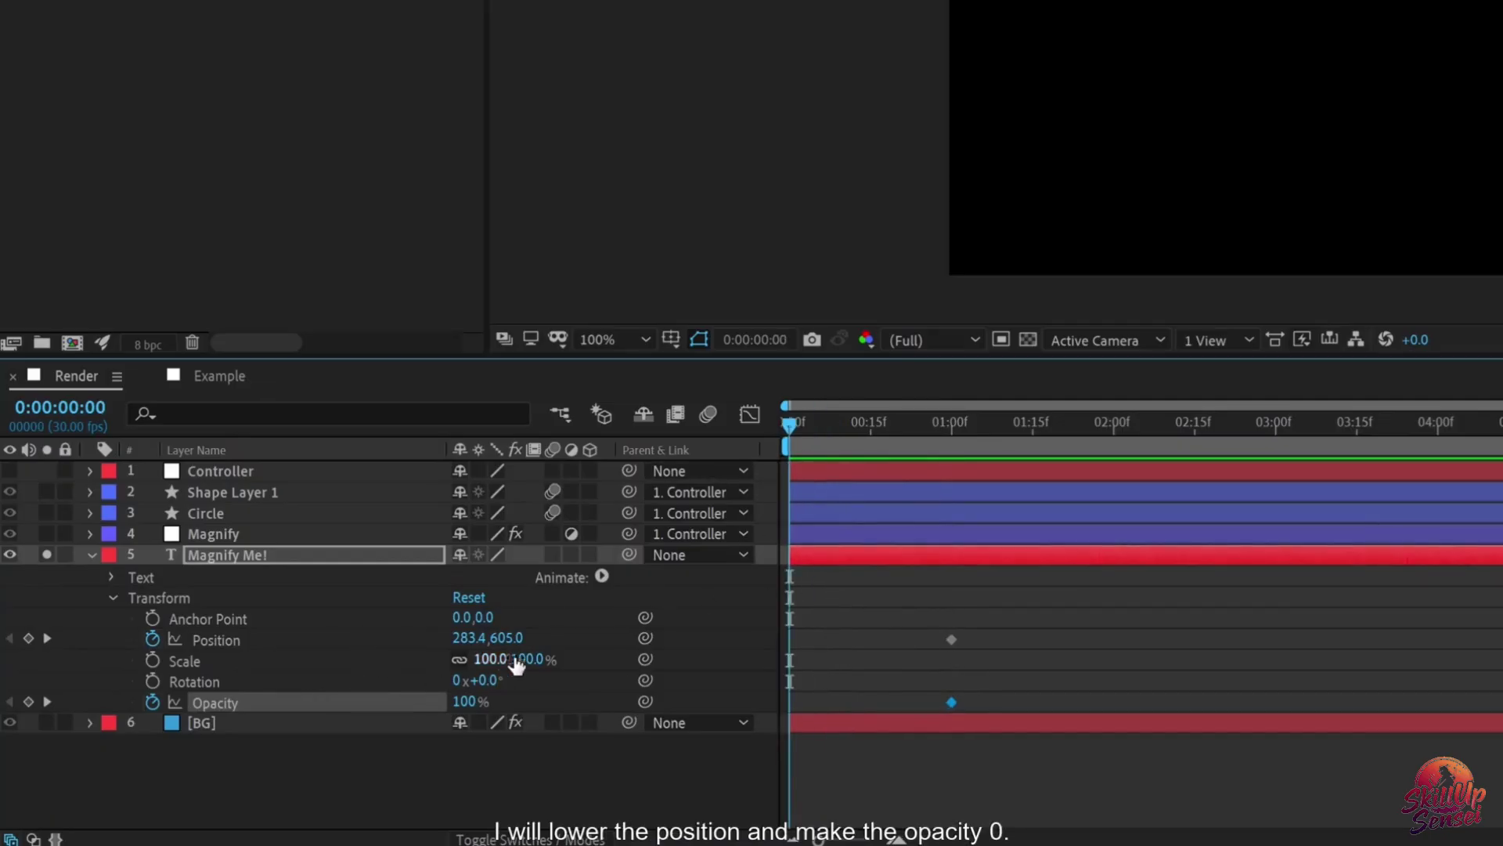
{"action": "left_click_drag", "start_coordinate": [507, 637], "coordinate": [644, 639]}
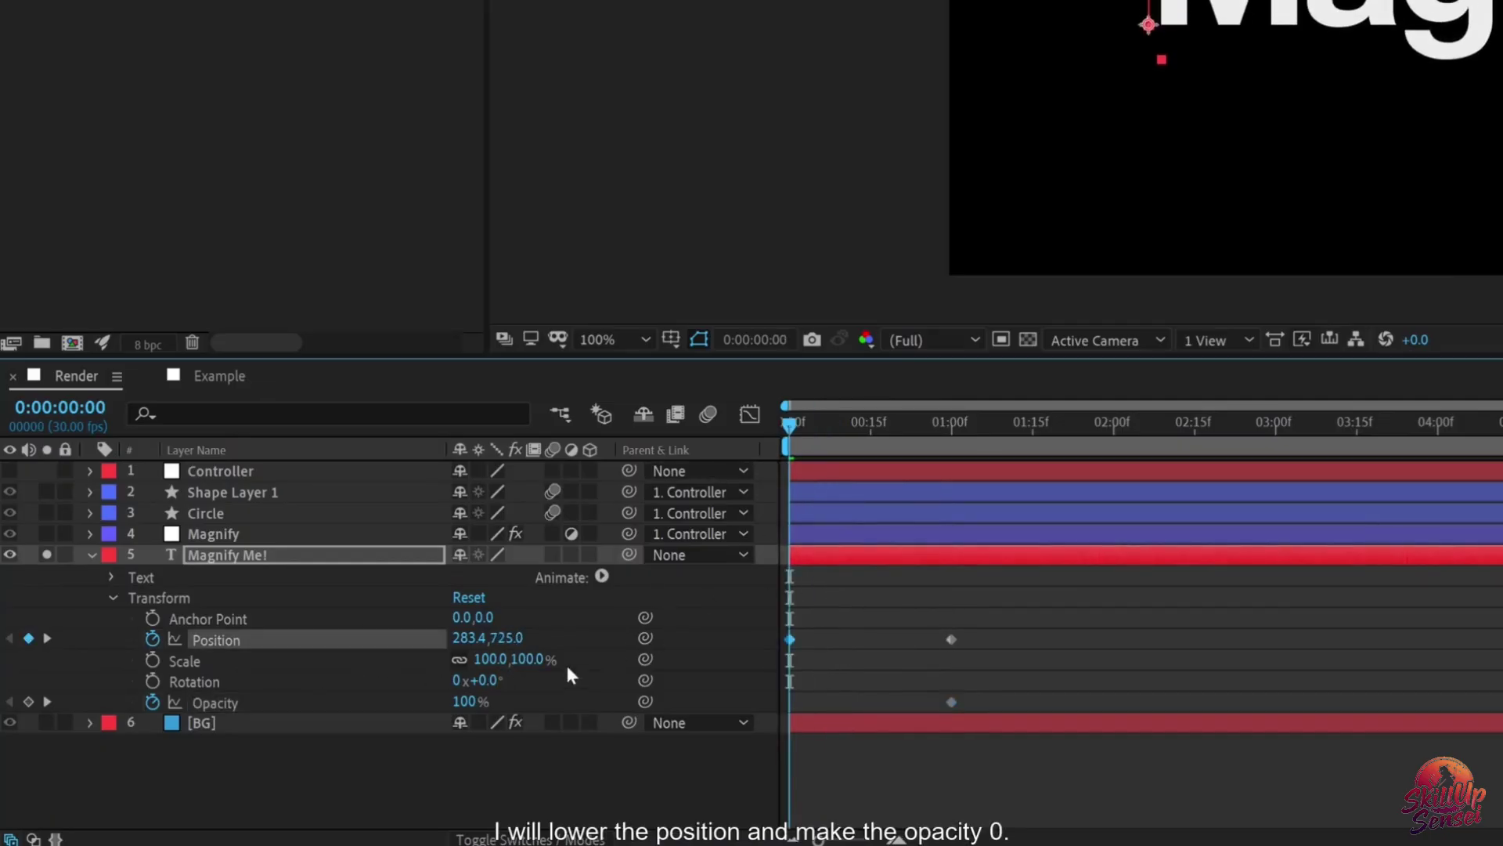
{"action": "left_click_drag", "start_coordinate": [470, 714], "coordinate": [384, 714]}
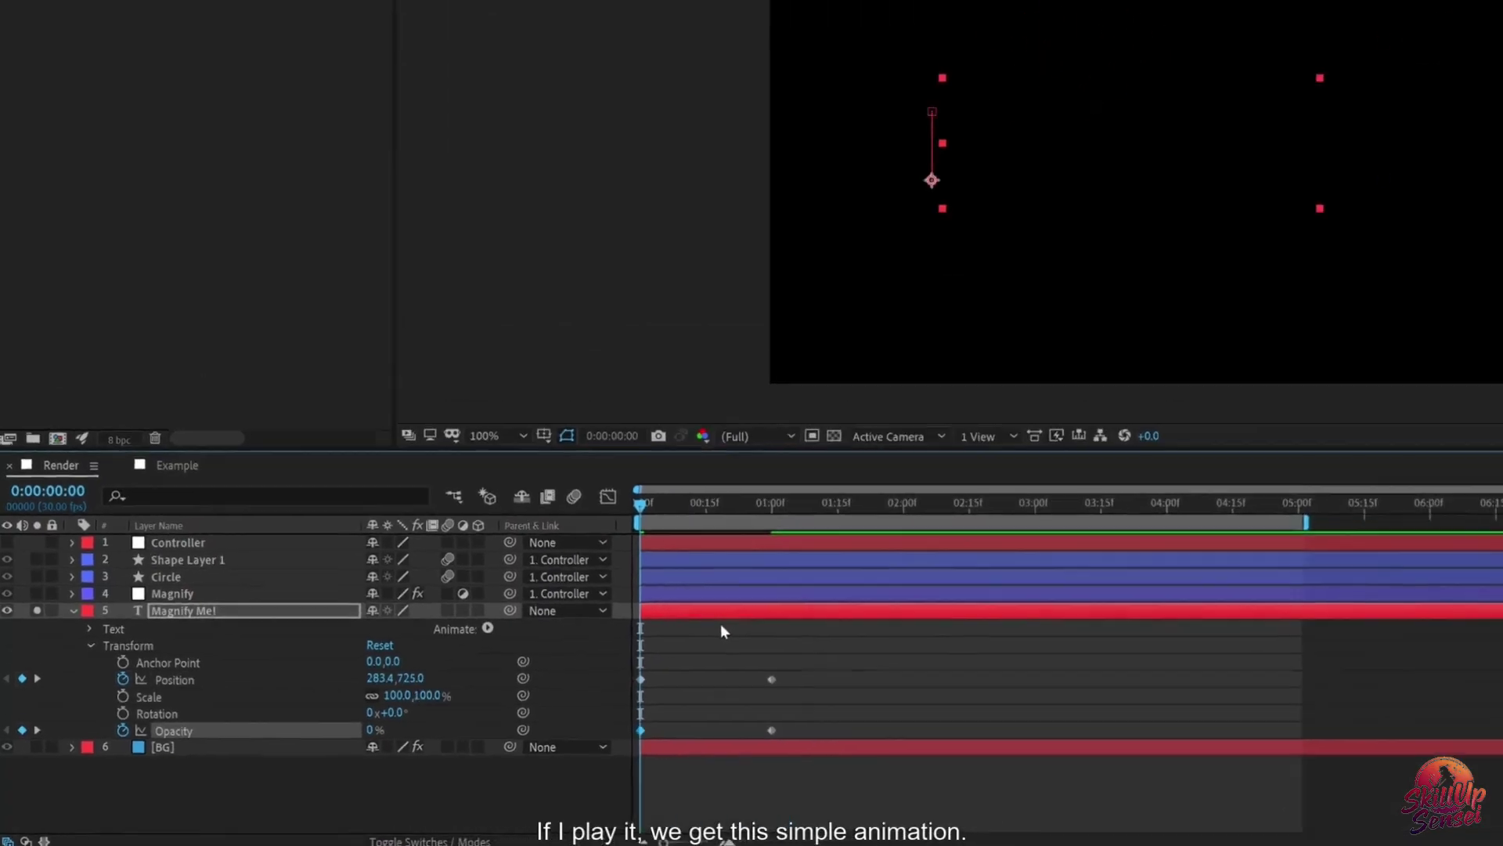
{"action": "key", "text": "space"}
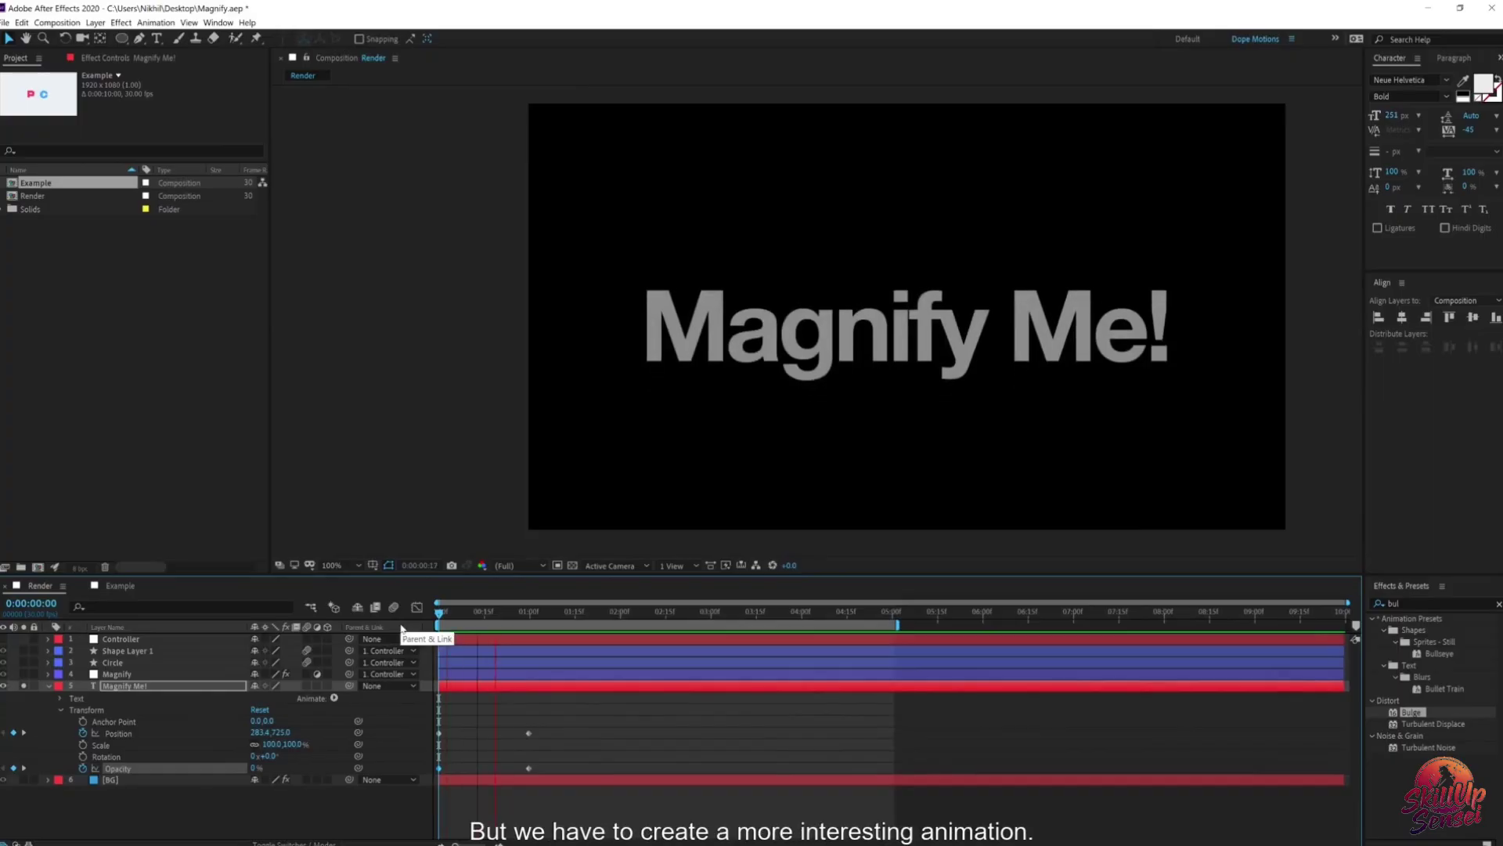
Step: Stop the preview and remove all Position and Opacity keyframes from the Magnify Me! text layer at 0:00:01:13
{"action": "key", "text": "space"}
{"action": "left_click_drag", "start_coordinate": [518, 617], "coordinate": [568, 618]}
{"action": "left_click", "coordinate": [83, 732]}
{"action": "left_click", "coordinate": [82, 768]}
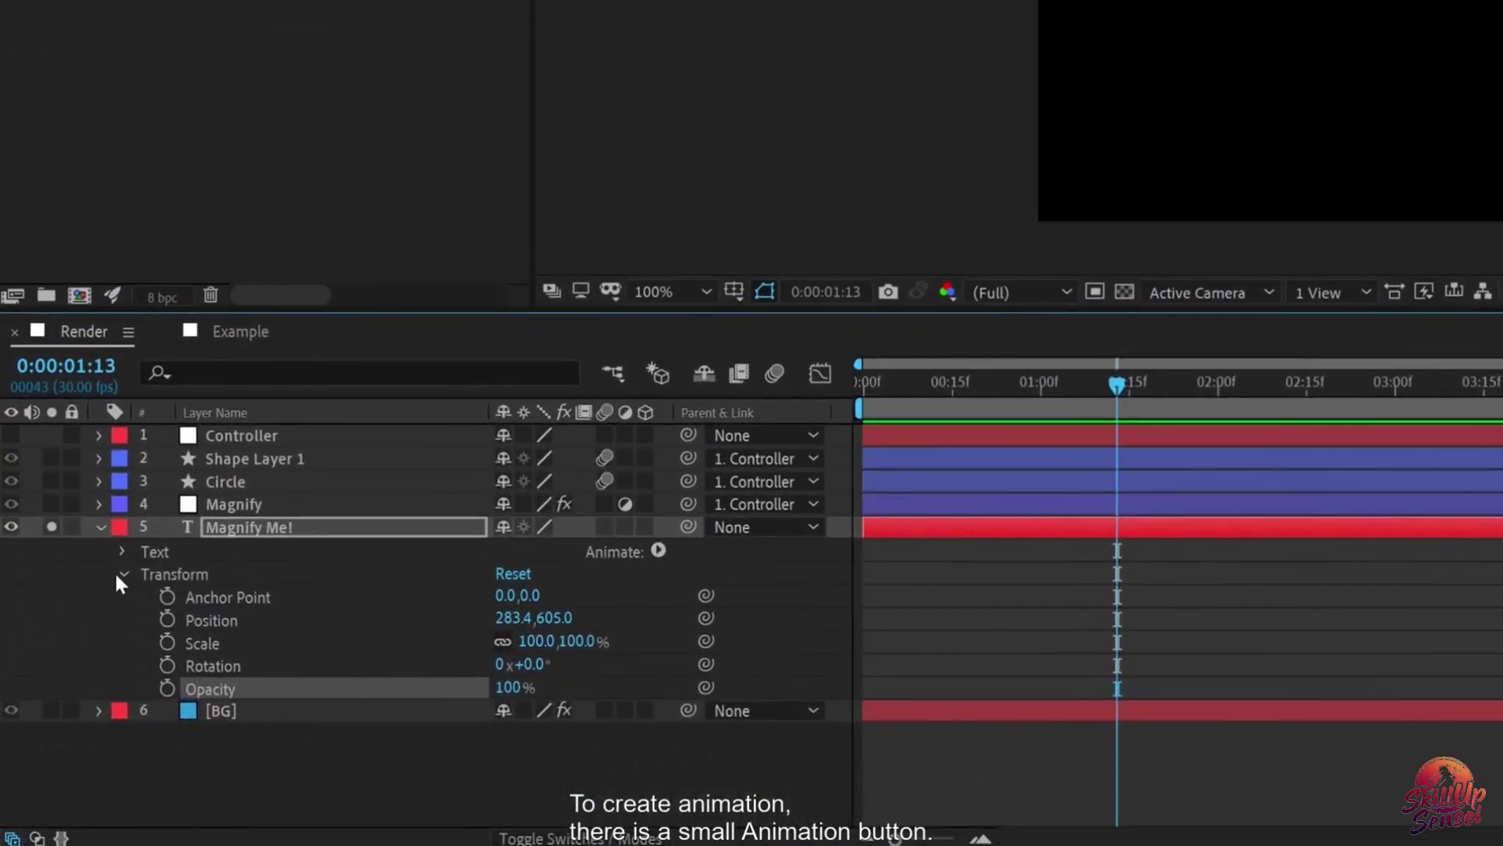
Step: Add a text animator with Position and Opacity properties to the Magnify Me! layer
{"action": "left_click", "coordinate": [122, 574]}
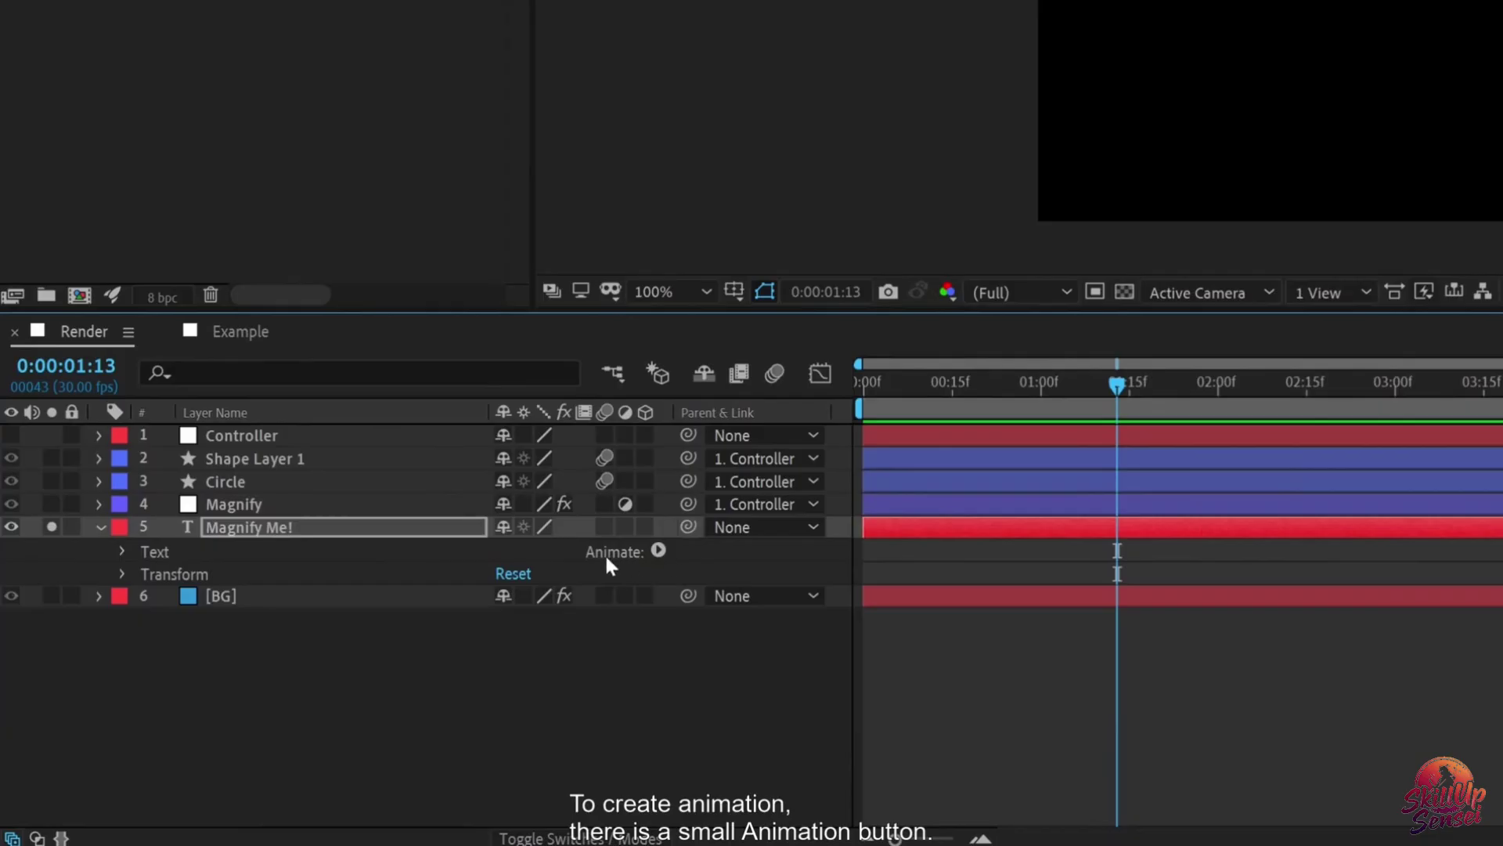
{"action": "left_click", "coordinate": [659, 551]}
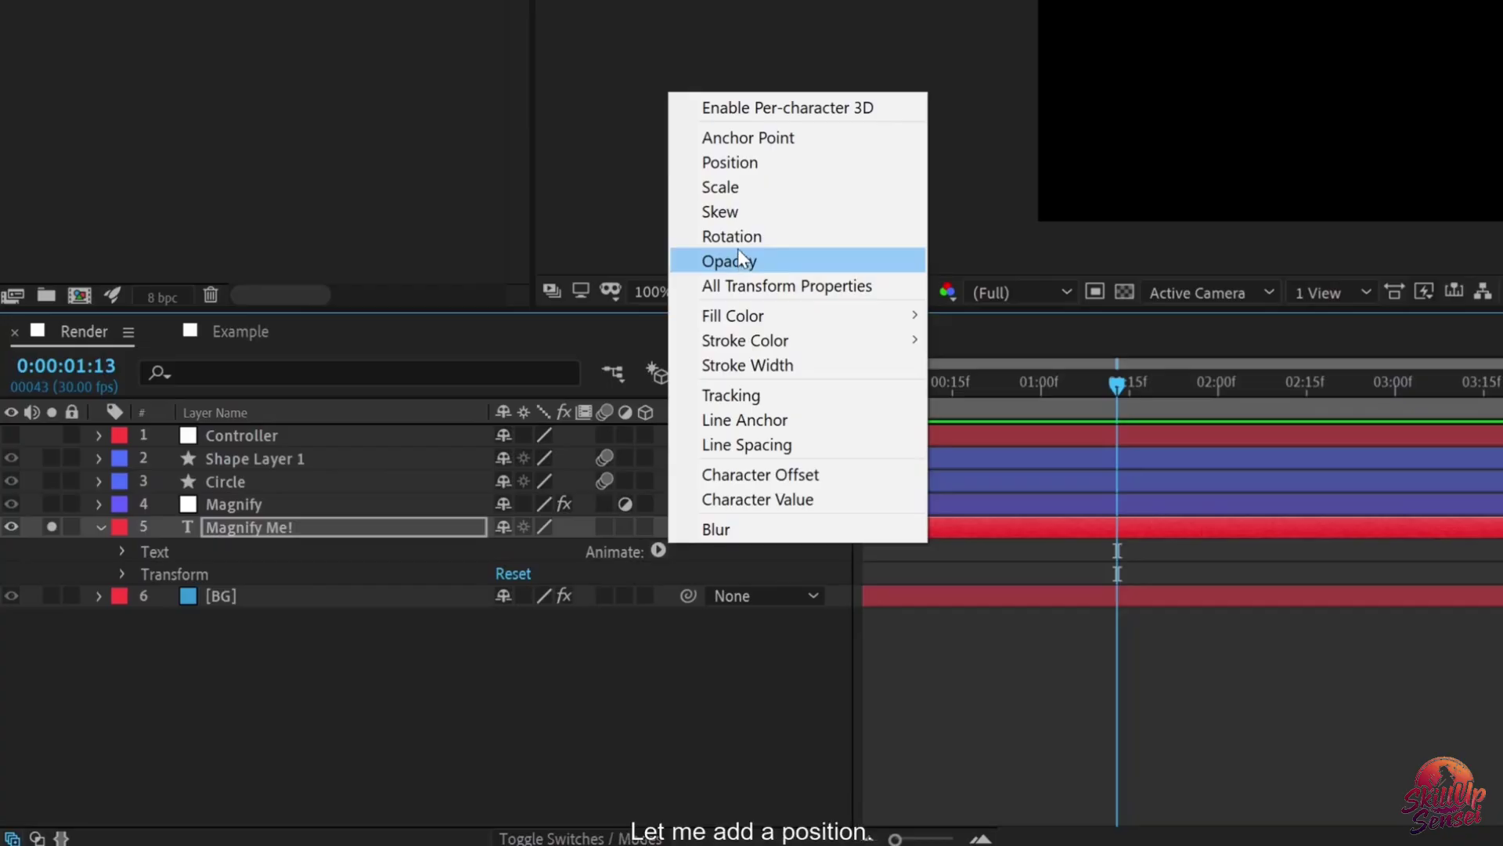
{"action": "left_click", "coordinate": [761, 165]}
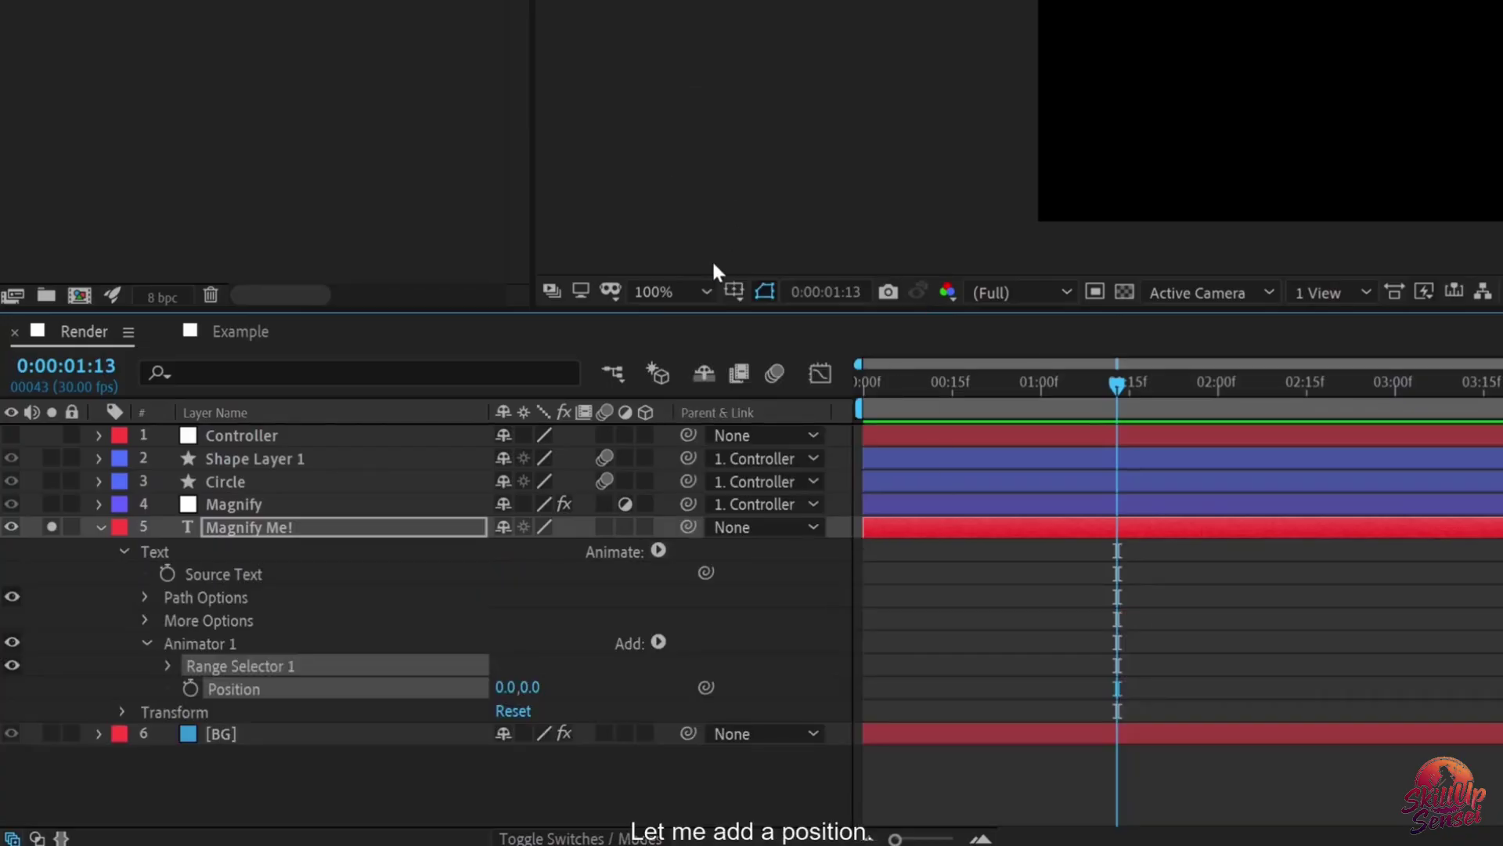
{"action": "left_click", "coordinate": [659, 642]}
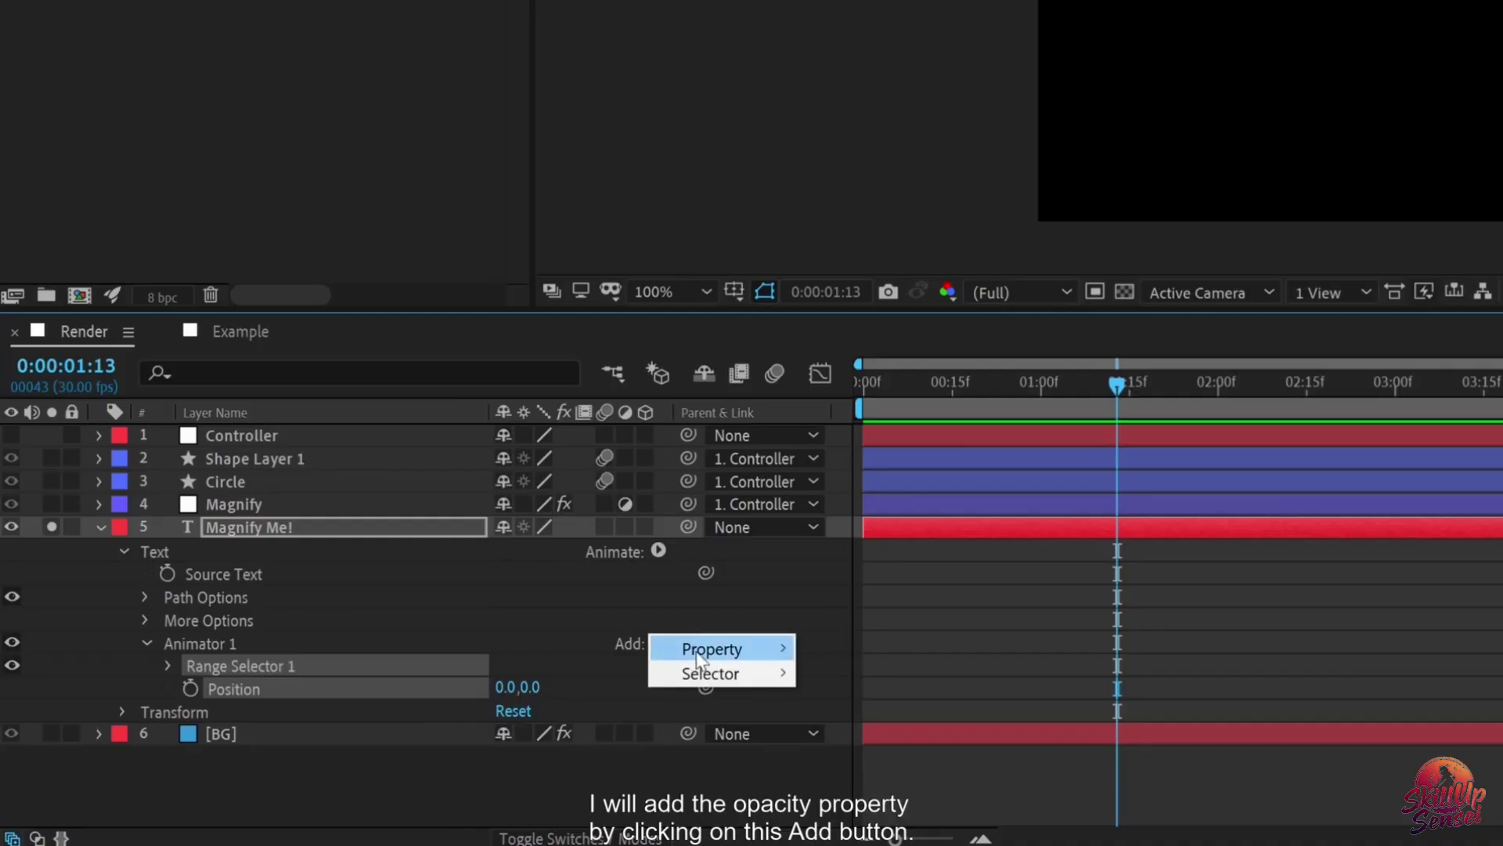
{"action": "mouse_move", "coordinate": [703, 657]}
{"action": "left_click", "coordinate": [853, 380]}
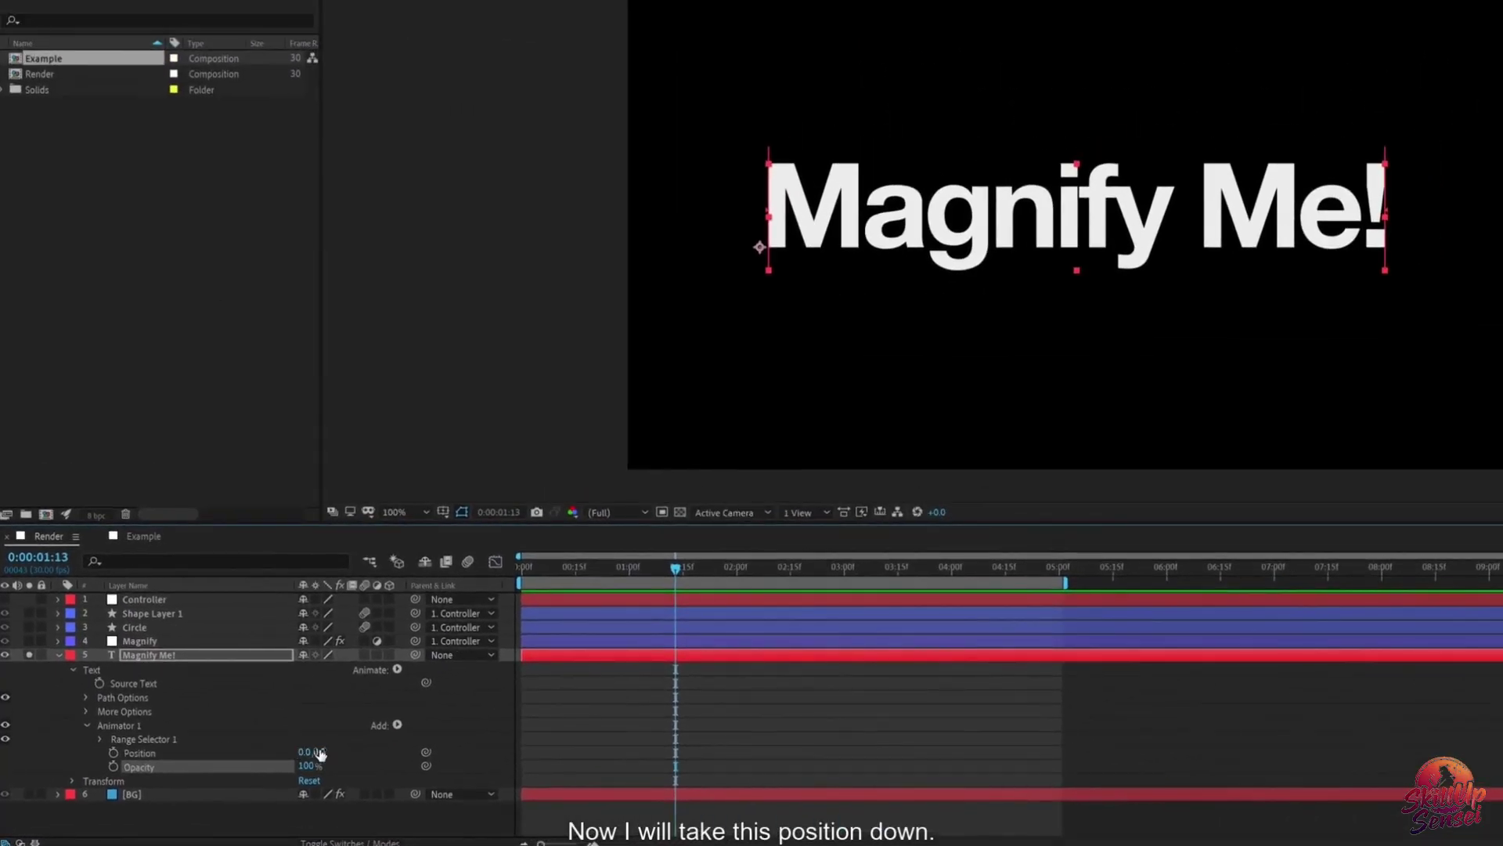
Step: Set the animator's Position to 0.0, 133.0 and its Opacity to 0%
{"action": "left_click_drag", "start_coordinate": [320, 753], "coordinate": [441, 736]}
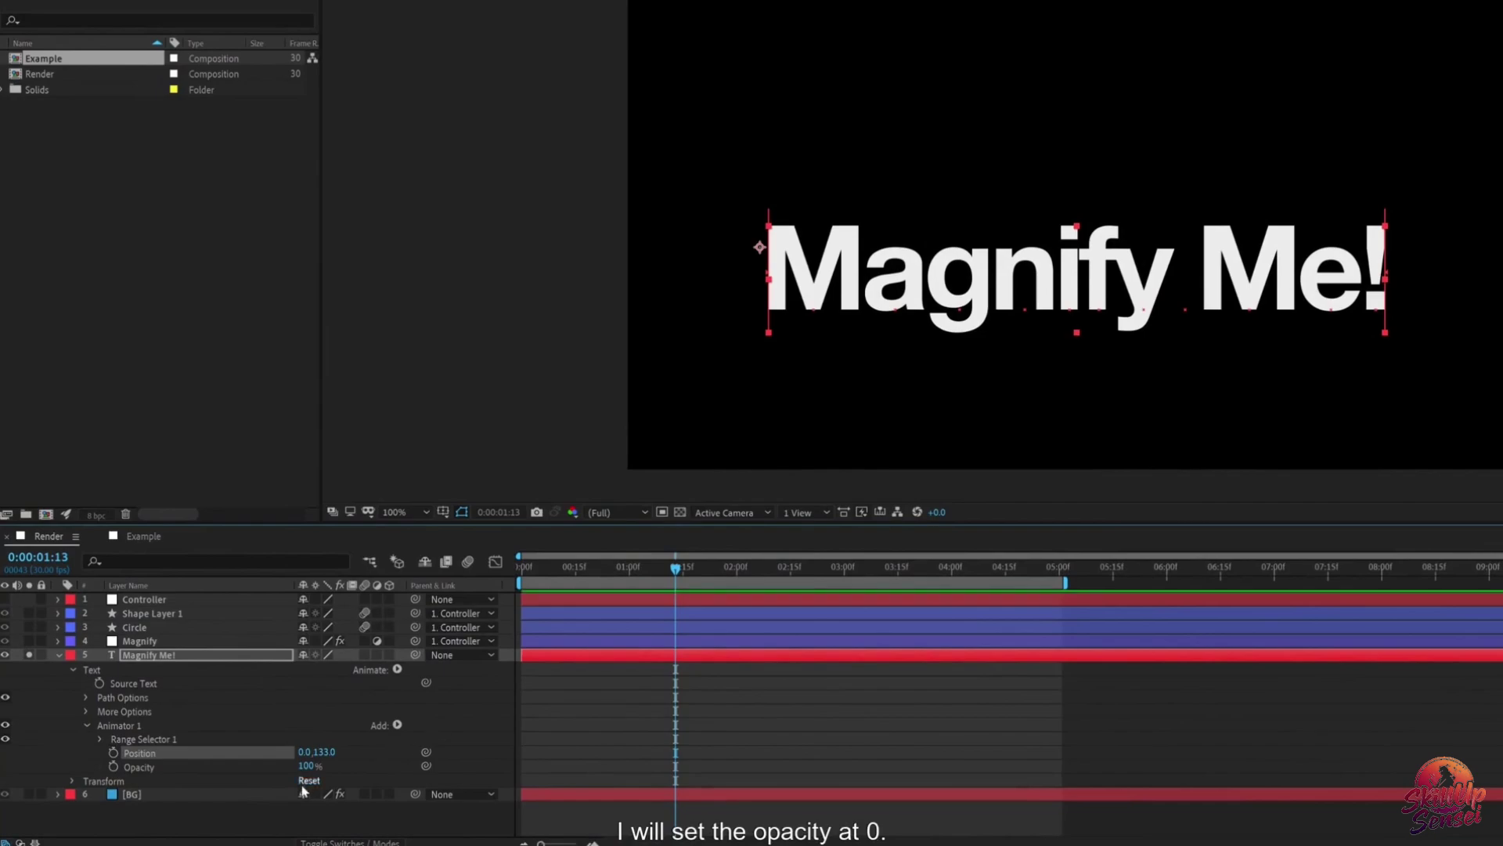
{"action": "left_click_drag", "start_coordinate": [305, 765], "coordinate": [225, 771]}
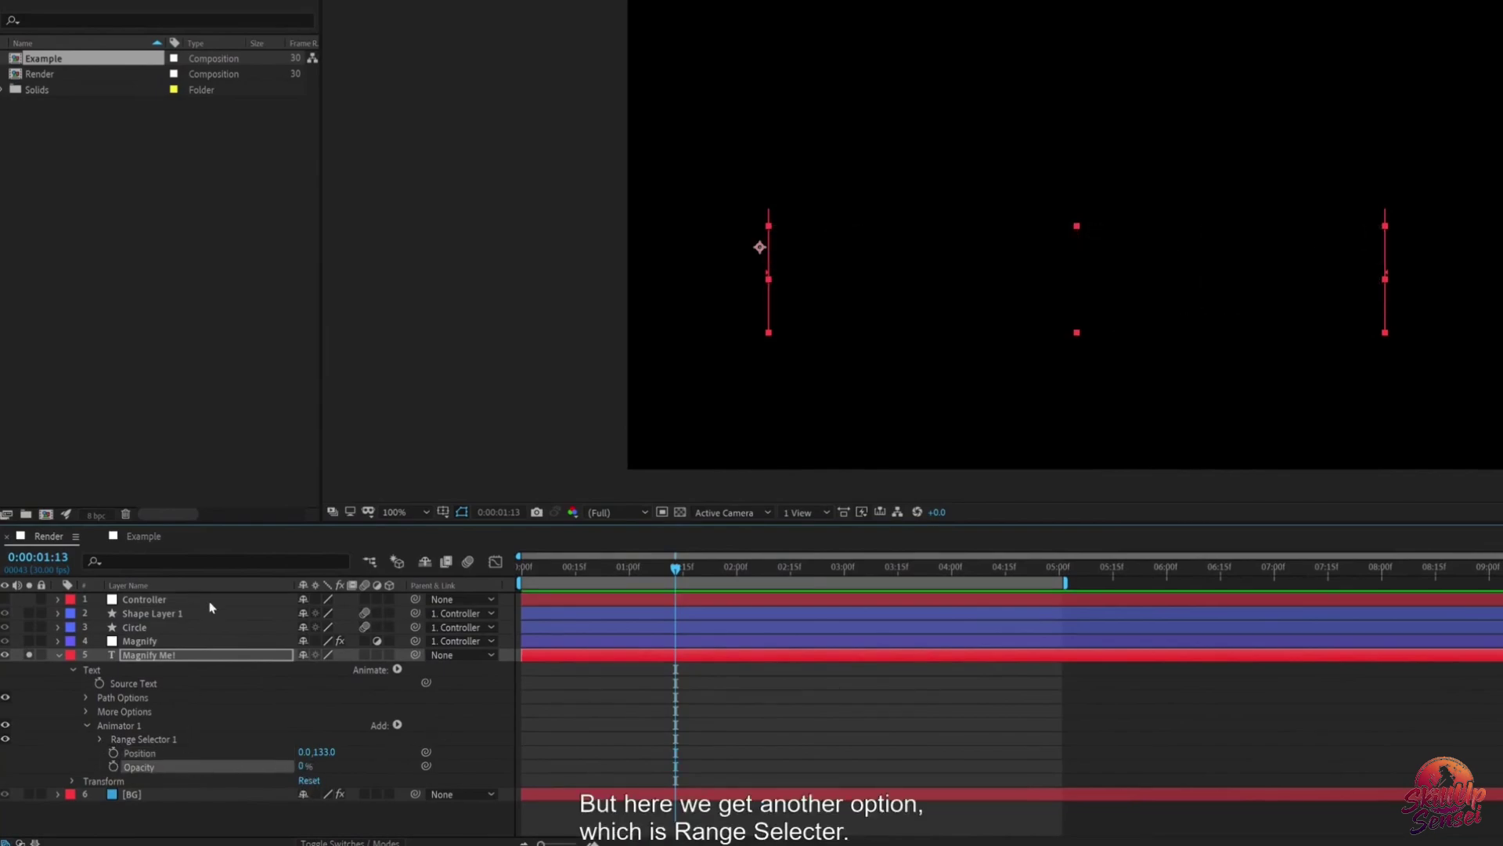
{"action": "left_click_drag", "start_coordinate": [217, 523], "coordinate": [233, 392]}
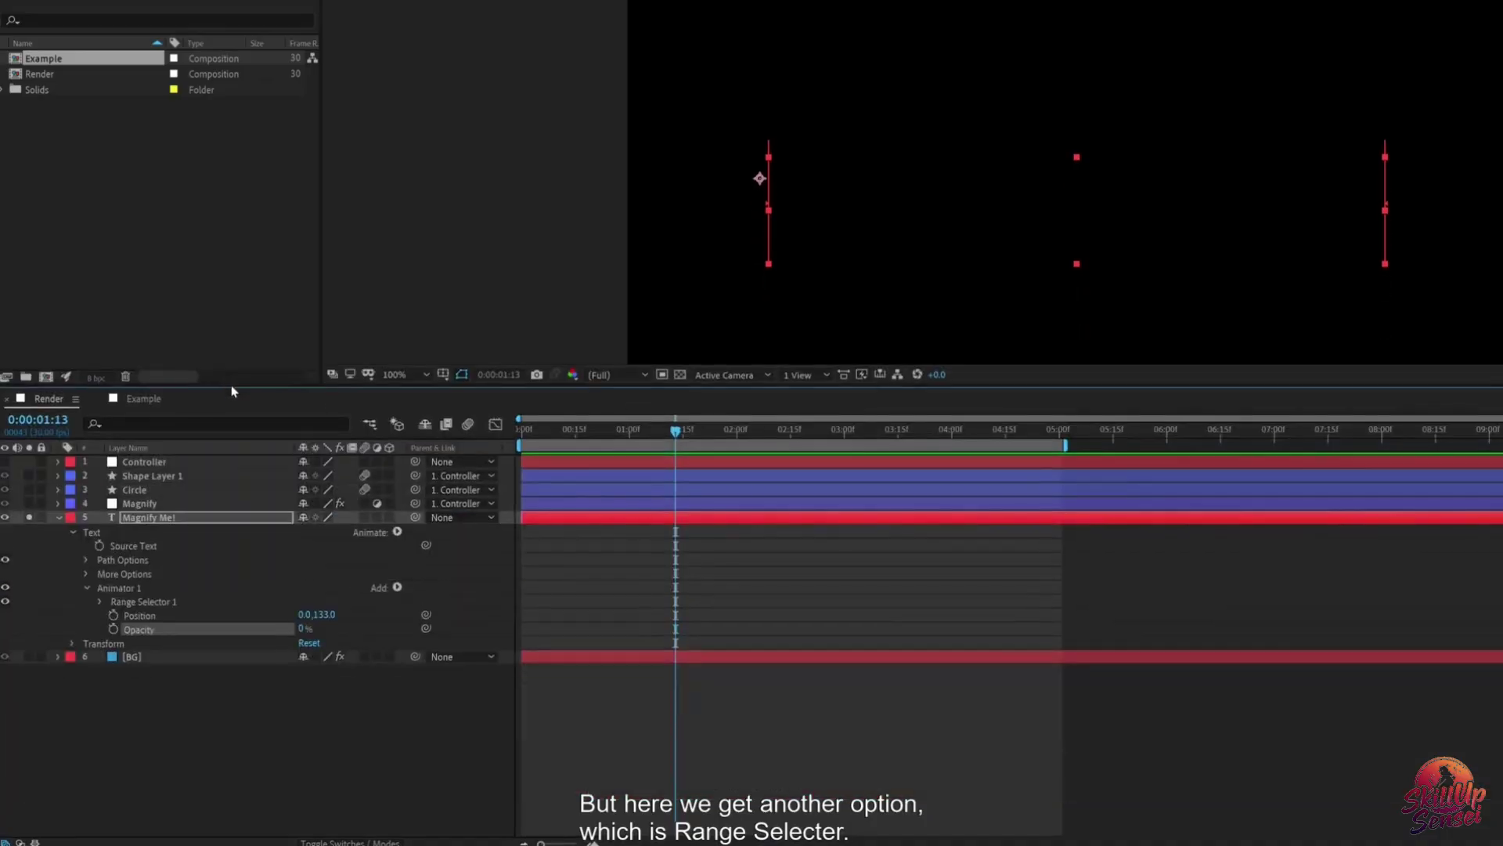
Step: Raise Range Selector 1's Start to 48% to test the letter reveal, and set the animator's Position to 0.0, 150.0
{"action": "left_click", "coordinate": [101, 601]}
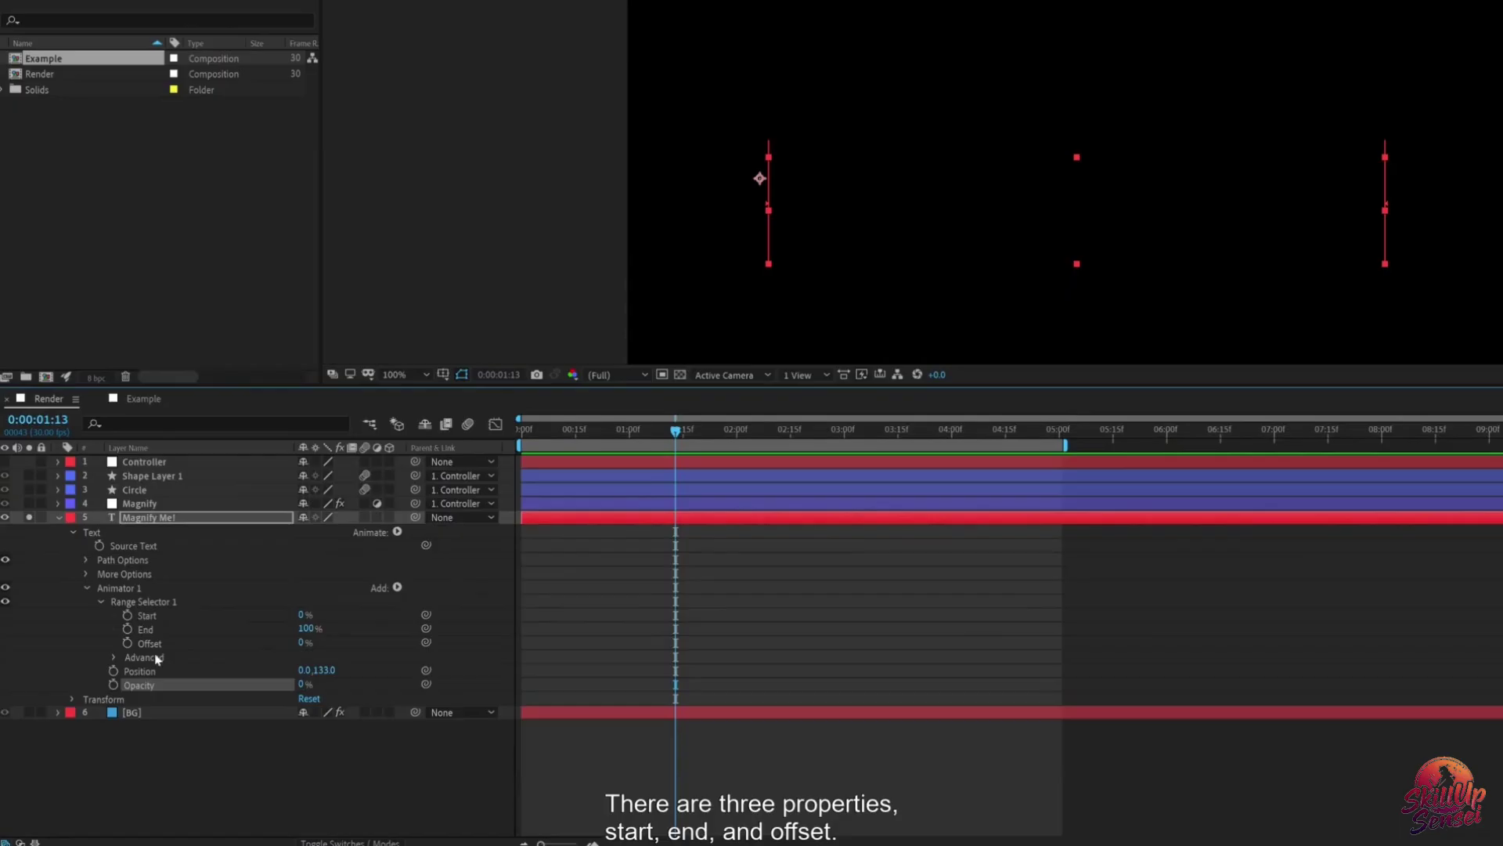
{"action": "left_click_drag", "start_coordinate": [303, 615], "coordinate": [335, 614]}
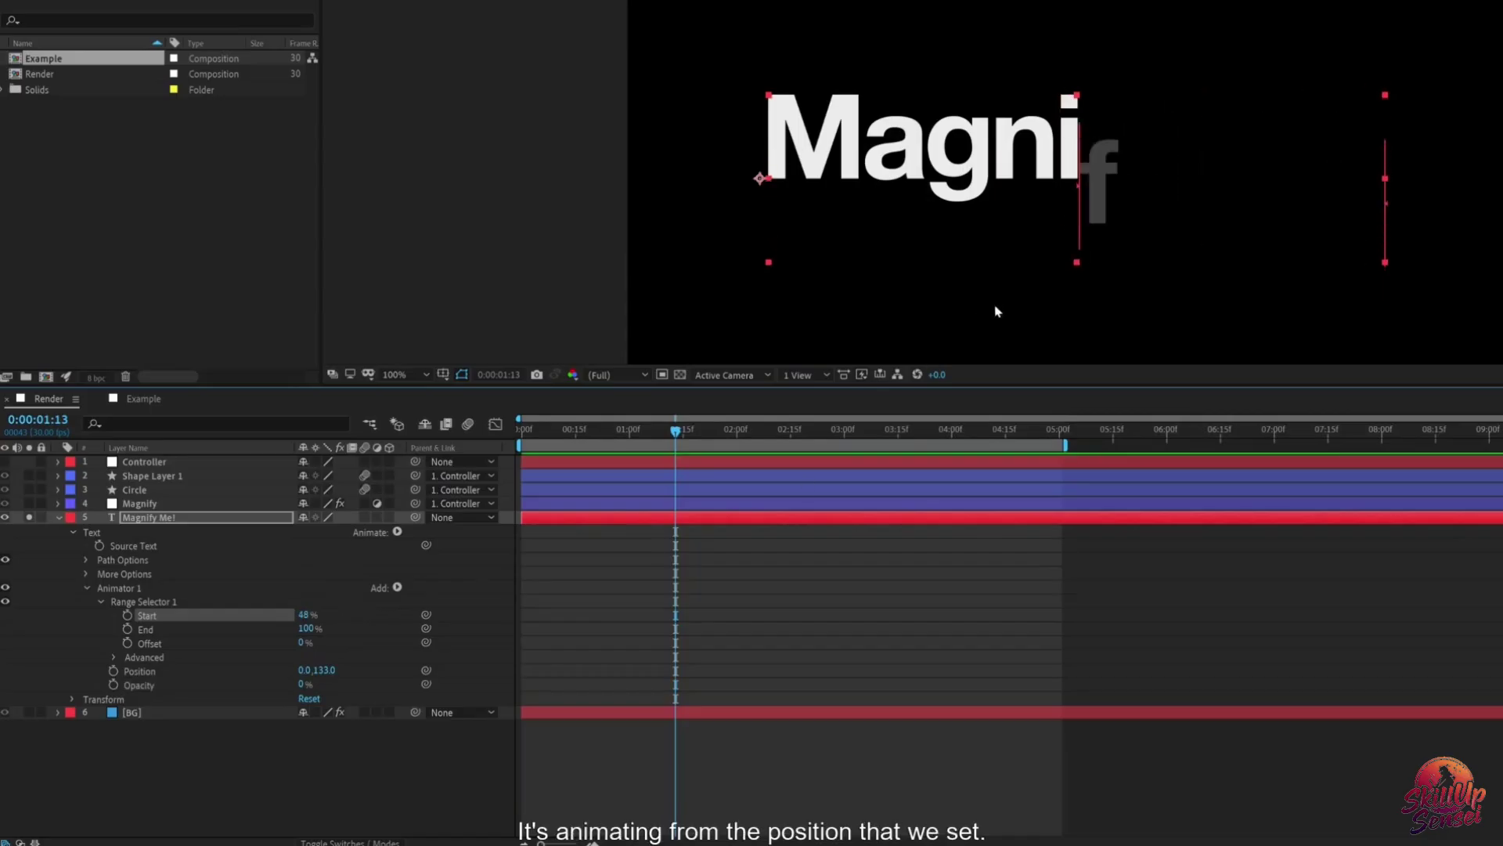
{"action": "left_click_drag", "start_coordinate": [327, 671], "coordinate": [318, 670]}
{"action": "left_click", "coordinate": [317, 670]}
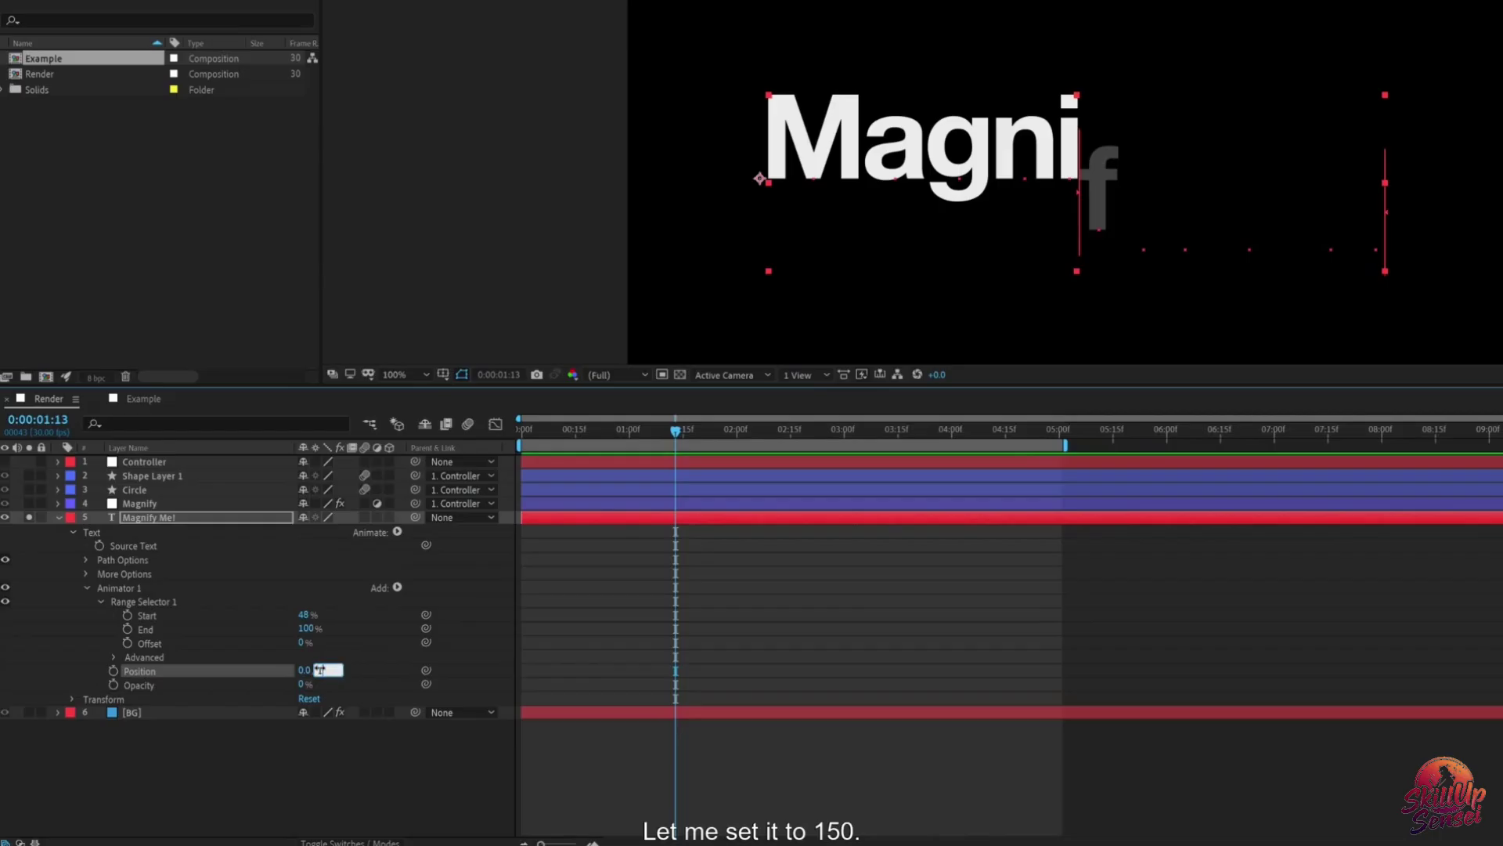
{"action": "type", "text": "150"}
{"action": "left_click", "coordinate": [325, 734]}
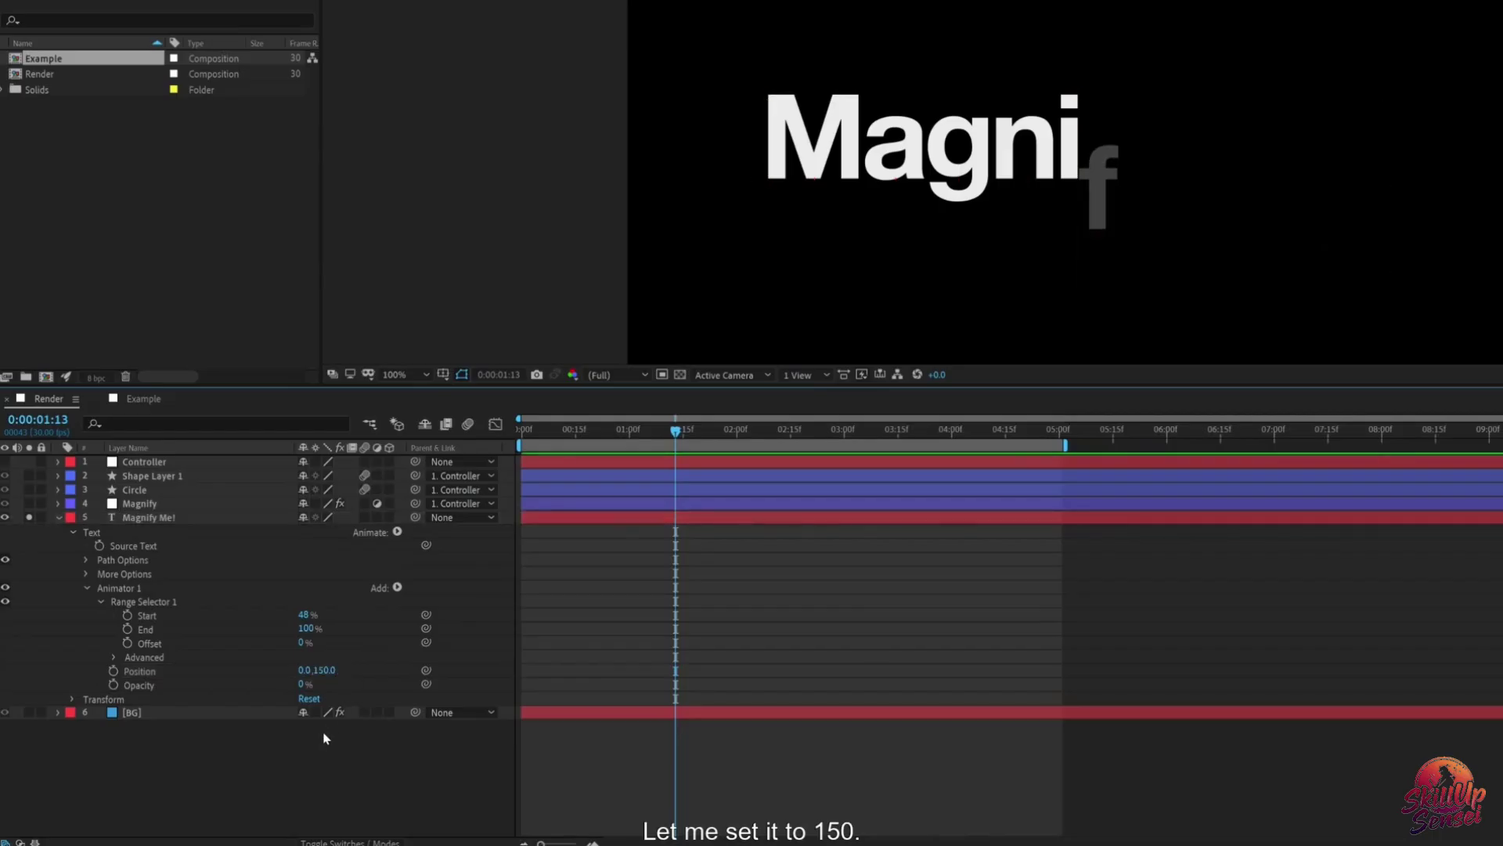
Step: Keyframe Range Selector 1's Start at 0% at 0:00:00:00 and at 100% at 0:00:01:00
{"action": "left_click_drag", "start_coordinate": [670, 432], "coordinate": [521, 432]}
{"action": "left_click_drag", "start_coordinate": [304, 615], "coordinate": [250, 619]}
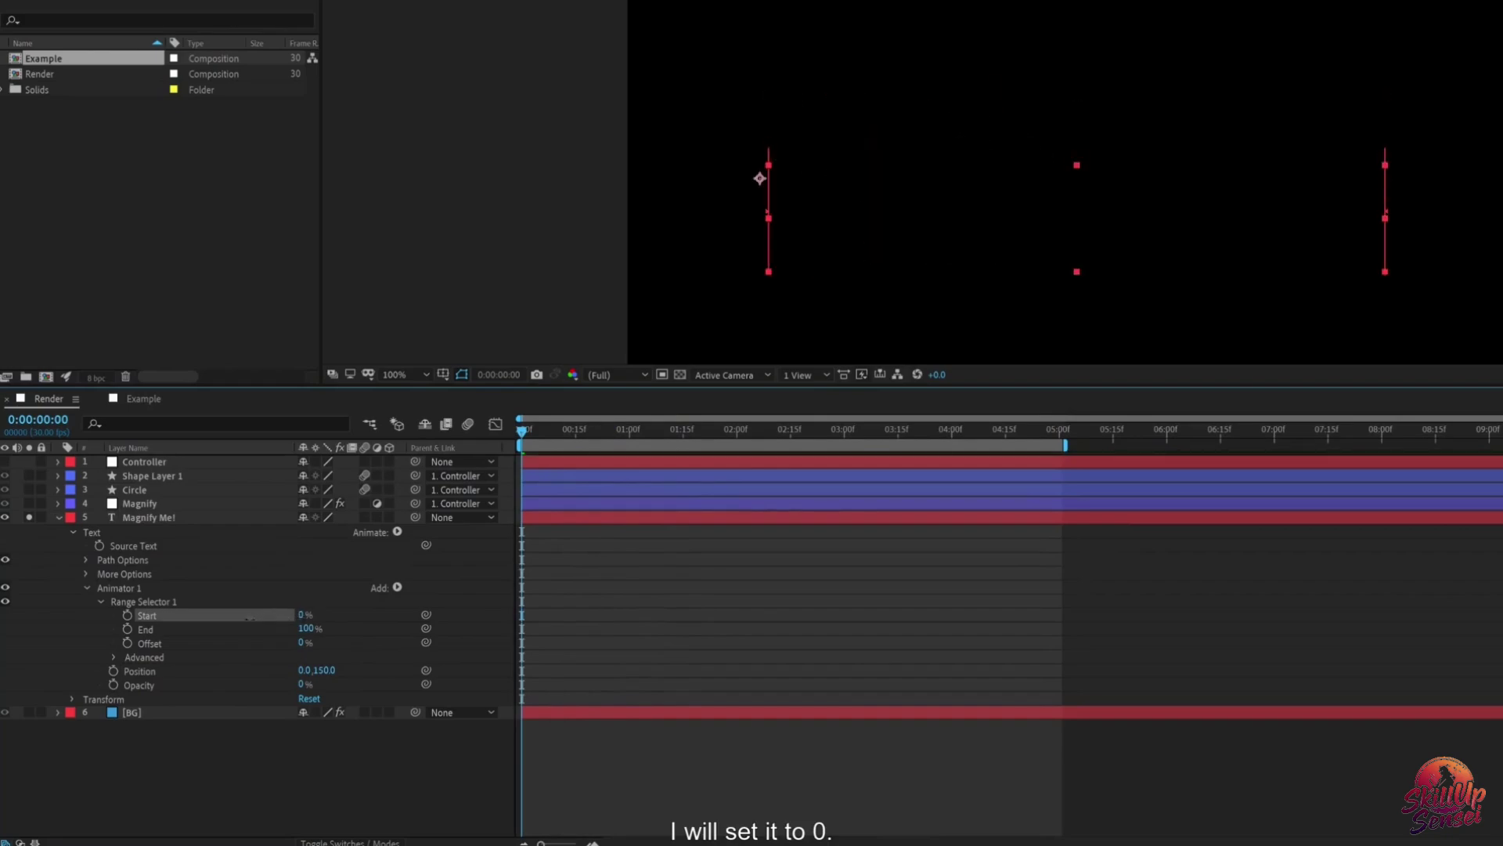
{"action": "left_click", "coordinate": [126, 615]}
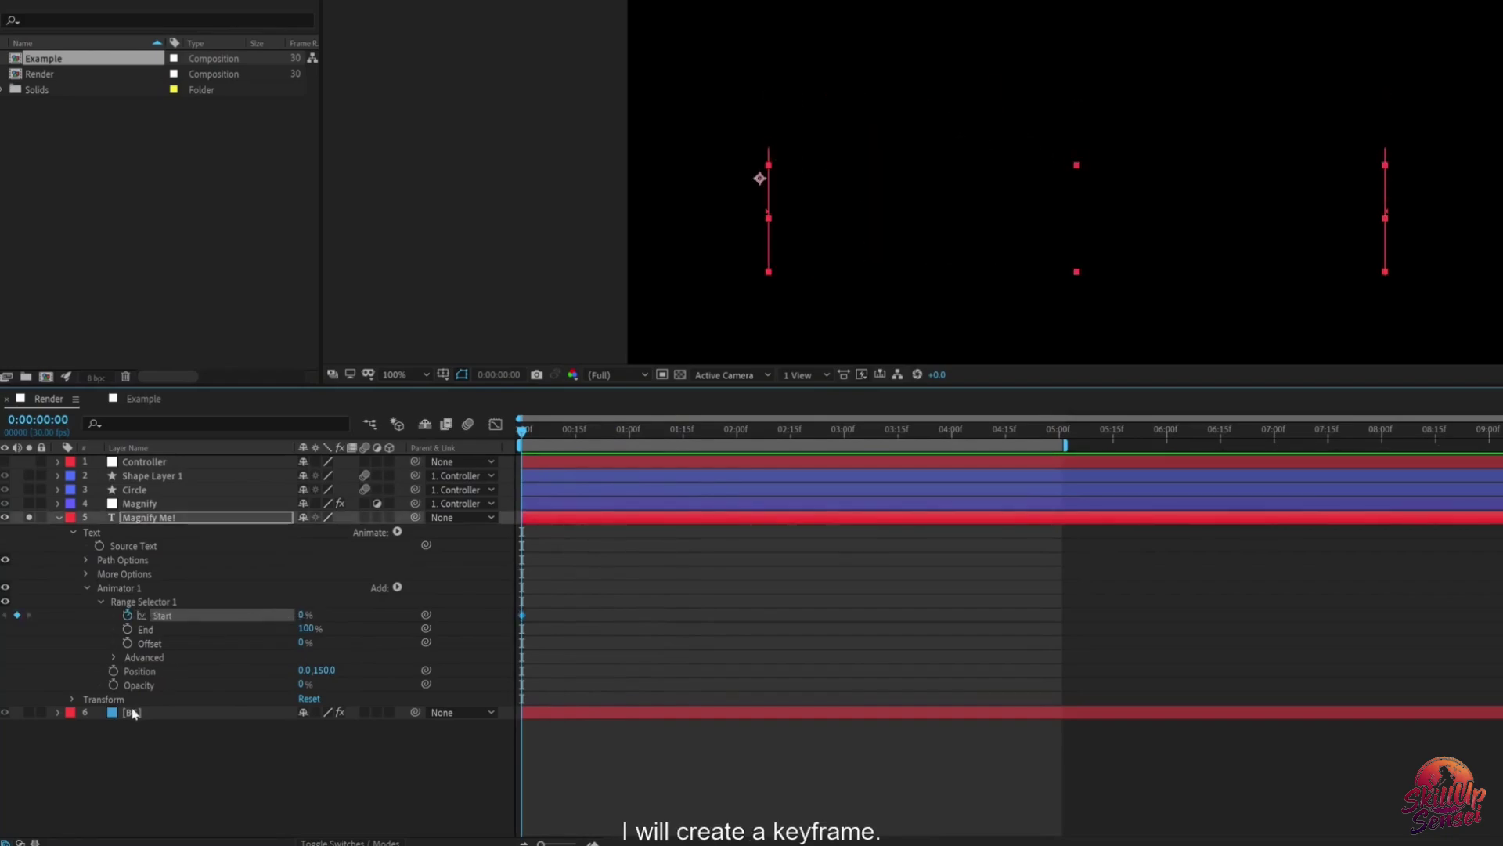
{"action": "left_click_drag", "start_coordinate": [627, 436], "coordinate": [630, 441]}
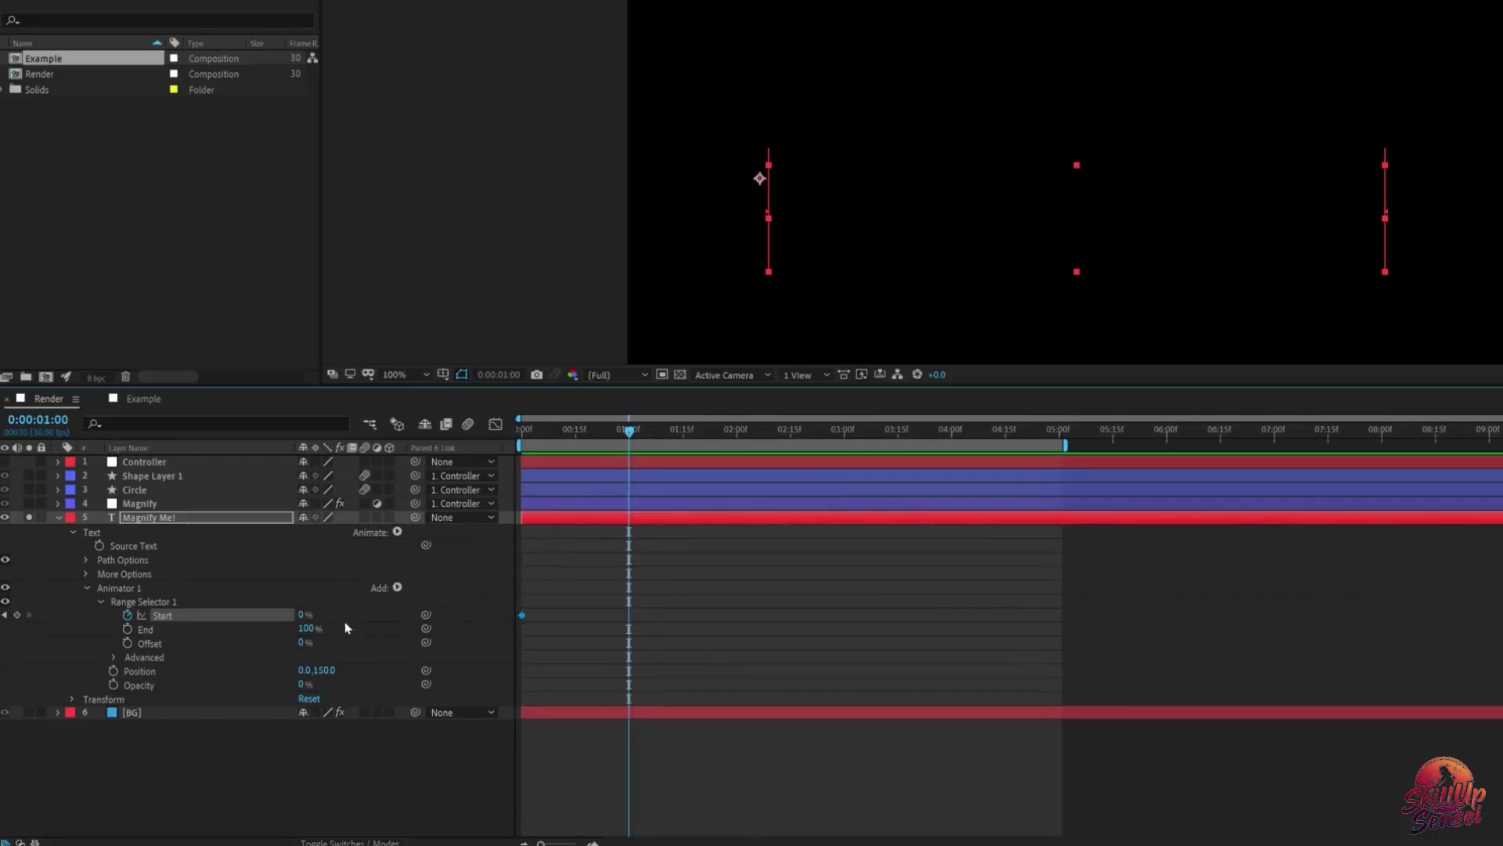
{"action": "left_click_drag", "start_coordinate": [303, 620], "coordinate": [642, 462]}
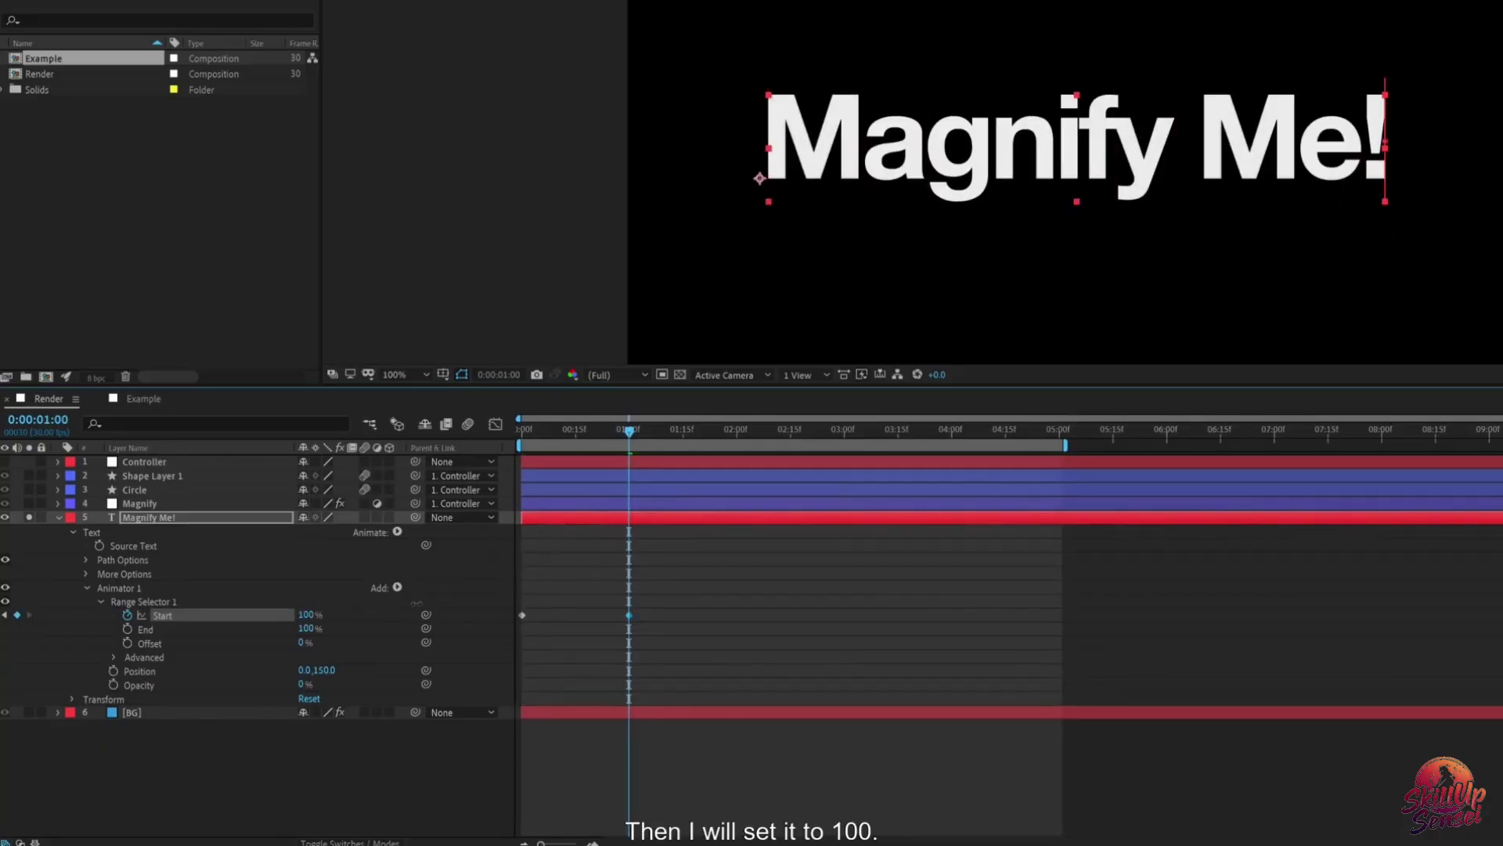
Step: Preview the letter-by-letter text reveal from the start and scrub back to 0:00:00:17
{"action": "key", "text": "Home"}
{"action": "key", "text": "space"}
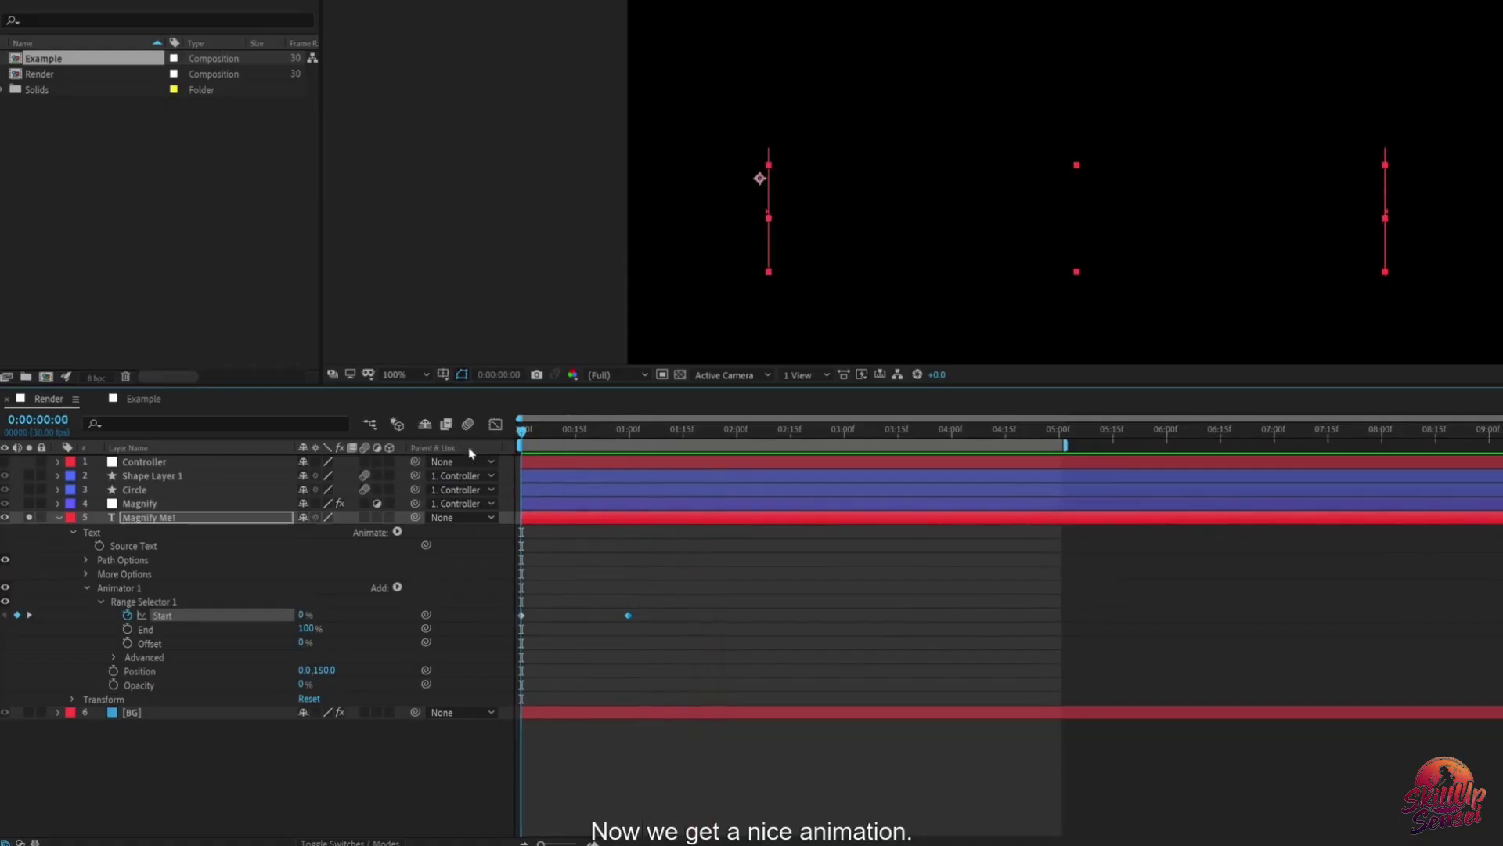
{"action": "left_click_drag", "start_coordinate": [614, 436], "coordinate": [584, 442]}
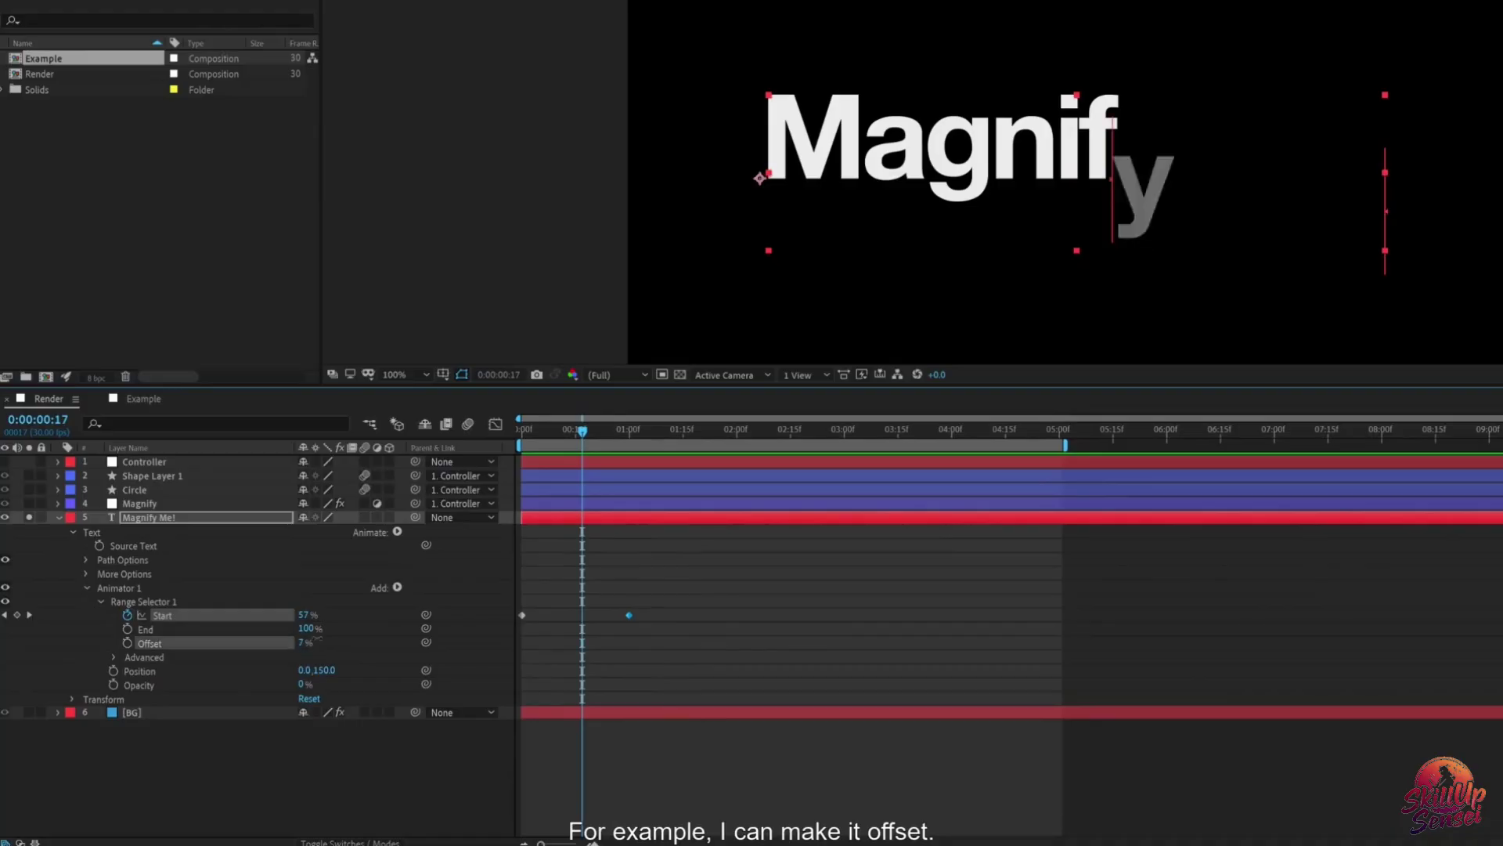
Step: Try Range Selector 1's Offset at -49% and -100%, checking the reveal, and return it to 0%
{"action": "left_click_drag", "start_coordinate": [305, 643], "coordinate": [266, 642]}
{"action": "left_click", "coordinate": [528, 438]}
{"action": "left_click_drag", "start_coordinate": [526, 444], "coordinate": [498, 493]}
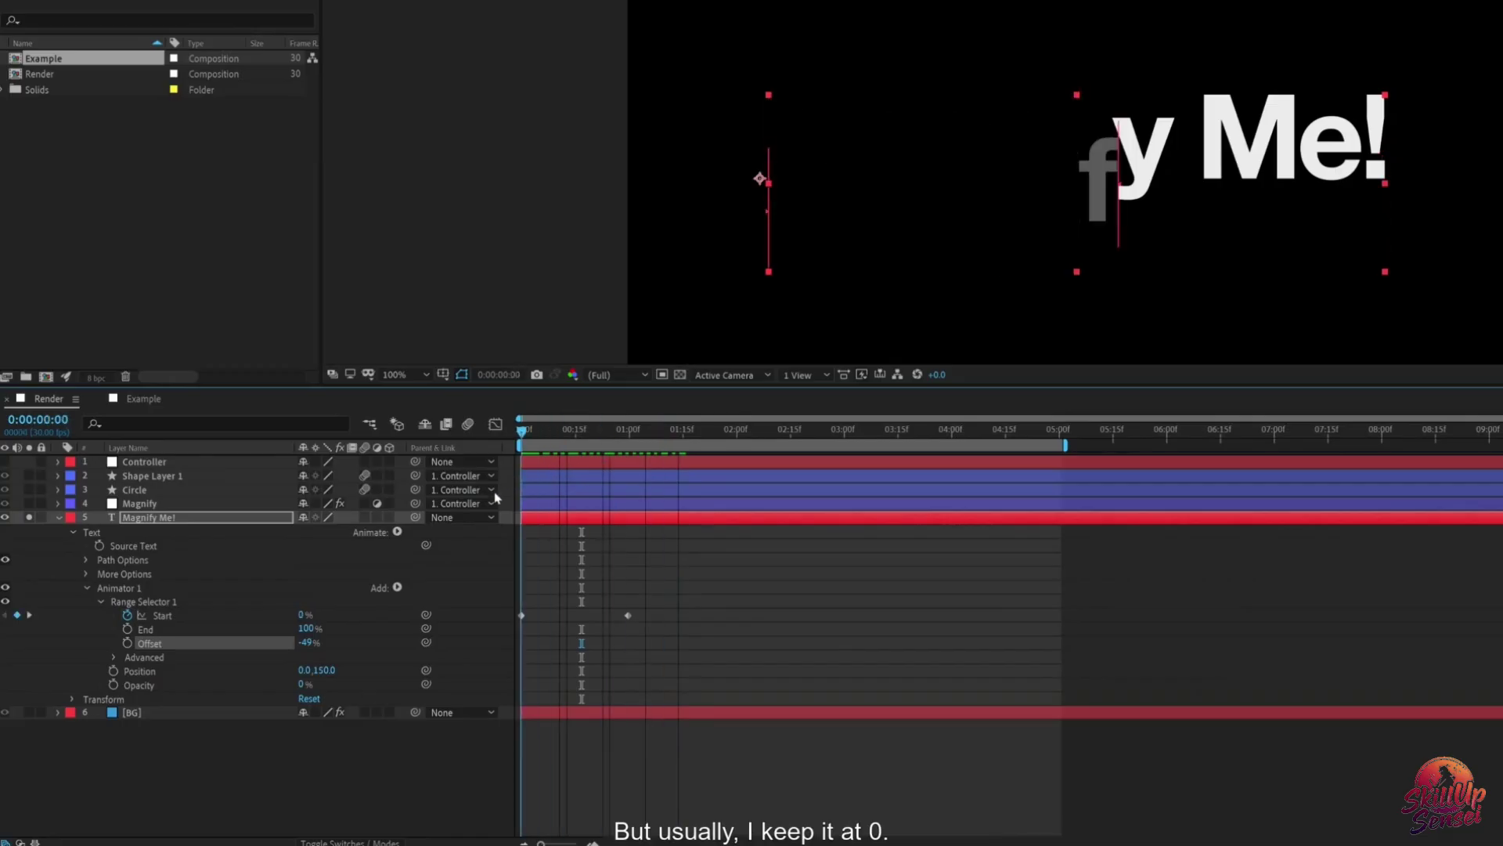
{"action": "left_click_drag", "start_coordinate": [306, 642], "coordinate": [210, 653]}
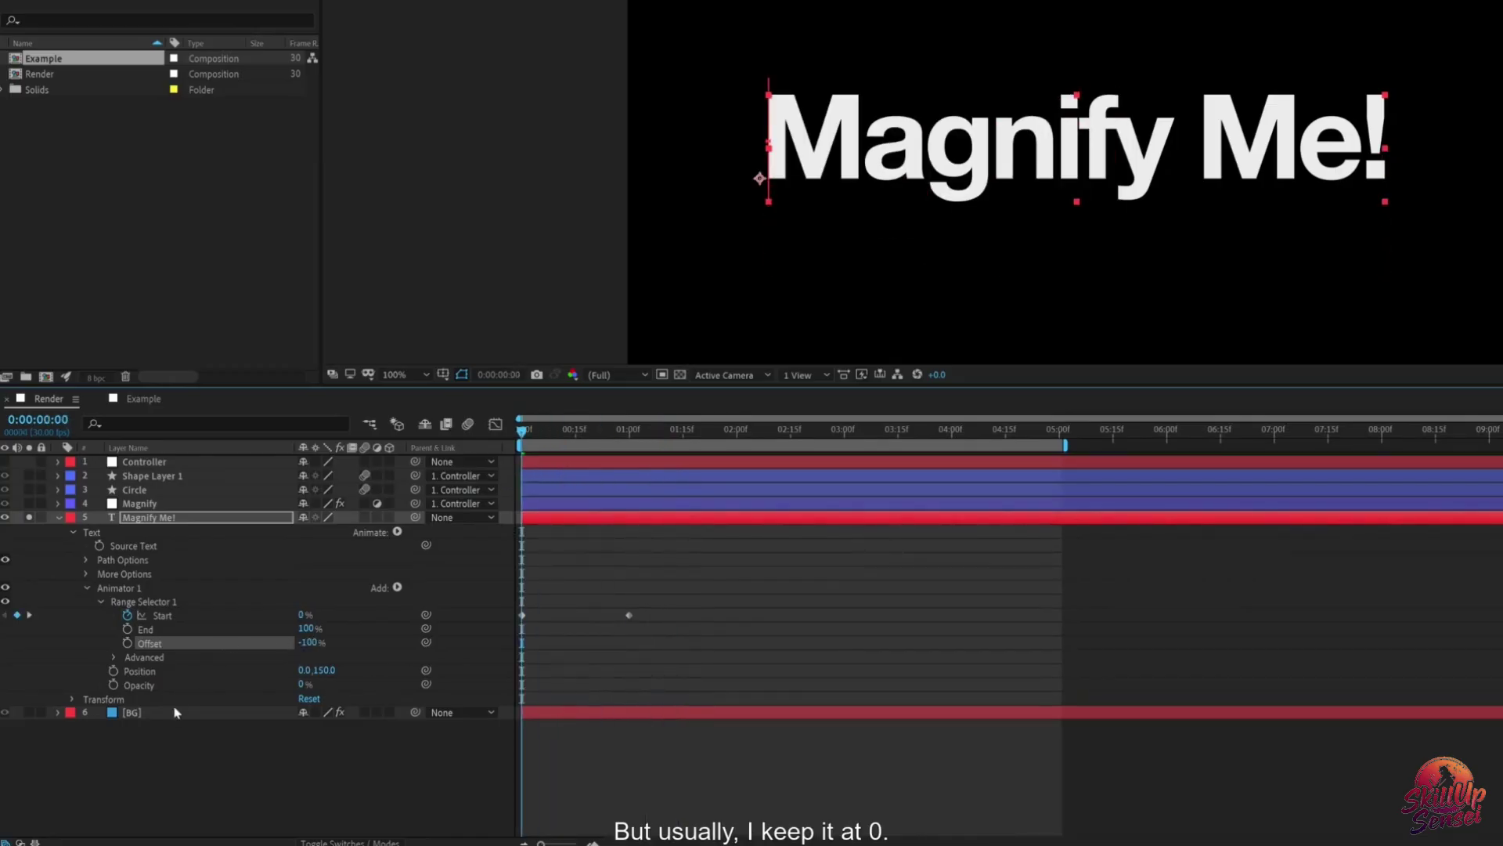
{"action": "left_click", "coordinate": [310, 642]}
{"action": "type", "text": "0"}
{"action": "key", "text": "Return"}
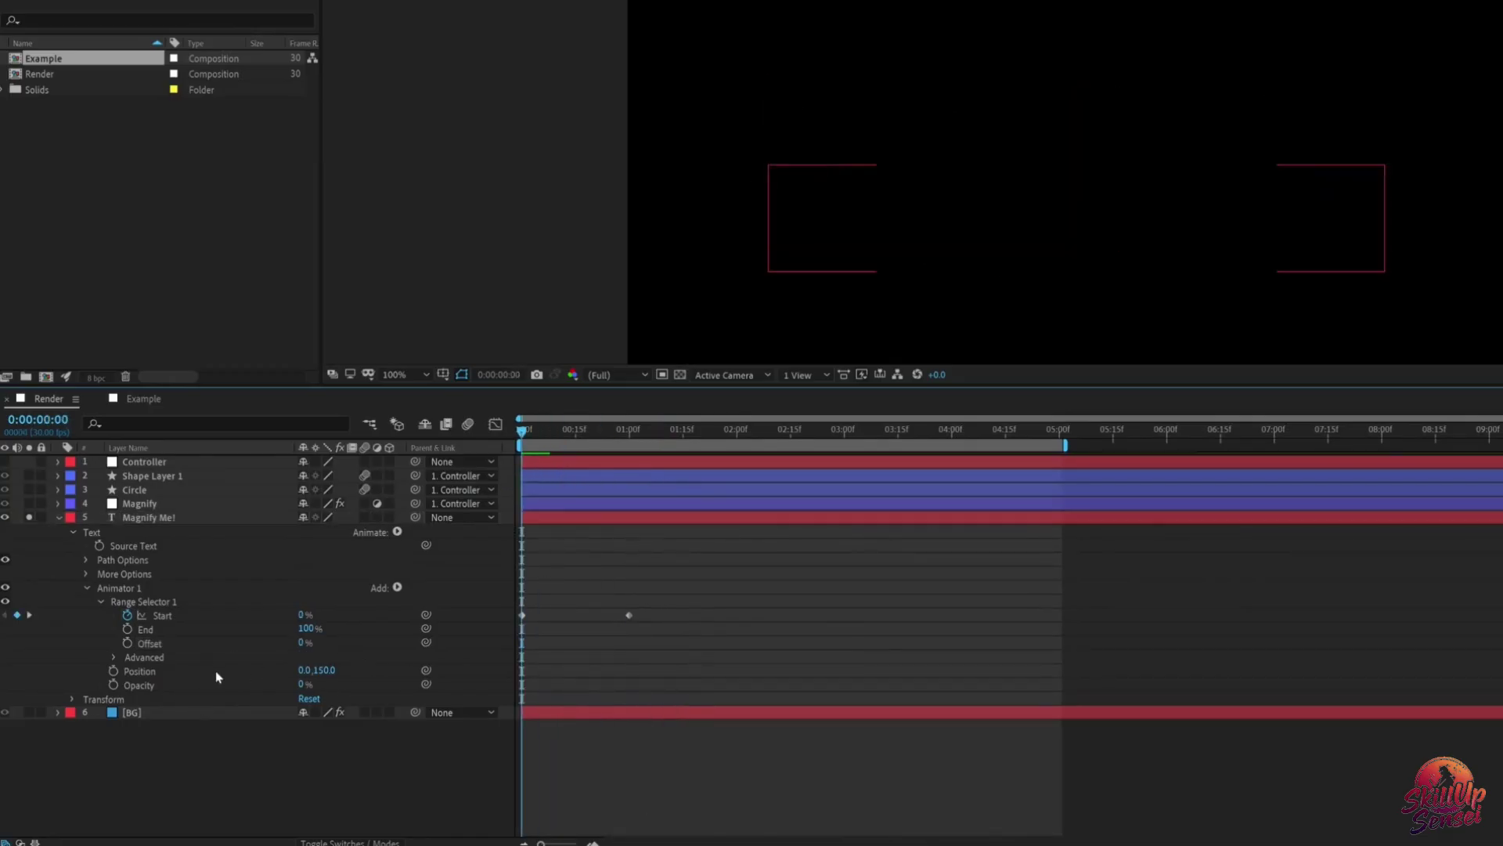
Step: Turn on Randomize Order in Range Selector 1's Advanced settings and preview the reveal before and after from the timeline's beginning
{"action": "left_click", "coordinate": [112, 658]}
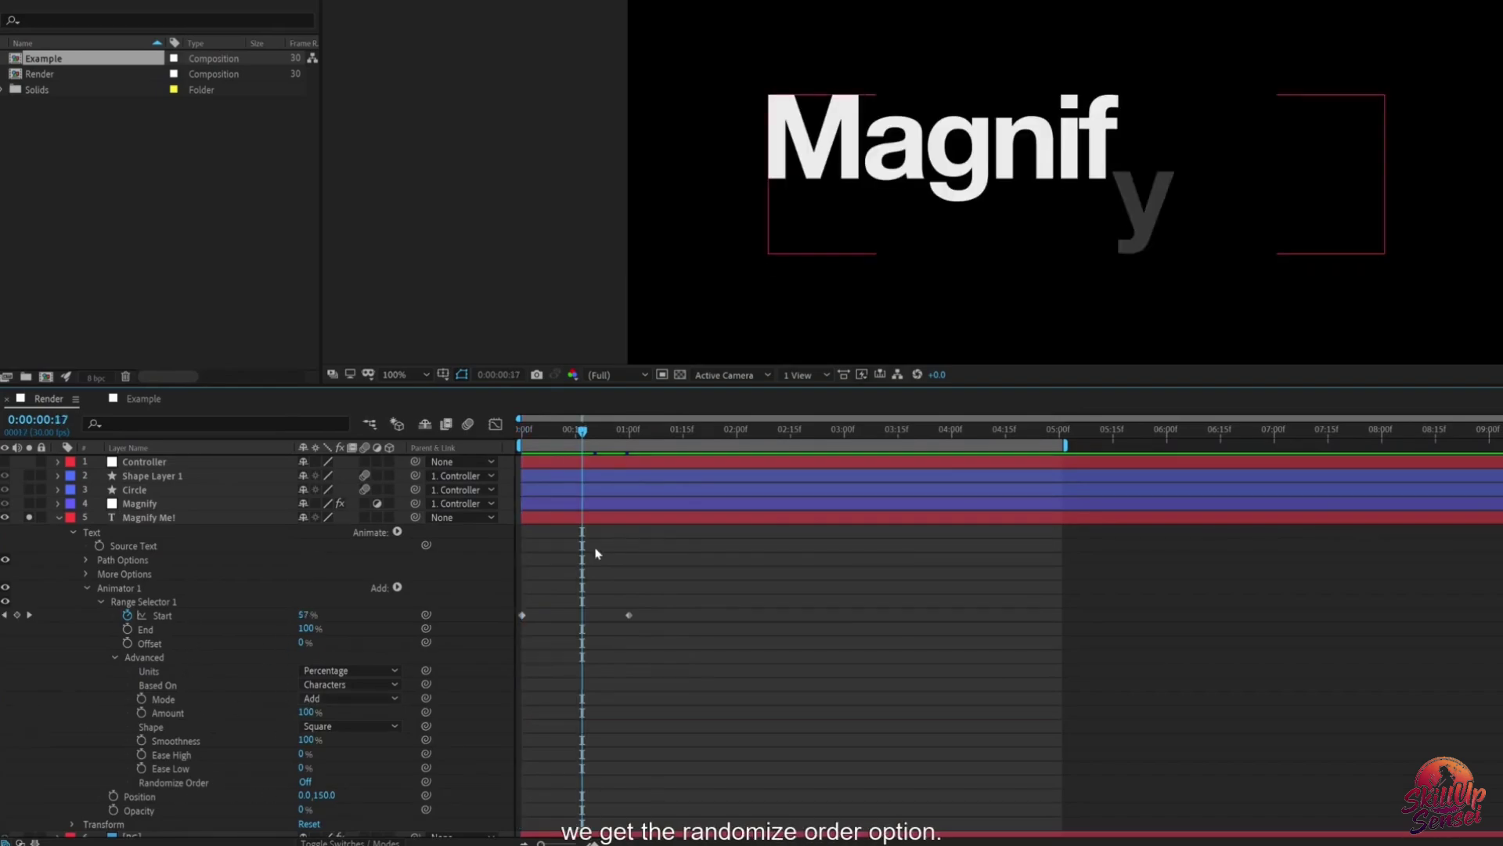
{"action": "left_click_drag", "start_coordinate": [548, 434], "coordinate": [608, 621]}
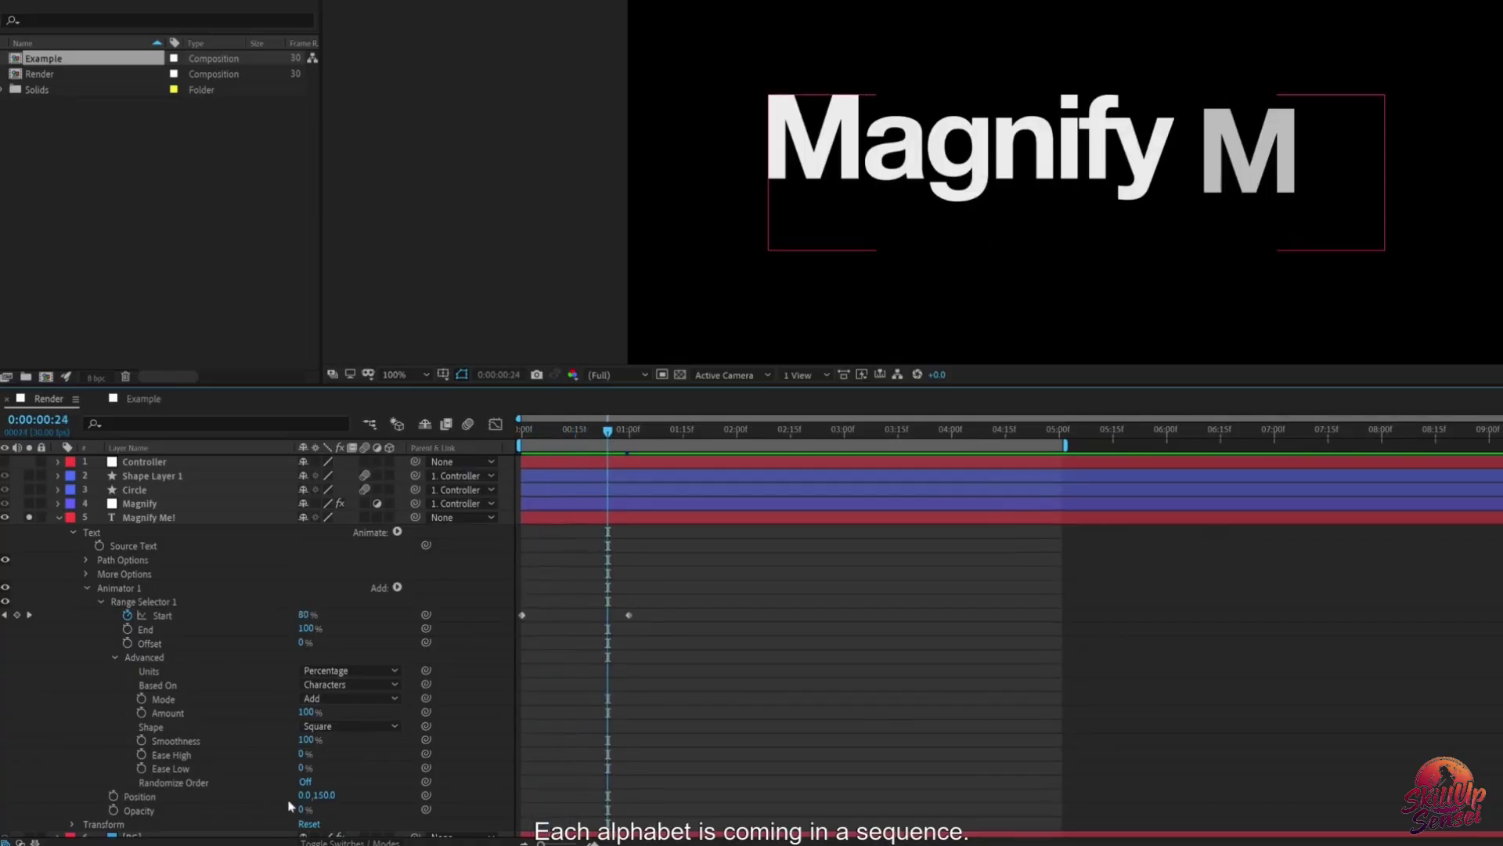
{"action": "left_click", "coordinate": [306, 782]}
{"action": "left_click_drag", "start_coordinate": [603, 440], "coordinate": [513, 442]}
{"action": "key", "text": "space"}
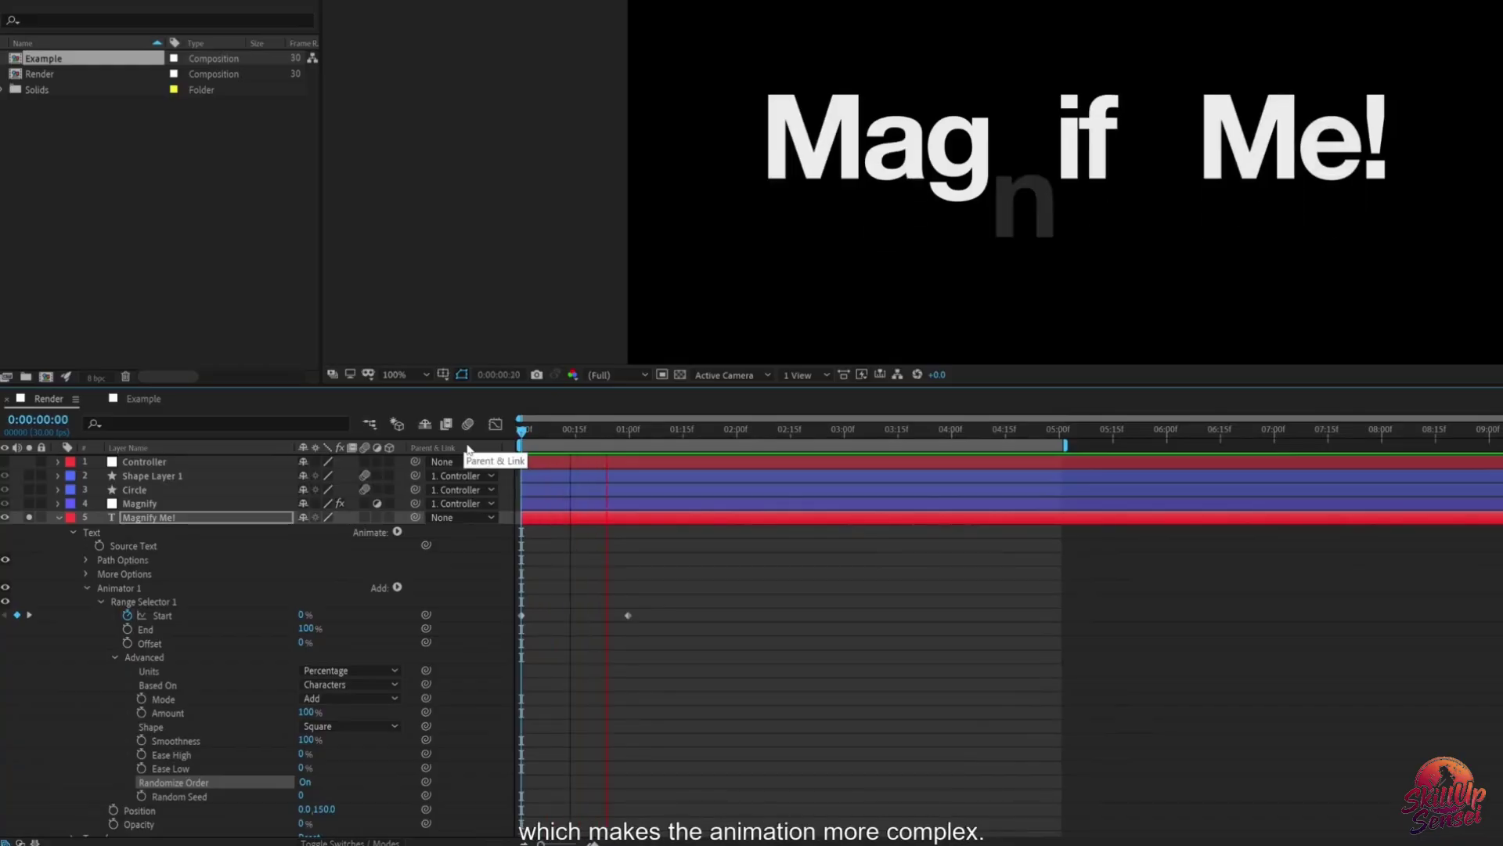
{"action": "key", "text": "space"}
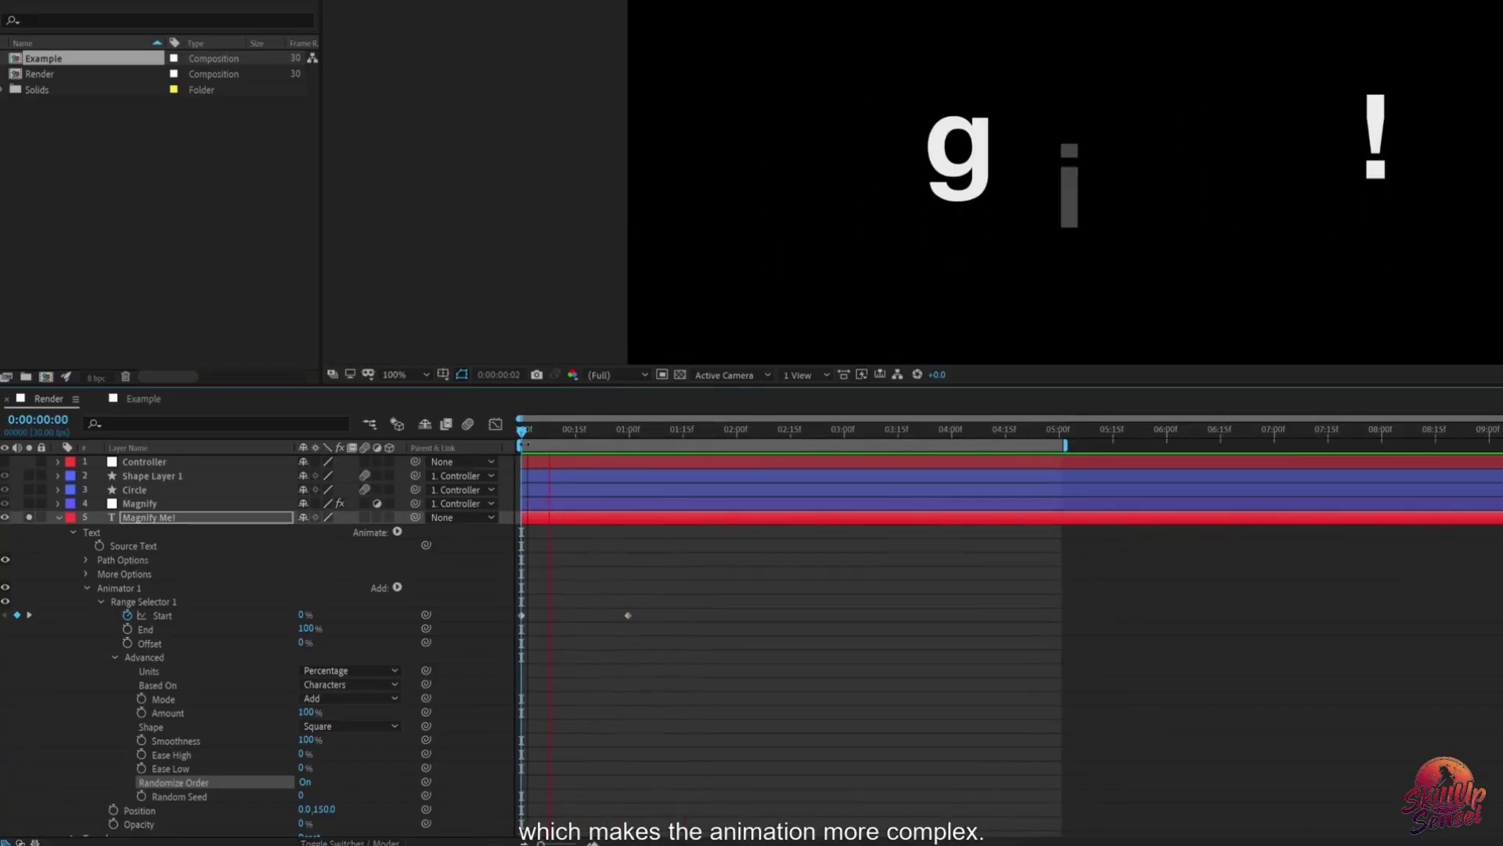
Step: Remove all keyframes from Range Selector 1's Start property and set Start to 0%
{"action": "left_click_drag", "start_coordinate": [549, 433], "coordinate": [641, 444]}
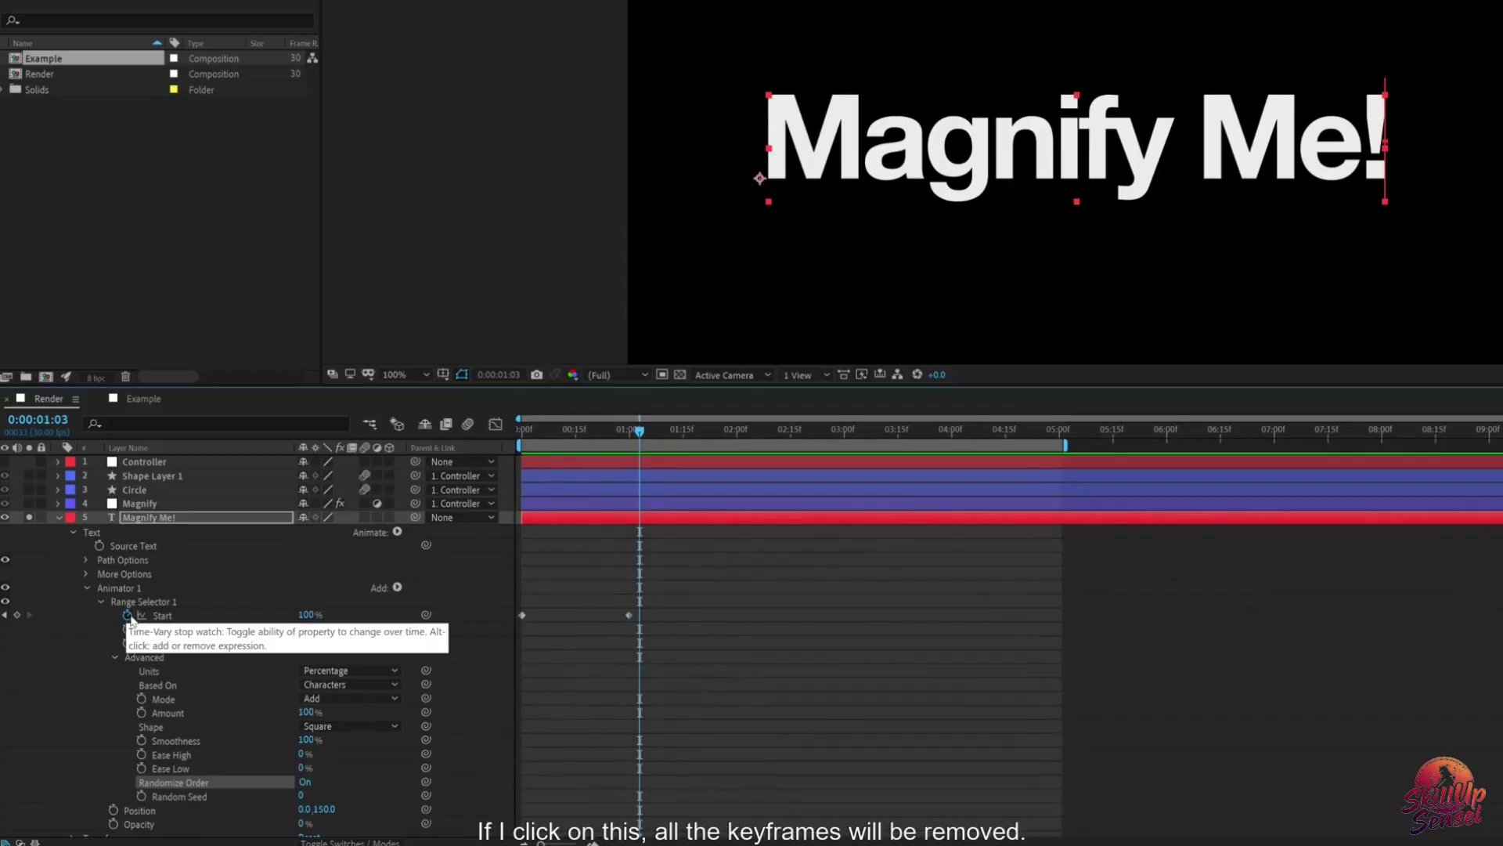
{"action": "left_click", "coordinate": [127, 615]}
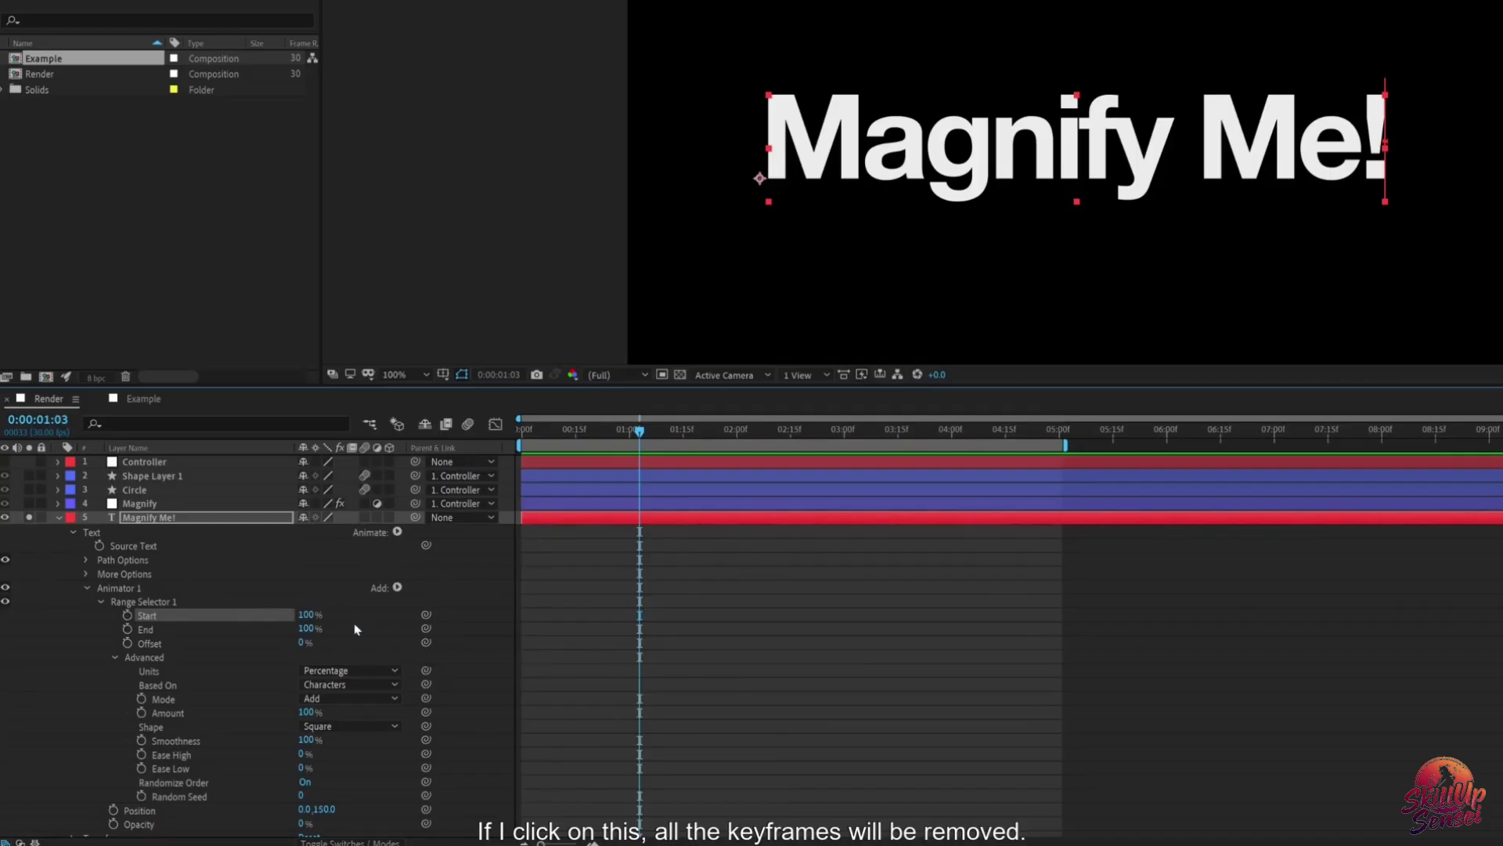
{"action": "left_click", "coordinate": [310, 615]}
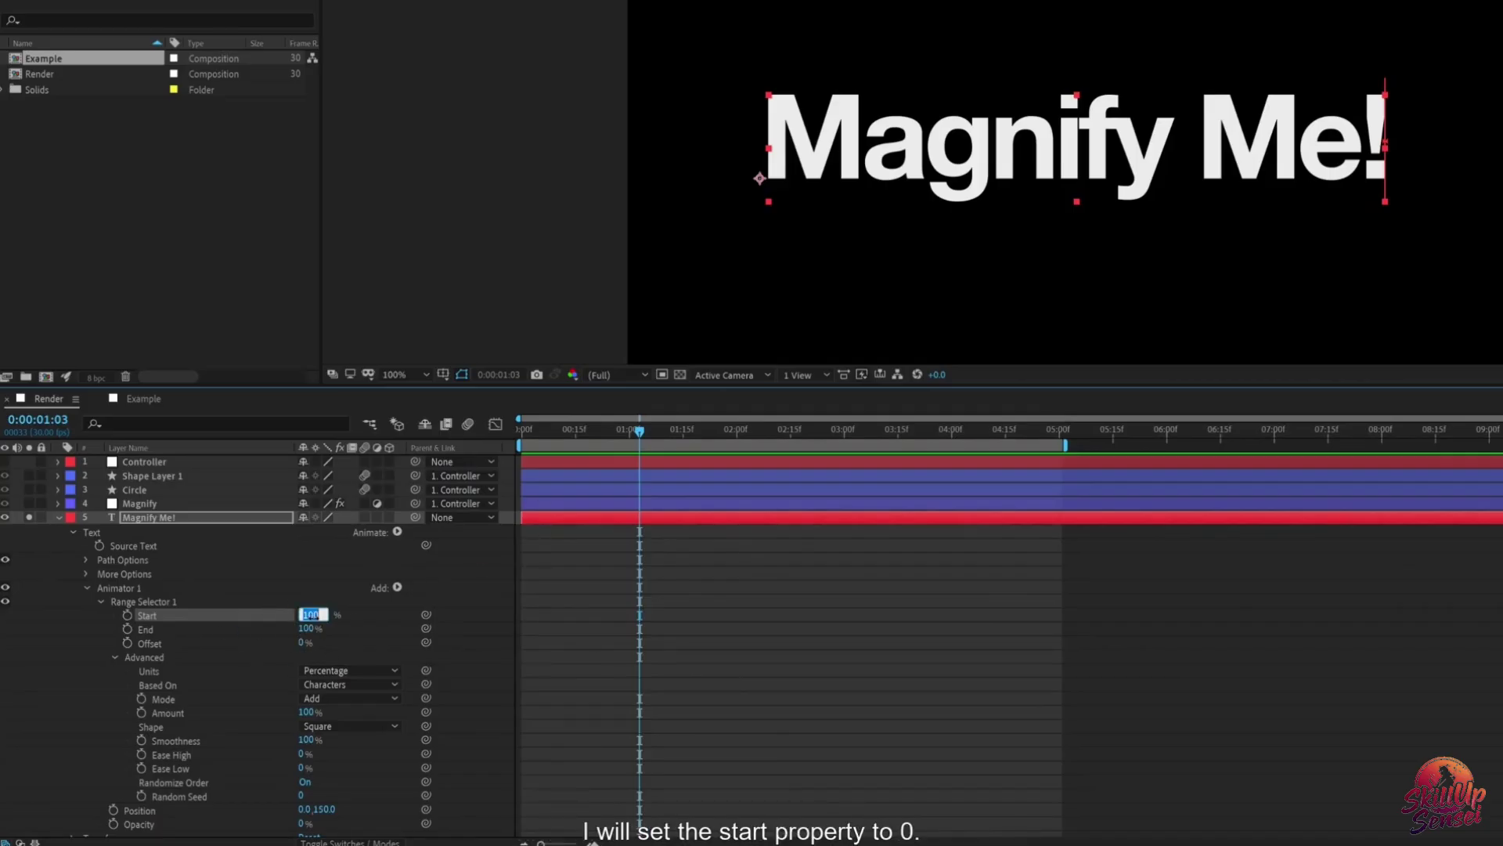
{"action": "type", "text": "0"}
{"action": "key", "text": "Return"}
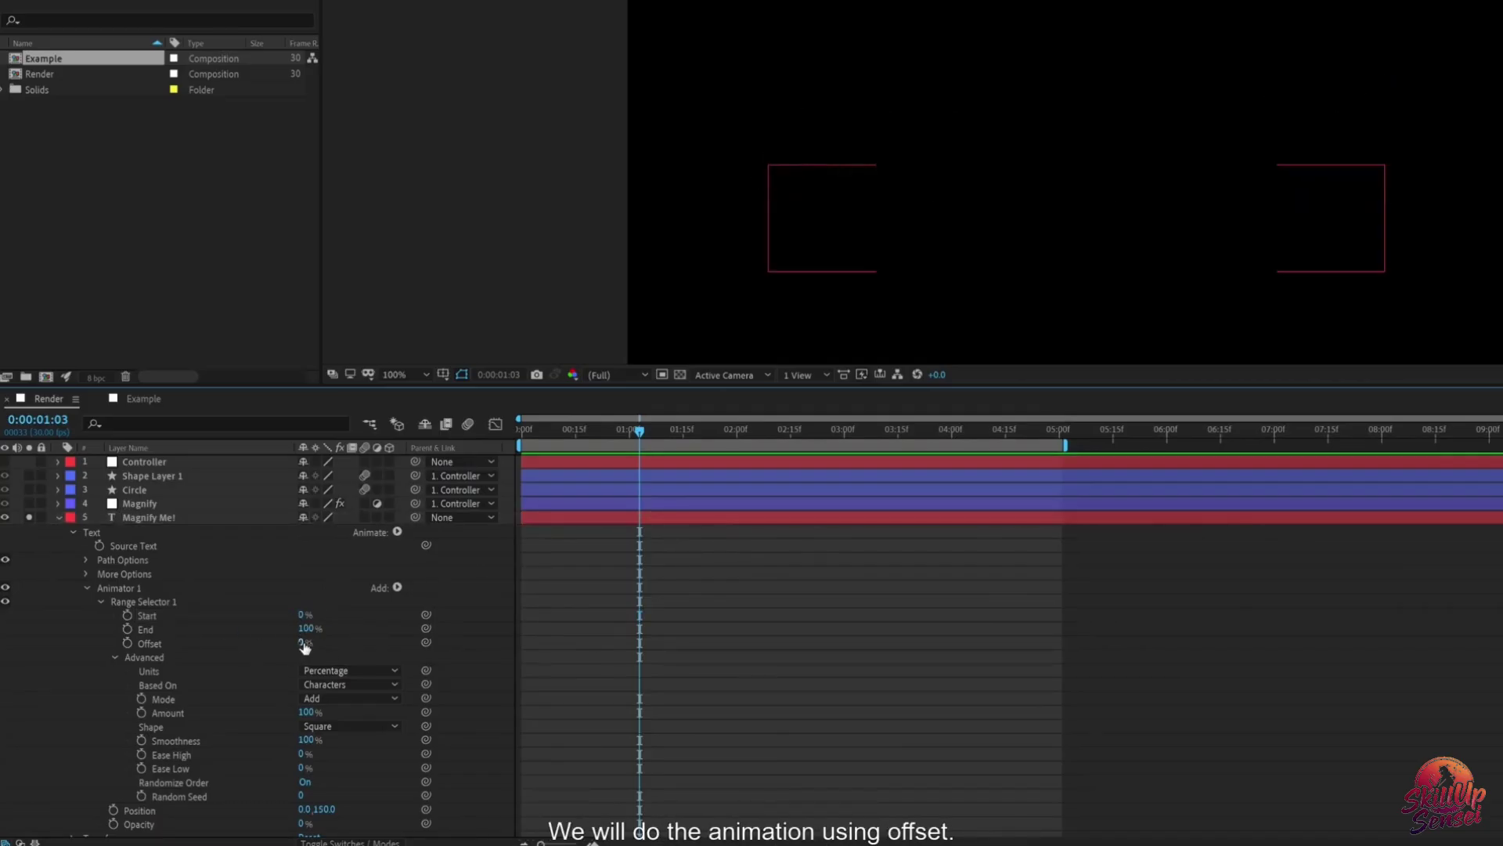
Step: Keyframe Range Selector 1's Offset at -100% at 0:00:00:00 and at 100% at 0:00:01:00
{"action": "left_click_drag", "start_coordinate": [306, 642], "coordinate": [148, 671]}
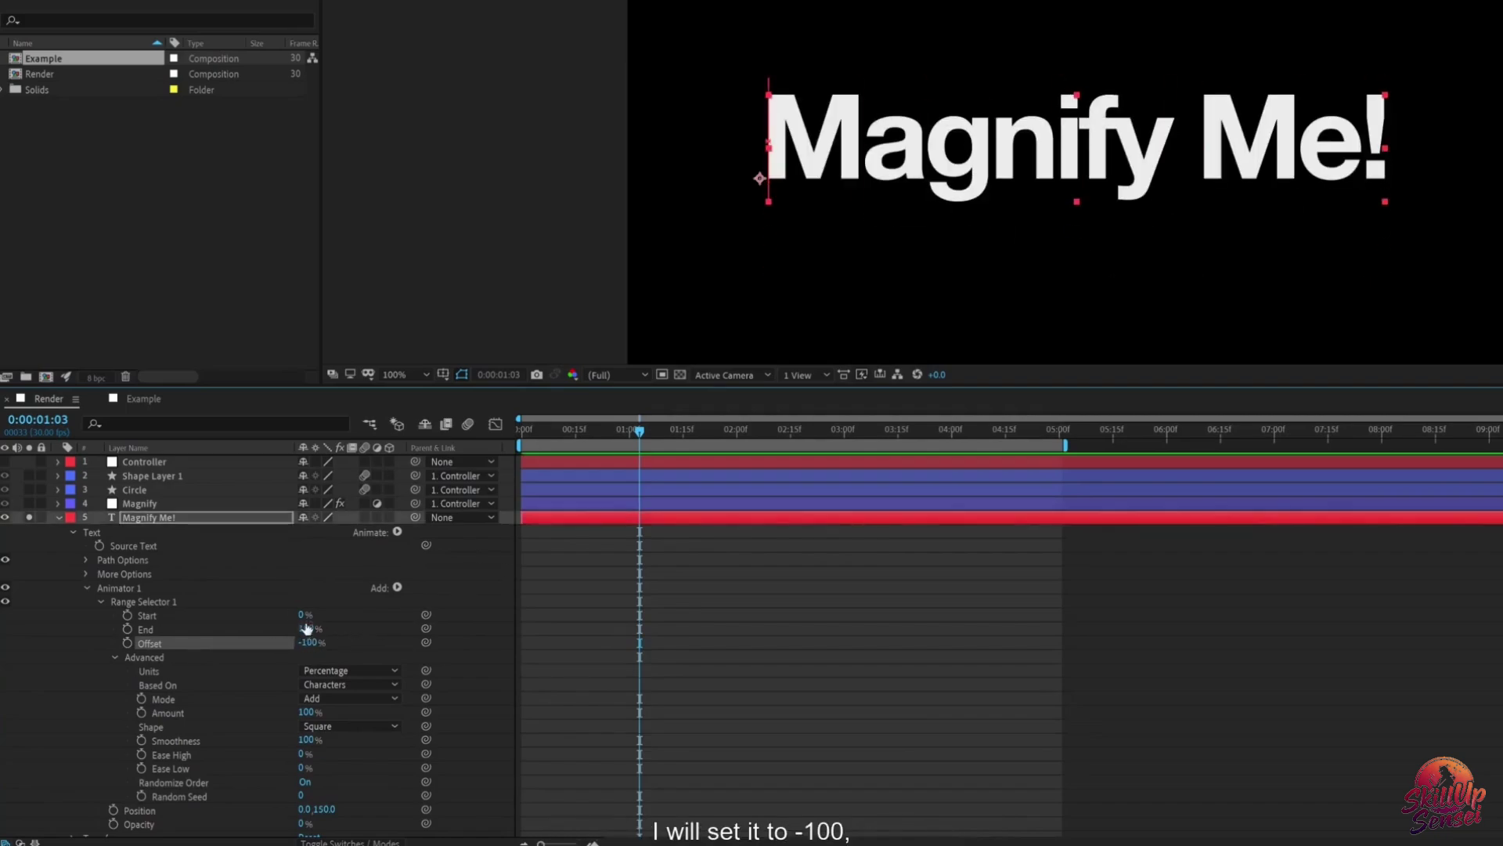
{"action": "left_click_drag", "start_coordinate": [595, 433], "coordinate": [505, 454]}
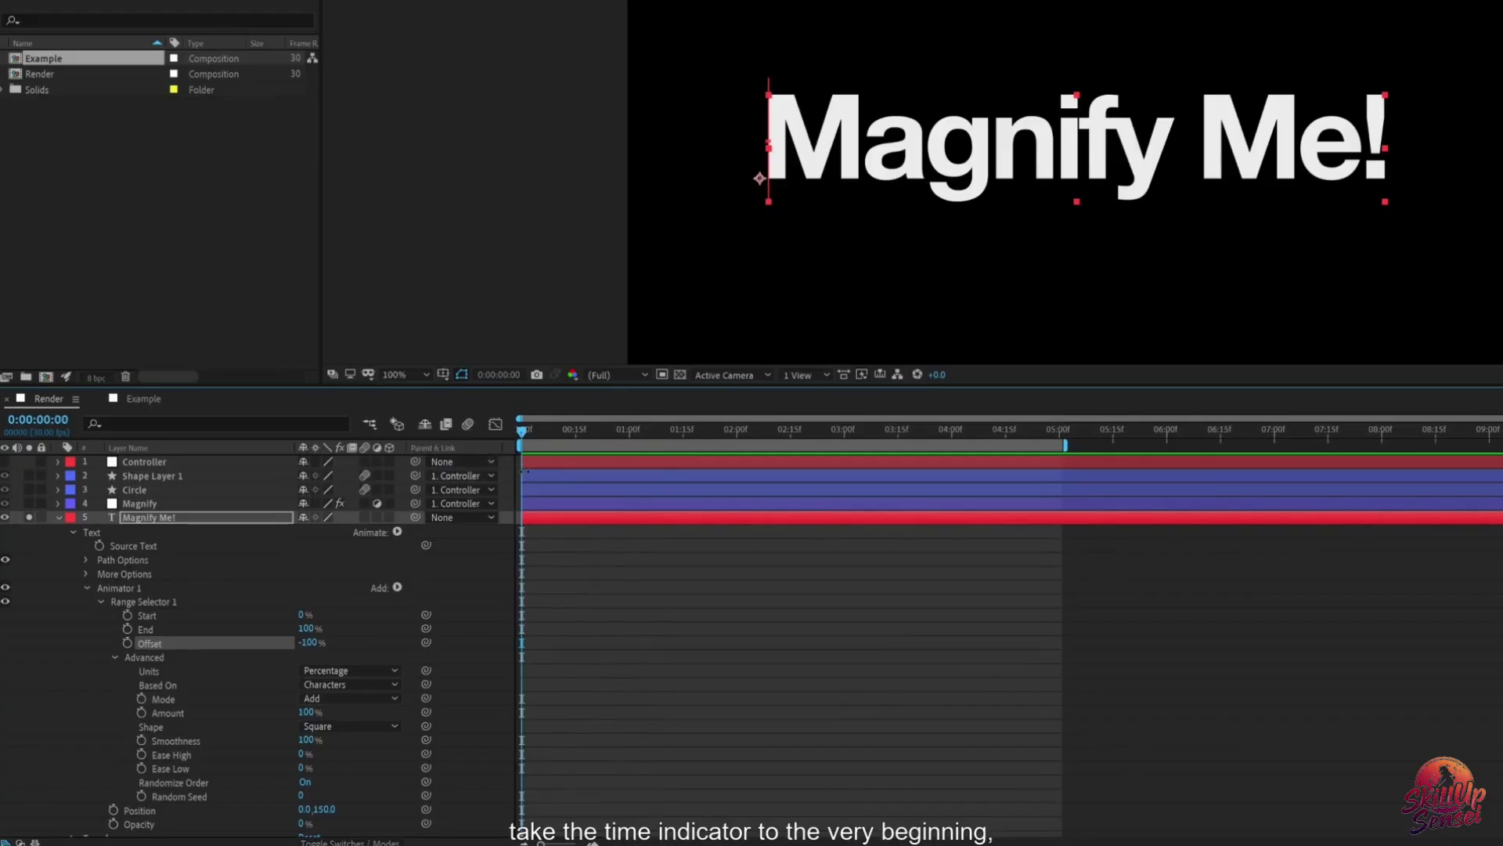
{"action": "left_click", "coordinate": [127, 642]}
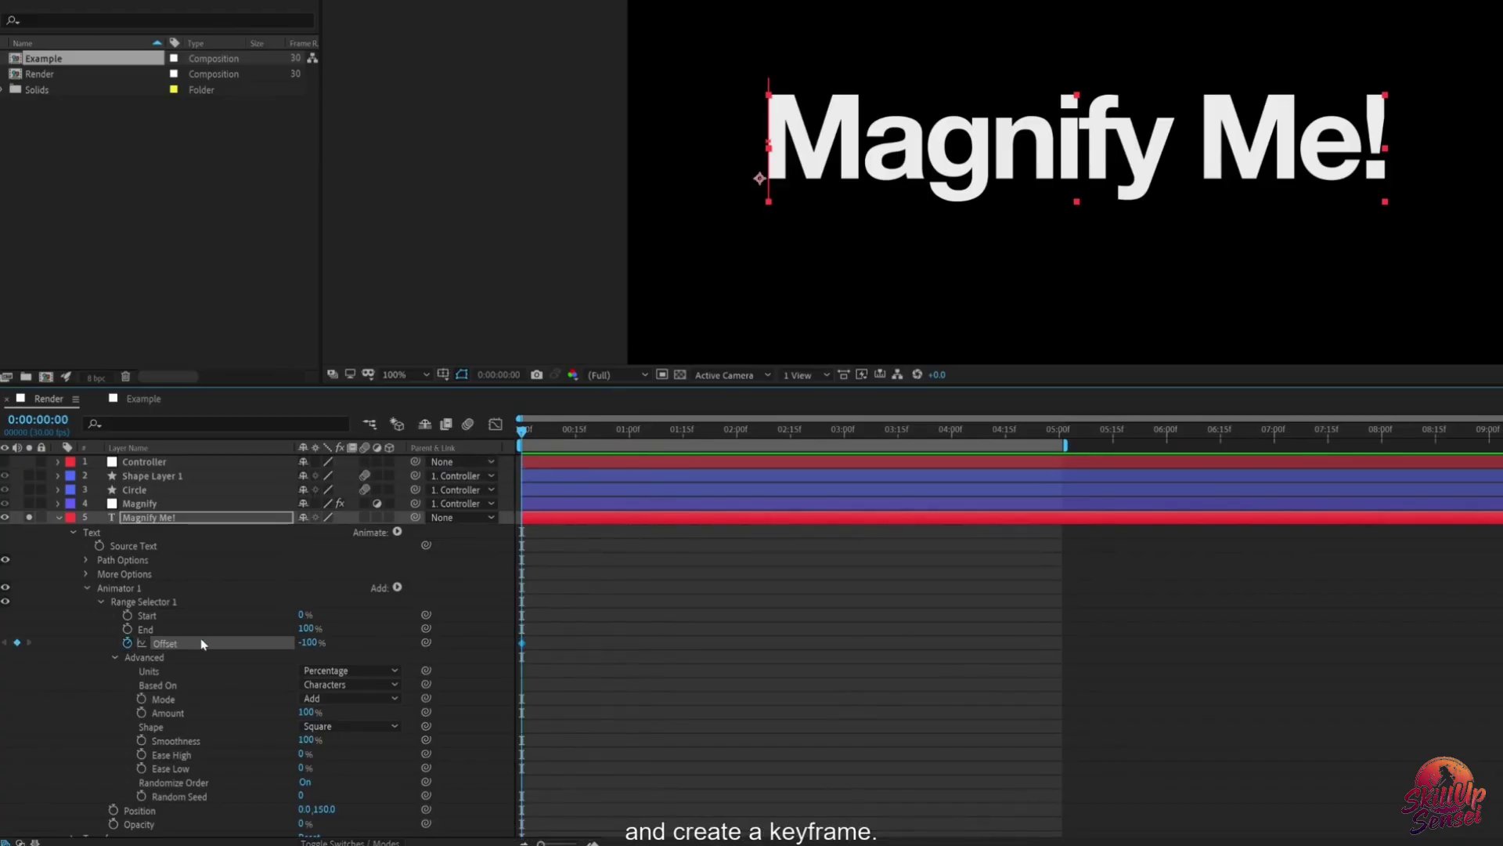
{"action": "left_click", "coordinate": [631, 435]}
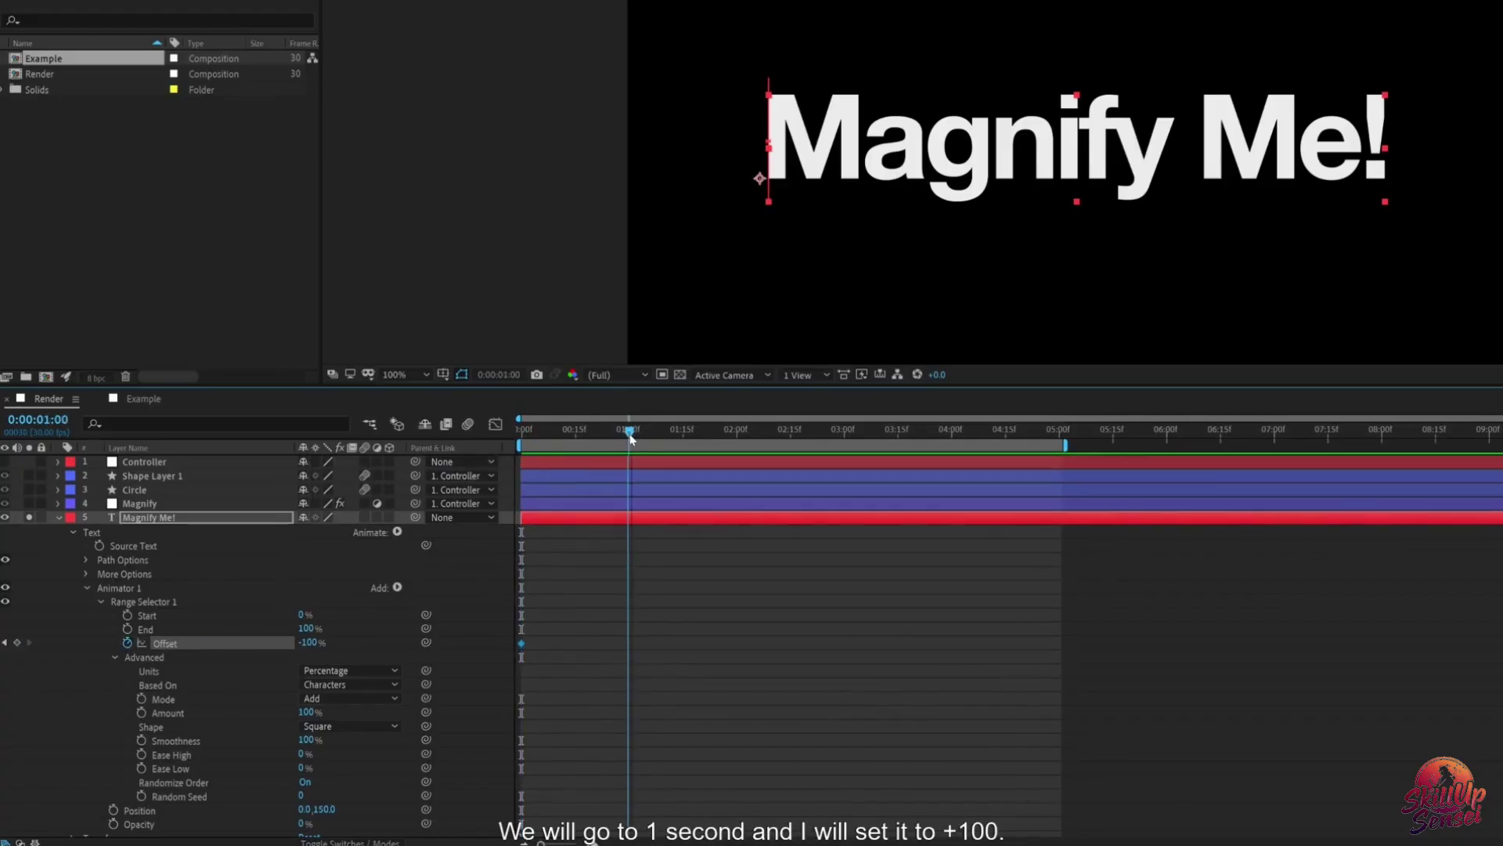
{"action": "left_click_drag", "start_coordinate": [310, 644], "coordinate": [466, 644]}
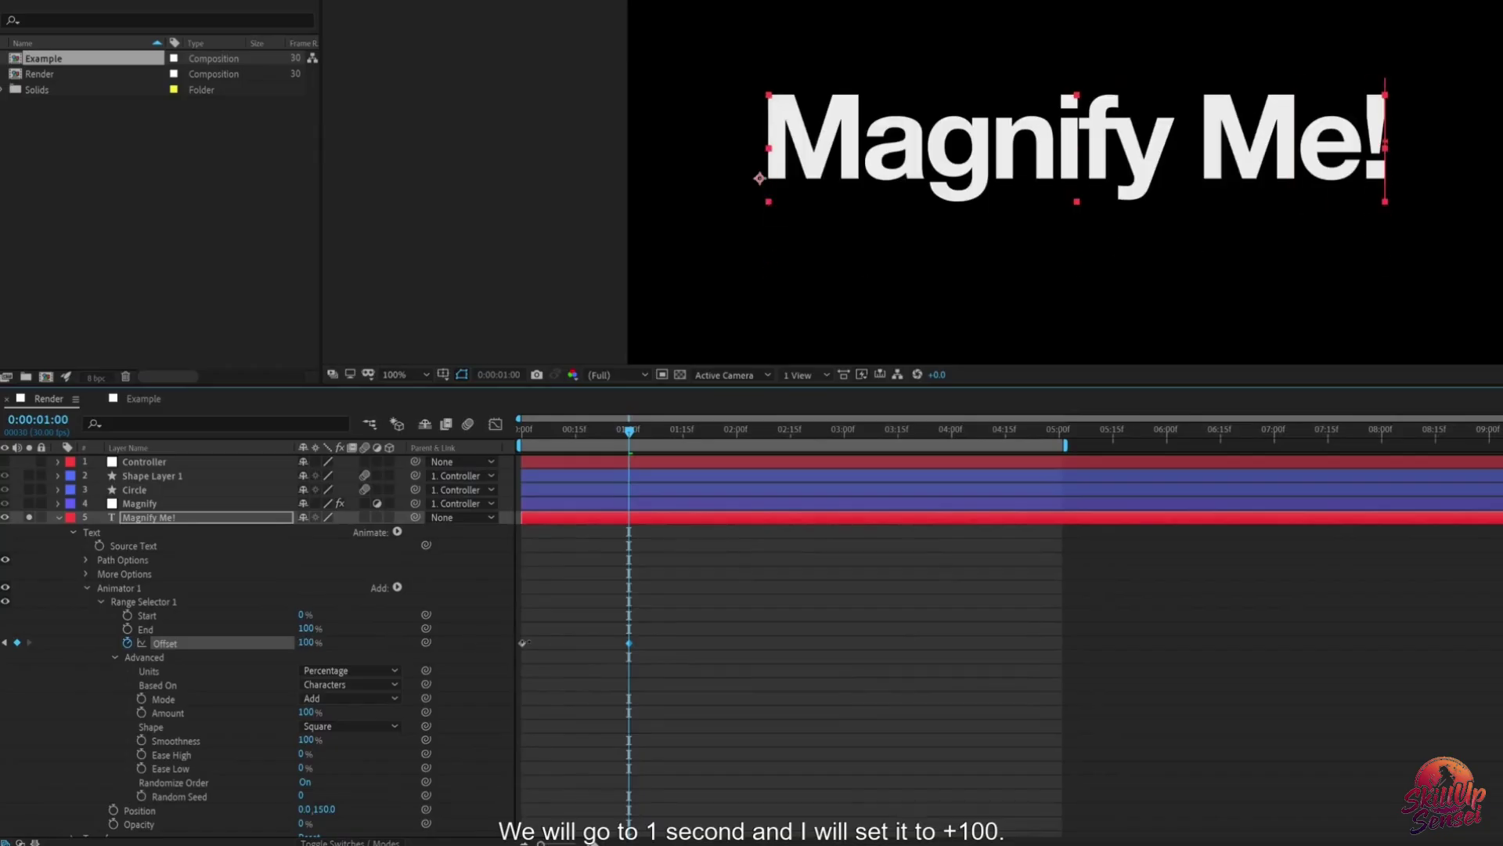
Step: Set Range Selector 1's Shape to Ramp Up and preview the reveal from the timeline's beginning
{"action": "left_click_drag", "start_coordinate": [595, 438], "coordinate": [521, 432]}
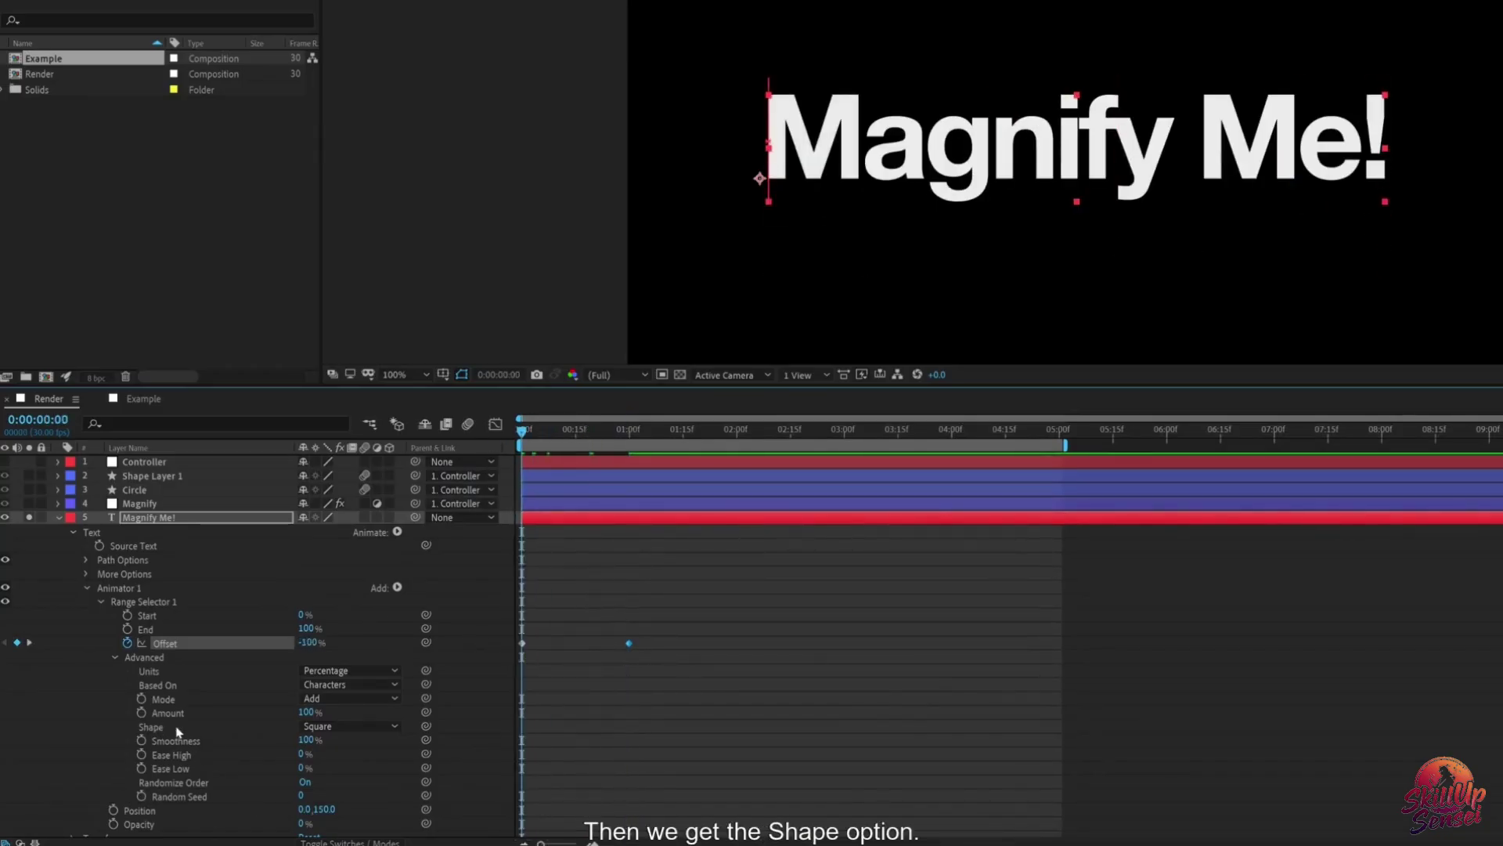
{"action": "left_click", "coordinate": [338, 727]}
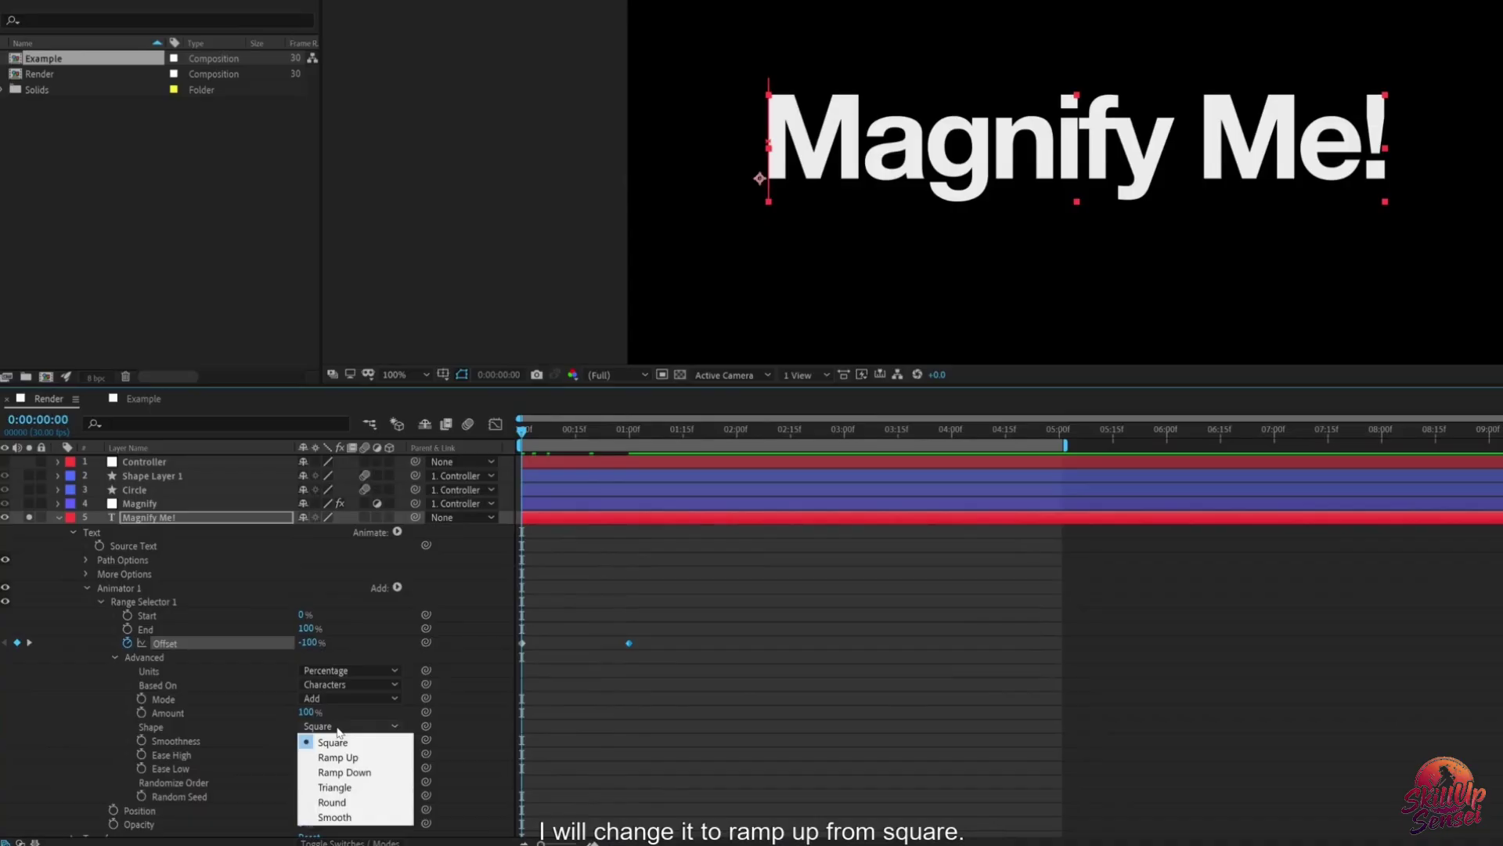
{"action": "left_click", "coordinate": [339, 757]}
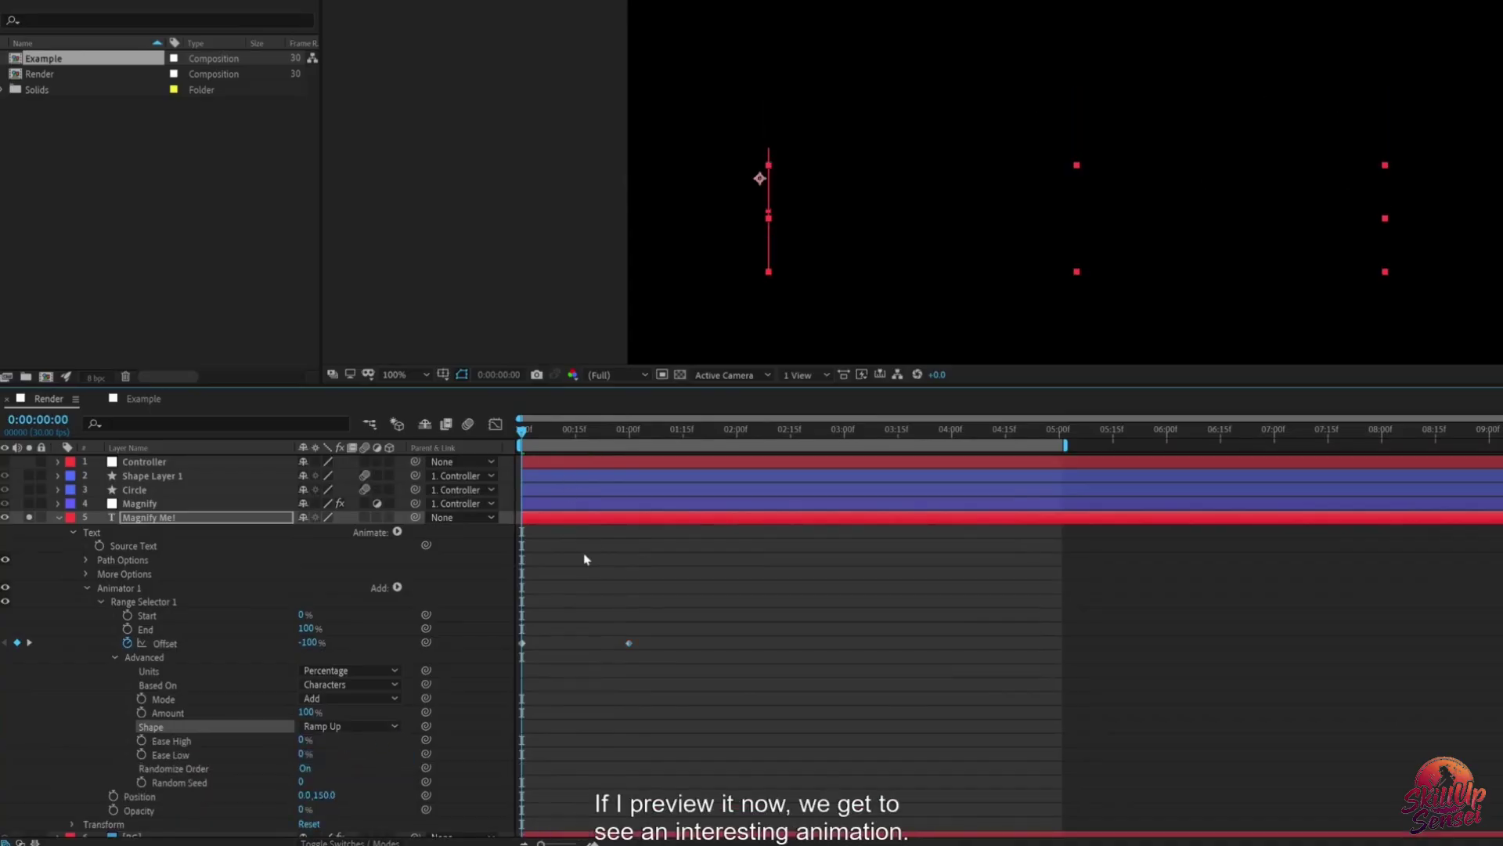
{"action": "key", "text": "space"}
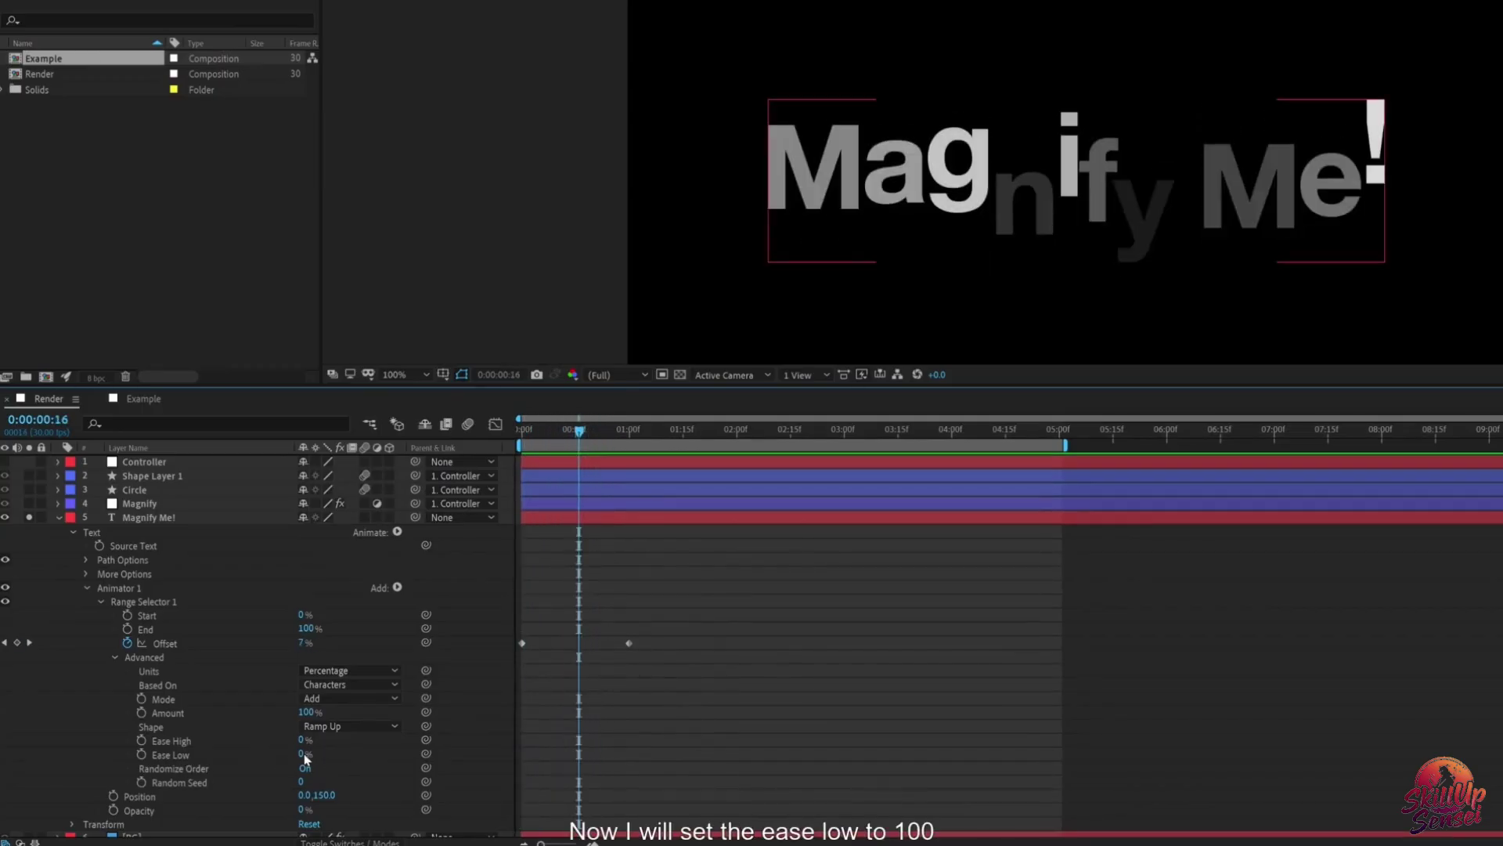
Step: Set Range Selector 1's Ease Low to 100% and Ease High to 20%, and preview the reveal from the start
{"action": "left_click_drag", "start_coordinate": [303, 754], "coordinate": [460, 748]}
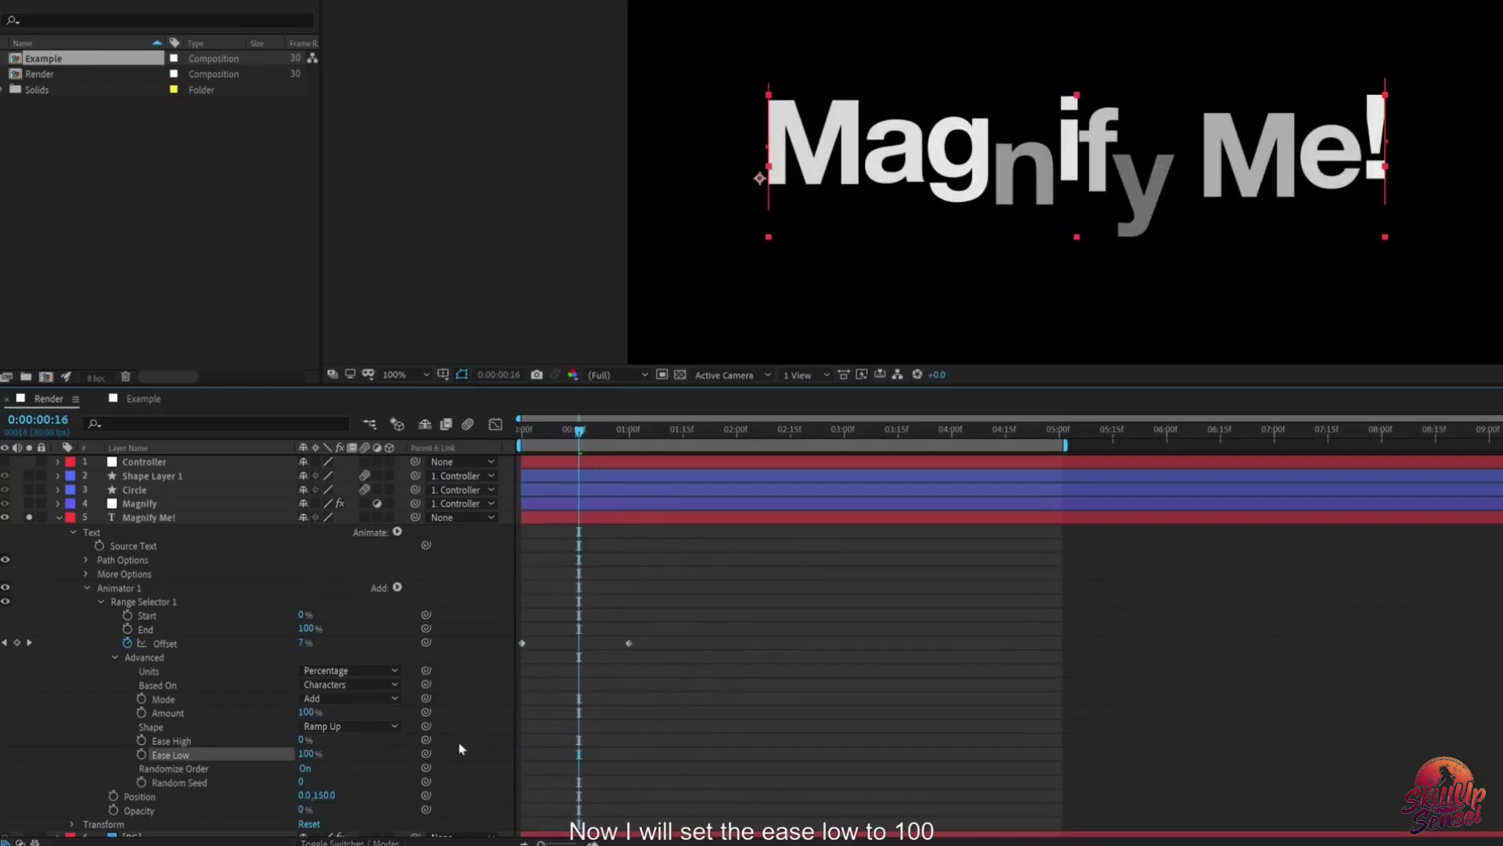
{"action": "left_click", "coordinate": [304, 740]}
{"action": "type", "text": "20"}
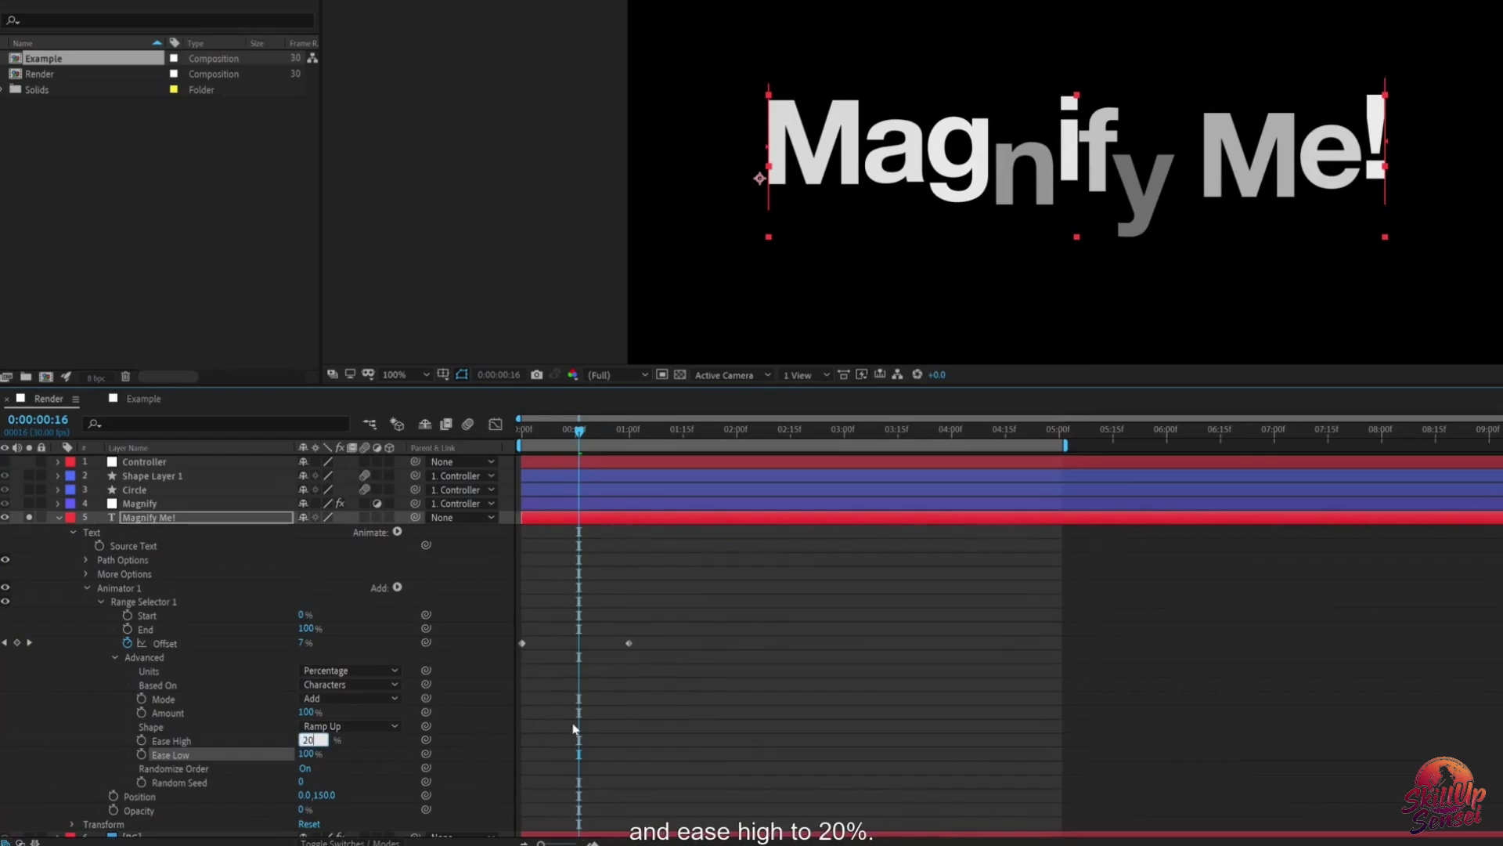
{"action": "left_click", "coordinate": [575, 730]}
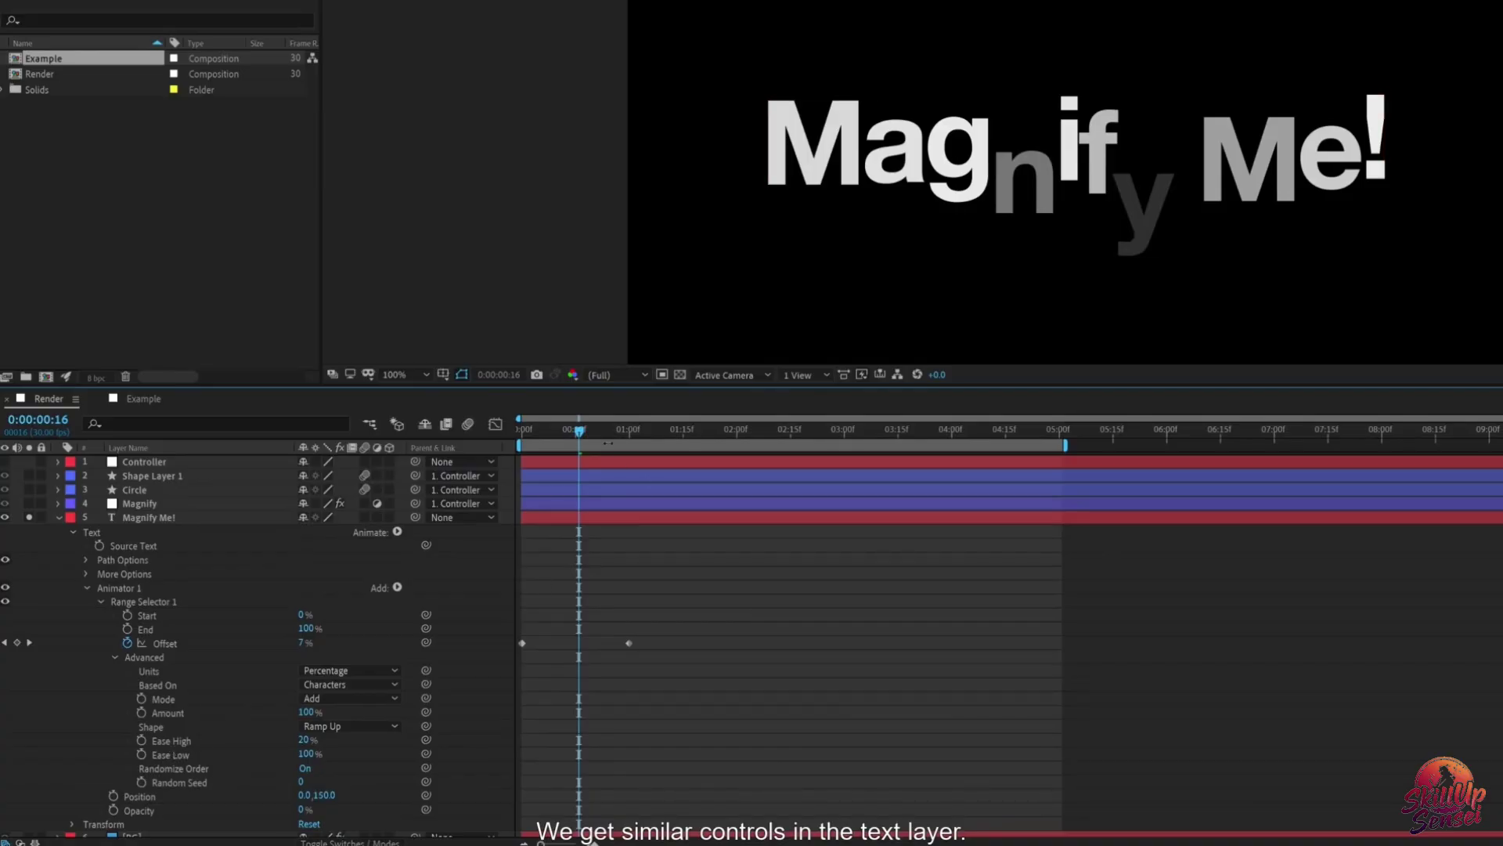
{"action": "key", "text": "space"}
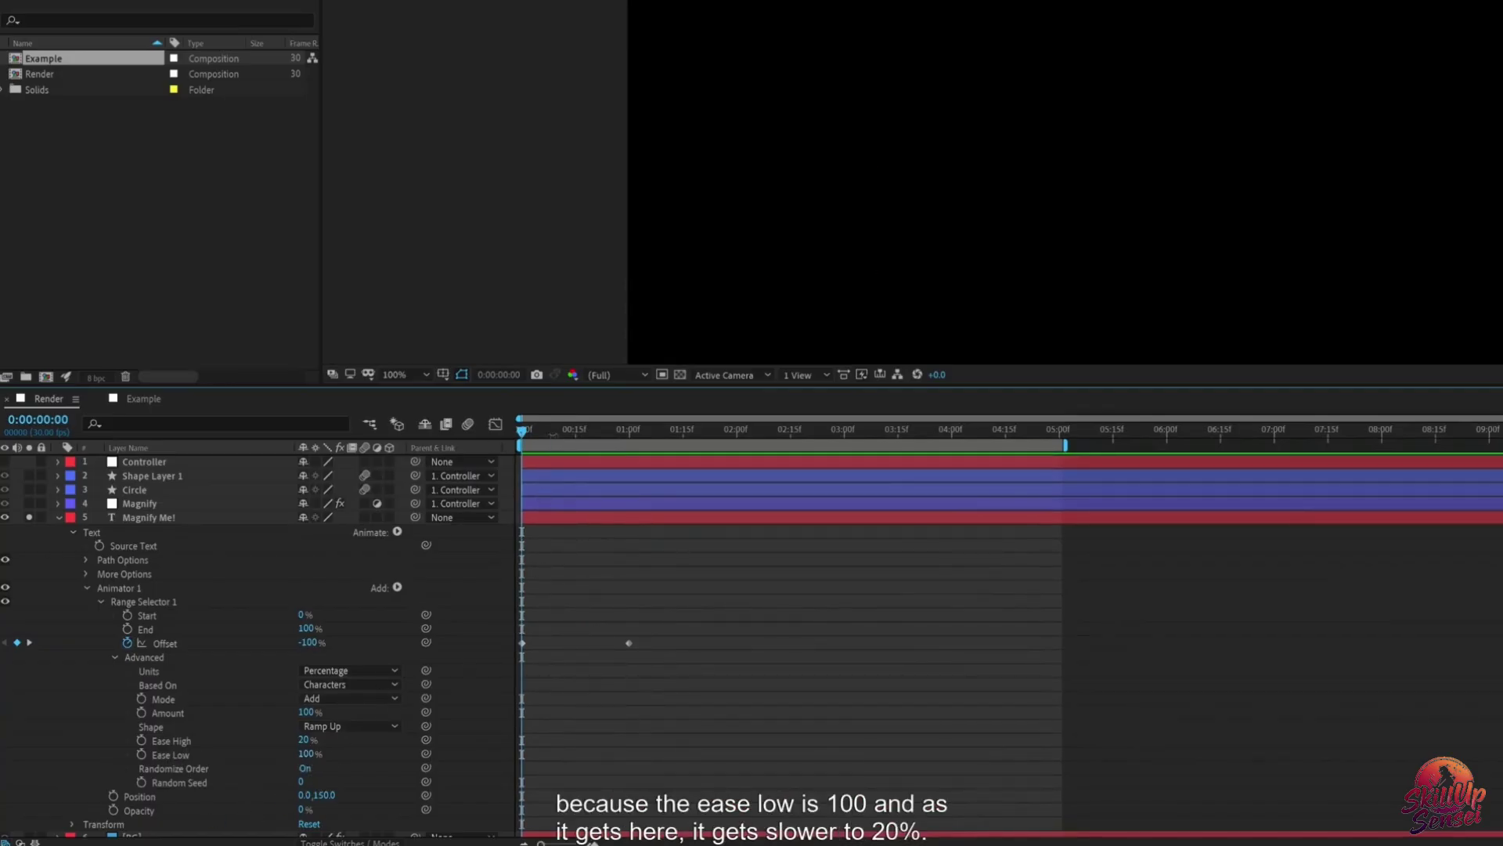
{"action": "left_click_drag", "start_coordinate": [560, 436], "coordinate": [485, 454]}
{"action": "key", "text": "space"}
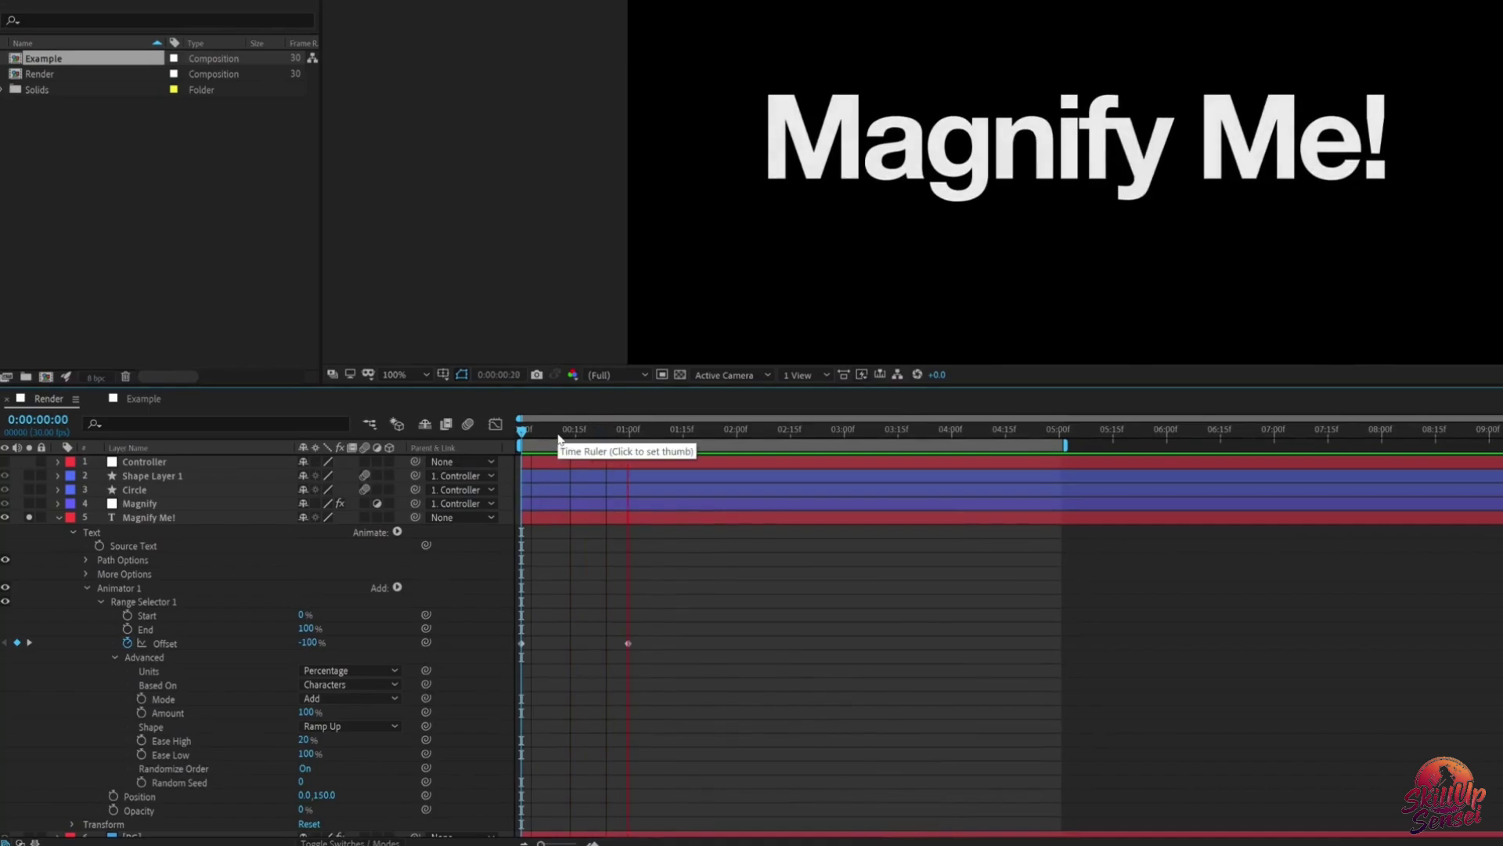
{"action": "key", "text": "space"}
{"action": "key", "text": "space"}
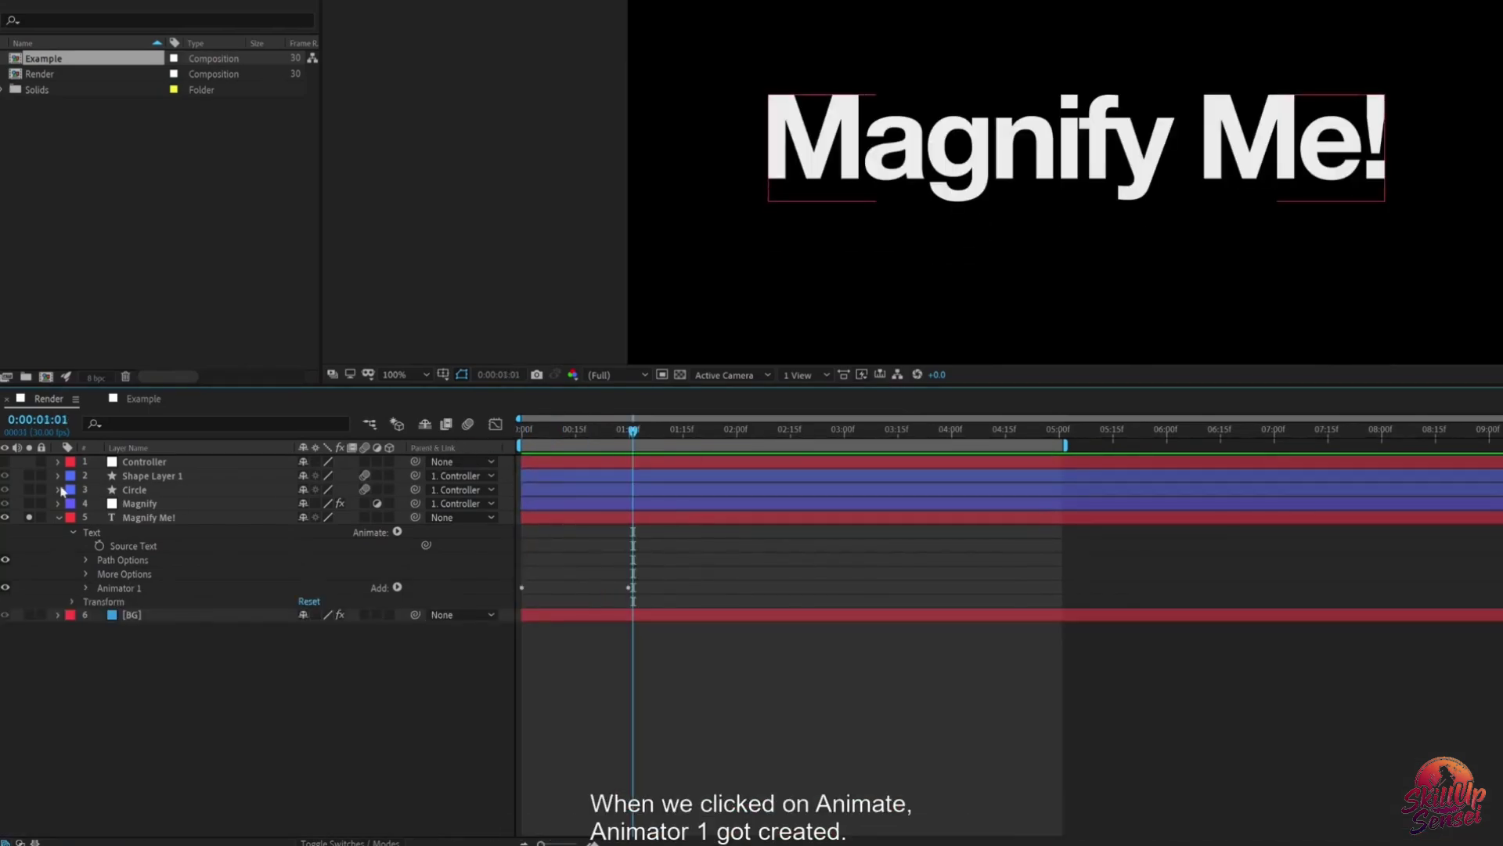
Step: Try adding a second text animator with Rotation to the Magnify Me! layer, and delete it
{"action": "left_click", "coordinate": [86, 588]}
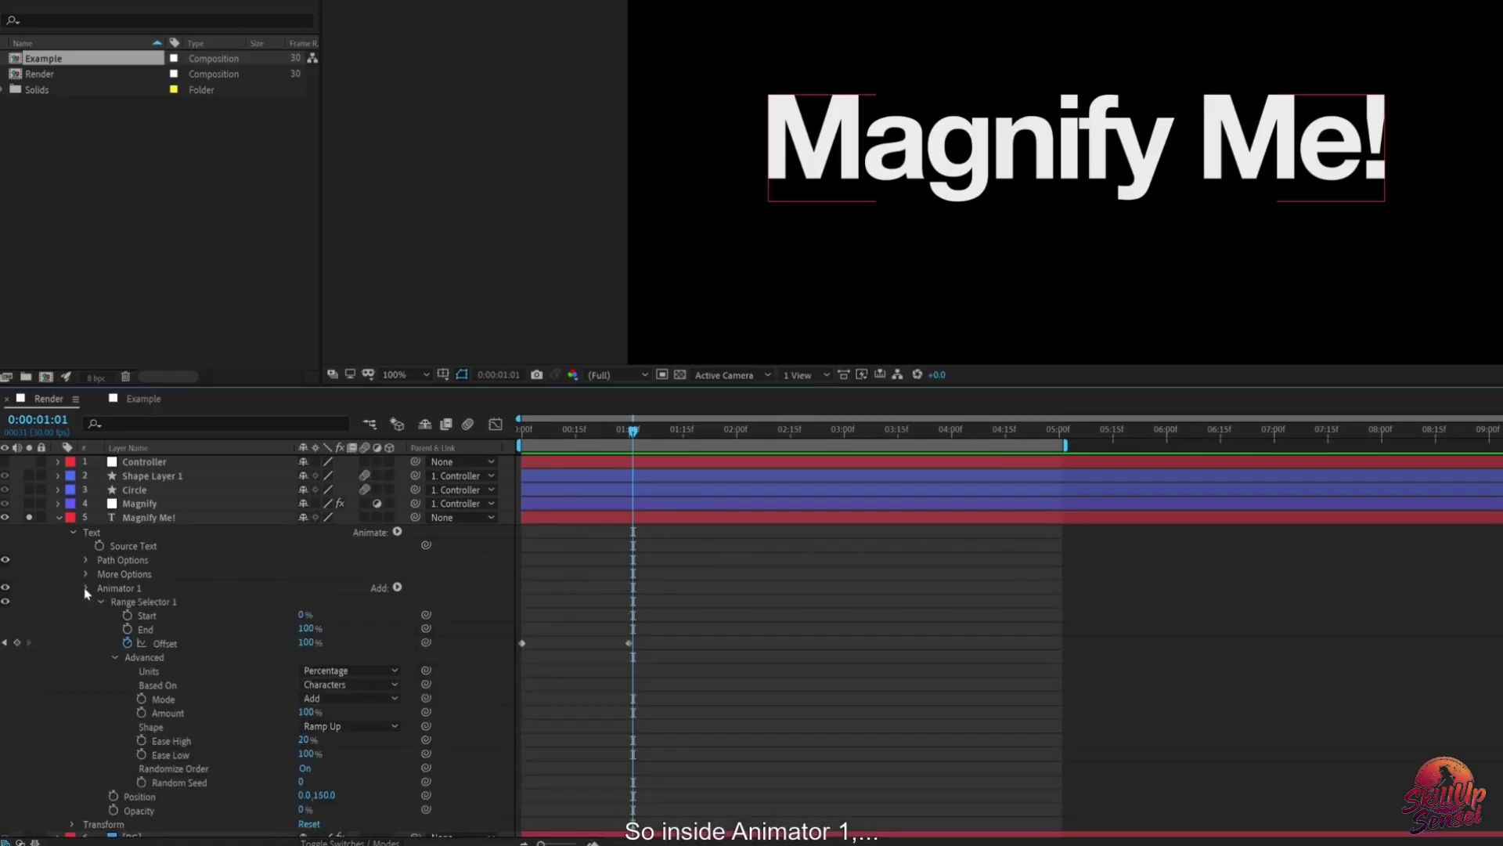
{"action": "left_click", "coordinate": [86, 588]}
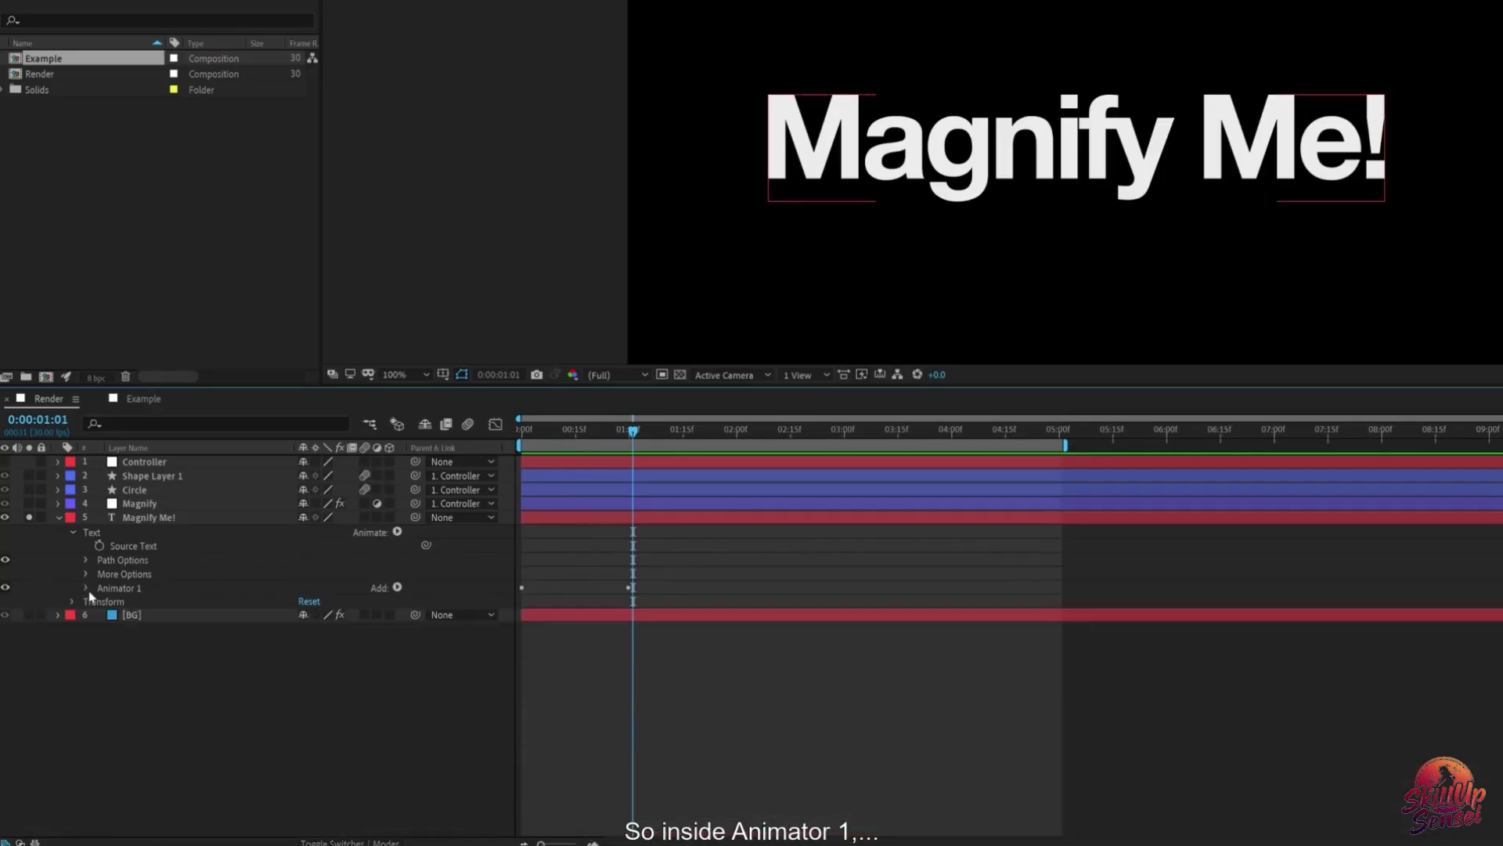
{"action": "left_click", "coordinate": [397, 532]}
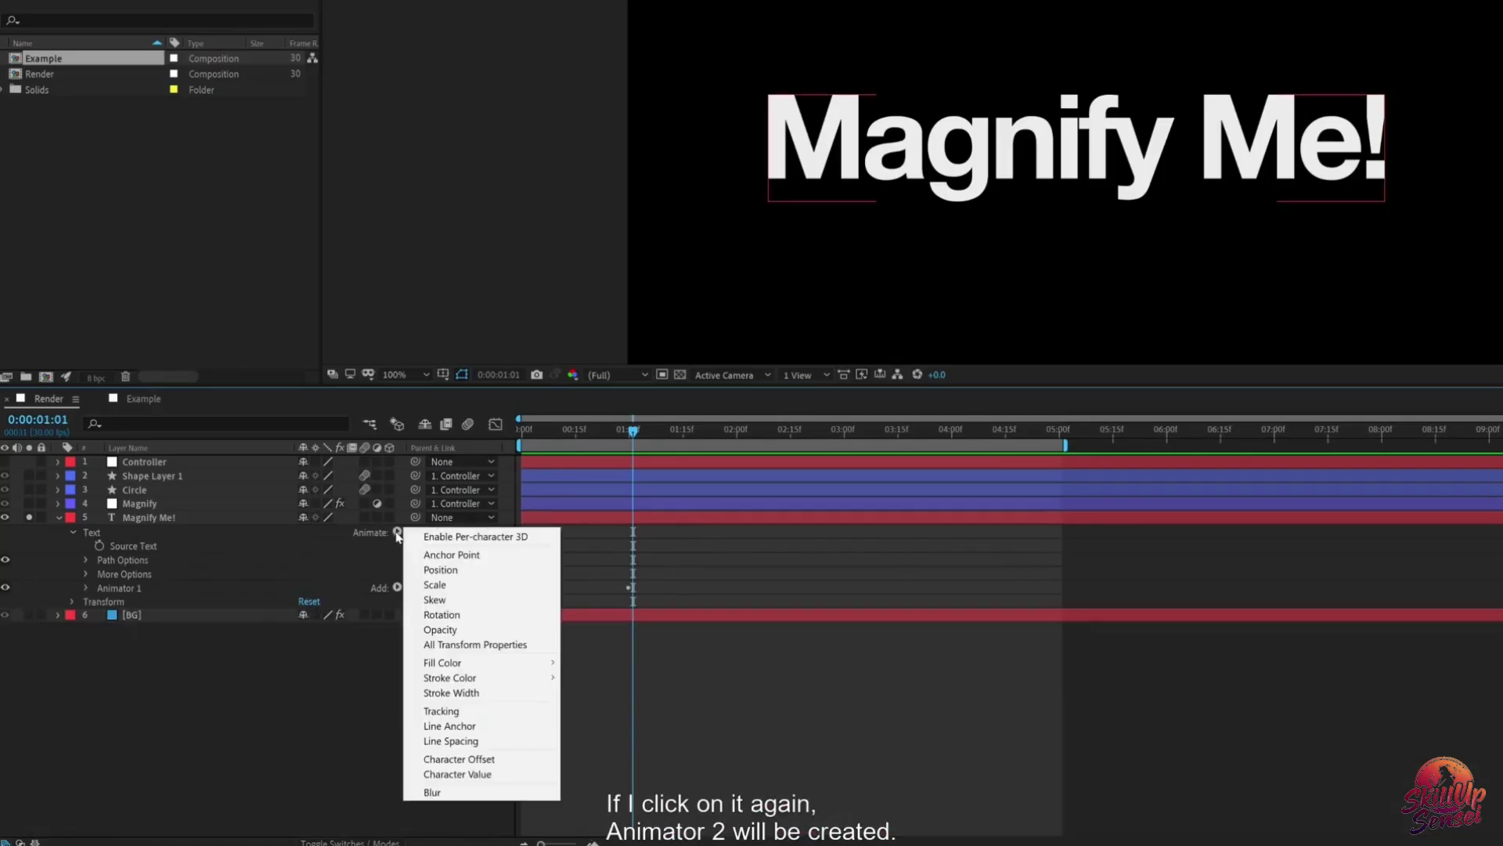
{"action": "left_click", "coordinate": [435, 616]}
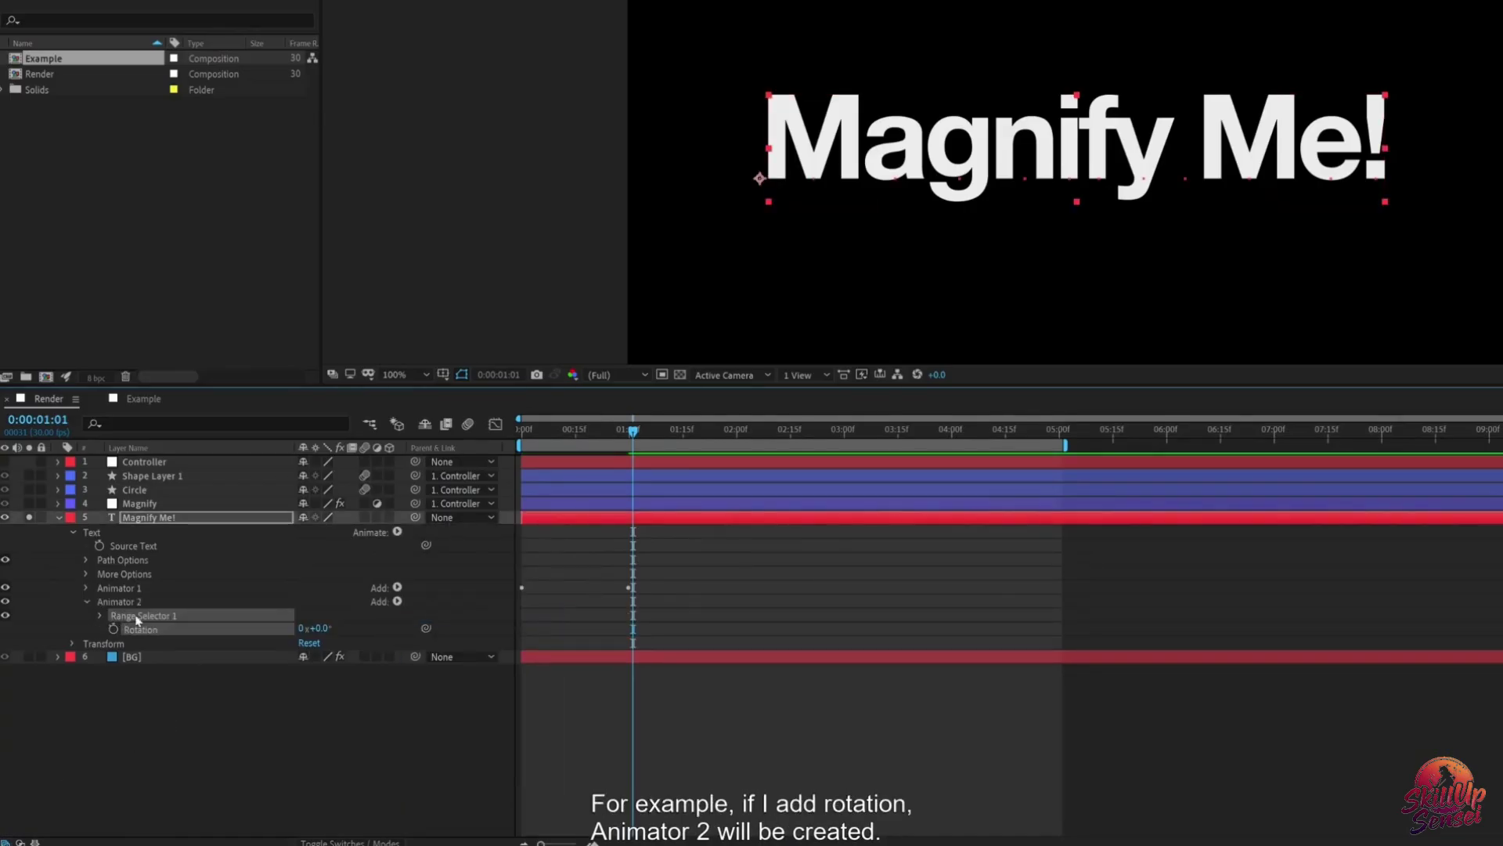
{"action": "left_click", "coordinate": [119, 604]}
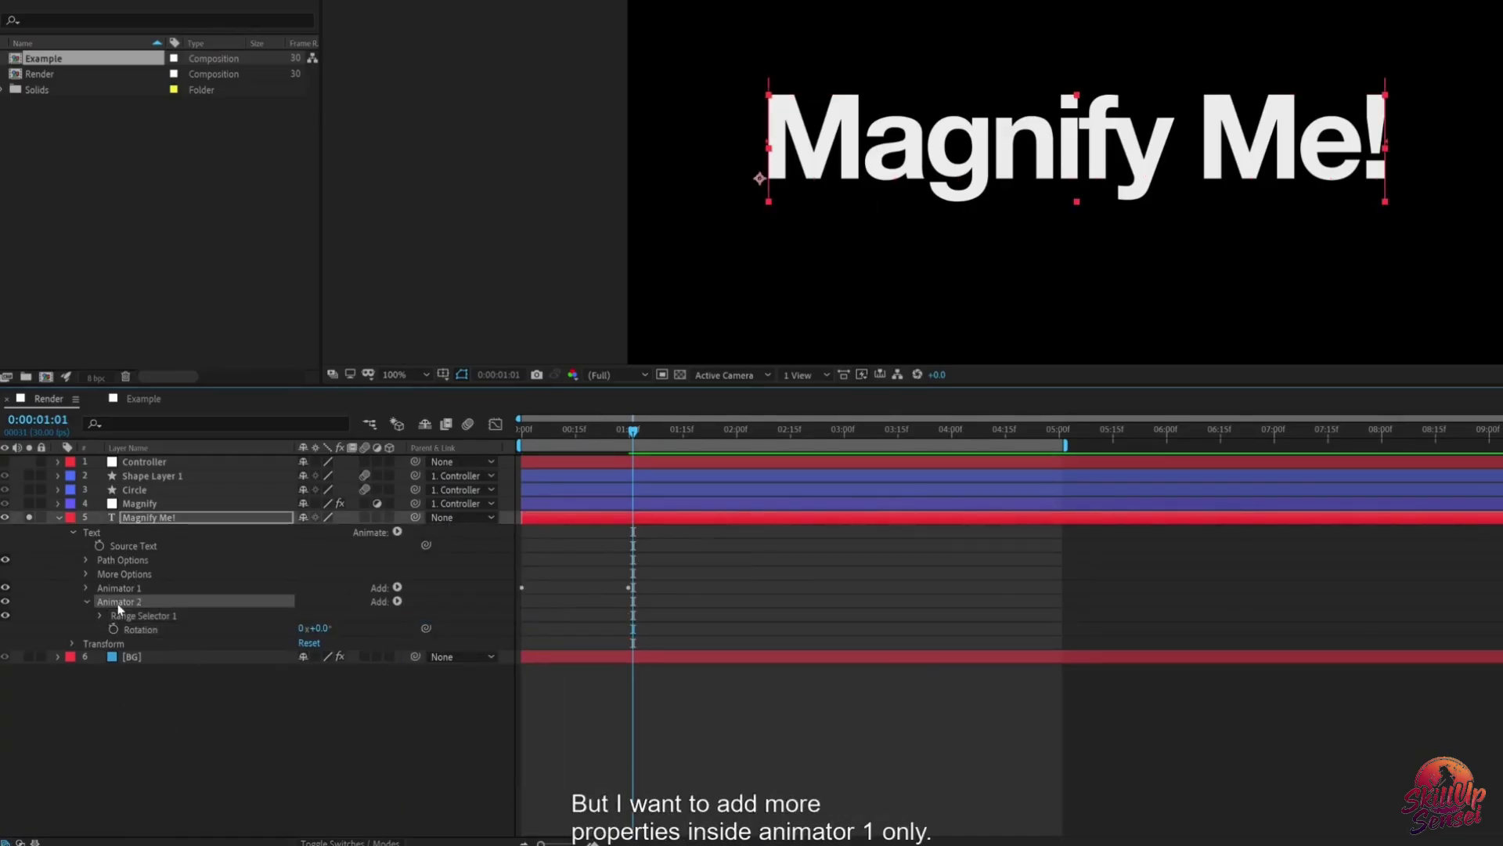
{"action": "key", "text": "Delete"}
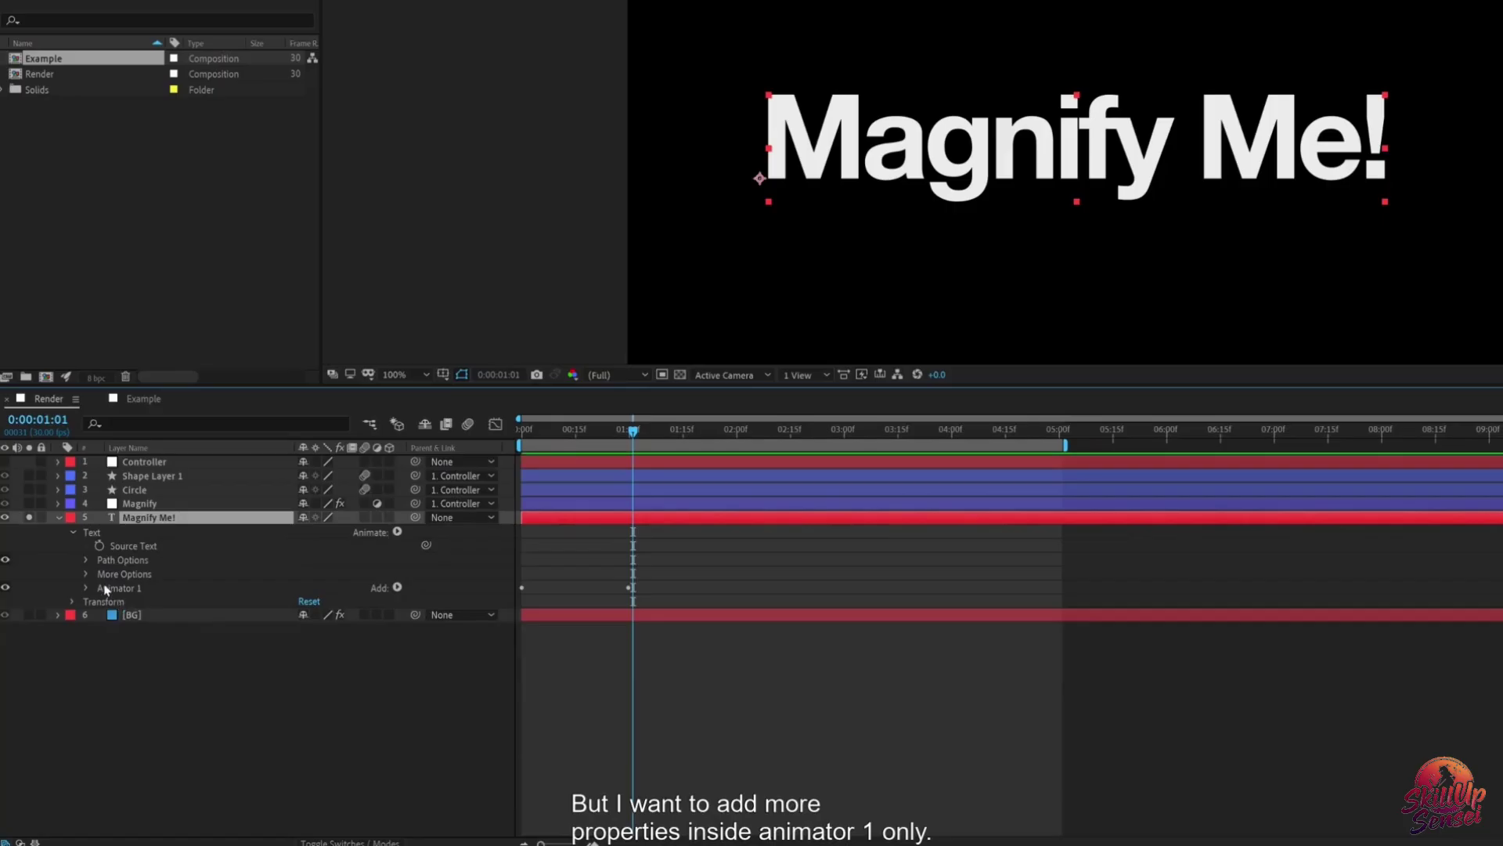
Step: Add the Tracking property to Animator 1 of the Magnify Me! layer
{"action": "left_click", "coordinate": [86, 588]}
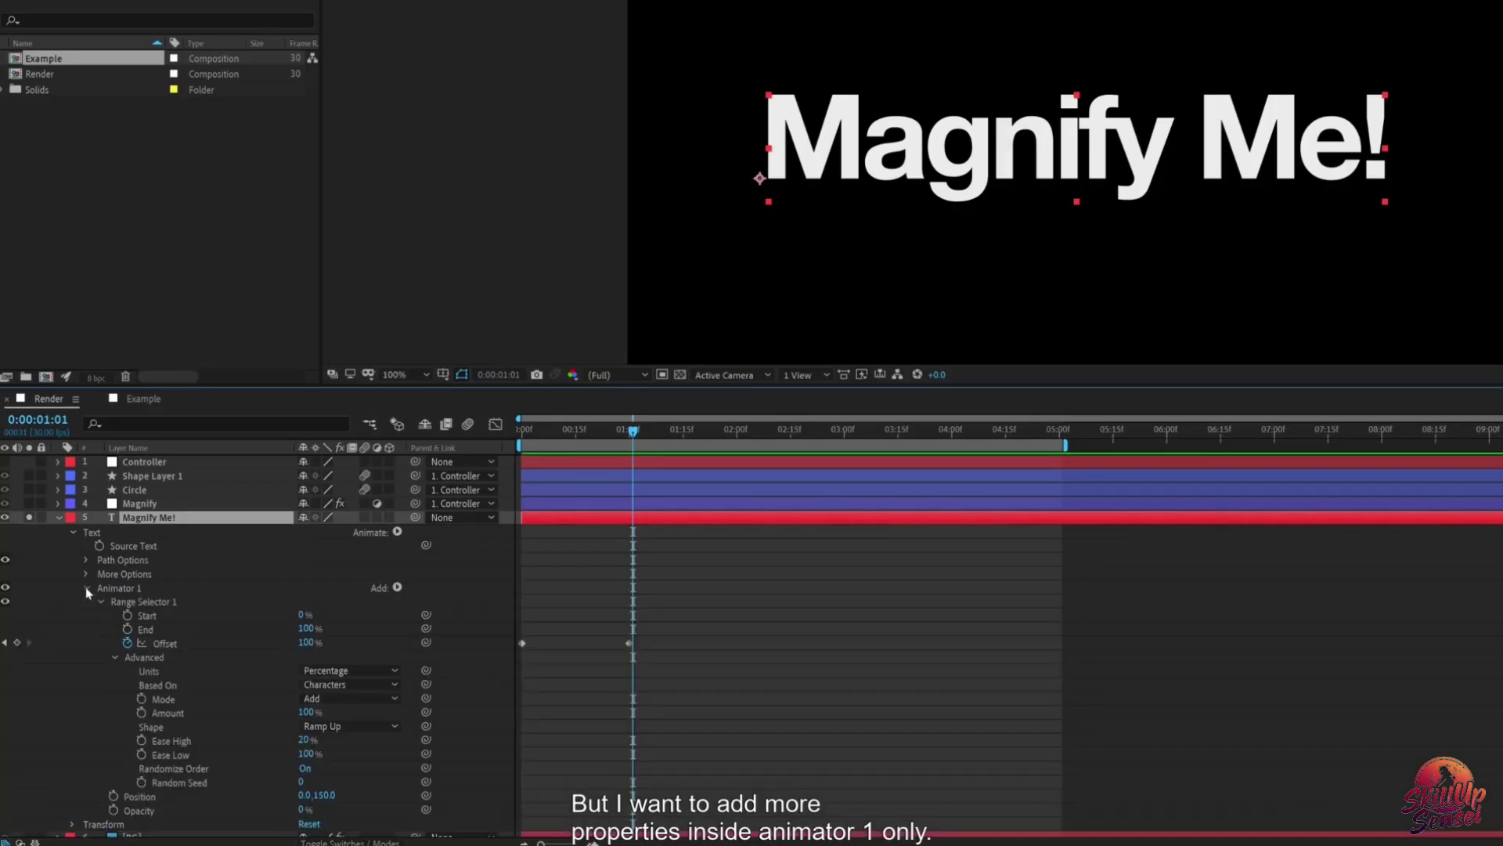
{"action": "left_click", "coordinate": [113, 658]}
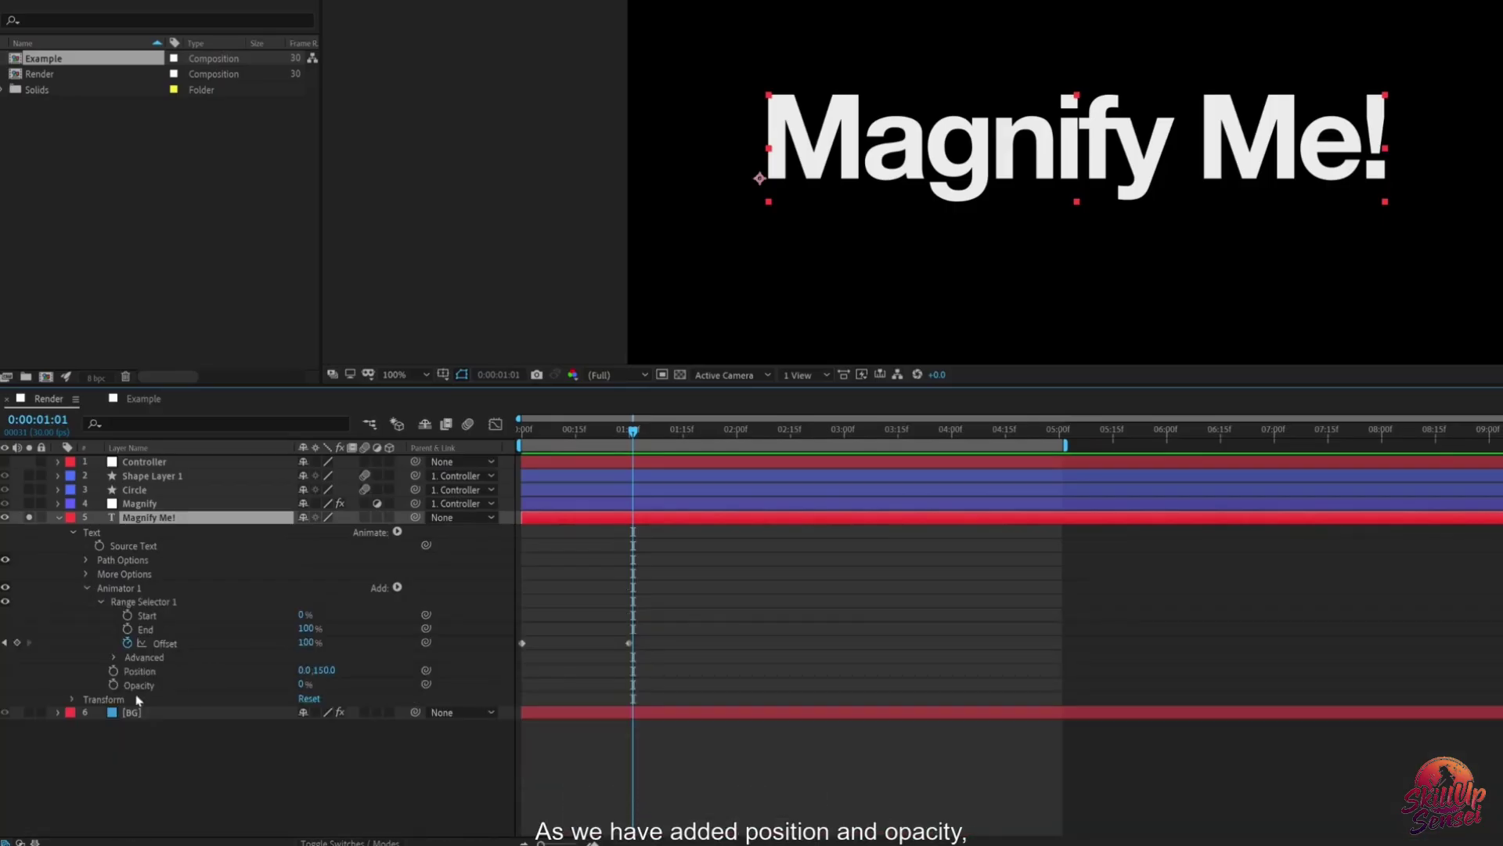
{"action": "left_click", "coordinate": [397, 587]}
{"action": "mouse_move", "coordinate": [473, 596]}
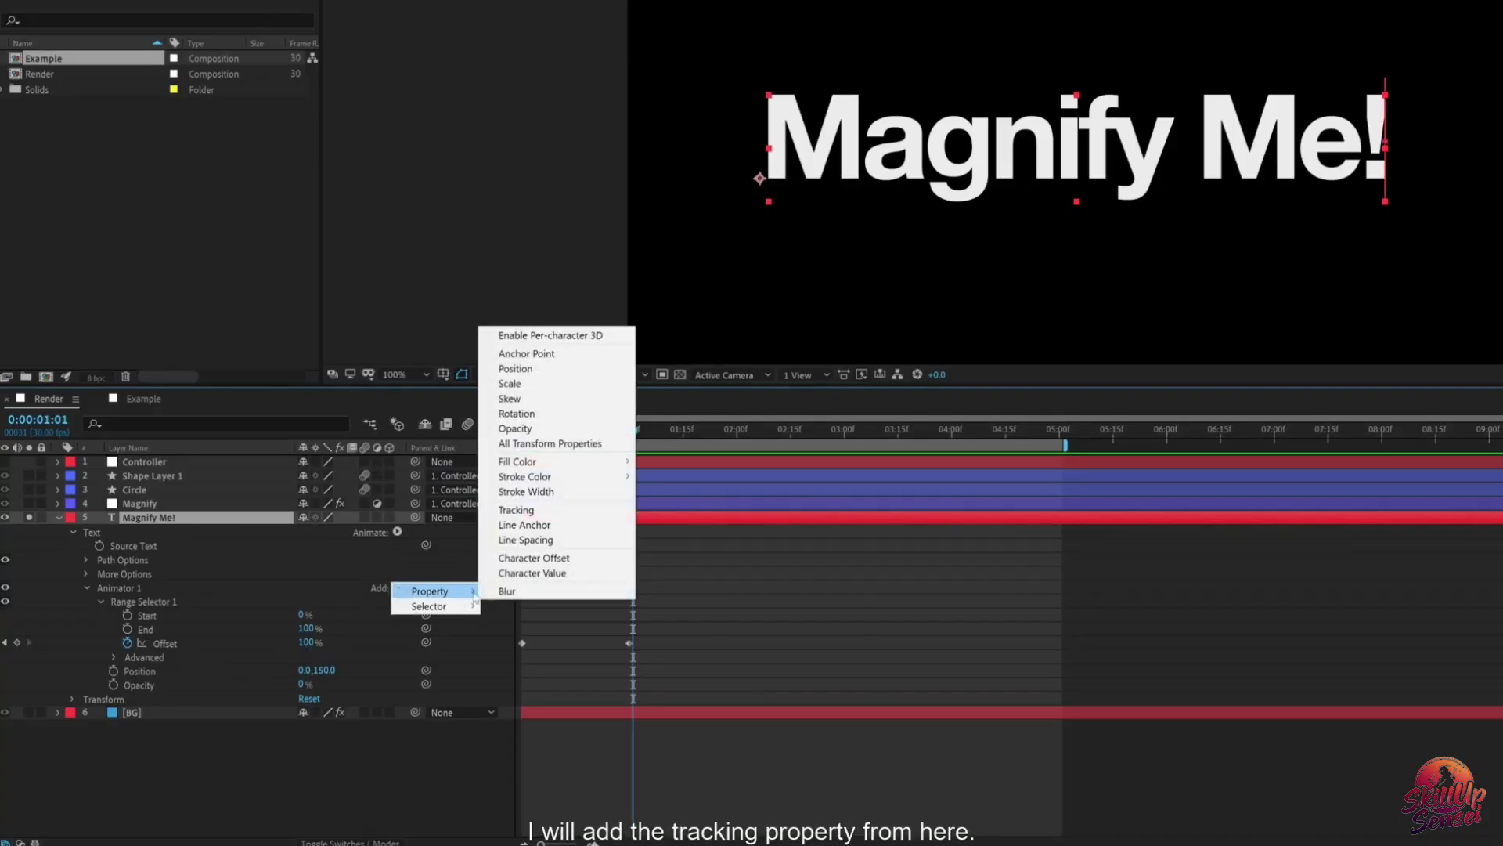
{"action": "left_click", "coordinate": [521, 509]}
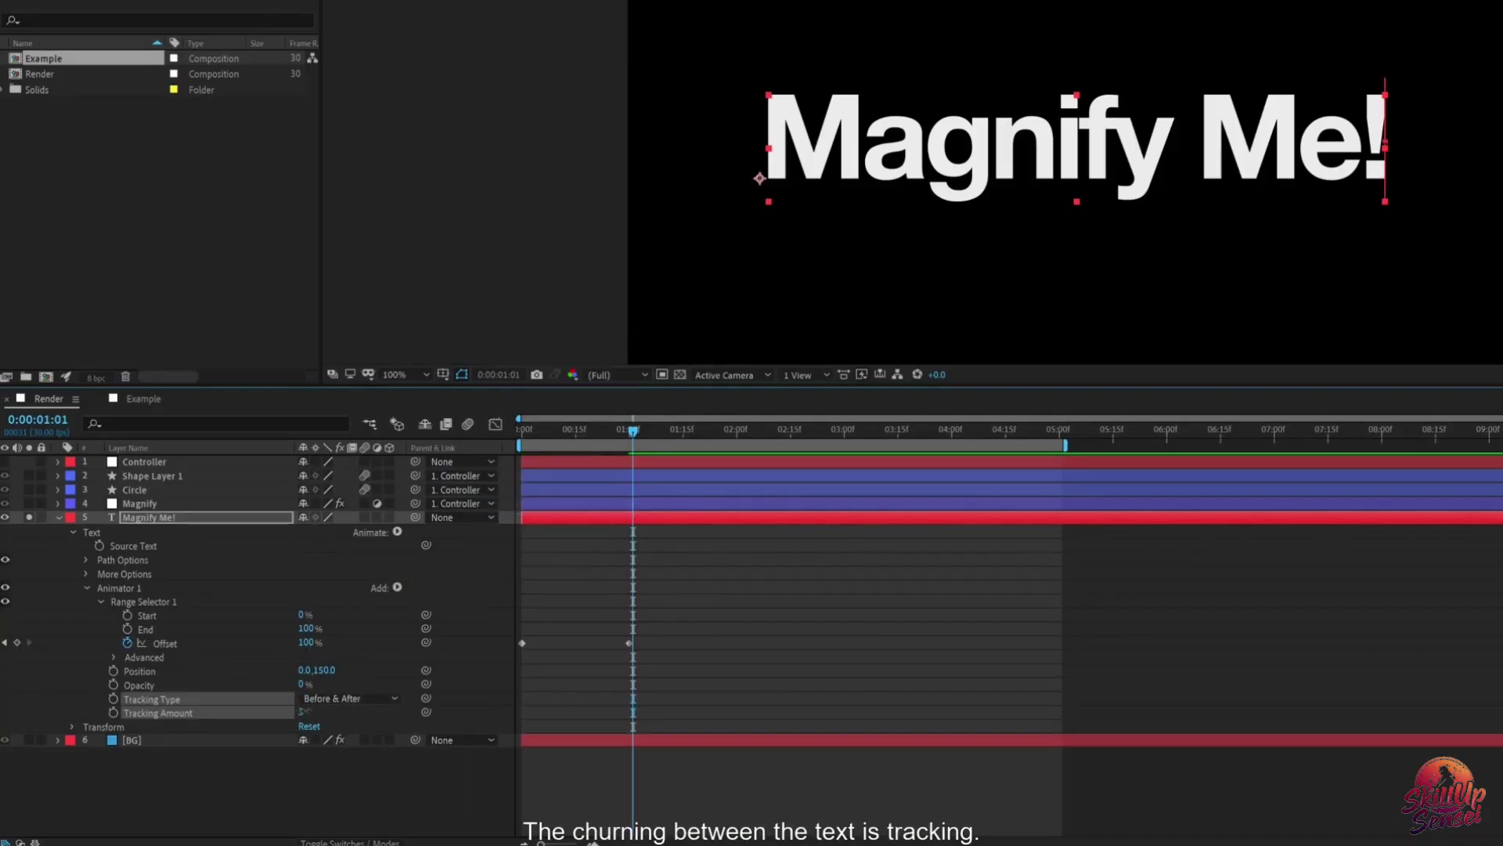
Step: Try Tracking Amounts of 52 and 125 in Animator 1, checking the letter spacing at 0:00:00:12
{"action": "left_click_drag", "start_coordinate": [305, 712], "coordinate": [337, 699]}
{"action": "mouse_move", "coordinate": [578, 436]}
{"action": "left_mouse_down"}
{"action": "mouse_move", "coordinate": [530, 447]}
{"action": "mouse_move", "coordinate": [566, 449]}
{"action": "left_mouse_up"}
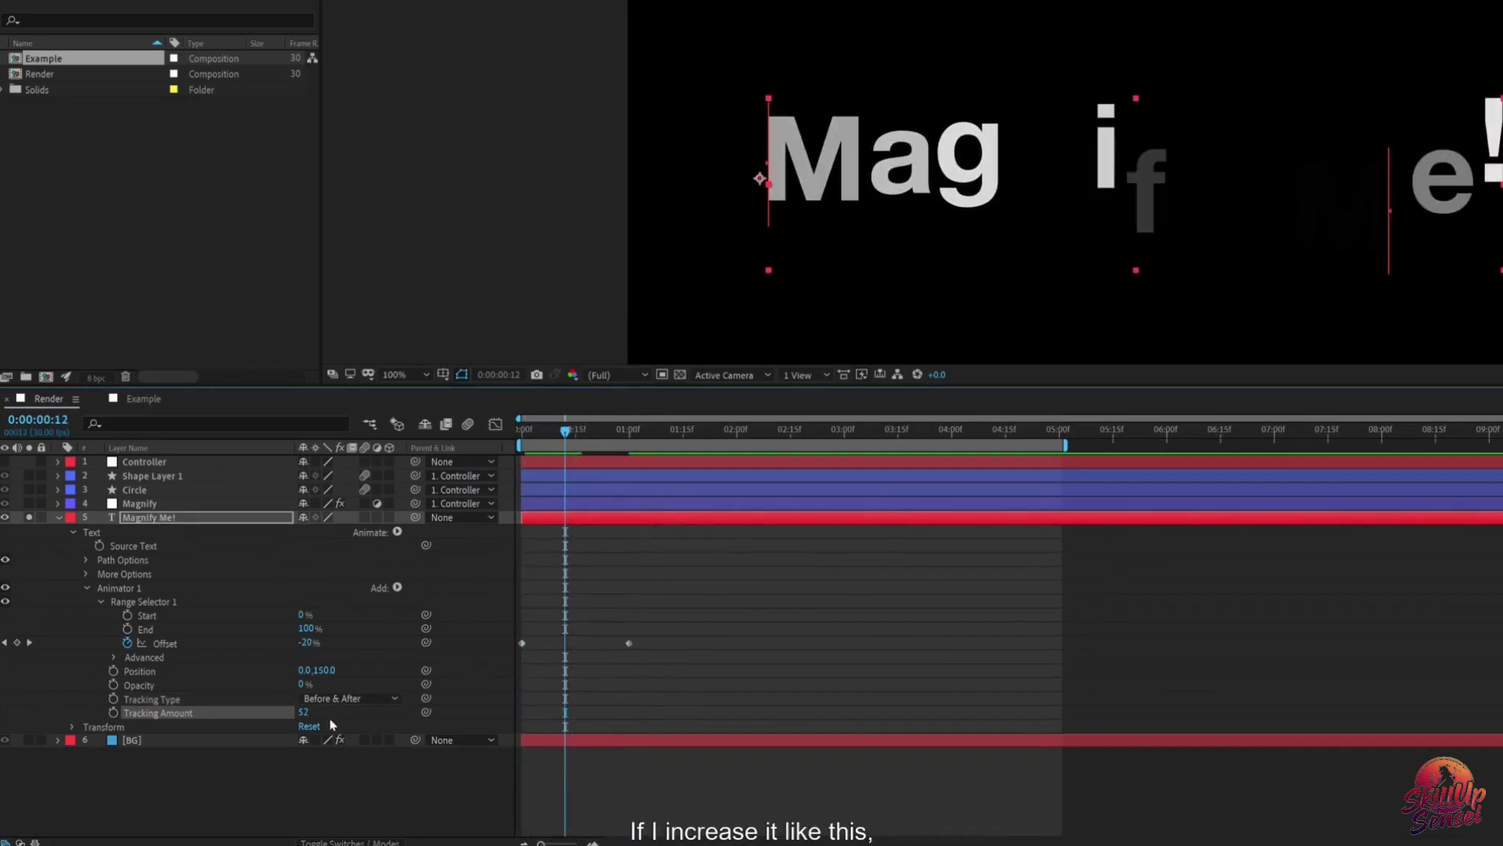
{"action": "left_click_drag", "start_coordinate": [309, 712], "coordinate": [324, 600]}
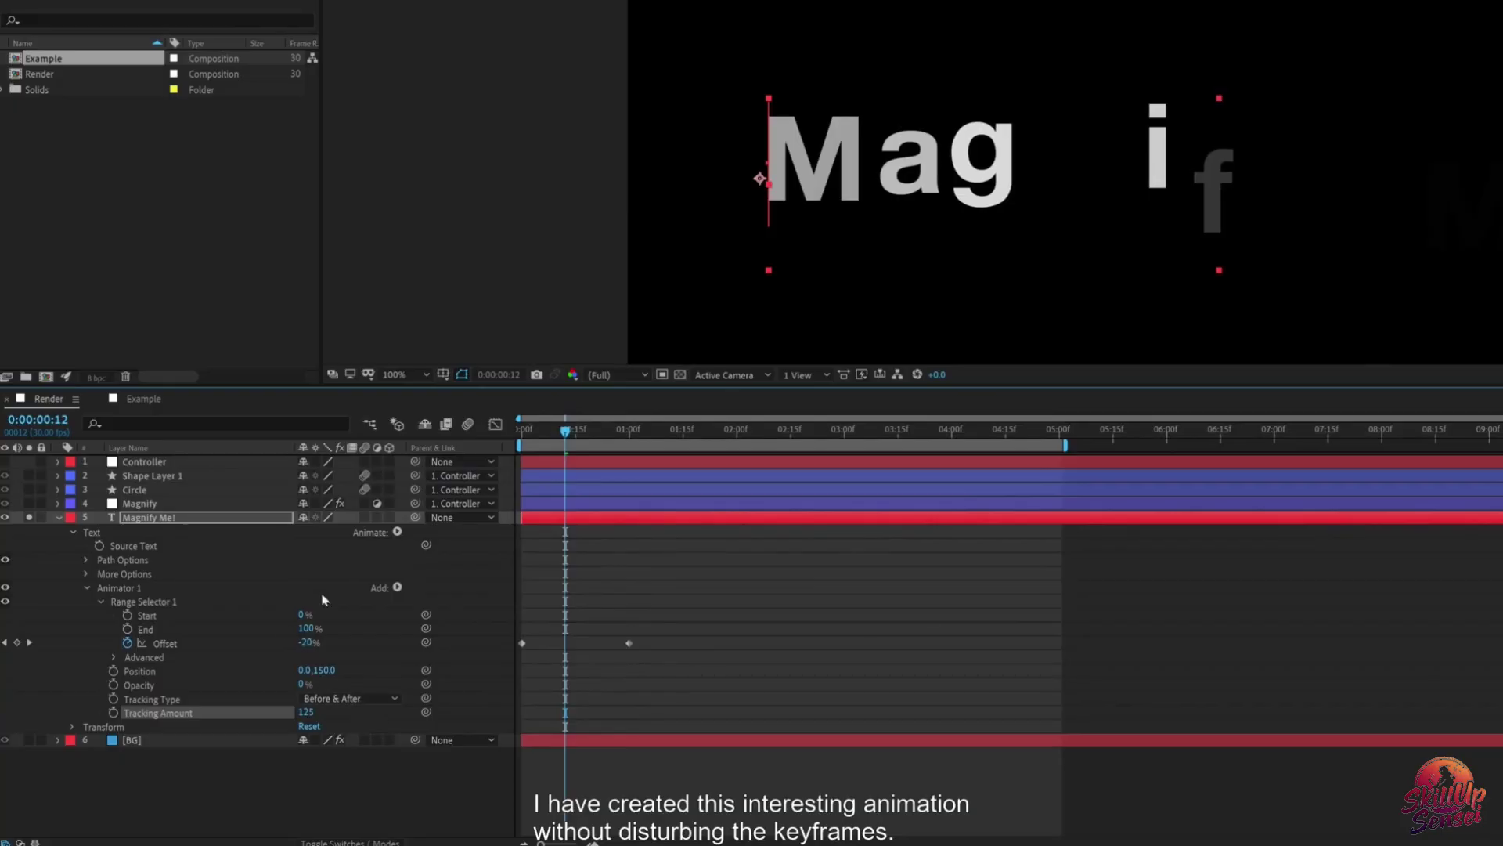
Step: Return Animator 1's Tracking Amount to 0 and centre-align the Magnify Me! text
{"action": "left_click_drag", "start_coordinate": [577, 433], "coordinate": [655, 439]}
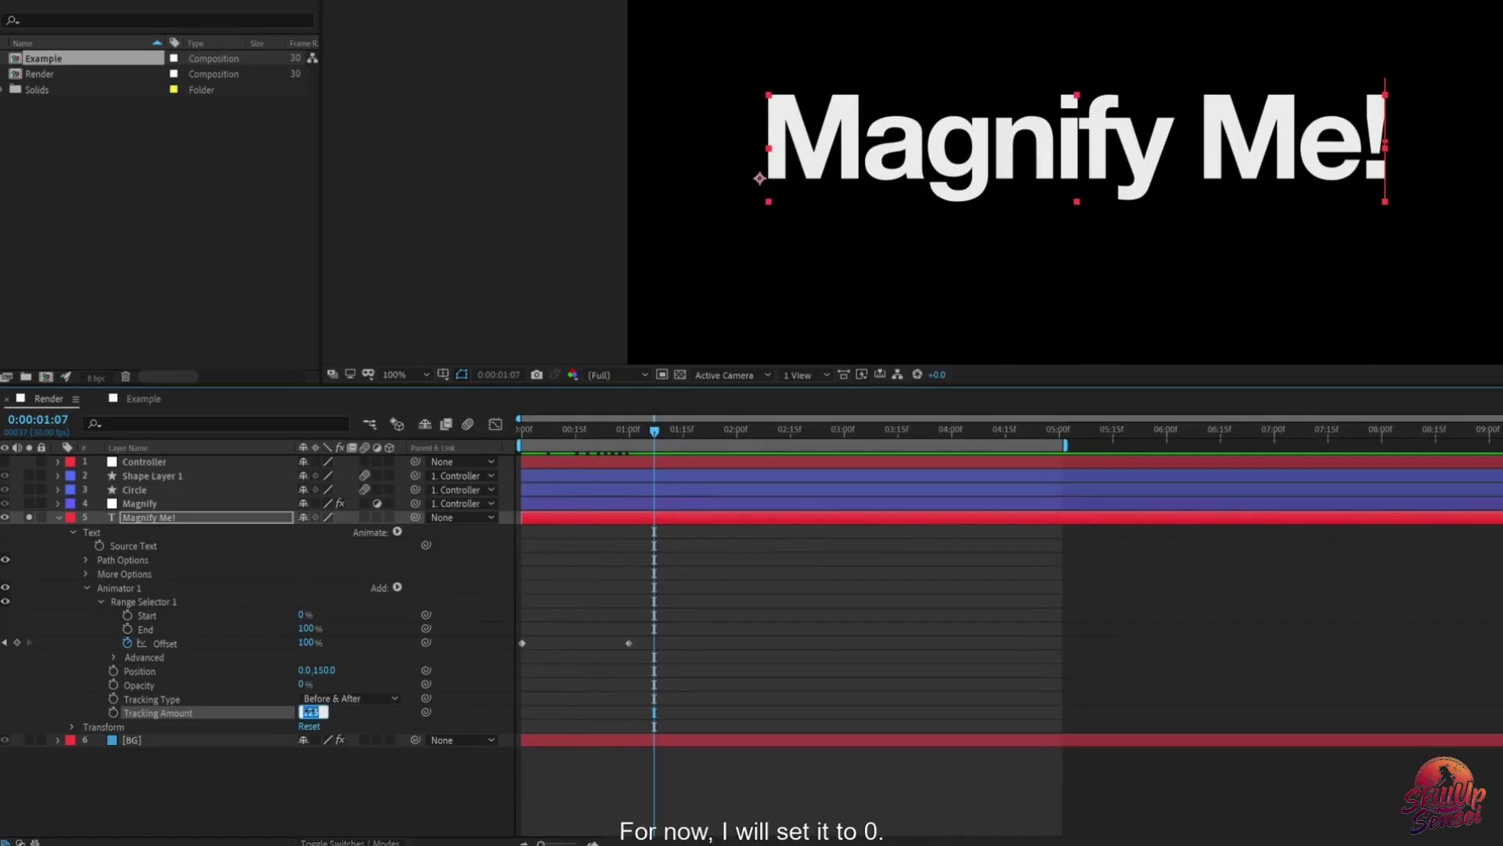
{"action": "left_click", "coordinate": [311, 754]}
{"action": "left_click", "coordinate": [181, 518]}
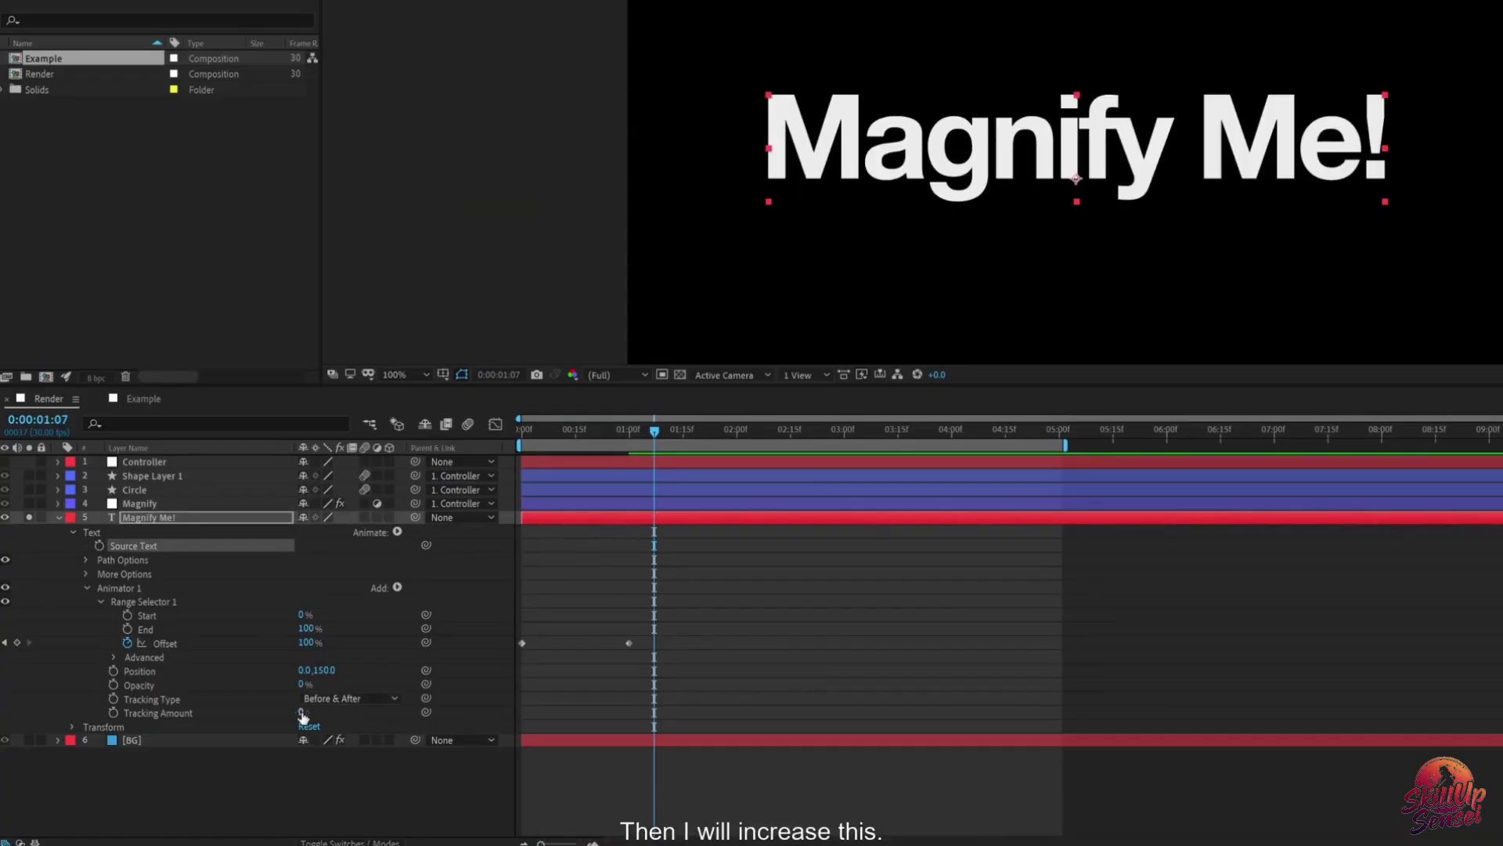
Step: Try Tracking Amounts of 42 and -204 in Animator 1, previewing the reveal from the beginning with each
{"action": "left_click_drag", "start_coordinate": [302, 712], "coordinate": [338, 711]}
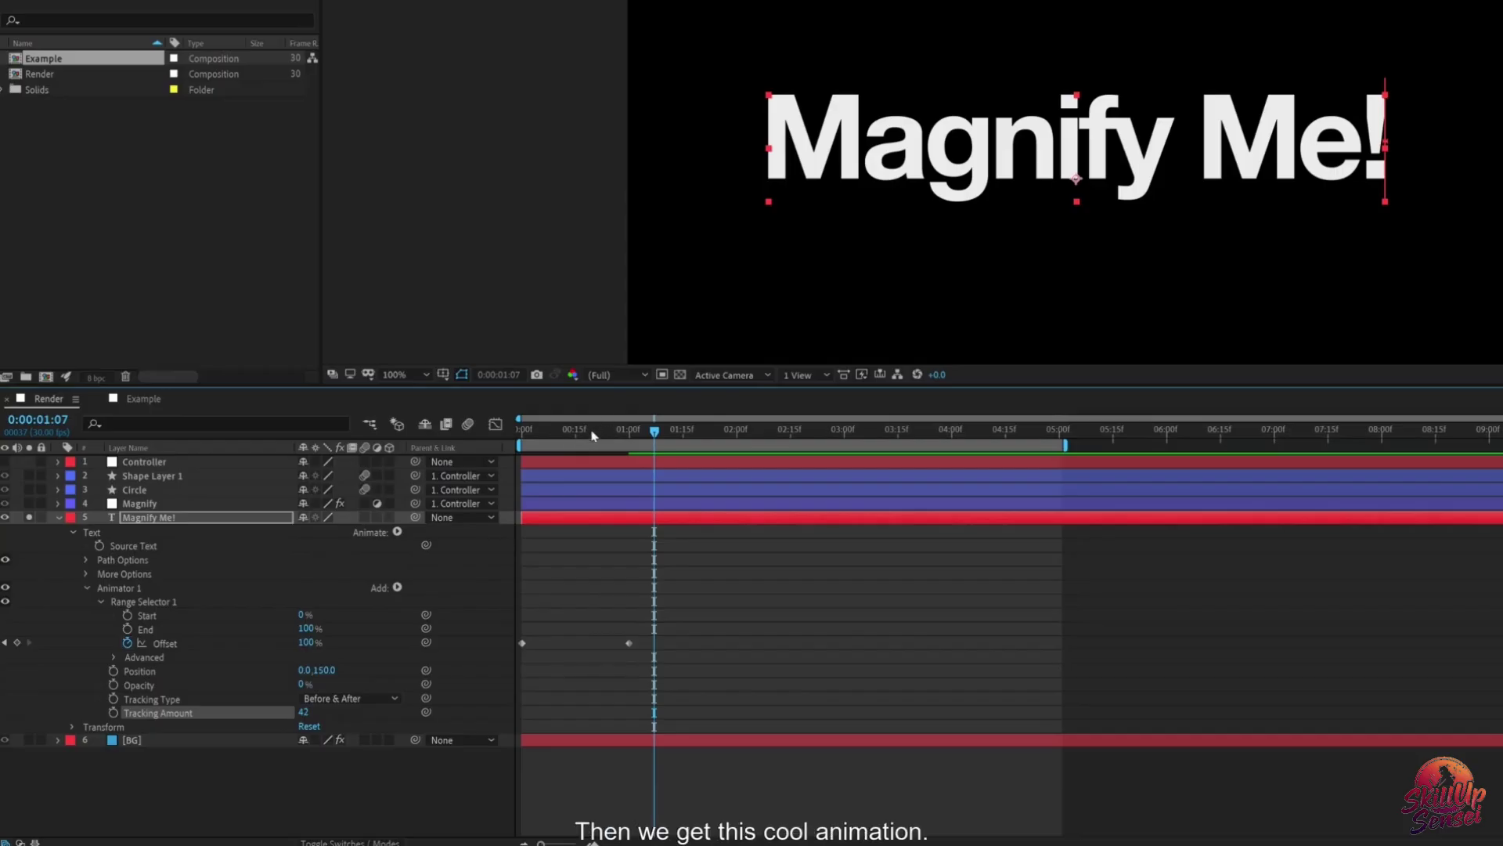
{"action": "left_click_drag", "start_coordinate": [593, 431], "coordinate": [484, 451]}
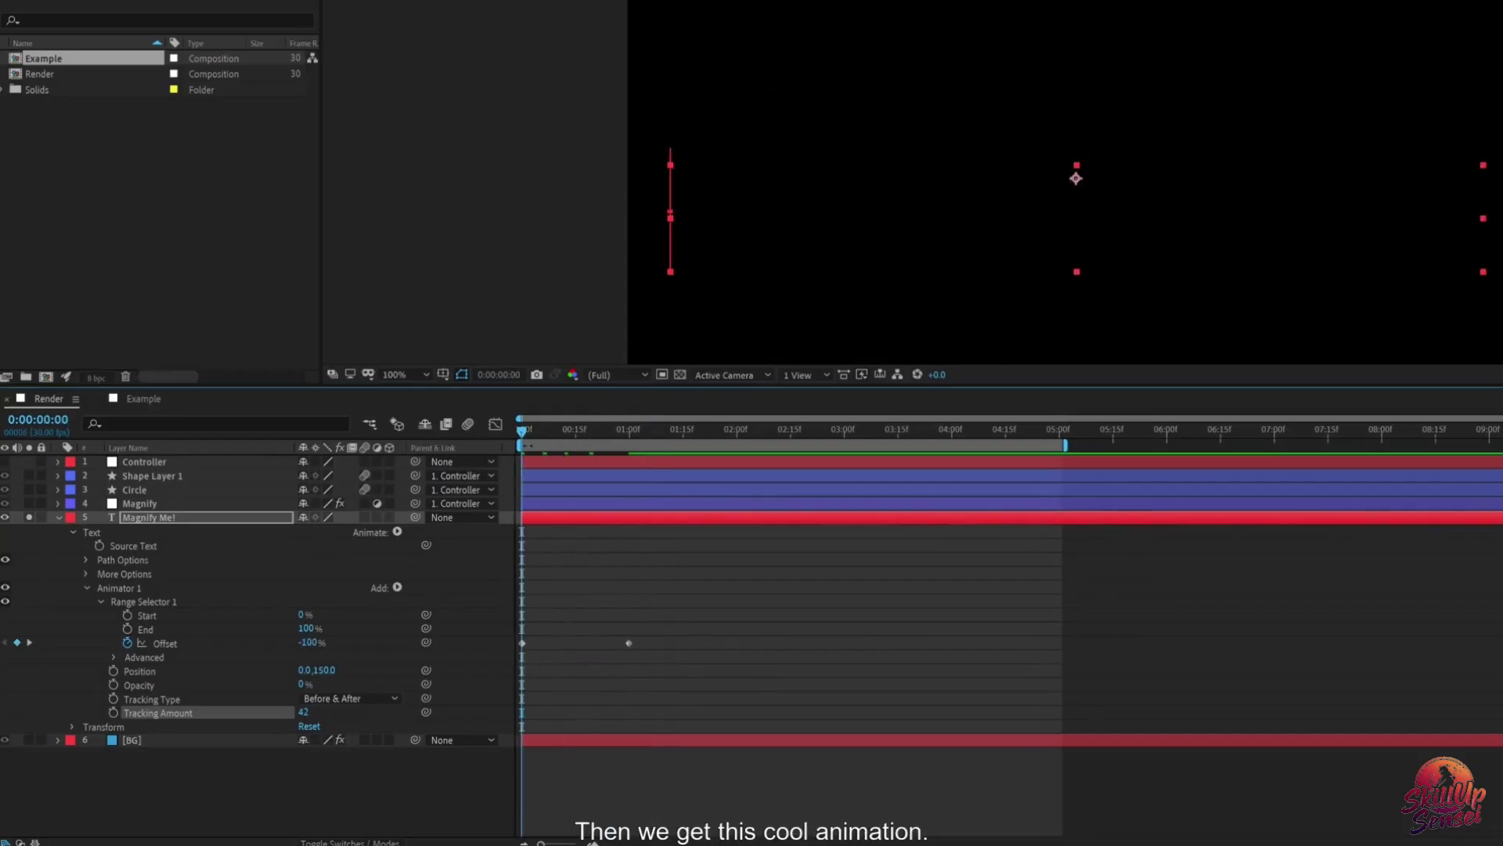
{"action": "key", "text": "space"}
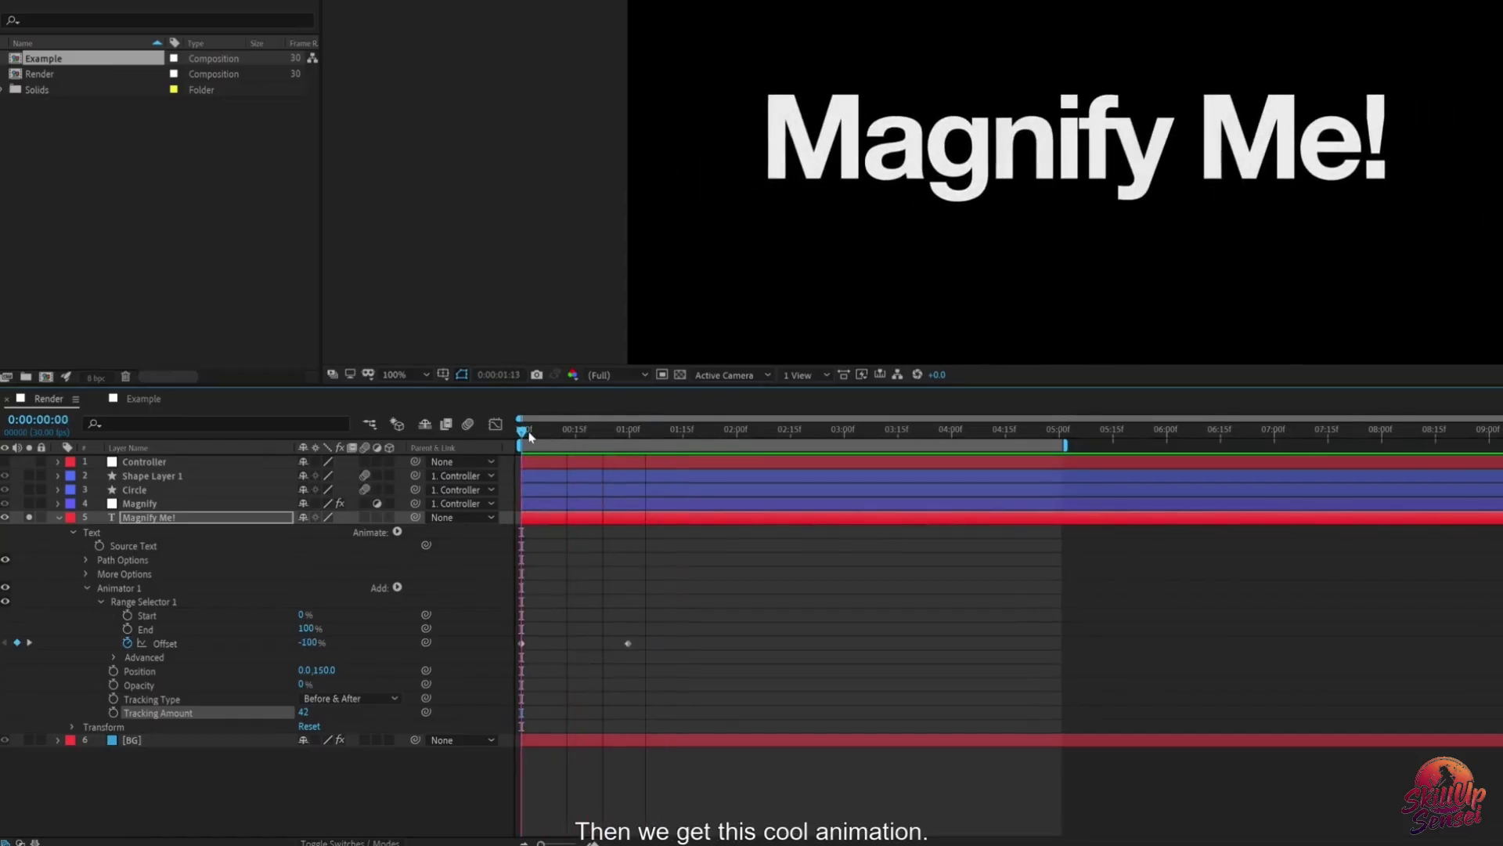
{"action": "left_click_drag", "start_coordinate": [553, 440], "coordinate": [578, 443]}
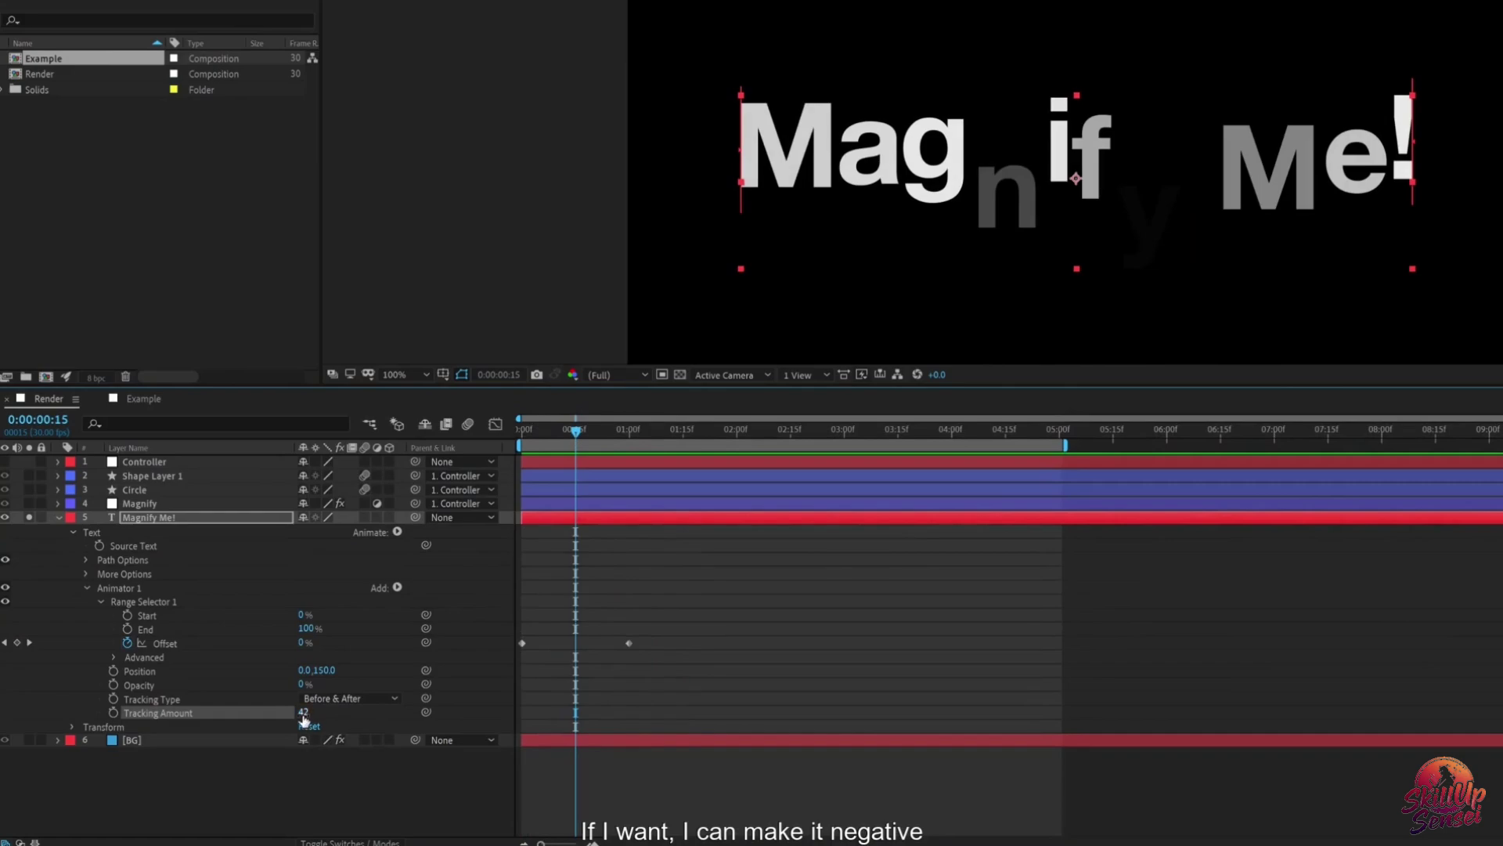
{"action": "left_click_drag", "start_coordinate": [303, 719], "coordinate": [156, 719]}
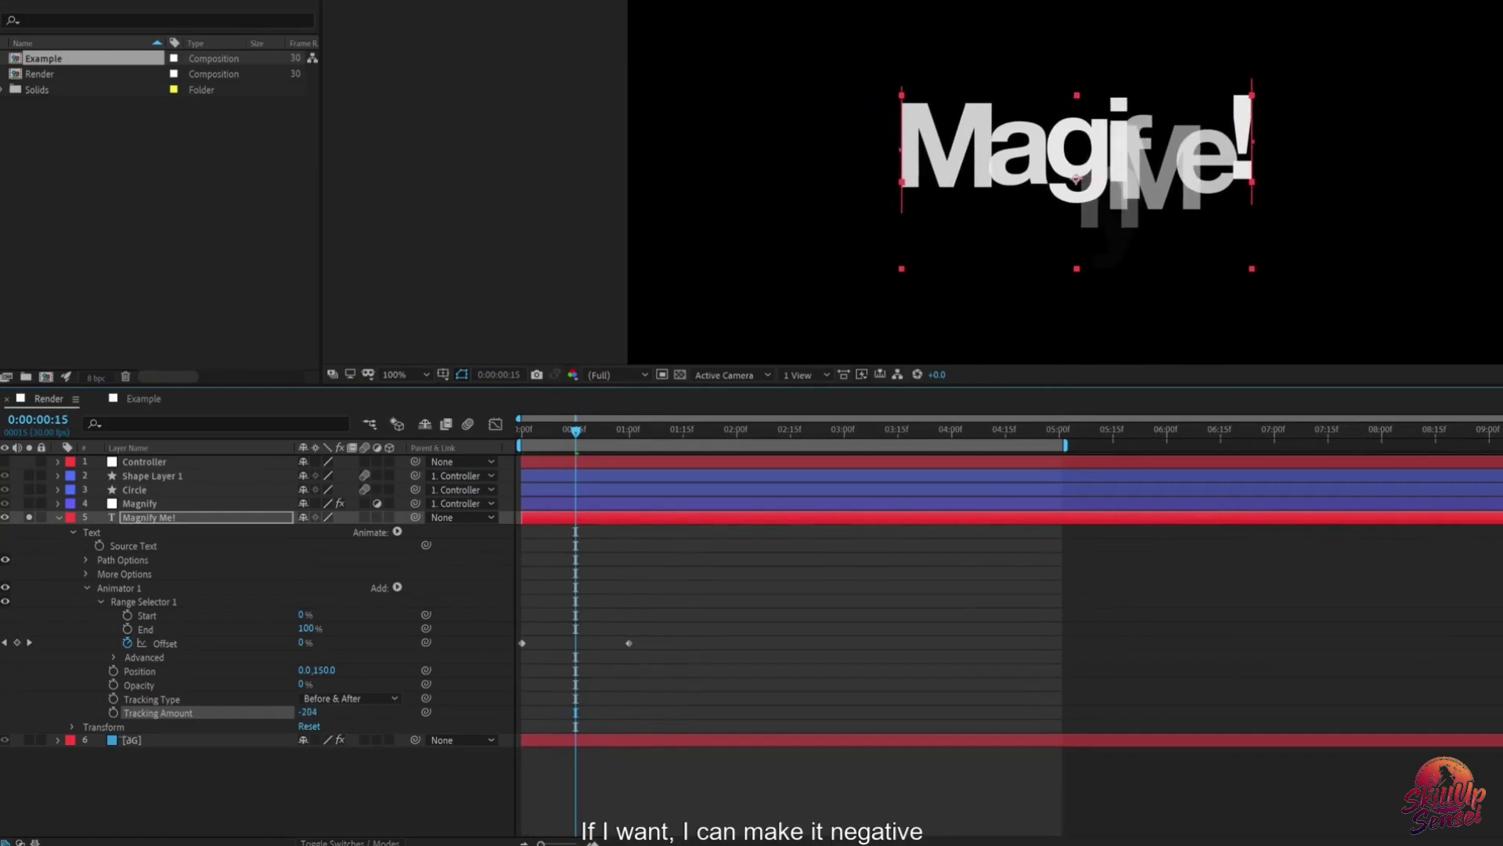
{"action": "left_click_drag", "start_coordinate": [556, 438], "coordinate": [458, 454]}
{"action": "key", "text": "space"}
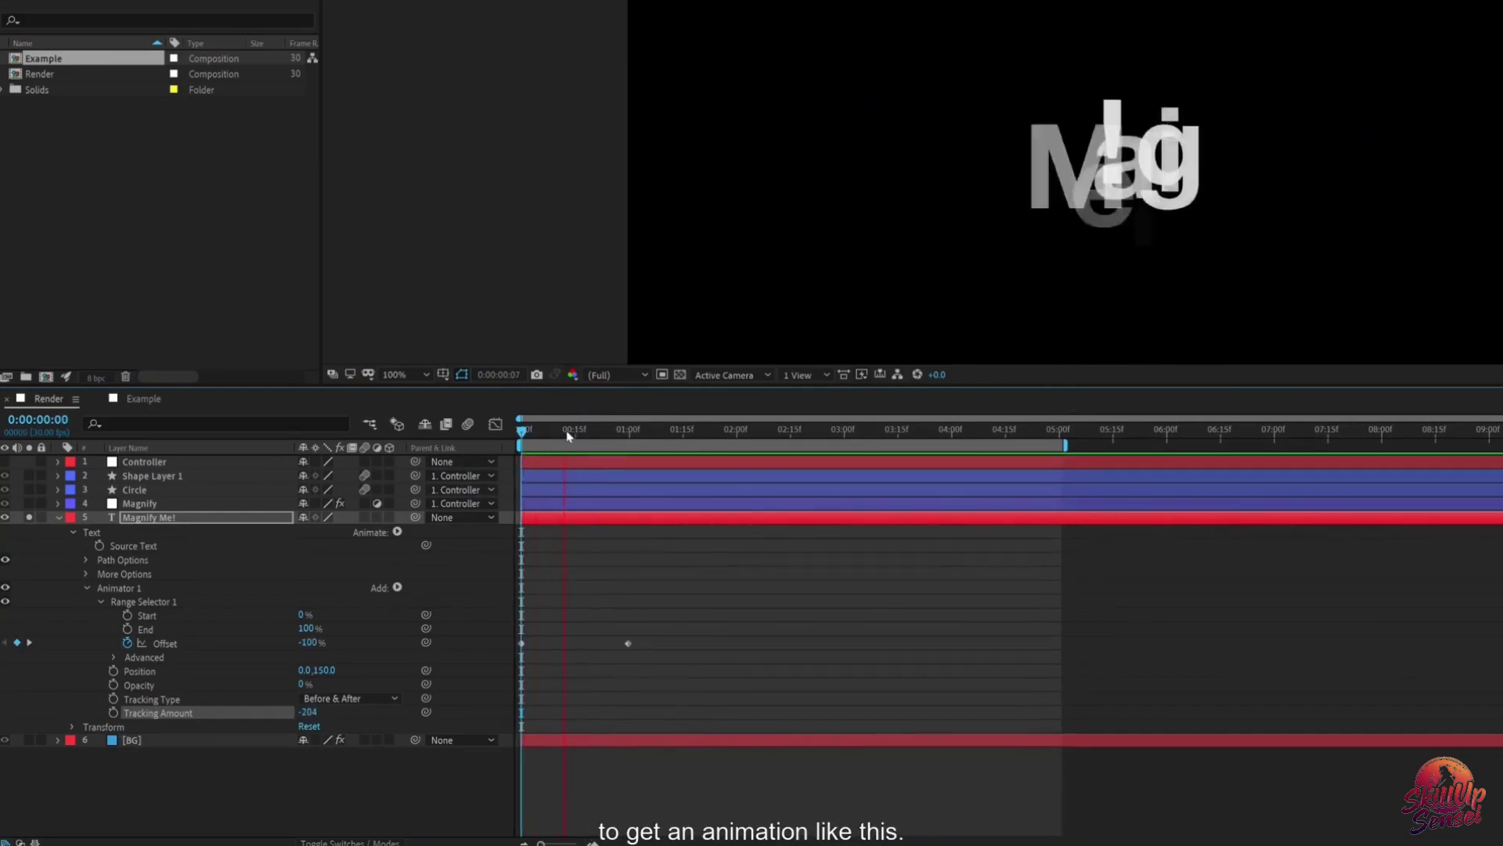
{"action": "key", "text": "space"}
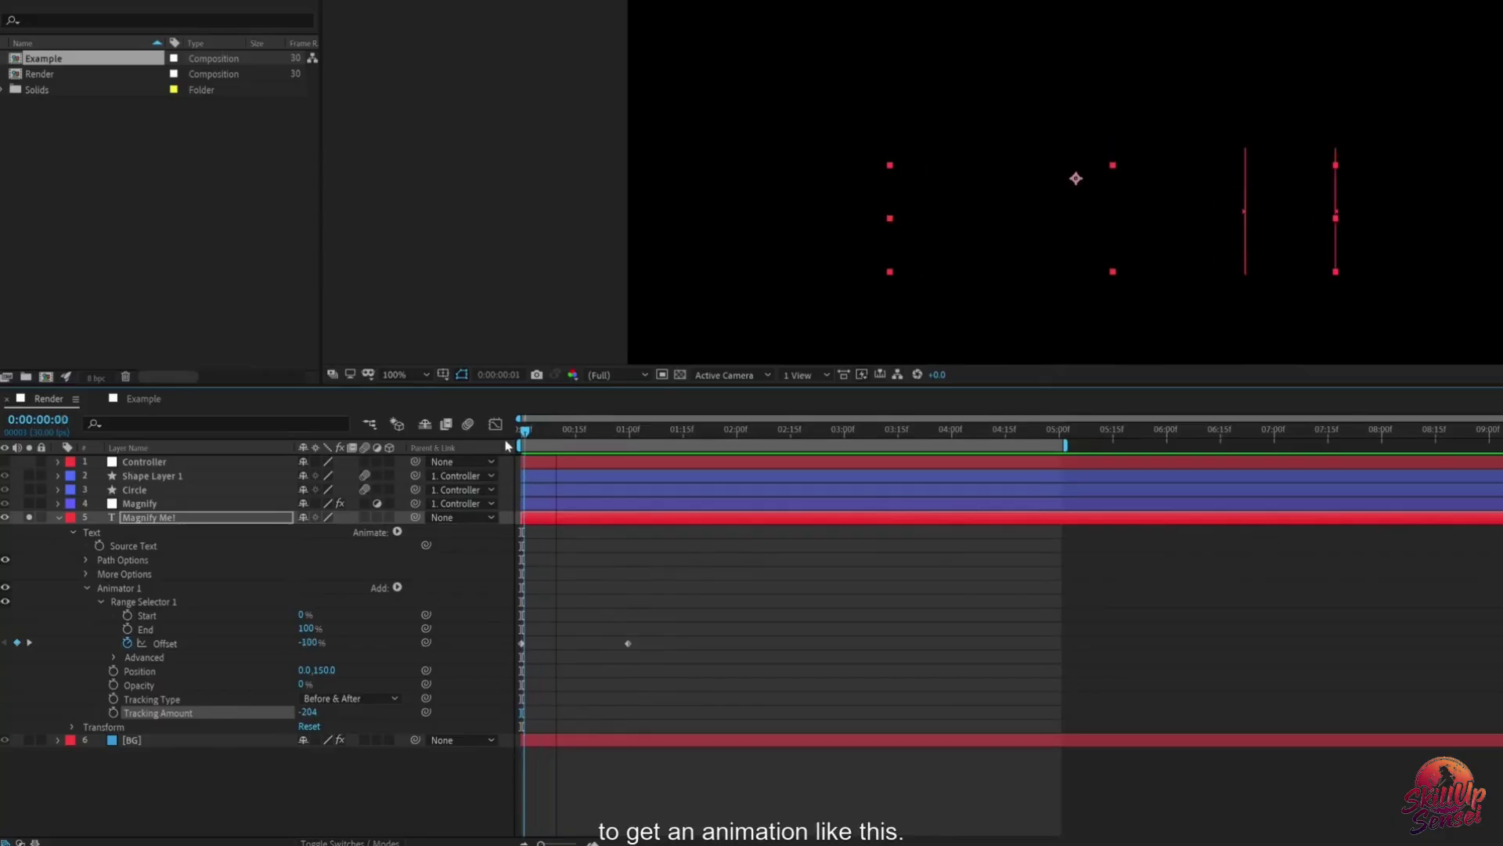
Step: Set Animator 1's Tracking Amount to -118 and preview the reveal from the timeline's beginning
{"action": "left_click_drag", "start_coordinate": [311, 717], "coordinate": [361, 693]}
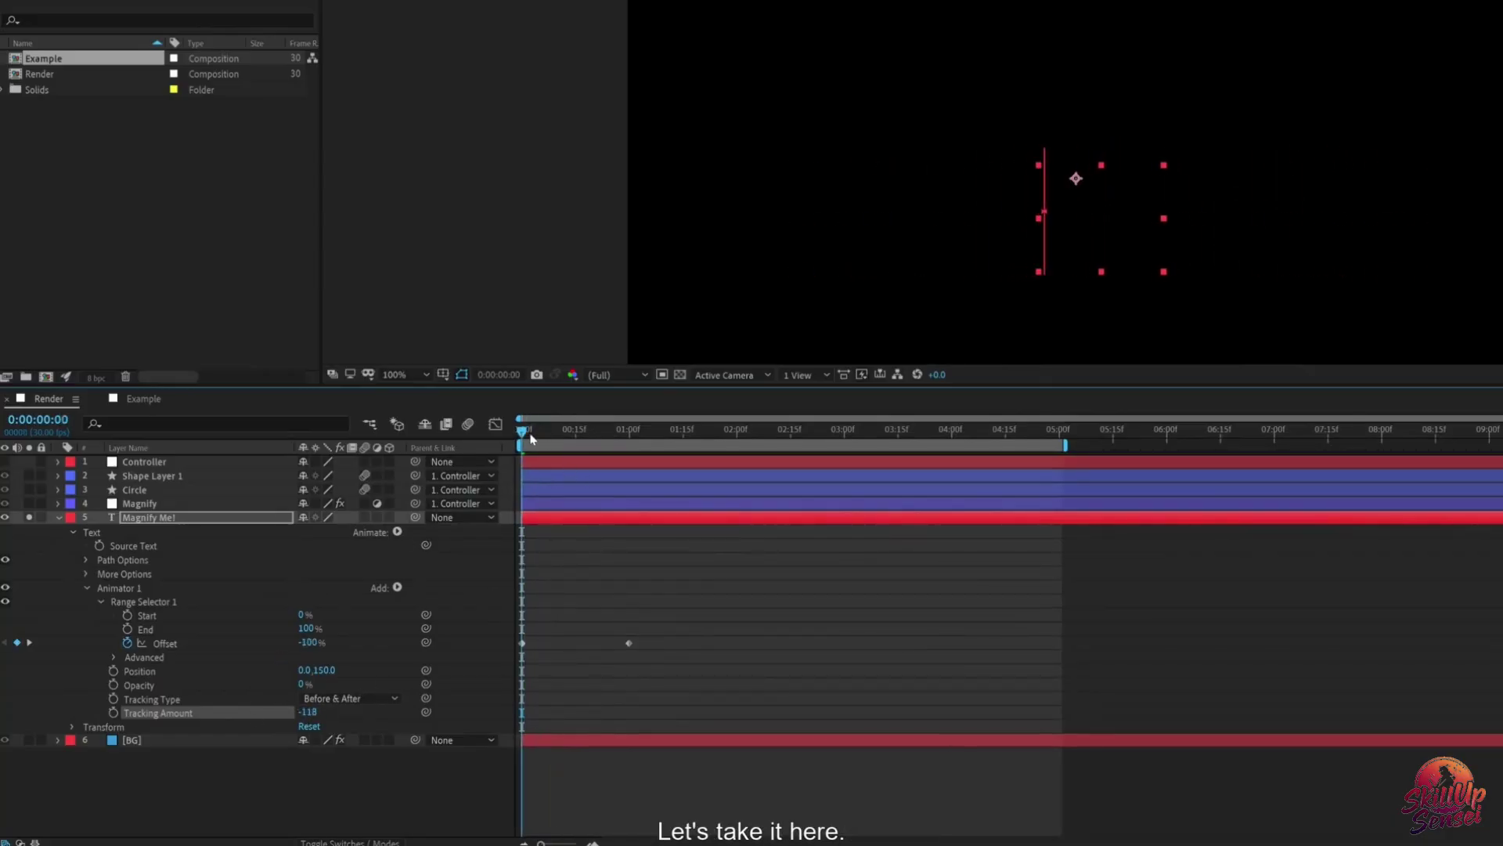
{"action": "mouse_move", "coordinate": [531, 437]}
{"action": "left_mouse_down"}
{"action": "mouse_move", "coordinate": [591, 437]}
{"action": "mouse_move", "coordinate": [520, 443]}
{"action": "left_mouse_up"}
{"action": "key", "text": "space"}
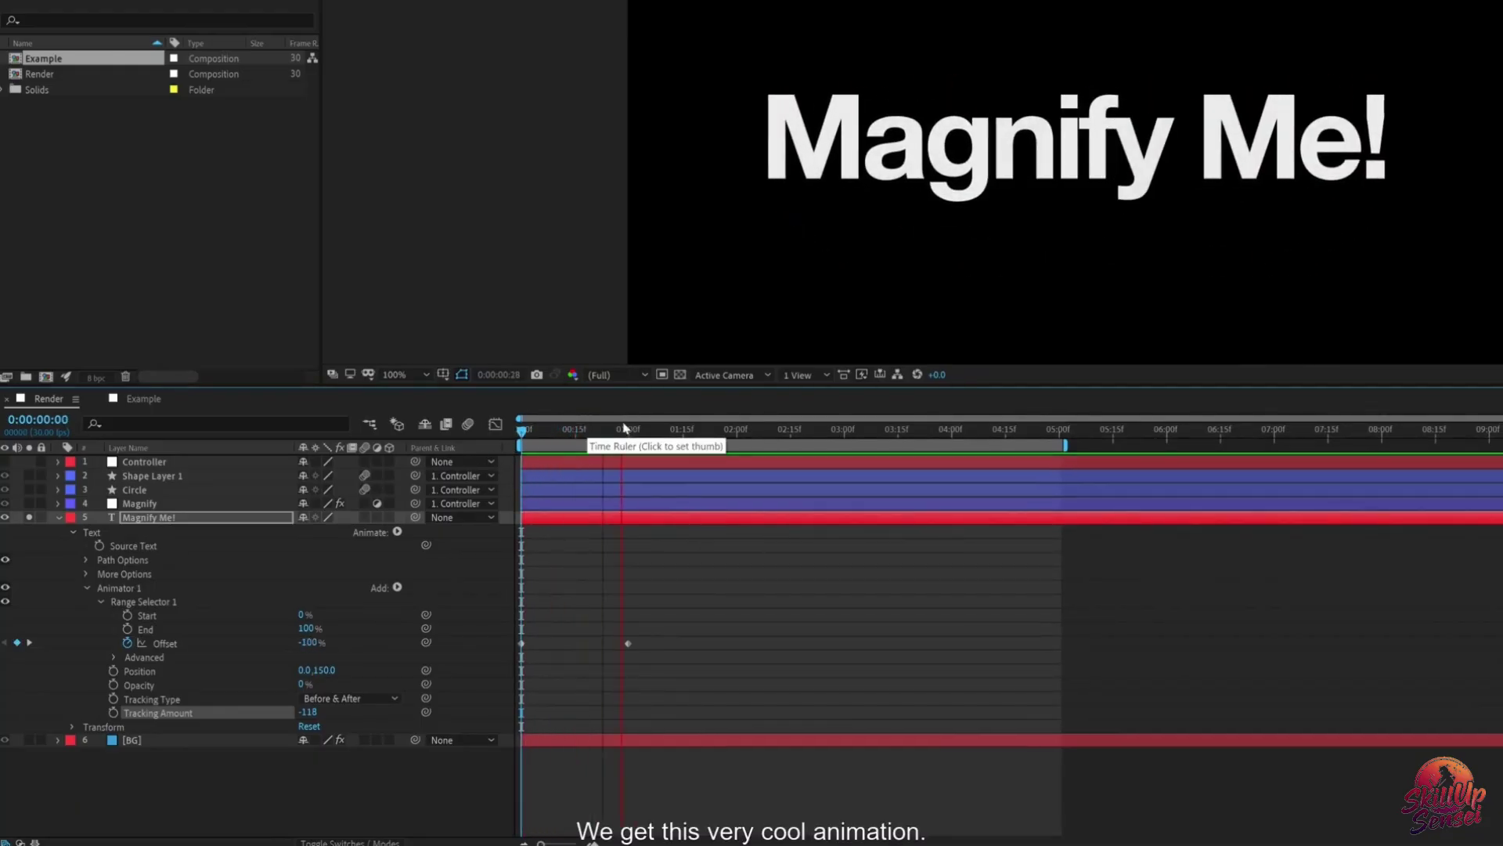
{"action": "left_click", "coordinate": [540, 440]}
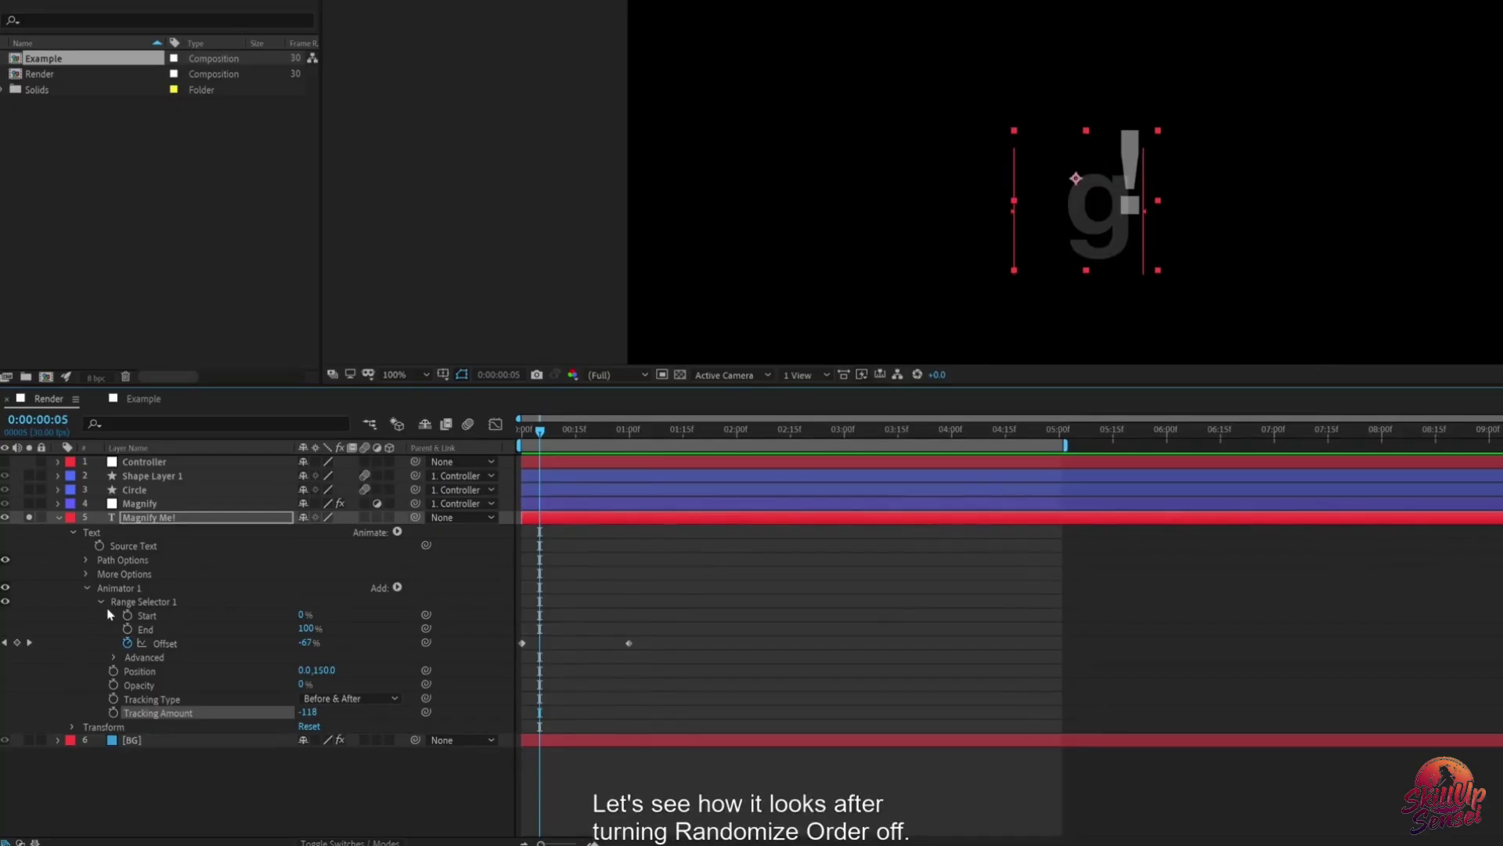
Step: Turn Randomize Order off in Range Selector 1's advanced options and preview the Magnify Me! reveal from the beginning
{"action": "left_click", "coordinate": [115, 657]}
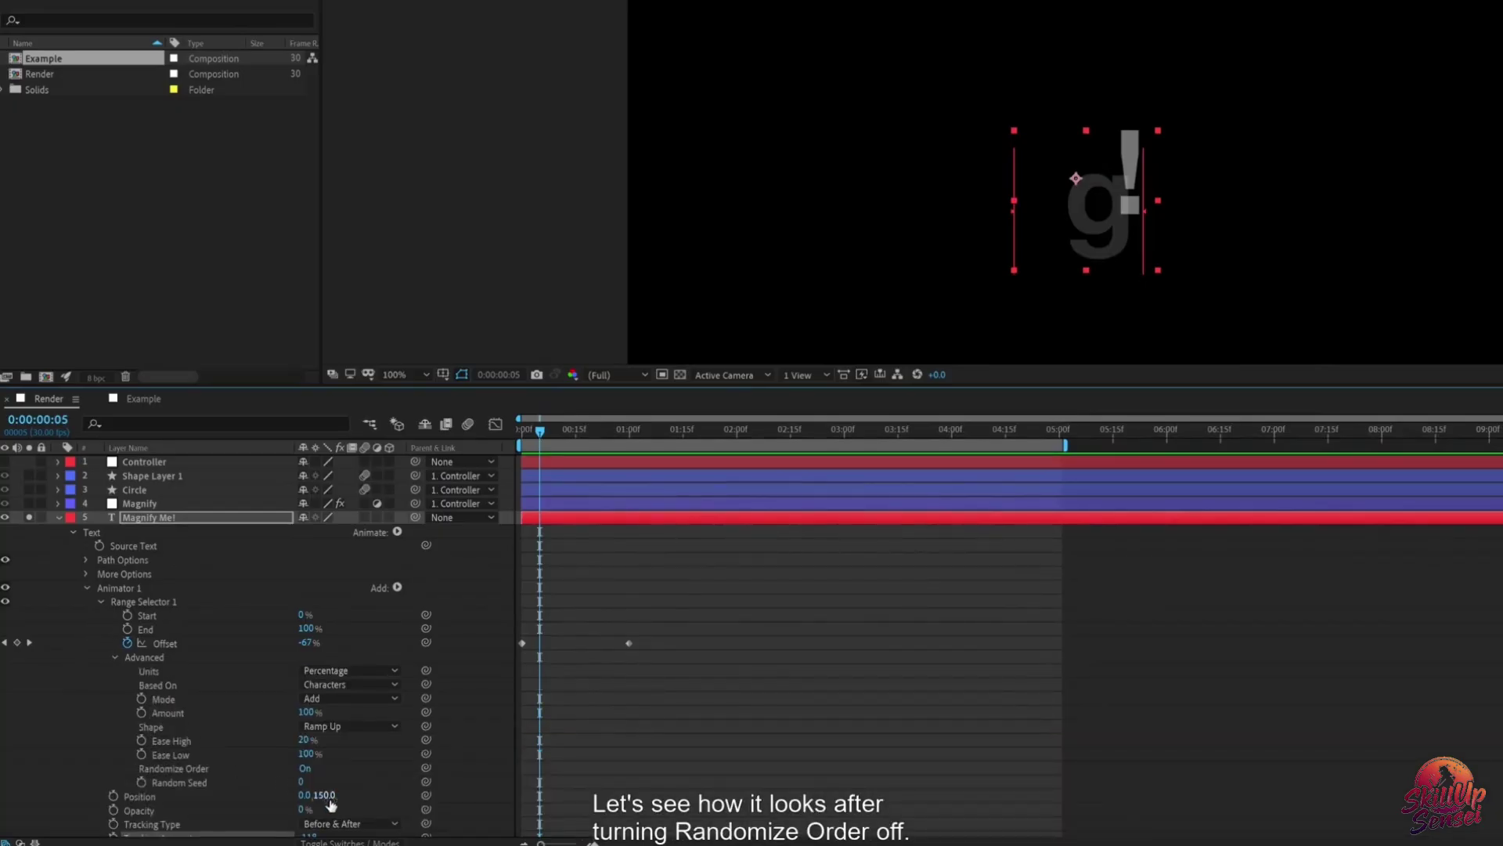
{"action": "left_click", "coordinate": [304, 769]}
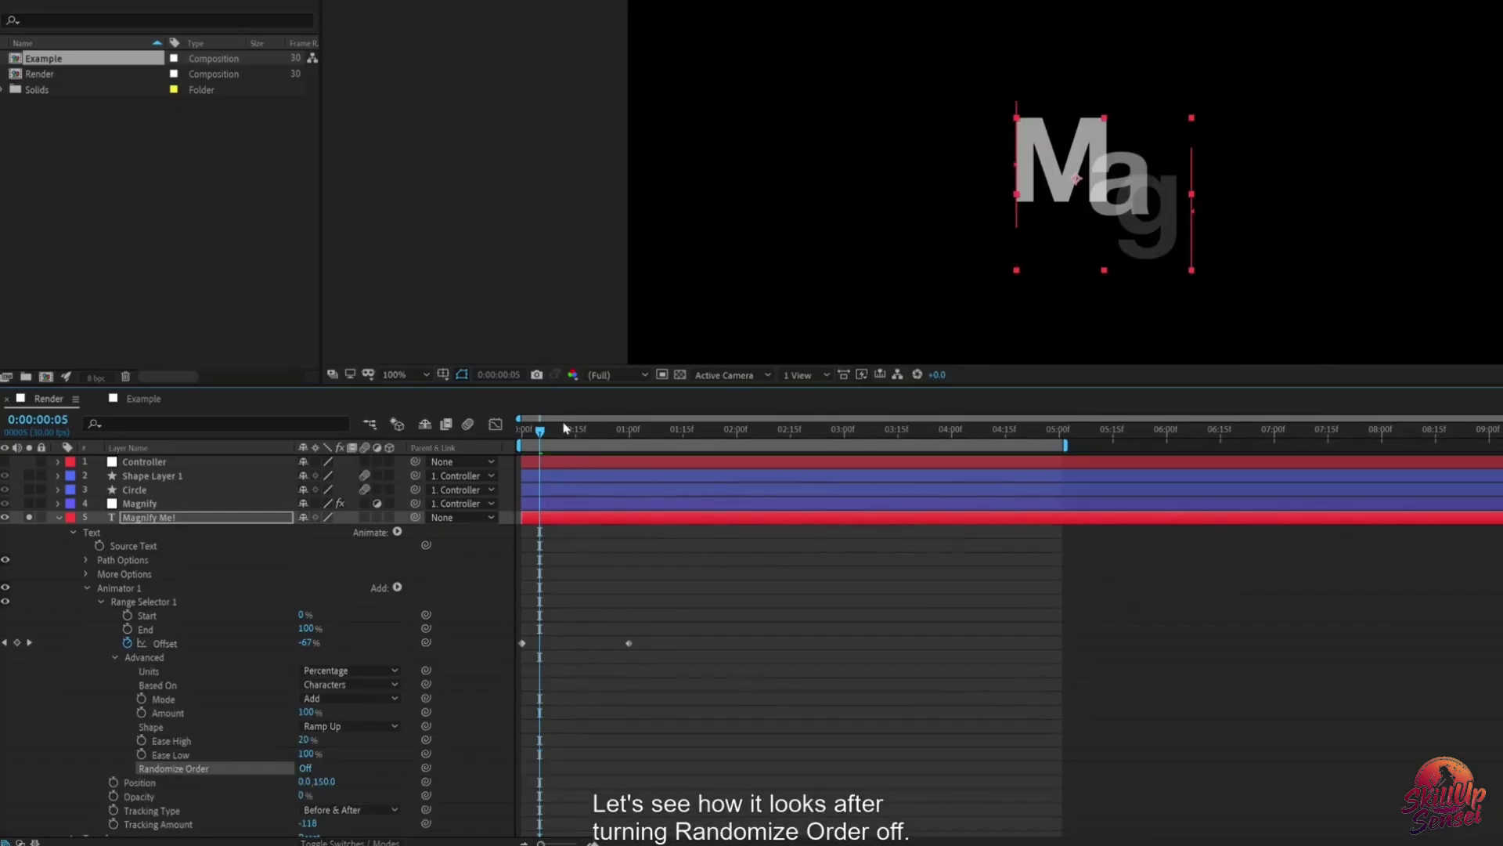
{"action": "mouse_move", "coordinate": [539, 433]}
{"action": "left_mouse_down"}
{"action": "mouse_move", "coordinate": [527, 433]}
{"action": "mouse_move", "coordinate": [636, 431]}
{"action": "mouse_move", "coordinate": [524, 431]}
{"action": "left_mouse_up"}
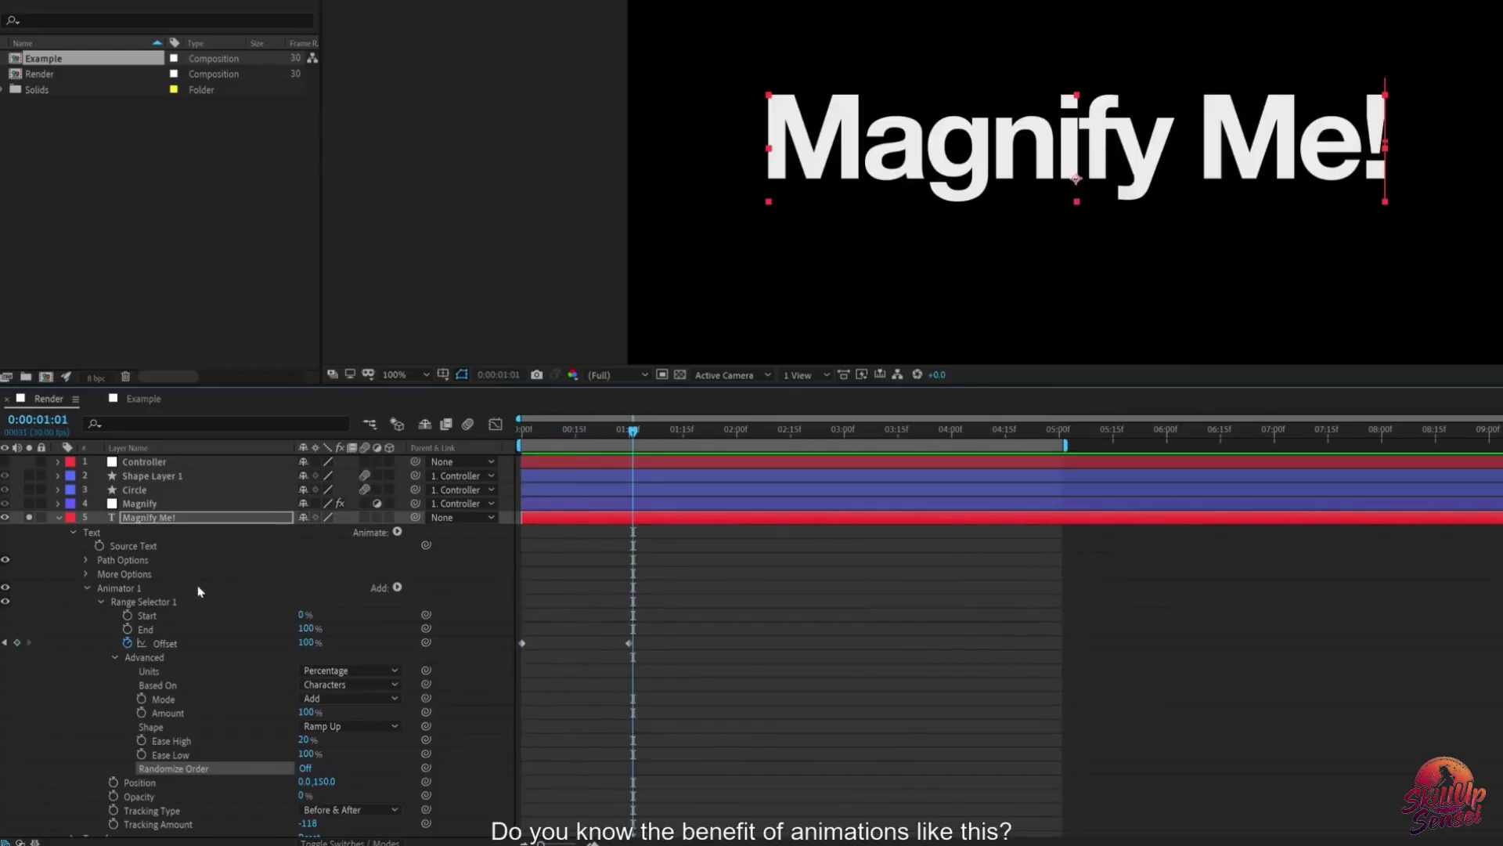
{"action": "left_click", "coordinate": [87, 588]}
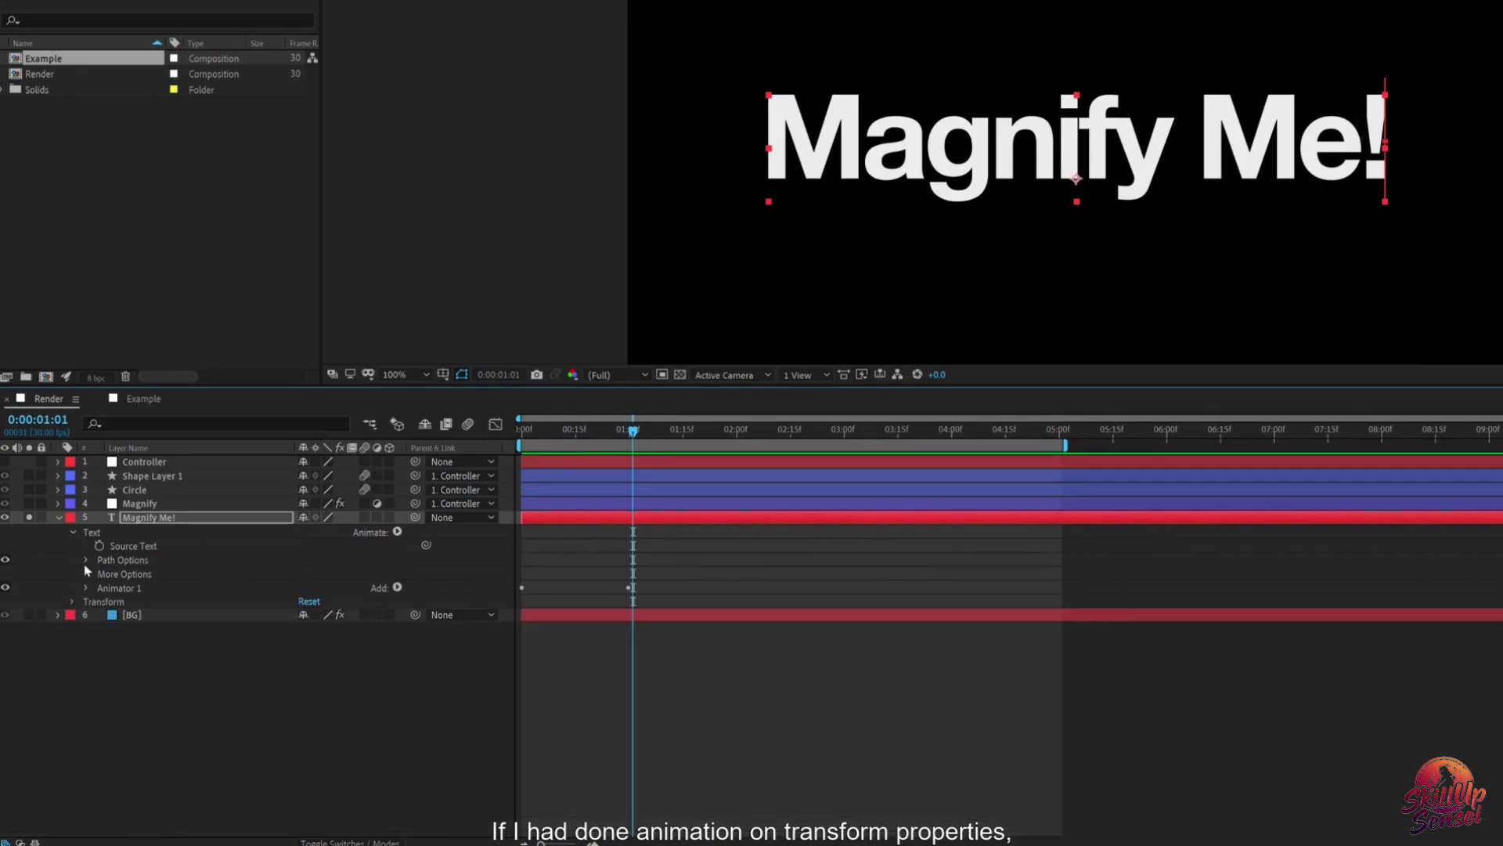
Step: Reposition the Magnify Me! text layer up and towards the left of the composition, at Position about 744, 389
{"action": "left_click", "coordinate": [72, 601]}
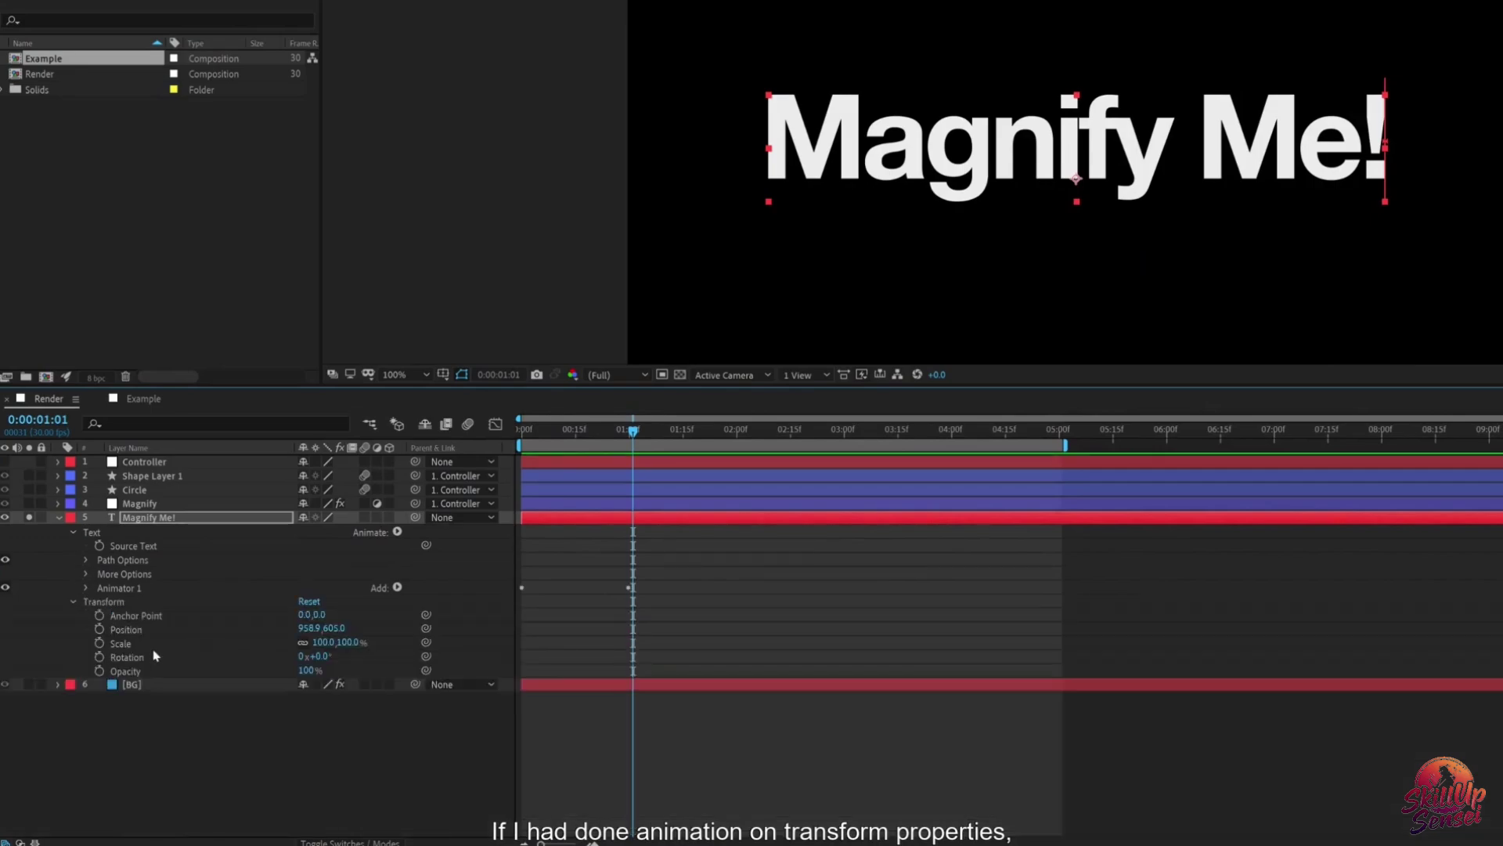
{"action": "left_click", "coordinate": [172, 518]}
{"action": "left_click_drag", "start_coordinate": [1070, 141], "coordinate": [1036, 159]}
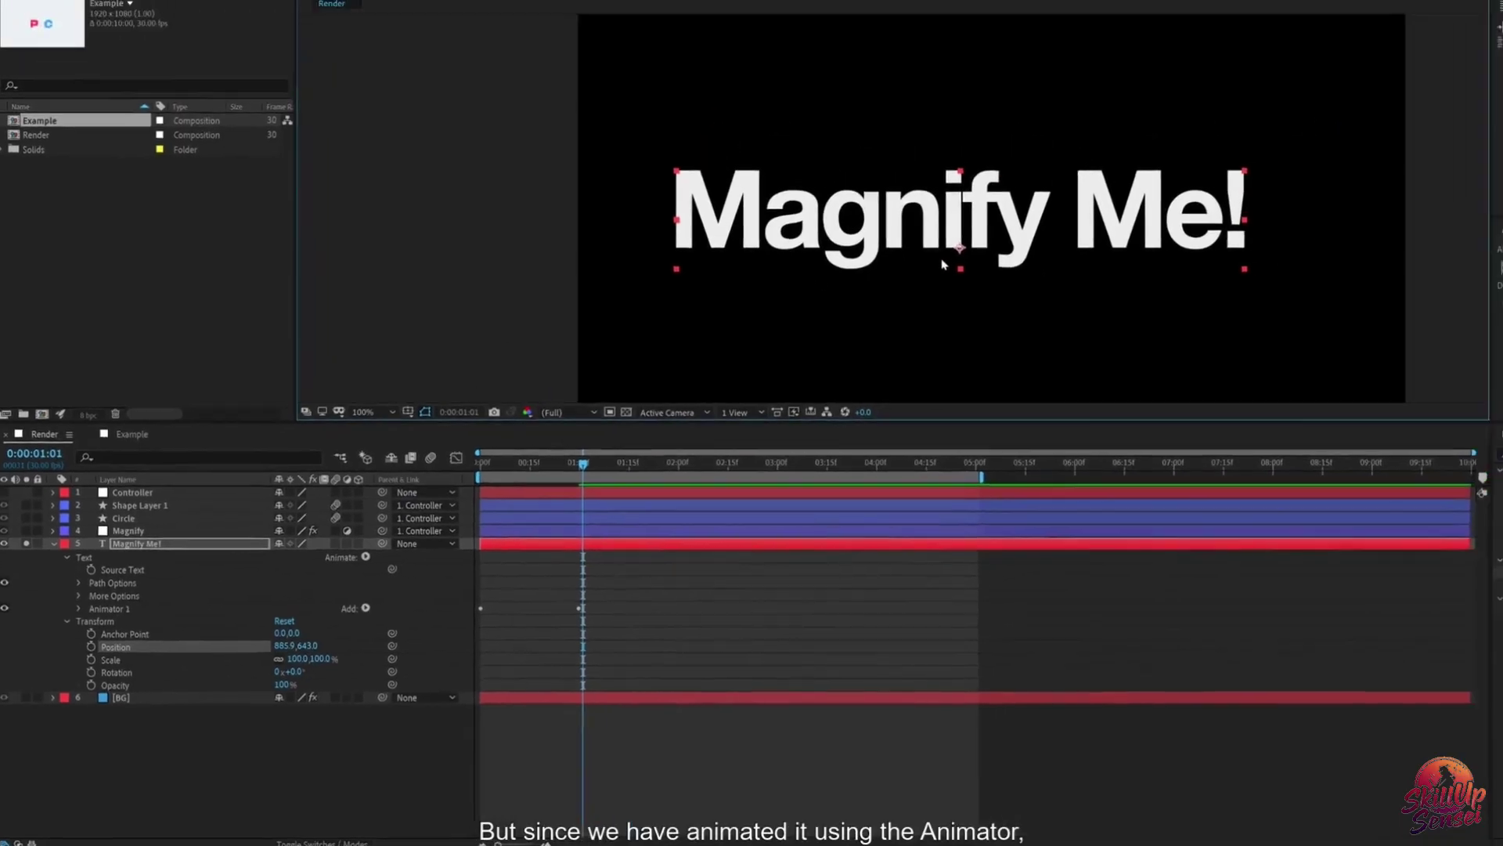
{"action": "left_click_drag", "start_coordinate": [1098, 179], "coordinate": [1032, 60]}
Step: Reduce the Magnify Me! text's font size to 118 px and centre the layer in the composition horizontally and vertically
{"action": "left_click", "coordinate": [1385, 60]}
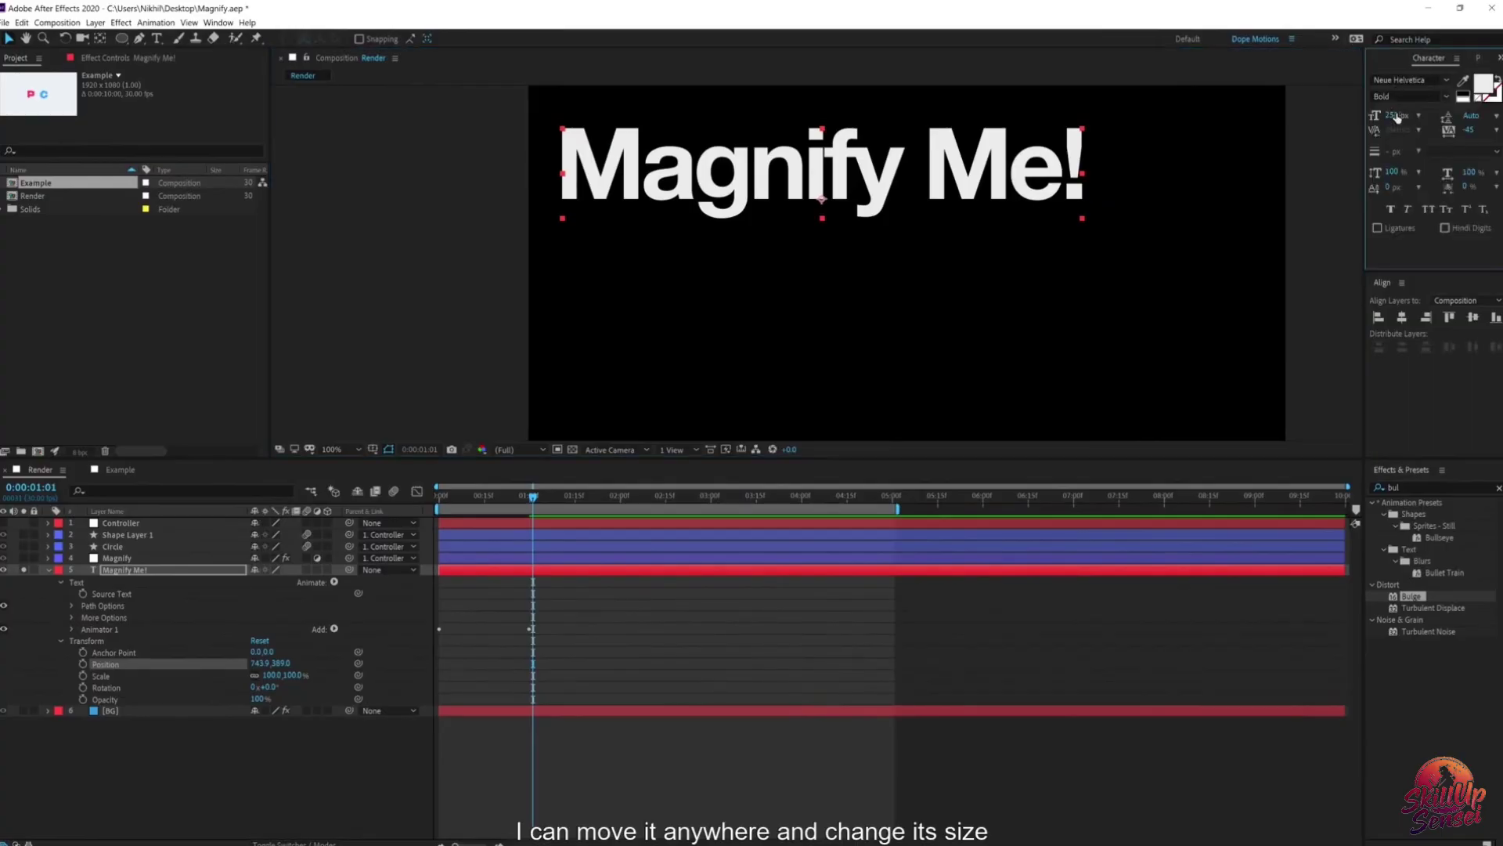
{"action": "left_click_drag", "start_coordinate": [1395, 117], "coordinate": [1317, 130]}
{"action": "left_click", "coordinate": [1401, 317]}
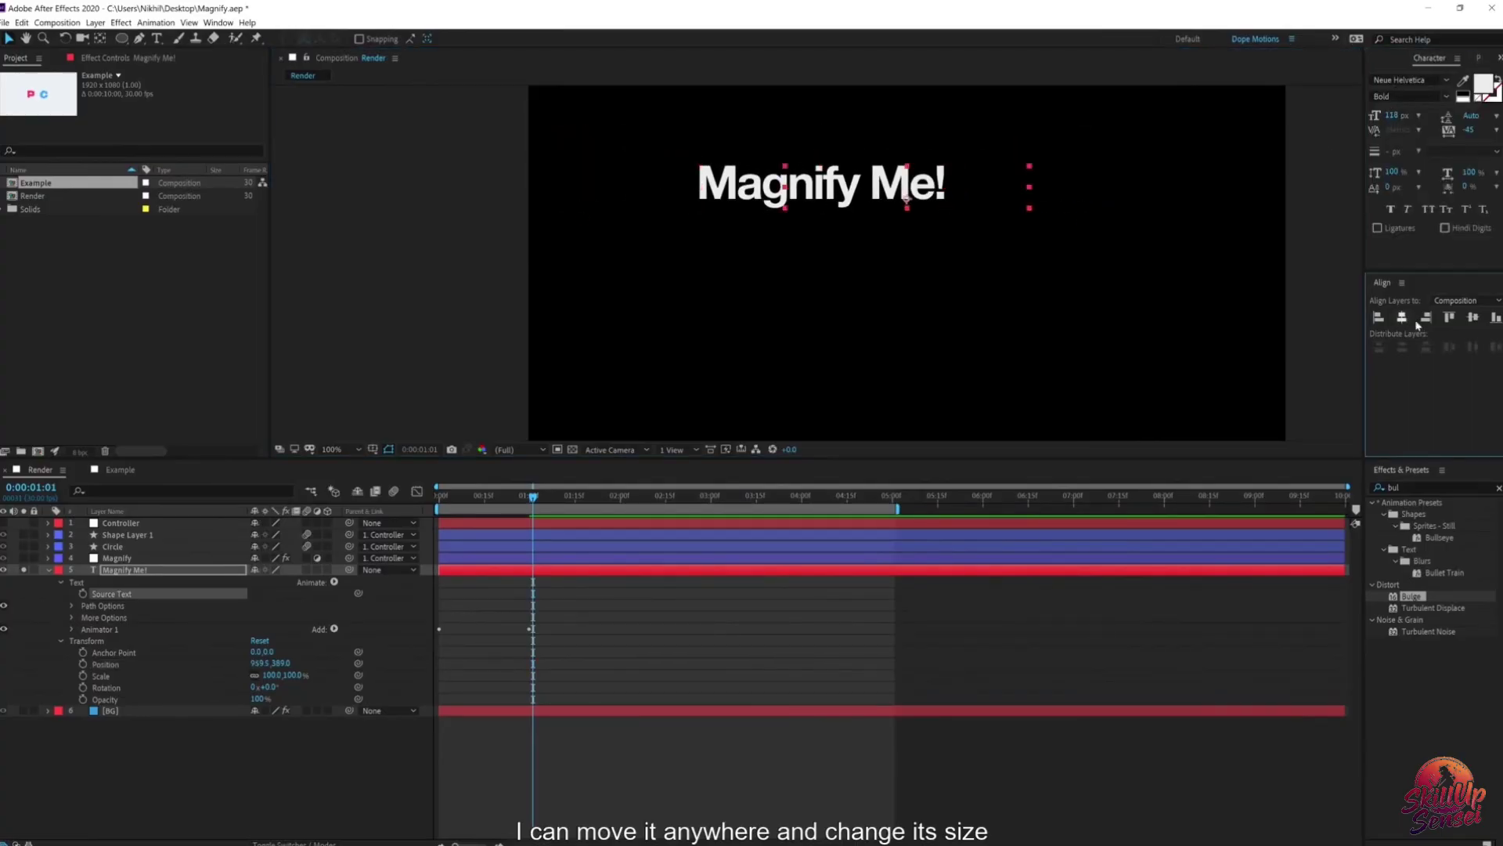
{"action": "left_click", "coordinate": [1473, 318]}
Step: Move the text to the composition's upper-right corner, at Position about 1573, 263, and preview its reveal
{"action": "left_click_drag", "start_coordinate": [983, 256], "coordinate": [1226, 133]}
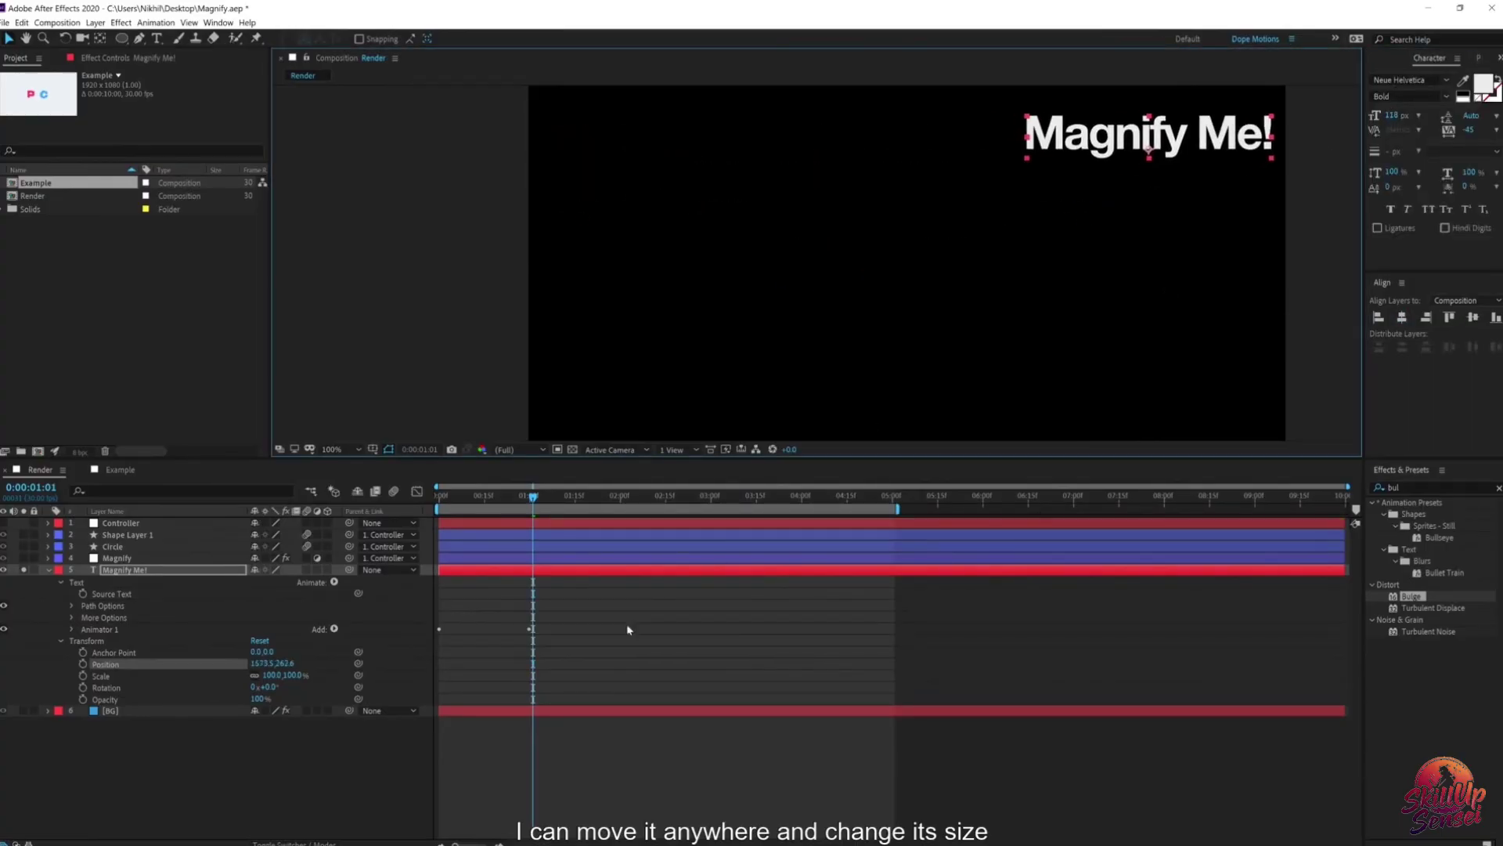
{"action": "left_click", "coordinate": [503, 591]}
{"action": "key", "text": "space"}
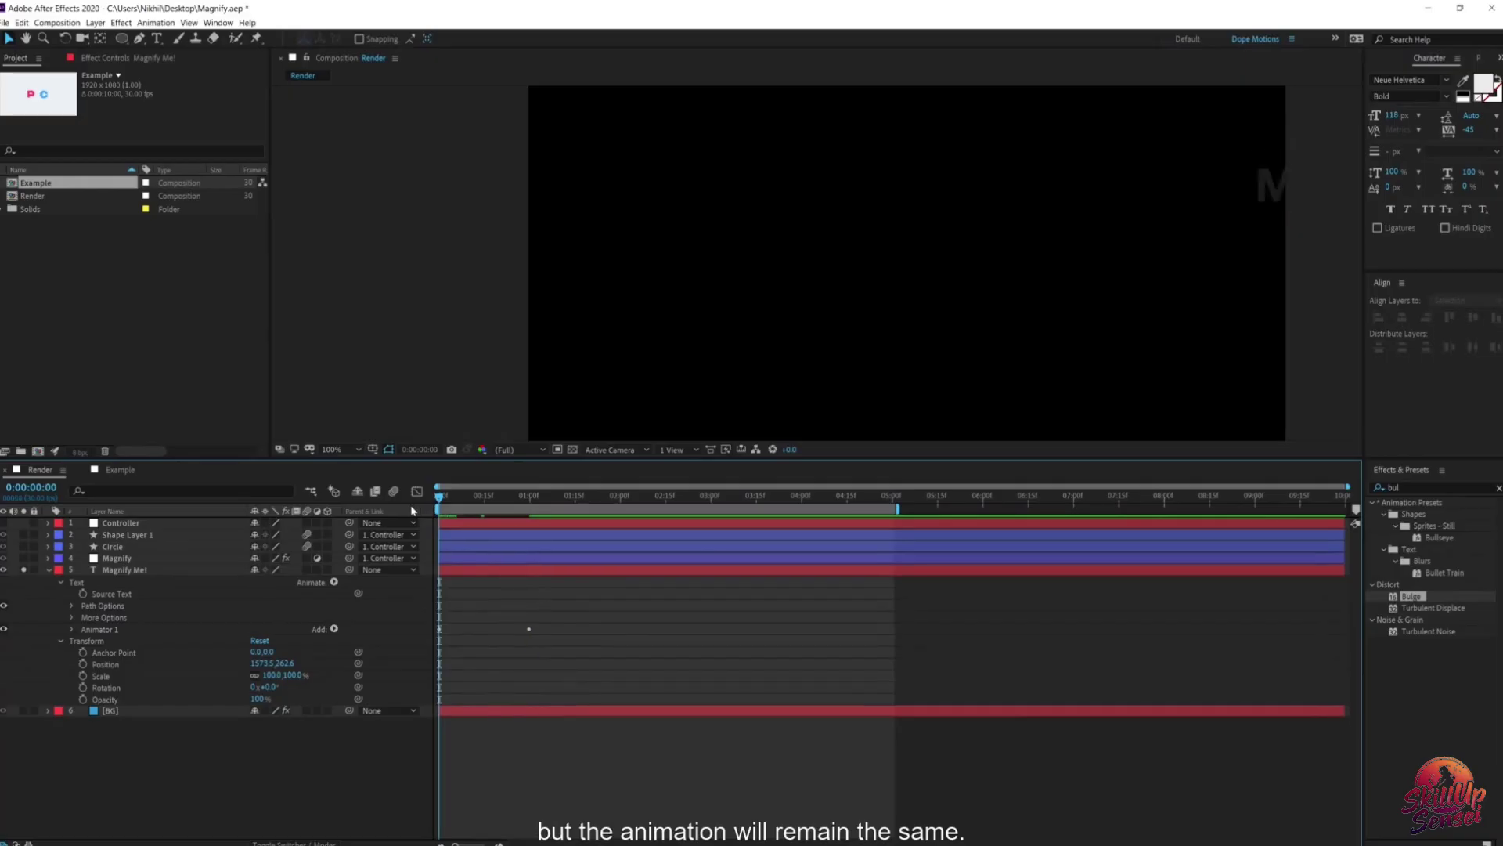
{"action": "left_click_drag", "start_coordinate": [485, 500], "coordinate": [554, 502]}
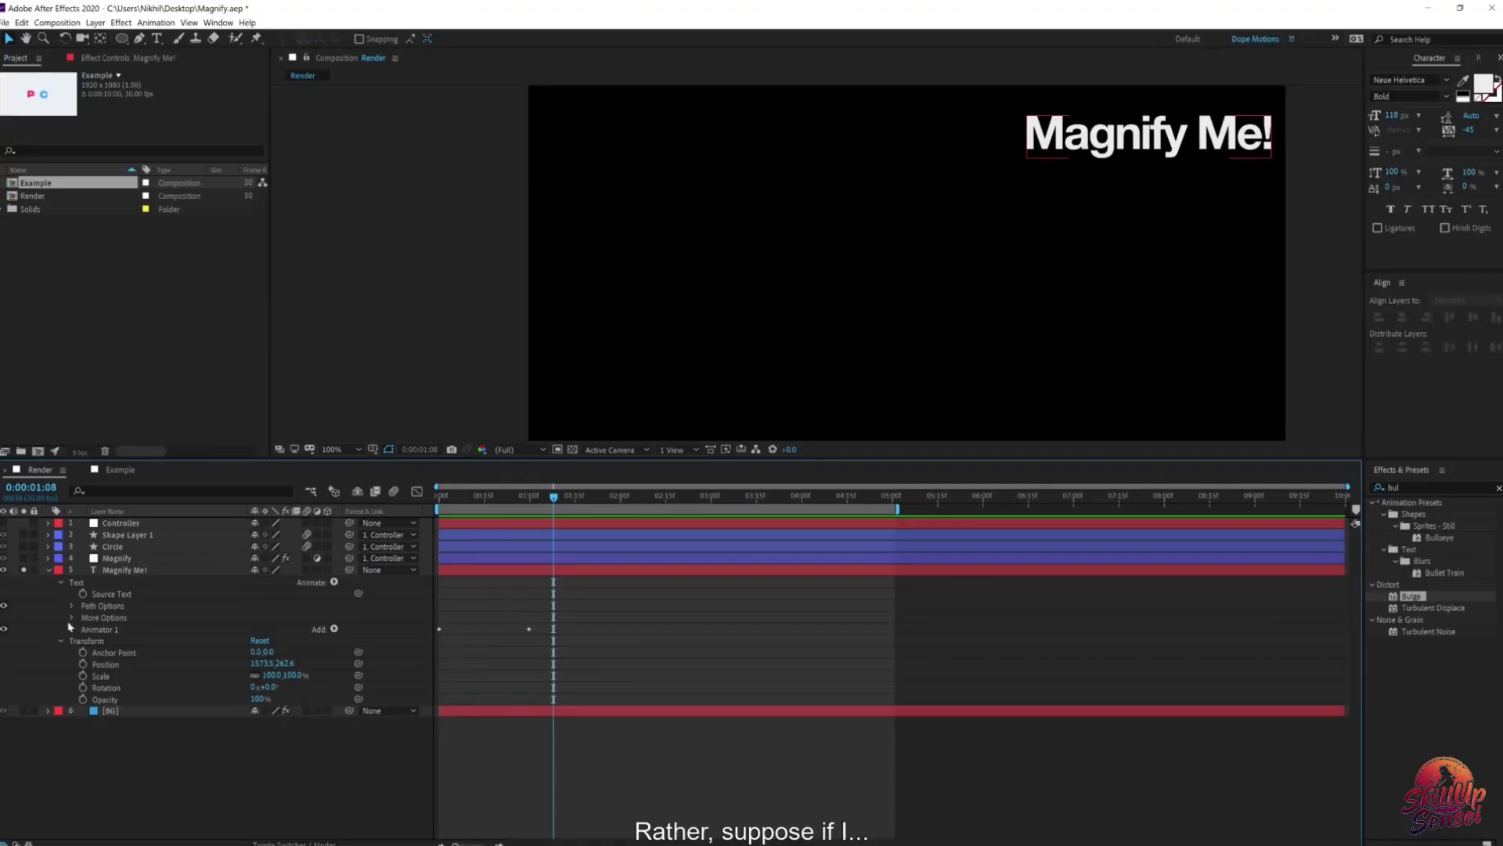
Step: Bring the Magnify Me! text back to the centre of the composition, aligned horizontally and vertically
{"action": "left_click", "coordinate": [62, 582]}
{"action": "left_click", "coordinate": [140, 571]}
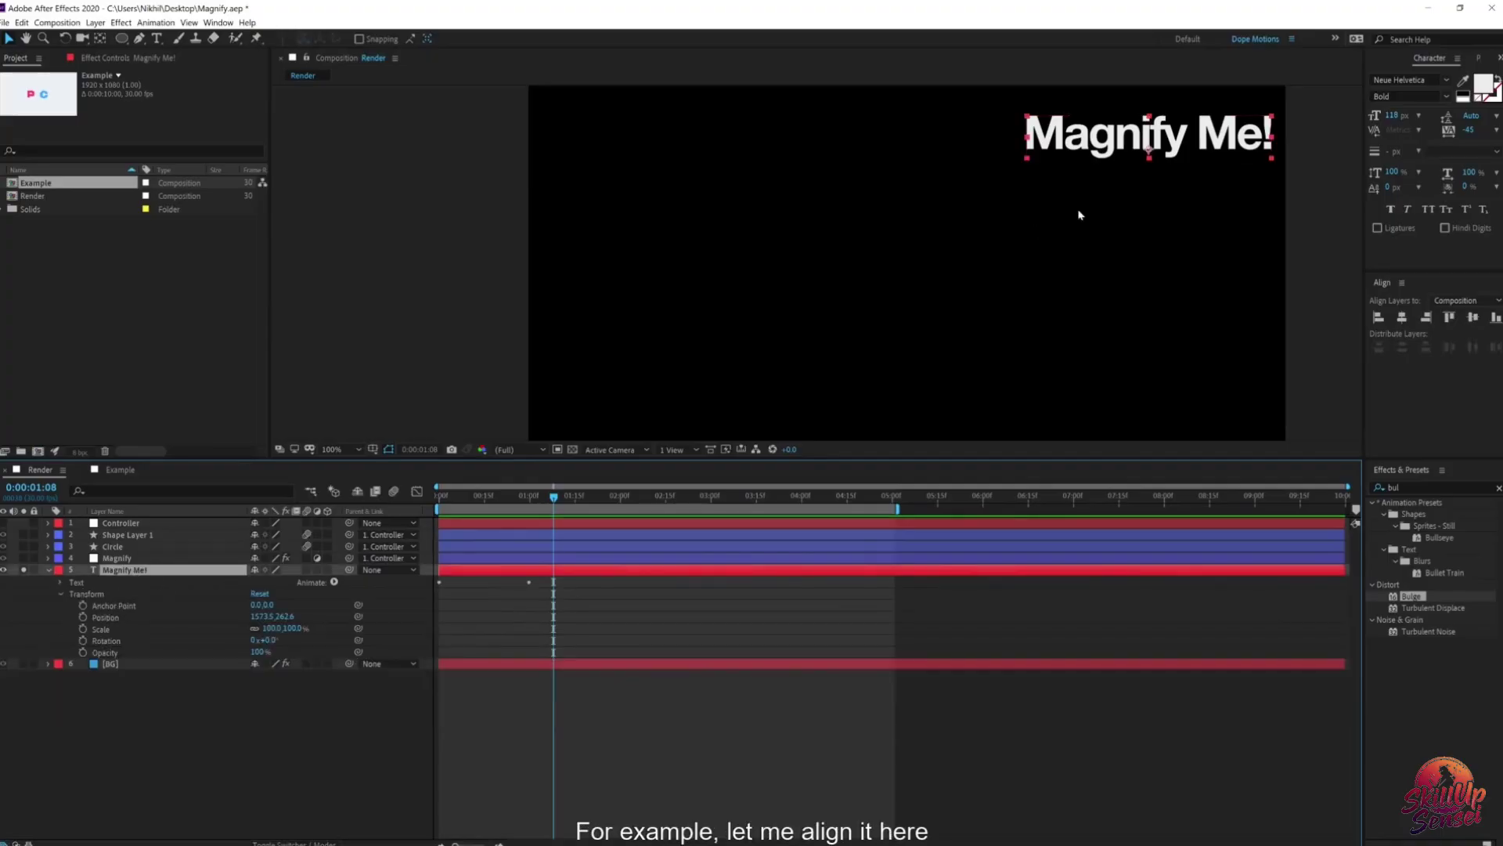
{"action": "left_click_drag", "start_coordinate": [1132, 153], "coordinate": [937, 229]}
{"action": "left_click", "coordinate": [1401, 317]}
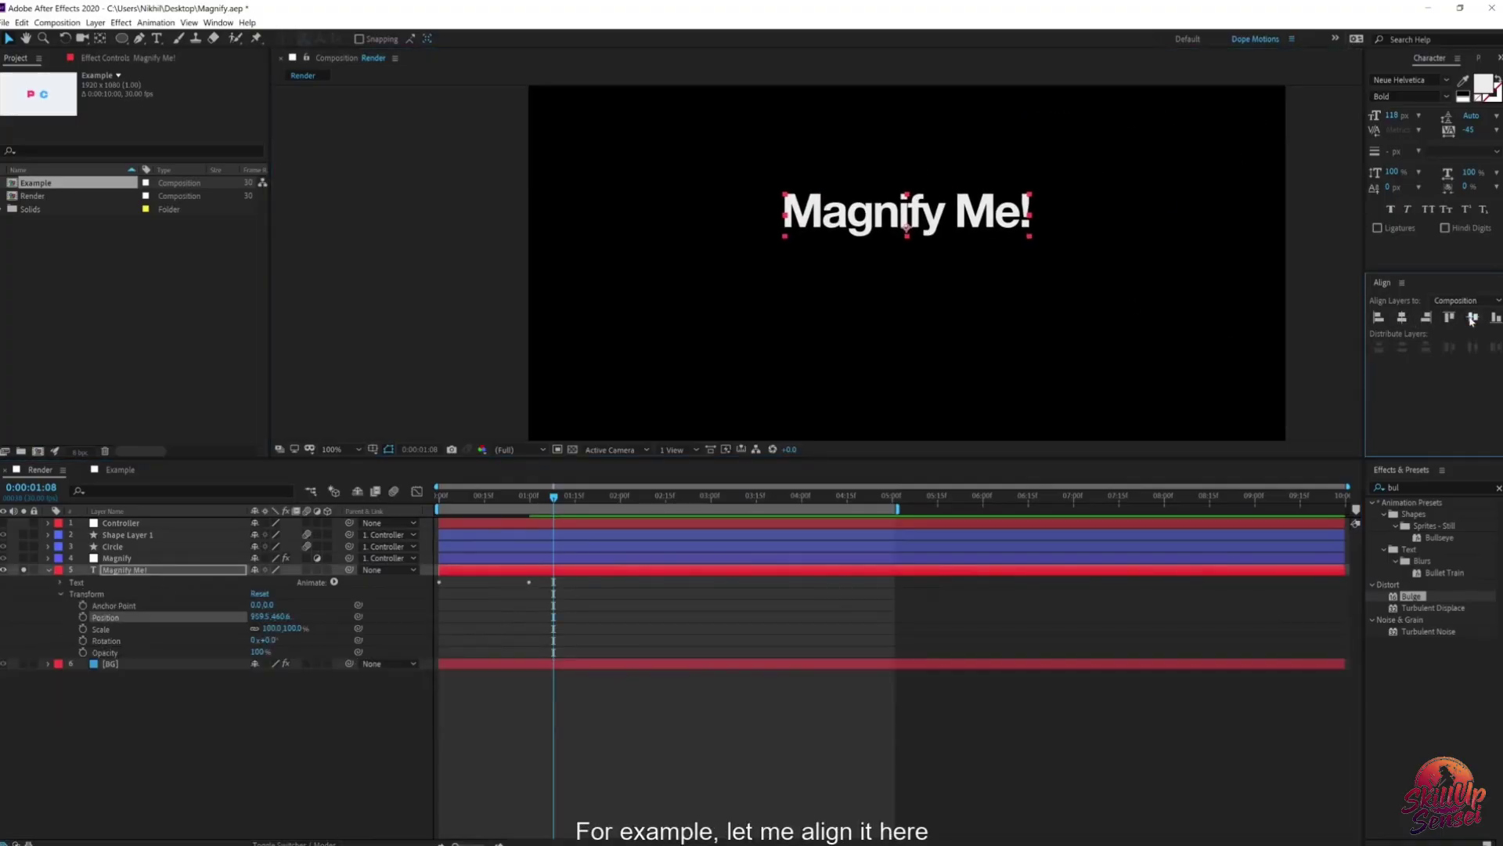
{"action": "left_click", "coordinate": [1473, 317]}
Step: Keyframe the text's transform Position to move straight down from the centre between about 2 and 4 seconds, and preview it
{"action": "left_click_drag", "start_coordinate": [539, 503], "coordinate": [801, 501]}
{"action": "left_click", "coordinate": [82, 617]}
{"action": "left_click_drag", "start_coordinate": [921, 271], "coordinate": [918, 357]}
{"action": "key", "text": "space"}
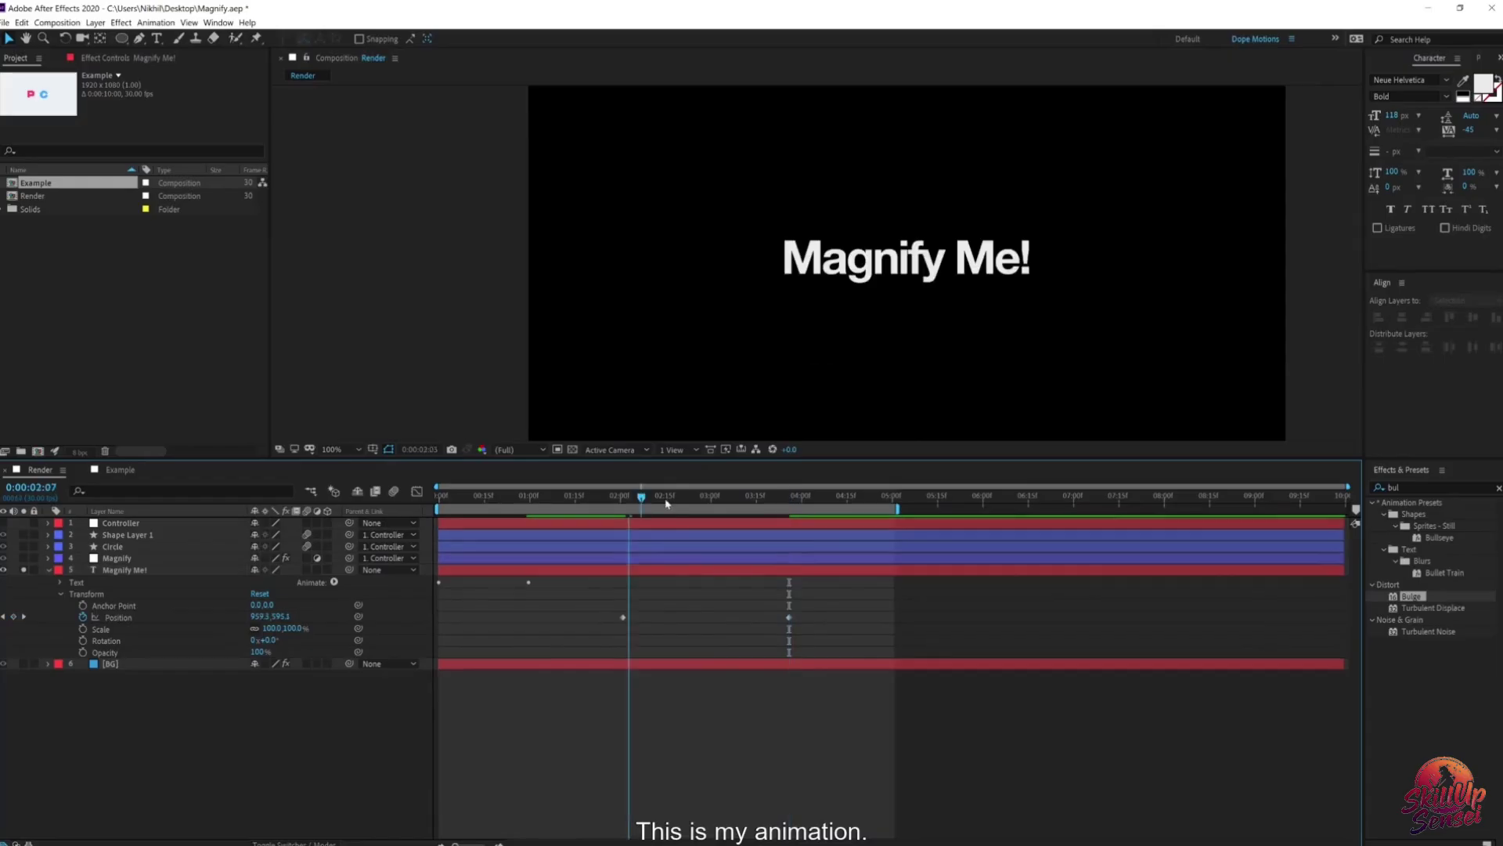
Step: Move the text to the upper left of the composition at 0:00:03:09, at Position about 392, 322
{"action": "mouse_move", "coordinate": [733, 505]}
{"action": "left_mouse_down"}
{"action": "mouse_move", "coordinate": [702, 513]}
{"action": "mouse_move", "coordinate": [797, 512]}
{"action": "mouse_move", "coordinate": [737, 512]}
{"action": "left_mouse_up"}
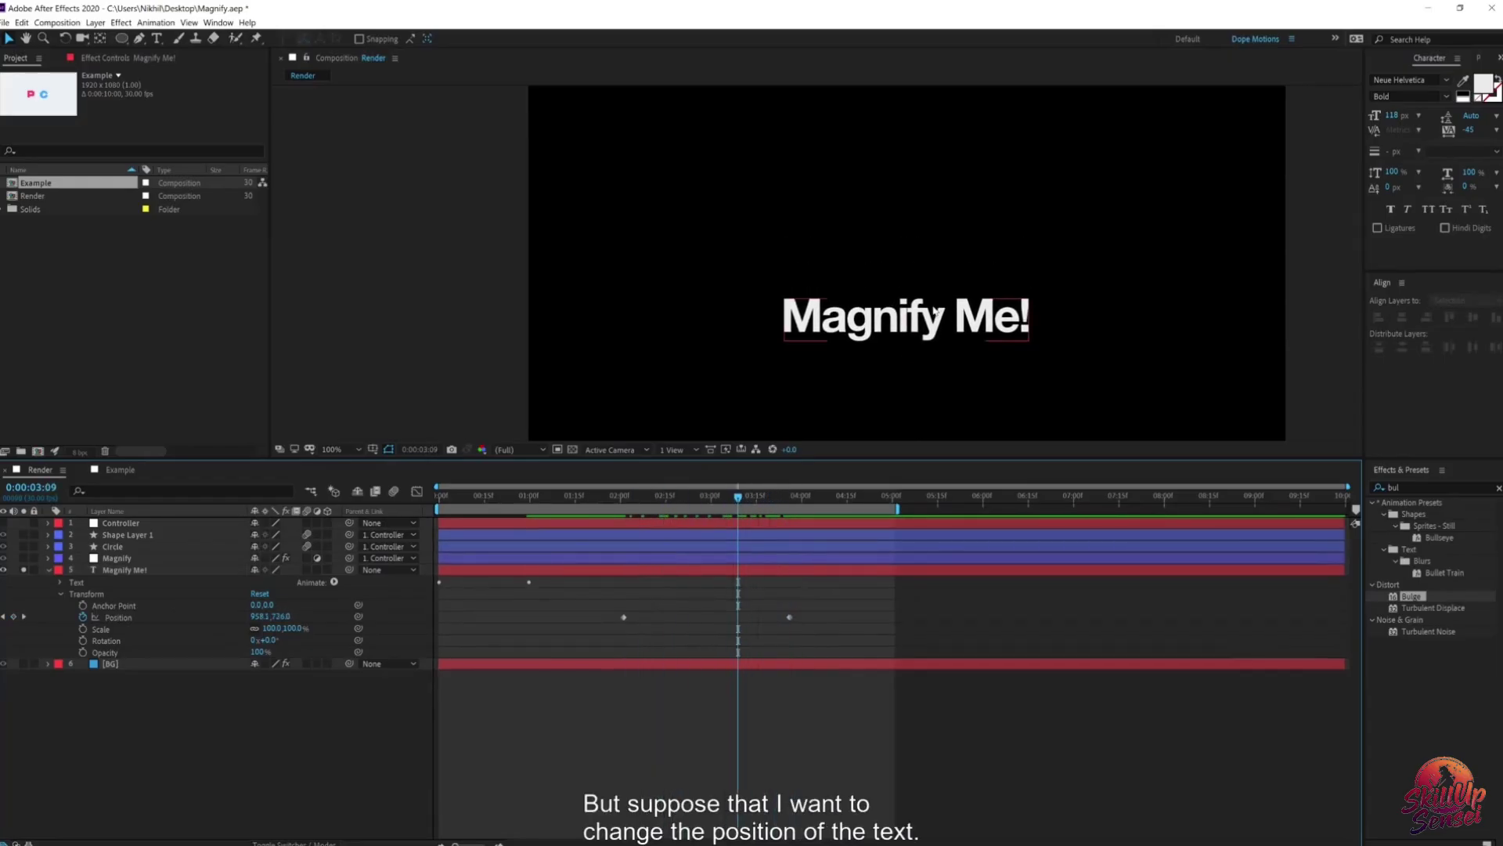
{"action": "left_click_drag", "start_coordinate": [937, 311], "coordinate": [714, 152]}
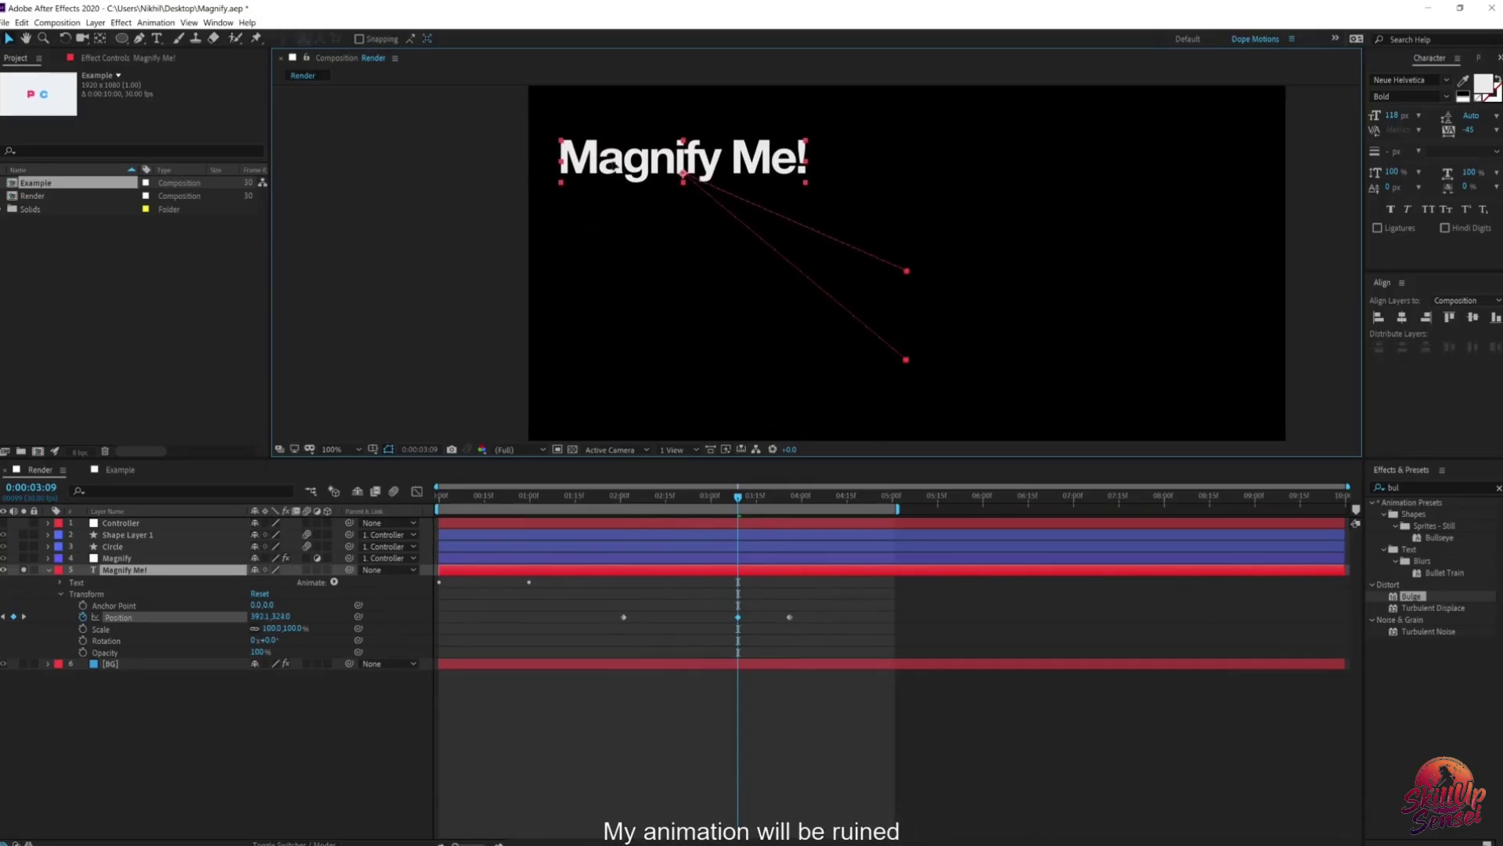
{"action": "left_click_drag", "start_coordinate": [616, 165], "coordinate": [615, 163]}
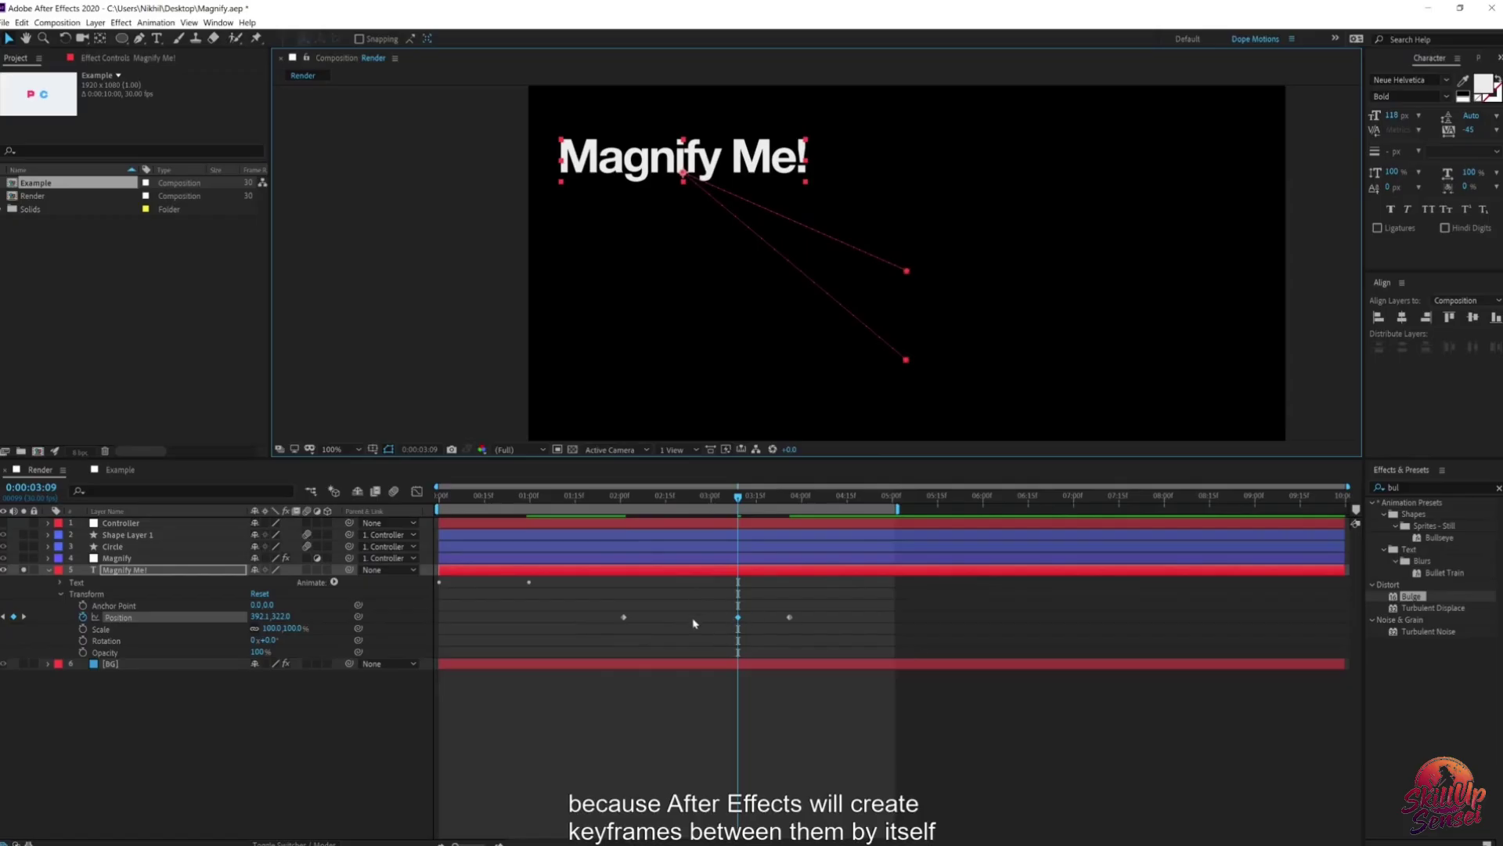
Step: Add two more Position changes between the keyframes, moving the text far right and, at 0:00:02:13, down to about 632, 728
{"action": "left_click", "coordinate": [624, 617]}
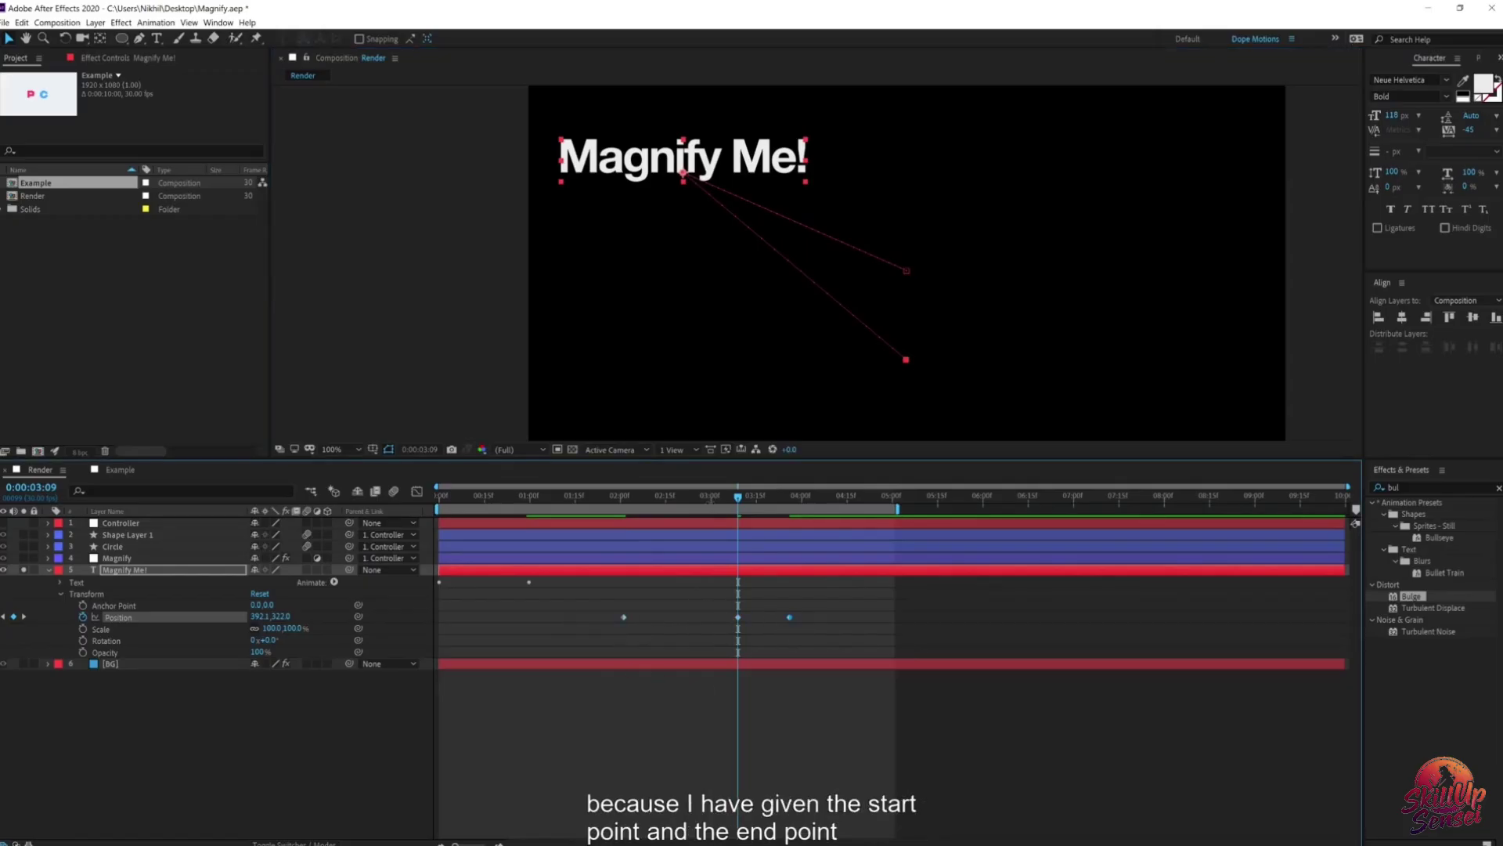
{"action": "left_click_drag", "start_coordinate": [738, 496], "coordinate": [695, 496]}
{"action": "left_click_drag", "start_coordinate": [743, 213], "coordinate": [1202, 181]}
{"action": "left_click_drag", "start_coordinate": [679, 502], "coordinate": [659, 497]}
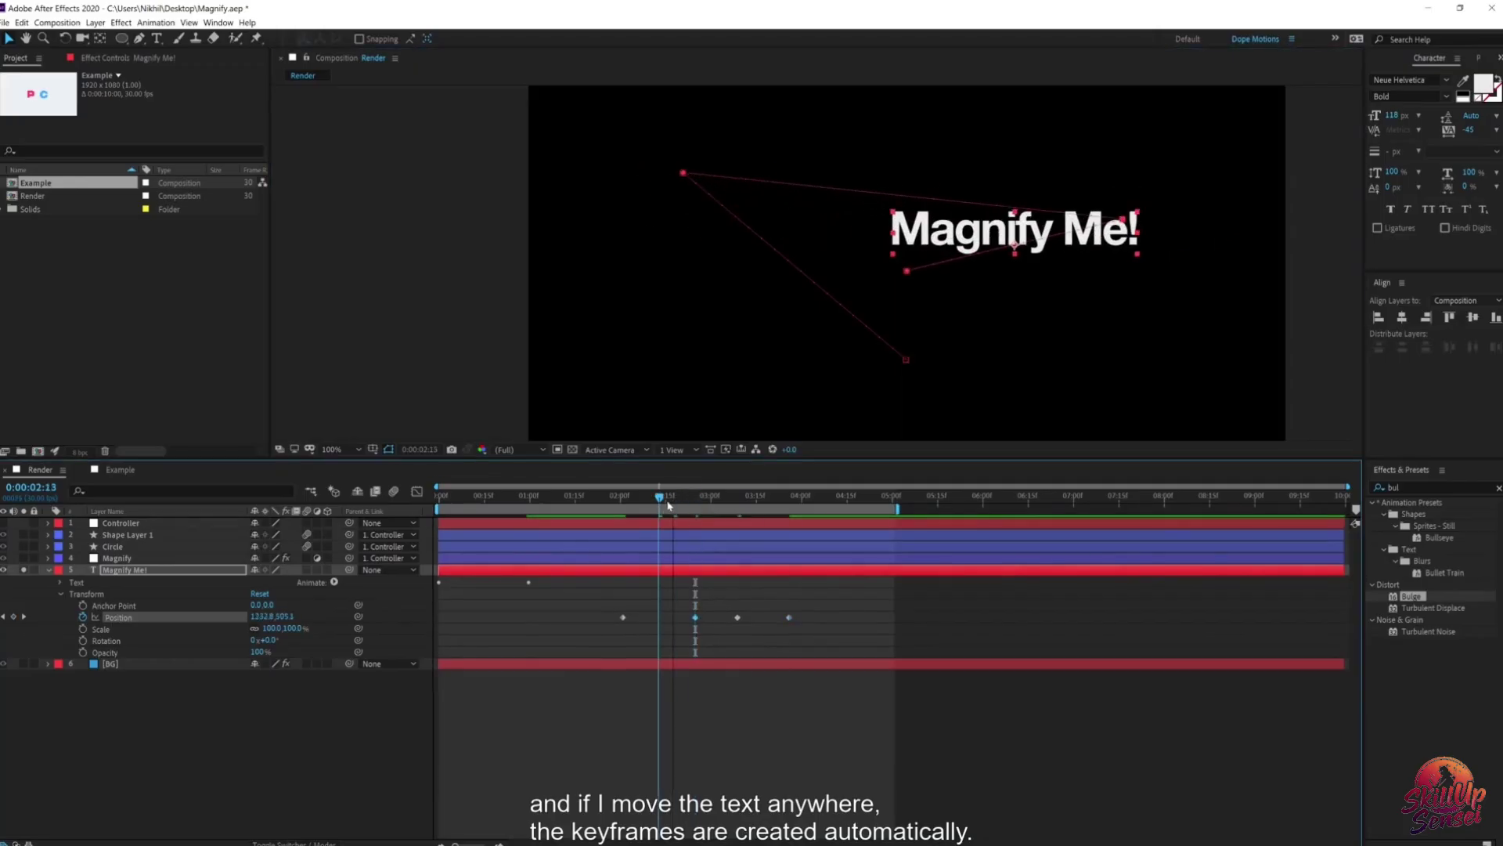
{"action": "left_click_drag", "start_coordinate": [979, 252], "coordinate": [737, 349]}
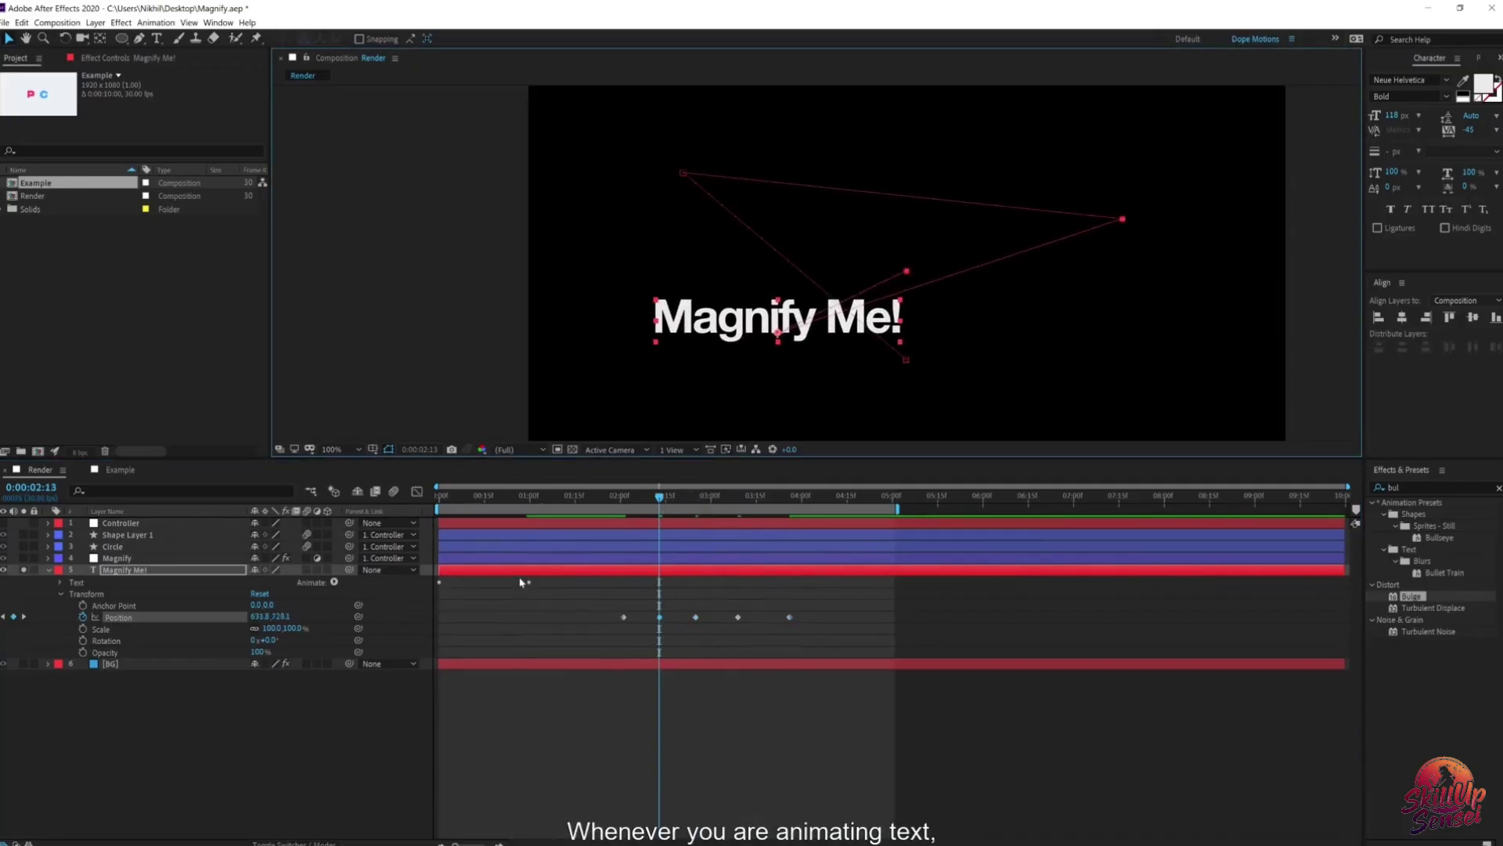
Step: Remove all of the text's Position keyframes and centre the layer in the composition horizontally and vertically
{"action": "left_click", "coordinate": [83, 618]}
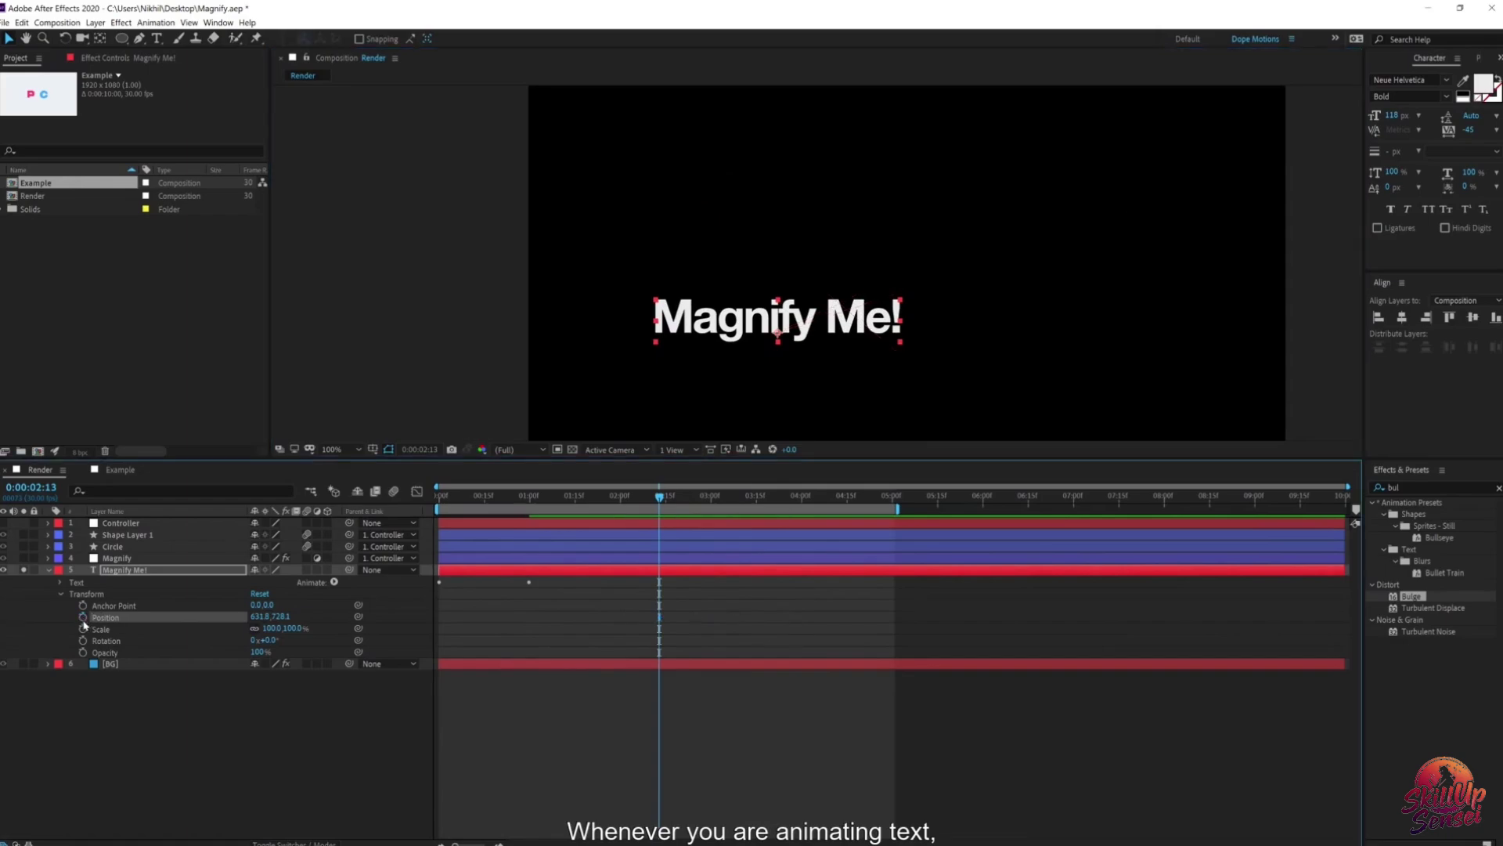
{"action": "left_click", "coordinate": [1403, 317]}
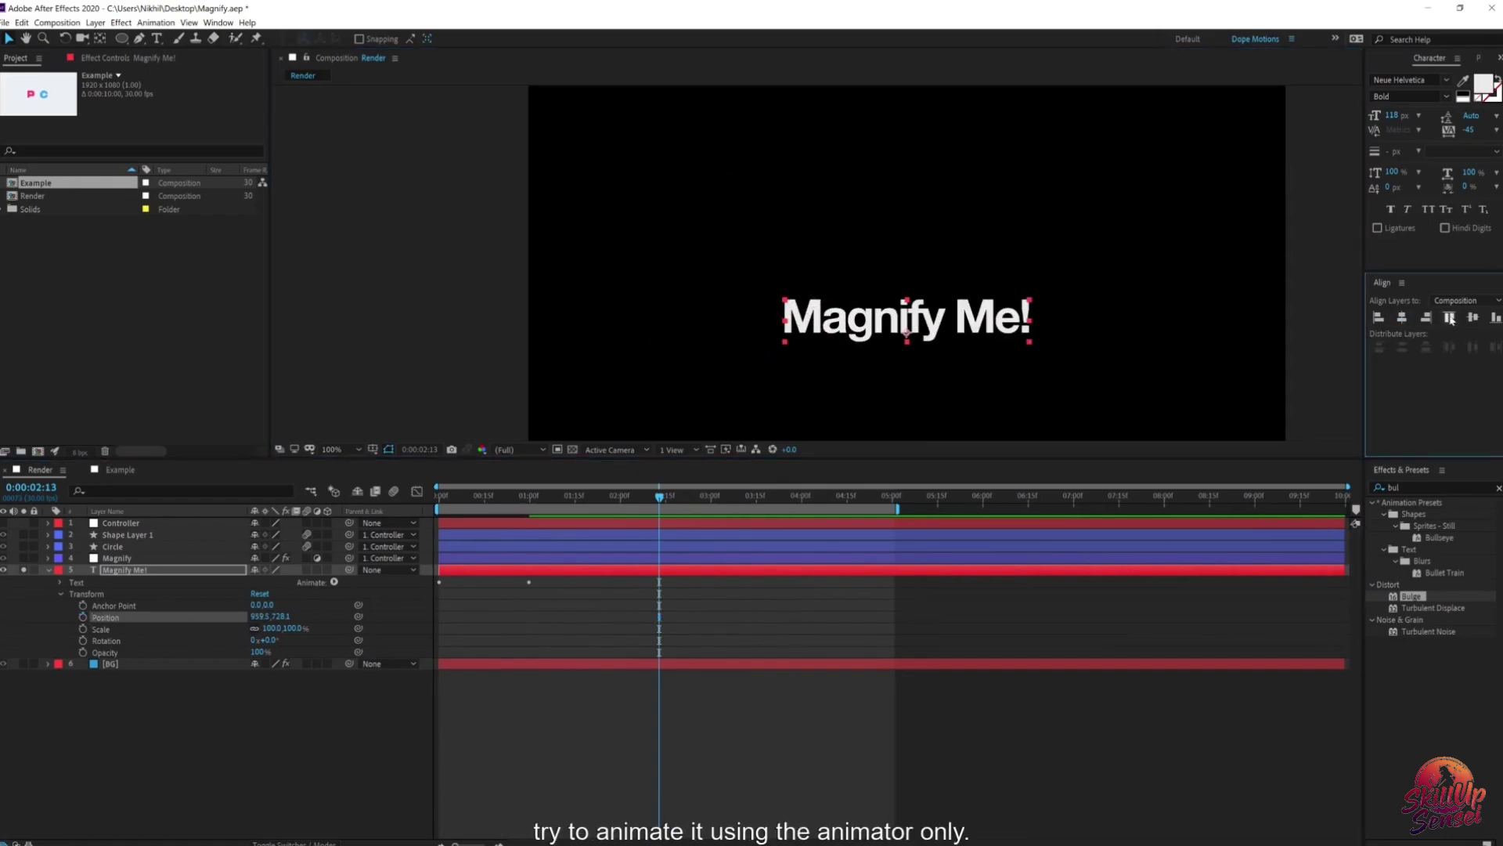
{"action": "left_click", "coordinate": [61, 595]}
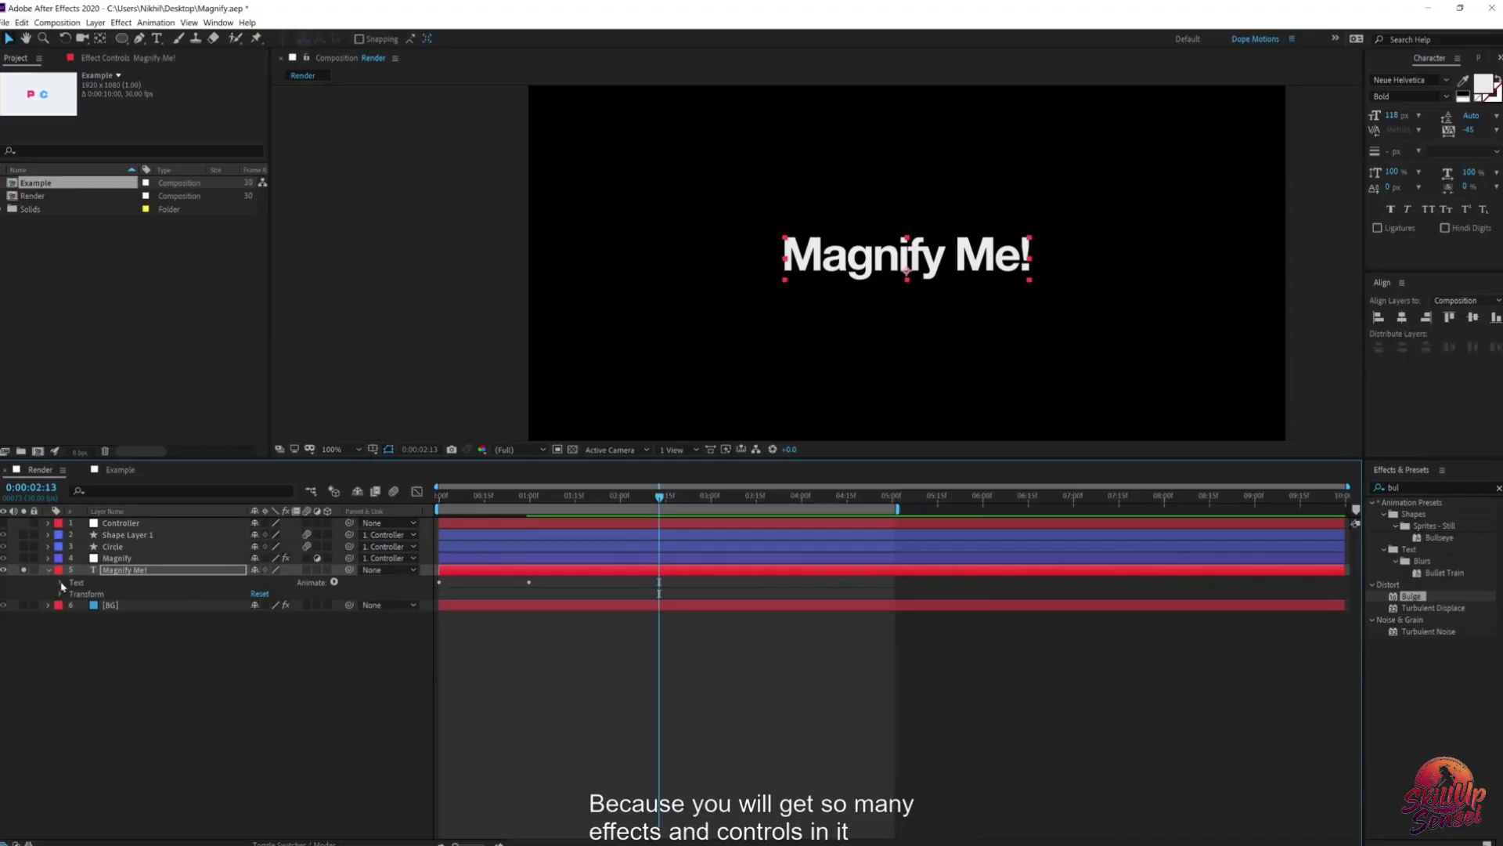
Step: Check the reveal, set the Magnify Me! text's font size to 200 px and vertically re-centre the layer
{"action": "left_click_drag", "start_coordinate": [536, 498], "coordinate": [560, 521]}
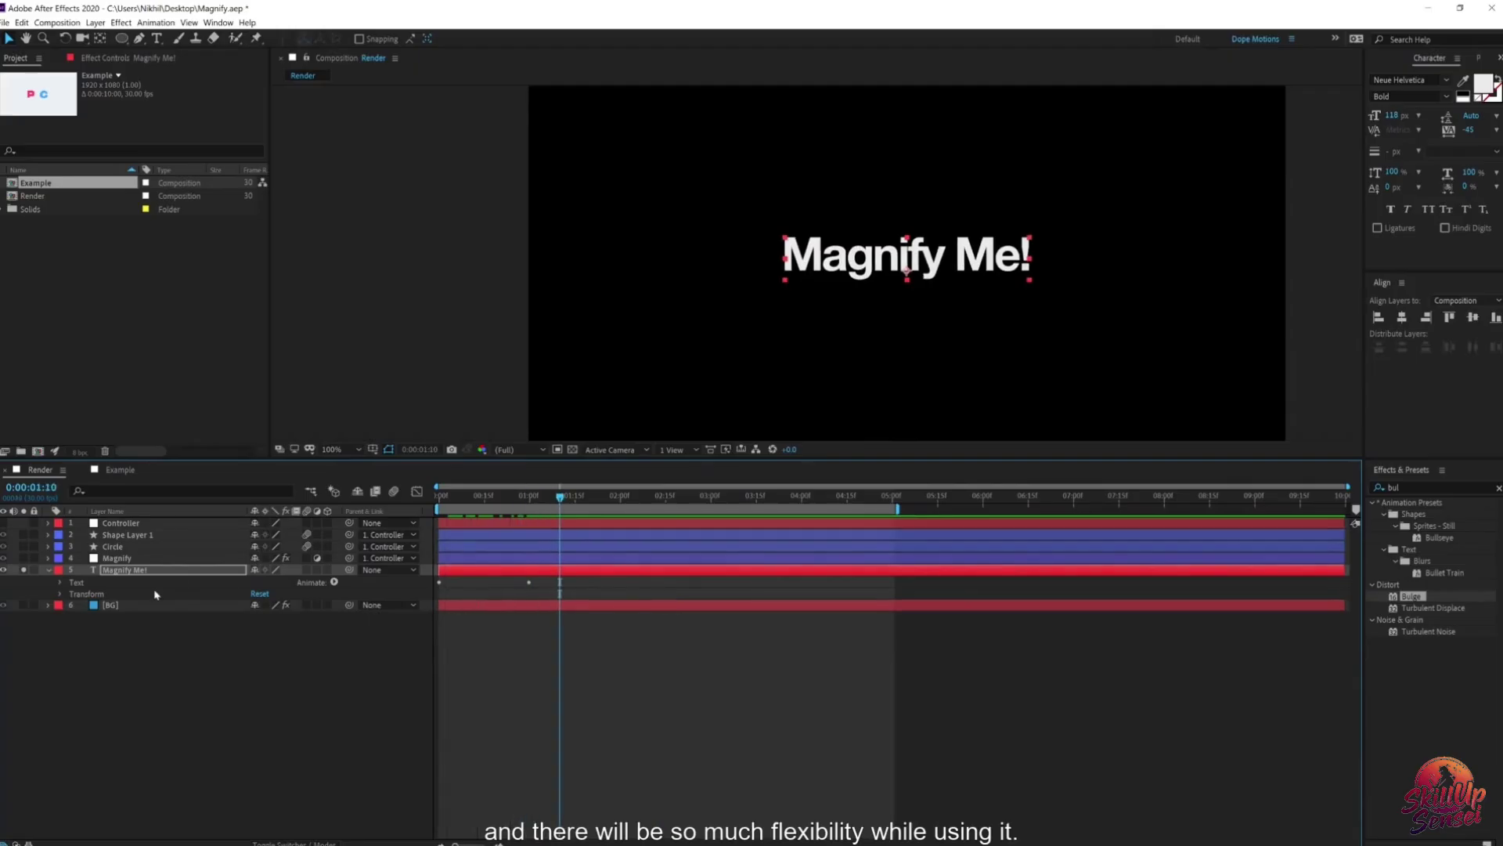
{"action": "left_click_drag", "start_coordinate": [1397, 114], "coordinate": [1416, 273]}
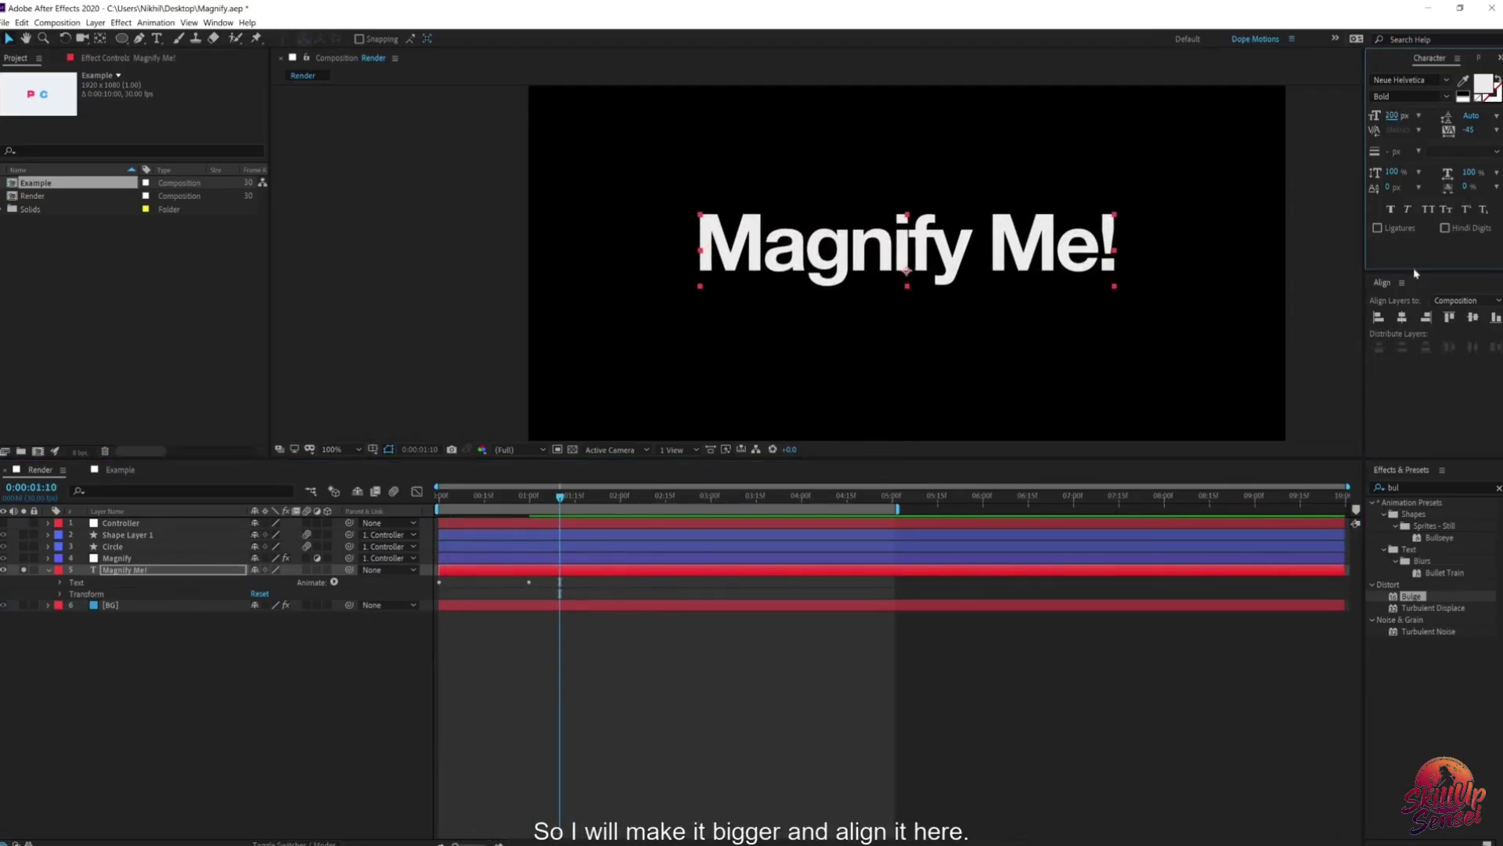
{"action": "left_click", "coordinate": [1472, 317]}
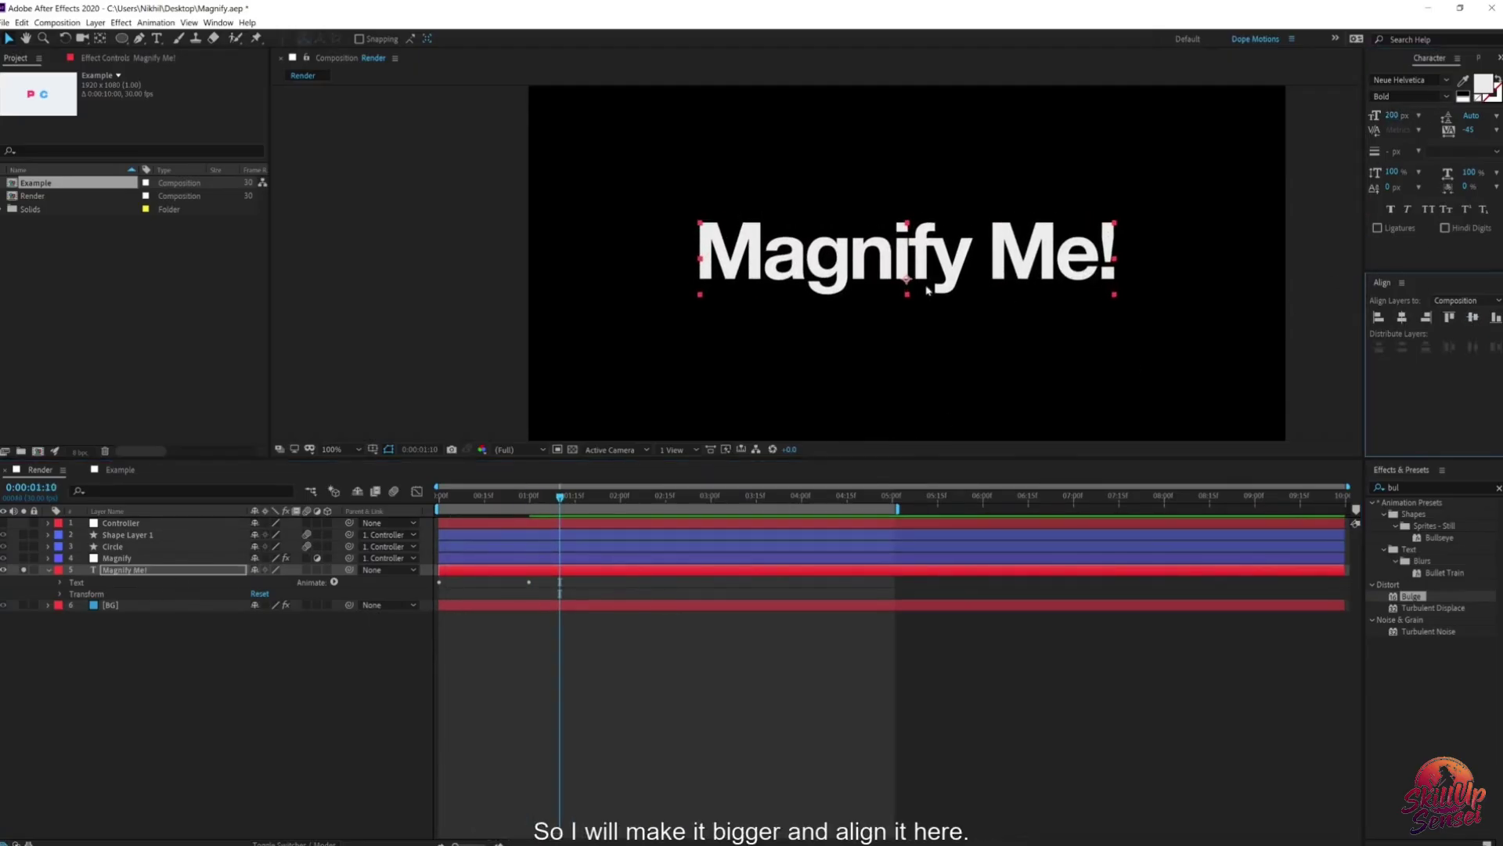
Step: Unsolo the Magnify Me! layer, collapse its properties and preview the complete magnifying glass animation from the beginning
{"action": "left_click", "coordinate": [23, 570]}
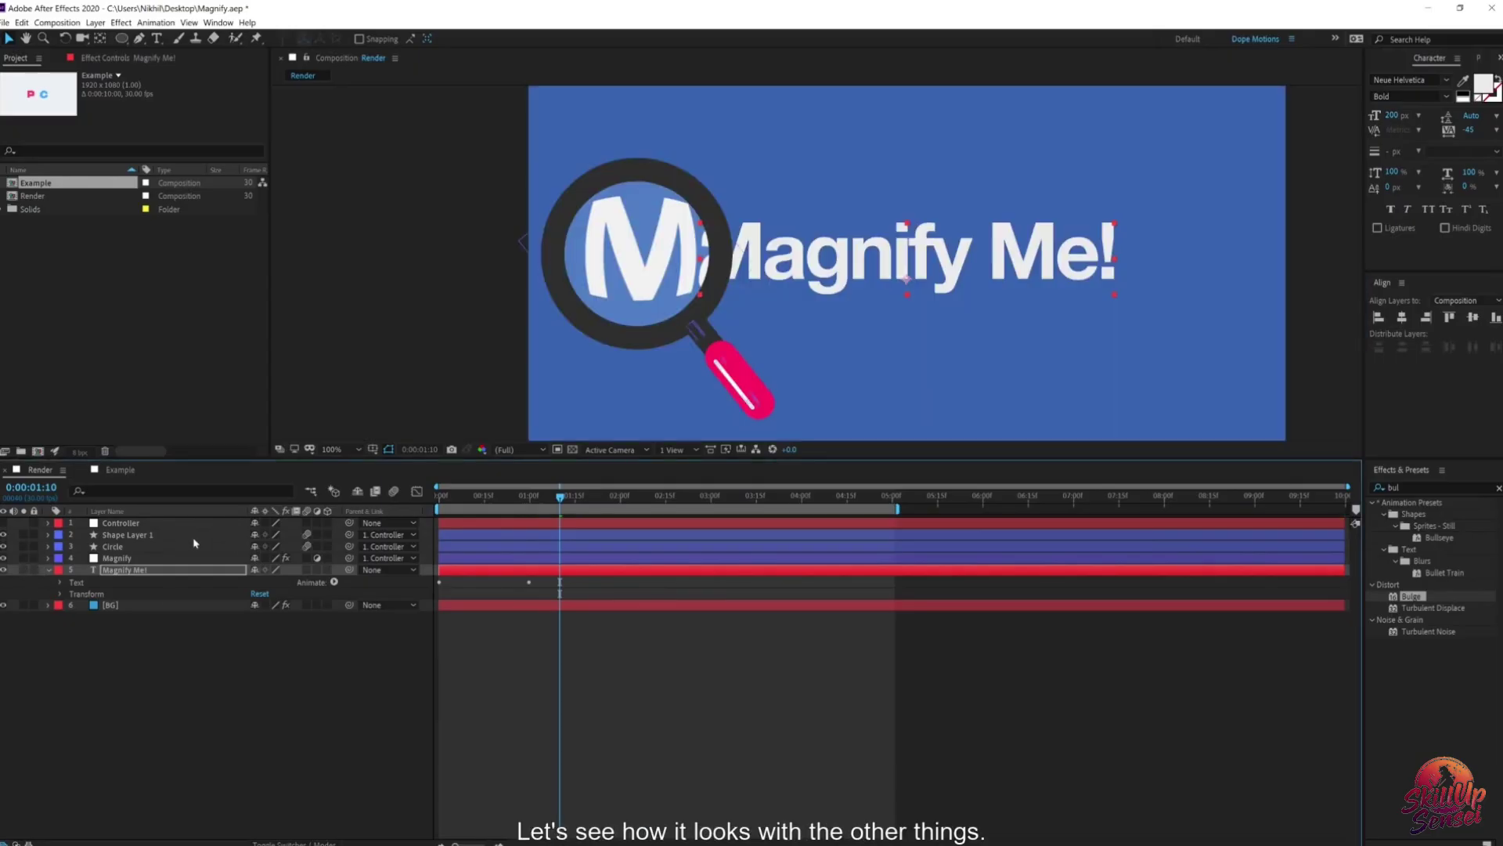
{"action": "left_click", "coordinate": [49, 572]}
{"action": "left_click_drag", "start_coordinate": [542, 494], "coordinate": [439, 516]}
{"action": "key", "text": "space"}
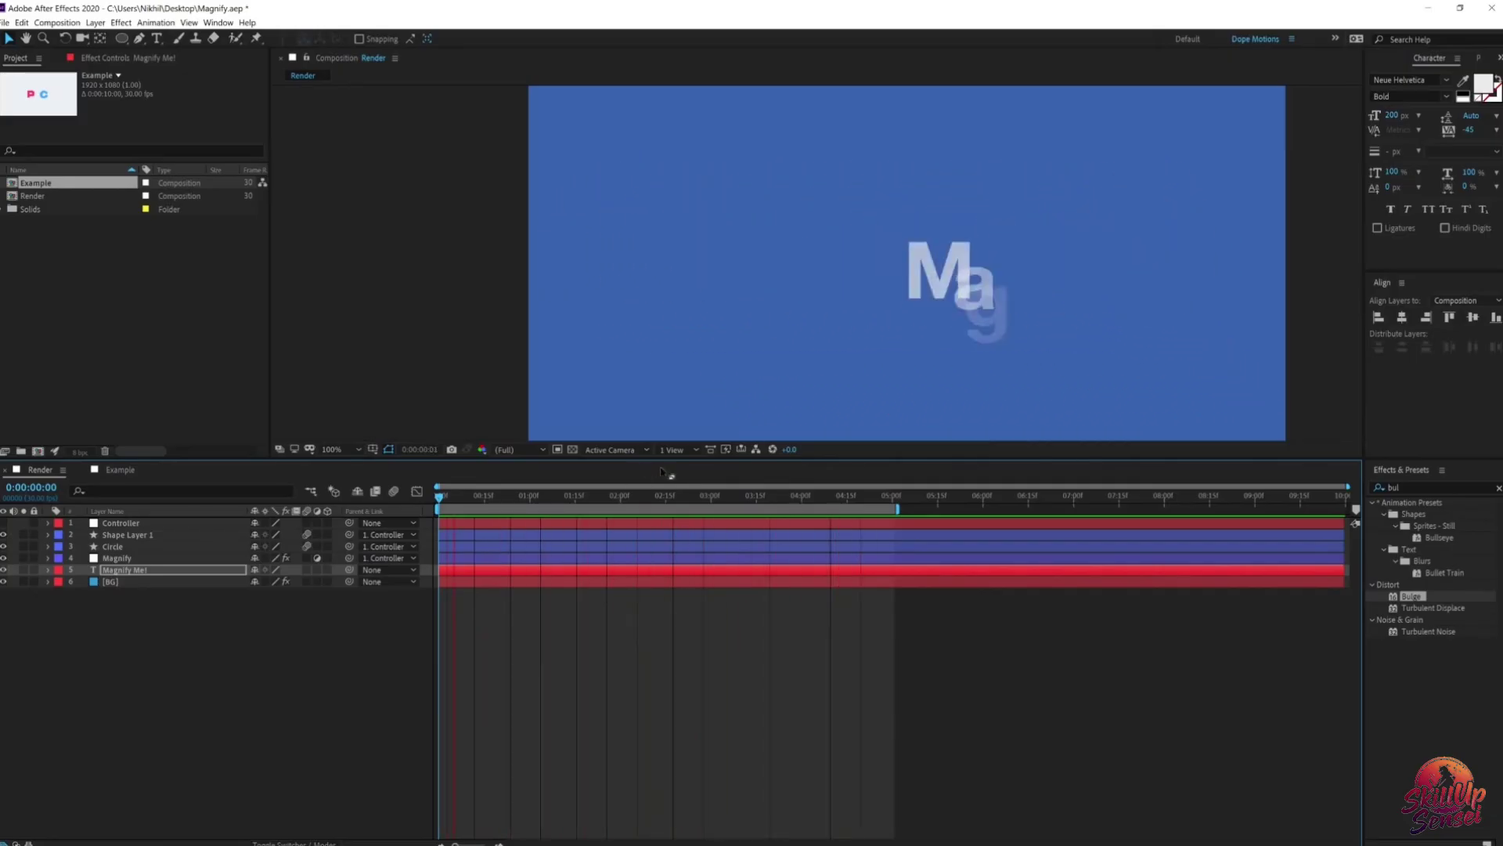
{"action": "left_click_drag", "start_coordinate": [729, 497], "coordinate": [638, 498]}
{"action": "left_click", "coordinate": [306, 662]}
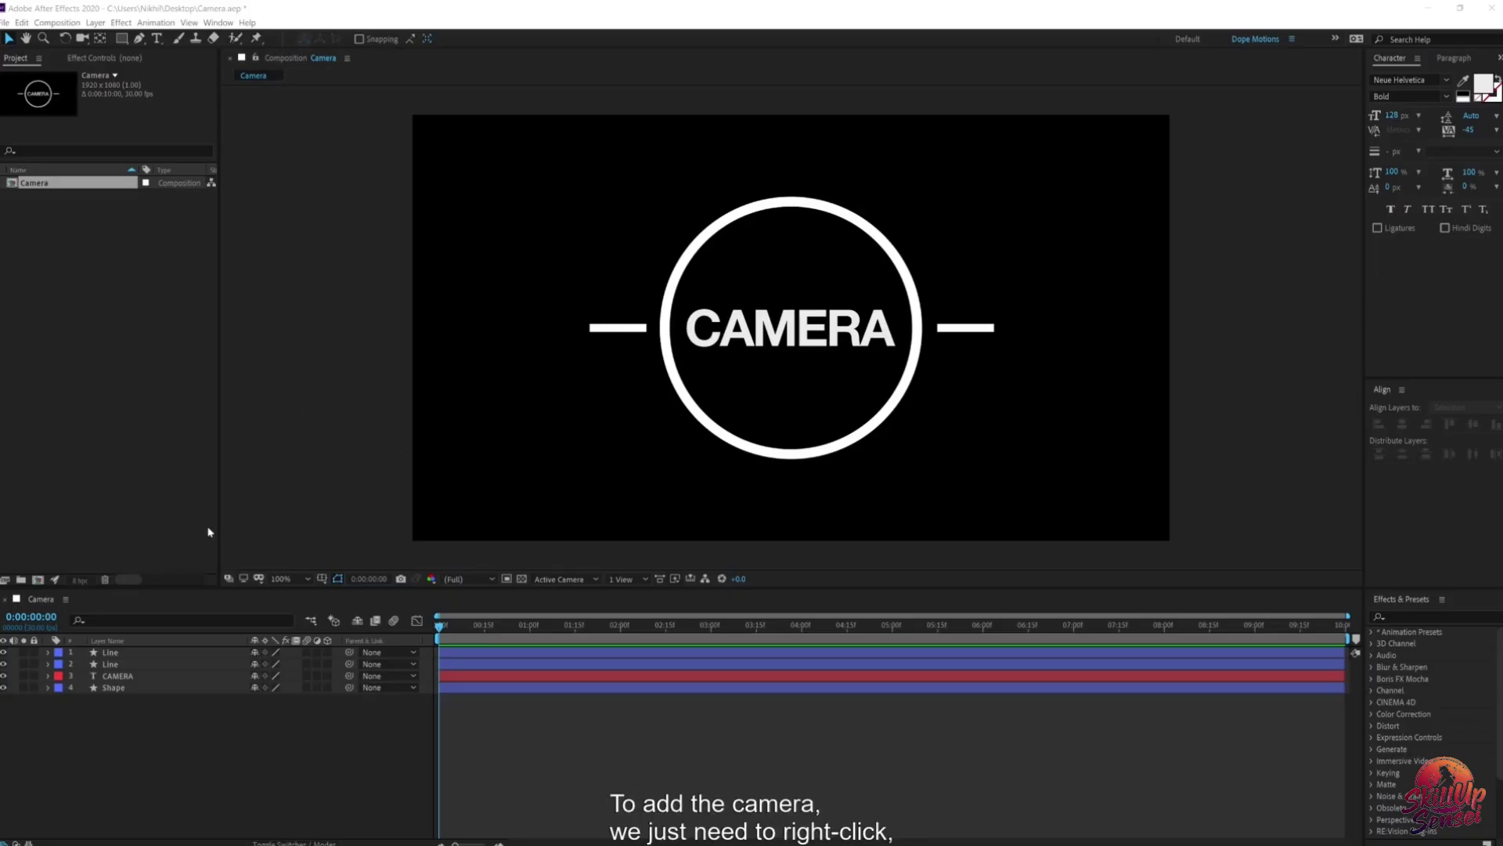
Step: Add a One-Node Camera named Camera 1 with the 28mm preset to the Camera composition
{"action": "right_click", "coordinate": [197, 714]}
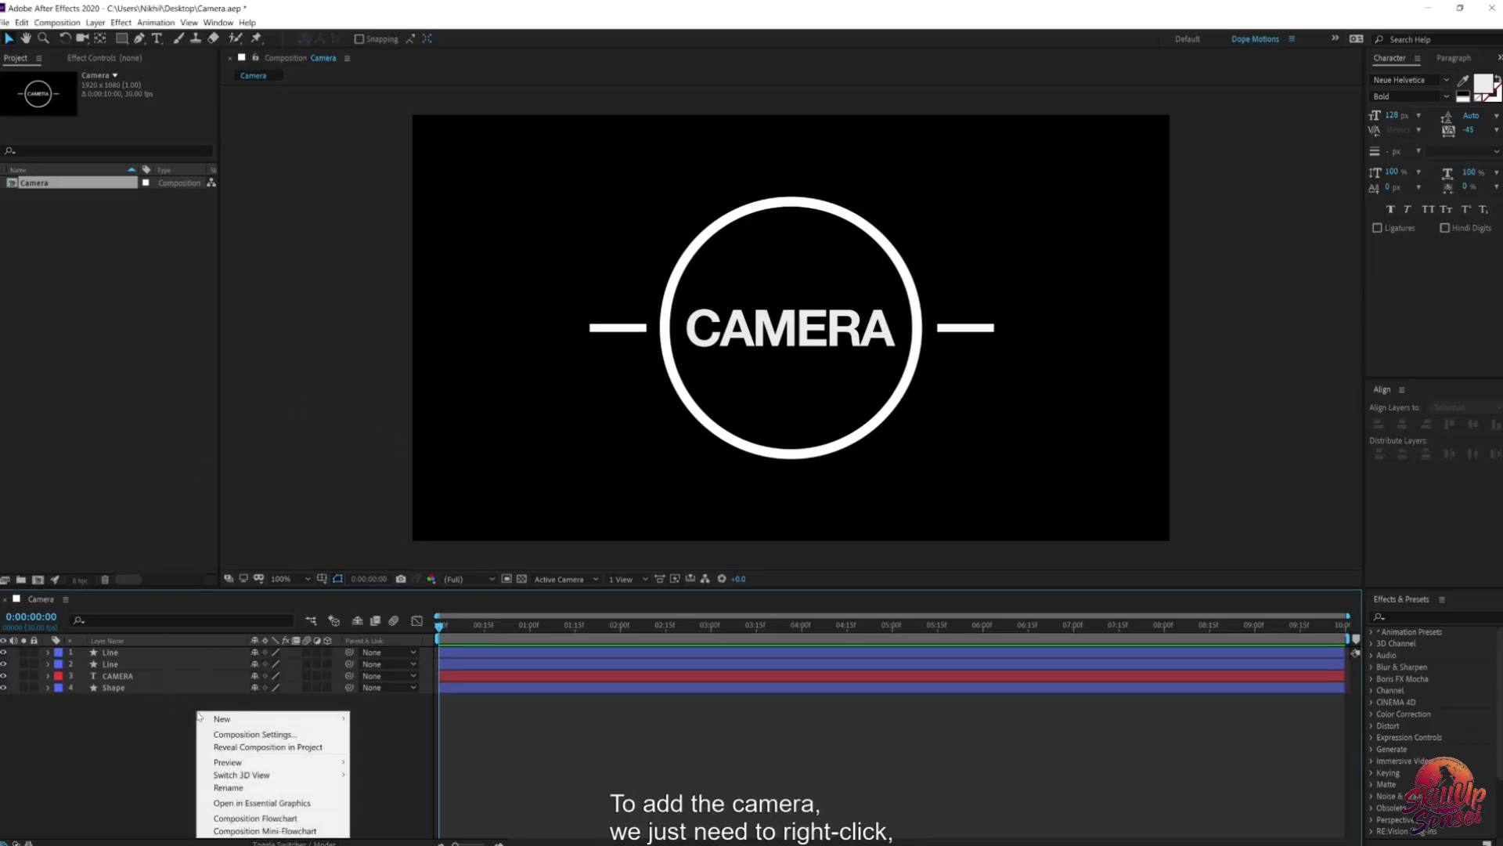
{"action": "mouse_move", "coordinate": [290, 718]}
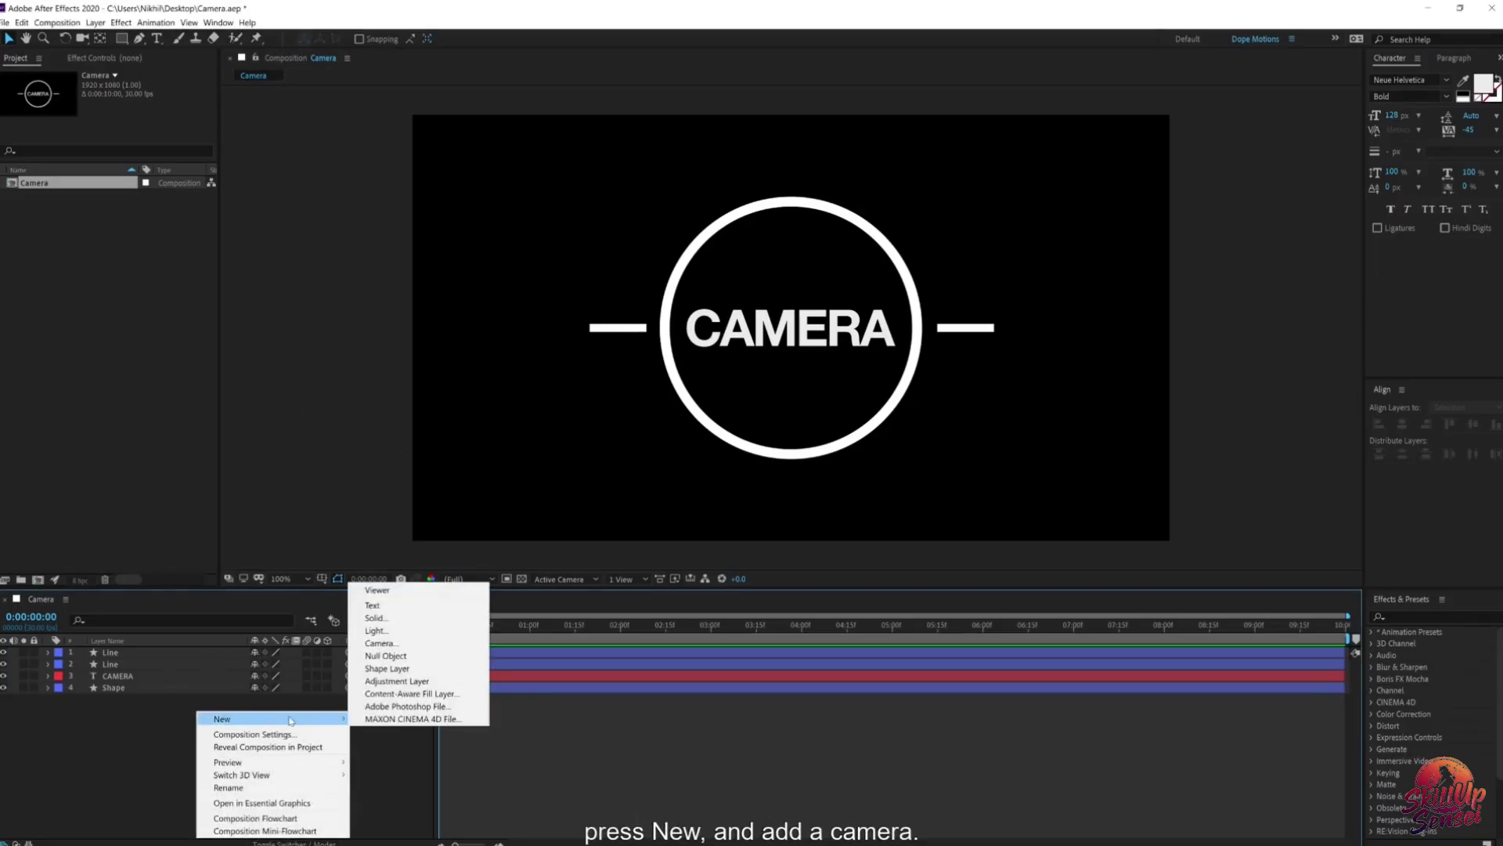
{"action": "left_click", "coordinate": [383, 644]}
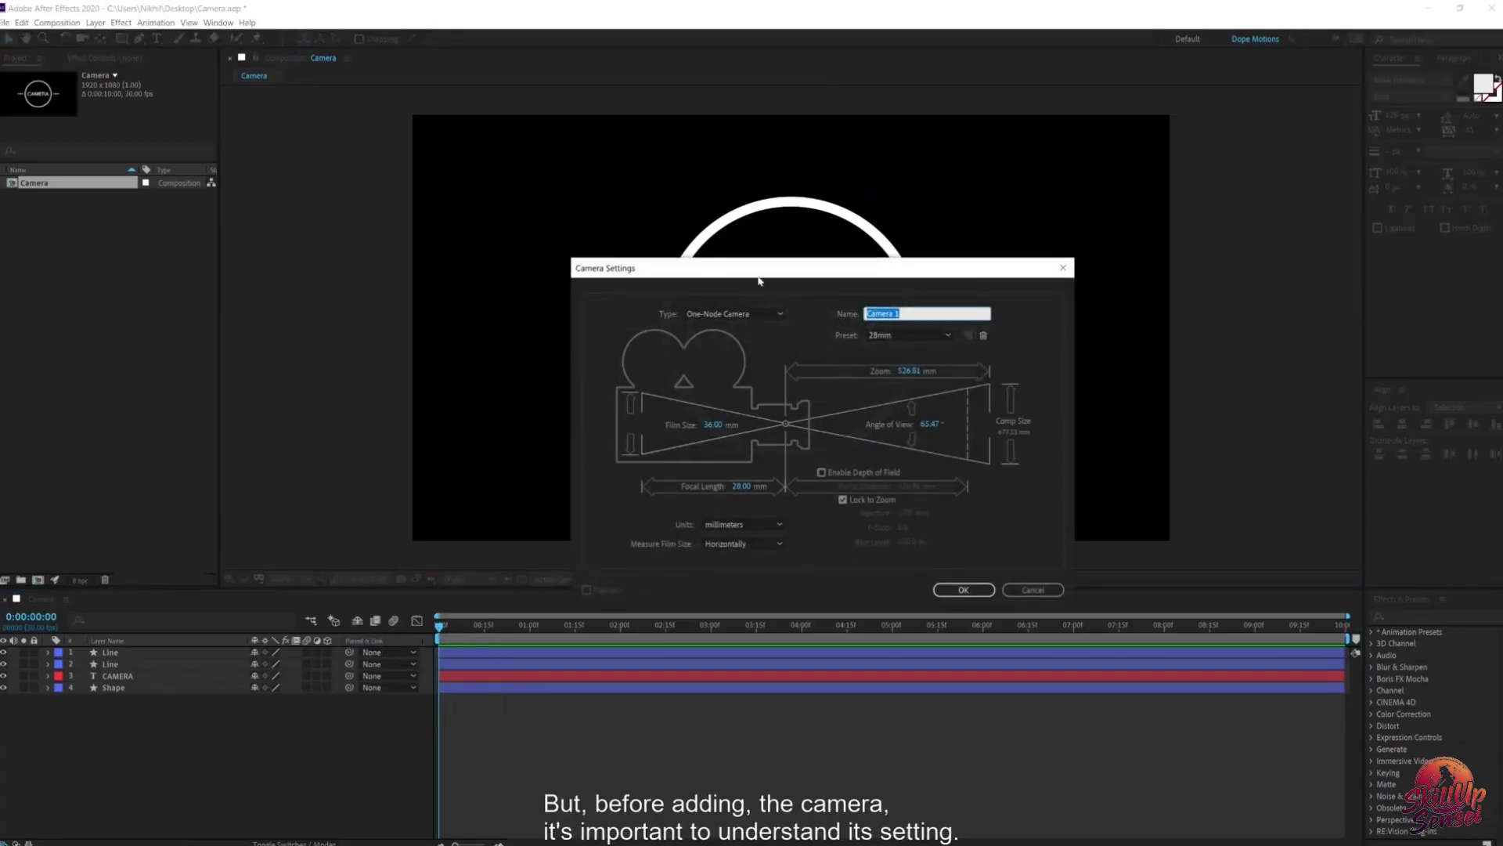
{"action": "left_click_drag", "start_coordinate": [755, 270], "coordinate": [704, 219]}
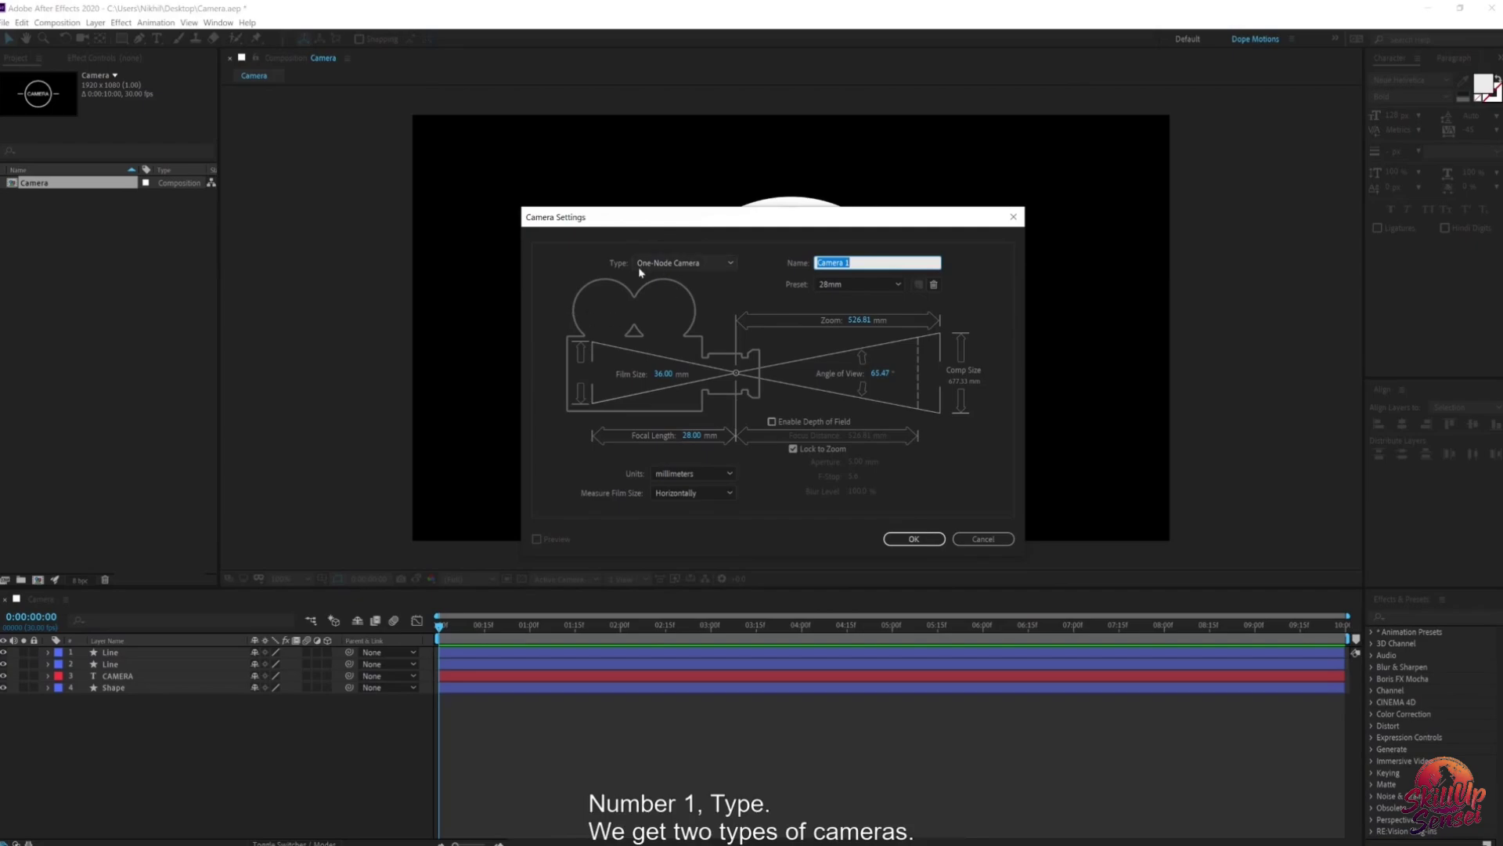
{"action": "left_click", "coordinate": [688, 266]}
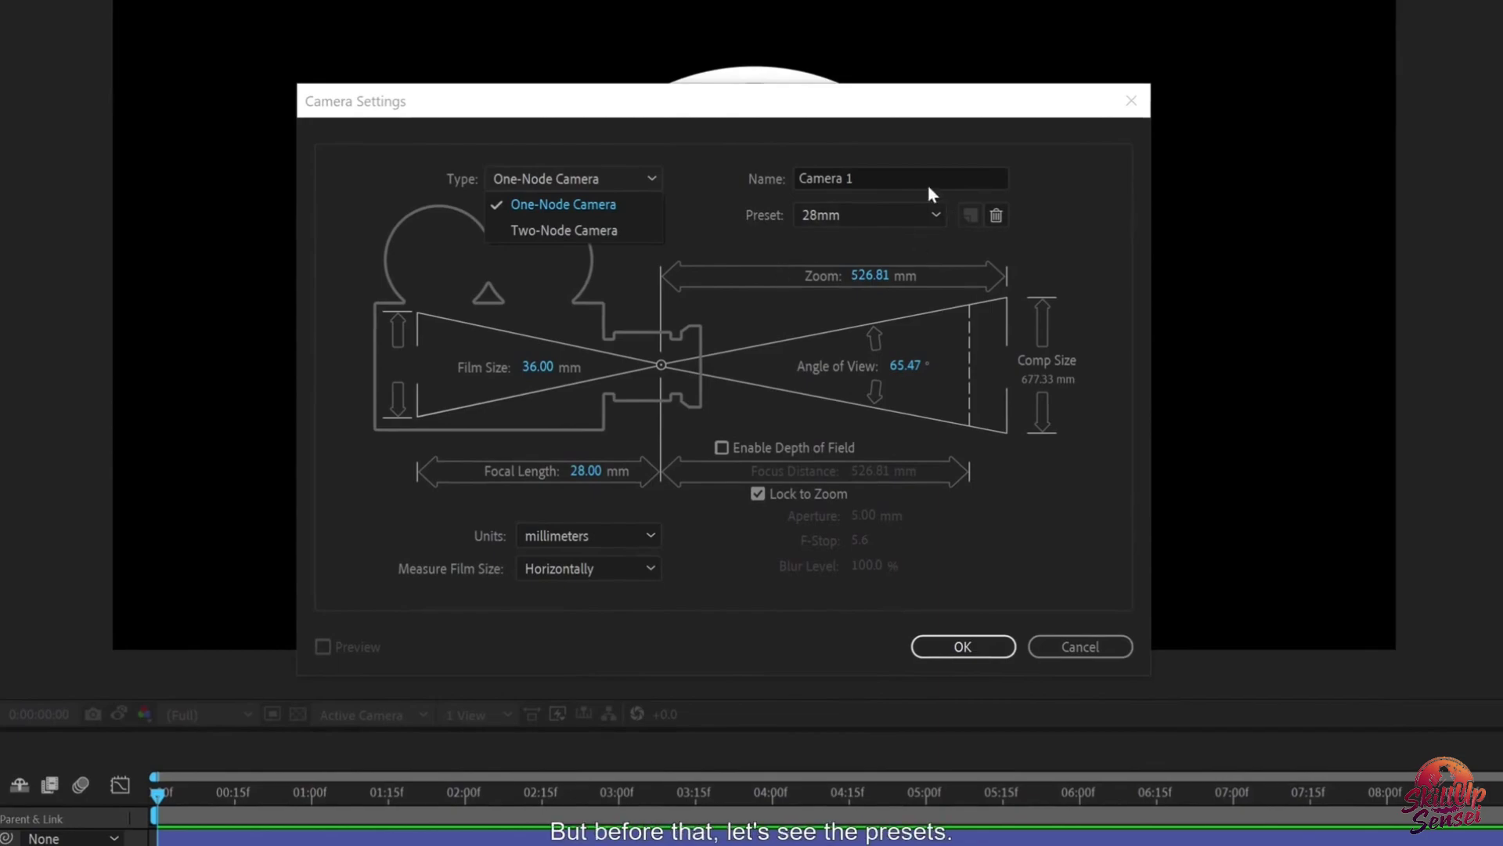
{"action": "left_click", "coordinate": [896, 213]}
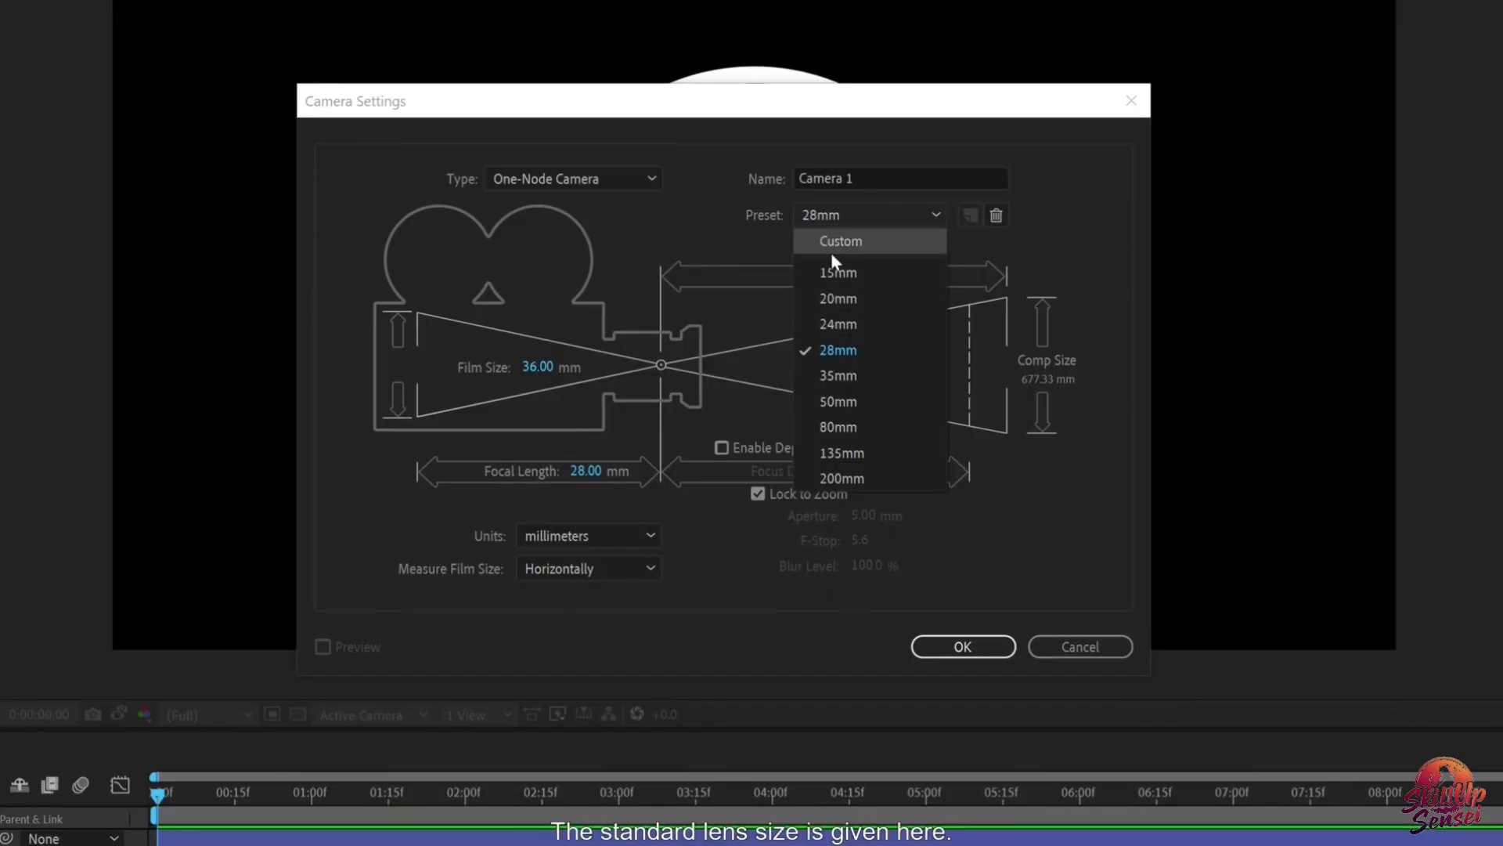
{"action": "left_click", "coordinate": [844, 349]}
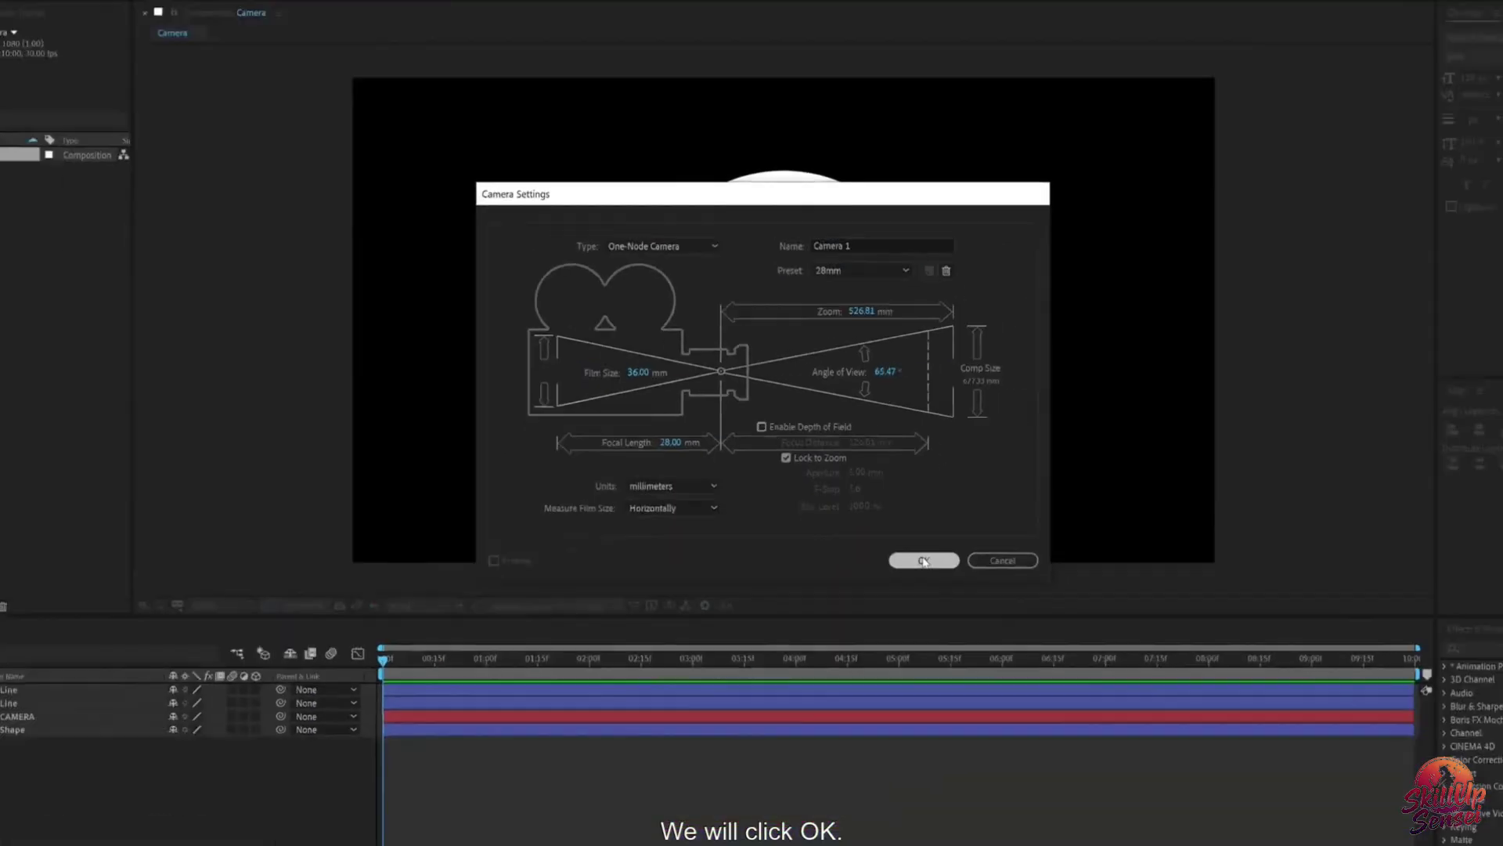
{"action": "left_click", "coordinate": [962, 643]}
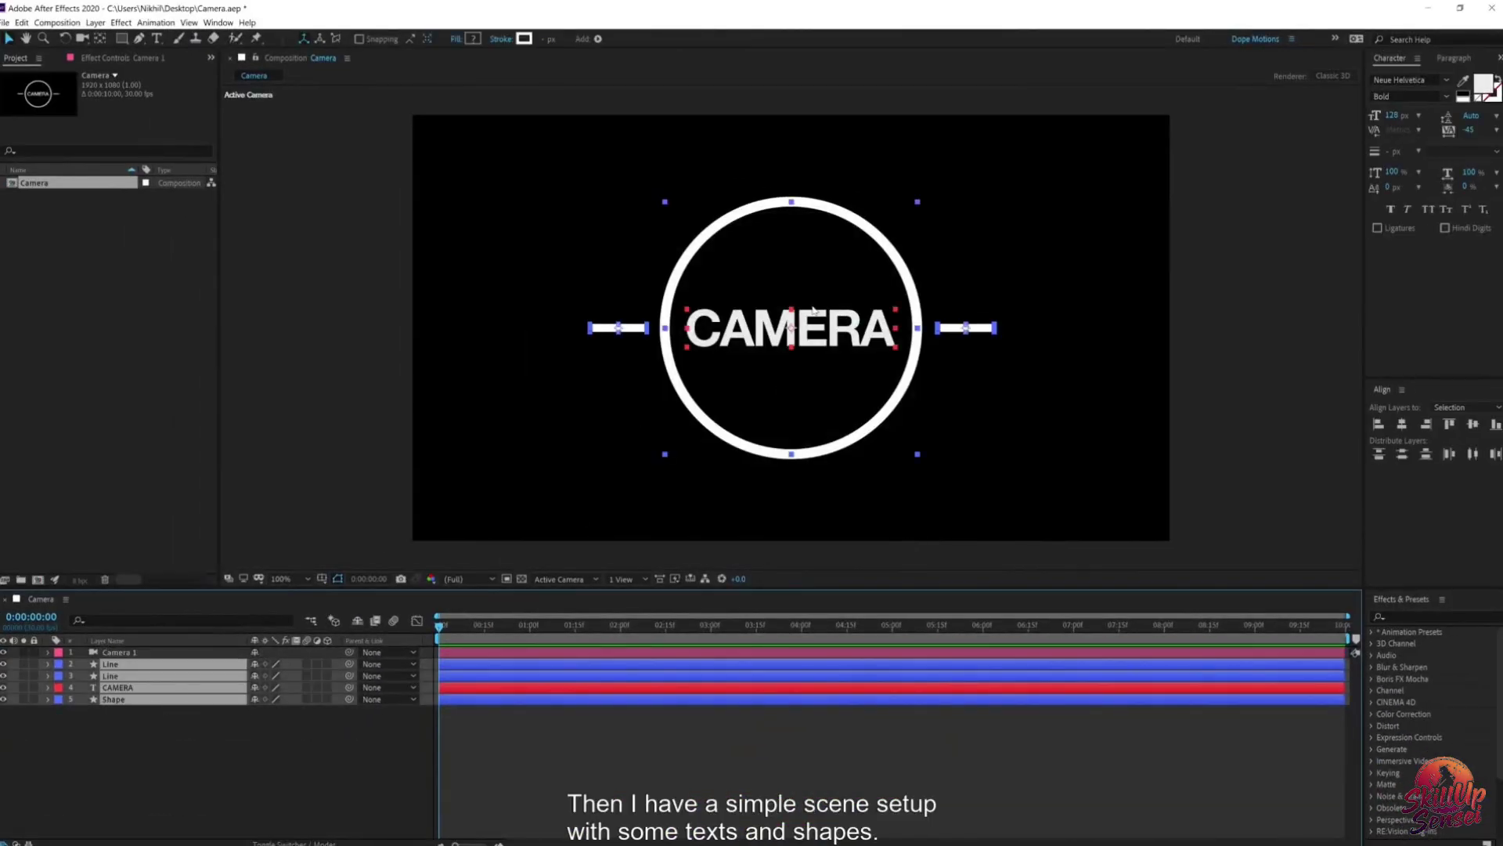
Step: Convert both Line layers, the CAMERA text and the Shape to 3D layers and split the viewer into two horizontal views
{"action": "left_click", "coordinate": [326, 663]}
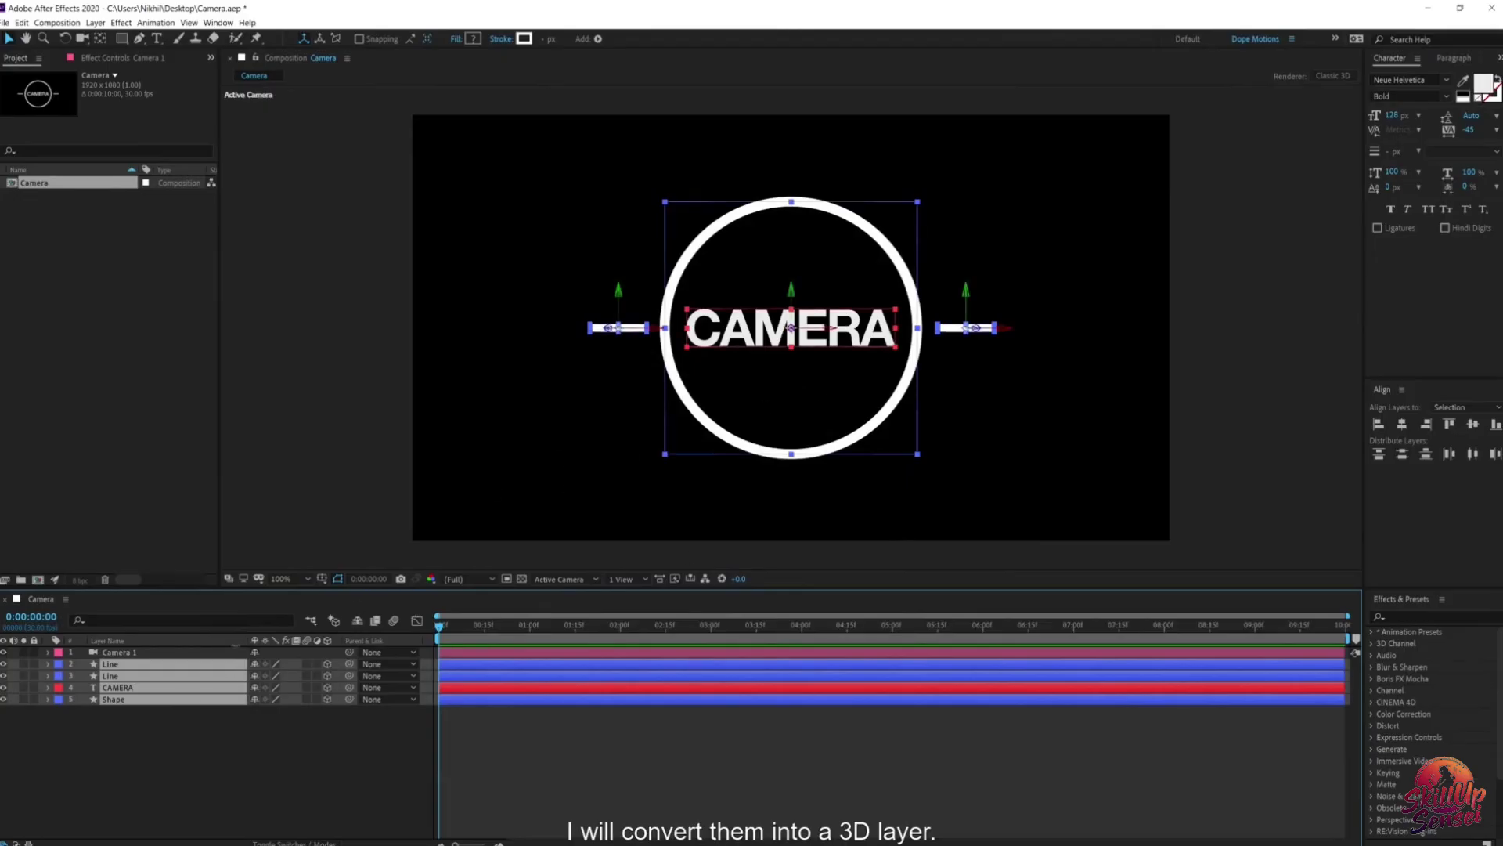
{"action": "left_click", "coordinate": [177, 744]}
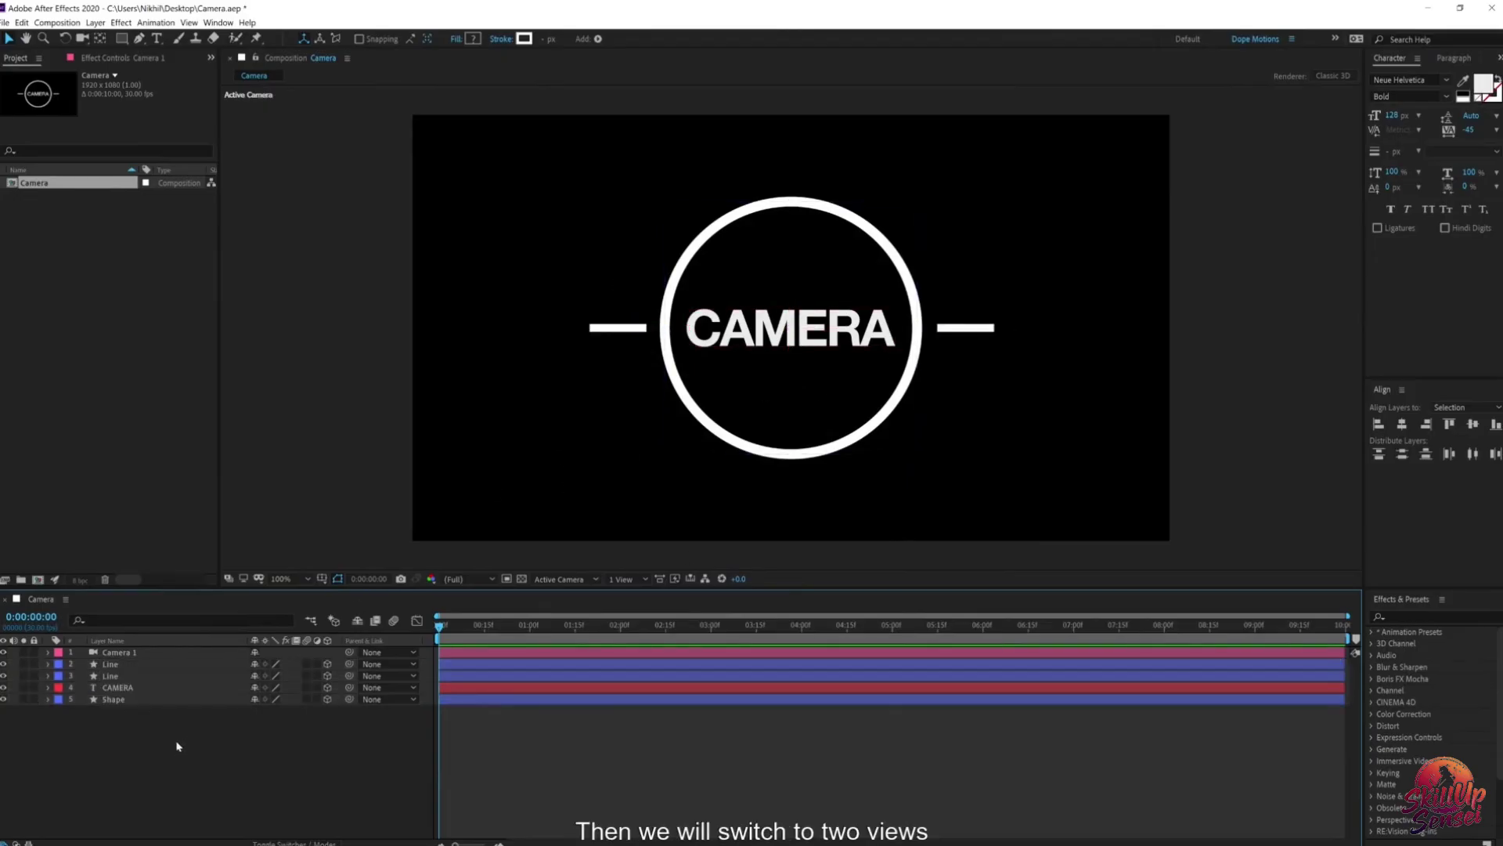
{"action": "left_click", "coordinate": [642, 581]}
{"action": "left_click", "coordinate": [643, 608]}
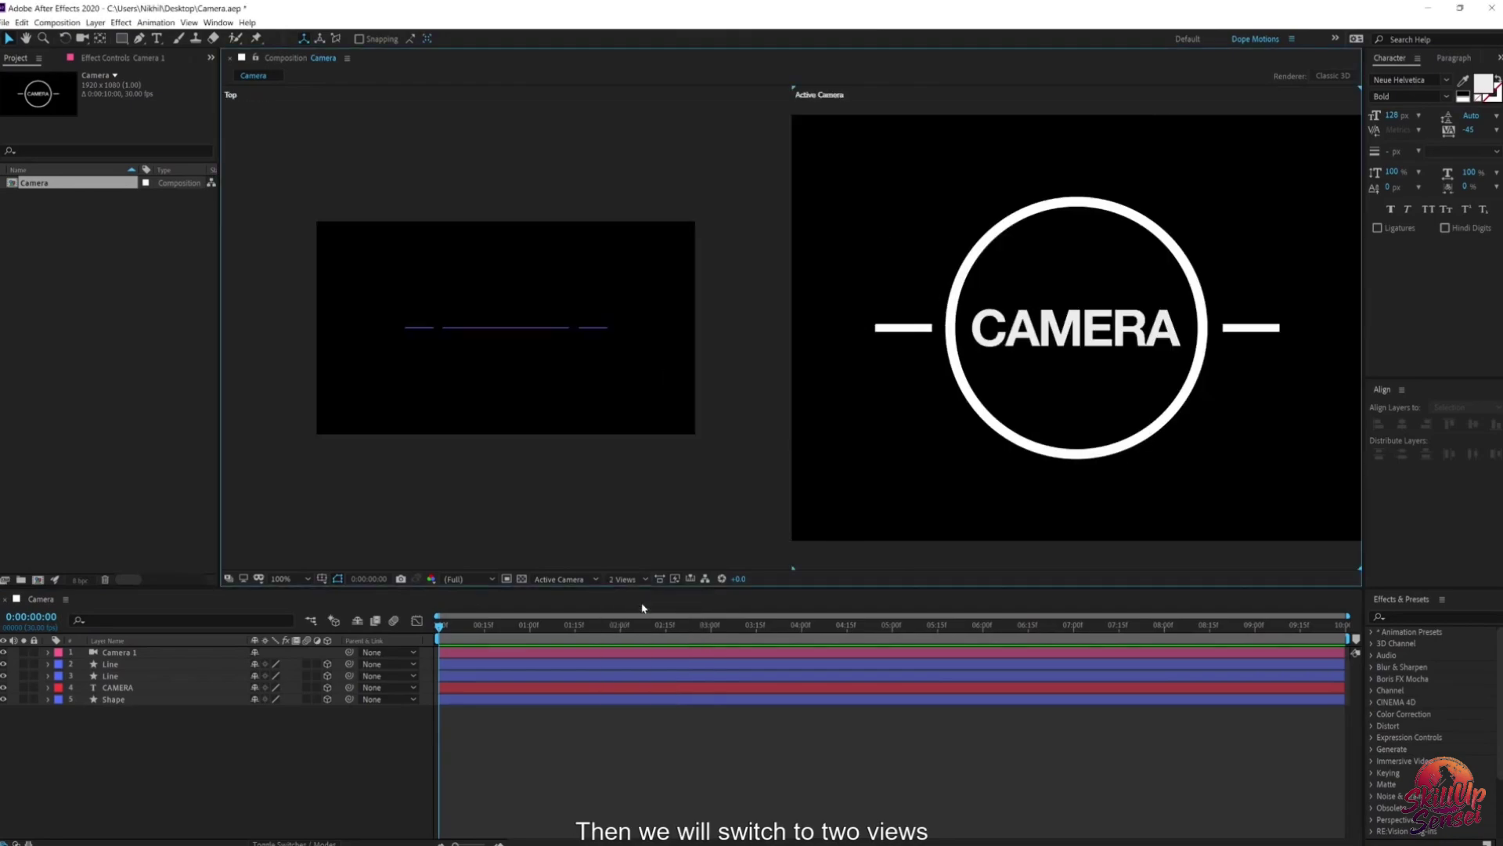
Step: Reduce the Active Camera view to 50% magnification and change it to Custom View 1, with Camera 1 selected
{"action": "left_click", "coordinate": [133, 656]}
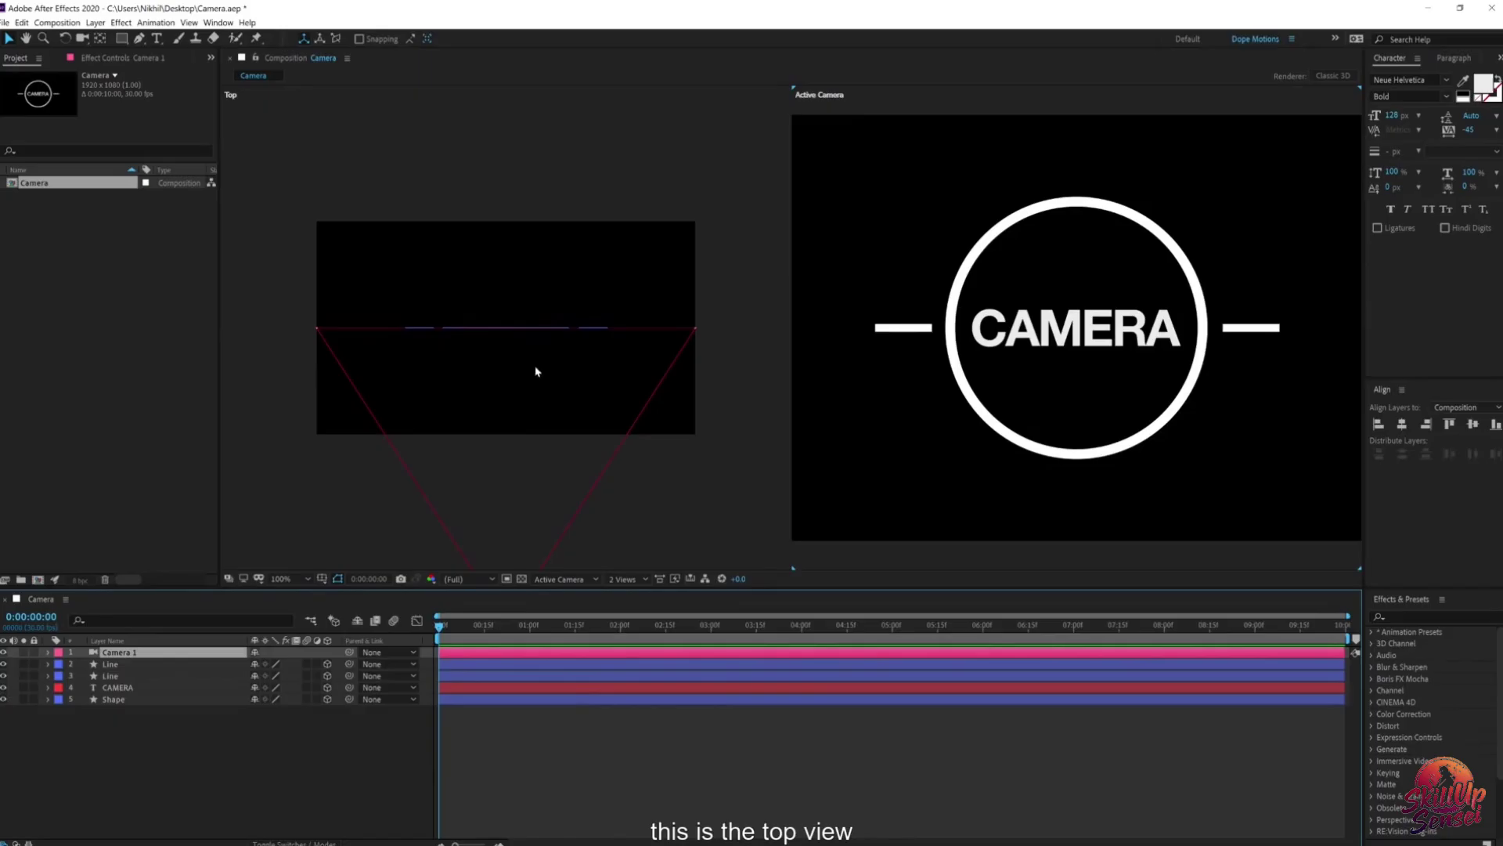
{"action": "scroll", "coordinate": [1050, 307], "scroll_direction": "down", "scroll_amount": 1}
{"action": "left_click", "coordinate": [1121, 447]}
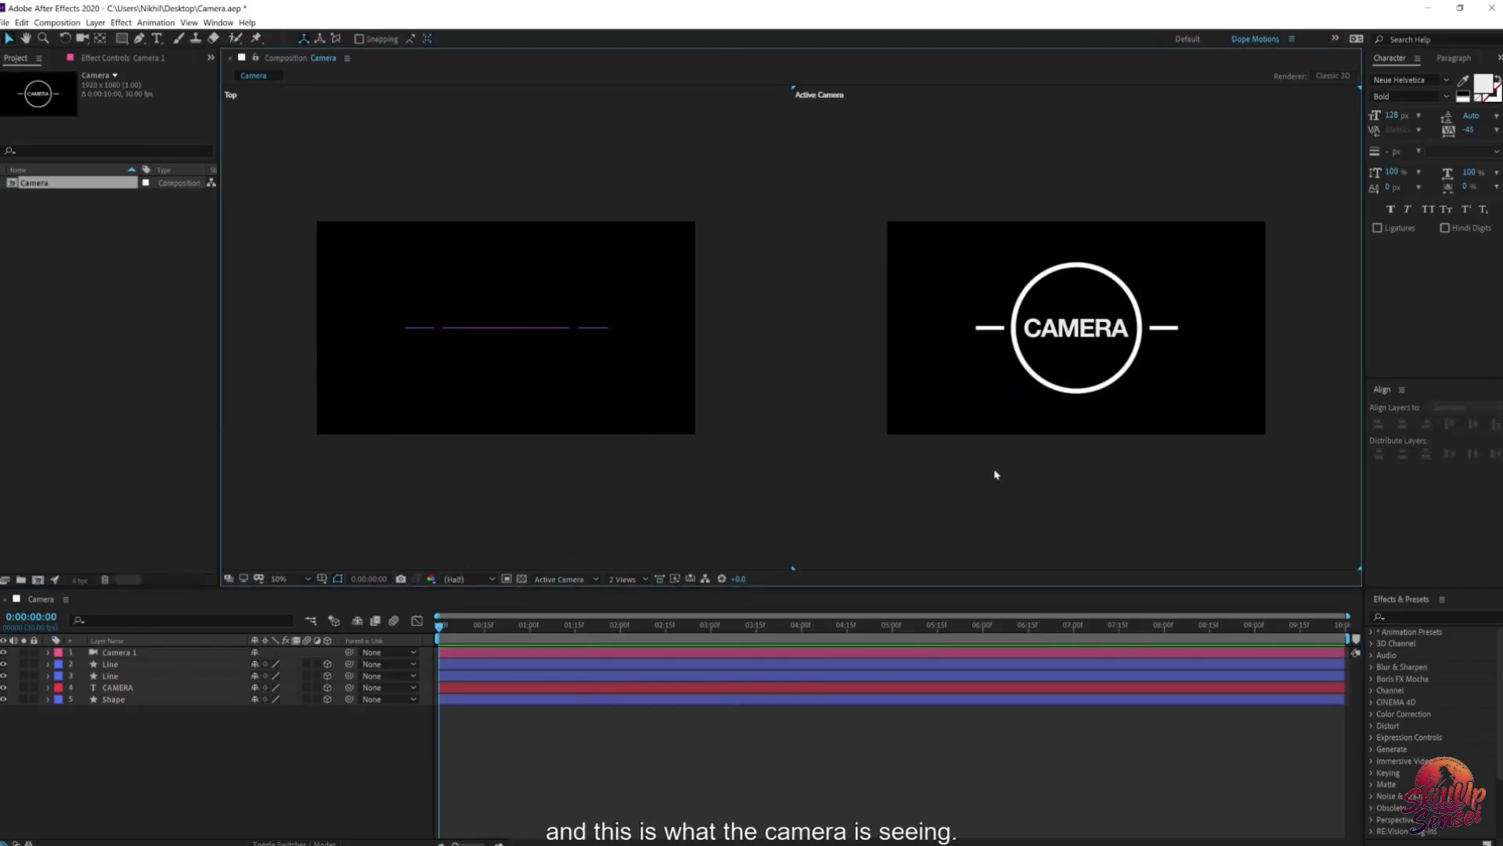
{"action": "left_click", "coordinate": [581, 583]}
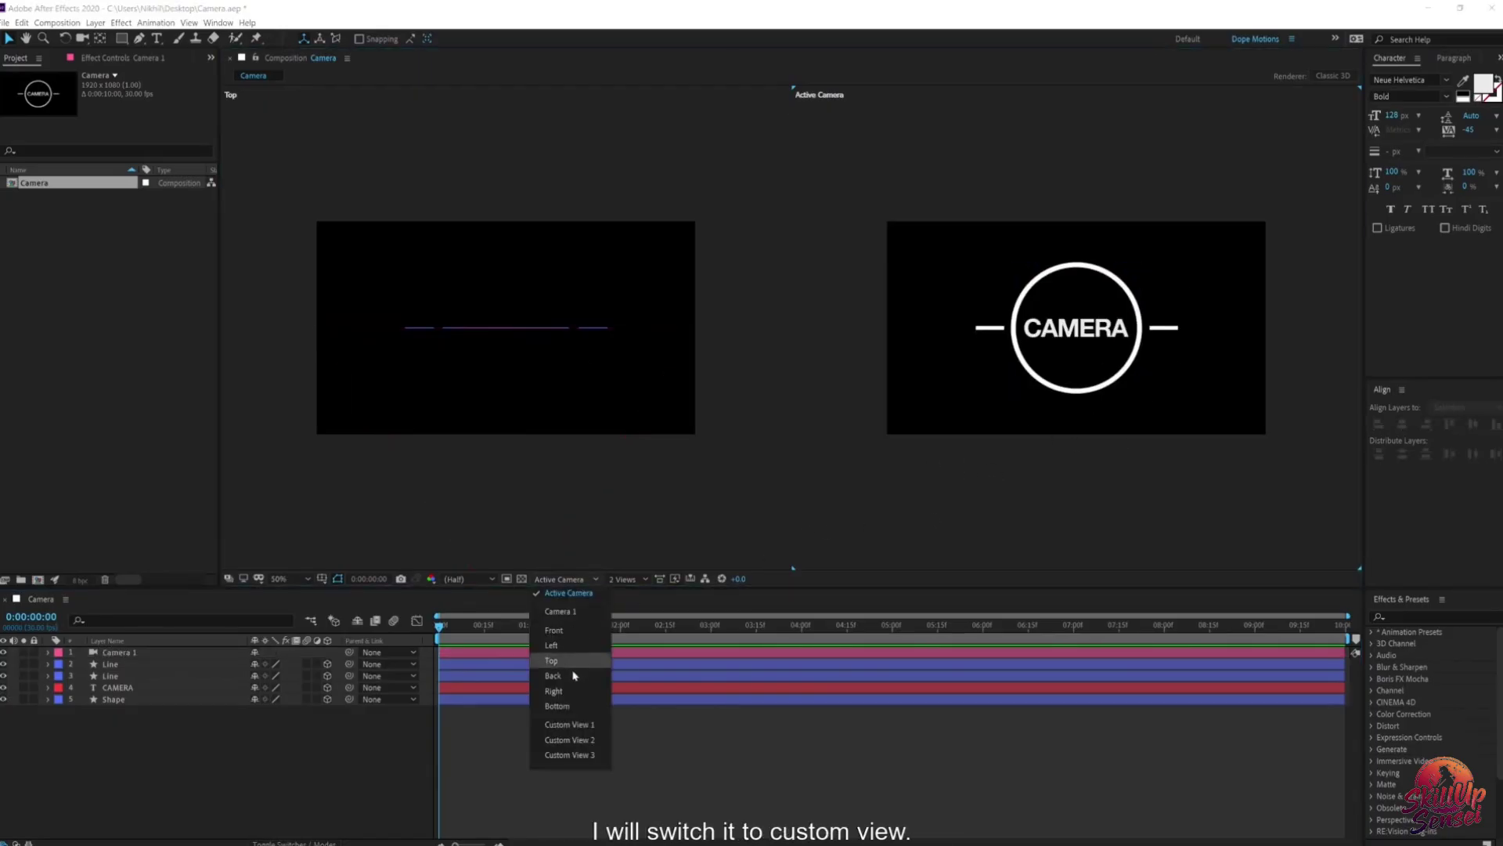
{"action": "left_click", "coordinate": [577, 725]}
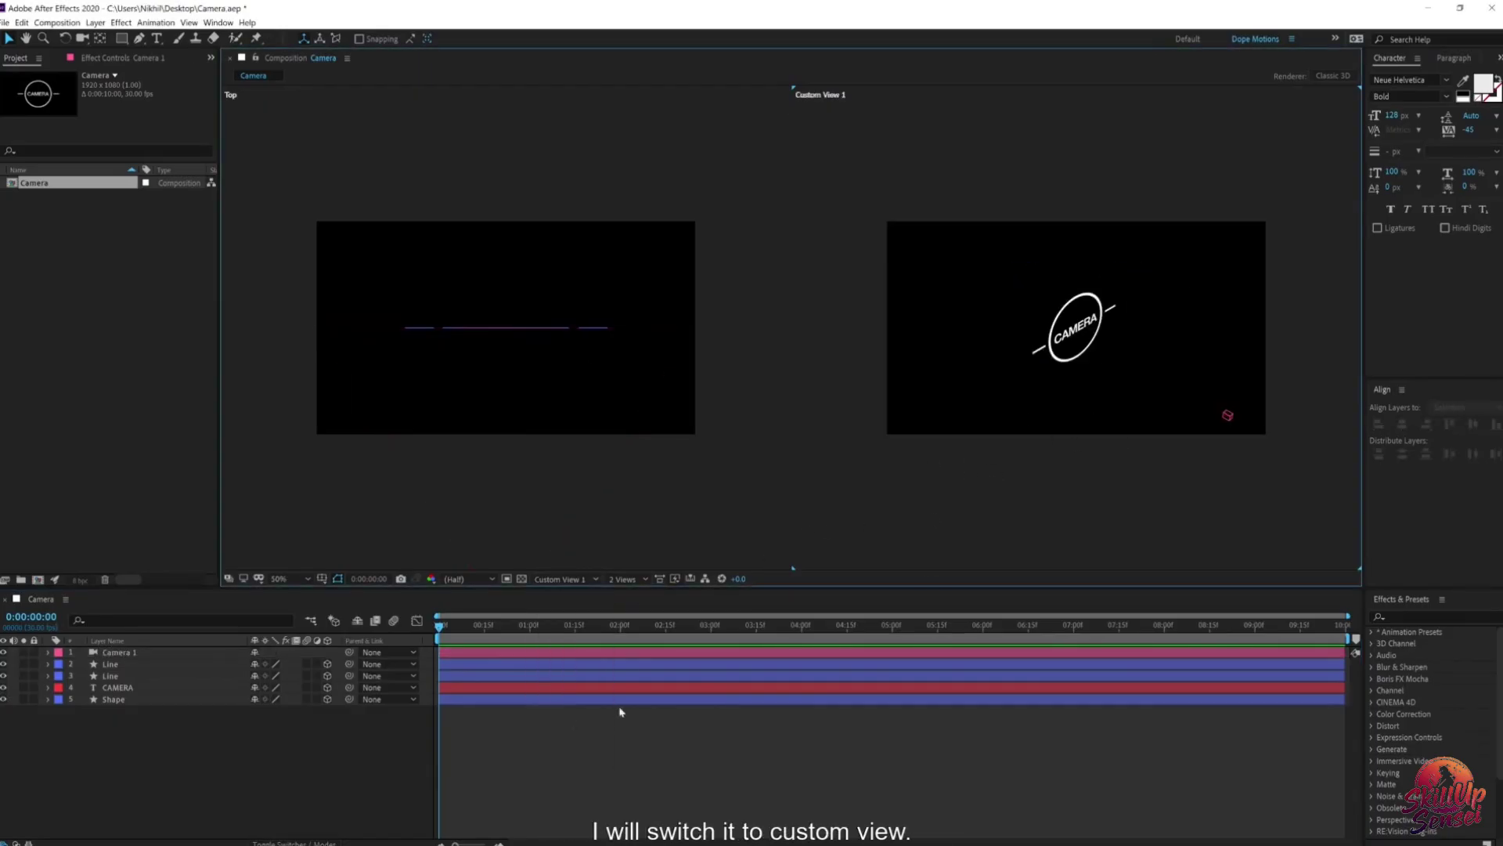
{"action": "left_click", "coordinate": [1227, 415]}
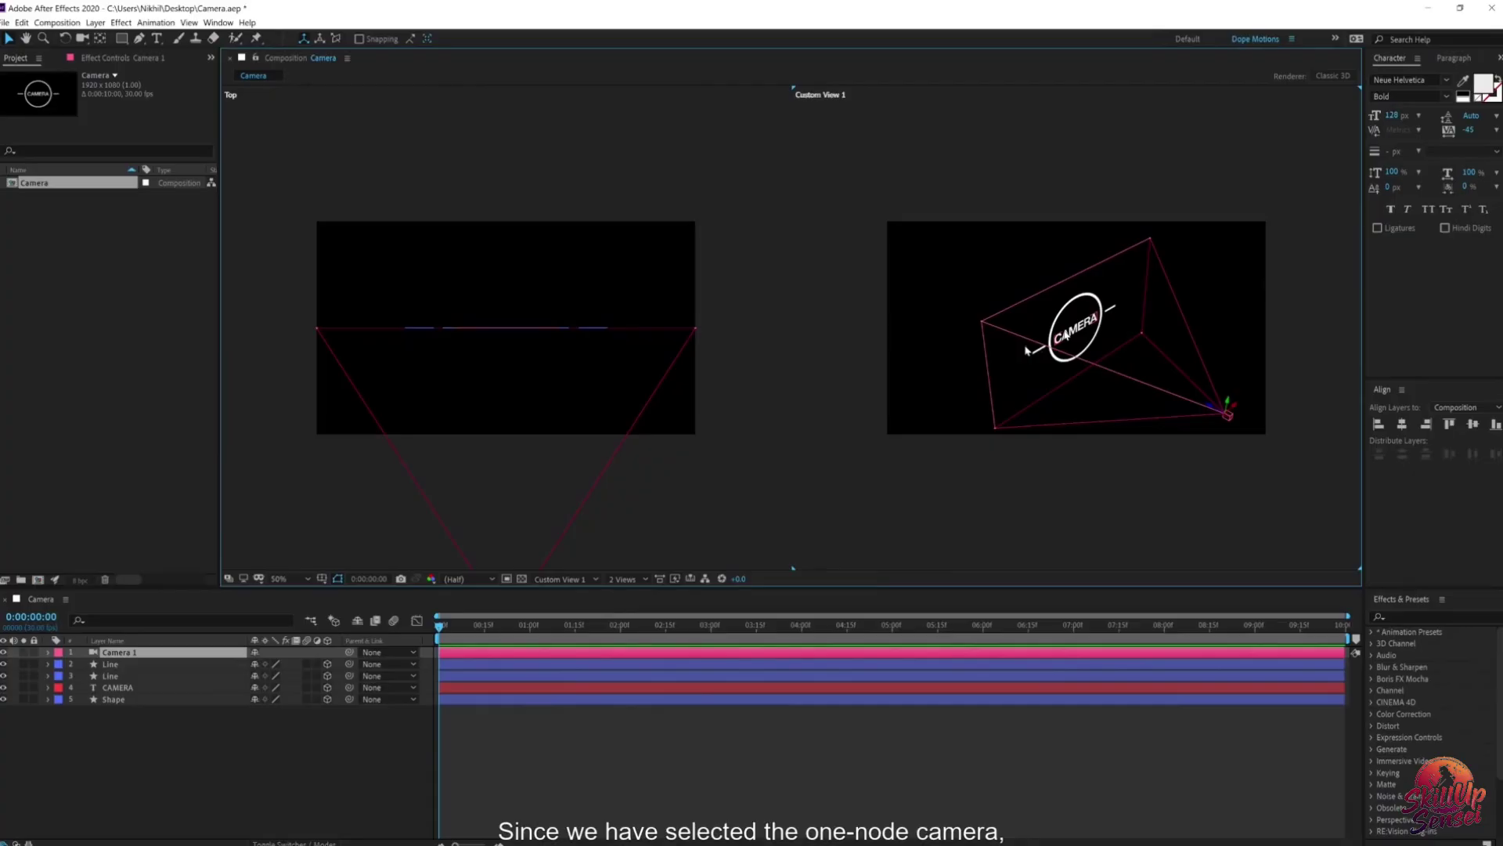
Step: Expand Camera 1's Transform properties, try shifting its X position and rotating it around Y, and reset the transform
{"action": "left_click", "coordinate": [49, 653]}
{"action": "left_click", "coordinate": [60, 664]}
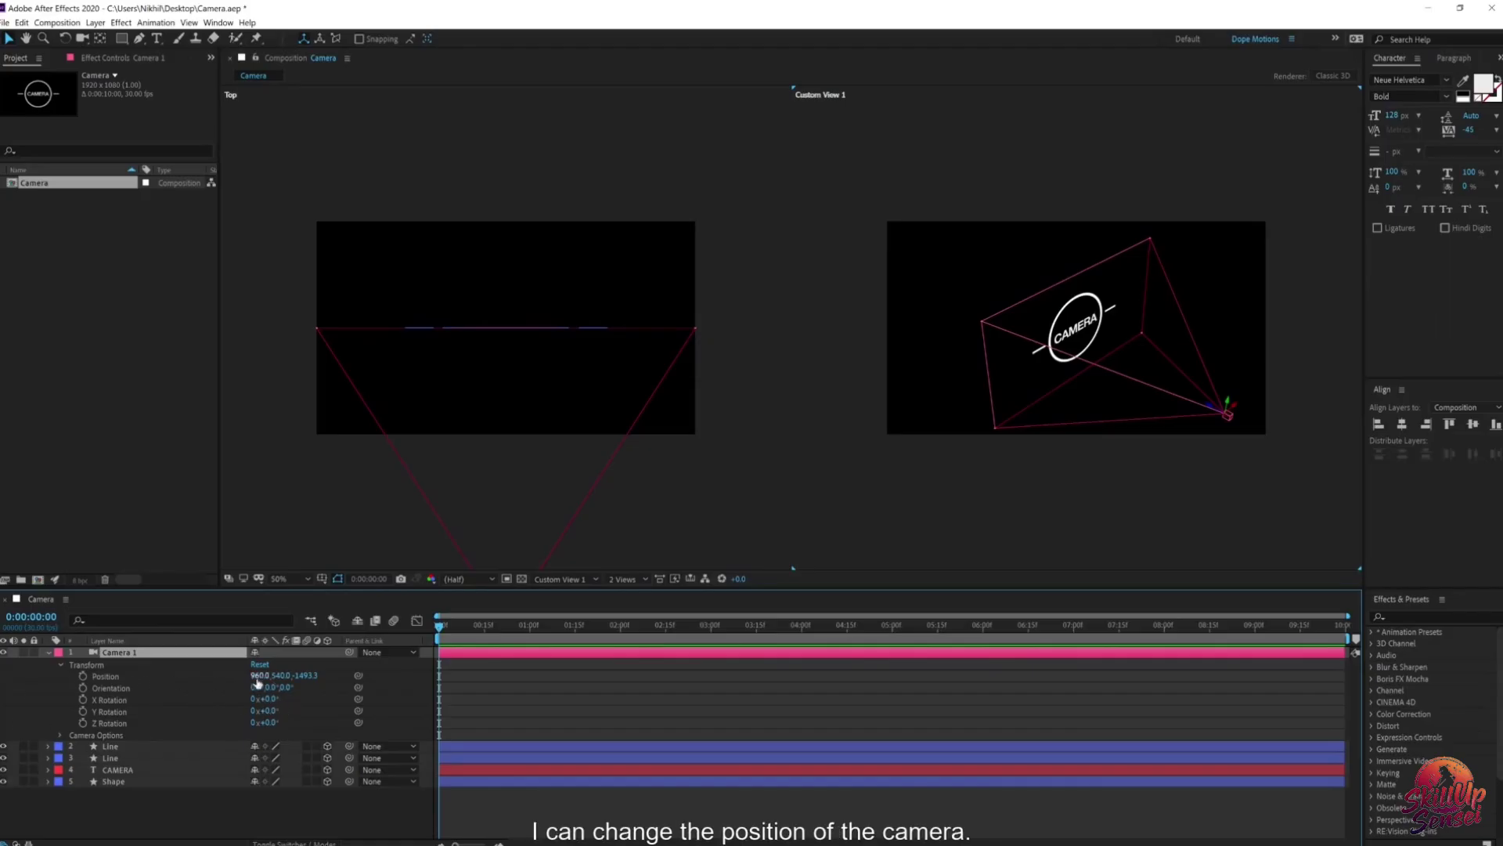
{"action": "left_click_drag", "start_coordinate": [258, 675], "coordinate": [282, 710]}
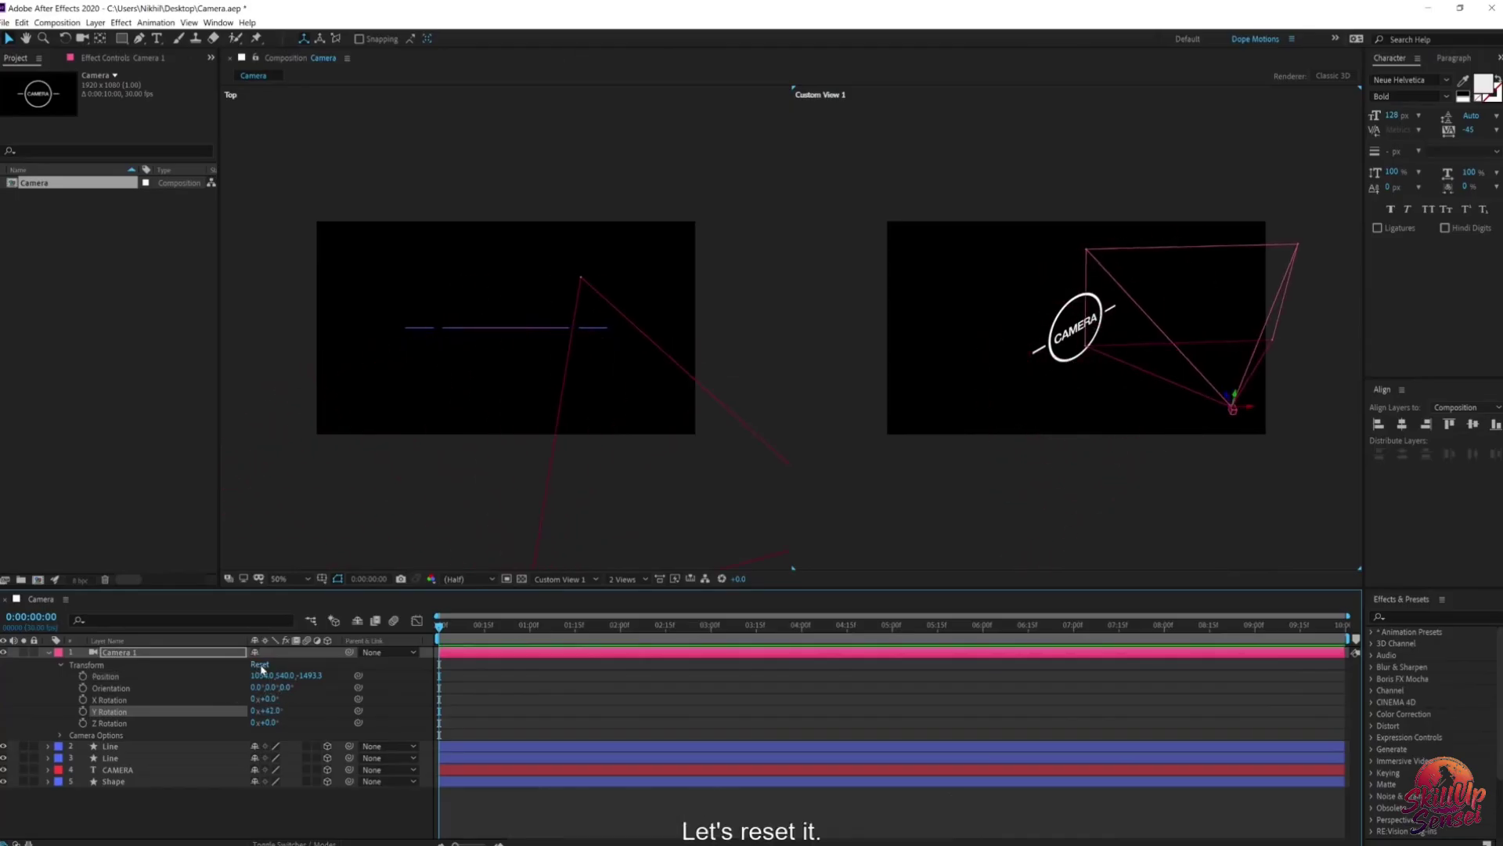
{"action": "left_click", "coordinate": [260, 665]}
Step: Set Camera 1's type to Two-Node Camera in its camera settings
{"action": "left_click", "coordinate": [132, 654]}
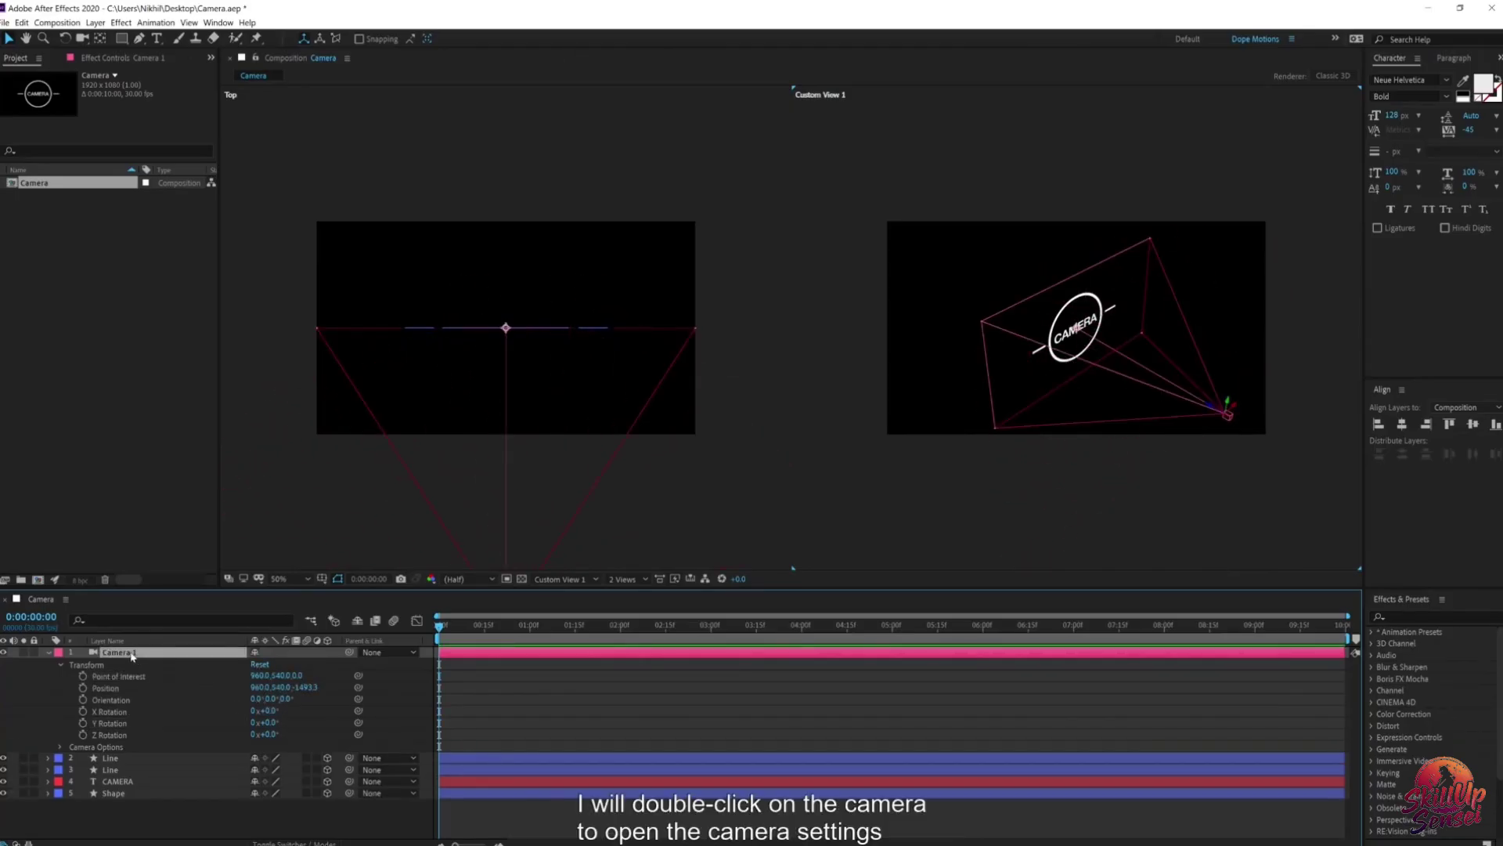
{"action": "double_click", "coordinate": [133, 654]}
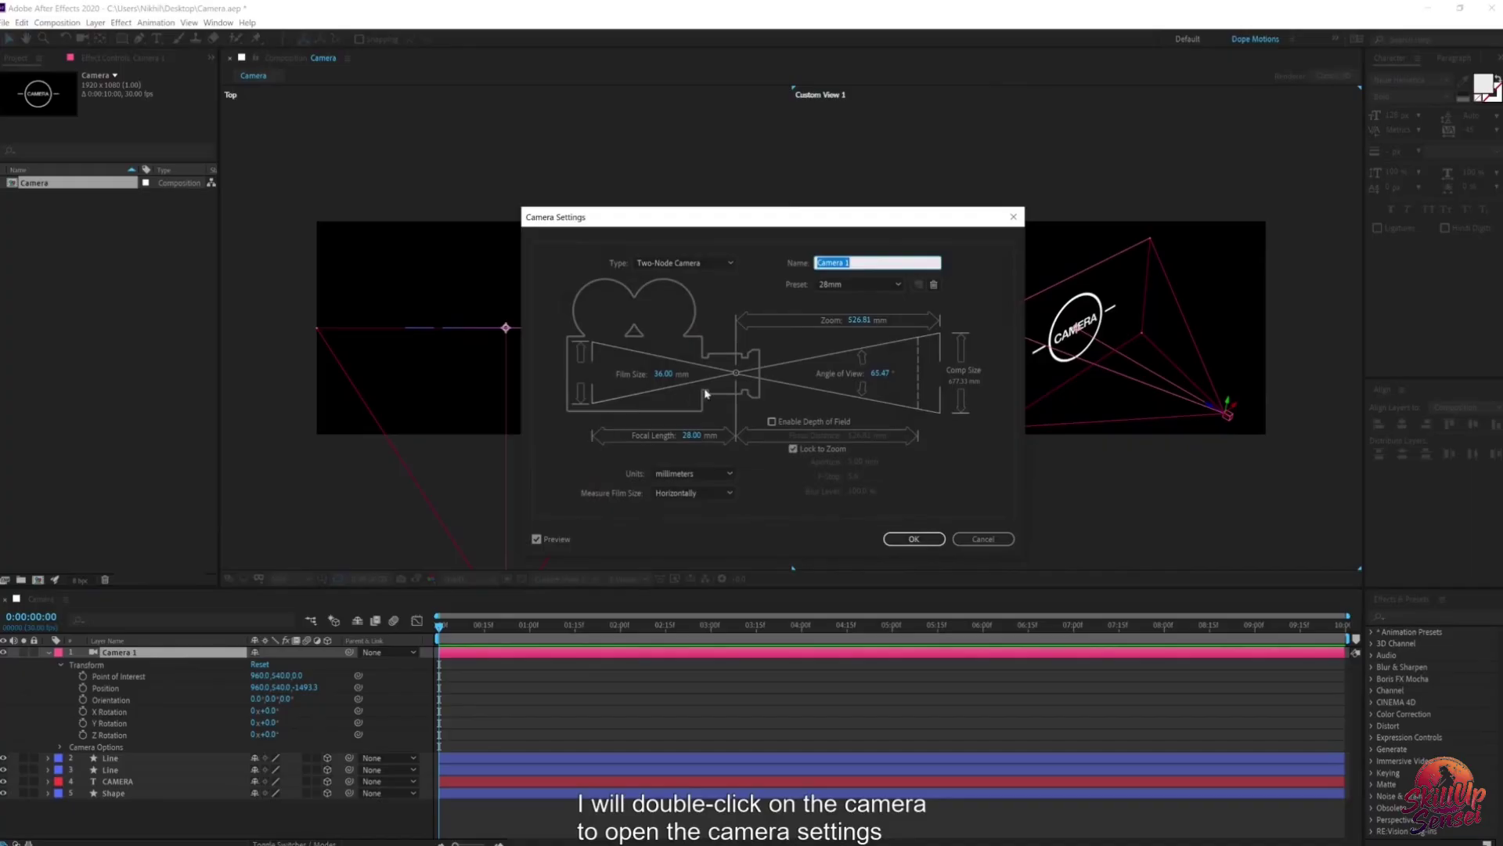
{"action": "left_click", "coordinate": [683, 263]}
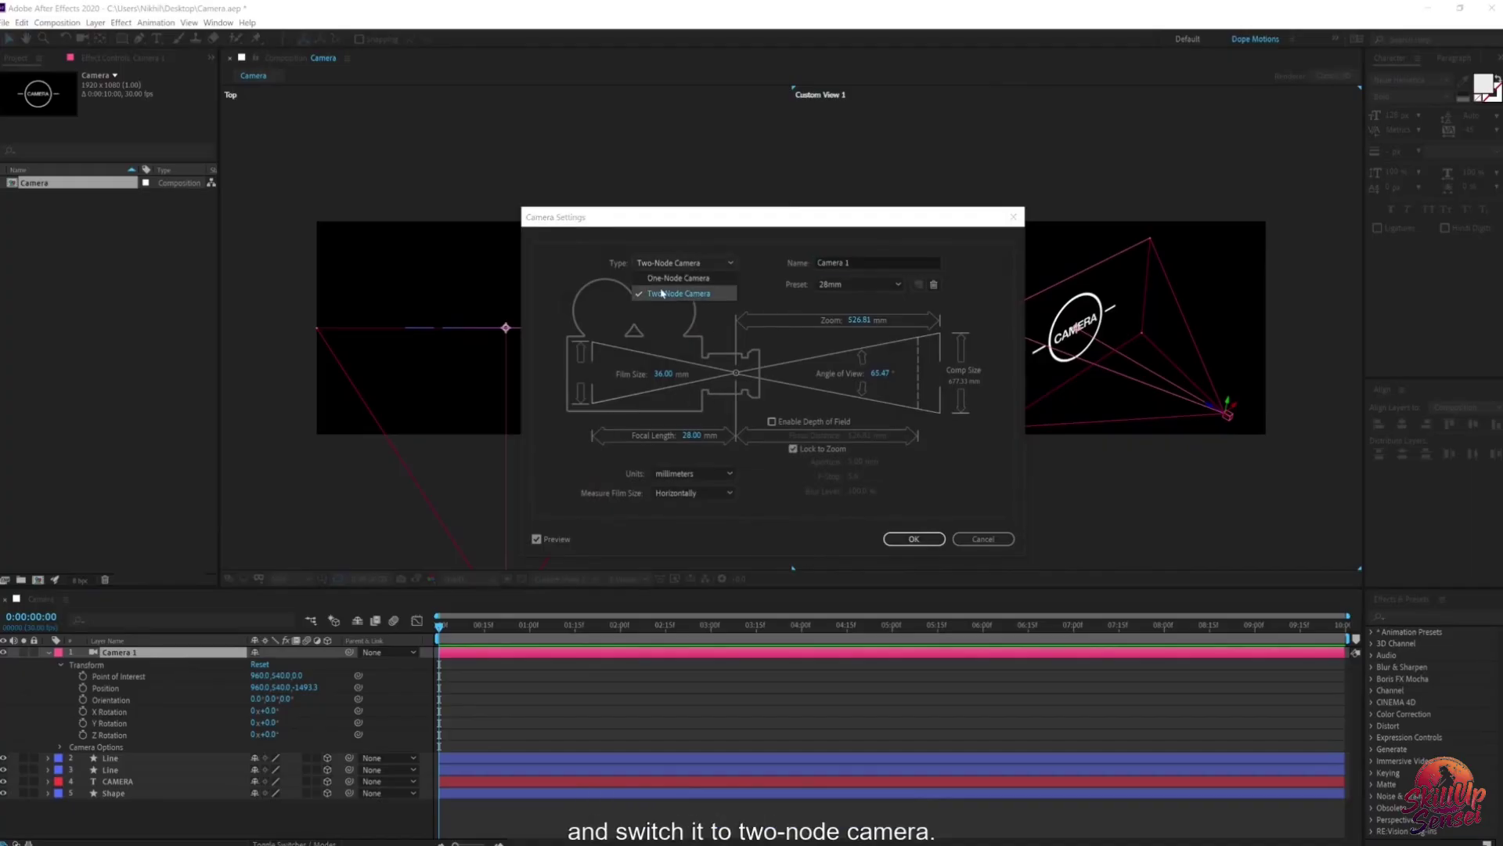
{"action": "left_click", "coordinate": [662, 293]}
{"action": "left_click", "coordinate": [910, 539]}
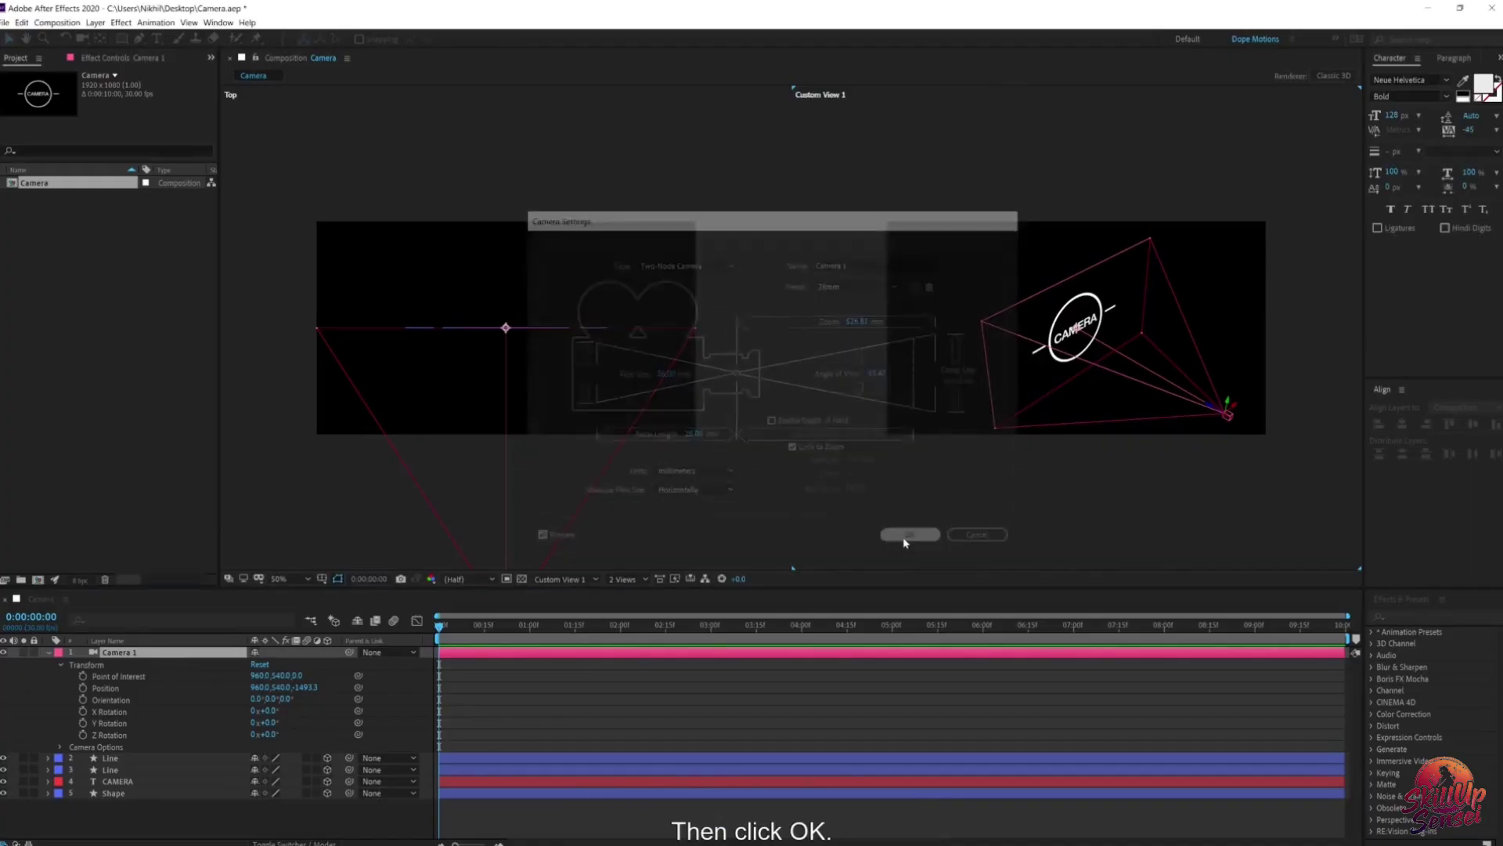
Step: Move the camera's Point of Interest around in the Top view, leaving it at about 954, 540, -4, and return to one view
{"action": "left_click", "coordinate": [135, 678]}
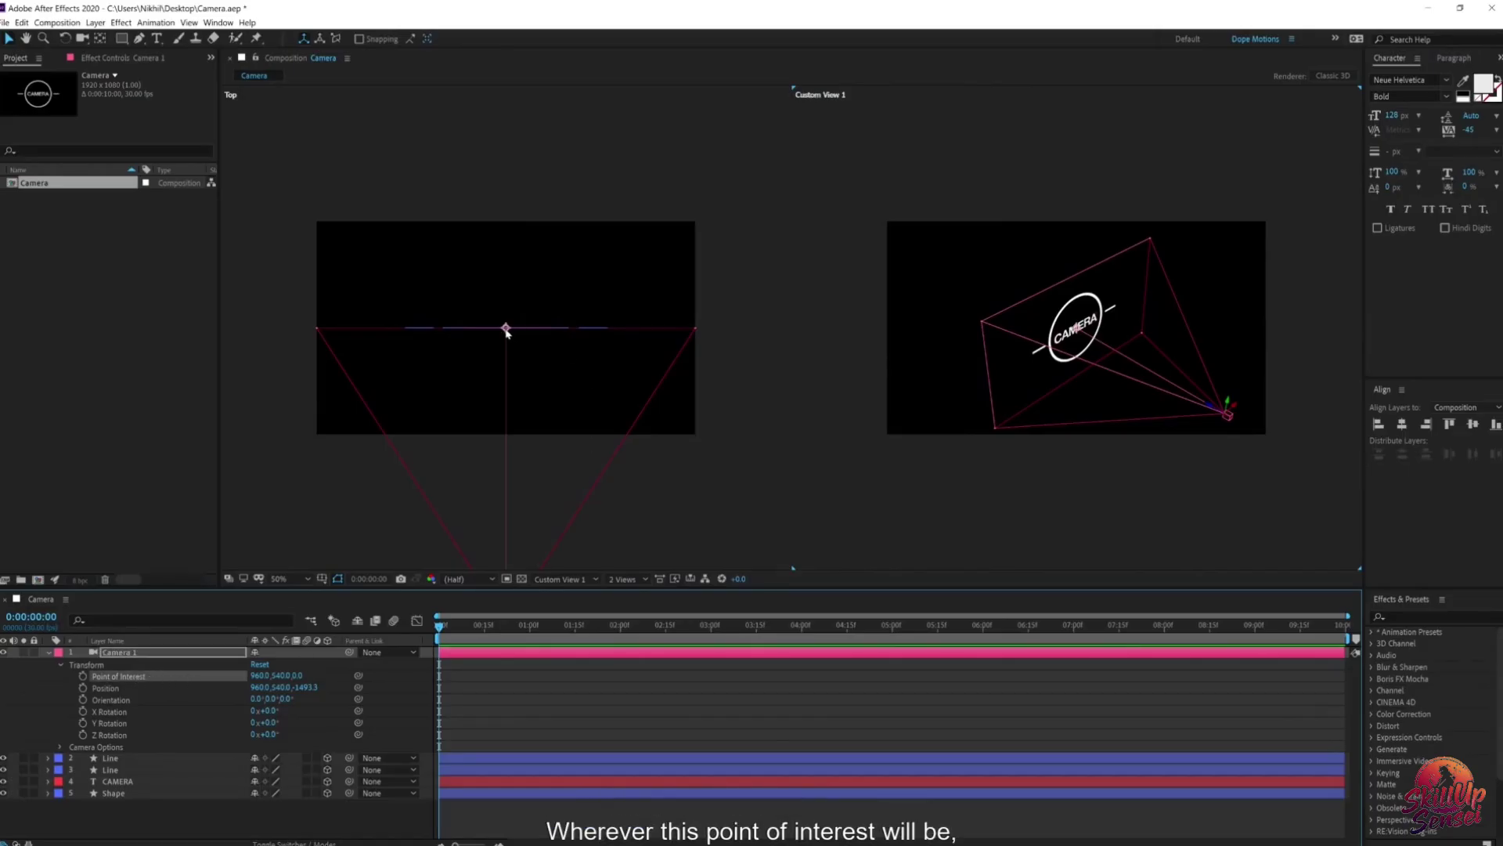
{"action": "mouse_move", "coordinate": [506, 329]}
{"action": "left_mouse_down"}
{"action": "mouse_move", "coordinate": [690, 241]}
{"action": "mouse_move", "coordinate": [581, 258]}
{"action": "mouse_move", "coordinate": [321, 228]}
{"action": "mouse_move", "coordinate": [392, 326]}
{"action": "mouse_move", "coordinate": [590, 329]}
{"action": "mouse_move", "coordinate": [701, 235]}
{"action": "mouse_move", "coordinate": [585, 326]}
{"action": "mouse_move", "coordinate": [657, 231]}
{"action": "mouse_move", "coordinate": [543, 329]}
{"action": "mouse_move", "coordinate": [347, 231]}
{"action": "mouse_move", "coordinate": [471, 308]}
{"action": "mouse_move", "coordinate": [550, 326]}
{"action": "mouse_move", "coordinate": [665, 261]}
{"action": "mouse_move", "coordinate": [708, 204]}
{"action": "mouse_move", "coordinate": [565, 324]}
{"action": "mouse_move", "coordinate": [436, 322]}
{"action": "mouse_move", "coordinate": [392, 292]}
{"action": "mouse_move", "coordinate": [506, 327]}
{"action": "mouse_move", "coordinate": [576, 317]}
{"action": "mouse_move", "coordinate": [652, 230]}
{"action": "mouse_move", "coordinate": [529, 292]}
{"action": "mouse_move", "coordinate": [493, 330]}
{"action": "mouse_move", "coordinate": [541, 330]}
{"action": "mouse_move", "coordinate": [436, 322]}
{"action": "mouse_move", "coordinate": [392, 274]}
{"action": "mouse_move", "coordinate": [468, 339]}
{"action": "mouse_move", "coordinate": [560, 325]}
{"action": "mouse_move", "coordinate": [520, 312]}
{"action": "mouse_move", "coordinate": [505, 326]}
{"action": "left_mouse_up"}
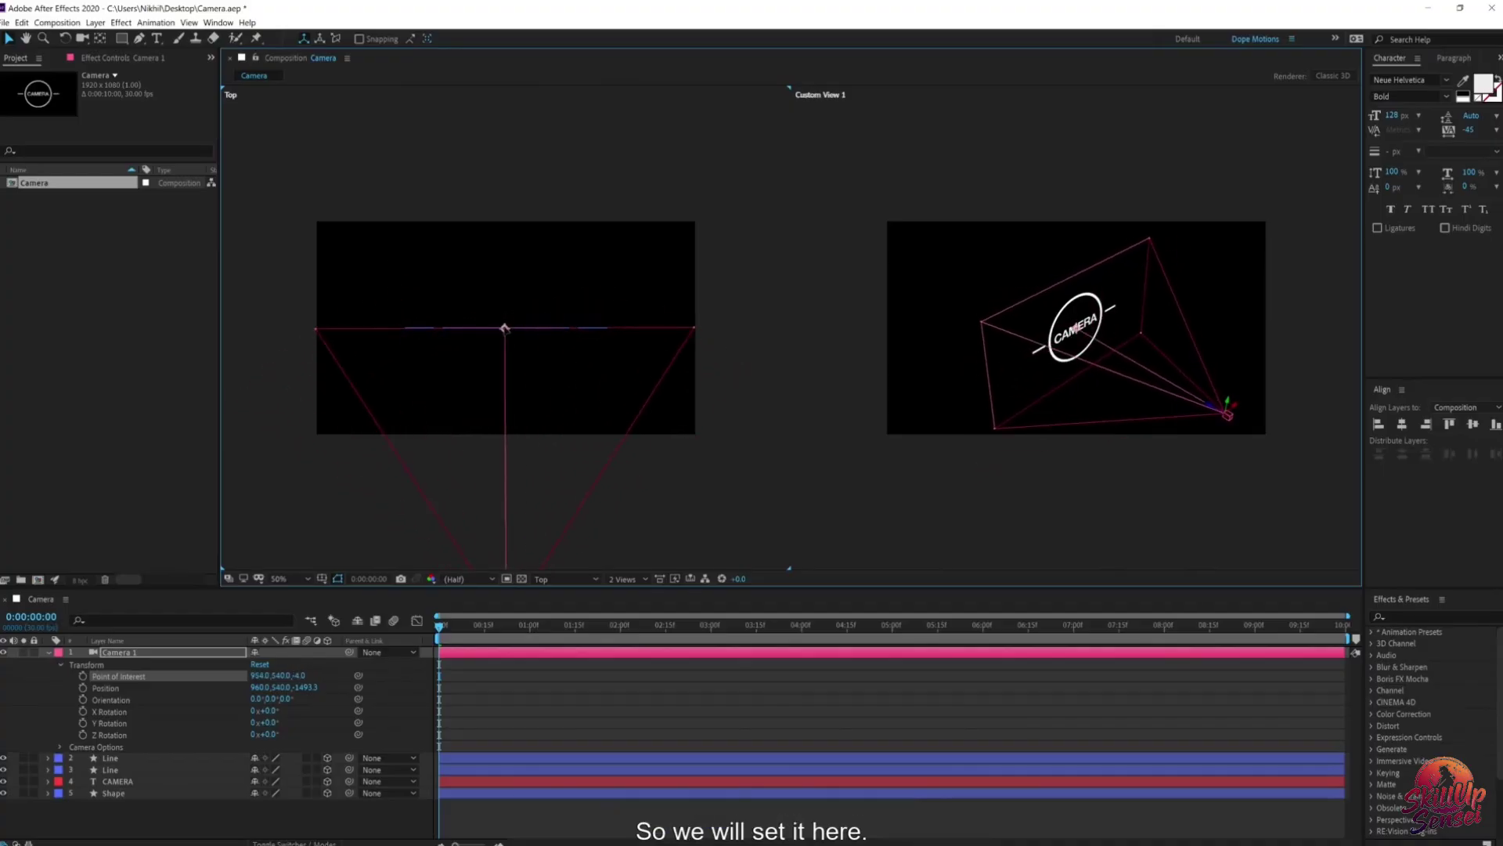
{"action": "left_click", "coordinate": [631, 580]}
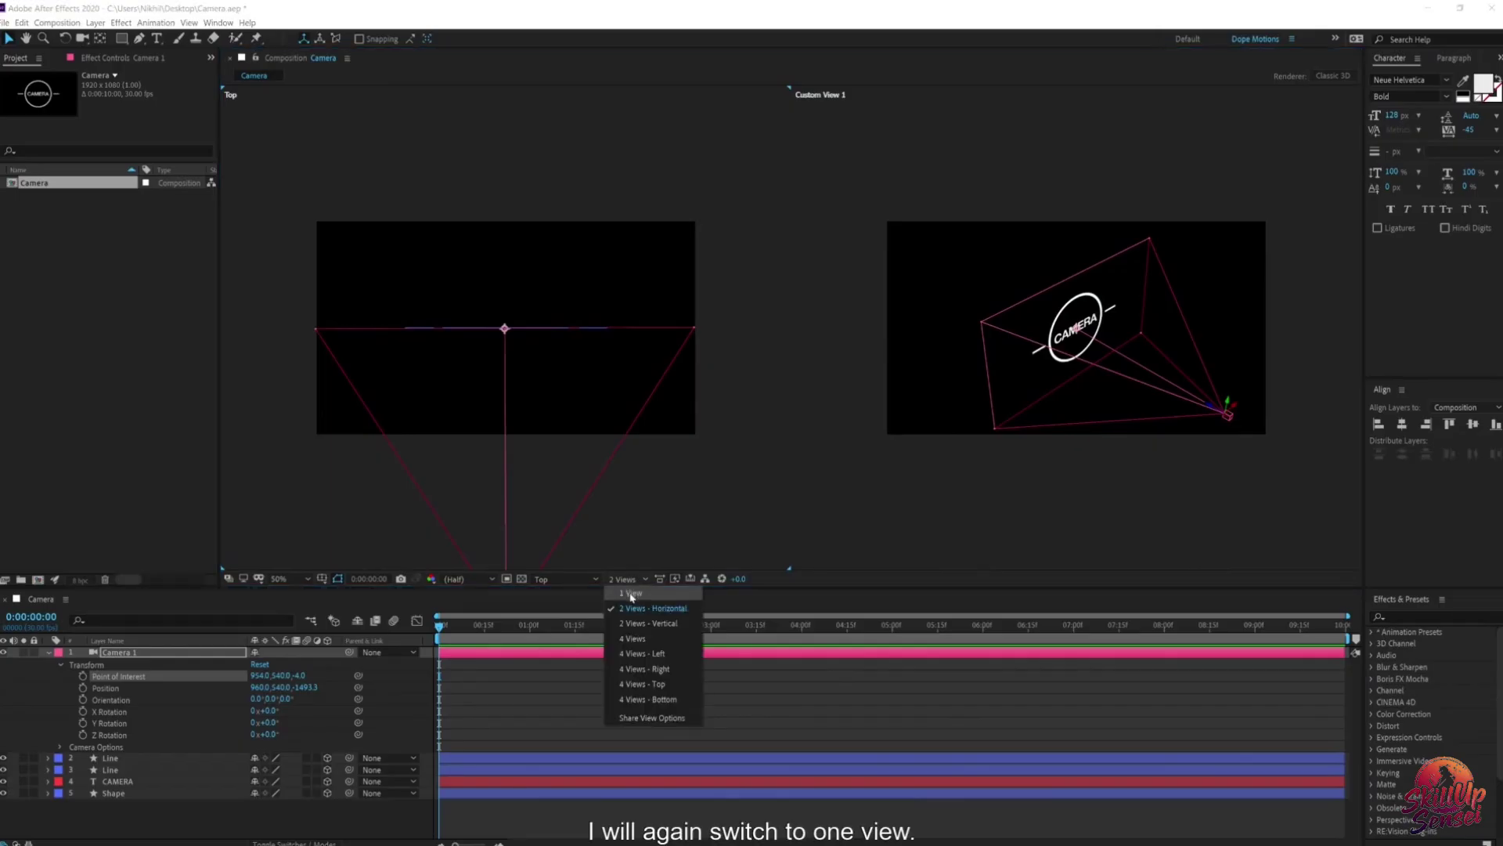
{"action": "left_click", "coordinate": [631, 593]}
{"action": "scroll", "coordinate": [732, 344], "scroll_direction": "up", "scroll_amount": 1}
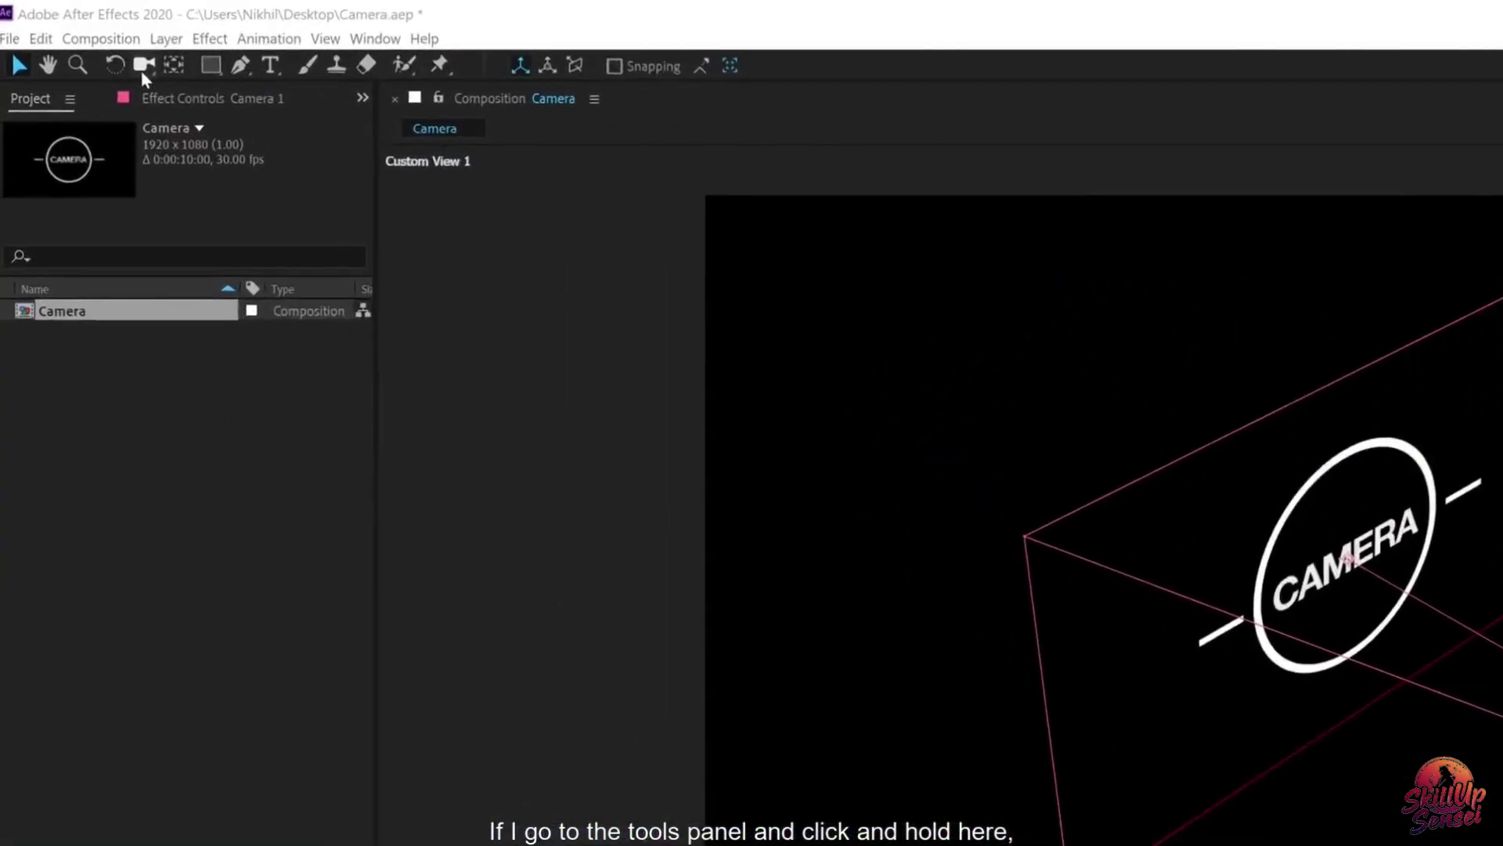
Step: With the Track XY Camera Tool, shift the camera to about 956, 506 in the Active Camera view
{"action": "left_click_drag", "start_coordinate": [214, 101], "coordinate": [369, 167]}
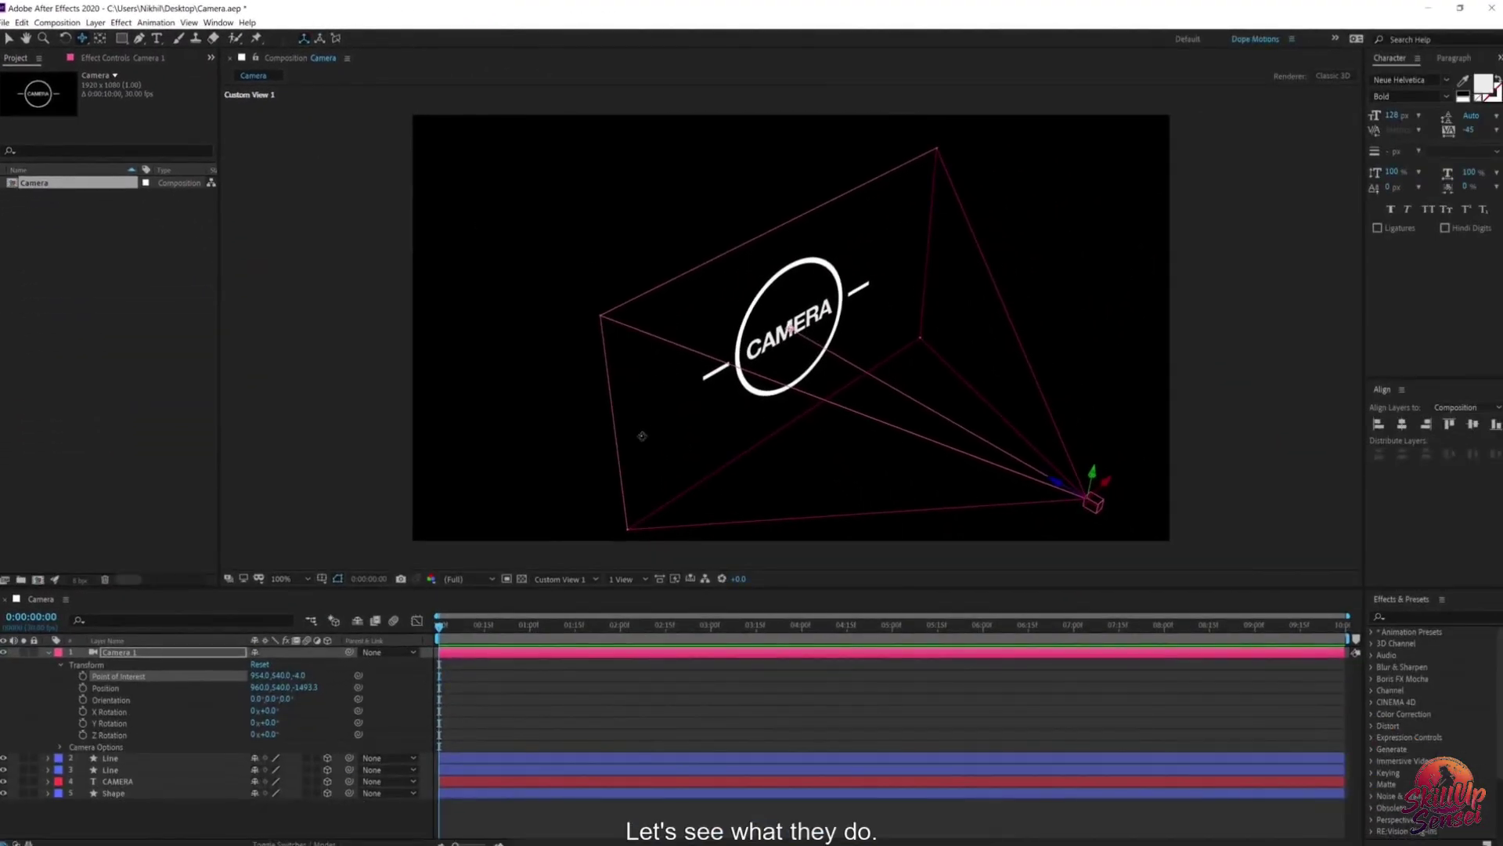
{"action": "left_click", "coordinate": [590, 580]}
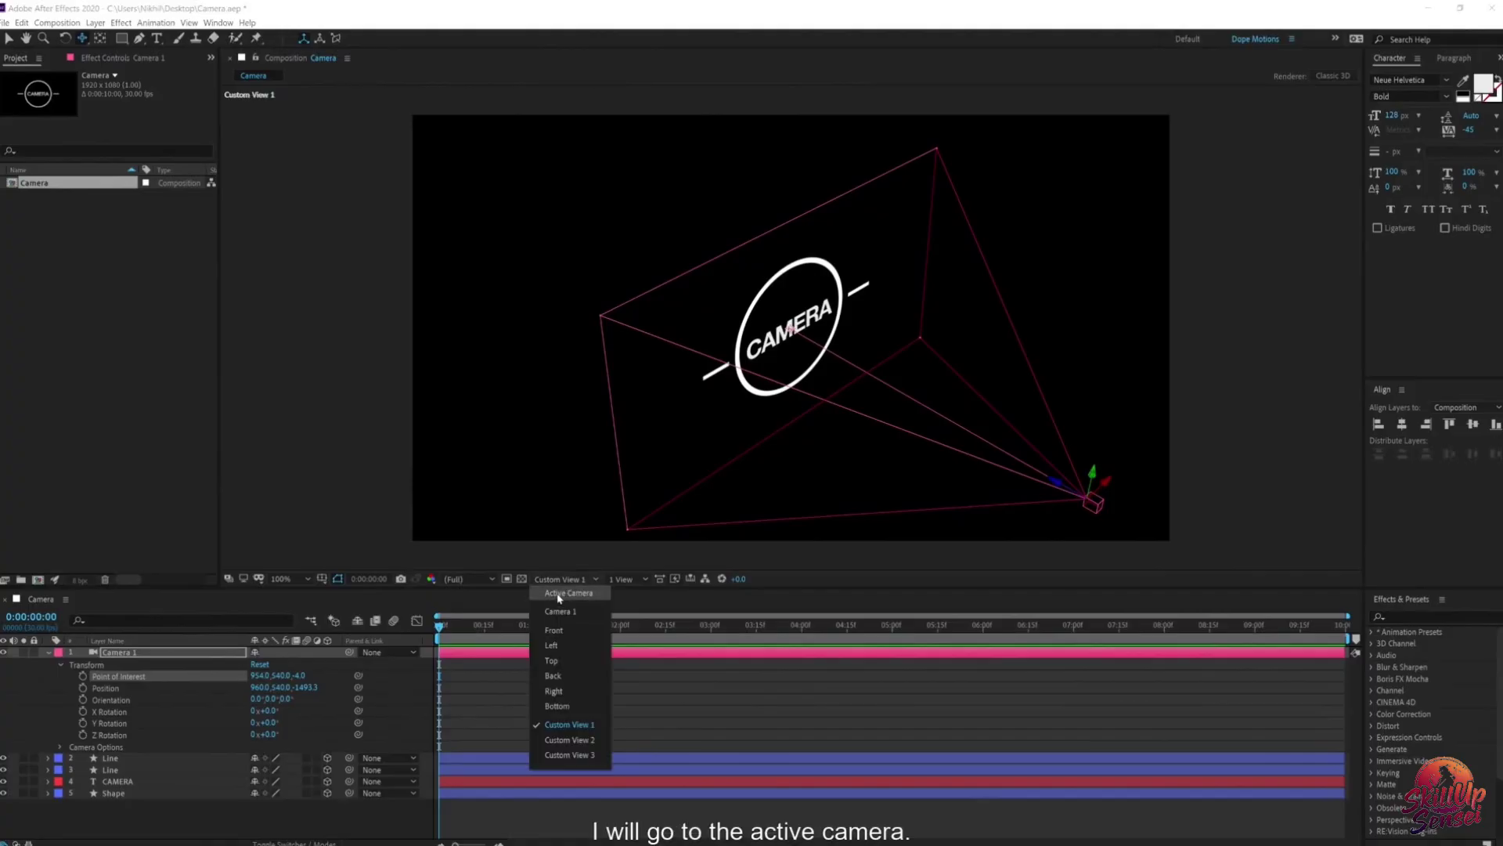
{"action": "left_click", "coordinate": [558, 595]}
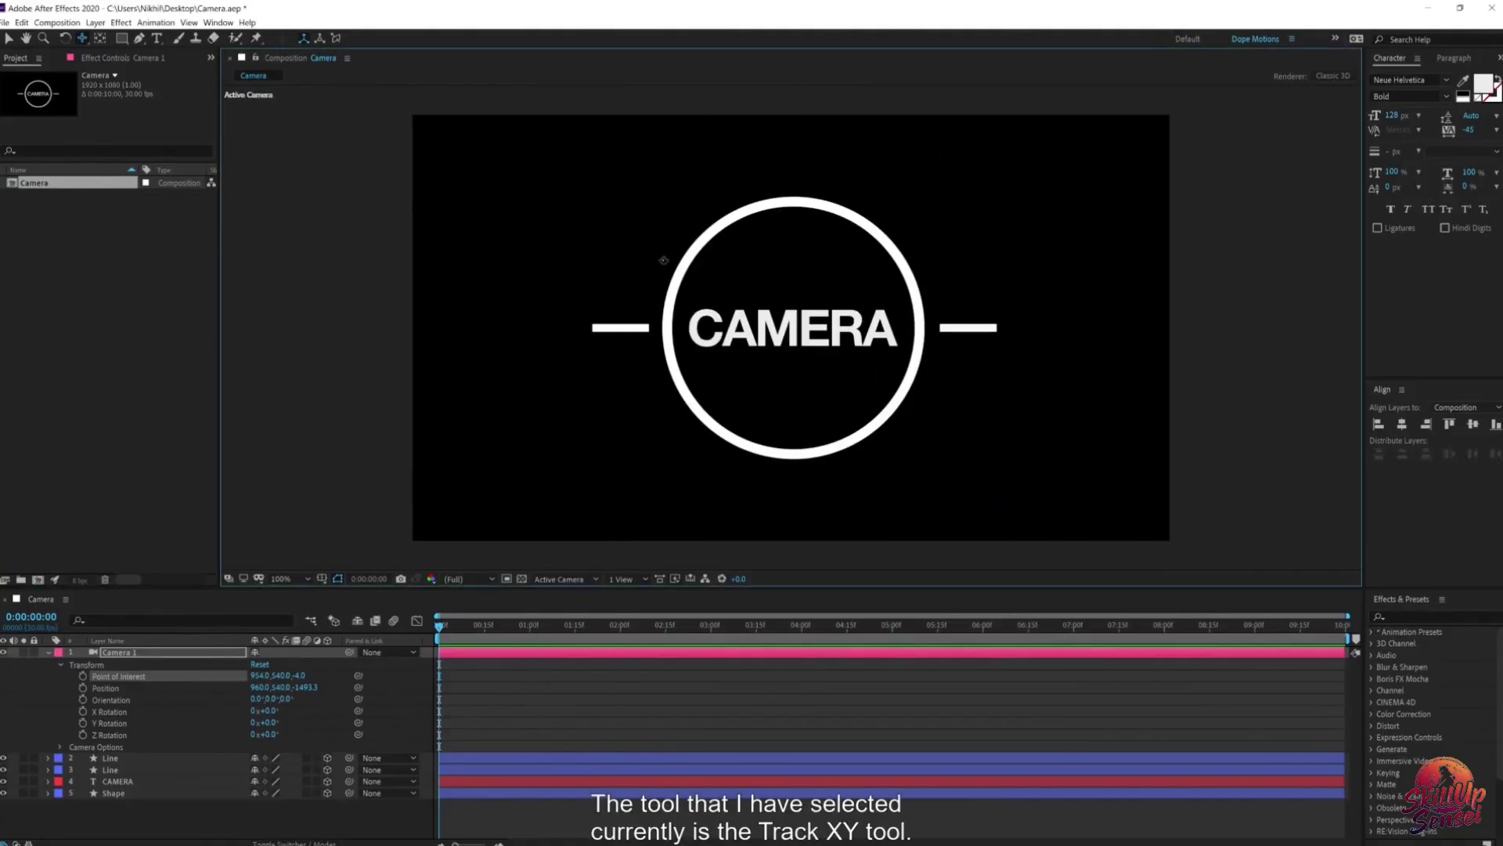
{"action": "left_click", "coordinate": [82, 39]}
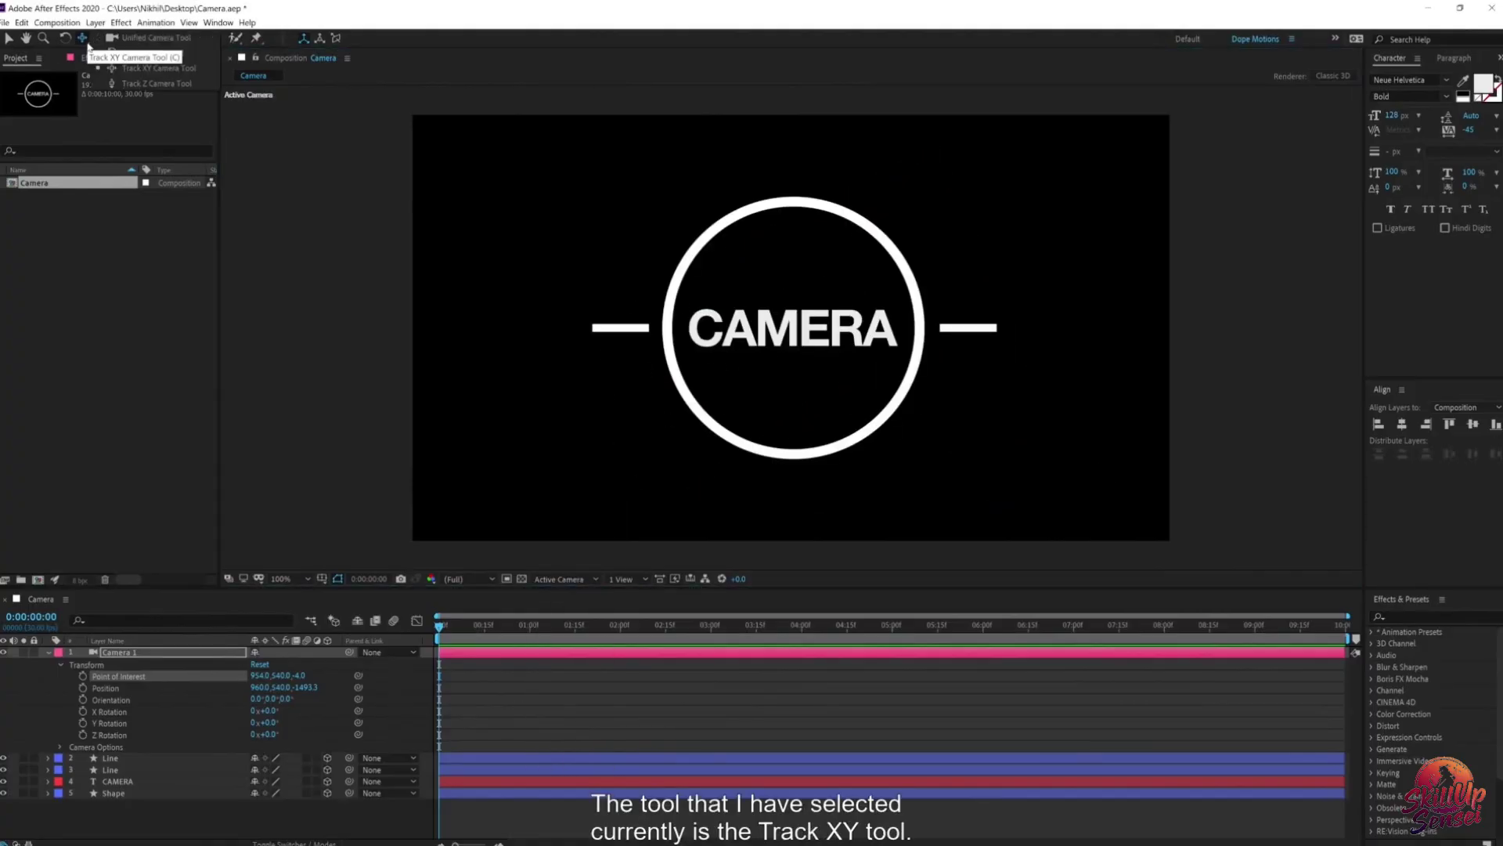
{"action": "left_click", "coordinate": [162, 70]}
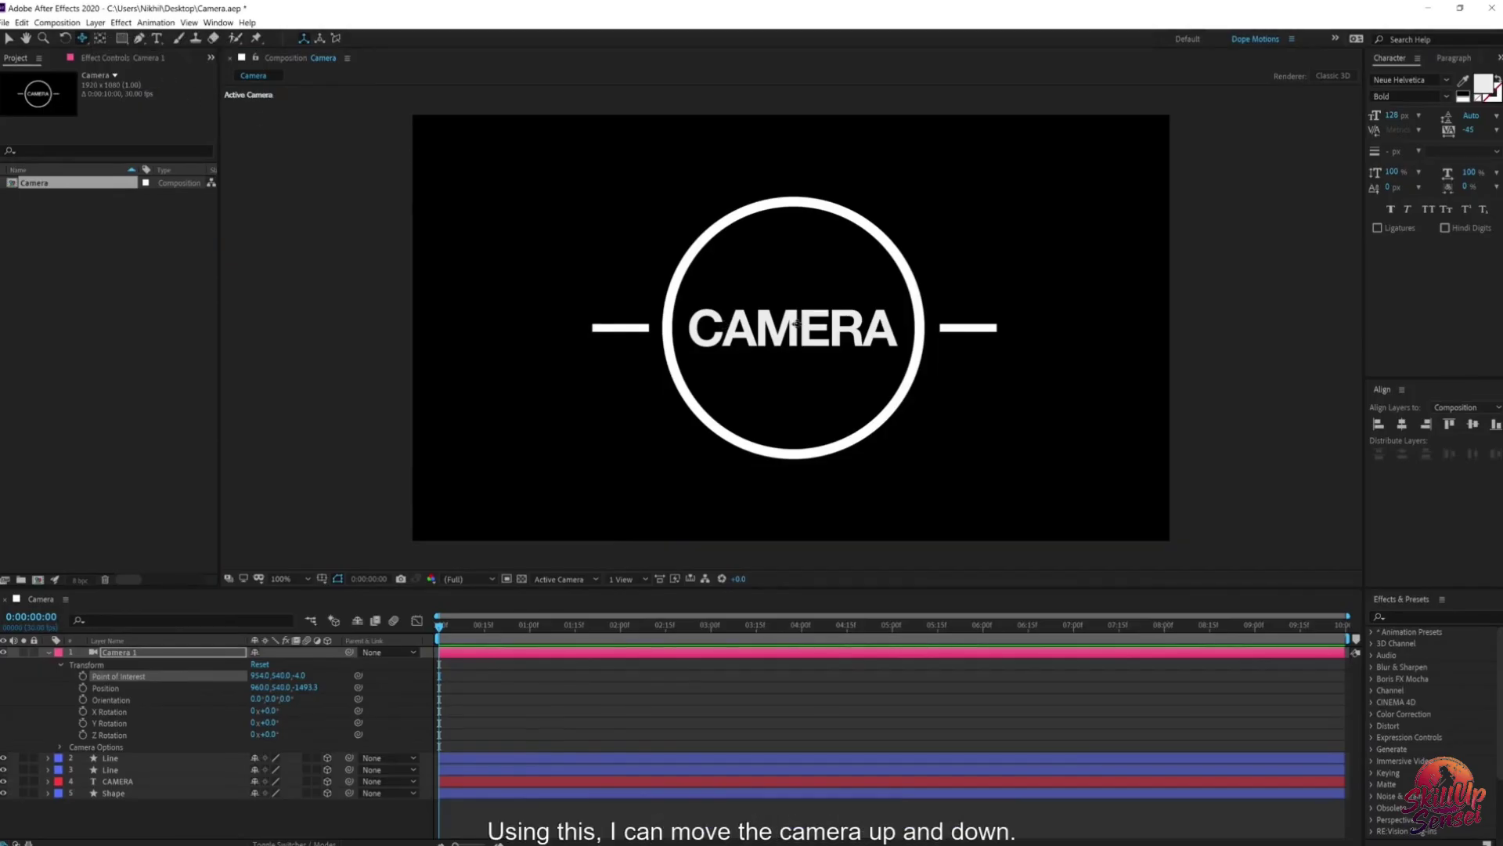
{"action": "mouse_move", "coordinate": [797, 321]}
{"action": "left_mouse_down"}
{"action": "mouse_move", "coordinate": [797, 168]}
{"action": "mouse_move", "coordinate": [816, 509]}
{"action": "mouse_move", "coordinate": [796, 255]}
{"action": "mouse_move", "coordinate": [801, 371]}
{"action": "mouse_move", "coordinate": [799, 346]}
{"action": "left_mouse_up"}
Step: Orbit the camera around the artwork with the Orbit Camera Tool to a position of about 435, 52, -1322
{"action": "left_click", "coordinate": [84, 40]}
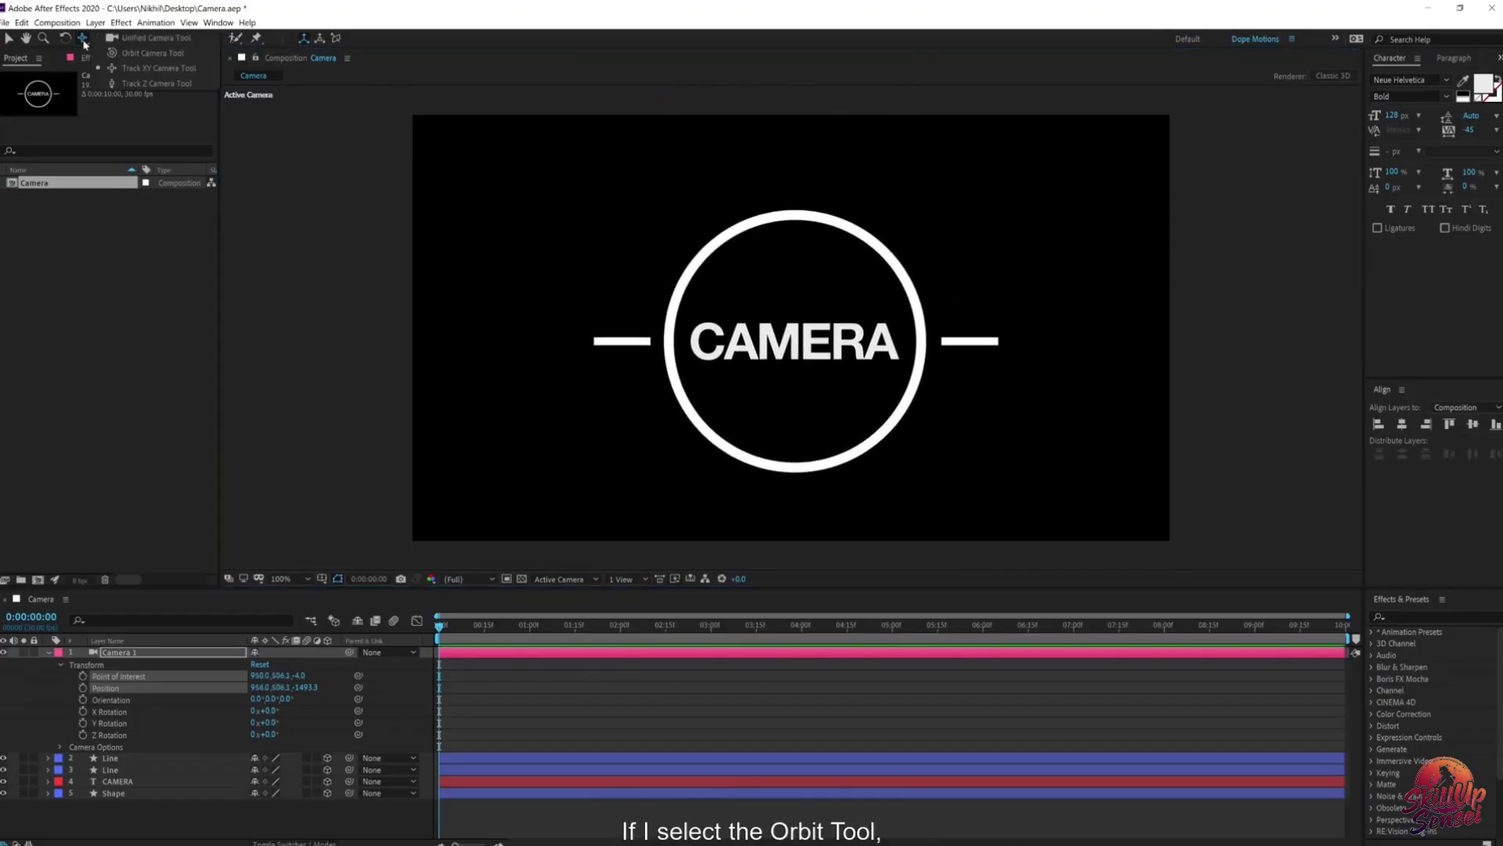
{"action": "left_click", "coordinate": [141, 55]}
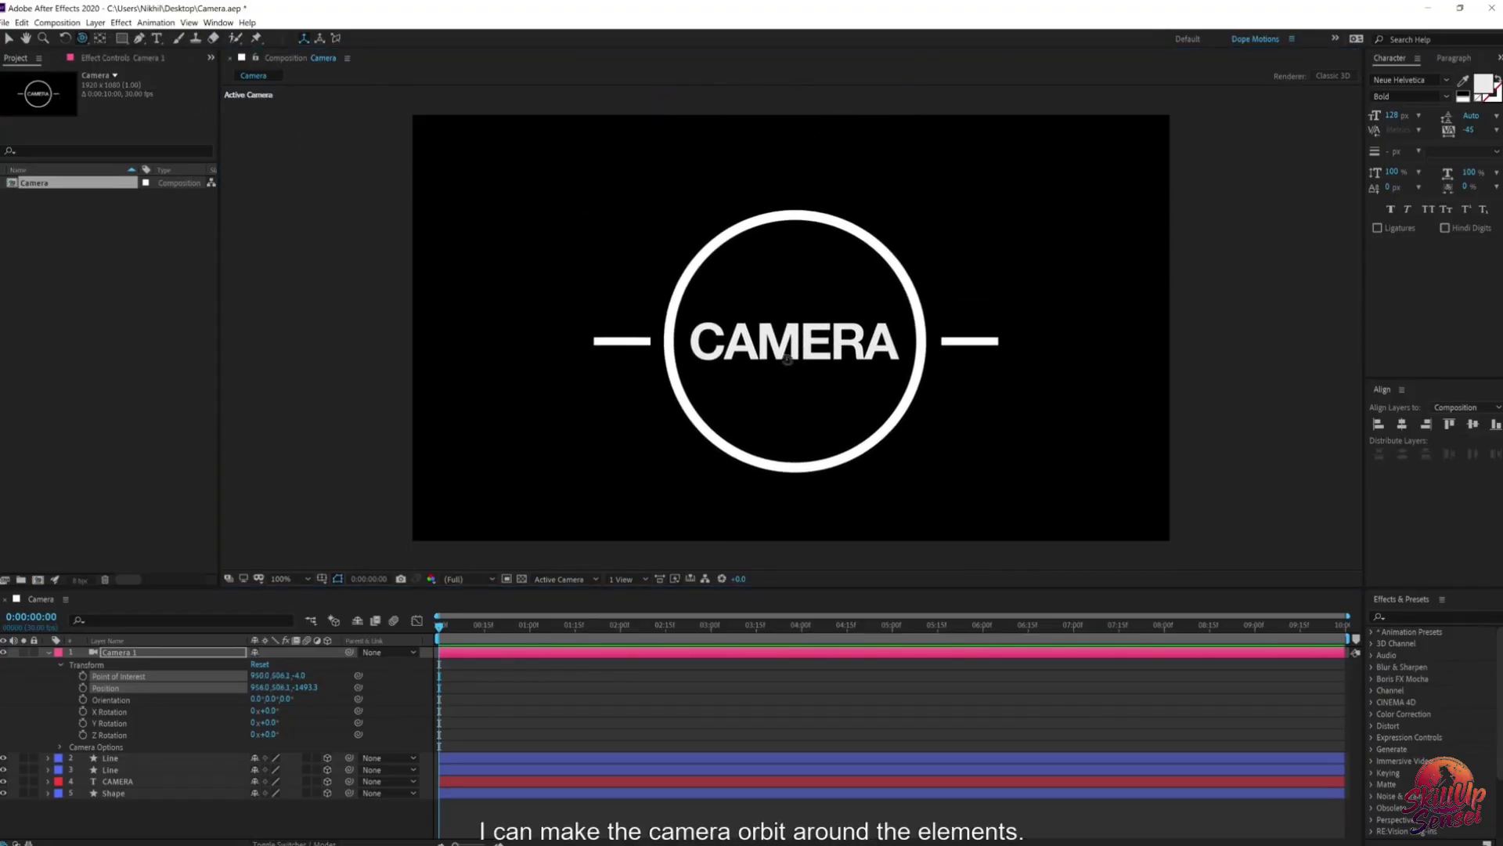
{"action": "left_click_drag", "start_coordinate": [786, 361], "coordinate": [816, 389]}
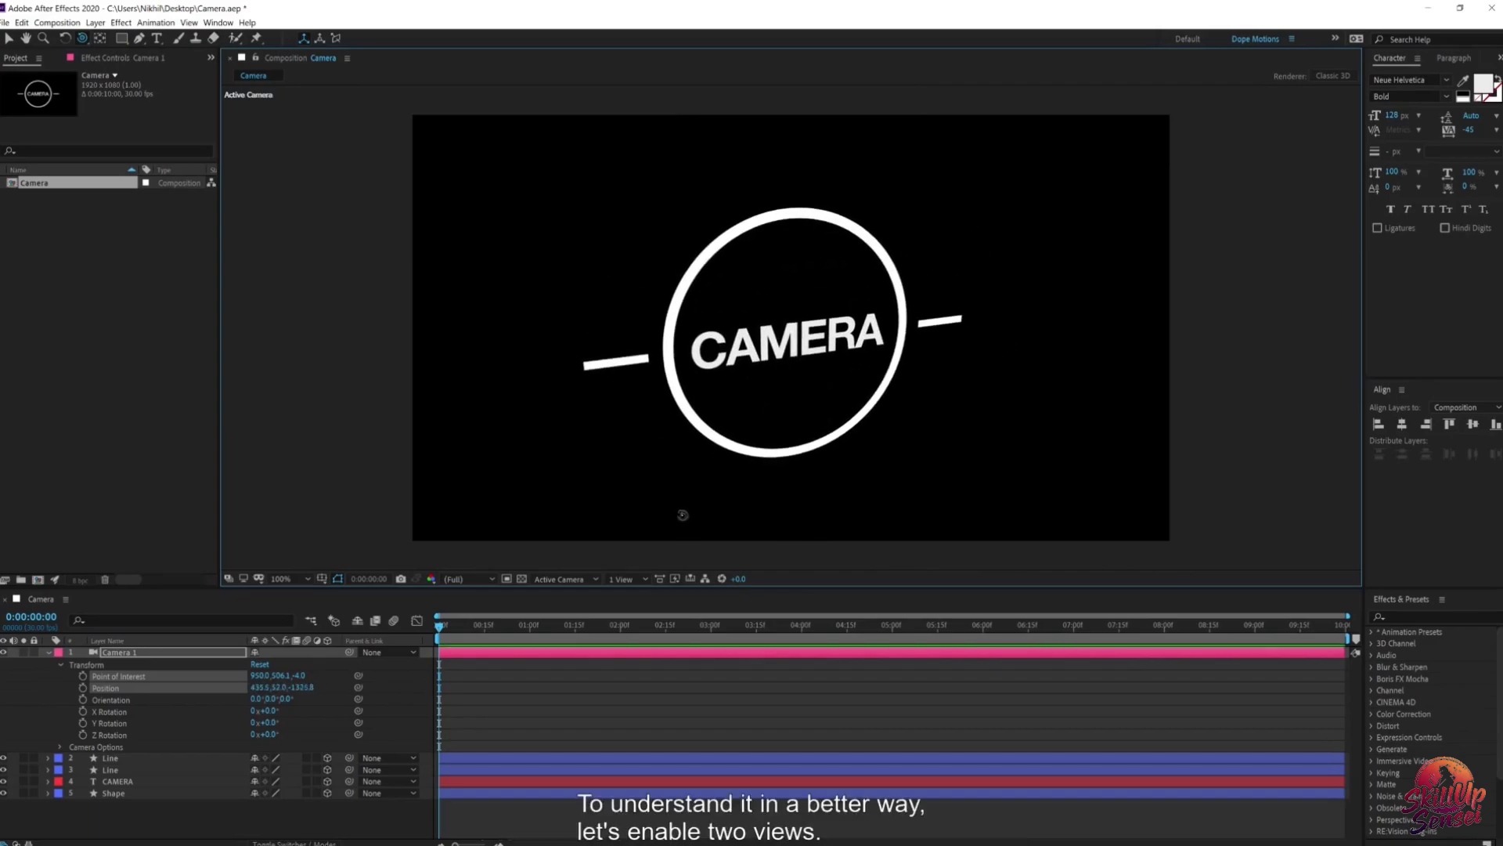
Step: Show two horizontal views and orbit the camera around the artwork in the Active Camera view to a position of about 362, 577, -1371
{"action": "left_click", "coordinate": [639, 578]}
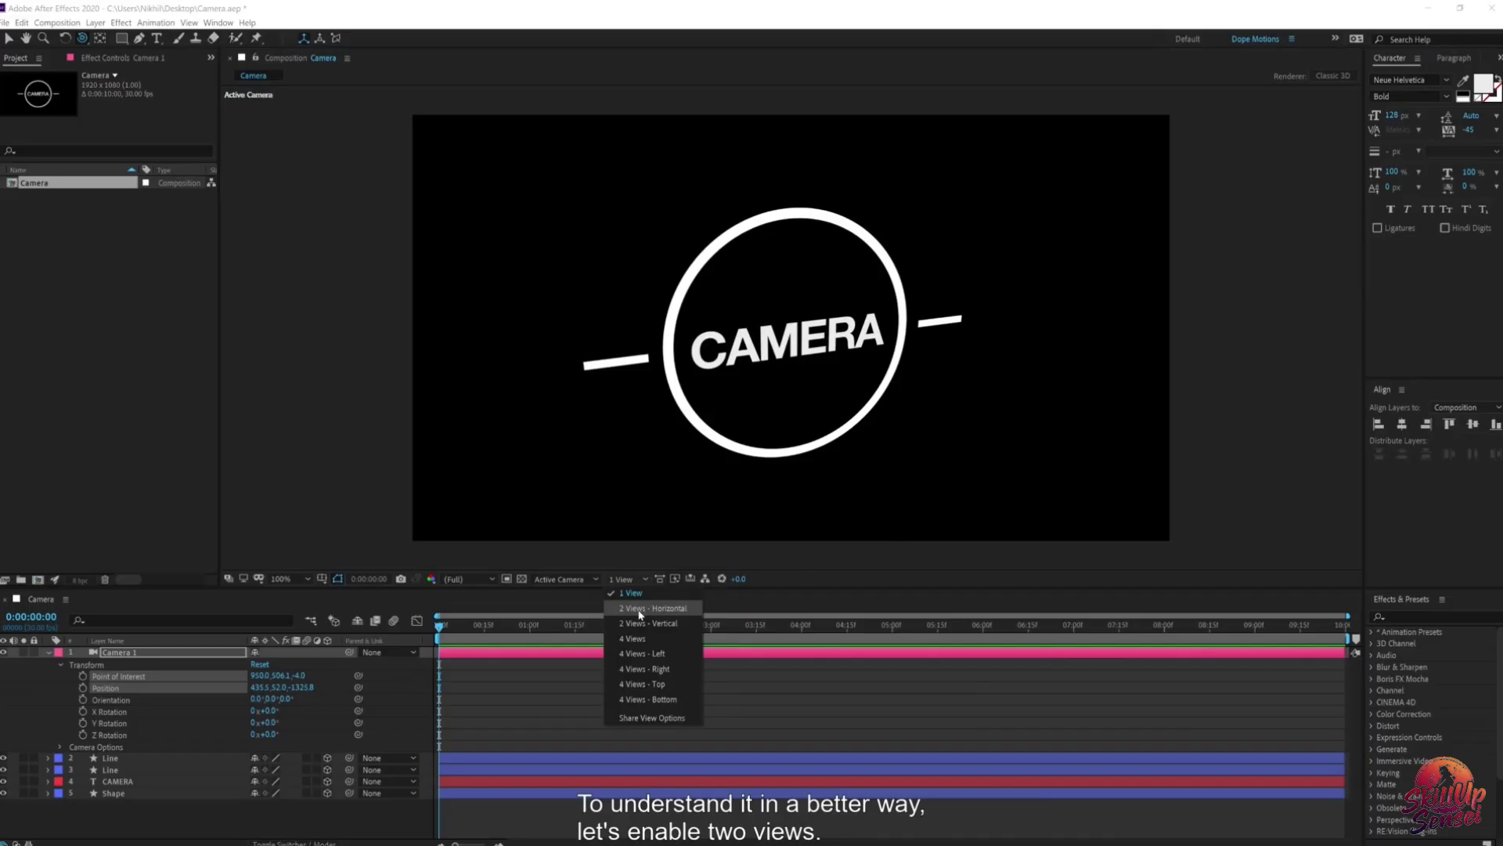
{"action": "left_click", "coordinate": [640, 609]}
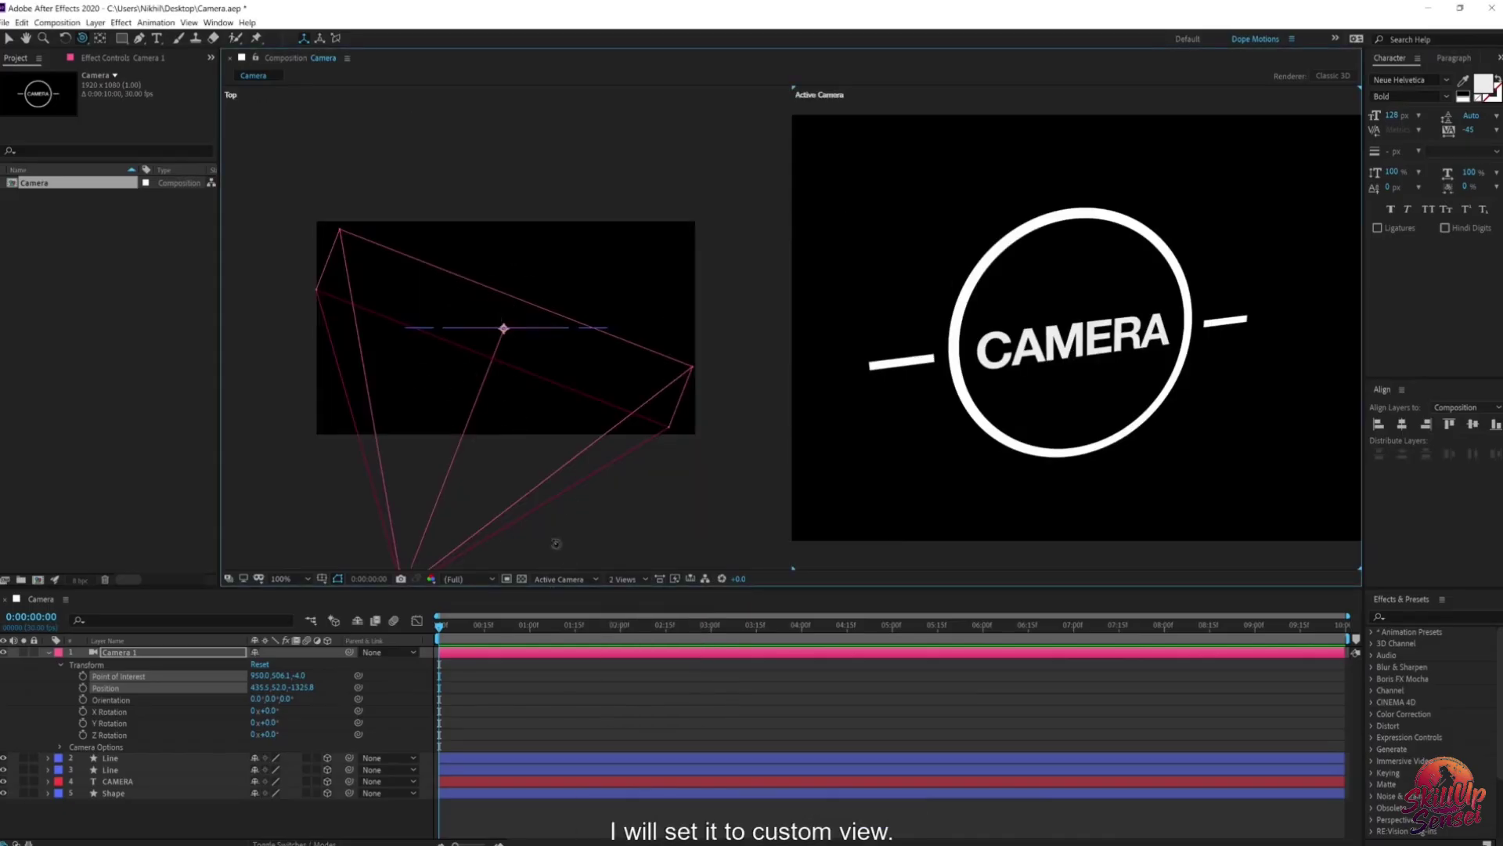
{"action": "left_click", "coordinate": [589, 581]}
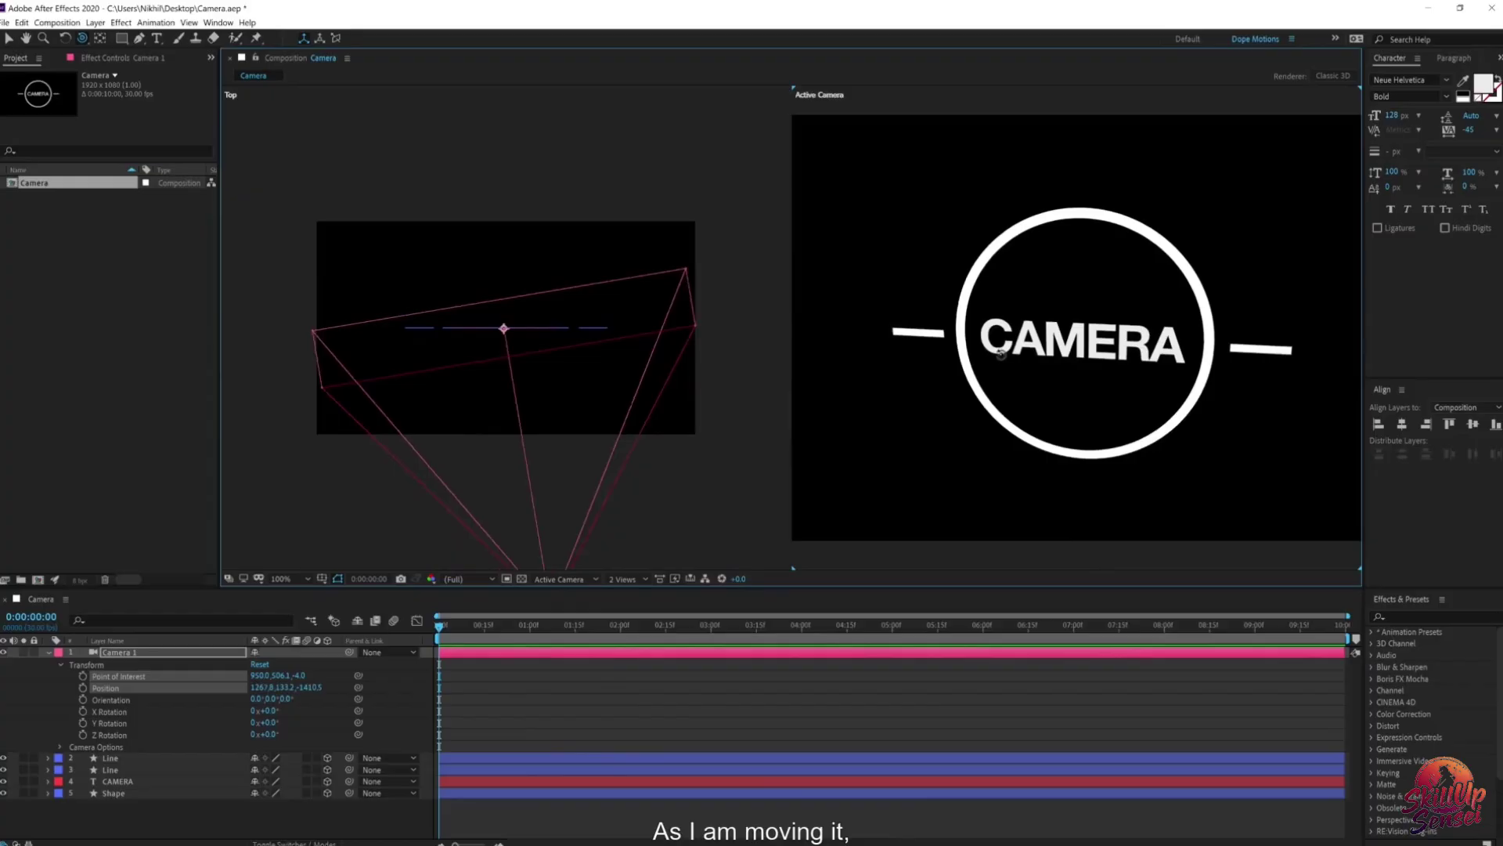
{"action": "left_click_drag", "start_coordinate": [1049, 337], "coordinate": [872, 281]}
Step: Move the camera nearer to and farther from the artwork with the Track Z Camera Tool, ending at about 380, 575, -1329
{"action": "left_click_drag", "start_coordinate": [82, 38], "coordinate": [162, 93]}
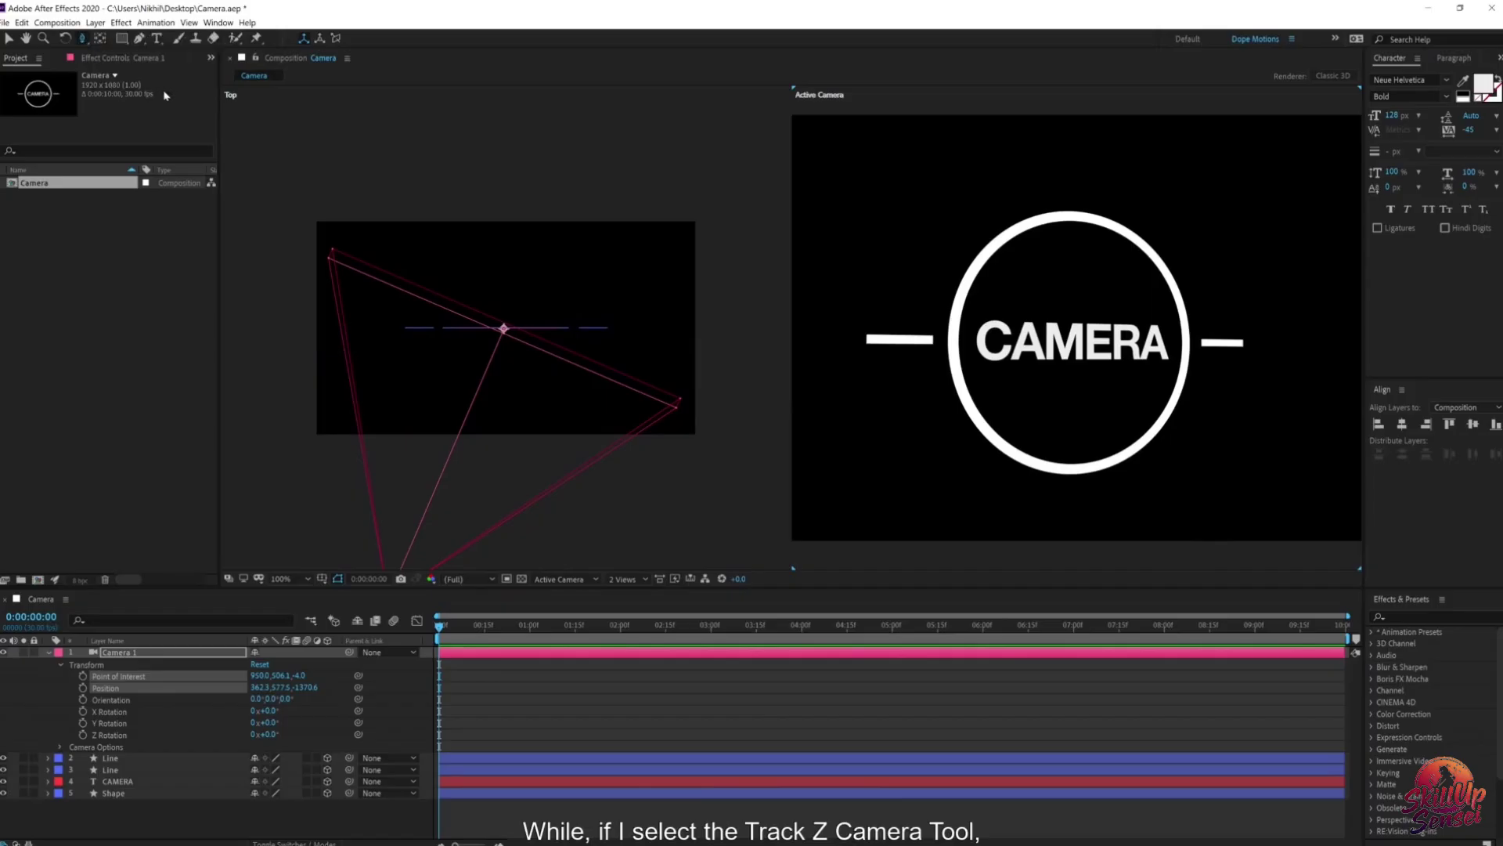
{"action": "left_click_drag", "start_coordinate": [1087, 357], "coordinate": [865, 353]}
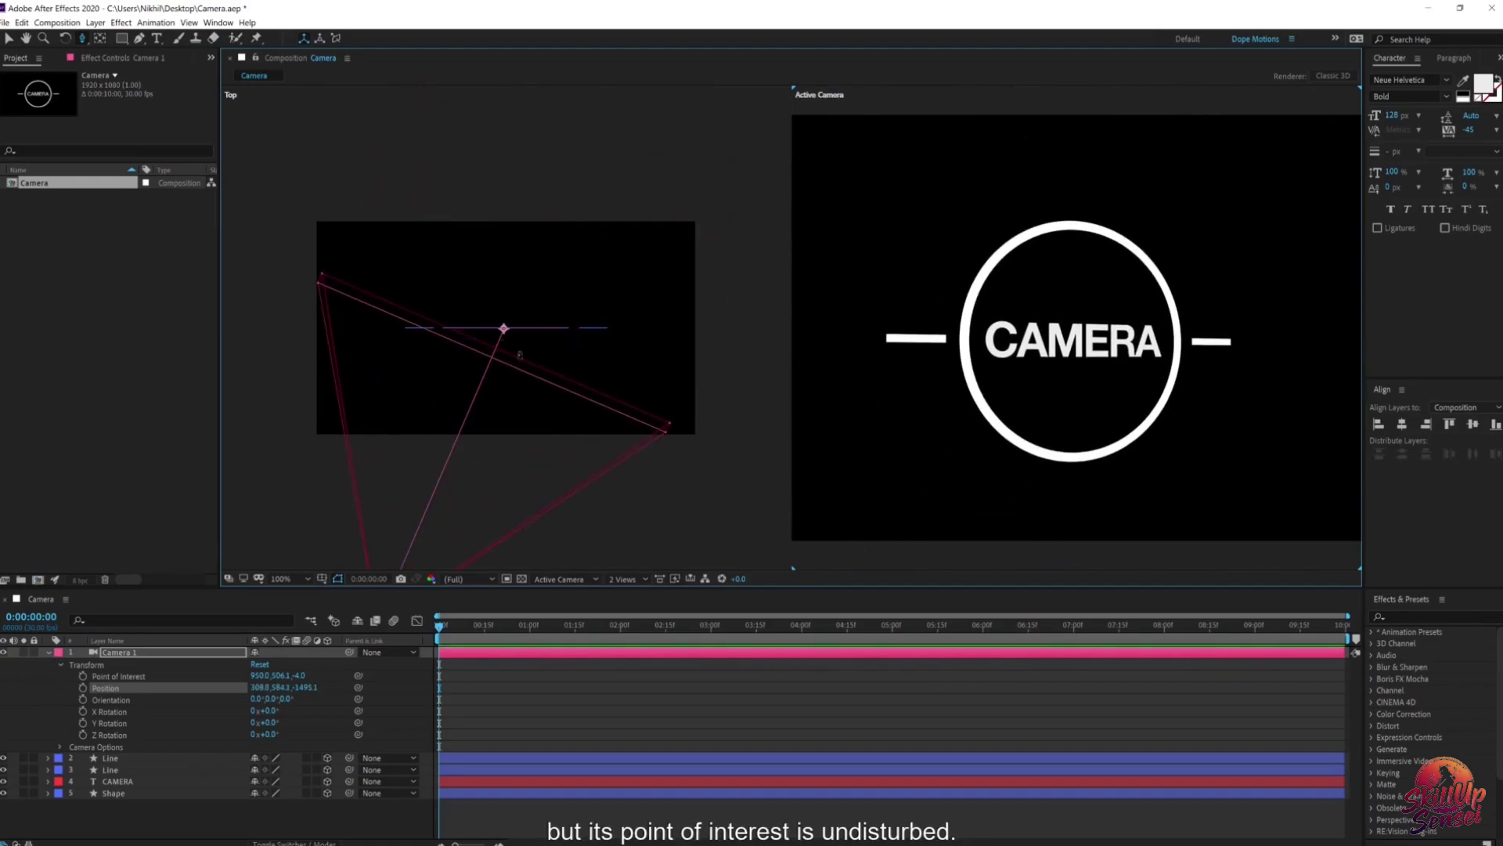
{"action": "left_click_drag", "start_coordinate": [1082, 319], "coordinate": [1083, 239]}
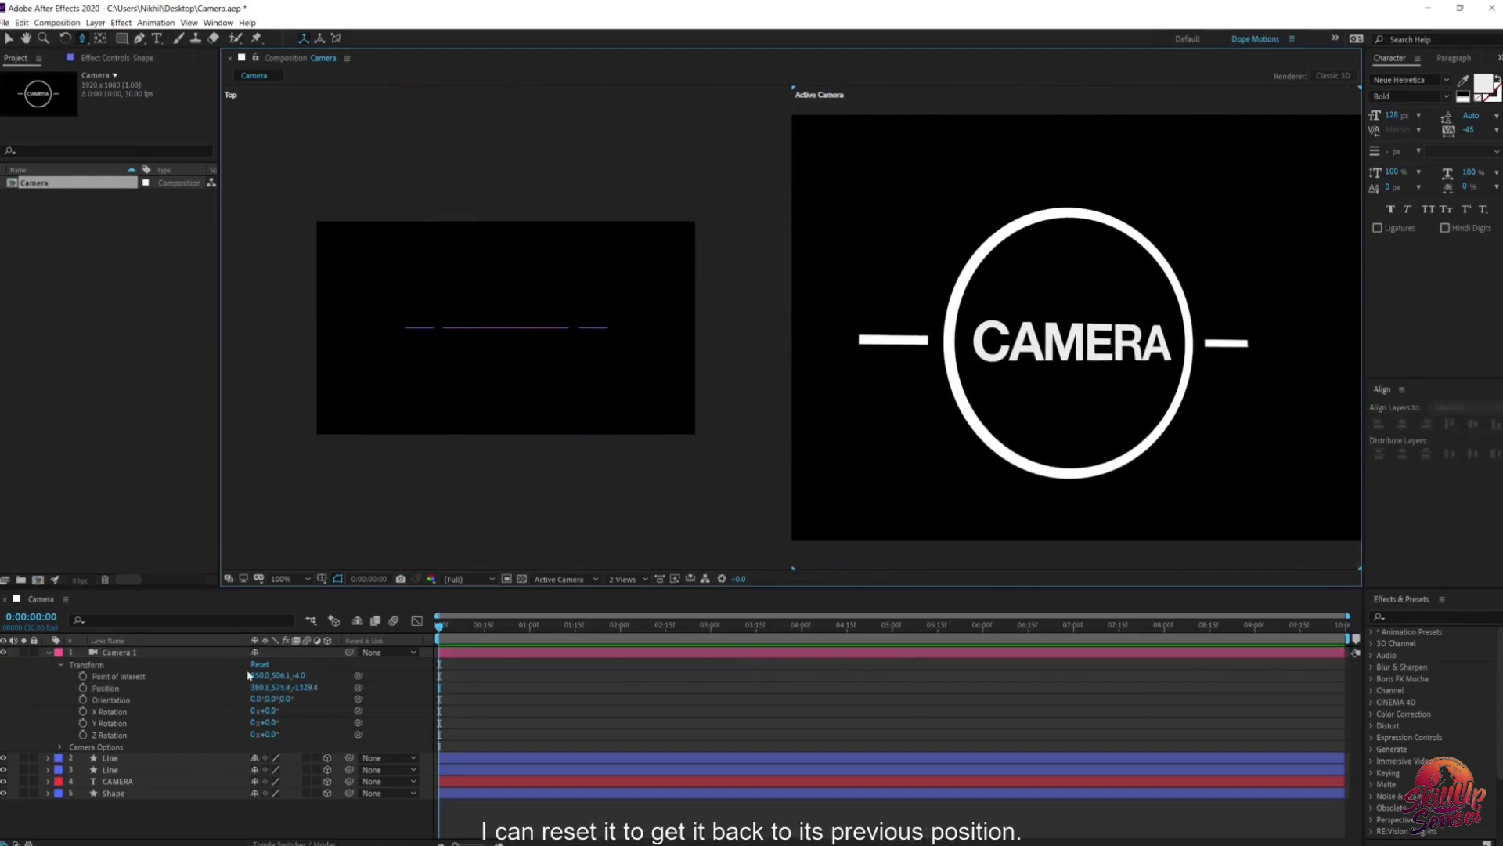
Step: Reset Camera 1's transform and return the composition to one view
{"action": "left_click", "coordinate": [260, 664]}
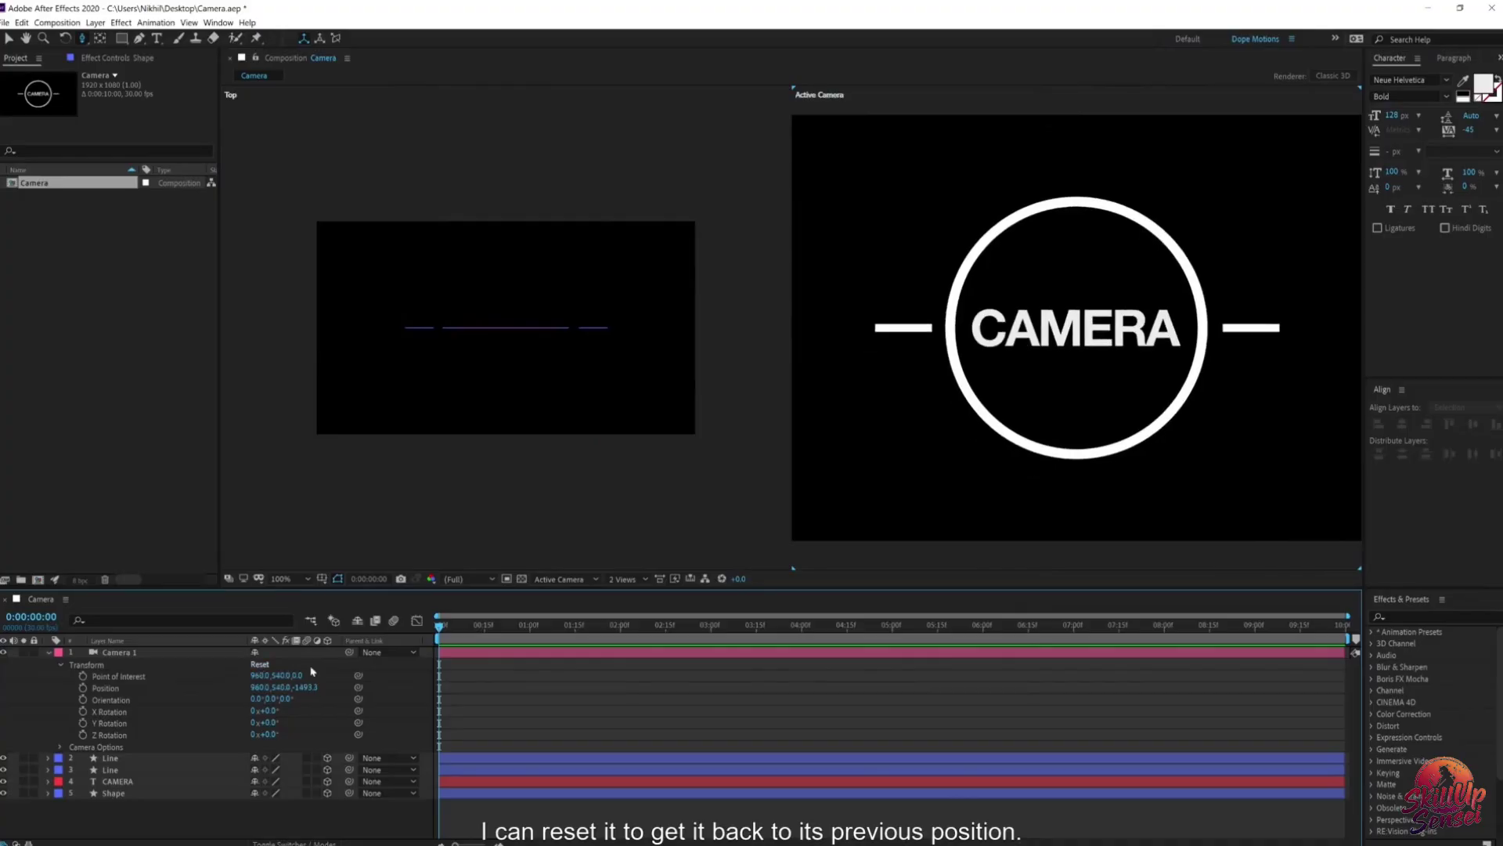
{"action": "left_click", "coordinate": [126, 653]}
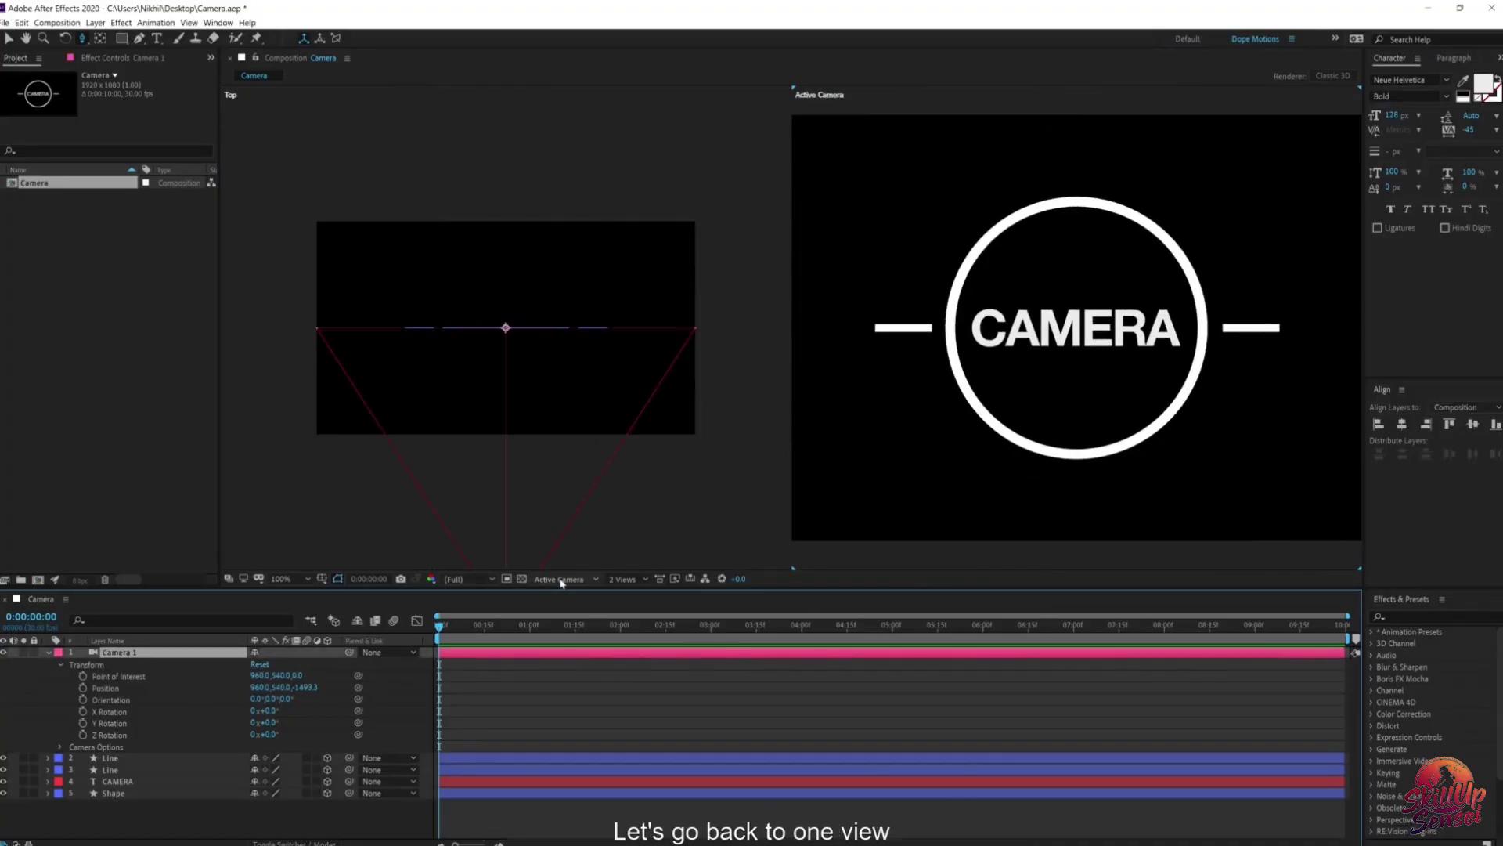
{"action": "left_click", "coordinate": [624, 580]}
{"action": "left_click", "coordinate": [648, 595]}
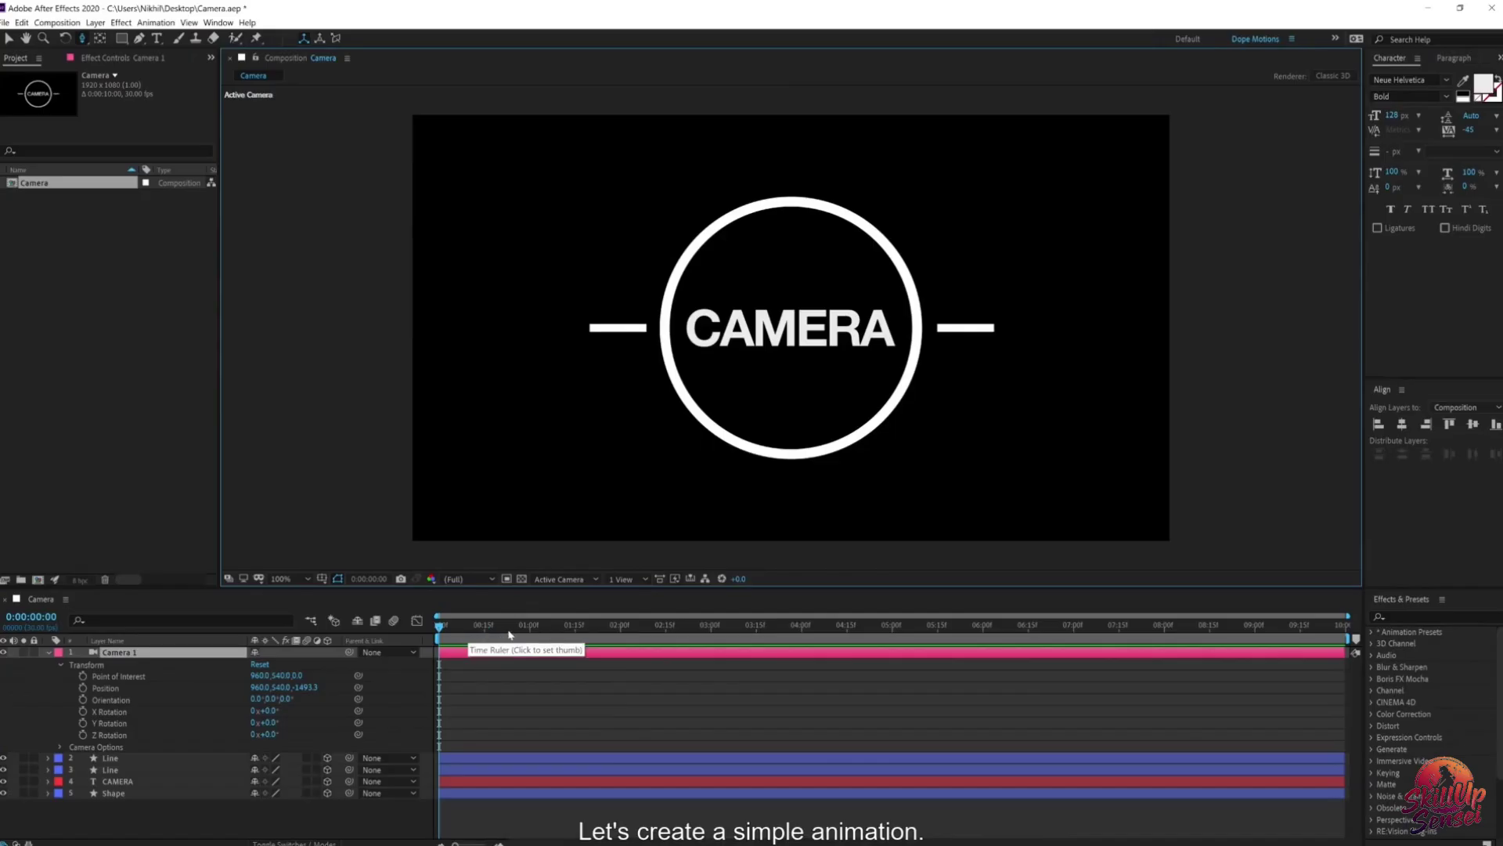
Step: At 2 seconds, set Camera 1's Zoom to about 1362 pixels and turn on Depth of Field
{"action": "left_click", "coordinate": [619, 638]}
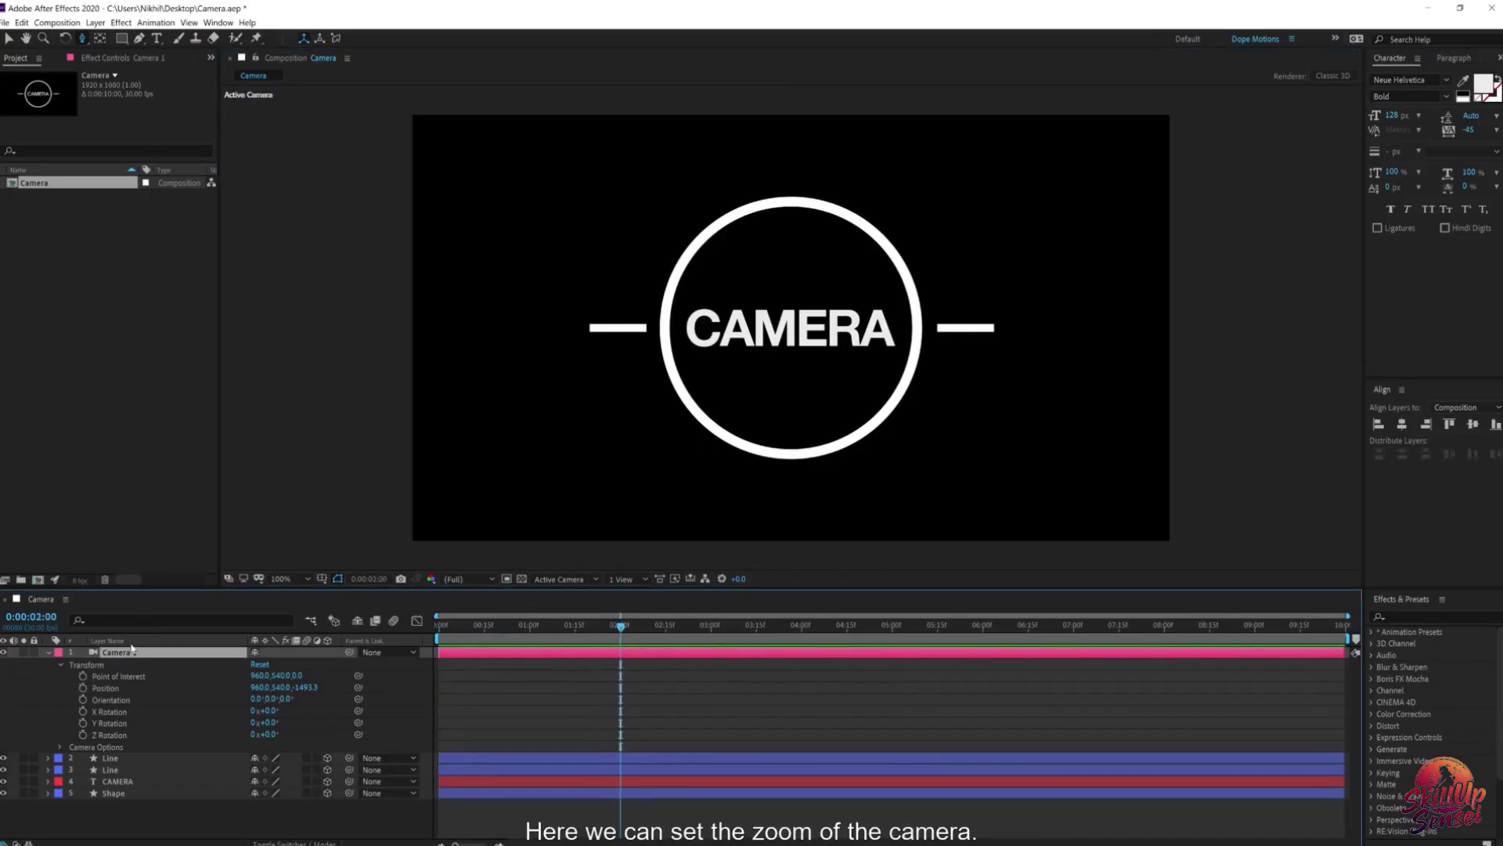
{"action": "left_click", "coordinate": [61, 665]}
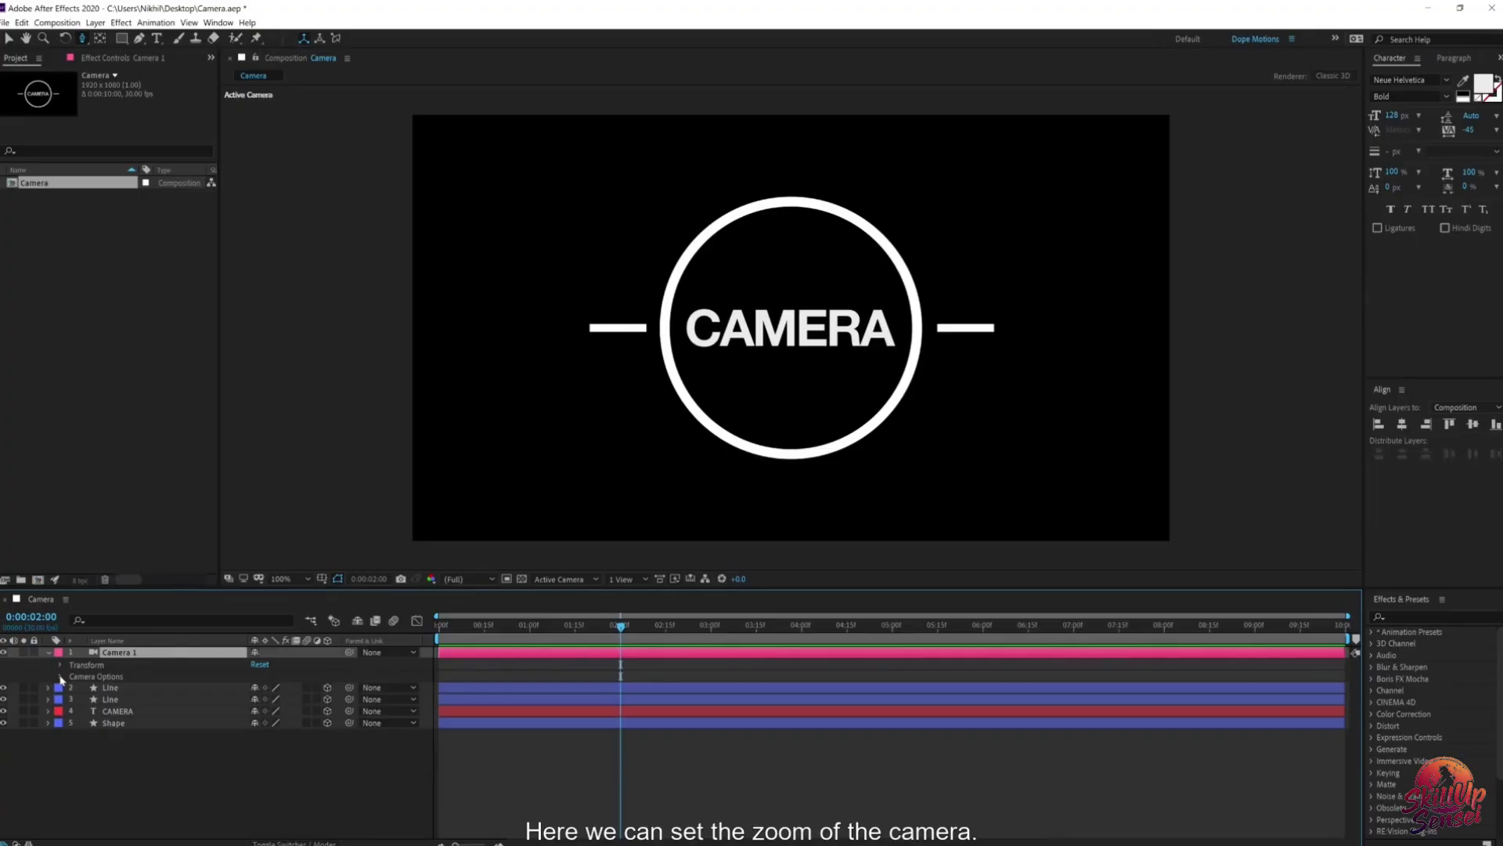
{"action": "left_click", "coordinate": [61, 677]}
{"action": "left_click_drag", "start_coordinate": [263, 689], "coordinate": [204, 717]}
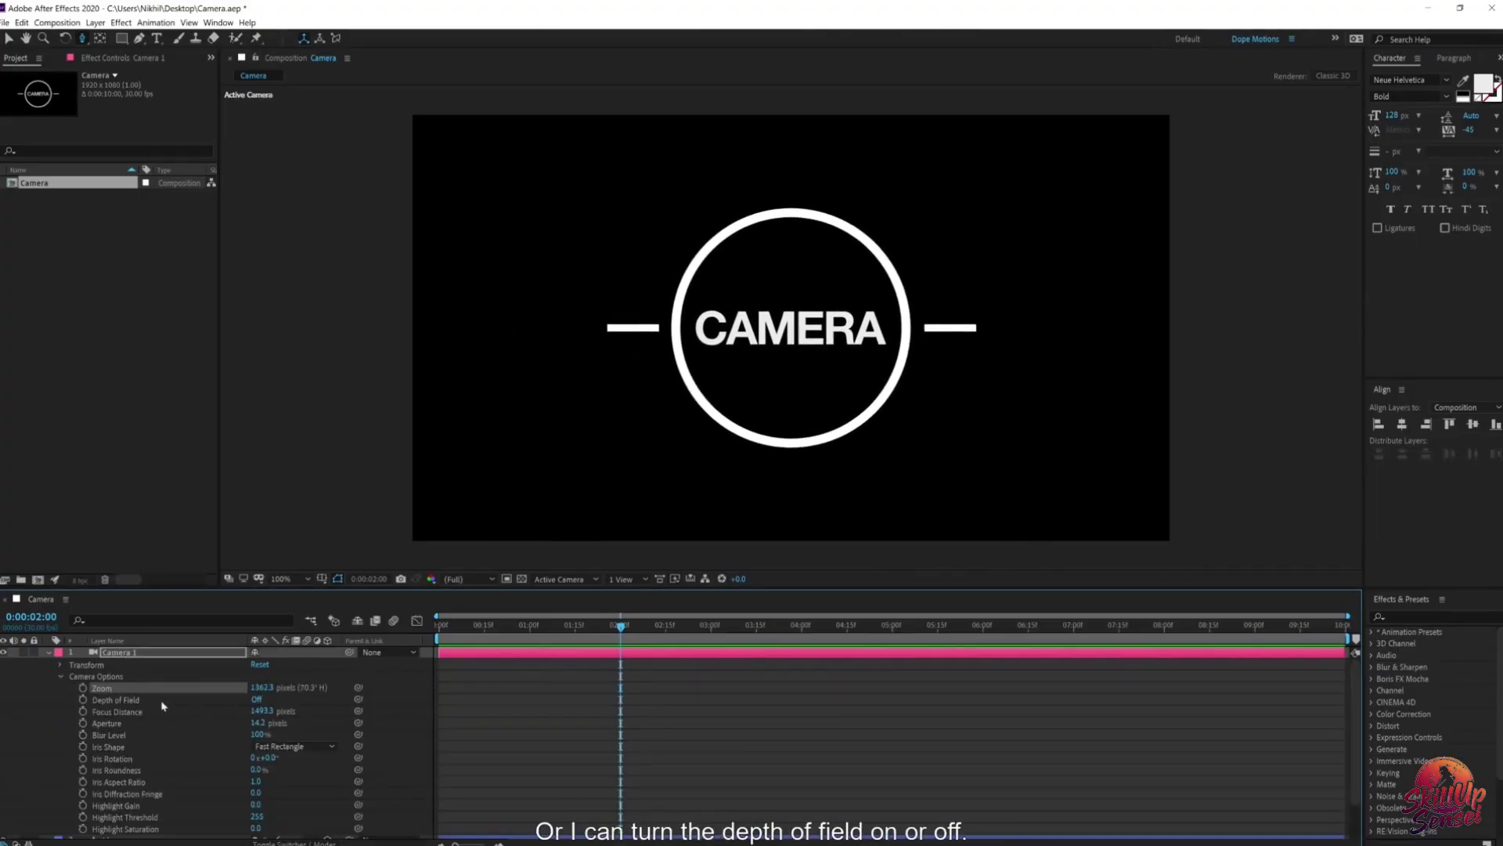
{"action": "left_click", "coordinate": [256, 700]}
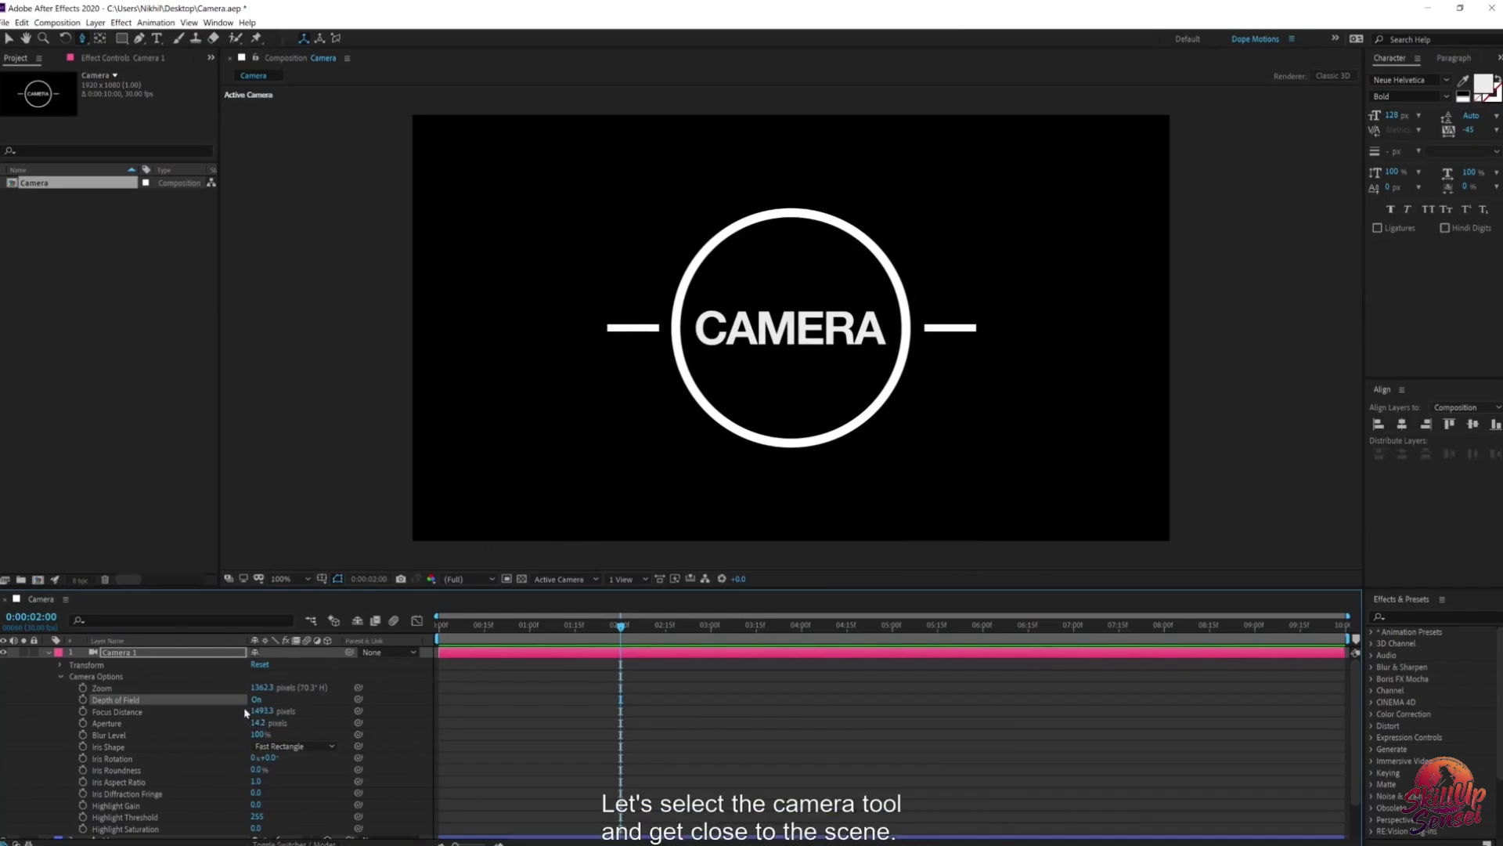
Step: With the camera tracked in close to the artwork, set Aperture to about 199 pixels and Focus Distance to about 697 pixels
{"action": "left_click", "coordinate": [123, 654]}
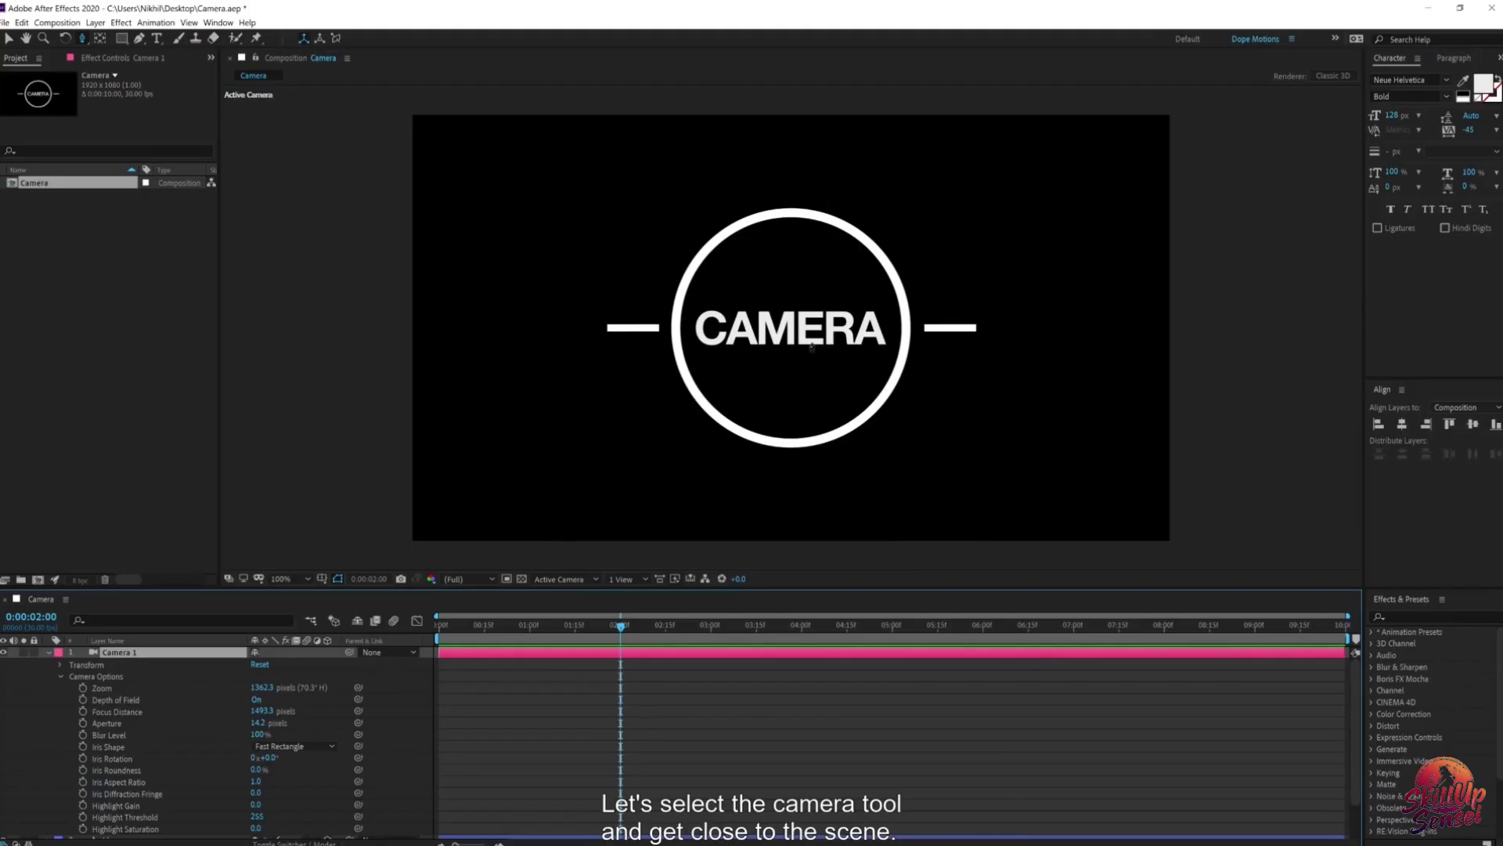
{"action": "left_click_drag", "start_coordinate": [790, 337], "coordinate": [809, 222]}
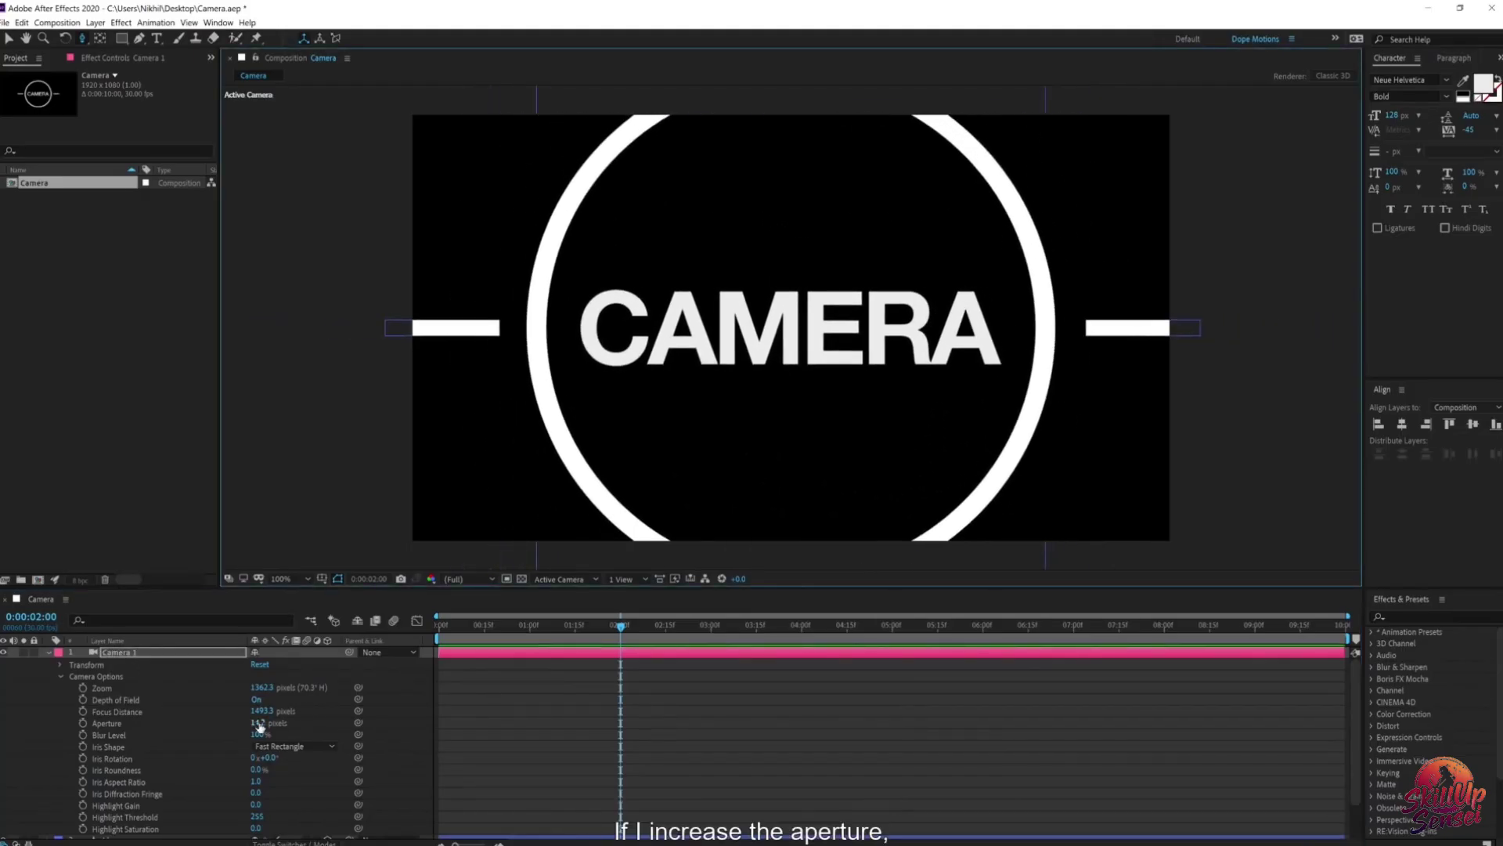
{"action": "left_click_drag", "start_coordinate": [259, 726], "coordinate": [321, 726]}
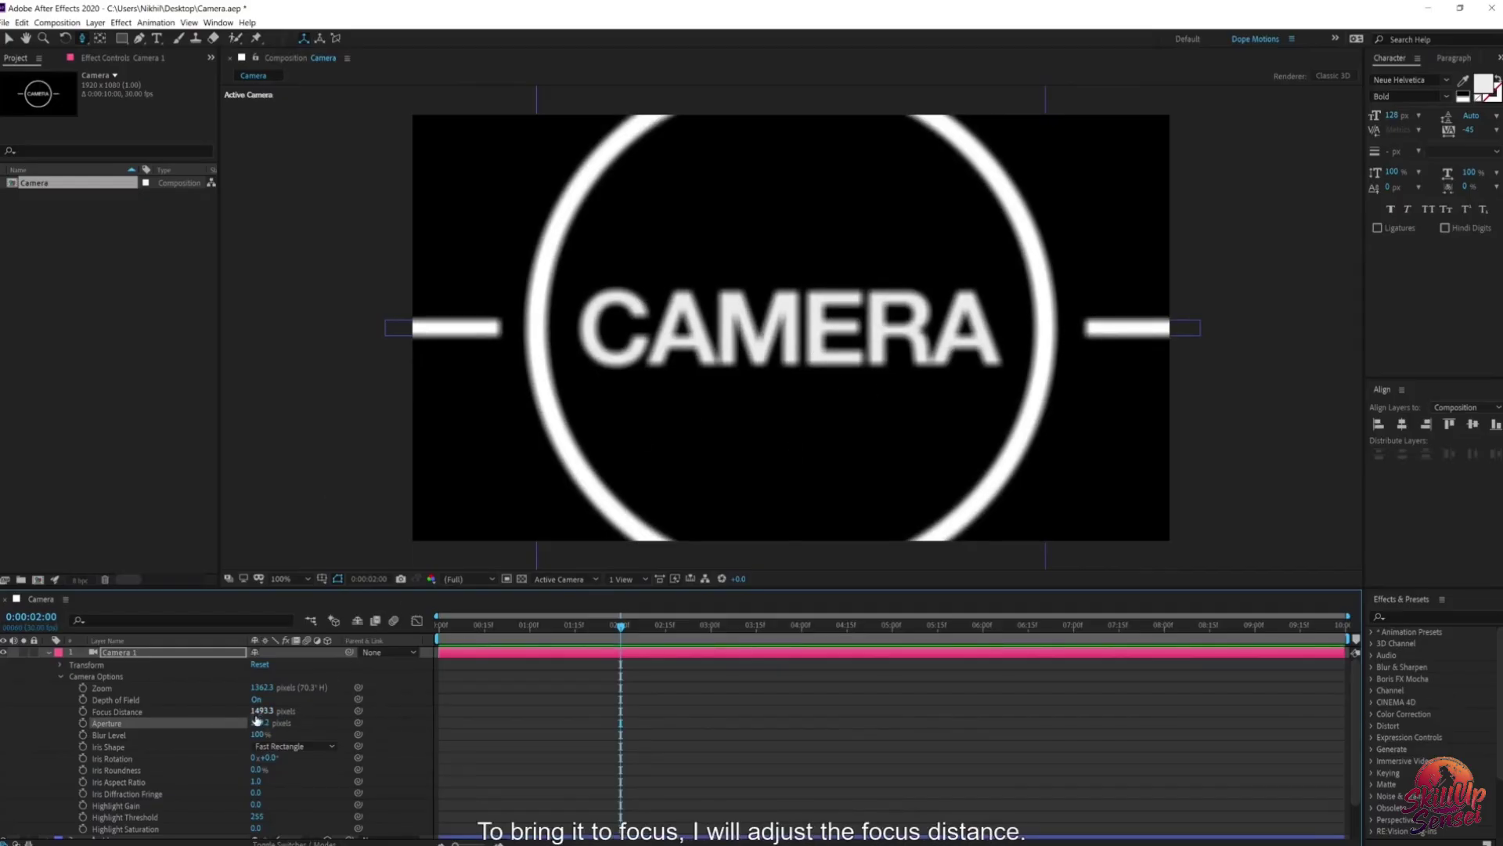
{"action": "left_click_drag", "start_coordinate": [260, 715], "coordinate": [349, 715]}
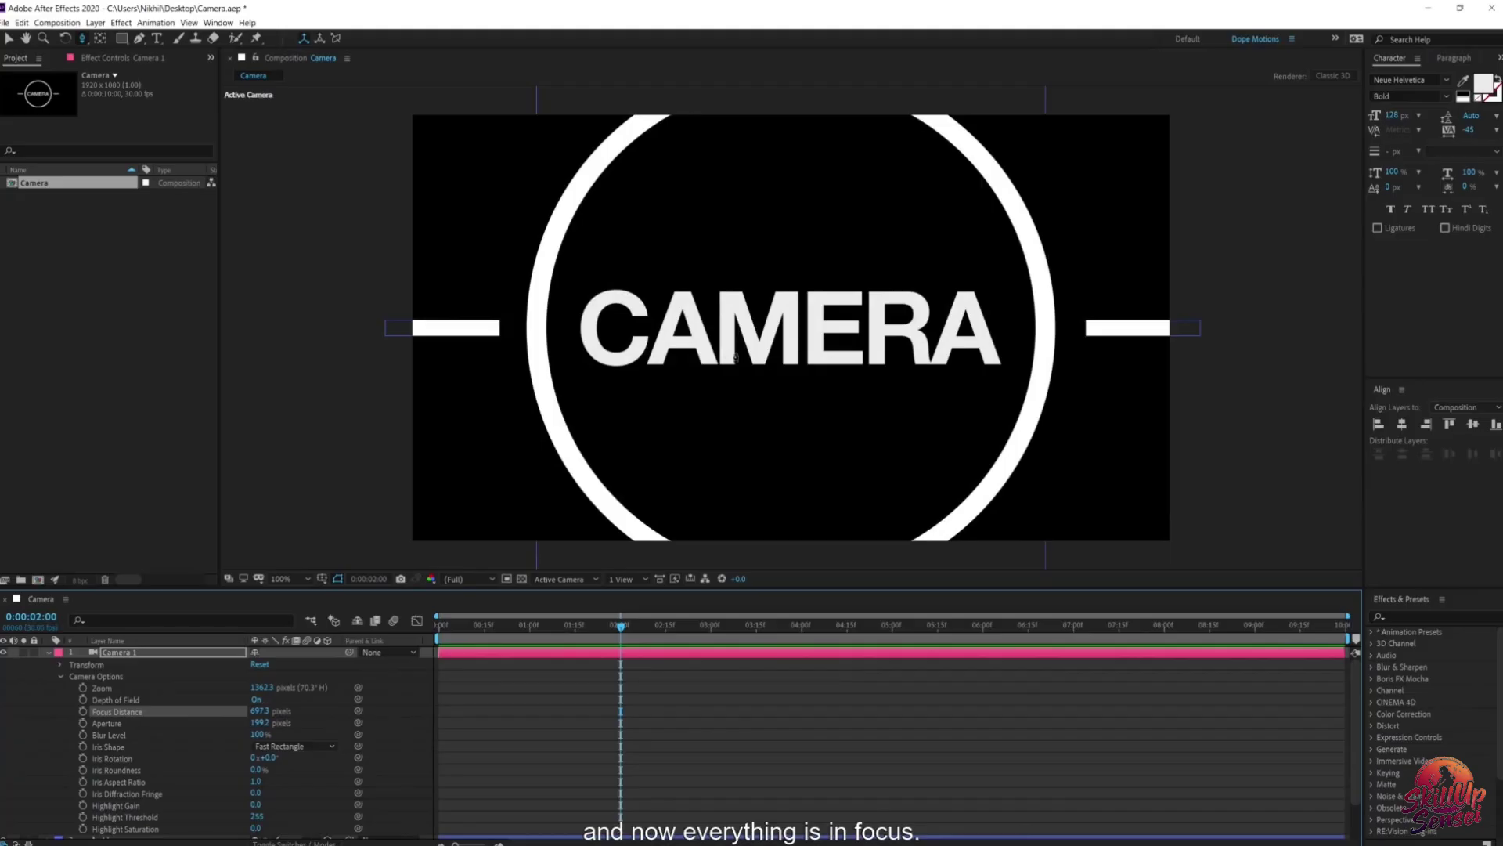
Step: Orbit the camera with the Orbit Camera Tool so the CAMERA artwork is seen at an angle
{"action": "key", "text": "c"}
{"action": "key", "text": "c"}
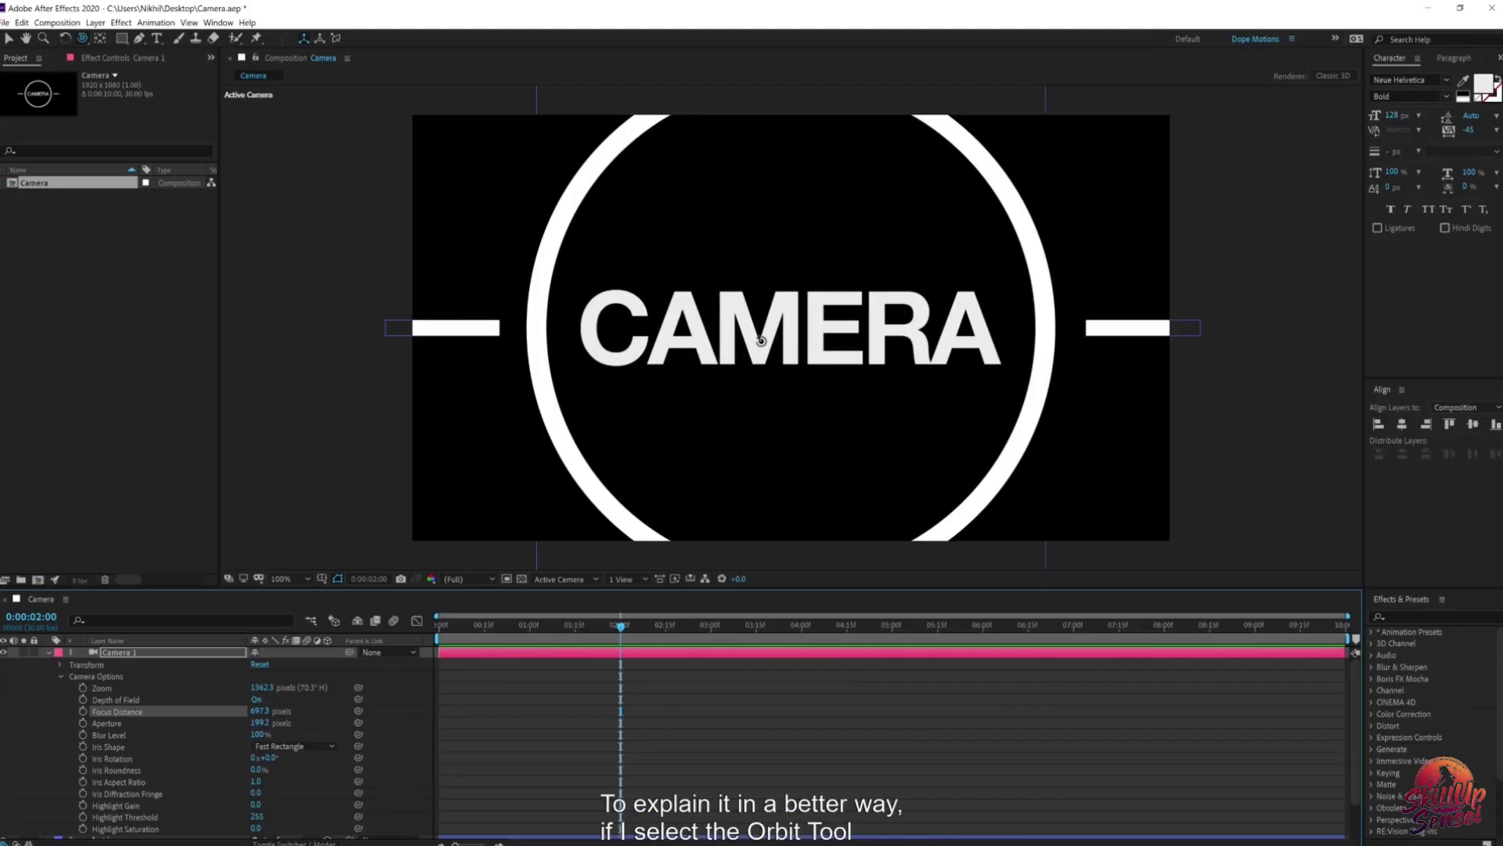
{"action": "left_click_drag", "start_coordinate": [760, 342], "coordinate": [816, 332]}
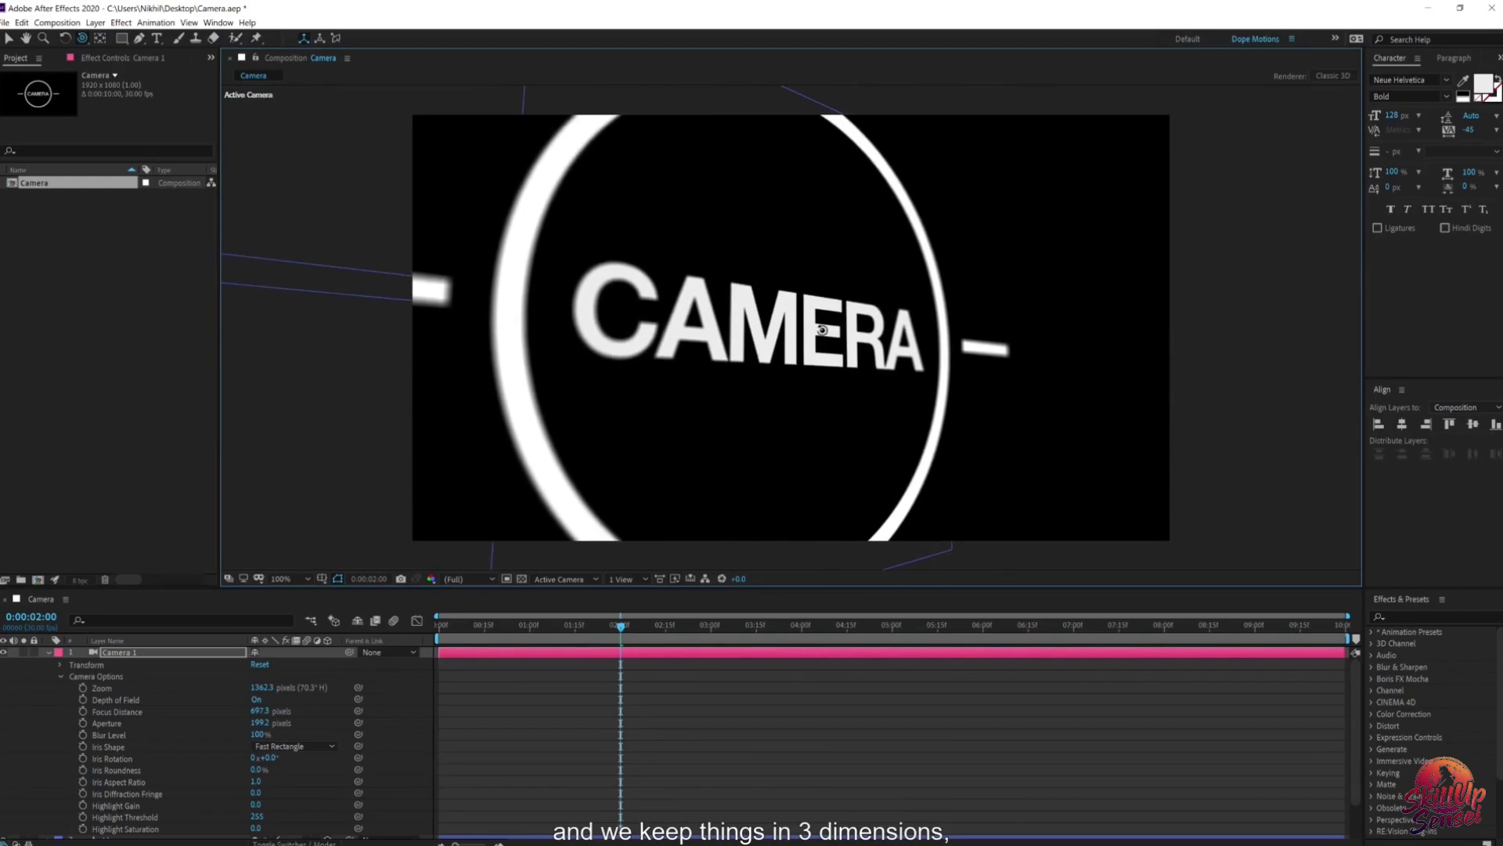
Step: Strengthen the depth blur with an Aperture of about 390 pixels, a slightly shorter Focus Distance and a Blur Level of 122%
{"action": "left_click_drag", "start_coordinate": [259, 723], "coordinate": [407, 722]}
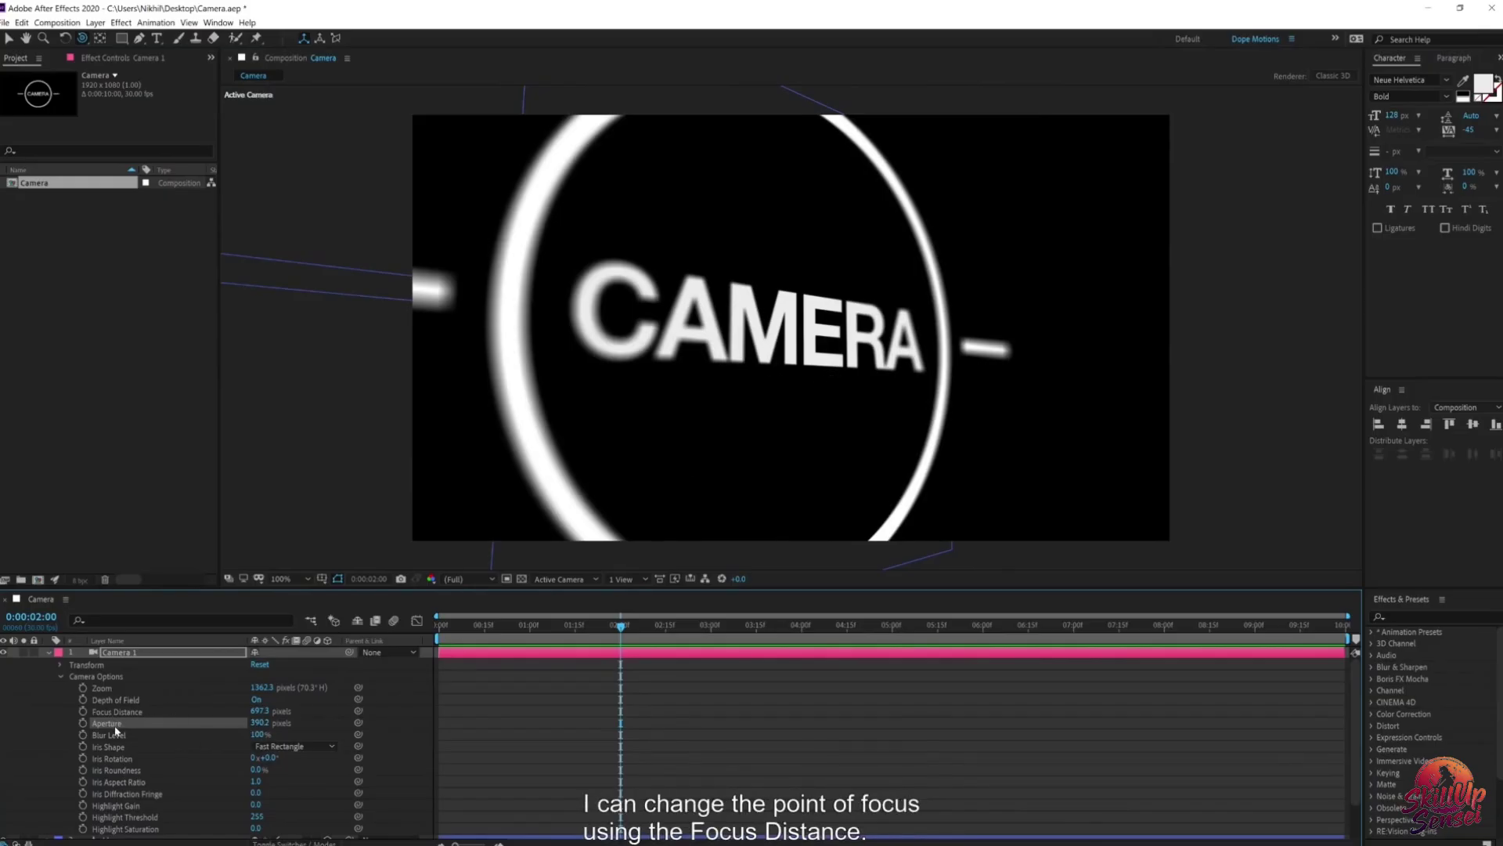
{"action": "mouse_move", "coordinate": [259, 714]}
{"action": "left_mouse_down"}
{"action": "mouse_move", "coordinate": [123, 723]}
{"action": "mouse_move", "coordinate": [329, 724]}
{"action": "mouse_move", "coordinate": [238, 724]}
{"action": "left_mouse_up"}
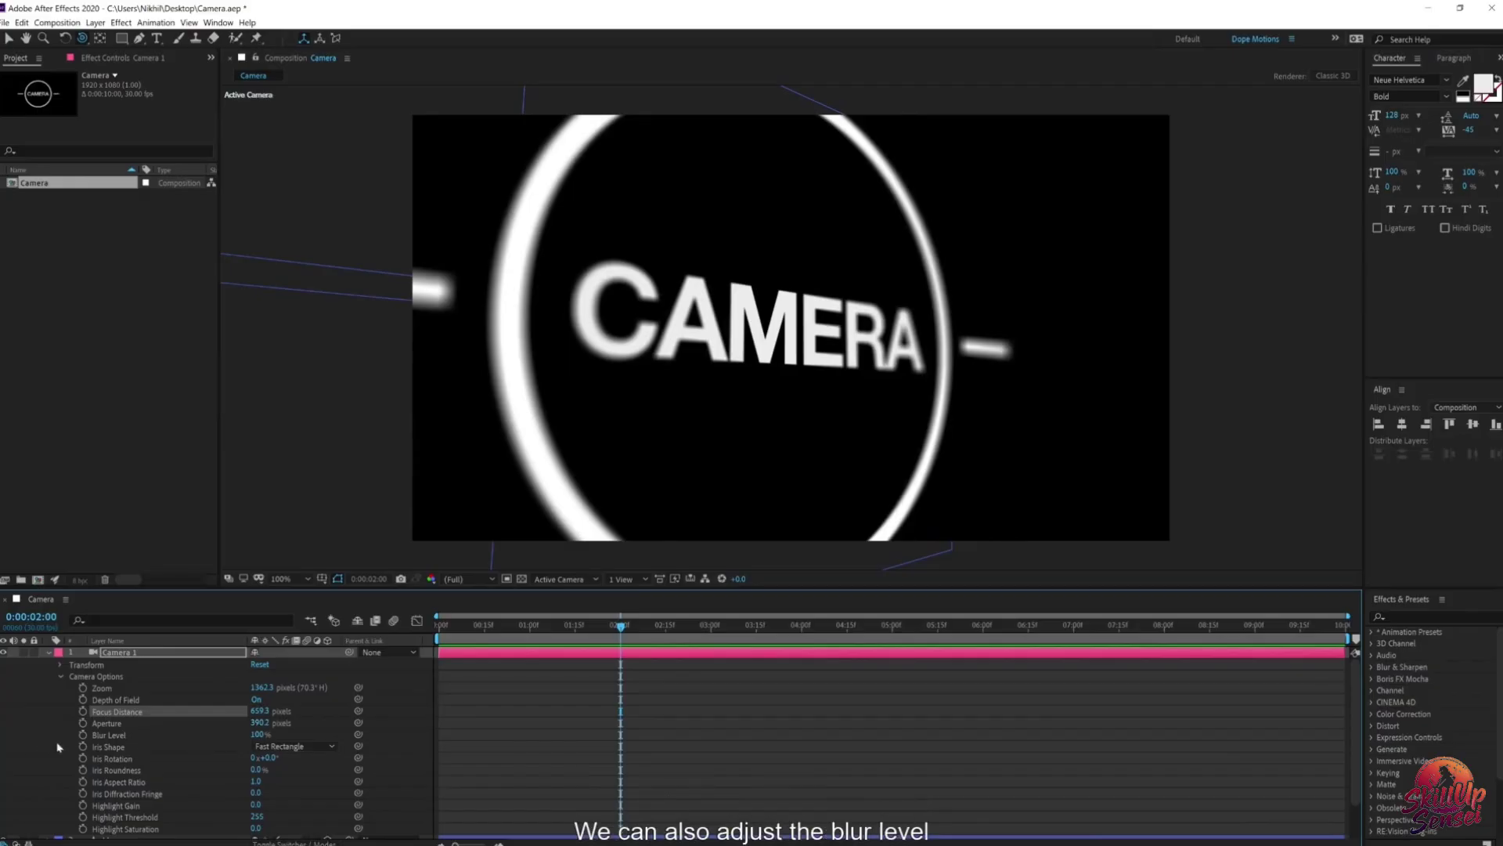
{"action": "mouse_move", "coordinate": [253, 736]}
{"action": "left_mouse_down"}
{"action": "mouse_move", "coordinate": [227, 736]}
{"action": "mouse_move", "coordinate": [267, 731]}
{"action": "left_mouse_up"}
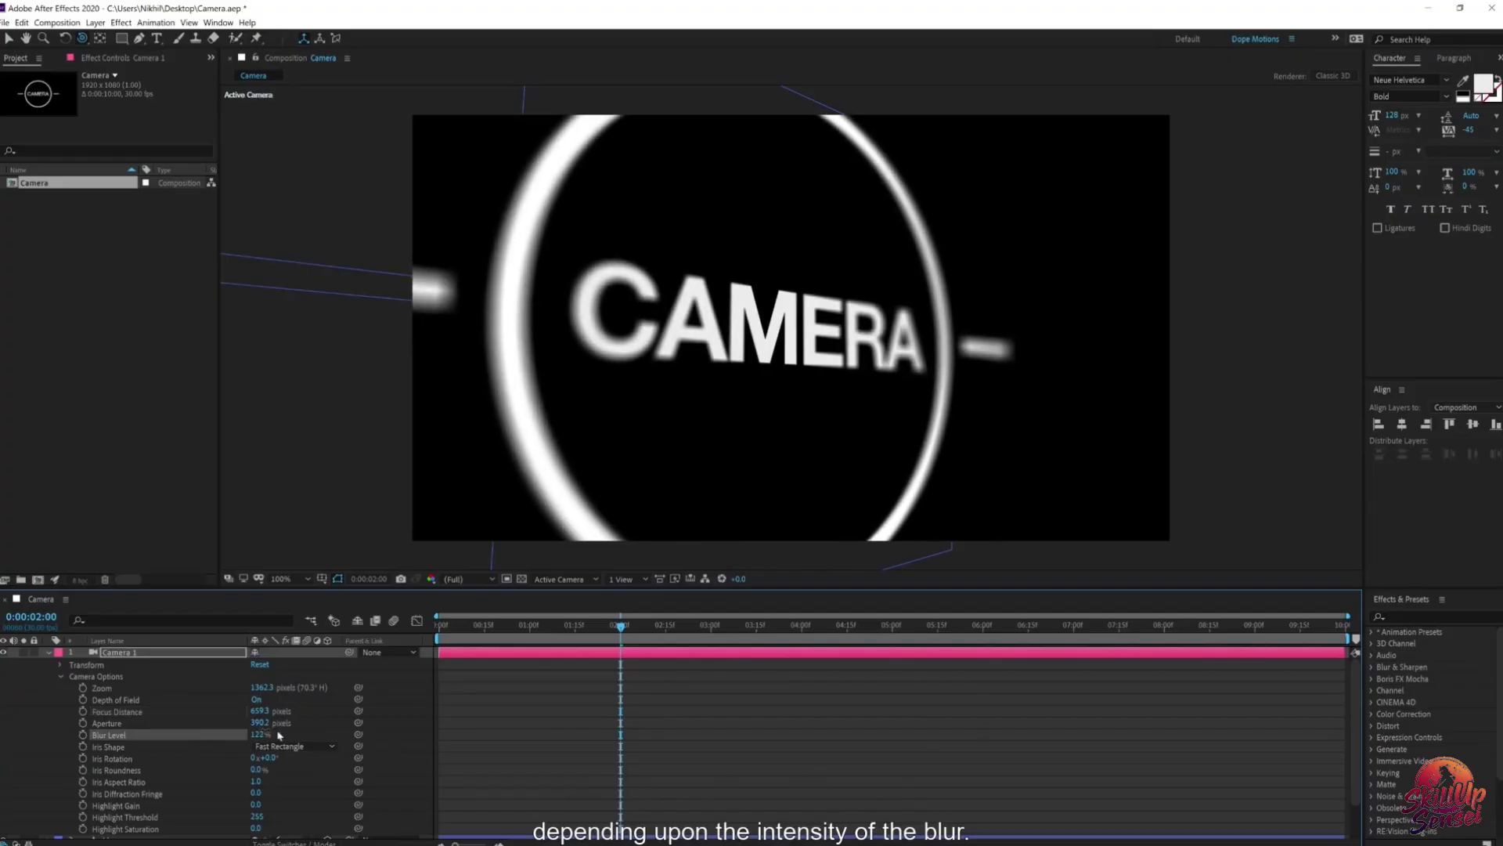
Step: Reset Camera 1's transform and, with the Focus Distance raised to about 1489 pixels, turn Depth of Field off
{"action": "left_click", "coordinate": [259, 664]}
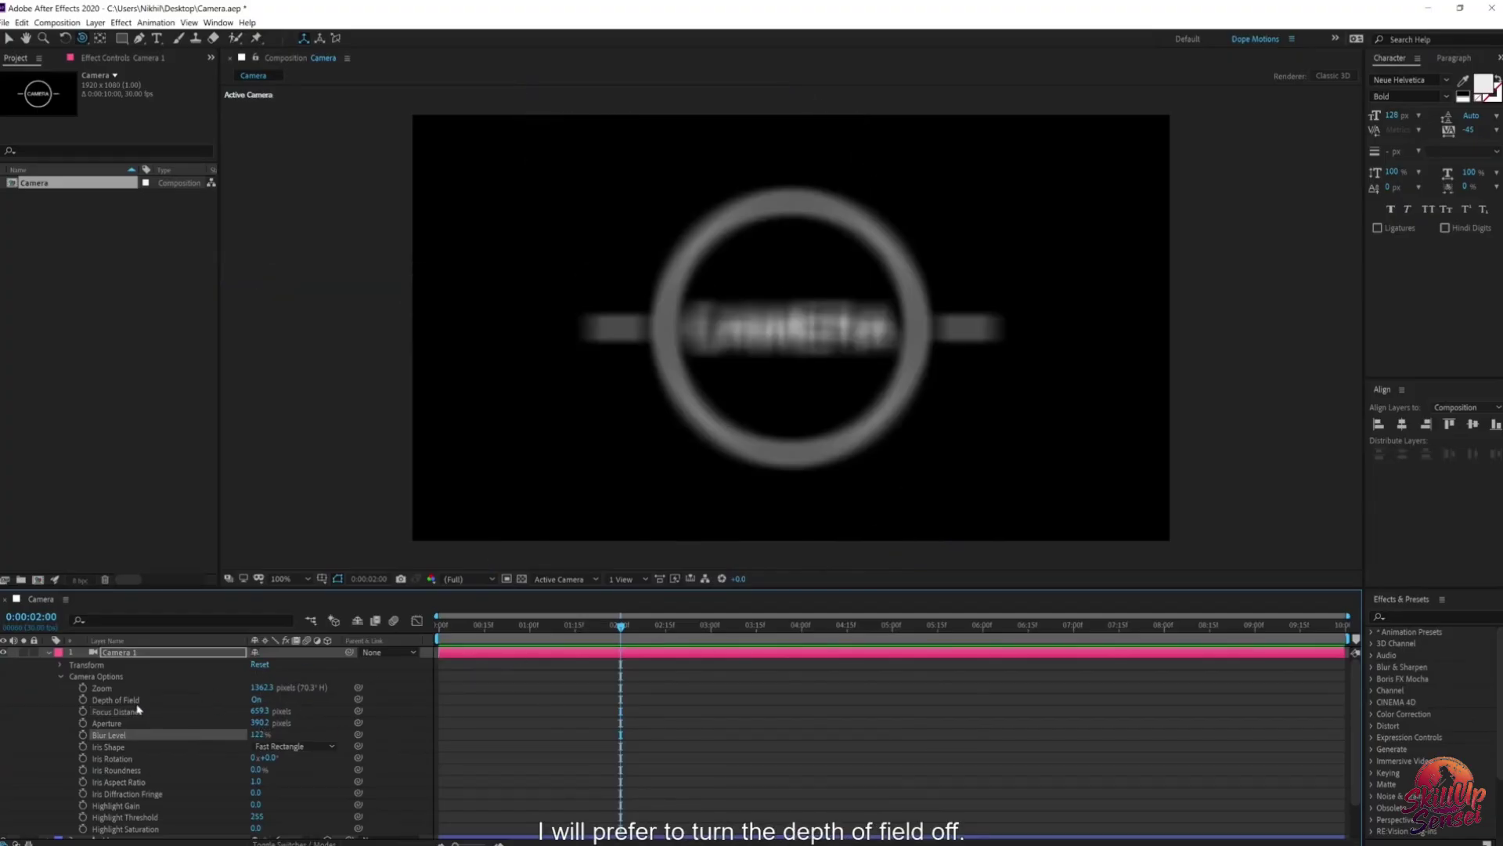
{"action": "left_click_drag", "start_coordinate": [256, 714], "coordinate": [781, 665]}
{"action": "left_click", "coordinate": [256, 700]}
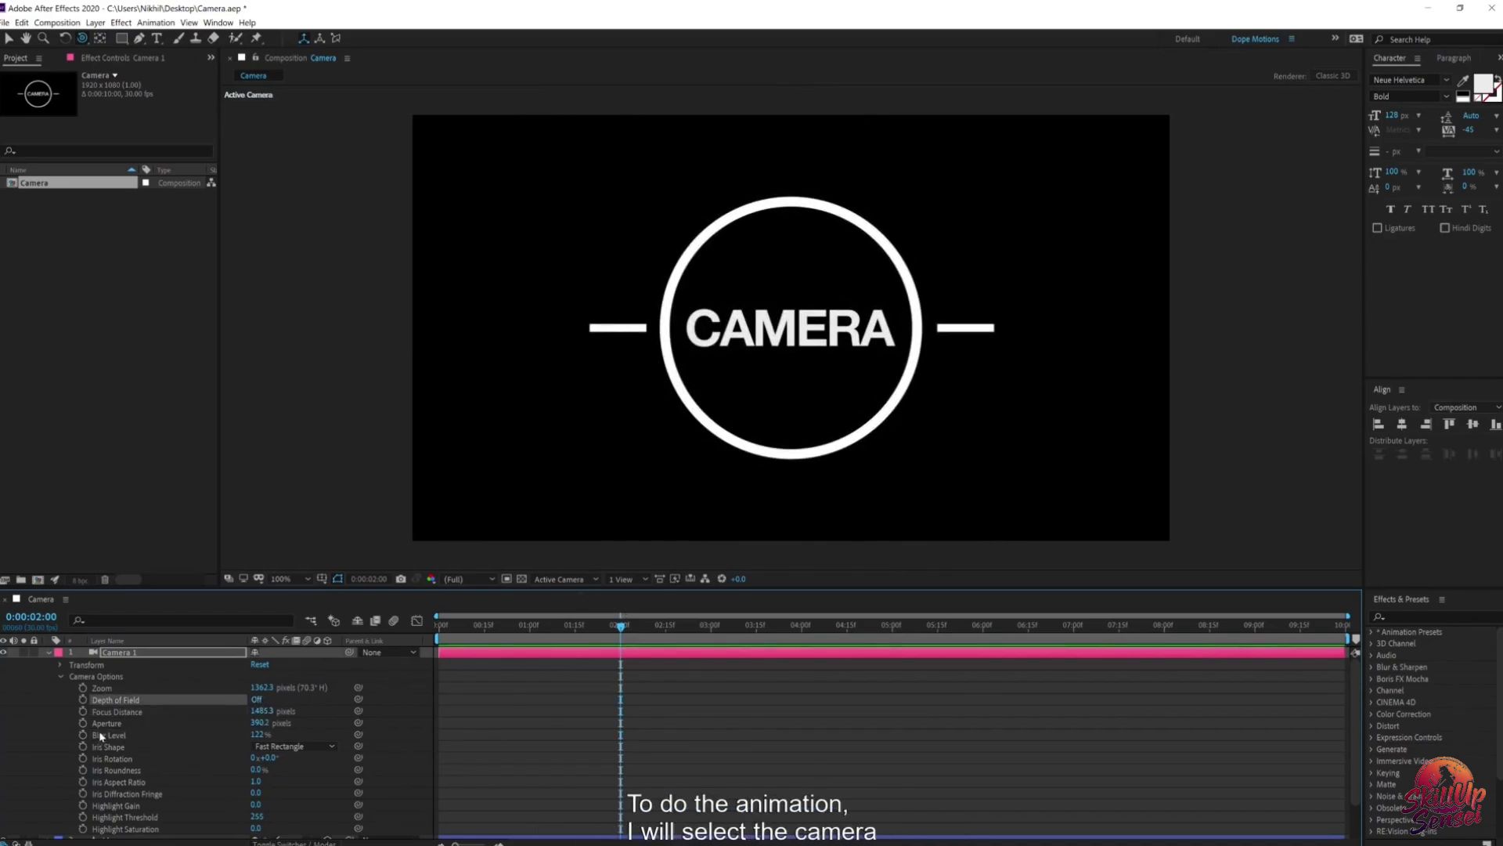
Step: Keyframe Camera 1's Position at 2 seconds, and set its Z position to about -40 at the start of the composition
{"action": "left_click", "coordinate": [119, 654]}
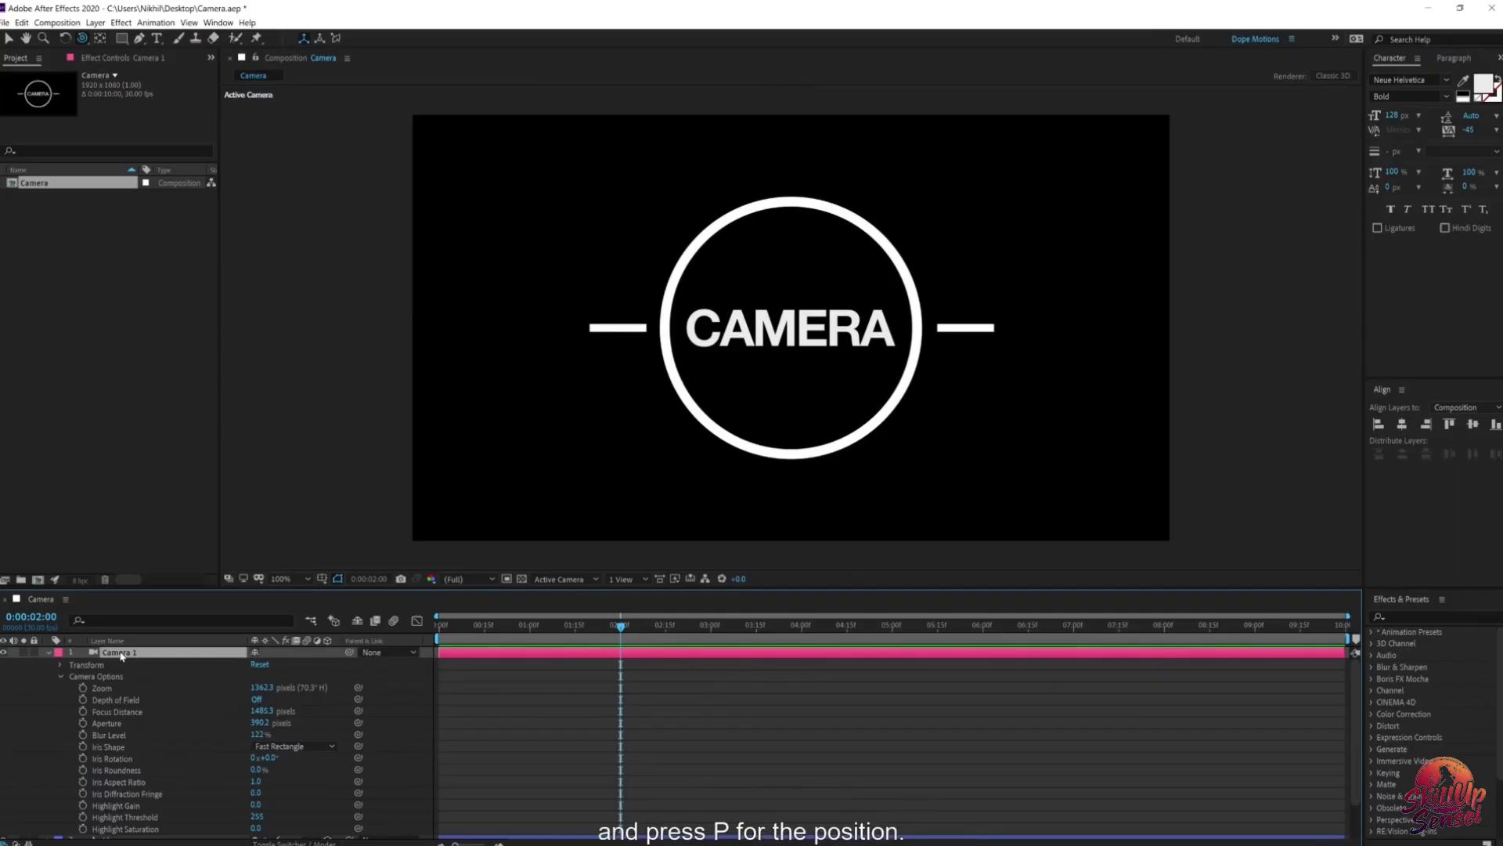
{"action": "key", "text": "p"}
{"action": "left_click", "coordinate": [82, 664]}
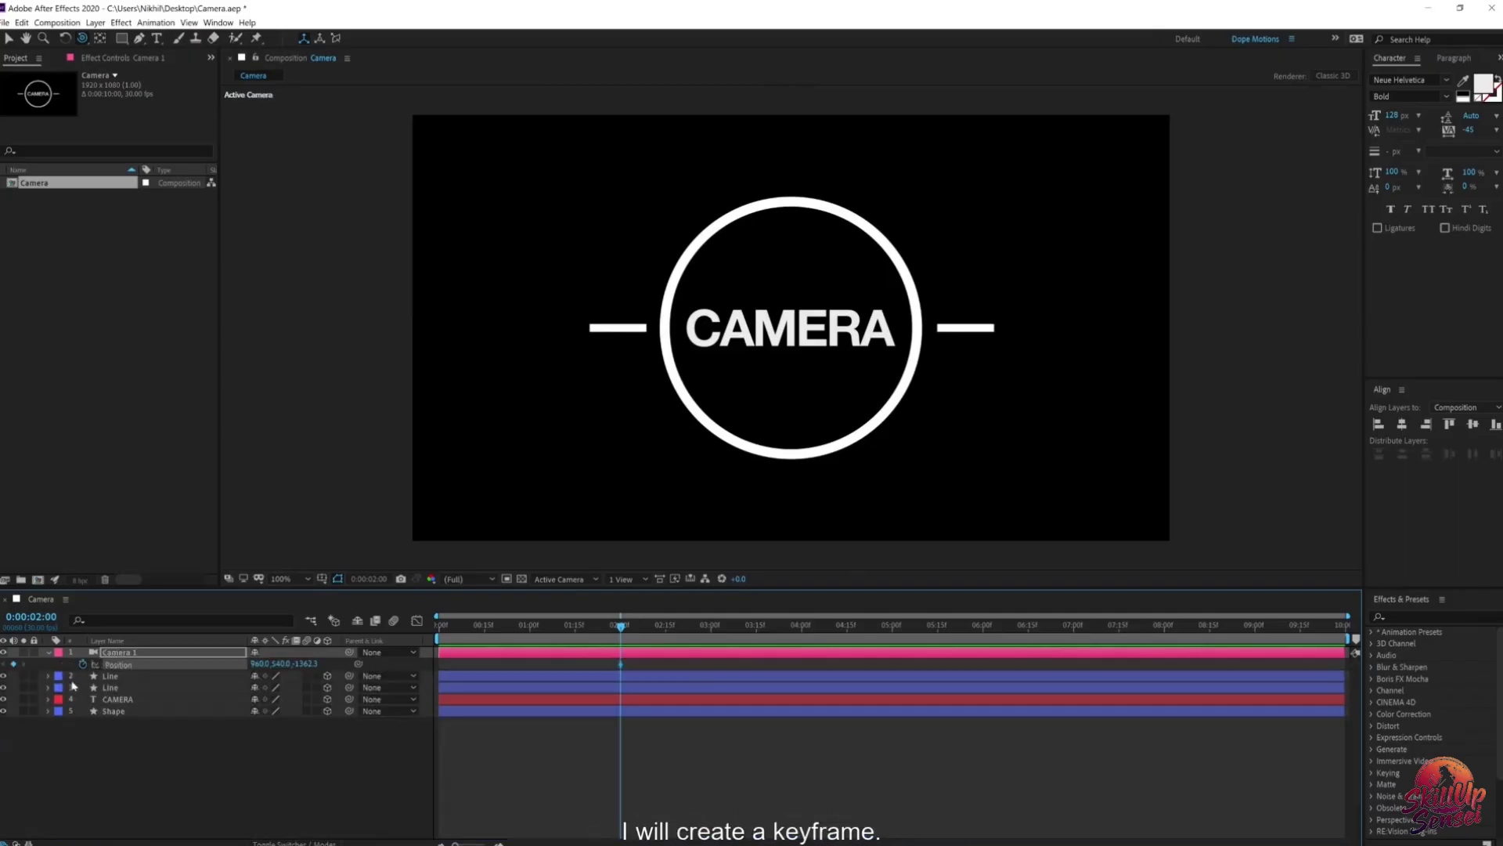
{"action": "key", "text": "Home"}
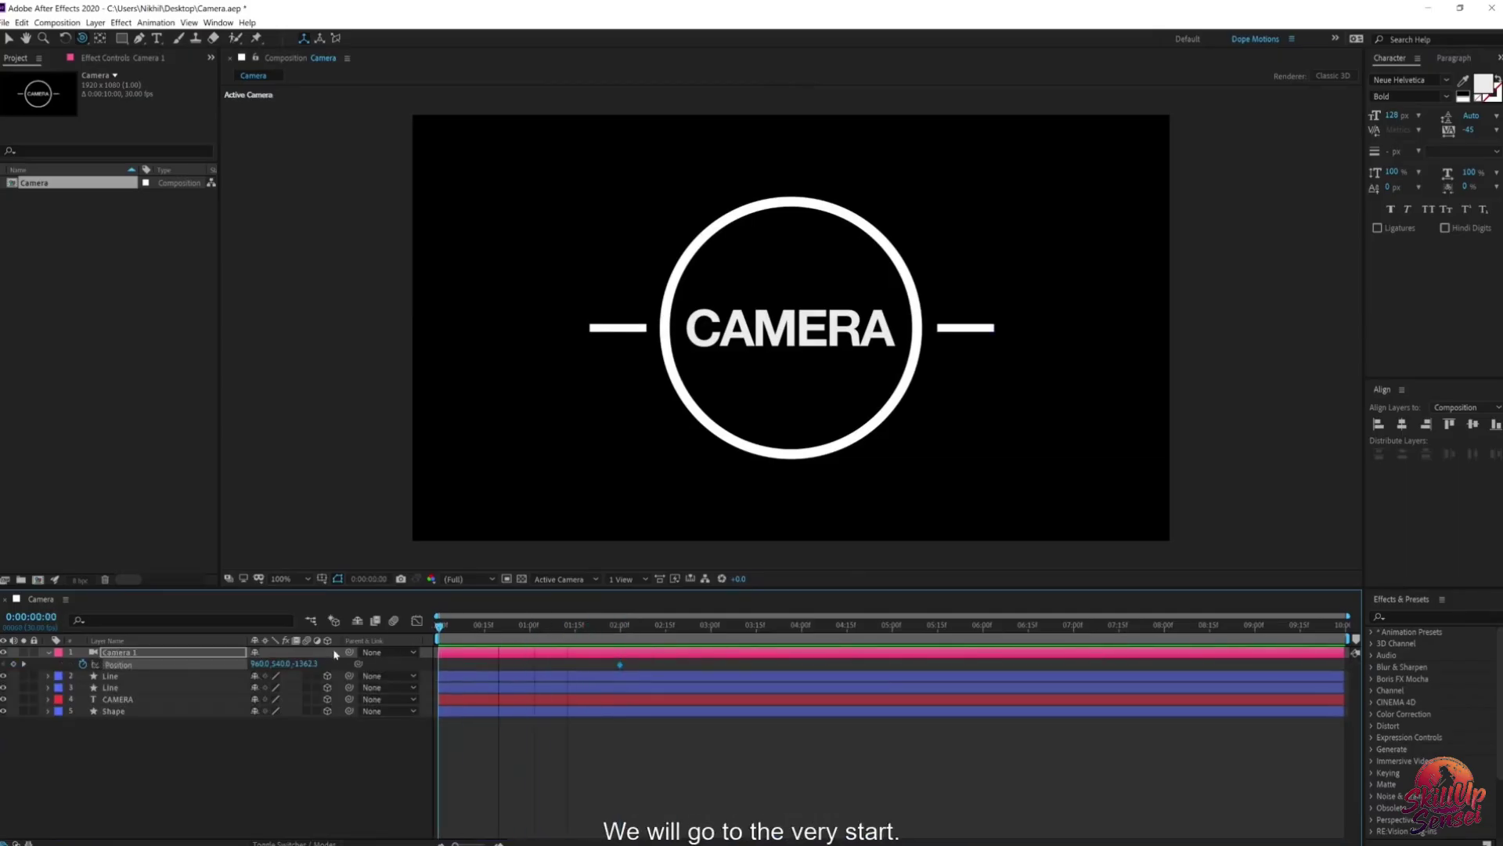
{"action": "mouse_move", "coordinate": [304, 667]}
{"action": "left_mouse_down"}
{"action": "mouse_move", "coordinate": [401, 667]}
{"action": "mouse_move", "coordinate": [368, 653]}
{"action": "mouse_move", "coordinate": [324, 663]}
{"action": "left_mouse_up"}
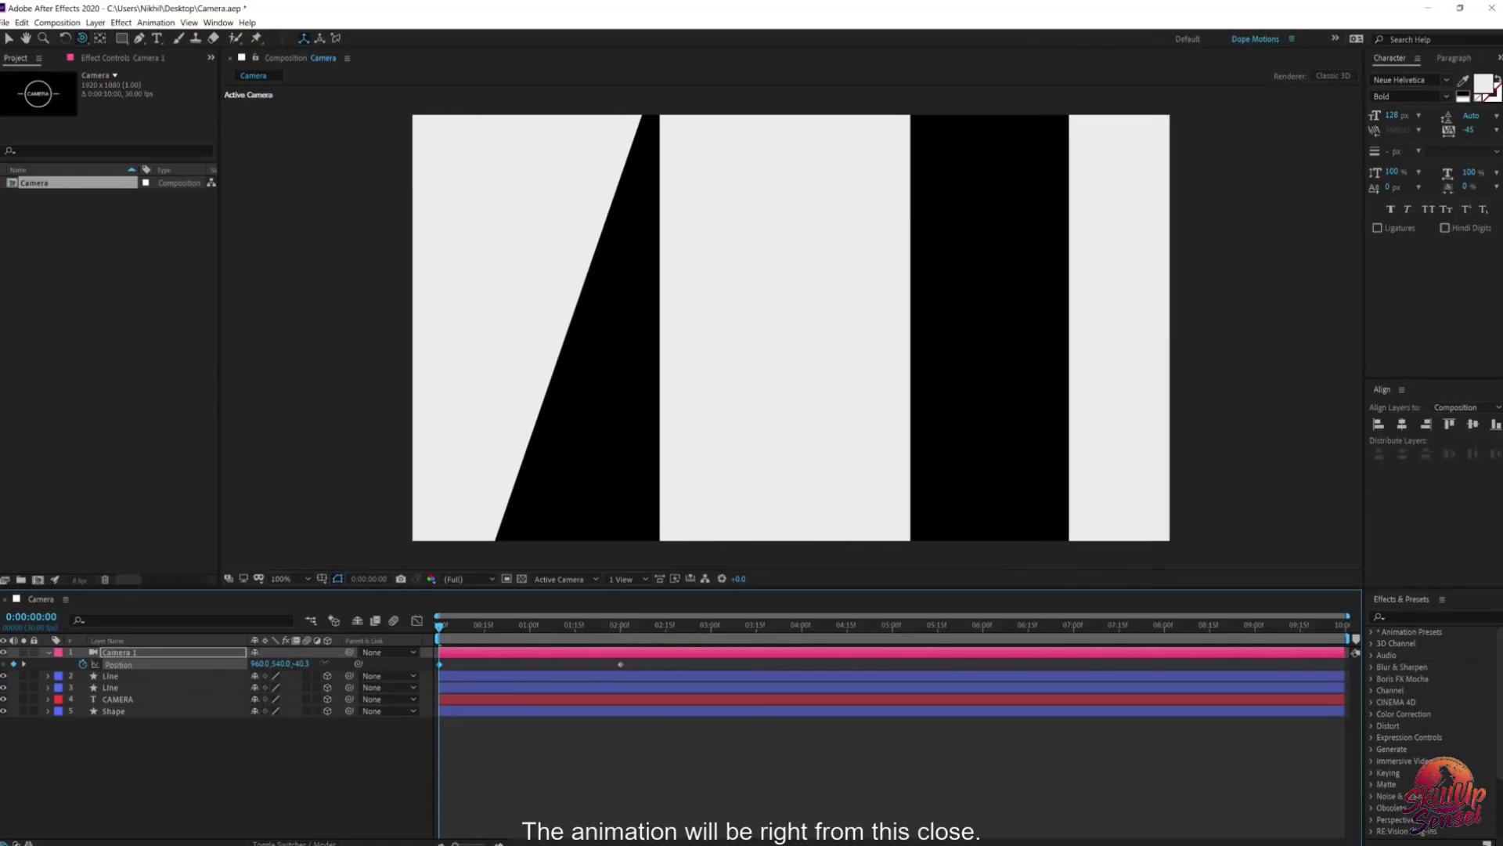
Step: At 2 seconds, turn on Camera 1's Depth of Field with an Aperture of about 505 pixels and a Focus Distance of about 1439 pixels
{"action": "left_click_drag", "start_coordinate": [464, 631], "coordinate": [620, 654]}
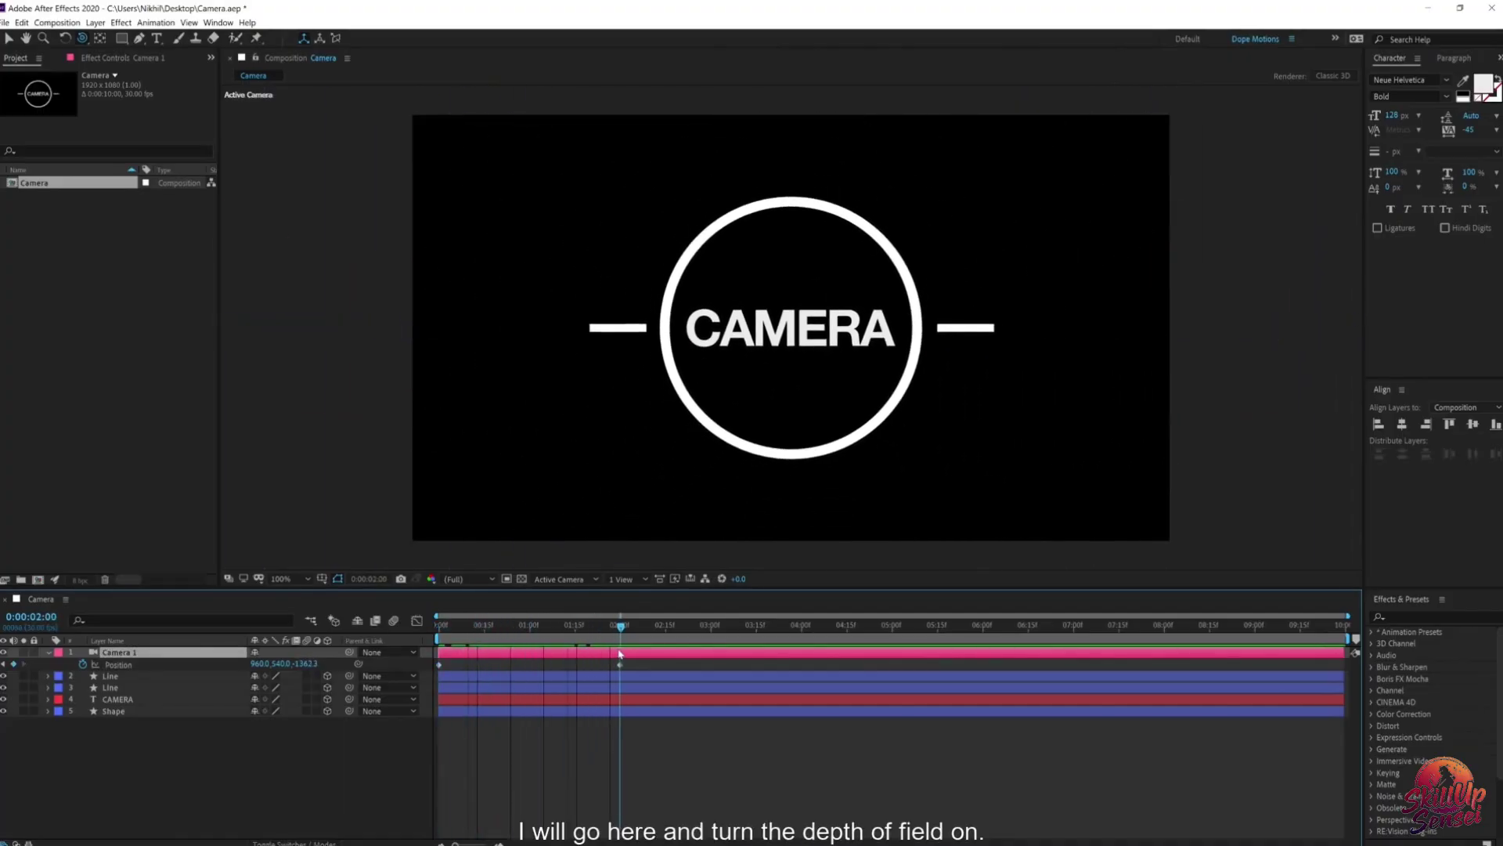
{"action": "left_click", "coordinate": [50, 654]}
{"action": "left_click", "coordinate": [49, 653]}
{"action": "left_click", "coordinate": [59, 664]}
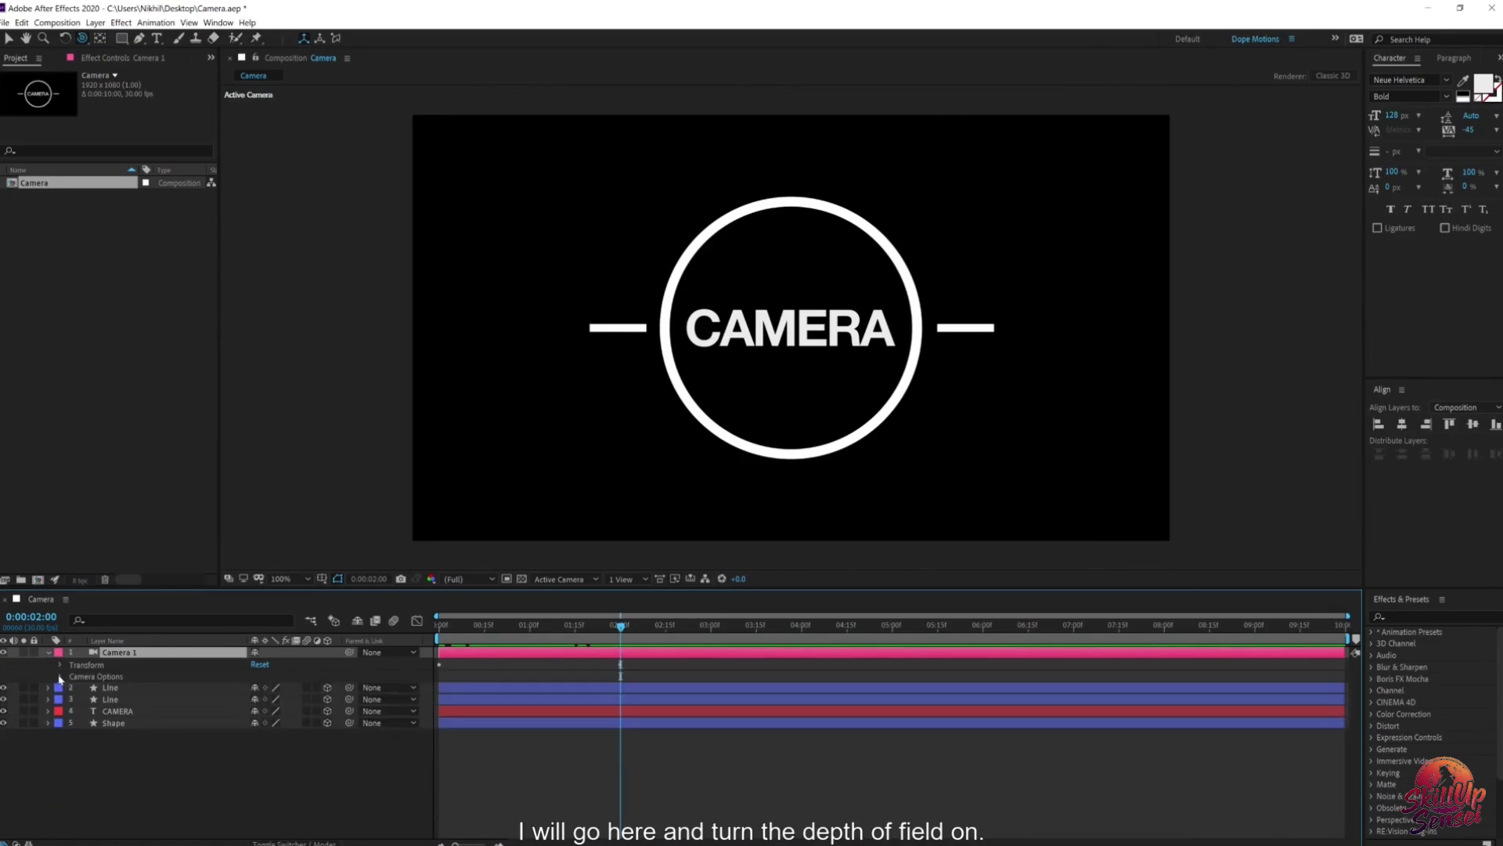
{"action": "left_click", "coordinate": [60, 675]}
{"action": "left_click", "coordinate": [256, 701]}
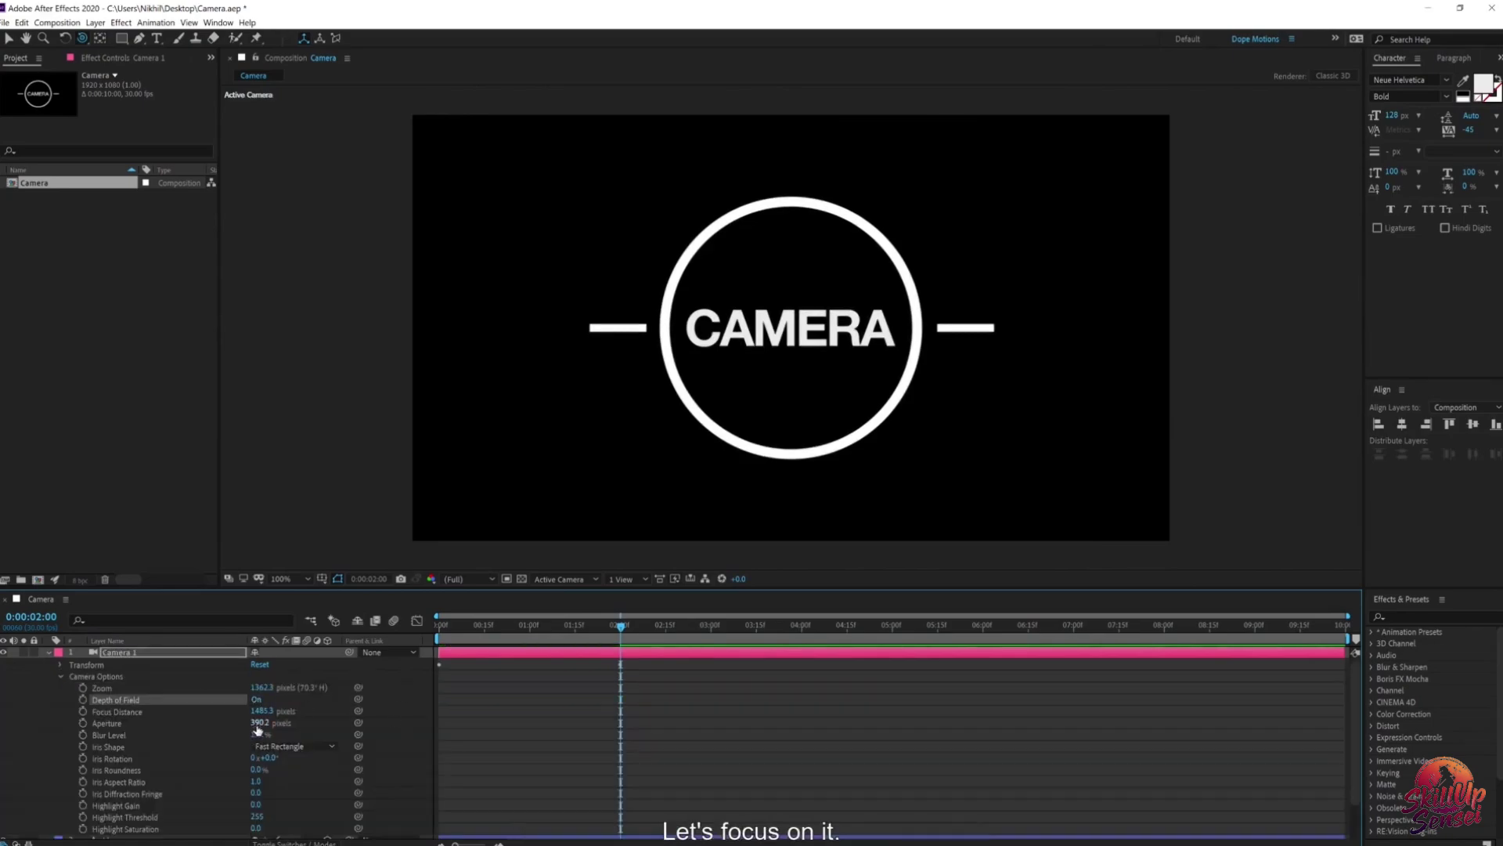
{"action": "left_click_drag", "start_coordinate": [259, 724], "coordinate": [216, 711]}
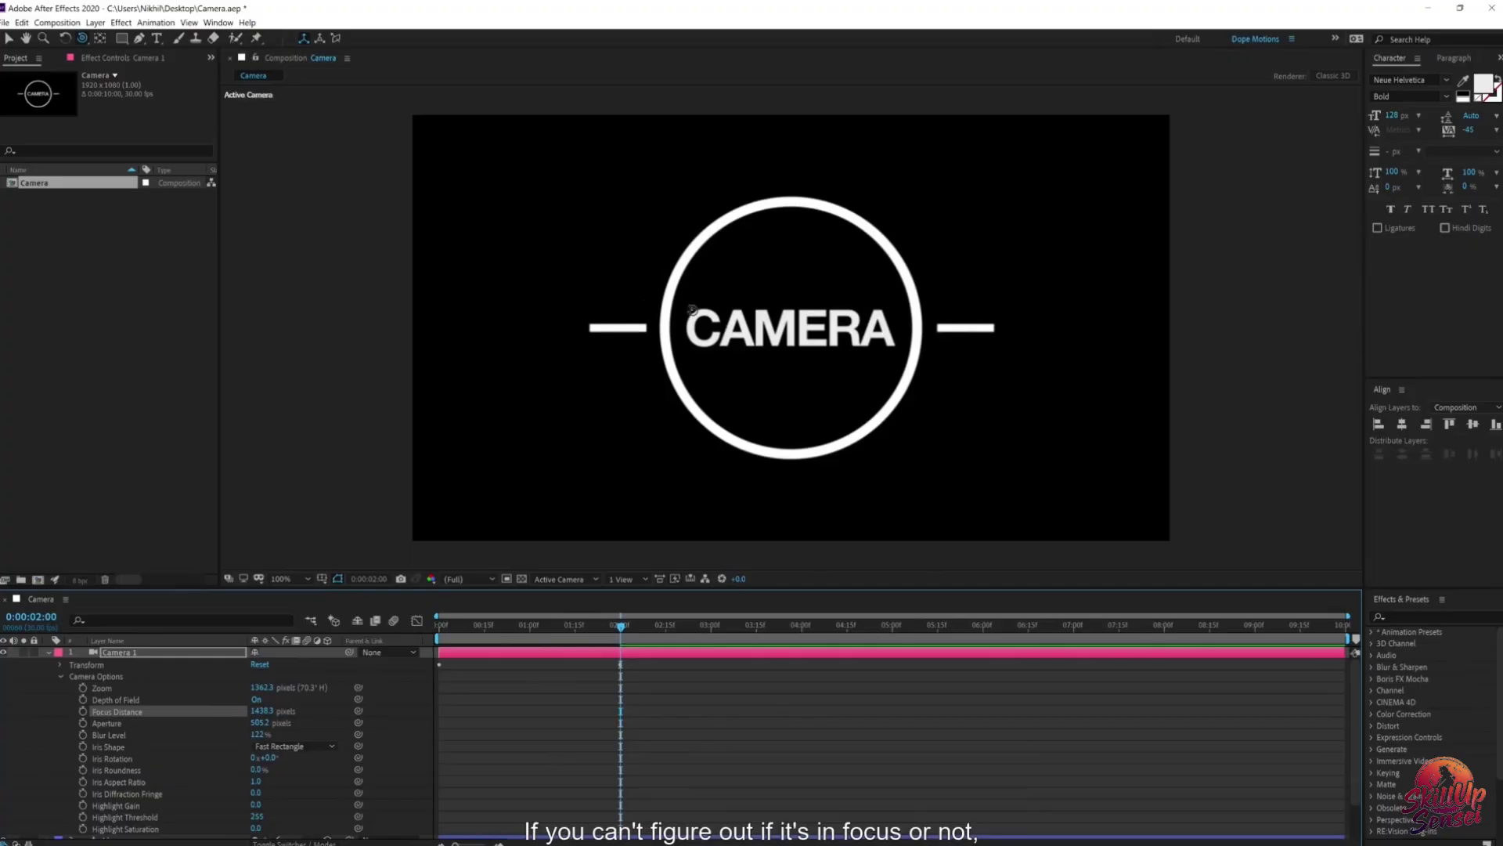
Step: With two horizontal views shown, set Camera 1's Focus Distance to about 1361 pixels, aligning the focus plane with the CAMERA text
{"action": "left_click", "coordinate": [10, 38]}
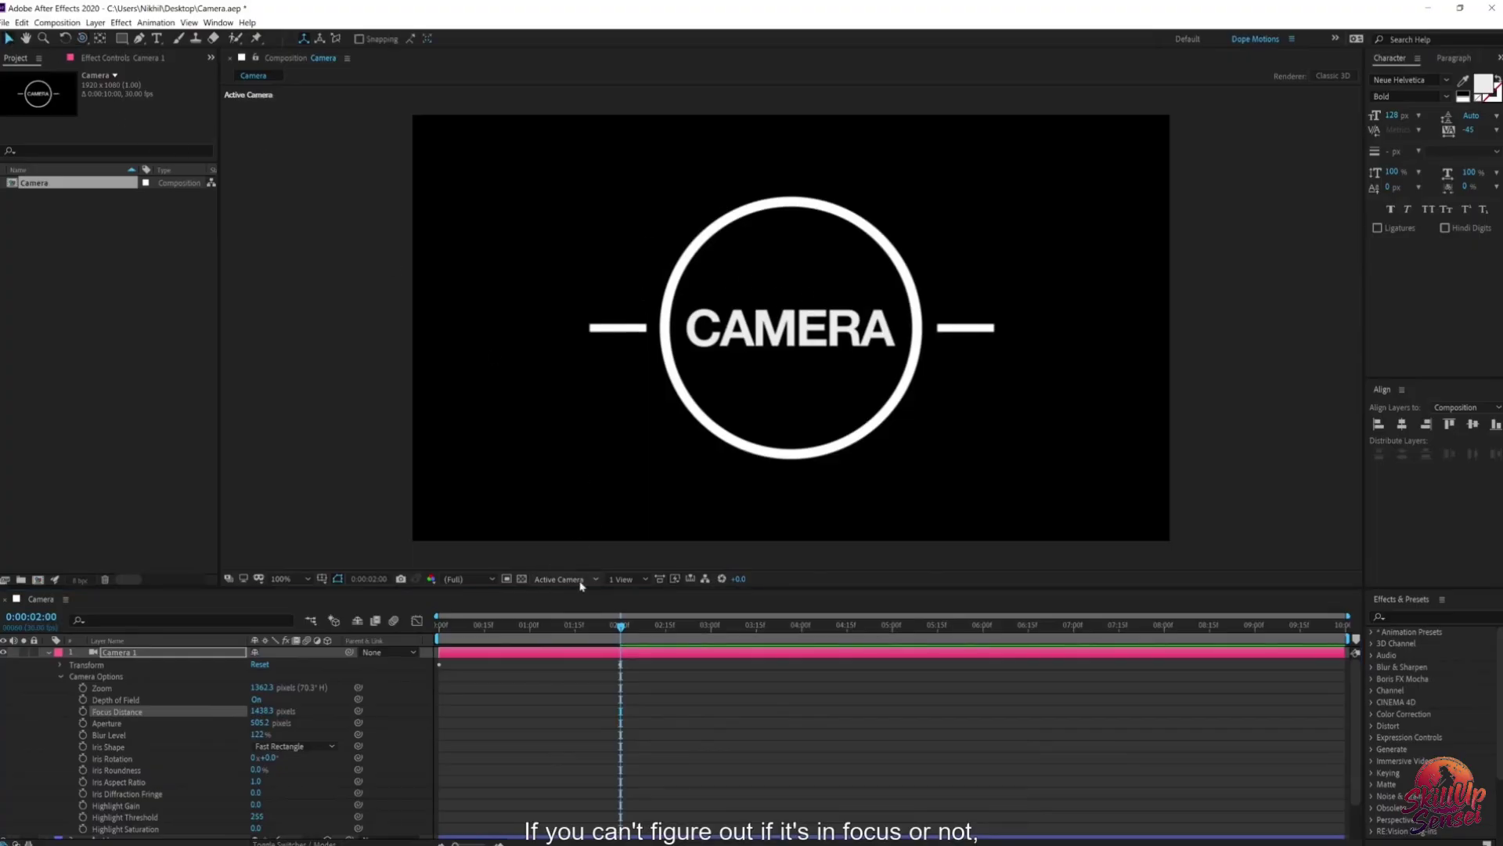
{"action": "left_click", "coordinate": [624, 579]}
{"action": "left_click", "coordinate": [653, 613]}
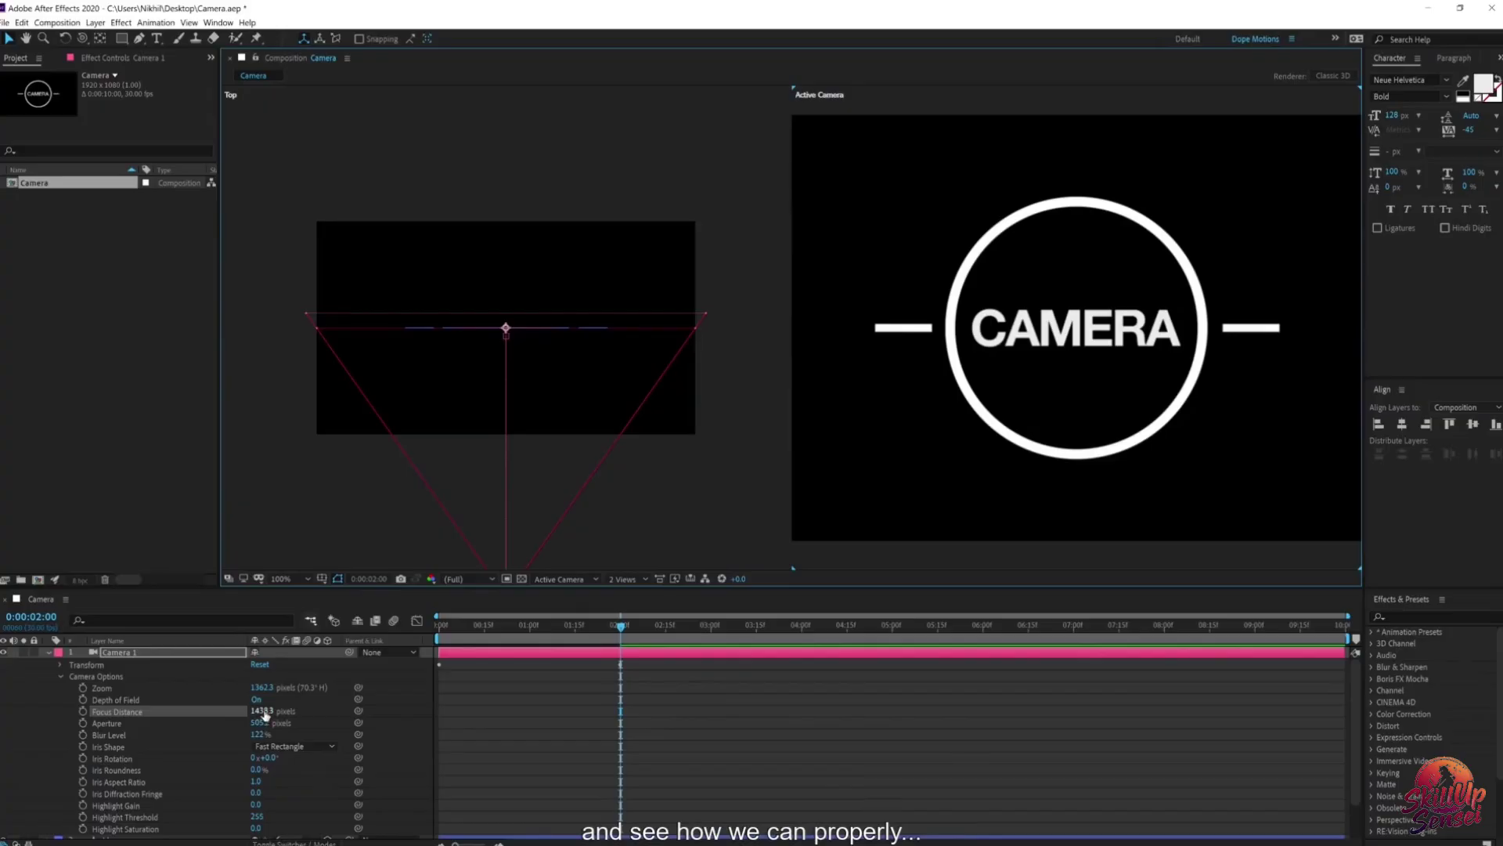
{"action": "left_click_drag", "start_coordinate": [265, 715], "coordinate": [316, 689]}
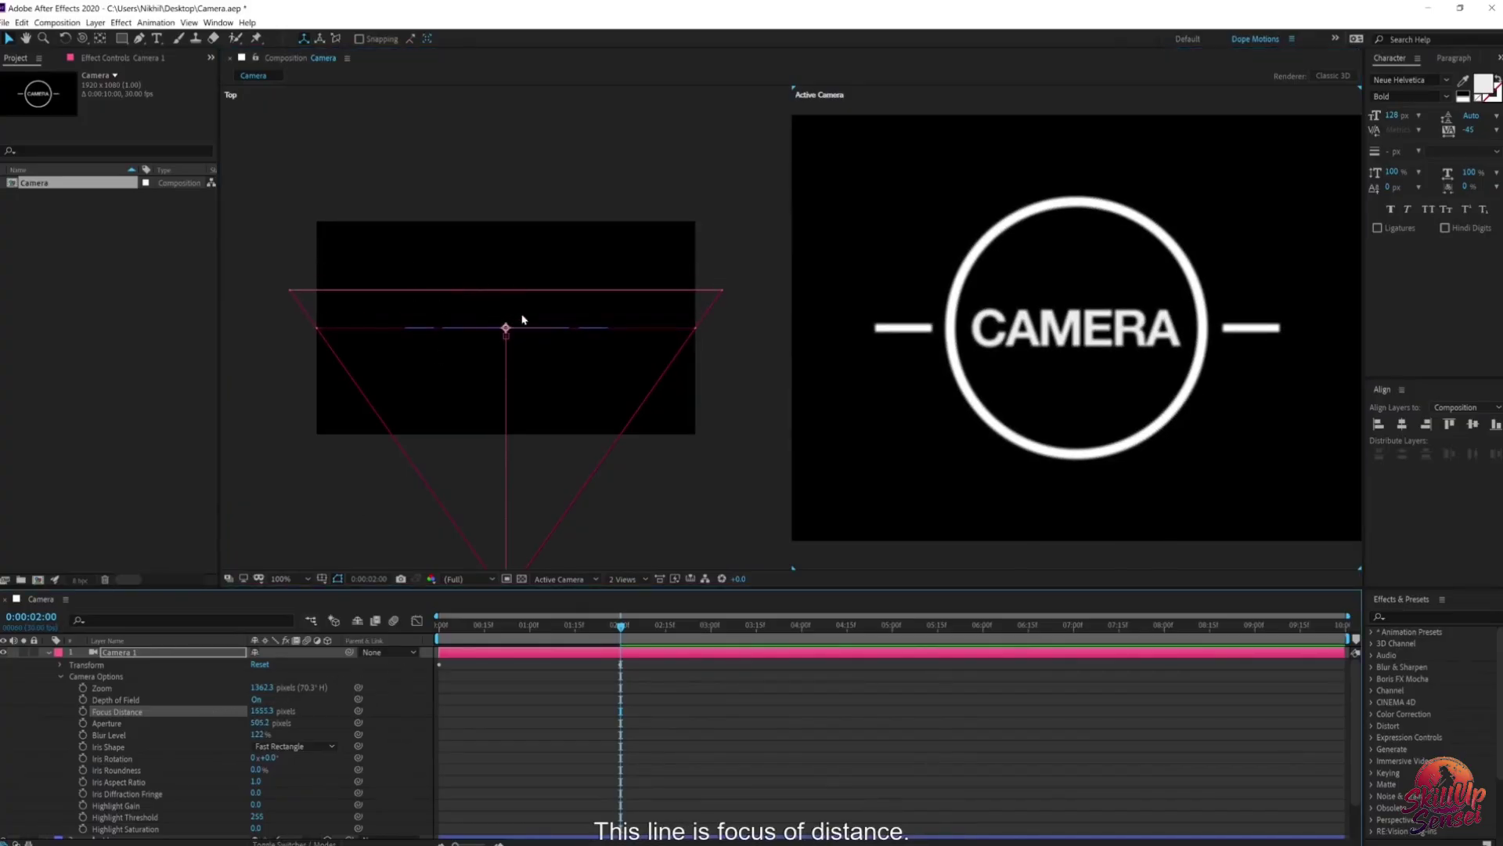
{"action": "scroll", "coordinate": [523, 323], "scroll_direction": "up", "scroll_amount": 3}
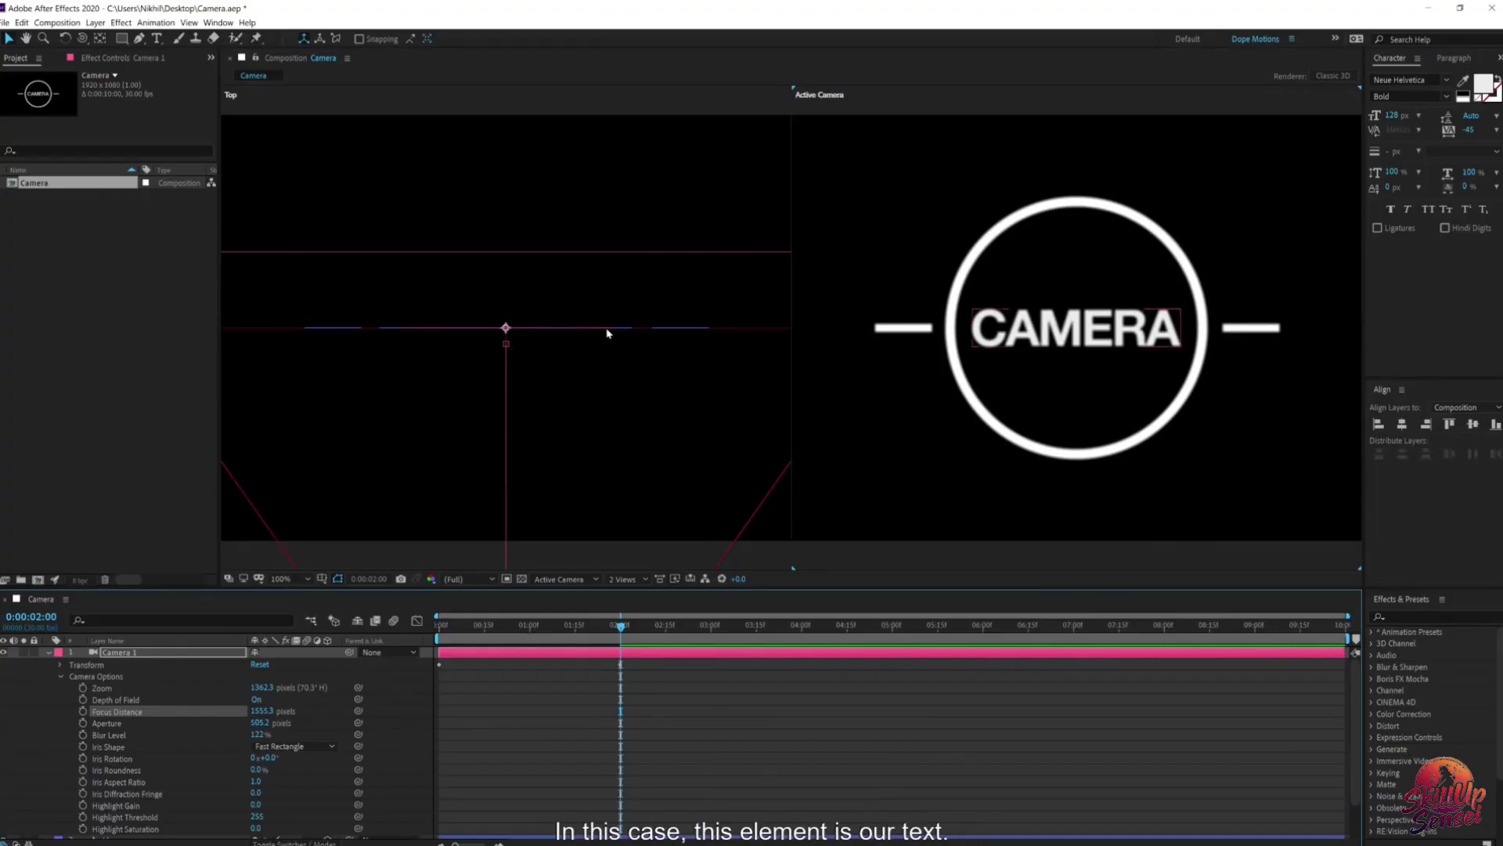
{"action": "left_click", "coordinate": [584, 328]}
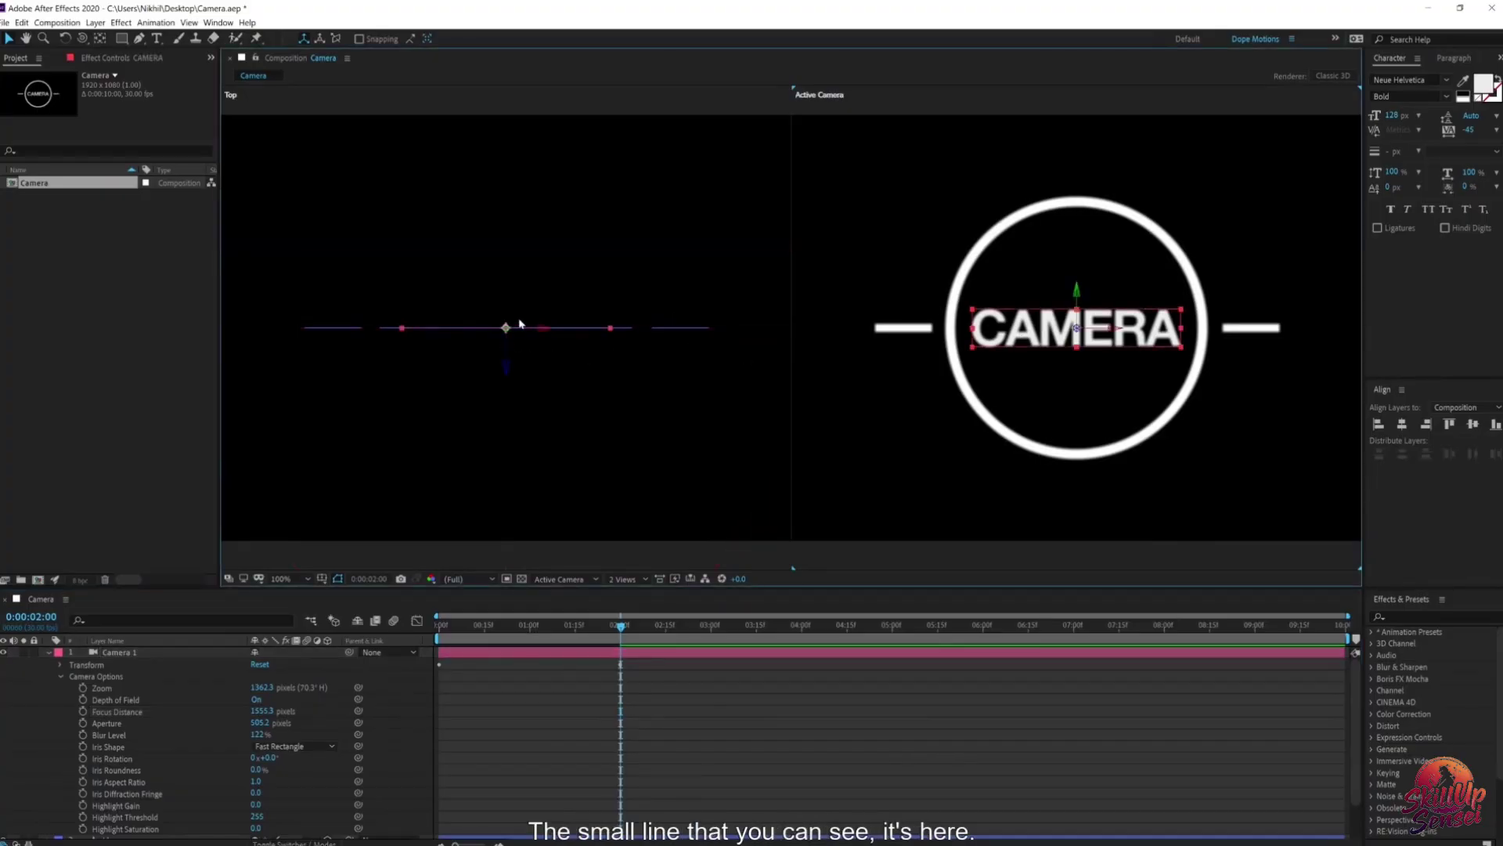
{"action": "left_click", "coordinate": [119, 712]}
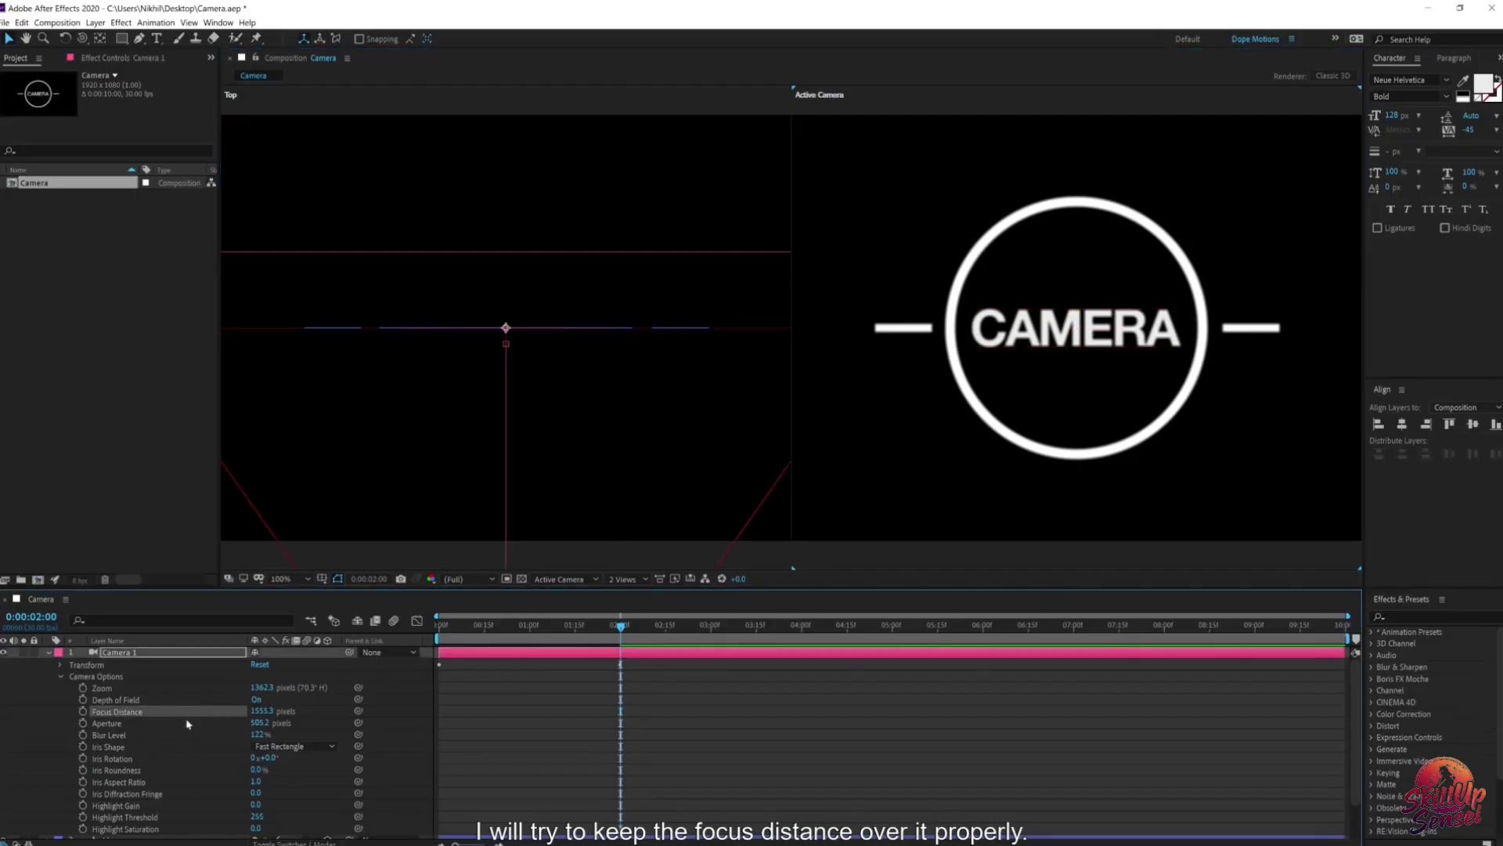
{"action": "left_click_drag", "start_coordinate": [264, 717], "coordinate": [143, 725]}
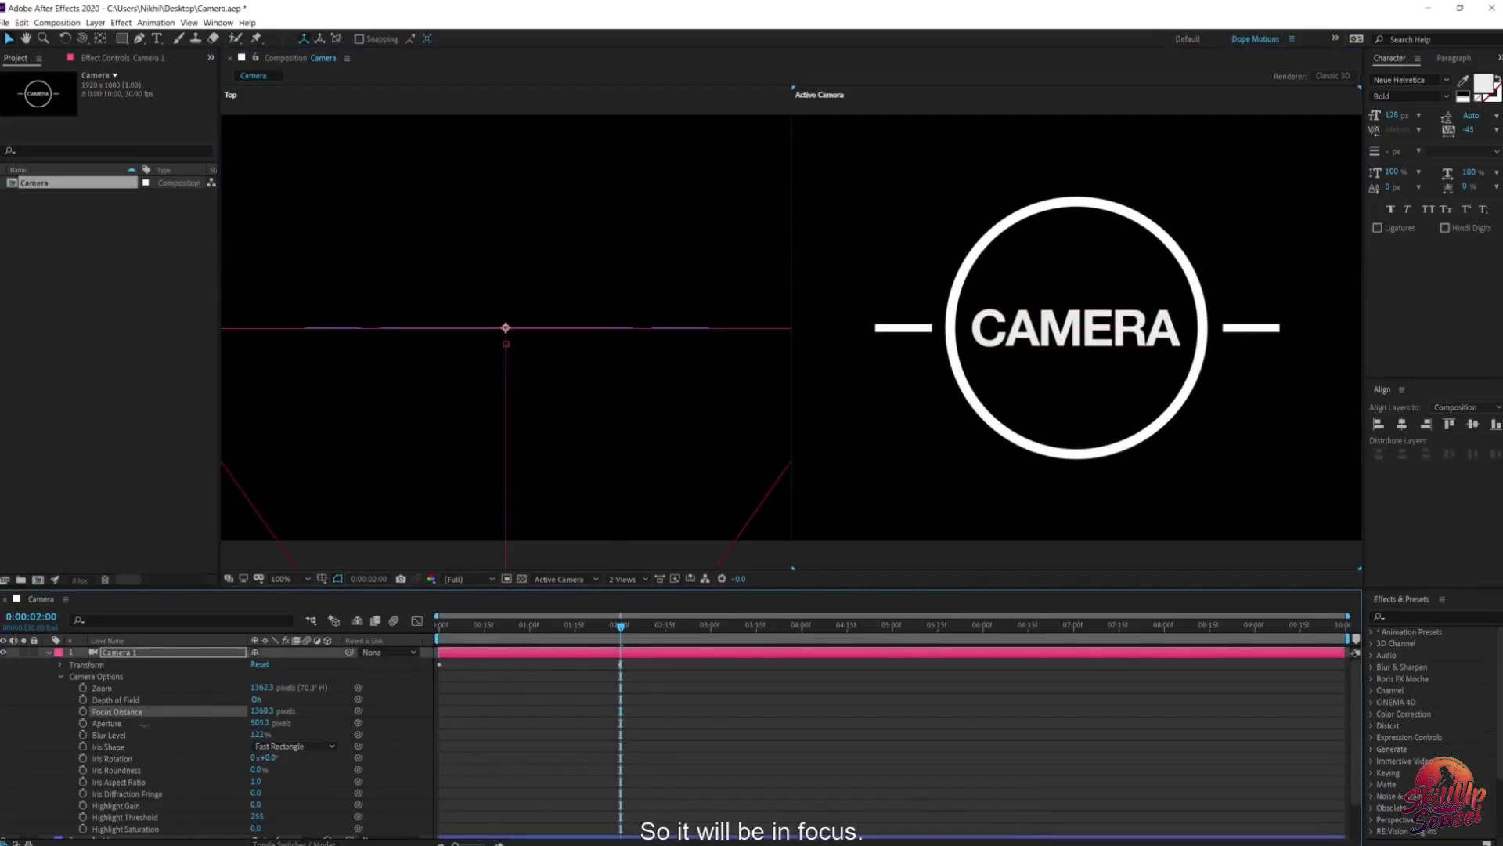
Step: Return to a single view and scrub through the first two seconds to check the text's focus
{"action": "left_click", "coordinate": [624, 579]}
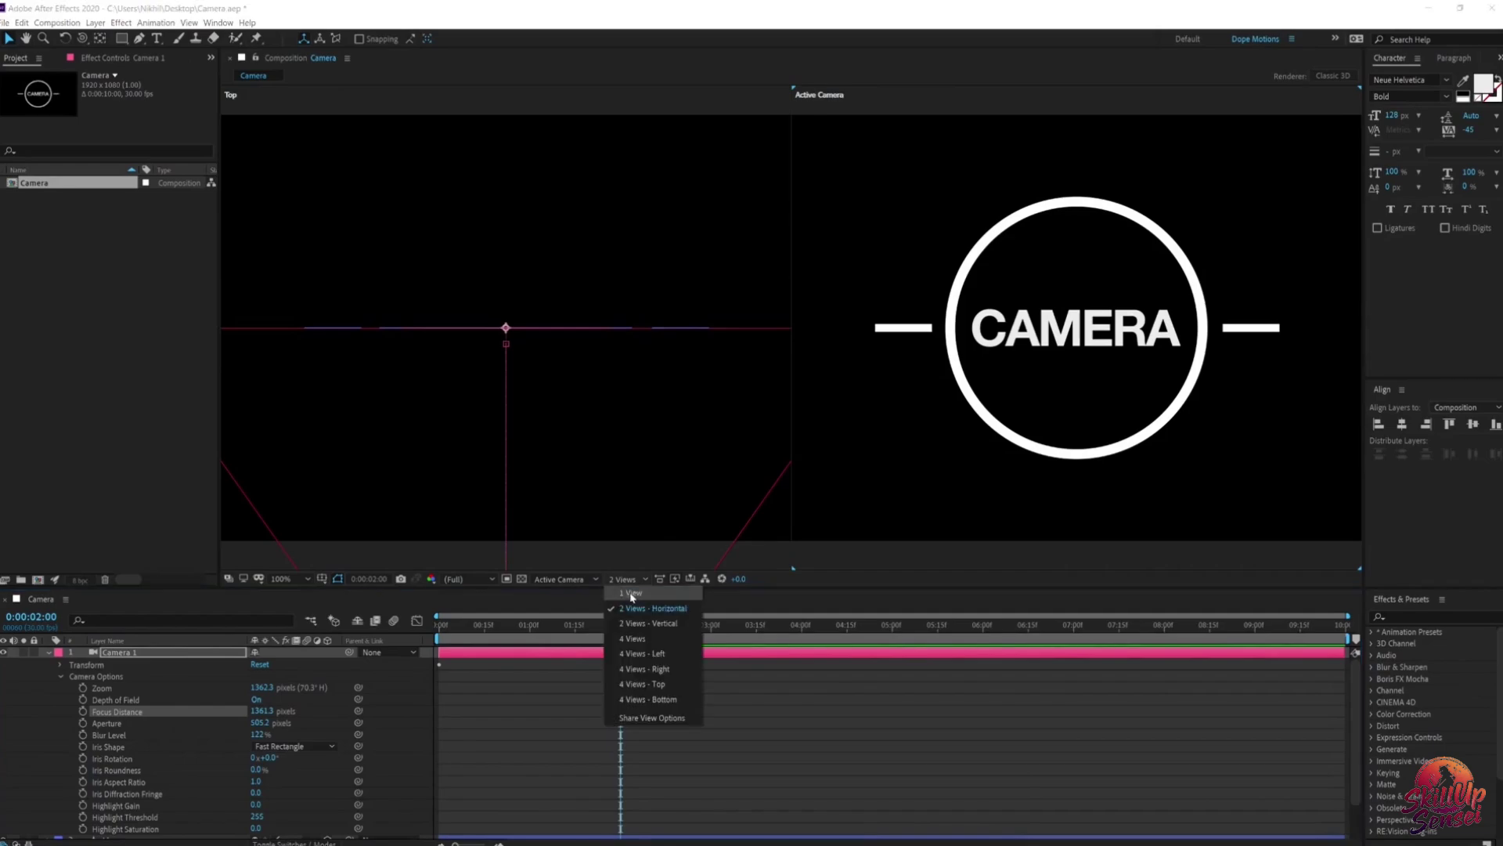
{"action": "left_click", "coordinate": [631, 594]}
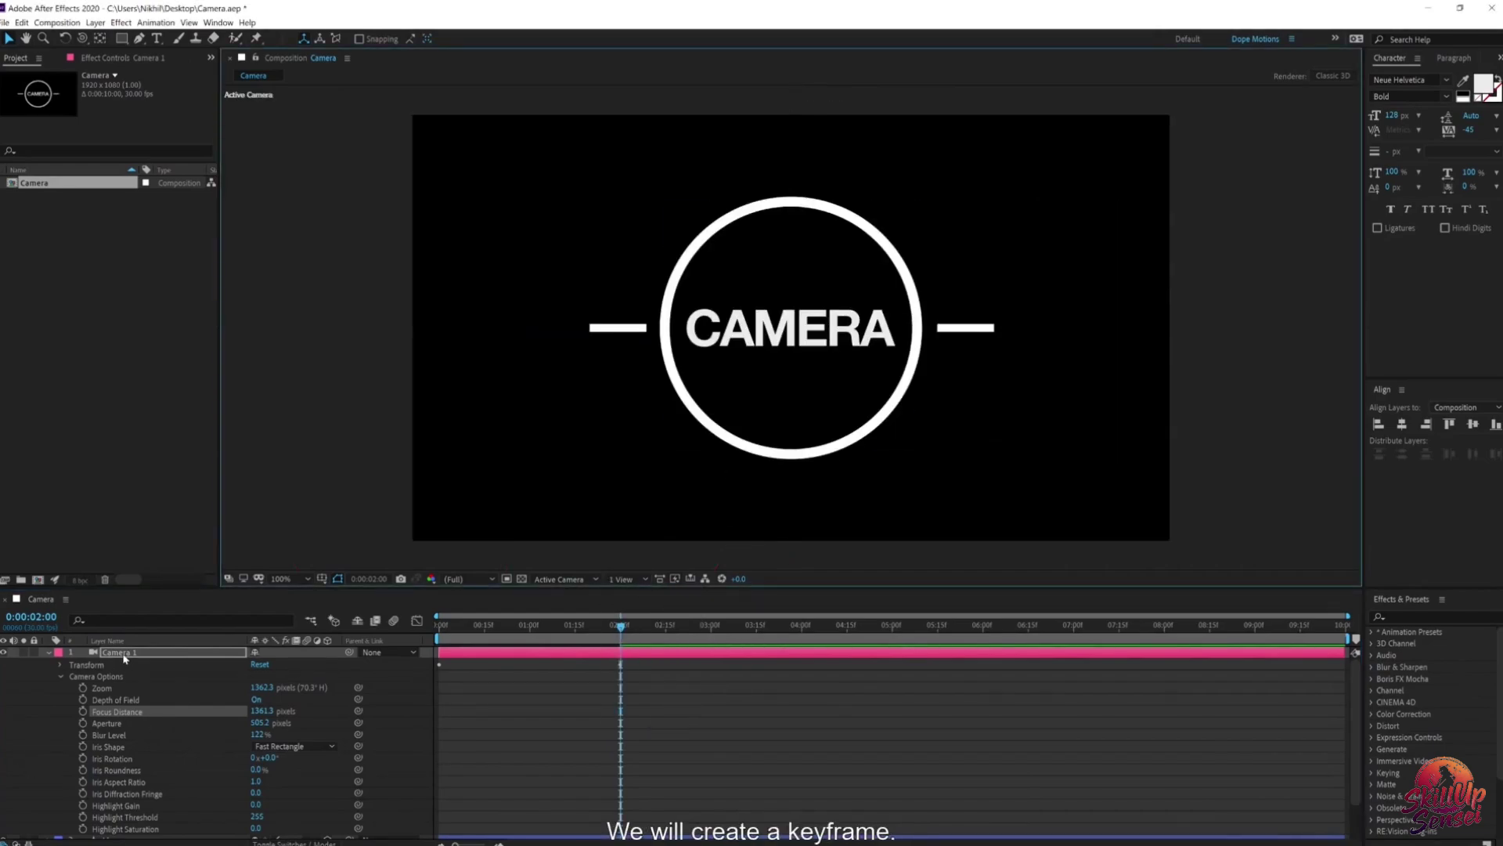
{"action": "left_click_drag", "start_coordinate": [616, 626], "coordinate": [527, 664]}
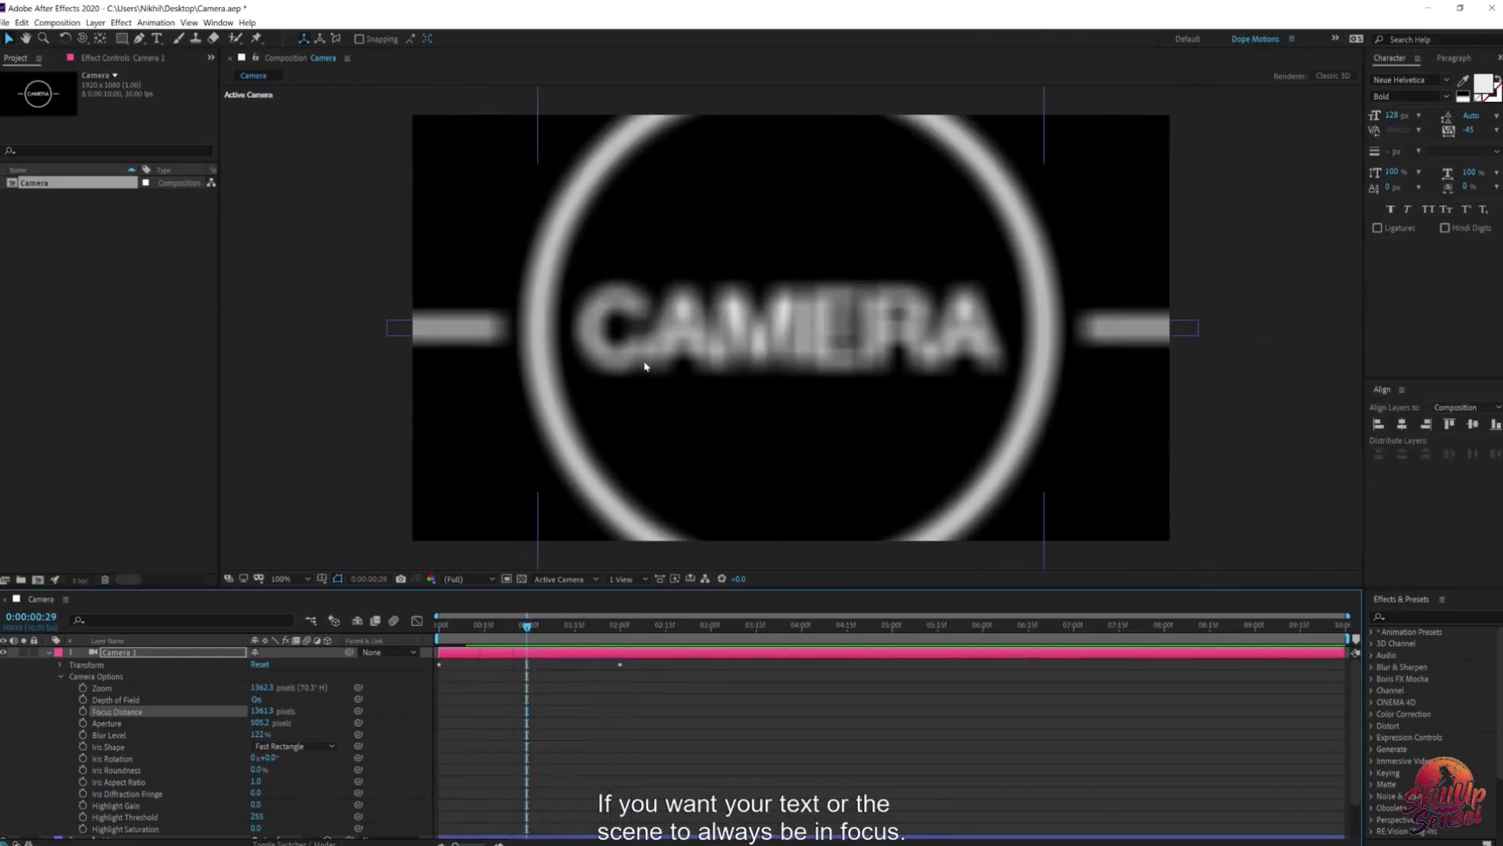
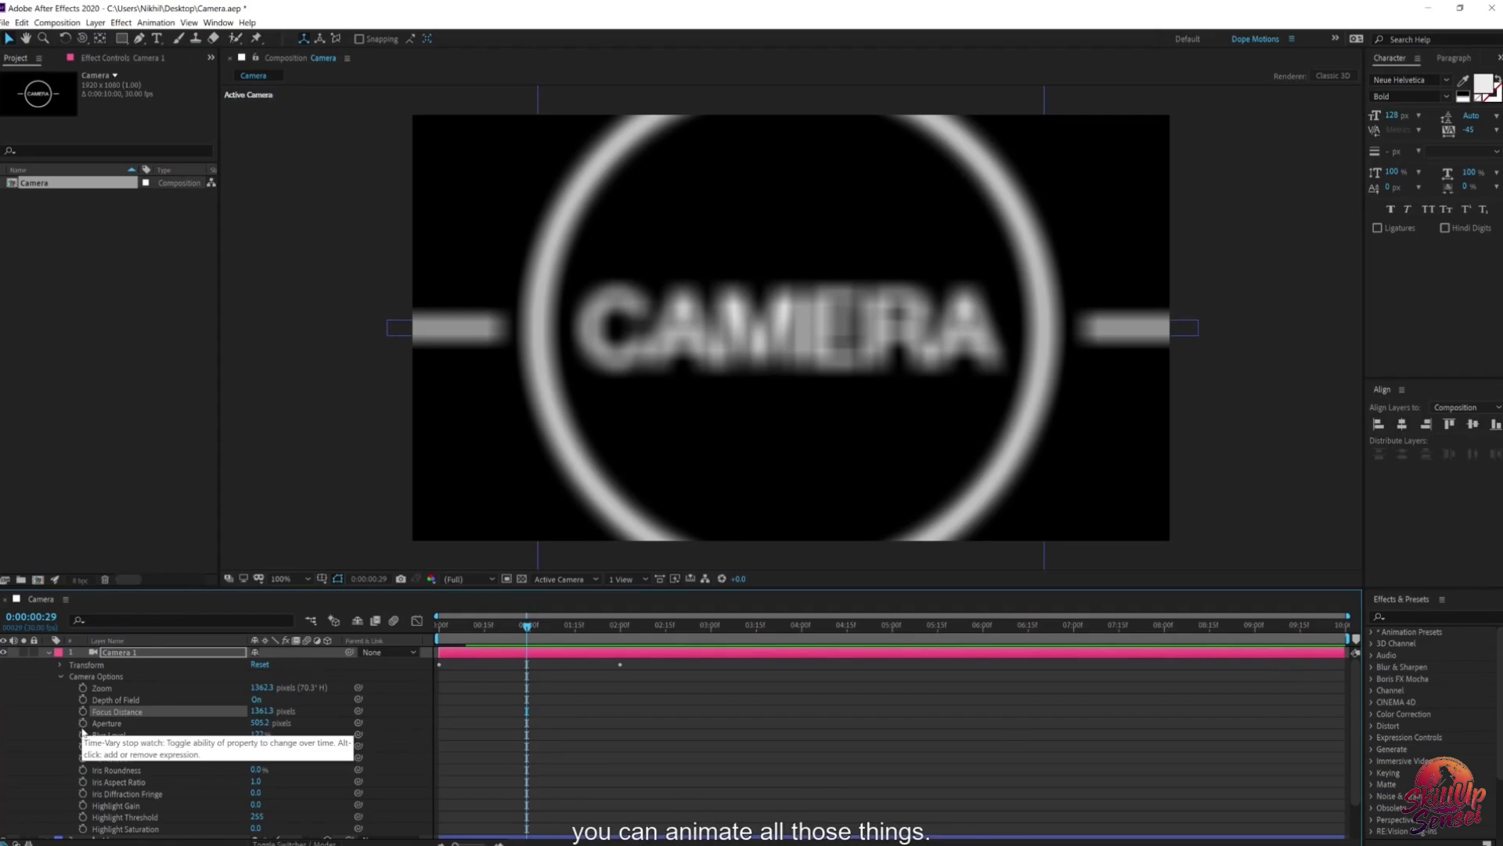
{"action": "left_click_drag", "start_coordinate": [466, 637], "coordinate": [621, 637]}
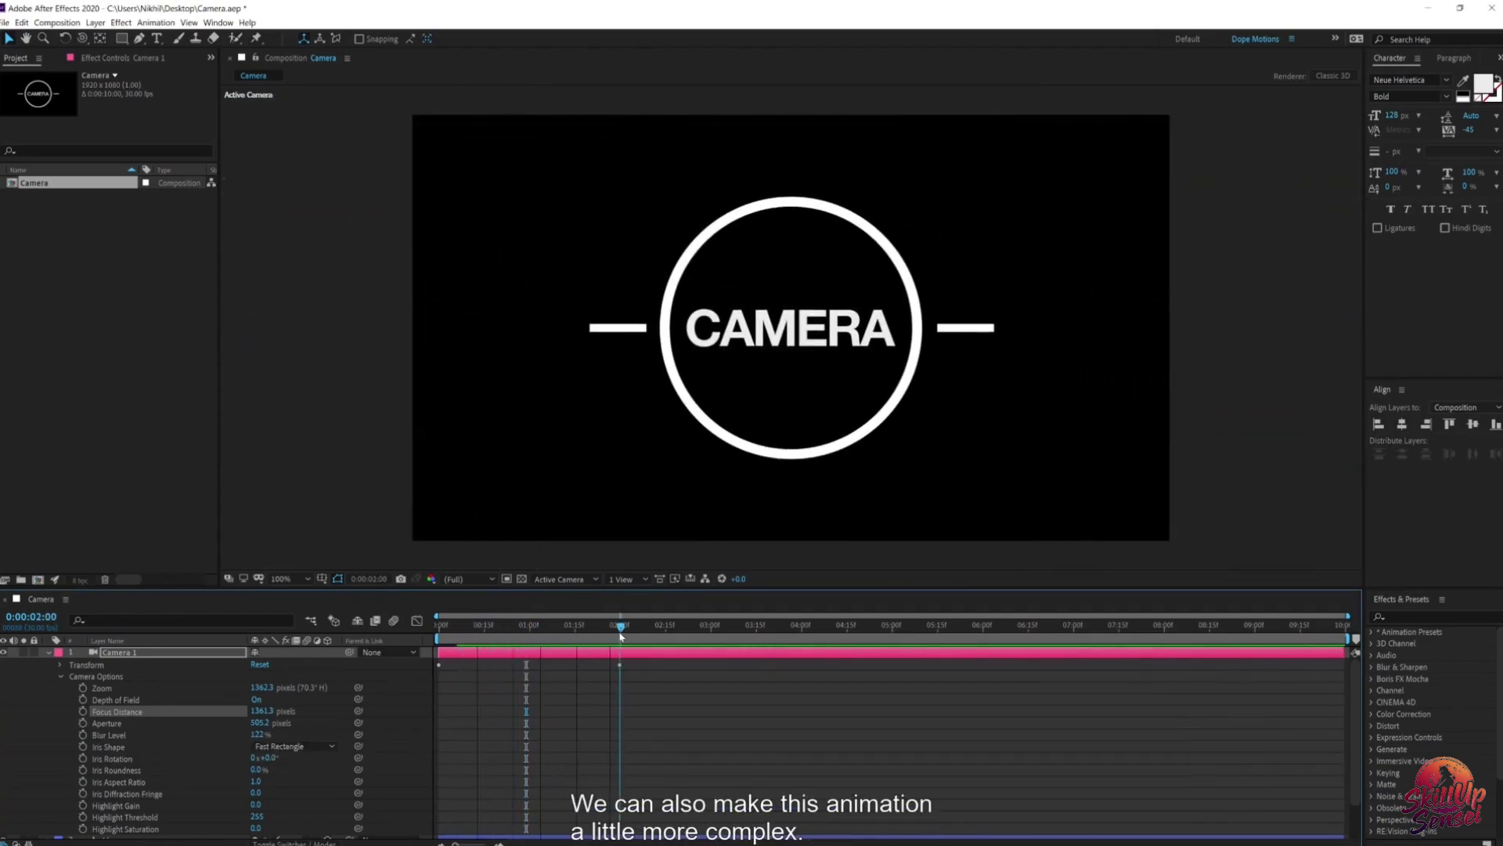
Step: Keyframe Camera 1's Z Rotation at 0° at 2 seconds and with a slight tilt at the start of the composition
{"action": "left_click", "coordinate": [144, 659]}
{"action": "key", "text": "r"}
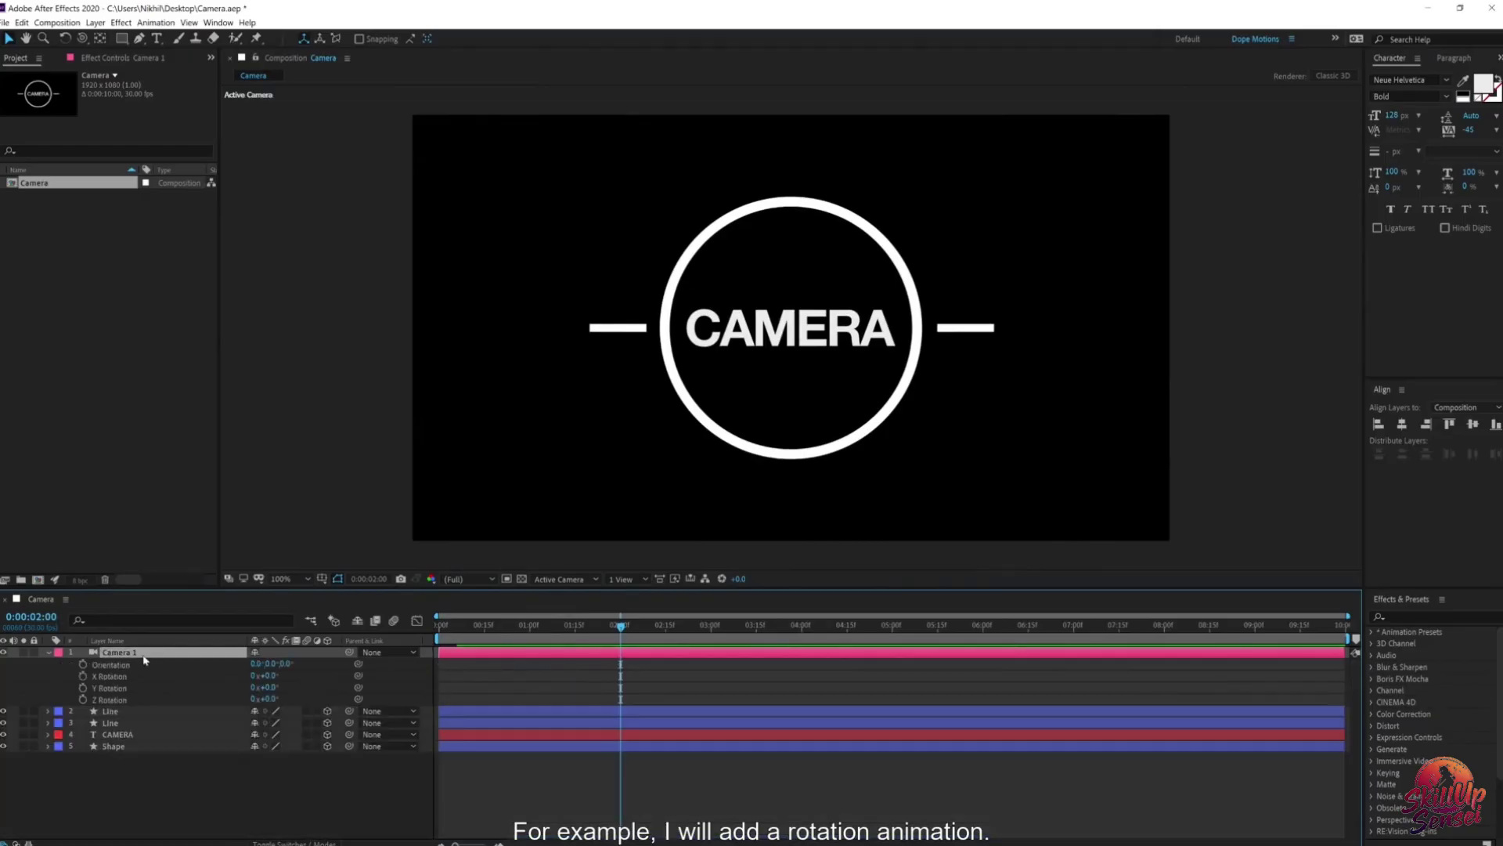
{"action": "left_click", "coordinate": [82, 700]}
{"action": "left_click_drag", "start_coordinate": [621, 637], "coordinate": [516, 637]}
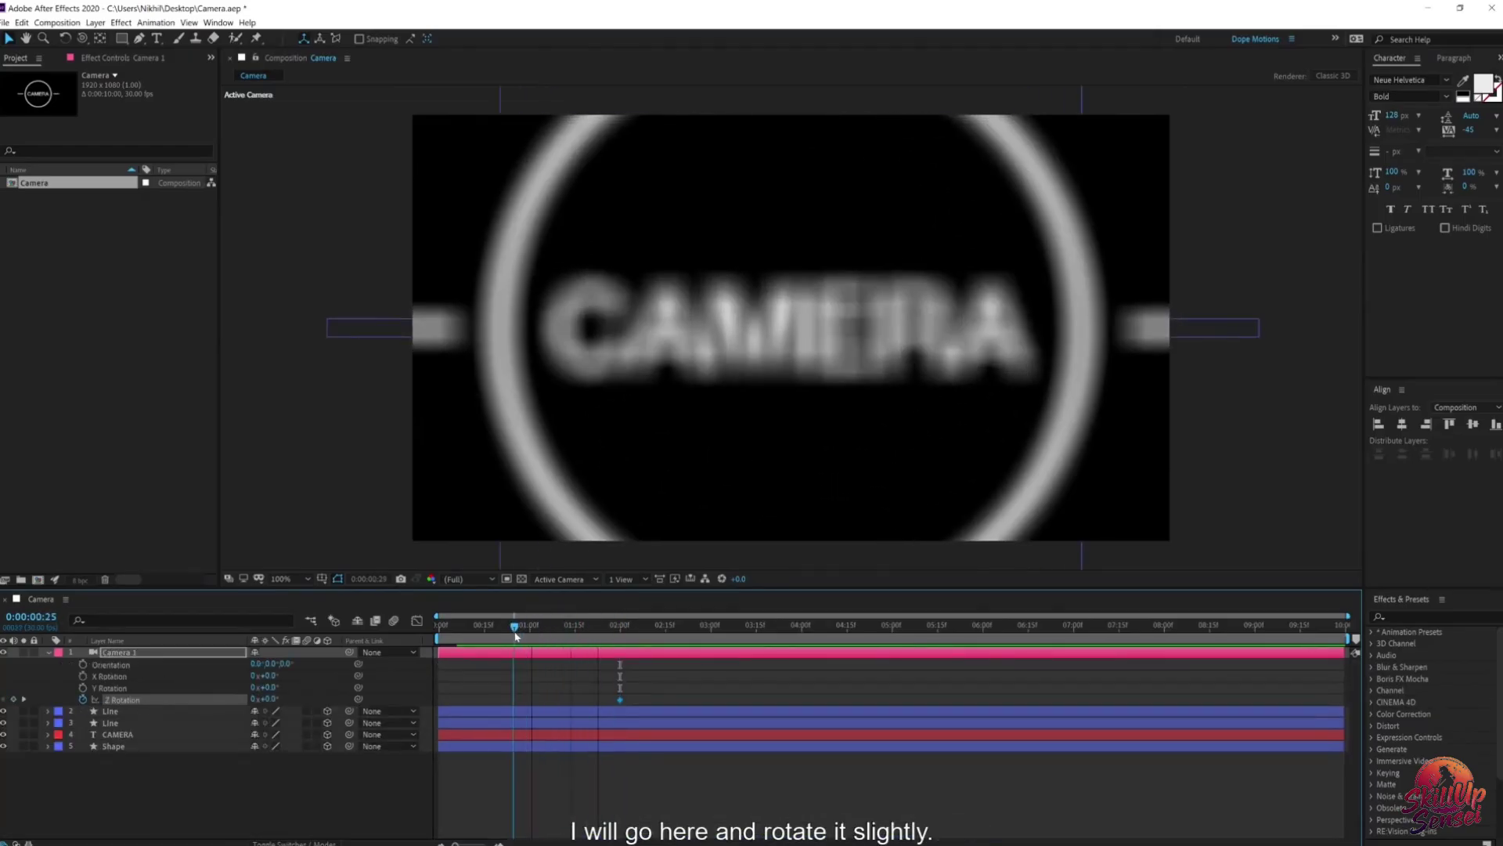
{"action": "left_click_drag", "start_coordinate": [274, 698], "coordinate": [440, 700]}
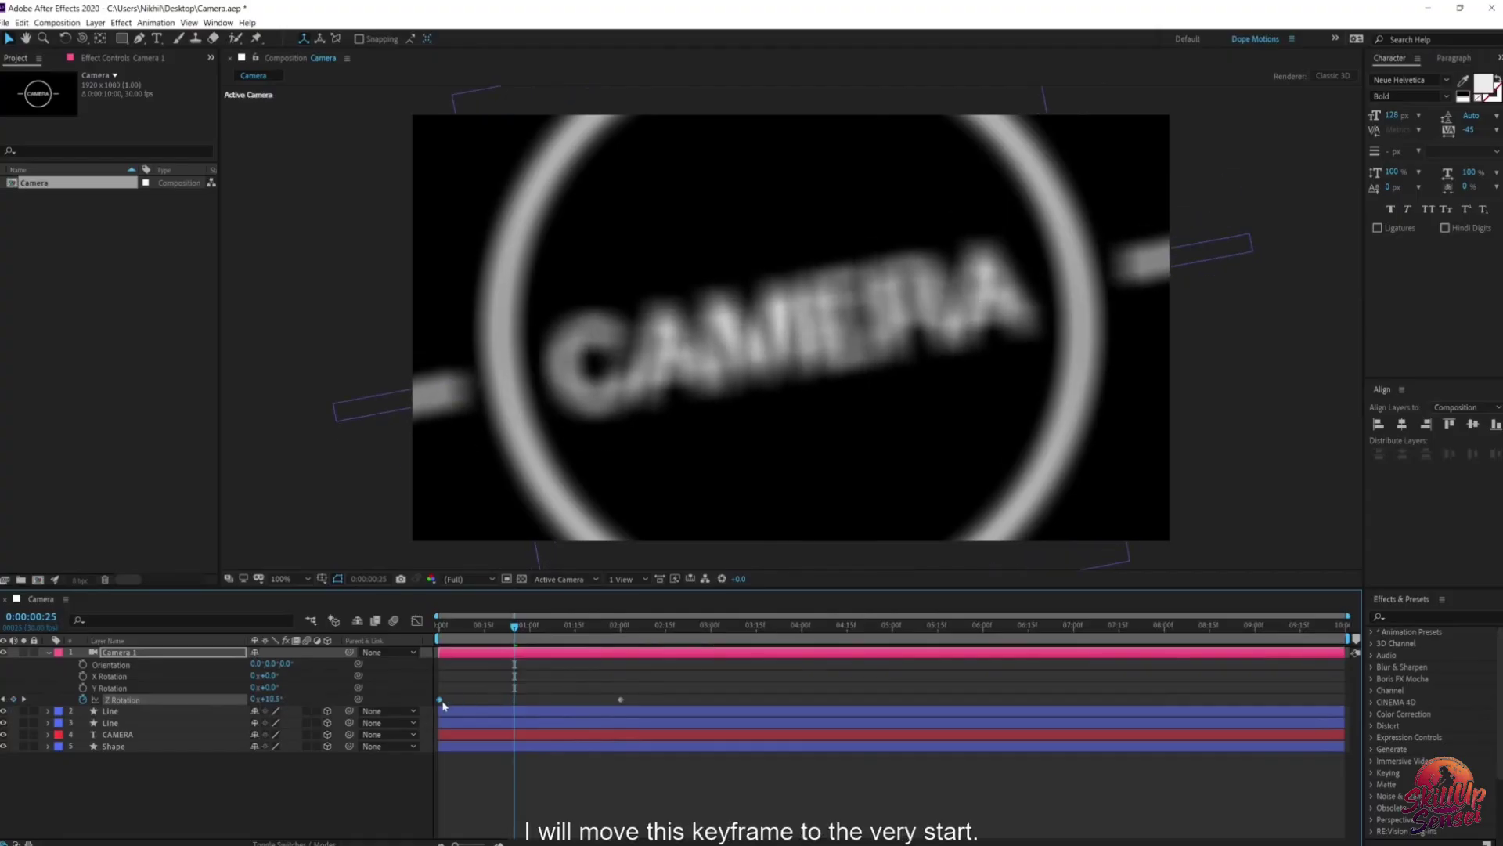
{"action": "left_click_drag", "start_coordinate": [514, 624], "coordinate": [585, 633]}
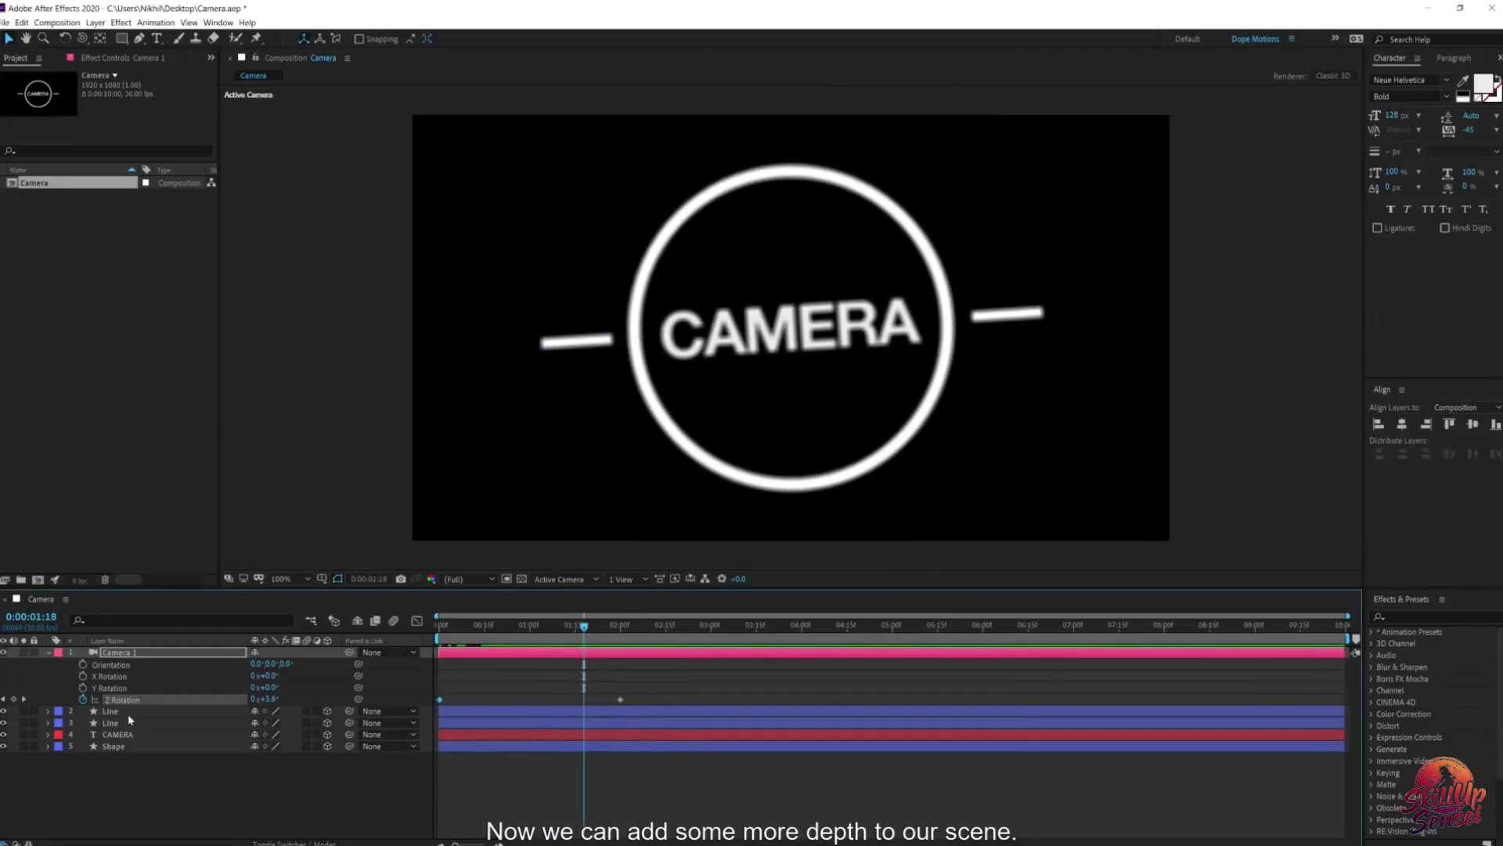
Step: Duplicate the circle's Shape layer and set the copy's Z position to about -471
{"action": "left_click", "coordinate": [123, 746]}
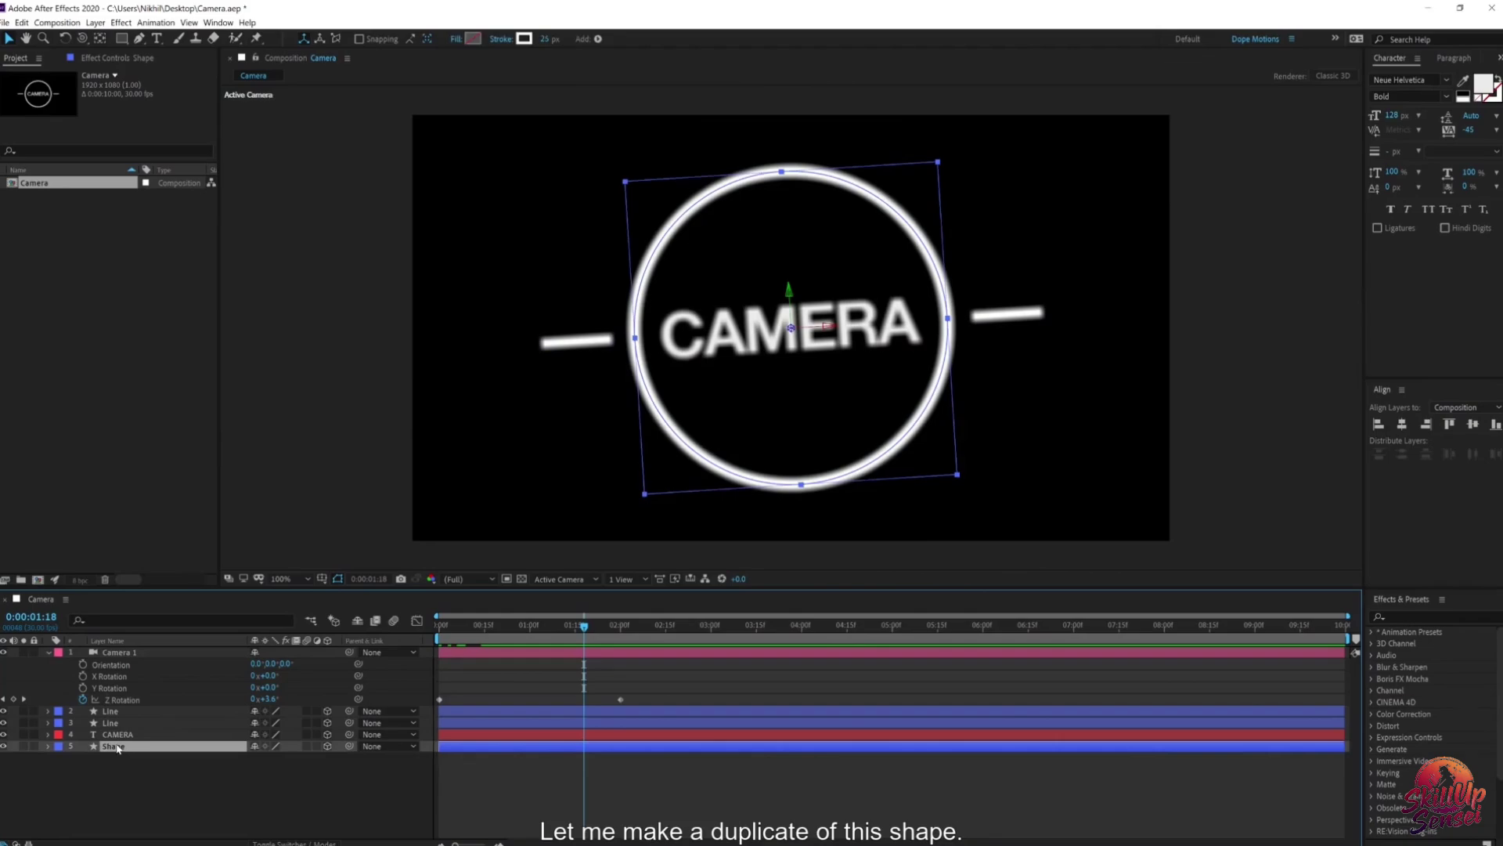
{"action": "key", "text": "ctrl+d"}
{"action": "key", "text": "p"}
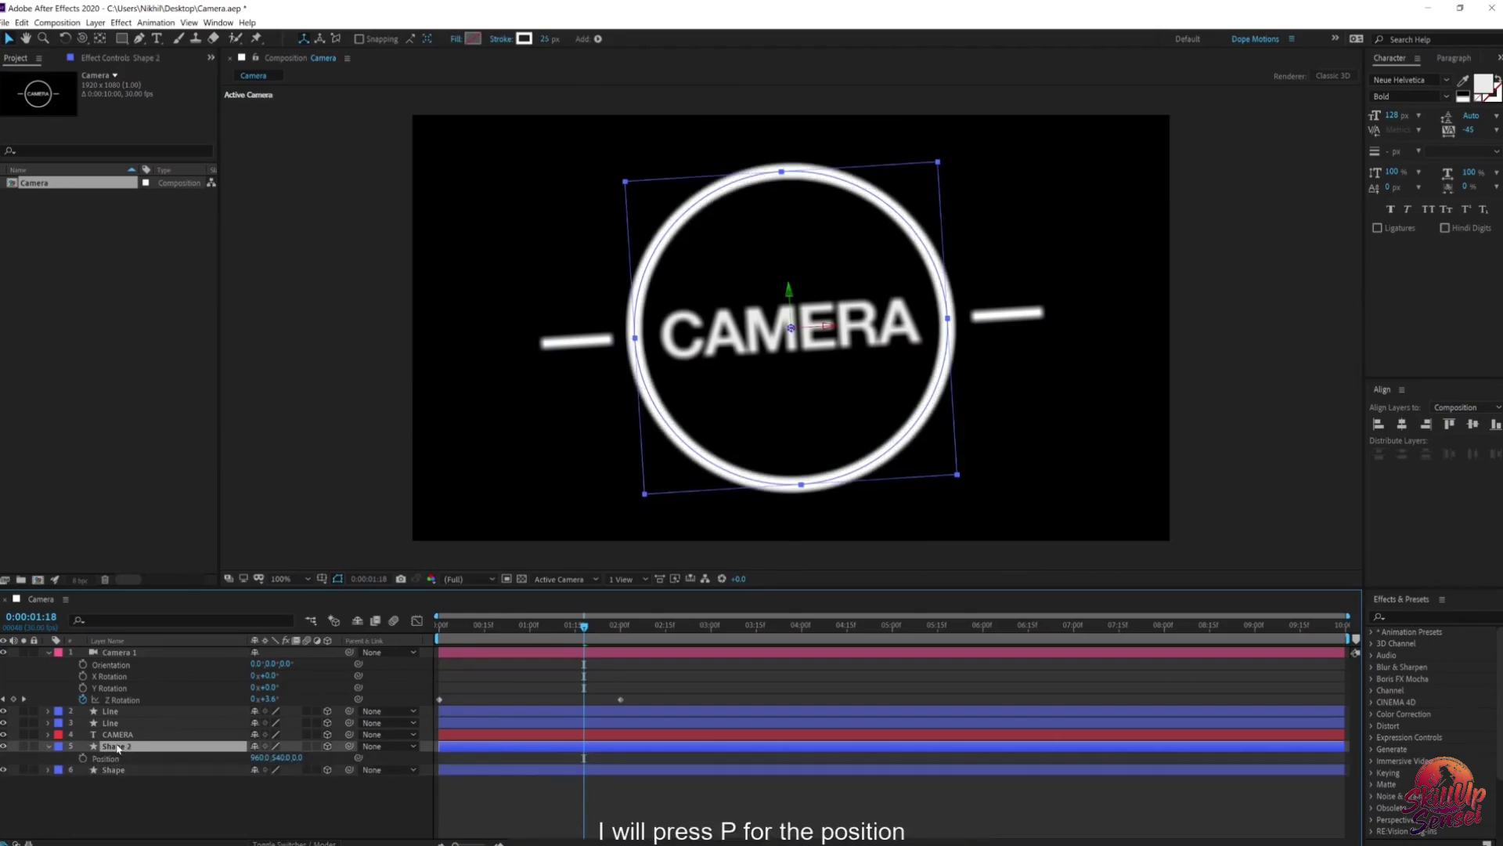
{"action": "left_click_drag", "start_coordinate": [300, 757], "coordinate": [15, 790]}
Step: Duplicate the Shape 2 ring, set the new copy's Z position to about -264, and preview the animation
{"action": "left_click", "coordinate": [109, 750]}
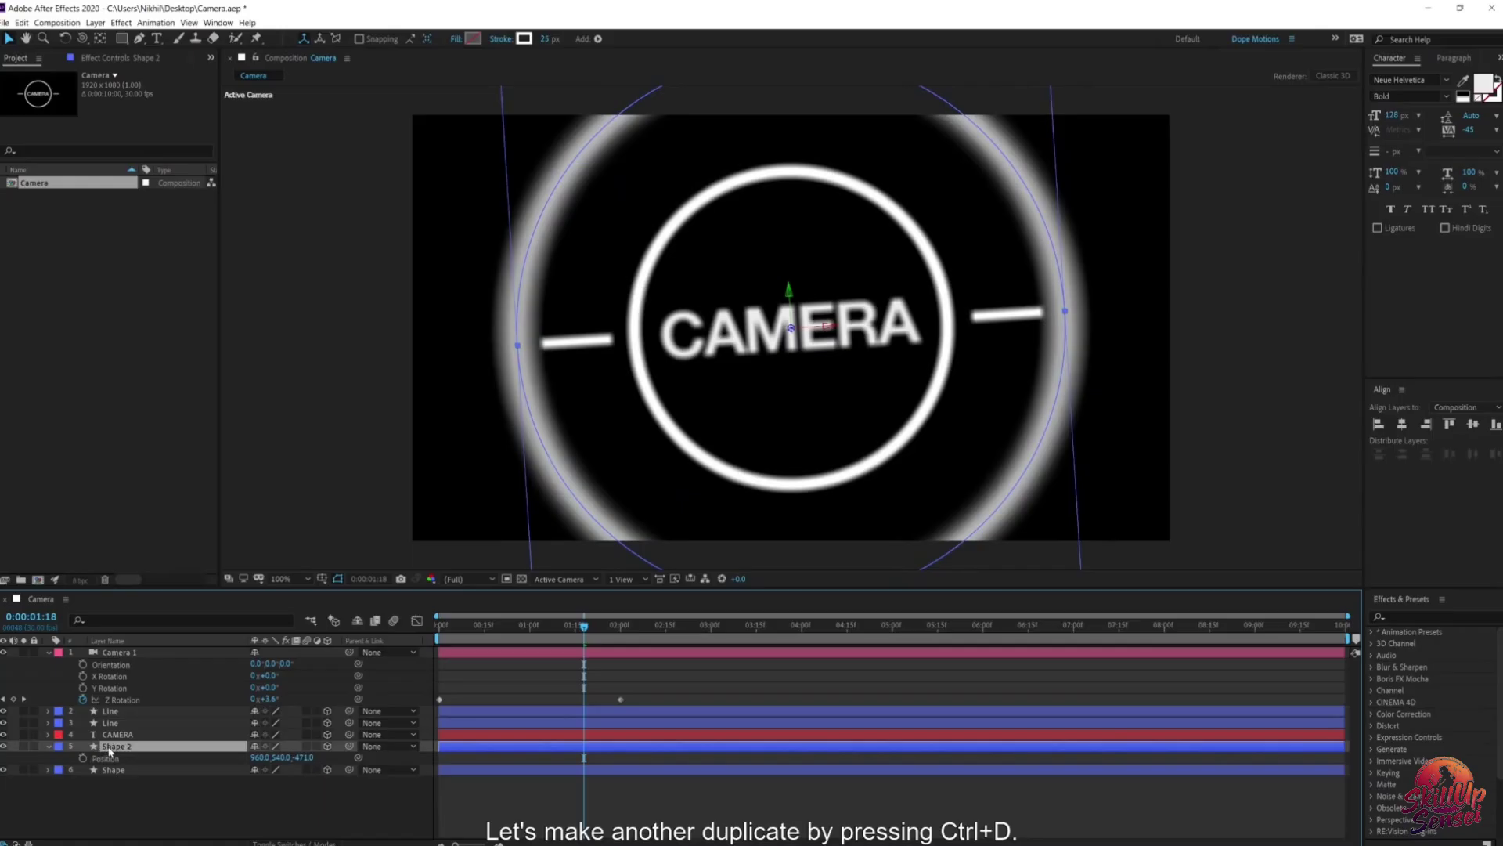
{"action": "key", "text": "ctrl+d"}
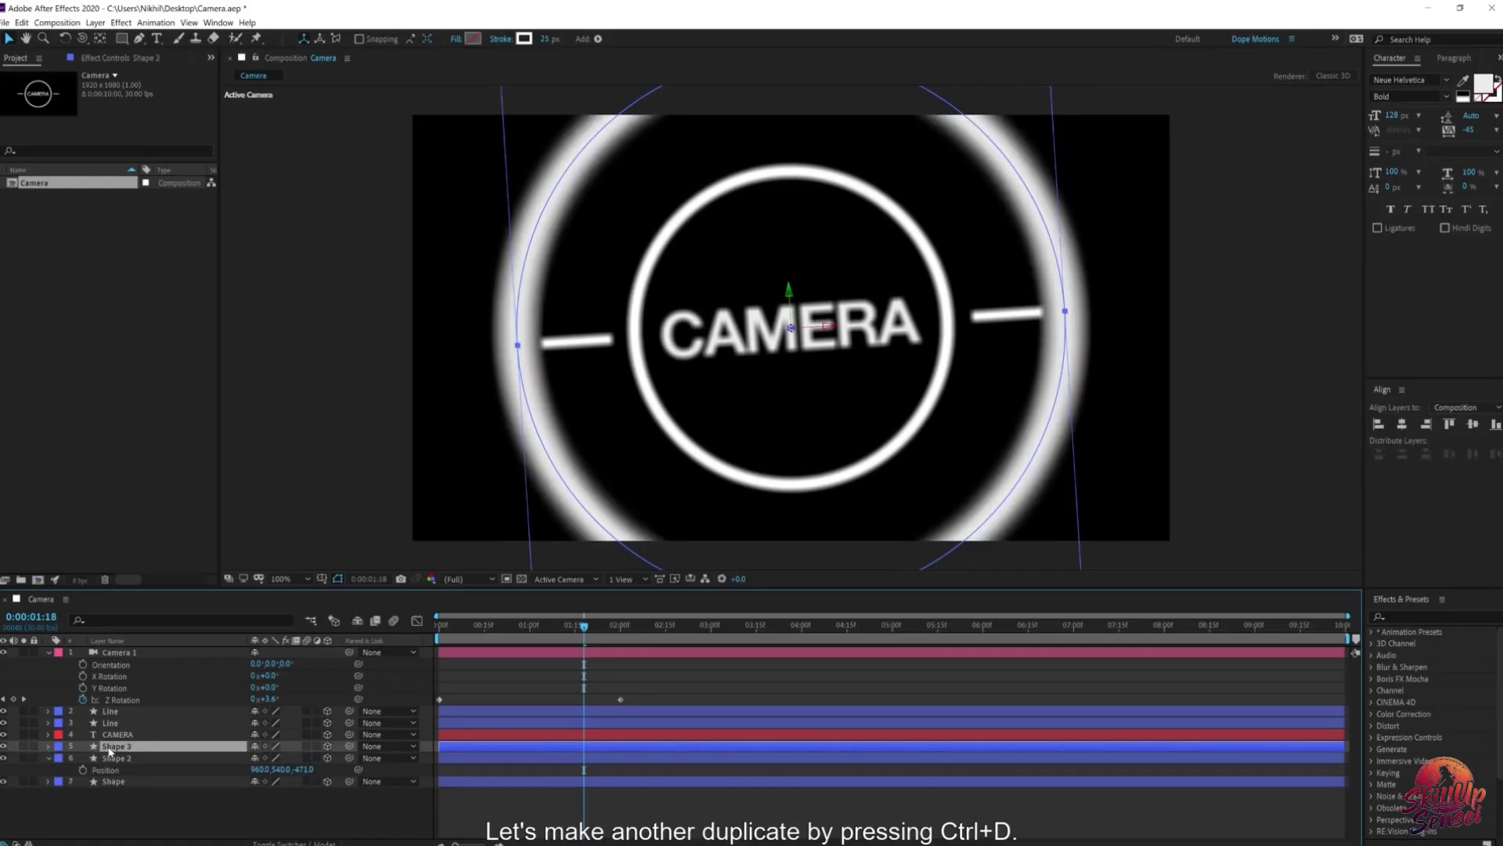
{"action": "key", "text": "p"}
{"action": "left_click_drag", "start_coordinate": [305, 757], "coordinate": [403, 757]}
{"action": "key", "text": "space"}
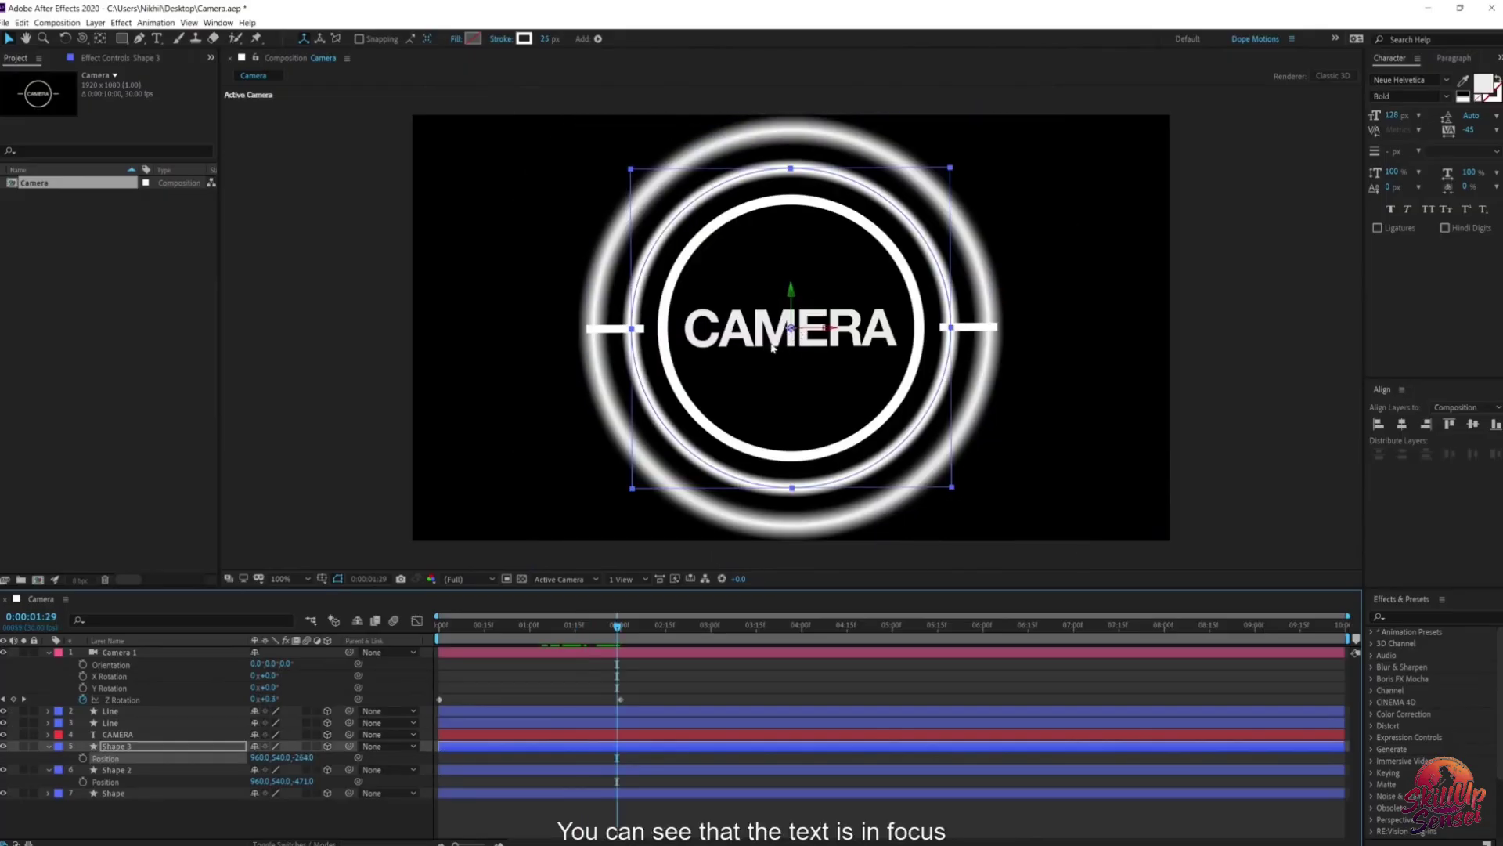
Step: Set the Z positions of Shape 3 to about -326 and Shape 2 to about -585, and show two horizontal views
{"action": "left_click", "coordinate": [975, 269]}
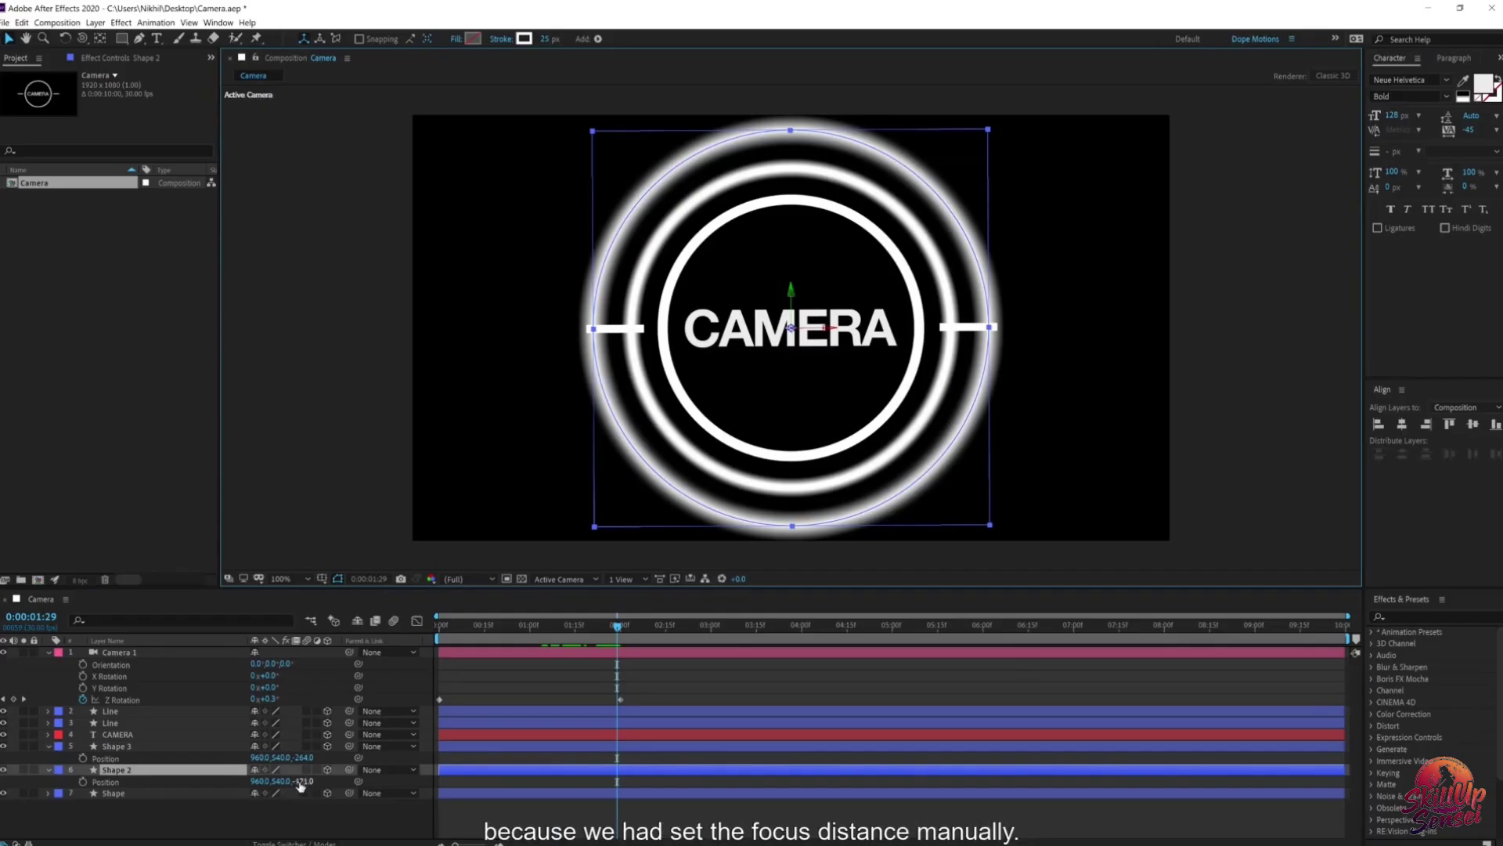
{"action": "left_click_drag", "start_coordinate": [305, 758], "coordinate": [265, 783]}
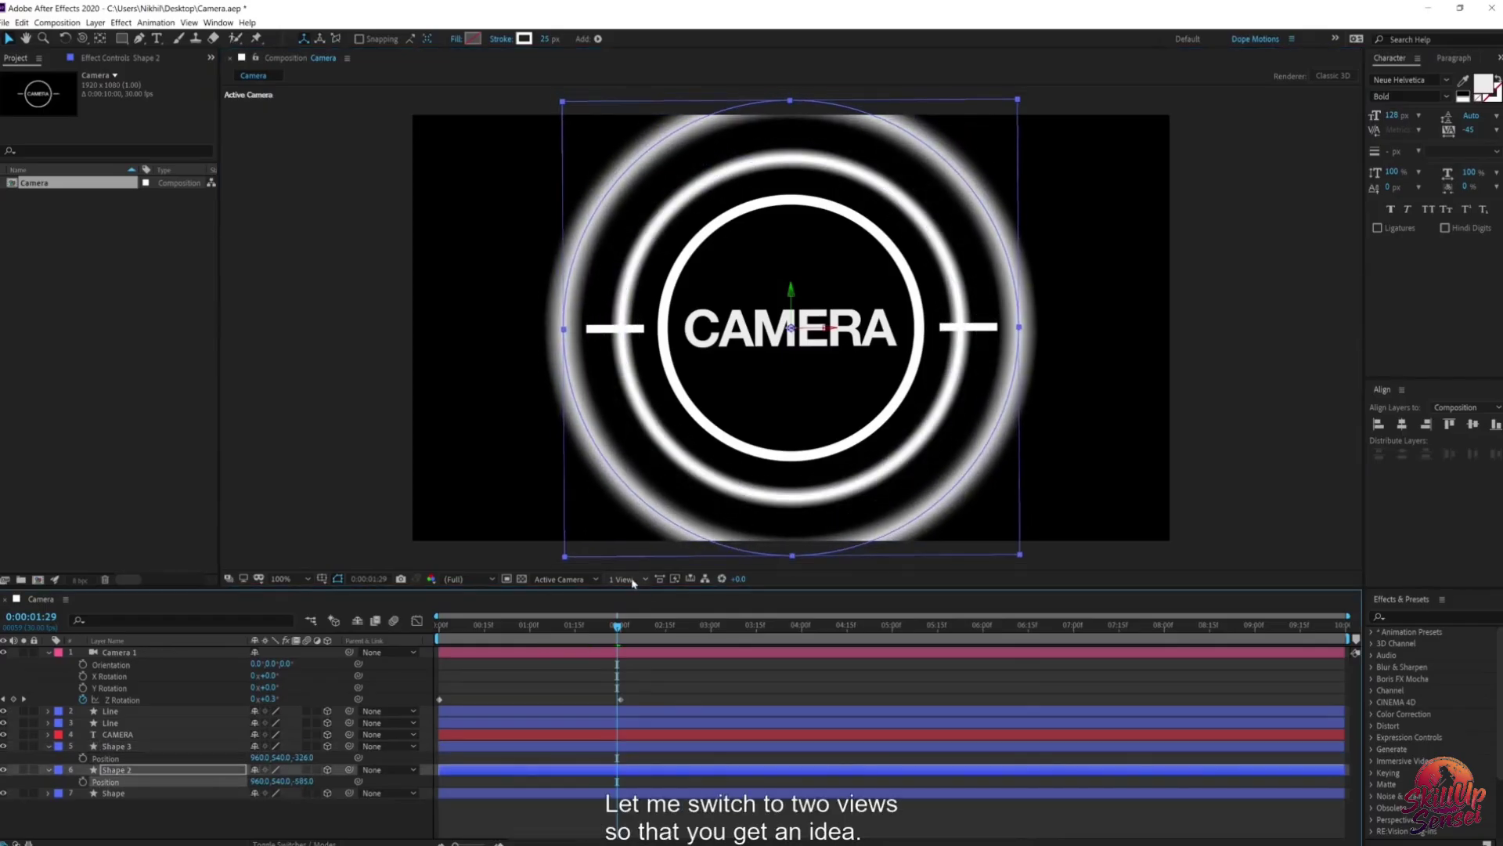
{"action": "left_click", "coordinate": [623, 578]}
{"action": "left_click", "coordinate": [637, 609]}
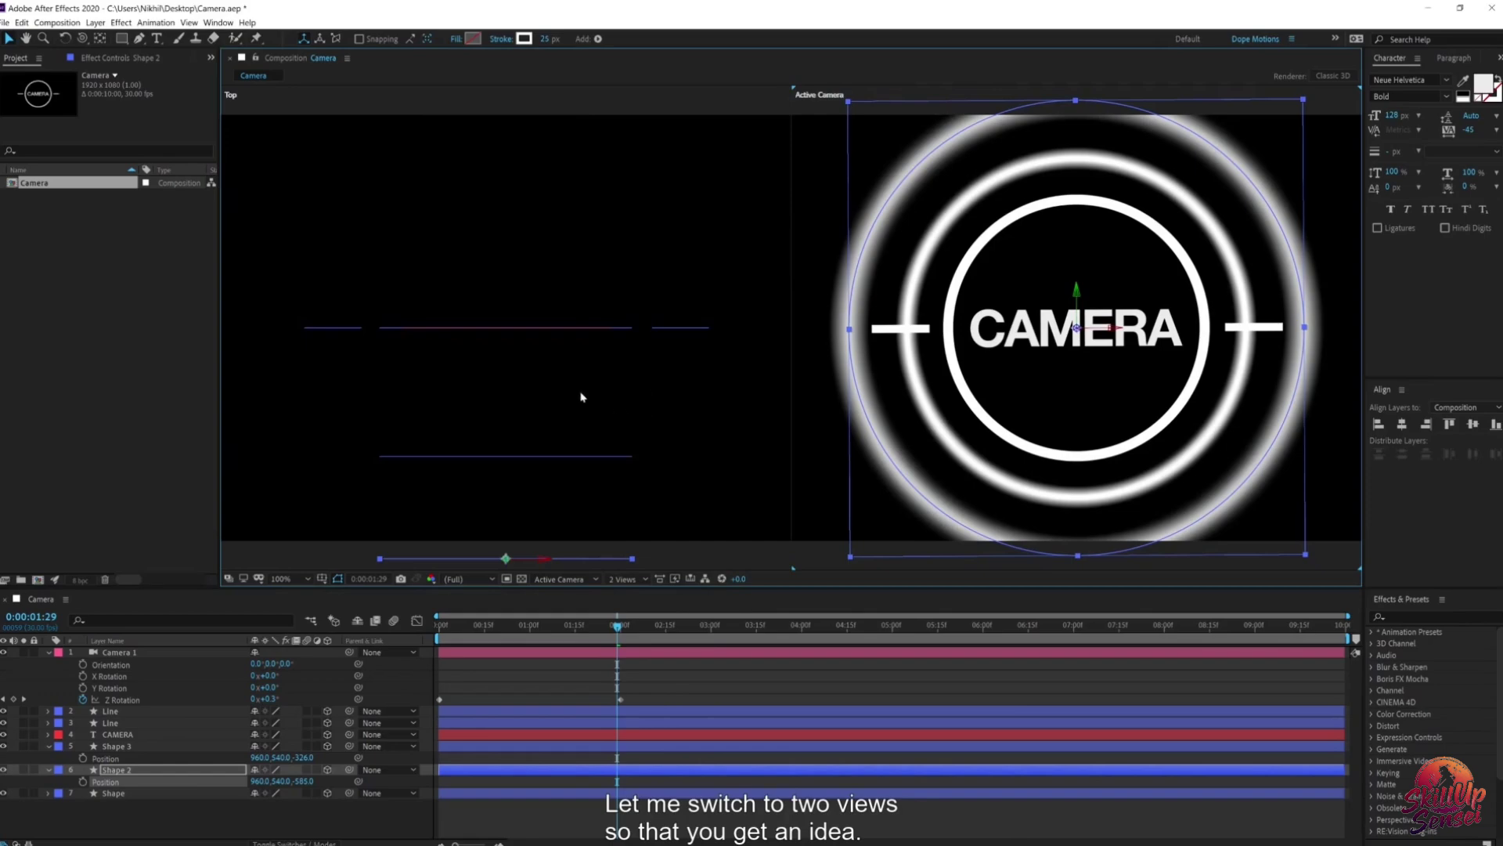
{"action": "scroll", "coordinate": [582, 398], "scroll_direction": "down", "scroll_amount": 1}
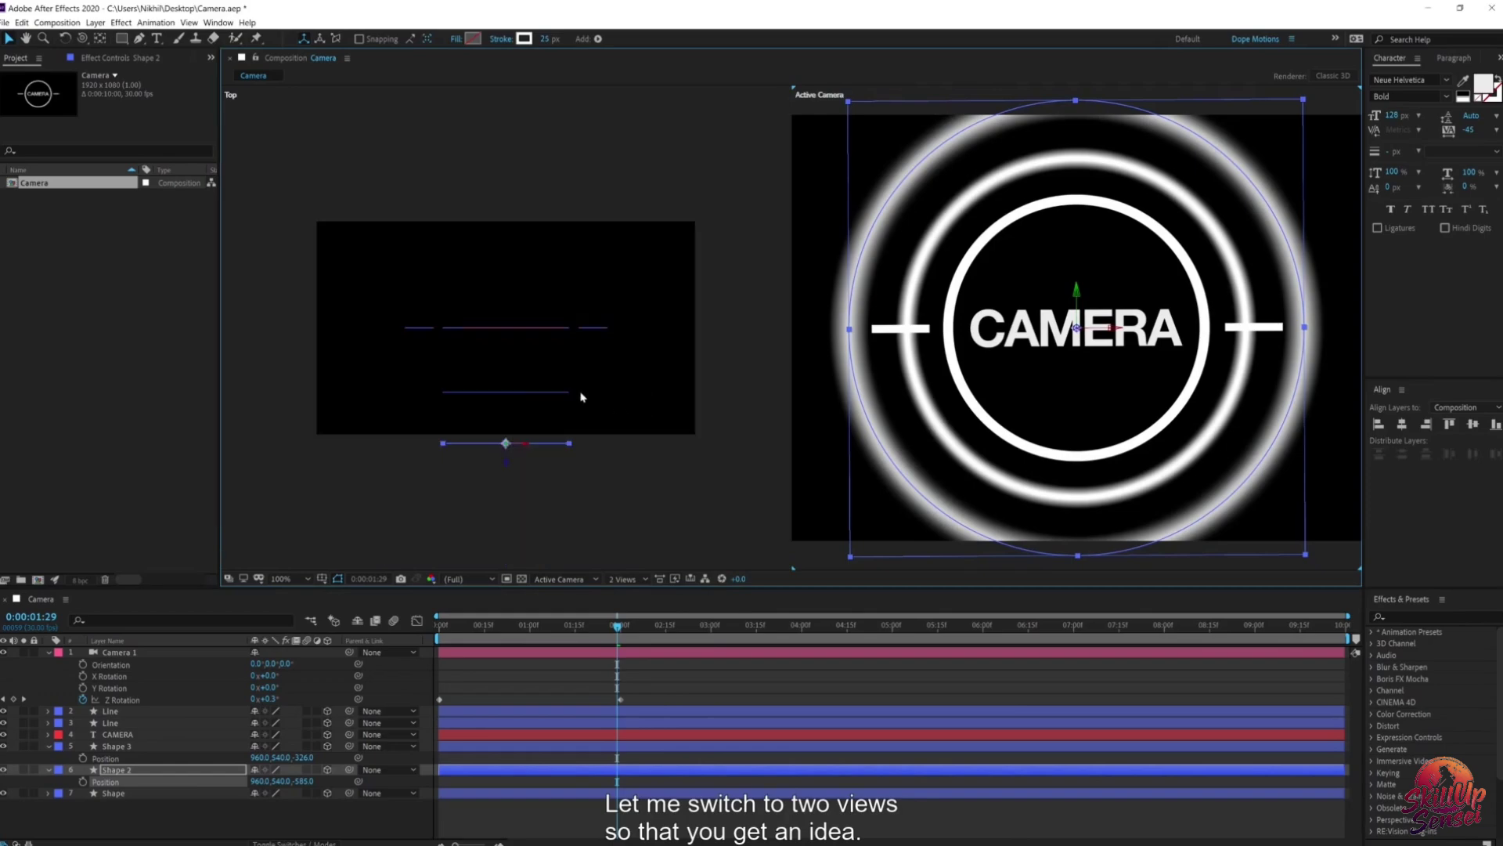
Step: Examine the depth placement of the rings in the top view and preview the Camera 1 move from the start
{"action": "left_click", "coordinate": [512, 393]}
{"action": "left_click", "coordinate": [527, 444]}
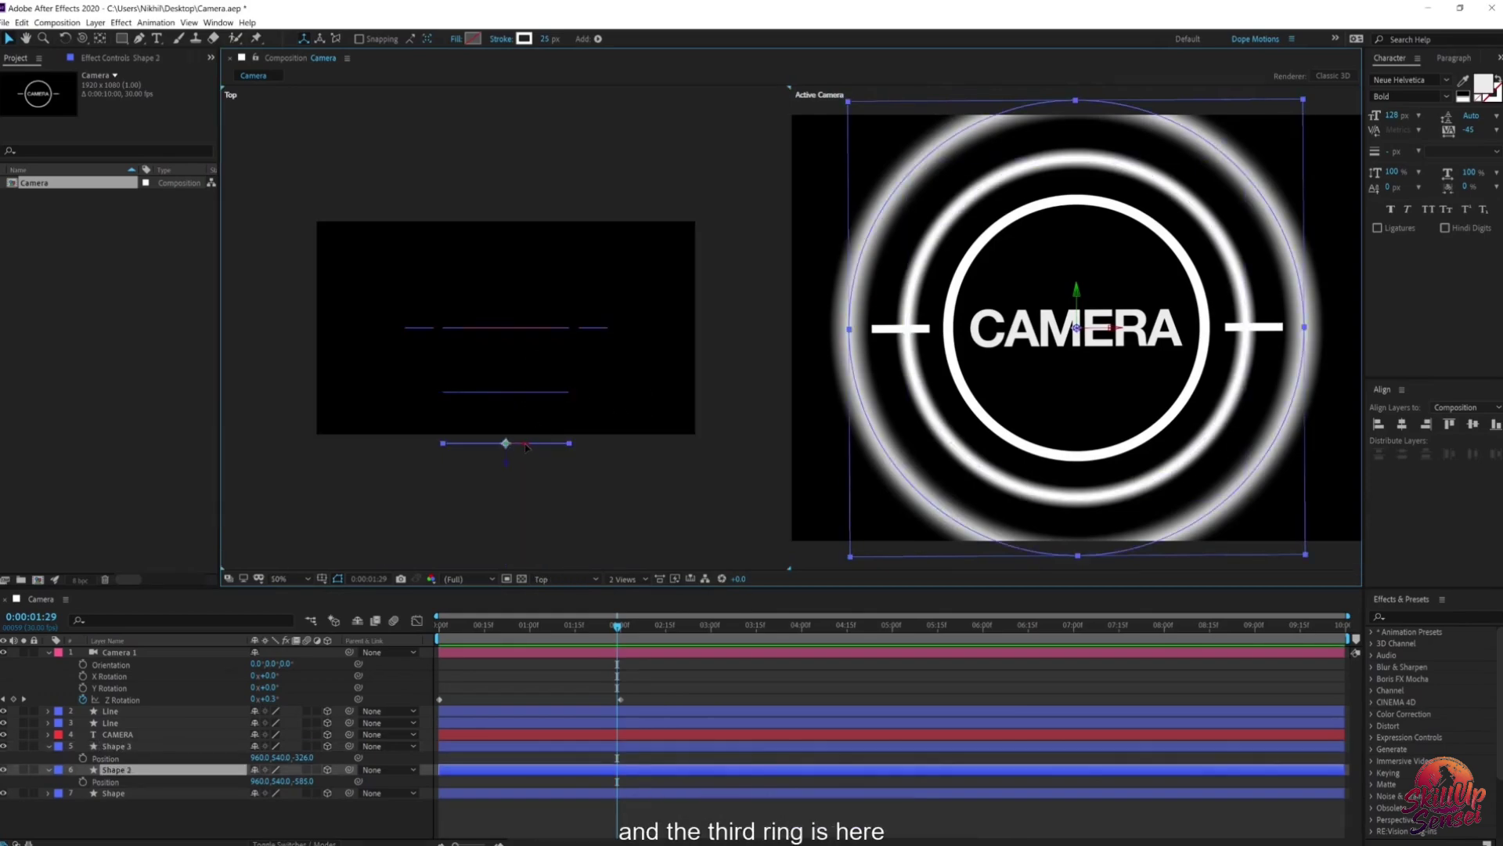
{"action": "left_click", "coordinate": [141, 651]}
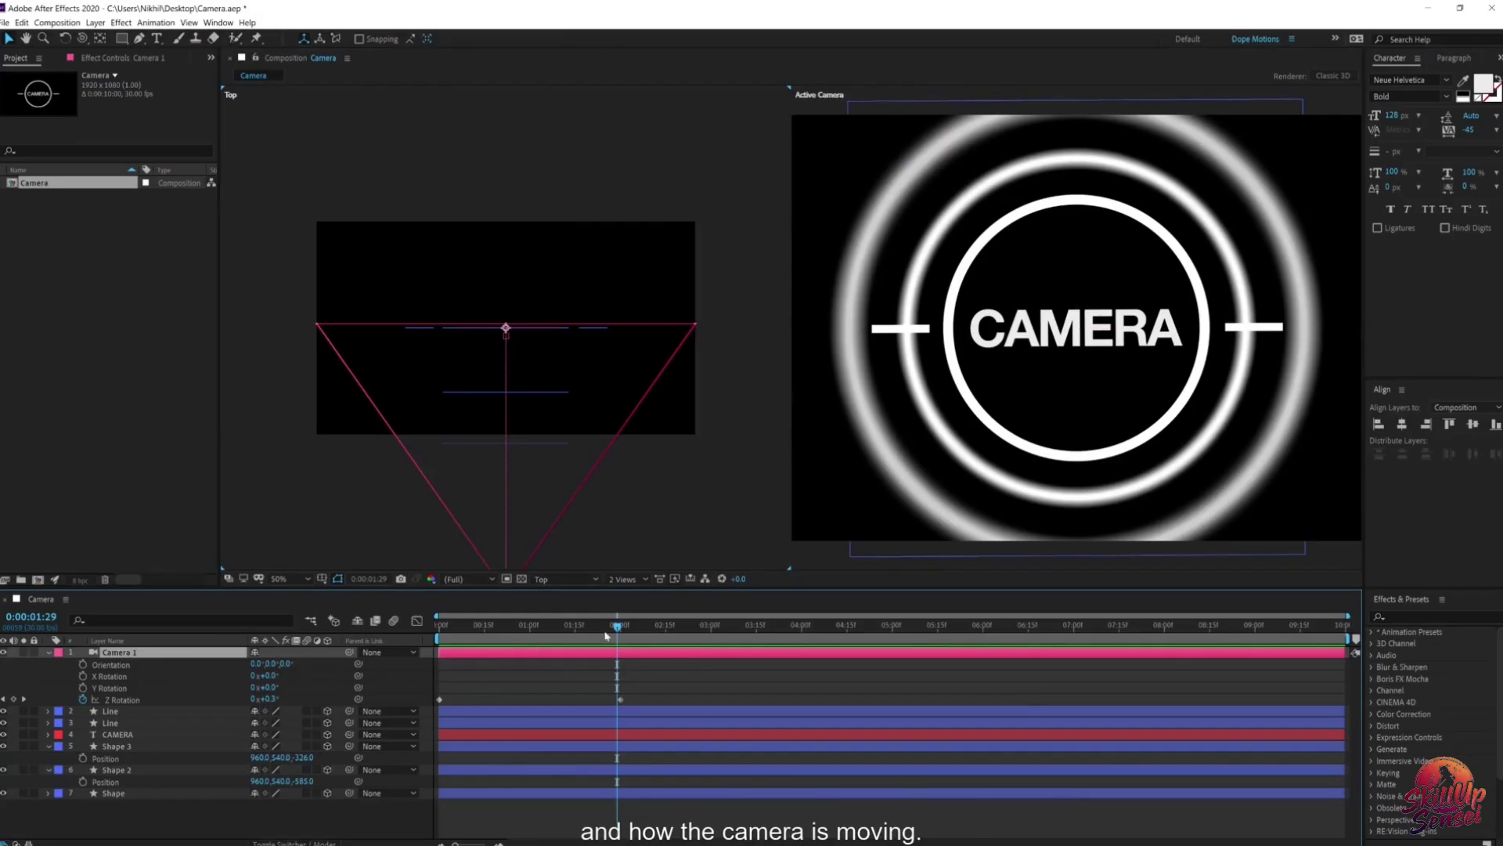
{"action": "left_click_drag", "start_coordinate": [605, 636], "coordinate": [436, 674]}
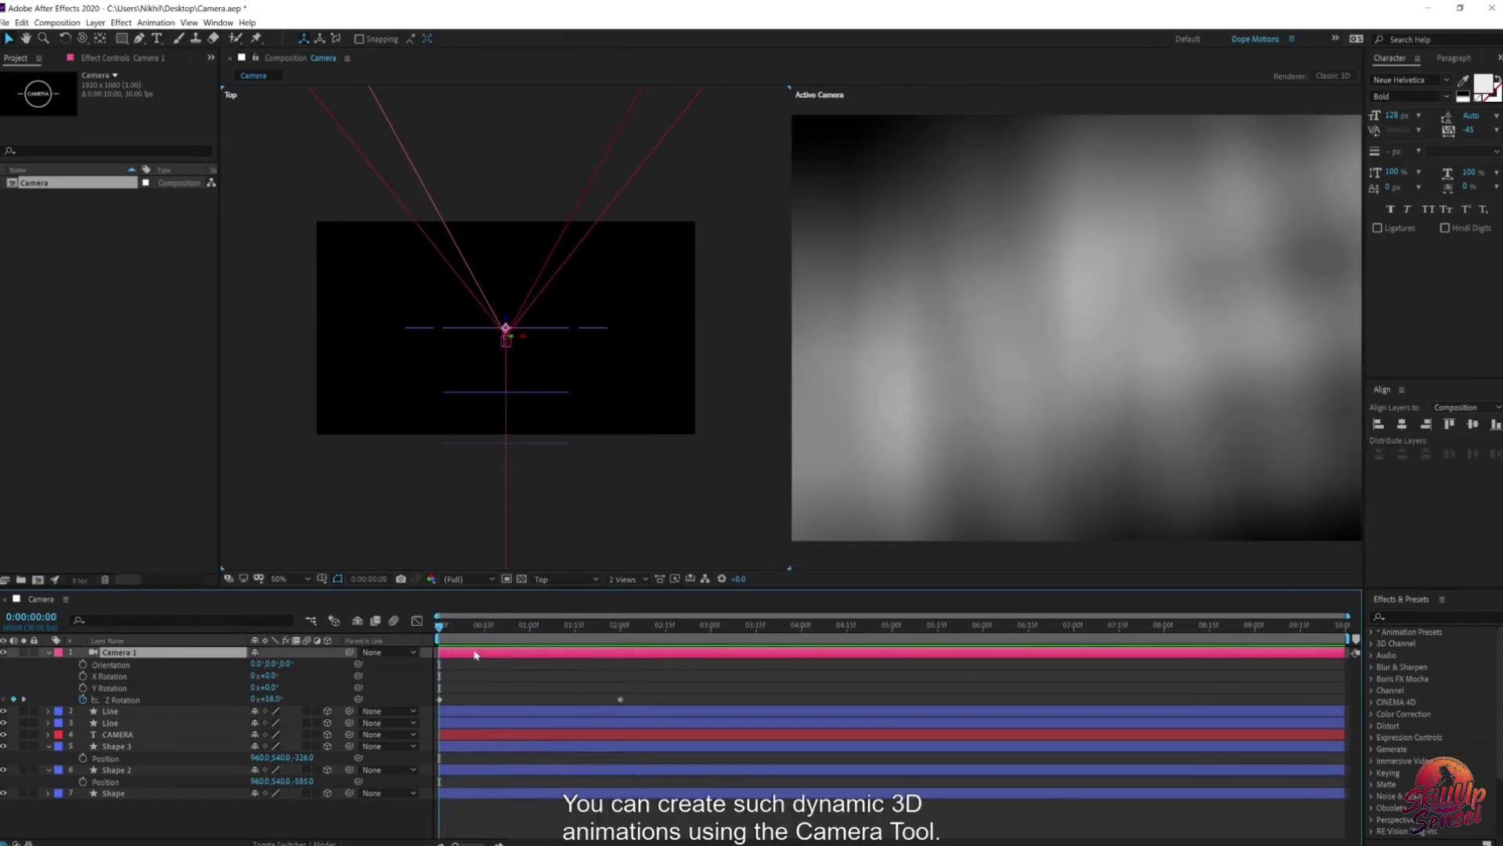
{"action": "key", "text": "space"}
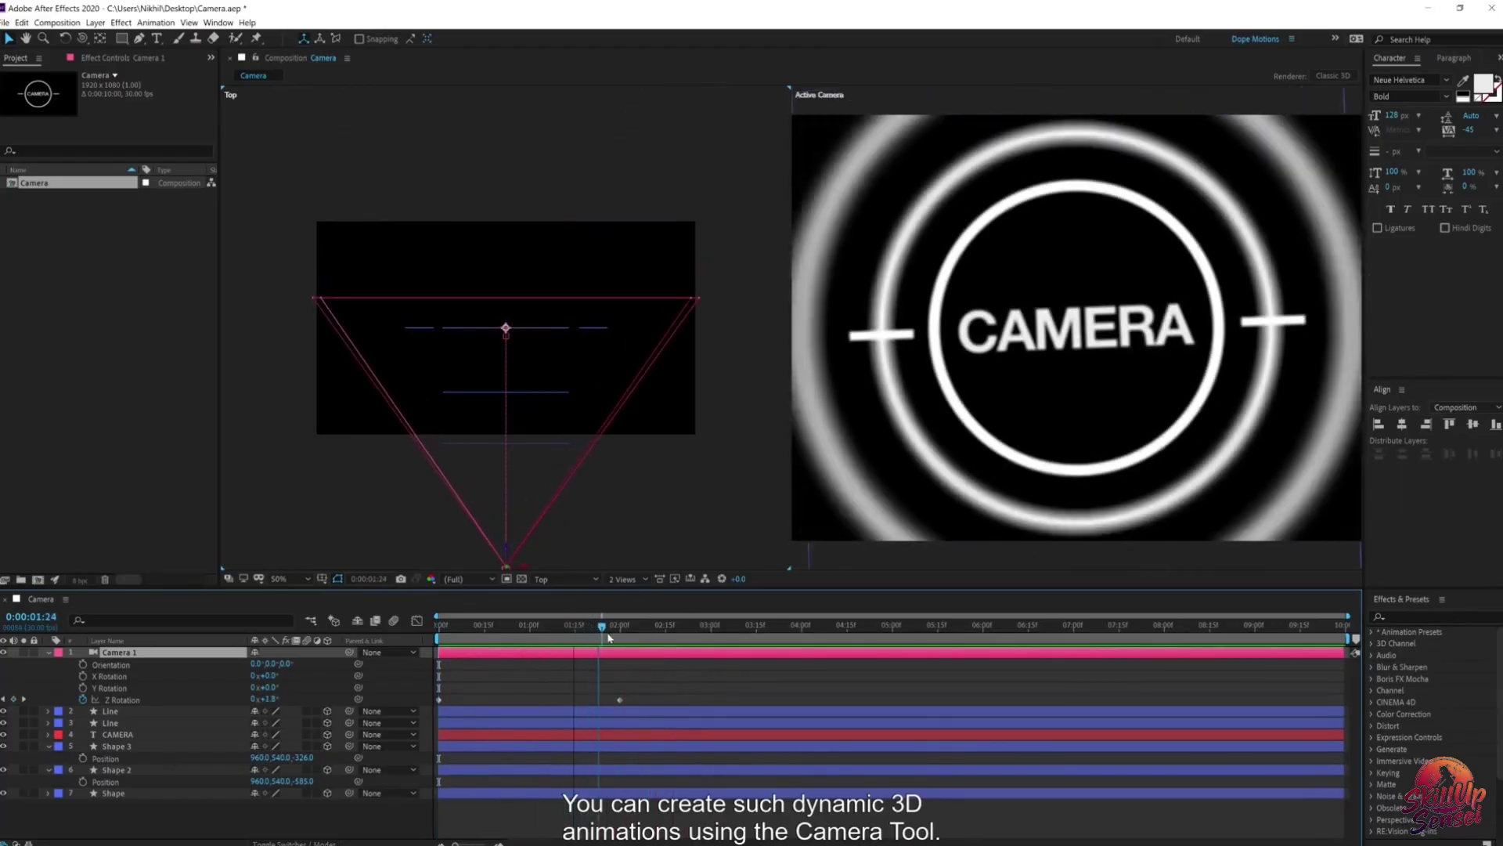
Step: Collapse the Shape 3 and Shape 2 properties and add a 3D null object named Controller
{"action": "left_click", "coordinate": [49, 747]}
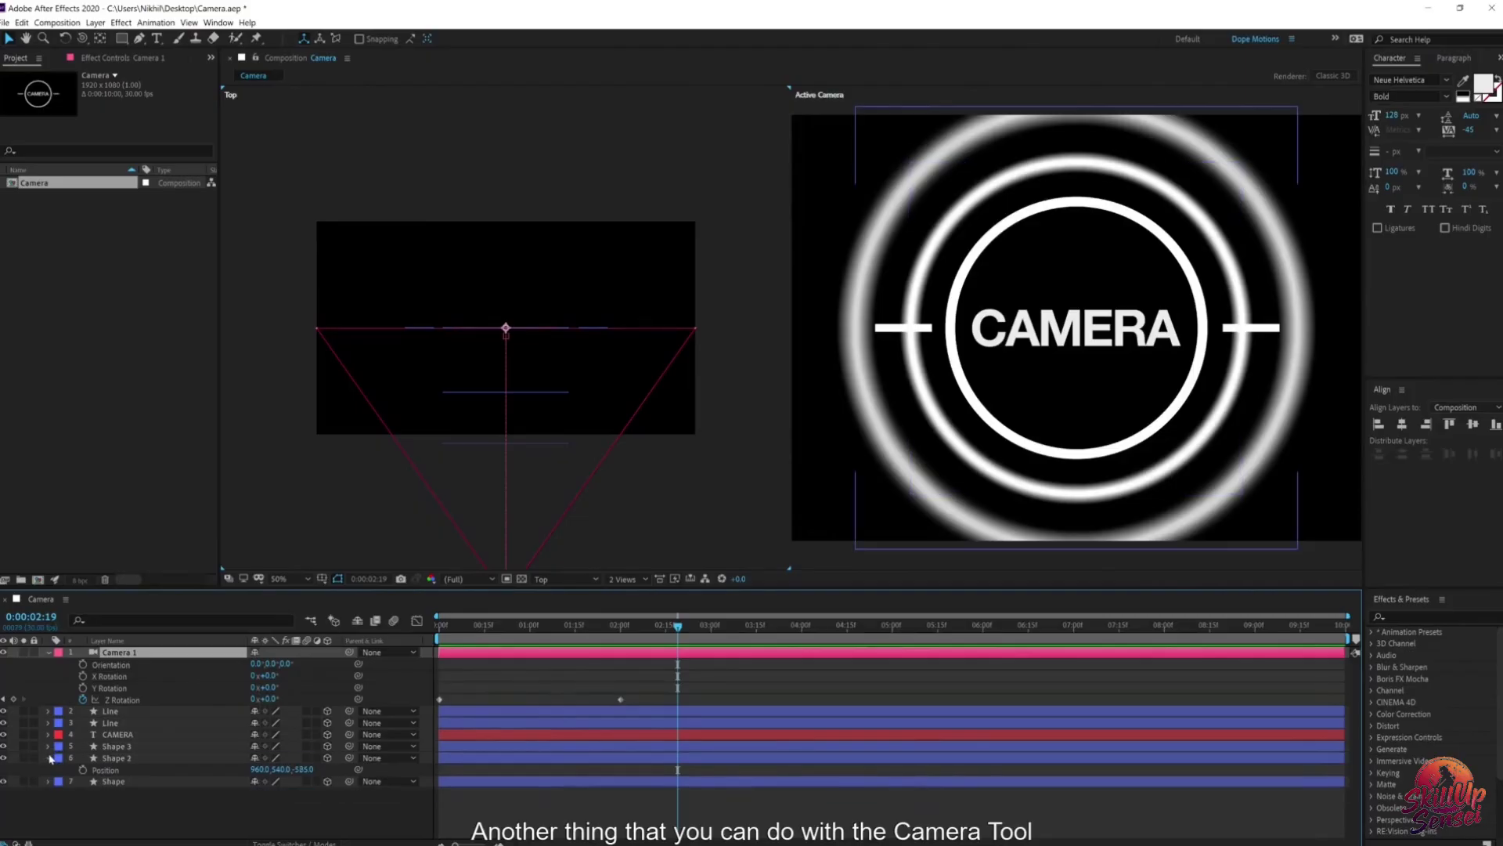
{"action": "left_click", "coordinate": [48, 758]}
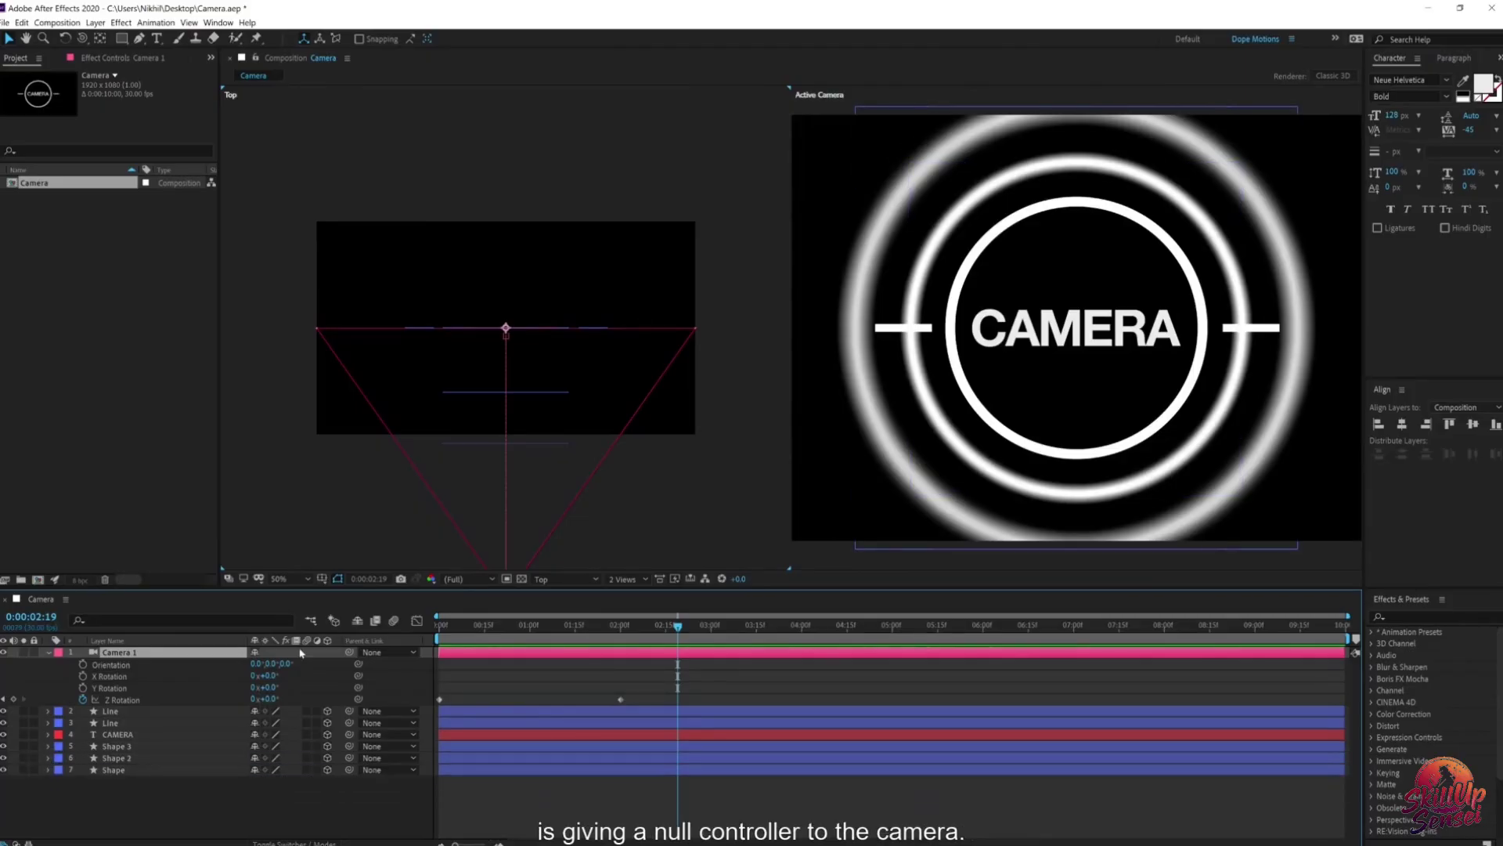
{"action": "right_click", "coordinate": [183, 782]}
{"action": "mouse_move", "coordinate": [284, 665]}
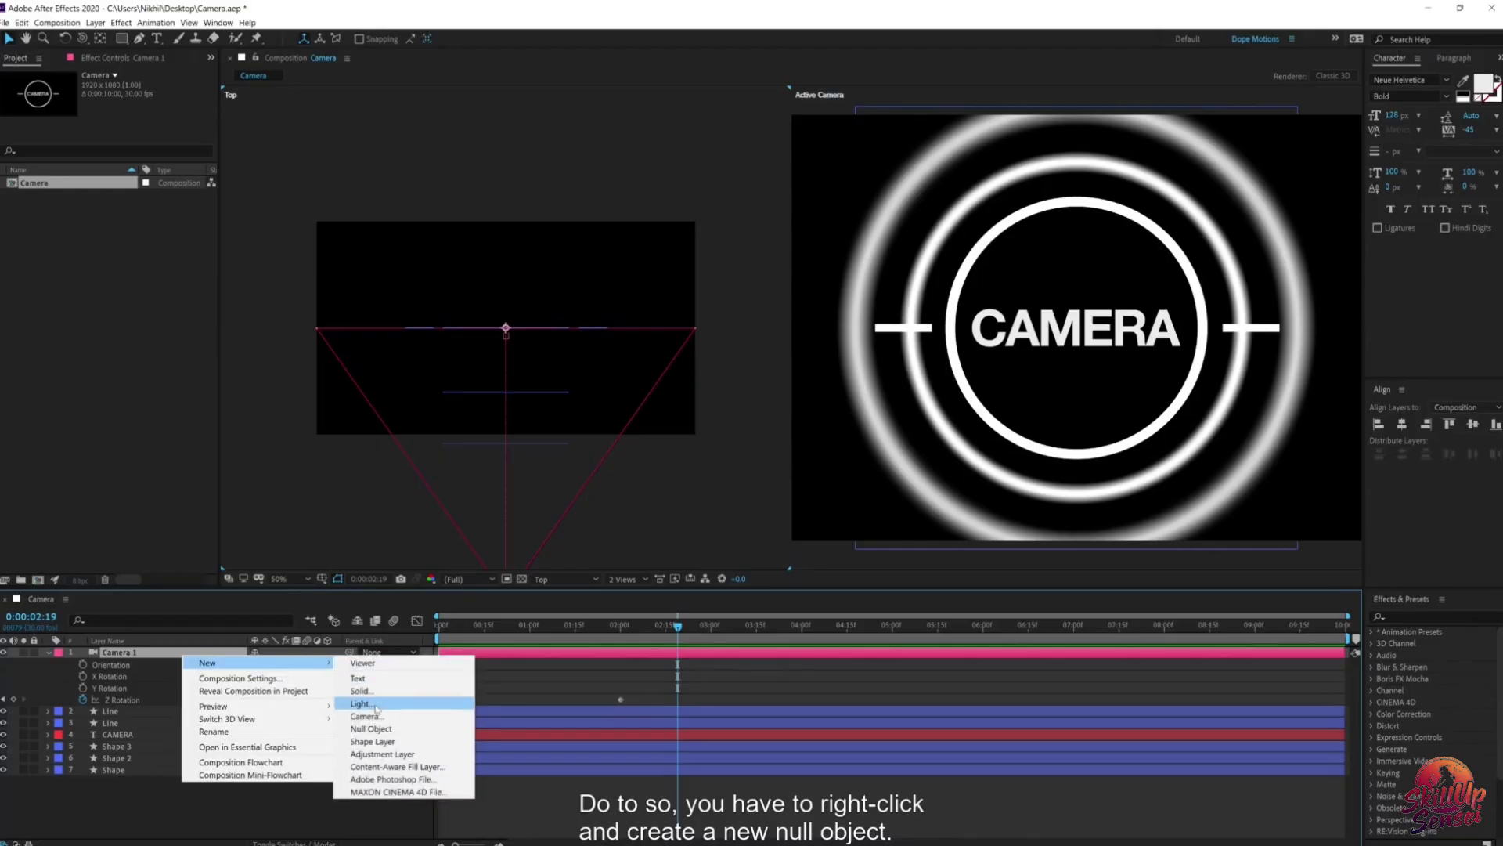
{"action": "left_click", "coordinate": [372, 728]}
{"action": "key", "text": "Return"}
{"action": "type", "text": "C"}
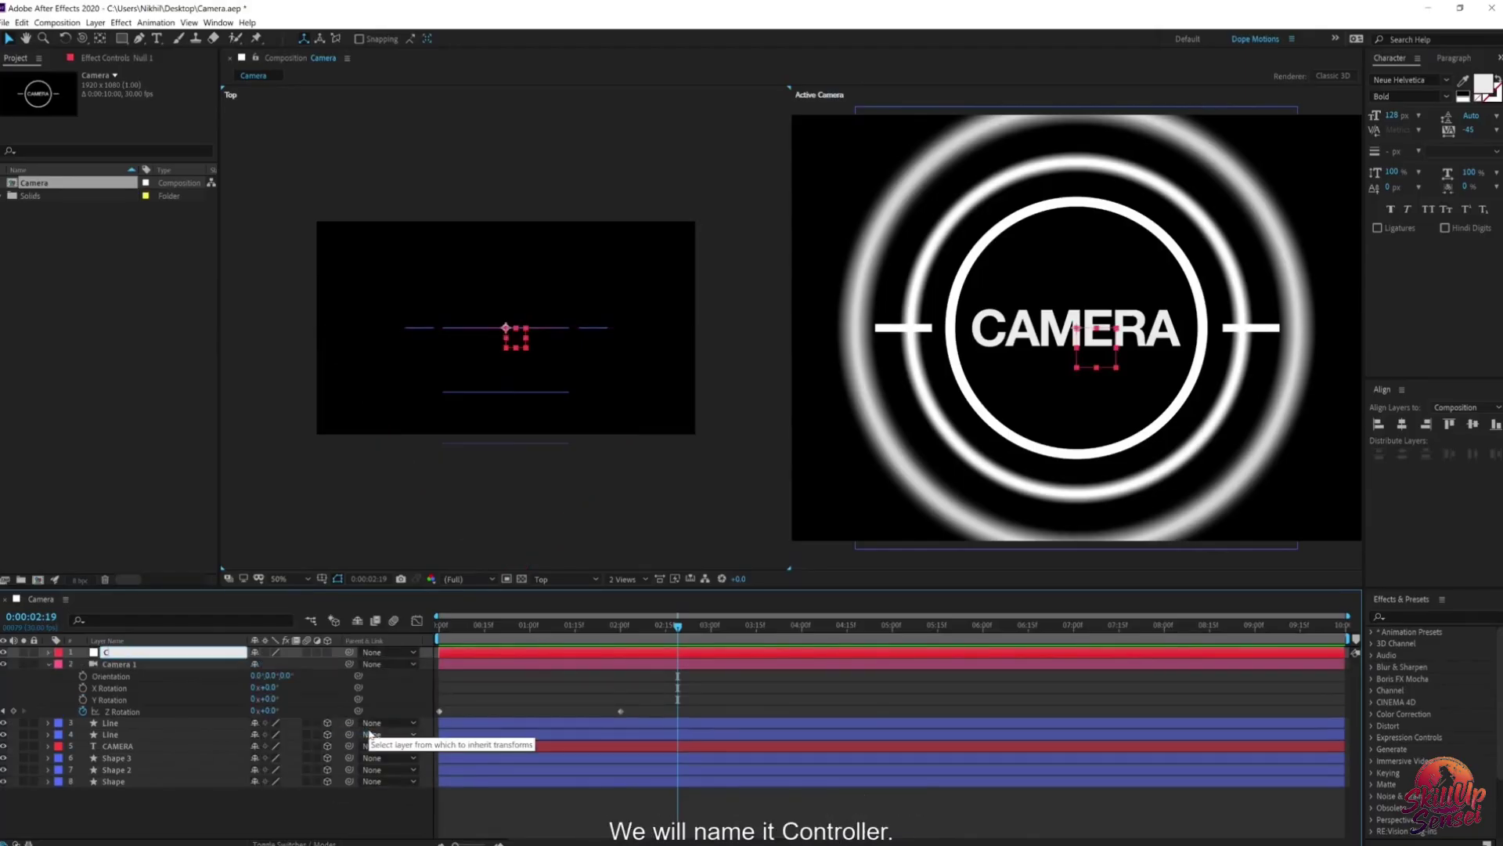
{"action": "type", "text": "ontroller"}
{"action": "key", "text": "Return"}
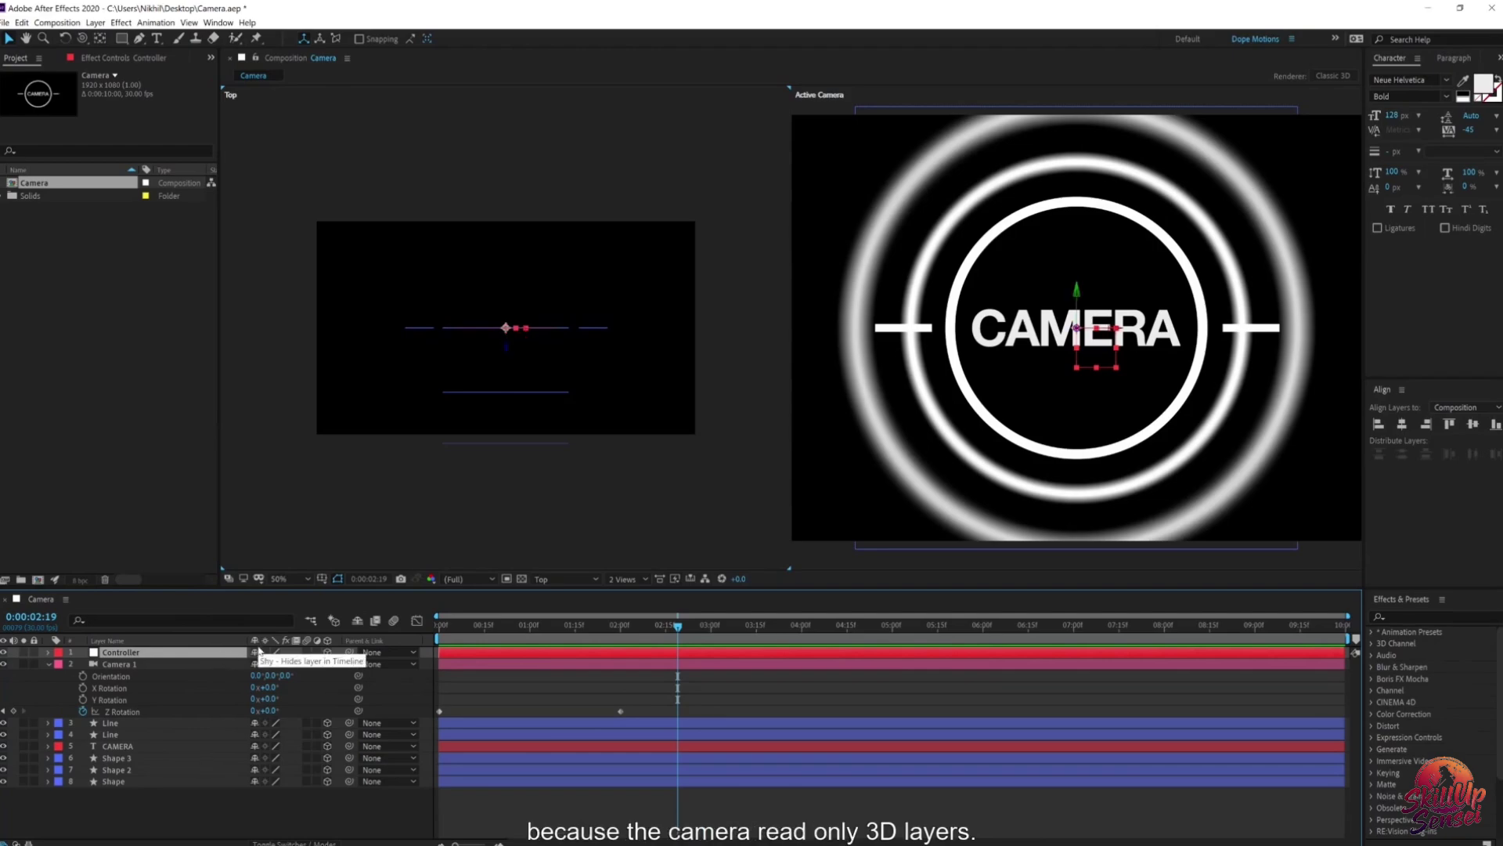
Step: Parent the Camera 1 layer to the Controller null
{"action": "left_click", "coordinate": [120, 666]}
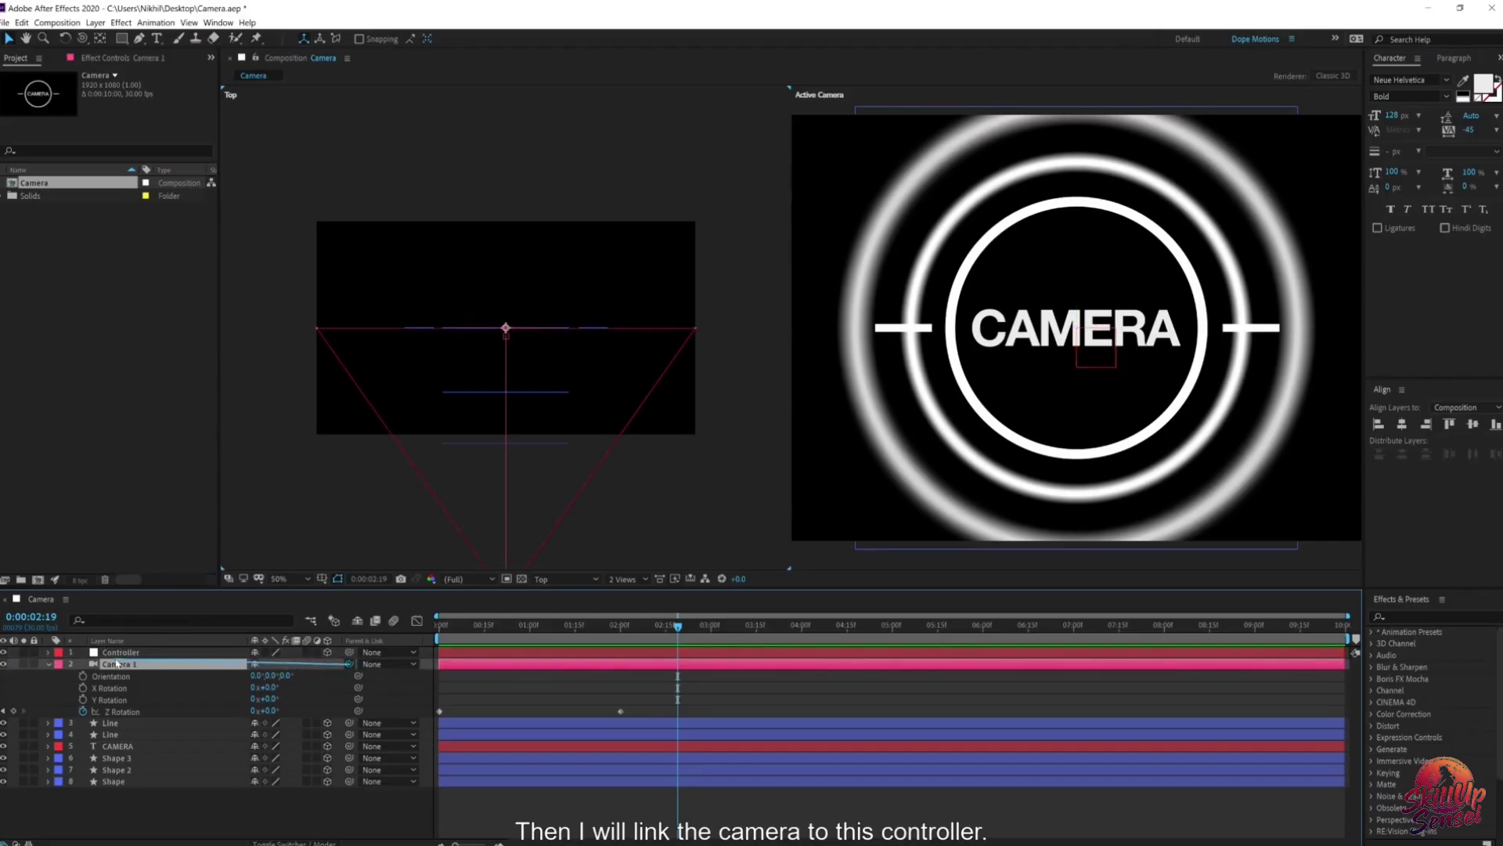
{"action": "left_click_drag", "start_coordinate": [118, 665], "coordinate": [116, 658]}
{"action": "left_click", "coordinate": [117, 656]}
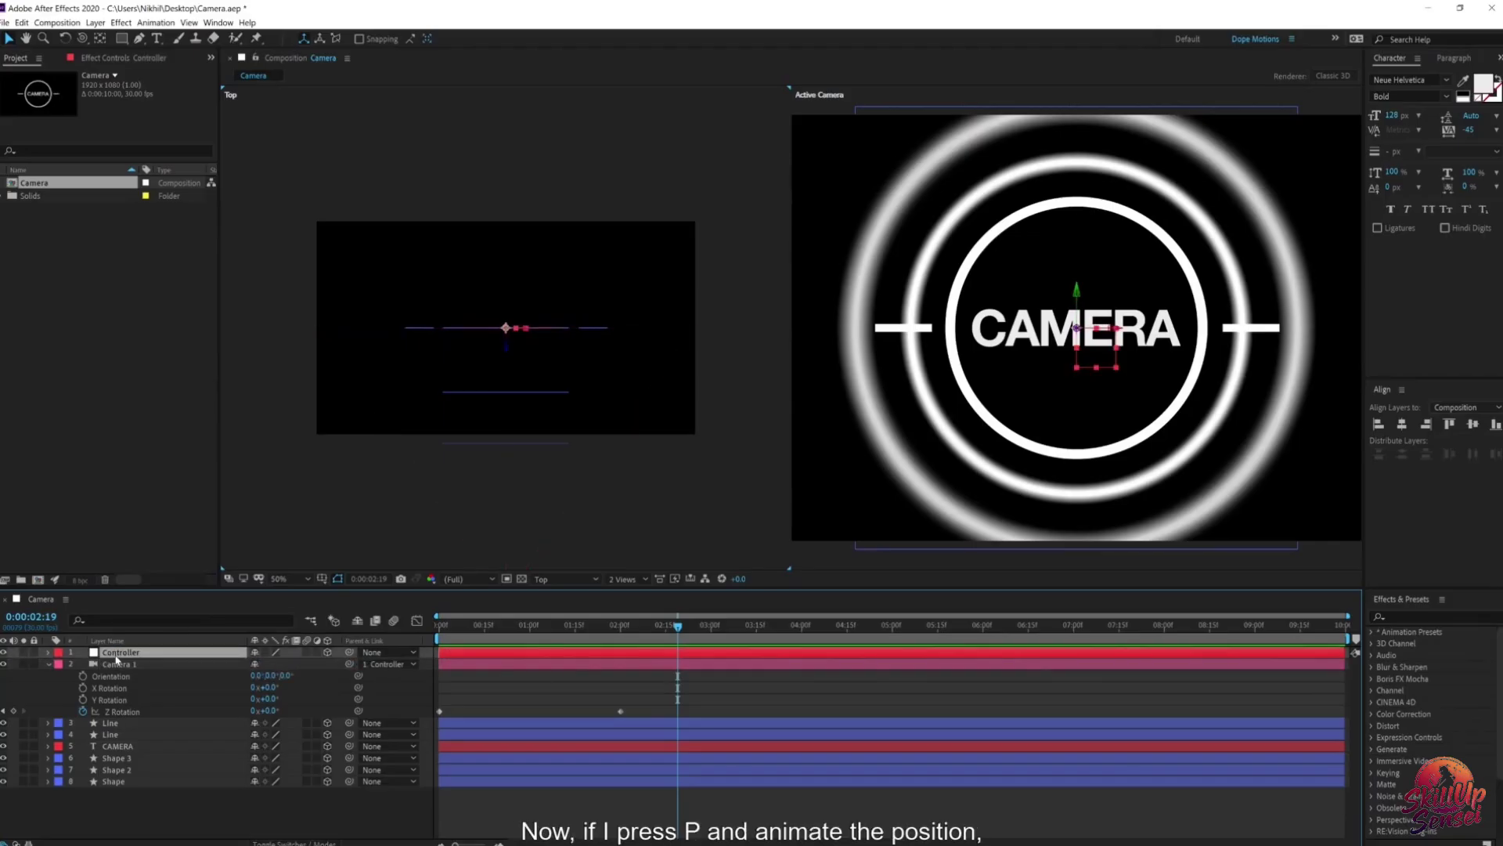
Step: Keyframe the Controller's Position at 0:00:02:00 and set it to 1209, 716, 0 at 0:00:00:17
{"action": "key", "text": "p"}
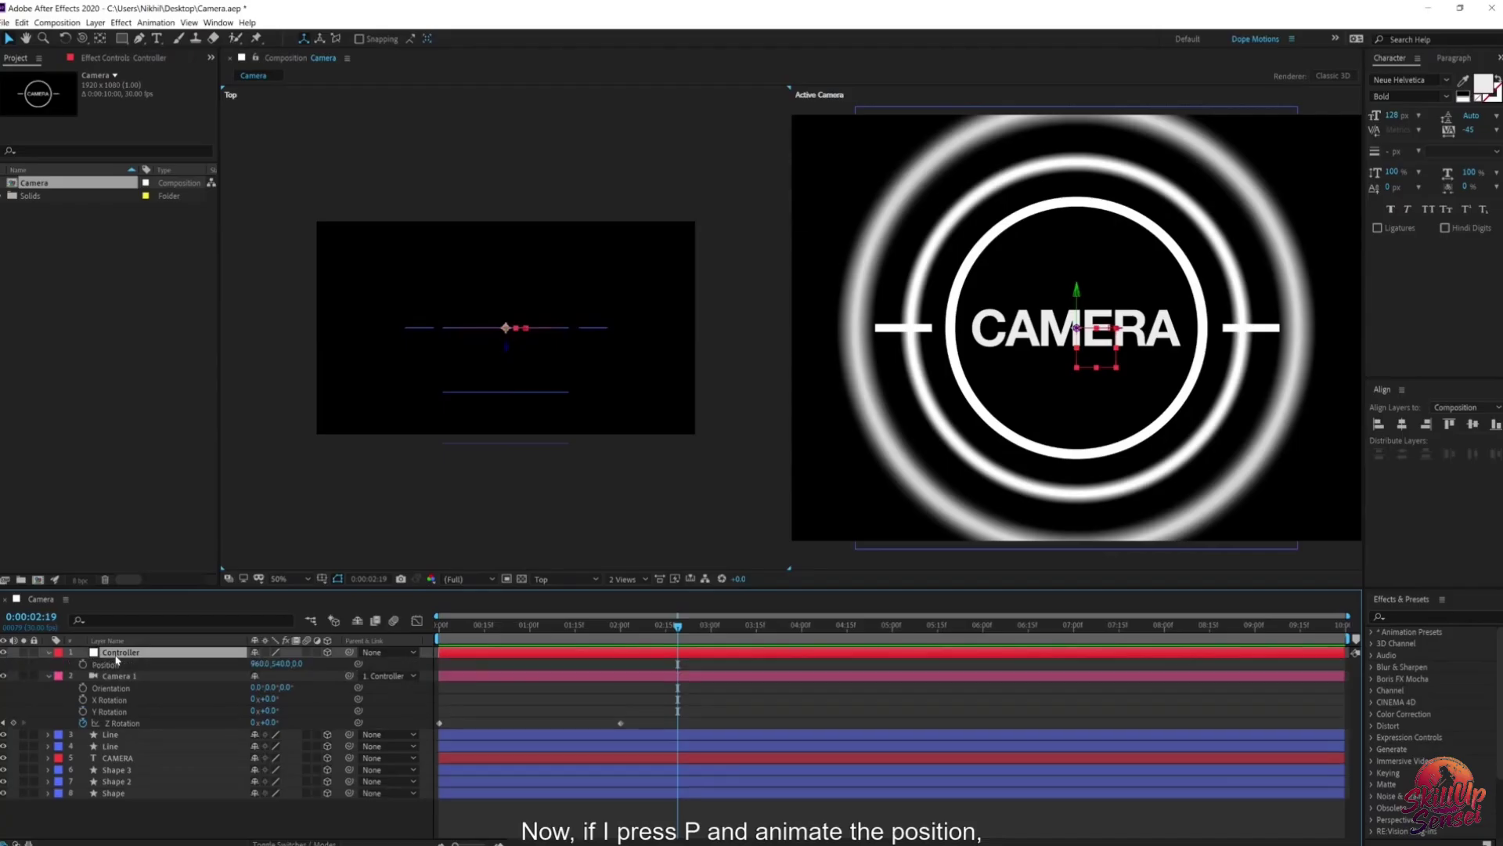
{"action": "left_click_drag", "start_coordinate": [261, 664], "coordinate": [233, 702]}
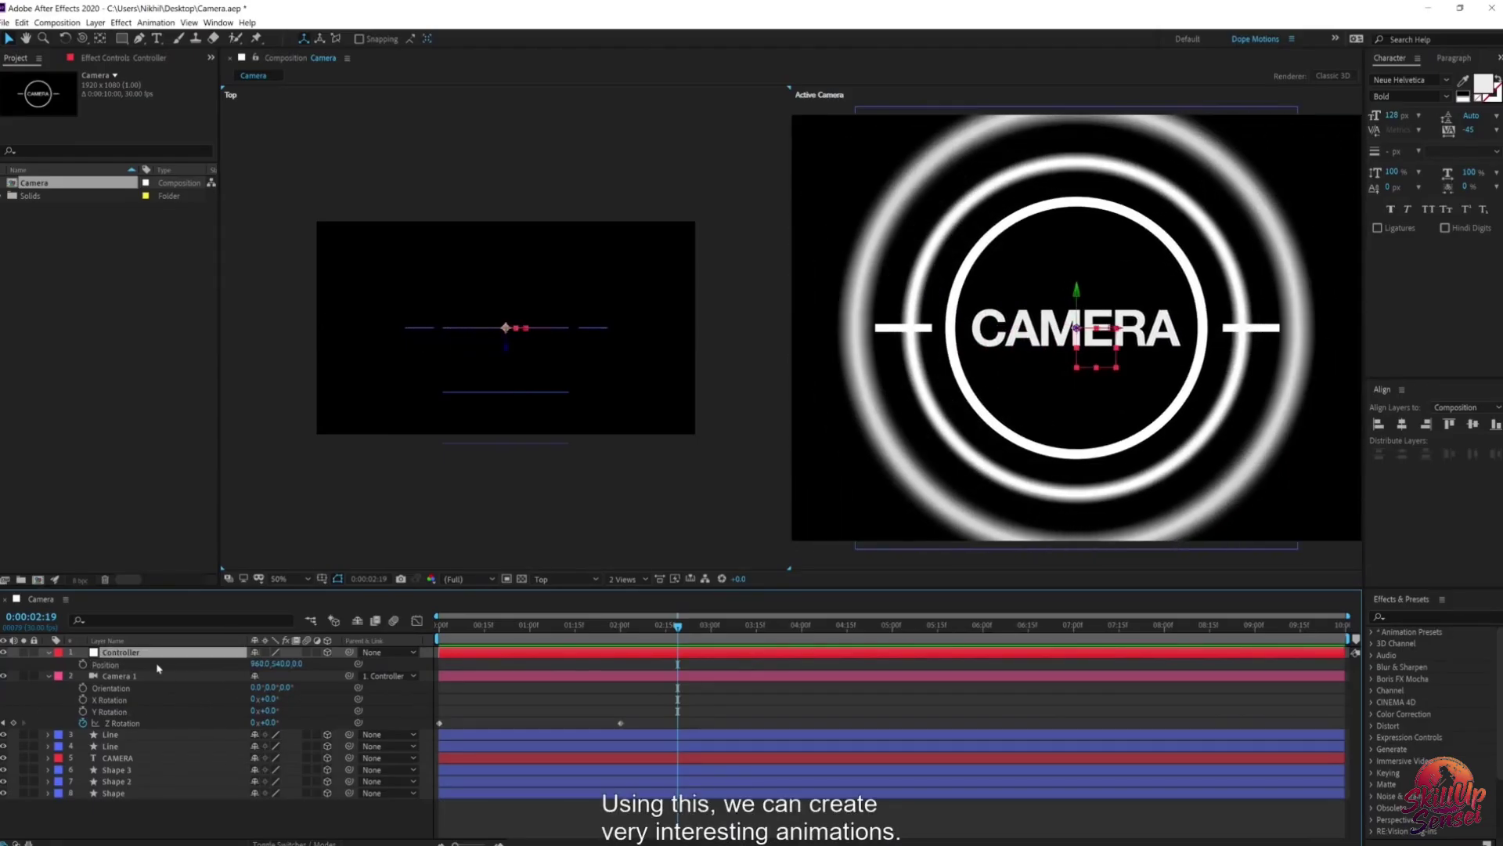
{"action": "left_click", "coordinate": [620, 626]}
{"action": "left_click", "coordinate": [83, 664]}
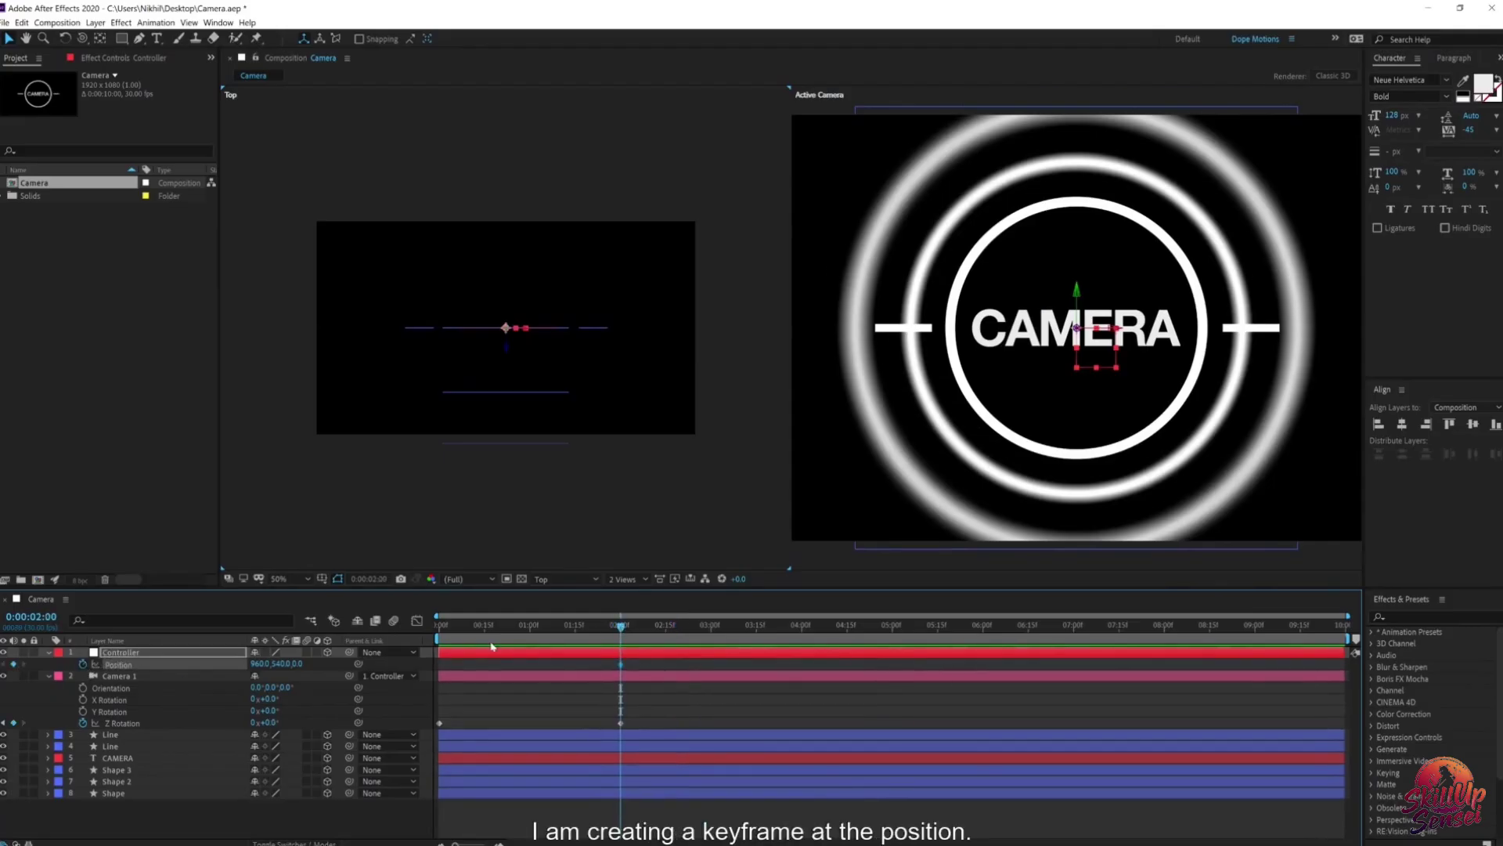
{"action": "left_click_drag", "start_coordinate": [572, 633], "coordinate": [490, 631]}
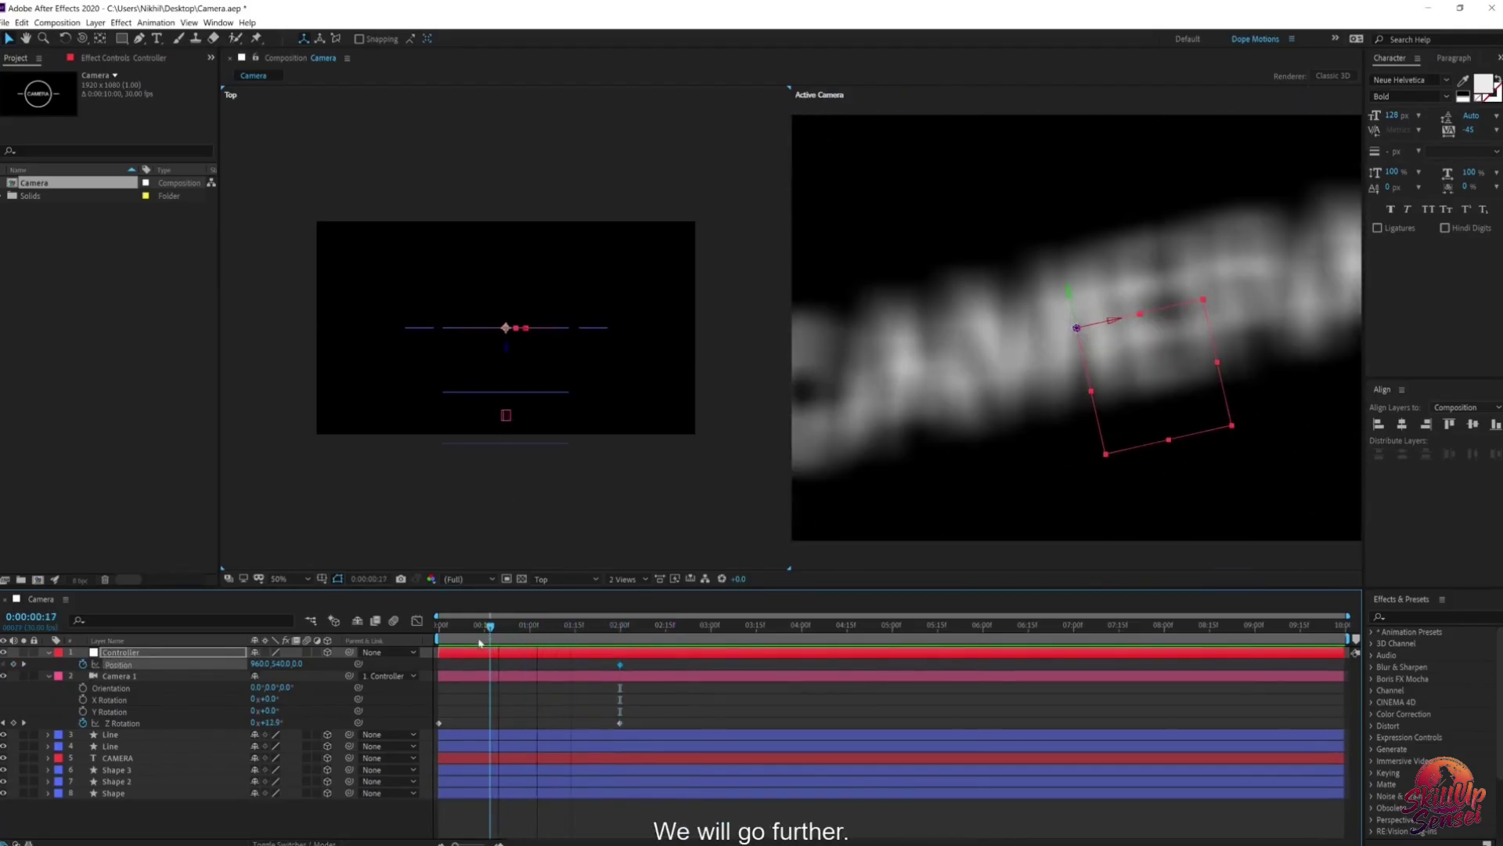
{"action": "mouse_move", "coordinate": [281, 666]}
{"action": "left_mouse_down"}
{"action": "mouse_move", "coordinate": [261, 666]}
{"action": "mouse_move", "coordinate": [306, 664]}
{"action": "left_mouse_up"}
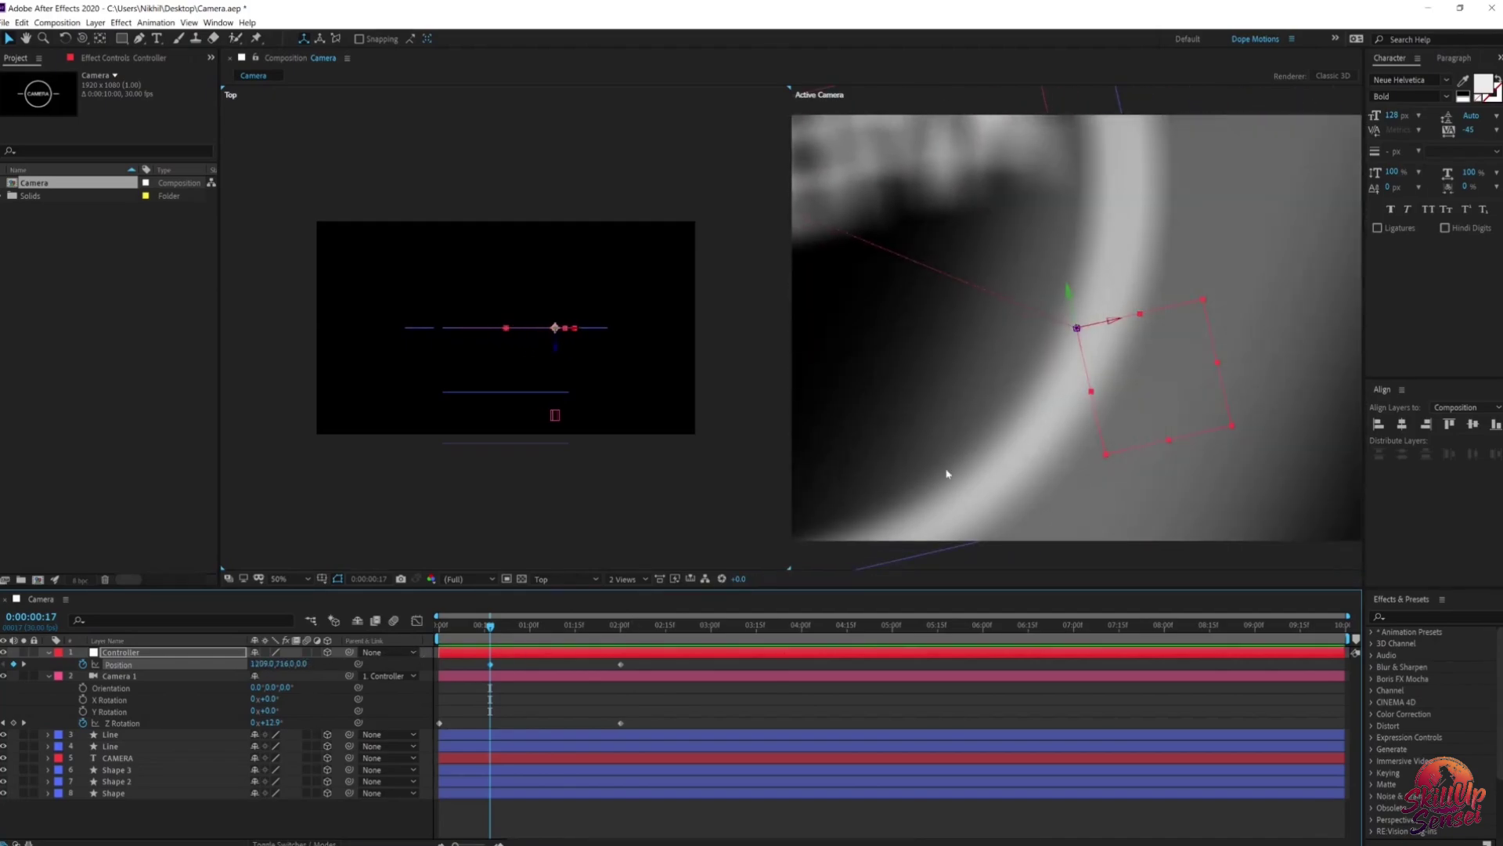
{"action": "scroll", "coordinate": [947, 475], "scroll_direction": "down", "scroll_amount": 1}
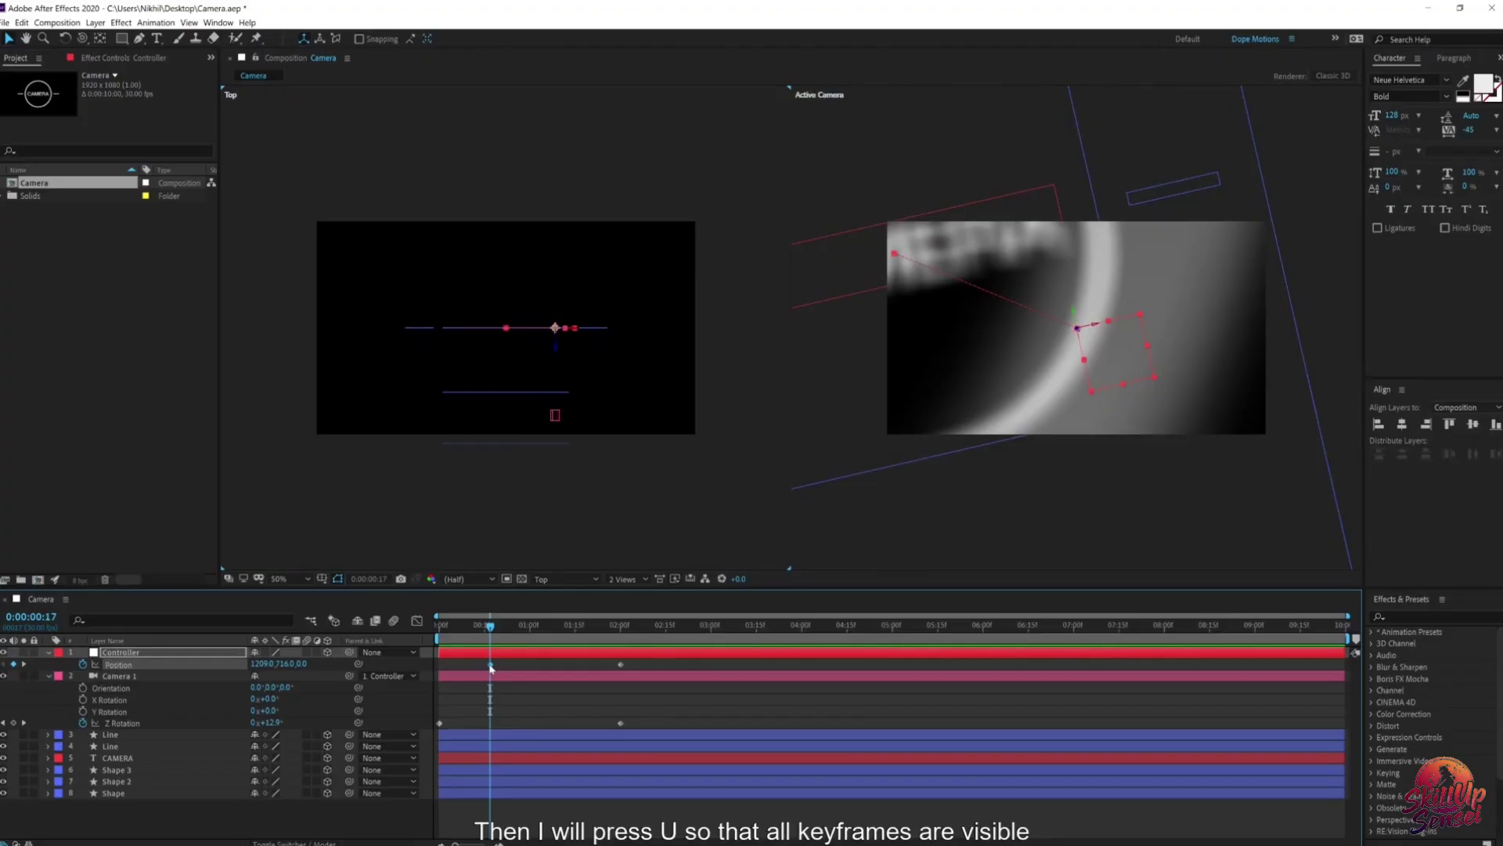
Step: Move the Controller's first Position keyframe to the start of the timeline and preview the animation
{"action": "key", "text": "u"}
{"action": "key", "text": "u"}
{"action": "left_click_drag", "start_coordinate": [491, 667], "coordinate": [441, 666]}
{"action": "key", "text": "space"}
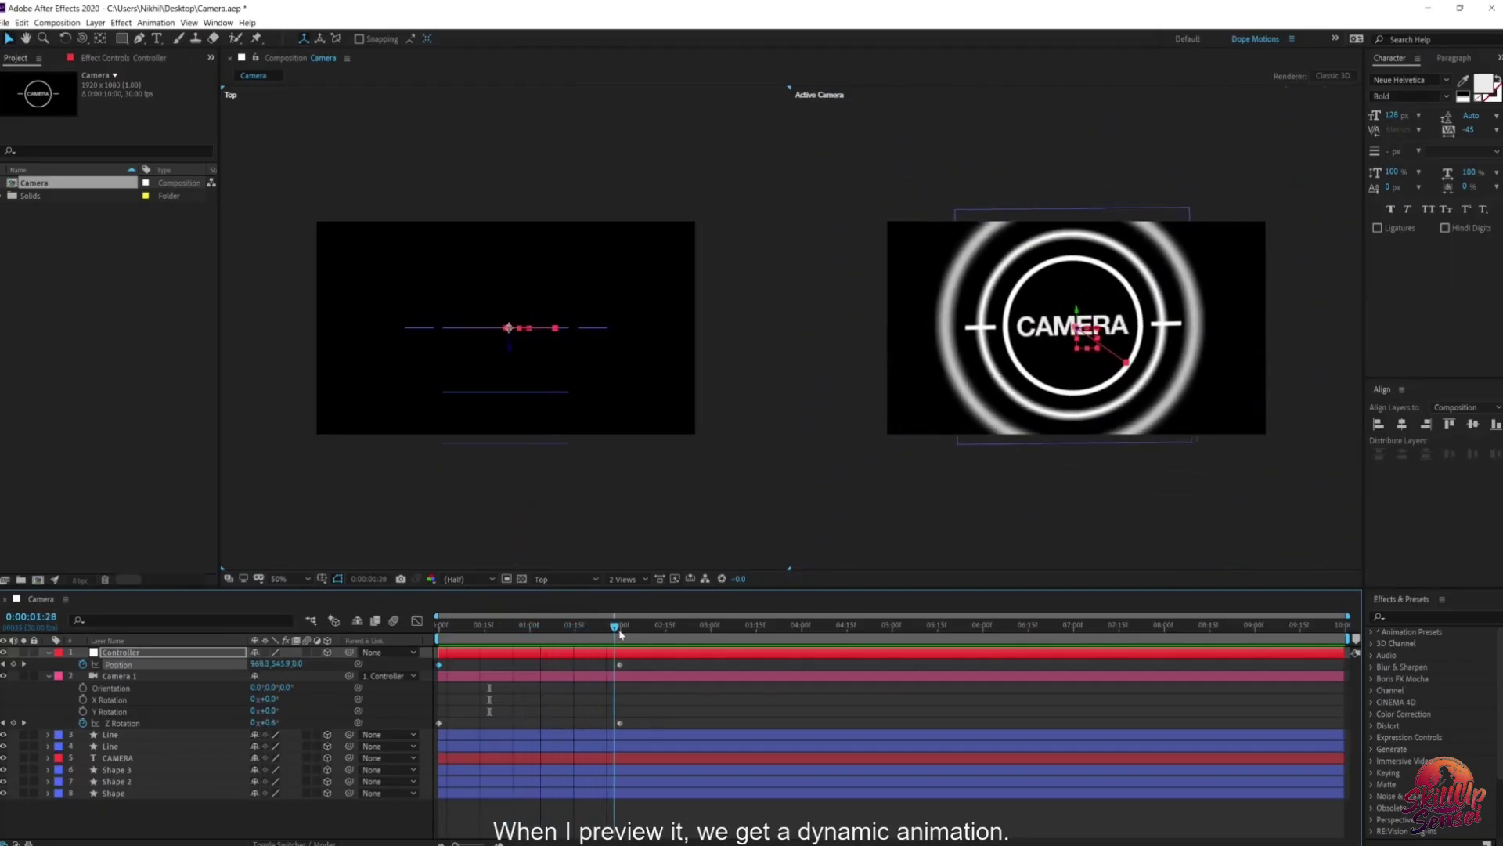
Step: Animate the Controller's Z Rotation from 65° at the start of the timeline to 0° at 0:00:02:00
{"action": "left_click_drag", "start_coordinate": [624, 627], "coordinate": [439, 637]}
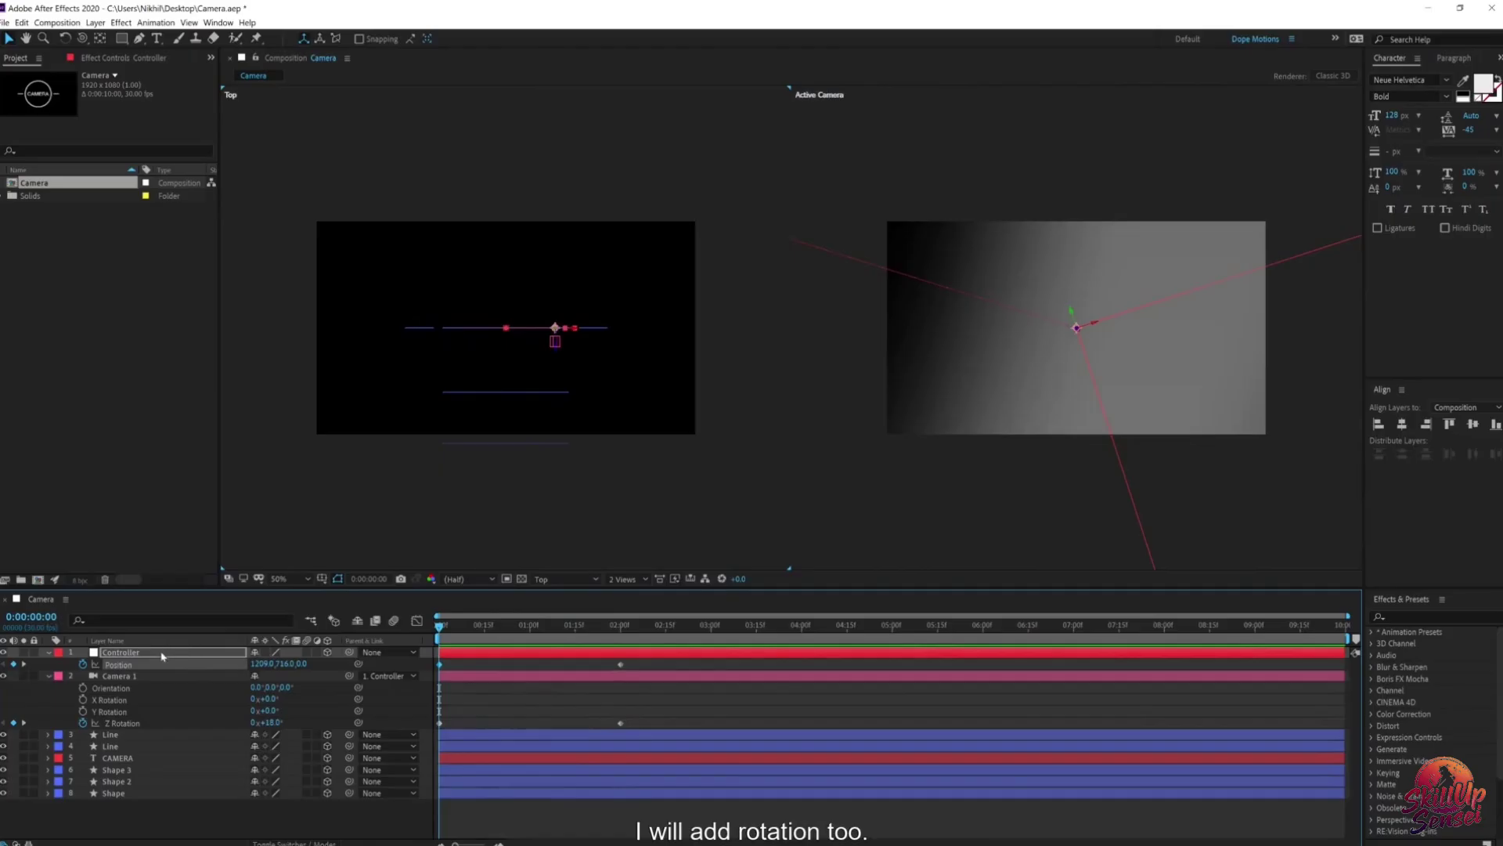
{"action": "left_click", "coordinate": [163, 653]}
{"action": "key", "text": "r"}
{"action": "left_click", "coordinate": [83, 698]}
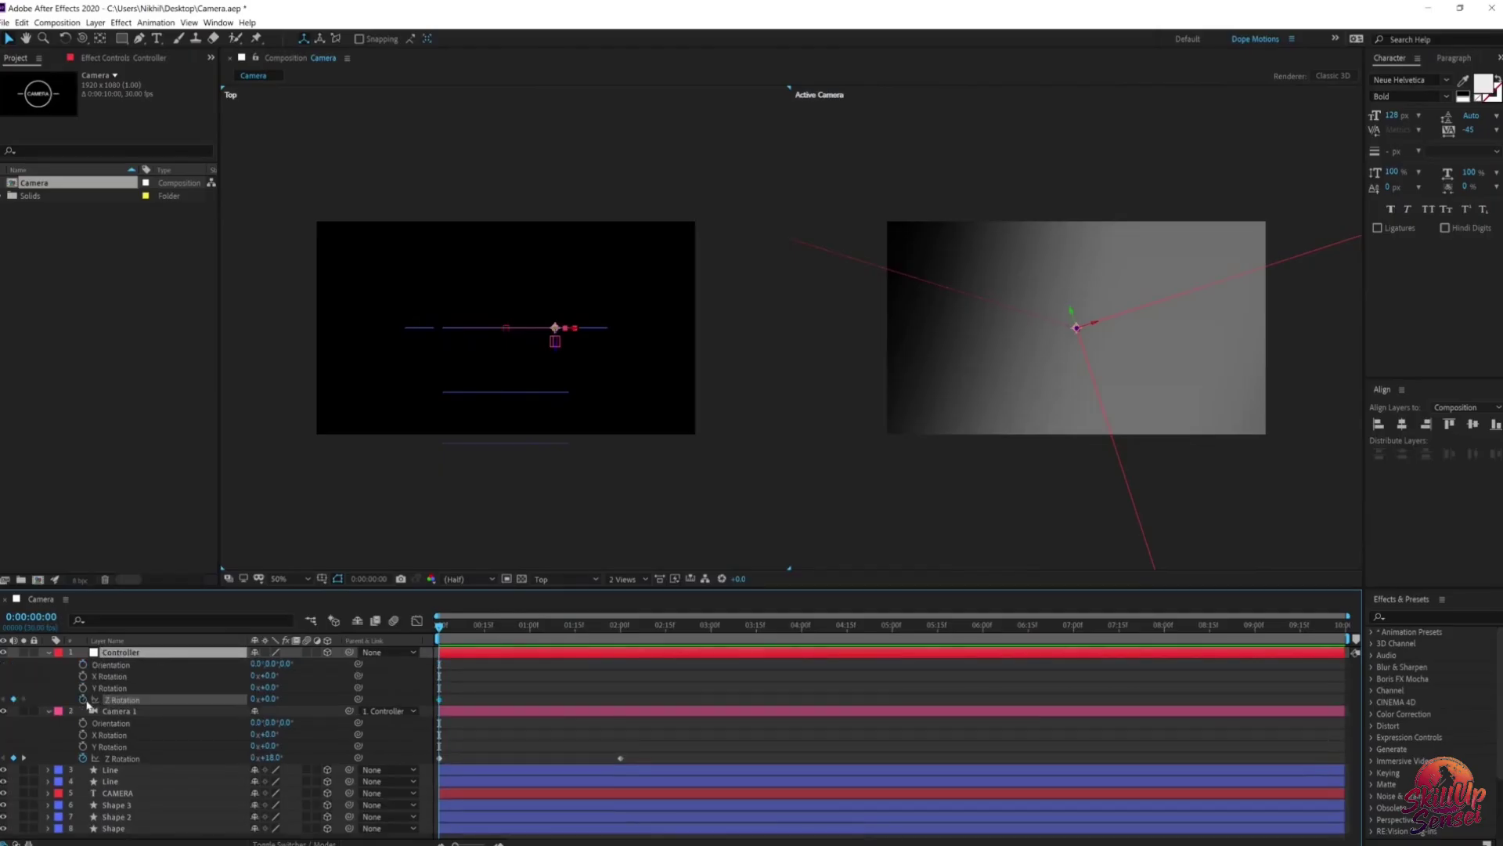
{"action": "key", "text": "space"}
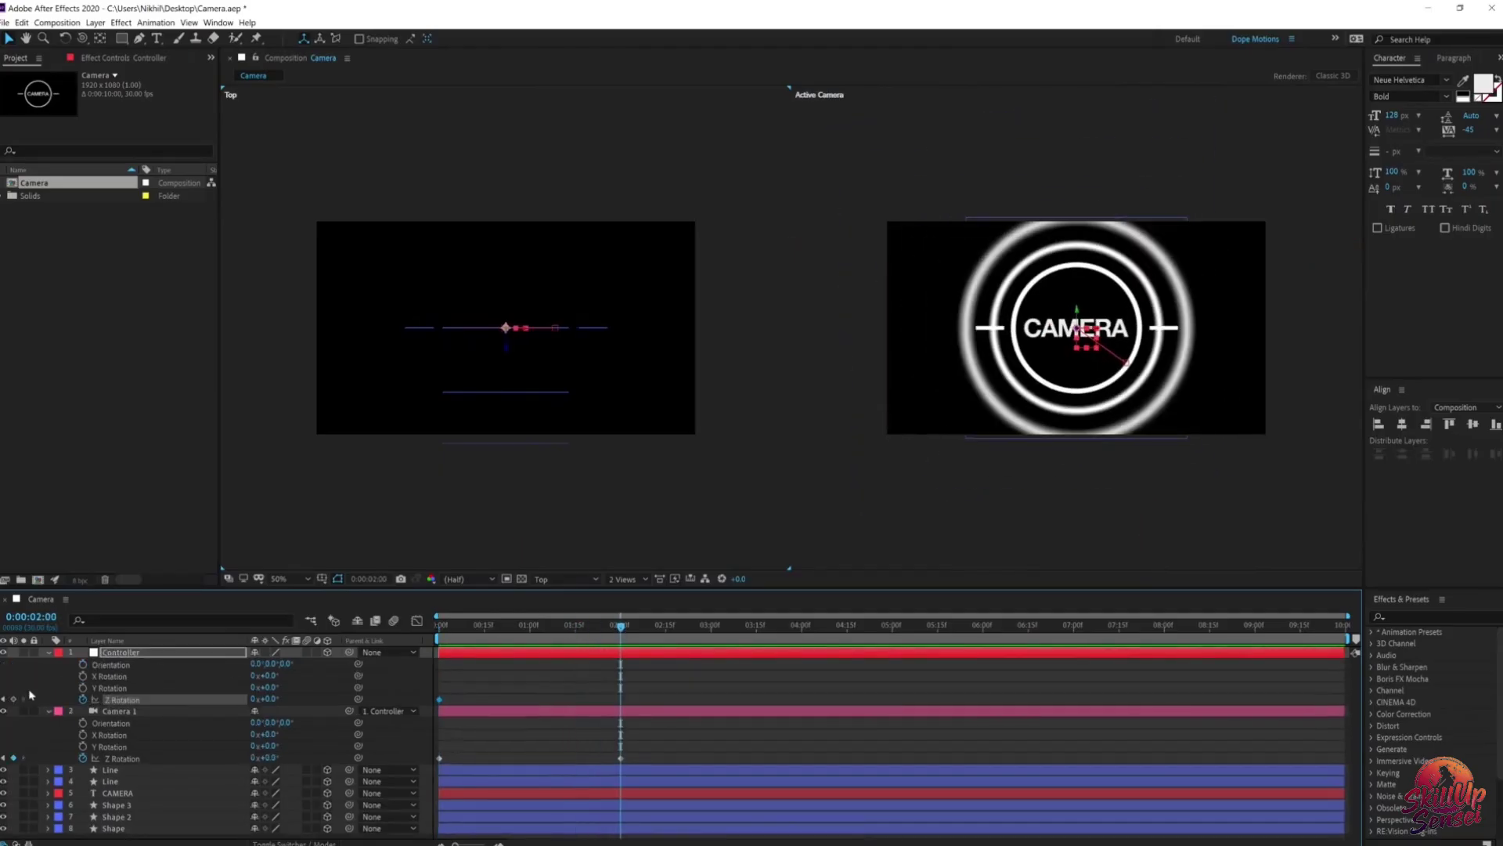
{"action": "left_click_drag", "start_coordinate": [512, 634], "coordinate": [376, 643]}
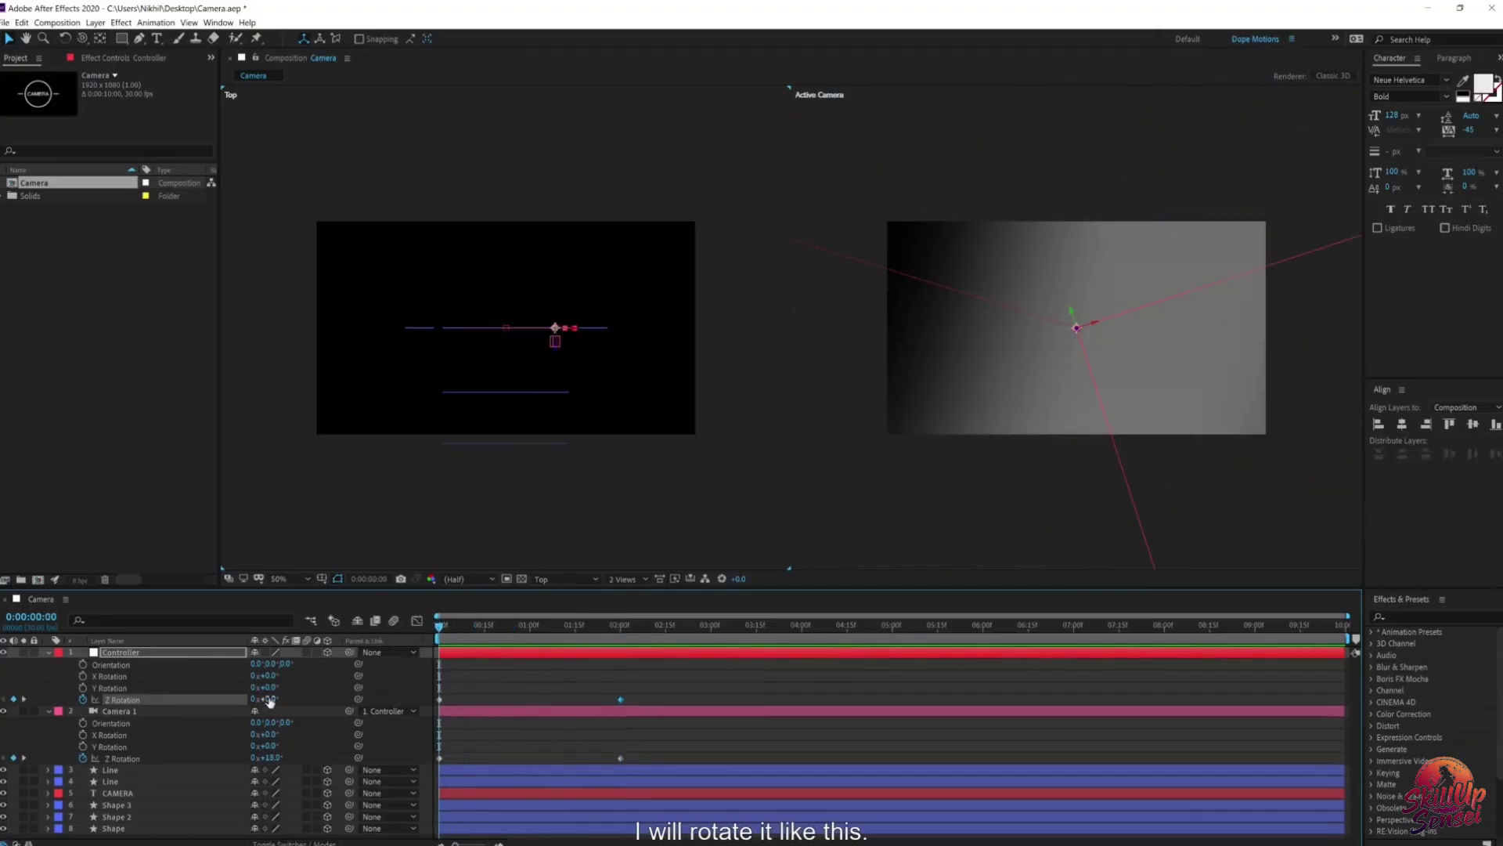
{"action": "left_click_drag", "start_coordinate": [269, 700], "coordinate": [320, 699]}
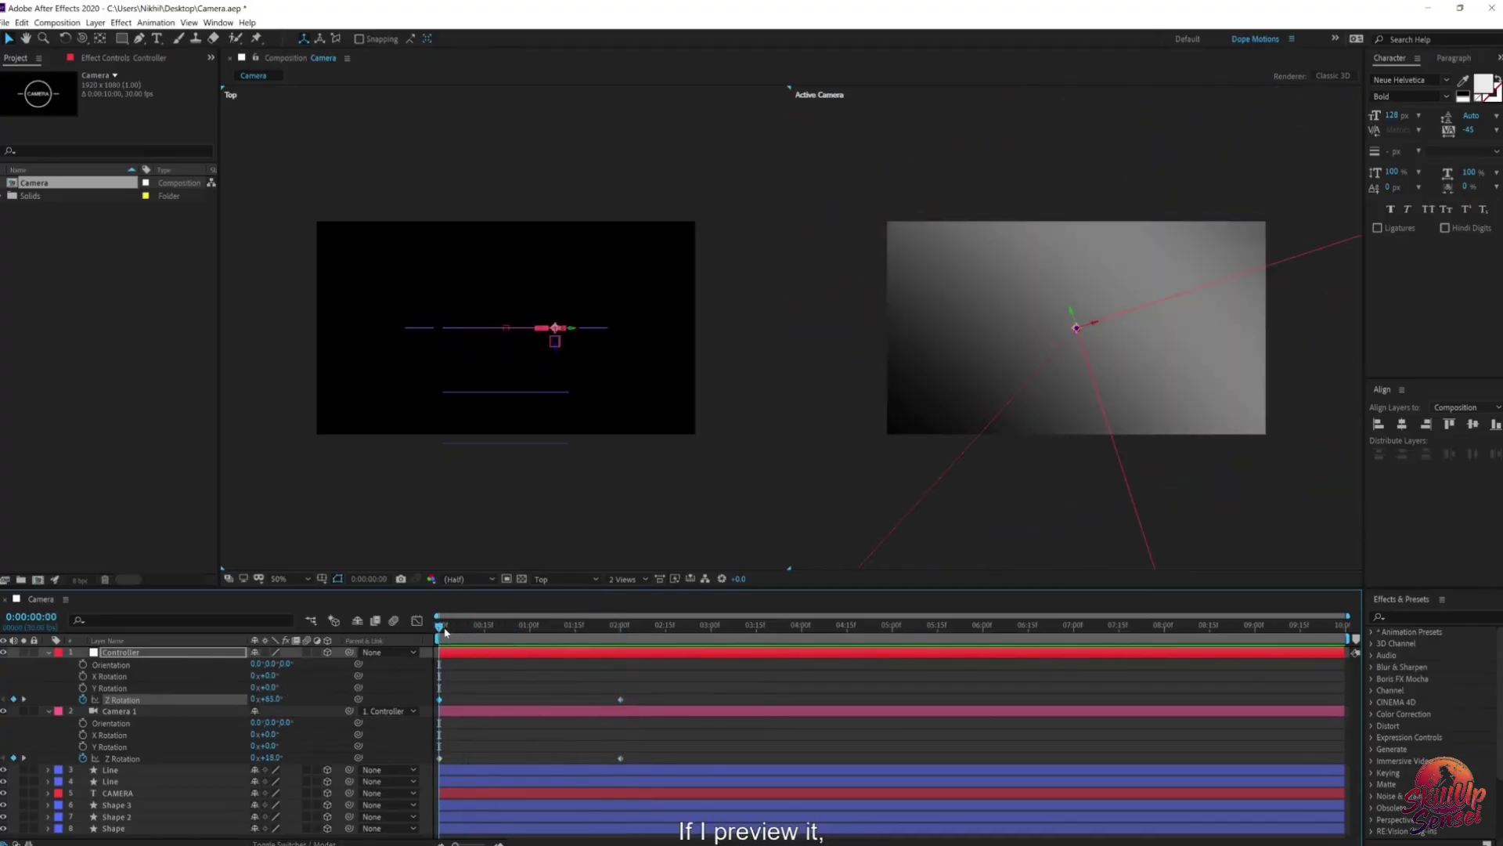
Step: Preview the combined Controller position and rotation animation from the start
{"action": "key", "text": "space"}
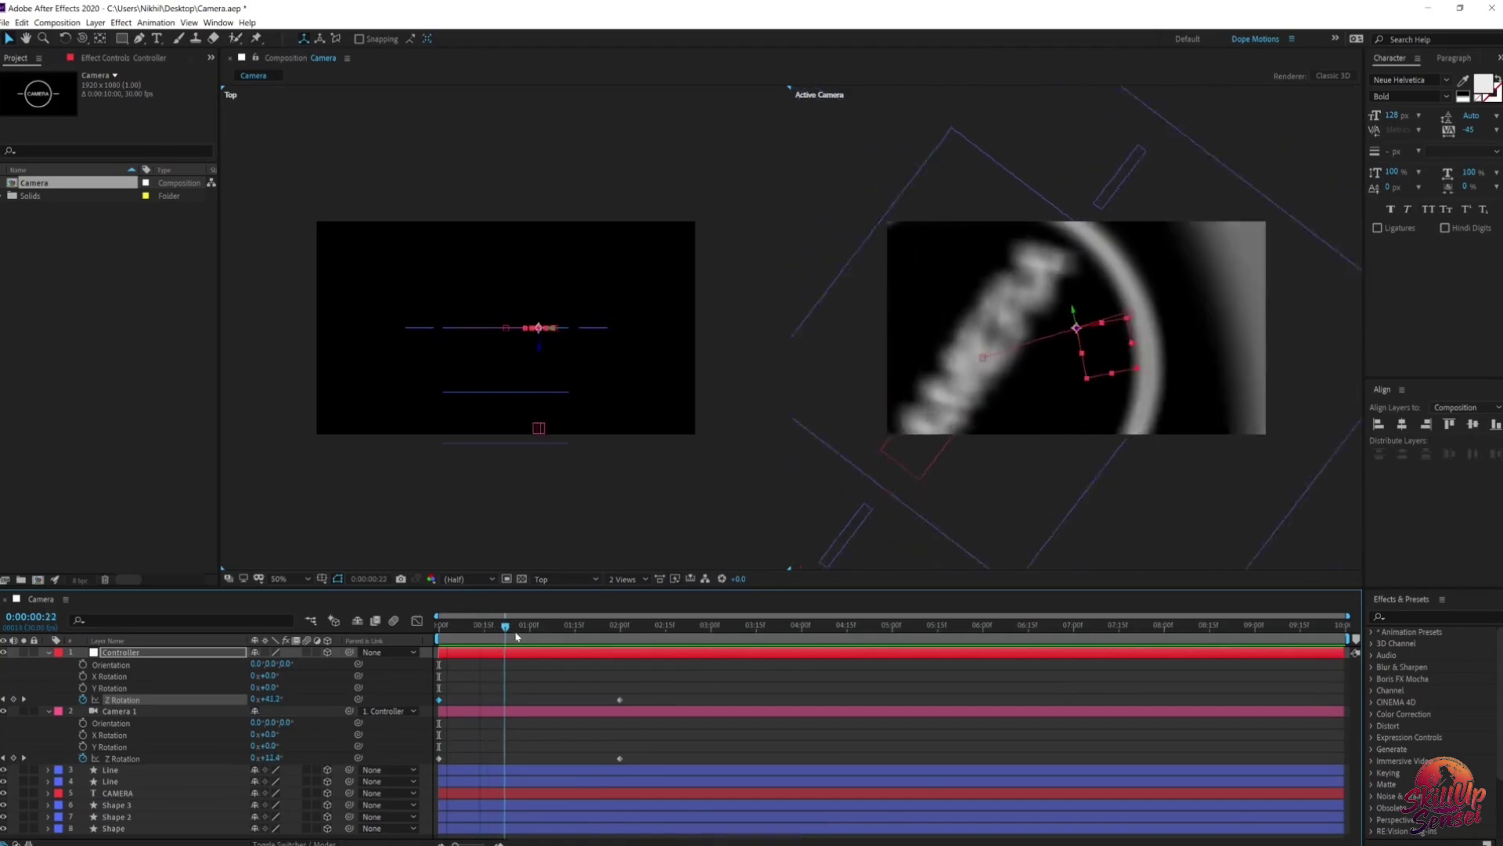
{"action": "left_click_drag", "start_coordinate": [568, 642], "coordinate": [437, 640]}
{"action": "key", "text": "space"}
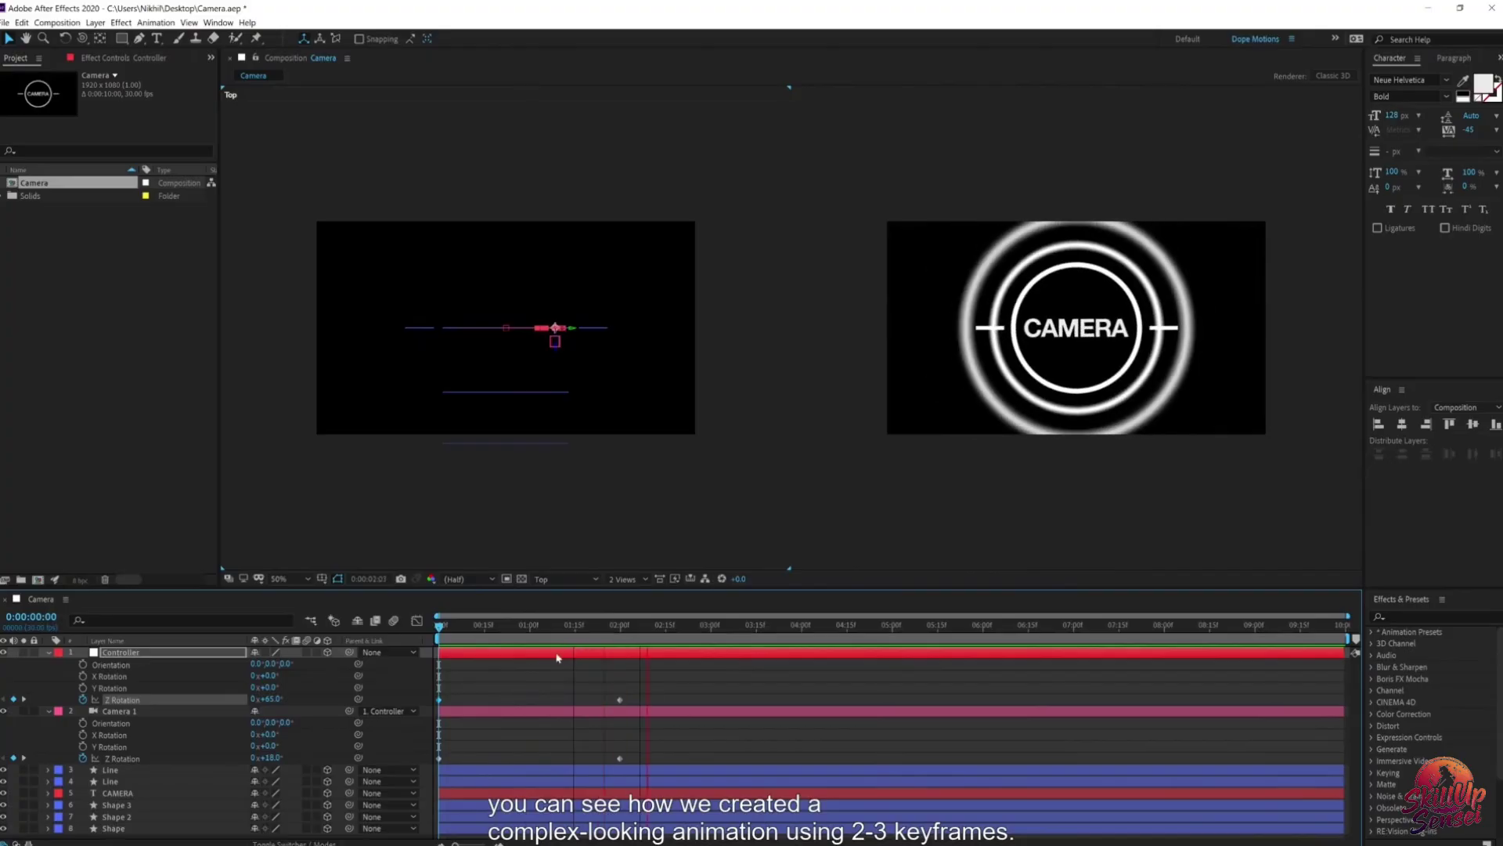
{"action": "left_click_drag", "start_coordinate": [519, 633], "coordinate": [608, 642]}
Step: Apply Easy Ease to all Position and Z Rotation keyframes of the Controller and Camera 1 layers
{"action": "left_click", "coordinate": [141, 710], "text": "ctrl"}
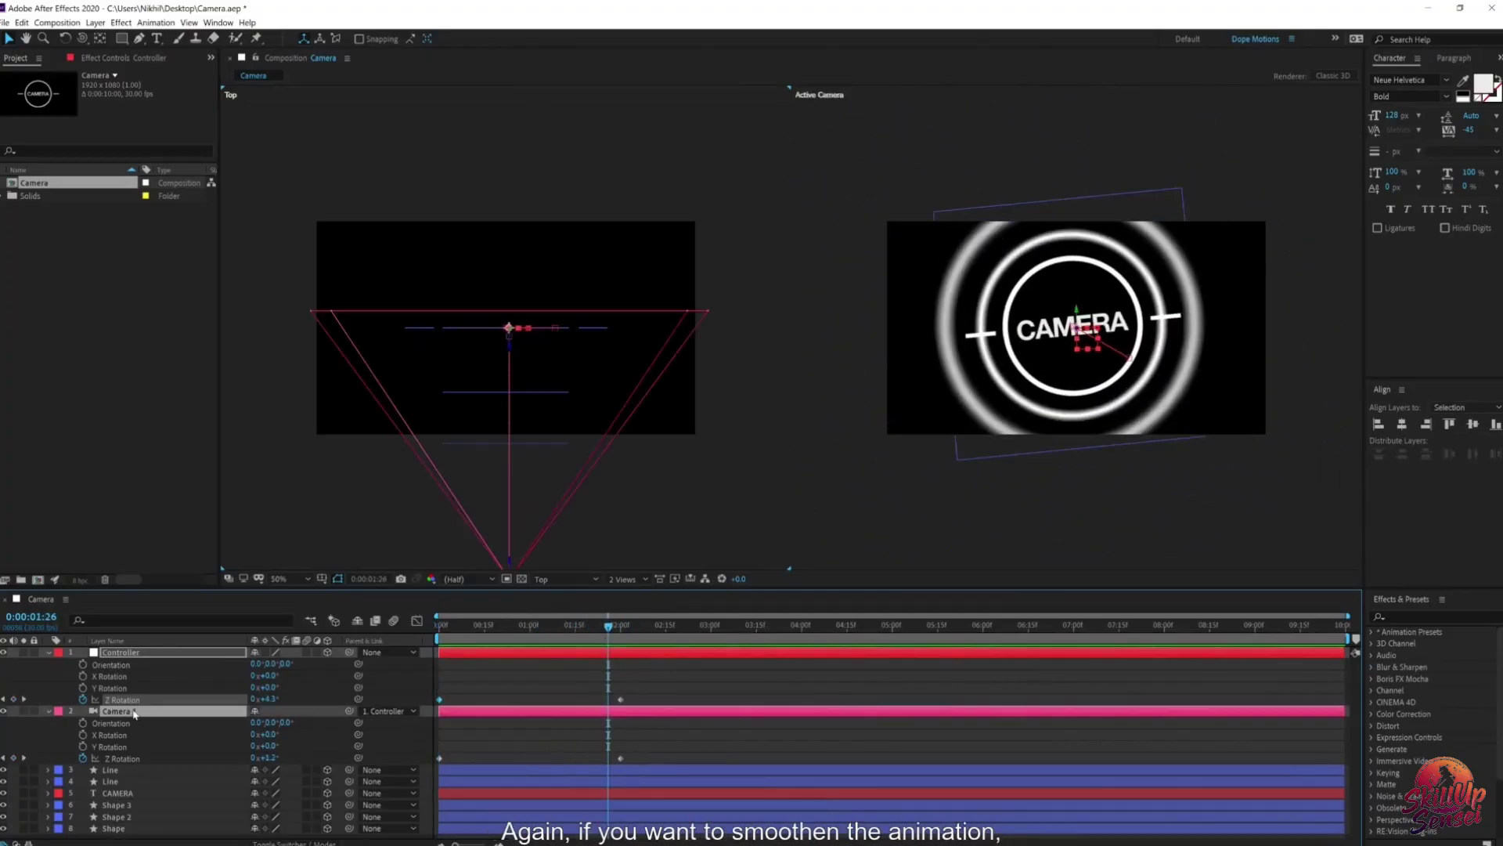
{"action": "key", "text": "u"}
{"action": "left_click_drag", "start_coordinate": [646, 671], "coordinate": [426, 716]}
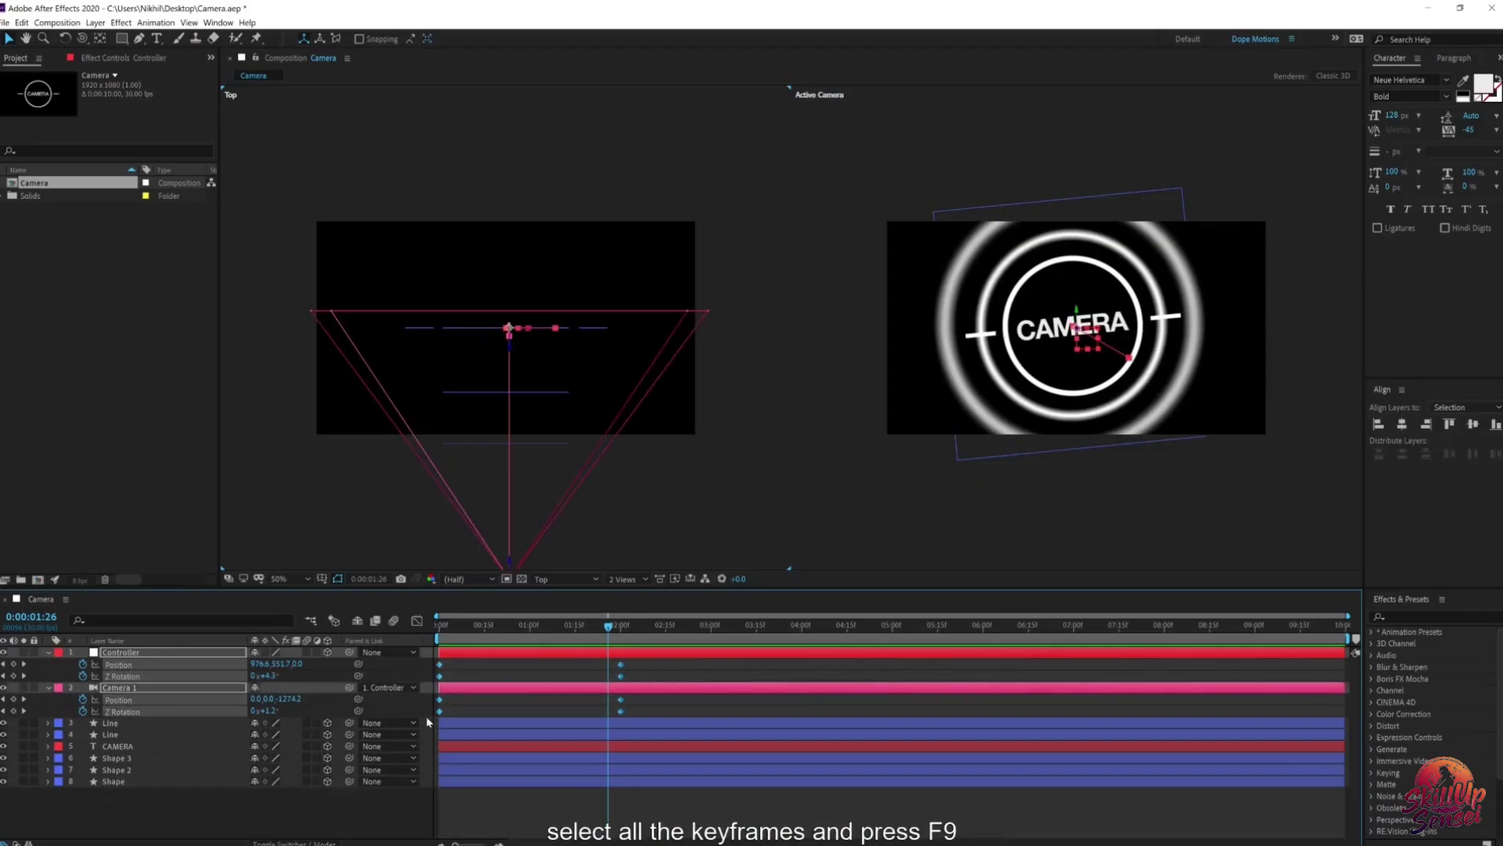
{"action": "key", "text": "F9"}
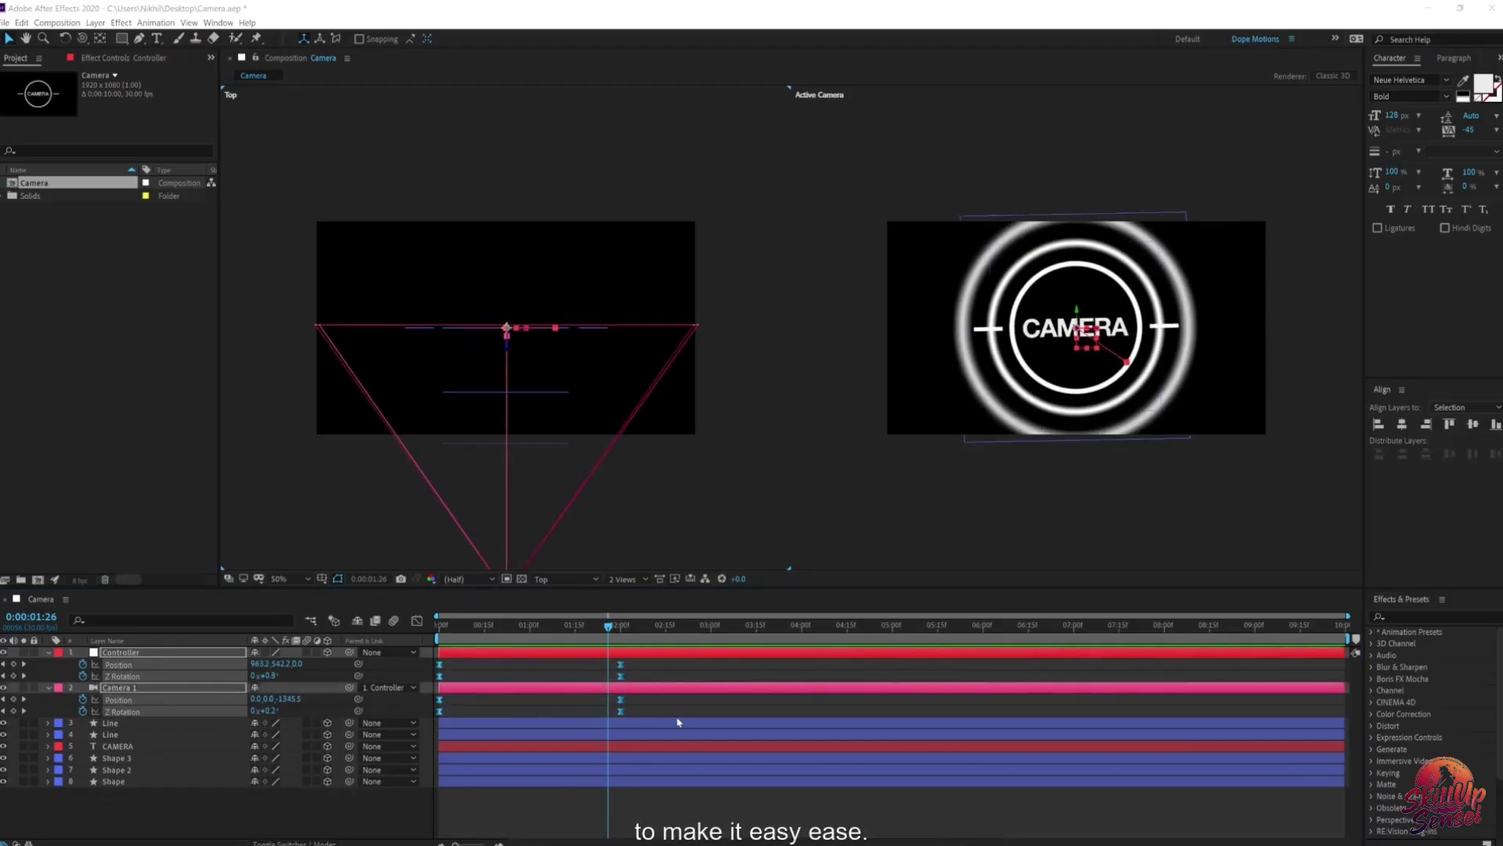
Step: Move the ending keyframes of the Controller and Camera 1 to 0:00:04:00 and preview the slower animation
{"action": "left_click", "coordinate": [578, 627]}
{"action": "left_click_drag", "start_coordinate": [595, 665], "coordinate": [800, 671]}
{"action": "key", "text": "space"}
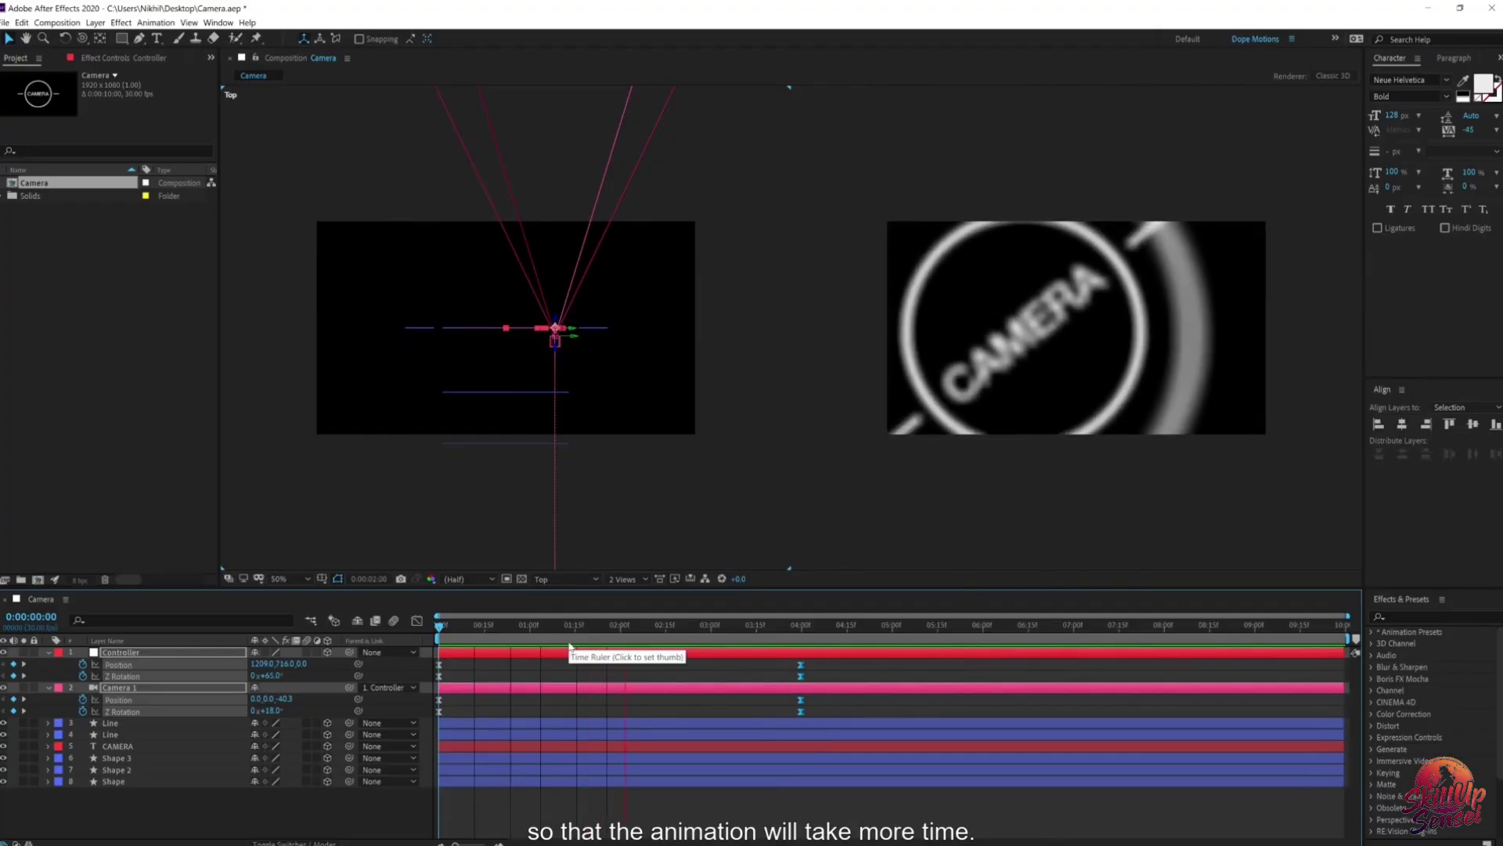
{"action": "left_click", "coordinate": [765, 628]}
{"action": "mouse_move", "coordinate": [765, 628]}
{"action": "left_mouse_down"}
{"action": "mouse_move", "coordinate": [630, 641]}
{"action": "mouse_move", "coordinate": [770, 631]}
{"action": "left_mouse_up"}
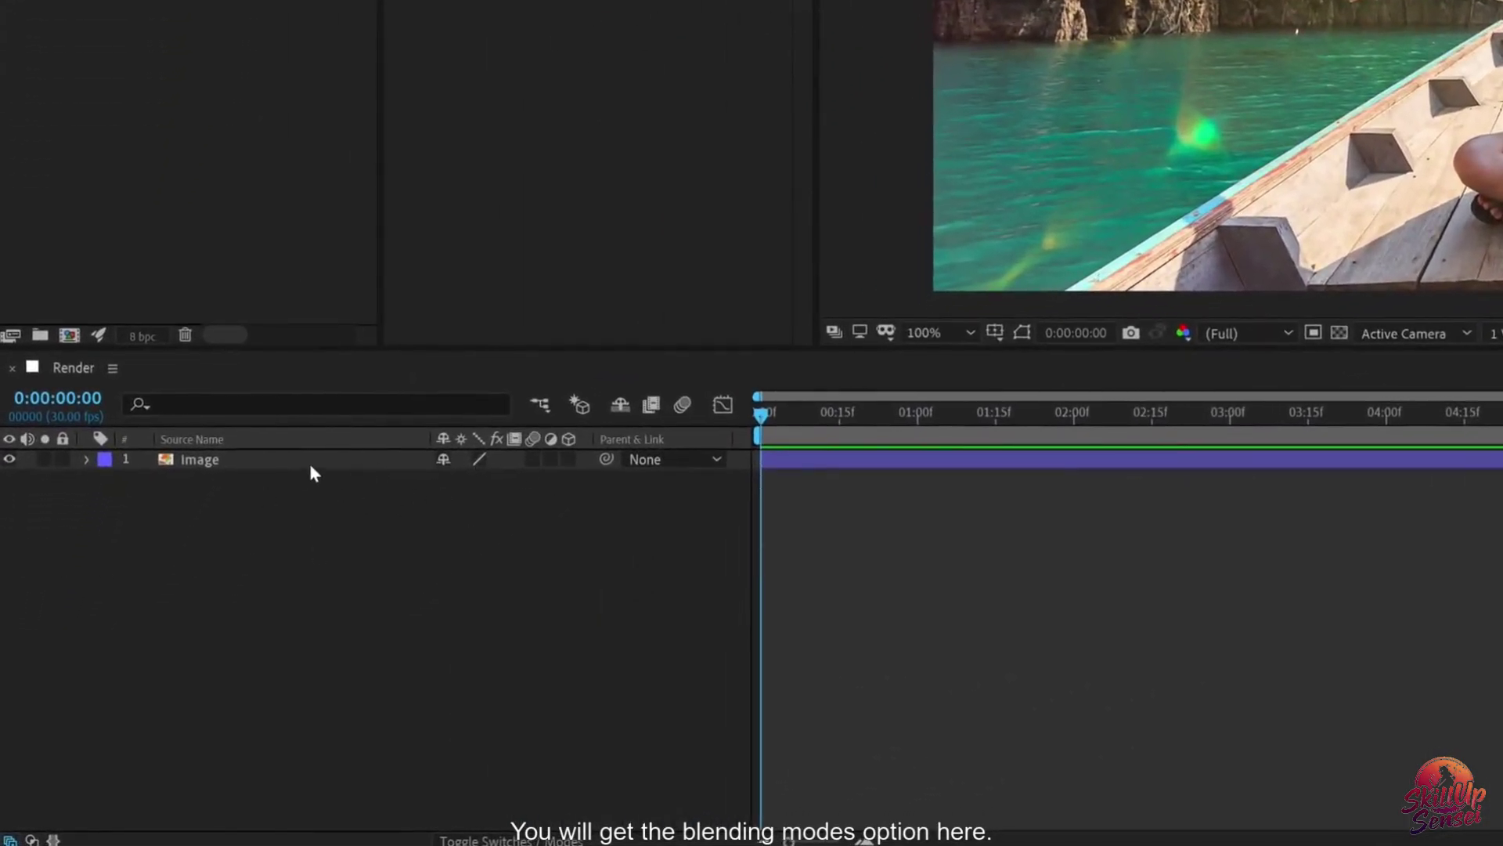
Step: Show the blending mode column for the Image layer in the Render composition and open its list of modes
{"action": "left_click", "coordinate": [311, 467]}
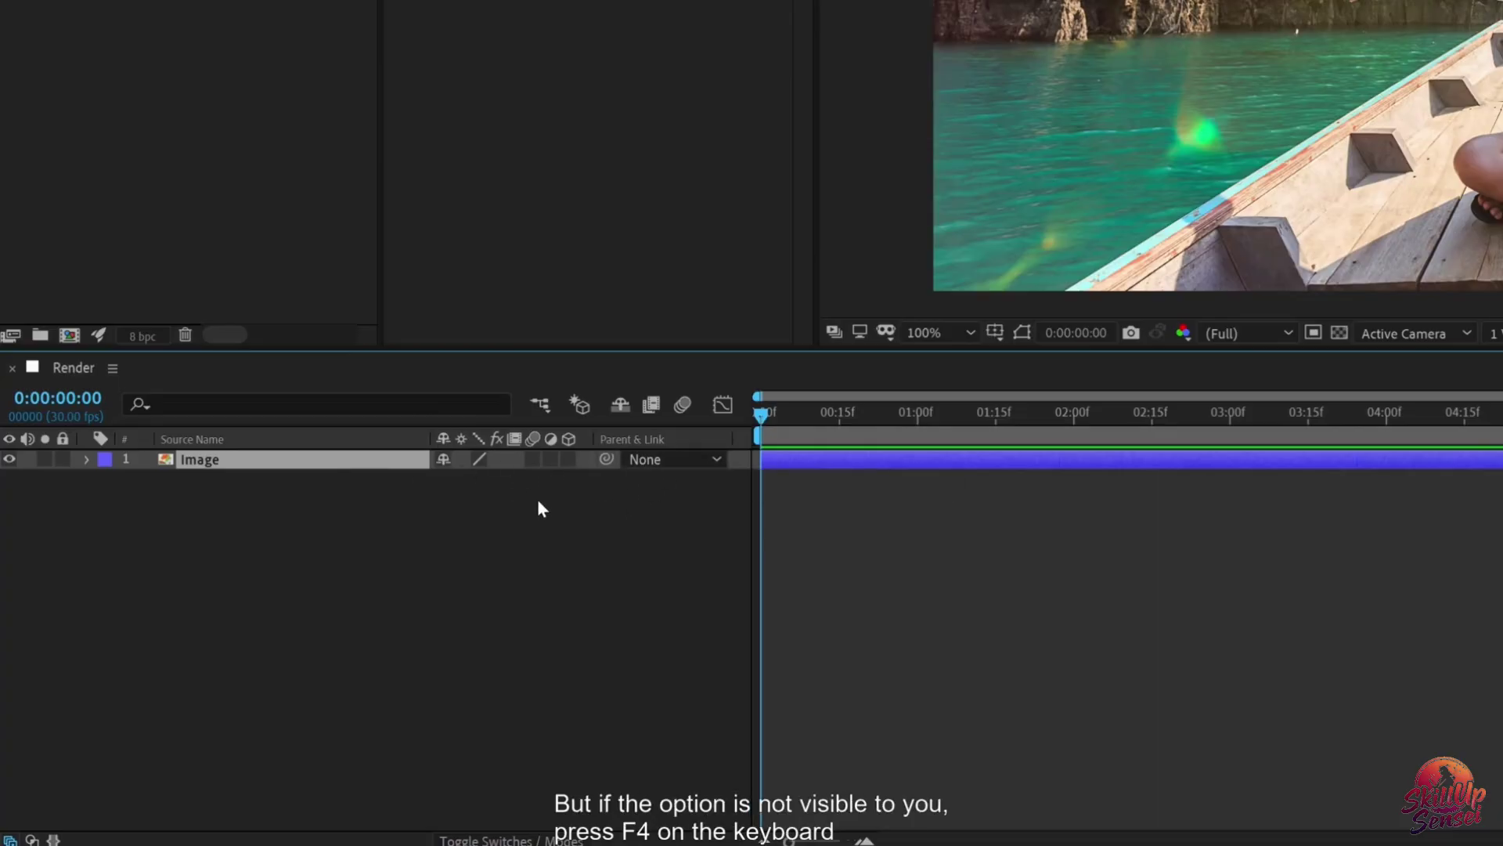
{"action": "key", "text": "F4"}
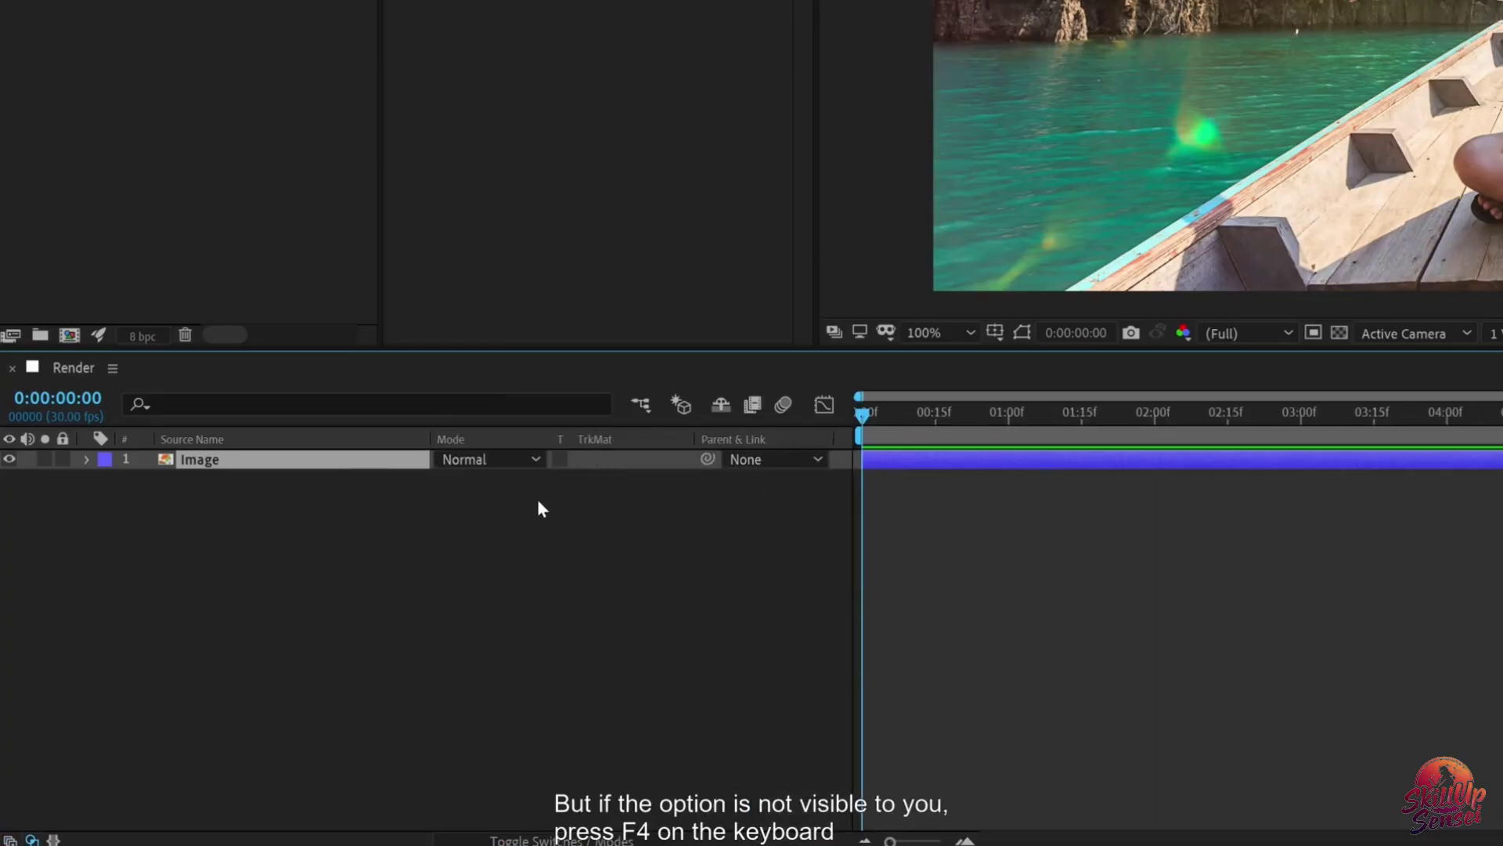
{"action": "left_click", "coordinate": [470, 459]}
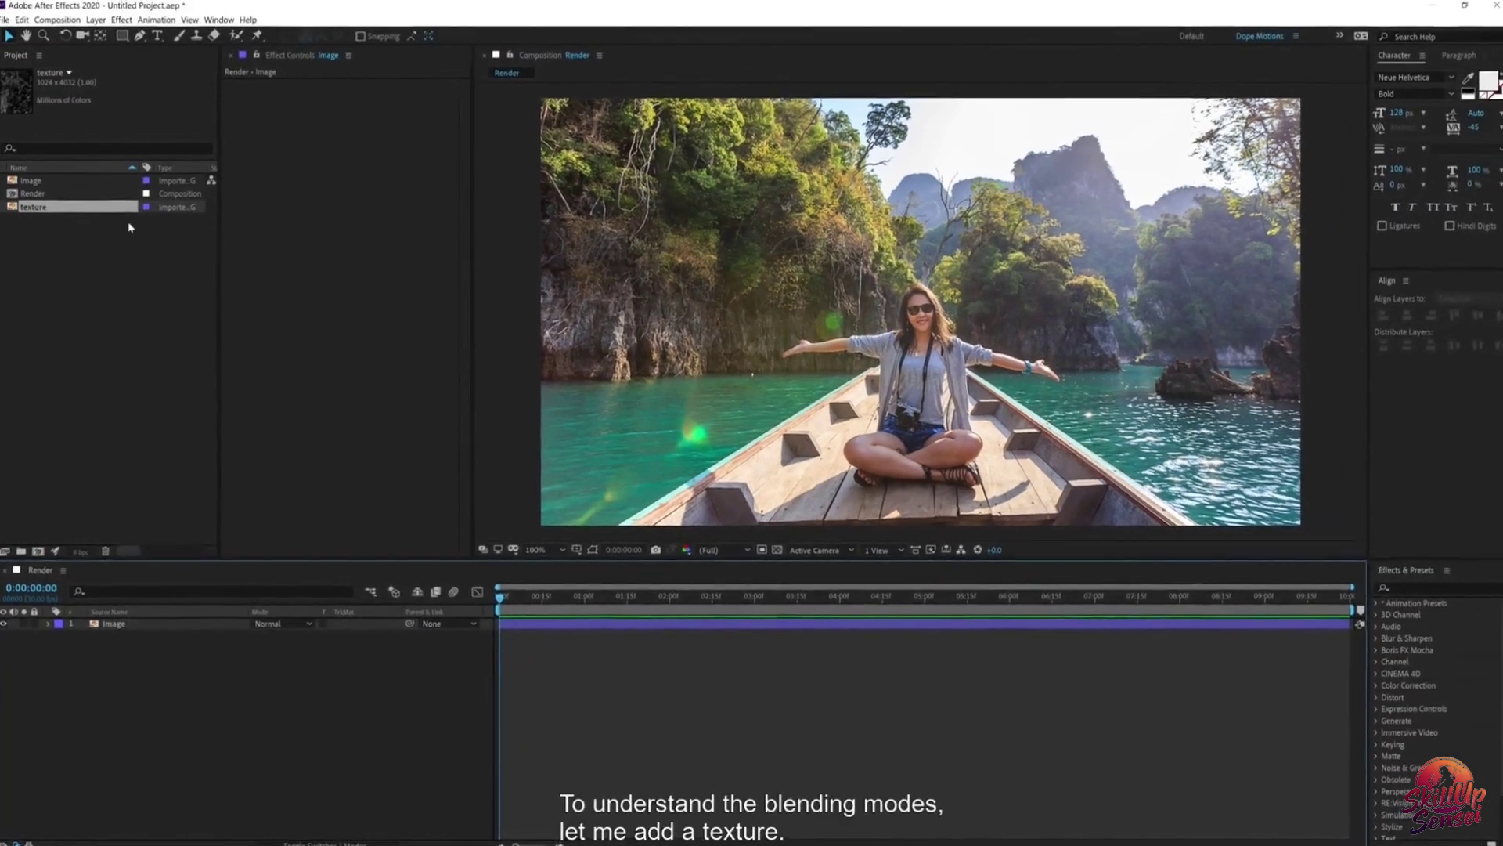
Step: Add the texture image above the Image layer in the Render composition and set its scale to 35%
{"action": "left_click_drag", "start_coordinate": [80, 209], "coordinate": [147, 624]}
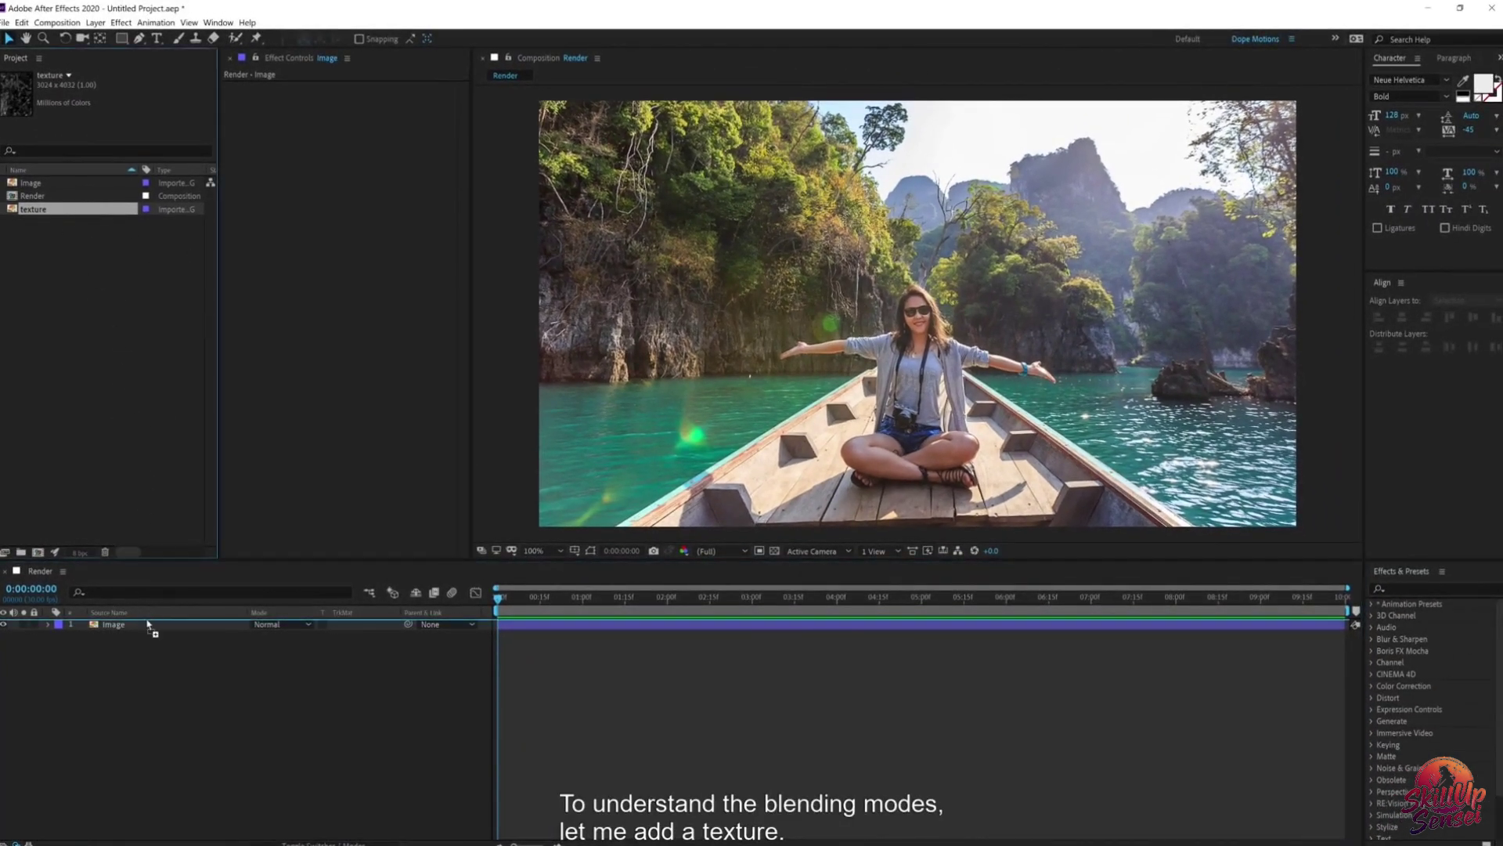
{"action": "key", "text": "s"}
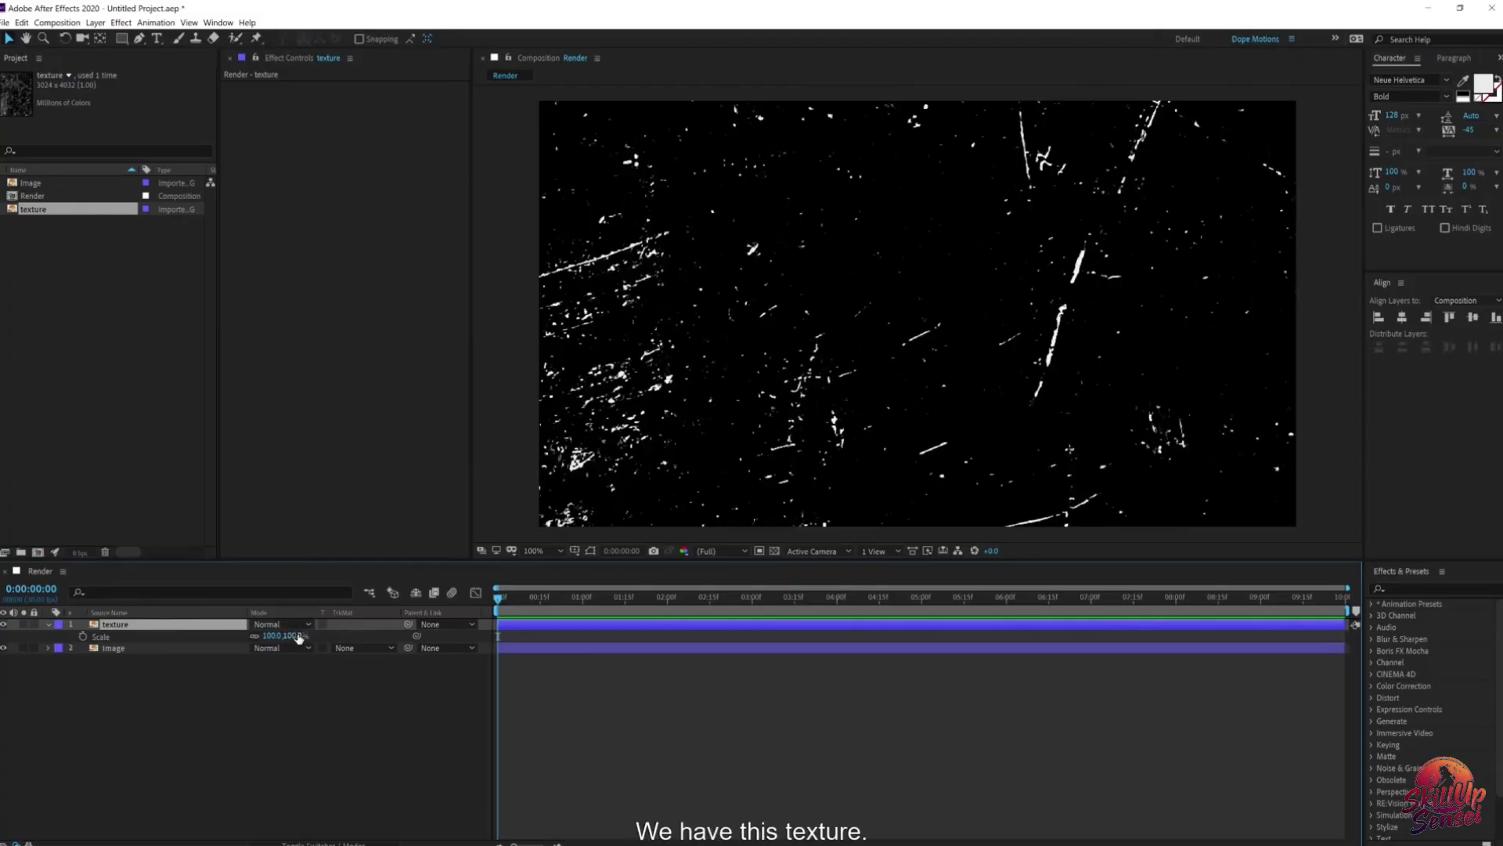
{"action": "left_click_drag", "start_coordinate": [295, 636], "coordinate": [233, 636]}
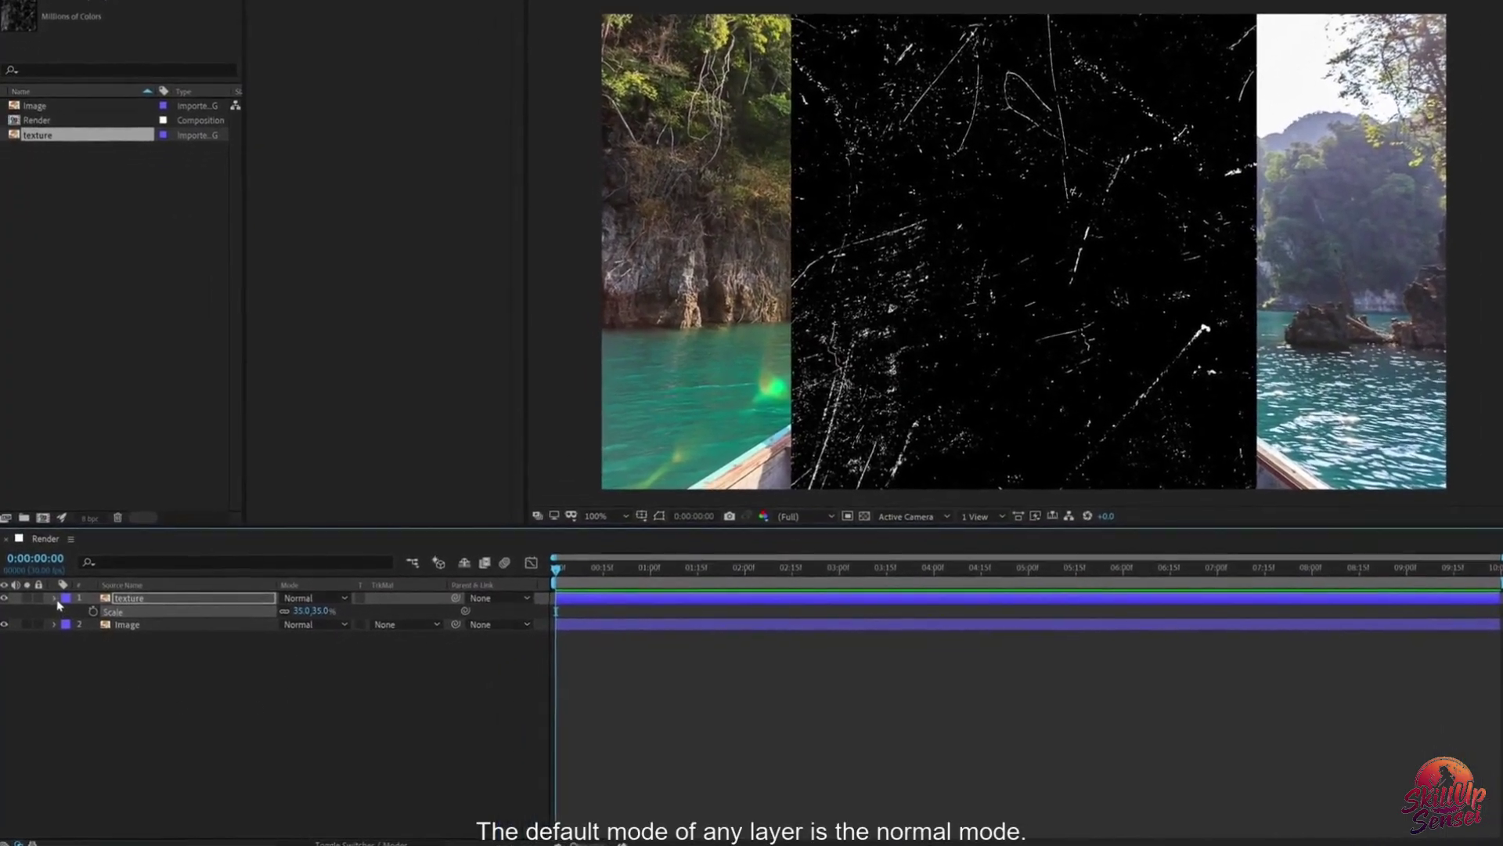
{"action": "left_click", "coordinate": [48, 624]}
{"action": "left_click", "coordinate": [237, 645]}
{"action": "left_click", "coordinate": [187, 599]}
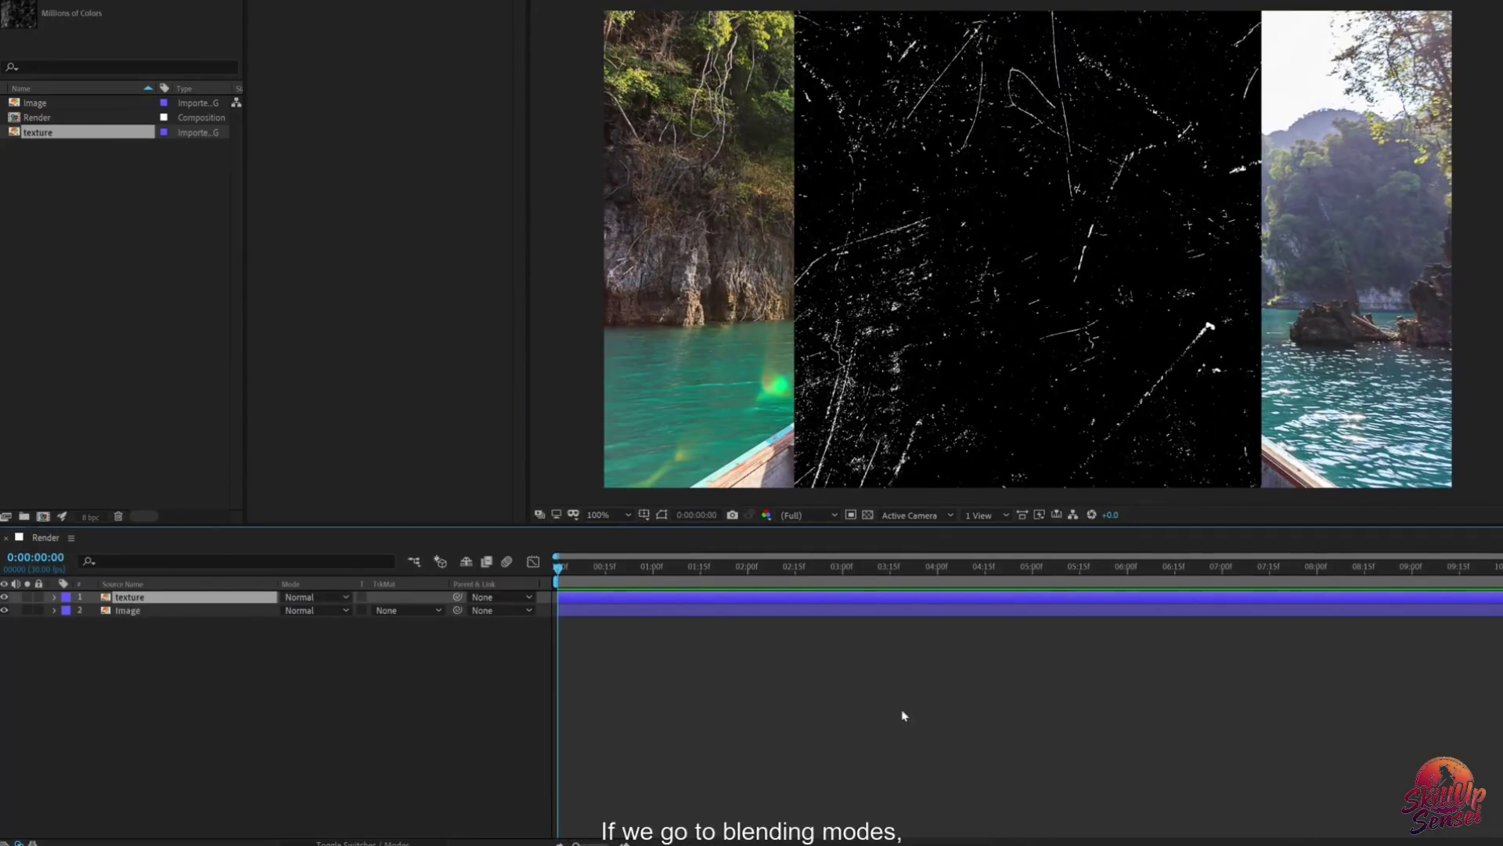
Step: Try the Multiply and Linear Burn blending modes on the texture layer
{"action": "left_click", "coordinate": [327, 598]}
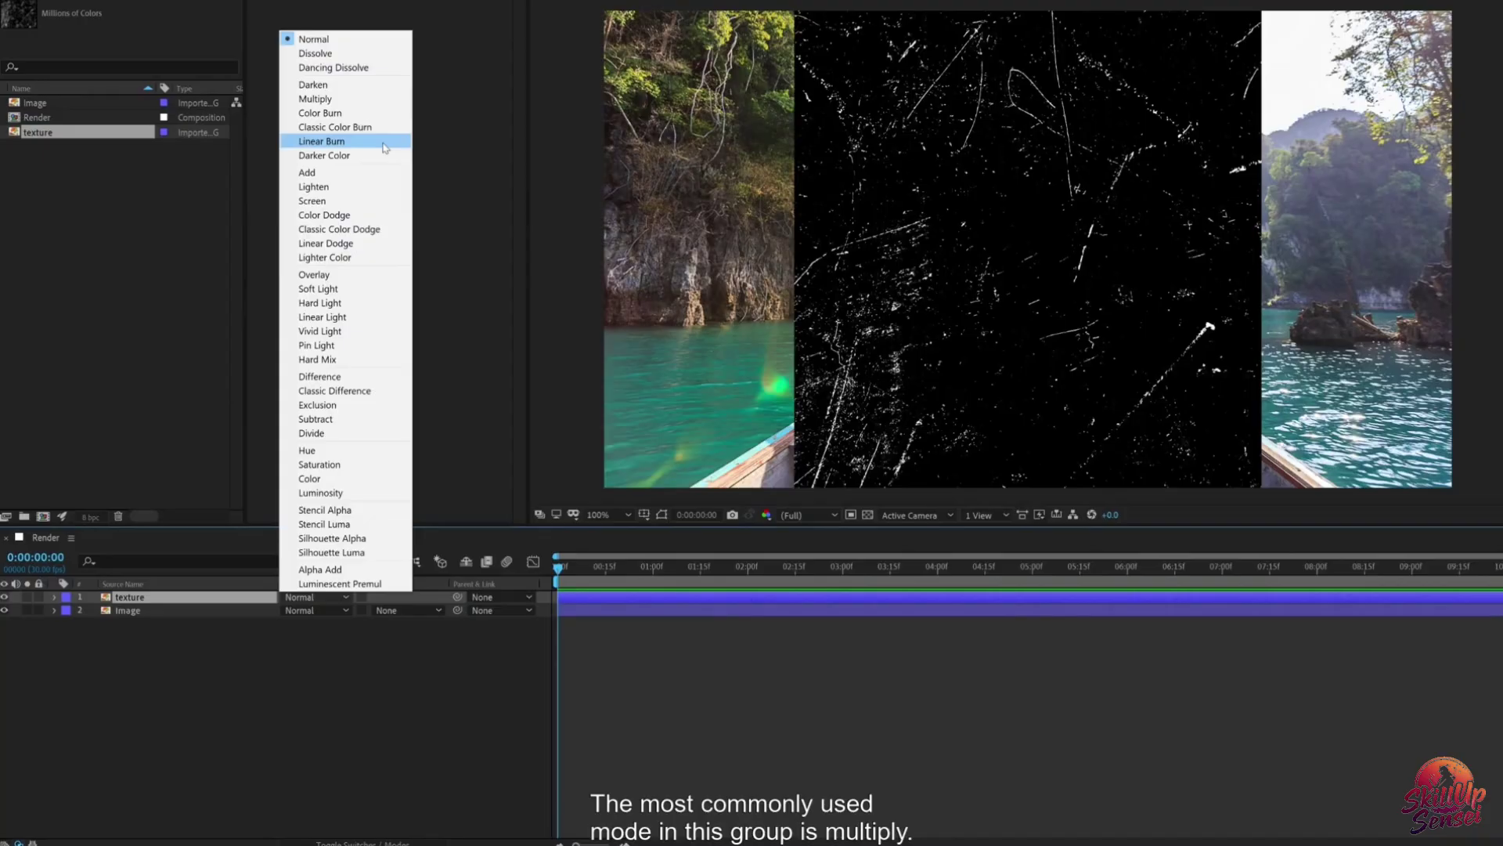
{"action": "left_click", "coordinate": [368, 98]}
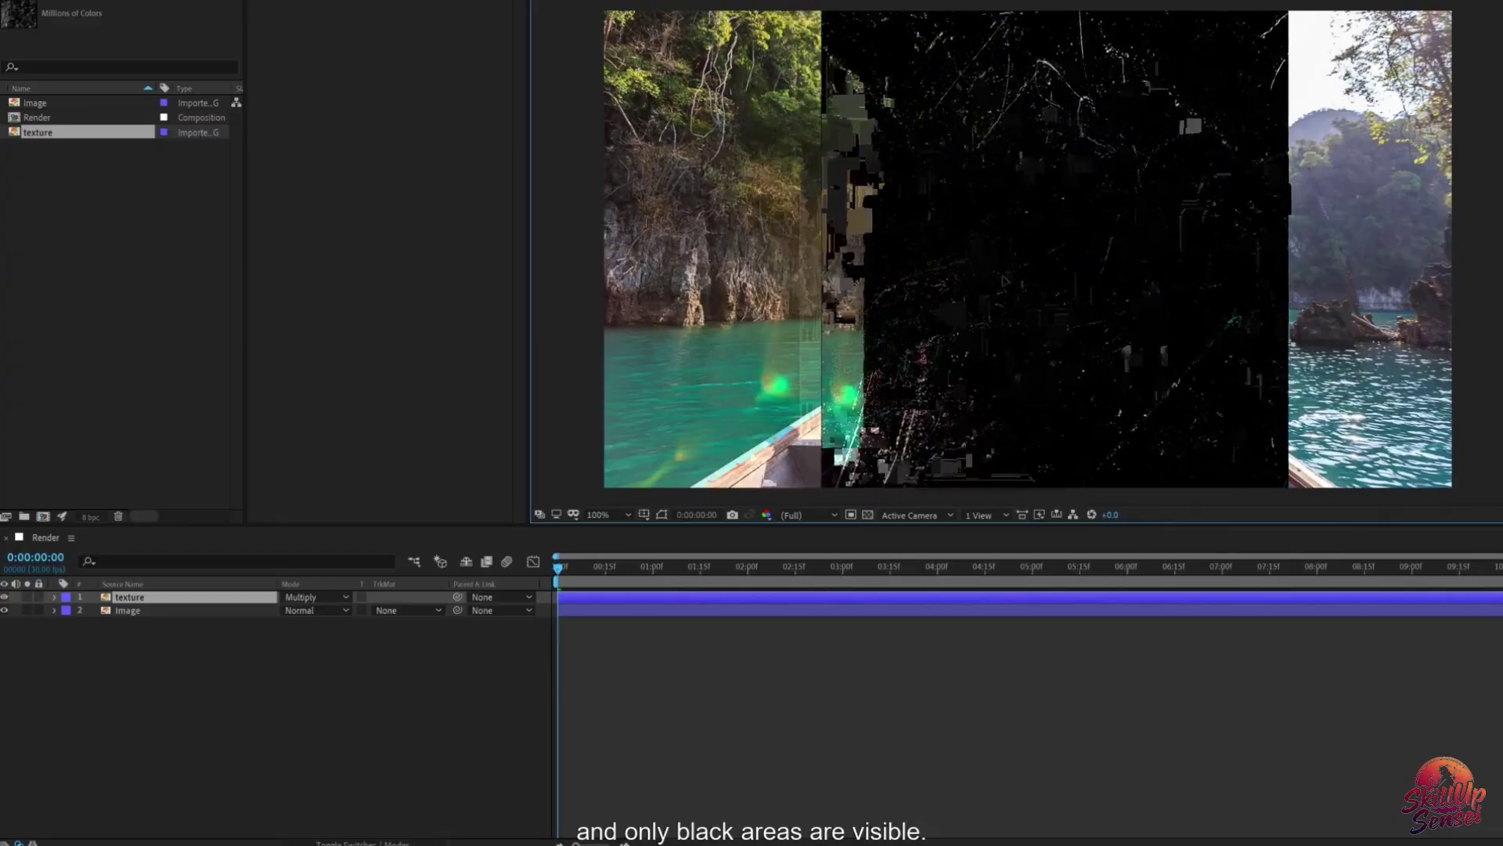
{"action": "left_click", "coordinate": [313, 597]}
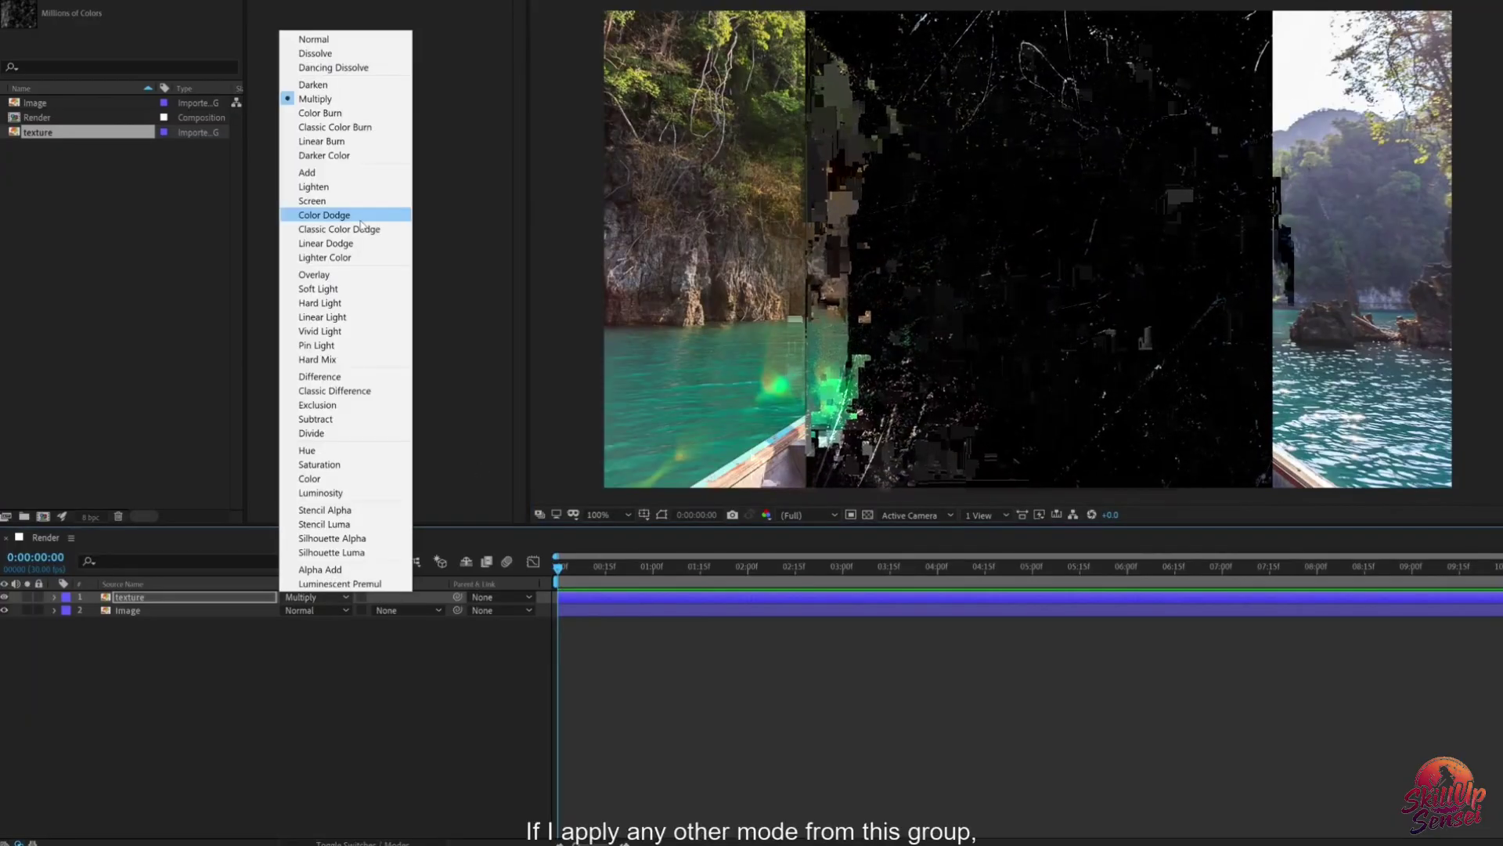
{"action": "left_click", "coordinate": [345, 141]}
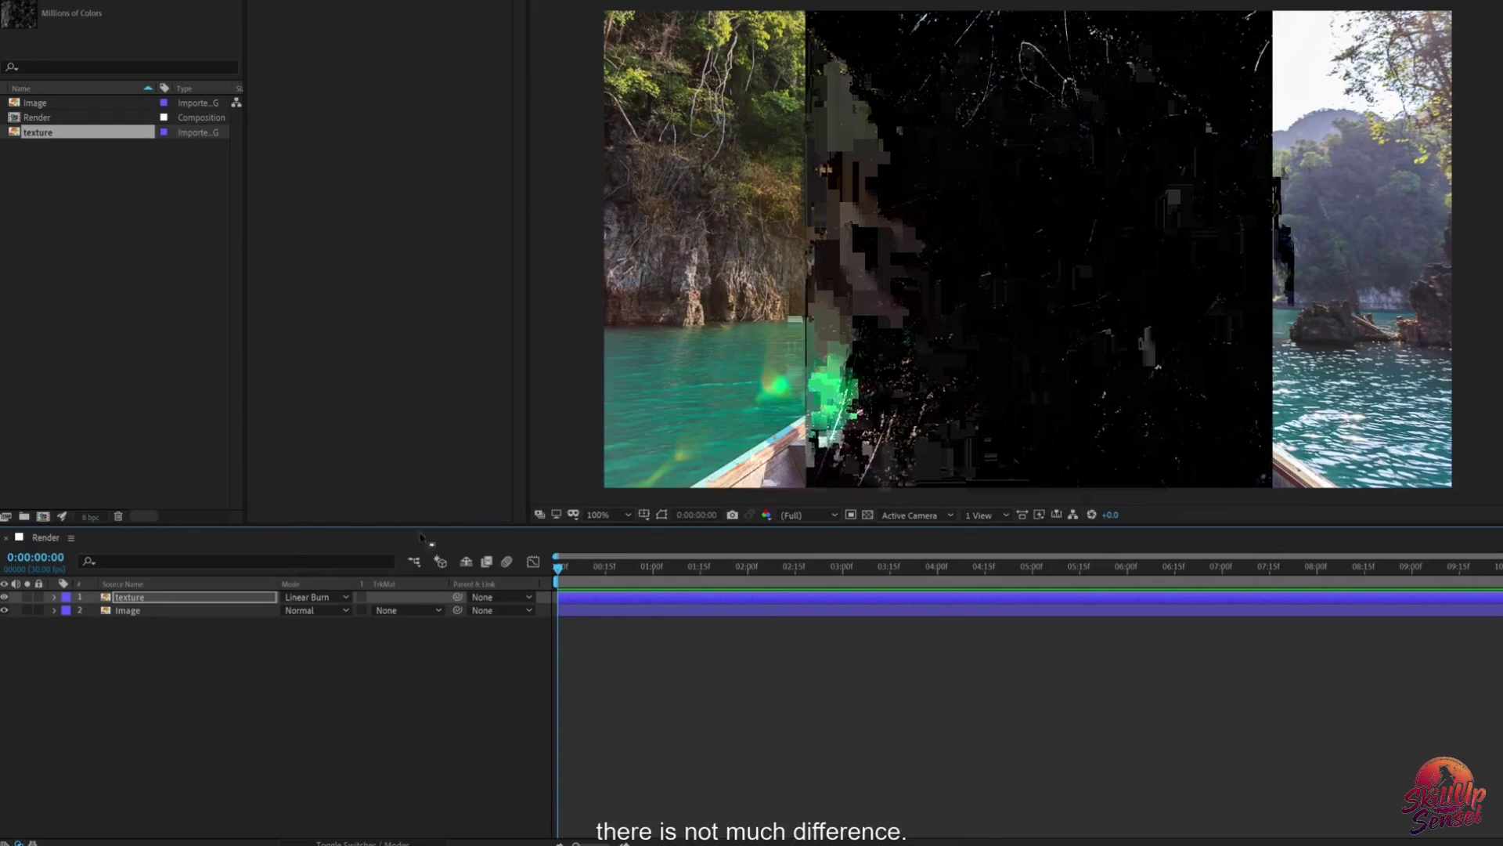
Step: Try the Screen blending mode on the texture layer and shift the texture to the left side of the image
{"action": "left_click", "coordinate": [315, 597]}
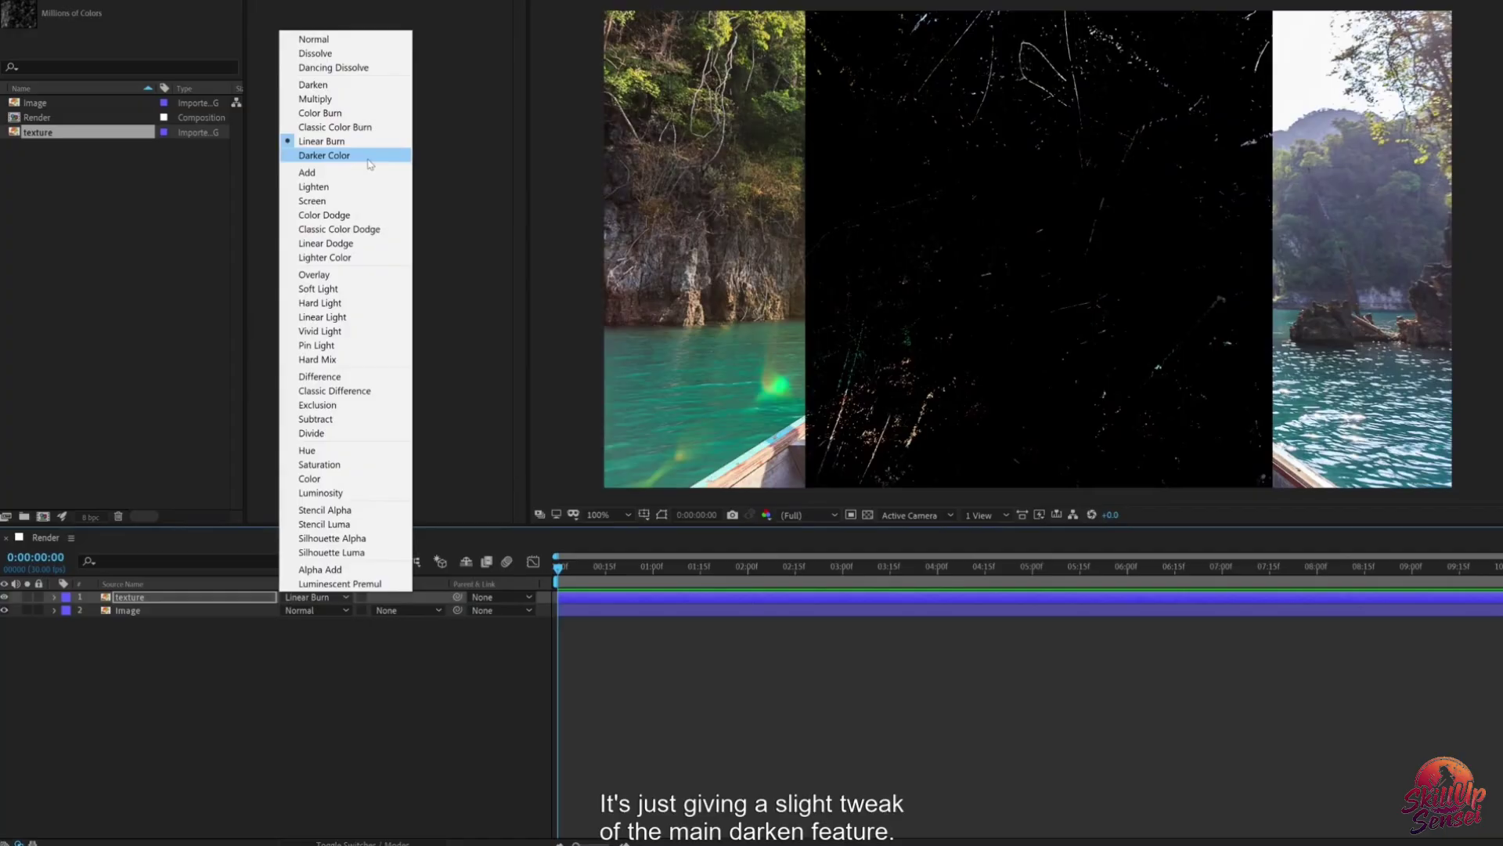
{"action": "left_click", "coordinate": [345, 99]}
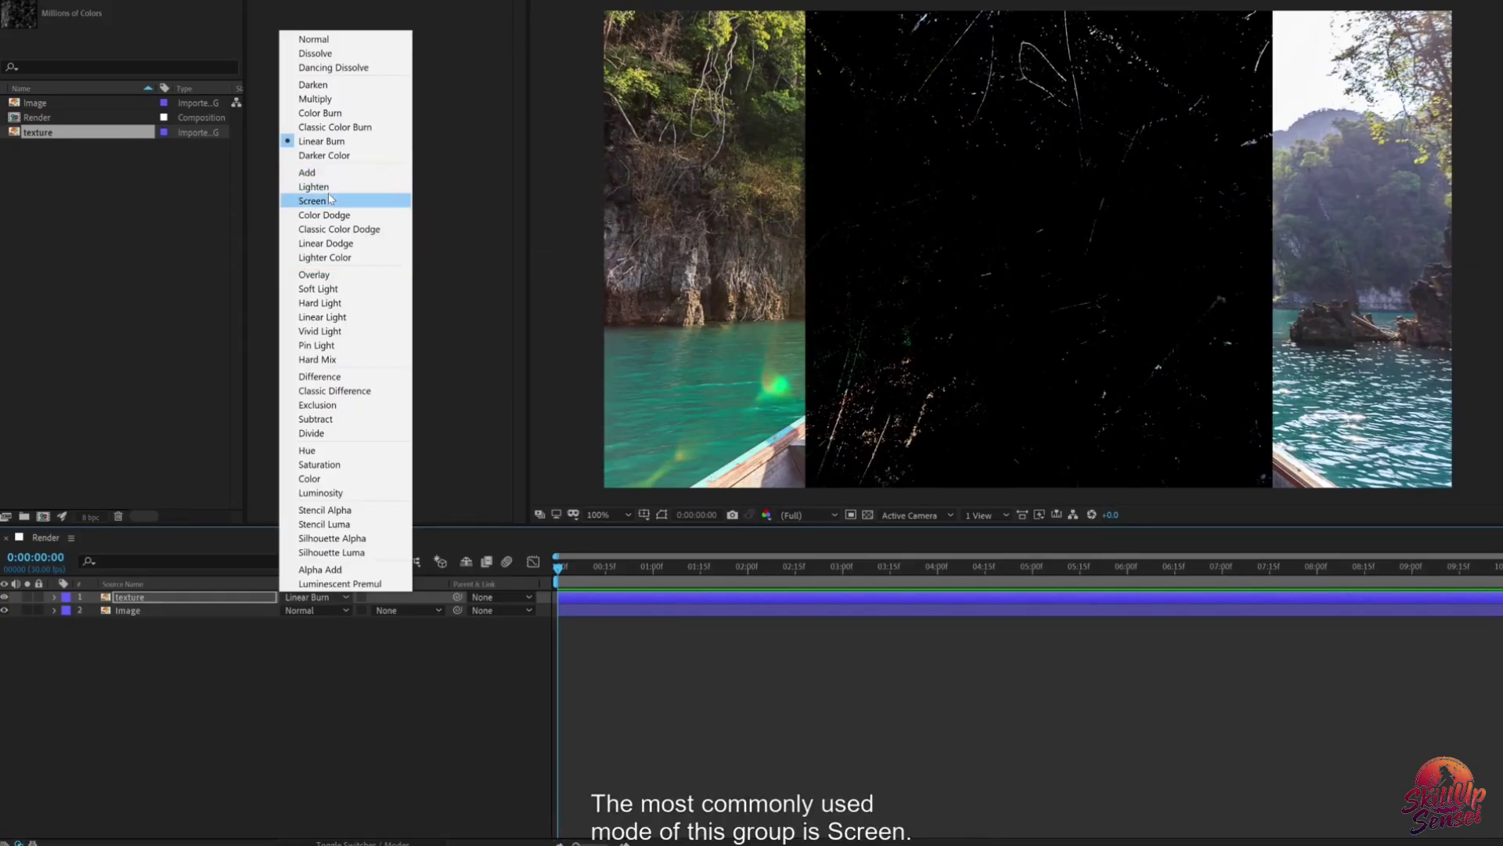
{"action": "left_click", "coordinate": [329, 198]}
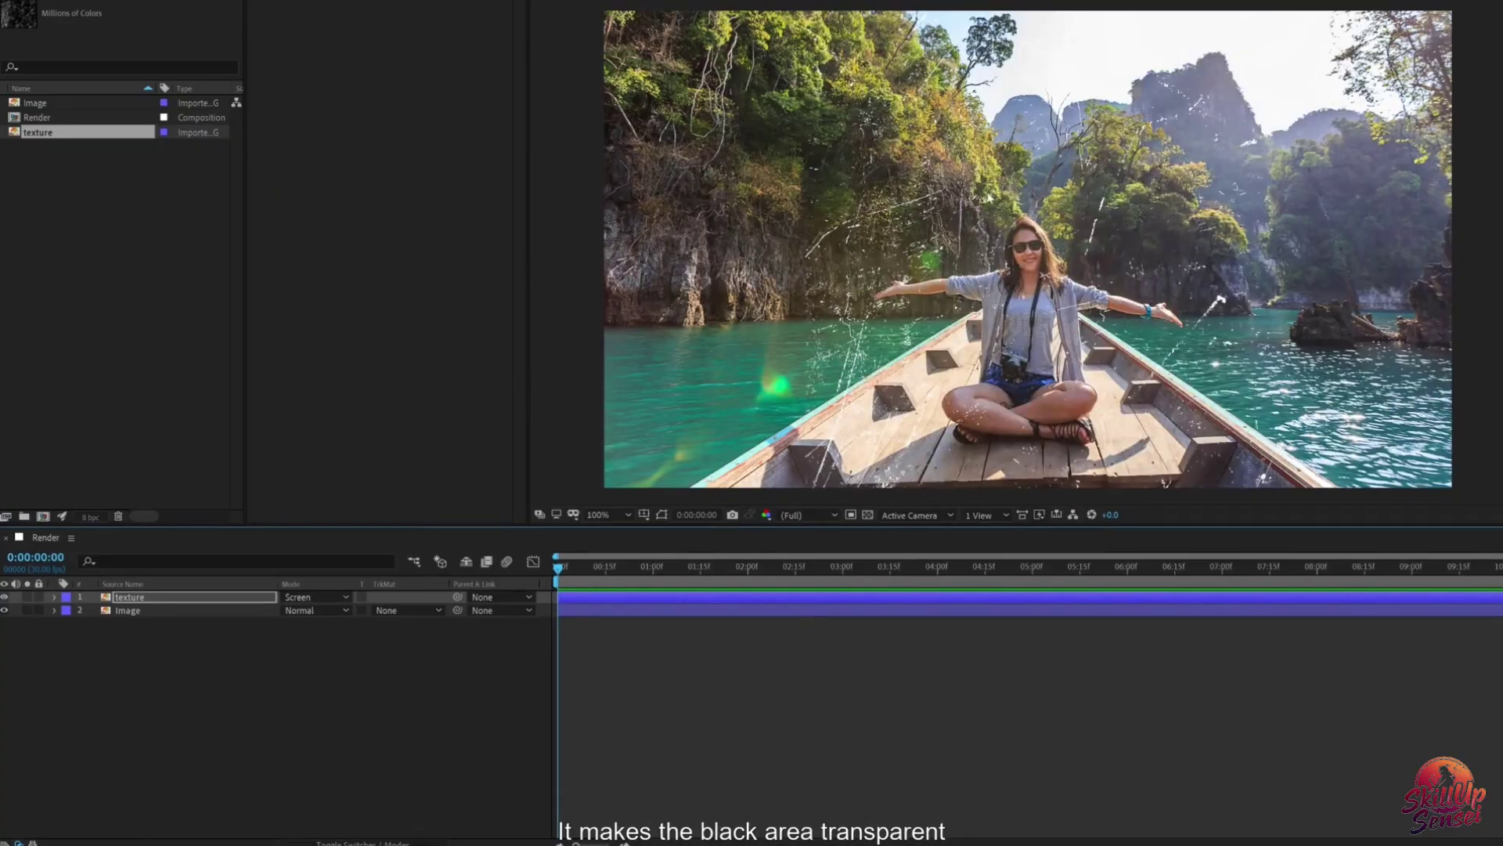
{"action": "left_click_drag", "start_coordinate": [988, 253], "coordinate": [717, 252]}
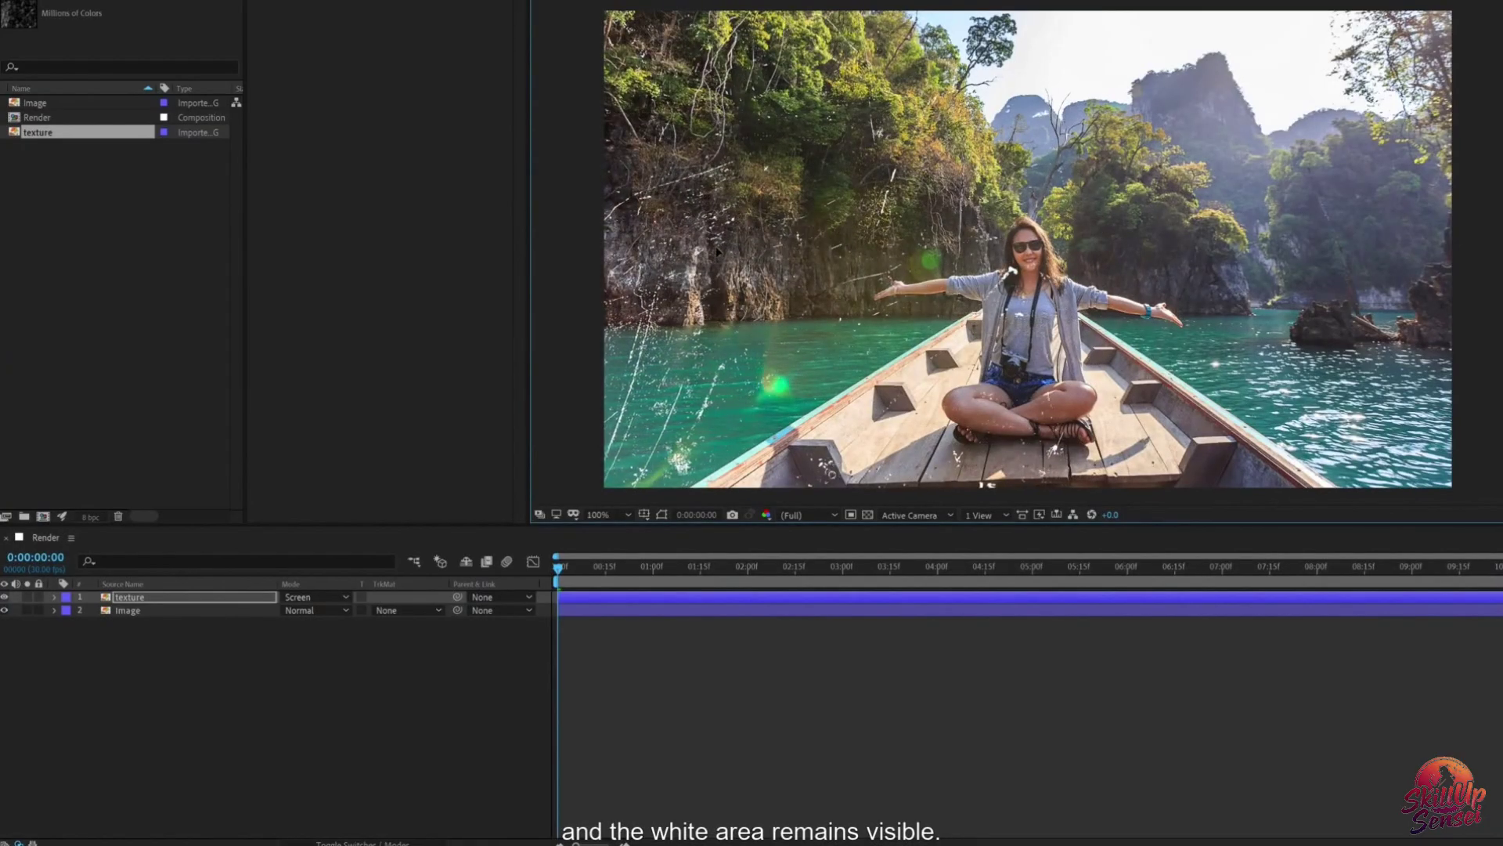
Step: Compare Linear Dodge with Color Dodge on the texture layer, ending on Color Dodge
{"action": "left_click", "coordinate": [313, 597]}
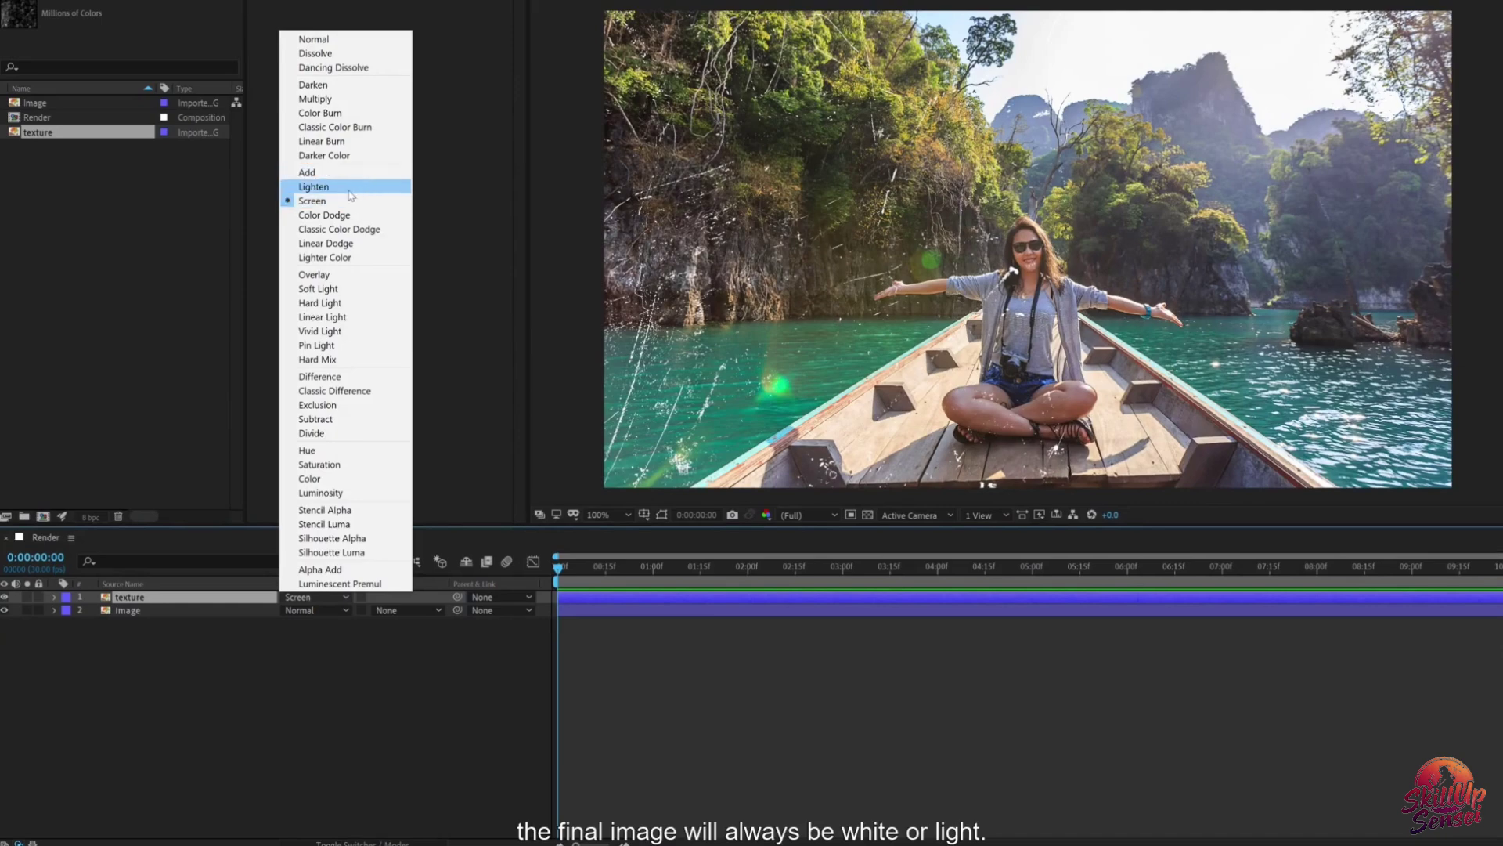
{"action": "left_click", "coordinate": [329, 244]}
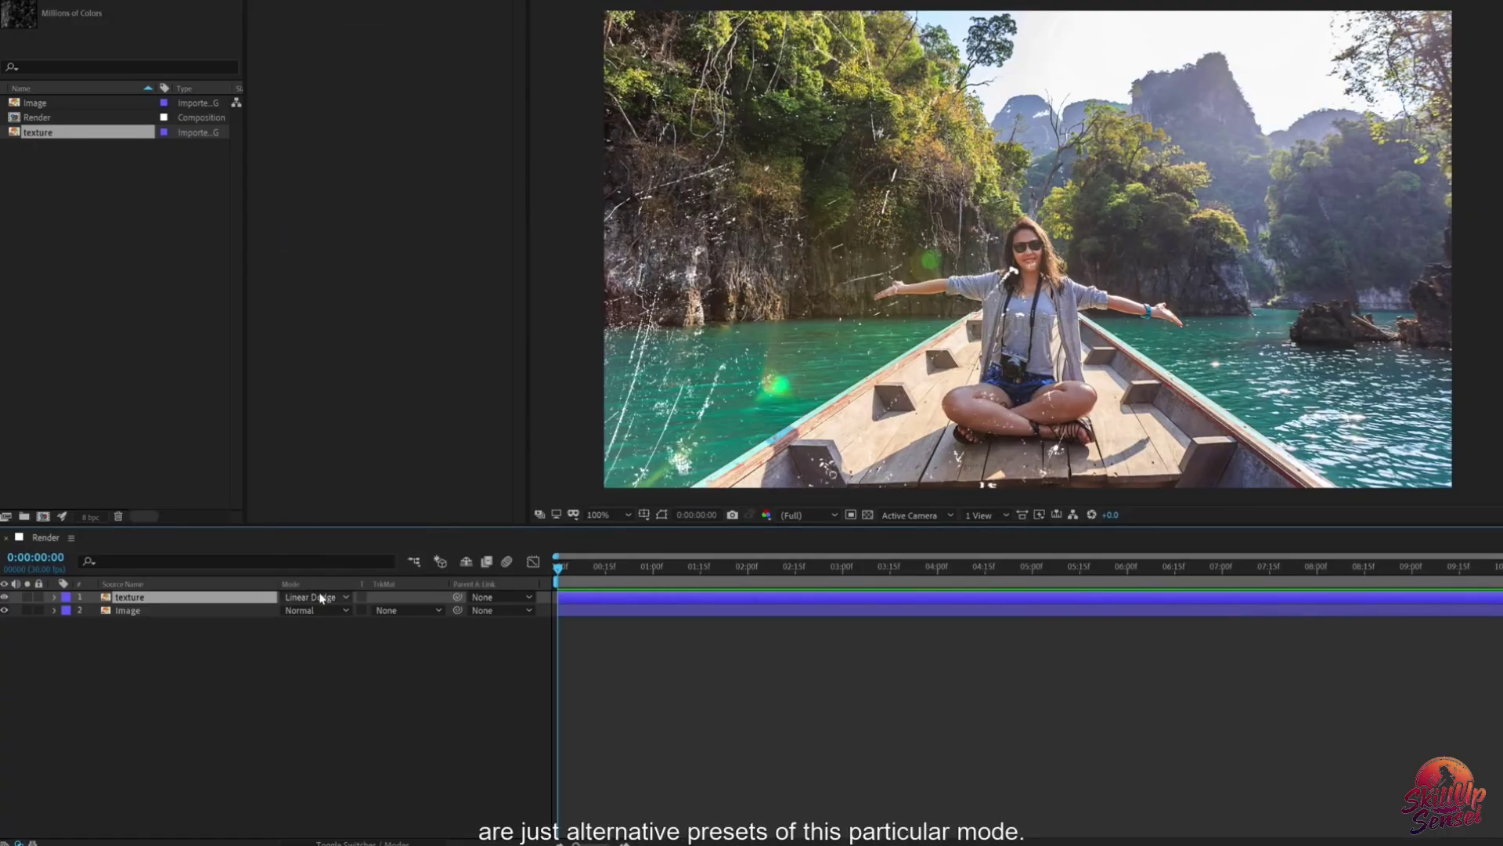
{"action": "left_click", "coordinate": [321, 598]}
{"action": "left_click", "coordinate": [336, 216]}
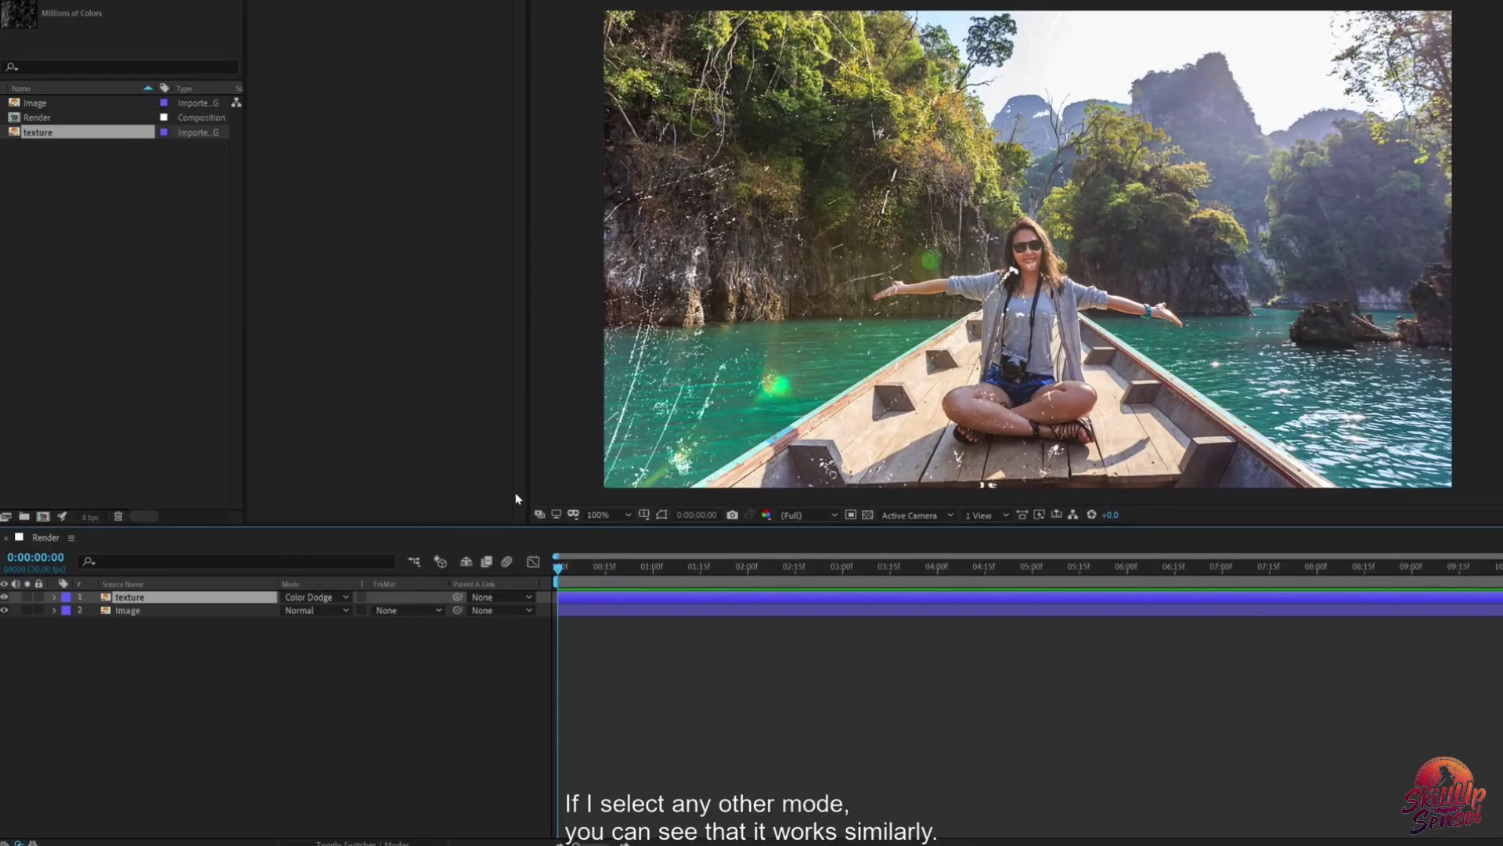
{"action": "left_click", "coordinate": [345, 597]}
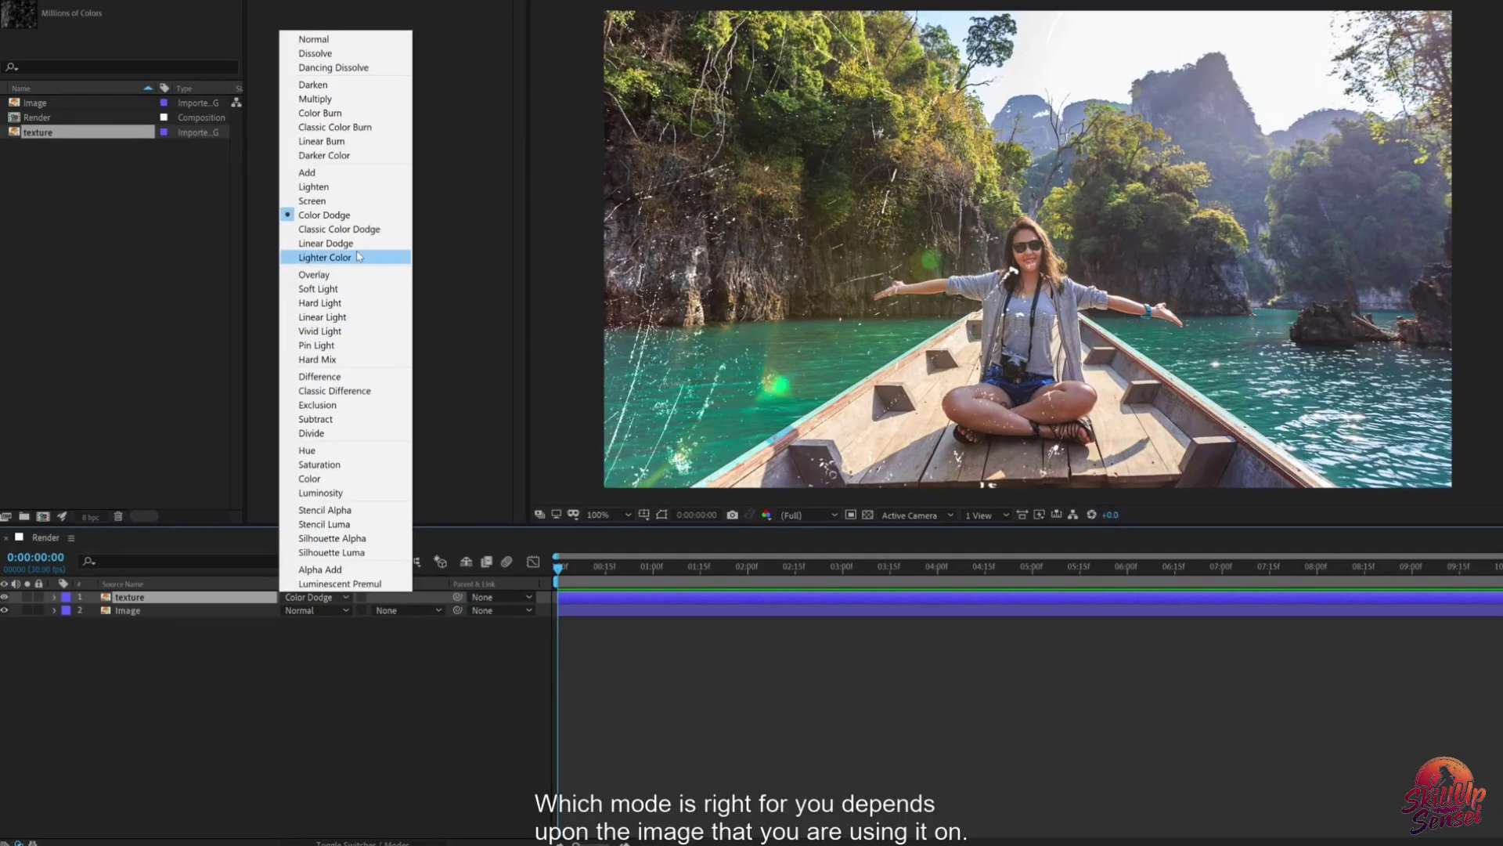
{"action": "left_click", "coordinate": [516, 515]}
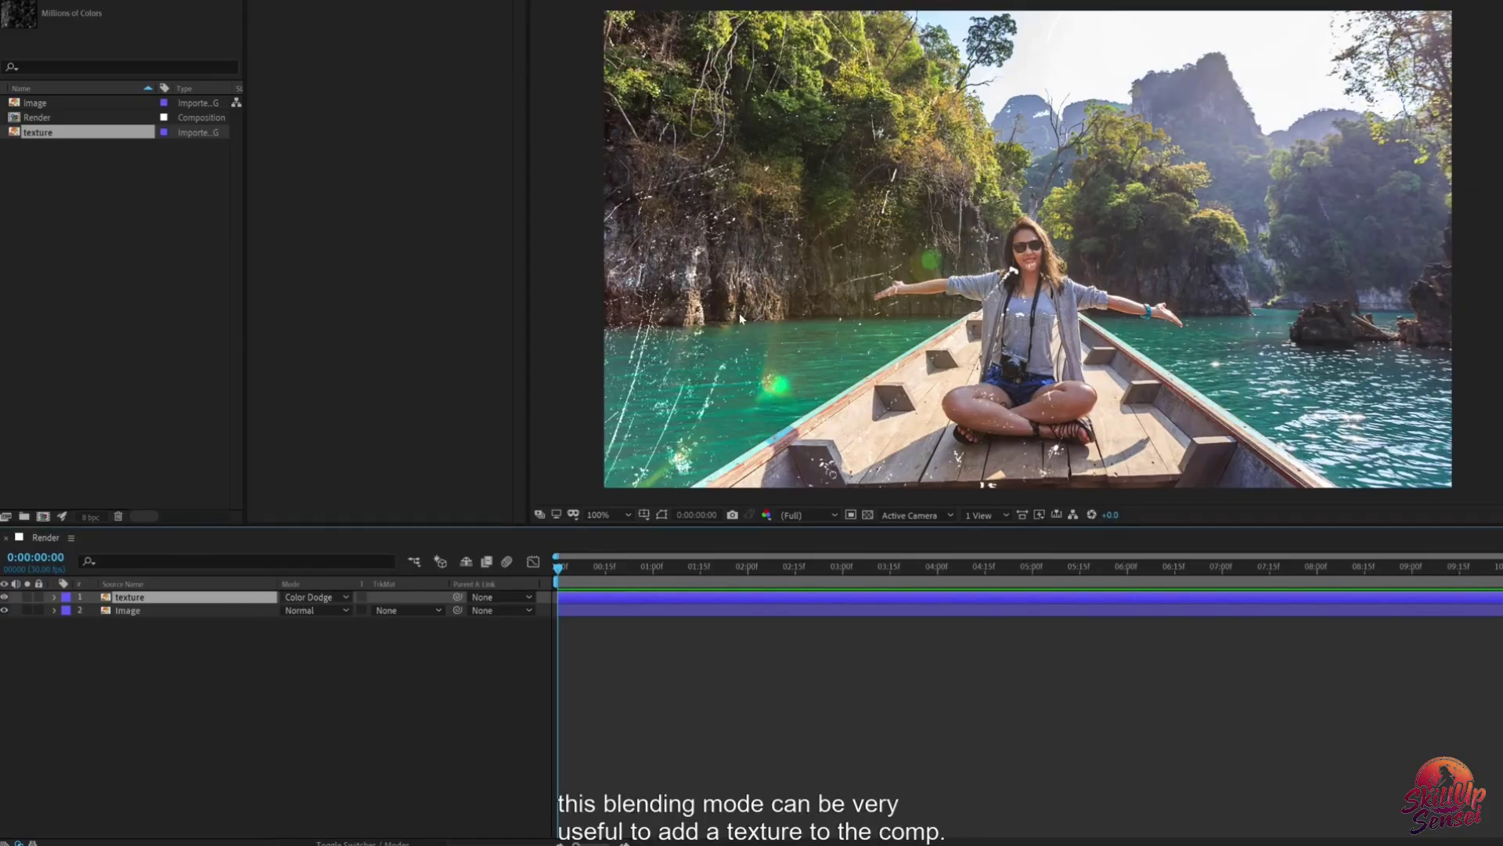
Step: Enlarge and reposition the texture layer so its scratches spread over the whole image
{"action": "left_click_drag", "start_coordinate": [665, 321], "coordinate": [830, 284]}
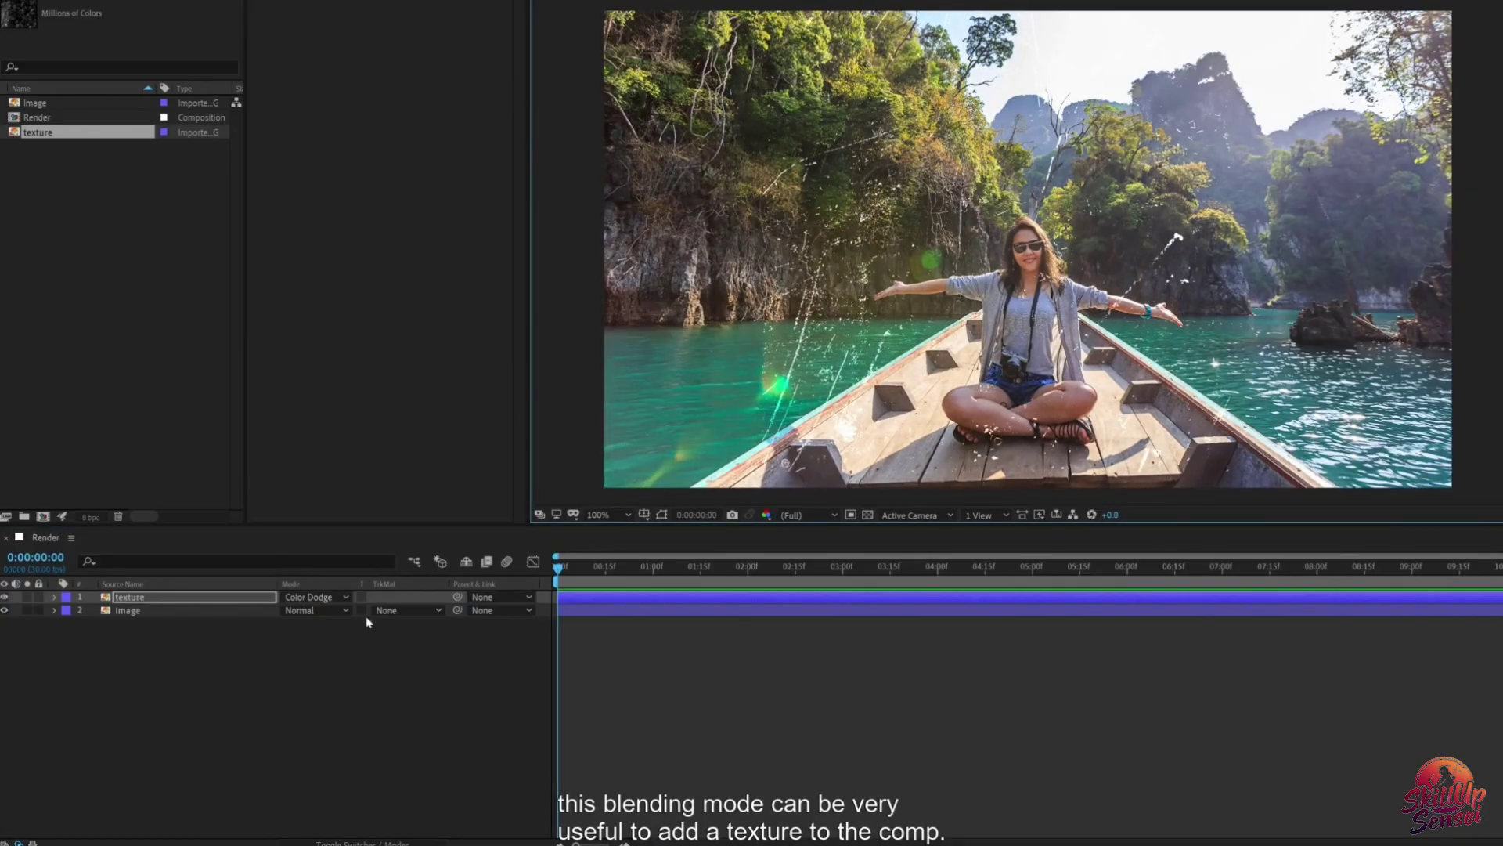
{"action": "key", "text": "s"}
{"action": "left_click_drag", "start_coordinate": [328, 610], "coordinate": [351, 610]}
{"action": "left_click_drag", "start_coordinate": [805, 369], "coordinate": [773, 402]}
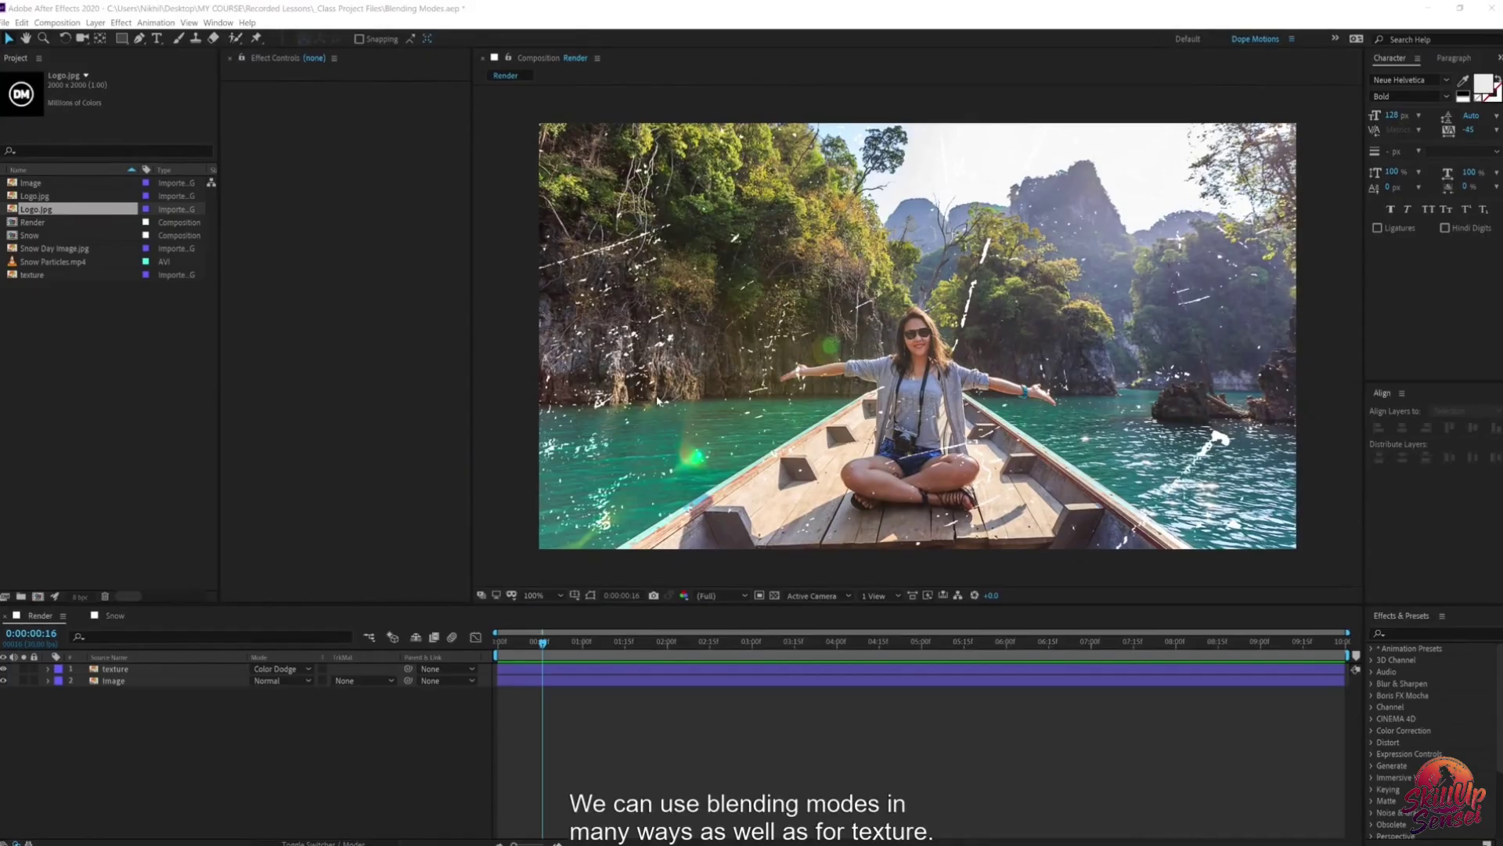
Step: Replace the texture layer with the white-on-black Logo.jpg, scaled to 48% and placed near the centre of the image
{"action": "left_click", "coordinate": [114, 669]}
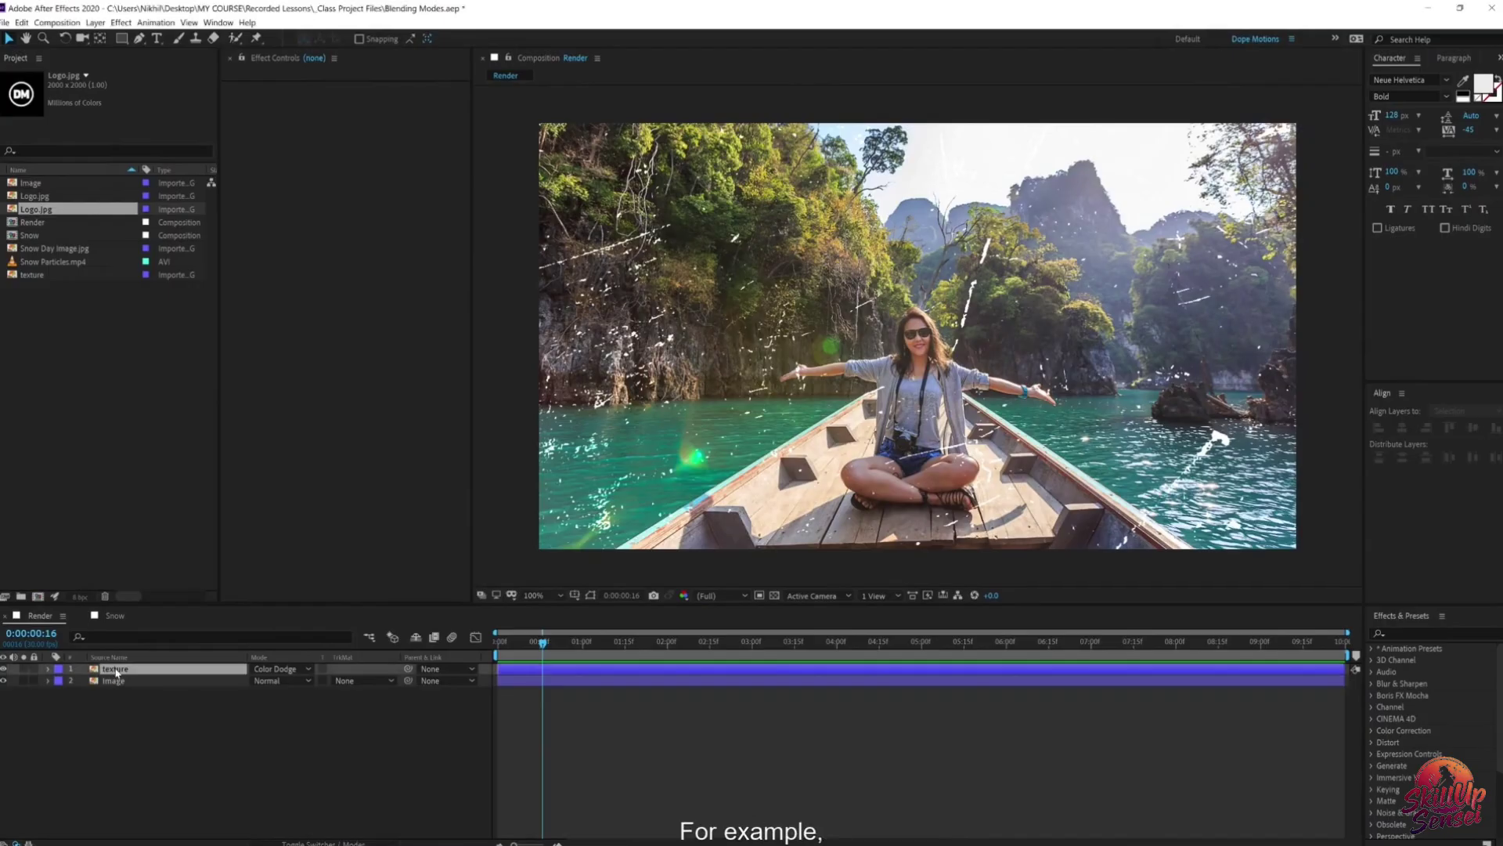
{"action": "key", "text": "Delete"}
{"action": "left_click", "coordinate": [36, 198]}
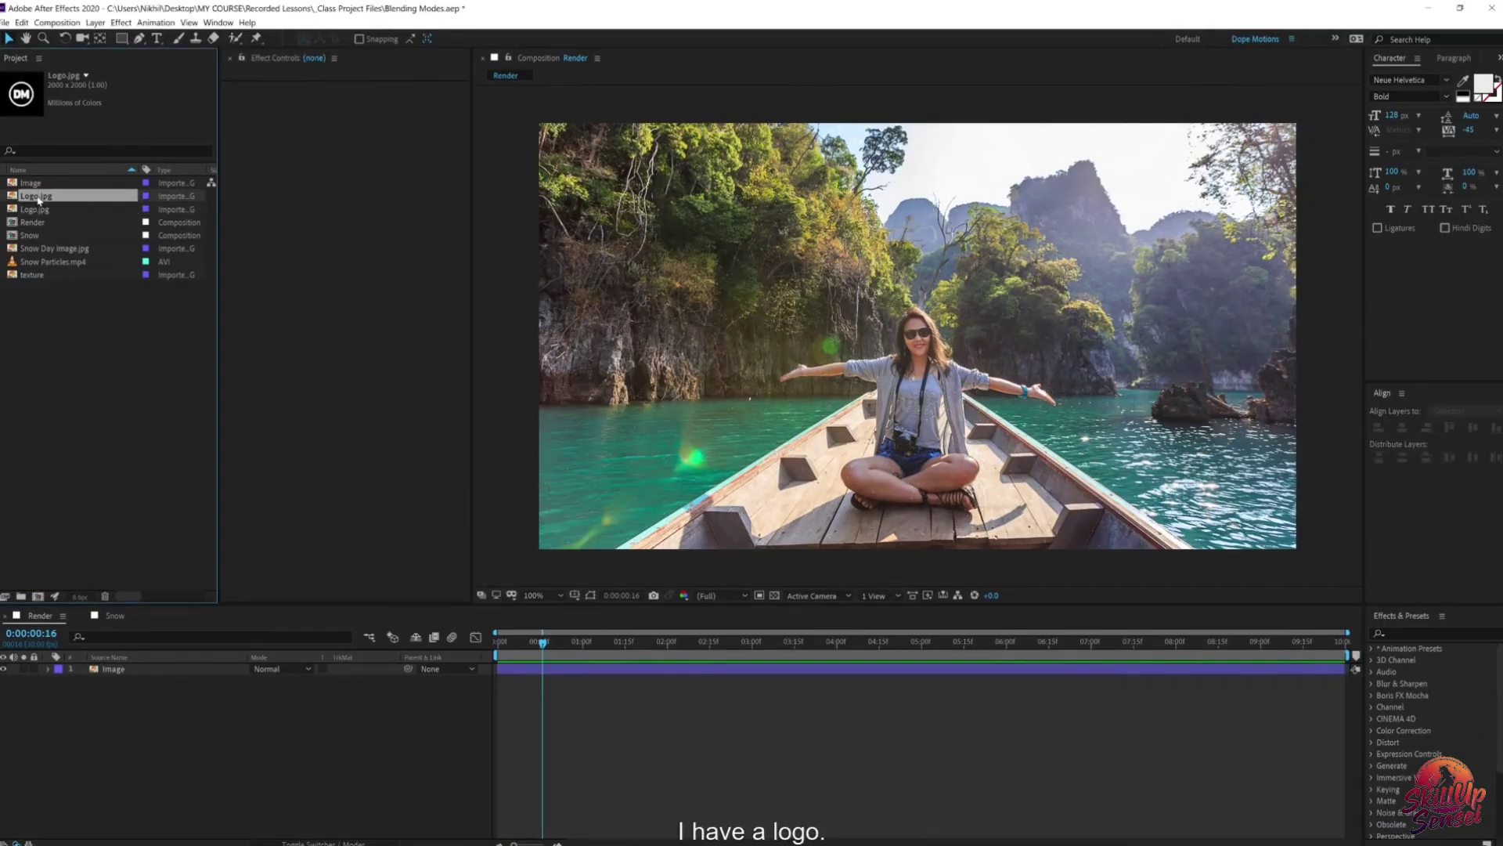
{"action": "left_click", "coordinate": [34, 211]}
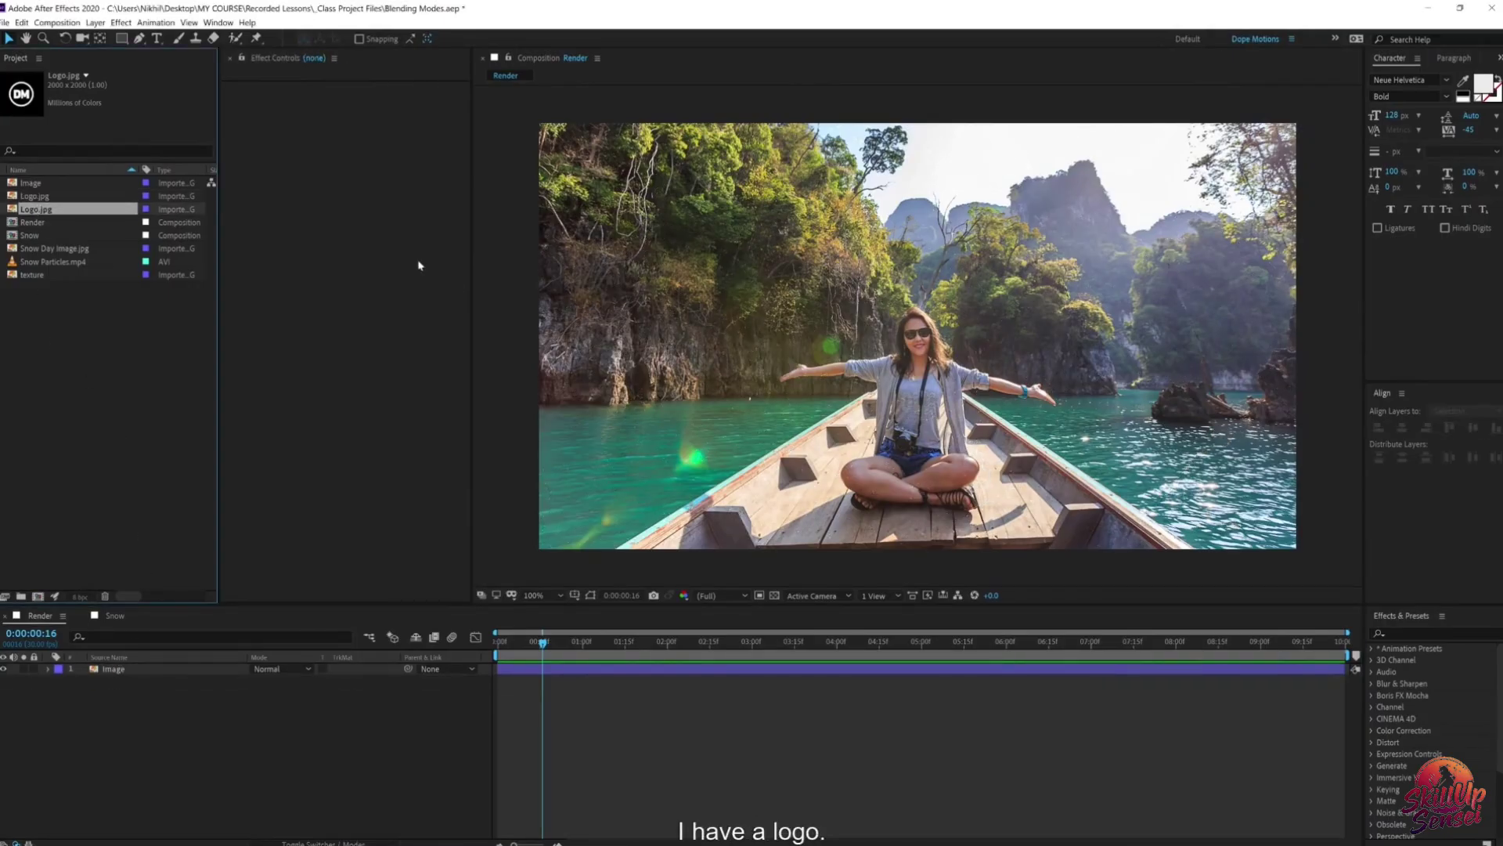
{"action": "left_click_drag", "start_coordinate": [418, 266], "coordinate": [766, 322]}
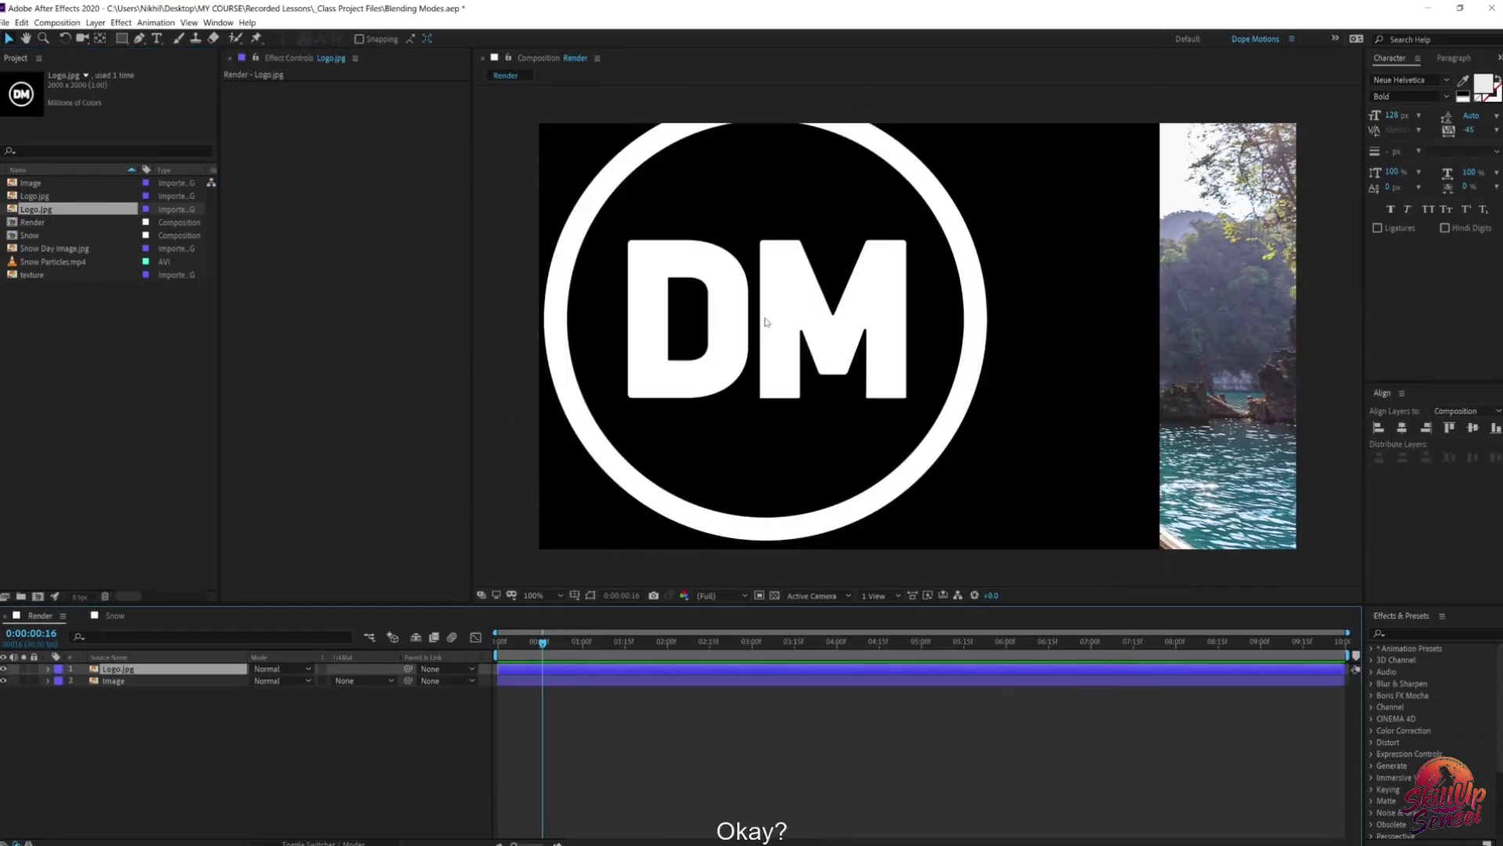
{"action": "key", "text": "s"}
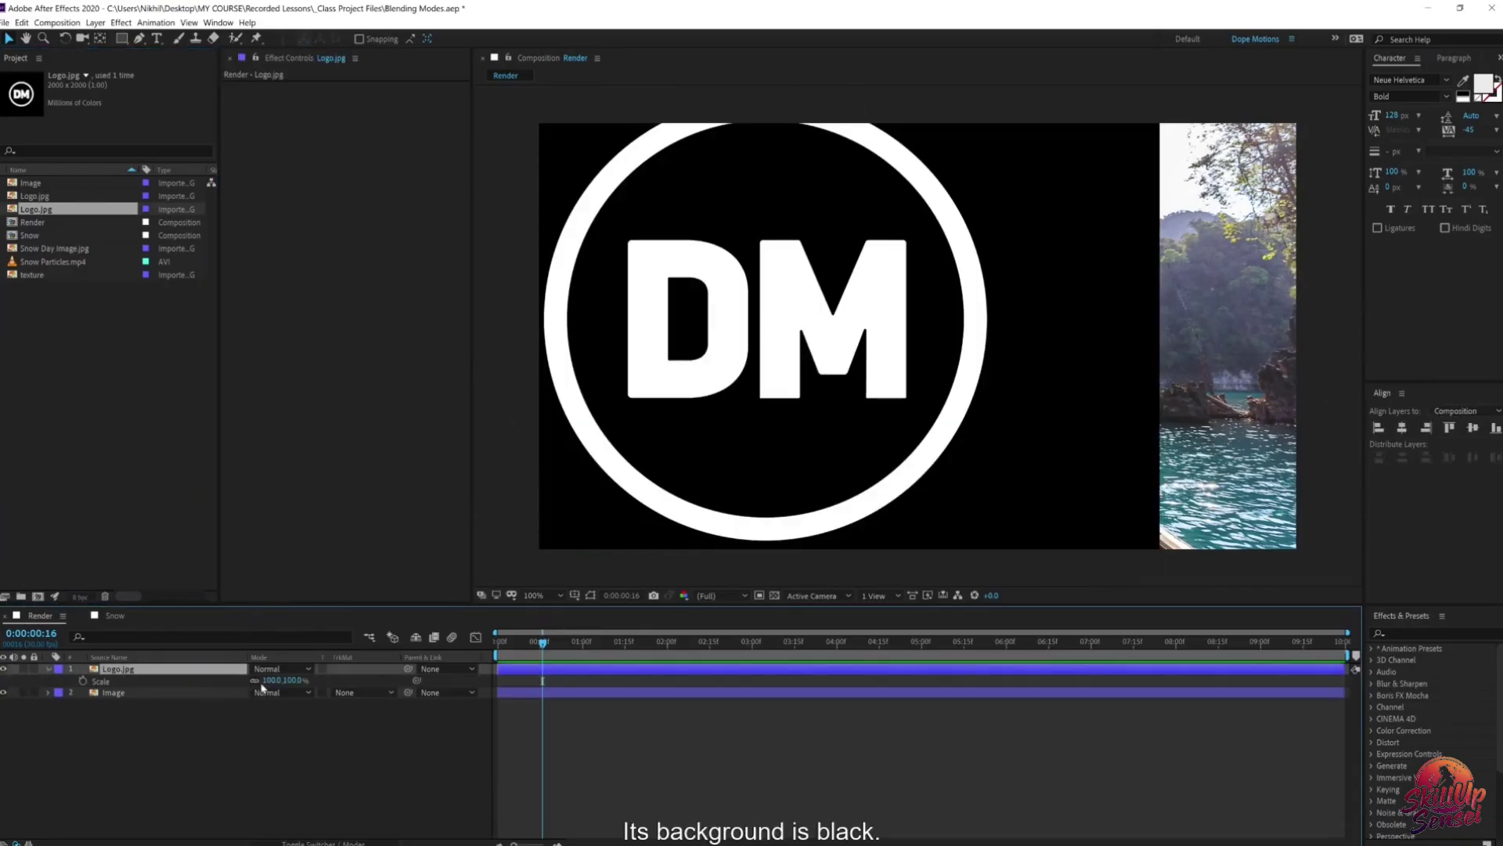
{"action": "left_click_drag", "start_coordinate": [279, 680], "coordinate": [239, 680]}
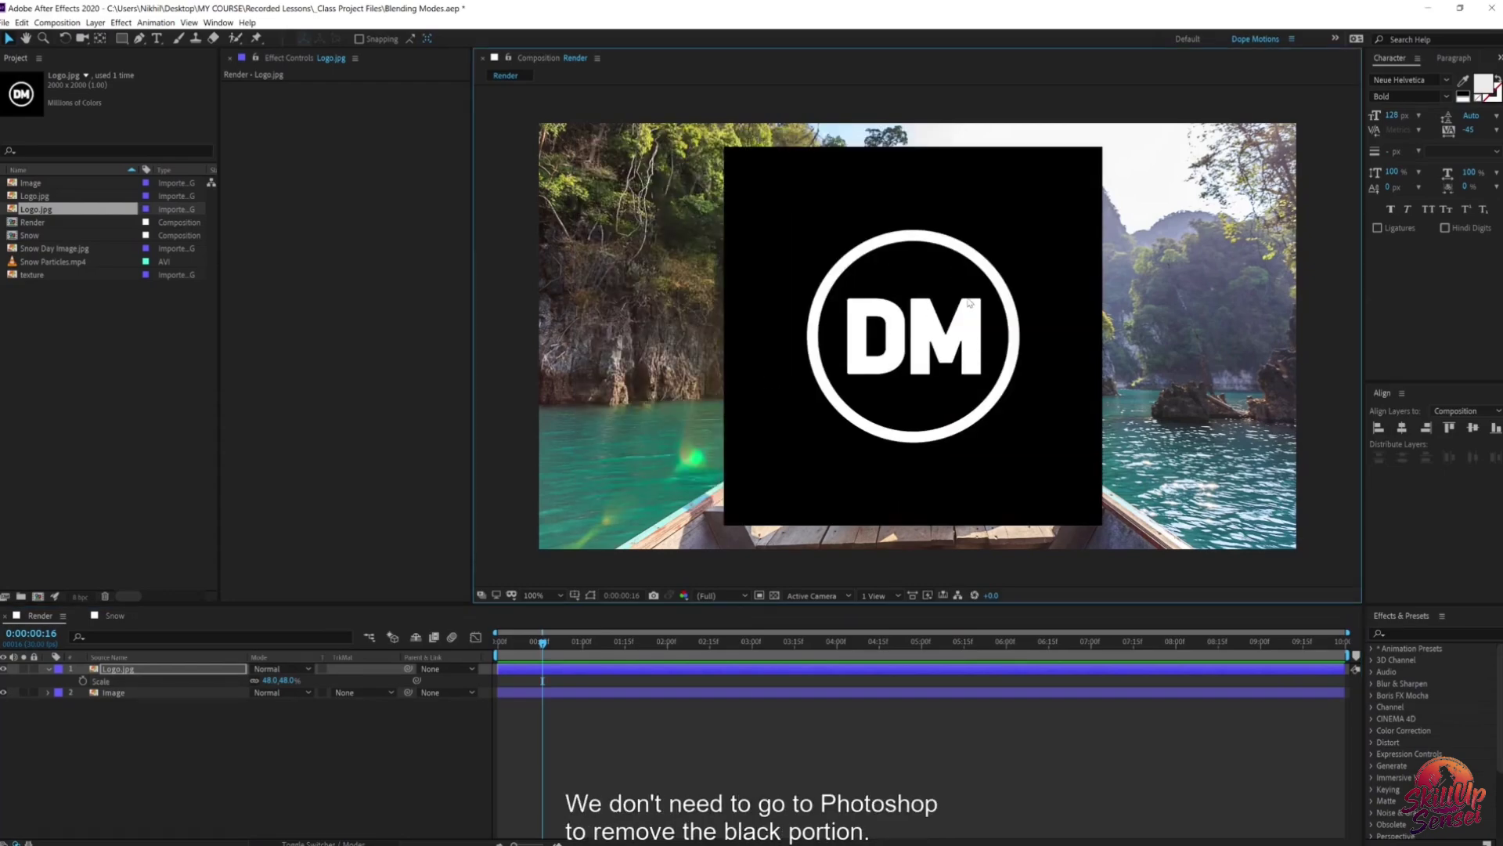
Step: Set the logo layer's blending mode to Screen and reduce its scale to 24%
{"action": "left_click", "coordinate": [278, 669]}
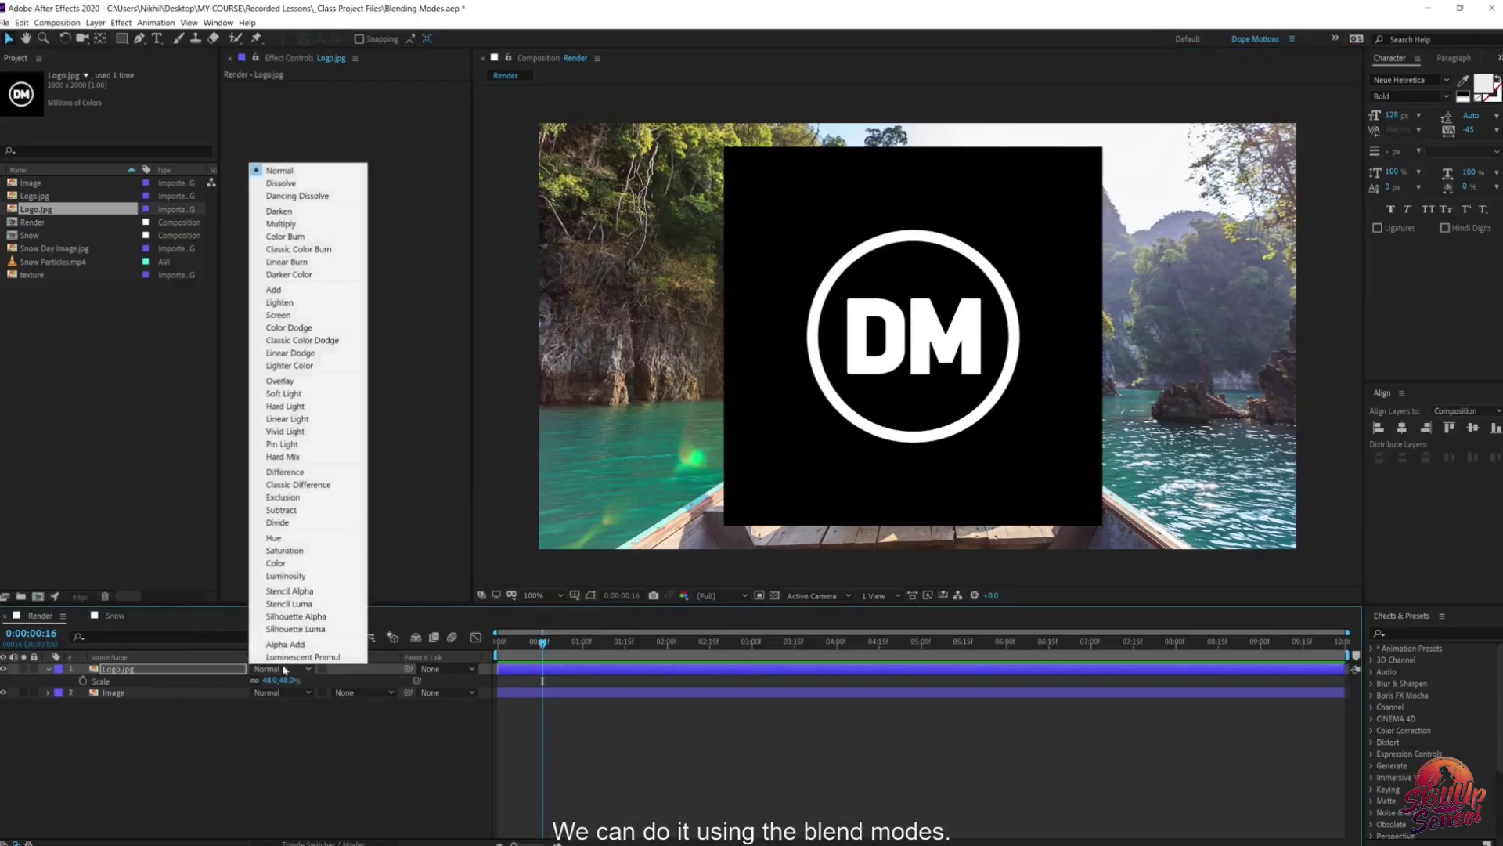
{"action": "left_click", "coordinate": [278, 315]}
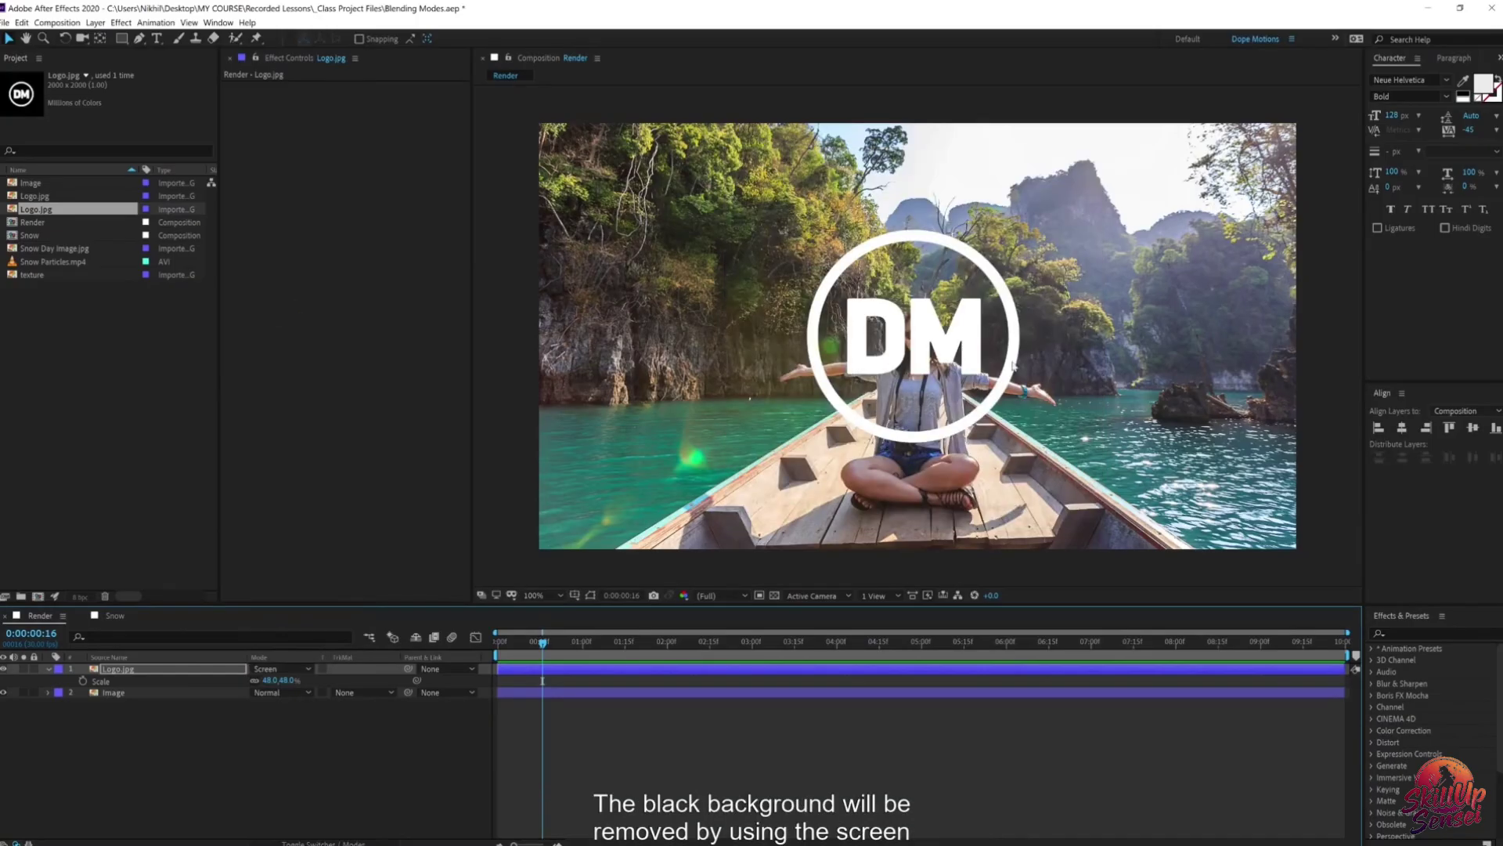
{"action": "left_click_drag", "start_coordinate": [279, 679], "coordinate": [259, 680]}
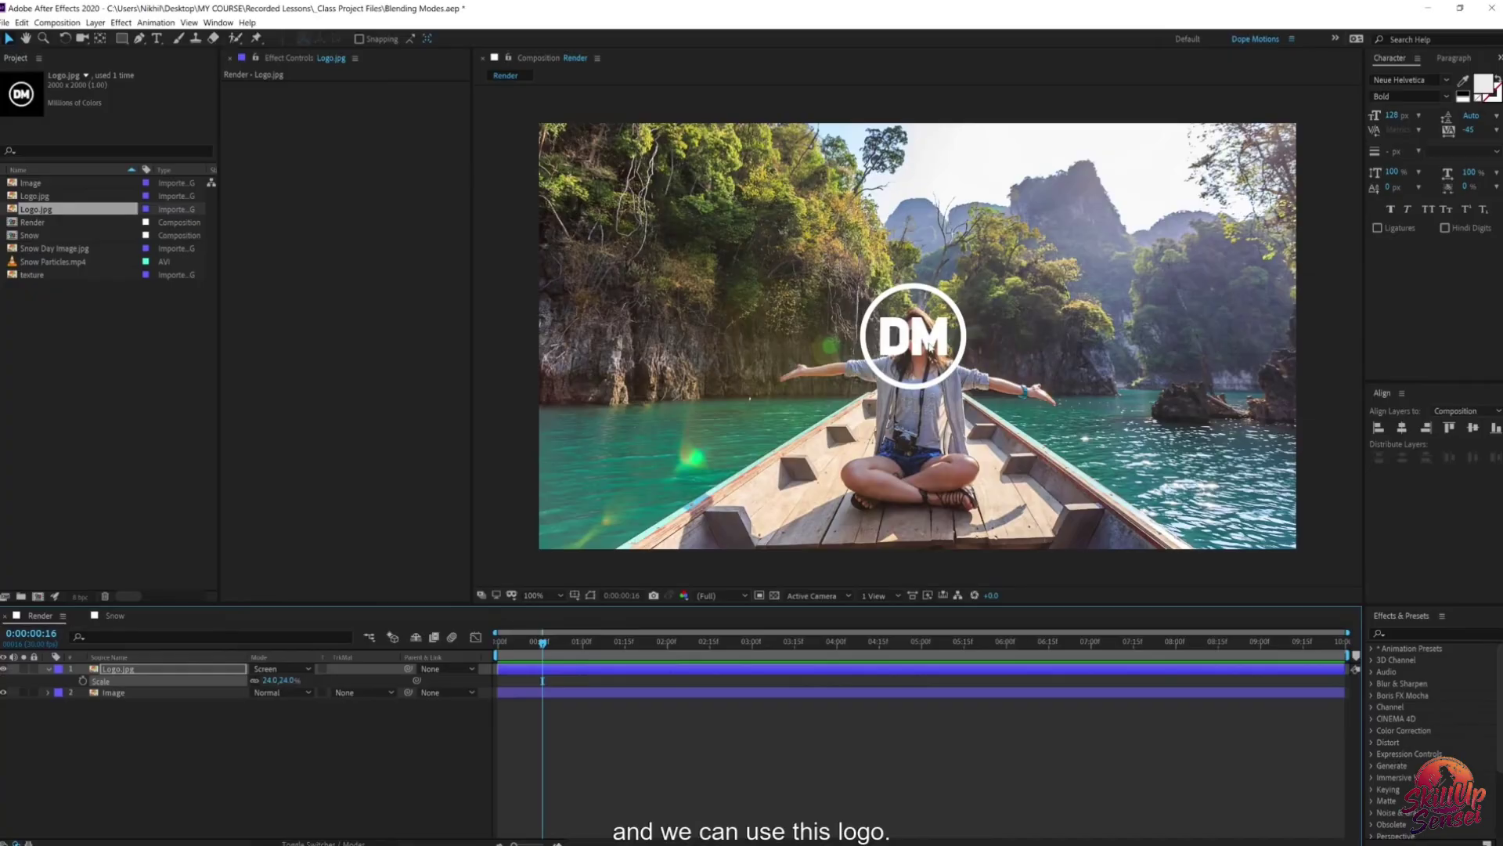
{"action": "left_click_drag", "start_coordinate": [953, 323], "coordinate": [898, 347]}
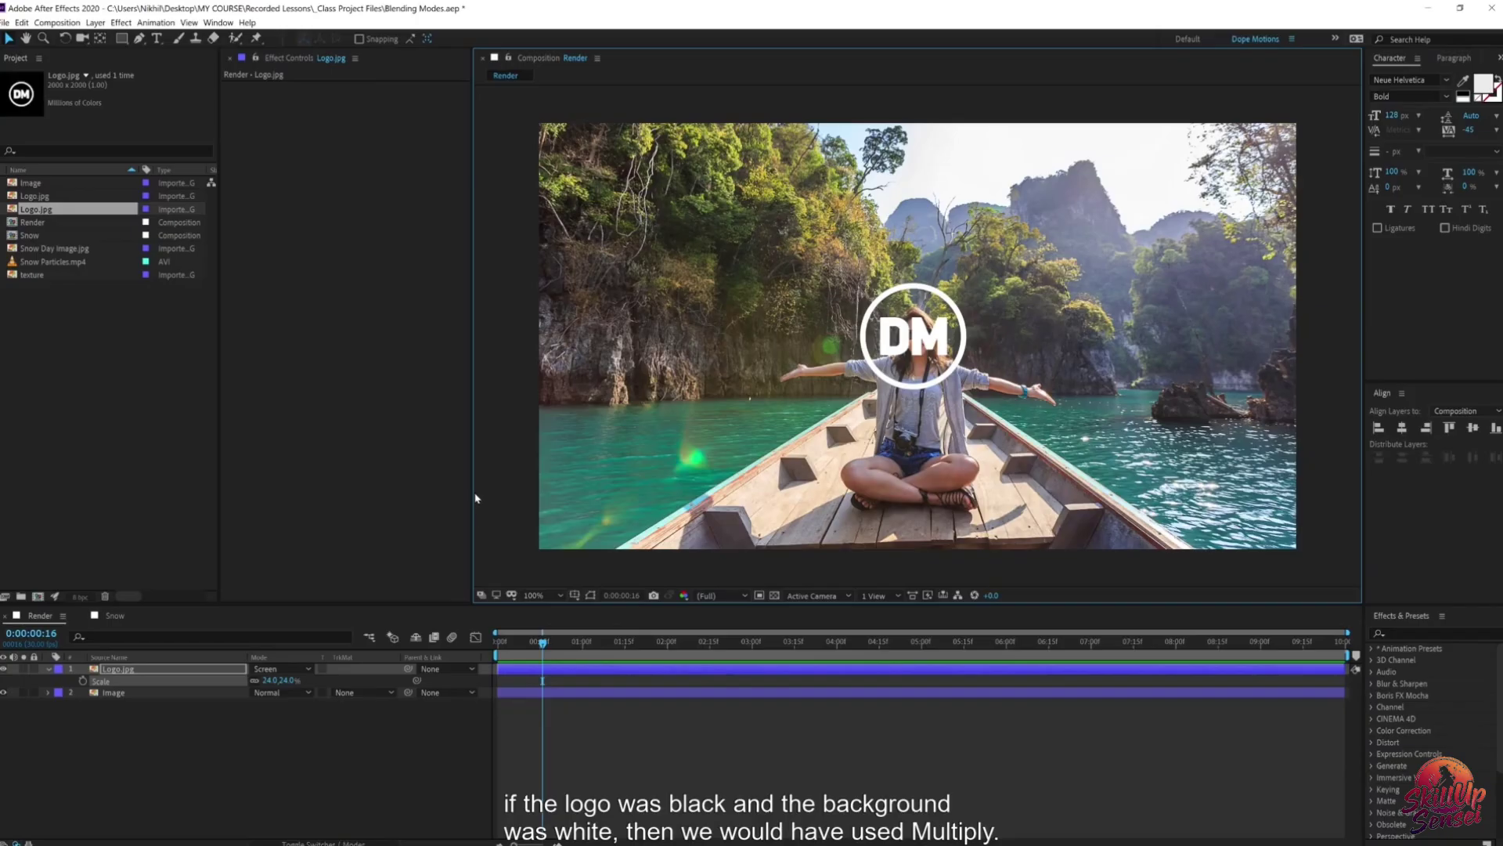
Step: Try Multiply on the logo layer, nudge the logo slightly, and return its blending mode to Normal
{"action": "left_click", "coordinate": [280, 669]}
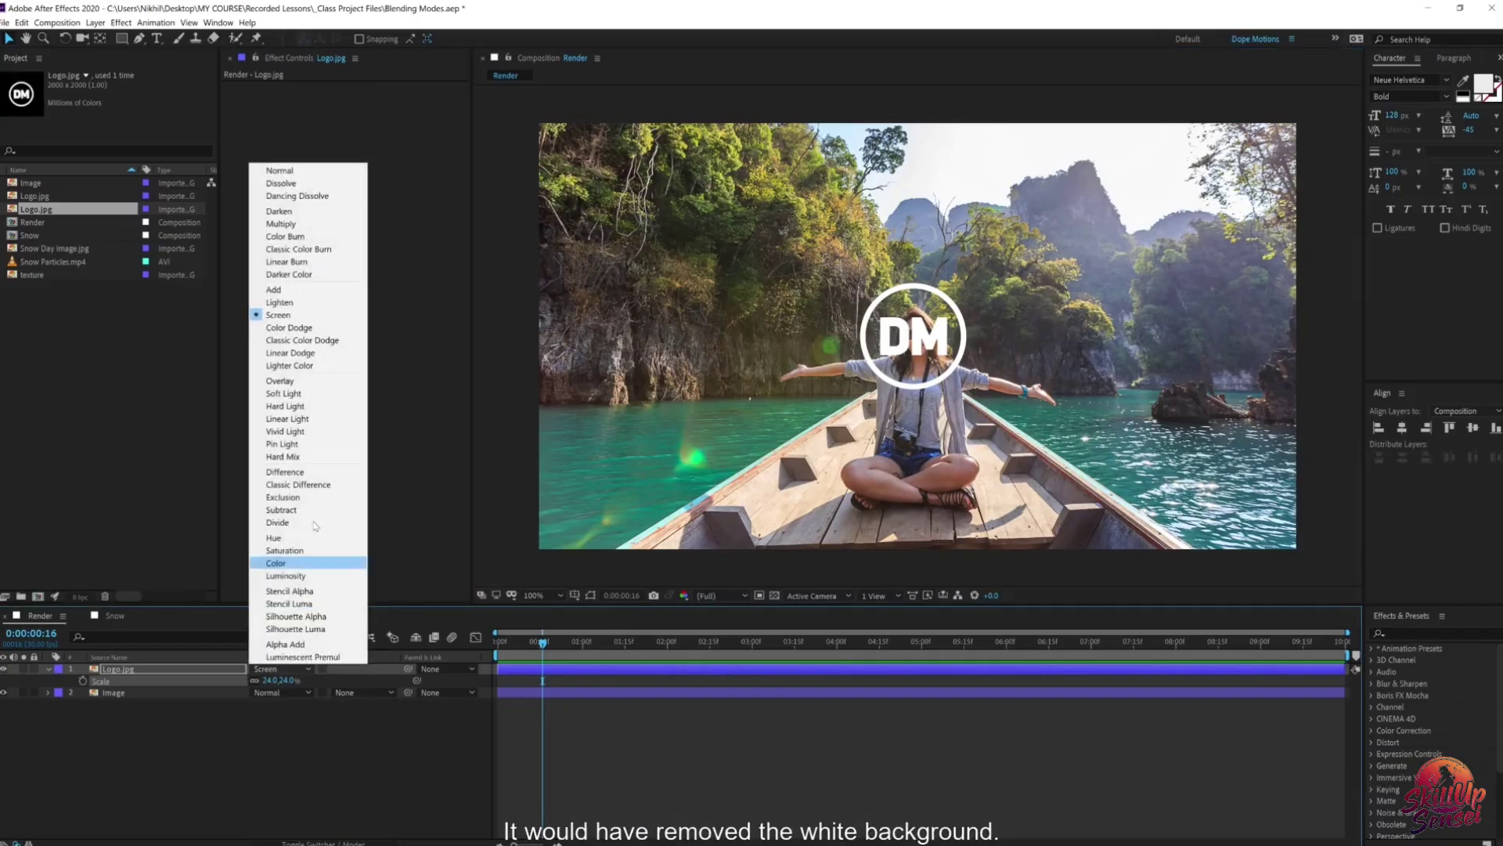
{"action": "left_click", "coordinate": [280, 223]}
{"action": "mouse_move", "coordinate": [923, 365]}
{"action": "left_mouse_down"}
{"action": "mouse_move", "coordinate": [950, 382]}
{"action": "mouse_move", "coordinate": [918, 377]}
{"action": "left_mouse_up"}
{"action": "left_click", "coordinate": [281, 670]}
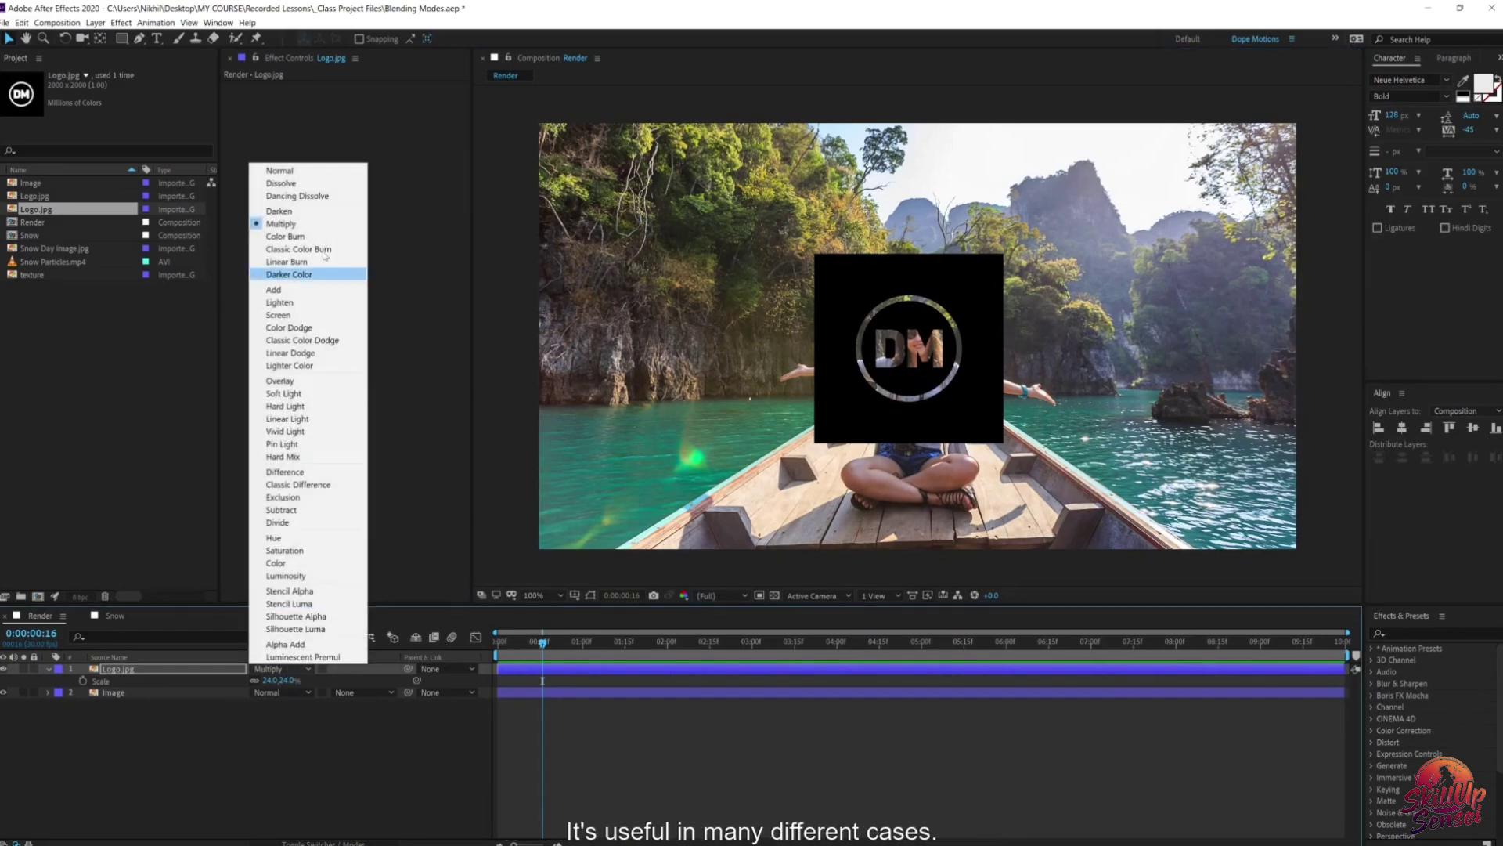
{"action": "left_click", "coordinate": [325, 172]}
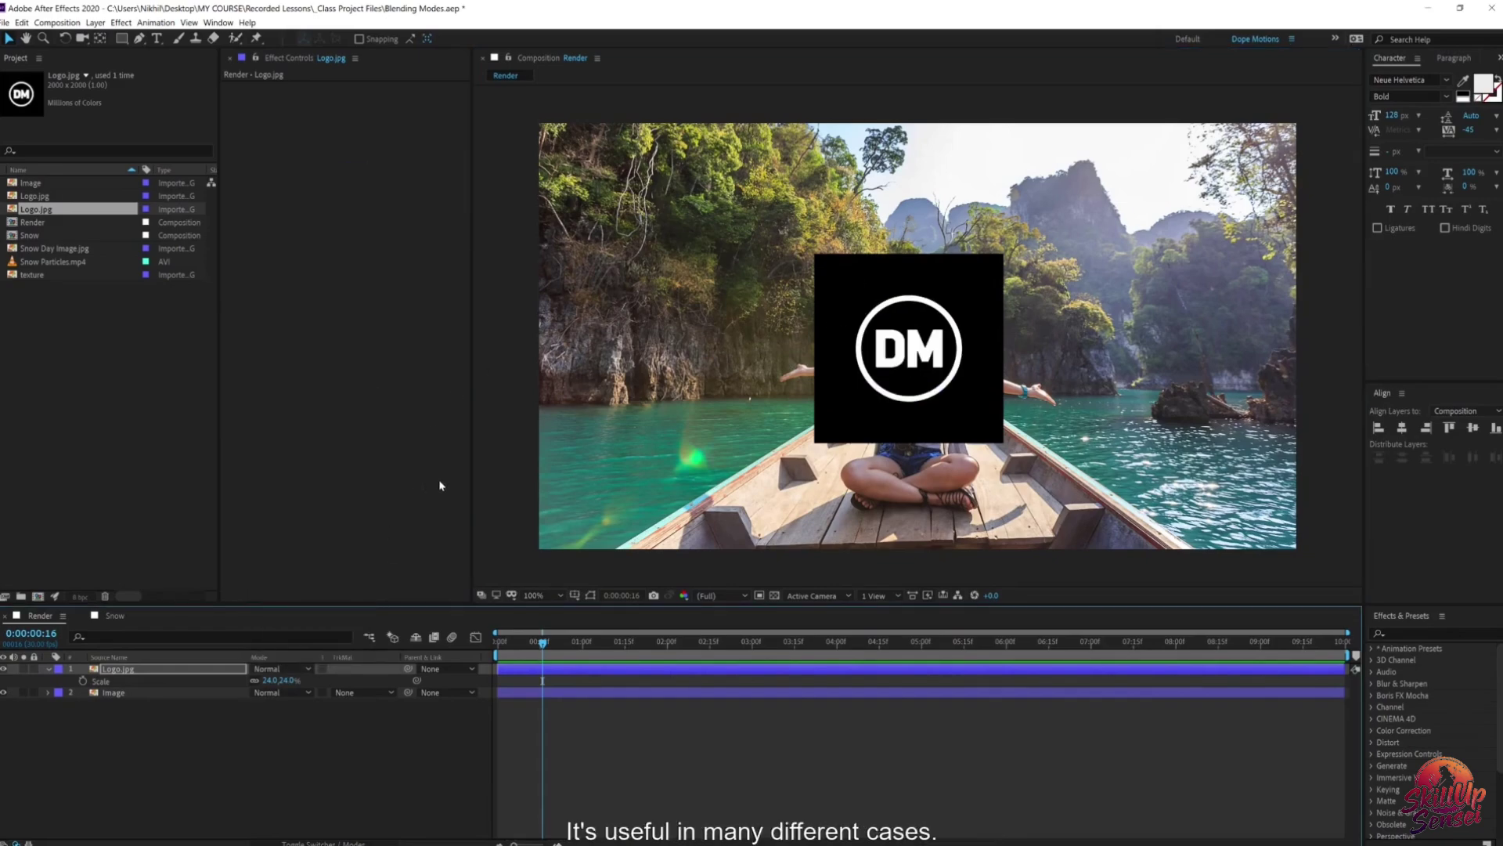
Step: Switch to the Snow composition, turn on the Snow Particles.mp4 layer's visibility and scrub through its footage to 0:00:02:14
{"action": "left_click", "coordinate": [115, 616]}
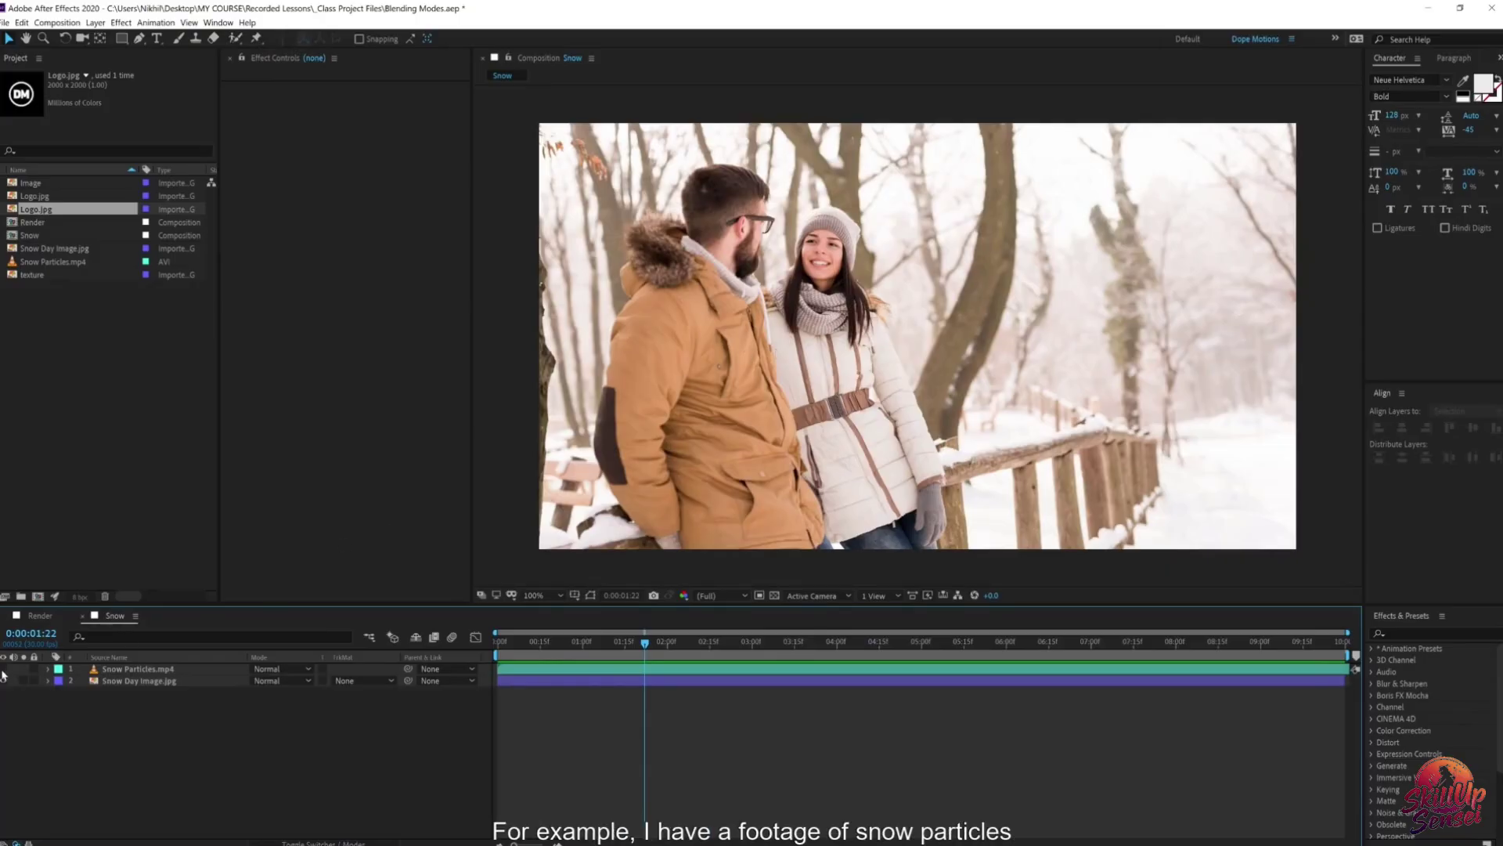
{"action": "left_click", "coordinate": [4, 668]}
{"action": "left_click", "coordinate": [650, 668]}
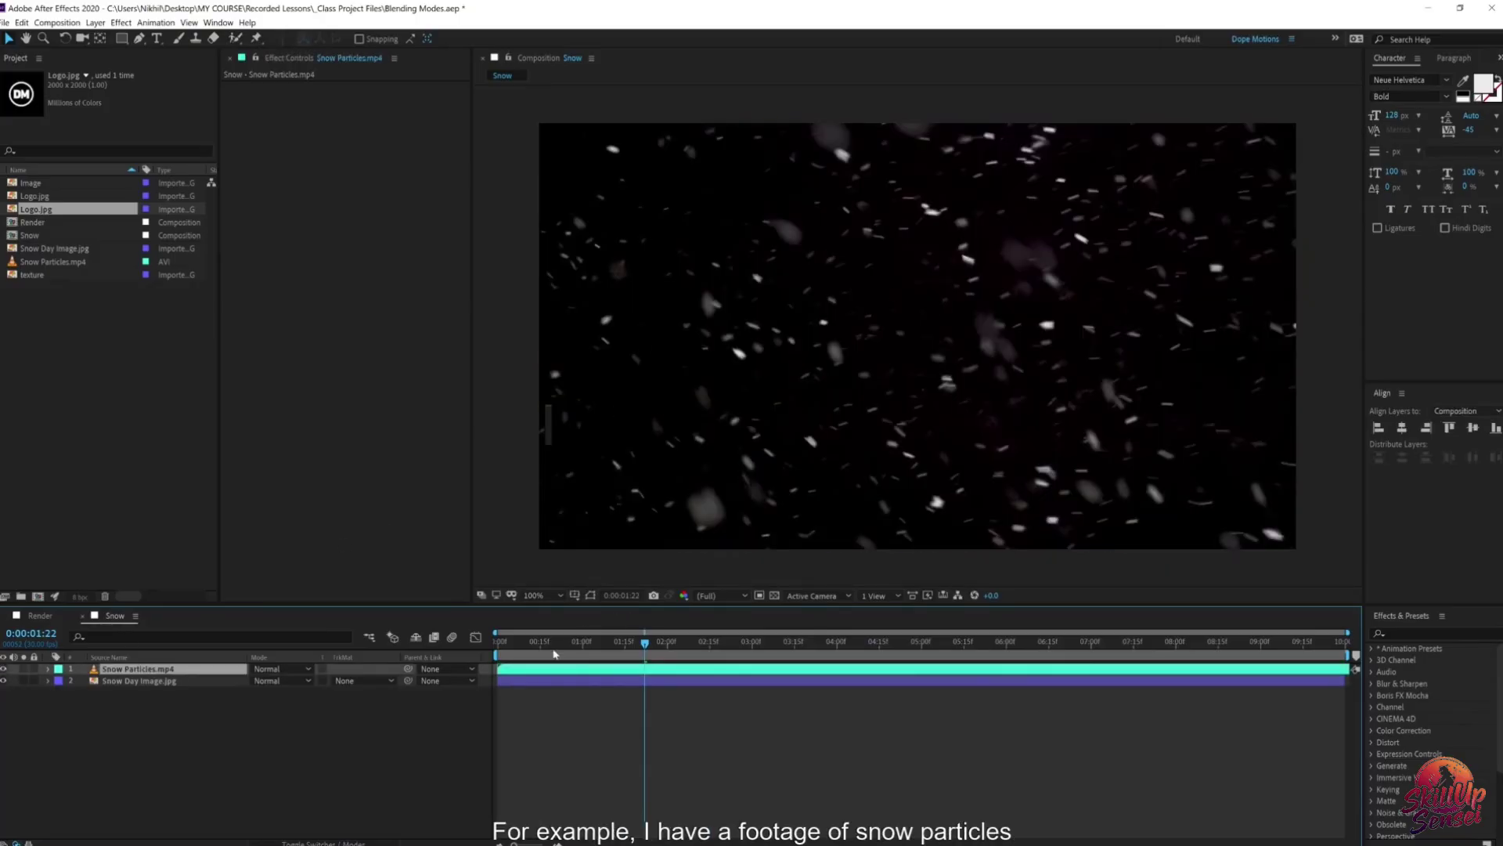
{"action": "left_click_drag", "start_coordinate": [555, 654], "coordinate": [707, 654]}
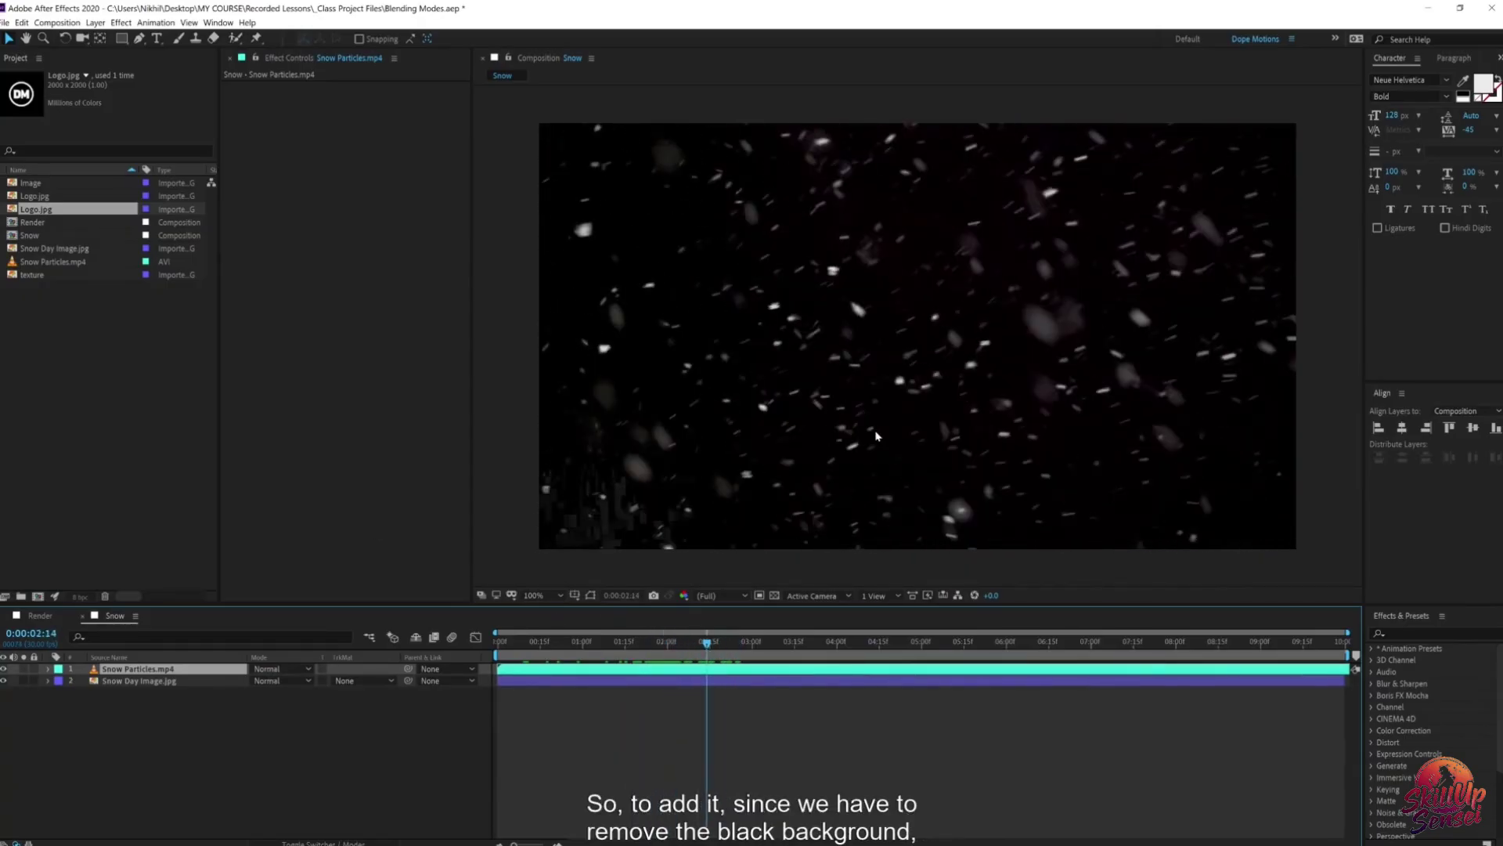
Step: Set the Snow Particles.mp4 layer's blending mode to Screen and preview the falling snow over the image
{"action": "left_click", "coordinate": [282, 668]}
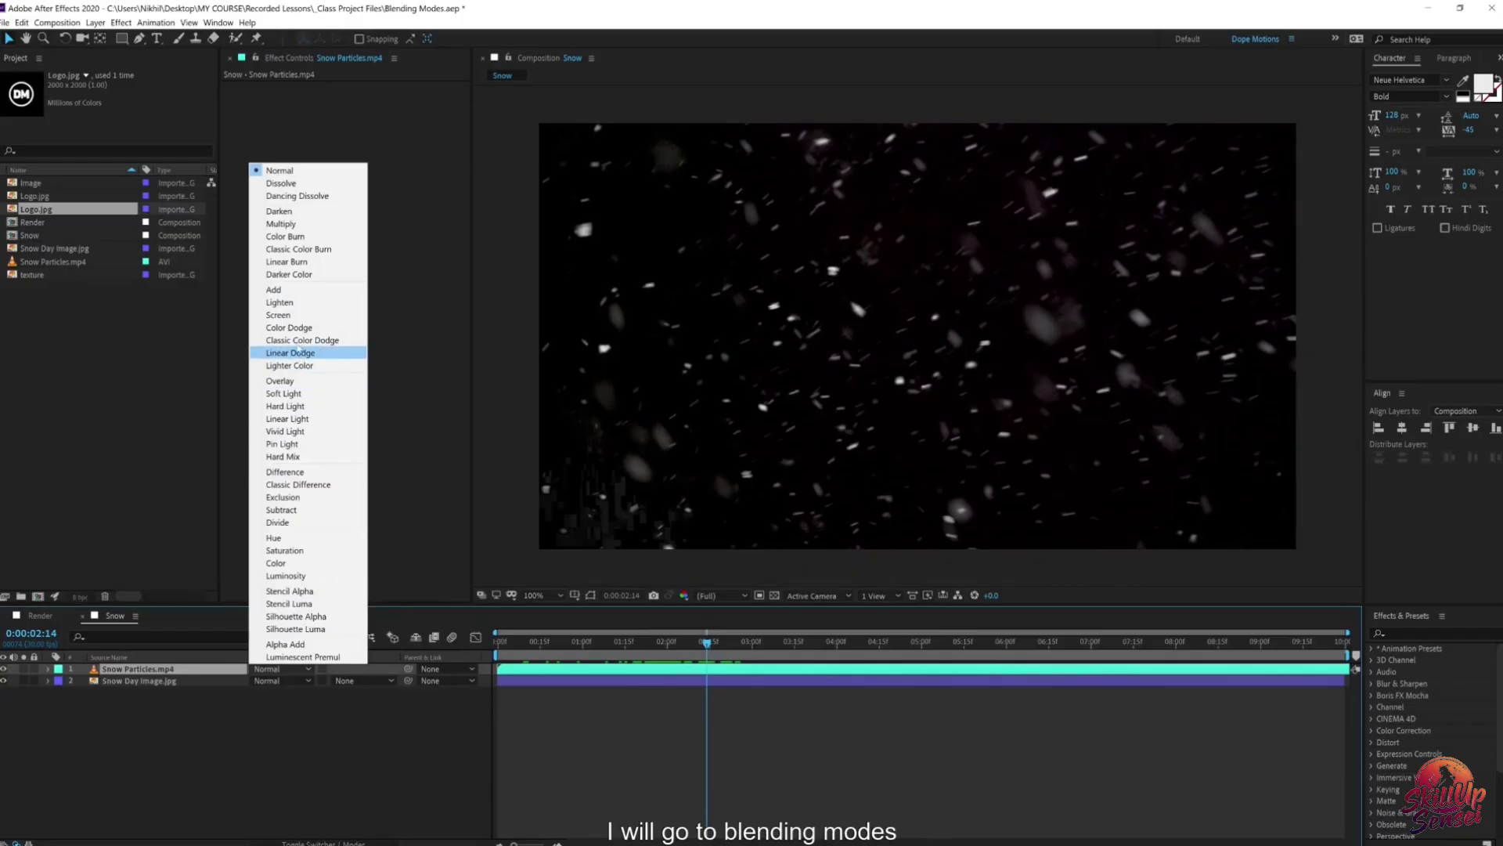
{"action": "left_click", "coordinate": [304, 316]}
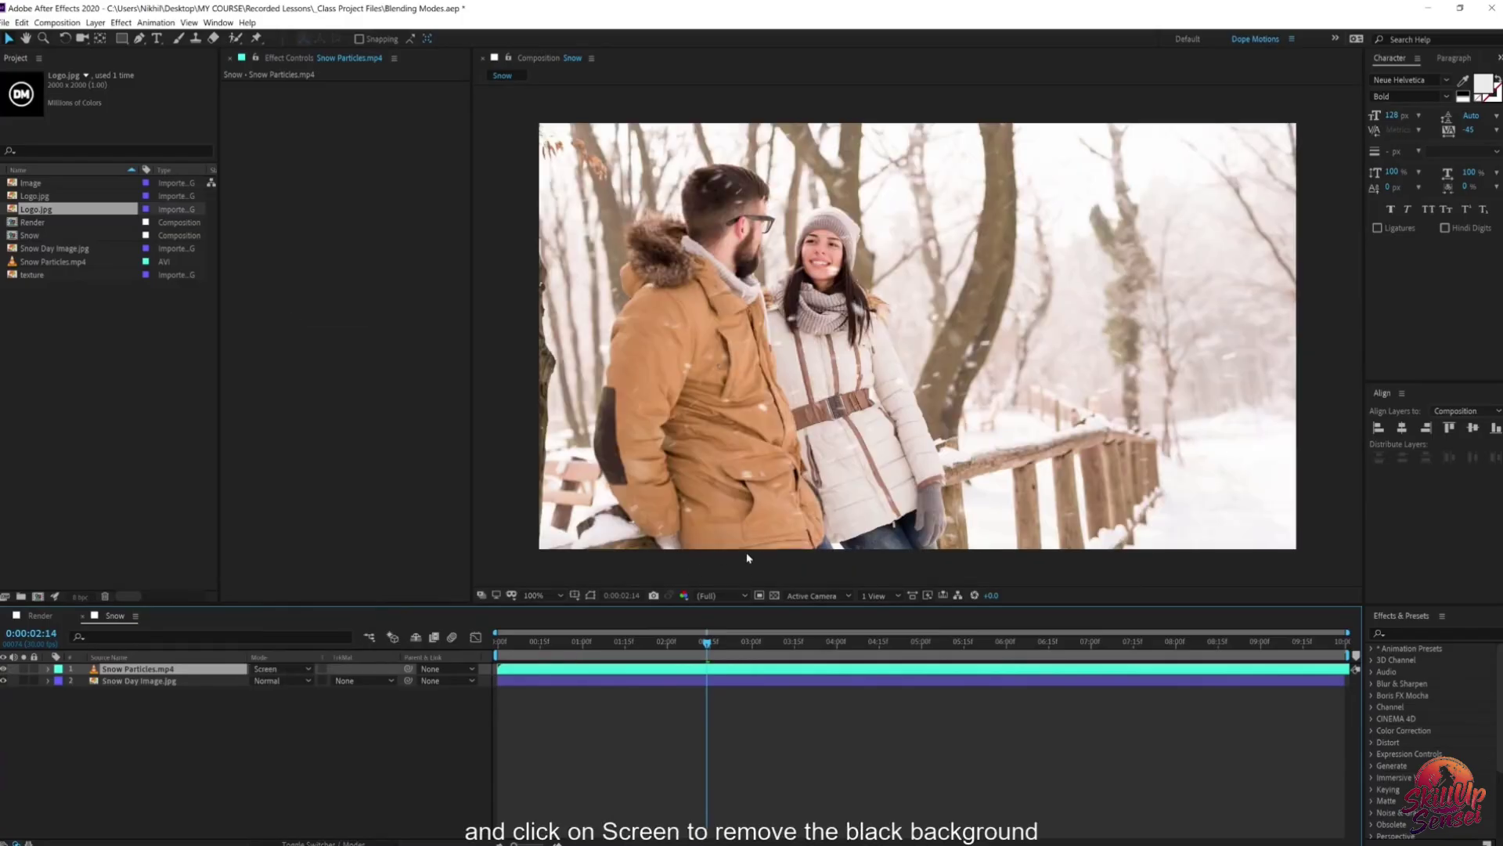
{"action": "key", "text": "space"}
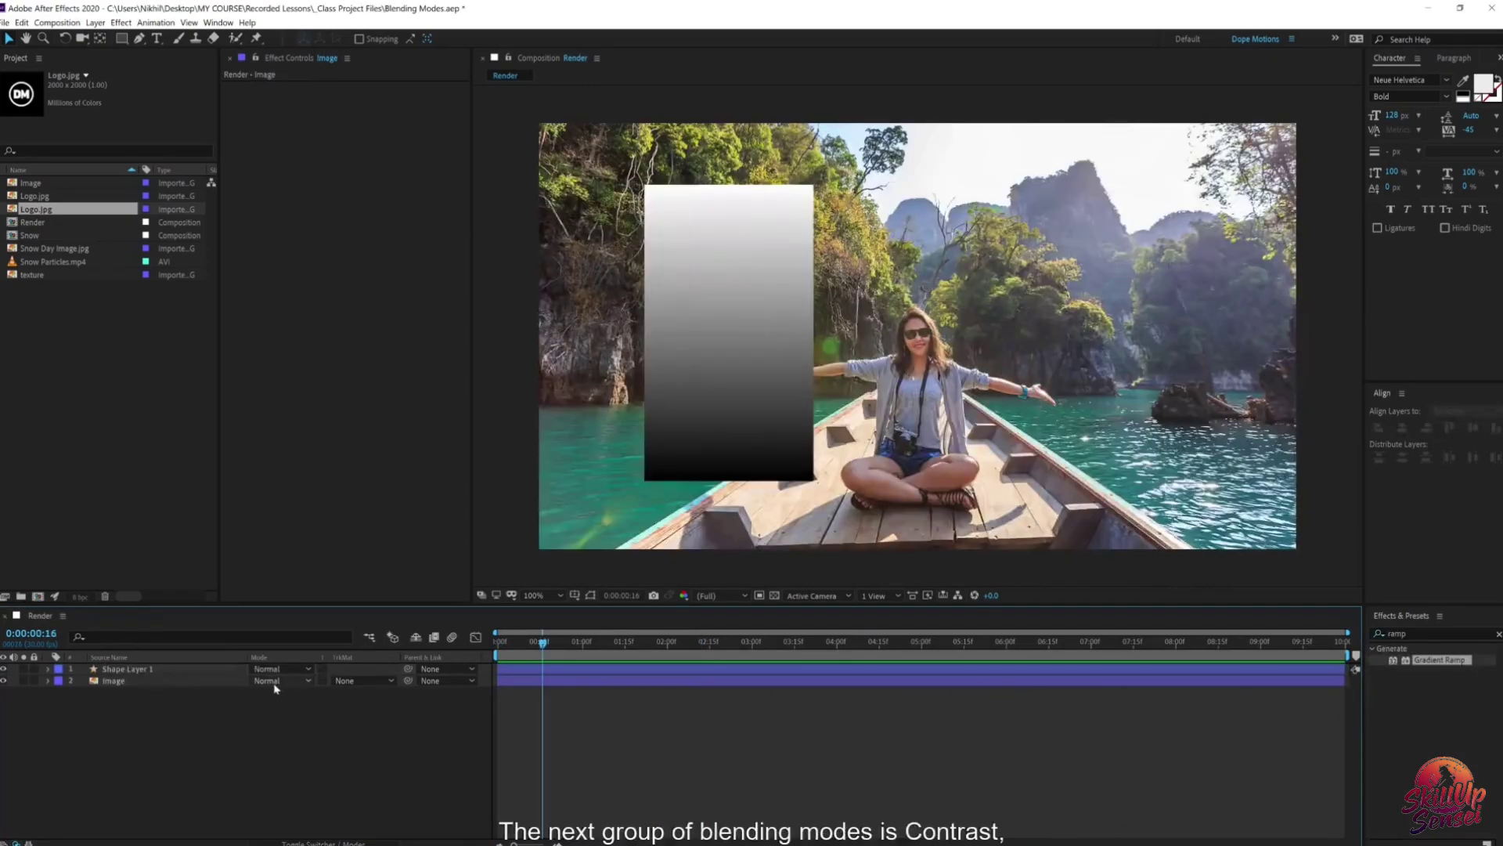
Step: Set the gradient Shape Layer 1's blending mode to Overlay in the Render composition and shift it slightly over the image
{"action": "left_click", "coordinate": [280, 681]}
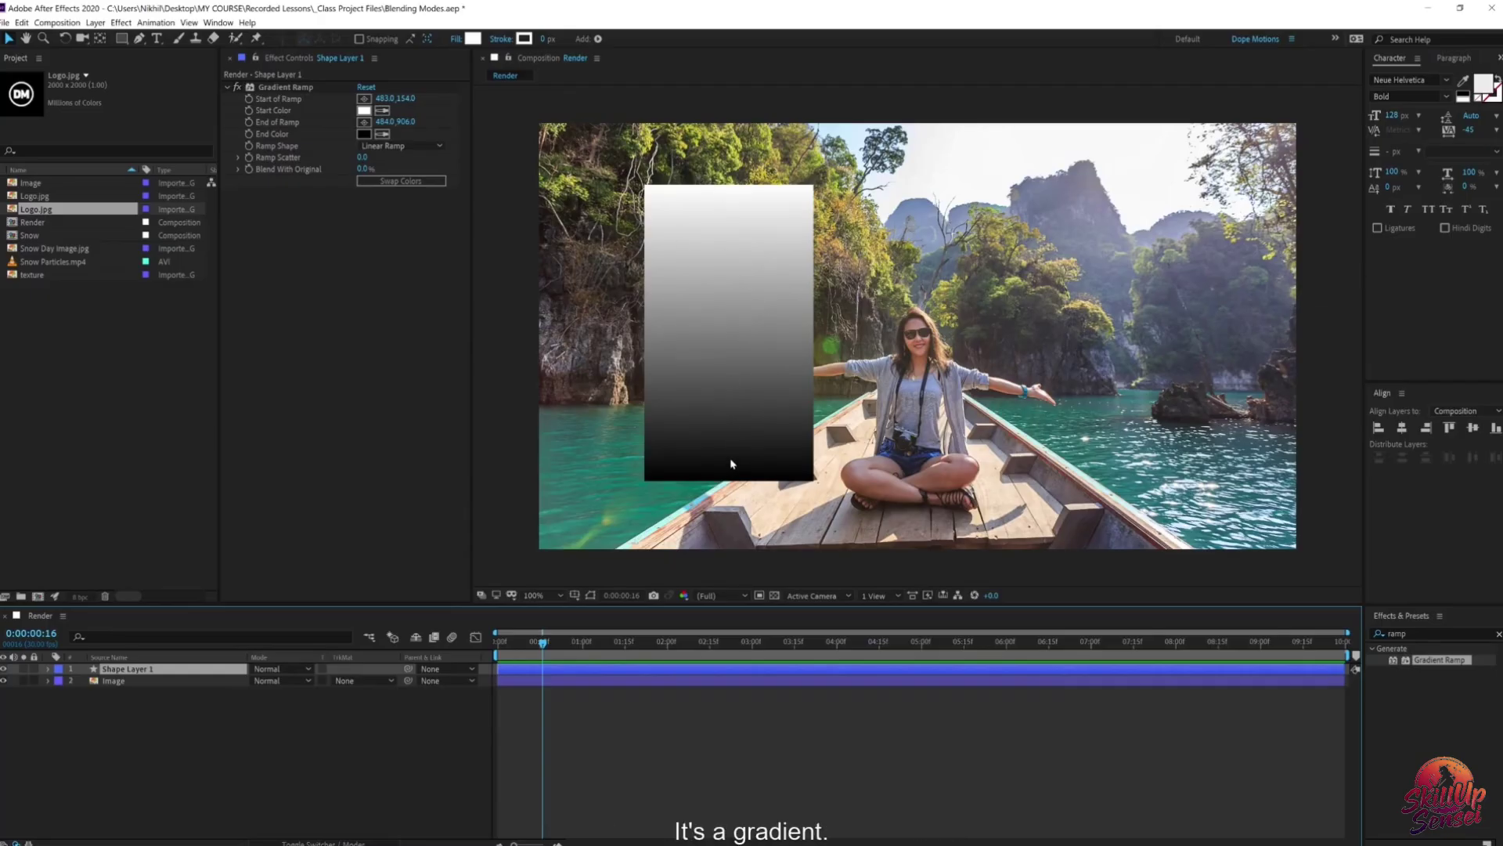
{"action": "left_click", "coordinate": [281, 669]}
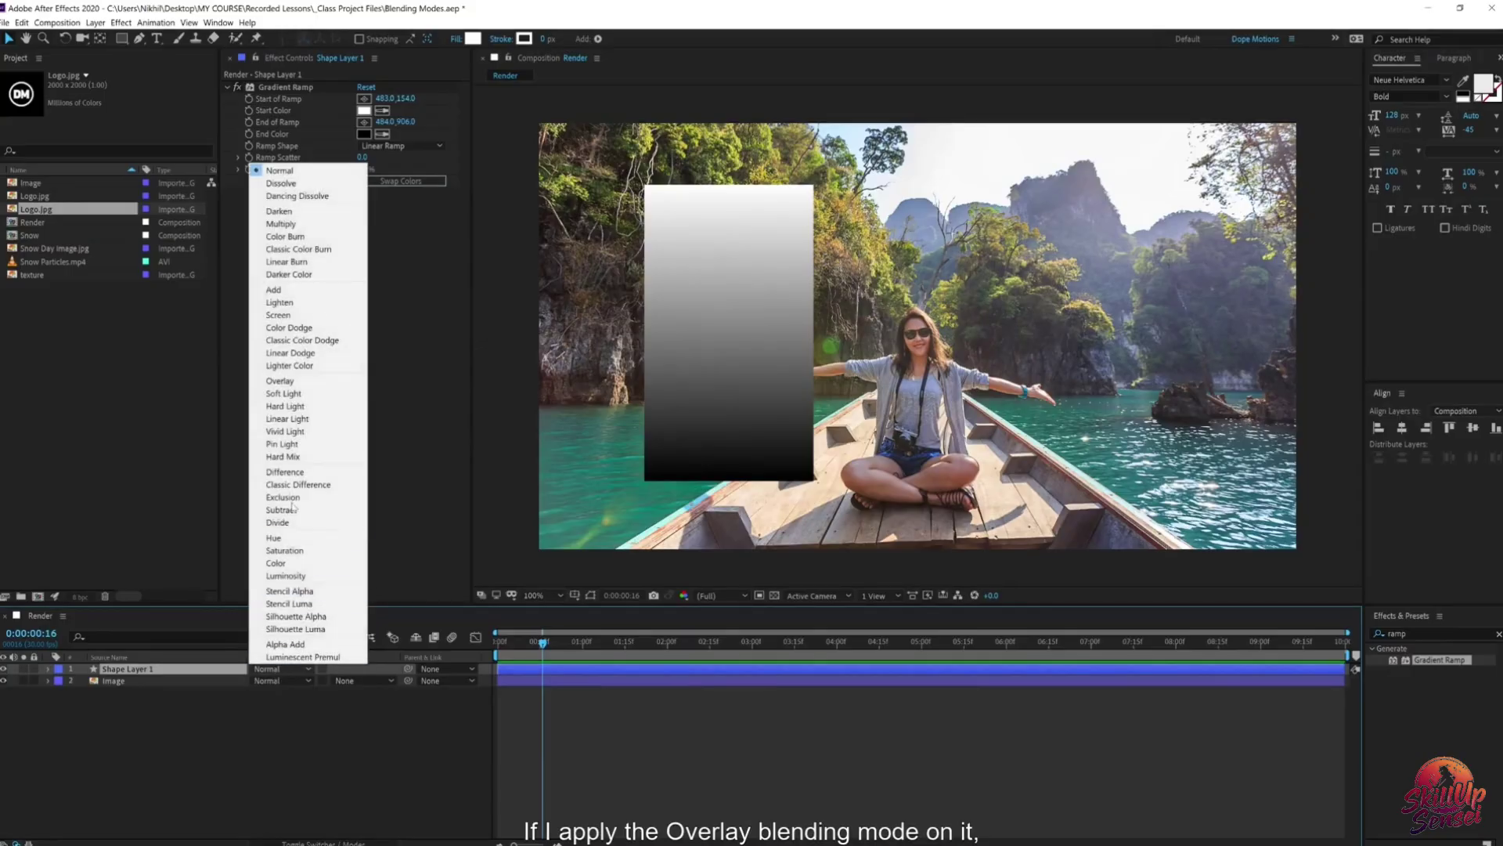
{"action": "left_click", "coordinate": [274, 382]}
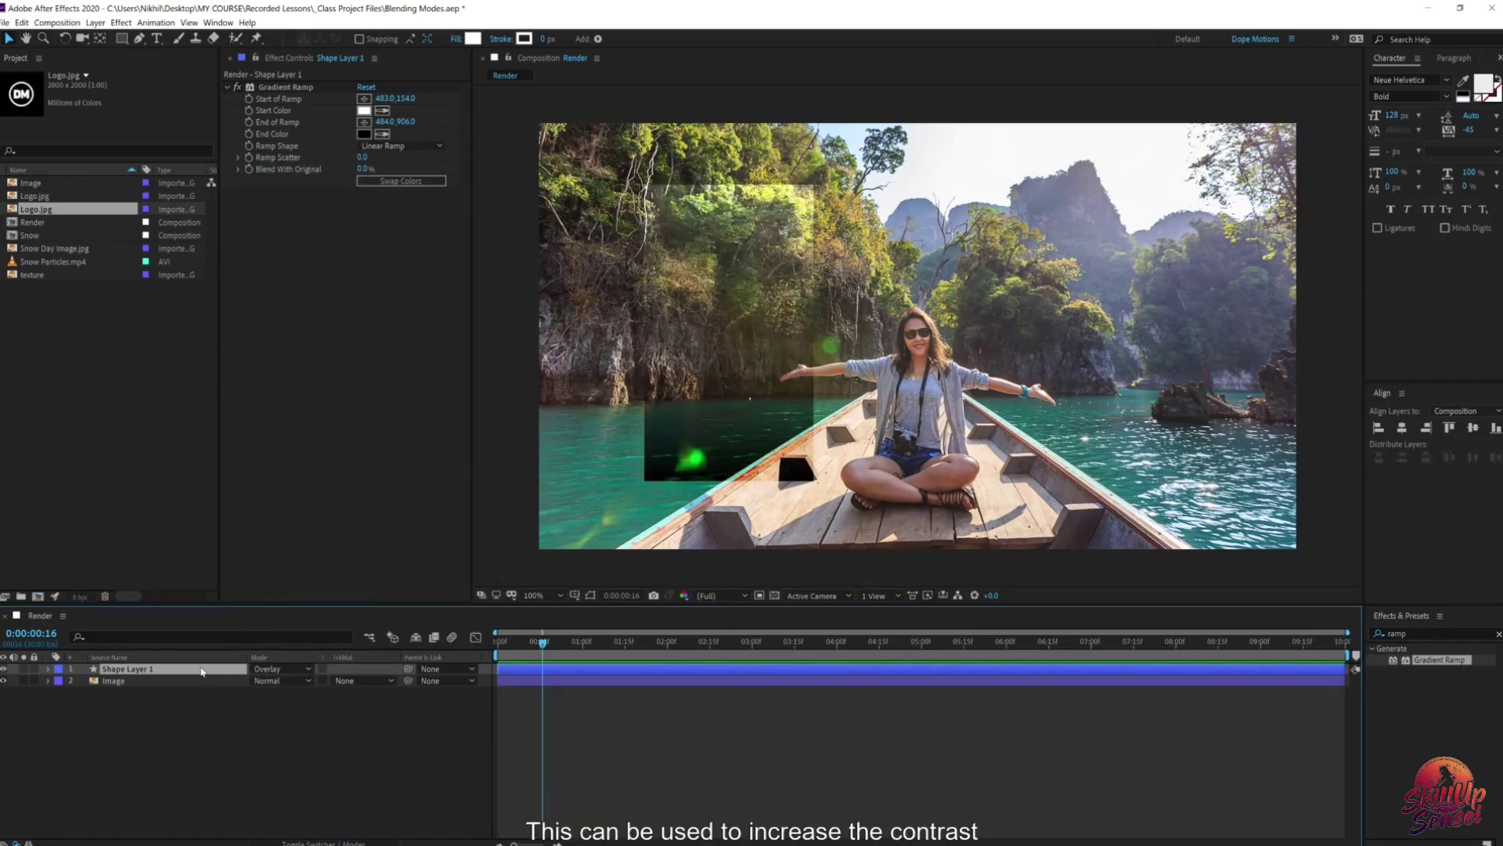
{"action": "left_click_drag", "start_coordinate": [686, 477], "coordinate": [634, 465]}
{"action": "left_click", "coordinate": [120, 670]}
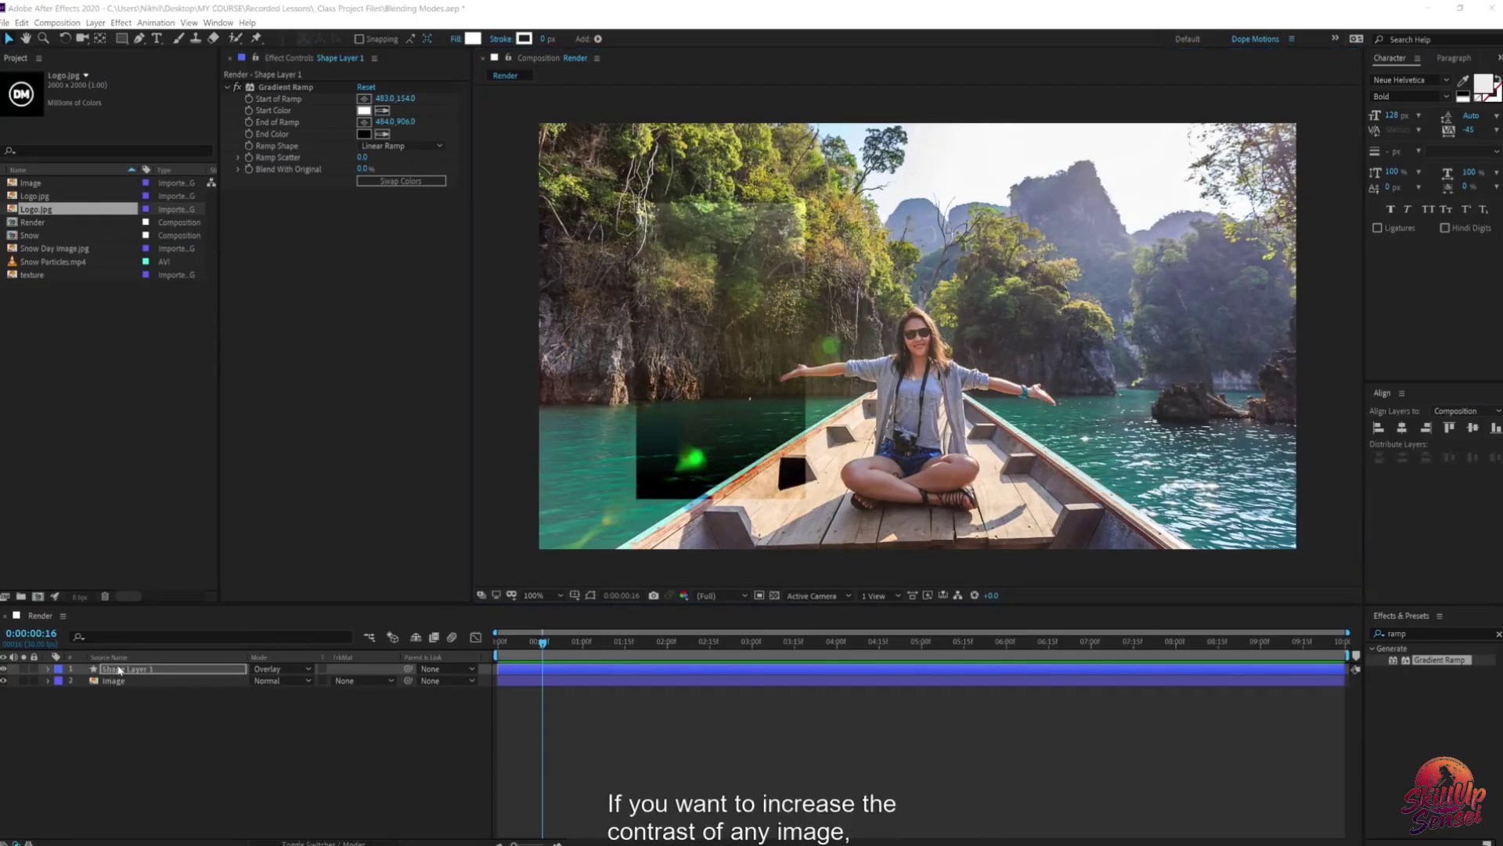
Step: Hide the gradient shape layer, duplicate the Image layer and set the duplicate's blending mode to Soft Light
{"action": "left_click", "coordinate": [3, 669]}
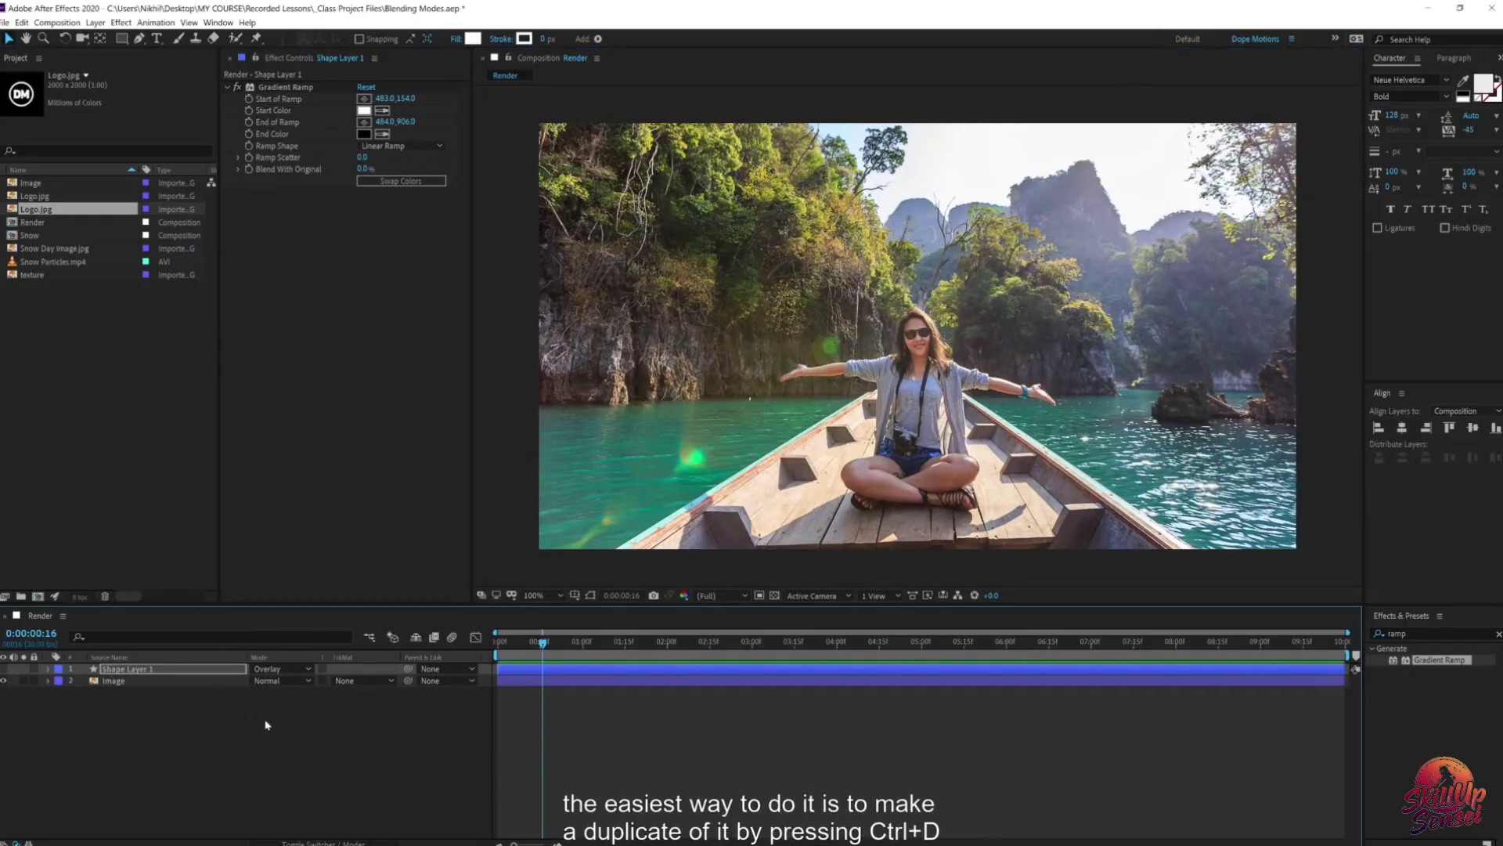
{"action": "left_click", "coordinate": [145, 682]}
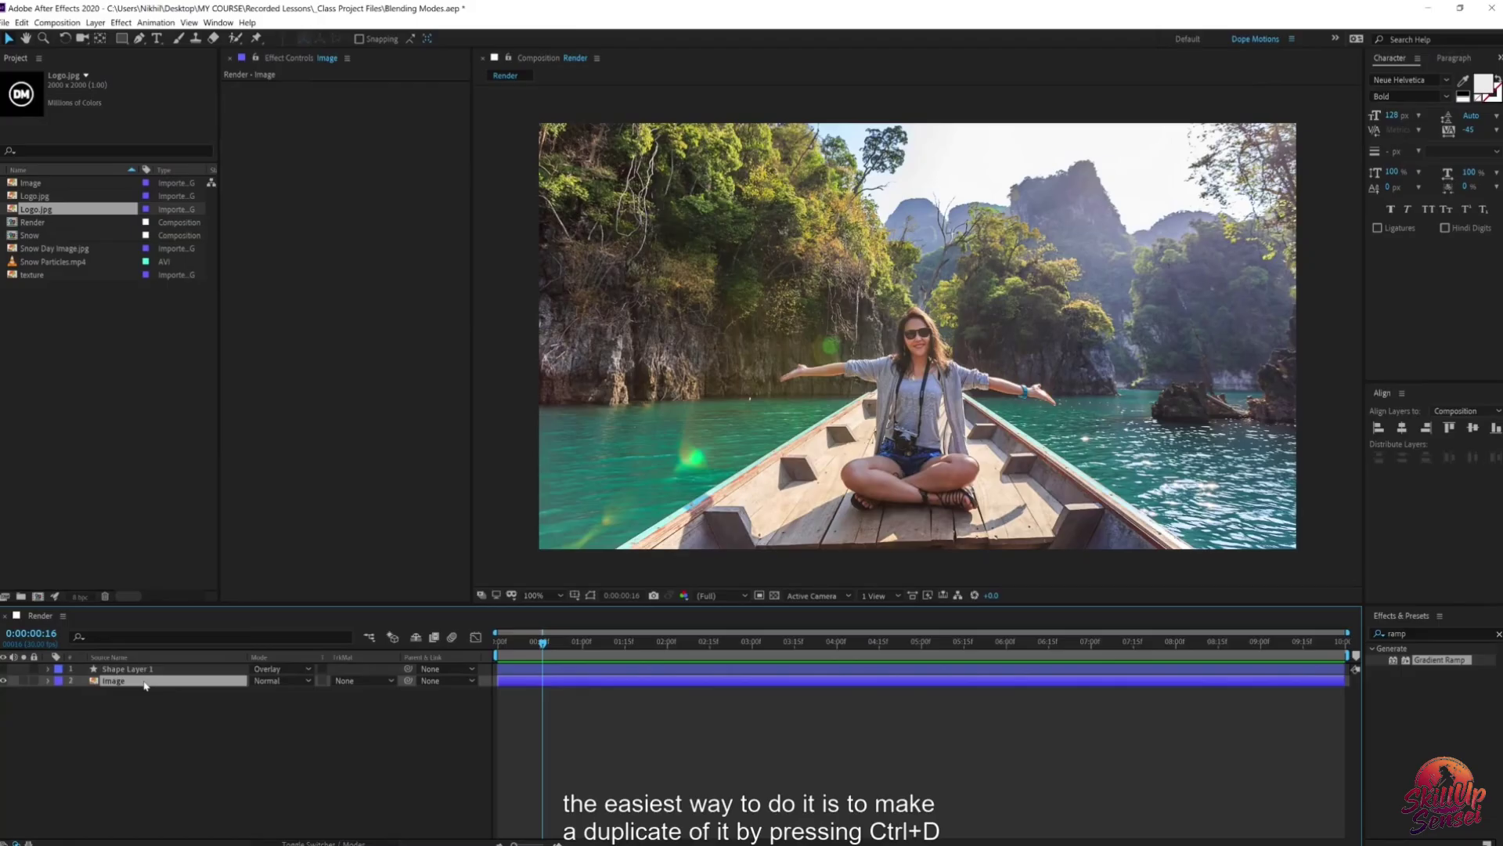
{"action": "key", "text": "ctrl+d"}
{"action": "left_click", "coordinate": [280, 680]}
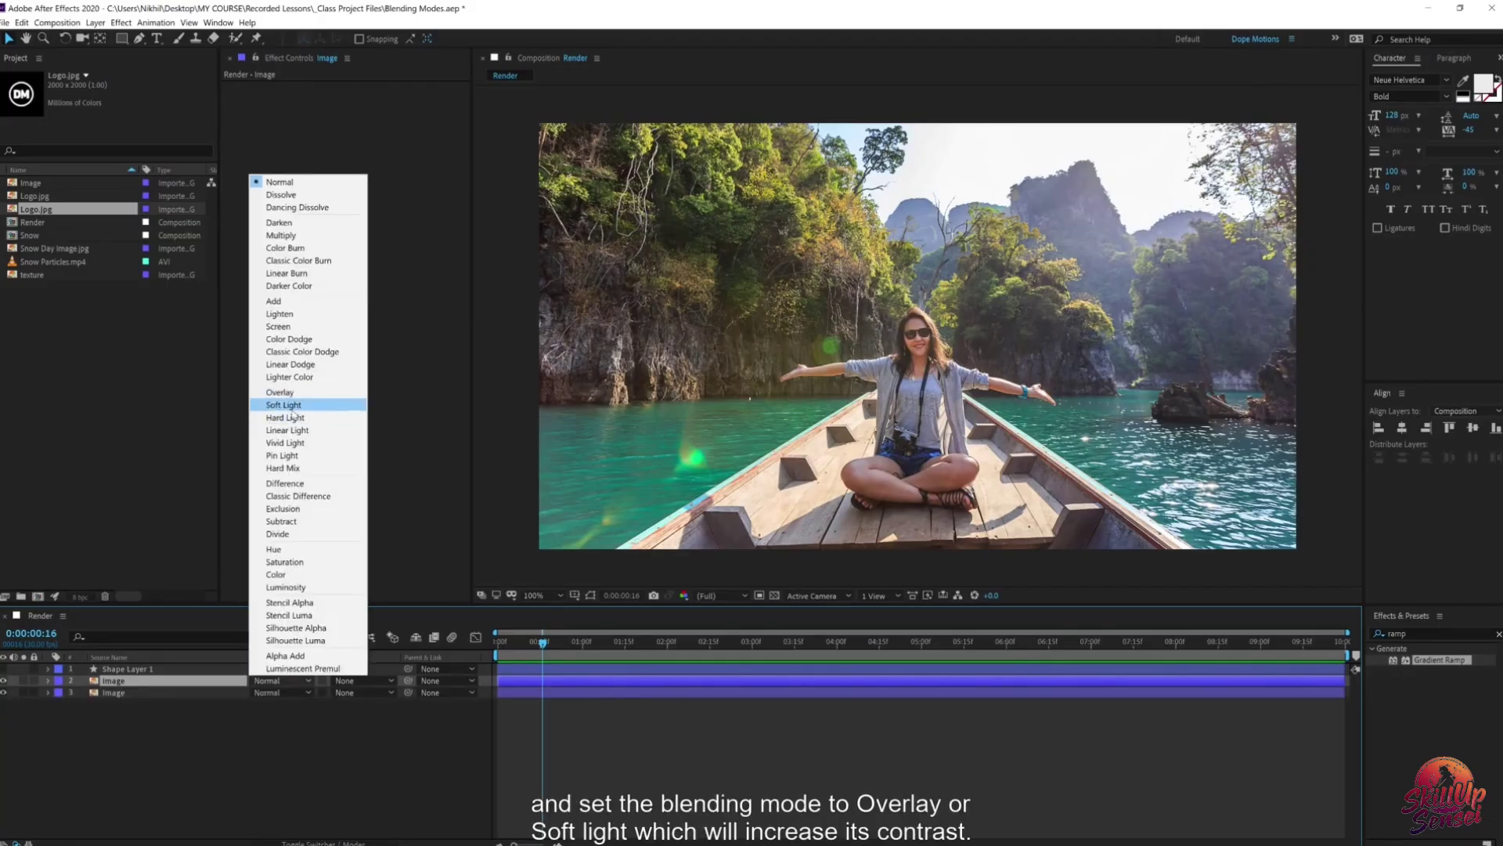
{"action": "left_click", "coordinate": [290, 406]}
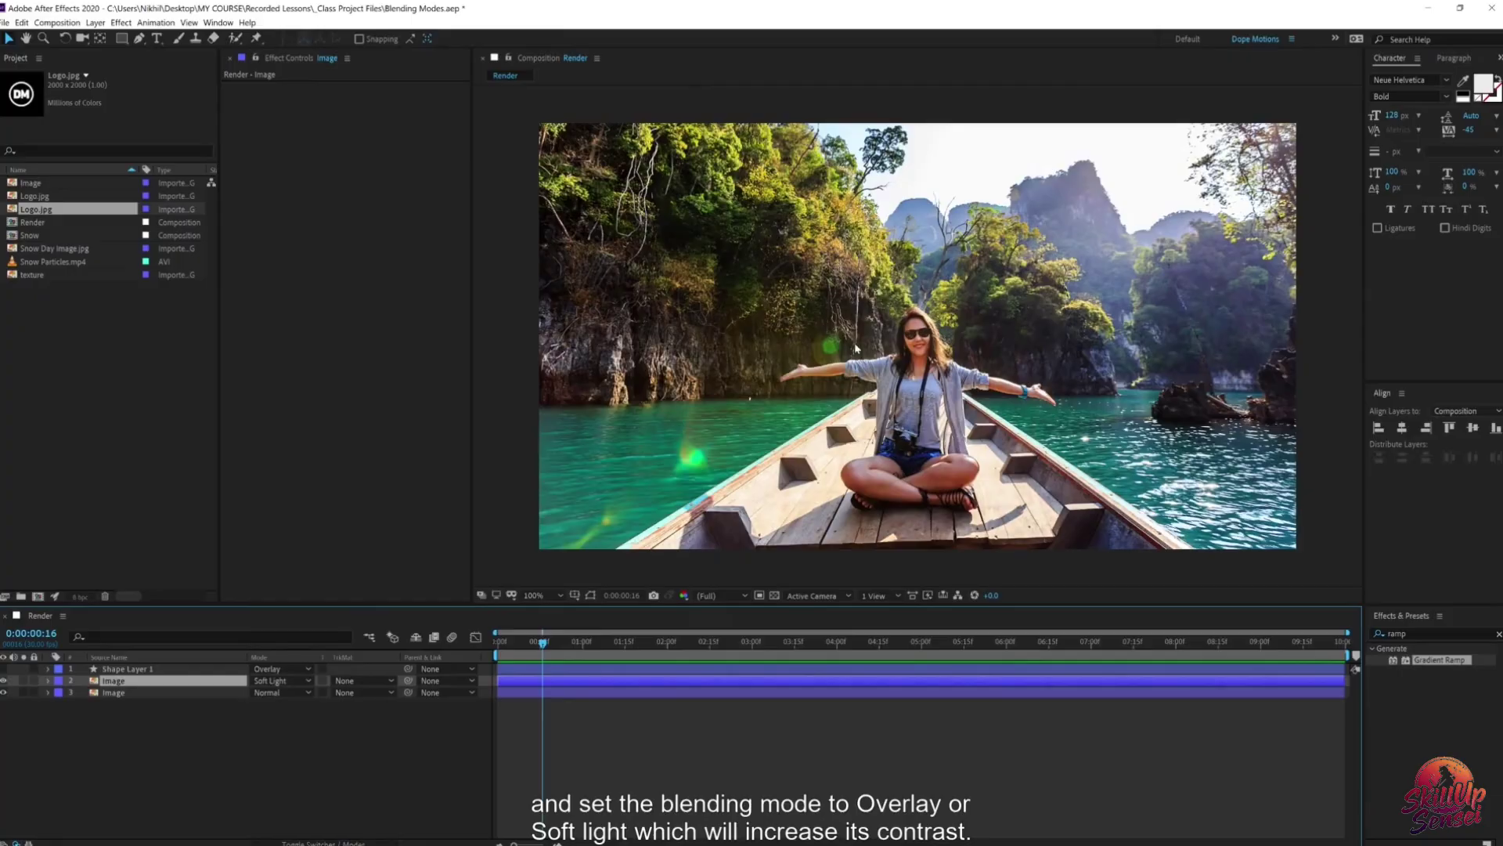
Step: Set the Soft Light duplicate's opacity to 64% and toggle its visibility to compare the contrast before and after
{"action": "key", "text": "t"}
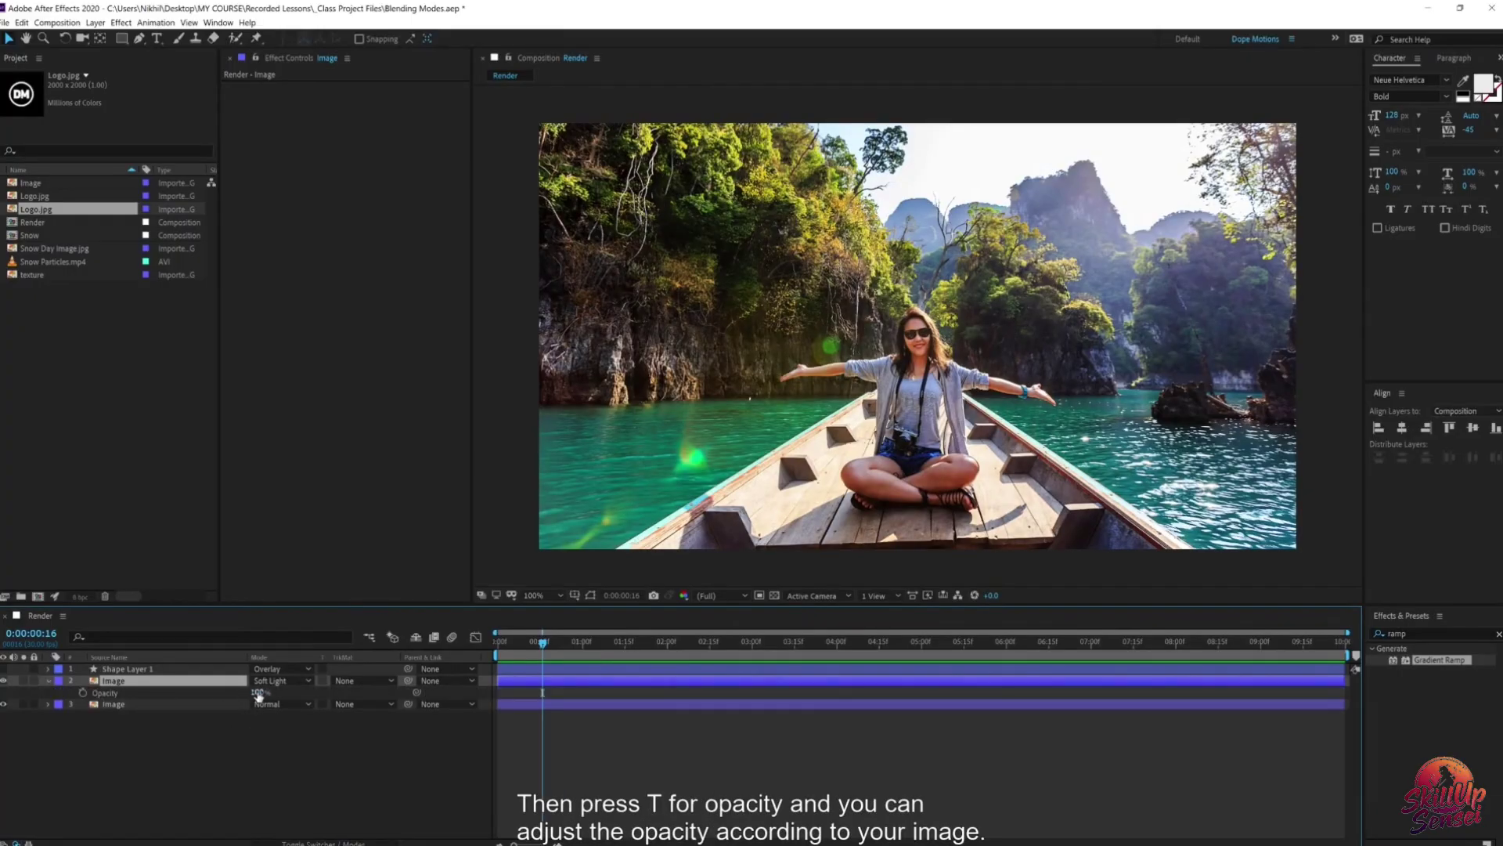
{"action": "left_click_drag", "start_coordinate": [258, 696], "coordinate": [210, 692]}
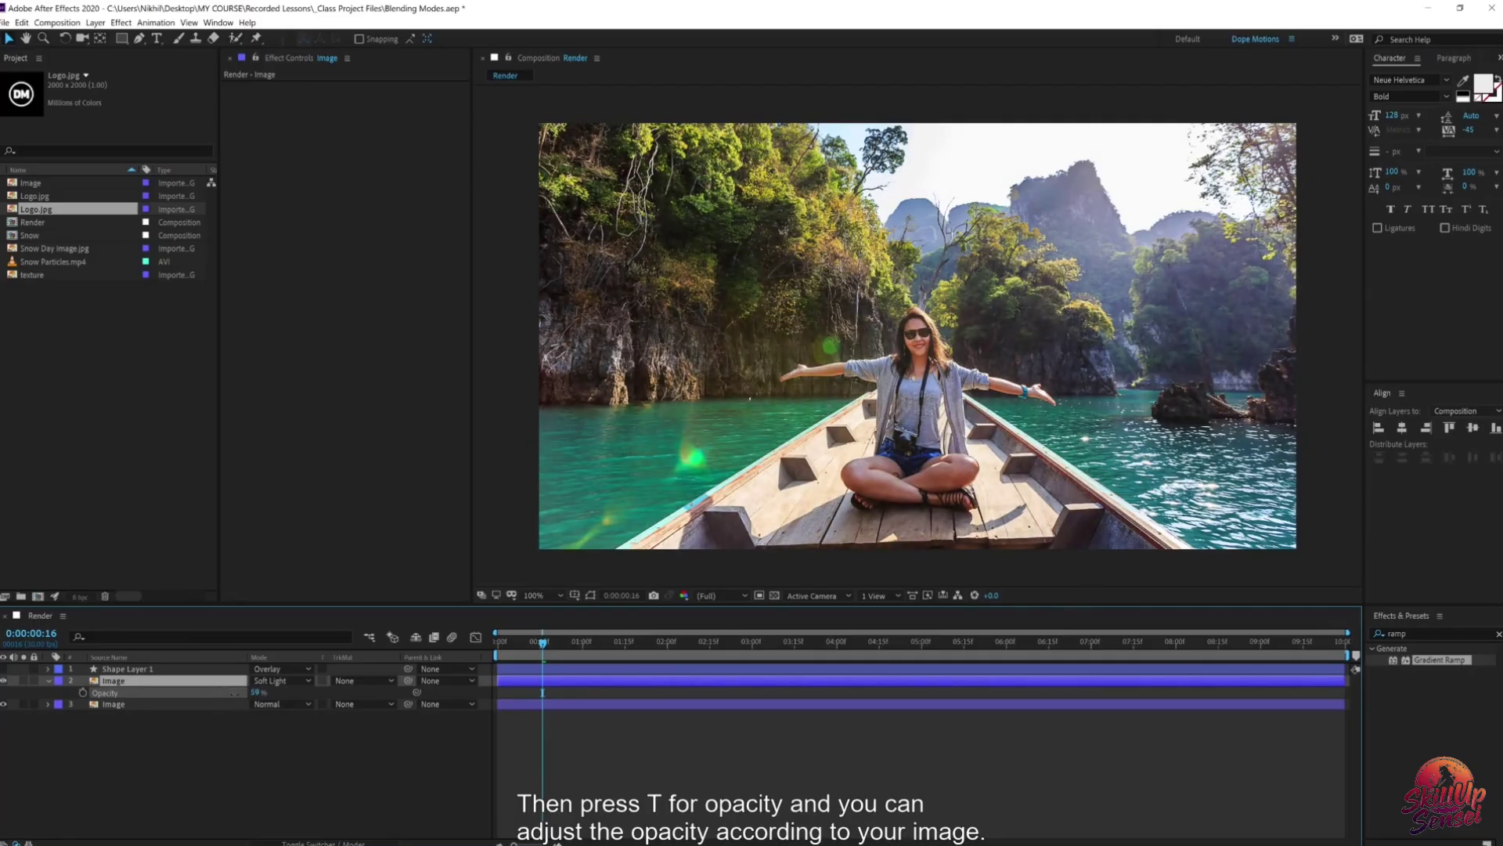
{"action": "left_click_drag", "start_coordinate": [236, 693], "coordinate": [235, 693]}
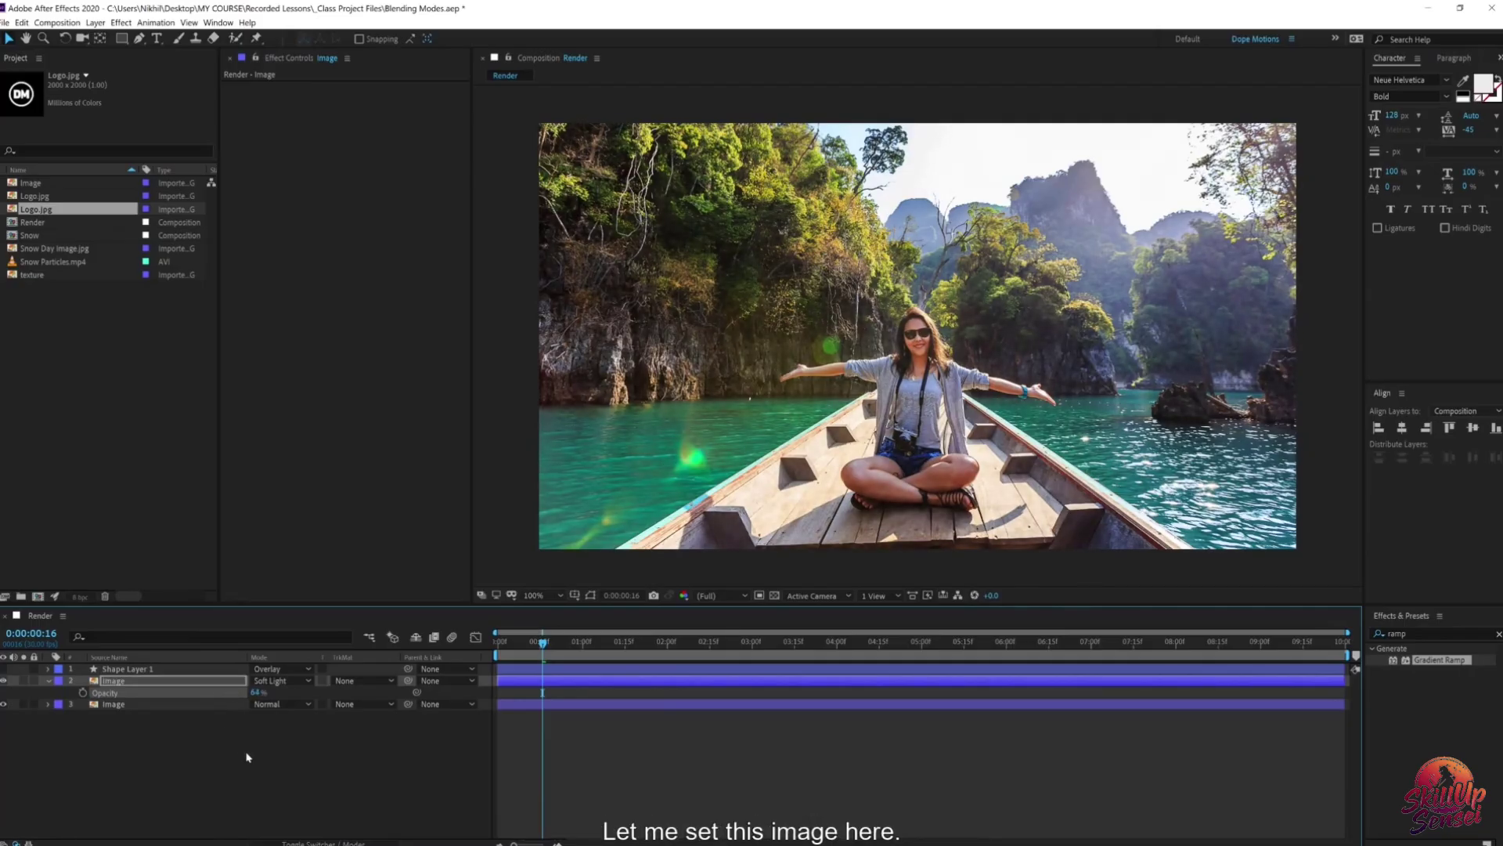
{"action": "left_click", "coordinate": [246, 754]}
{"action": "left_click", "coordinate": [4, 681]}
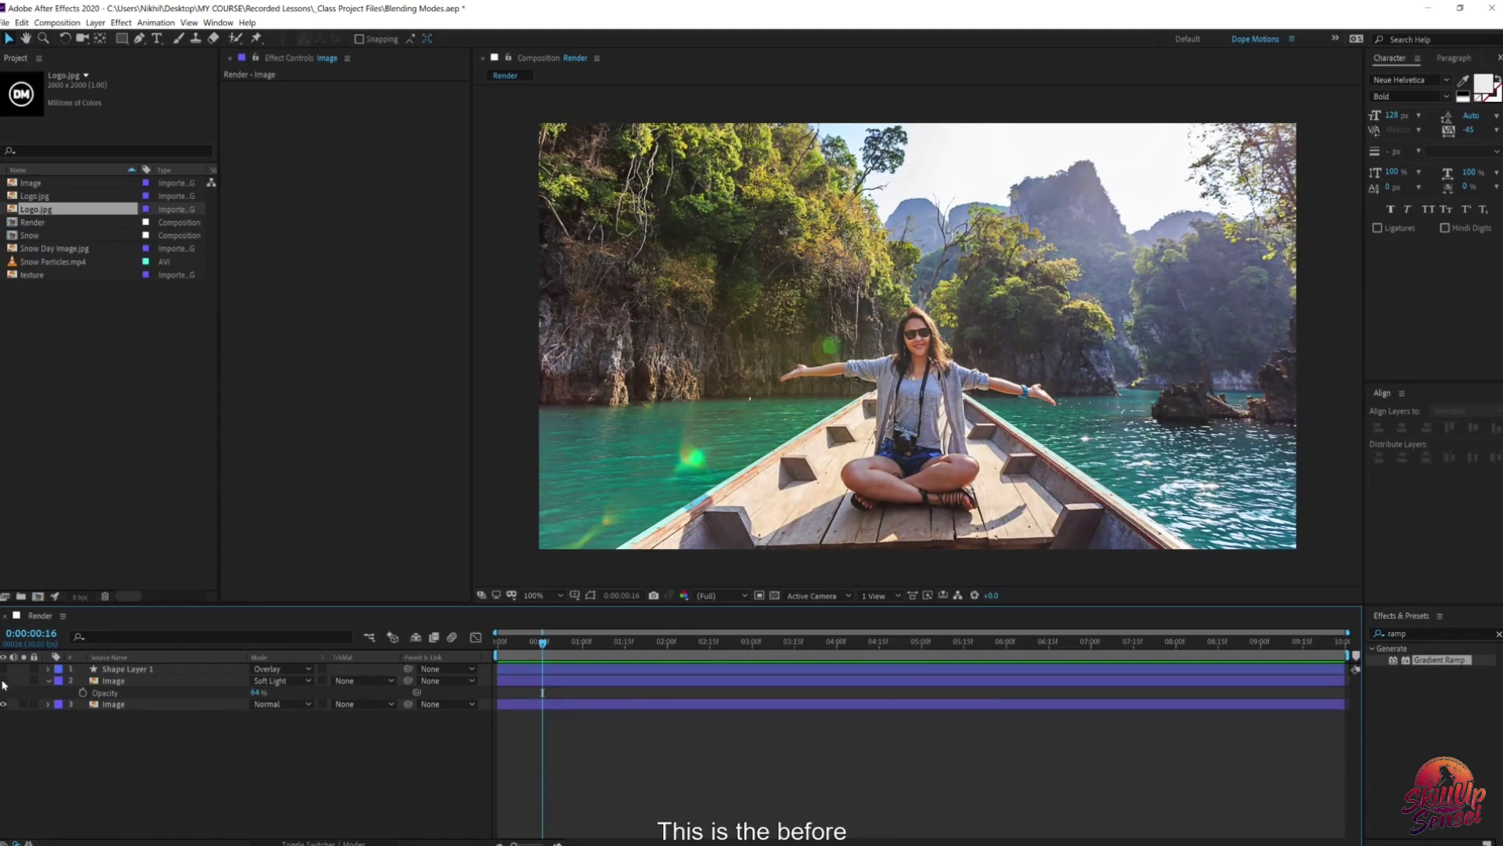
{"action": "left_click", "coordinate": [4, 682]}
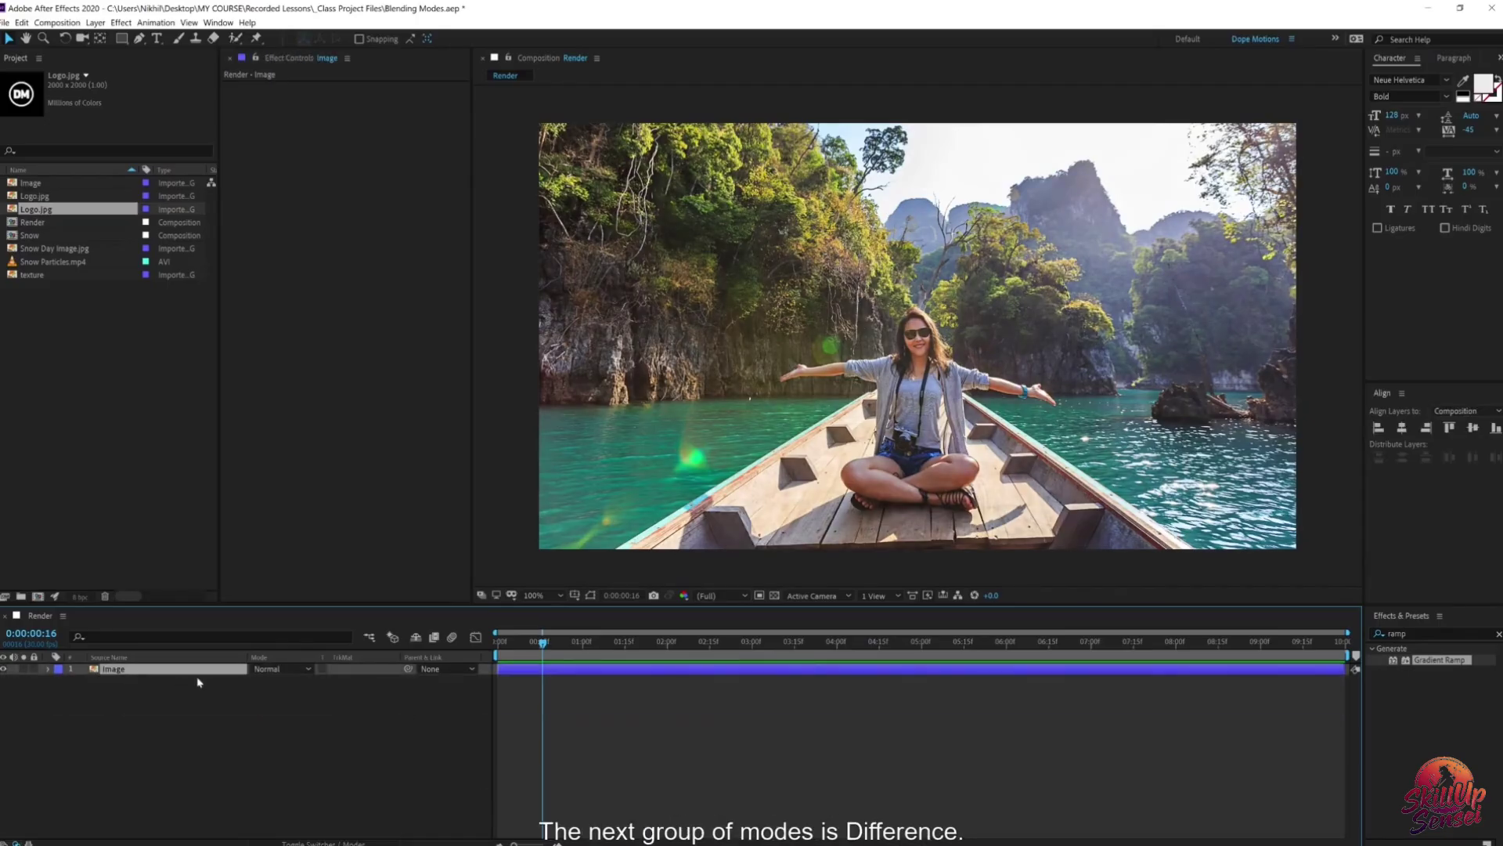
Step: Duplicate the remaining Image layer and set the upper copy's blending mode to Difference
{"action": "left_click", "coordinate": [280, 670]}
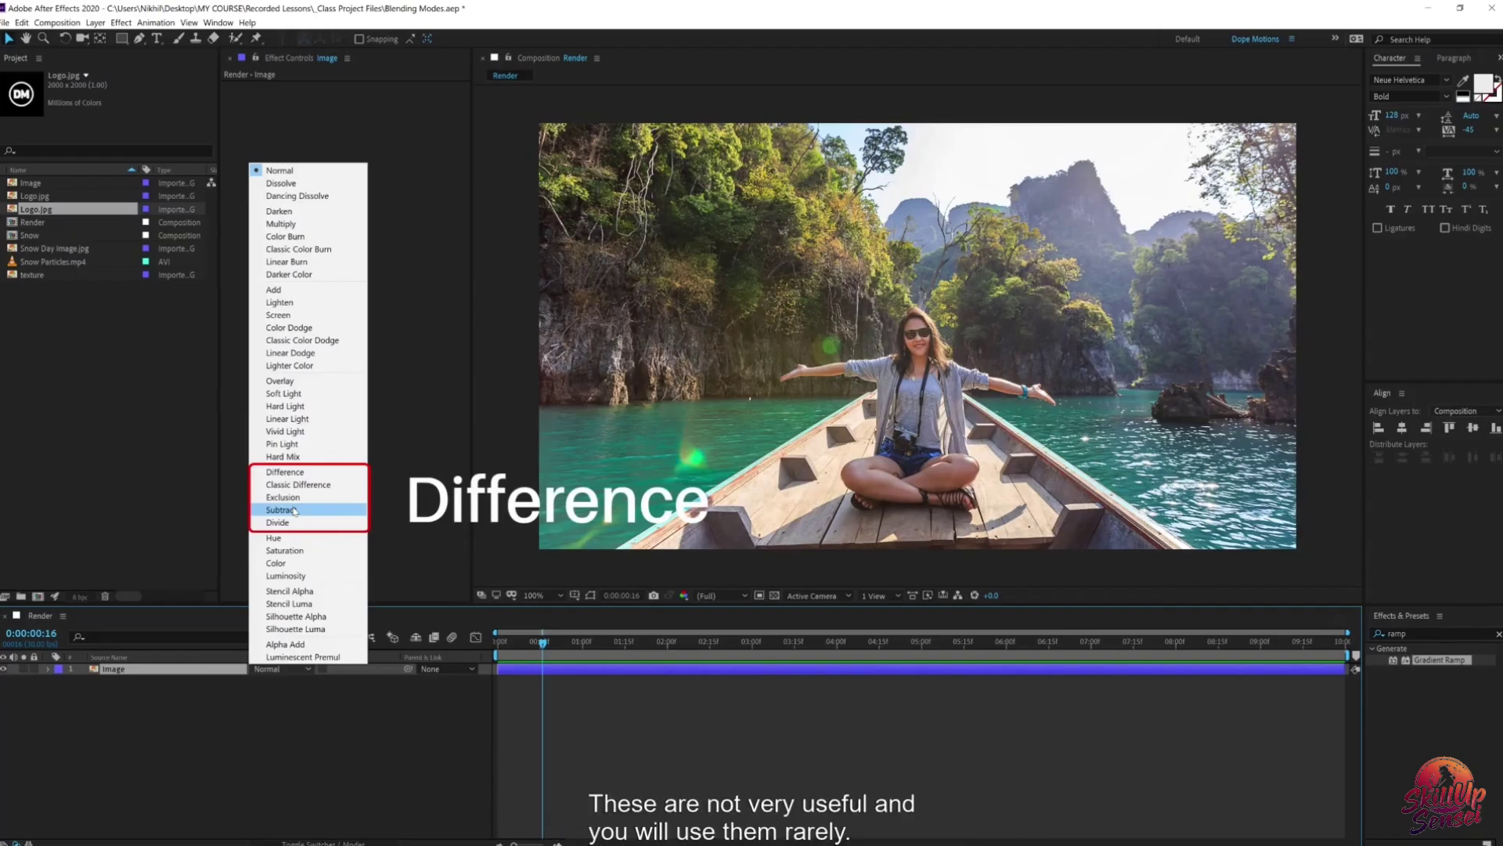
{"action": "left_click", "coordinate": [160, 679]}
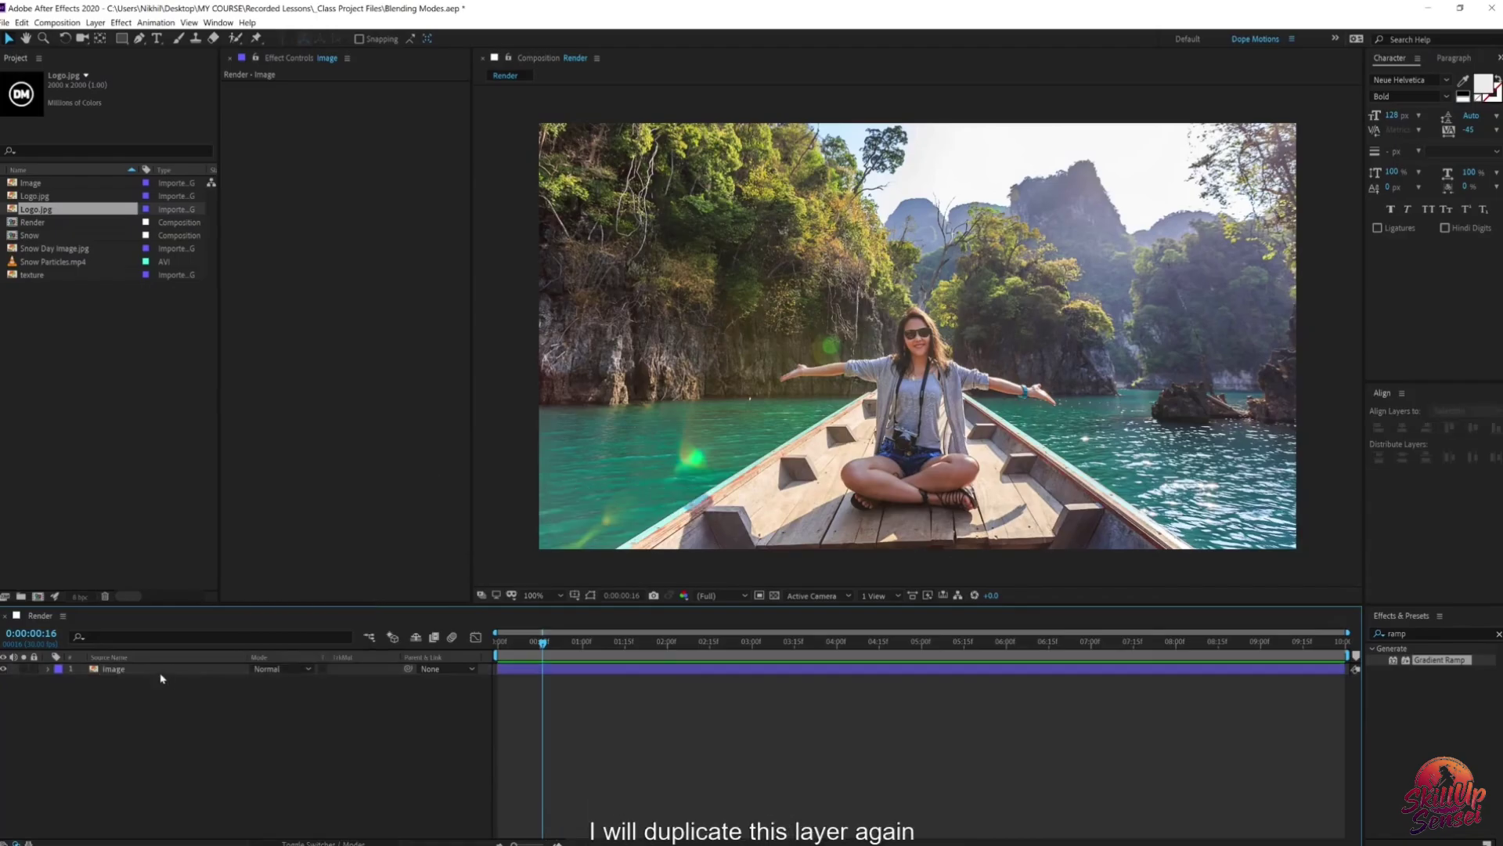
{"action": "left_click", "coordinate": [155, 672]}
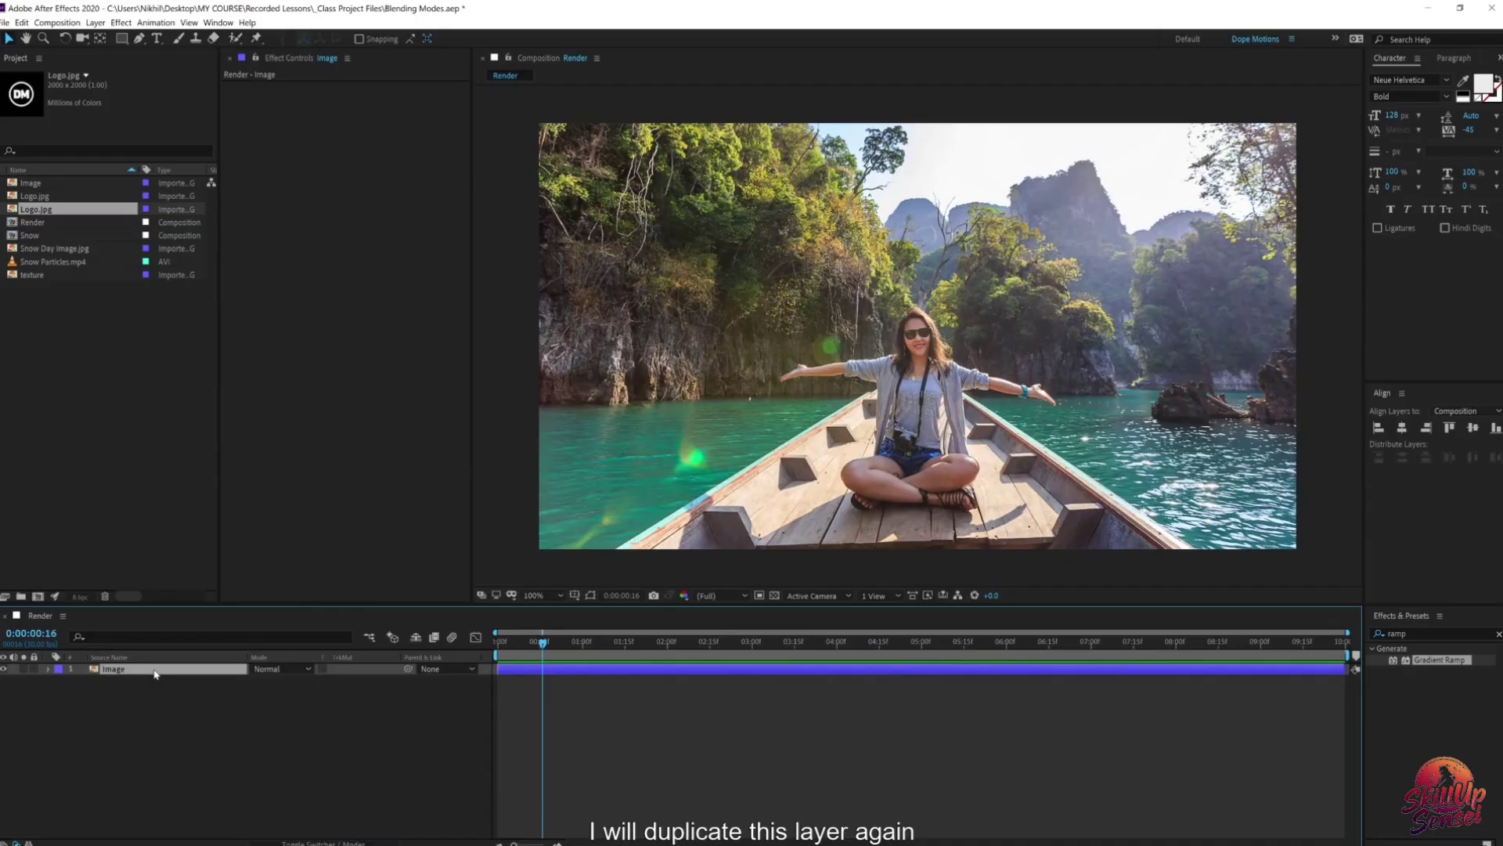
{"action": "key", "text": "ctrl+d"}
{"action": "left_click", "coordinate": [280, 669]}
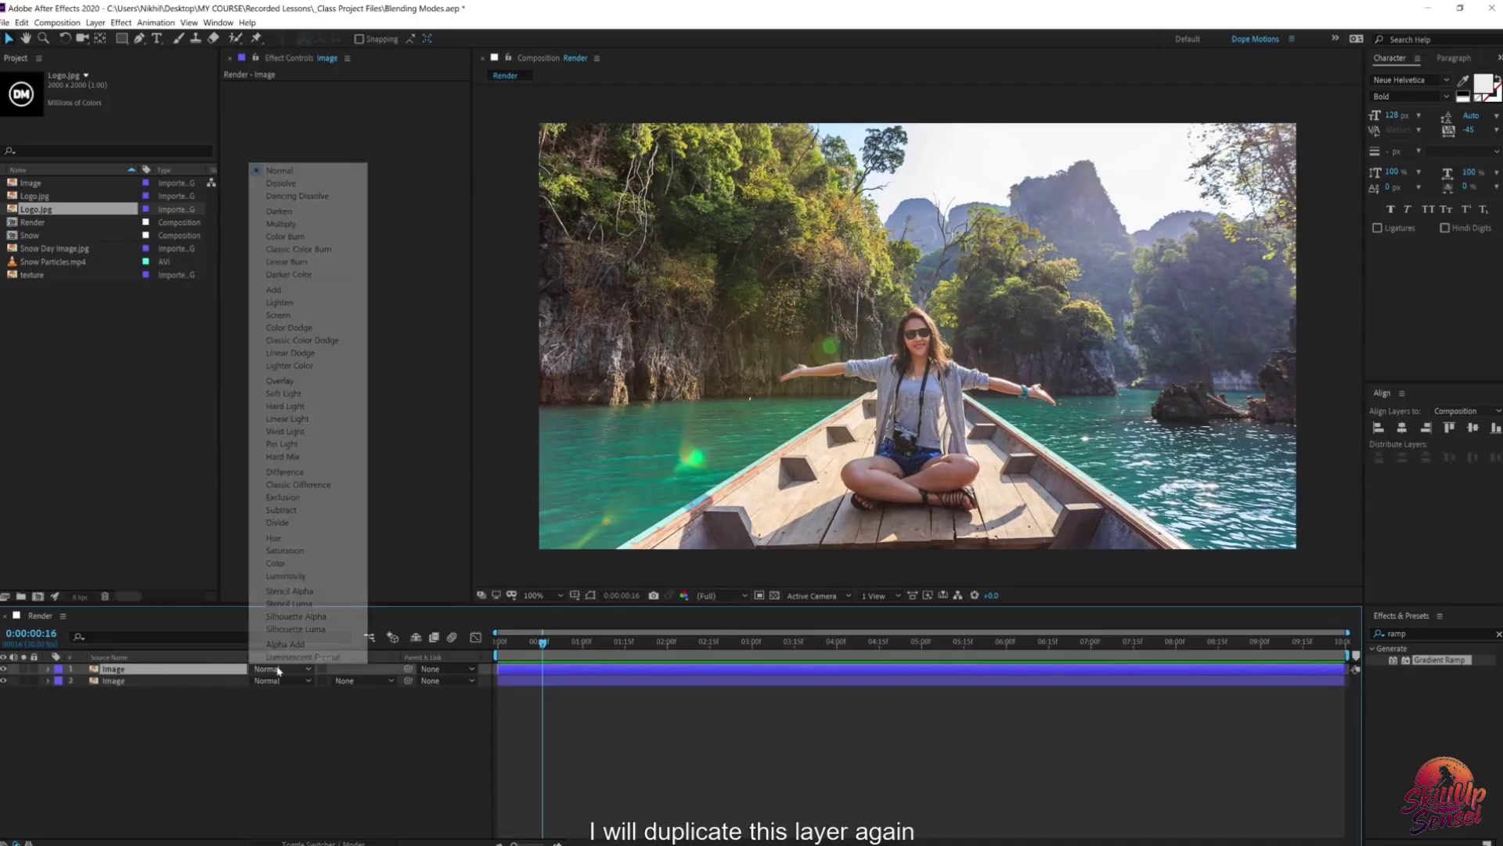
{"action": "left_click", "coordinate": [285, 471]}
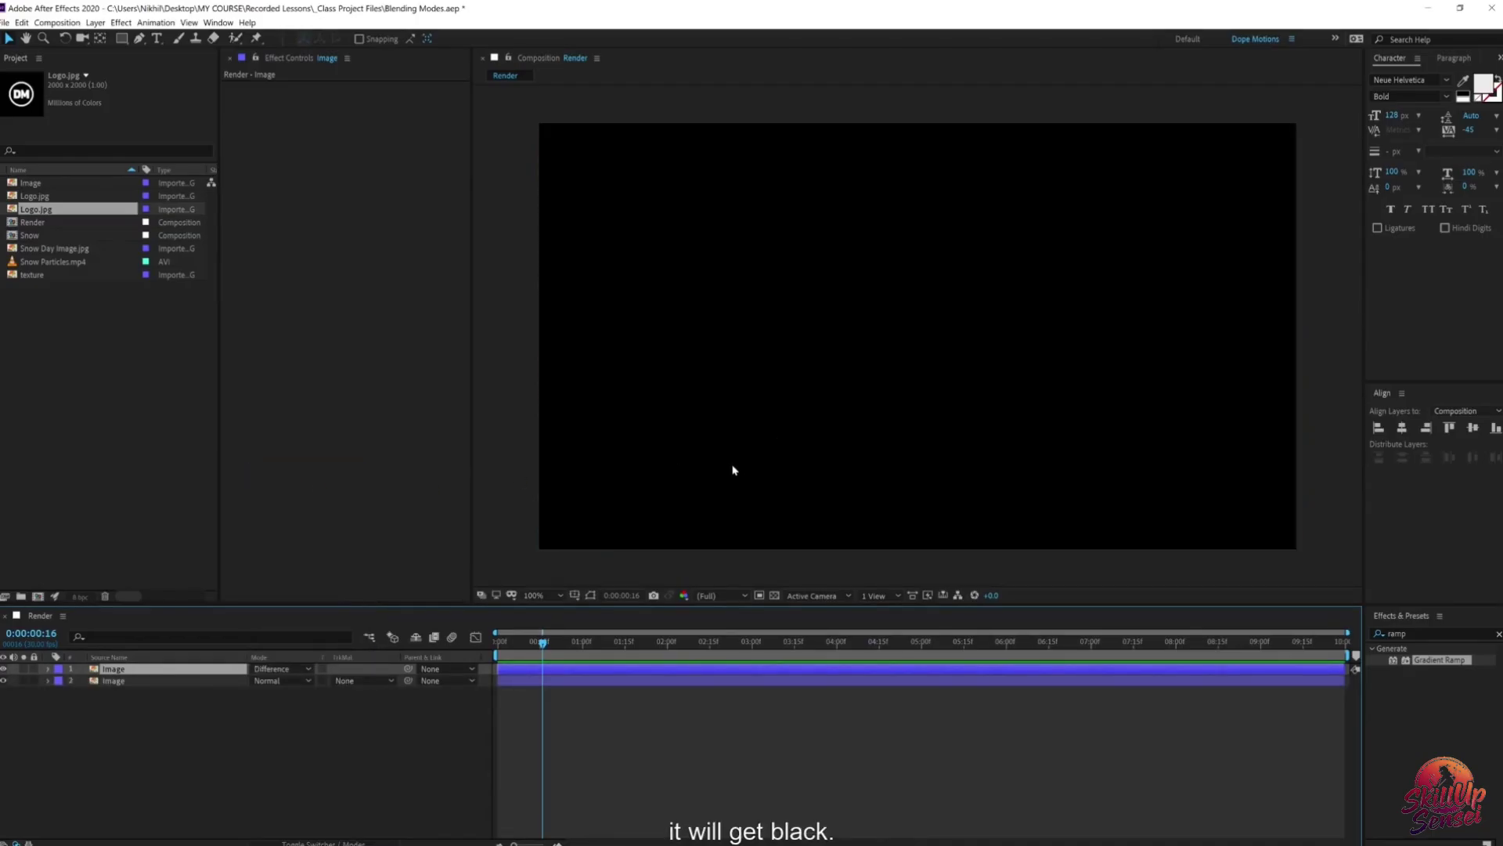
Step: Move the upper Image copy slightly out of alignment with the one beneath it
{"action": "left_click_drag", "start_coordinate": [732, 467], "coordinate": [734, 469]}
{"action": "key", "text": "ctrl+shift+a"}
{"action": "left_click_drag", "start_coordinate": [748, 397], "coordinate": [750, 399]}
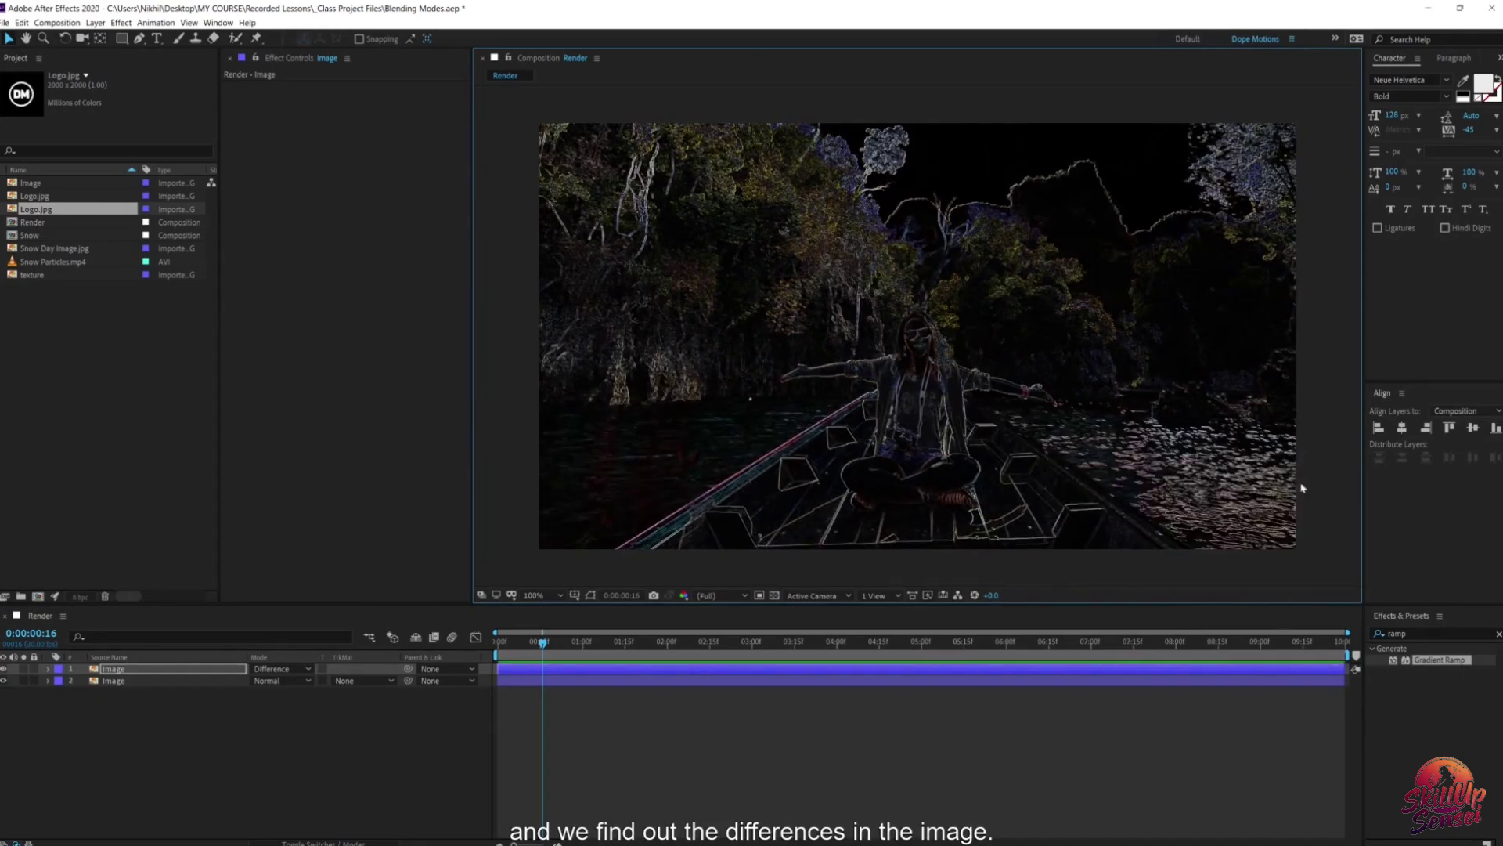
Step: Realign the two Image layers with each other, centring the lower one horizontally and vertically in the composition
{"action": "left_click", "coordinate": [1402, 428]}
{"action": "left_click", "coordinate": [1450, 428]}
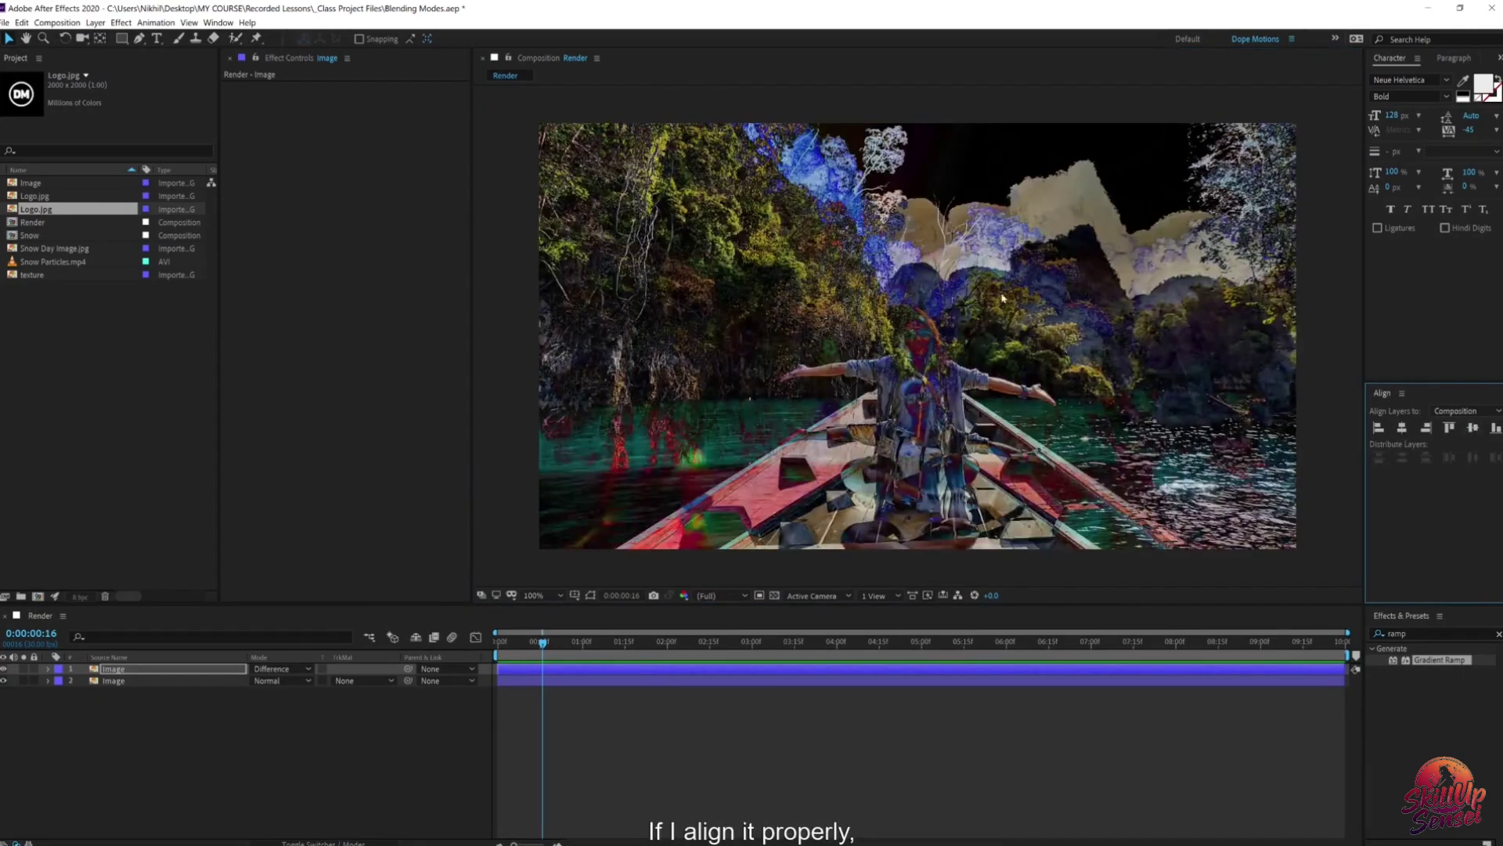
{"action": "left_click", "coordinate": [131, 680]}
{"action": "left_click", "coordinate": [1402, 428]}
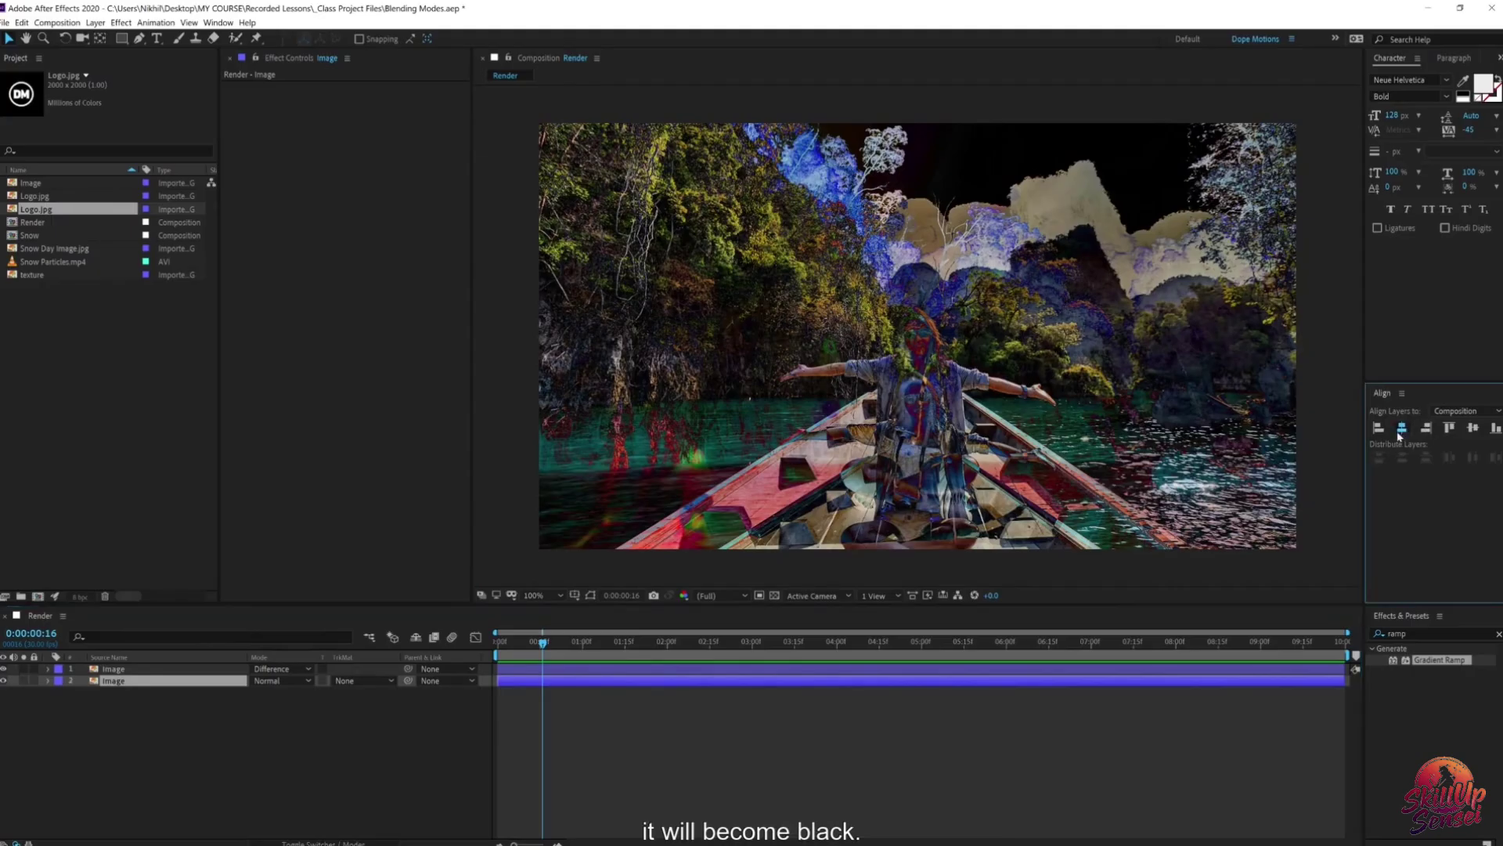
{"action": "left_click", "coordinate": [1473, 428]}
{"action": "left_click", "coordinate": [180, 731]}
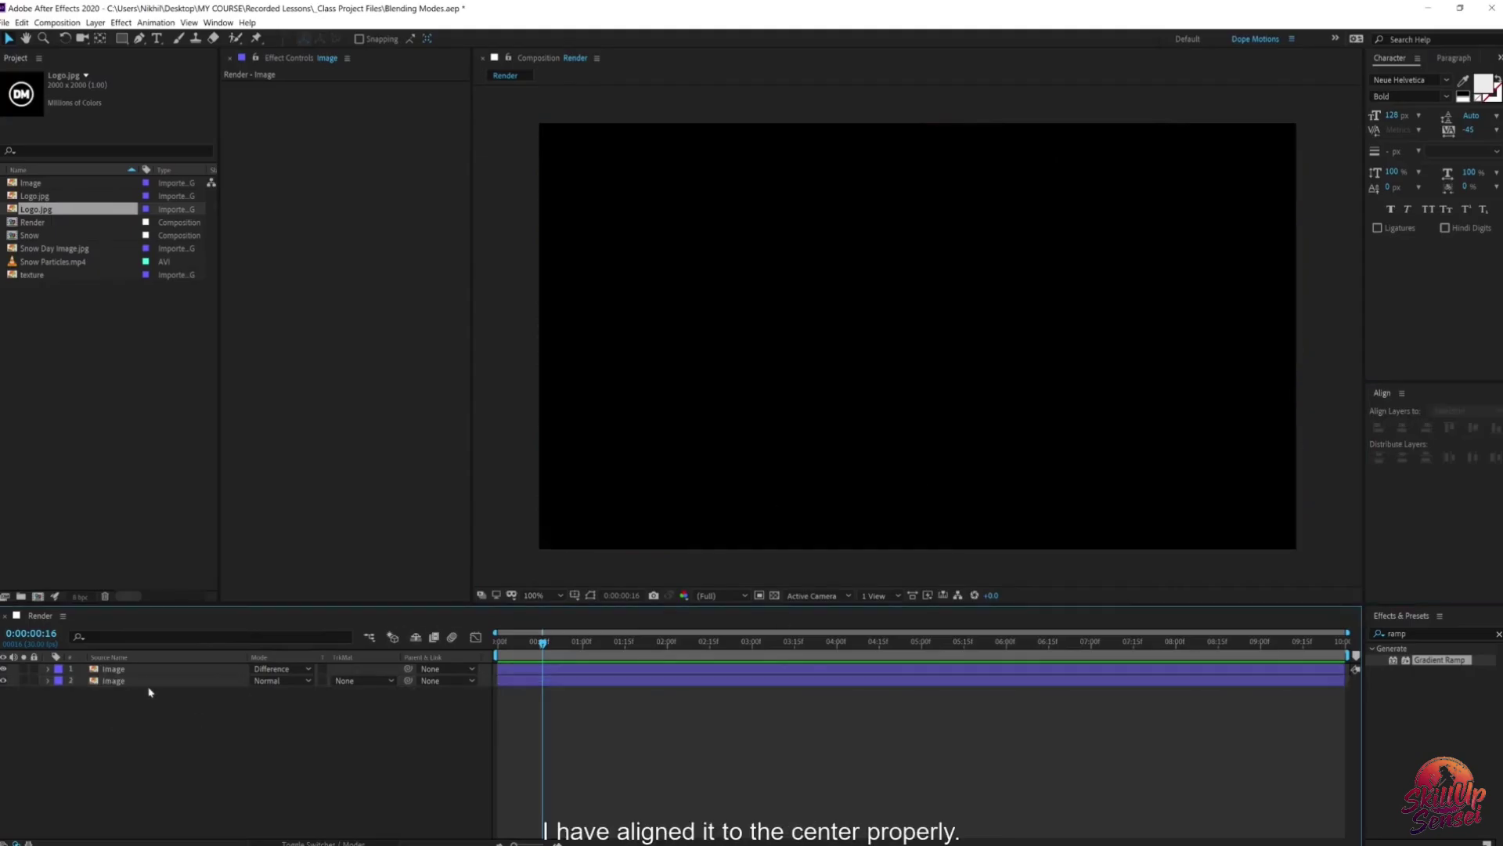
Step: Nudge the Difference-mode Image copy step by step and reposition it further to highlight its differences from the layer below
{"action": "left_click", "coordinate": [143, 672]}
{"action": "key", "text": "Right"}
{"action": "key", "text": "Right"}
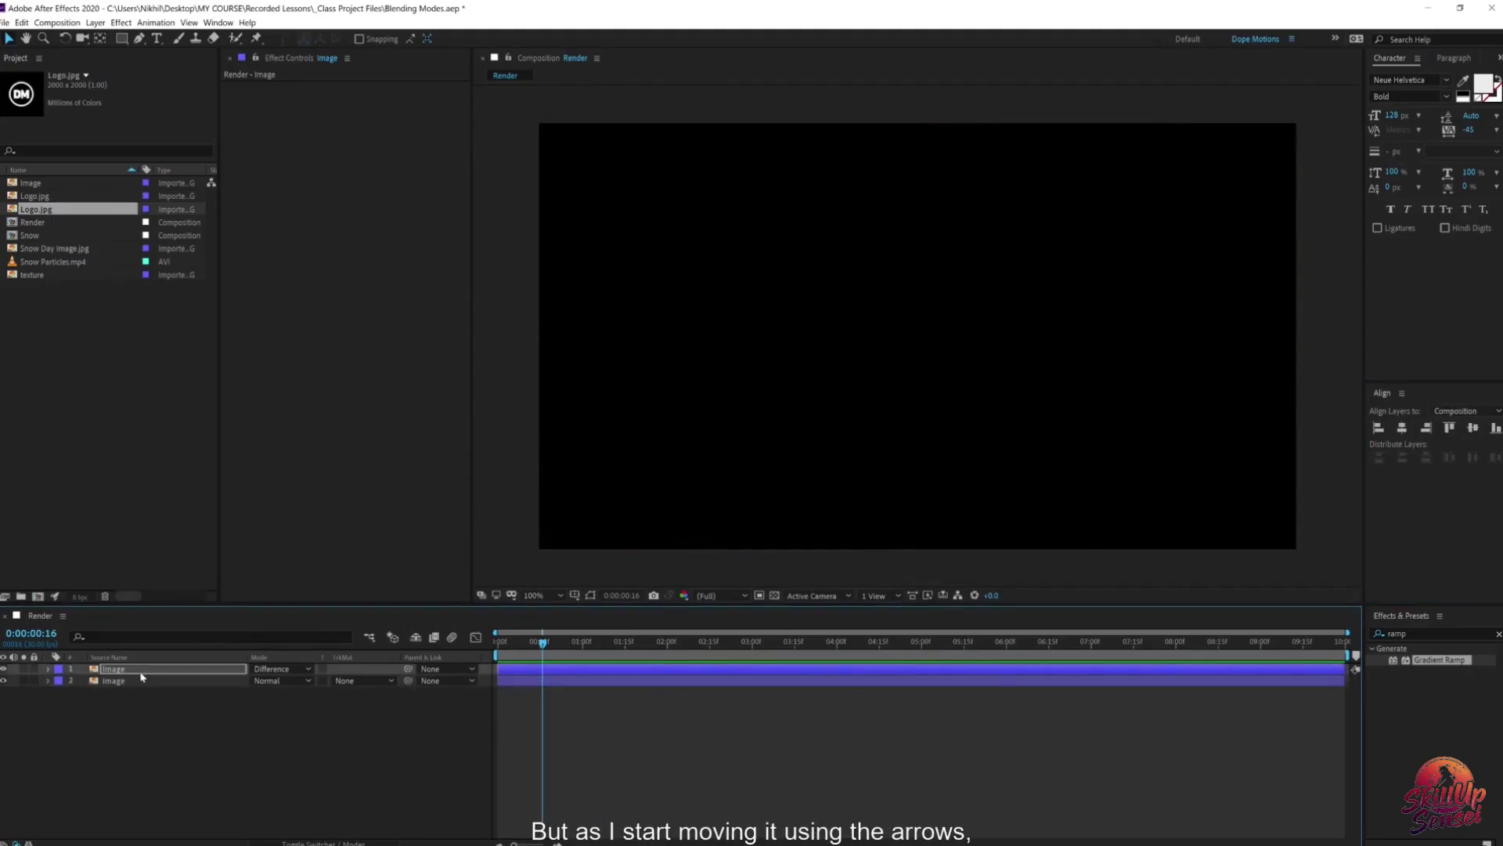
{"action": "key", "text": "Right"}
{"action": "key", "text": "Right"}
{"action": "key", "text": "Right"}
{"action": "key", "text": "Right"}
{"action": "key", "text": "Right"}
{"action": "key", "text": "Right"}
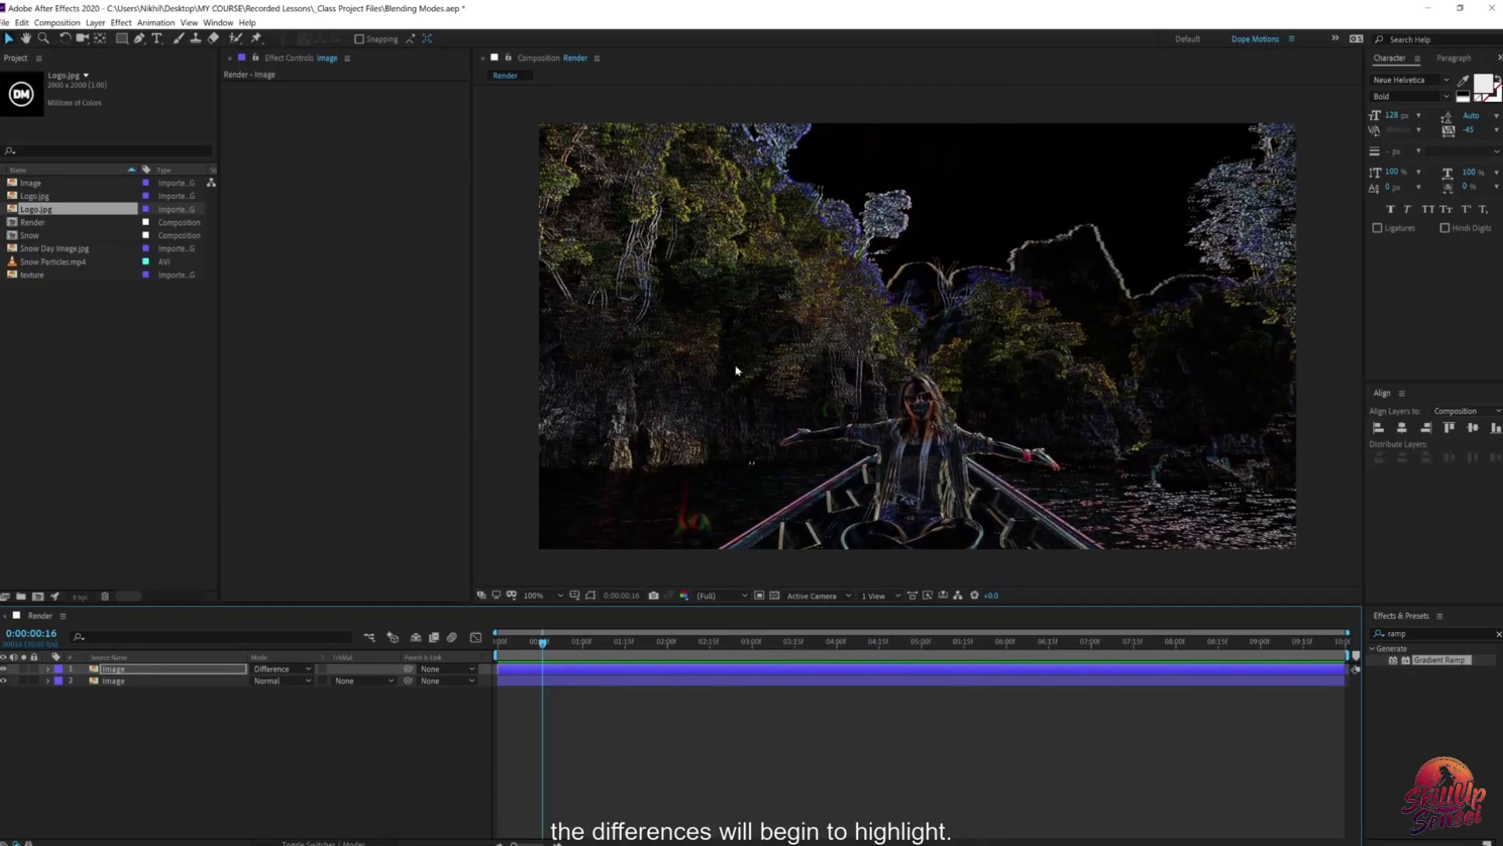
{"action": "left_click_drag", "start_coordinate": [1087, 380], "coordinate": [1124, 376]}
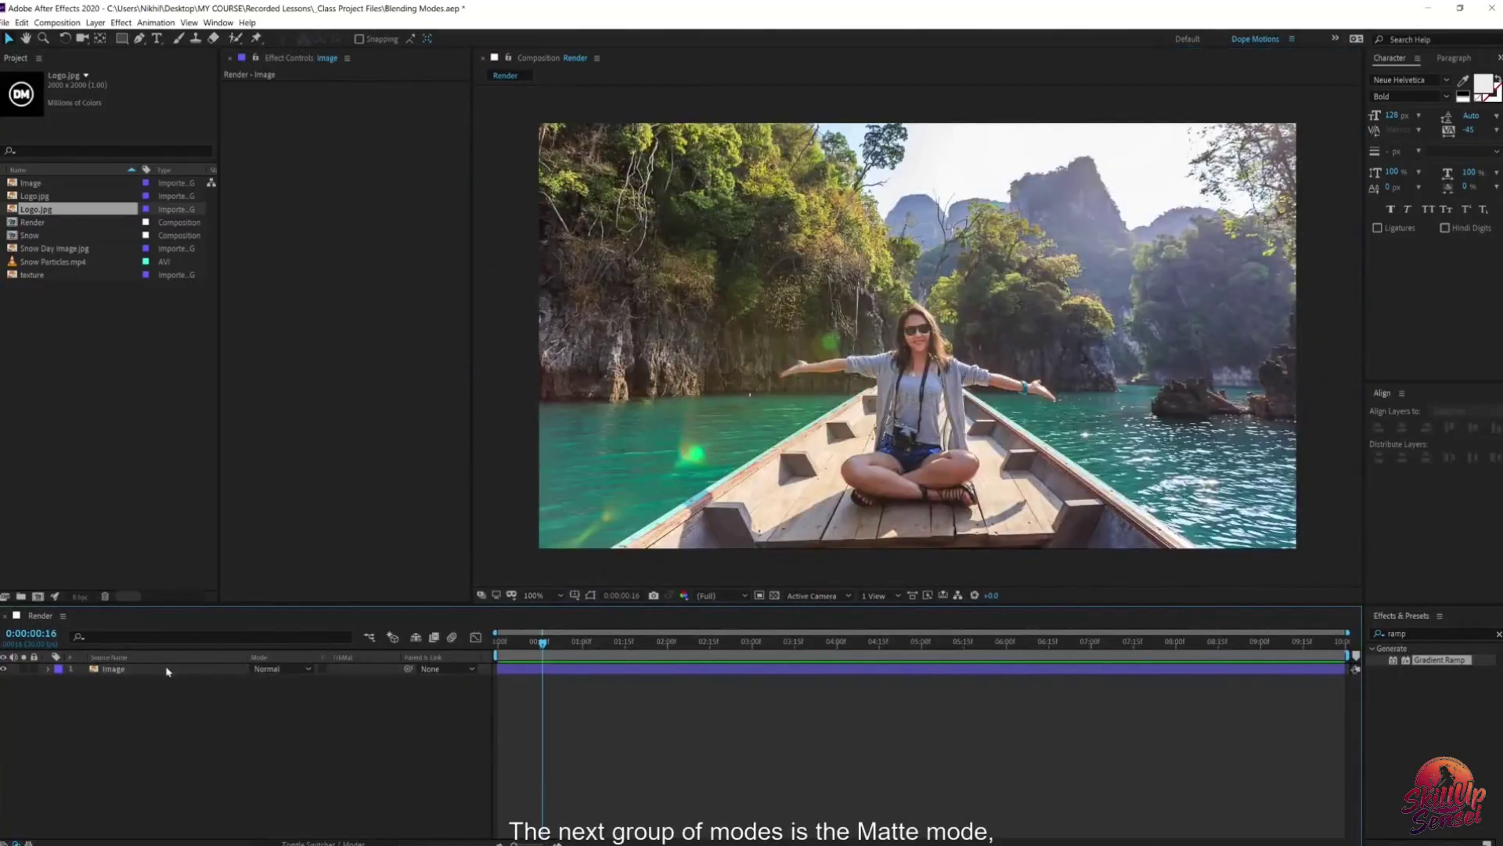
Step: Draw a white circle shape over the image with the Ellipse tool and move it over the cliff beside the woman
{"action": "left_click", "coordinate": [267, 670]}
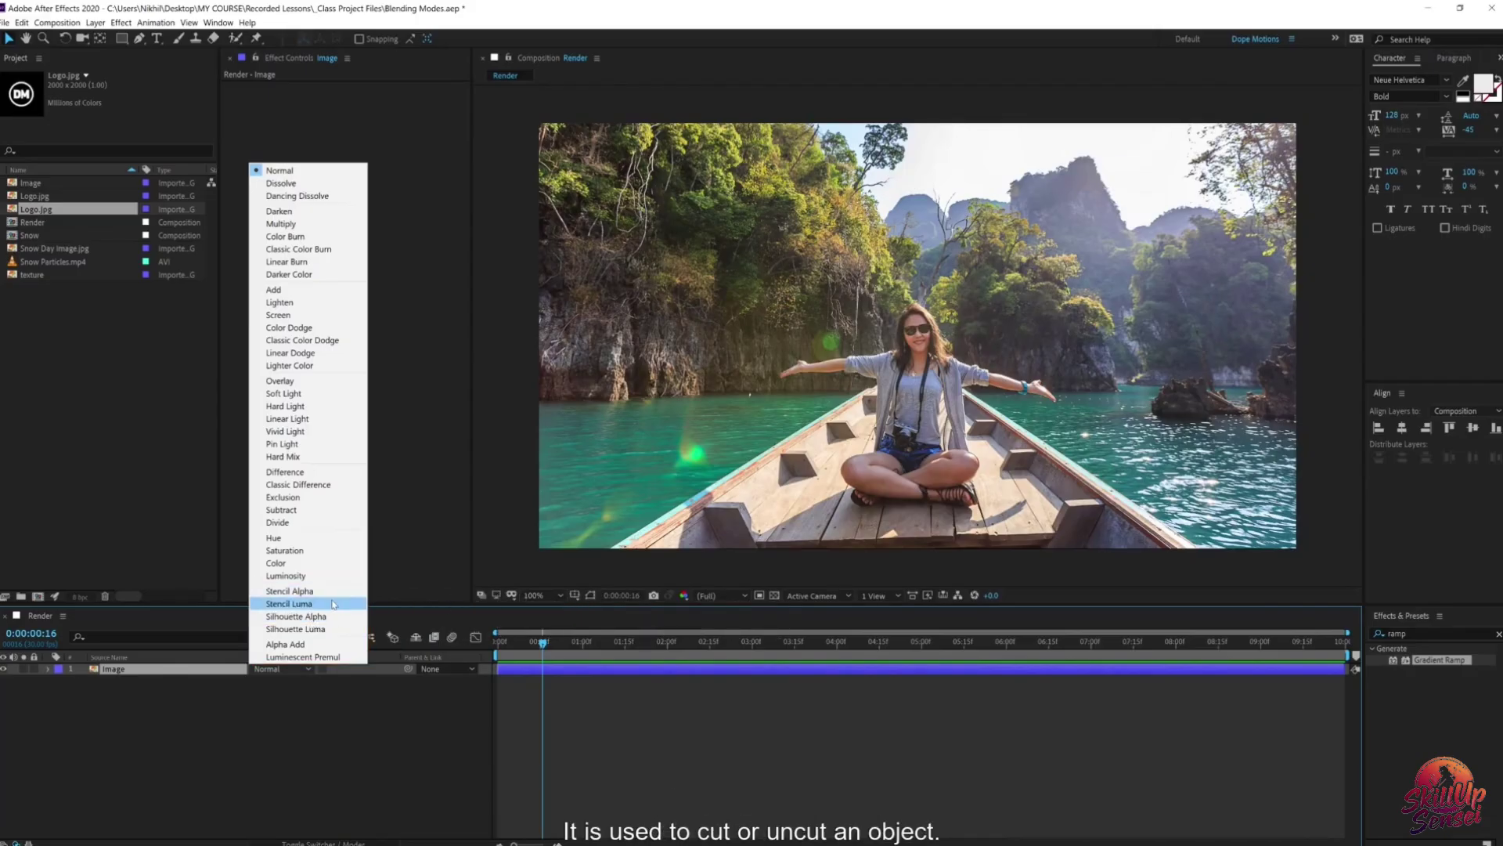
{"action": "left_click", "coordinate": [237, 698]}
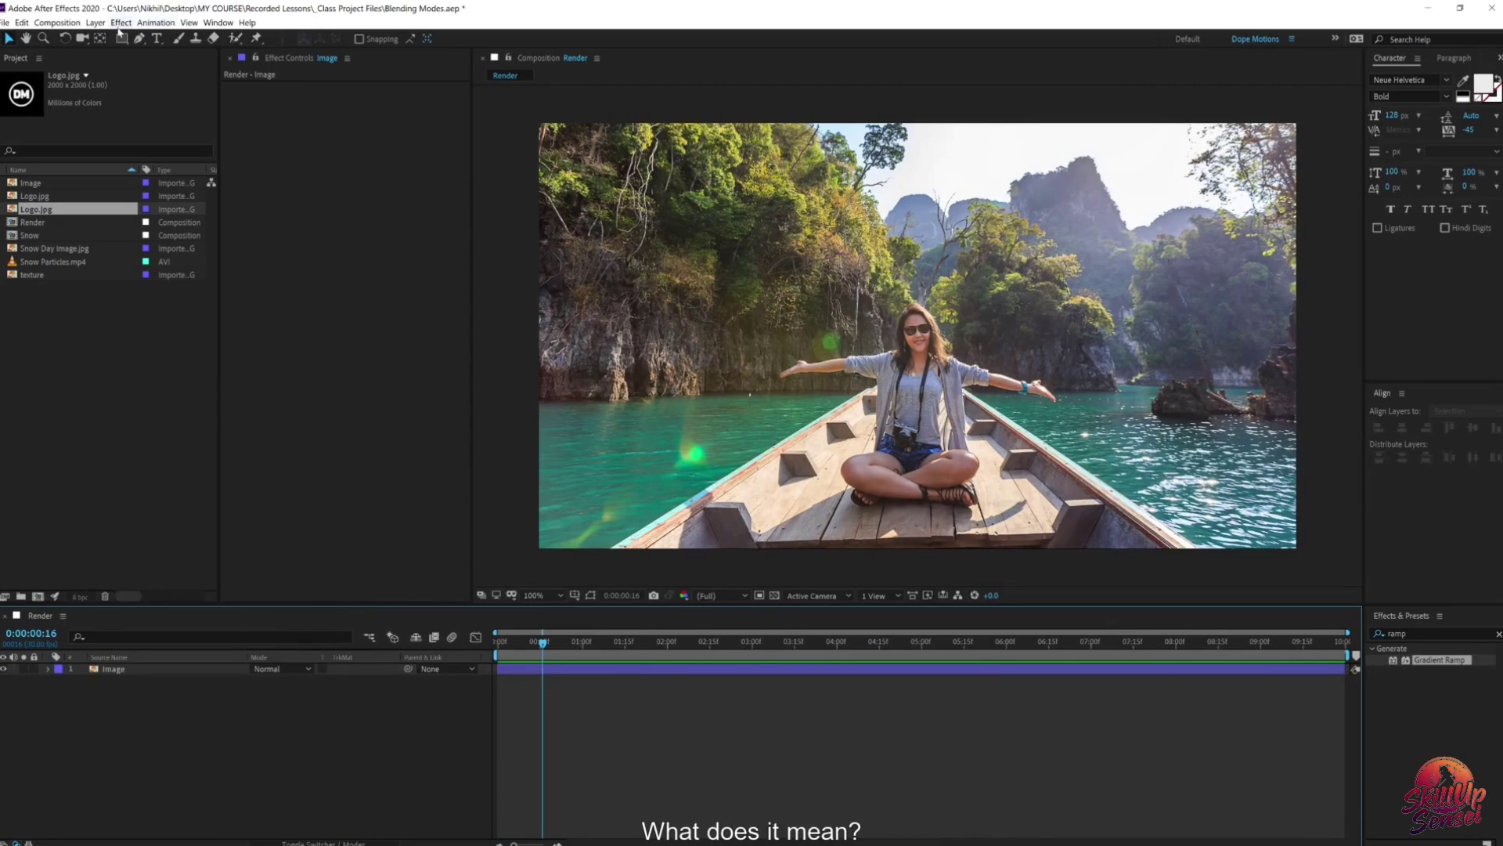
{"action": "mouse_move", "coordinate": [122, 39]}
{"action": "left_mouse_down"}
{"action": "mouse_move", "coordinate": [174, 51]}
{"action": "mouse_move", "coordinate": [177, 76]}
{"action": "left_mouse_up"}
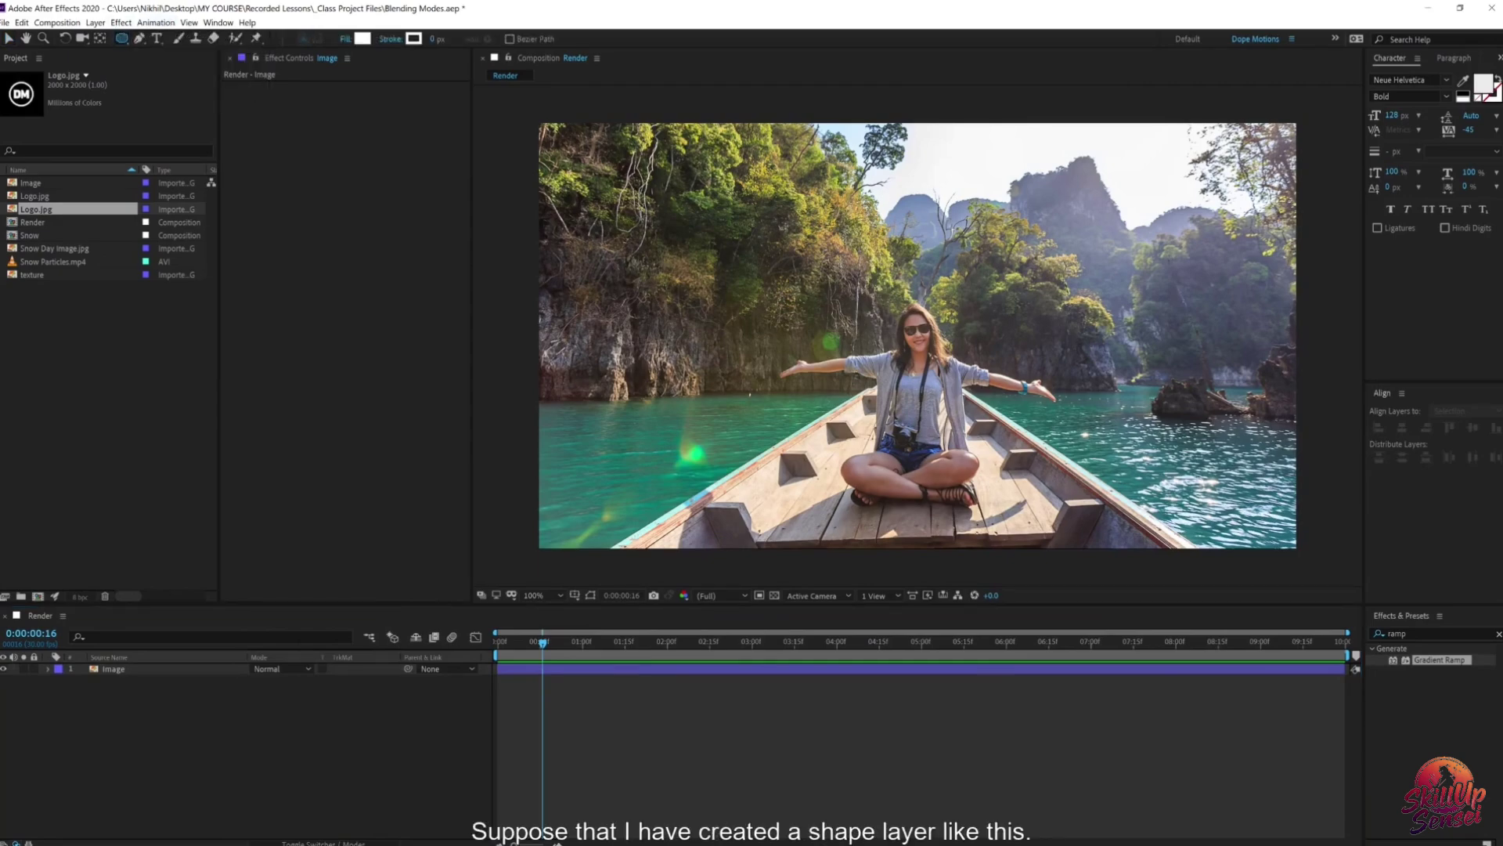
{"action": "left_click_drag", "start_coordinate": [762, 239], "coordinate": [972, 449]}
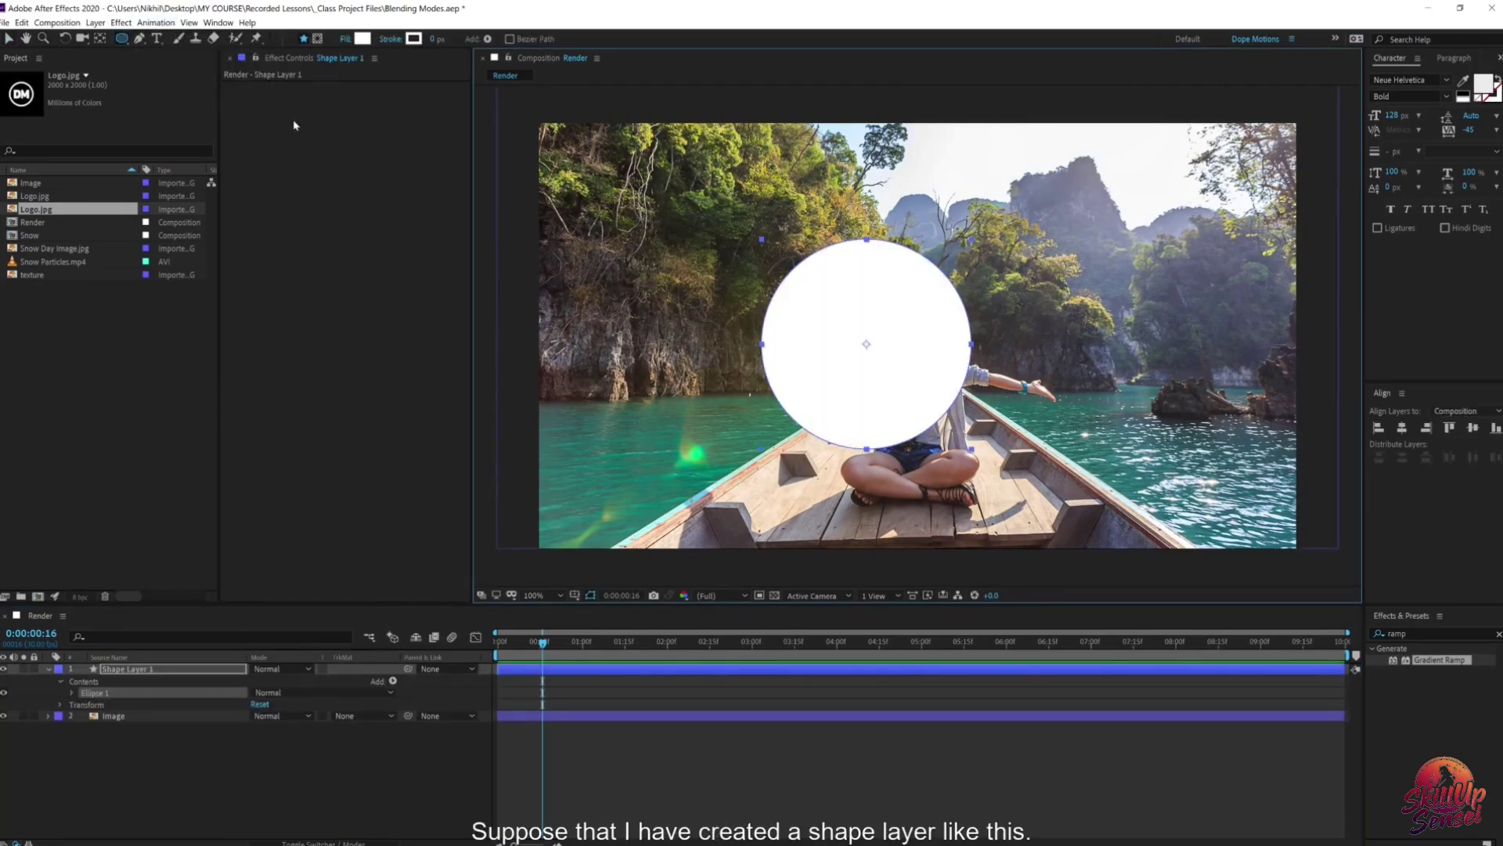
{"action": "key", "text": "v"}
{"action": "left_click_drag", "start_coordinate": [858, 329], "coordinate": [783, 303]}
Step: Set the circle shape layer's blending mode to Stencil Alpha and collapse its properties
{"action": "left_click", "coordinate": [275, 670]}
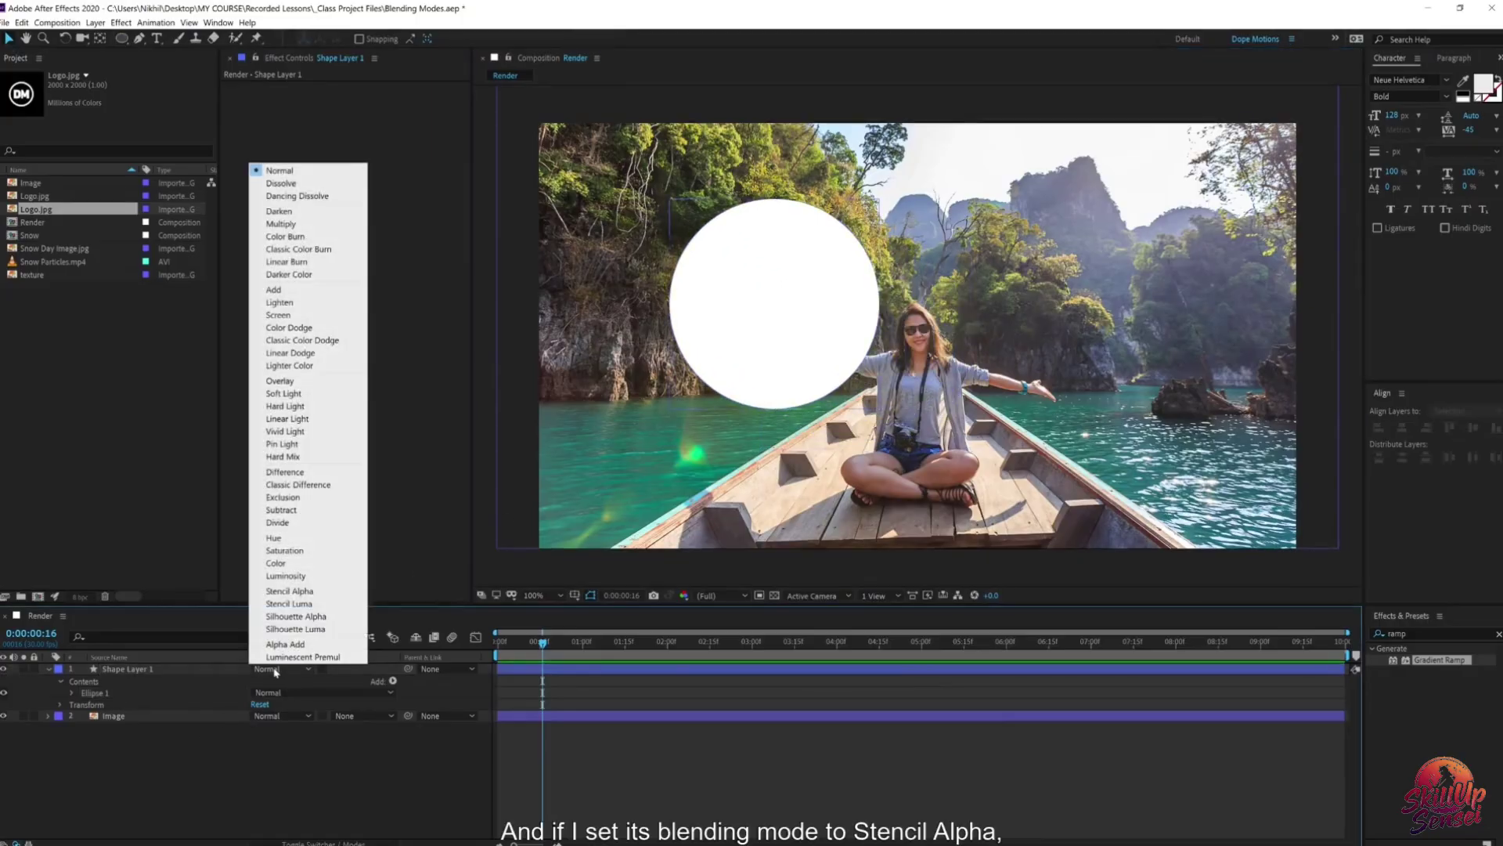
{"action": "left_click", "coordinate": [296, 593]}
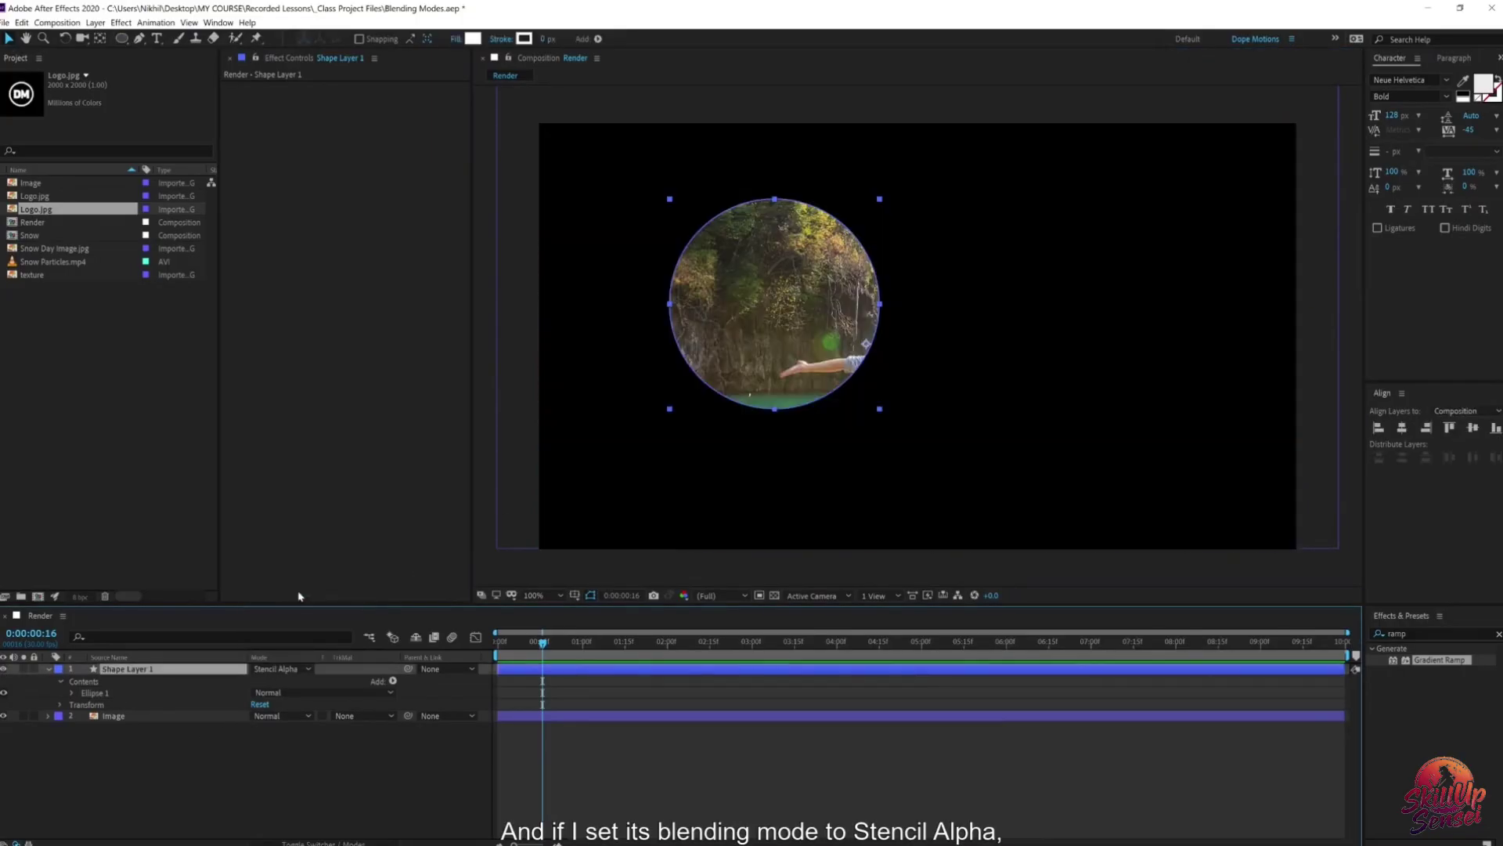
{"action": "left_click", "coordinate": [49, 669]}
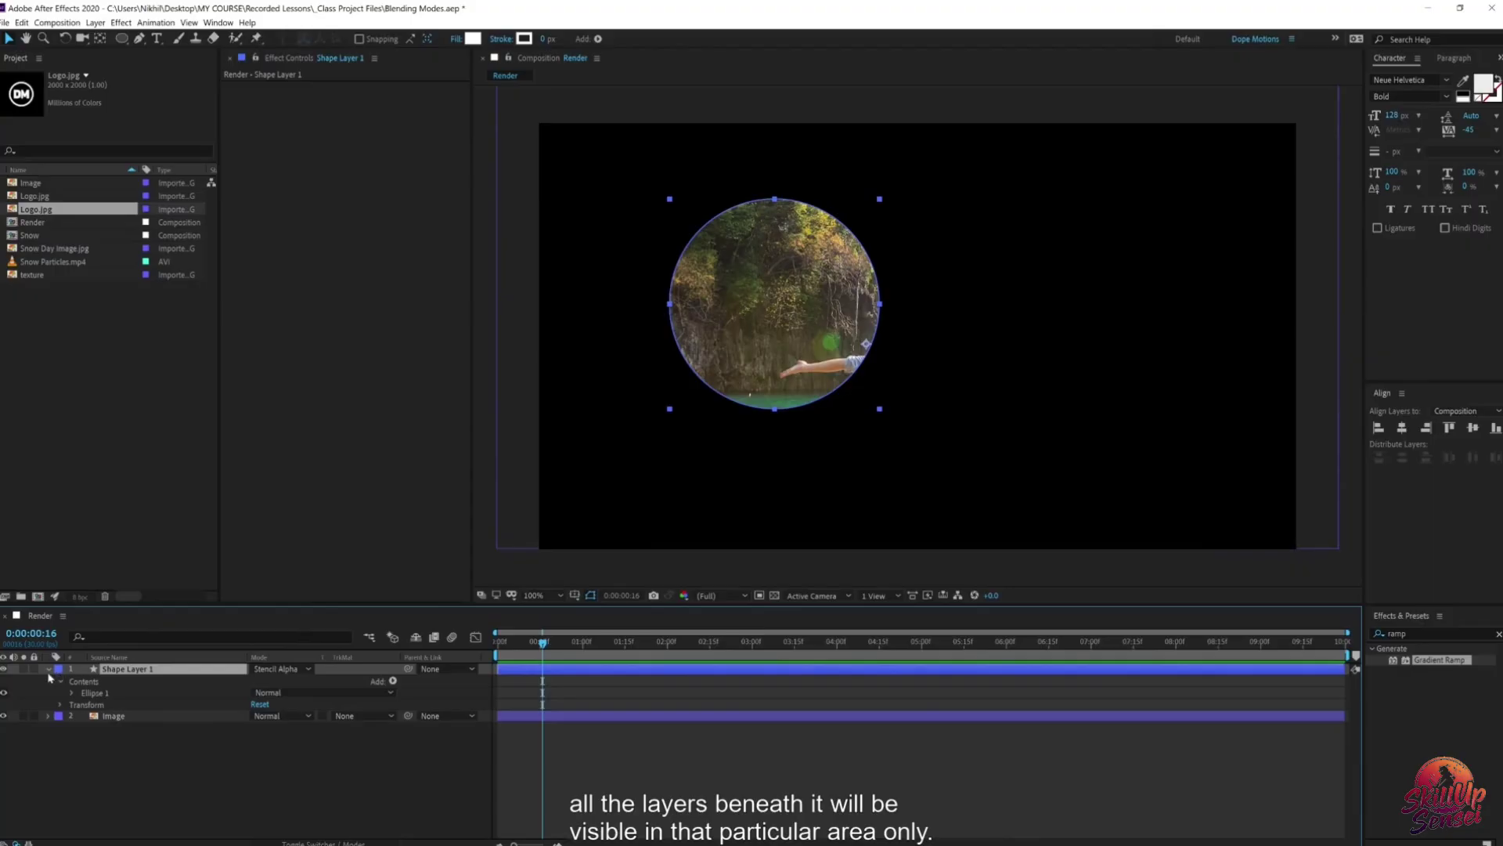
Step: Move the Stencil Alpha circle across the image to the trees, finishing over the woman's face and upper body
{"action": "left_click", "coordinate": [148, 683]}
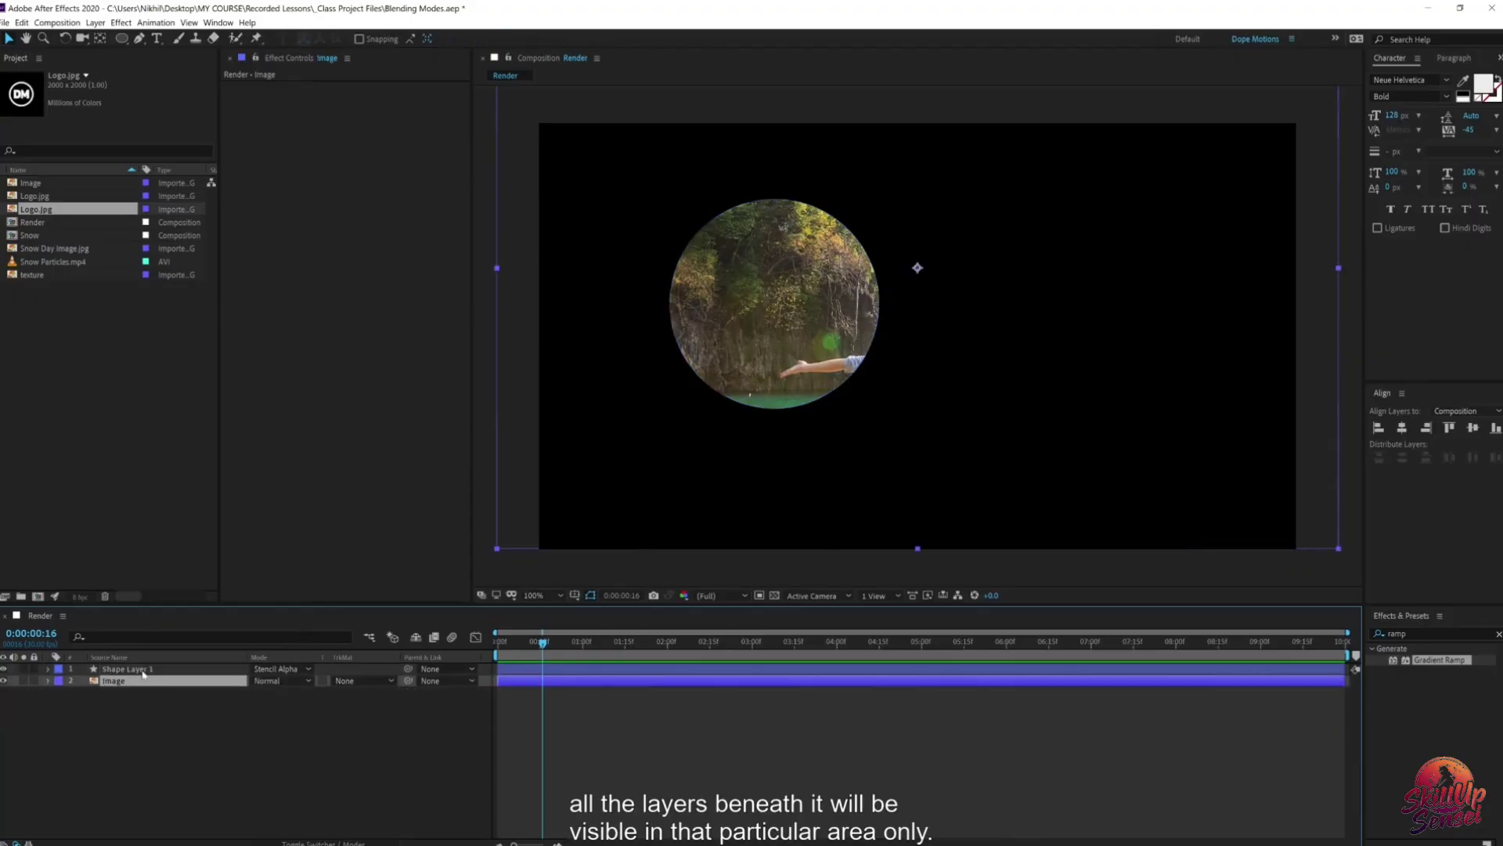
{"action": "left_click", "coordinate": [143, 671]}
{"action": "left_click_drag", "start_coordinate": [755, 387], "coordinate": [1001, 368]}
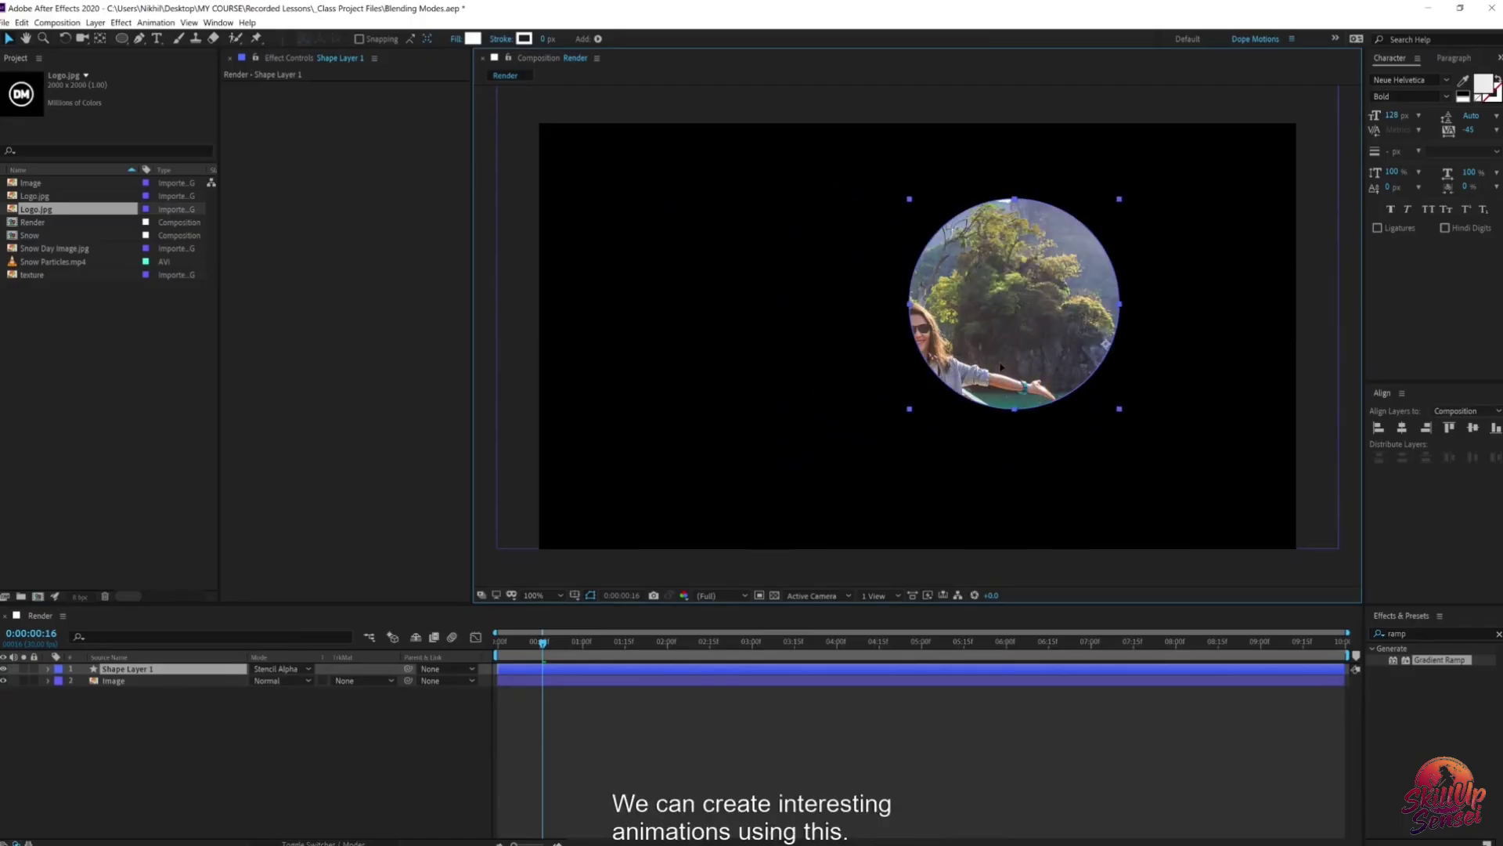
{"action": "left_click_drag", "start_coordinate": [1001, 368], "coordinate": [1002, 375]}
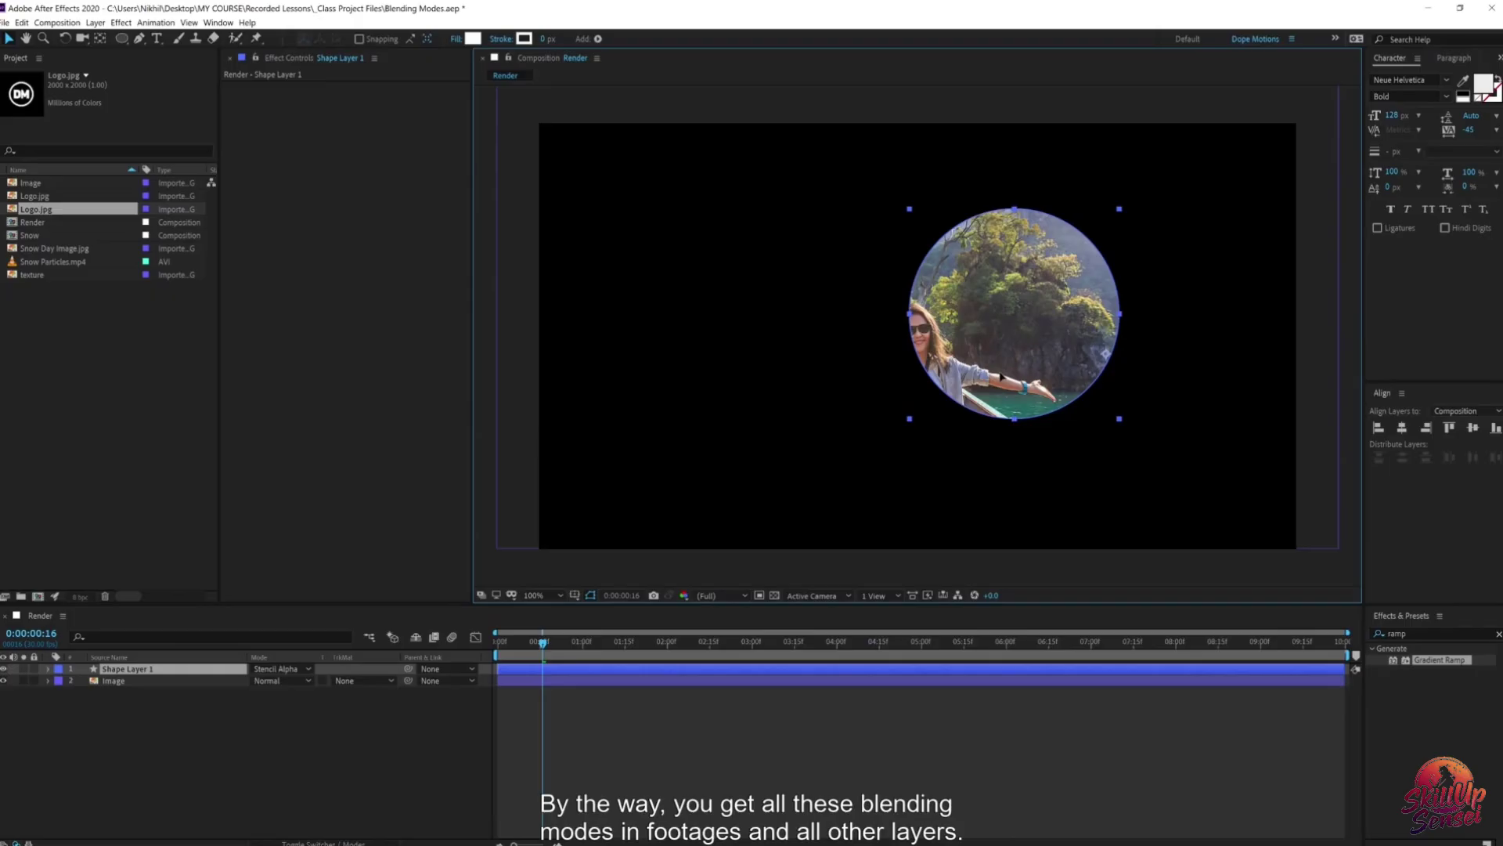
{"action": "left_click_drag", "start_coordinate": [1002, 377], "coordinate": [971, 440]}
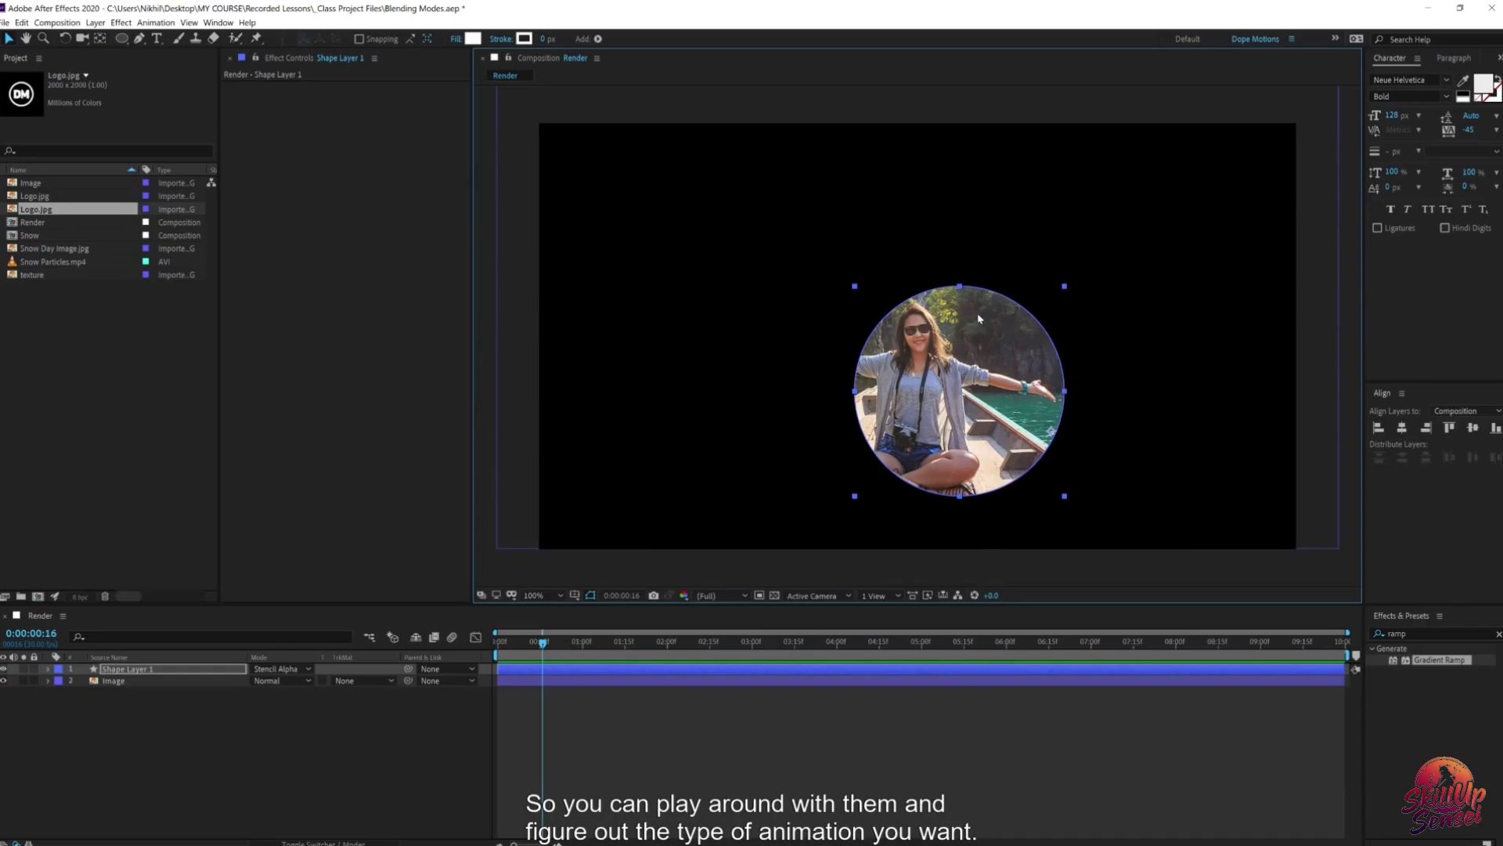
{"action": "left_click_drag", "start_coordinate": [917, 365], "coordinate": [876, 332]}
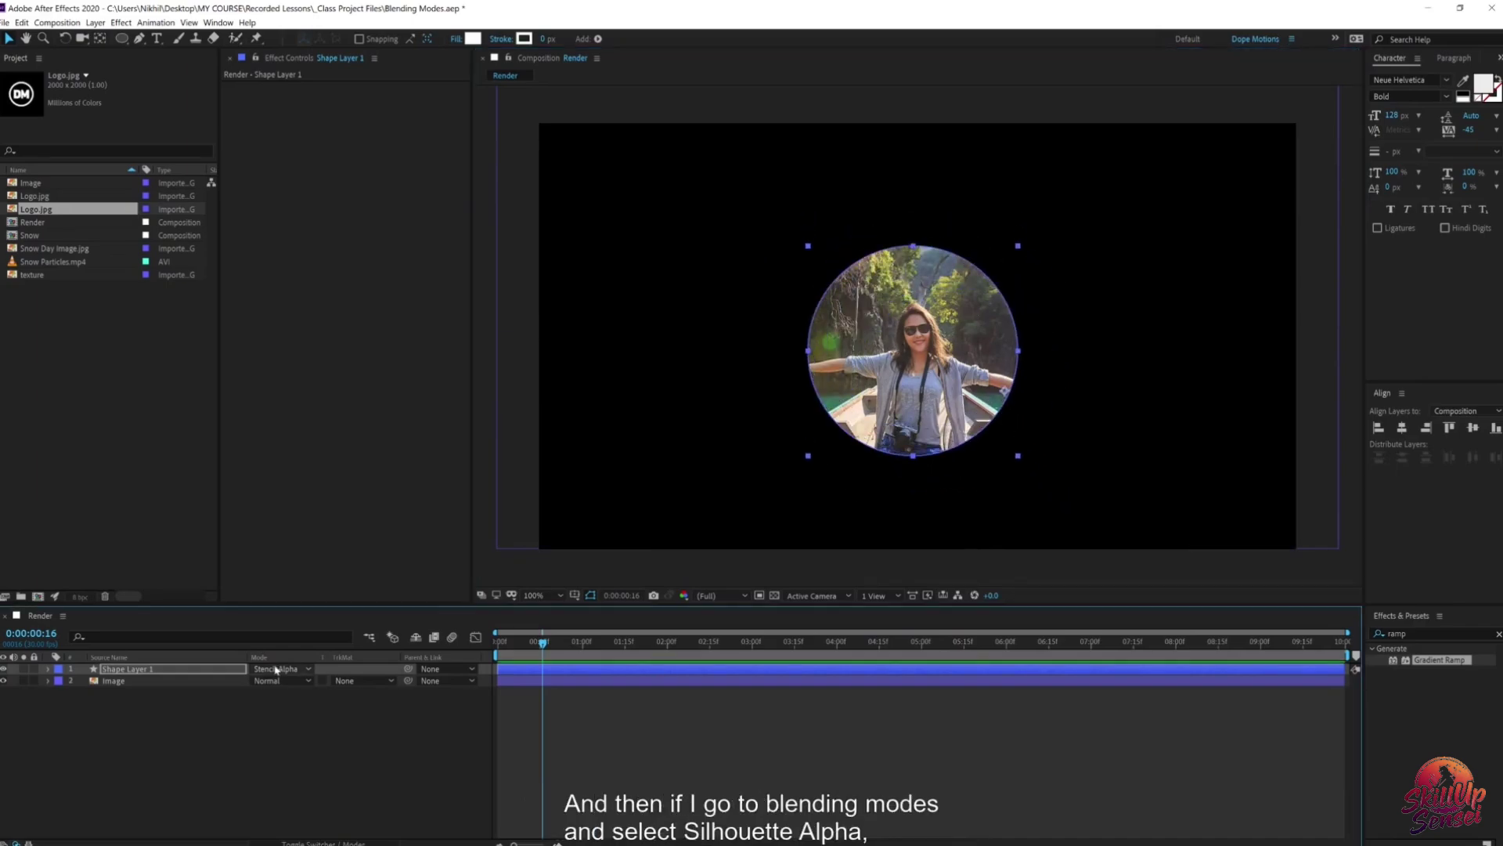
Step: Set the circle shape layer's blending mode to Silhouette Alpha and move the circle beside the woman, above the boat
{"action": "left_click", "coordinate": [276, 670]}
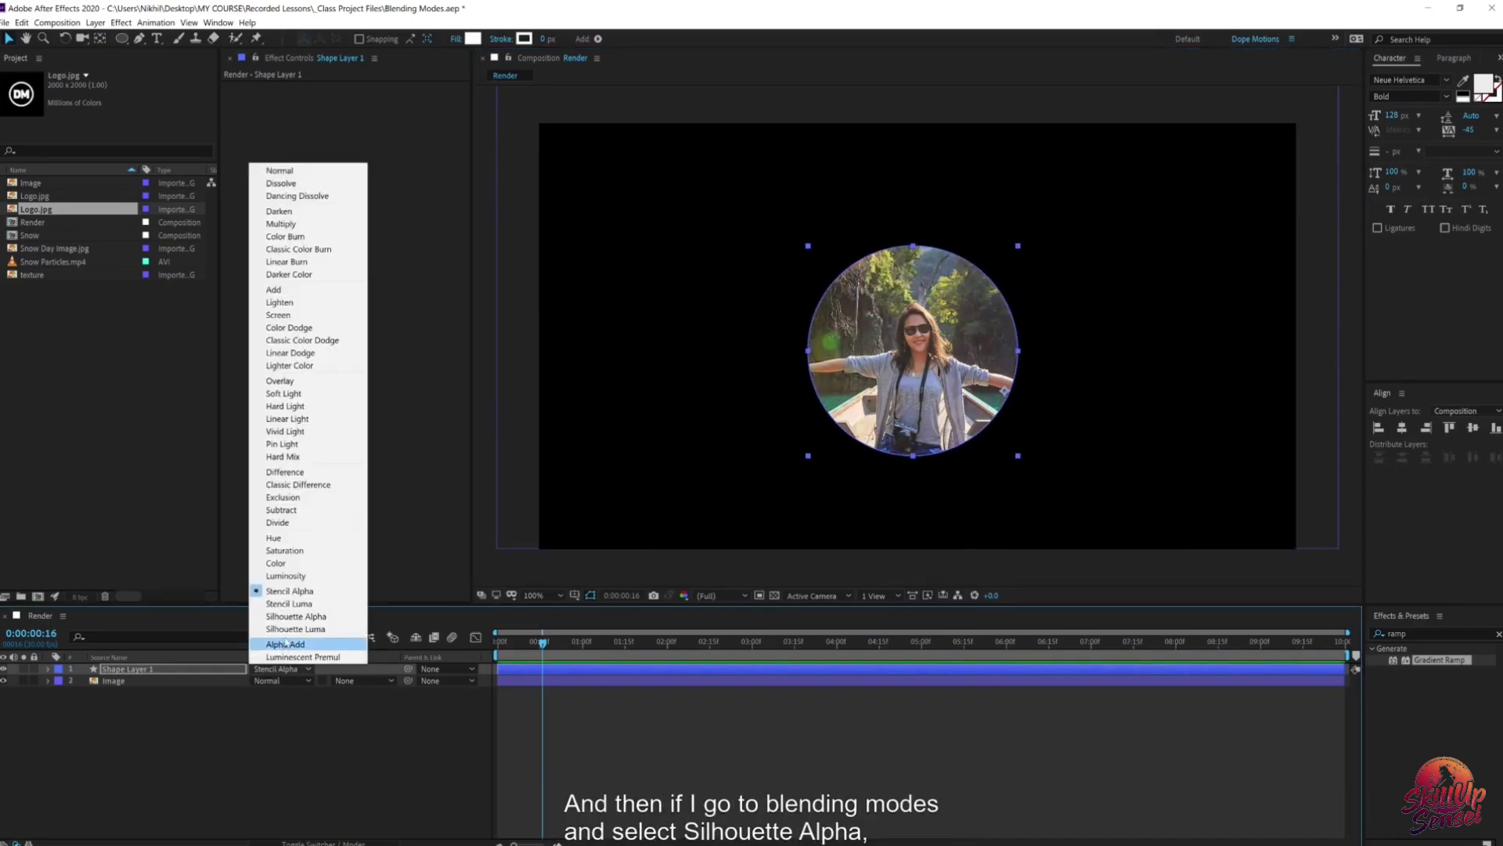
{"action": "left_click", "coordinate": [296, 617]}
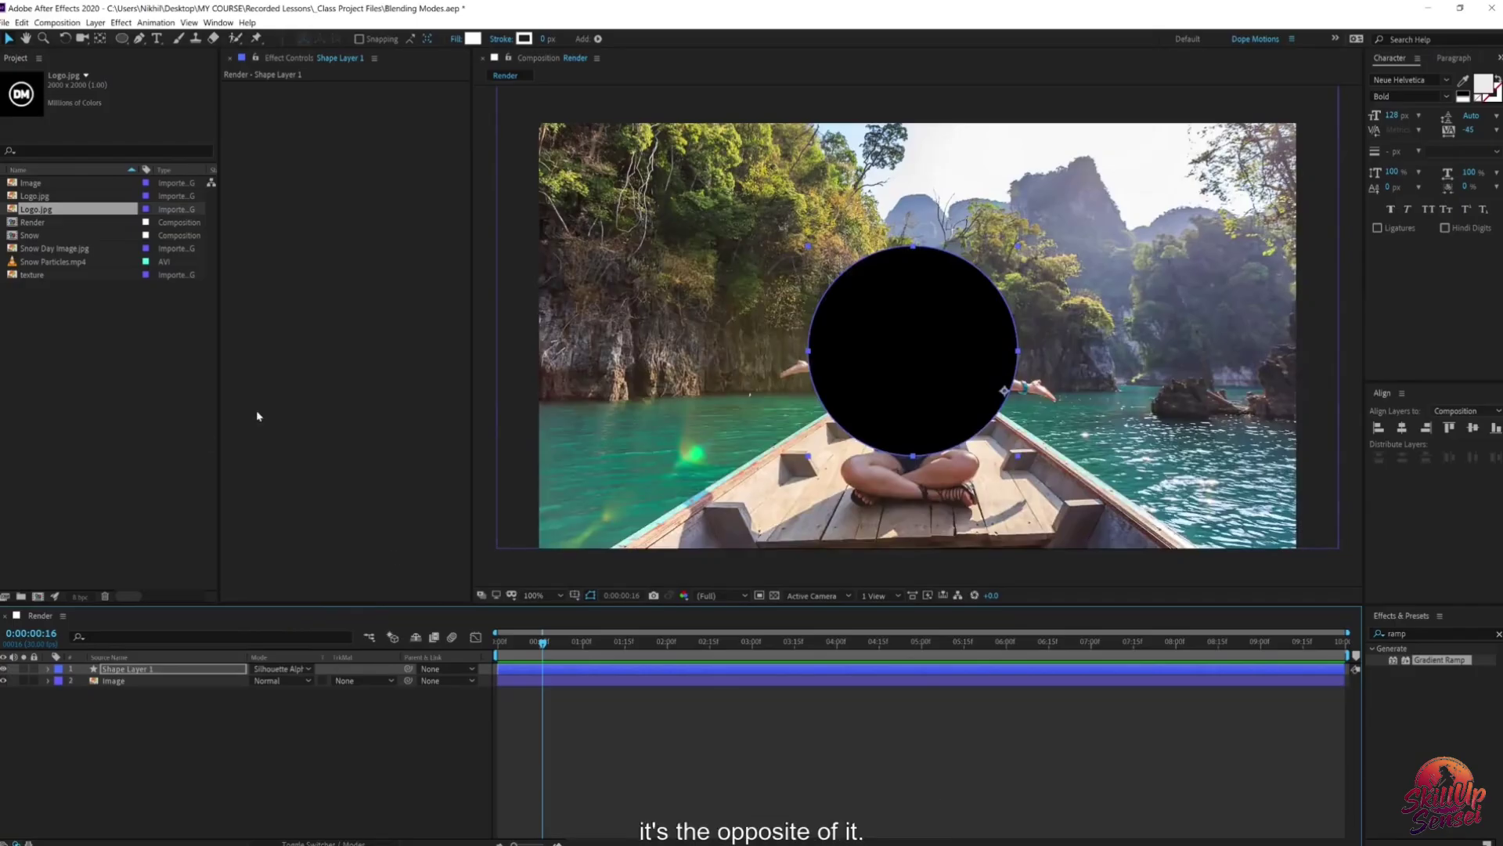
{"action": "left_click", "coordinate": [122, 670]}
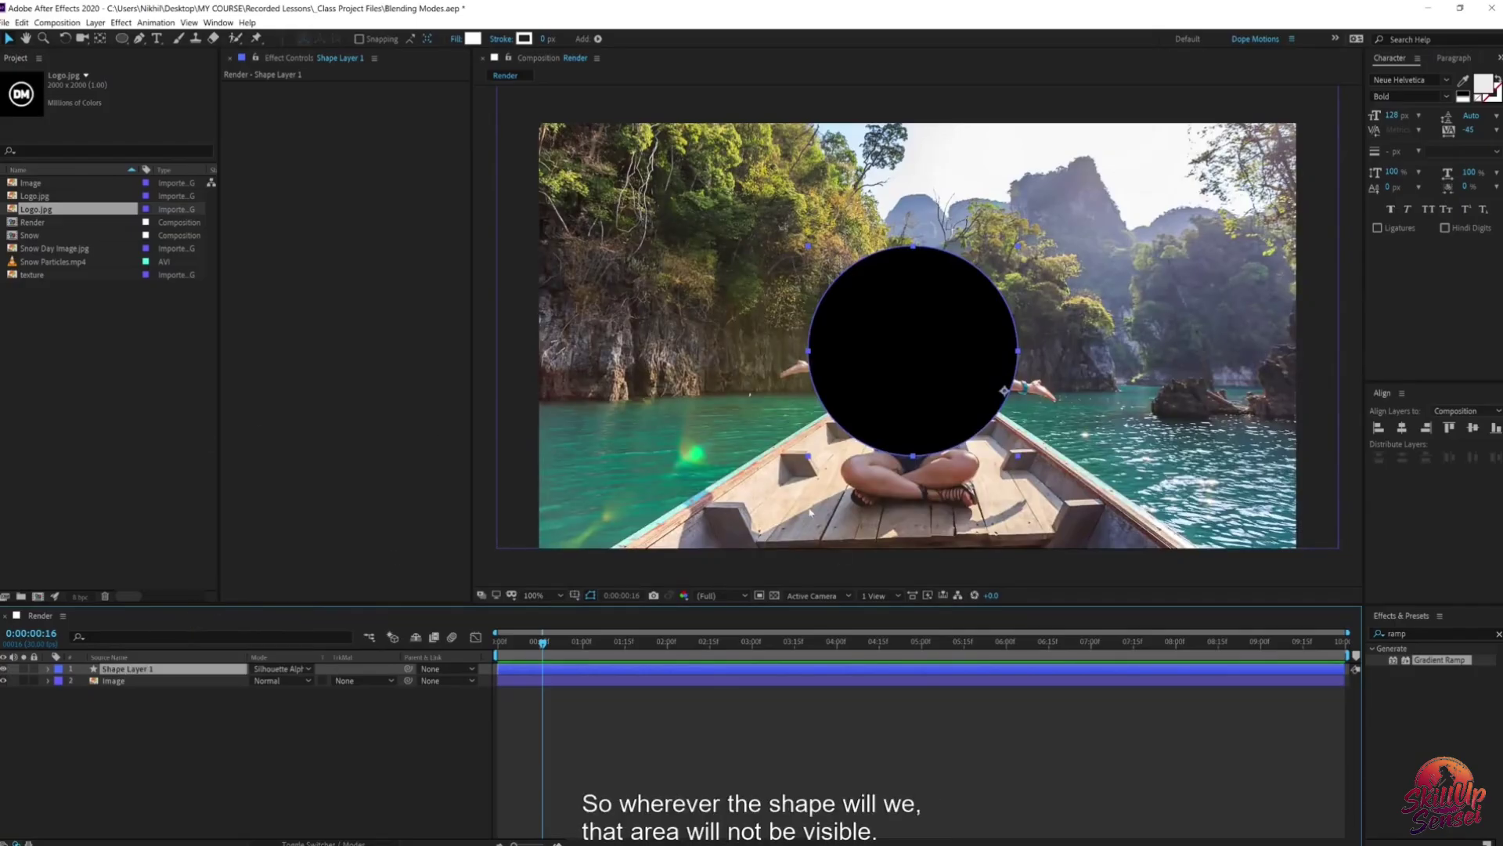
{"action": "left_click_drag", "start_coordinate": [883, 366], "coordinate": [934, 379]}
{"action": "left_click", "coordinate": [285, 702]}
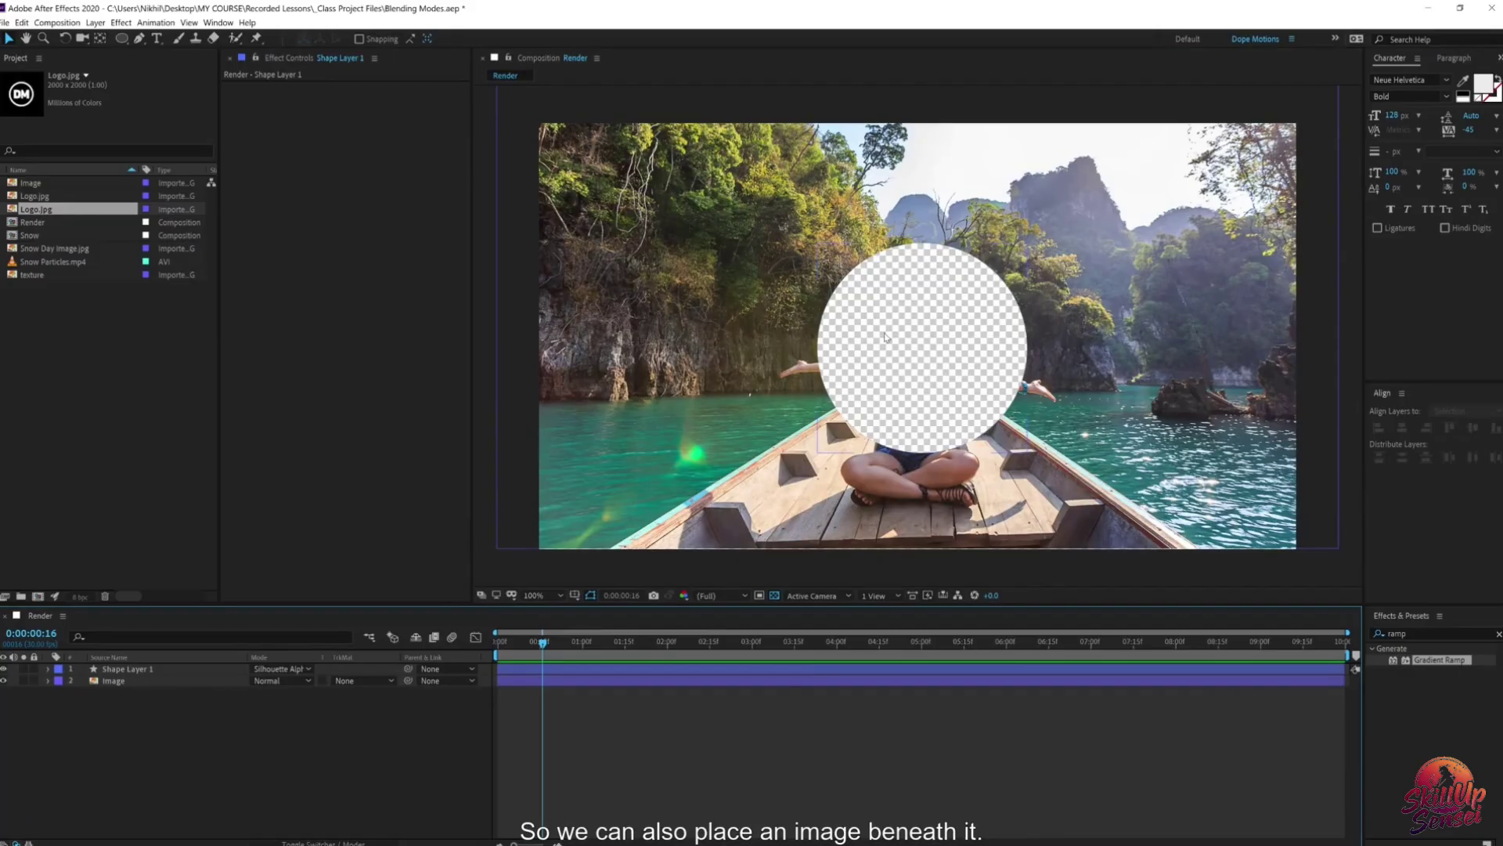
{"action": "left_click_drag", "start_coordinate": [867, 401], "coordinate": [758, 426]}
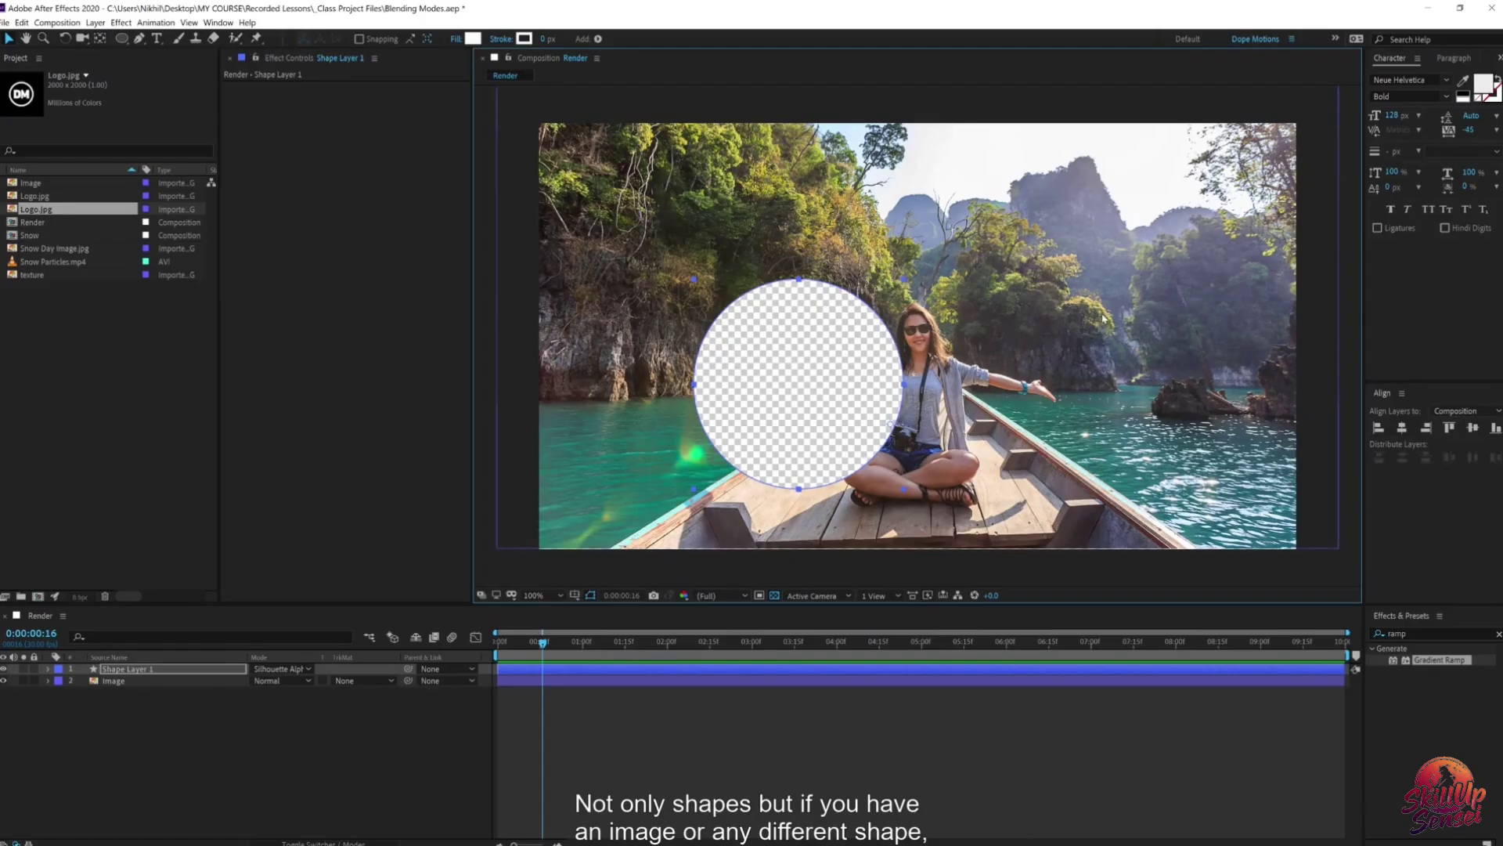
Step: Draw a closed, curved freeform shape with the Pen tool over the trees beside the woman's outstretched hand, on a new shape layer
{"action": "left_click", "coordinate": [126, 727]}
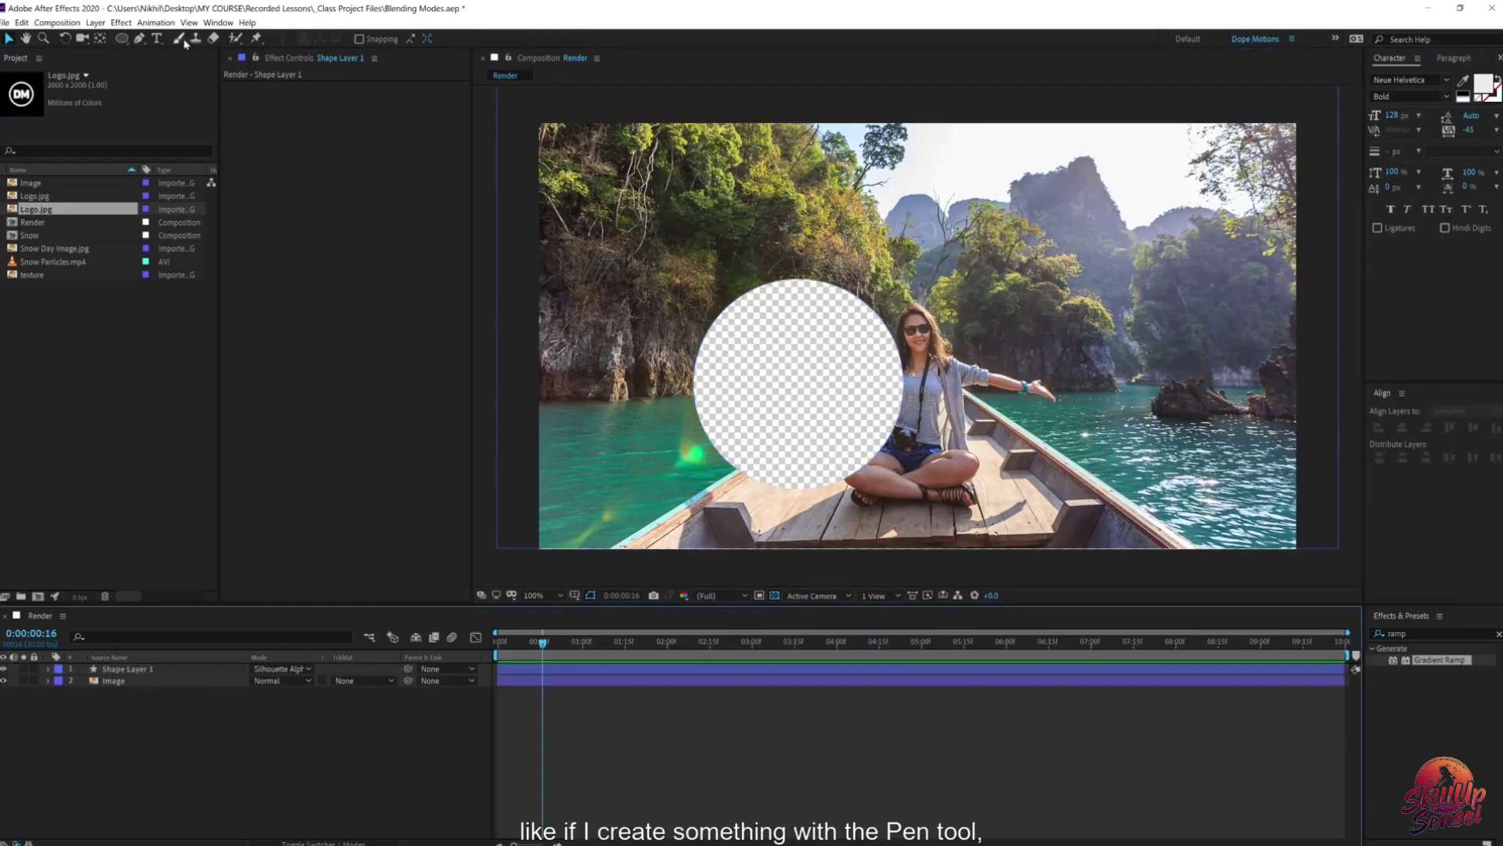
{"action": "left_click", "coordinate": [139, 39]}
{"action": "left_click_drag", "start_coordinate": [1097, 238], "coordinate": [1190, 207]}
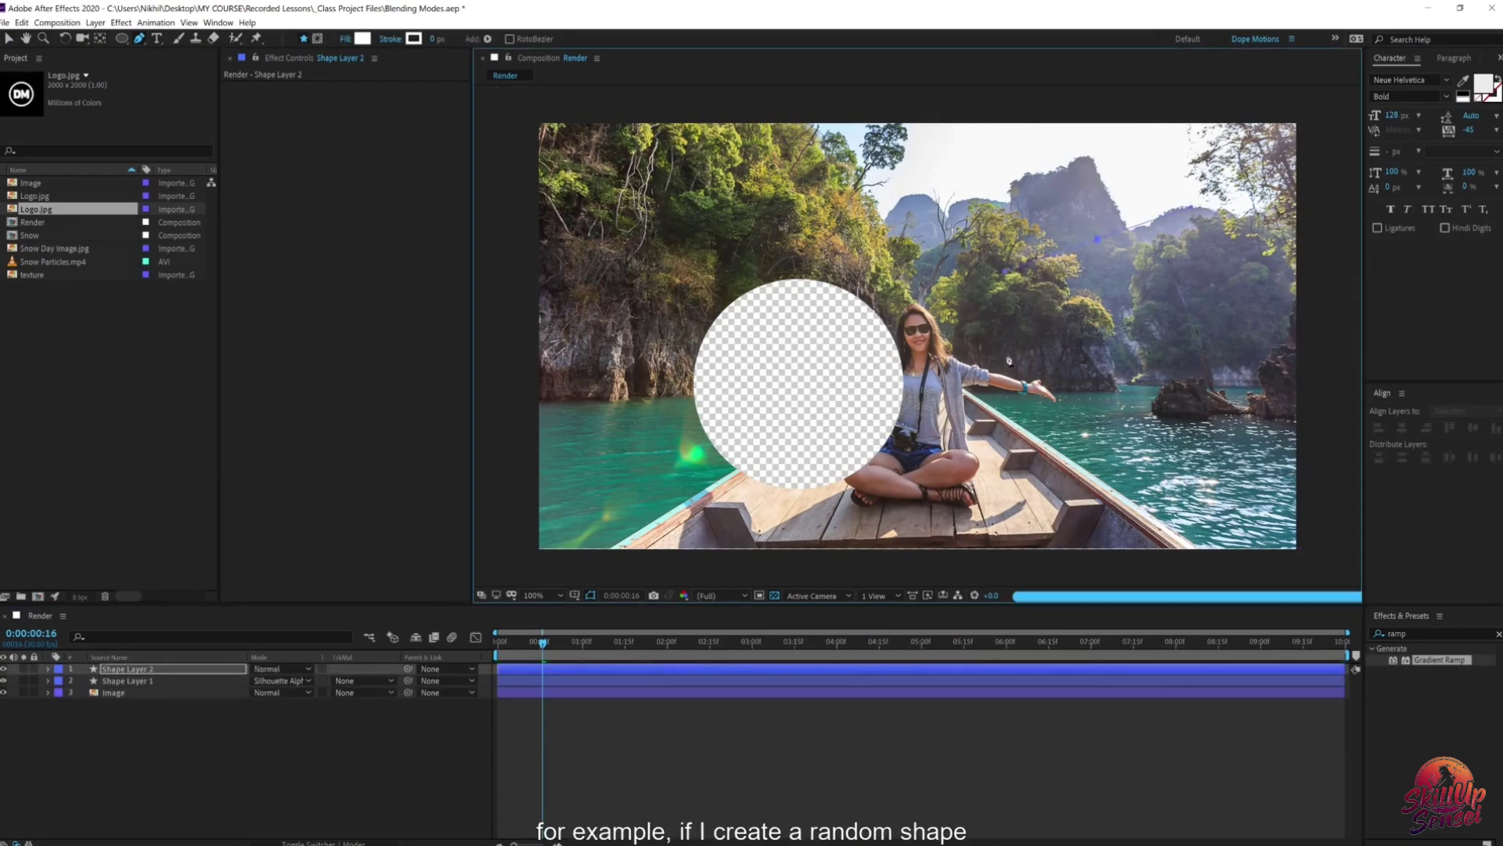
{"action": "left_click", "coordinate": [1008, 358]}
{"action": "mouse_move", "coordinate": [1225, 334]}
{"action": "left_mouse_down"}
{"action": "mouse_move", "coordinate": [1229, 252]}
{"action": "mouse_move", "coordinate": [1124, 267]}
{"action": "left_mouse_up"}
{"action": "left_click", "coordinate": [1098, 239]}
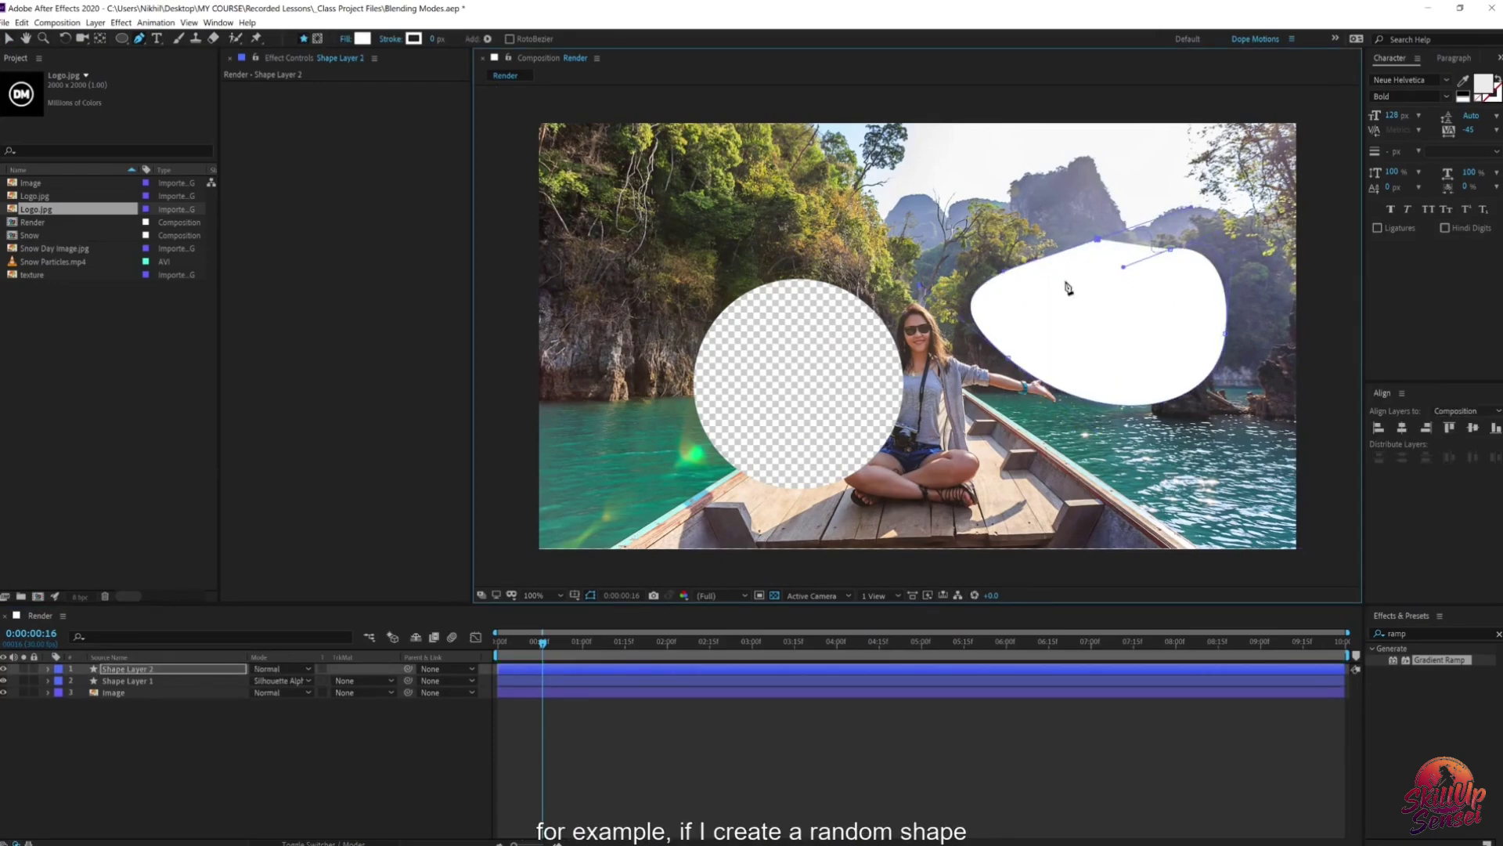
Step: Delete the circle's shape layer and set the freeform shape layer's blending mode to Silhouette Alpha
{"action": "left_click", "coordinate": [127, 681]}
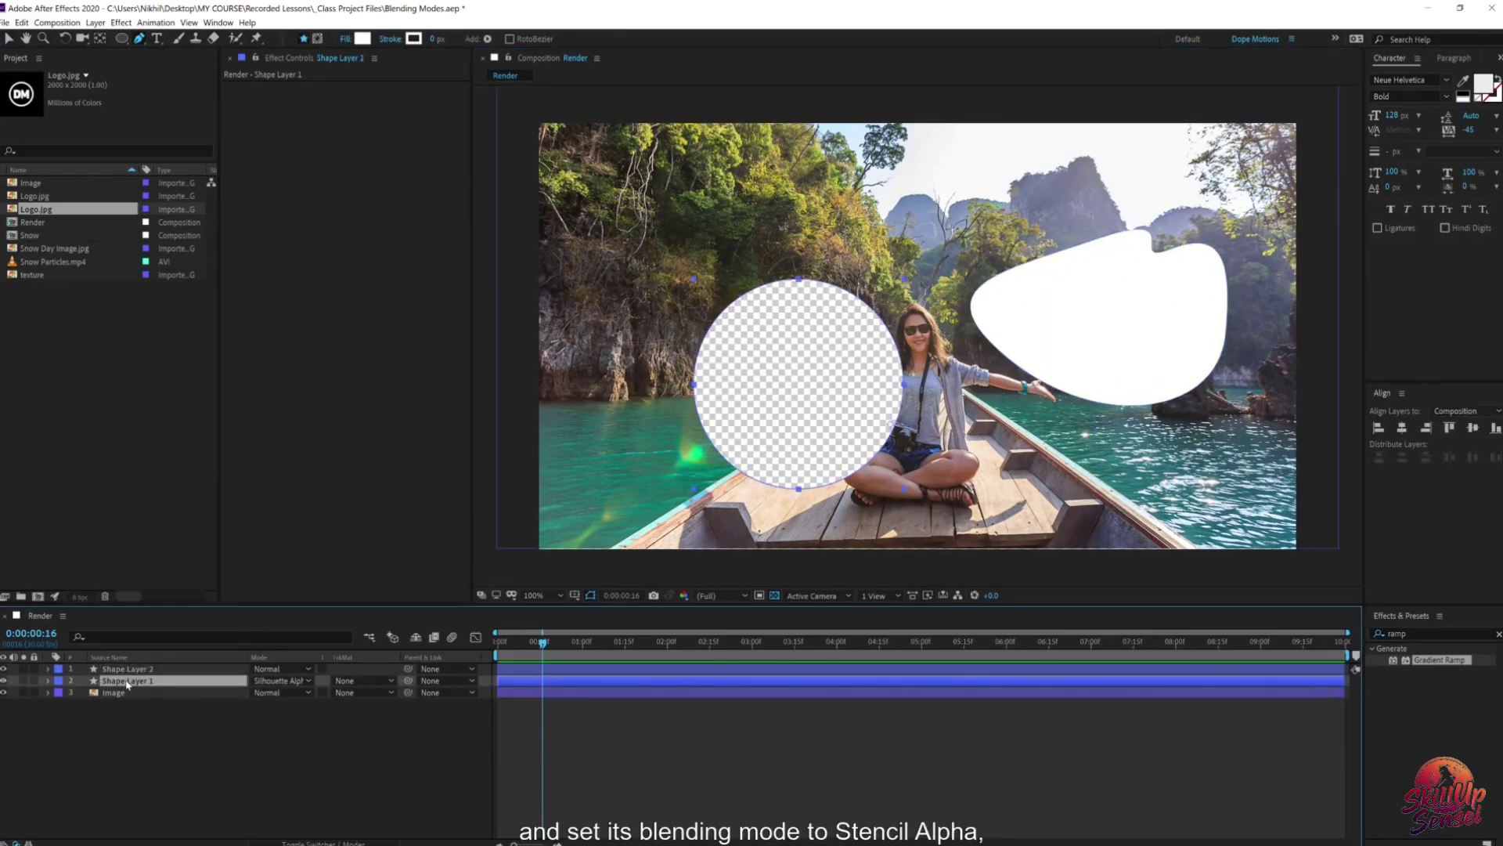
{"action": "key", "text": "Delete"}
{"action": "left_click", "coordinate": [280, 669]}
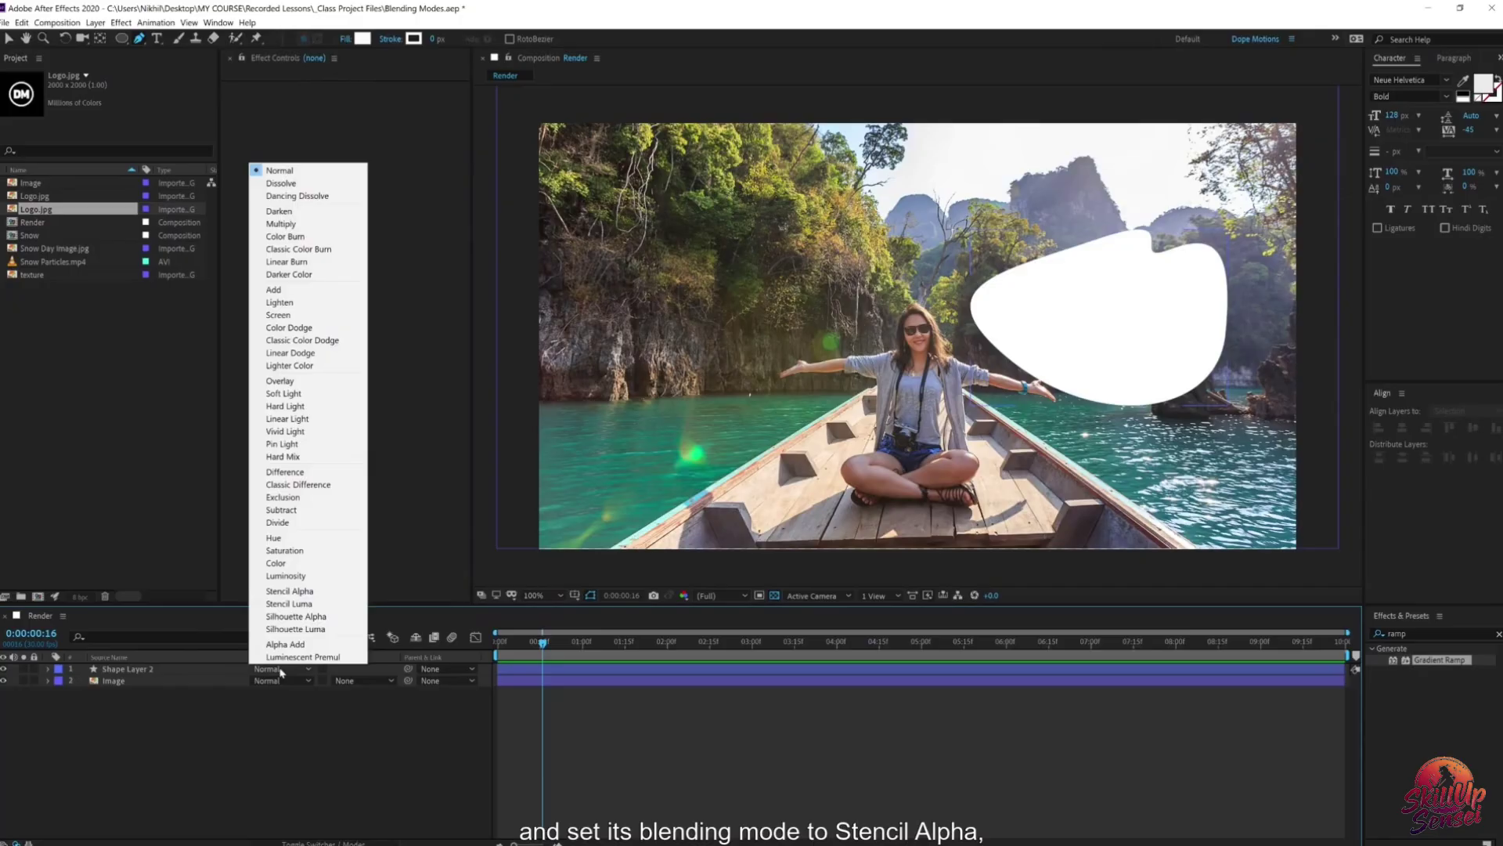
{"action": "left_click", "coordinate": [294, 616]}
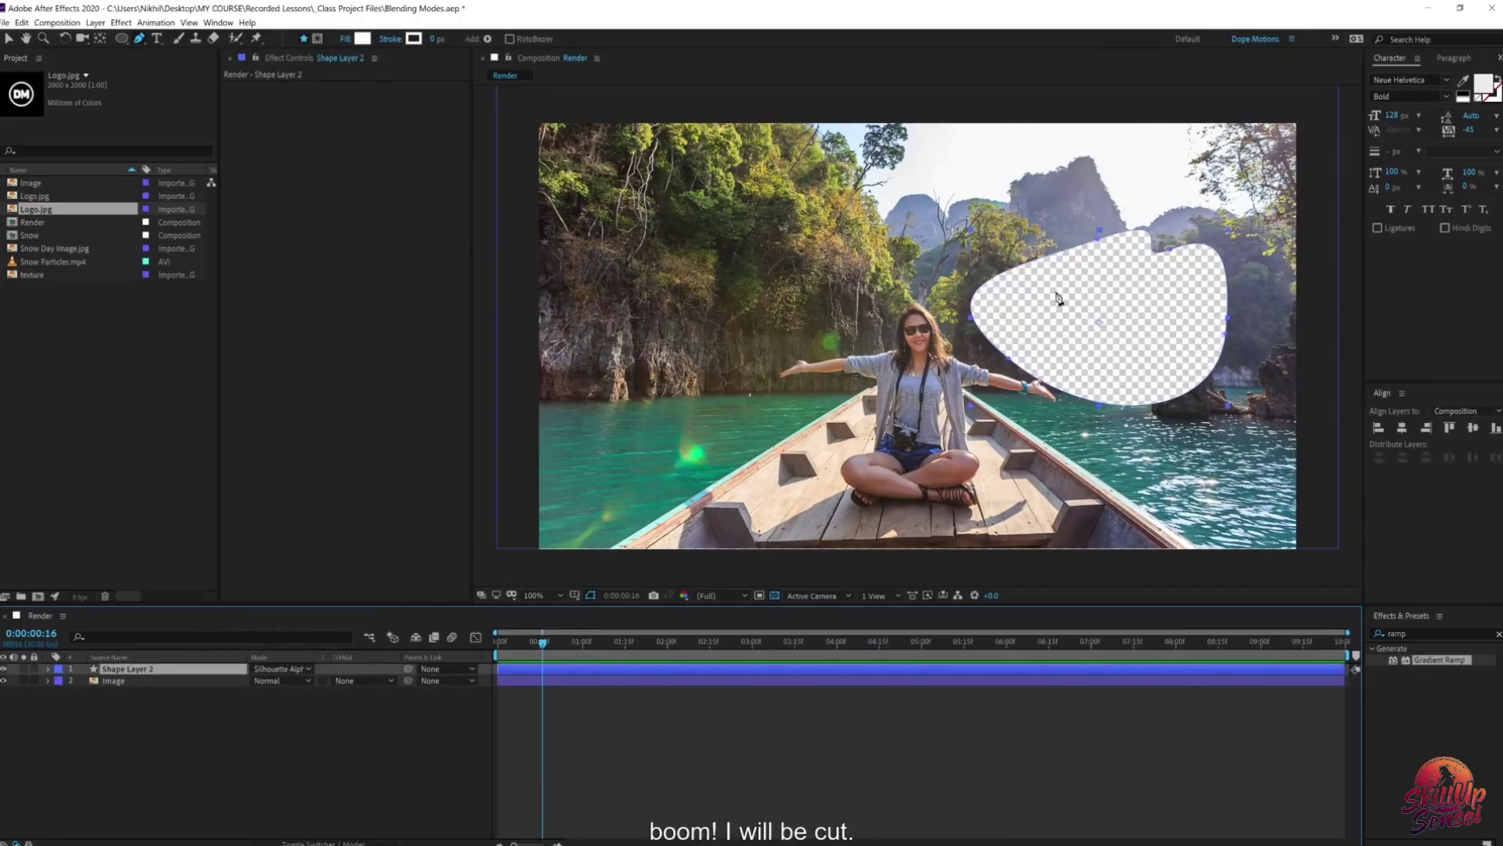
Step: Move the Silhouette Alpha freeform shape over the woman, and delete its shape layer
{"action": "key", "text": "v"}
{"action": "left_click_drag", "start_coordinate": [1112, 324], "coordinate": [905, 383]}
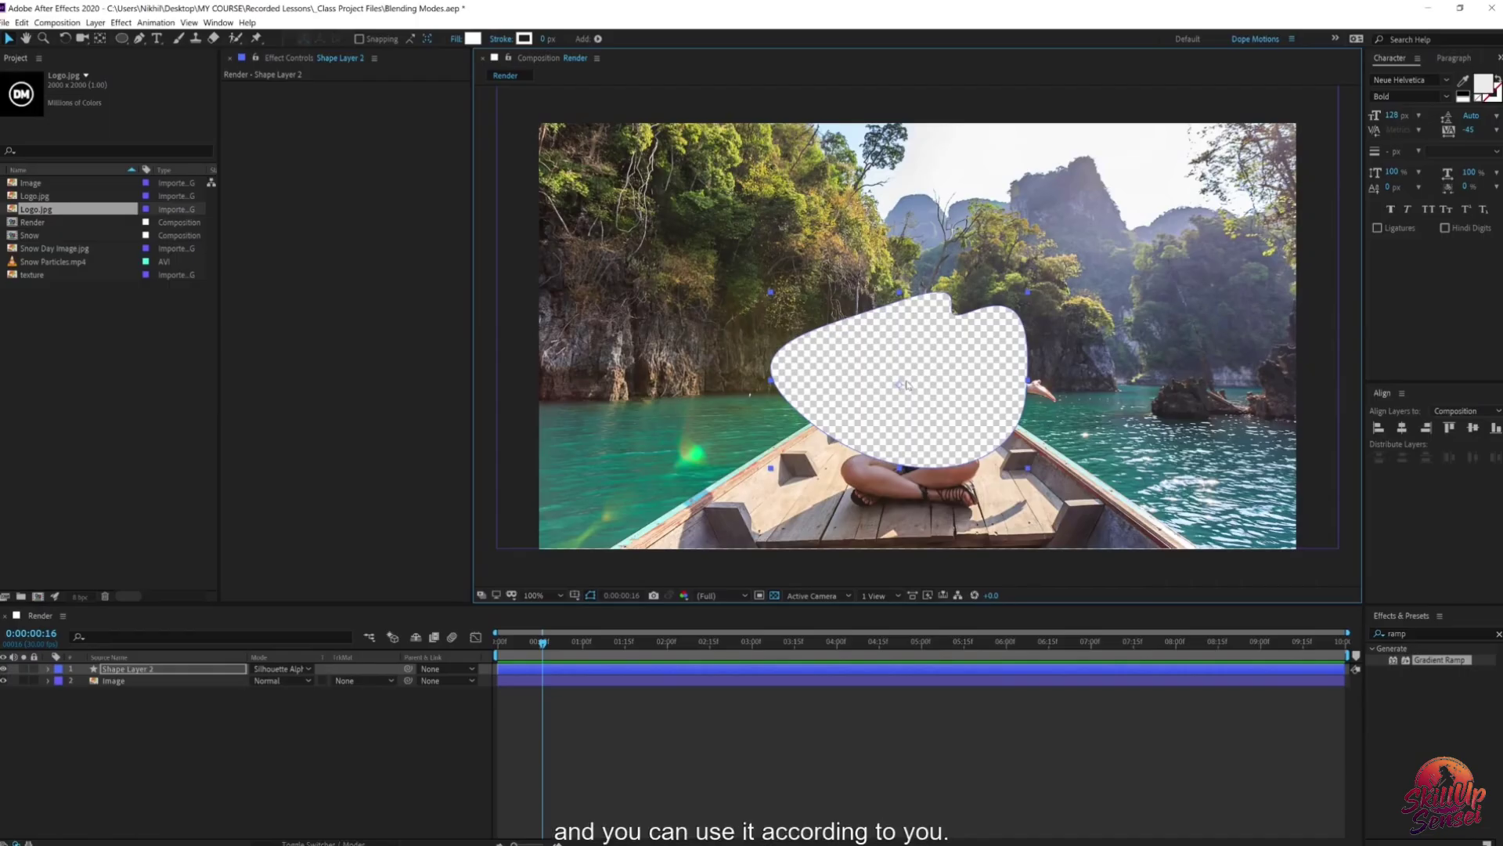
{"action": "key", "text": "Delete"}
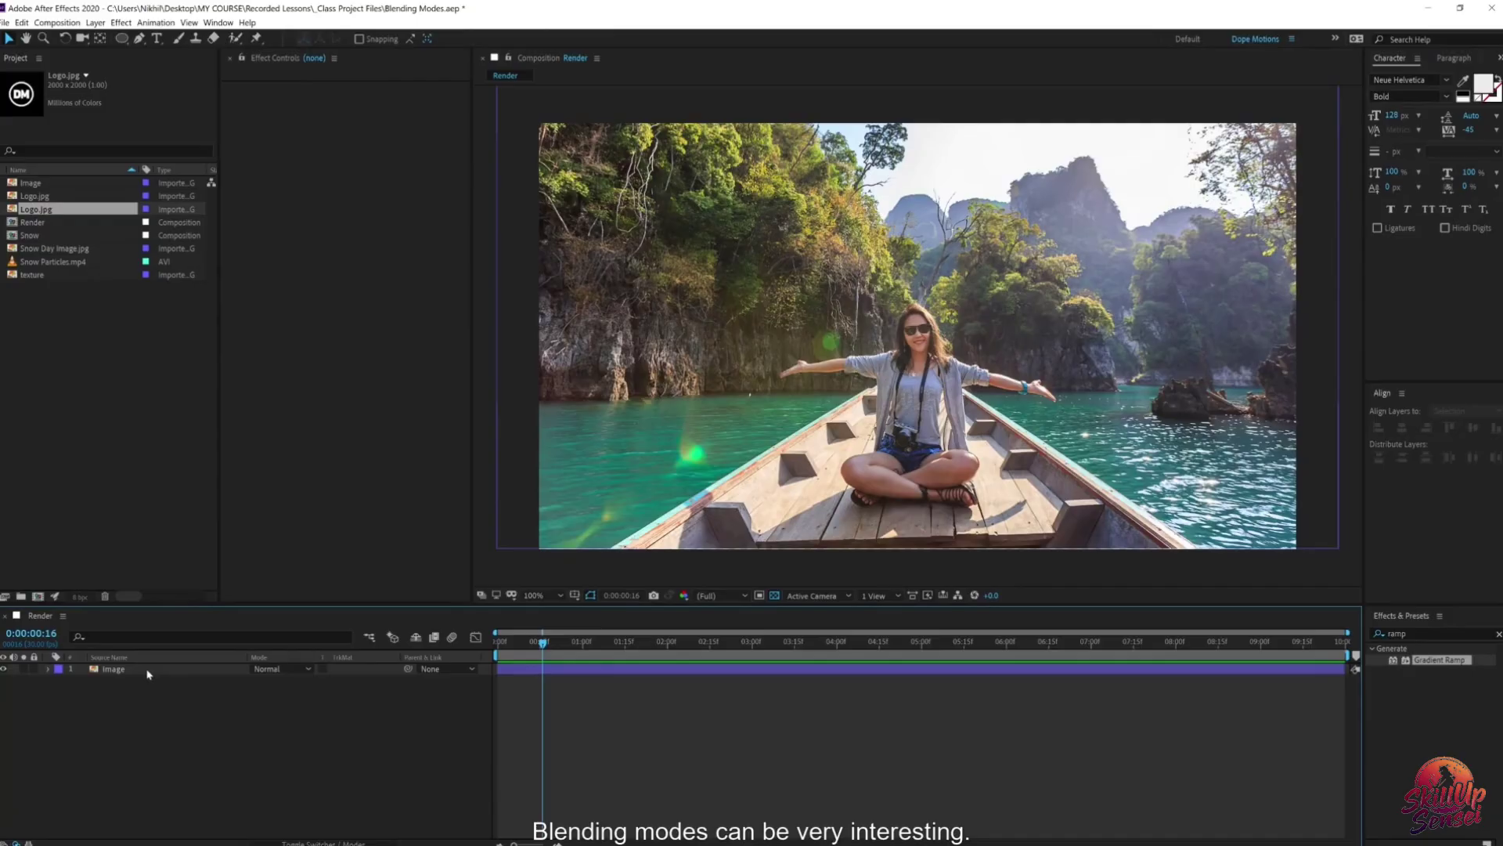
Step: Review the list of blending modes available for the Image layer
{"action": "left_click", "coordinate": [300, 670]}
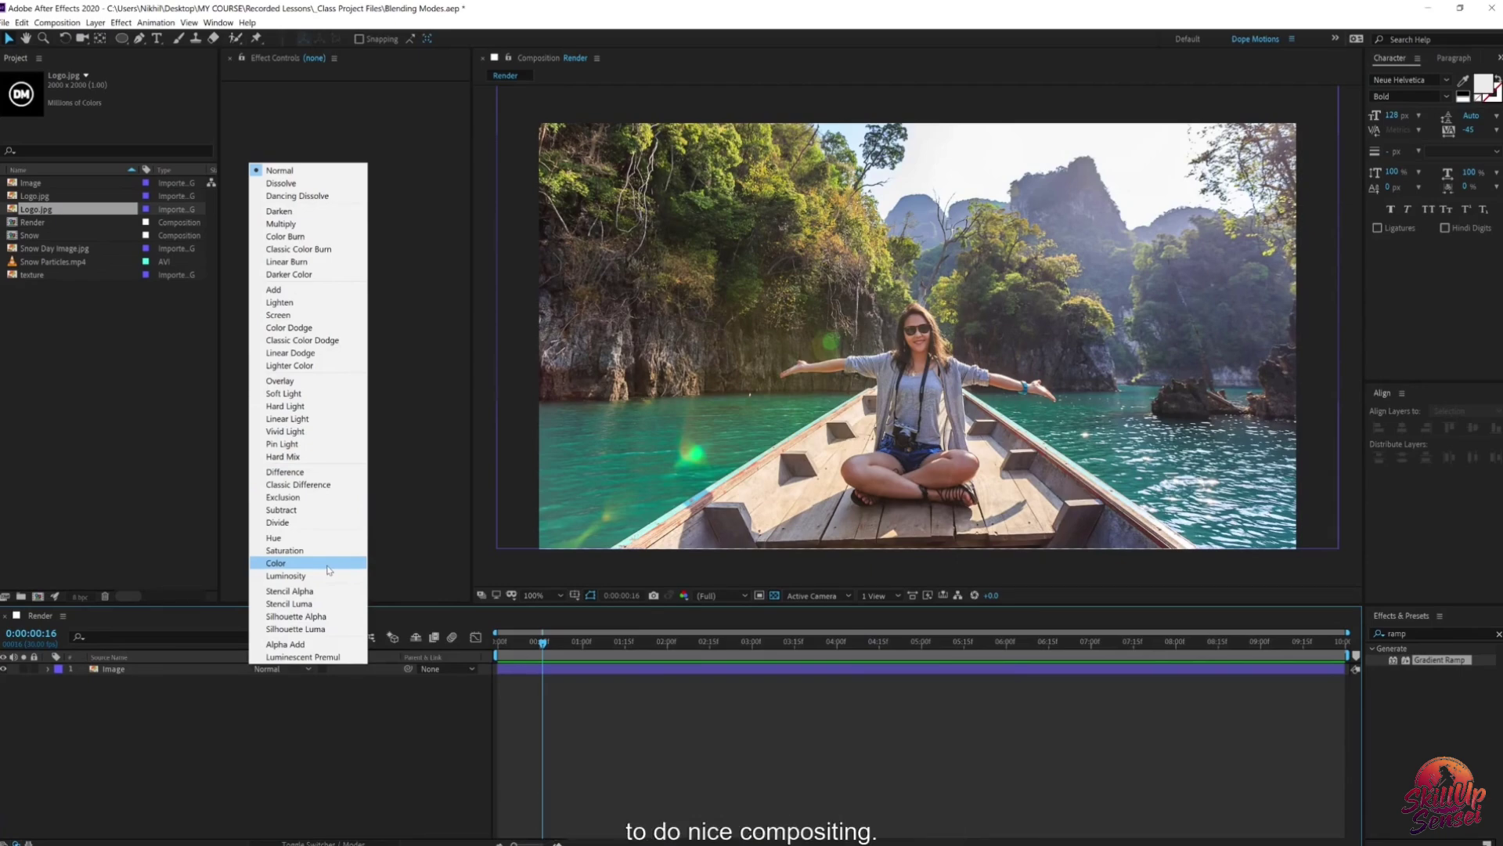
{"action": "left_click", "coordinate": [447, 734]}
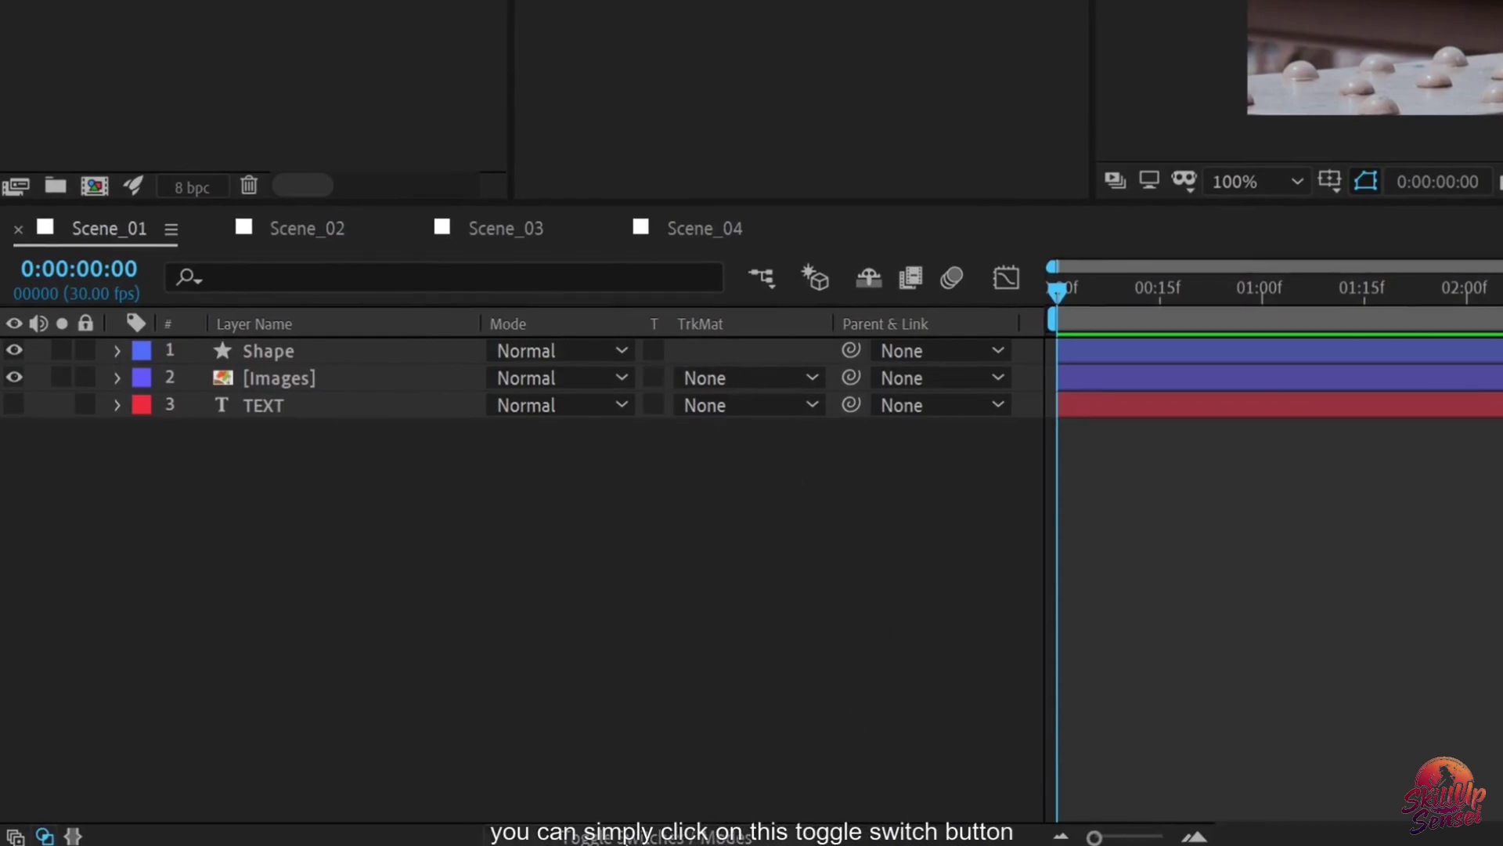
Step: Toggle the Scene_01 timeline between switches and modes, and view the Images layer's track matte options
{"action": "left_click", "coordinate": [657, 836]}
{"action": "left_click", "coordinate": [658, 836]}
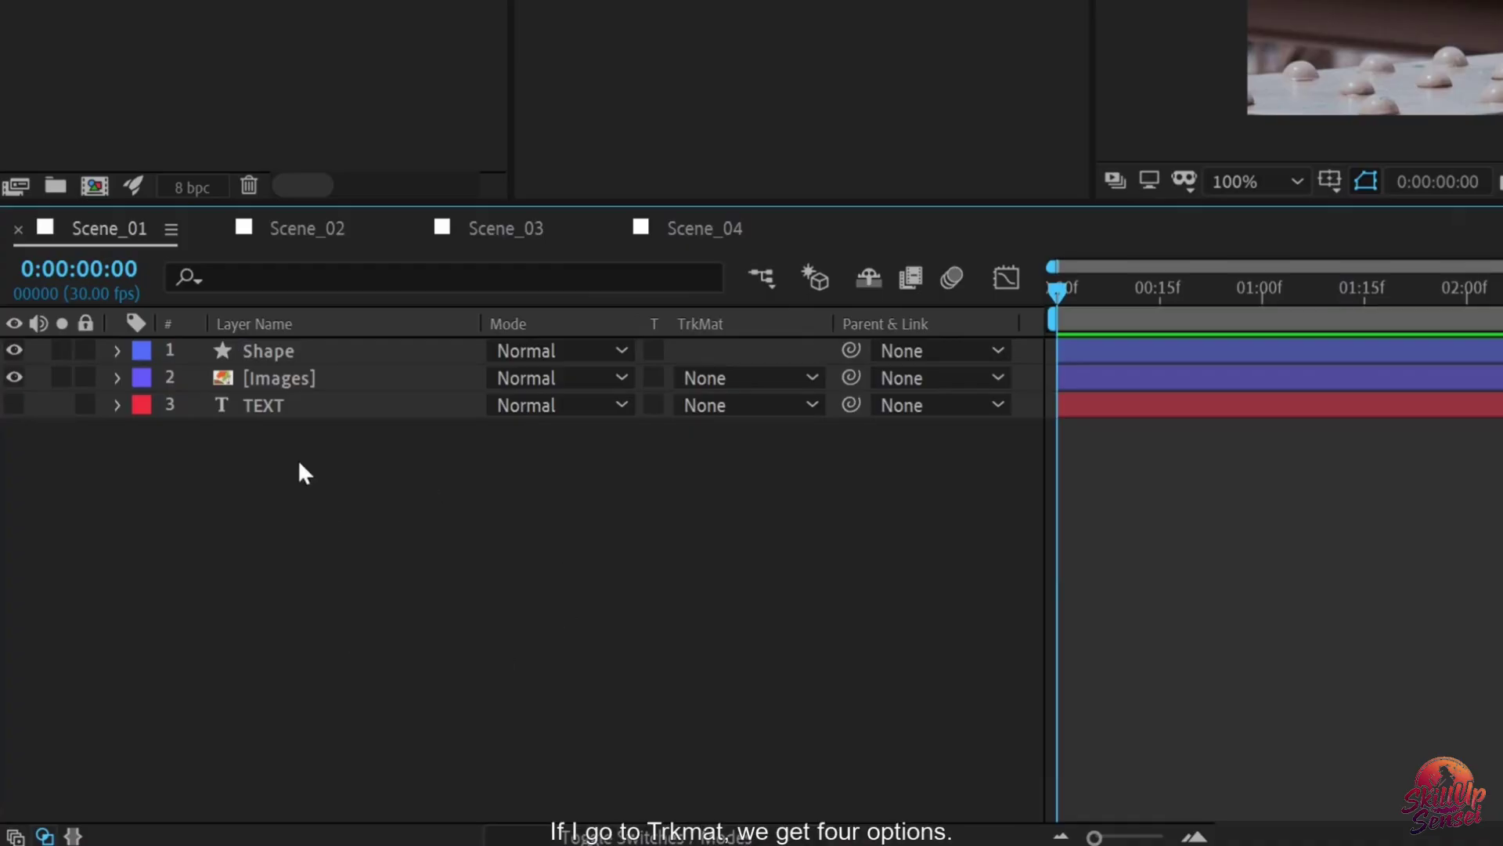
{"action": "left_click", "coordinate": [705, 382]}
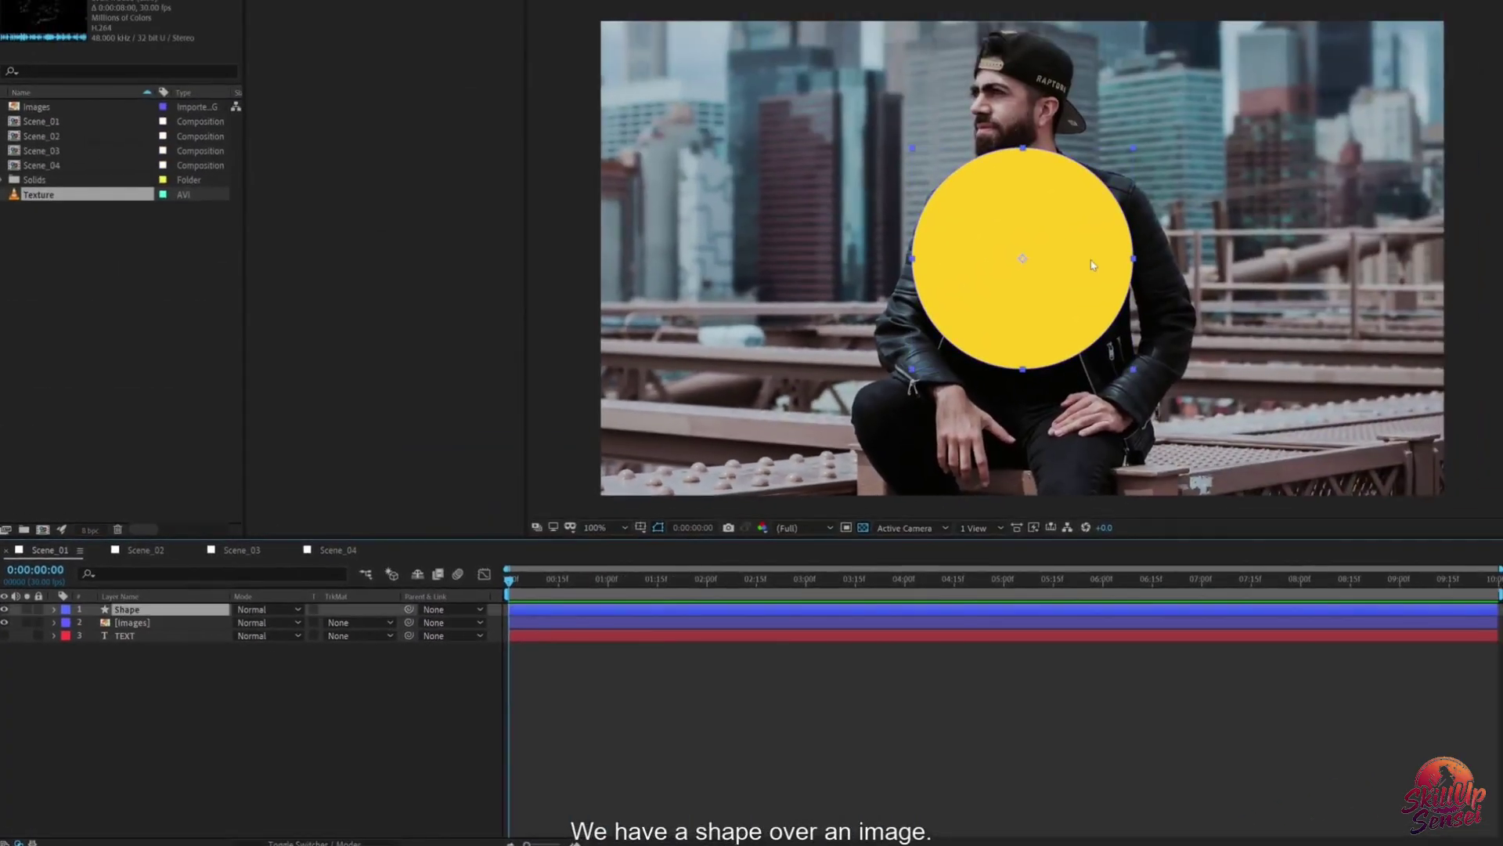
Step: Set the track matte of the Images layer to Alpha Matte "Shape"
{"action": "left_click", "coordinate": [158, 630]}
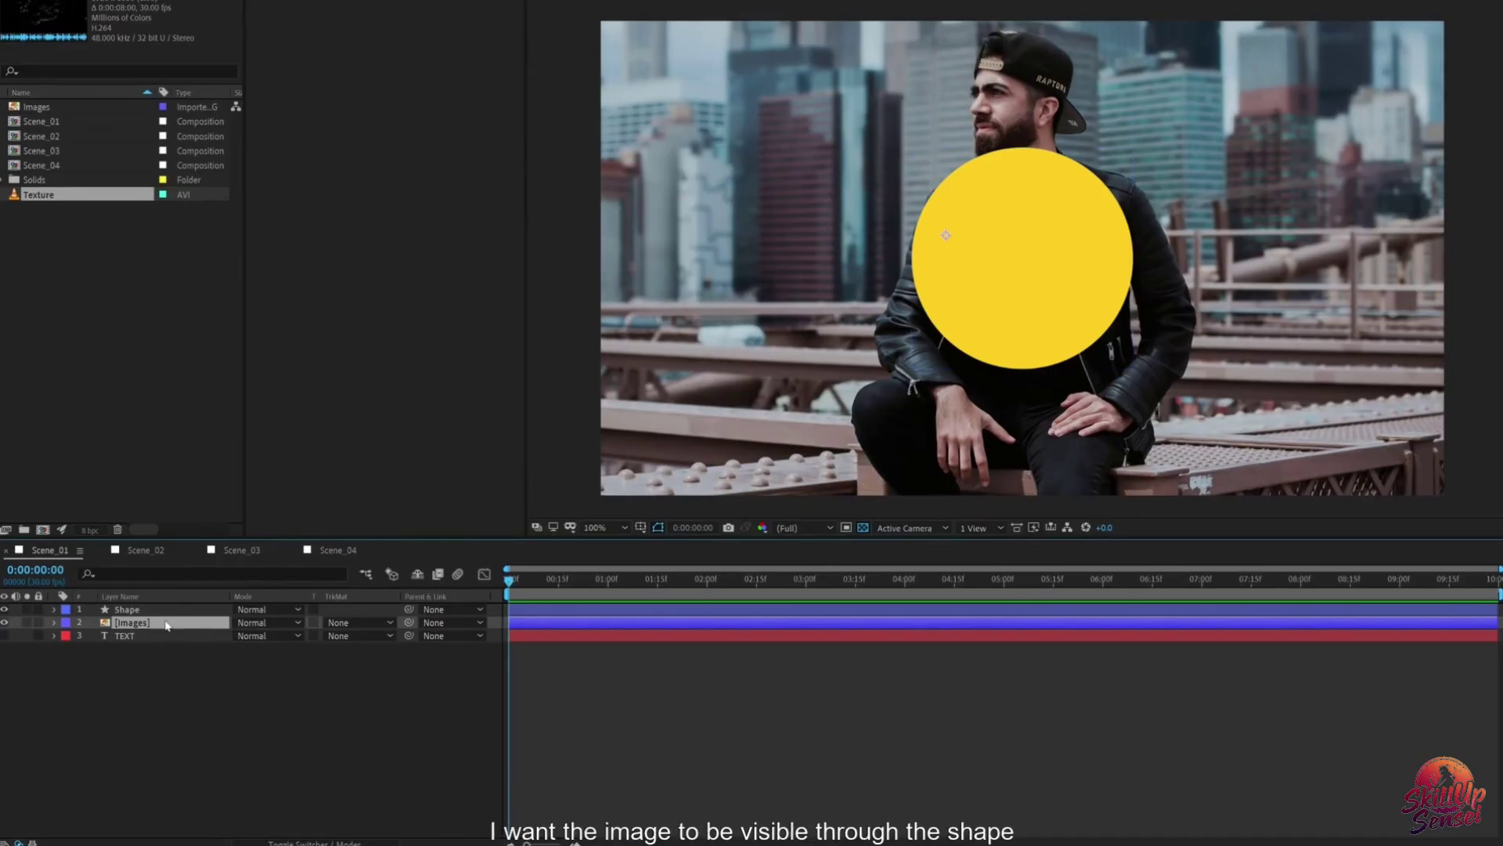
{"action": "left_click", "coordinate": [131, 722]}
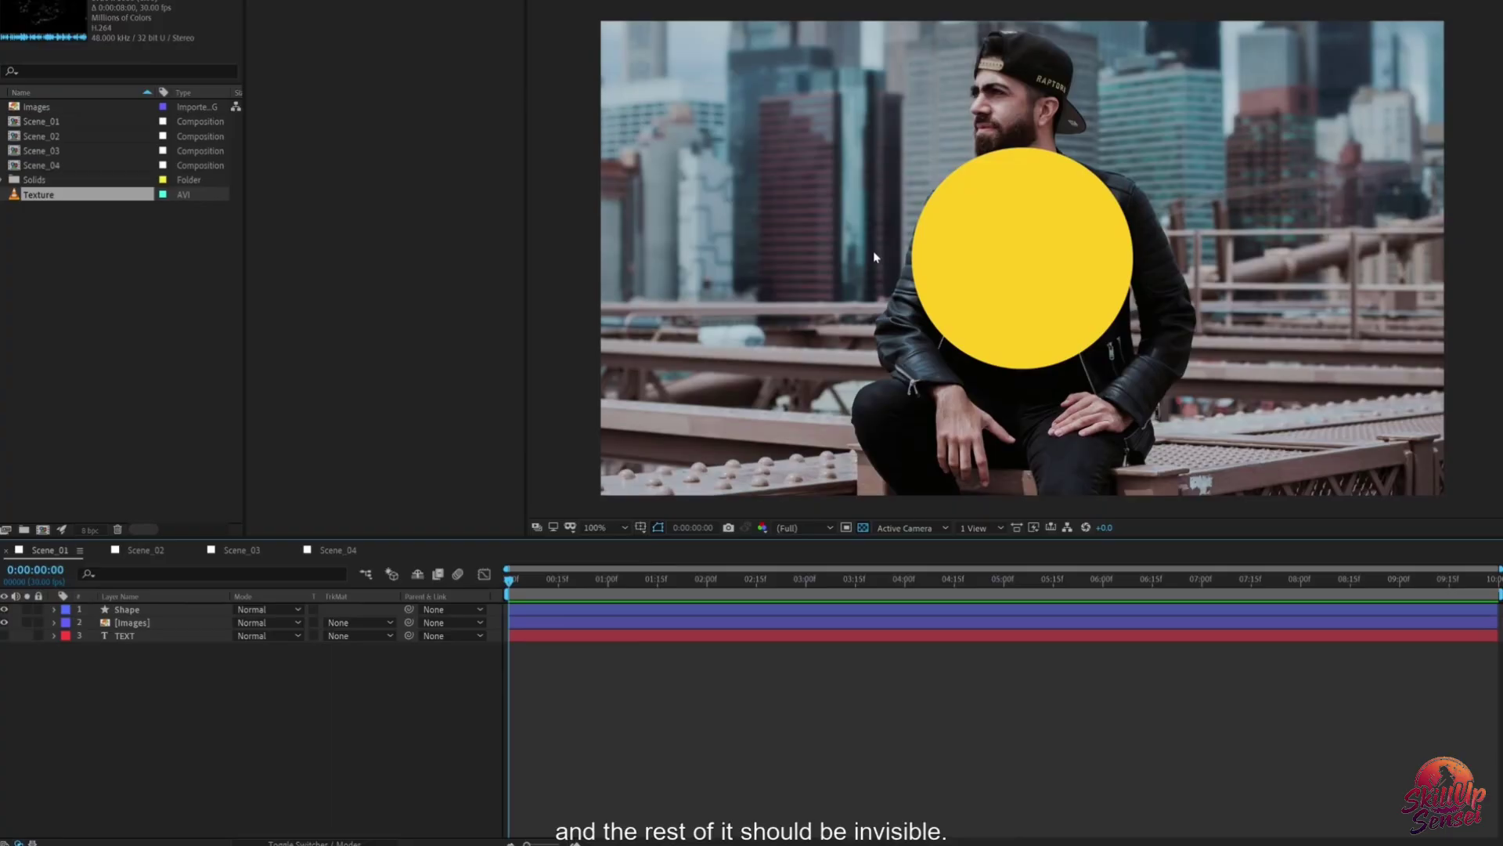
{"action": "left_click", "coordinate": [143, 624]}
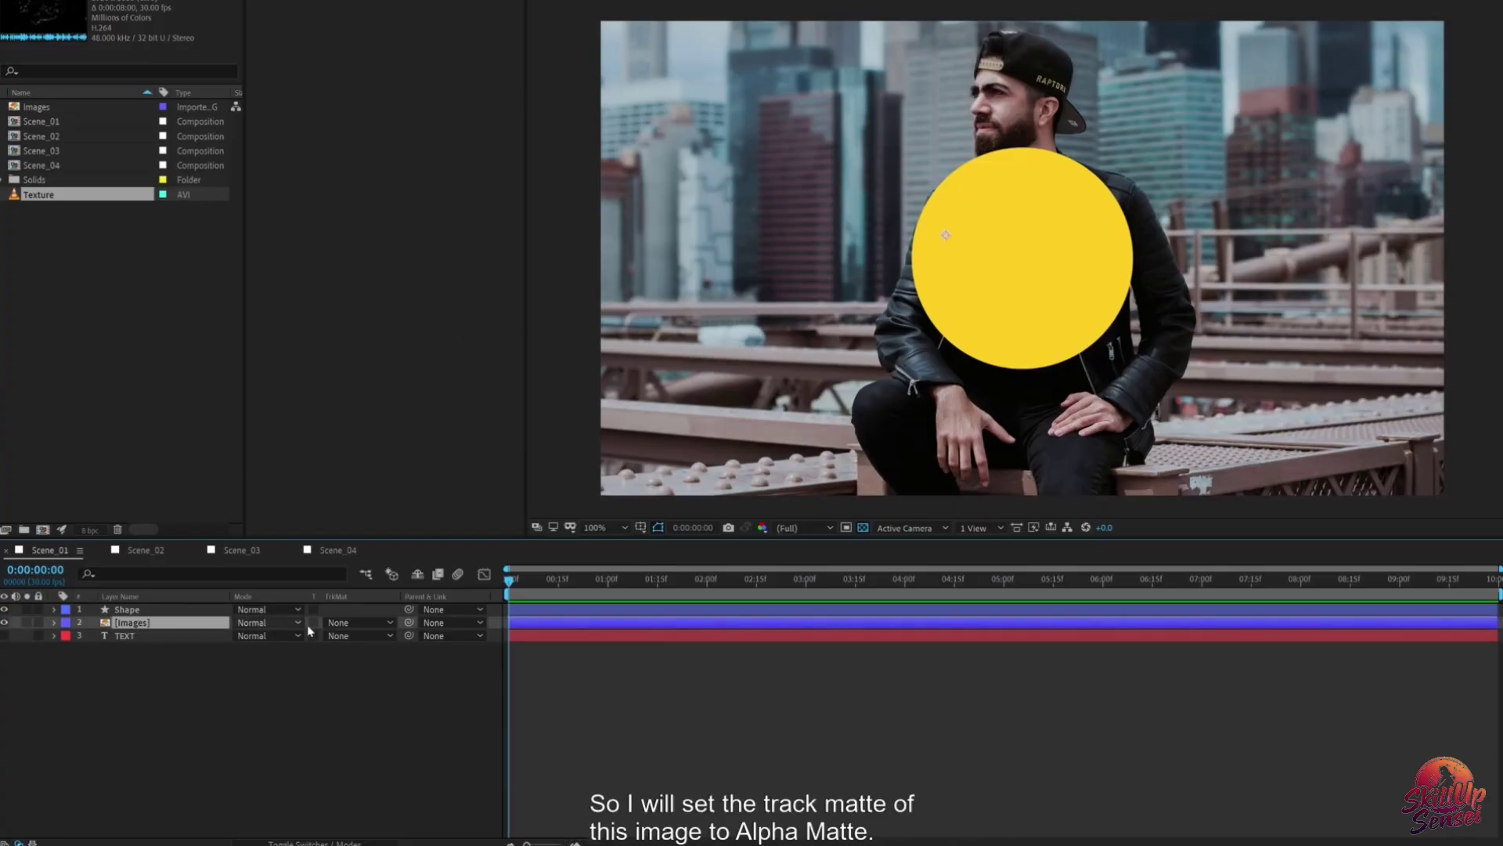
{"action": "left_click", "coordinate": [356, 623]}
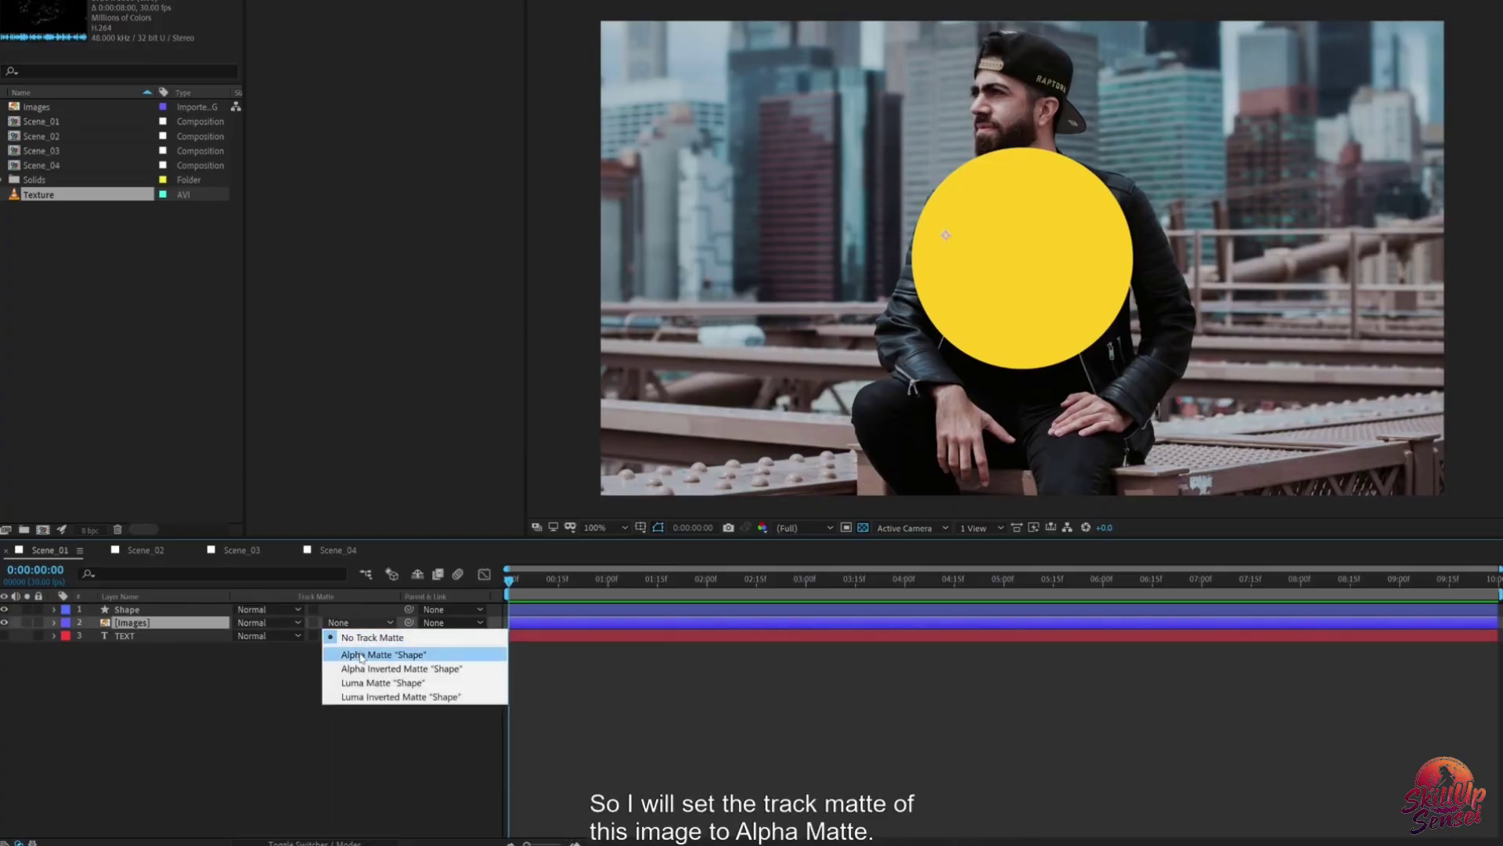
{"action": "left_click", "coordinate": [361, 656]}
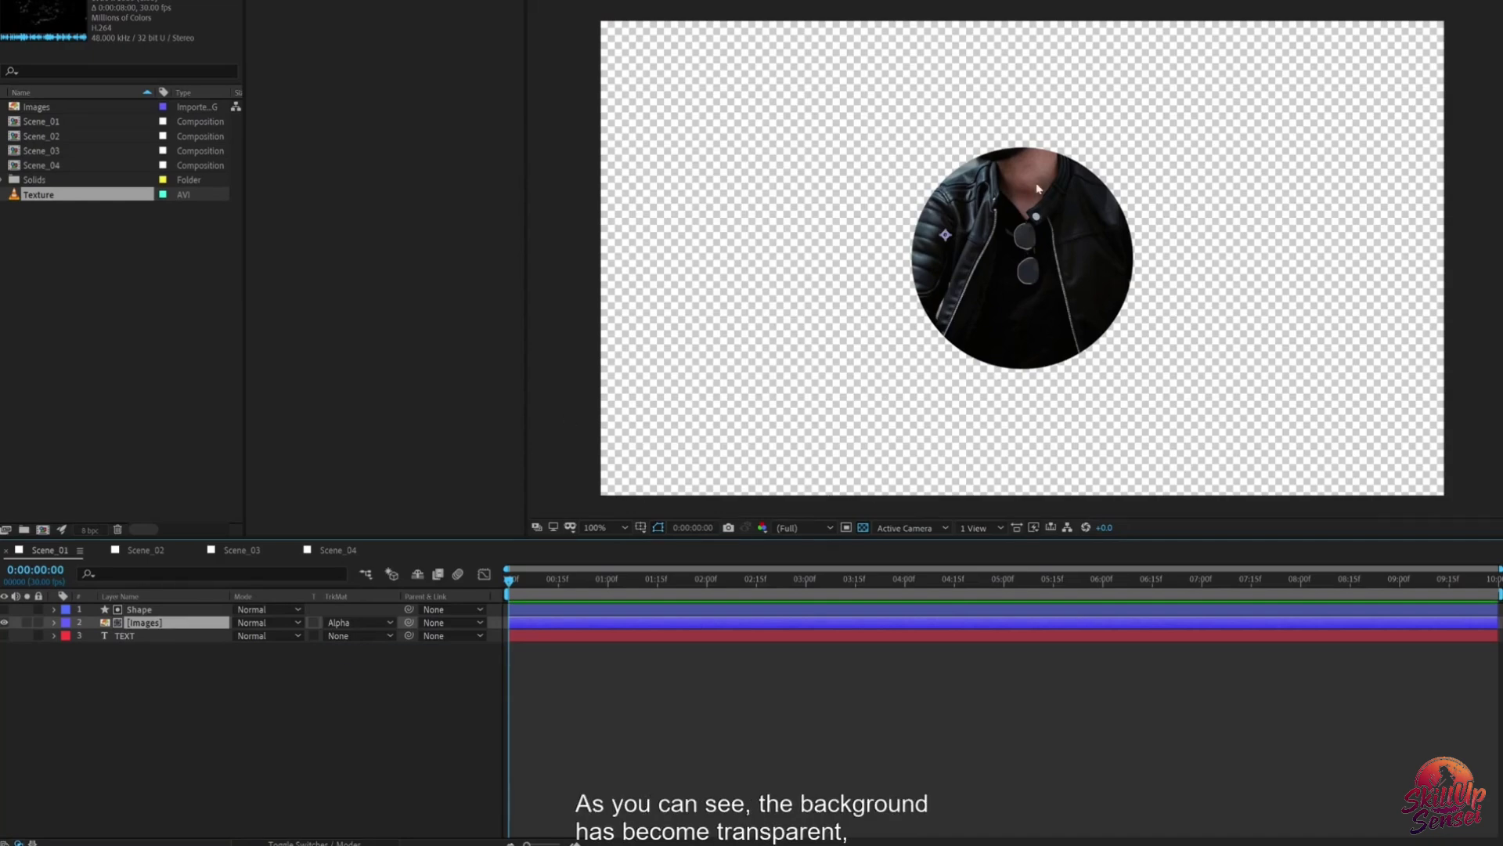
Step: Toggle the transparency grid off and on to check the background around the matted image
{"action": "left_click", "coordinate": [863, 530]}
{"action": "left_click", "coordinate": [863, 530]}
{"action": "left_click", "coordinate": [862, 530]}
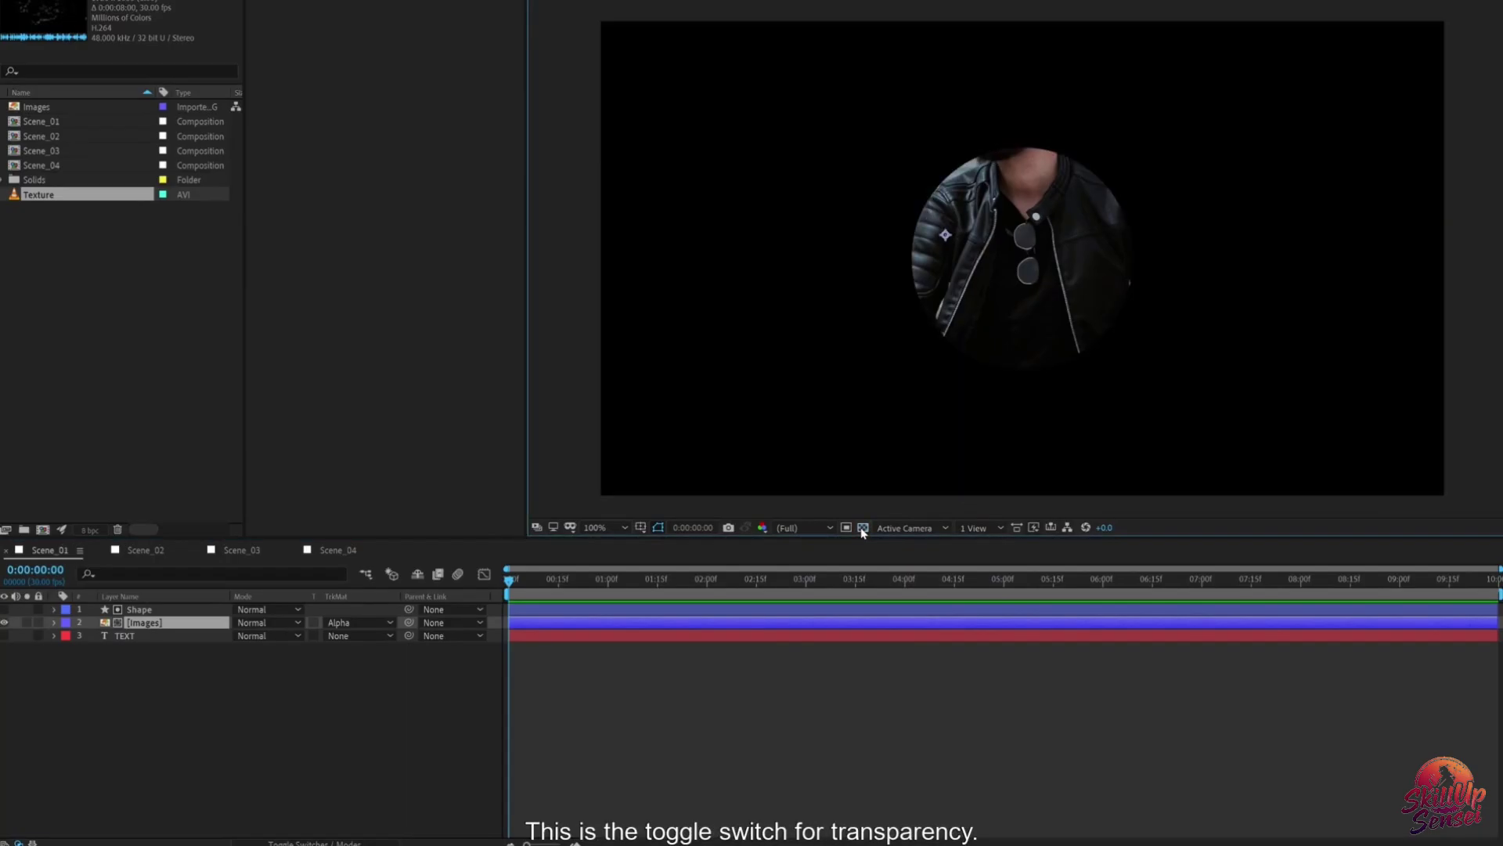
{"action": "left_click", "coordinate": [862, 530]}
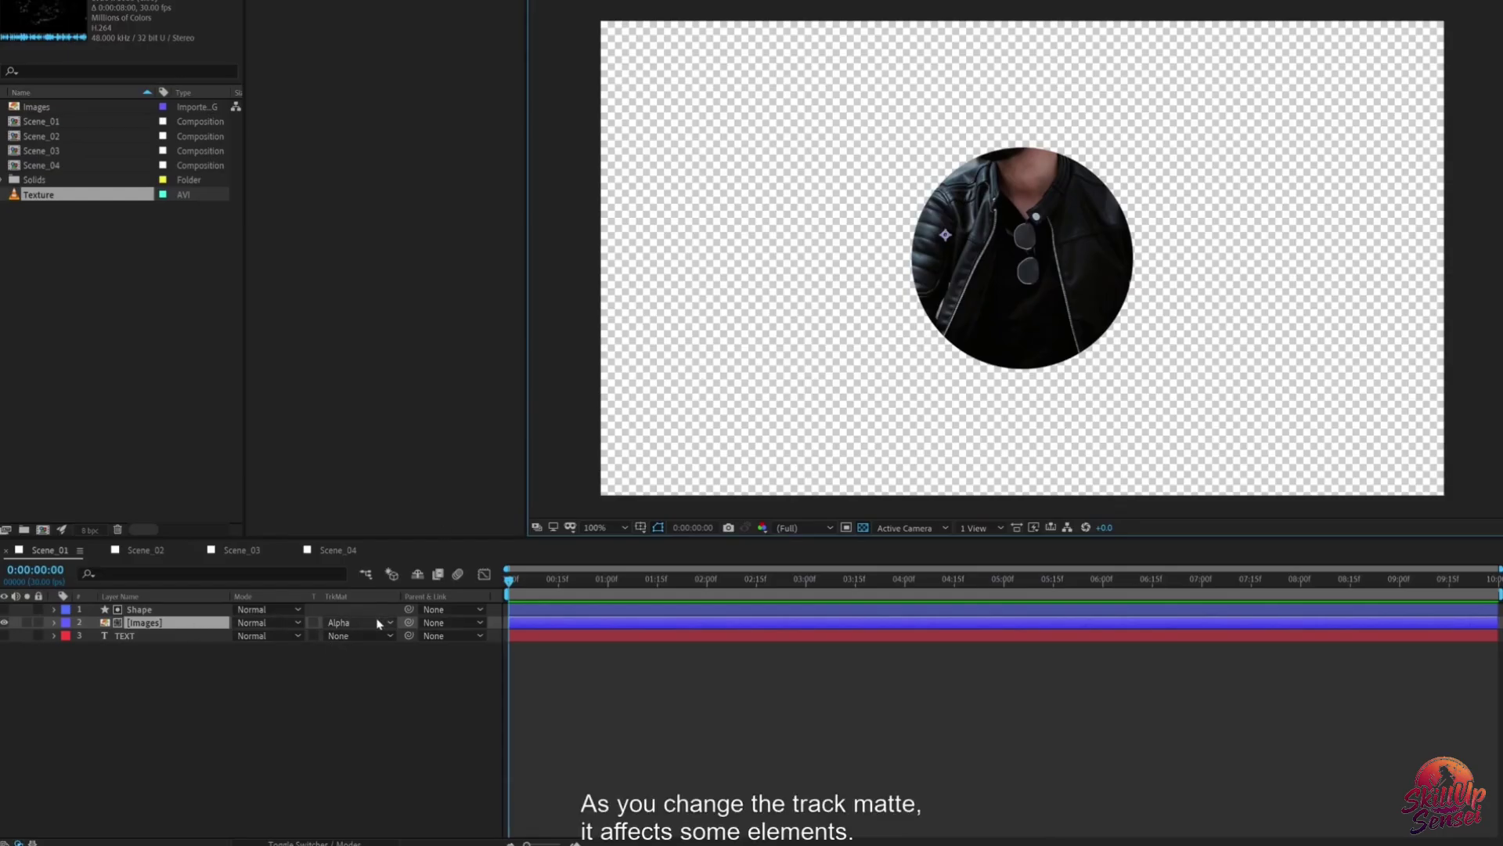
Step: Show and hide the Shape matte layer again, and examine how the Shape and Images layers are paired in the timeline
{"action": "left_click", "coordinate": [141, 610]}
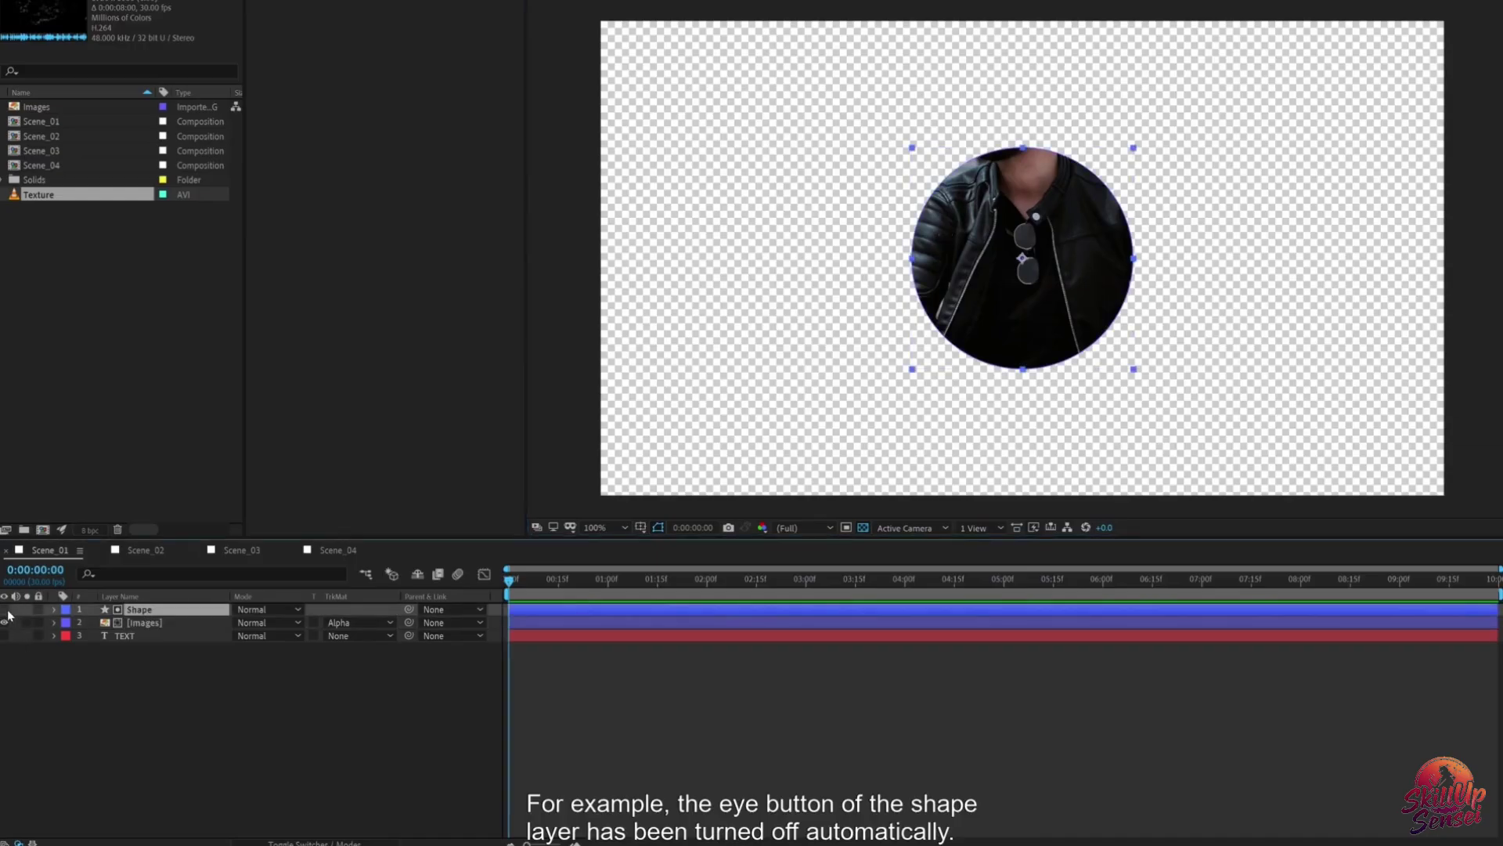
{"action": "left_click", "coordinate": [5, 610]}
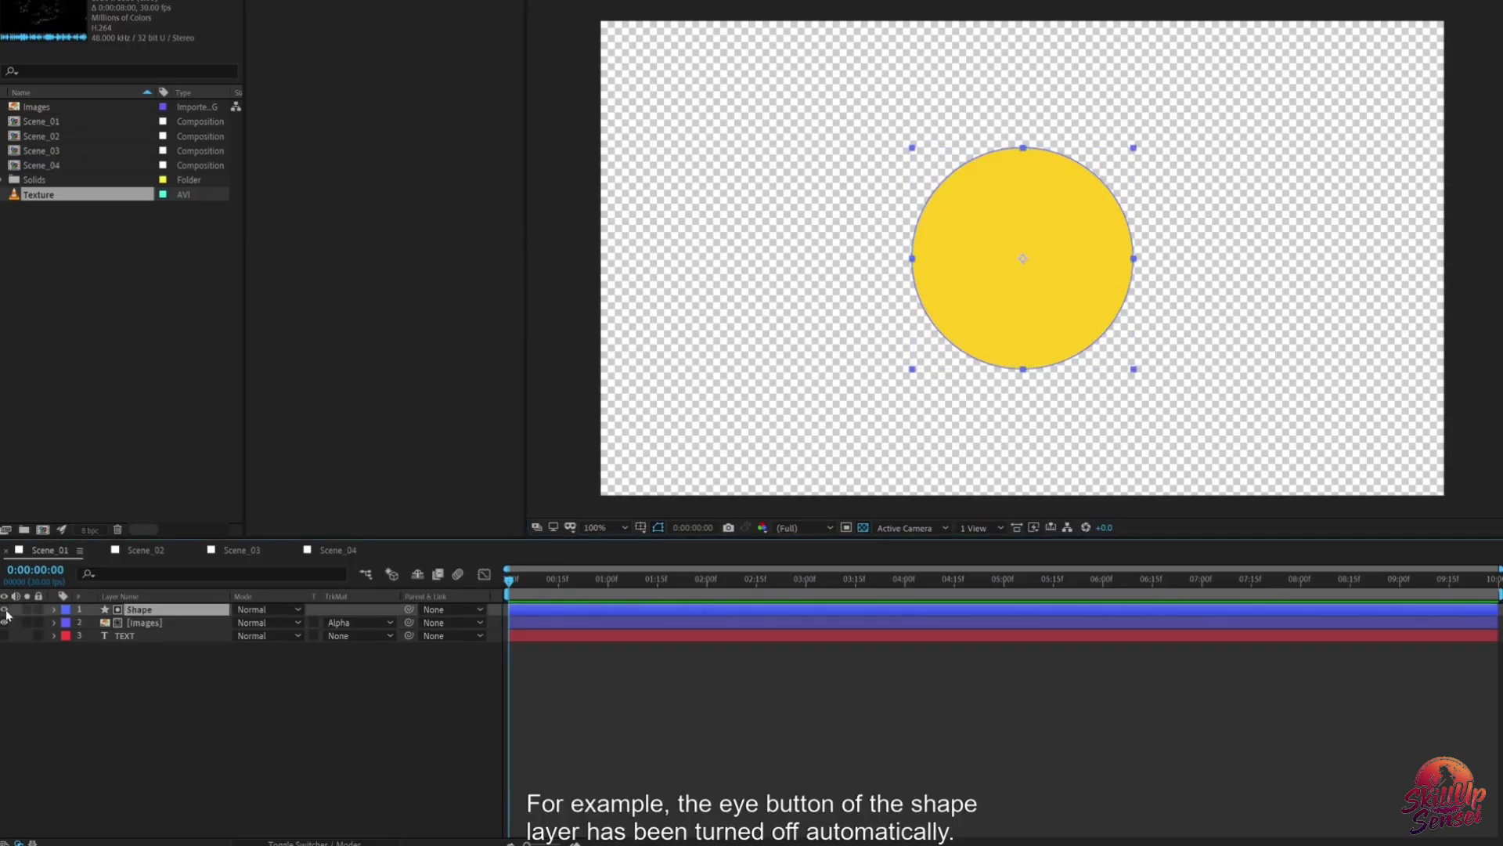
{"action": "left_click", "coordinate": [5, 610]}
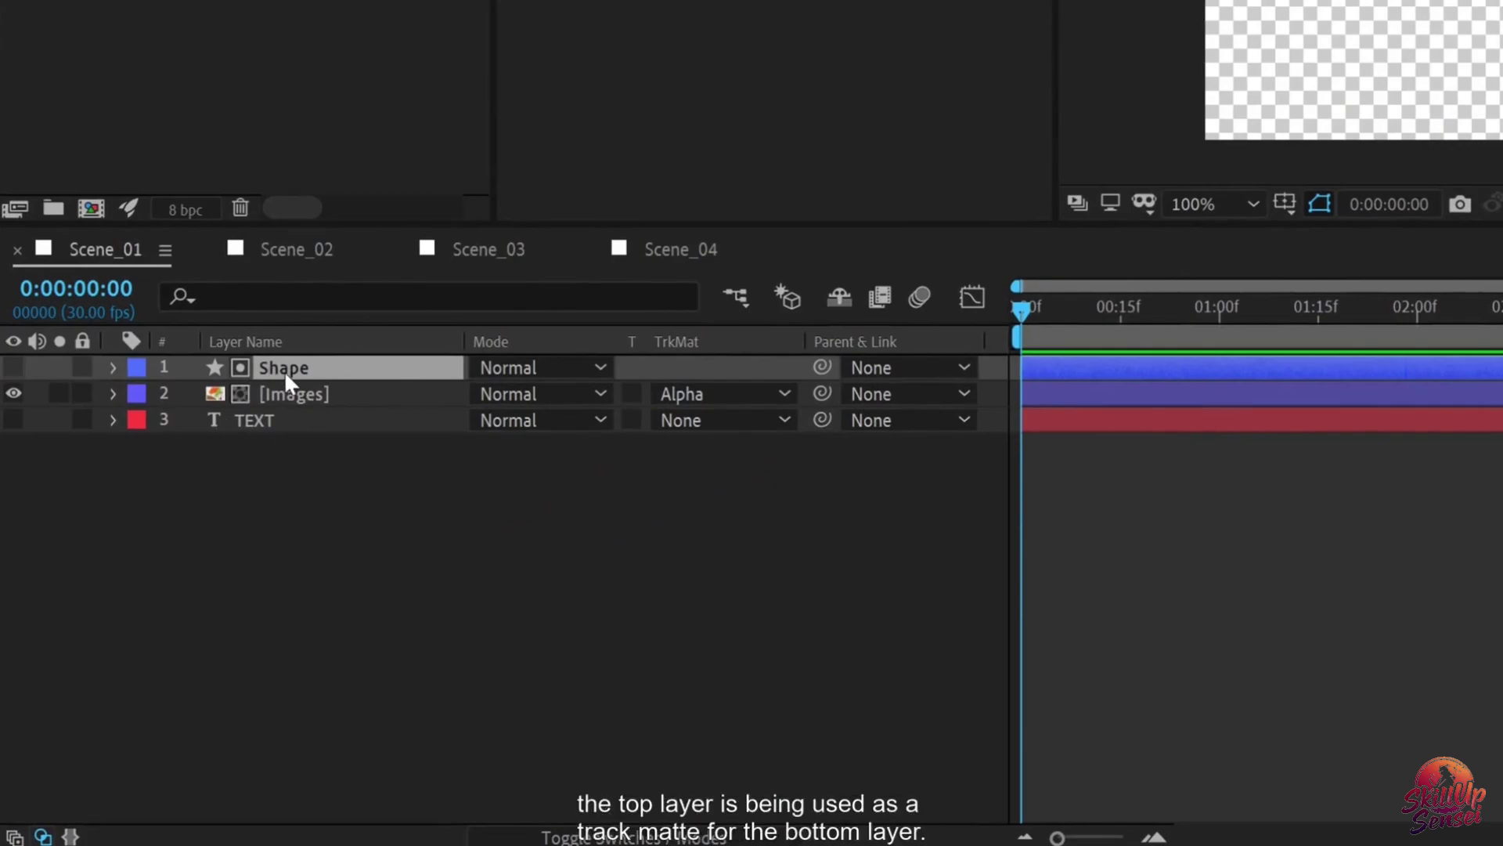
{"action": "left_click", "coordinate": [372, 393]}
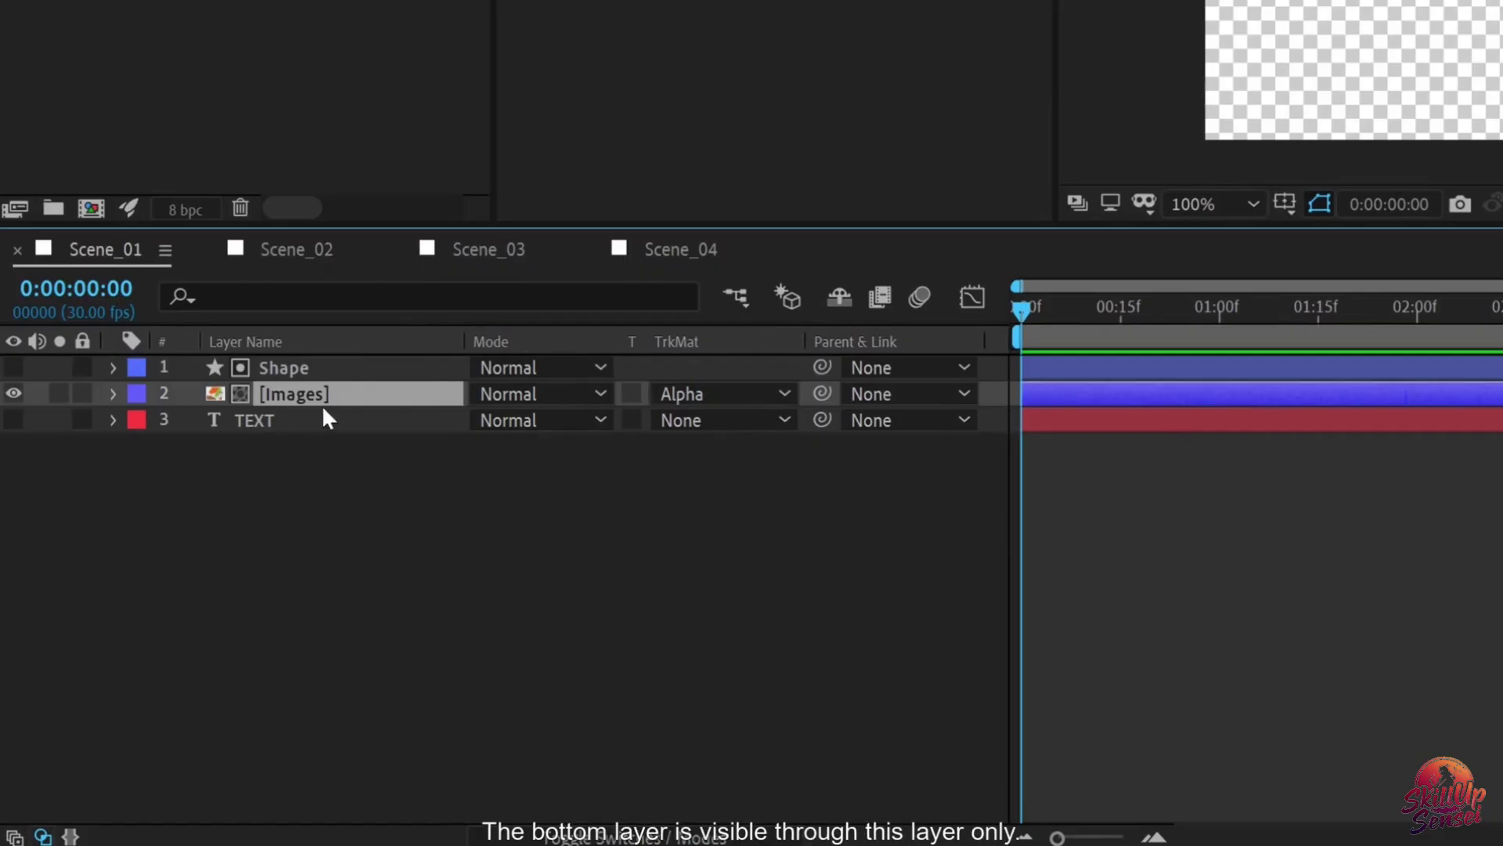
{"action": "left_click", "coordinate": [298, 371]}
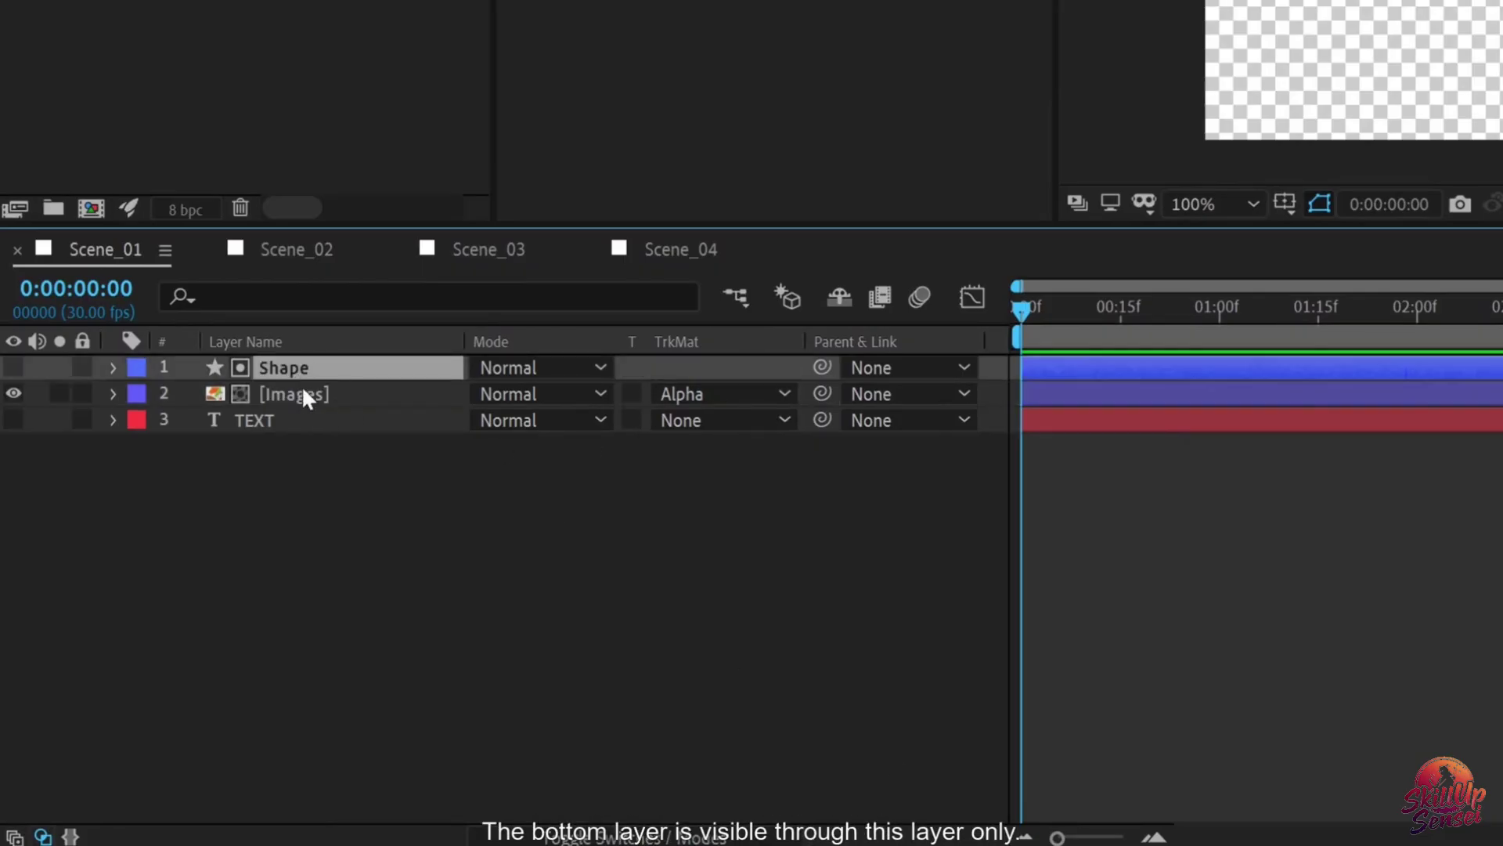
{"action": "left_click", "coordinate": [566, 481]}
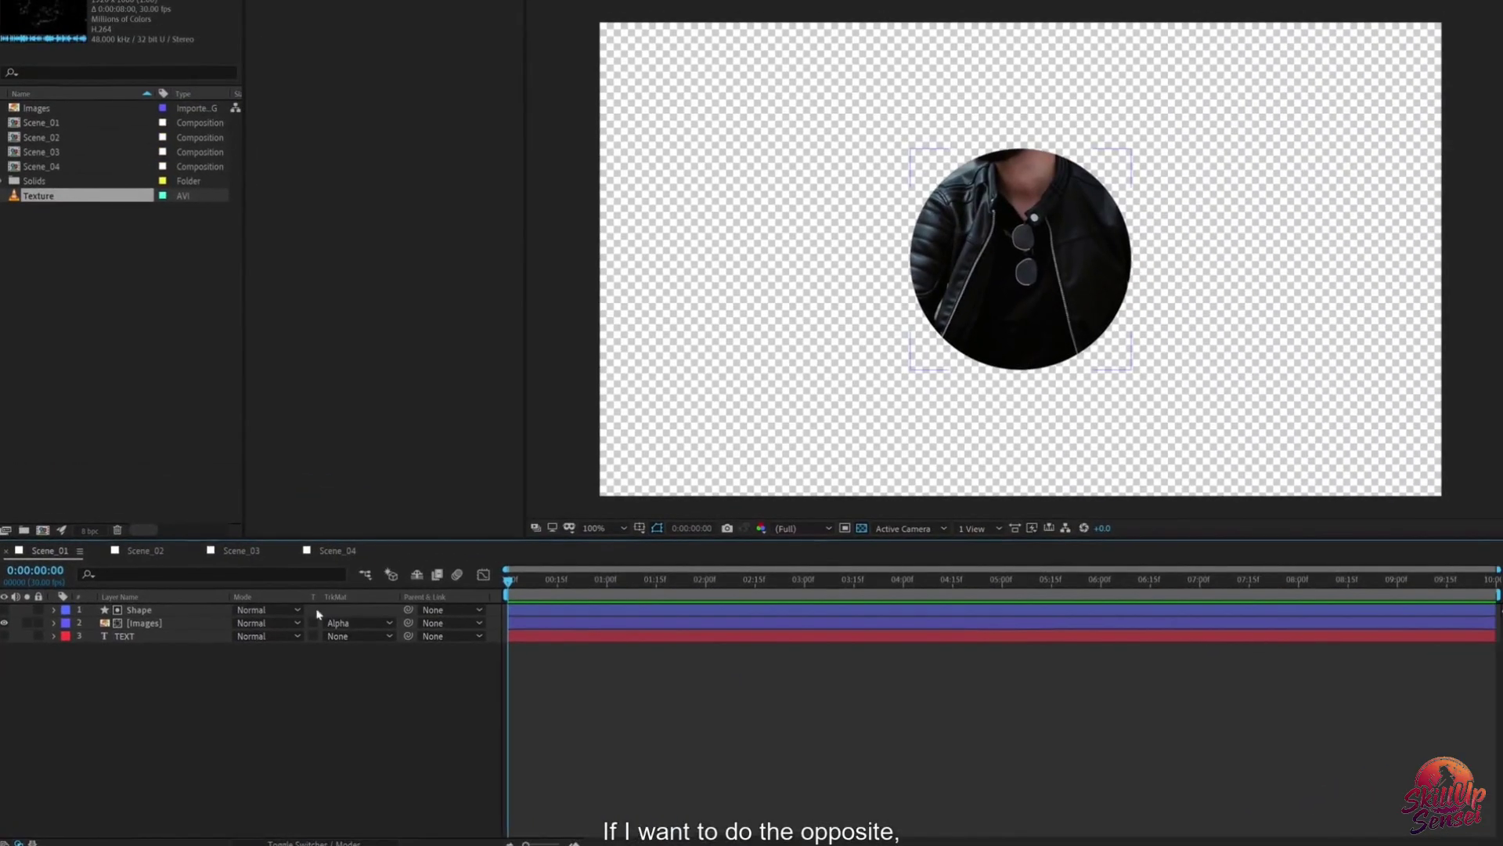
Step: Set the track matte of the Images layer to Alpha Inverted Matte "Shape" and select that layer
{"action": "left_click", "coordinate": [725, 394]}
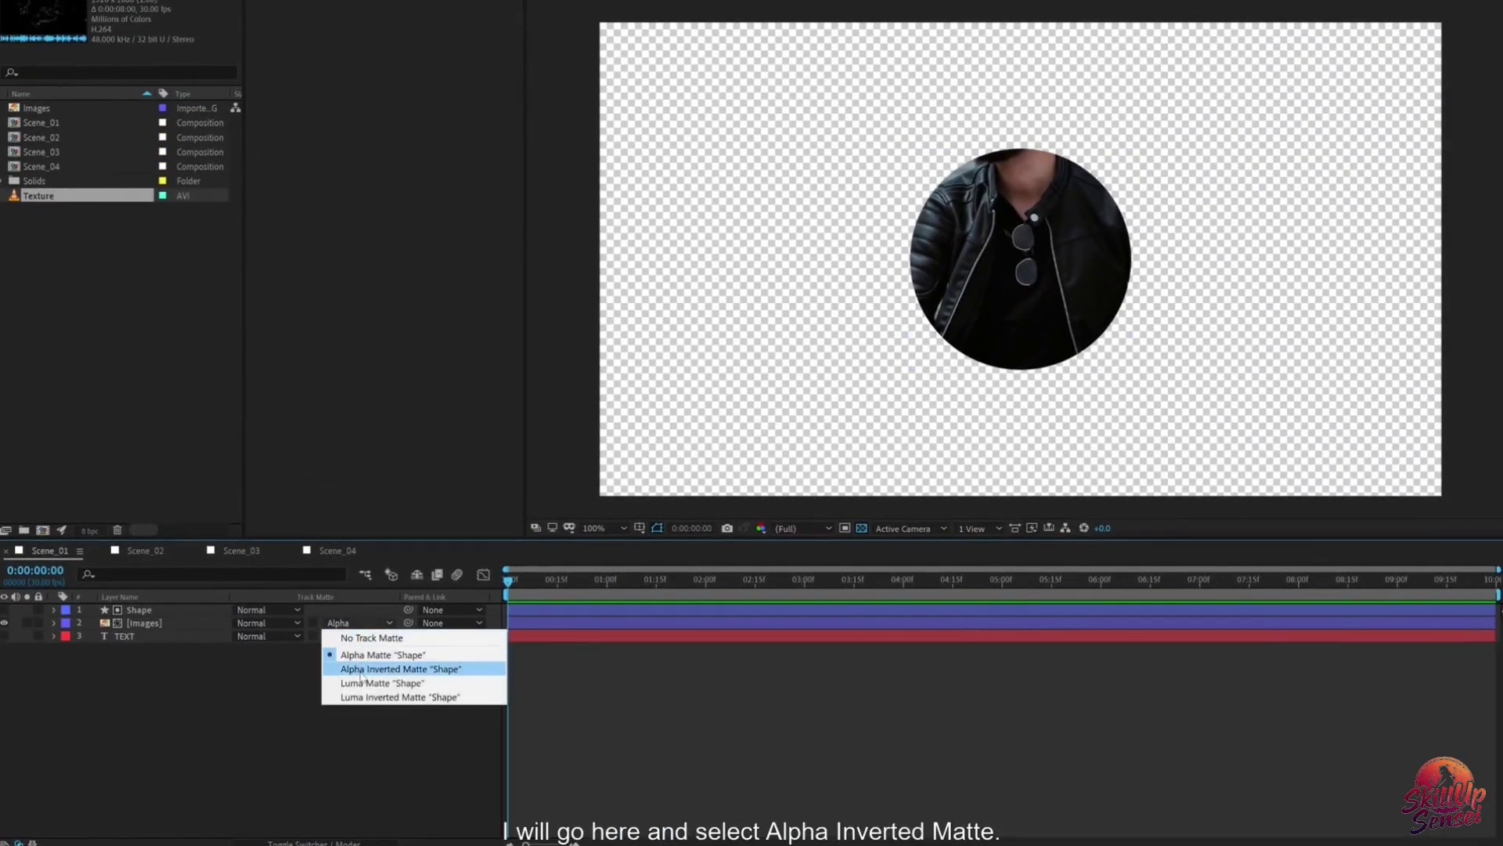
{"action": "left_click", "coordinate": [361, 670]}
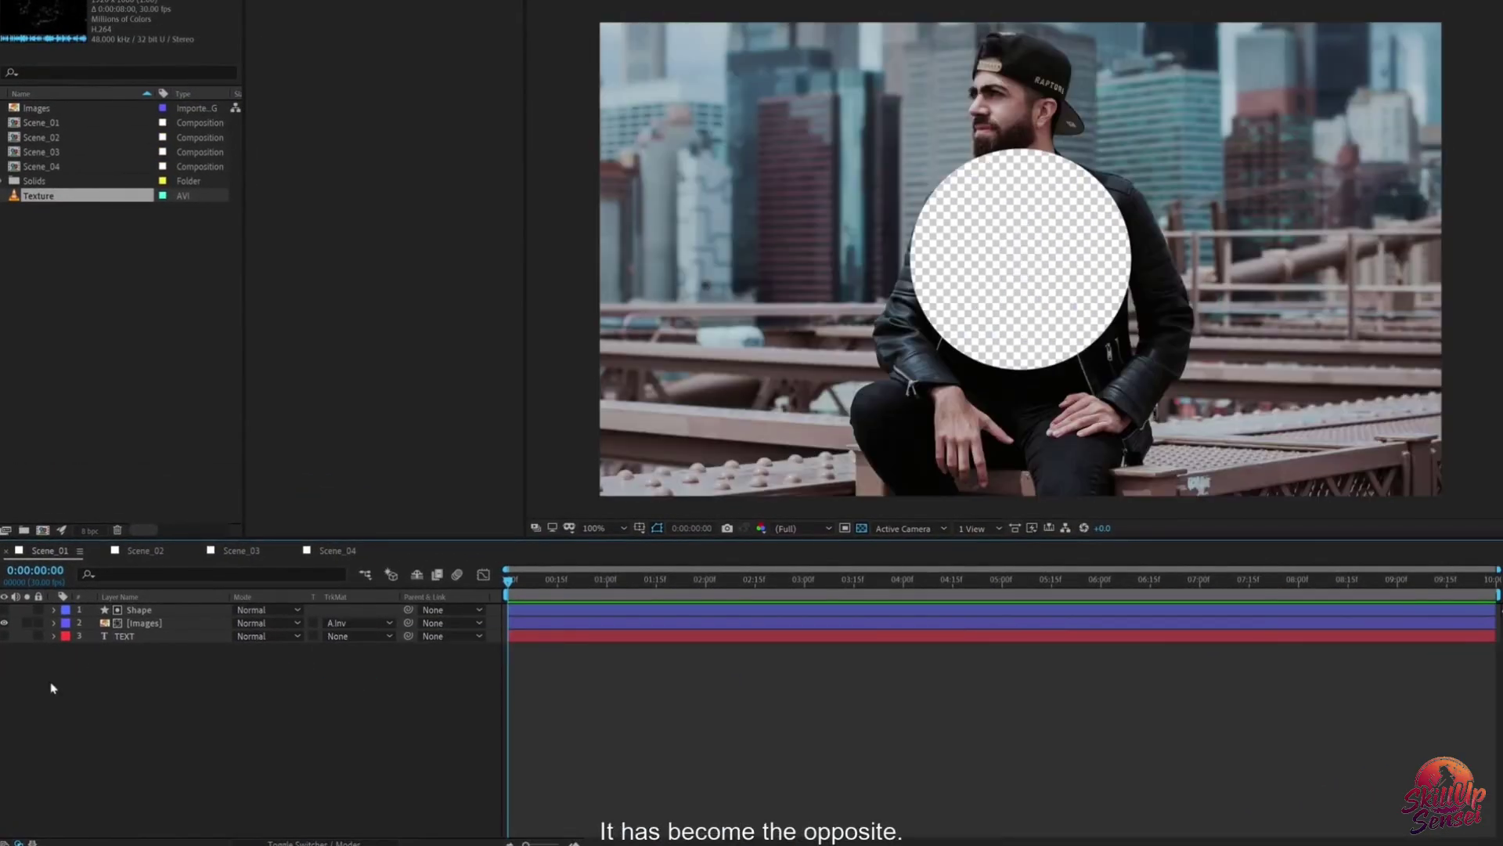
{"action": "left_click", "coordinate": [141, 624]}
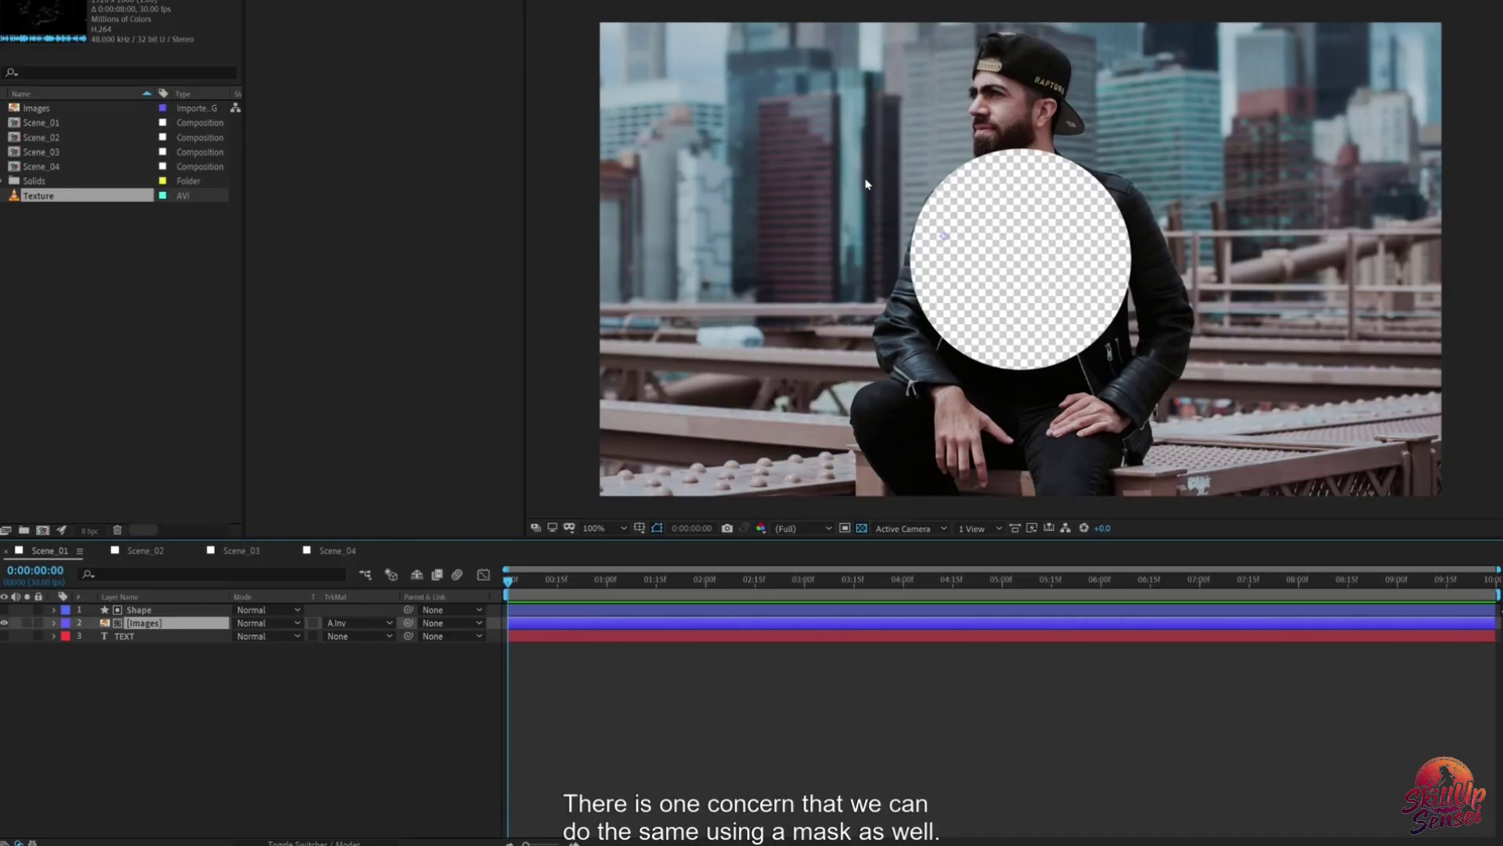
Step: Remove the track matte from the Images layer and draw a circular mask over the man's torso with the Ellipse tool
{"action": "left_click", "coordinate": [387, 623]}
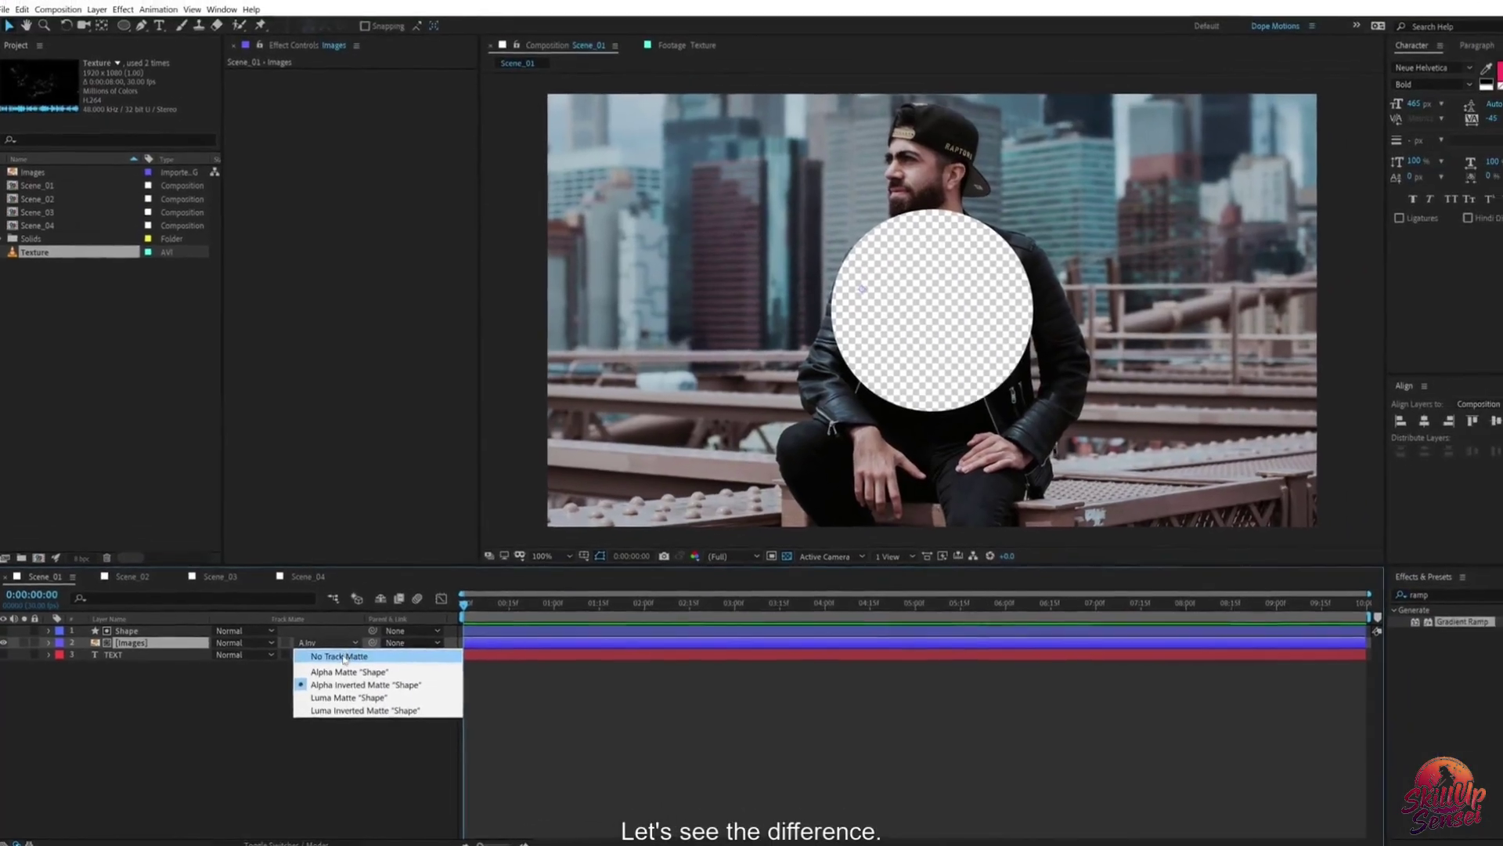
{"action": "left_click", "coordinate": [343, 656]}
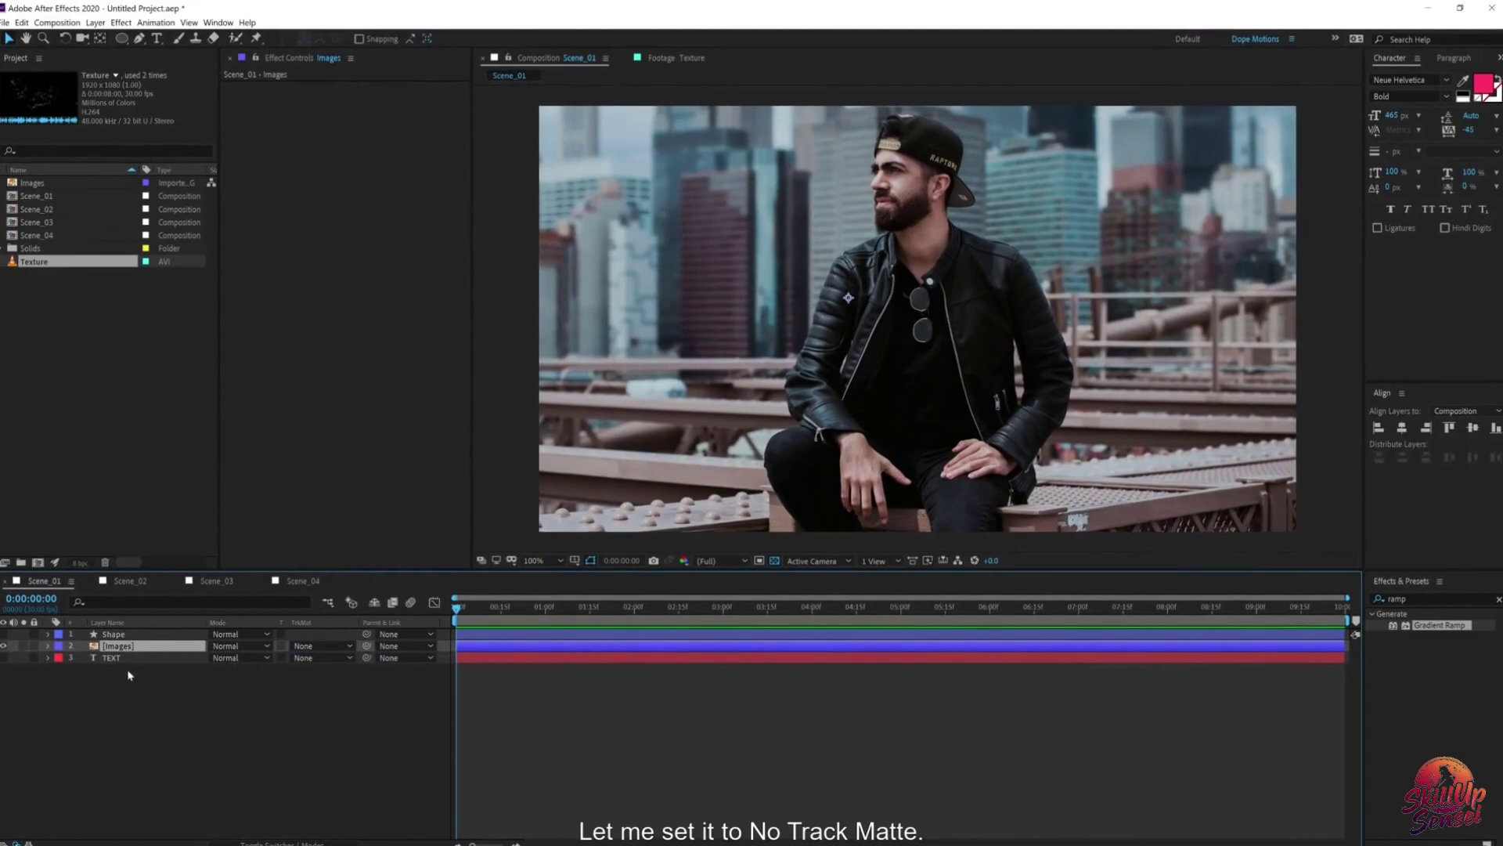
{"action": "left_click", "coordinate": [123, 38]}
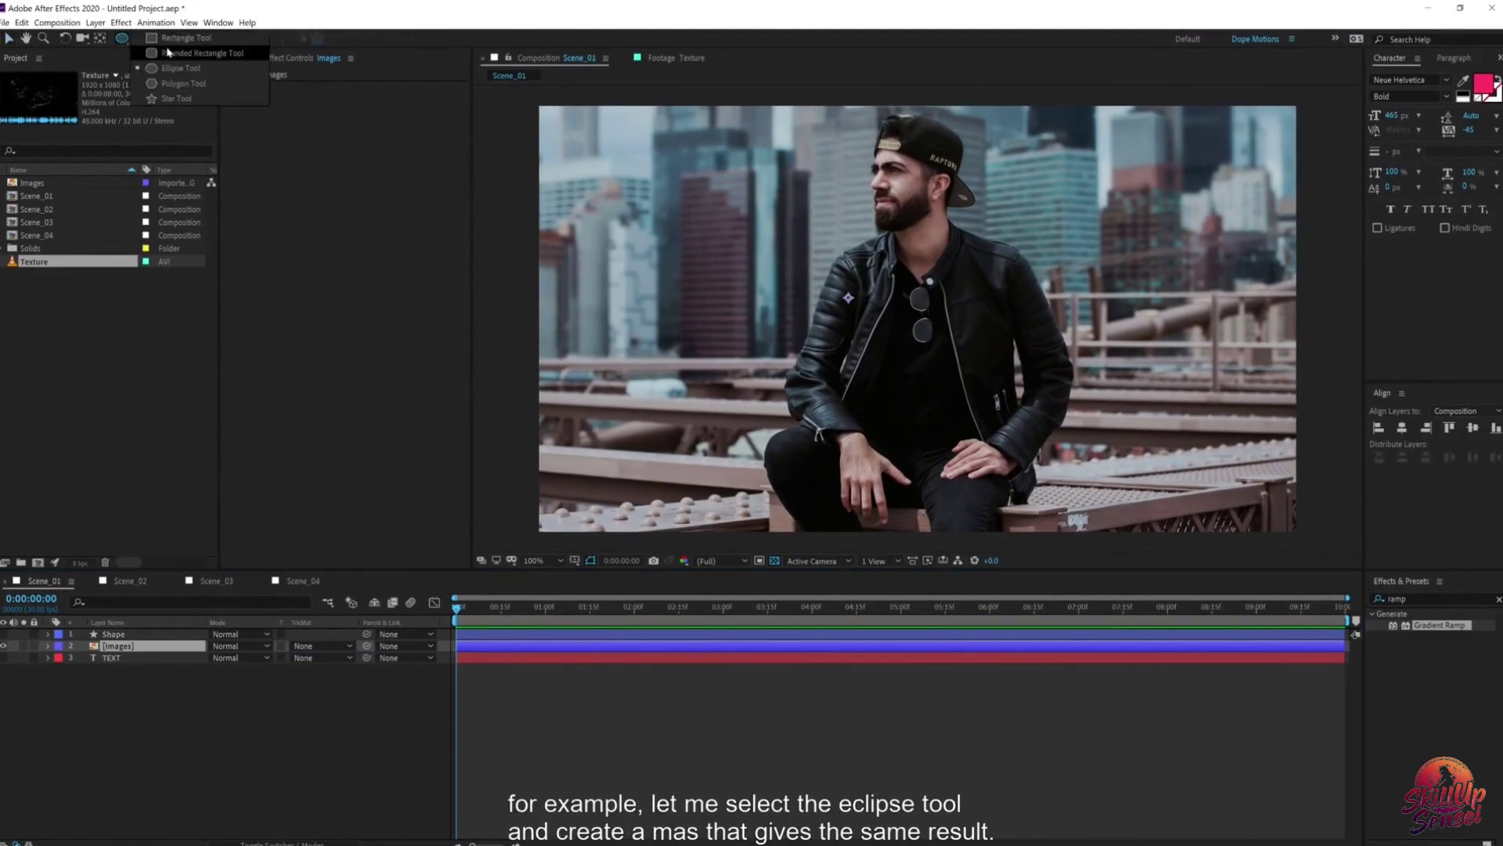
{"action": "left_click", "coordinate": [168, 68]}
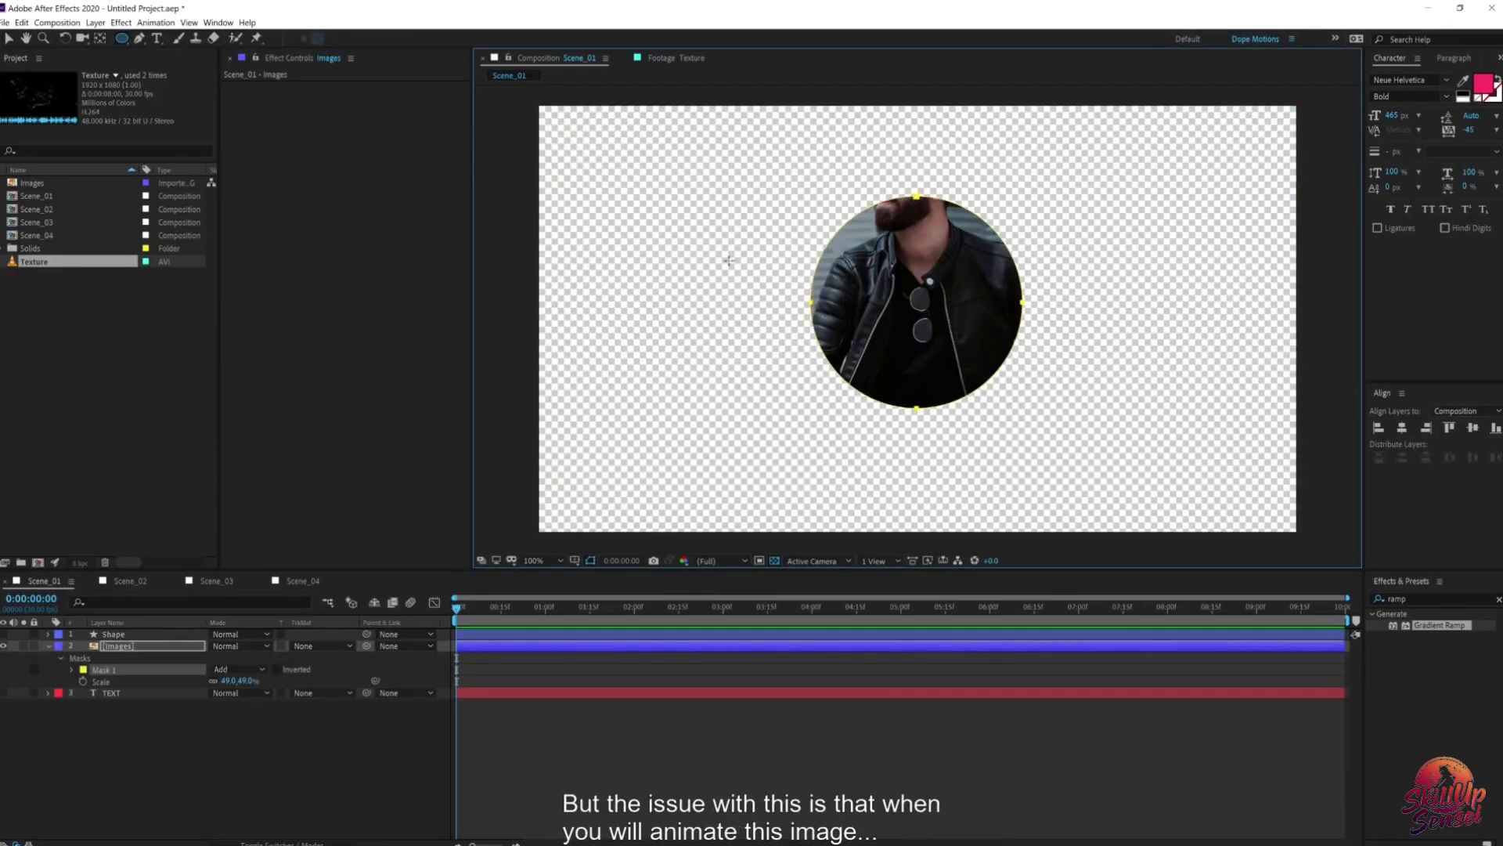
{"action": "left_click", "coordinate": [9, 39]}
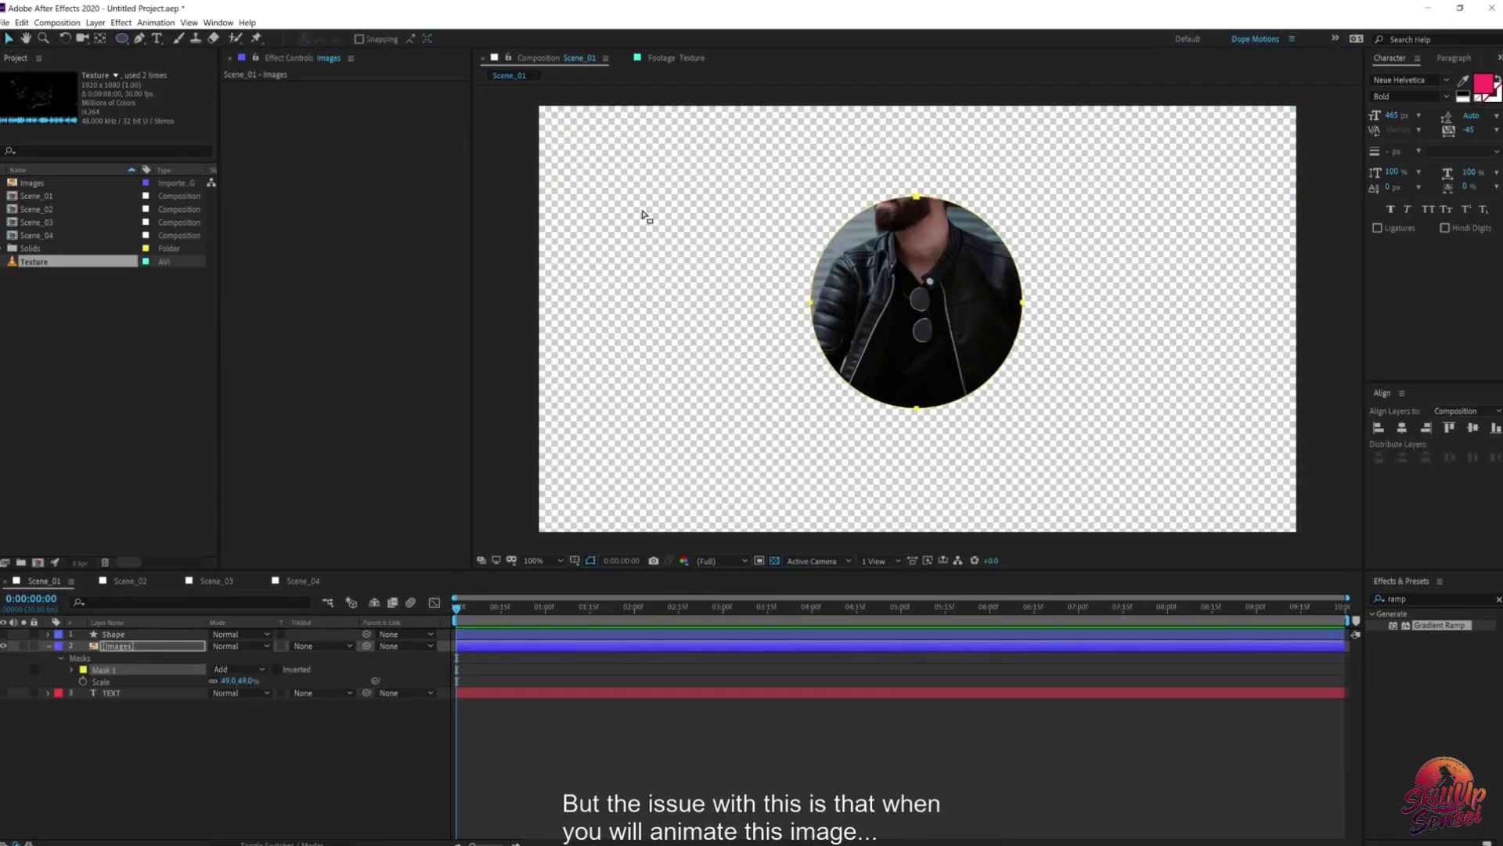
Step: Reveal the Position of the masked Images layer and shift it horizontally to test how the mask moves with the image
{"action": "left_click", "coordinate": [121, 646]}
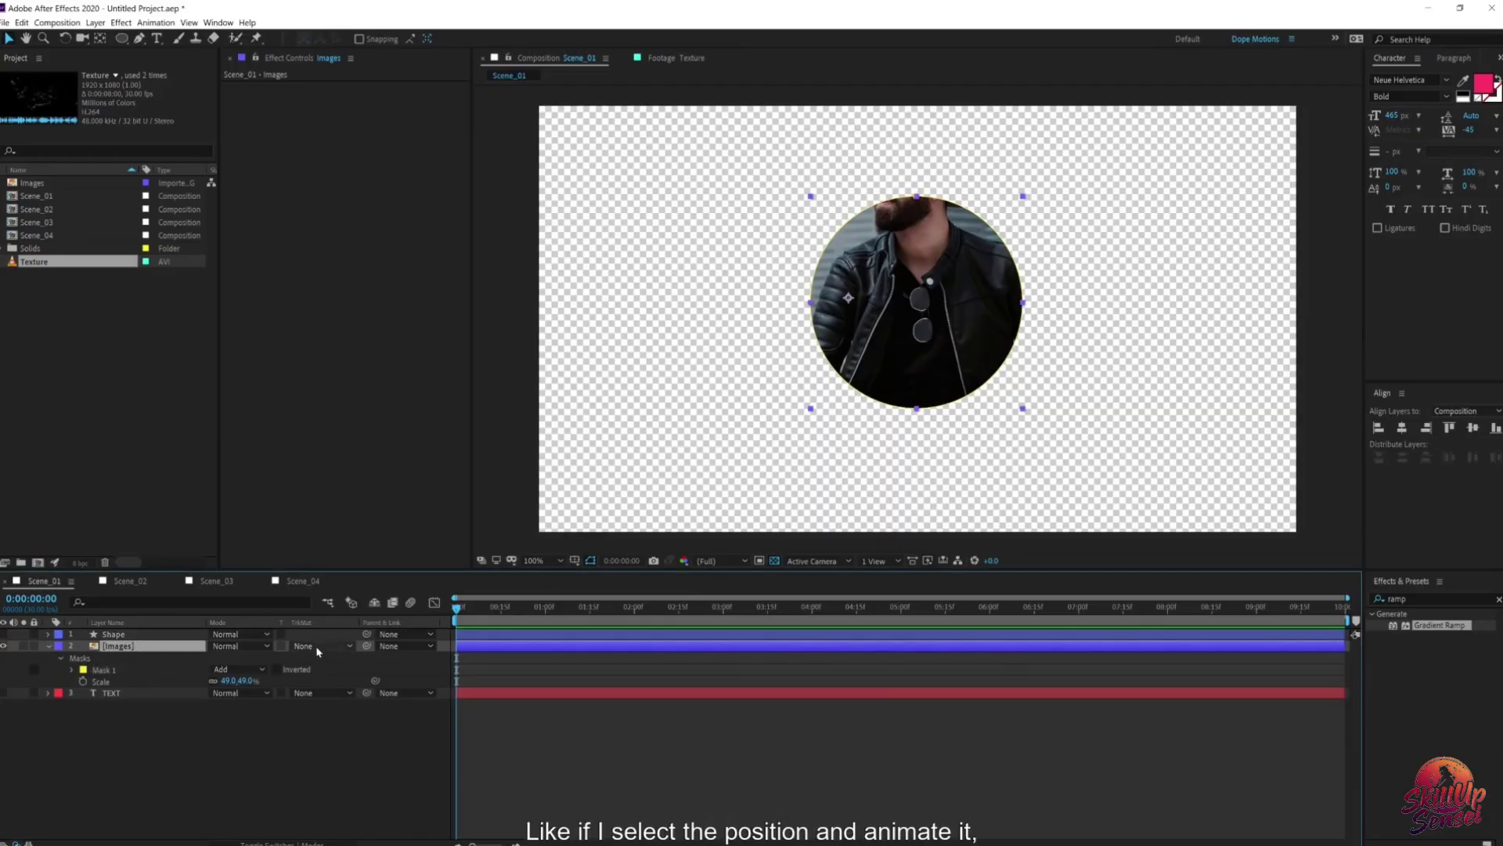
{"action": "key", "text": "p"}
{"action": "left_click_drag", "start_coordinate": [218, 659], "coordinate": [249, 659]}
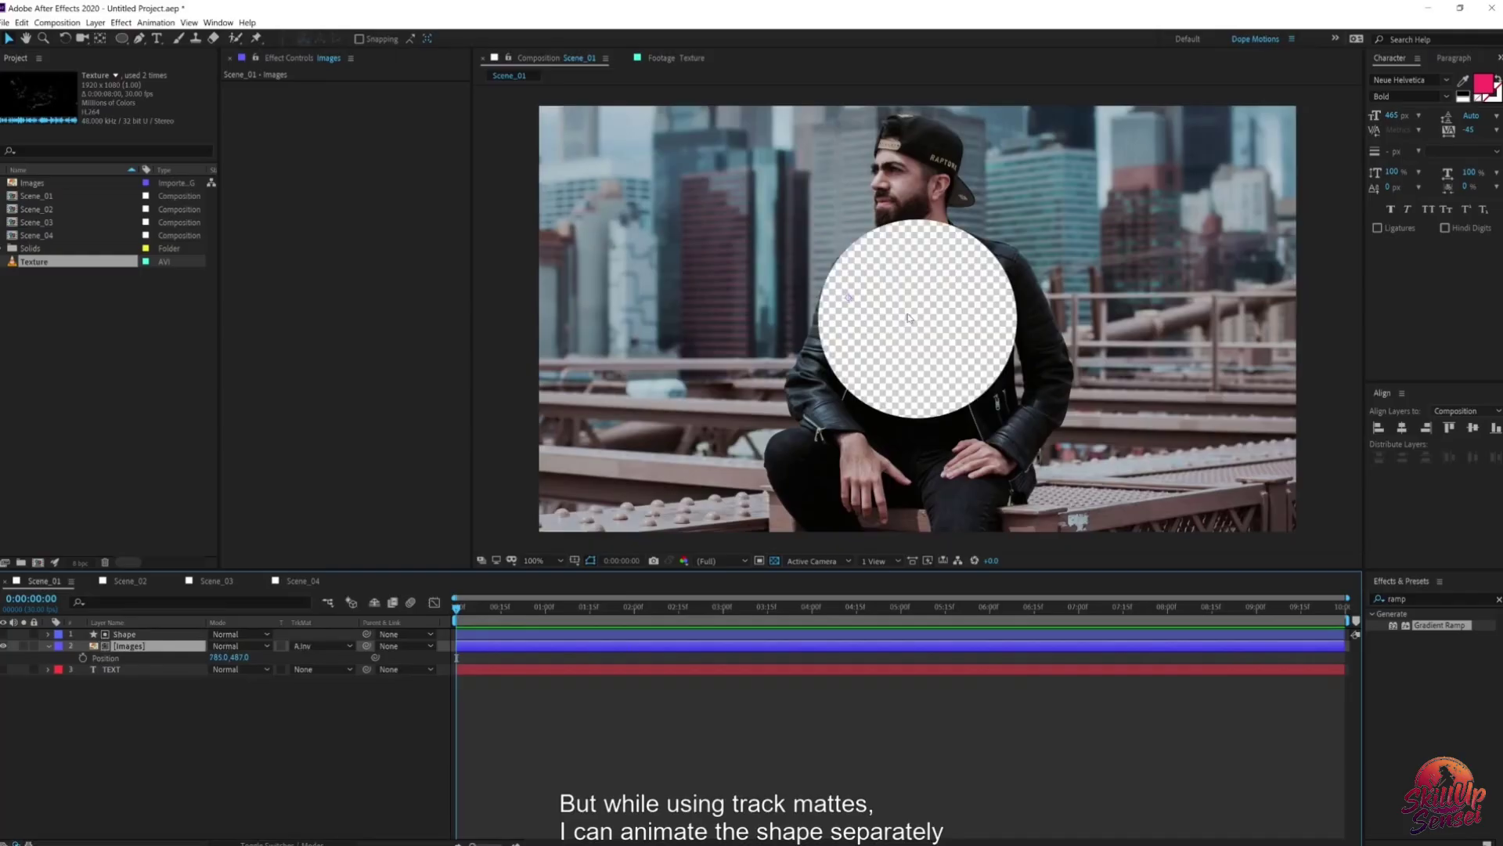
Step: Try moving the Shape matte independently of the image, and undo the move
{"action": "left_click", "coordinate": [908, 317]}
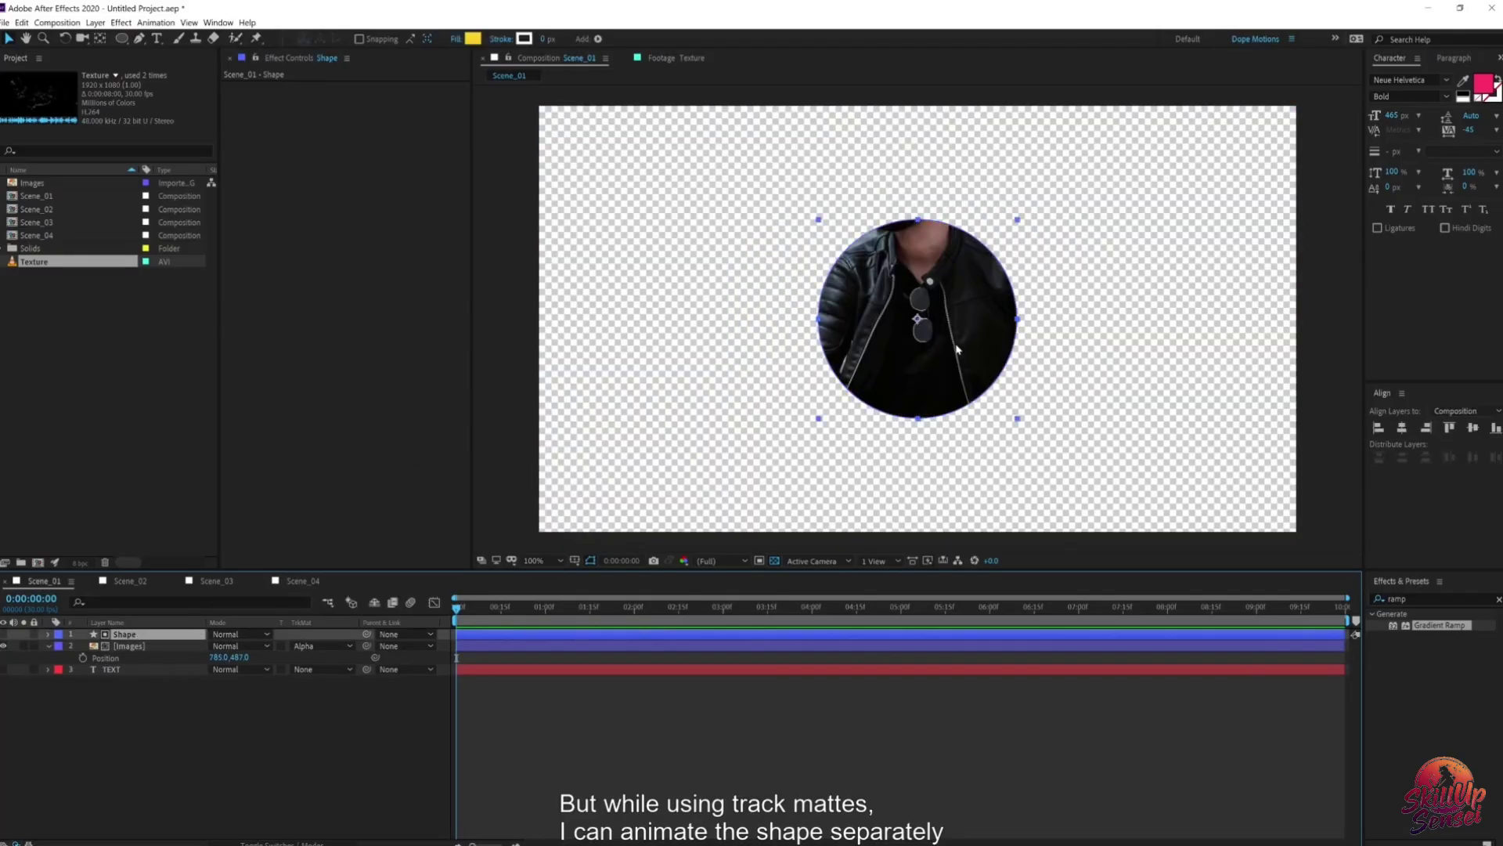
{"action": "left_click_drag", "start_coordinate": [959, 351], "coordinate": [1029, 400]}
{"action": "left_click", "coordinate": [161, 646]}
{"action": "key", "text": "ctrl+z"}
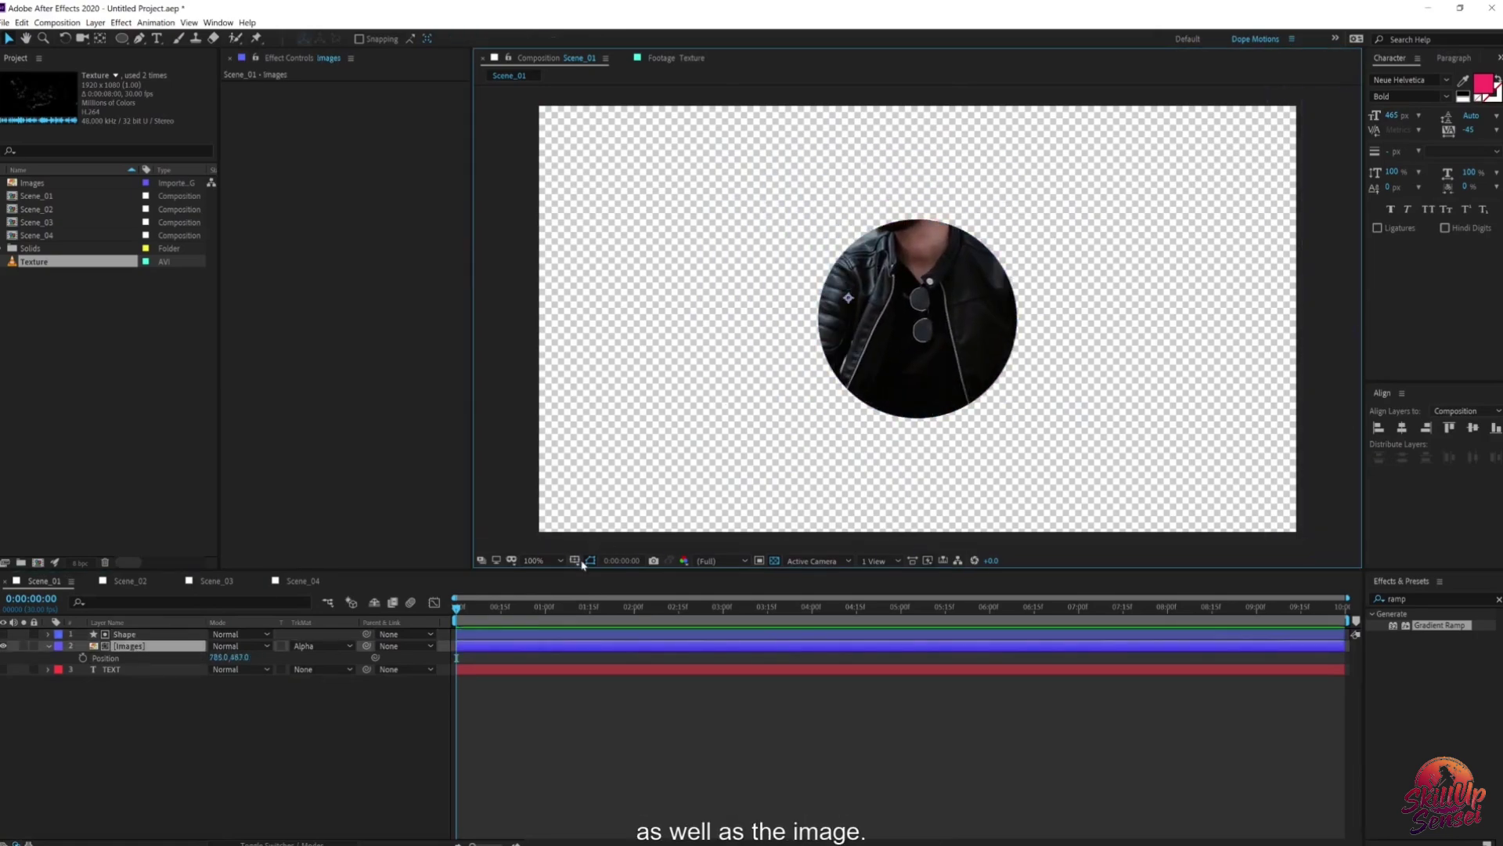
Step: Keyframe the Shape layer's Scale at 0:00:01:00 and set its Scale to 0% at 0:00:00:00
{"action": "left_click", "coordinate": [537, 612]}
{"action": "left_click_drag", "start_coordinate": [539, 615], "coordinate": [546, 616]}
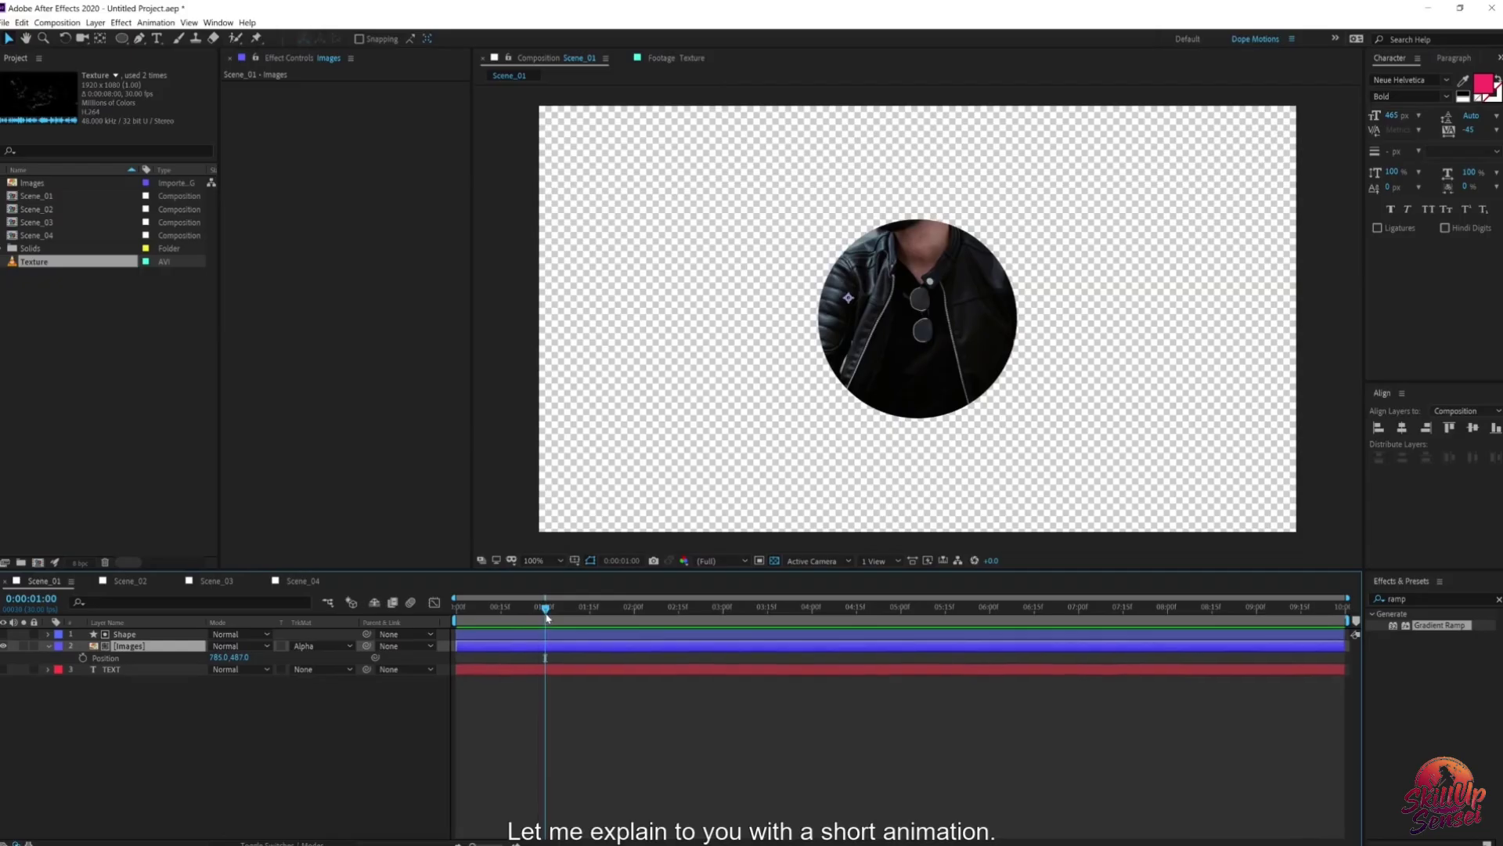
{"action": "left_click", "coordinate": [125, 634]}
{"action": "key", "text": "s"}
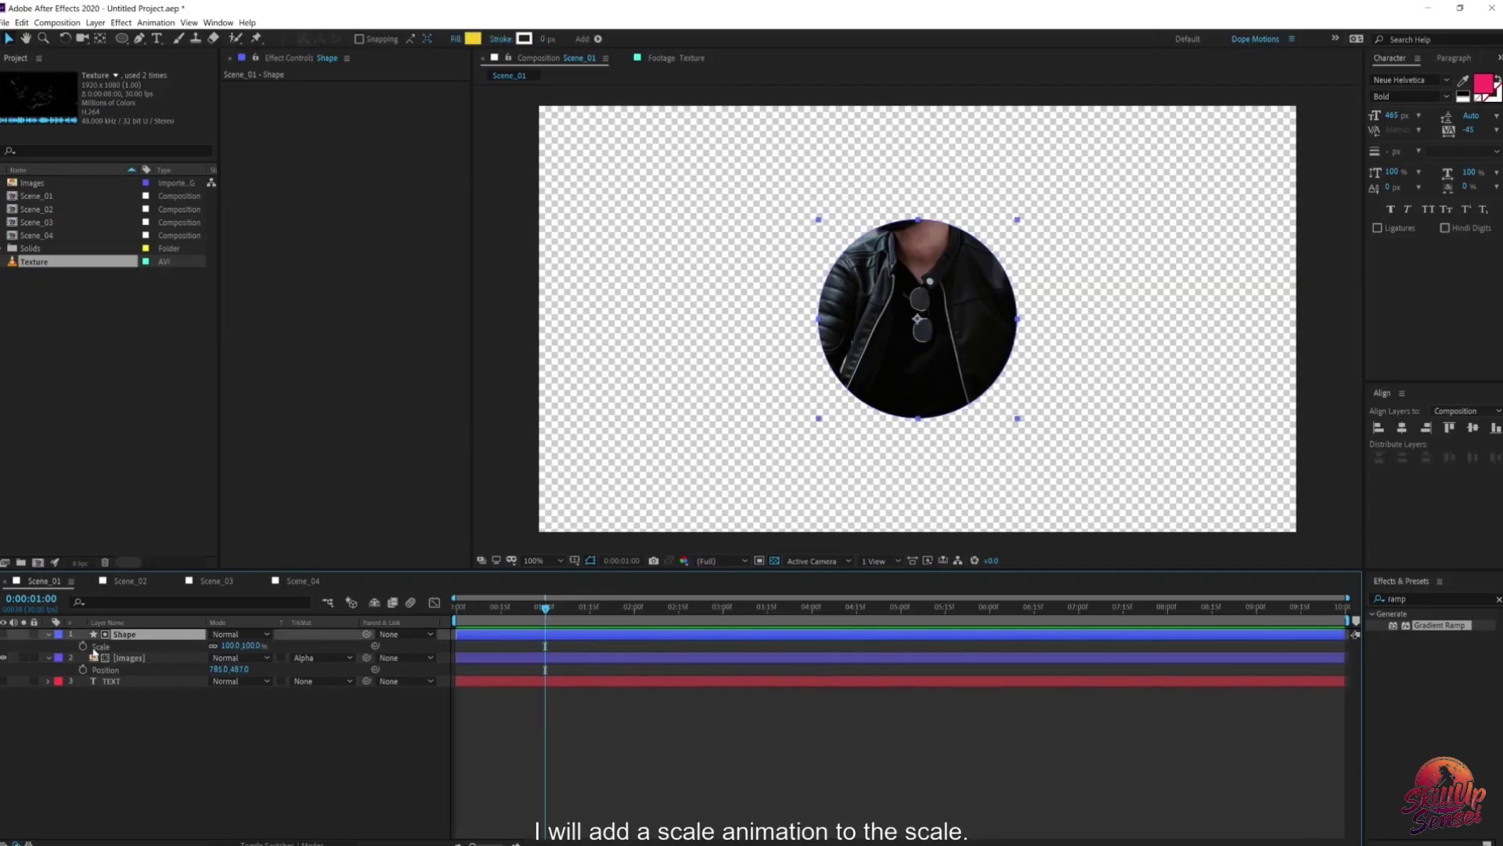
{"action": "left_click", "coordinate": [83, 646]}
{"action": "left_click_drag", "start_coordinate": [501, 613], "coordinate": [456, 612]}
{"action": "left_click", "coordinate": [252, 645]}
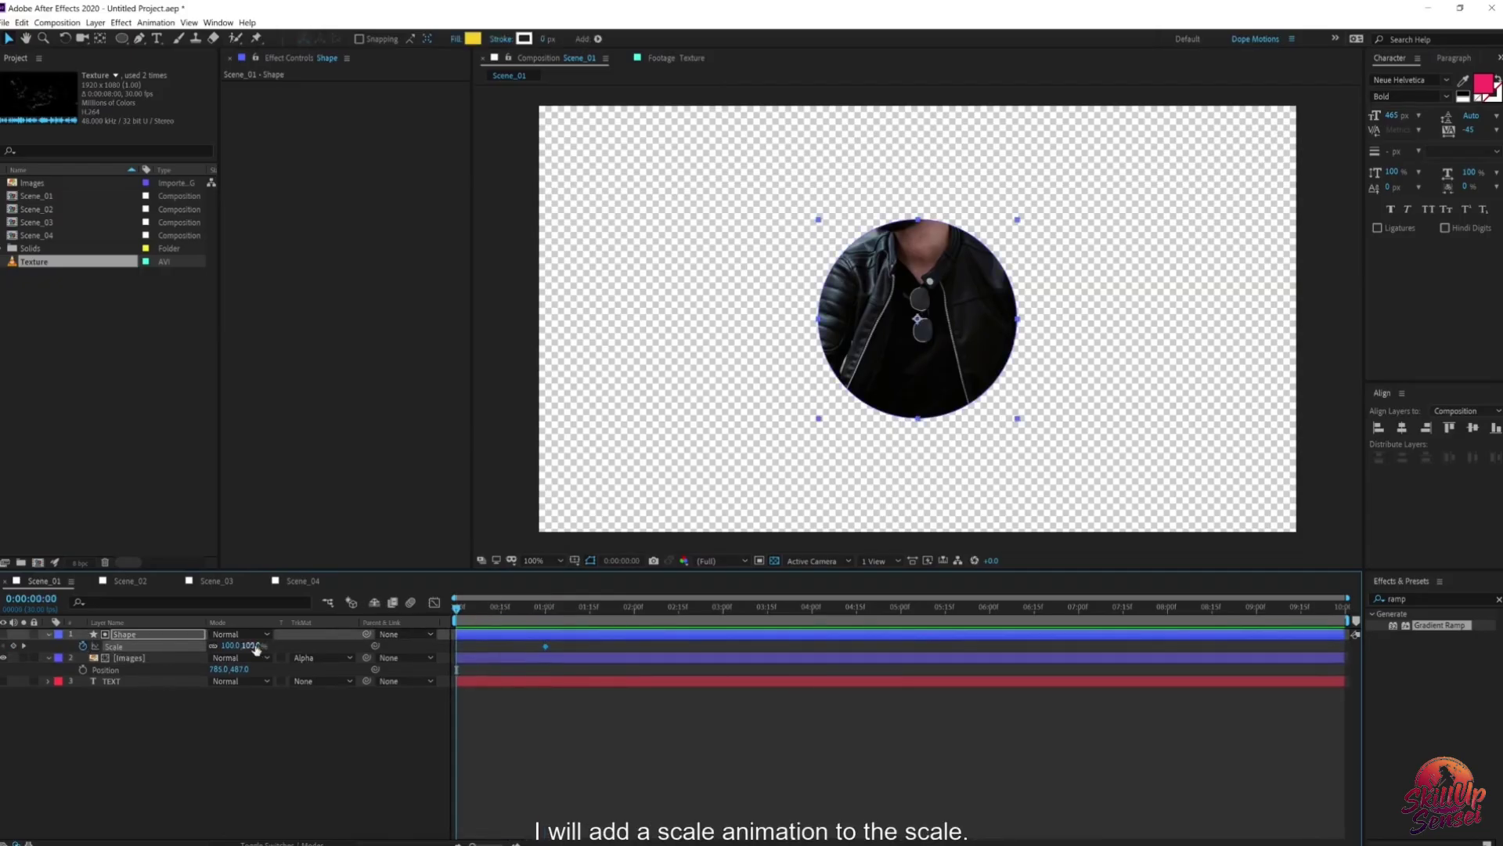
{"action": "type", "text": "0"}
{"action": "left_click", "coordinate": [259, 711]}
Step: Keyframe the Images layer's Scale, enlarge the image inside the circle, and move that keyframe to 0:00:00:00
{"action": "left_click", "coordinate": [125, 660]}
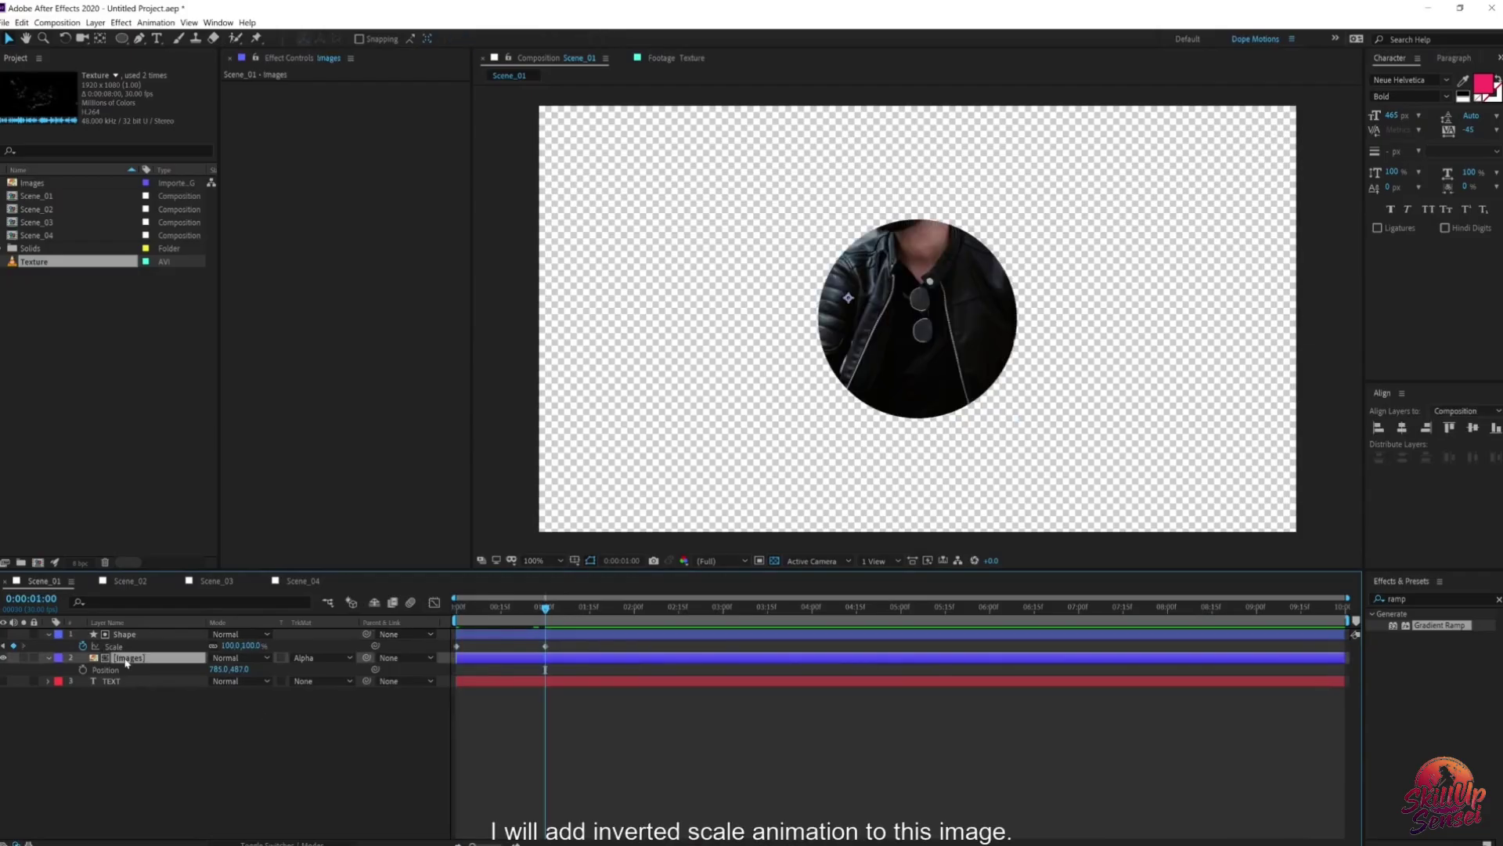
{"action": "key", "text": "s"}
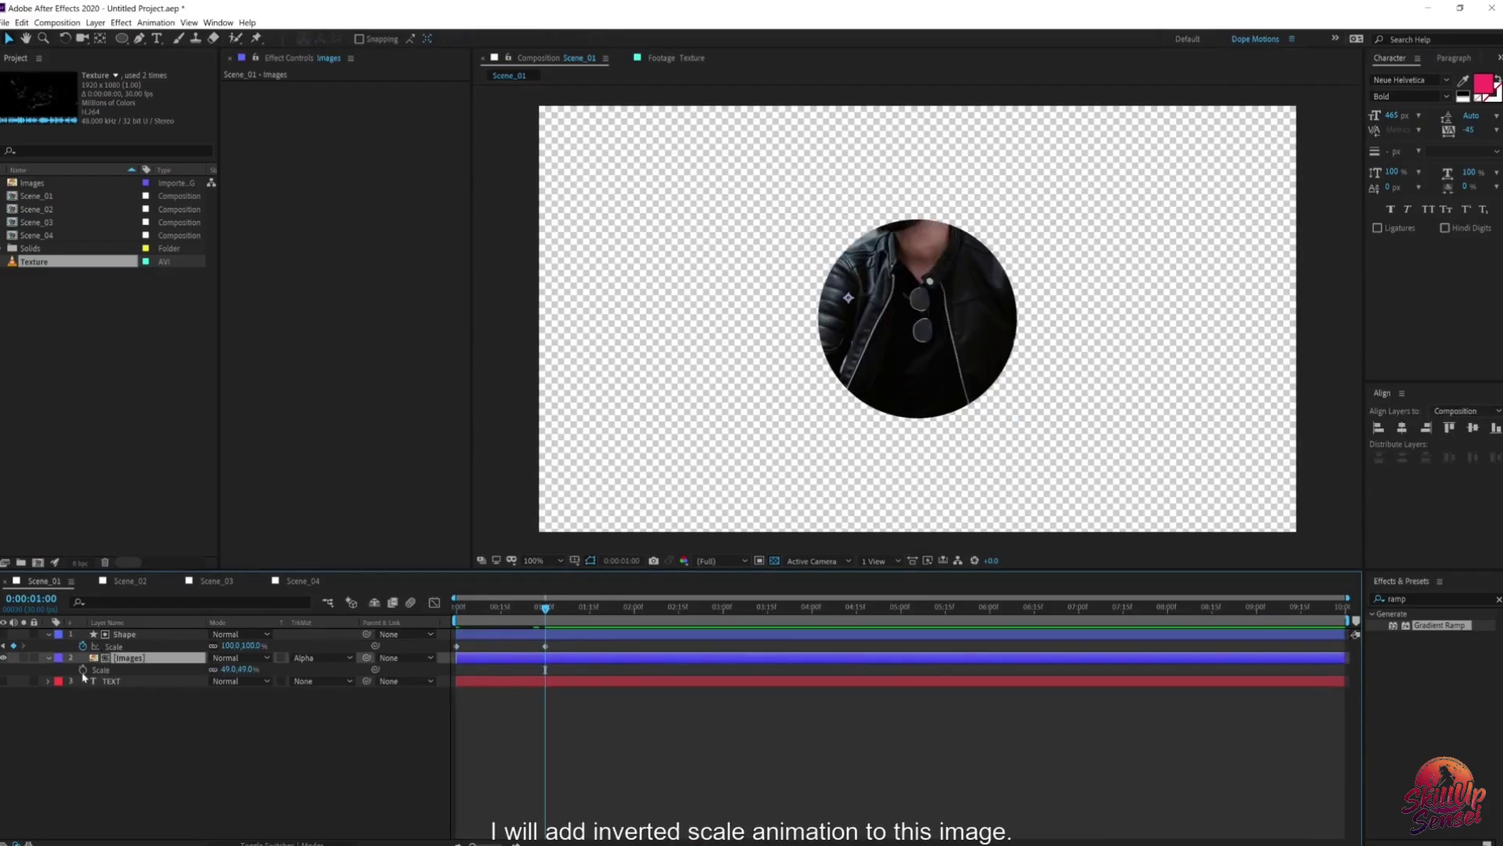
{"action": "left_click", "coordinate": [83, 670]}
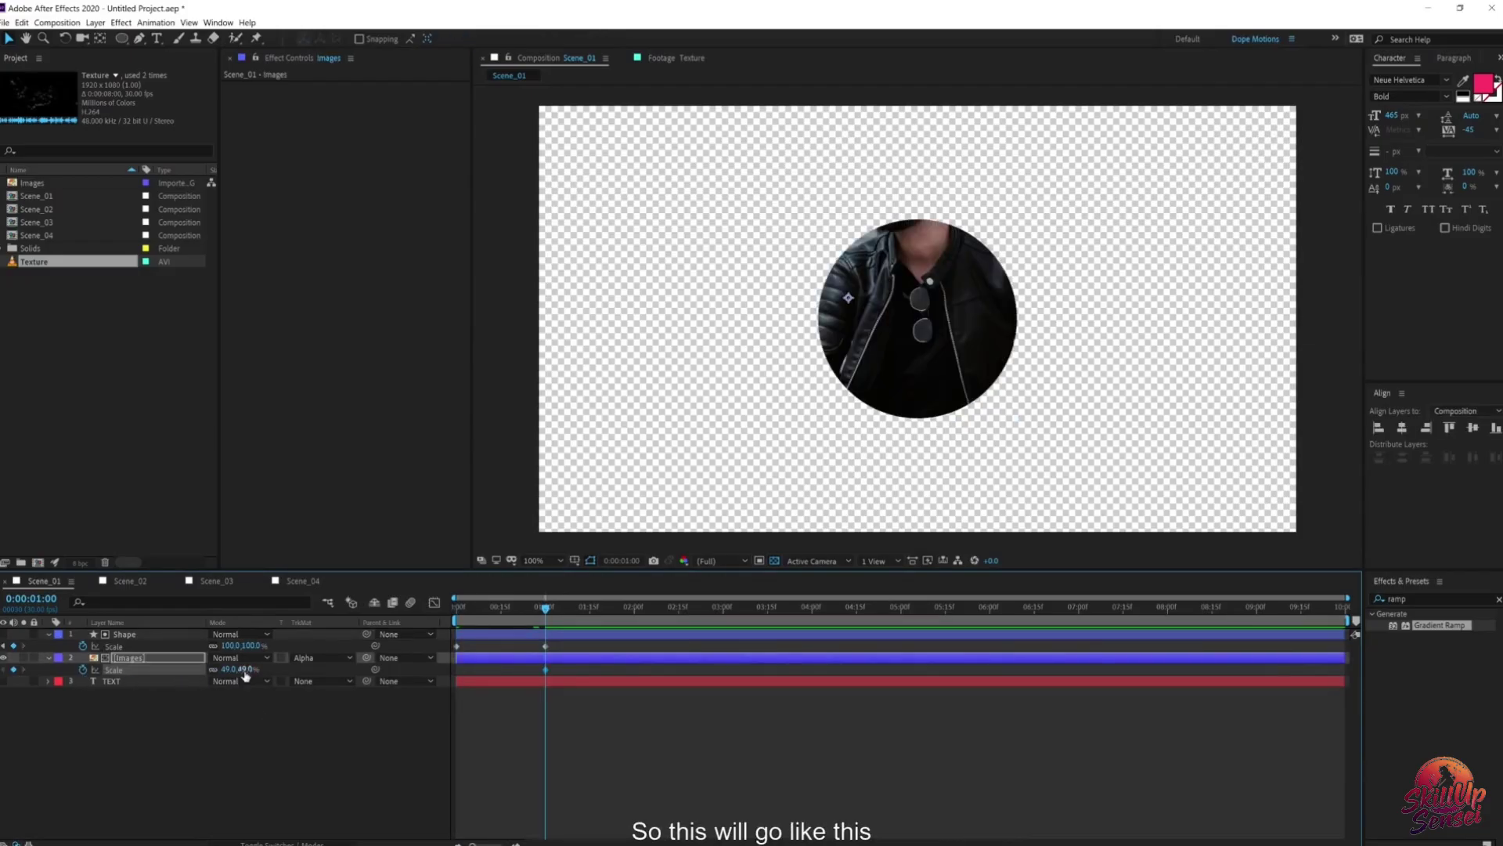
{"action": "left_click_drag", "start_coordinate": [246, 675], "coordinate": [250, 678]}
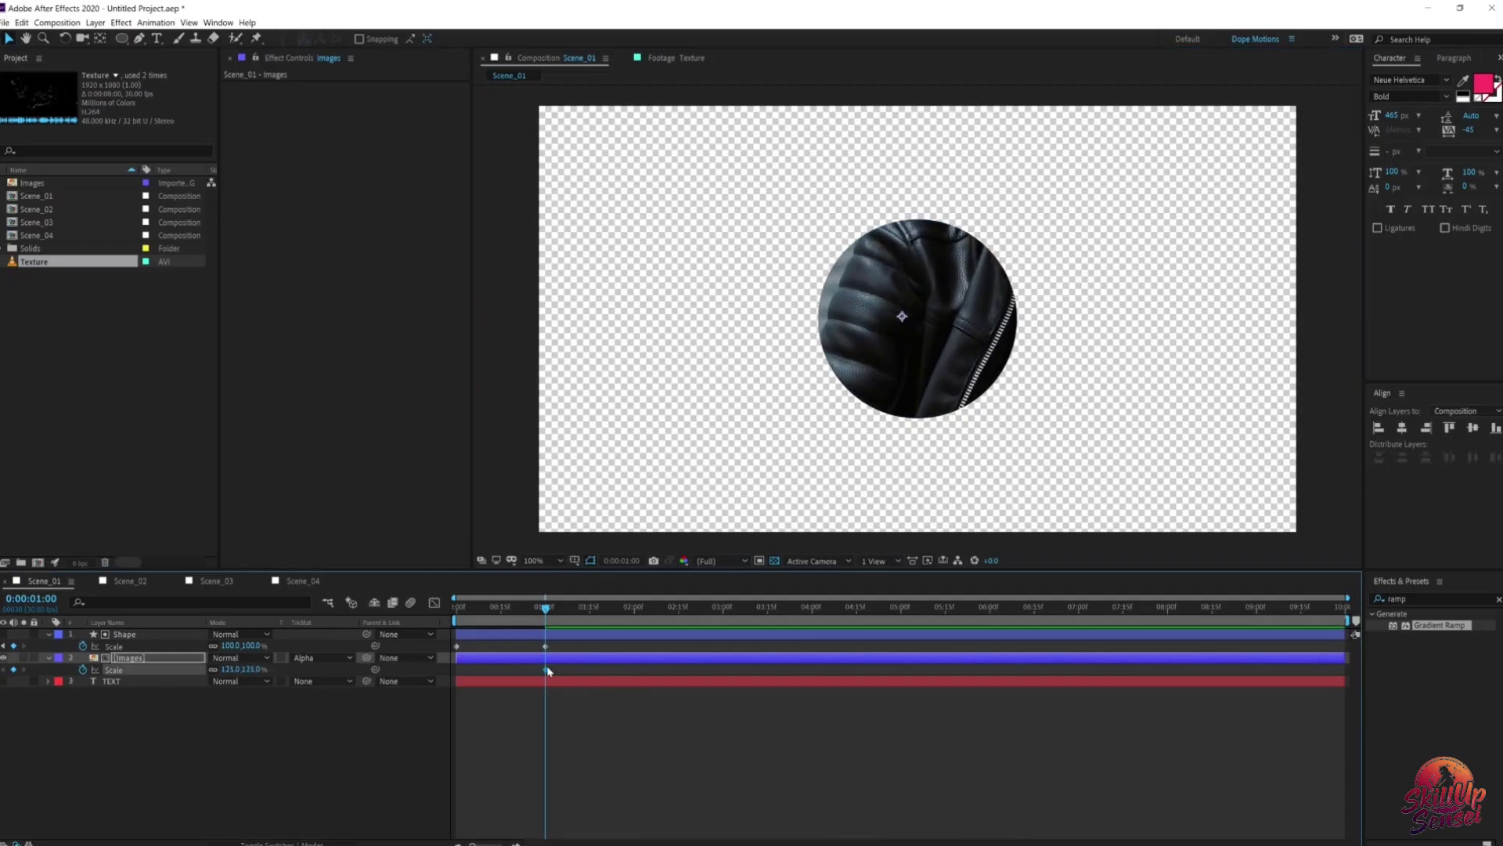
{"action": "left_click_drag", "start_coordinate": [546, 670], "coordinate": [459, 670]}
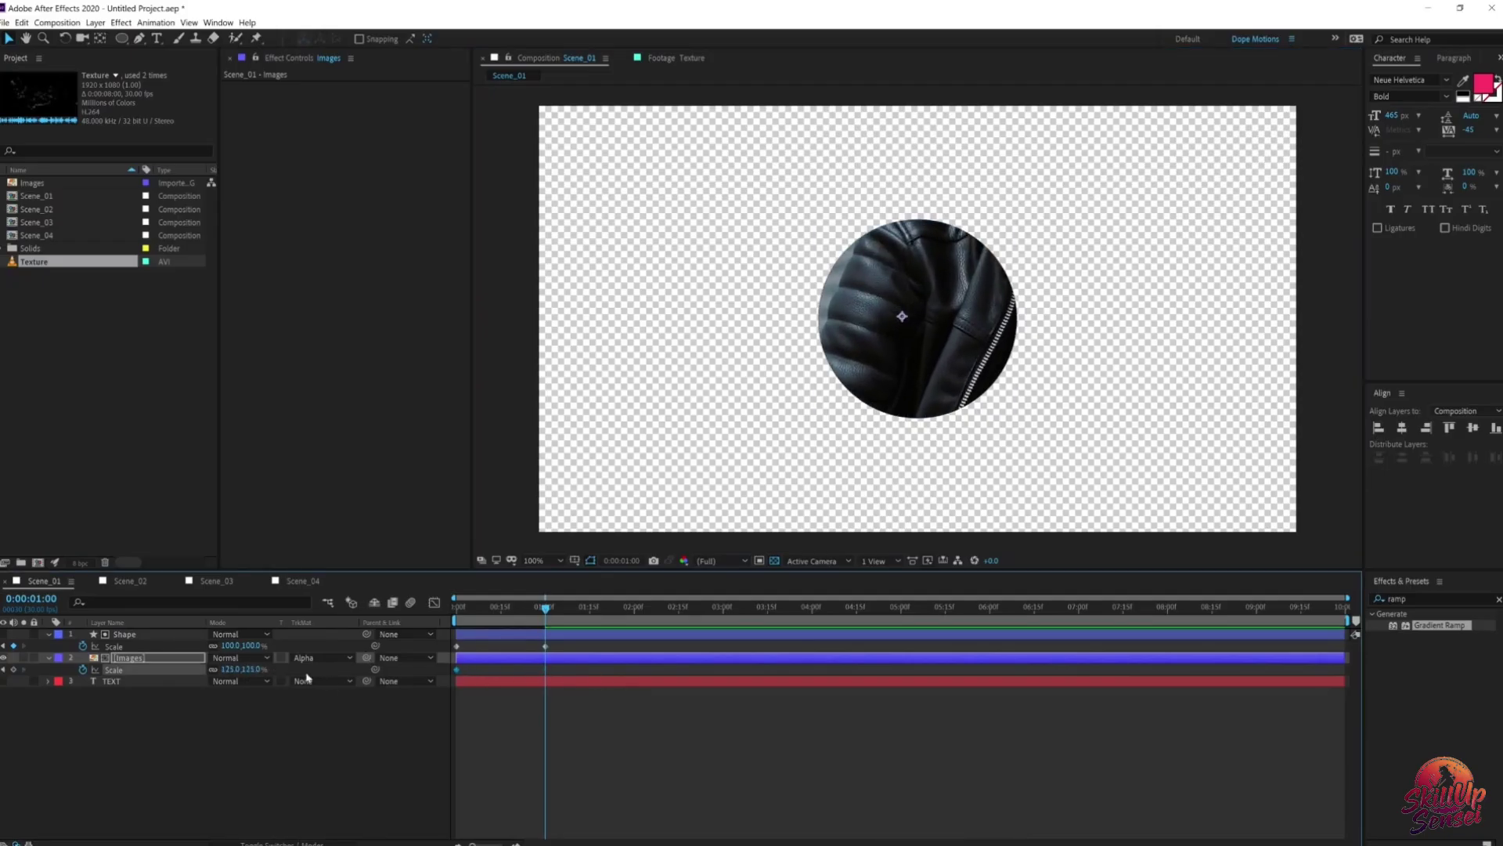
Step: Set the Images layer's Scale to 100% at 0:00:01:00 and scrub through the animation
{"action": "left_click", "coordinate": [252, 669]}
{"action": "type", "text": "100"}
{"action": "left_click", "coordinate": [268, 700]}
{"action": "left_click_drag", "start_coordinate": [521, 604], "coordinate": [545, 630]}
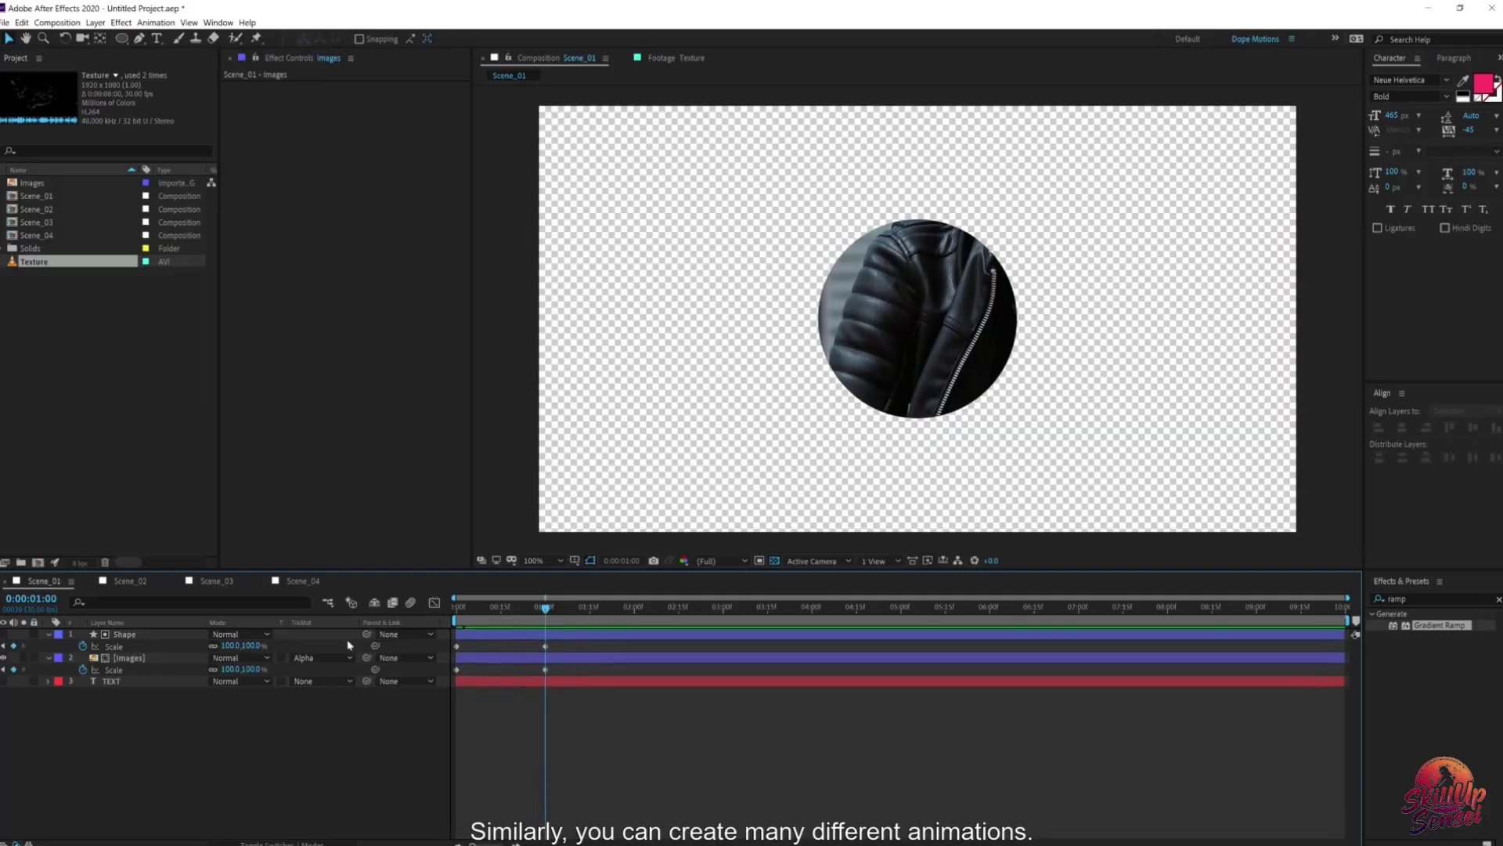
Step: Keyframe the Shape layer's Position at 0:00:01:00, lower its X position at 0:00:00:00, and scrub through the motion
{"action": "left_click", "coordinate": [135, 659]}
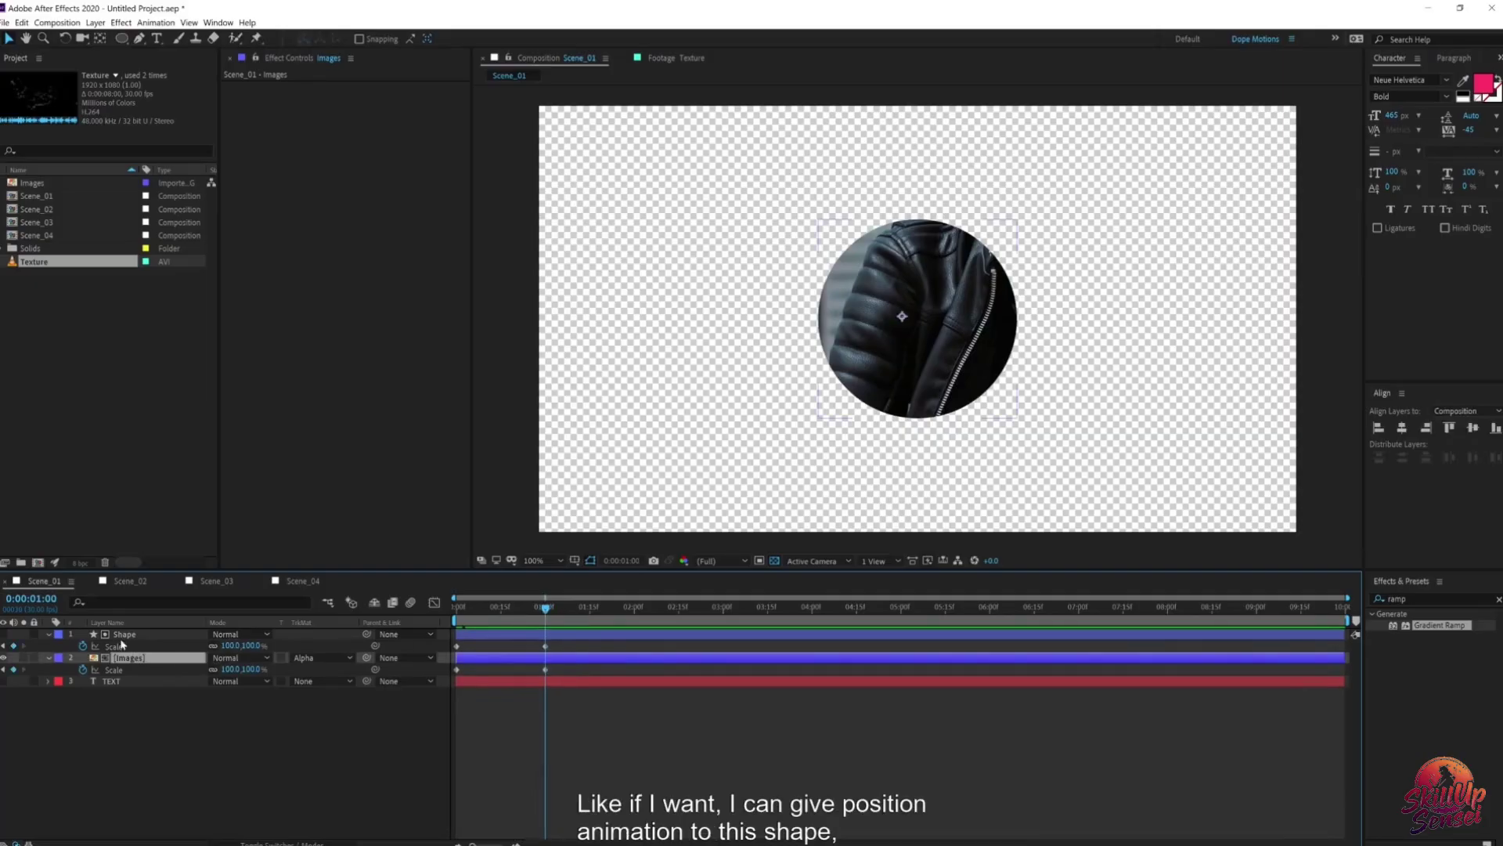
{"action": "left_click", "coordinate": [113, 637]}
{"action": "key", "text": "p"}
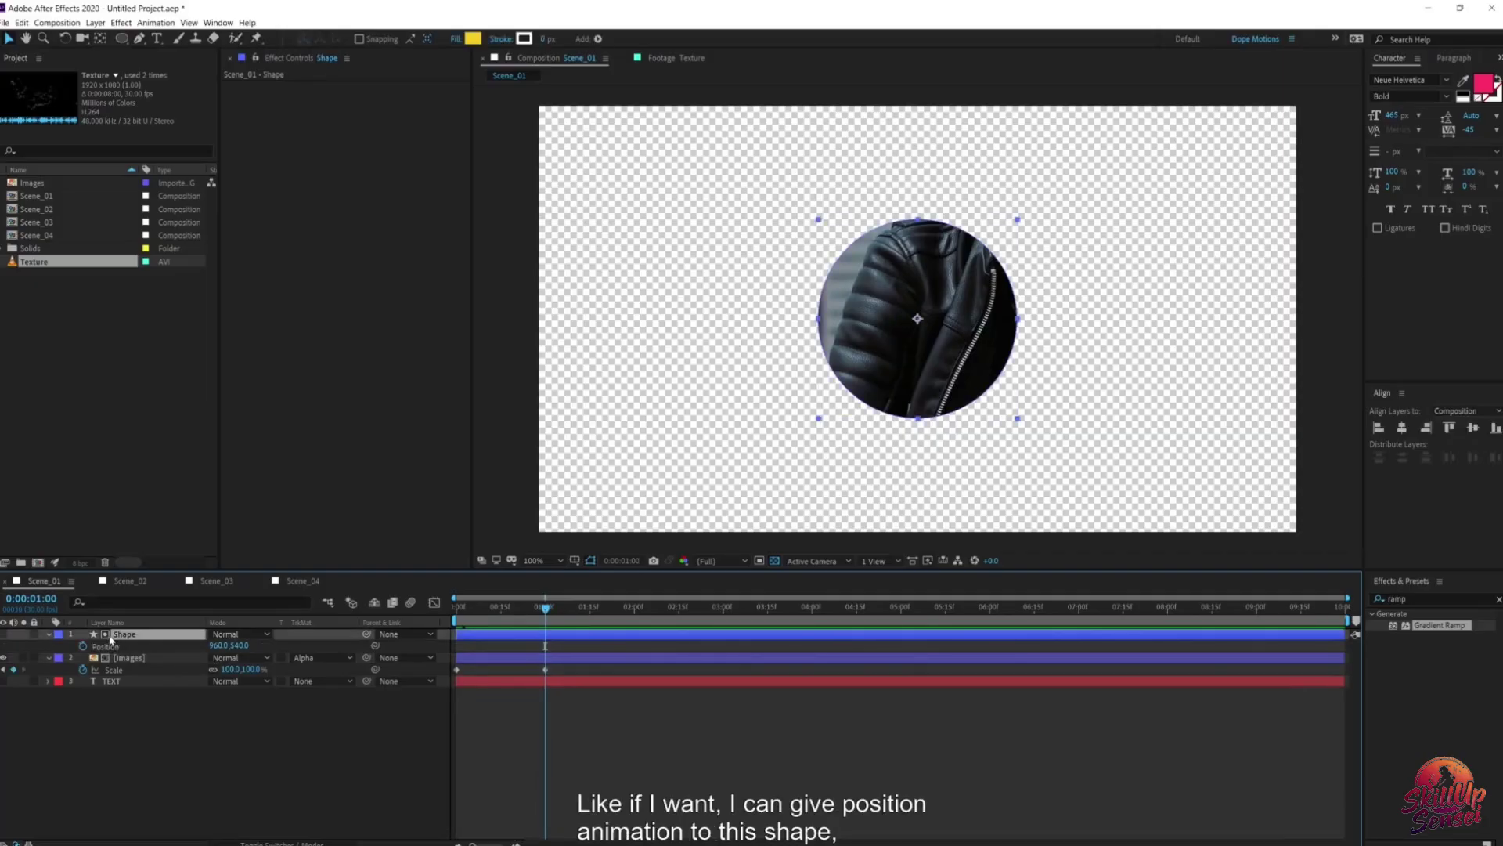
{"action": "left_click", "coordinate": [83, 646]}
{"action": "left_click_drag", "start_coordinate": [491, 610], "coordinate": [423, 619]}
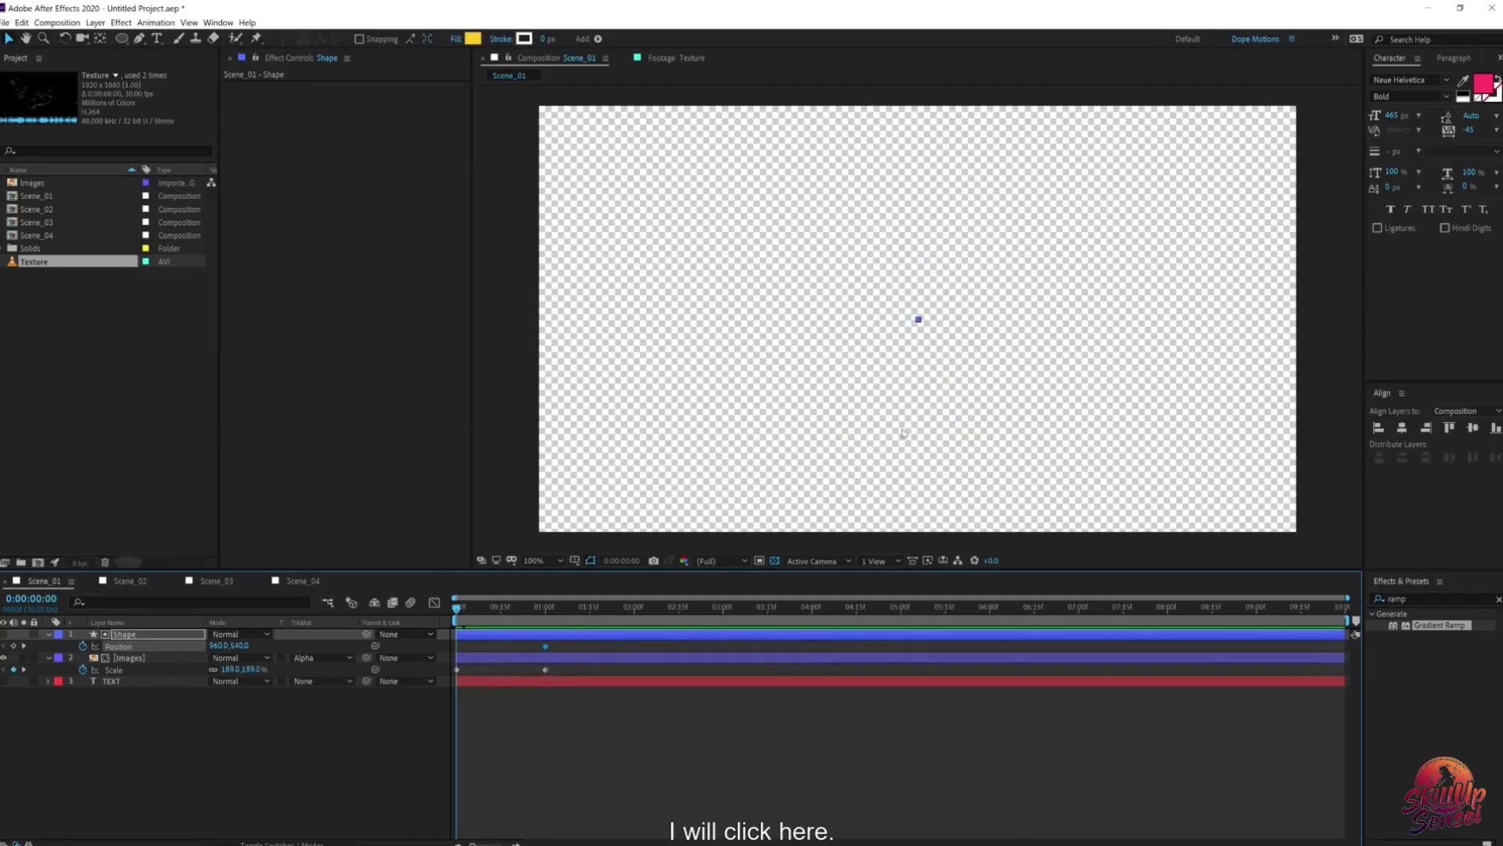
{"action": "left_click_drag", "start_coordinate": [218, 646], "coordinate": [157, 646]}
{"action": "left_click", "coordinate": [168, 741]}
{"action": "left_click_drag", "start_coordinate": [460, 610], "coordinate": [583, 624]}
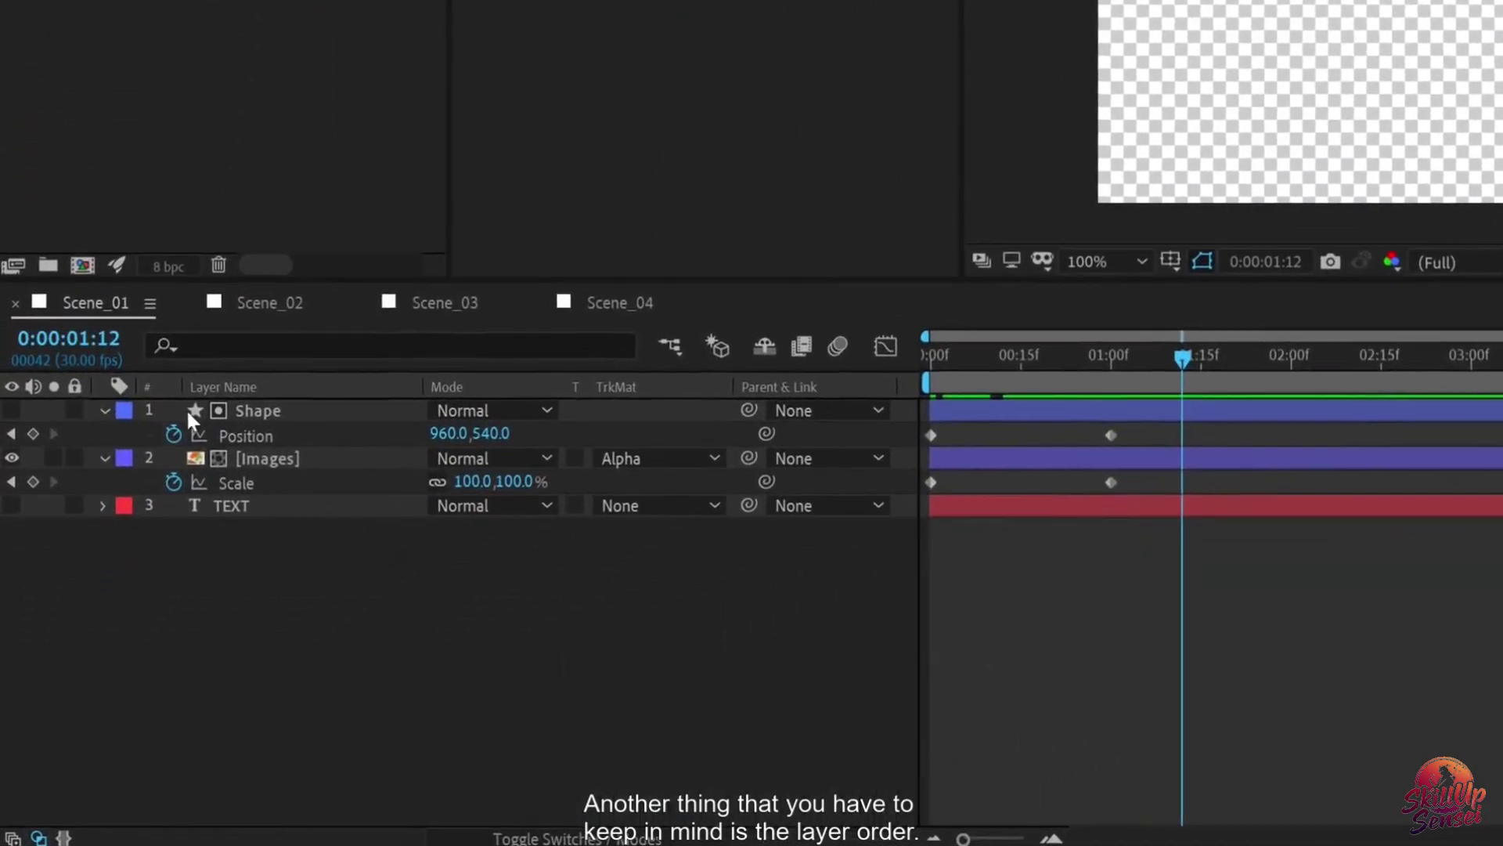
Step: Collapse the properties of the Shape and Images layers, and move the Images layer below the TEXT layer
{"action": "left_click", "coordinate": [102, 410]}
{"action": "left_click", "coordinate": [102, 434]}
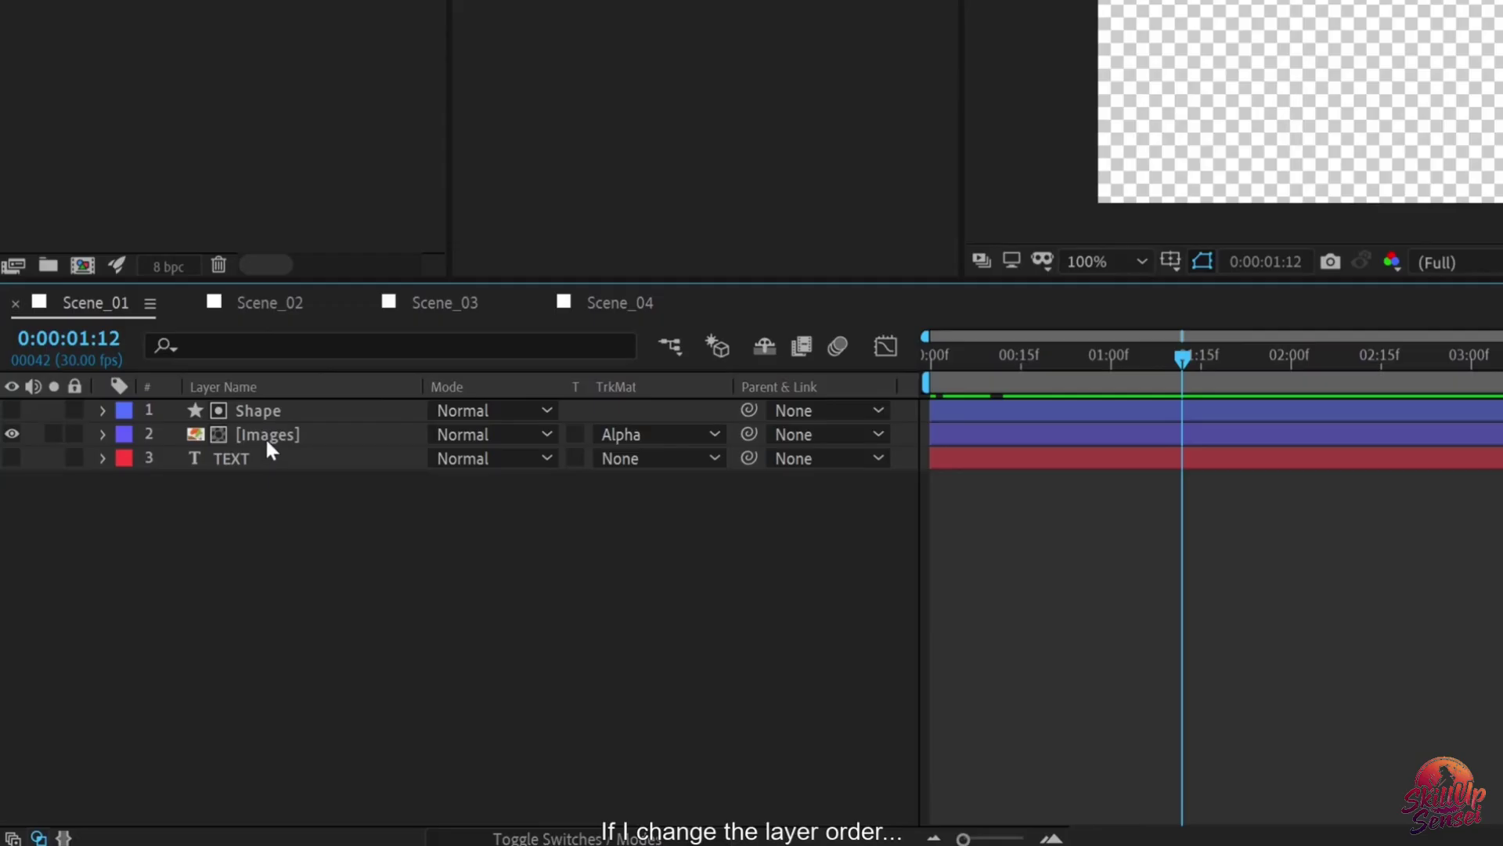
{"action": "left_click", "coordinate": [268, 441]}
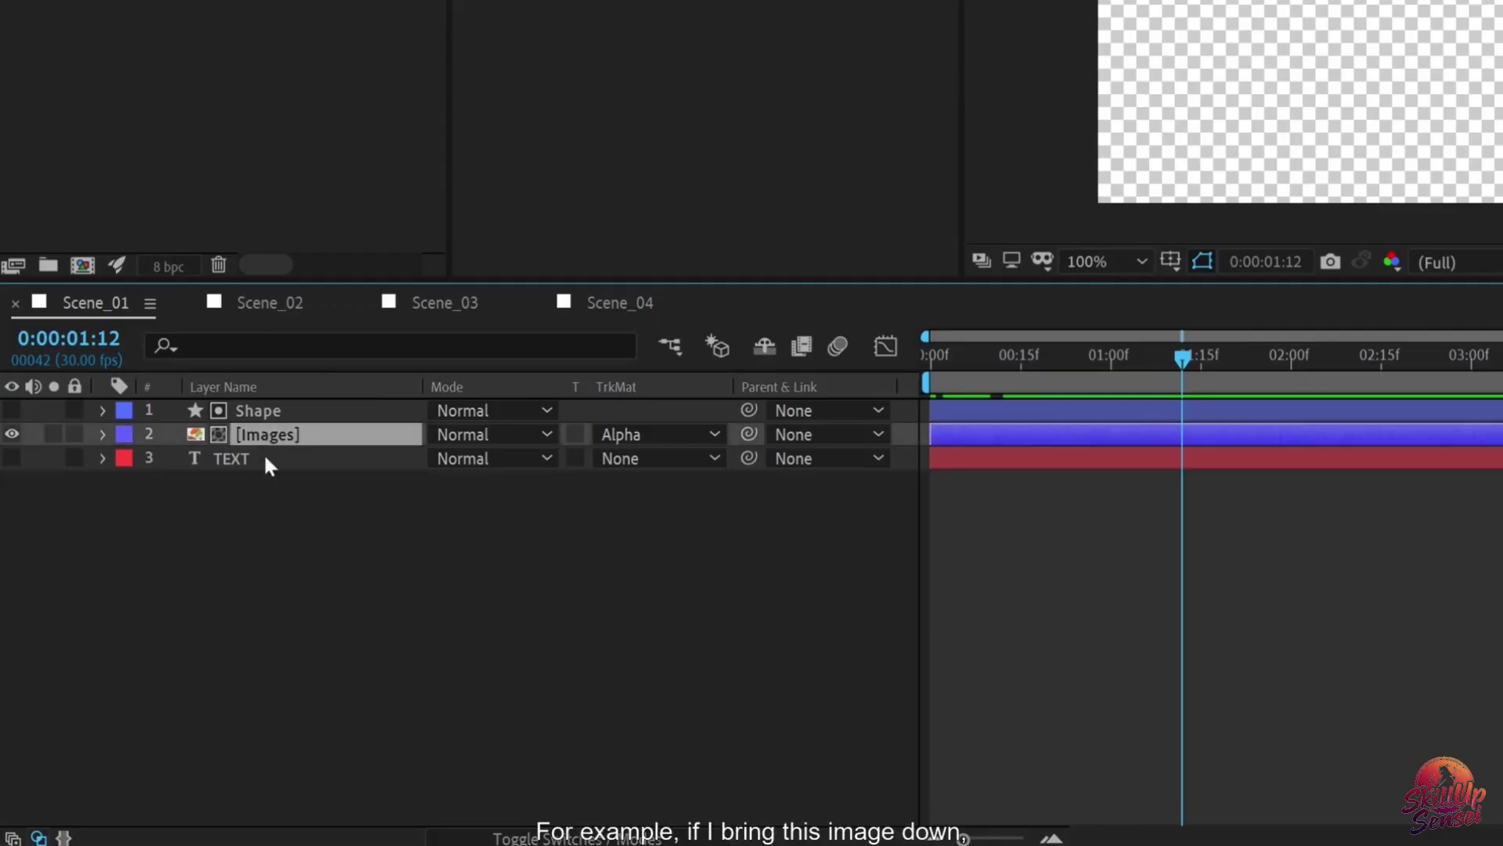
{"action": "left_click_drag", "start_coordinate": [258, 439], "coordinate": [264, 490]}
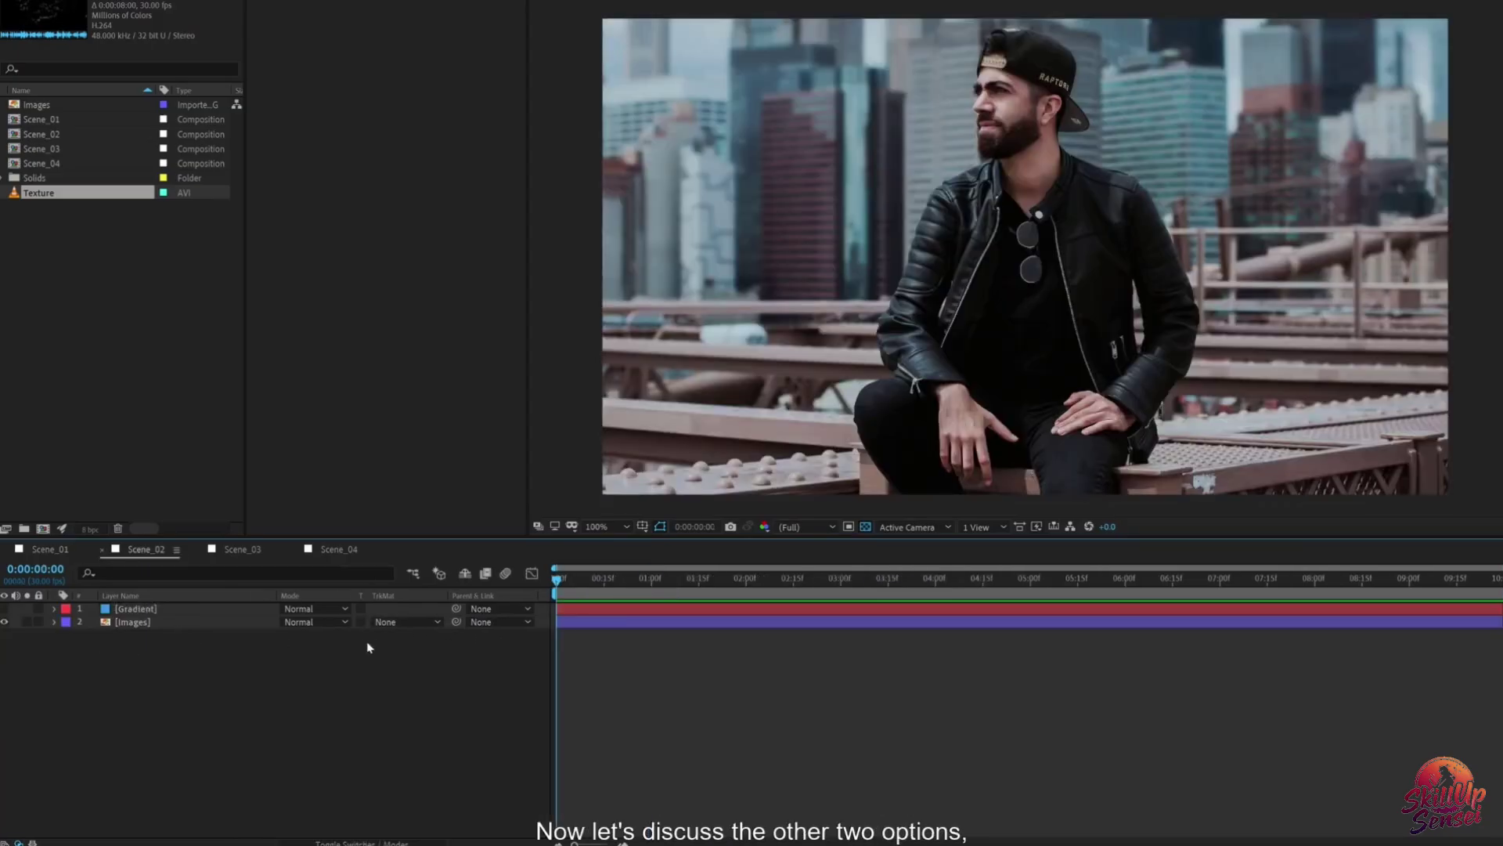
Step: View the track matte options of the Images layer in Scene_02
{"action": "left_click", "coordinate": [409, 623]}
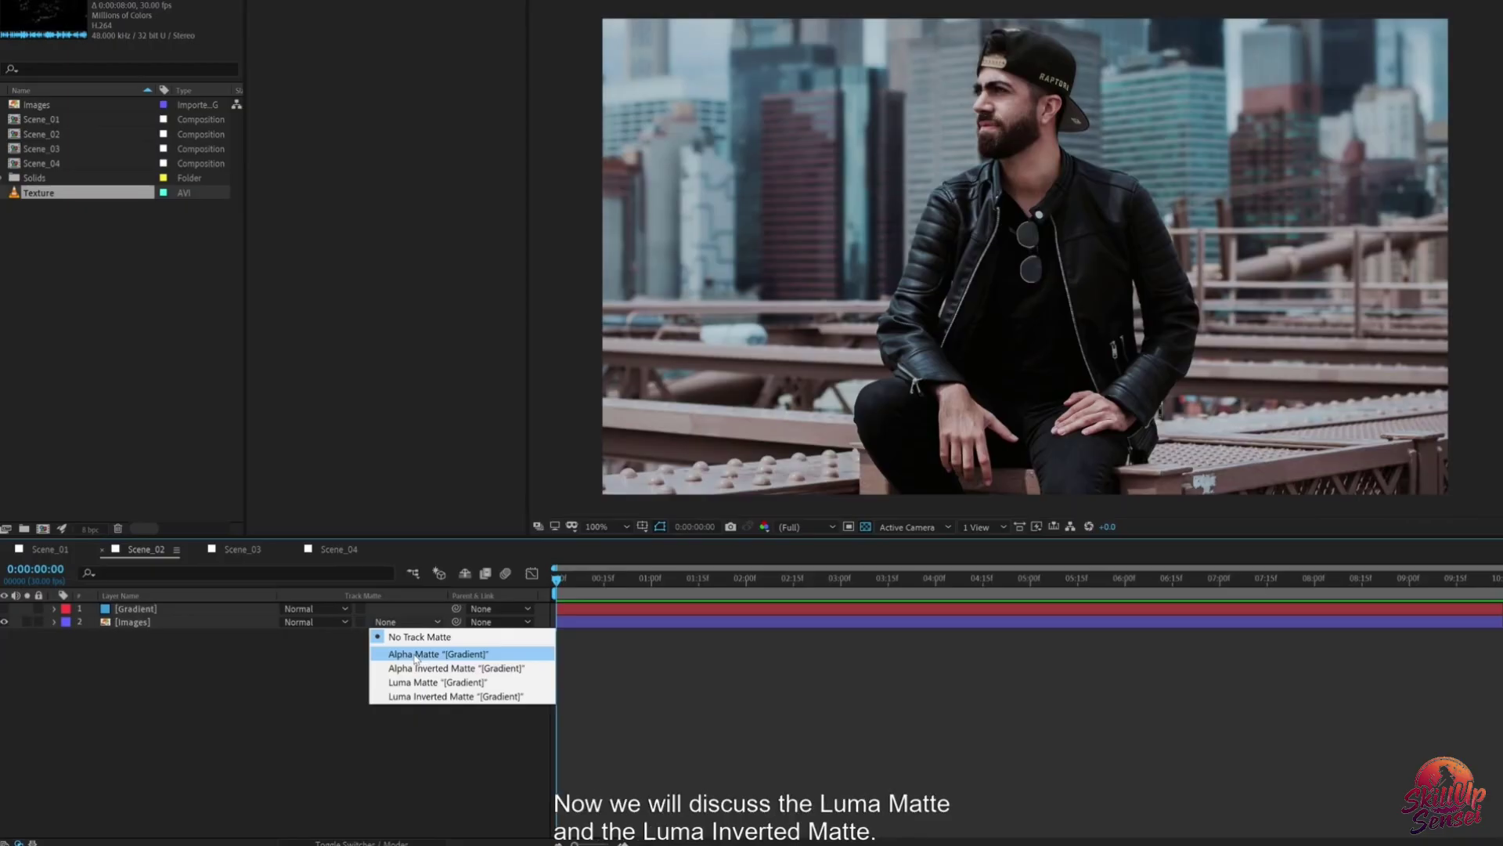
{"action": "left_click", "coordinate": [607, 781]}
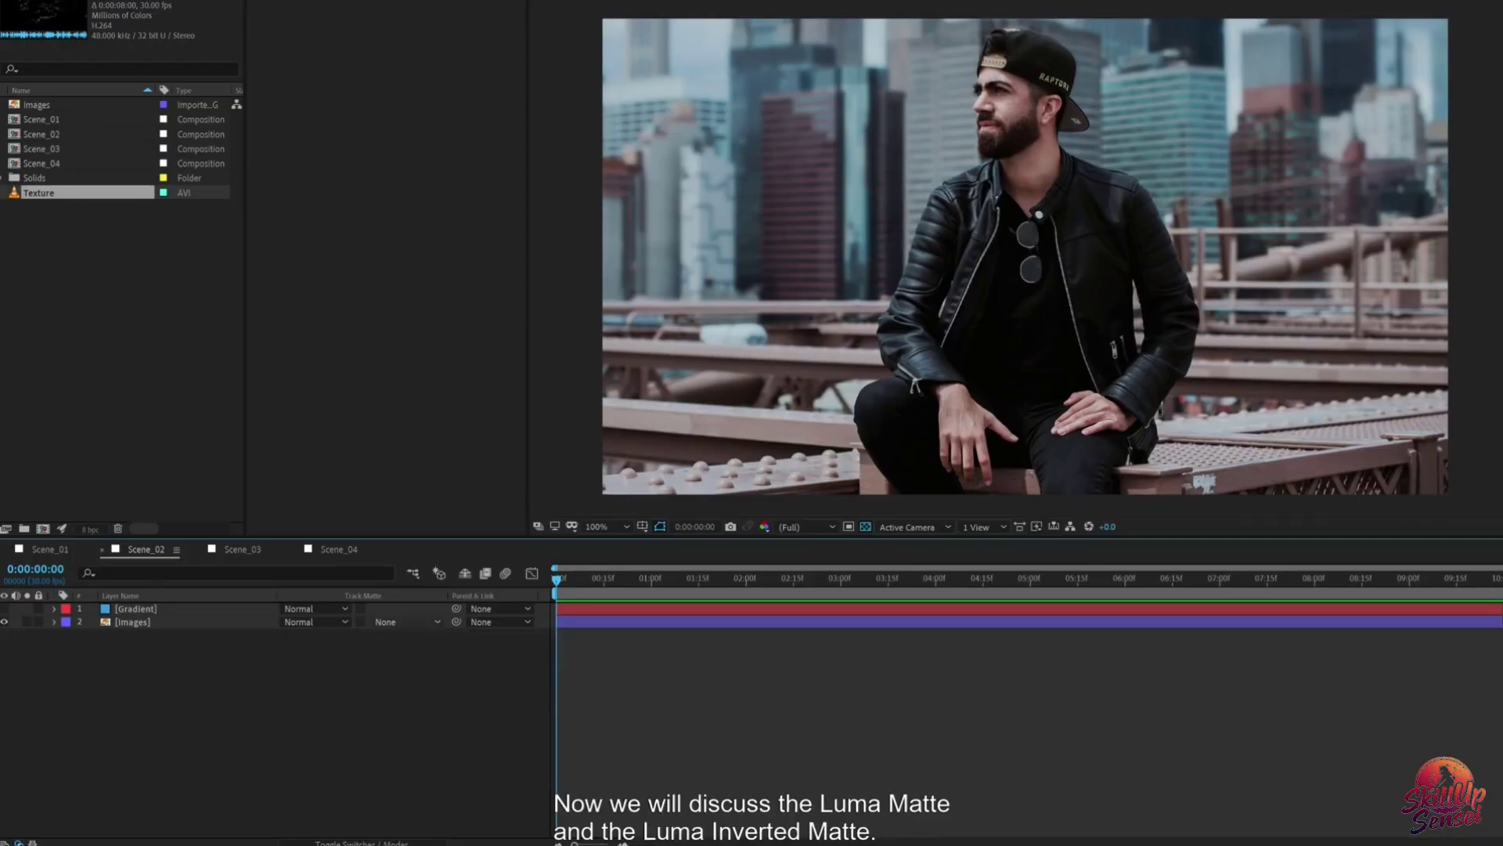
{"action": "left_click", "coordinate": [406, 622]}
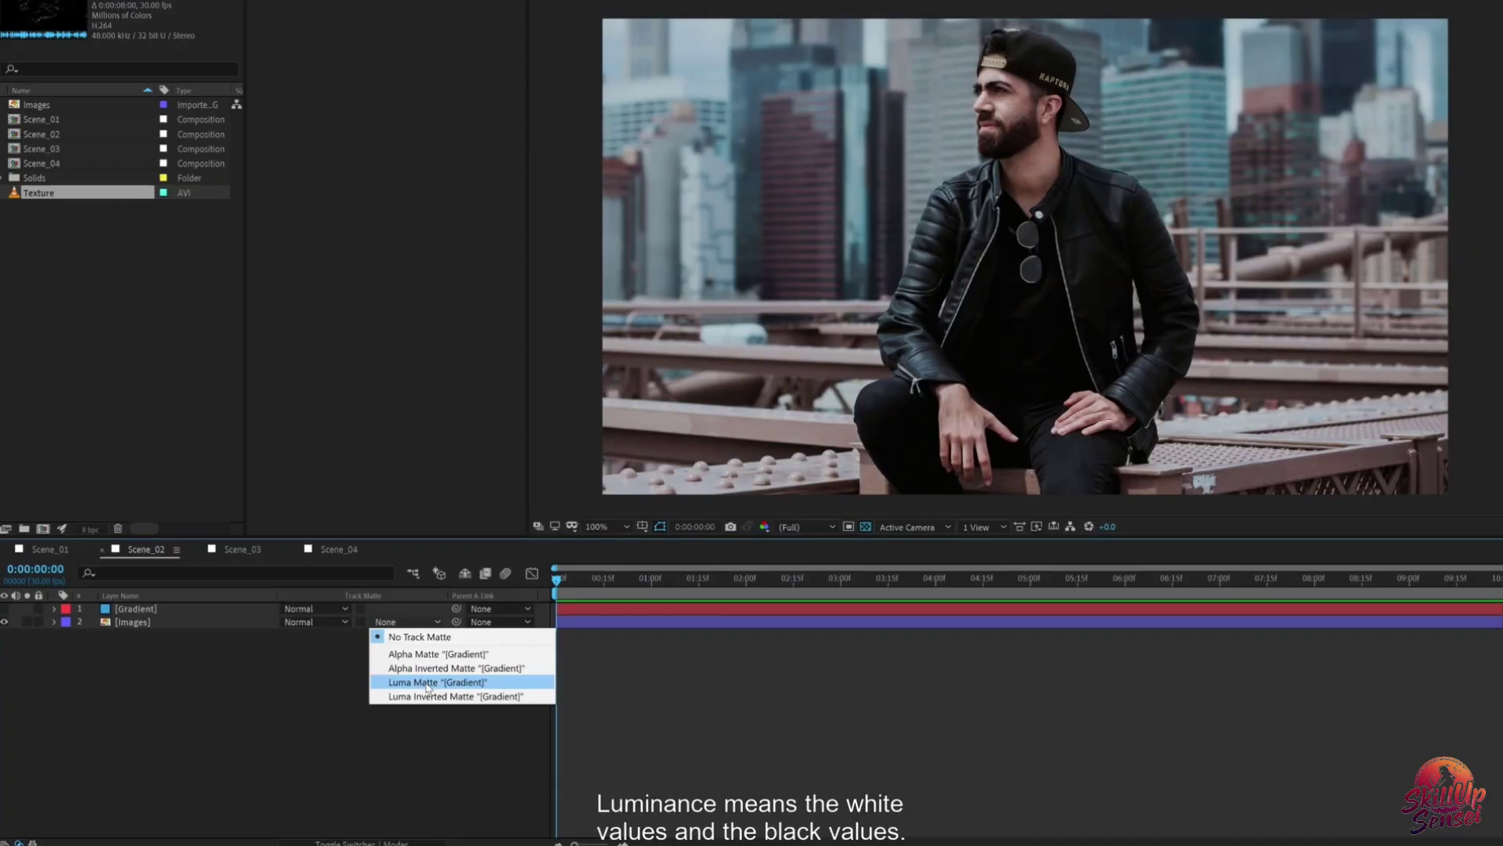
Step: Show and select the Gradient layer, and set the Images layer's track matte to Luma Matte "[Gradient]"
{"action": "left_click", "coordinate": [5, 609]}
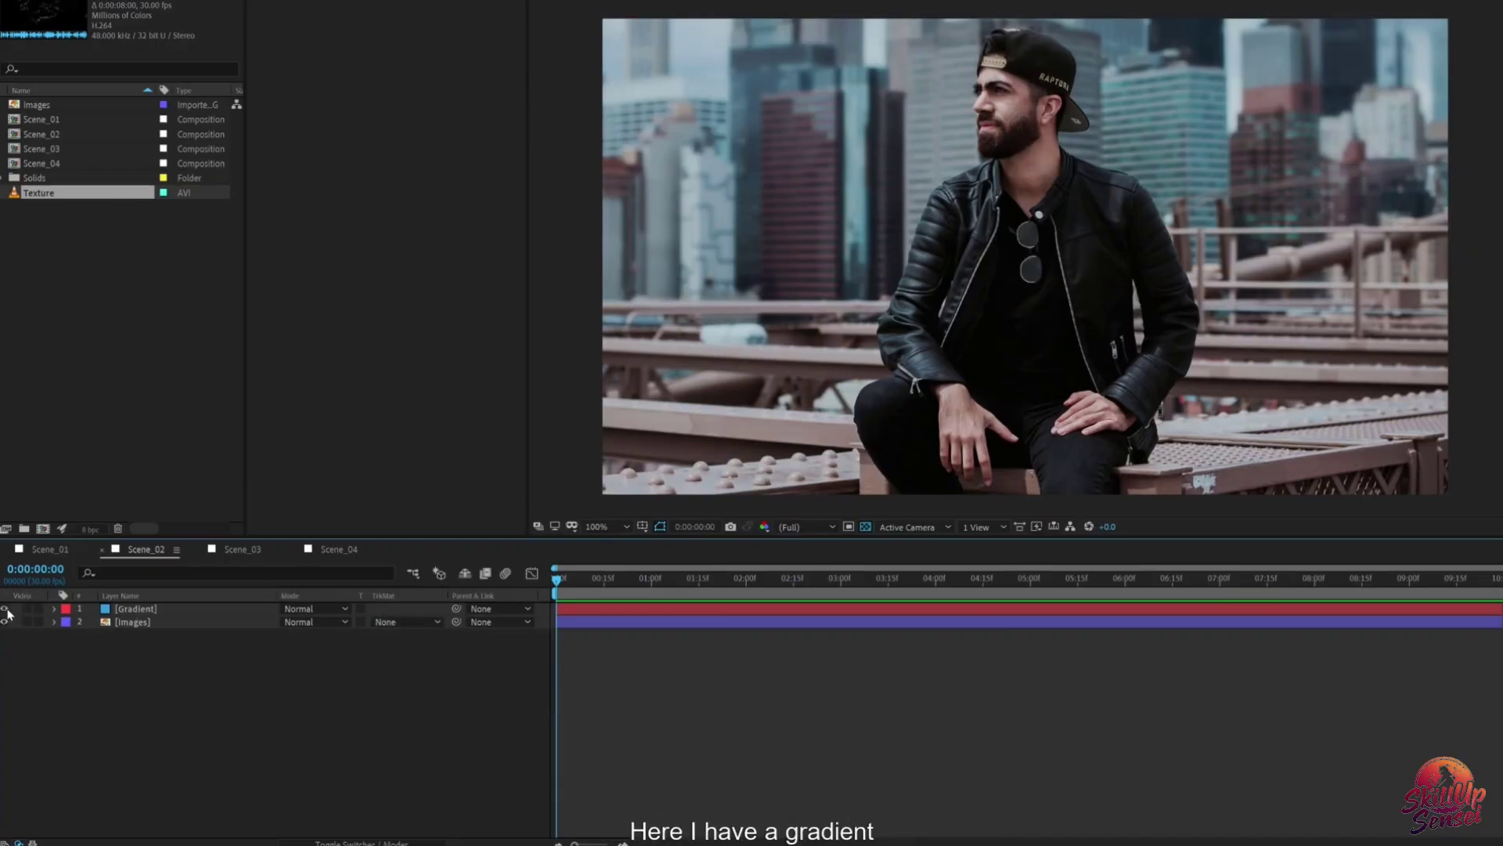
{"action": "left_click", "coordinate": [155, 610]}
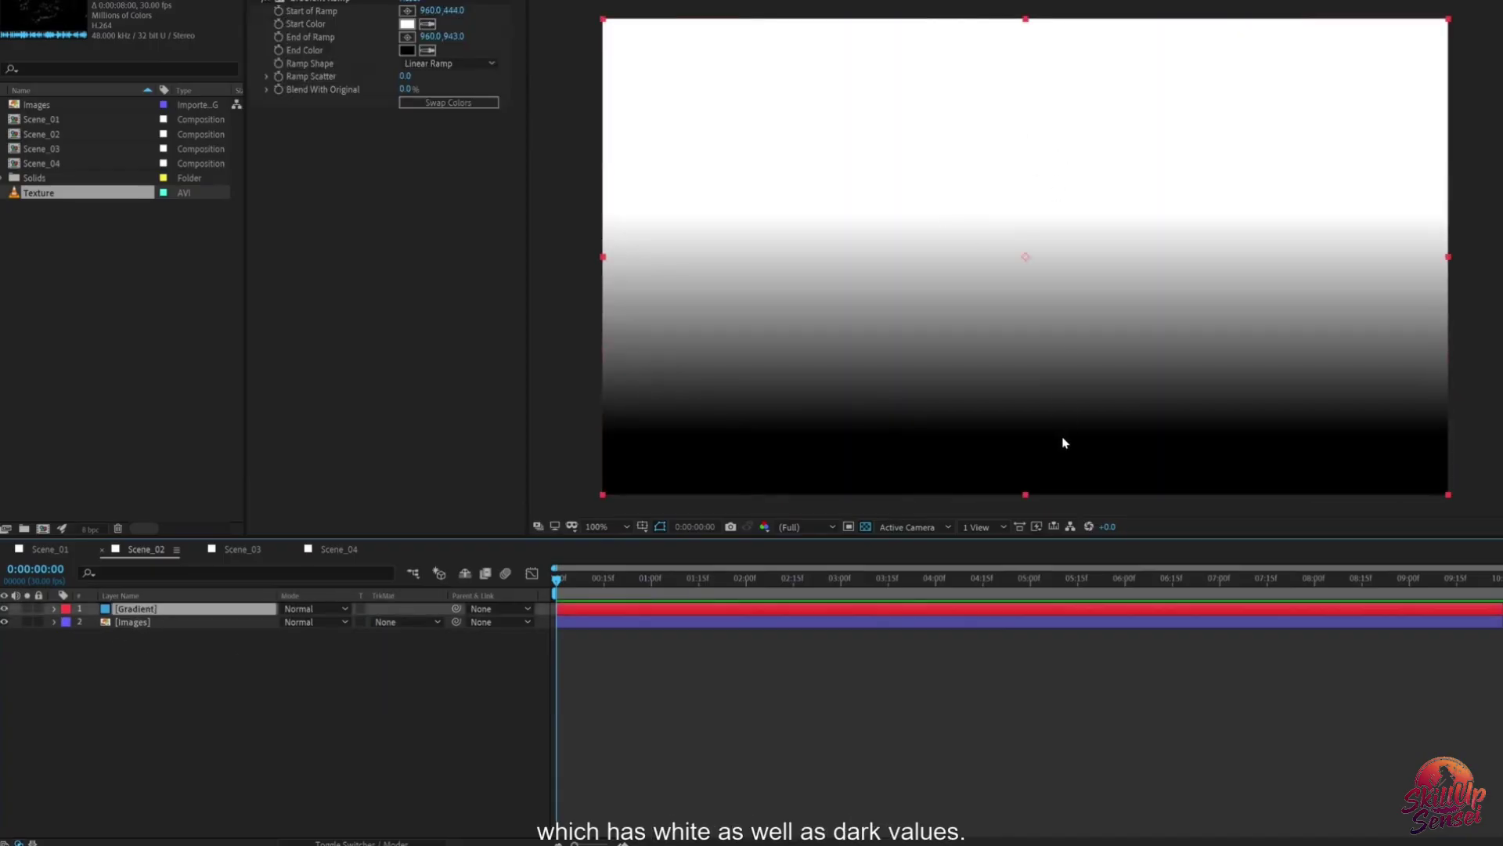
{"action": "left_click", "coordinate": [388, 623]}
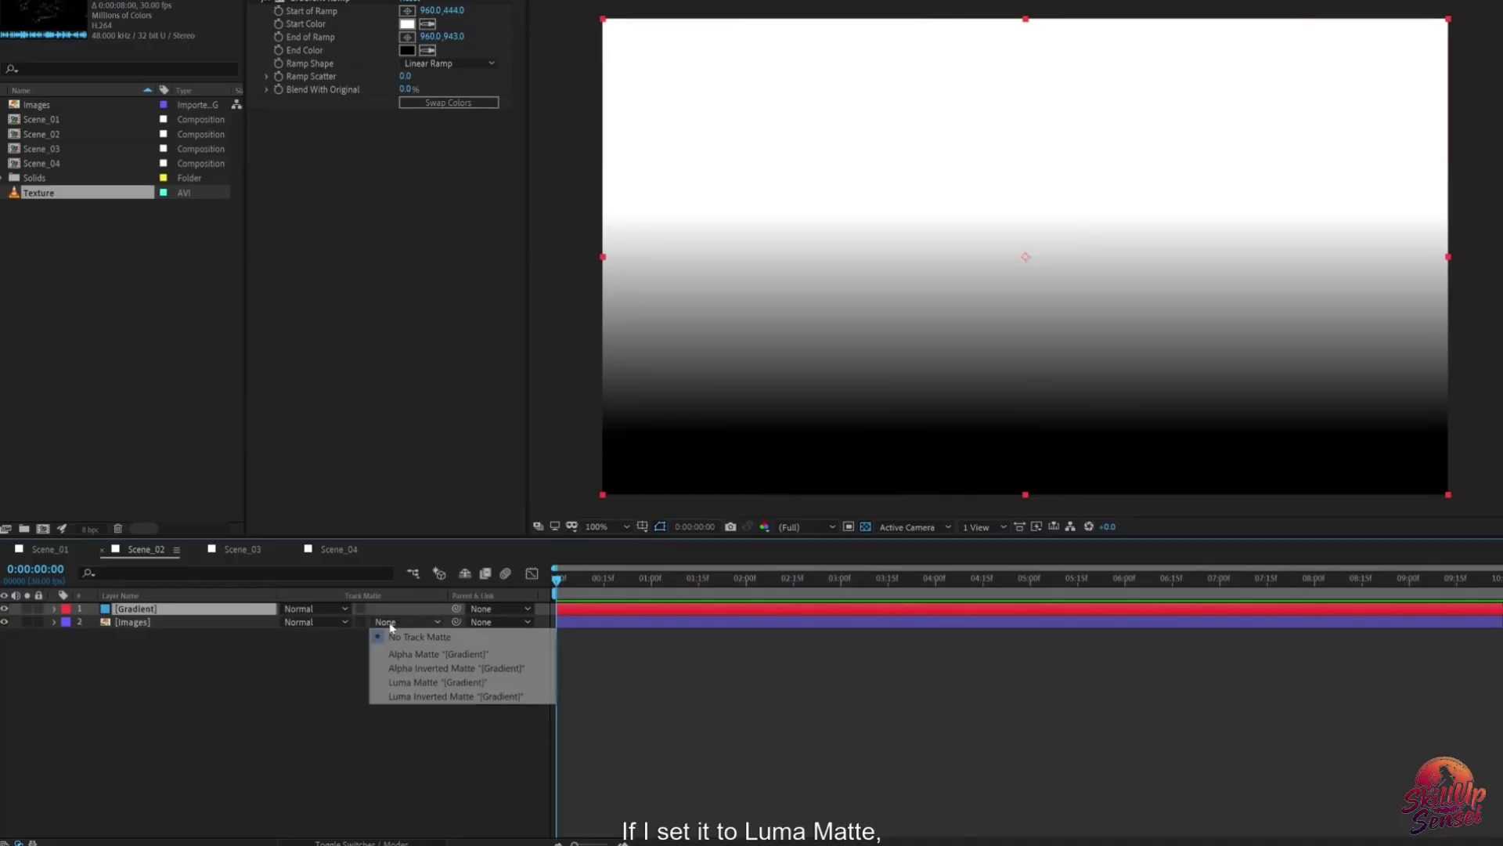
{"action": "left_click", "coordinate": [391, 682]}
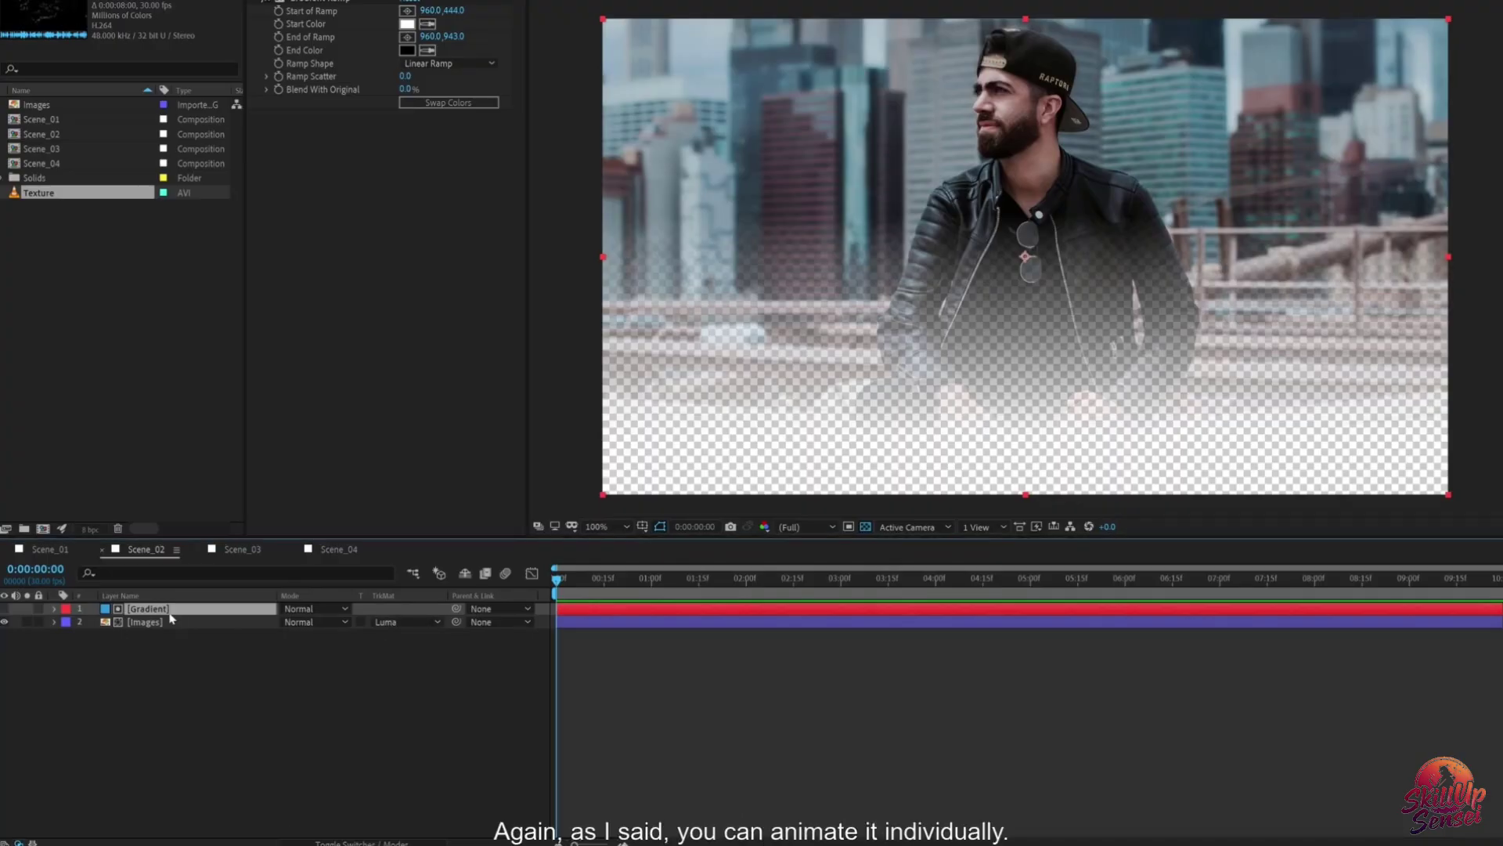
Step: Try moving the Gradient matte layer vertically over the image in Scene_02, and undo the move
{"action": "left_click_drag", "start_coordinate": [1004, 124], "coordinate": [1000, 53]}
{"action": "left_click_drag", "start_coordinate": [994, 142], "coordinate": [963, 361]}
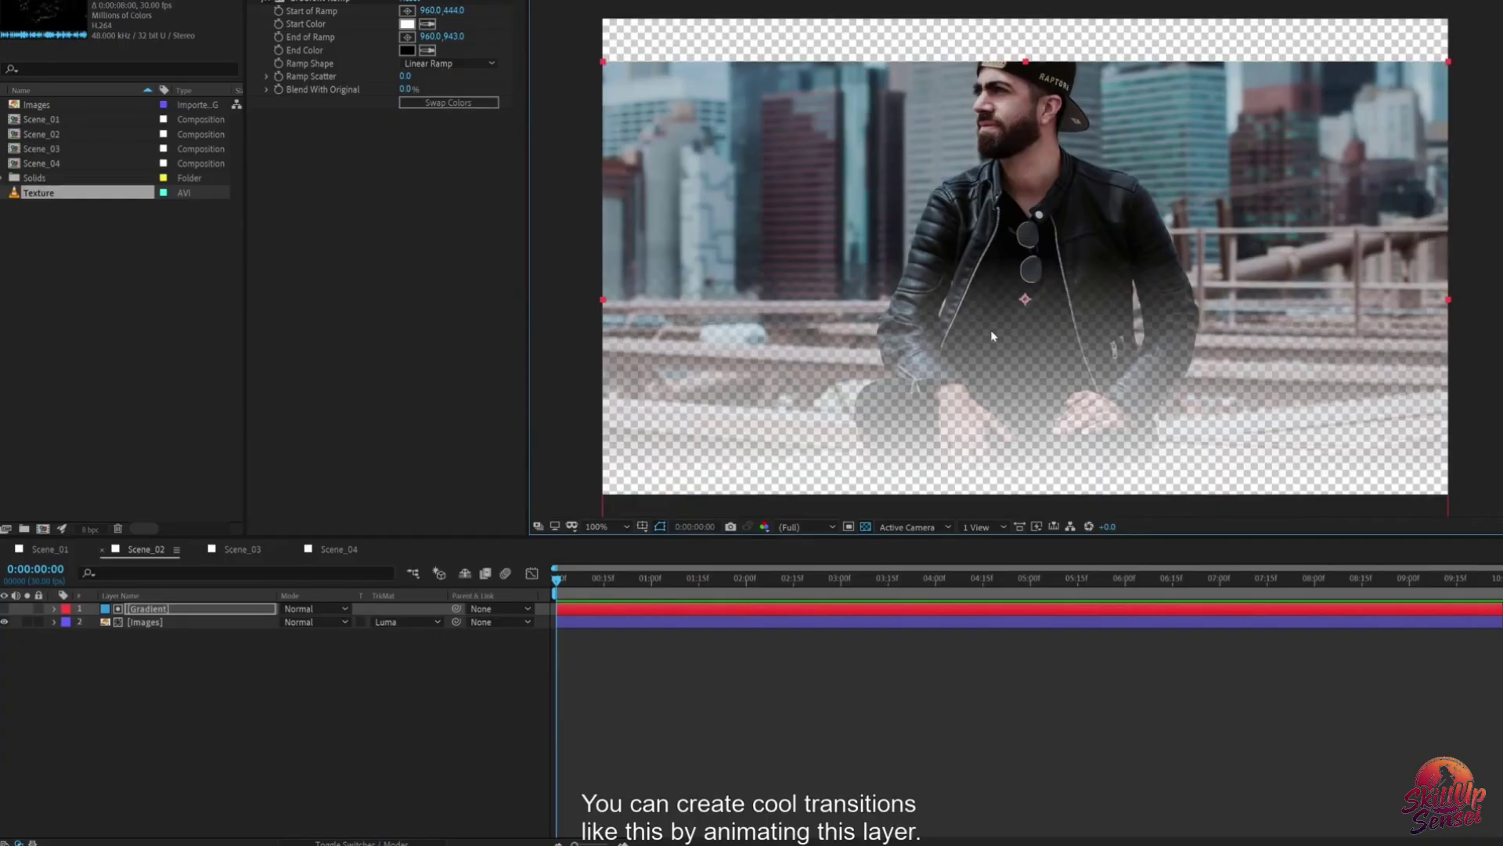
{"action": "key", "text": "ctrl+z"}
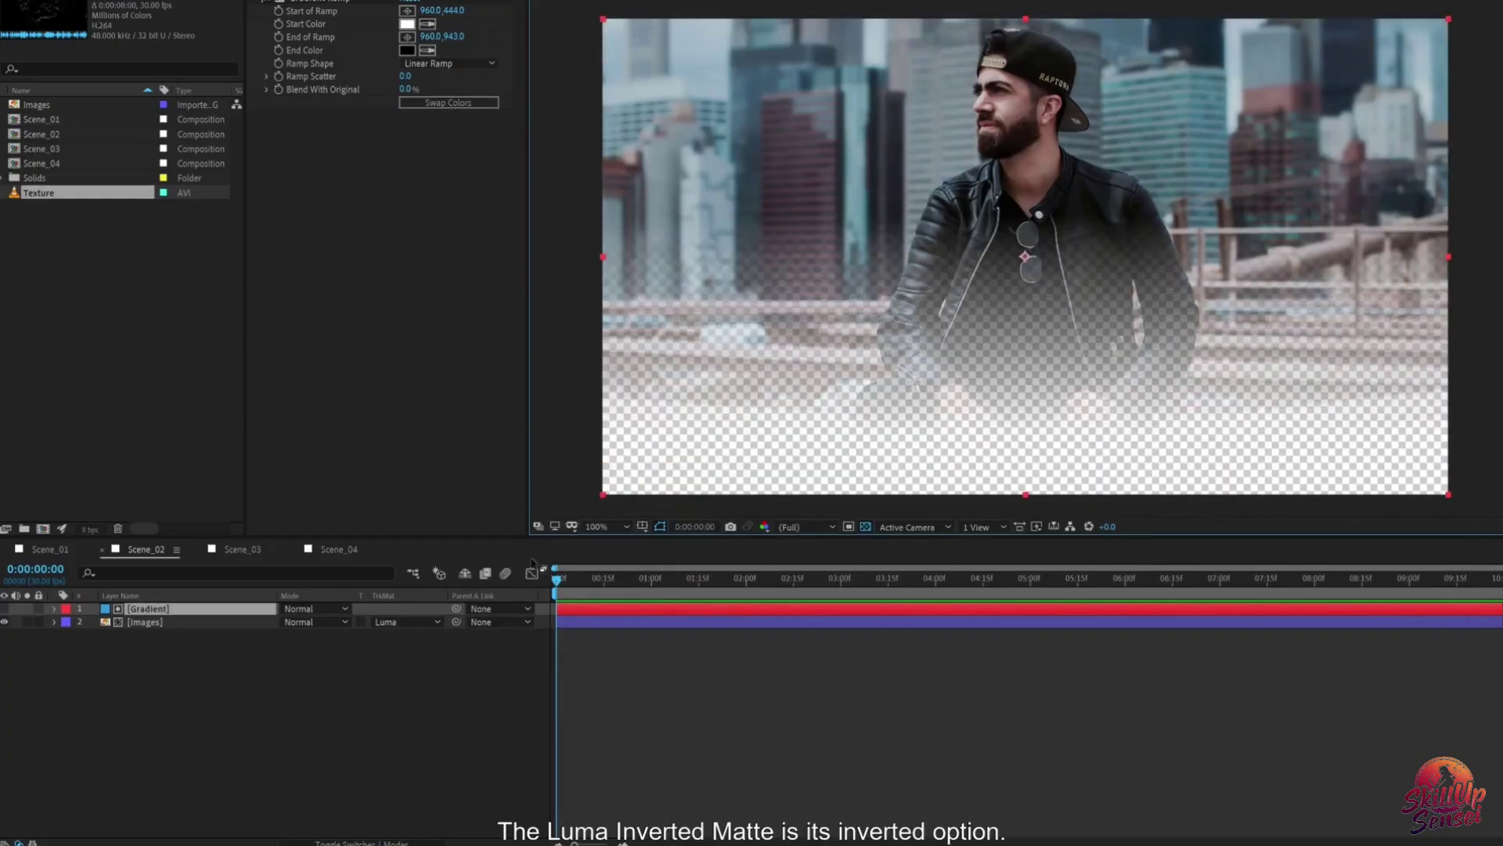
Step: Set the Images layer's track matte to Luma Inverted Matte "[Gradient]"
{"action": "left_click", "coordinate": [403, 622]}
{"action": "left_click", "coordinate": [434, 695]}
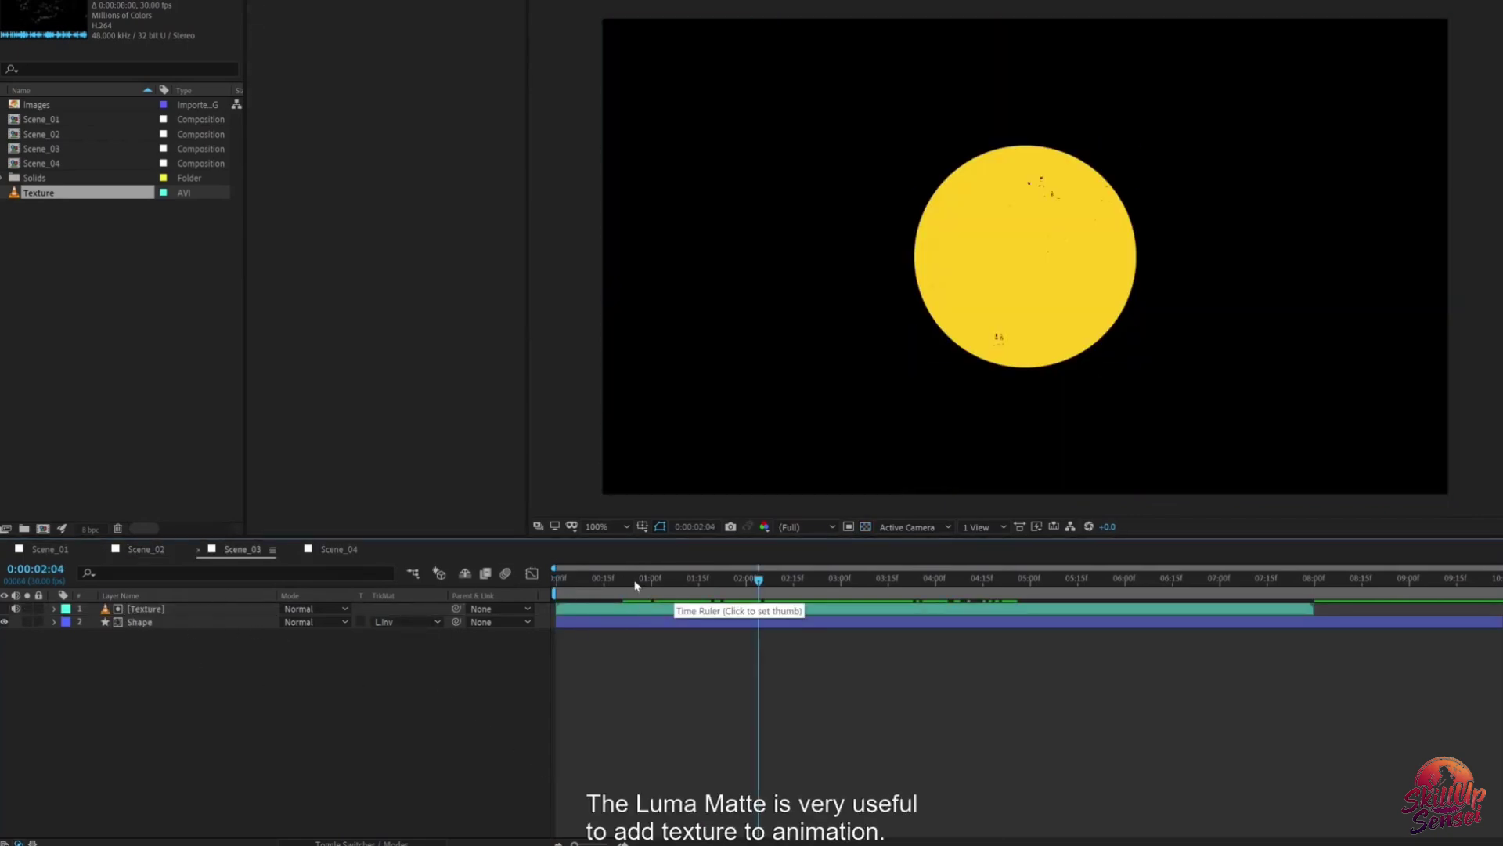
Step: Set the Shape layer in Scene_03 to No Track Matte, and show the Texture layer to scrub through its footage
{"action": "left_click_drag", "start_coordinate": [636, 585], "coordinate": [706, 579]}
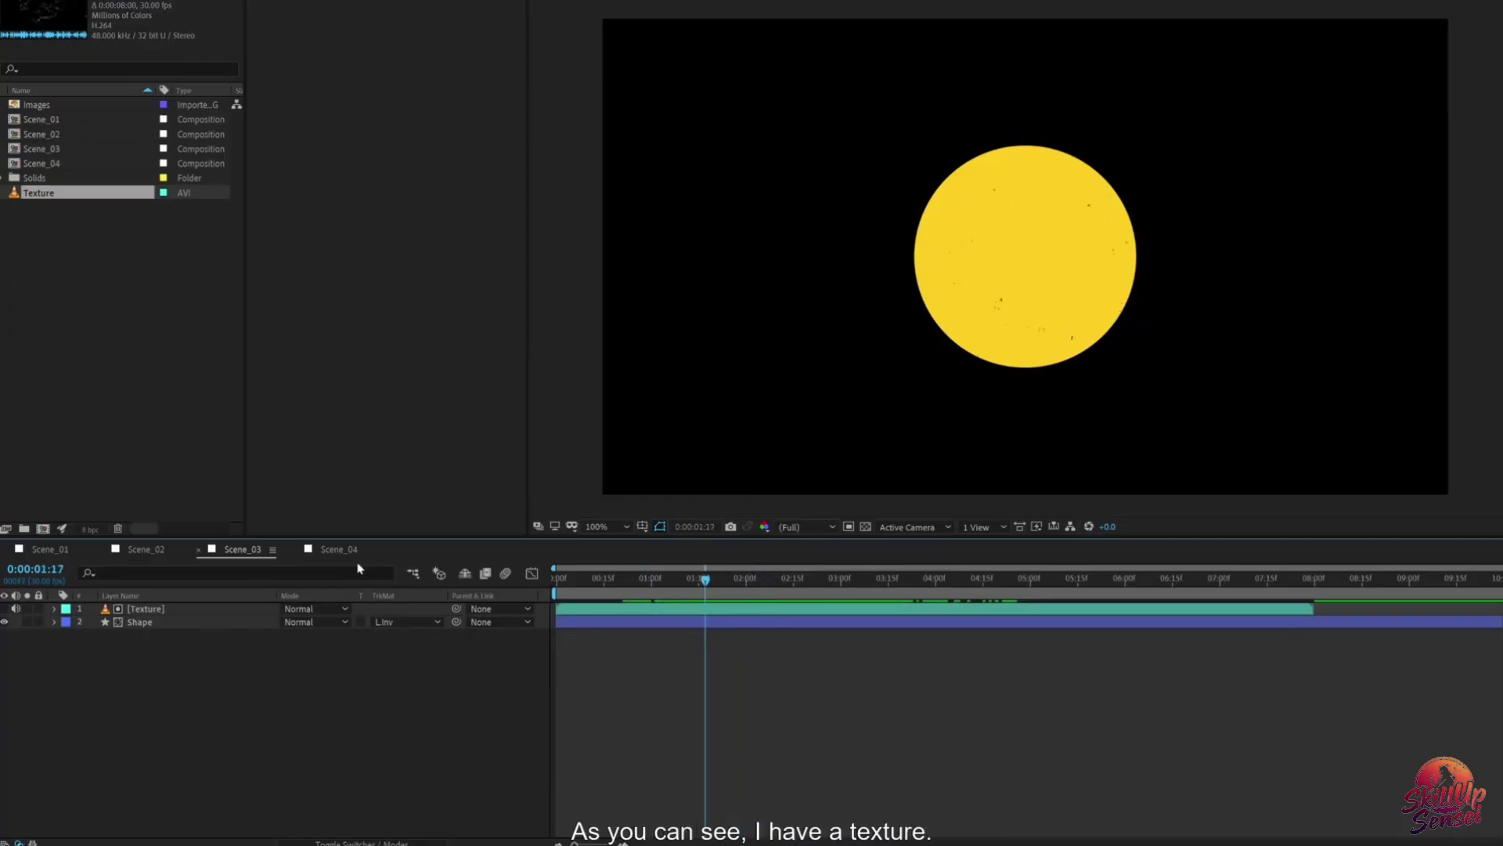
{"action": "left_click", "coordinate": [148, 609]}
{"action": "left_click", "coordinate": [389, 638]}
{"action": "left_click", "coordinate": [394, 622]}
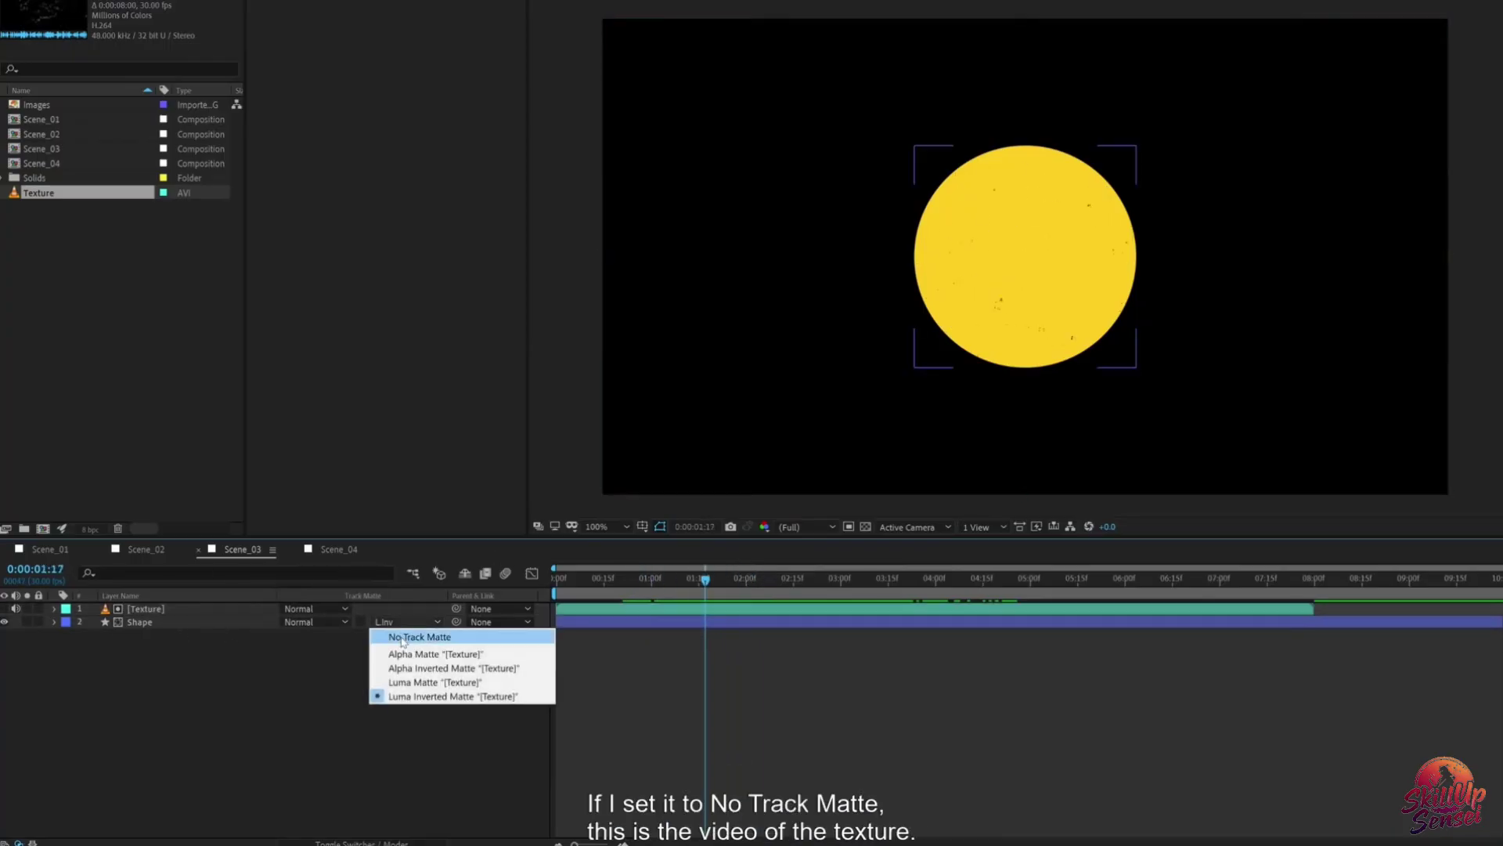
{"action": "left_click", "coordinate": [396, 632]}
{"action": "left_click", "coordinate": [5, 609]}
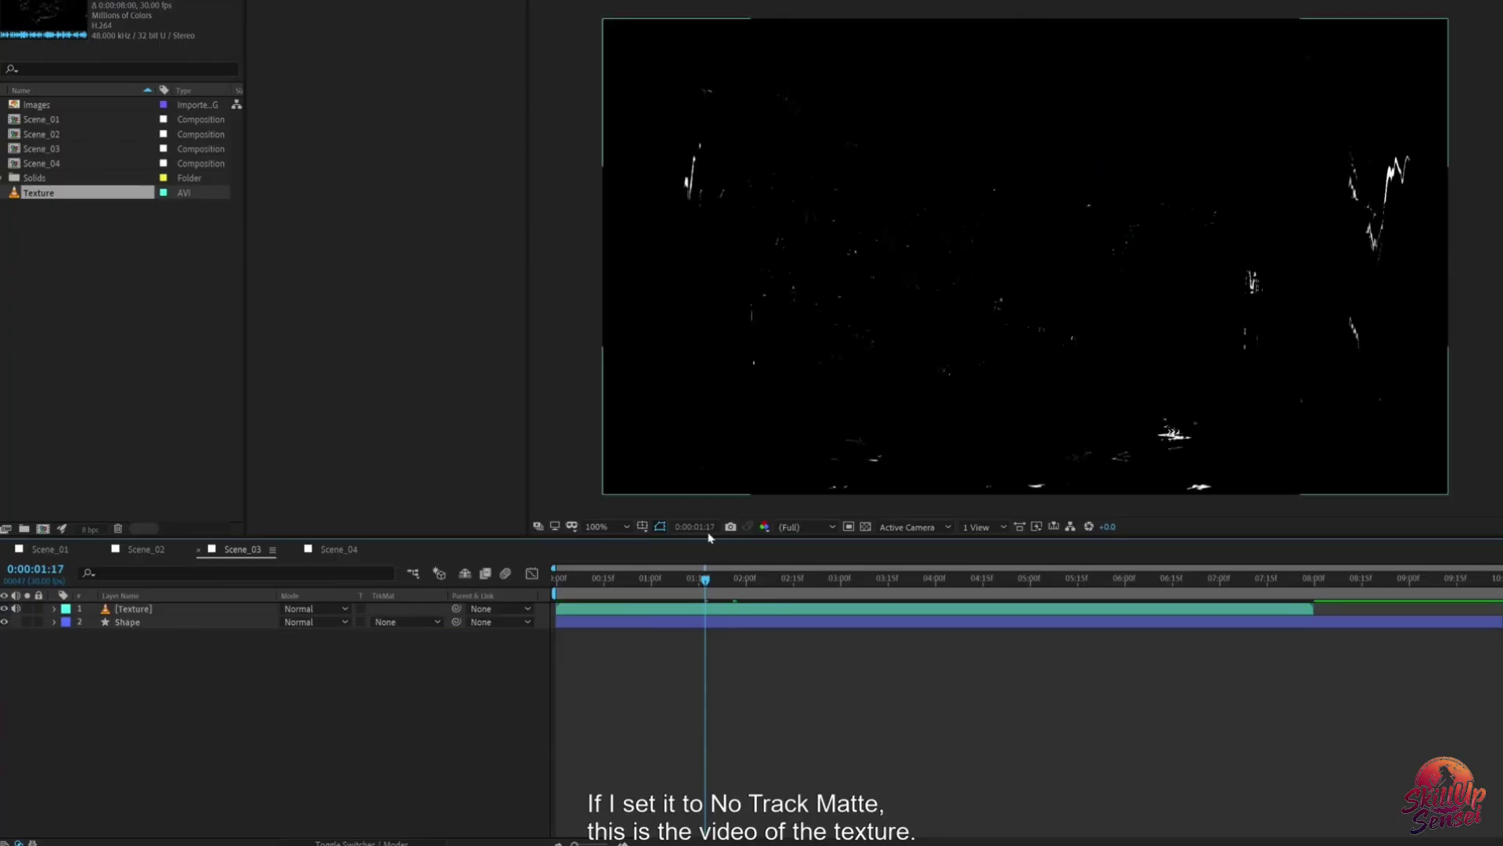
{"action": "left_click_drag", "start_coordinate": [653, 586], "coordinate": [772, 586]}
{"action": "left_click", "coordinate": [5, 609]}
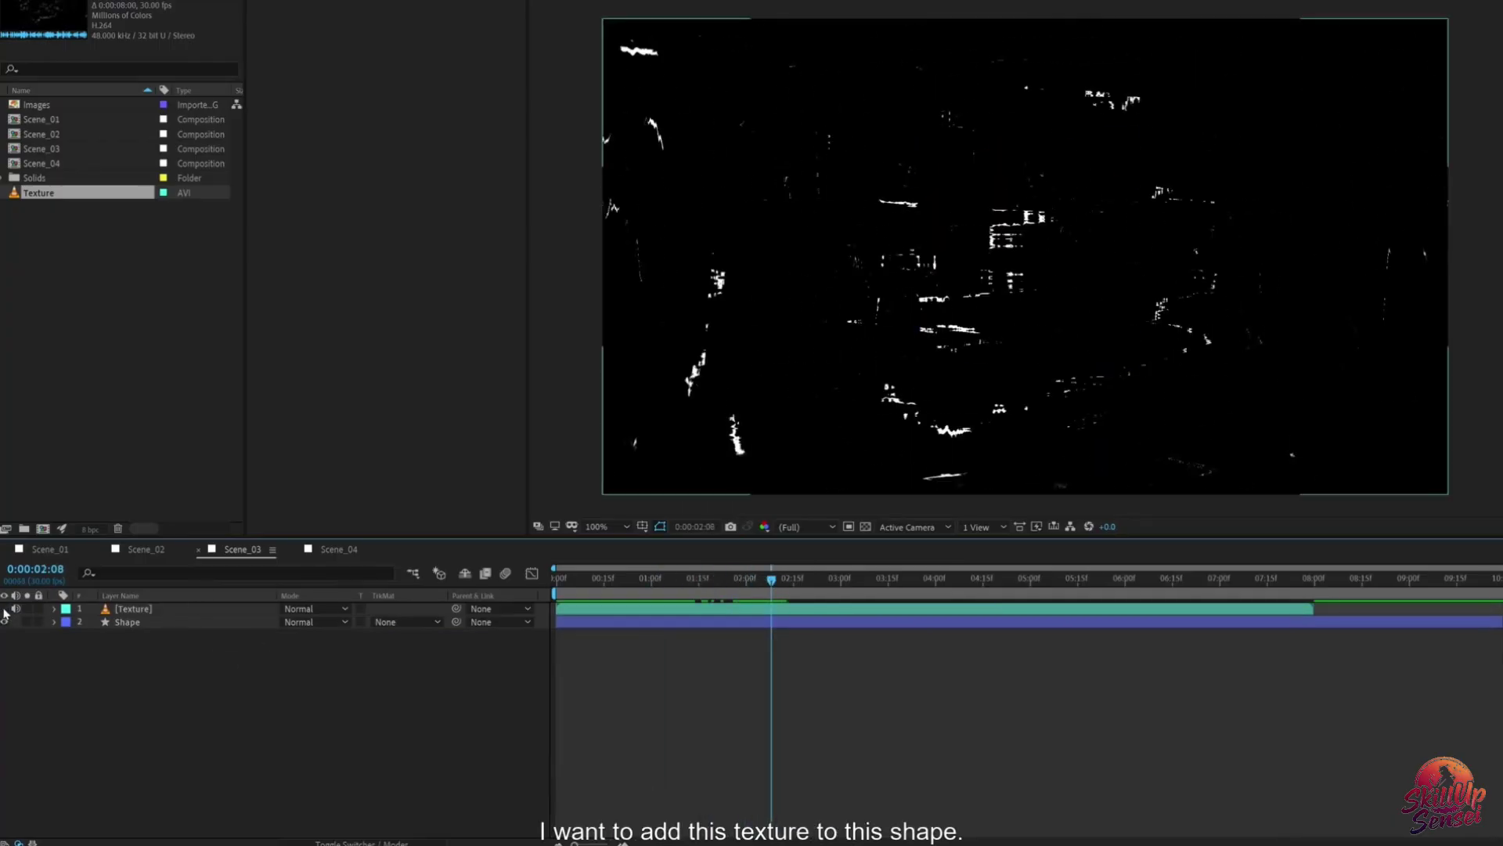
{"action": "left_click", "coordinate": [4, 609]}
Step: Set the Shape layer's track matte to Luma Matte "[Texture]" and scrub through the result
{"action": "left_click", "coordinate": [399, 624]}
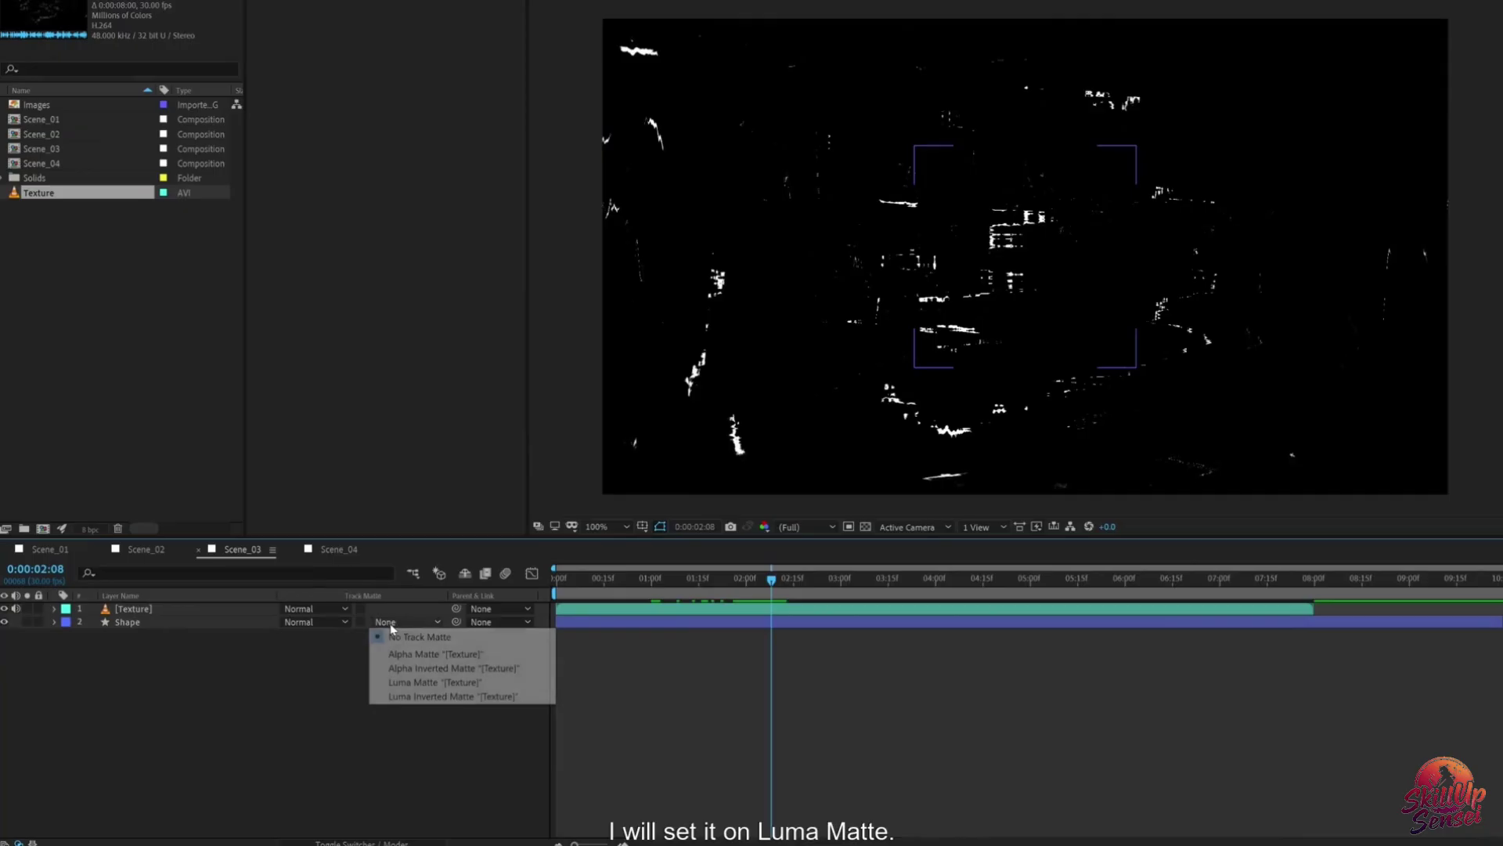
{"action": "left_click", "coordinate": [430, 681]}
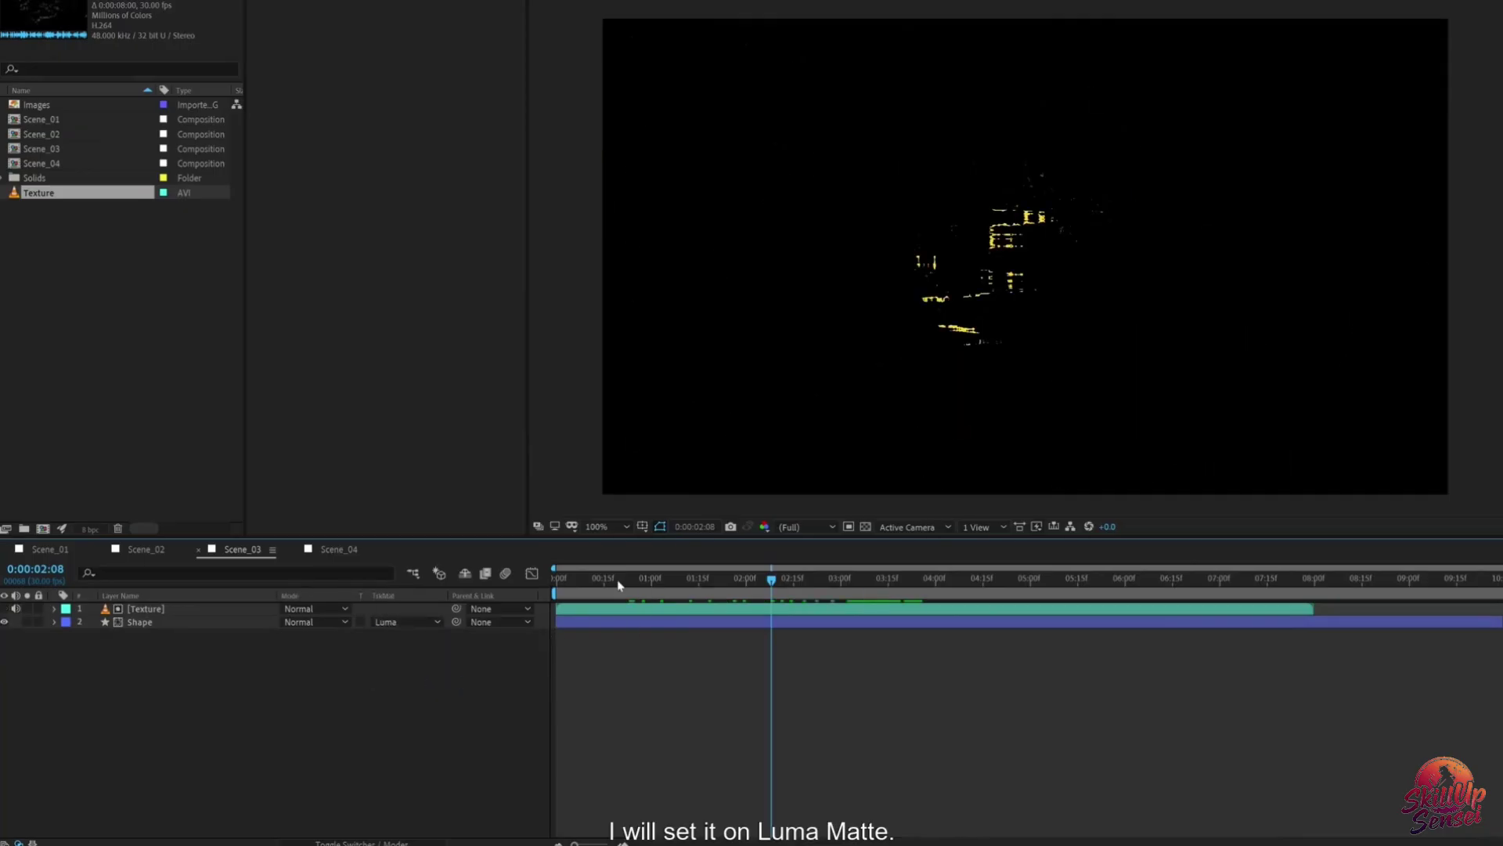
{"action": "left_click", "coordinate": [423, 619]}
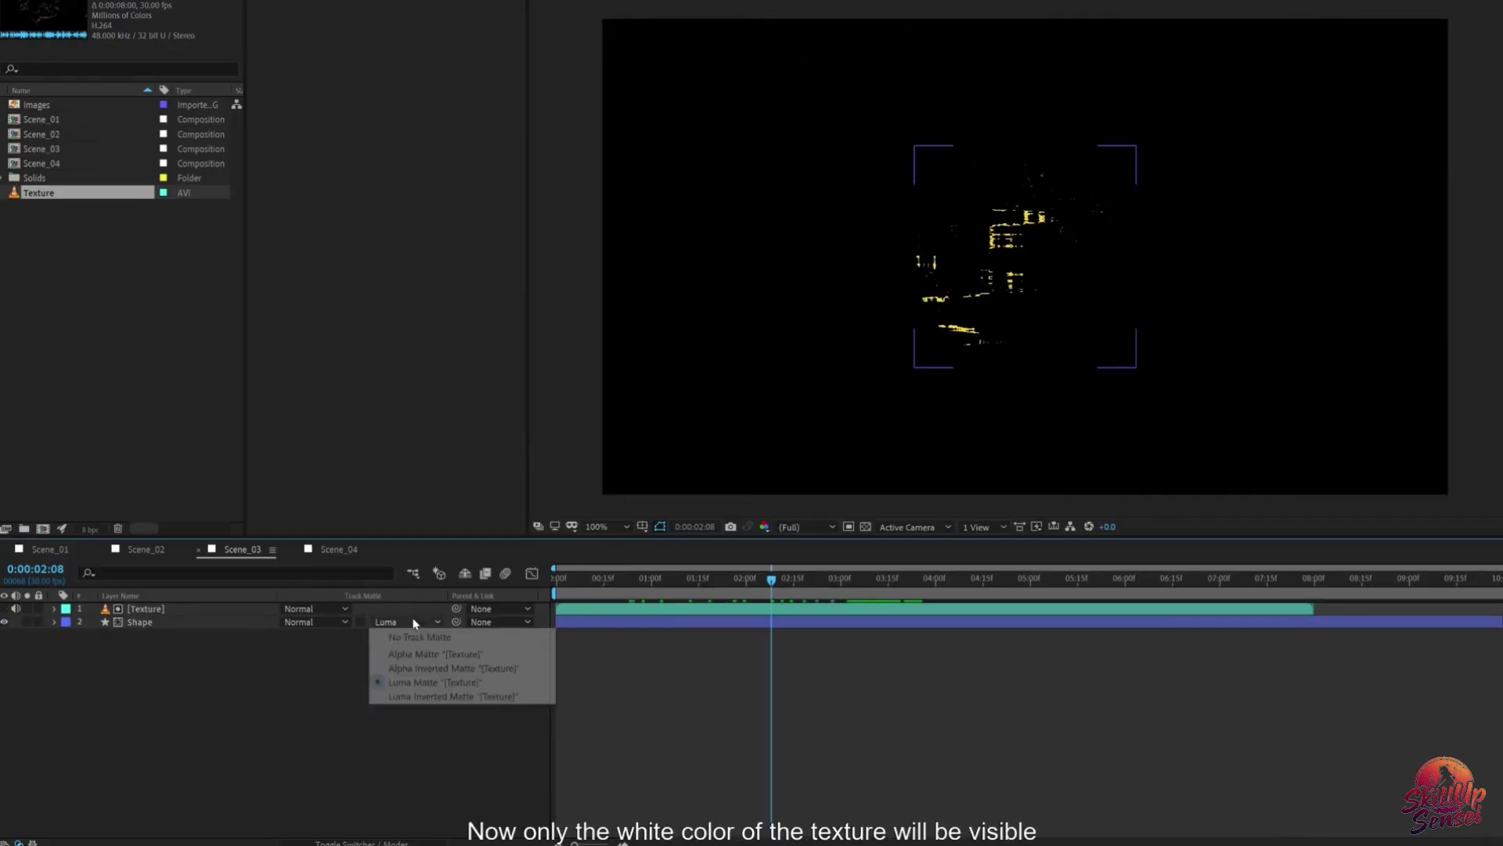
{"action": "left_click", "coordinate": [426, 683]}
{"action": "mouse_move", "coordinate": [756, 581]}
{"action": "left_mouse_down"}
{"action": "mouse_move", "coordinate": [855, 581]}
{"action": "mouse_move", "coordinate": [725, 583]}
{"action": "mouse_move", "coordinate": [749, 593]}
{"action": "left_mouse_up"}
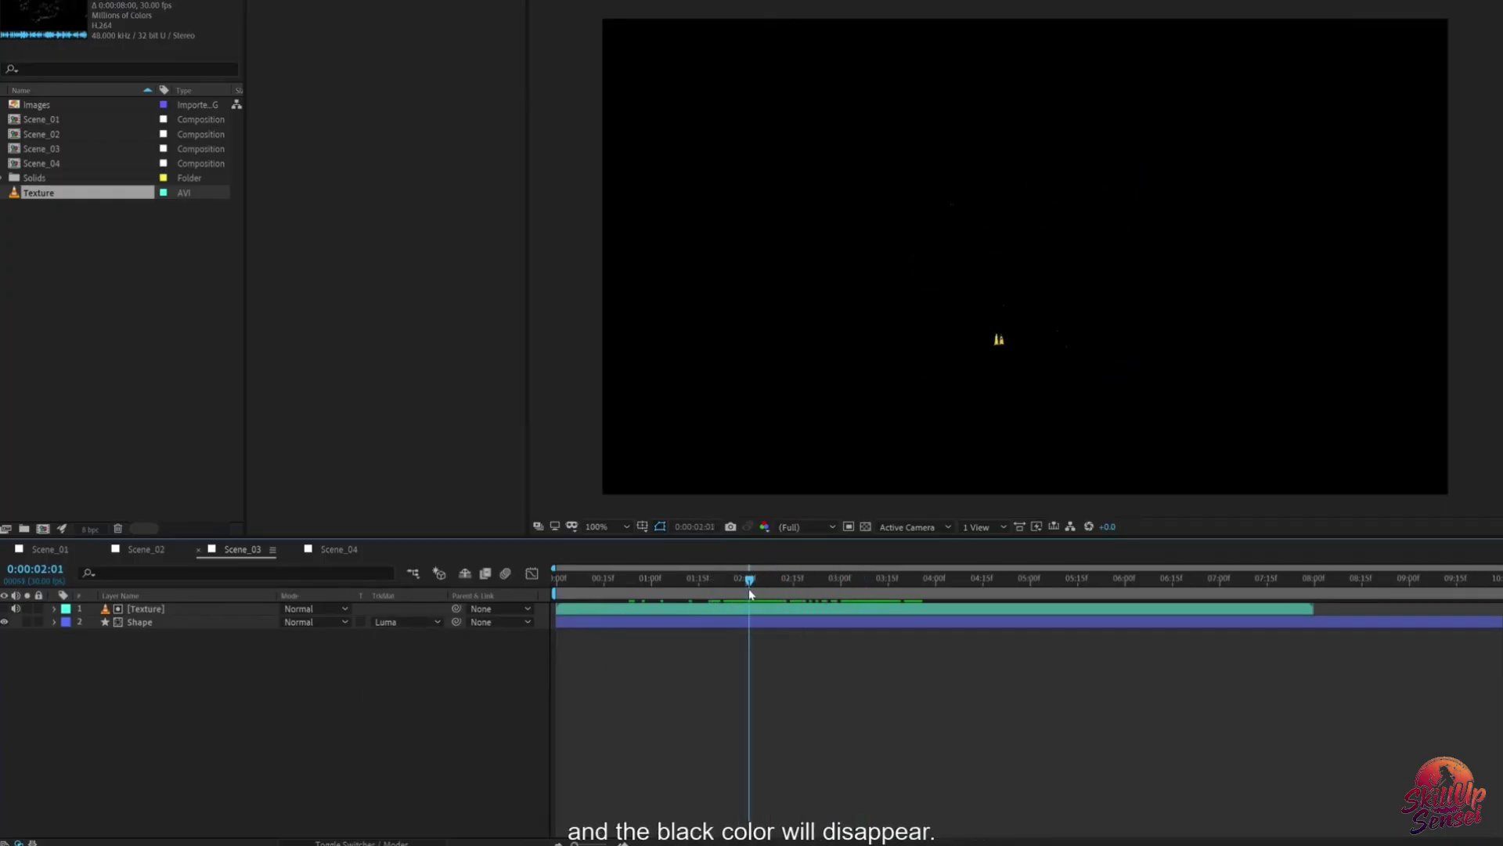
Step: Set the Shape layer's track matte to Luma Inverted Matte "[Texture]" and scrub through the textured circle
{"action": "left_click", "coordinate": [407, 623]}
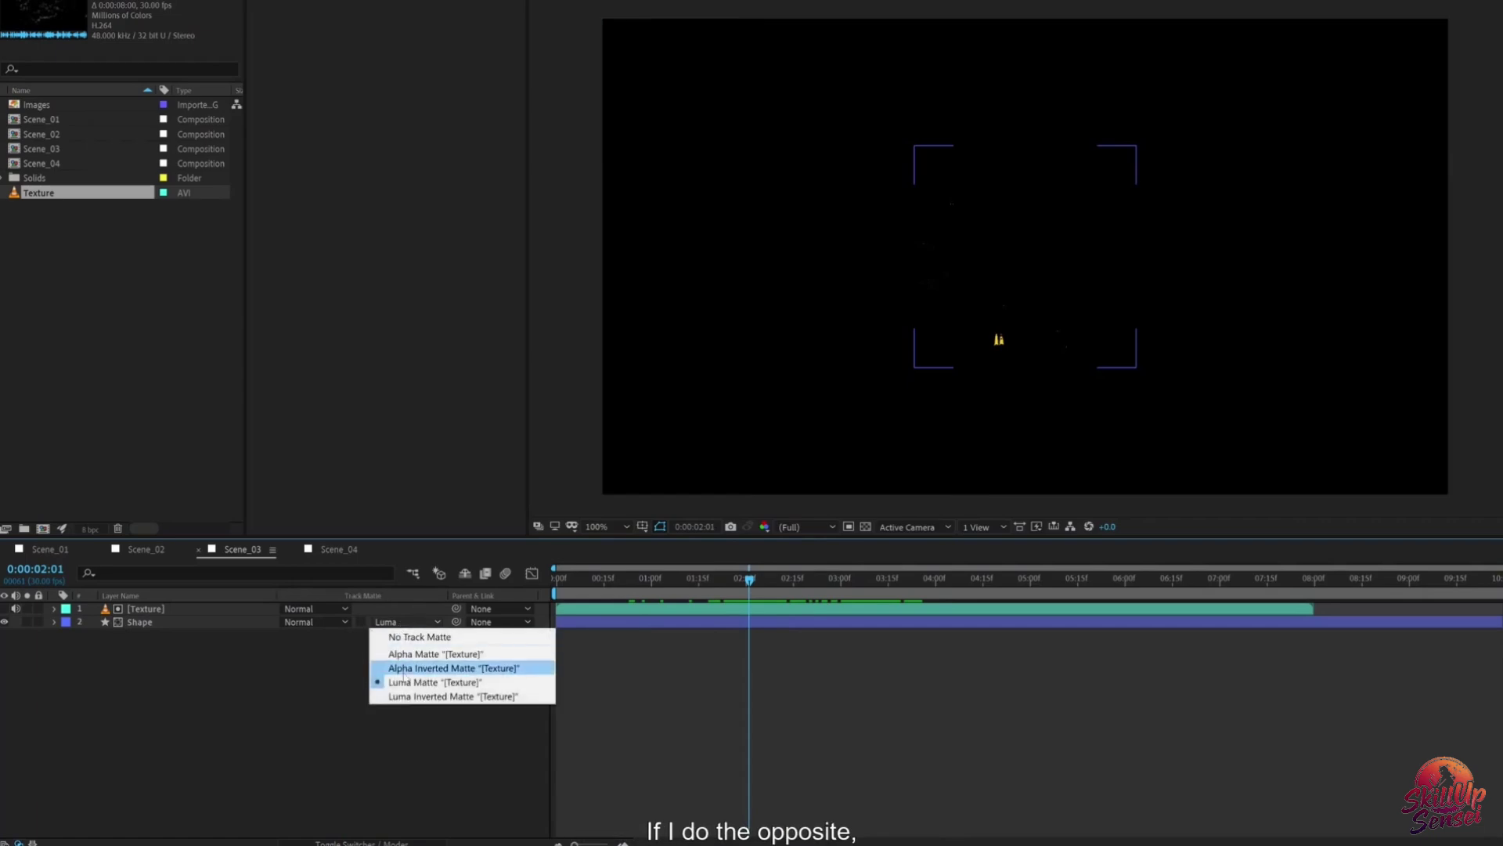
{"action": "left_click", "coordinate": [423, 696]}
{"action": "left_click_drag", "start_coordinate": [607, 581], "coordinate": [835, 593]}
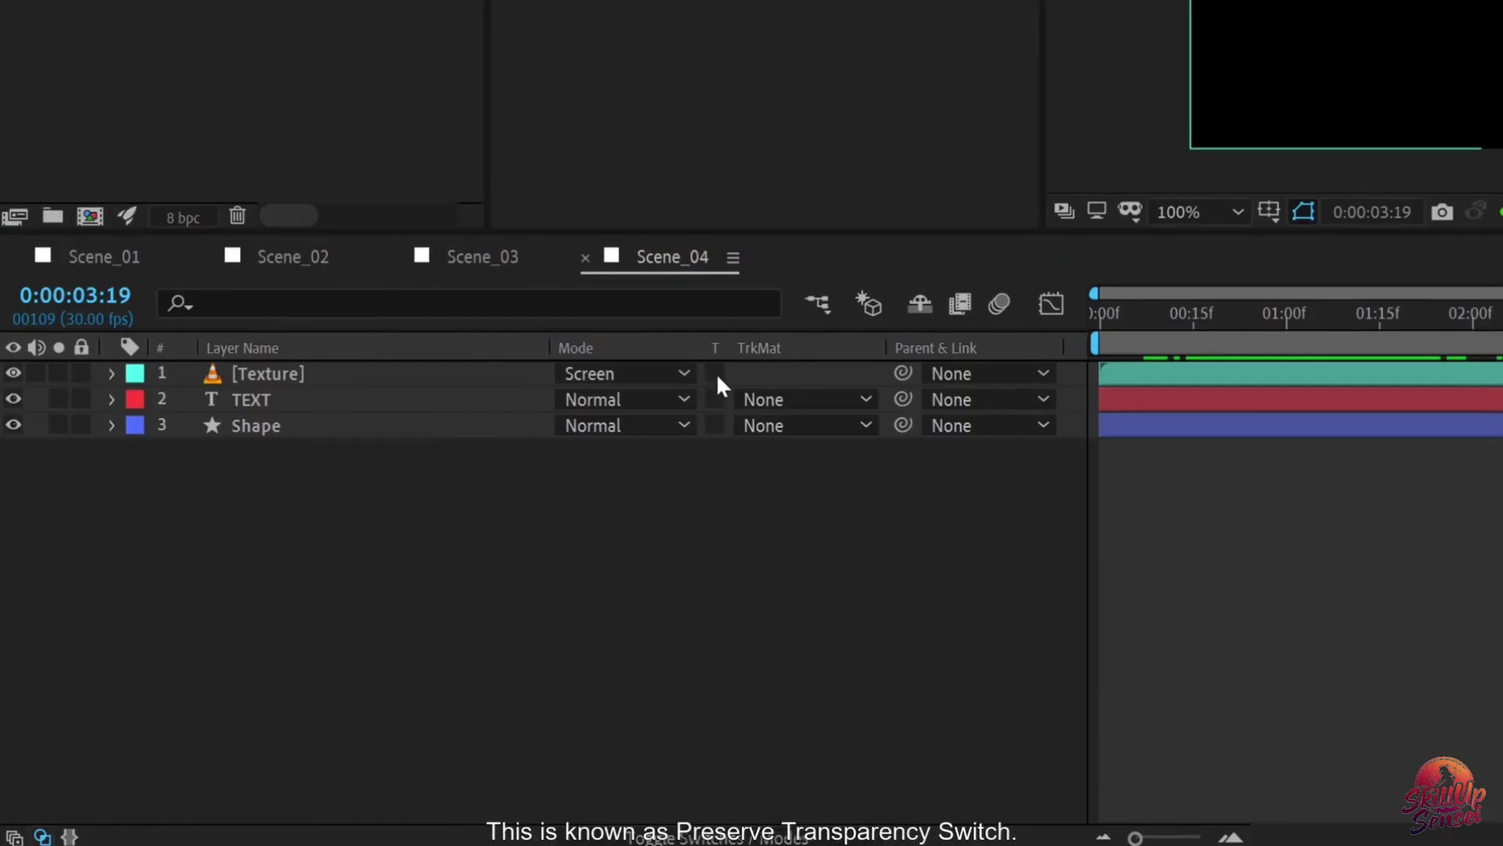
Step: Turn on the Preserve Underlying Transparency switch of the Texture layer in Scene_04
{"action": "left_click", "coordinate": [709, 374]}
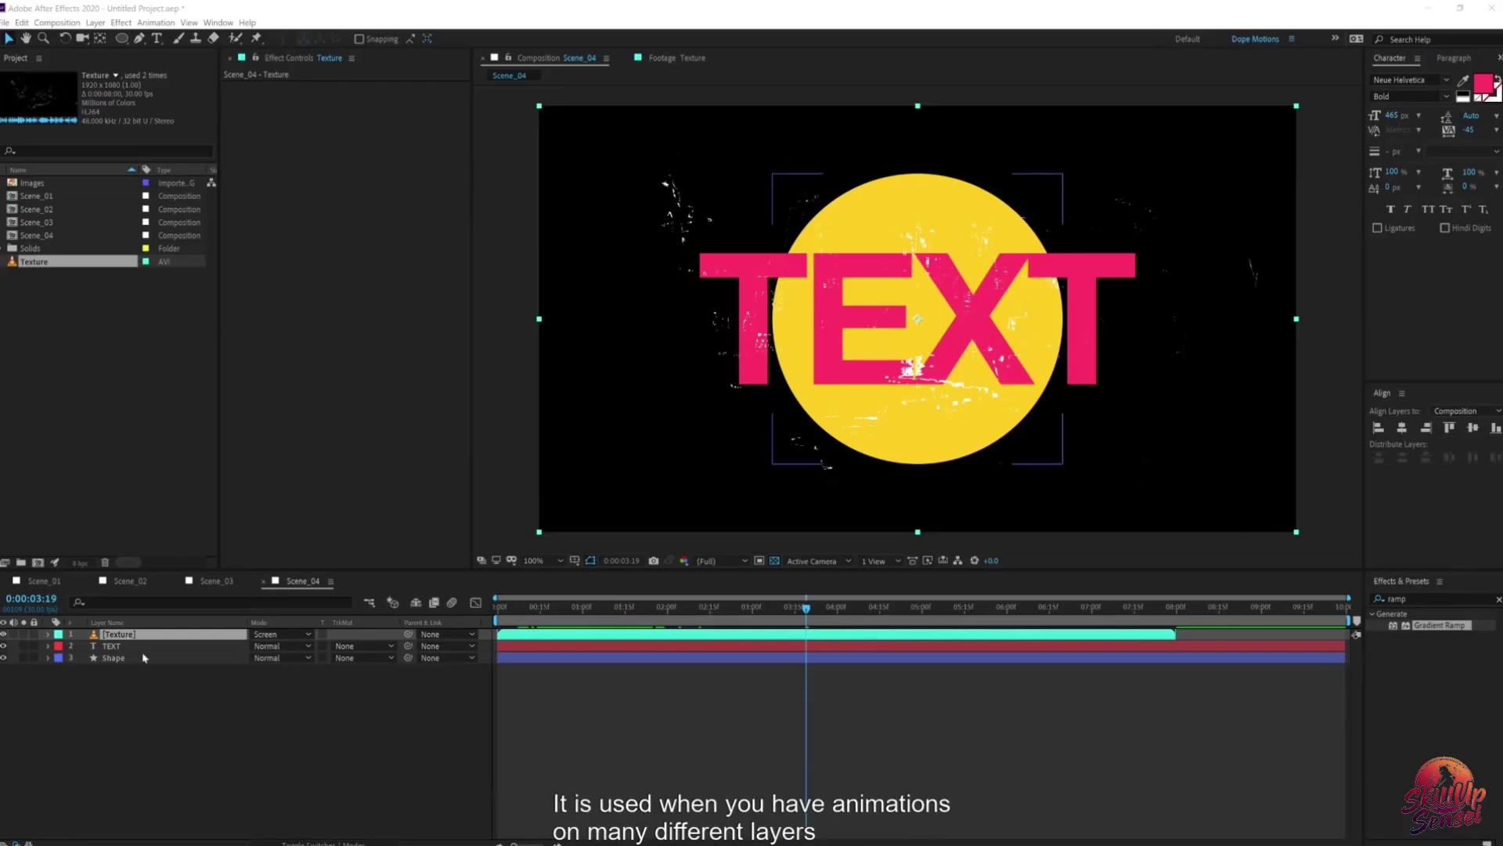
{"action": "left_click", "coordinate": [102, 647]}
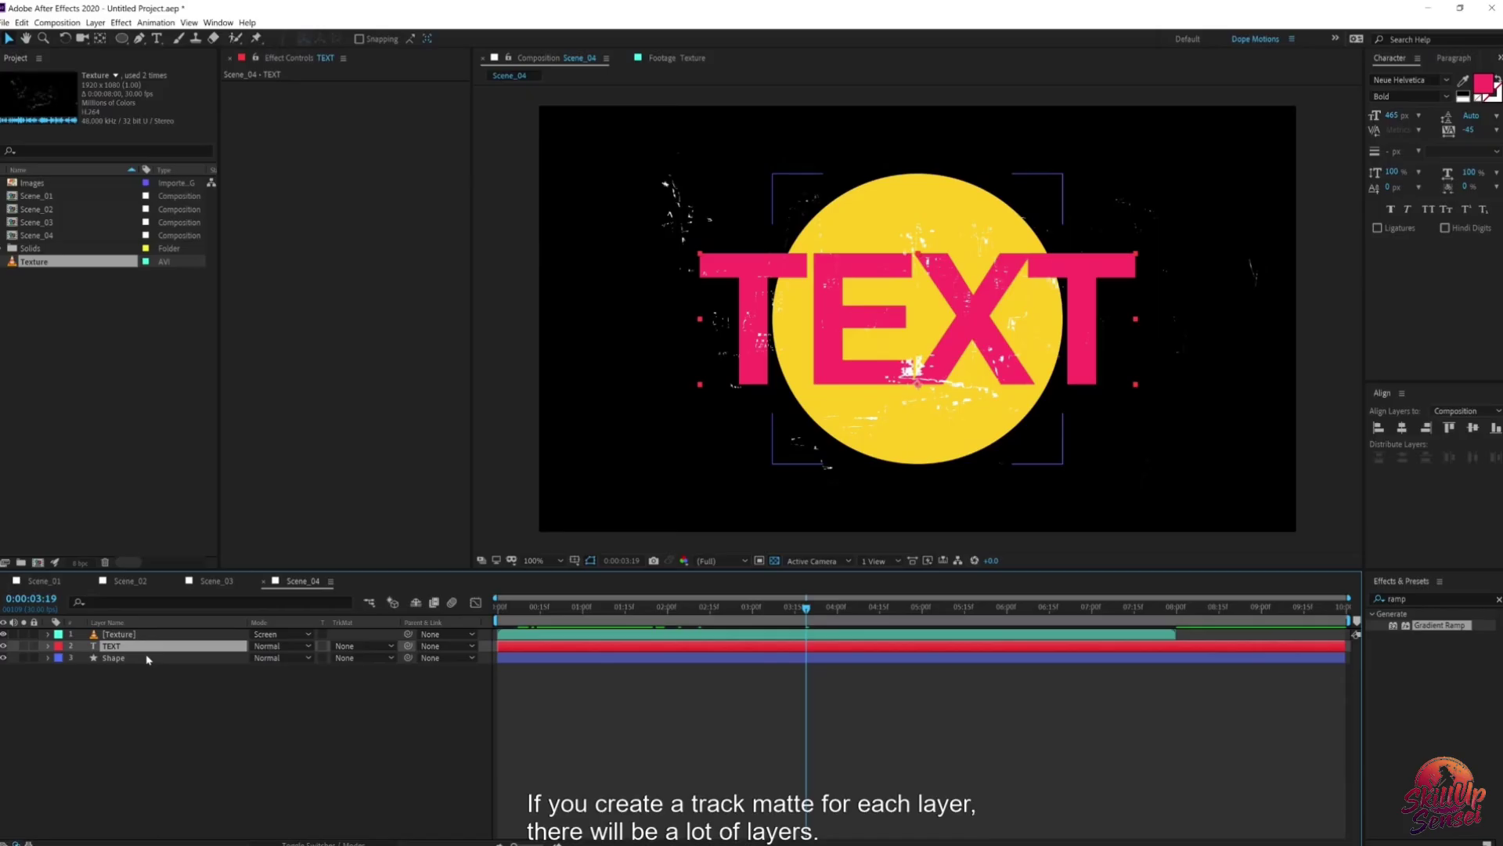
{"action": "left_click", "coordinate": [130, 634]}
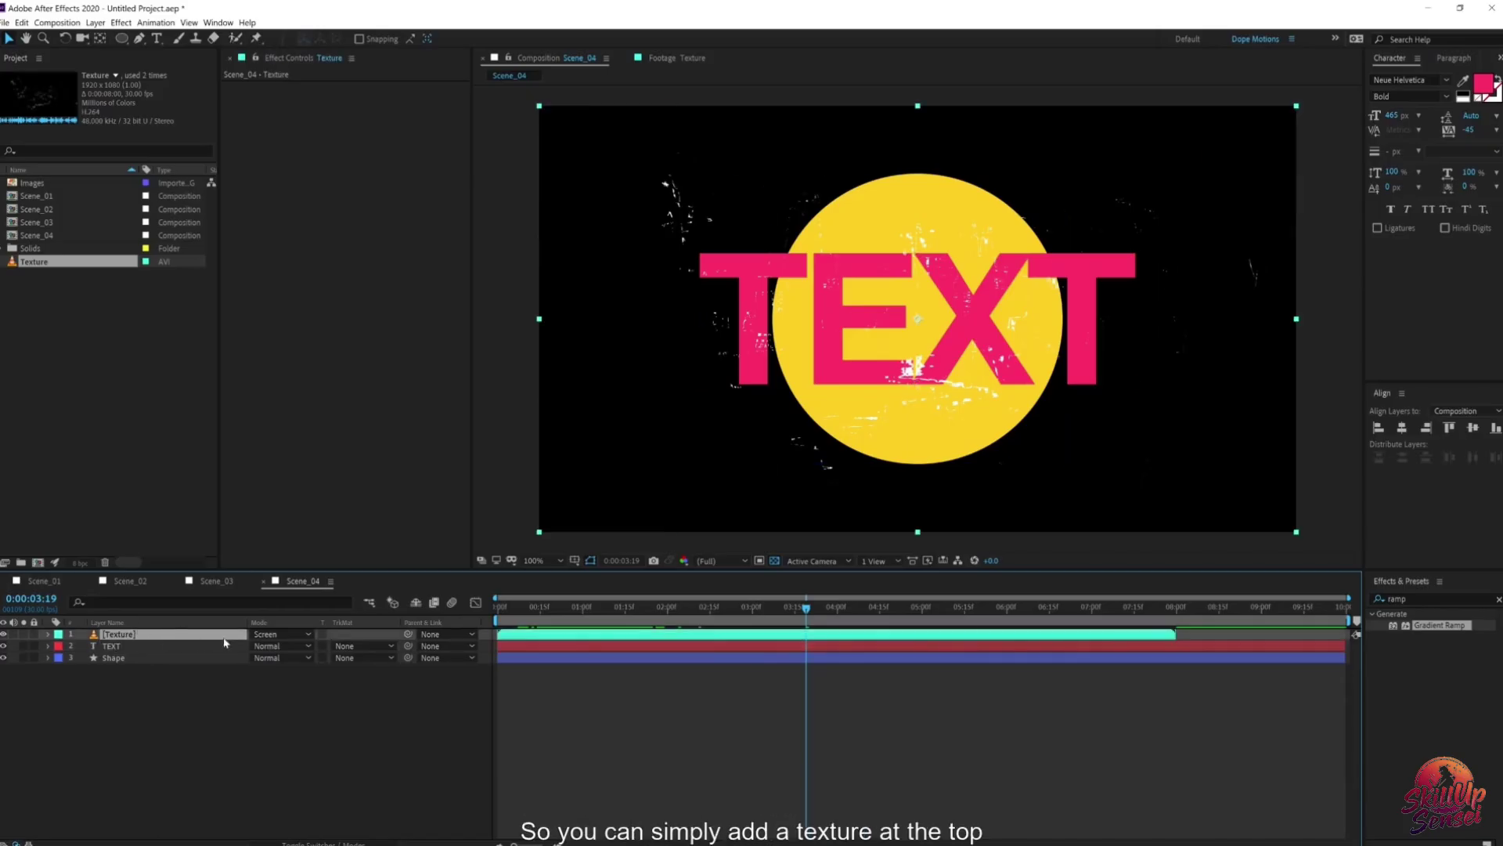
{"action": "left_click", "coordinate": [324, 634]}
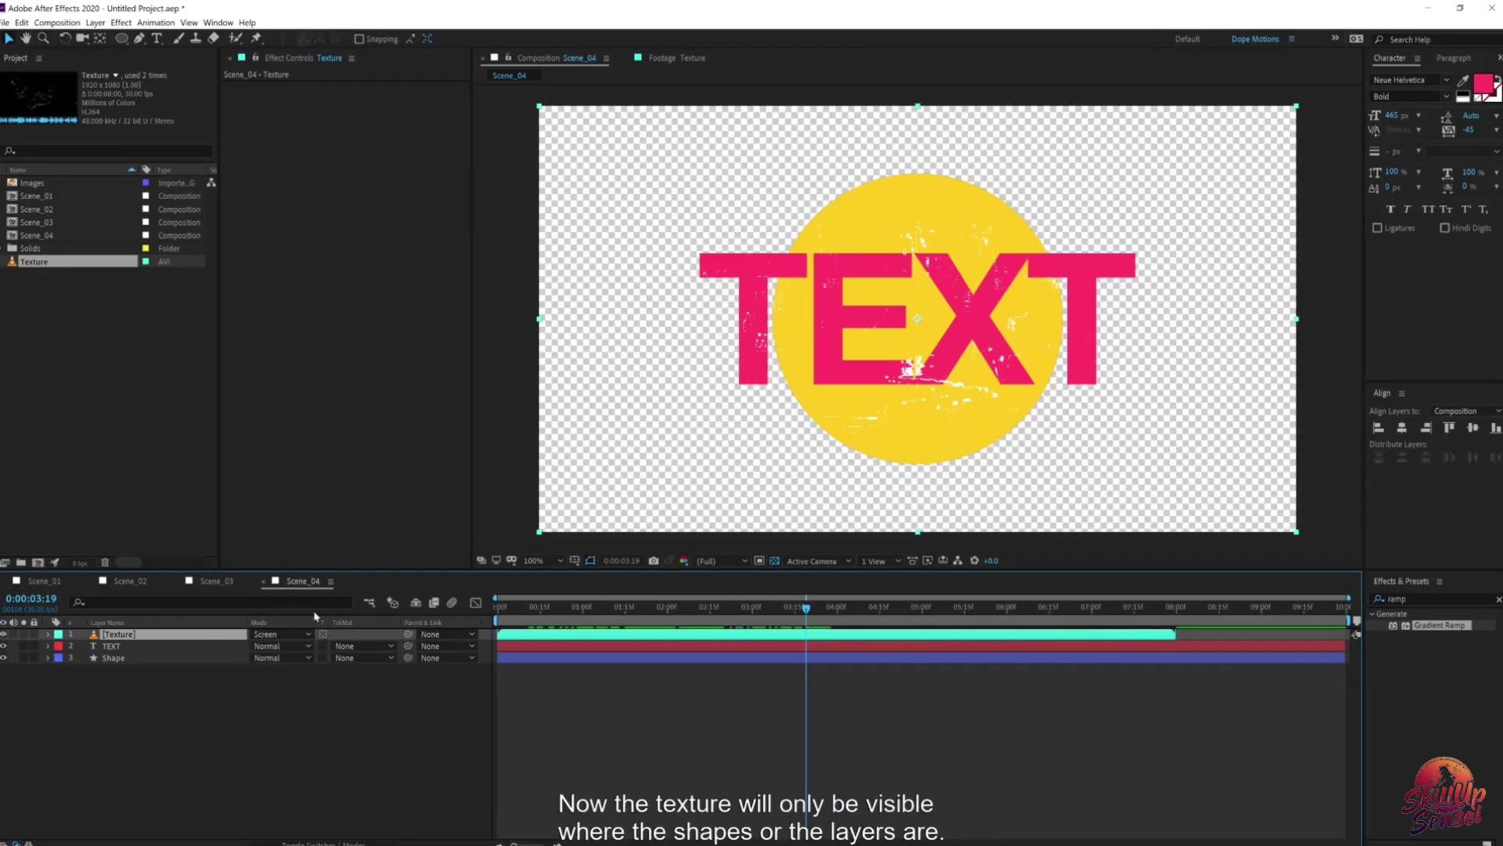
Step: Move the TEXT layer below the composition frame, and shift the yellow circle Shape layer slightly off center
{"action": "left_click", "coordinate": [123, 646]}
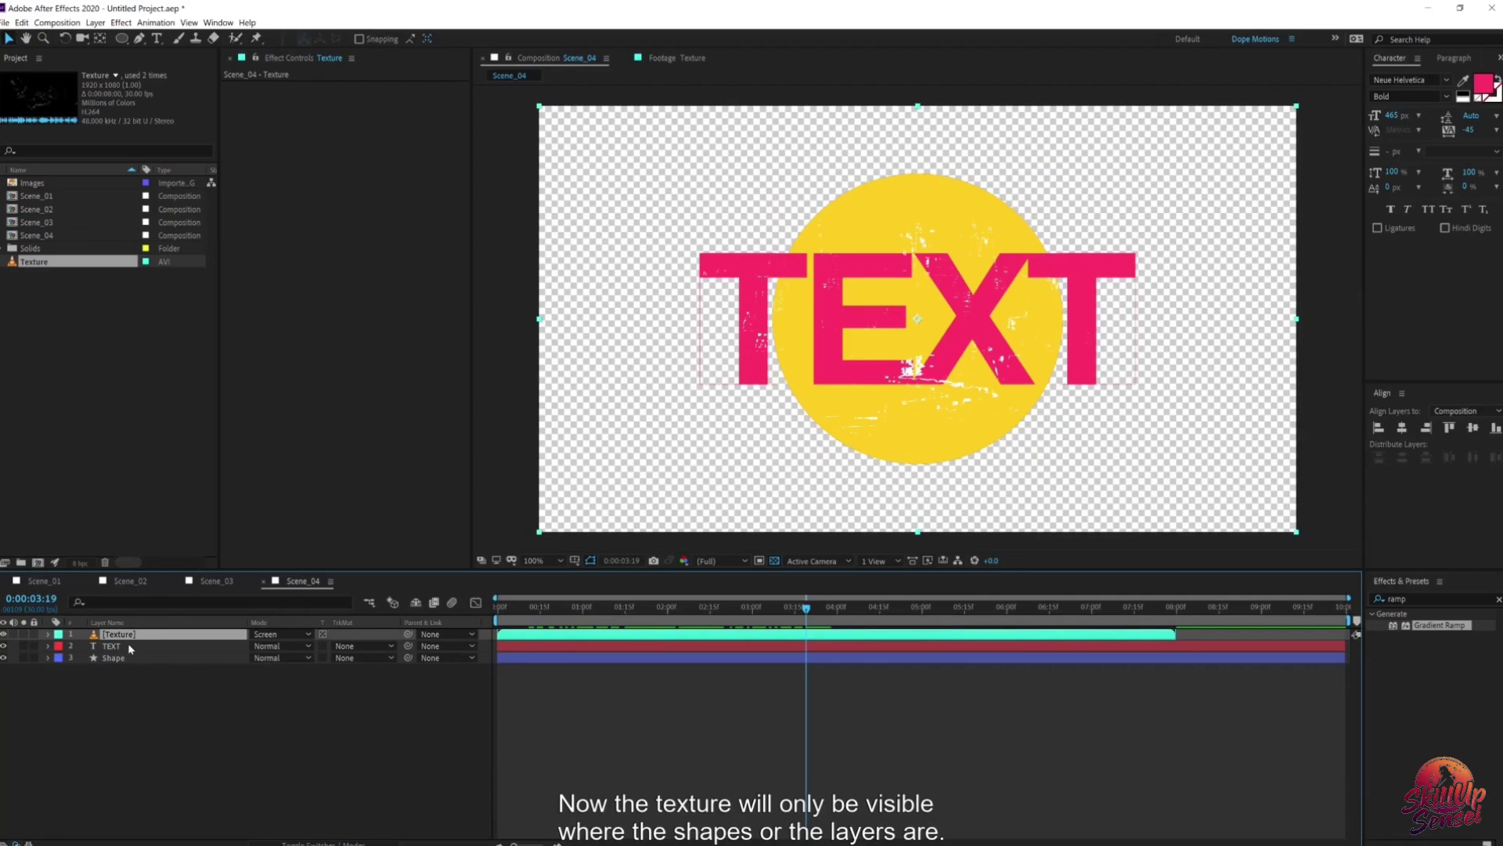
{"action": "left_click", "coordinate": [127, 658]}
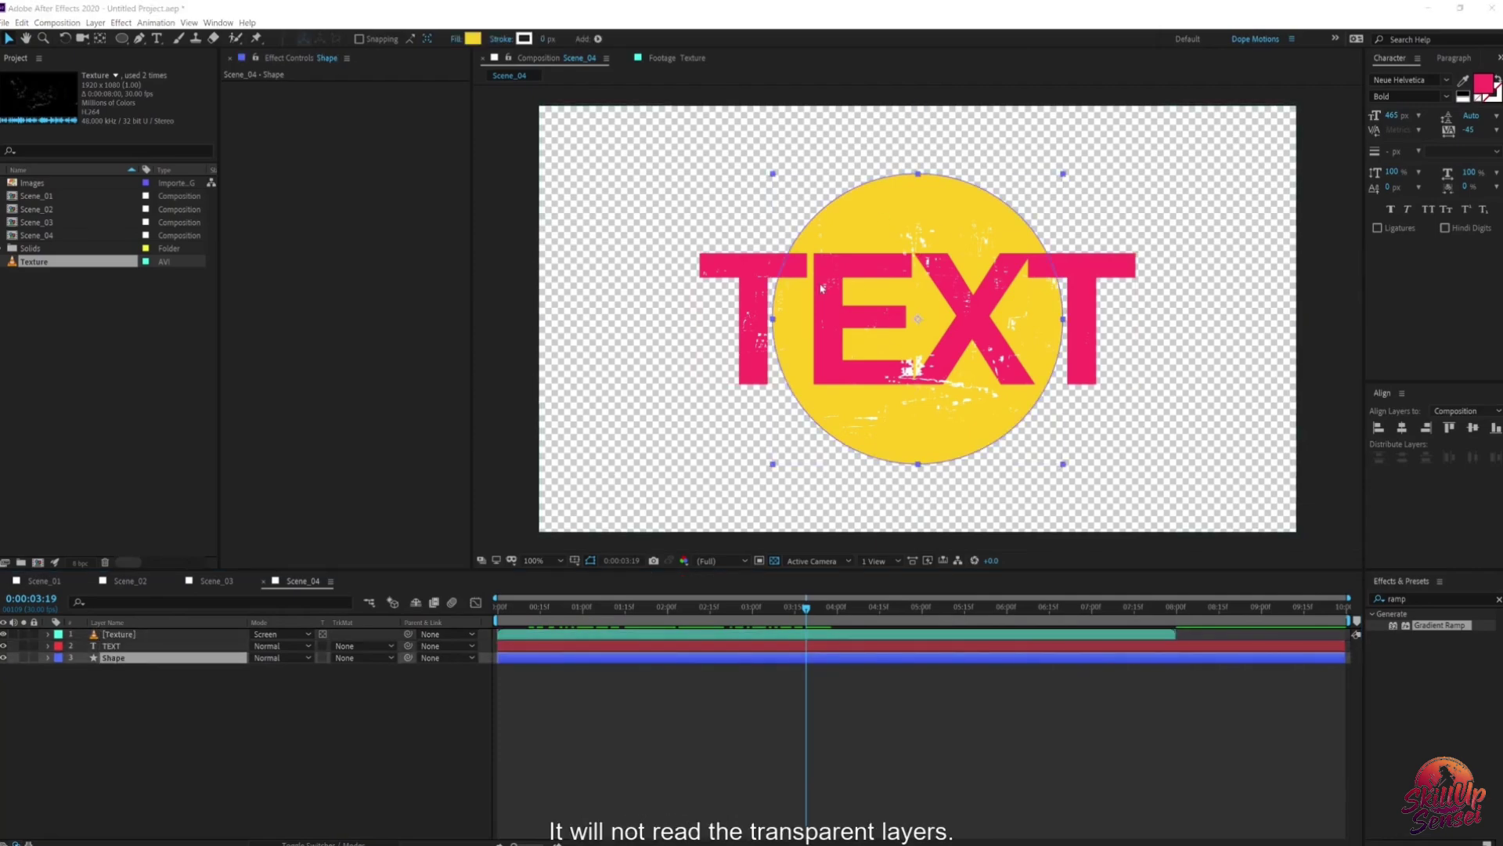
{"action": "left_click", "coordinate": [117, 647]}
{"action": "left_click_drag", "start_coordinate": [938, 353], "coordinate": [898, 641]}
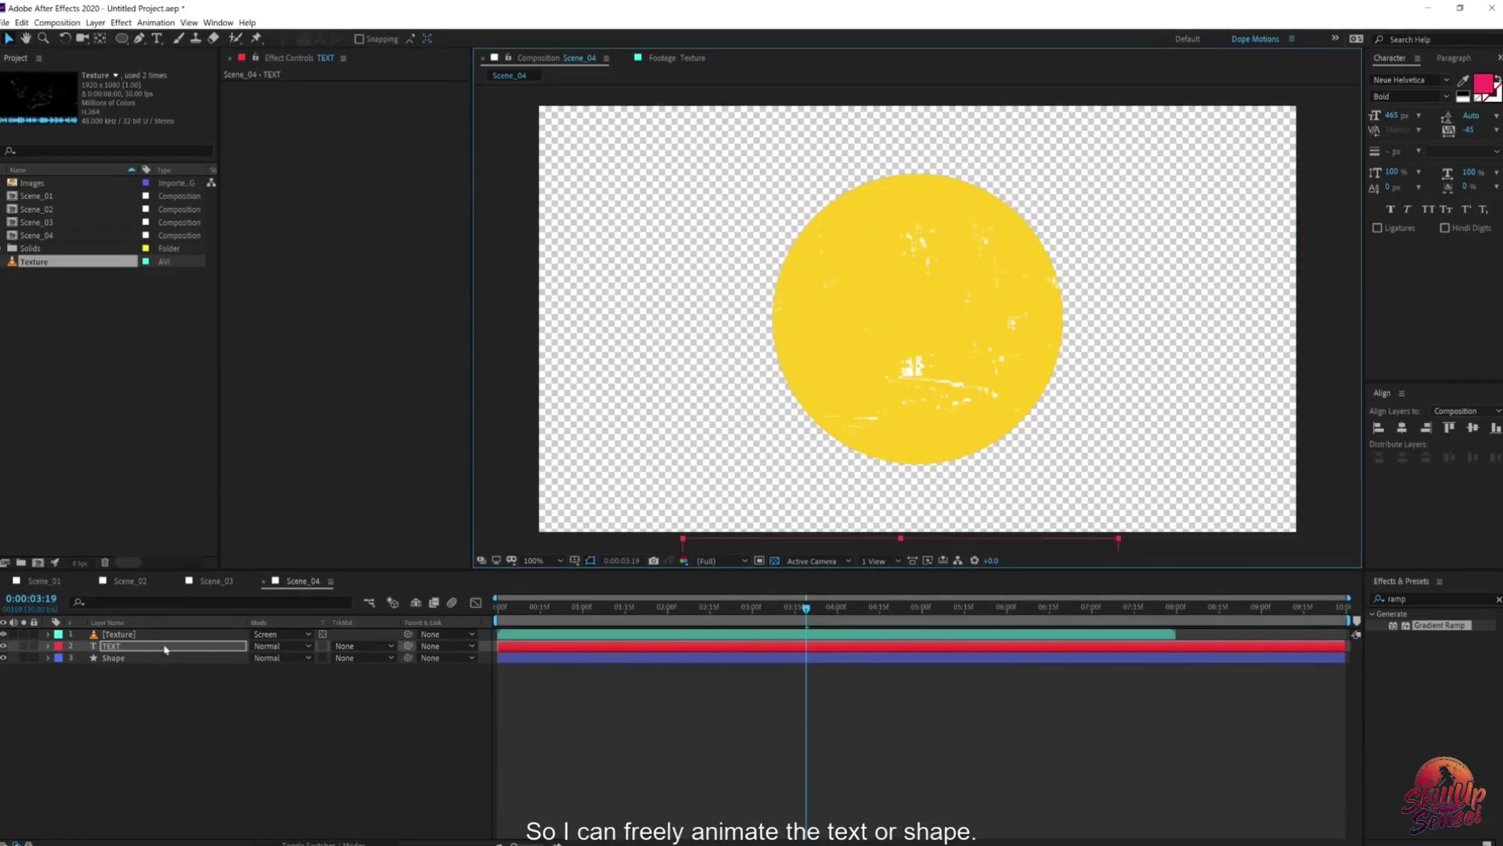
{"action": "left_click", "coordinate": [200, 658]}
{"action": "left_click_drag", "start_coordinate": [873, 379], "coordinate": [820, 381]}
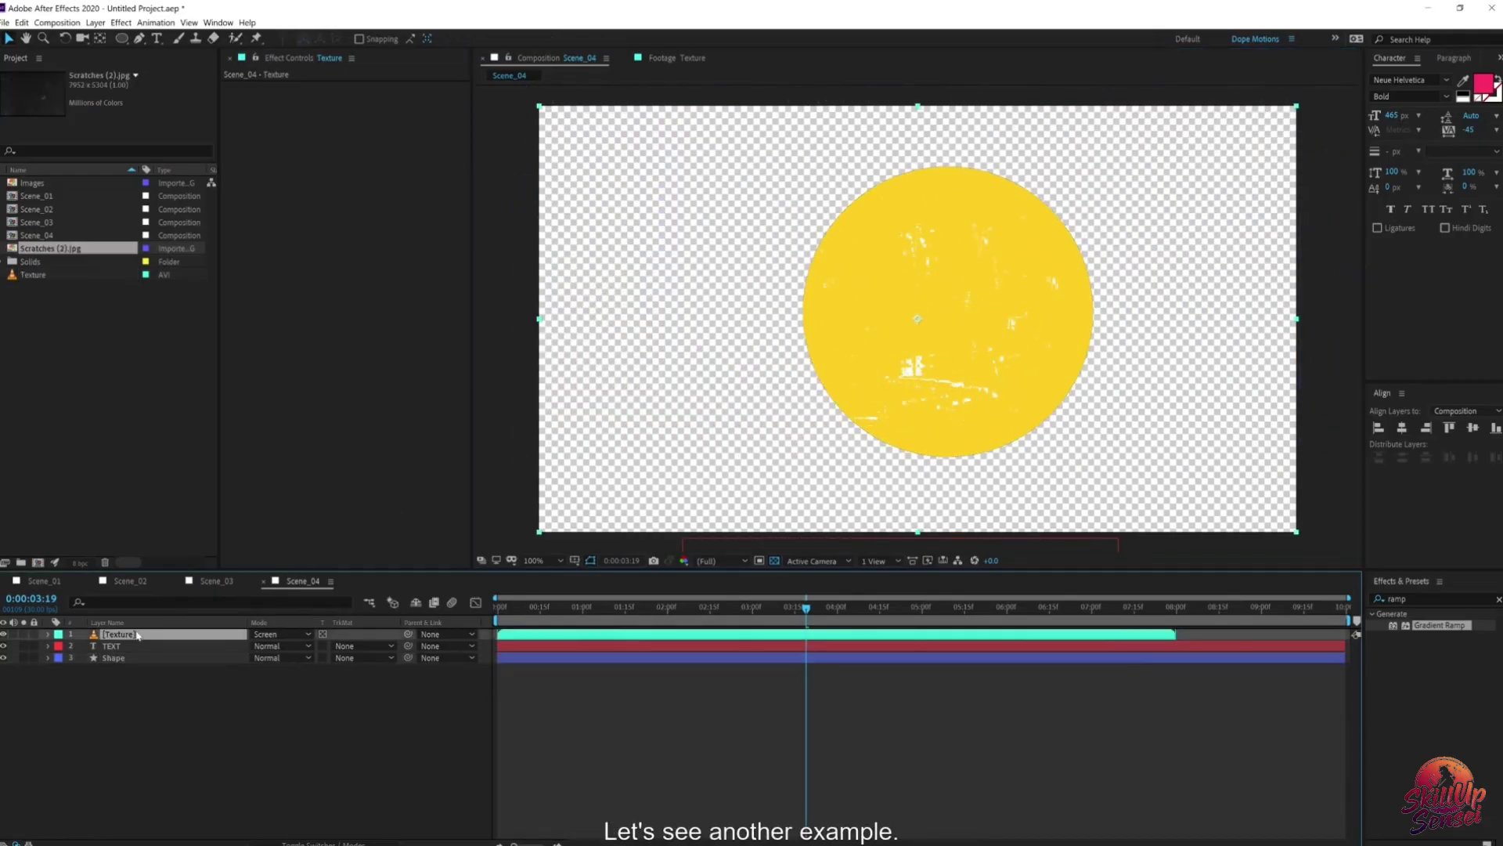
Step: Delete the Texture layer from Scene_04 and add Scratches (2).jpg above the TEXT and Shape layers
{"action": "key", "text": "Delete"}
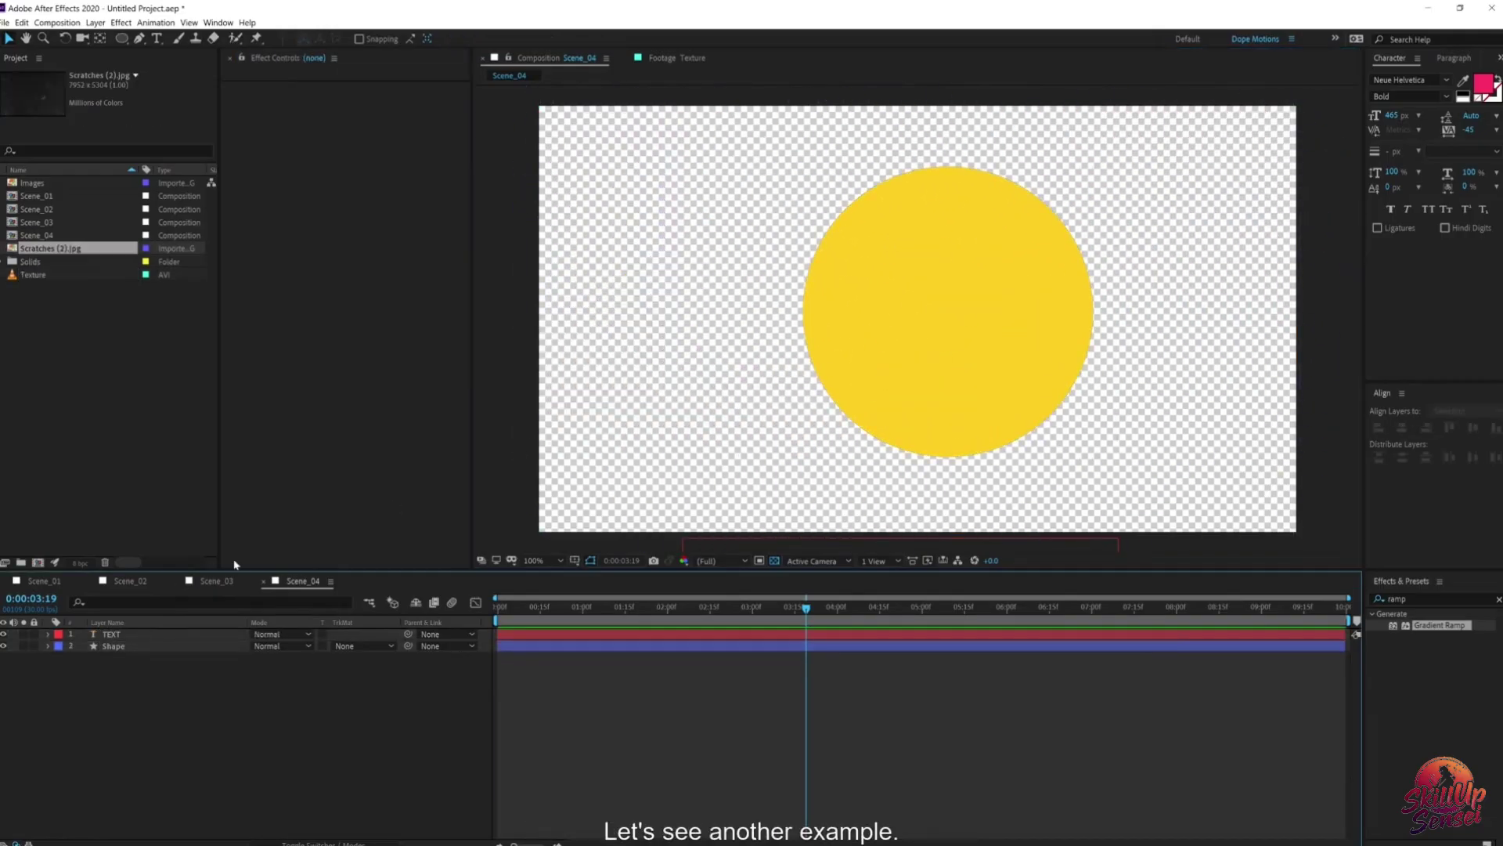
{"action": "left_click_drag", "start_coordinate": [55, 249], "coordinate": [137, 622]}
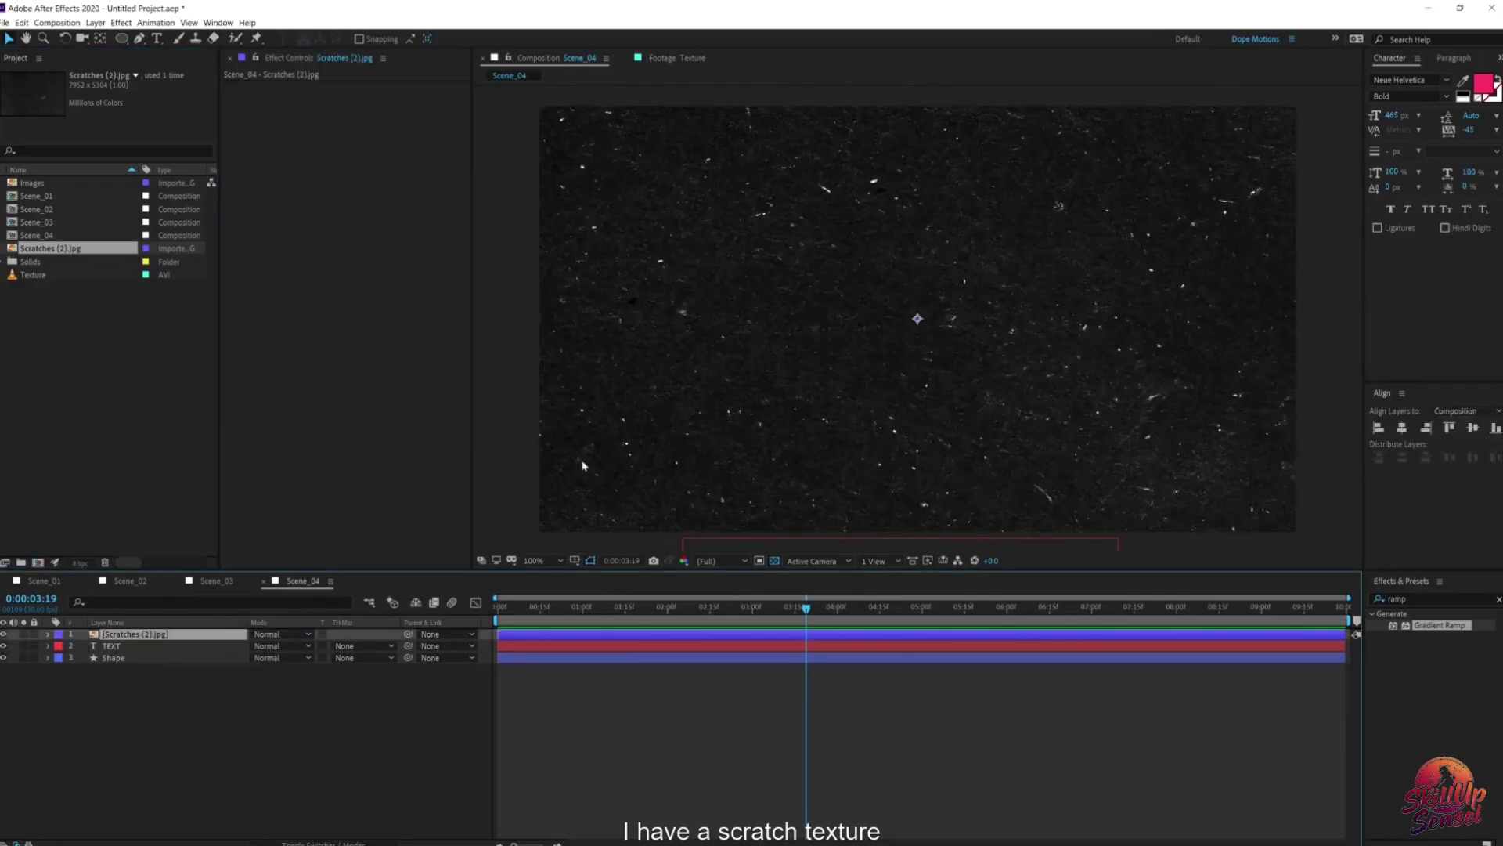
{"action": "left_click", "coordinate": [110, 656]}
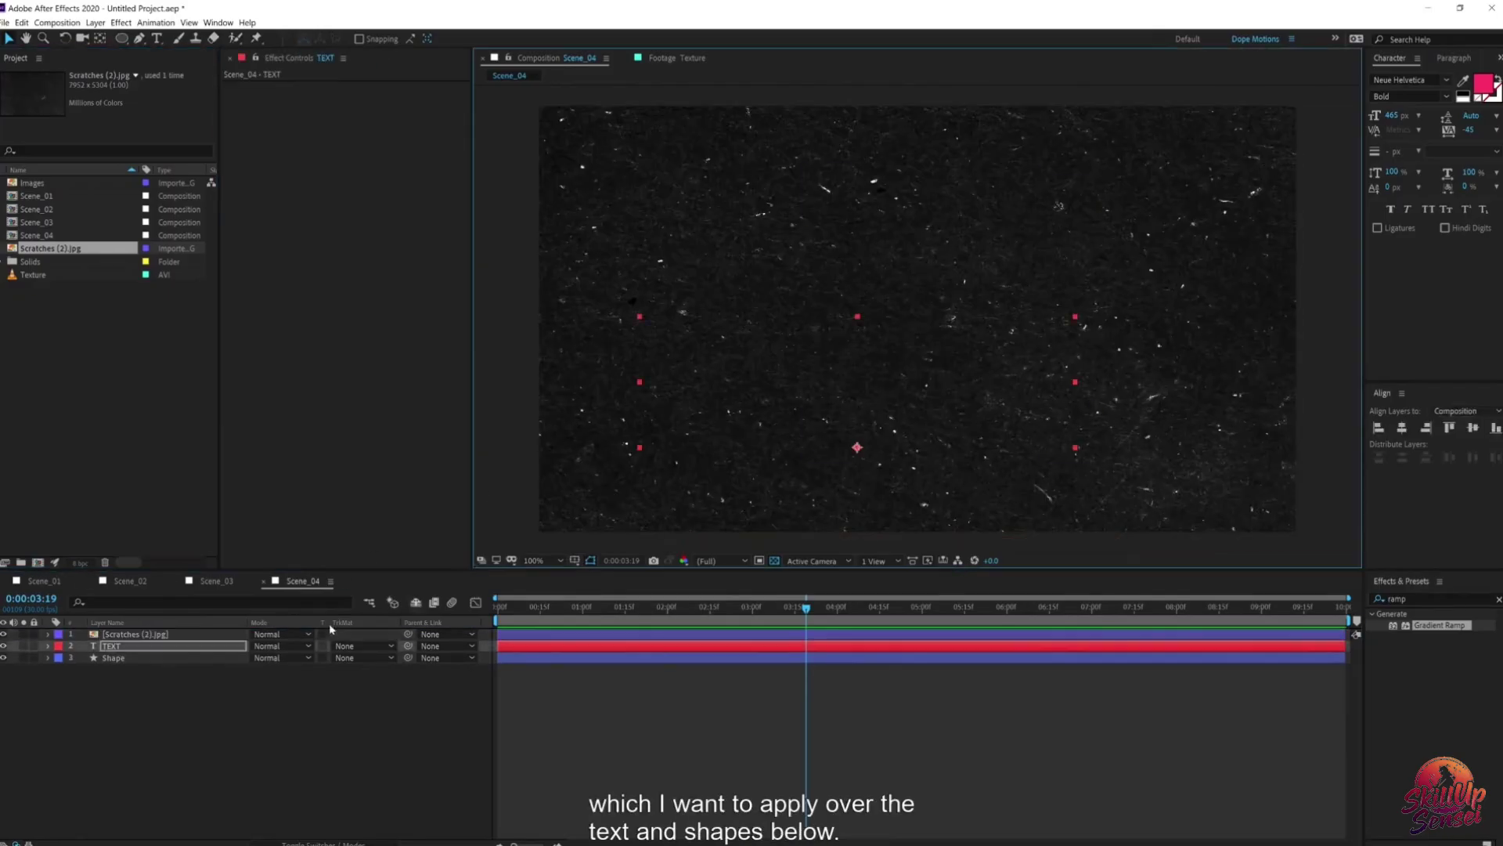
Step: Turn on Preserve Underlying Transparency for the Scratches (2).jpg layer and set its blending mode to Screen
{"action": "left_click", "coordinate": [3, 633]}
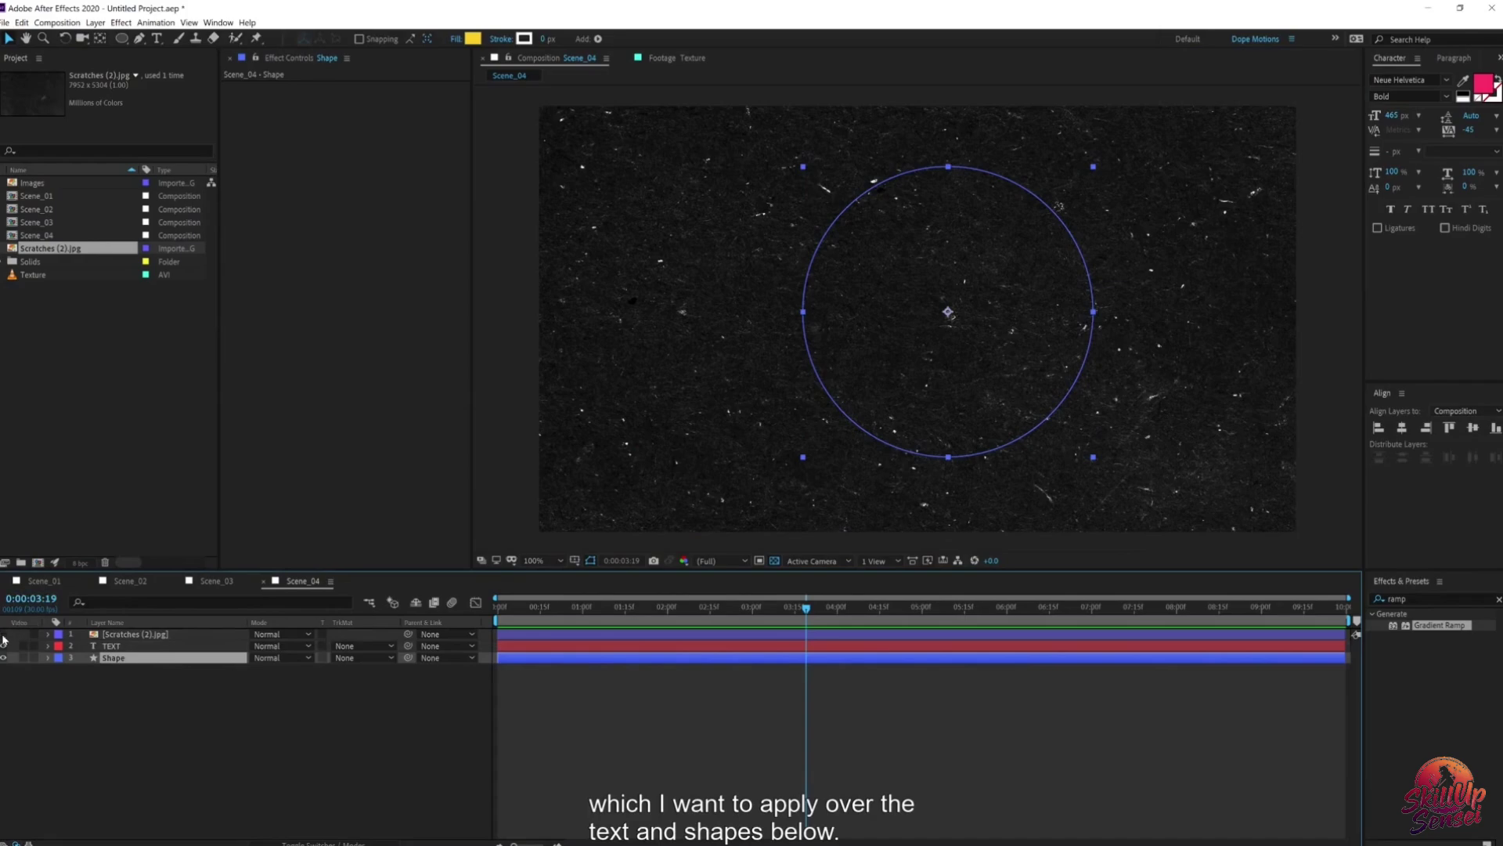
{"action": "left_click", "coordinate": [179, 700]}
{"action": "left_click", "coordinate": [133, 633]}
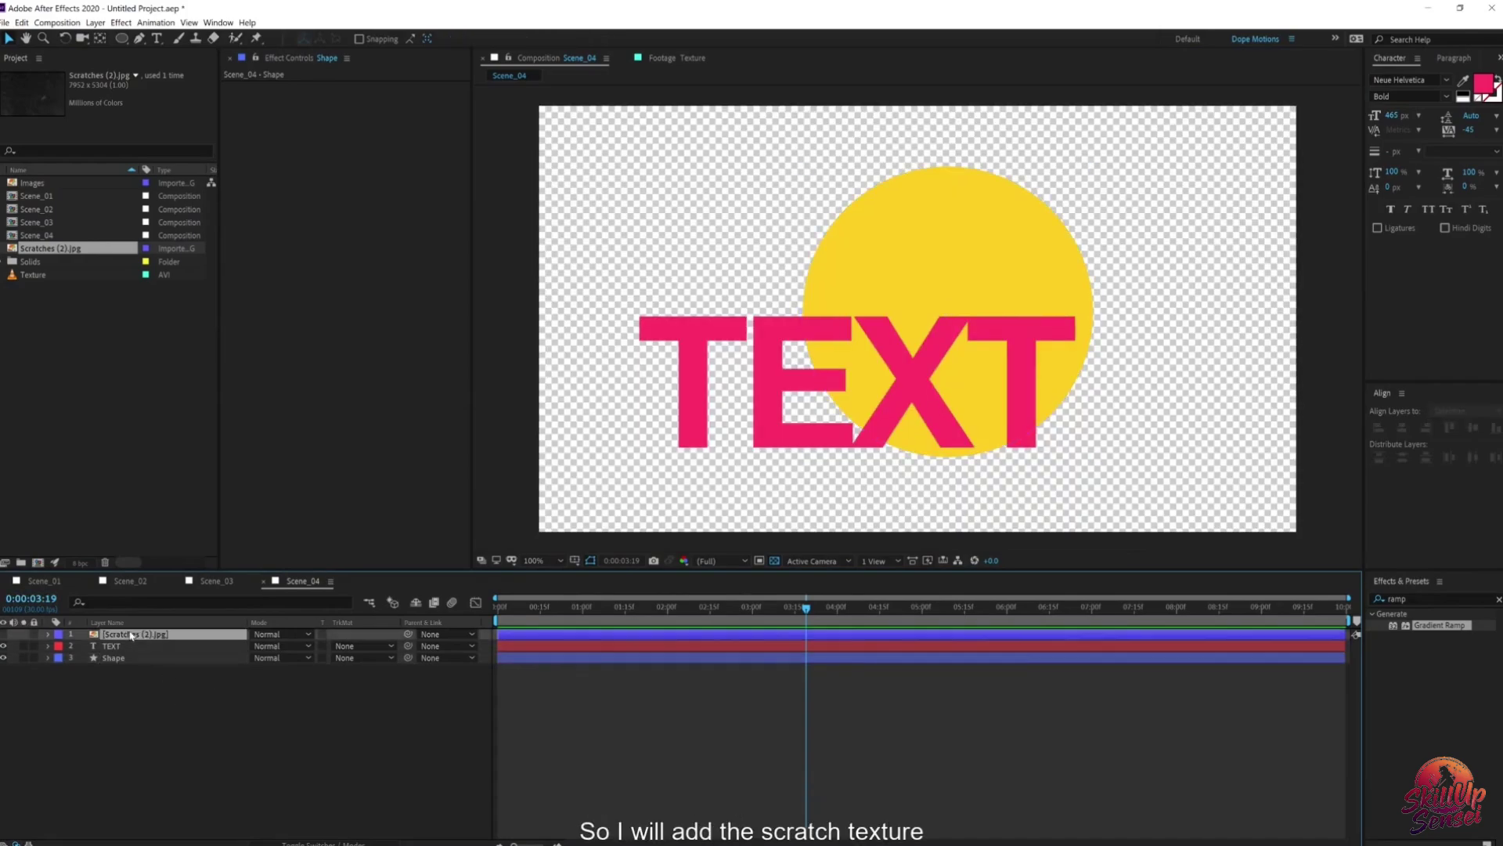
{"action": "left_click", "coordinate": [4, 633]}
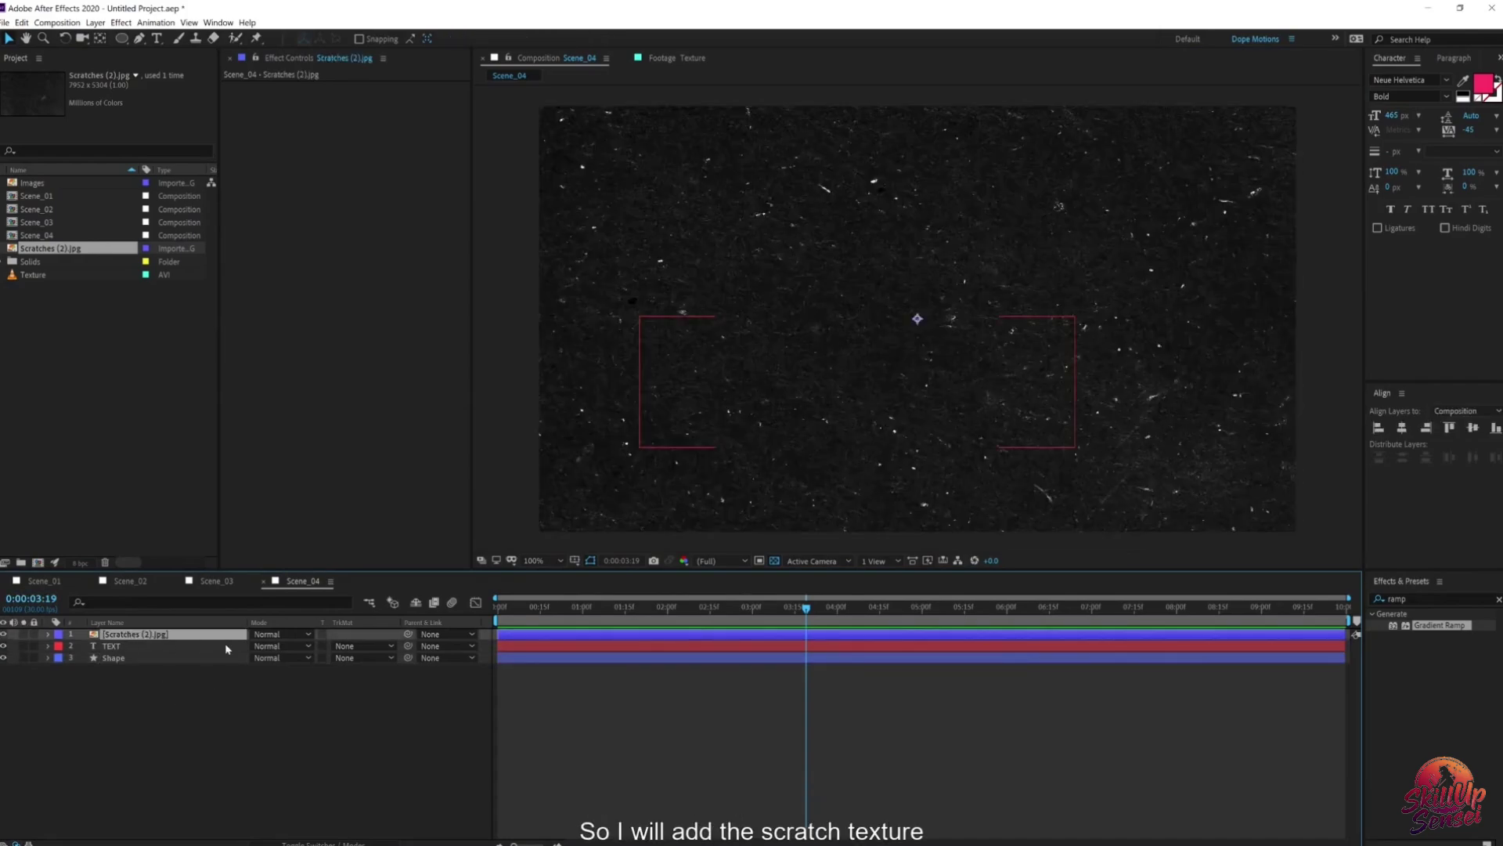
{"action": "left_click", "coordinate": [323, 634]}
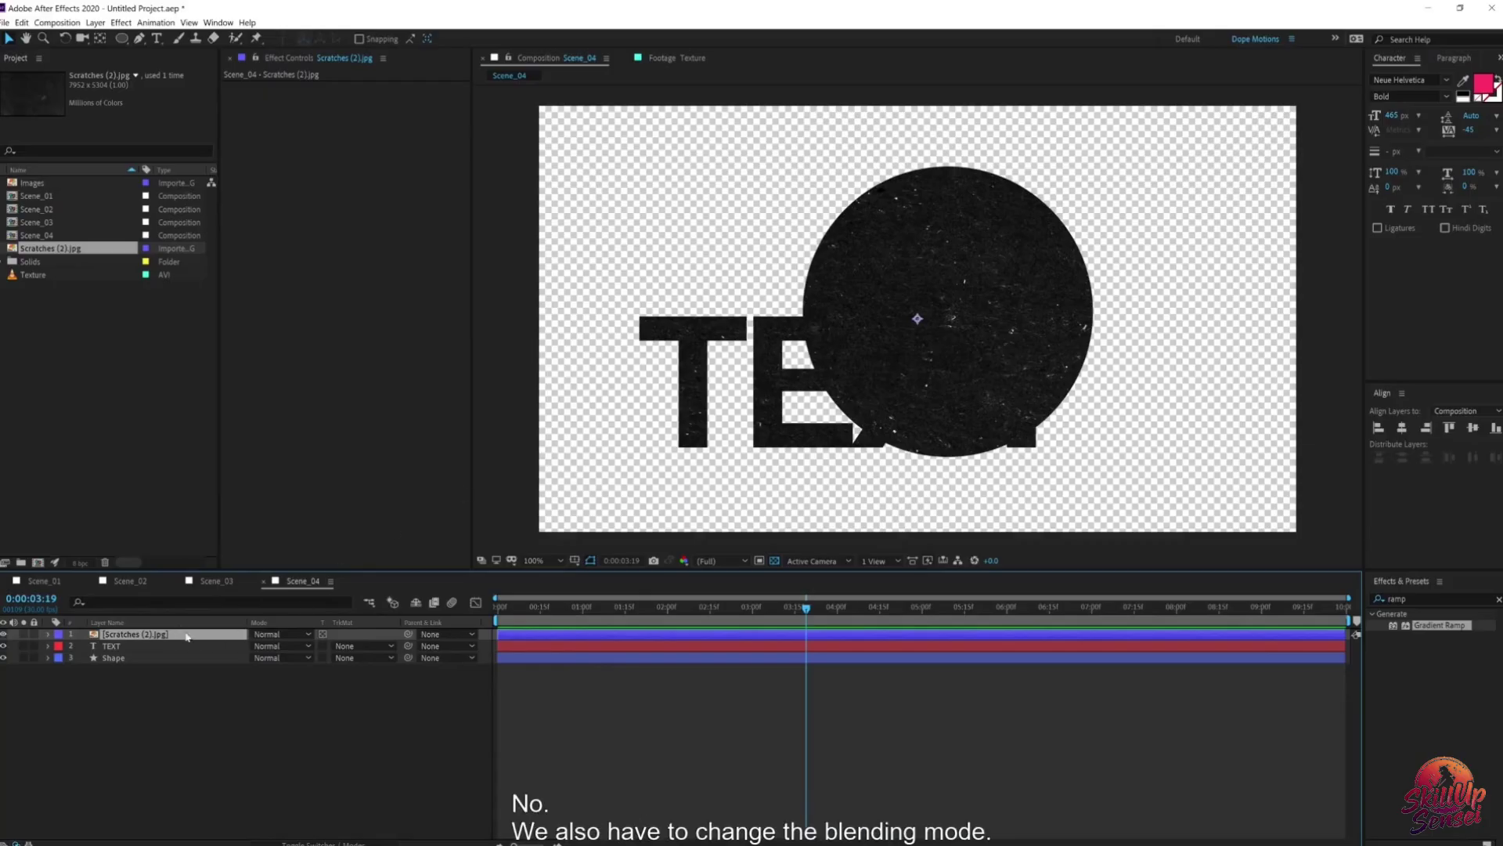
{"action": "left_click", "coordinate": [284, 636]}
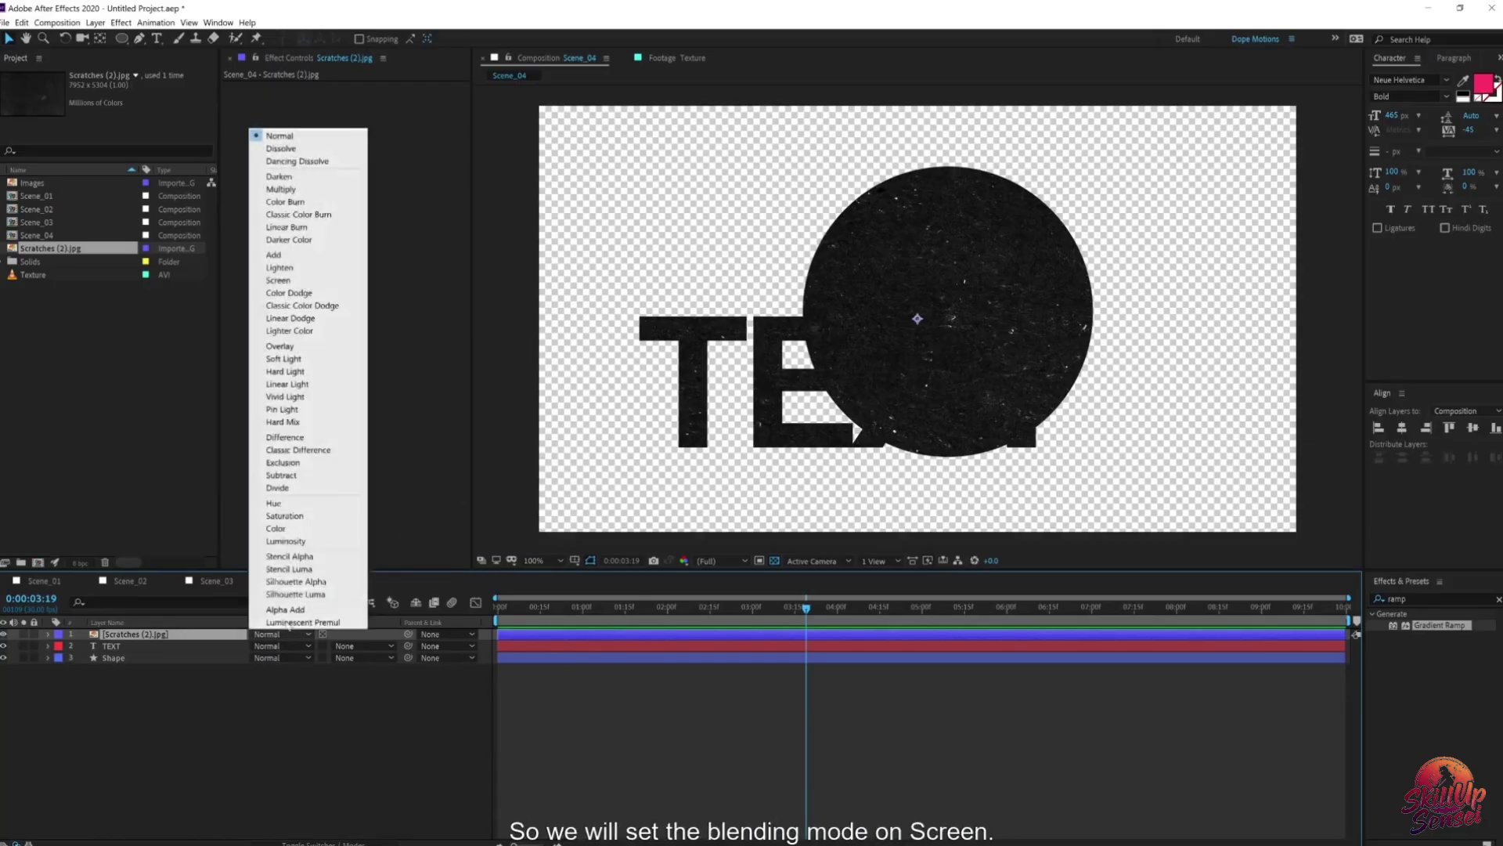
{"action": "left_click", "coordinate": [305, 281]}
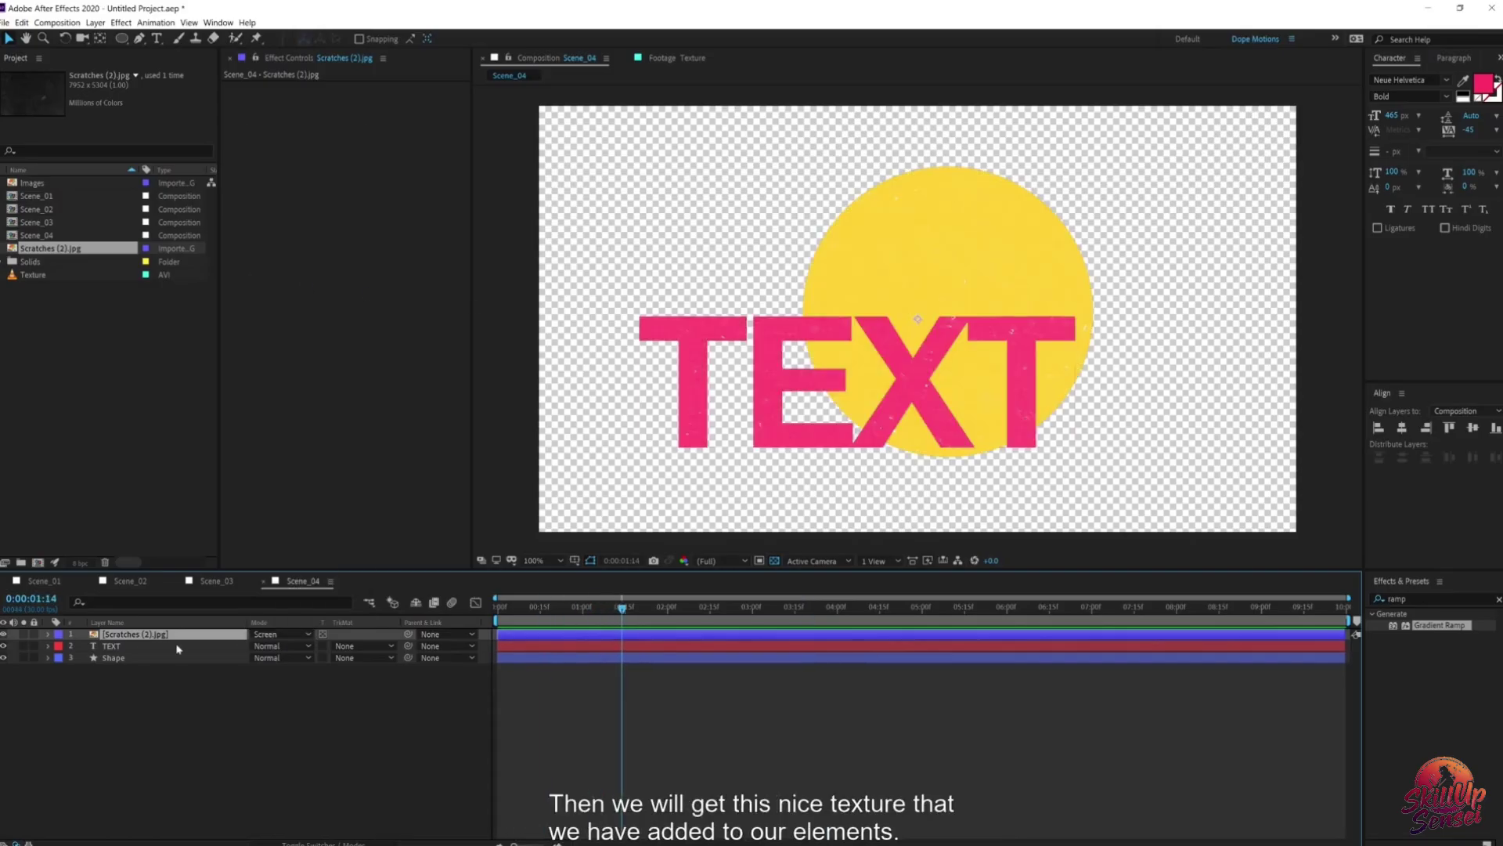
Step: Move the TEXT layer diagonally down under the scratch texture, and turn off the composition's transparency grid
{"action": "left_click", "coordinate": [178, 646]}
{"action": "left_click_drag", "start_coordinate": [812, 338], "coordinate": [878, 443]}
{"action": "left_click", "coordinate": [774, 562]}
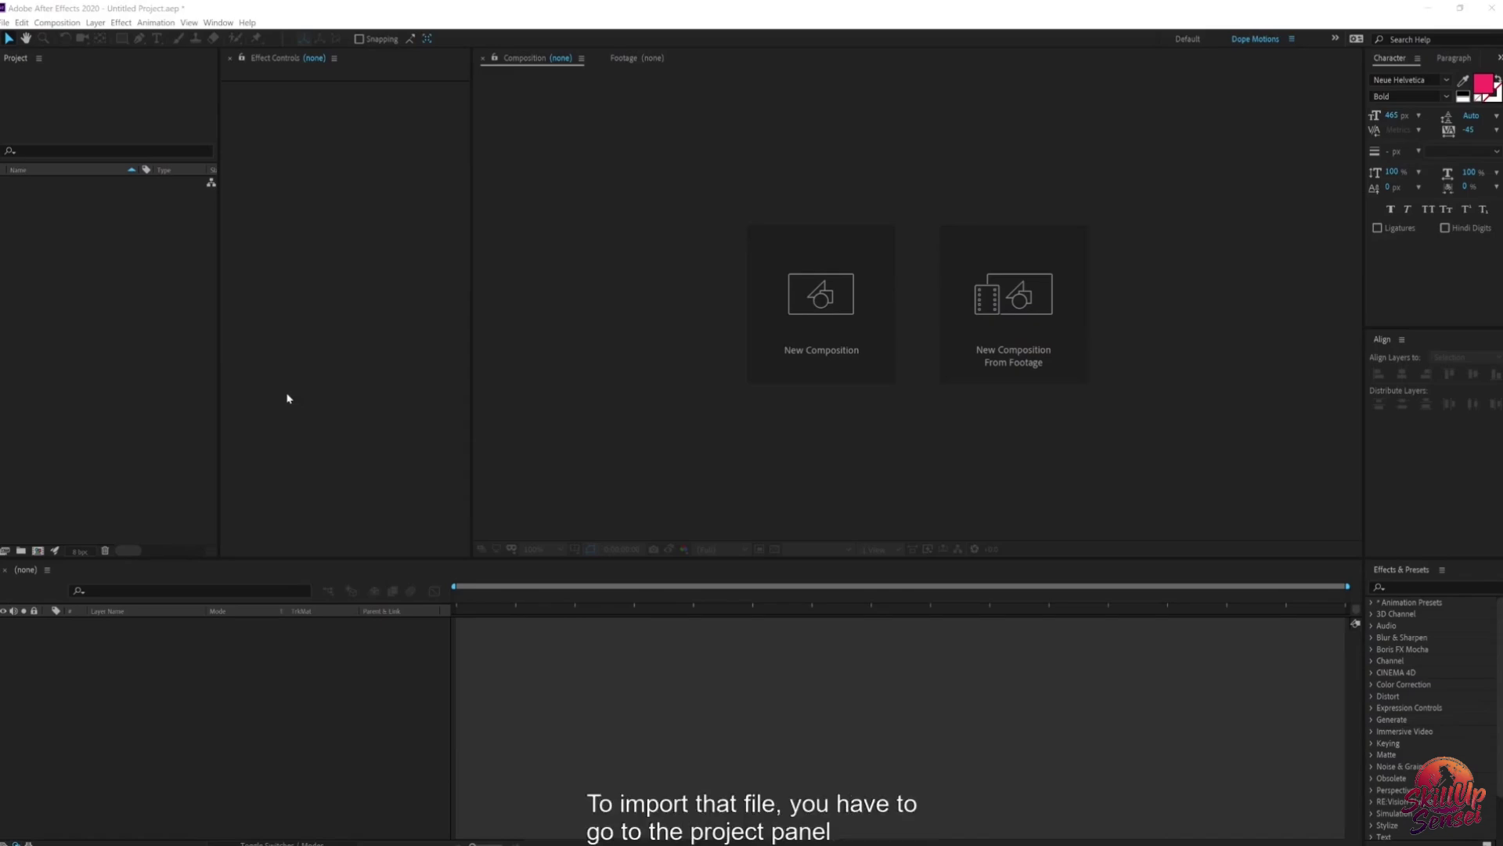
Step: Import the Smart Watch Illustrator file from the MY COURSE folder as a Composition with footage dimensions set to Layer Size
{"action": "left_click", "coordinate": [126, 394]}
{"action": "double_click", "coordinate": [126, 393]}
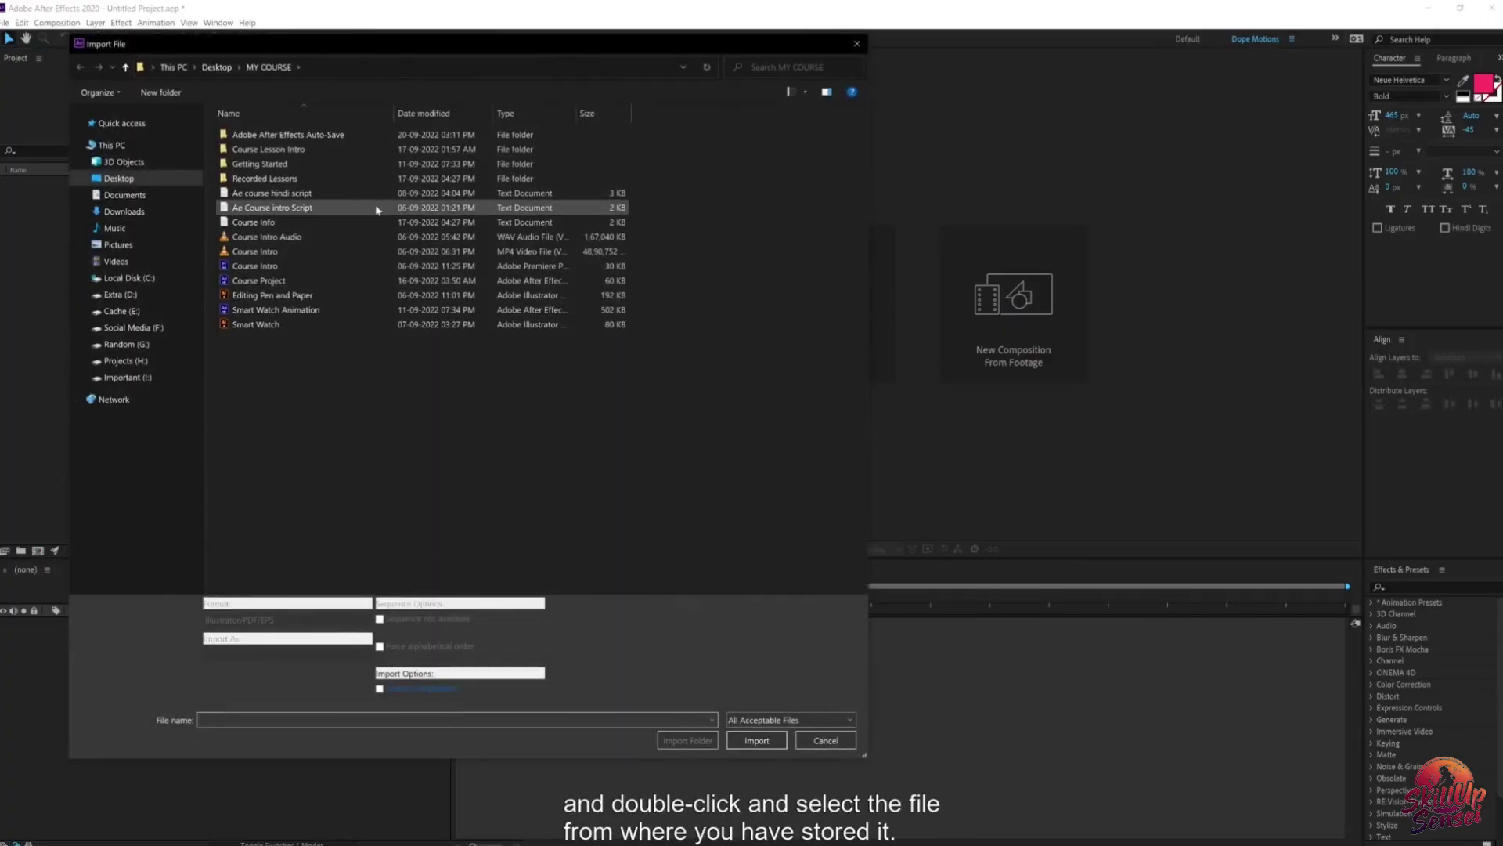
{"action": "left_click", "coordinate": [265, 325]}
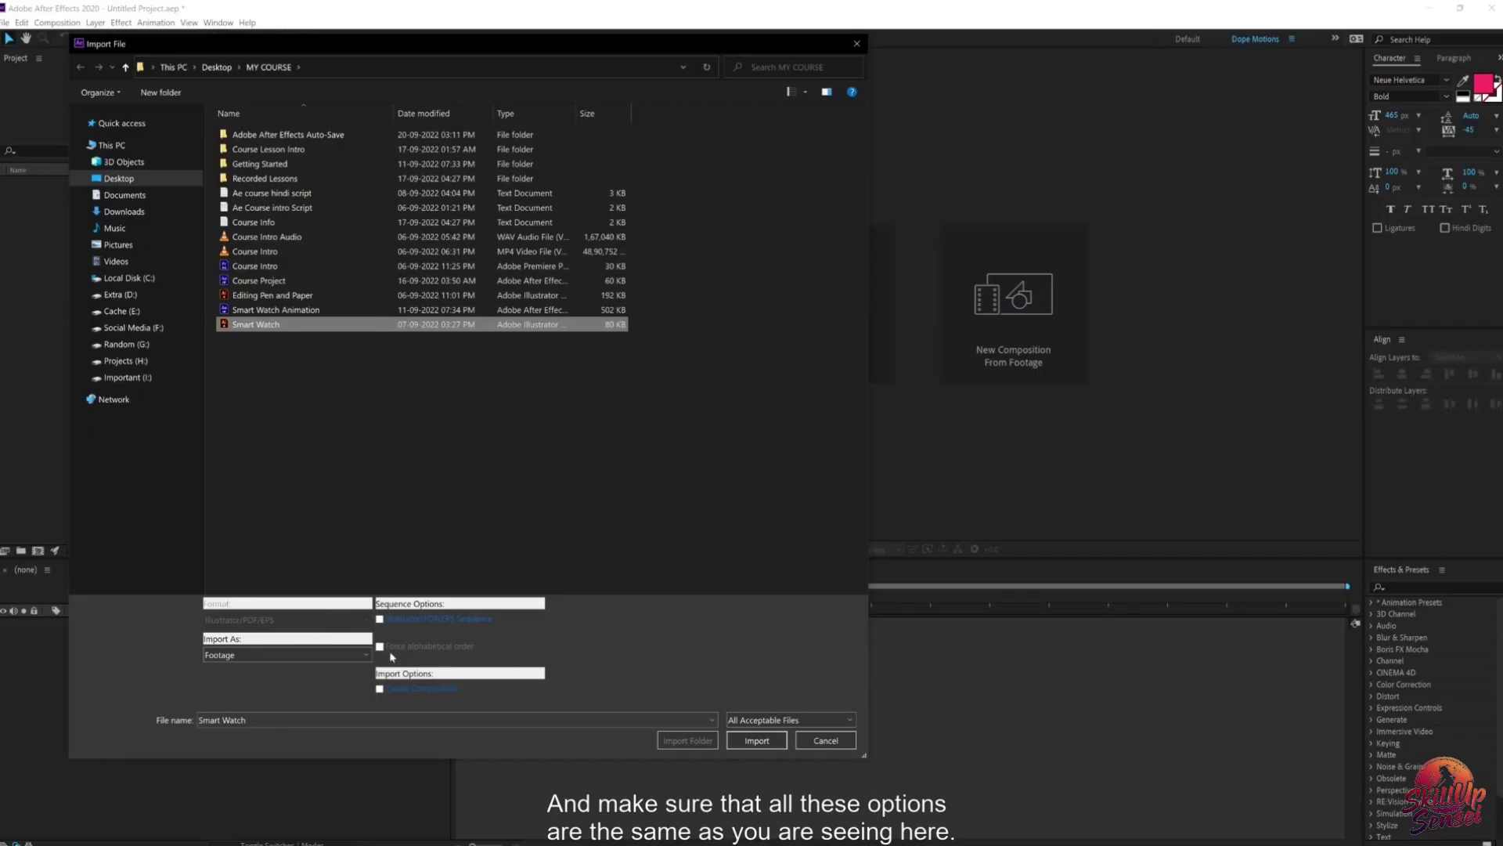
{"action": "left_click", "coordinate": [756, 740]}
{"action": "mouse_move", "coordinate": [732, 348]}
{"action": "left_mouse_down"}
{"action": "mouse_move", "coordinate": [666, 292]}
{"action": "mouse_move", "coordinate": [716, 329]}
{"action": "left_mouse_up"}
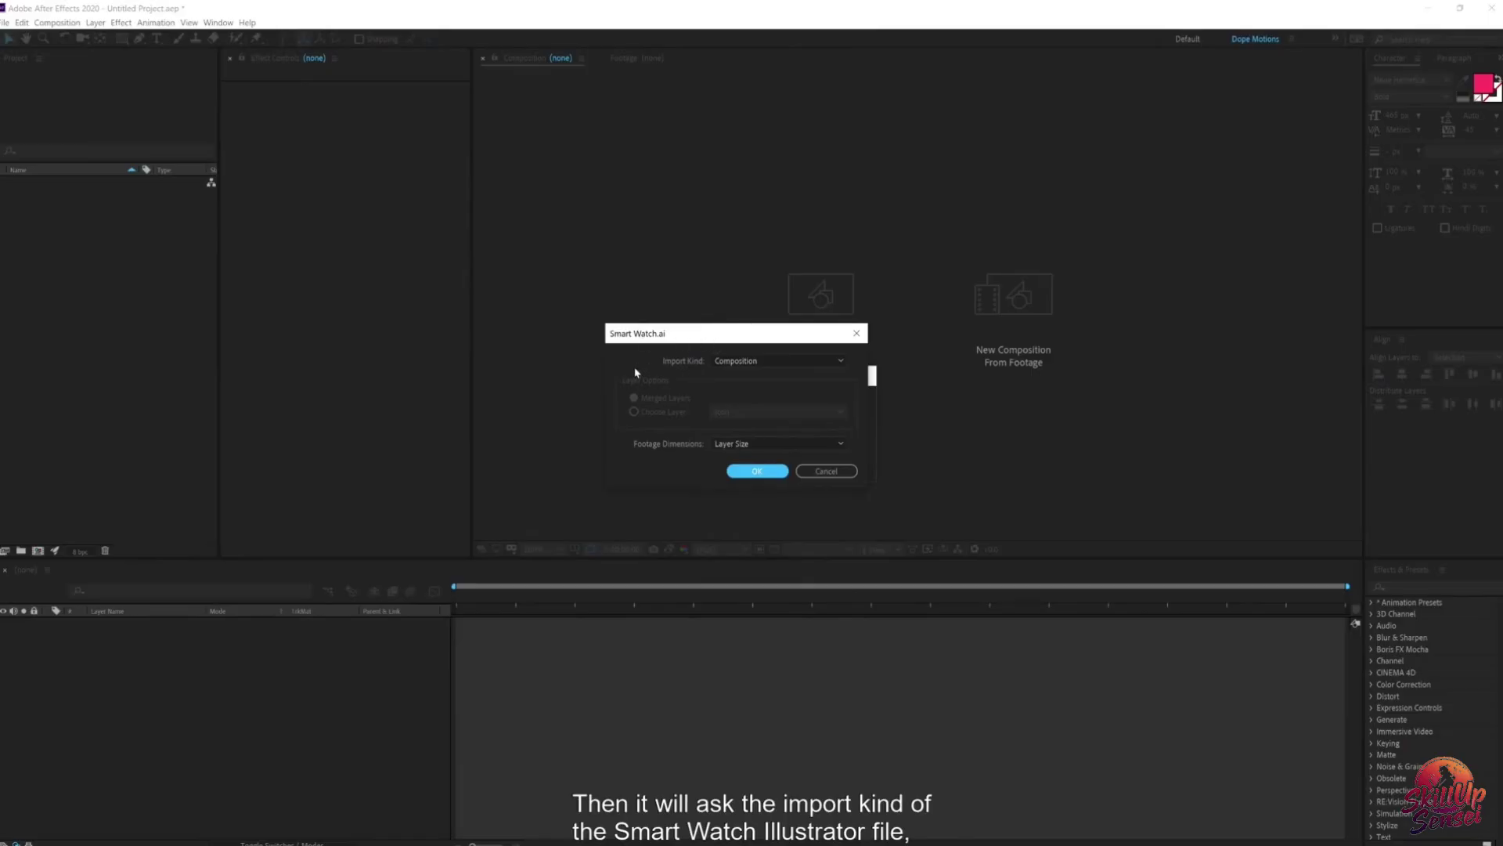
{"action": "left_click", "coordinate": [731, 365]}
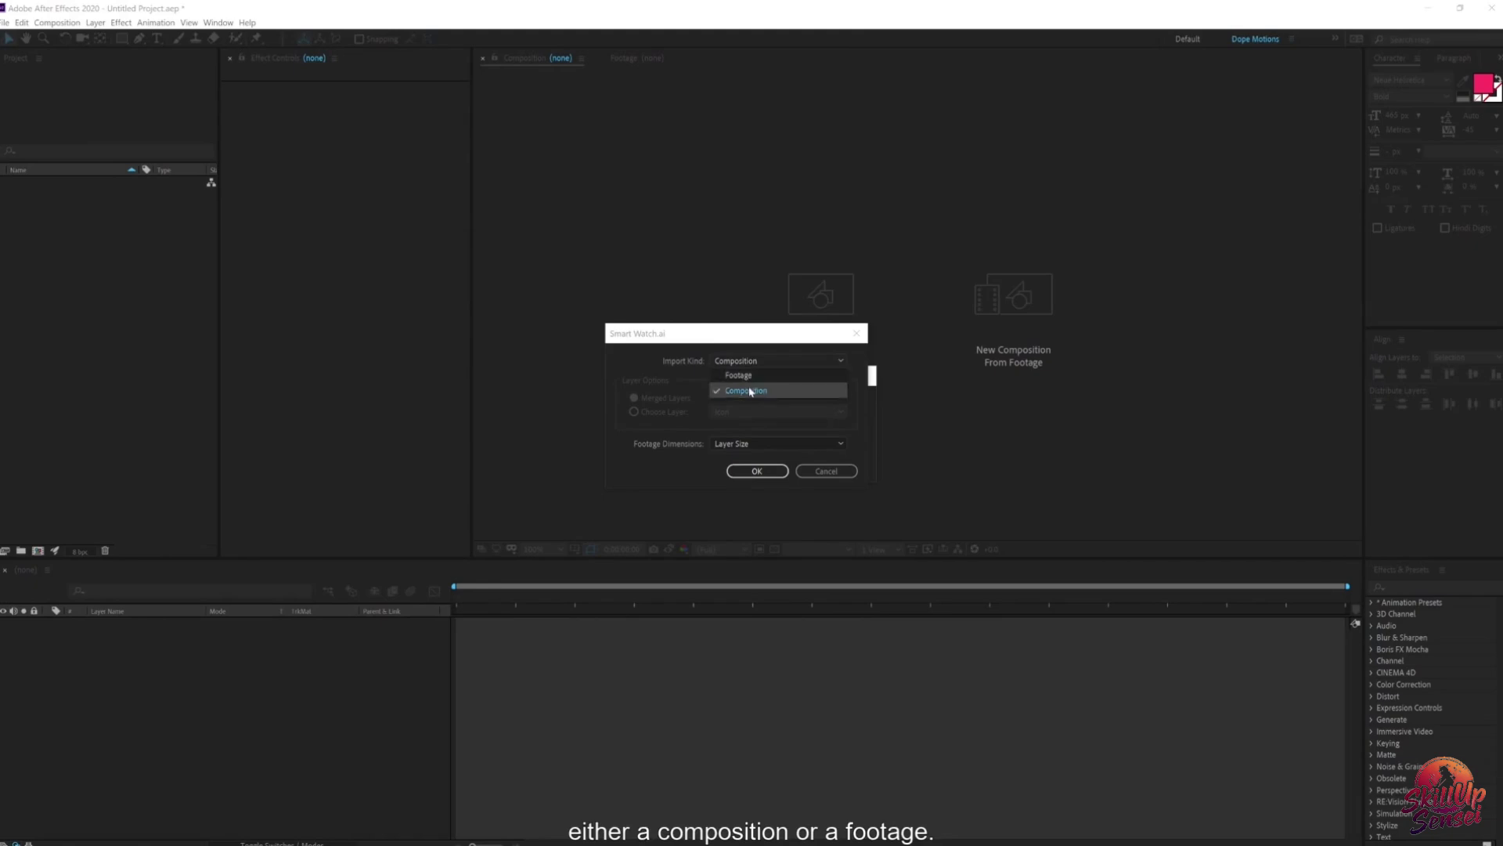
{"action": "left_click", "coordinate": [750, 391]}
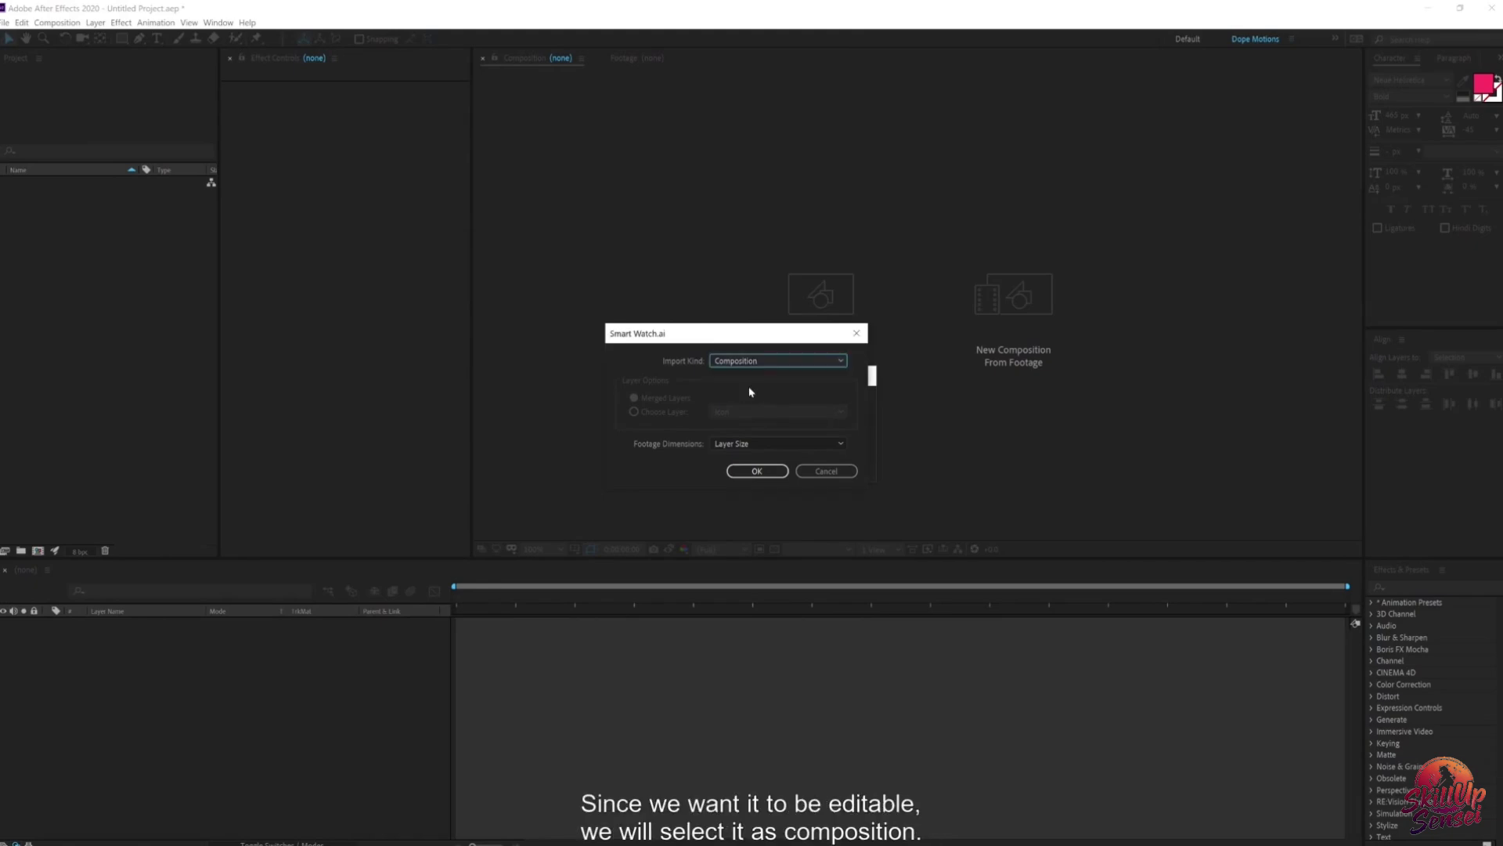
{"action": "left_click", "coordinate": [740, 452]}
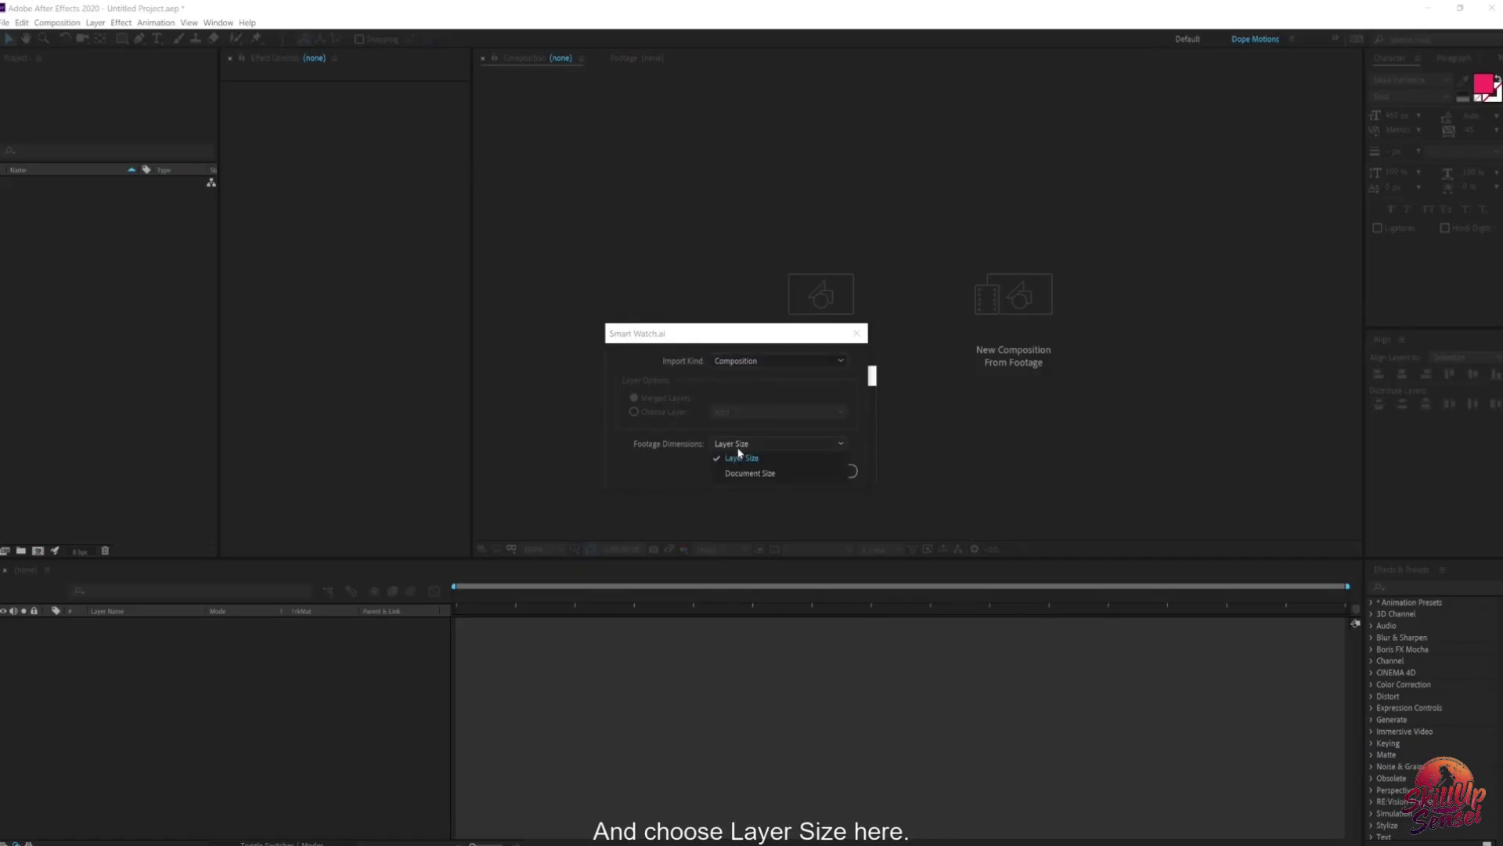
{"action": "left_click", "coordinate": [743, 461]}
{"action": "left_click", "coordinate": [757, 471]}
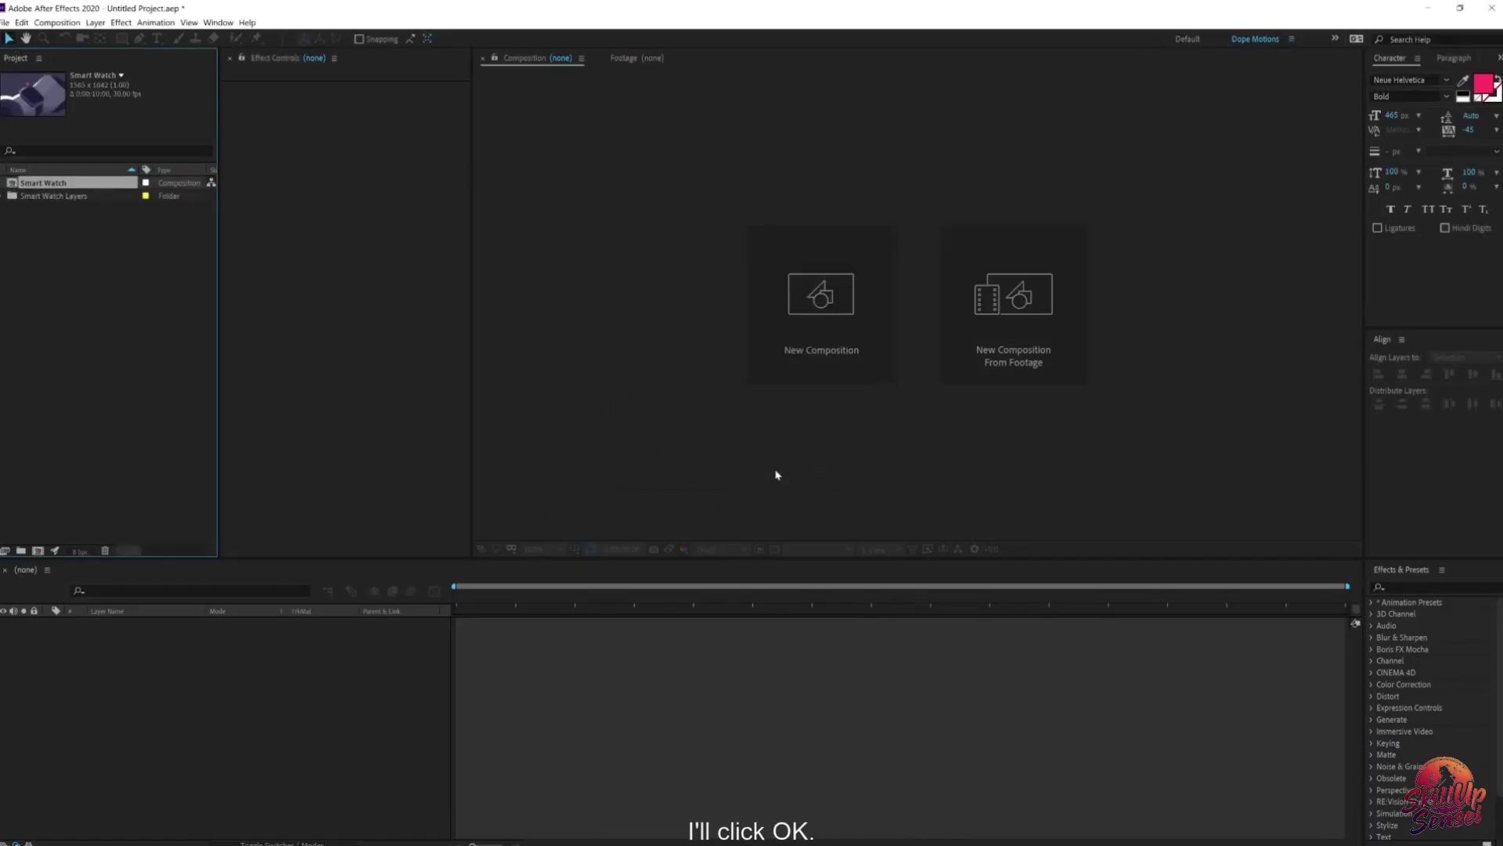
Step: Open the Smart Watch composition, hide all four layers, and reveal BG, Hand, Screen and Icon one at a time to examine each element
{"action": "left_click", "coordinate": [72, 257]}
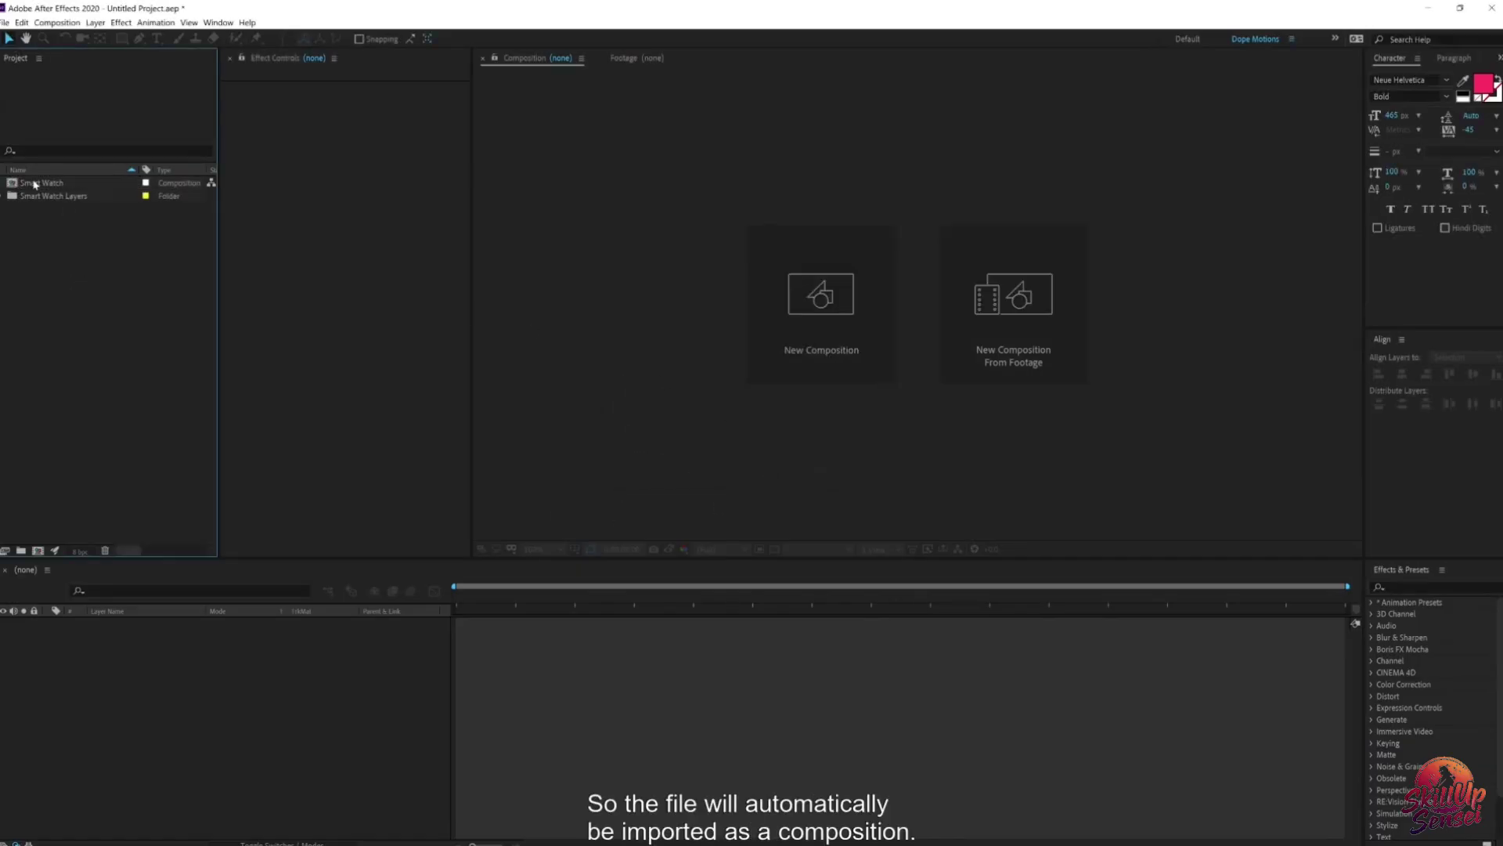
{"action": "double_click", "coordinate": [43, 185]}
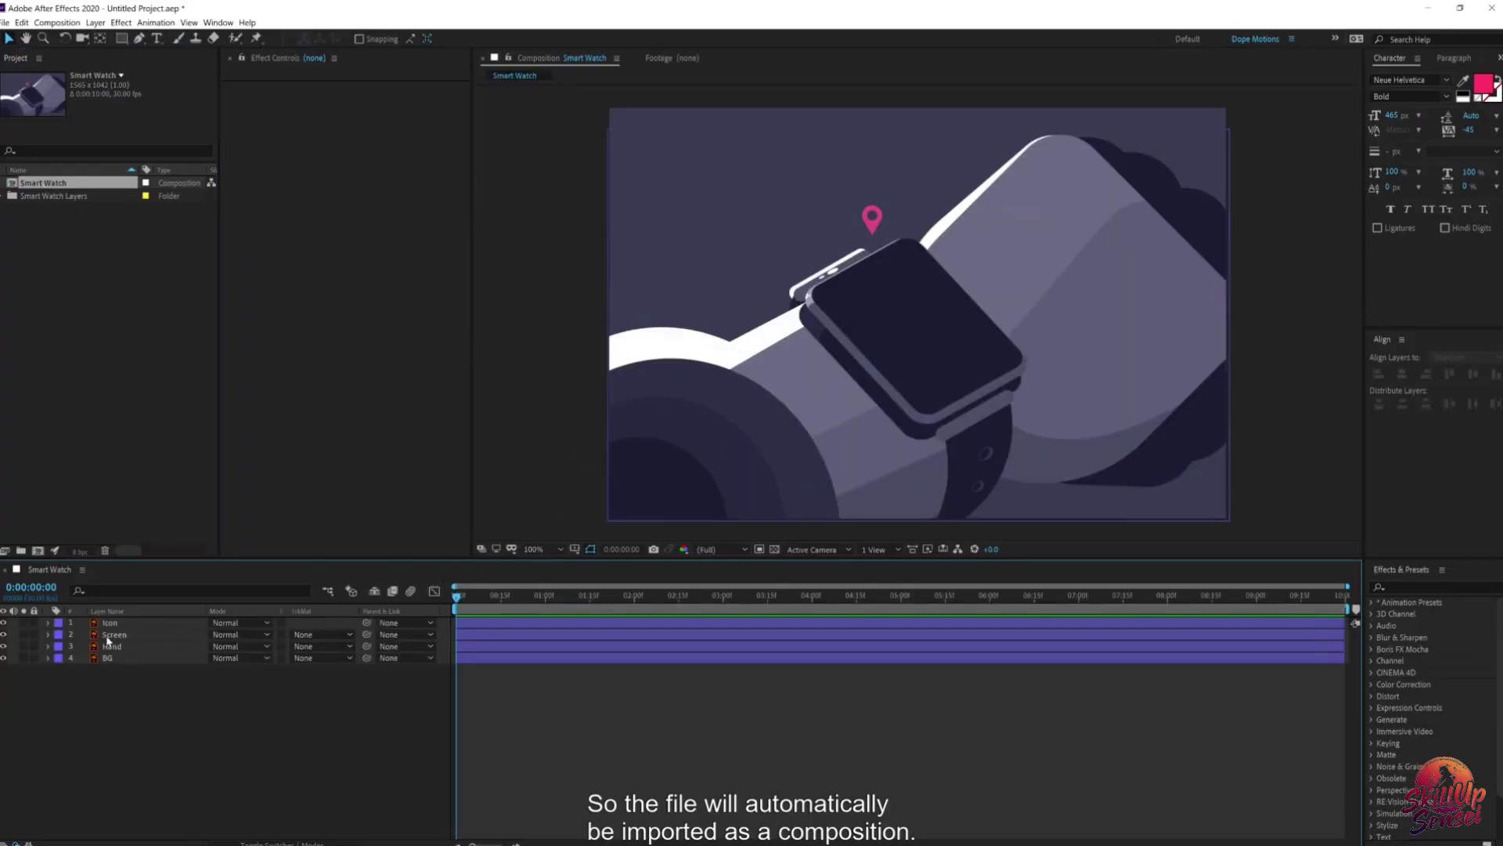
{"action": "left_click_drag", "start_coordinate": [3, 622], "coordinate": [2, 664]}
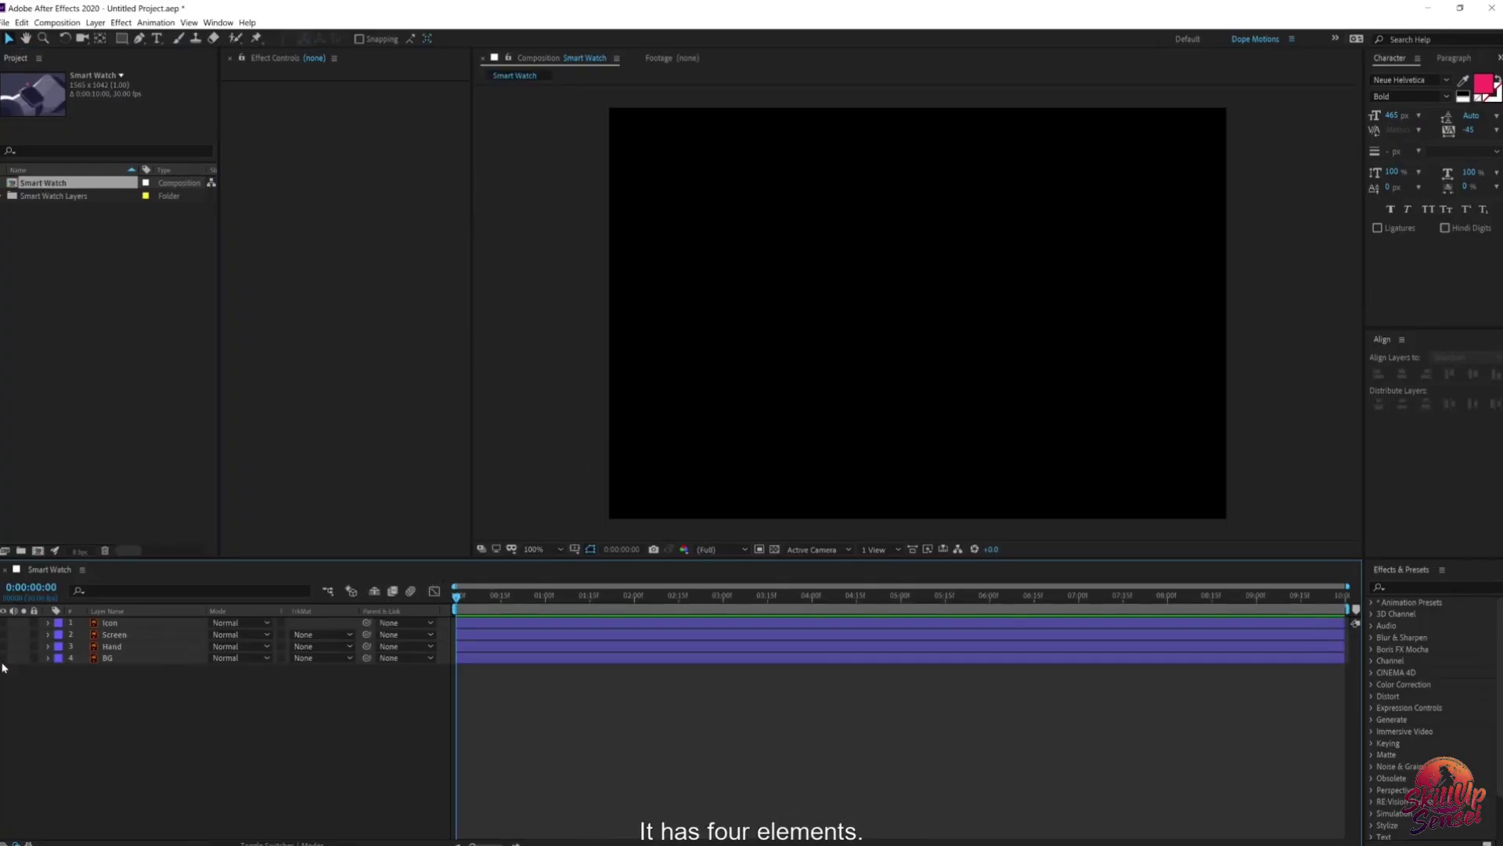
{"action": "left_click", "coordinate": [3, 657]}
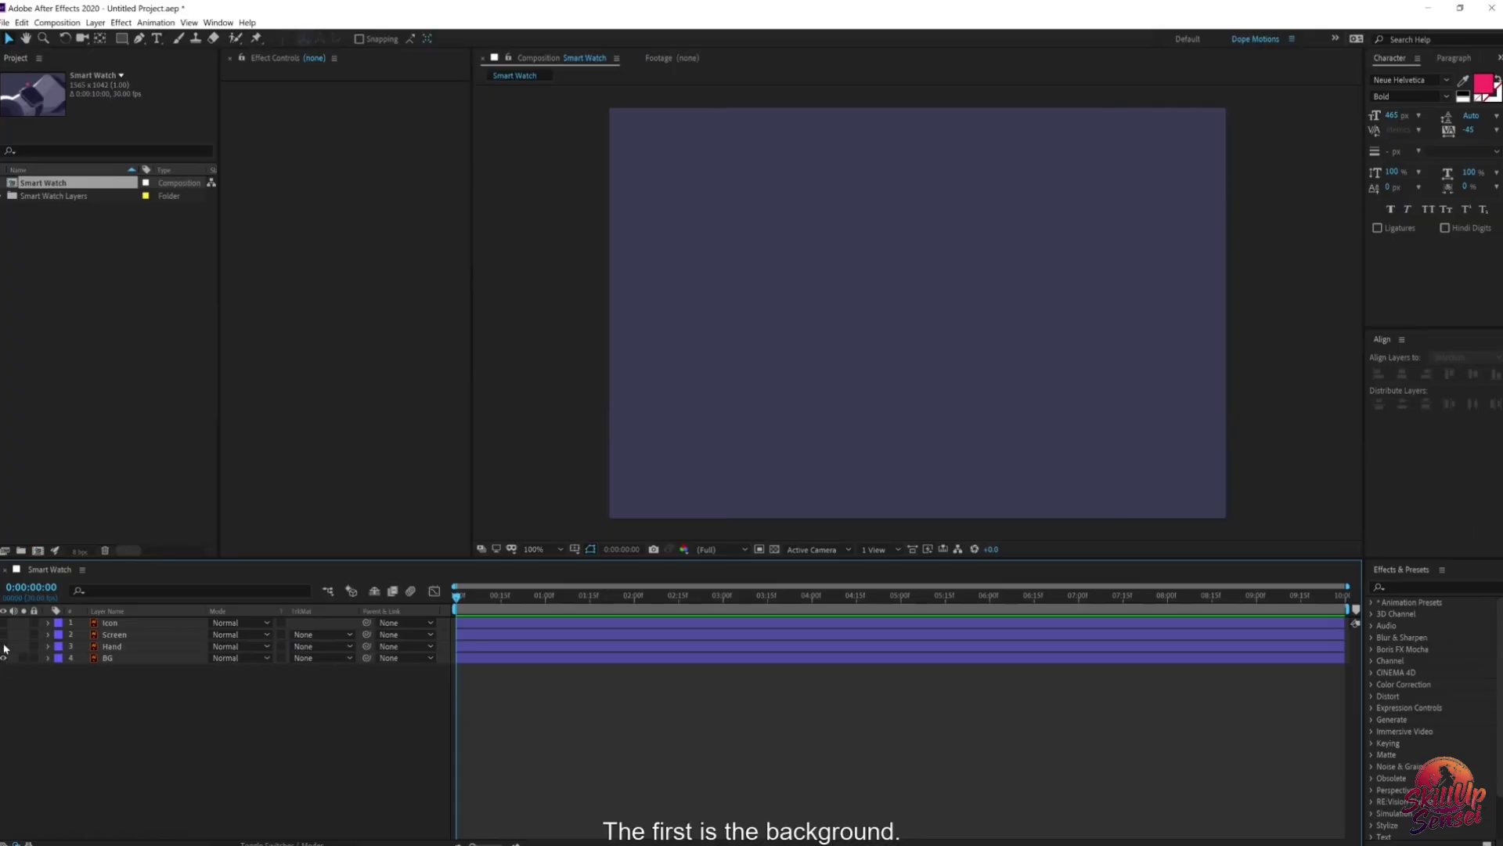
{"action": "left_click", "coordinate": [3, 646]}
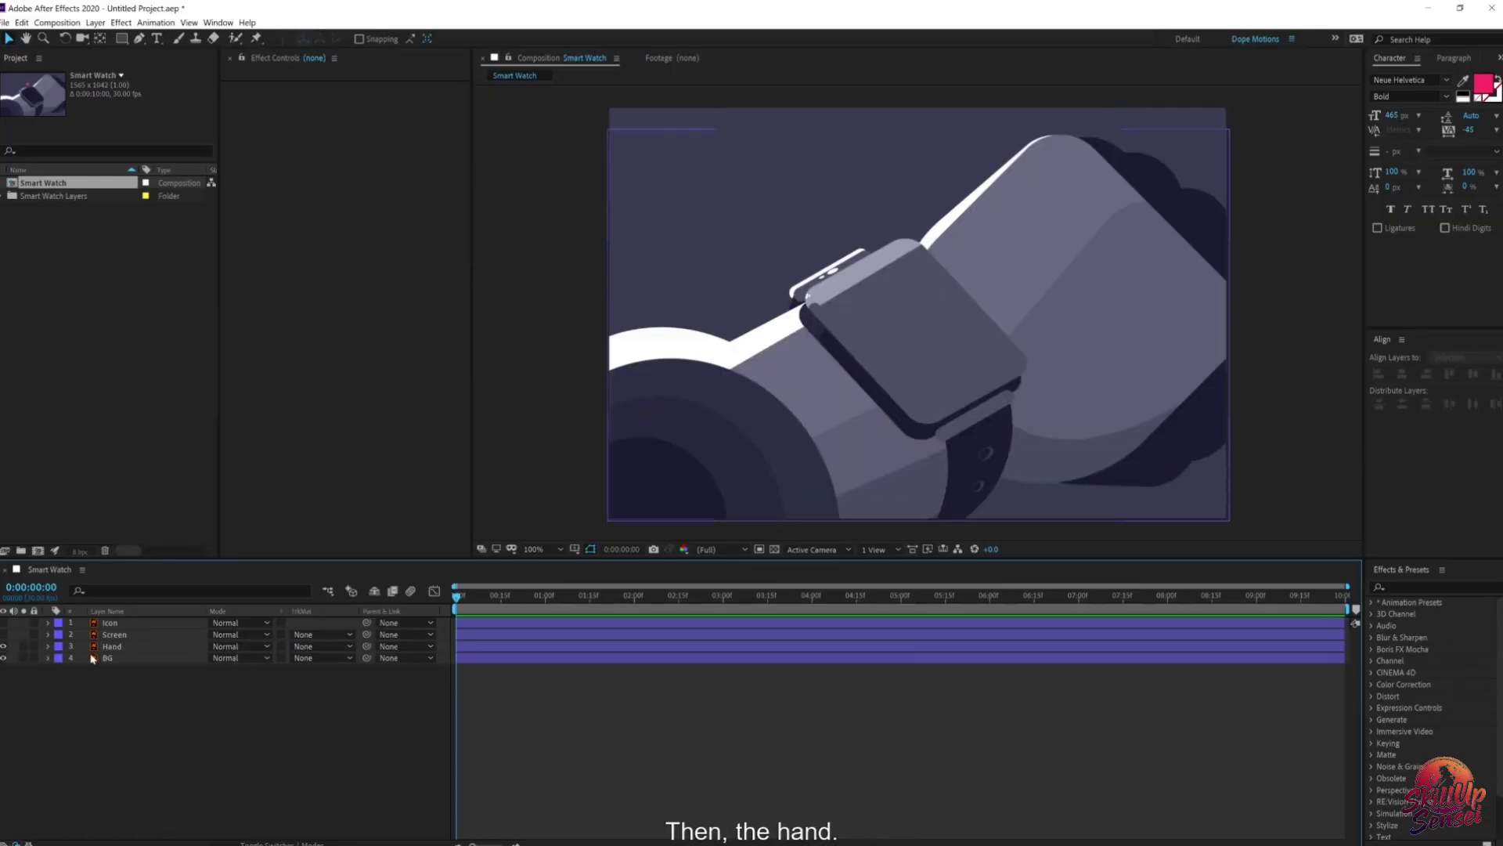
{"action": "left_click", "coordinate": [4, 634]}
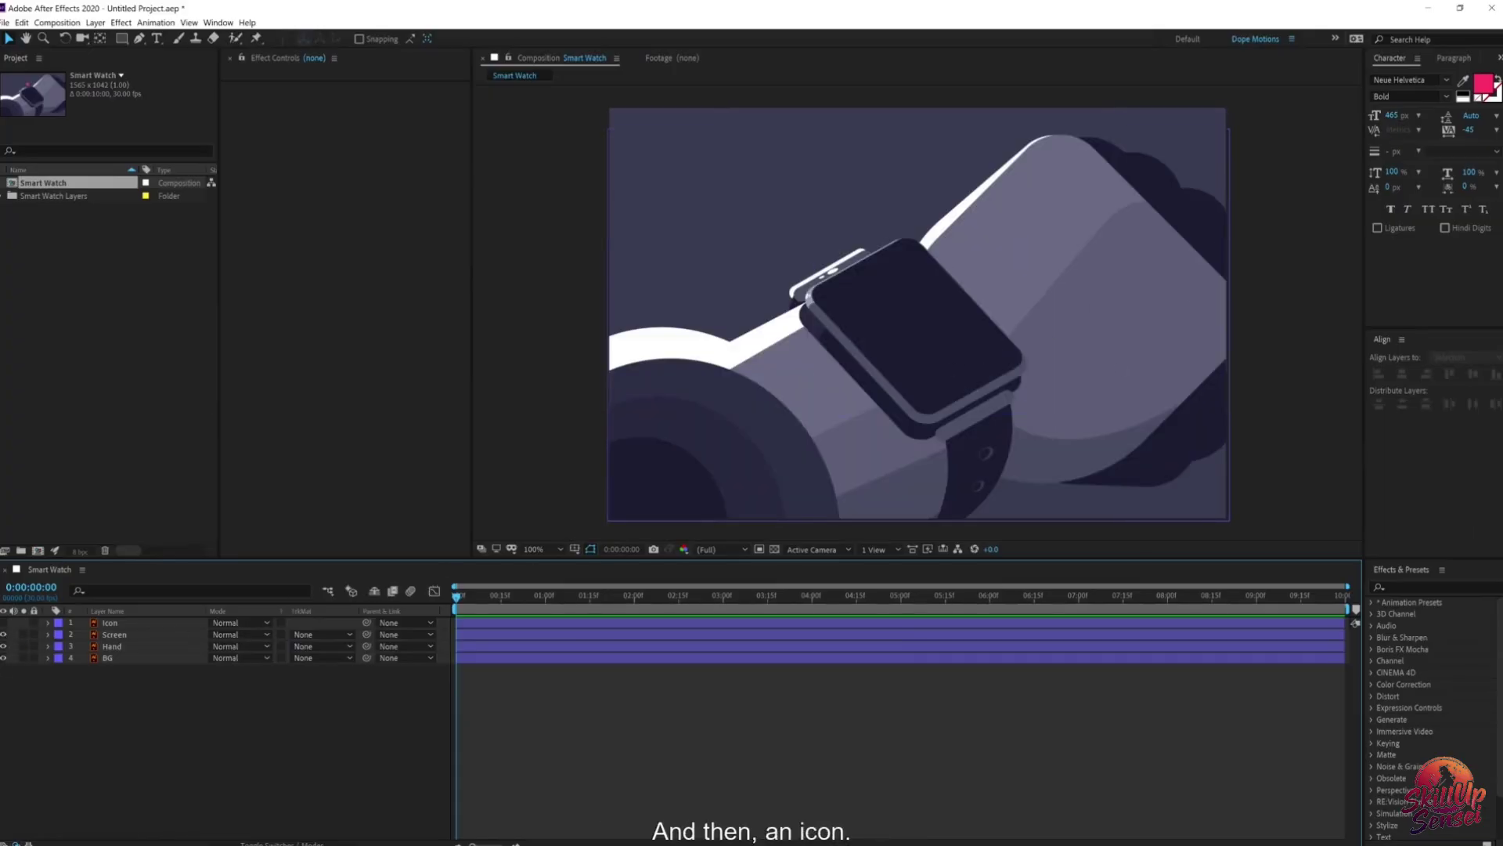
{"action": "left_click", "coordinate": [4, 624]}
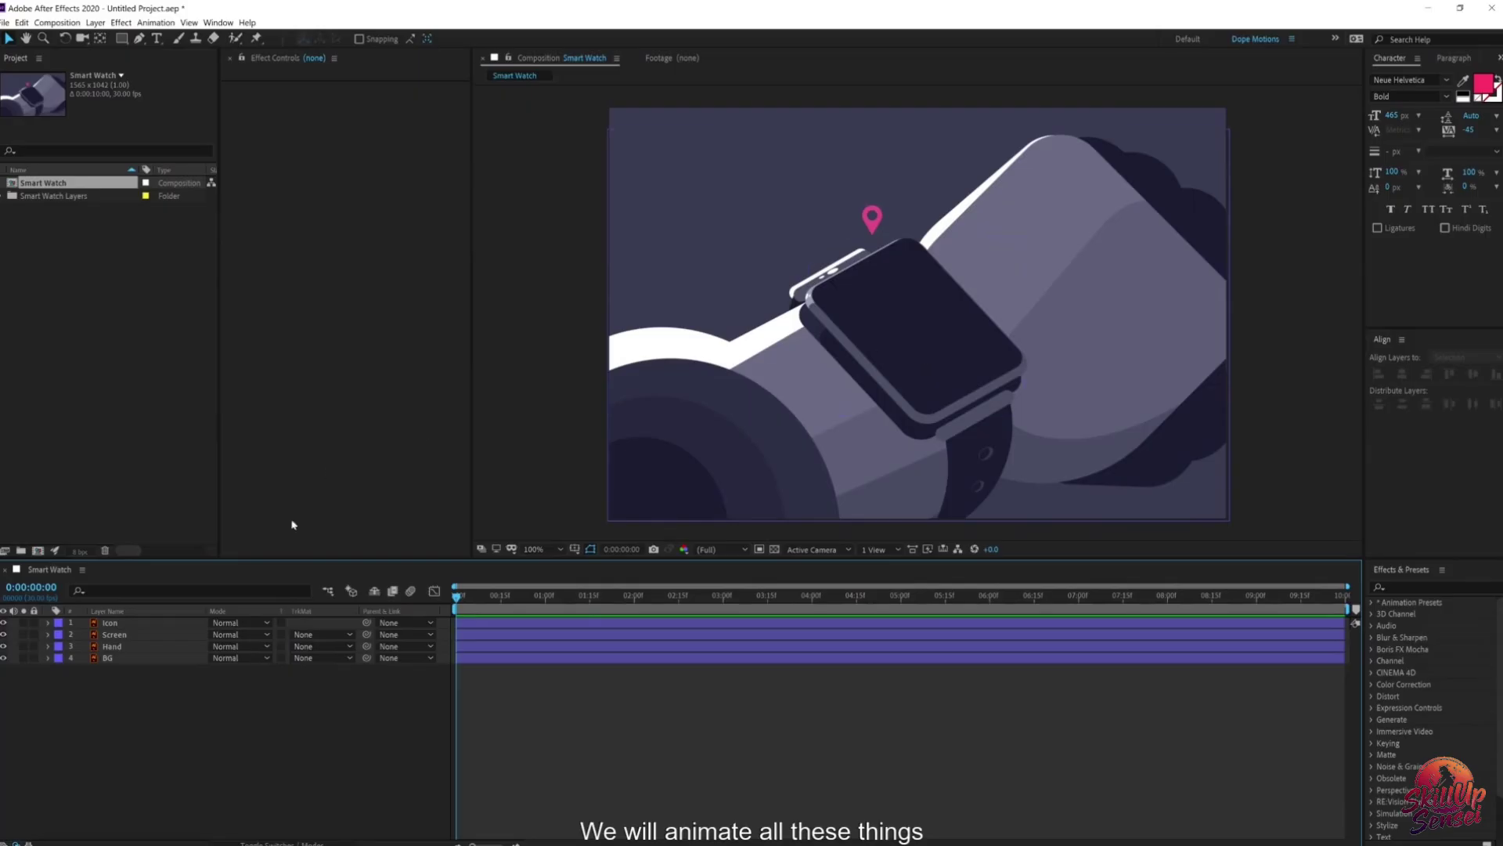
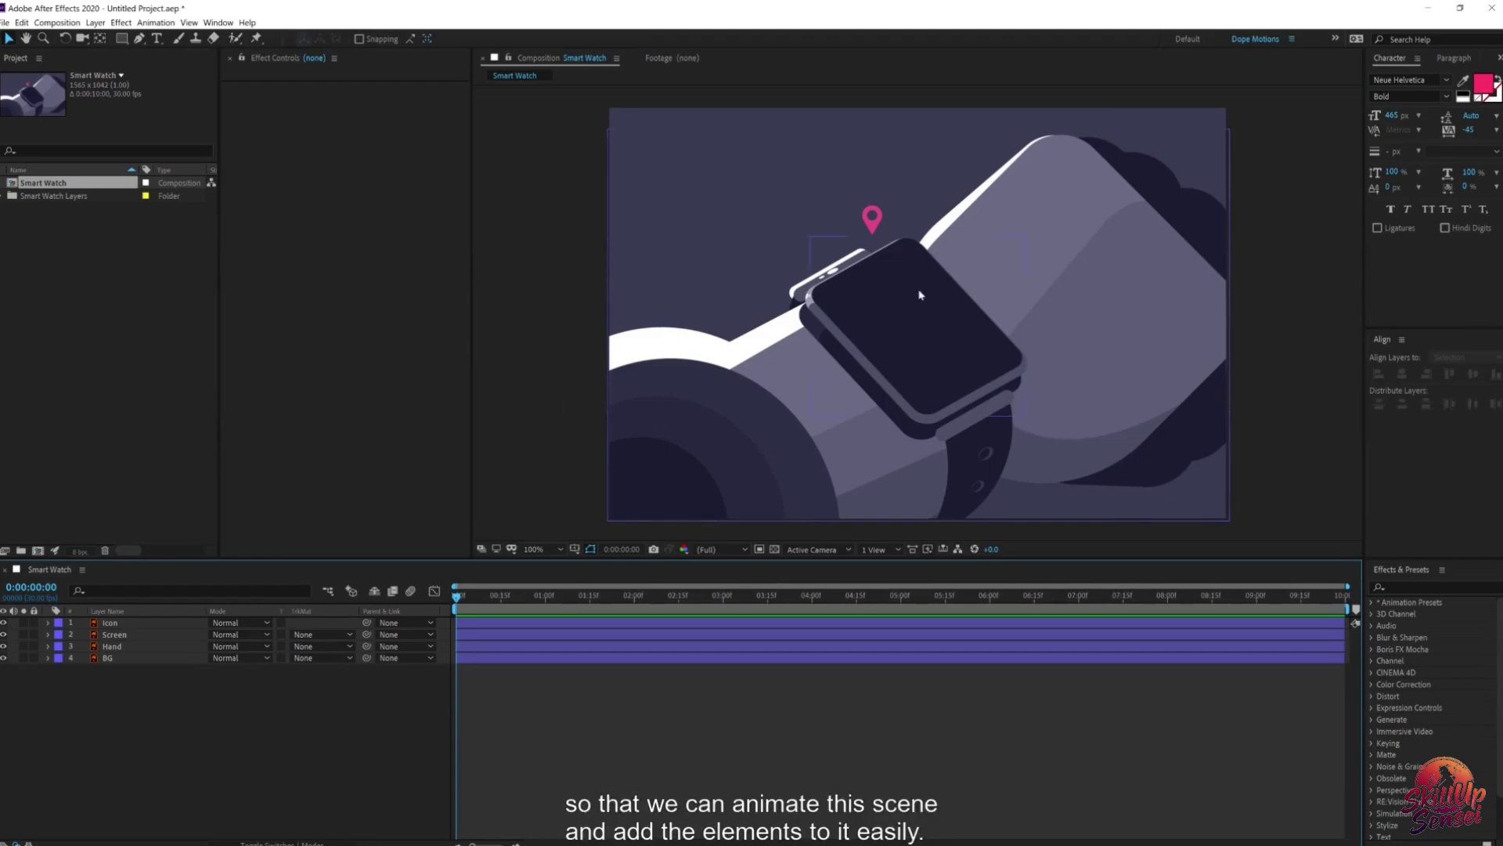
Step: Create a new composition named Circles with the aspect ratio unlocked, 1000 px wide and 1000 px high
{"action": "left_click", "coordinate": [133, 453]}
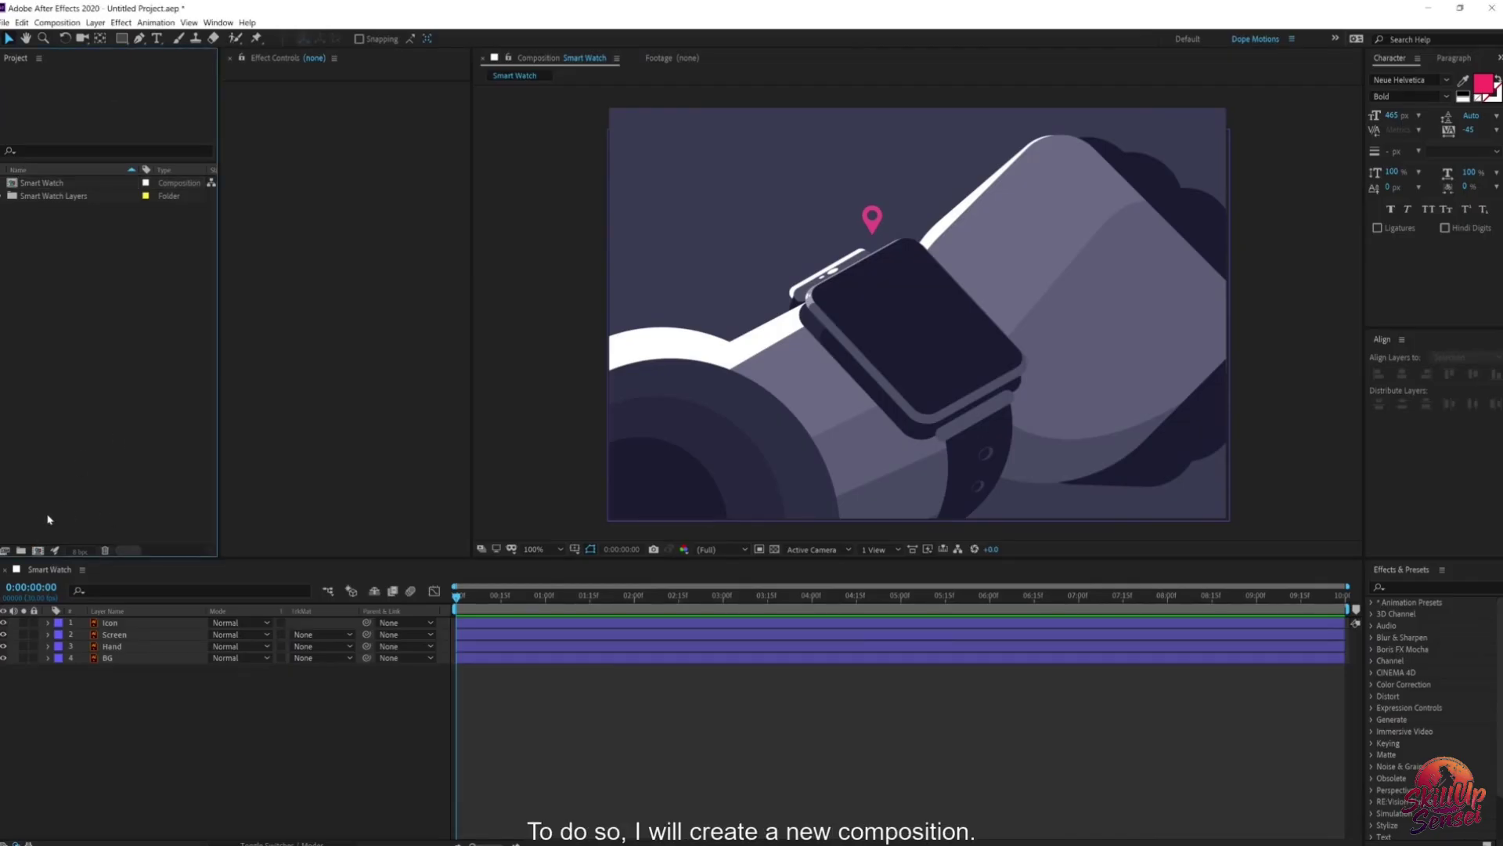
{"action": "left_click", "coordinate": [39, 552]}
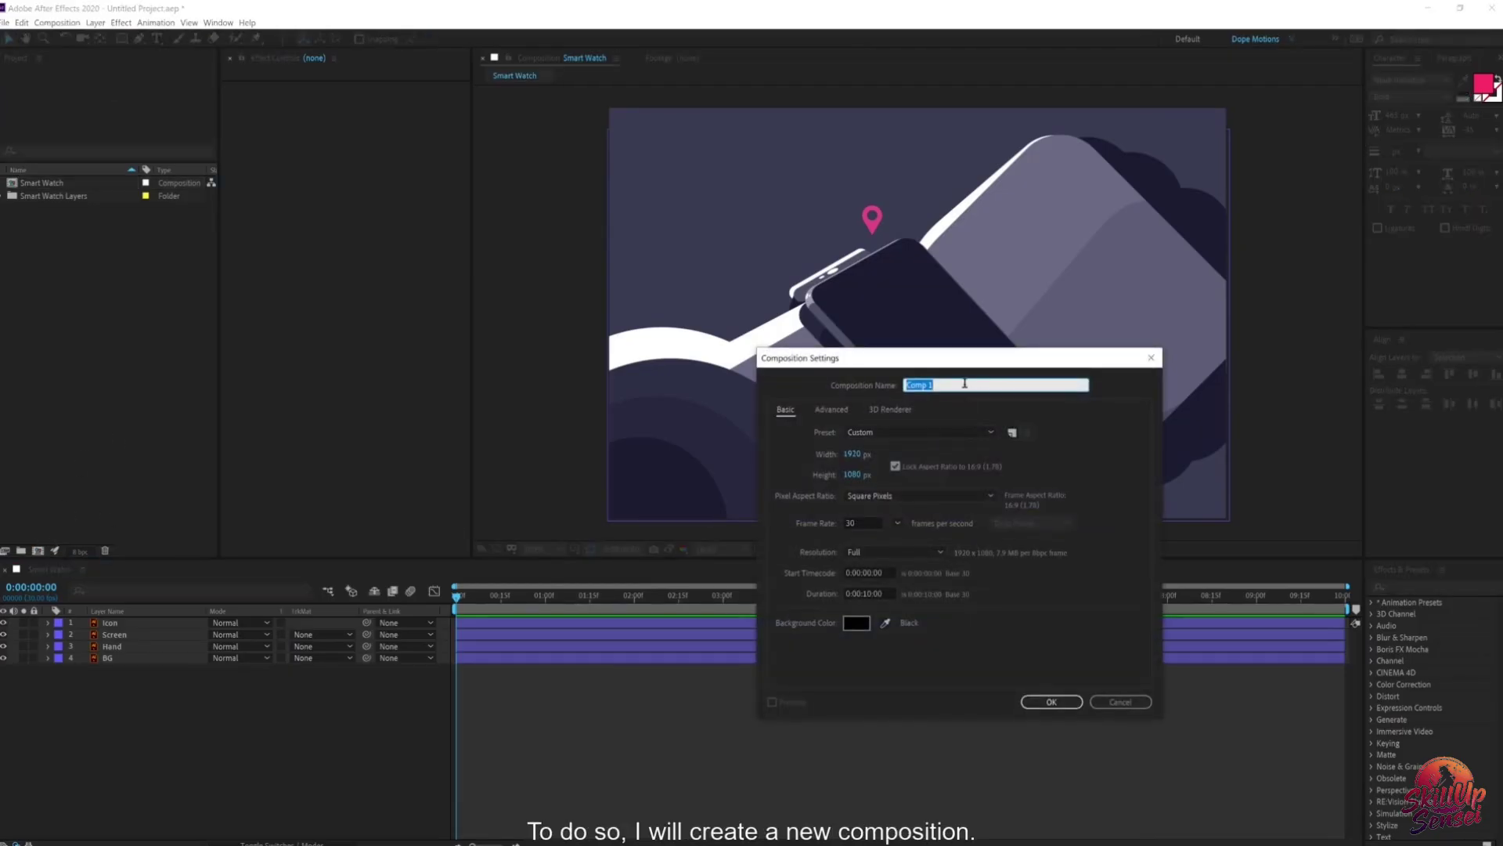
{"action": "type", "text": "Circles"}
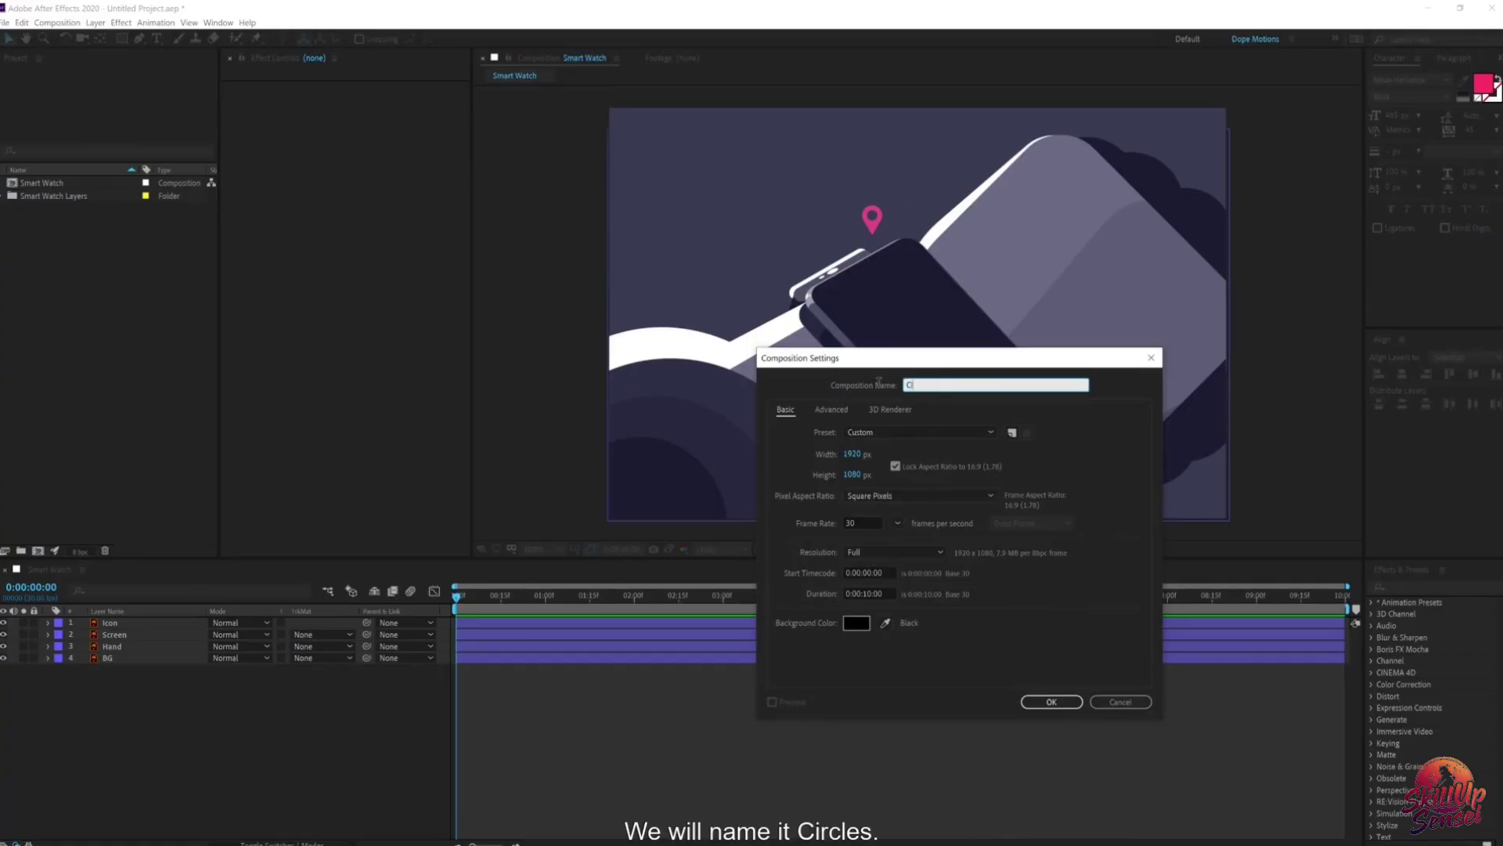
{"action": "left_click", "coordinate": [895, 466]}
{"action": "left_click", "coordinate": [852, 454]}
{"action": "type", "text": "1000"}
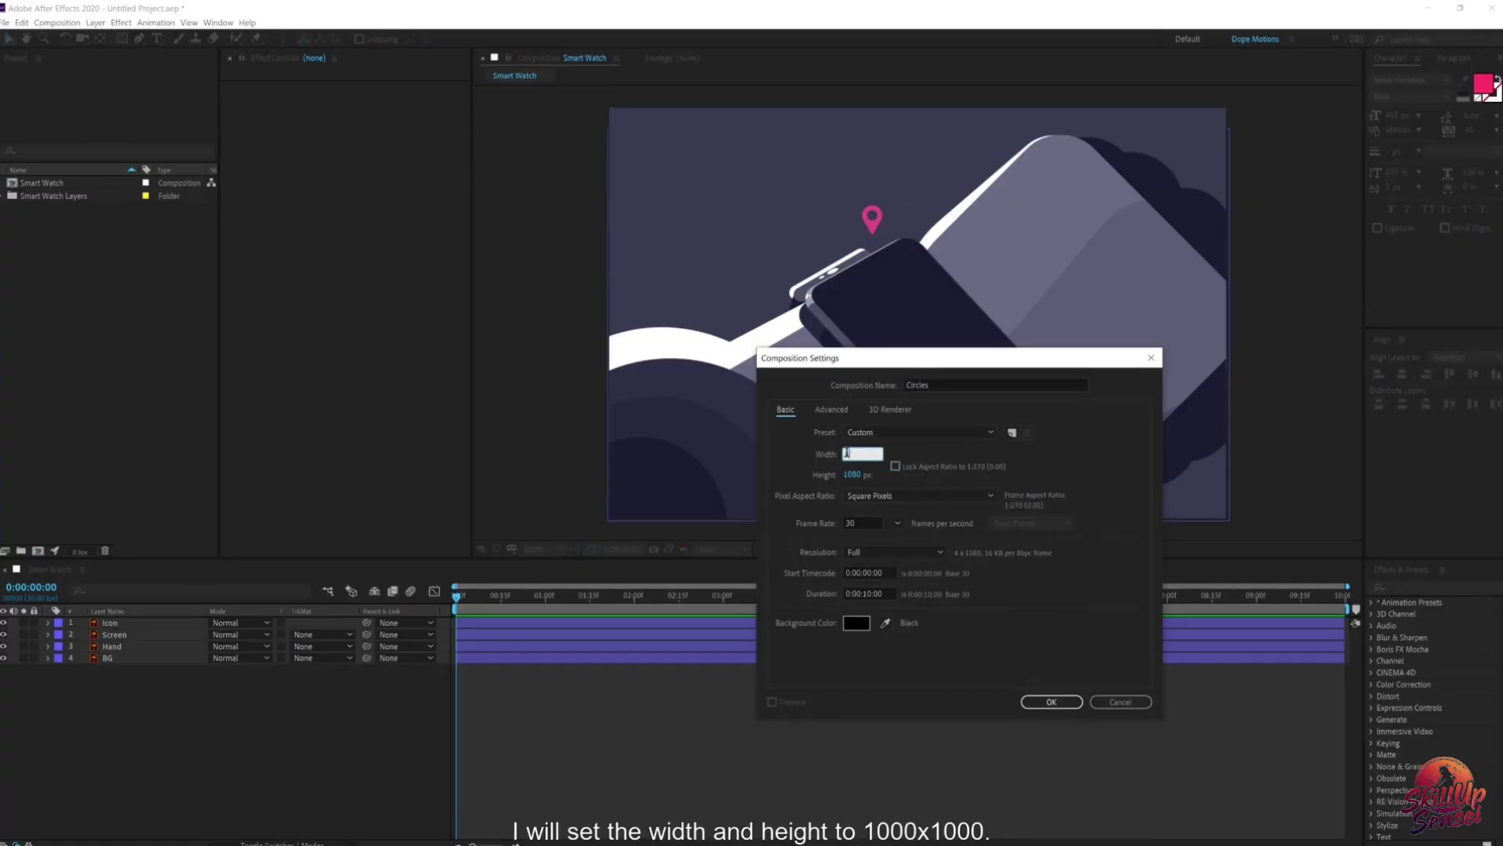
{"action": "left_click", "coordinate": [852, 474]}
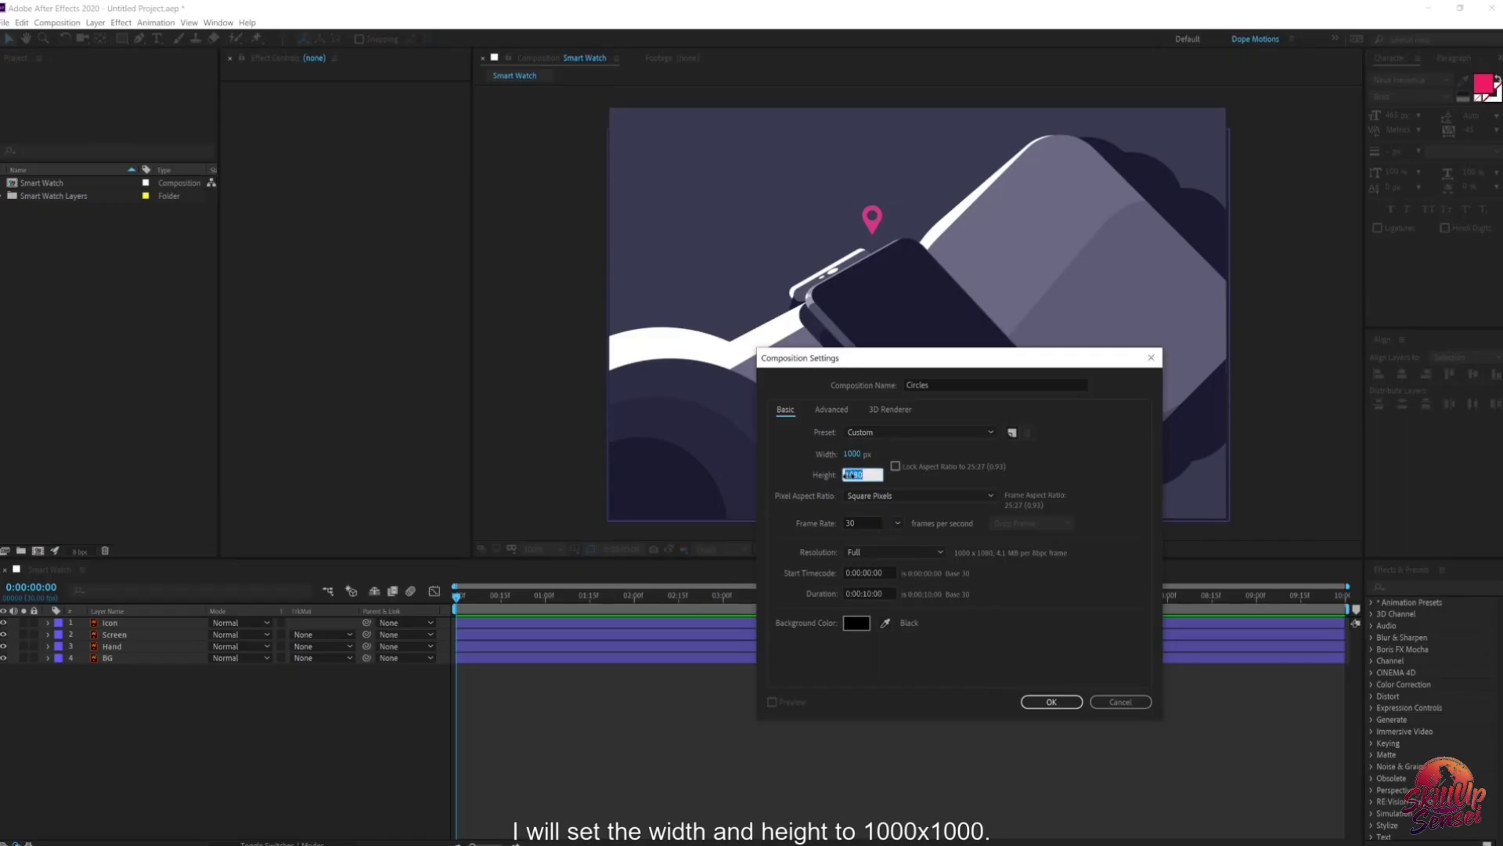
{"action": "type", "text": "4"}
{"action": "key", "text": "BackSpace"}
{"action": "type", "text": "1000"}
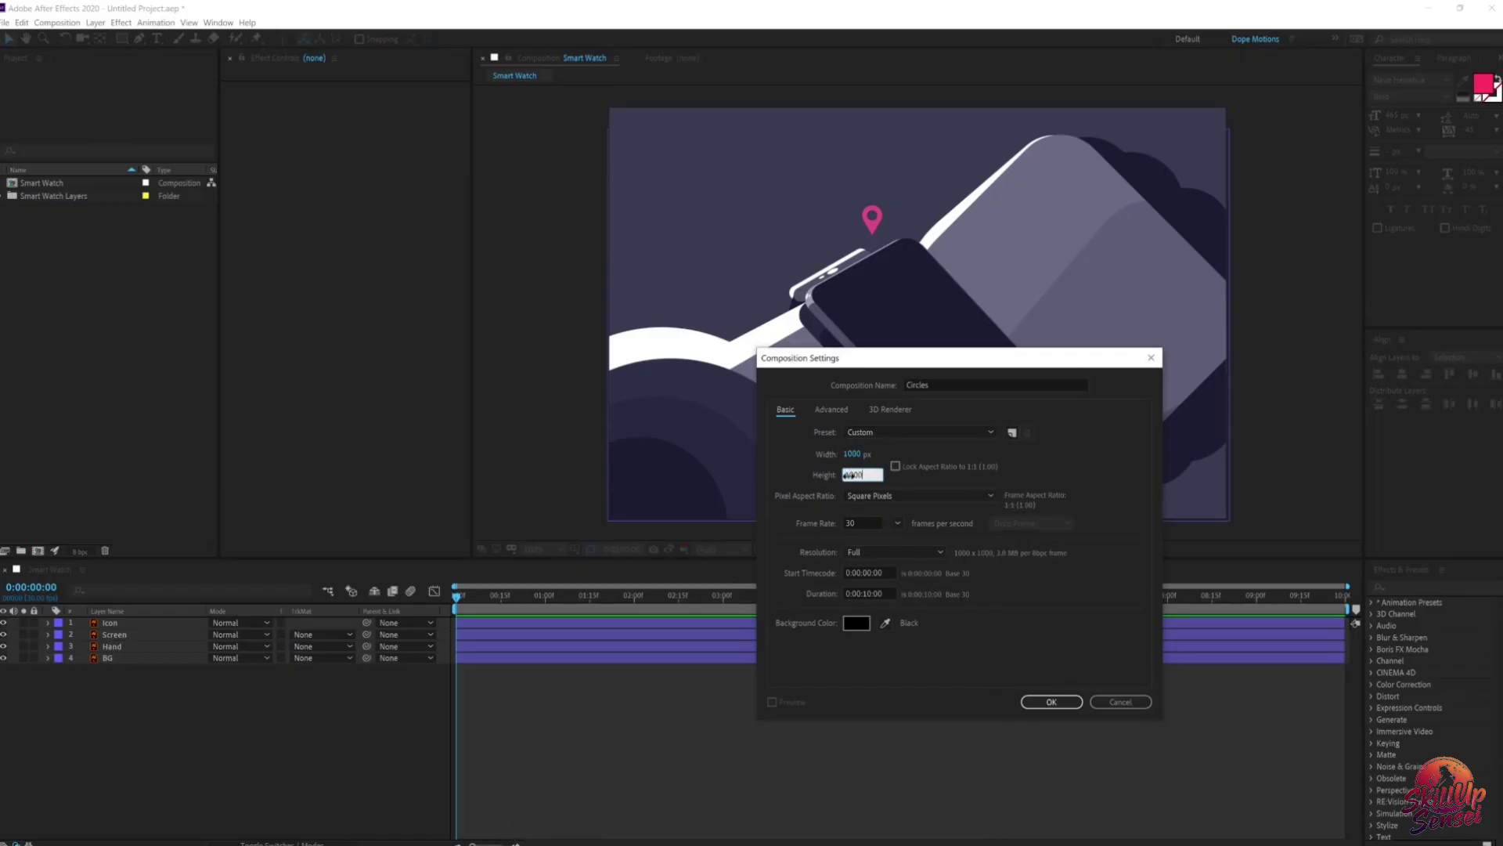
{"action": "left_click", "coordinate": [1049, 701]}
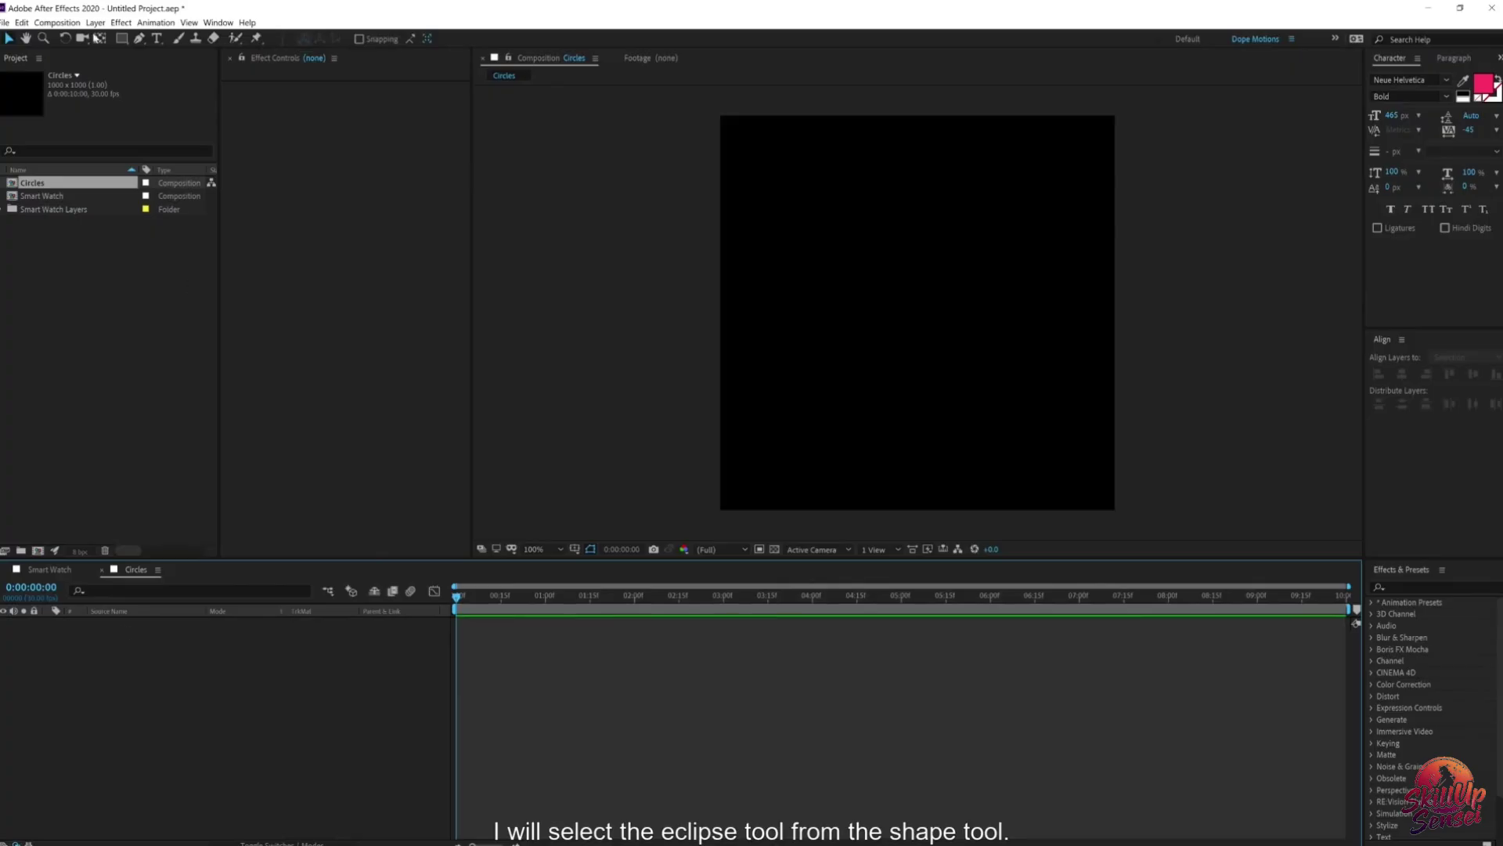
Step: Add a composition-sized circle with the Ellipse tool and reduce its ellipse path size to about 862 px
{"action": "mouse_move", "coordinate": [121, 38]}
{"action": "left_mouse_down"}
{"action": "mouse_move", "coordinate": [170, 43]}
{"action": "mouse_move", "coordinate": [171, 70]}
{"action": "left_mouse_up"}
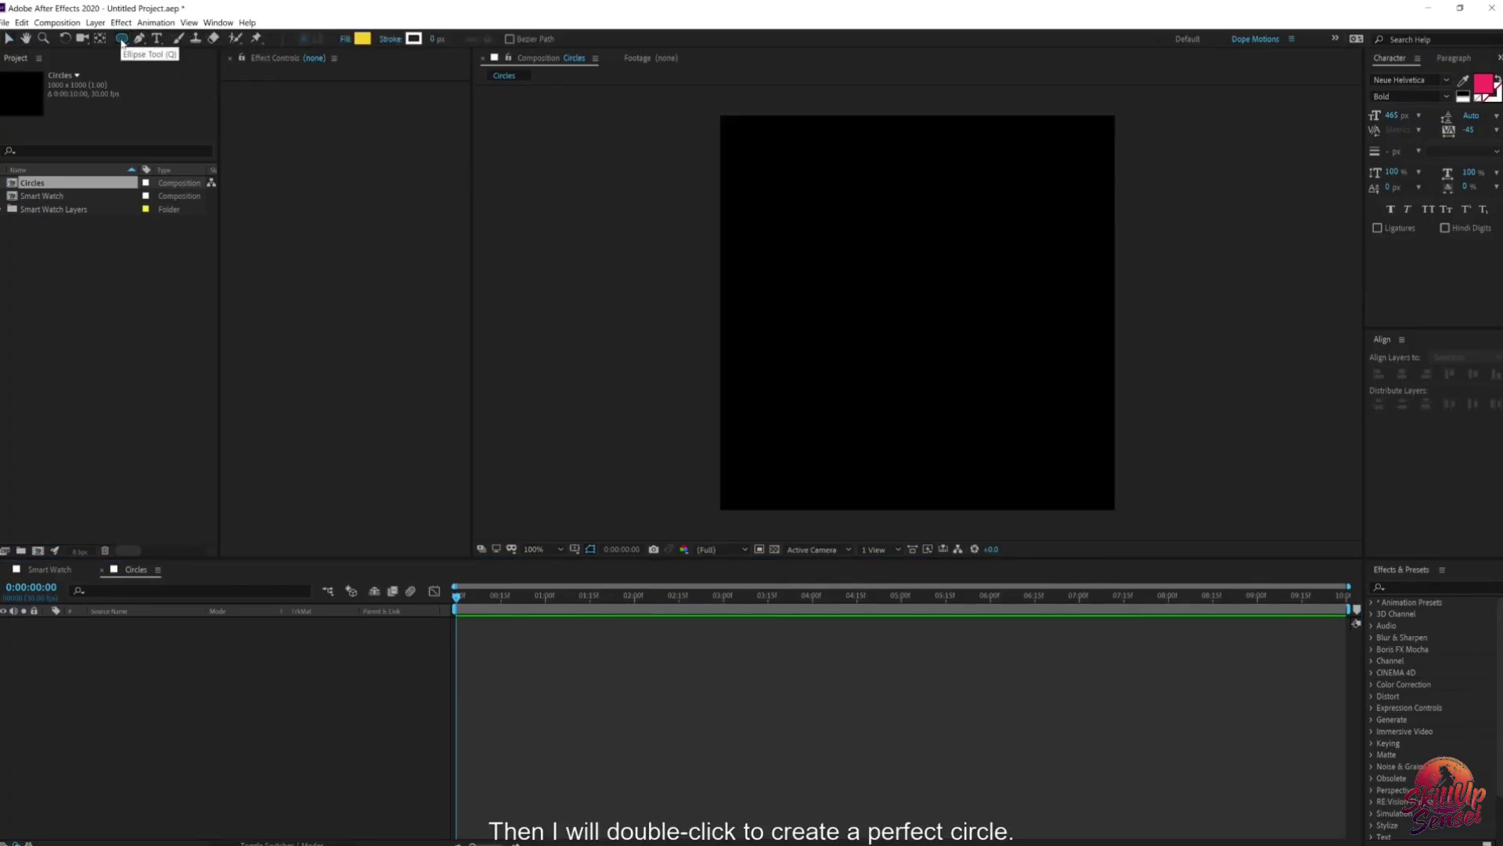
{"action": "double_click", "coordinate": [121, 39]}
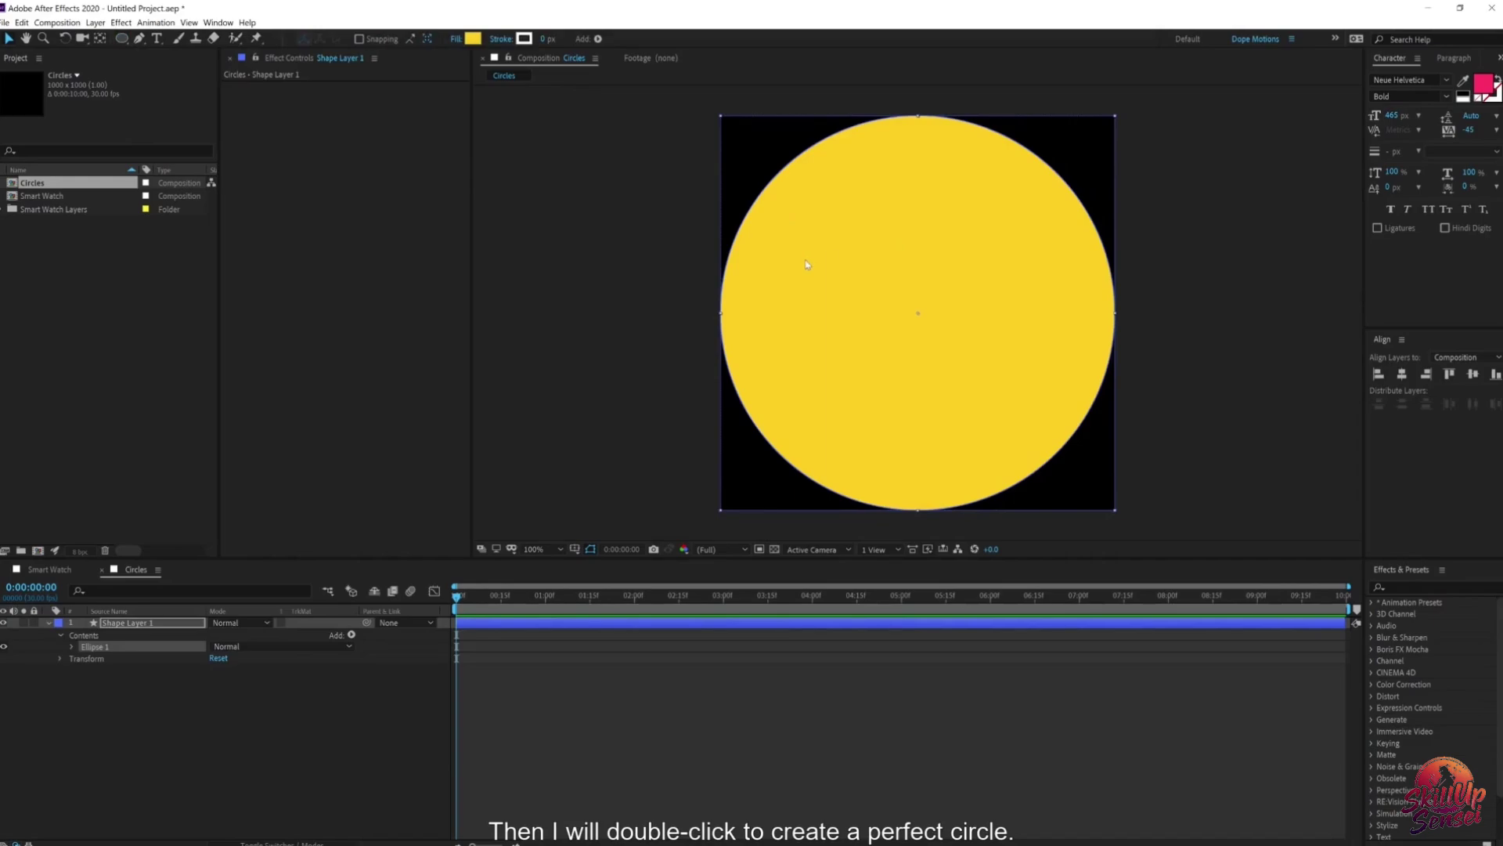
{"action": "left_click", "coordinate": [71, 647]}
{"action": "left_click", "coordinate": [84, 660]}
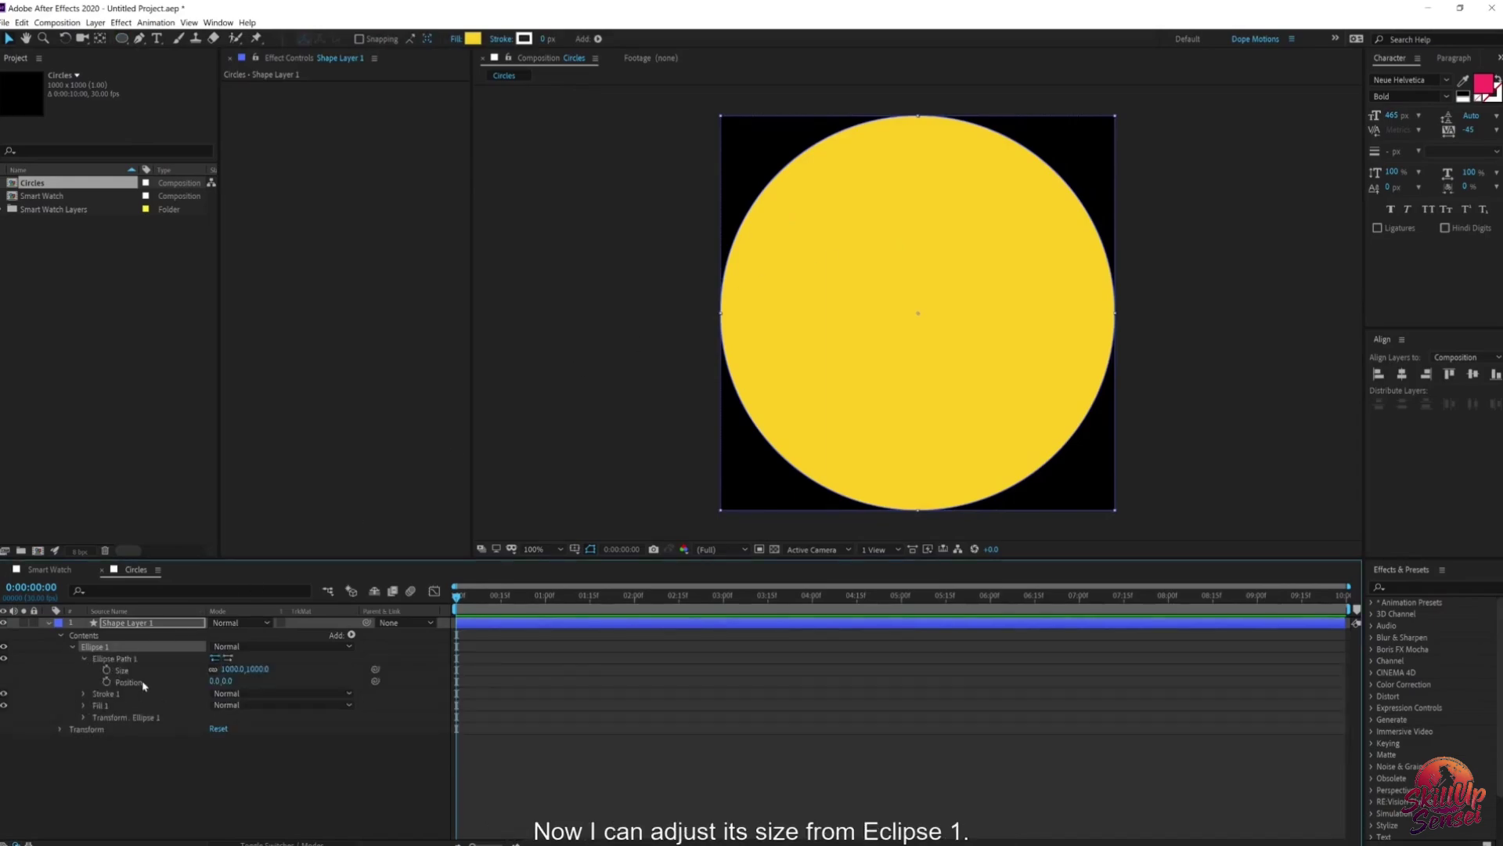
{"action": "left_click_drag", "start_coordinate": [253, 670], "coordinate": [218, 658]}
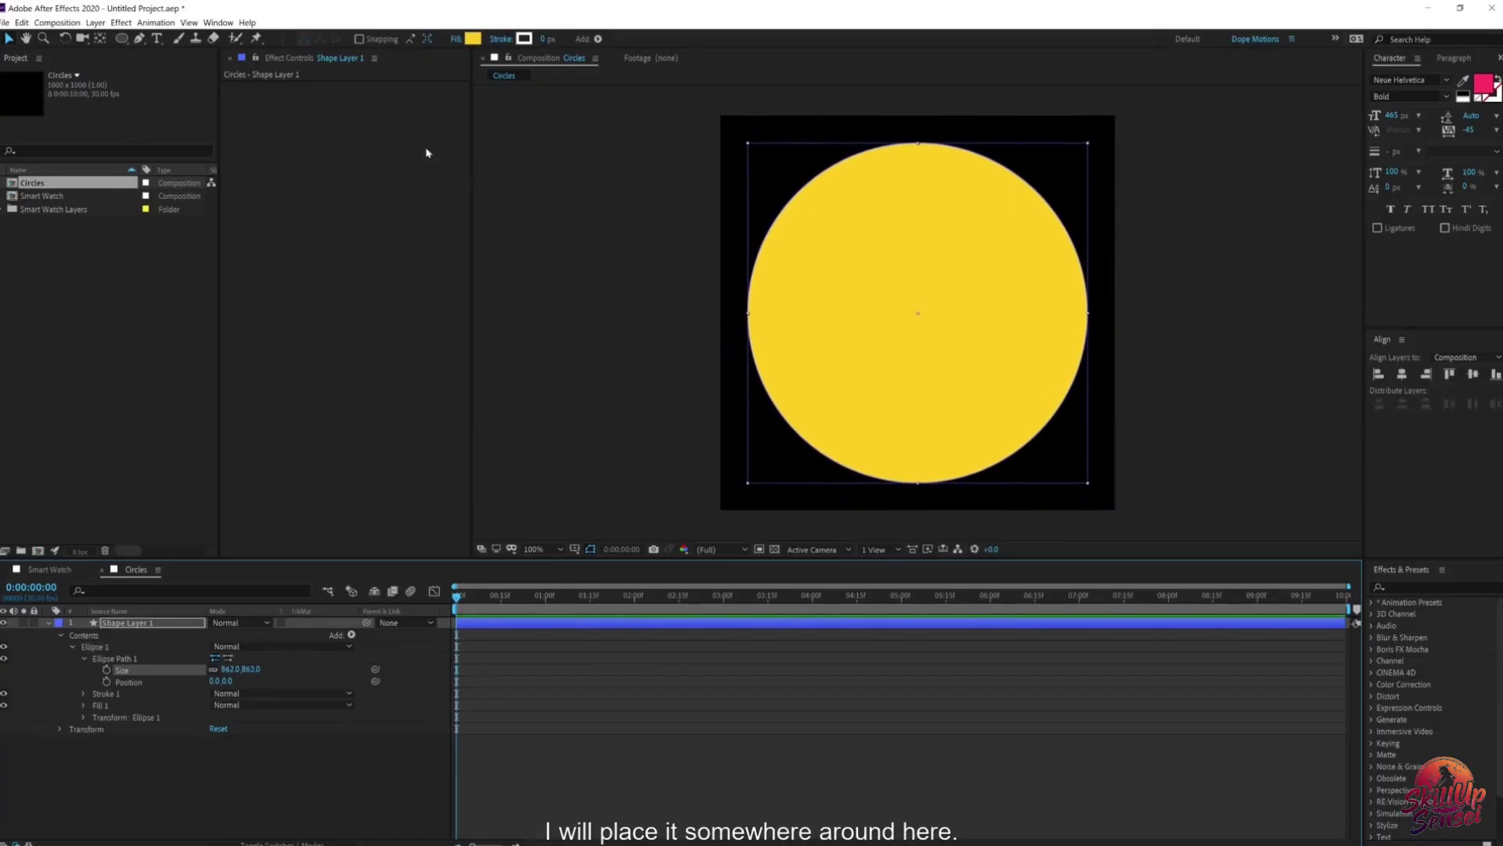
Step: Change the circle's fill from yellow to a dark blue, #28274C
{"action": "left_click", "coordinate": [472, 39]}
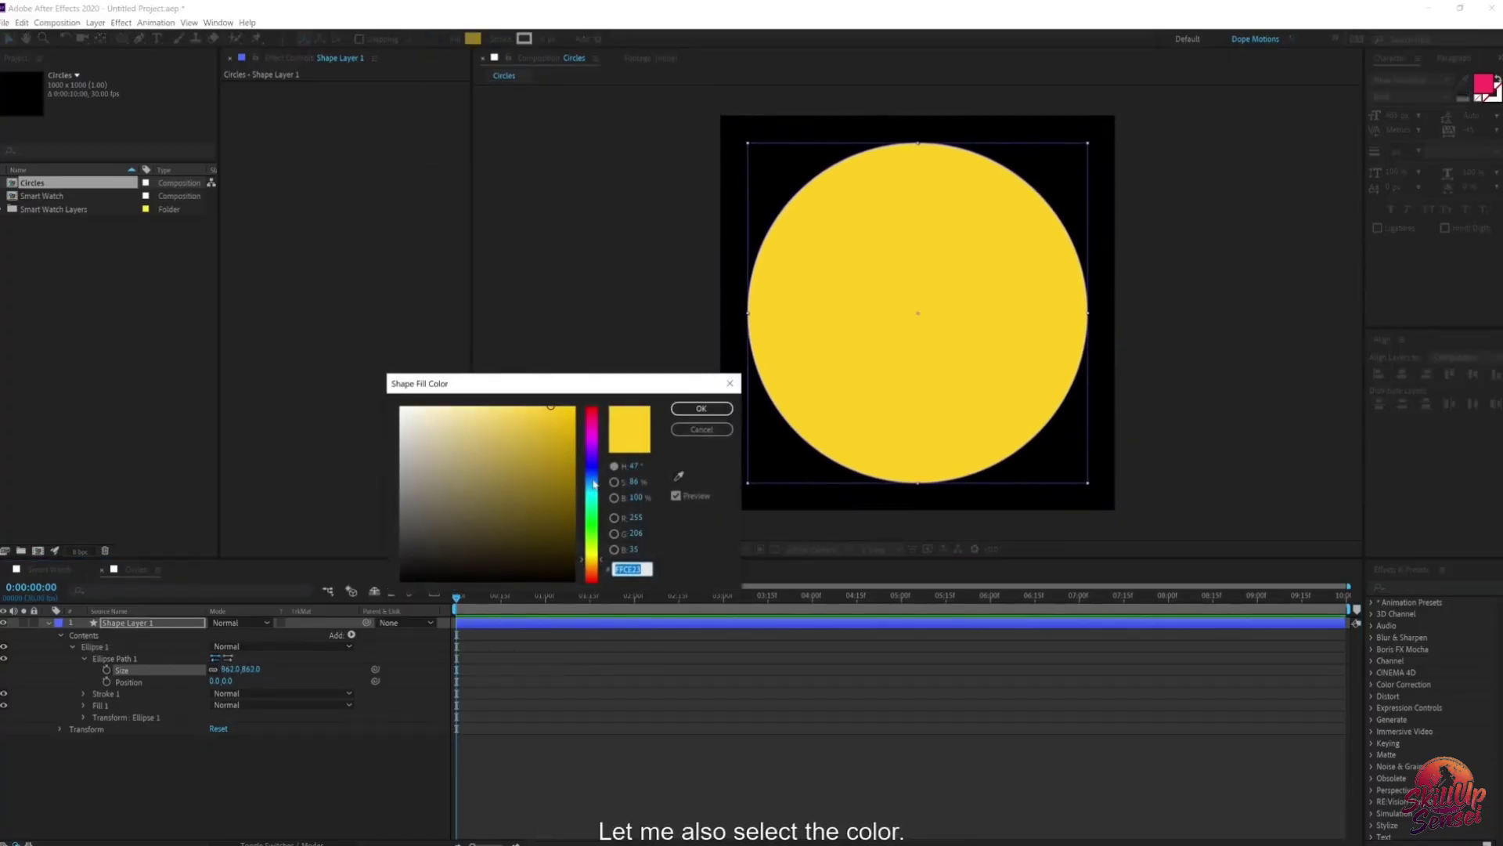
{"action": "mouse_move", "coordinate": [594, 483]}
{"action": "left_mouse_down"}
{"action": "mouse_move", "coordinate": [595, 459]}
{"action": "mouse_move", "coordinate": [484, 533]}
{"action": "left_mouse_up"}
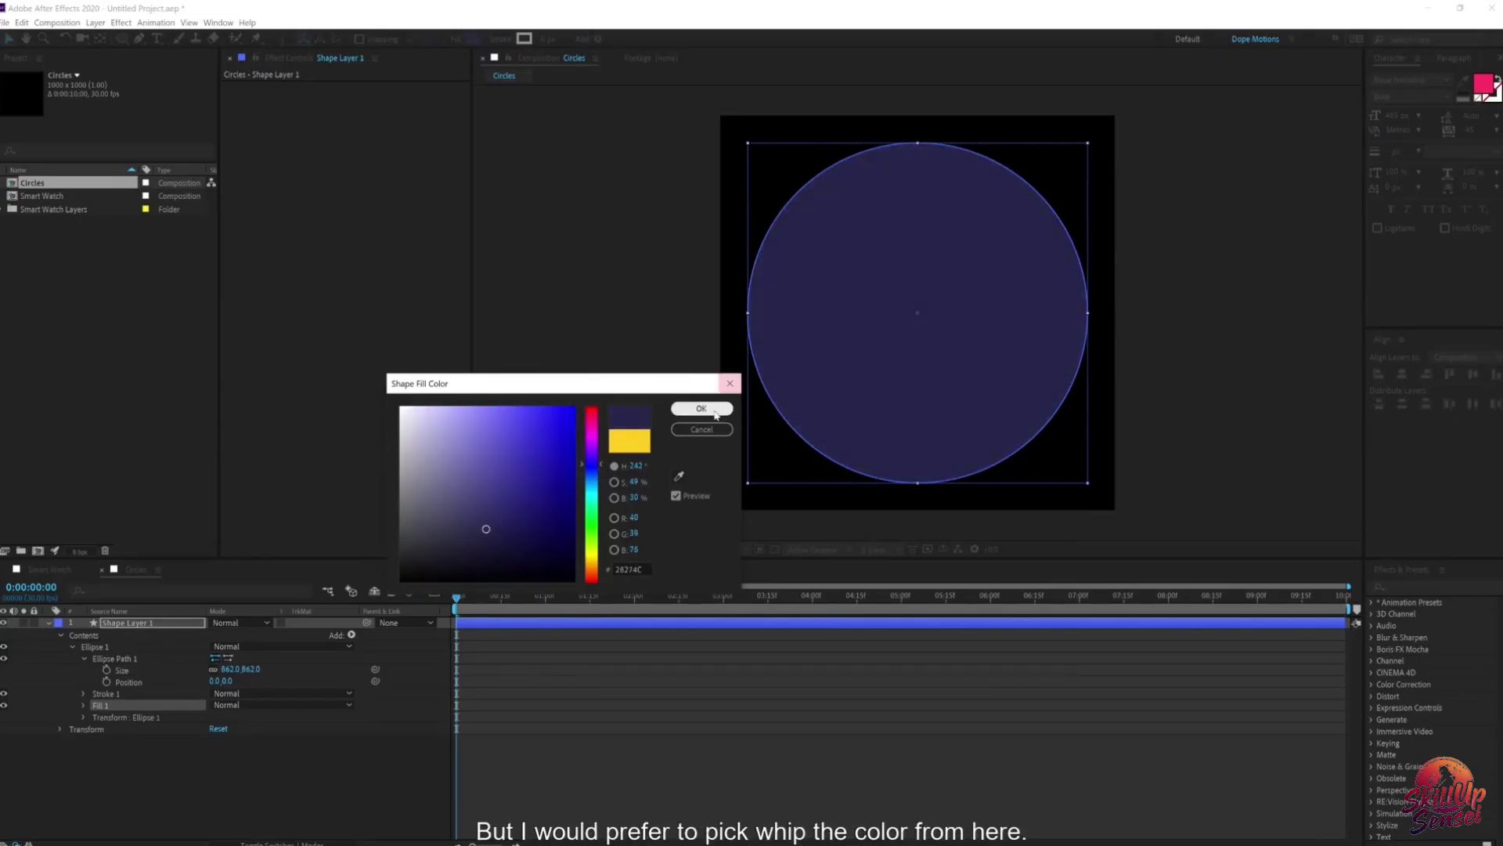
{"action": "left_click", "coordinate": [701, 408]}
Step: Sample the sleeve's outer ring colour in the Smart Watch composition with the eyedropper and copy its hex code, 2E3047
{"action": "left_click", "coordinate": [55, 570]}
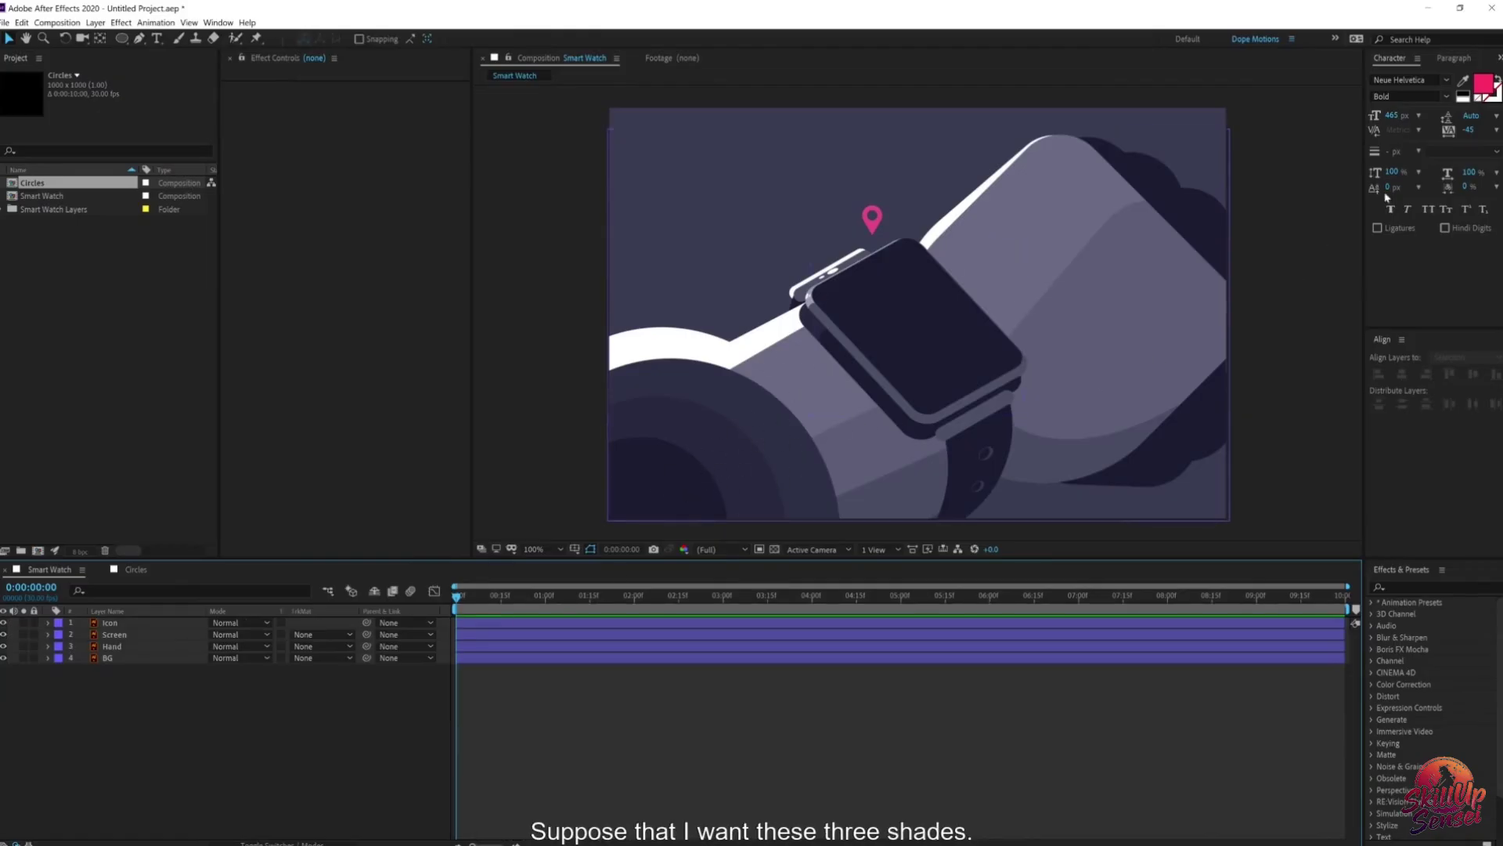
{"action": "left_click", "coordinate": [1463, 80]}
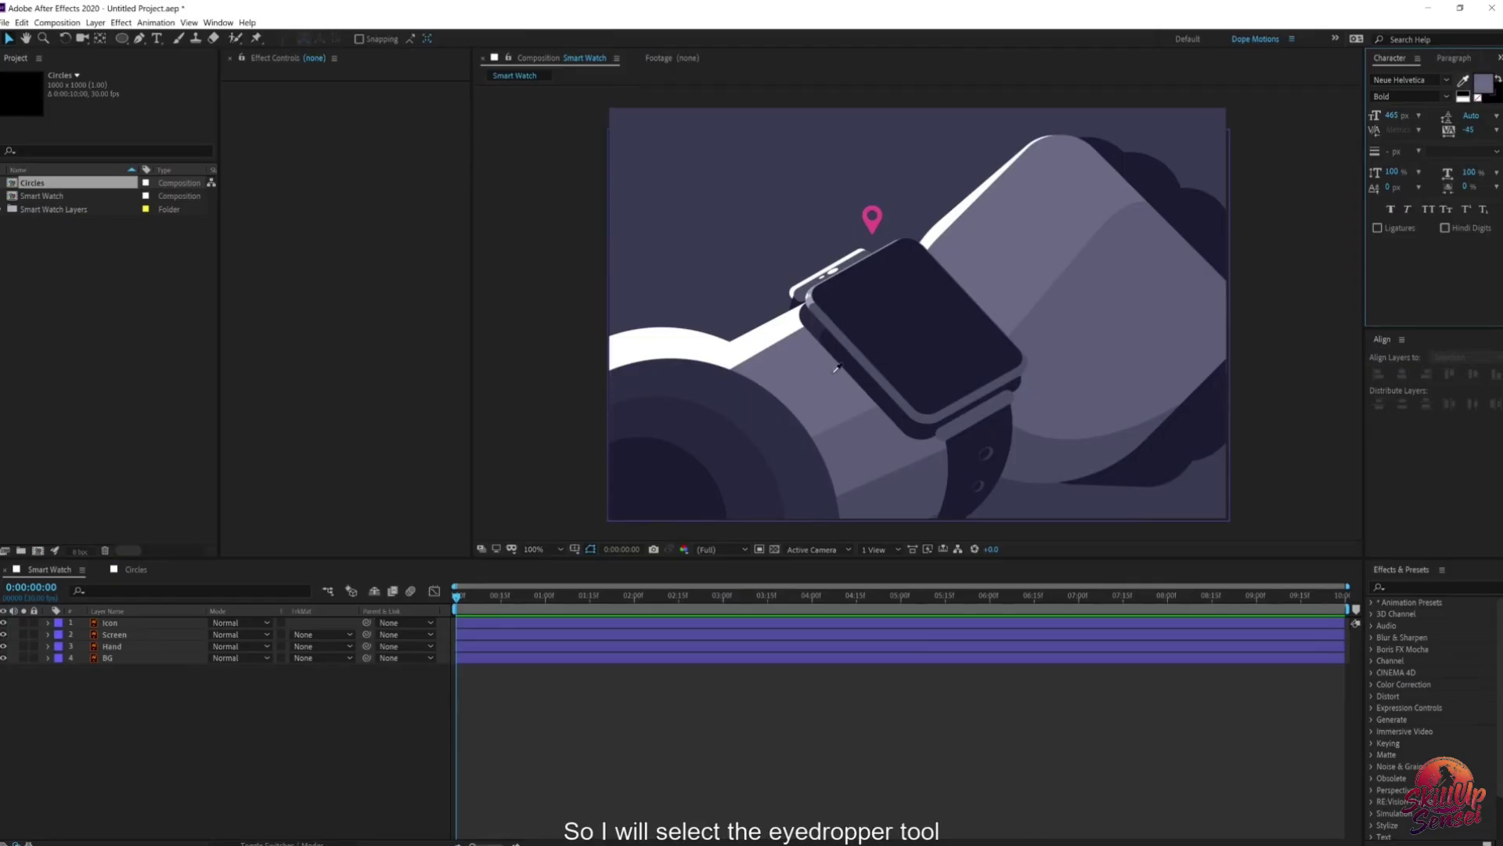
{"action": "left_click", "coordinate": [752, 402]}
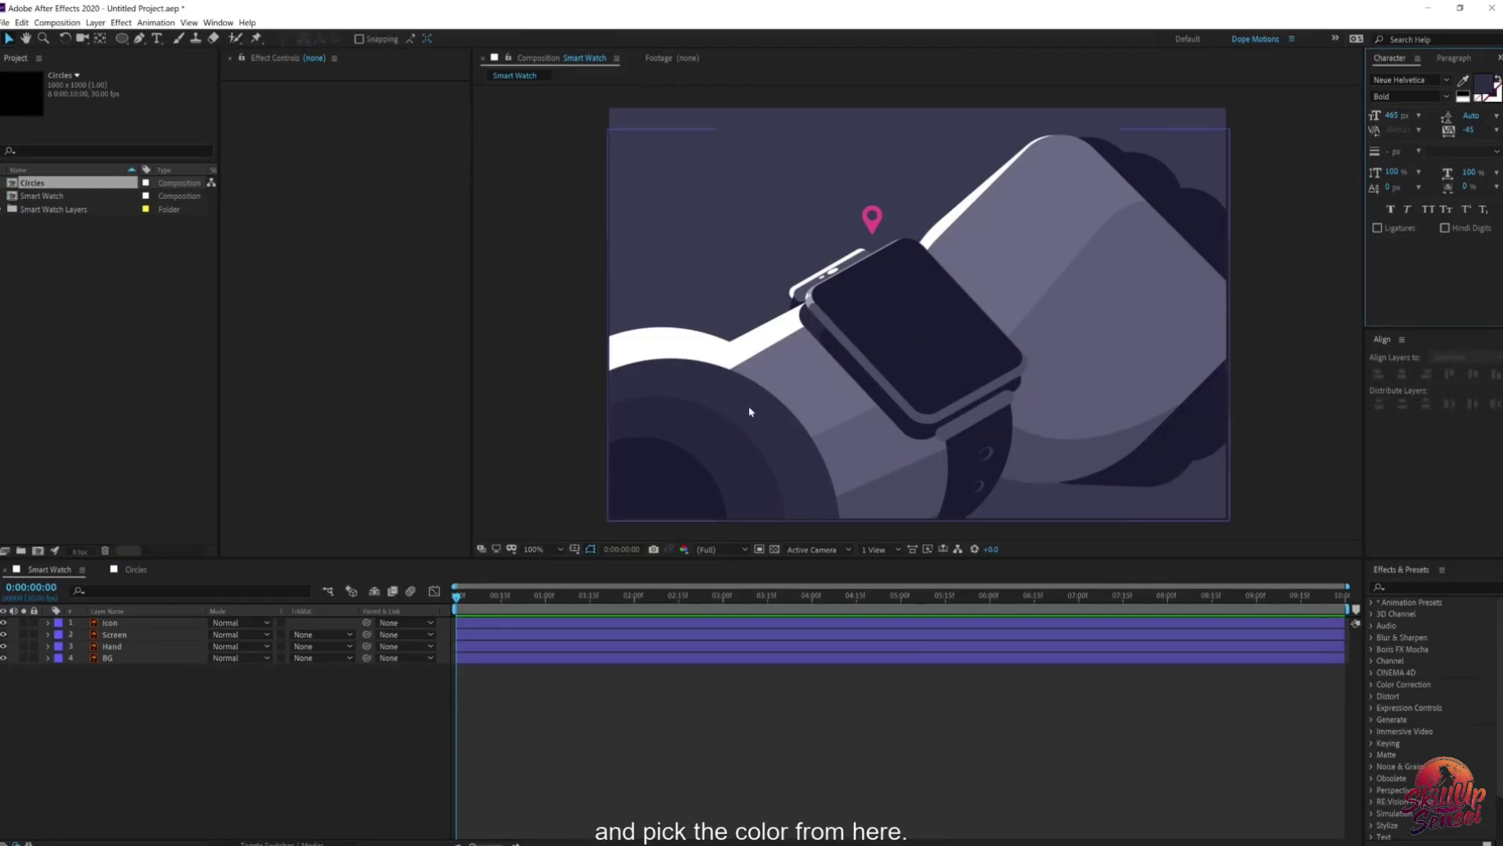
{"action": "double_click", "coordinate": [1484, 87]}
{"action": "key", "text": "ctrl+c"}
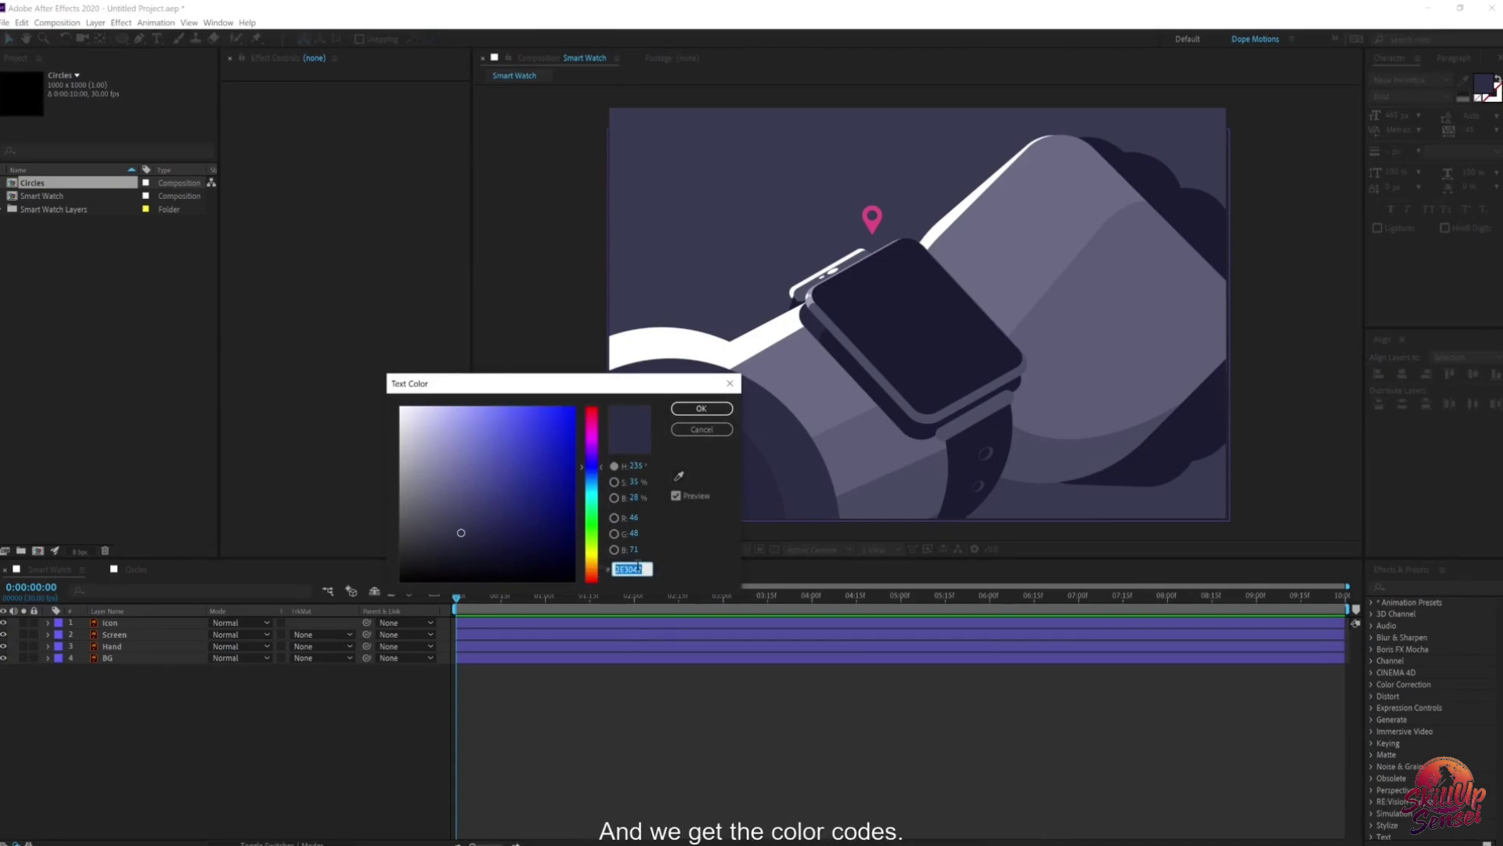
{"action": "left_click", "coordinate": [701, 409]}
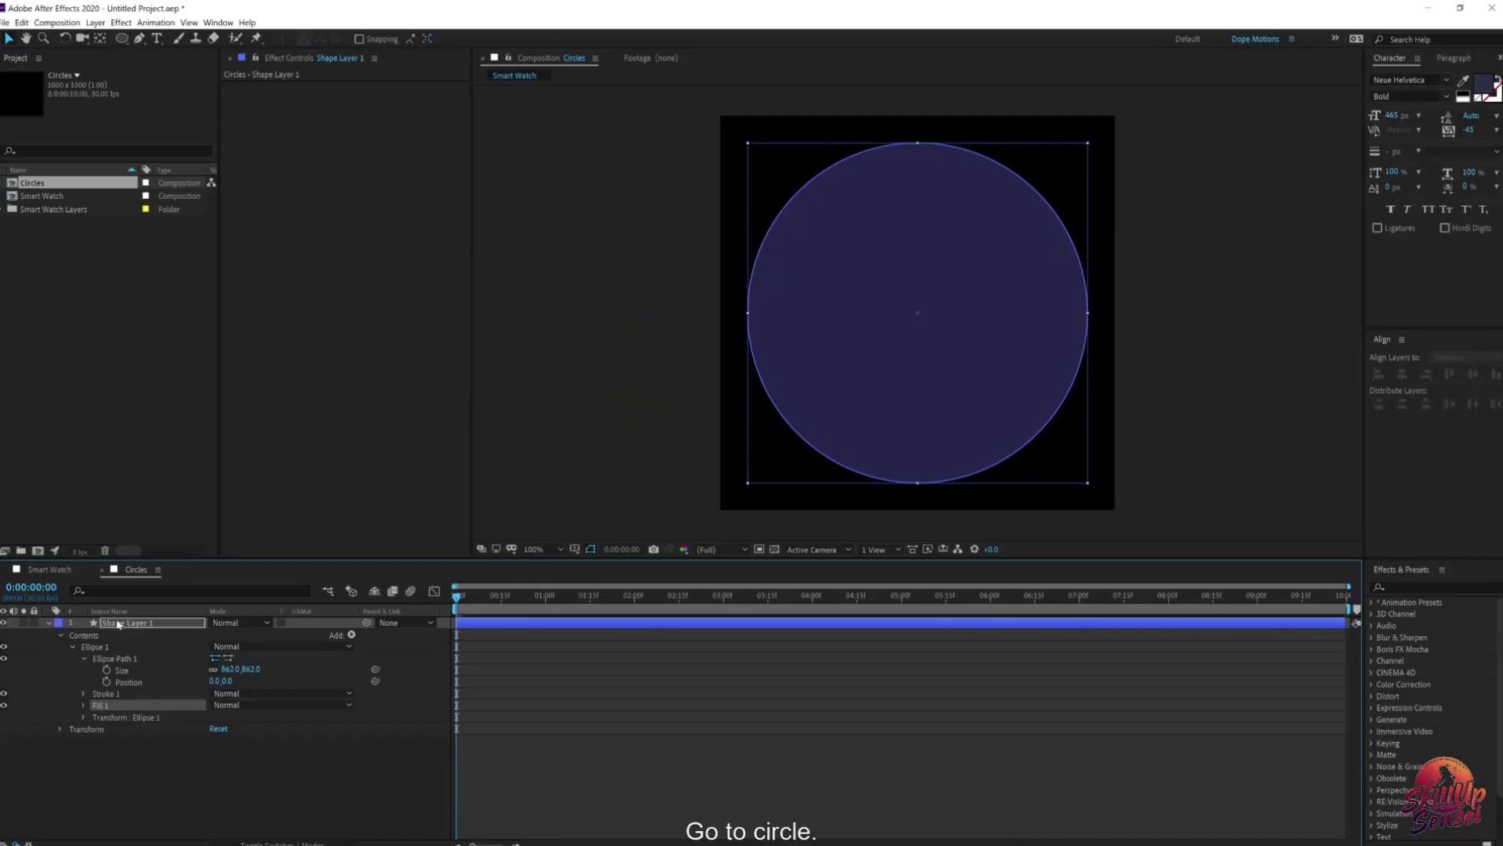
Step: Fill the circle in the Circles composition with the copied hex colour 2E3047 and darken that fill to #202136
{"action": "left_click", "coordinate": [117, 624]}
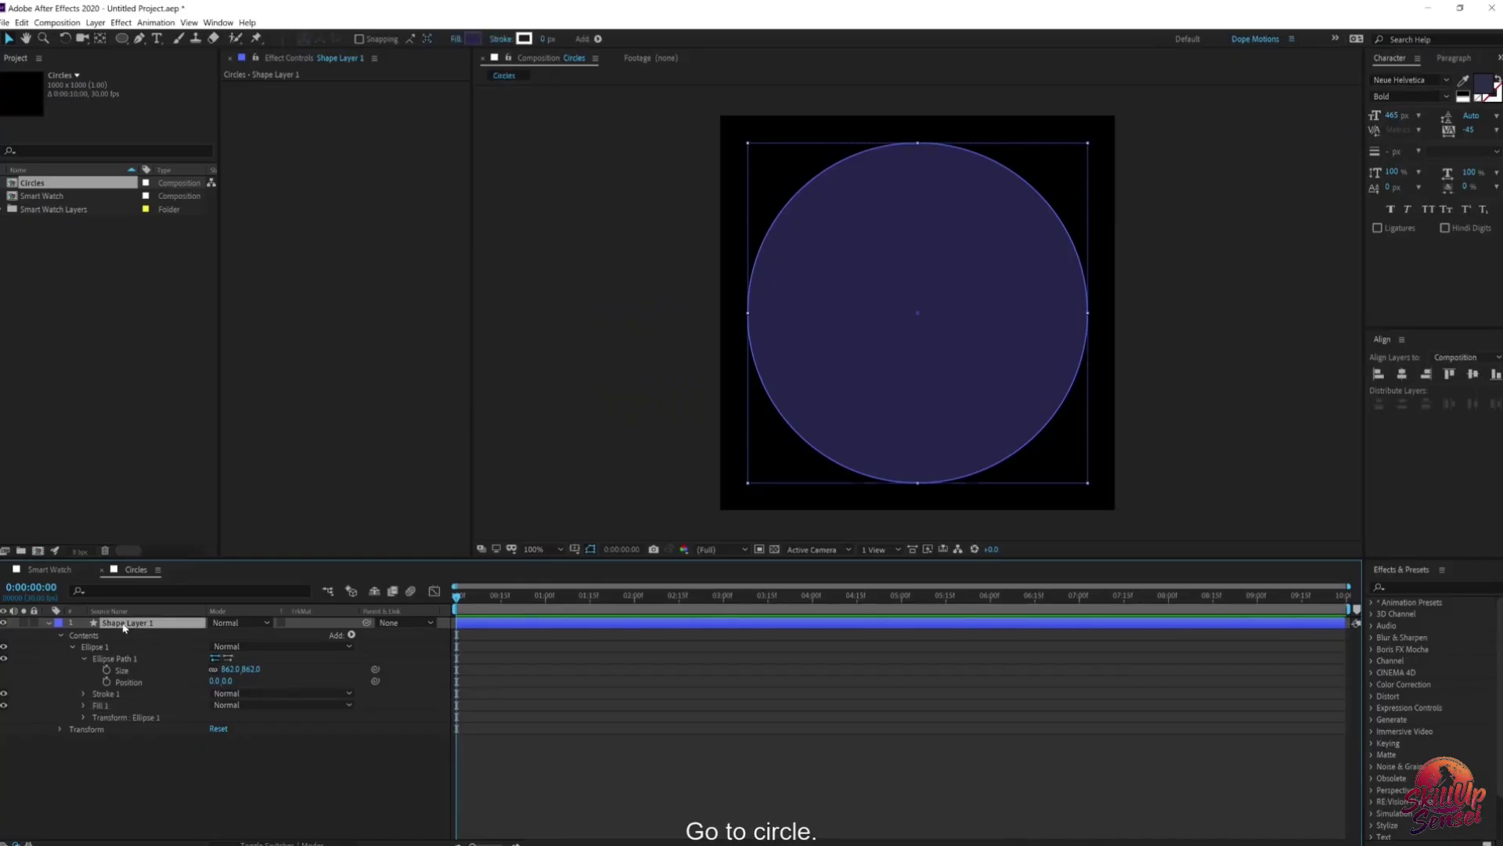
{"action": "left_click", "coordinate": [476, 39]}
{"action": "key", "text": "ctrl+v"}
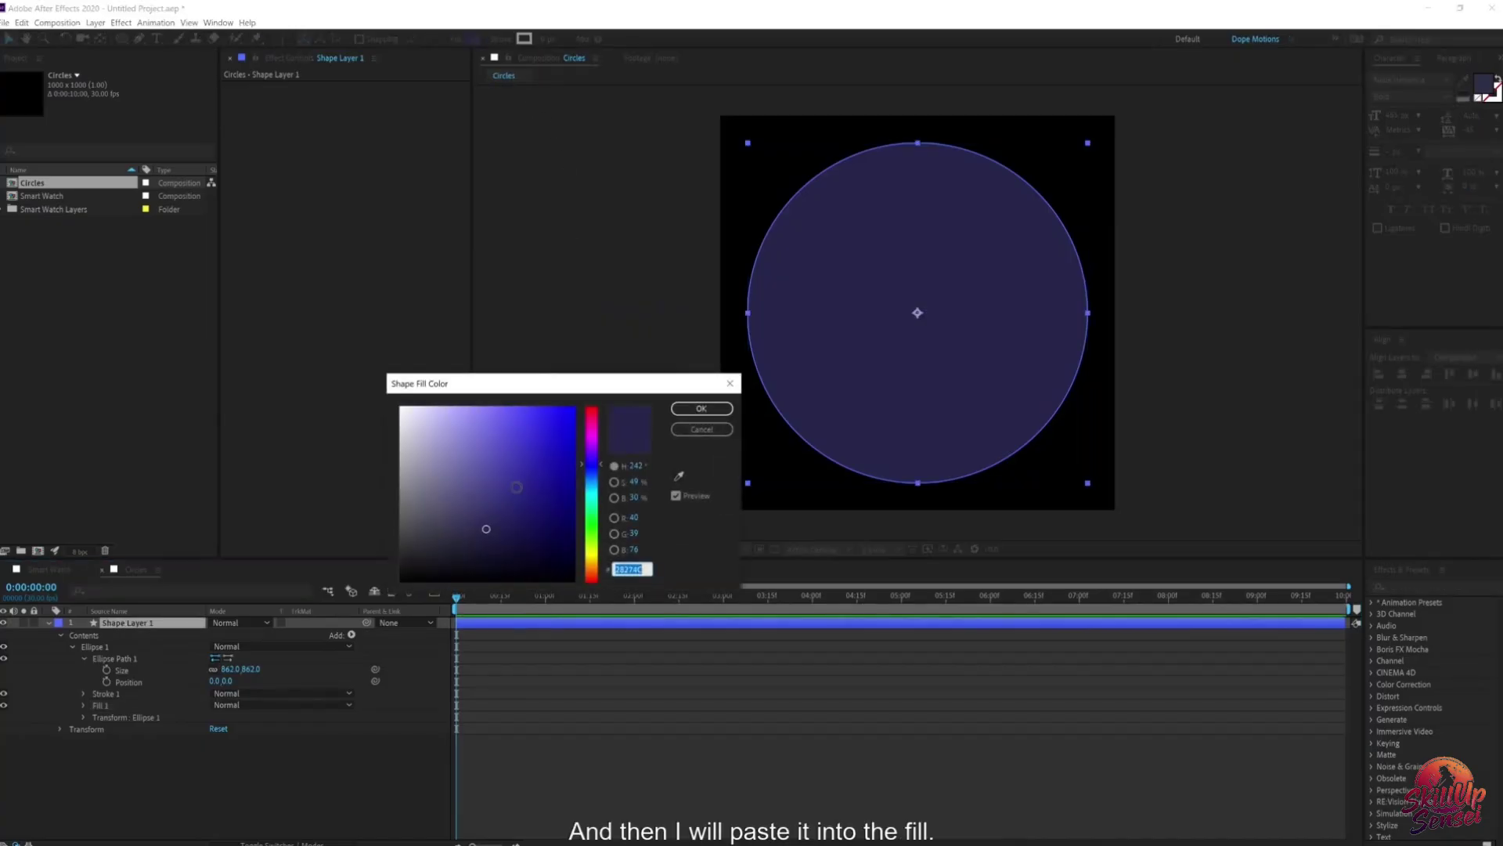
{"action": "left_click", "coordinate": [679, 413]}
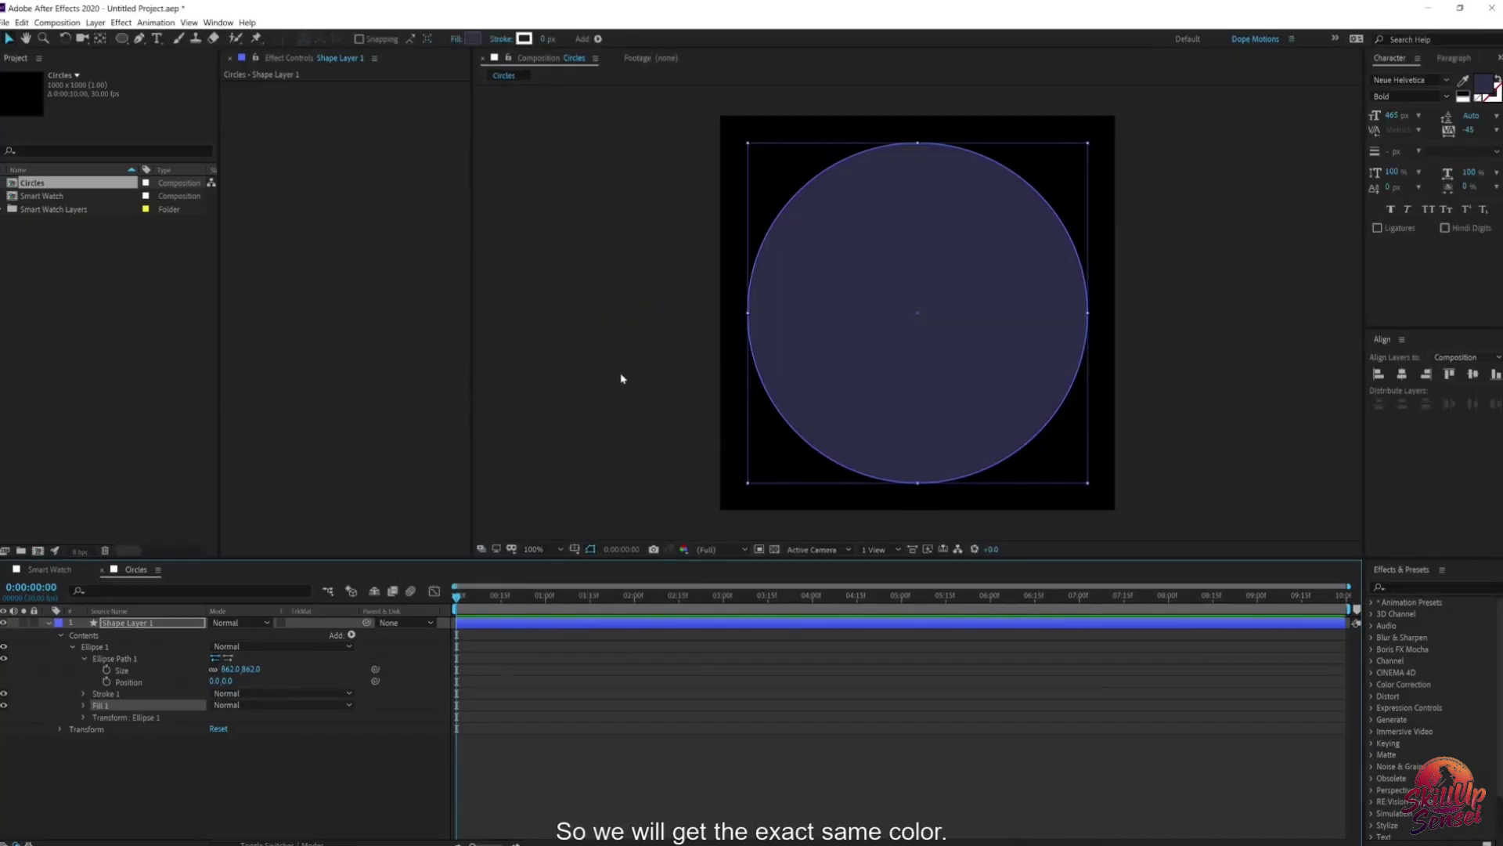
{"action": "left_click", "coordinate": [472, 38]}
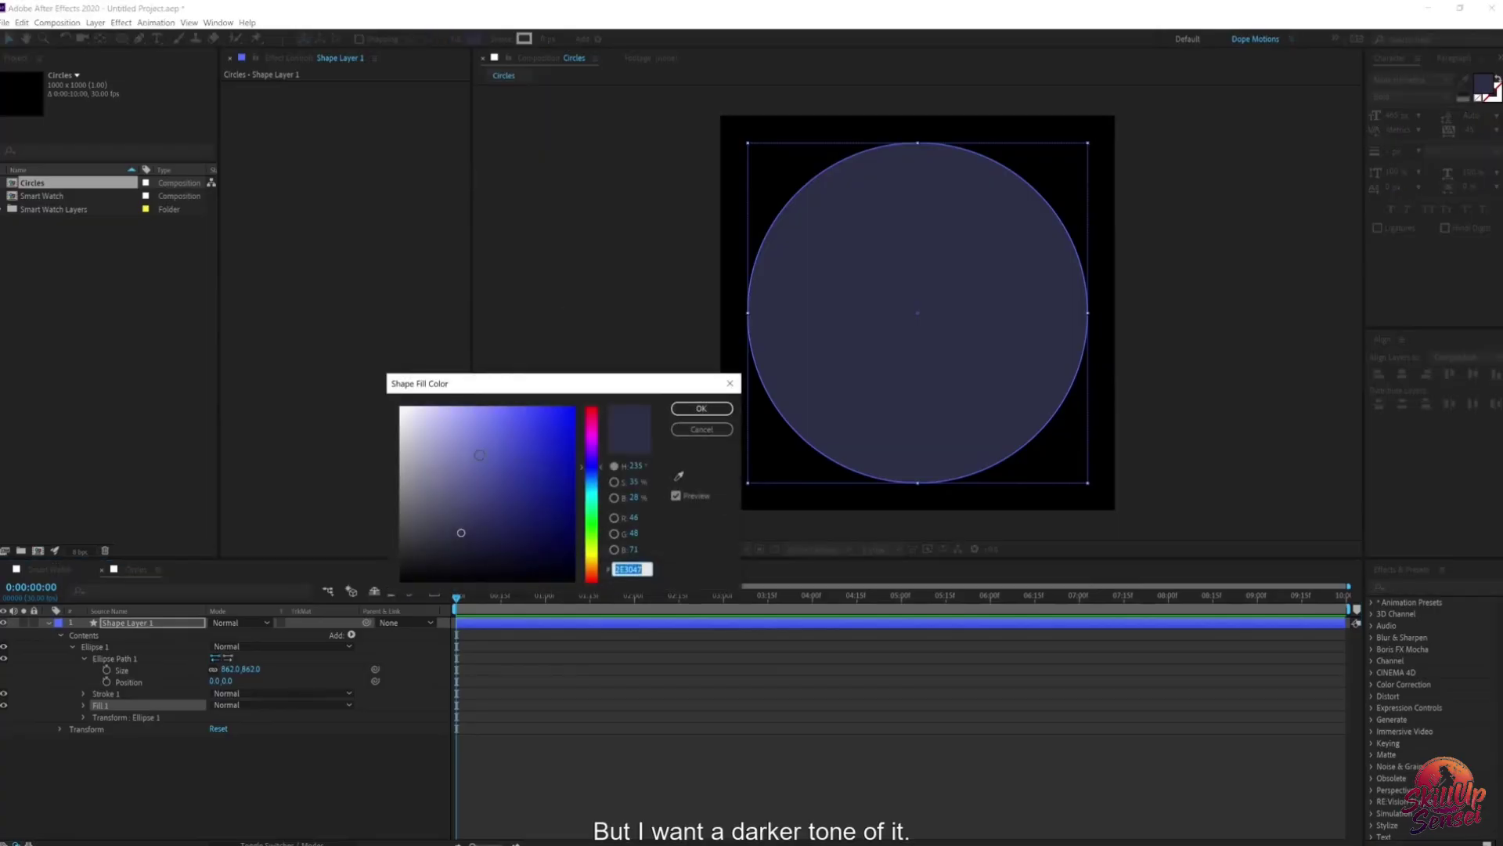
{"action": "left_click", "coordinate": [473, 544]}
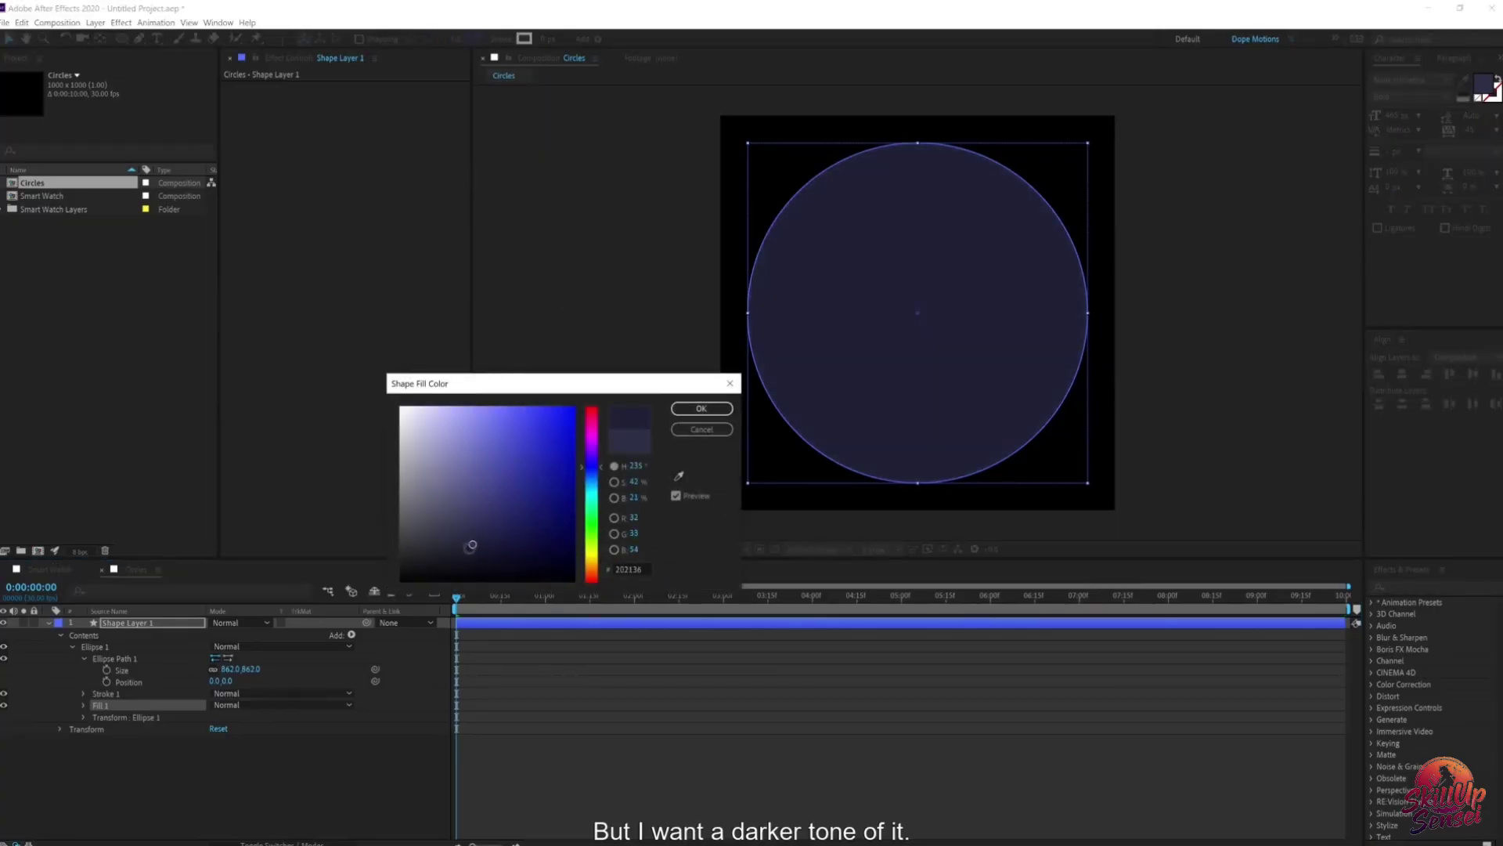
{"action": "left_click", "coordinate": [702, 408]}
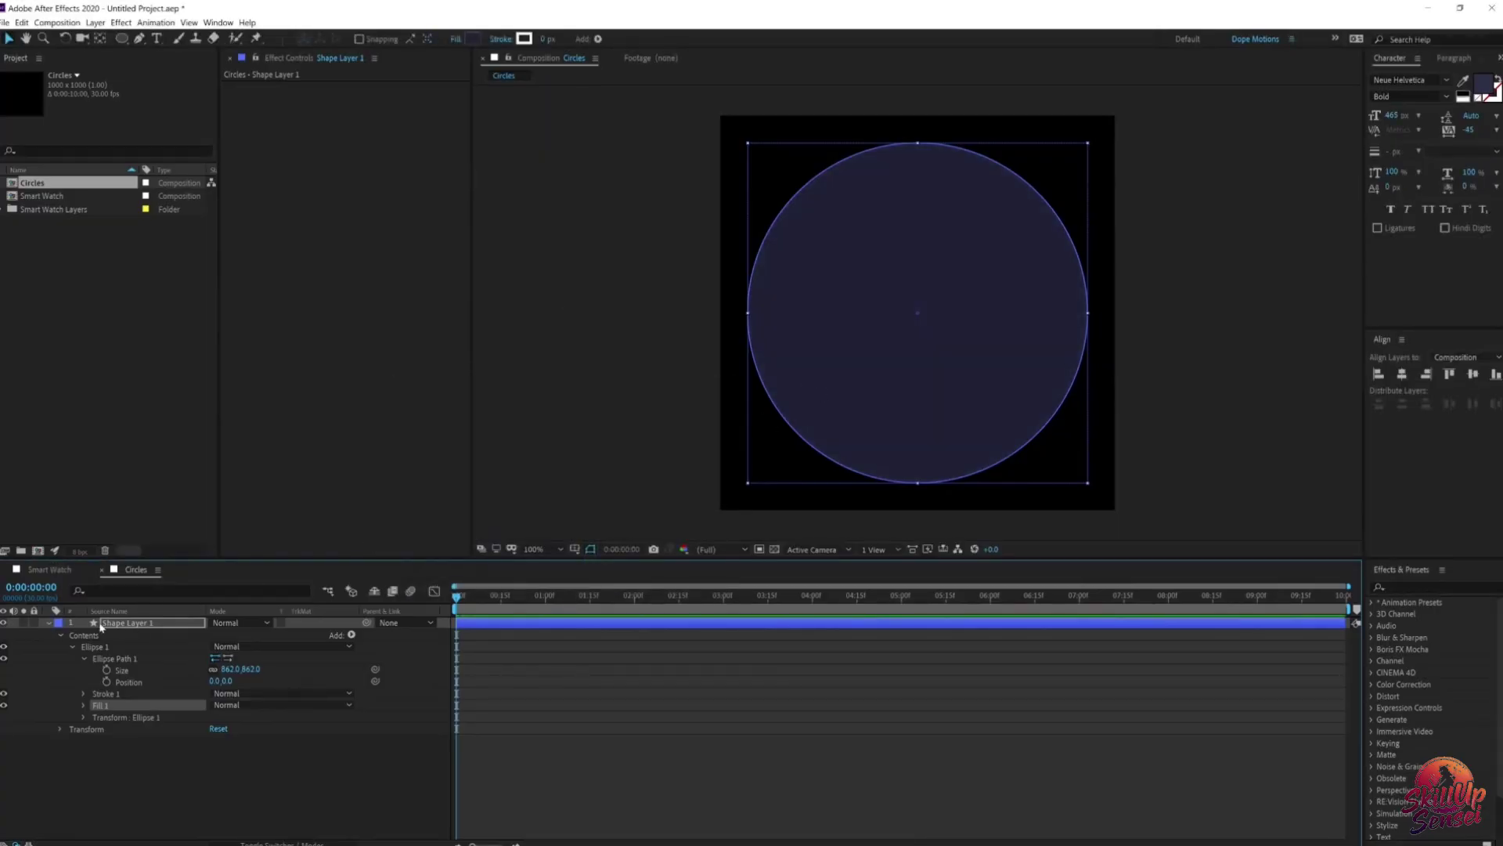
Step: Duplicate the circle layer and reduce the duplicate's ellipse path size to about 630 px
{"action": "left_click", "coordinate": [50, 624]}
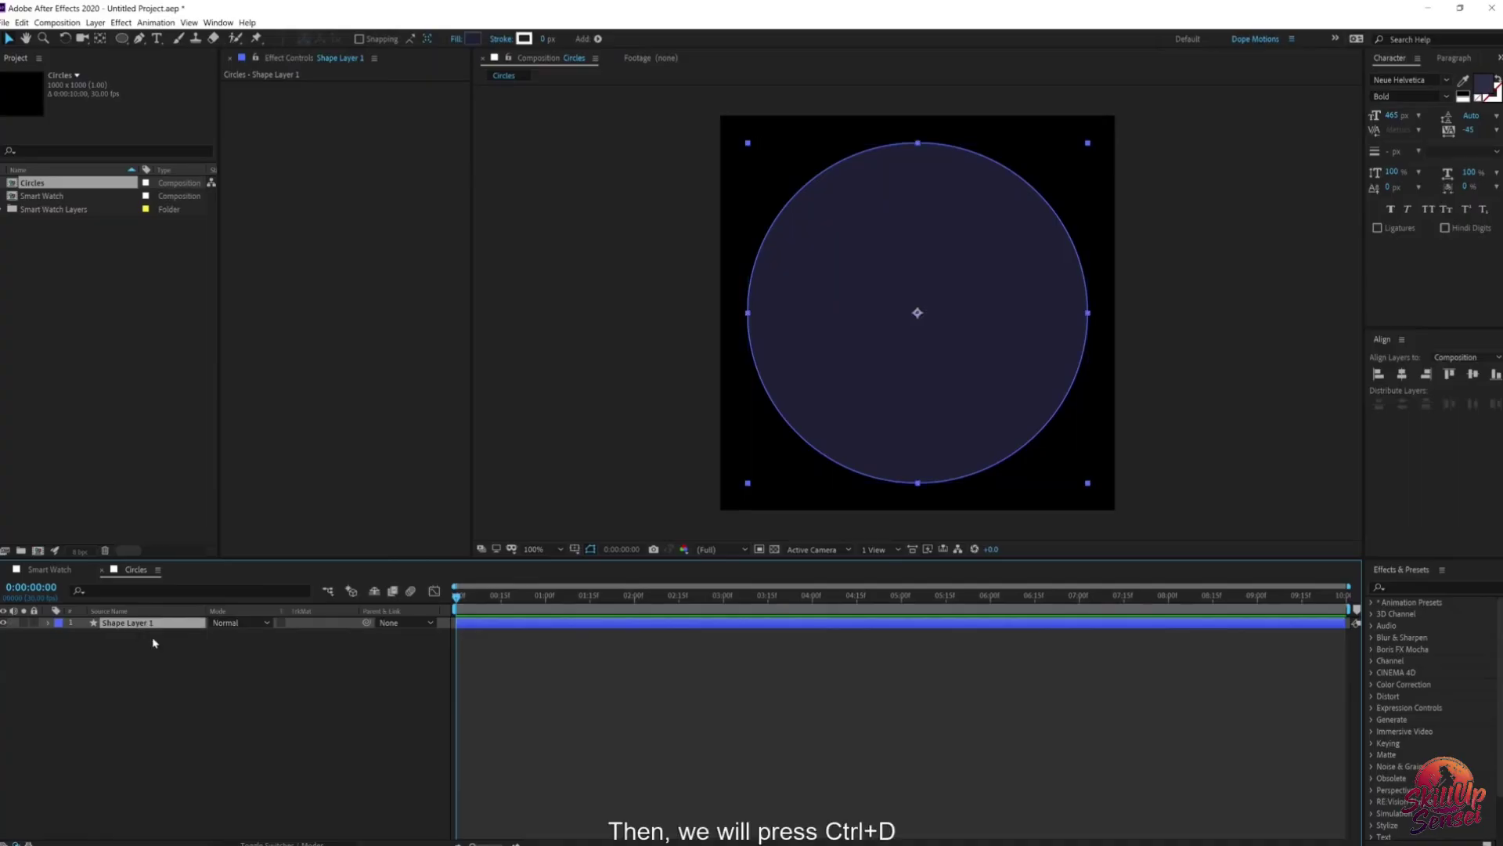
{"action": "key", "text": "ctrl+d"}
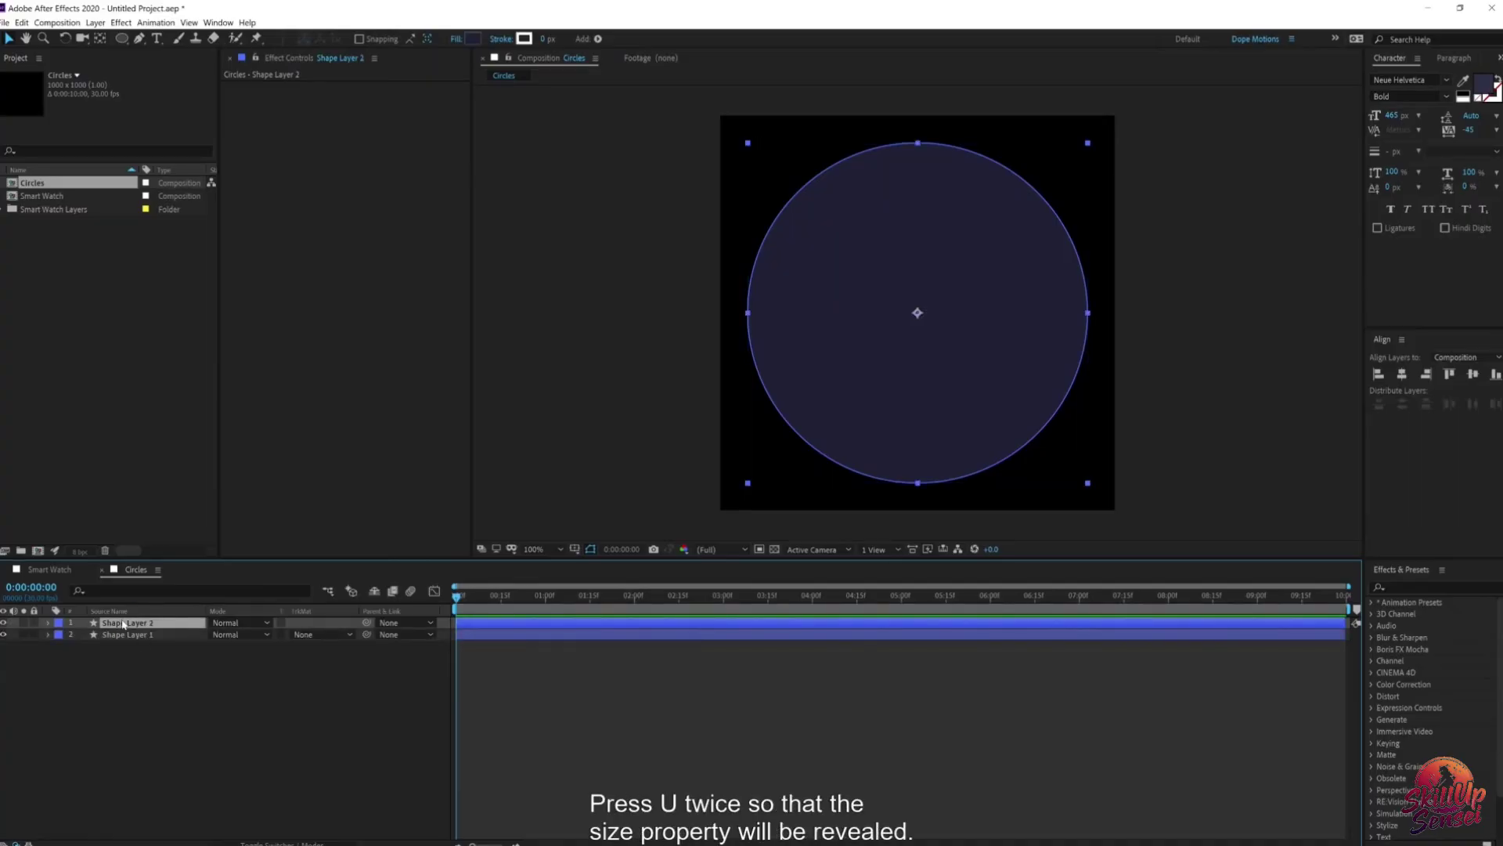
{"action": "key", "text": "u"}
{"action": "key", "text": "u"}
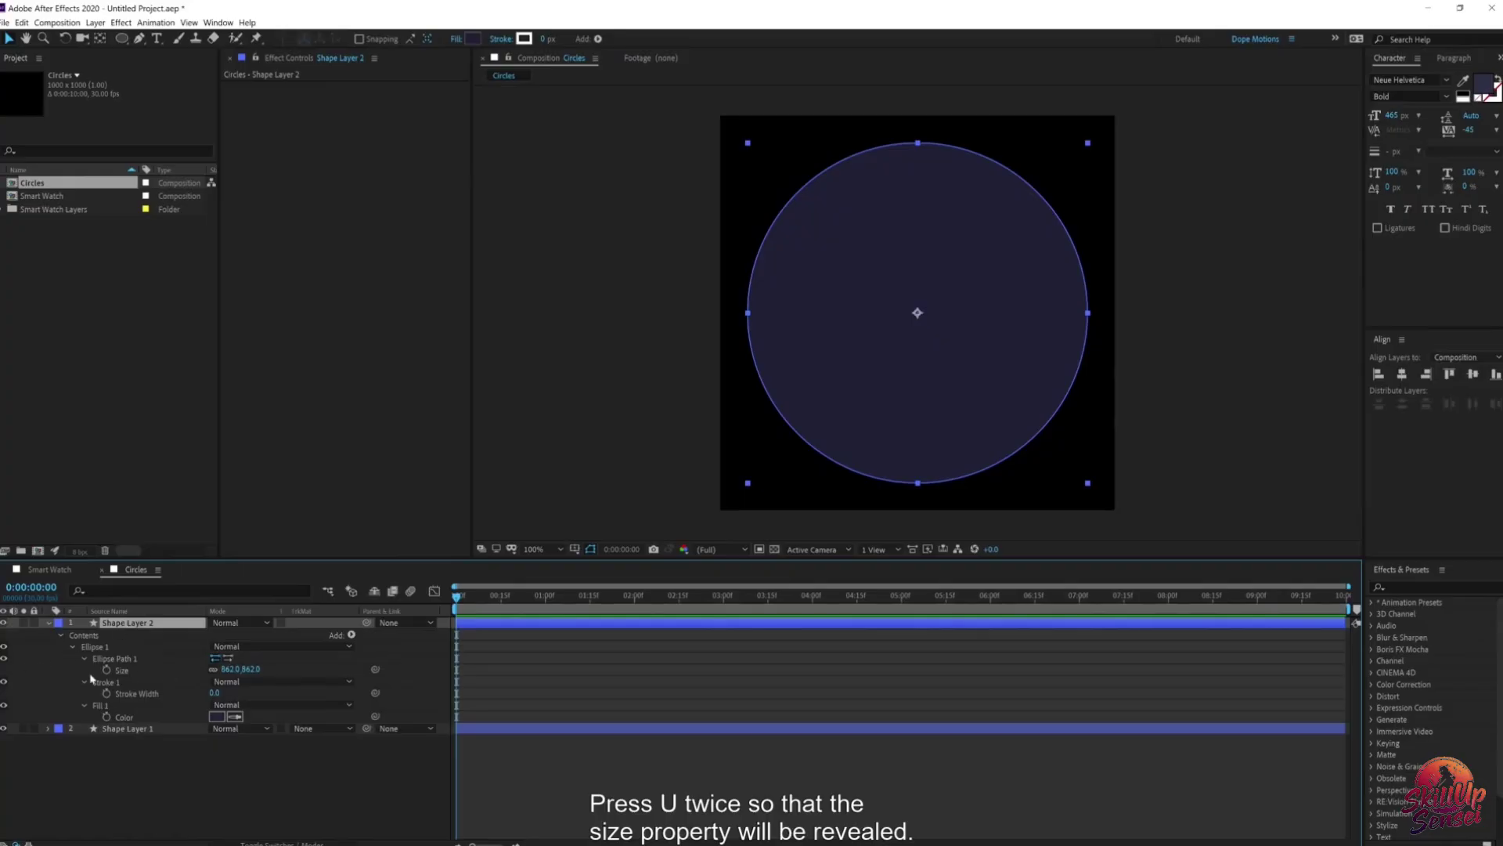
{"action": "left_click_drag", "start_coordinate": [243, 671], "coordinate": [123, 695]}
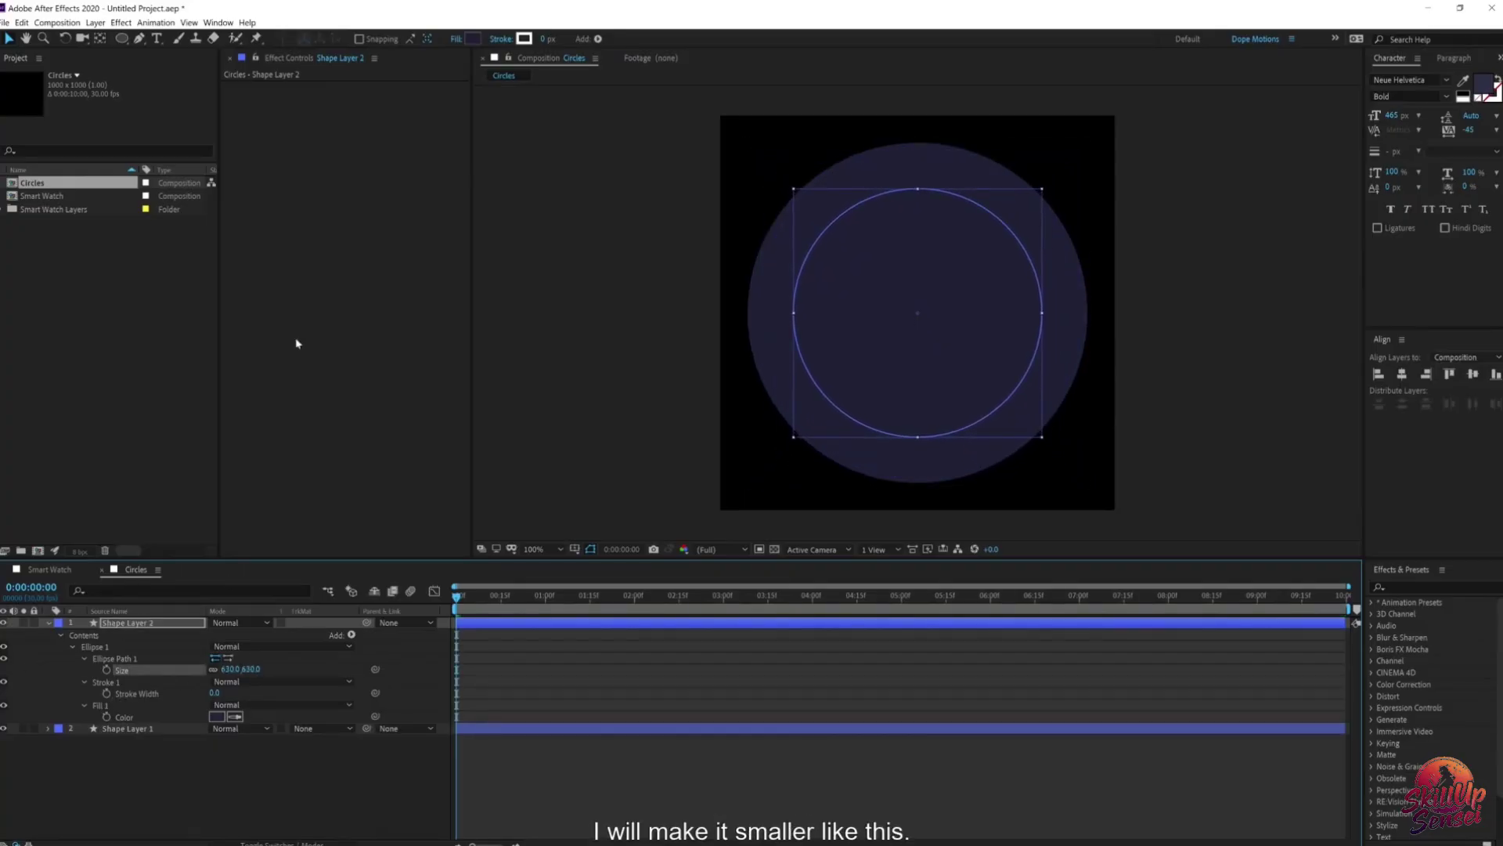
Step: Lighten the 630 px circle's fill to #272946
{"action": "left_click", "coordinate": [471, 41]}
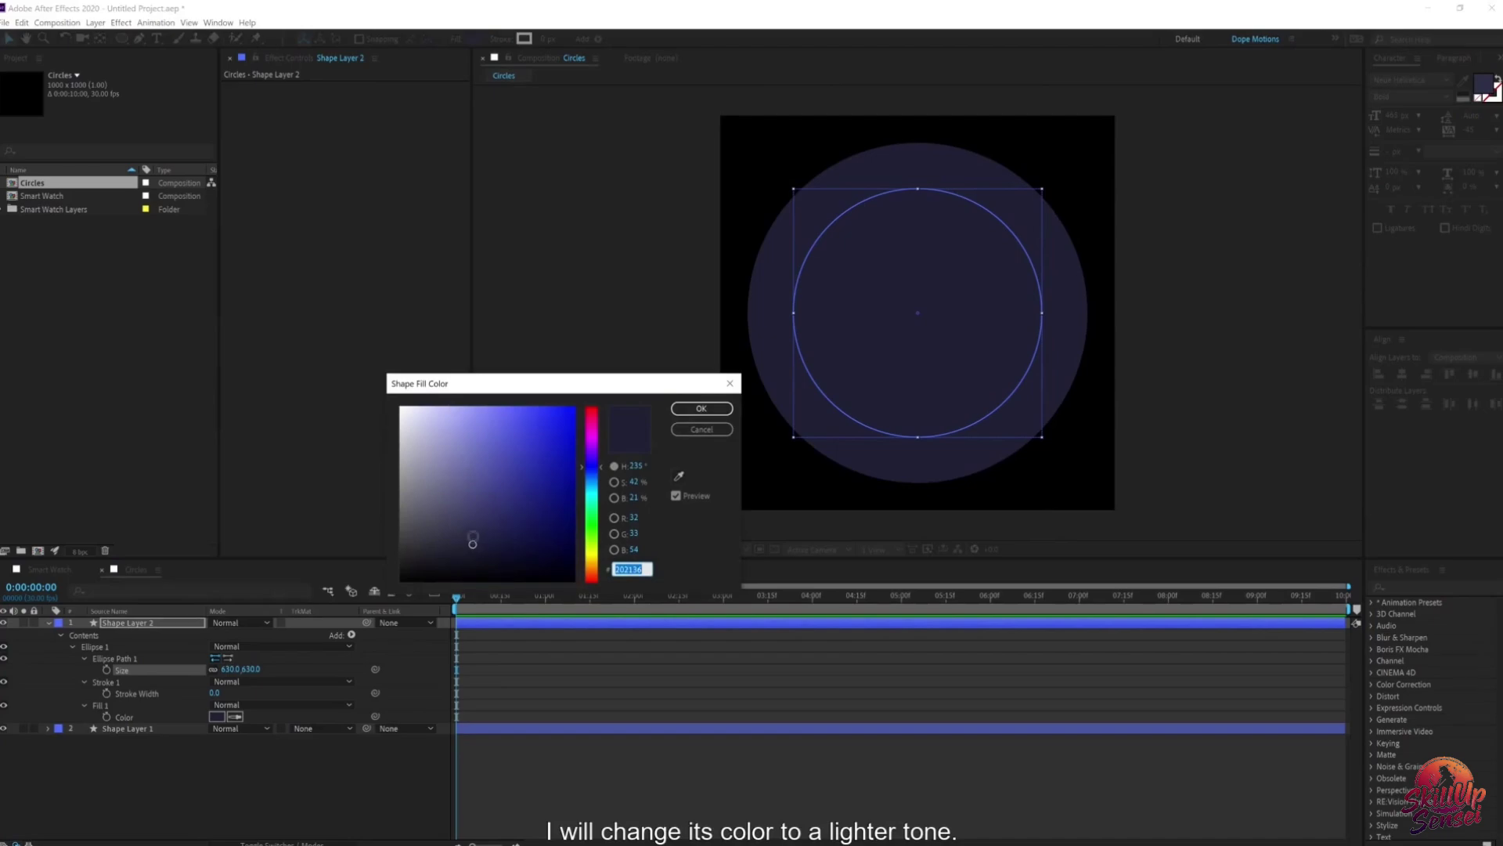
{"action": "left_click", "coordinate": [478, 533]}
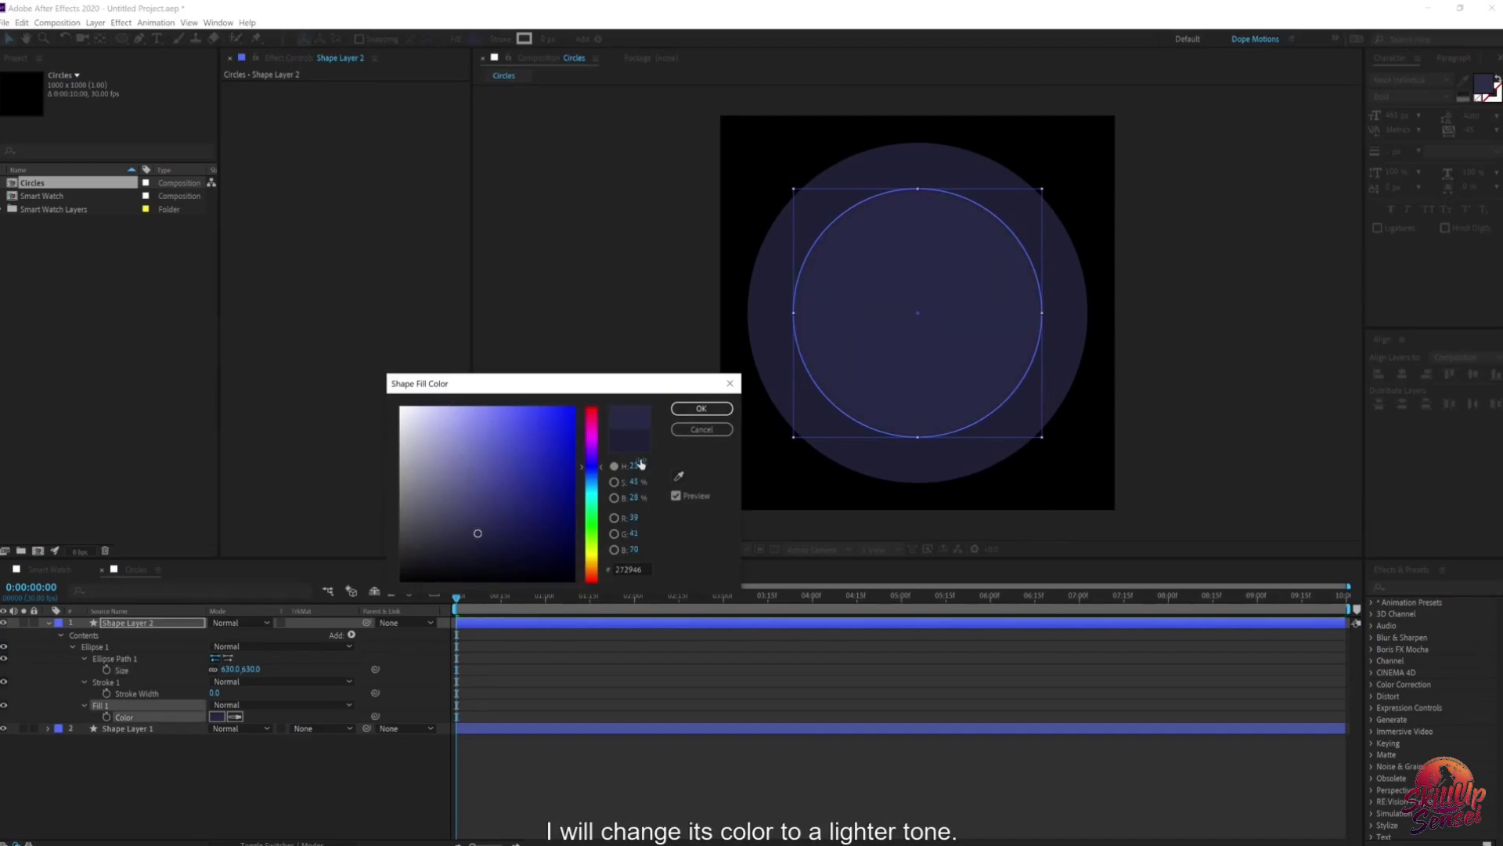
{"action": "left_click", "coordinate": [702, 408]}
Step: Duplicate the 630 px circle and reduce the new copy's ellipse path size to about 398 px
{"action": "left_click", "coordinate": [162, 623]}
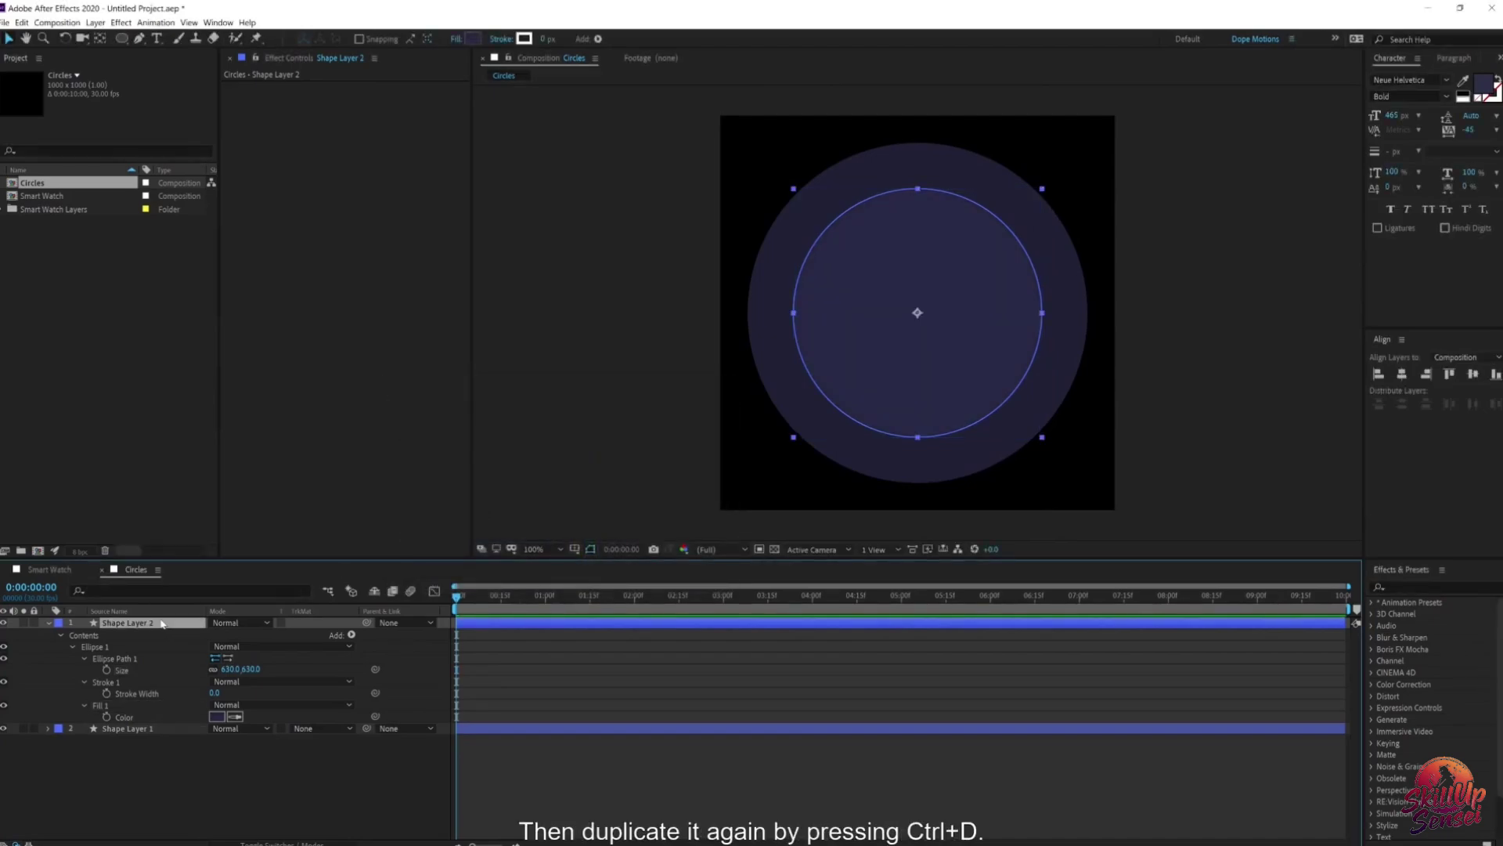
{"action": "key", "text": "ctrl+d"}
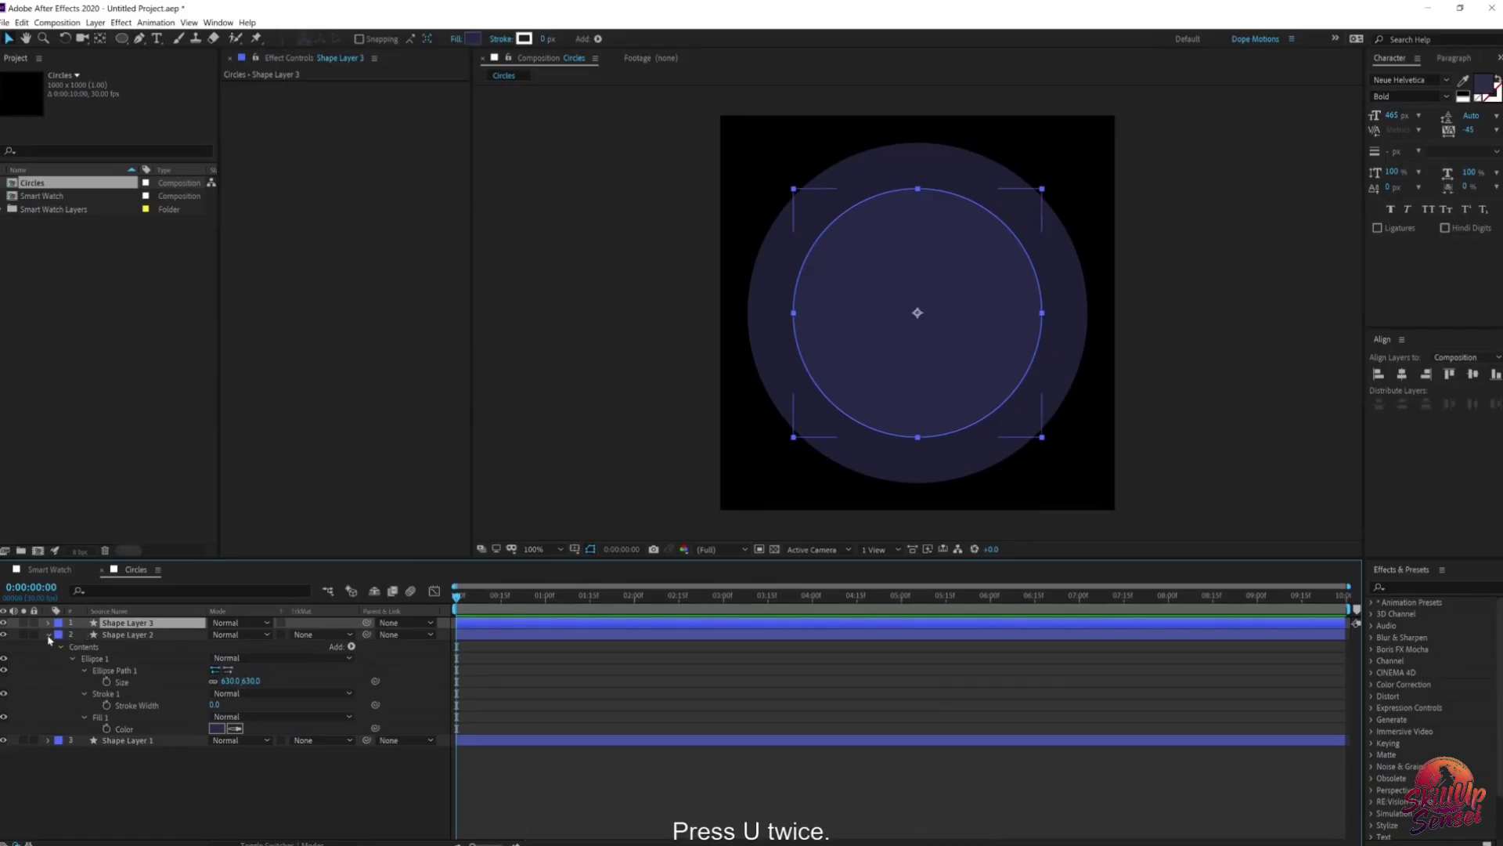
{"action": "left_click", "coordinate": [48, 635]}
{"action": "key", "text": "u"}
{"action": "key", "text": "u"}
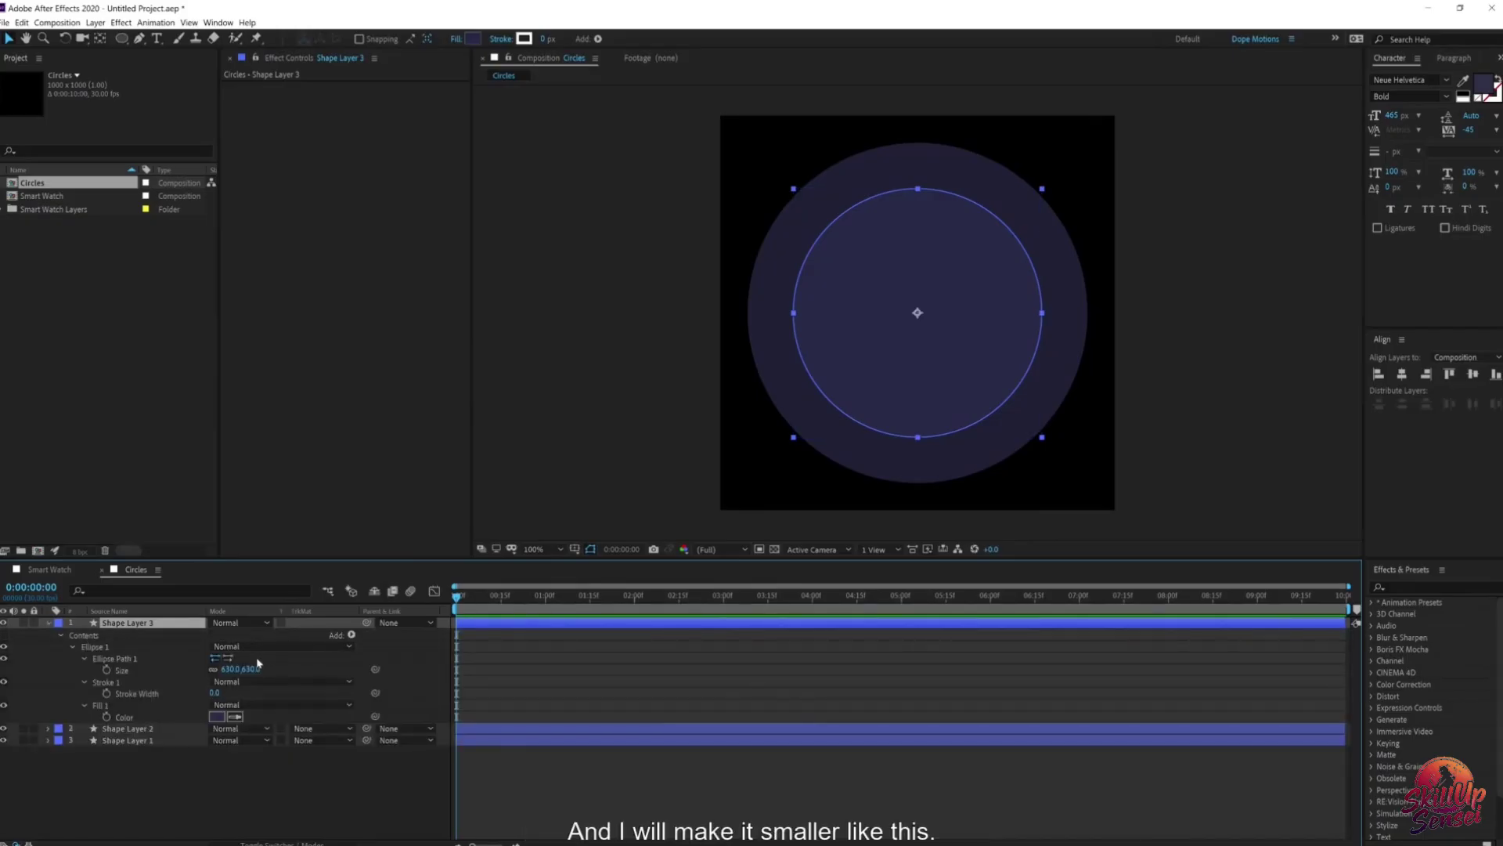
{"action": "left_click_drag", "start_coordinate": [250, 669], "coordinate": [61, 670]}
Step: Change the 398 px circle's fill to a lighter tone of the dark blue
{"action": "left_click", "coordinate": [472, 38]}
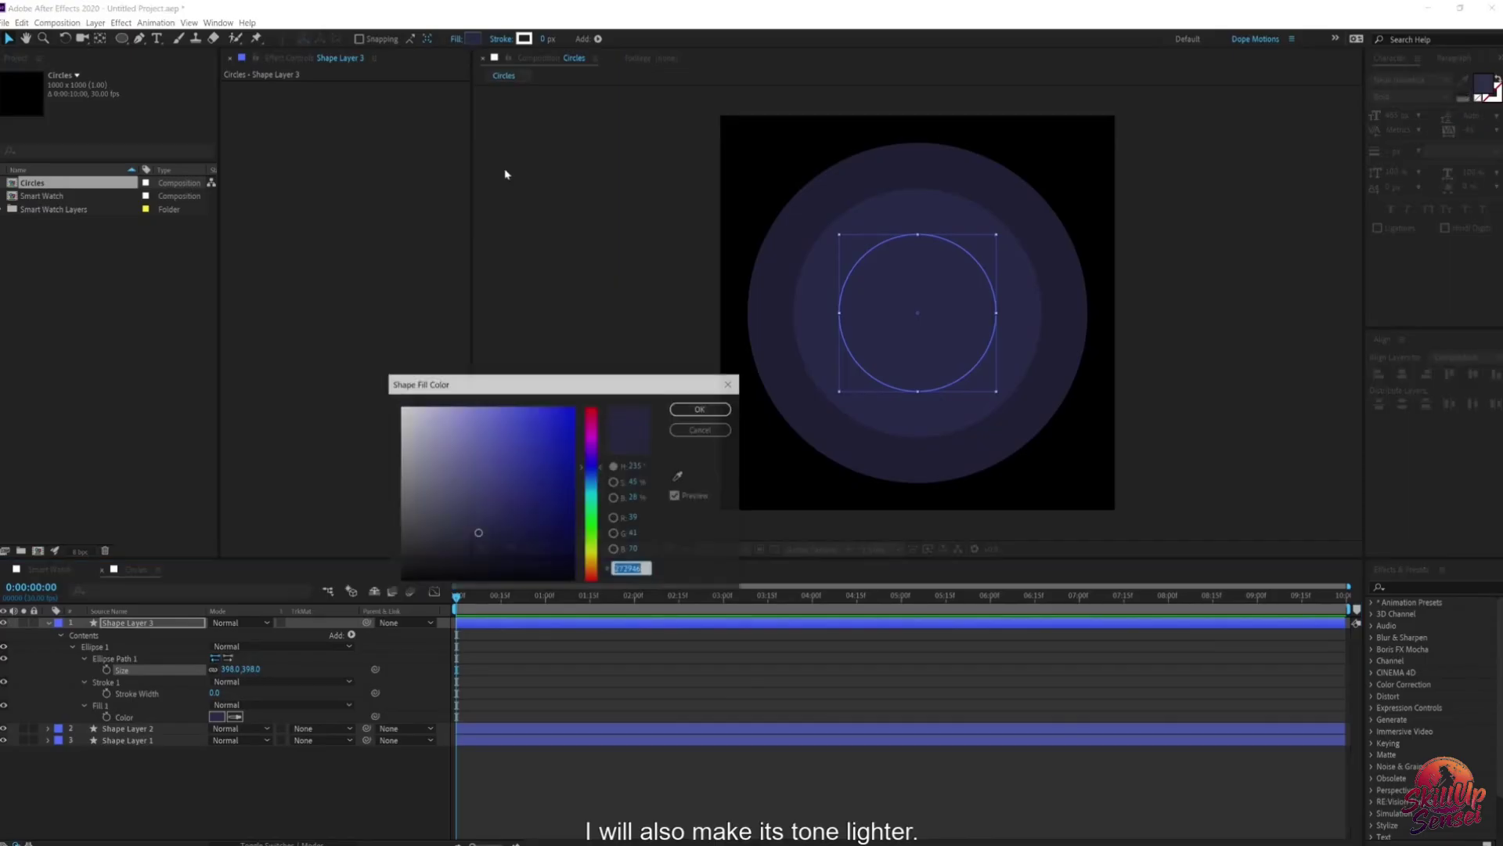
{"action": "left_click", "coordinate": [485, 516]}
{"action": "left_click", "coordinate": [702, 408]}
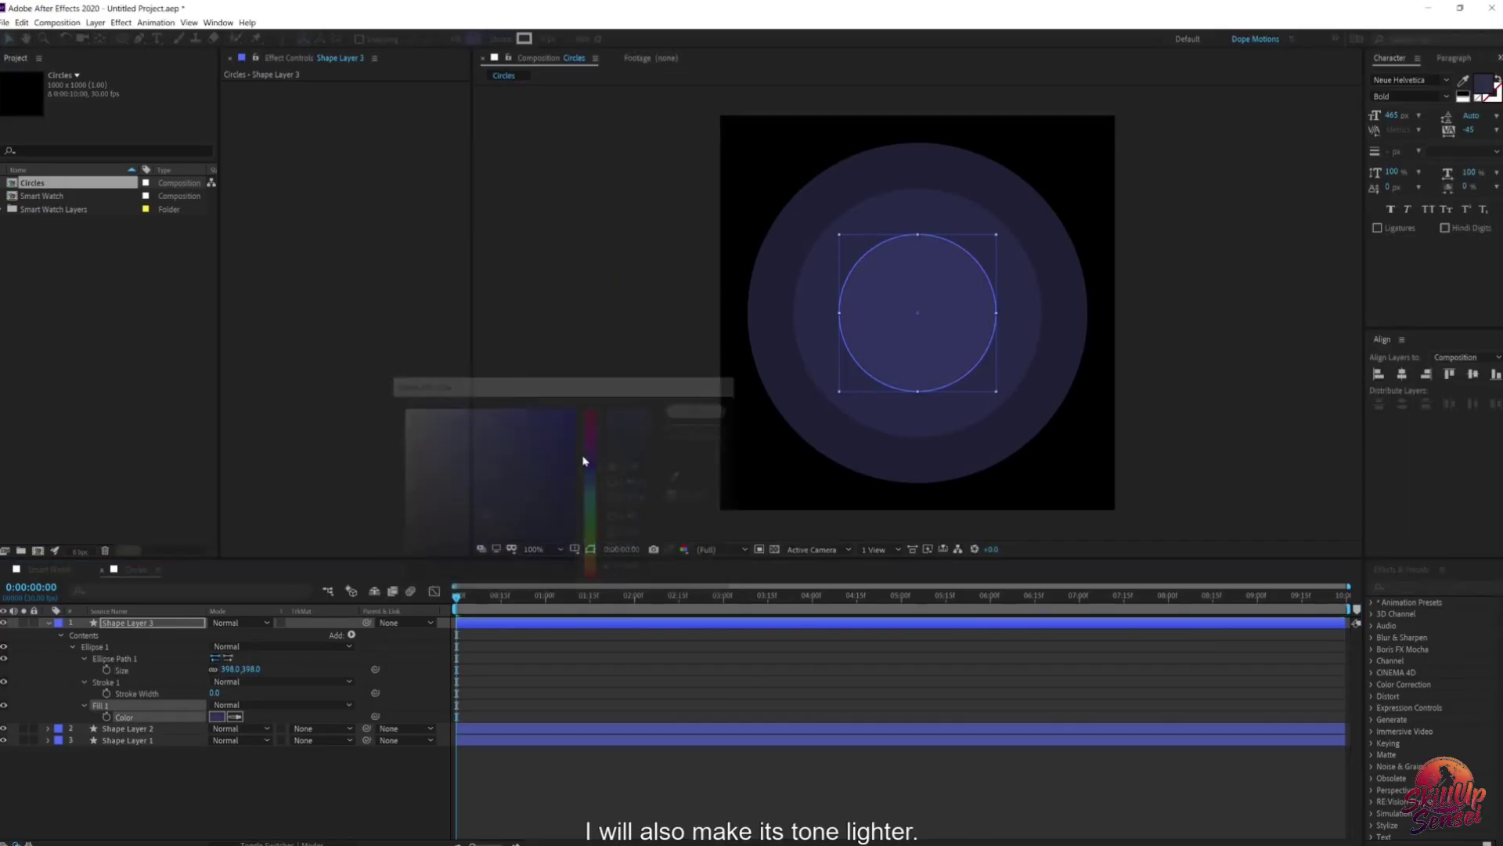
Step: Duplicate the innermost circle and change the duplicate's fill to a pinkish red, #E43D60
{"action": "left_click", "coordinate": [48, 623]}
{"action": "left_click", "coordinate": [135, 625]}
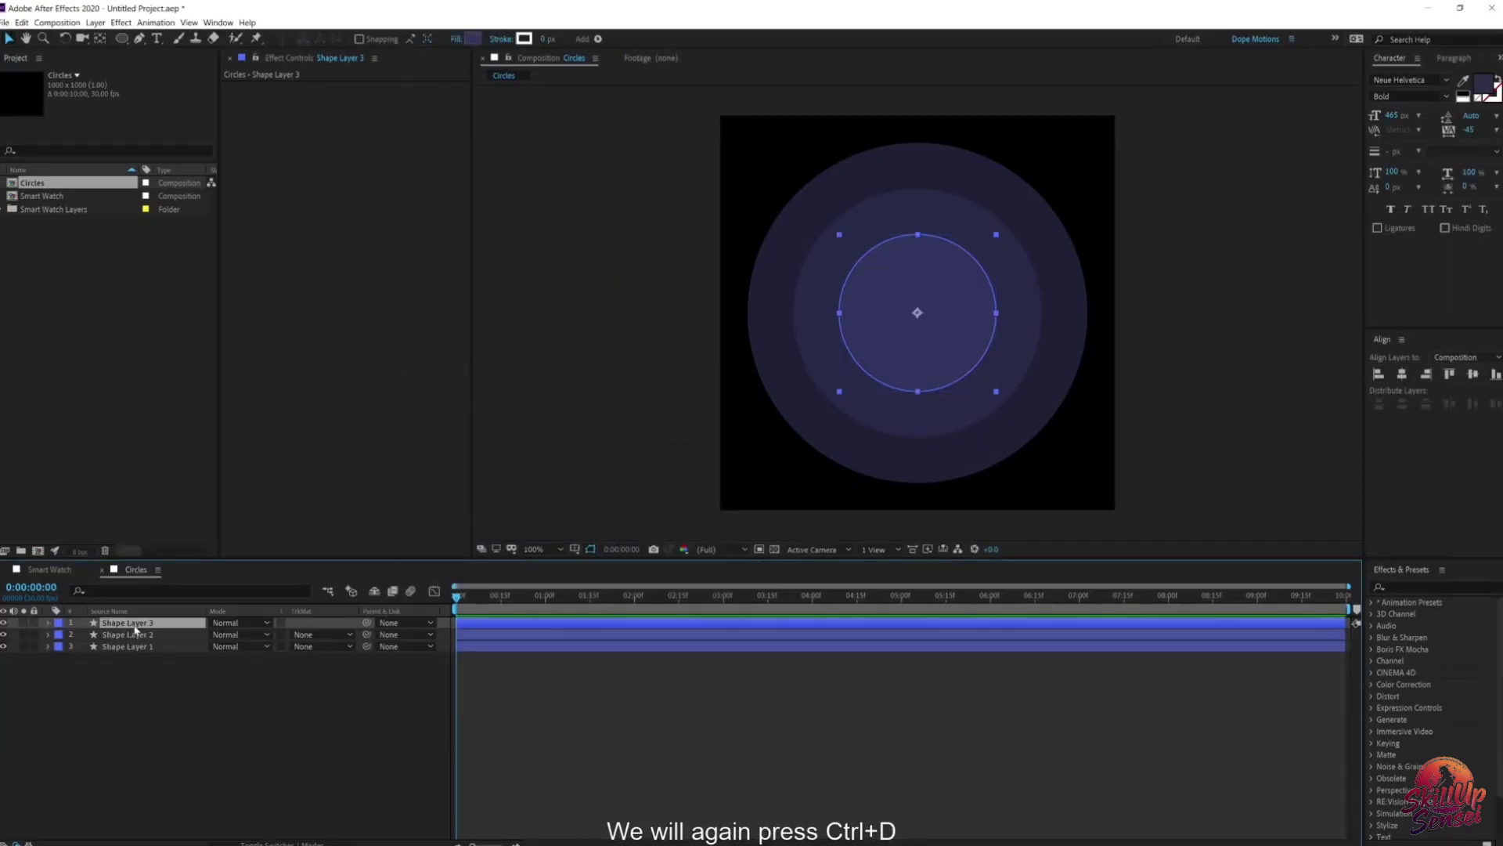
{"action": "key", "text": "ctrl+d"}
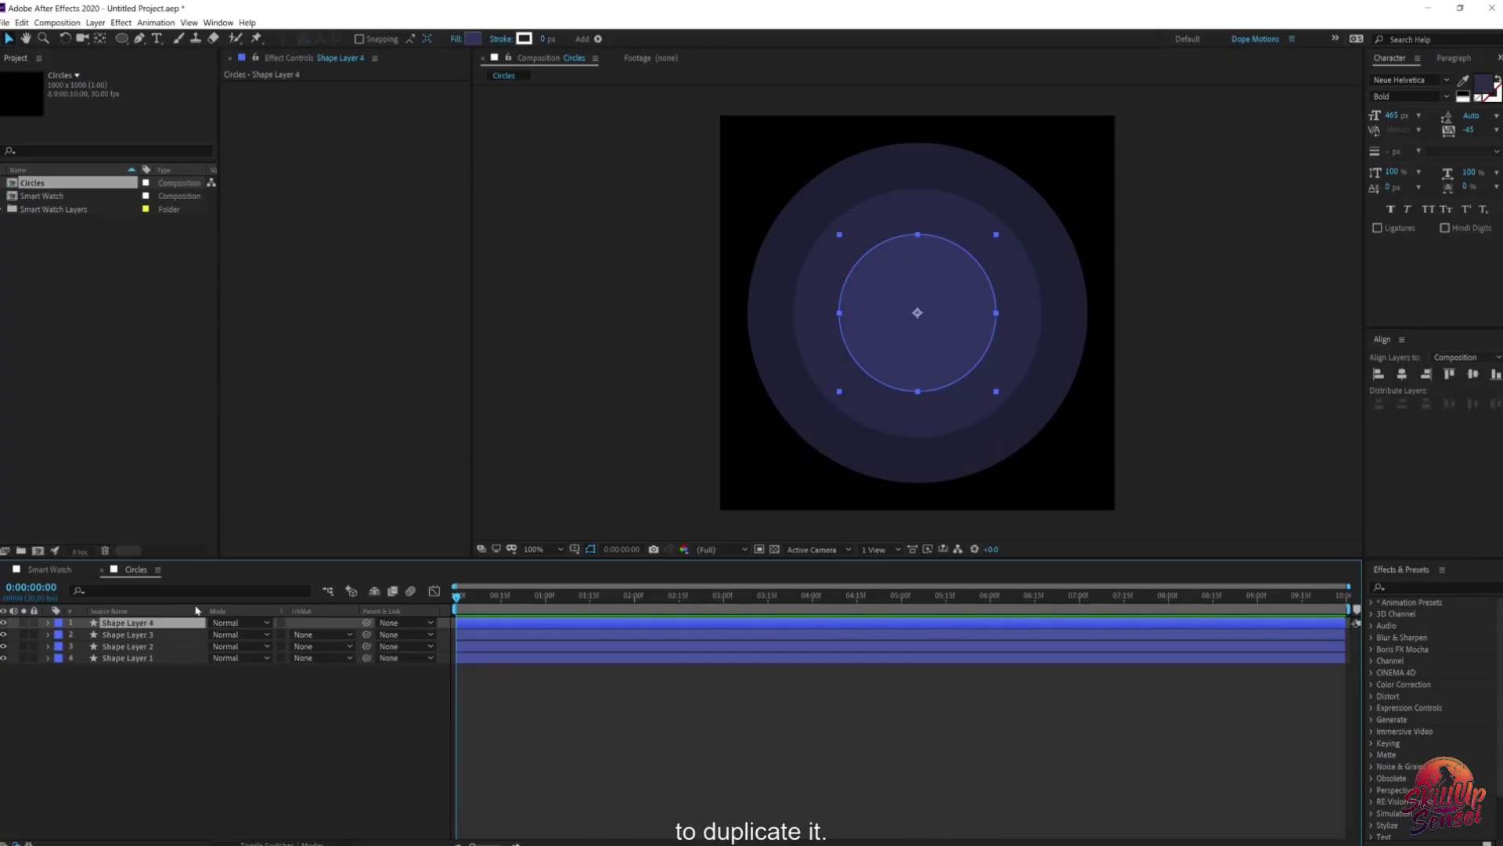
{"action": "left_click", "coordinate": [472, 39]}
{"action": "left_click", "coordinate": [593, 415]}
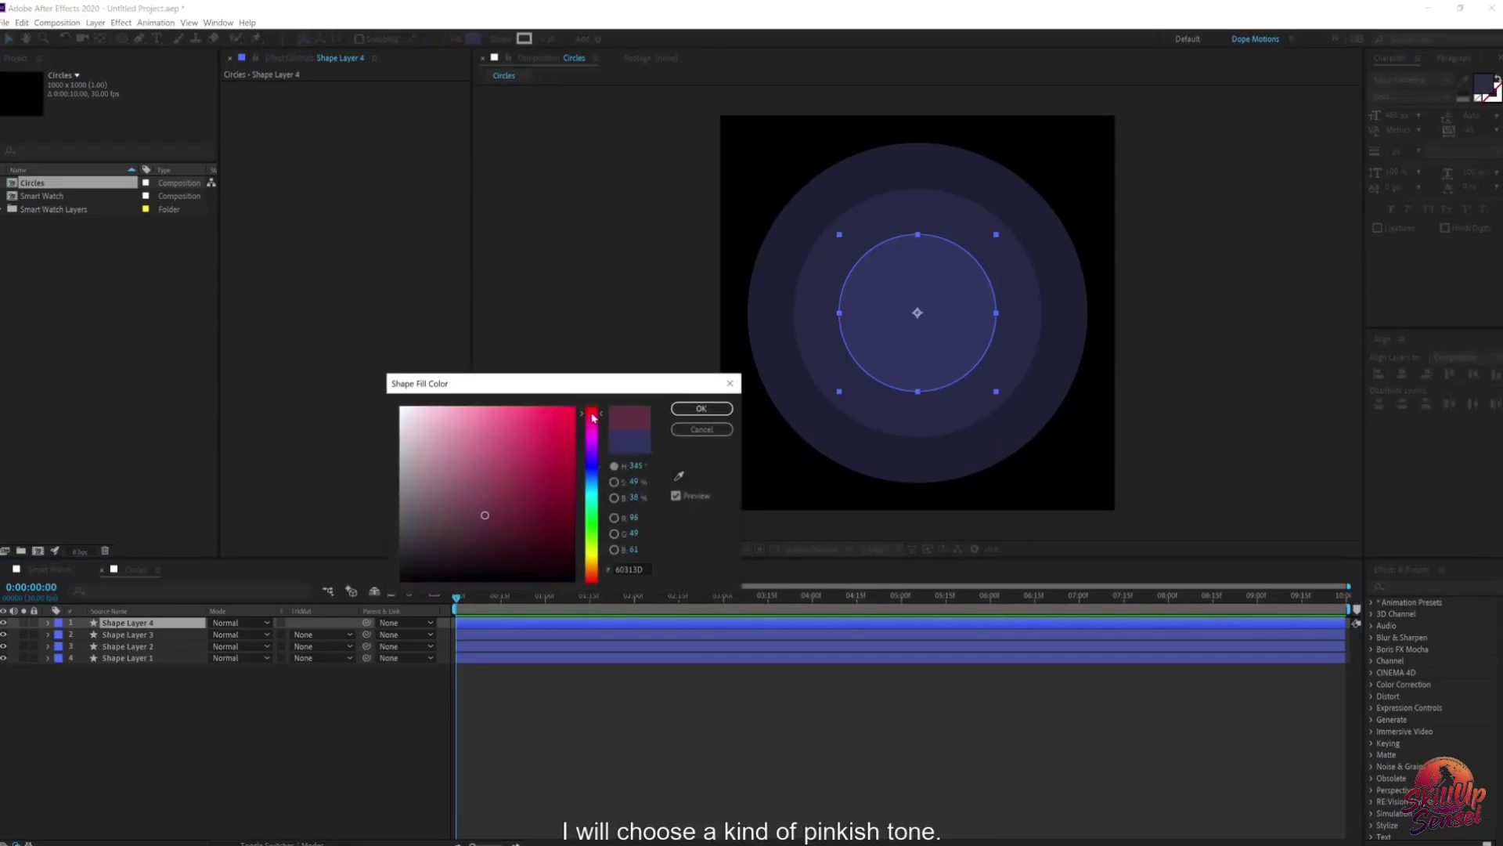
{"action": "left_click_drag", "start_coordinate": [514, 423], "coordinate": [594, 417]}
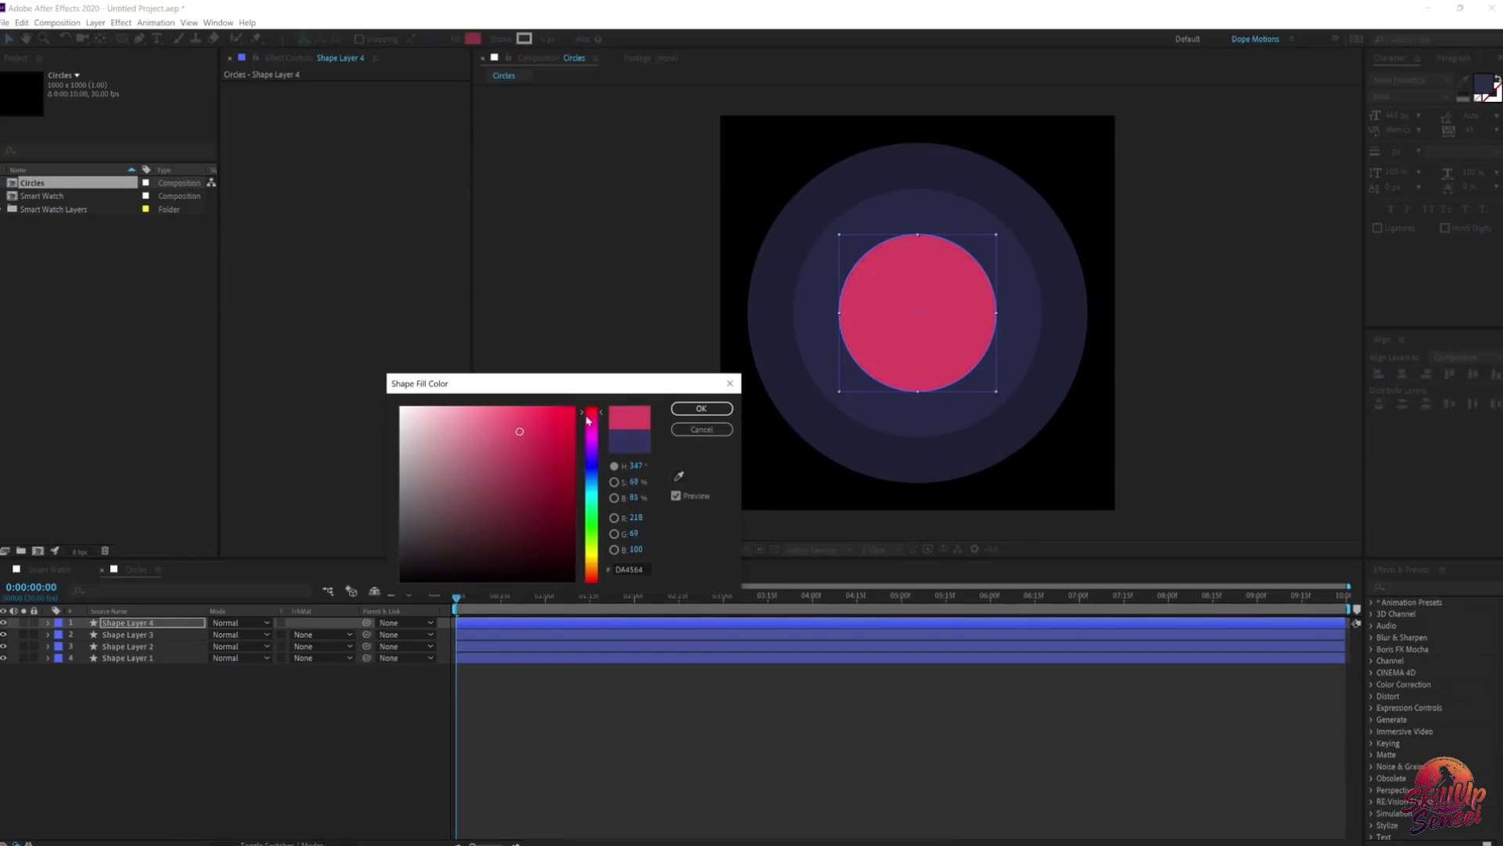
{"action": "left_click", "coordinate": [528, 423]}
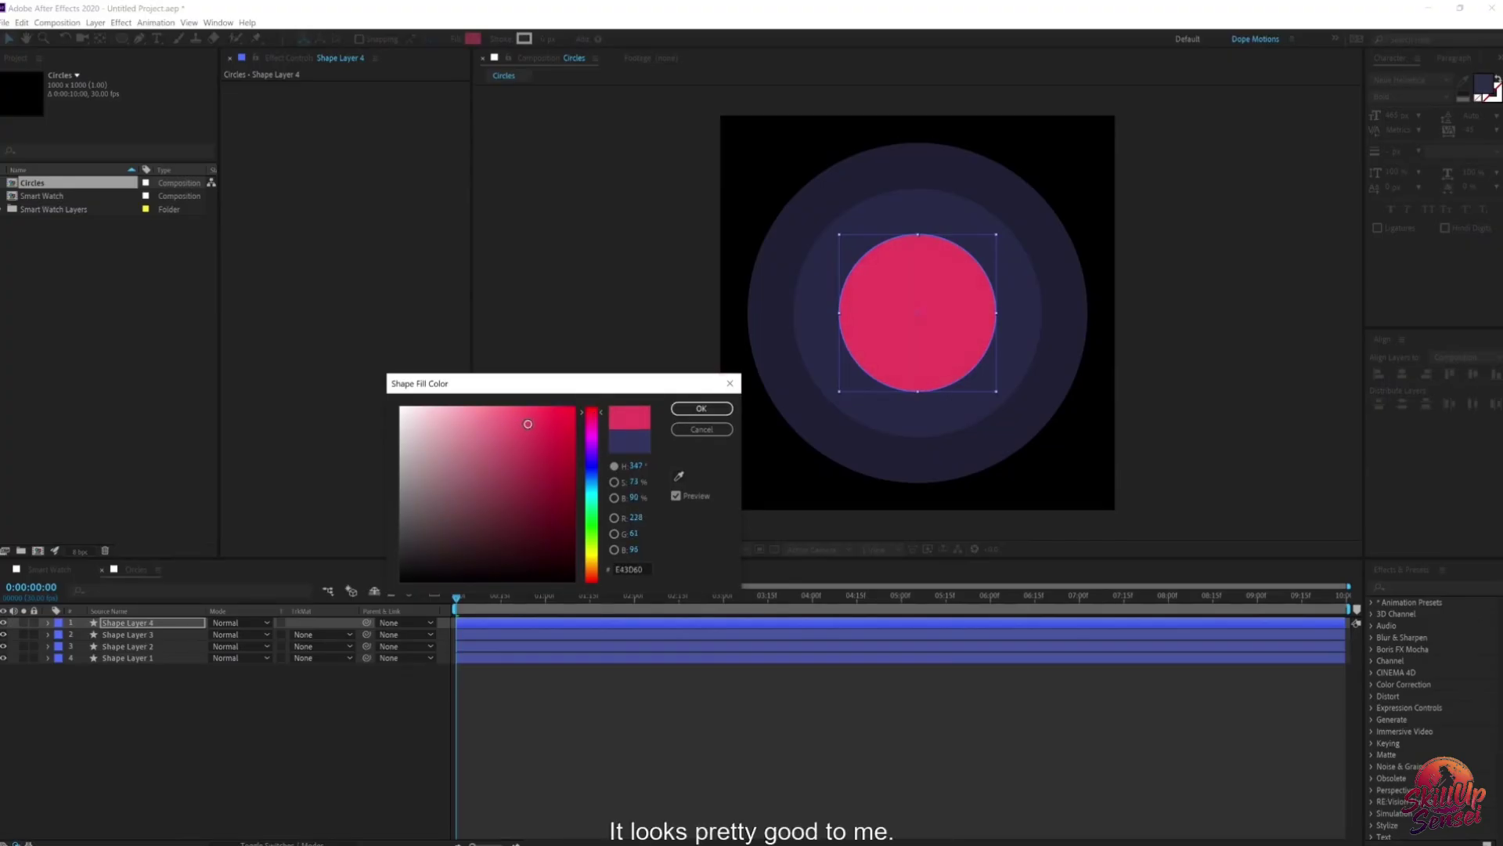
{"action": "left_click", "coordinate": [678, 406]}
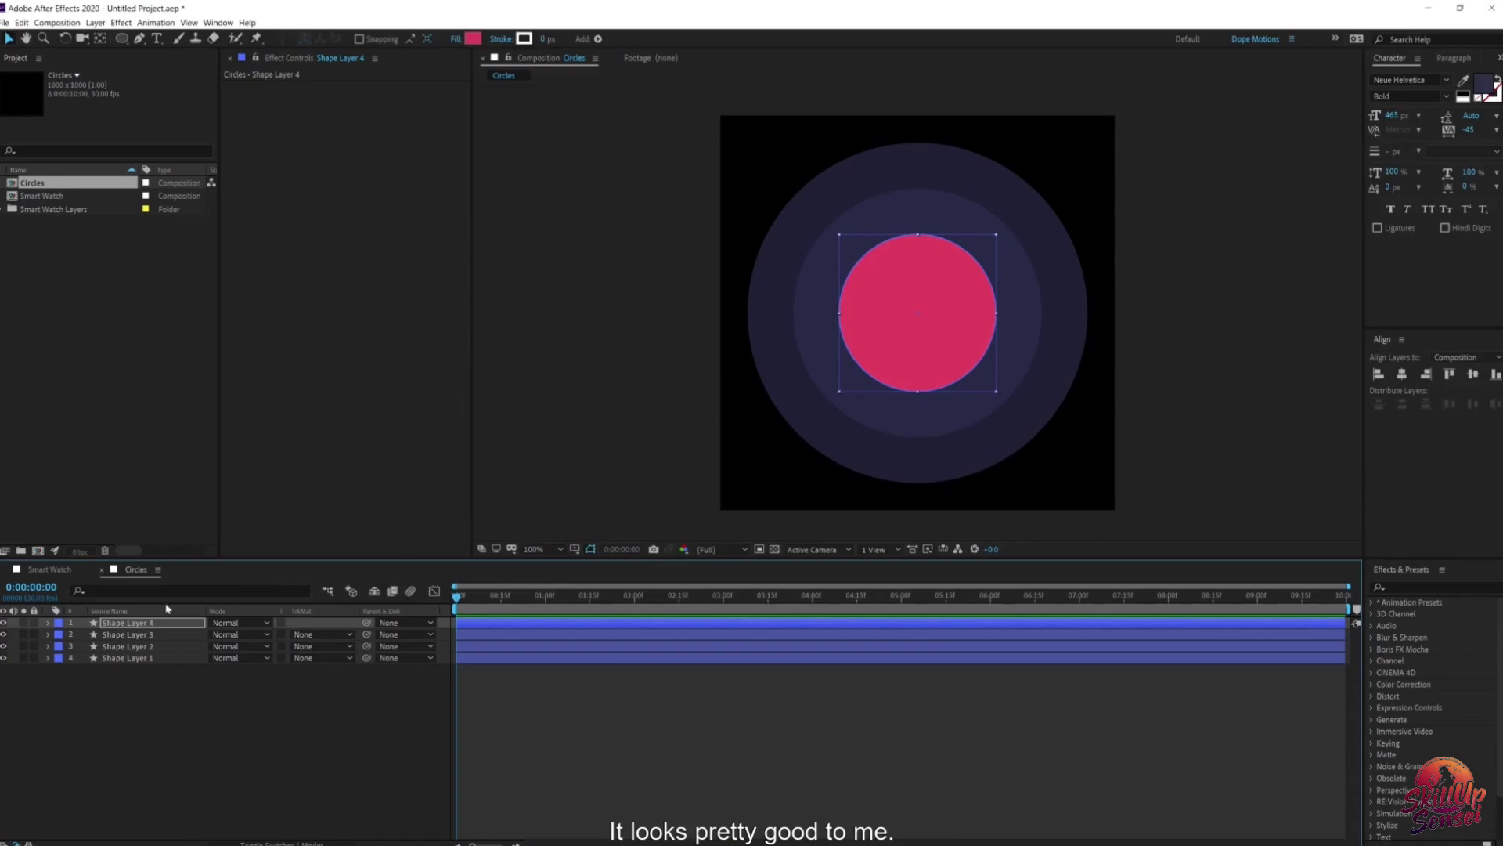
Step: Reduce the pink circle's ellipse path size to about 199 px
{"action": "key", "text": "u"}
{"action": "key", "text": "u"}
{"action": "left_click_drag", "start_coordinate": [250, 670], "coordinate": [141, 670]}
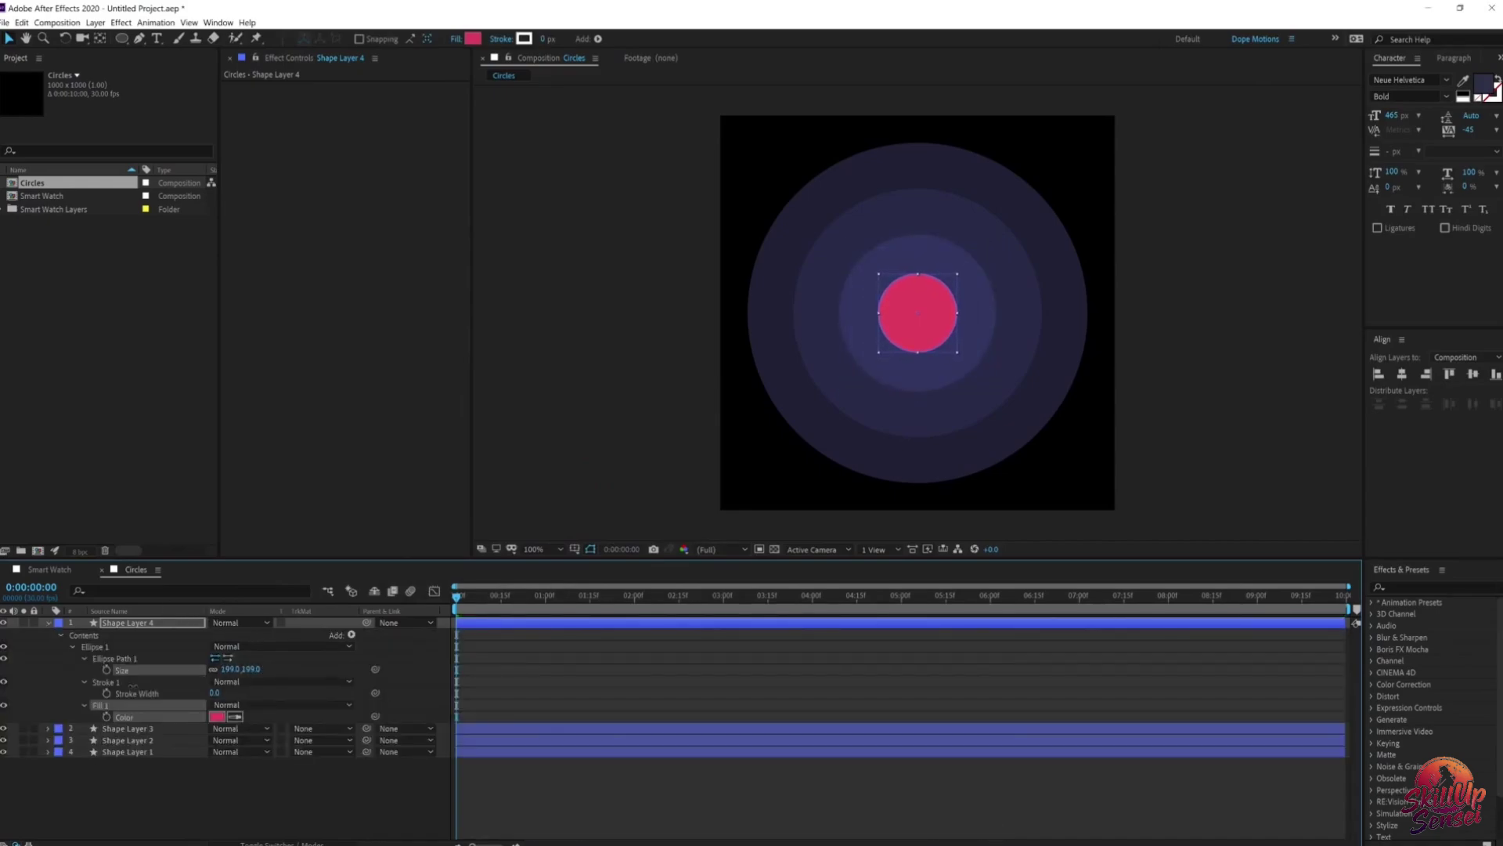
Step: Duplicate the pink circle and move the copy straight up to about position 503, 253
{"action": "left_click", "coordinate": [48, 624]}
{"action": "left_click", "coordinate": [112, 624]}
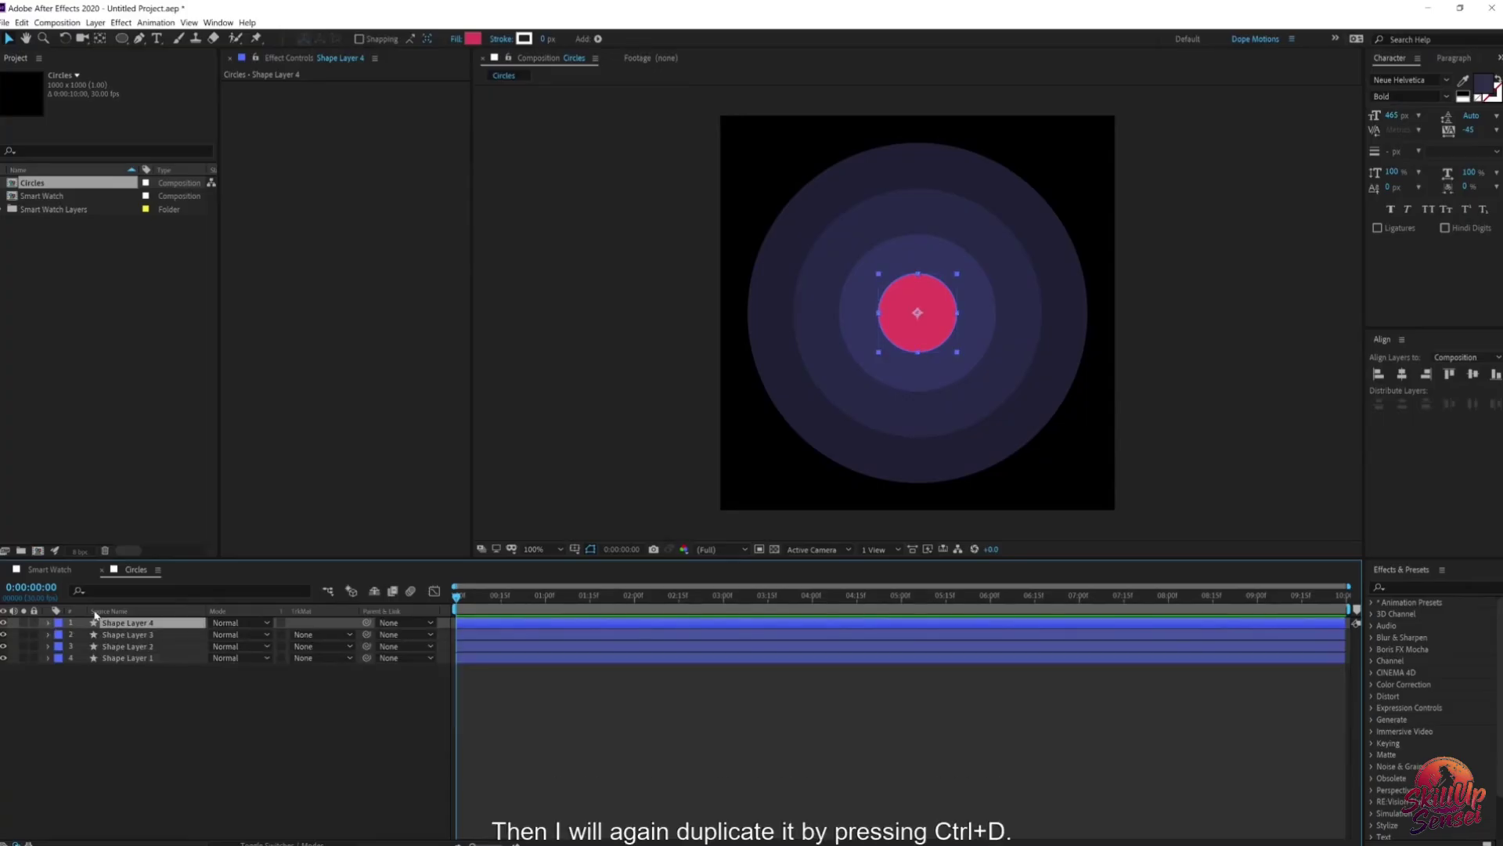
{"action": "key", "text": "ctrl+d"}
{"action": "left_click_drag", "start_coordinate": [918, 313], "coordinate": [920, 211]}
Step: Set the upper circle's fill to none and give it a yellow stroke about 34 px wide
{"action": "left_click", "coordinate": [457, 39]}
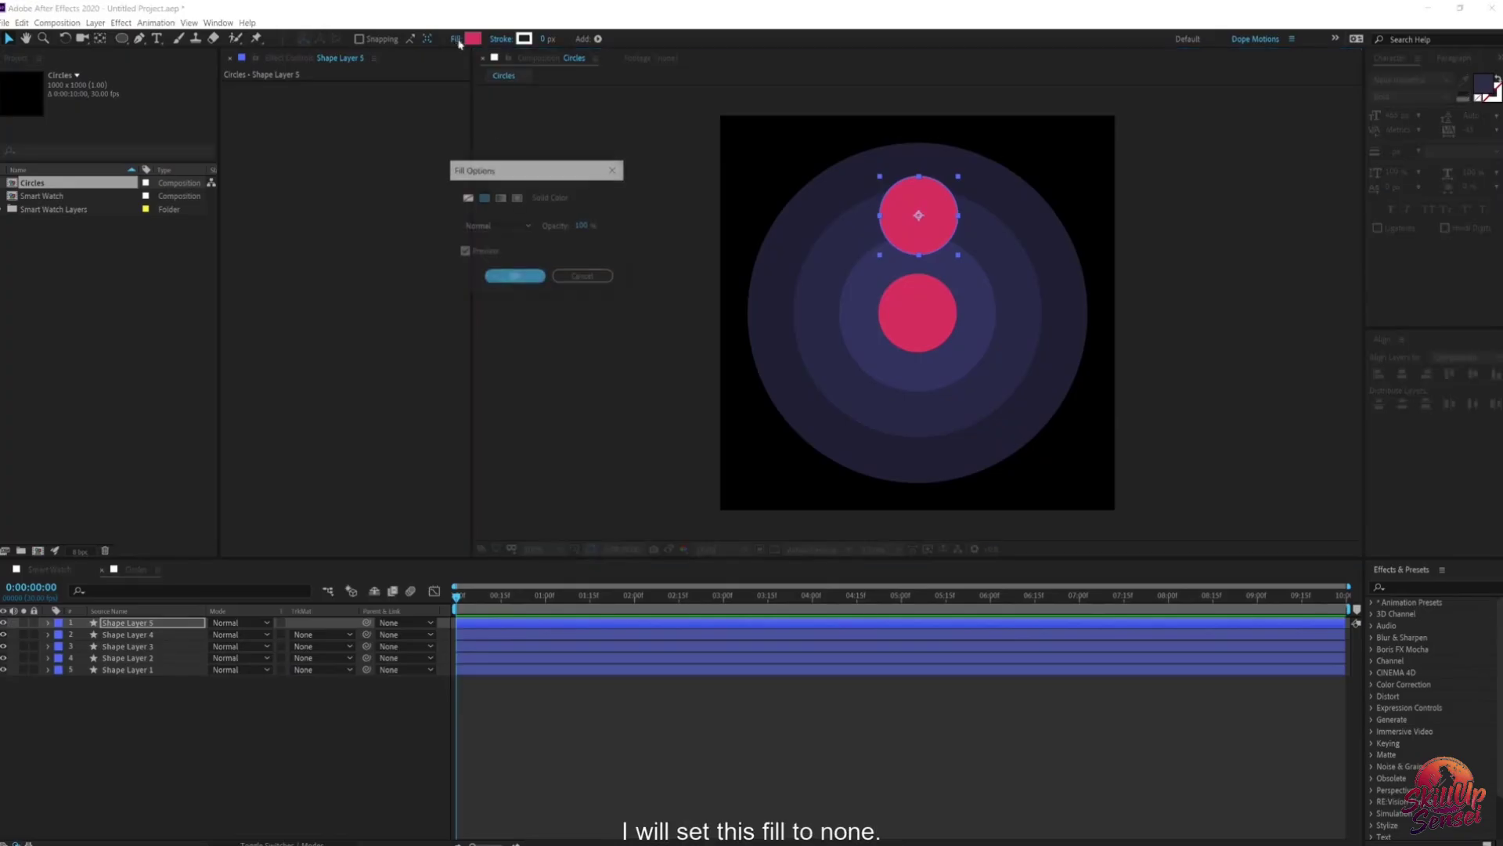
{"action": "left_click", "coordinate": [469, 197]}
{"action": "left_click", "coordinate": [511, 275]}
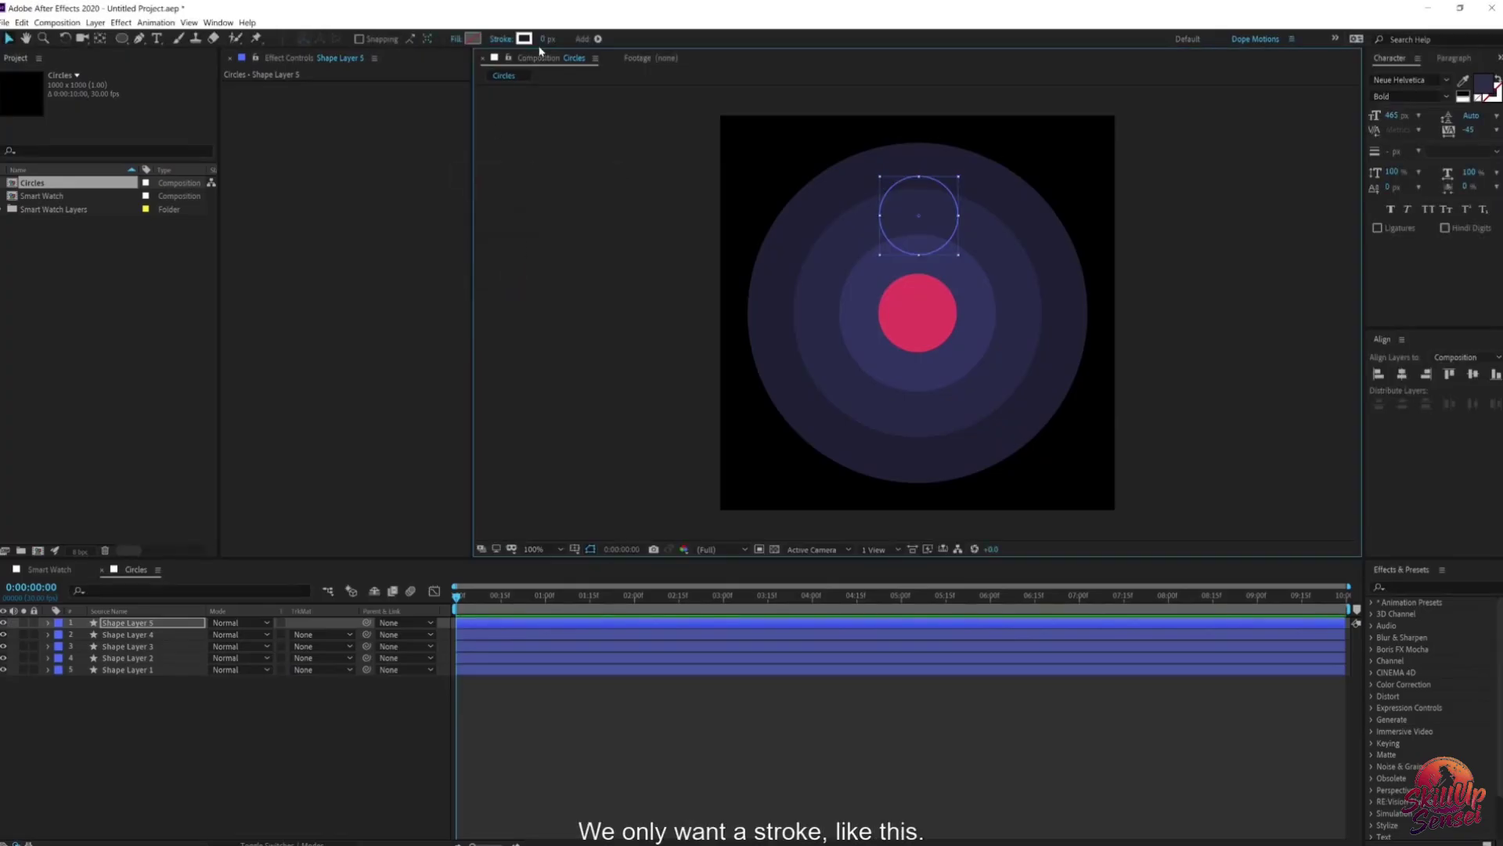
{"action": "left_click_drag", "start_coordinate": [544, 39], "coordinate": [567, 39]}
{"action": "left_click", "coordinate": [524, 39]}
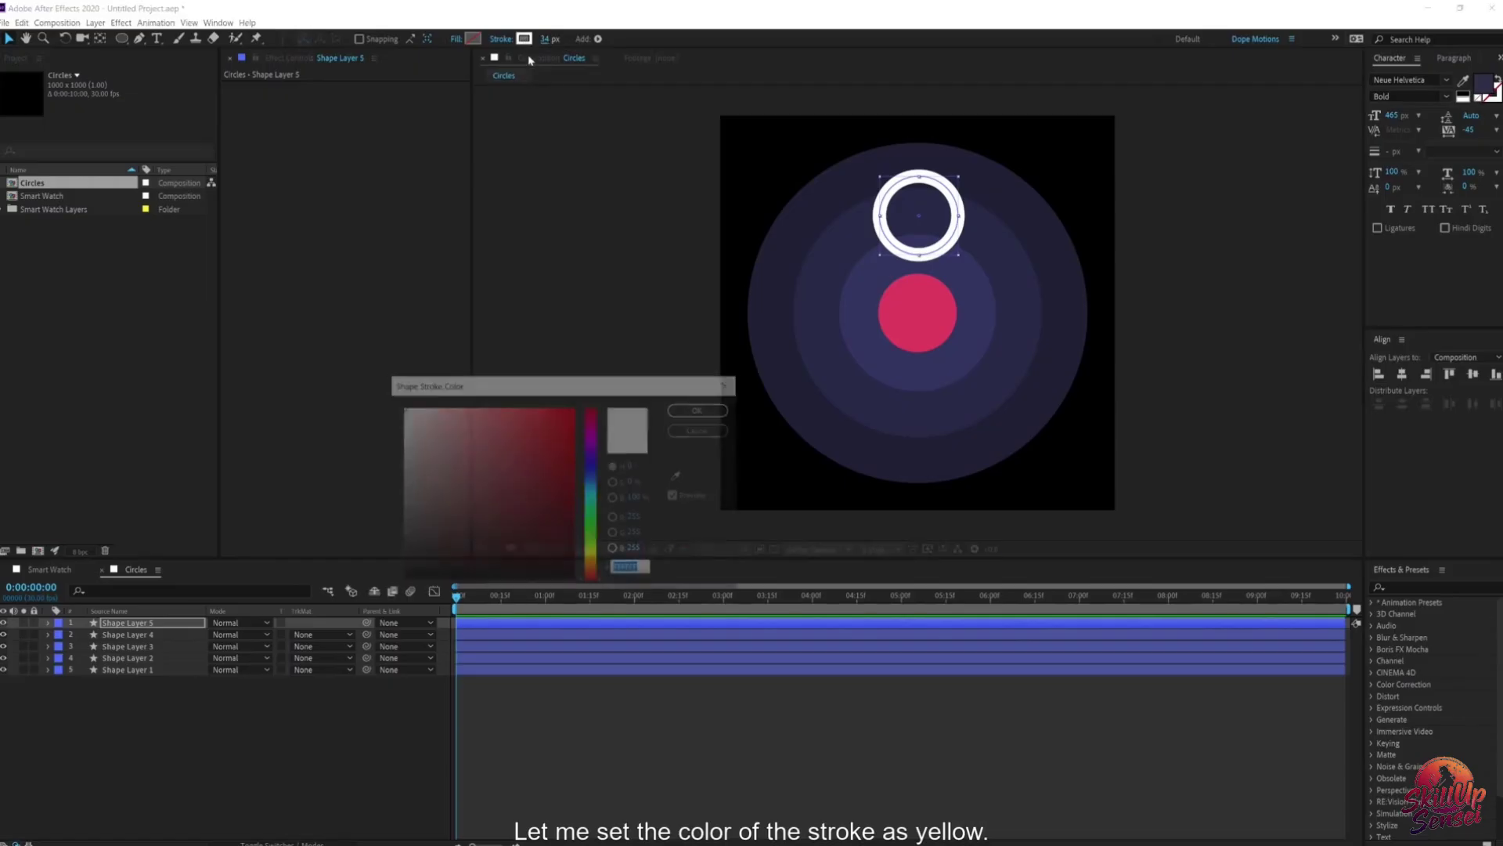
{"action": "left_click", "coordinate": [588, 504]}
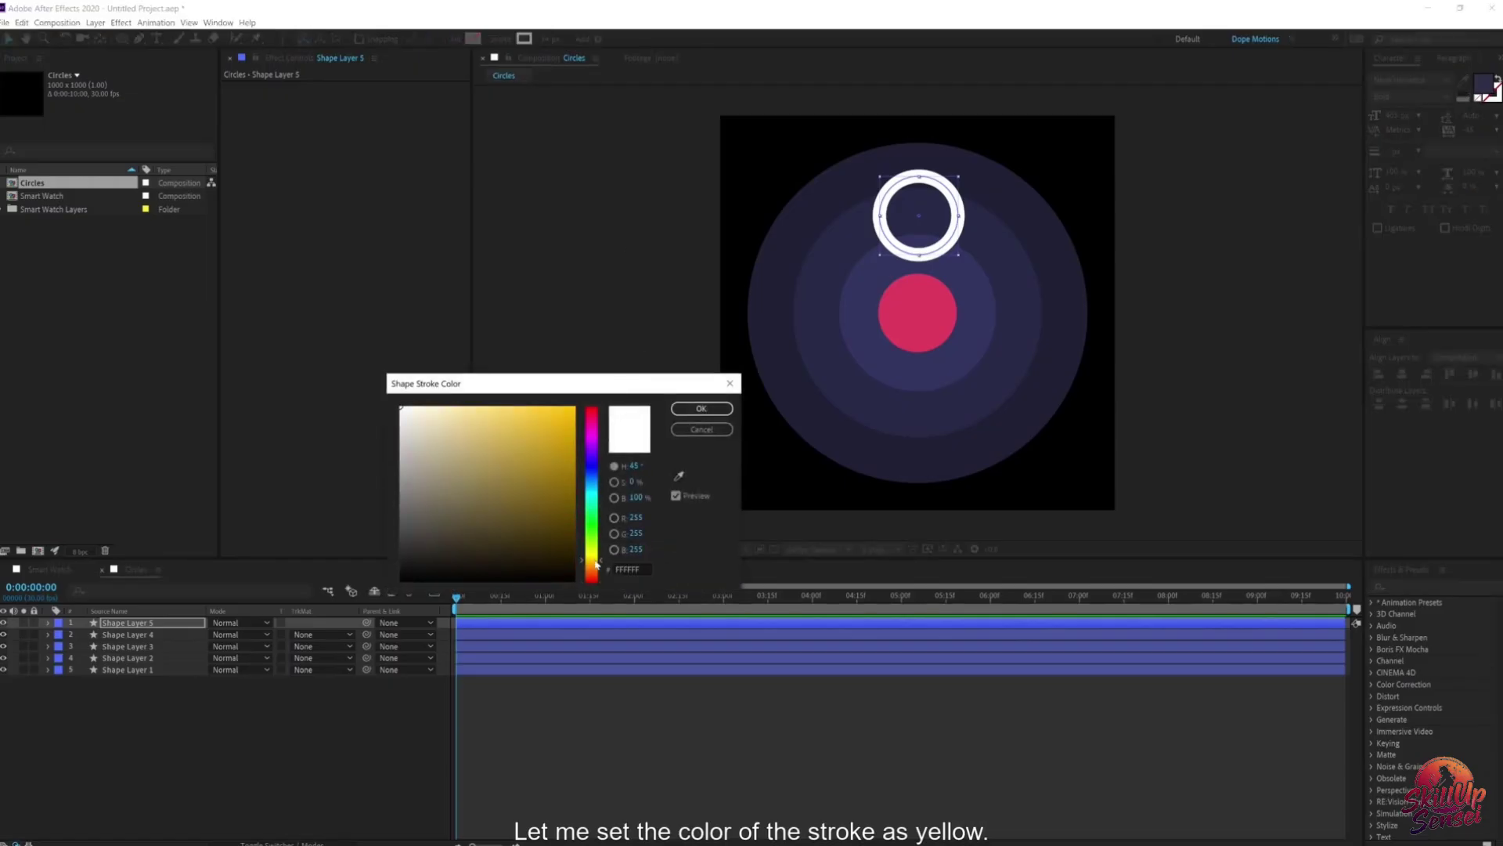
{"action": "left_click", "coordinate": [545, 413]}
{"action": "left_click", "coordinate": [682, 408]}
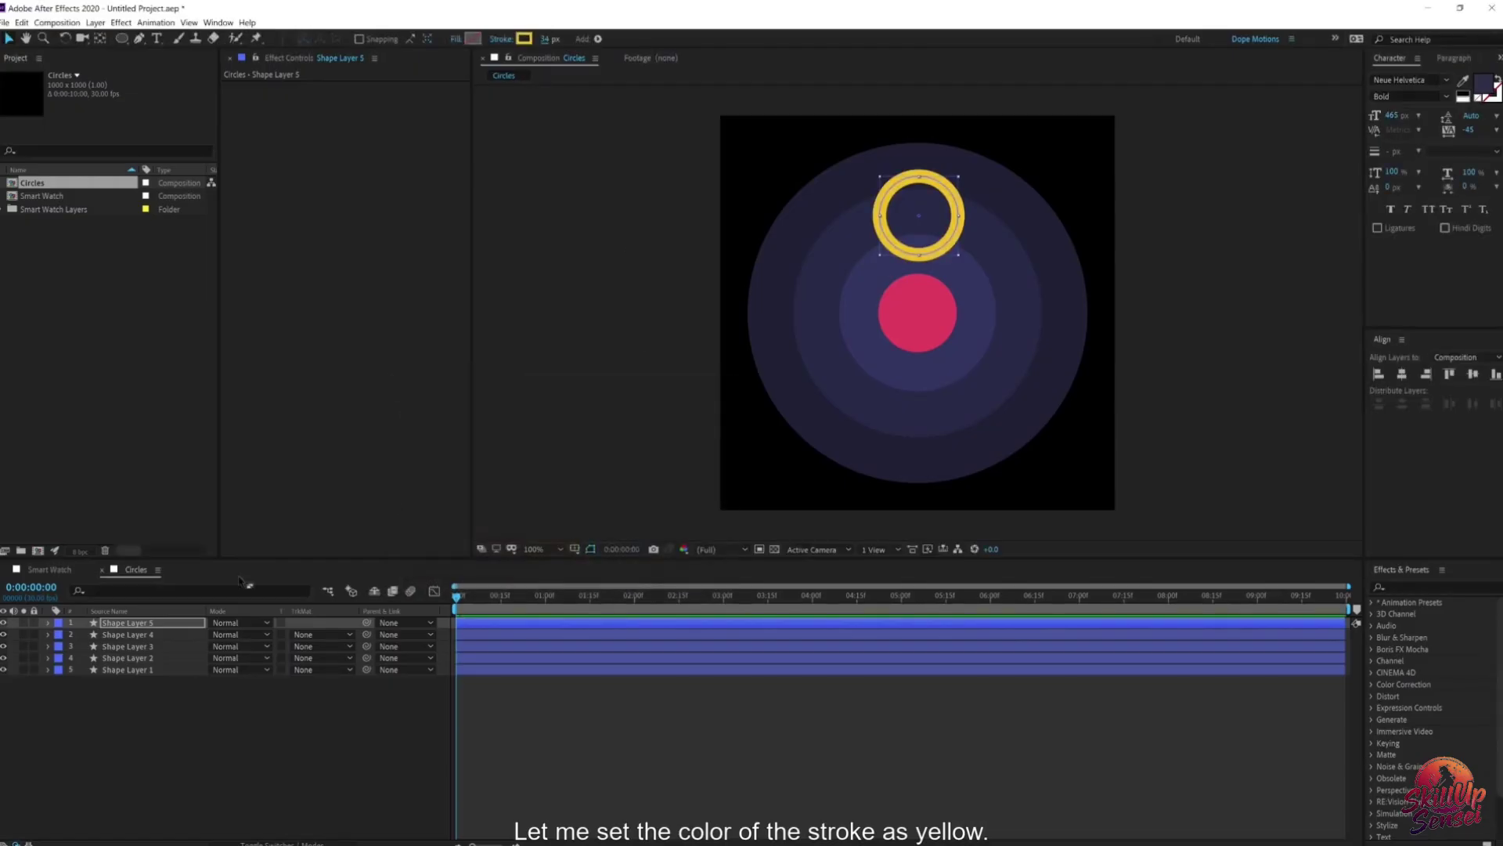
Step: Shrink the yellow ring to fit the middle band, with an ellipse size of about 93 px and a stroke width of 19 px
{"action": "key", "text": "u"}
{"action": "key", "text": "u"}
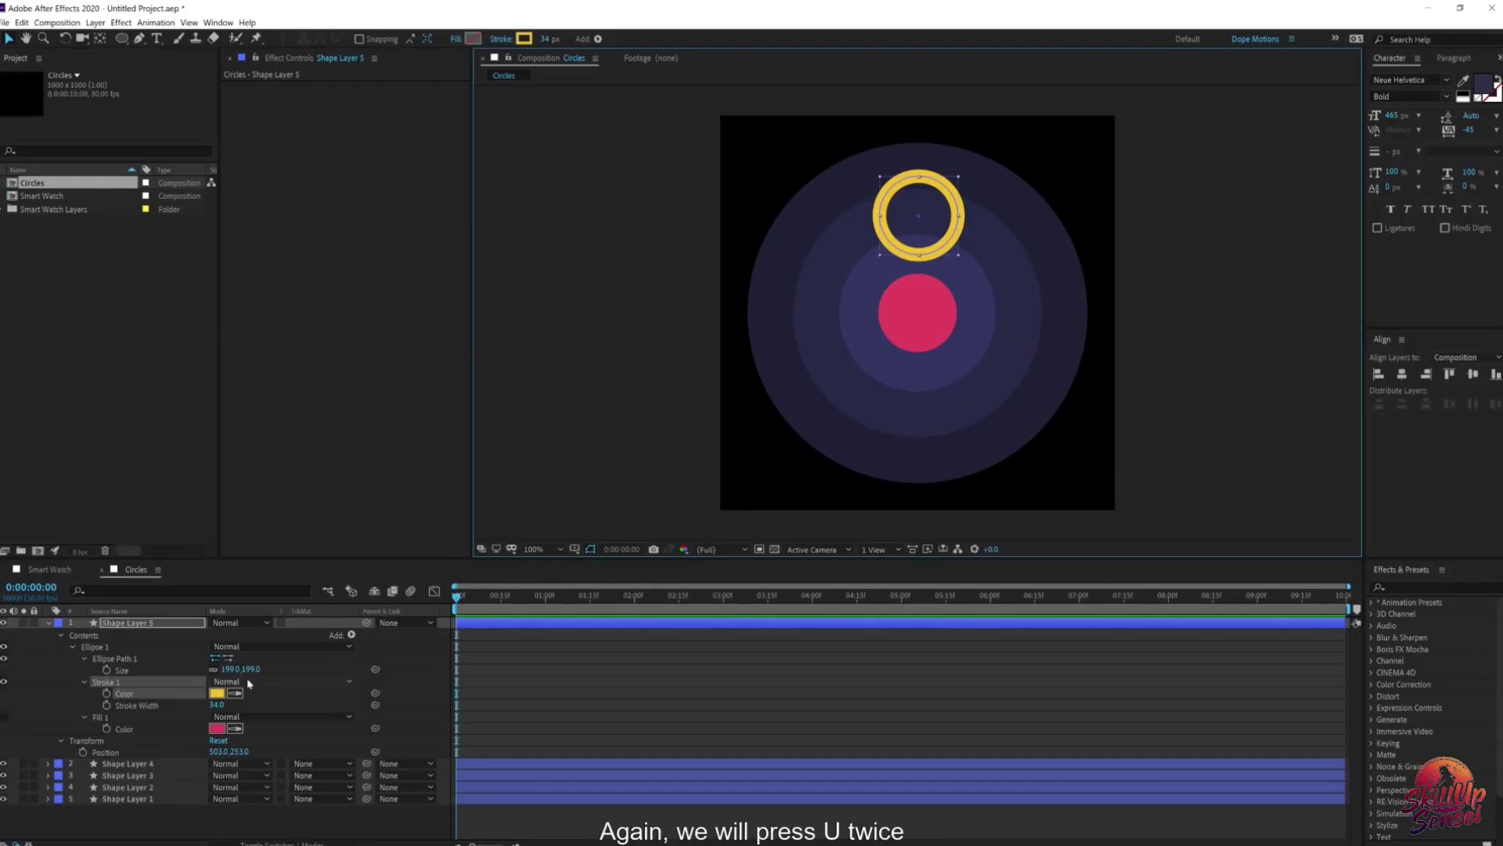
{"action": "left_click_drag", "start_coordinate": [232, 668], "coordinate": [188, 681]}
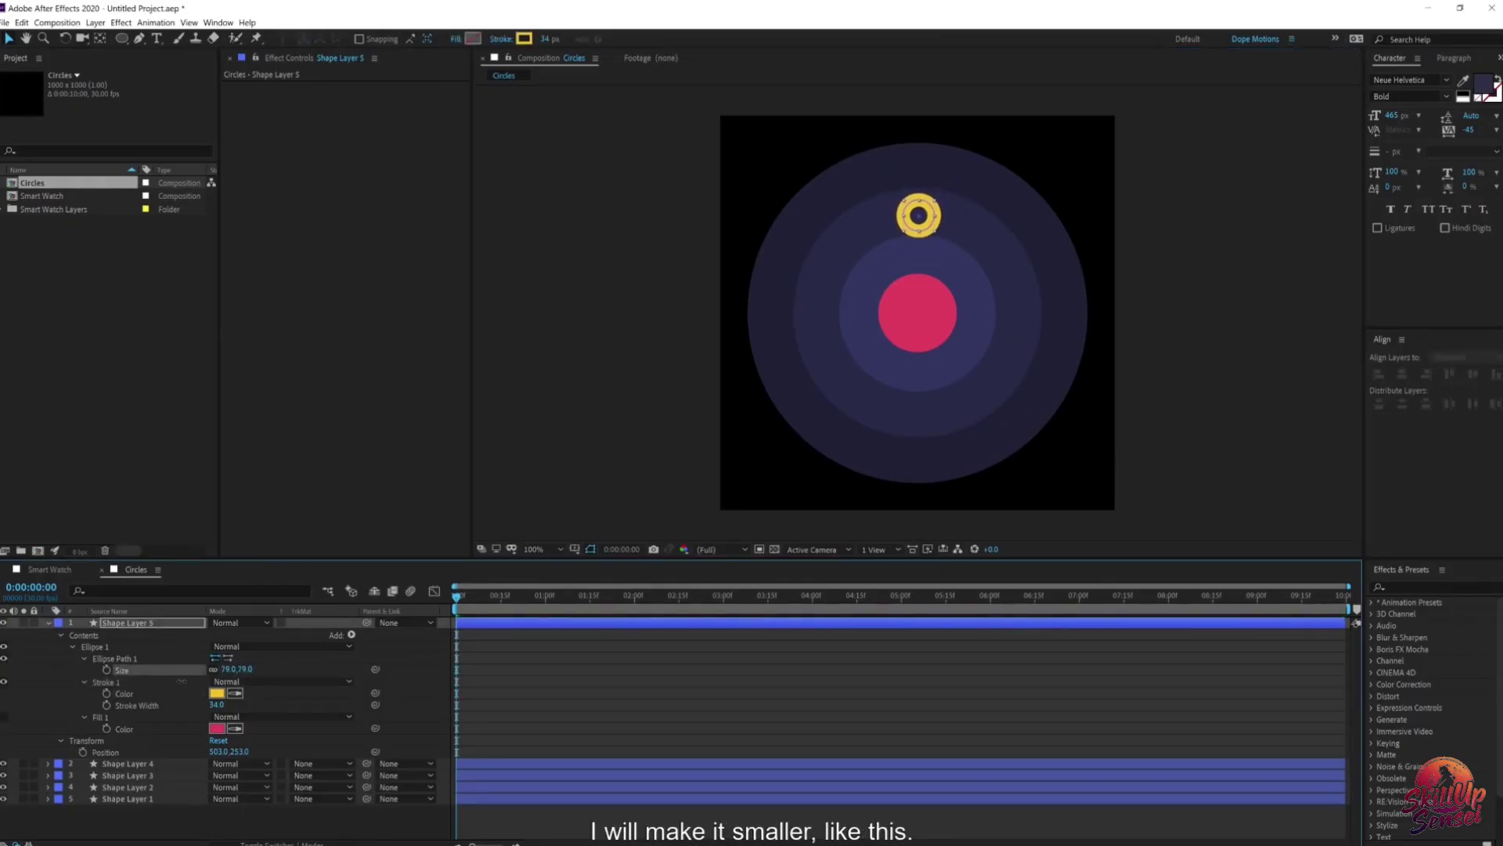
{"action": "left_click_drag", "start_coordinate": [545, 45], "coordinate": [538, 47]}
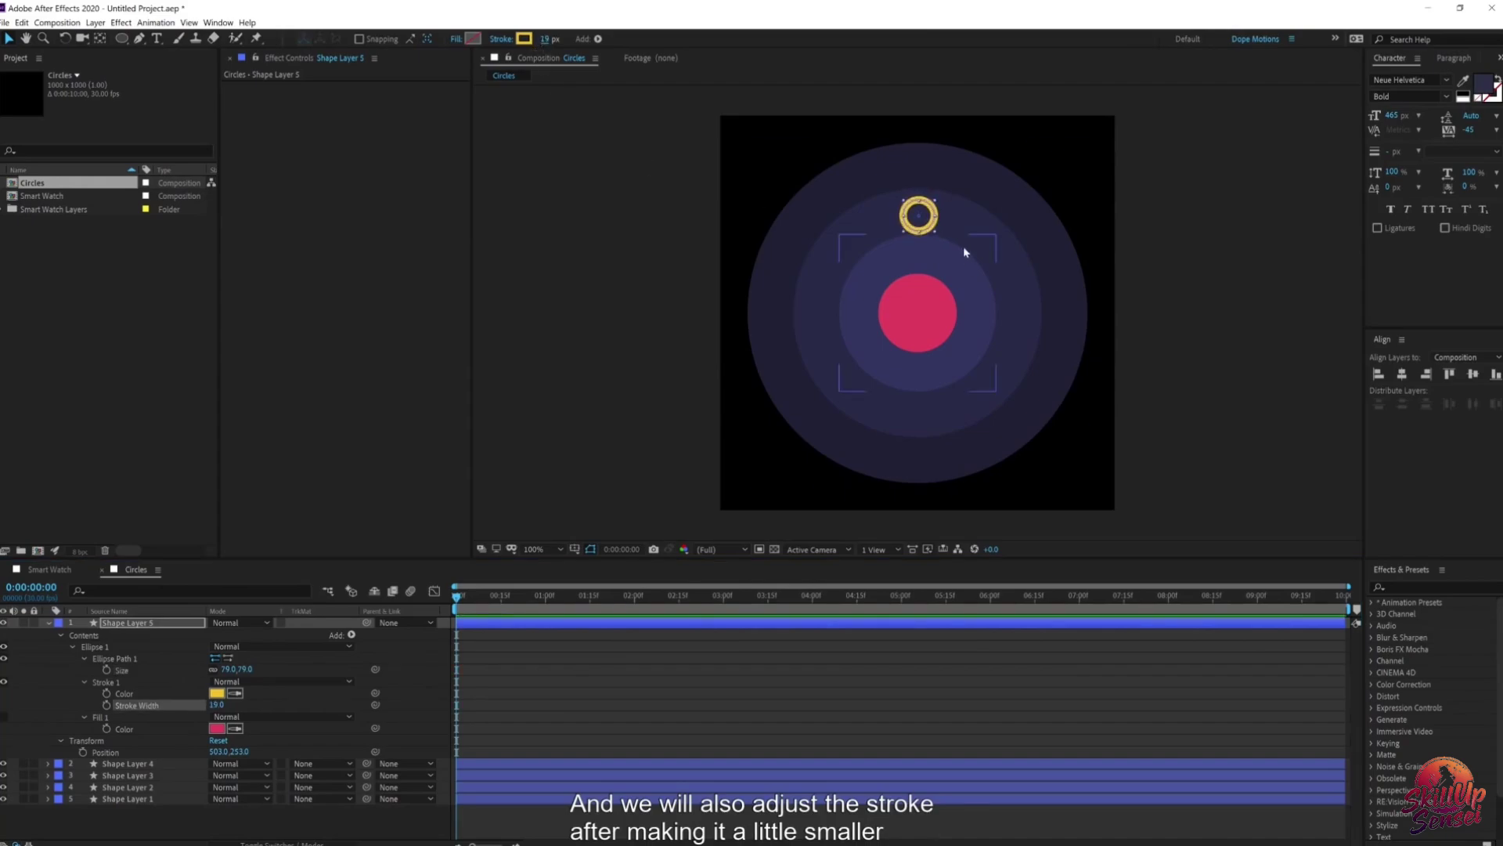
{"action": "scroll", "coordinate": [963, 246], "scroll_direction": "up", "scroll_amount": 2}
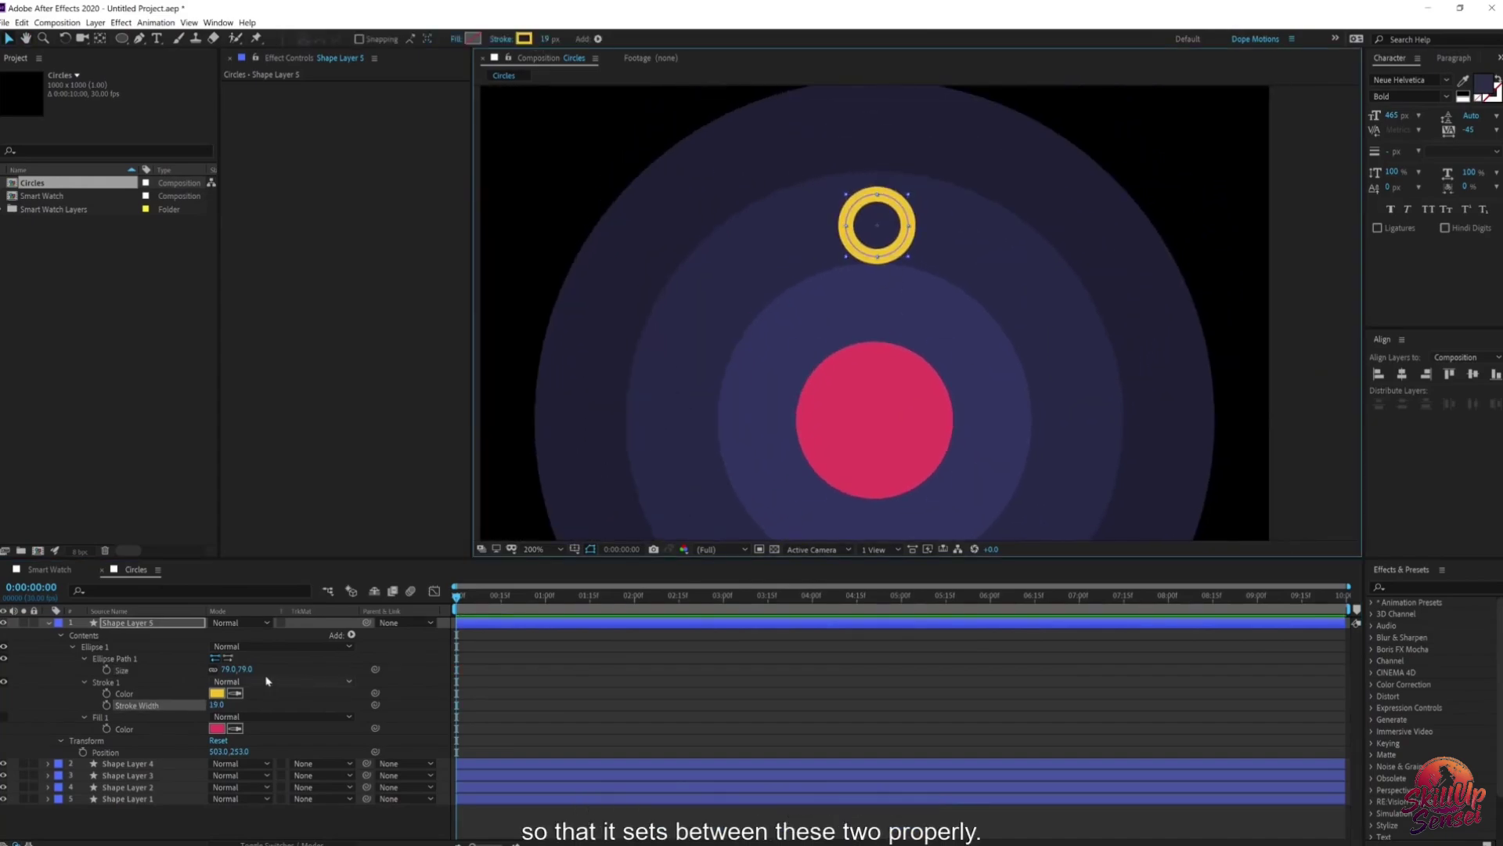
{"action": "left_click_drag", "start_coordinate": [229, 669], "coordinate": [261, 668]}
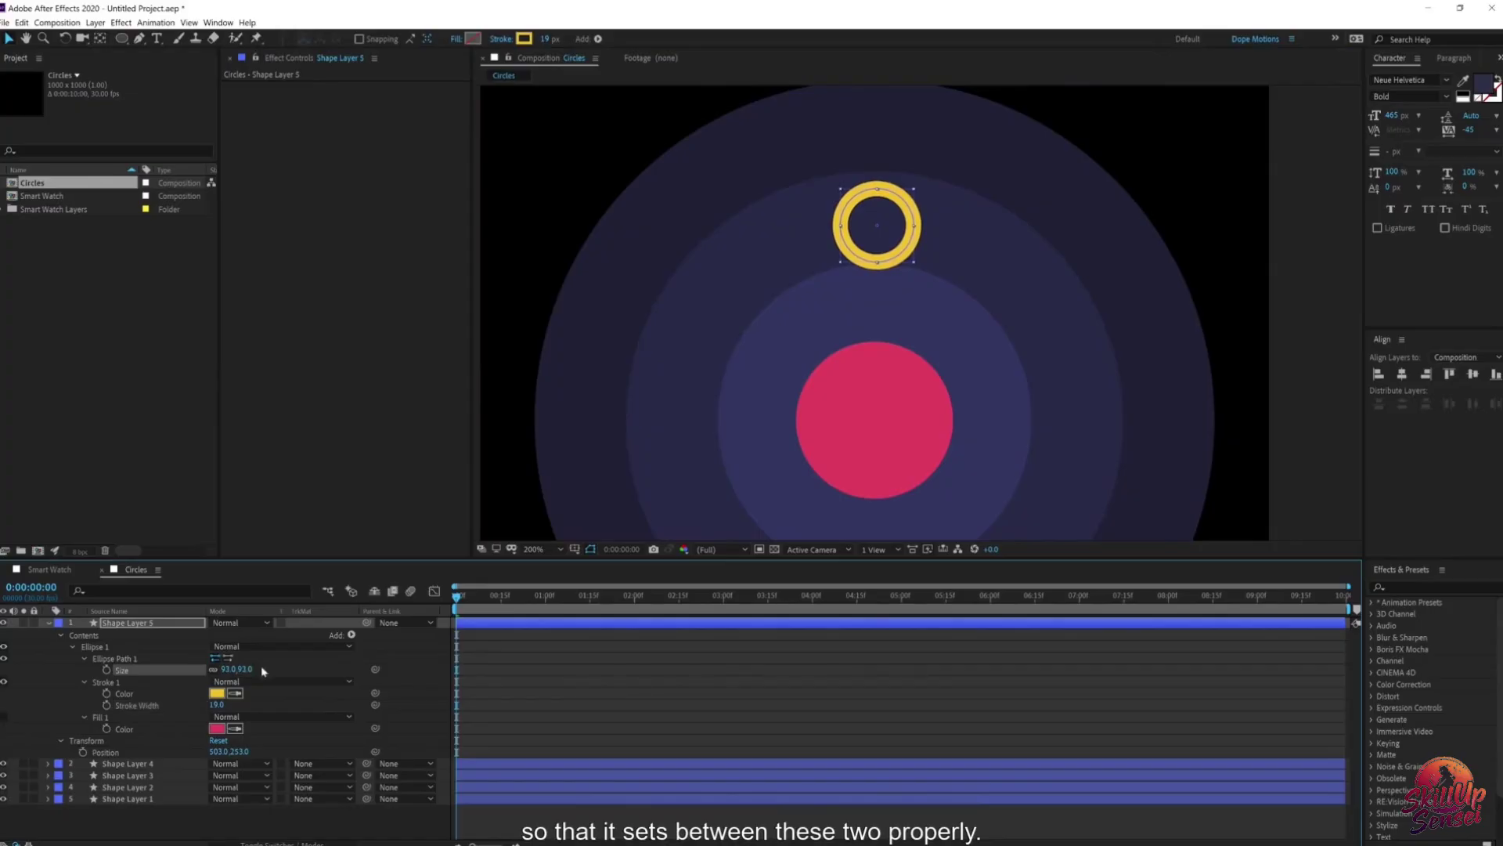
Step: Nudge the yellow ring upward to centre it within the middle band and collapse its layer properties
{"action": "left_click", "coordinate": [879, 223]}
{"action": "key", "text": "Up"}
{"action": "key", "text": "Up"}
{"action": "key", "text": "Up"}
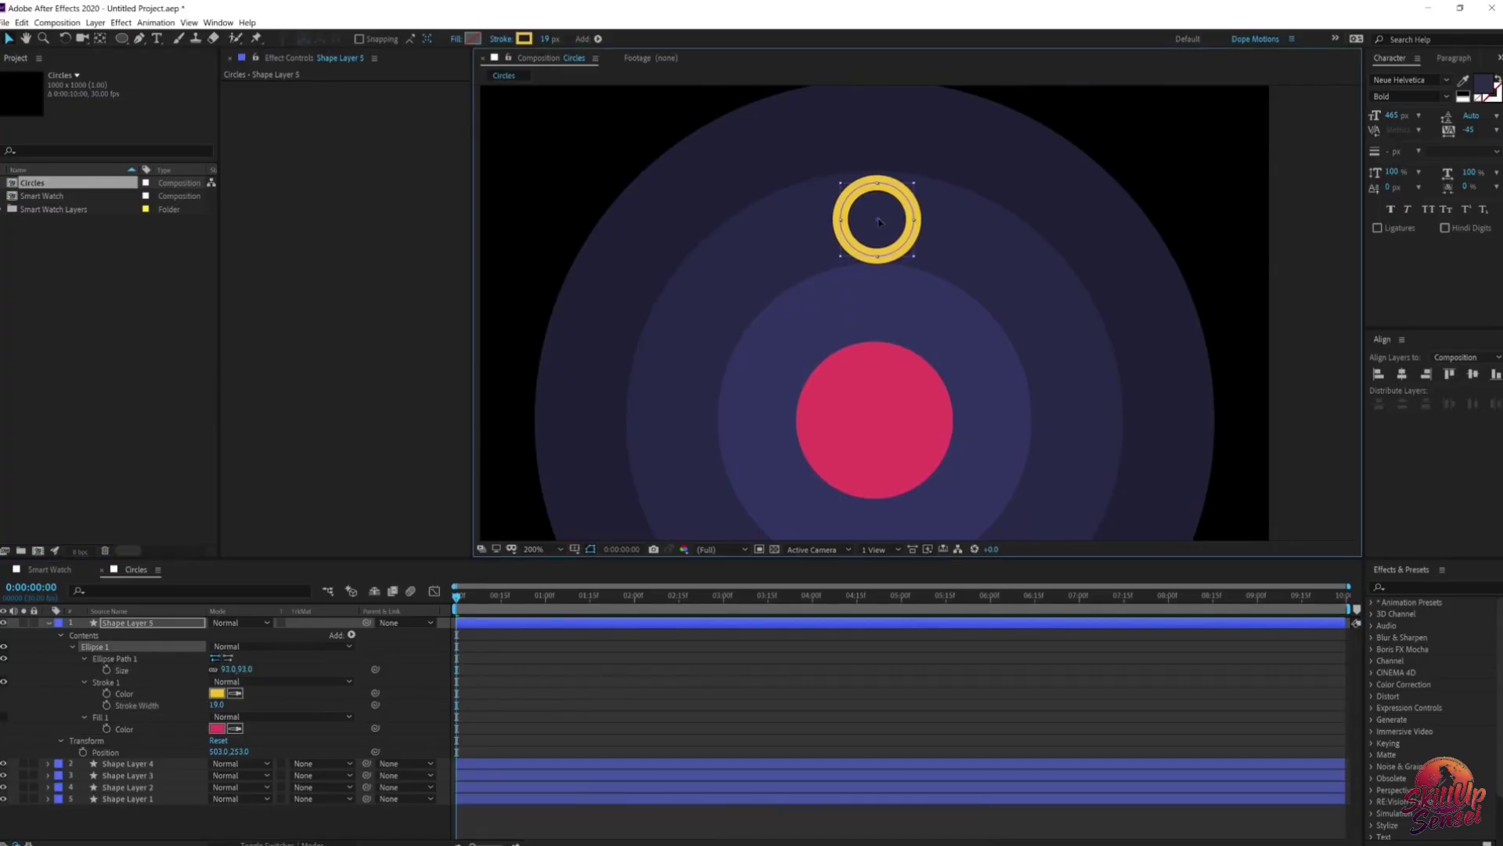
{"action": "scroll", "coordinate": [848, 308], "scroll_direction": "down", "scroll_amount": 1}
{"action": "key", "text": "u"}
{"action": "left_click", "coordinate": [166, 715]}
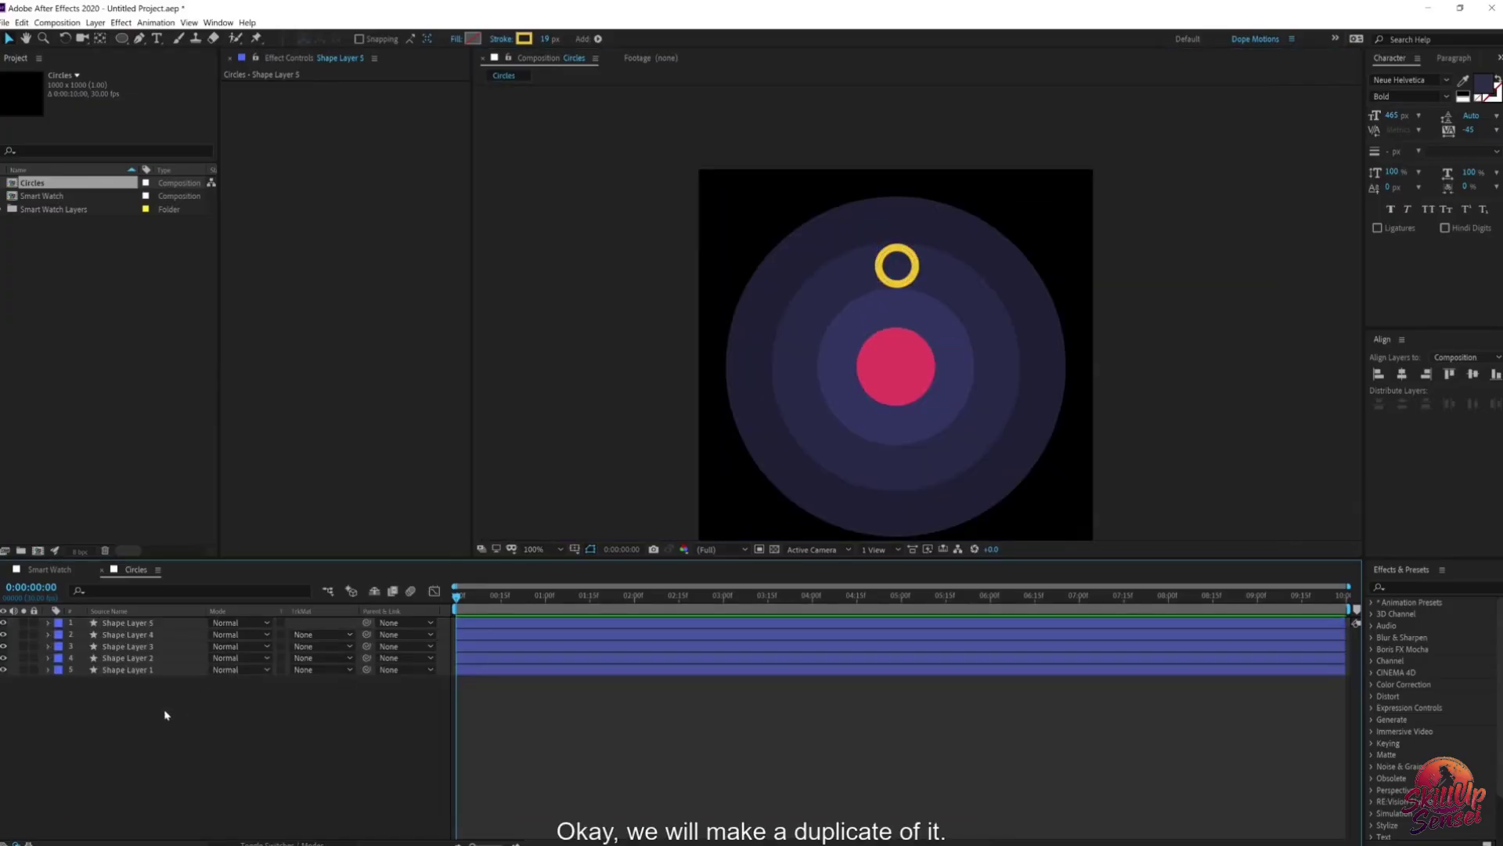
Step: Duplicate the yellow ring and move the copy straight down to the lower side of the middle band
{"action": "left_click", "coordinate": [142, 623]}
{"action": "key", "text": "ctrl+d"}
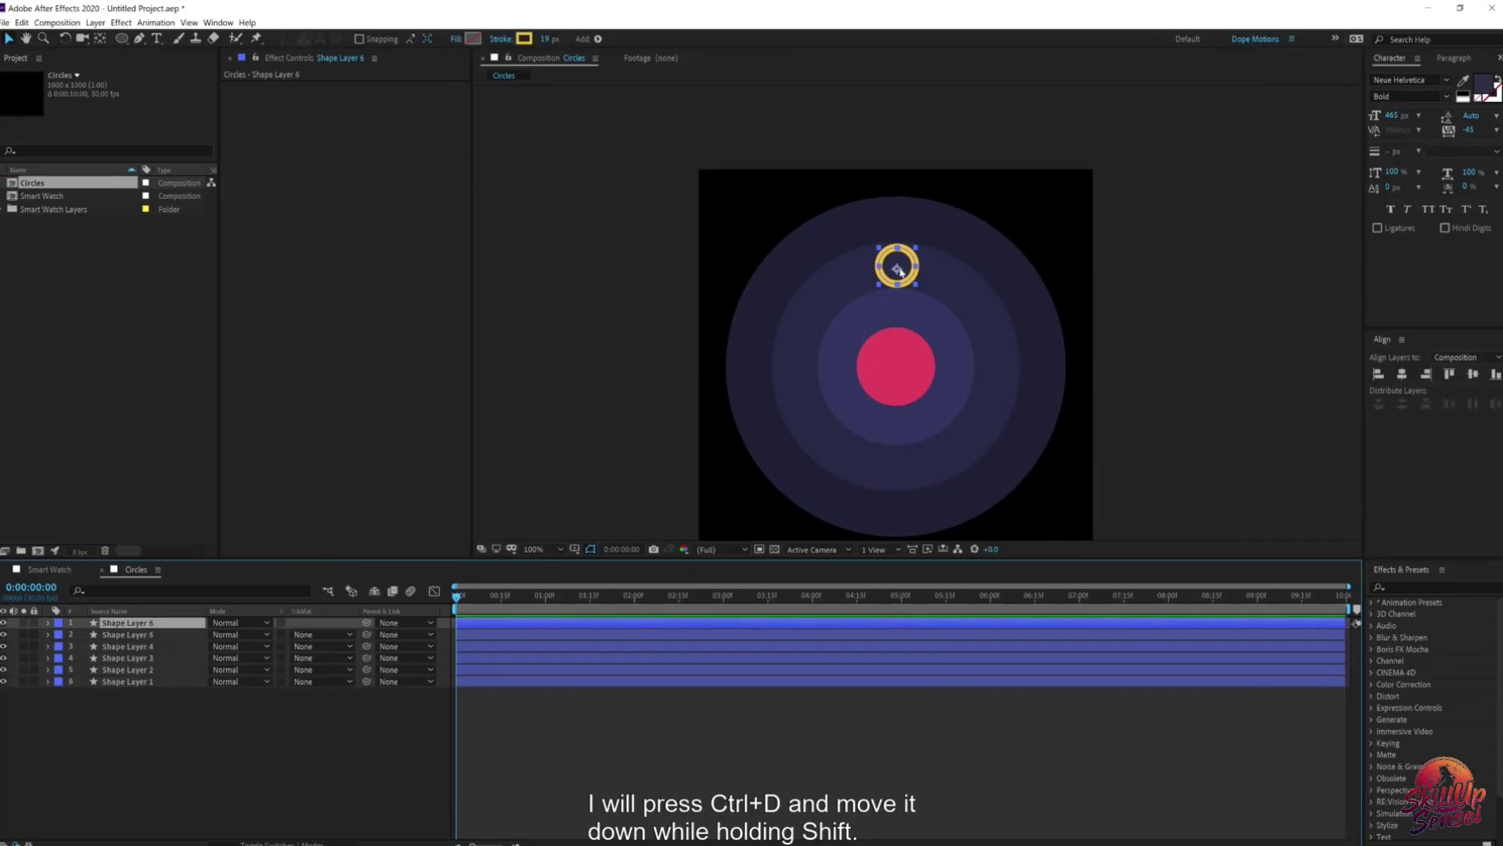
{"action": "left_click_drag", "start_coordinate": [897, 282], "coordinate": [898, 471]}
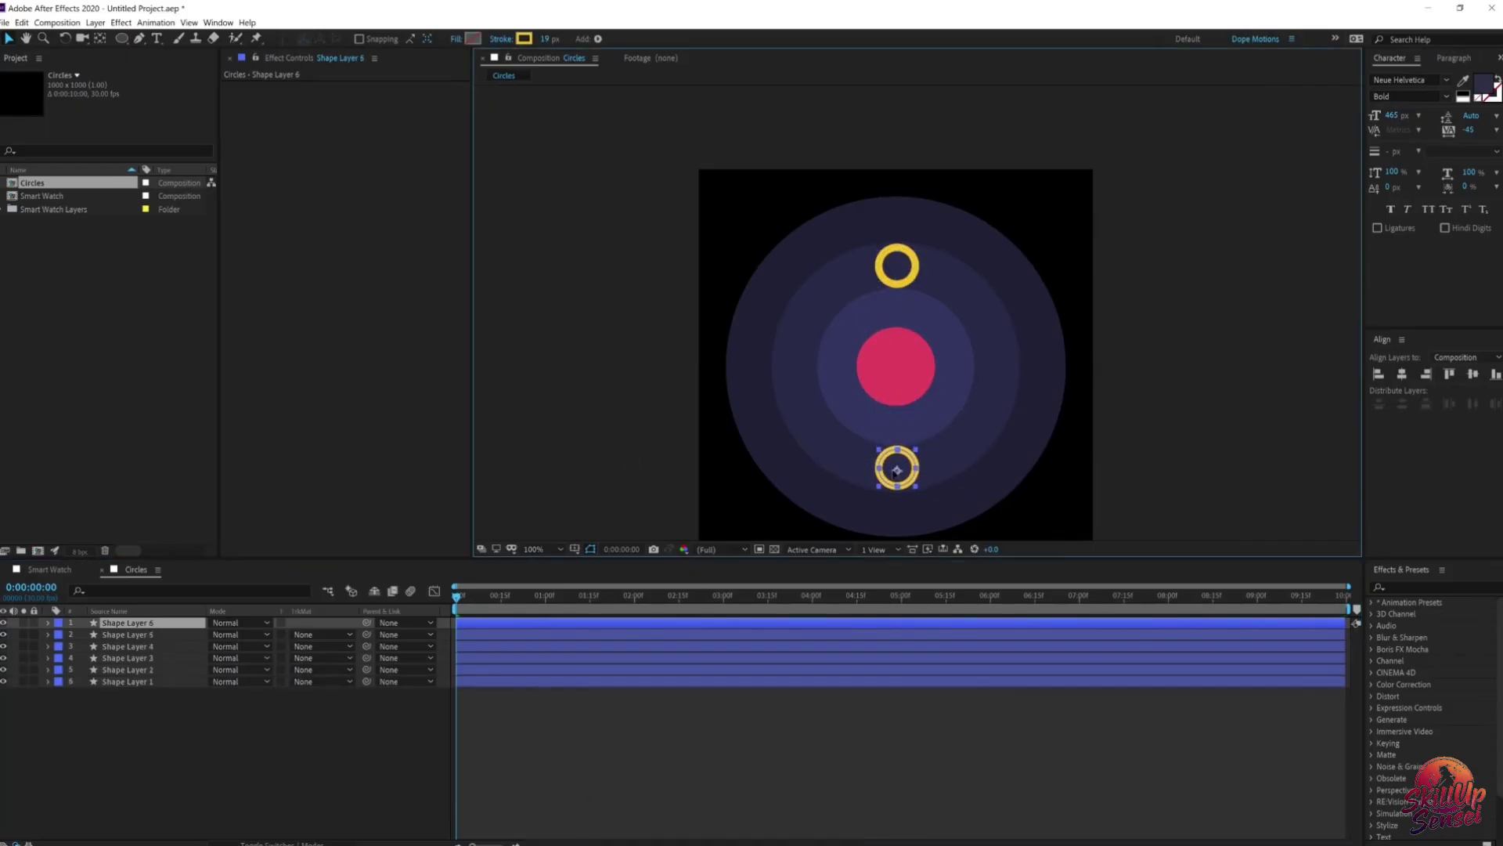
Step: Change the lower ring's stroke to a bright blue, about RGB 40, 155, 255
{"action": "left_click", "coordinate": [524, 39]}
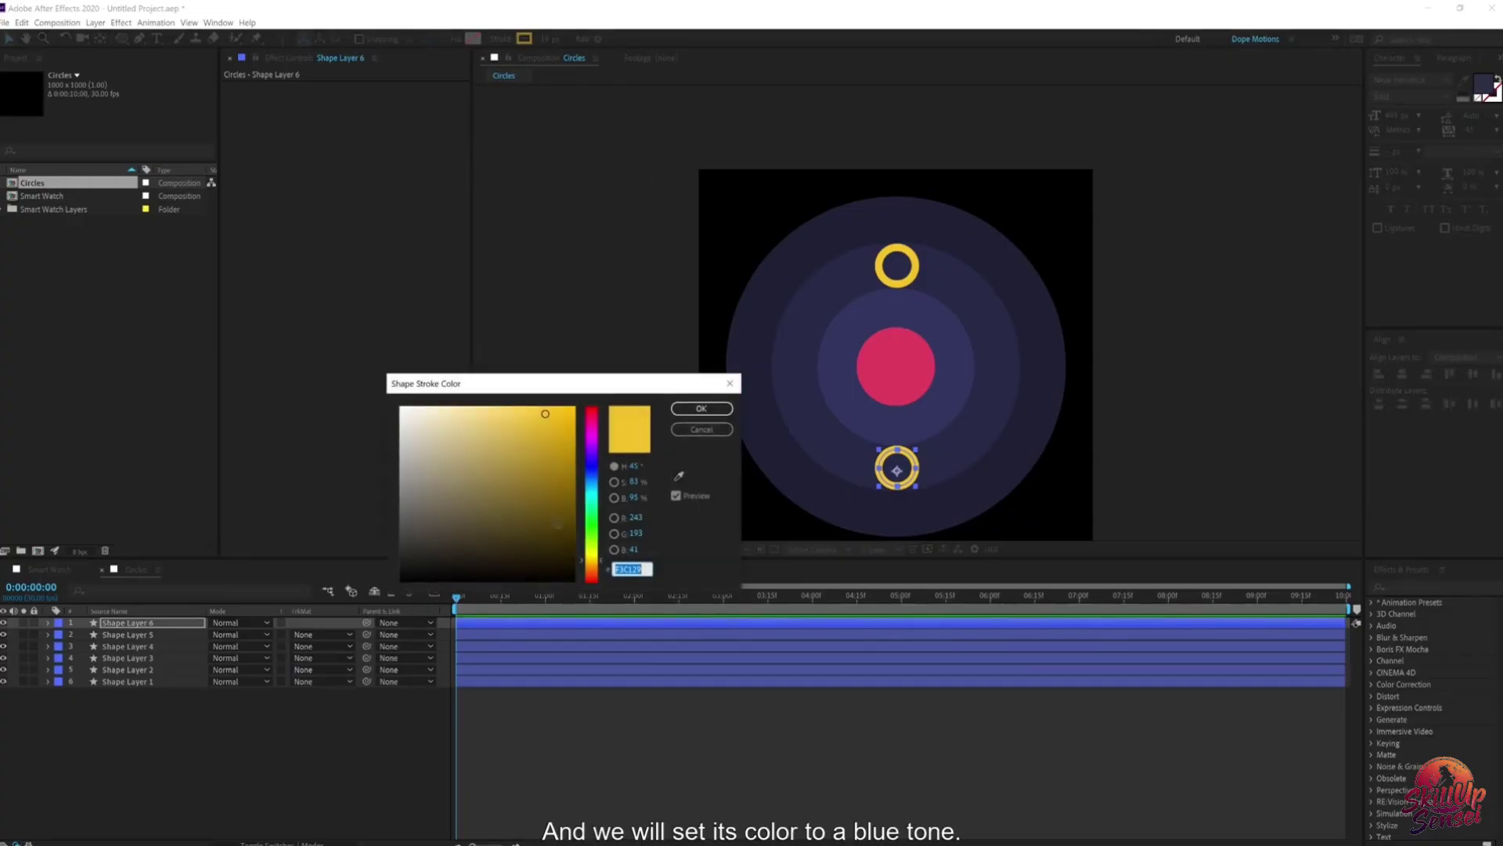
{"action": "left_click", "coordinate": [591, 480]}
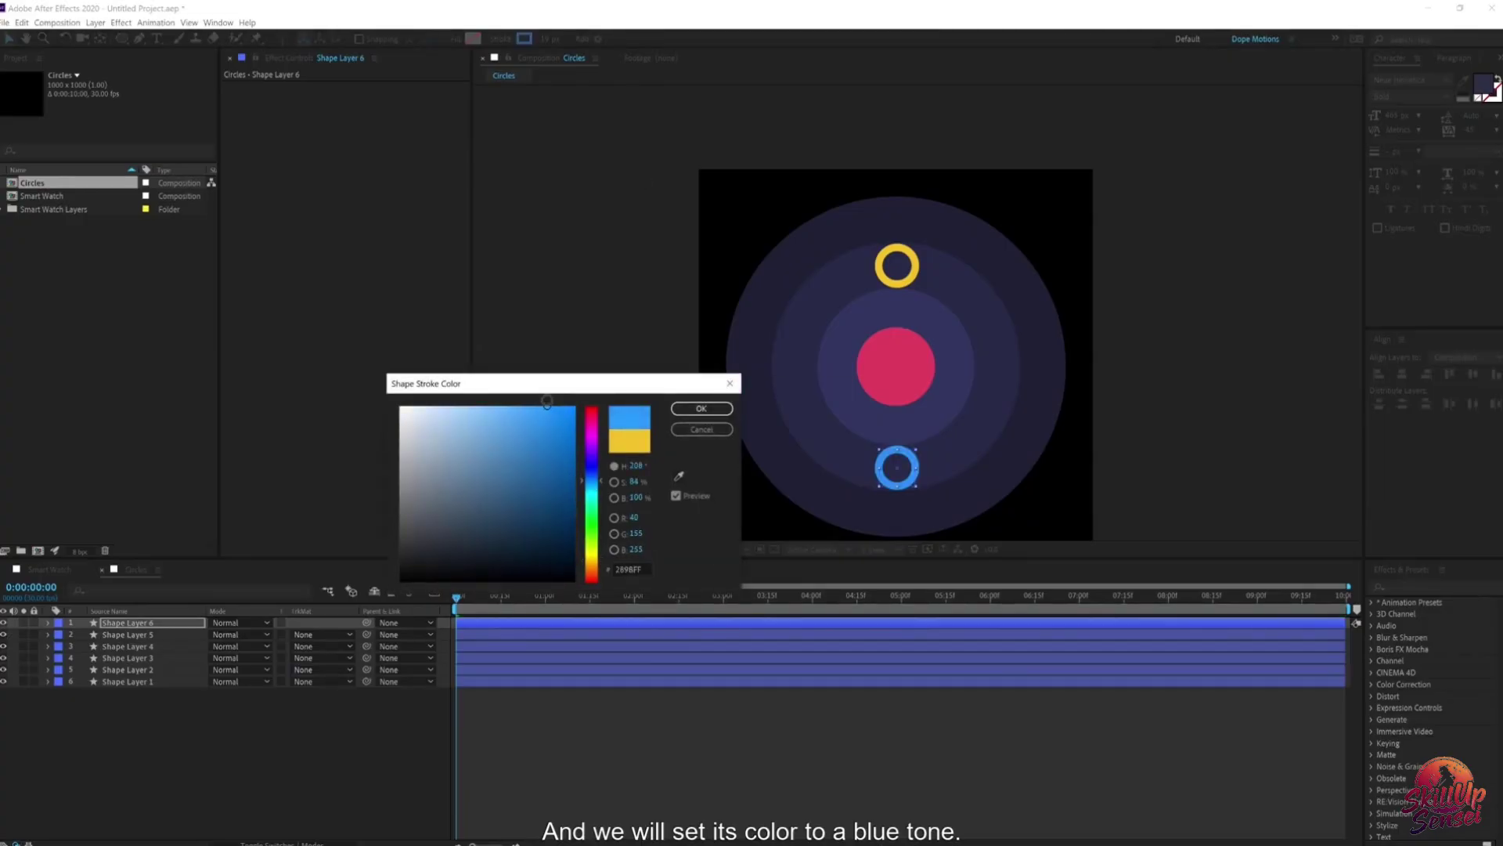
{"action": "left_click", "coordinate": [701, 408]}
{"action": "left_click", "coordinate": [245, 705]}
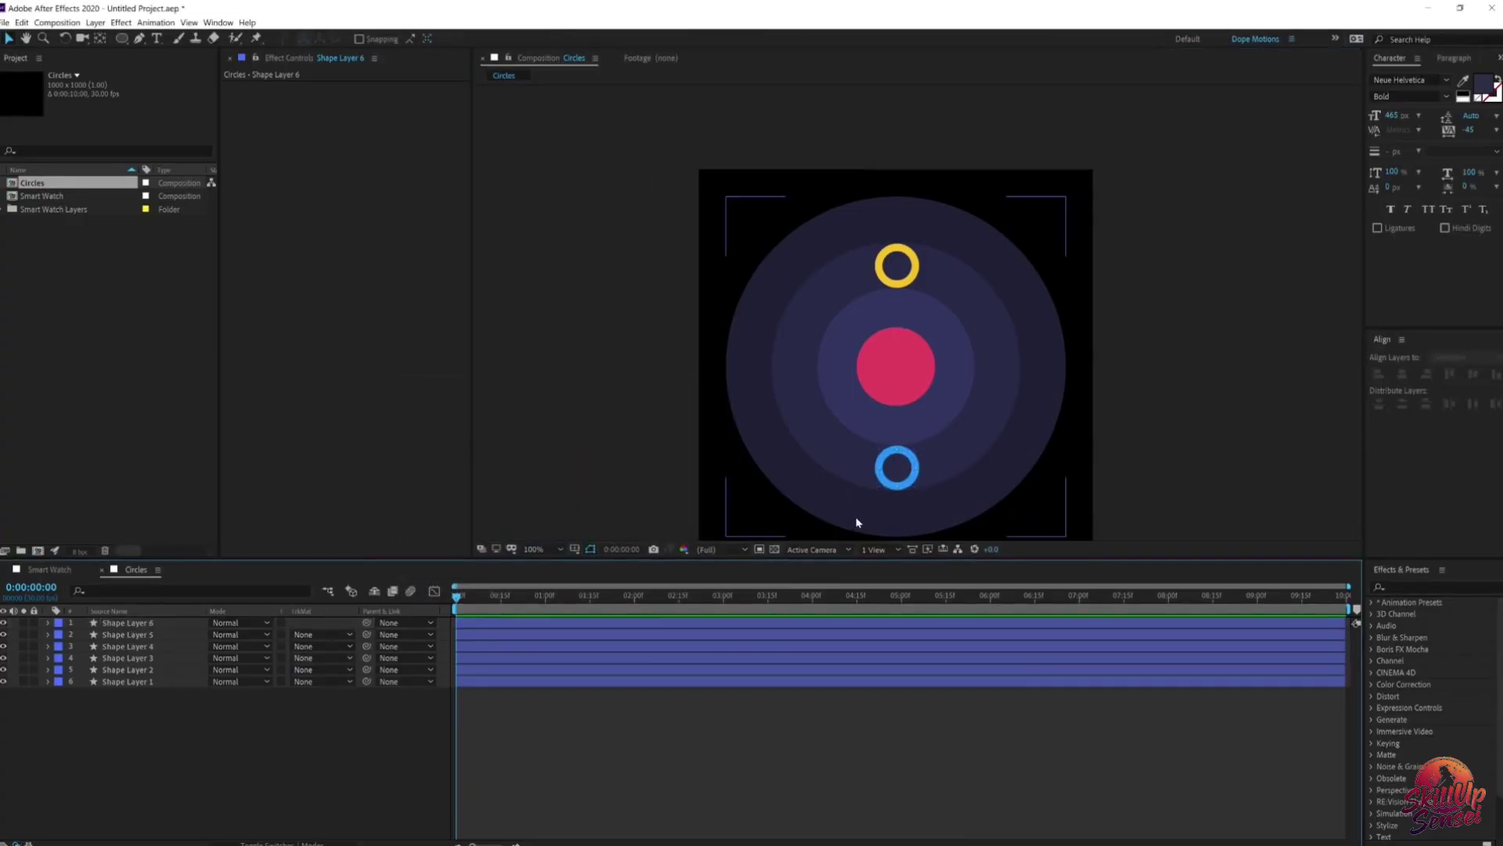
{"action": "scroll", "coordinate": [856, 501], "scroll_direction": "up", "scroll_amount": 2}
{"action": "left_click_drag", "start_coordinate": [856, 473], "coordinate": [837, 363]}
{"action": "scroll", "coordinate": [854, 296], "scroll_direction": "down", "scroll_amount": 2}
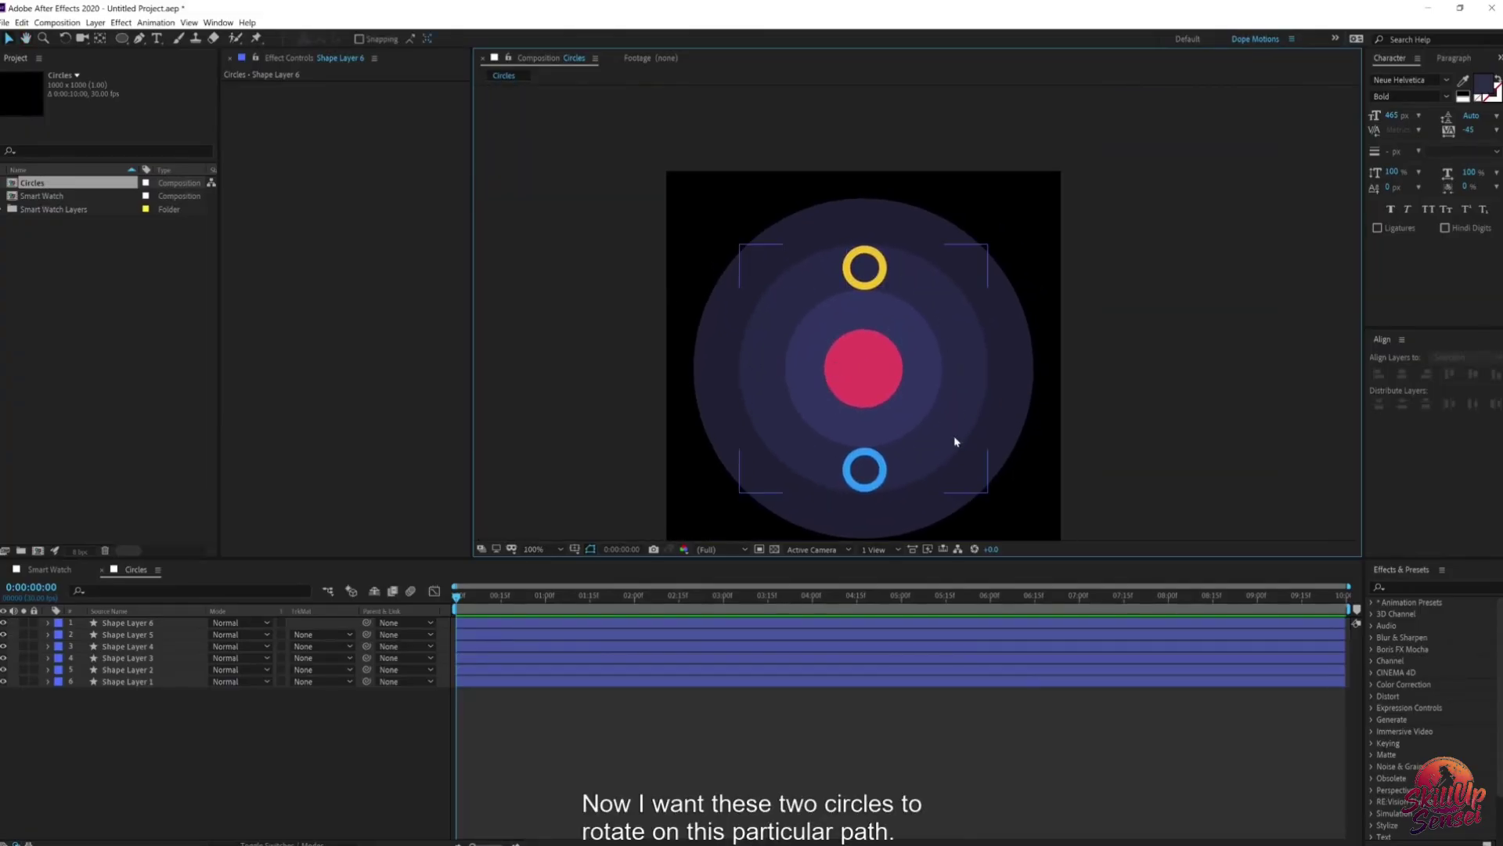
Step: Try to move the yellow ring around the middle band by hand, and undo the move
{"action": "left_click", "coordinate": [134, 625]}
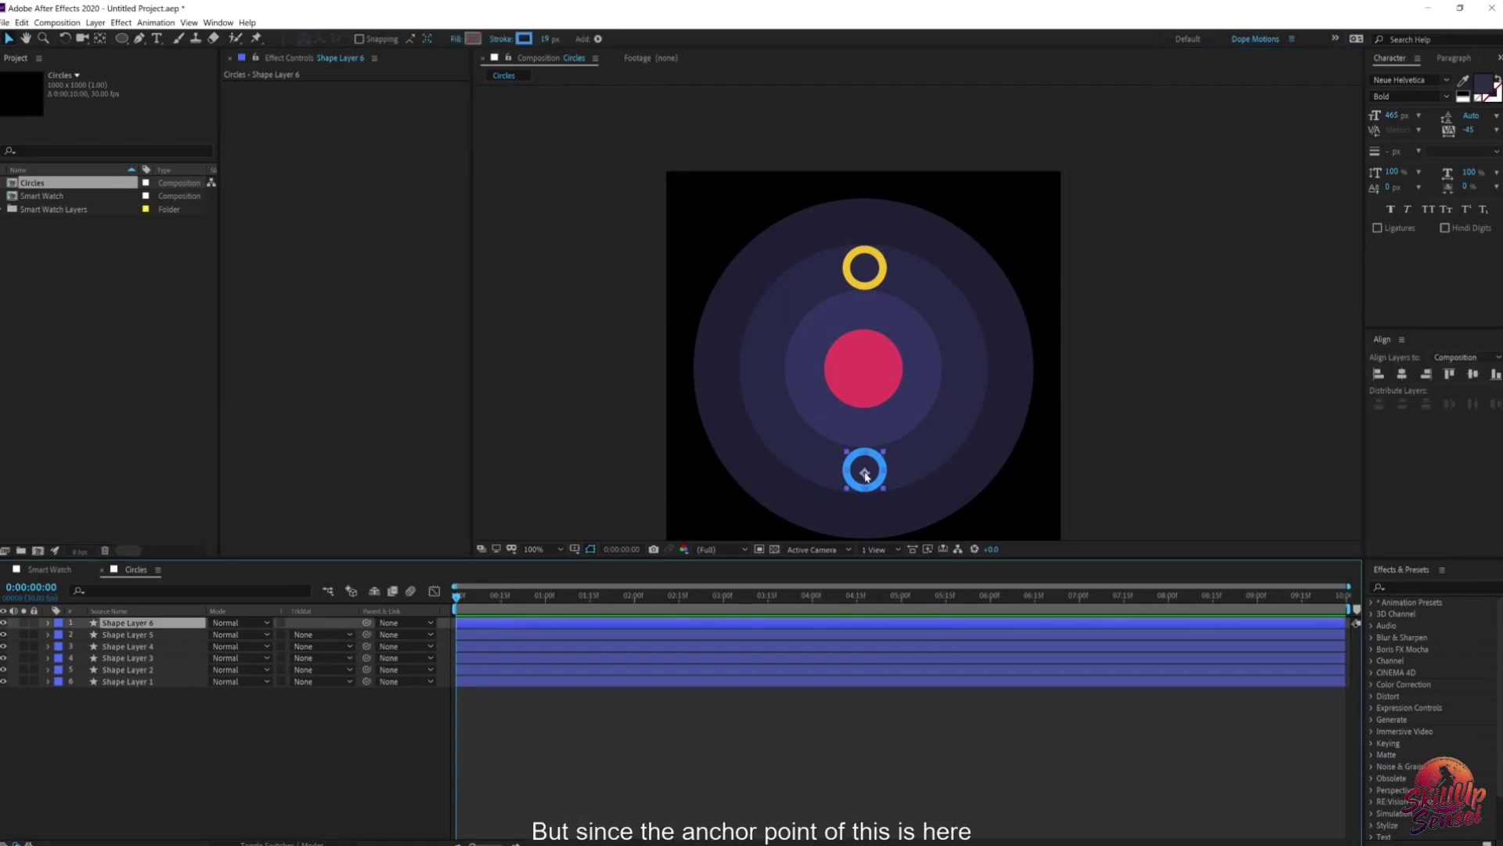
{"action": "left_click", "coordinate": [867, 276]}
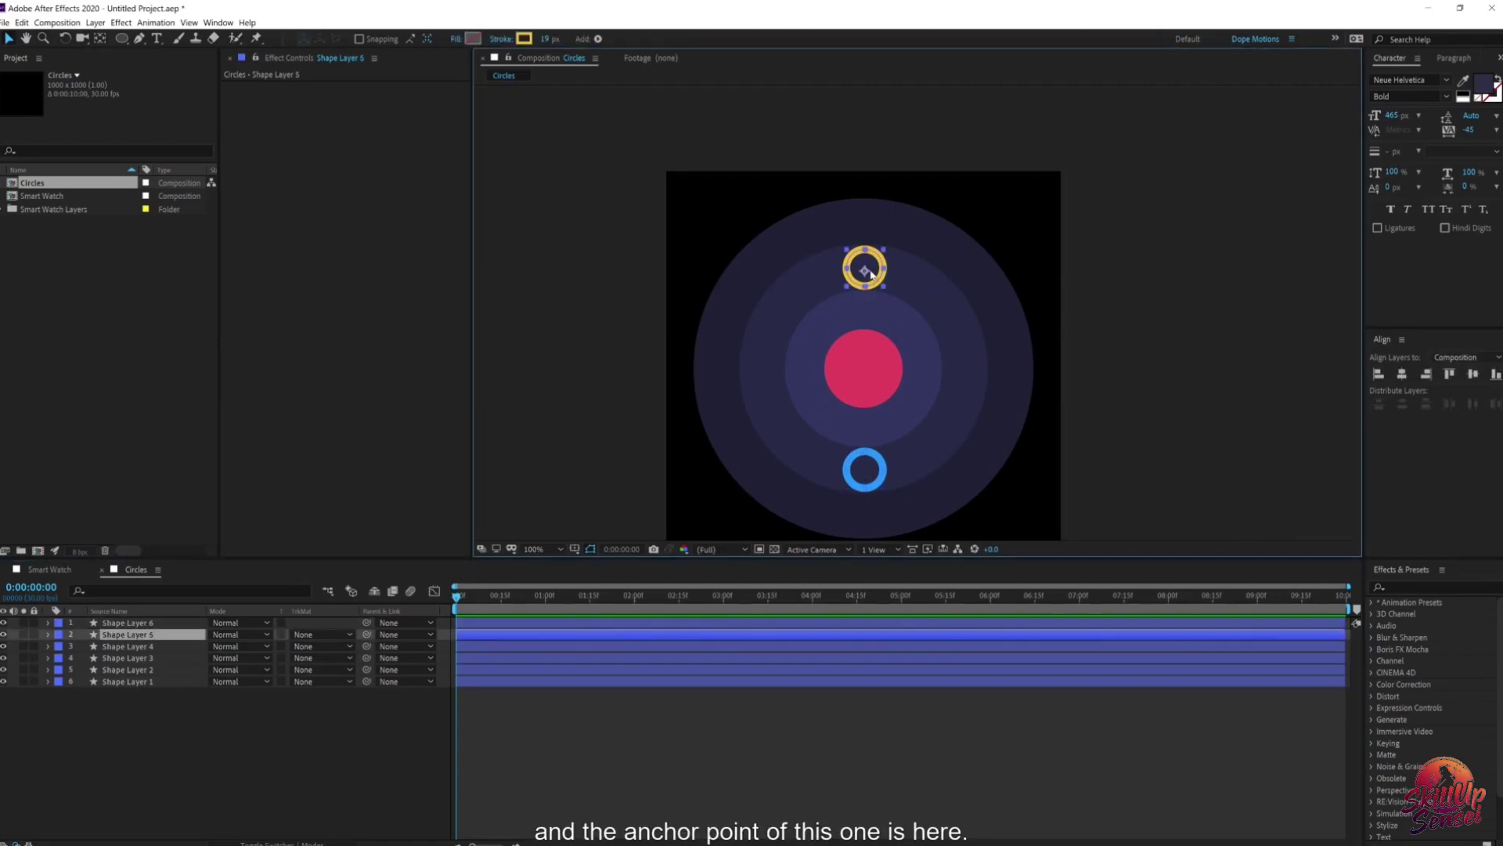
{"action": "left_click_drag", "start_coordinate": [869, 275], "coordinate": [771, 382]}
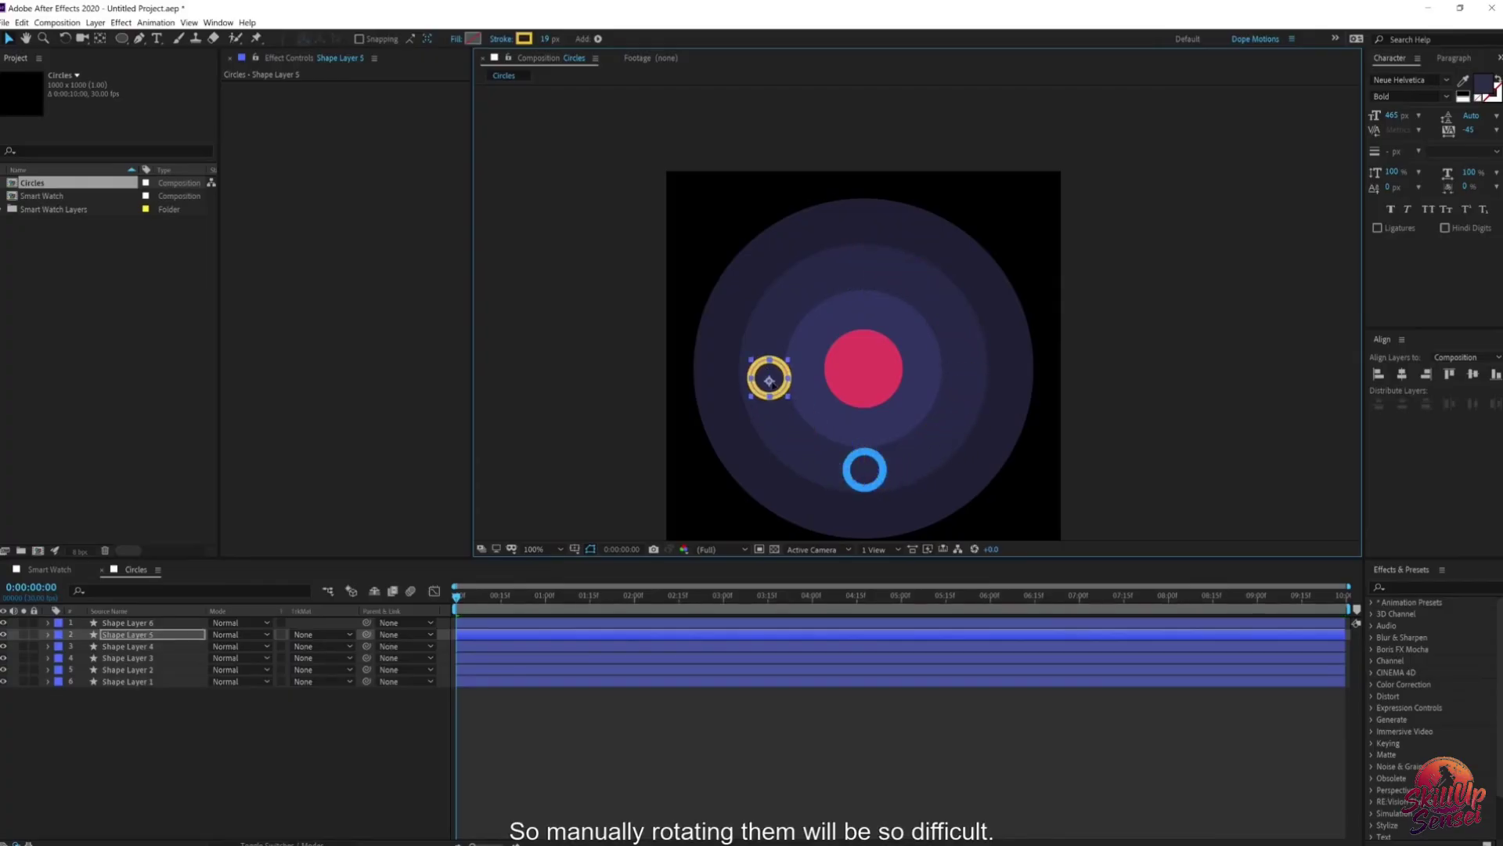
{"action": "key", "text": "ctrl+z"}
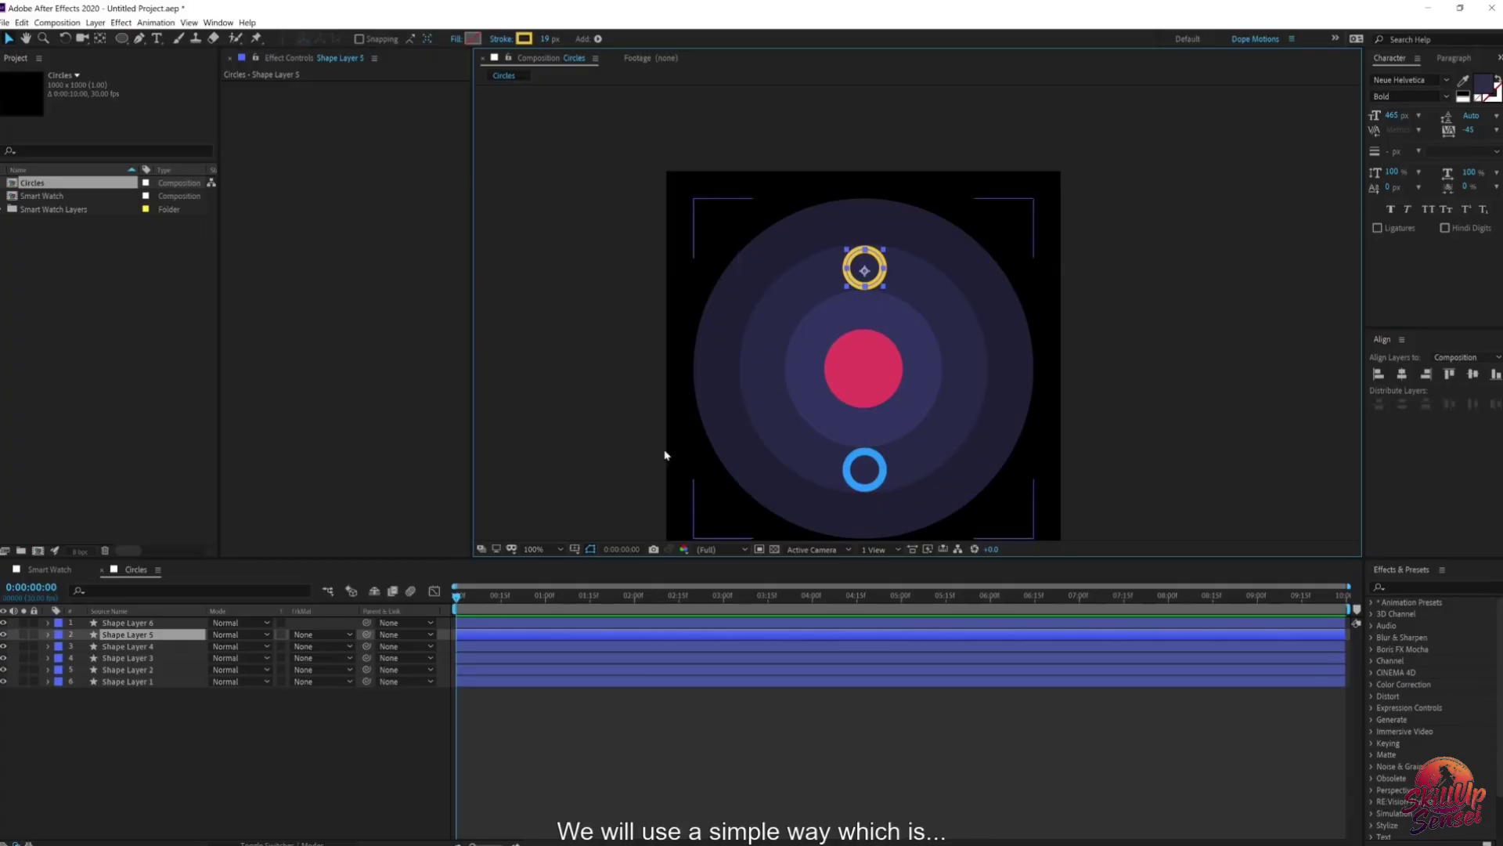
{"action": "left_click", "coordinate": [182, 742]}
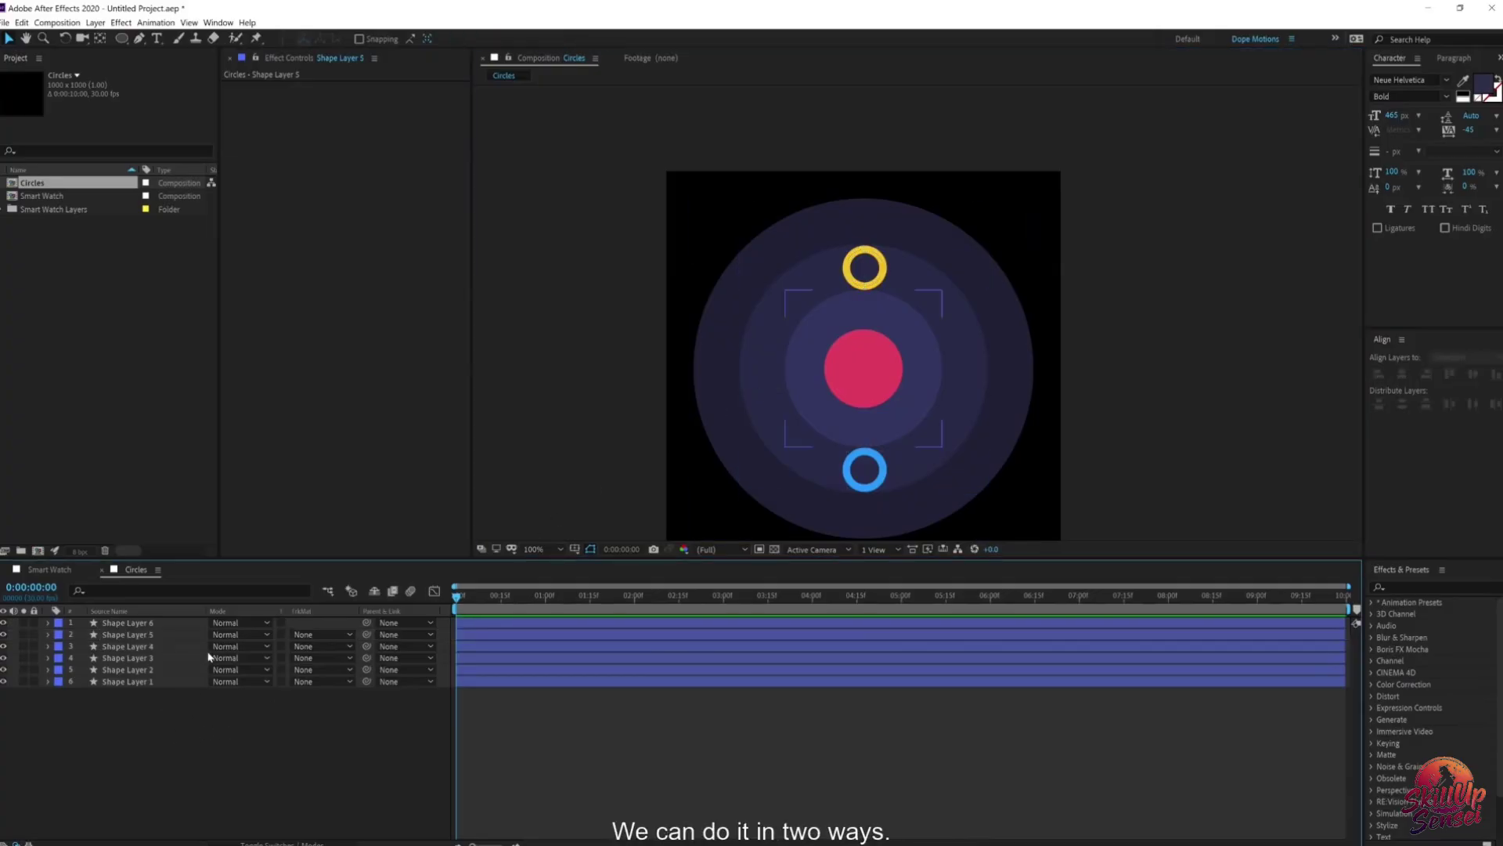
{"action": "left_click", "coordinate": [862, 468]}
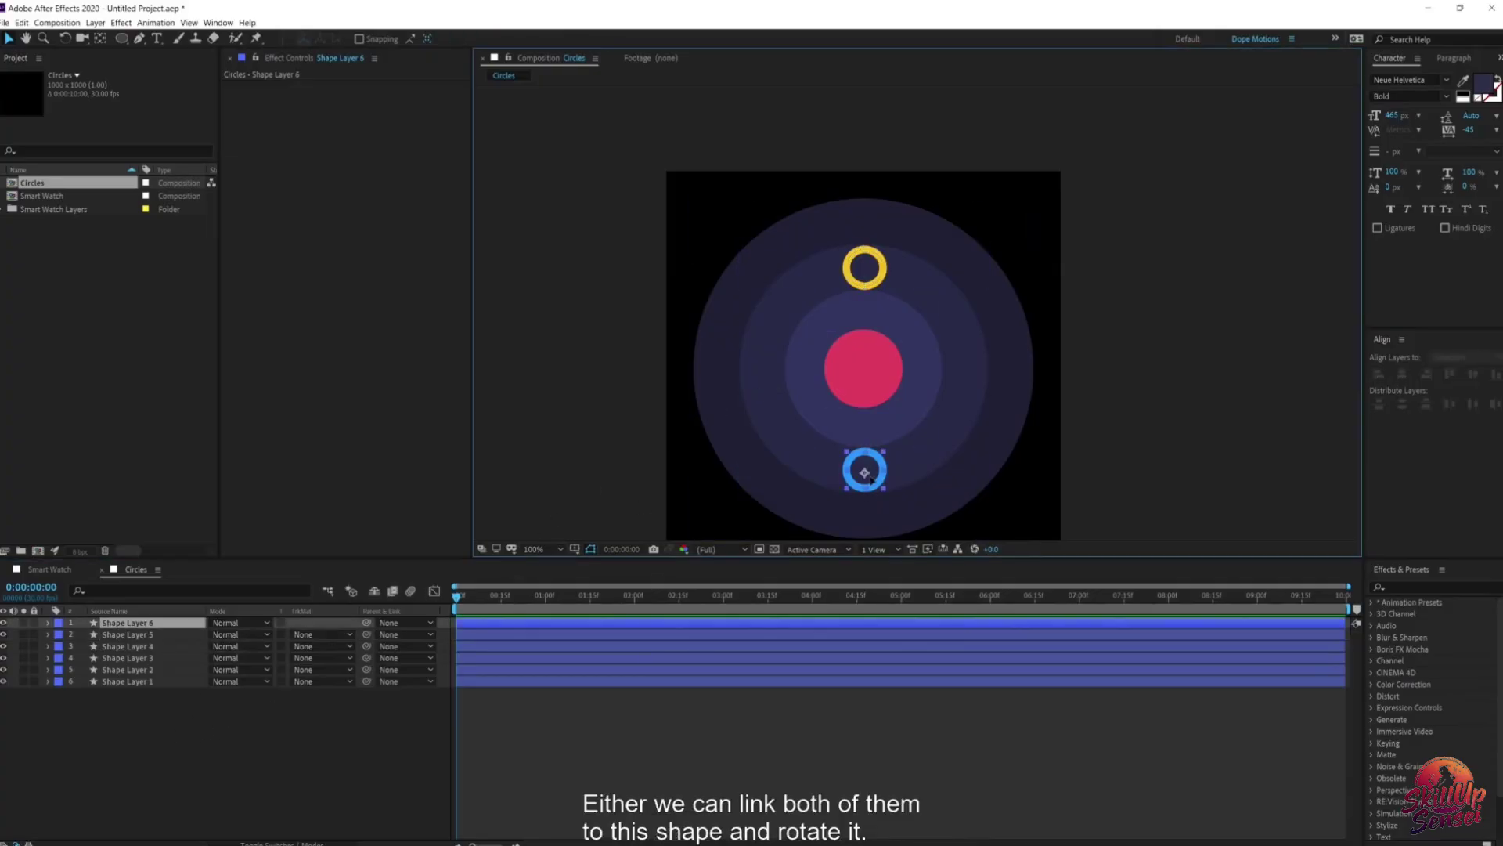
{"action": "left_click", "coordinate": [864, 285]}
{"action": "left_click", "coordinate": [862, 362]}
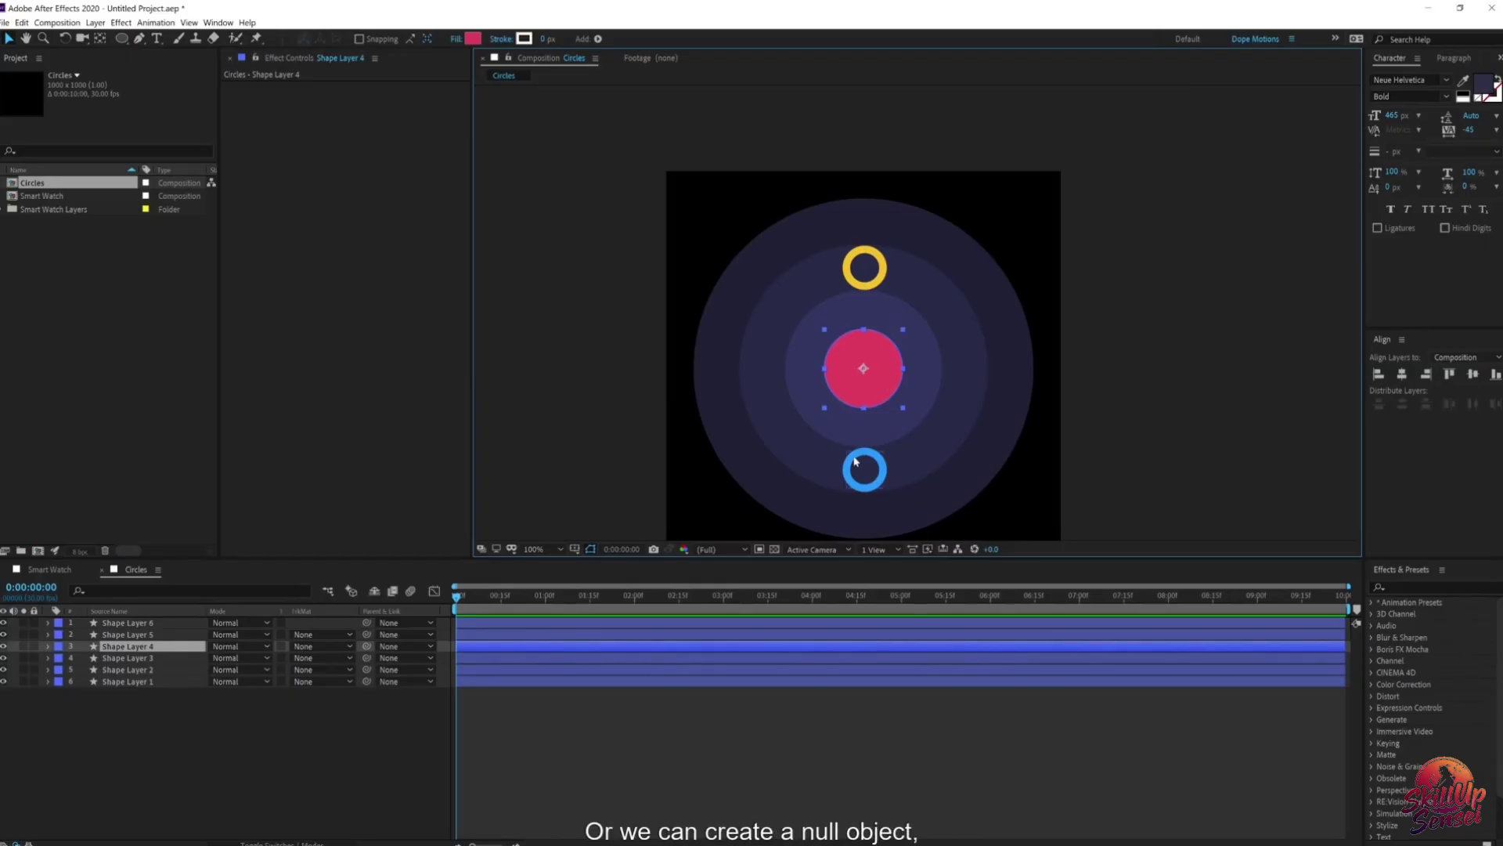
{"action": "left_click", "coordinate": [881, 287]}
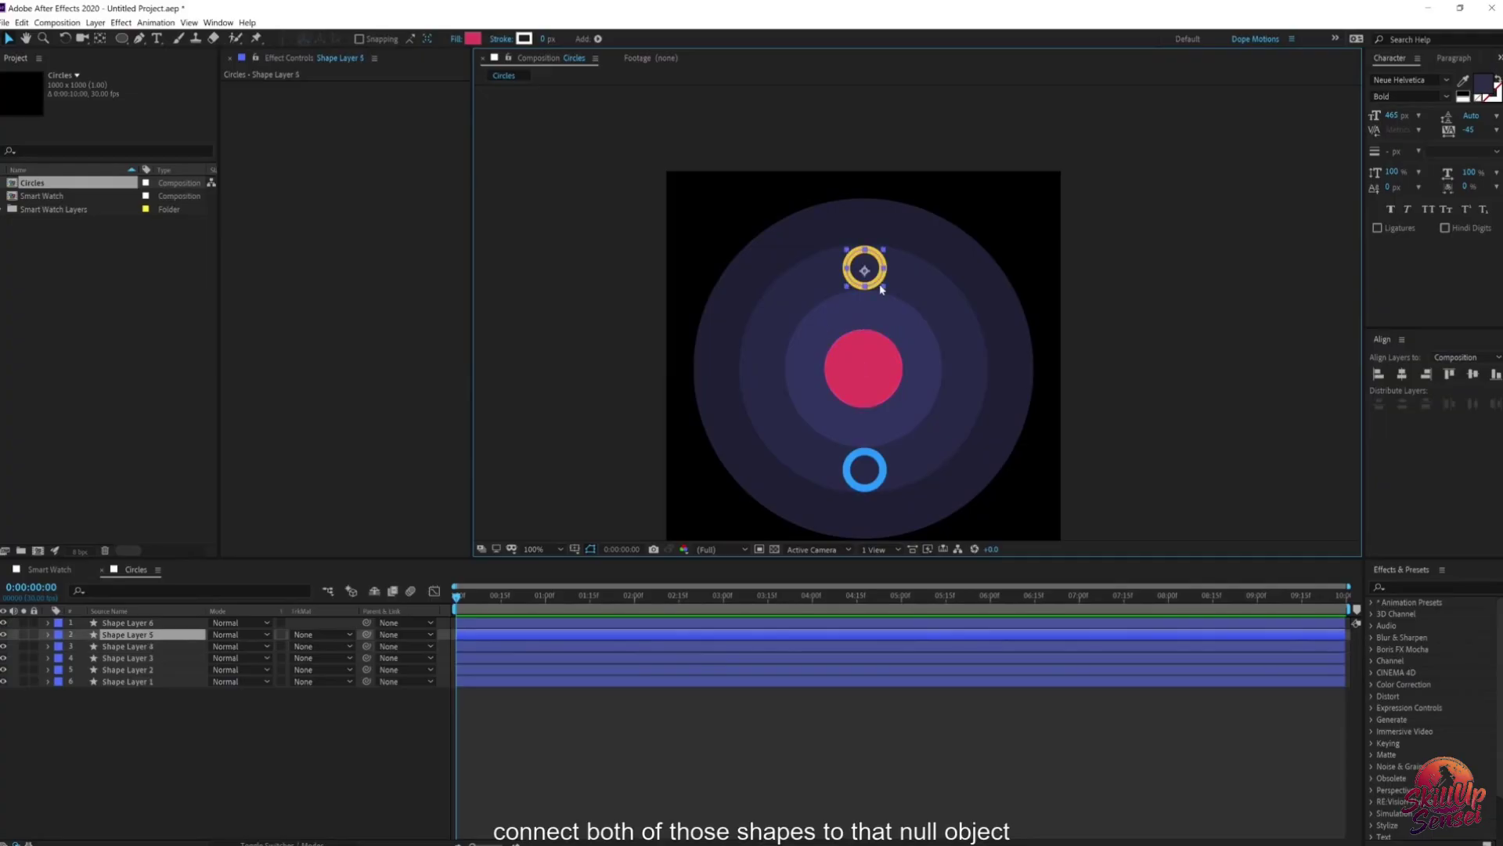
{"action": "left_click", "coordinate": [865, 477]}
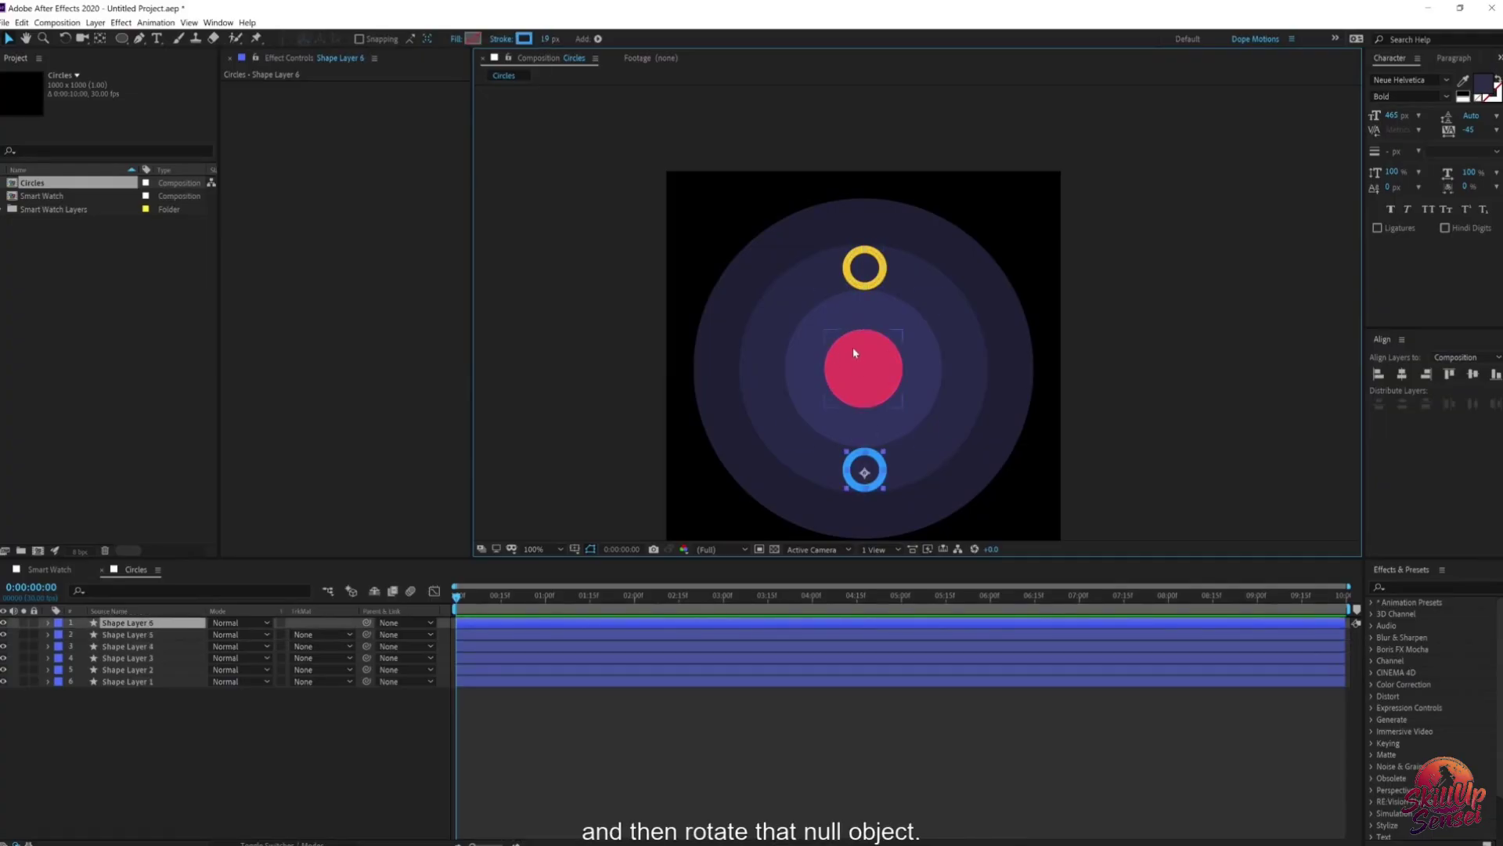
{"action": "left_click", "coordinate": [863, 368]}
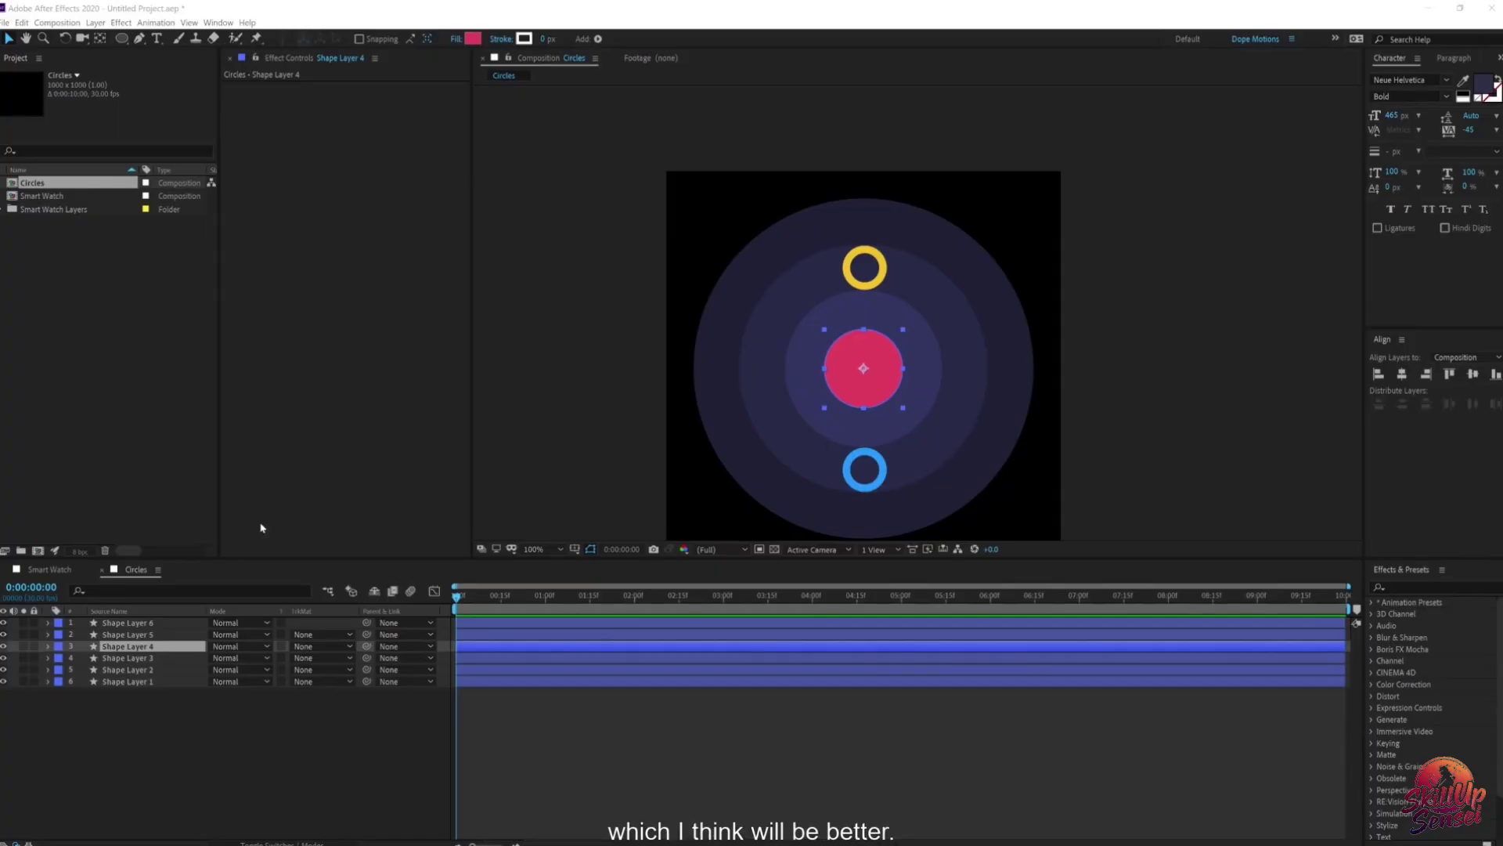
{"action": "left_click", "coordinate": [98, 758]}
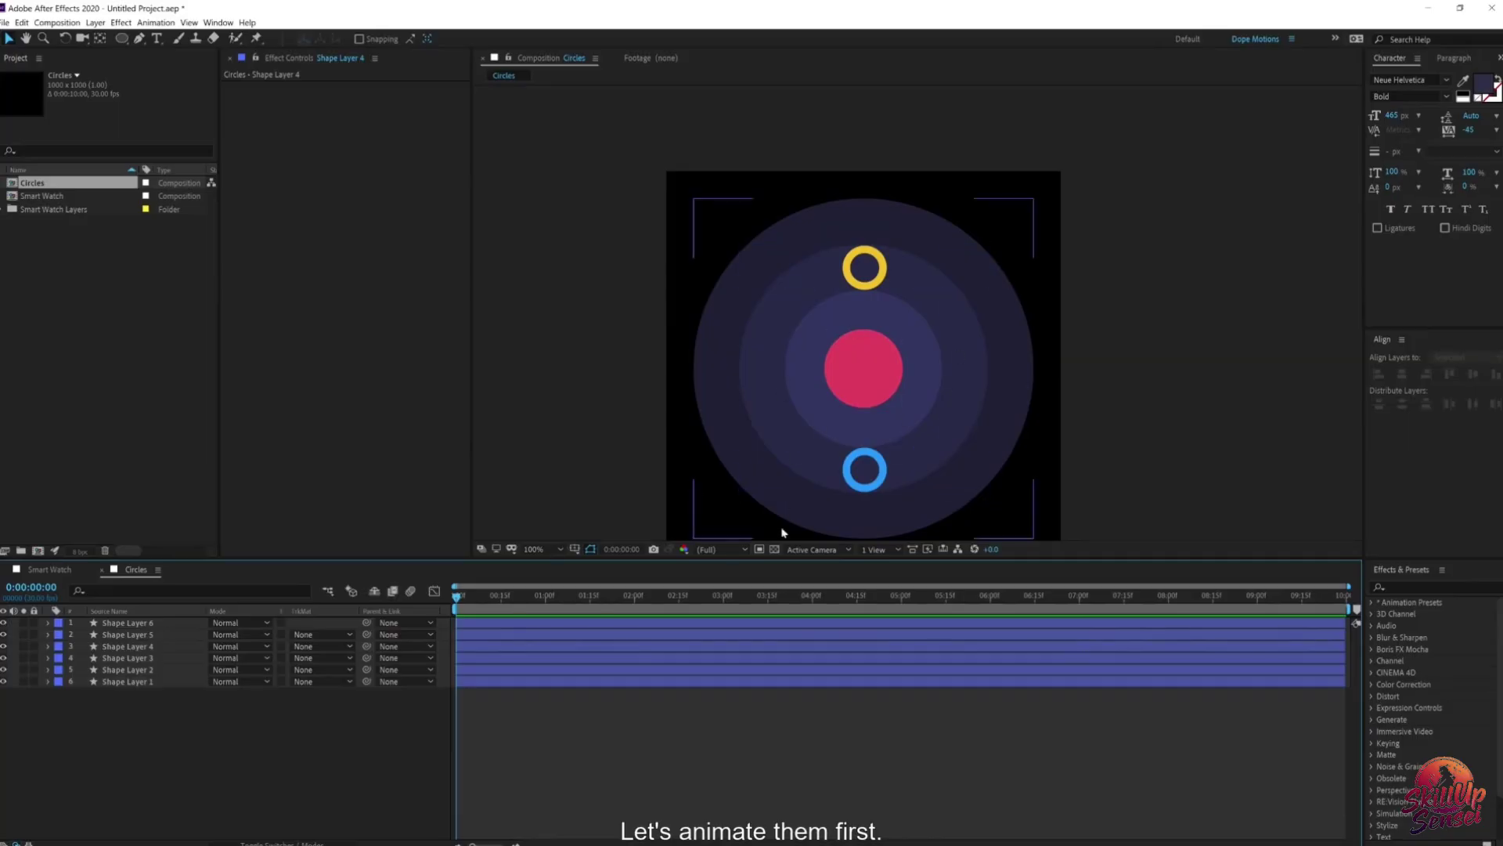
Step: Add 100% scale keyframes at 1 second to the three blue background circles
{"action": "left_click_drag", "start_coordinate": [130, 703], "coordinate": [143, 668]}
{"action": "key", "text": "s"}
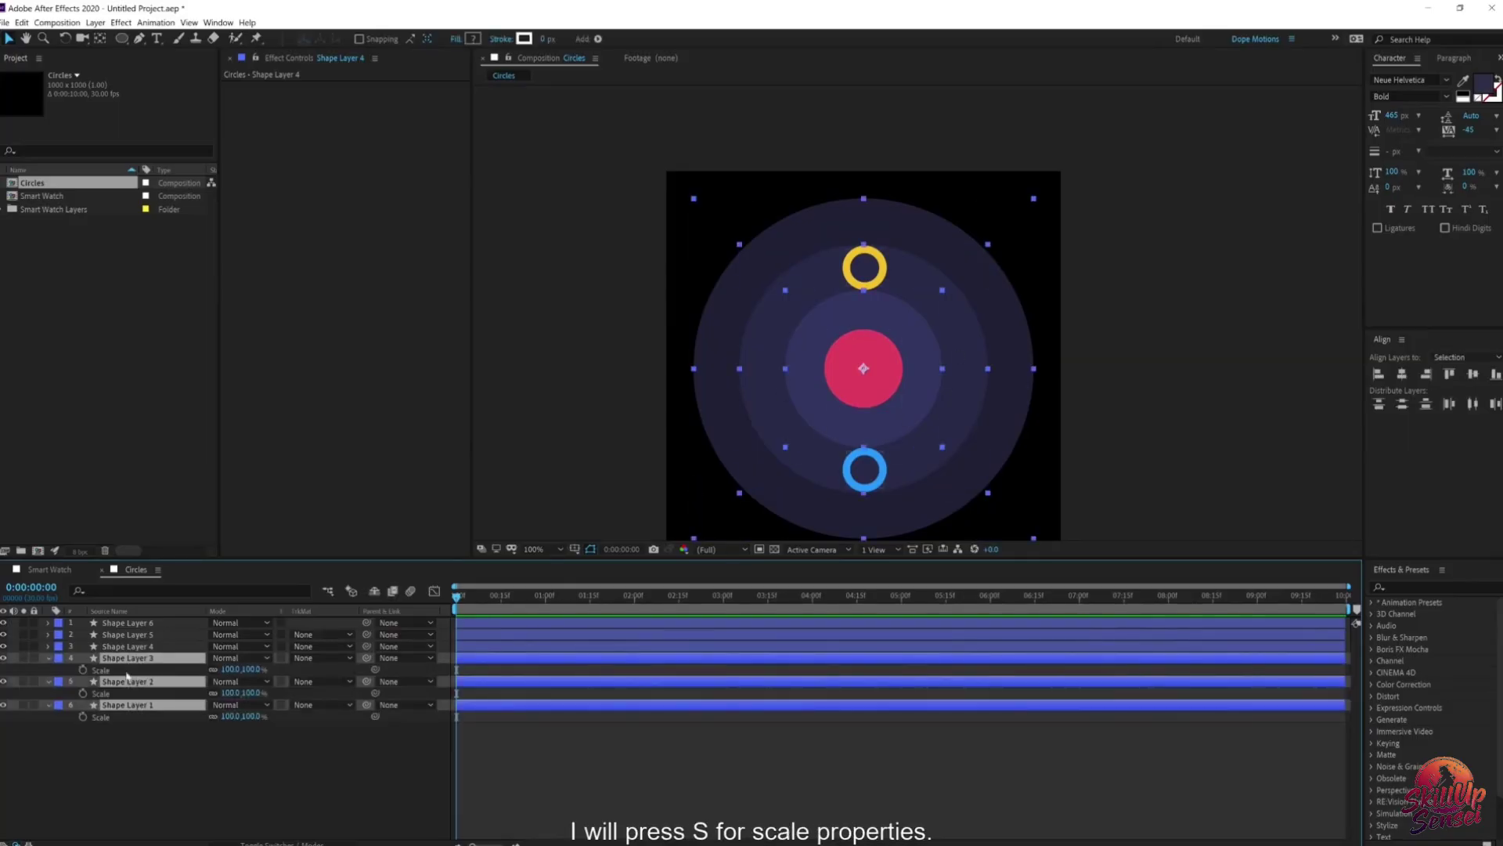
{"action": "left_click", "coordinate": [544, 605]}
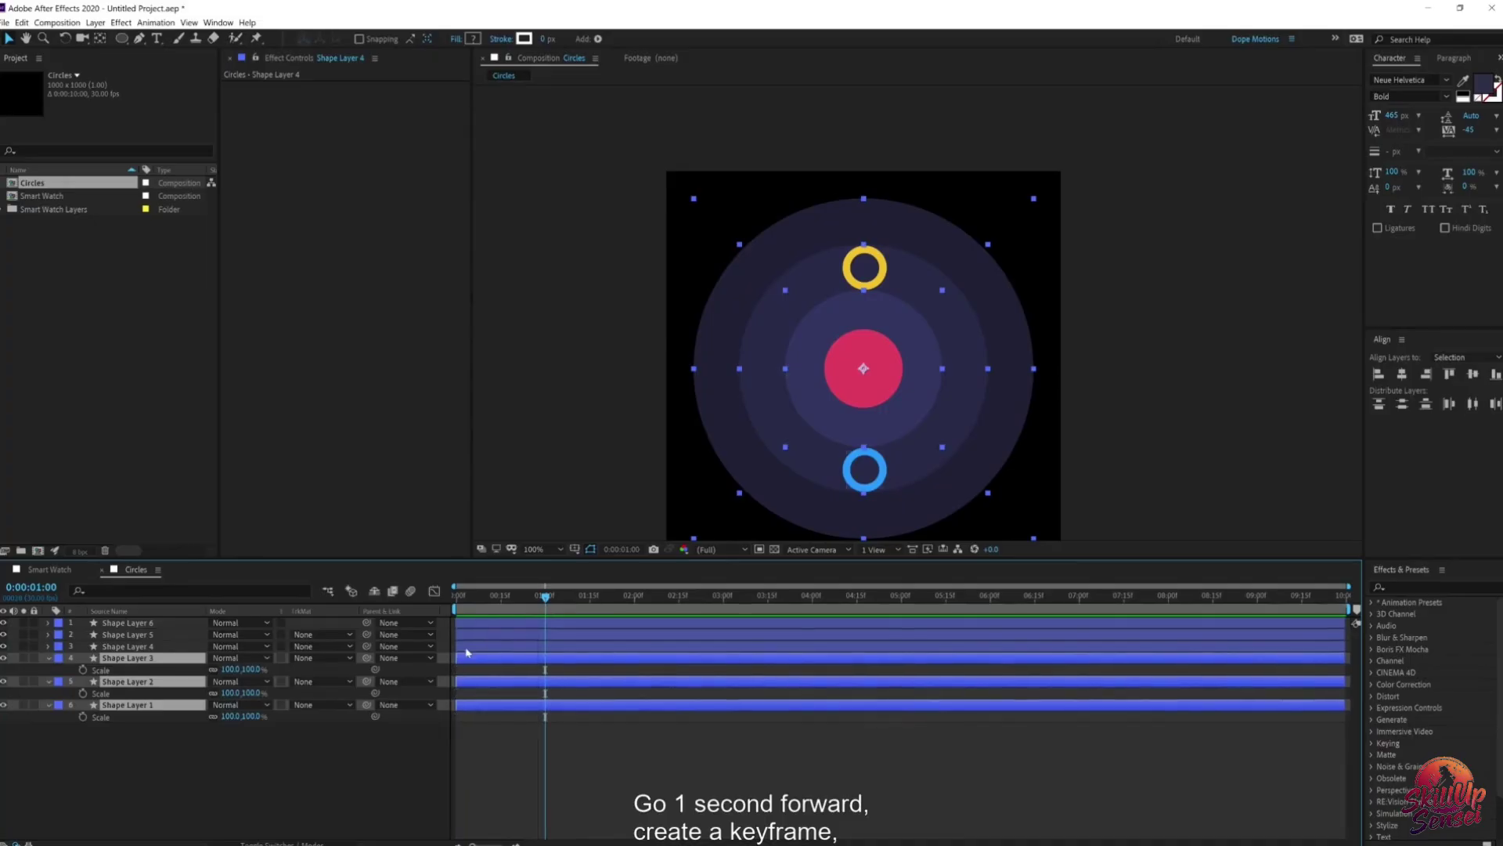
{"action": "left_click", "coordinate": [83, 670]}
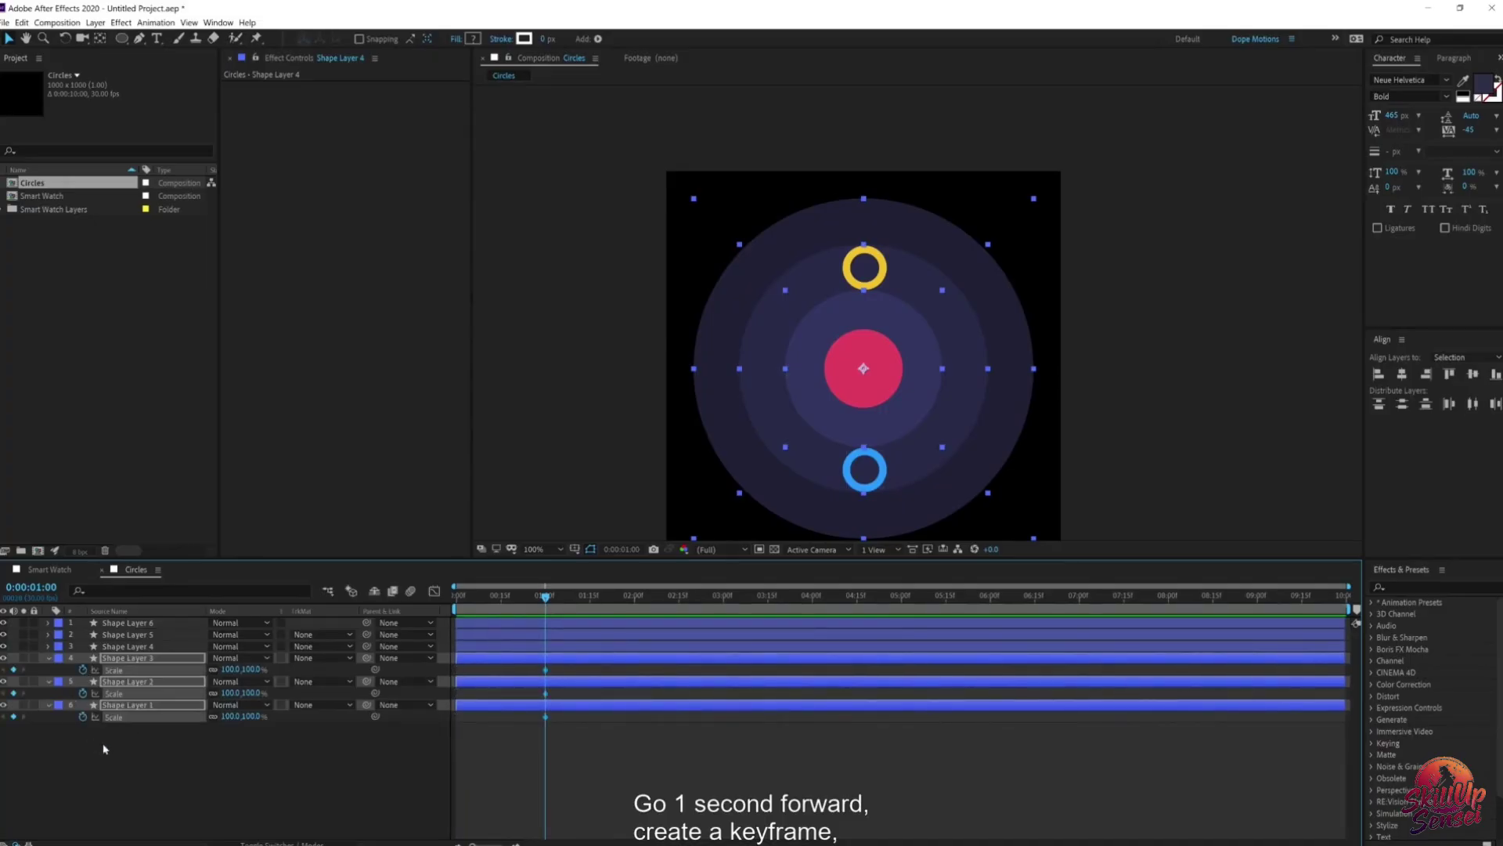
Step: Set the three blue background circles' scale to 0% at the start and scrub to 1 second to preview the growth
{"action": "key", "text": "Home"}
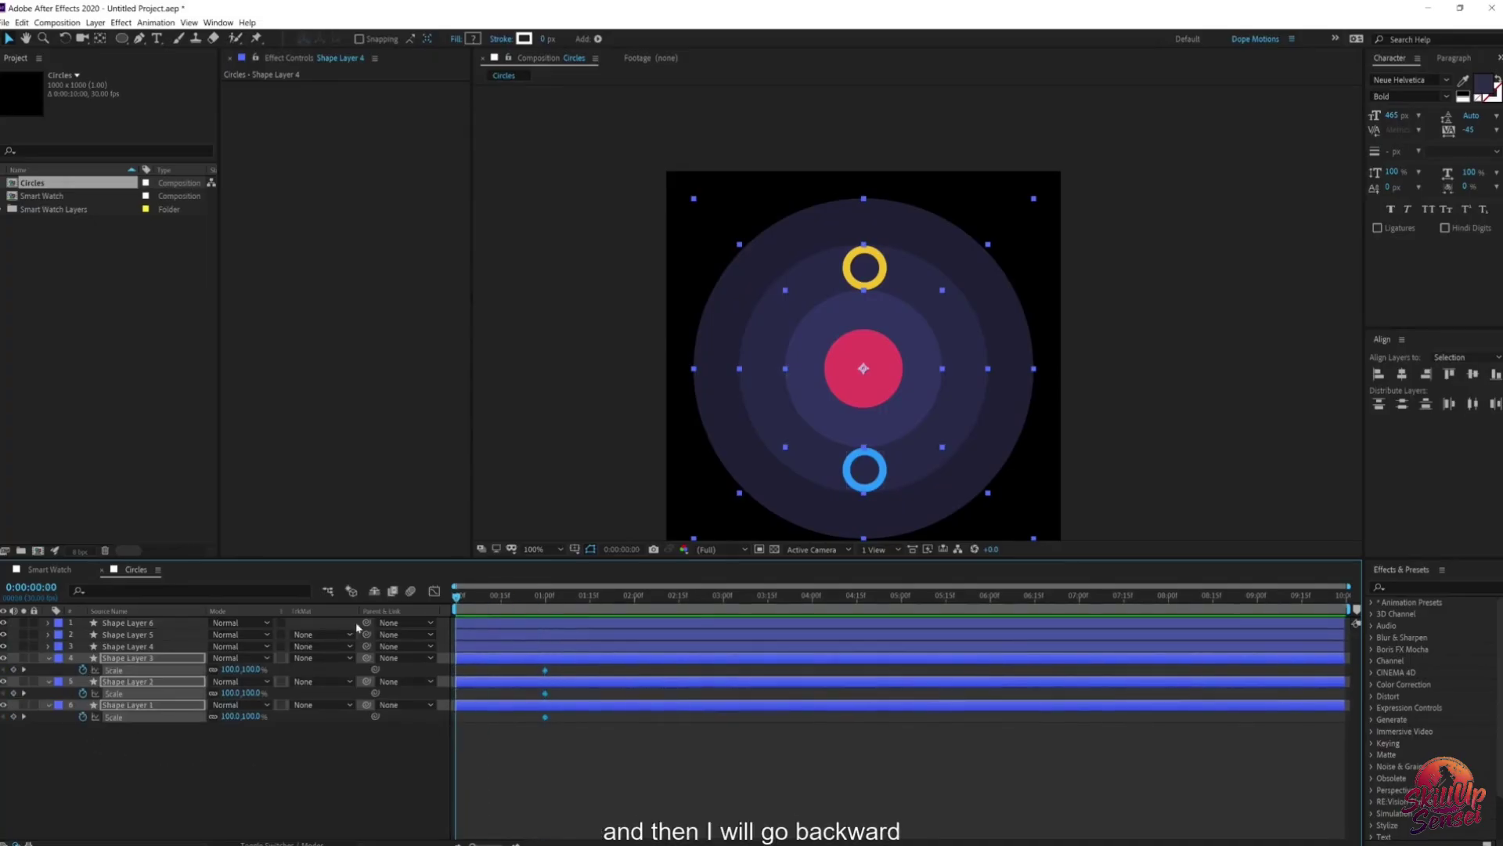
{"action": "left_click", "coordinate": [252, 670]}
{"action": "type", "text": "0"}
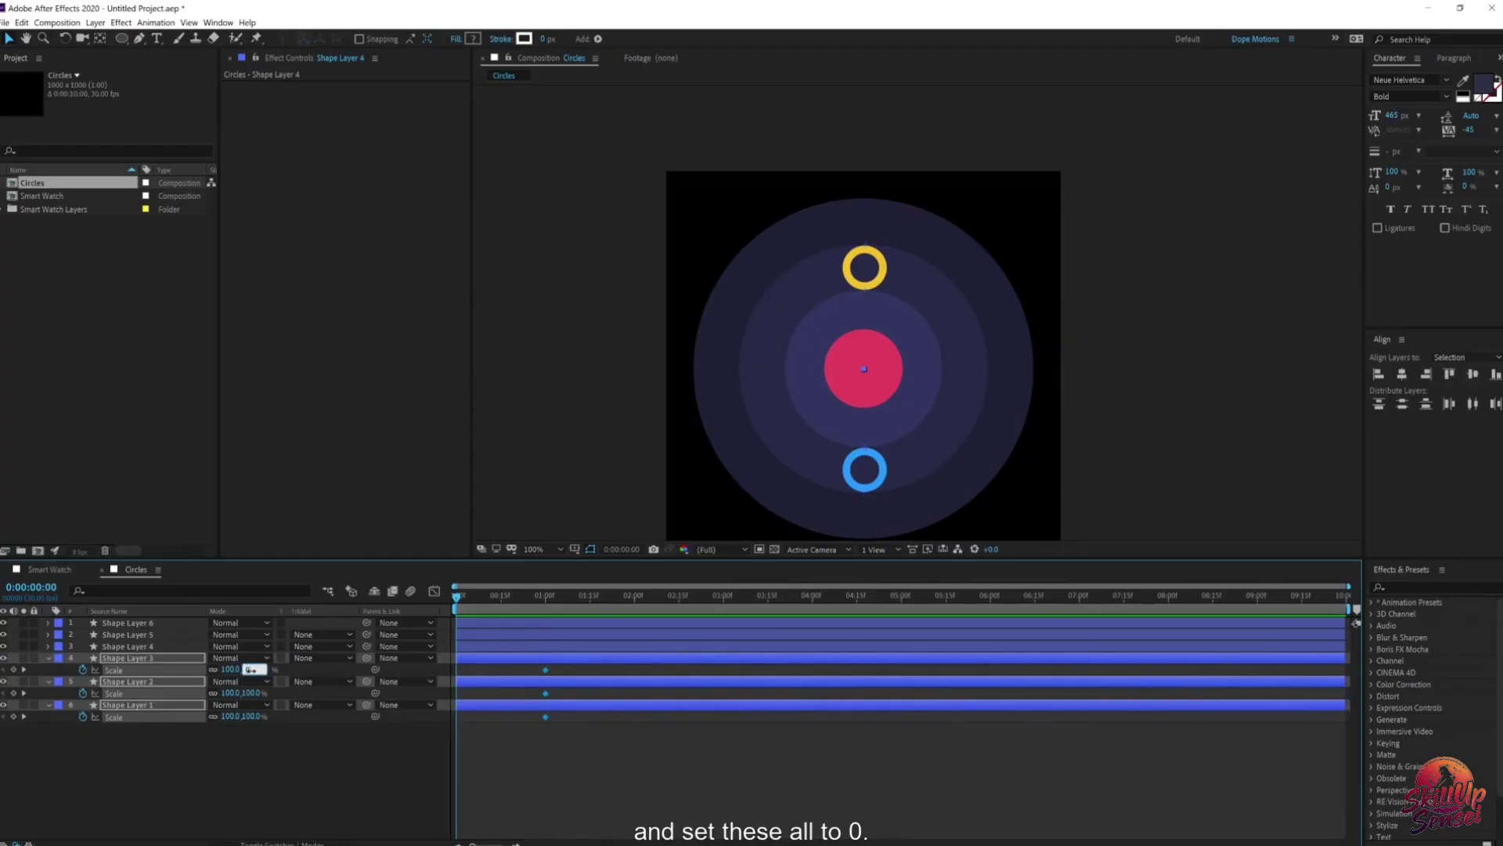
{"action": "key", "text": "Return"}
{"action": "left_click", "coordinate": [483, 598]}
{"action": "left_click_drag", "start_coordinate": [483, 598], "coordinate": [546, 597]}
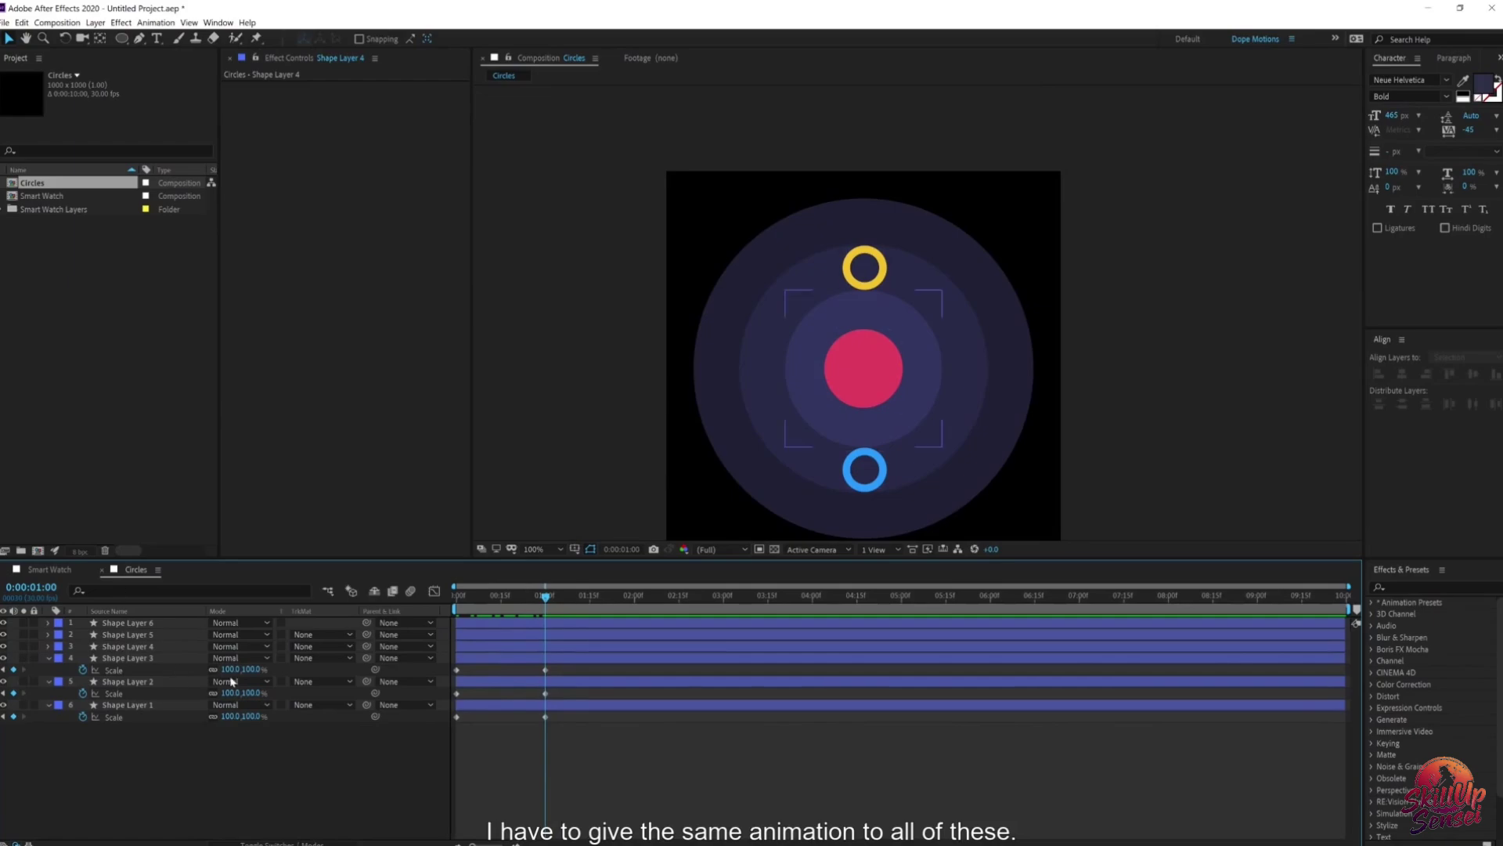
Step: Copy both scale keyframes of the innermost blue background circle and return the current time to the start
{"action": "left_click_drag", "start_coordinate": [564, 669], "coordinate": [452, 678]}
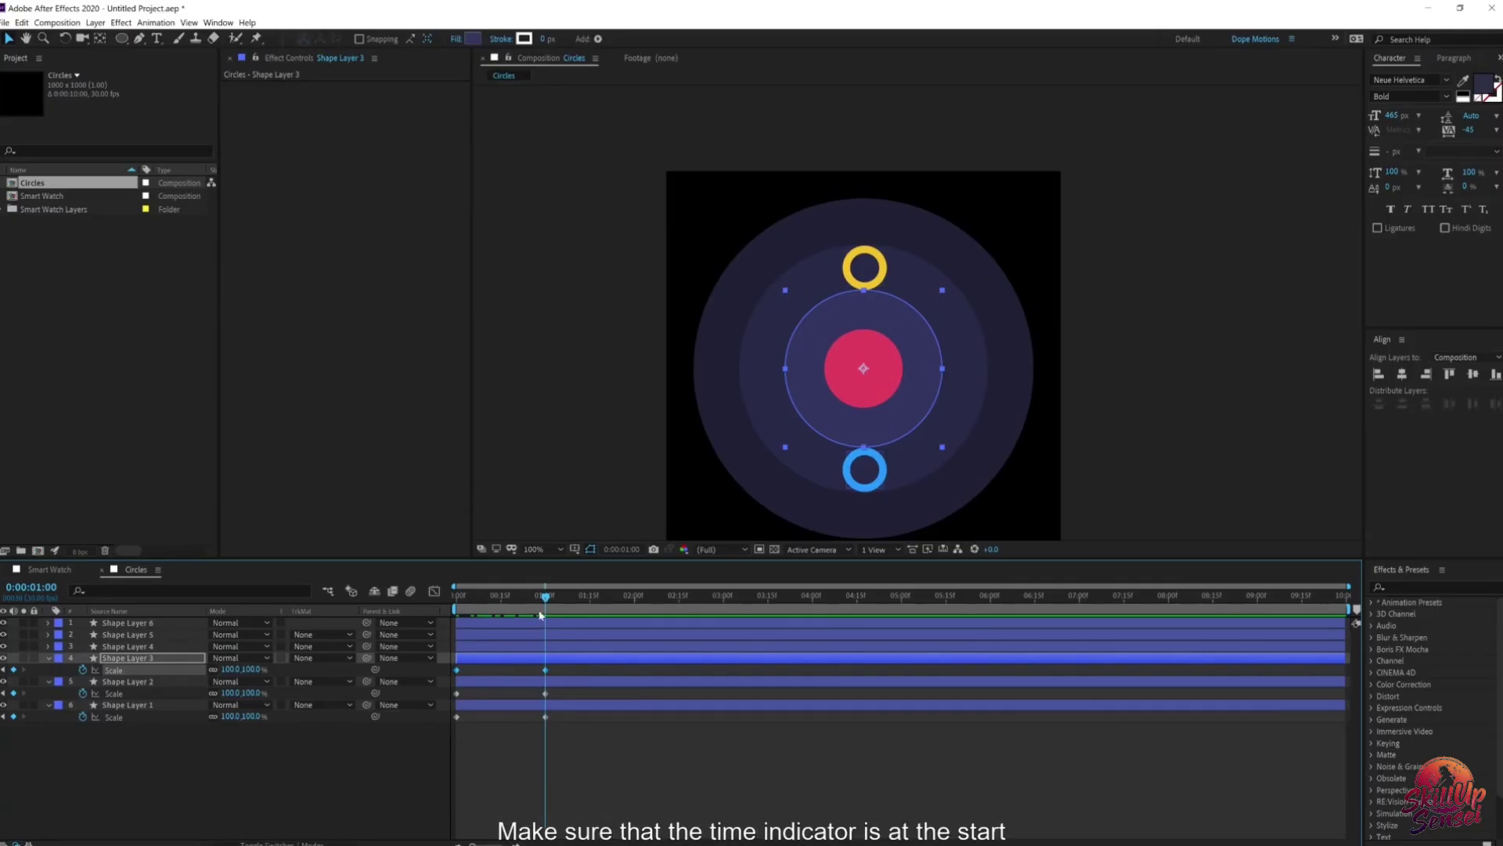
{"action": "left_click_drag", "start_coordinate": [540, 603], "coordinate": [438, 605]}
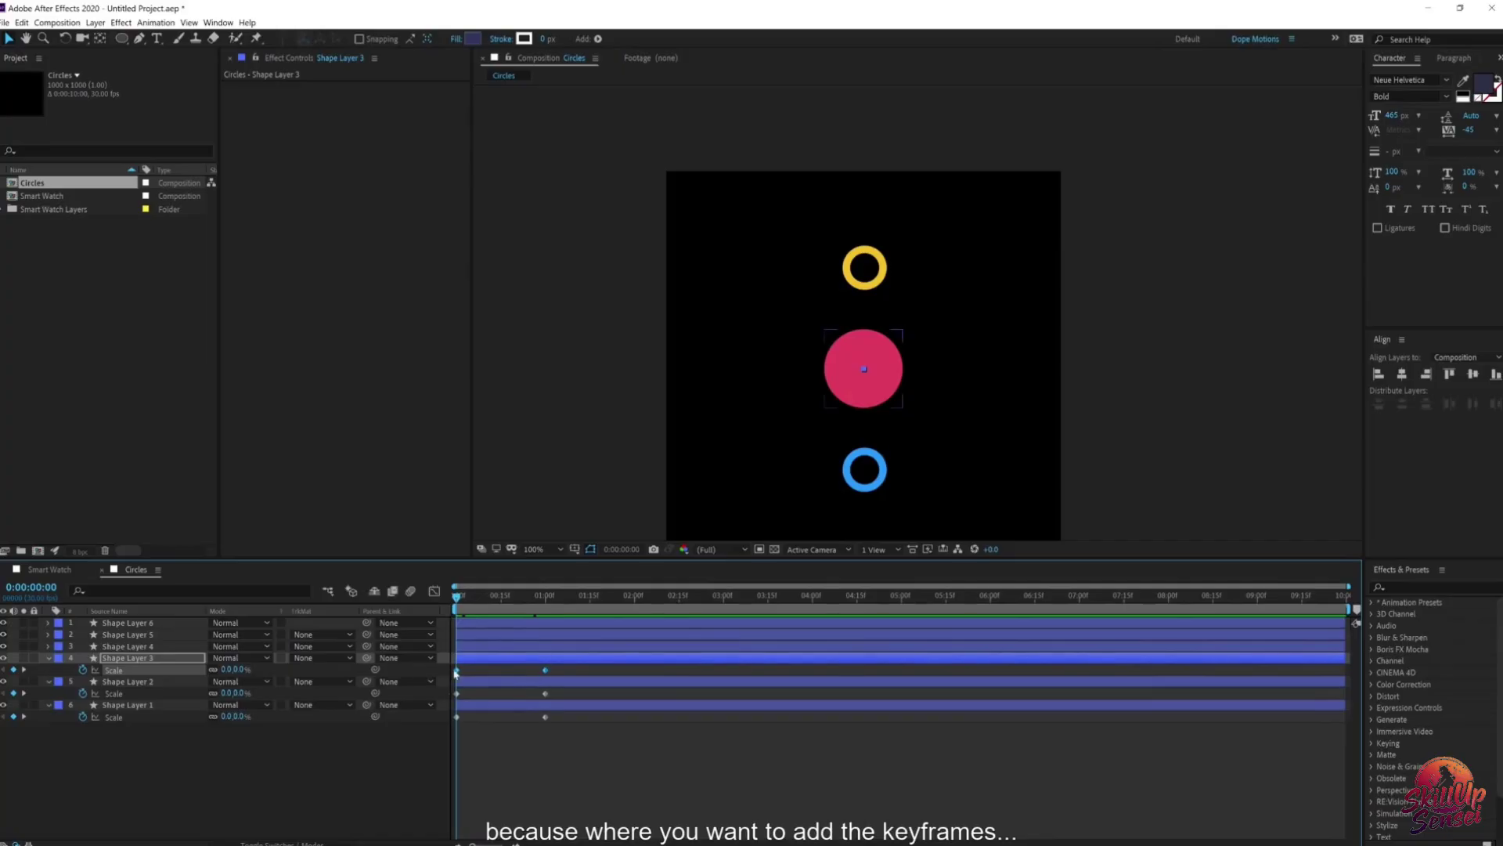
{"action": "left_click", "coordinate": [471, 599]}
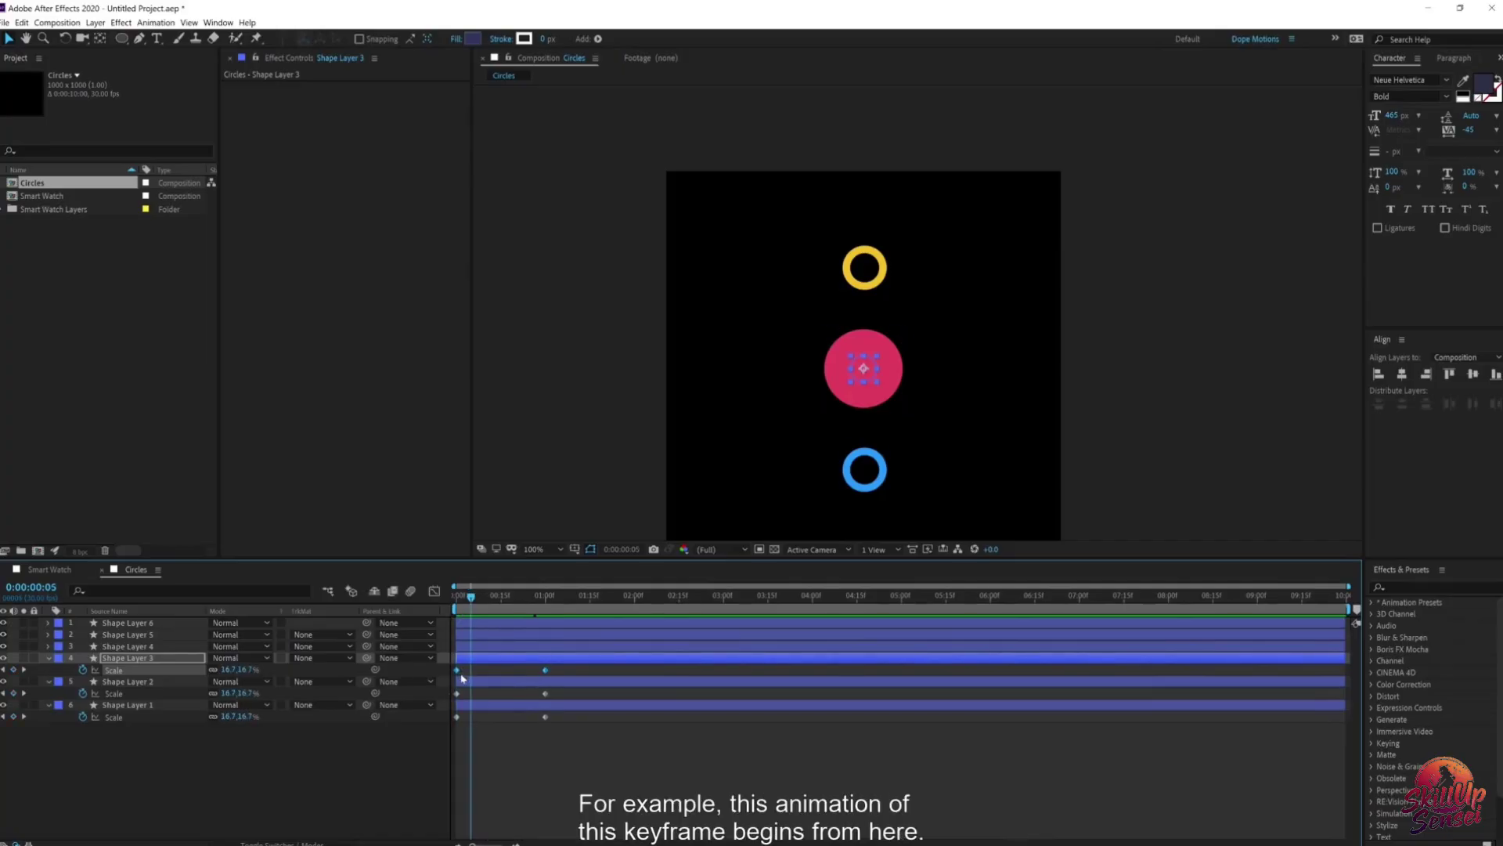
{"action": "left_click_drag", "start_coordinate": [471, 600], "coordinate": [441, 609]}
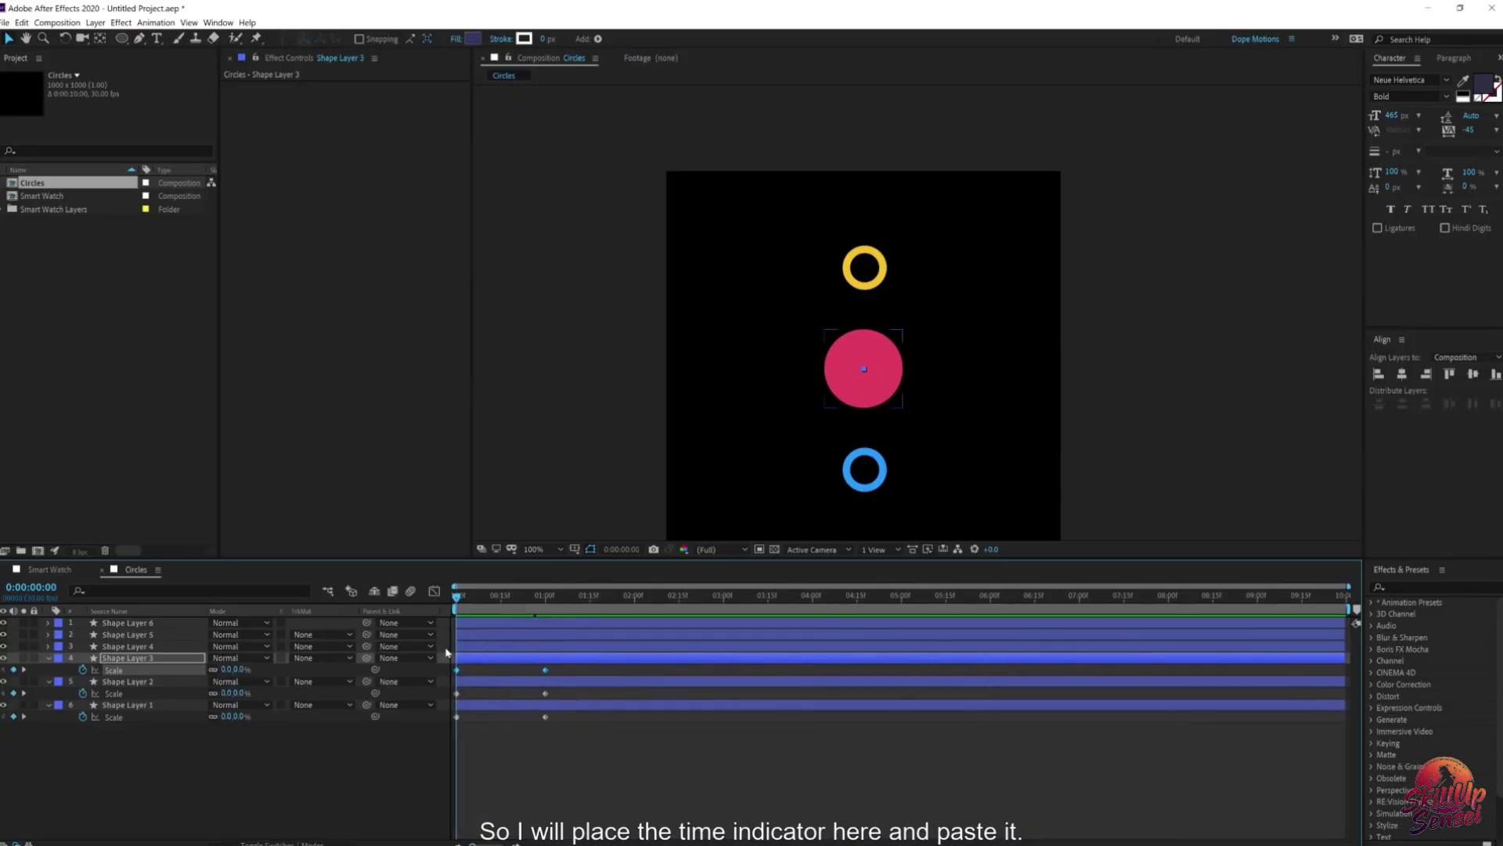
Step: Try pasting the copied scale keyframes onto the blue ring at 0:00:01:13, and undo the paste
{"action": "left_click_drag", "start_coordinate": [457, 596], "coordinate": [584, 595]}
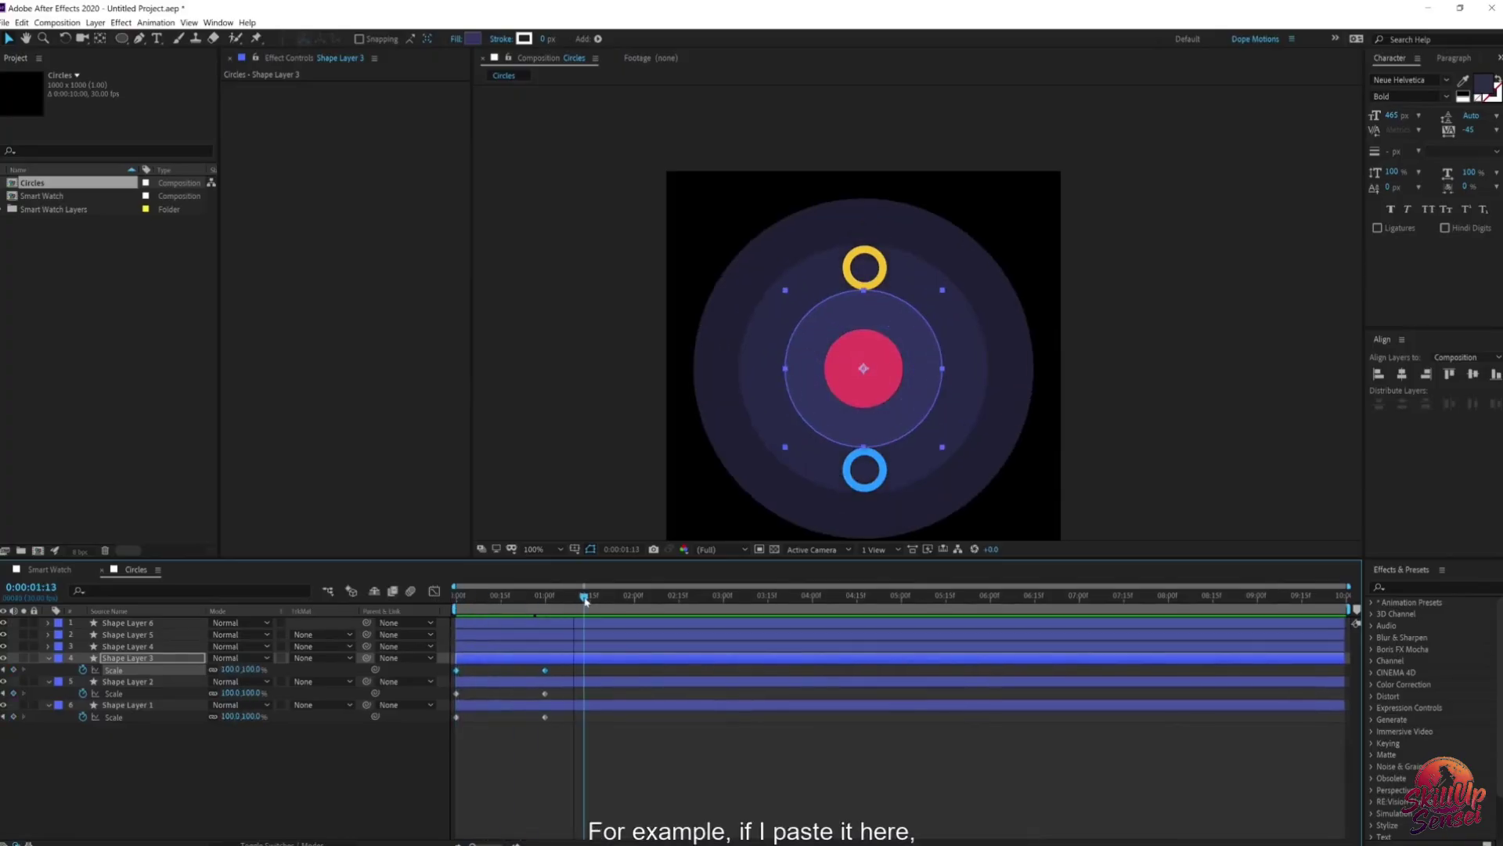
{"action": "left_click", "coordinate": [167, 634]}
{"action": "left_click", "coordinate": [163, 624]}
{"action": "key", "text": "ctrl+v"}
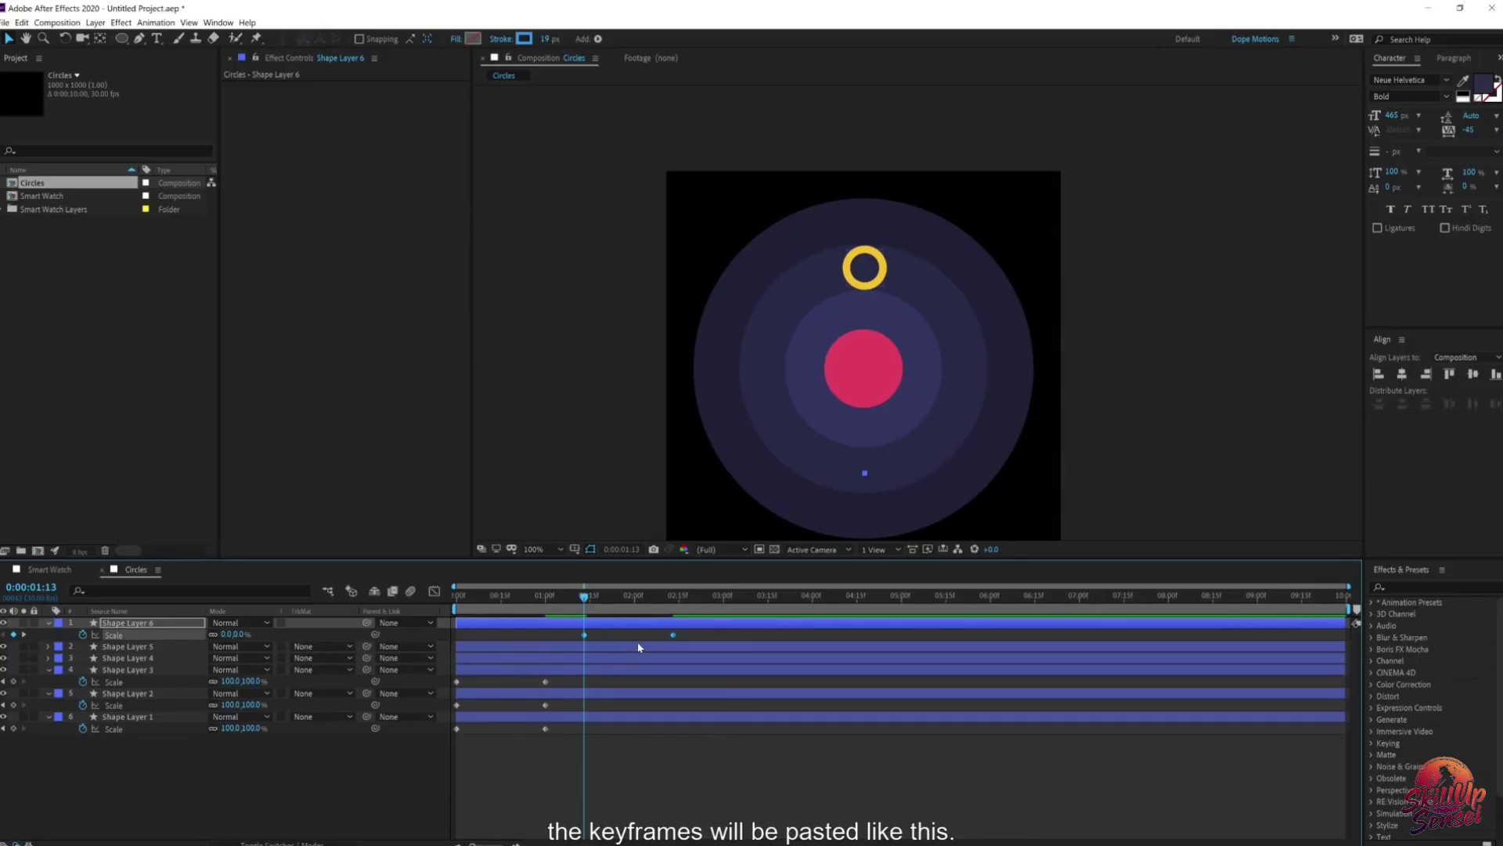
{"action": "key", "text": "ctrl+z"}
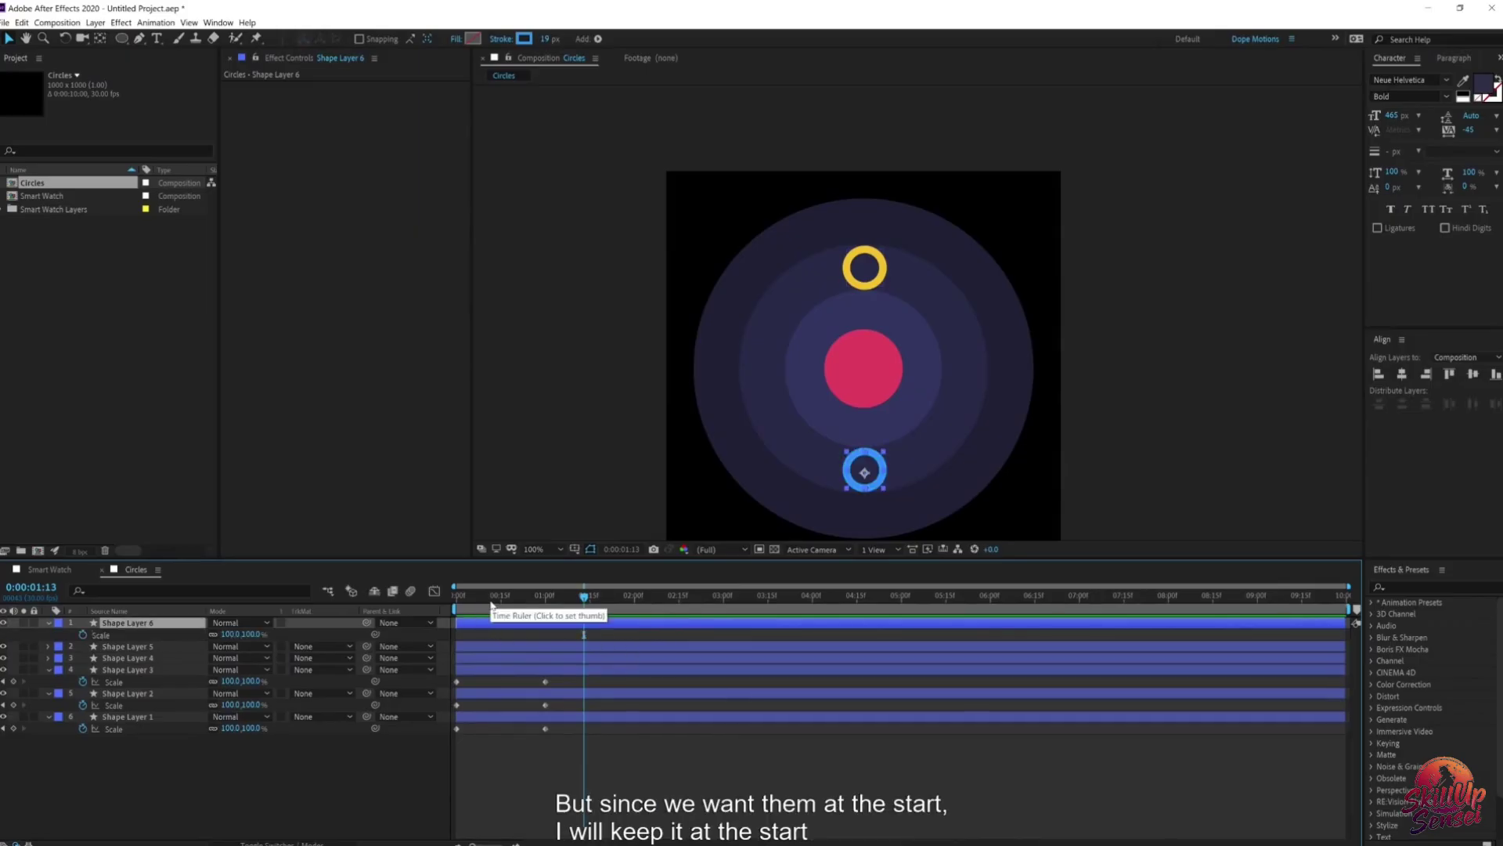
Step: Return the current time to the start, deselect all layers and collapse the blue ring's properties
{"action": "left_click_drag", "start_coordinate": [488, 596], "coordinate": [417, 615]}
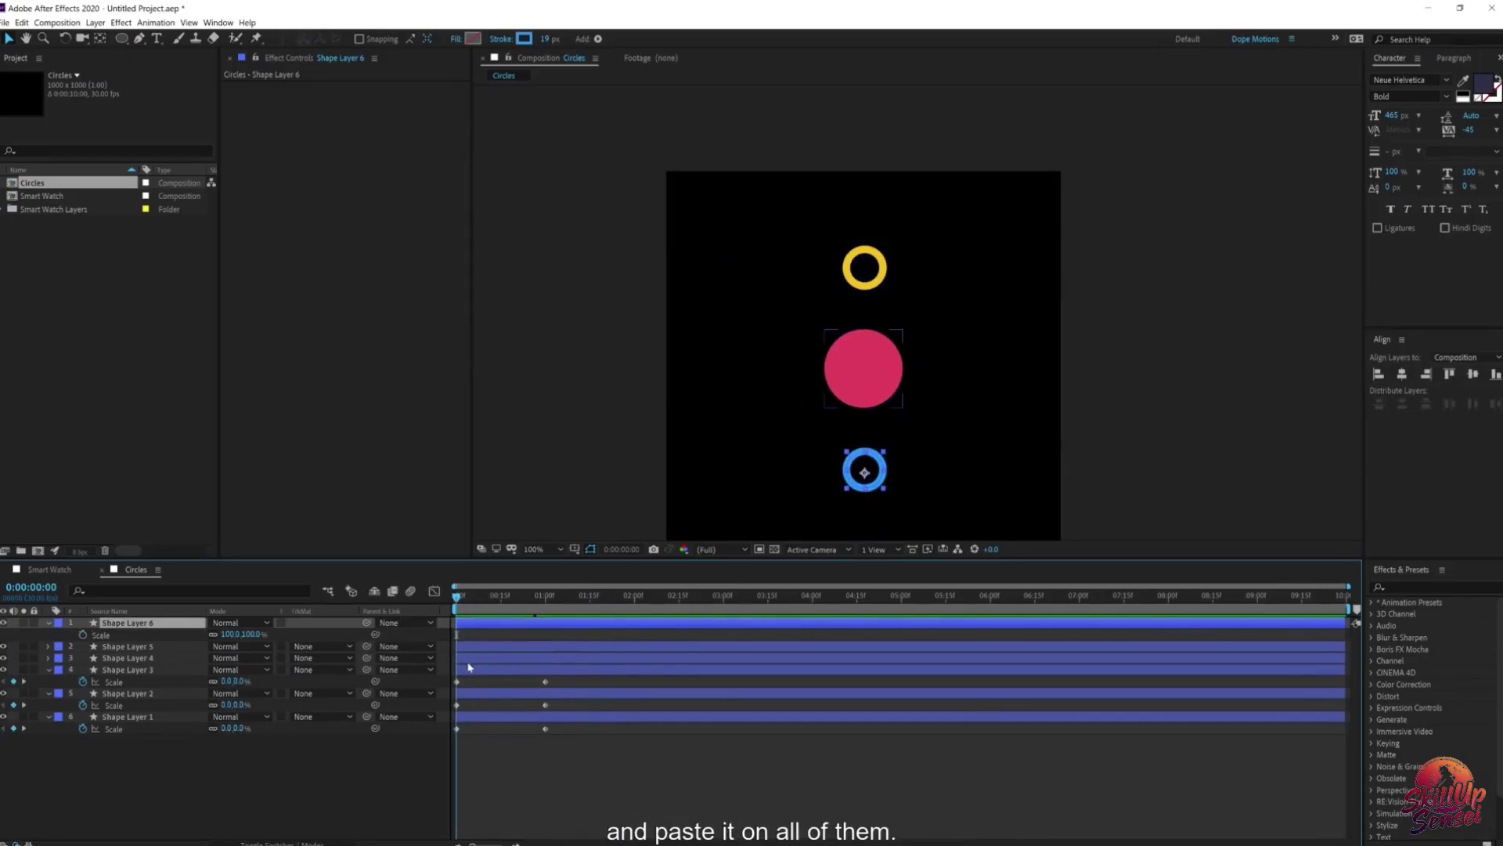
{"action": "left_click", "coordinate": [133, 670], "text": "shift"}
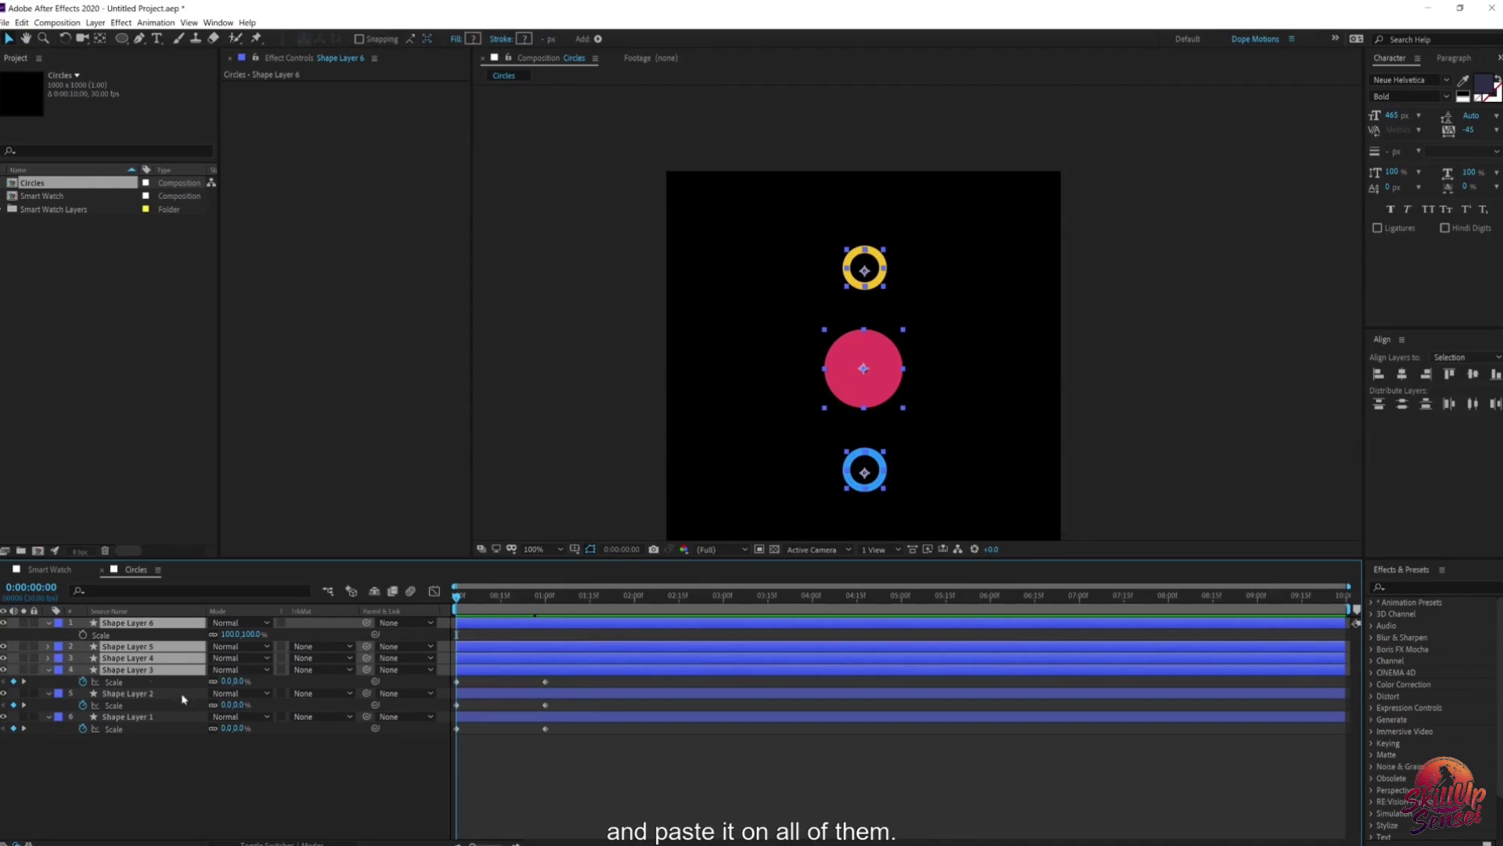
{"action": "left_click", "coordinate": [141, 778]}
{"action": "left_click", "coordinate": [49, 624]}
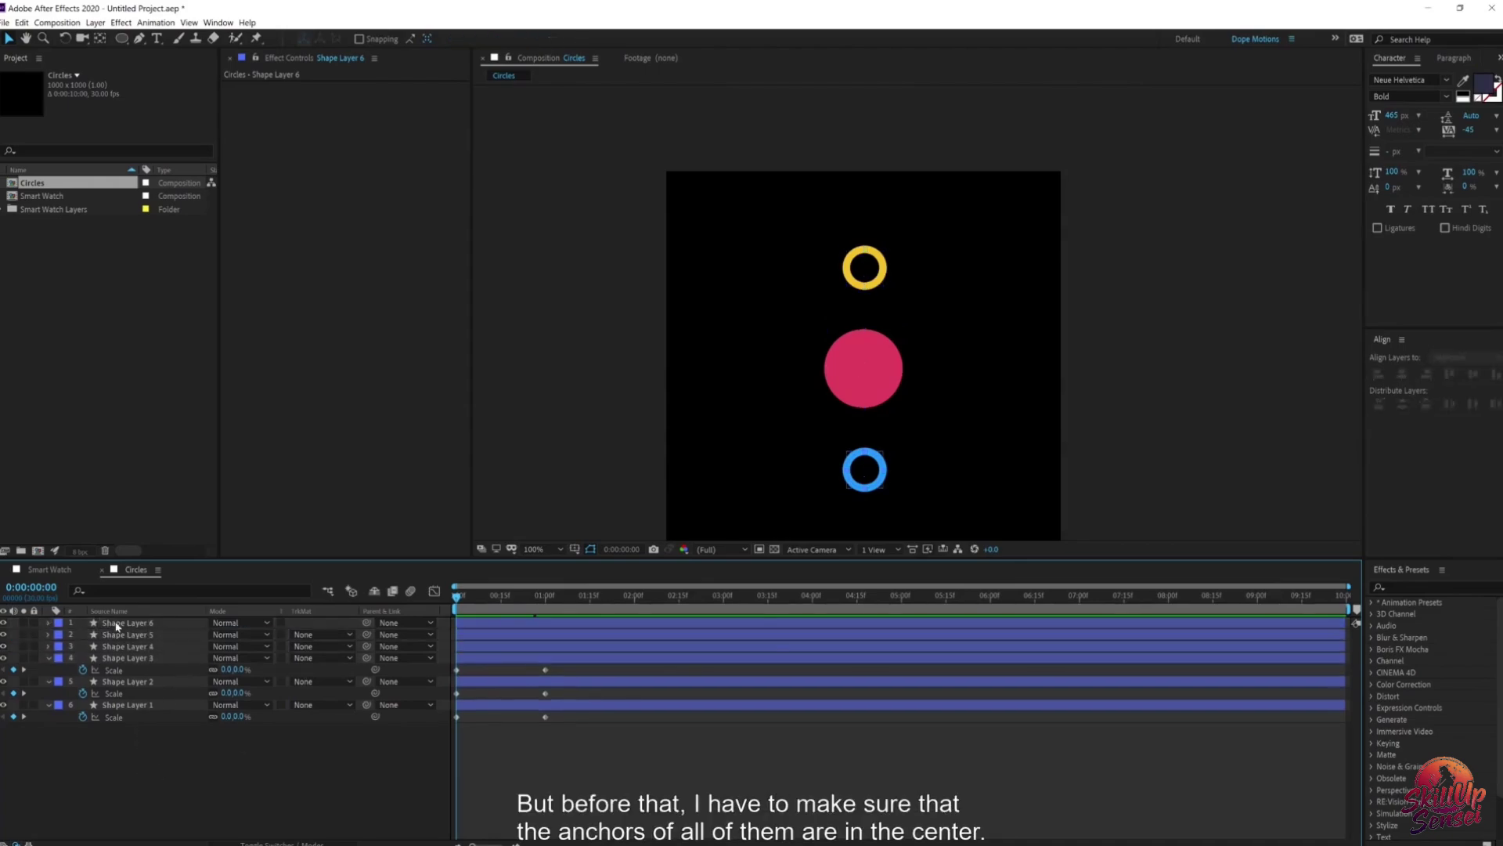
Step: Centre the anchor points of the blue ring, the yellow ring and the pink circle within their own shapes
{"action": "left_click", "coordinate": [122, 624]}
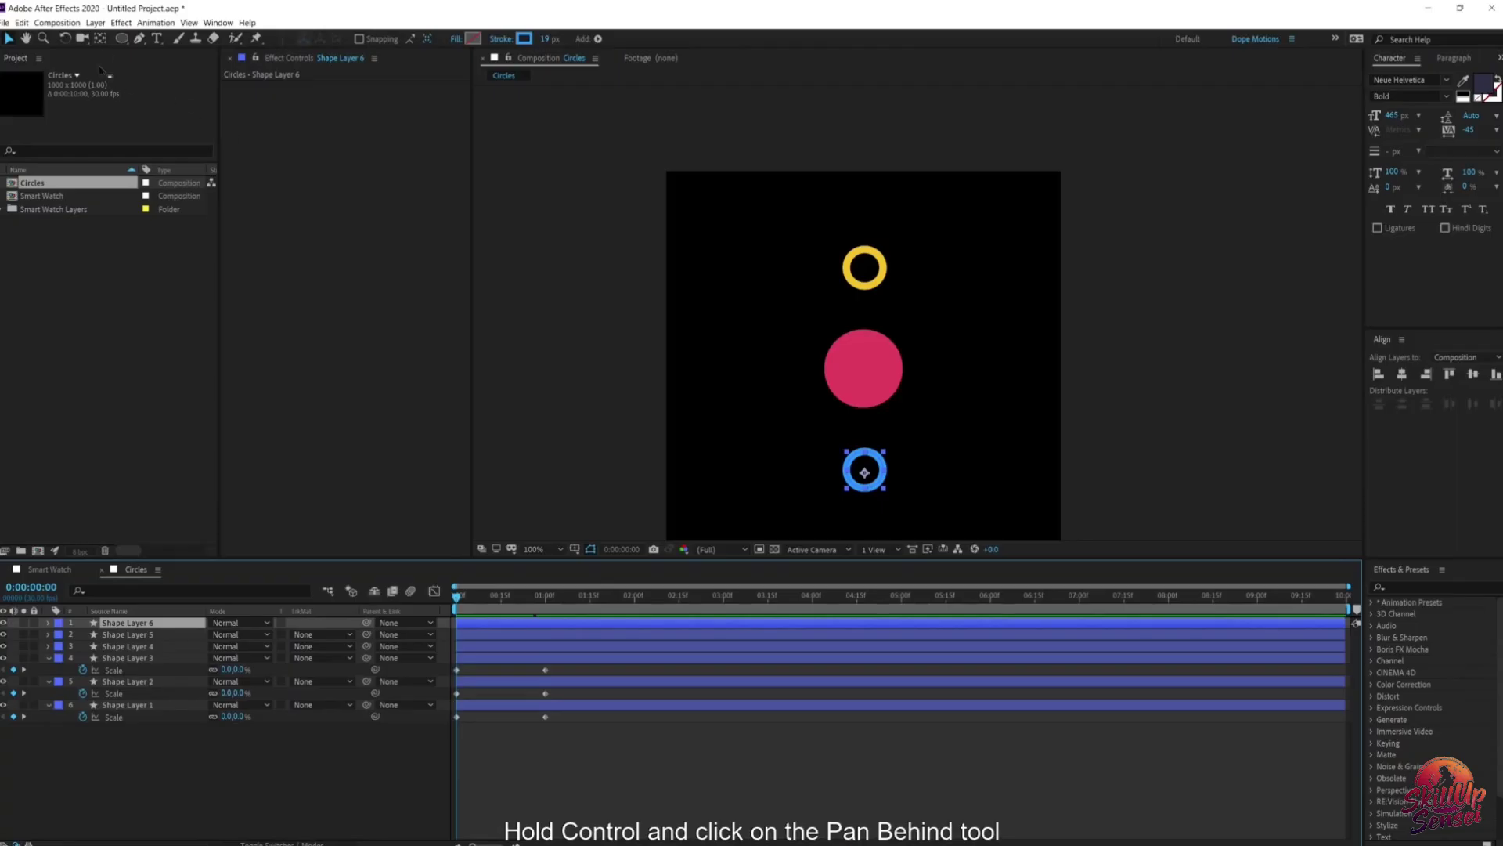
{"action": "left_click", "coordinate": [99, 37], "text": "ctrl"}
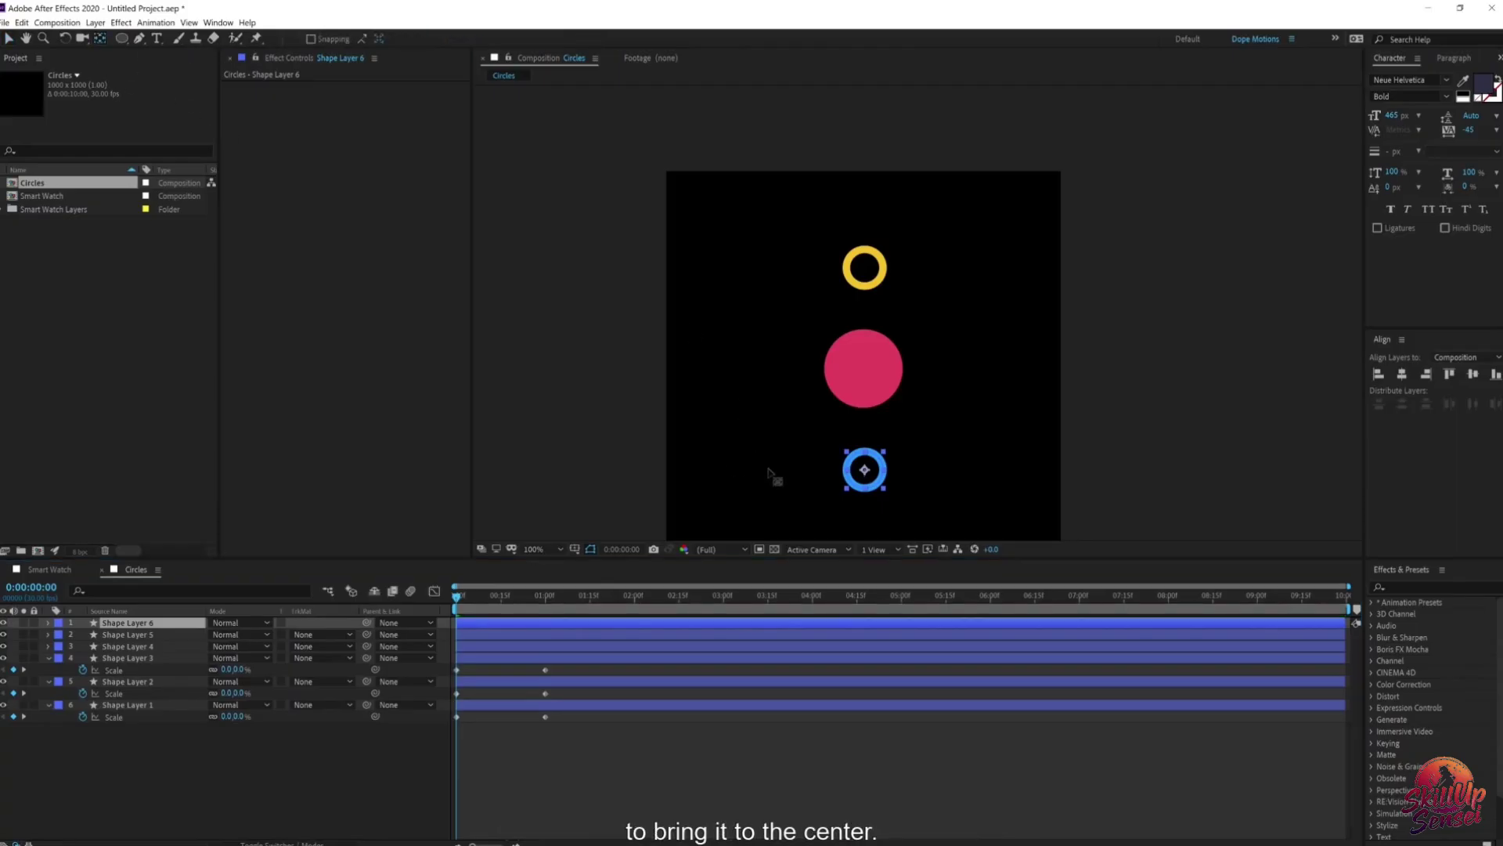
{"action": "left_click", "coordinate": [868, 273]}
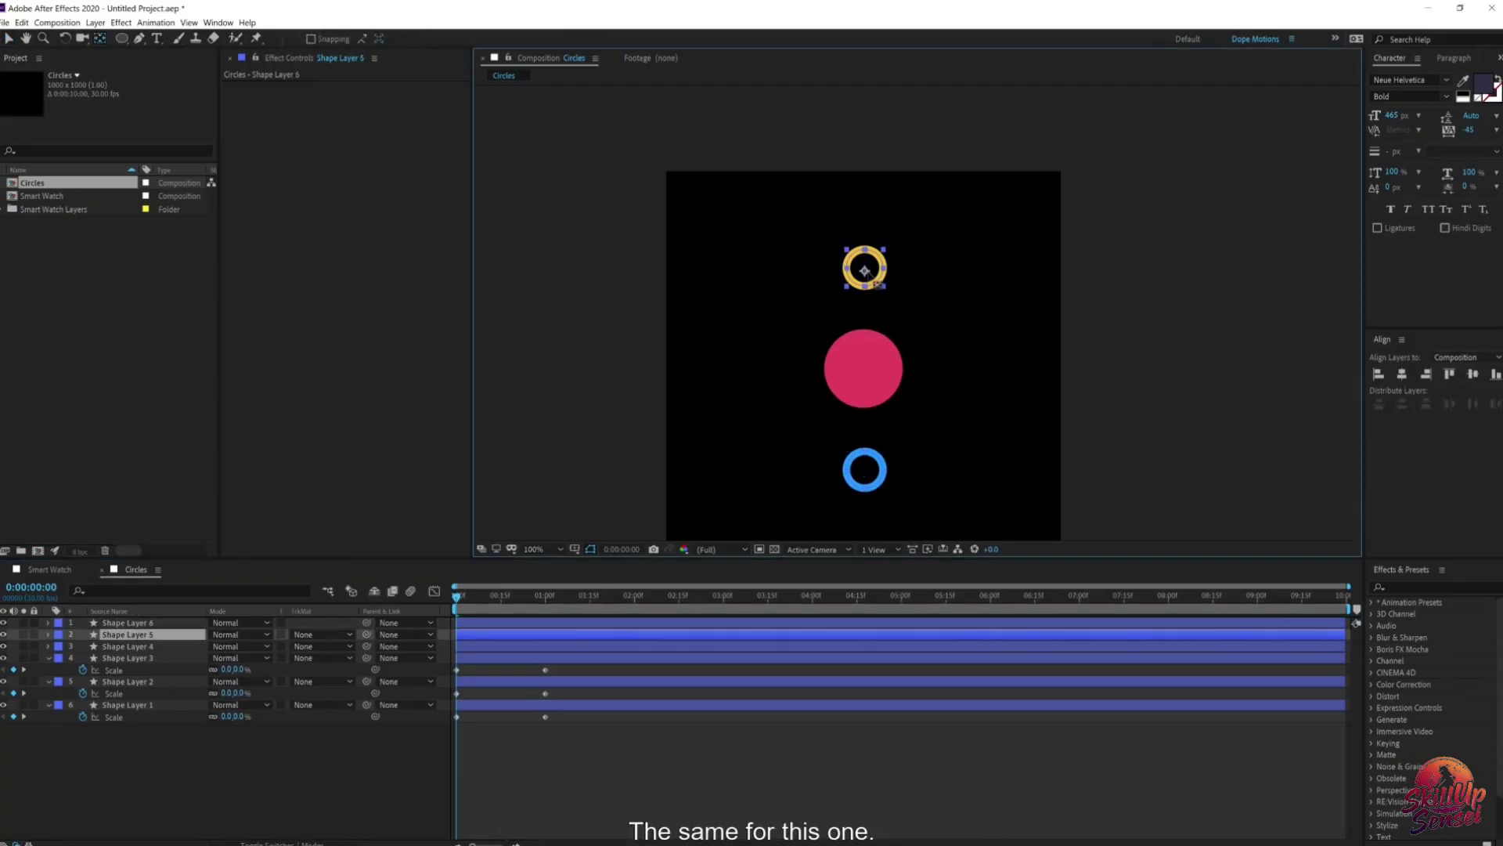
{"action": "double_click", "coordinate": [102, 40], "text": "ctrl"}
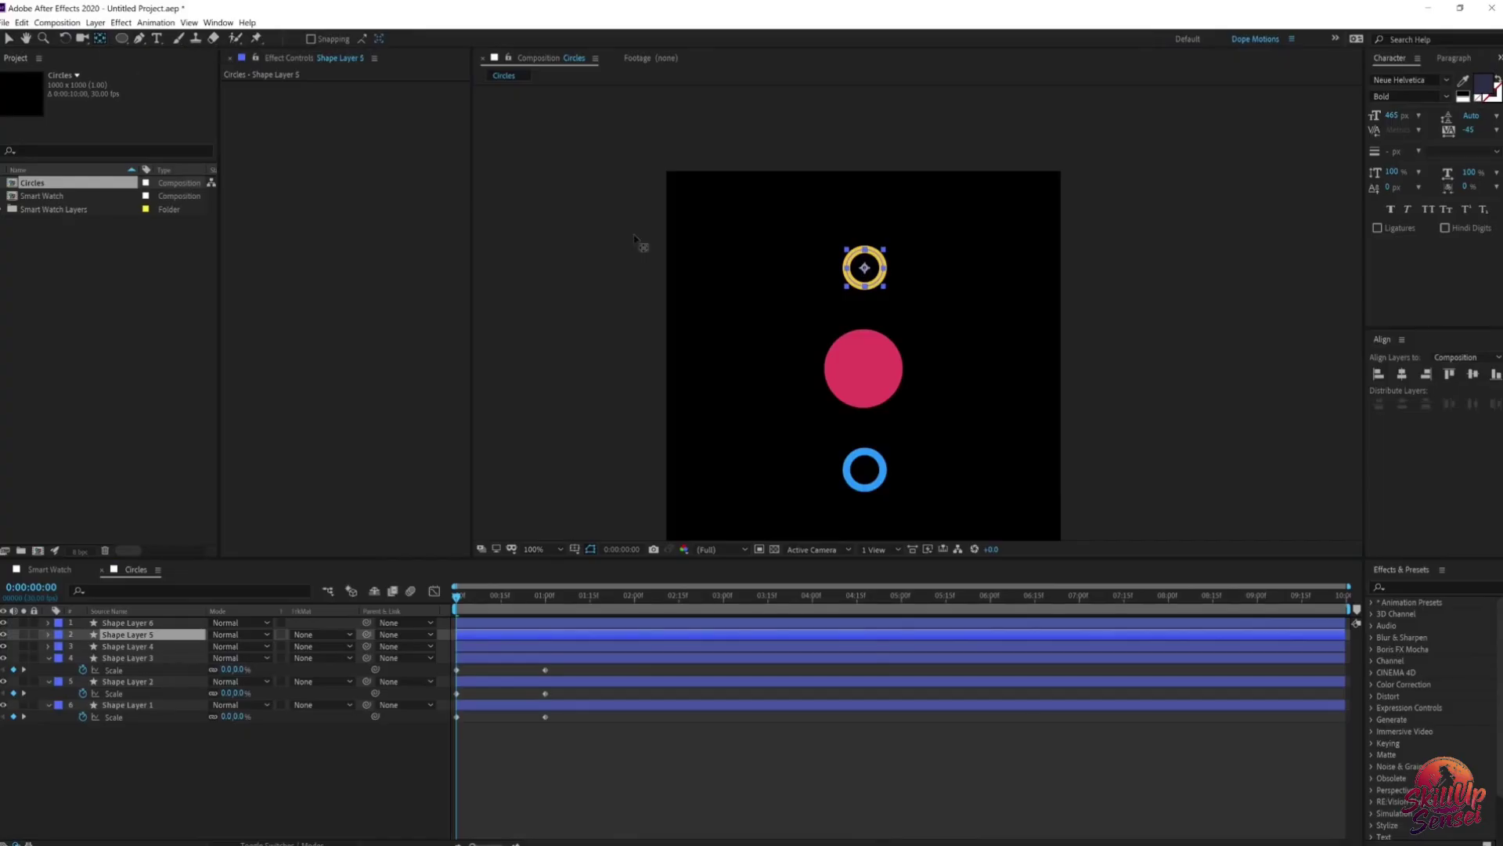
{"action": "left_click", "coordinate": [866, 376]}
{"action": "double_click", "coordinate": [102, 40], "text": "ctrl"}
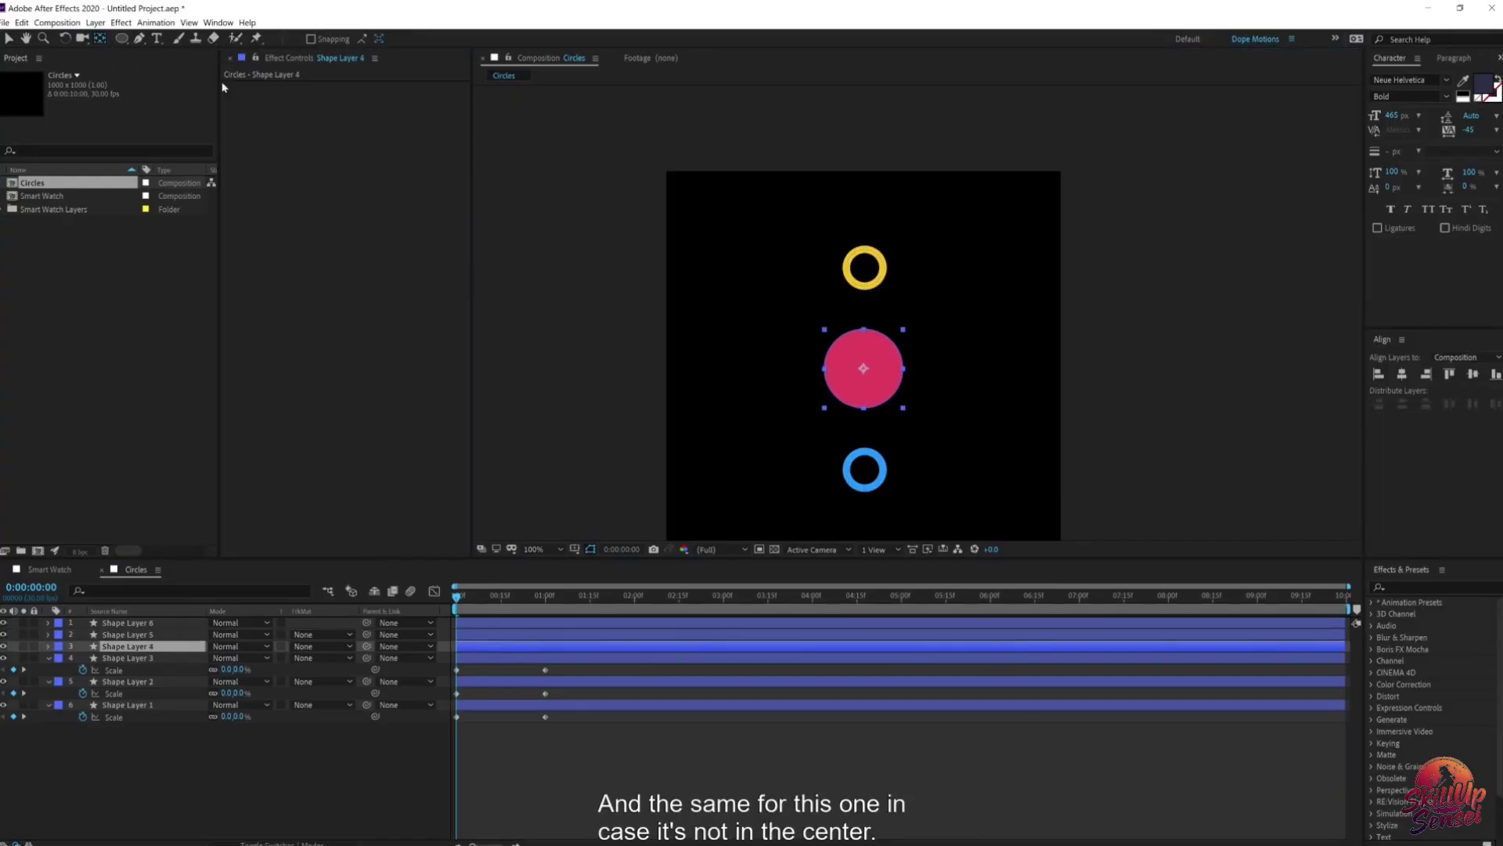
{"action": "left_click", "coordinate": [5, 39]}
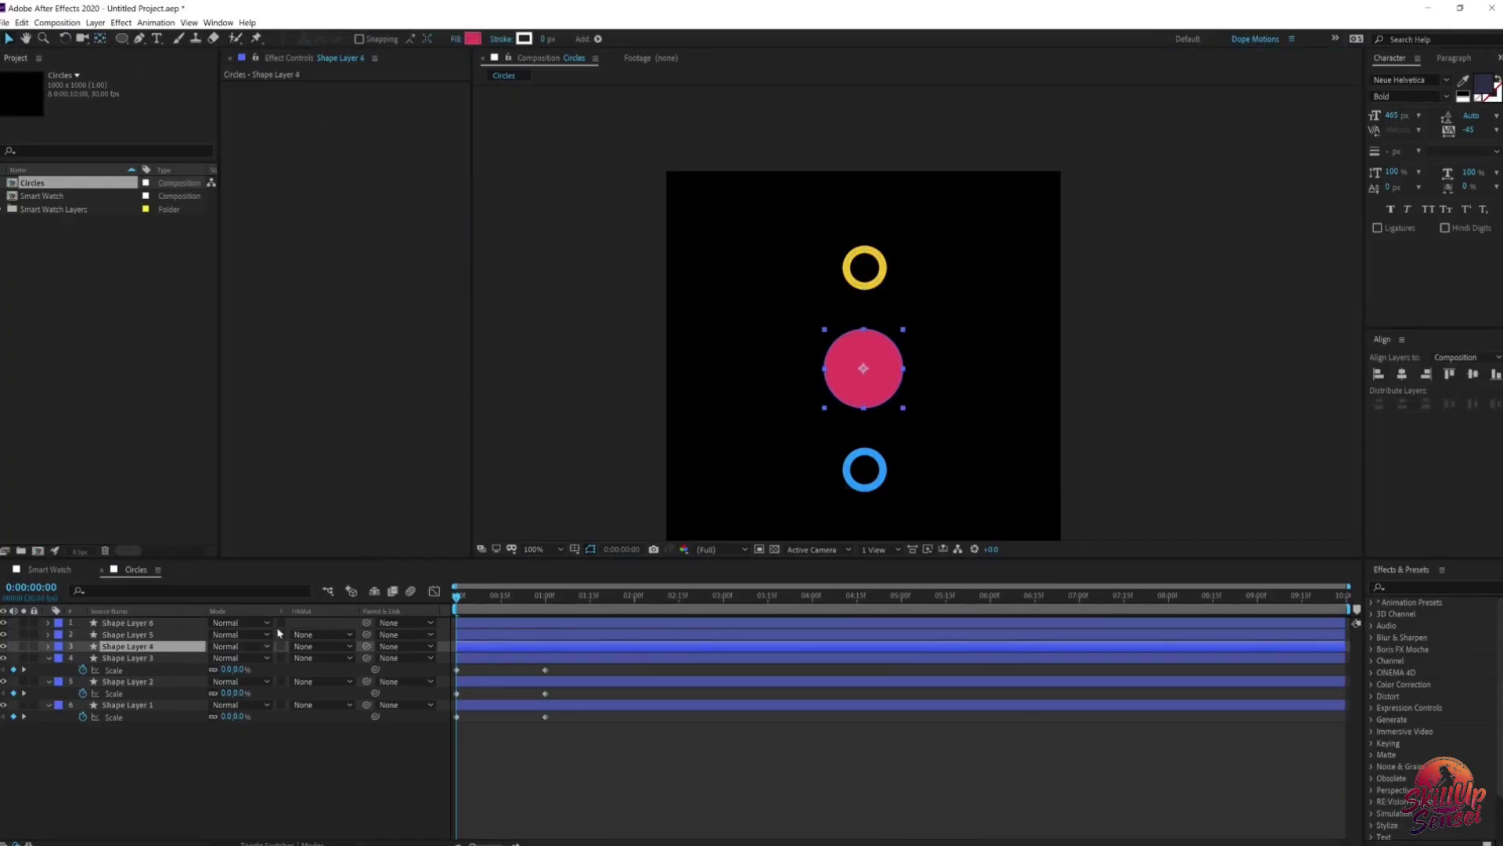
{"action": "left_click", "coordinate": [101, 778]}
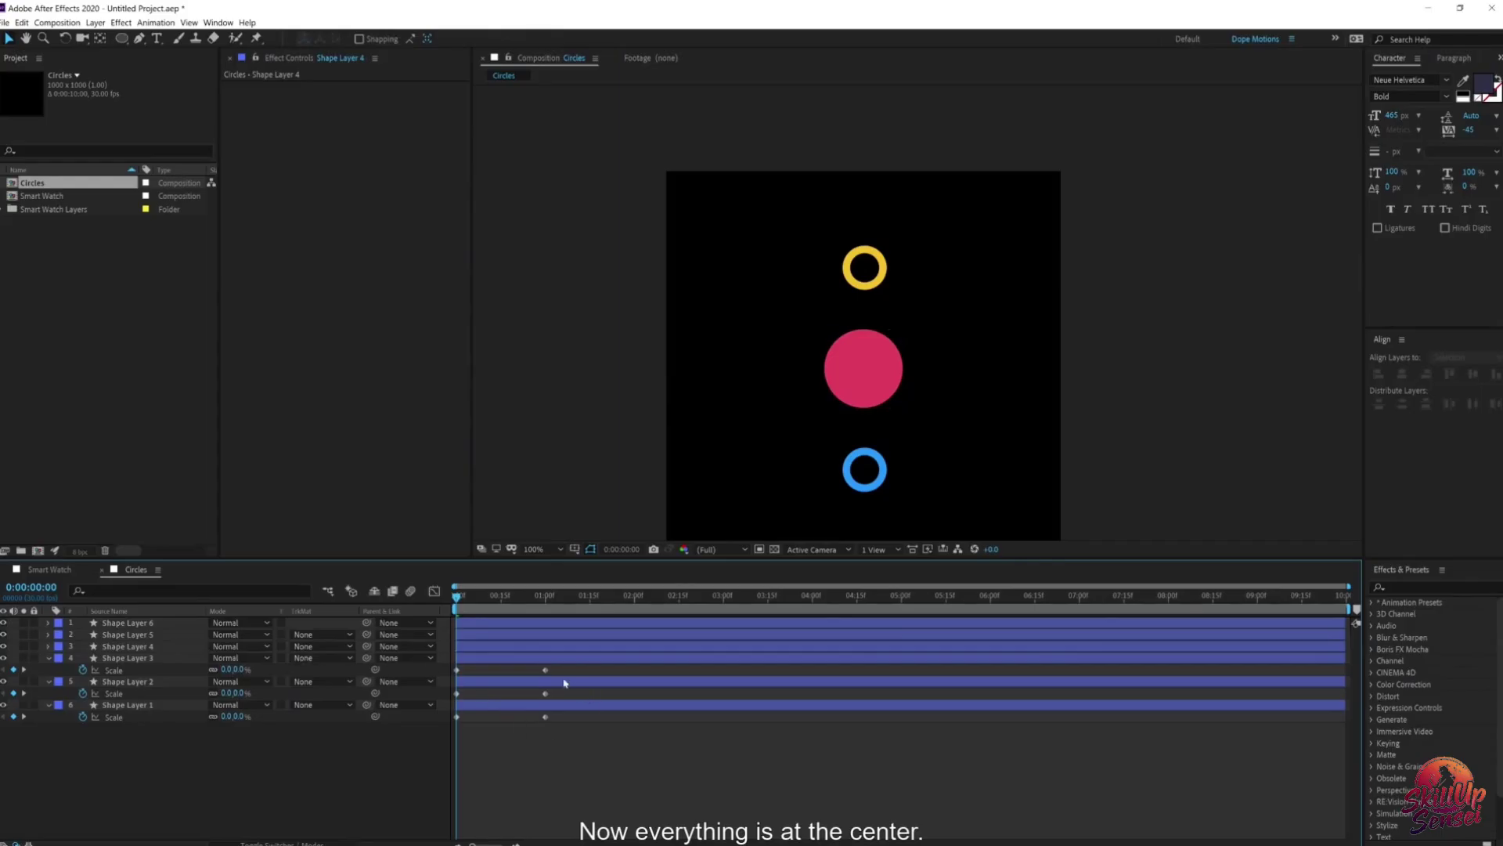
Step: Copy the innermost blue background circle's scale keyframes and paste them onto the pink circle and both rings at the start
{"action": "left_click_drag", "start_coordinate": [557, 683], "coordinate": [415, 671]}
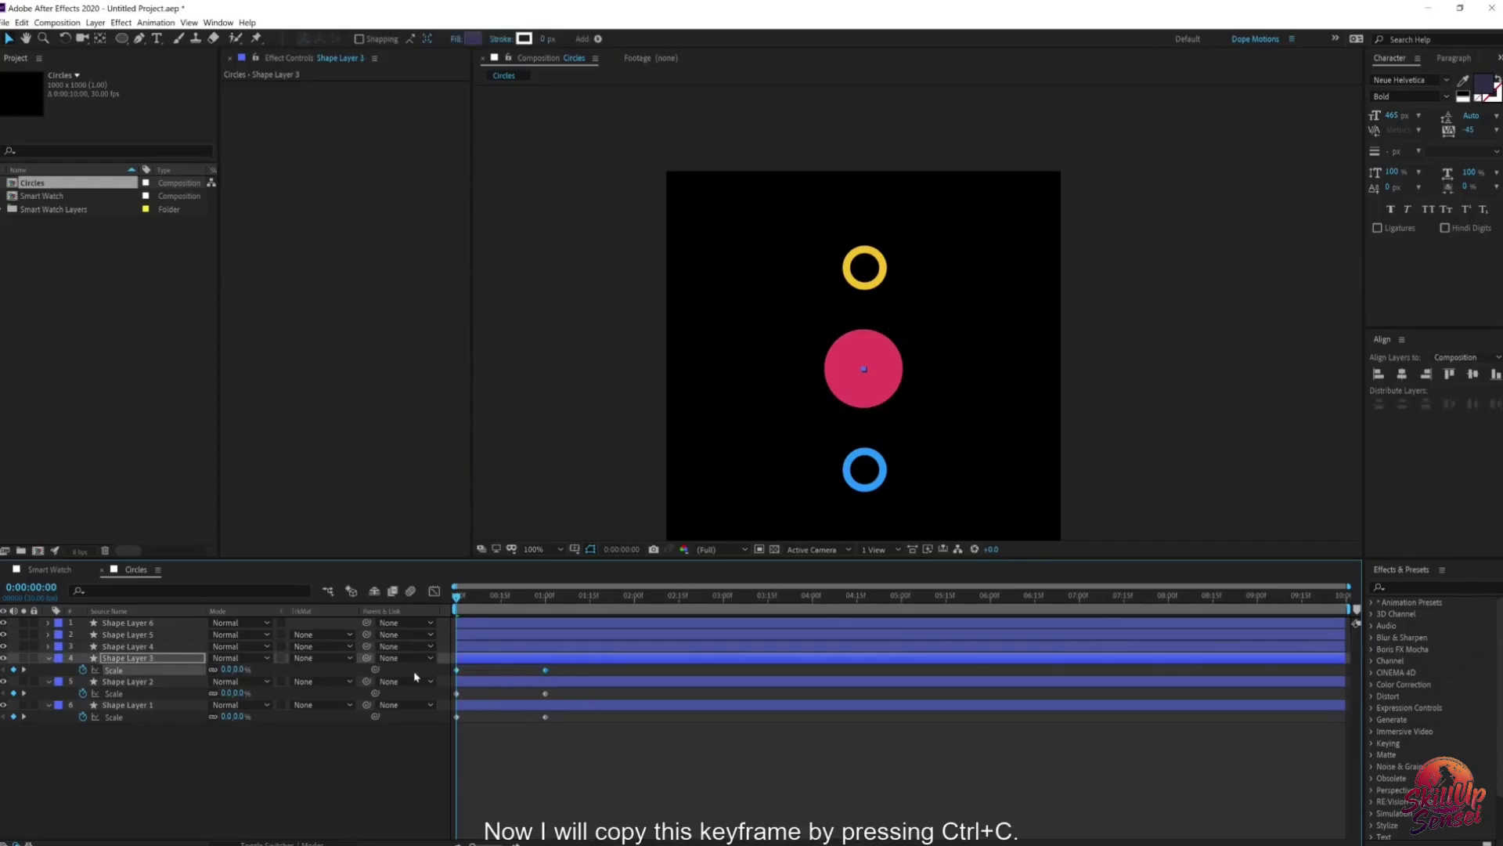
{"action": "left_click", "coordinate": [151, 644]}
{"action": "left_click", "coordinate": [149, 628], "text": "shift"}
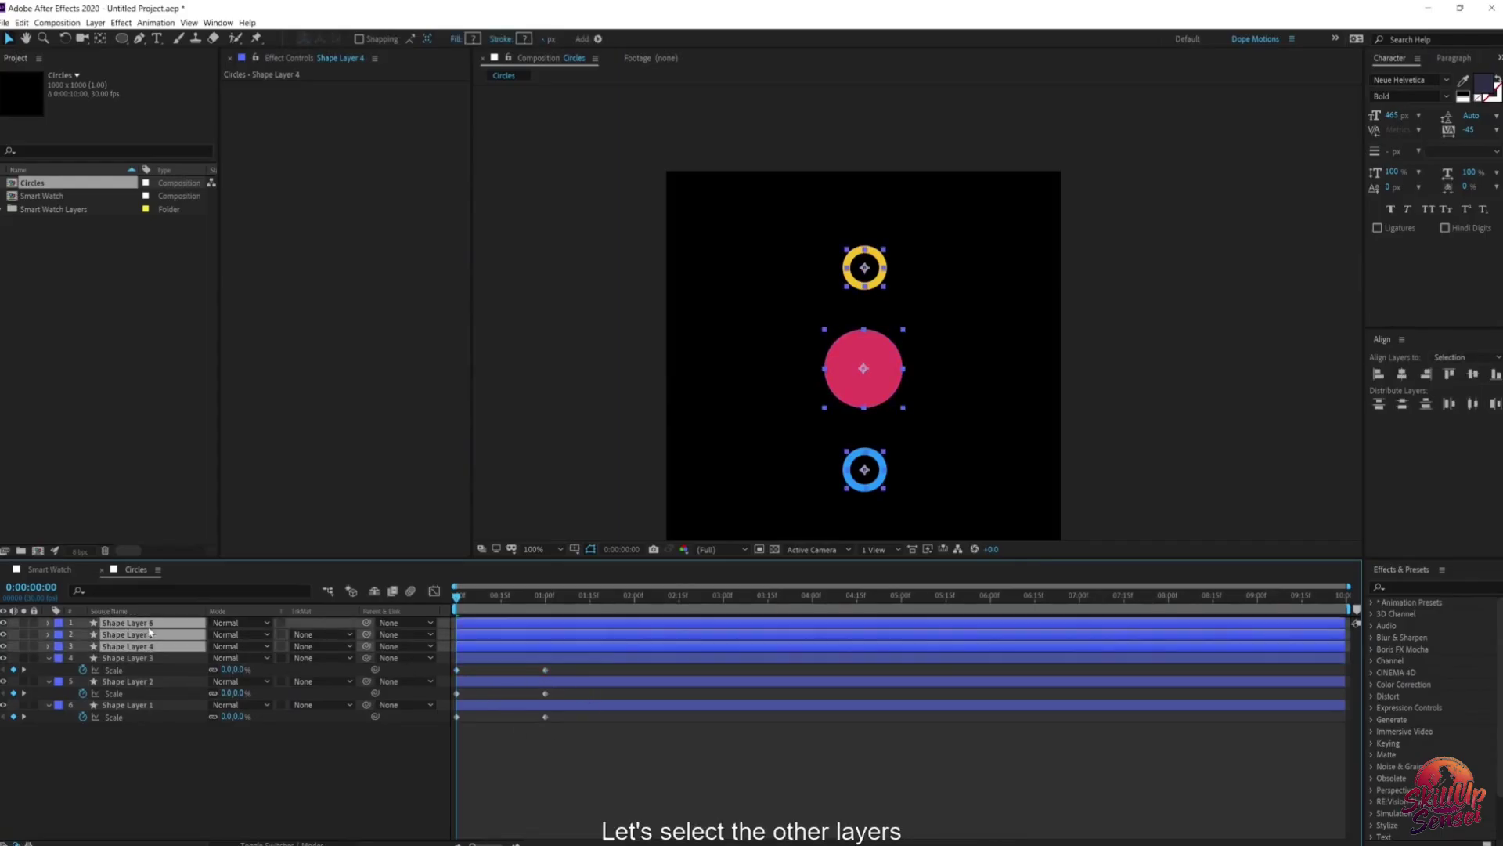
{"action": "key", "text": "ctrl+v"}
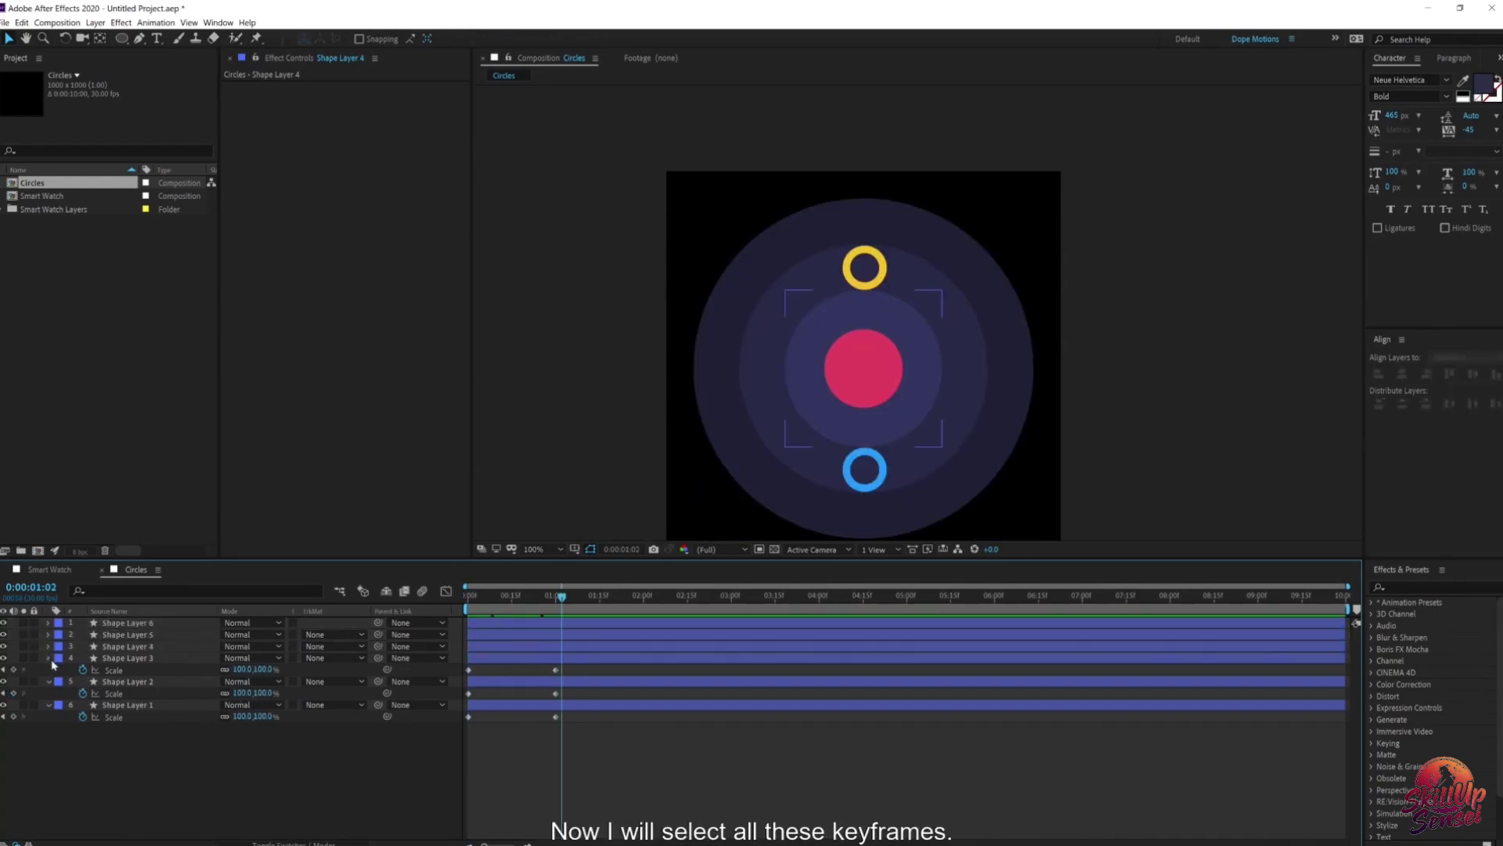
Step: Reveal the keyframes of all six layers and apply Easy Ease to all their scale keyframes
{"action": "left_click", "coordinate": [50, 660]}
{"action": "left_click", "coordinate": [48, 670]}
{"action": "left_click", "coordinate": [48, 682]}
{"action": "left_click_drag", "start_coordinate": [102, 722], "coordinate": [164, 617]}
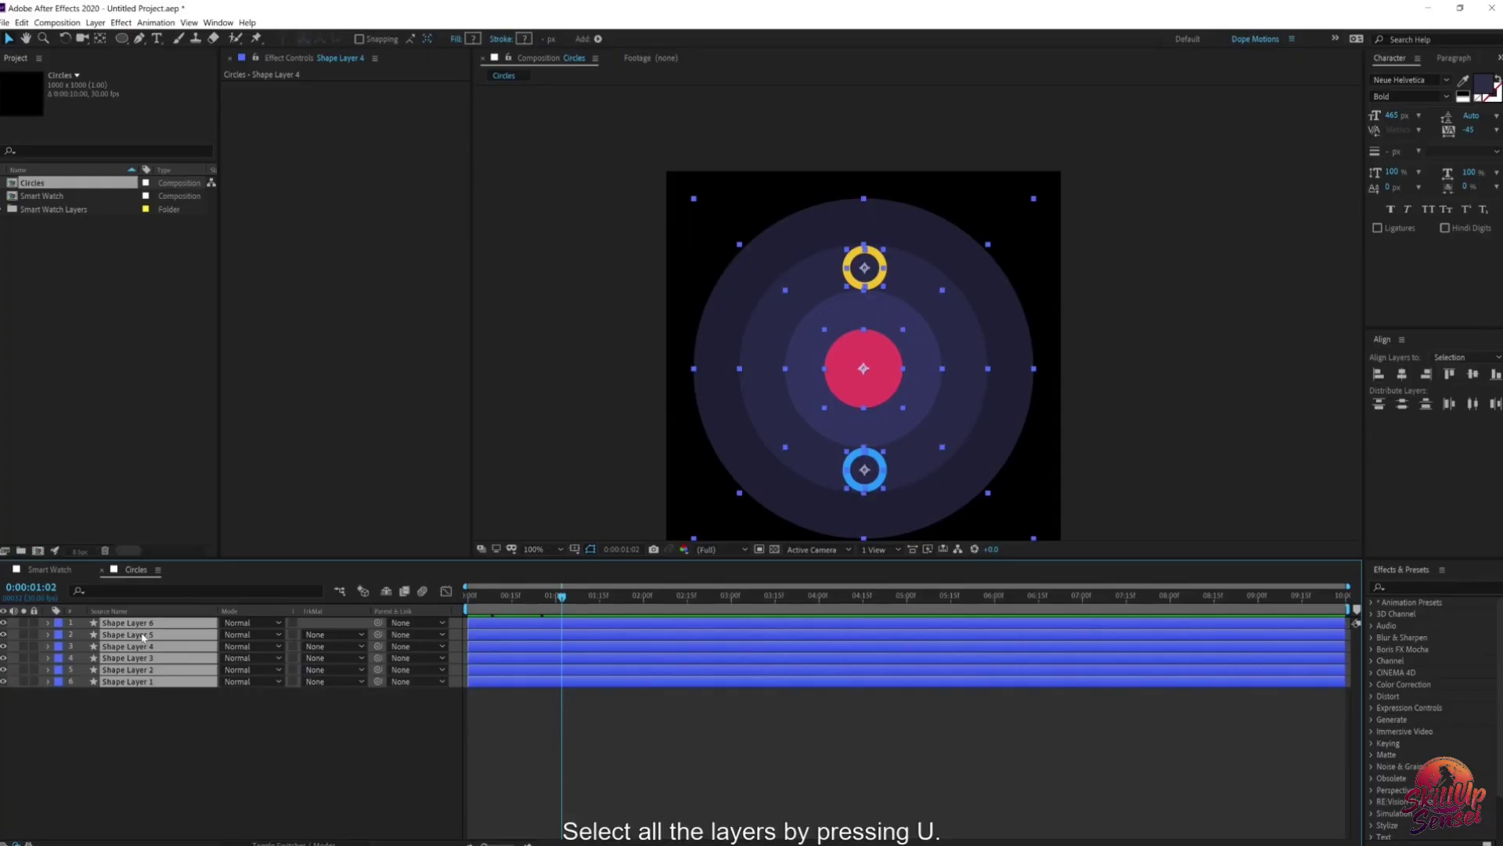
{"action": "key", "text": "u"}
{"action": "left_click_drag", "start_coordinate": [599, 633], "coordinate": [460, 748]}
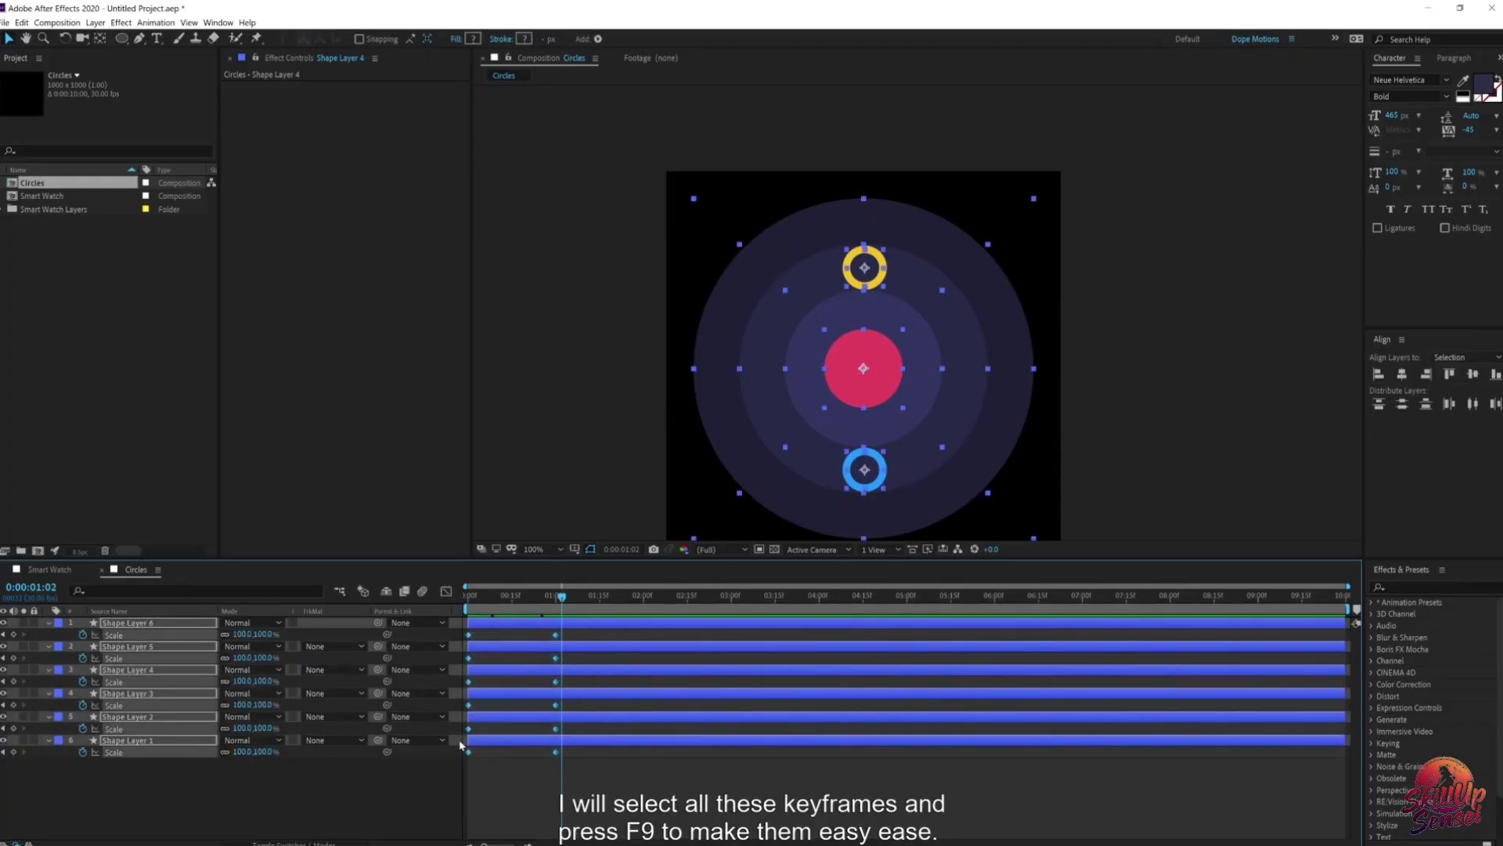
{"action": "key", "text": "F9"}
Step: Reshape the scale speed graph with long ease handles at both ends so it peaks near 0:00:00:15, and preview the animation
{"action": "left_click", "coordinate": [446, 591]}
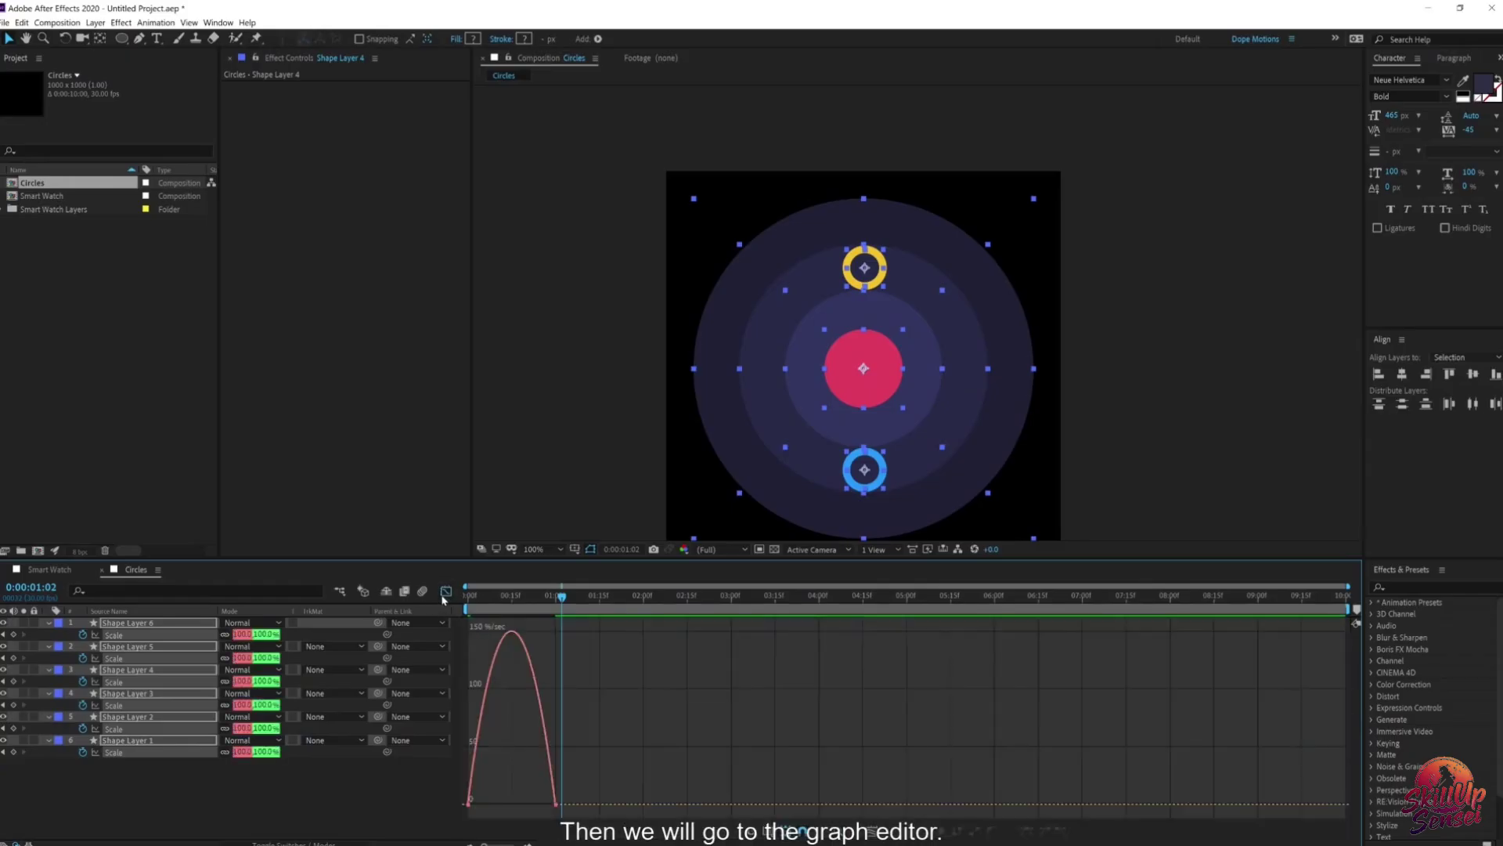
{"action": "scroll", "coordinate": [521, 689], "scroll_direction": "up", "scroll_amount": 3}
{"action": "scroll", "coordinate": [530, 703], "scroll_direction": "left", "scroll_amount": 3}
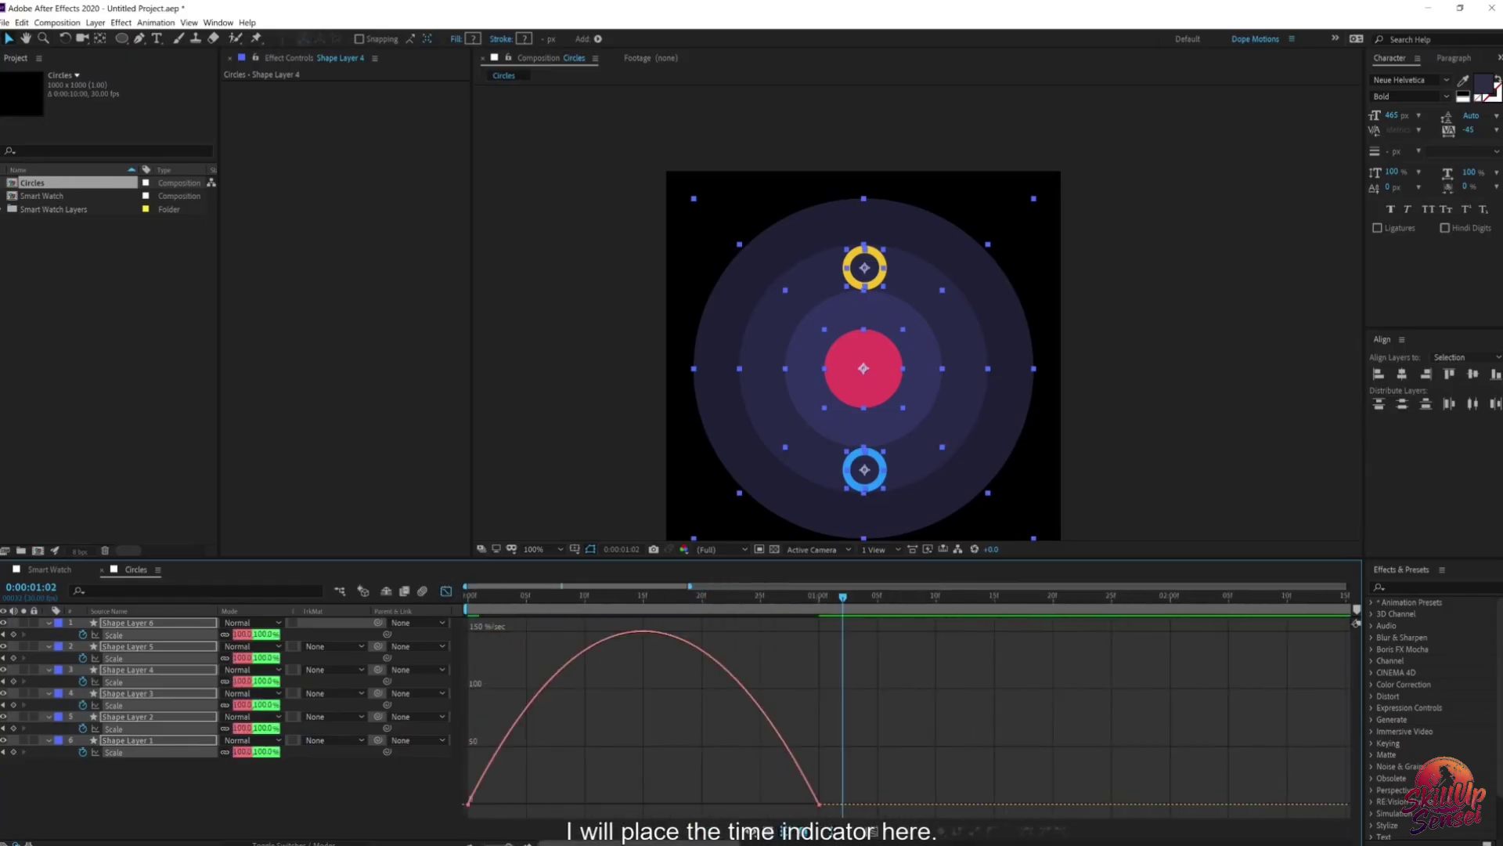
{"action": "left_click_drag", "start_coordinate": [828, 607], "coordinate": [643, 601]}
{"action": "left_click_drag", "start_coordinate": [524, 775], "coordinate": [614, 801]}
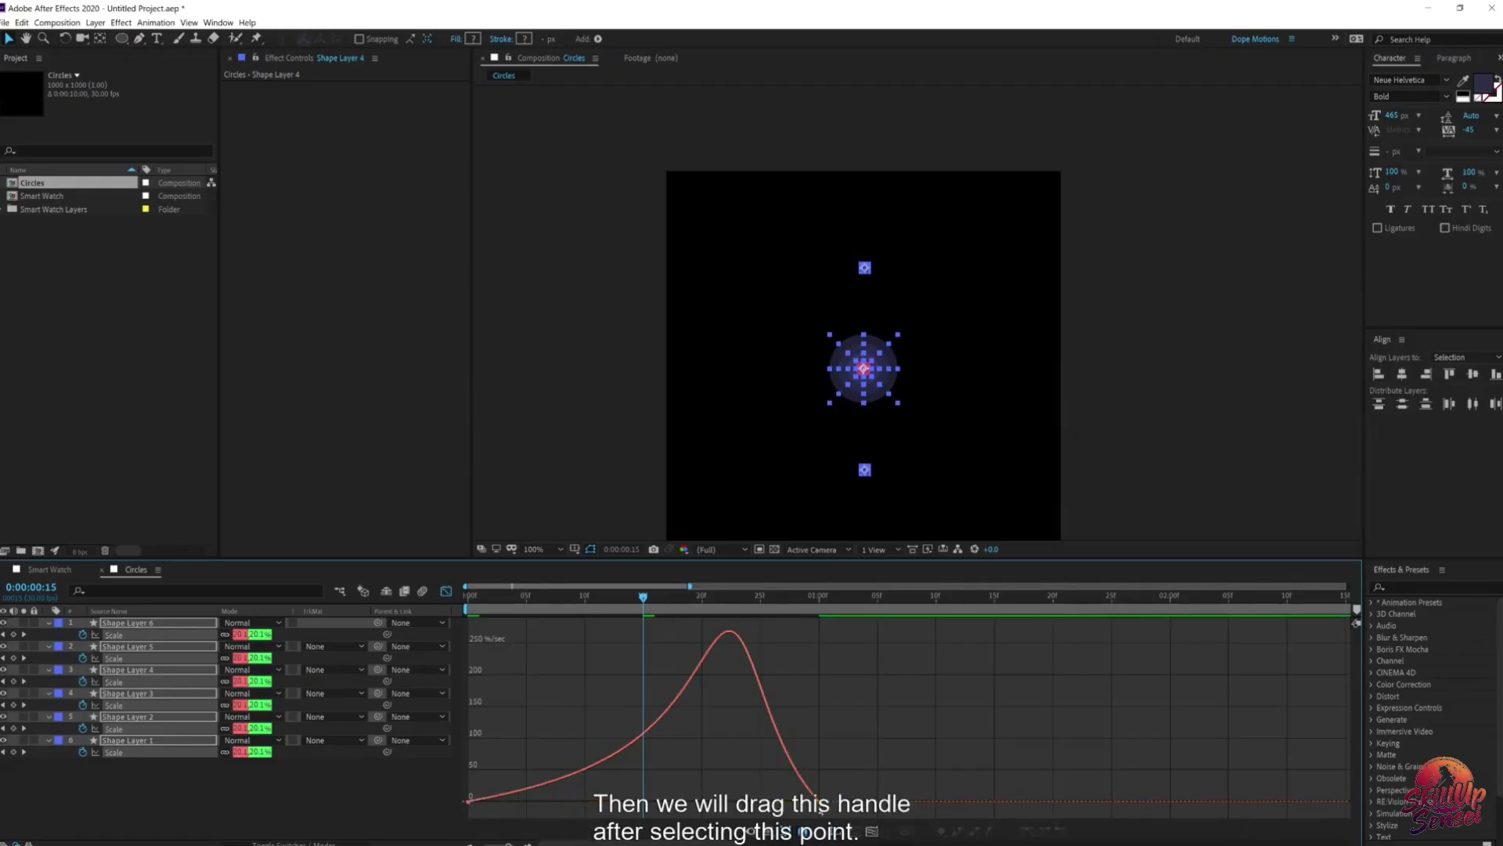
{"action": "left_click_drag", "start_coordinate": [818, 799], "coordinate": [674, 800]}
{"action": "key", "text": "space"}
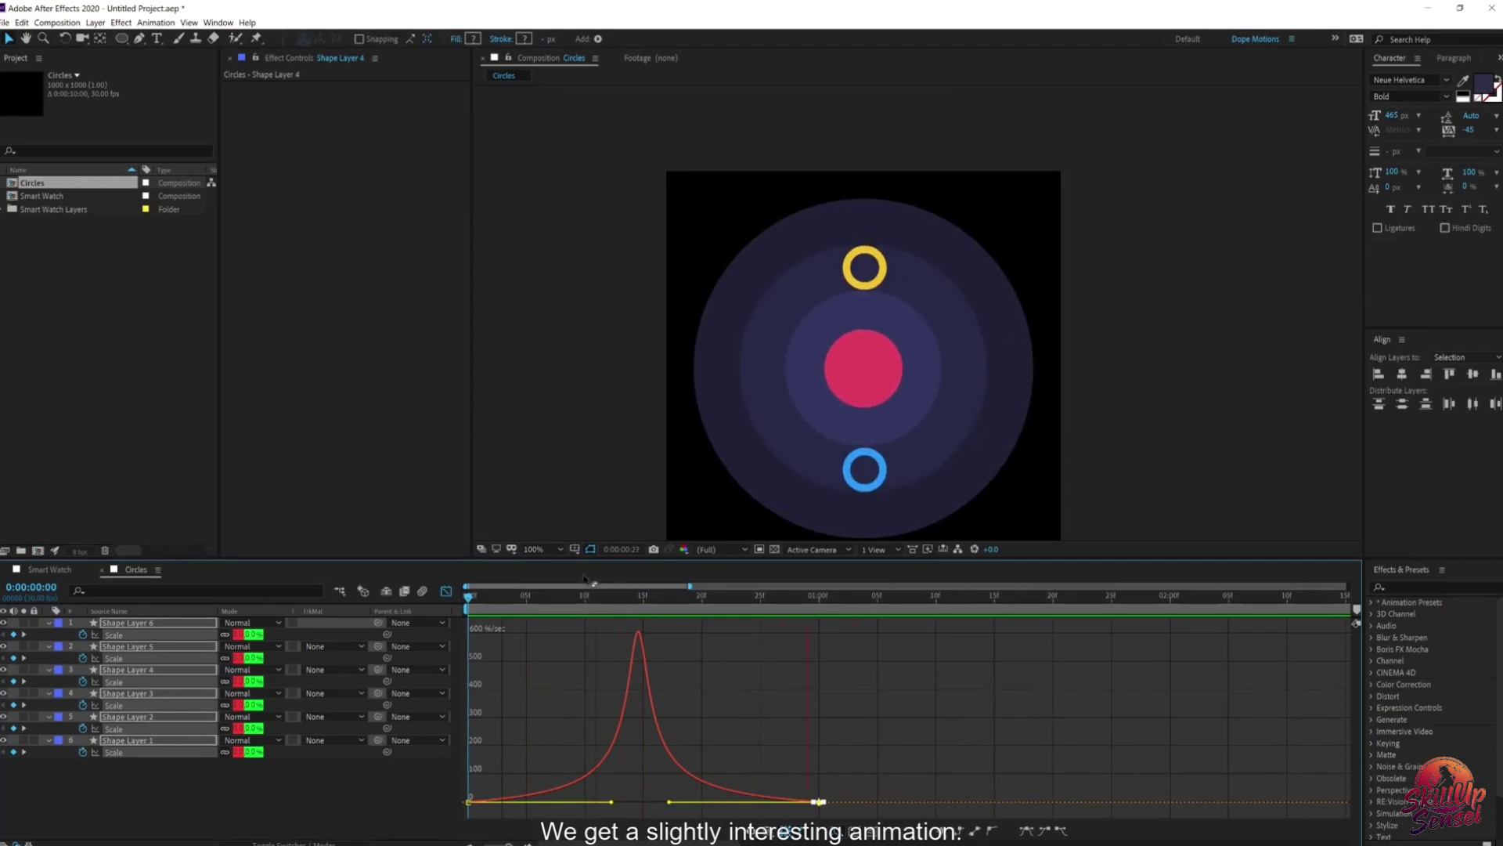
{"action": "key", "text": "shift+F3"}
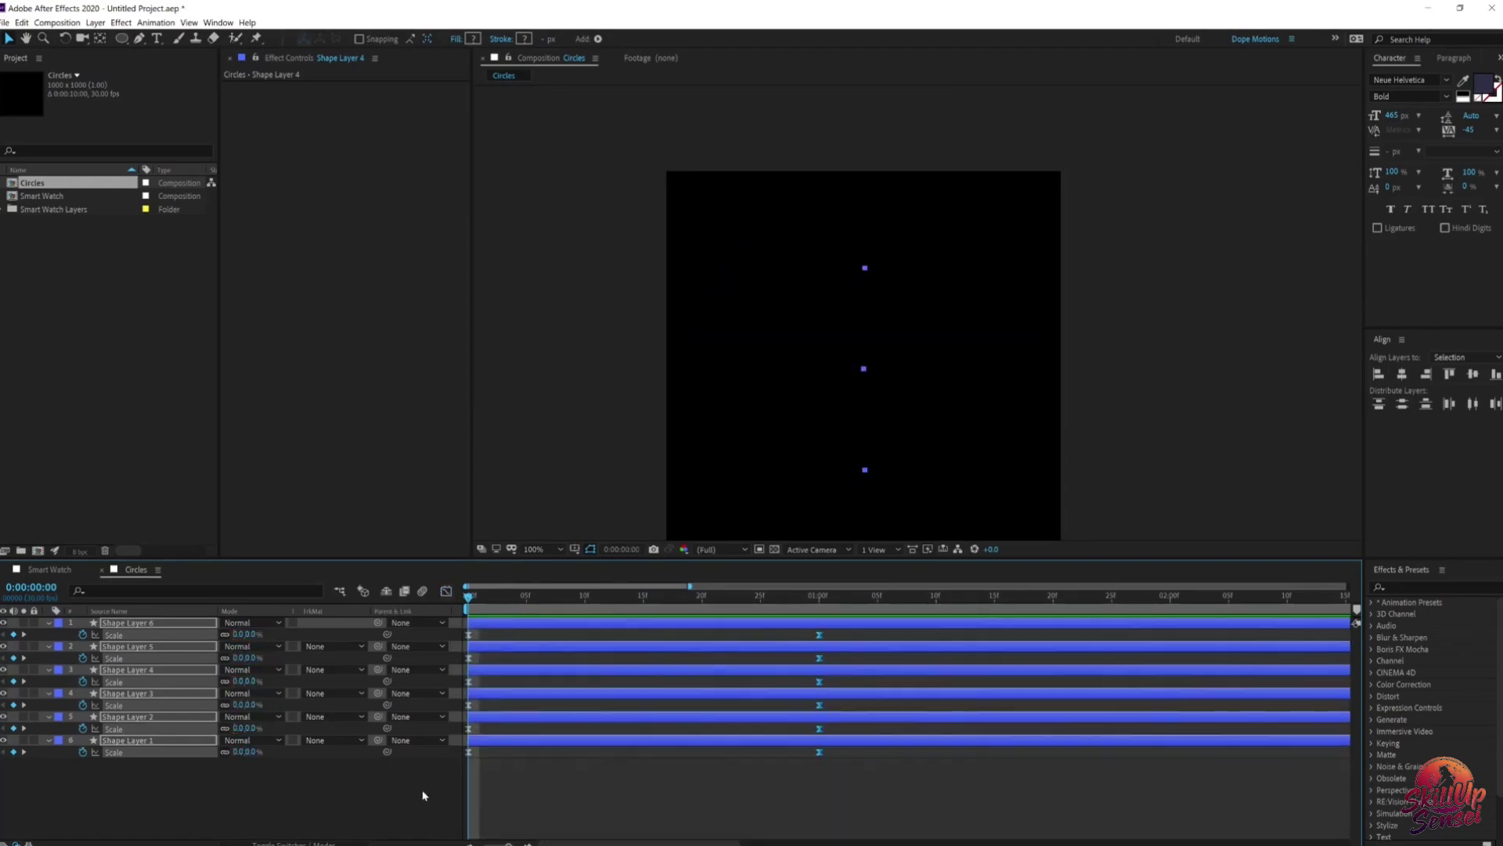
{"action": "key", "text": "space"}
Step: Stagger the middle blue background circle to start at 0:00:00:05 and the innermost one at 0:00:00:10
{"action": "key", "text": "minus"}
{"action": "left_click_drag", "start_coordinate": [501, 599], "coordinate": [631, 610]}
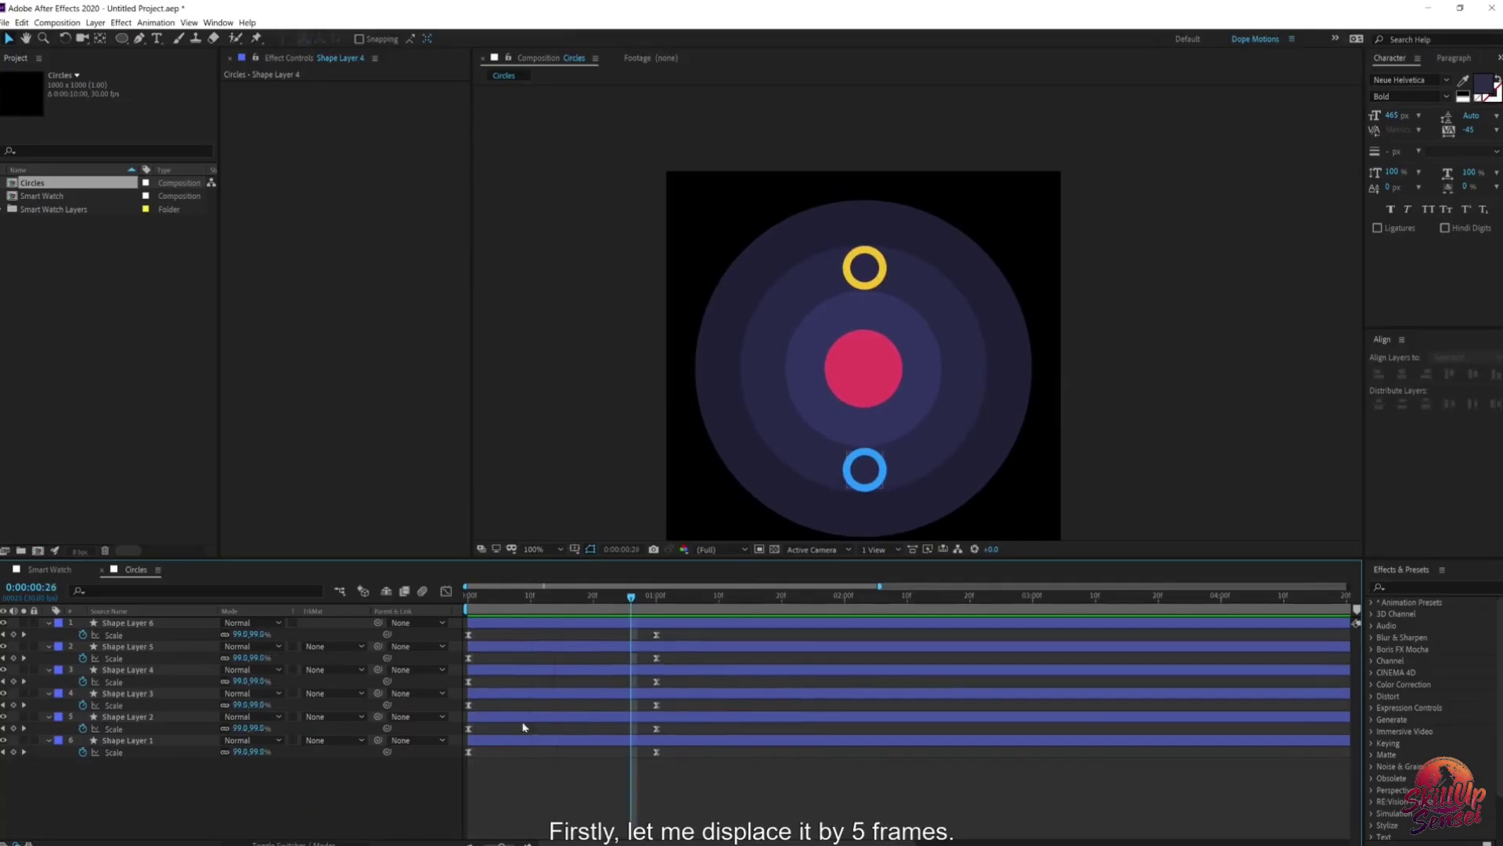
{"action": "left_click", "coordinate": [498, 599]}
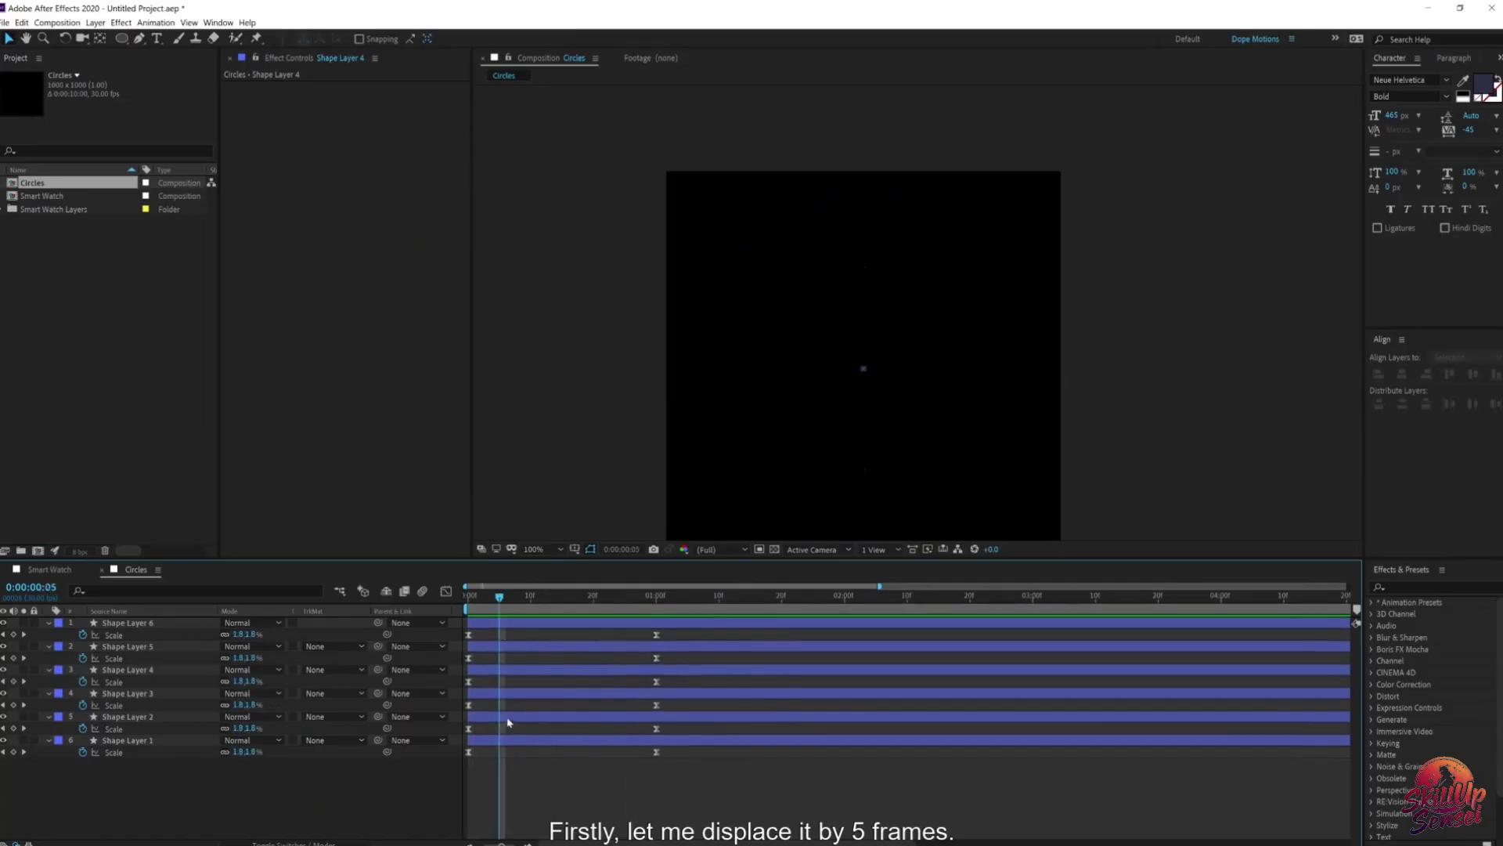
{"action": "left_click_drag", "start_coordinate": [490, 722], "coordinate": [558, 696]}
{"action": "key", "text": "Page_Down"}
{"action": "key", "text": "Page_Down"}
{"action": "key", "text": "Page_Down"}
{"action": "key", "text": "Page_Down"}
{"action": "key", "text": "Page_Down"}
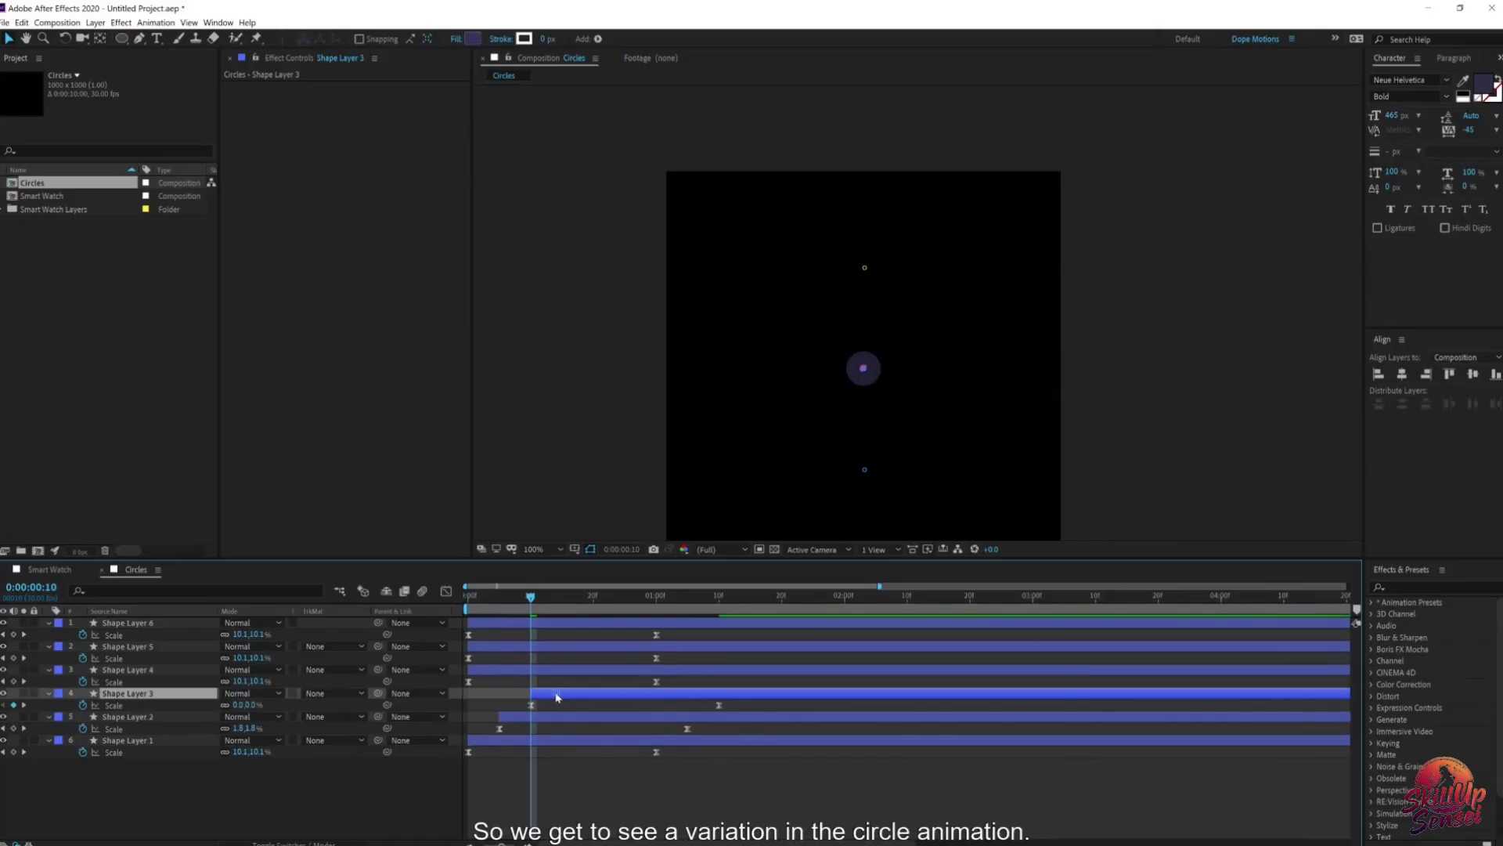
Step: Offset the pink circle to start at 0:00:00:15 and both rings at 0:00:00:20, and preview the staggered growth
{"action": "left_click_drag", "start_coordinate": [516, 609], "coordinate": [562, 615]}
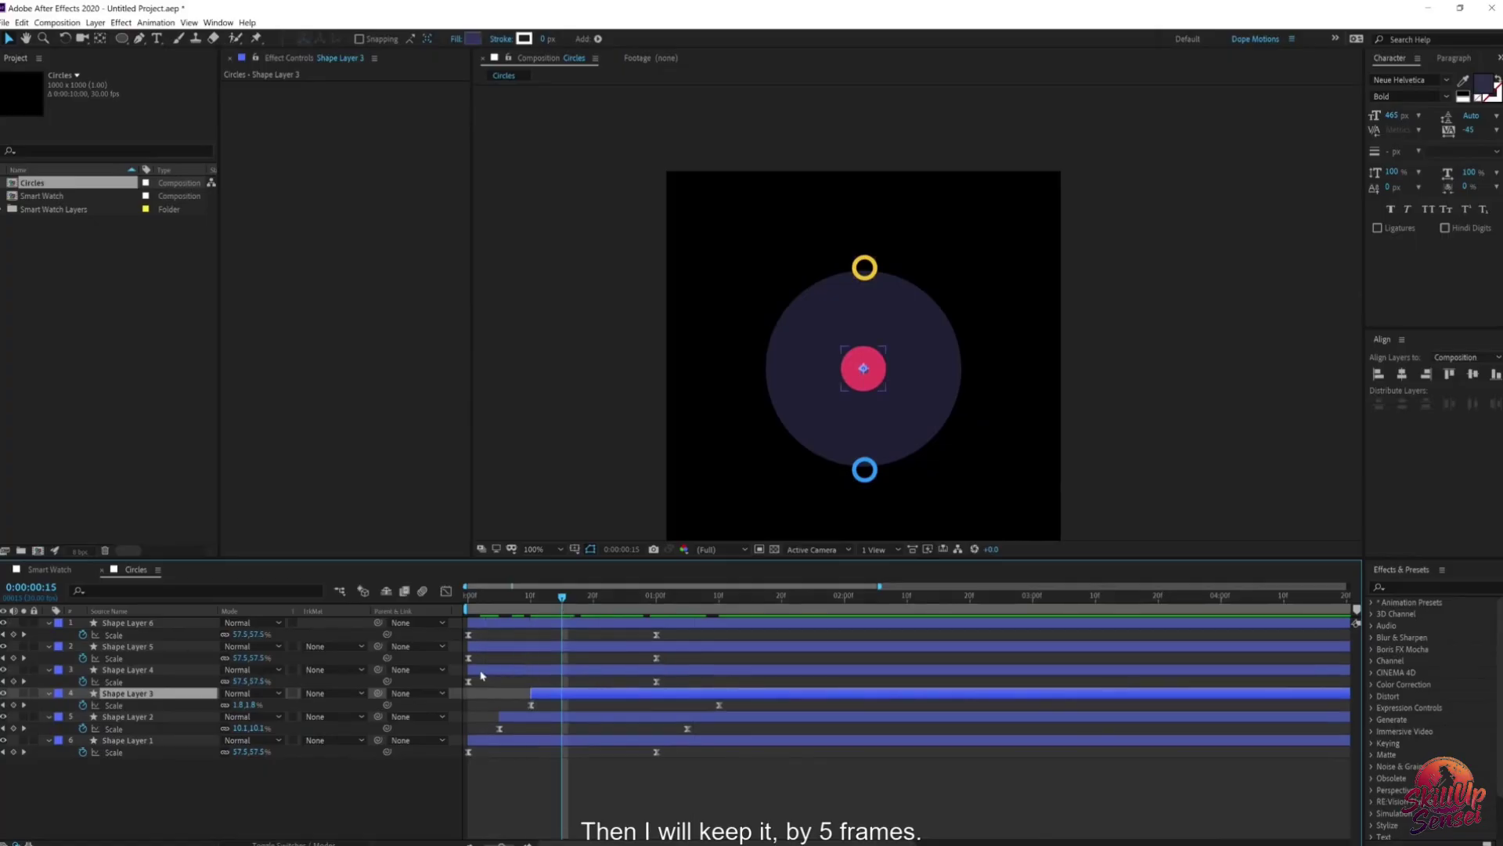
{"action": "left_click_drag", "start_coordinate": [480, 671], "coordinate": [574, 674]}
{"action": "left_click", "coordinate": [593, 597]}
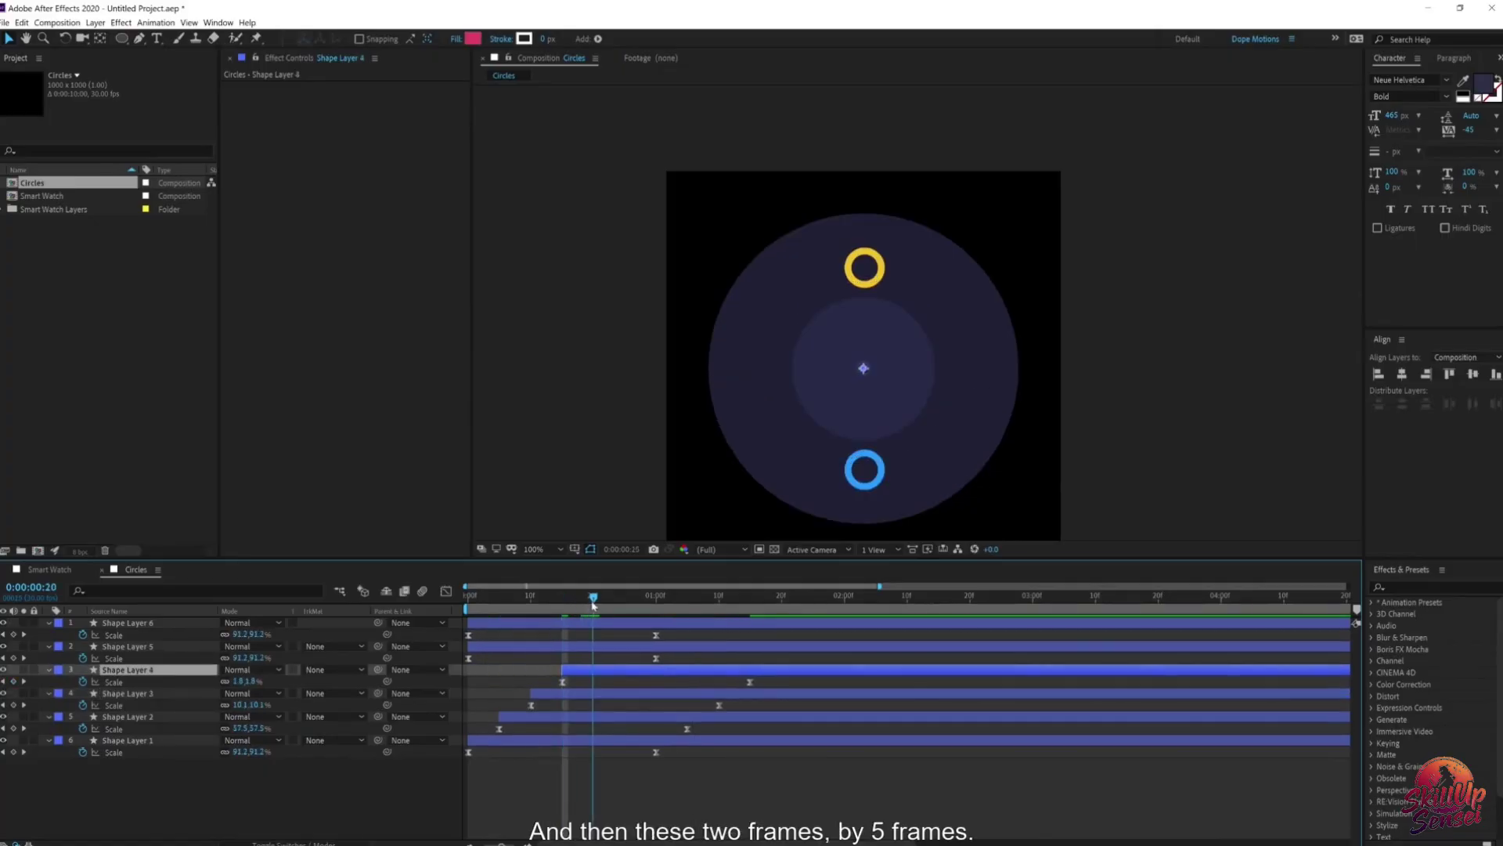
{"action": "left_click", "coordinate": [572, 624]}
{"action": "left_click_drag", "start_coordinate": [537, 626], "coordinate": [657, 631]}
{"action": "key", "text": "space"}
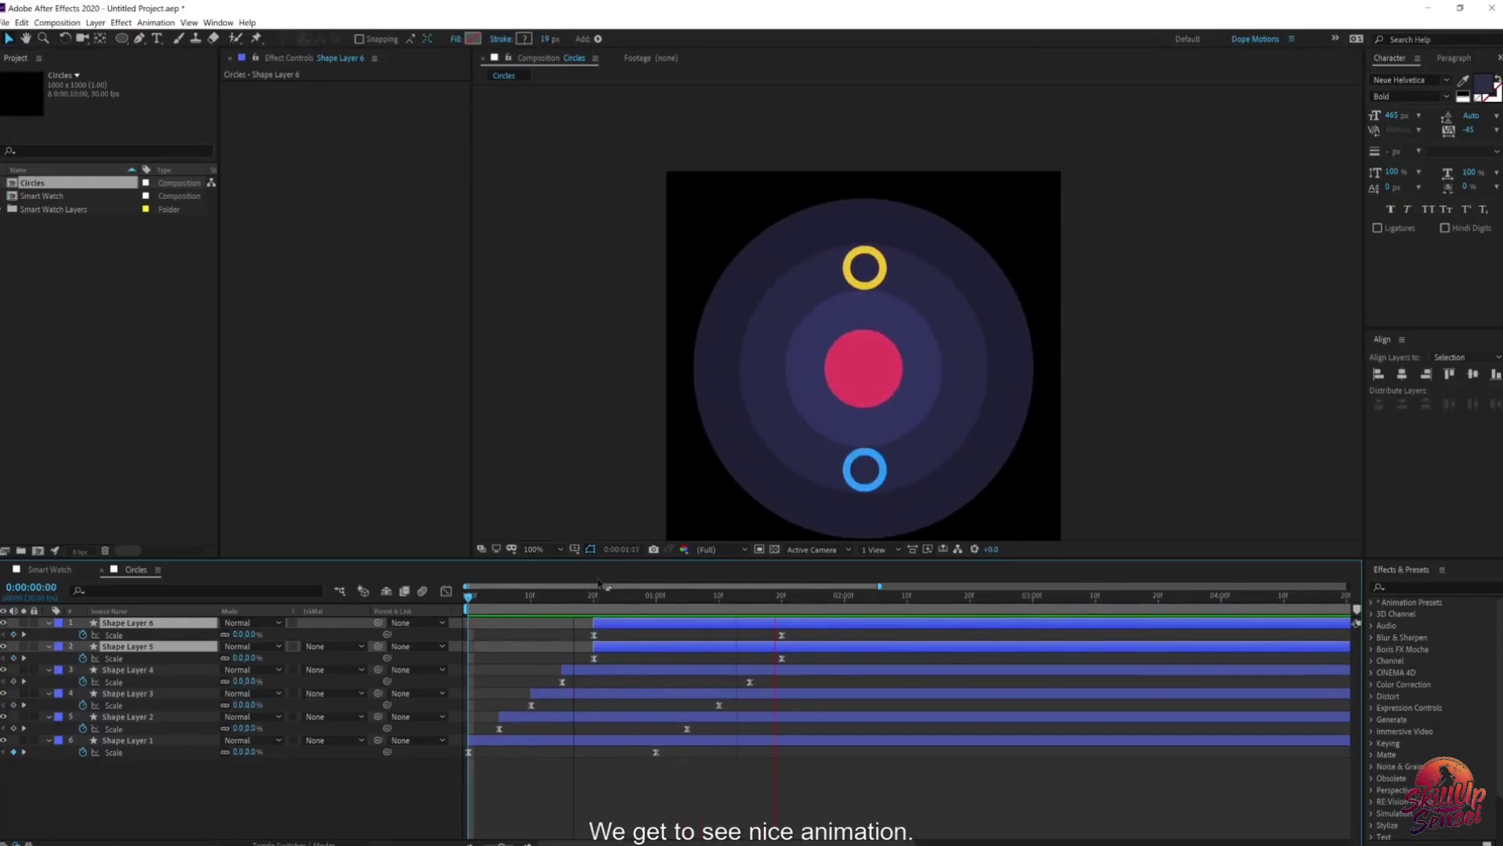
{"action": "left_click_drag", "start_coordinate": [636, 605], "coordinate": [804, 607]}
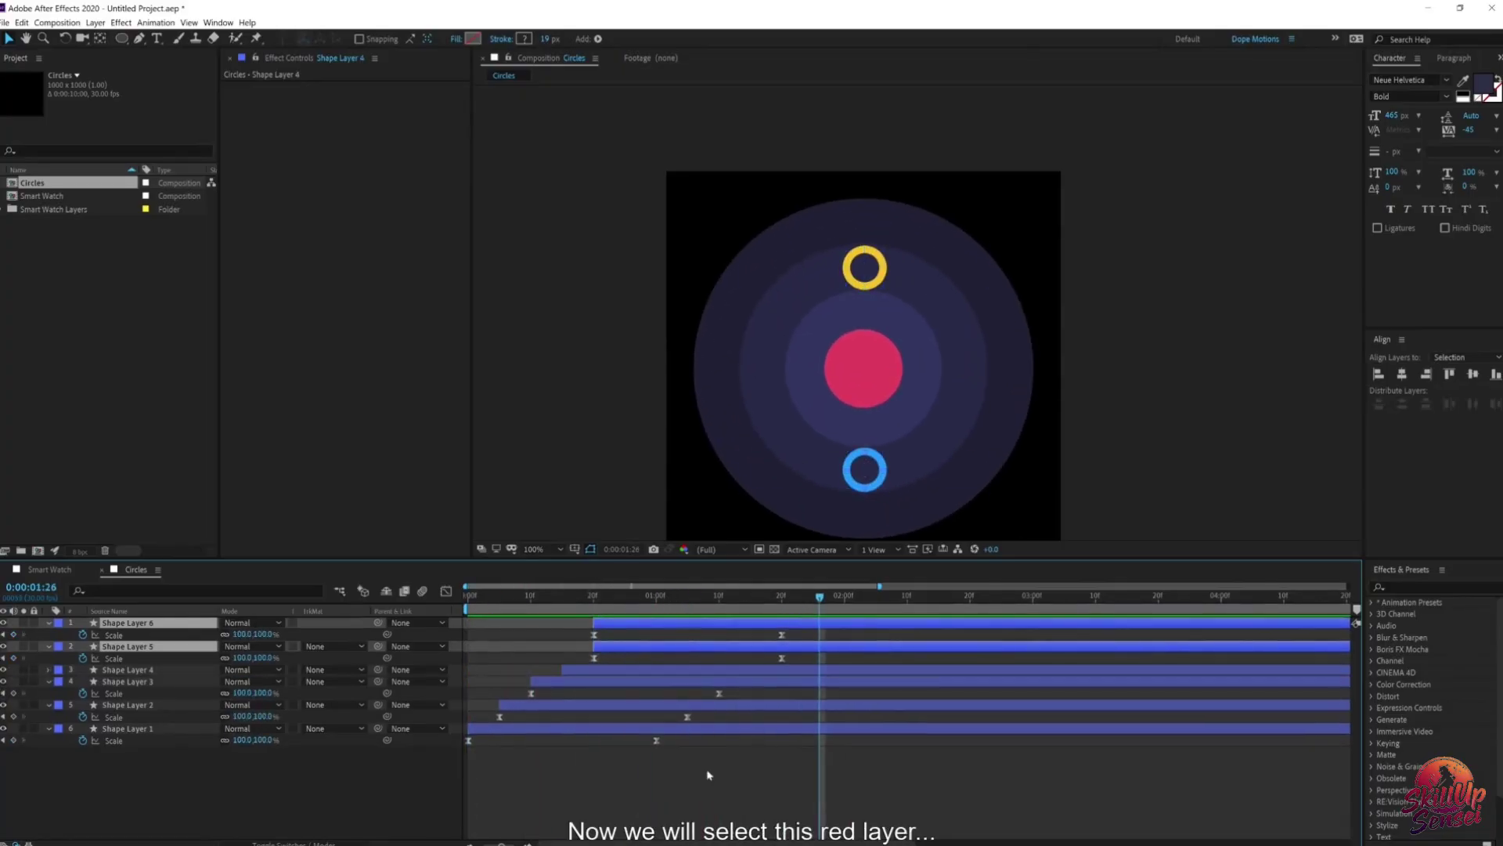
Step: Rename the pink circle's layer as Red and give it the Red label colour
{"action": "left_click", "coordinate": [709, 776]}
{"action": "left_click", "coordinate": [854, 392]}
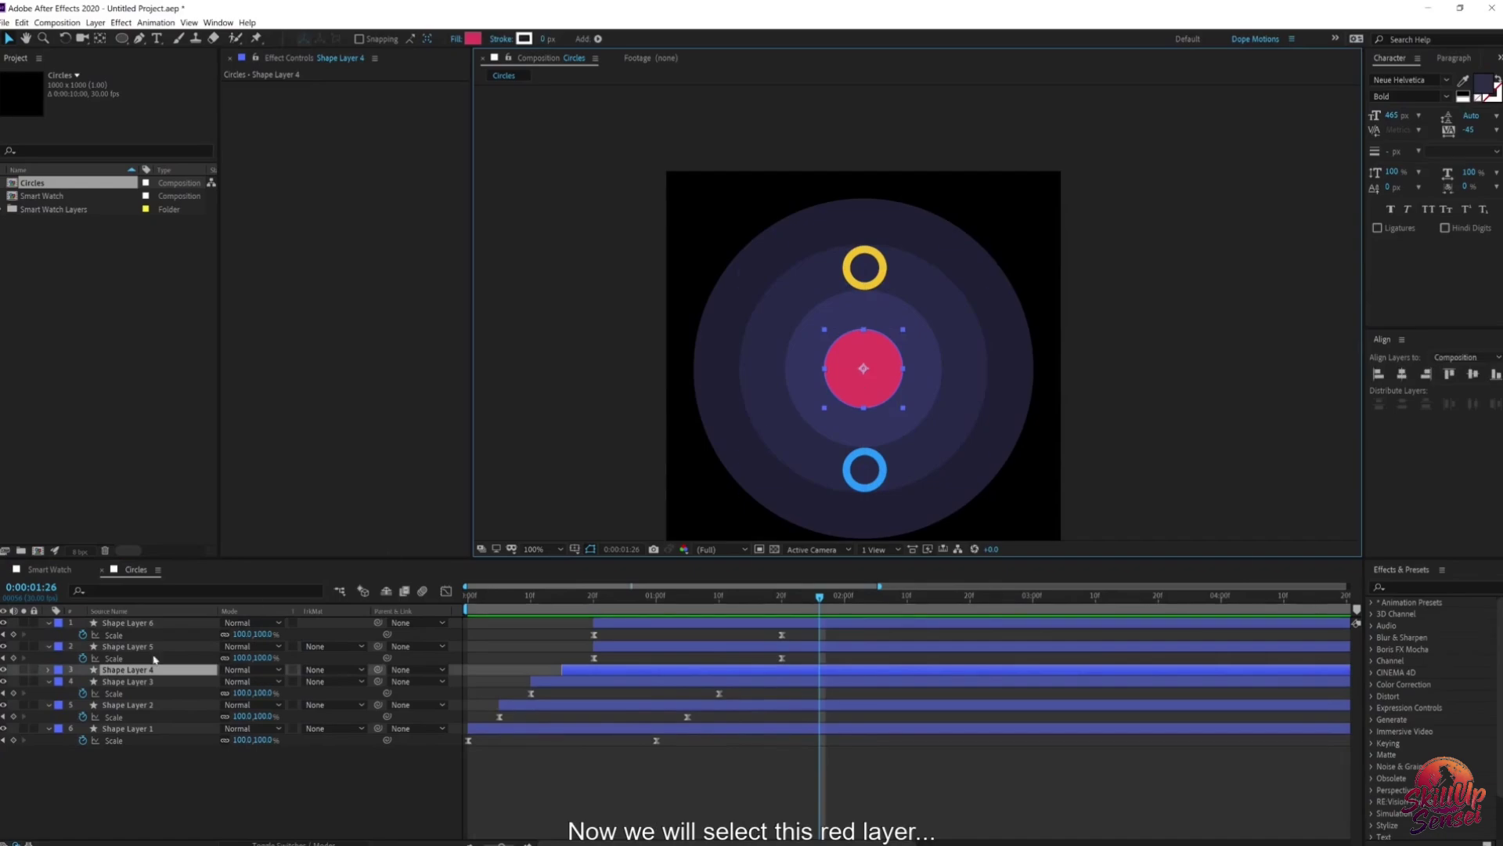
{"action": "key", "text": "Return"}
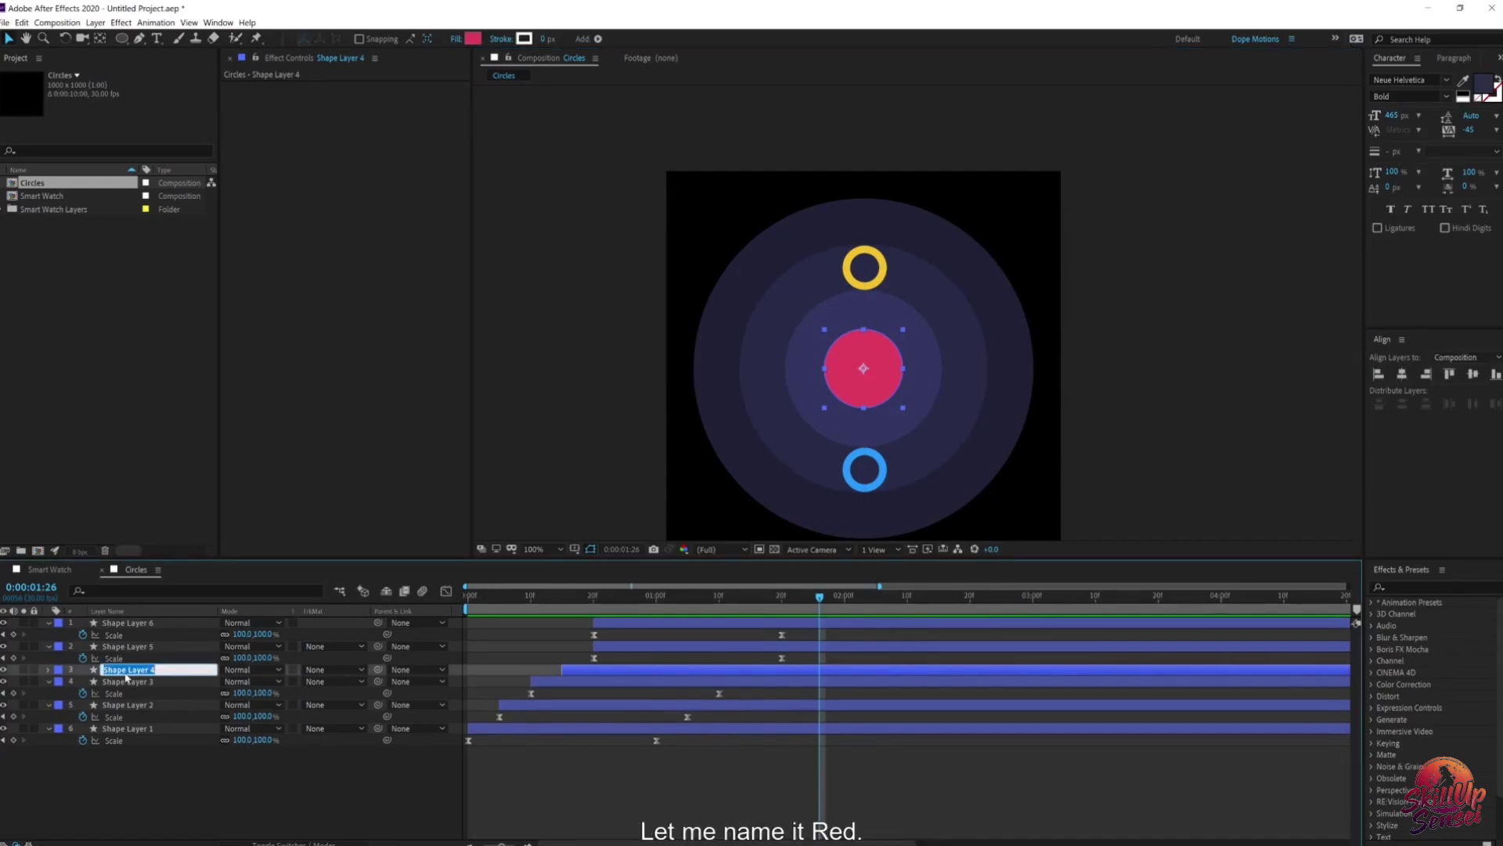
{"action": "type", "text": "Red"}
{"action": "key", "text": "Return"}
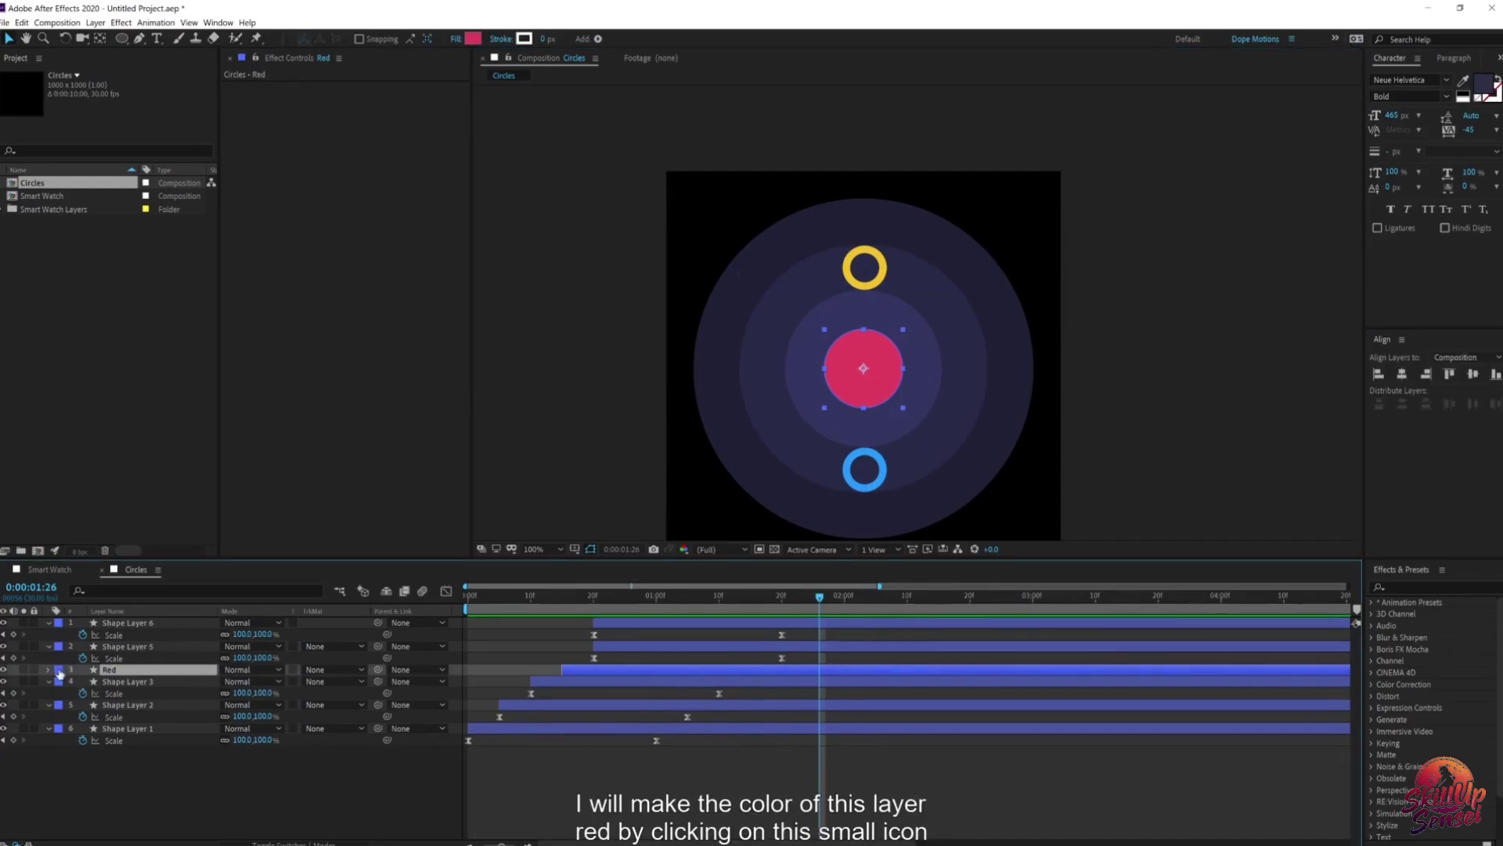
{"action": "left_click", "coordinate": [58, 670]}
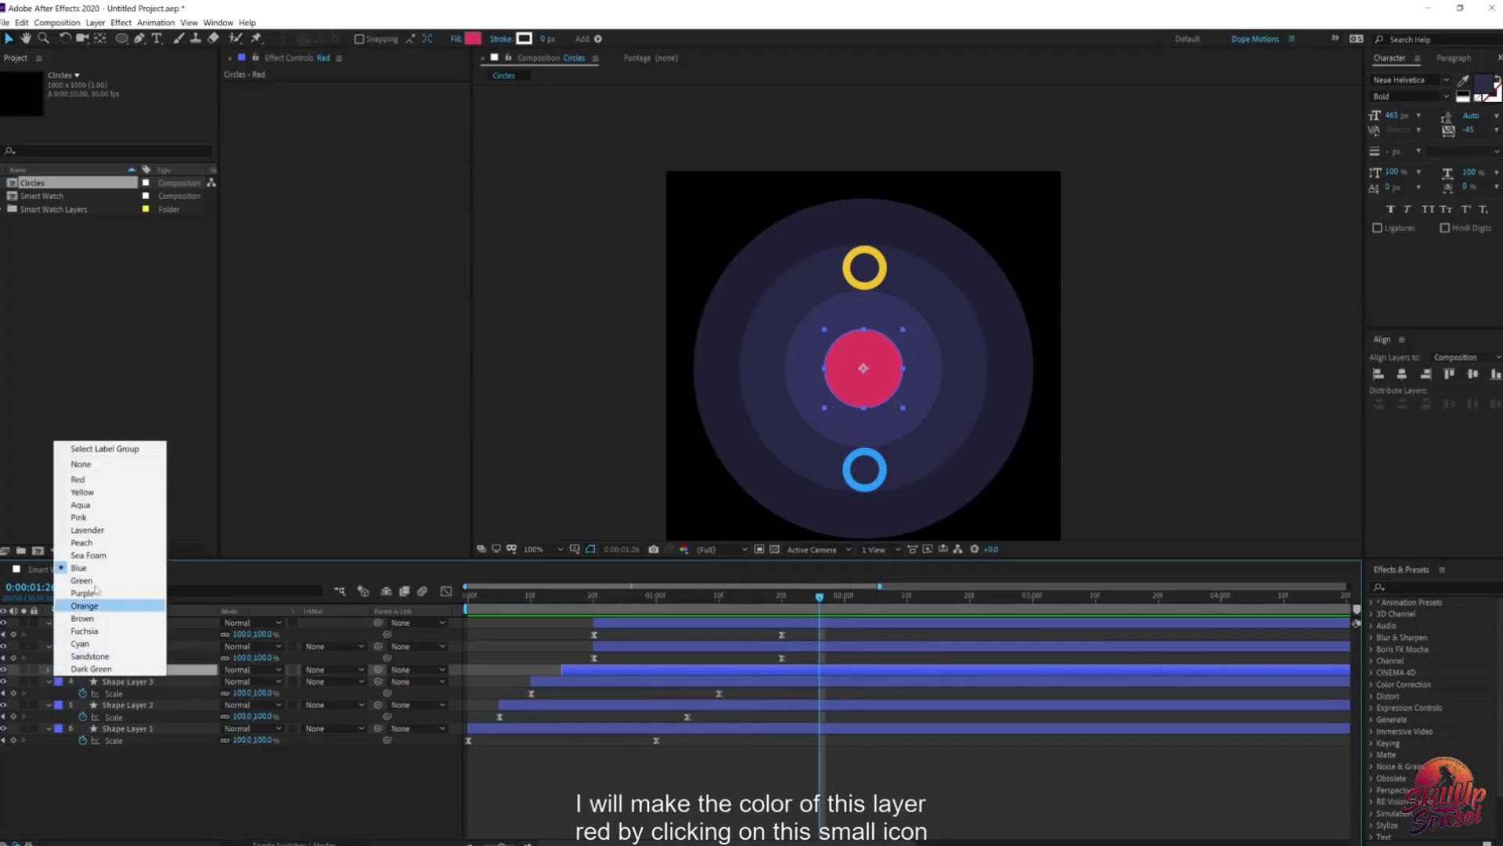
{"action": "left_click", "coordinate": [79, 479]}
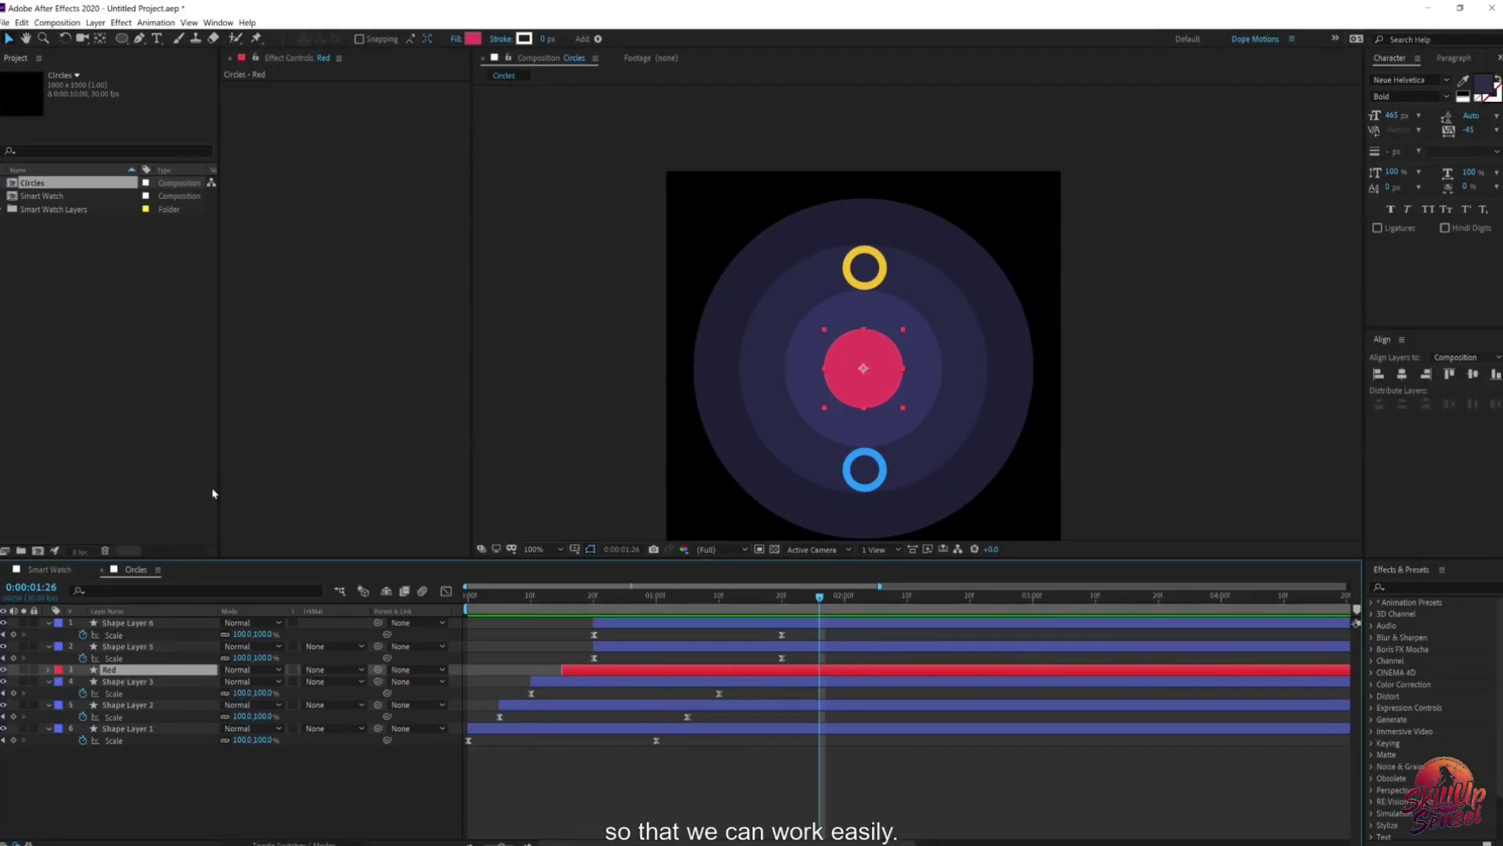
Step: Give the yellow ring's layer the Yellow label colour and keep Blue for the blue ring's layer
{"action": "left_click", "coordinate": [125, 646]}
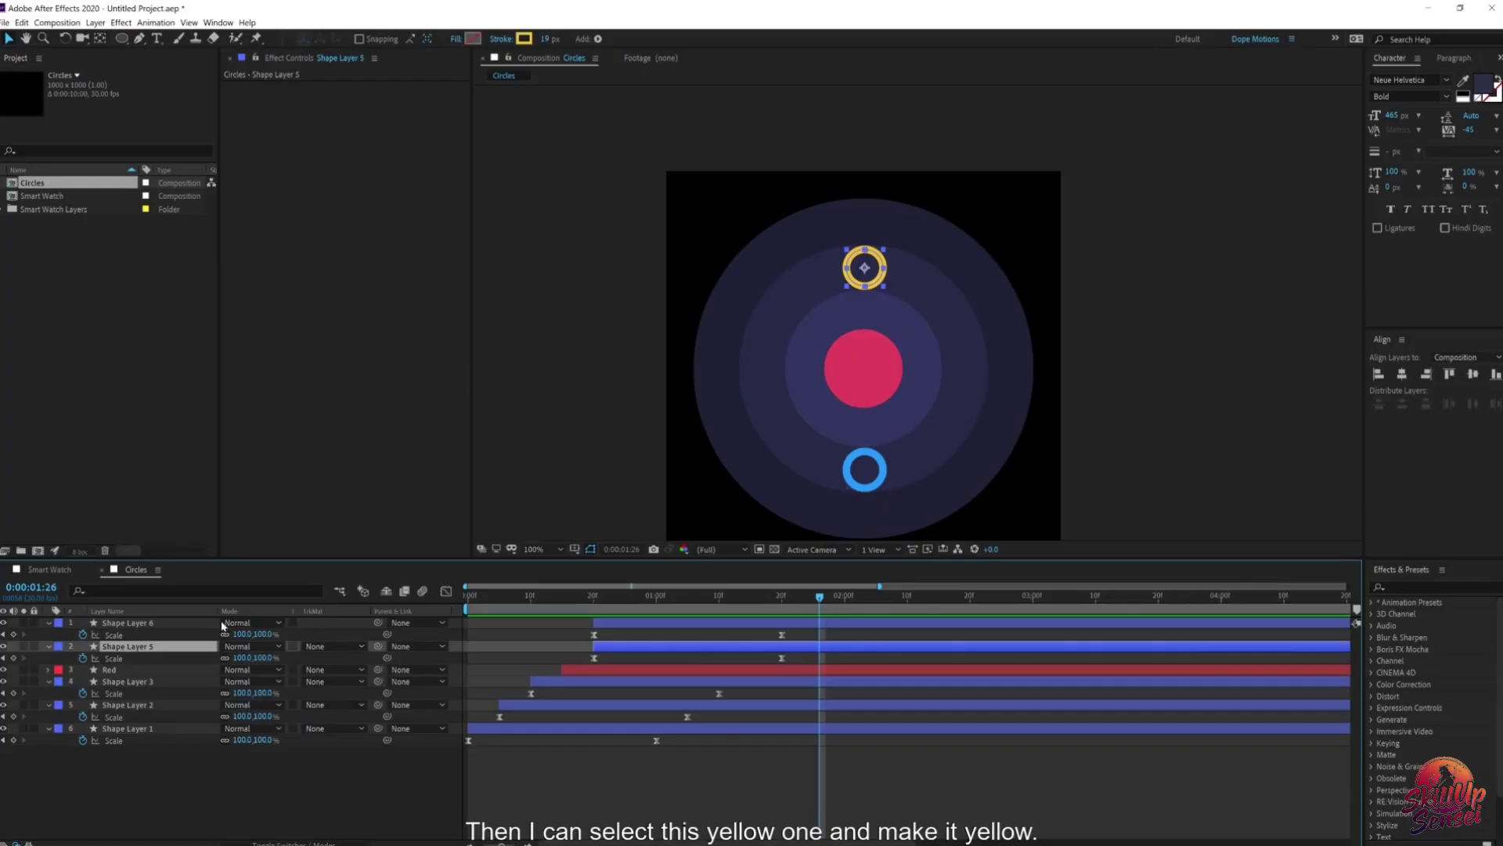
{"action": "left_click", "coordinate": [57, 650]}
{"action": "left_click", "coordinate": [86, 468]}
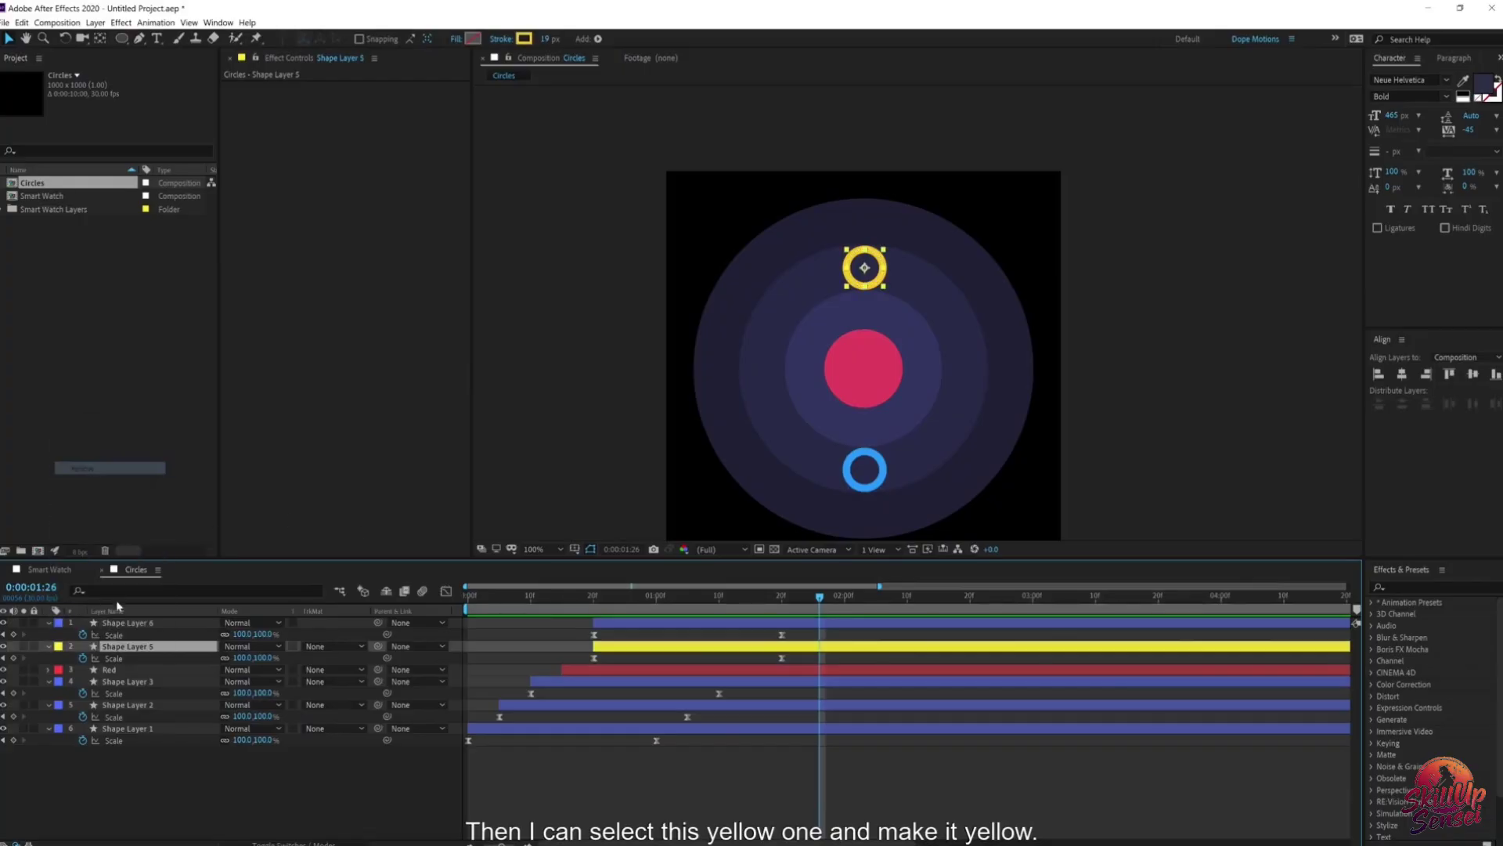
{"action": "left_click", "coordinate": [126, 622]}
{"action": "left_click", "coordinate": [59, 622]}
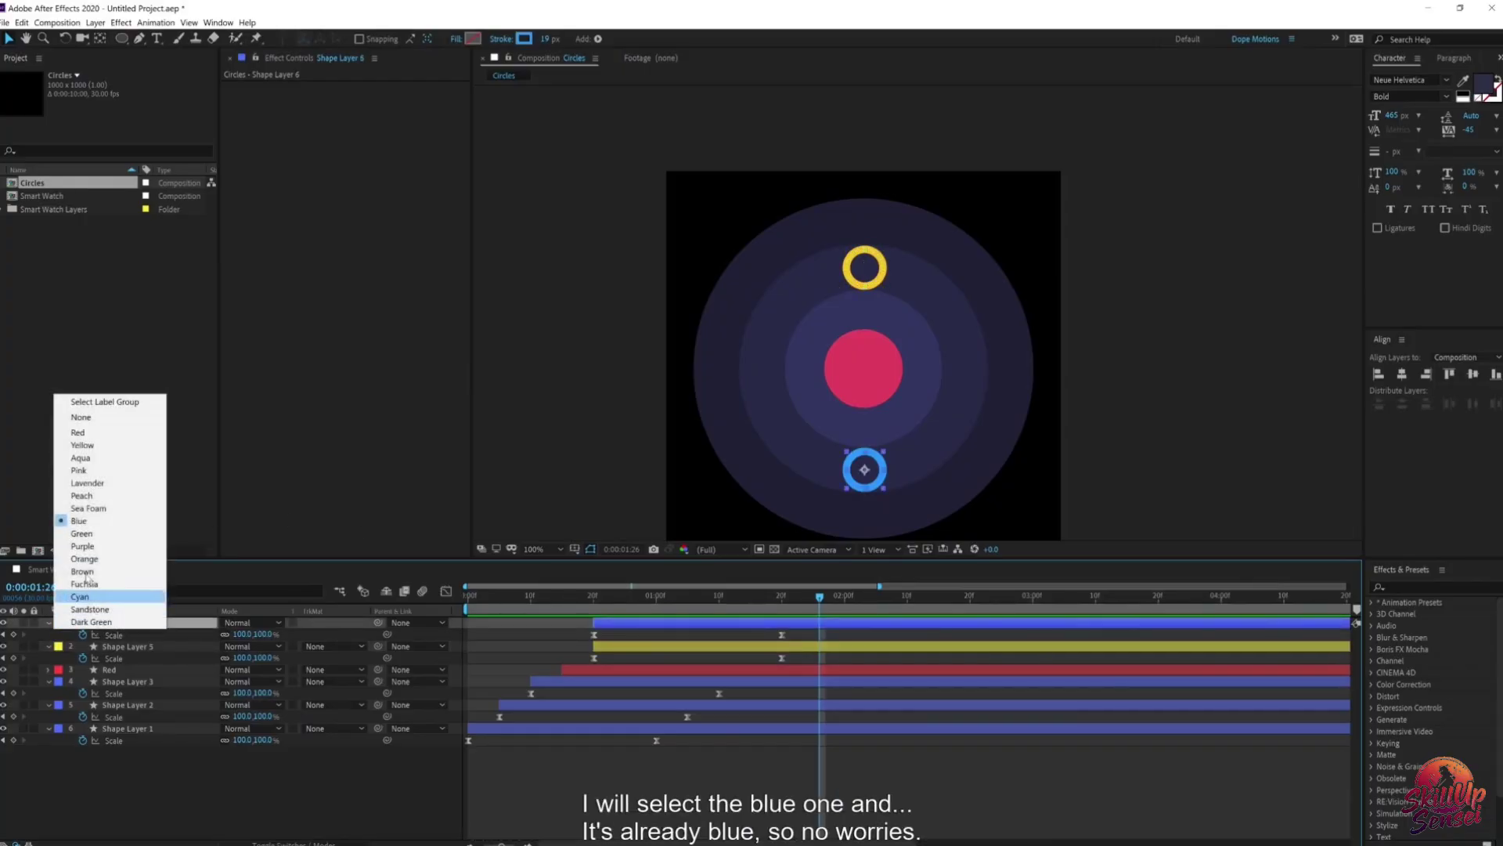
{"action": "left_click", "coordinate": [79, 520]}
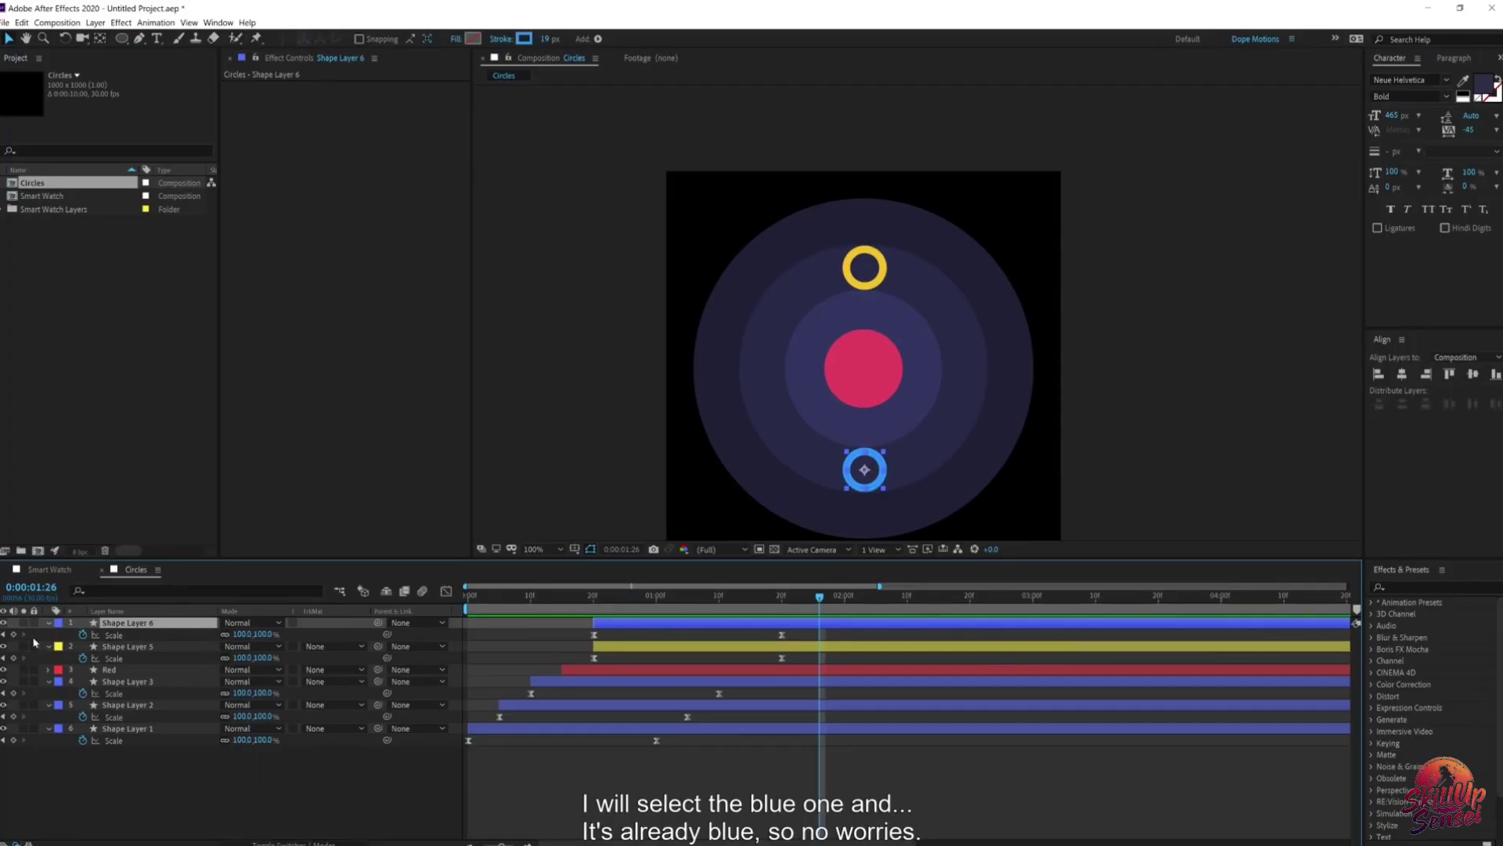
Step: Collapse the properties of the three blue background circles and select the Red layer
{"action": "left_click", "coordinate": [48, 681]}
{"action": "left_click", "coordinate": [48, 693]}
{"action": "left_click", "coordinate": [48, 705]}
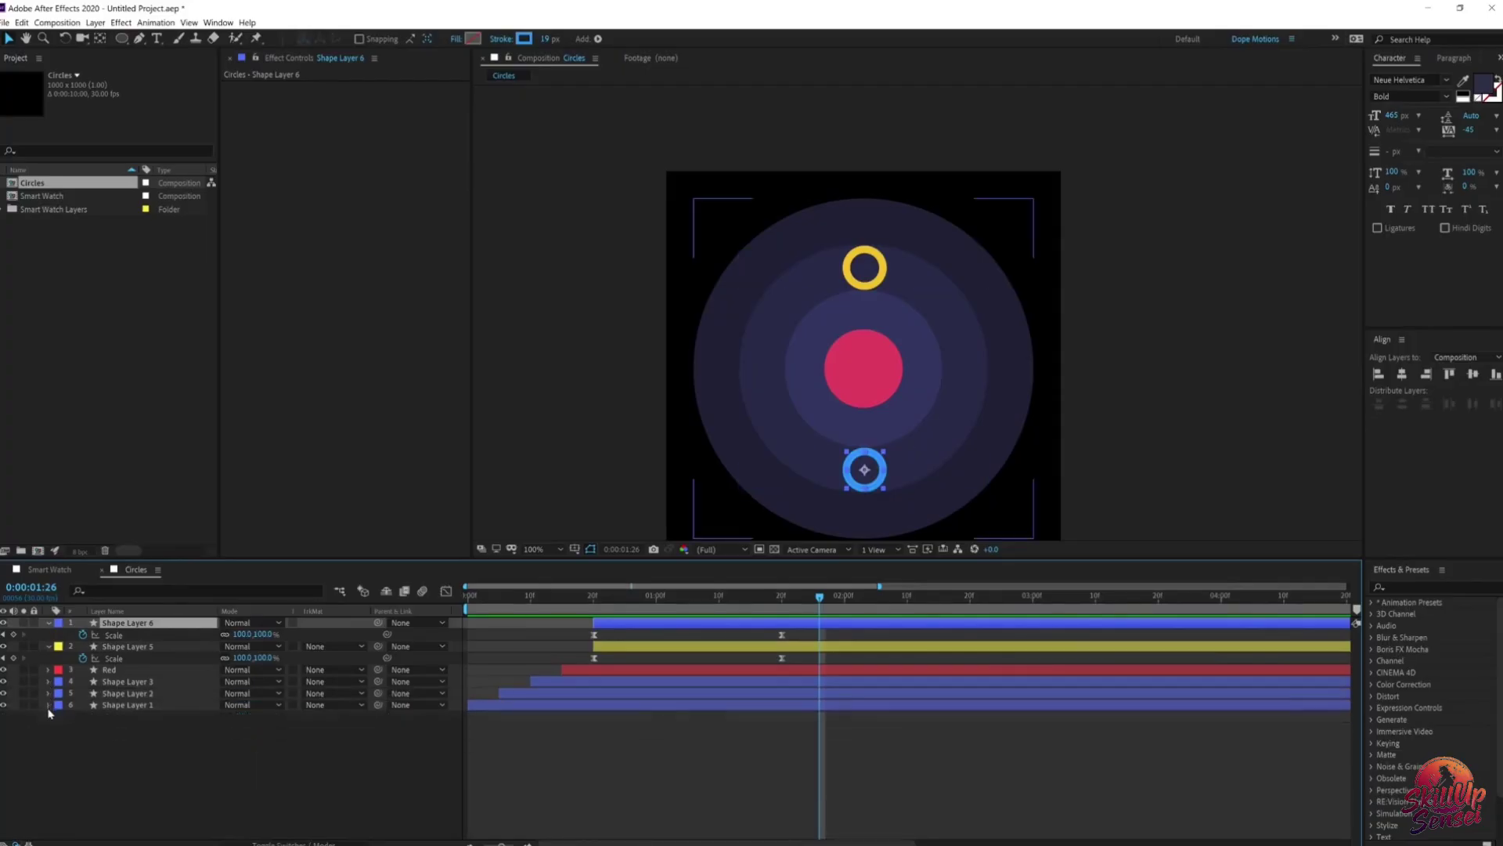
{"action": "left_click", "coordinate": [114, 670]}
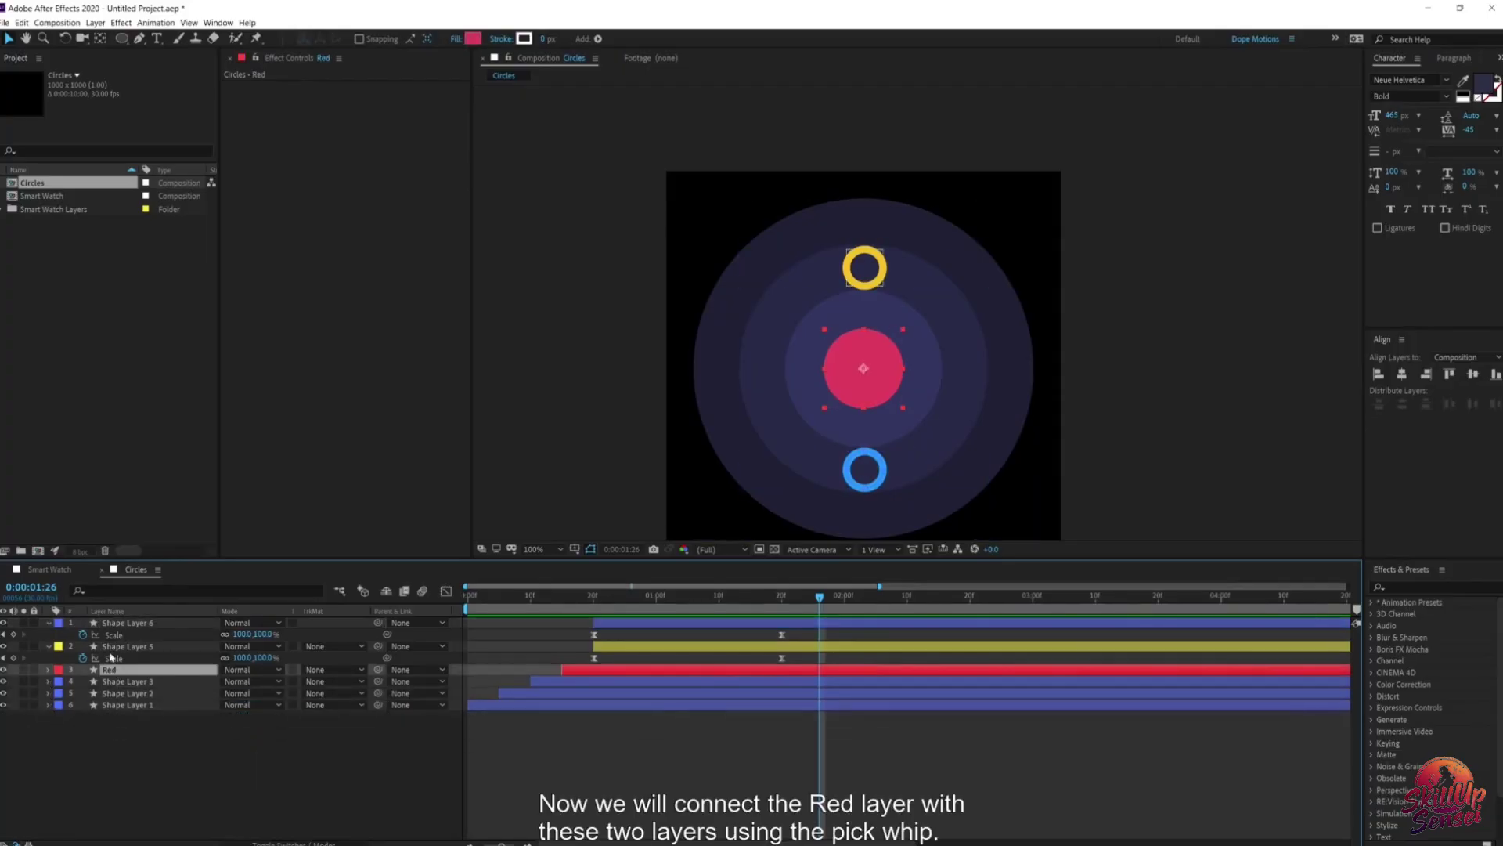
Step: Parent the yellow and blue ring layers, Shape Layer 5 and Shape Layer 6, to the Red layer
{"action": "left_click", "coordinate": [125, 647]}
{"action": "left_click", "coordinate": [129, 623], "text": "ctrl"}
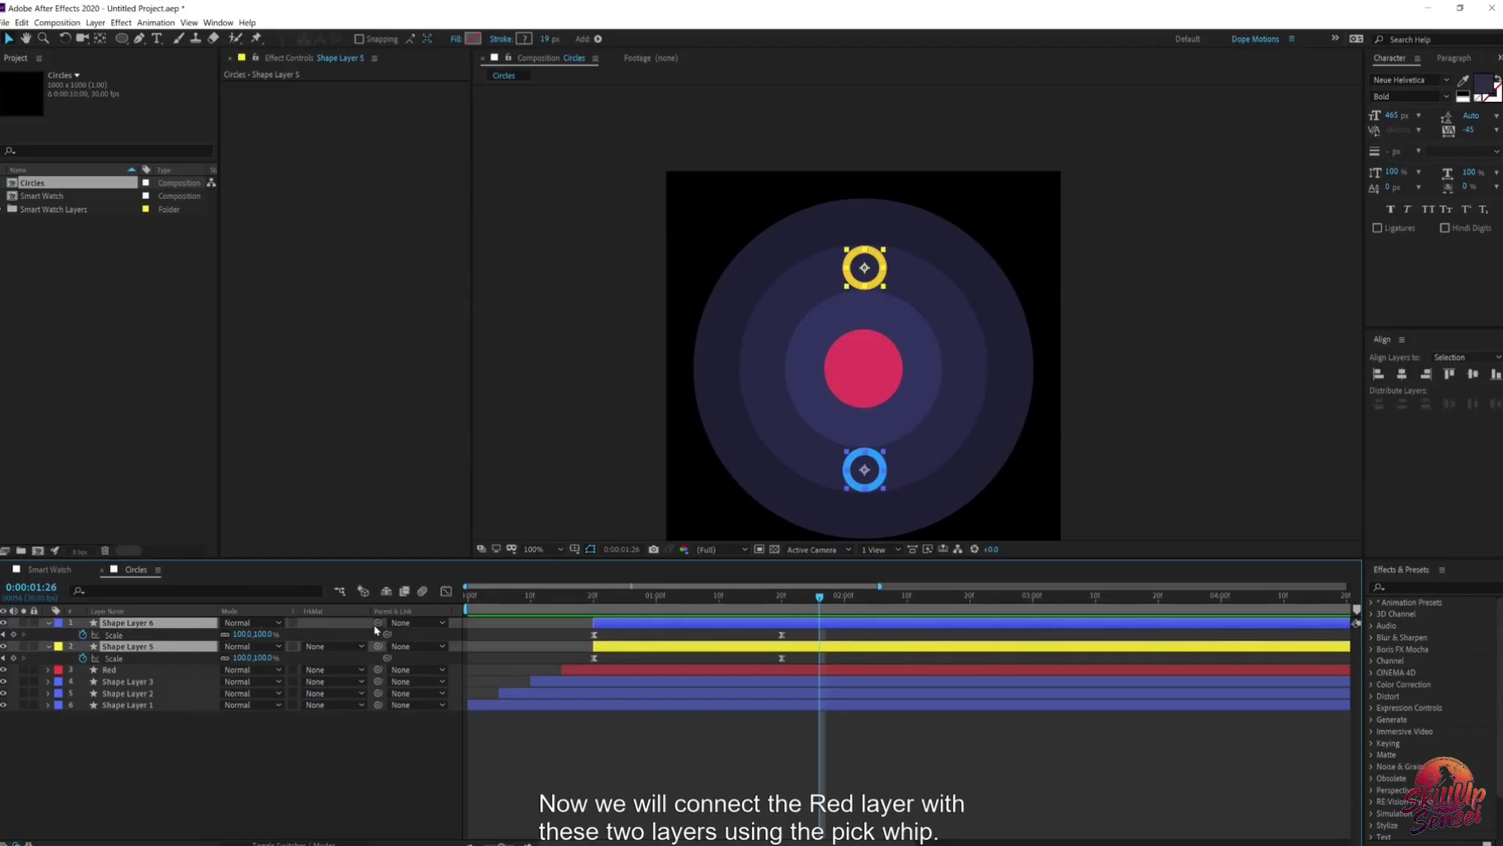
{"action": "left_click_drag", "start_coordinate": [378, 623], "coordinate": [138, 671]}
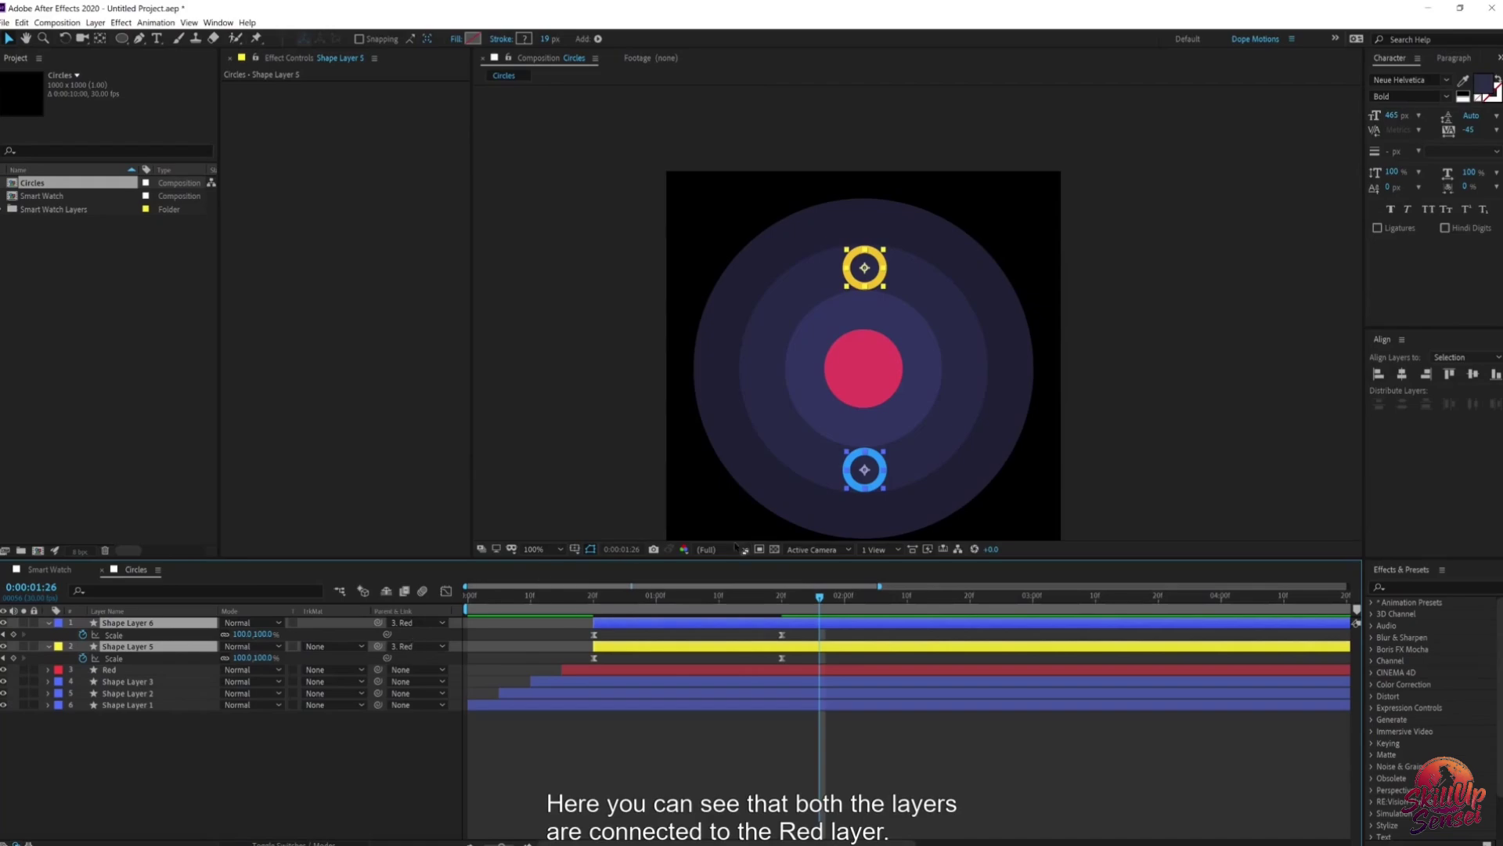
Step: Set a starting Rotation keyframe at 0 degrees on the Red layer at 0:00:00:15
{"action": "left_click", "coordinate": [877, 384]}
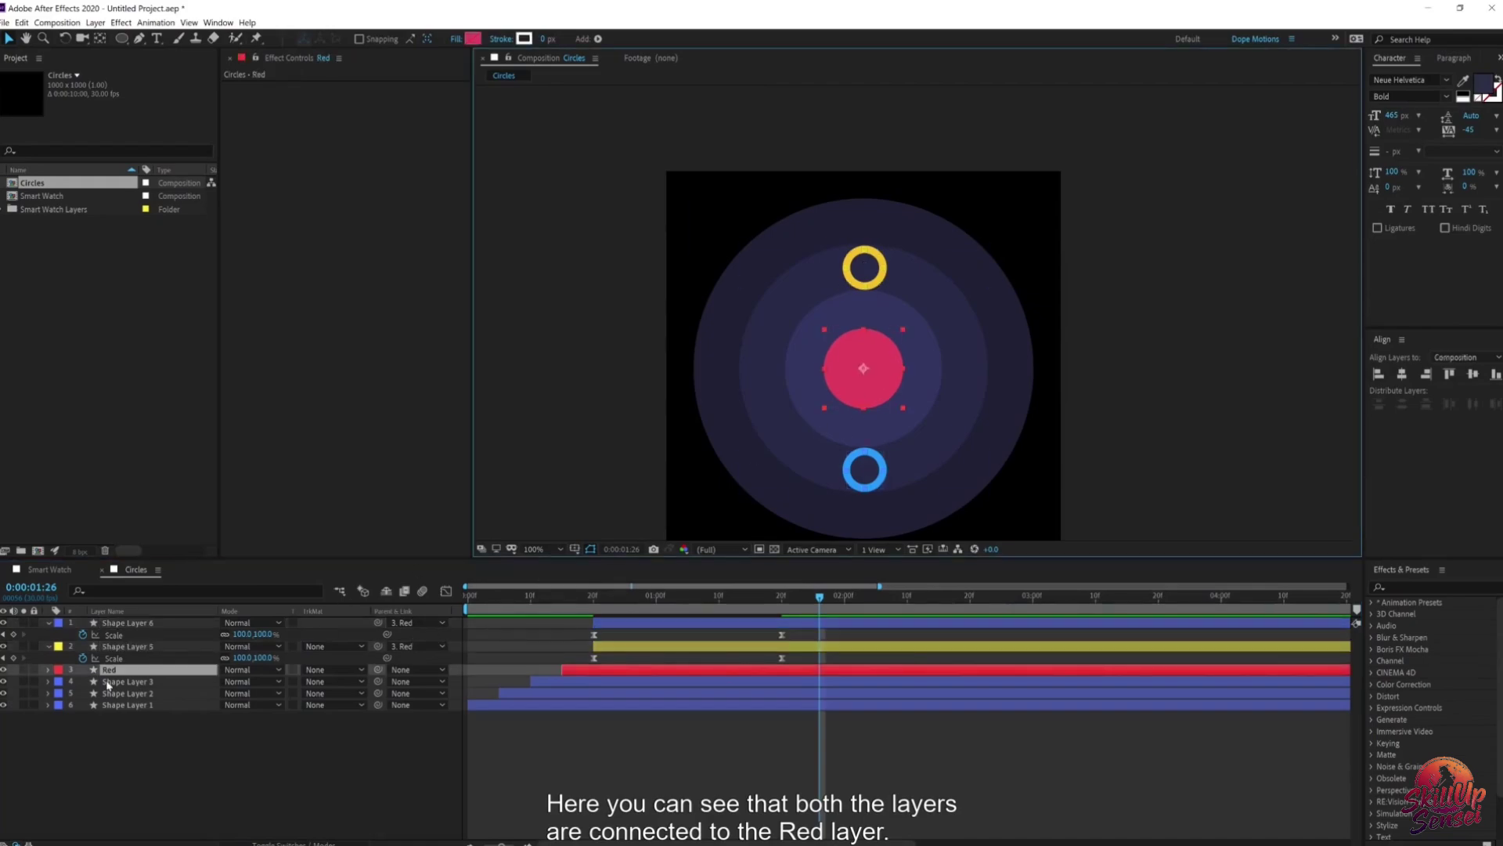
{"action": "key", "text": "r"}
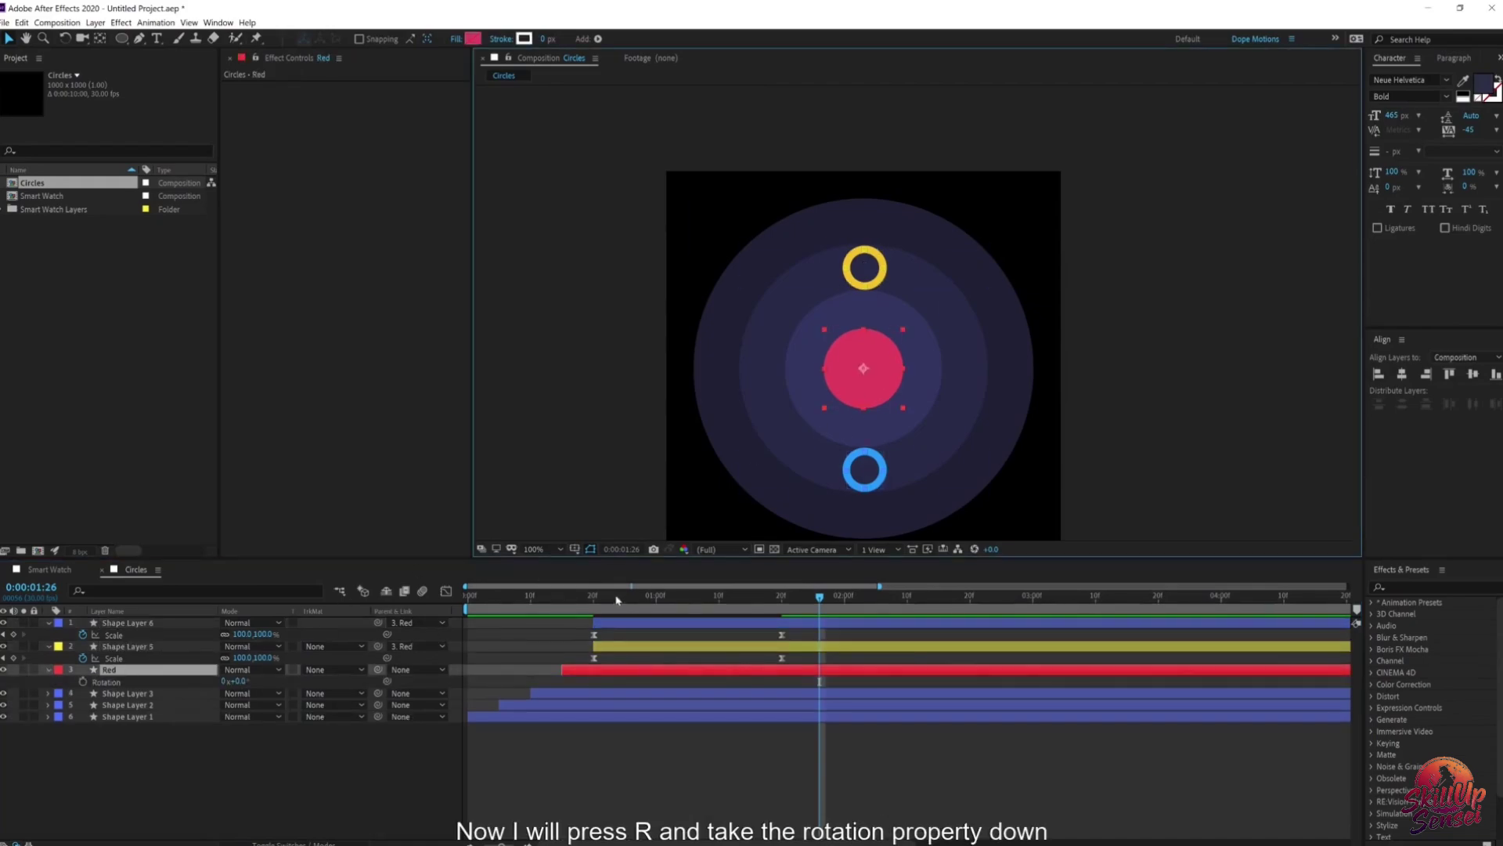
{"action": "left_click_drag", "start_coordinate": [605, 606], "coordinate": [561, 603]}
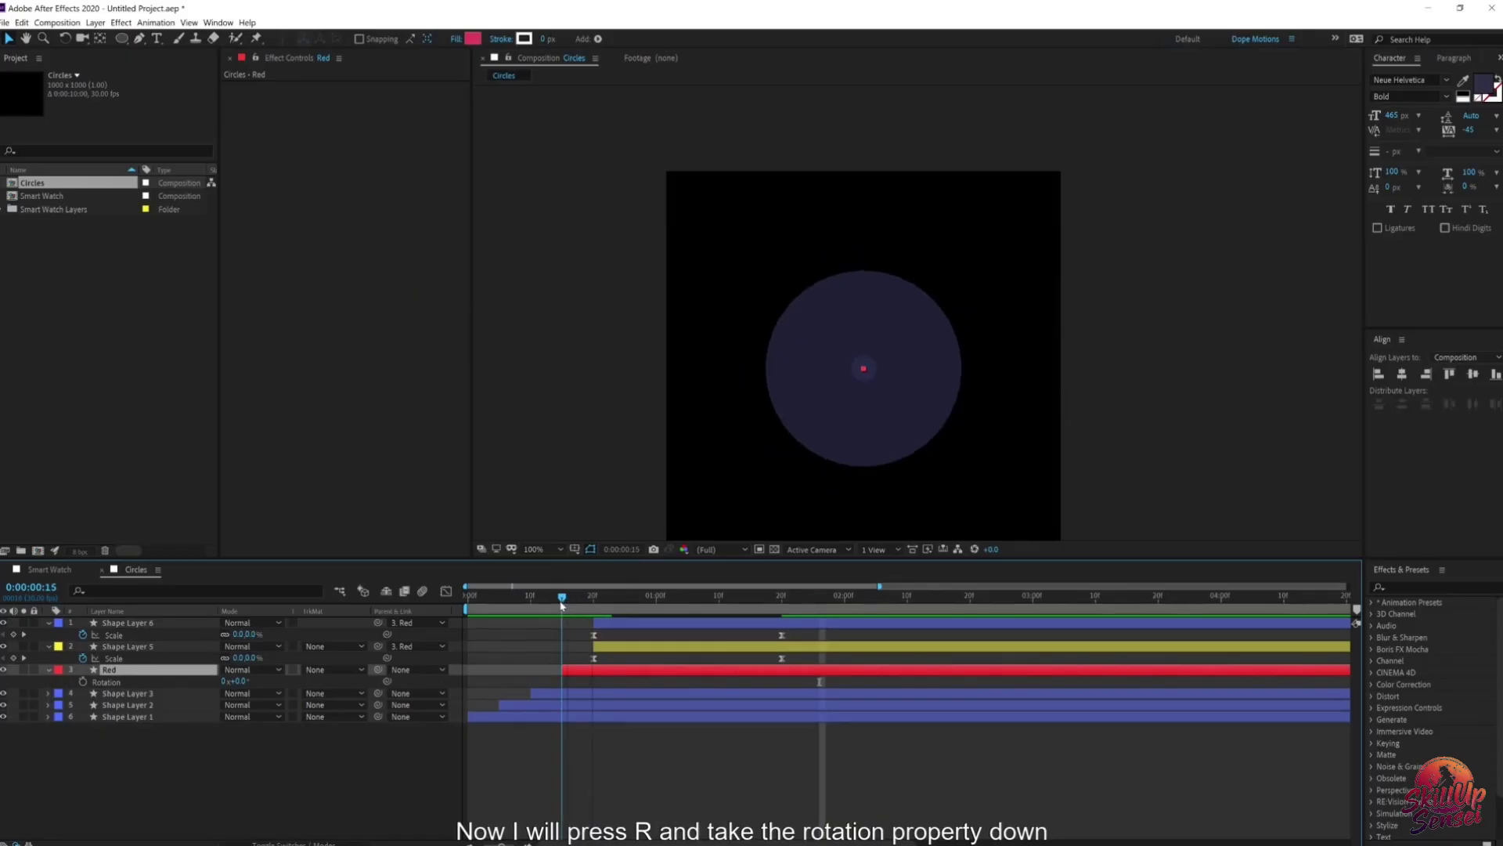
{"action": "left_click", "coordinate": [82, 681]}
{"action": "key", "text": "minus"}
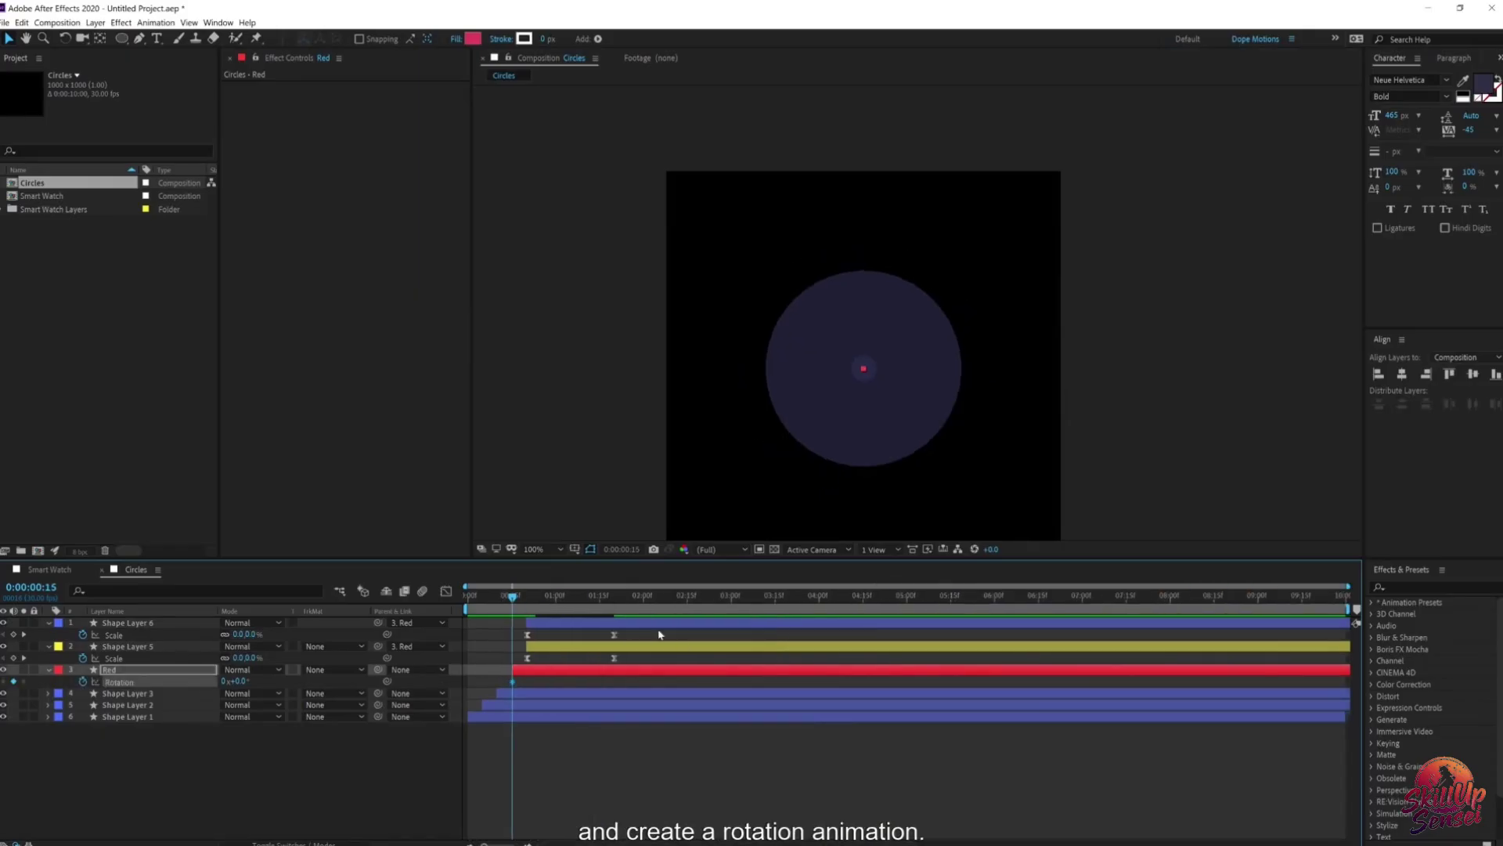
Step: Set the Red layer's Rotation to 2 full revolutions at 0:00:09:29 and preview the orbiting rings
{"action": "left_click_drag", "start_coordinate": [539, 604], "coordinate": [1344, 603]}
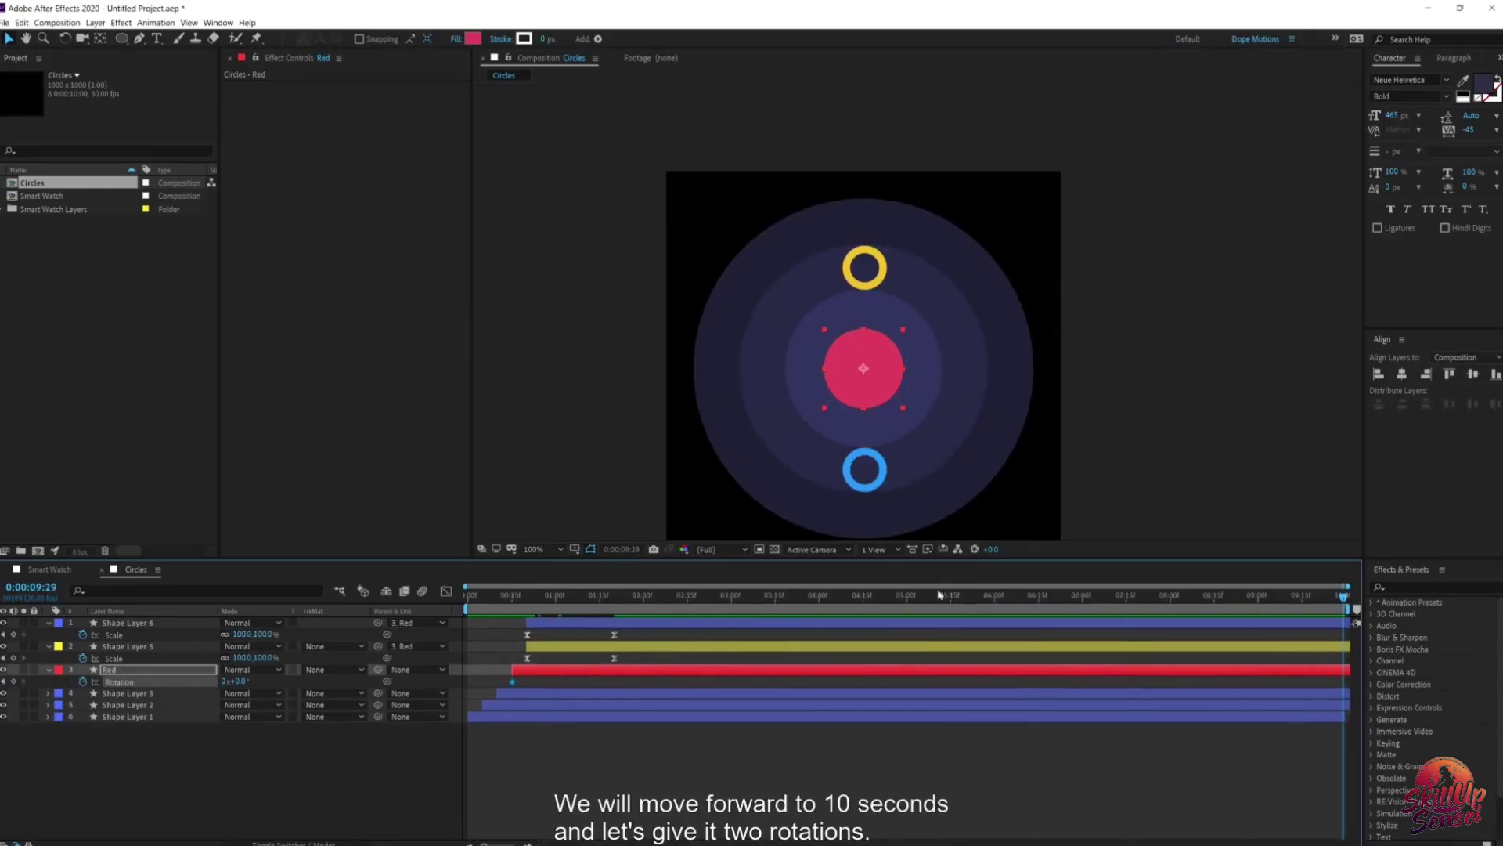
{"action": "left_click", "coordinate": [224, 681]}
{"action": "type", "text": "2"}
{"action": "key", "text": "Return"}
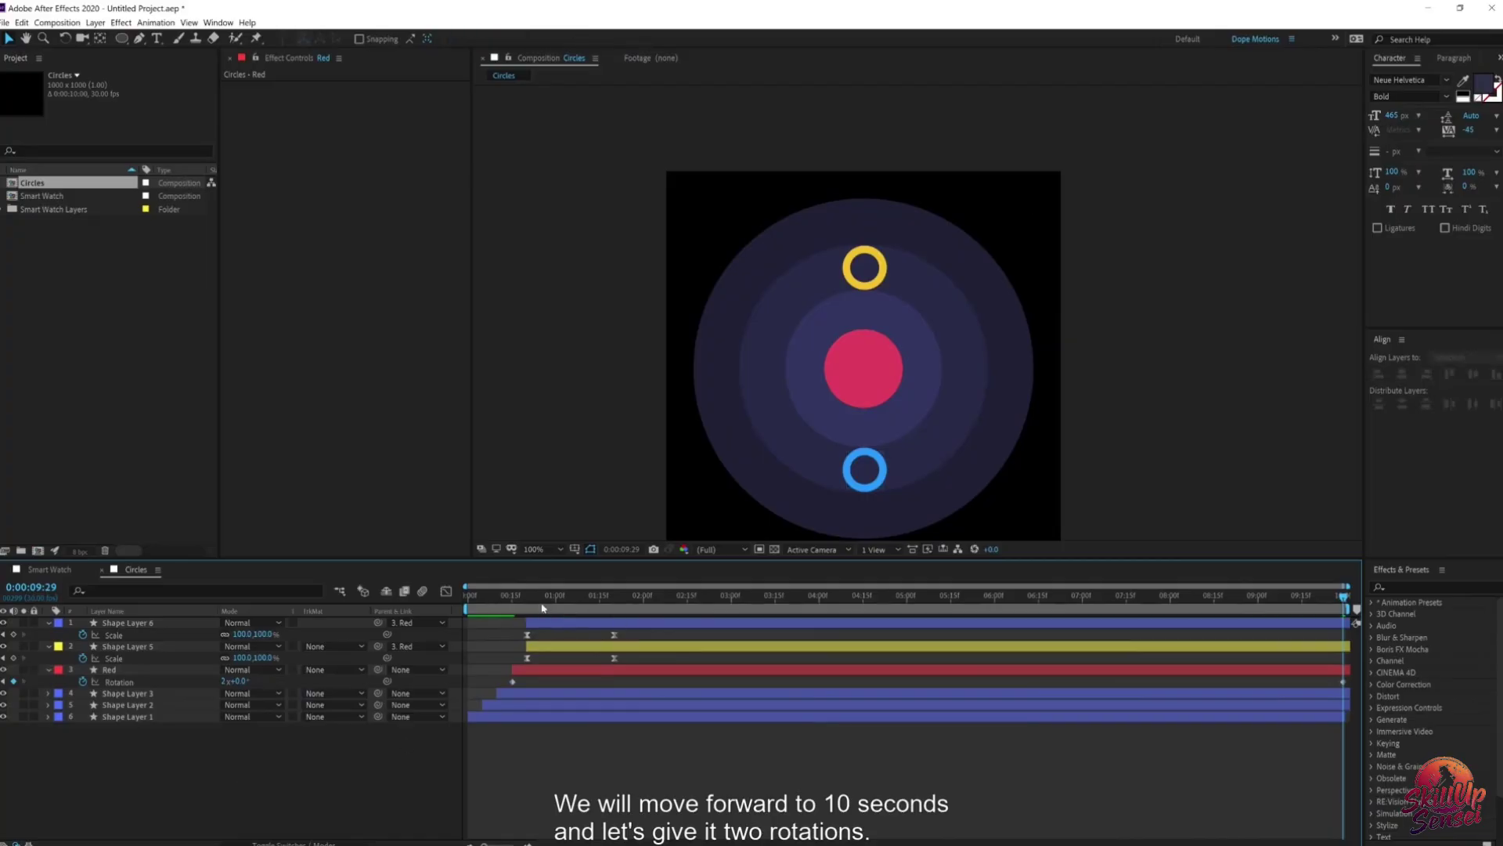
{"action": "left_click", "coordinate": [517, 599]}
{"action": "key", "text": "space"}
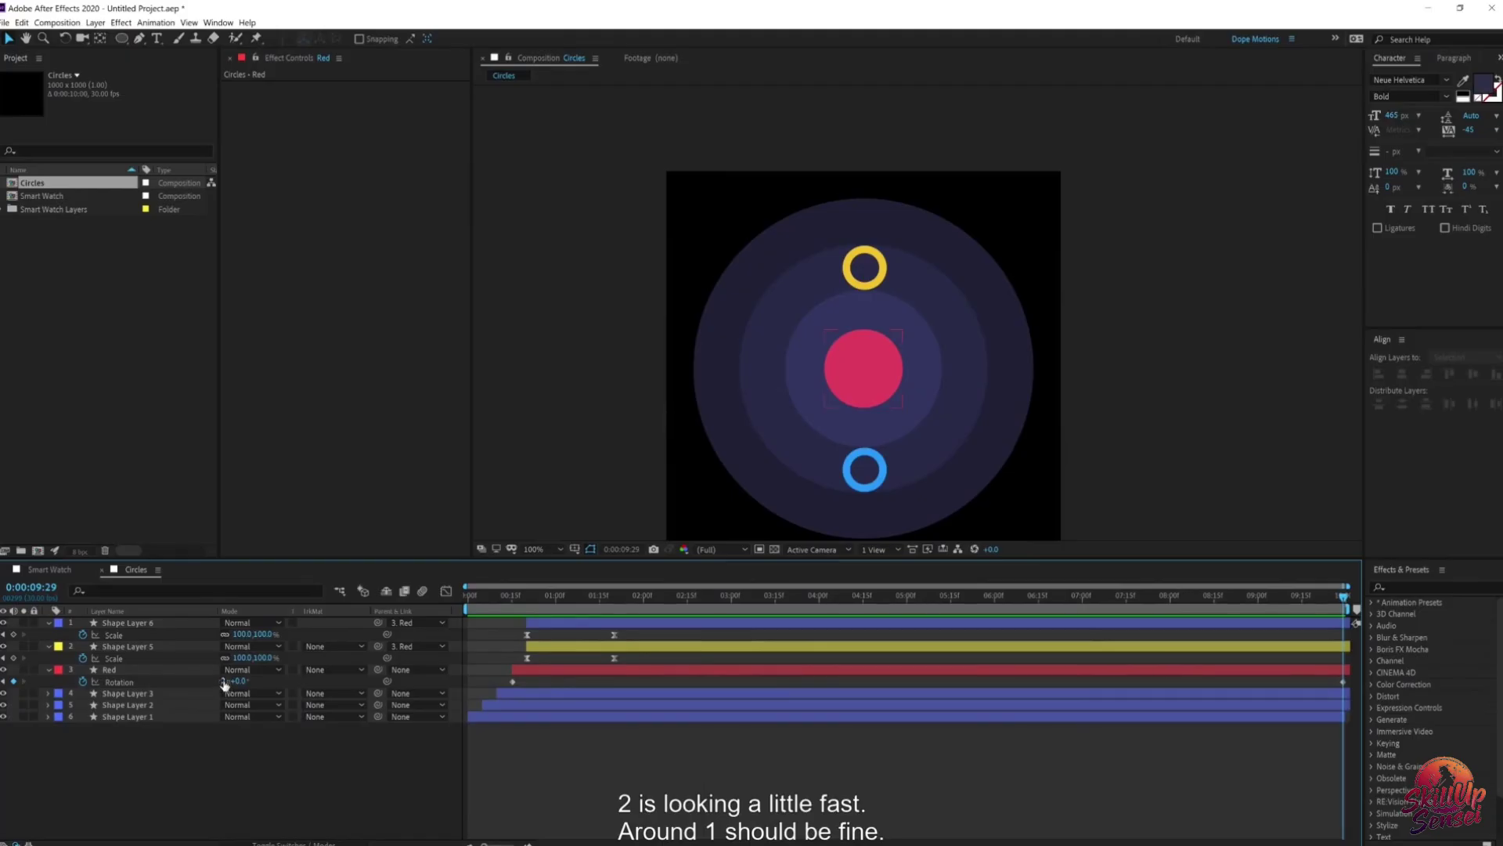
Step: Try 1 revolution for the Red layer's ending Rotation keyframe and preview the ring motion from 0:00:00:19
{"action": "left_click", "coordinate": [525, 598]}
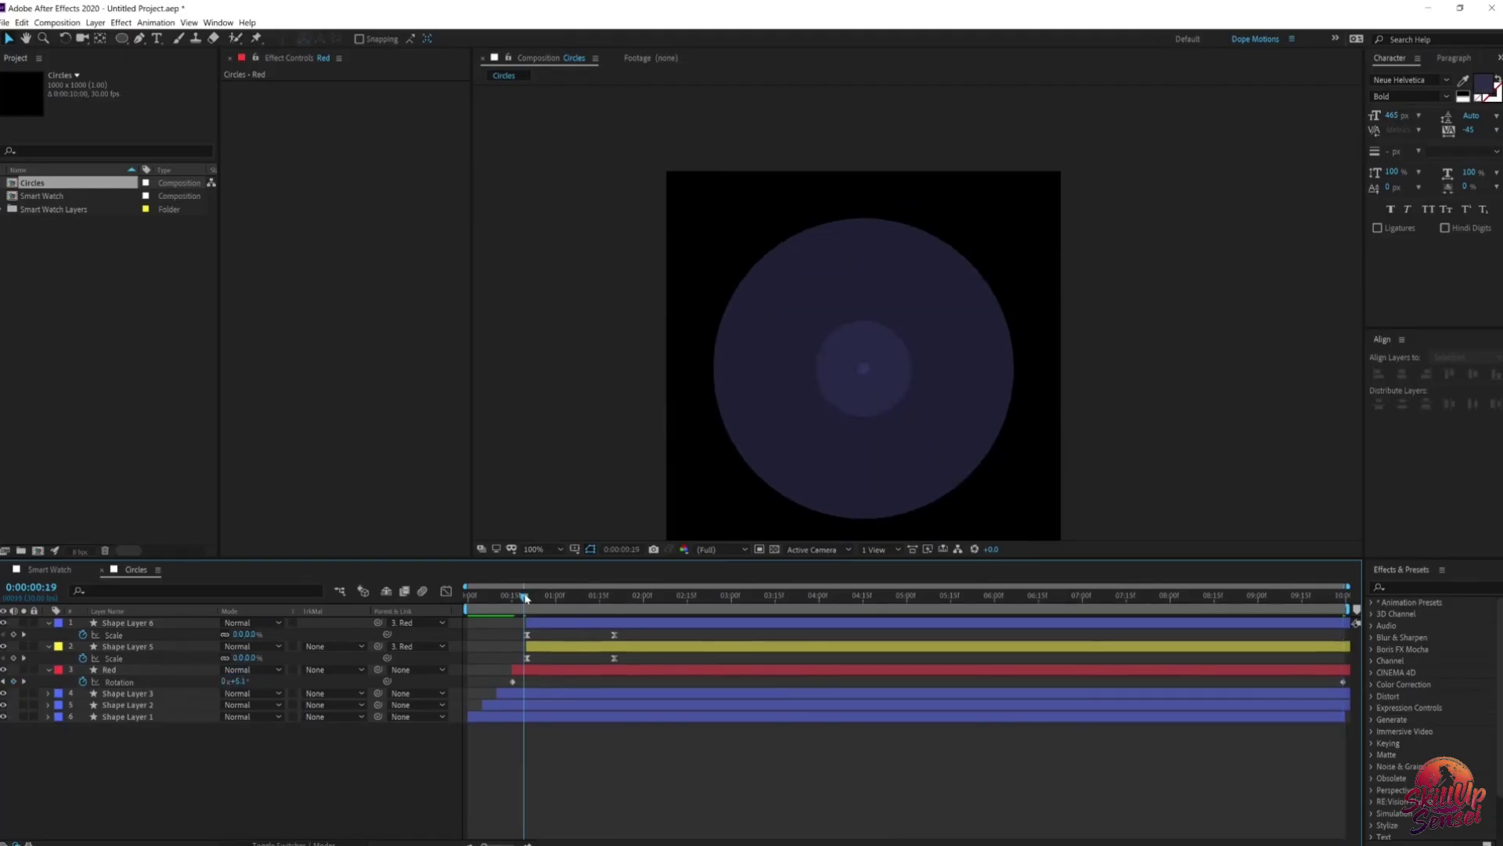
{"action": "key", "text": "space"}
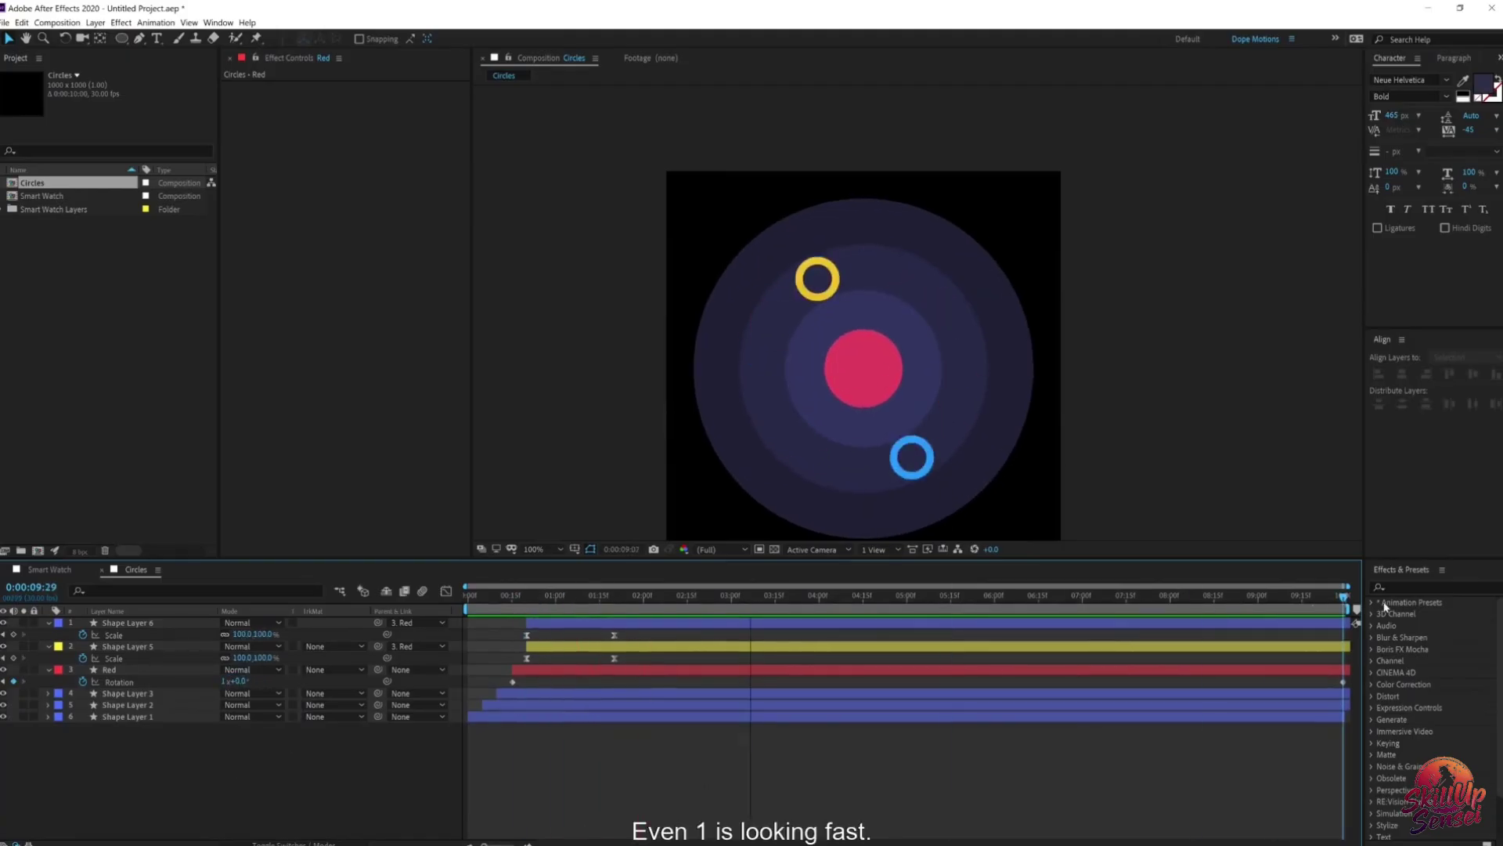
{"action": "key", "text": "space"}
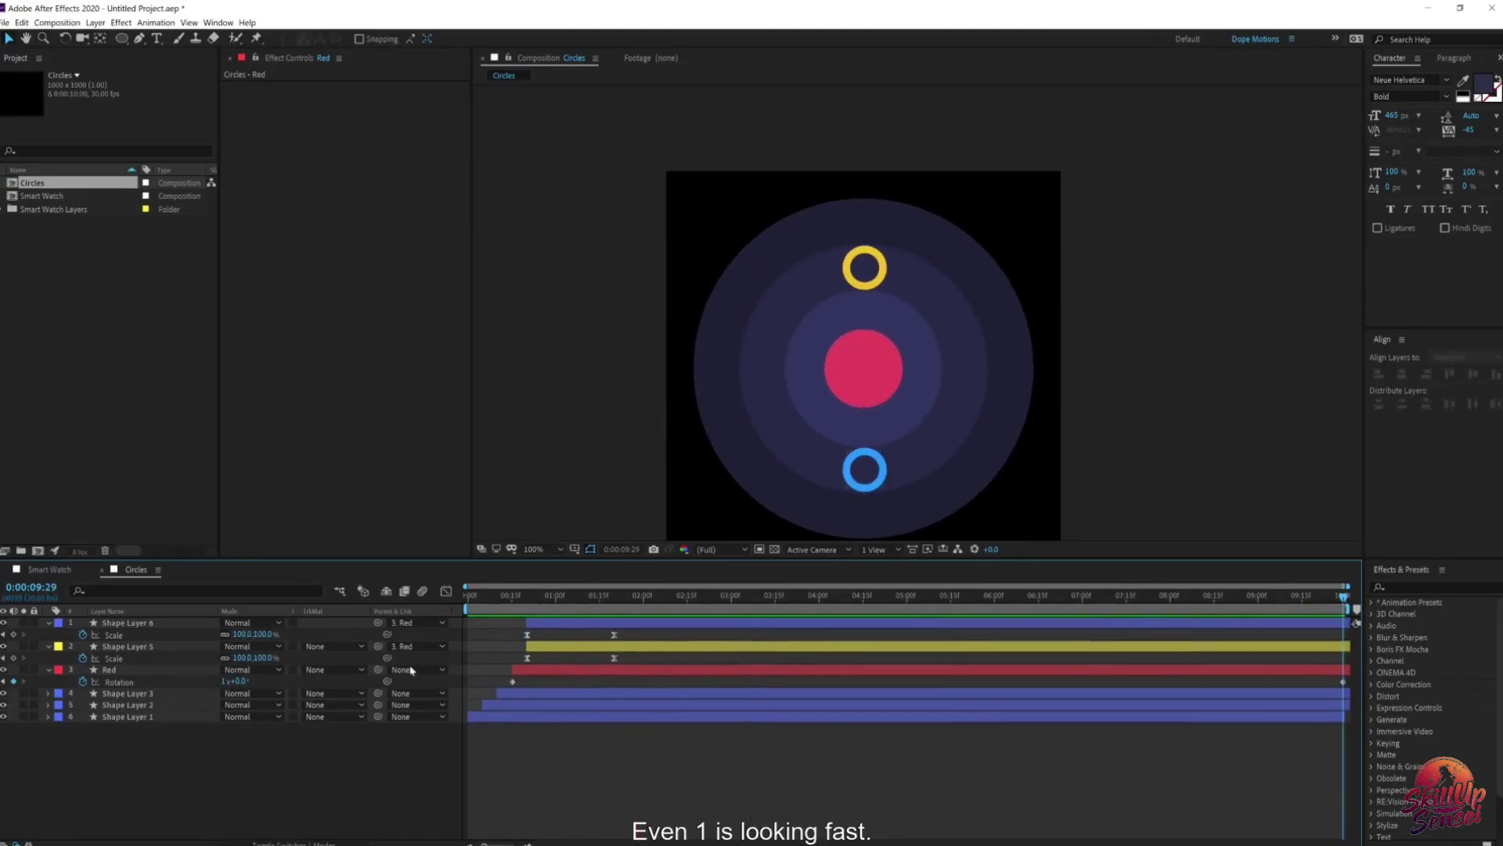
Step: Set the Red layer's ending Rotation to 0 revolutions plus slightly over half a turn in degrees, and preview from the start
{"action": "left_click", "coordinate": [226, 681]}
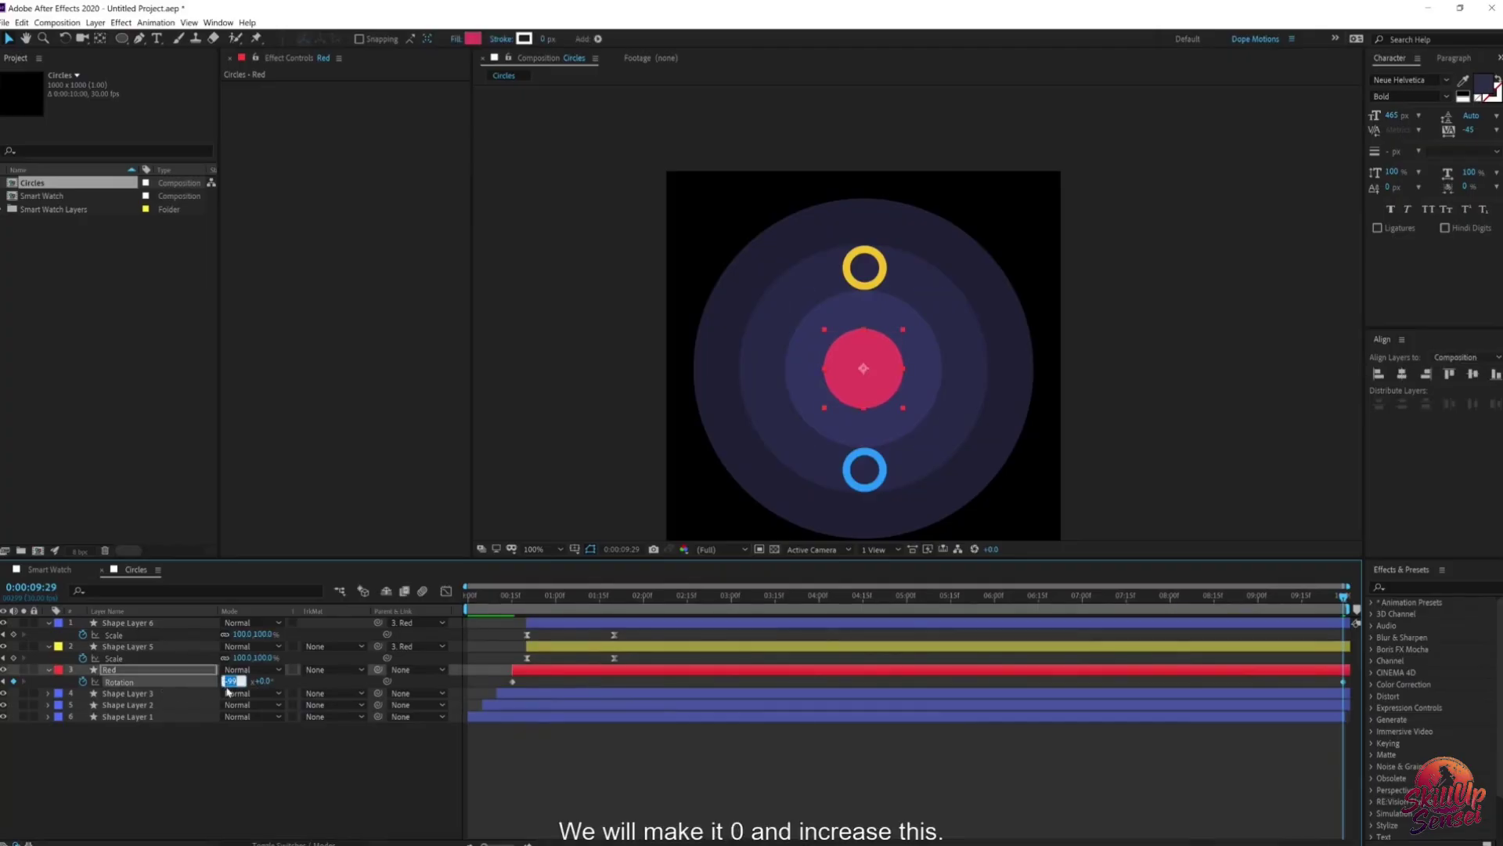
{"action": "type", "text": "0"}
{"action": "left_click", "coordinate": [242, 726]}
{"action": "left_click_drag", "start_coordinate": [240, 682], "coordinate": [371, 682]}
{"action": "left_click", "coordinate": [533, 601]}
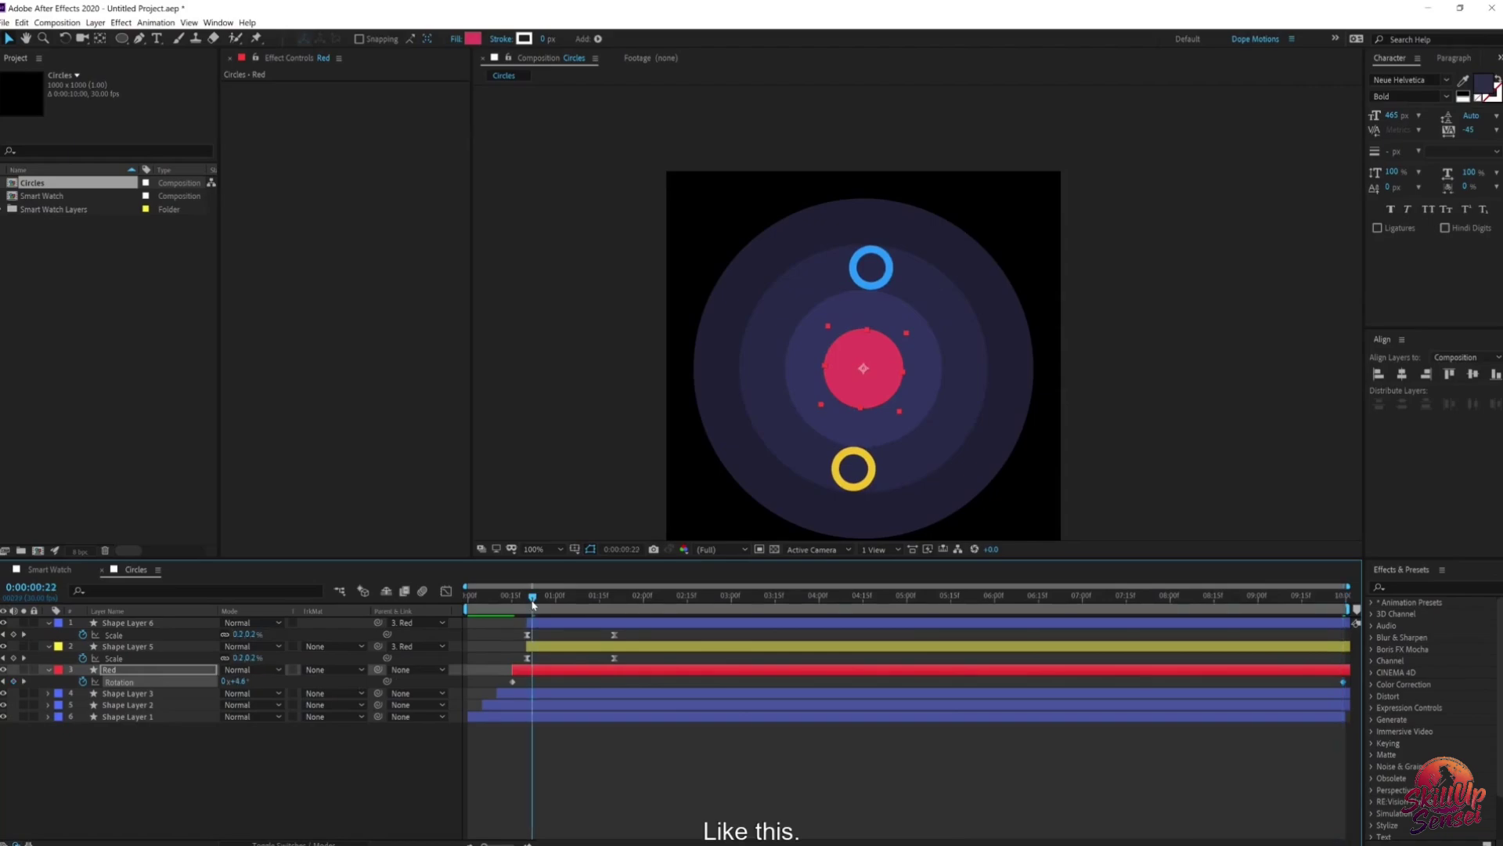
{"action": "key", "text": "space"}
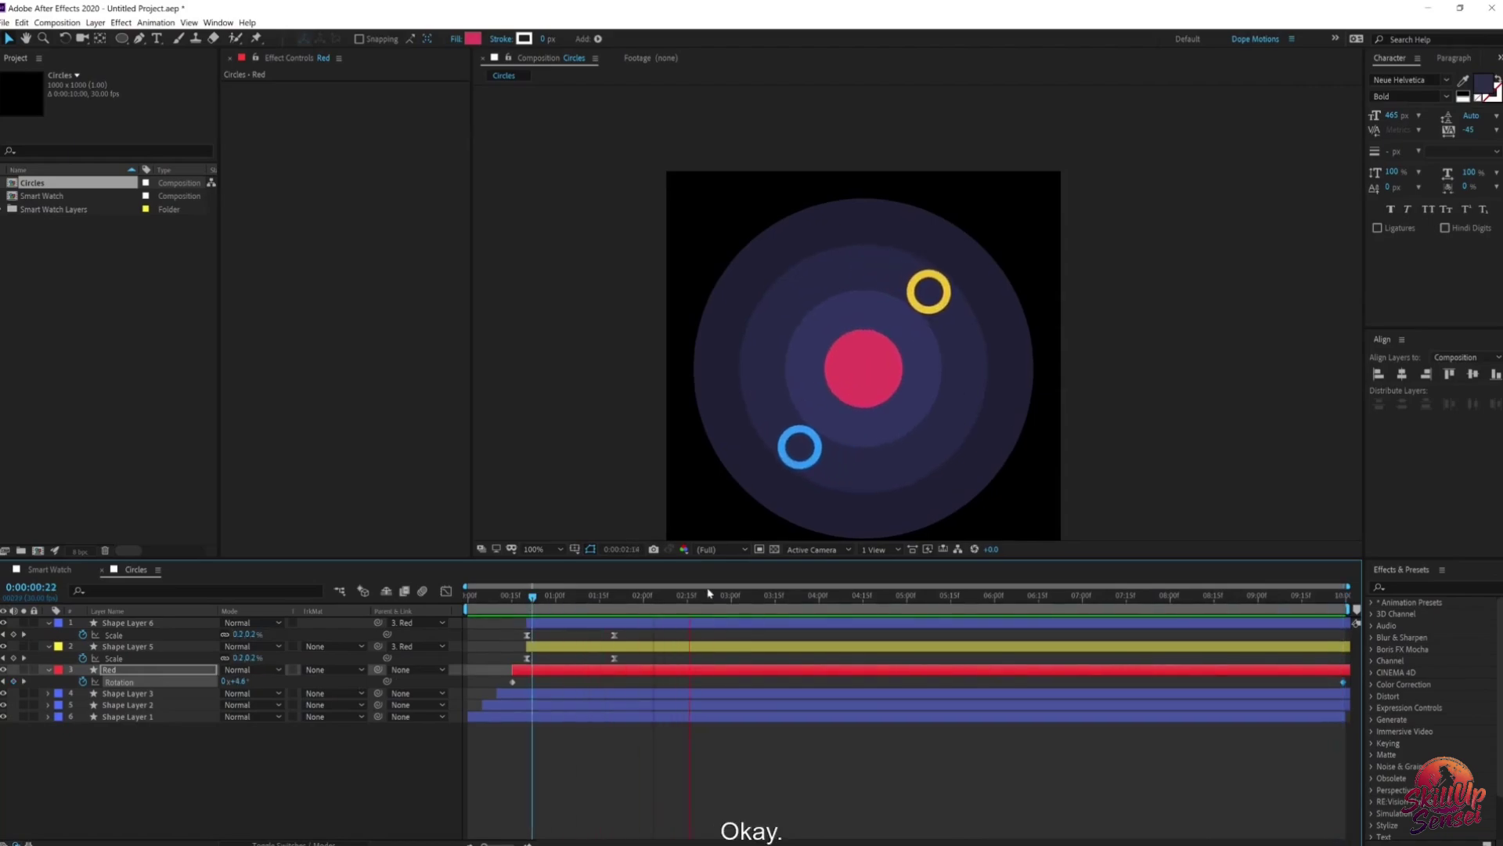
{"action": "left_click_drag", "start_coordinate": [532, 599], "coordinate": [449, 617]}
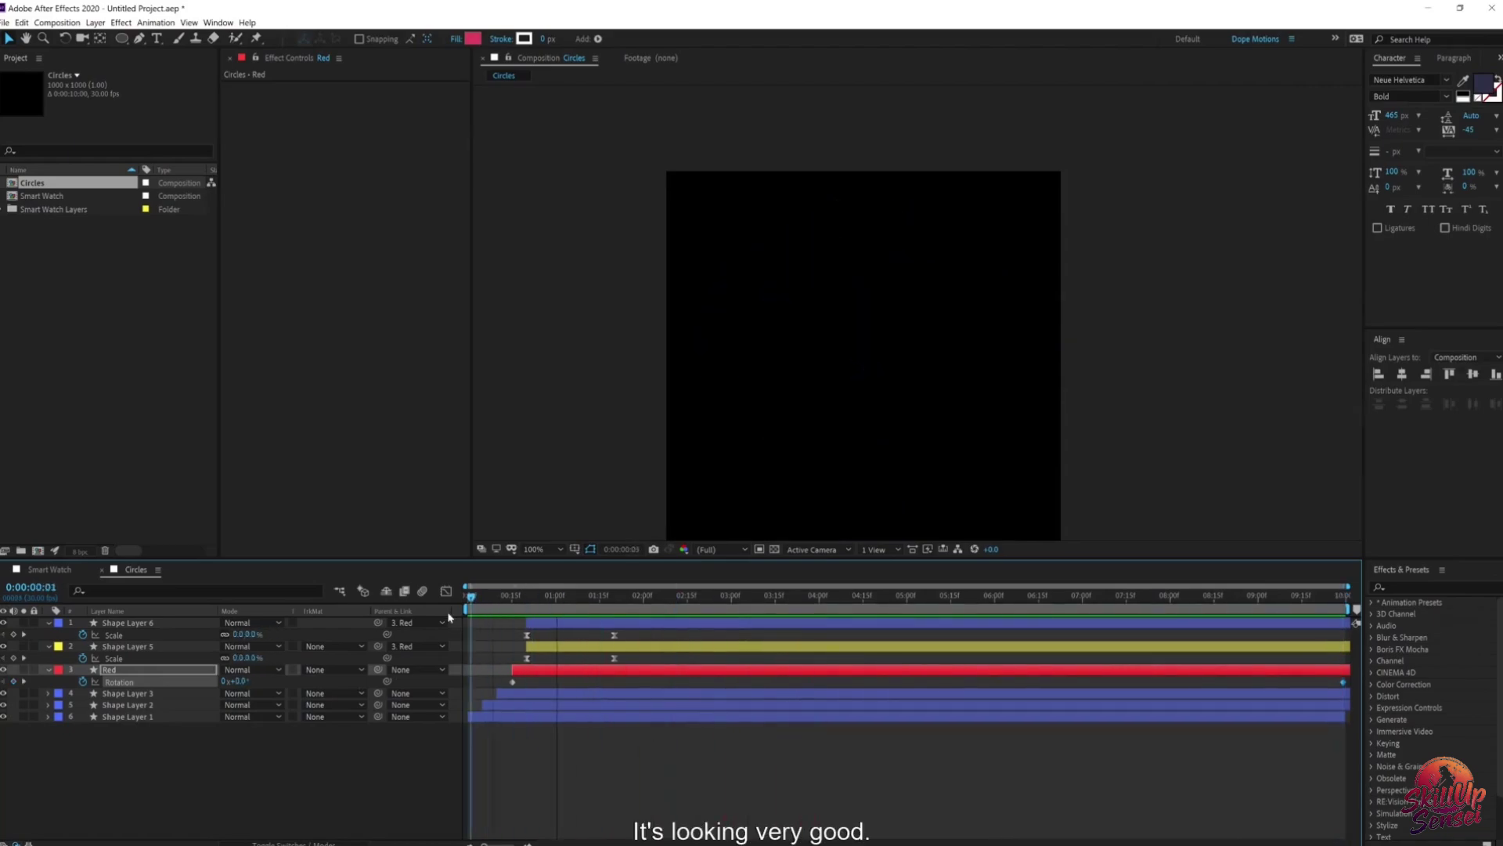
{"action": "key", "text": "space"}
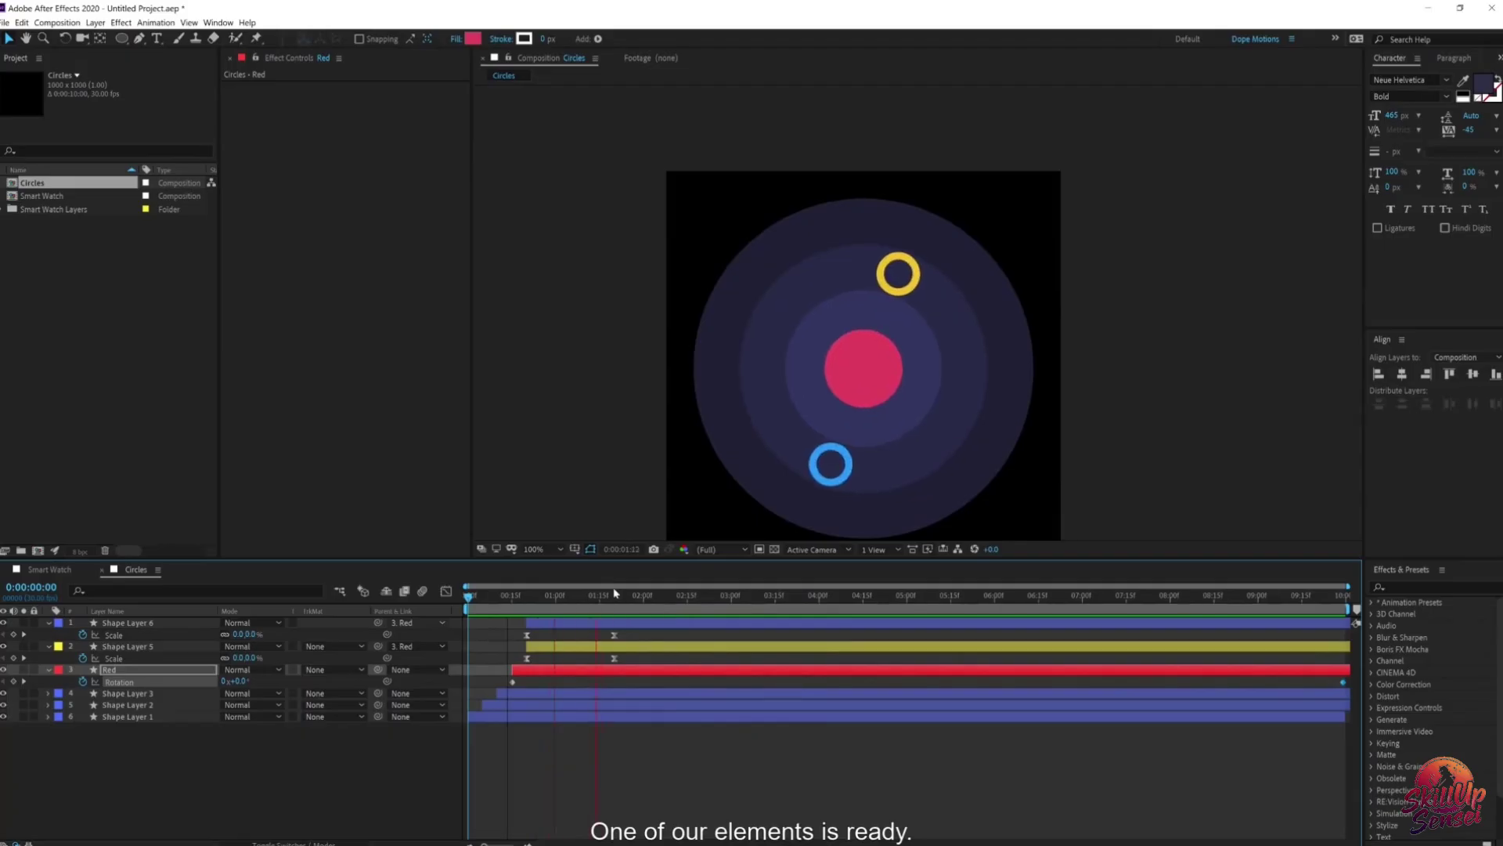
{"action": "key", "text": "space"}
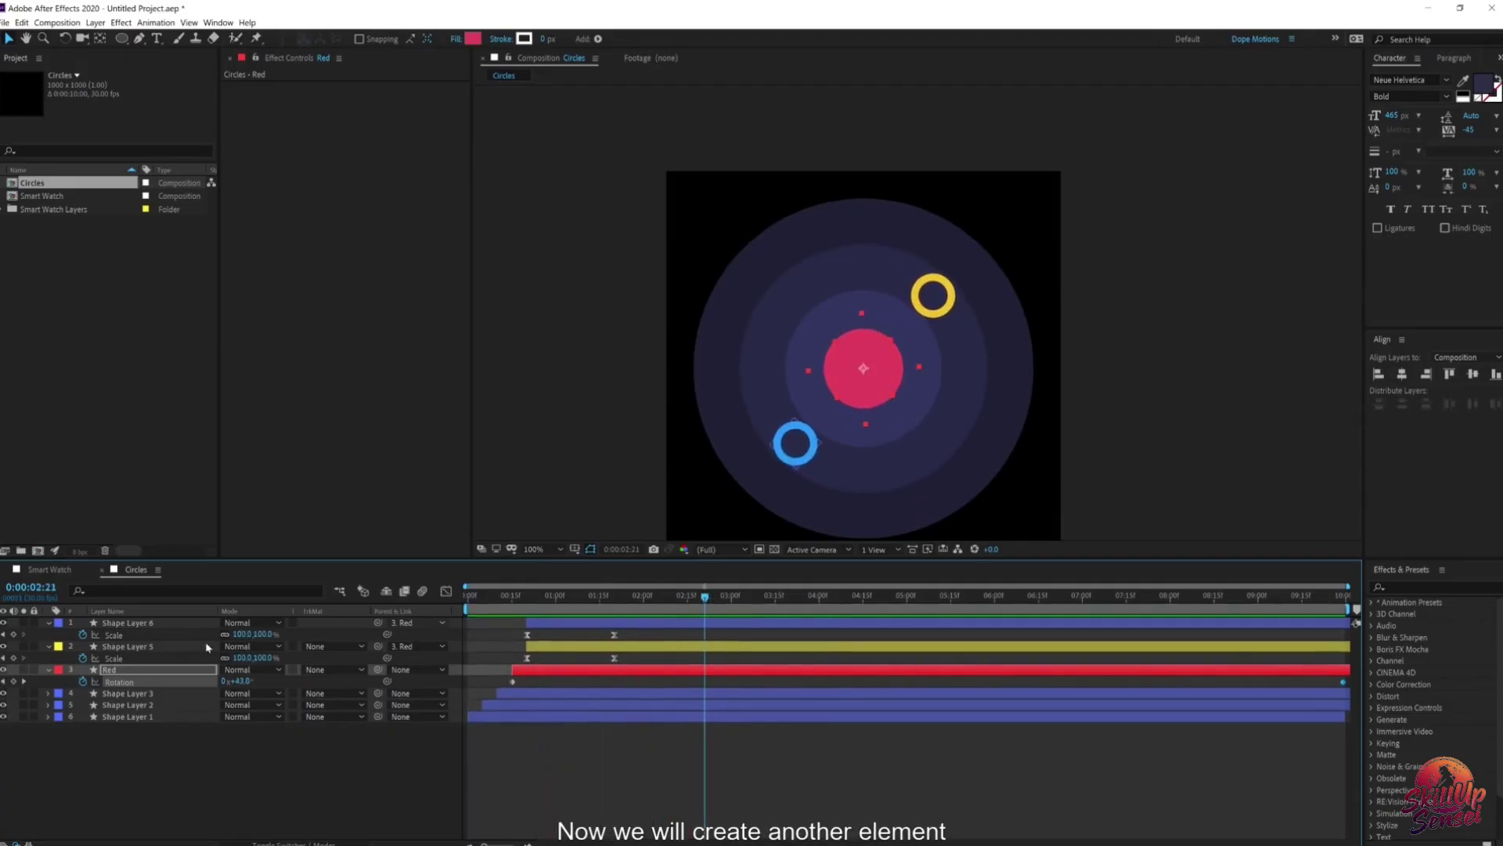
Step: Collapse the properties of both ring layers and the Red layer, and clear the layer and project item selections
{"action": "left_click", "coordinate": [49, 623]}
{"action": "left_click", "coordinate": [48, 634]}
{"action": "left_click", "coordinate": [48, 646]}
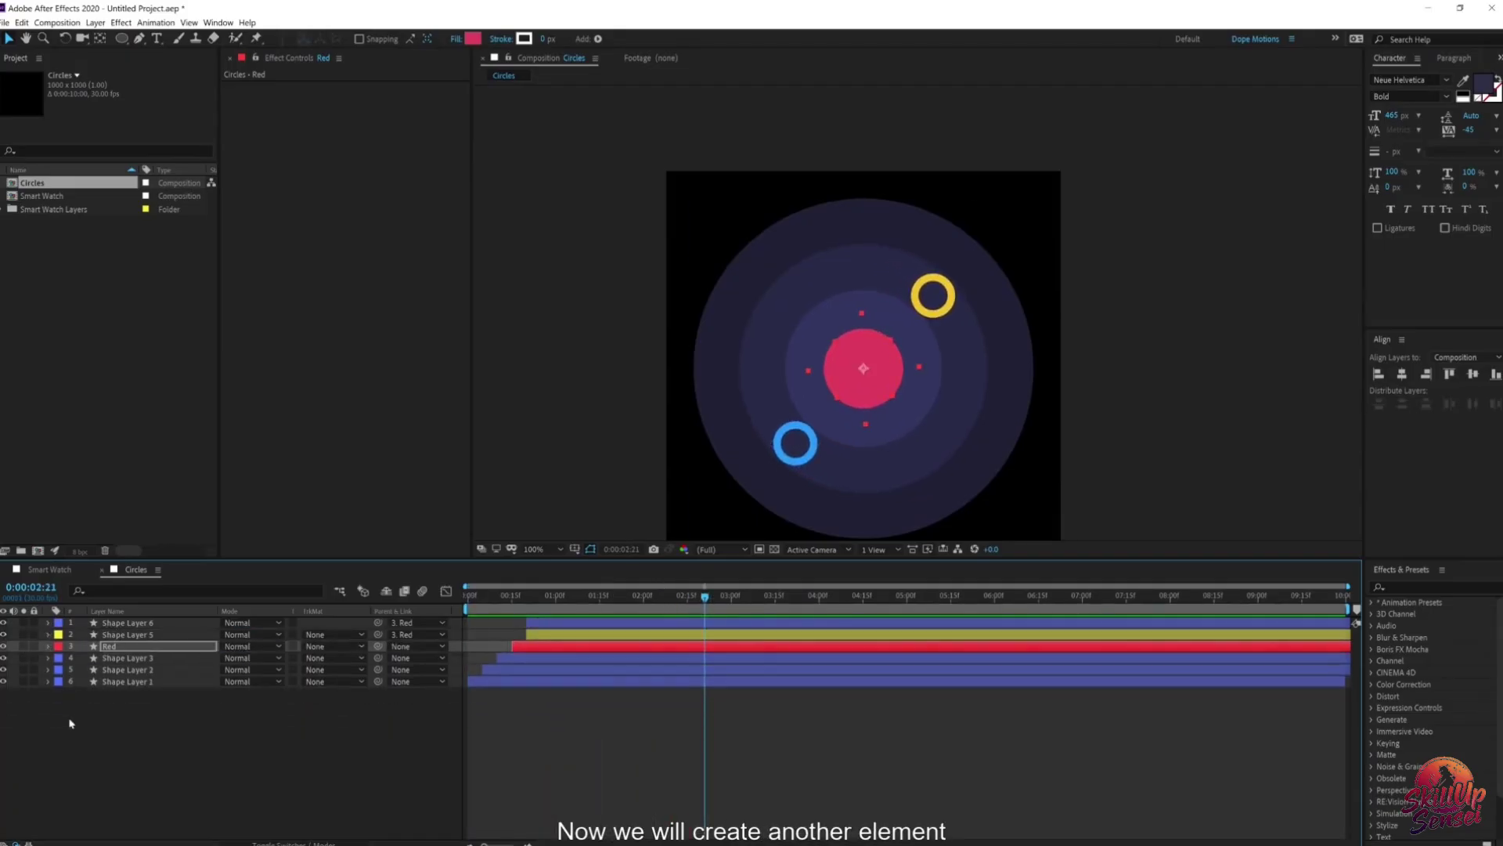
{"action": "left_click", "coordinate": [68, 719]}
{"action": "left_click", "coordinate": [102, 416]}
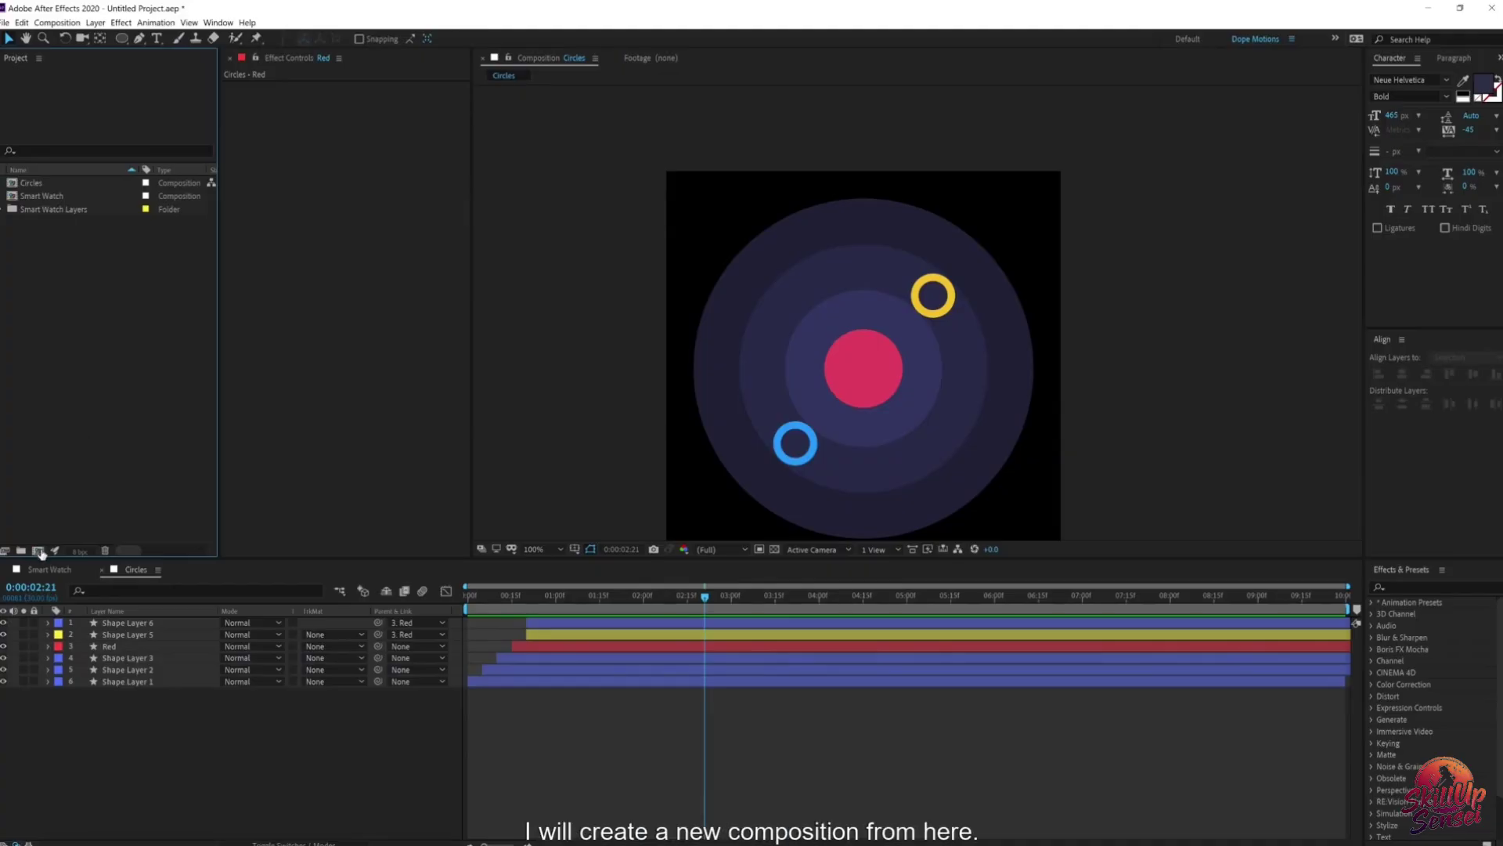
Step: Create a 1000 x 1000 px composition named "Elements" at 30 fps with a 10-second duration
{"action": "left_click", "coordinate": [38, 552]}
{"action": "left_click_drag", "start_coordinate": [861, 364], "coordinate": [743, 256]}
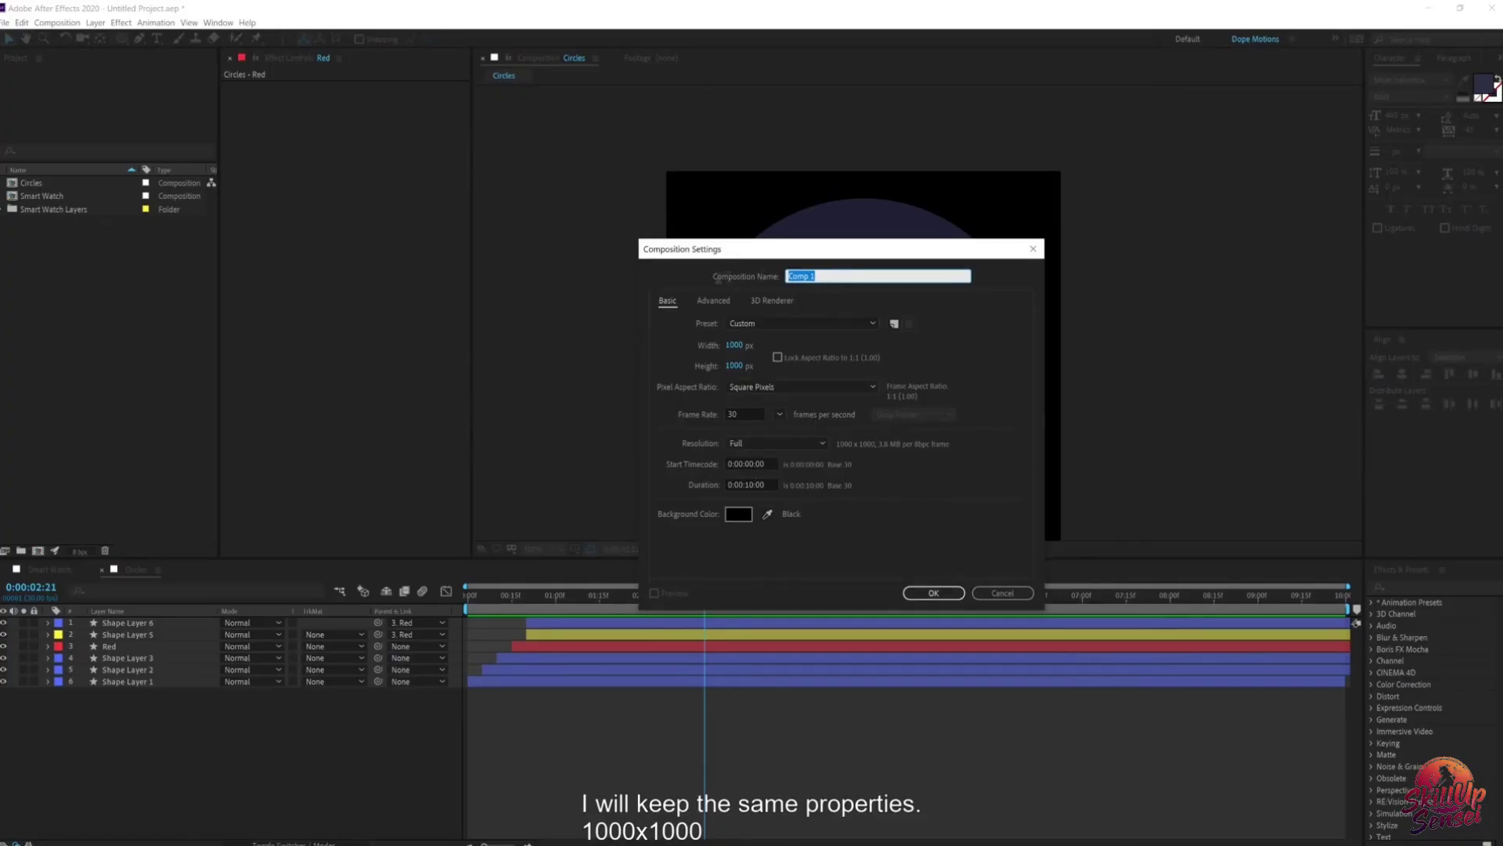
{"action": "type", "text": "Element"}
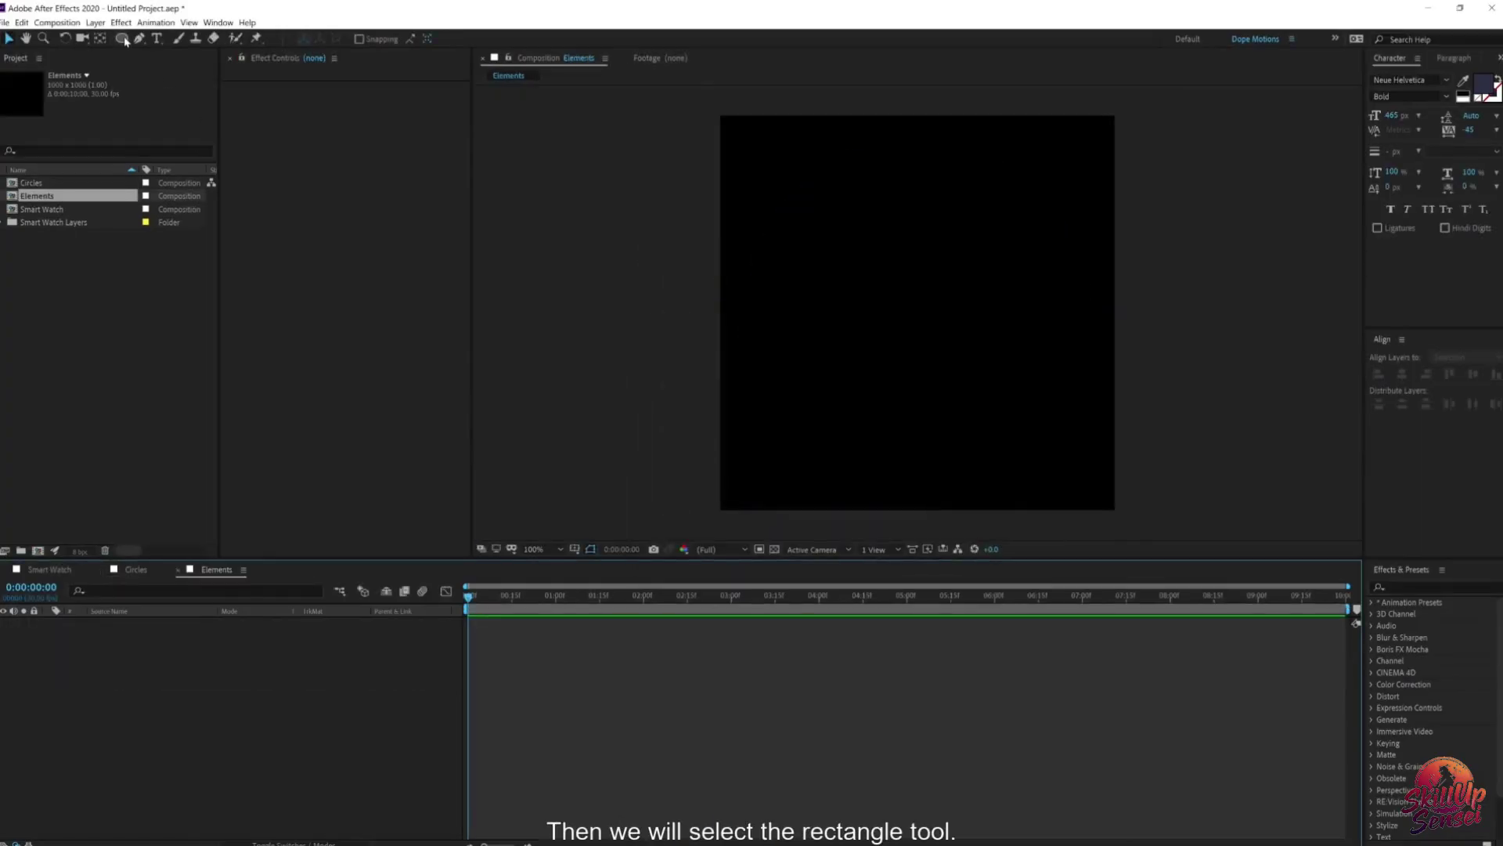
Step: Draw a rectangle about 341 x 436 px in the composition's upper-left area, with fill 3E89E0 and a 0 px stroke
{"action": "left_click", "coordinate": [125, 41]}
{"action": "left_click", "coordinate": [168, 52]}
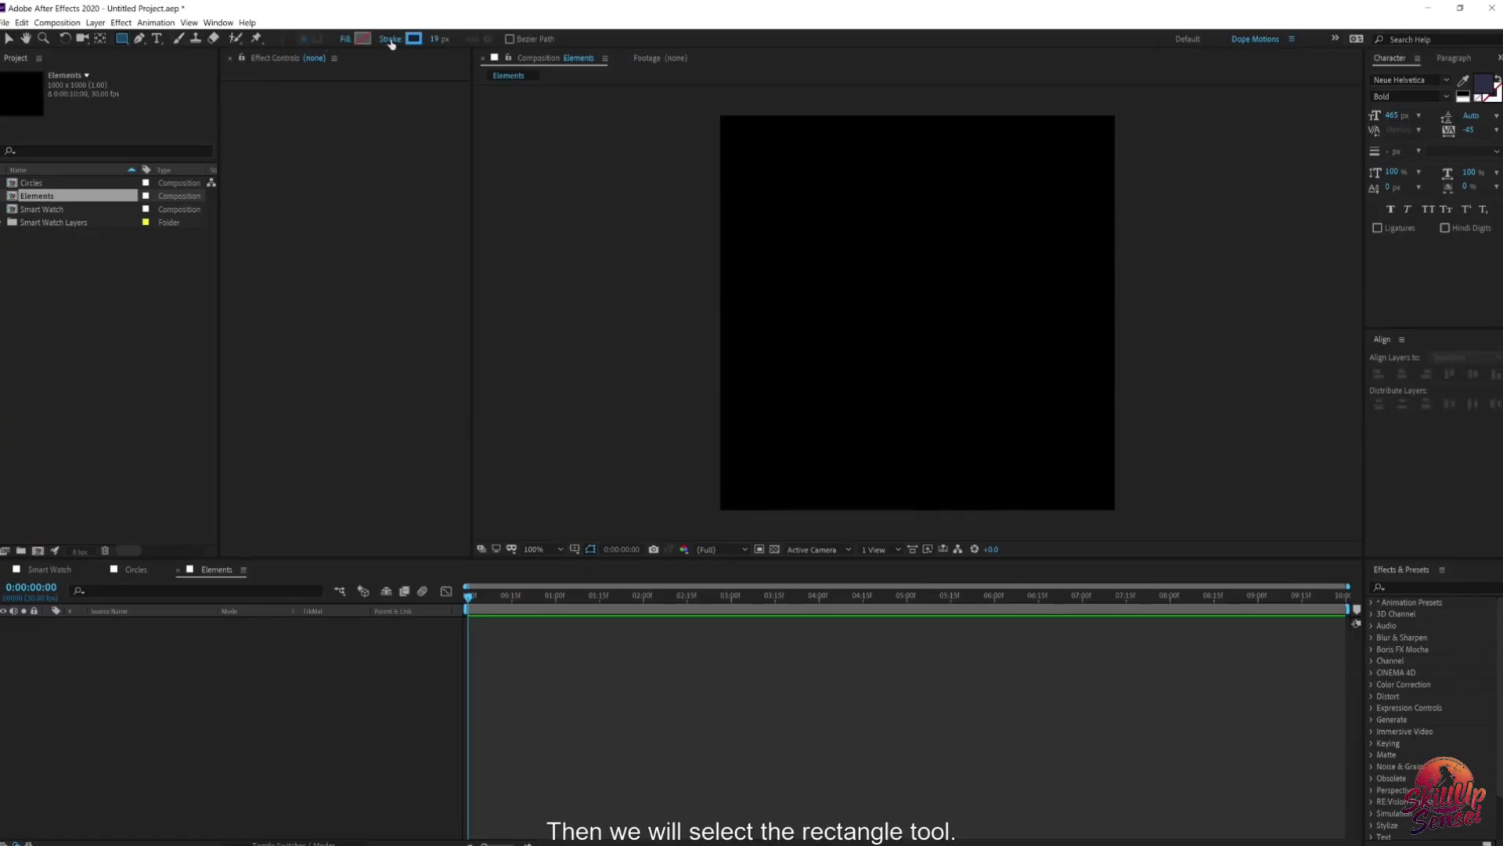
{"action": "left_click", "coordinate": [363, 40]}
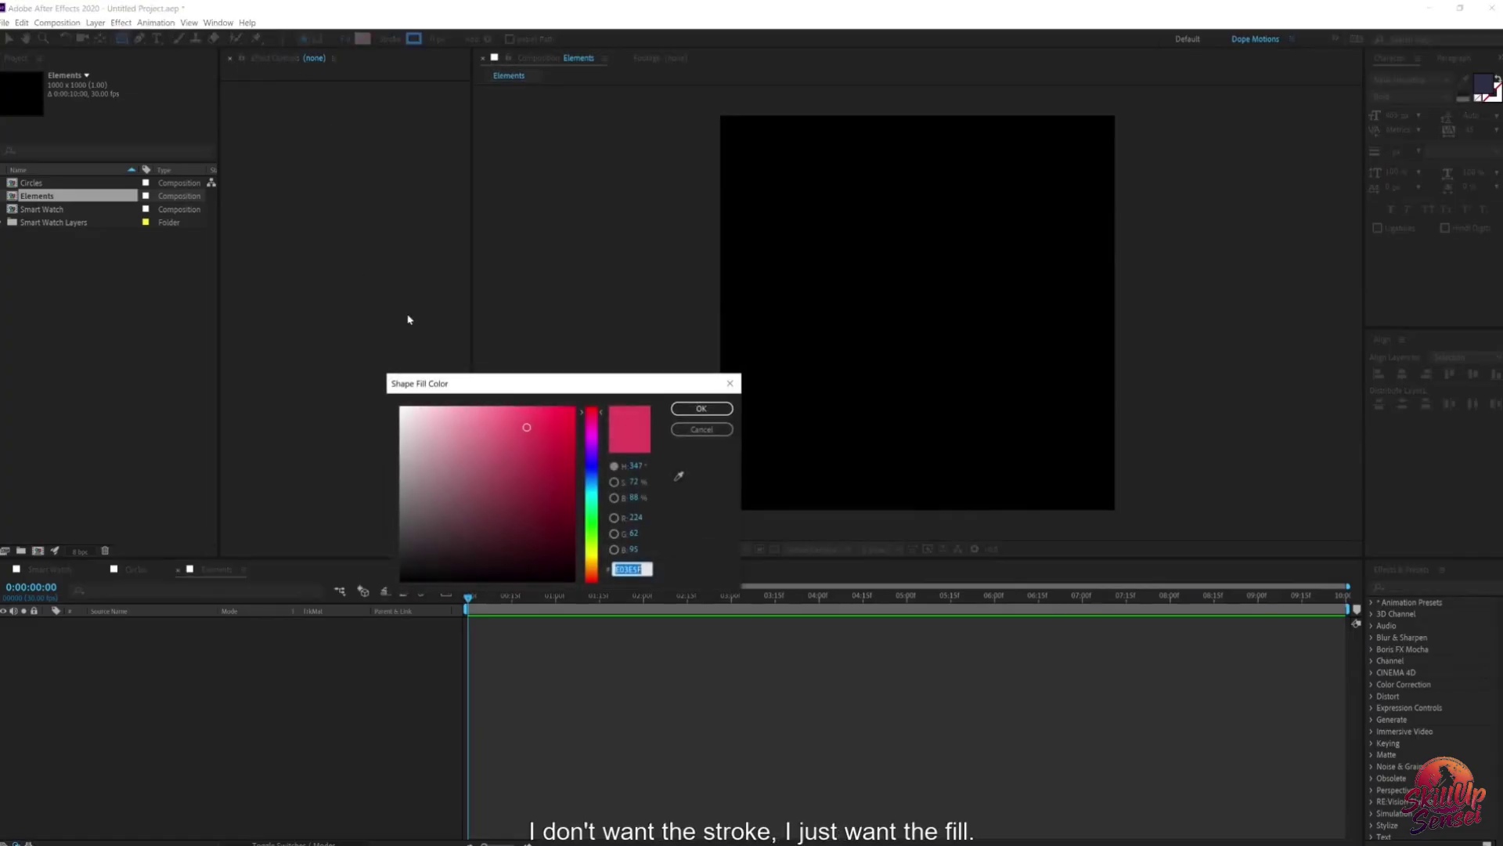
{"action": "left_click_drag", "start_coordinate": [588, 482], "coordinate": [600, 482]}
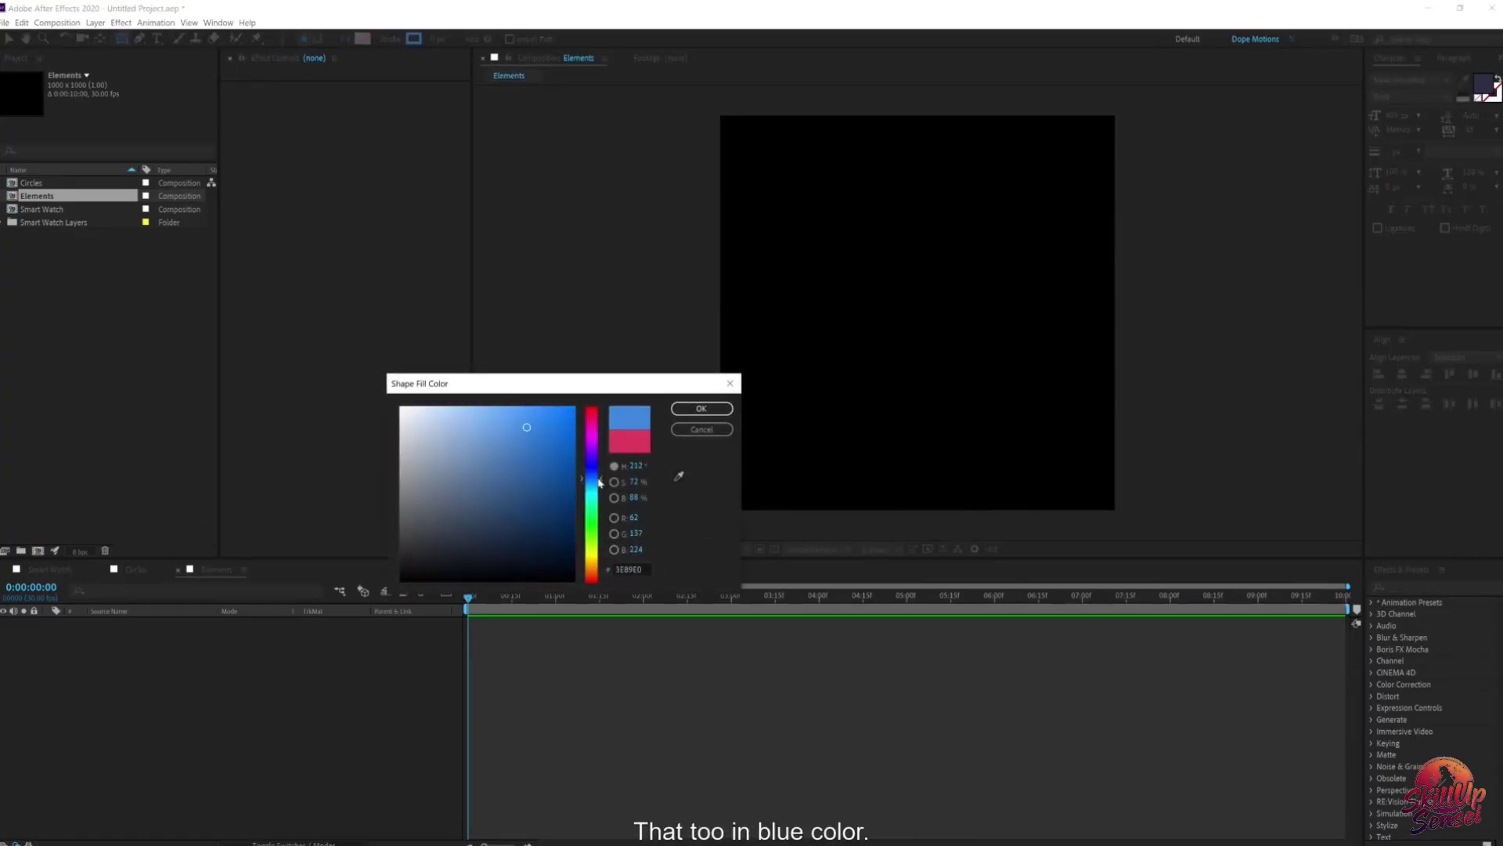
{"action": "left_click", "coordinate": [701, 408]}
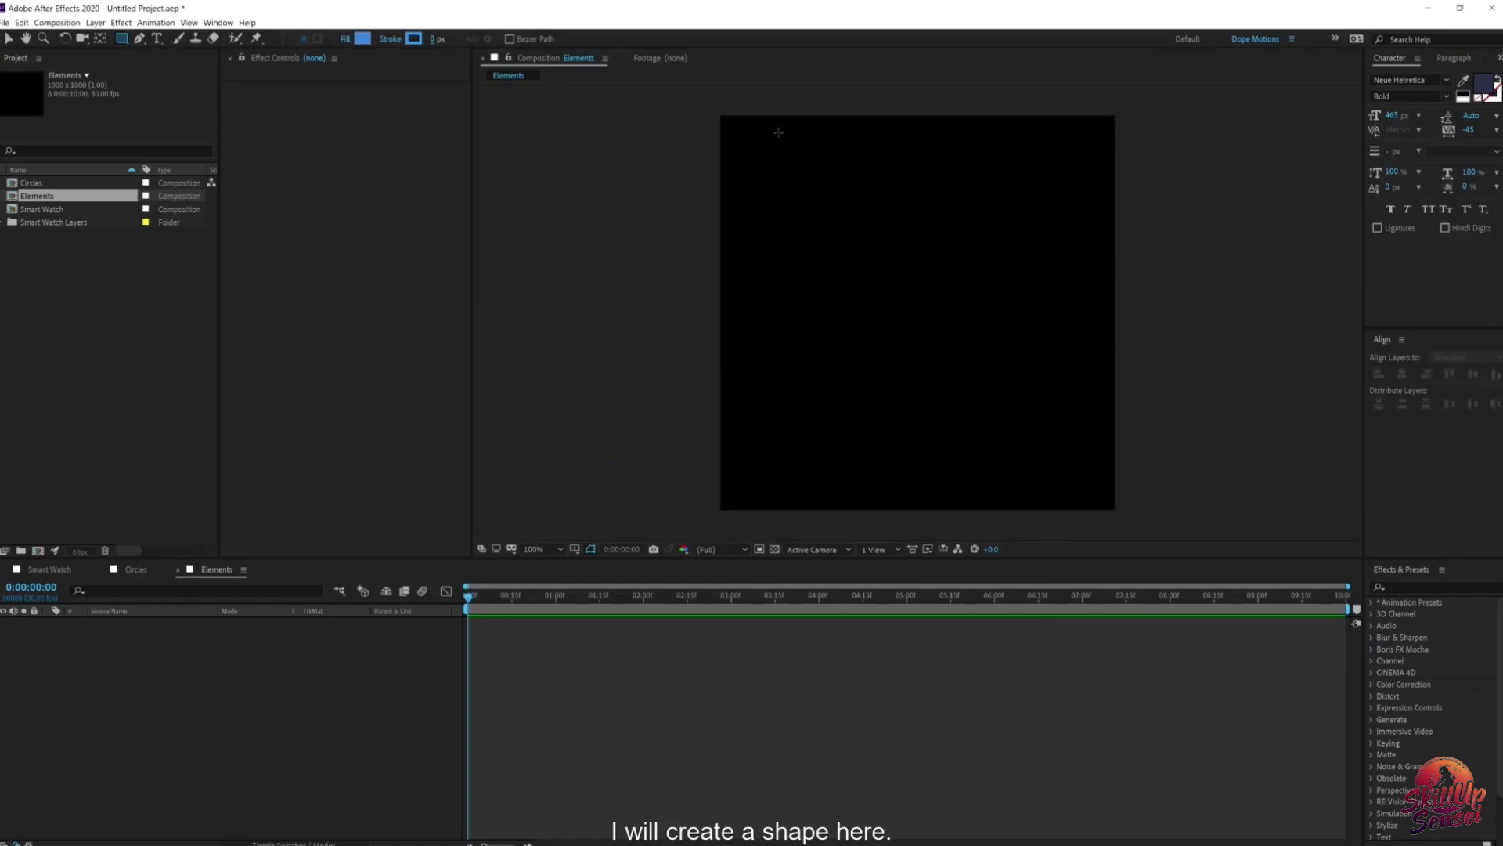
{"action": "left_click_drag", "start_coordinate": [778, 133], "coordinate": [912, 309]}
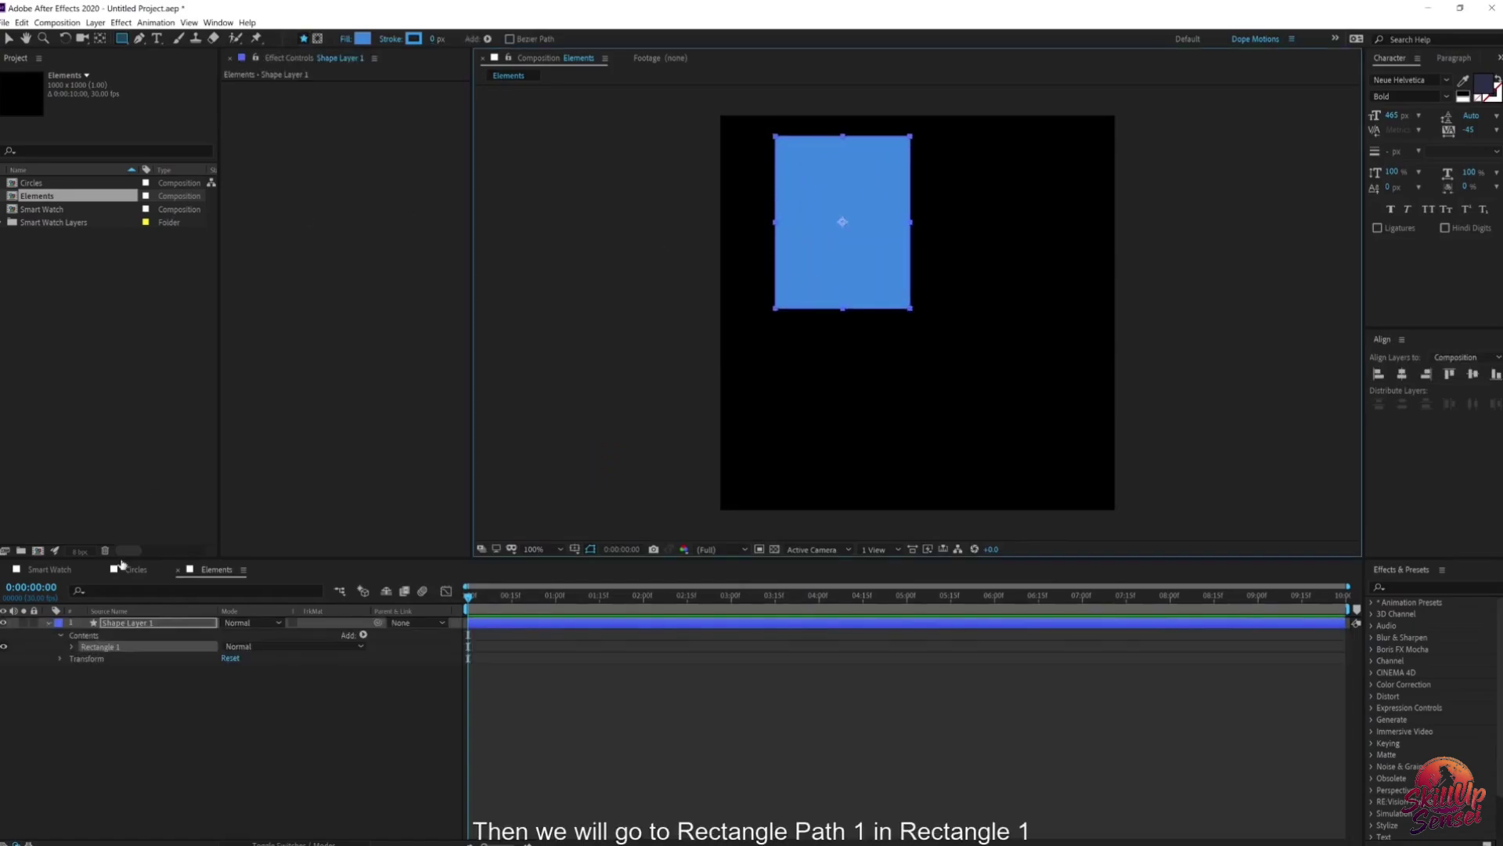
Step: Set the blue rectangle's path roundness to 71 and move the shape slightly down
{"action": "left_click", "coordinate": [73, 647]}
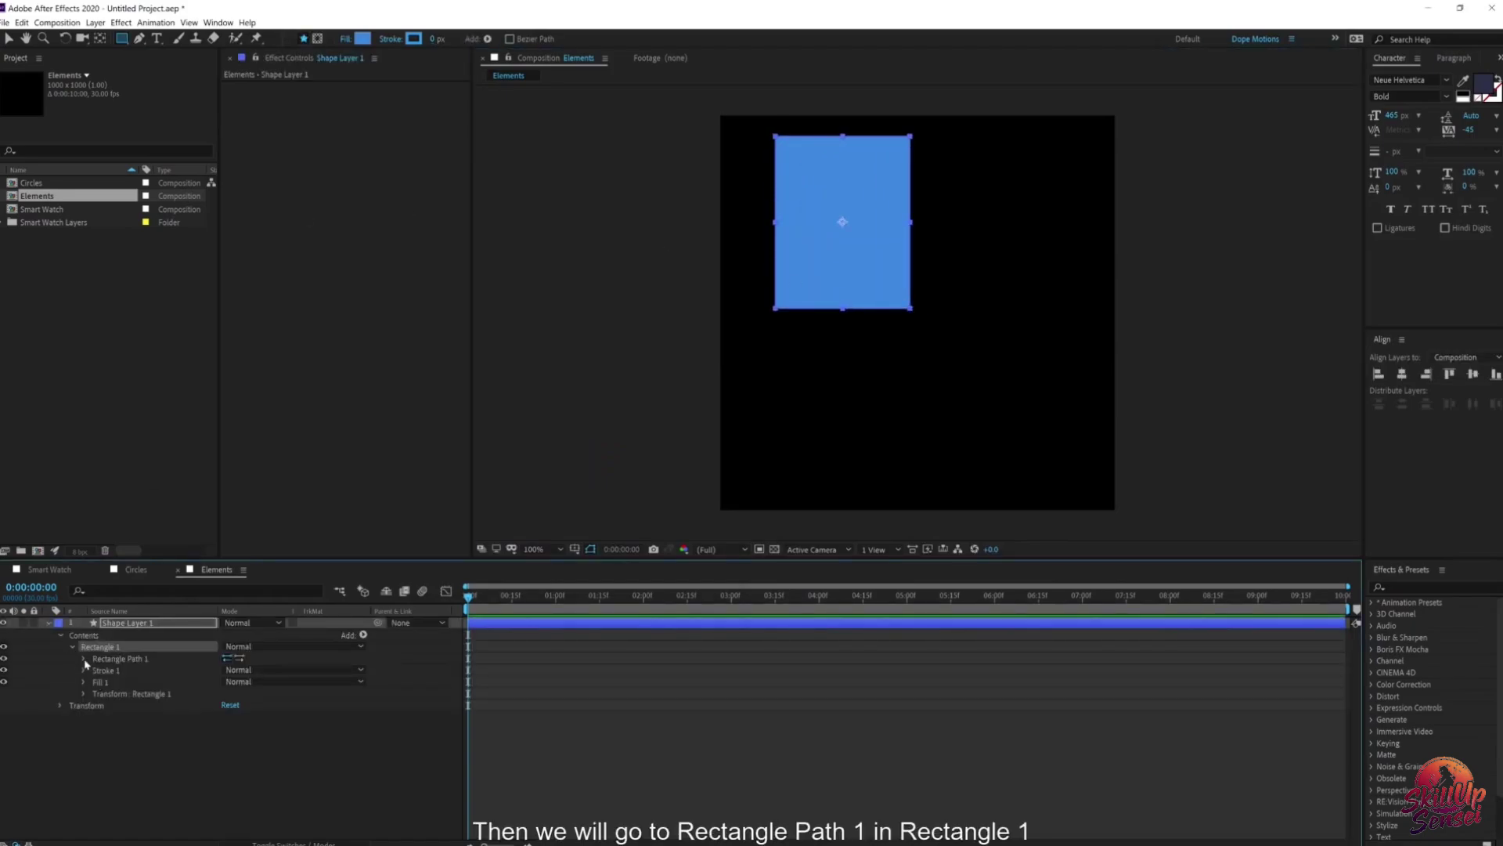
{"action": "left_click", "coordinate": [84, 659]}
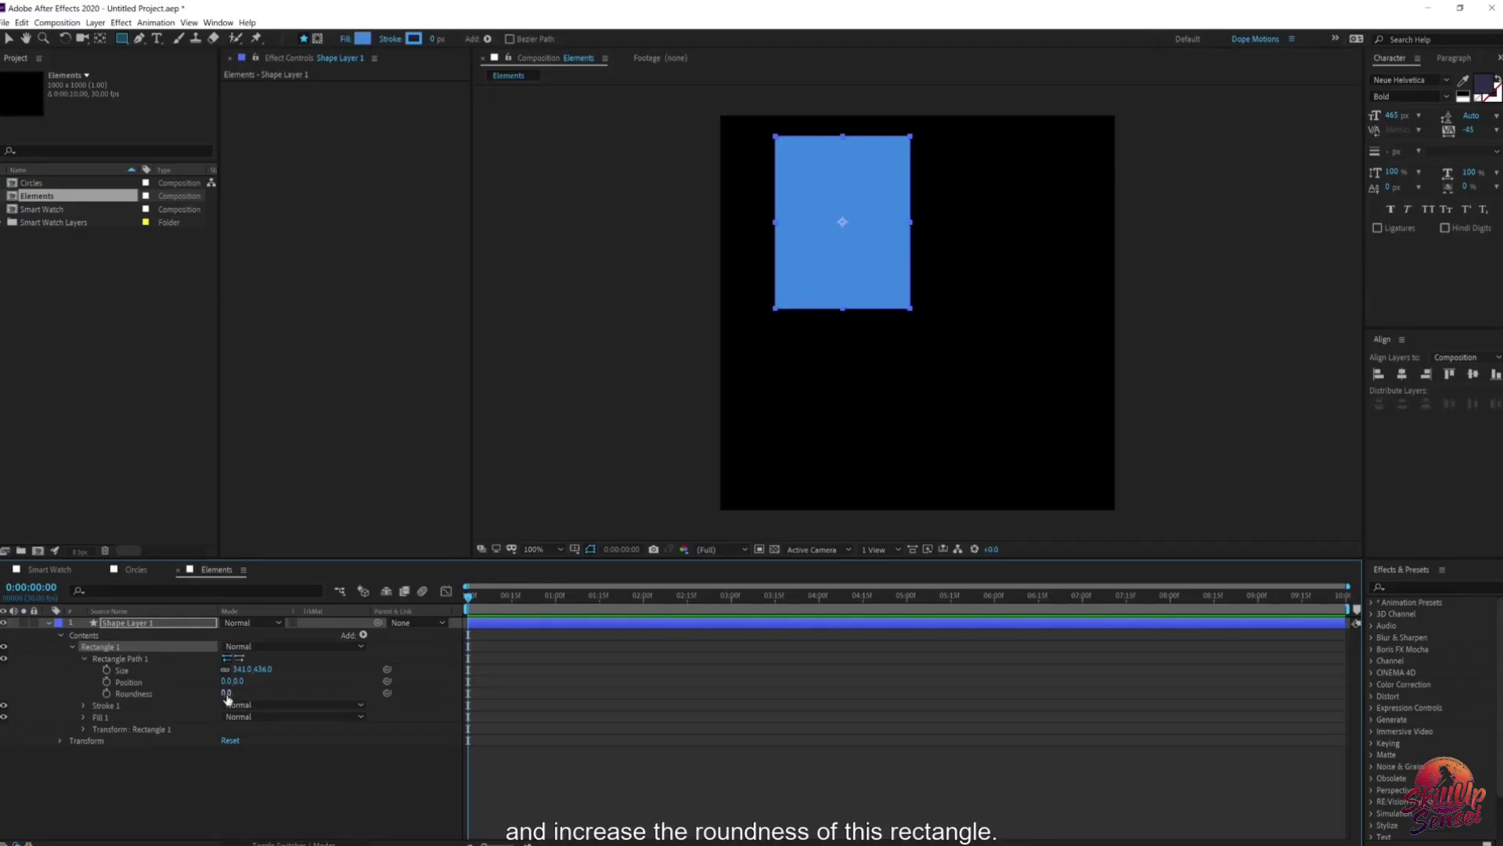
{"action": "left_click_drag", "start_coordinate": [226, 692], "coordinate": [264, 686]}
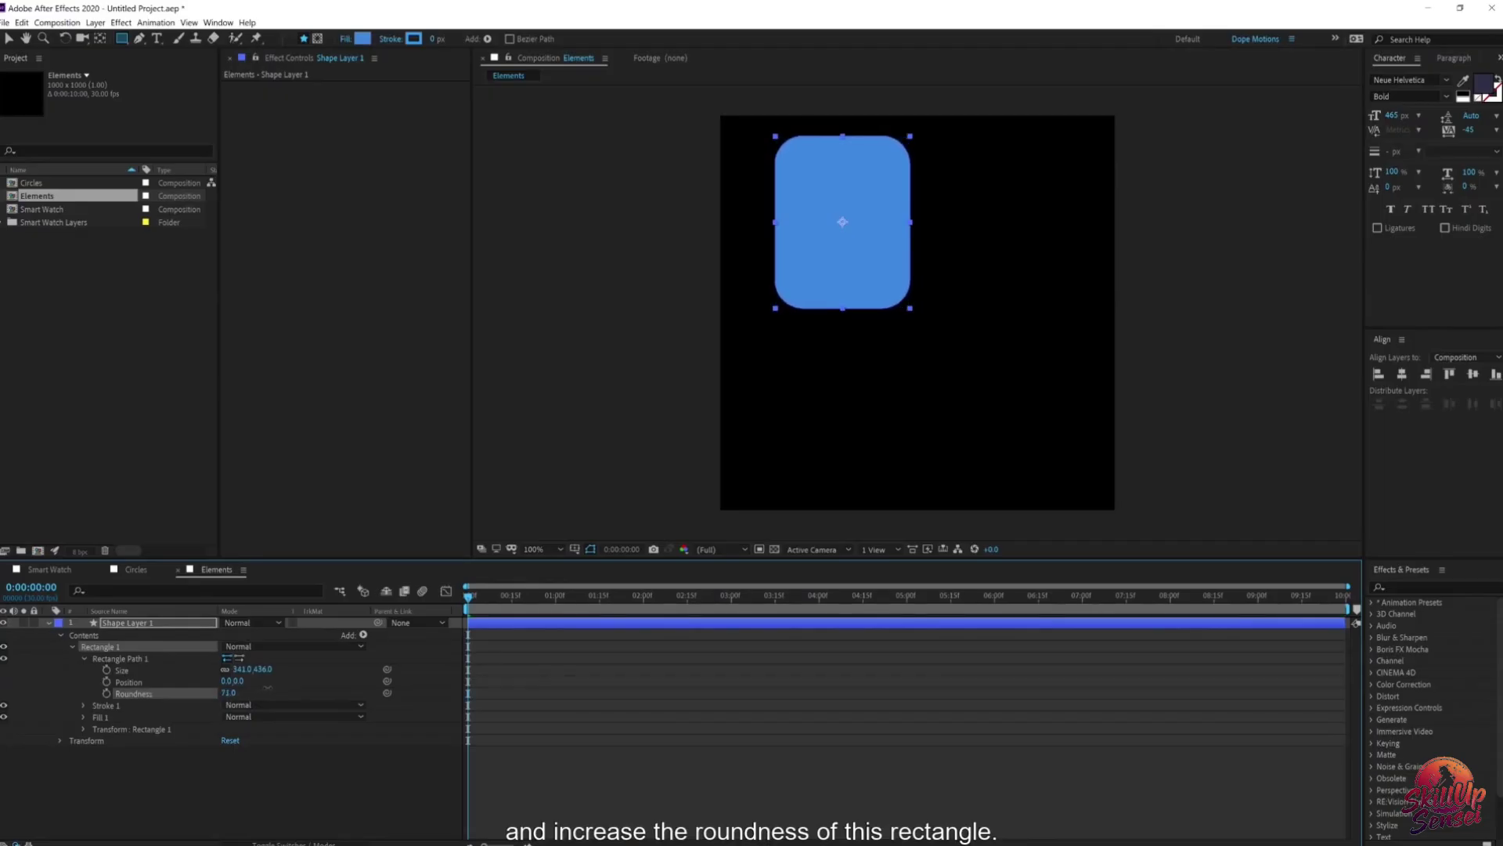
{"action": "key", "text": "v"}
{"action": "left_click_drag", "start_coordinate": [842, 208], "coordinate": [845, 217]}
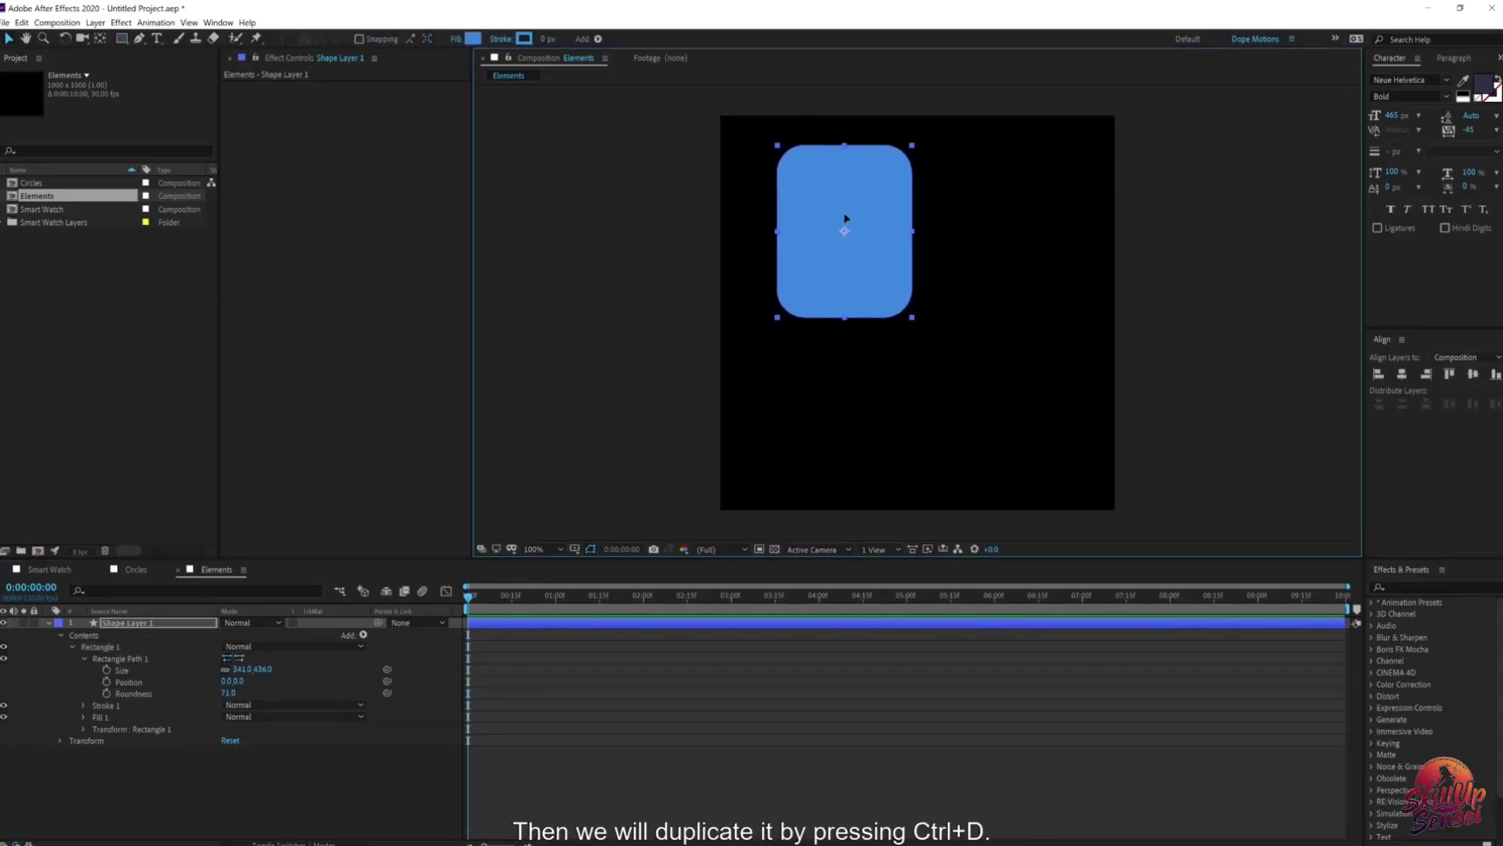
Step: Duplicate the rounded rectangle, place the copy below the original in the layer stack, and offset it down and left
{"action": "key", "text": "ctrl+d"}
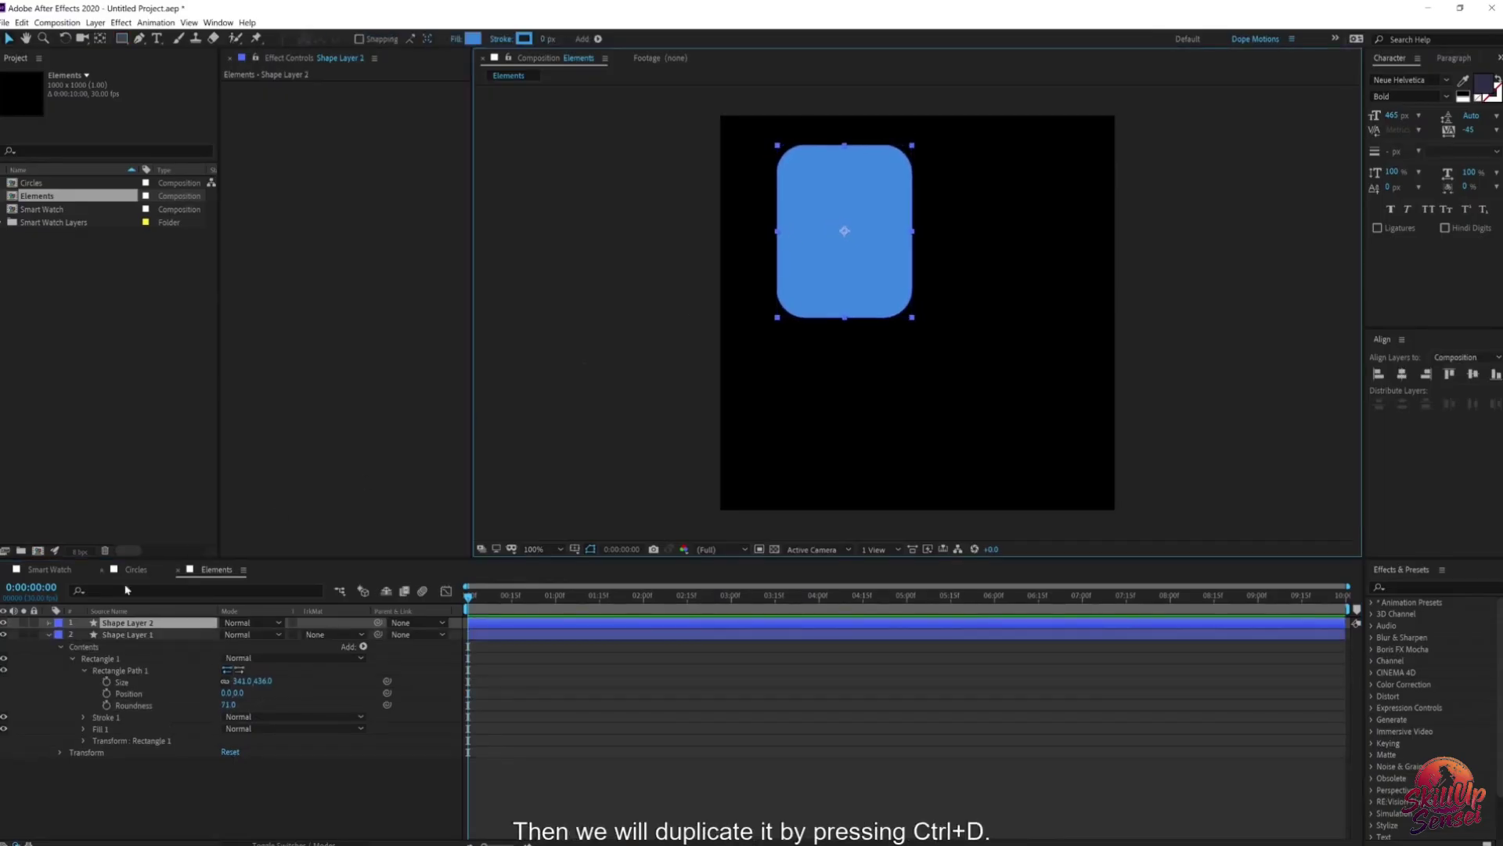
{"action": "left_click", "coordinate": [48, 635]}
{"action": "left_click_drag", "start_coordinate": [103, 625], "coordinate": [108, 659]}
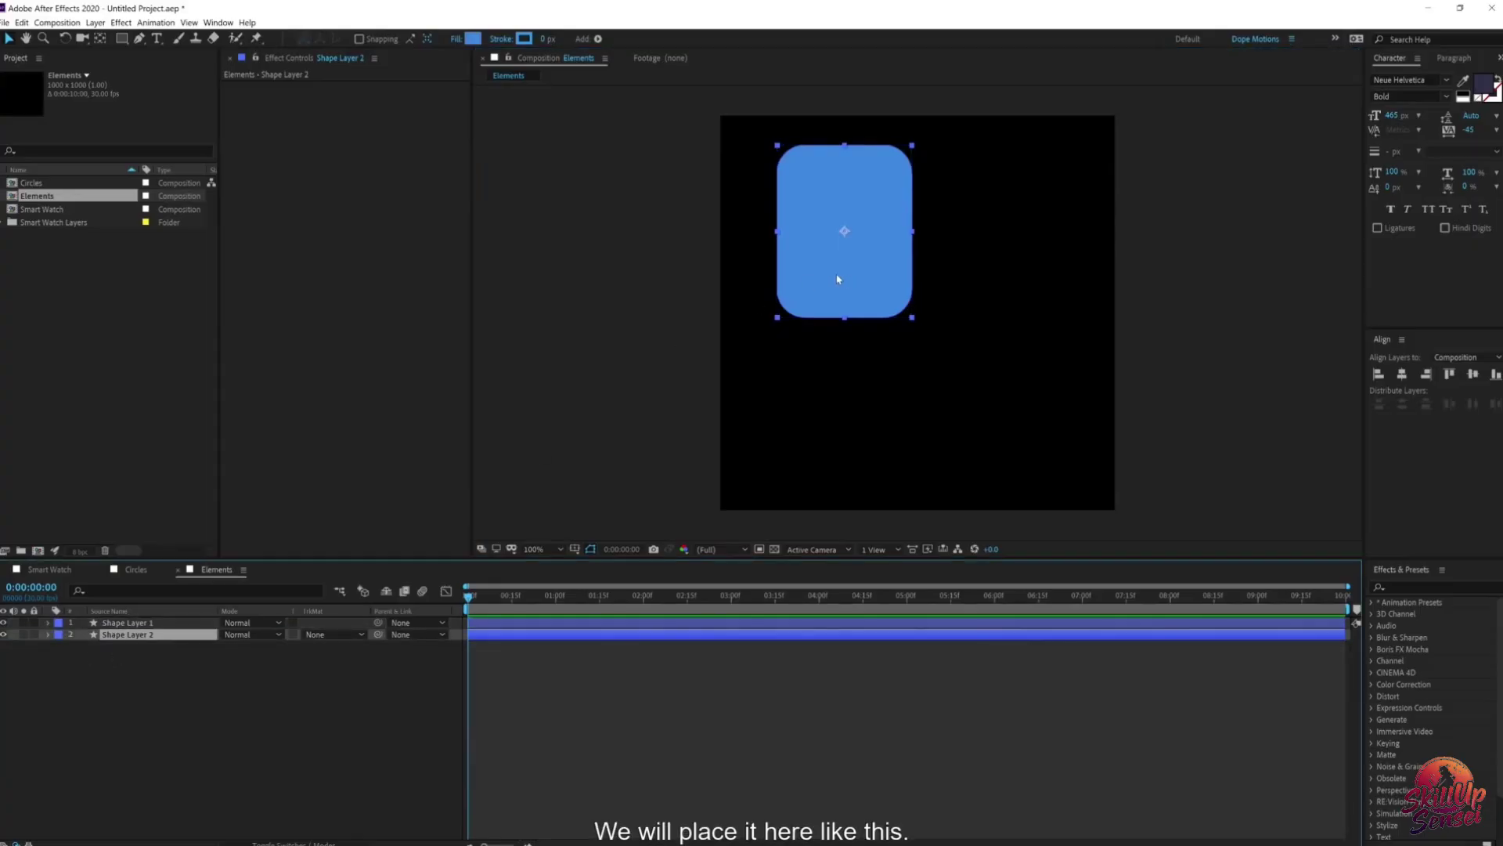
{"action": "left_click_drag", "start_coordinate": [825, 282], "coordinate": [811, 296]}
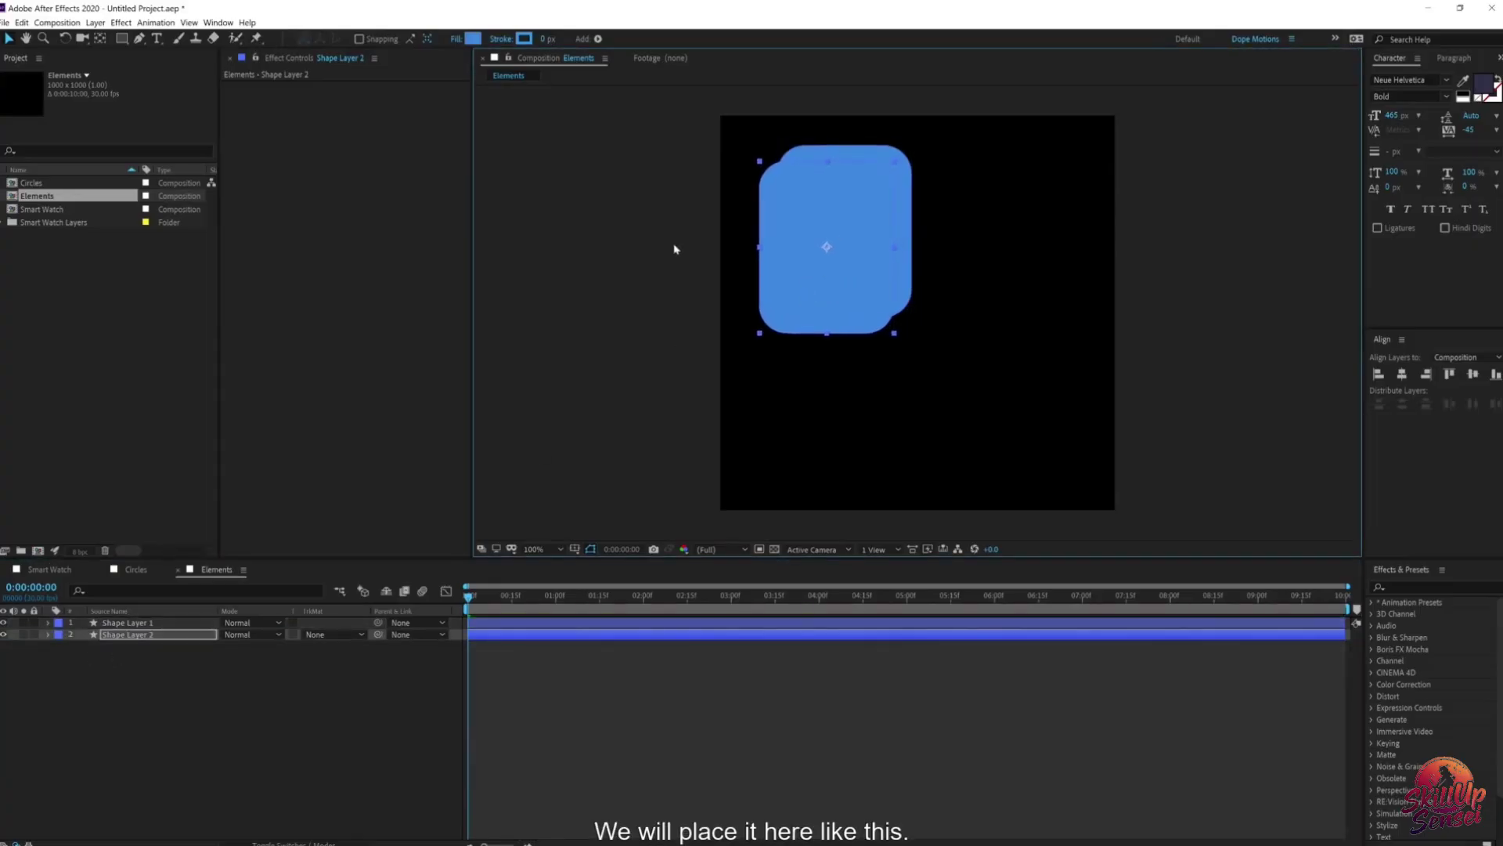
Step: Change the rear rectangle's fill to a dark navy blue and nudge it slightly further down and left
{"action": "left_click", "coordinate": [473, 38]}
{"action": "left_click", "coordinate": [530, 462]}
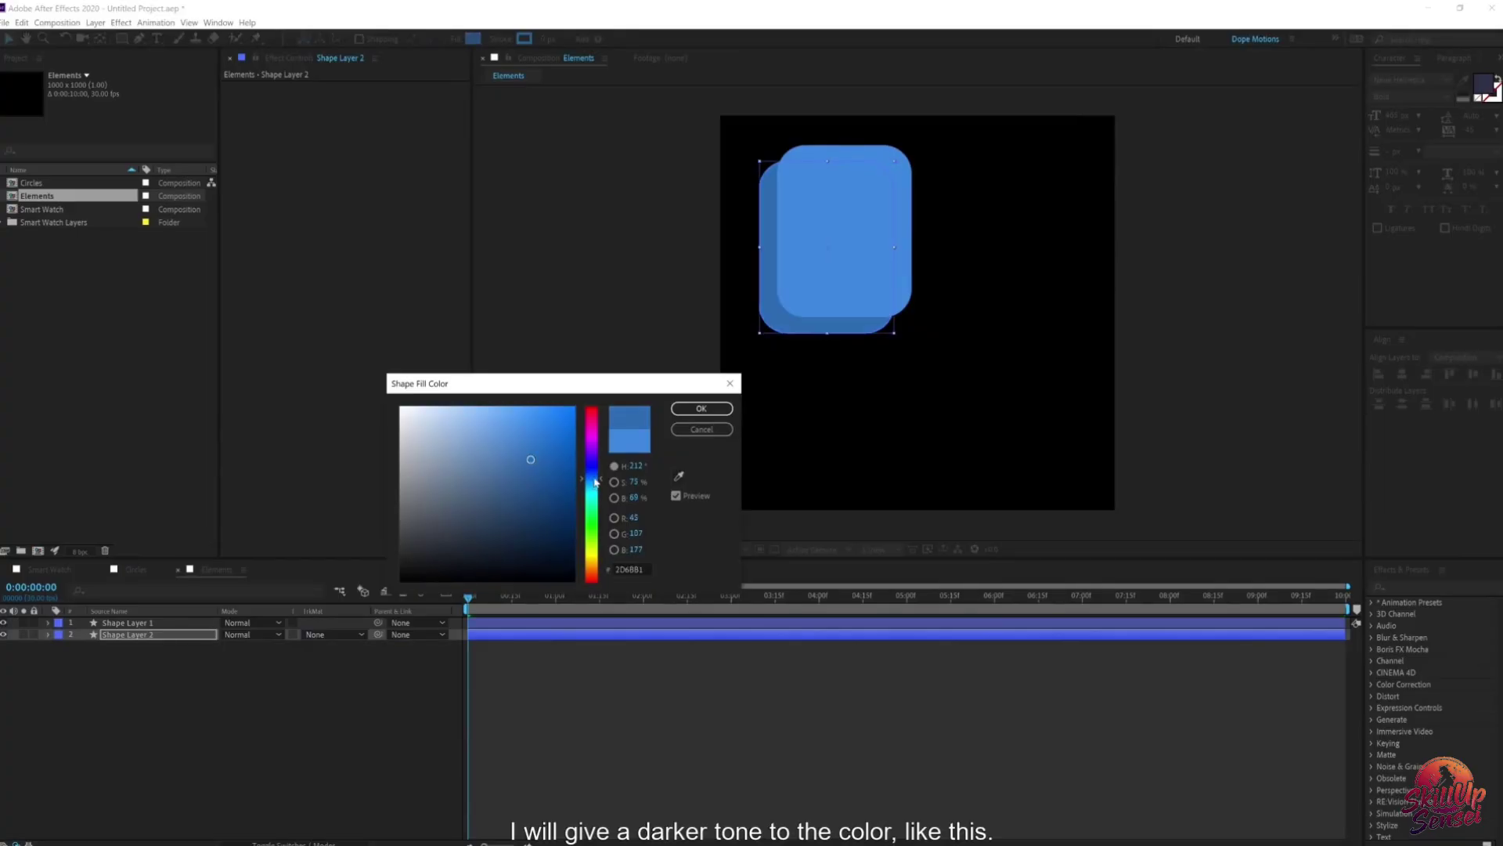
{"action": "left_click_drag", "start_coordinate": [595, 478], "coordinate": [580, 482]}
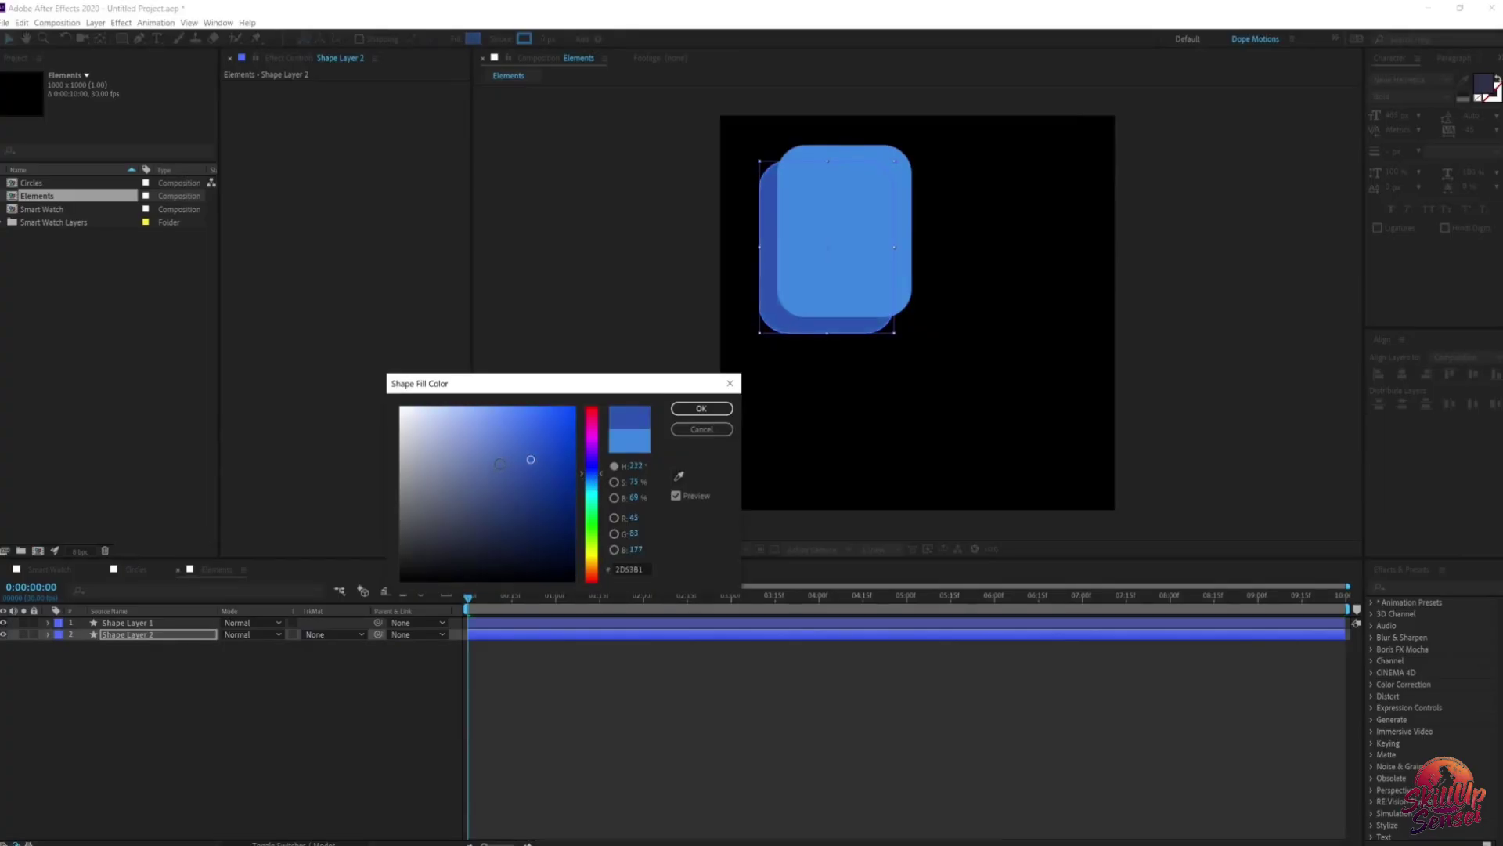
{"action": "left_click", "coordinate": [529, 502]}
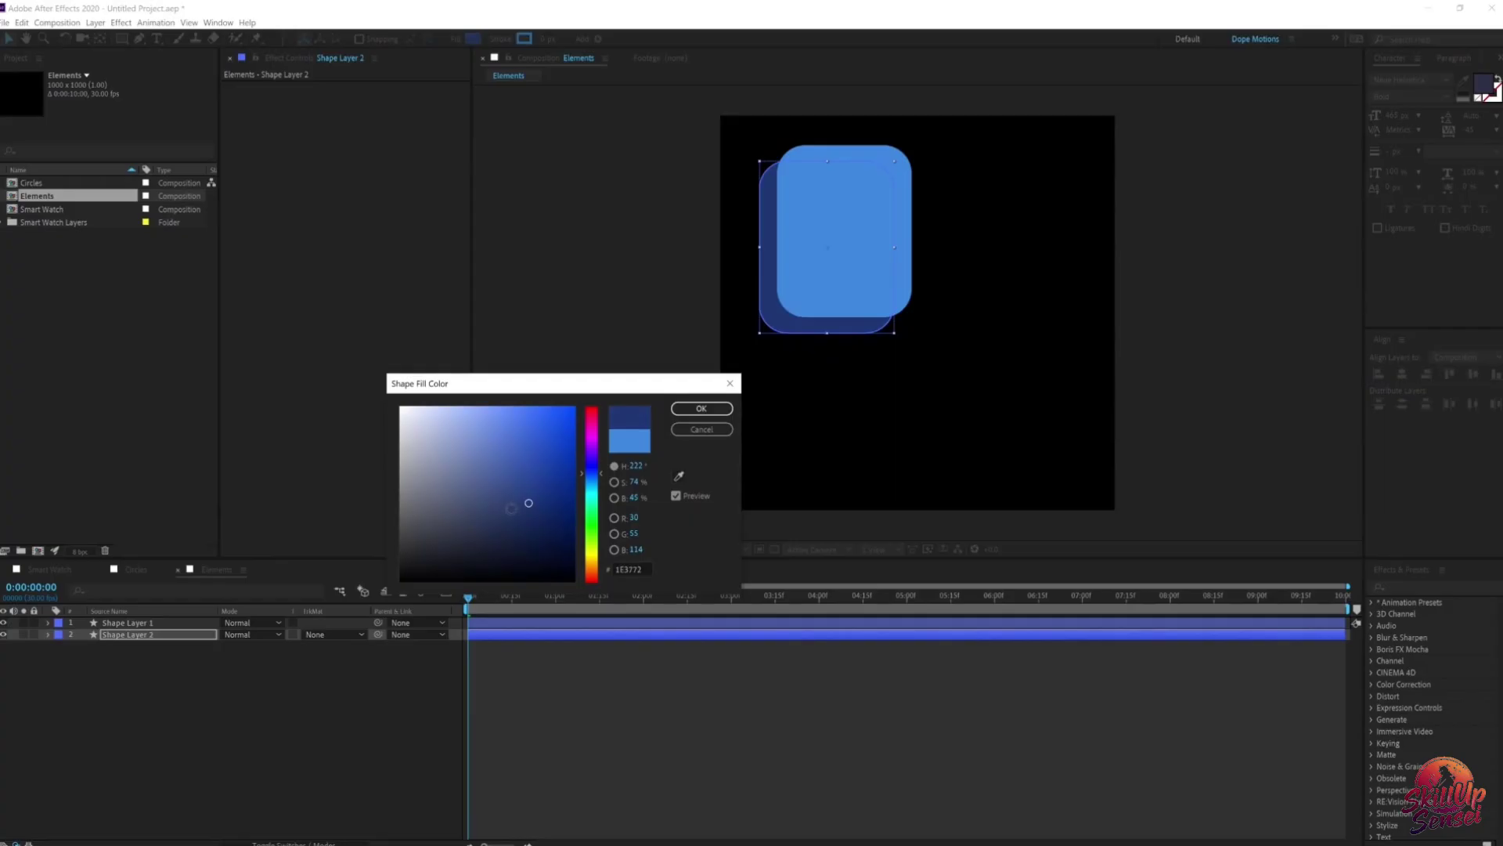
{"action": "left_click", "coordinate": [702, 408]}
{"action": "left_click_drag", "start_coordinate": [790, 325], "coordinate": [787, 329]}
{"action": "left_click", "coordinate": [295, 640]}
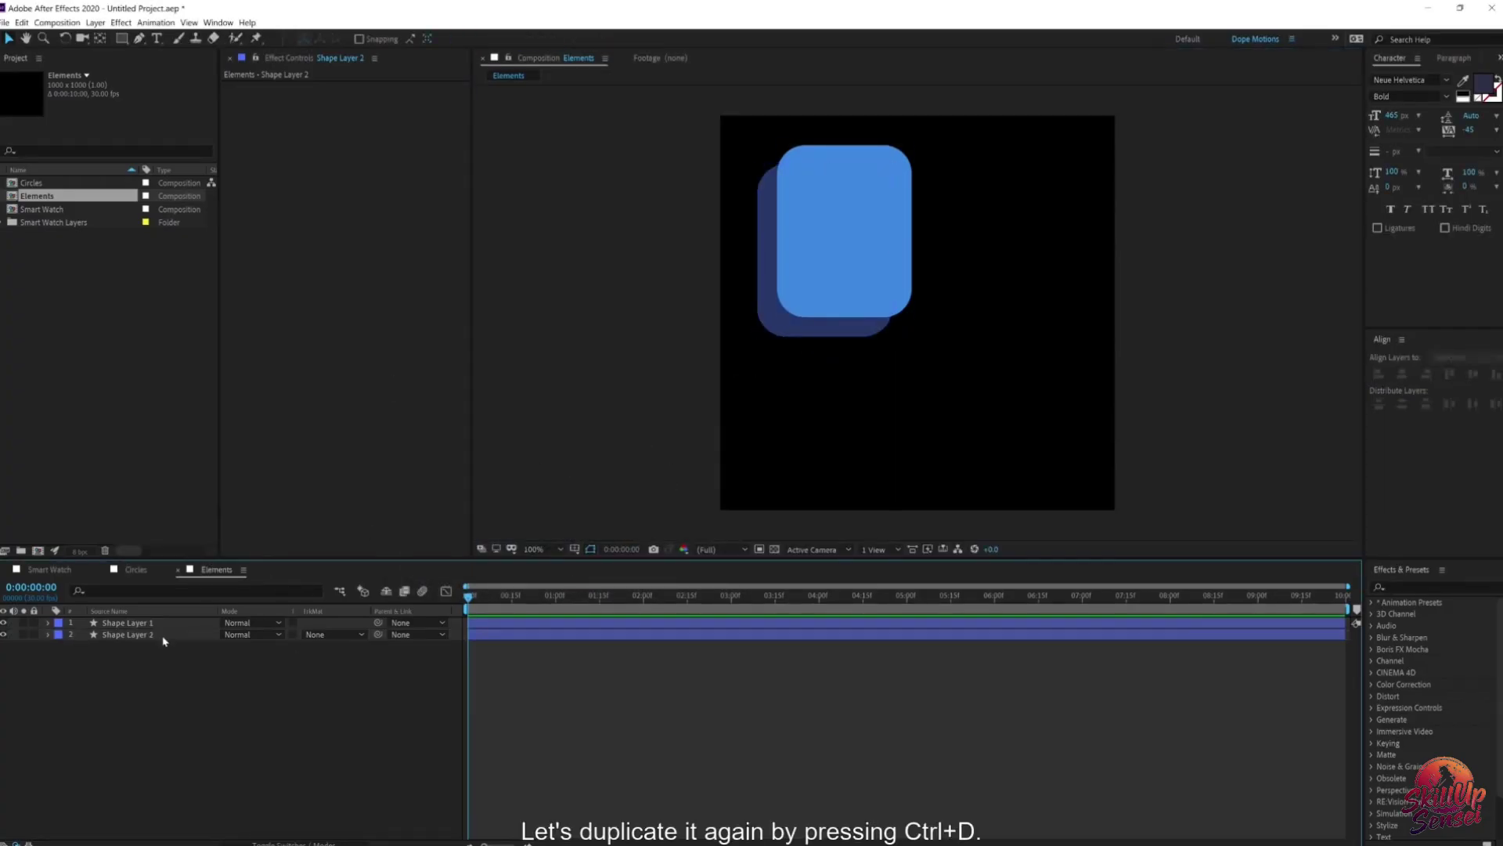
Step: Duplicate the light blue rectangle, put the copy at the bottom of the layer stack, and place it beside the original on the right
{"action": "left_click", "coordinate": [135, 624]}
{"action": "key", "text": "ctrl+d"}
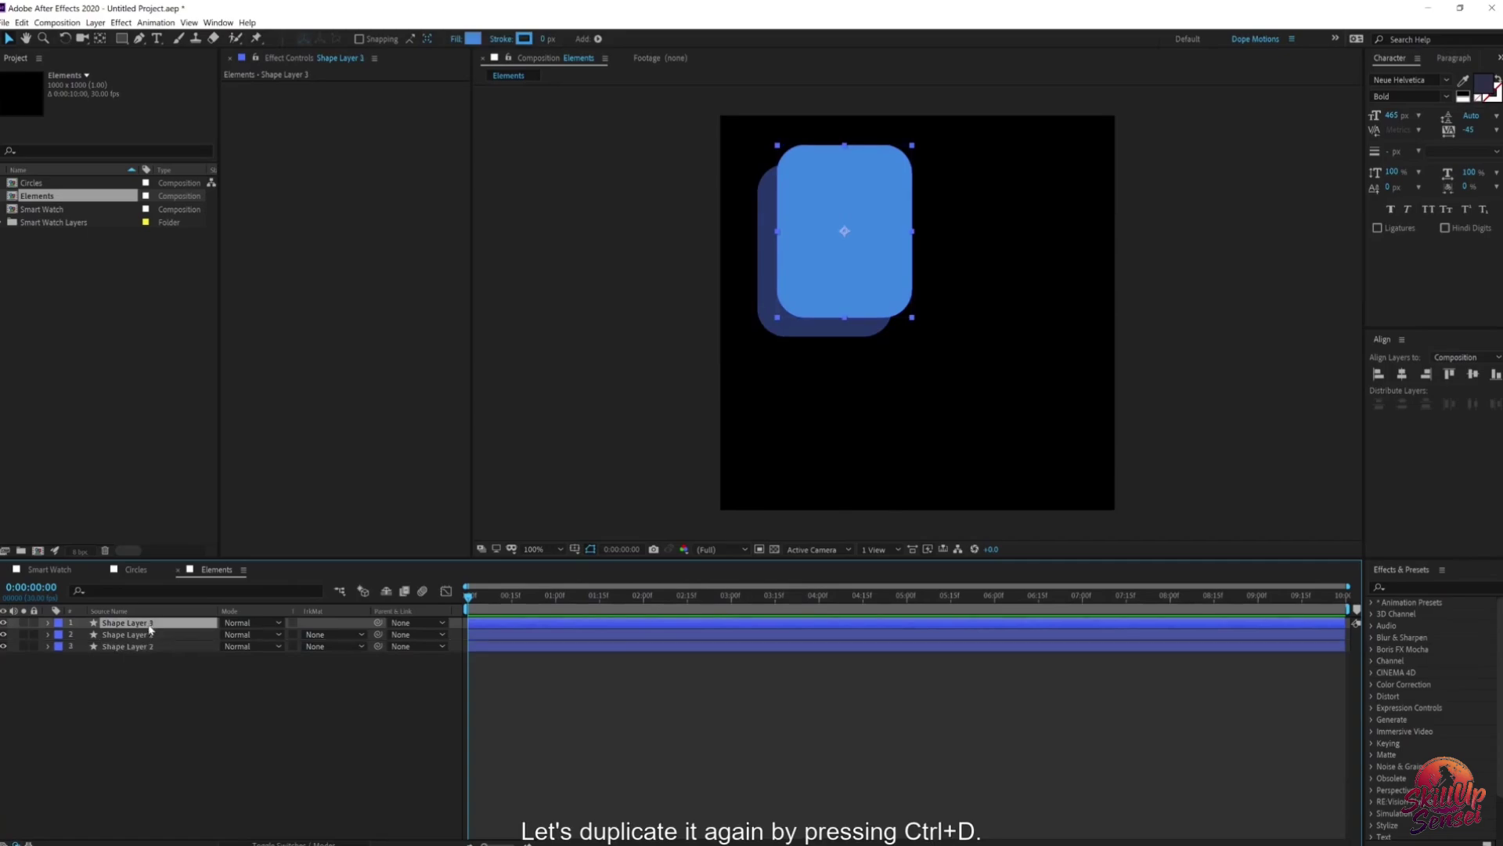
{"action": "left_click_drag", "start_coordinate": [146, 624], "coordinate": [151, 655]}
{"action": "left_click_drag", "start_coordinate": [830, 274], "coordinate": [973, 274]}
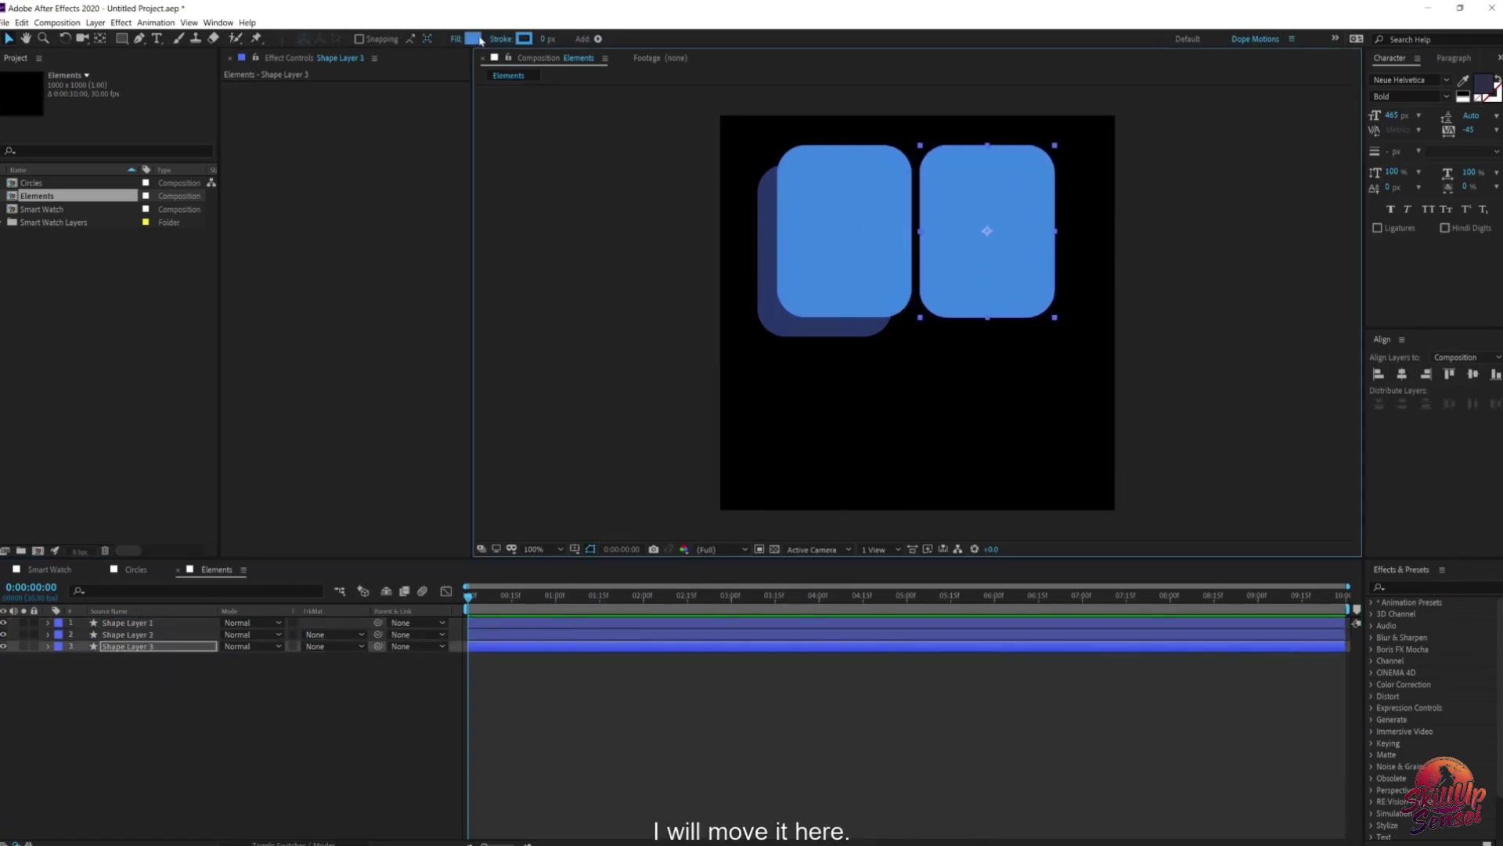
Step: Change the right-hand rectangle's fill from blue to mint green
{"action": "left_click", "coordinate": [473, 39]}
{"action": "left_click_drag", "start_coordinate": [593, 470], "coordinate": [593, 501]}
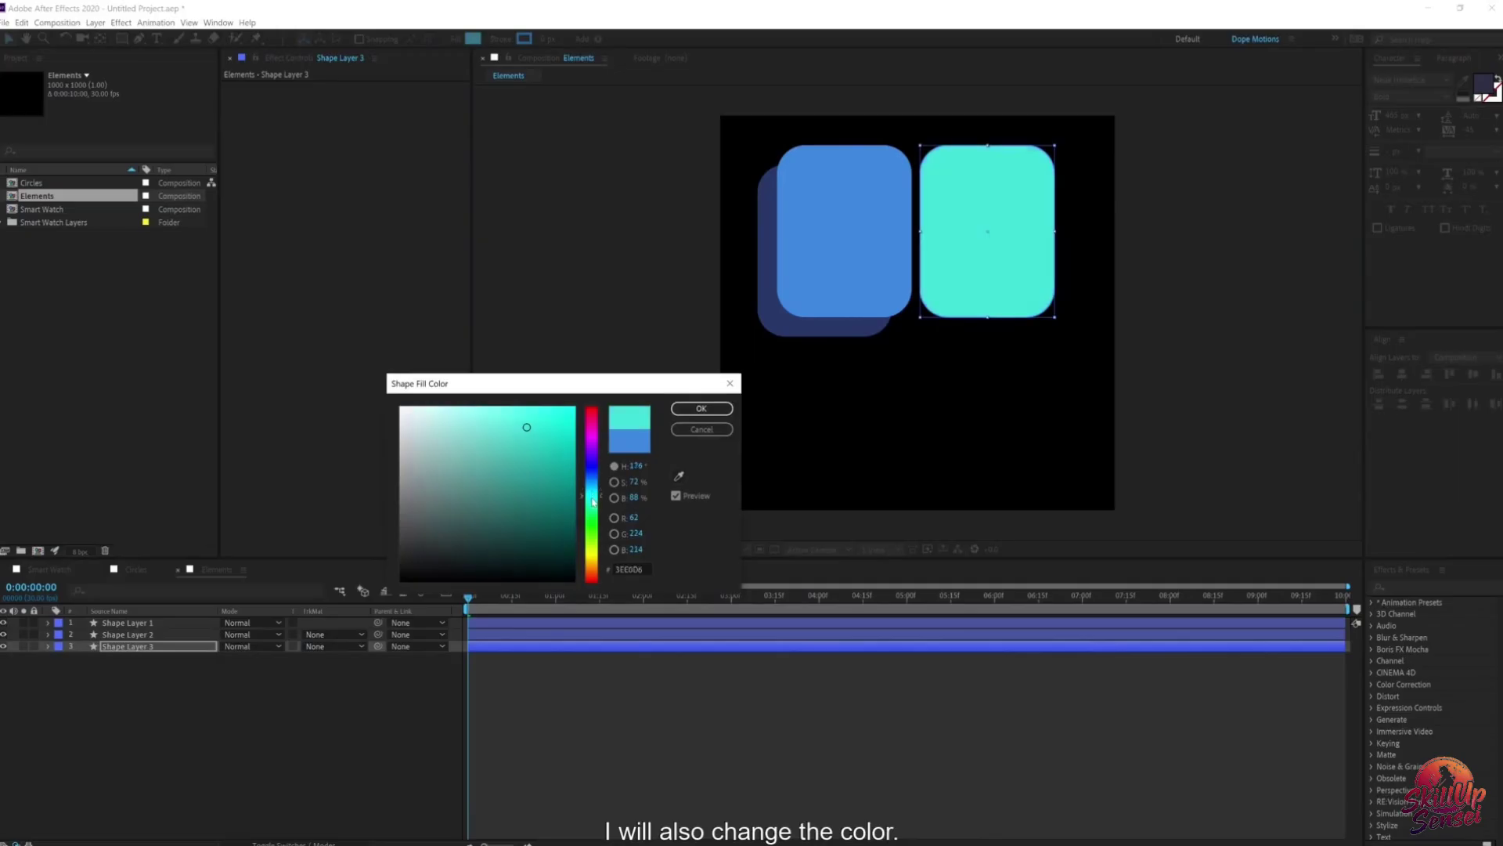
{"action": "left_click", "coordinate": [701, 408]}
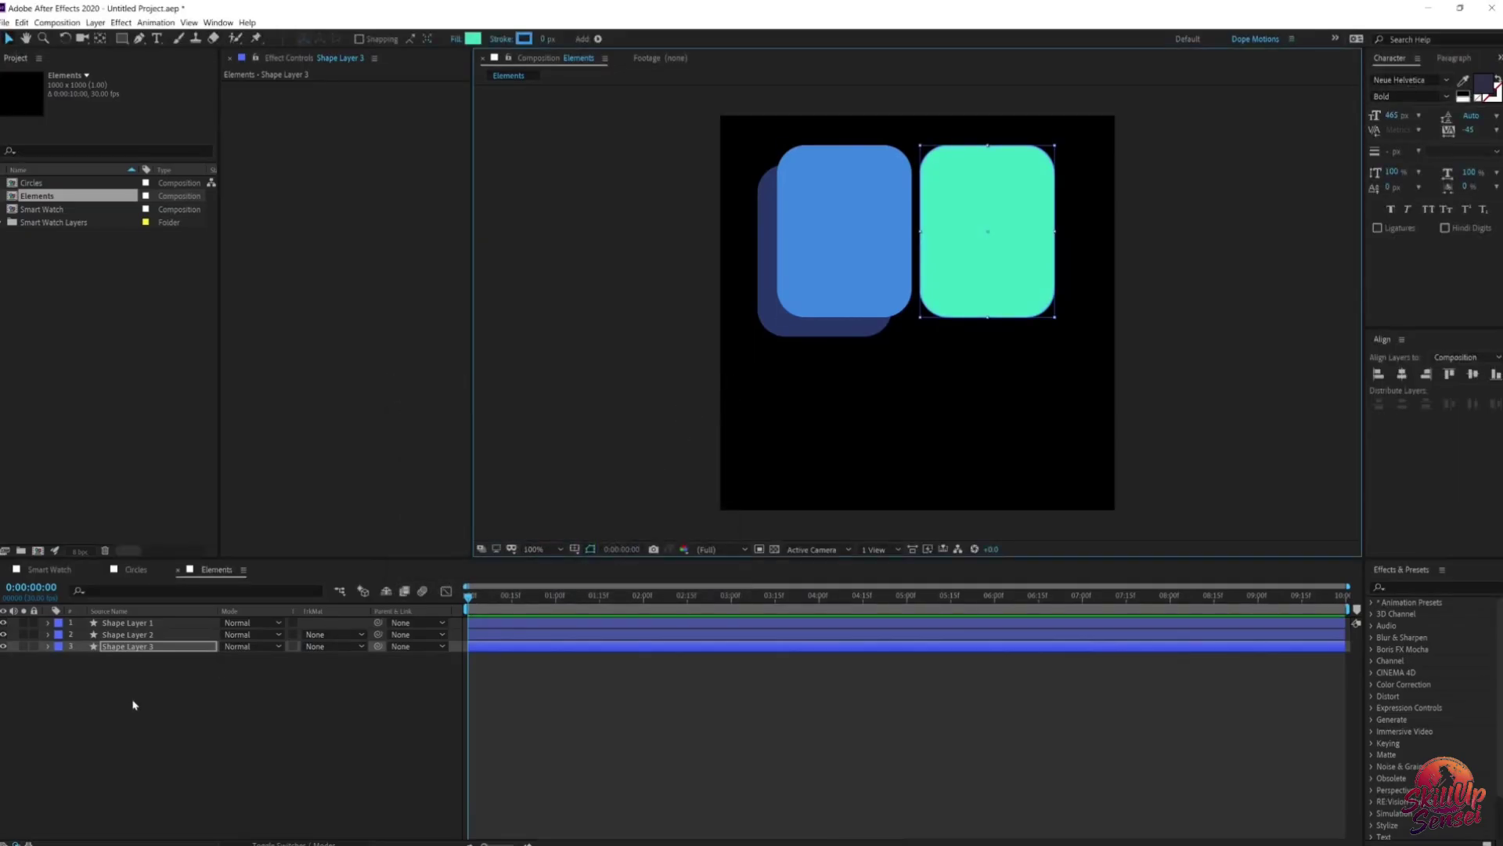
Step: Resize the green rectangle to about 215 x 275 px with roundness 39, and move it up and slightly left
{"action": "key", "text": "u"}
{"action": "key", "text": "u"}
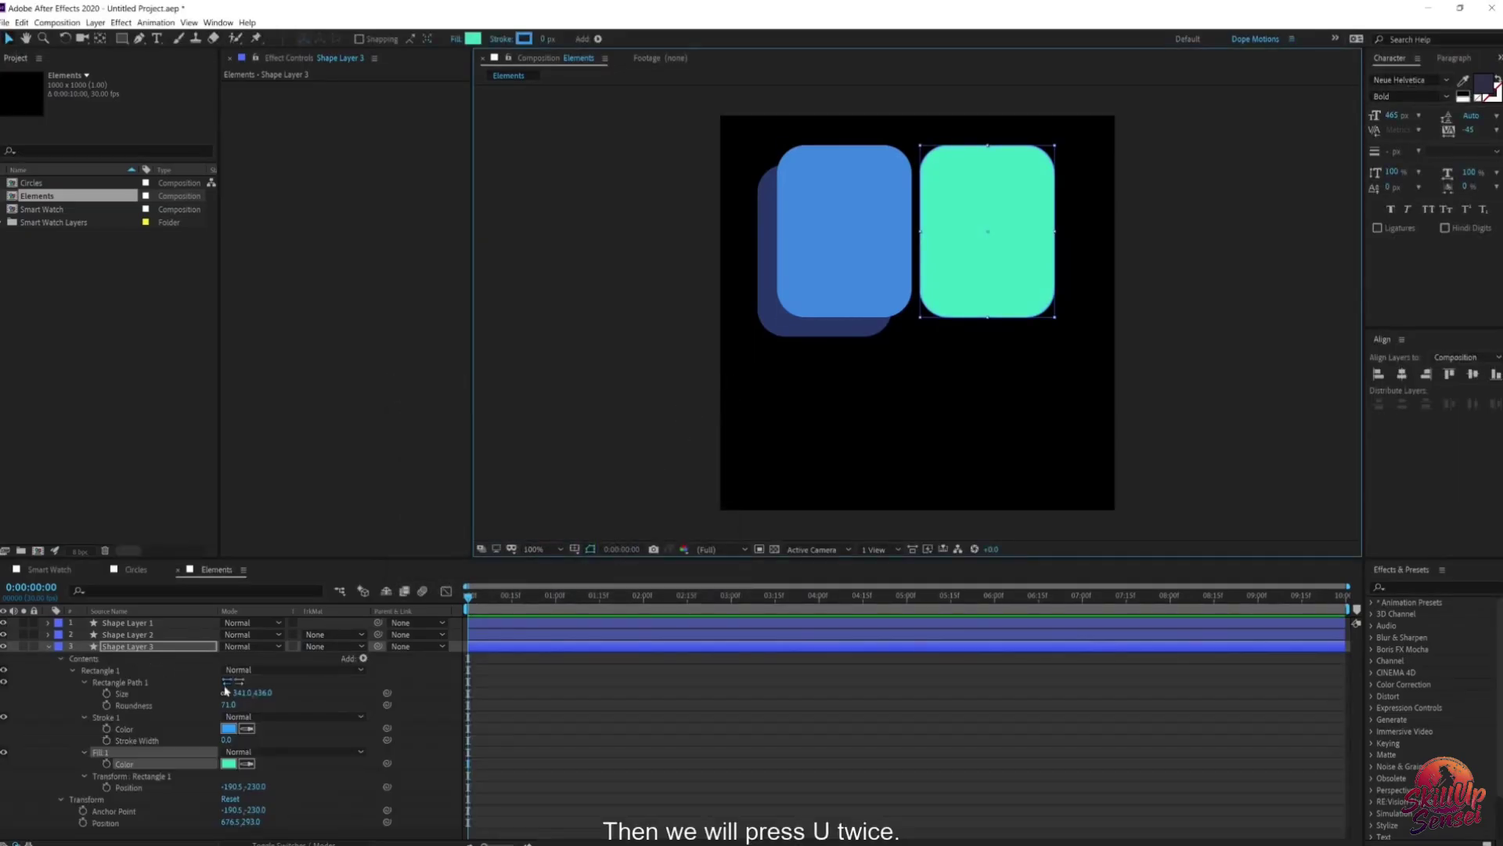
{"action": "left_click_drag", "start_coordinate": [263, 693], "coordinate": [204, 707]}
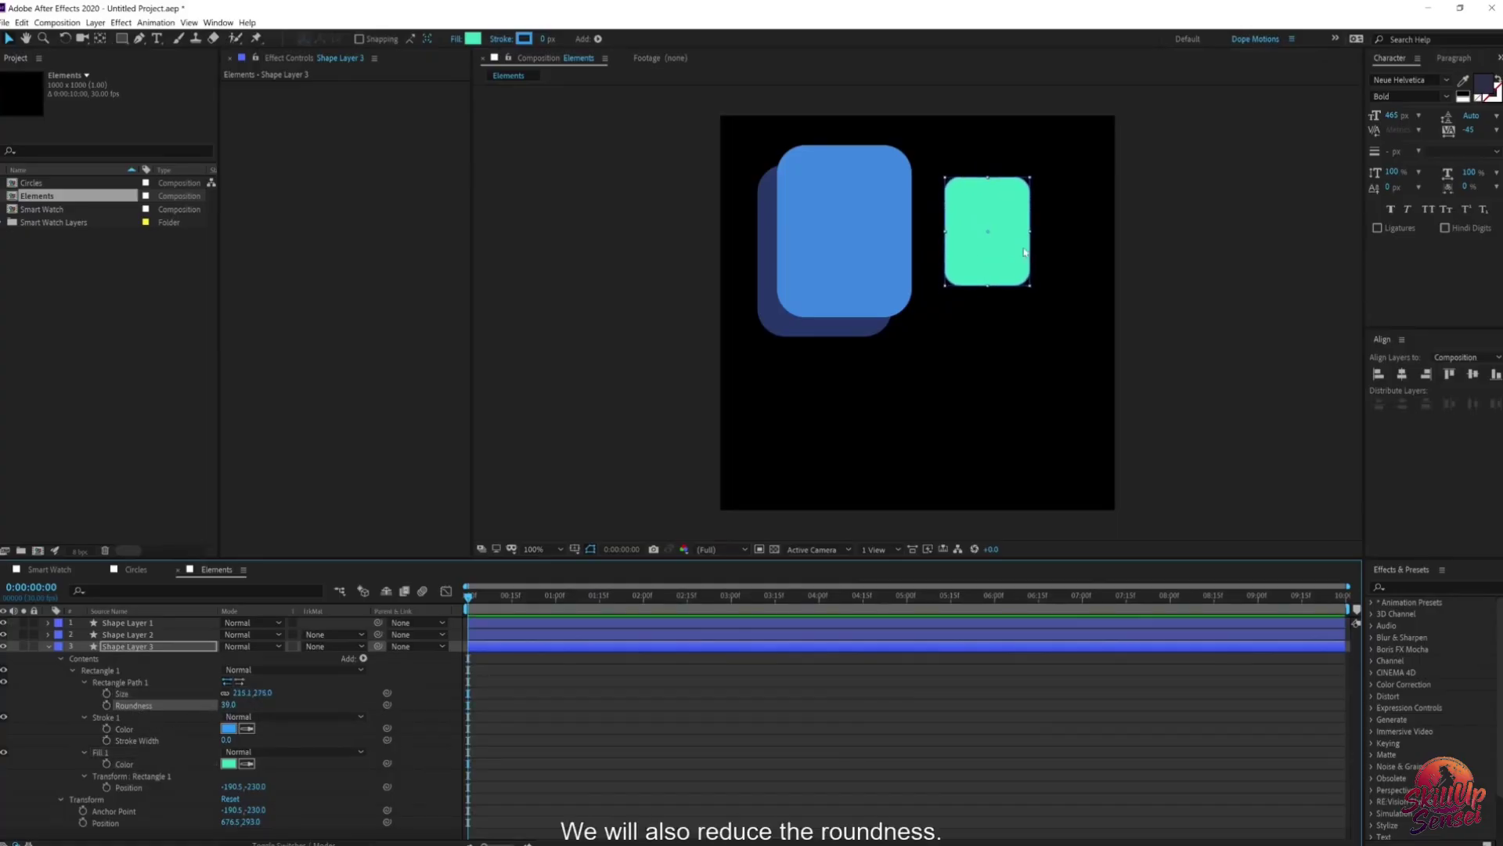
{"action": "left_click_drag", "start_coordinate": [972, 233], "coordinate": [966, 211]}
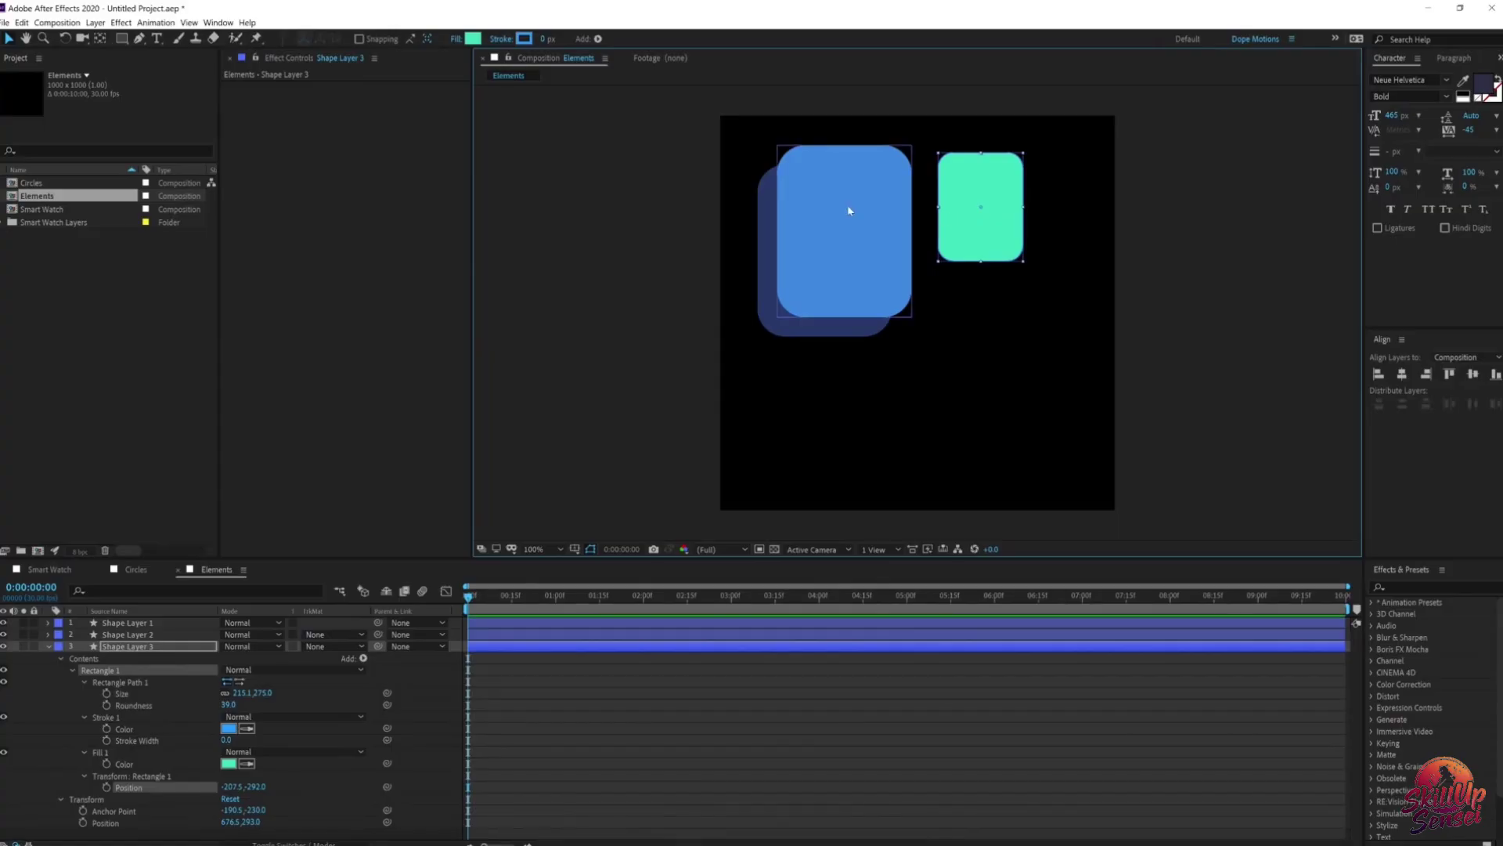
Step: Align the three rectangles' top edges, offset the navy one downward again, and move the green one closer to the blue one
{"action": "left_click_drag", "start_coordinate": [728, 127], "coordinate": [1086, 207]}
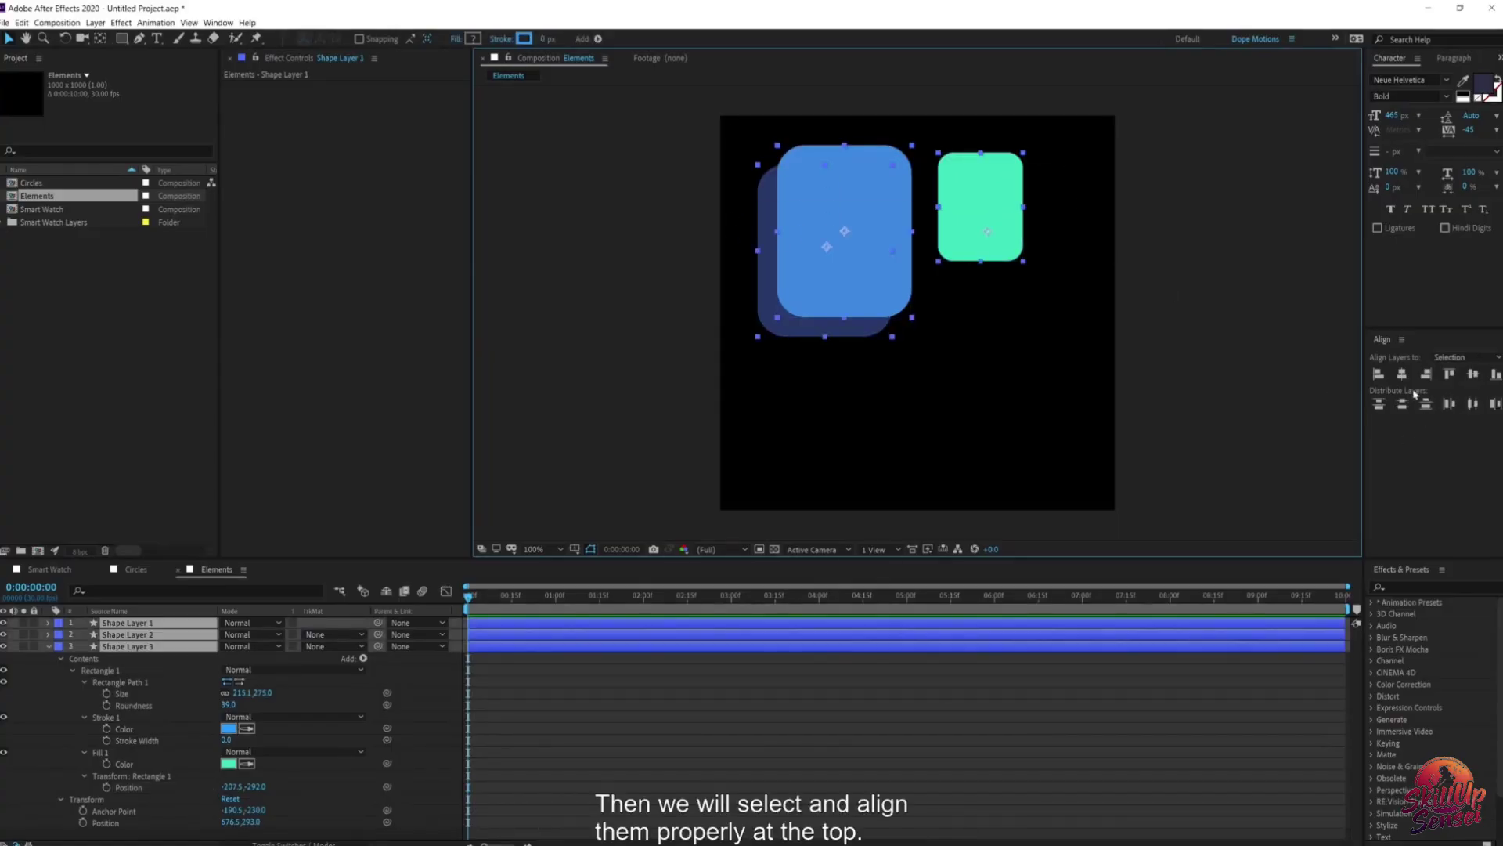
{"action": "left_click", "coordinate": [1450, 377]}
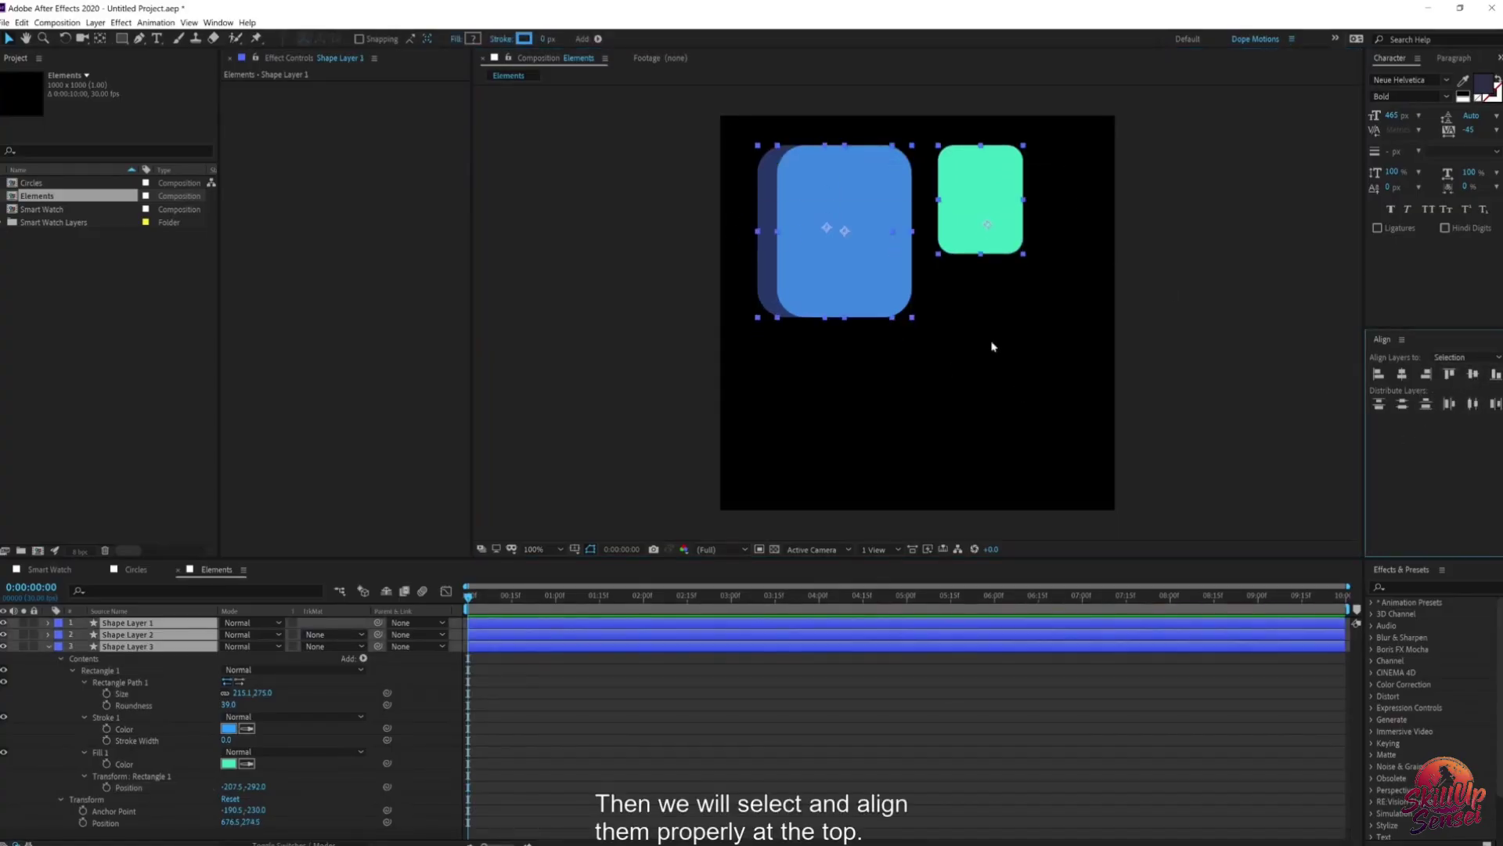
{"action": "left_click", "coordinate": [973, 287]}
{"action": "left_click_drag", "start_coordinate": [763, 232], "coordinate": [763, 253]}
{"action": "left_click_drag", "start_coordinate": [965, 190], "coordinate": [953, 191]}
{"action": "left_click", "coordinate": [1181, 183]}
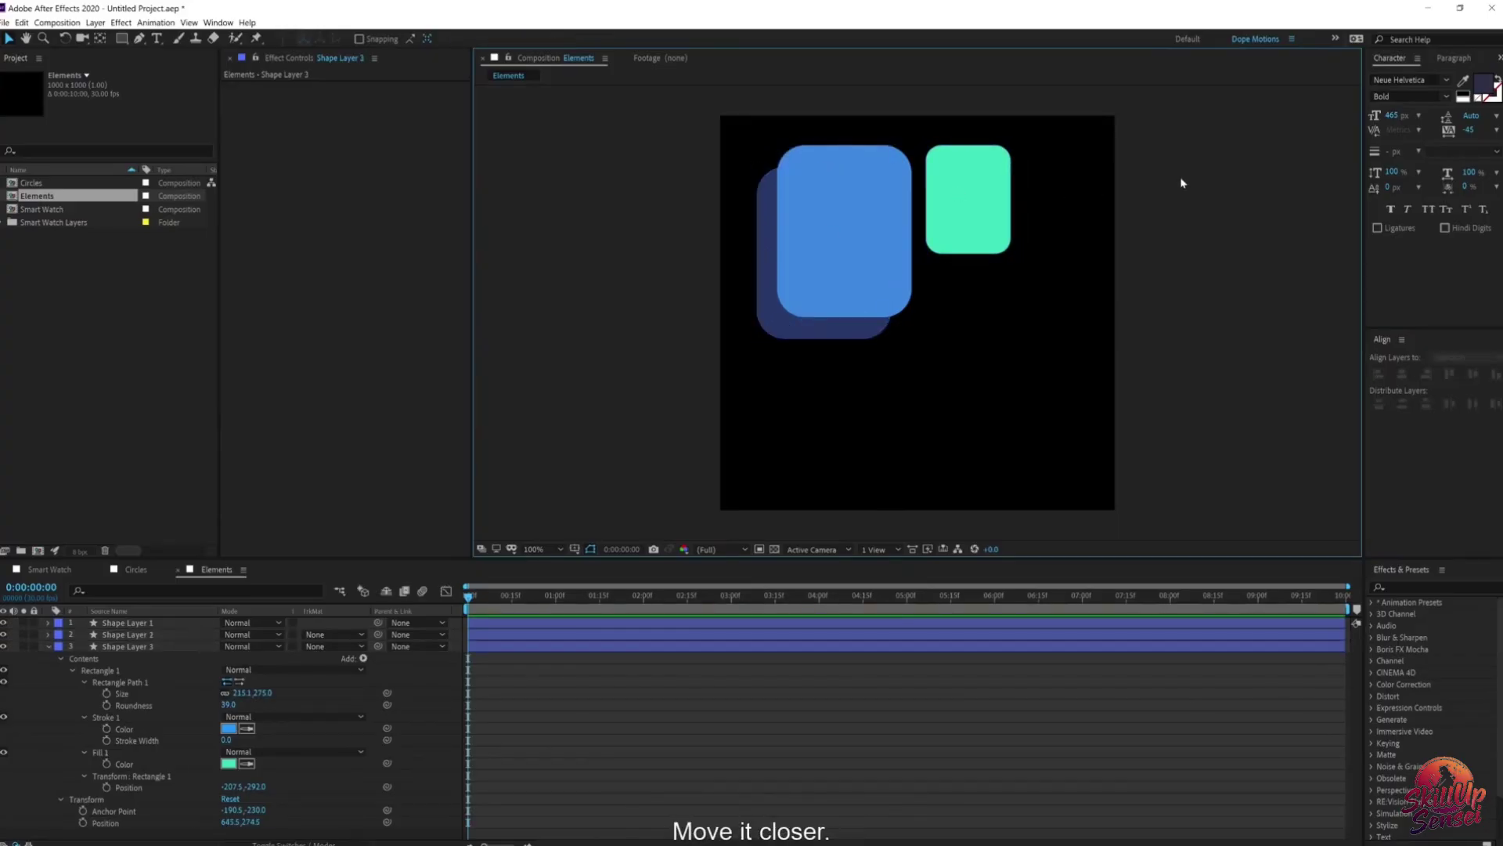
Step: Draw a circle about 104 px wide on the green rectangle with no fill and an 18 px blue stroke
{"action": "left_click", "coordinate": [49, 648]}
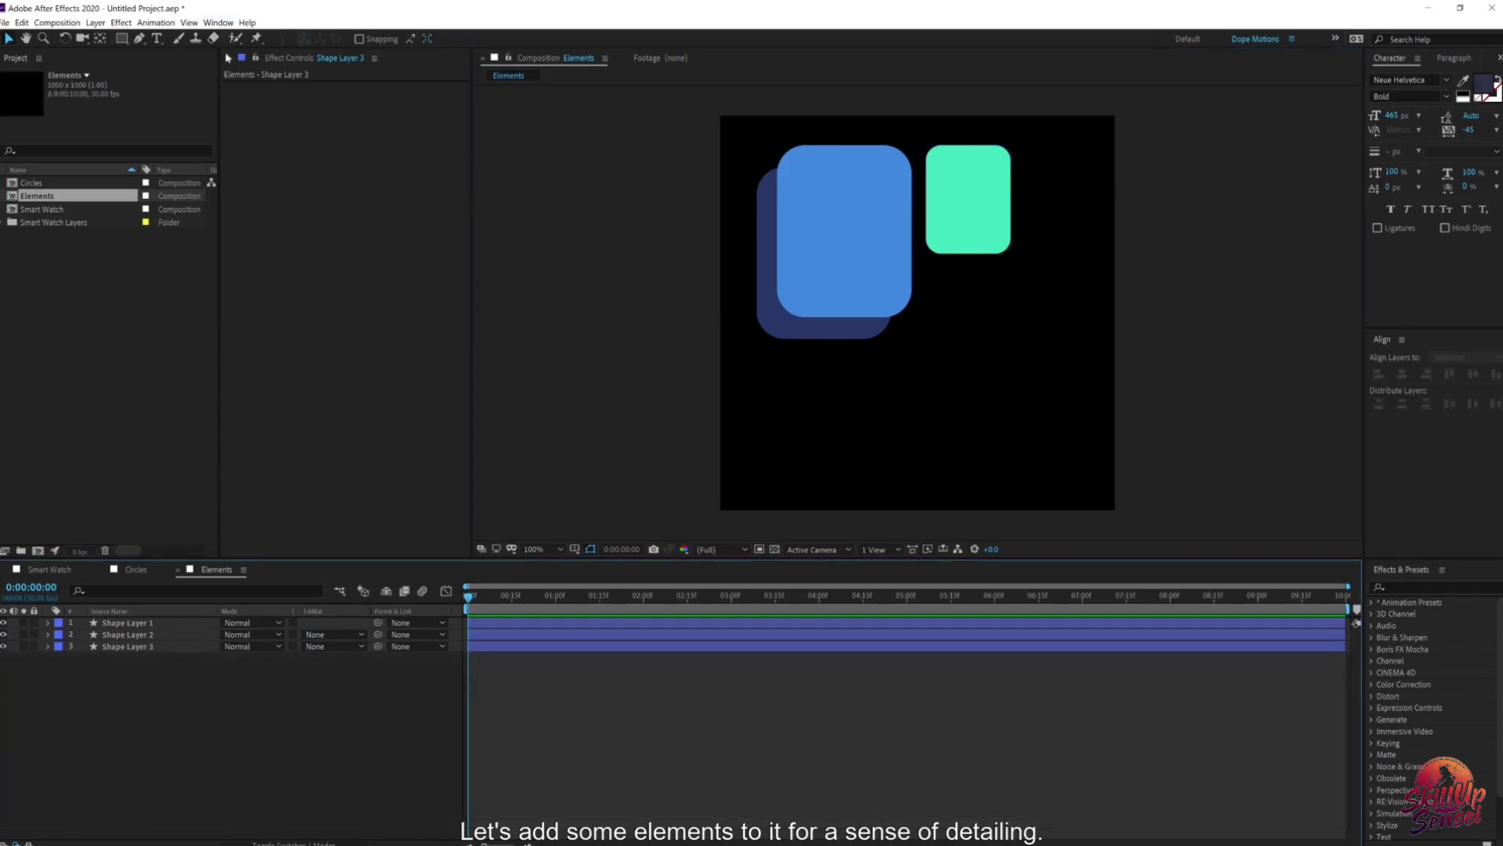
{"action": "left_click_drag", "start_coordinate": [123, 45], "coordinate": [174, 71]}
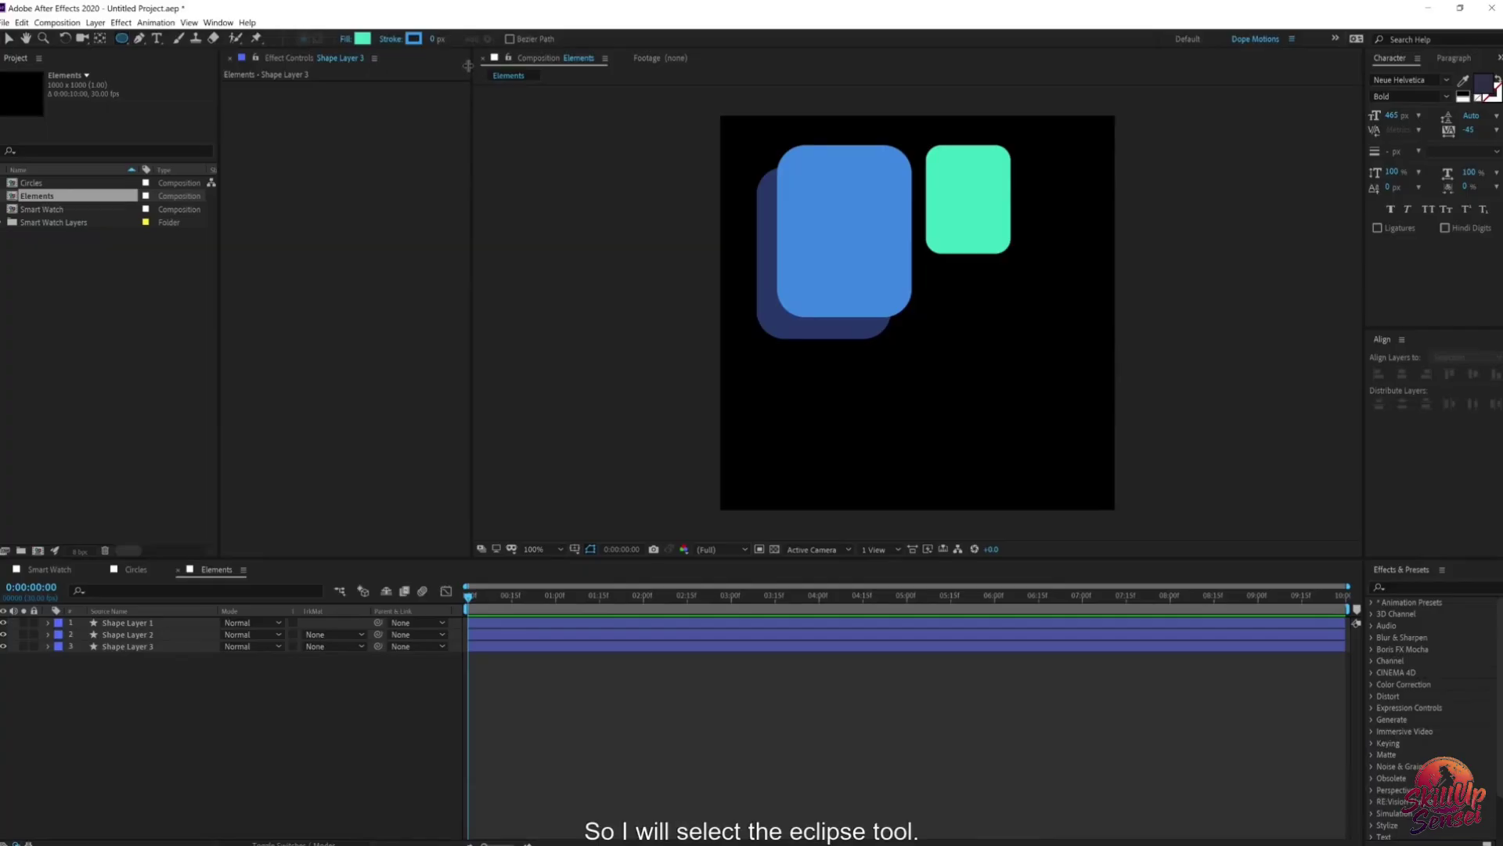
{"action": "left_click", "coordinate": [344, 42]}
{"action": "left_click", "coordinate": [468, 197]}
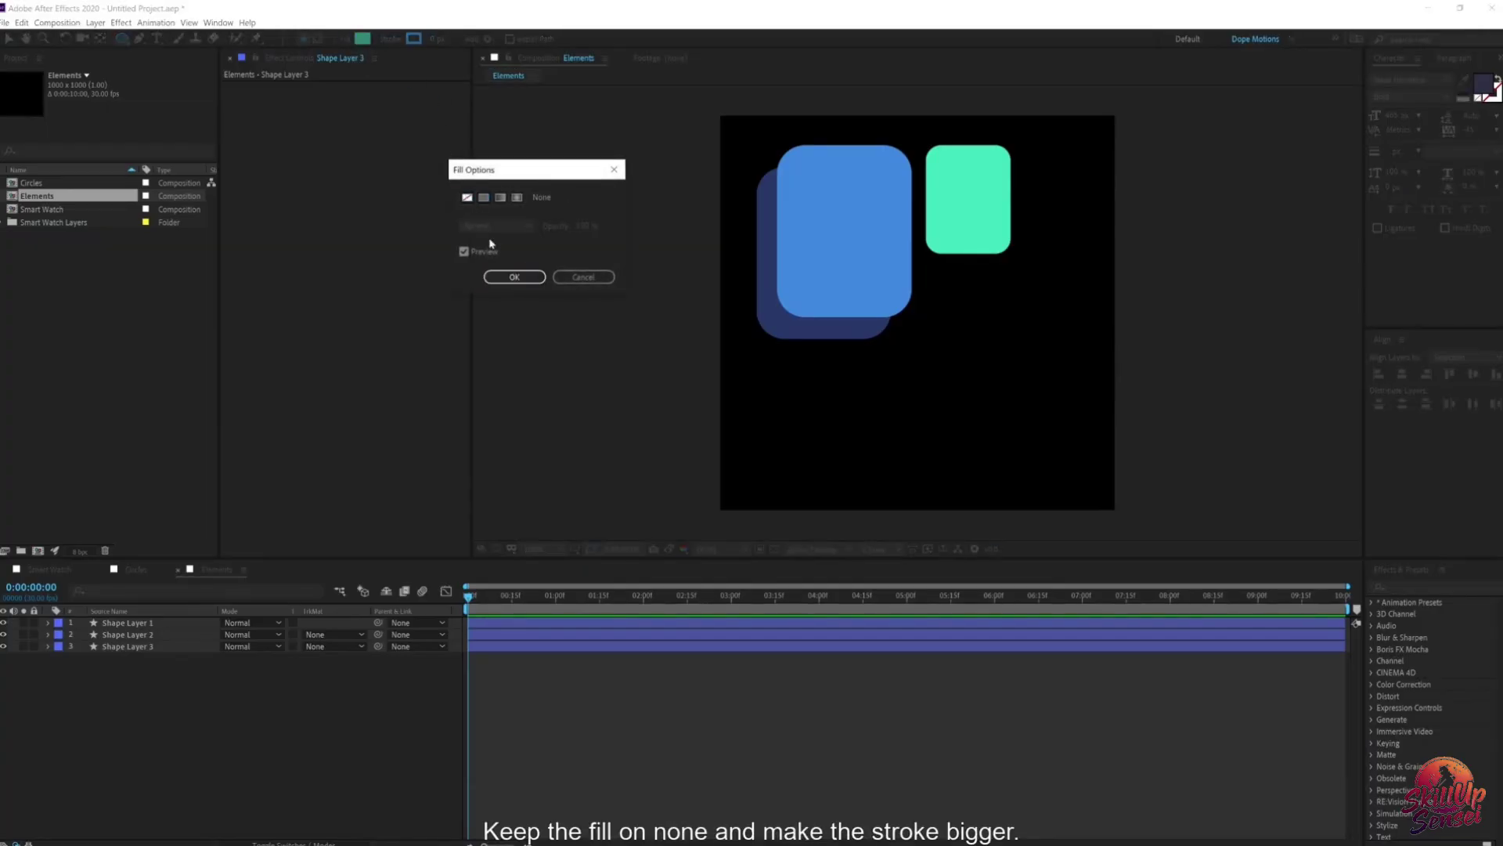
{"action": "left_click", "coordinate": [514, 277]}
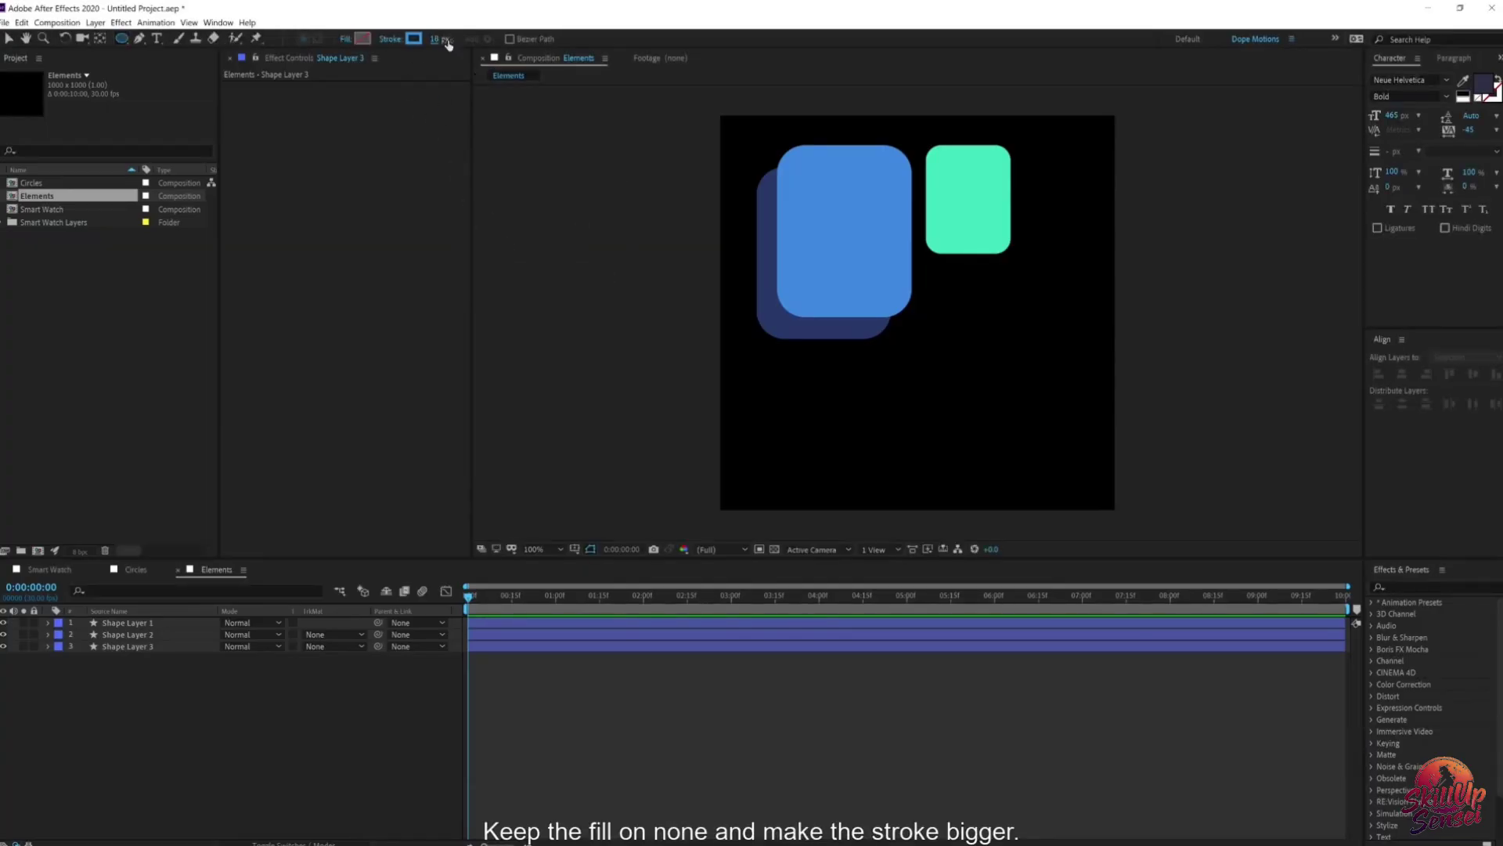
{"action": "left_click_drag", "start_coordinate": [971, 198], "coordinate": [991, 202]}
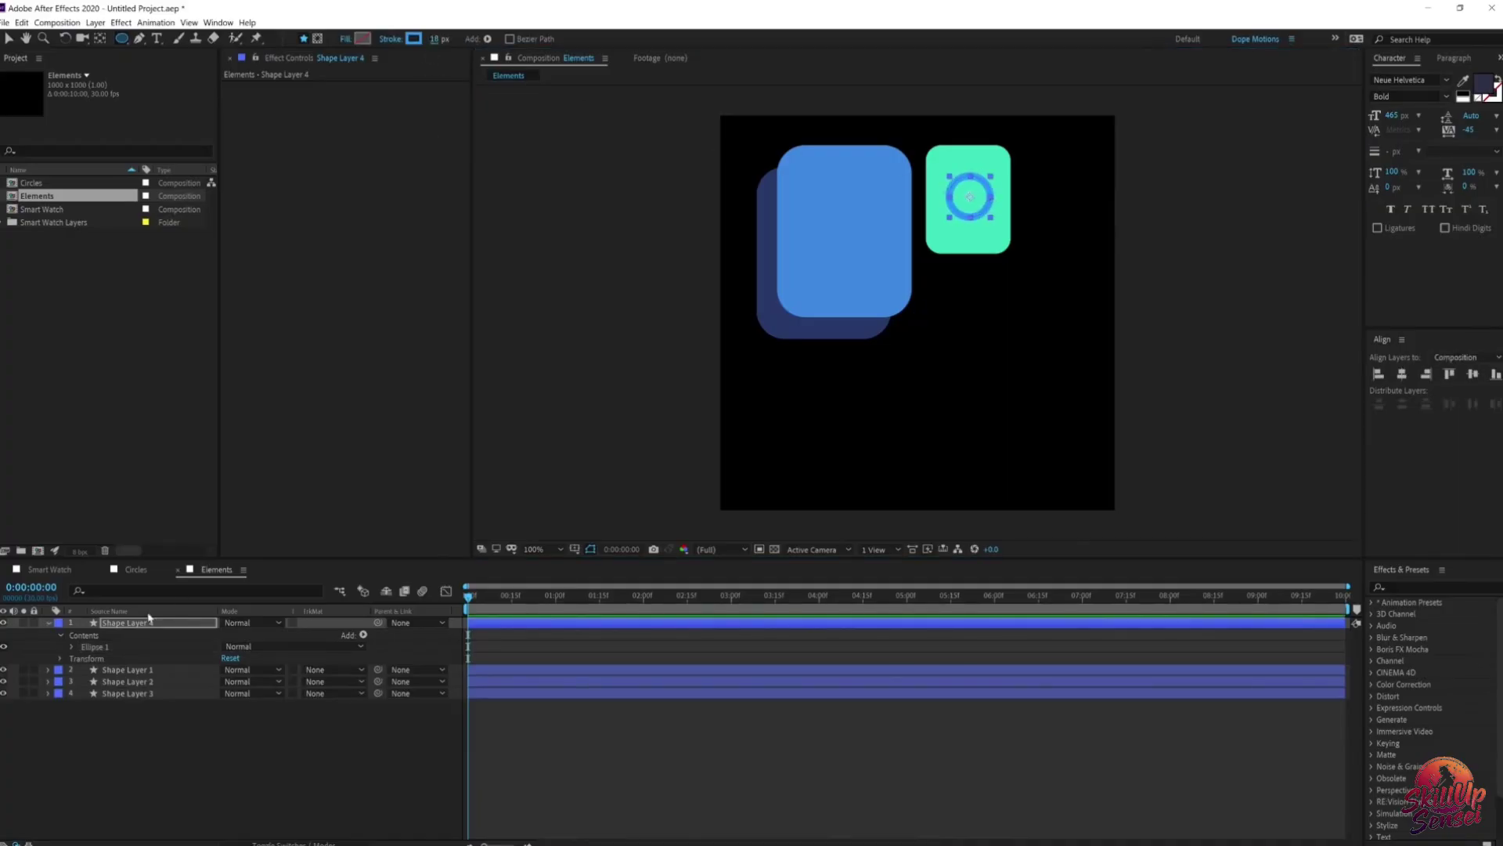
Step: Reduce the ring's ellipse path size to about 90 x 90 px
{"action": "left_click", "coordinate": [71, 647]}
{"action": "left_click", "coordinate": [83, 659]}
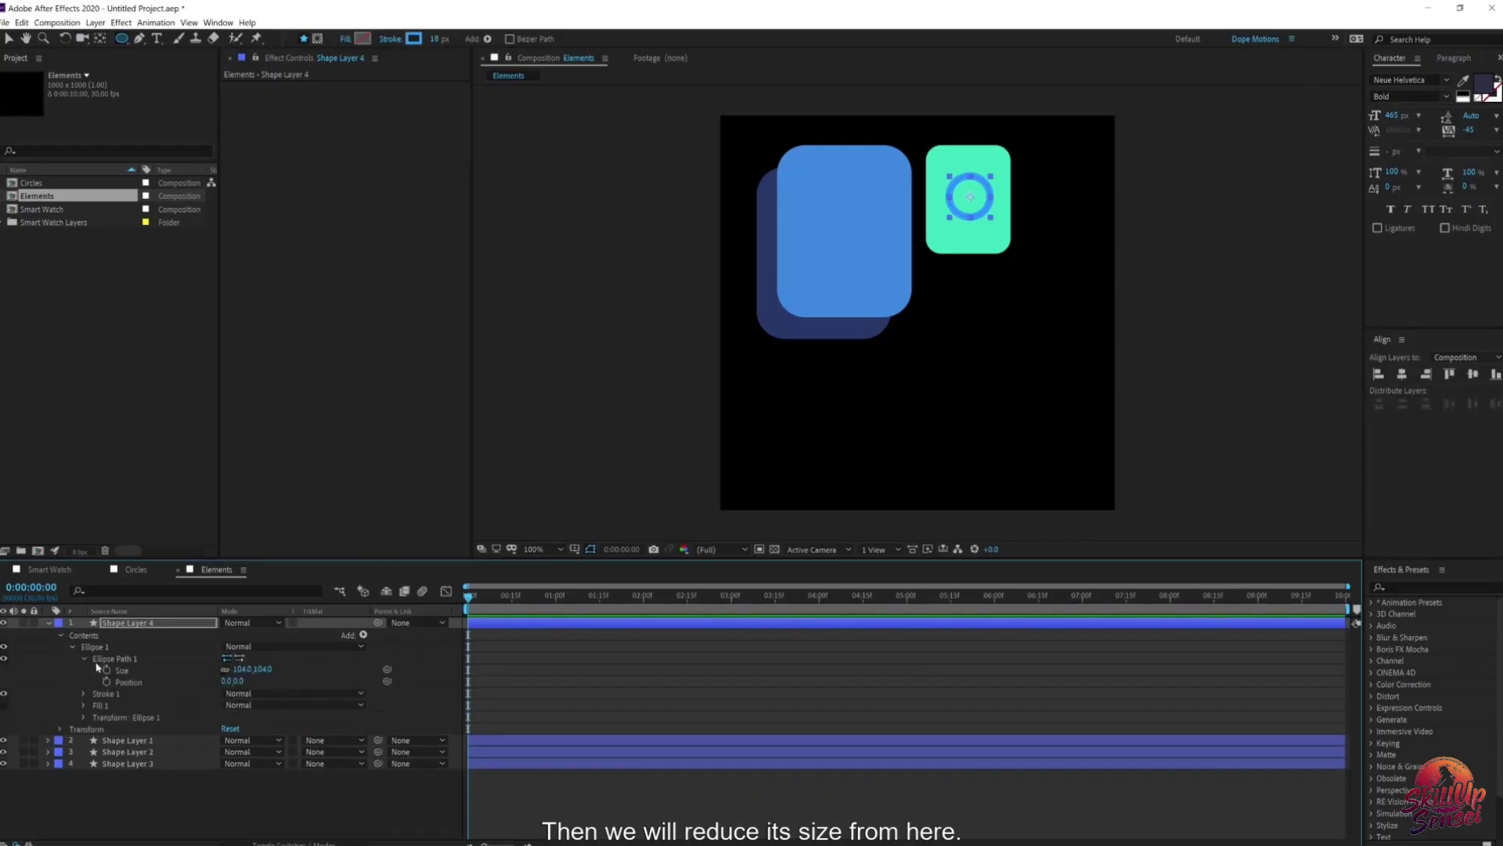
{"action": "left_click_drag", "start_coordinate": [250, 673], "coordinate": [239, 673]}
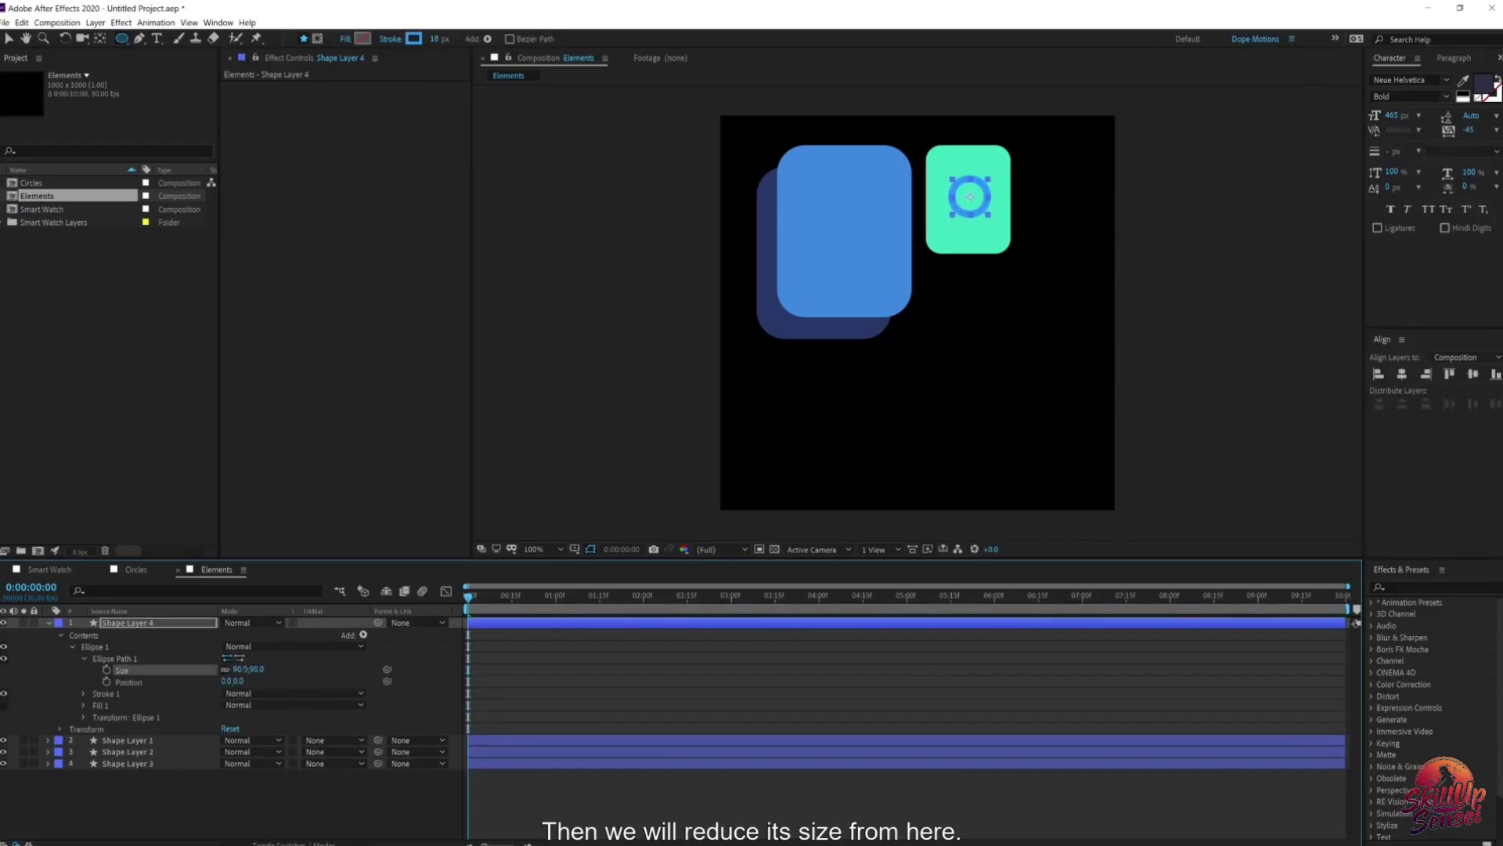
Step: Change the ring's stroke colour from the blue to an off-white
{"action": "left_click", "coordinate": [414, 40]}
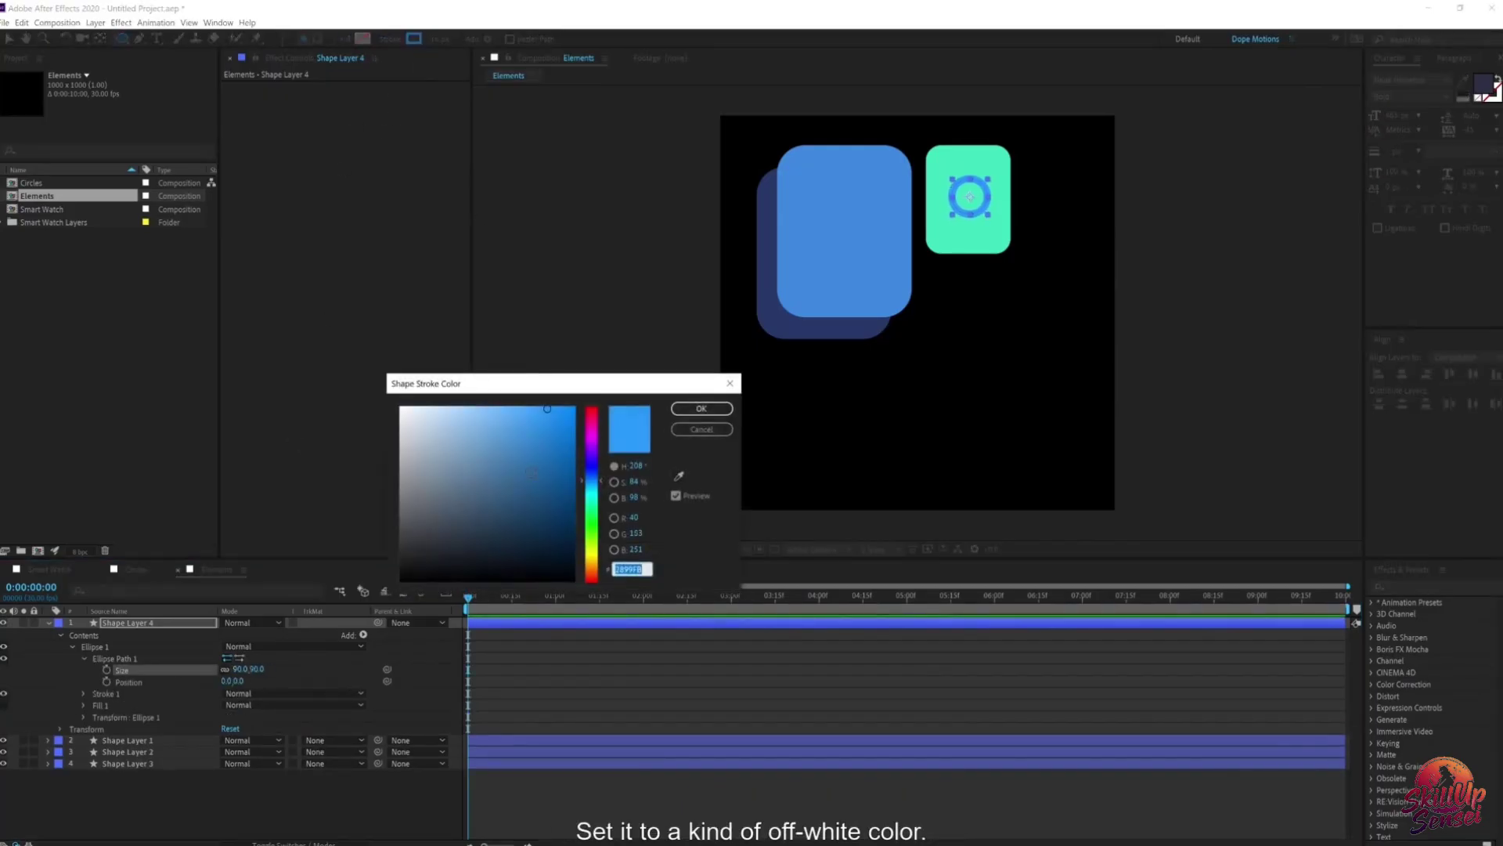
{"action": "left_click", "coordinate": [400, 417]}
{"action": "left_click", "coordinate": [701, 407]}
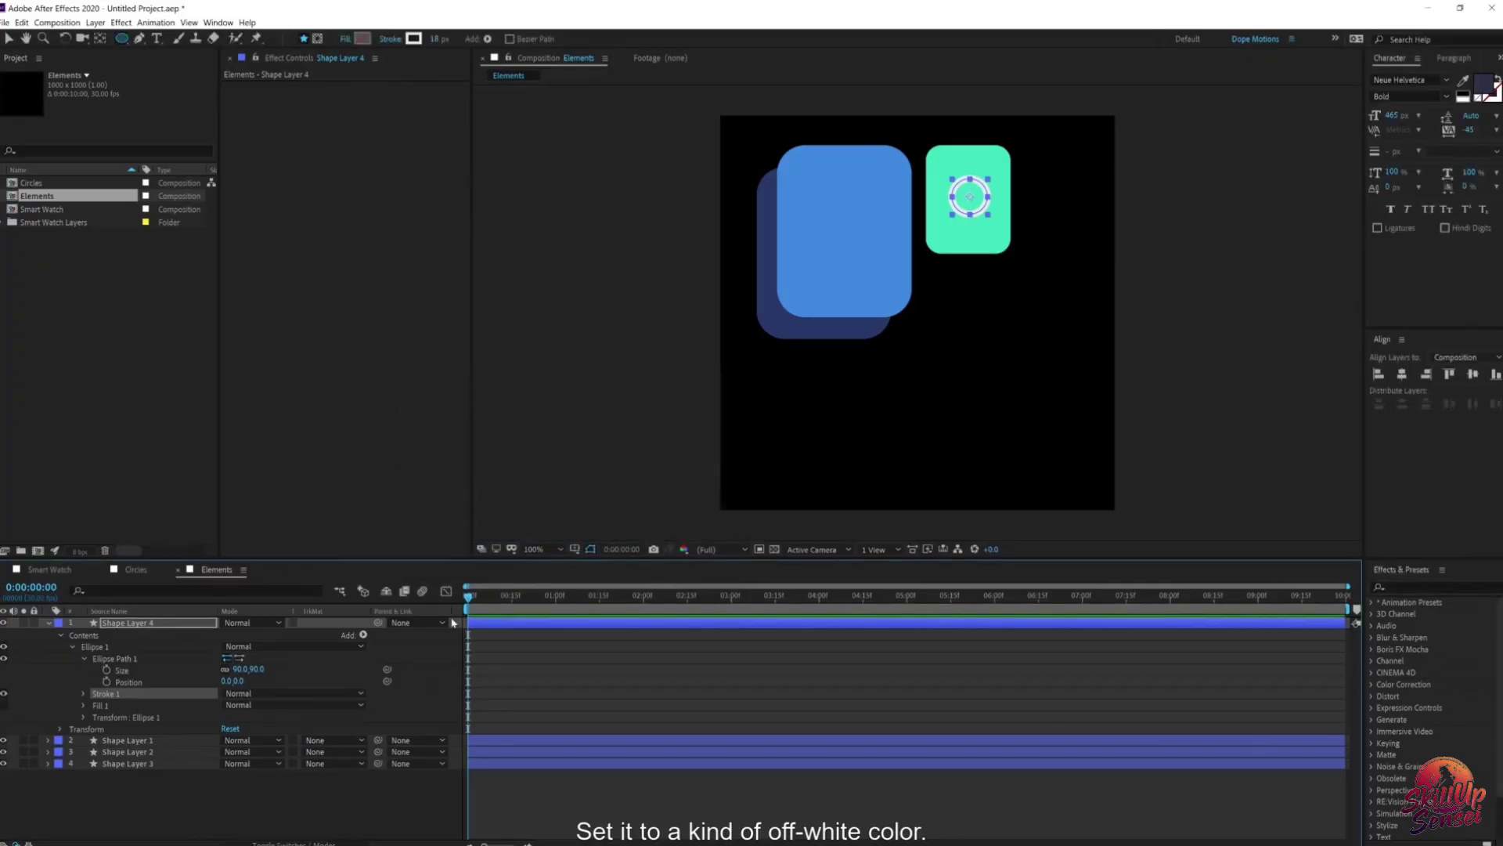
{"action": "left_click", "coordinate": [232, 806]}
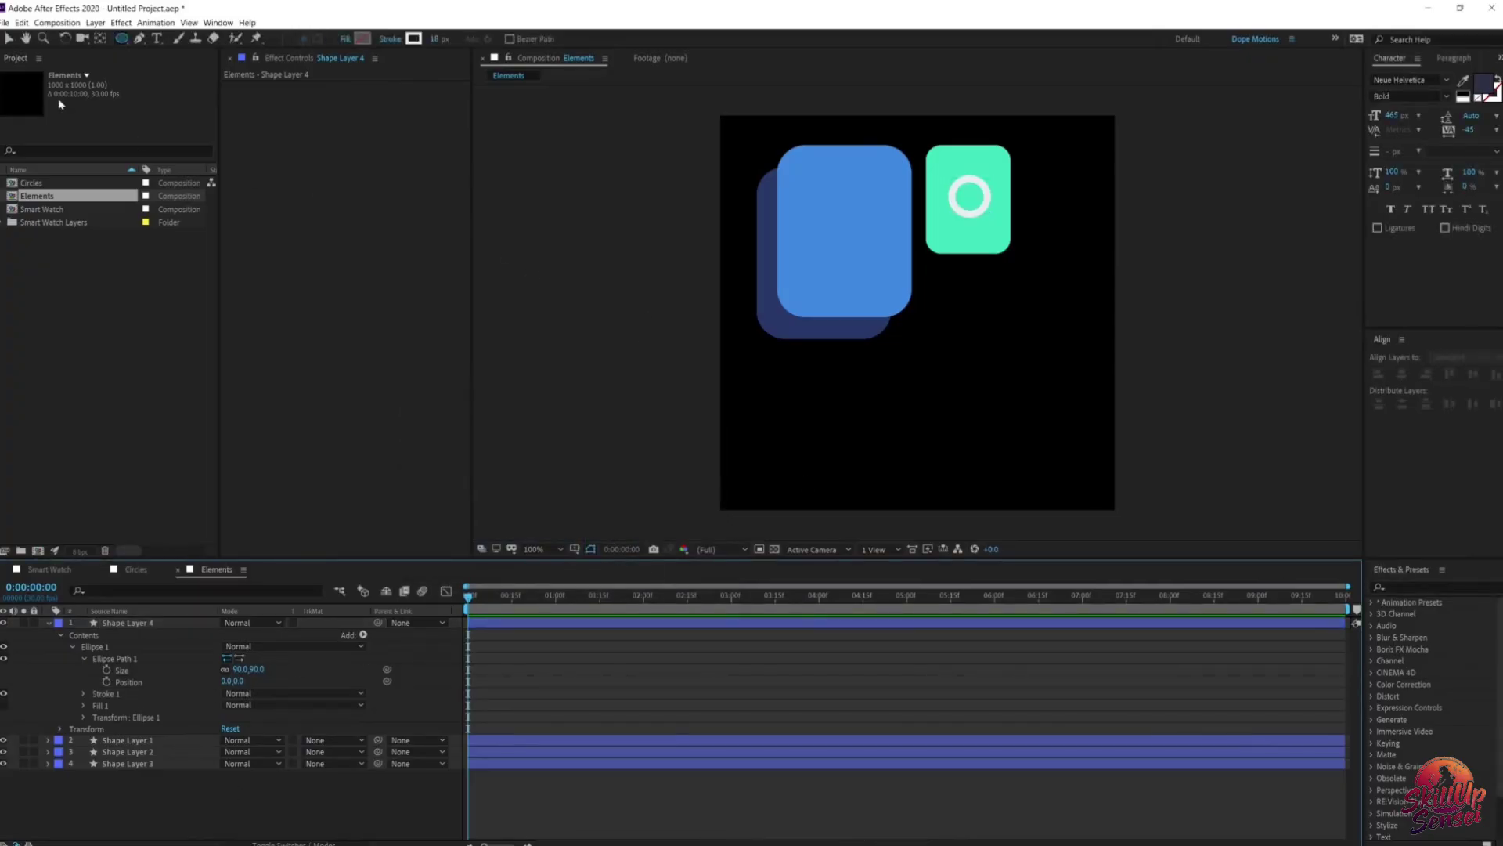
Step: Shift the green rectangle's fill hue slightly towards teal
{"action": "left_click", "coordinate": [1006, 220]}
{"action": "left_click", "coordinate": [474, 38]}
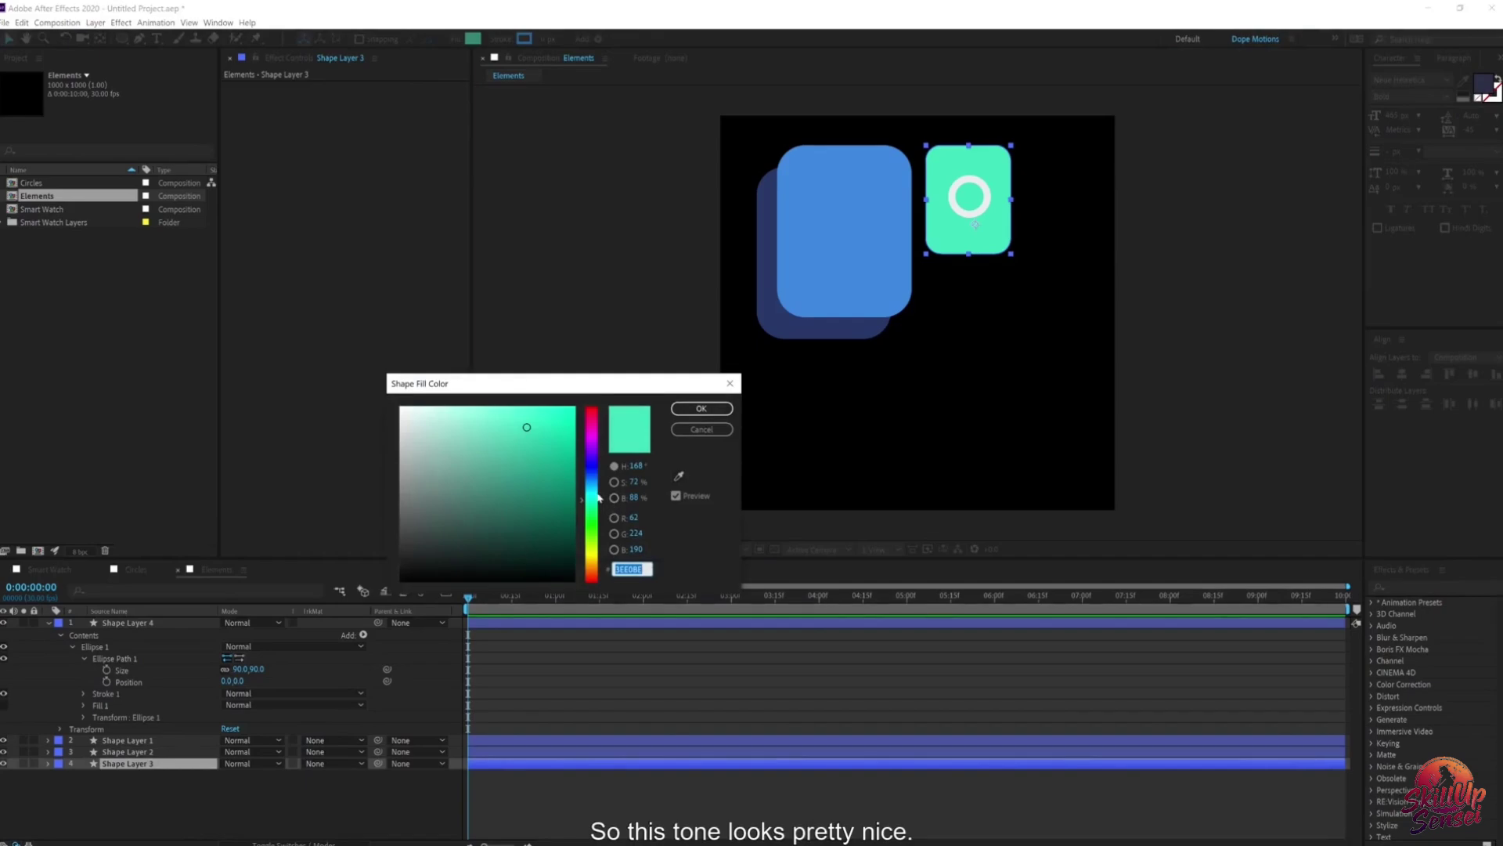
{"action": "left_click_drag", "start_coordinate": [598, 498], "coordinate": [598, 495]}
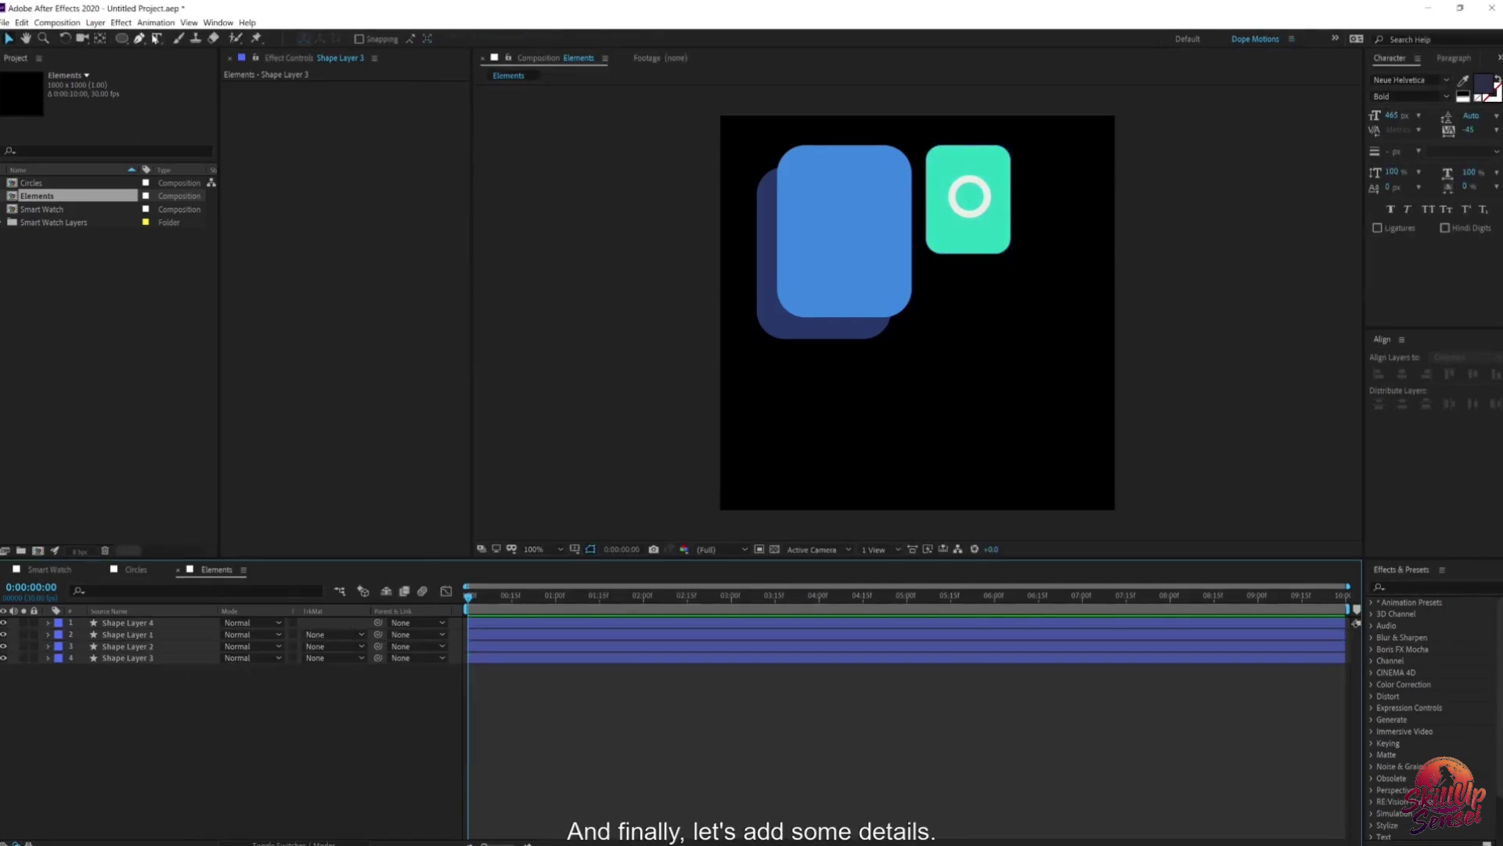
Step: Add a text layer below the green rectangle reading "20" and "22" on two lines
{"action": "left_click", "coordinate": [159, 39]}
{"action": "left_click", "coordinate": [949, 359]}
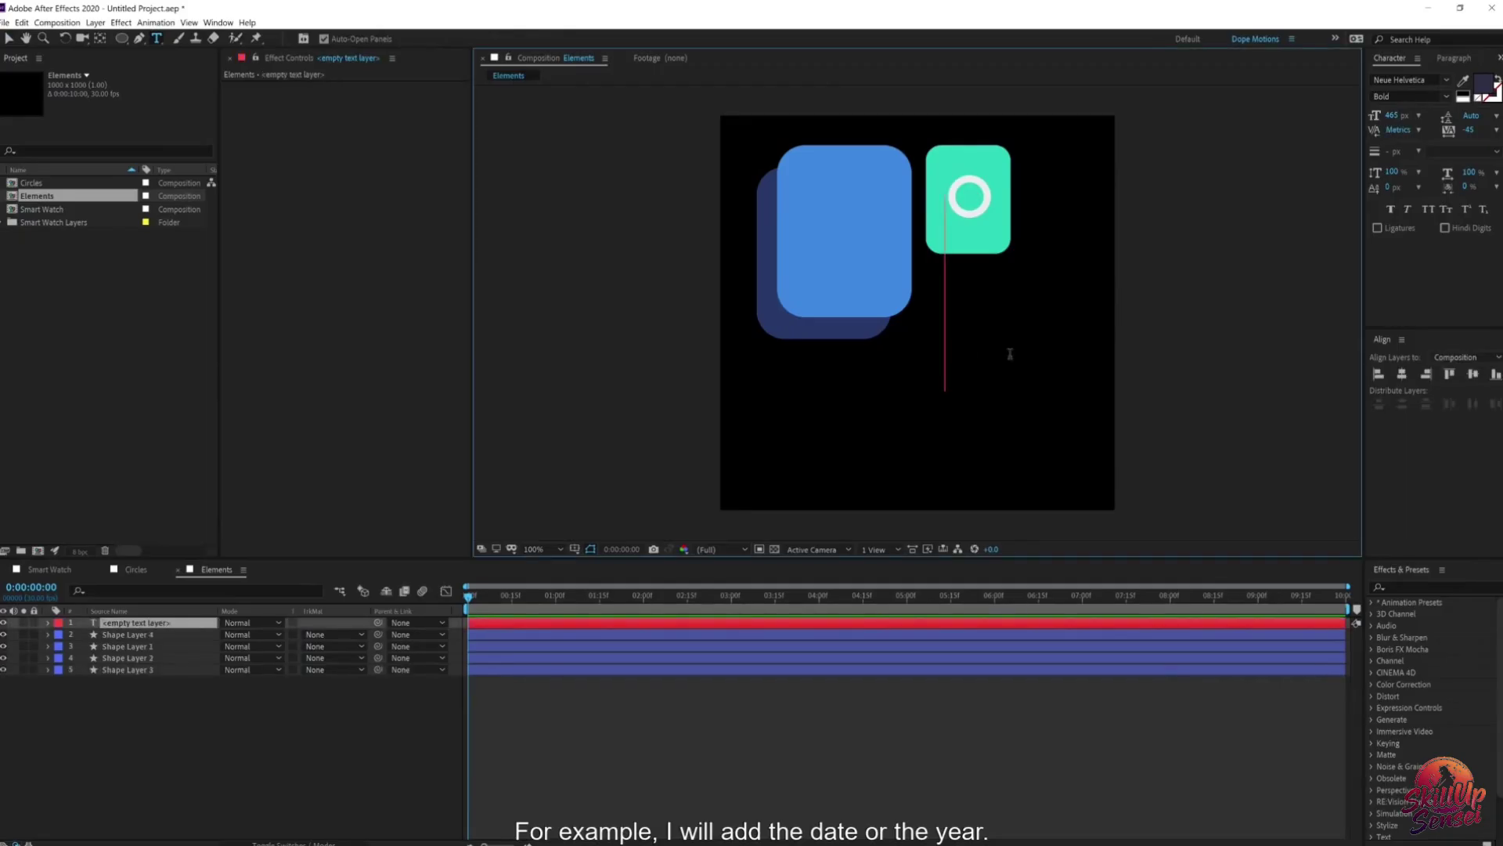
{"action": "type", "text": "20"}
{"action": "key", "text": "Return"}
{"action": "type", "text": "22"}
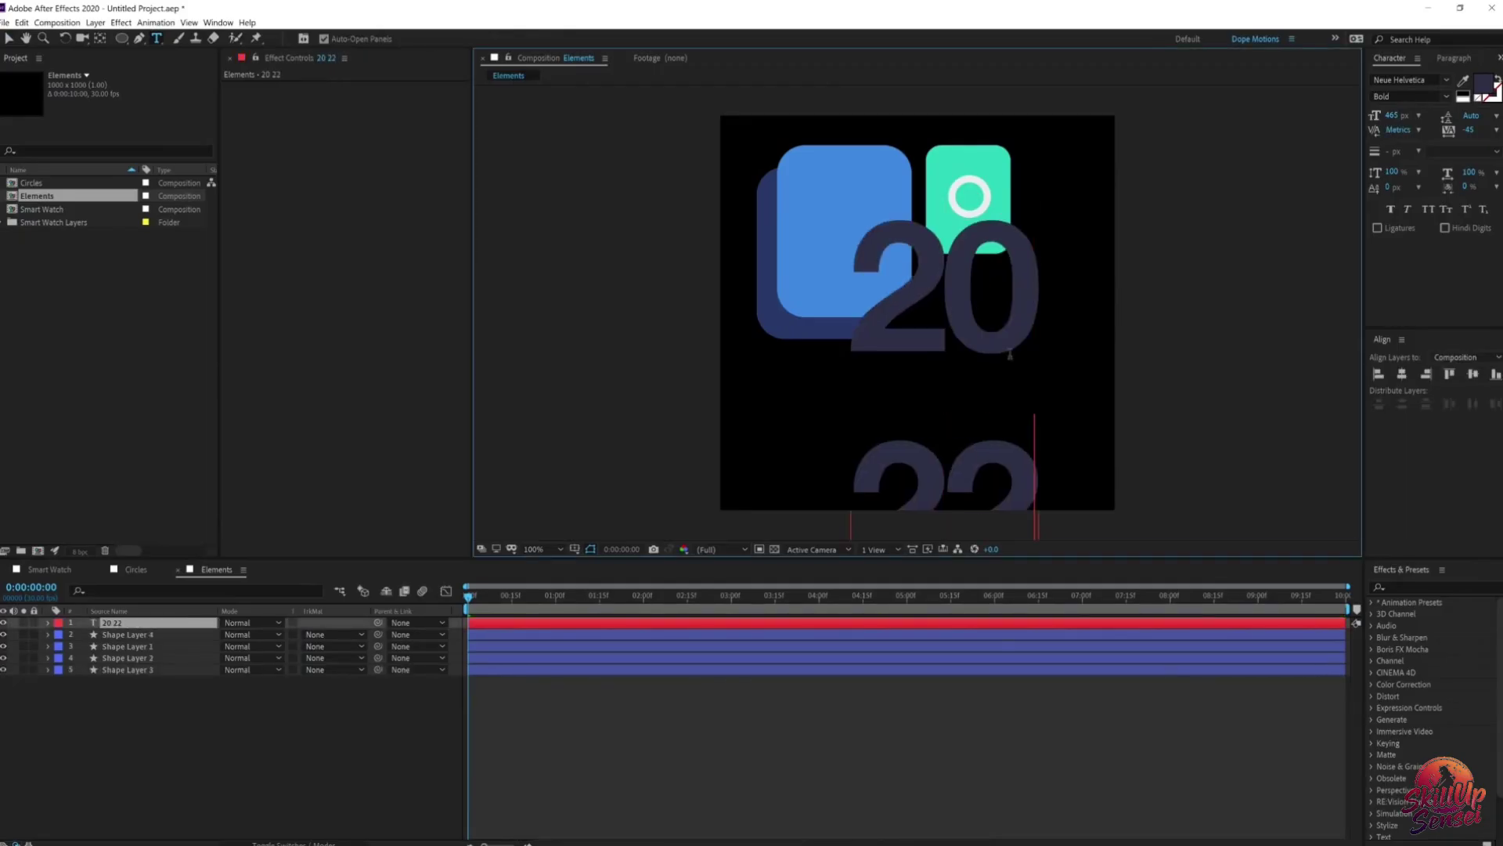
Step: Colour the year text off-white and set its font to TacticSans-Bld
{"action": "left_click", "coordinate": [8, 38]}
{"action": "left_click", "coordinate": [1485, 92]}
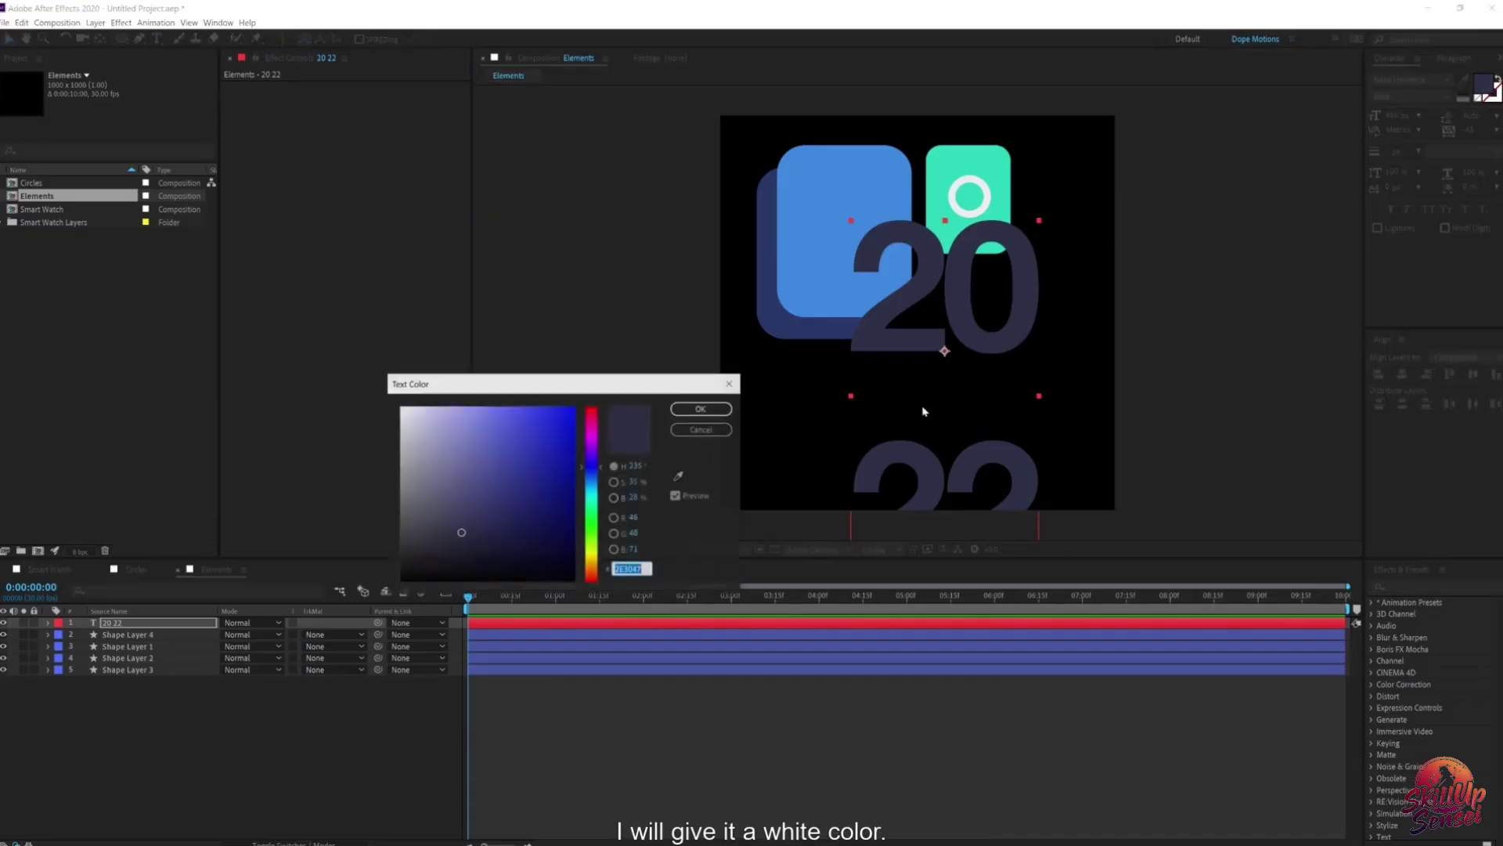
{"action": "left_click_drag", "start_coordinate": [470, 439], "coordinate": [356, 416]}
{"action": "left_click", "coordinate": [678, 409]}
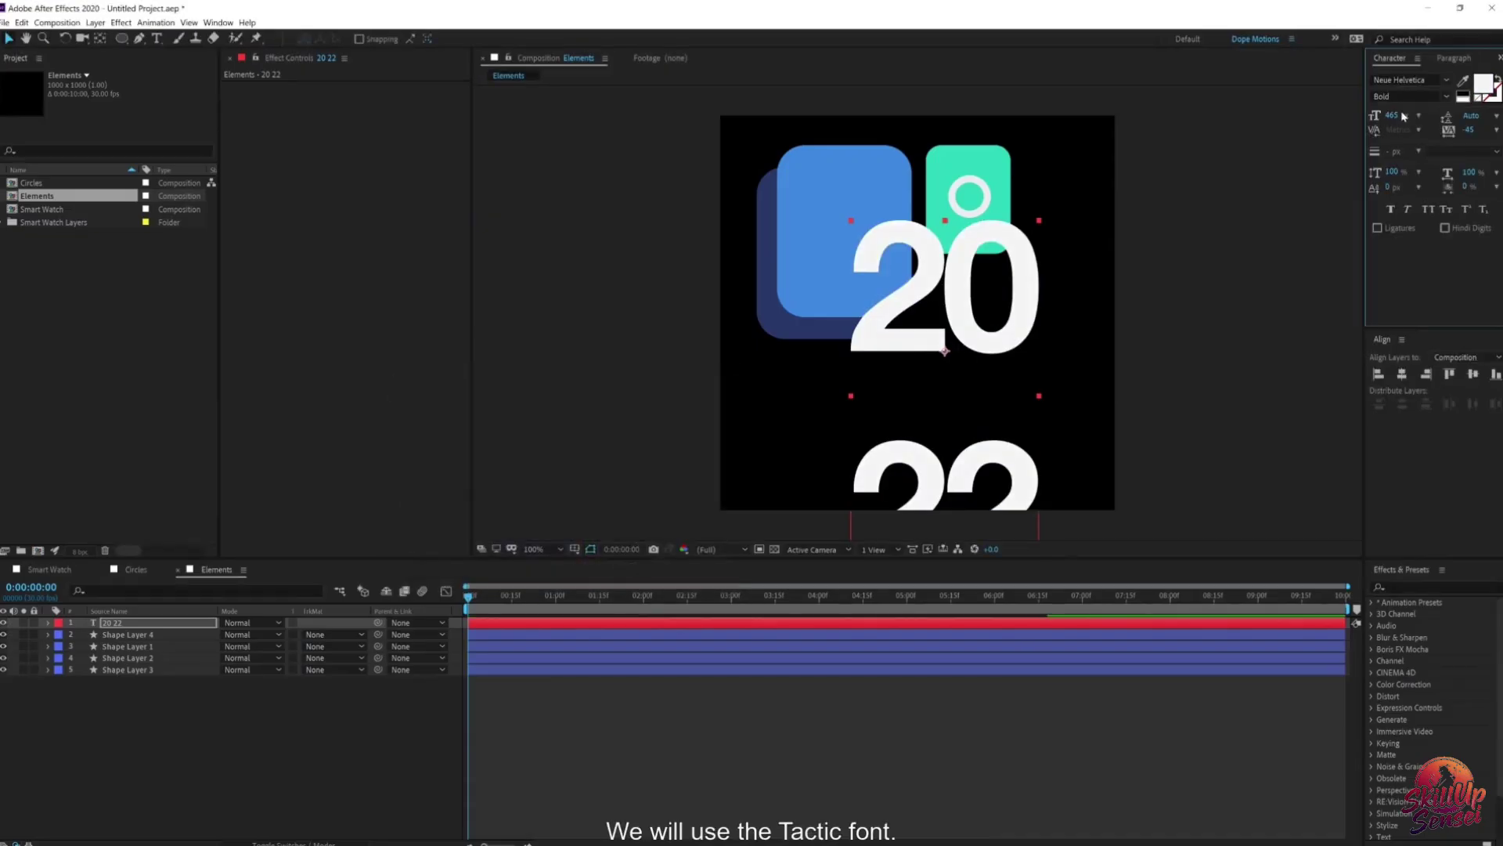
{"action": "left_click", "coordinate": [1433, 79]}
{"action": "type", "text": "tact"}
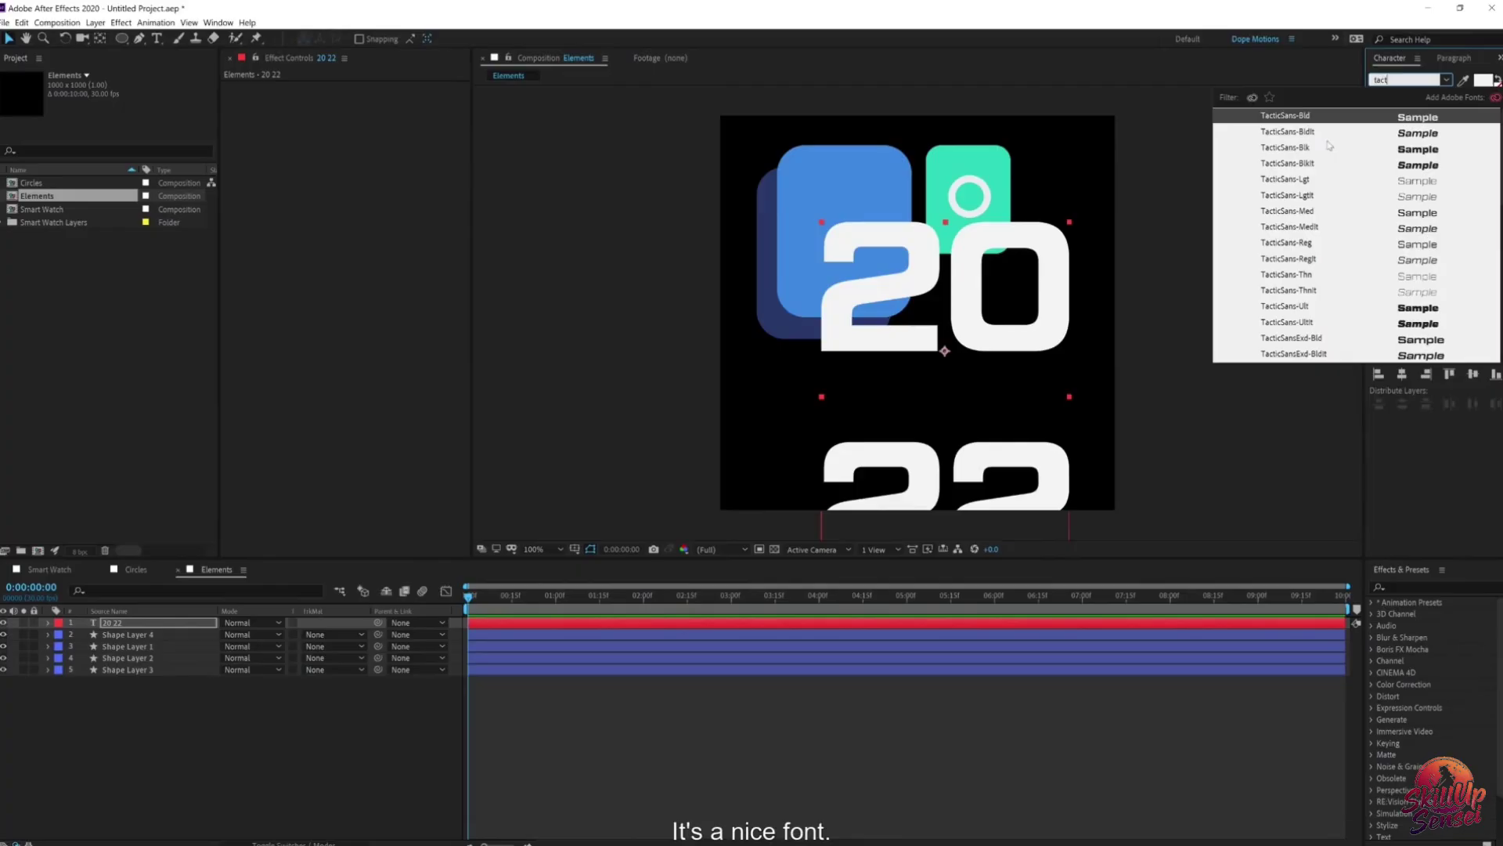
{"action": "key", "text": "Return"}
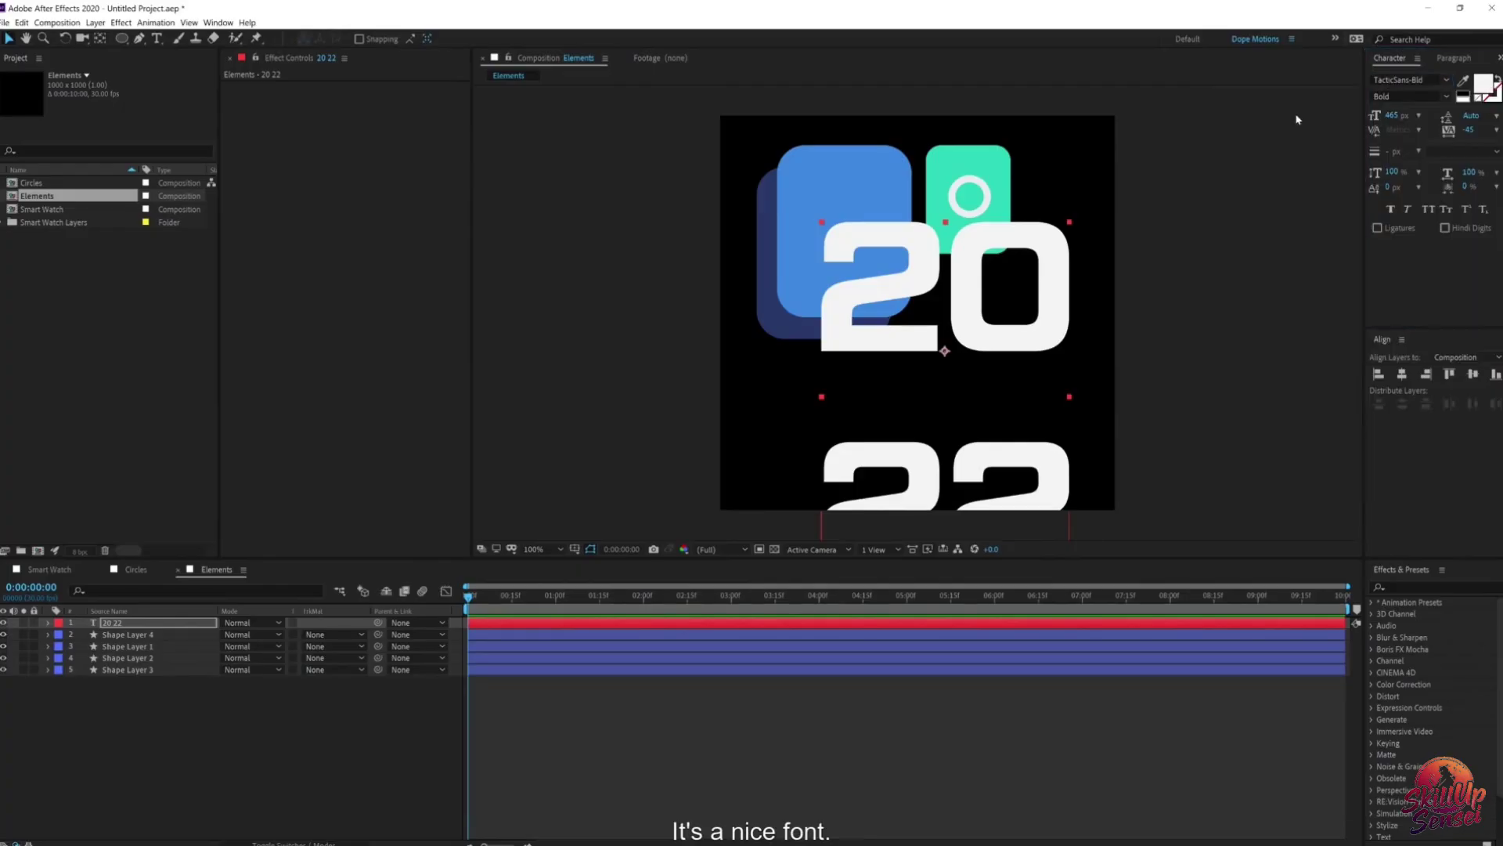
Step: Set the year text to 170 px size, 157 px leading and 117 tracking, and place it below the green rectangle
{"action": "left_click_drag", "start_coordinate": [1392, 115], "coordinate": [1174, 169]}
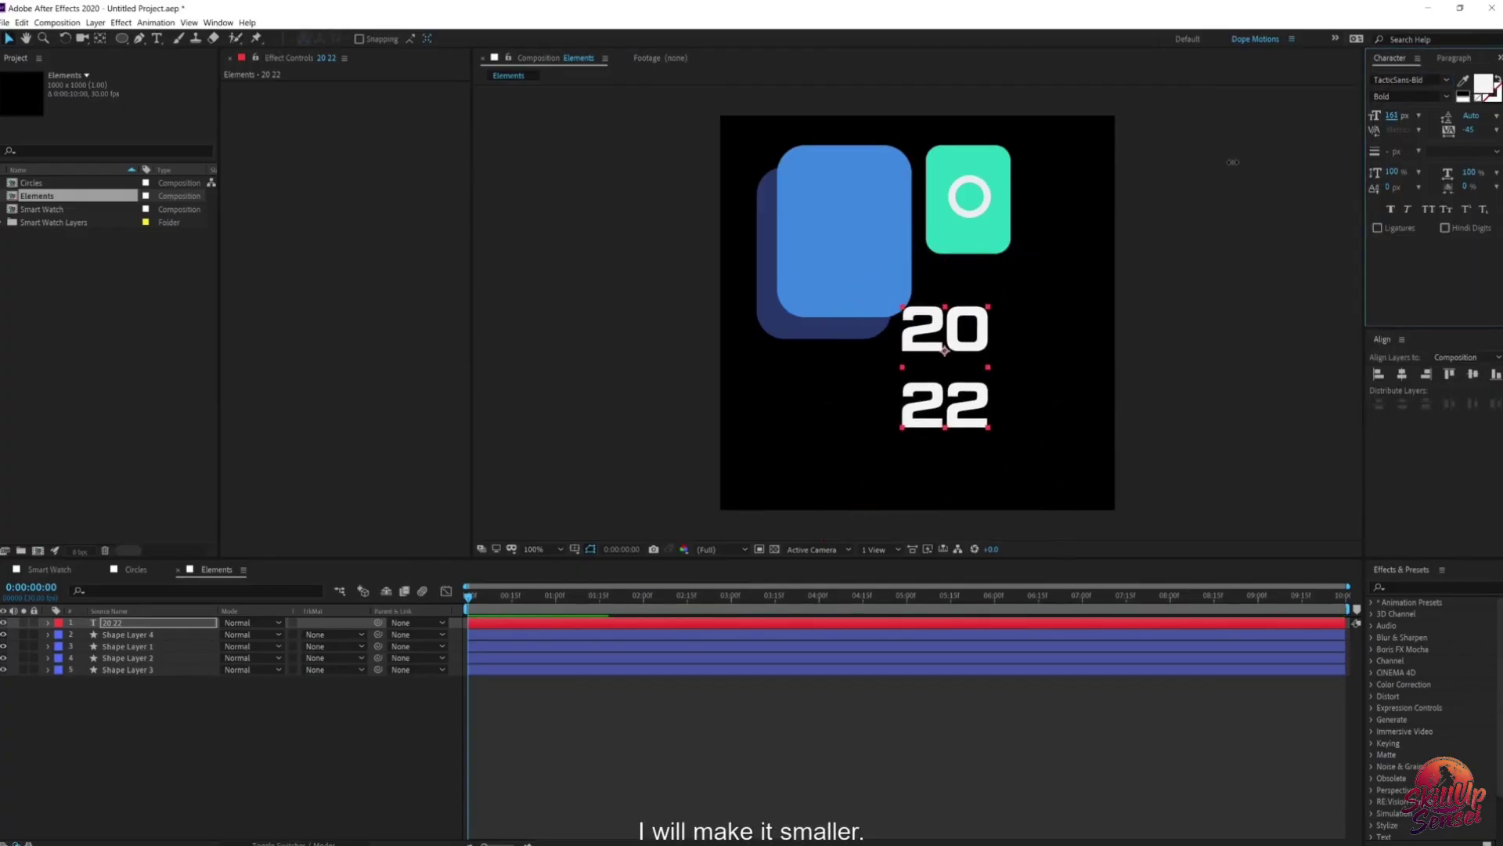
{"action": "mouse_move", "coordinate": [1470, 130]}
{"action": "left_mouse_down"}
{"action": "mouse_move", "coordinate": [1500, 127]}
{"action": "mouse_move", "coordinate": [1441, 119]}
{"action": "mouse_move", "coordinate": [1458, 119]}
{"action": "left_mouse_up"}
{"action": "left_click_drag", "start_coordinate": [958, 341], "coordinate": [1014, 336]}
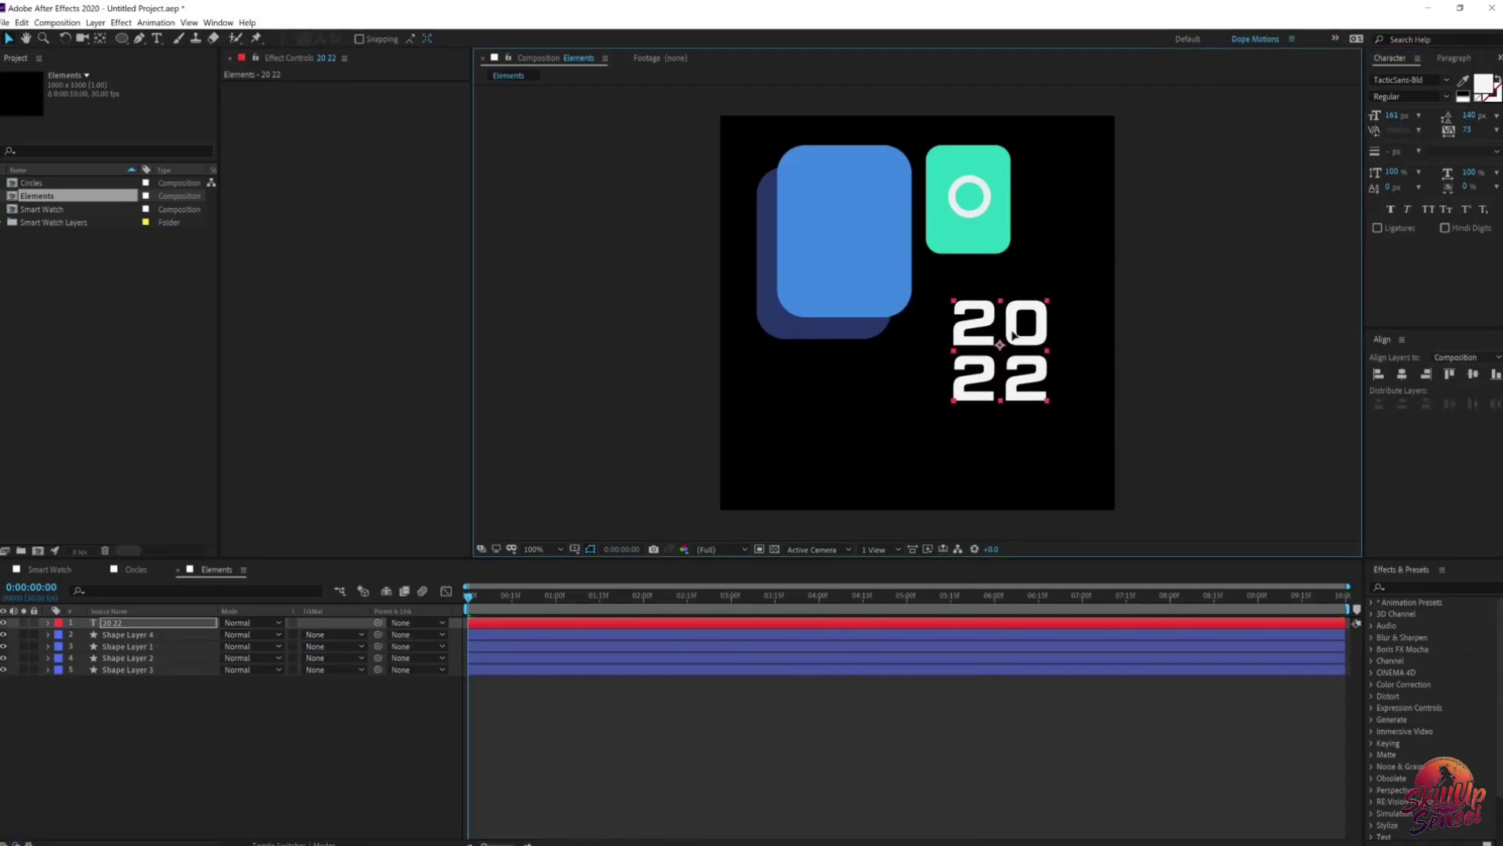
{"action": "left_click_drag", "start_coordinate": [1393, 117], "coordinate": [1488, 130]}
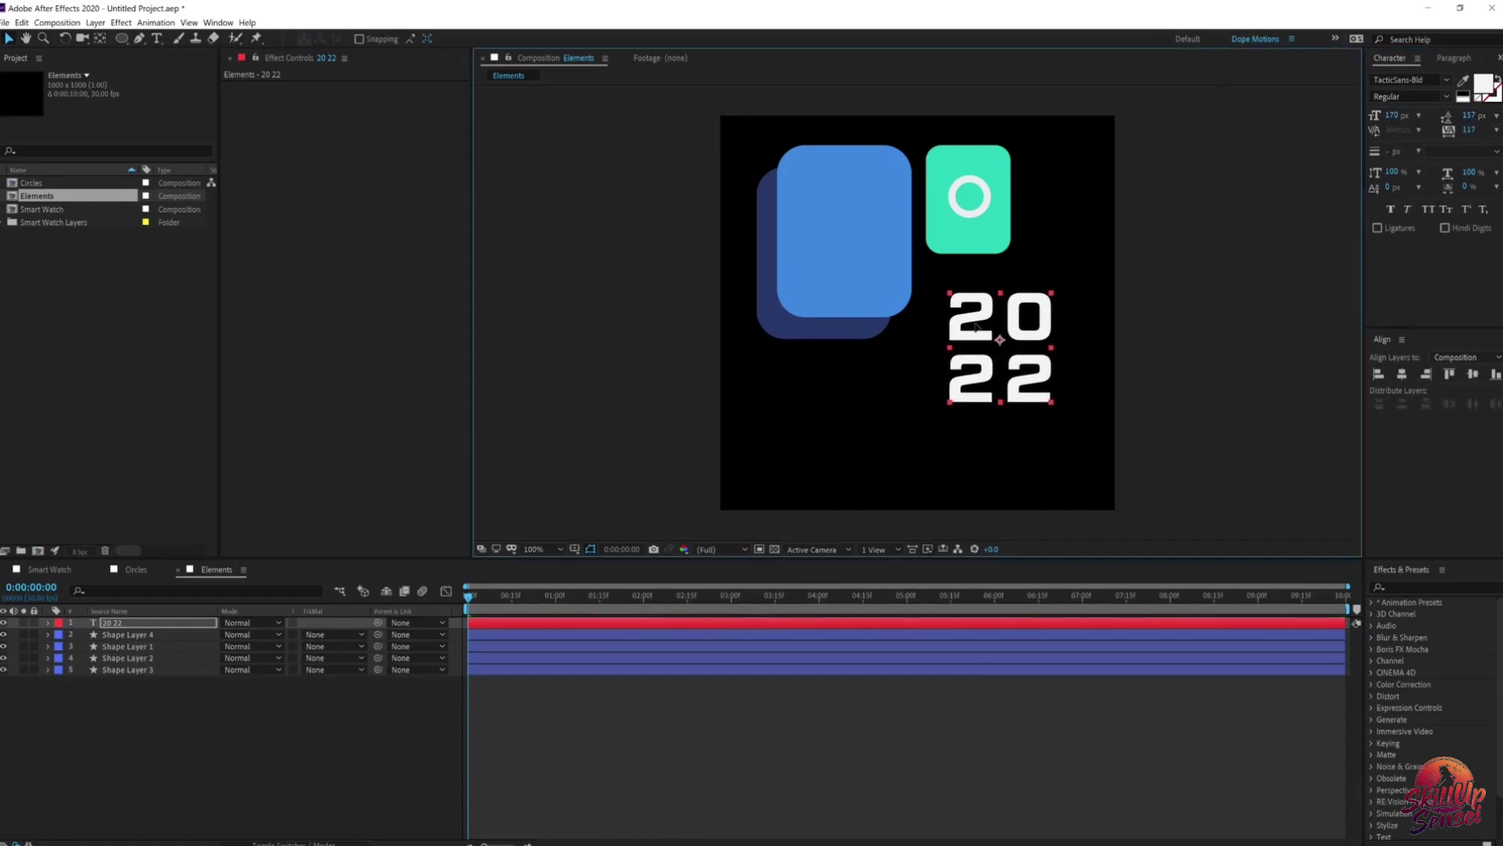
{"action": "left_click", "coordinate": [219, 744]}
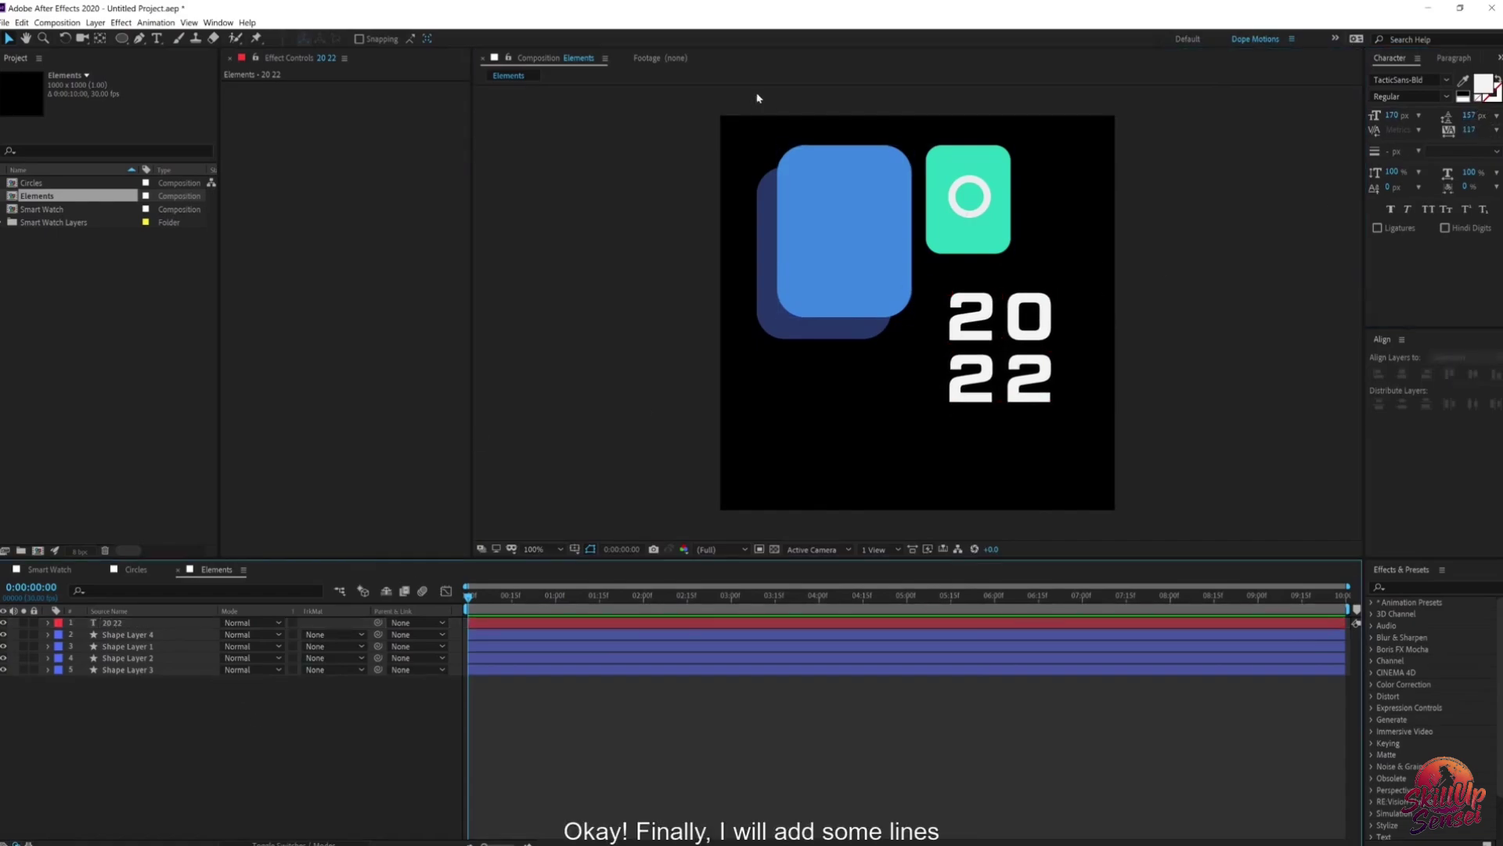
Step: Draw a thin horizontal bar near the blue rectangle's upper left corner with an off-white fill and 0 px stroke
{"action": "left_click", "coordinate": [120, 39]}
{"action": "left_click", "coordinate": [172, 40]}
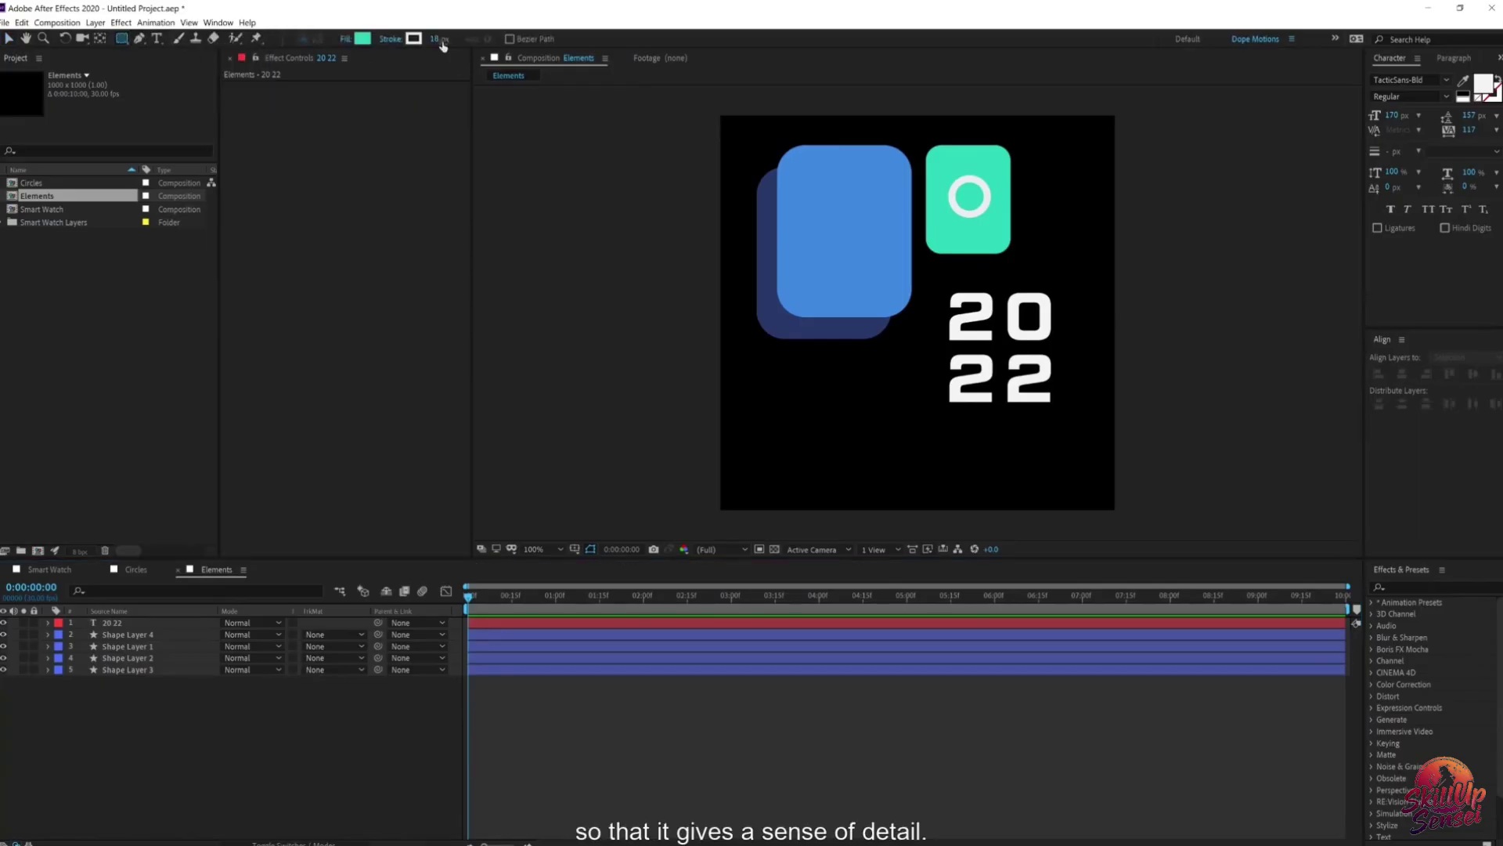
{"action": "left_click", "coordinate": [368, 39]}
{"action": "left_click_drag", "start_coordinate": [466, 452], "coordinate": [378, 416]}
{"action": "left_click", "coordinate": [727, 408]}
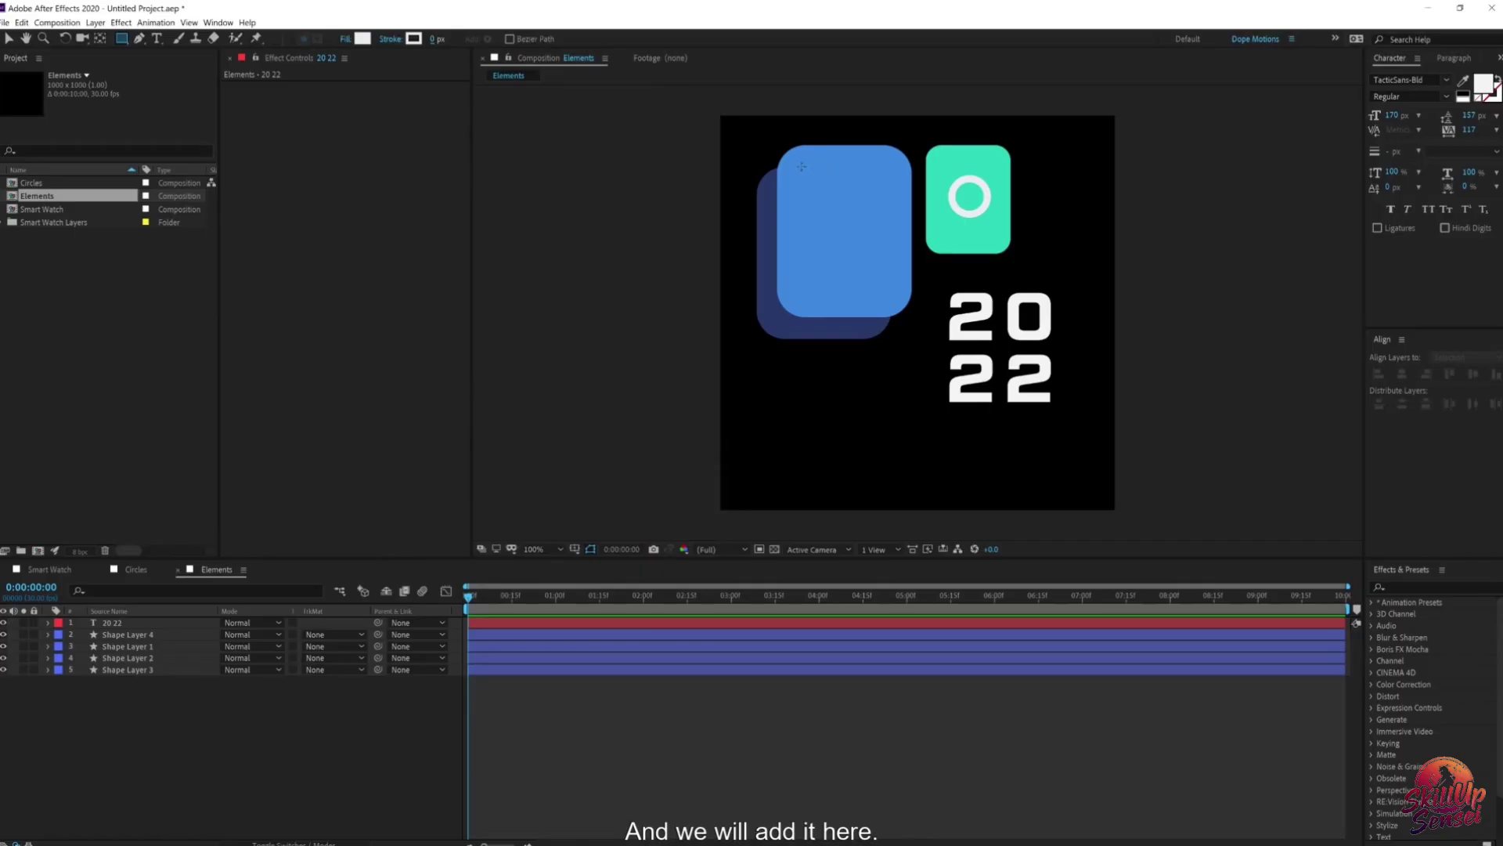
{"action": "left_click_drag", "start_coordinate": [801, 166], "coordinate": [866, 171]}
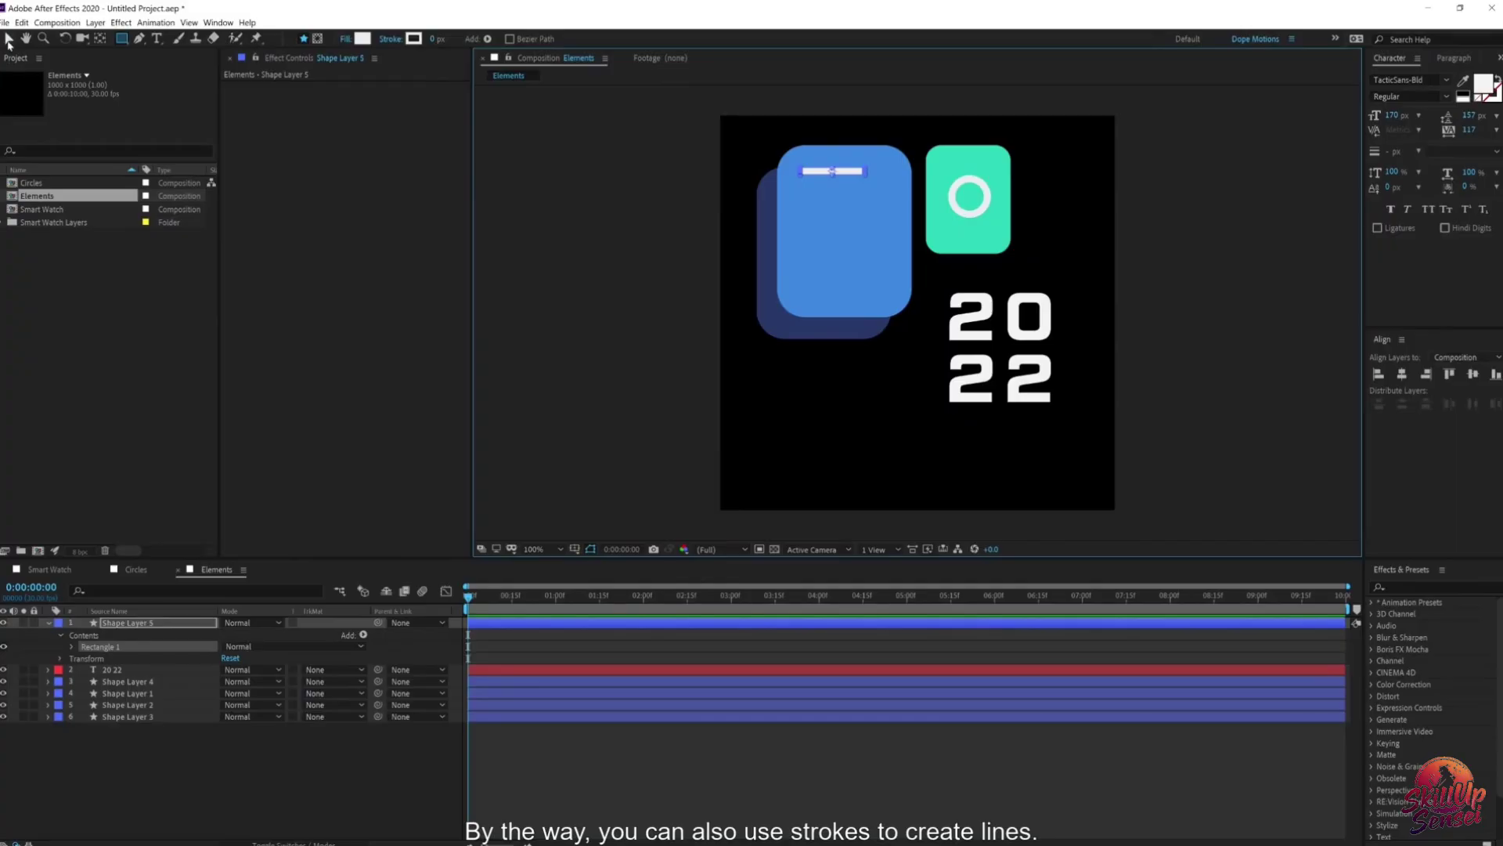
{"action": "left_click", "coordinate": [9, 39]}
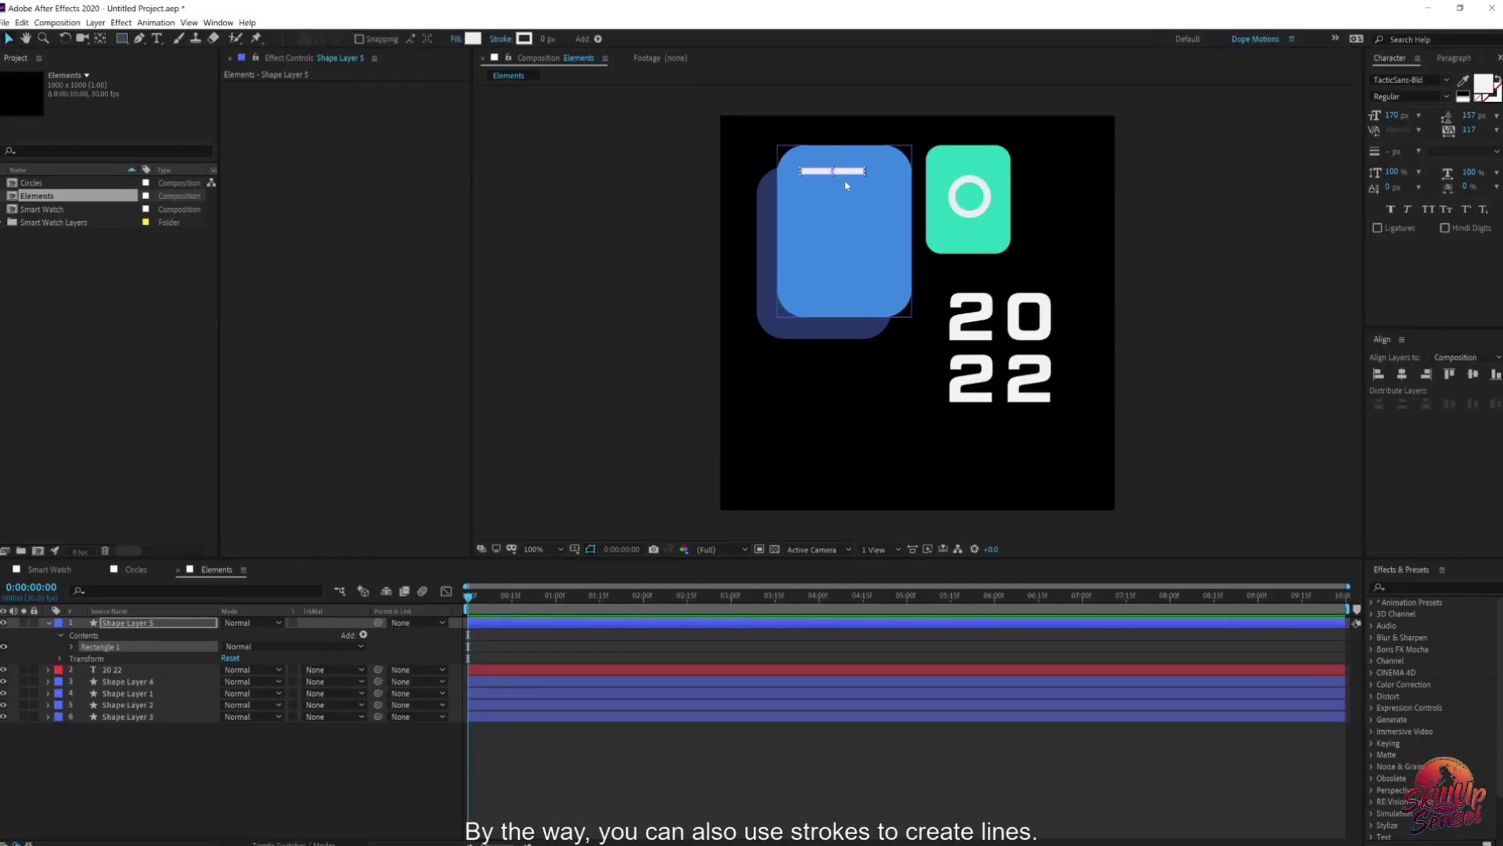
Step: Duplicate the bar's rectangle group within the same shape layer and move the copy down to position -217, -324
{"action": "left_click", "coordinate": [149, 624]}
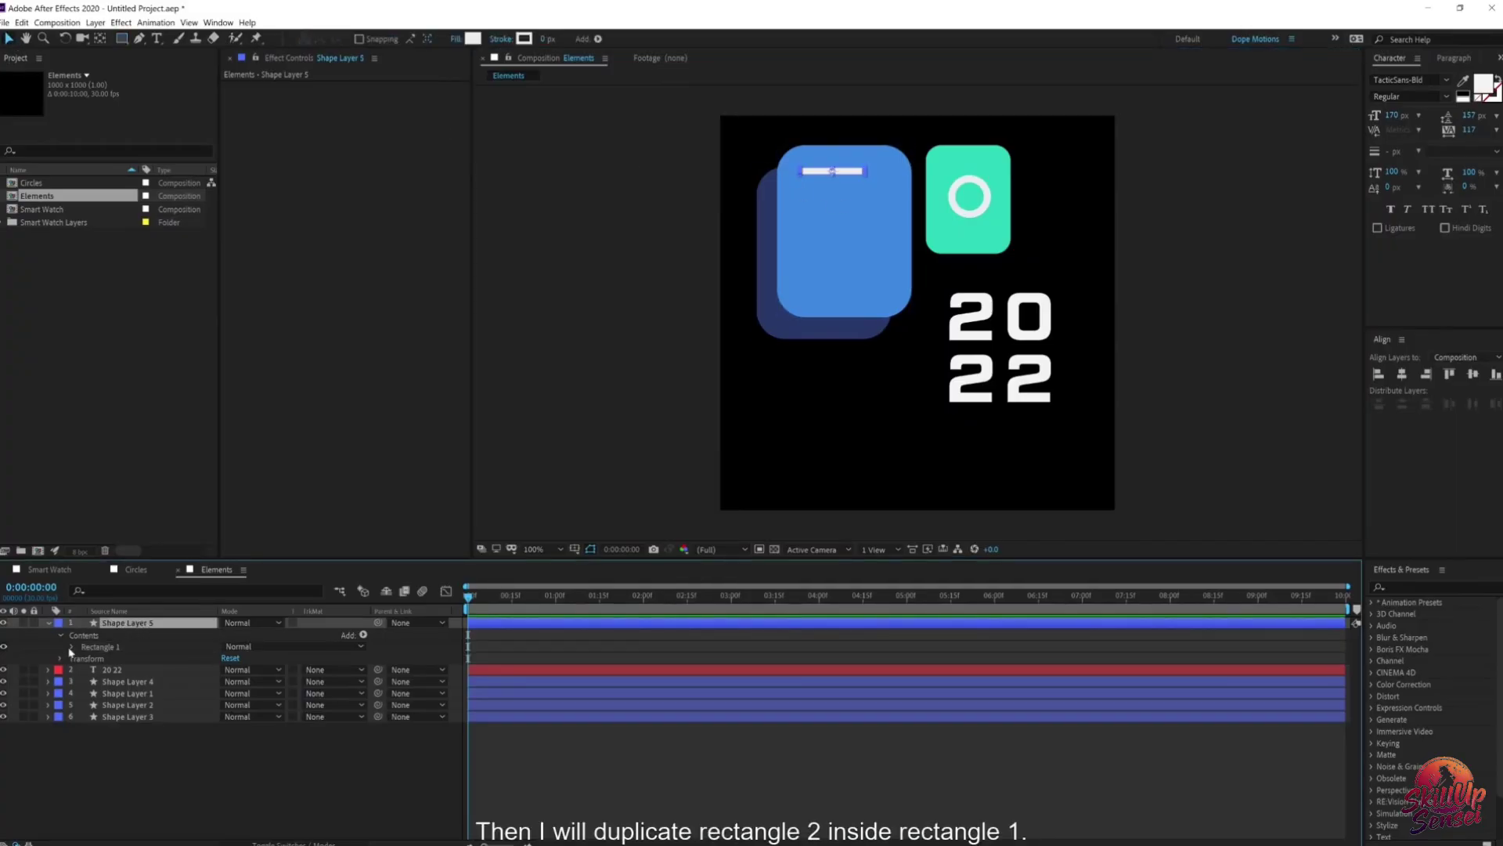
{"action": "left_click", "coordinate": [98, 648]}
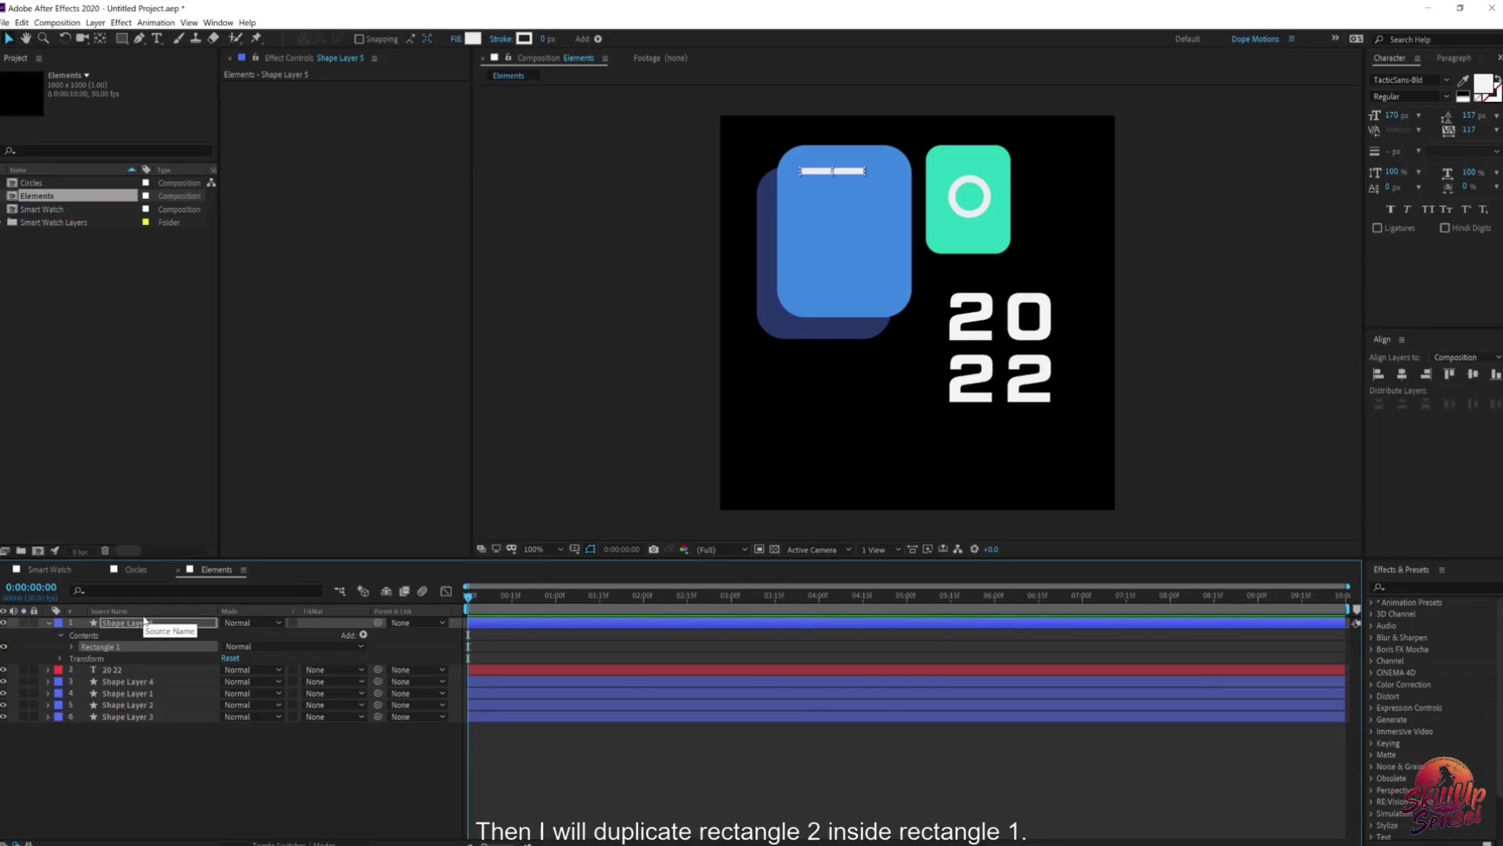
{"action": "key", "text": "ctrl+d"}
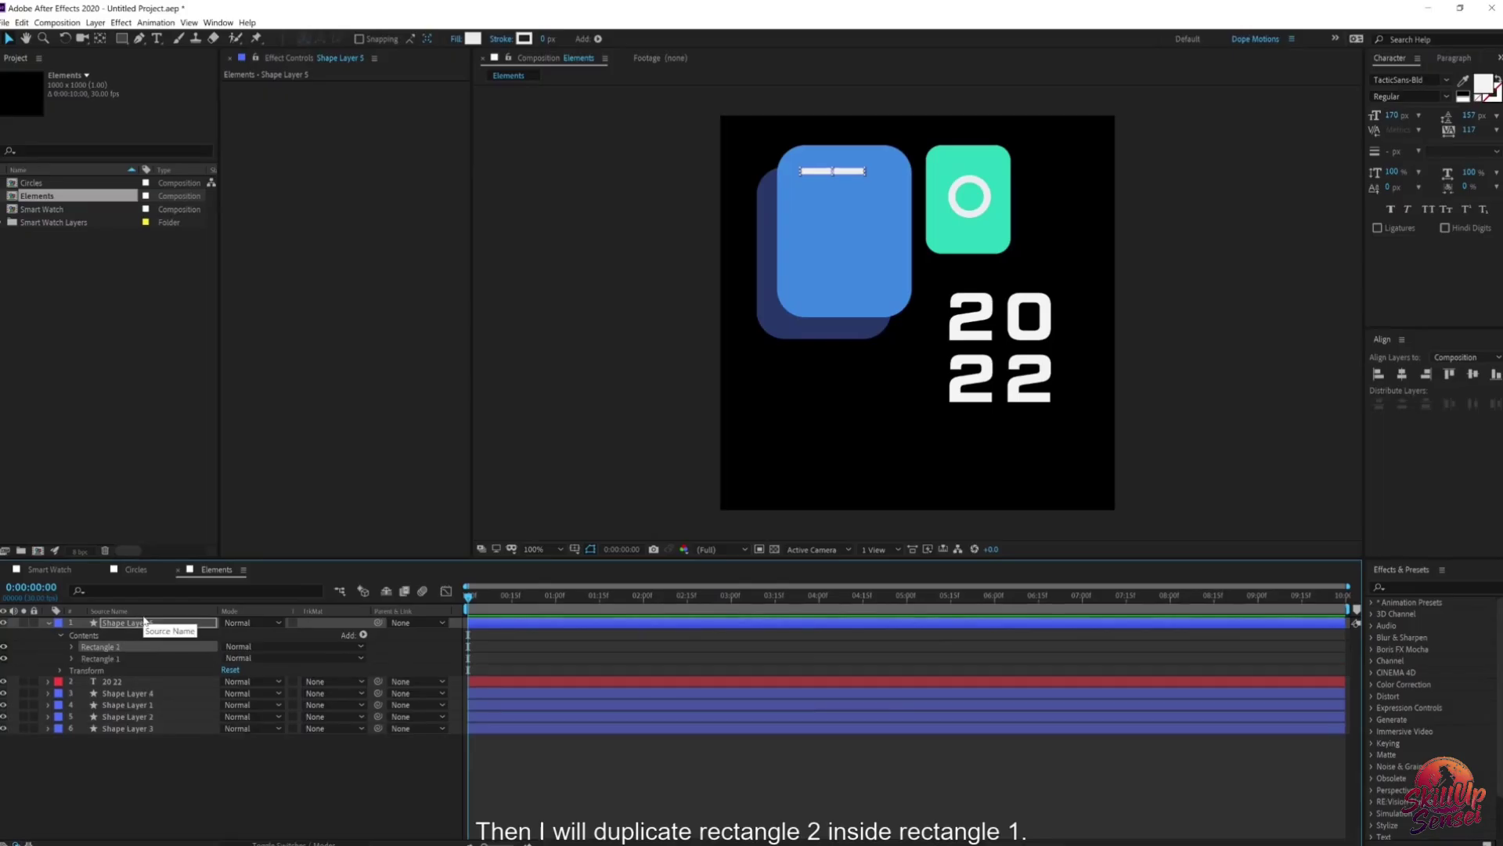
{"action": "left_click", "coordinate": [73, 647]}
{"action": "left_click", "coordinate": [83, 694]}
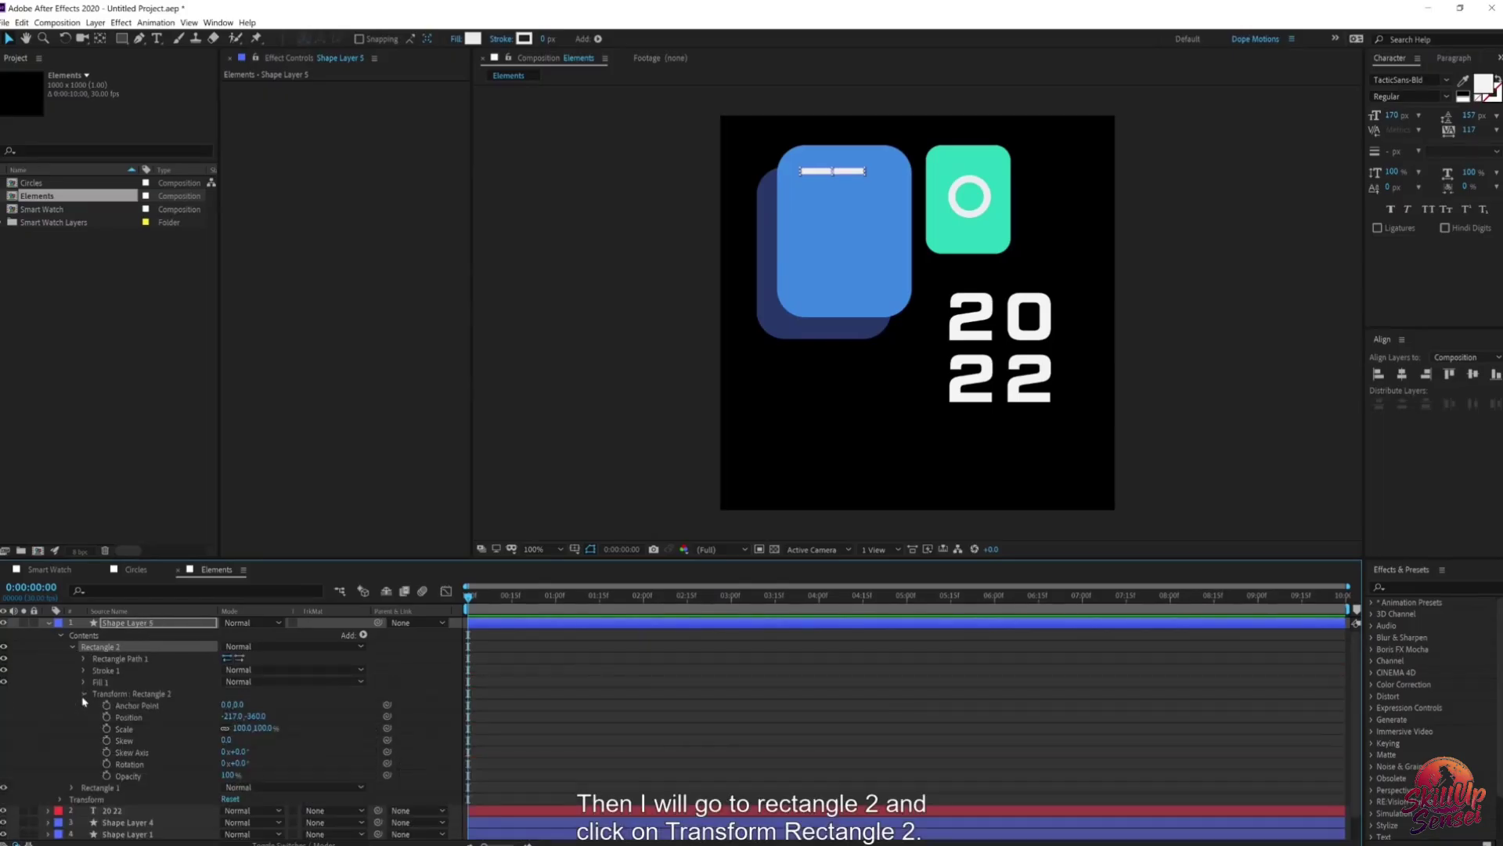
{"action": "left_click_drag", "start_coordinate": [256, 715], "coordinate": [292, 707]}
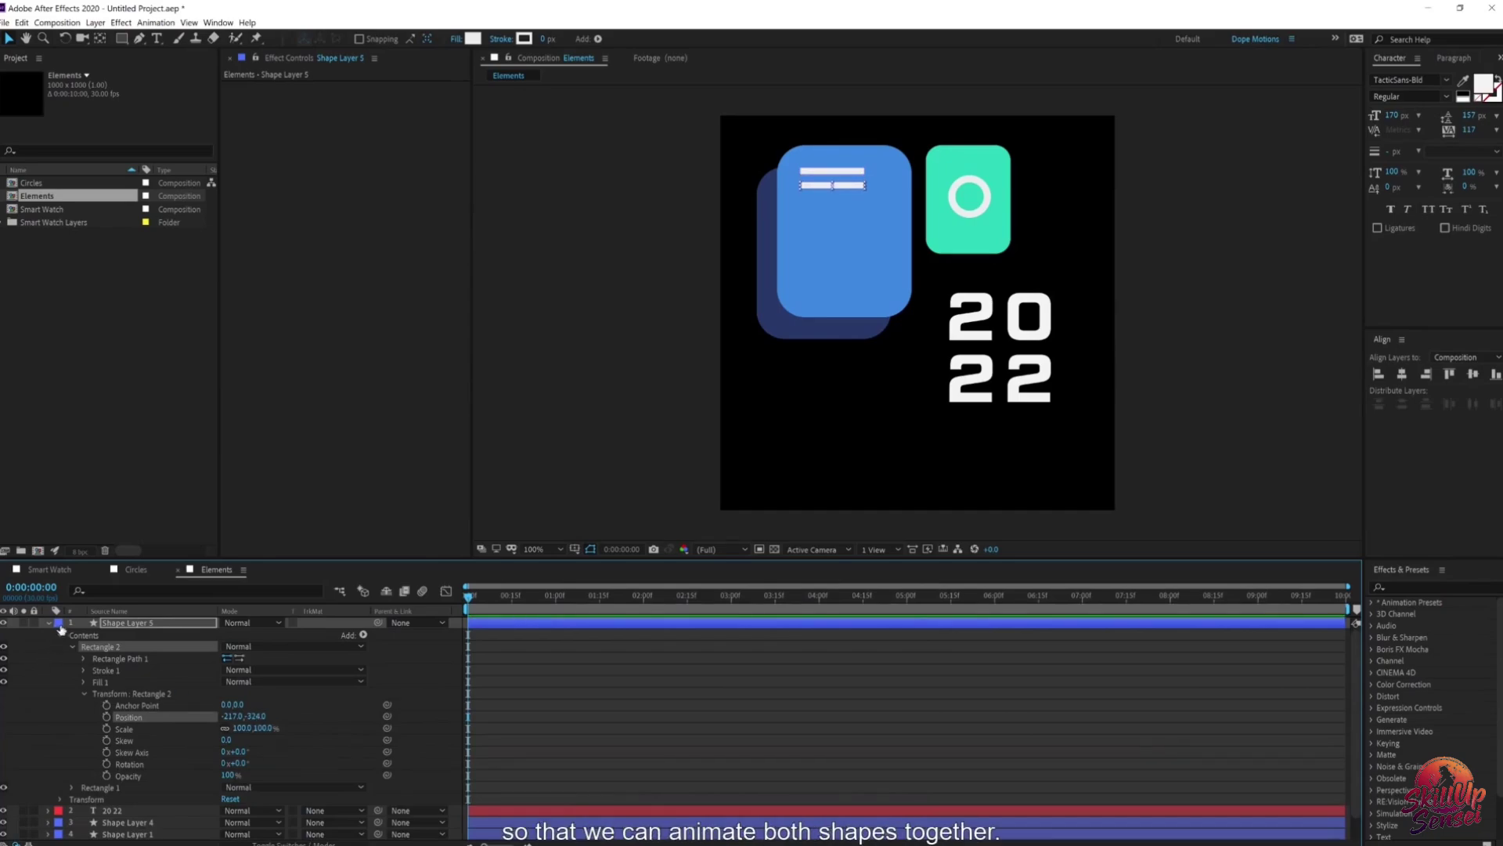
Step: Centre the anchor point of the two-bar shape layer on its contents
{"action": "left_click", "coordinate": [140, 626]}
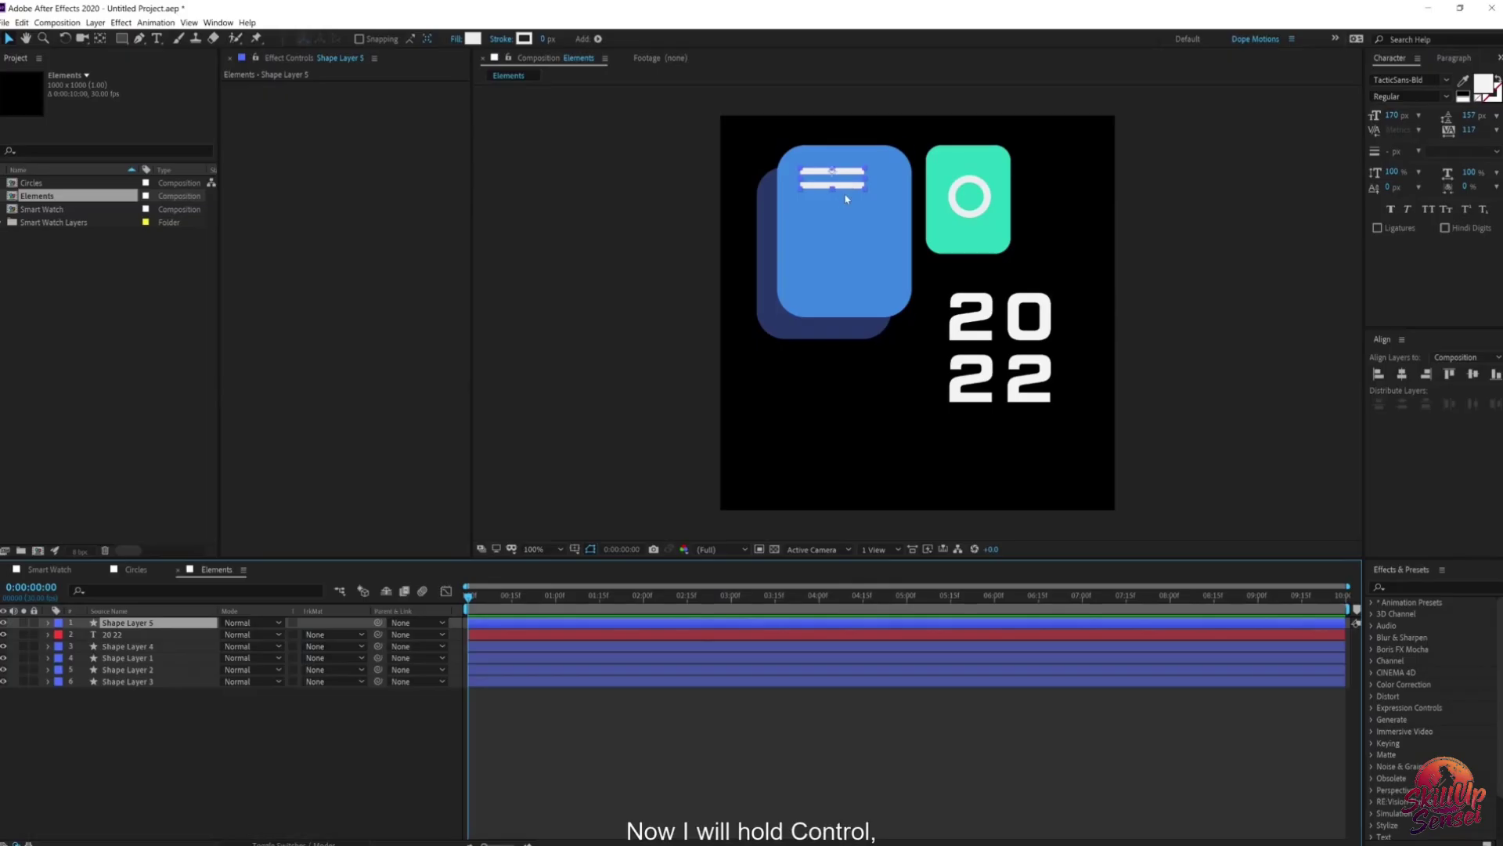
{"action": "left_click", "coordinate": [100, 39]}
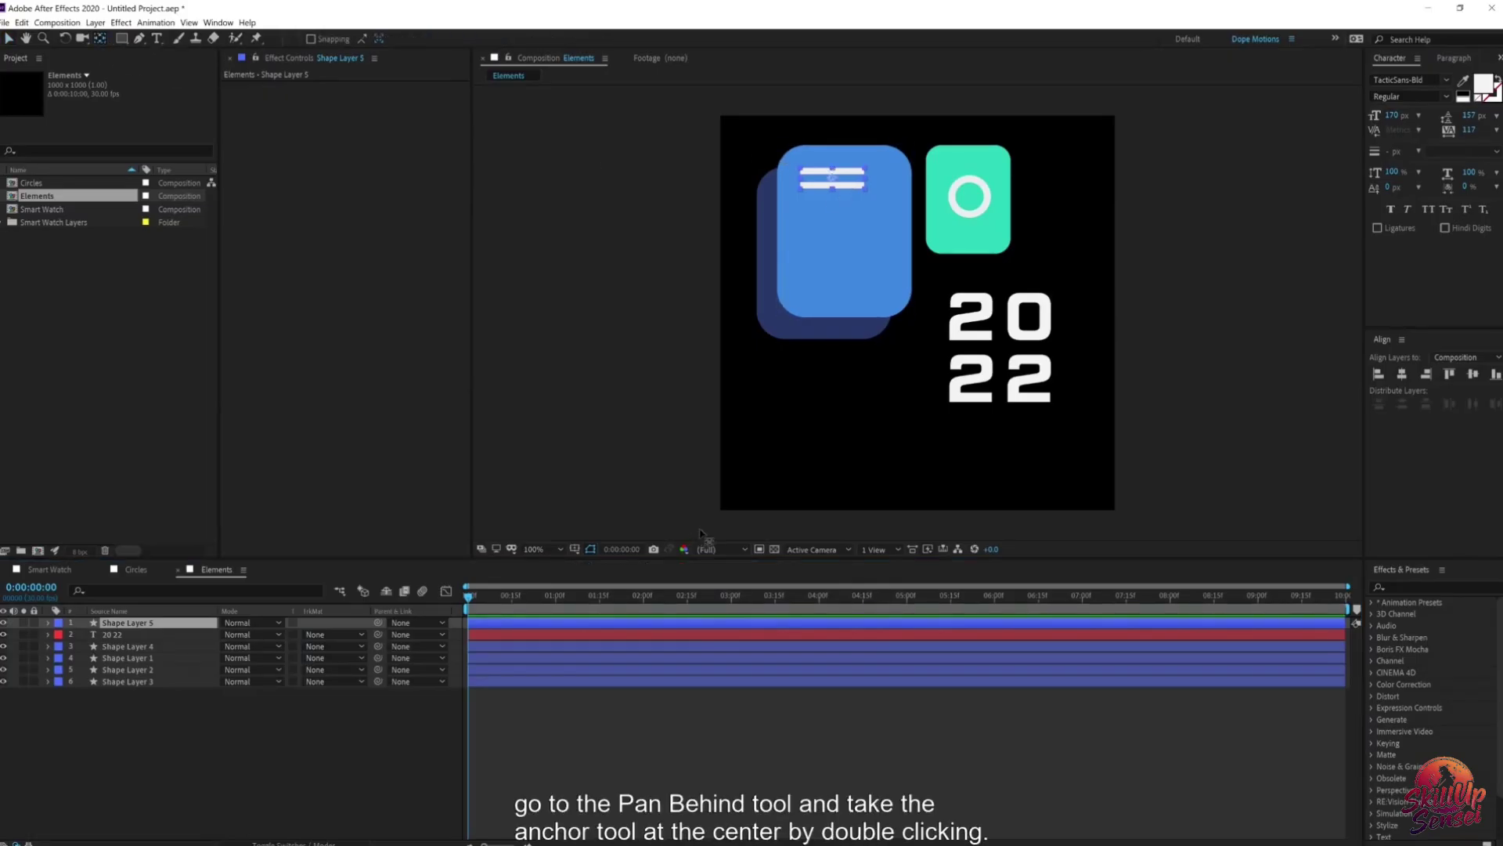
{"action": "left_click", "coordinate": [272, 755]}
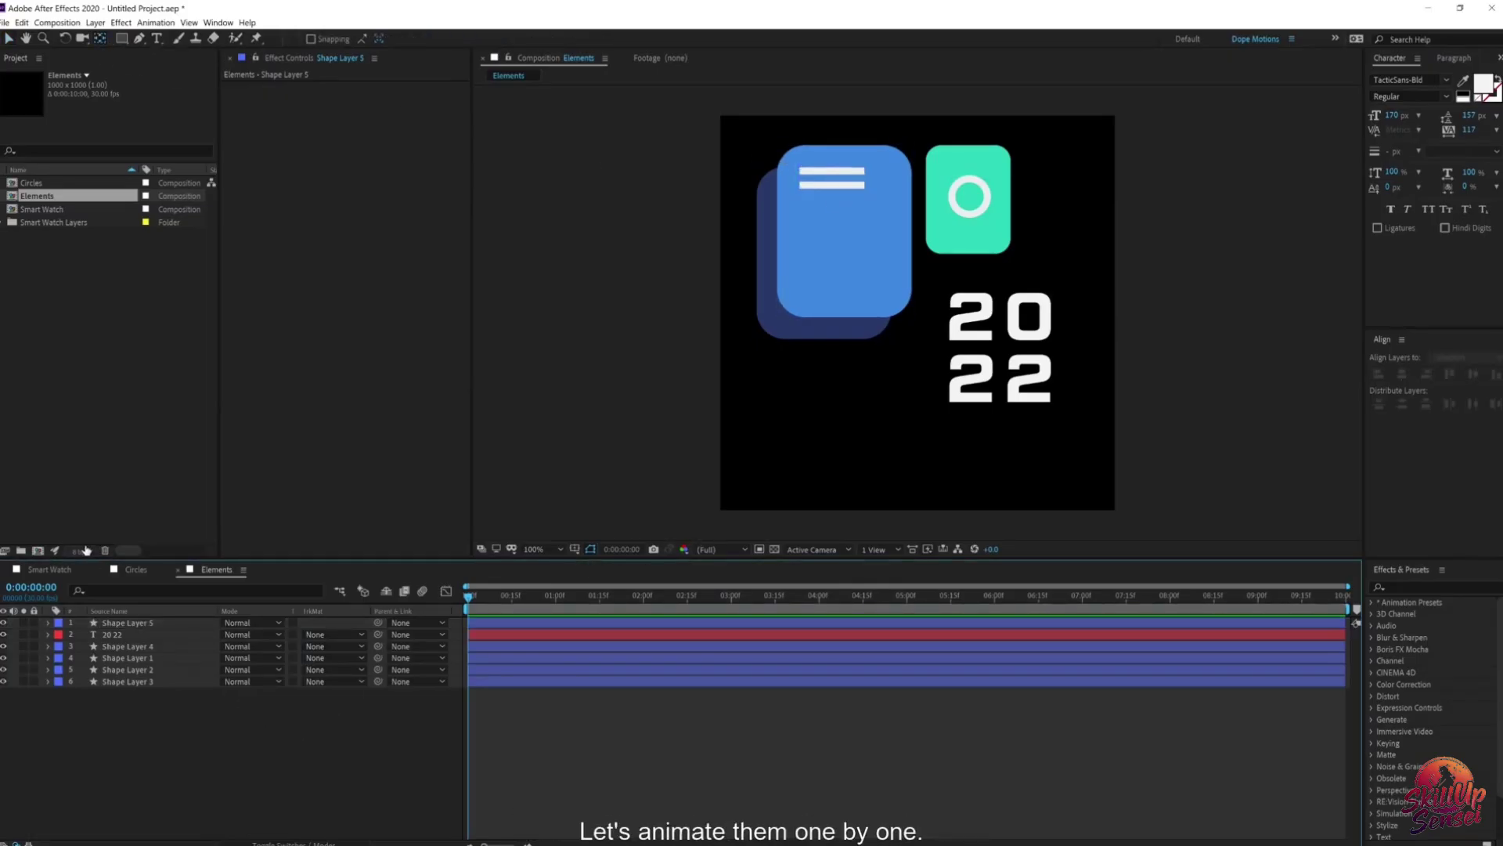
Step: Rename the two-bar shape layer to "Line"
{"action": "left_click", "coordinate": [123, 624]}
{"action": "key", "text": "Return"}
{"action": "type", "text": "L"}
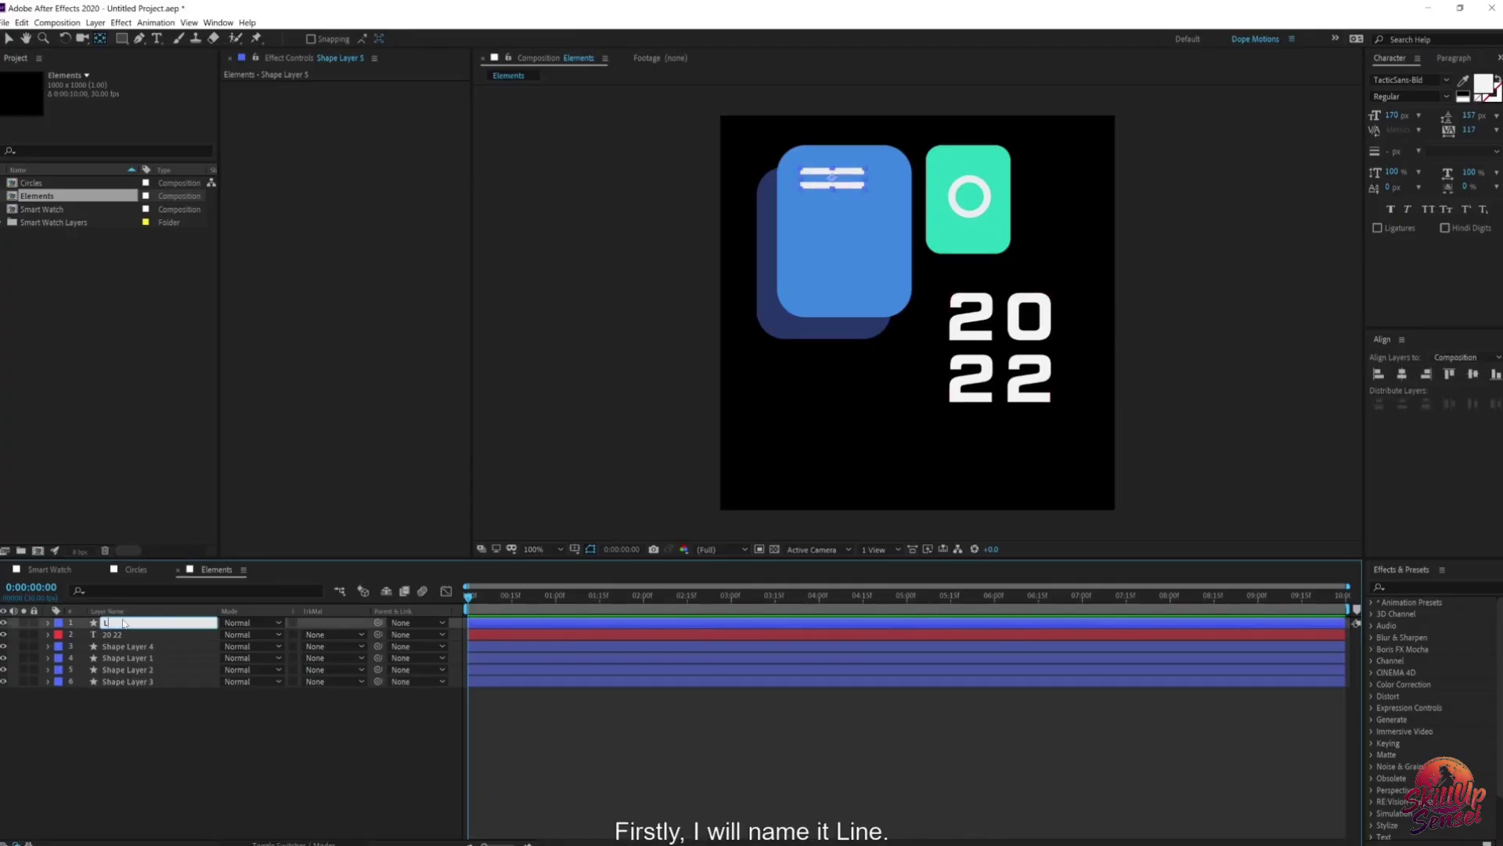
{"action": "type", "text": "ine"}
{"action": "key", "text": "Return"}
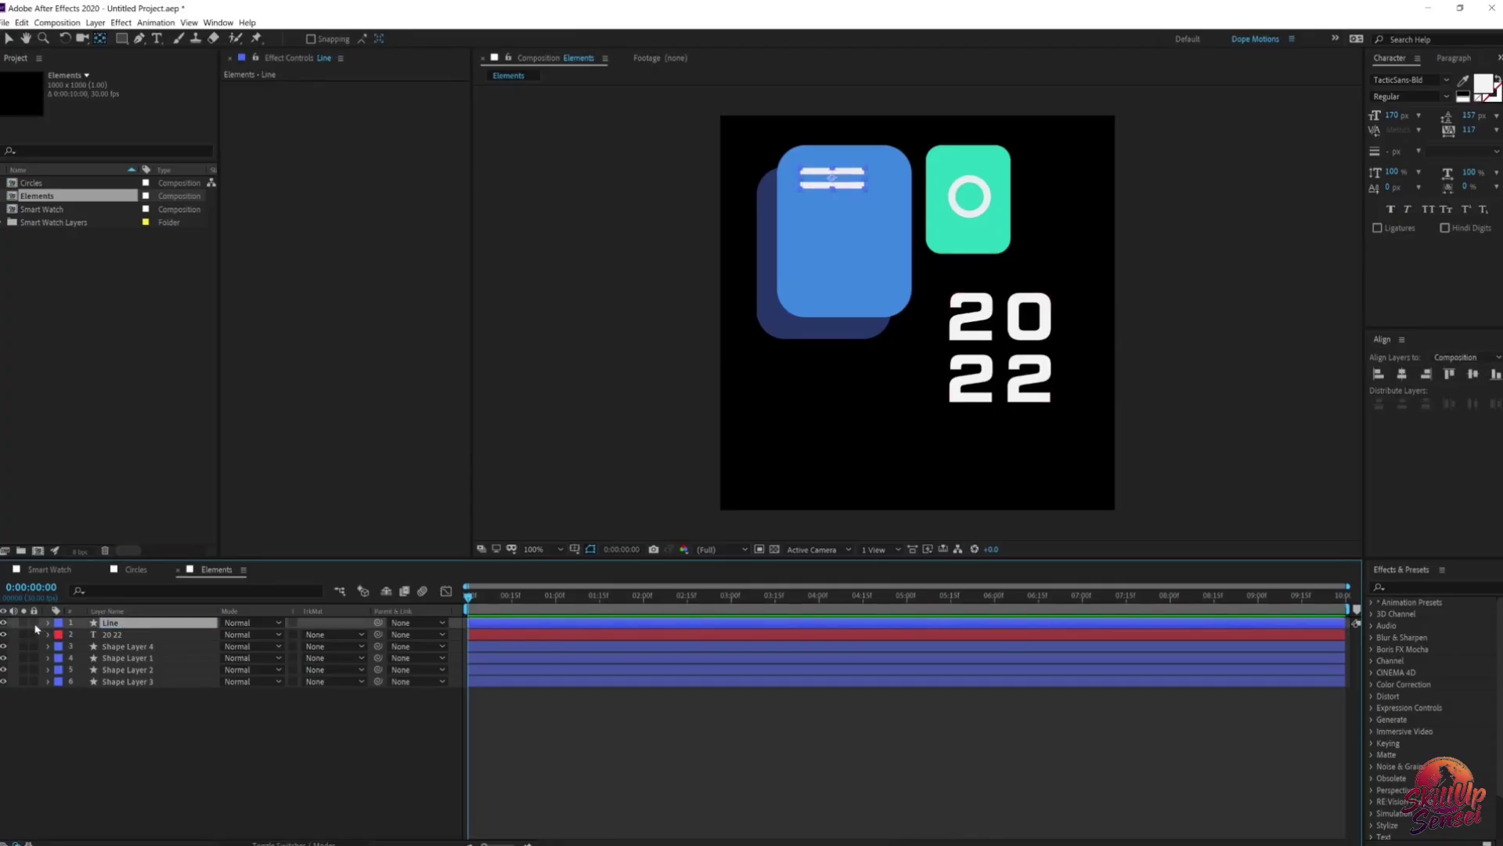
Step: Hide all layers, and turn only the green and navy rectangle layers visible again
{"action": "left_click_drag", "start_coordinate": [3, 676], "coordinate": [3, 681]}
{"action": "left_click", "coordinate": [56, 720]}
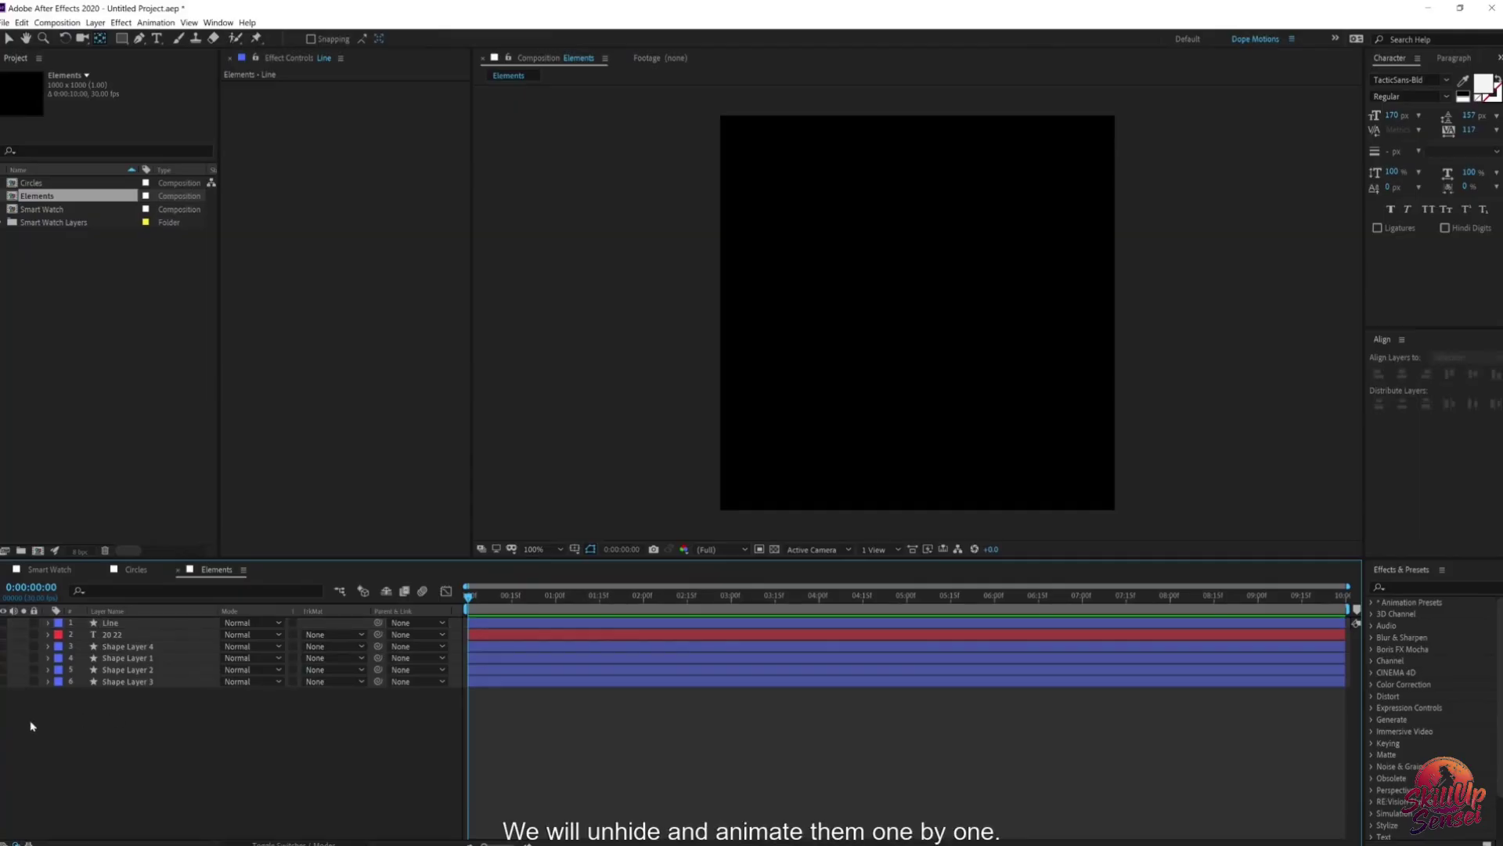
{"action": "left_click", "coordinate": [3, 682]}
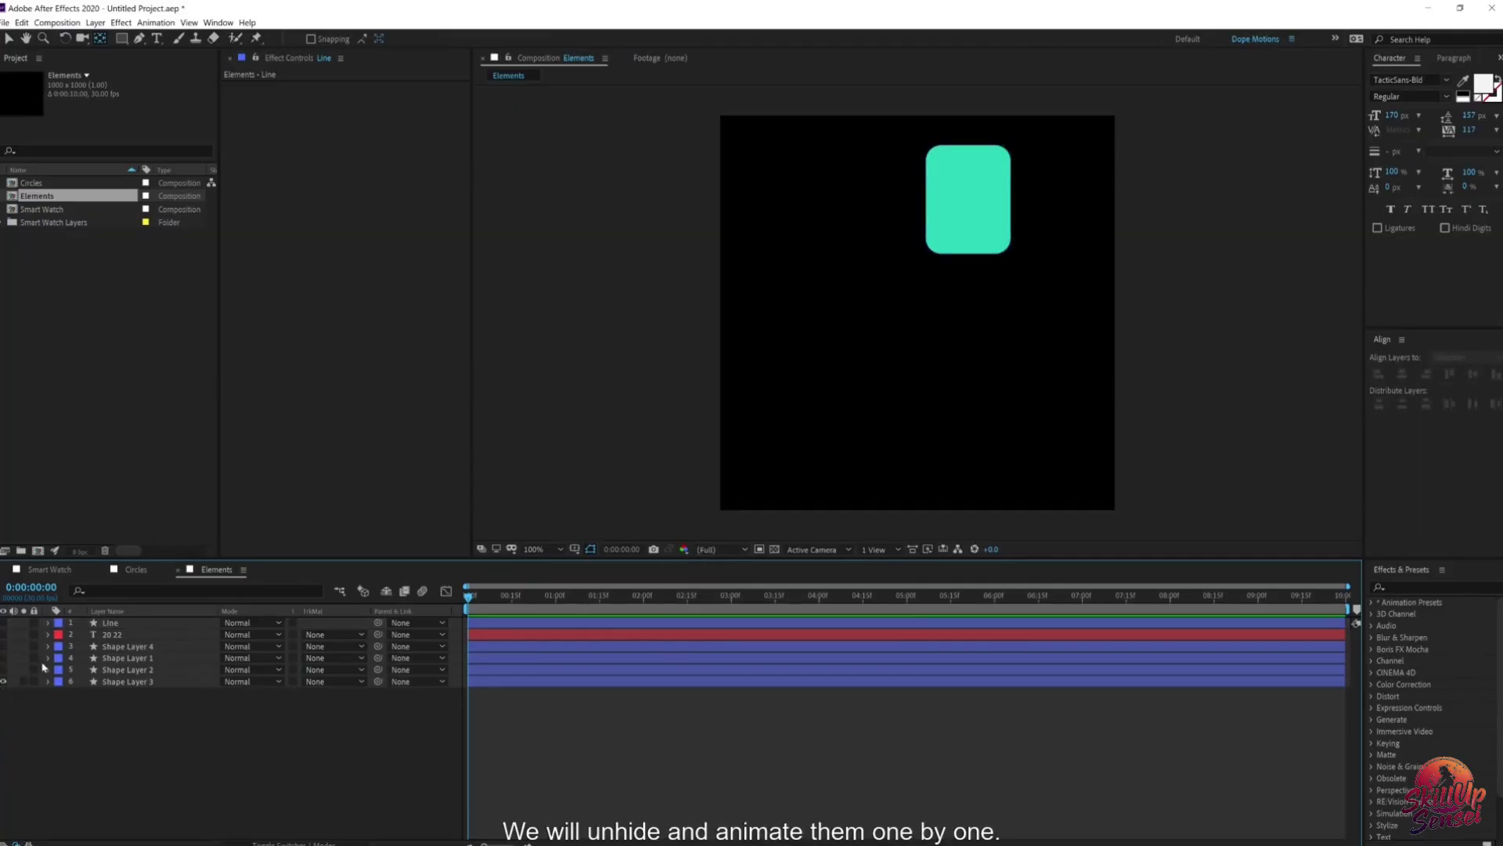
{"action": "left_click", "coordinate": [4, 669]}
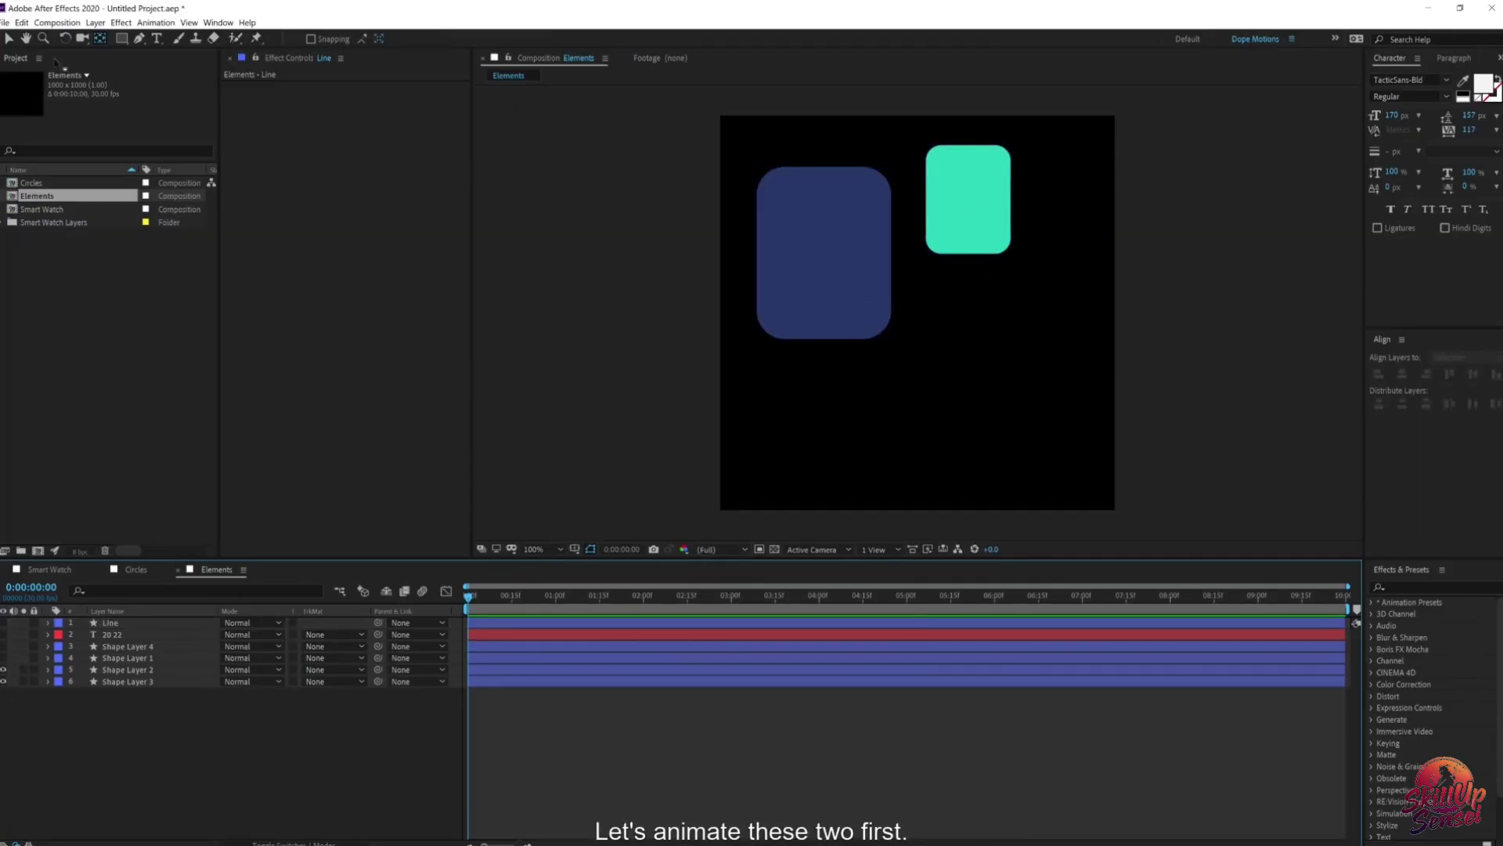
{"action": "left_click", "coordinate": [7, 38]}
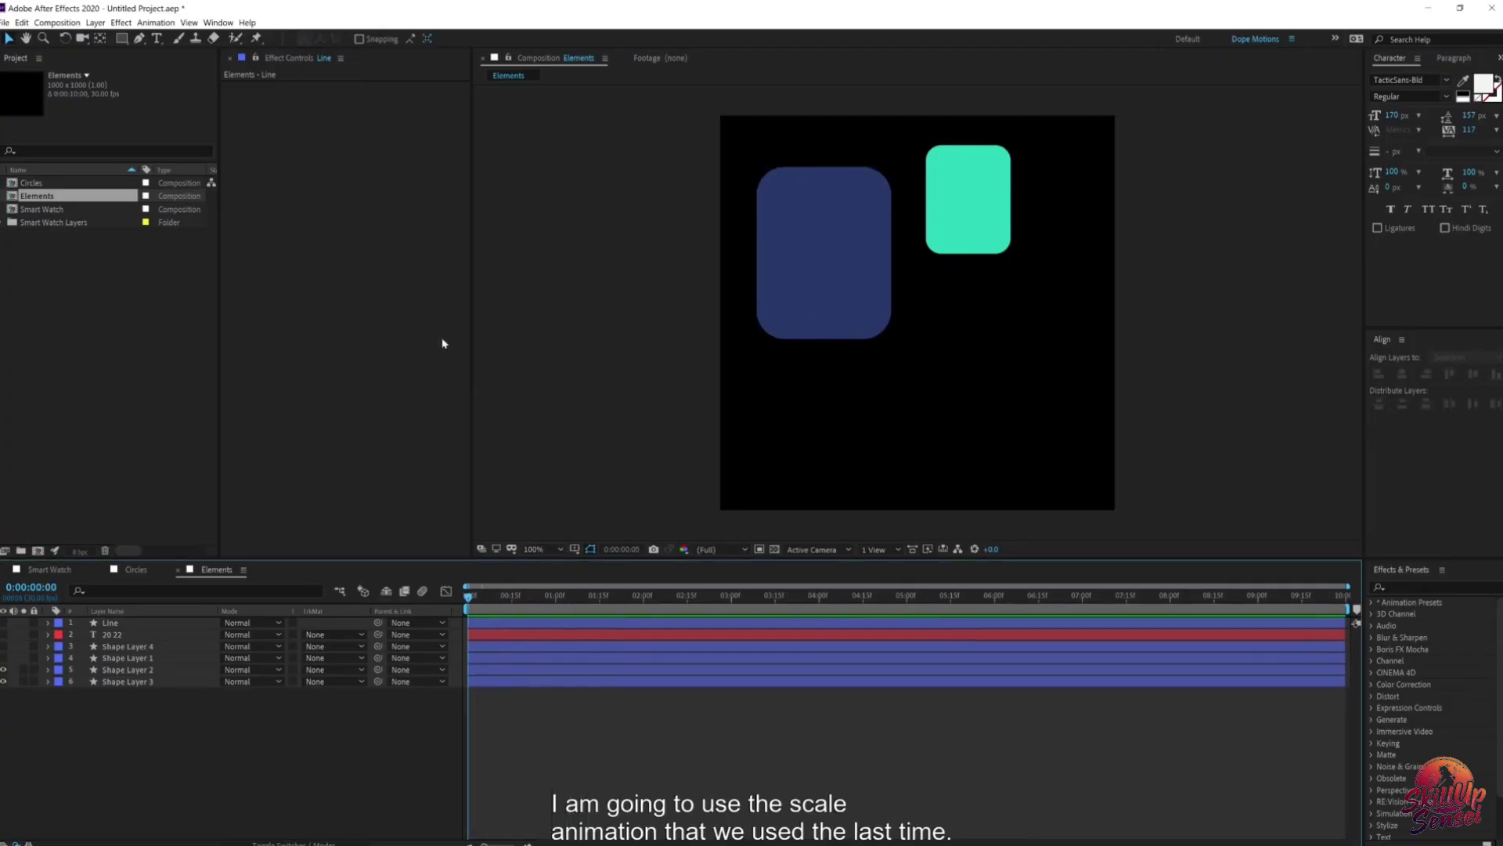
Step: In the Circles composition, reveal the keyframes of Shape Layer 1 and copy its two Scale keyframes
{"action": "left_click", "coordinate": [136, 569]}
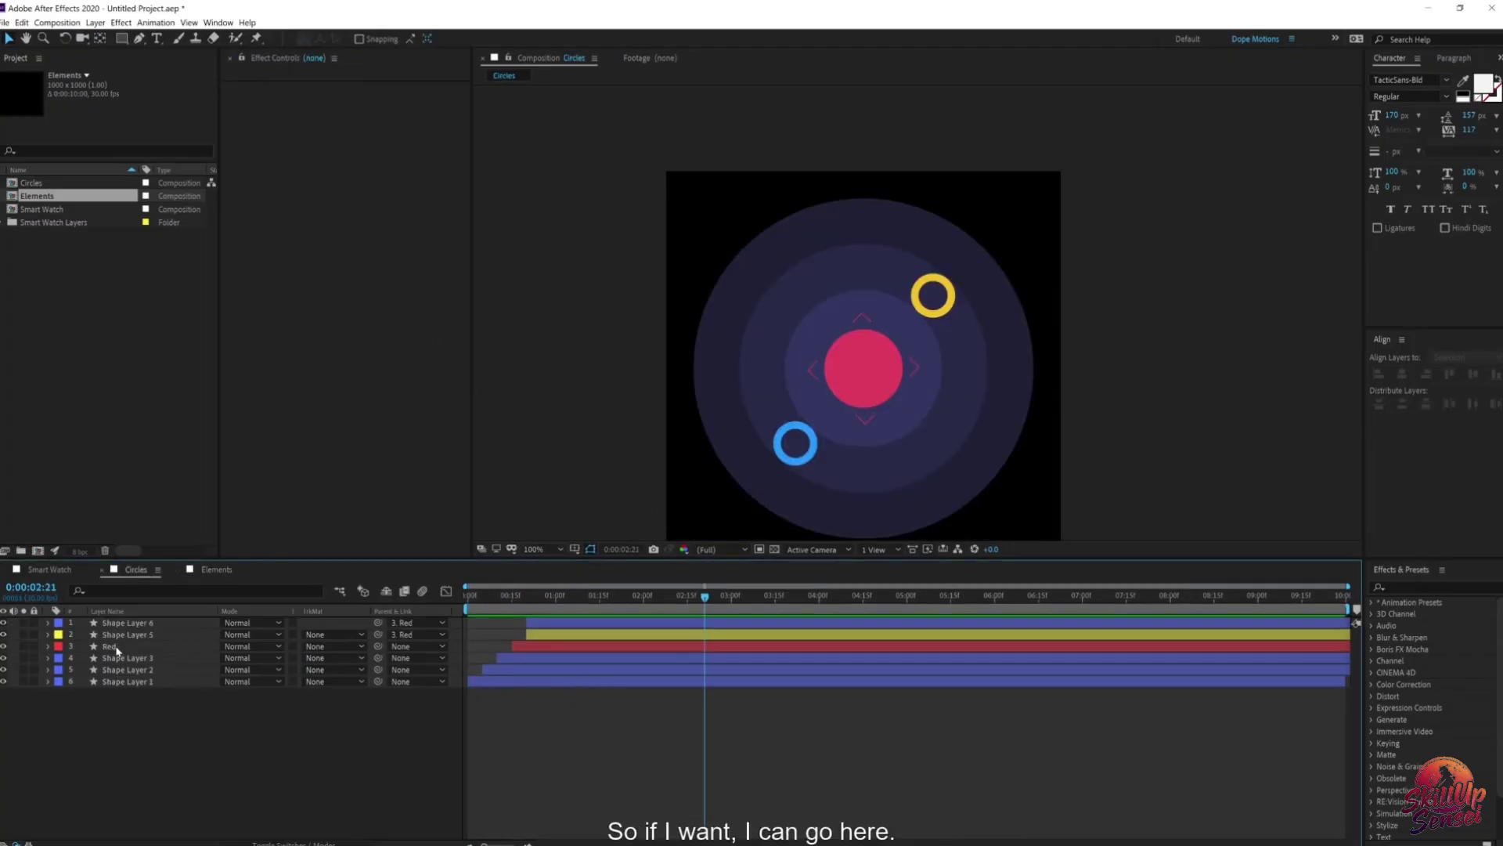
{"action": "left_click", "coordinate": [127, 681]}
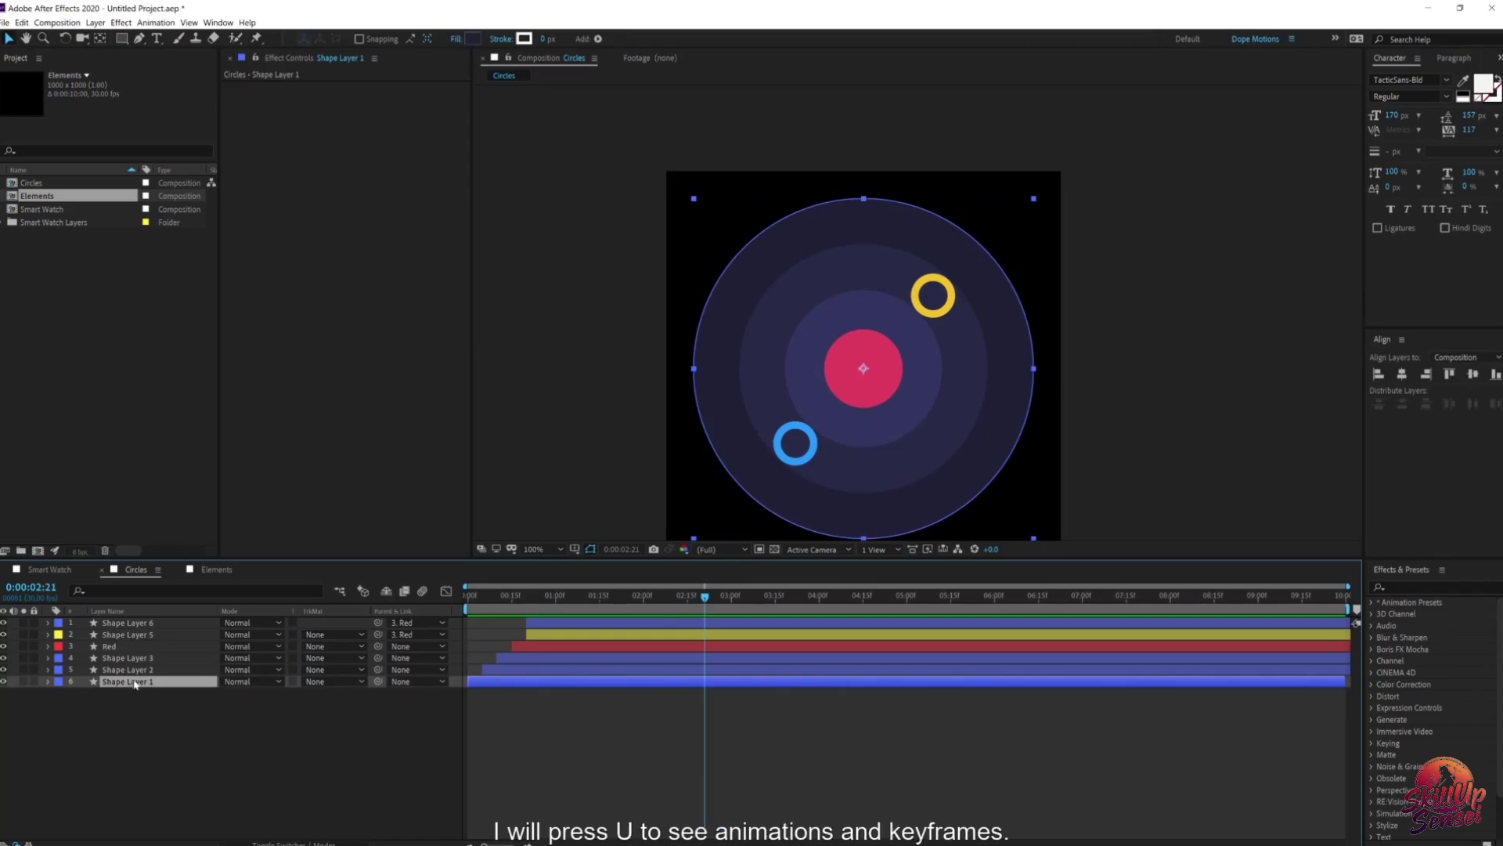
{"action": "key", "text": "u"}
{"action": "left_click_drag", "start_coordinate": [582, 697], "coordinate": [428, 706]}
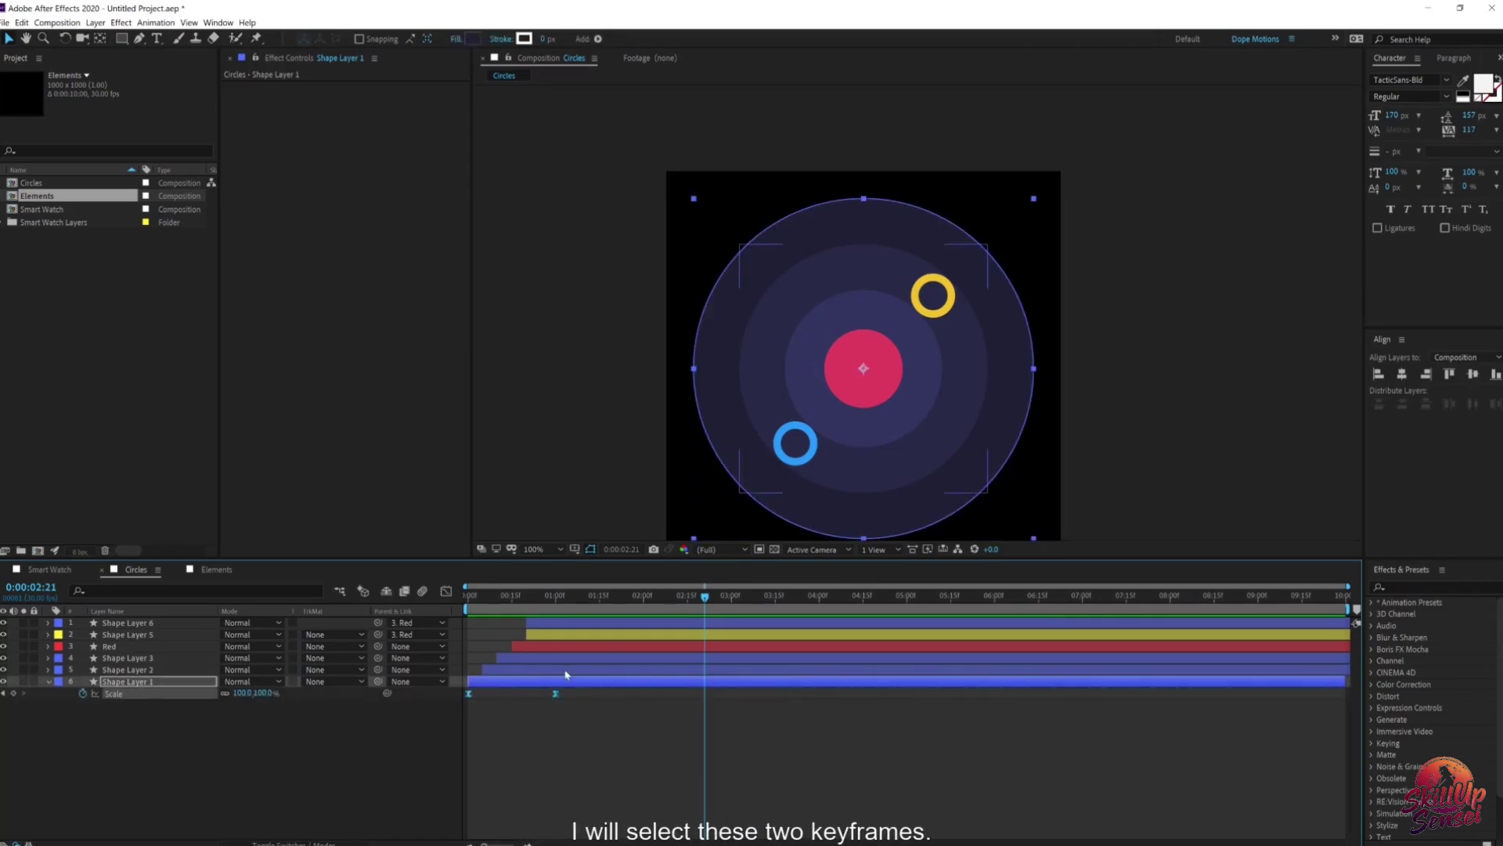
Step: In the Elements composition, show the blue rectangle and ring layers, and paste the Scale keyframes onto Shape Layers 1 to 4 at 0:00:00:00
{"action": "left_click", "coordinate": [215, 570]}
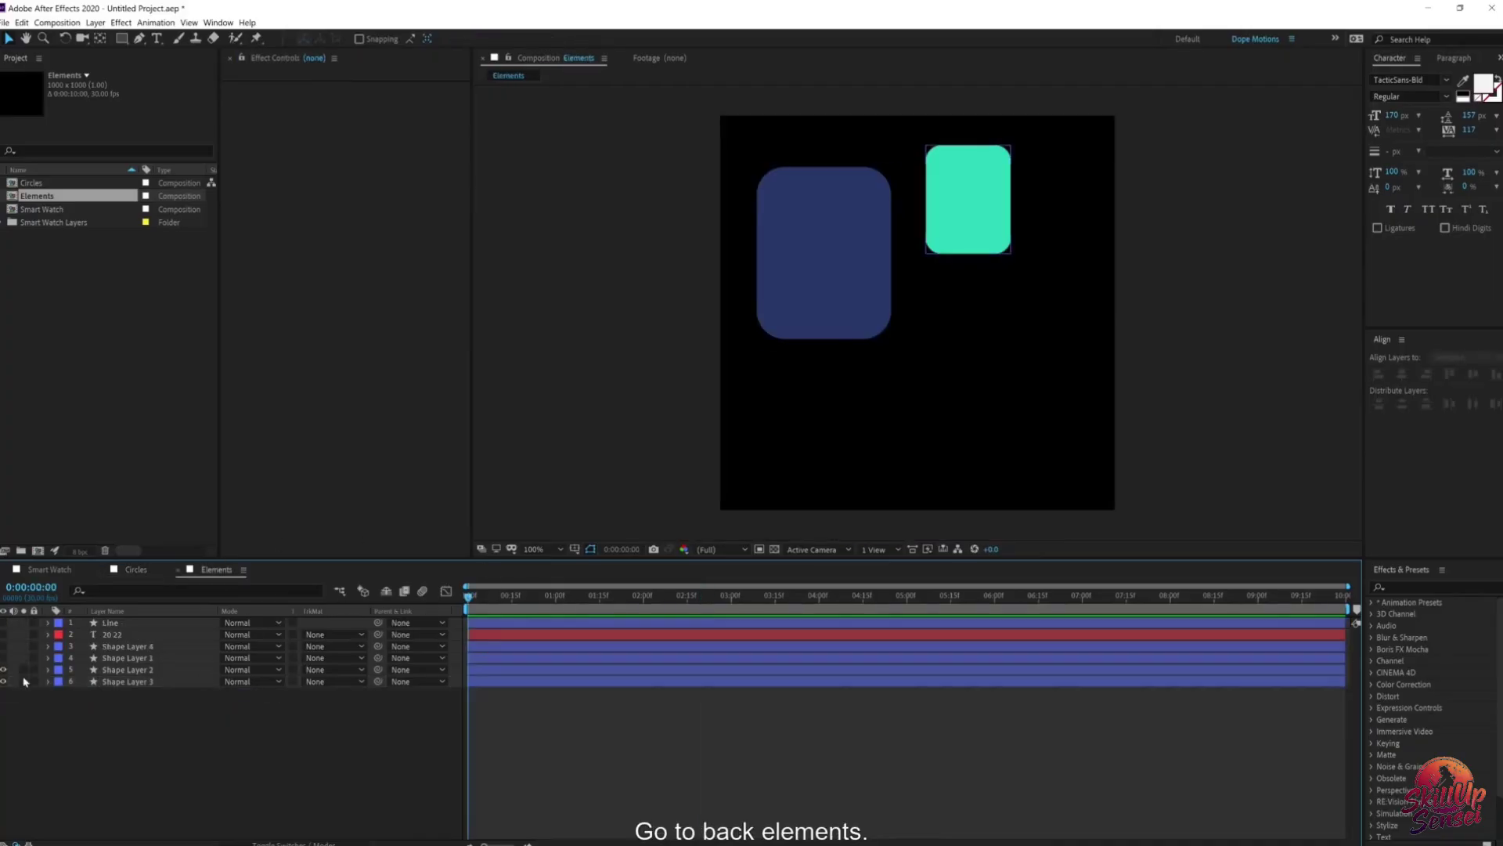
{"action": "left_click_drag", "start_coordinate": [3, 667], "coordinate": [3, 646]}
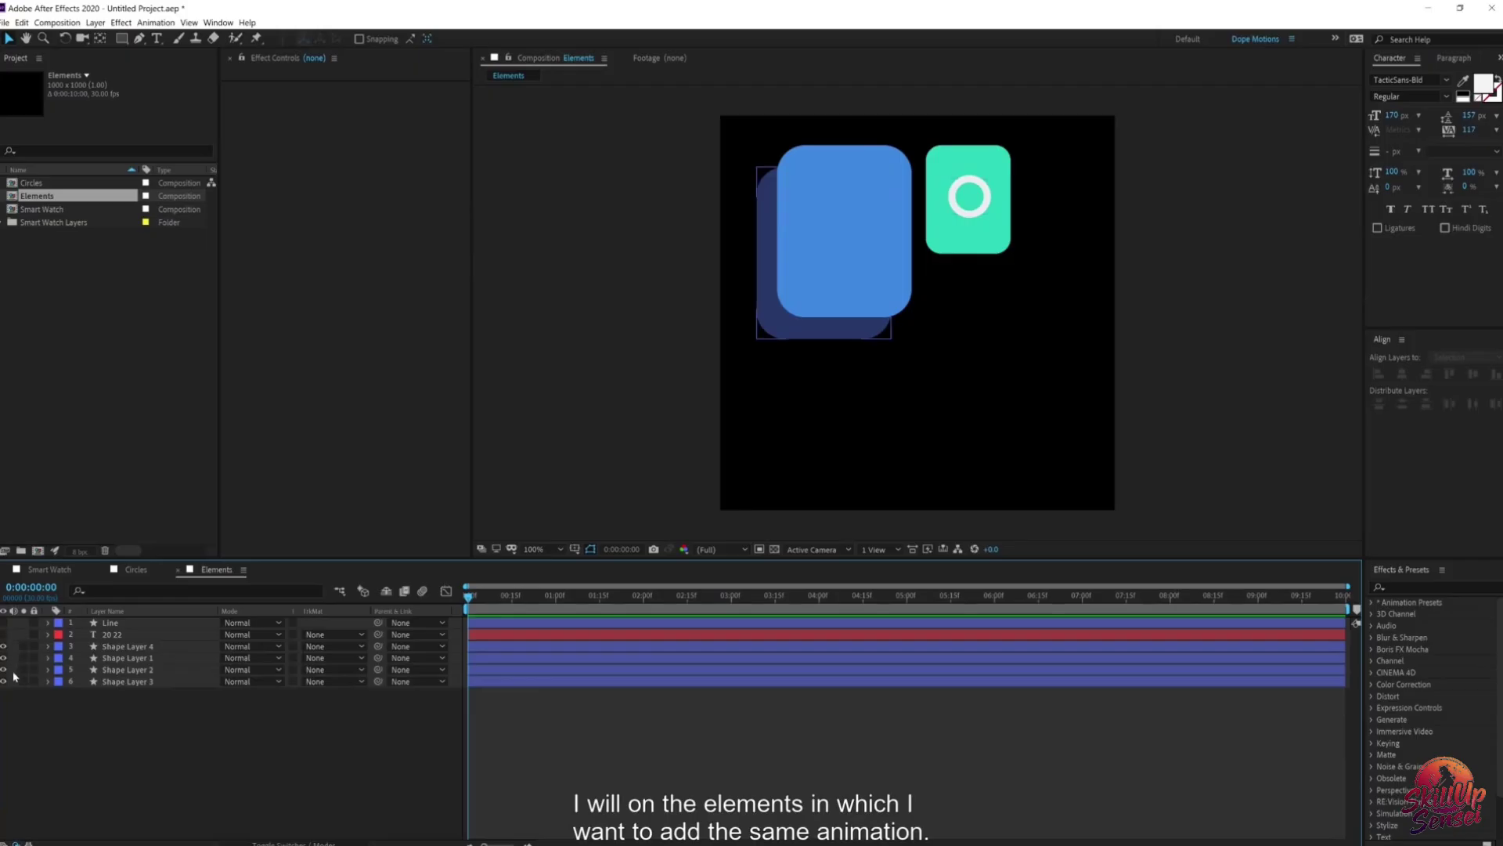
{"action": "left_click_drag", "start_coordinate": [134, 708], "coordinate": [105, 644]}
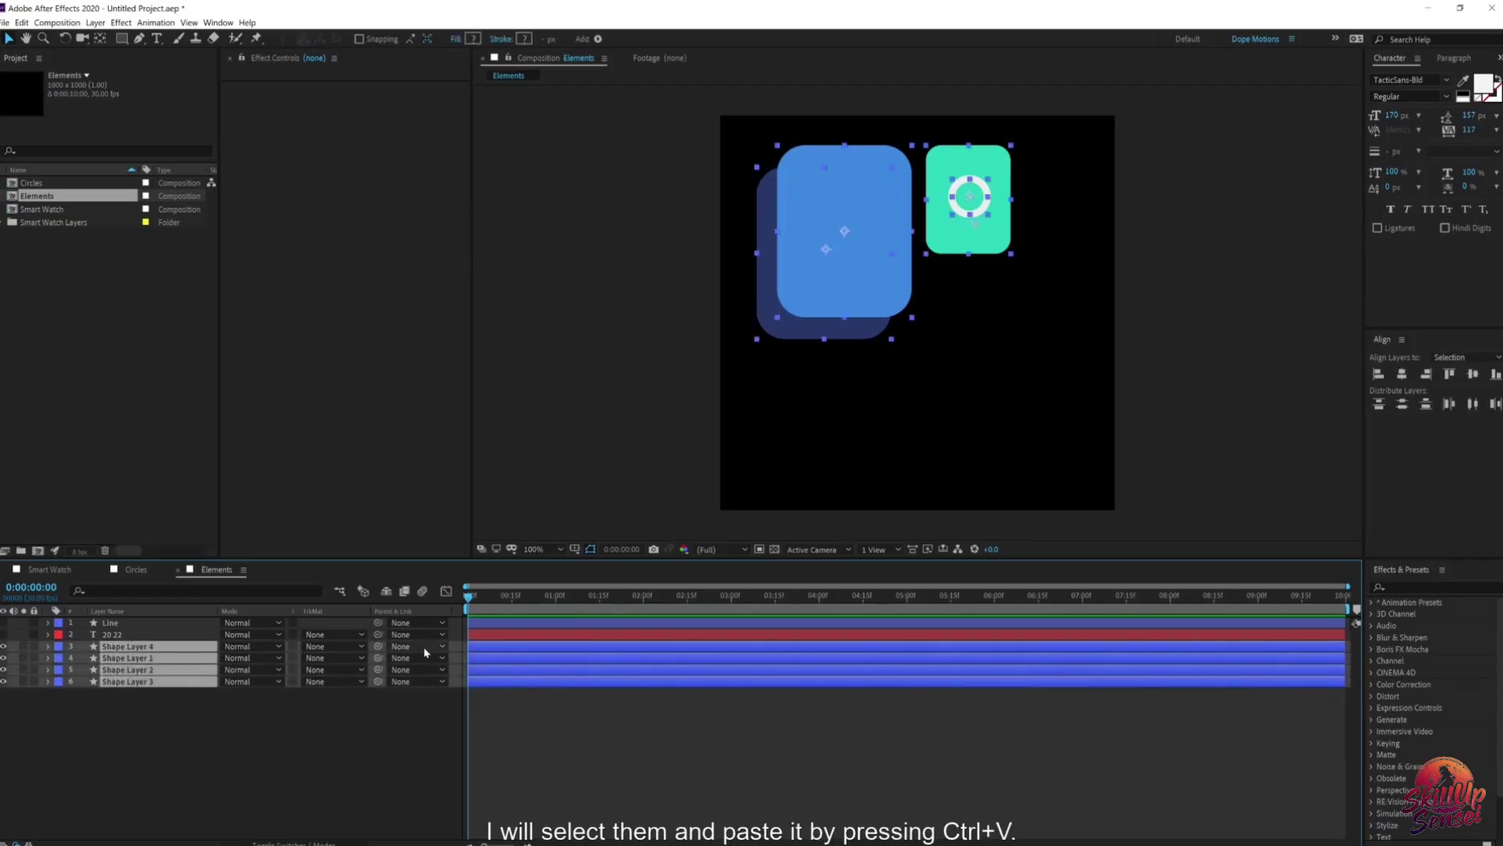
{"action": "key", "text": "ctrl+v"}
{"action": "left_click", "coordinate": [471, 711]}
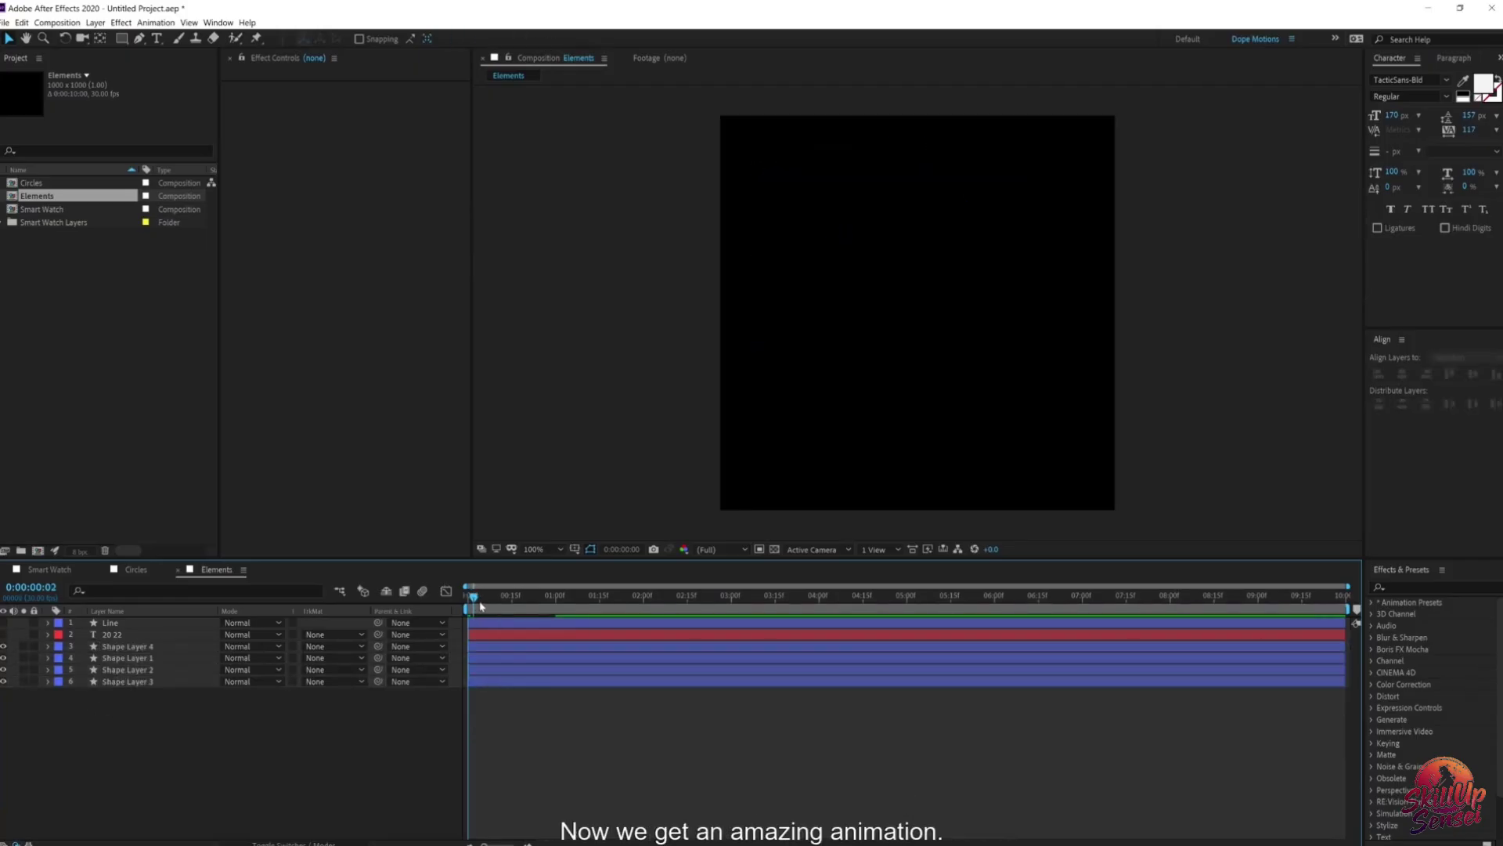
{"action": "mouse_move", "coordinate": [494, 596]}
{"action": "left_mouse_down"}
{"action": "mouse_move", "coordinate": [556, 596]}
{"action": "mouse_move", "coordinate": [494, 603]}
{"action": "mouse_move", "coordinate": [547, 603]}
{"action": "mouse_move", "coordinate": [497, 608]}
{"action": "mouse_move", "coordinate": [516, 608]}
{"action": "left_mouse_up"}
Step: Delay the navy rectangle's layer so it starts about 14 frames in, and play the animation from the beginning
{"action": "left_click", "coordinate": [129, 669]}
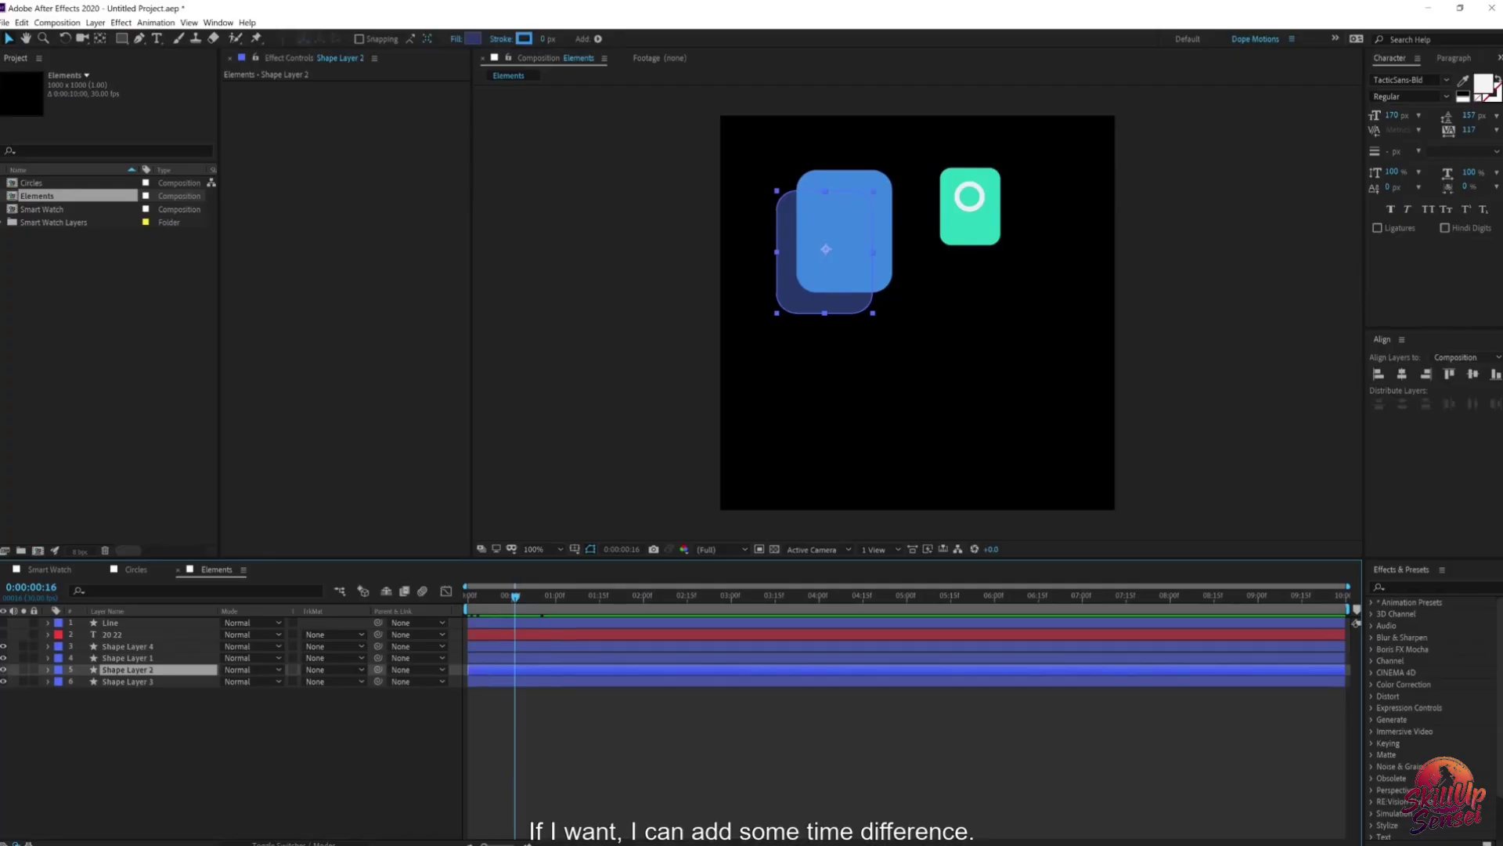
{"action": "left_click", "coordinate": [885, 232]}
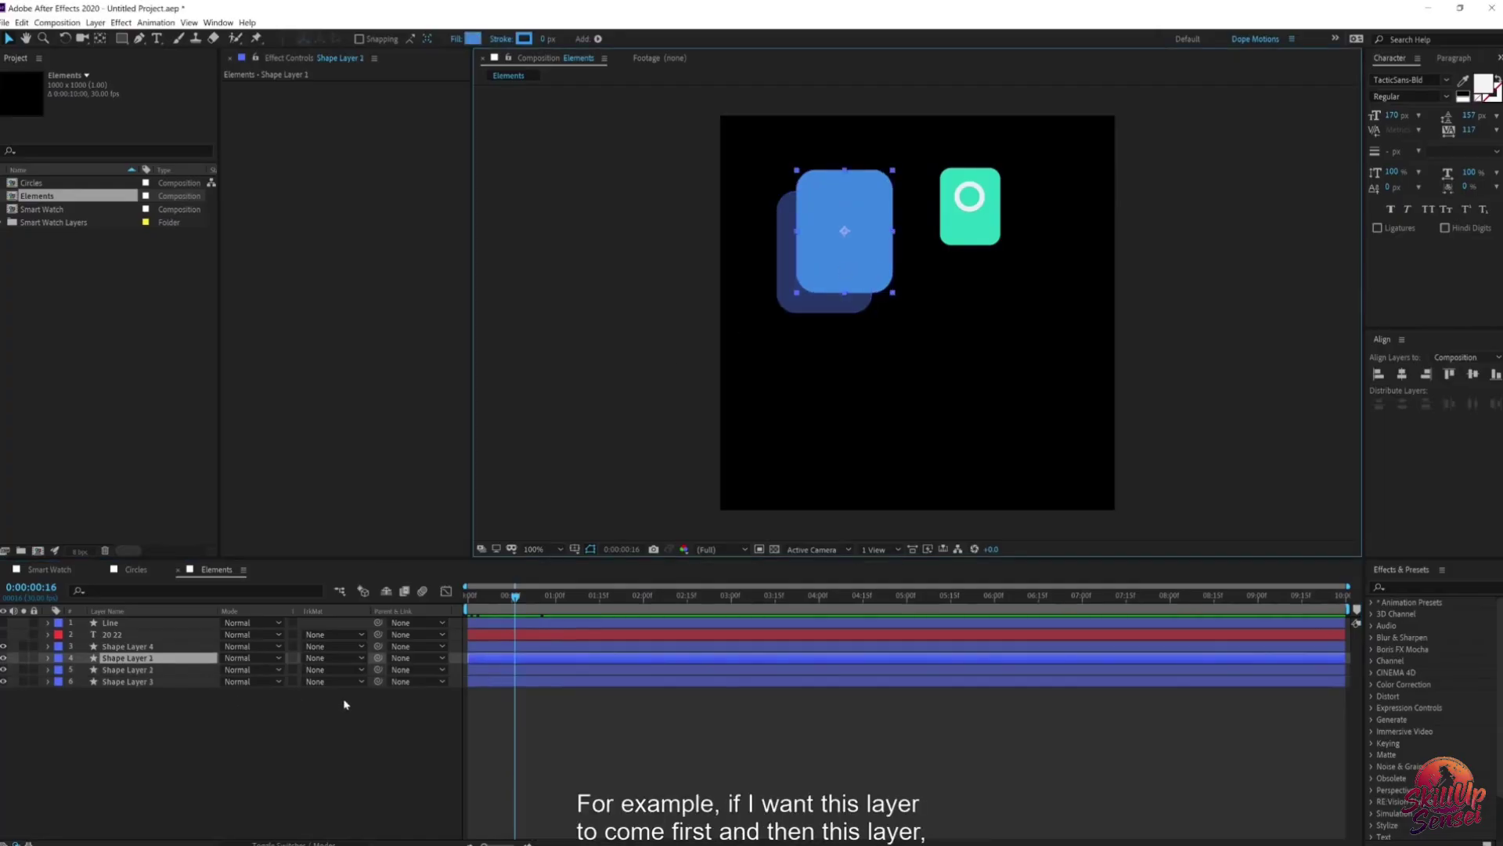
{"action": "left_click", "coordinate": [134, 671]}
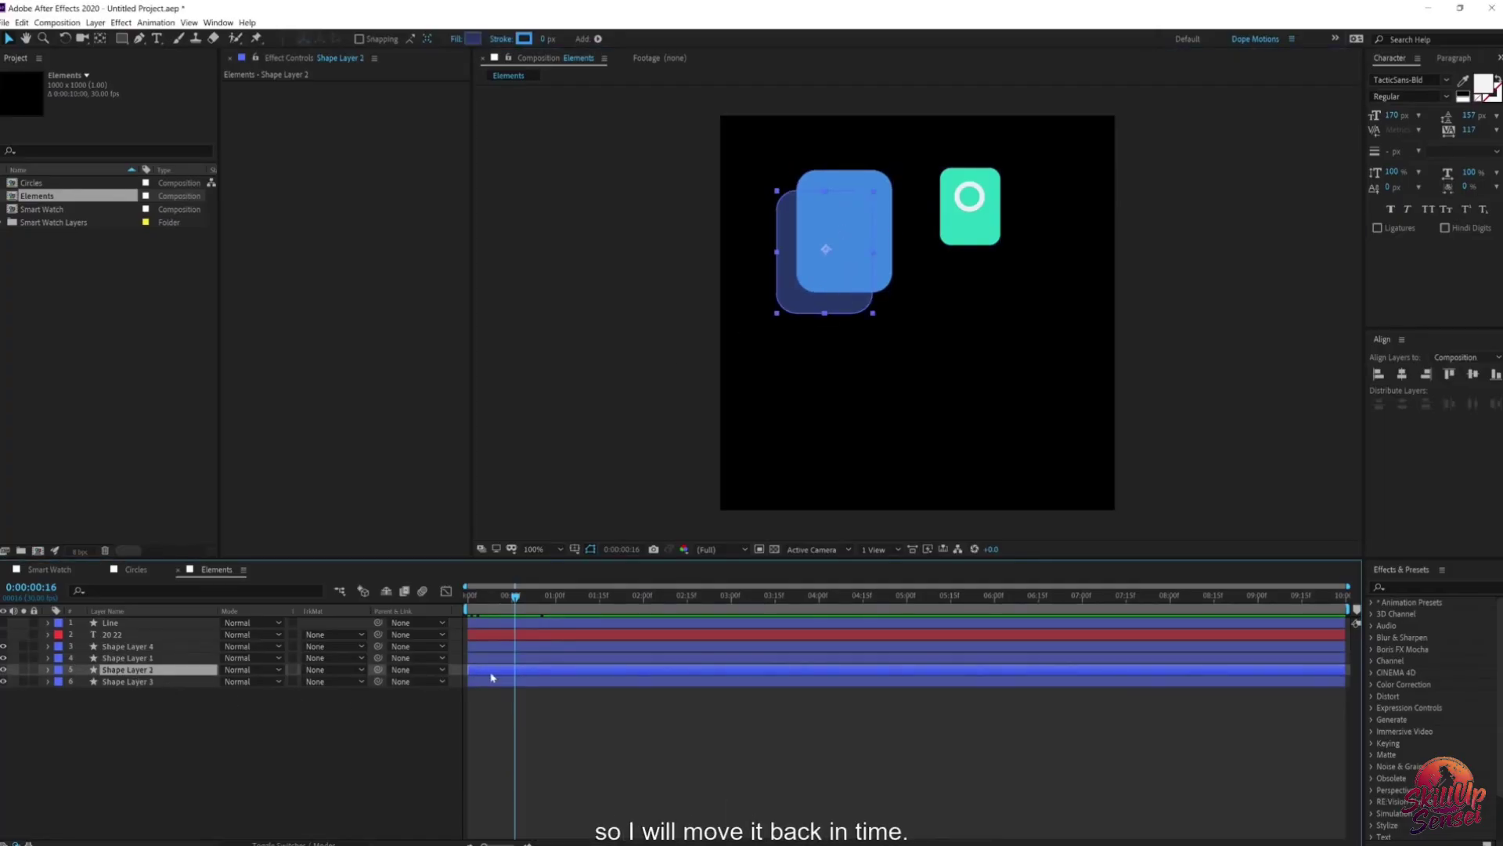
{"action": "left_click_drag", "start_coordinate": [492, 677], "coordinate": [535, 677]}
{"action": "left_click_drag", "start_coordinate": [498, 601], "coordinate": [467, 602]}
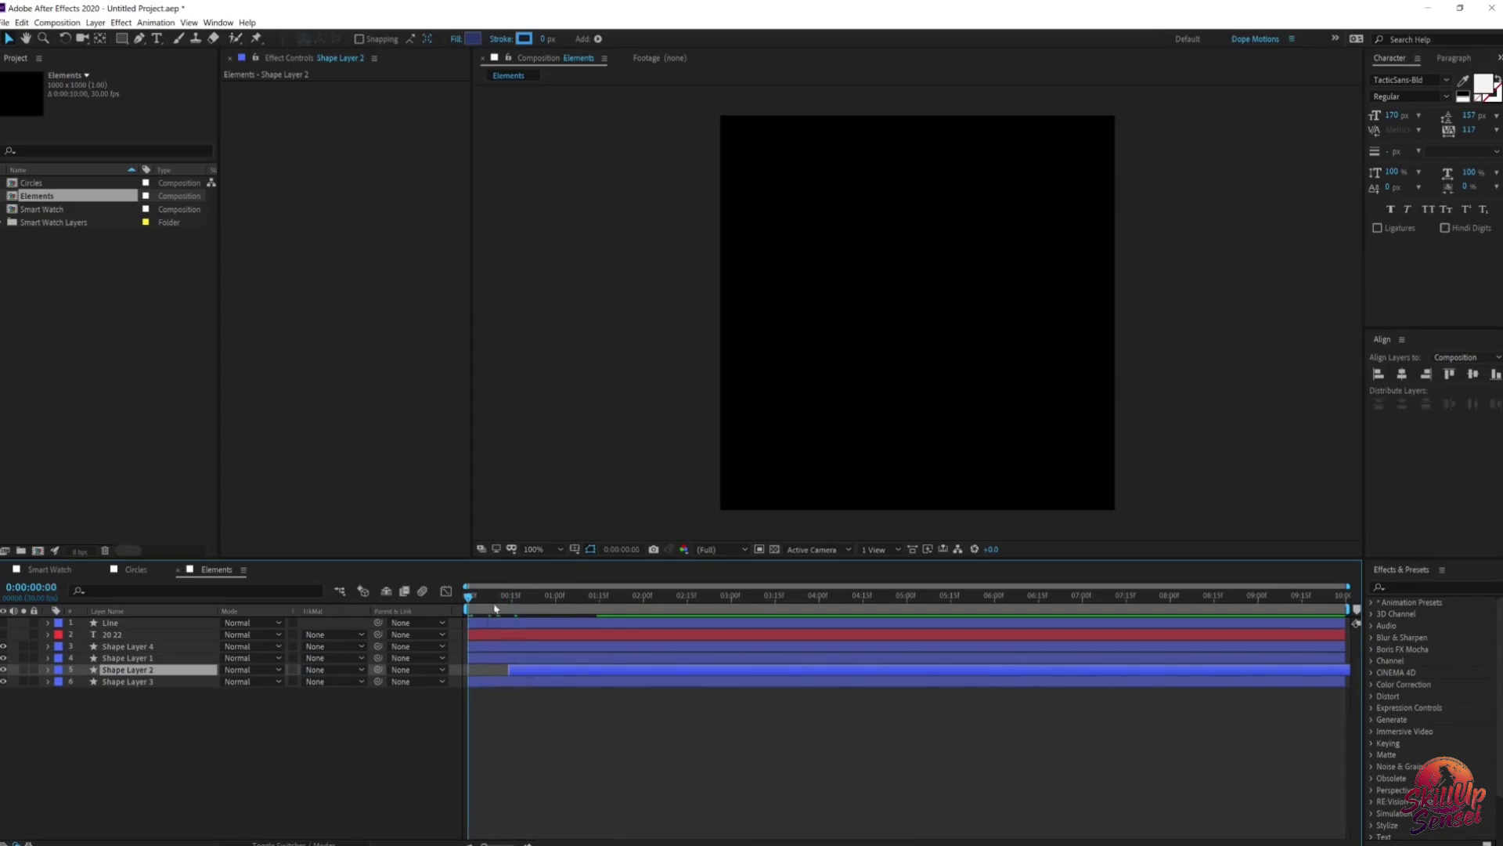
{"action": "key", "text": "space"}
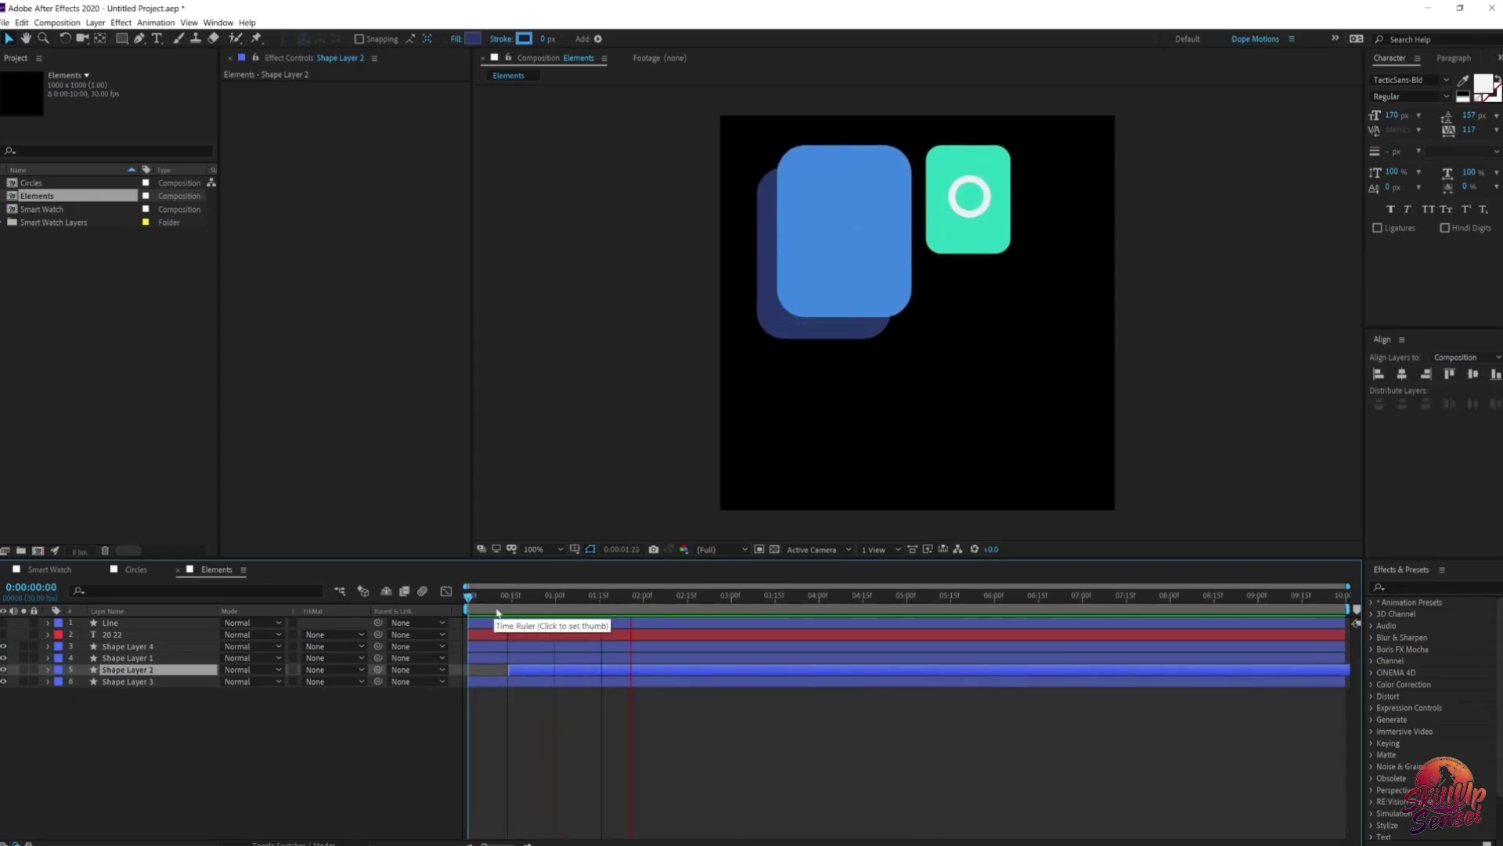
Step: Stagger the navy and green rectangle layers to start at about 10 and 18 frames, and check the timing
{"action": "mouse_move", "coordinate": [521, 675]}
{"action": "left_mouse_down"}
{"action": "mouse_move", "coordinate": [502, 664]}
{"action": "mouse_move", "coordinate": [512, 682]}
{"action": "mouse_move", "coordinate": [548, 684]}
{"action": "left_mouse_up"}
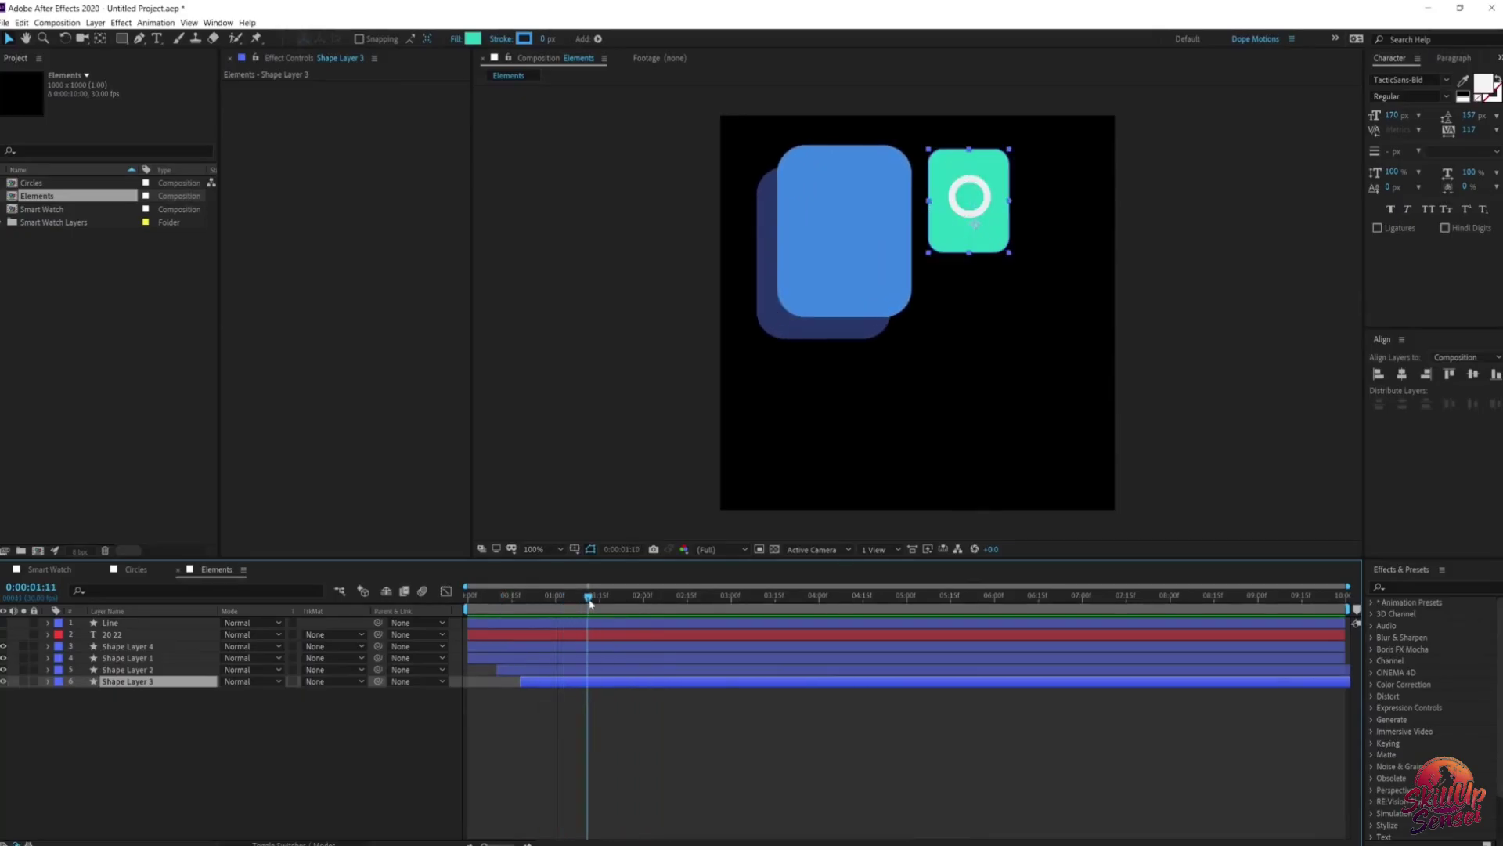
{"action": "left_click", "coordinate": [529, 602]}
{"action": "left_click_drag", "start_coordinate": [528, 601], "coordinate": [634, 601]}
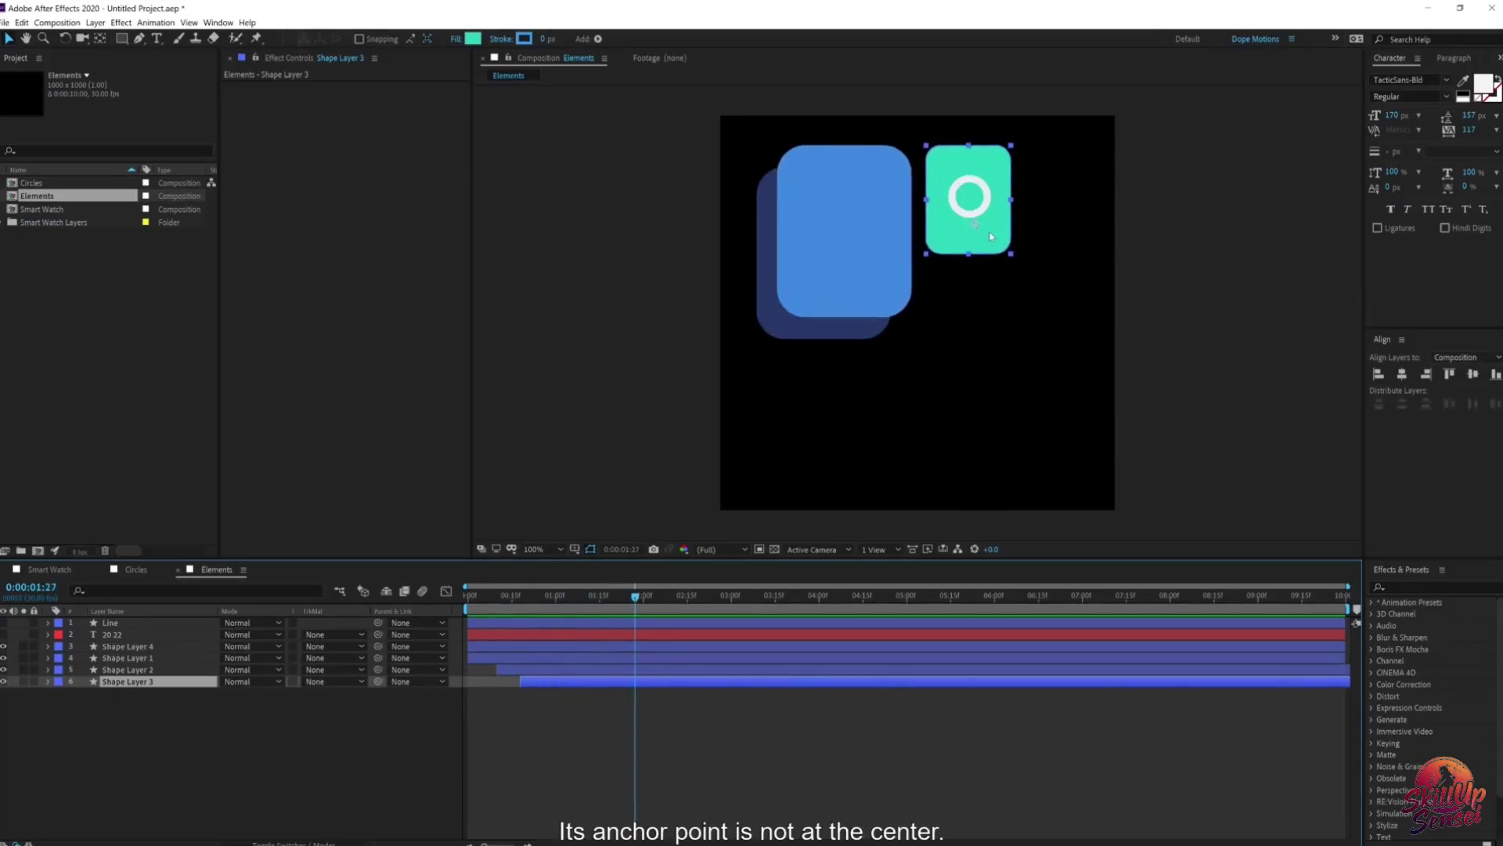
Step: Centre the anchor point of the green rectangle's layer on its contents and return to the Selection tool
{"action": "double_click", "coordinate": [100, 40]}
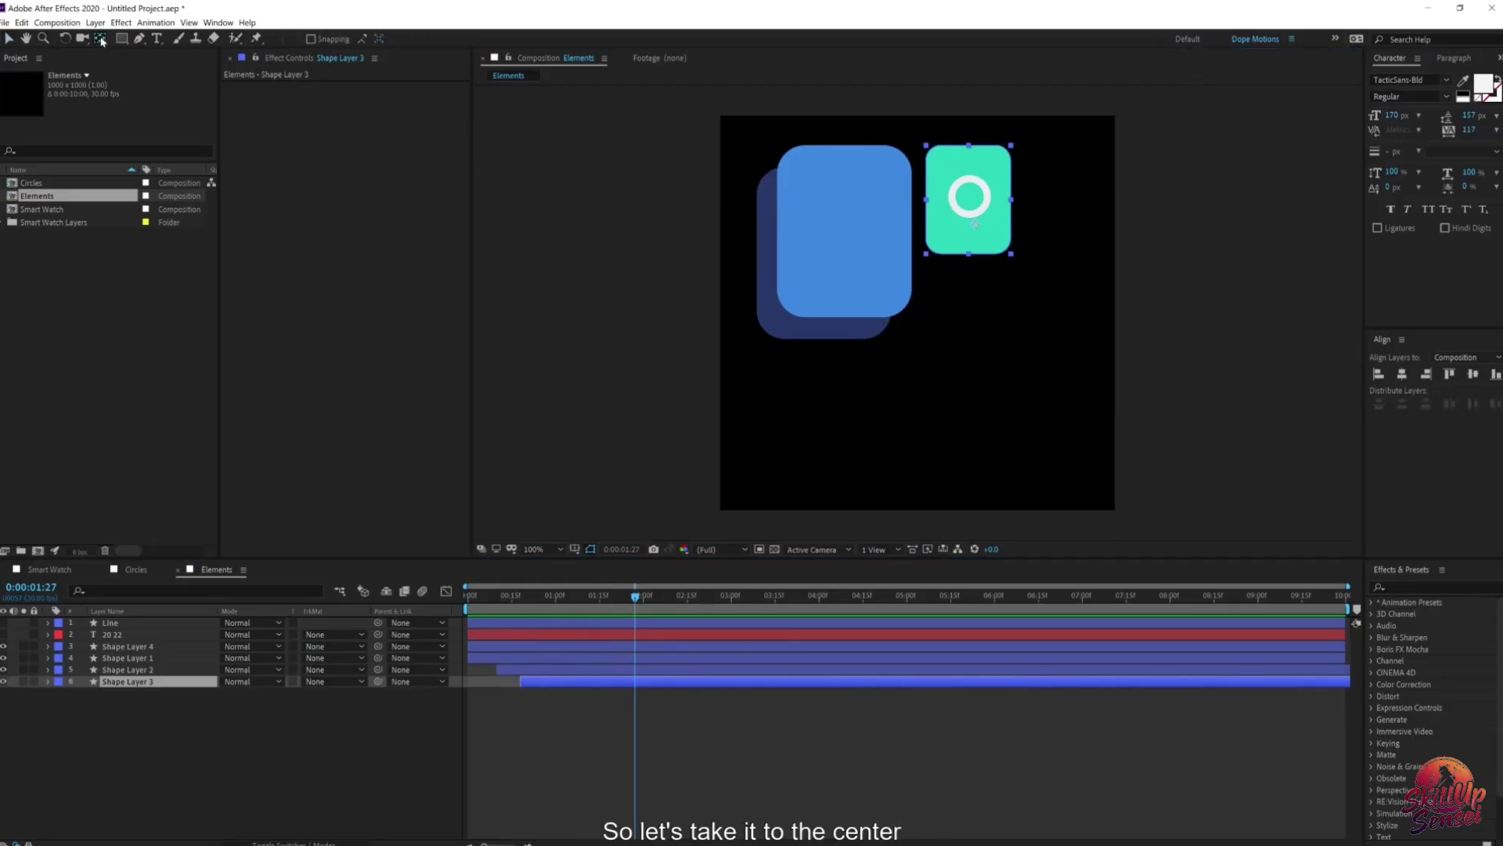
{"action": "key", "text": "space"}
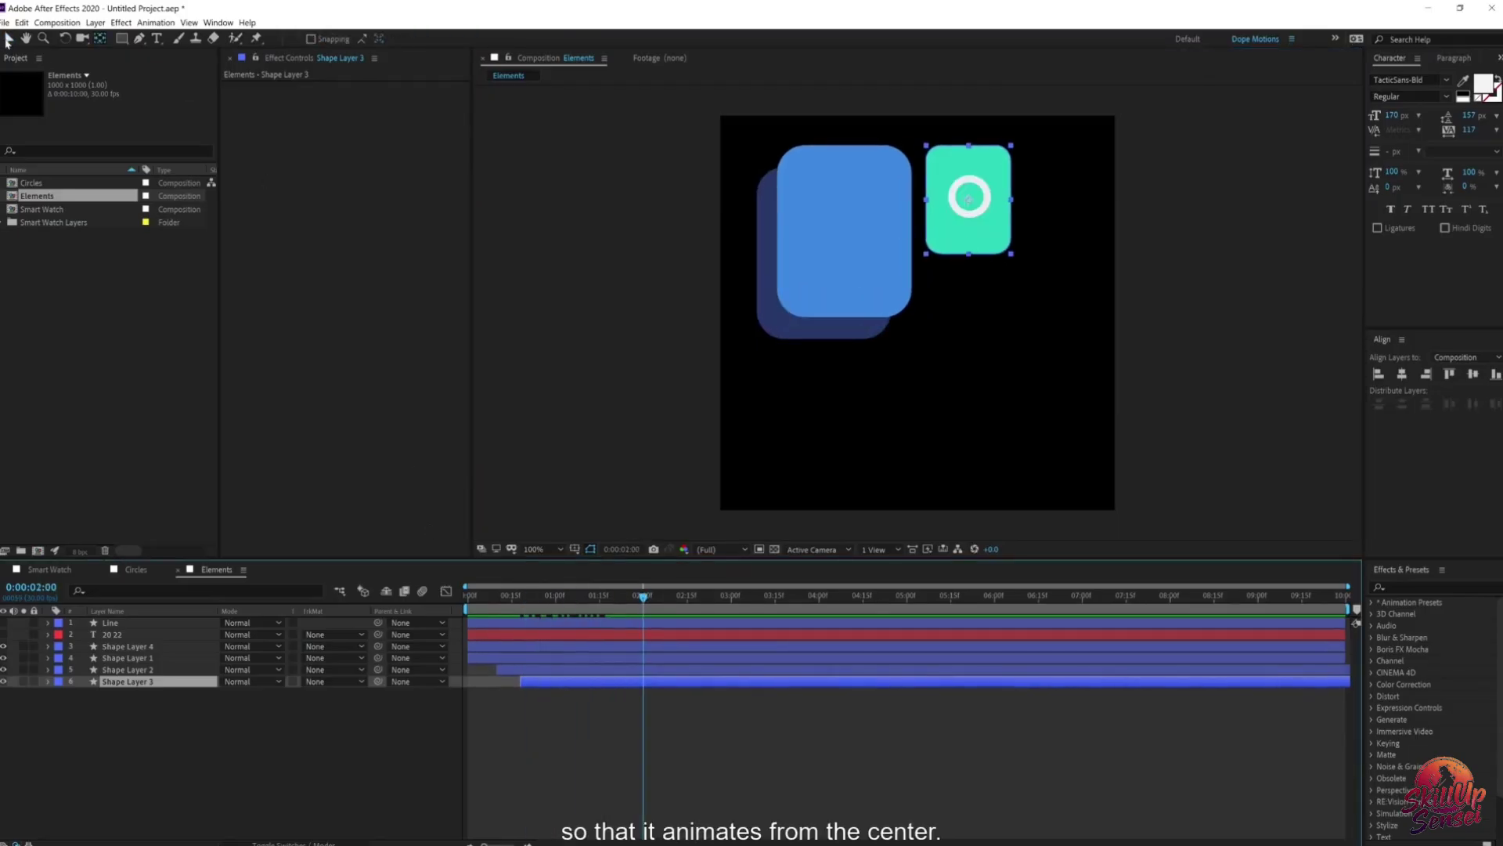
{"action": "left_click", "coordinate": [7, 39]}
Step: Align the green rectangle and the ring on each other's centres, both horizontally and vertically
{"action": "left_click_drag", "start_coordinate": [1060, 158], "coordinate": [996, 249]}
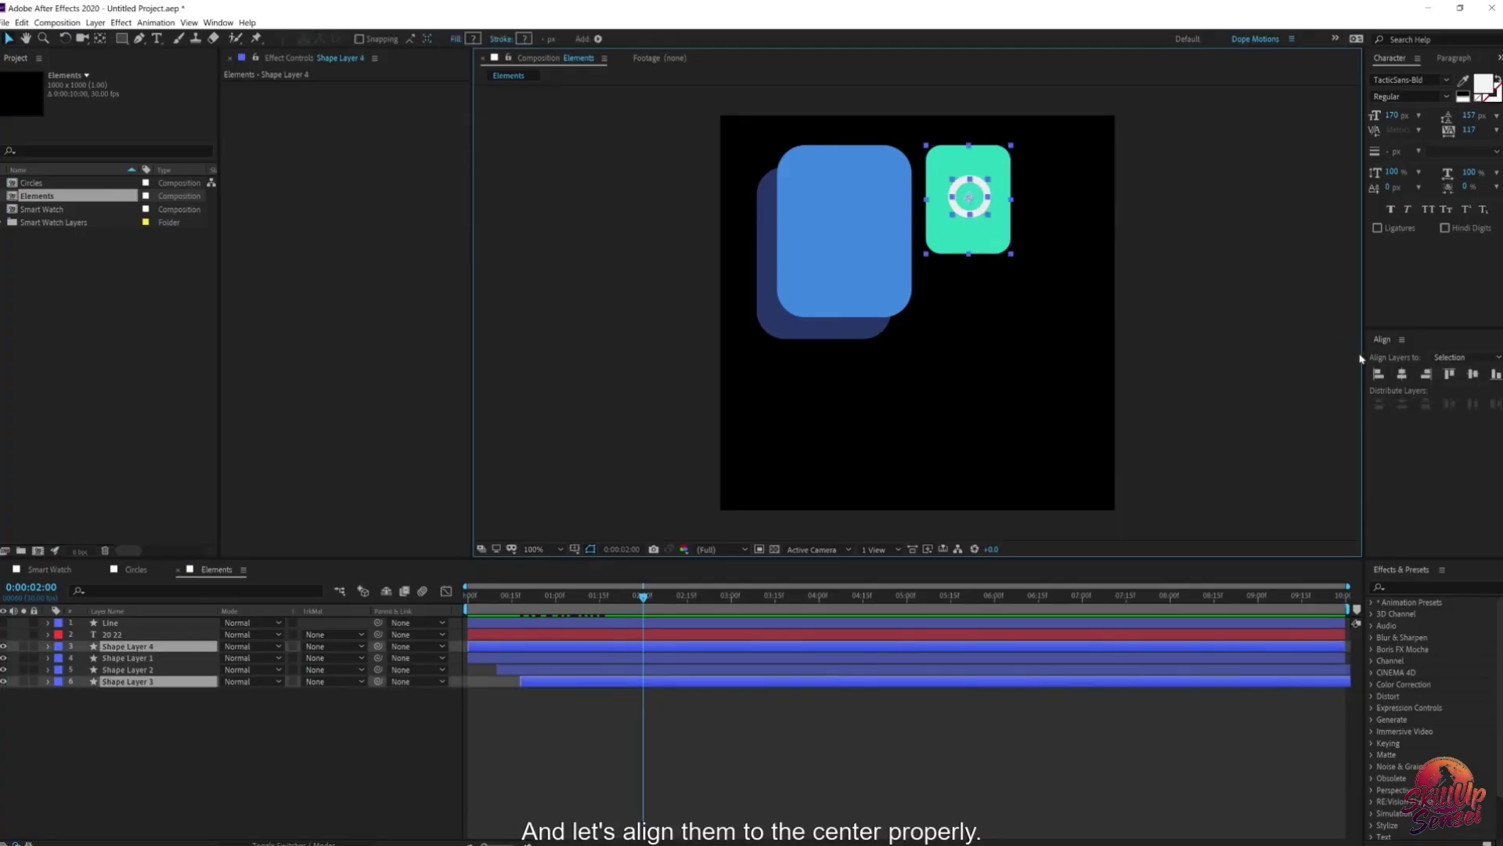
{"action": "left_click", "coordinate": [1402, 376]}
{"action": "left_click", "coordinate": [1472, 375]}
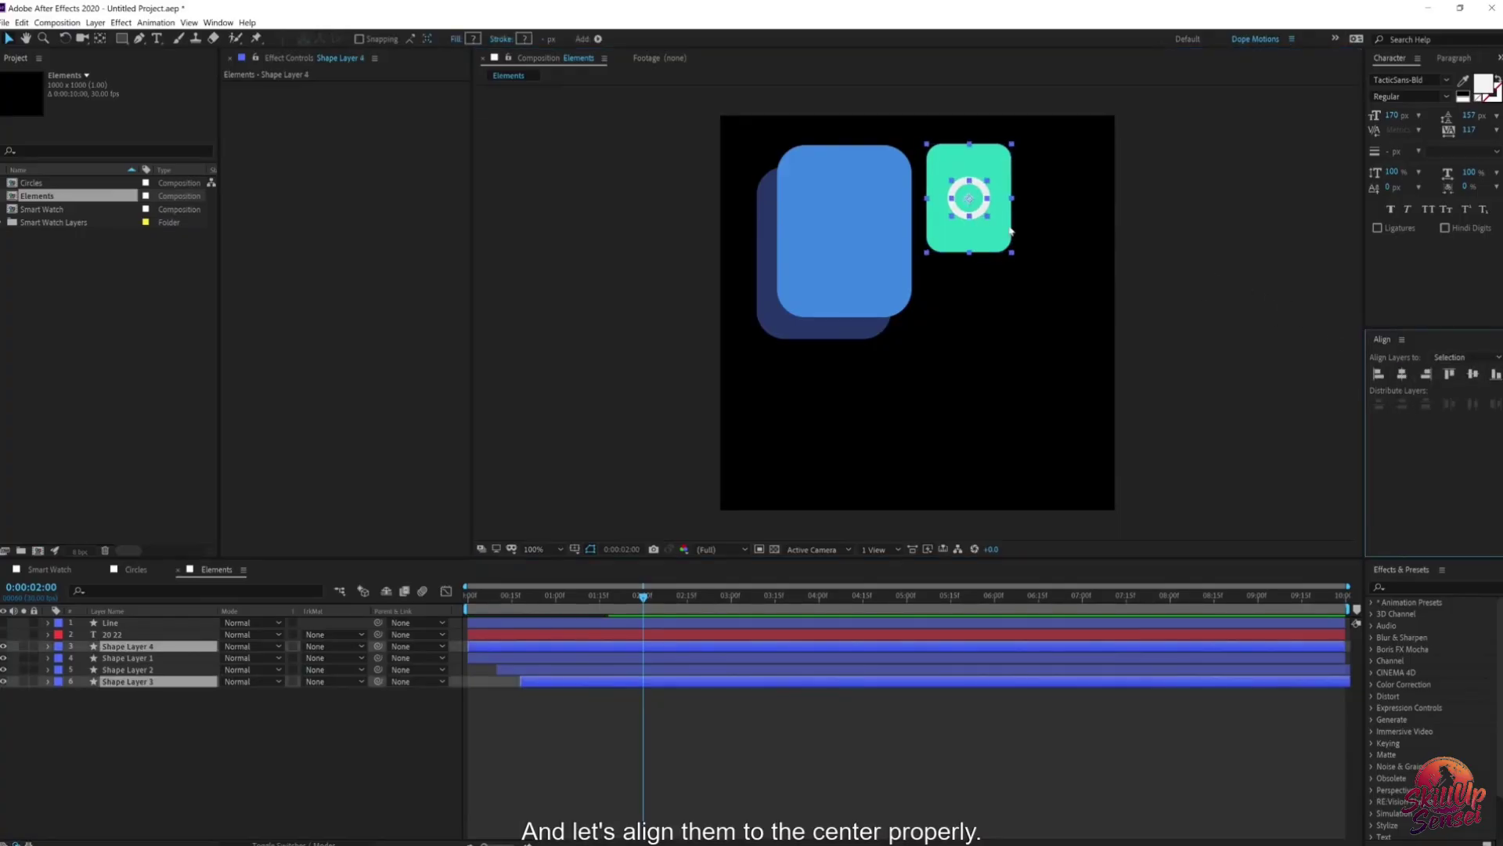
Step: Nudge the green rectangle and the ring together down by 7 pixels and deselect them
{"action": "left_click", "coordinate": [960, 213]}
{"action": "key", "text": "Down"}
{"action": "key", "text": "Down"}
{"action": "key", "text": "Down"}
{"action": "key", "text": "Down"}
{"action": "key", "text": "Down"}
{"action": "key", "text": "Down"}
{"action": "key", "text": "Down"}
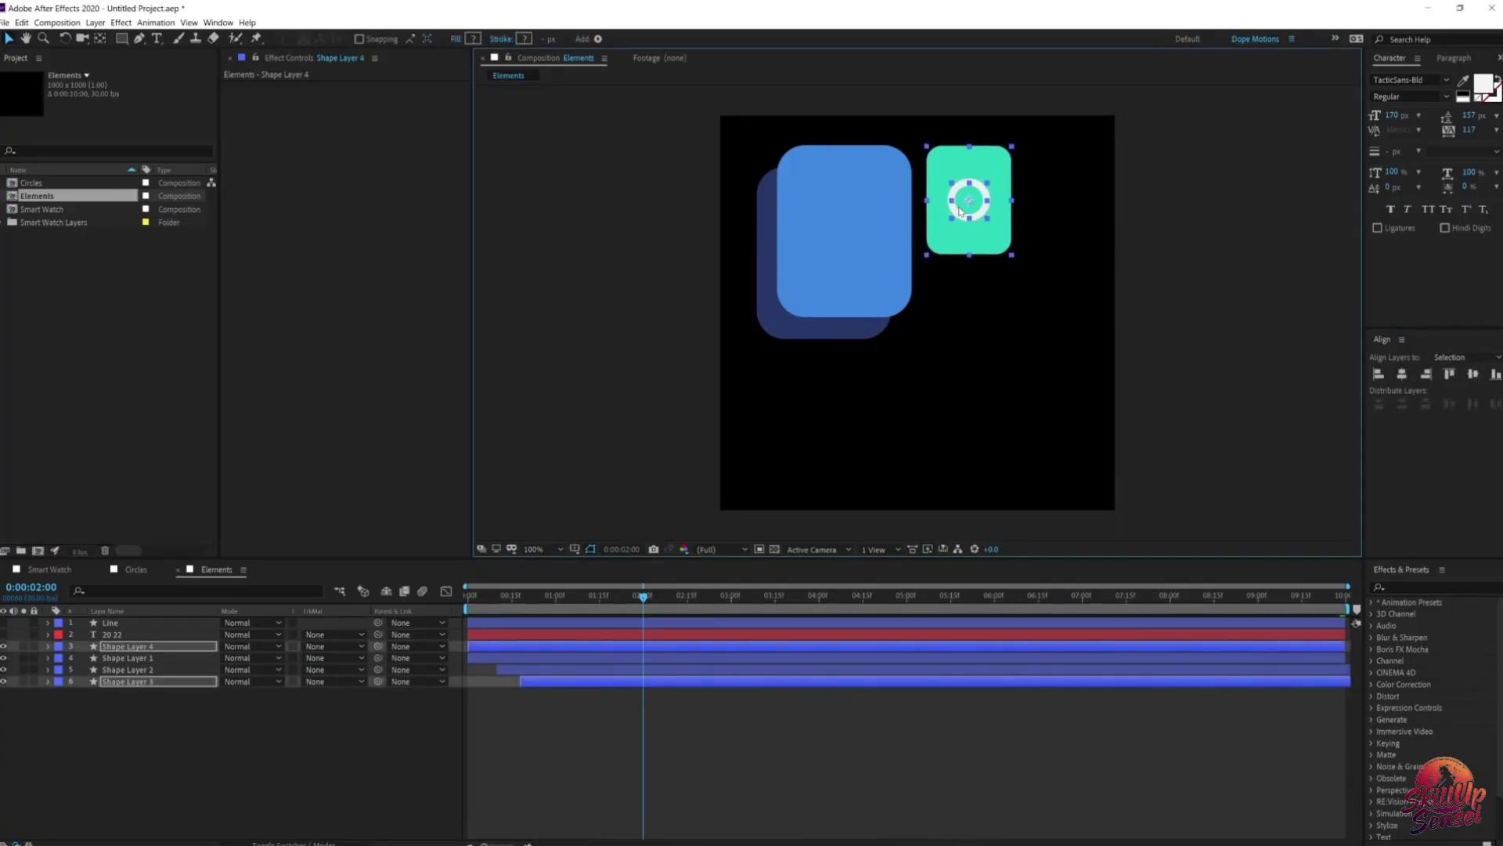
{"action": "left_click", "coordinate": [1235, 260]}
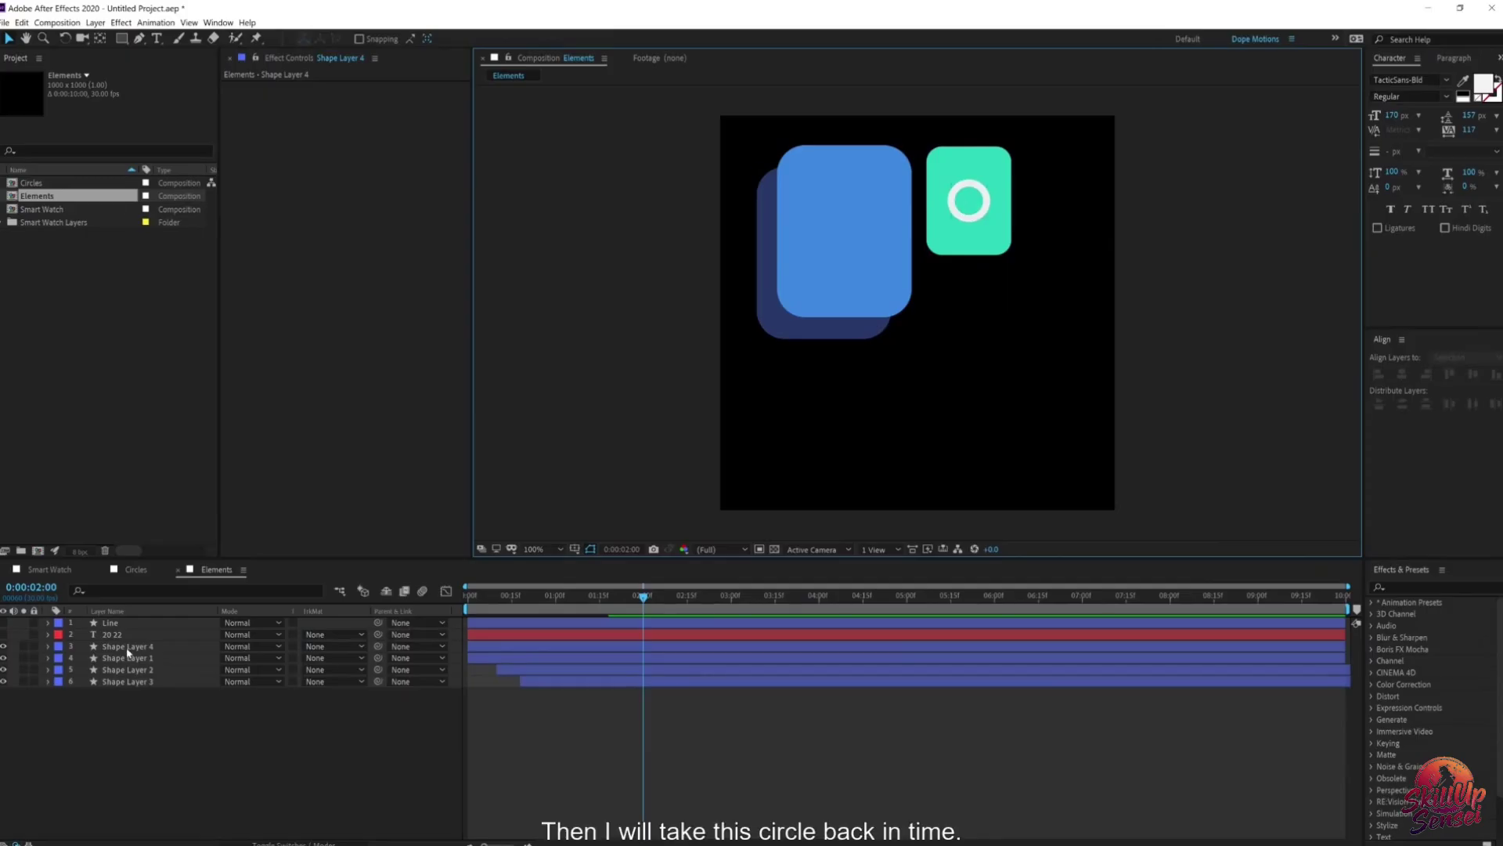
Step: Delay the ring's layer so it starts about 27 frames in, and preview the staggered animation
{"action": "left_click", "coordinate": [599, 645]}
{"action": "left_click_drag", "start_coordinate": [498, 653], "coordinate": [572, 653]}
{"action": "left_click", "coordinate": [520, 609]}
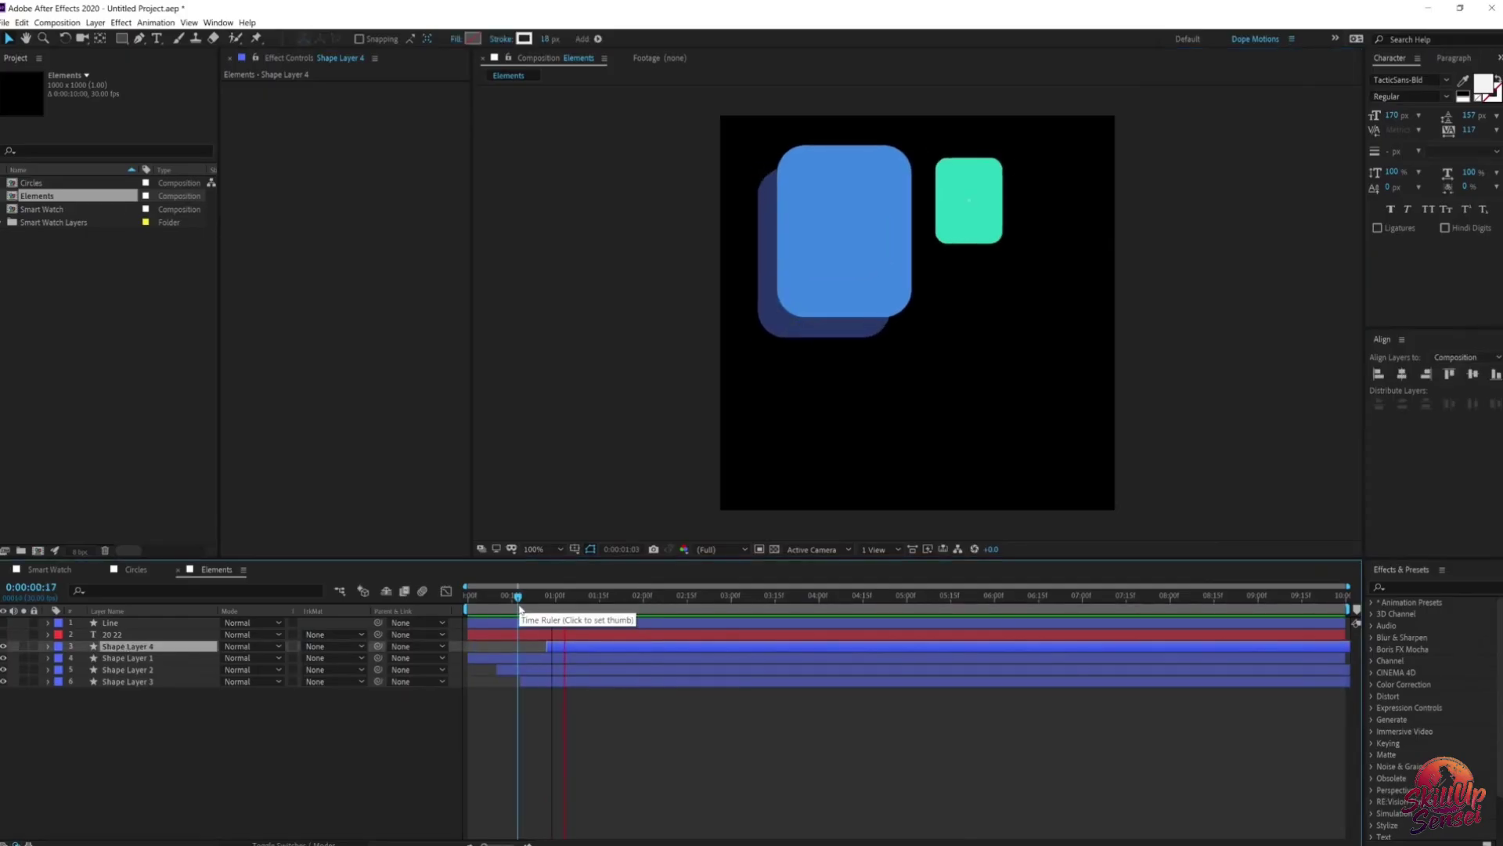
{"action": "left_click", "coordinate": [568, 607]}
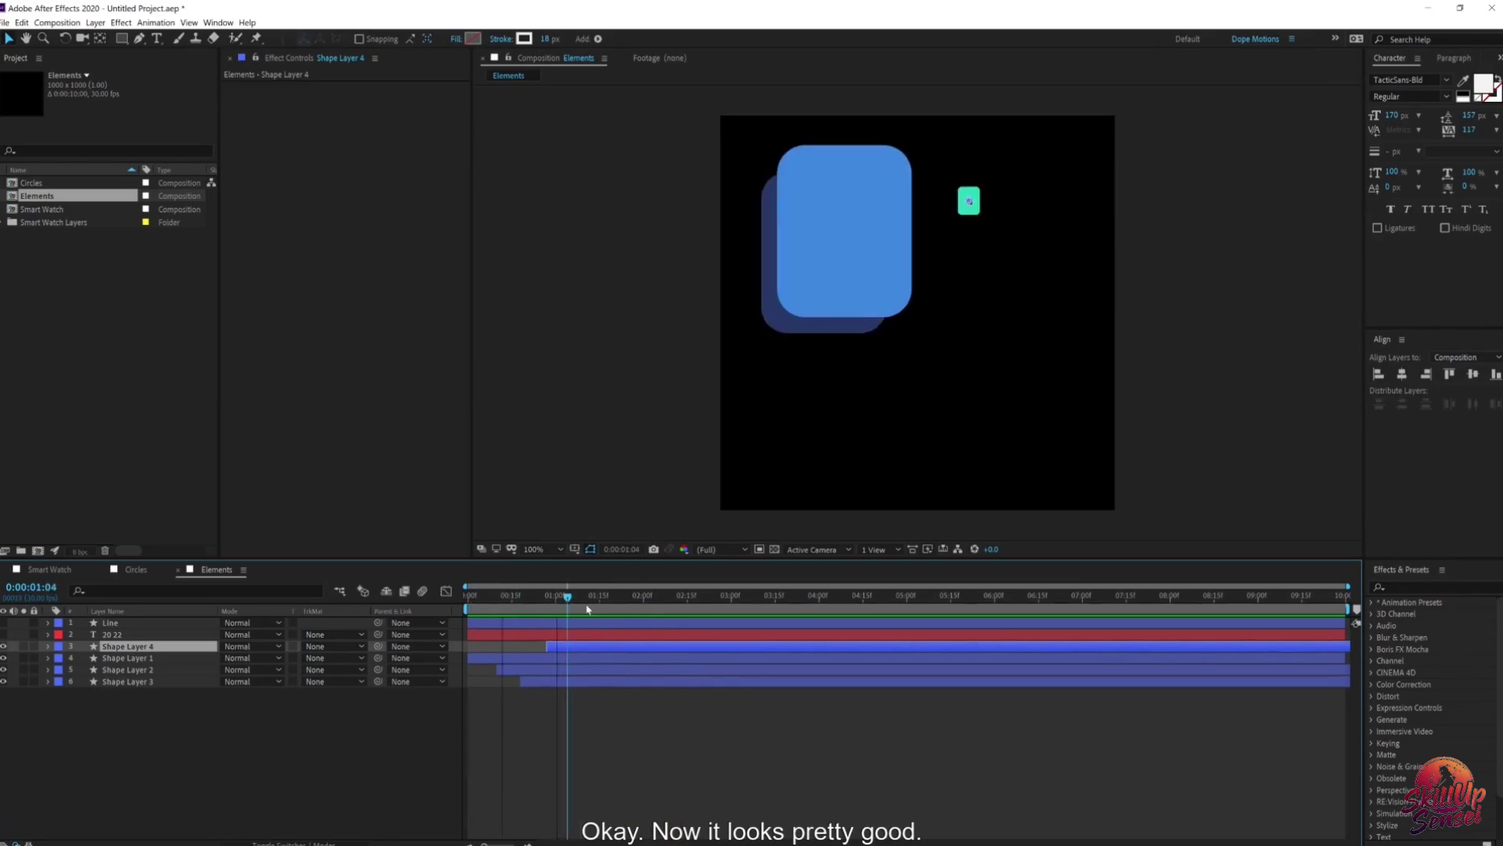
{"action": "left_click", "coordinate": [642, 608]}
Step: Make the Line layer visible and enlarge the view around its two bars
{"action": "left_click", "coordinate": [110, 623]}
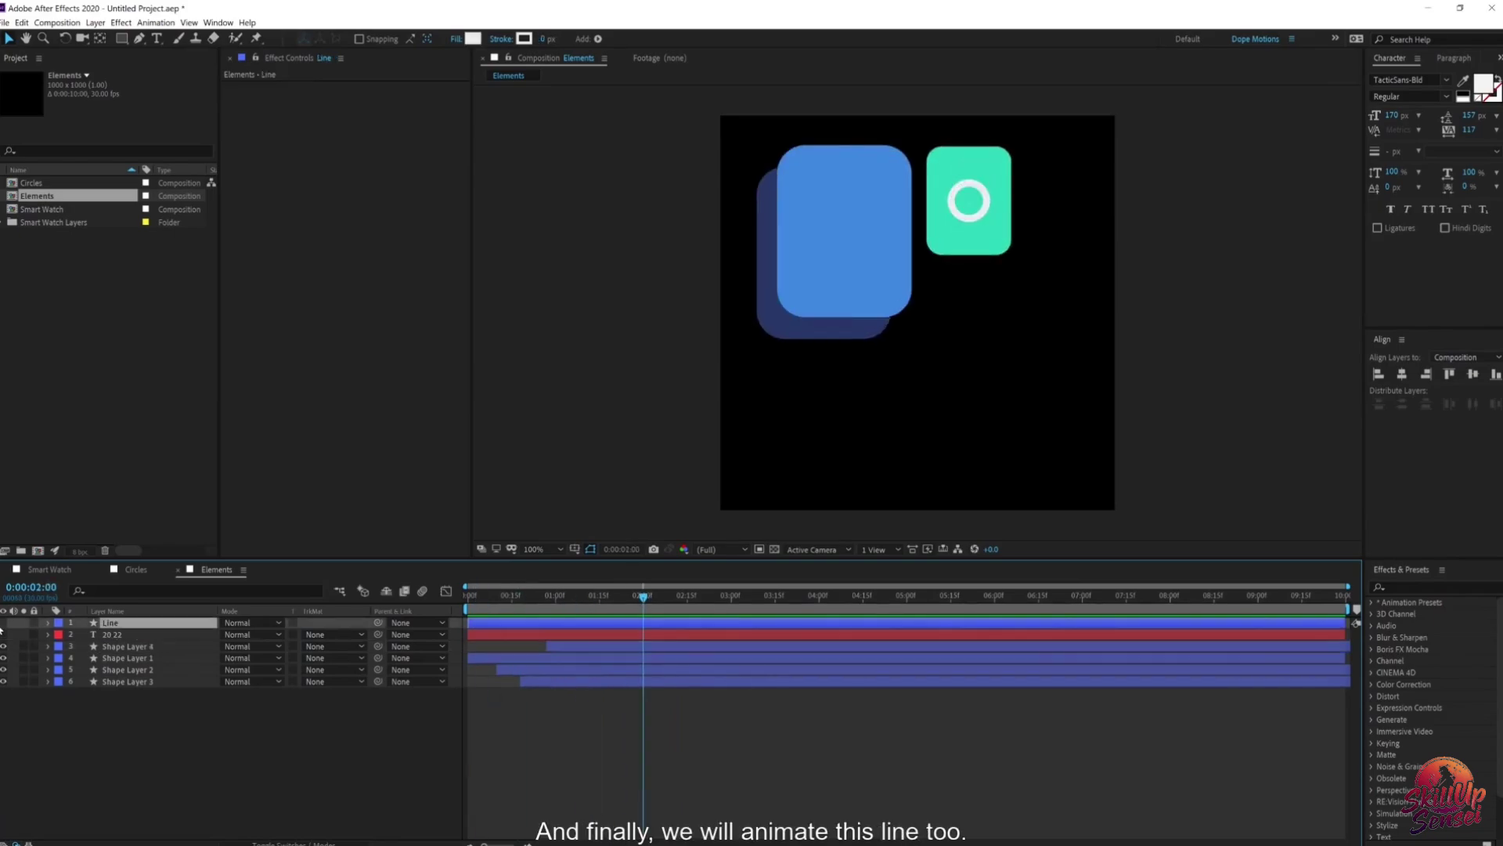
{"action": "left_click", "coordinate": [3, 622]}
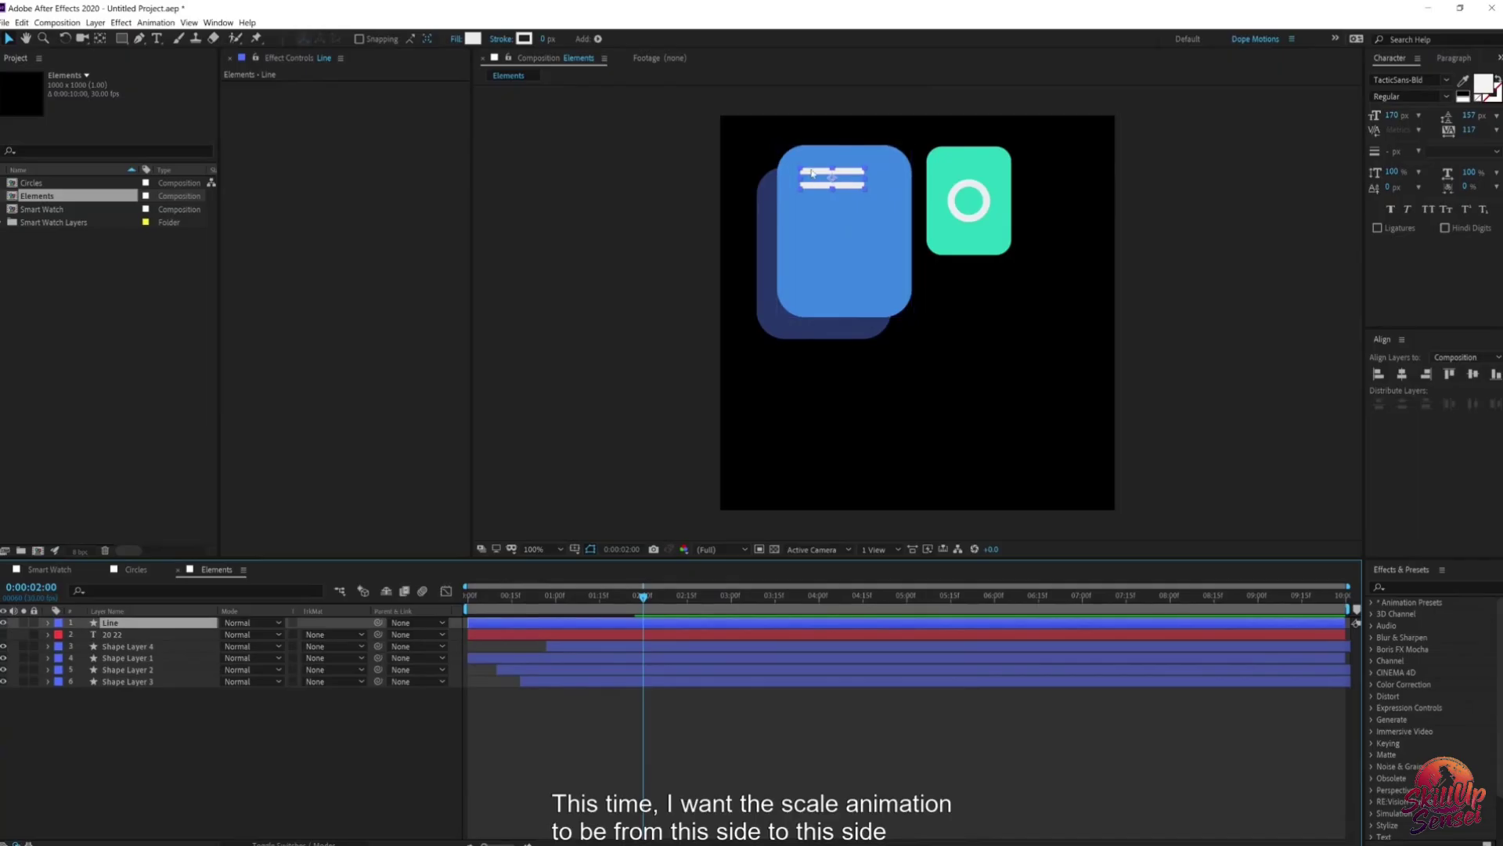
{"action": "key", "text": "period"}
{"action": "left_click_drag", "start_coordinate": [813, 176], "coordinate": [849, 421]}
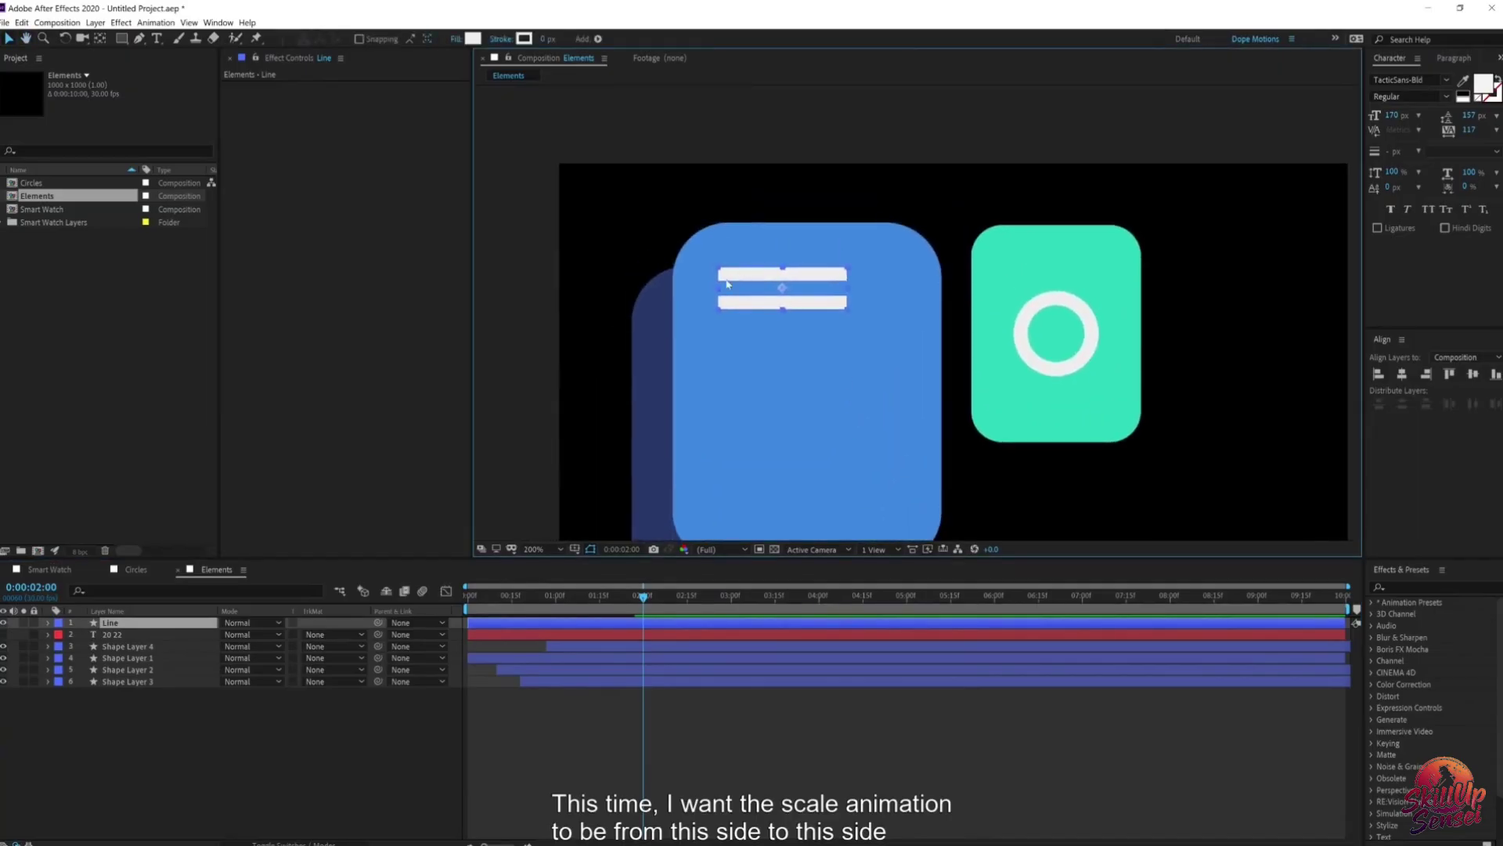
Step: Reveal the Line layer's Scale property, try scaling the bars about their centre, and undo the change
{"action": "key", "text": "s"}
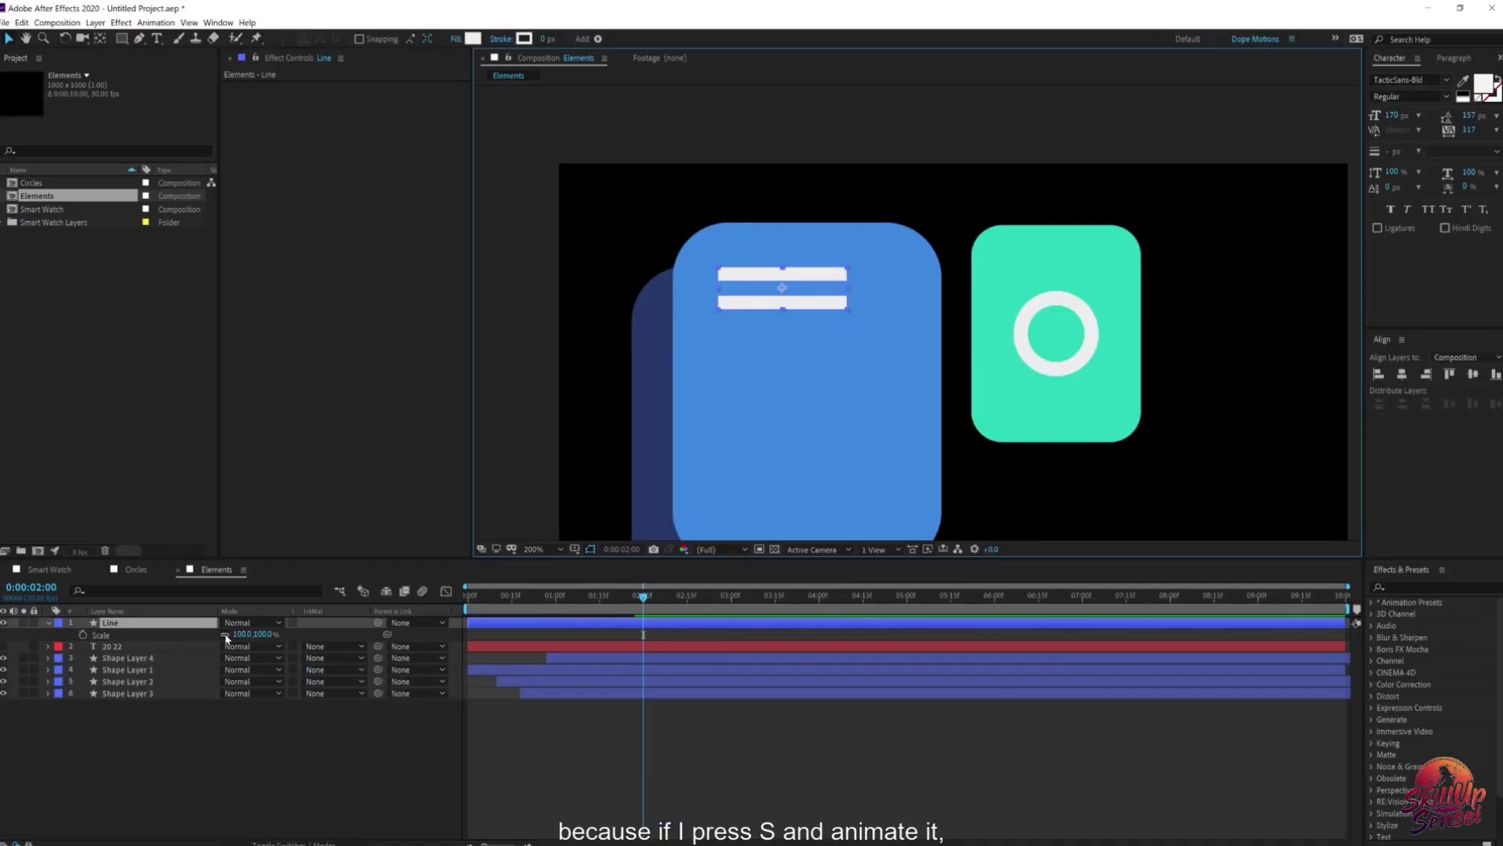
{"action": "left_click_drag", "start_coordinate": [236, 634], "coordinate": [280, 635]}
{"action": "key", "text": "ctrl+z"}
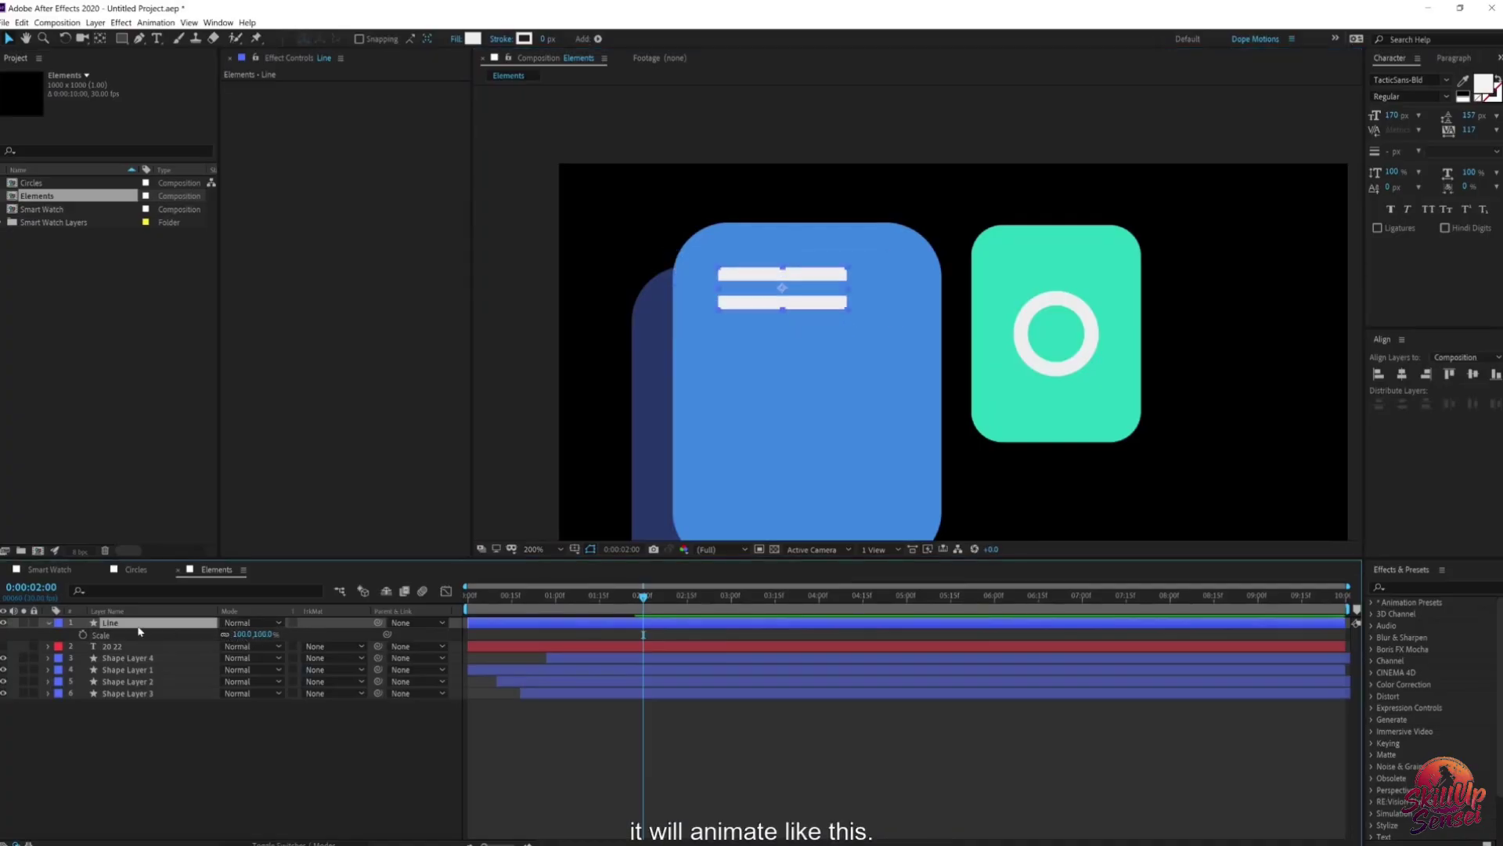
Step: With snapping on, move the Line layer's anchor point to its left edge's midpoint, unlink the scale proportions and try horizontal-only scaling
{"action": "left_click", "coordinate": [101, 38]}
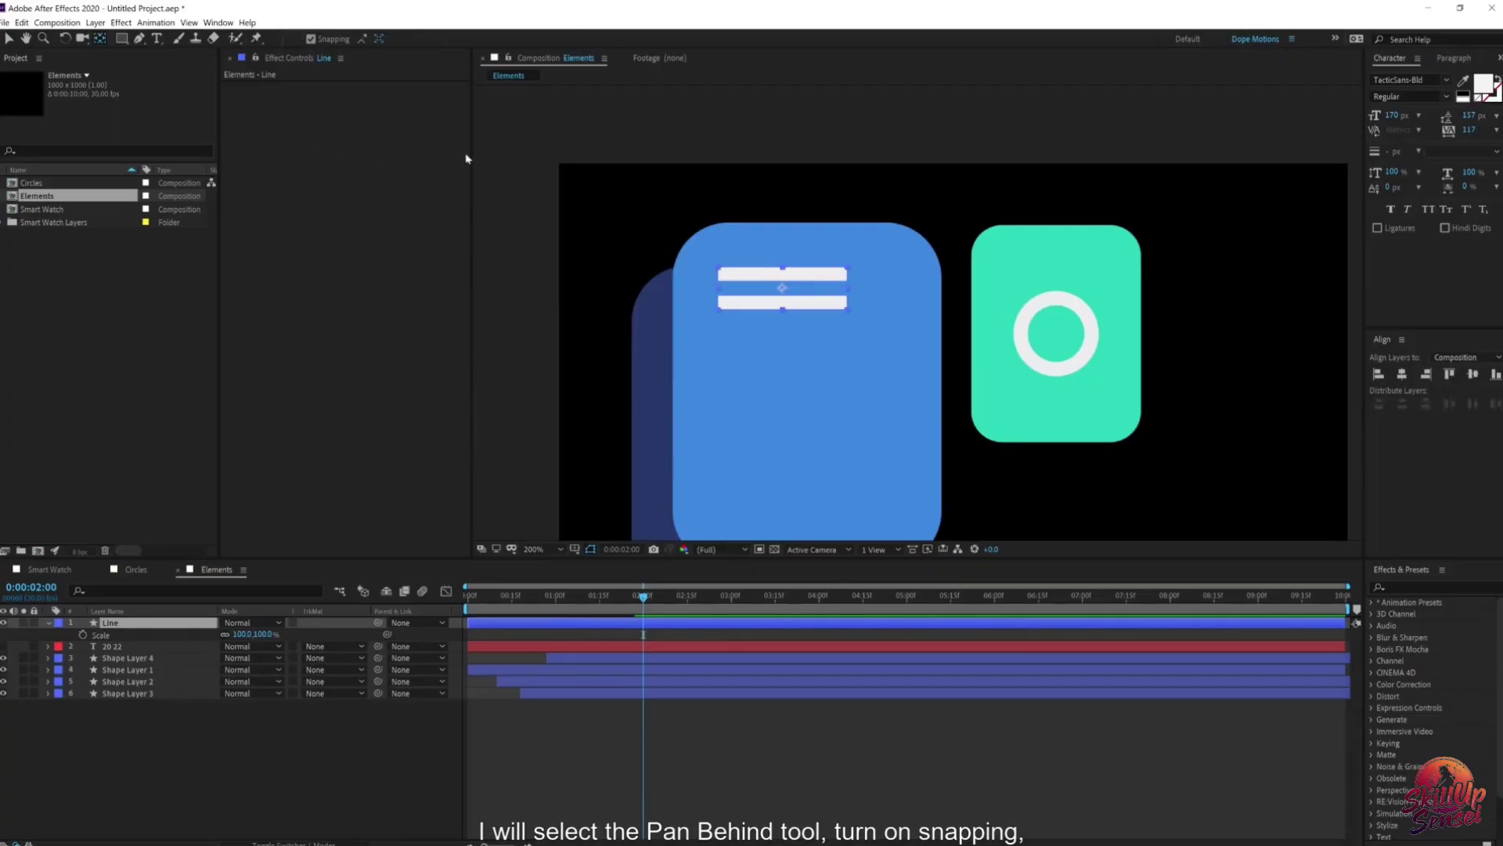
{"action": "left_click_drag", "start_coordinate": [782, 290], "coordinate": [717, 296]}
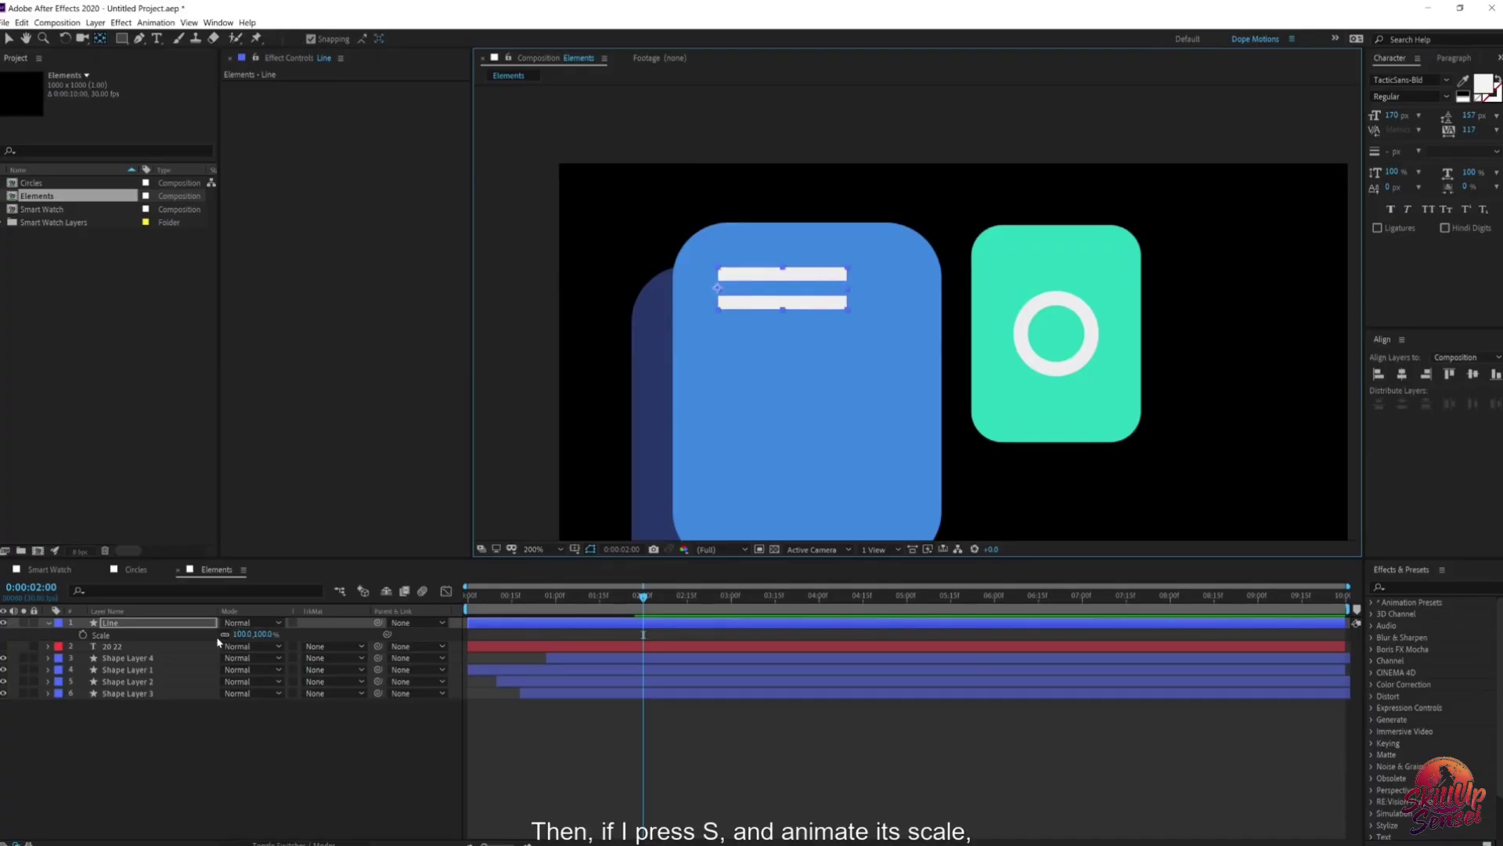
{"action": "mouse_move", "coordinate": [262, 635]}
{"action": "left_mouse_down"}
{"action": "mouse_move", "coordinate": [229, 635]}
{"action": "mouse_move", "coordinate": [295, 635]}
{"action": "mouse_move", "coordinate": [171, 635]}
{"action": "mouse_move", "coordinate": [267, 635]}
{"action": "mouse_move", "coordinate": [240, 635]}
{"action": "left_mouse_up"}
{"action": "key", "text": "ctrl+z"}
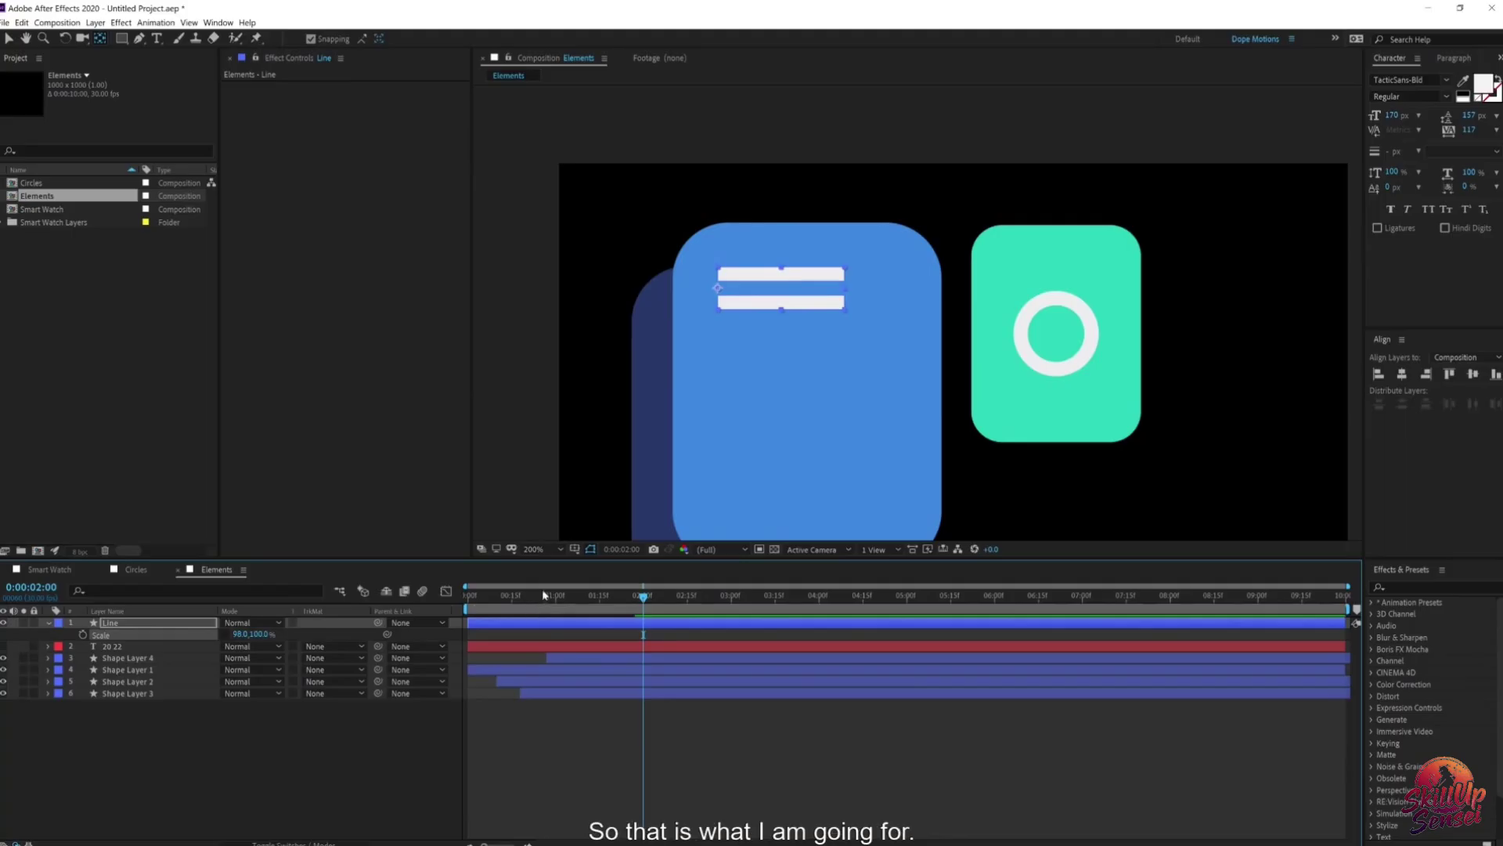
{"action": "key", "text": "ctrl+z"}
Step: At 0:00:01:12, set the Line layer's horizontal scale to 0% for a starting Scale keyframe
{"action": "left_click_drag", "start_coordinate": [557, 596], "coordinate": [592, 599]}
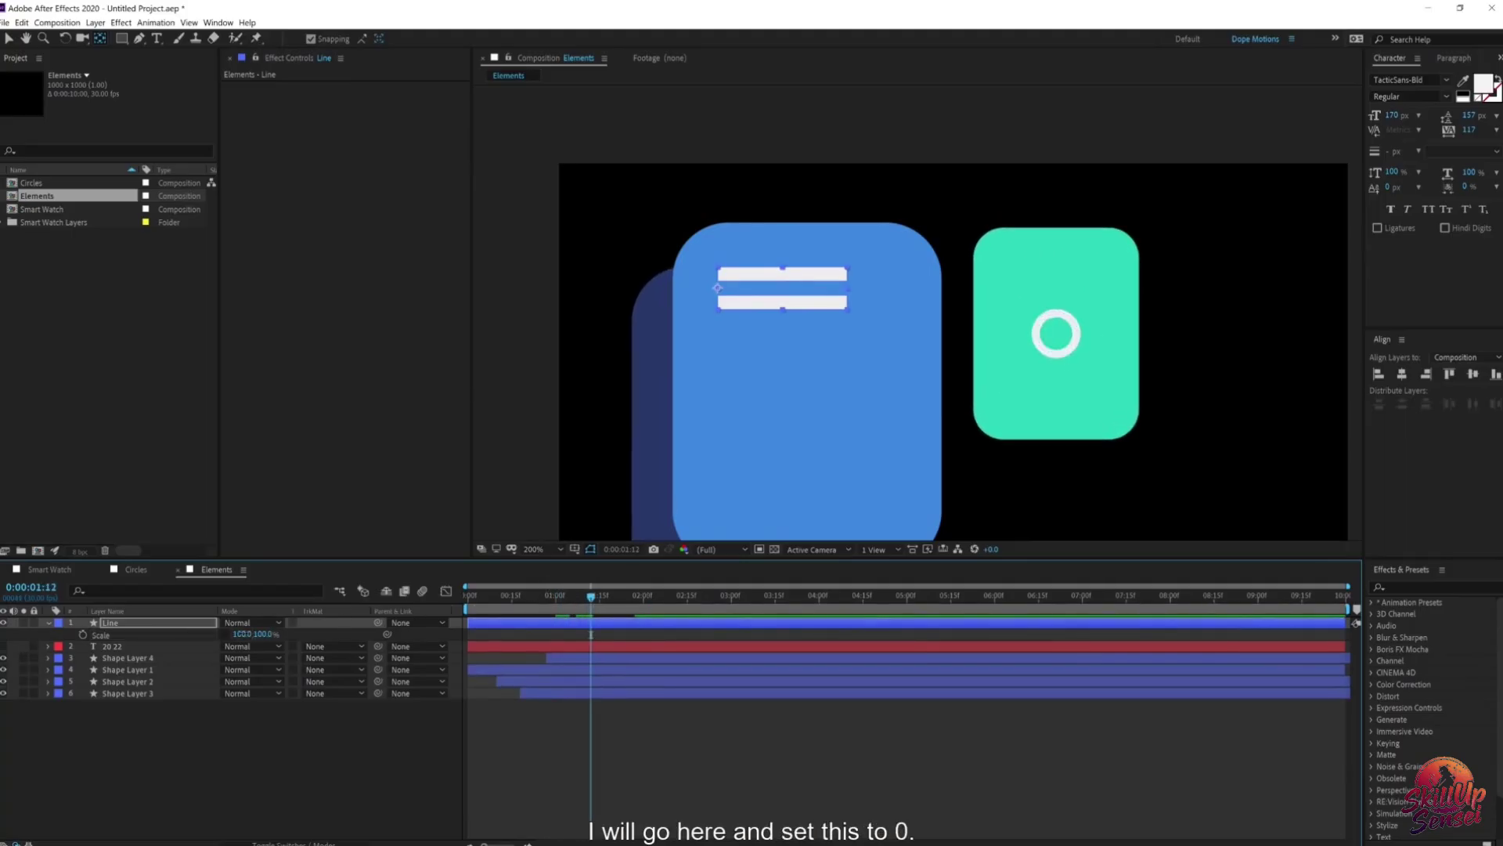
{"action": "left_click", "coordinate": [238, 634]}
{"action": "type", "text": "0"}
{"action": "key", "text": "Return"}
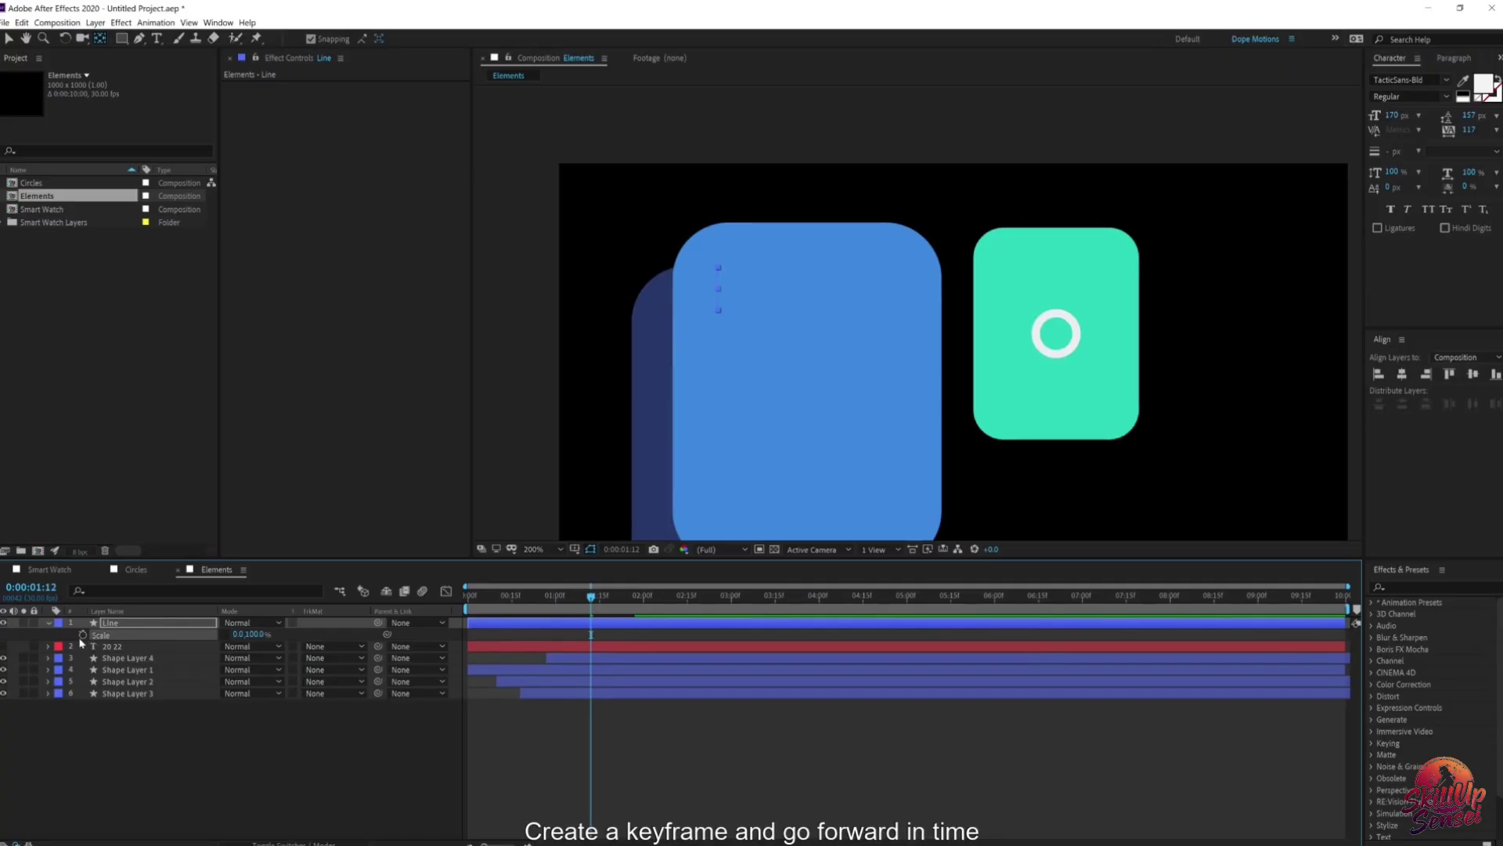
Step: At 0:00:02:02, set the Line layer's horizontal scale to 100% as the ending keyframe
{"action": "left_click_drag", "start_coordinate": [611, 603], "coordinate": [648, 600]}
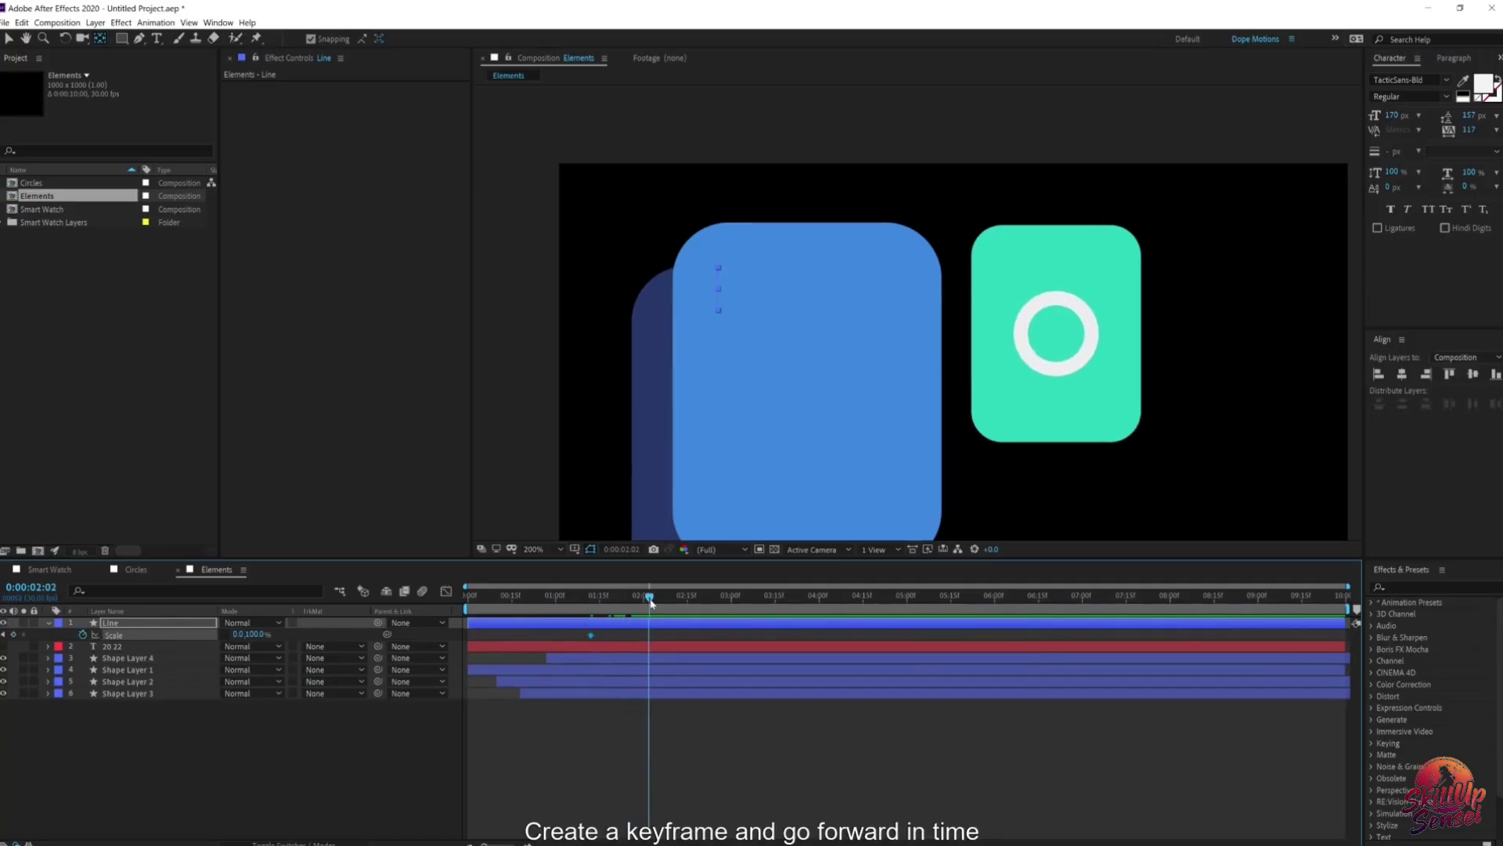
{"action": "left_click", "coordinate": [239, 634]}
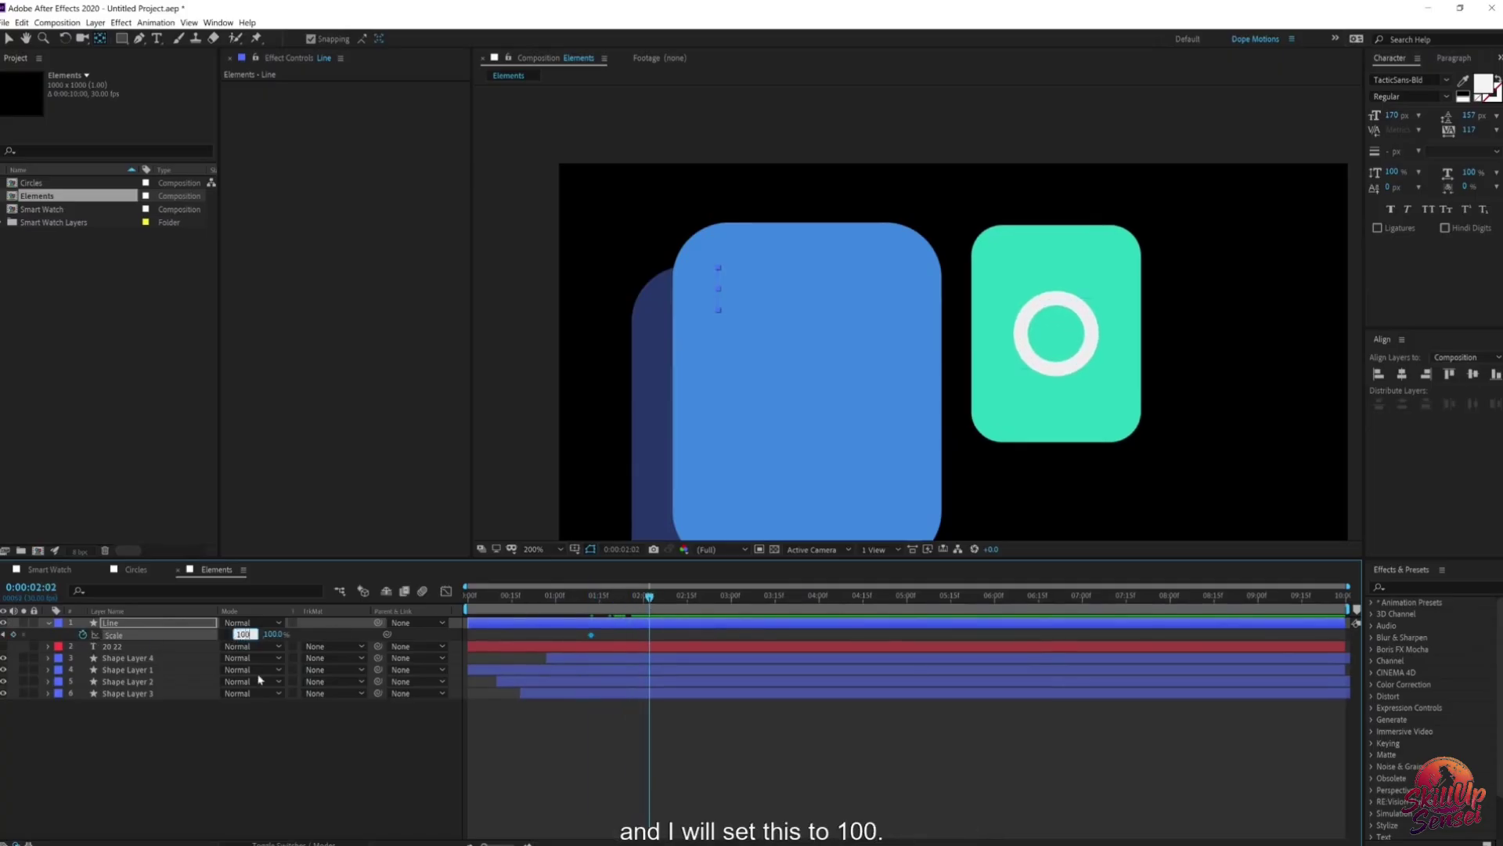
{"action": "type", "text": "100"}
{"action": "key", "text": "Return"}
Step: Move the Line layer's ending Scale keyframe to about 0:00:02:10, apply Easy Ease to both Scale keyframes and preview from the start
{"action": "left_click_drag", "start_coordinate": [646, 636], "coordinate": [514, 643]}
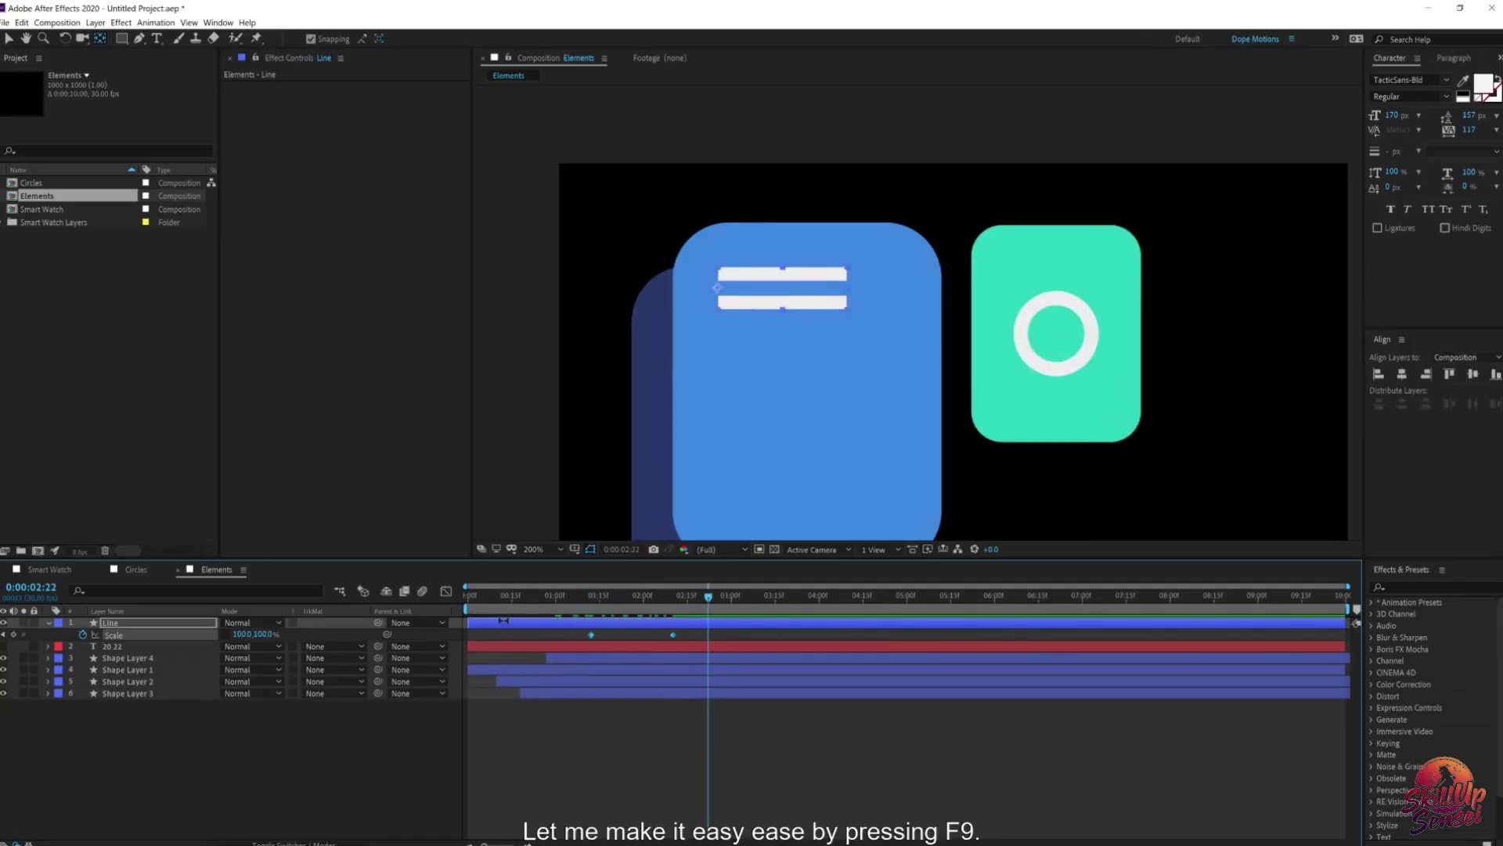
{"action": "left_click", "coordinate": [660, 752]}
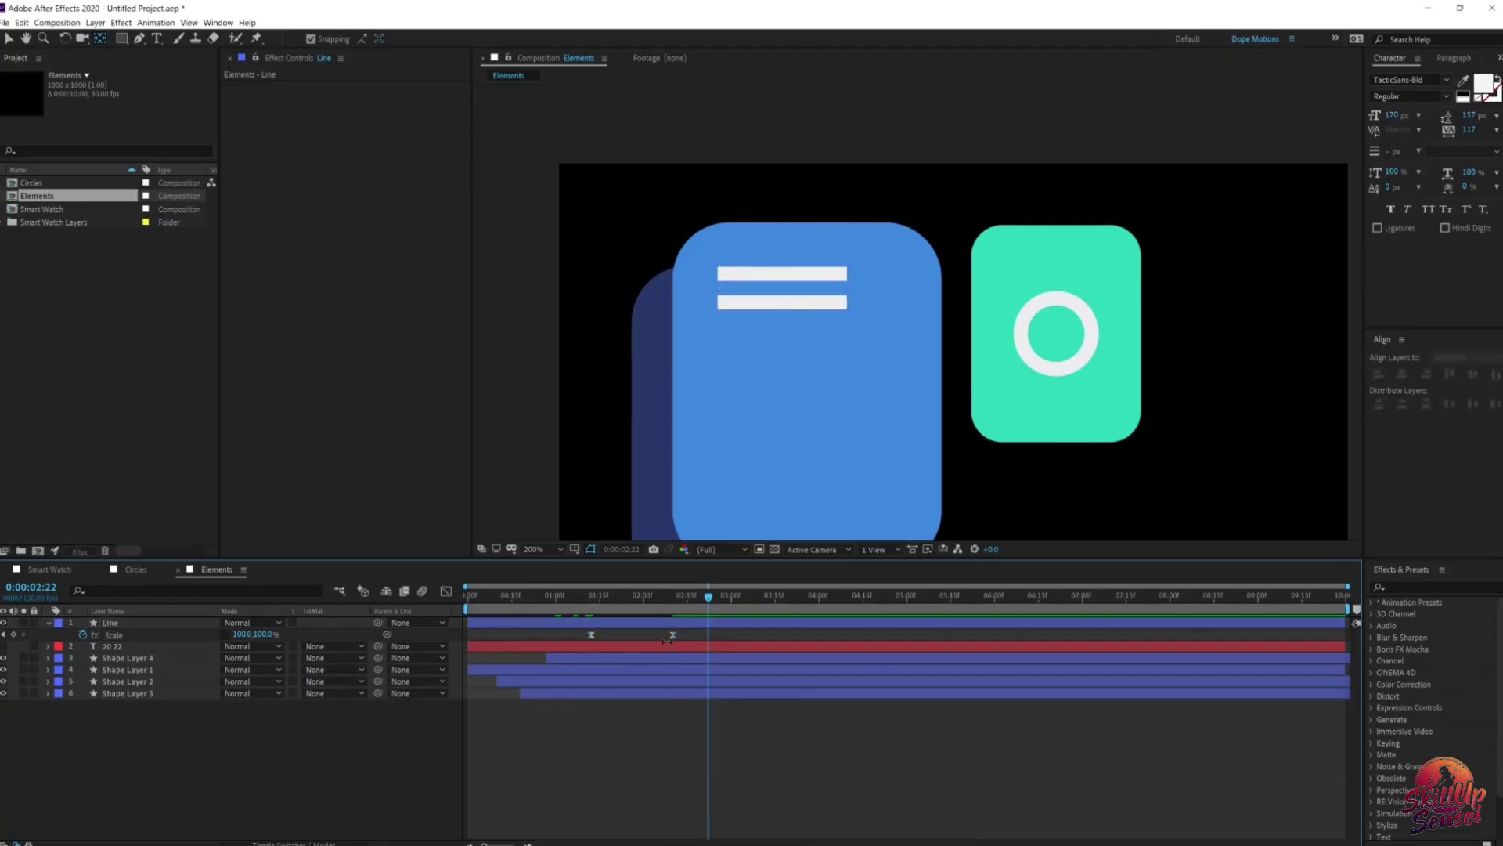
{"action": "left_click_drag", "start_coordinate": [552, 598], "coordinate": [466, 599]}
{"action": "scroll", "coordinate": [753, 425], "scroll_direction": "down", "scroll_amount": 1}
{"action": "left_click_drag", "start_coordinate": [749, 415], "coordinate": [778, 279]}
{"action": "key", "text": "space"}
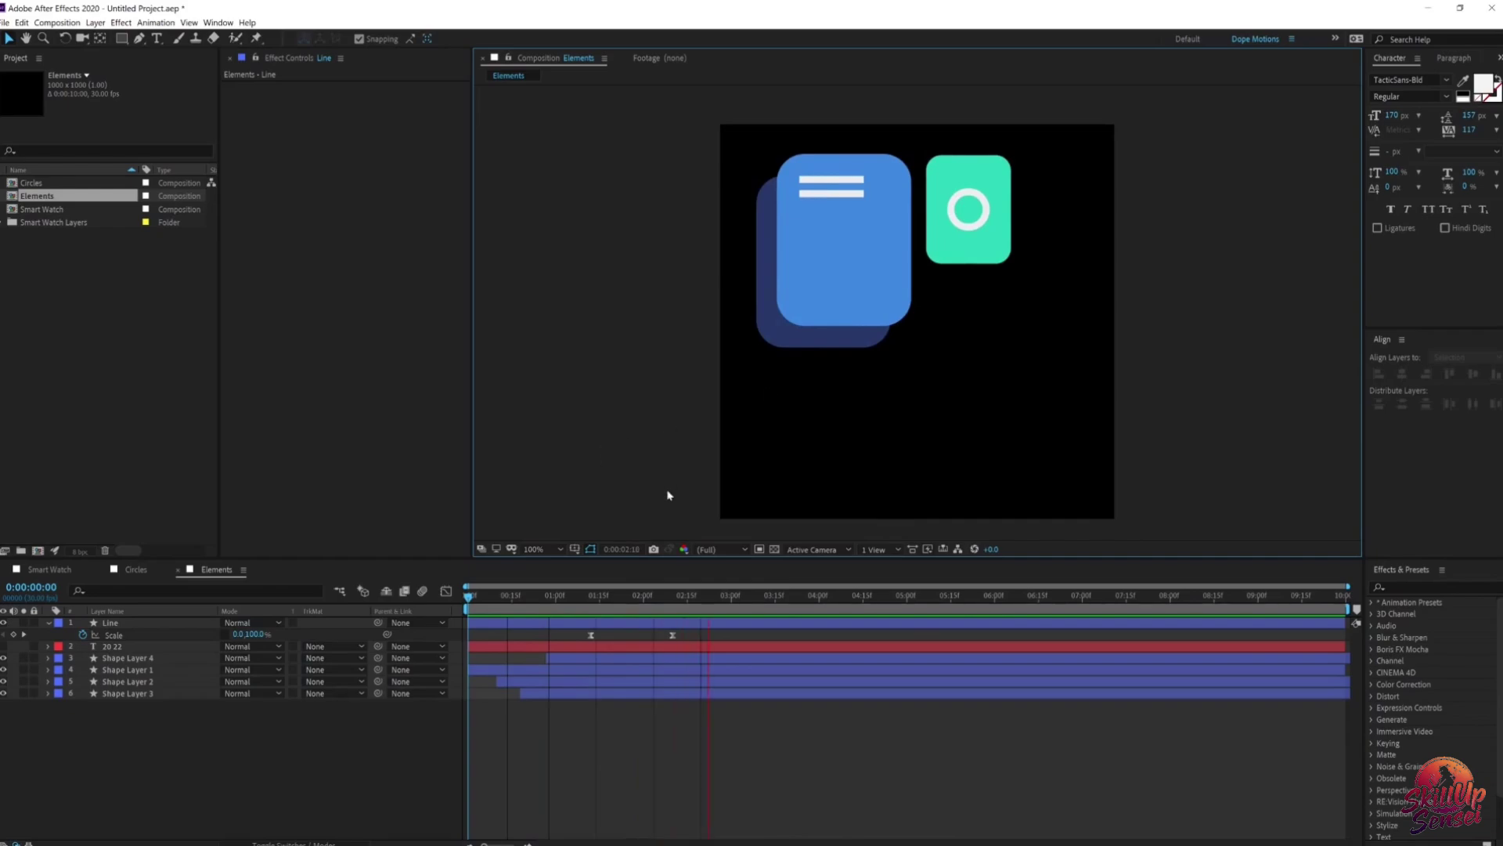
Step: Move the Line layer's starting Scale keyframe earlier to about 0:00:01:05 and preview the animation
{"action": "left_click", "coordinate": [603, 609]}
{"action": "mouse_move", "coordinate": [593, 635]}
{"action": "left_mouse_down"}
{"action": "mouse_move", "coordinate": [572, 640]}
{"action": "mouse_move", "coordinate": [577, 616]}
{"action": "left_mouse_up"}
{"action": "left_click", "coordinate": [564, 751]}
{"action": "key", "text": "space"}
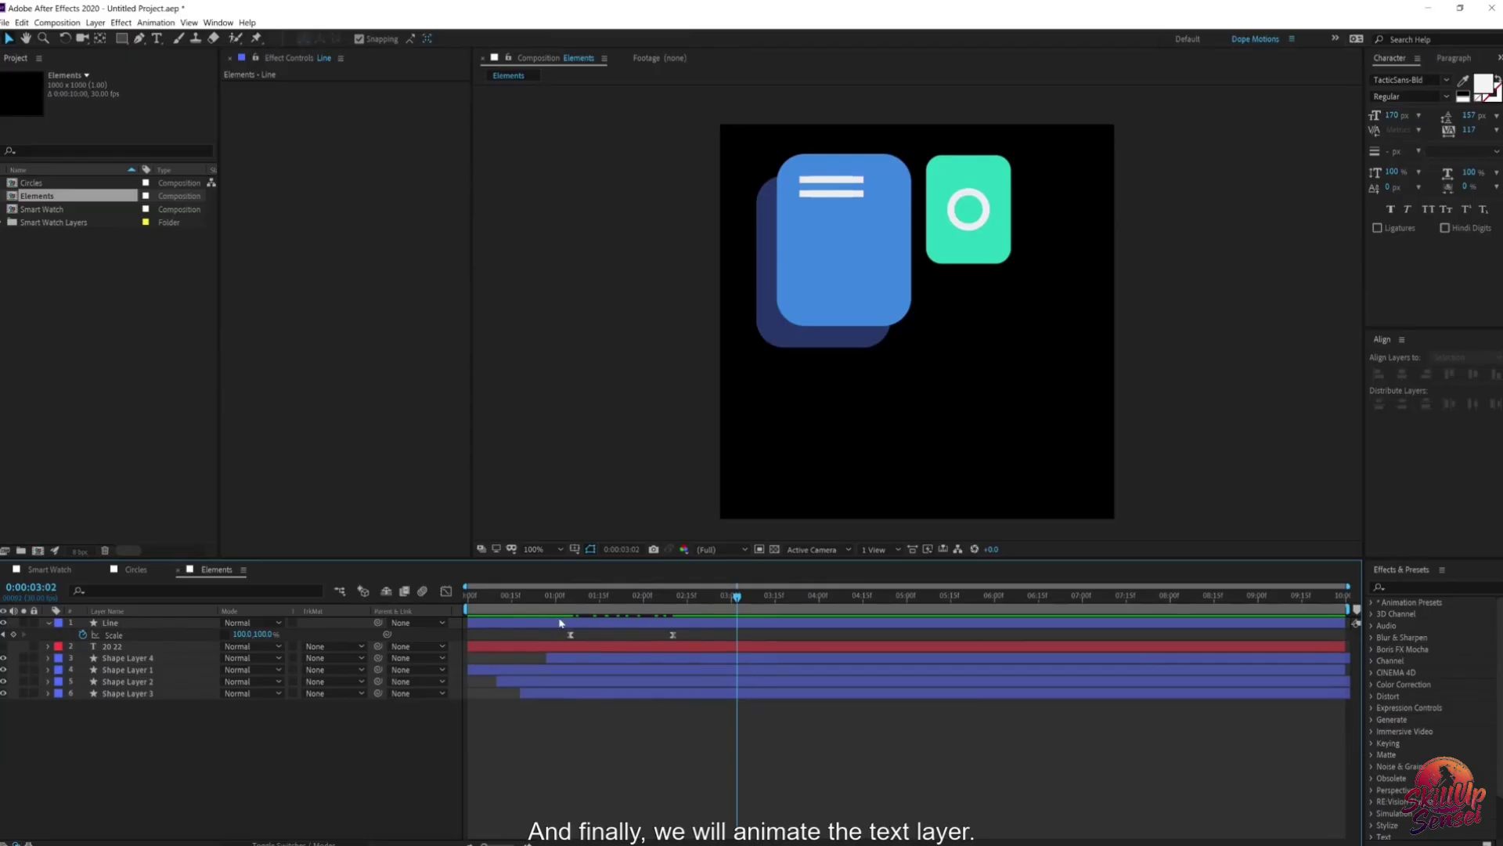
Step: Move the 20 22 text layer above the Line layer, make it visible and expand its properties
{"action": "left_click", "coordinate": [49, 623]}
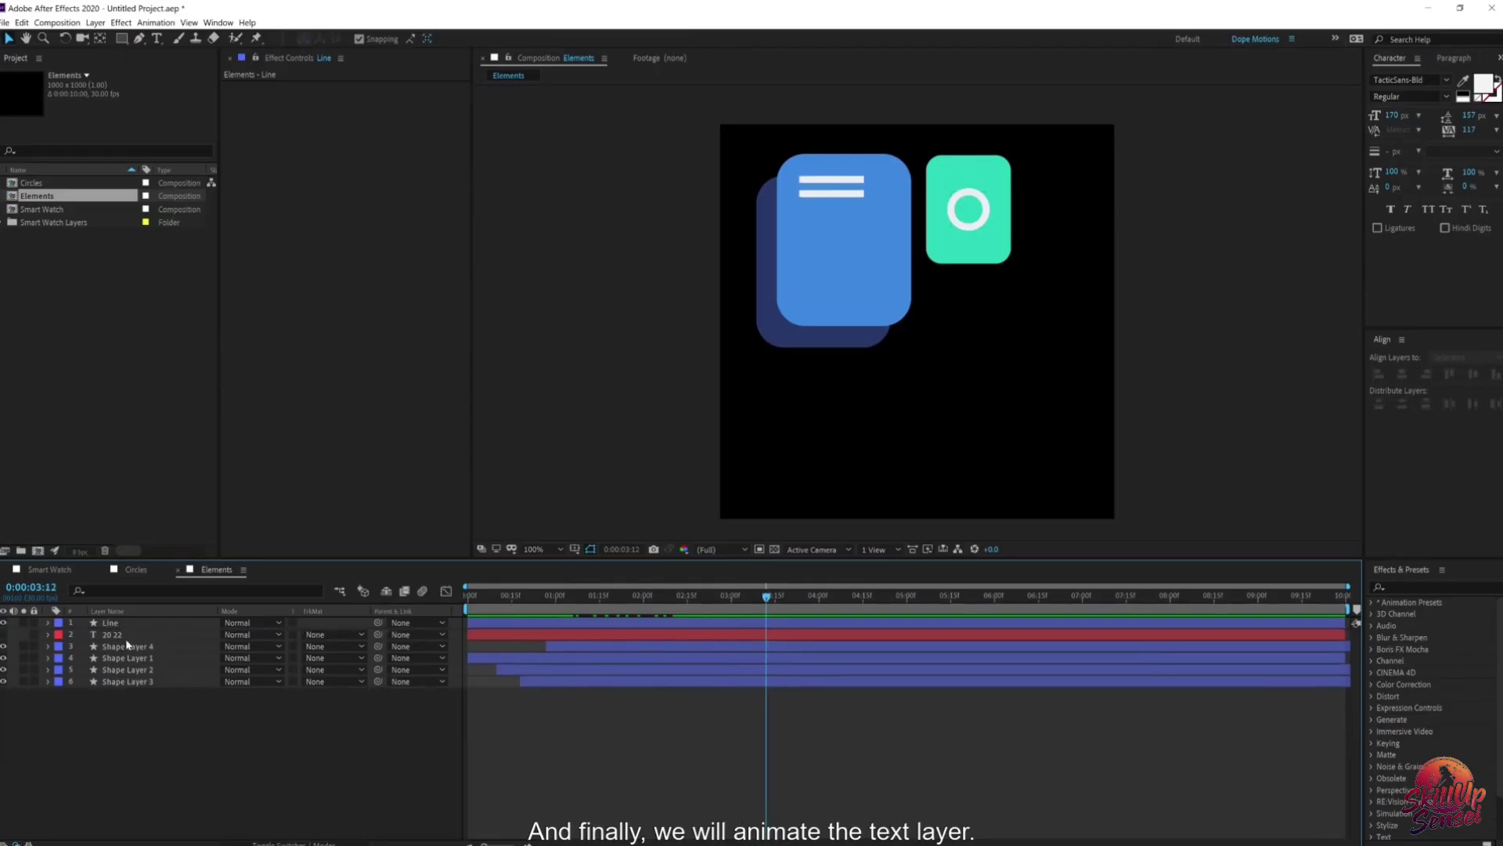
{"action": "left_click_drag", "start_coordinate": [125, 635], "coordinate": [130, 621]}
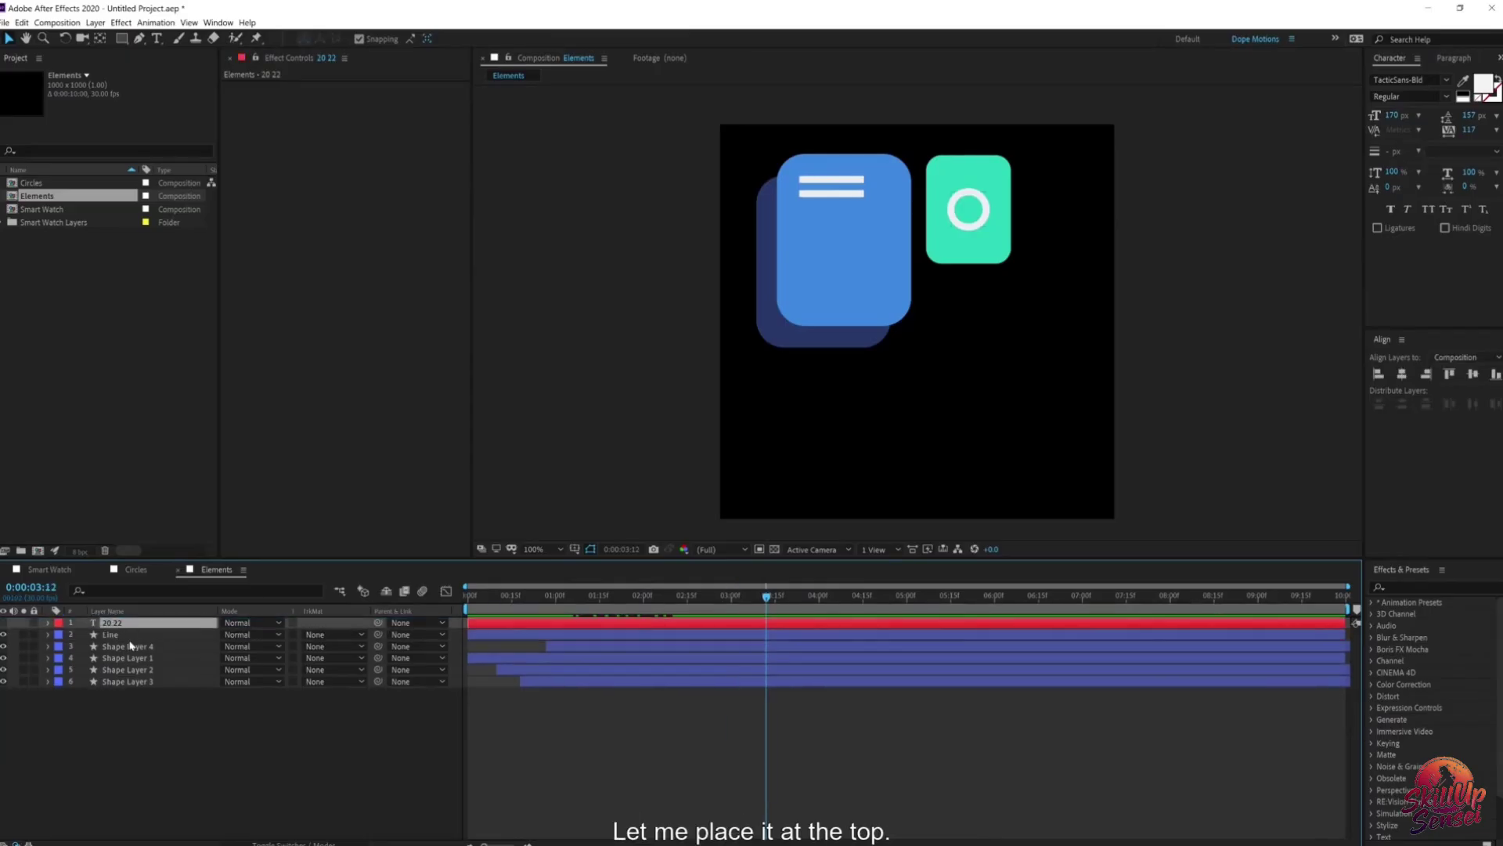
{"action": "left_click", "coordinate": [4, 622]}
{"action": "left_click", "coordinate": [49, 623]}
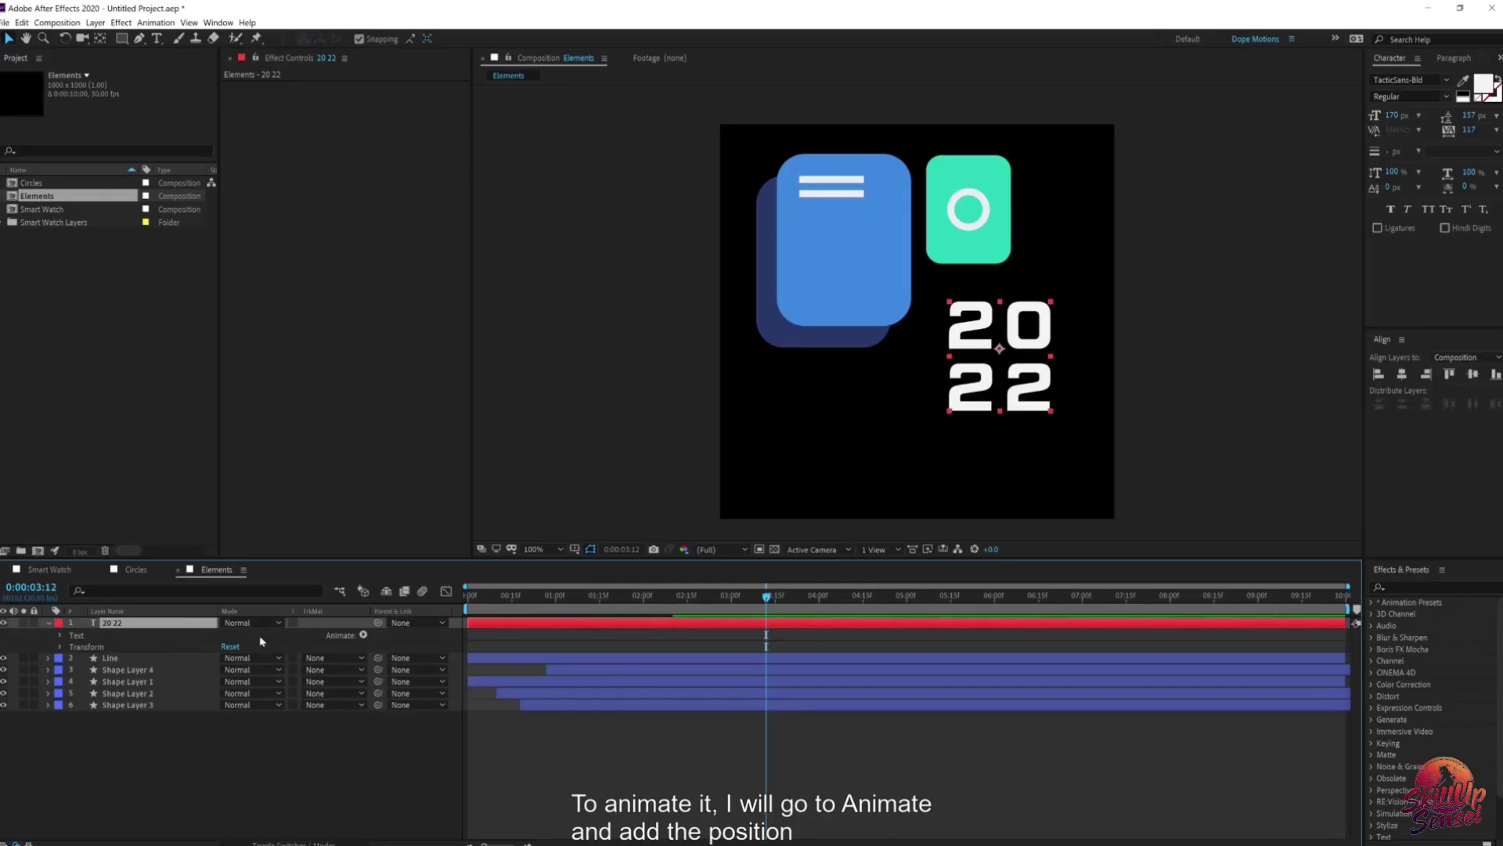
Step: Add a text animator with Position and Opacity properties to the 20 22 layer
{"action": "left_click", "coordinate": [364, 636]}
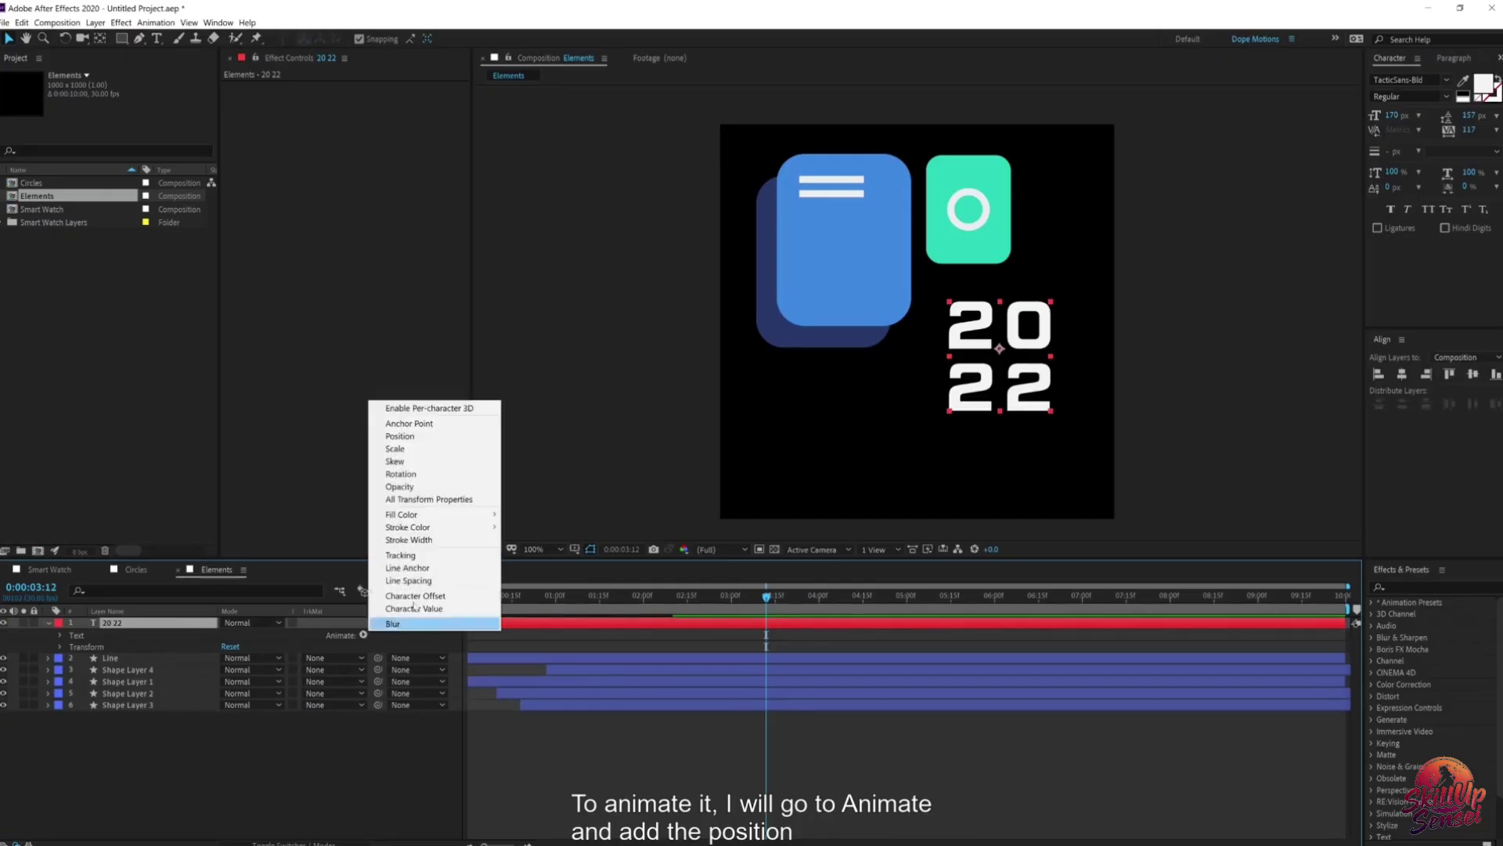
{"action": "left_click", "coordinate": [421, 436]}
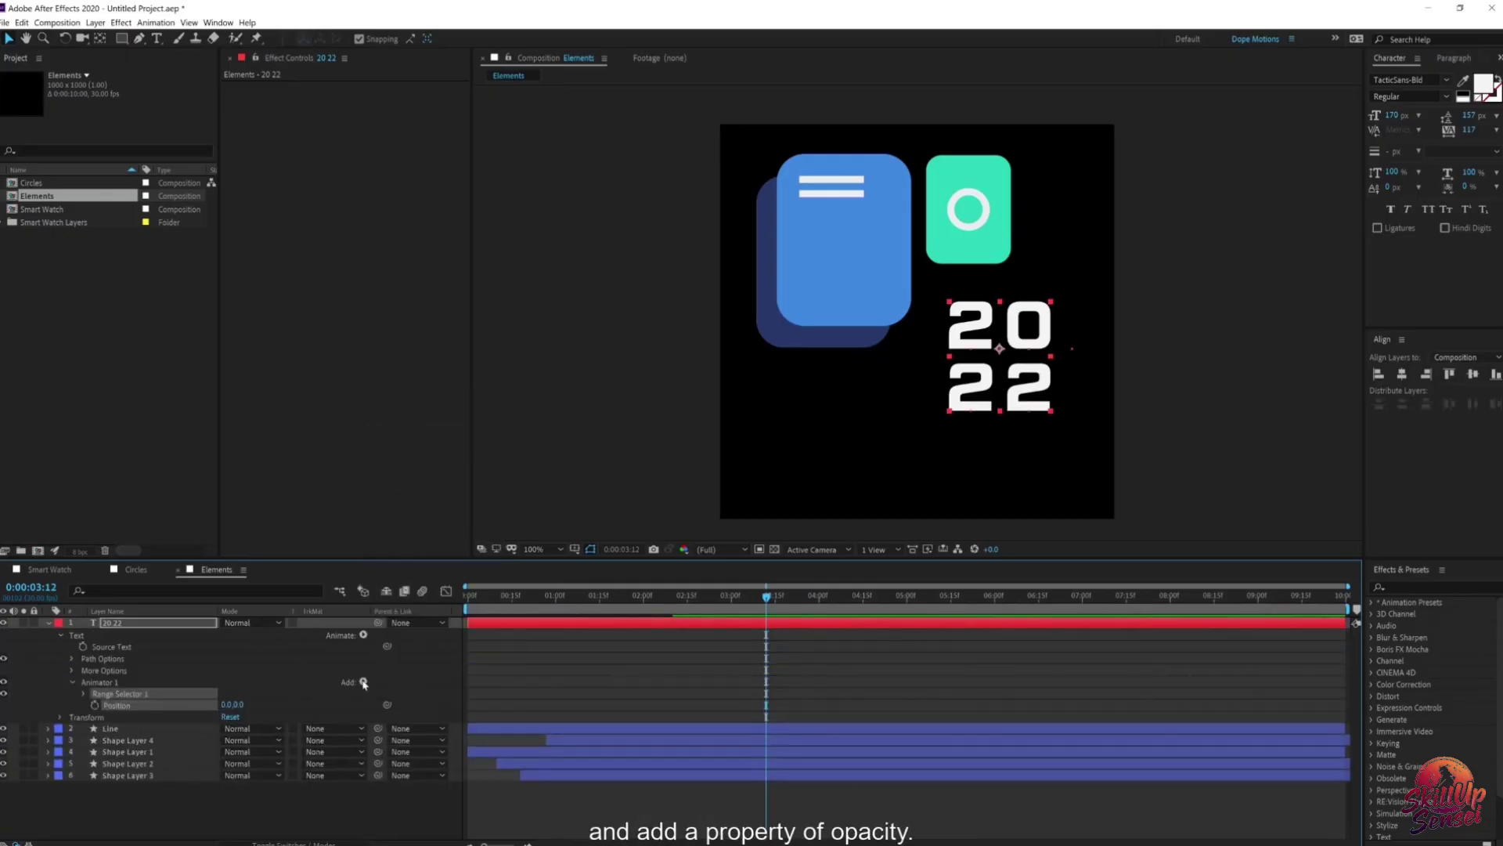
{"action": "left_click", "coordinate": [364, 683]}
{"action": "mouse_move", "coordinate": [401, 683]}
{"action": "left_click", "coordinate": [462, 548]}
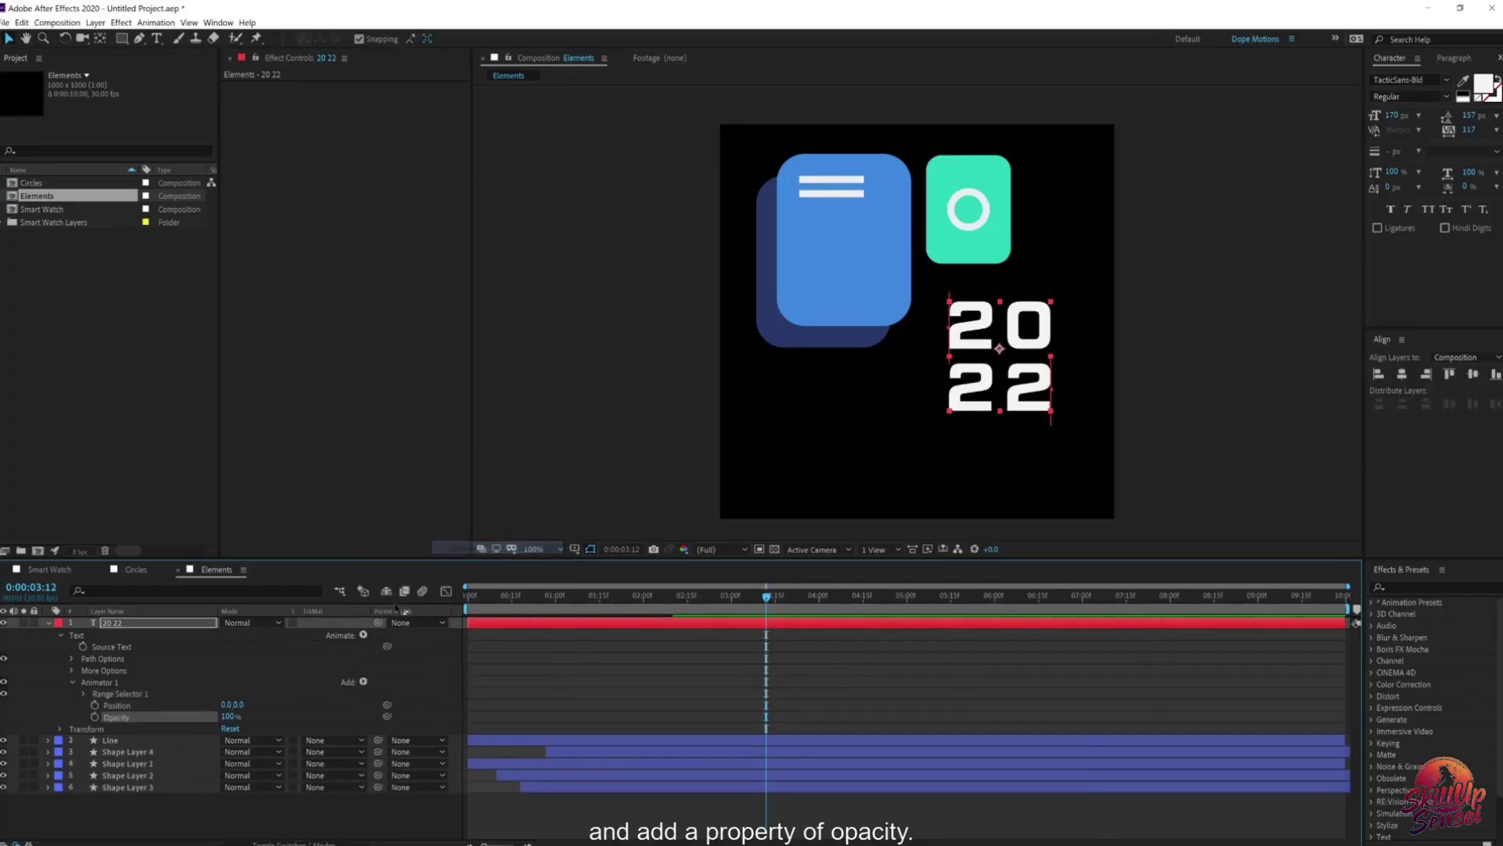
Step: Set the text animator's vertical Position to 74 and its Opacity to 0%
{"action": "left_click_drag", "start_coordinate": [237, 705], "coordinate": [302, 692]}
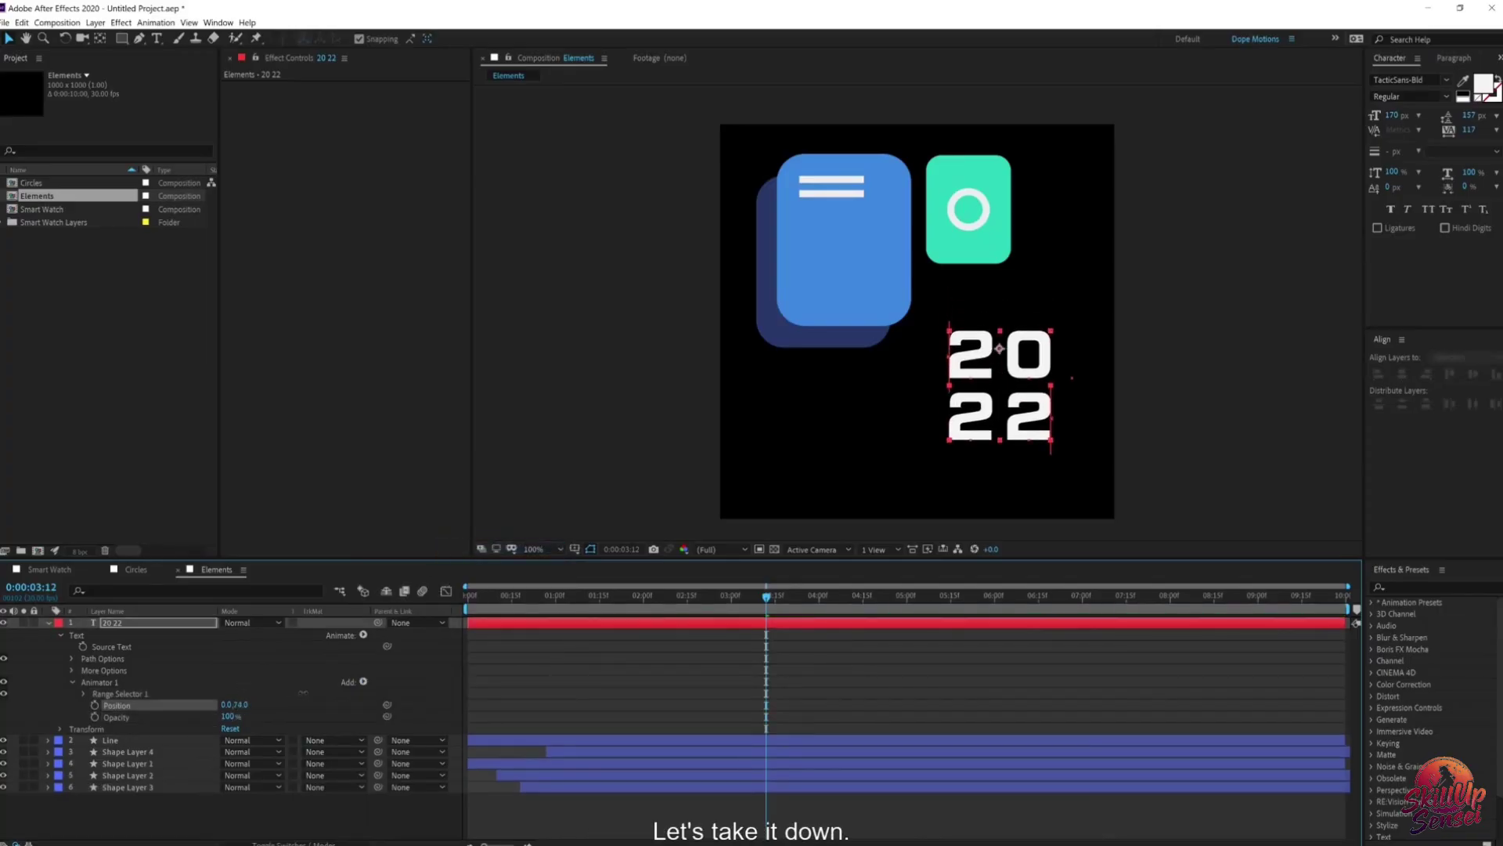
{"action": "left_click", "coordinate": [227, 716]}
{"action": "type", "text": "0"}
{"action": "key", "text": "Return"}
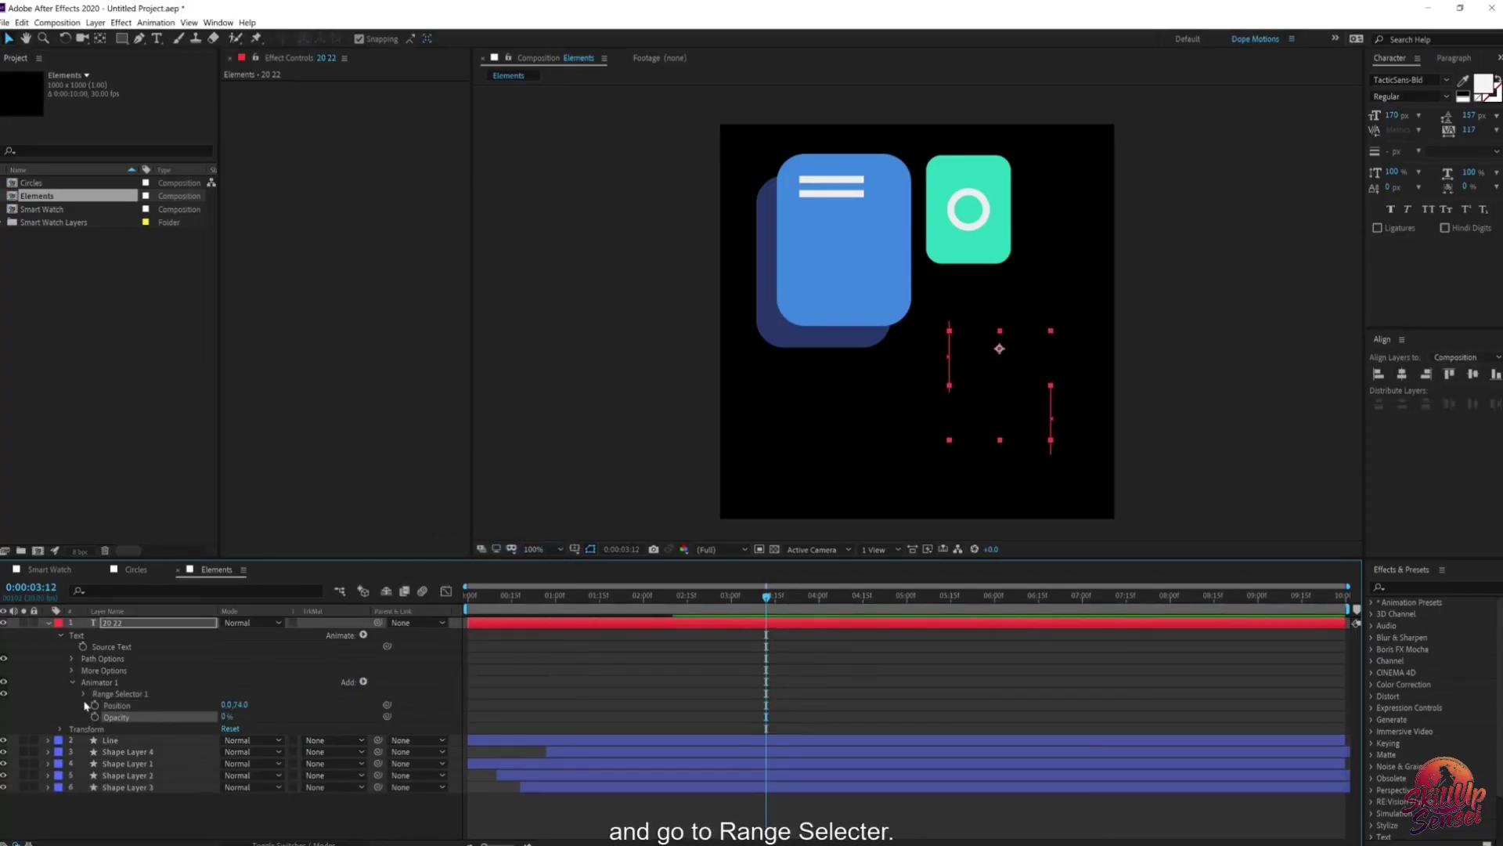
Step: Keyframe Range Selector 1's Offset from -100% at 0:00:01:15 to 100% at 0:00:02:15
{"action": "left_click", "coordinate": [85, 695]}
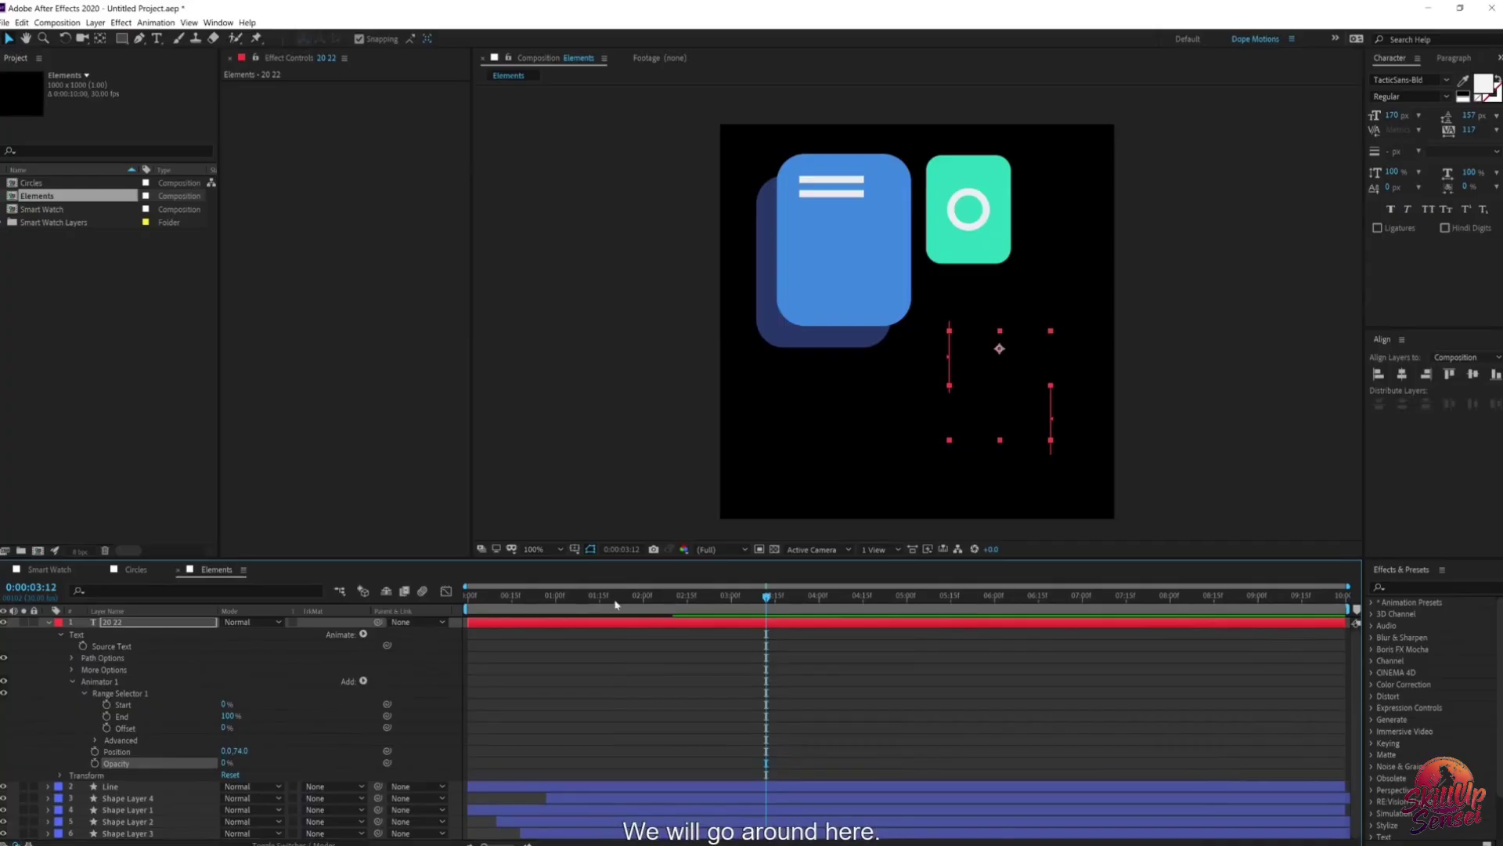
{"action": "left_click_drag", "start_coordinate": [765, 597], "coordinate": [600, 613]}
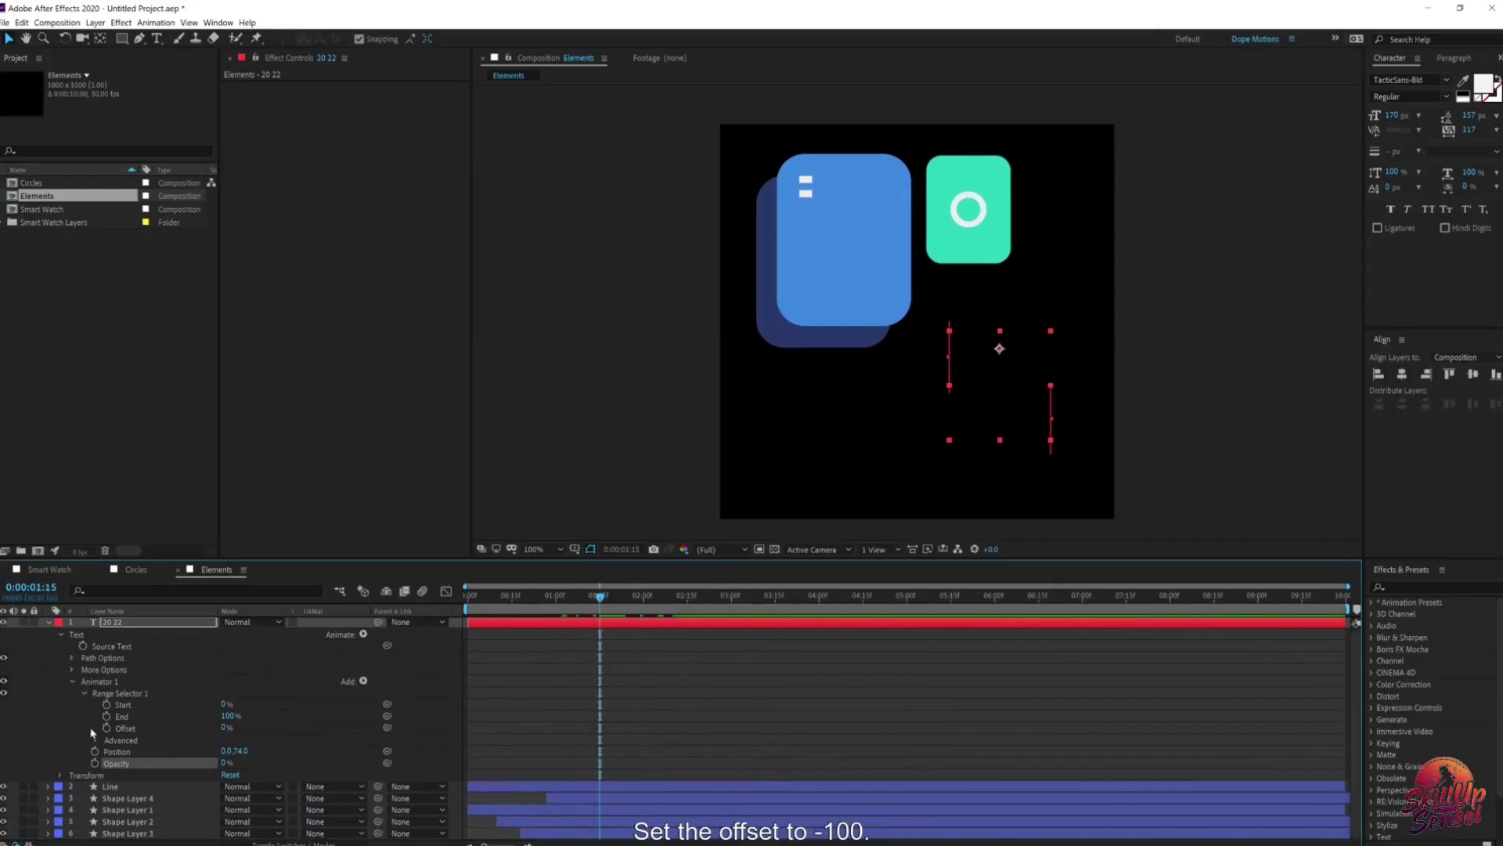
{"action": "left_click_drag", "start_coordinate": [225, 729], "coordinate": [147, 729]}
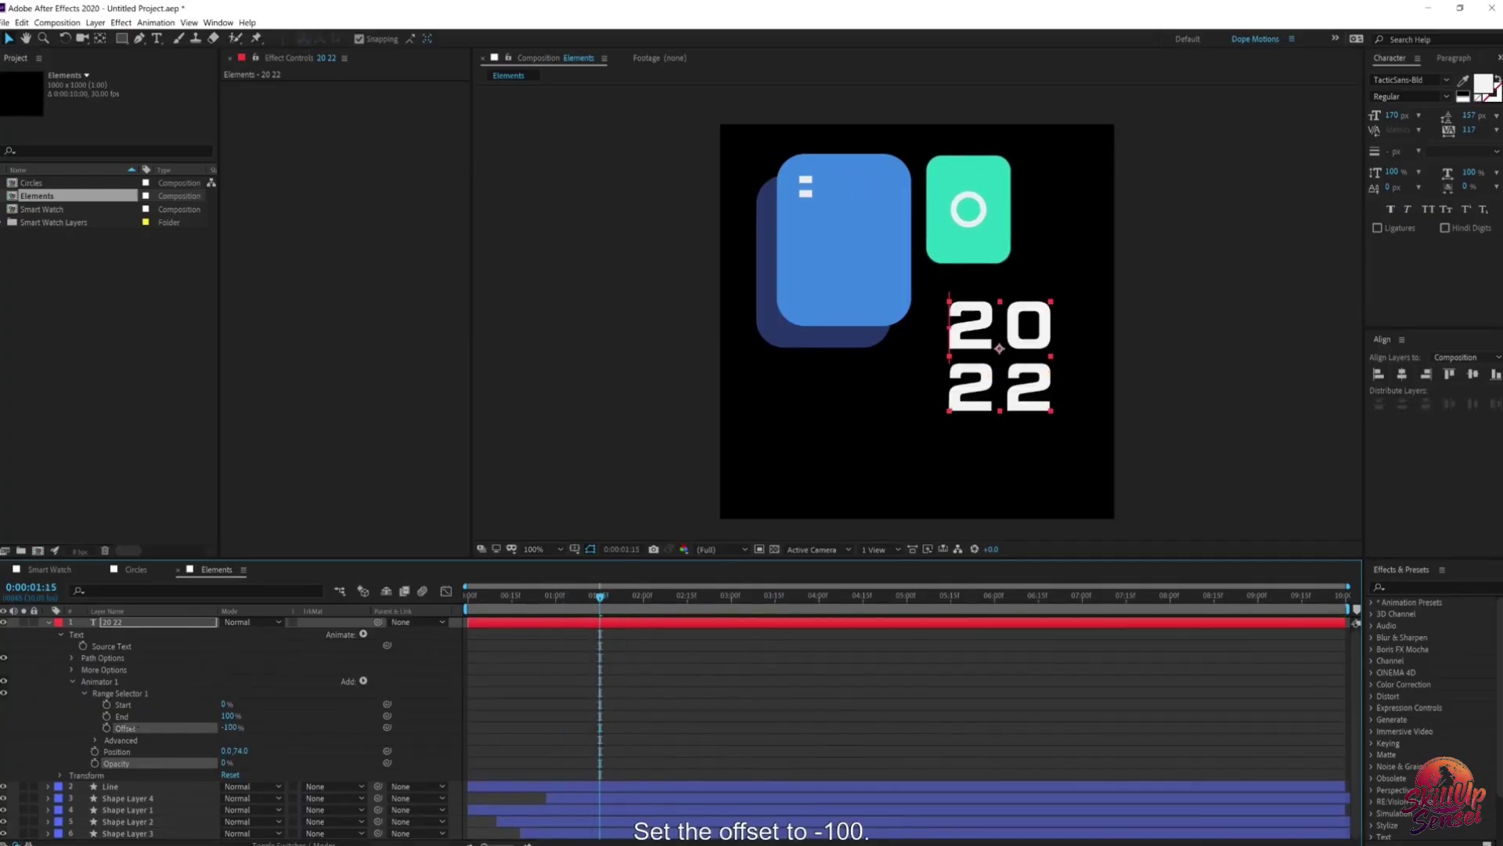
{"action": "left_click", "coordinate": [95, 740]}
{"action": "scroll", "coordinate": [98, 740], "scroll_direction": "down", "scroll_amount": 3}
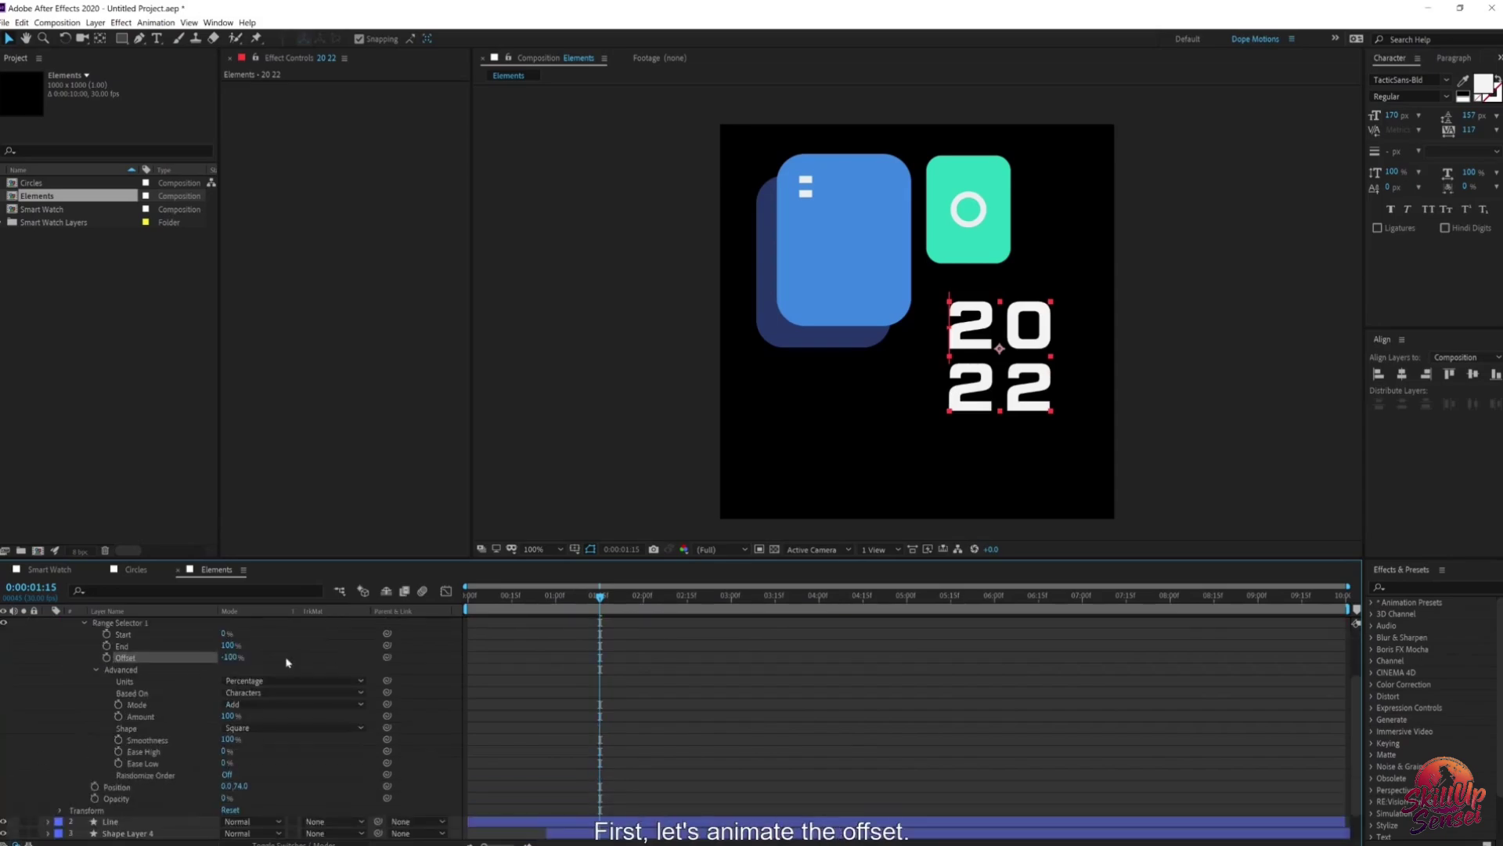
{"action": "left_click", "coordinate": [106, 658]}
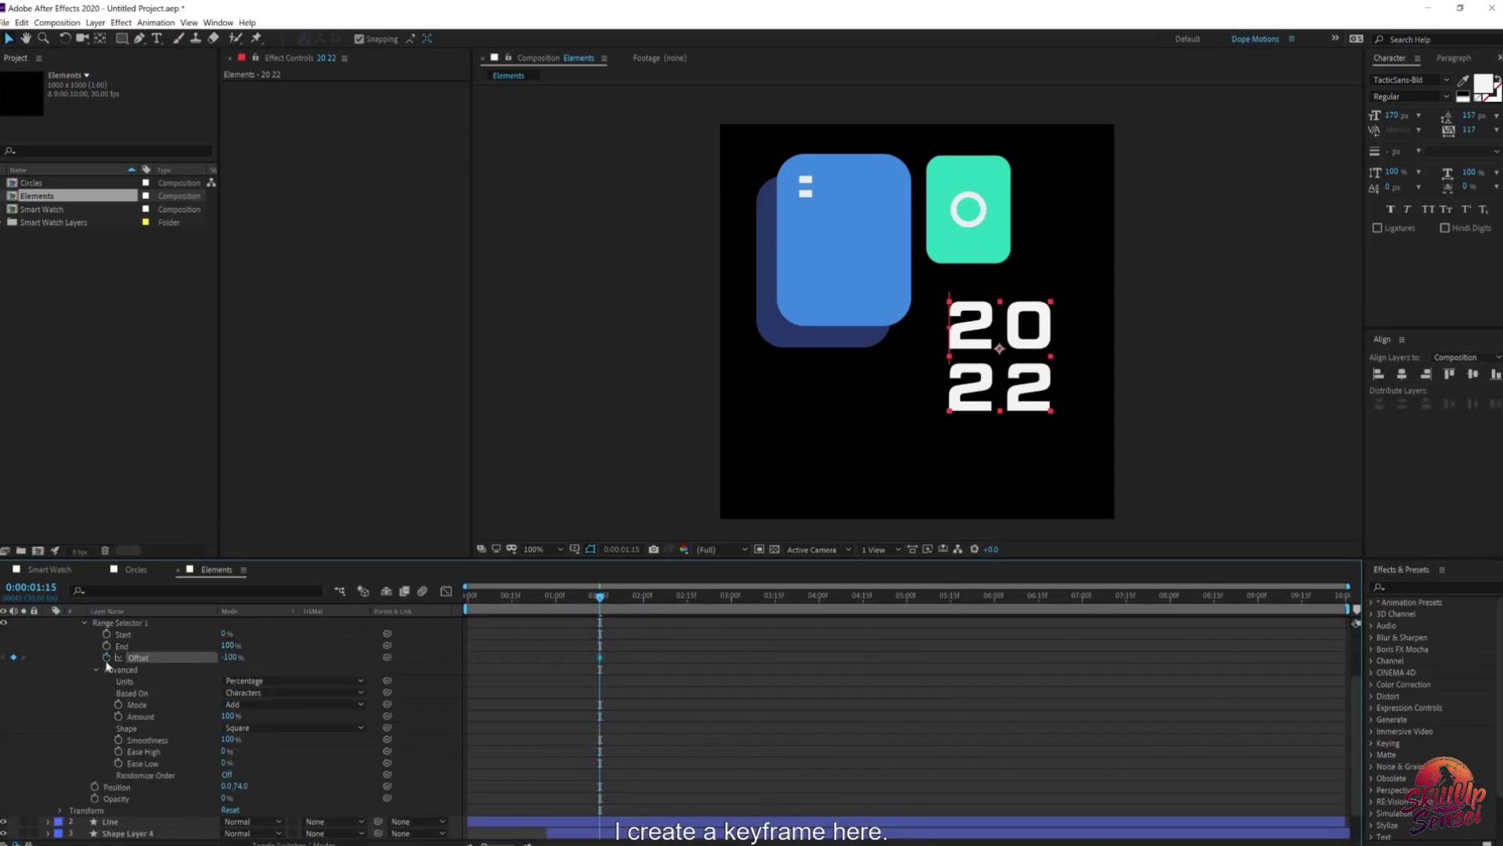
{"action": "left_click_drag", "start_coordinate": [606, 603], "coordinate": [687, 599]}
{"action": "left_click_drag", "start_coordinate": [231, 659], "coordinate": [391, 660]}
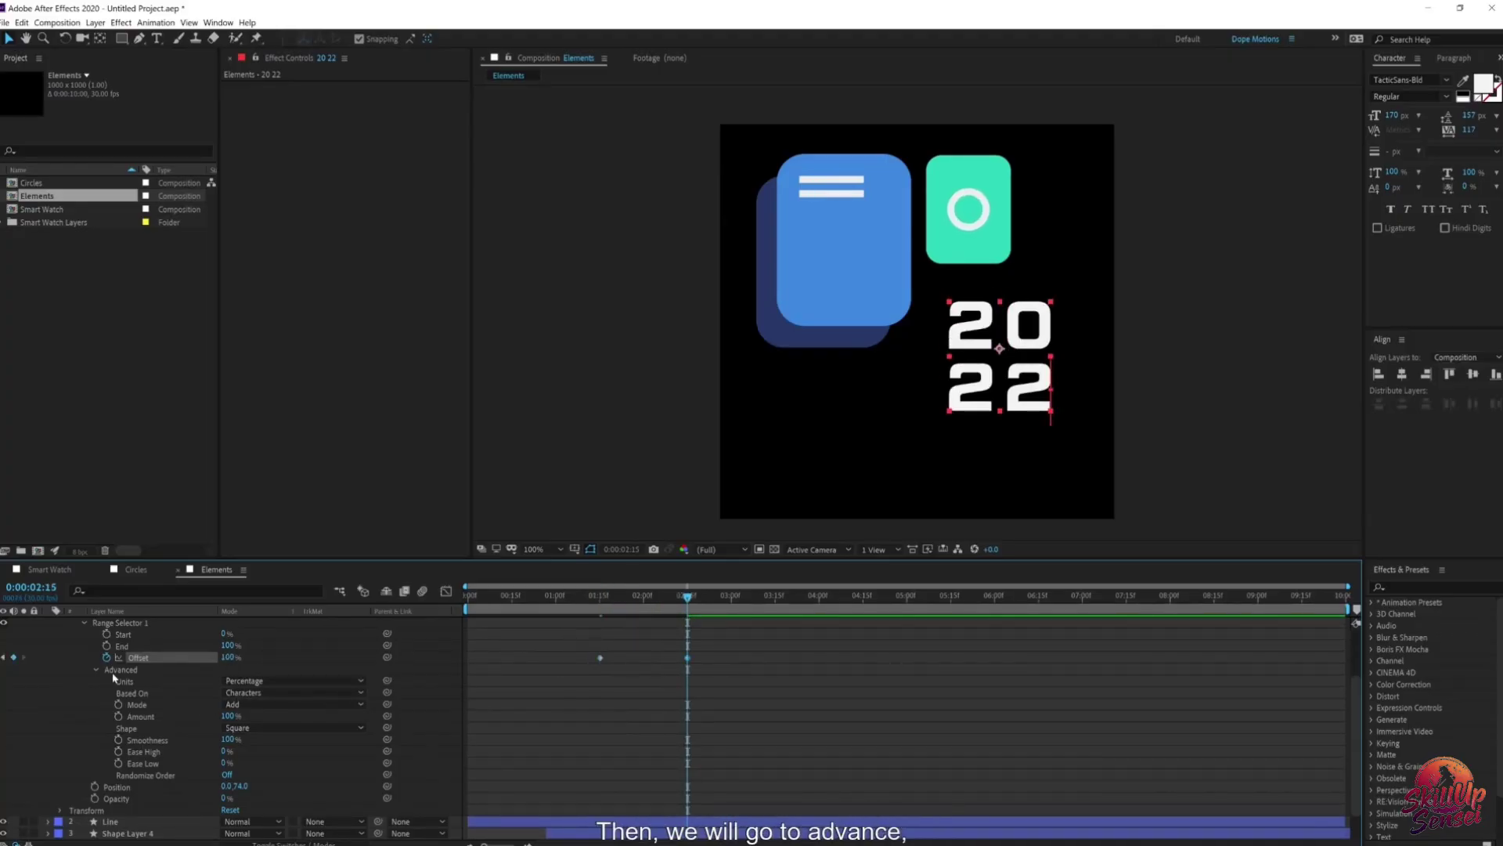
Step: Set the range selector's Shape to Ramp Up, Ease Low to 100% and Ease High to 24%, and preview the text animation
{"action": "left_click", "coordinate": [258, 727]}
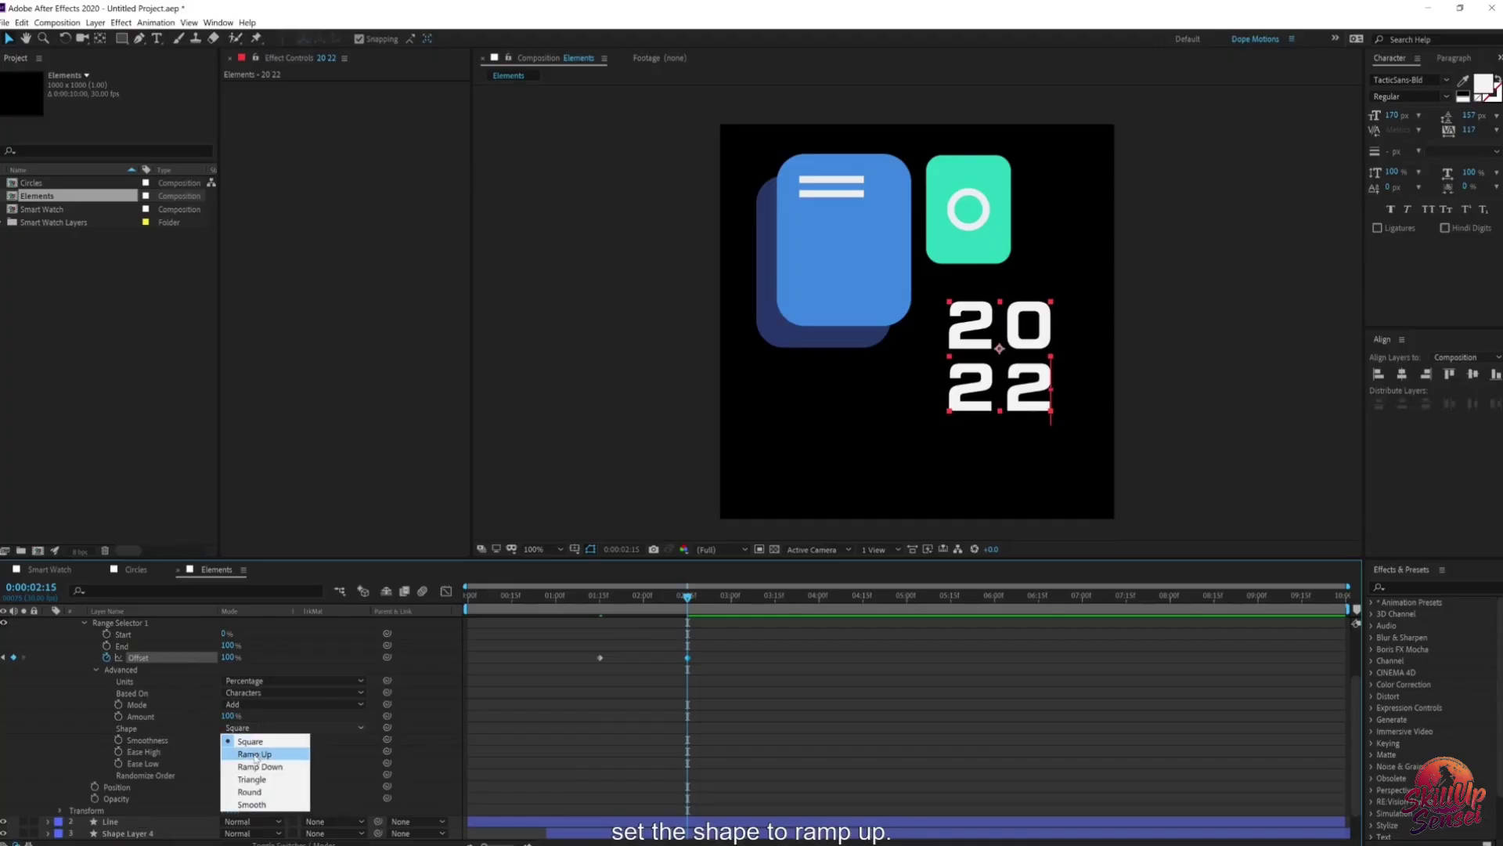
{"action": "left_click", "coordinate": [255, 750]}
{"action": "mouse_move", "coordinate": [602, 601]}
{"action": "left_mouse_down"}
{"action": "mouse_move", "coordinate": [687, 602]}
{"action": "mouse_move", "coordinate": [588, 601]}
{"action": "left_mouse_up"}
{"action": "mouse_move", "coordinate": [223, 754]}
{"action": "left_mouse_down"}
{"action": "mouse_move", "coordinate": [249, 754]}
{"action": "mouse_move", "coordinate": [242, 741]}
{"action": "left_mouse_up"}
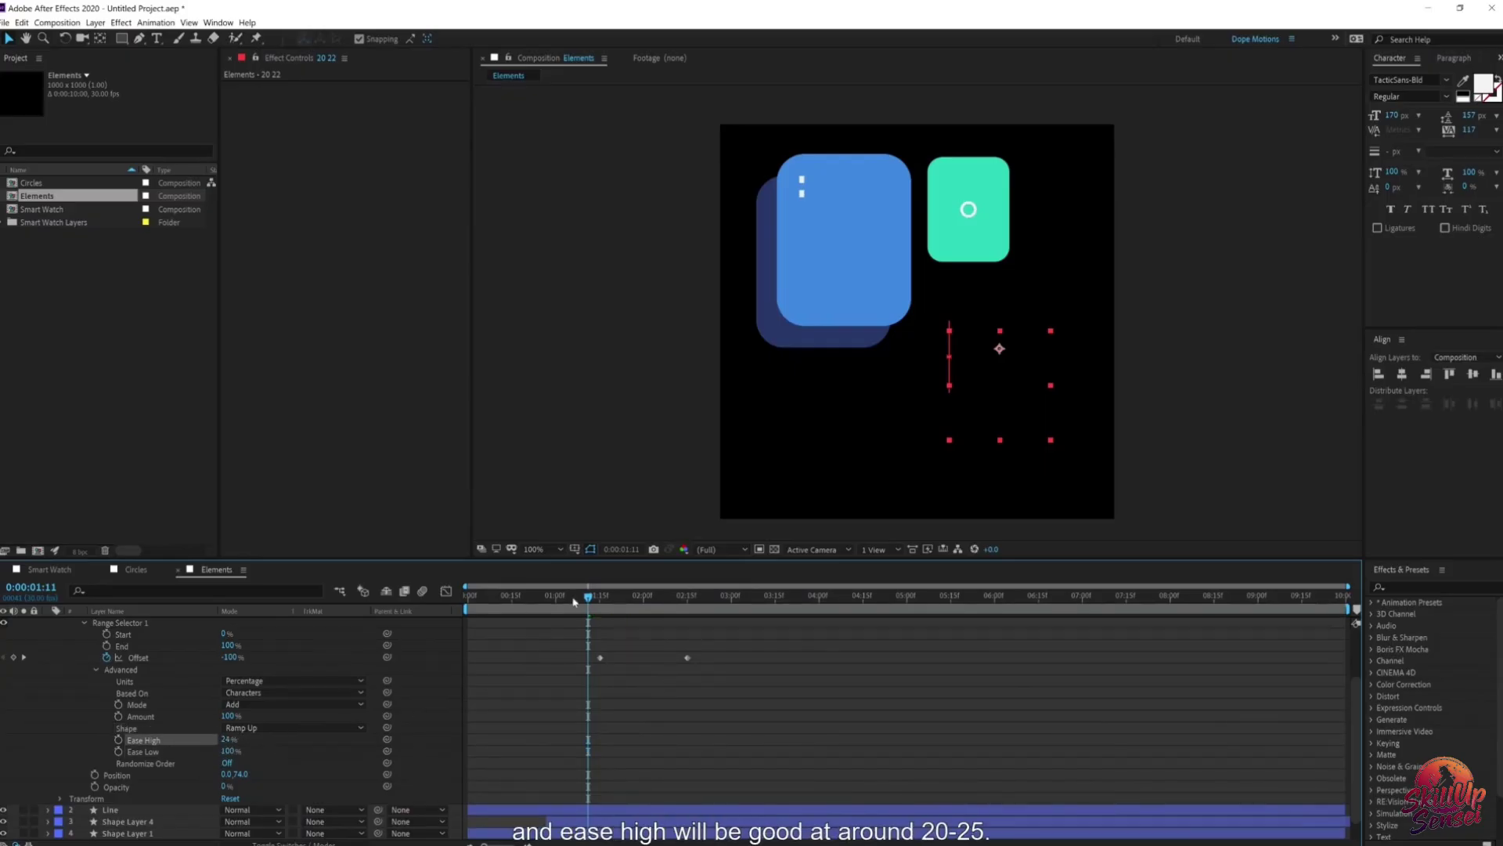
{"action": "left_click_drag", "start_coordinate": [588, 601], "coordinate": [574, 601]}
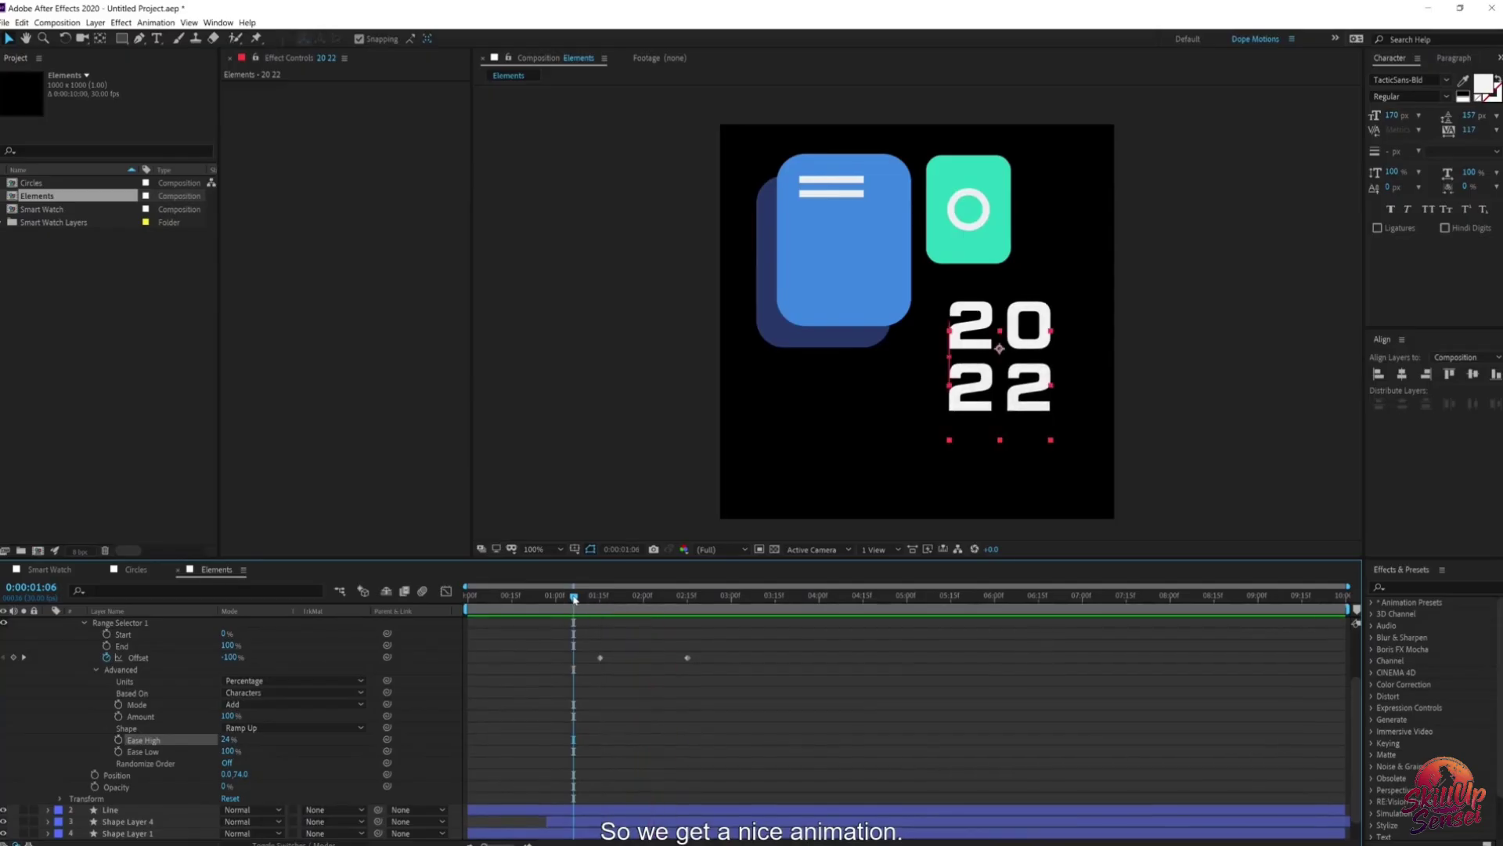
Step: Spread the Offset keyframes to about 0:00:01:10 and 0:00:02:21, preview the text animation and collapse the 20 22 layer
{"action": "left_click_drag", "start_coordinate": [687, 657], "coordinate": [704, 657]}
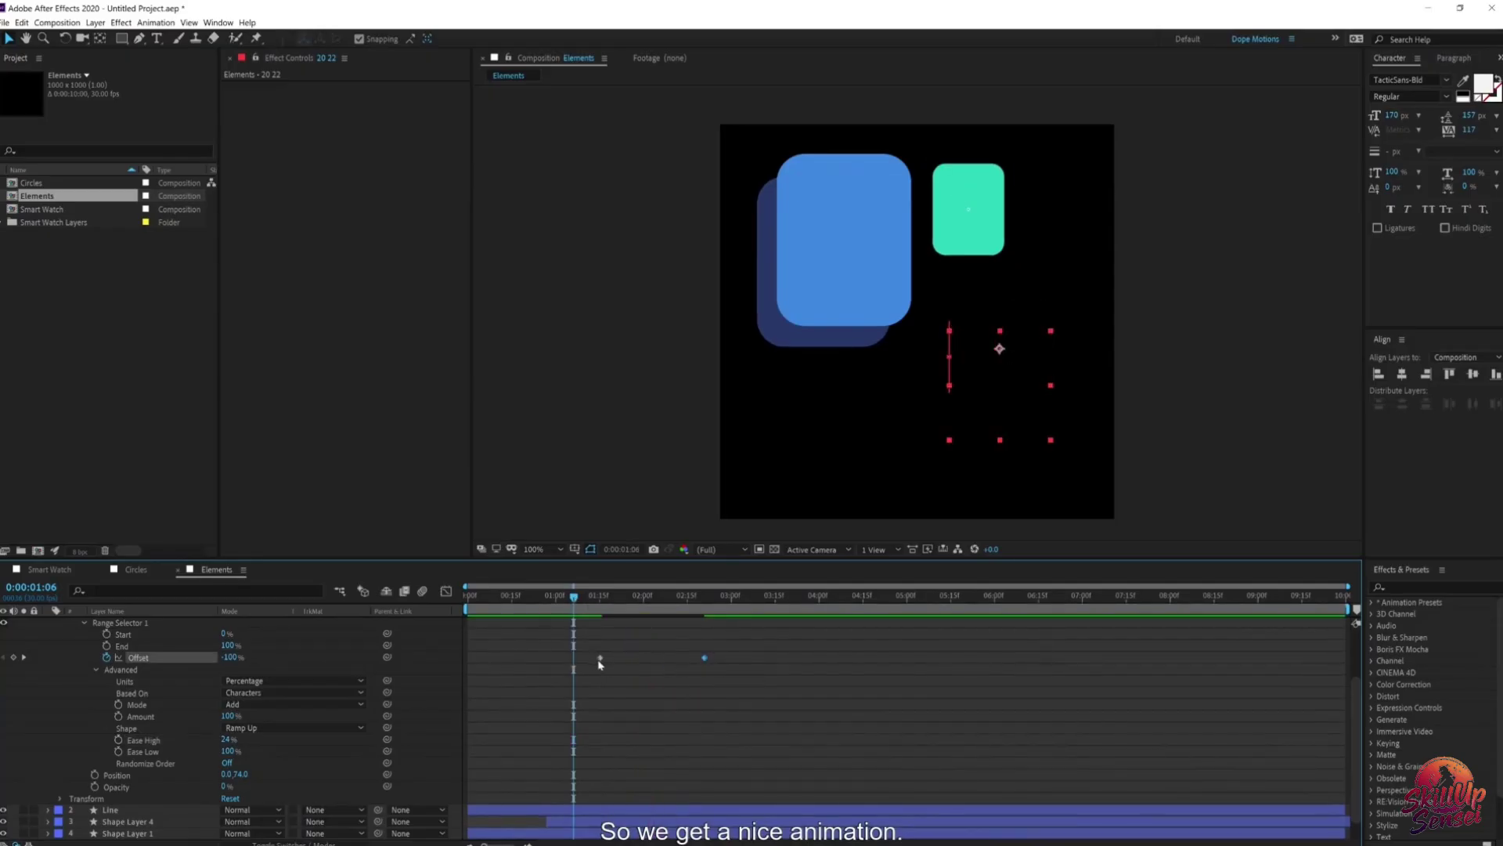
{"action": "left_click_drag", "start_coordinate": [600, 657], "coordinate": [585, 656]}
{"action": "key", "text": "space"}
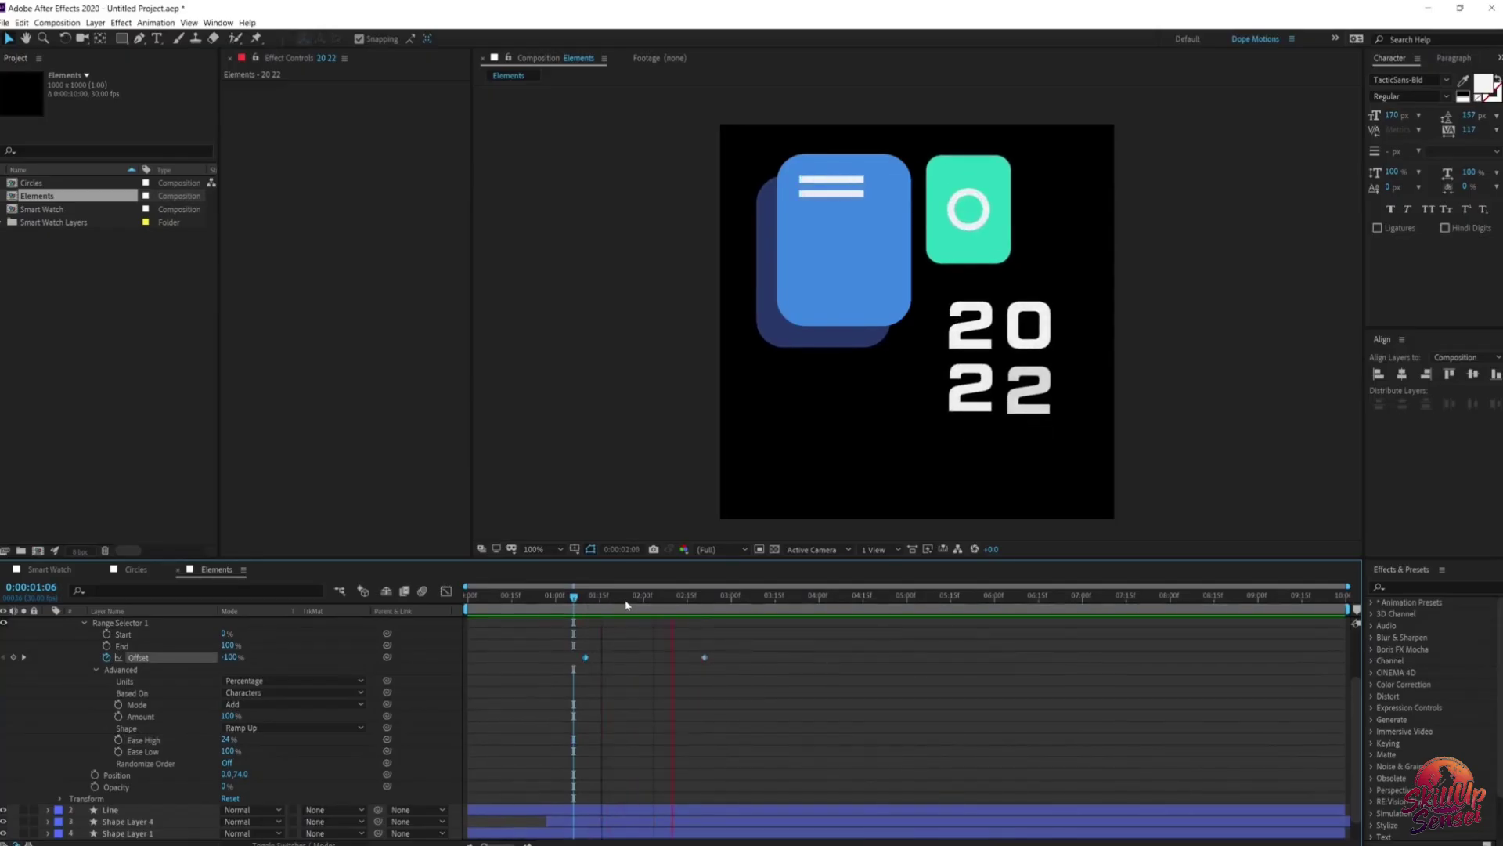
{"action": "scroll", "coordinate": [41, 626], "scroll_direction": "up", "scroll_amount": 3}
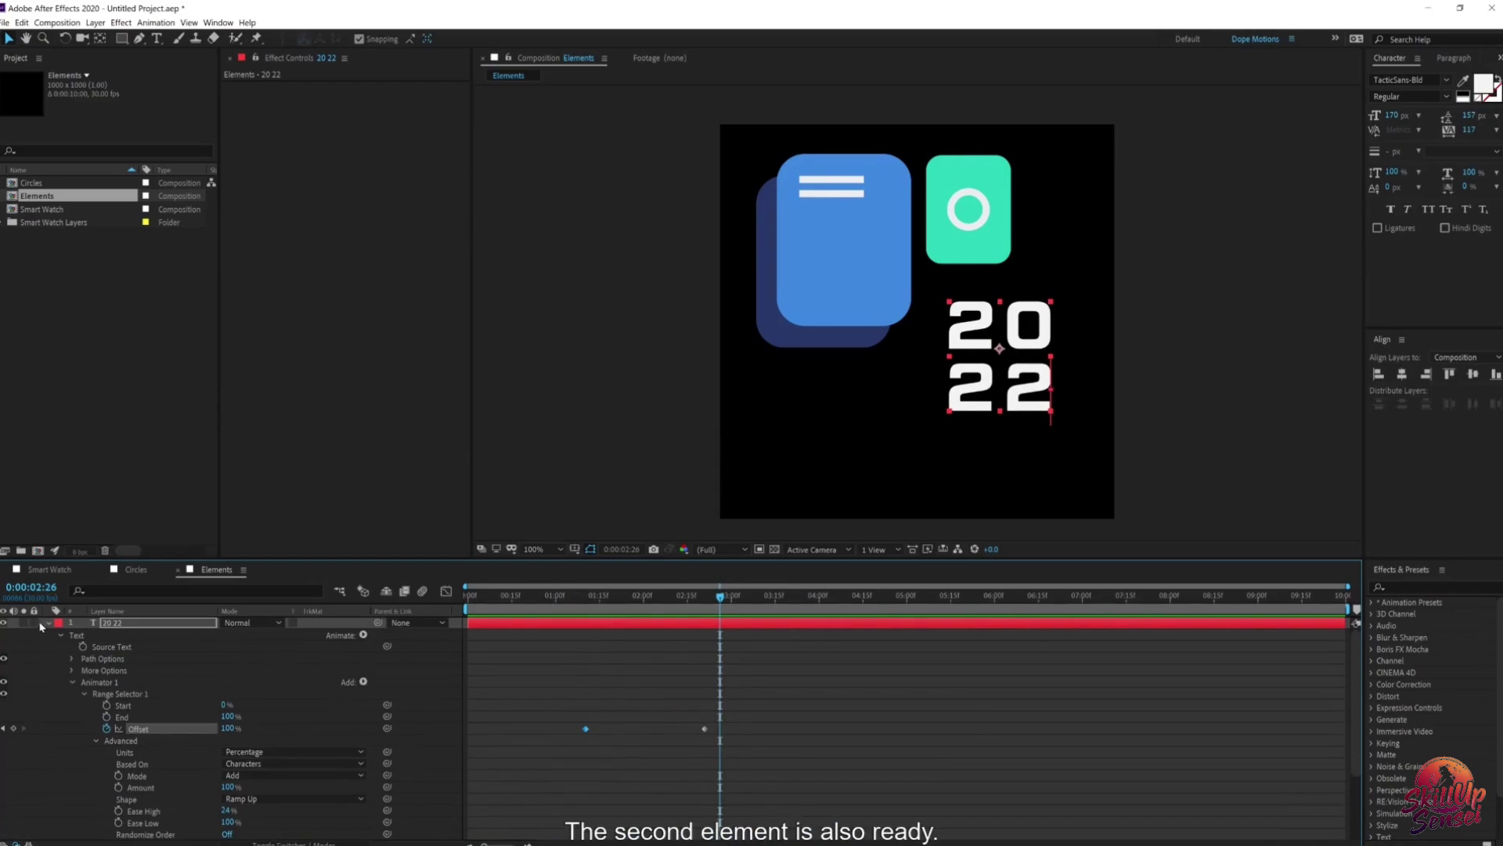
{"action": "left_click", "coordinate": [48, 623]}
{"action": "left_click", "coordinate": [218, 738]}
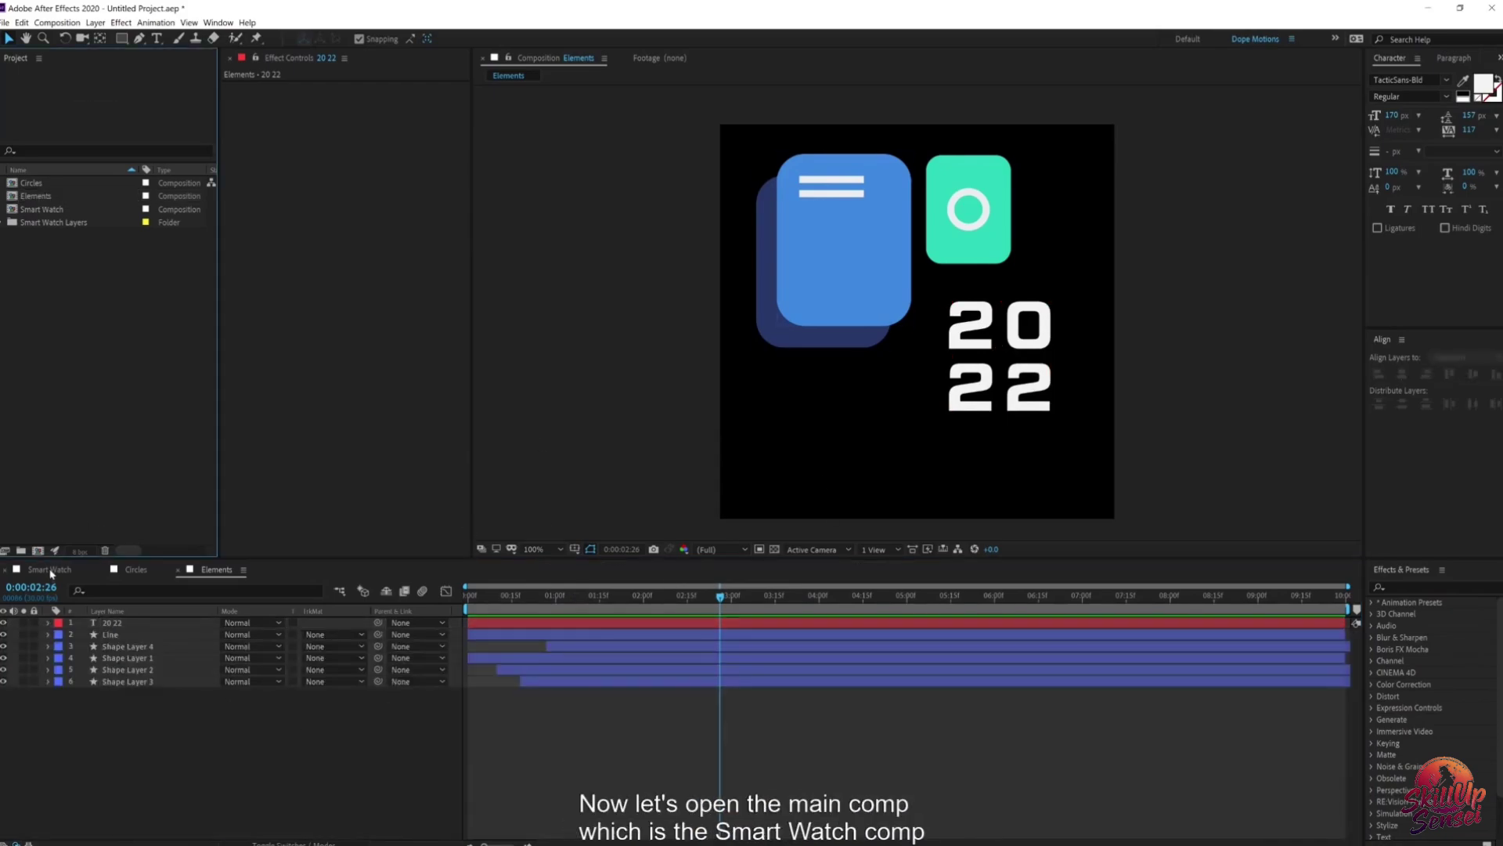
Step: Open the Smart Watch composition and hide its Icon, Screen and Hand layers, leaving only BG visible
{"action": "left_click", "coordinate": [50, 571]}
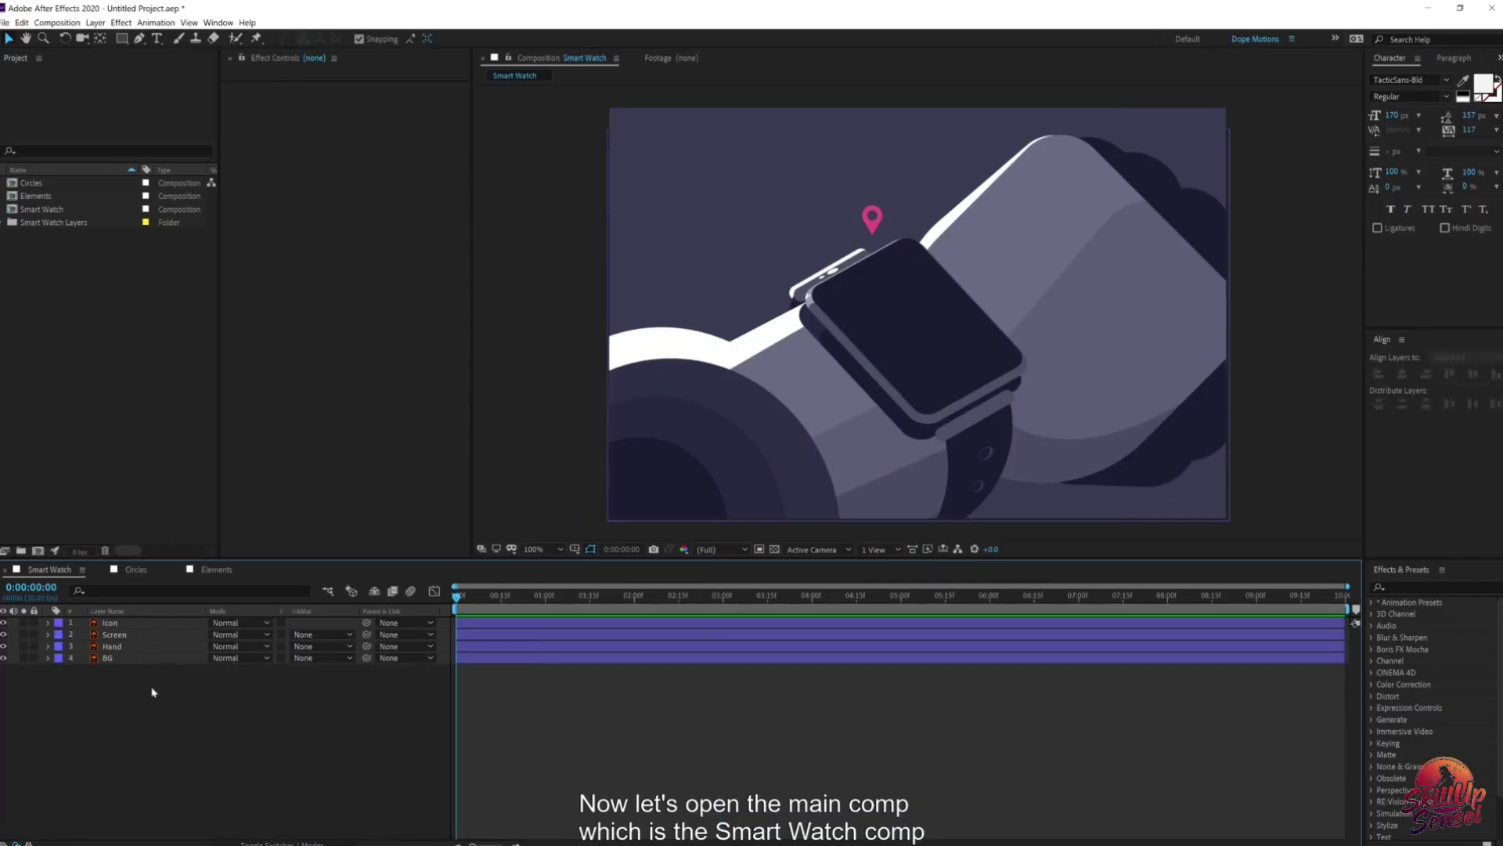
{"action": "left_click", "coordinate": [4, 623]}
{"action": "left_click", "coordinate": [4, 635]}
{"action": "left_click", "coordinate": [4, 647]}
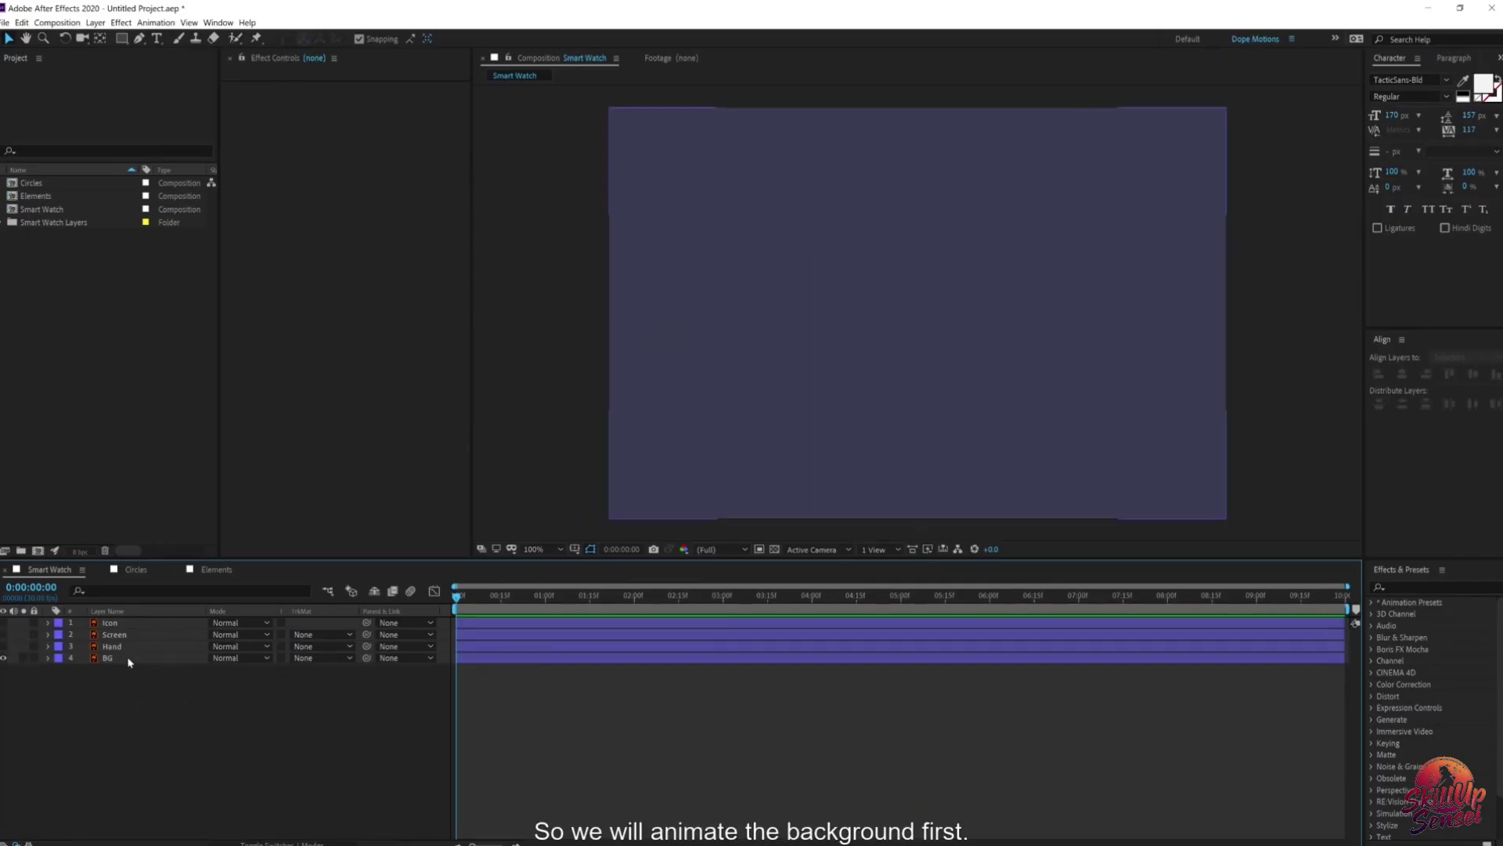
Step: Duplicate the BG layer and apply the Generate category's Grid effect to the duplicate
{"action": "left_click", "coordinate": [130, 660]}
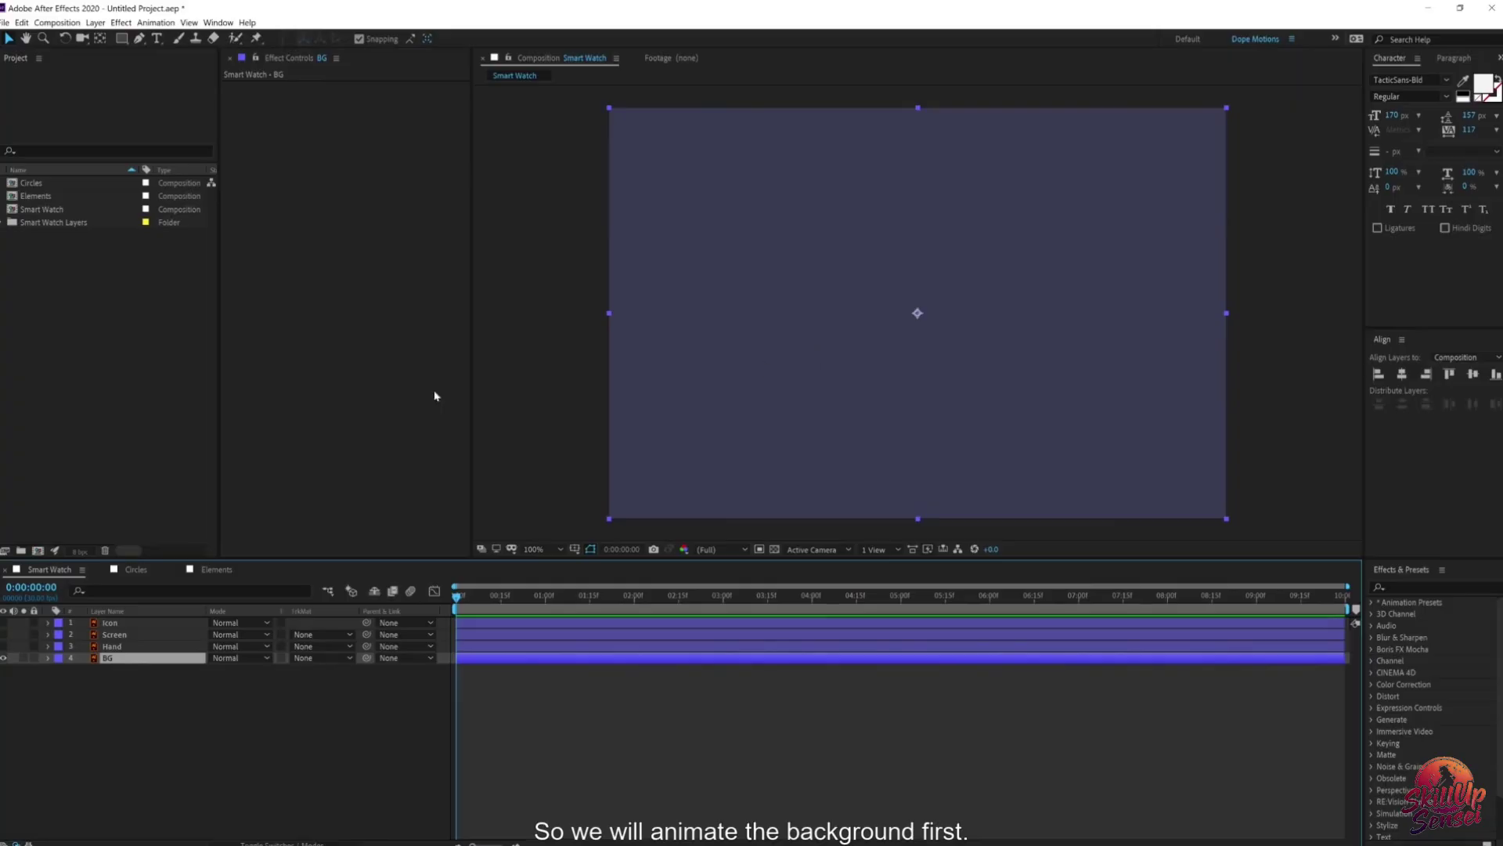
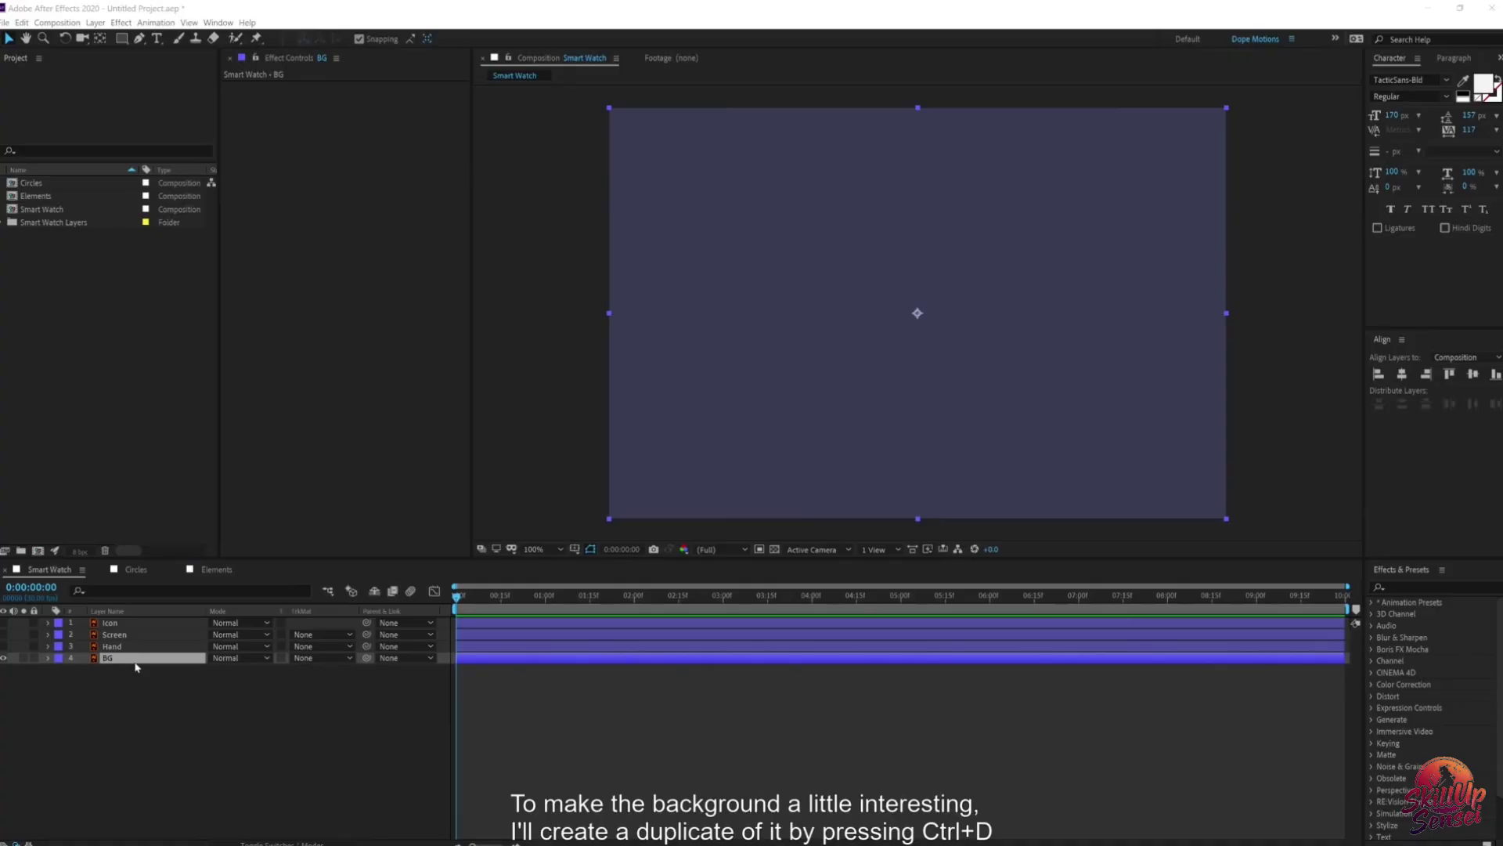
{"action": "key", "text": "ctrl+d"}
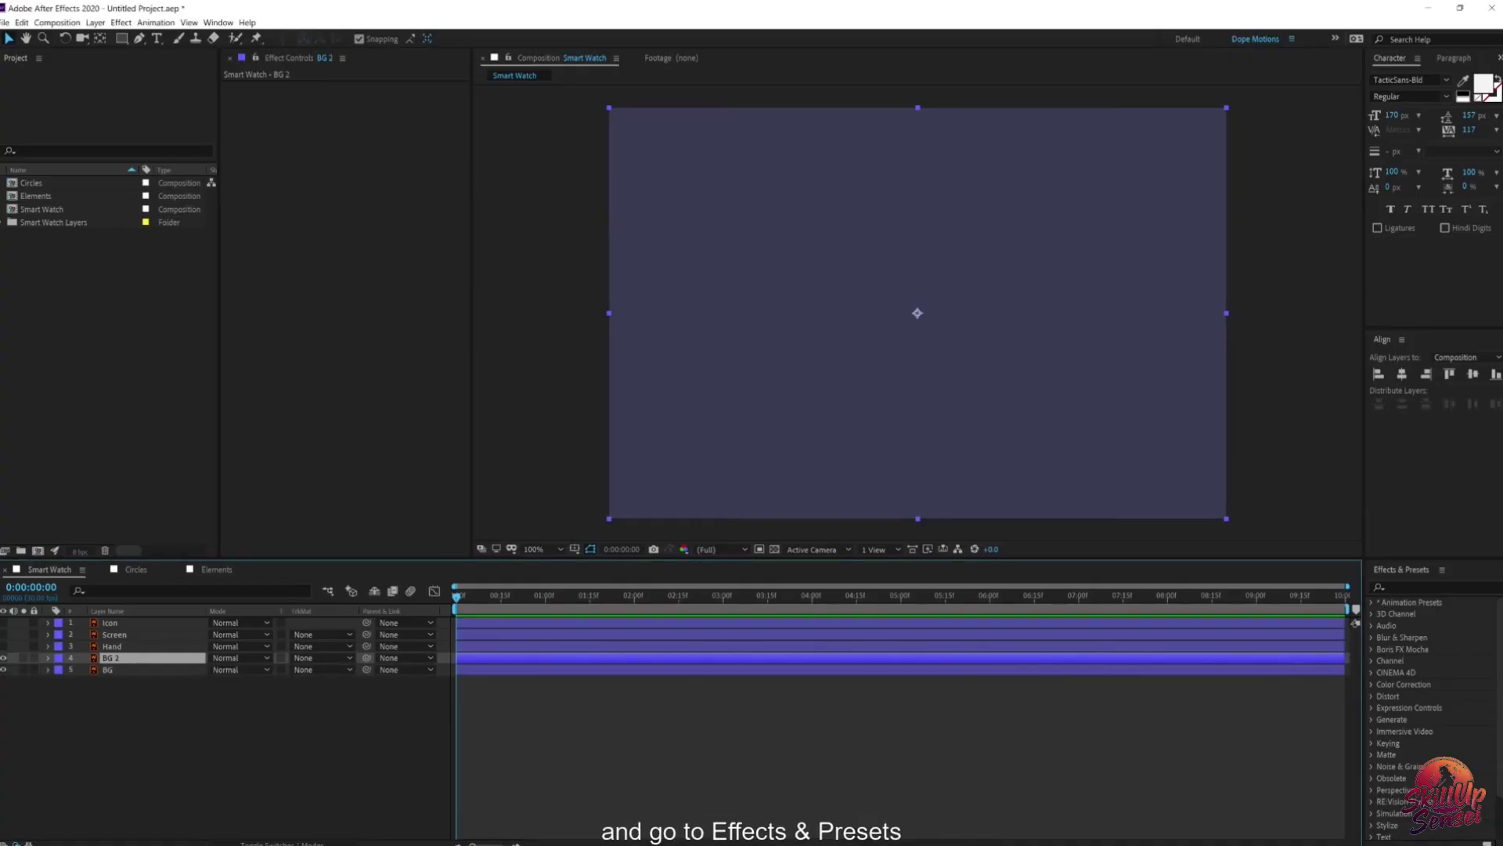
{"action": "left_click", "coordinate": [1414, 587]}
{"action": "type", "text": "grid"}
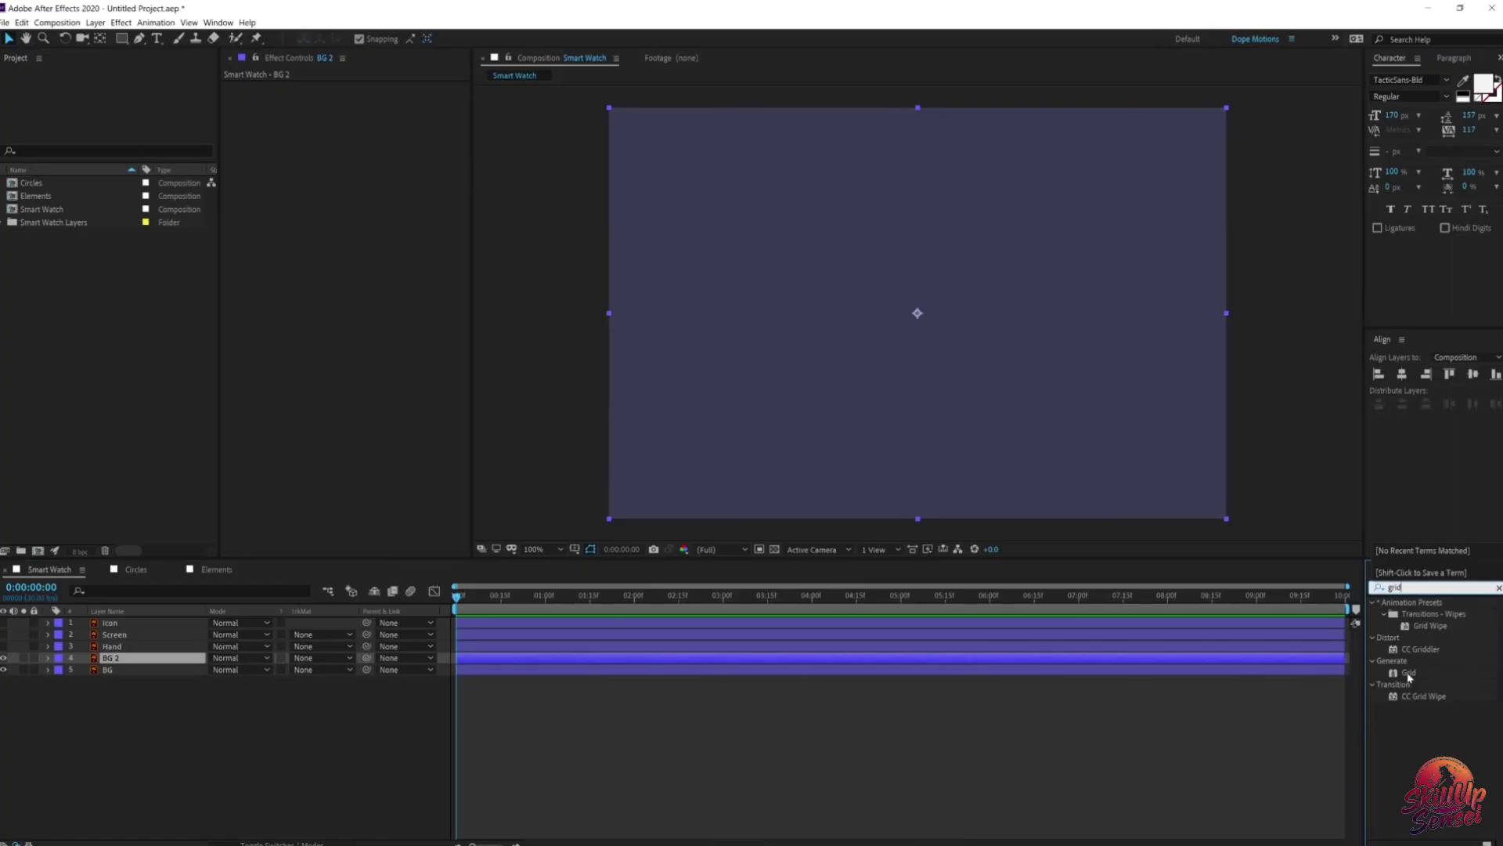
{"action": "double_click", "coordinate": [1409, 673]}
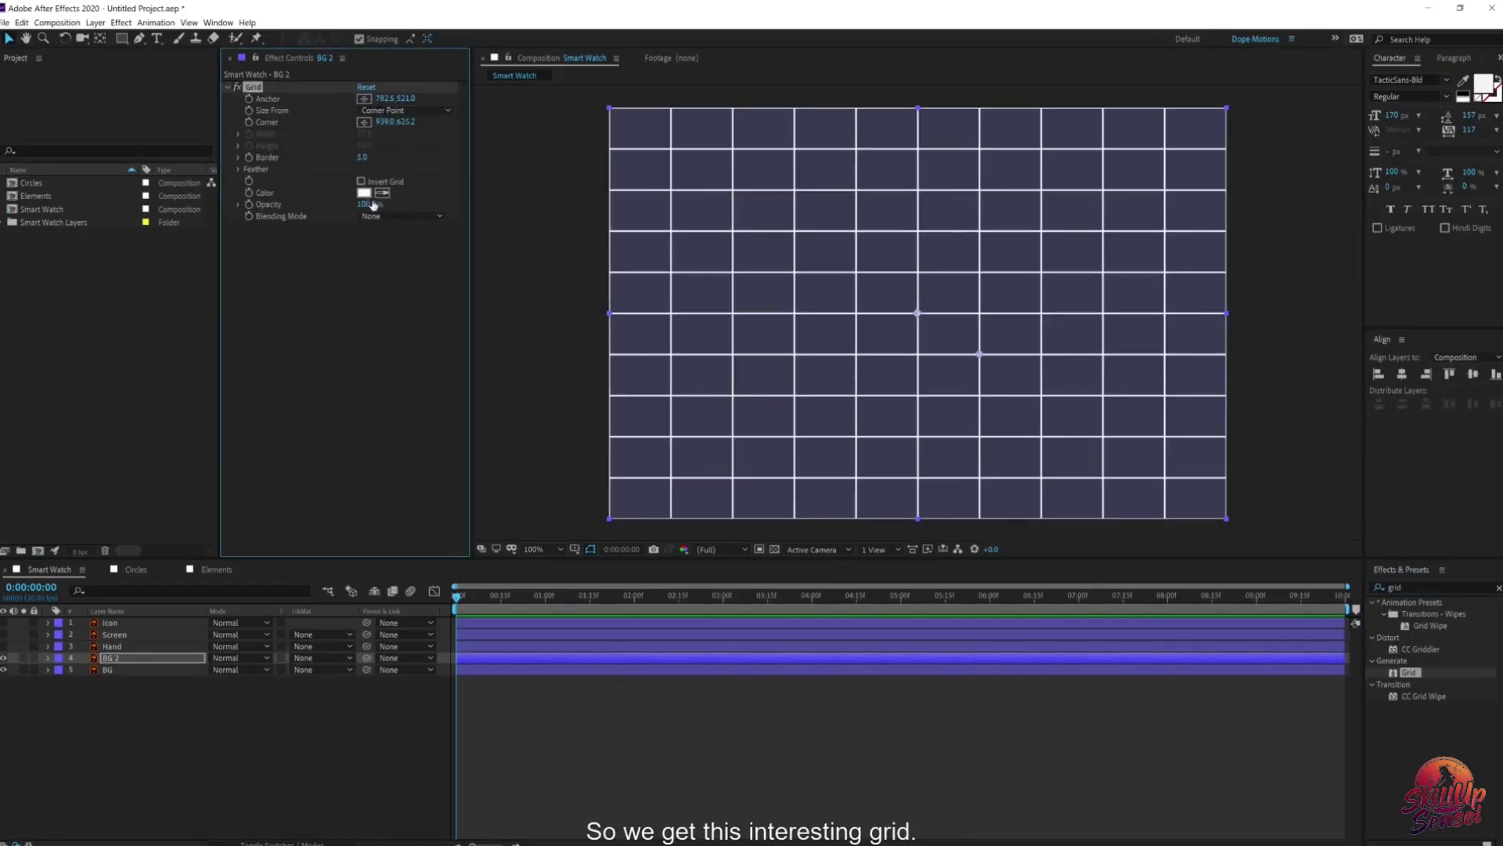
Step: Set the Grid effect's Border to 1 and its colour to a lighter tone of the sampled background colour
{"action": "left_click", "coordinate": [644, 214]}
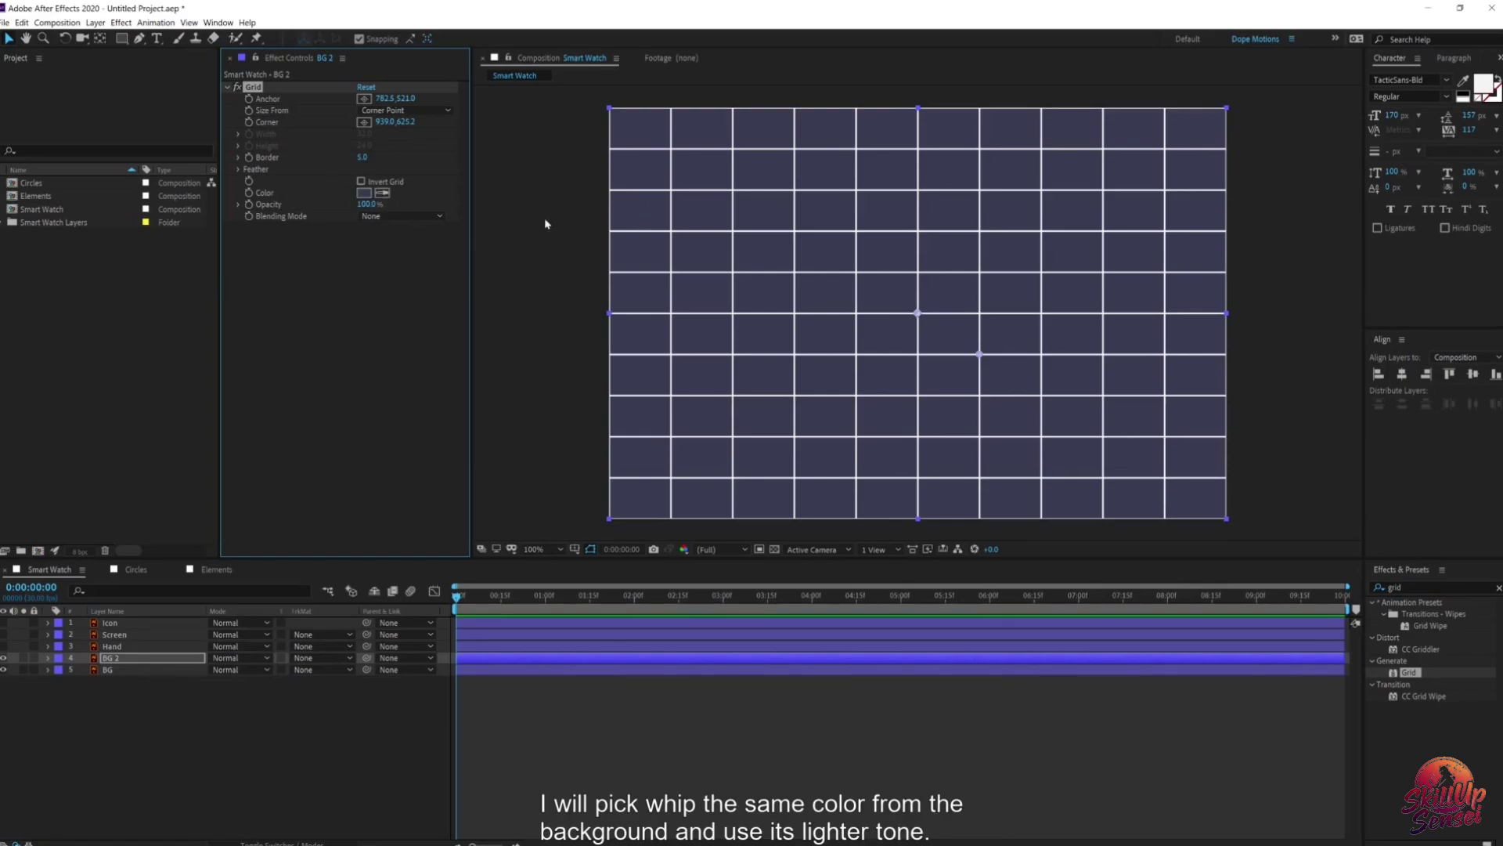
{"action": "left_click", "coordinate": [362, 193]}
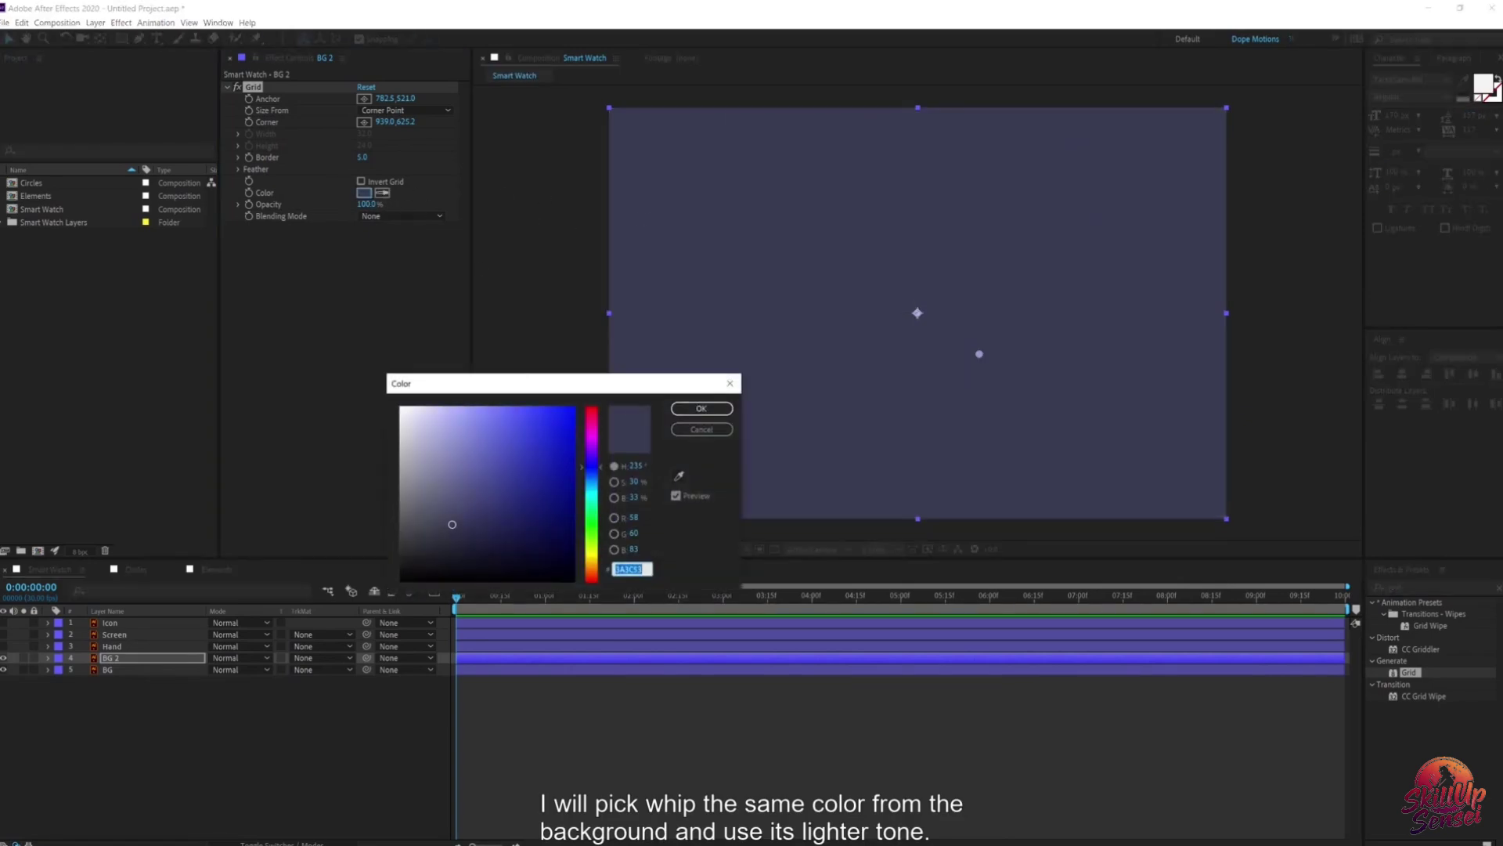
{"action": "left_click", "coordinate": [456, 505]}
{"action": "left_click", "coordinate": [701, 409]}
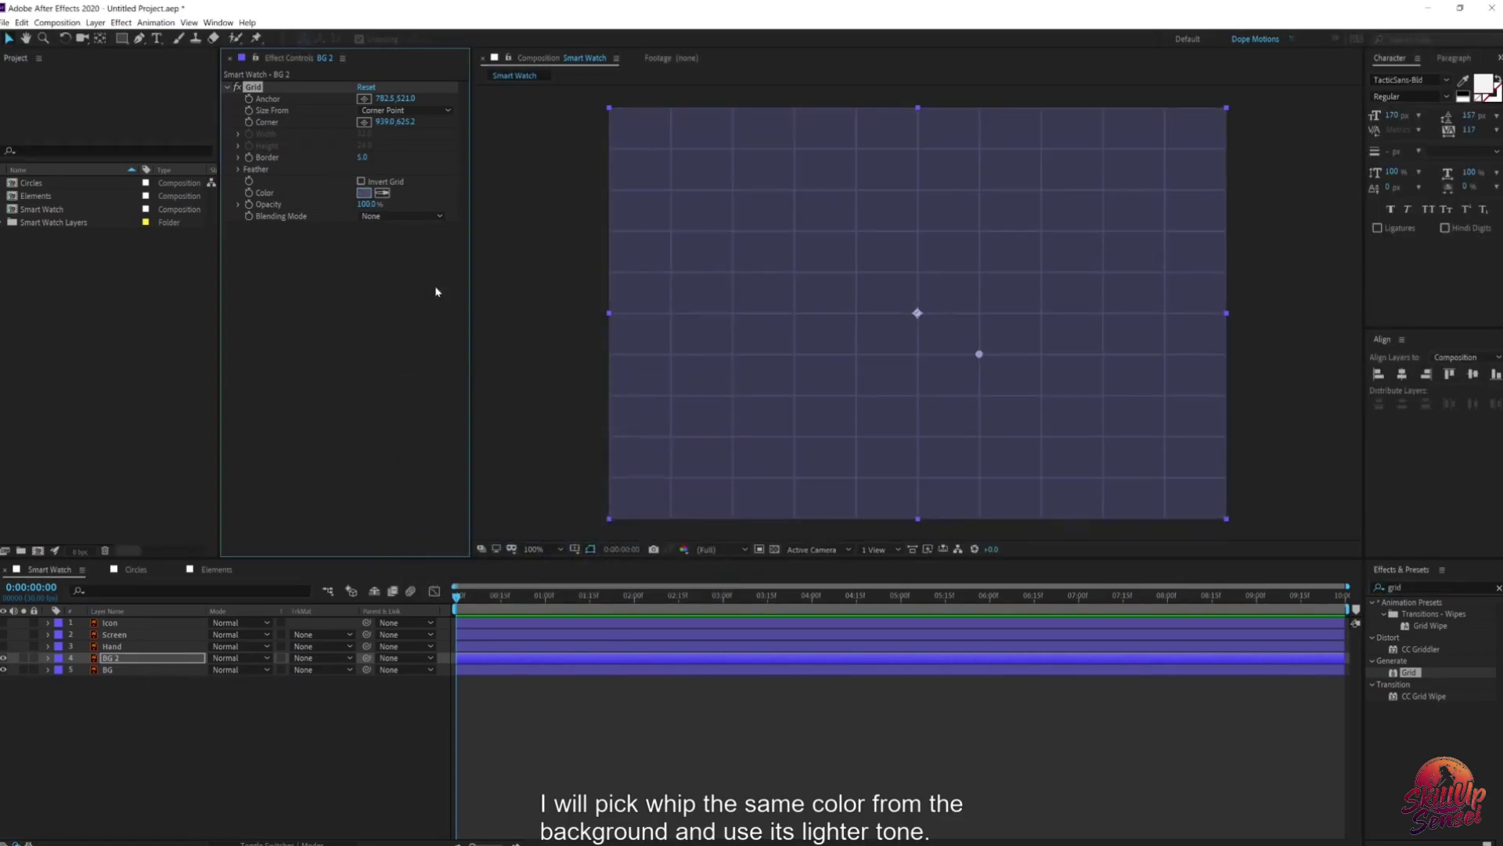
Step: Size the Grid effect from Width & Height Sliders and set its Border to 4
{"action": "left_click", "coordinate": [394, 114]}
{"action": "left_click", "coordinate": [403, 156]}
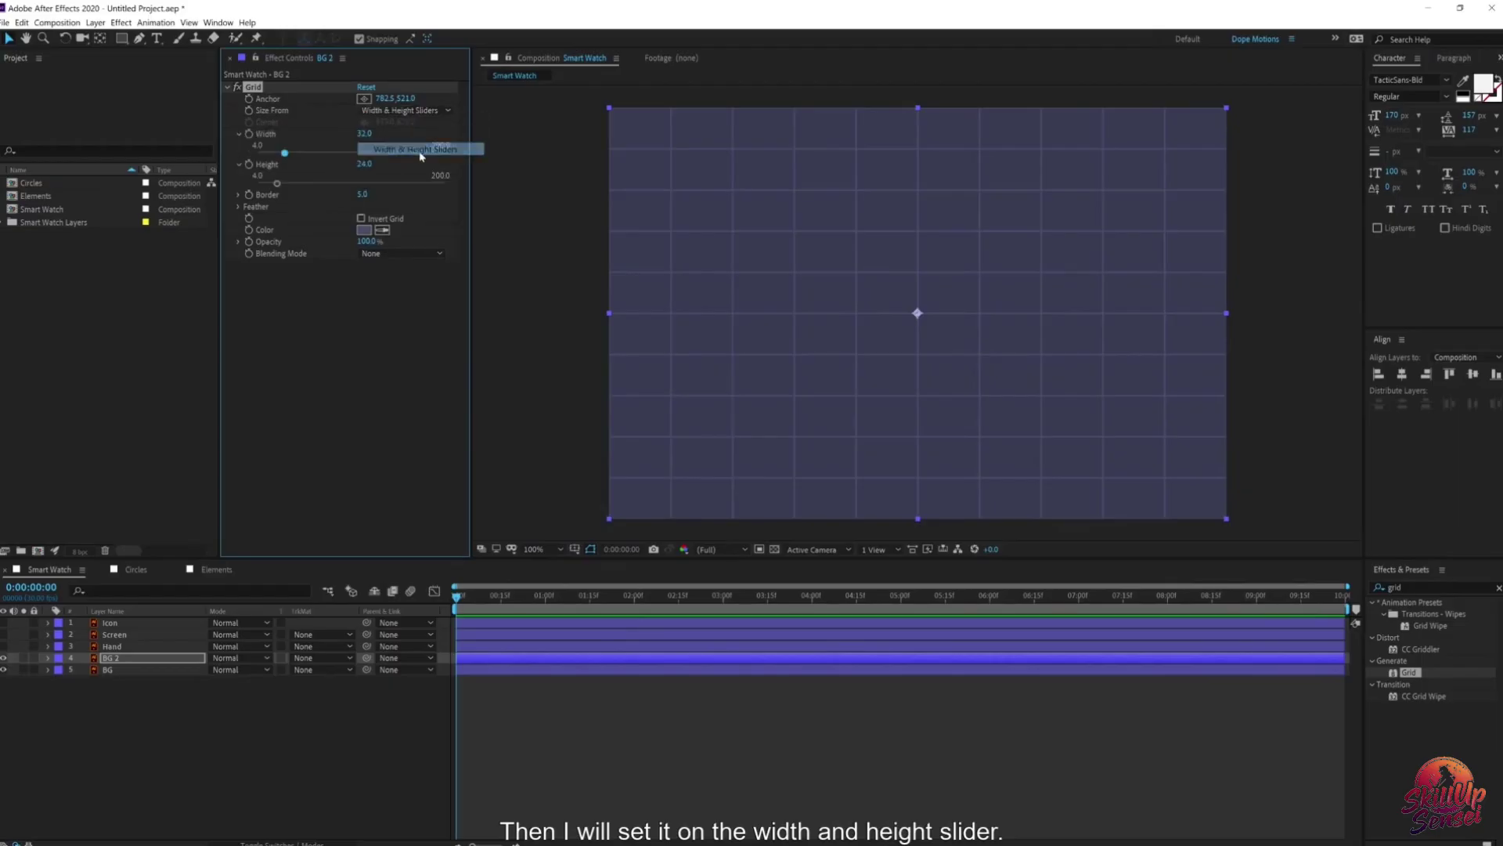
{"action": "left_click", "coordinate": [361, 195]}
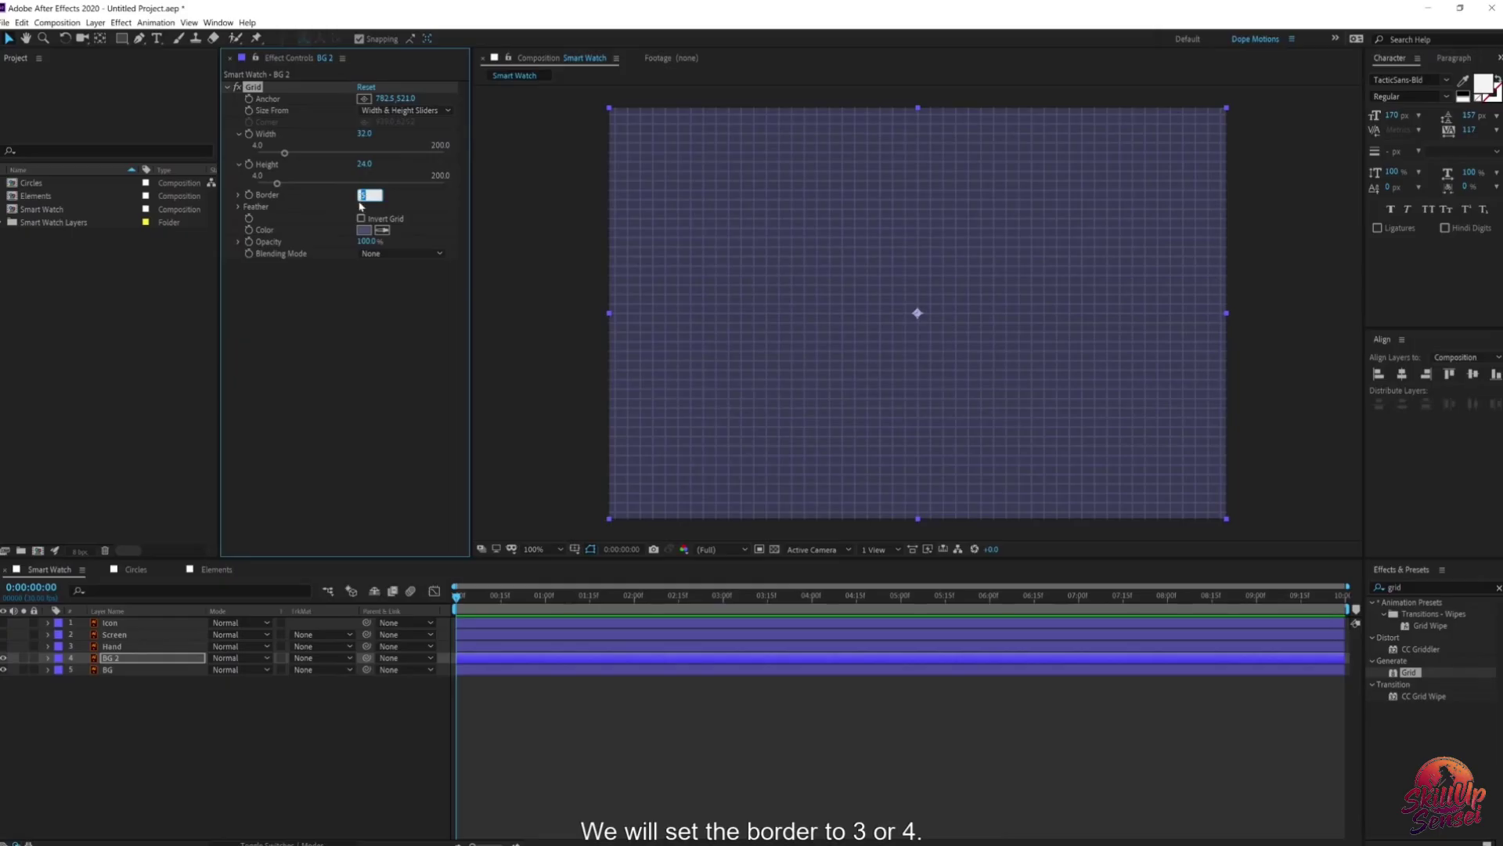
{"action": "left_click", "coordinate": [367, 292]}
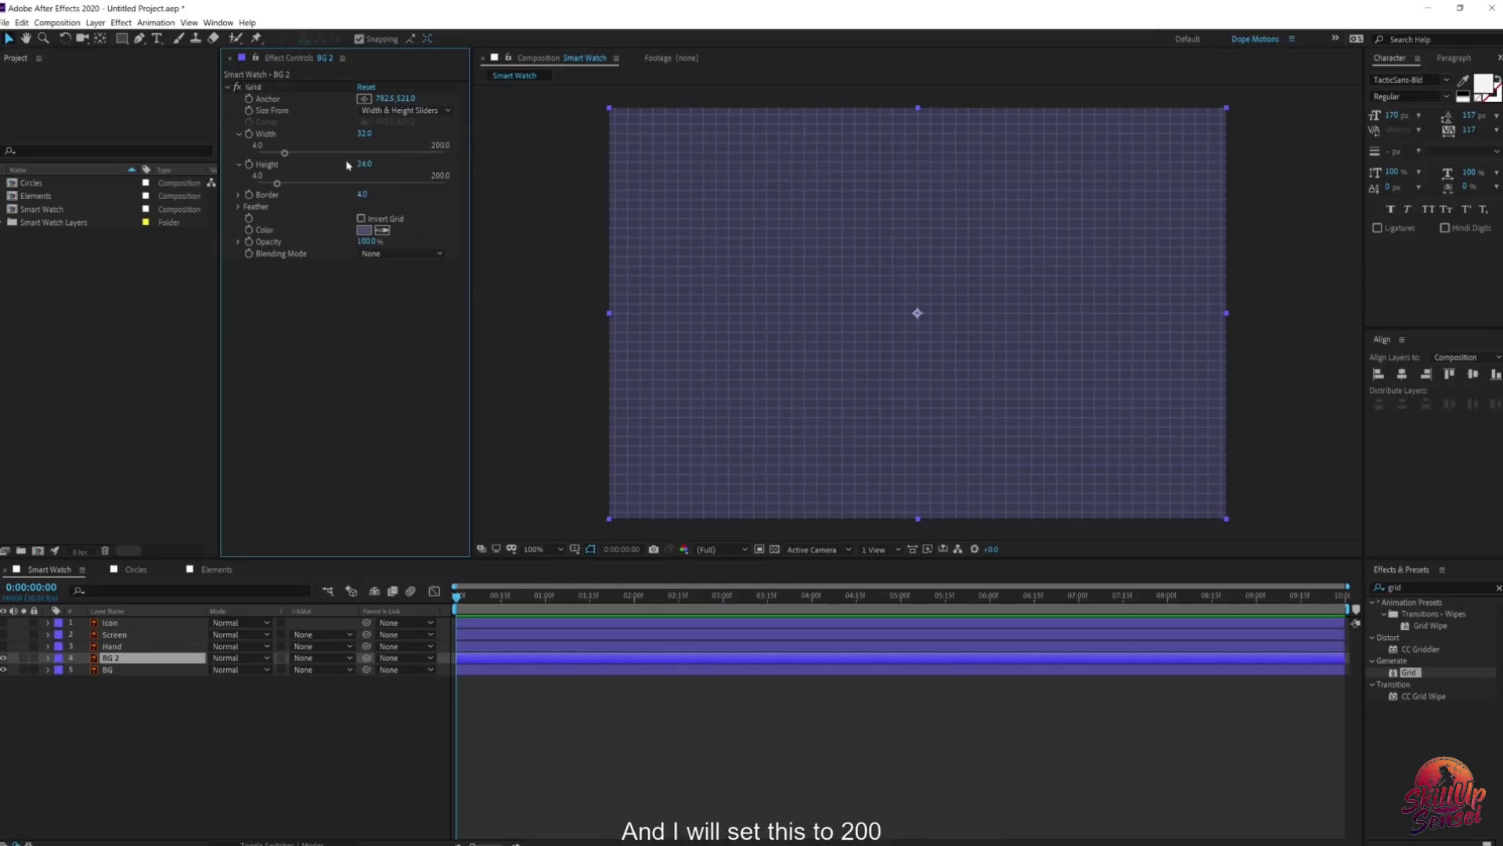
Step: Set the Grid effect's Width to 200 and its Height to 150
{"action": "left_click", "coordinate": [364, 134]}
{"action": "key", "text": "Return"}
{"action": "left_click", "coordinate": [364, 165]}
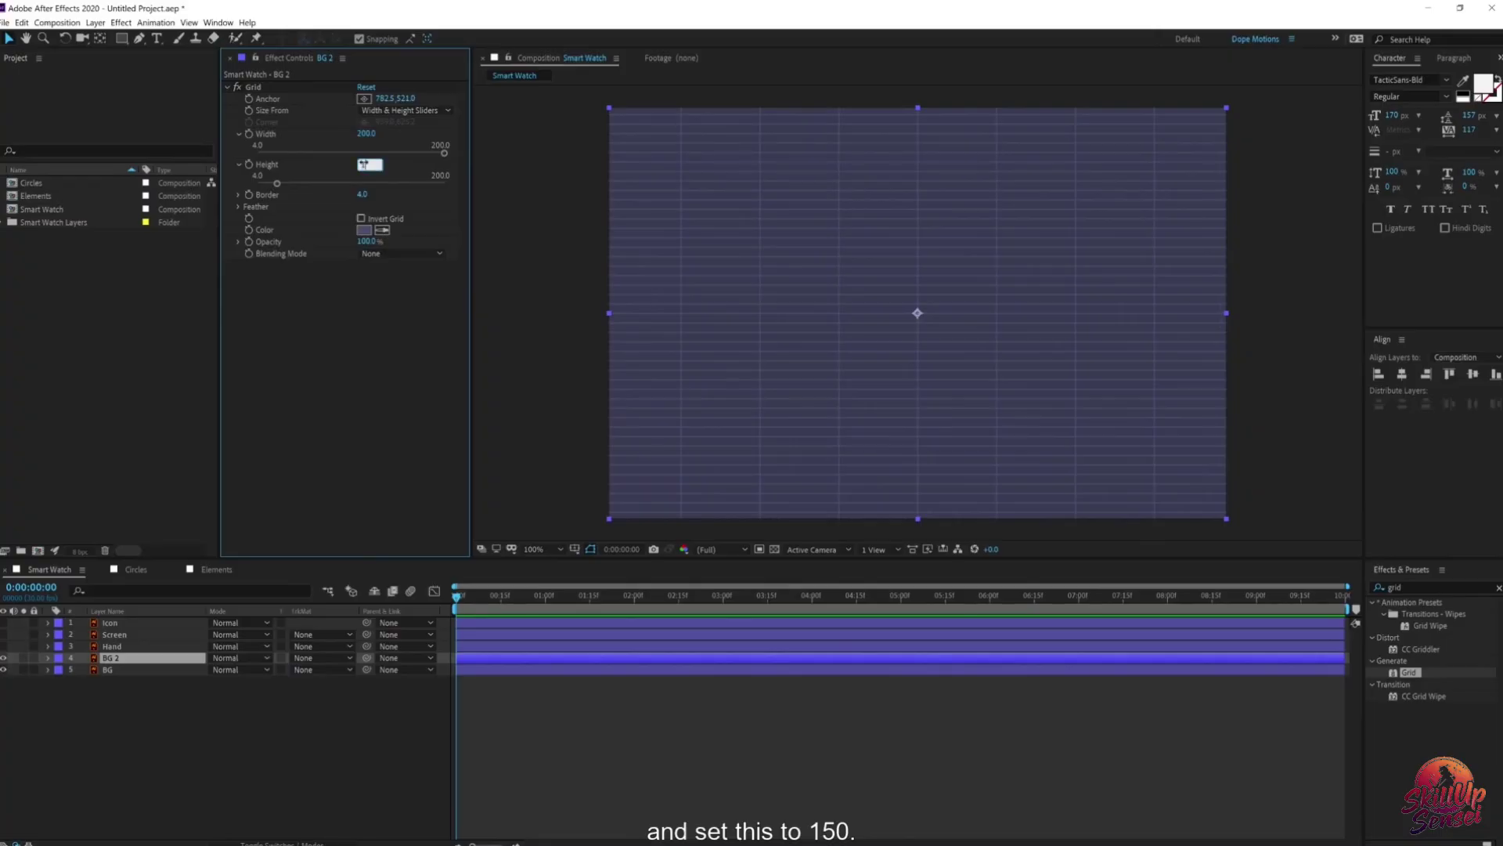
{"action": "type", "text": "150"}
{"action": "key", "text": "Return"}
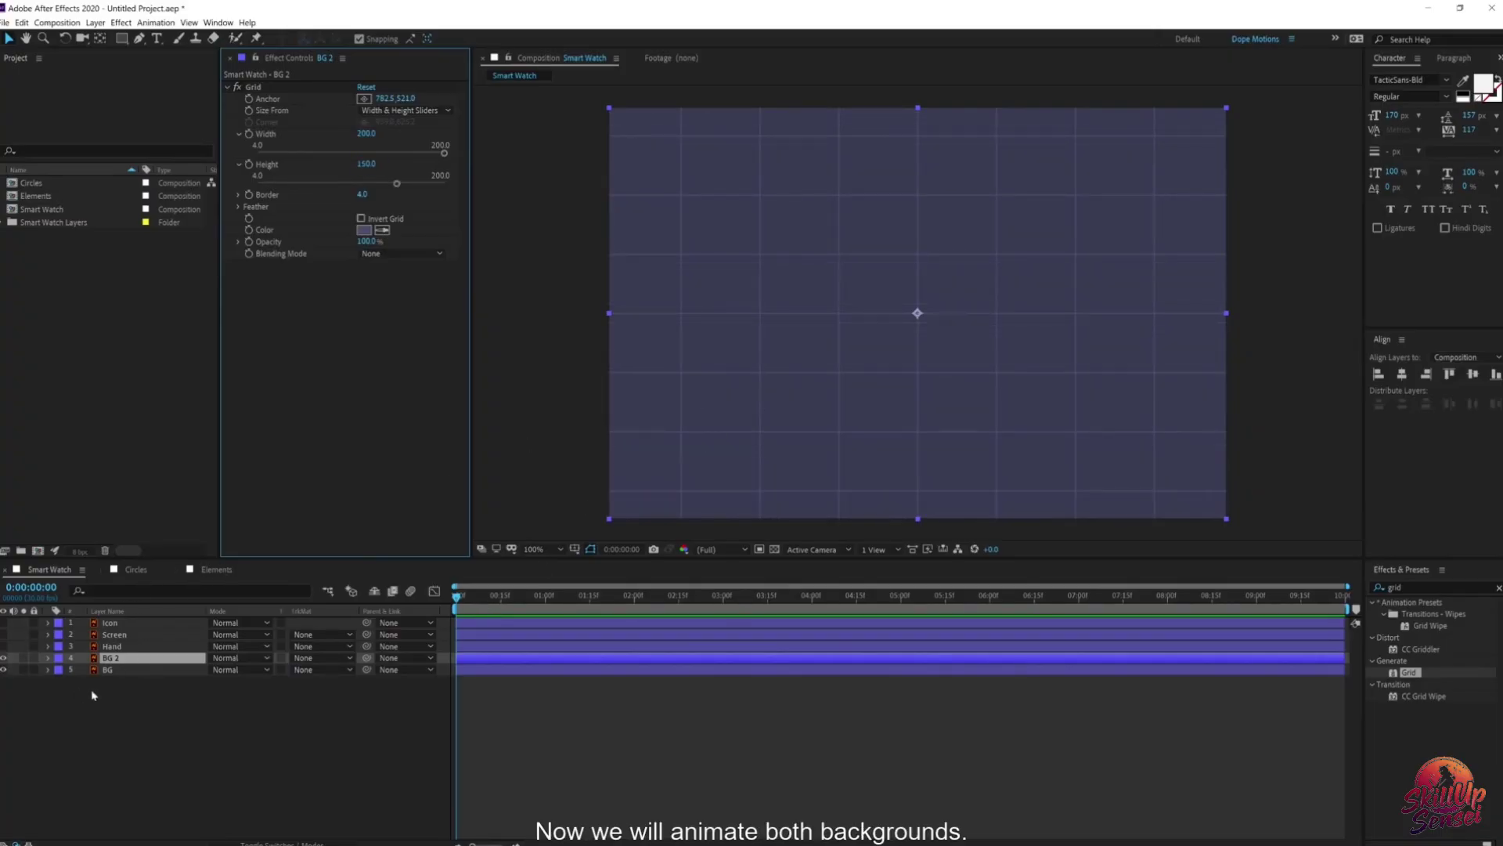
Step: Add Scale keyframes at 0:00:01:00 to both the BG and BG 2 layers
{"action": "left_click", "coordinate": [113, 670]}
{"action": "left_click", "coordinate": [114, 659], "text": "ctrl"}
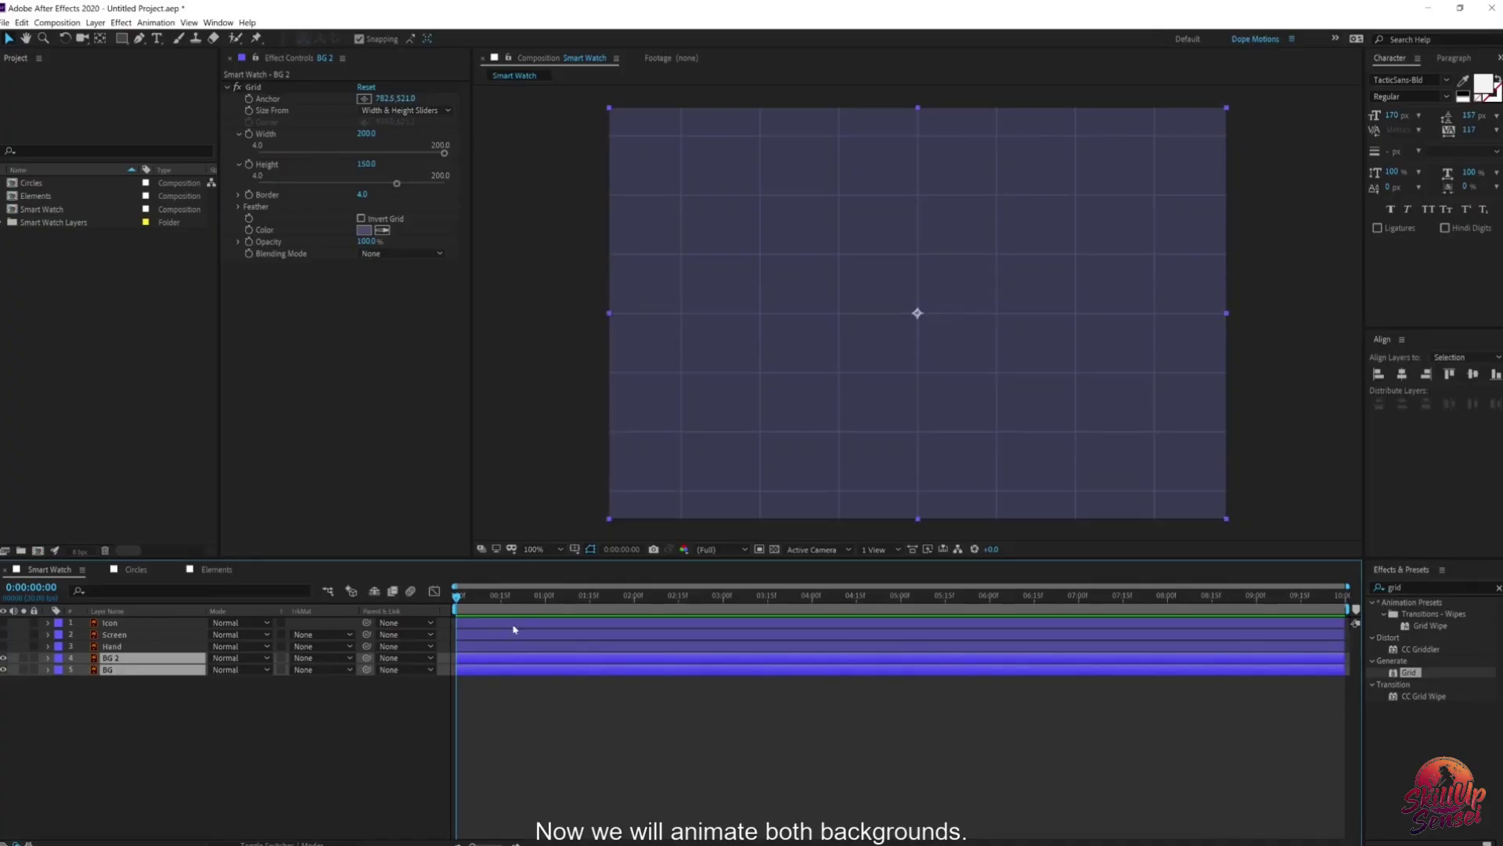
{"action": "left_click_drag", "start_coordinate": [522, 609], "coordinate": [545, 599]}
{"action": "key", "text": "s"}
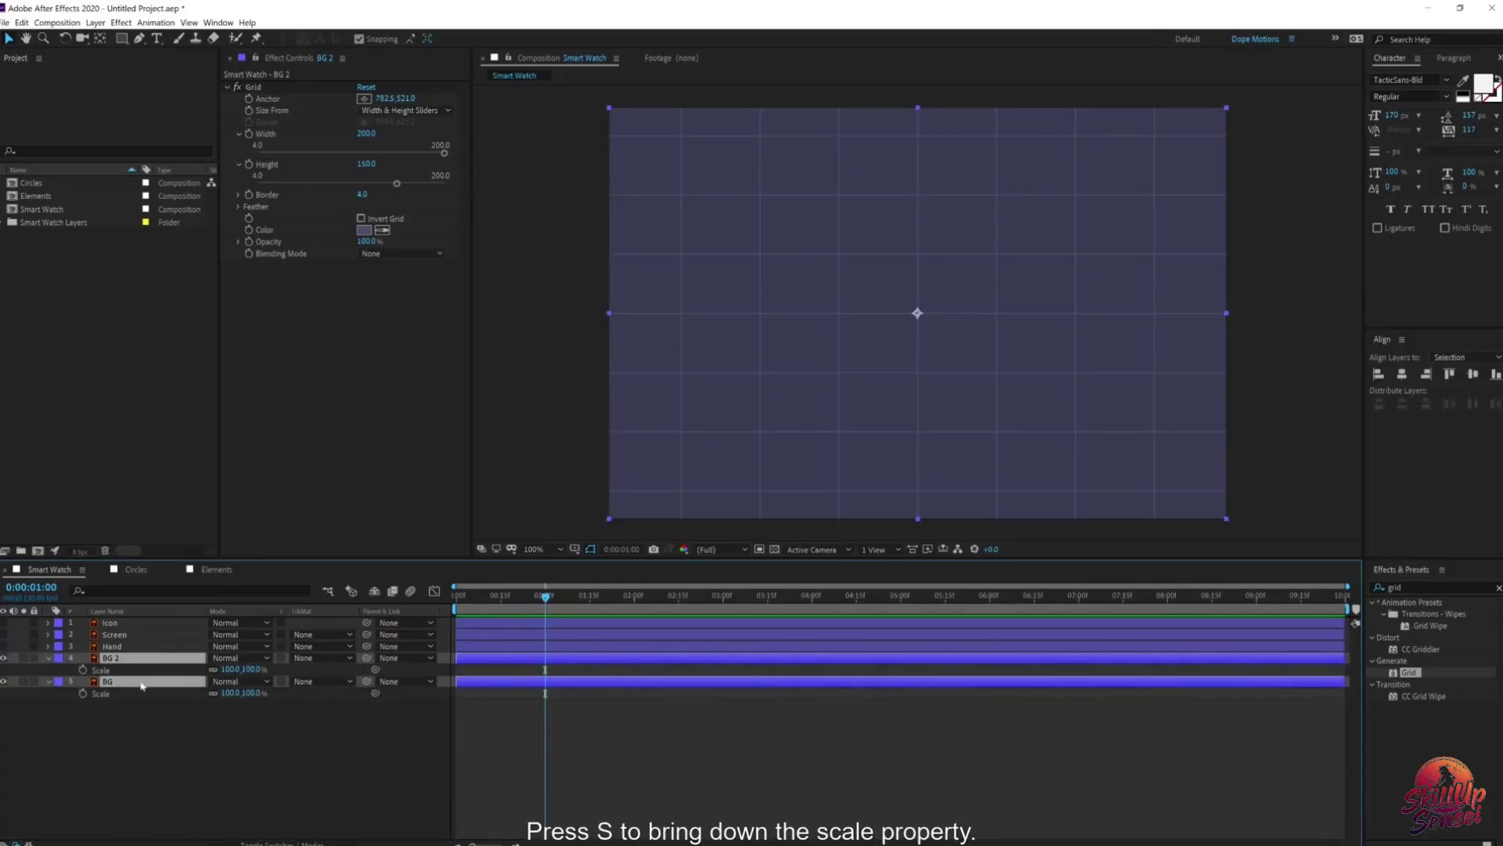
{"action": "left_click", "coordinate": [83, 670]}
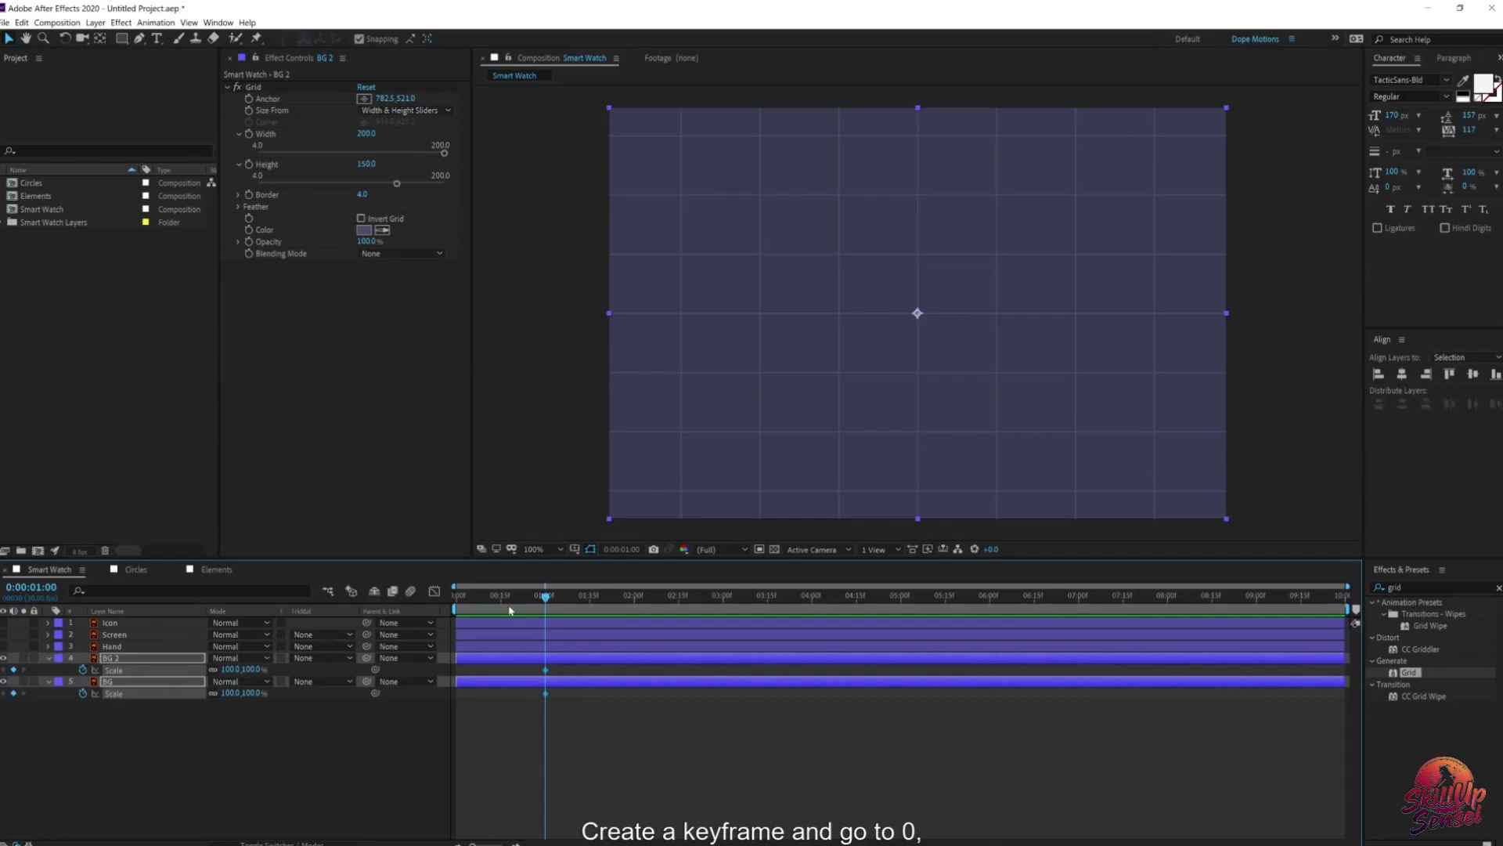
Step: Set the Scale of both background layers to 0 at 0:00:00:00 and scrub through the scale-up animation
{"action": "left_click_drag", "start_coordinate": [526, 603], "coordinate": [441, 611]}
{"action": "left_click", "coordinate": [252, 669]}
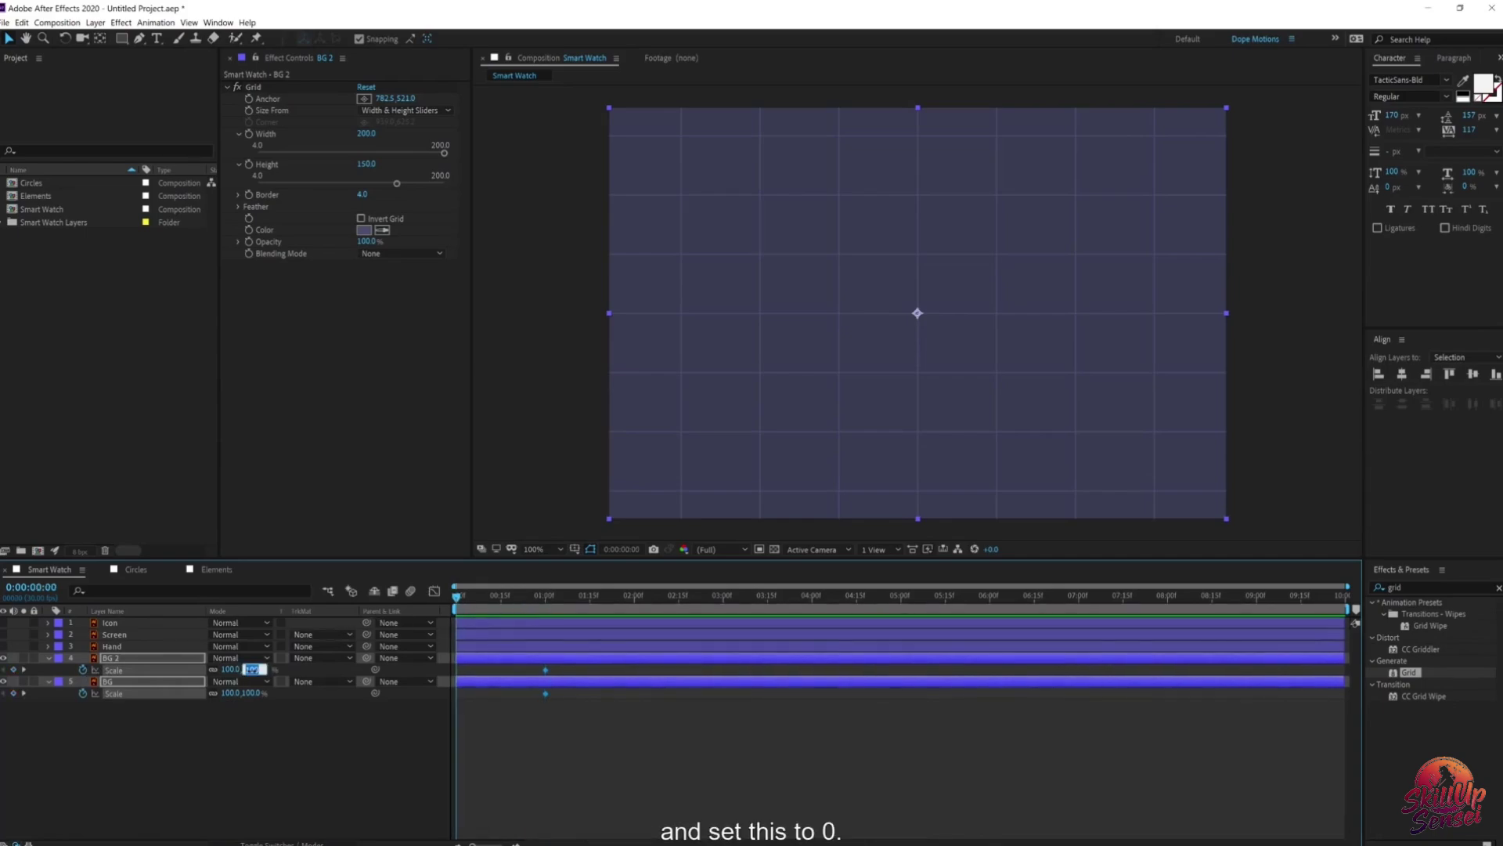
{"action": "type", "text": "0"}
{"action": "key", "text": "Return"}
{"action": "left_click_drag", "start_coordinate": [458, 602], "coordinate": [563, 608]}
Step: Make the Hand layer visible and collapse the properties of the BG and BG 2 layers
{"action": "left_click", "coordinate": [3, 646]}
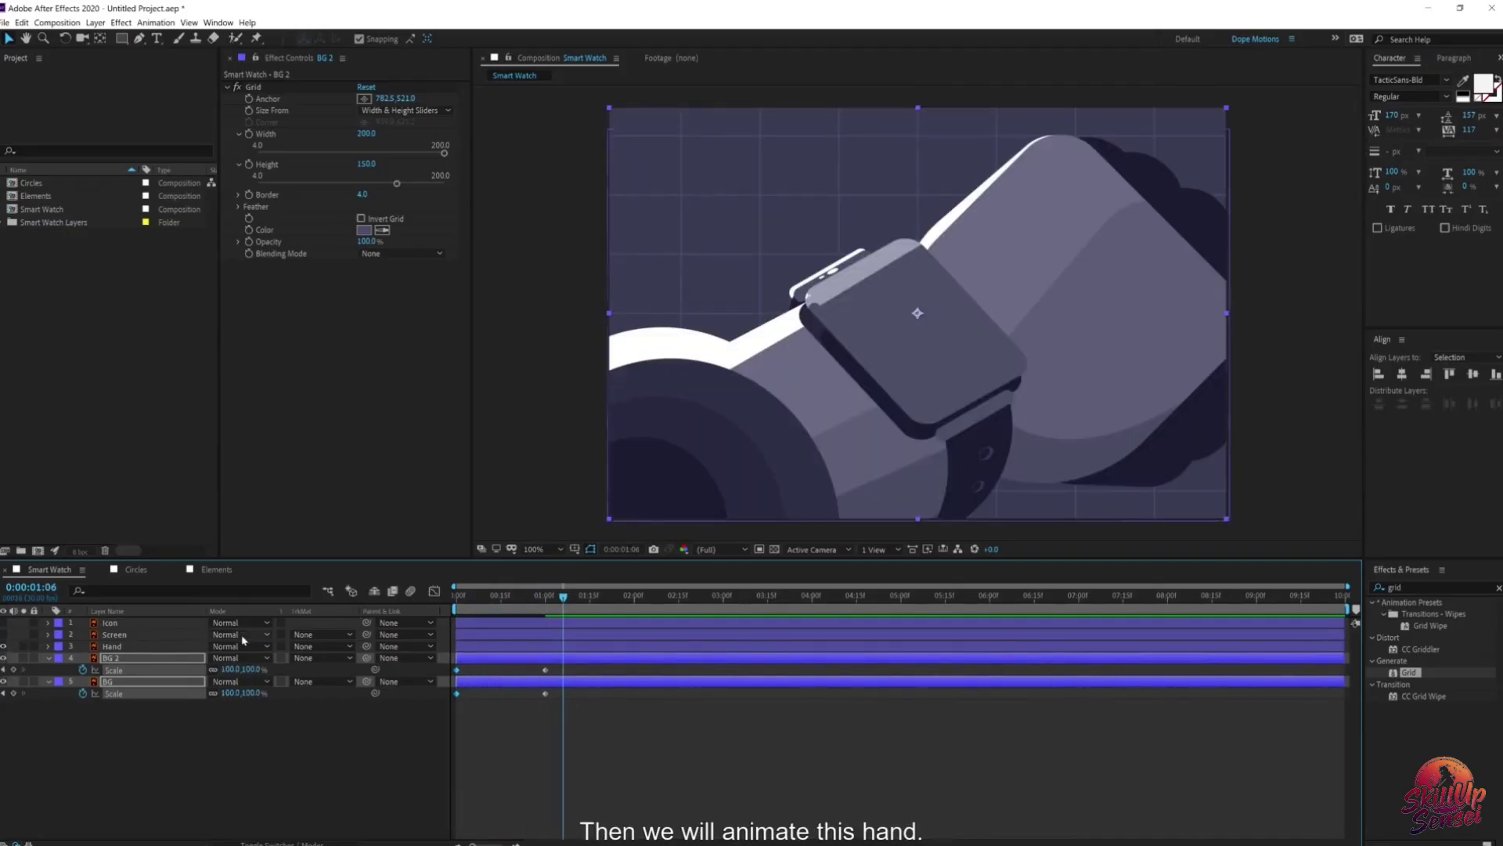
{"action": "left_click", "coordinate": [49, 658]}
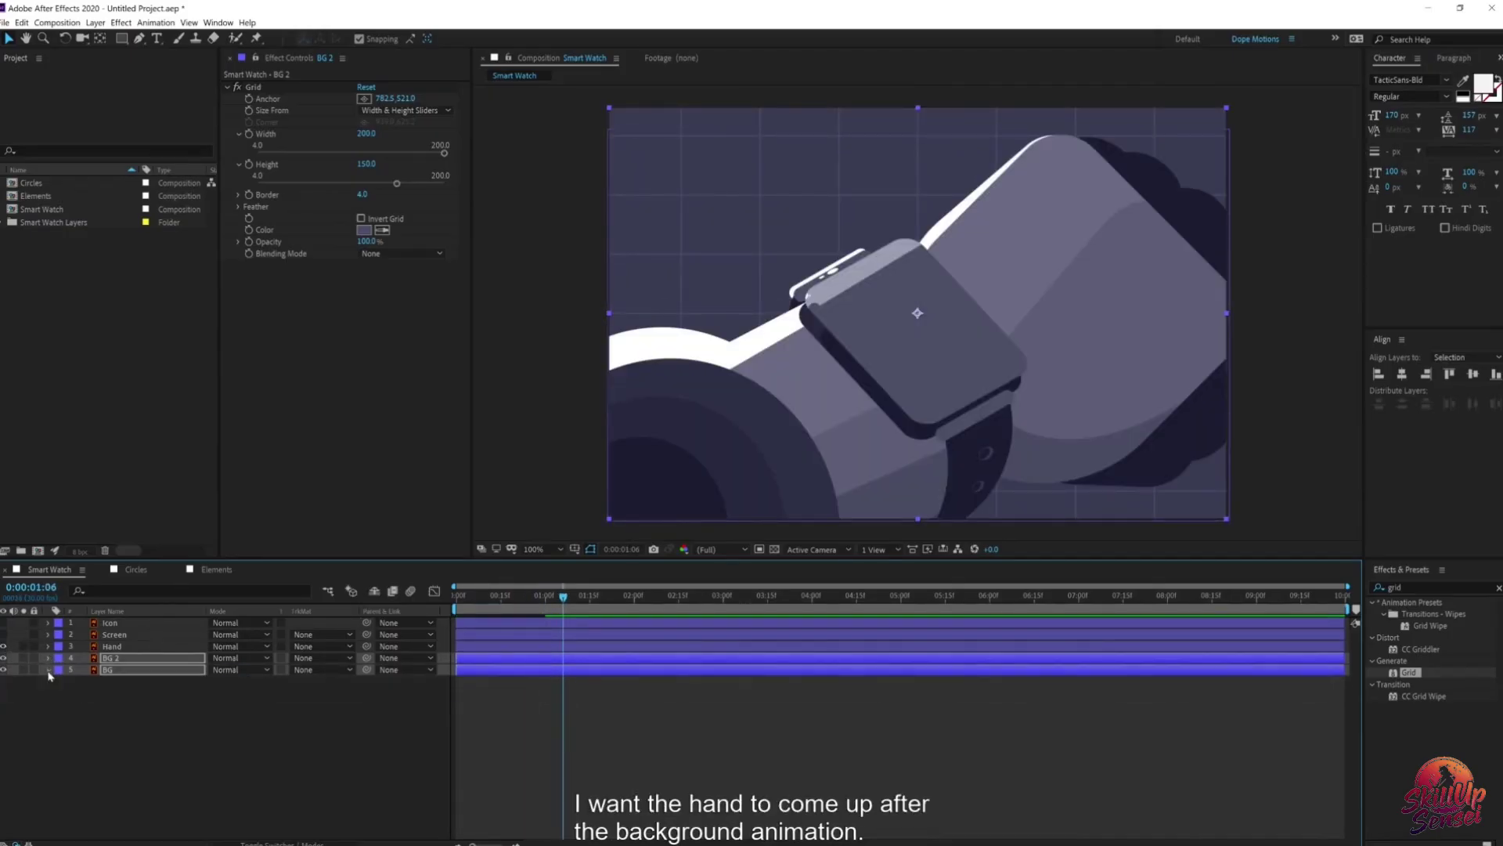
{"action": "left_click", "coordinate": [49, 670]}
{"action": "left_click", "coordinate": [49, 658]}
{"action": "left_click", "coordinate": [501, 706]}
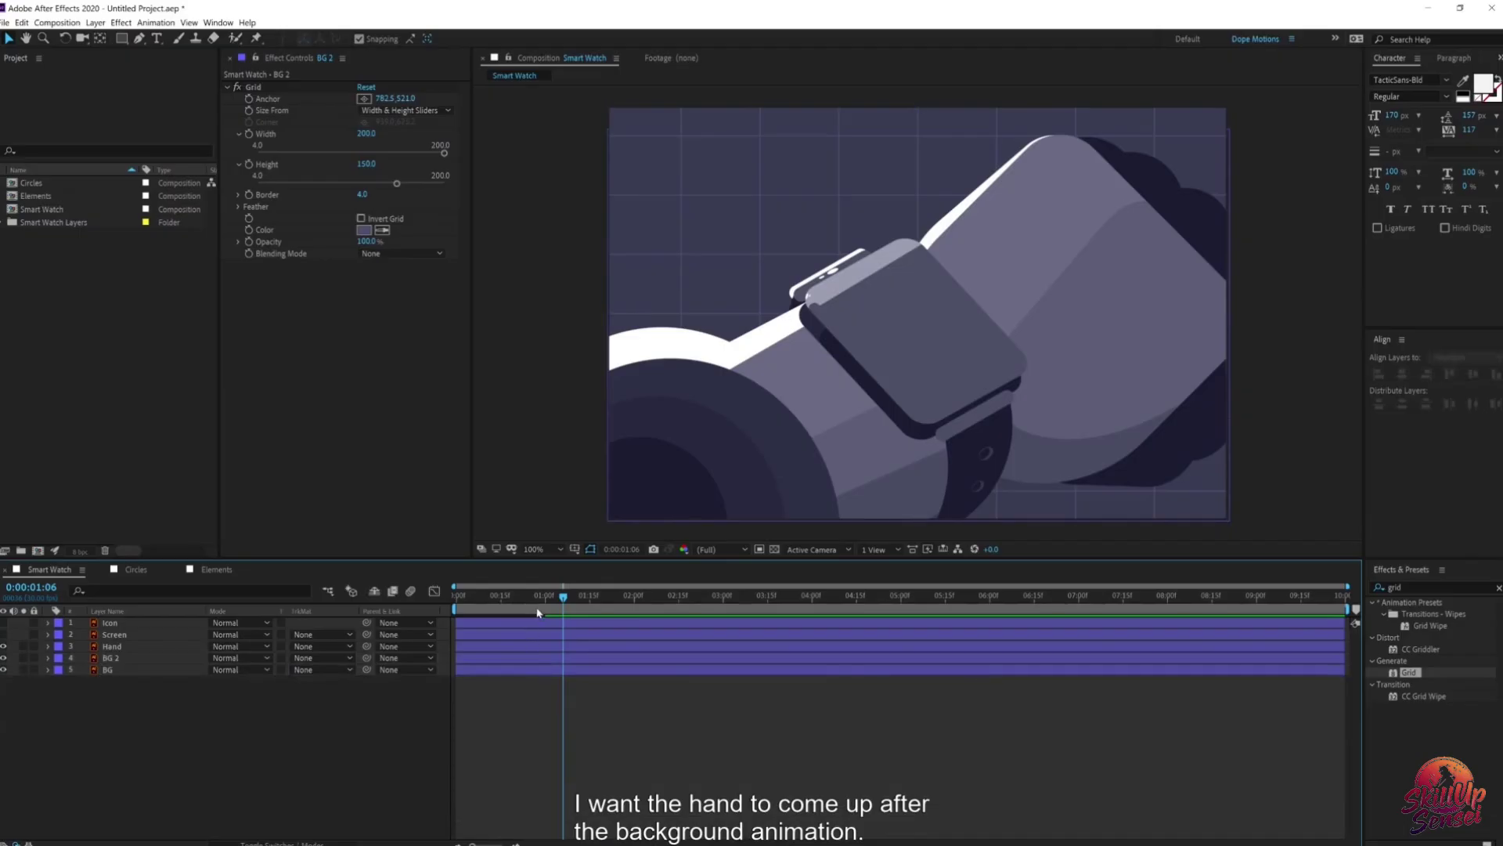
Step: Animate the Hand layer's Position from below the frame (Y about 1565) at 0:00:01:00 up to its original place at 0:00:02:15
{"action": "mouse_move", "coordinate": [546, 609]}
{"action": "left_mouse_down"}
{"action": "mouse_move", "coordinate": [608, 609]}
{"action": "mouse_move", "coordinate": [546, 612]}
{"action": "left_mouse_up"}
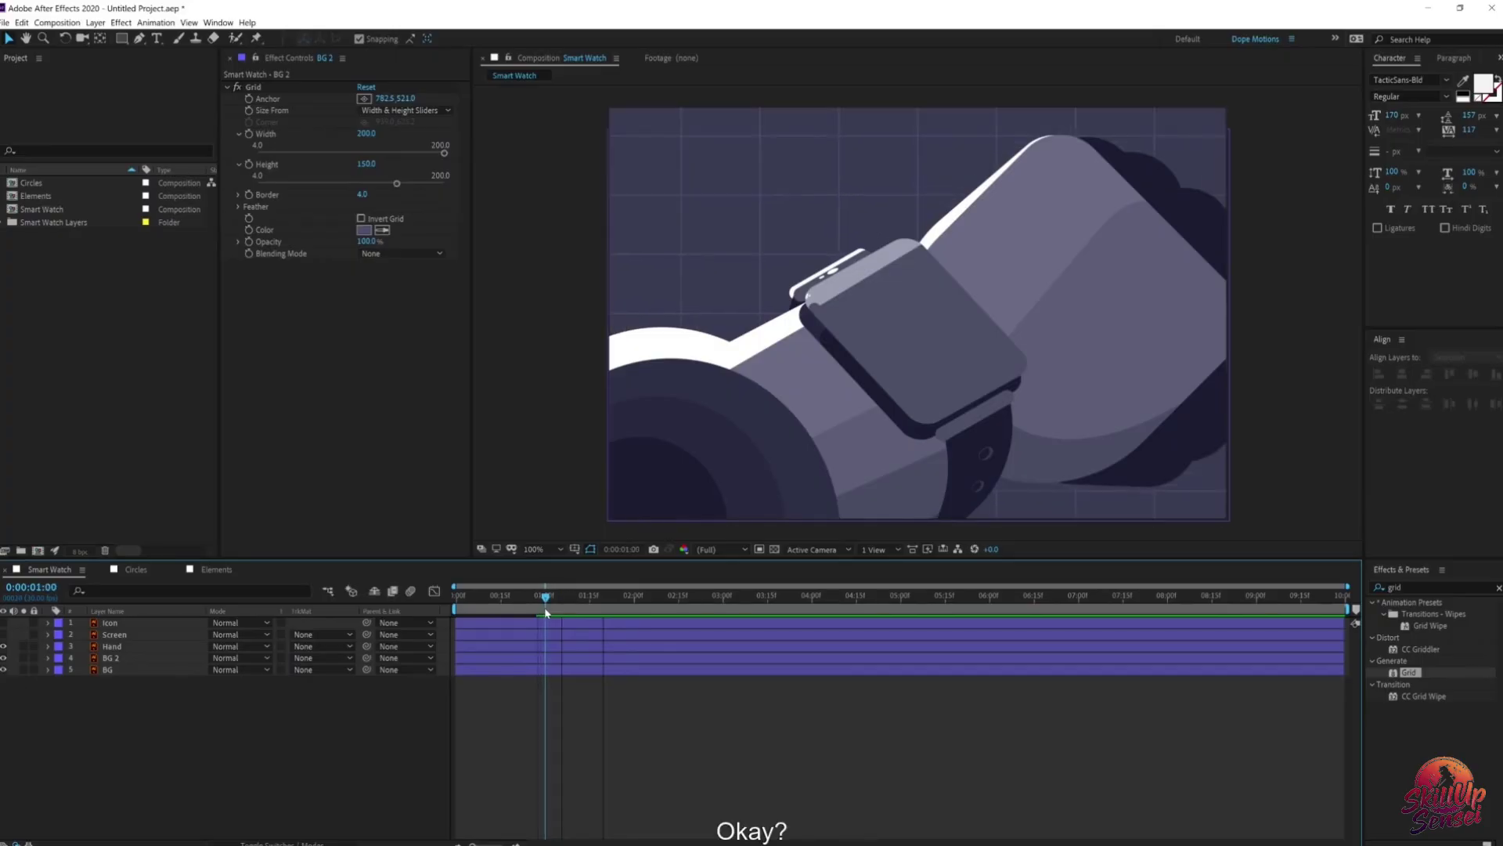
{"action": "left_click", "coordinate": [114, 646]}
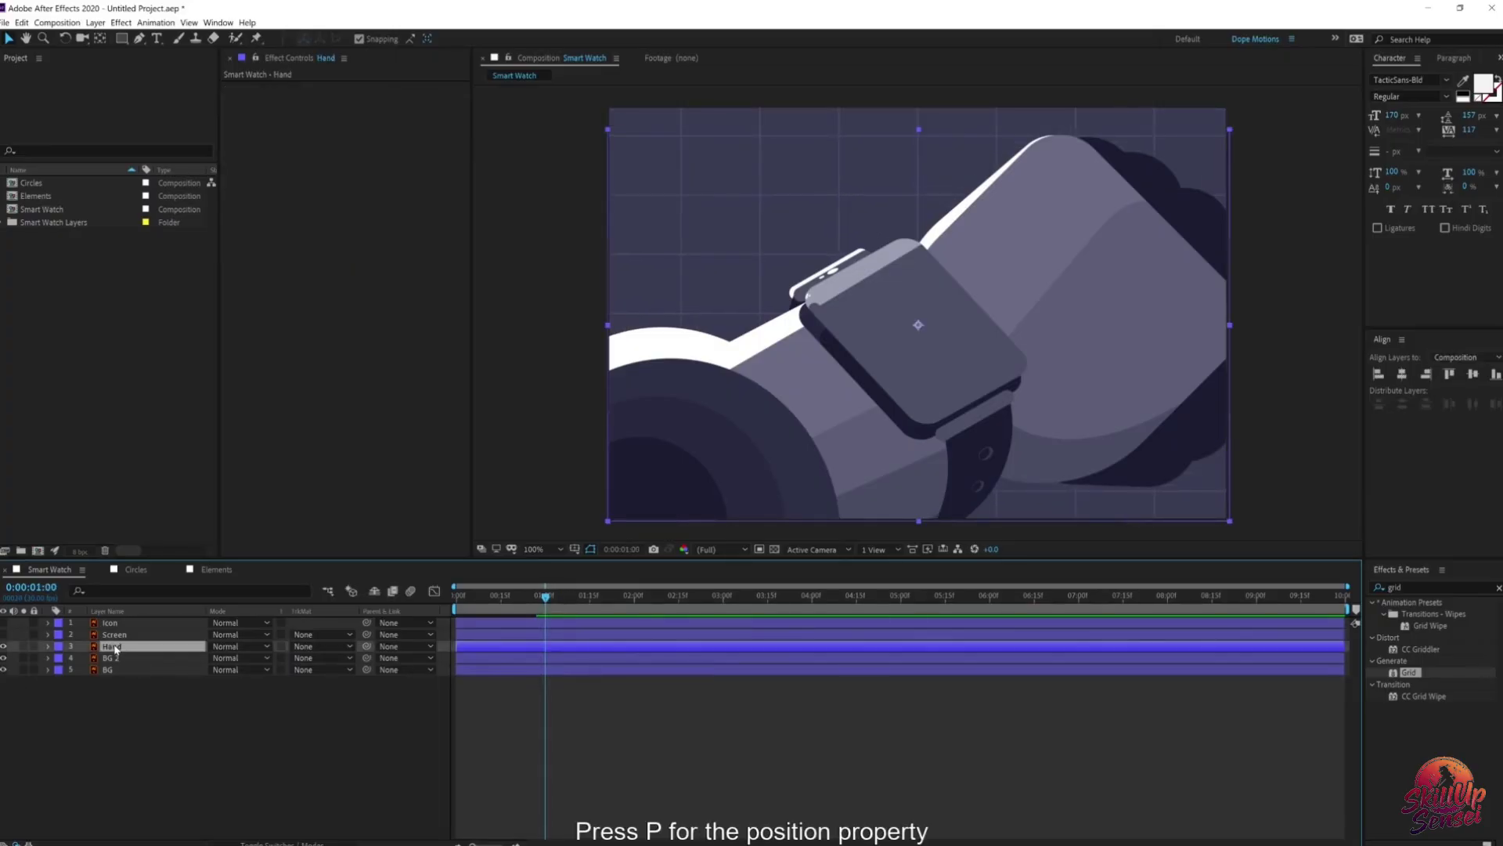
{"action": "key", "text": "p"}
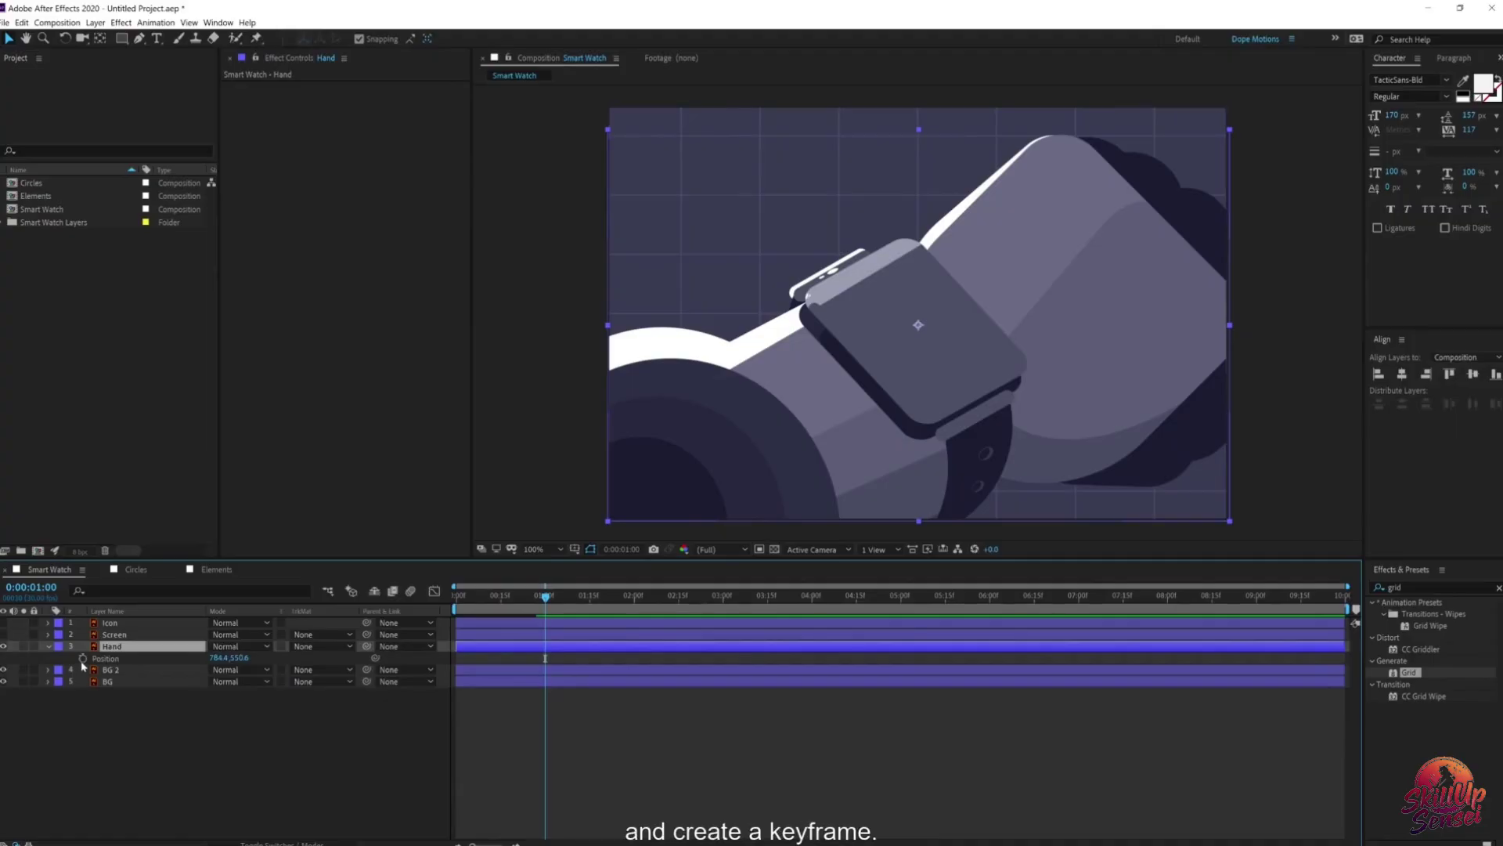
{"action": "left_click", "coordinate": [83, 658]}
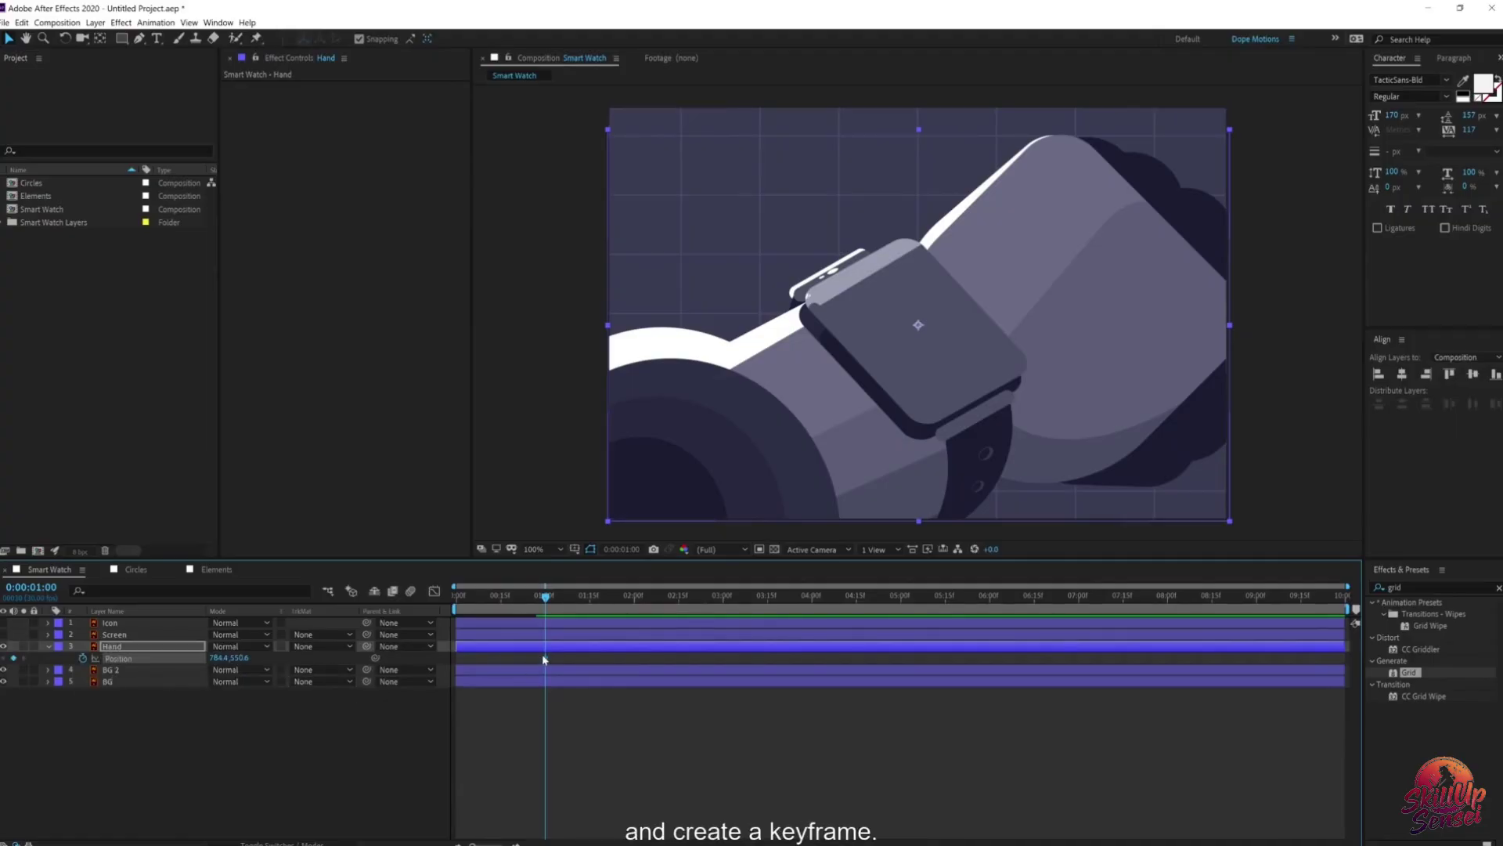
{"action": "left_click_drag", "start_coordinate": [549, 659], "coordinate": [678, 668]}
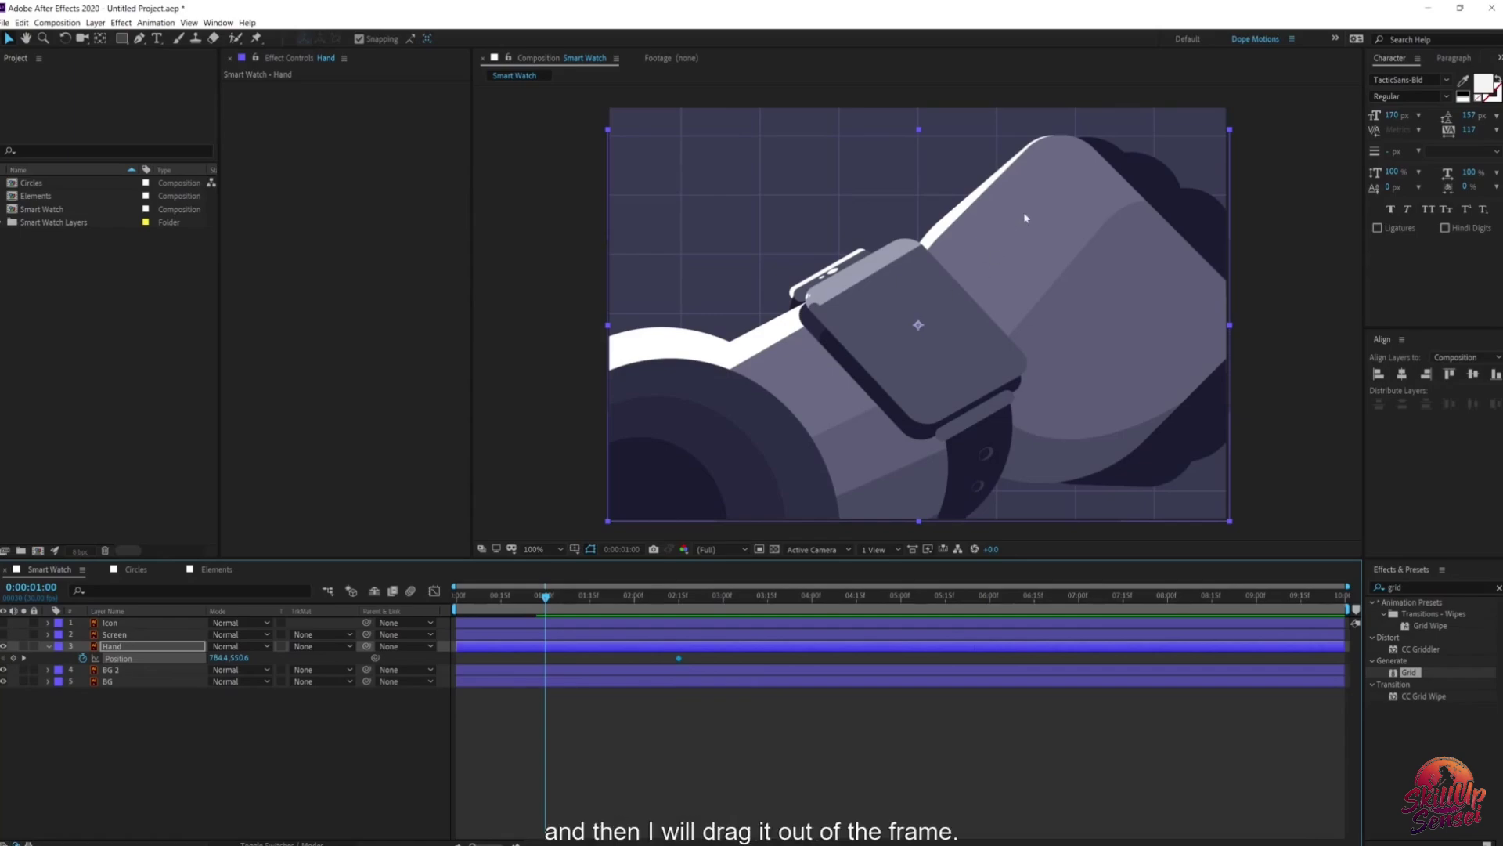
{"action": "left_click_drag", "start_coordinate": [1022, 251], "coordinate": [1035, 617]}
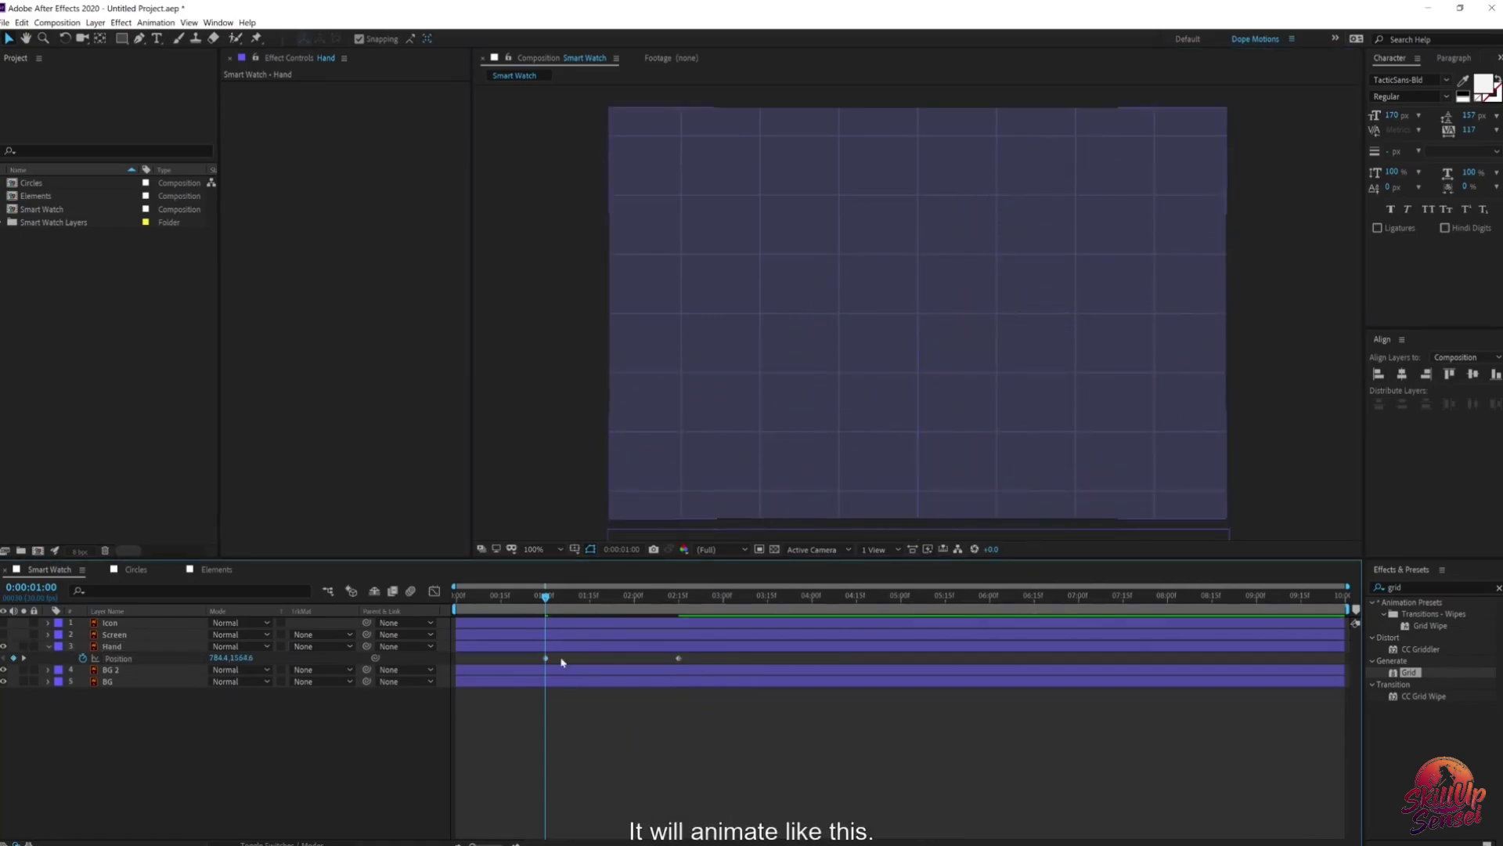
{"action": "left_click_drag", "start_coordinate": [546, 597], "coordinate": [626, 614]}
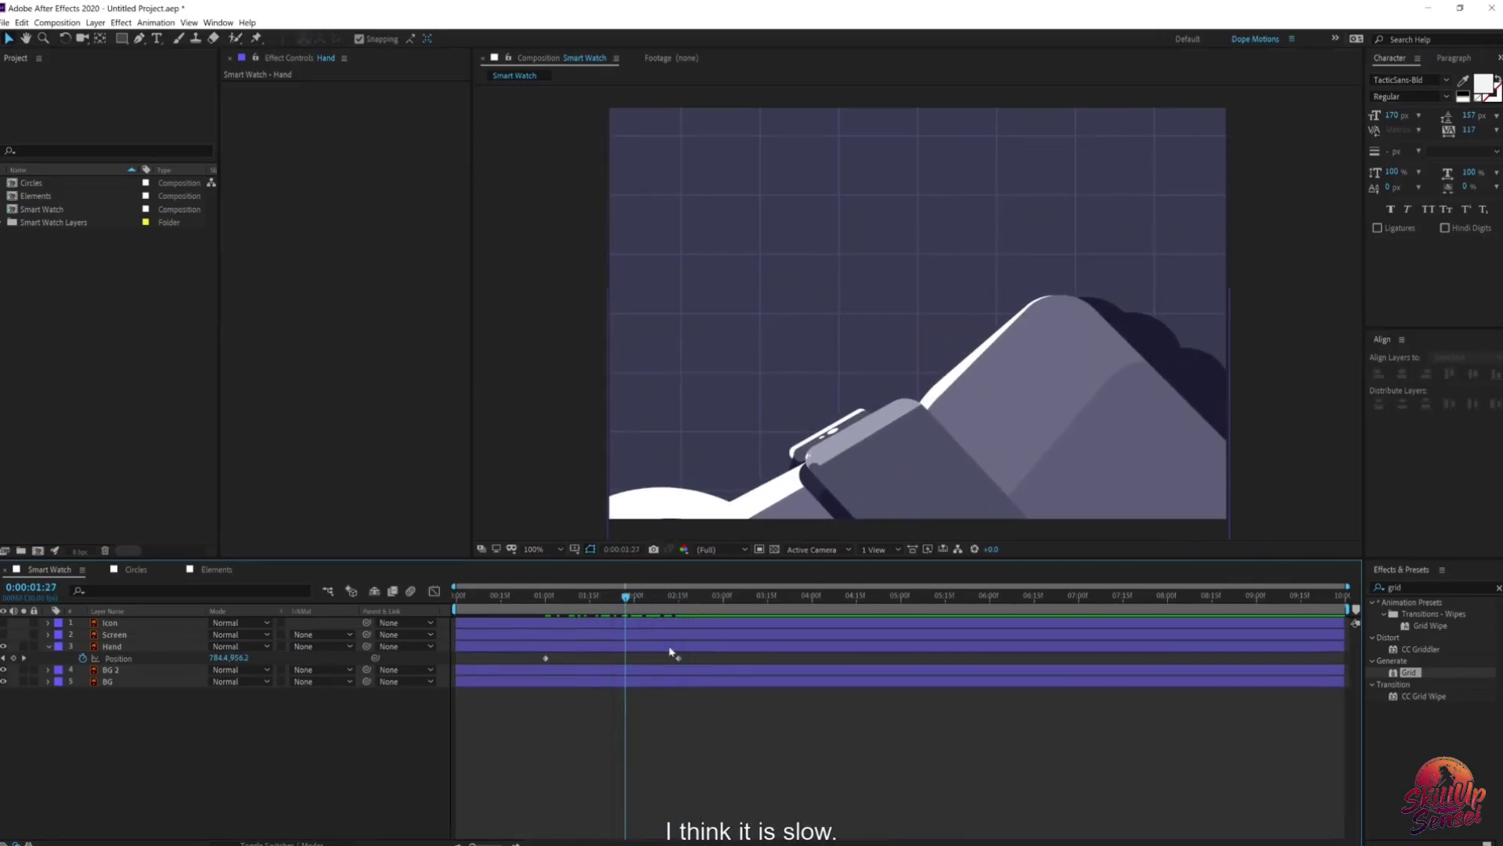
Step: Speed up the hand's rise by moving its final Position keyframe to about 0:00:02:02, and preview the animation
{"action": "left_click_drag", "start_coordinate": [678, 658], "coordinate": [429, 614]}
{"action": "key", "text": "space"}
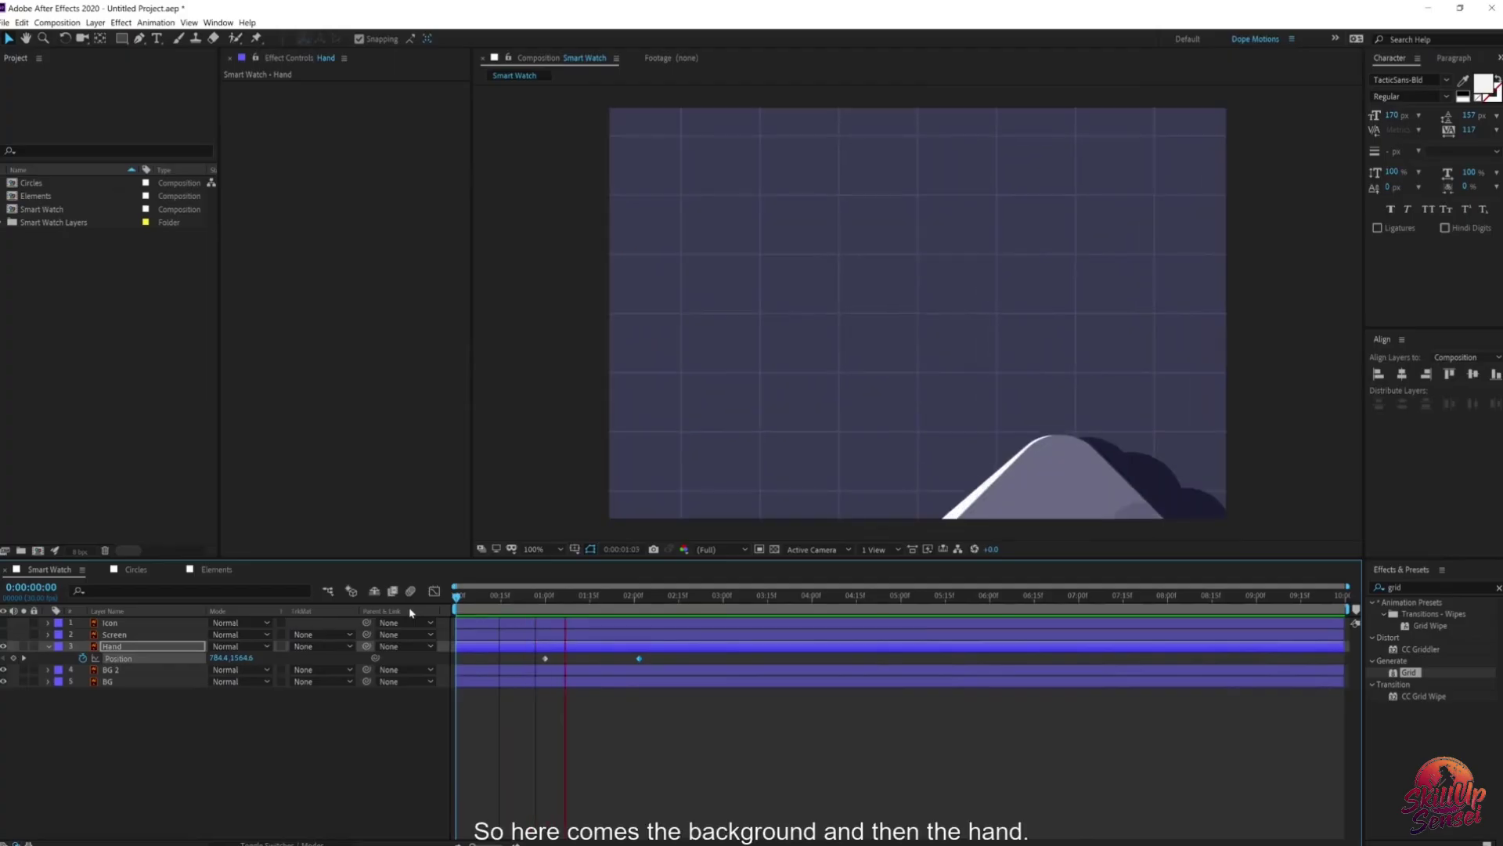
{"action": "left_click_drag", "start_coordinate": [570, 599], "coordinate": [690, 606]}
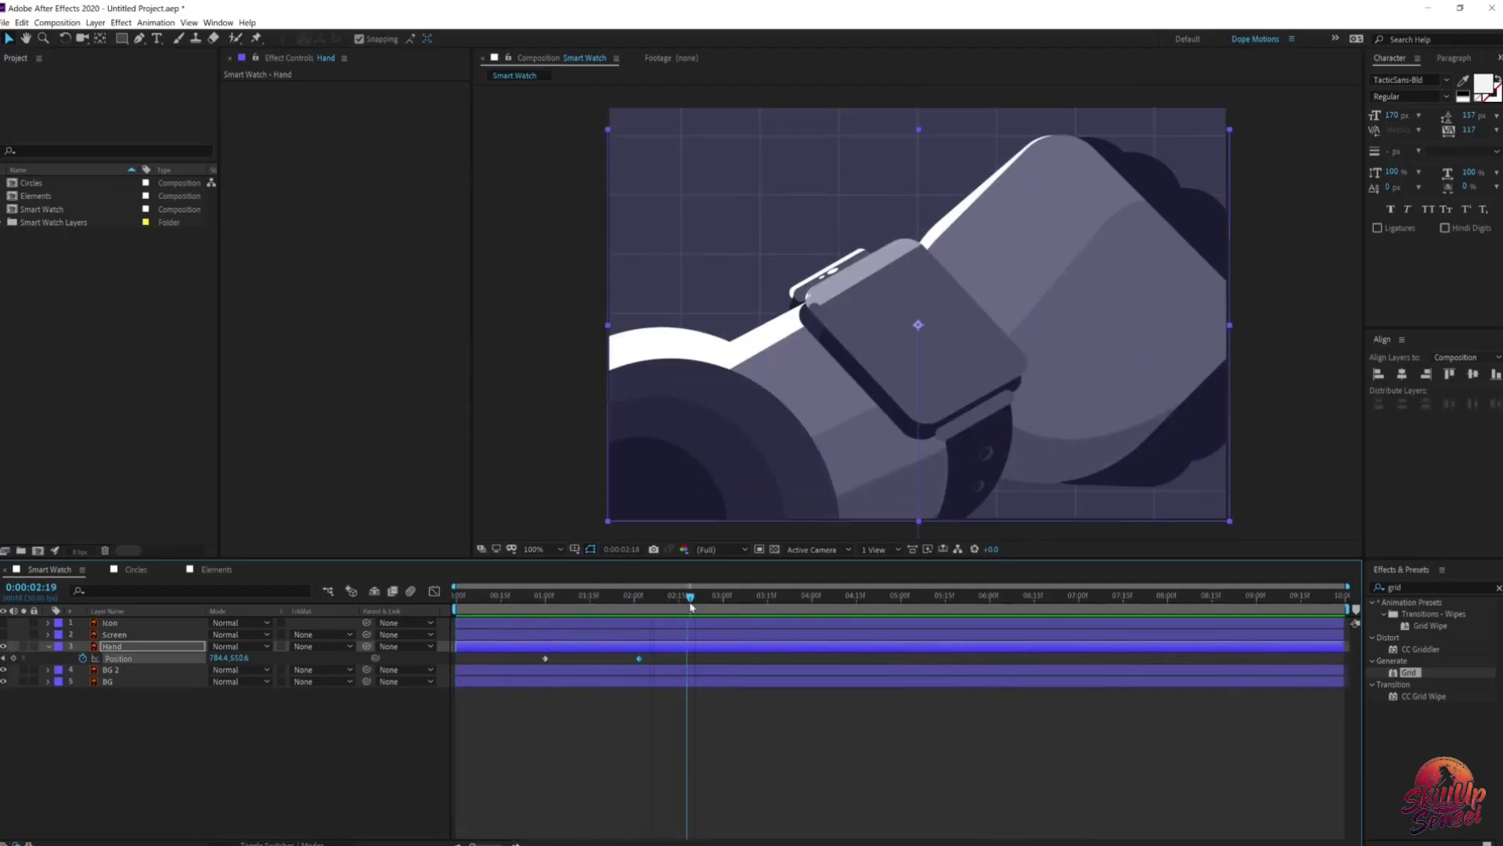
Step: Show the Screen layer and animate its Scale from 0 at 0:00:02:02 to 100% at about 0:00:03:00, then preview it
{"action": "left_click", "coordinate": [4, 635]}
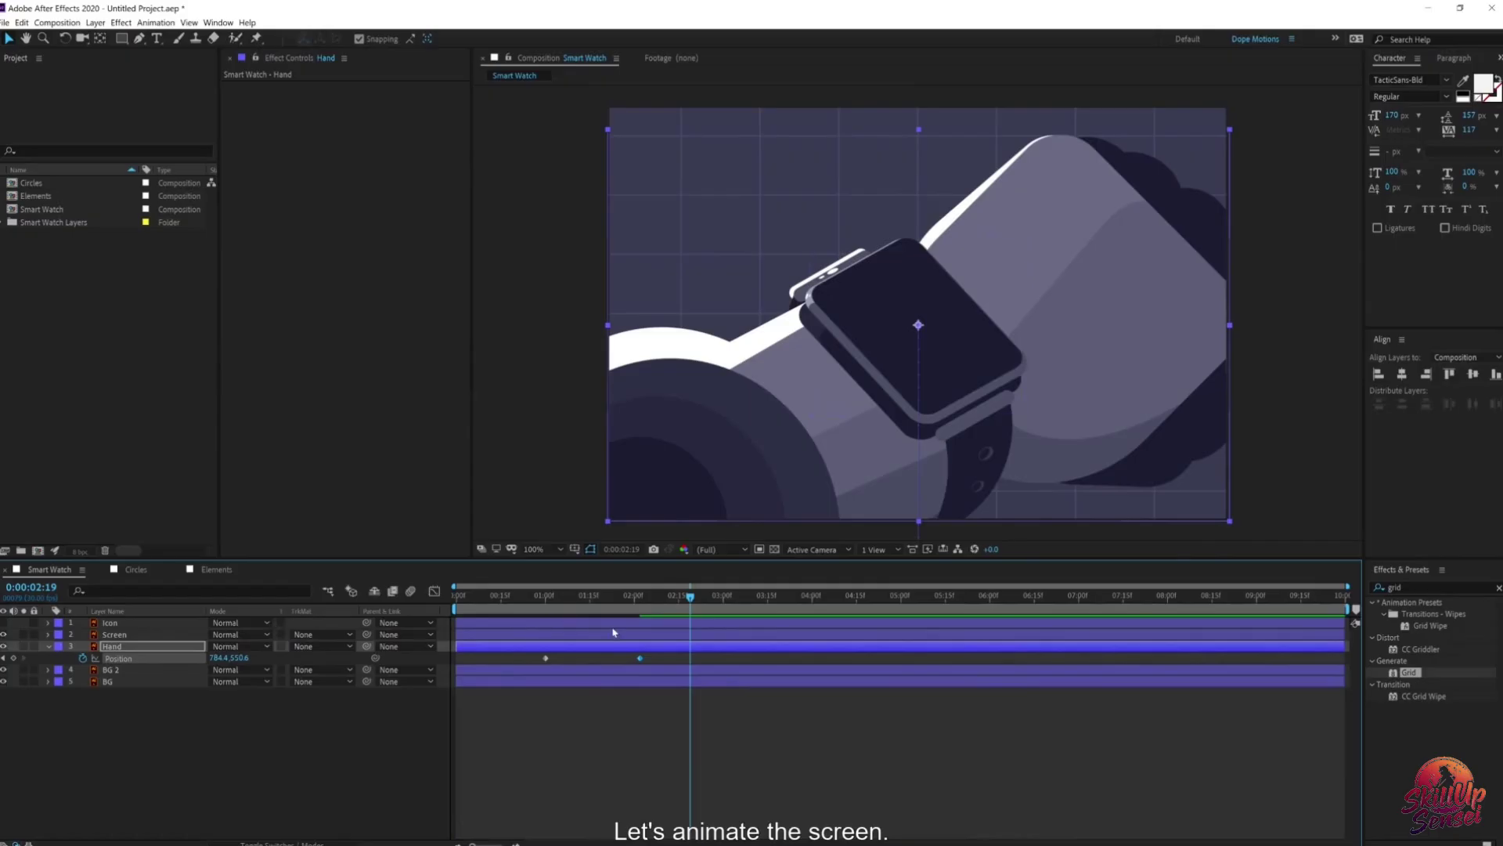
{"action": "left_click", "coordinate": [100, 635]}
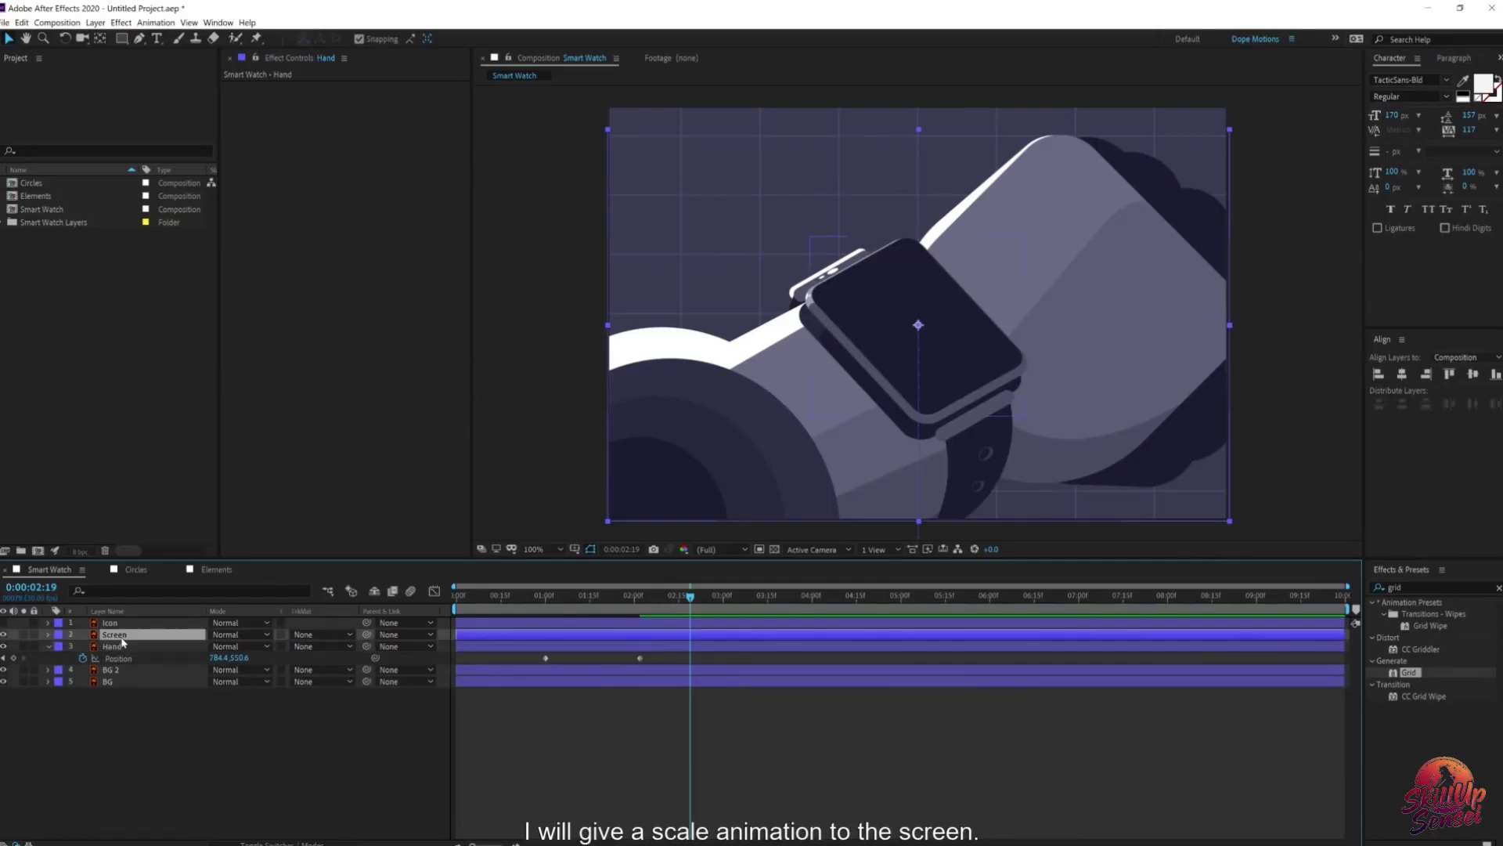
{"action": "key", "text": "s"}
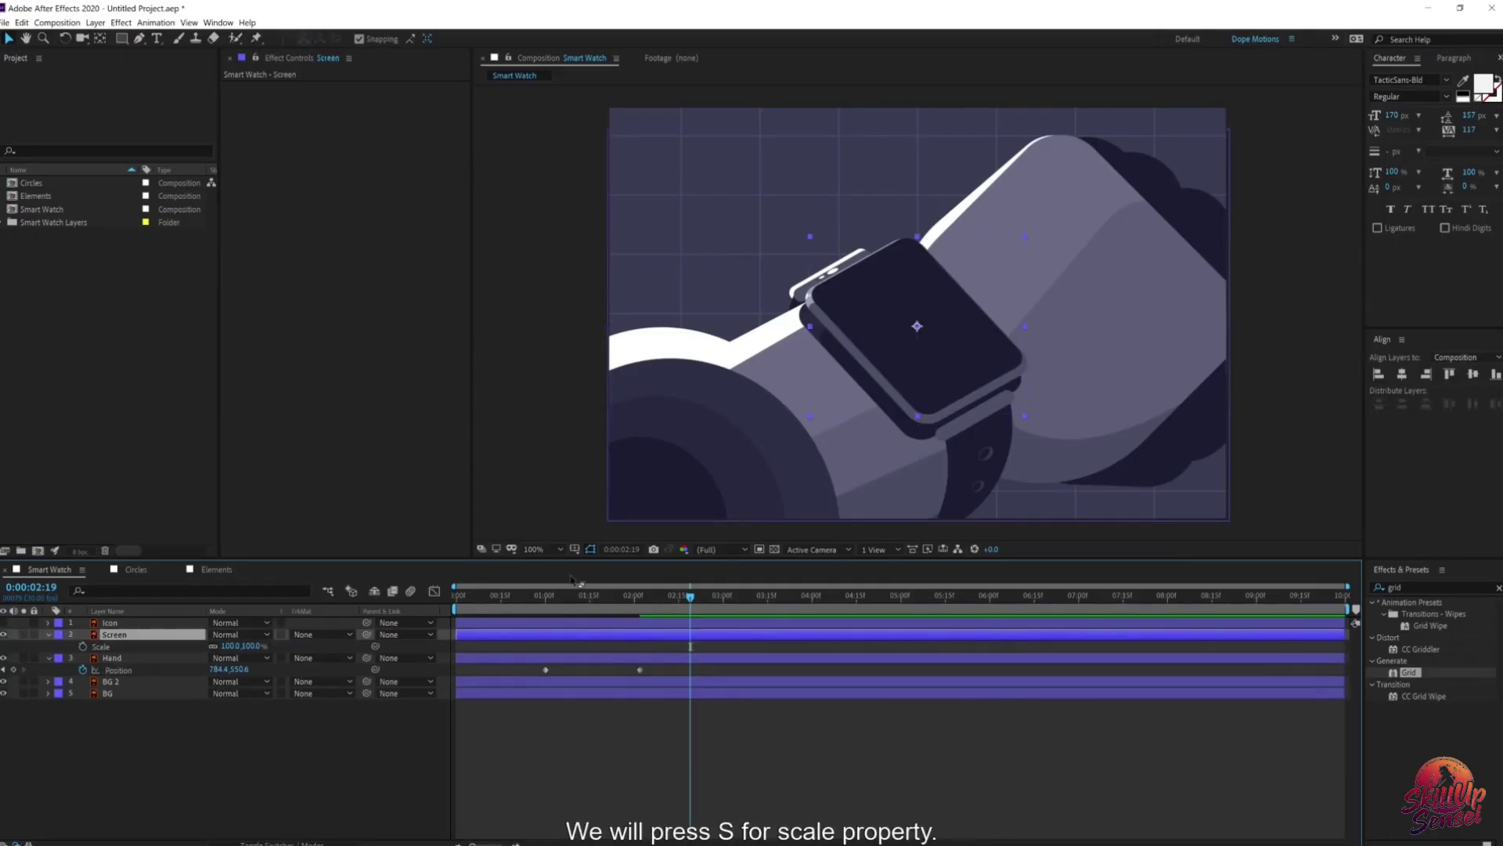
{"action": "mouse_move", "coordinate": [656, 595]}
{"action": "left_mouse_down"}
{"action": "mouse_move", "coordinate": [722, 607]}
{"action": "mouse_move", "coordinate": [642, 605]}
{"action": "left_mouse_up"}
{"action": "left_click", "coordinate": [83, 646]}
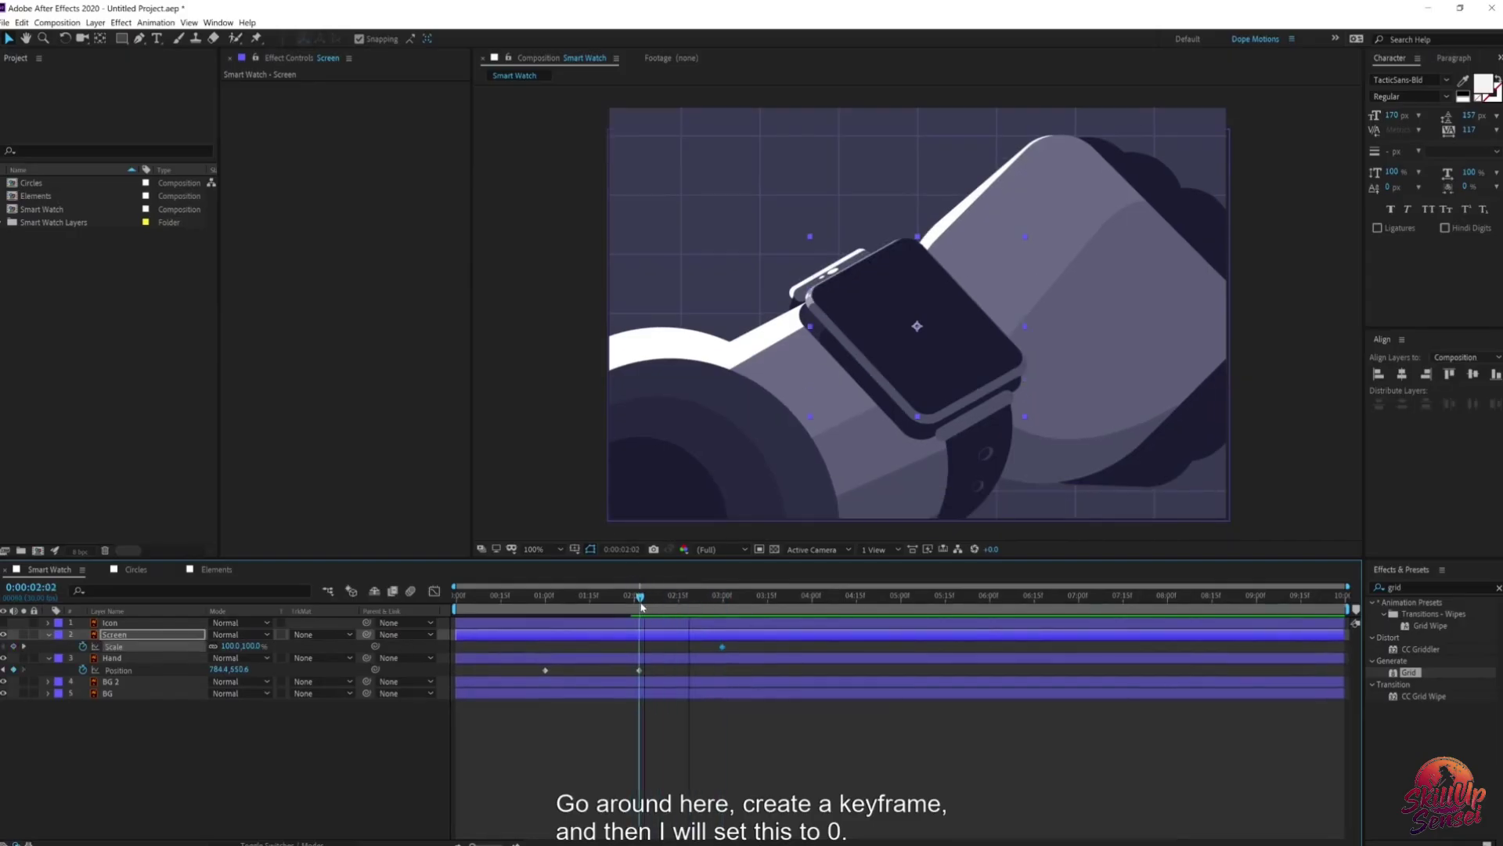
{"action": "left_click_drag", "start_coordinate": [250, 646], "coordinate": [255, 646]}
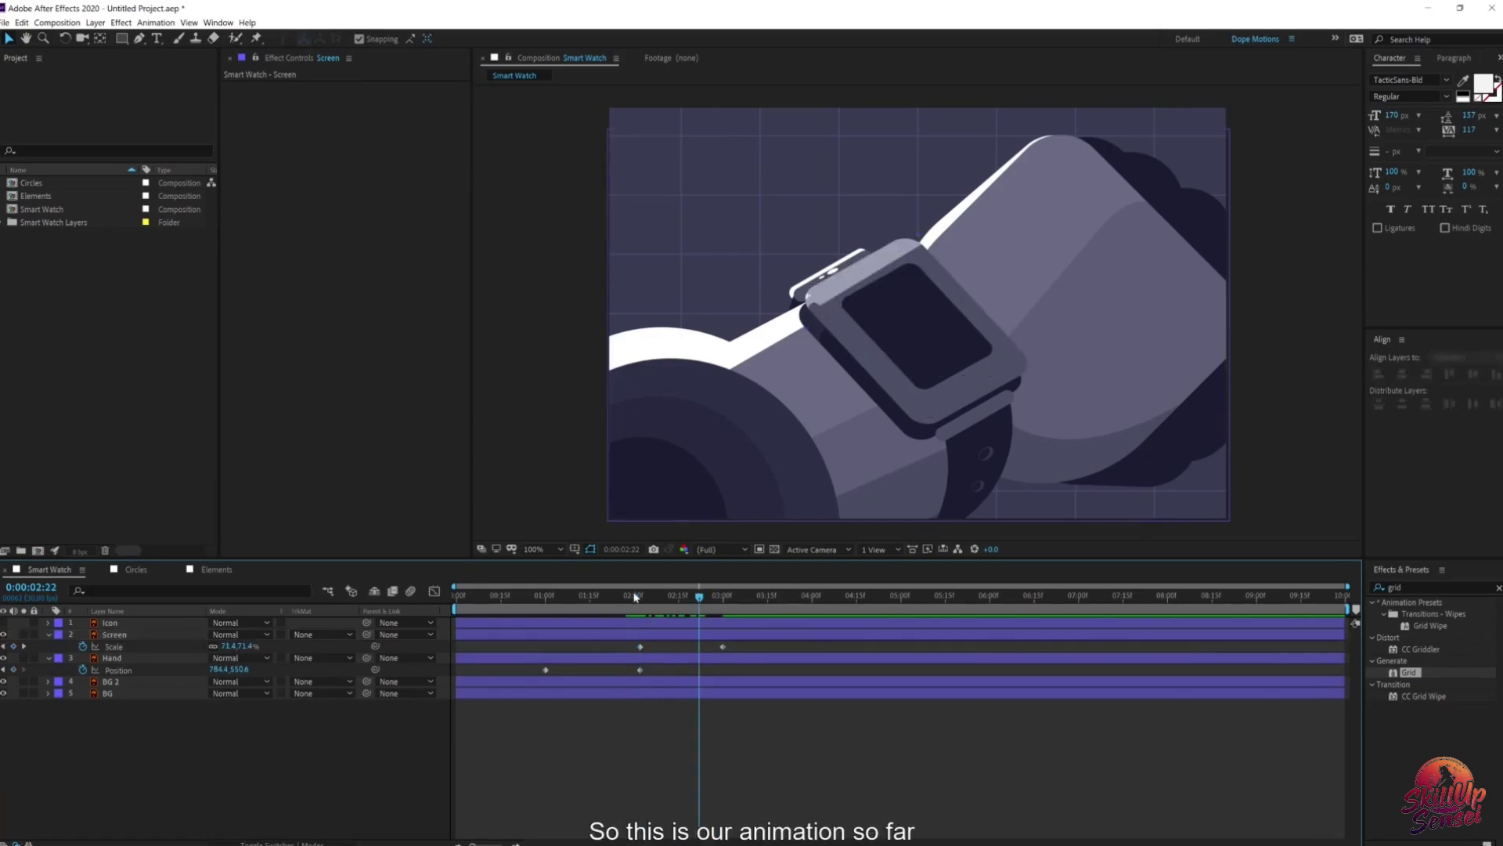
{"action": "left_click_drag", "start_coordinate": [697, 597], "coordinate": [765, 608]}
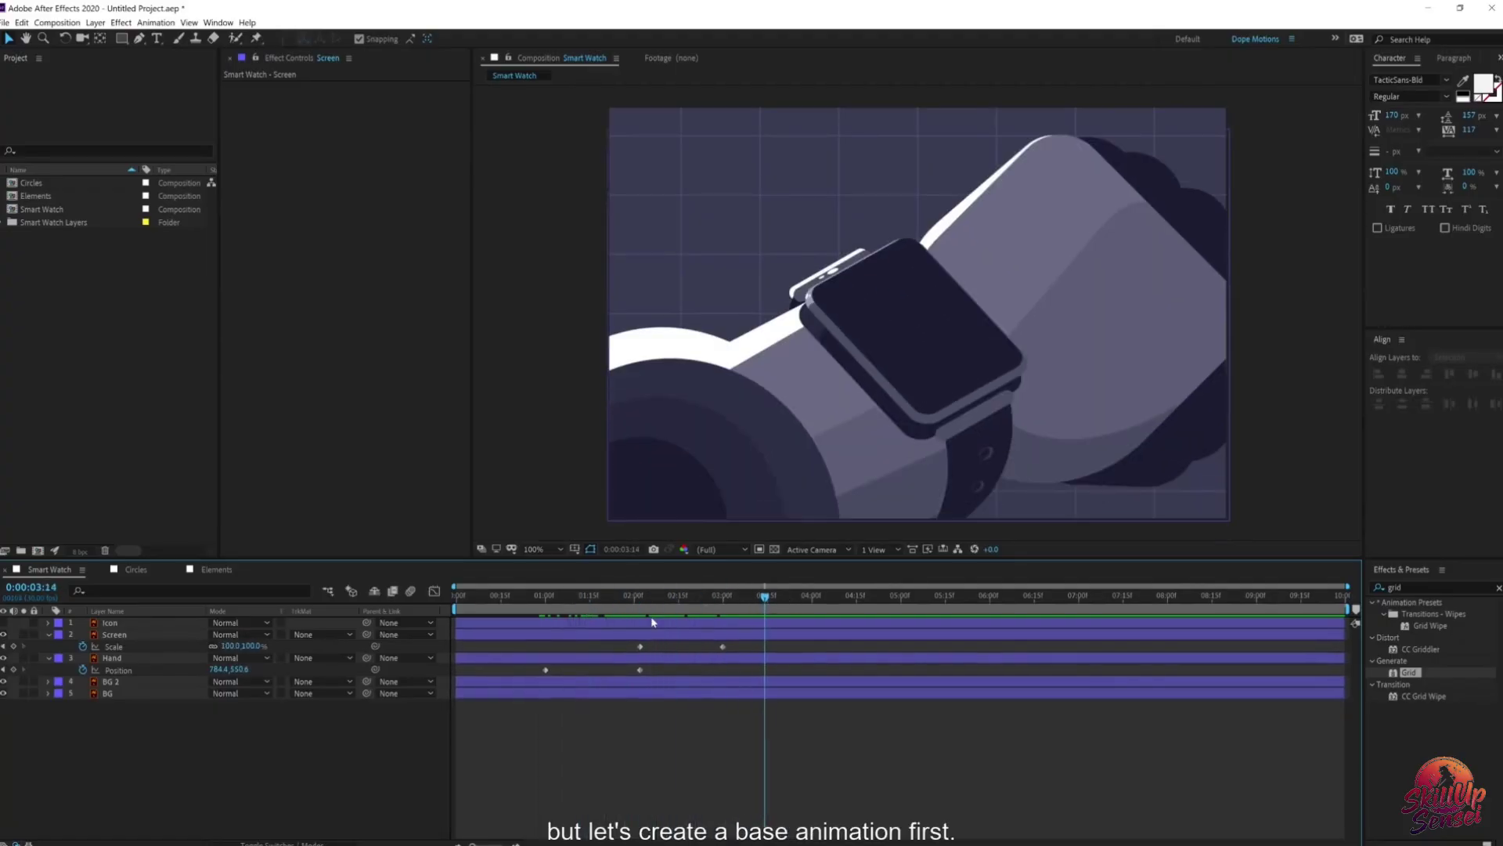
Step: Show the pink location Icon layer and move its anchor point to the lower-left corner of its bounding box
{"action": "left_click", "coordinate": [4, 623]}
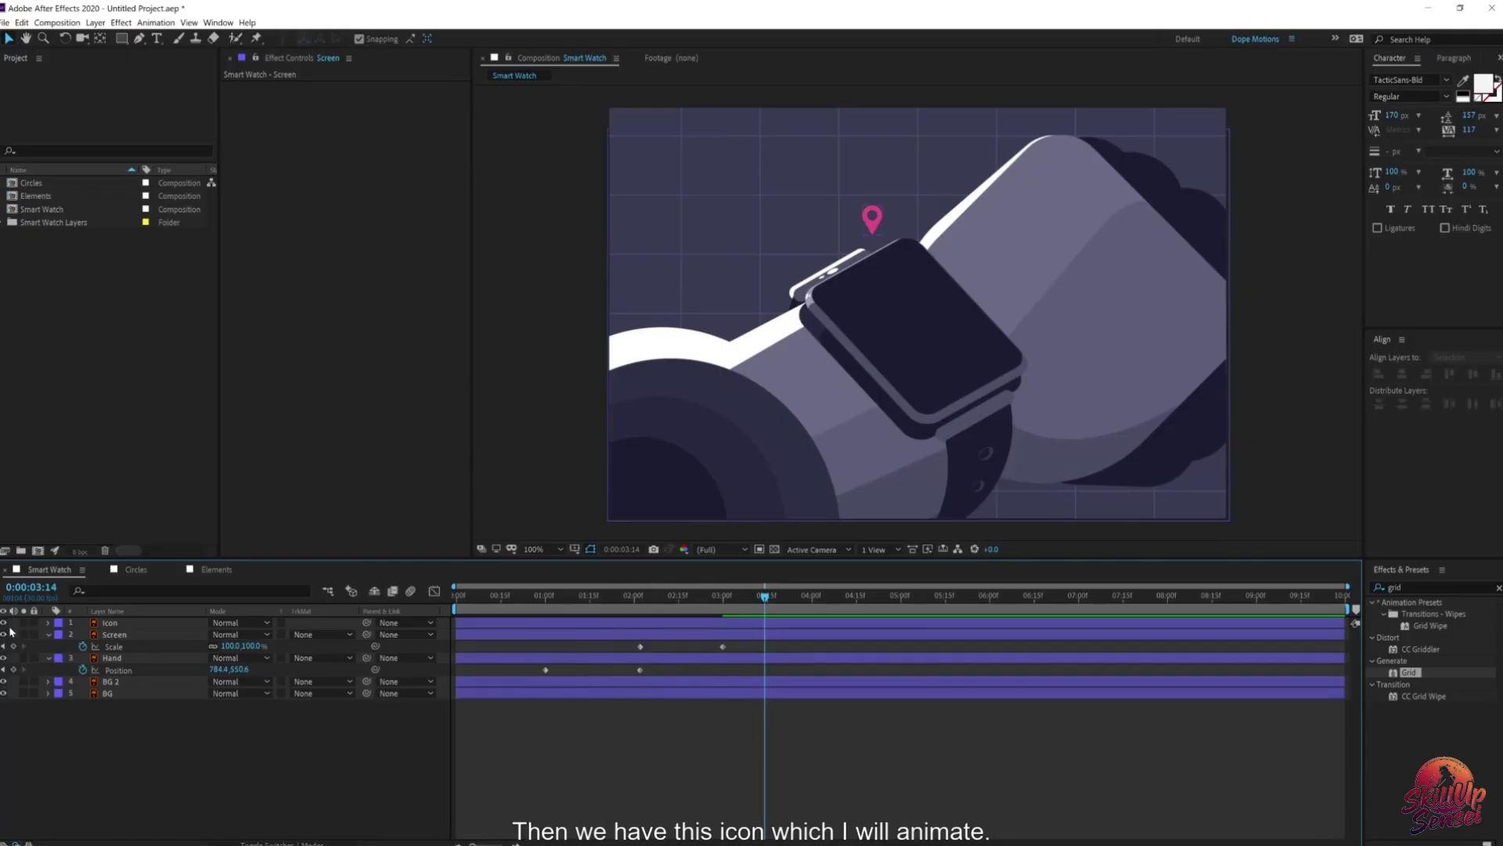
{"action": "left_click", "coordinate": [111, 624]}
{"action": "scroll", "coordinate": [854, 203], "scroll_direction": "up", "scroll_amount": 4}
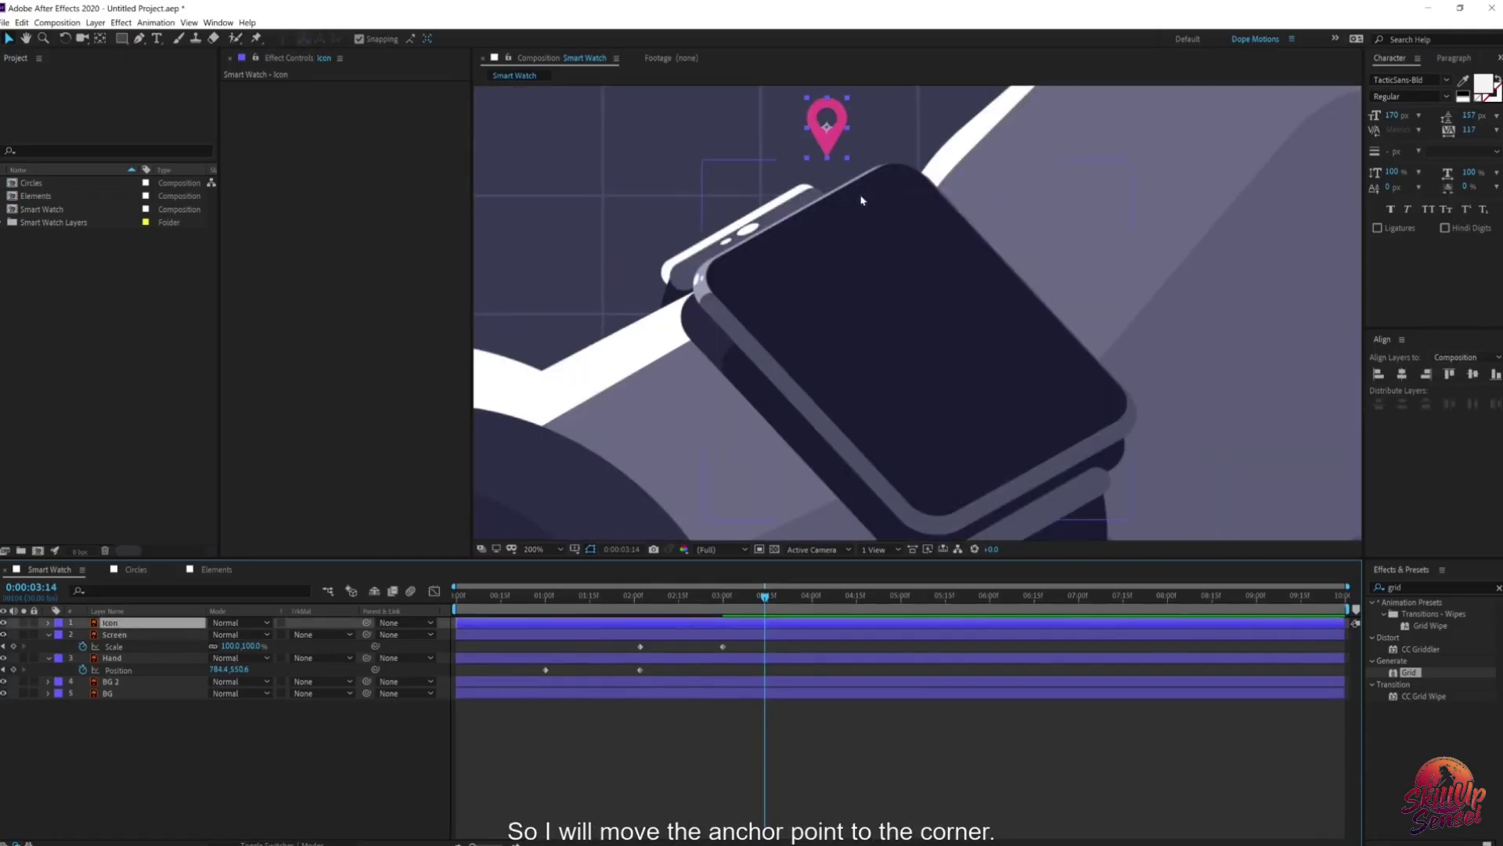
{"action": "left_click_drag", "start_coordinate": [783, 234], "coordinate": [880, 336]}
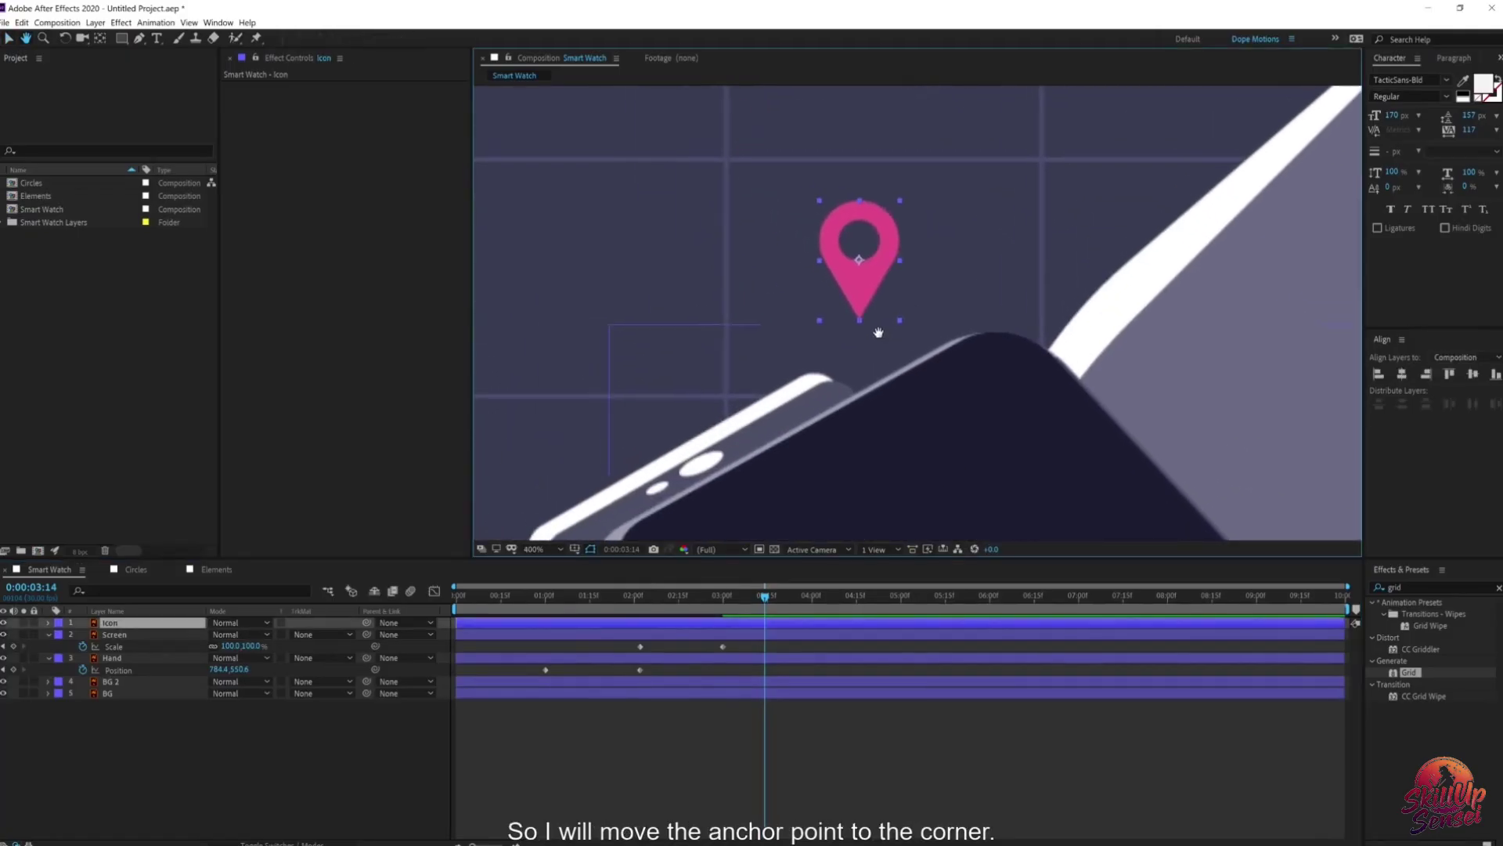
{"action": "left_click", "coordinate": [99, 38]}
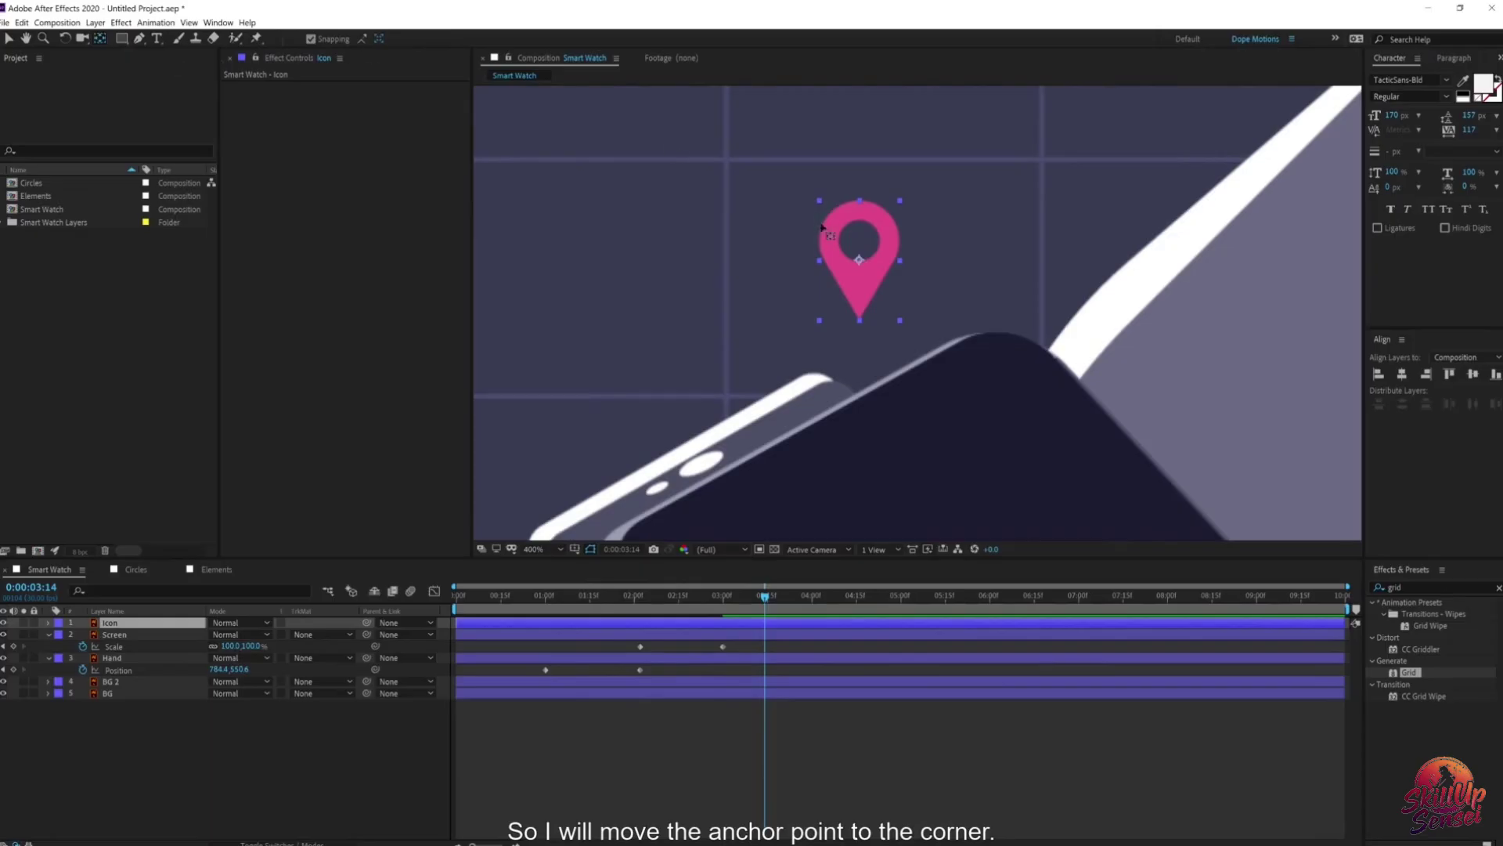
{"action": "left_click_drag", "start_coordinate": [859, 259], "coordinate": [819, 320]}
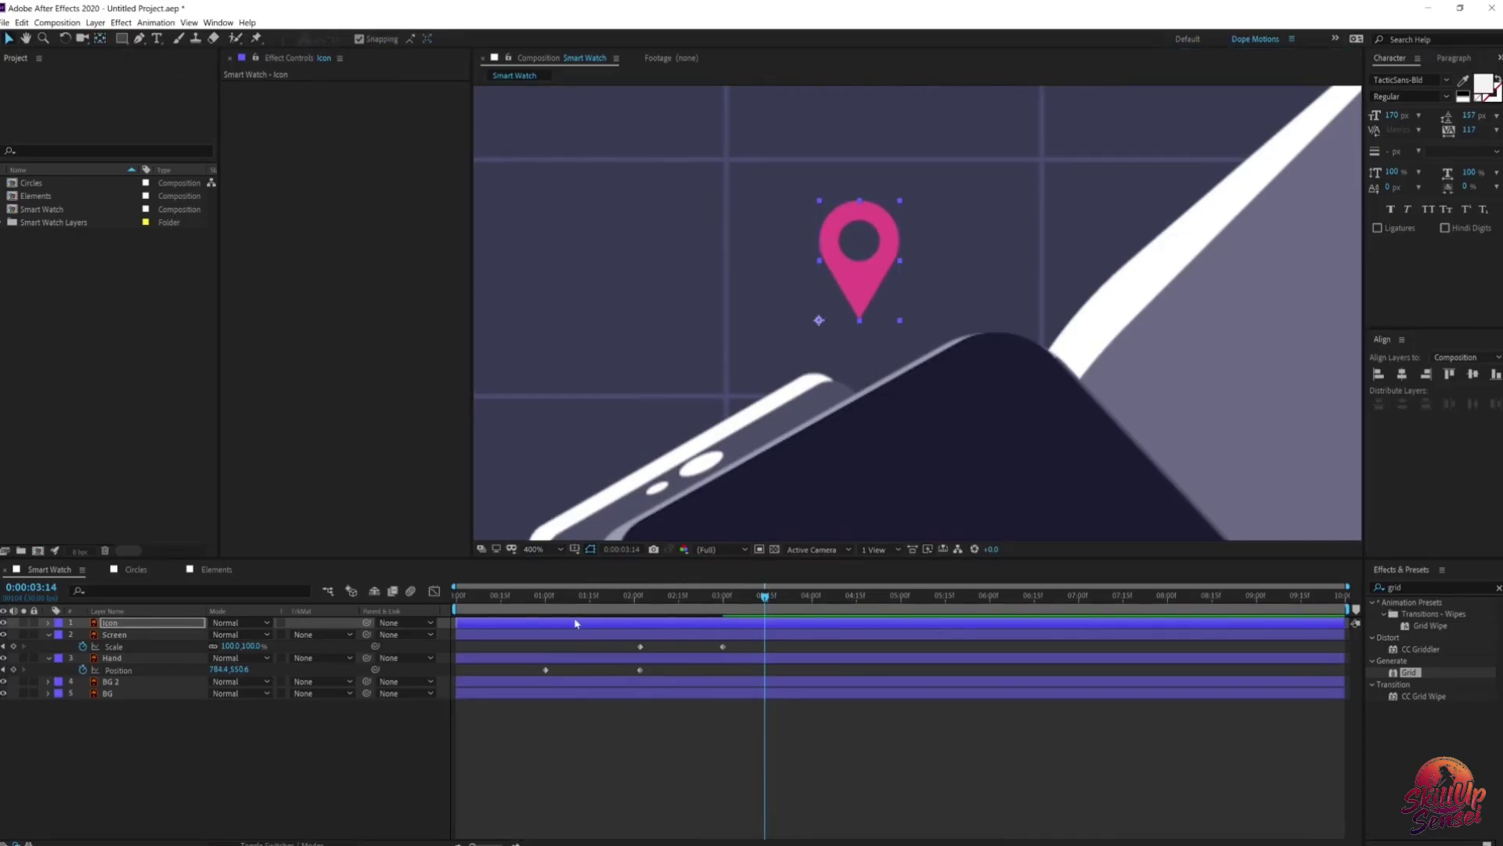
Step: Set Scale and Rotation keyframes for the Icon layer at 0:00:04:01, keeping its full size and upright angle
{"action": "left_click_drag", "start_coordinate": [709, 598], "coordinate": [815, 596]}
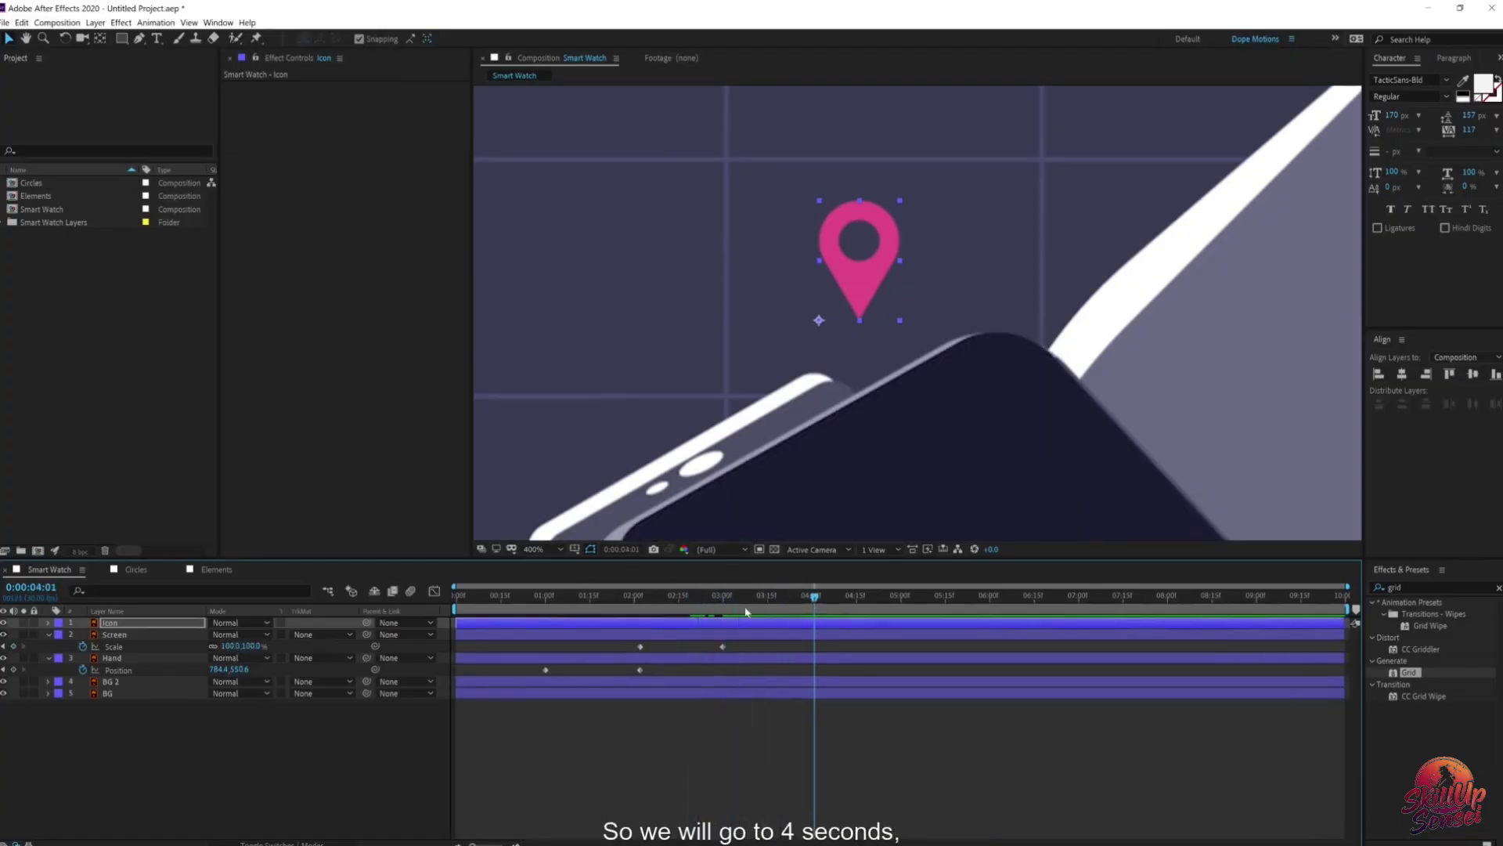
{"action": "left_click", "coordinate": [115, 624]}
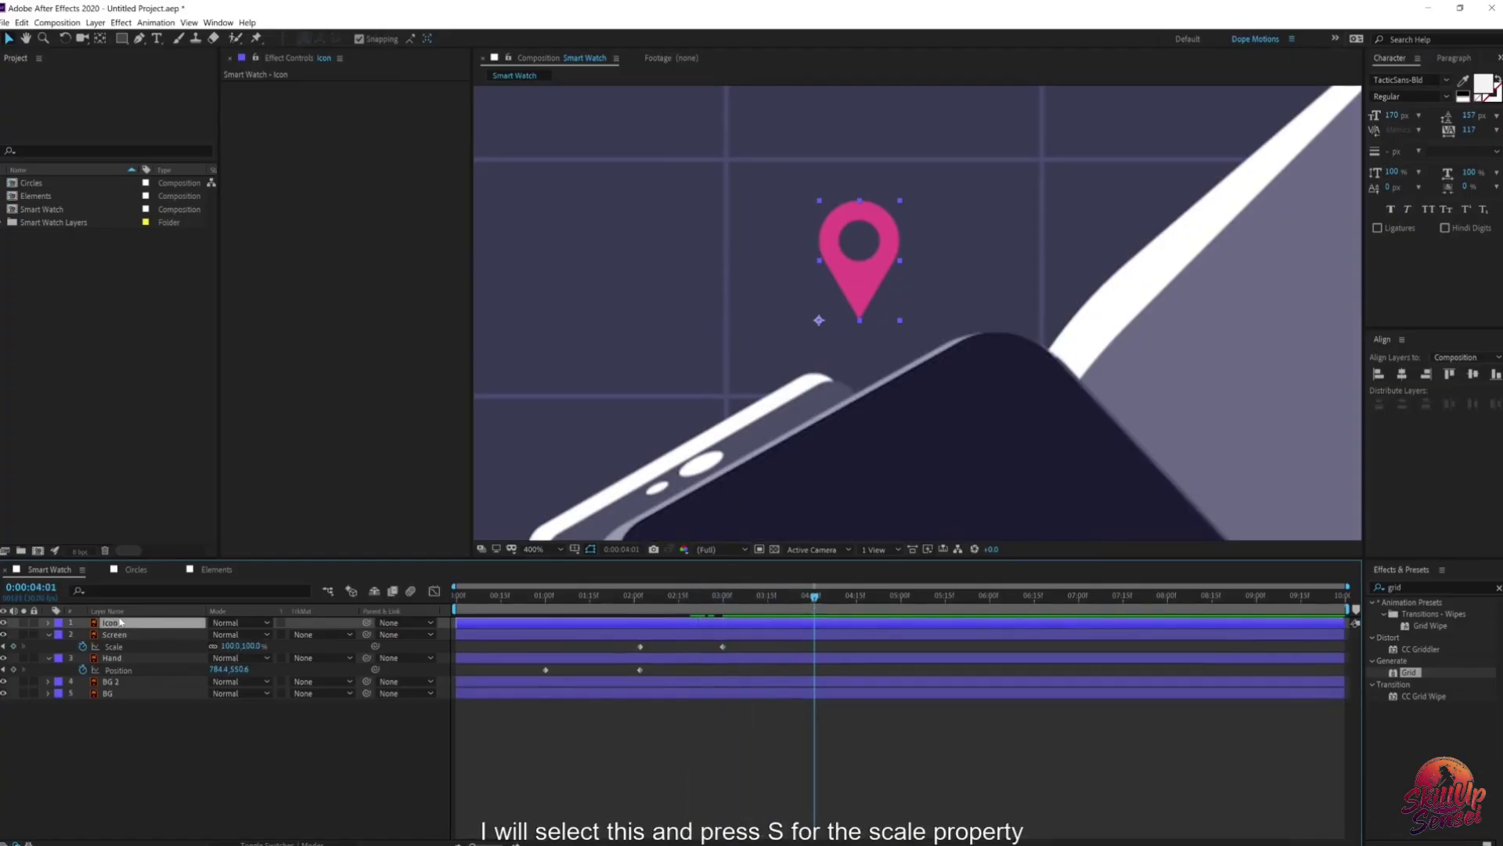
{"action": "key", "text": "s"}
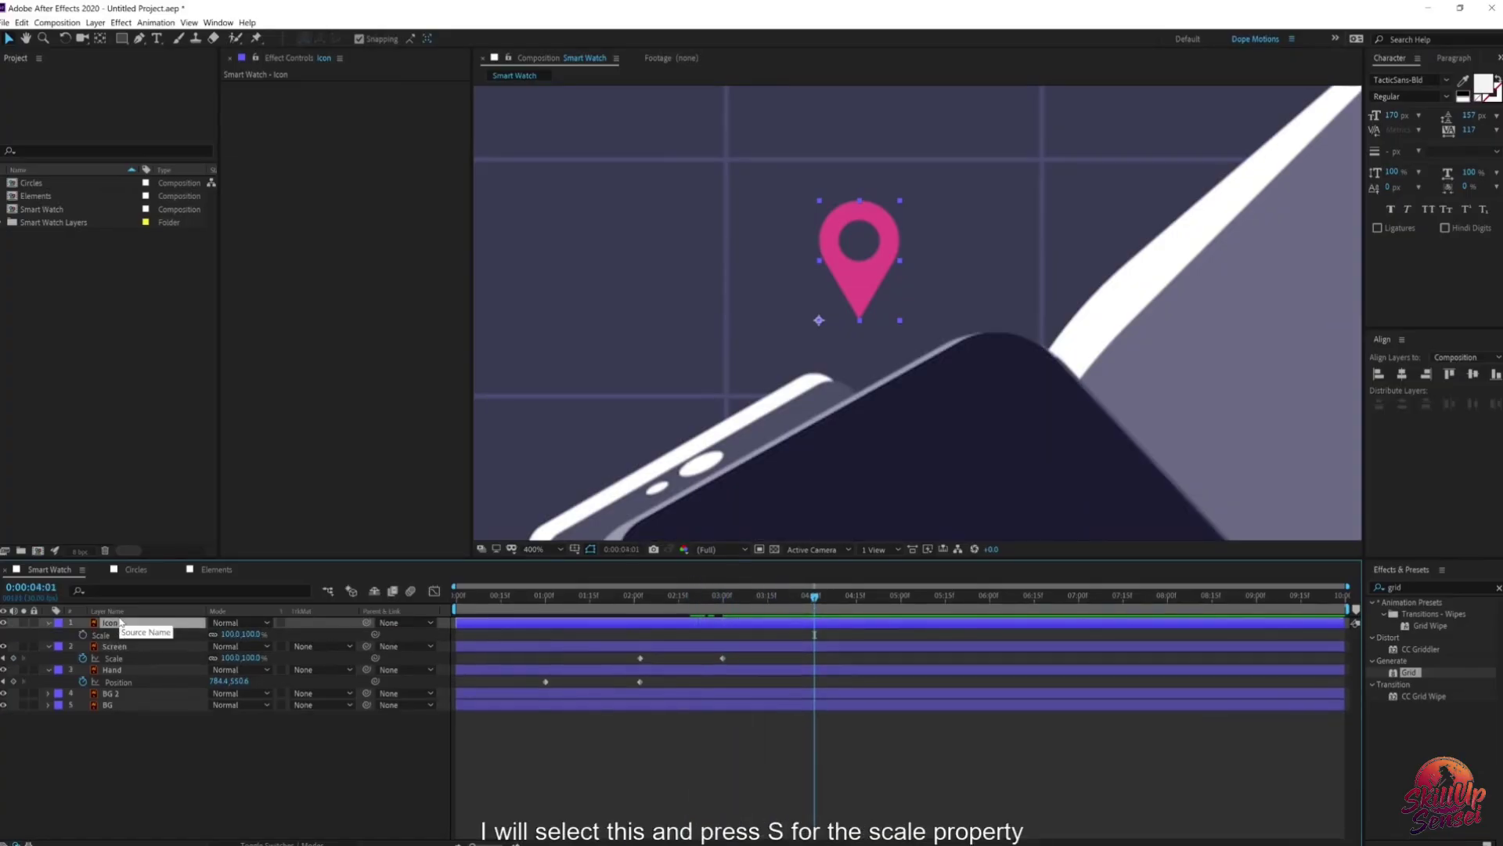
{"action": "left_click", "coordinate": [83, 635]}
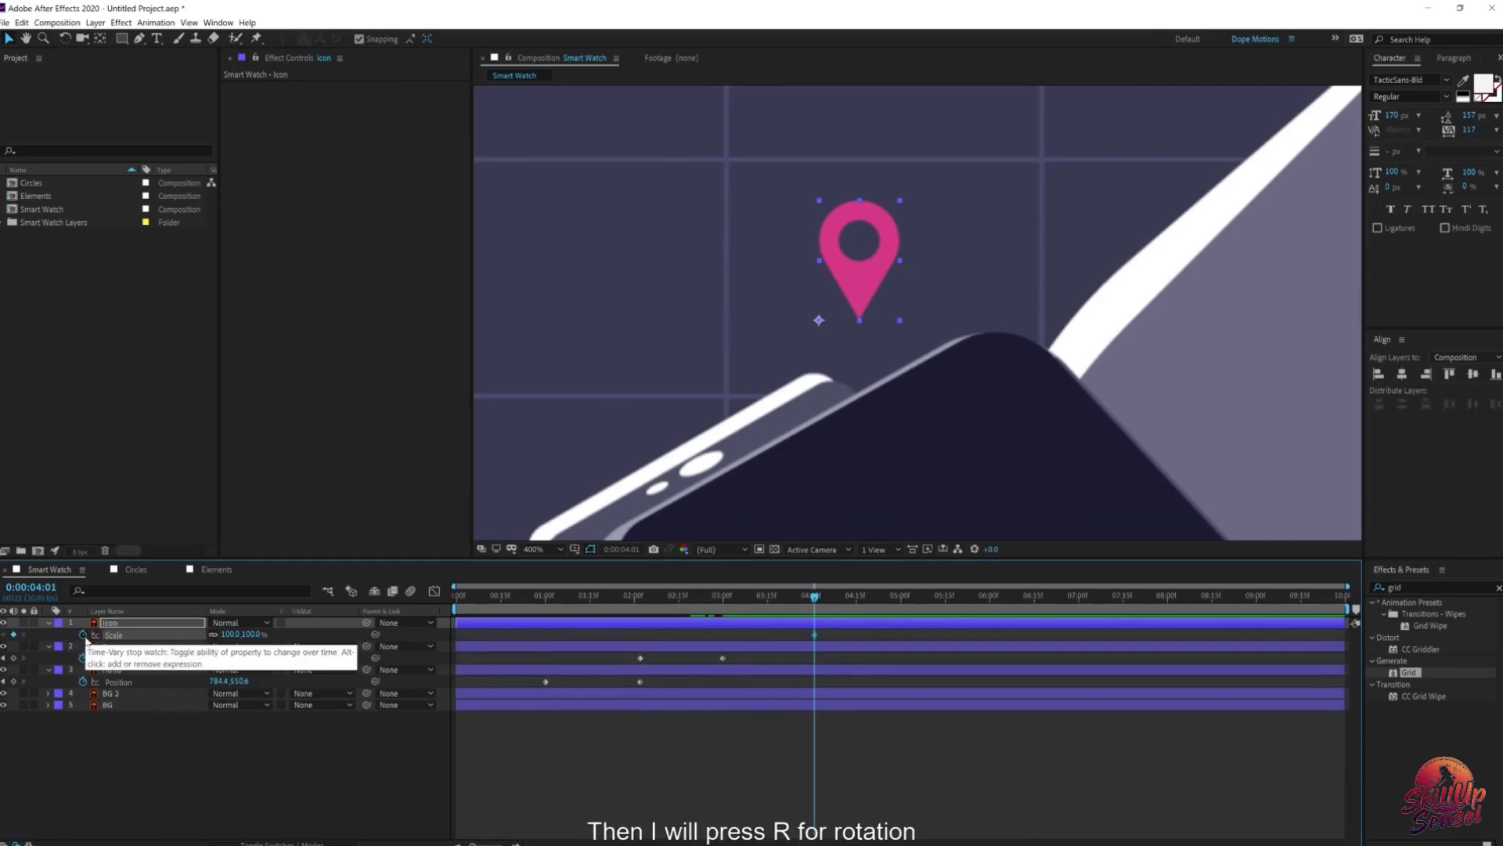
{"action": "key", "text": "r"}
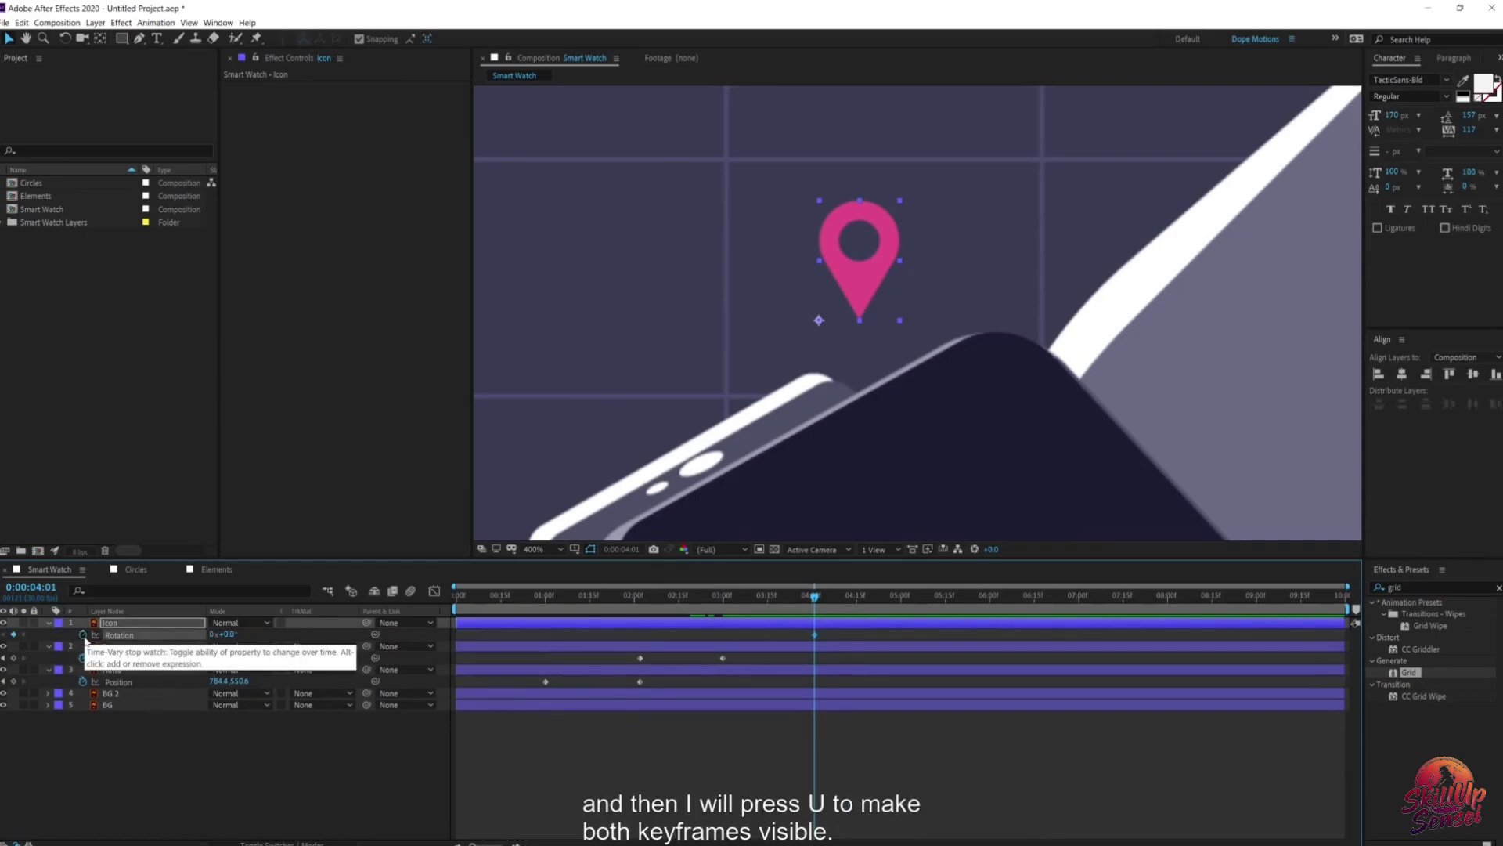
{"action": "key", "text": "u"}
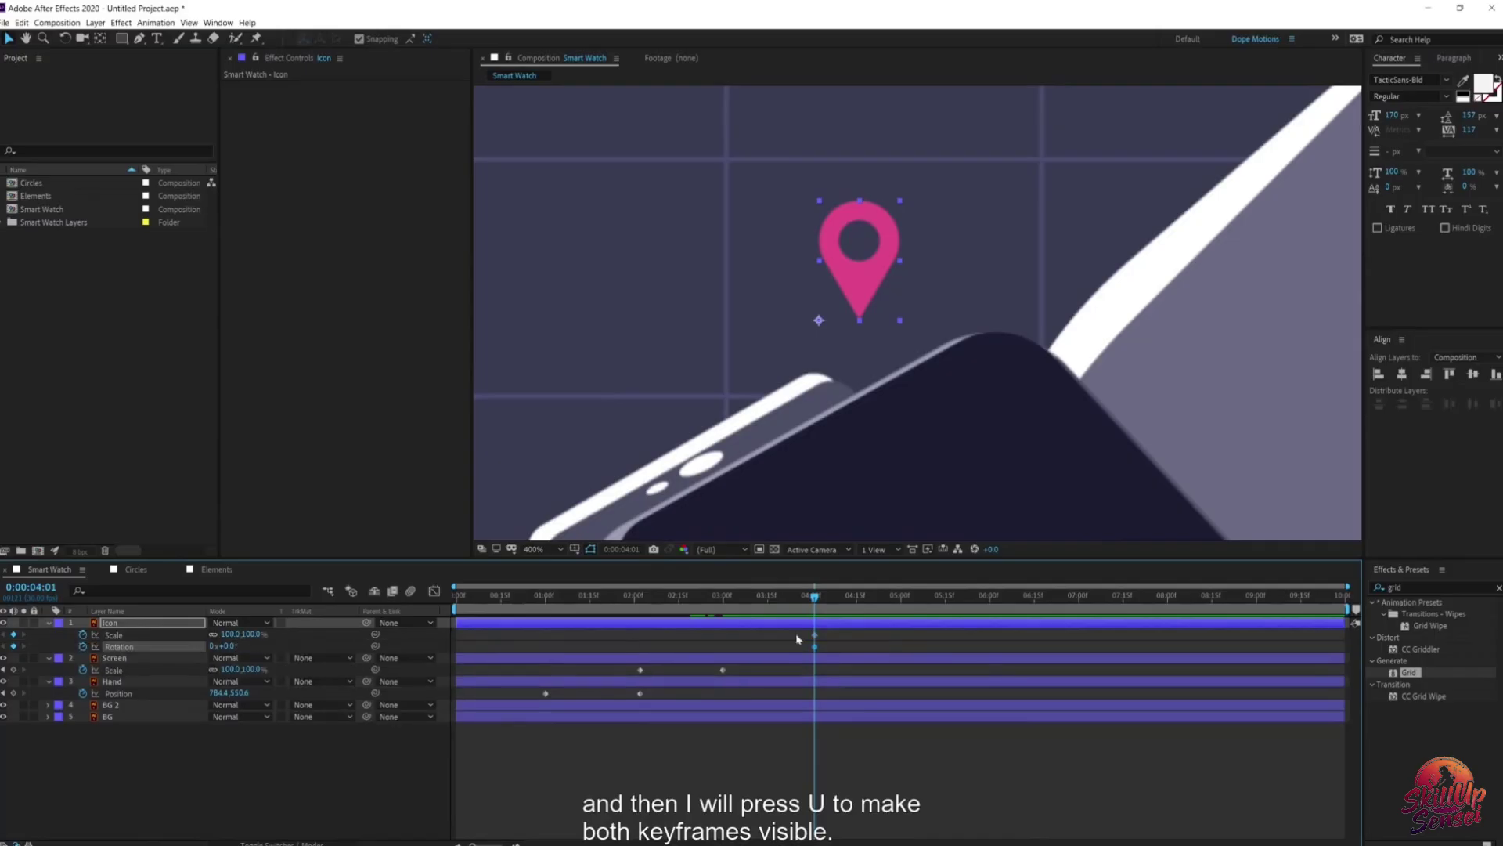
Step: At 0:00:03:00, set the Icon's Rotation to -40° and Scale to 0%, and preview the pin's entrance
{"action": "left_click_drag", "start_coordinate": [794, 610], "coordinate": [733, 604]}
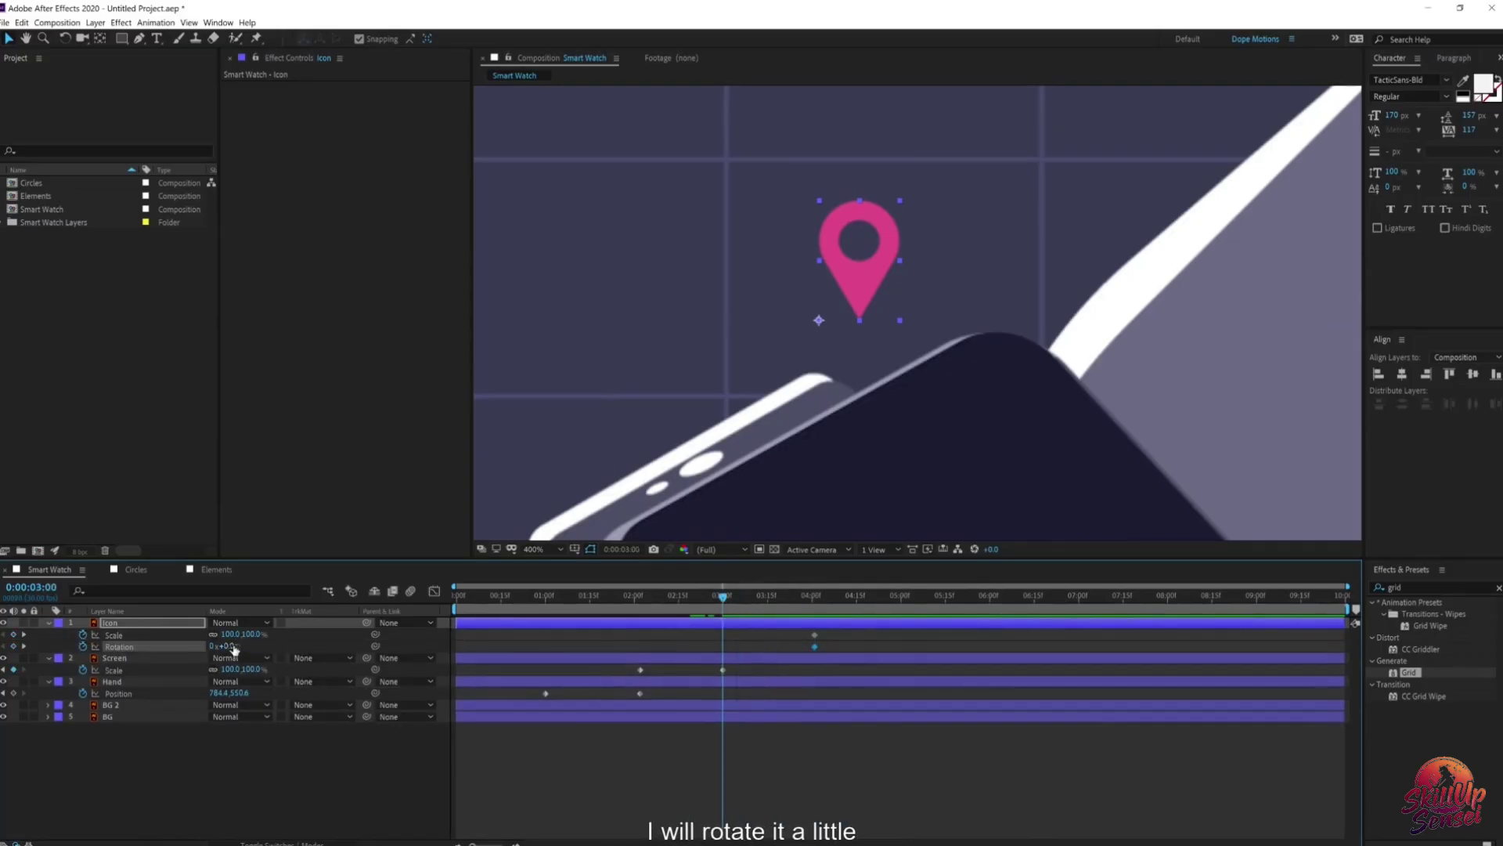
{"action": "left_click_drag", "start_coordinate": [232, 647], "coordinate": [200, 647]}
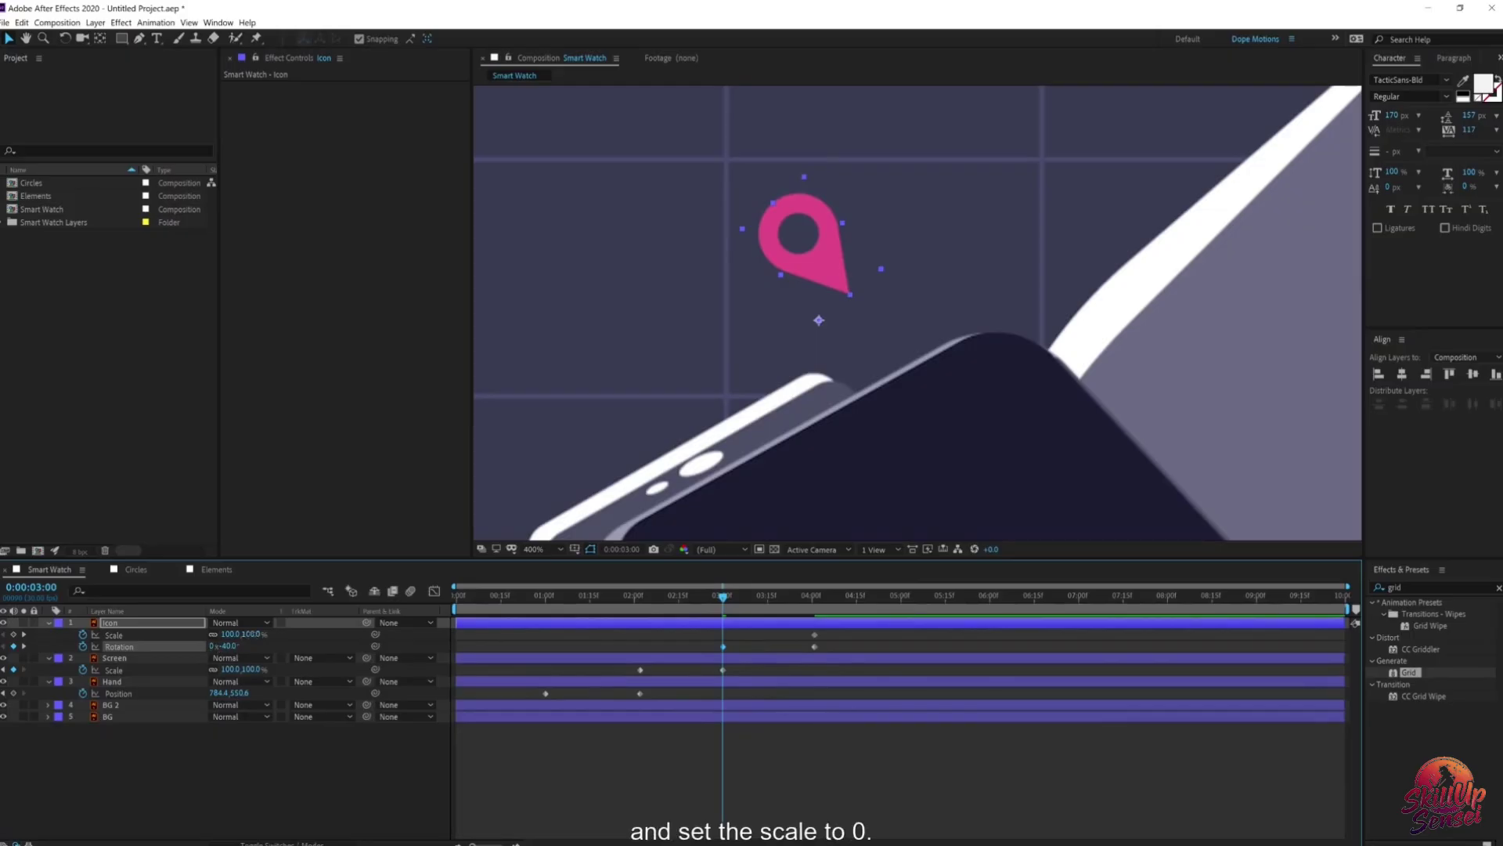
{"action": "left_click", "coordinate": [253, 634]}
{"action": "type", "text": "0"}
{"action": "key", "text": "Return"}
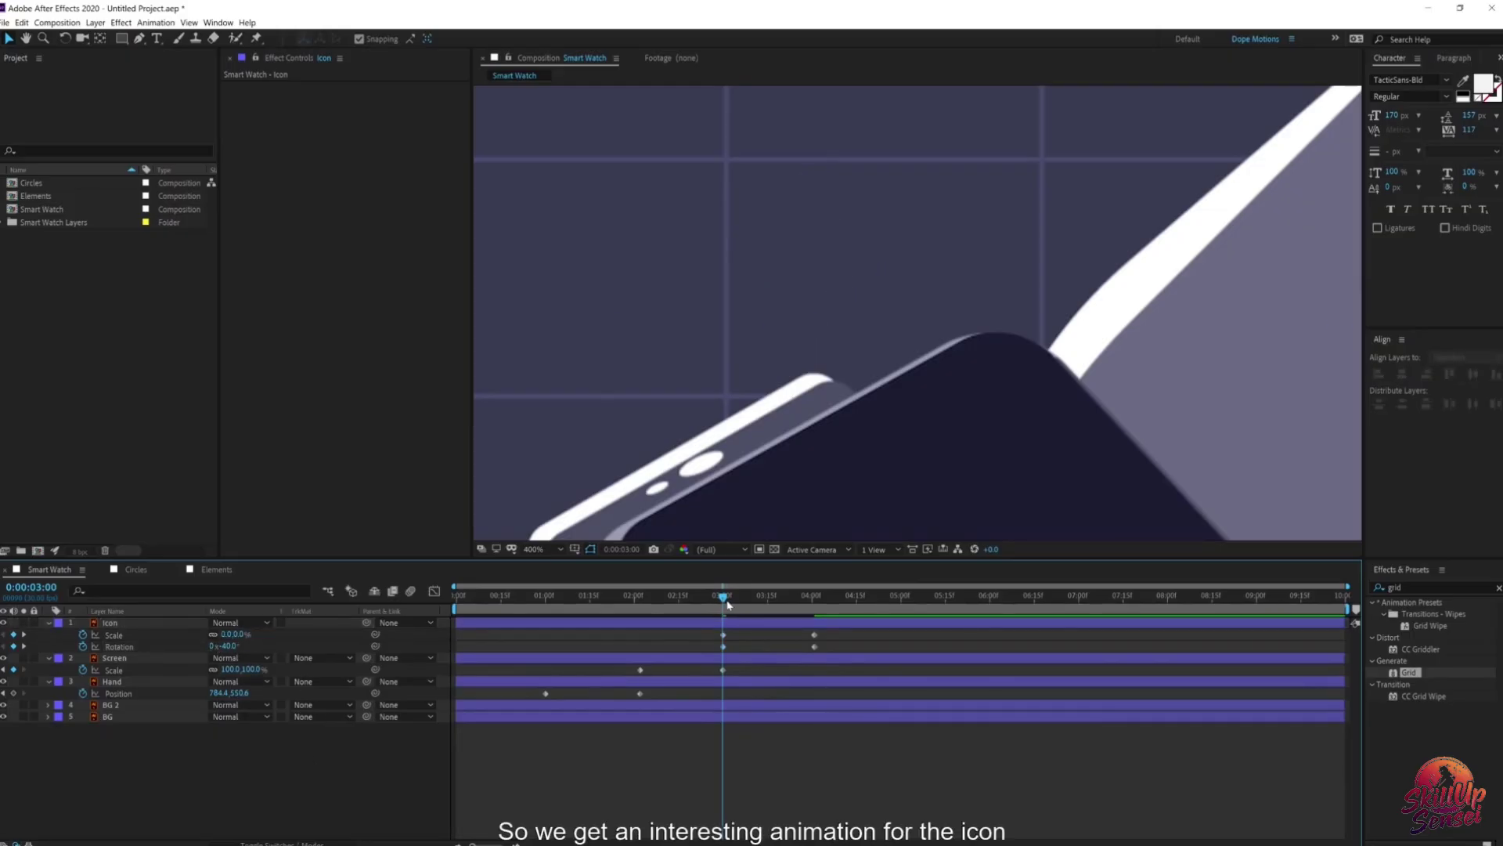
{"action": "left_click_drag", "start_coordinate": [723, 597], "coordinate": [793, 603]}
{"action": "scroll", "coordinate": [824, 485], "scroll_direction": "down", "scroll_amount": 2}
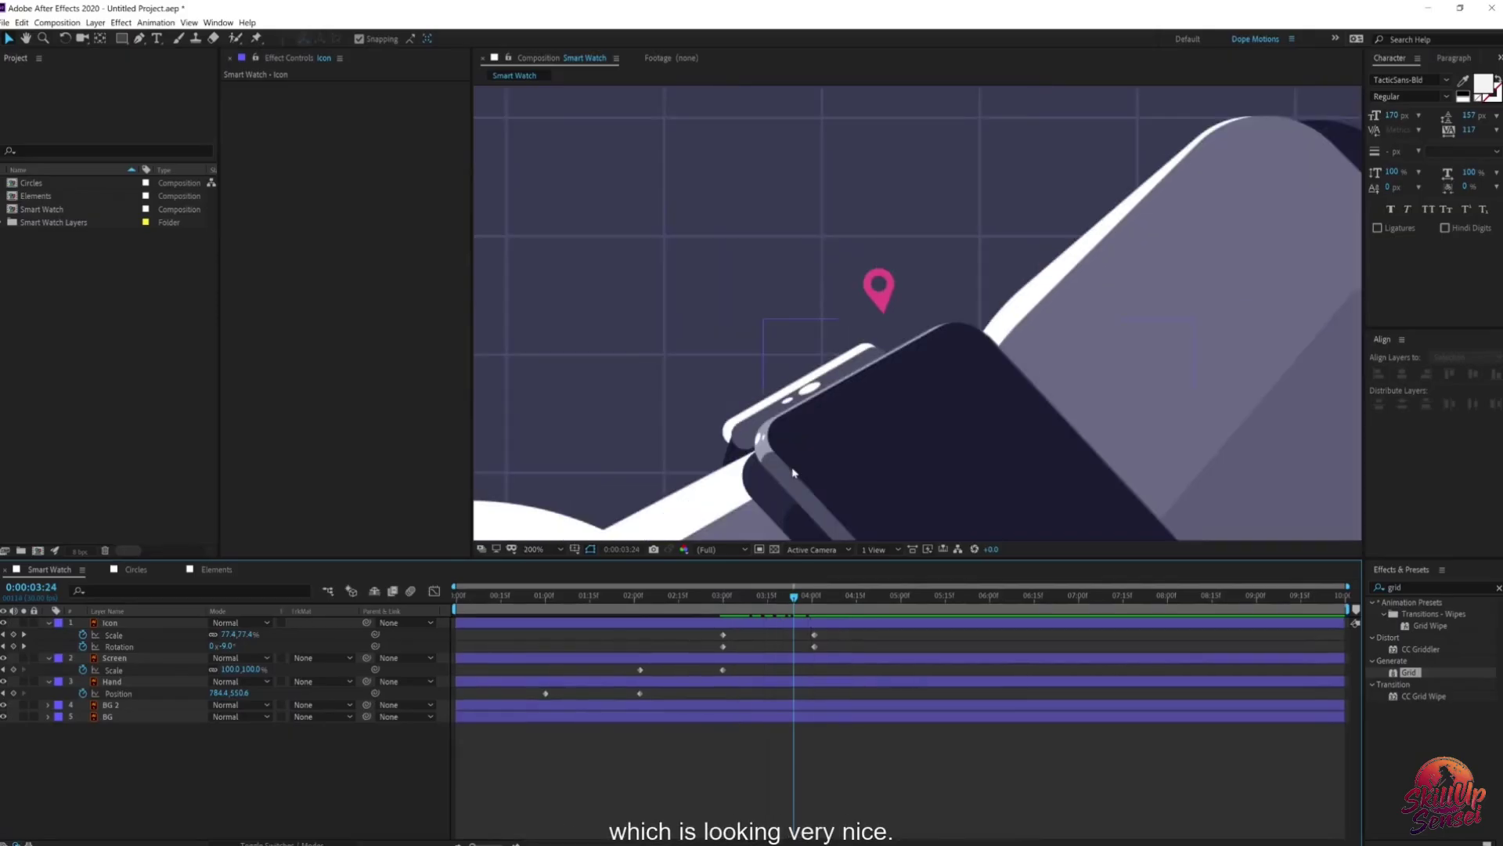
{"action": "left_click_drag", "start_coordinate": [858, 478], "coordinate": [779, 413]}
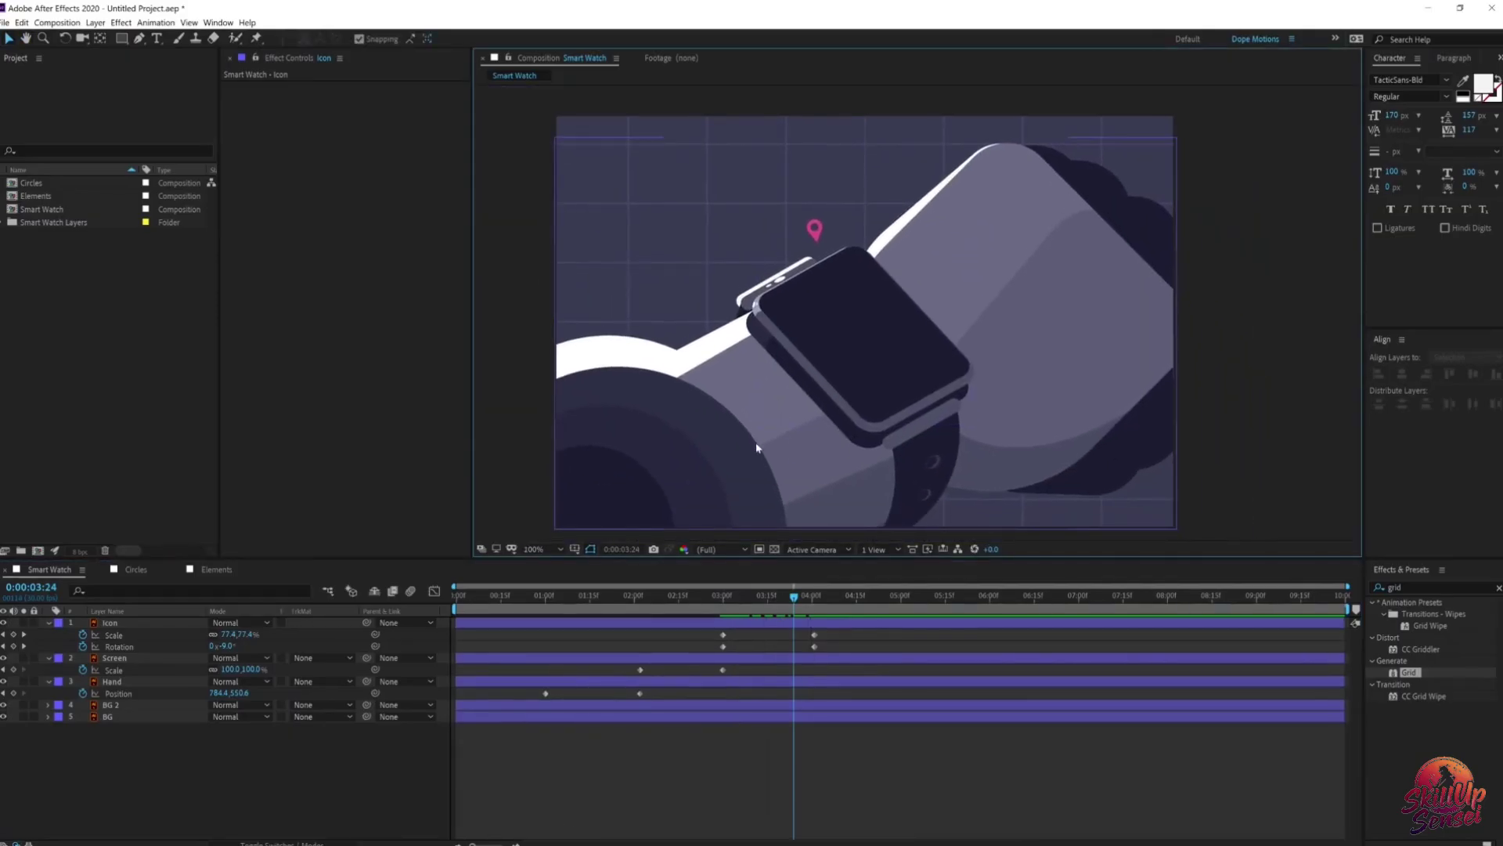
Step: Add the Circles composition directly below the Icon layer, scale it to 29% and place it on the watch screen with snapping off
{"action": "left_click", "coordinate": [48, 623]}
{"action": "left_click", "coordinate": [49, 634]}
{"action": "left_click", "coordinate": [49, 646]}
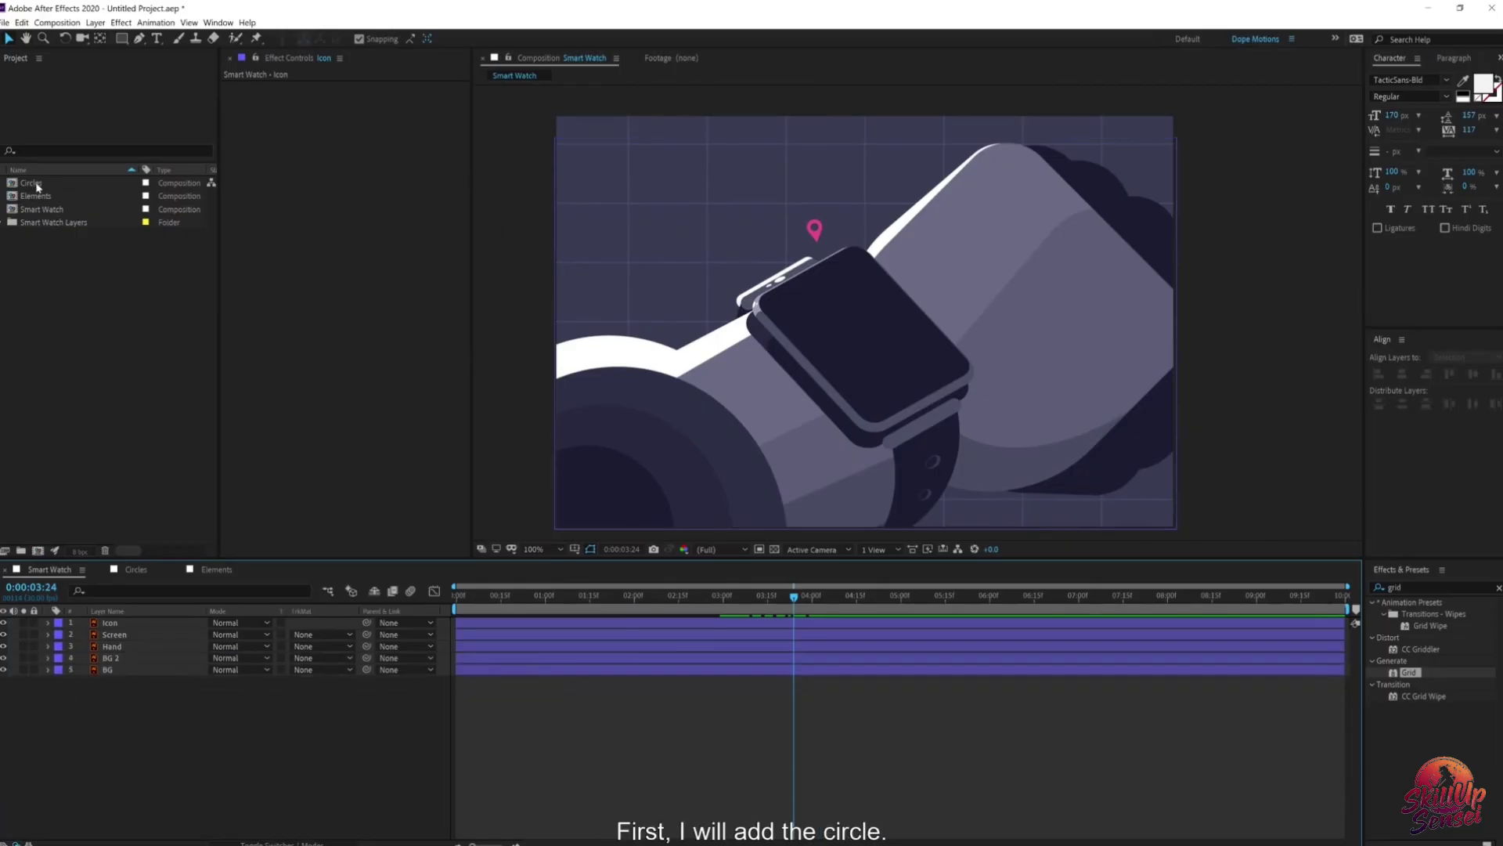
{"action": "left_click_drag", "start_coordinate": [37, 187], "coordinate": [132, 634]}
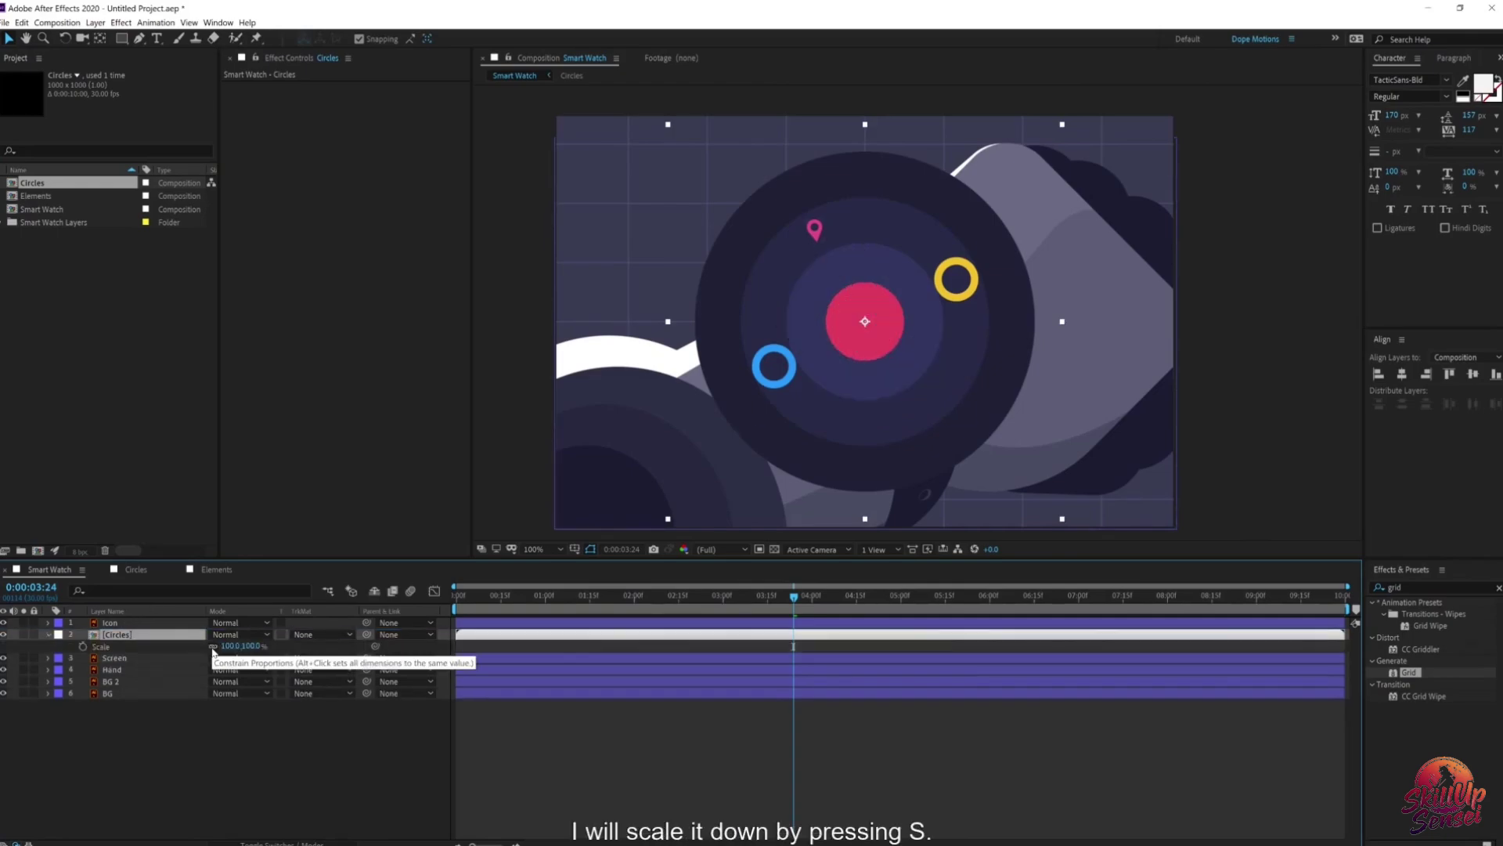
{"action": "key", "text": "s"}
{"action": "left_click_drag", "start_coordinate": [258, 649], "coordinate": [221, 654]}
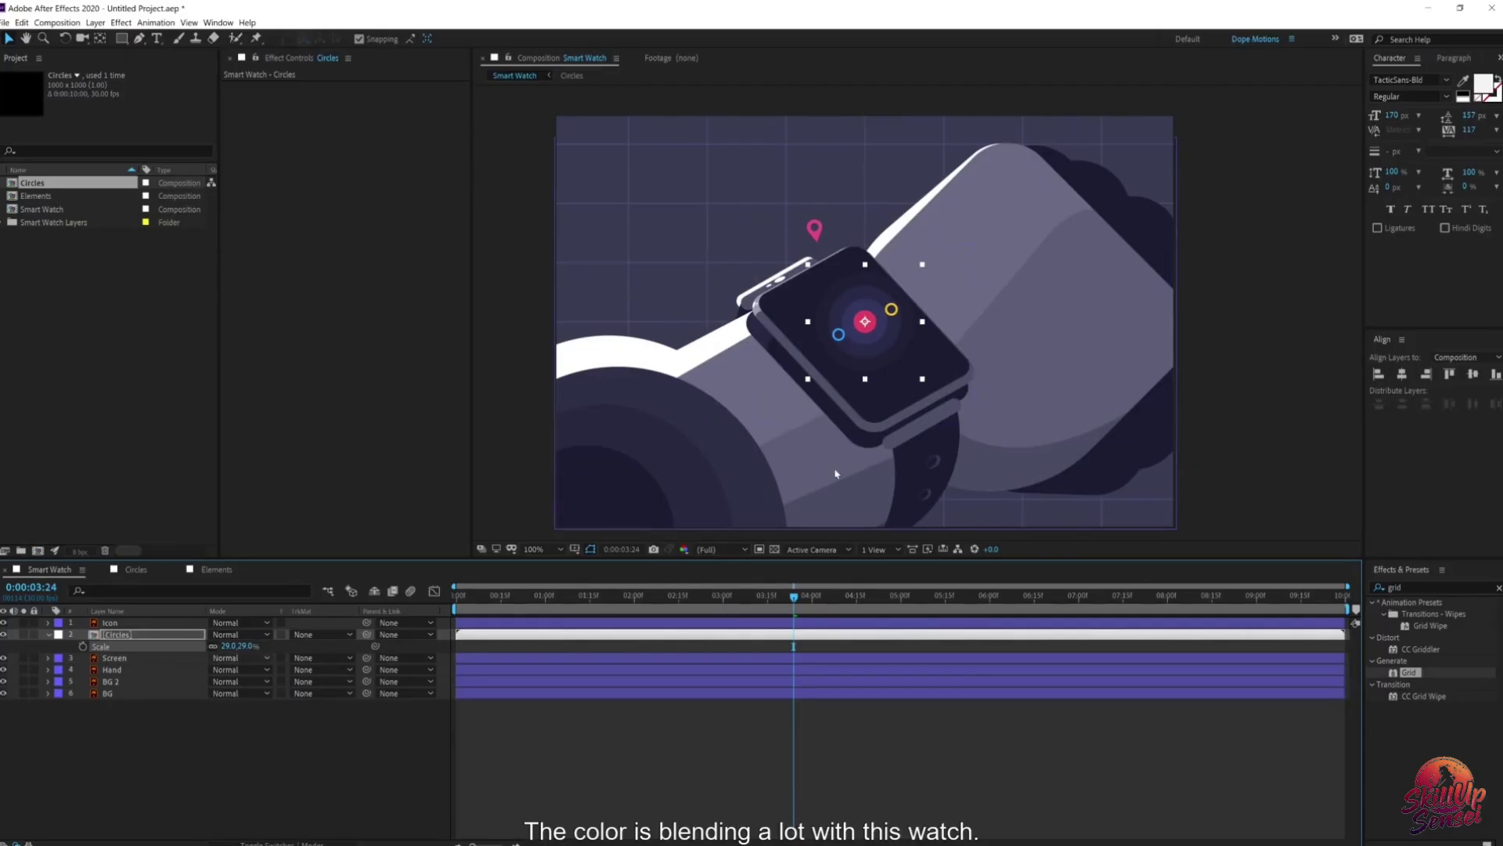
{"action": "left_click_drag", "start_coordinate": [871, 345], "coordinate": [871, 371]}
{"action": "left_click", "coordinate": [360, 40]}
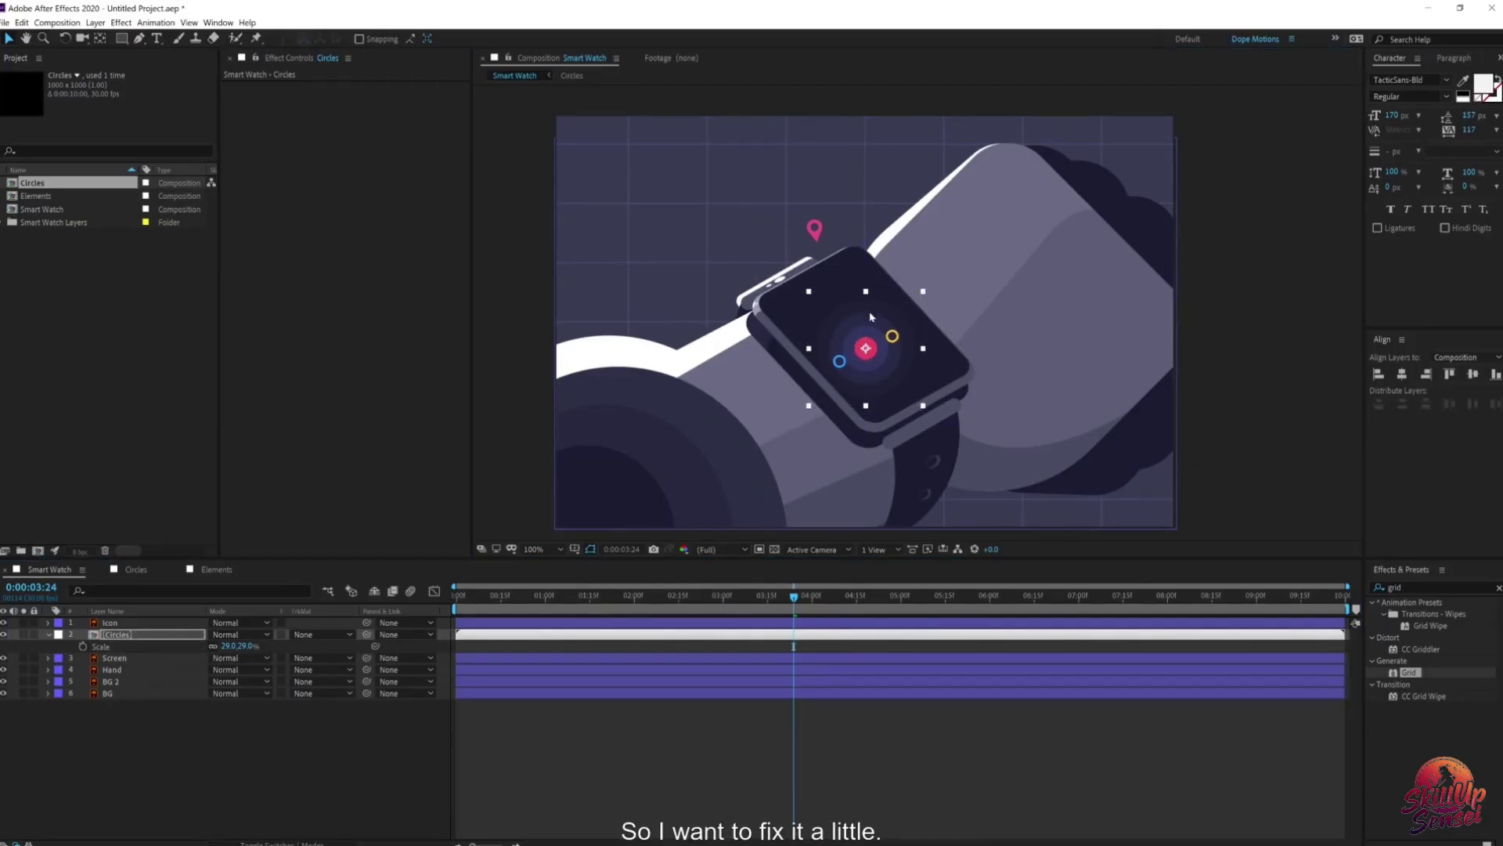
Step: In the Circles composition, change the fill of the outermost circle, Shape Layer 1, to a more desaturated dark tone, and return to Smart Watch
{"action": "double_click", "coordinate": [877, 344]}
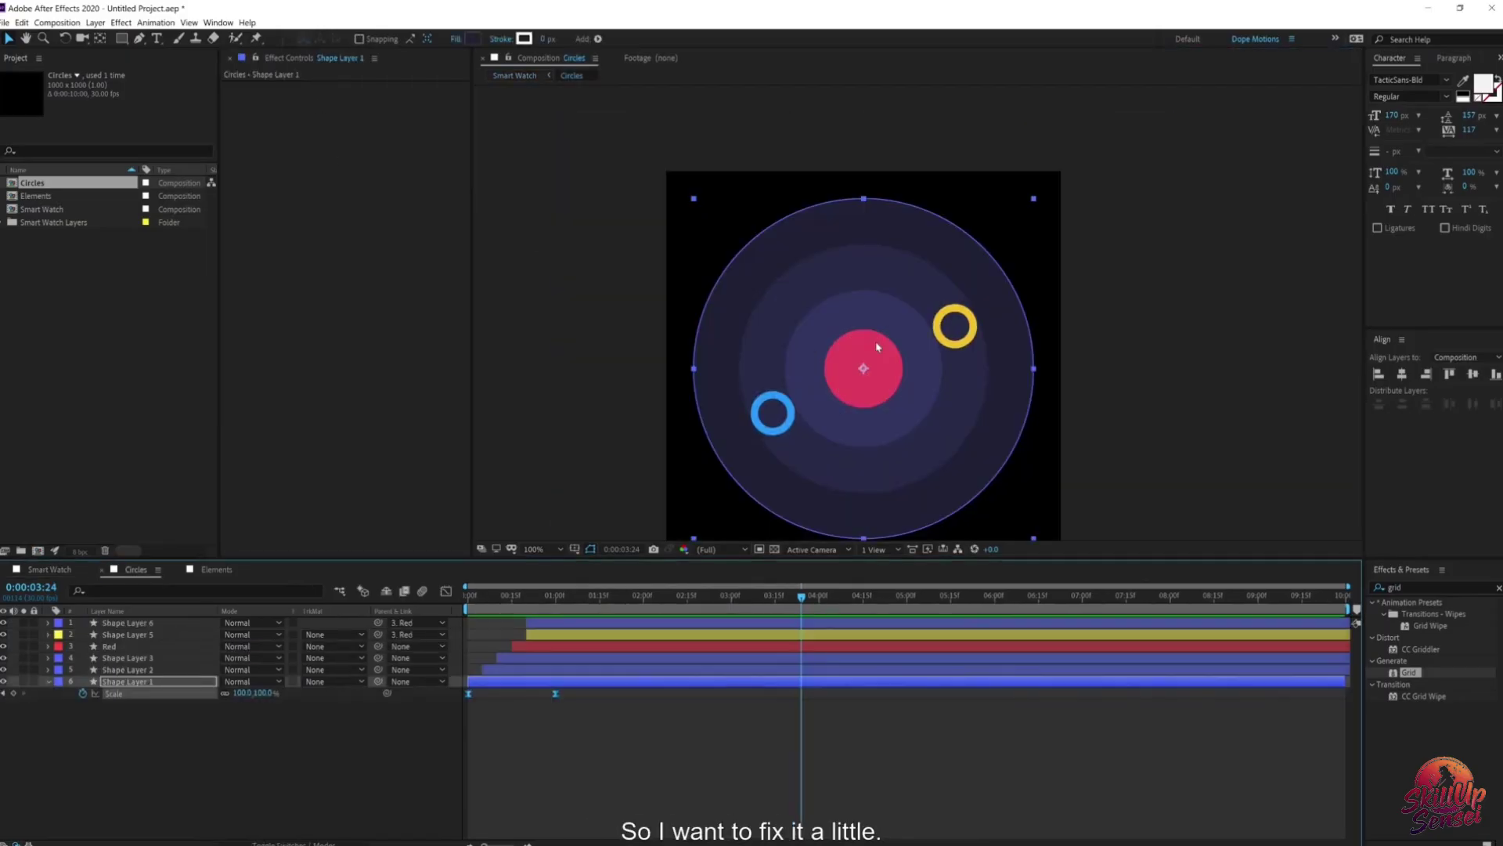
{"action": "left_click", "coordinate": [112, 721]}
{"action": "left_click", "coordinate": [128, 682]}
{"action": "left_click", "coordinate": [472, 39]}
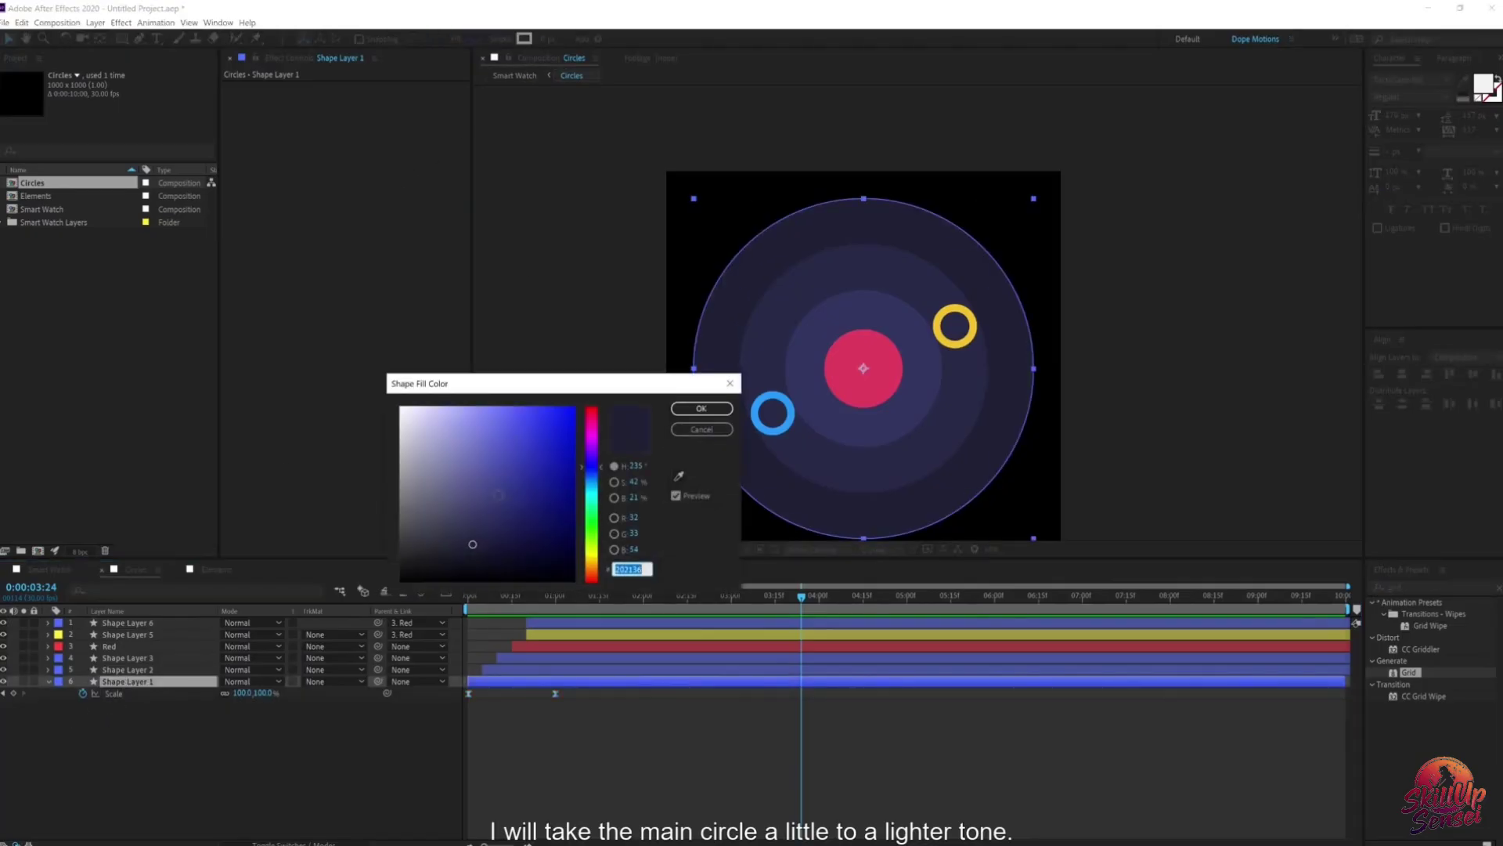
{"action": "left_click", "coordinate": [452, 545]}
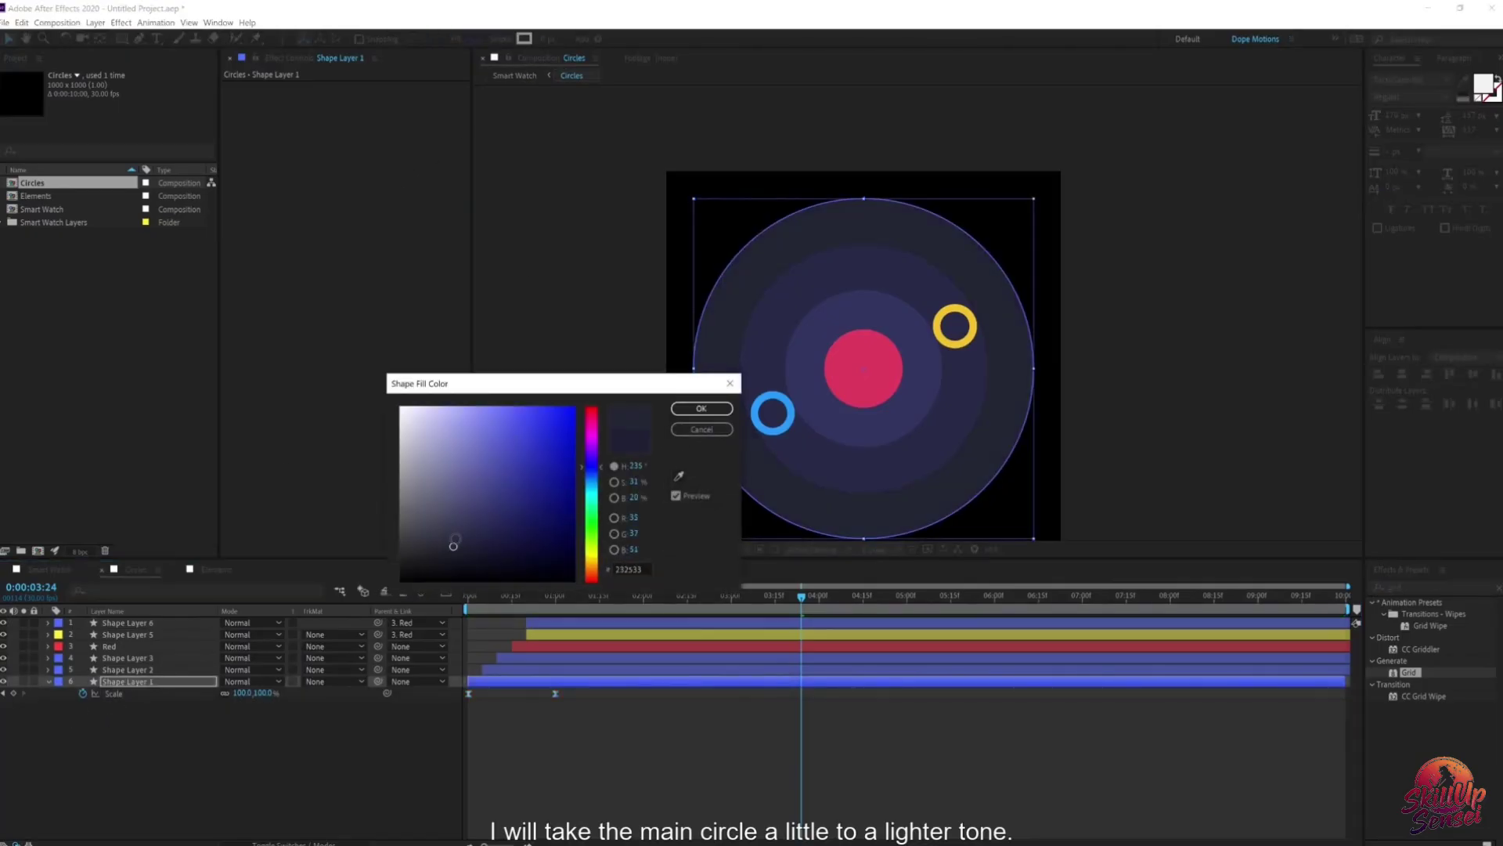
{"action": "left_click", "coordinate": [455, 550]}
{"action": "left_click", "coordinate": [730, 383]}
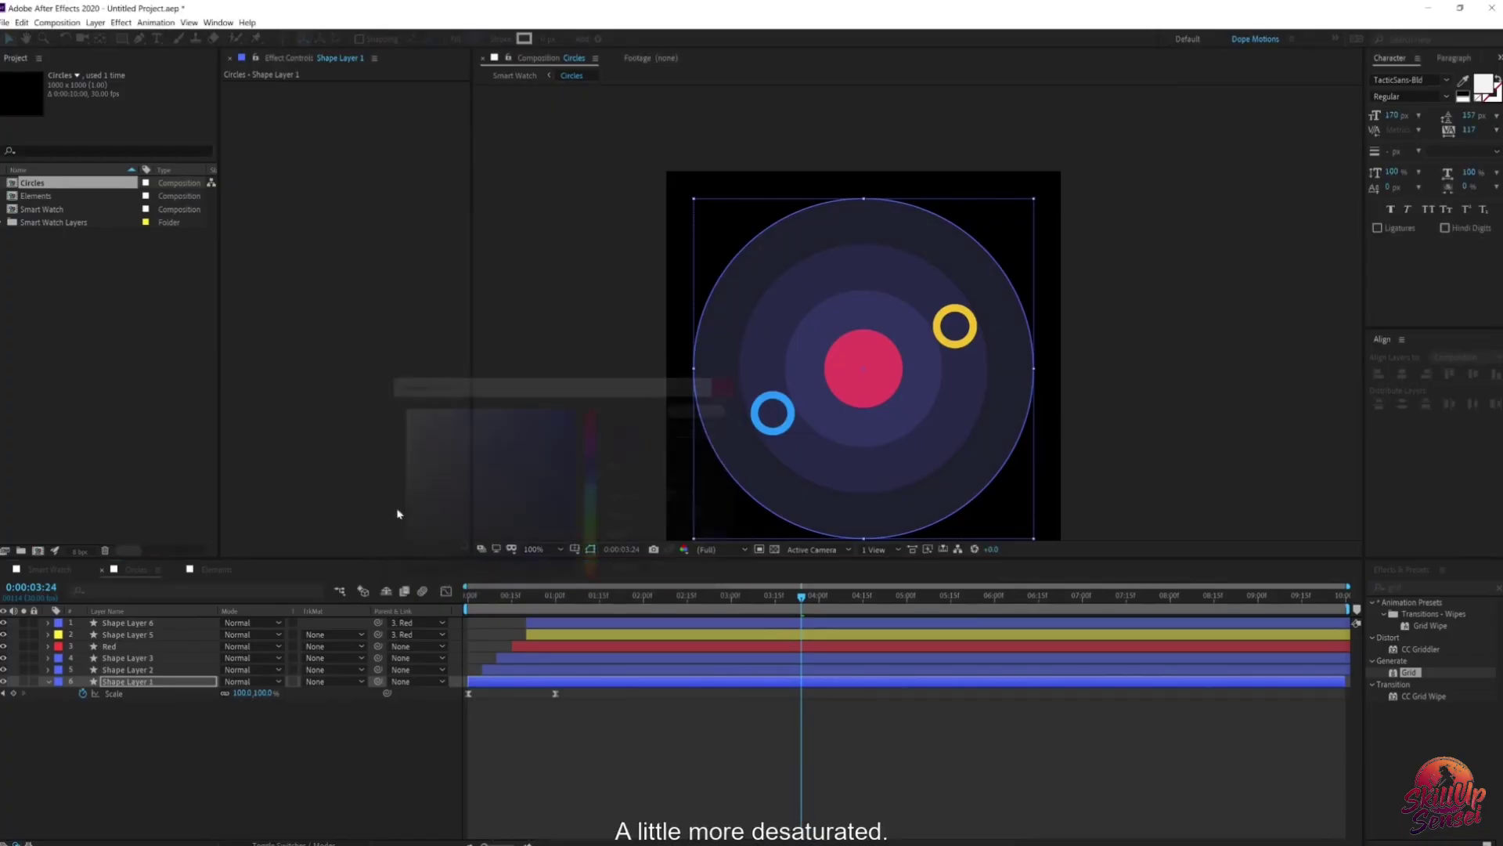
{"action": "left_click", "coordinate": [81, 572]}
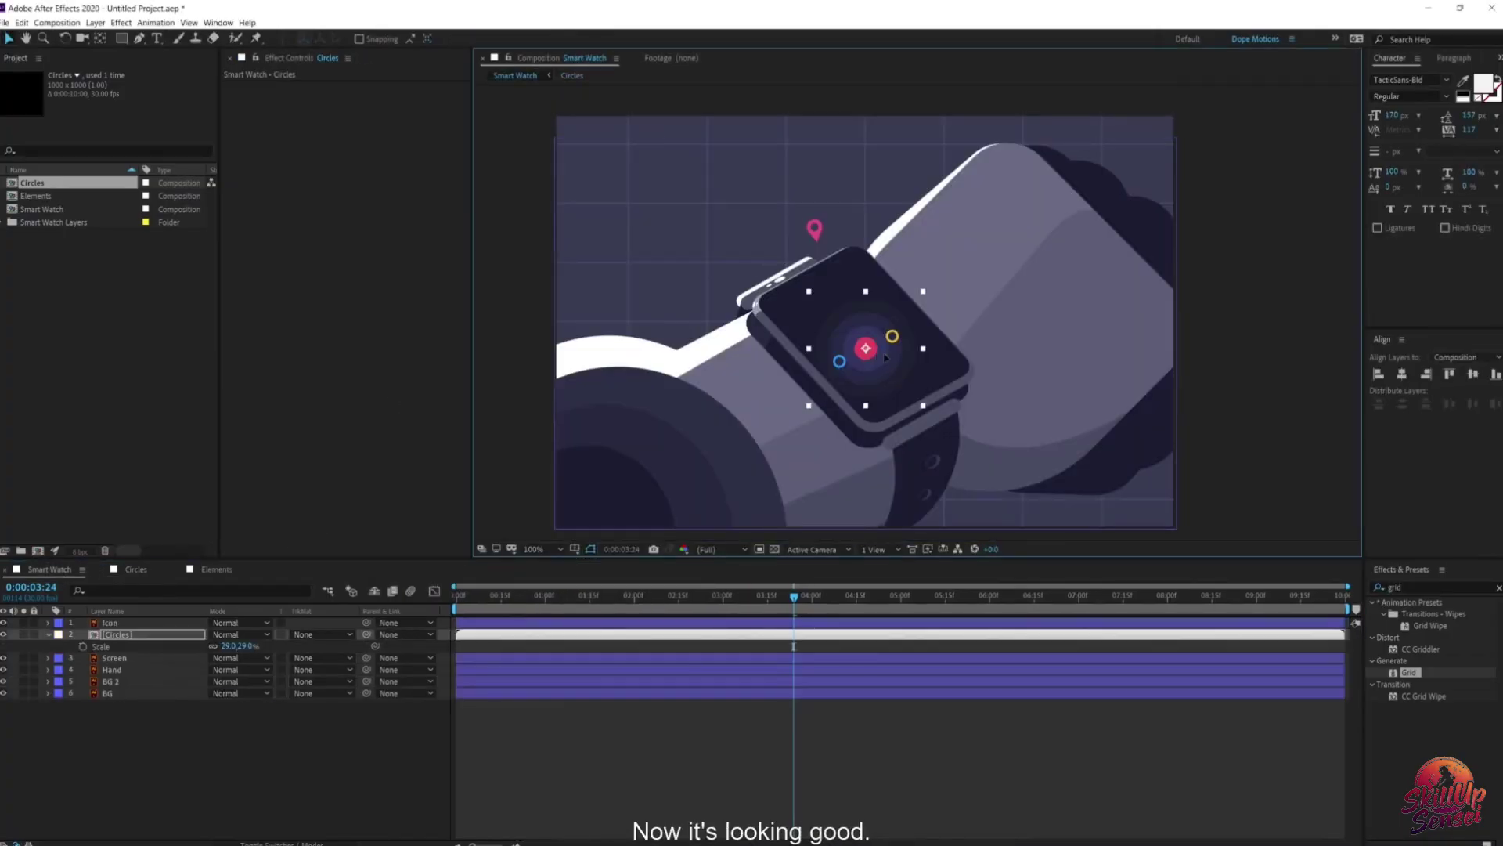
Step: Enlarge the Circles layer to 36% and position it over the lower-right part of the watch screen
{"action": "left_click_drag", "start_coordinate": [886, 357], "coordinate": [925, 378]}
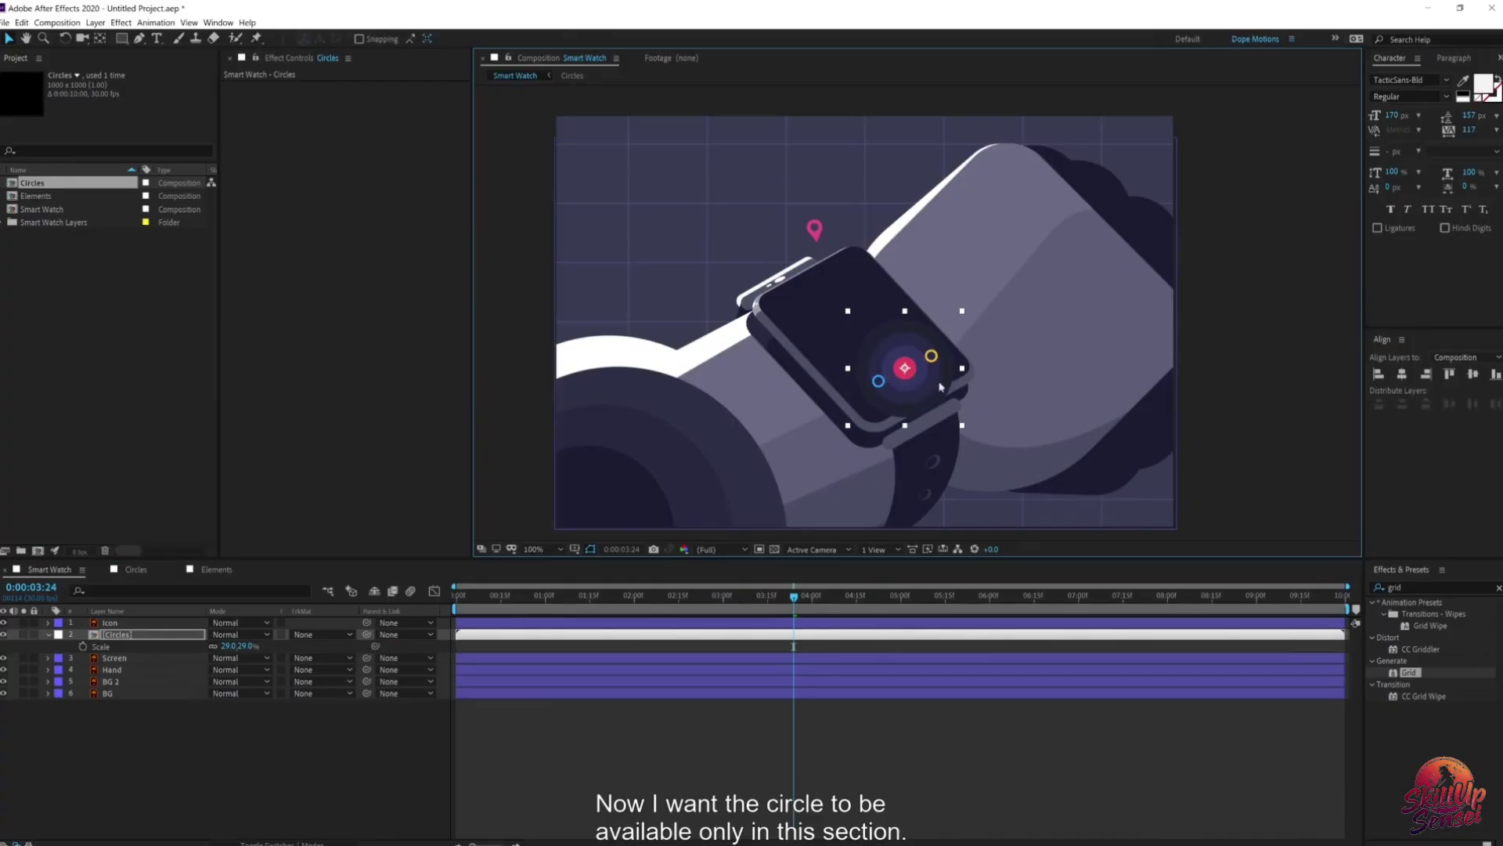
{"action": "left_click_drag", "start_coordinate": [244, 647], "coordinate": [250, 646]}
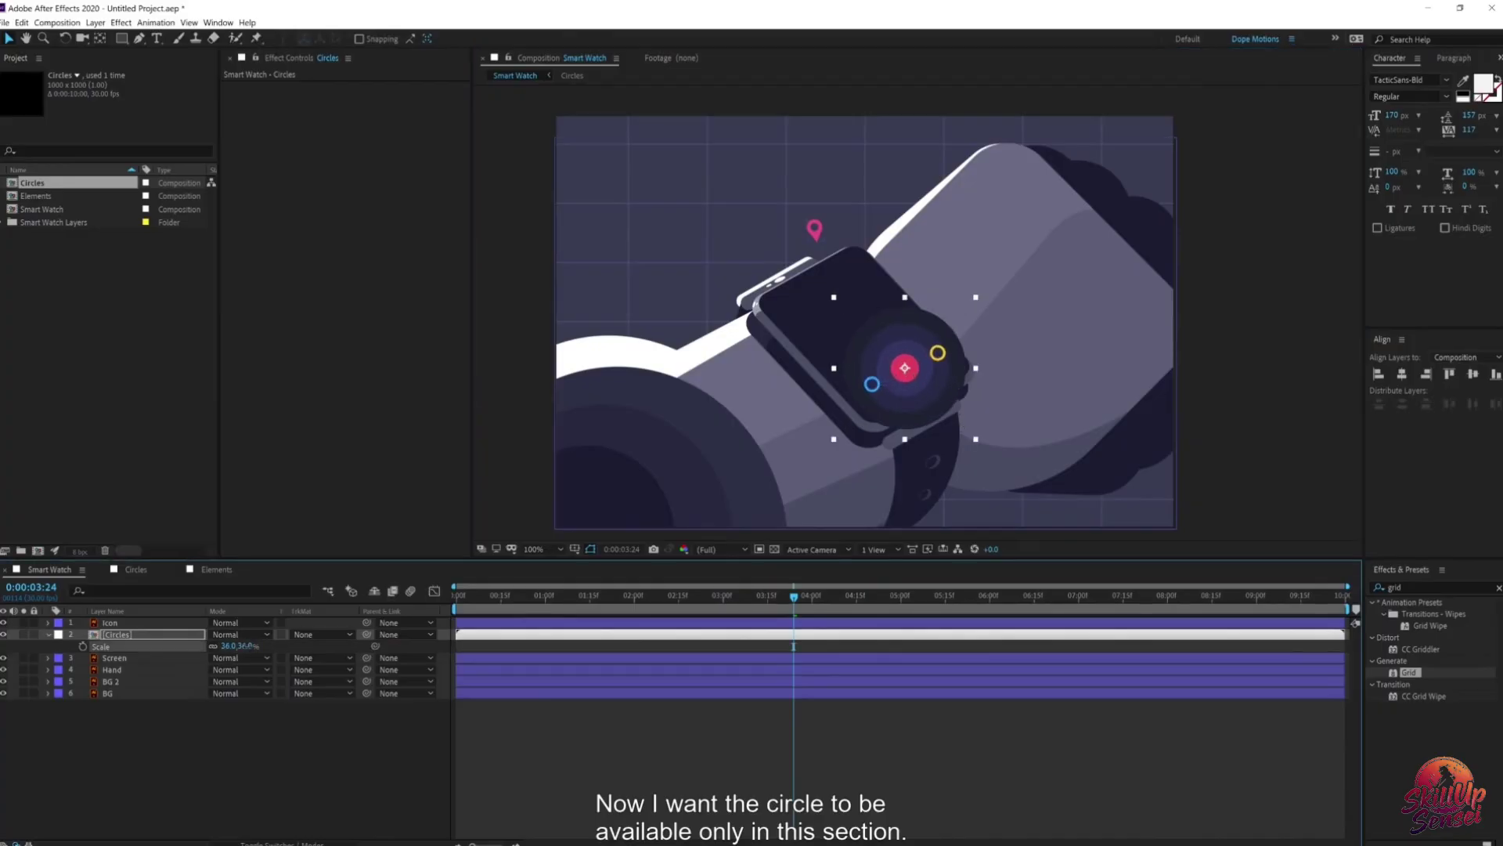
{"action": "mouse_move", "coordinate": [903, 368]}
{"action": "left_mouse_down"}
{"action": "mouse_move", "coordinate": [906, 382]}
{"action": "mouse_move", "coordinate": [878, 375]}
{"action": "mouse_move", "coordinate": [917, 373]}
{"action": "left_mouse_up"}
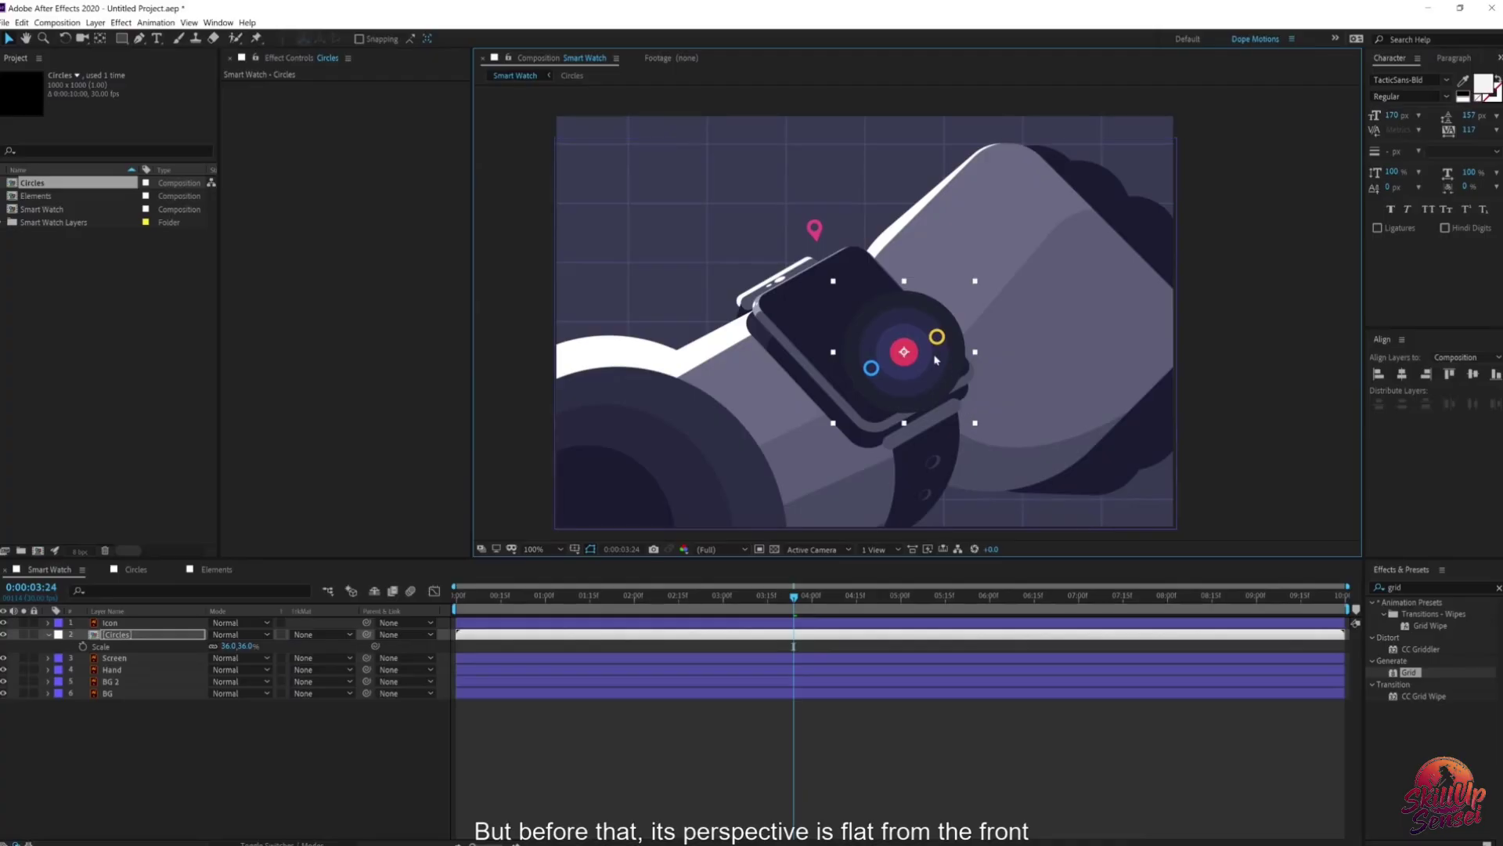
{"action": "mouse_move", "coordinate": [885, 359]}
{"action": "left_mouse_down"}
{"action": "mouse_move", "coordinate": [1035, 345]}
{"action": "mouse_move", "coordinate": [892, 363]}
{"action": "left_mouse_up"}
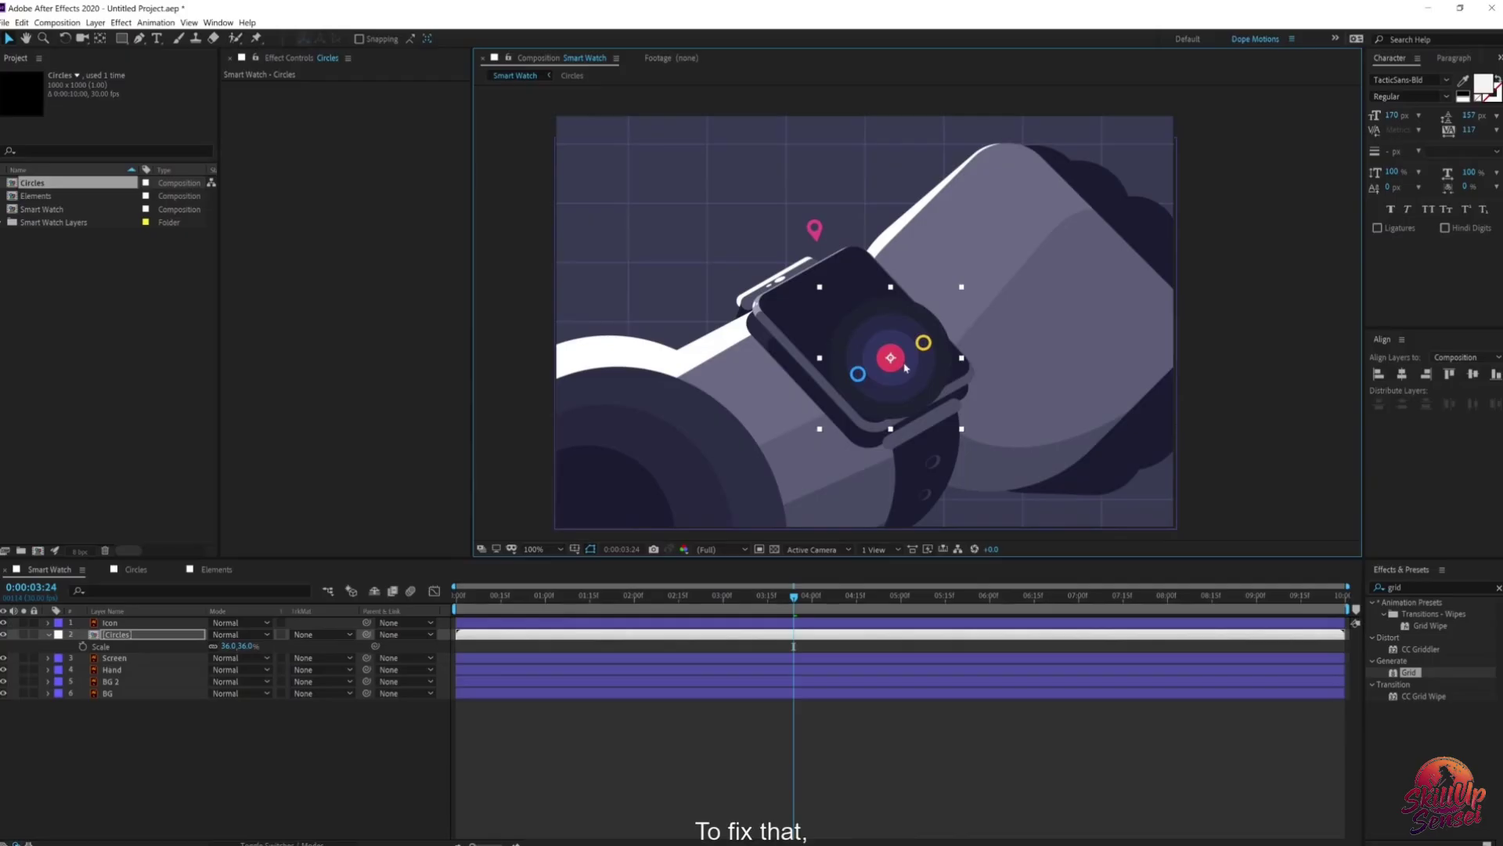
Step: Make the Circles layer 3D, rotate it to X -43°, Y -8° and Z -39° to match the watch's perspective, and shift it toward the screen's lower corner
{"action": "left_click", "coordinate": [162, 635]}
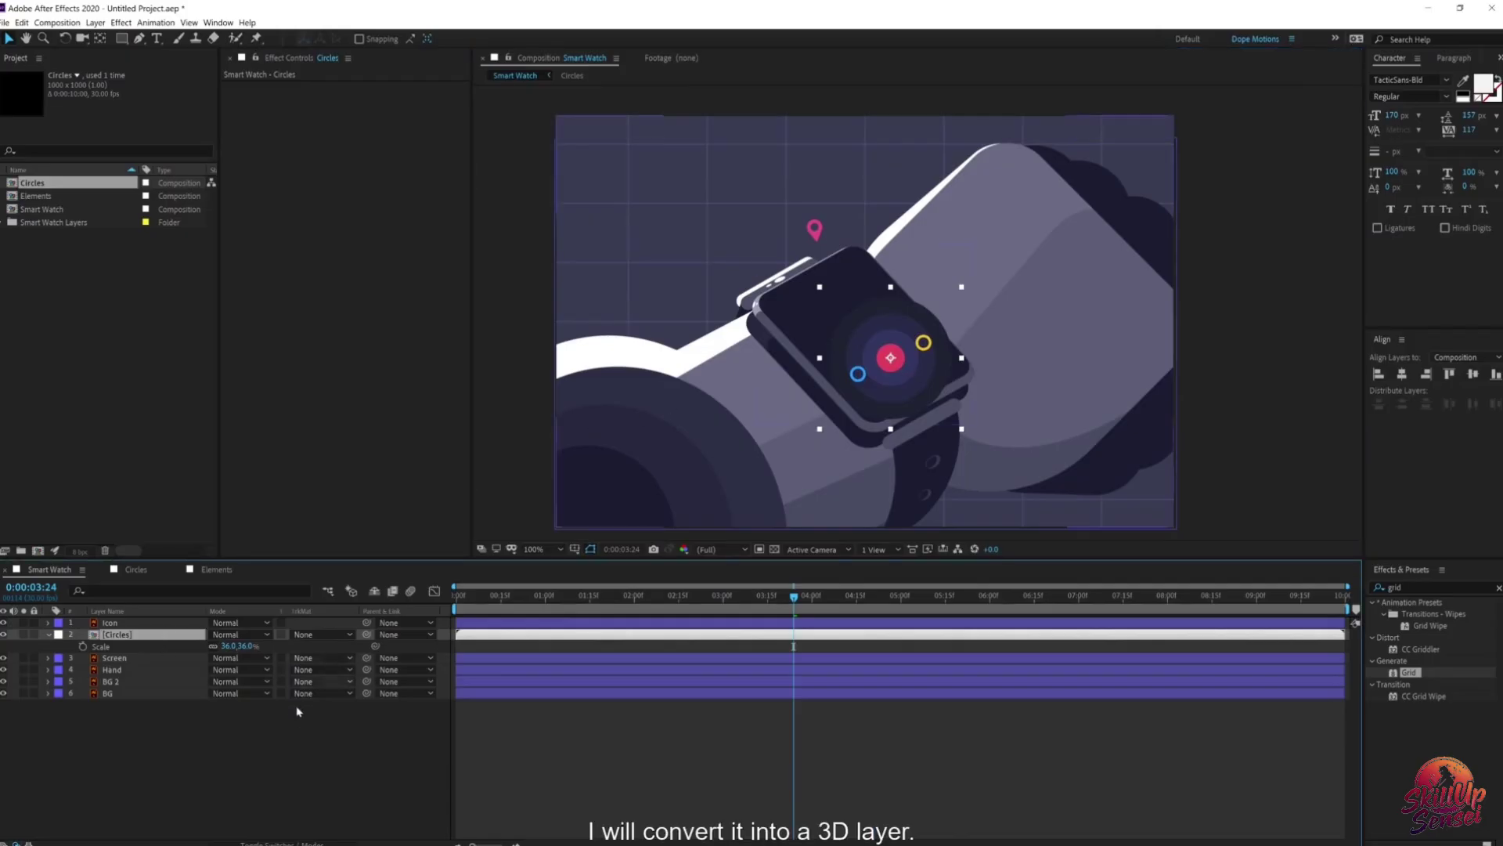
{"action": "key", "text": "F4"}
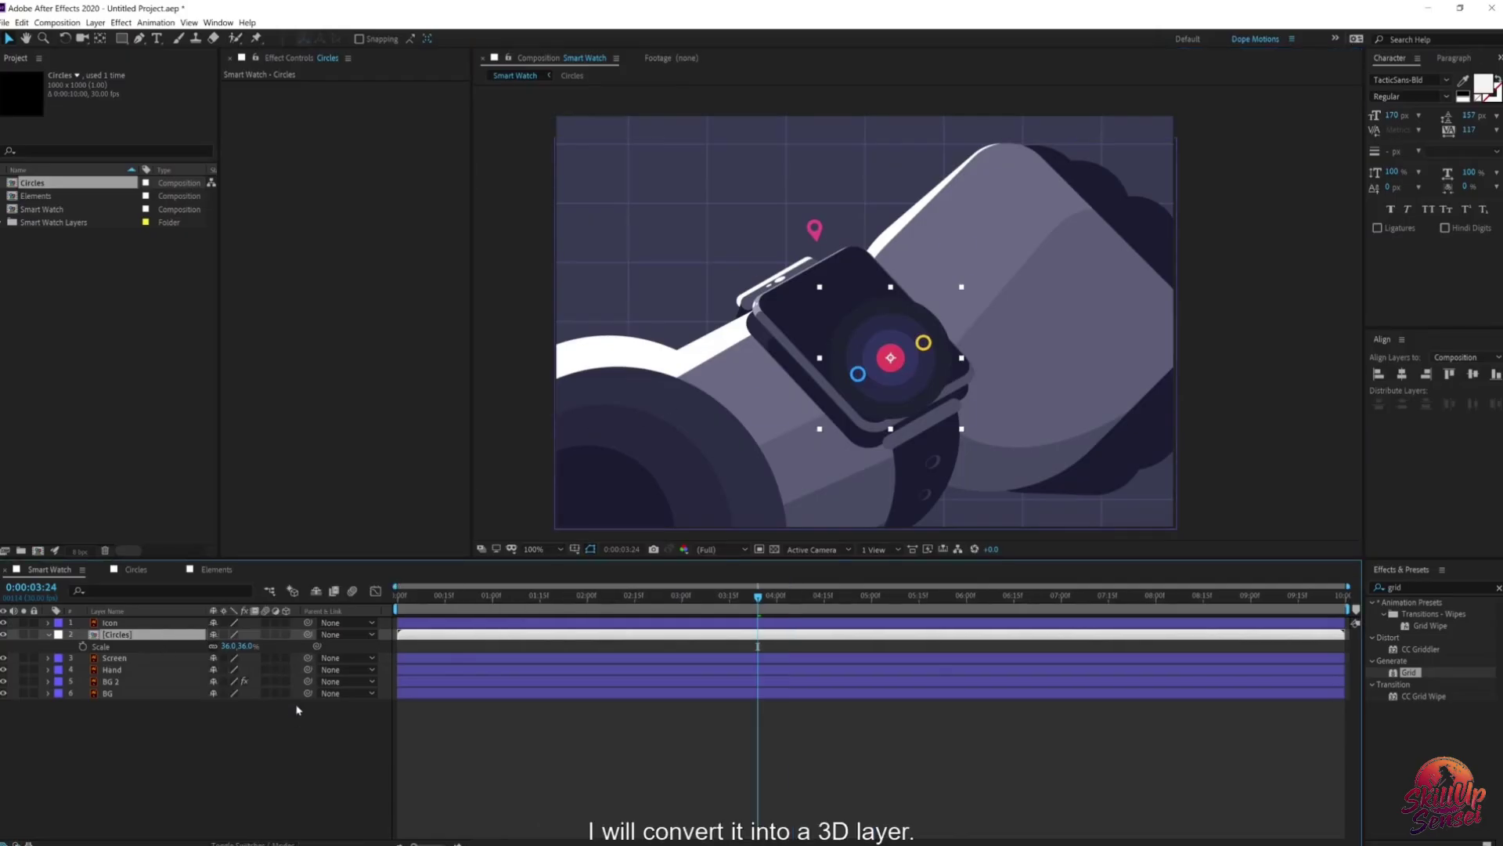
{"action": "left_click", "coordinate": [286, 635]}
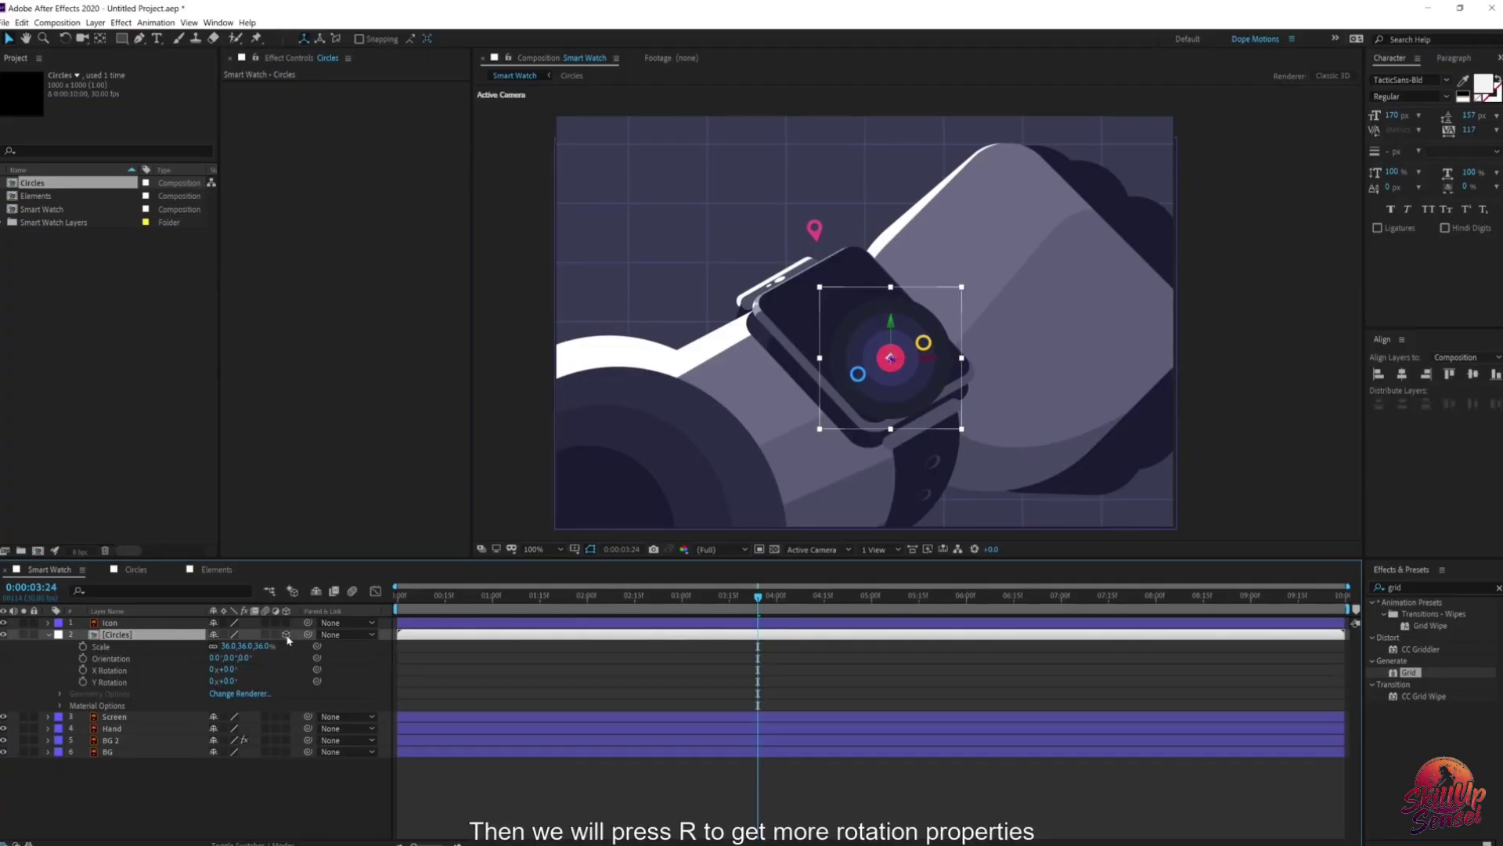
{"action": "key", "text": "r"}
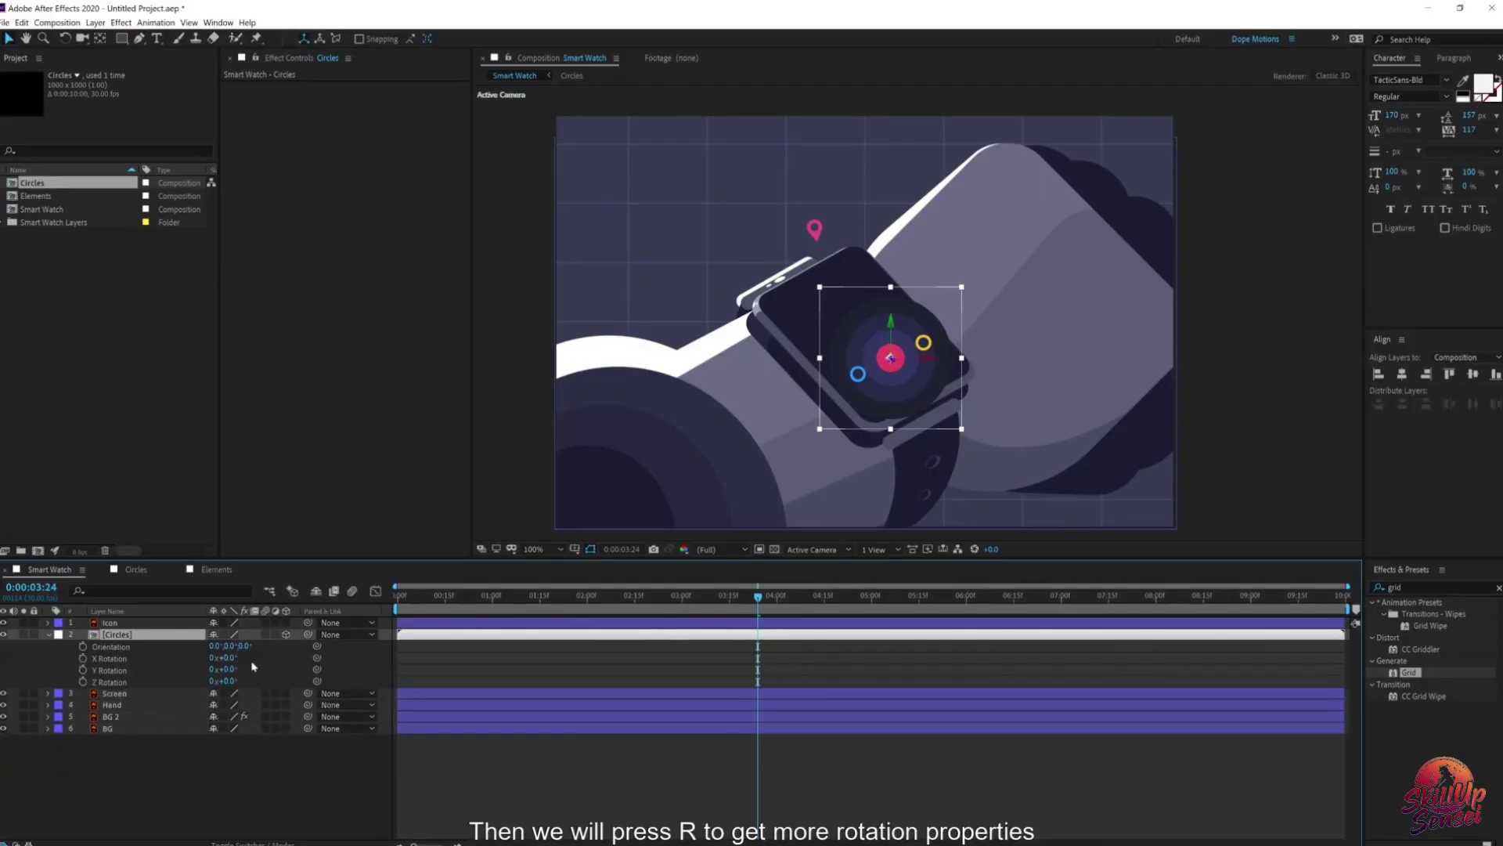
{"action": "mouse_move", "coordinate": [231, 674]}
{"action": "left_mouse_down"}
{"action": "mouse_move", "coordinate": [200, 682]}
{"action": "mouse_move", "coordinate": [221, 658]}
{"action": "mouse_move", "coordinate": [256, 658]}
{"action": "mouse_move", "coordinate": [239, 684]}
{"action": "mouse_move", "coordinate": [203, 681]}
{"action": "left_mouse_up"}
{"action": "key", "text": "ctrl+z"}
{"action": "key", "text": "ctrl+z"}
{"action": "key", "text": "ctrl+z"}
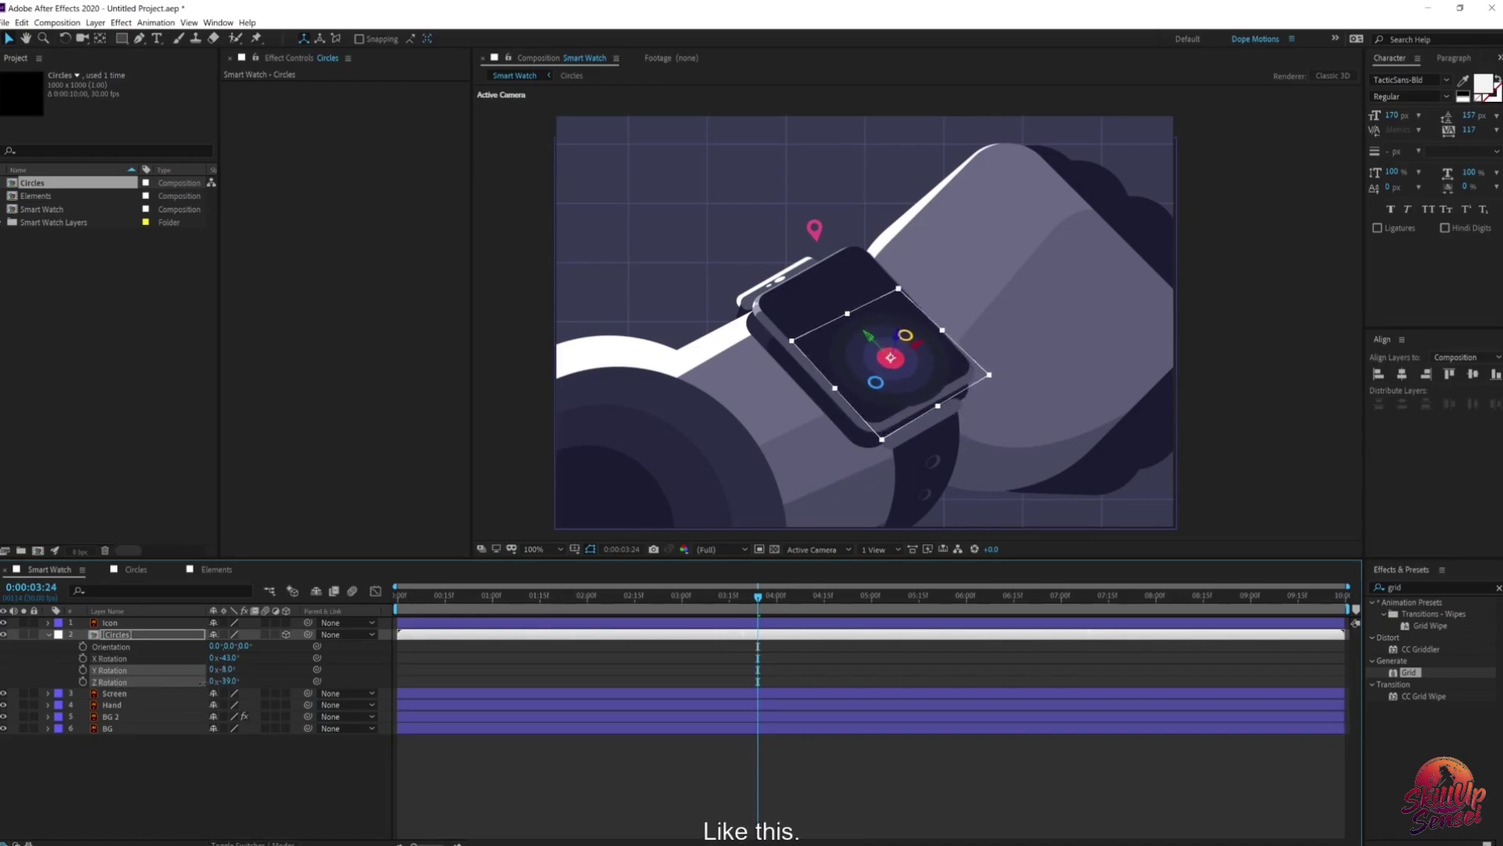
{"action": "left_click_drag", "start_coordinate": [894, 384], "coordinate": [911, 401]}
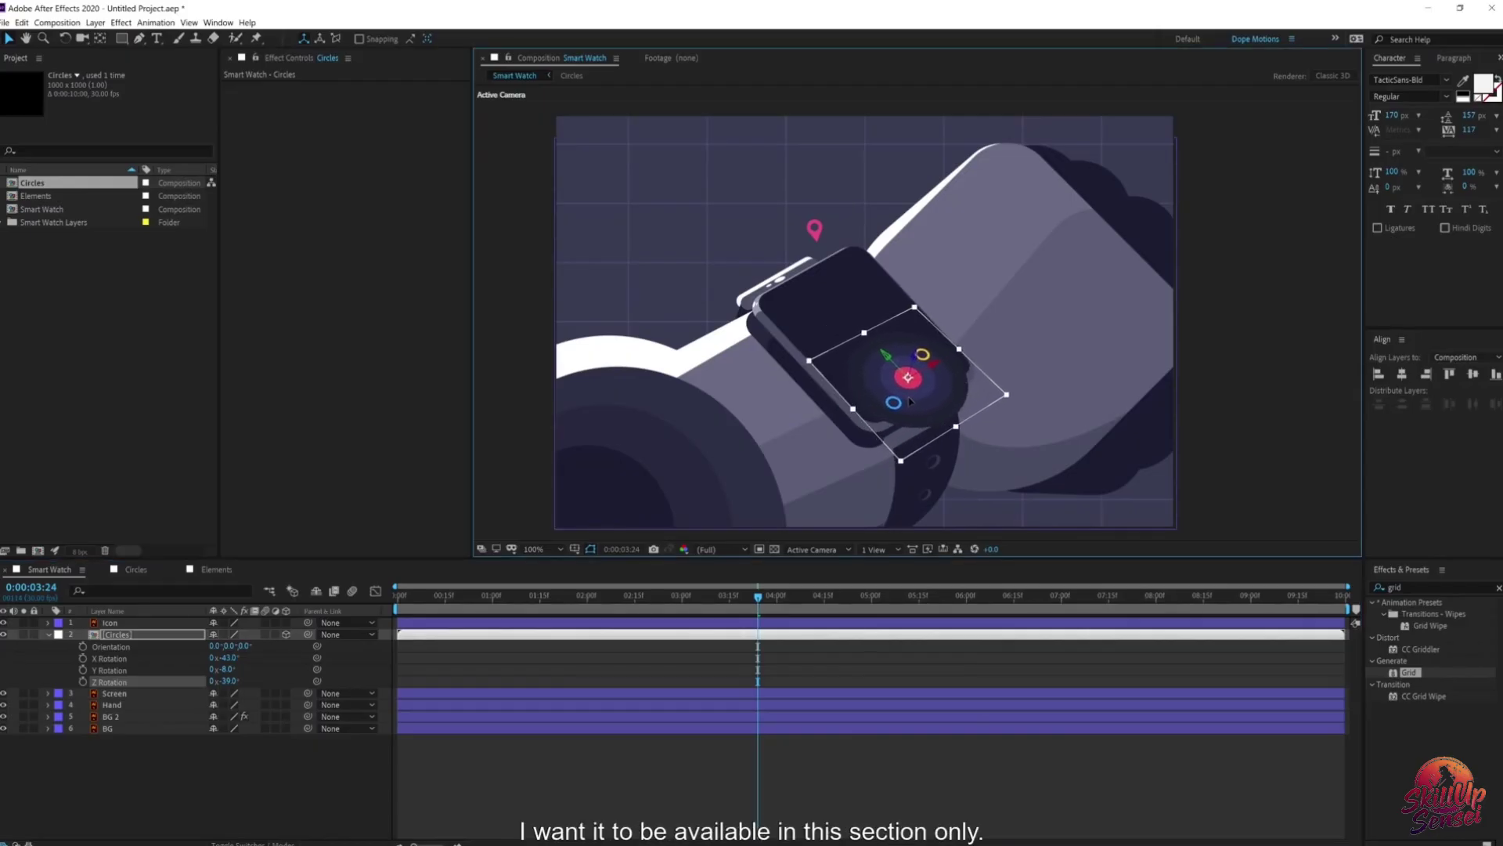
Step: Duplicate the Screen layer and try an alpha track matte from Circles on the copy
{"action": "left_click", "coordinate": [124, 694]}
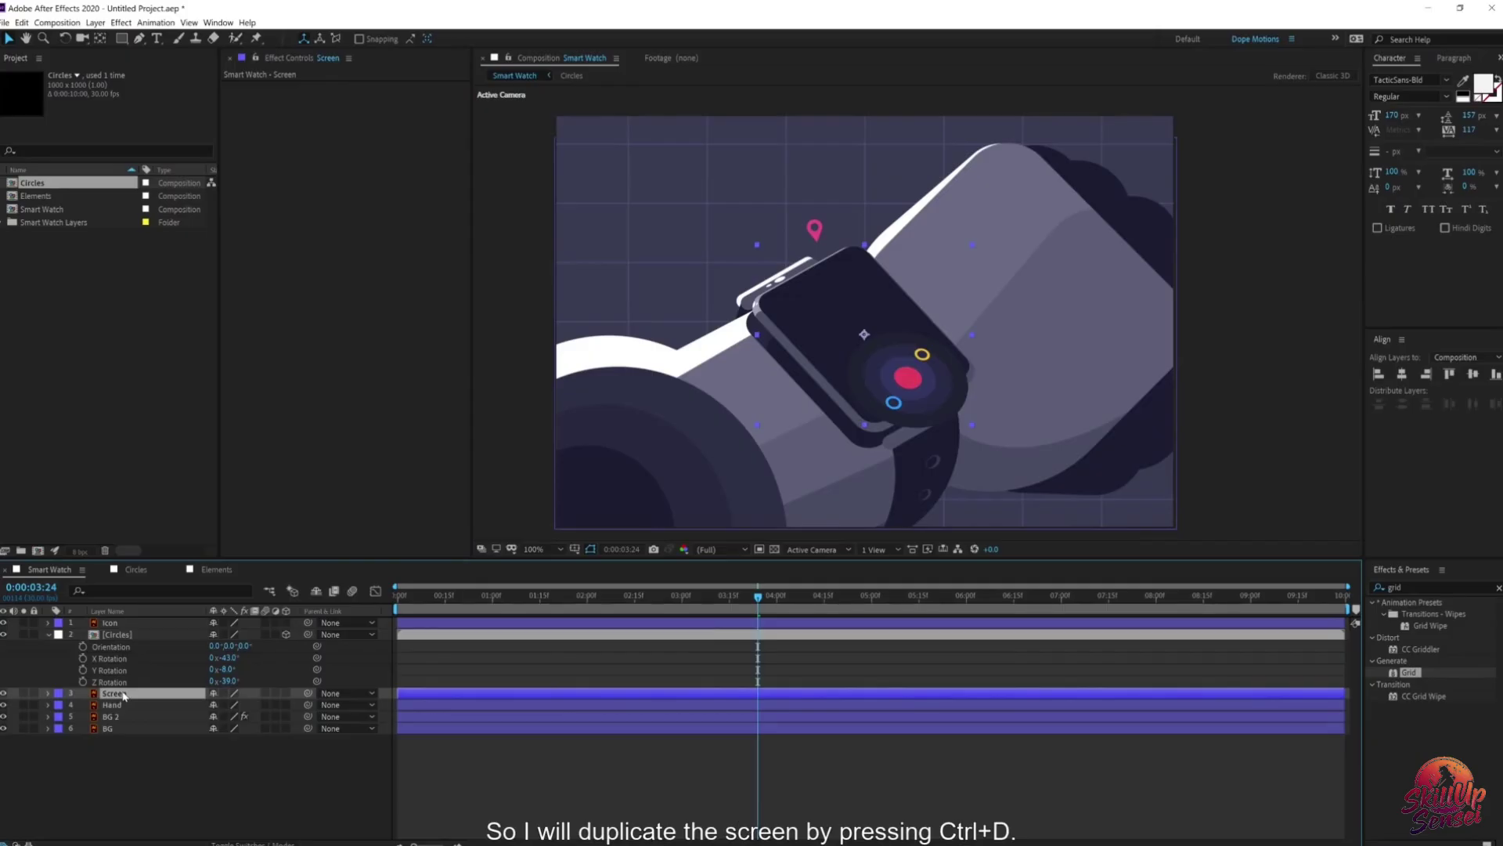
{"action": "key", "text": "ctrl+d"}
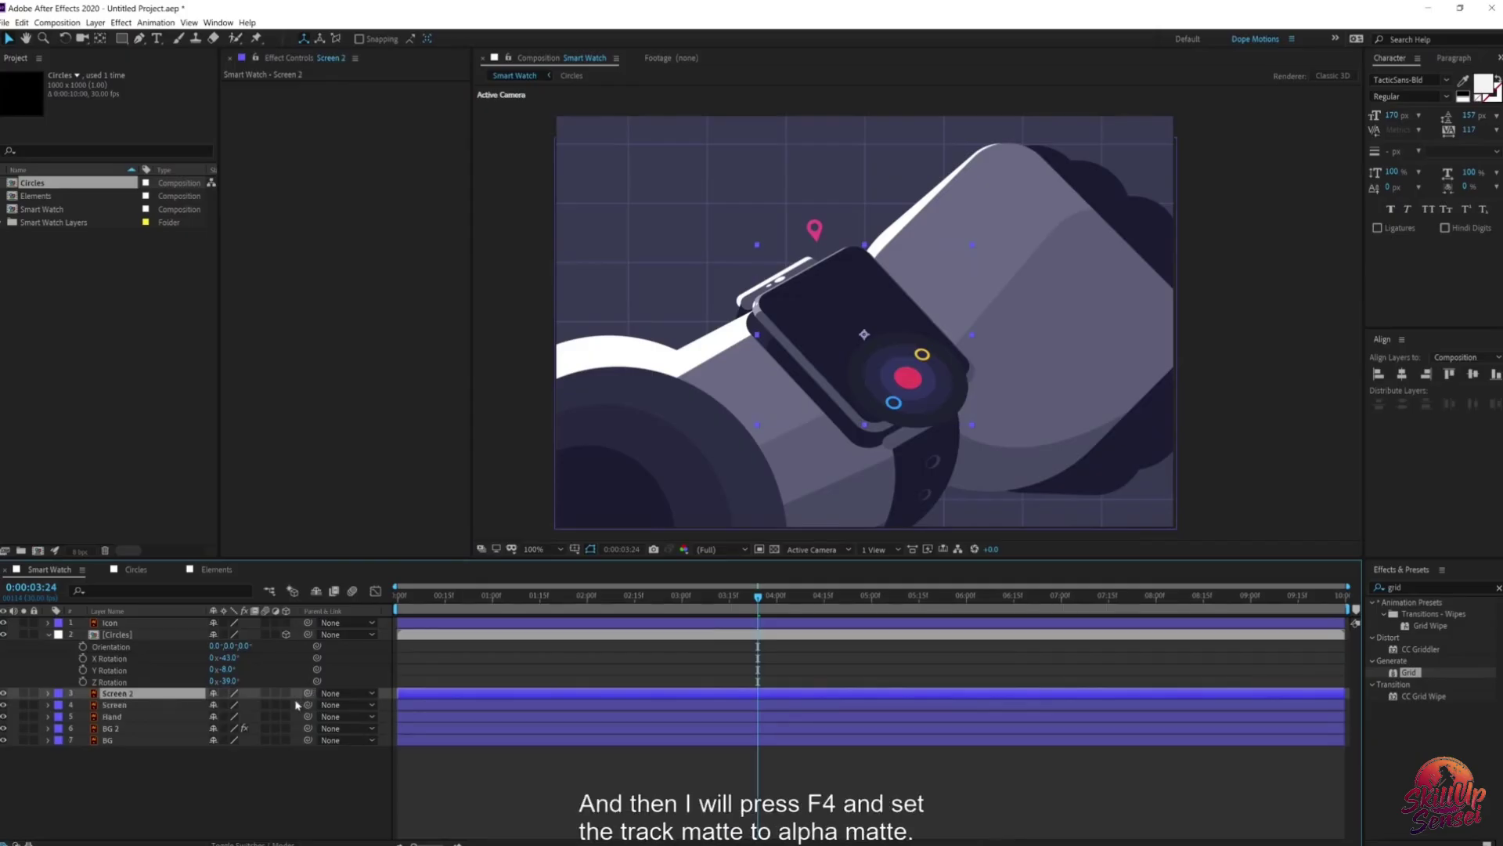
{"action": "key", "text": "F4"}
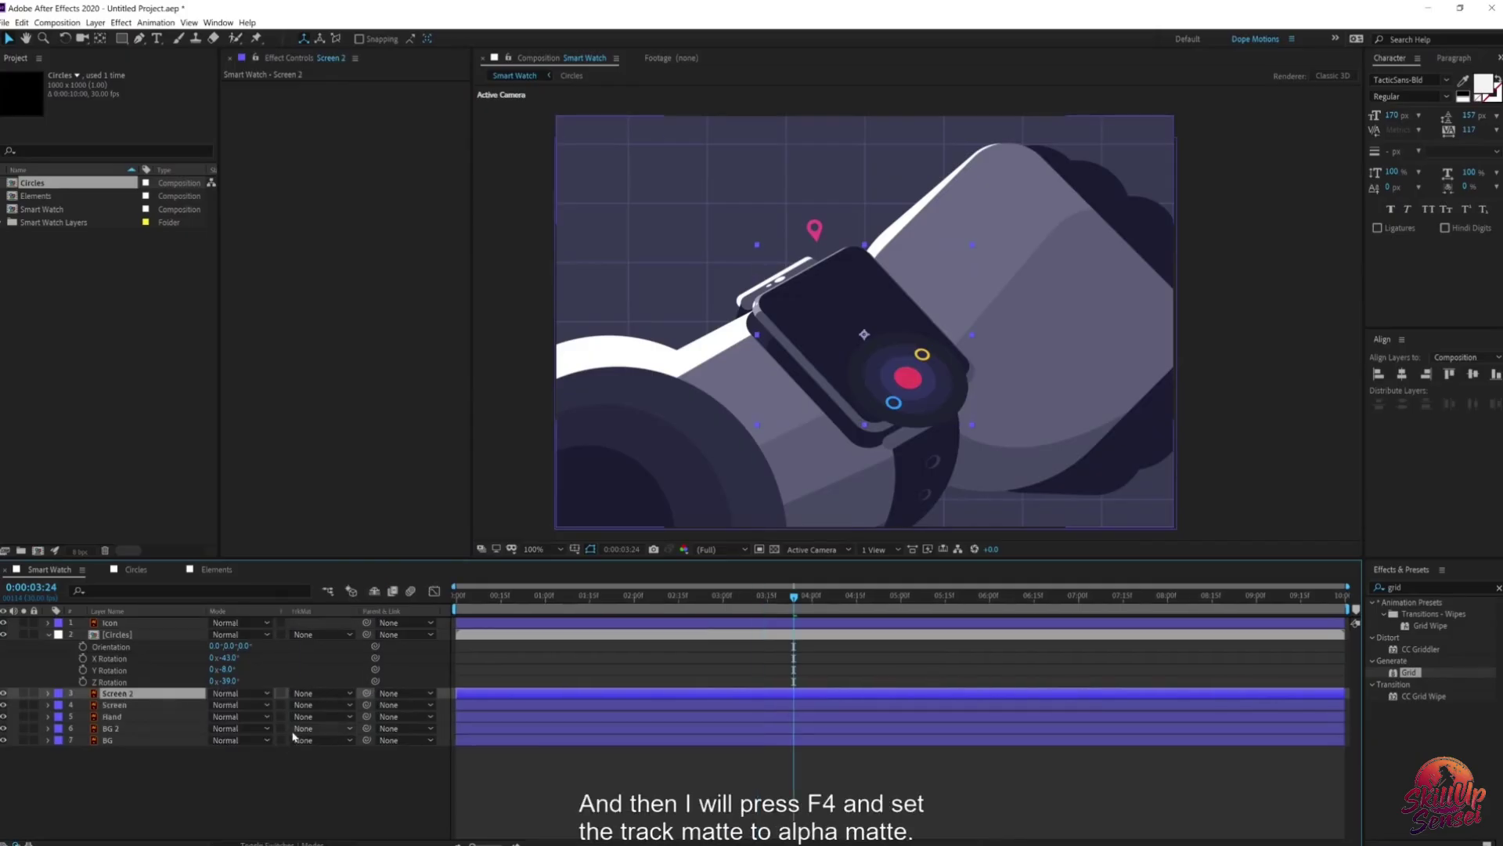
{"action": "left_click", "coordinate": [317, 693]}
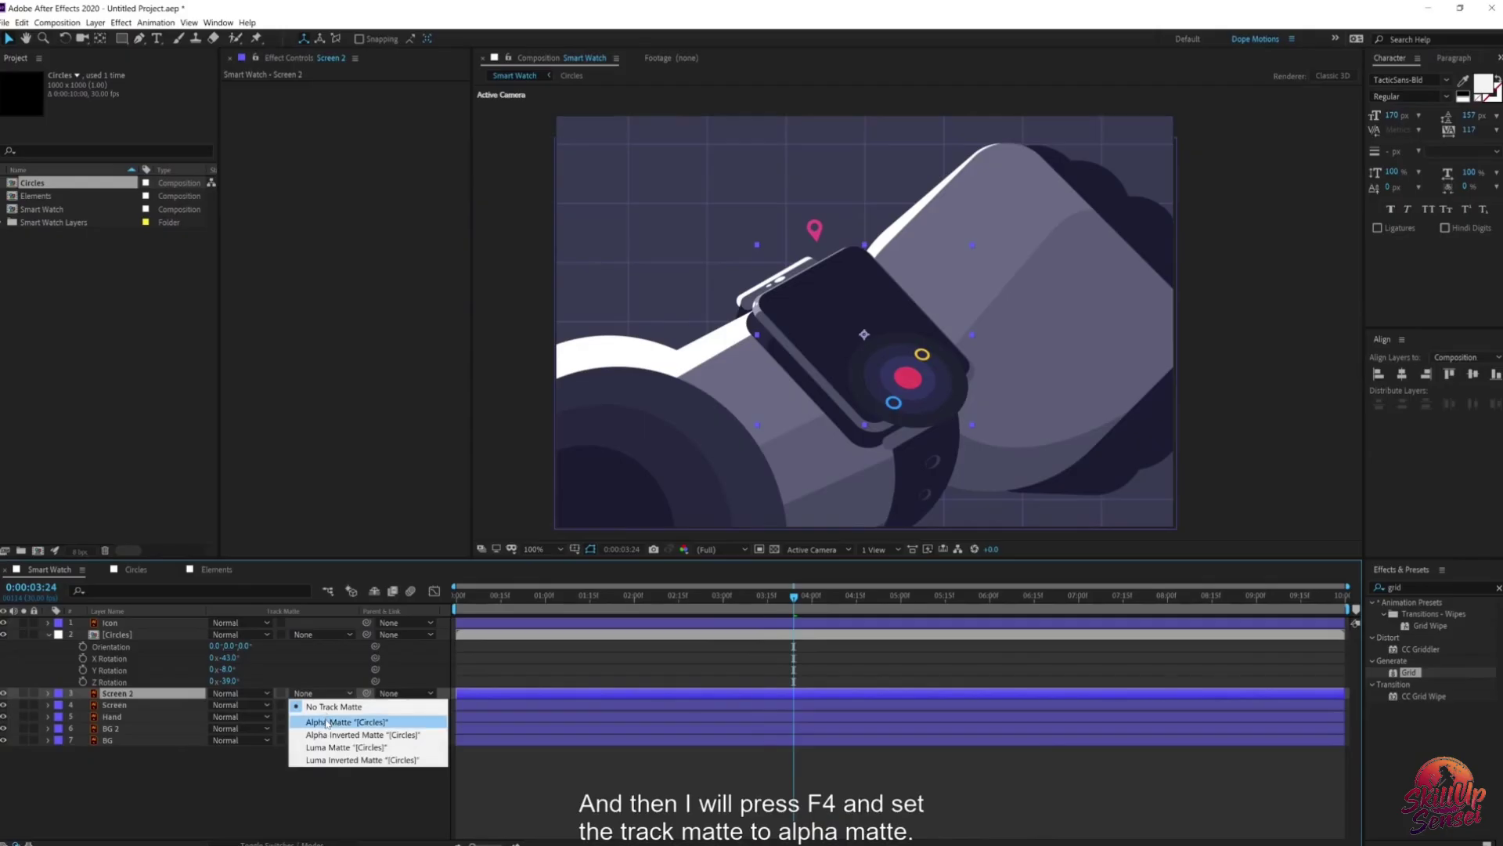
{"action": "left_click", "coordinate": [328, 722]}
{"action": "key", "text": "F4"}
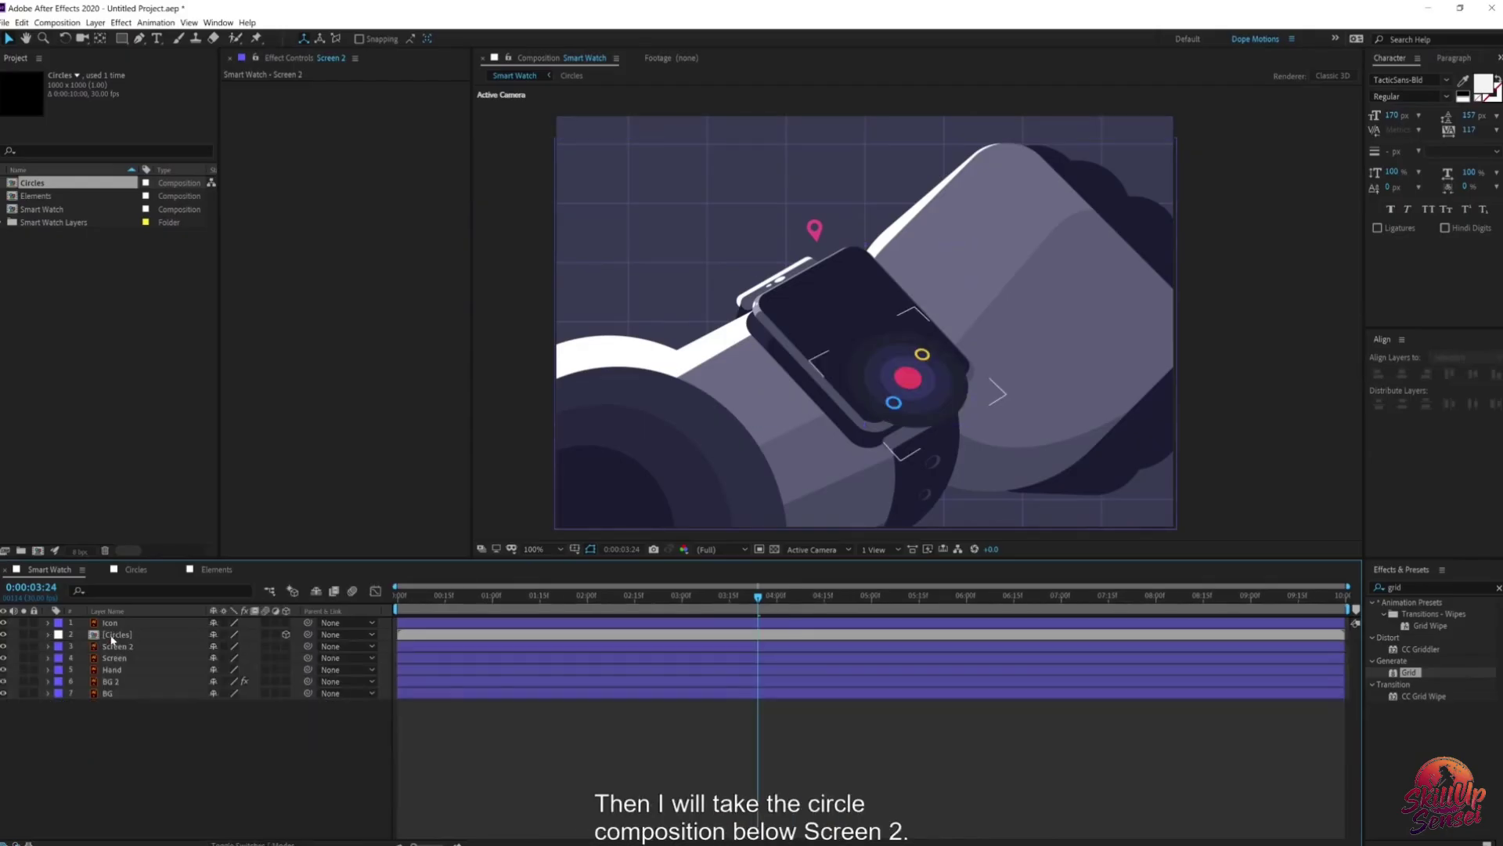
Step: Move the Circles layer beneath the Screen 2 copy and rename that copy Mask
{"action": "left_click_drag", "start_coordinate": [112, 638], "coordinate": [112, 652]}
{"action": "left_click", "coordinate": [122, 636]}
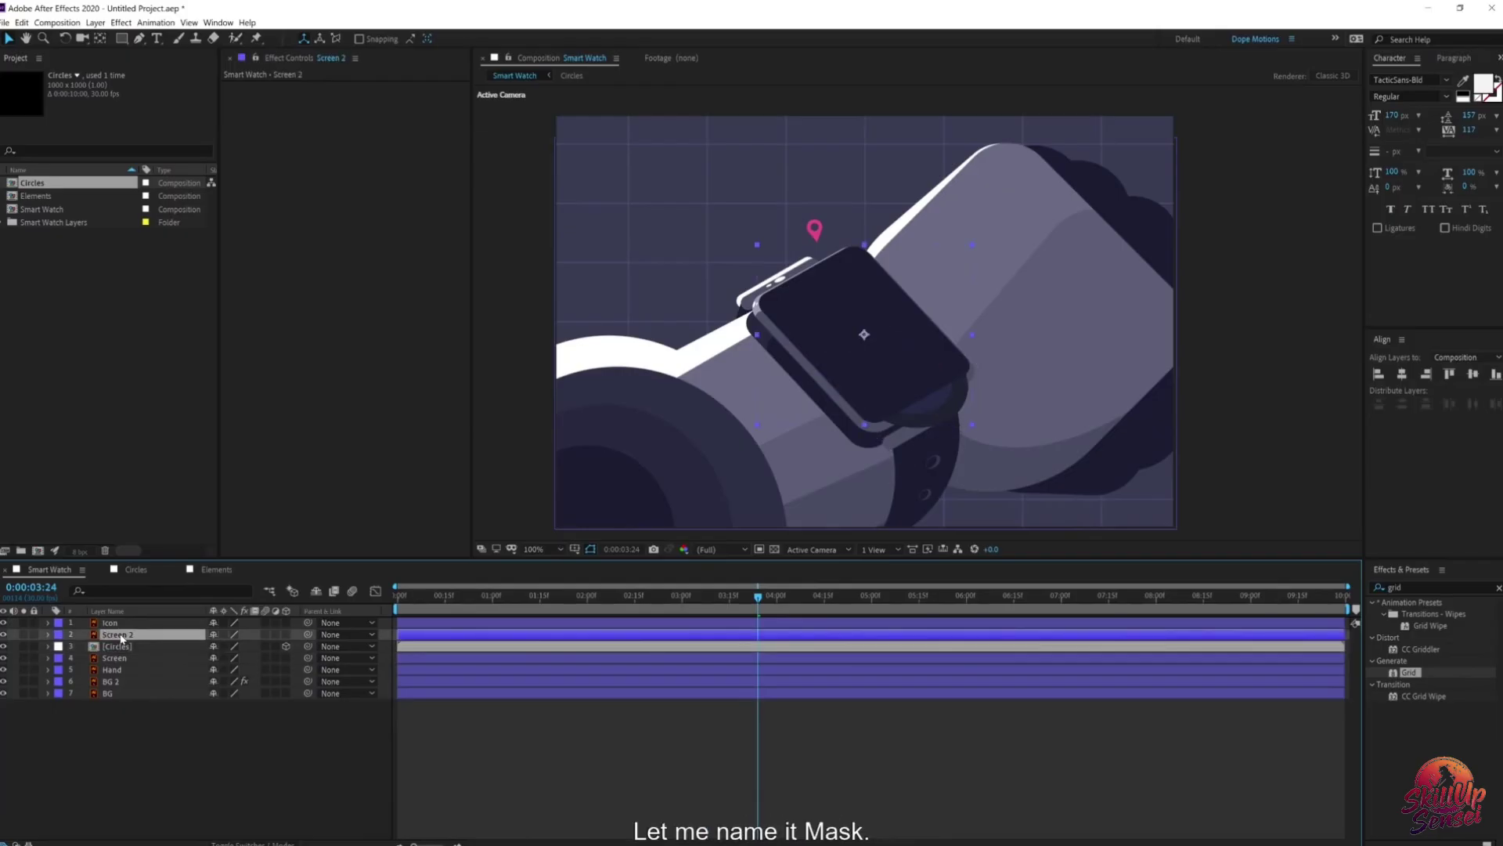
{"action": "key", "text": "Return"}
{"action": "type", "text": "Mask"}
{"action": "key", "text": "Return"}
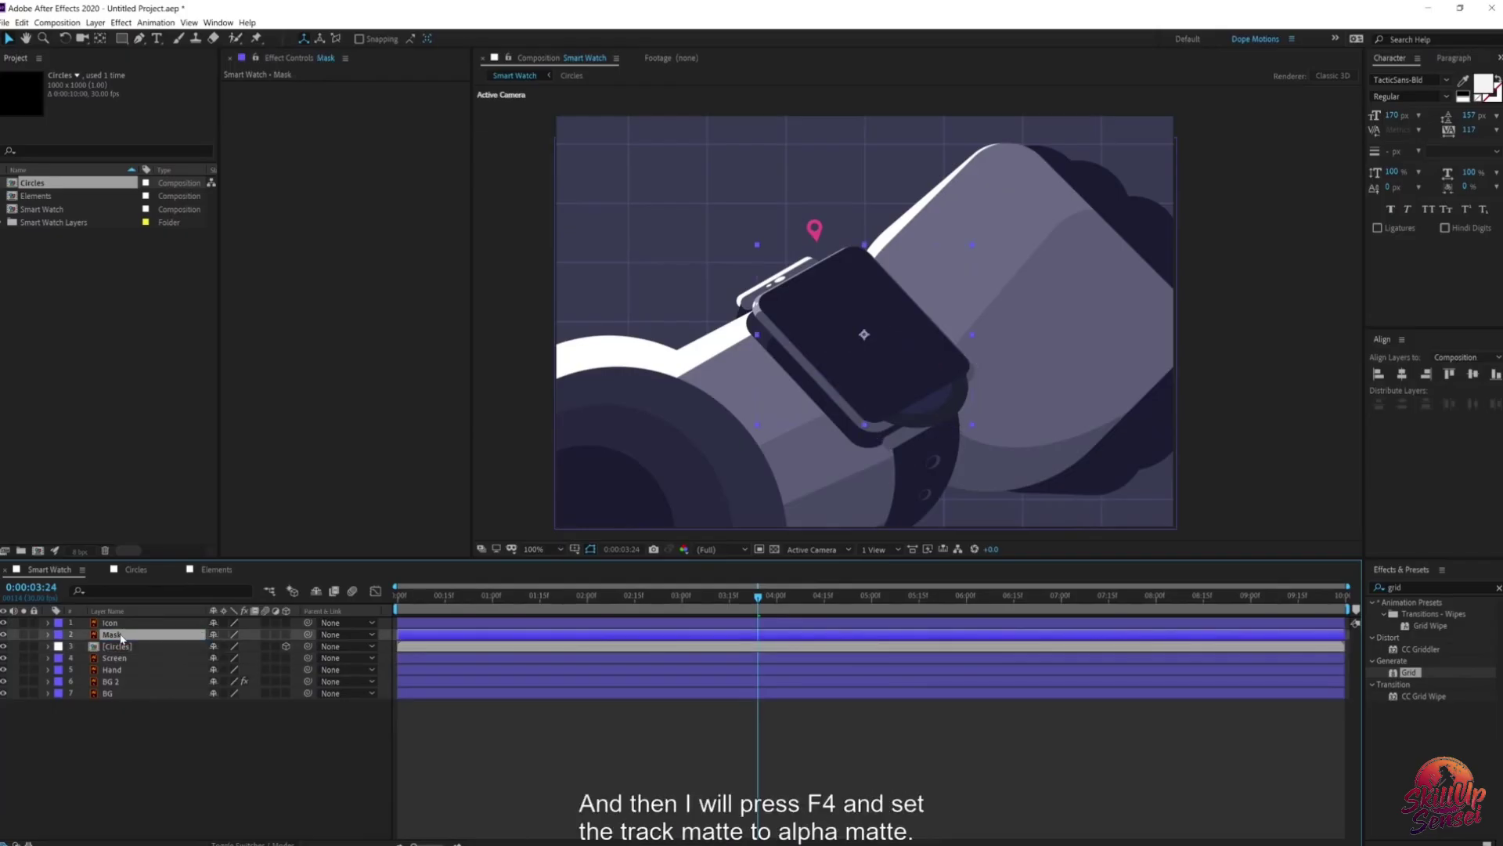
Step: Set the Circles layer's track matte to Alpha Matte "Mask" so it is confined to the watch screen
{"action": "left_click", "coordinate": [117, 647]}
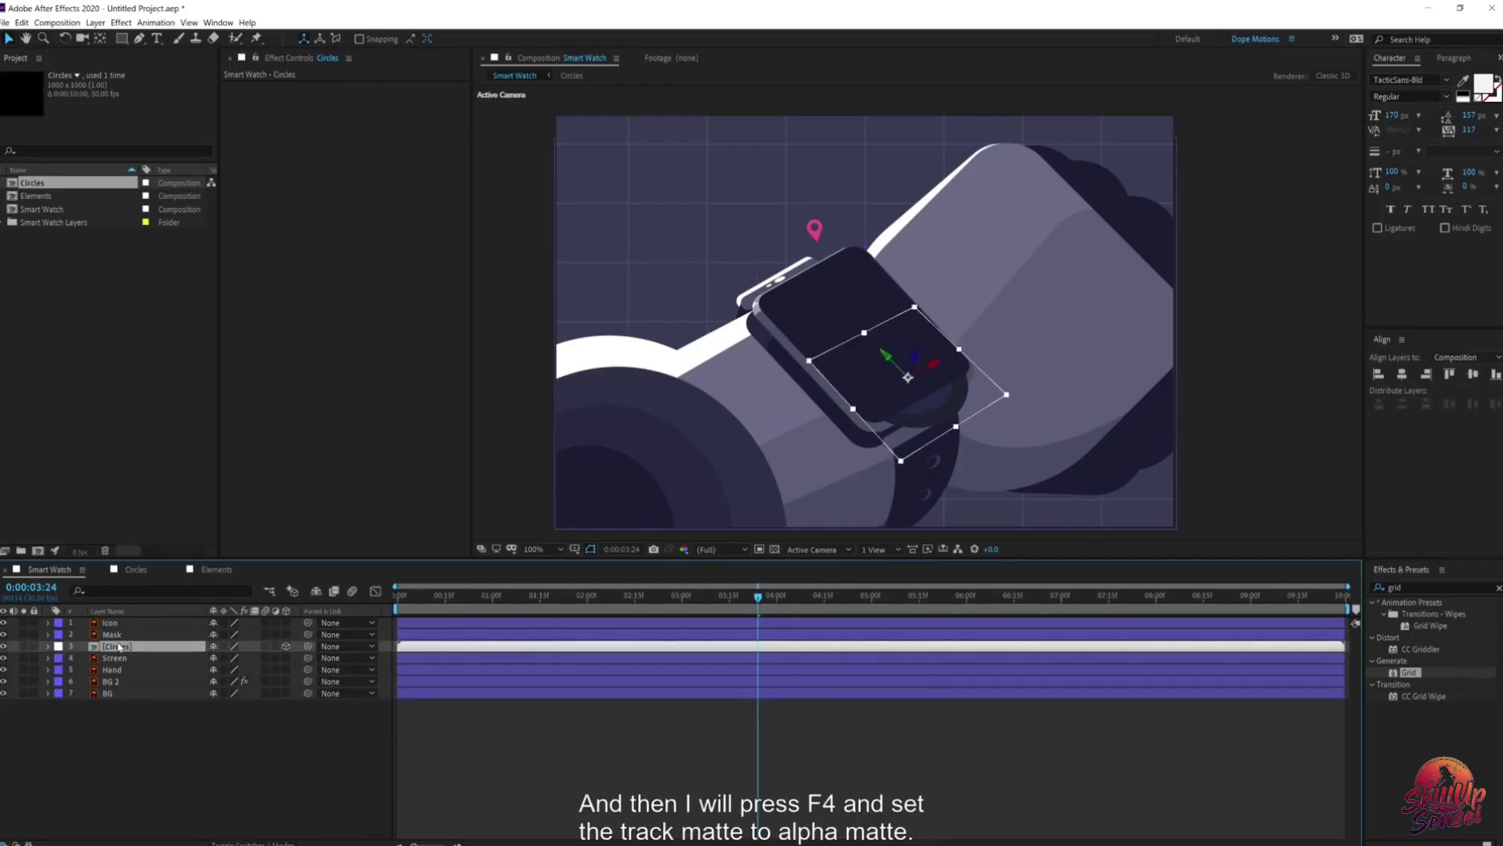
{"action": "key", "text": "F4"}
{"action": "left_click", "coordinate": [321, 646]}
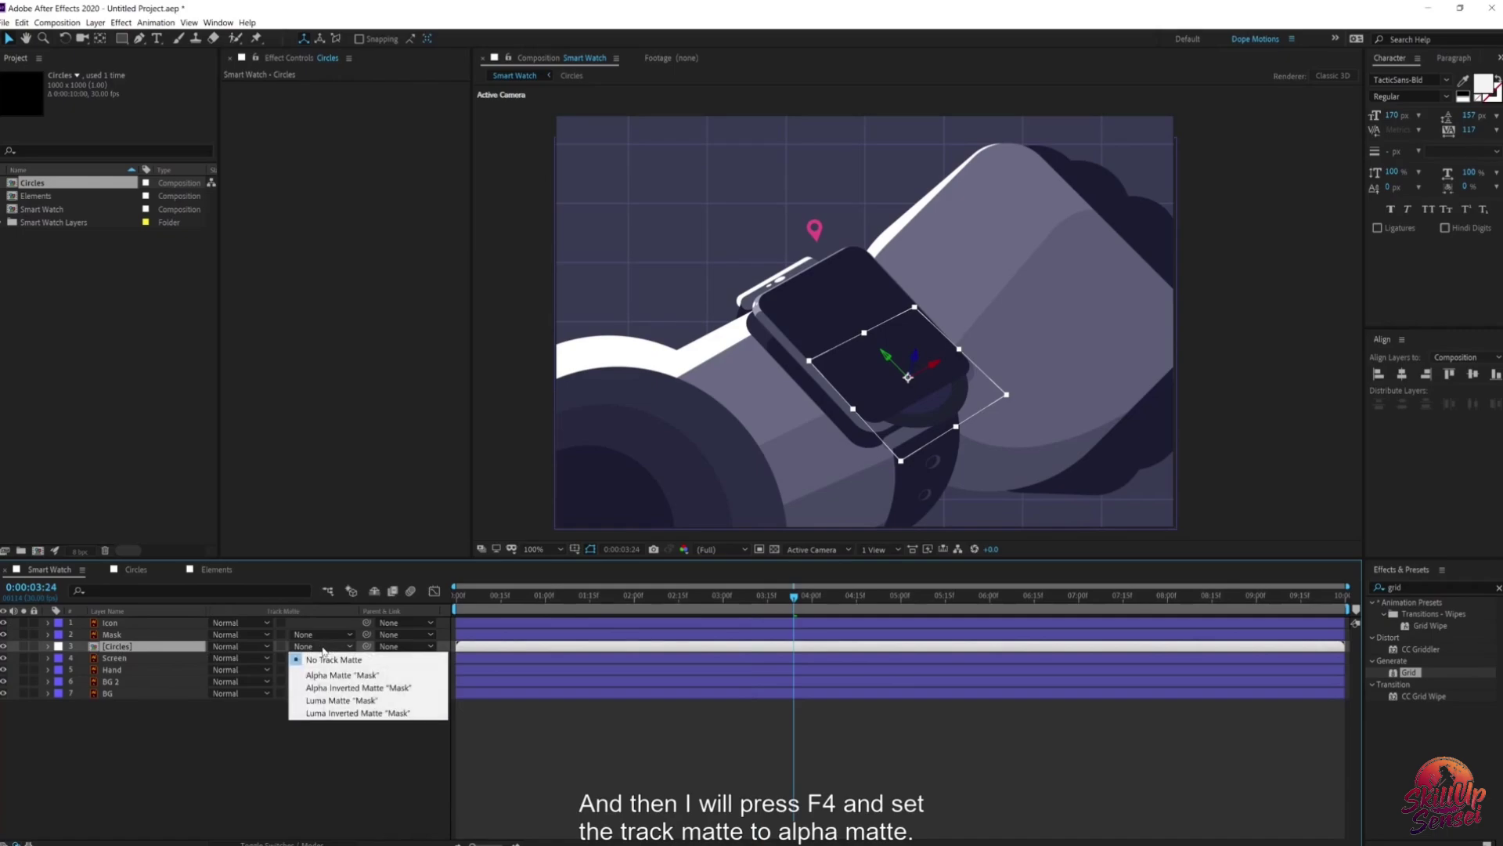
{"action": "left_click", "coordinate": [338, 677]}
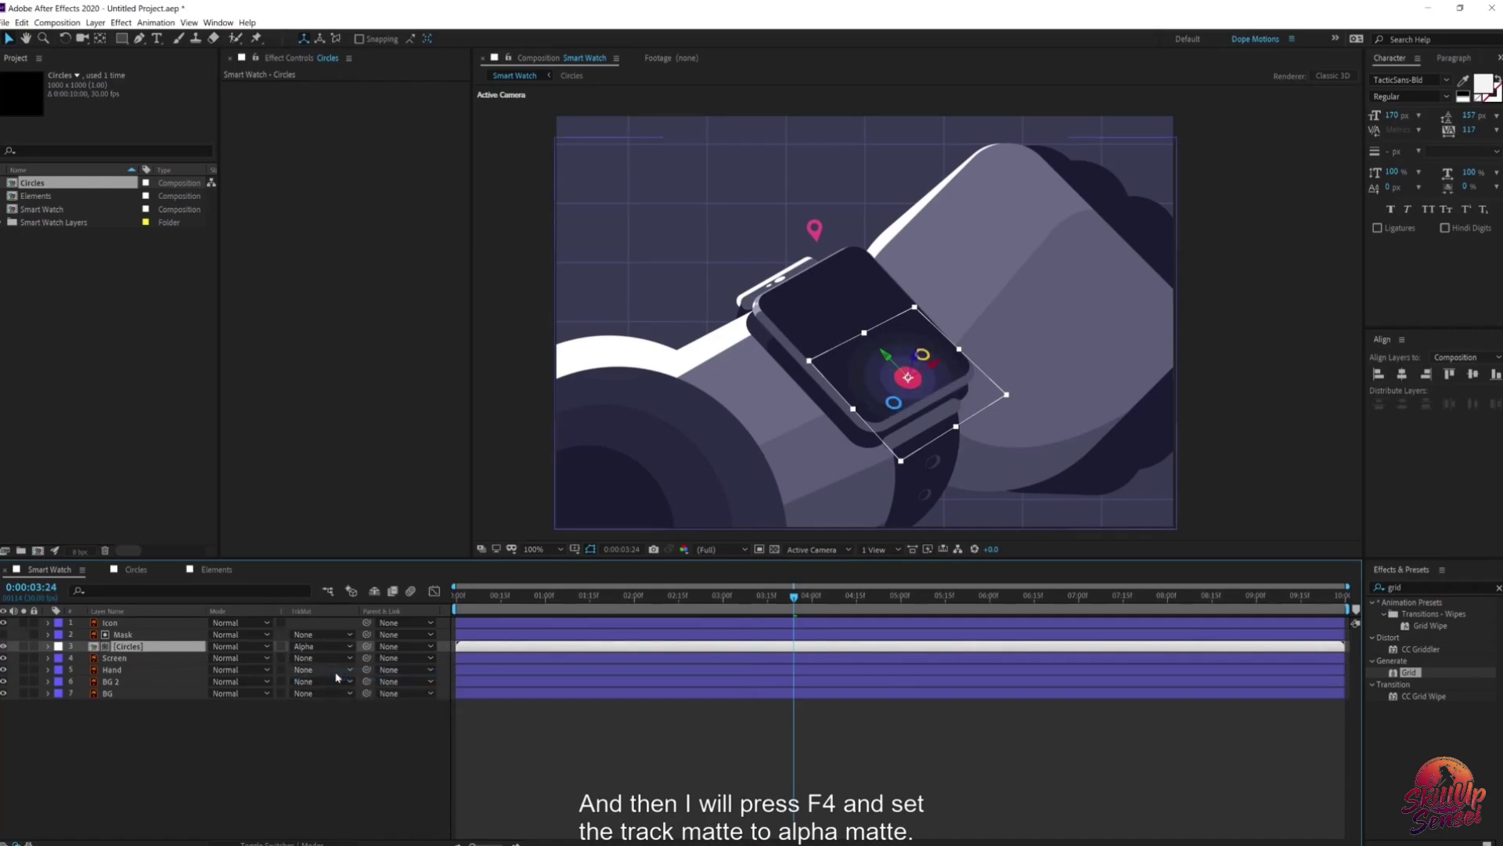
Step: Shift the Circles layer in time to start at about 02:15f and preview the animation
{"action": "left_click", "coordinate": [501, 598]}
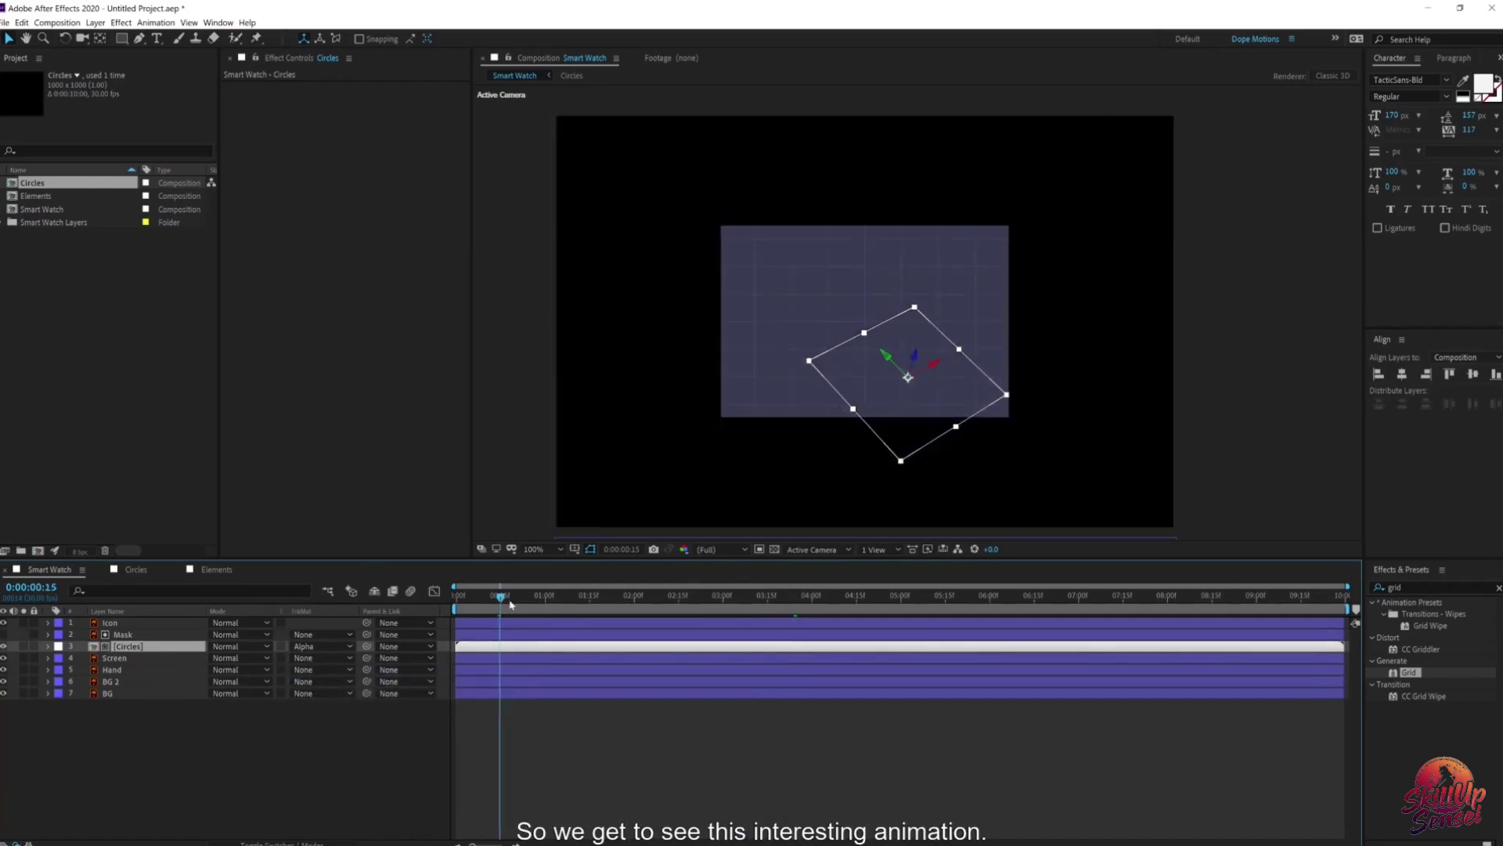
{"action": "left_click_drag", "start_coordinate": [509, 603], "coordinate": [723, 602]}
{"action": "left_click_drag", "start_coordinate": [467, 648], "coordinate": [1022, 603]}
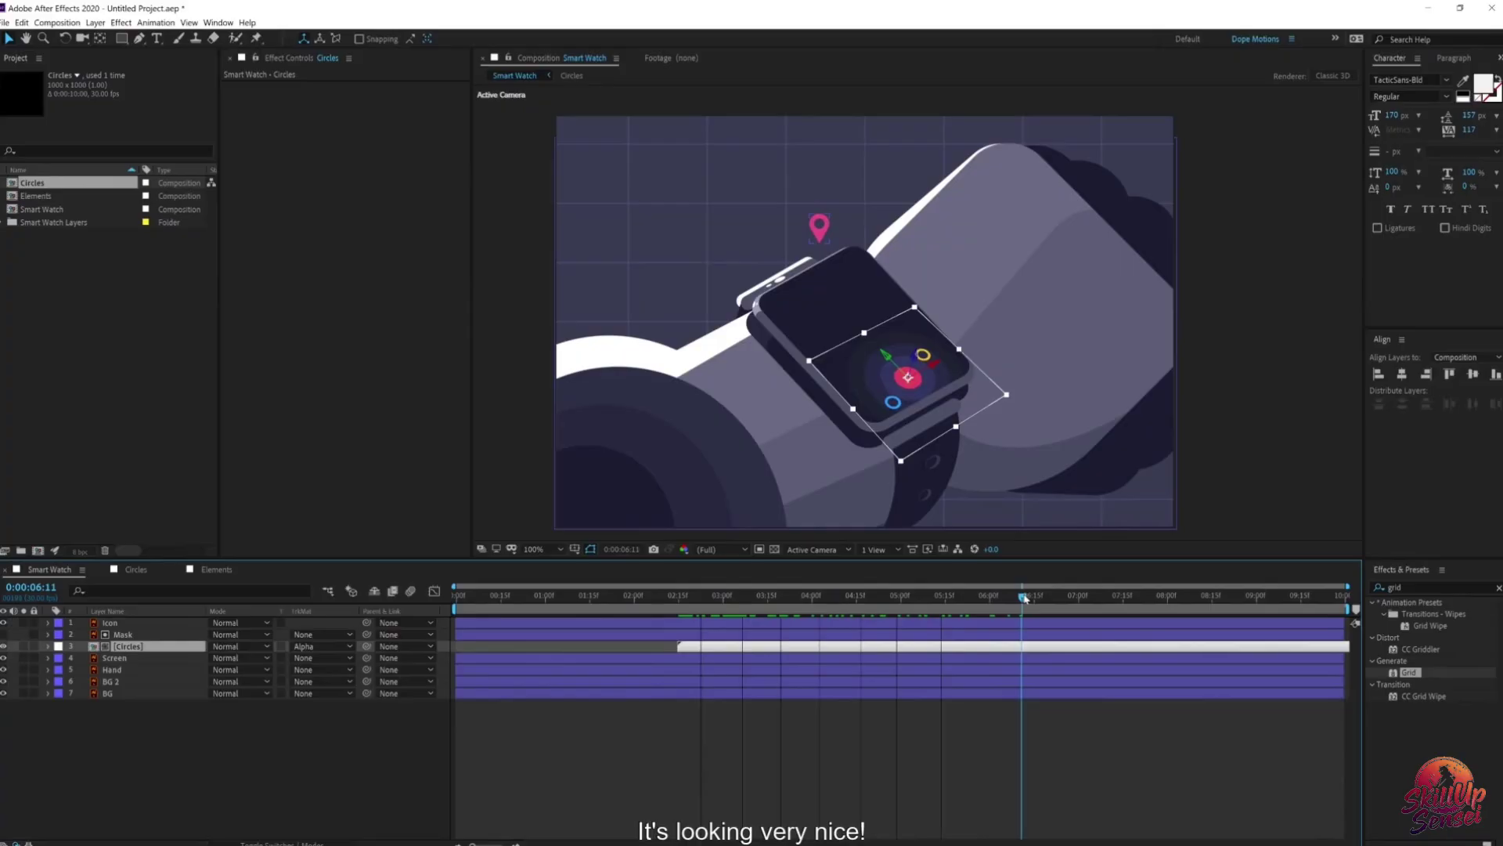
Step: Nudge the Circles layer slightly closer to the lower-right corner of the watch screen
{"action": "left_click", "coordinate": [223, 734]}
{"action": "left_click", "coordinate": [127, 646]}
{"action": "left_click_drag", "start_coordinate": [895, 388], "coordinate": [901, 395]}
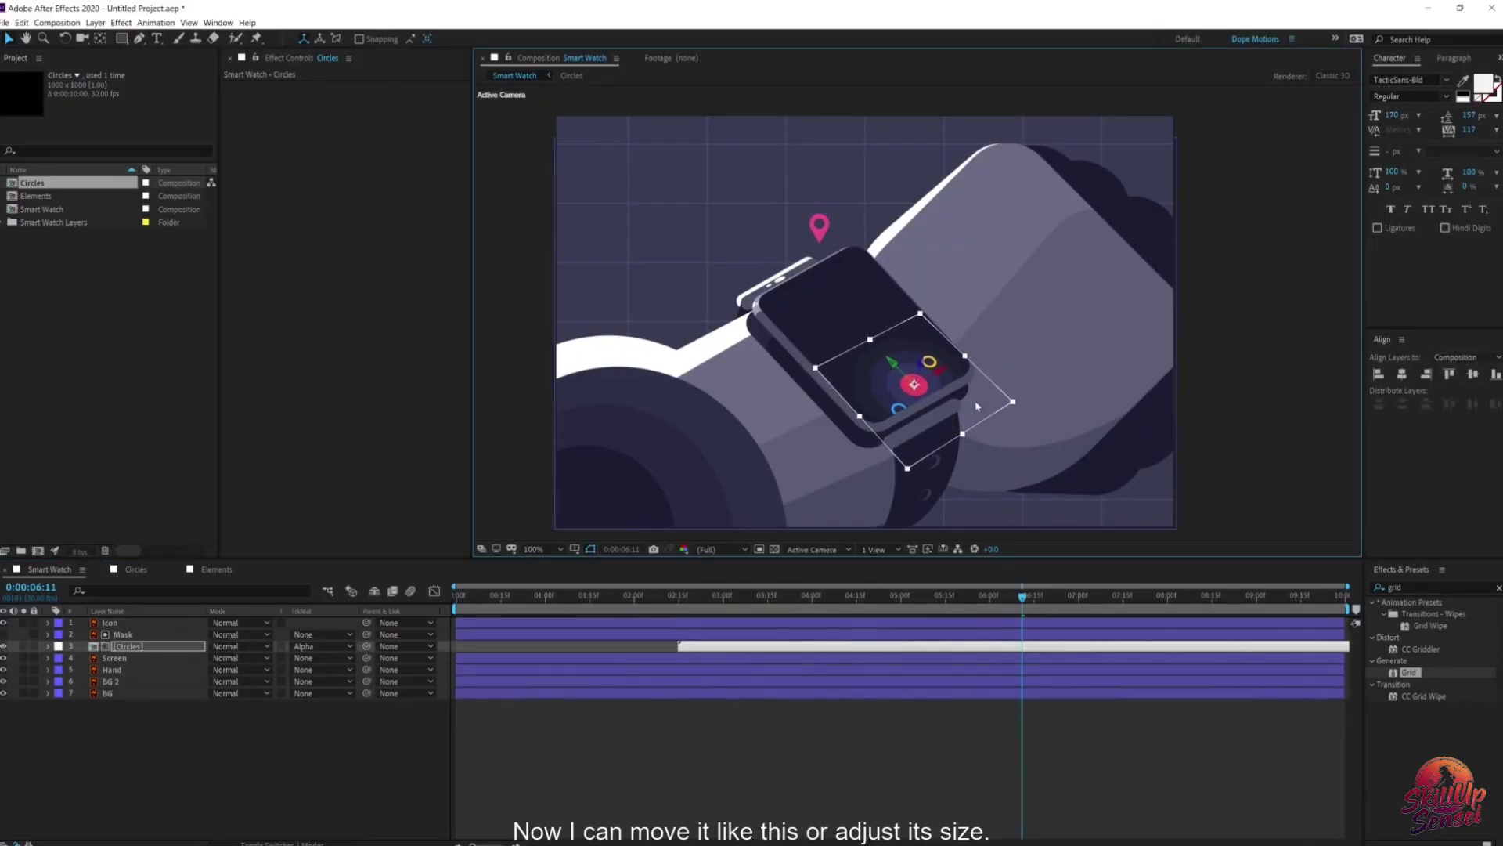
{"action": "left_click", "coordinate": [88, 750]}
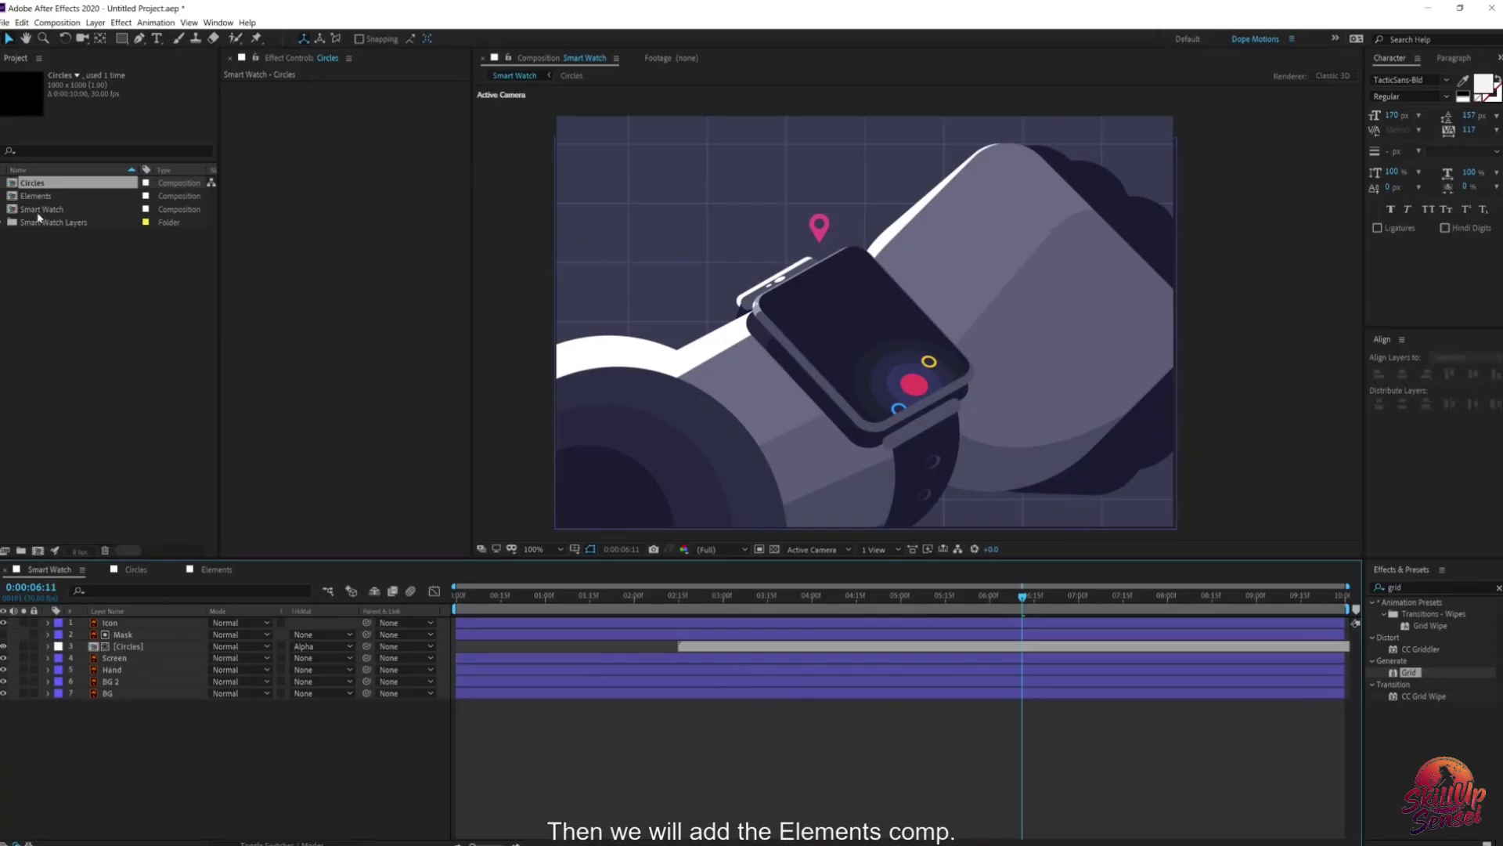
Step: Add the Elements composition as the uppermost layer of Smart Watch and make it a 3D layer
{"action": "left_click_drag", "start_coordinate": [41, 197], "coordinate": [114, 620]}
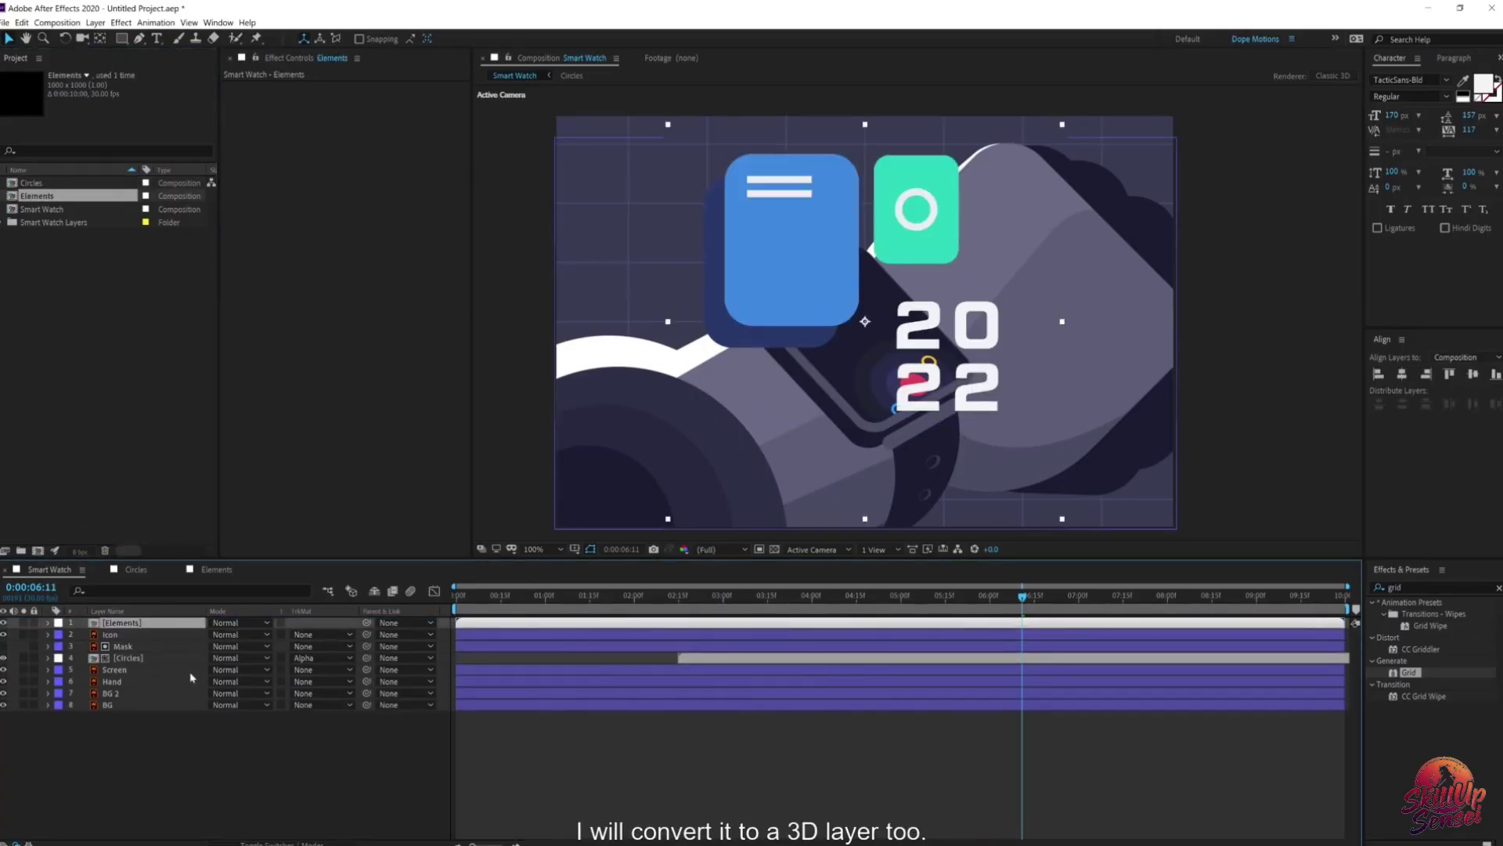
{"action": "key", "text": "F4"}
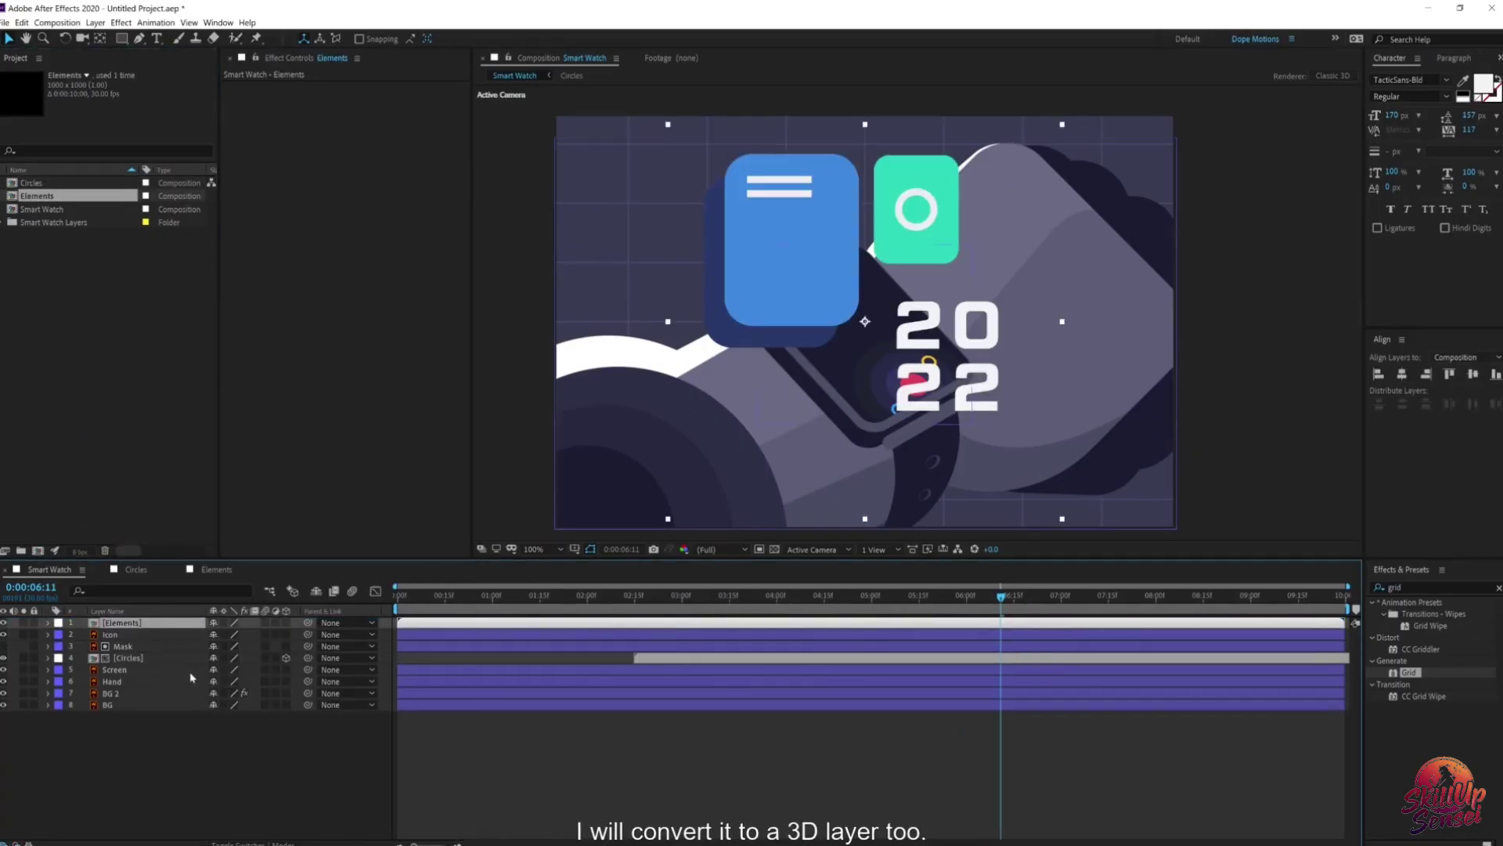
{"action": "left_click", "coordinate": [285, 622]}
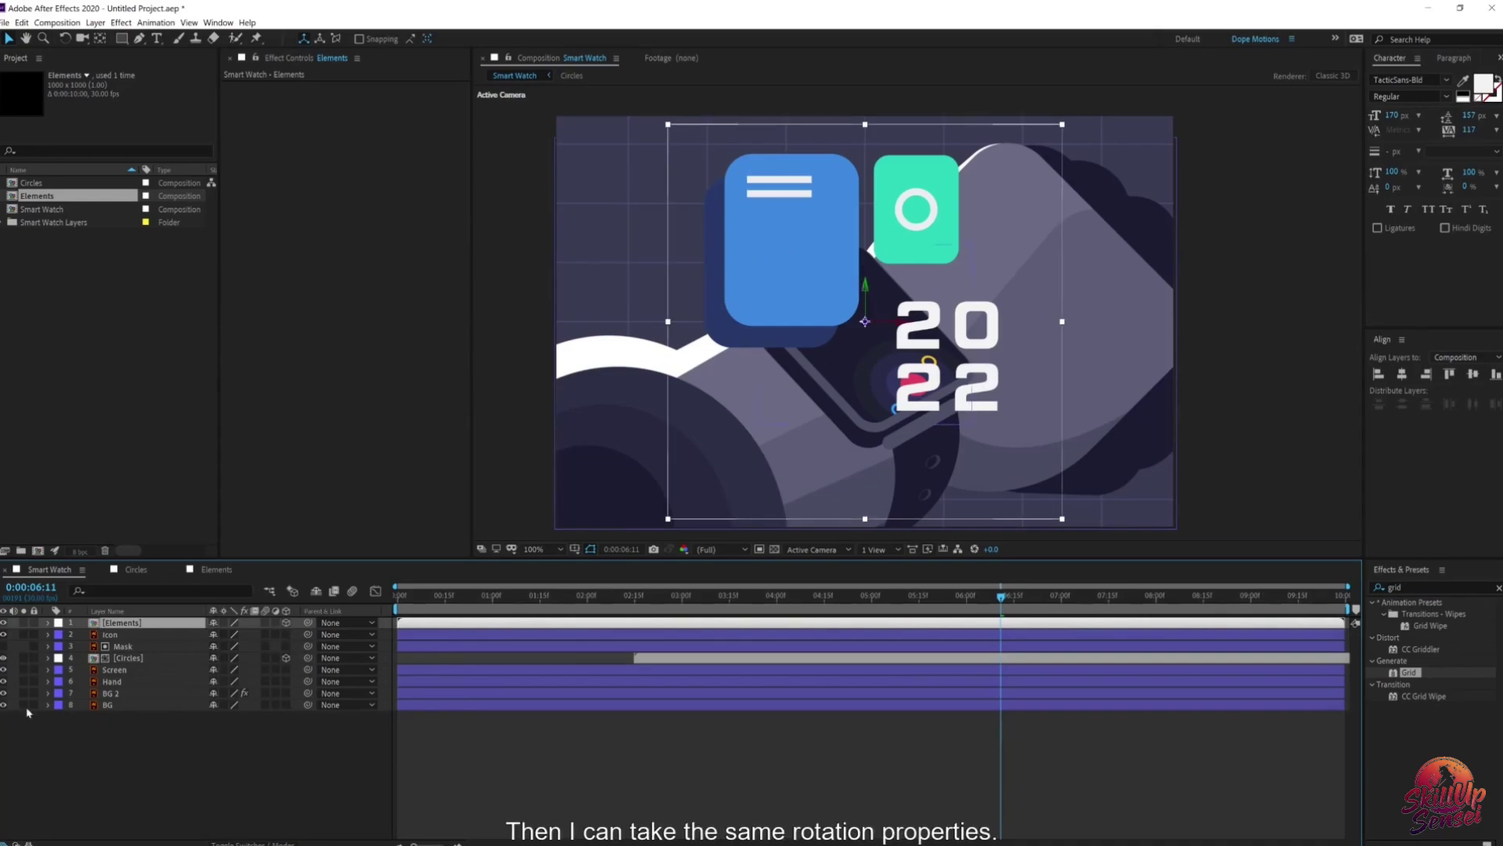
Step: Match the Elements layer's rotation to the Circles layer: X -43°, Y -8° and Z -39°
{"action": "left_click", "coordinate": [125, 659]}
{"action": "key", "text": "r"}
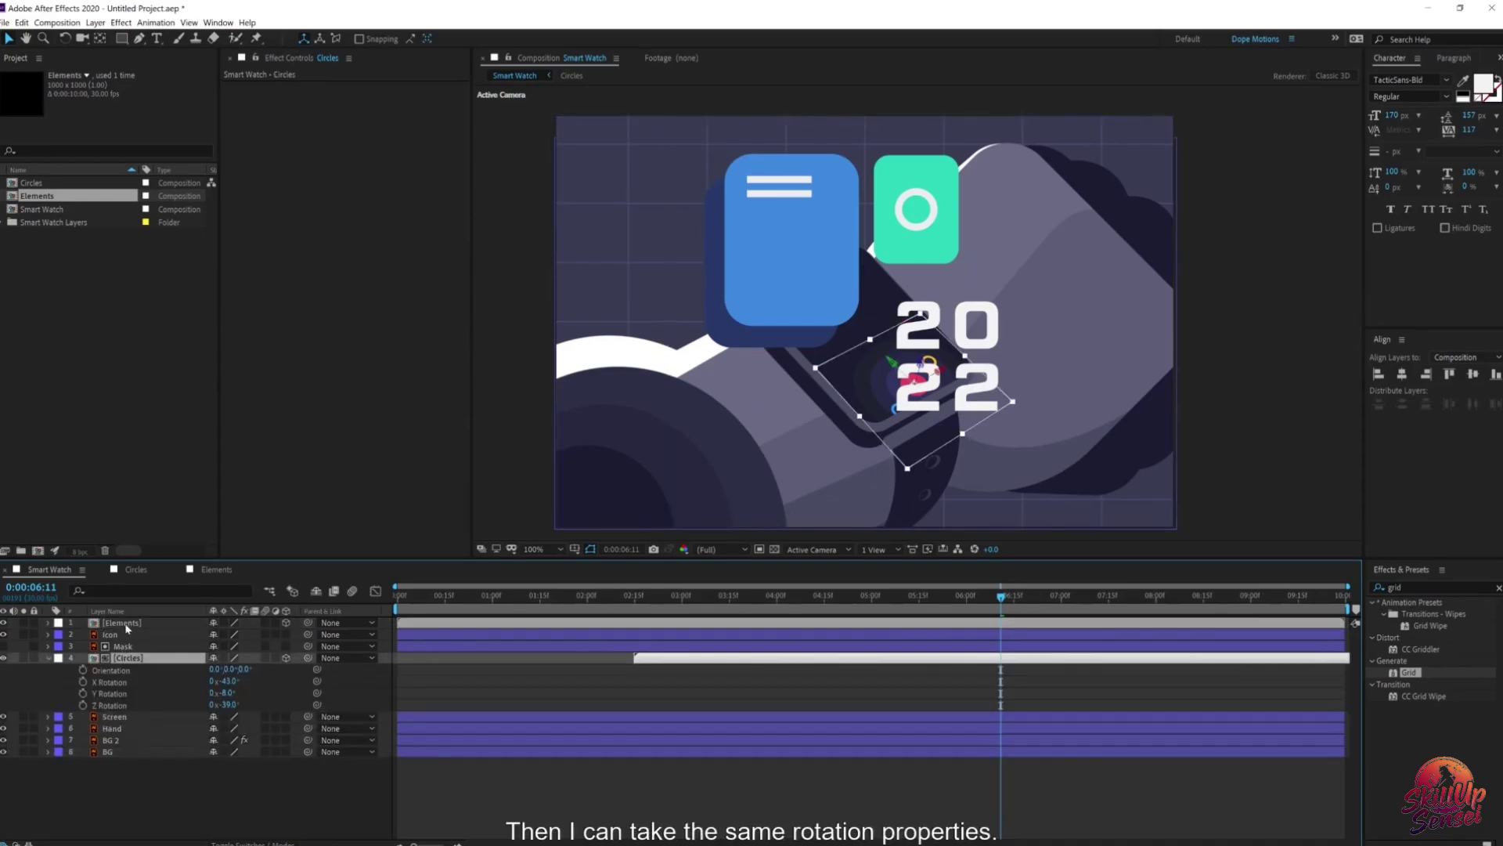
{"action": "left_click", "coordinate": [126, 624]}
{"action": "key", "text": "r"}
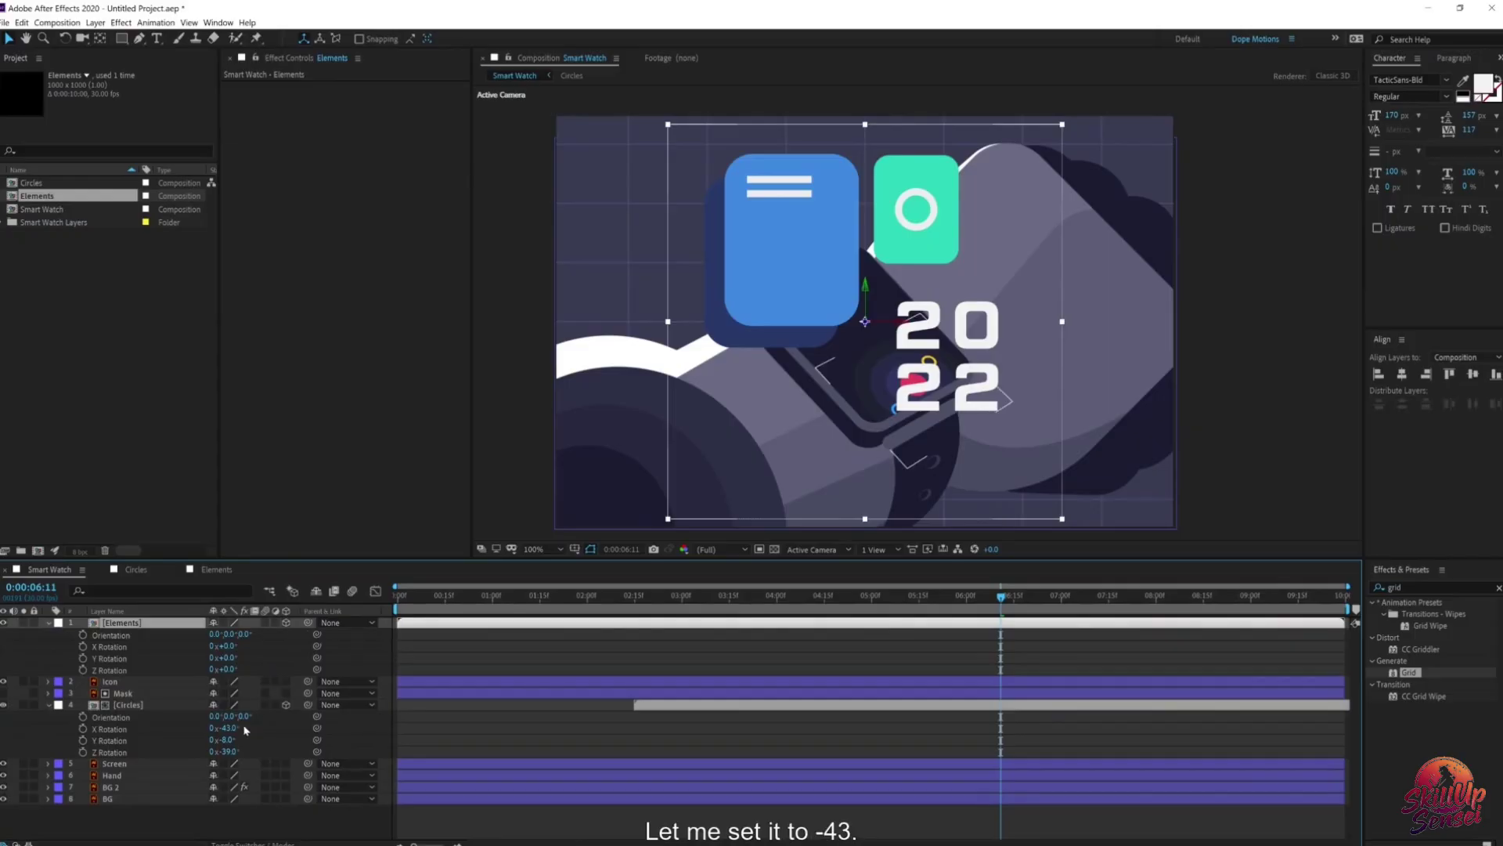
{"action": "left_click", "coordinate": [231, 647]}
{"action": "key", "text": "Return"}
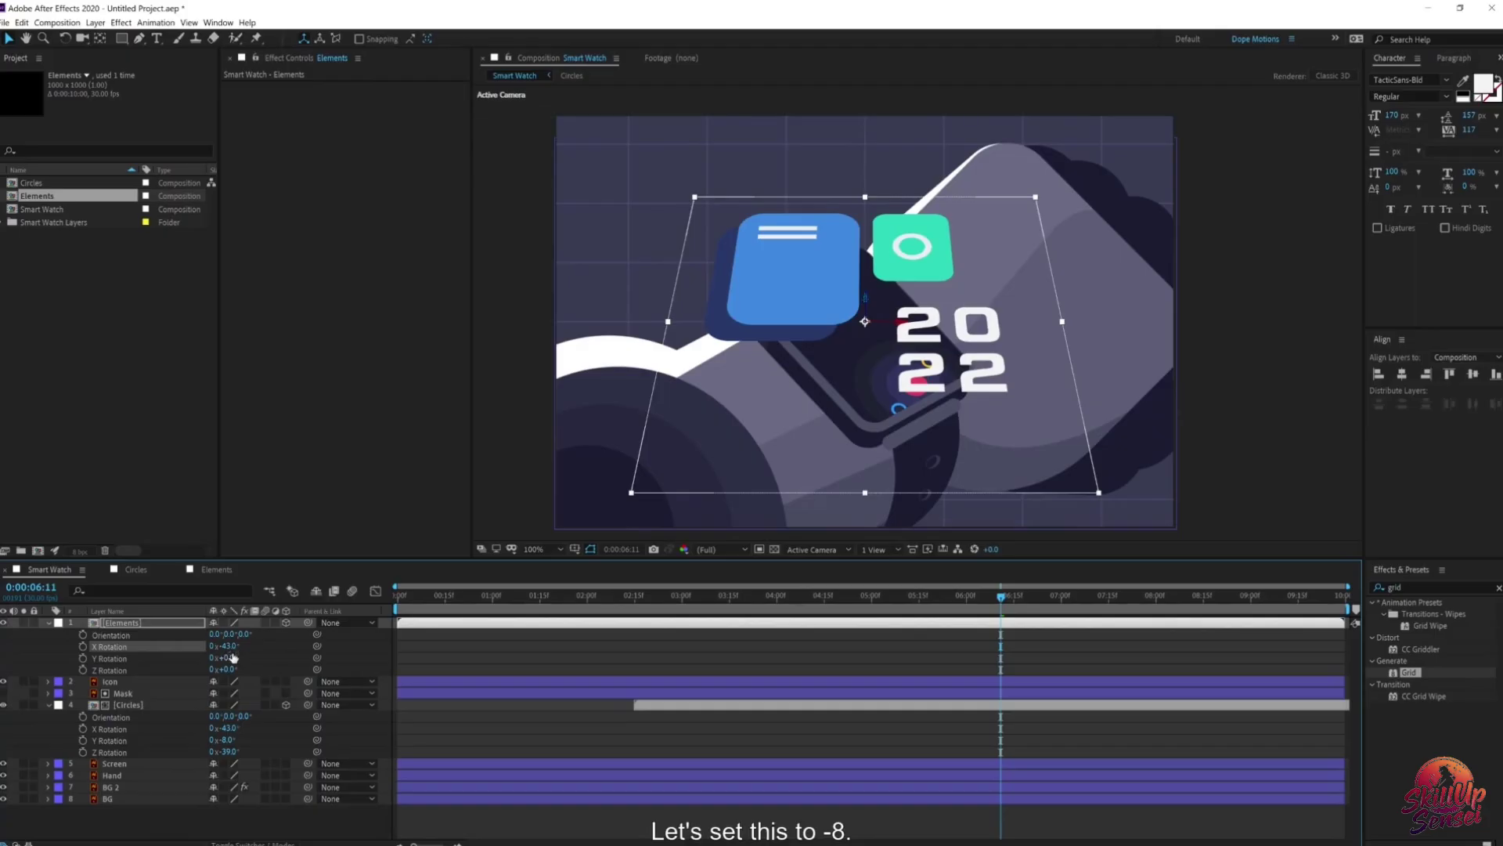
{"action": "left_click", "coordinate": [230, 658]}
{"action": "type", "text": "-8"}
{"action": "key", "text": "Return"}
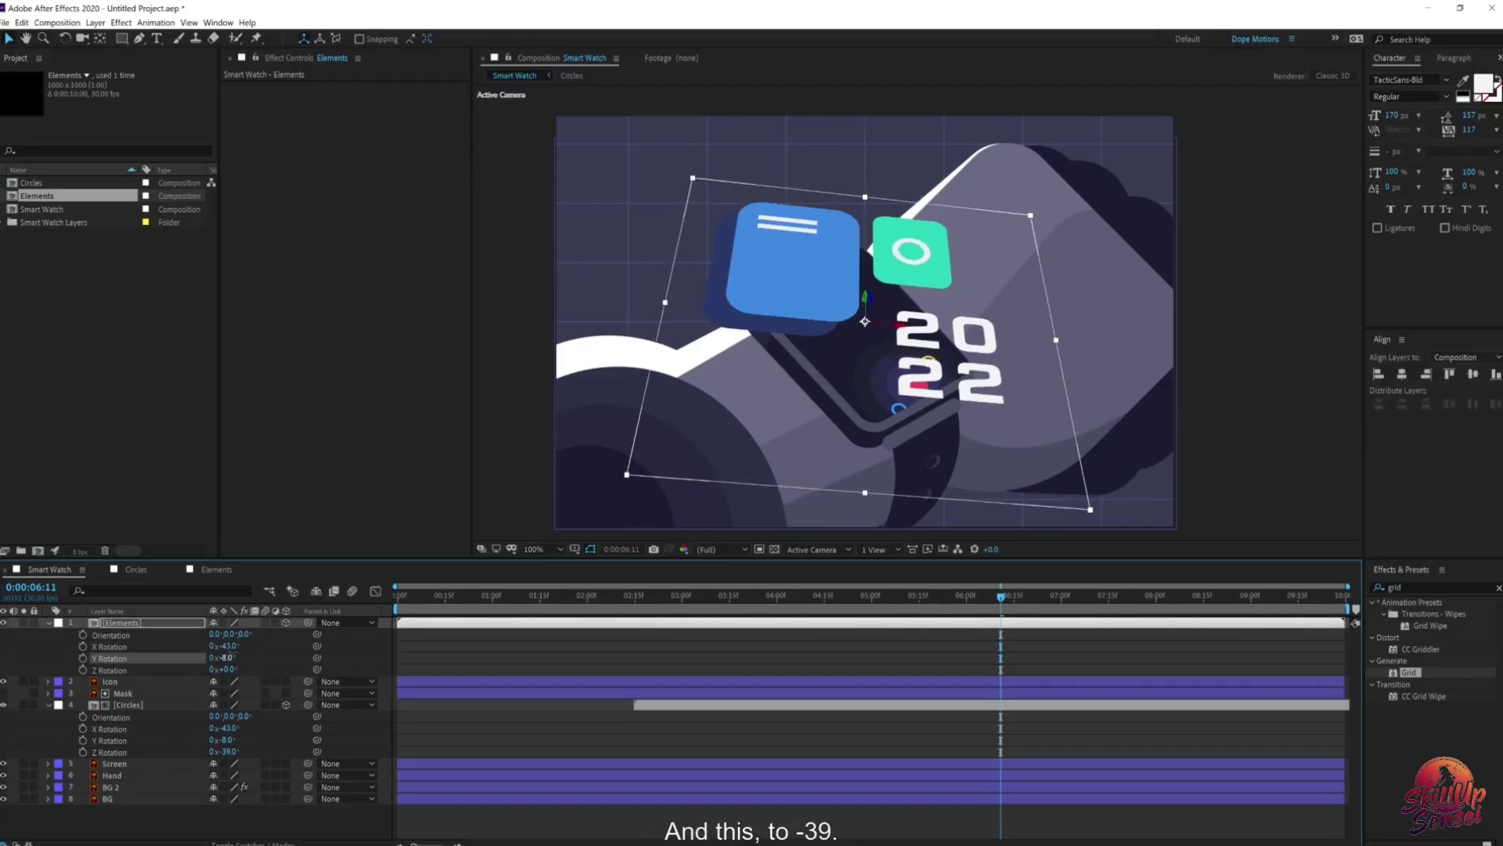
{"action": "left_click", "coordinate": [228, 670]}
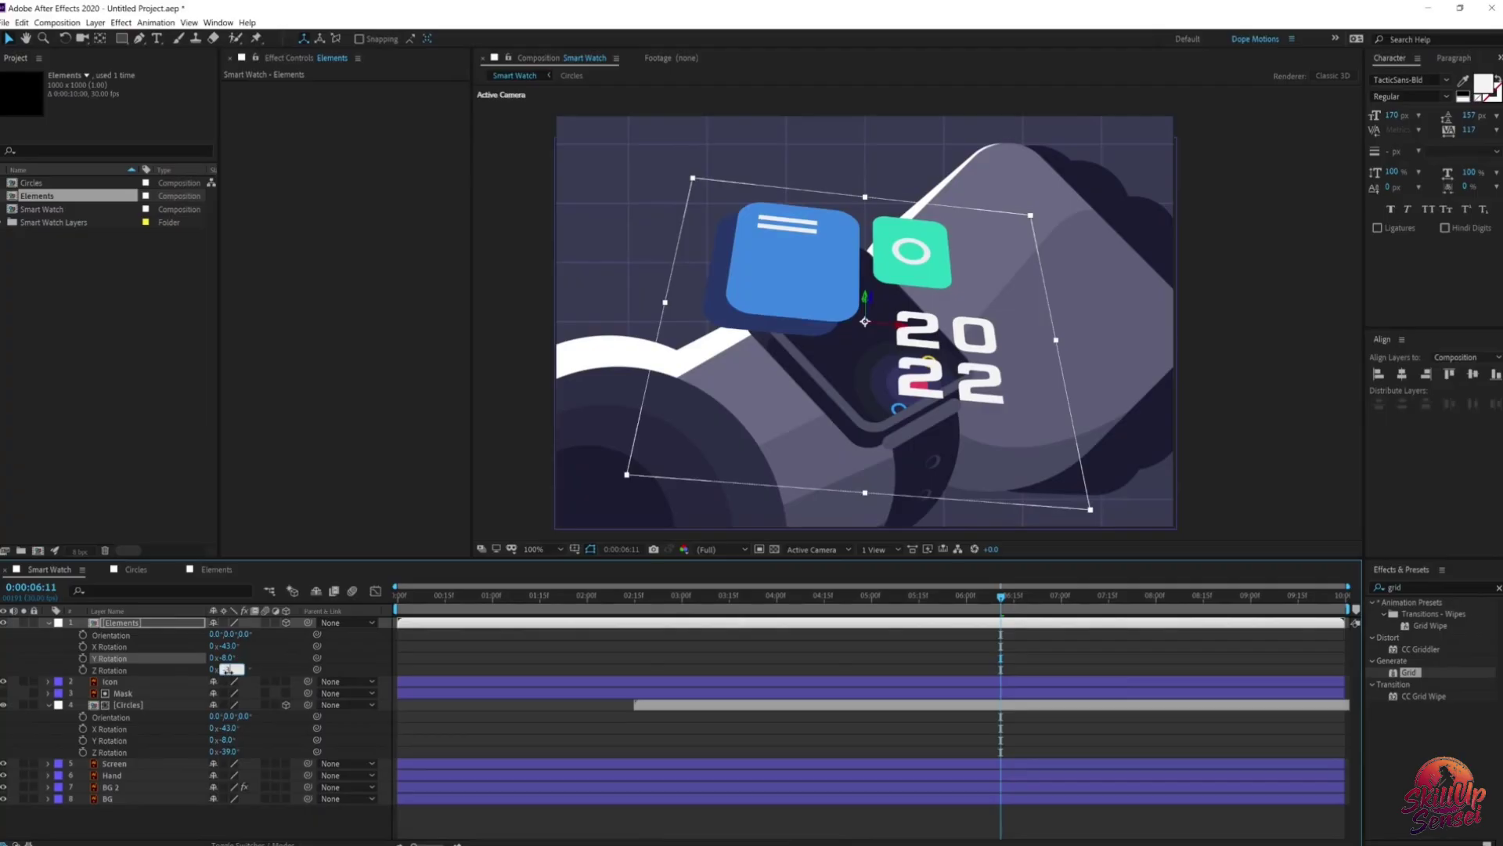
{"action": "type", "text": "-39"}
{"action": "key", "text": "Return"}
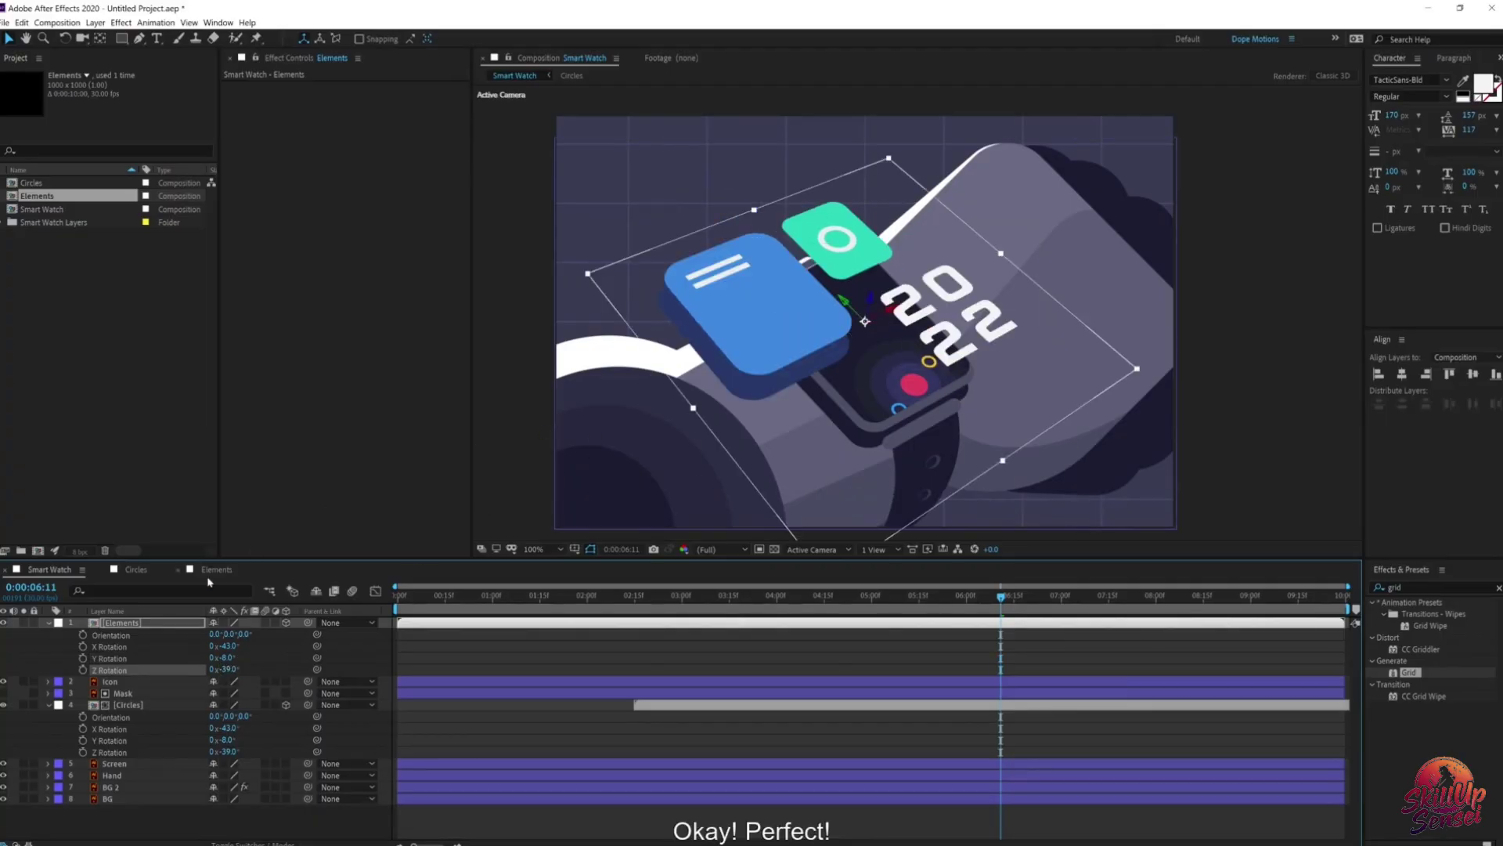
Step: Scale the Elements layer to 36% and position it over the upper part of the watch screen
{"action": "key", "text": "s"}
{"action": "left_click_drag", "start_coordinate": [275, 636], "coordinate": [227, 634]}
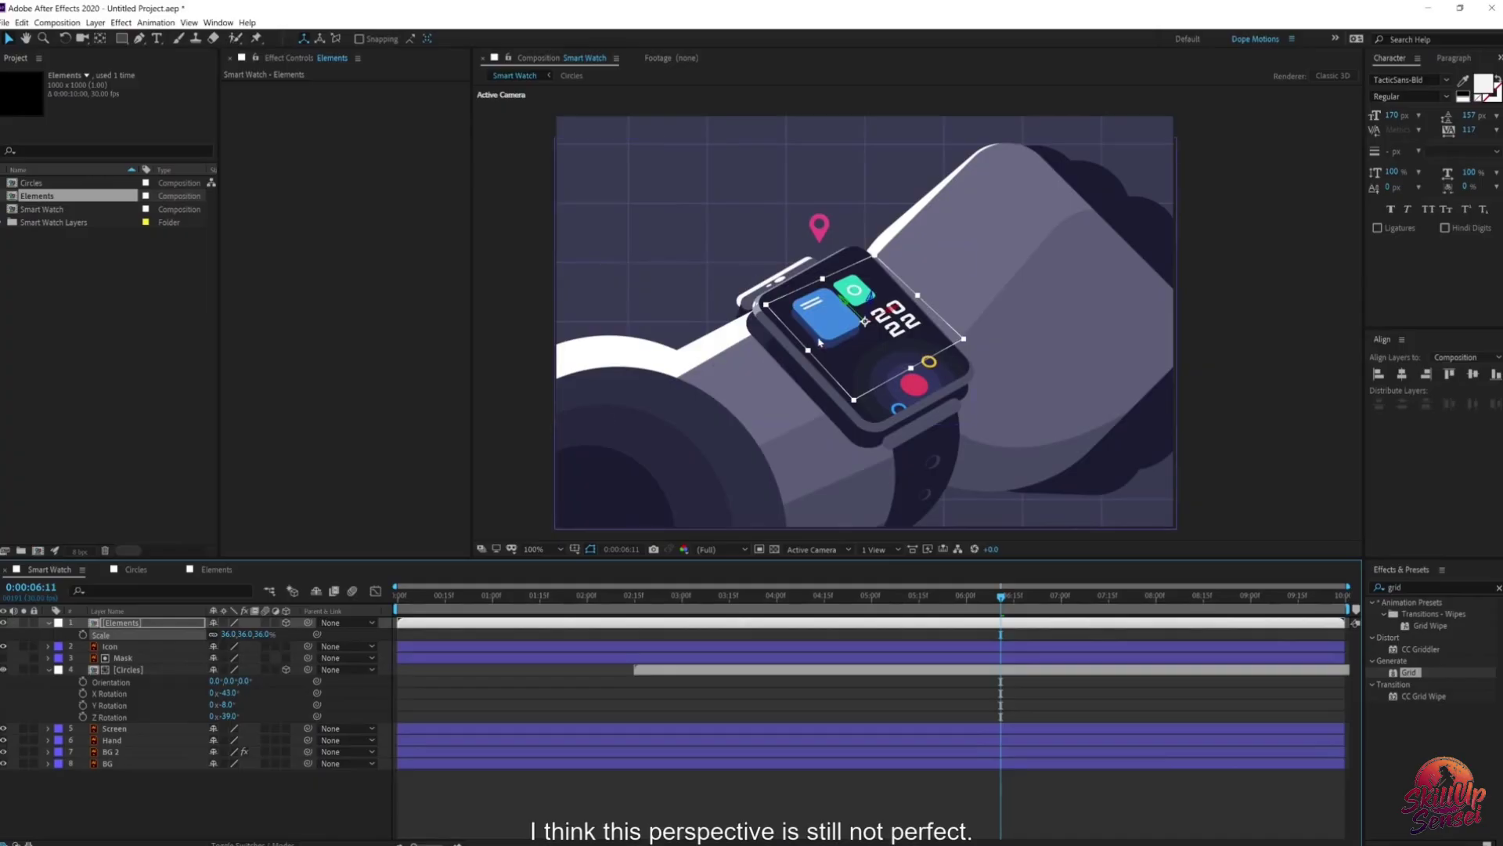
{"action": "left_click_drag", "start_coordinate": [826, 333], "coordinate": [815, 329]}
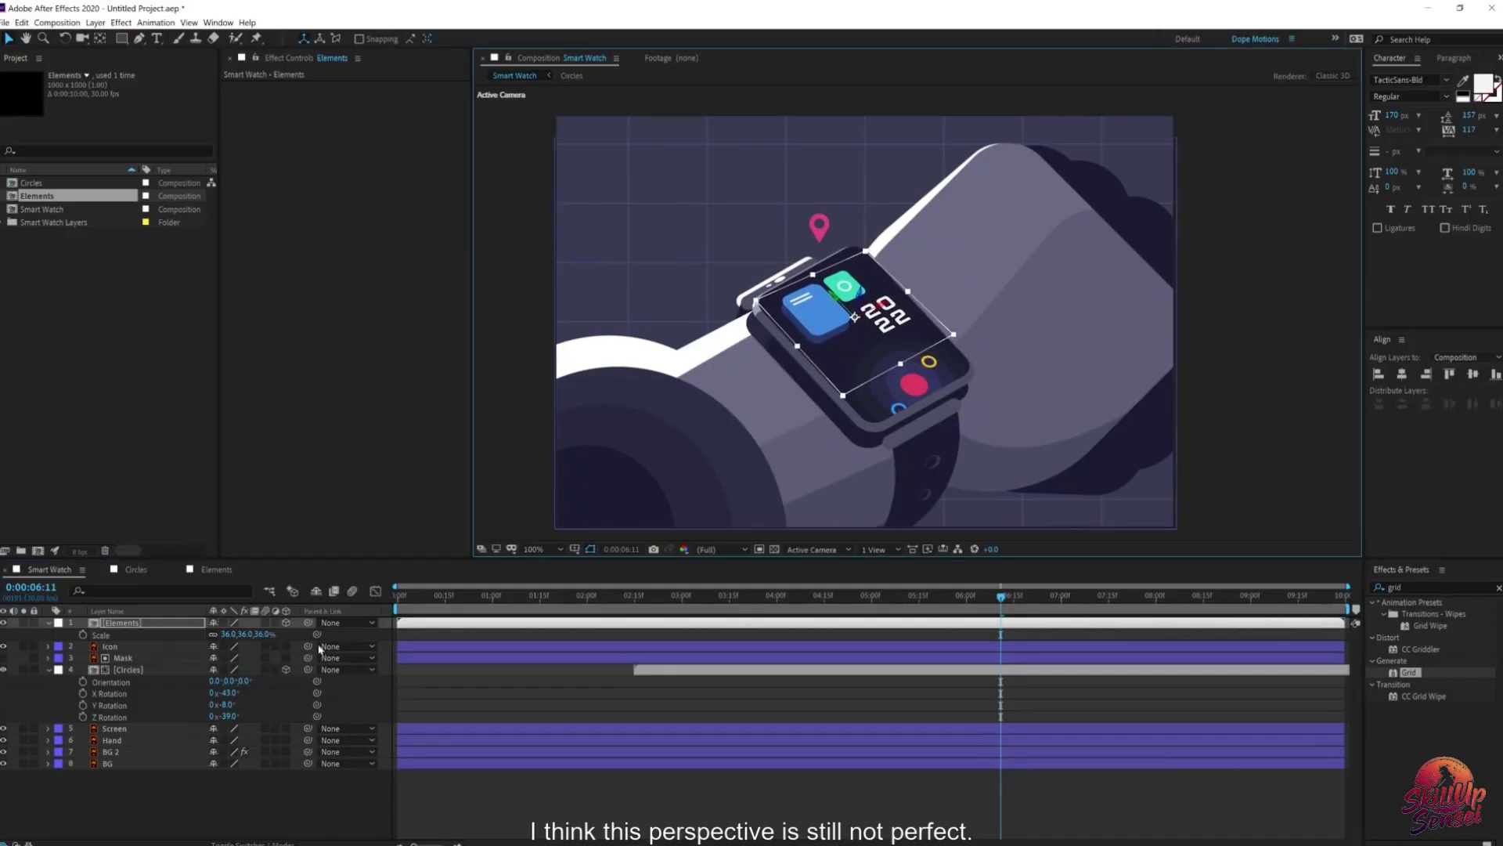
Step: Refine the Elements layer's perspective by setting its rotation to X -39°, Y -14° and Z -42°
{"action": "left_click_drag", "start_coordinate": [232, 696], "coordinate": [228, 695]}
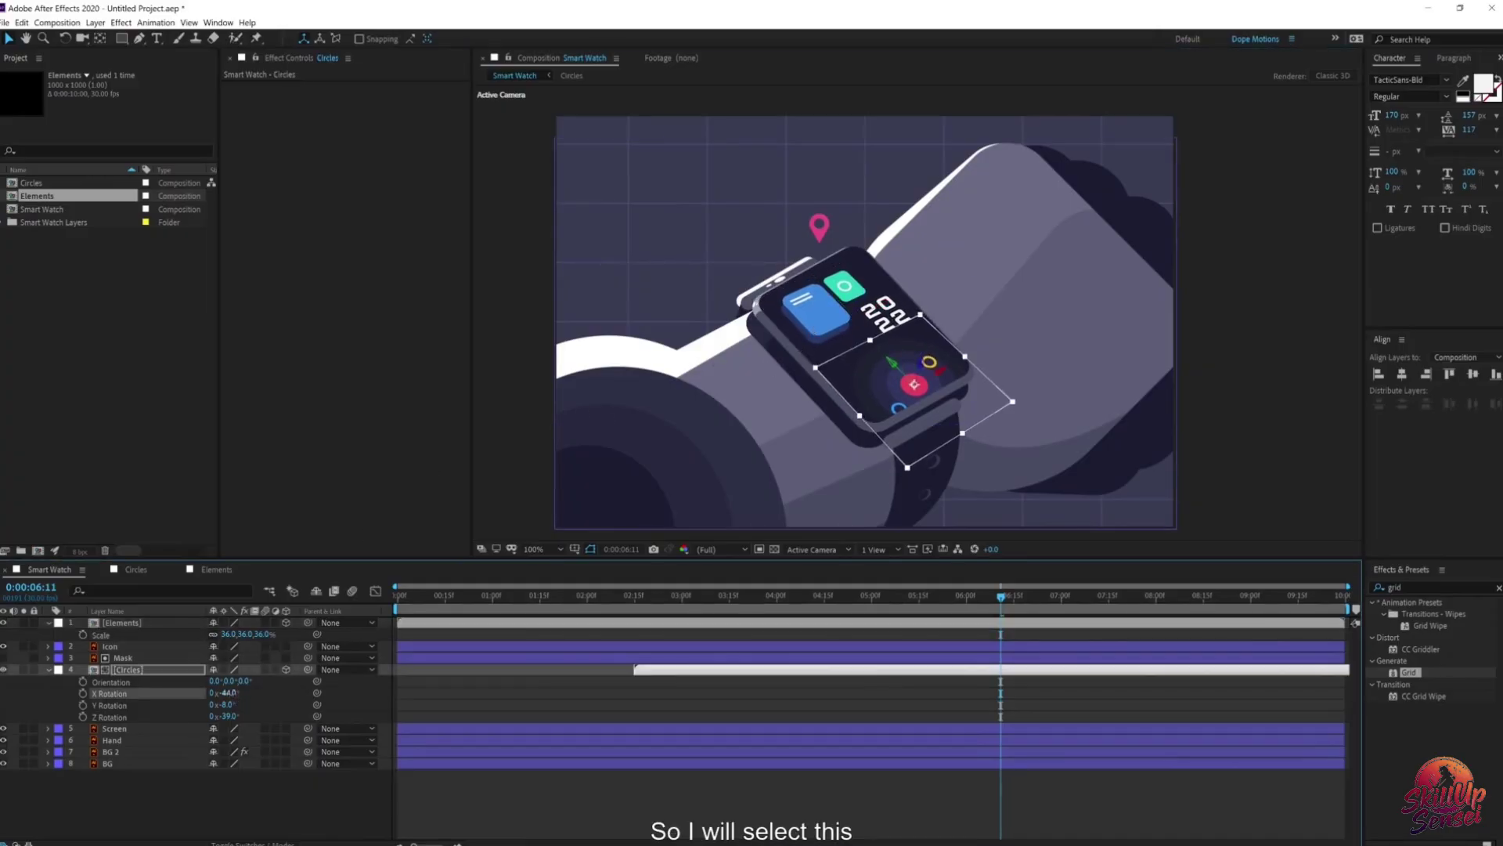
{"action": "key", "text": "ctrl+z"}
{"action": "left_click", "coordinate": [166, 625]}
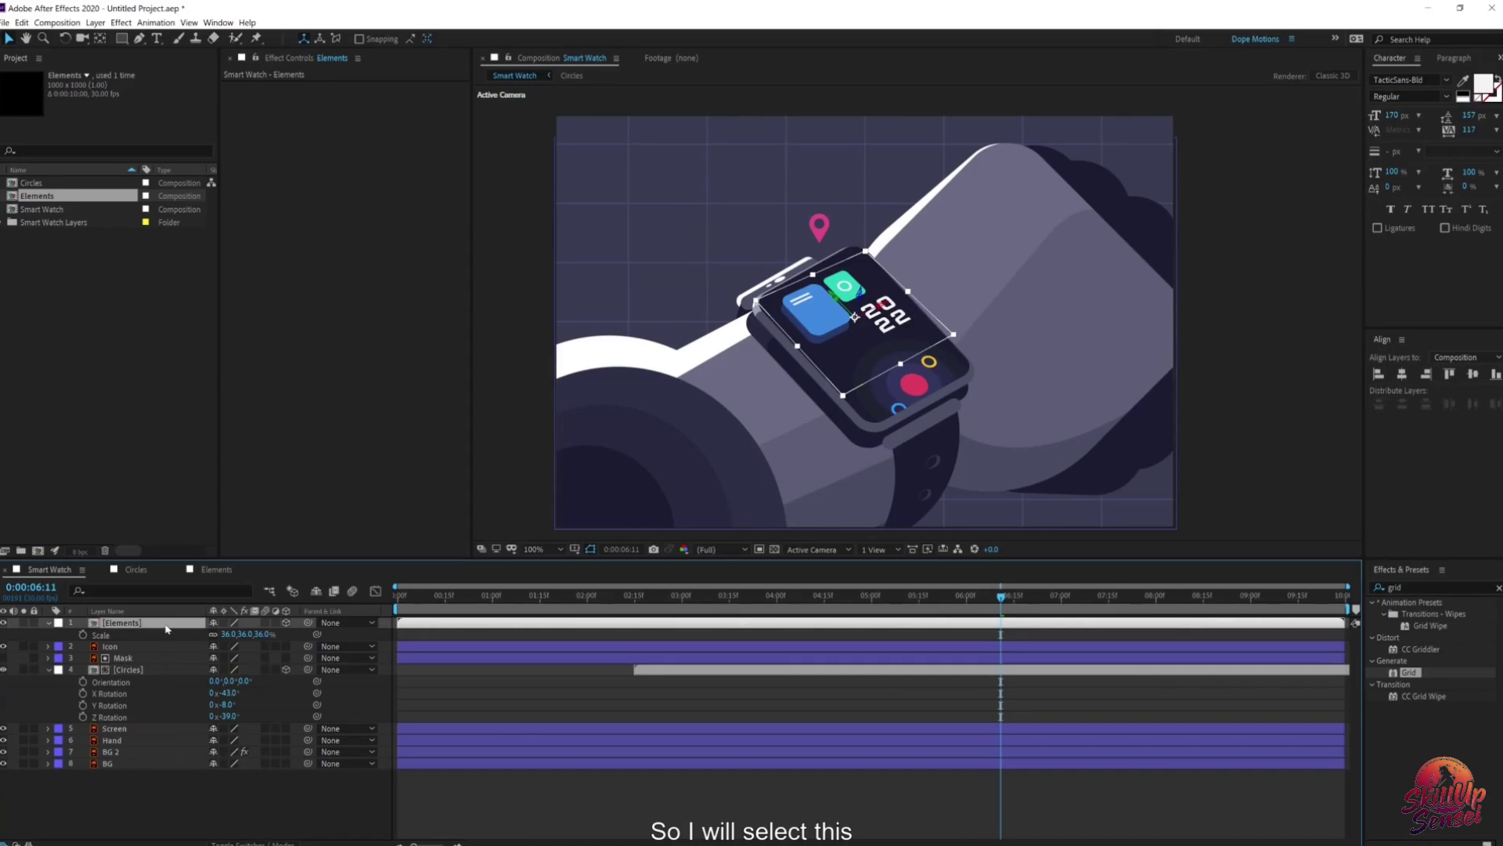
{"action": "key", "text": "r"}
{"action": "left_click_drag", "start_coordinate": [227, 647], "coordinate": [224, 660]}
{"action": "left_click_drag", "start_coordinate": [232, 647], "coordinate": [232, 647]}
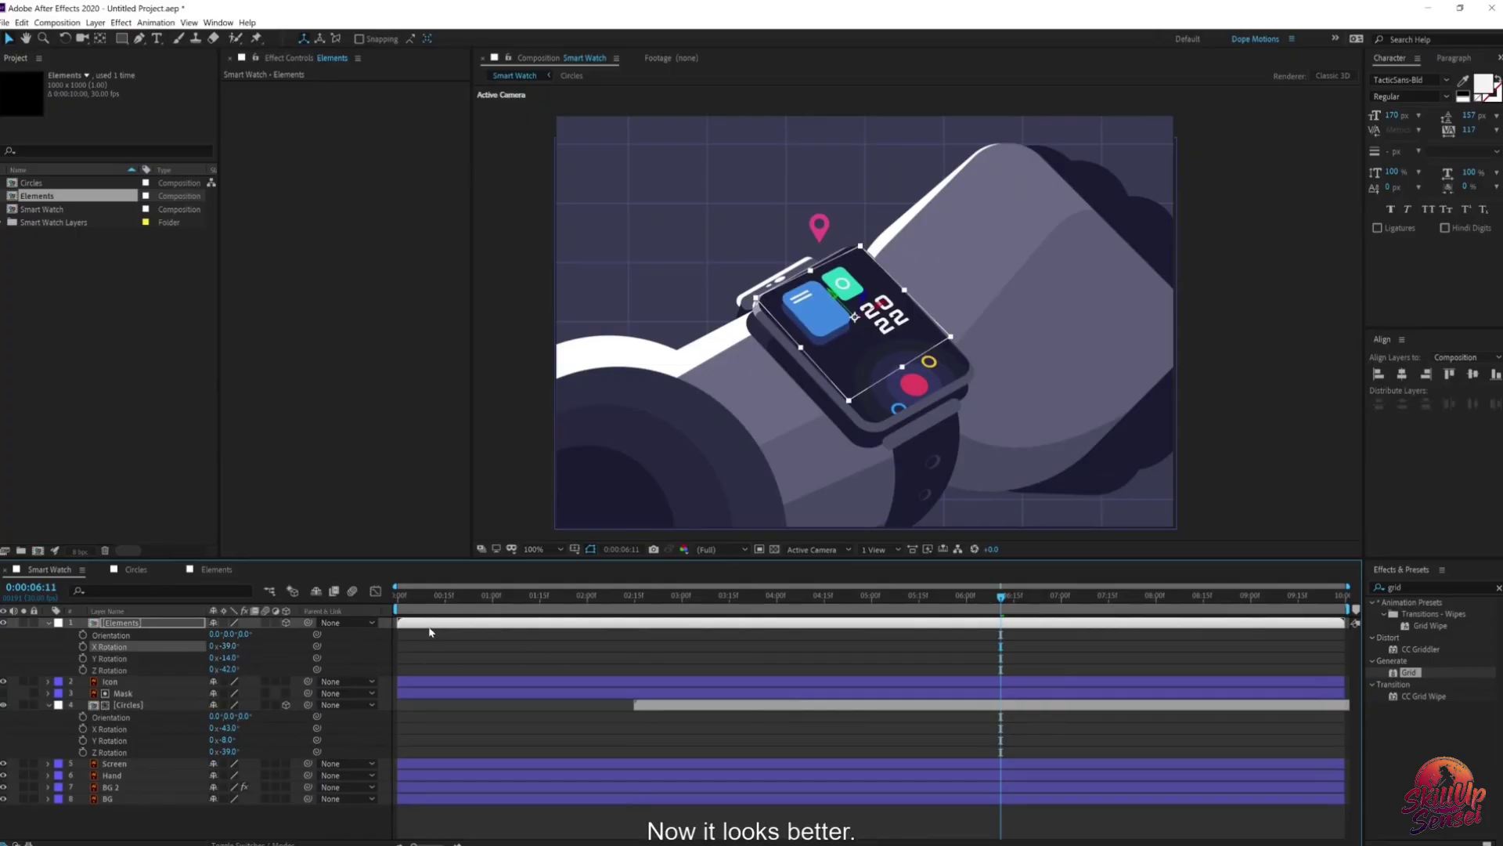
Step: Shift the Elements layer in time to start at about 02:15f, preview the result, and collapse all layers' properties
{"action": "left_click_drag", "start_coordinate": [429, 631], "coordinate": [981, 597]}
{"action": "mouse_move", "coordinate": [984, 597]}
{"action": "left_mouse_down"}
{"action": "mouse_move", "coordinate": [689, 607]}
{"action": "mouse_move", "coordinate": [409, 644]}
{"action": "mouse_move", "coordinate": [994, 615]}
{"action": "left_mouse_up"}
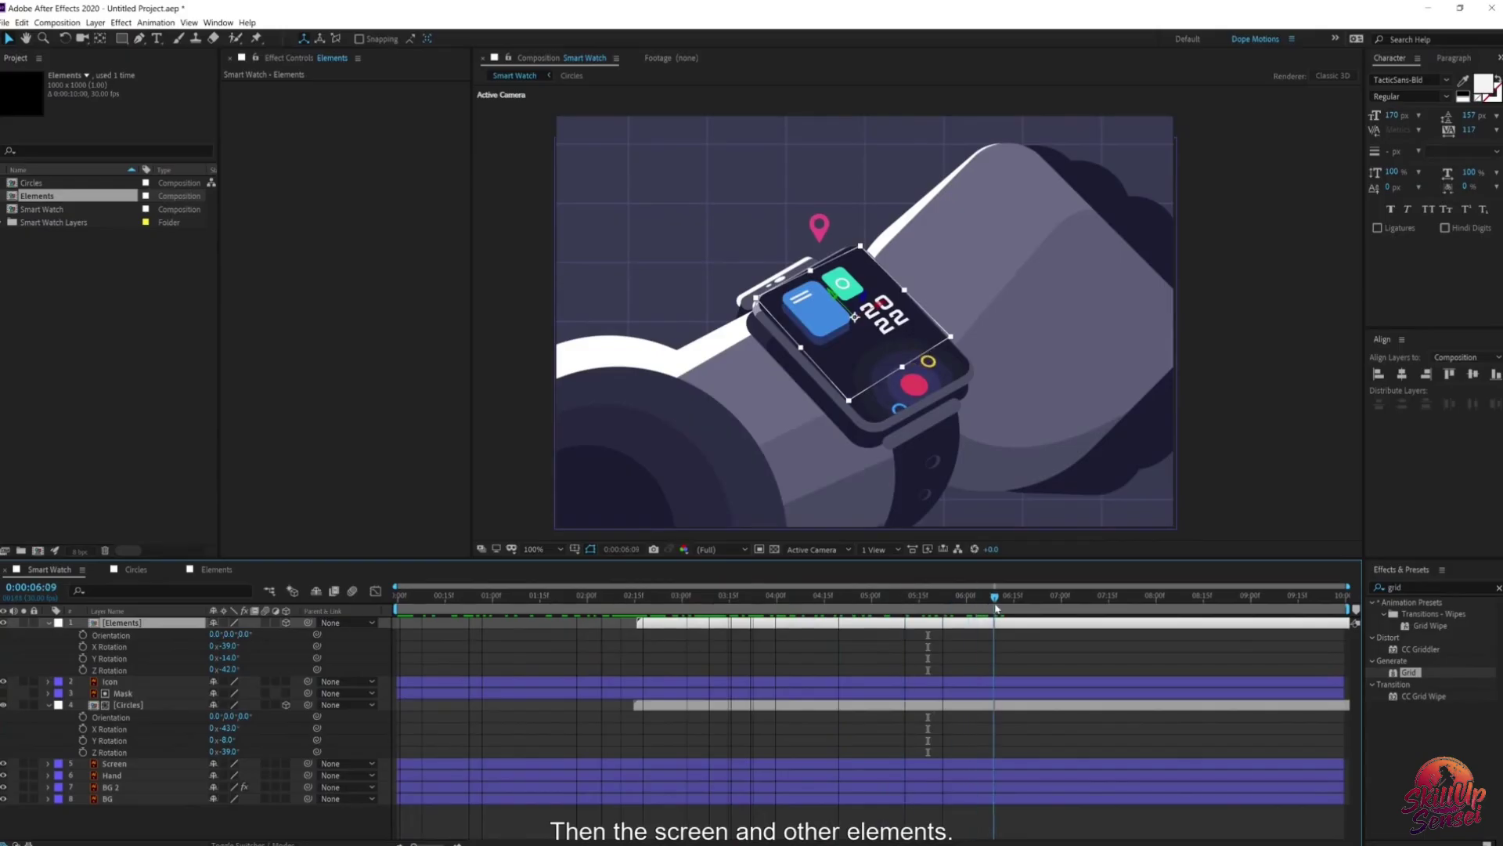
{"action": "left_click", "coordinate": [507, 662]}
{"action": "key", "text": "ctrl+a"}
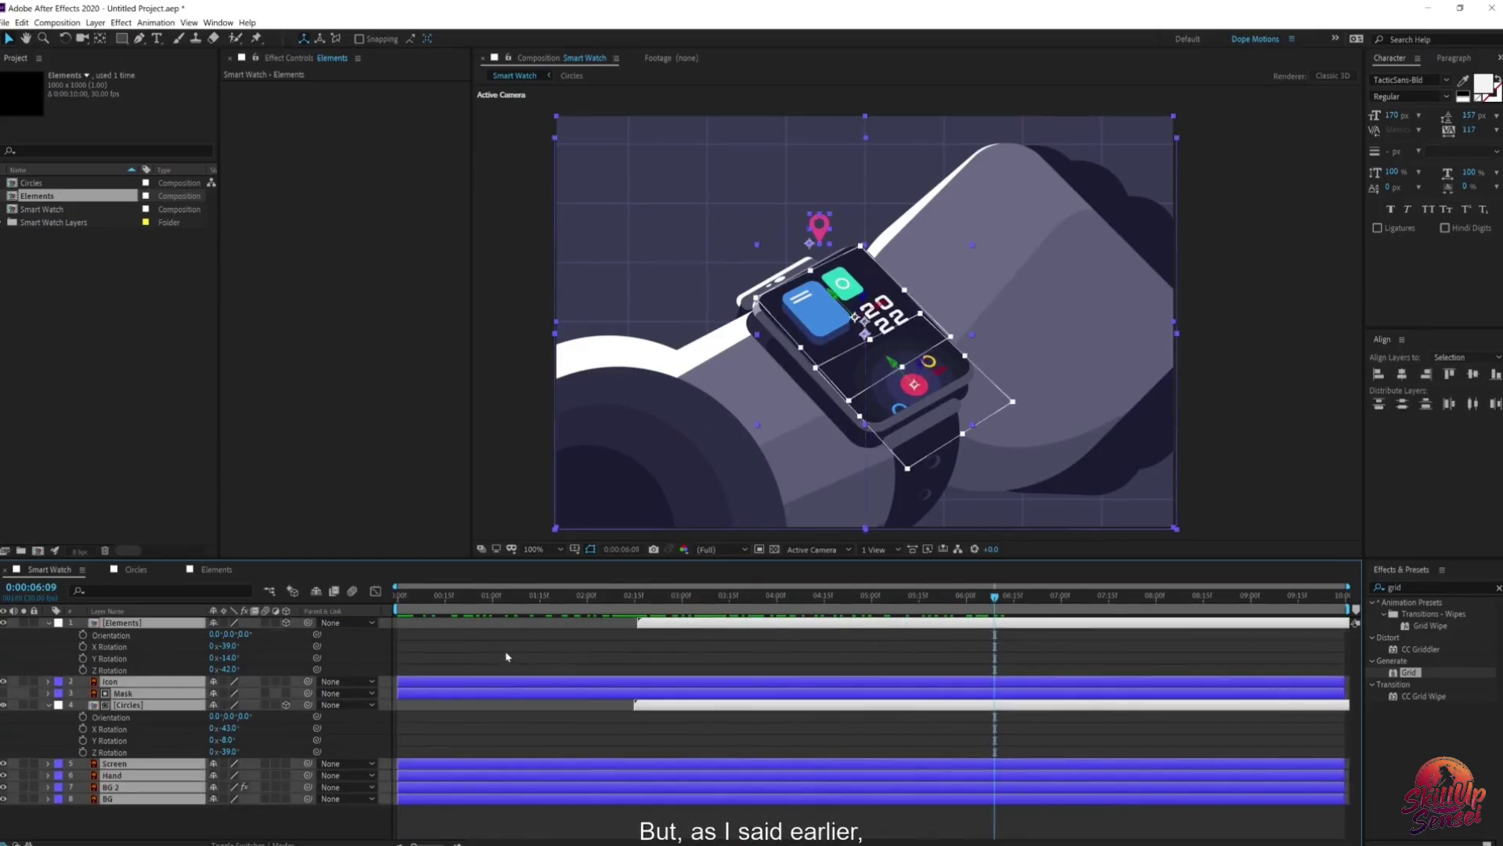
{"action": "key", "text": "u"}
{"action": "key", "text": "u"}
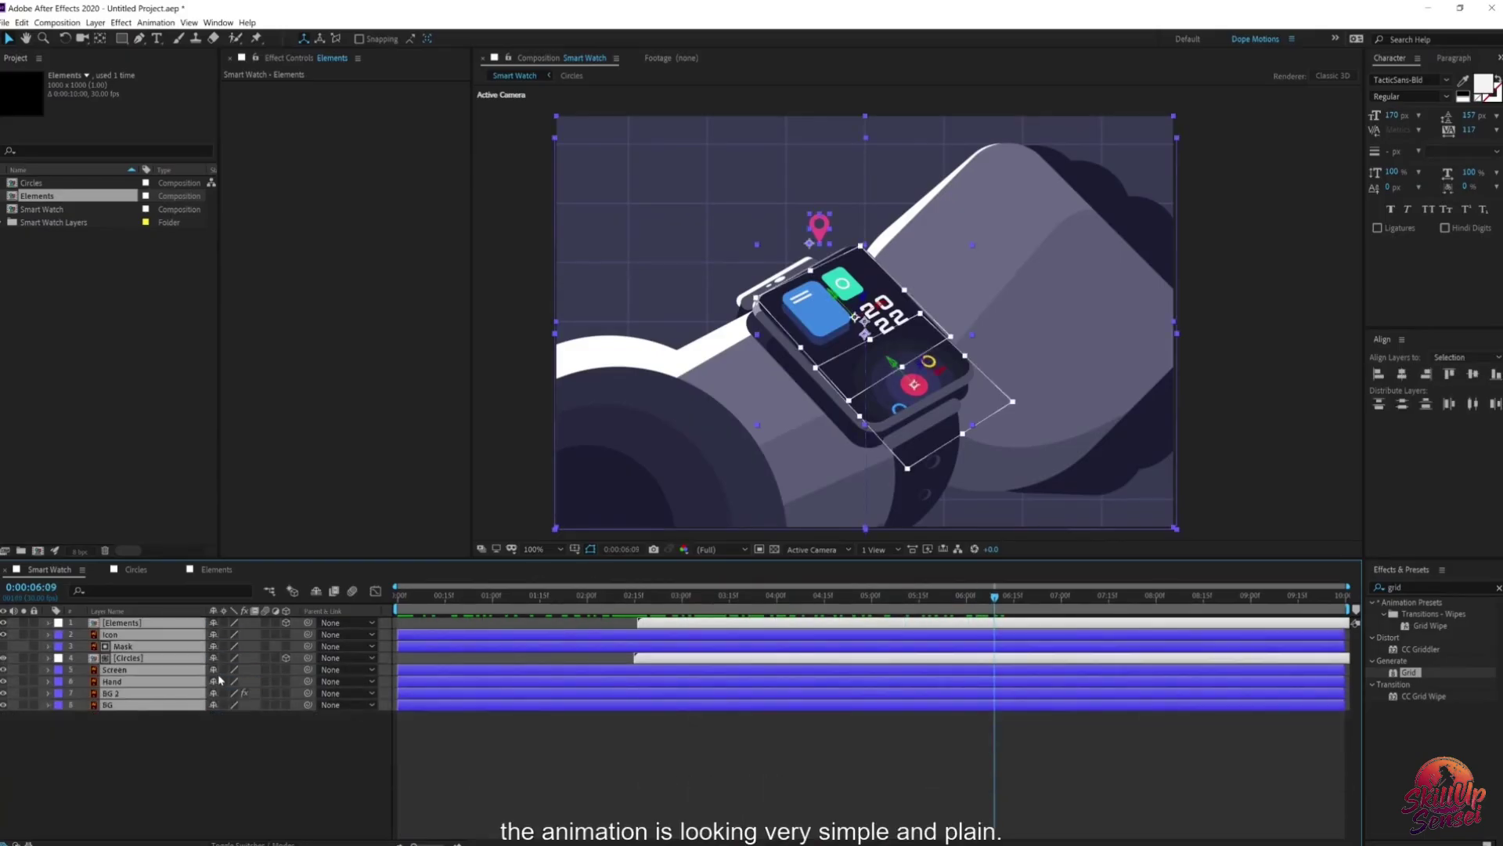
{"action": "left_click", "coordinate": [186, 737]}
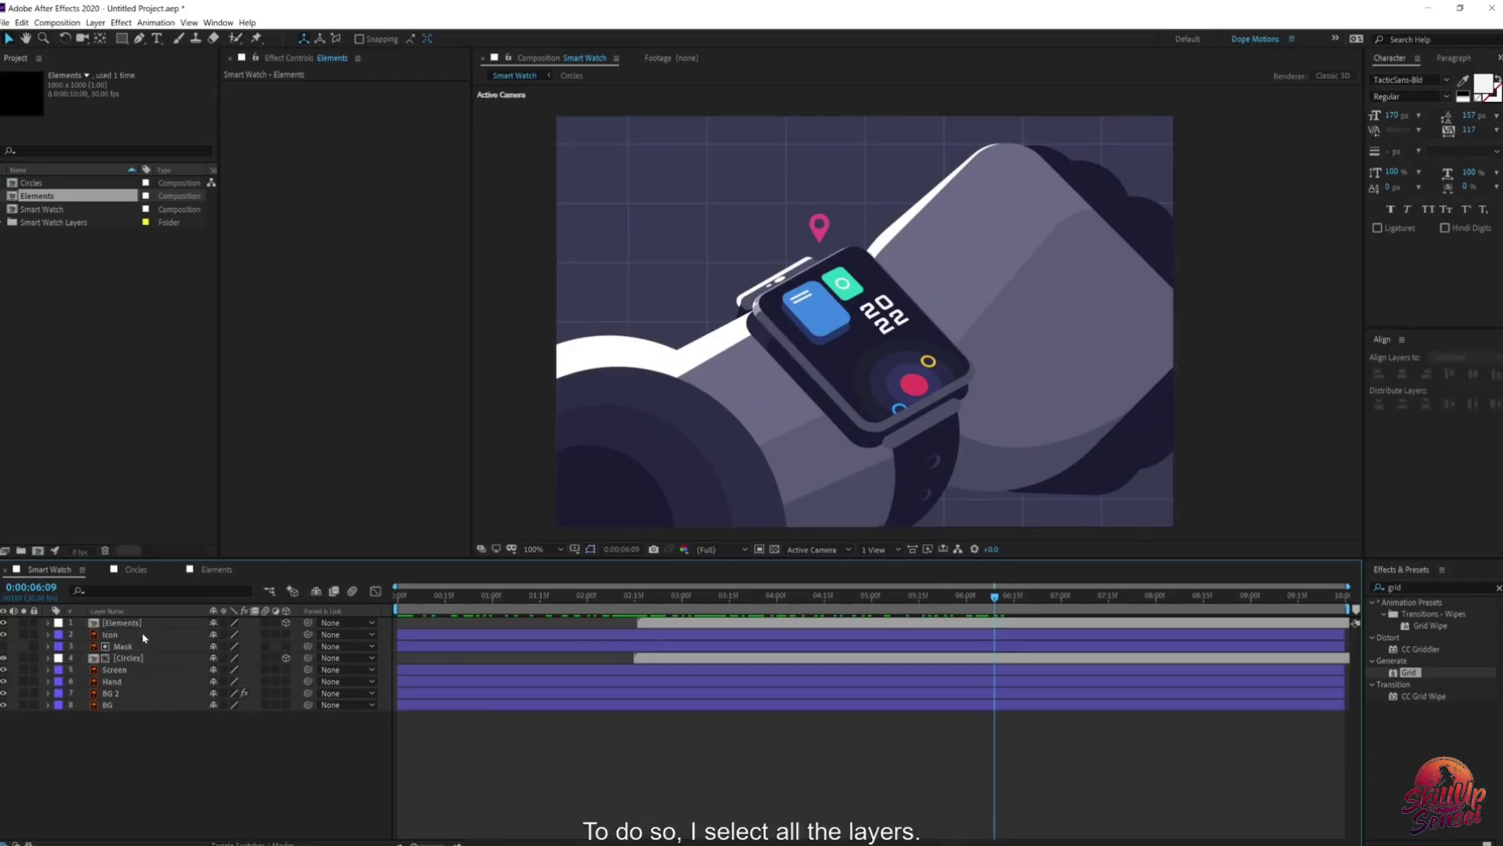
Step: Reveal the keyframed properties of all layers in the Smart Watch composition
{"action": "left_click_drag", "start_coordinate": [99, 756], "coordinate": [167, 622]}
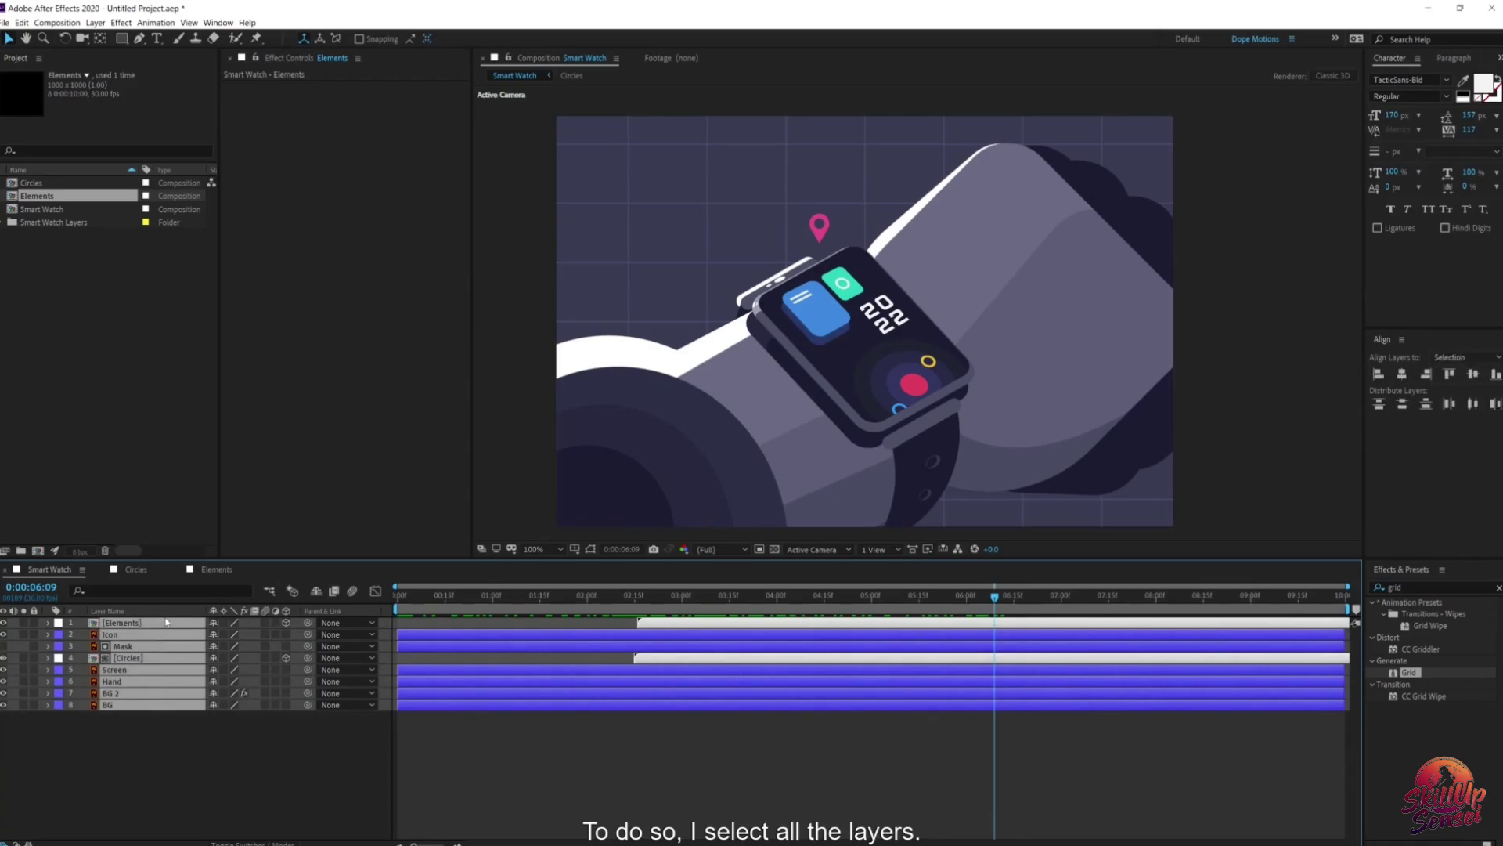
{"action": "key", "text": "u"}
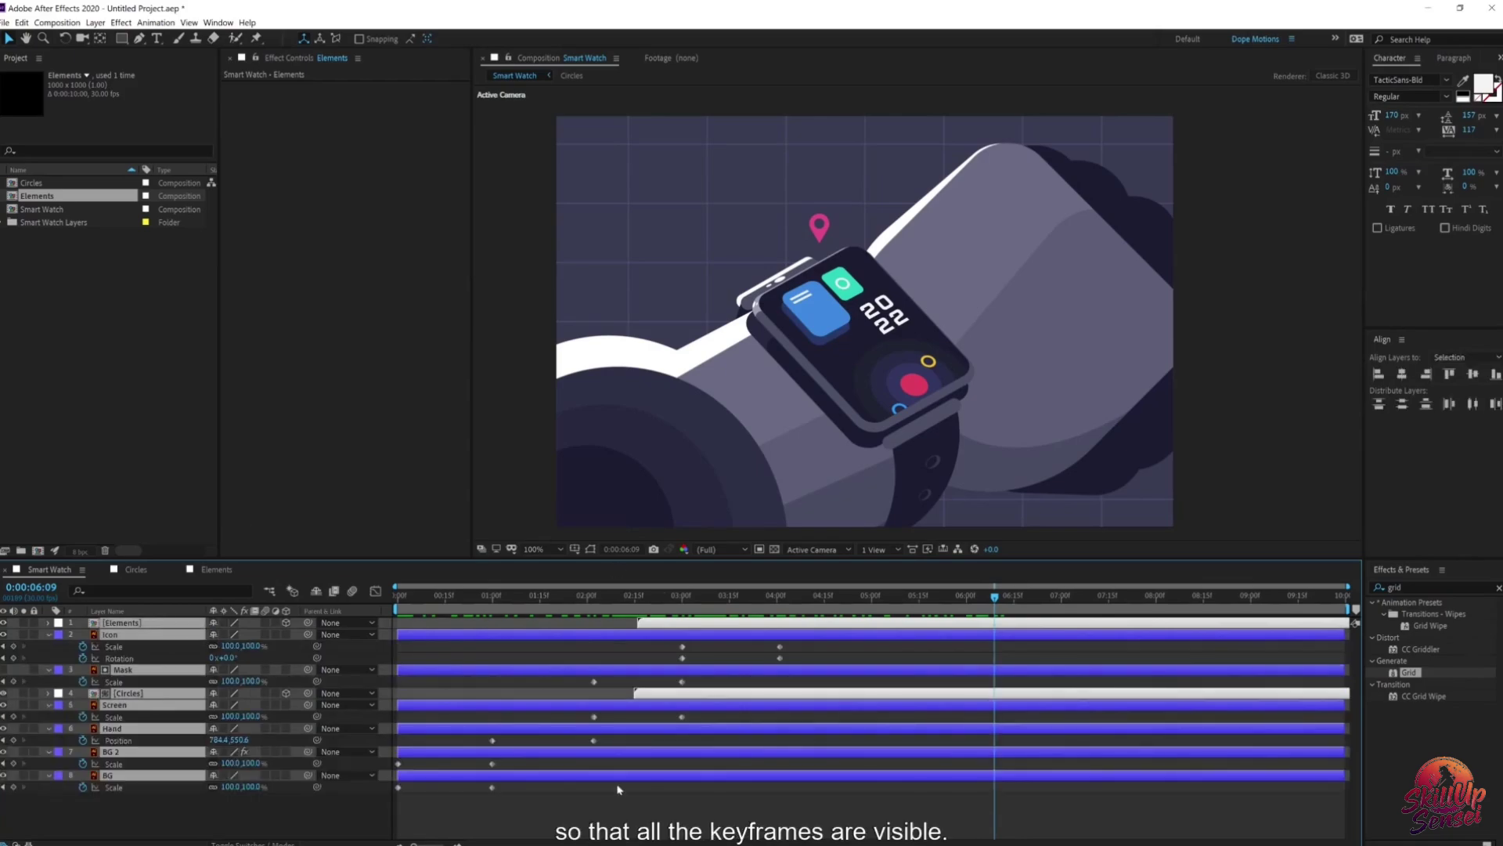
{"action": "left_click", "coordinate": [678, 686]}
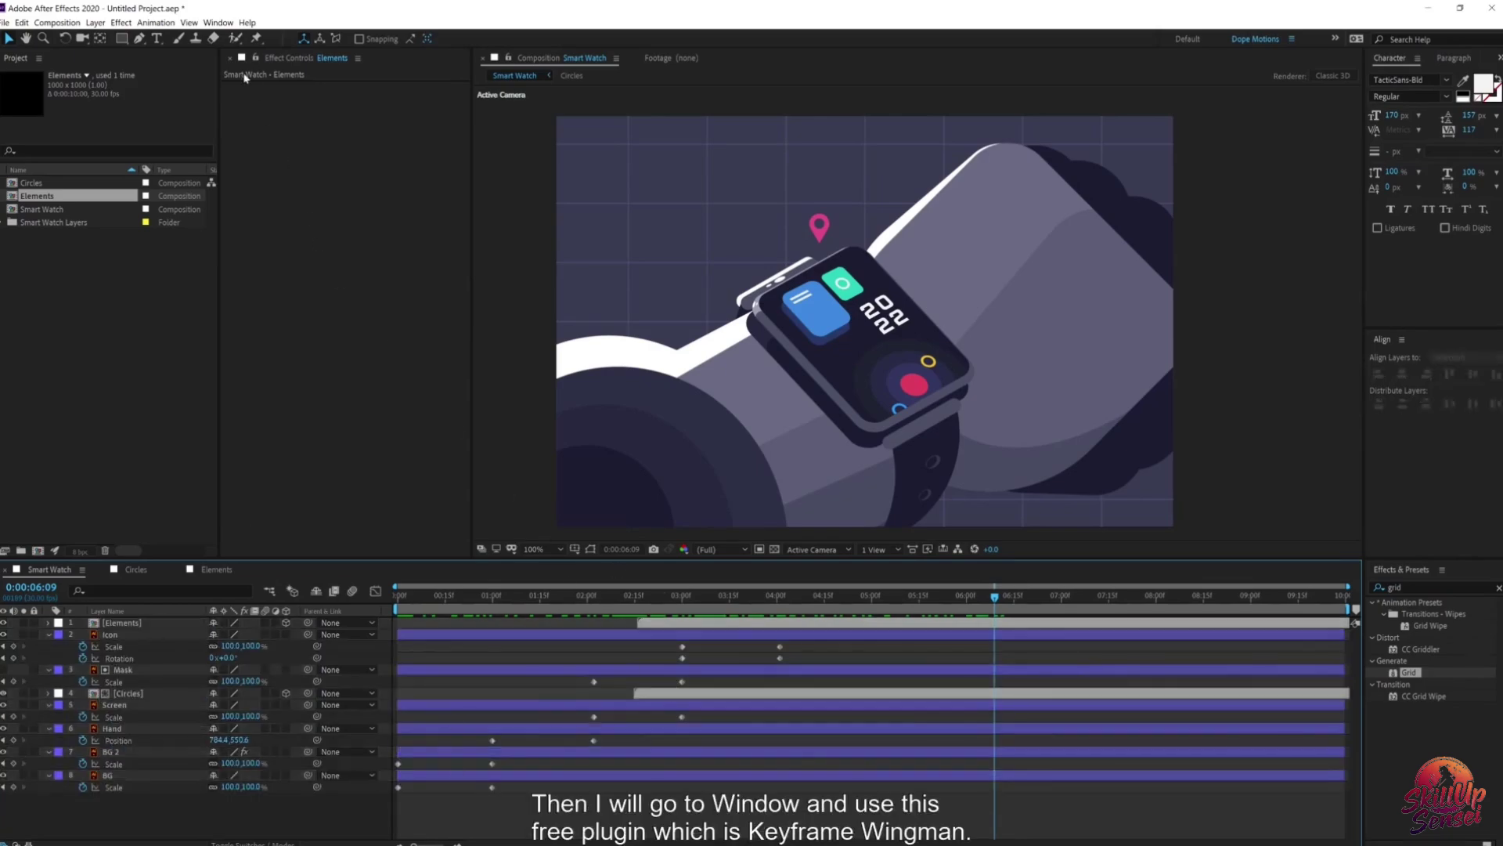
Step: Open Keyframe Wingman, select every keyframe in the composition, and set both incoming and outgoing easing to 85
{"action": "left_click", "coordinate": [218, 22]}
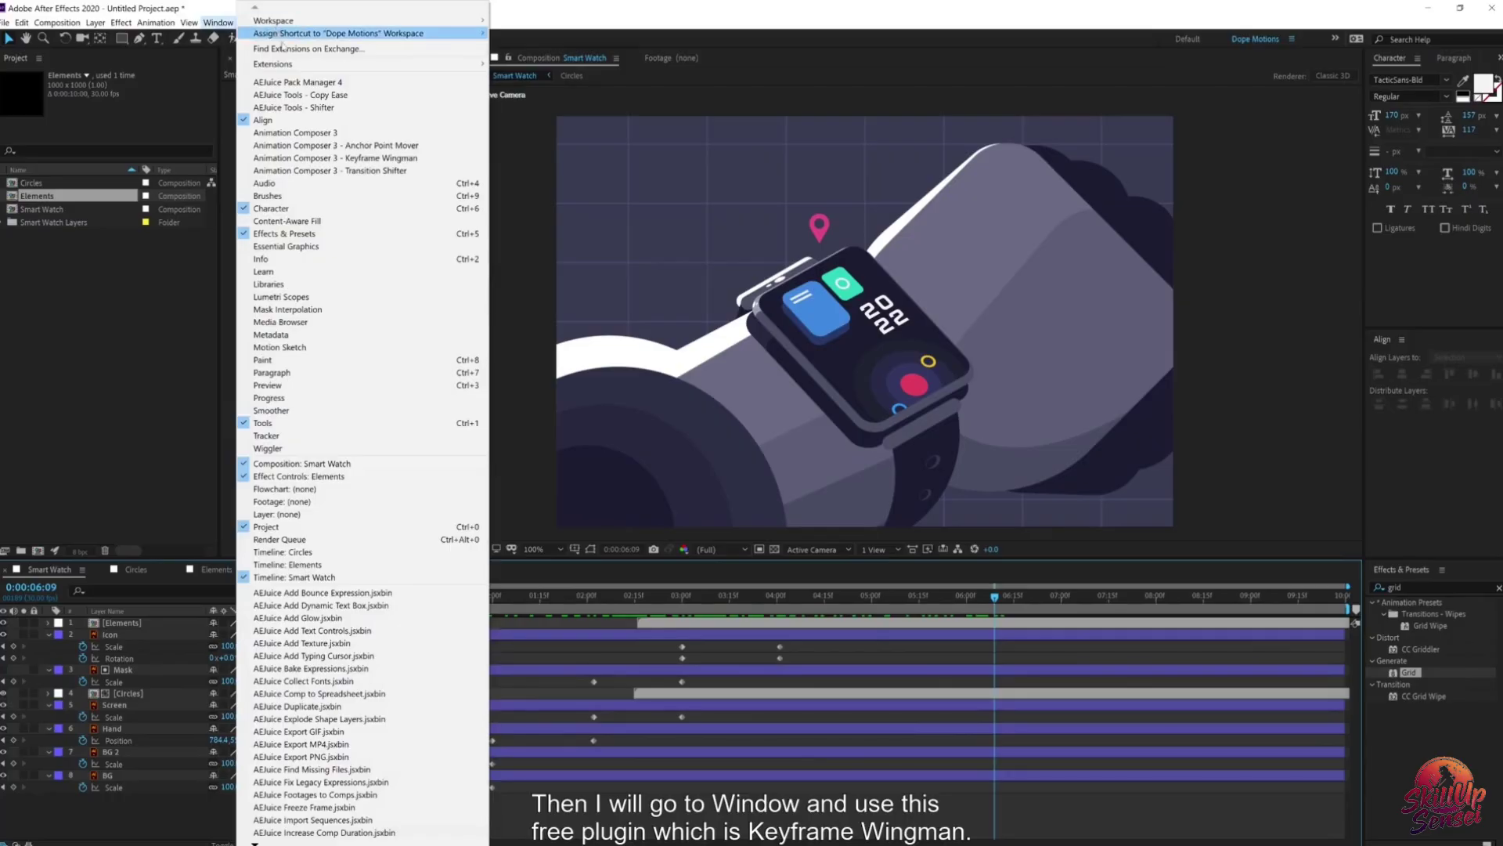
{"action": "left_click", "coordinate": [352, 158]}
{"action": "left_click_drag", "start_coordinate": [819, 642], "coordinate": [398, 811]}
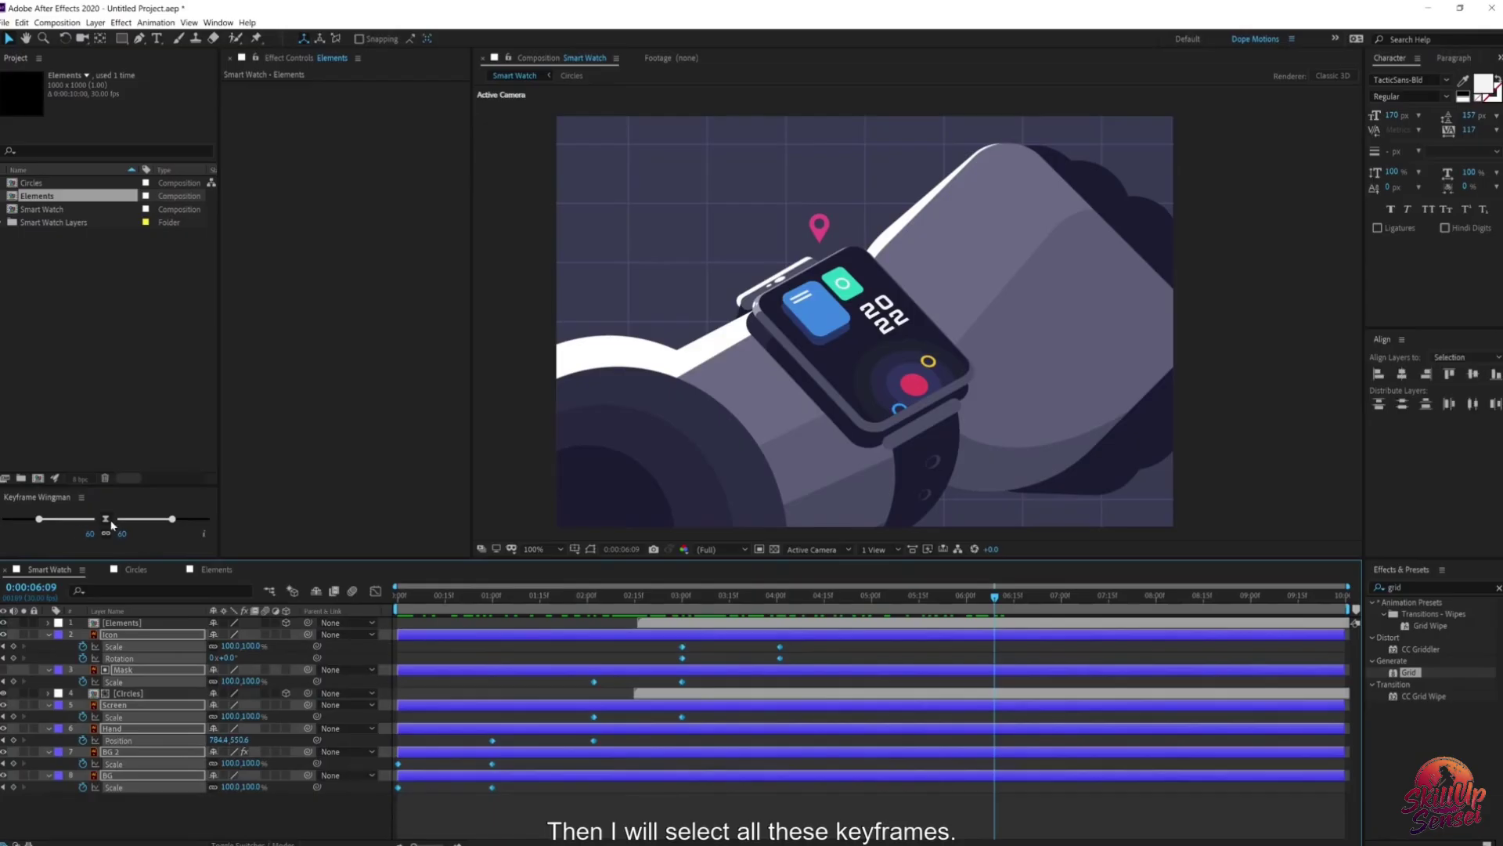
{"action": "left_click_drag", "start_coordinate": [172, 523], "coordinate": [195, 522]}
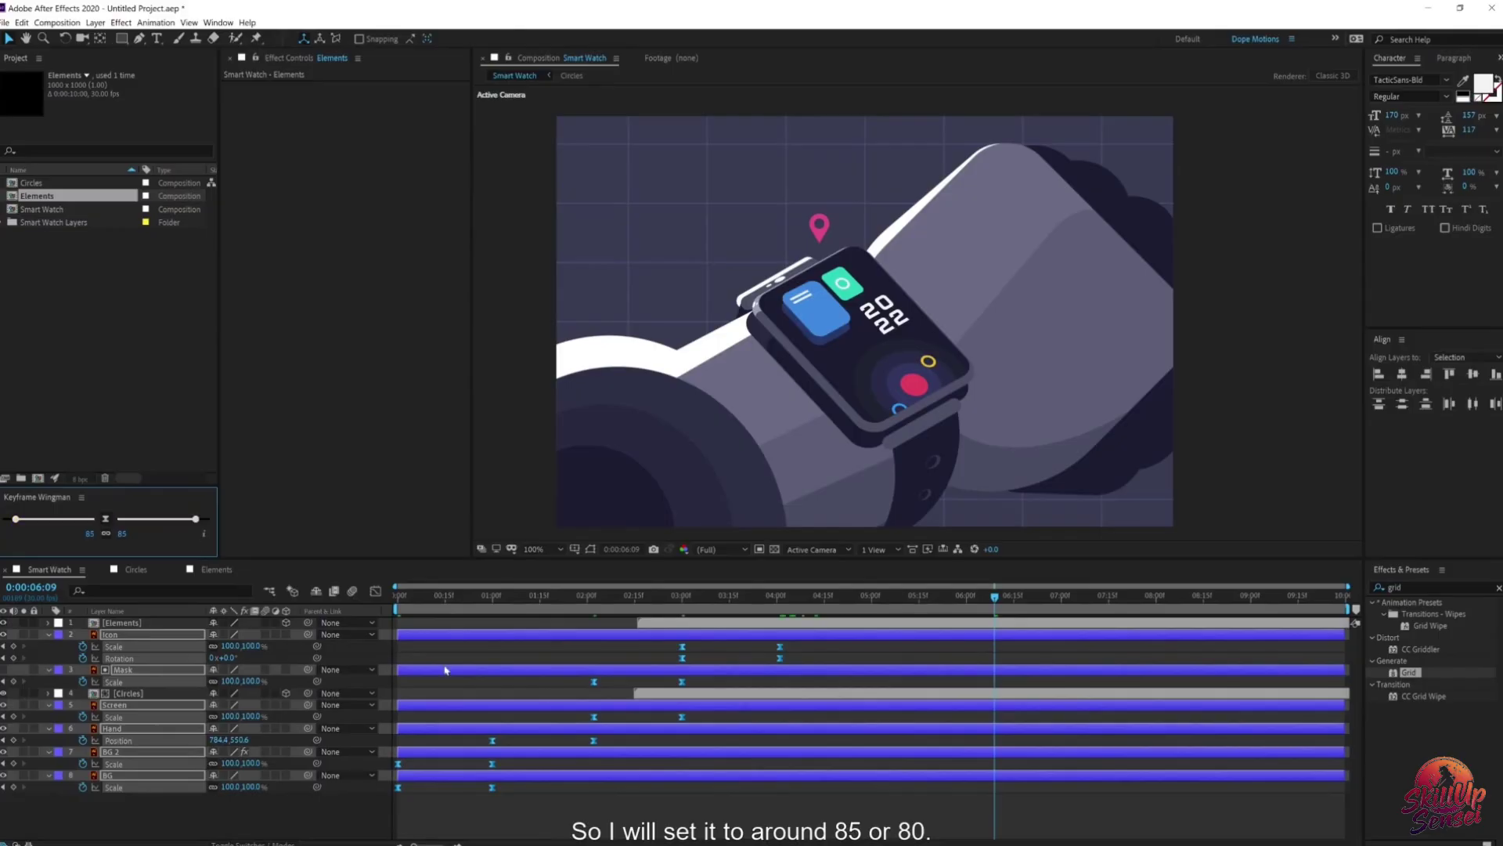
Step: Play the Smart Watch animation from the beginning and check the eased motion of the layers
{"action": "left_click", "coordinate": [567, 797]}
{"action": "left_click_drag", "start_coordinate": [460, 599], "coordinate": [437, 605]}
{"action": "key", "text": "space"}
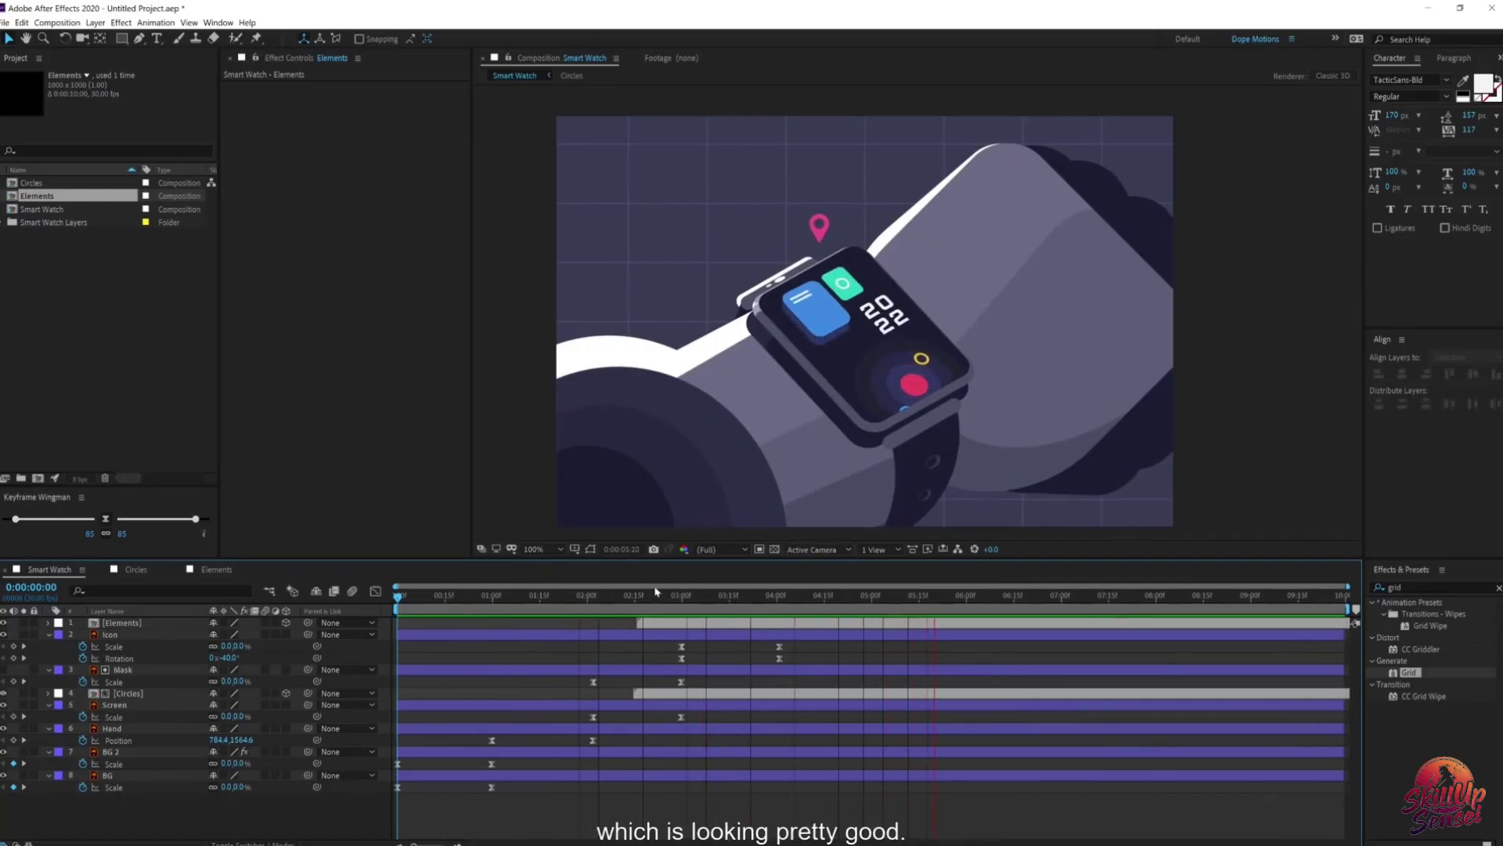
{"action": "left_click_drag", "start_coordinate": [638, 598], "coordinate": [850, 608]}
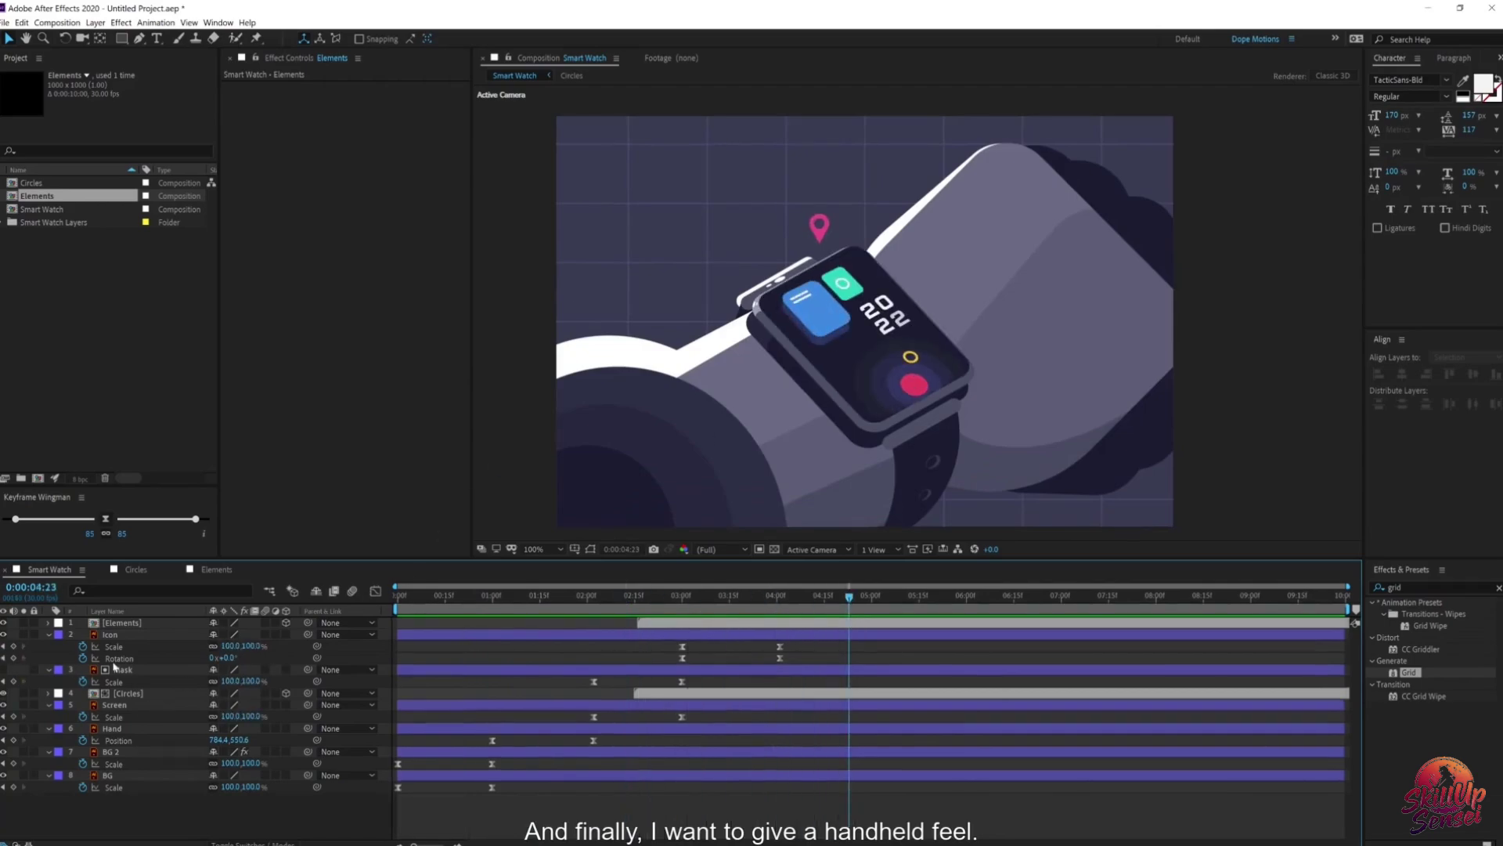
Step: Collapse all layers' properties in the Smart Watch composition and close the Circles and Elements timelines
{"action": "key", "text": "ctrl+a"}
{"action": "key", "text": "u"}
{"action": "left_click", "coordinate": [141, 736]}
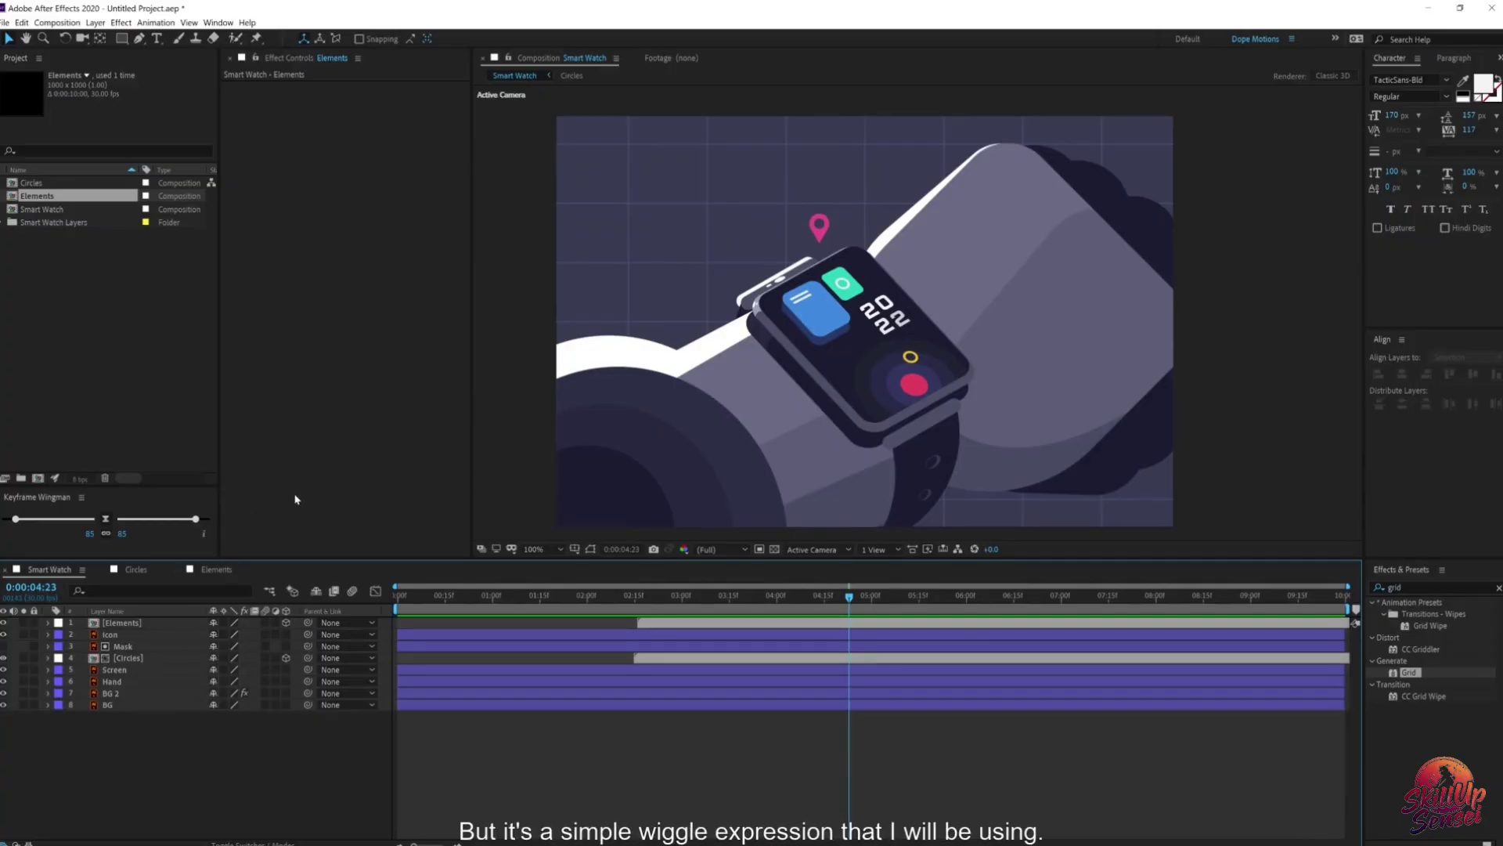
{"action": "left_click", "coordinate": [102, 570]}
{"action": "left_click", "coordinate": [103, 570]}
{"action": "left_click", "coordinate": [122, 413]}
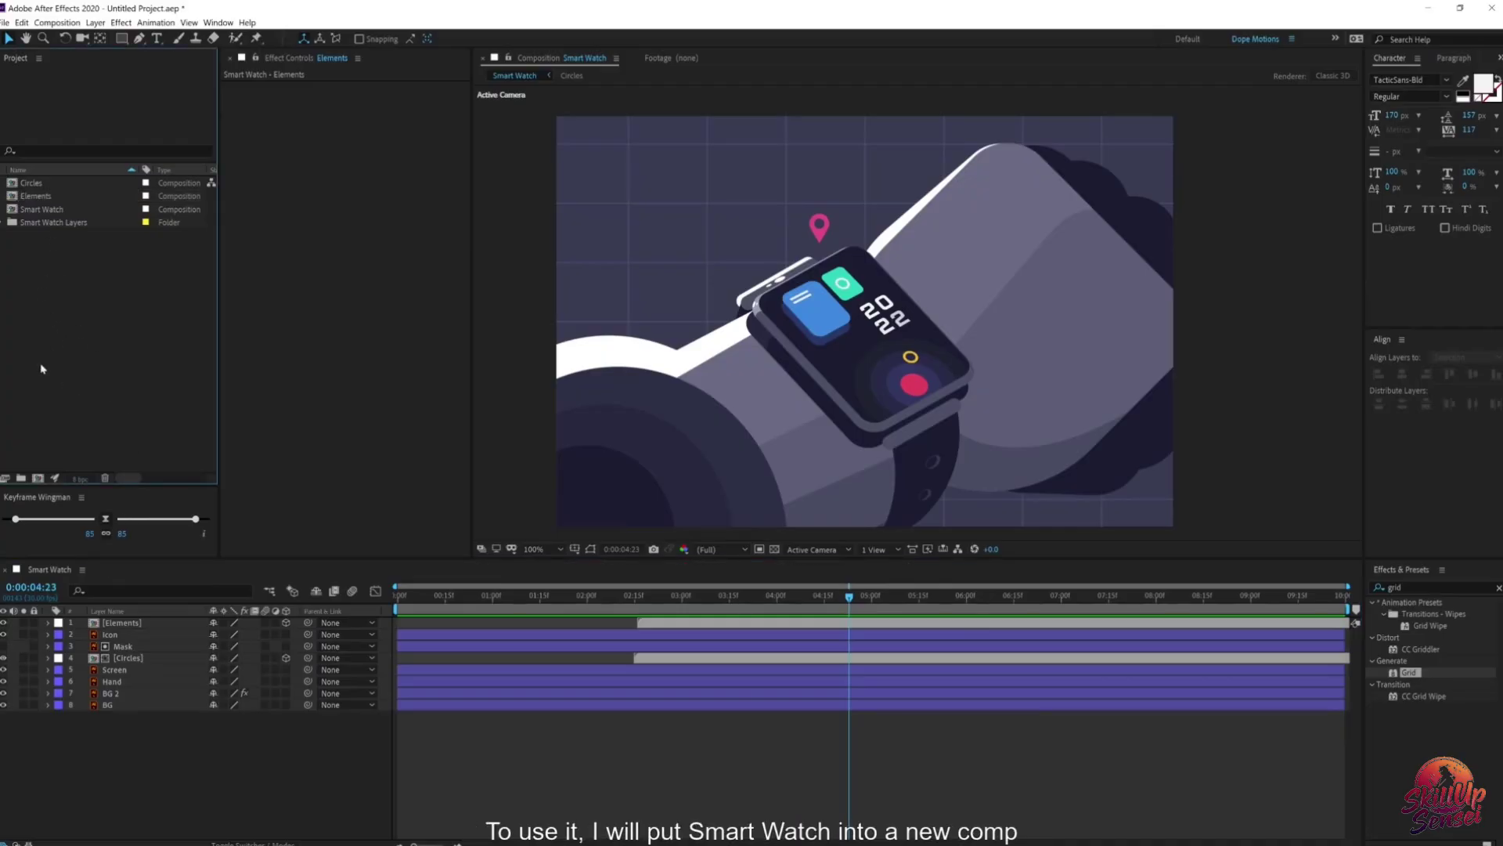
Step: Create a new composition from the Smart Watch composition and name it Render
{"action": "left_click_drag", "start_coordinate": [37, 214], "coordinate": [43, 481]}
{"action": "left_click", "coordinate": [64, 225]}
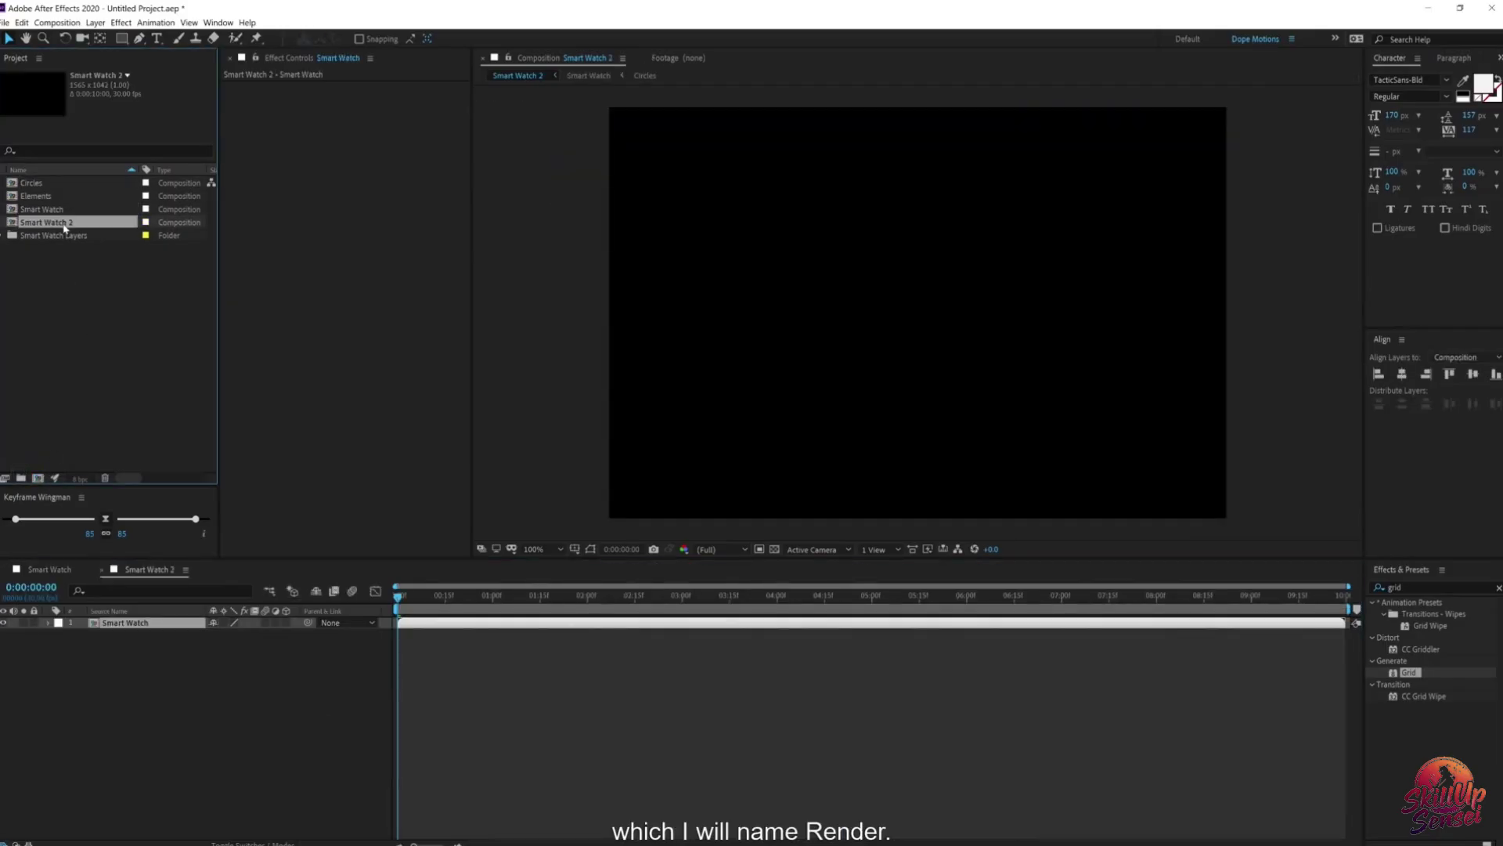
{"action": "key", "text": "Return"}
{"action": "type", "text": "Render"}
{"action": "key", "text": "Return"}
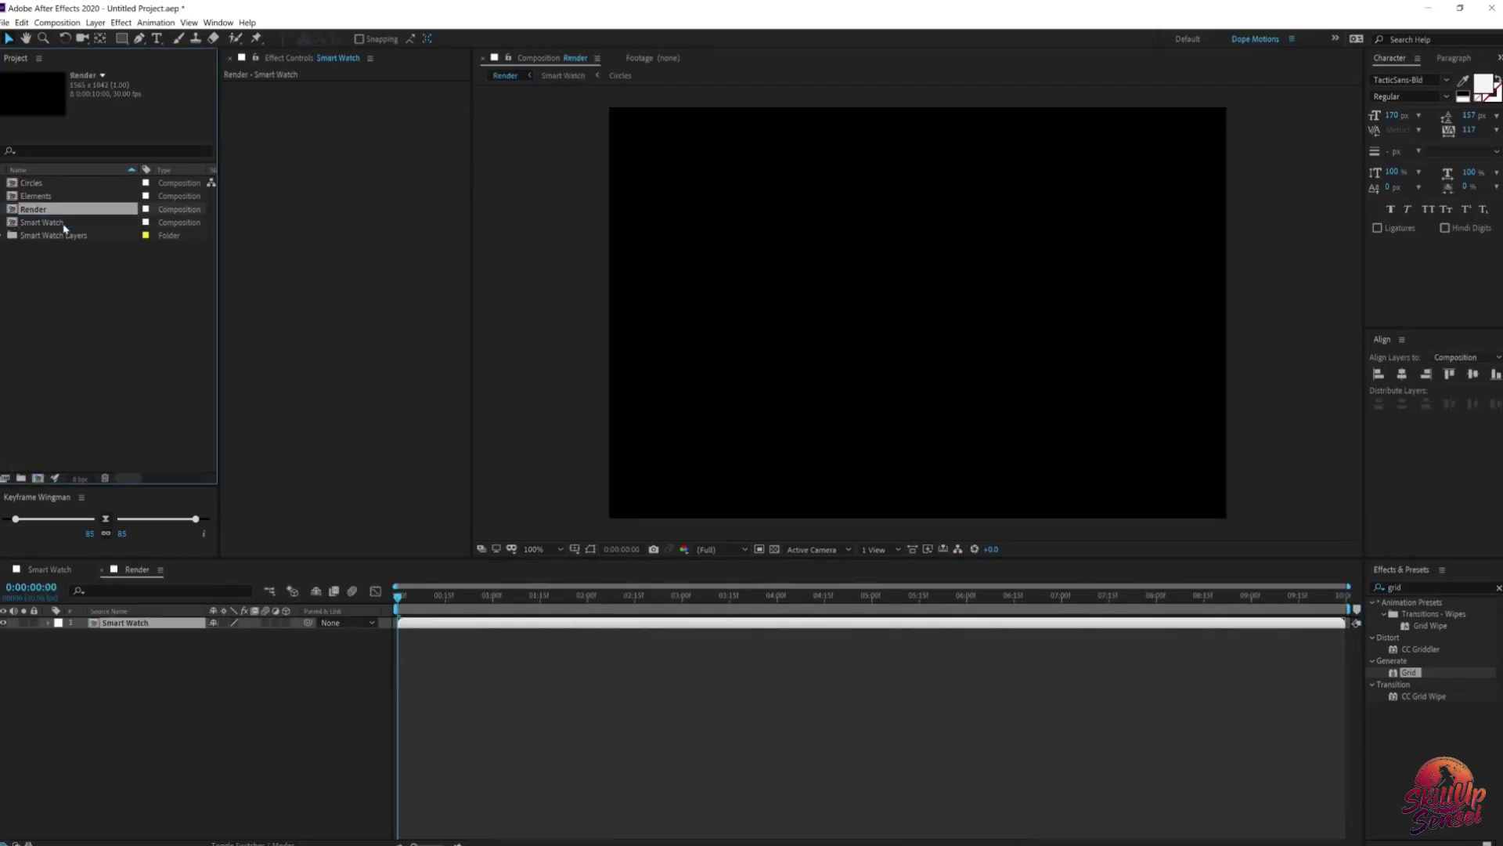
Step: Set the Smart Watch layer's scale to 110% in the Render composition and scrub through the animation
{"action": "left_click", "coordinate": [484, 598]}
{"action": "left_click_drag", "start_coordinate": [484, 603], "coordinate": [764, 574]}
{"action": "left_click_drag", "start_coordinate": [763, 574], "coordinate": [1001, 580]}
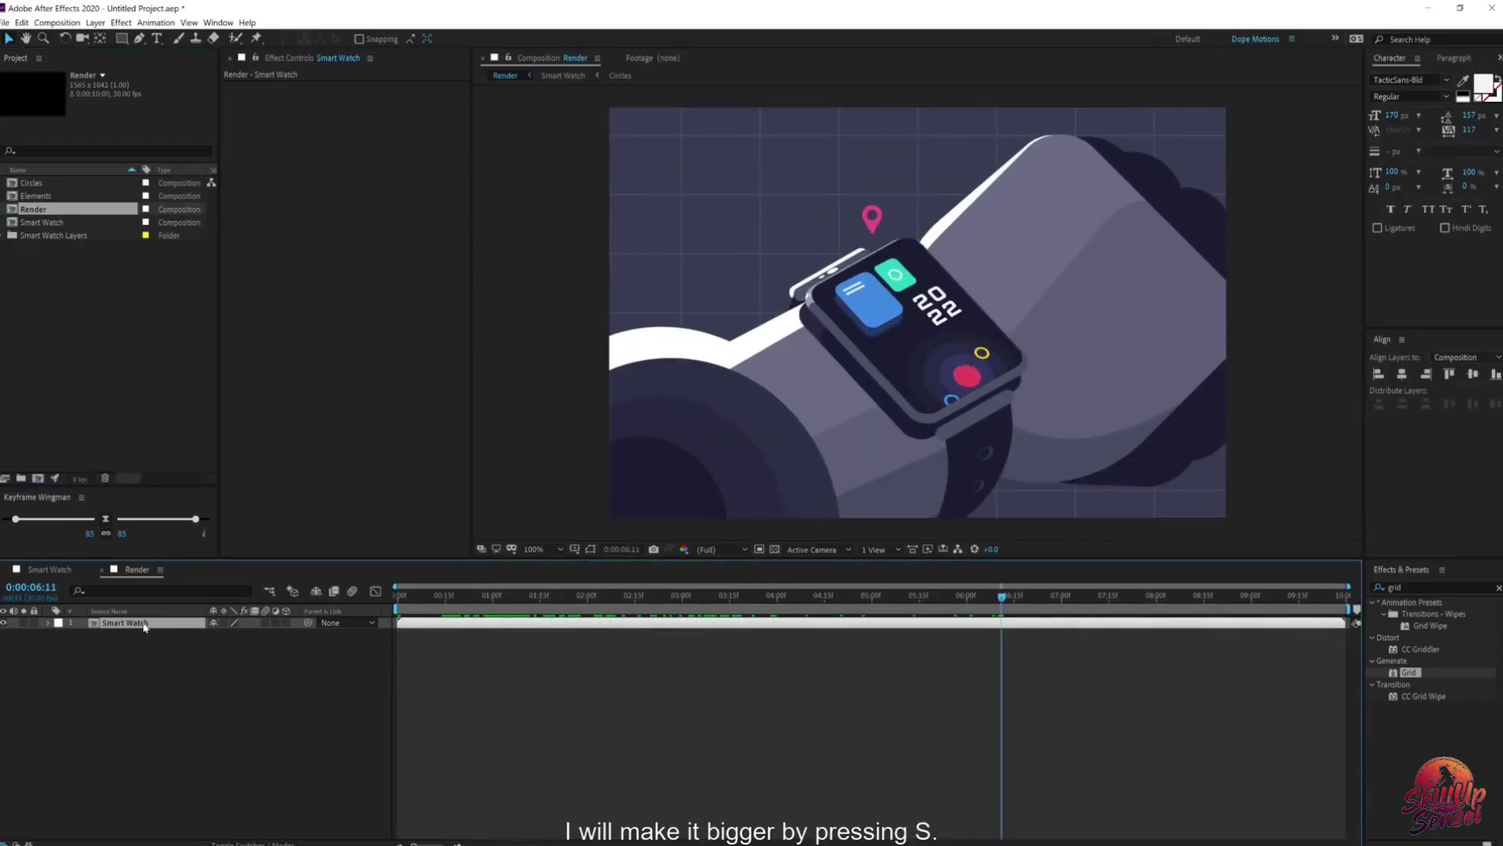
{"action": "key", "text": "s"}
{"action": "left_click", "coordinate": [250, 634]}
{"action": "key", "text": "Return"}
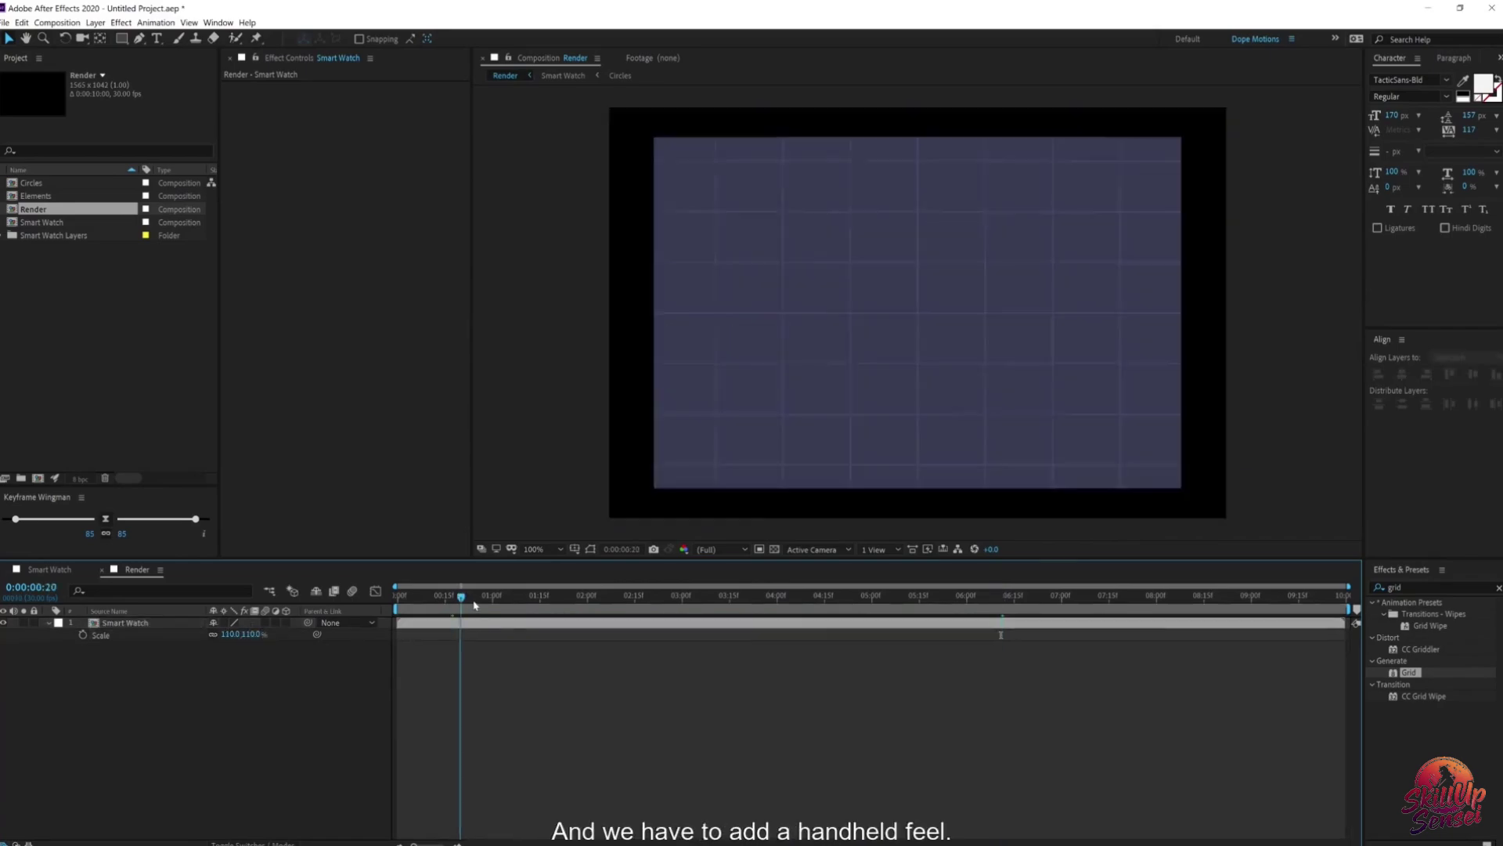
{"action": "left_click_drag", "start_coordinate": [461, 596], "coordinate": [890, 597]}
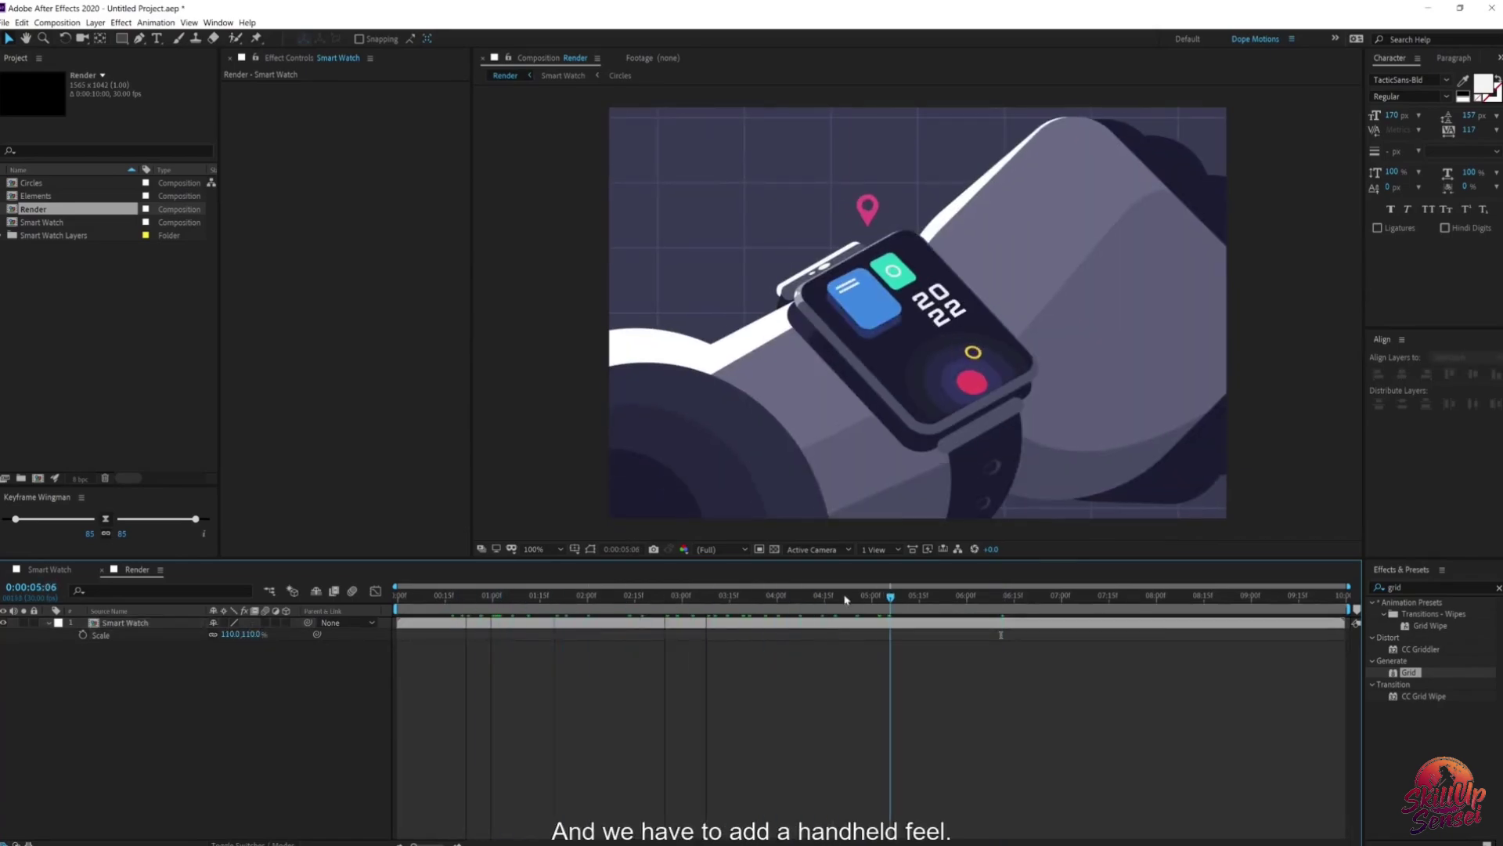
Step: Add the expression wiggle(1.5,2) to the Smart Watch layer's Position and scrub through the motion
{"action": "left_click", "coordinate": [124, 625]}
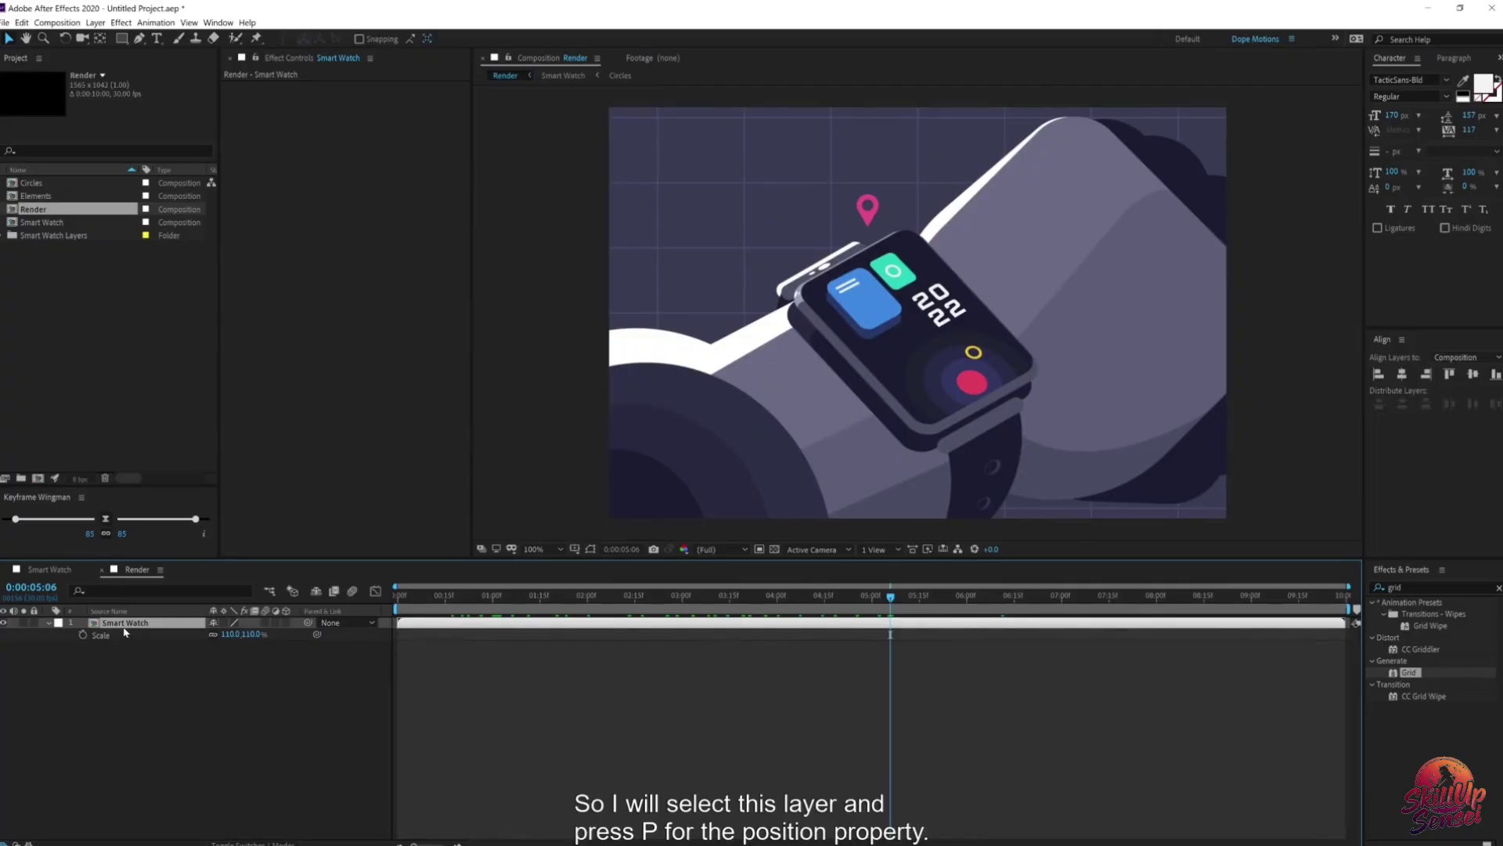
{"action": "key", "text": "p"}
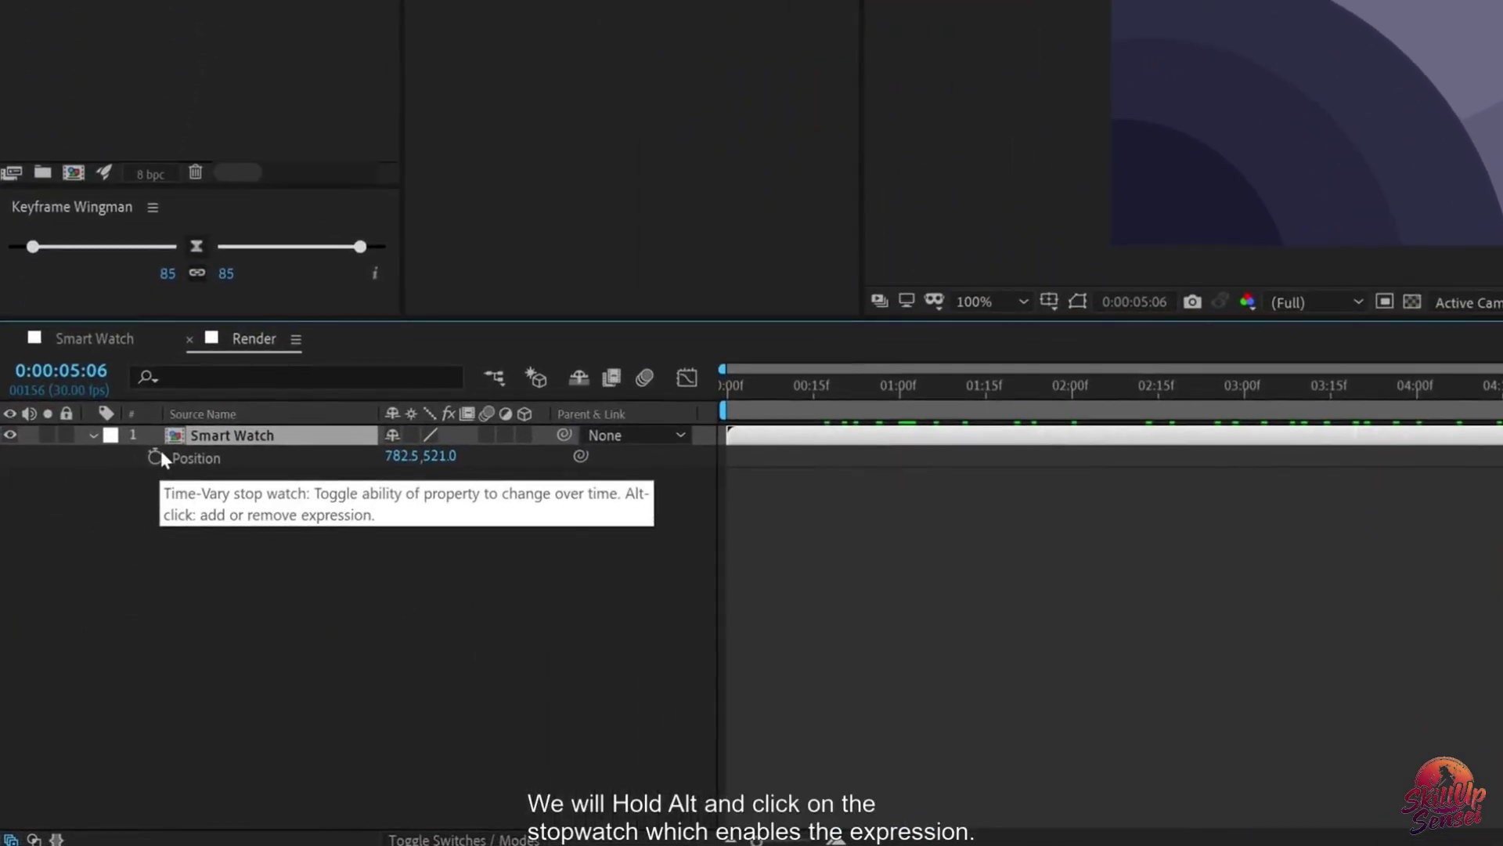
{"action": "left_click", "coordinate": [157, 457], "text": "alt"}
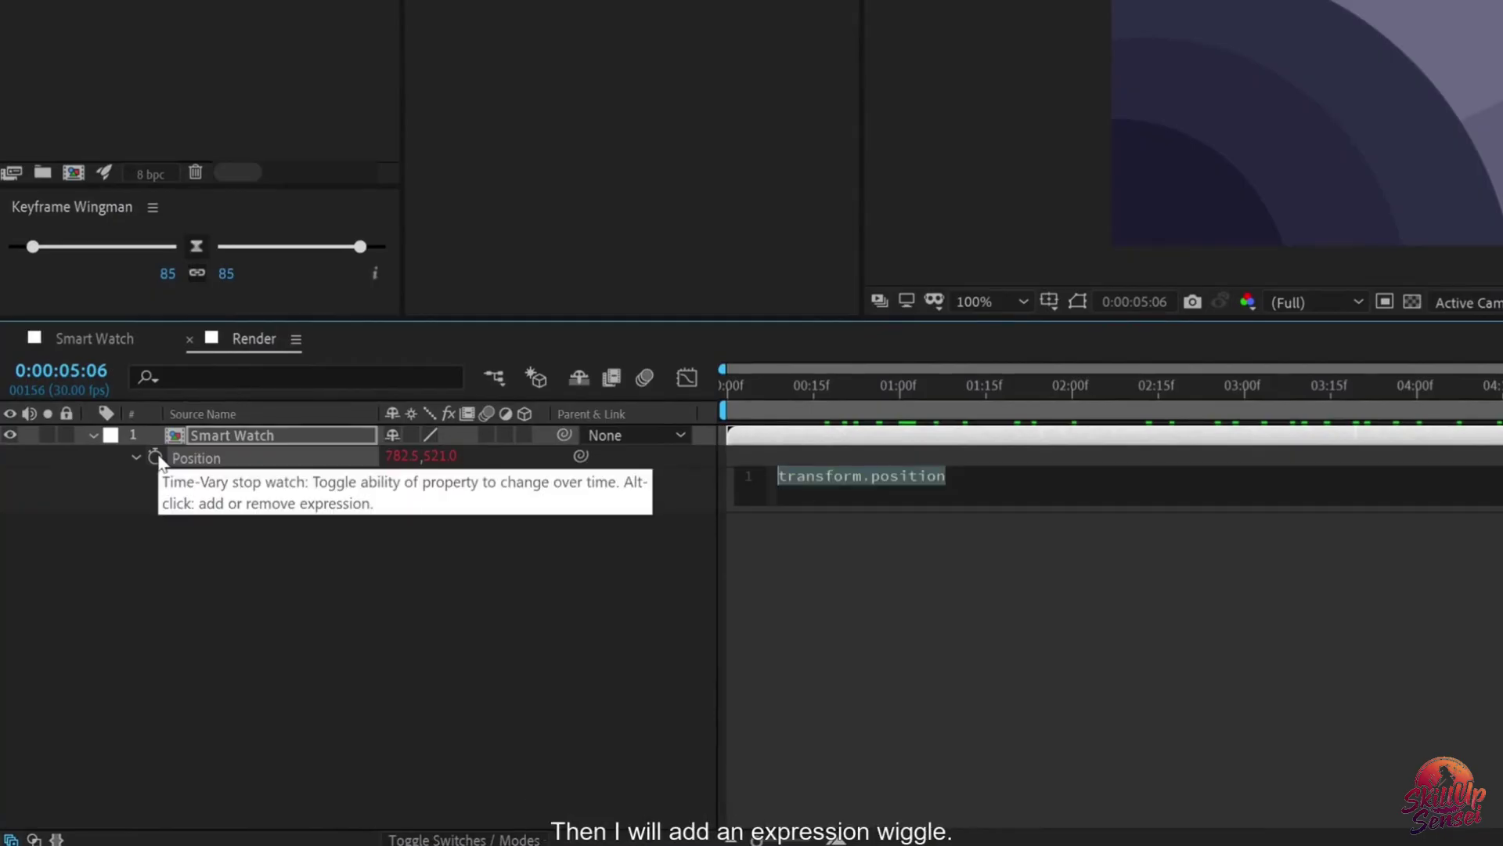
{"action": "type", "text": "wiggle("}
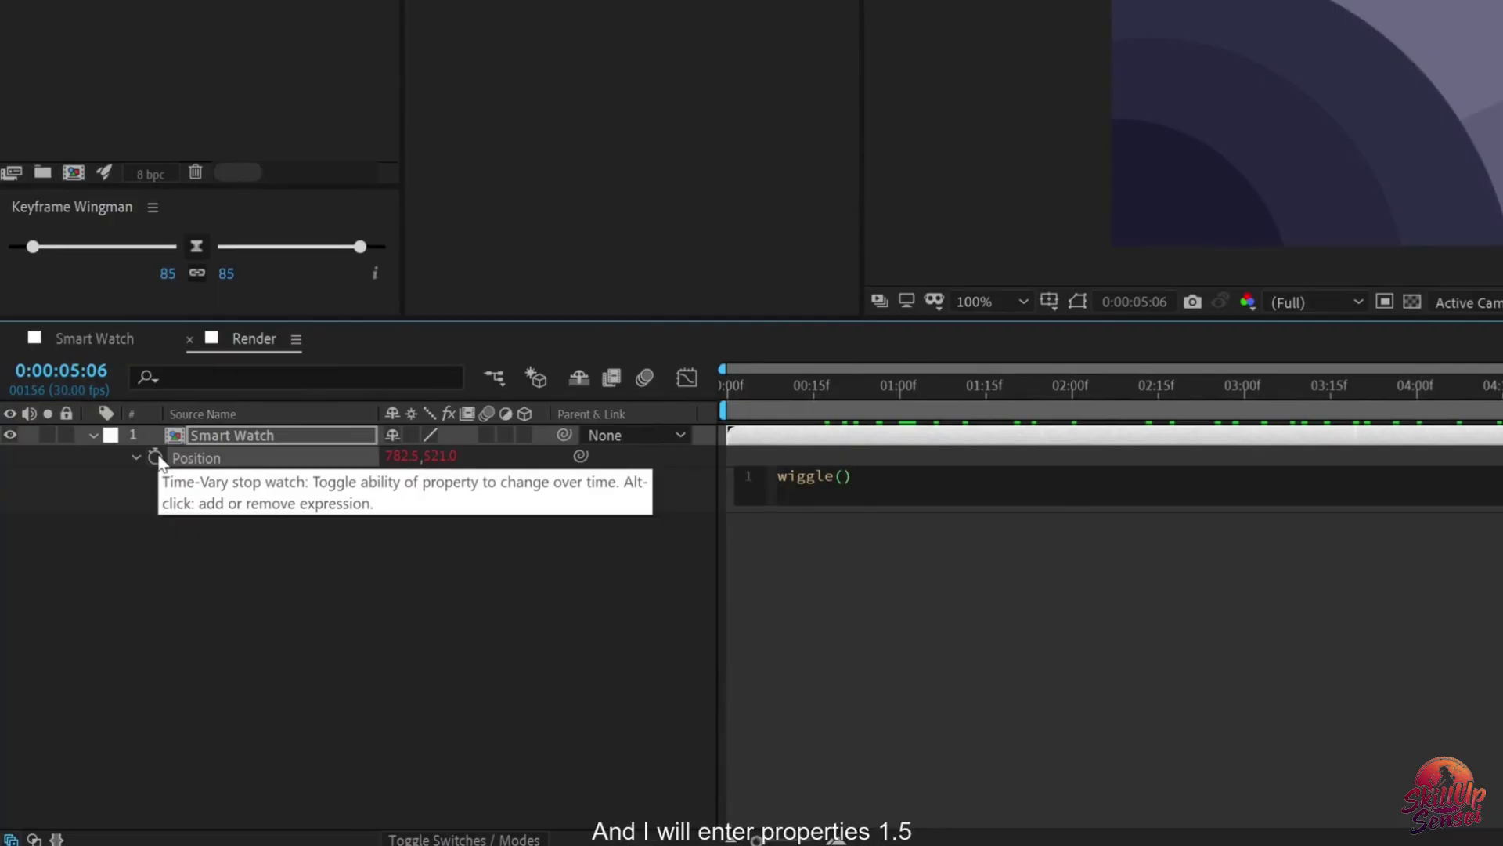
{"action": "type", "text": "1.5"}
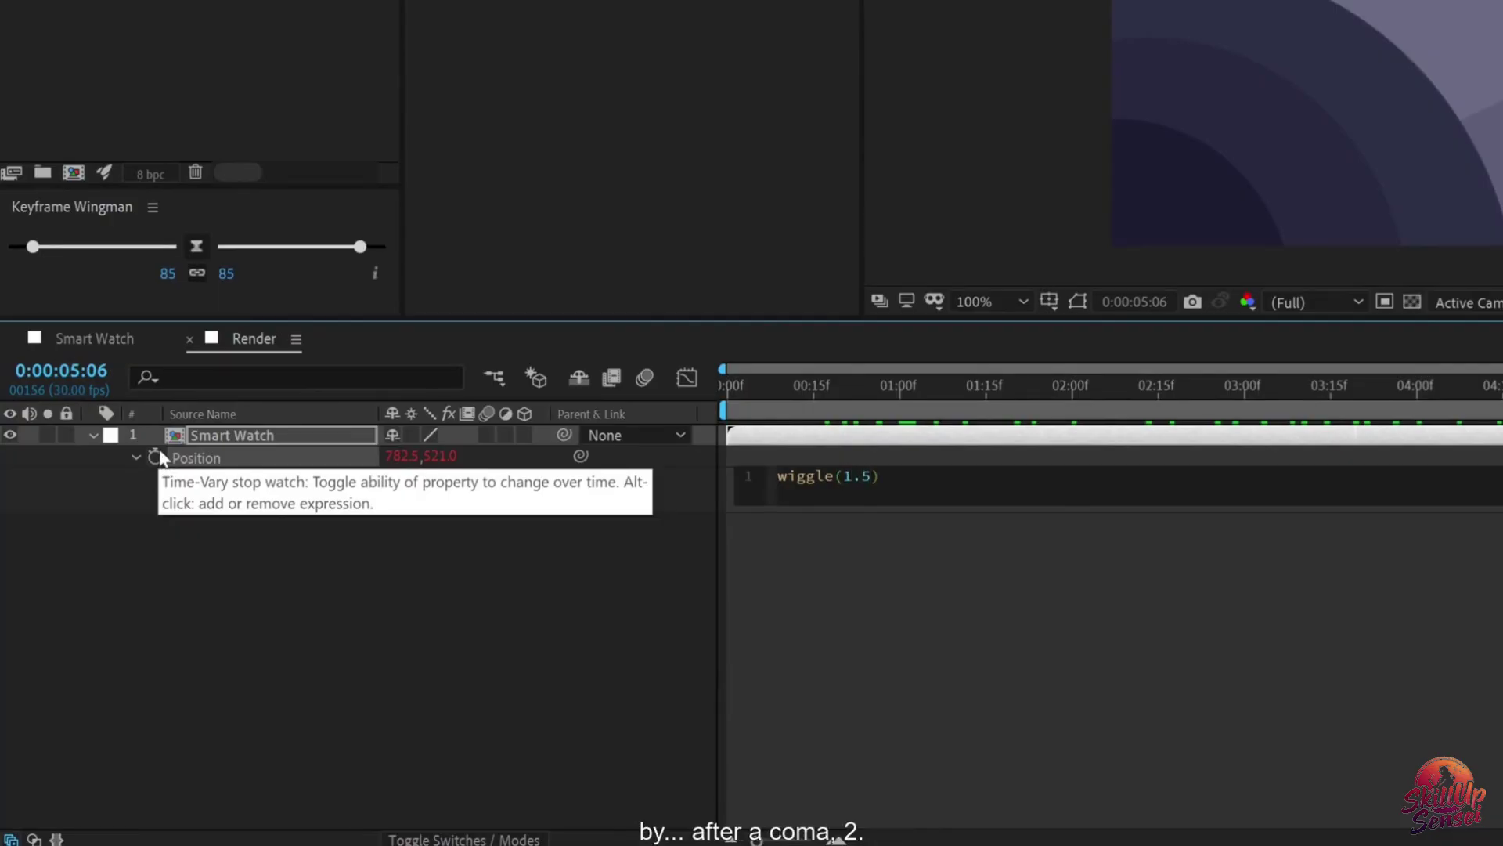
{"action": "type", "text": ",2"}
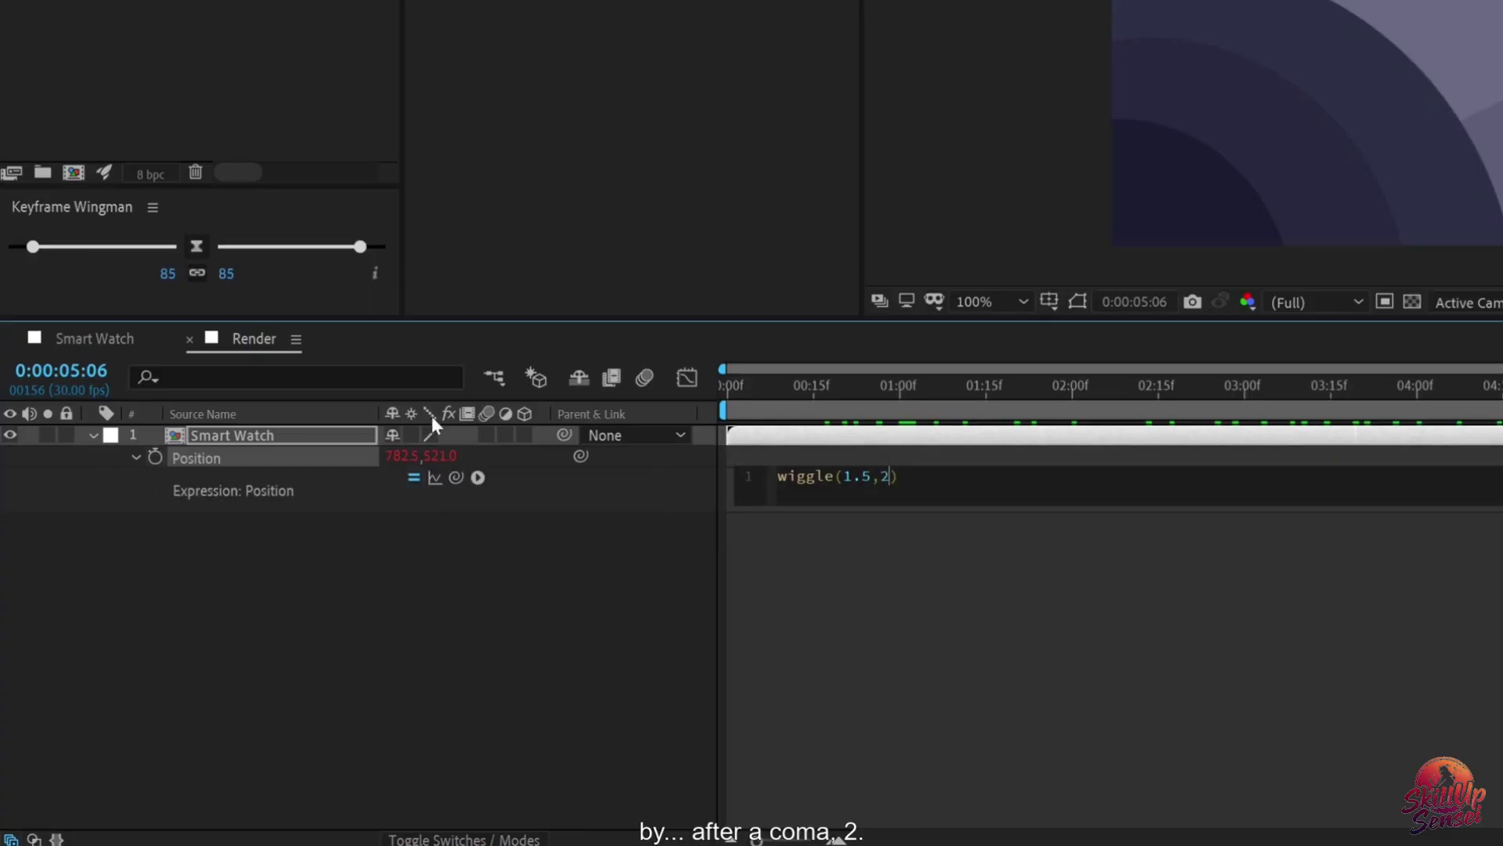
{"action": "left_click", "coordinate": [539, 627]}
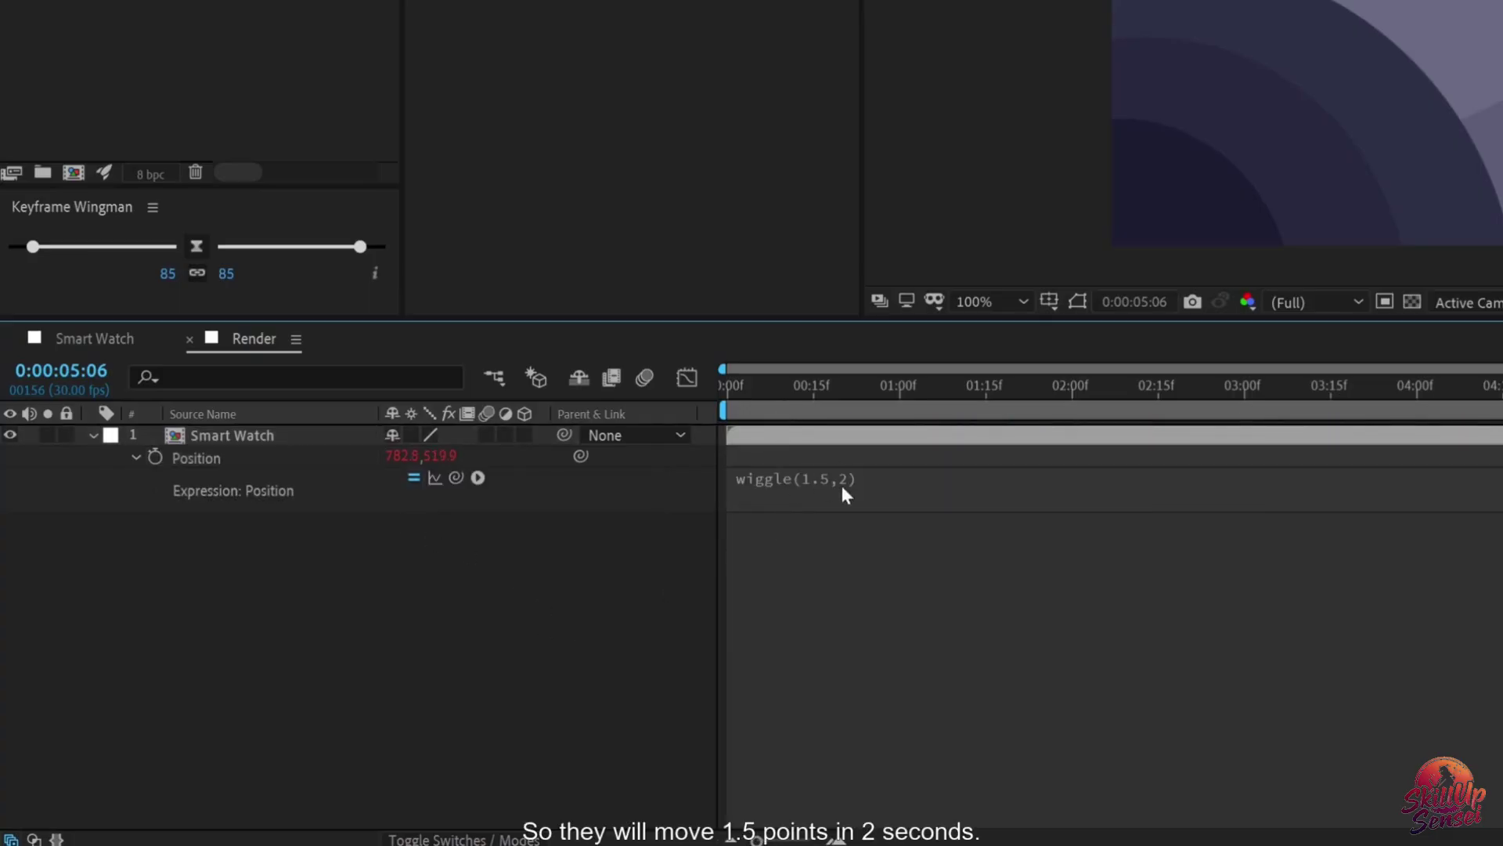
{"action": "left_click_drag", "start_coordinate": [788, 374], "coordinate": [1036, 574]}
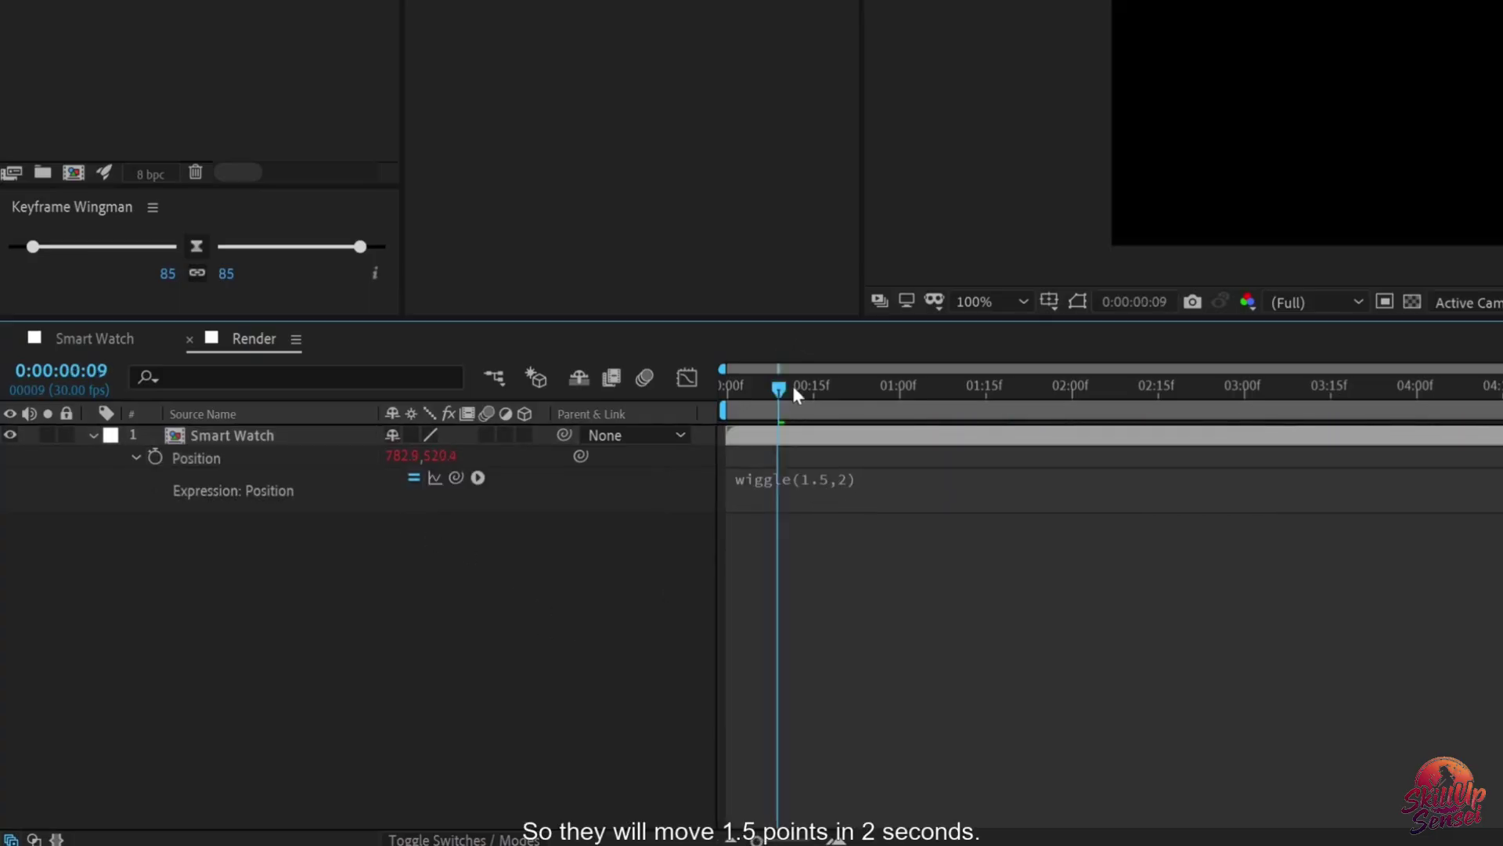
{"action": "left_click_drag", "start_coordinate": [888, 614], "coordinate": [676, 615]}
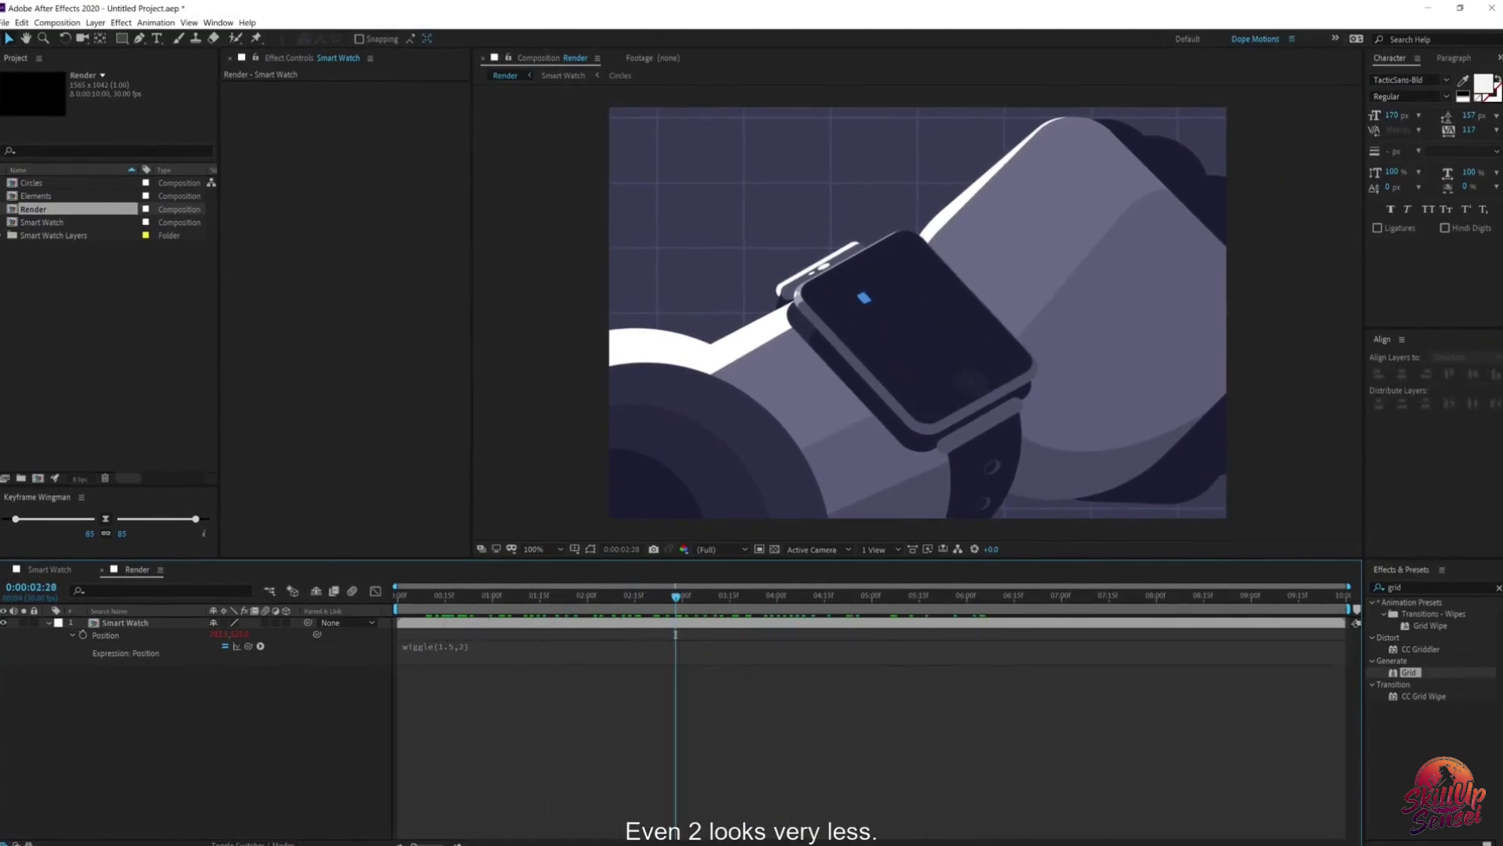
Step: Change the Smart Watch layer's Position expression to wiggle(1.5,5) and preview the Render composition from the beginning
{"action": "left_click", "coordinate": [465, 654]}
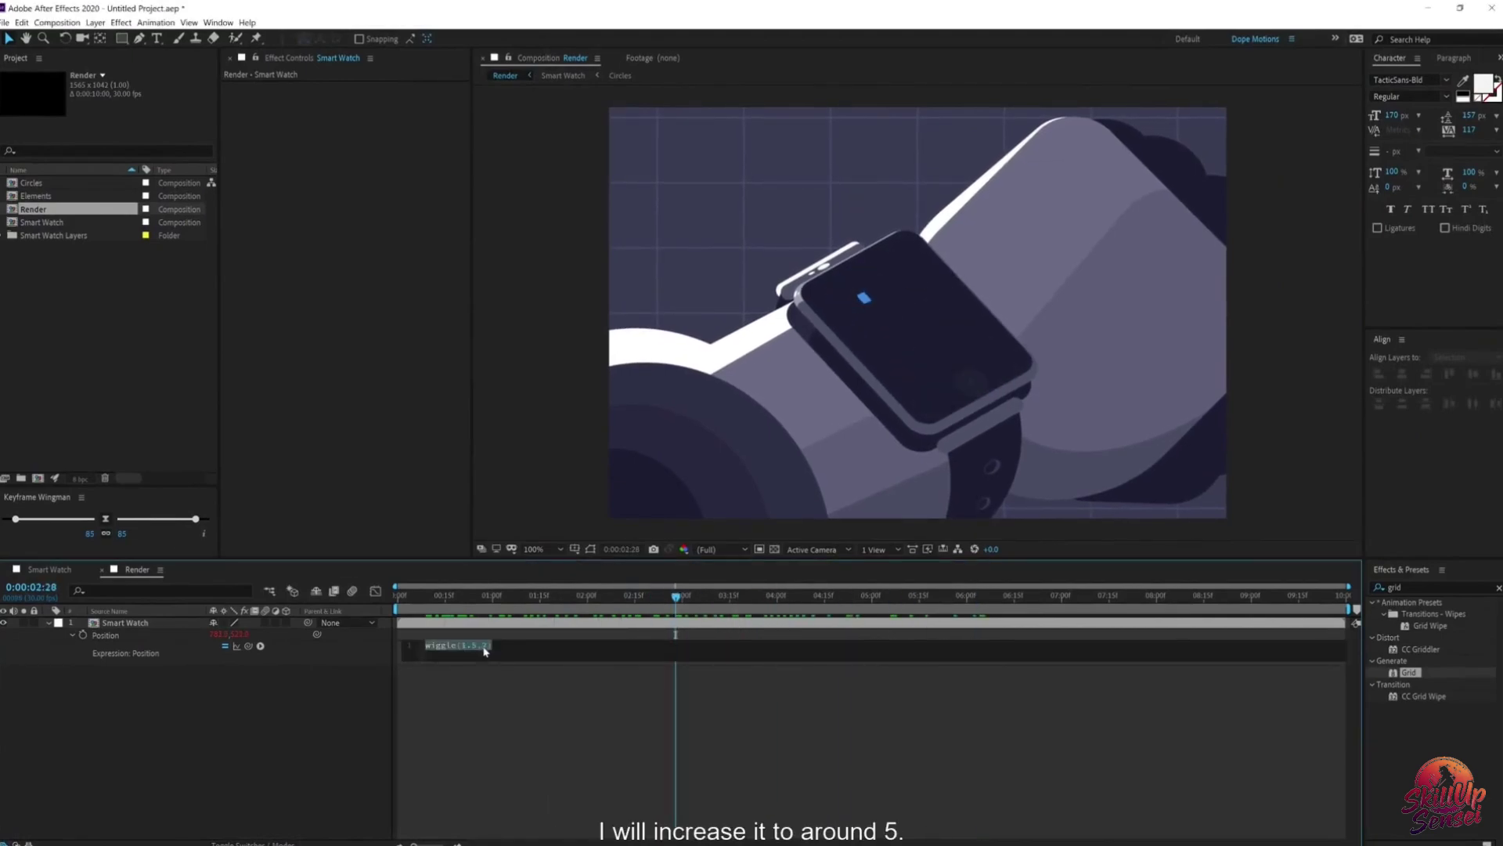
{"action": "left_click", "coordinate": [484, 652]}
{"action": "type", "text": "5"}
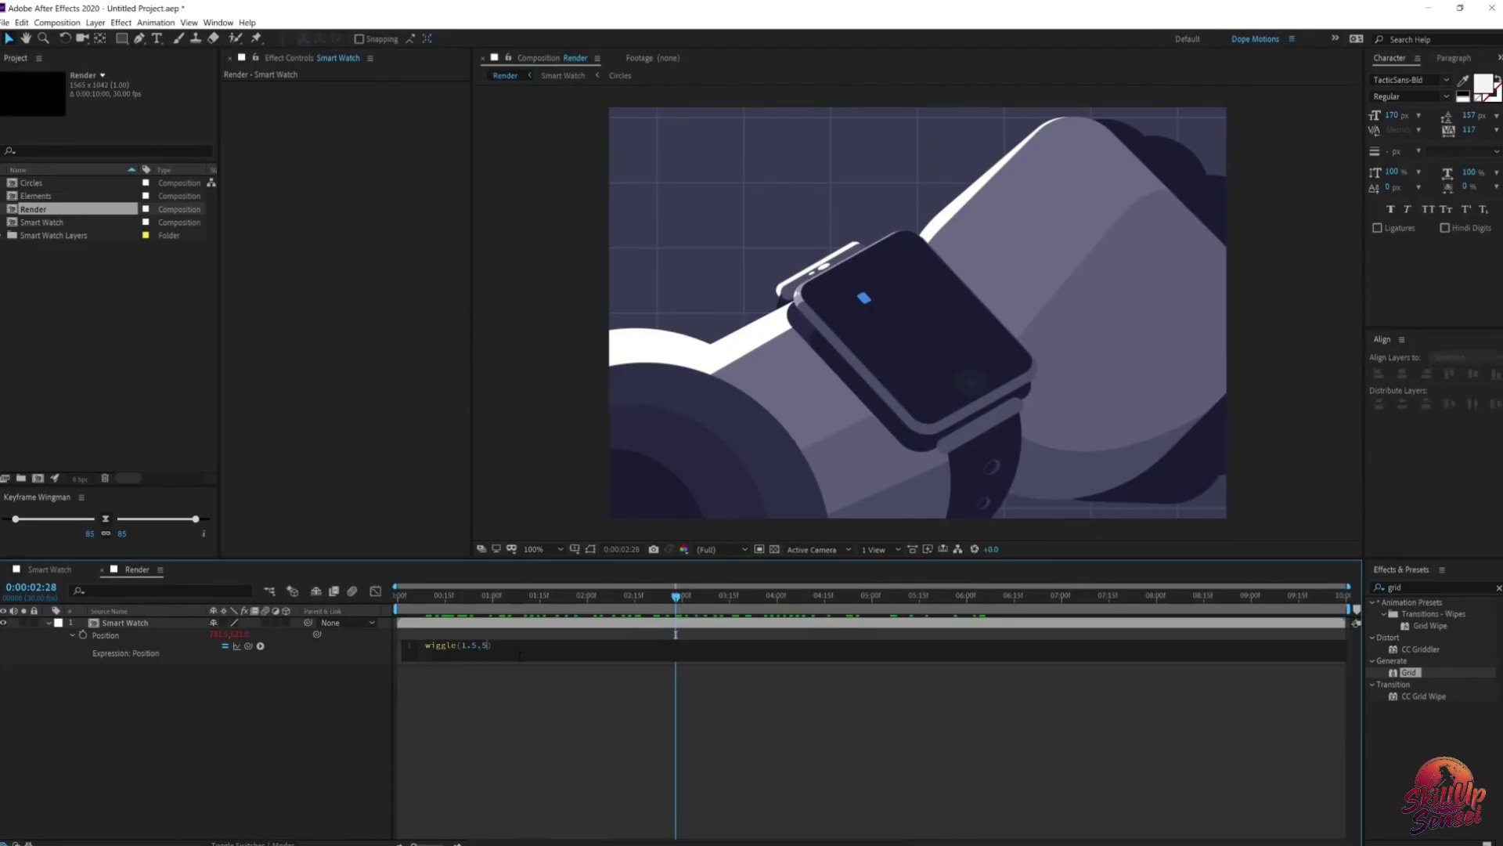
{"action": "left_click", "coordinate": [251, 744]}
{"action": "left_click_drag", "start_coordinate": [471, 599], "coordinate": [271, 622]}
{"action": "key", "text": "space"}
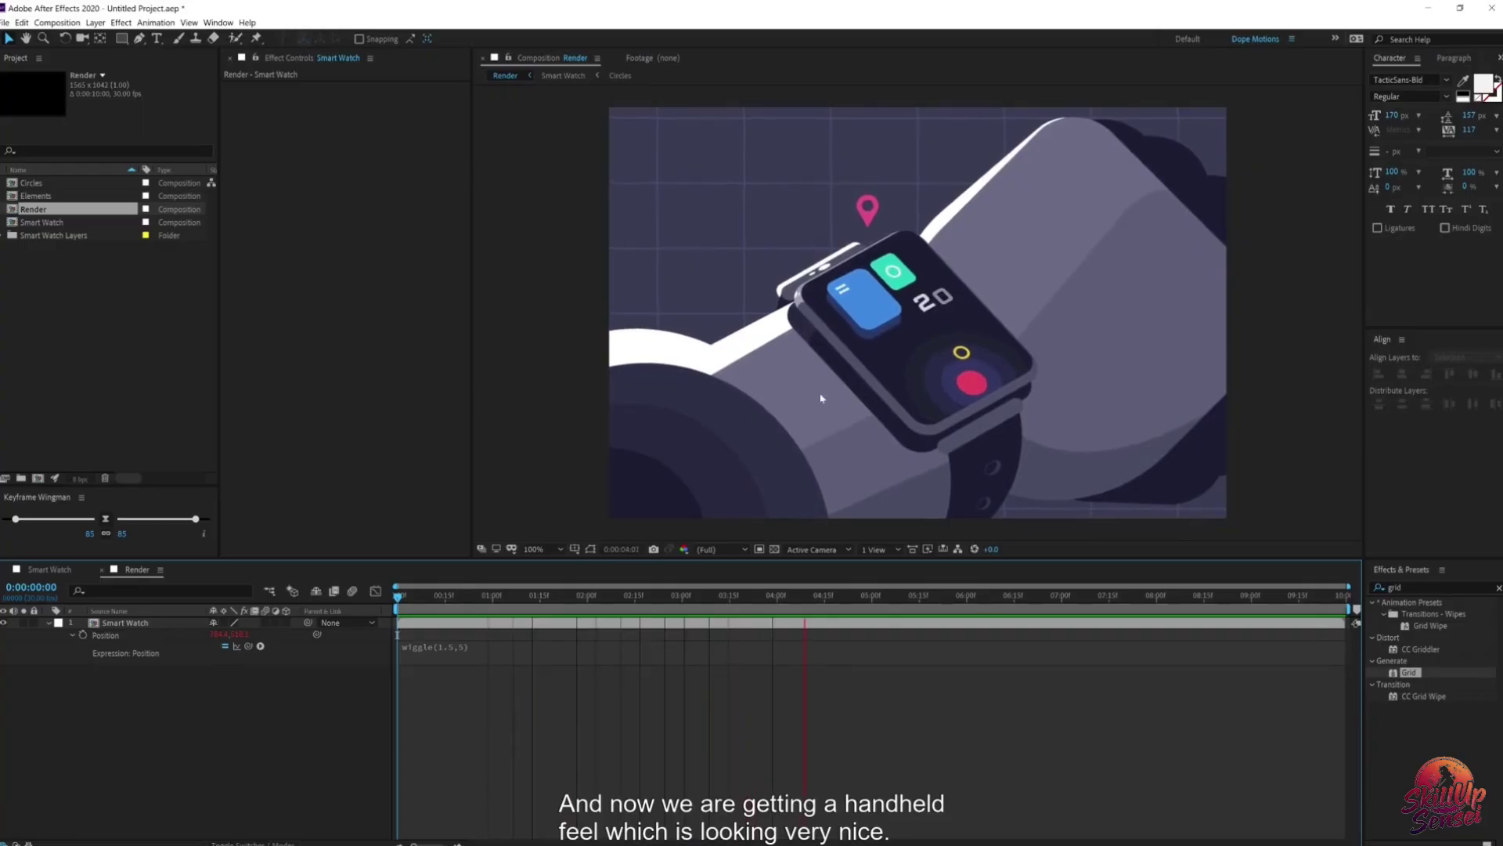
{"action": "left_click", "coordinate": [905, 598]}
{"action": "left_click_drag", "start_coordinate": [906, 599], "coordinate": [999, 597]}
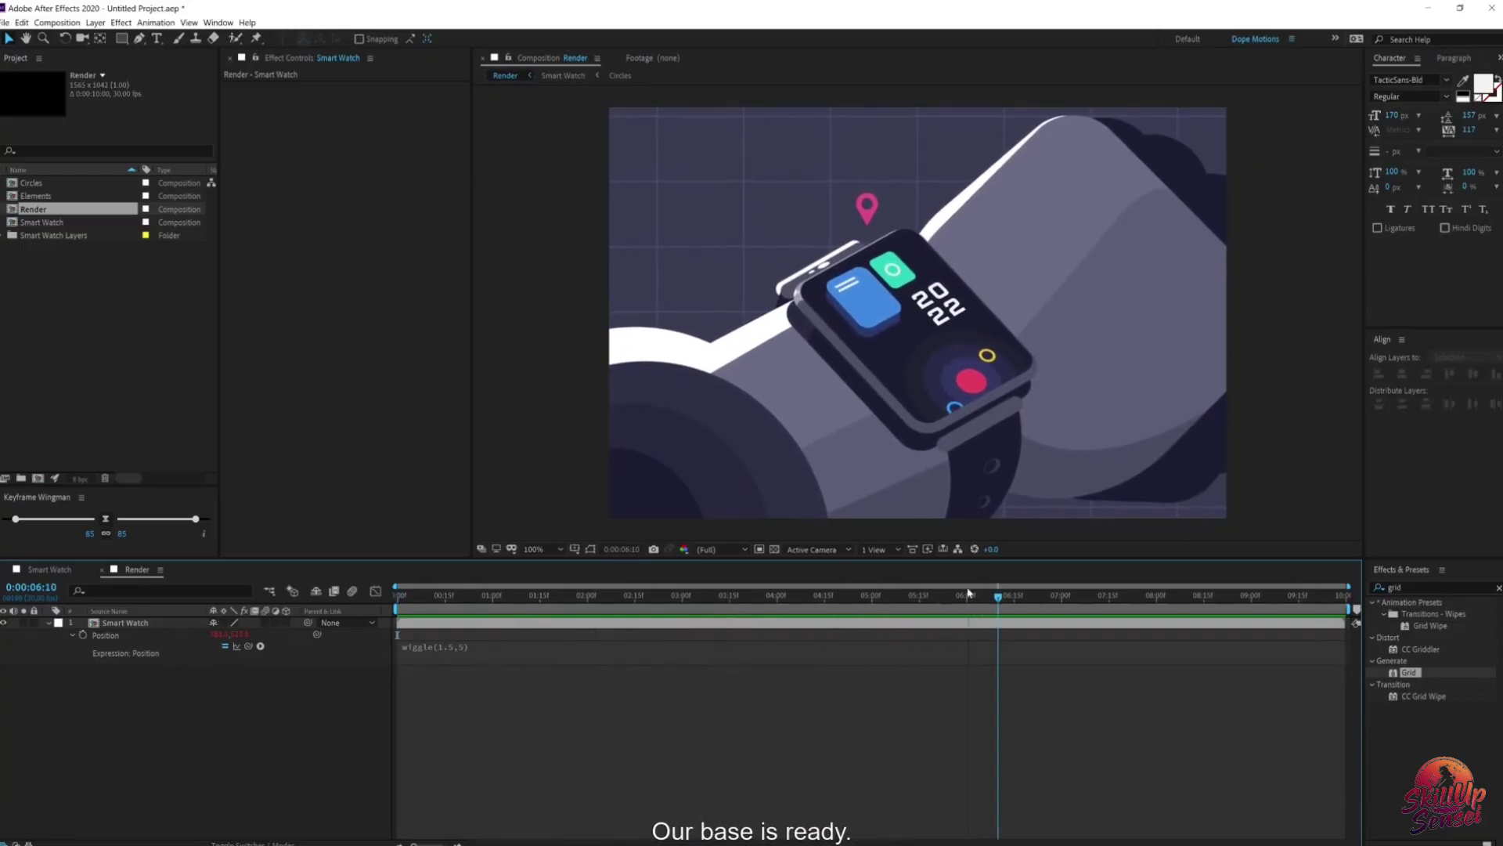
Step: In the Smart Watch composition, draw a polygon around the watch with a 5 px stroke, no fill and an outer radius of about 325
{"action": "left_click", "coordinate": [49, 624]}
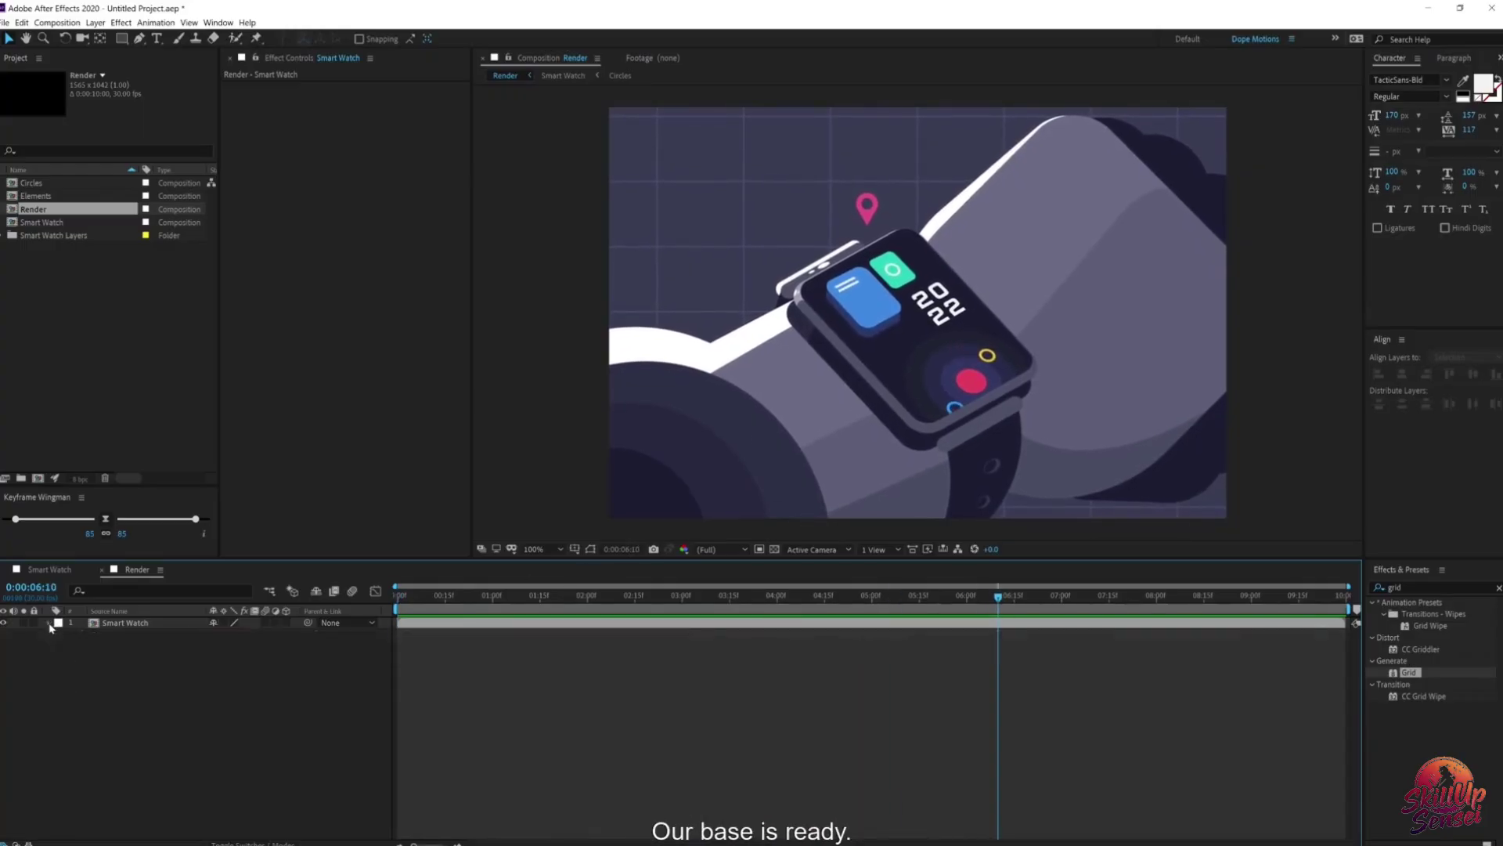
{"action": "left_click", "coordinate": [49, 570]}
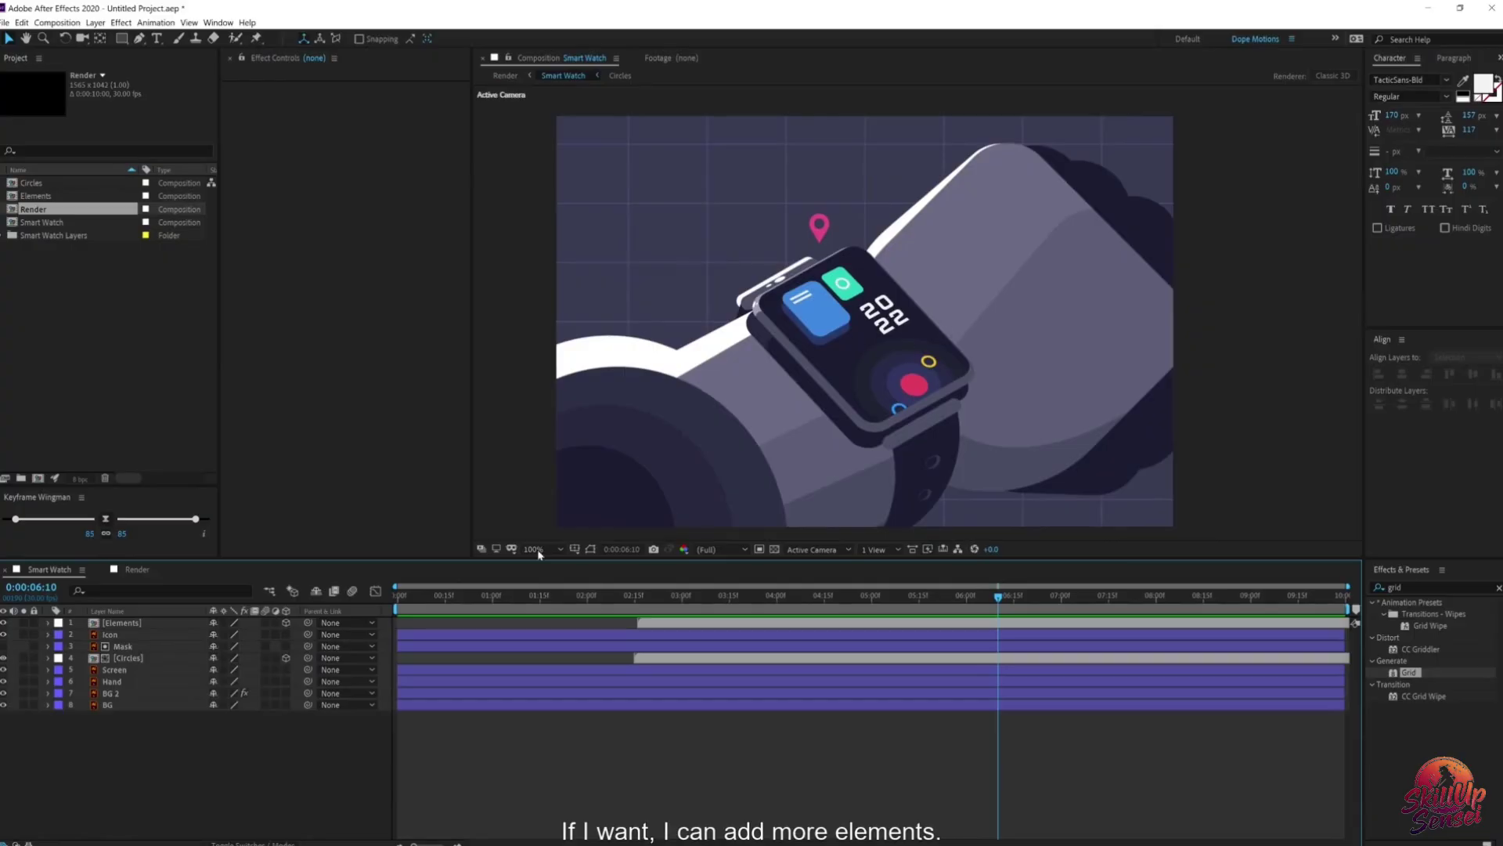
{"action": "left_click", "coordinate": [123, 38]}
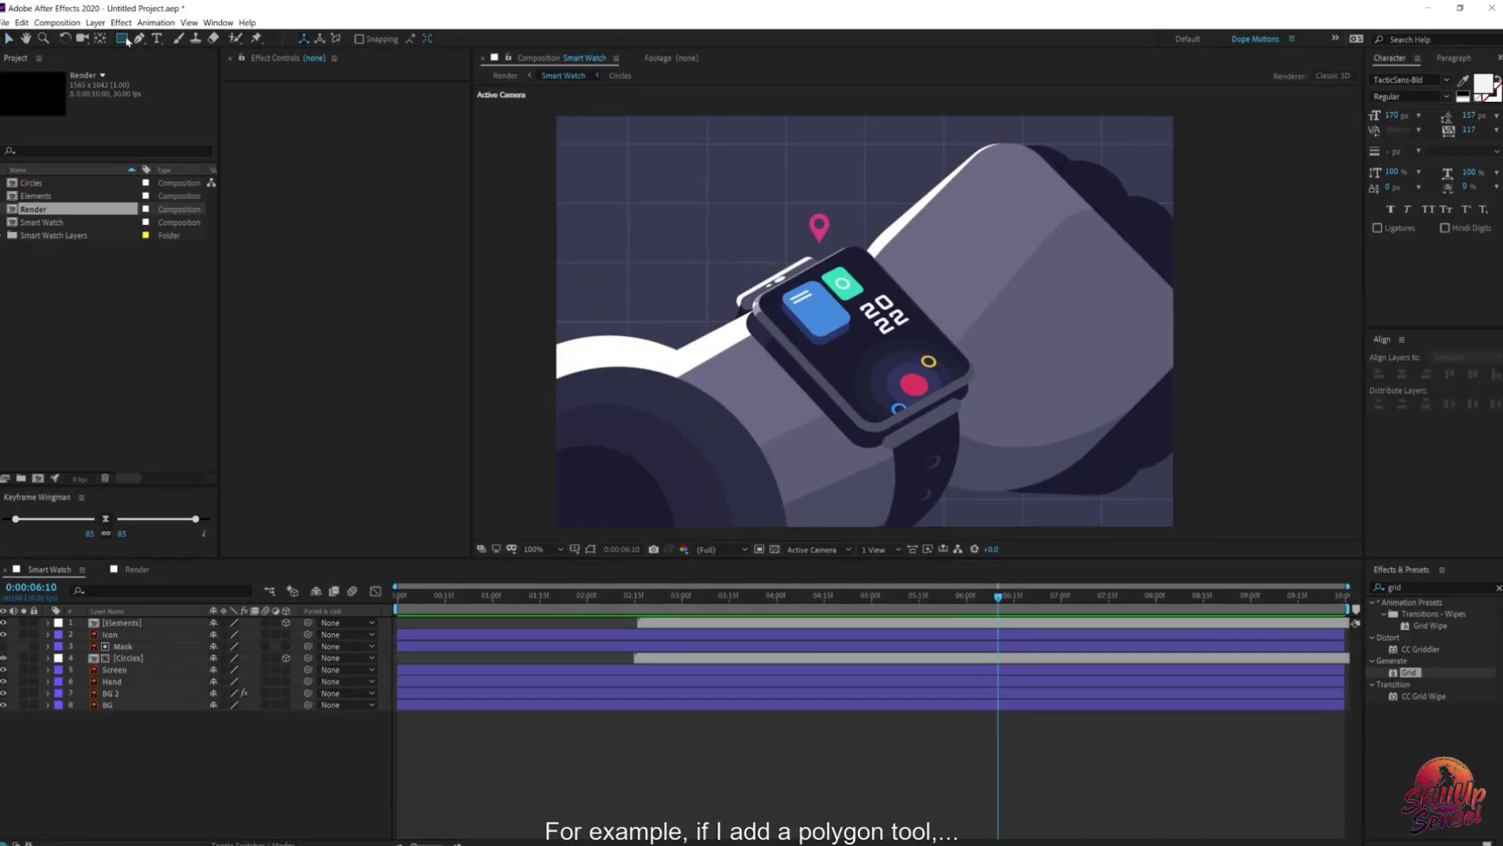
{"action": "left_click", "coordinate": [171, 84]}
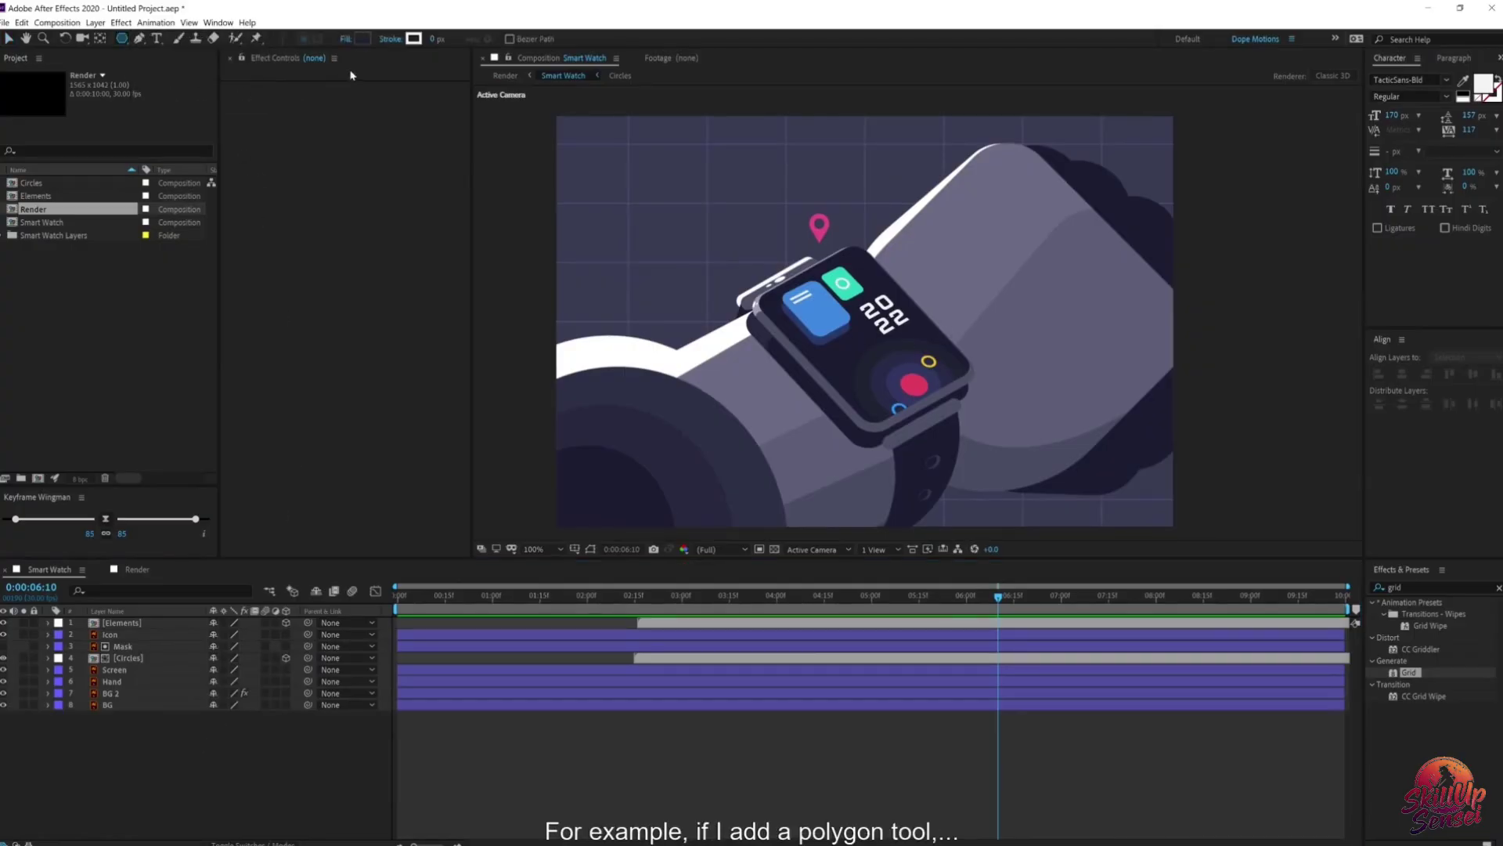
{"action": "left_click", "coordinate": [436, 39]}
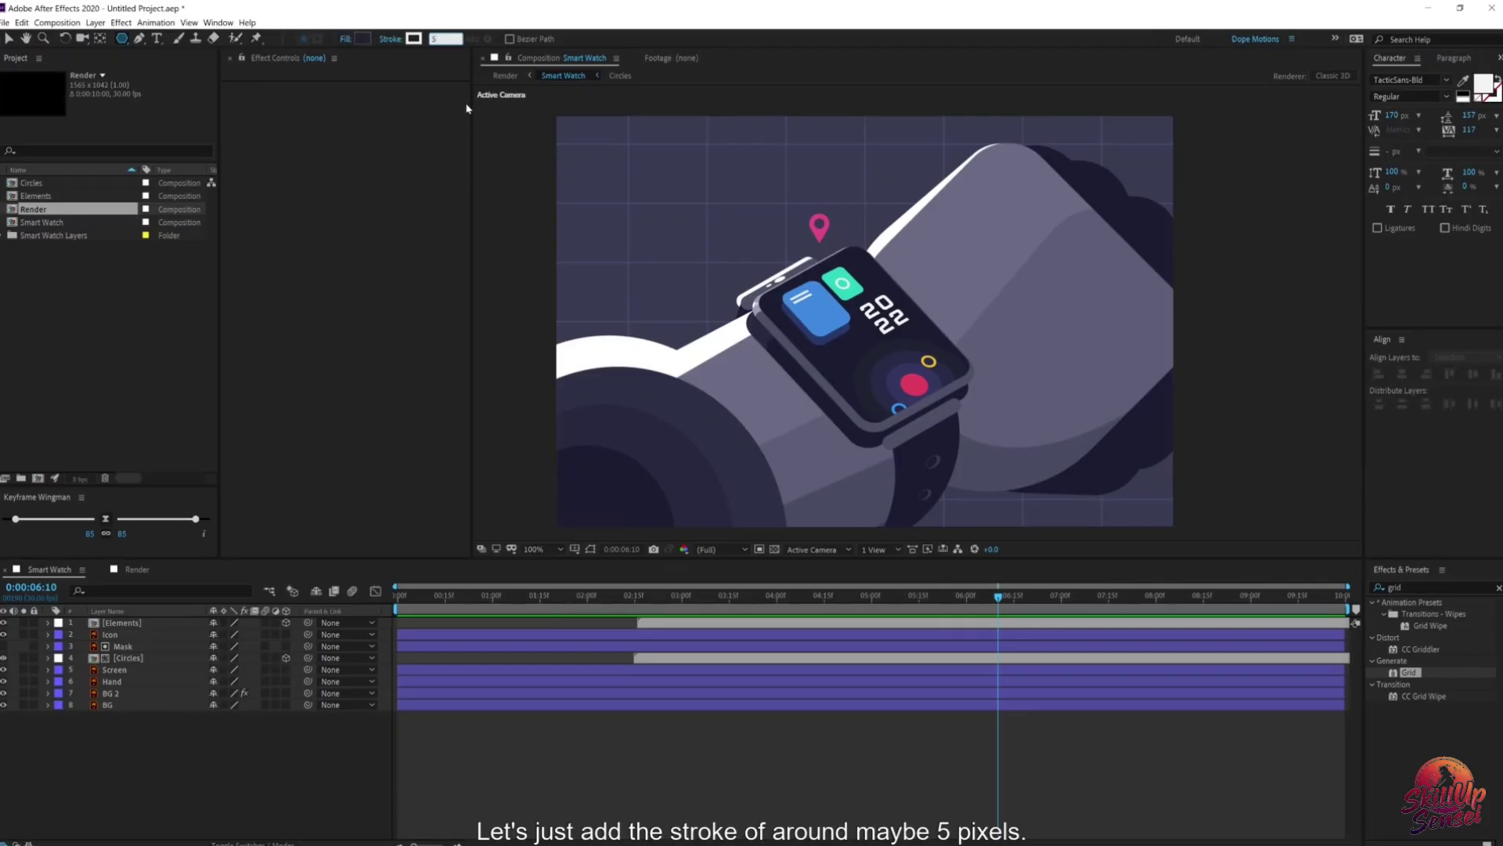
{"action": "key", "text": "Return"}
{"action": "left_click", "coordinate": [346, 39]}
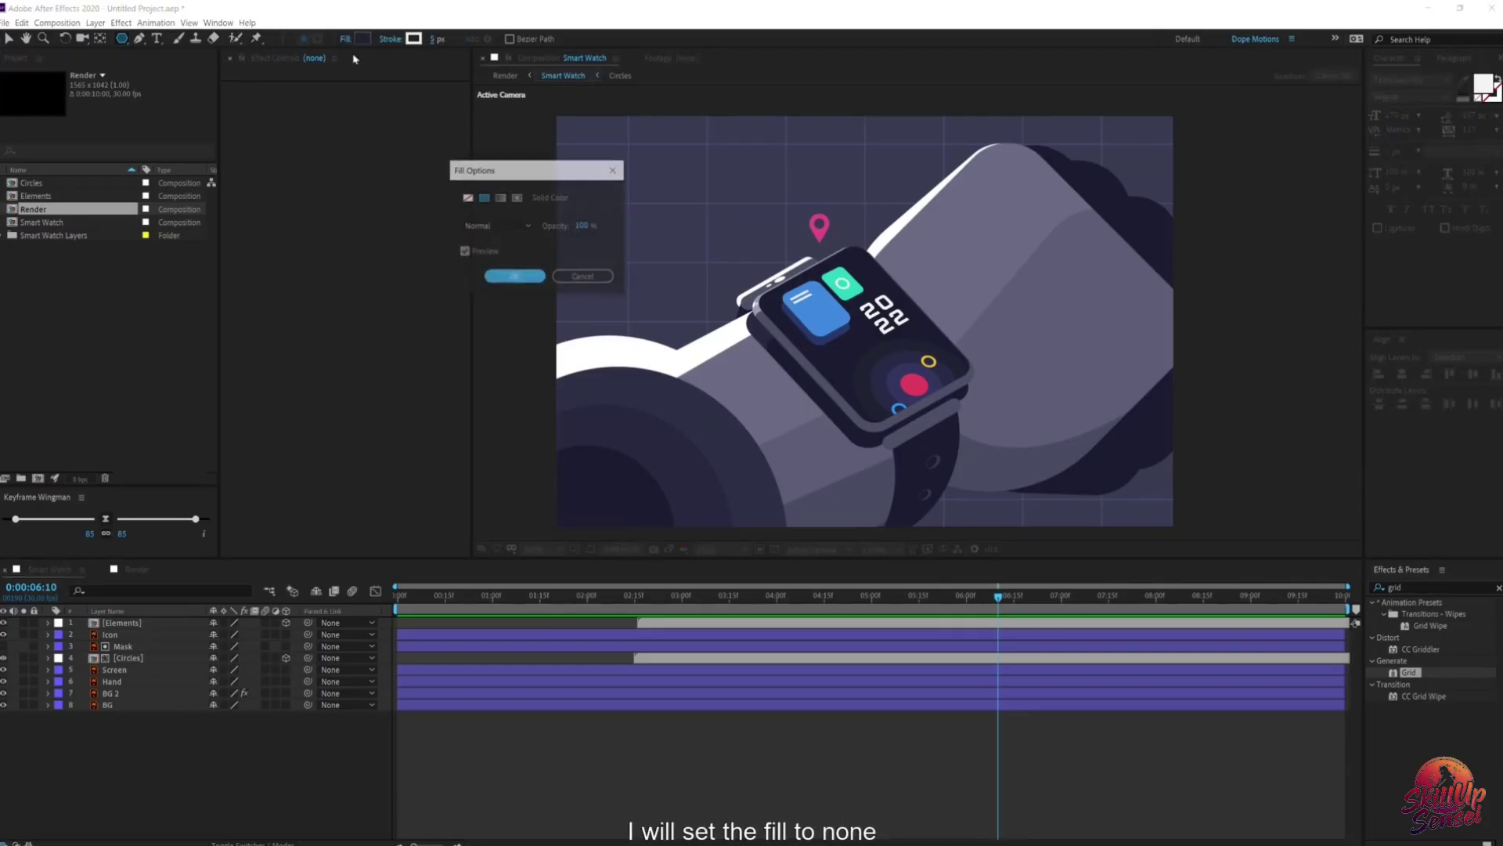
{"action": "left_click", "coordinate": [469, 203]}
{"action": "left_click", "coordinate": [515, 274]}
{"action": "left_click_drag", "start_coordinate": [802, 286], "coordinate": [910, 200]}
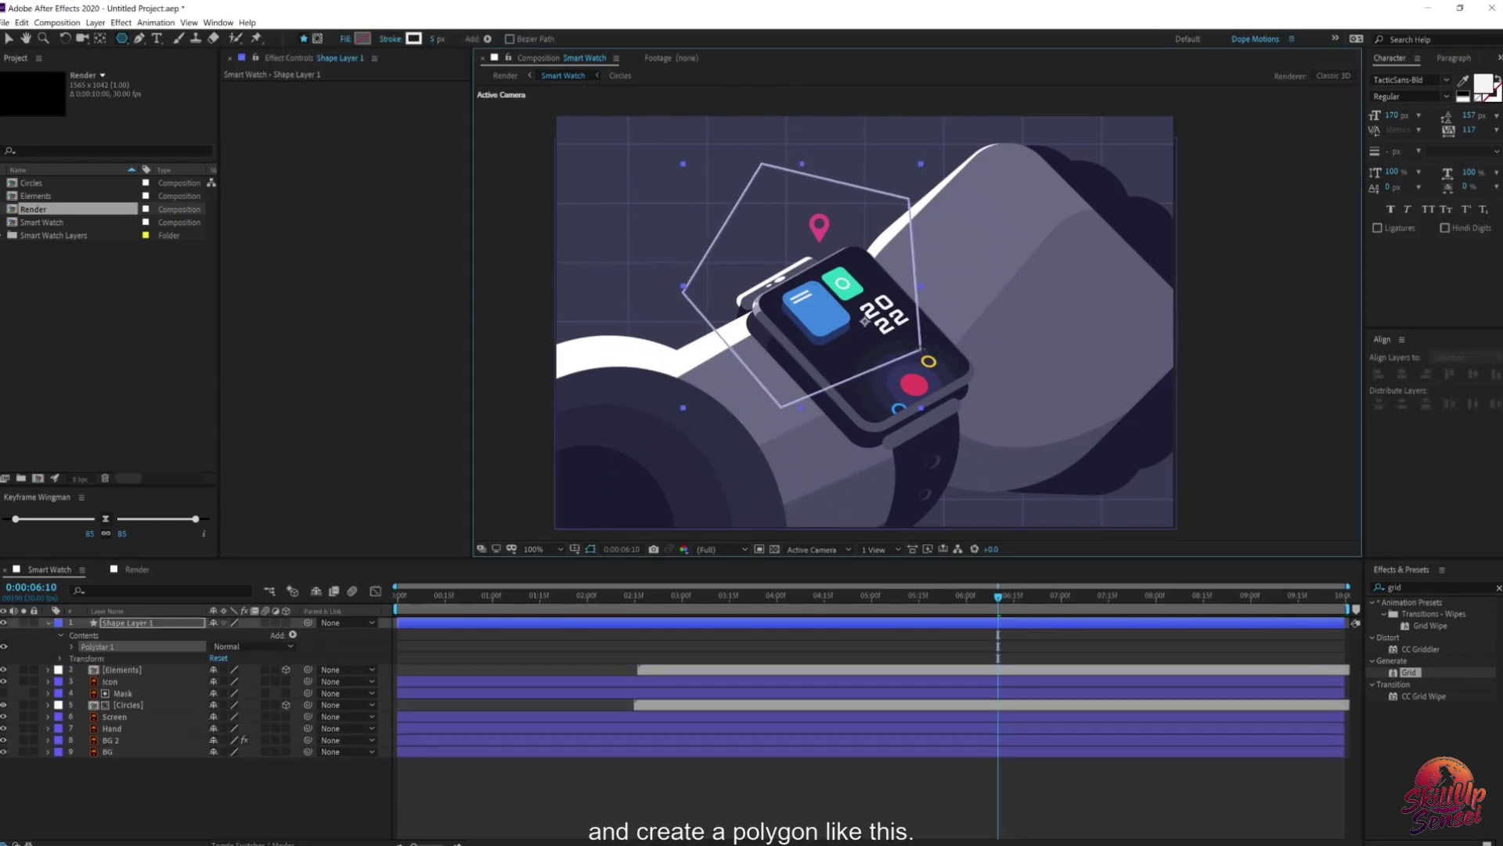
Step: Set the polygon's number of points to 3 to turn it into a triangle, and return to the Selection tool
{"action": "left_click", "coordinate": [72, 647]}
{"action": "left_click", "coordinate": [84, 658]}
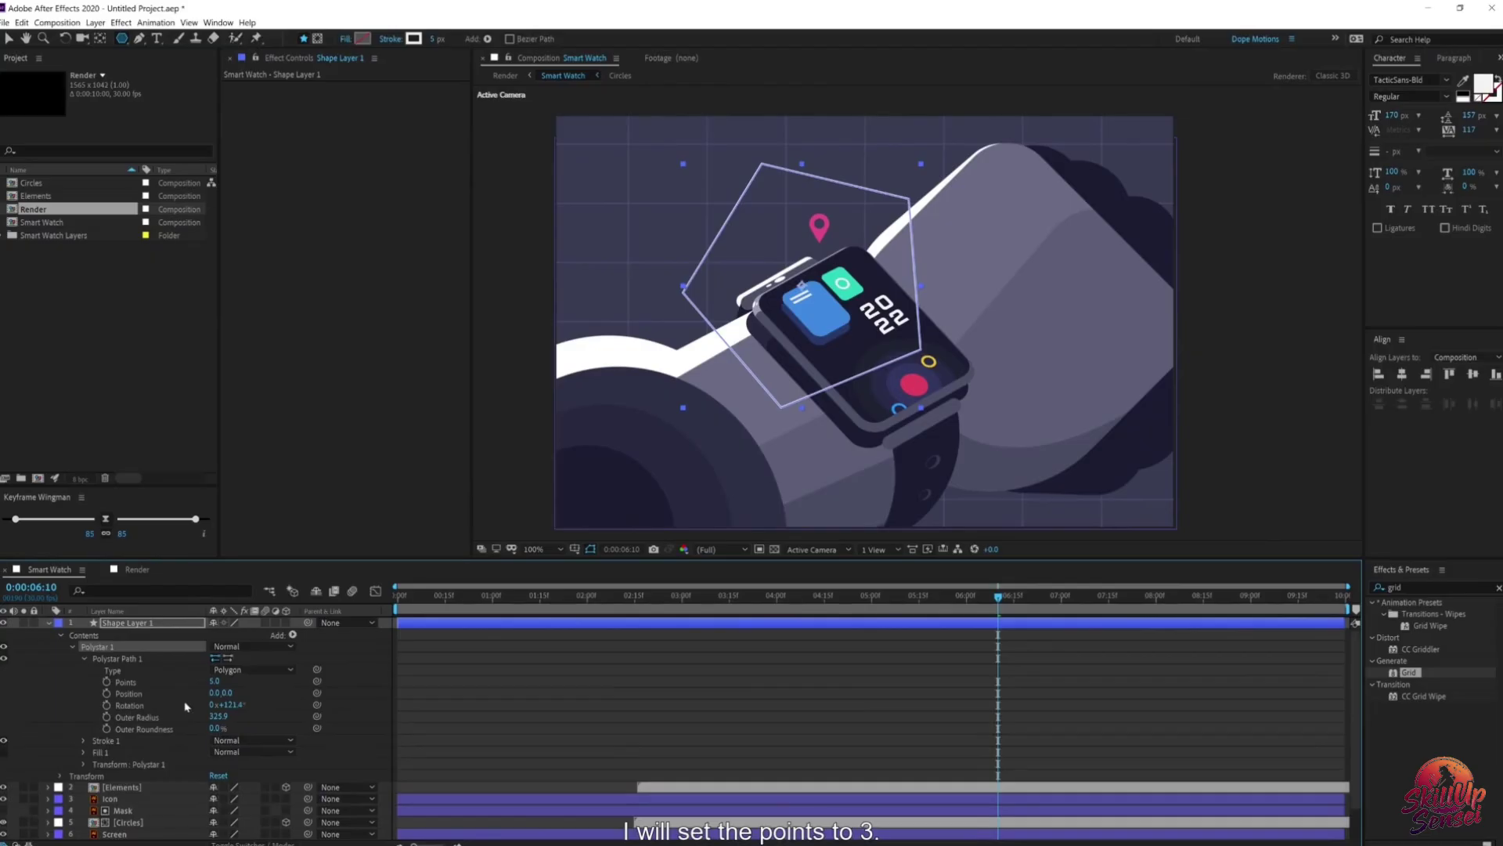
{"action": "left_click", "coordinate": [213, 682]}
{"action": "type", "text": "3"}
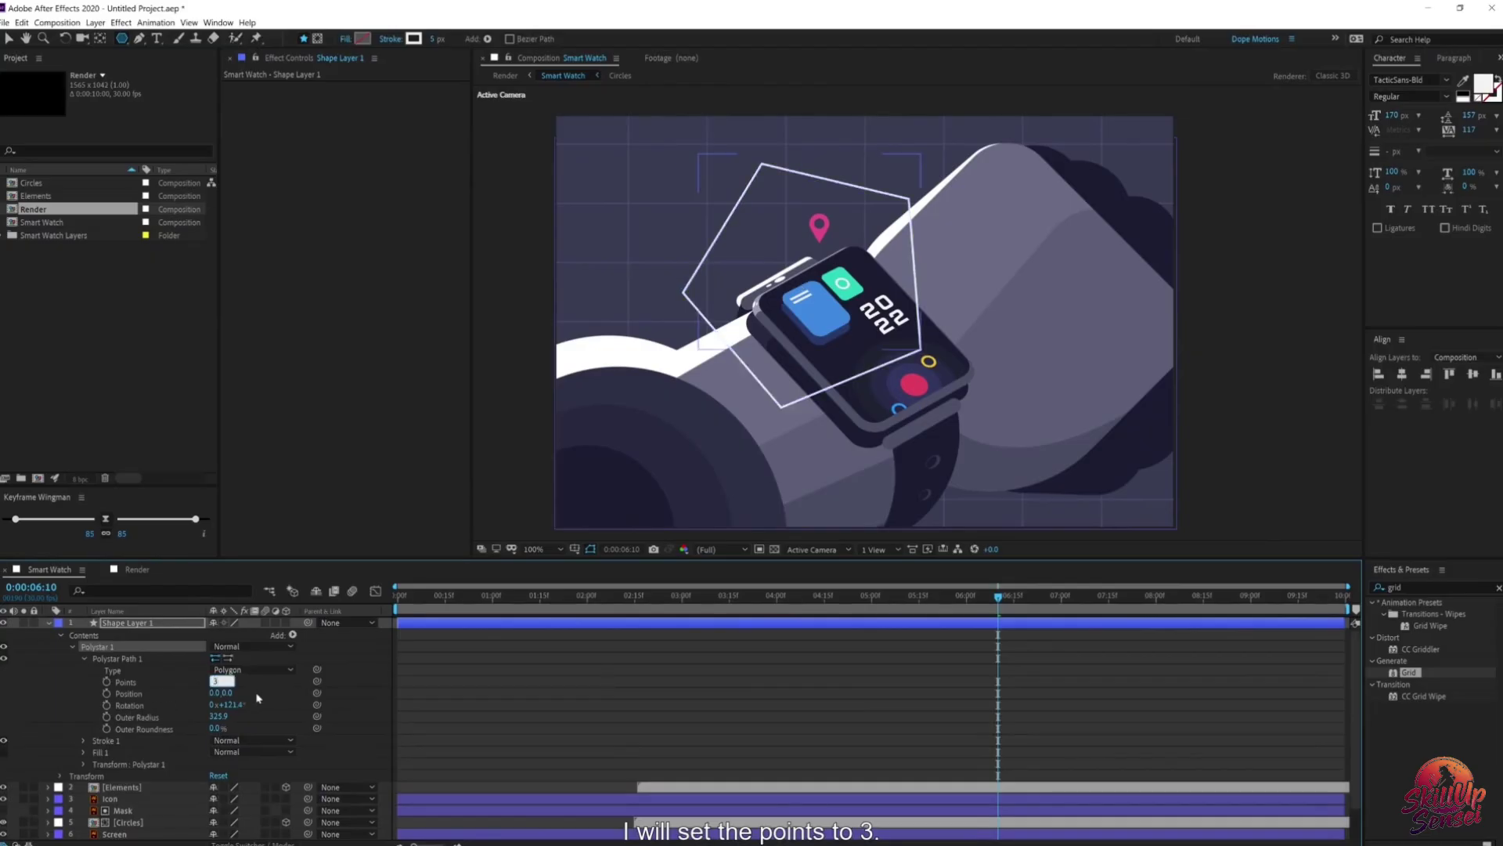
{"action": "left_click", "coordinate": [436, 349]}
{"action": "left_click", "coordinate": [11, 39]}
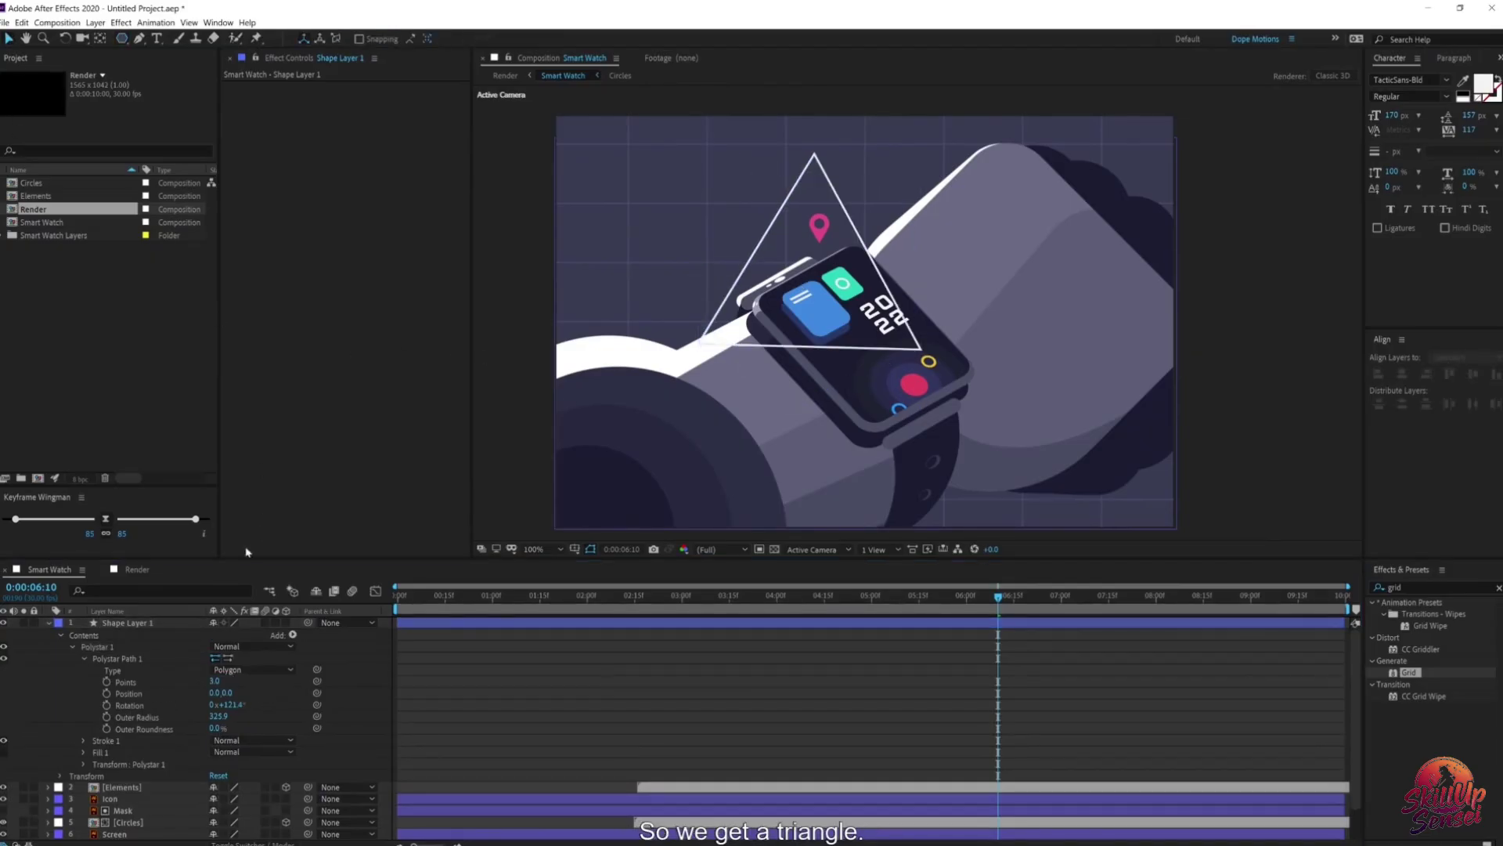
Step: Make the triangle's shape layer 3D and rotate it to X -45°, Y -9° and Z 4°
{"action": "left_click", "coordinate": [286, 622]}
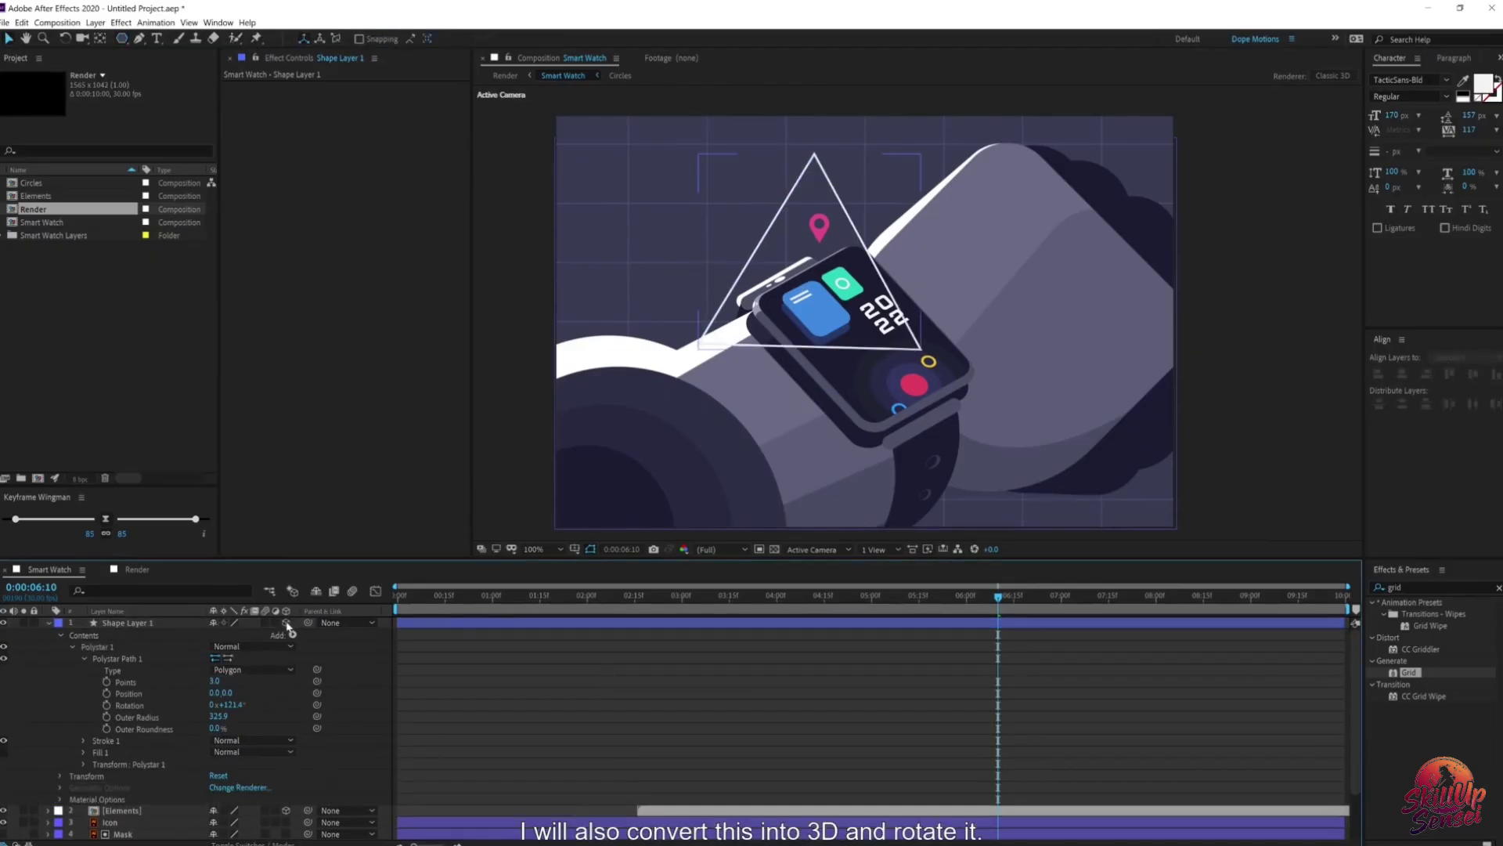
{"action": "left_click", "coordinate": [125, 623]}
{"action": "key", "text": "r"}
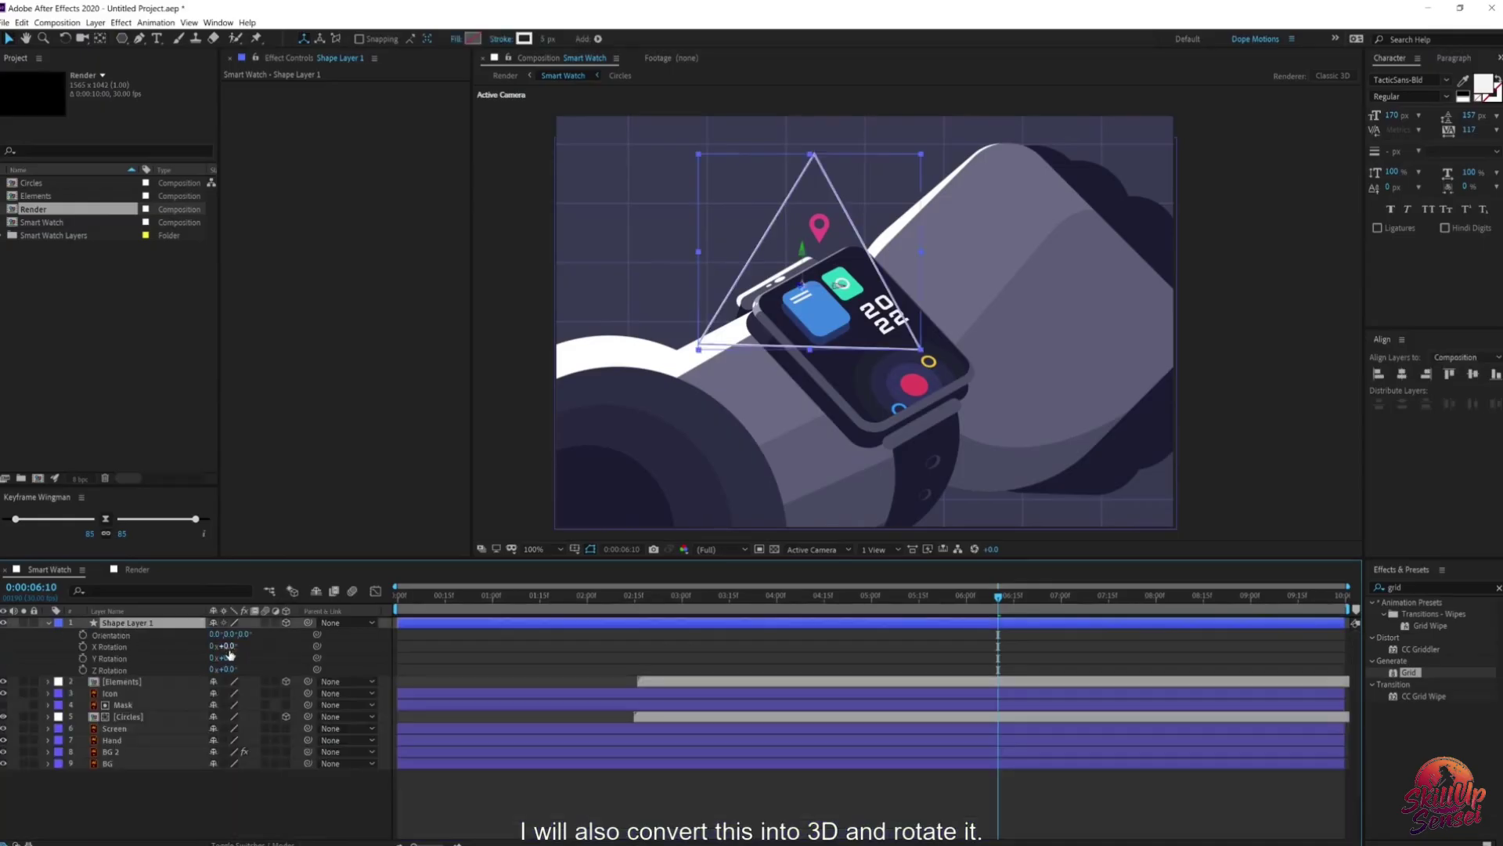
{"action": "mouse_move", "coordinate": [228, 649]}
{"action": "left_mouse_down"}
{"action": "mouse_move", "coordinate": [231, 675]}
{"action": "mouse_move", "coordinate": [227, 648]}
{"action": "left_mouse_up"}
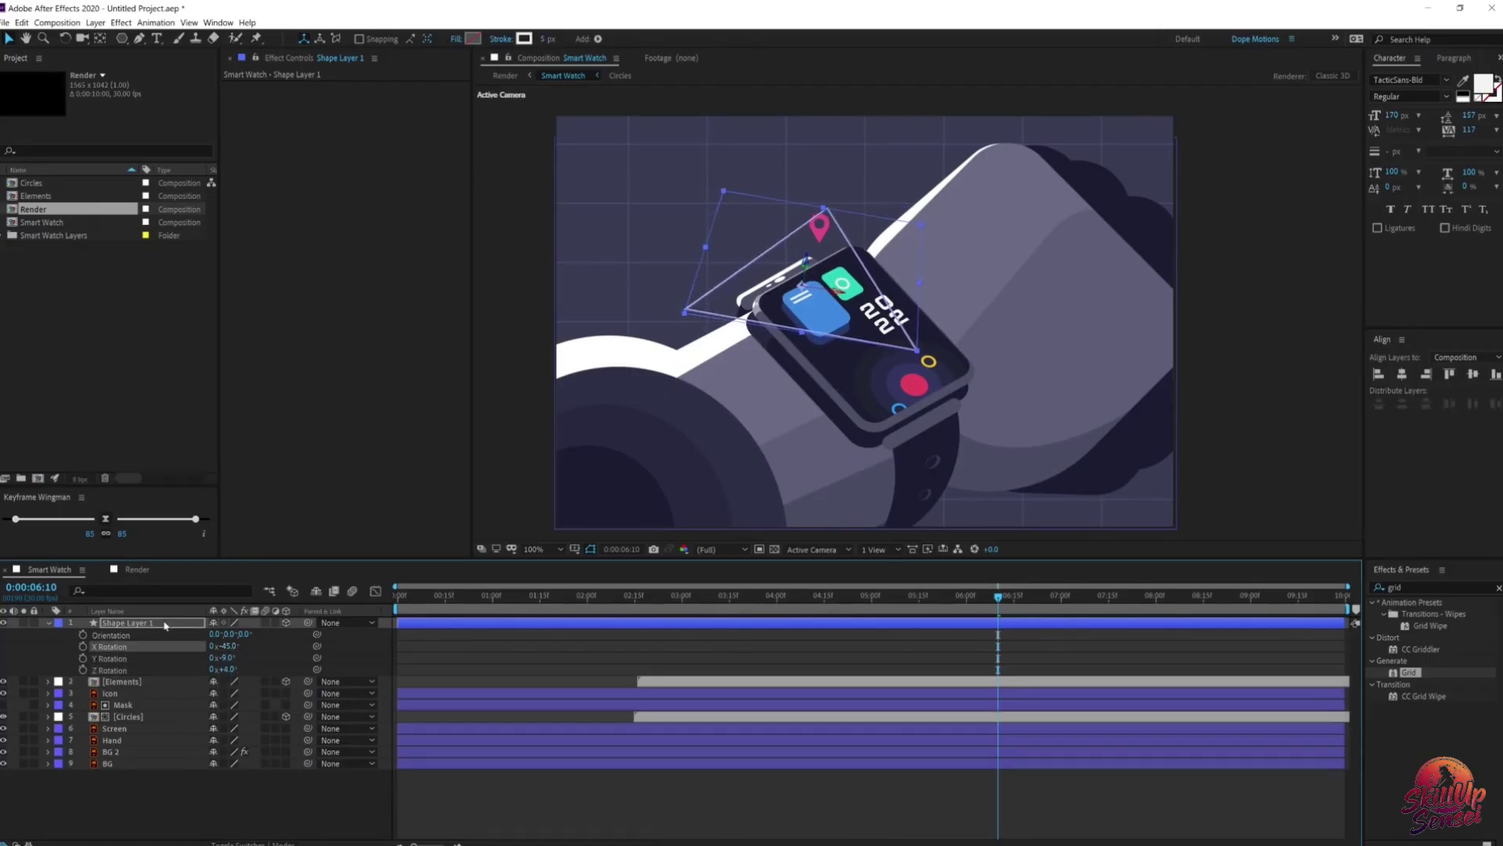
Step: Increase the triangle's outer radius to about 443 and move the triangle down and right over the watch
{"action": "key", "text": "u"}
{"action": "key", "text": "u"}
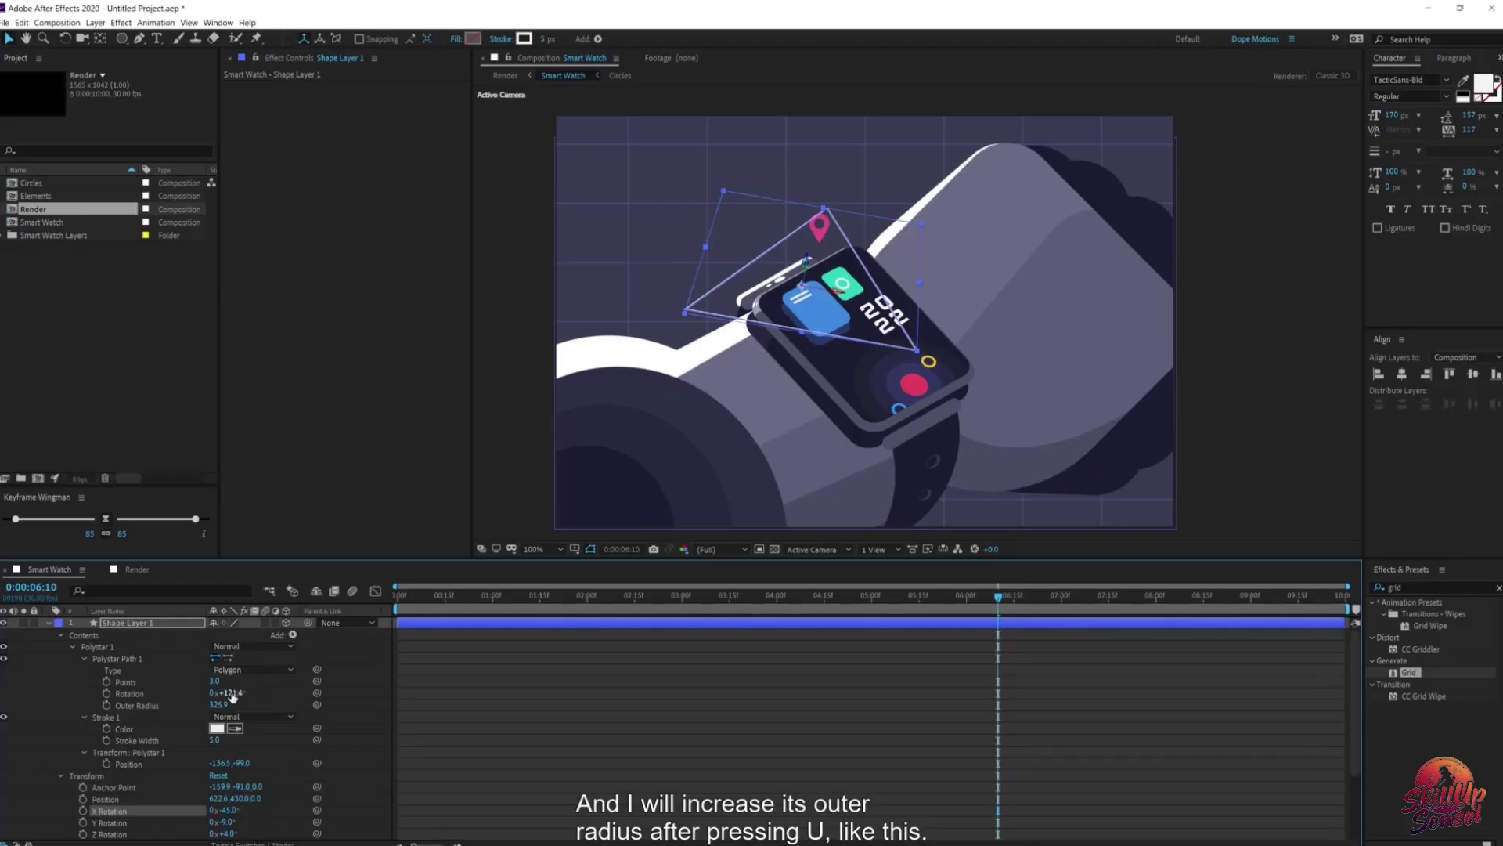
{"action": "left_click_drag", "start_coordinate": [216, 705], "coordinate": [742, 381]}
{"action": "left_click_drag", "start_coordinate": [818, 292], "coordinate": [856, 338]}
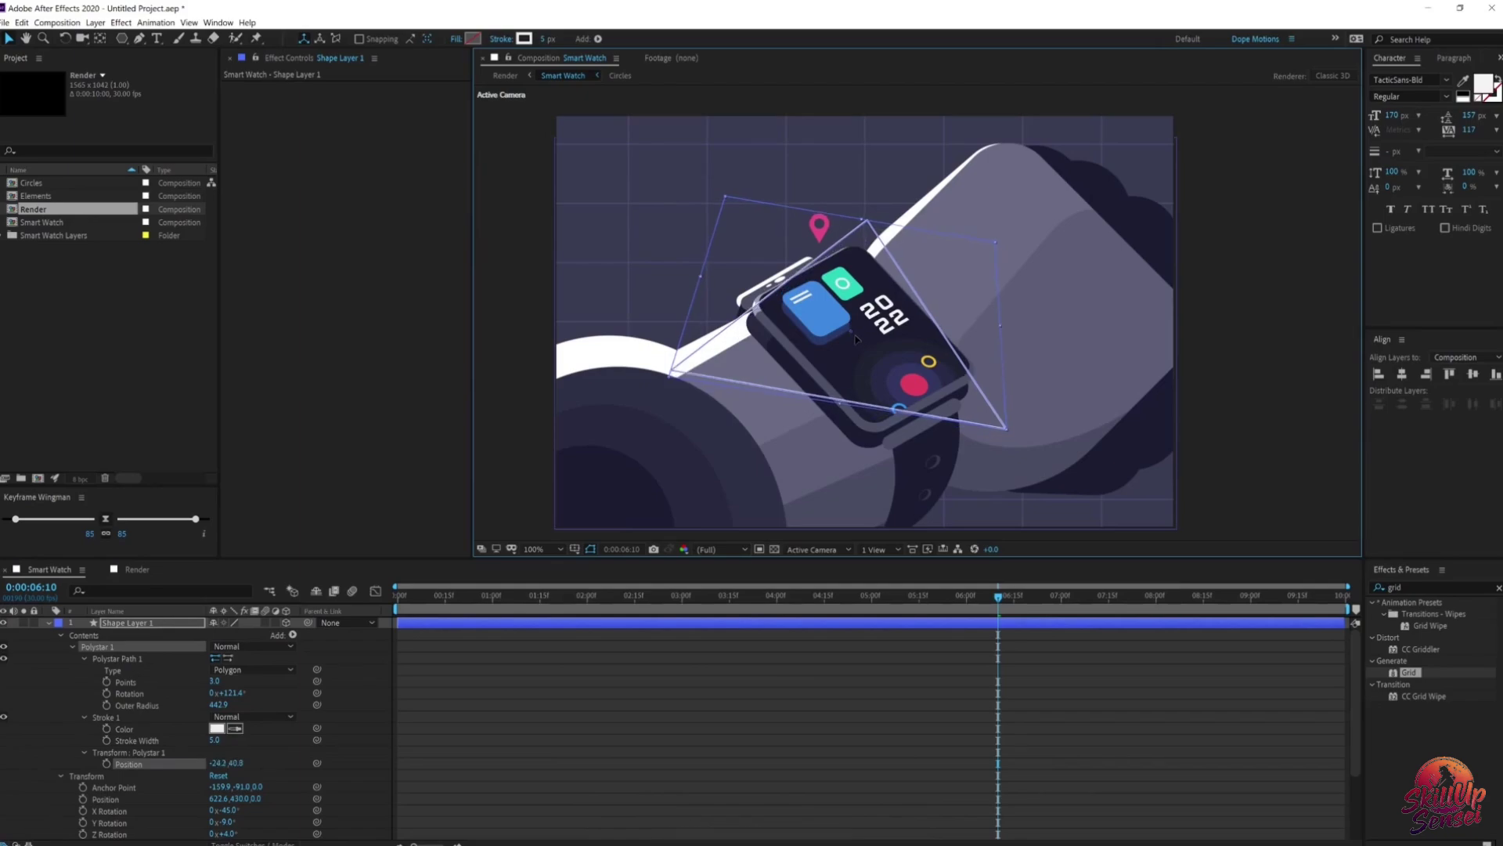
Step: Enlarge the triangle slightly, set its stroke width to 3 px and its polystar path rotation to about 79.4°
{"action": "left_click_drag", "start_coordinate": [229, 695], "coordinate": [228, 704]}
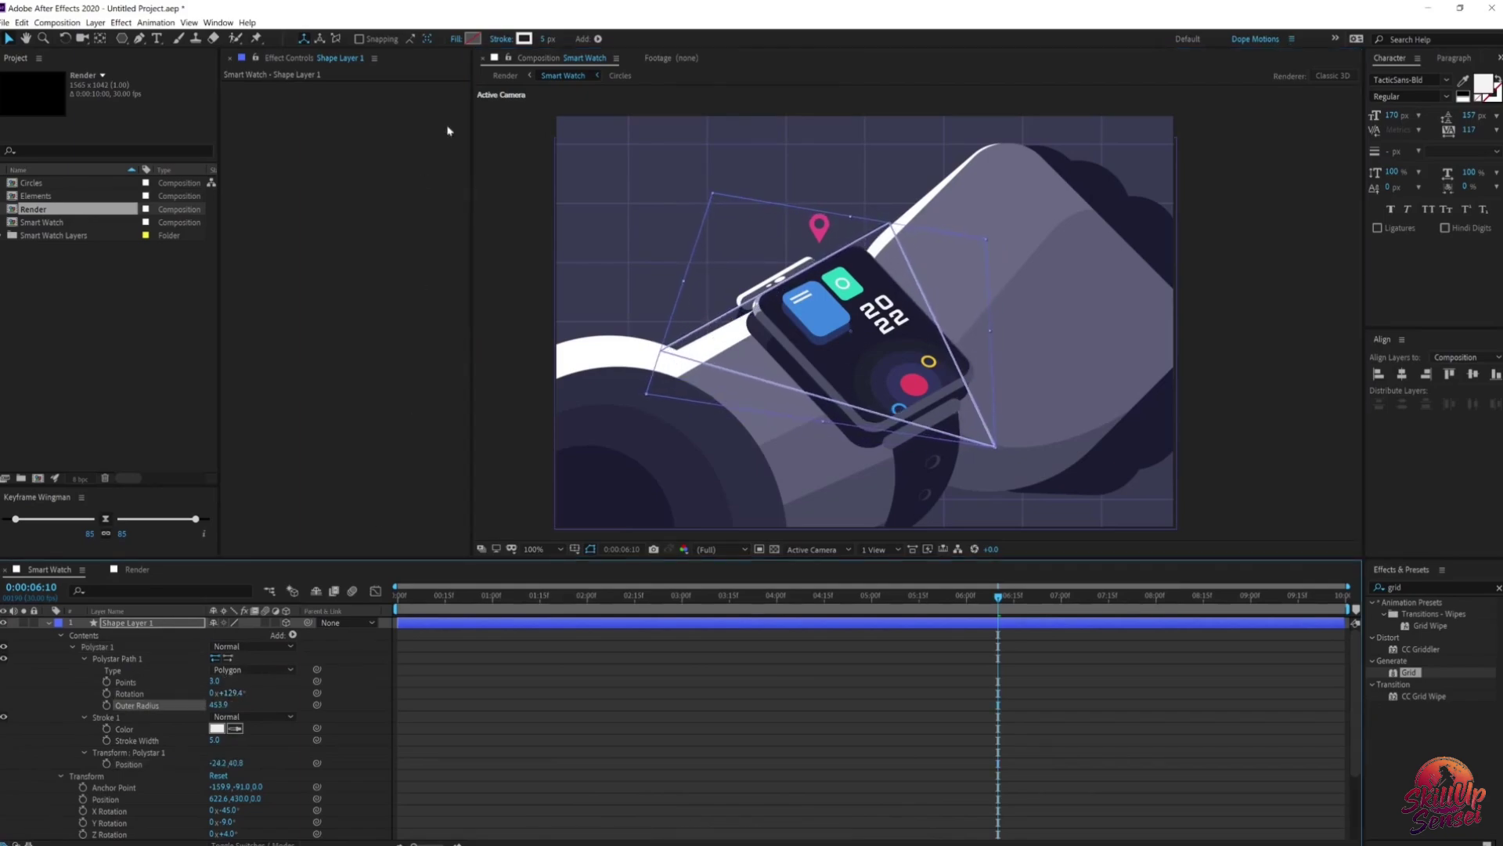
{"action": "left_click", "coordinate": [548, 40]}
{"action": "type", "text": "3"}
{"action": "key", "text": "Return"}
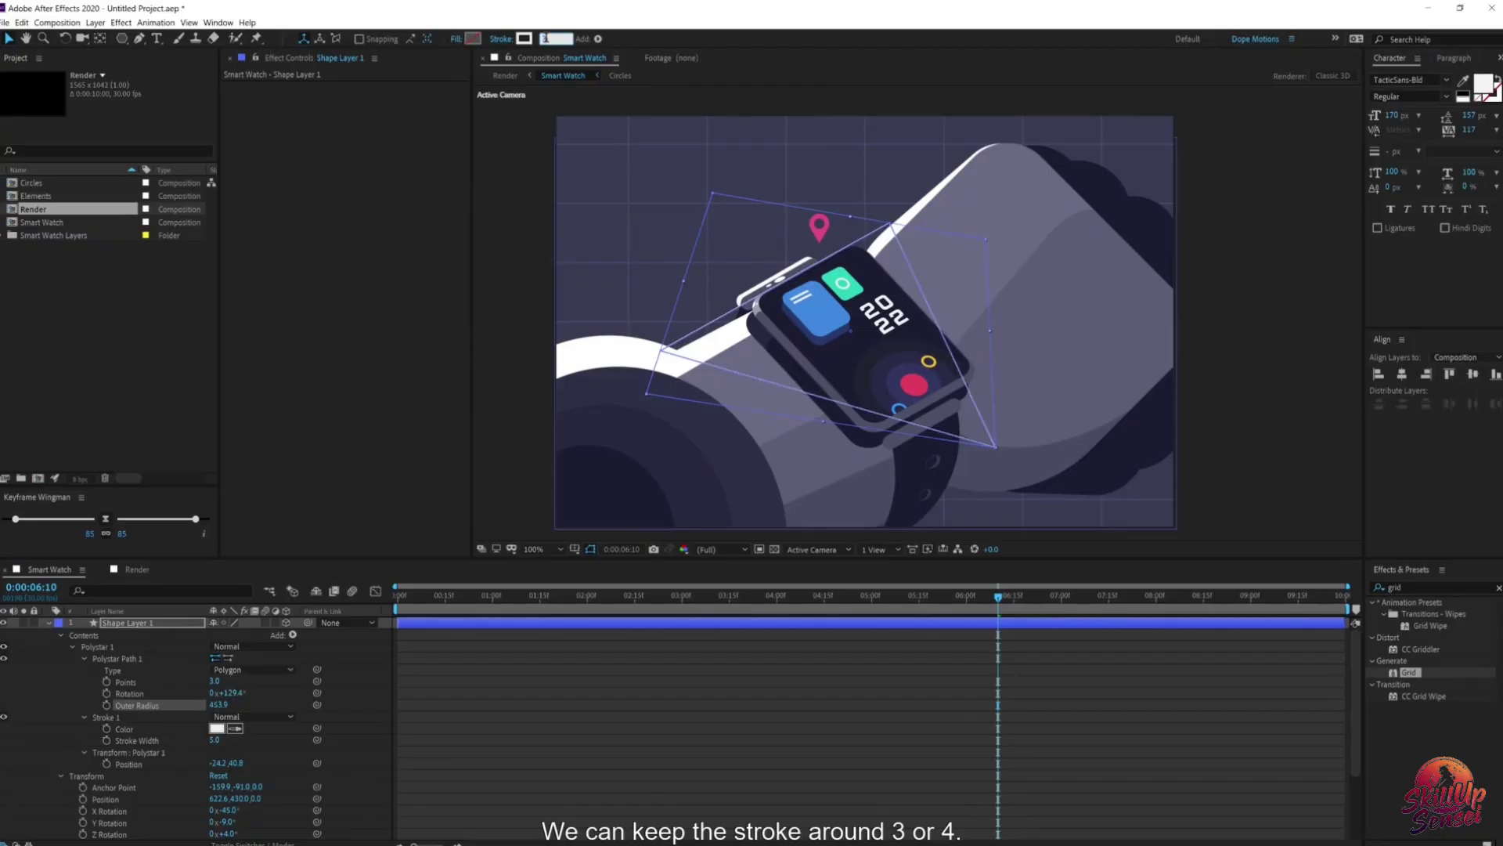
{"action": "left_click", "coordinate": [765, 641]}
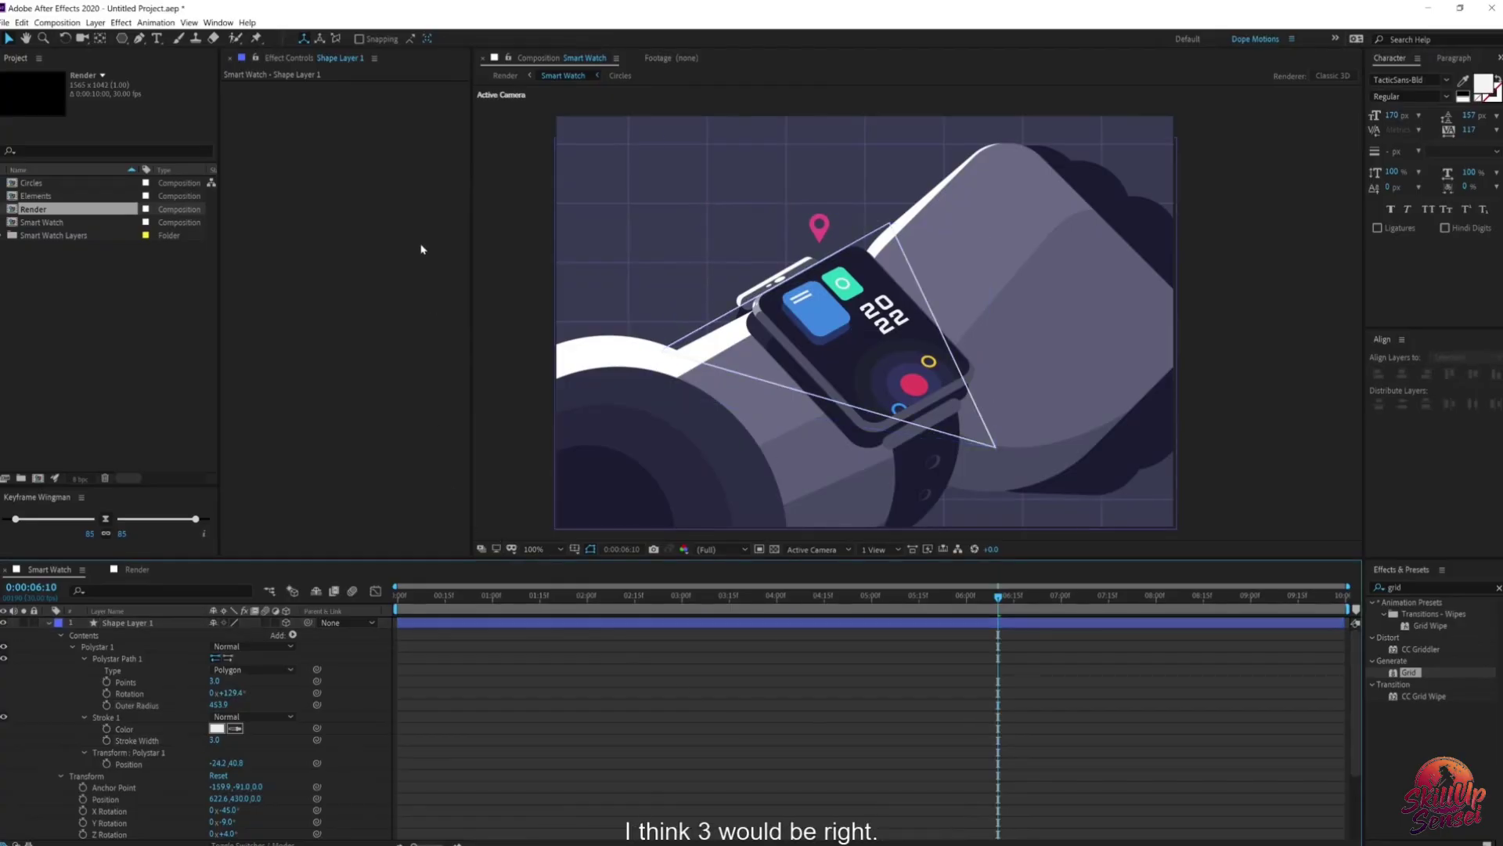
{"action": "left_click_drag", "start_coordinate": [230, 693], "coordinate": [202, 694]}
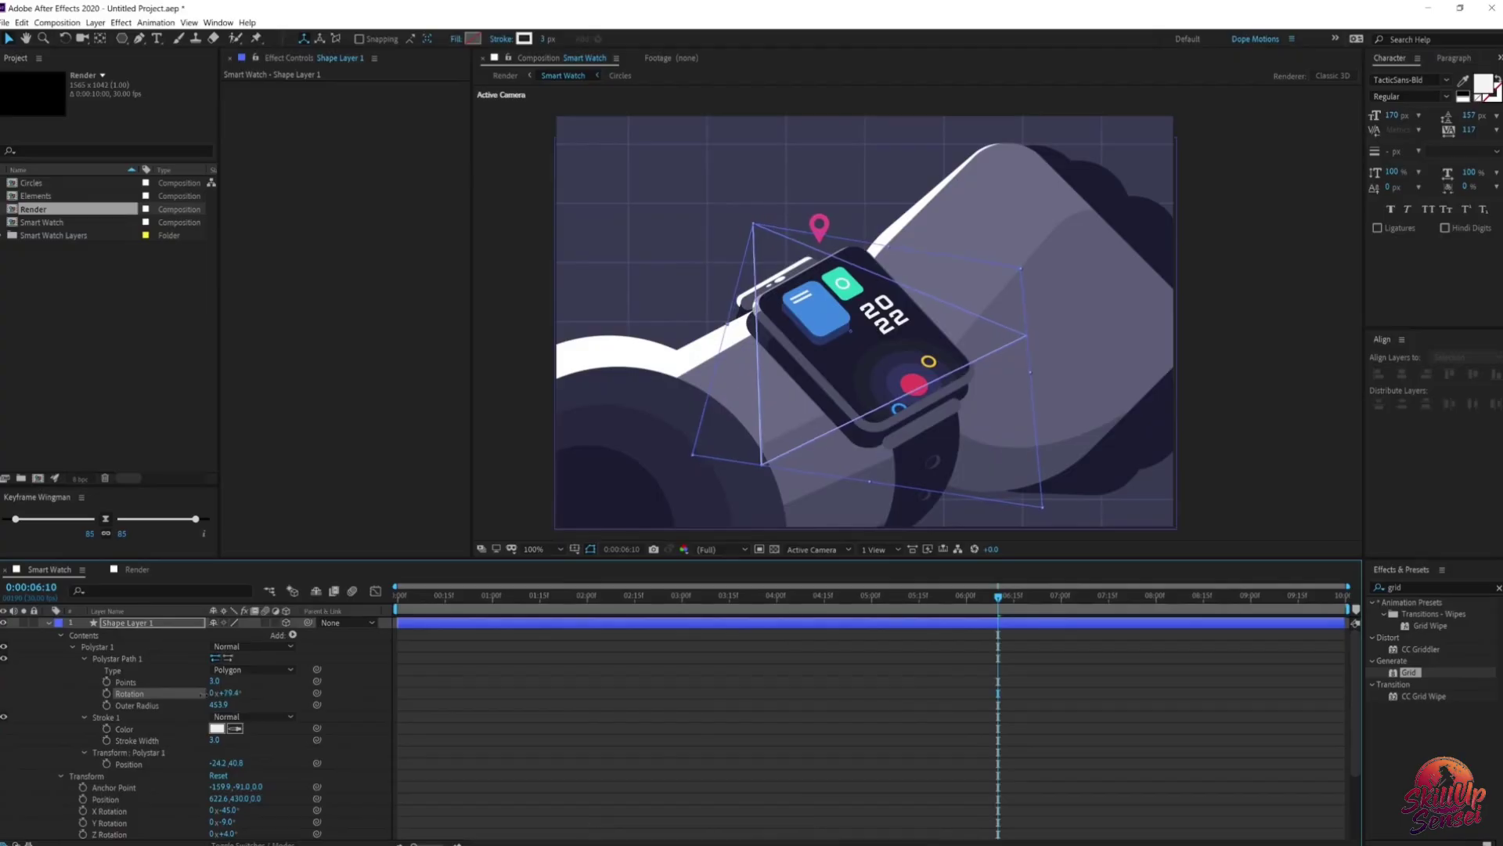
{"action": "left_click", "coordinate": [587, 758]}
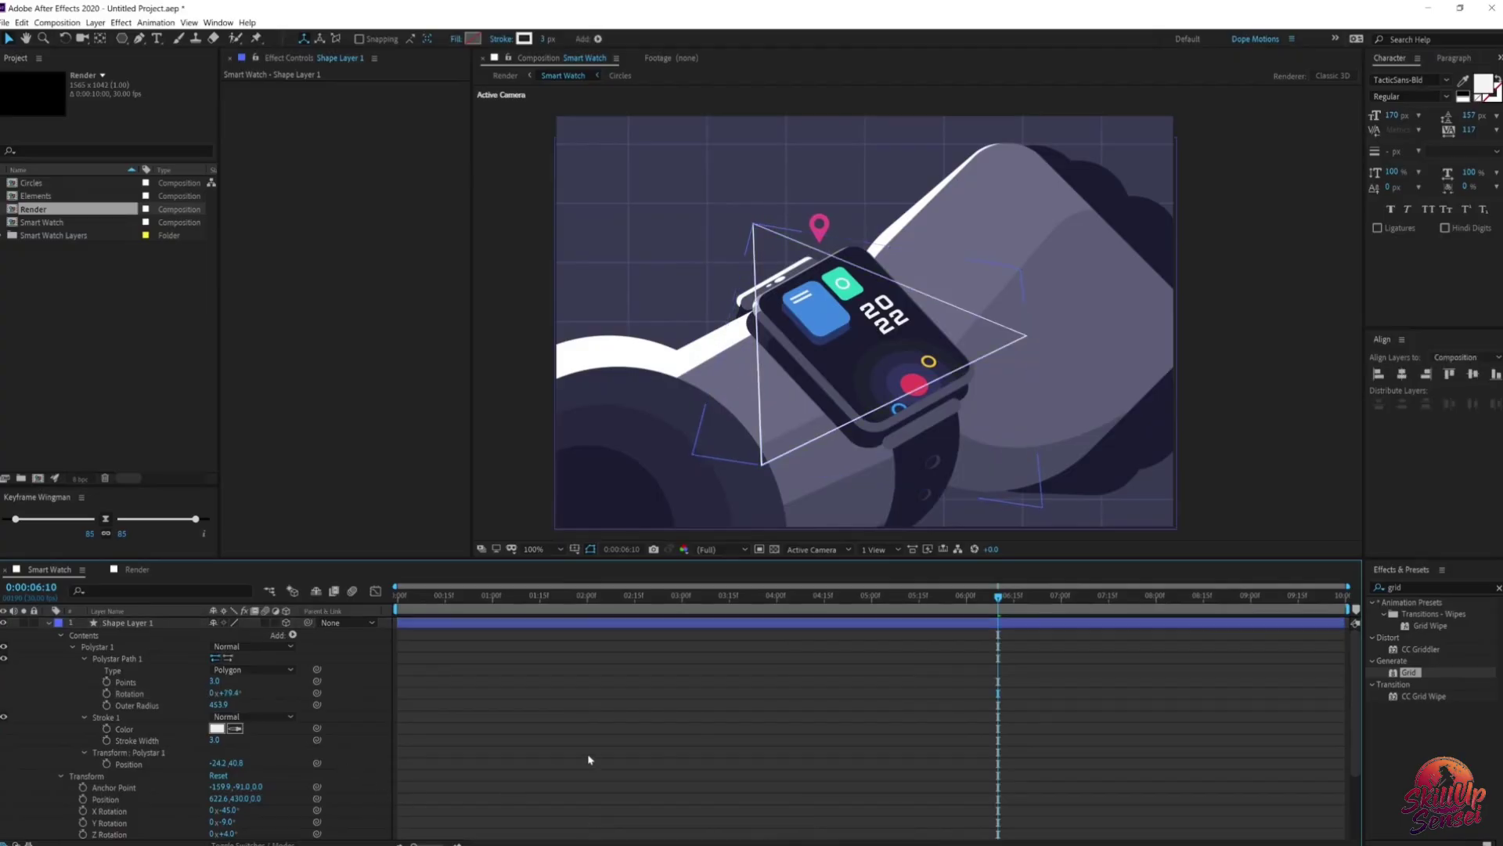
Step: Collapse the triangle's shape layer and rename it Triangle
{"action": "left_click", "coordinate": [49, 624]}
{"action": "left_click", "coordinate": [129, 623]}
{"action": "key", "text": "Return"}
{"action": "type", "text": "T"}
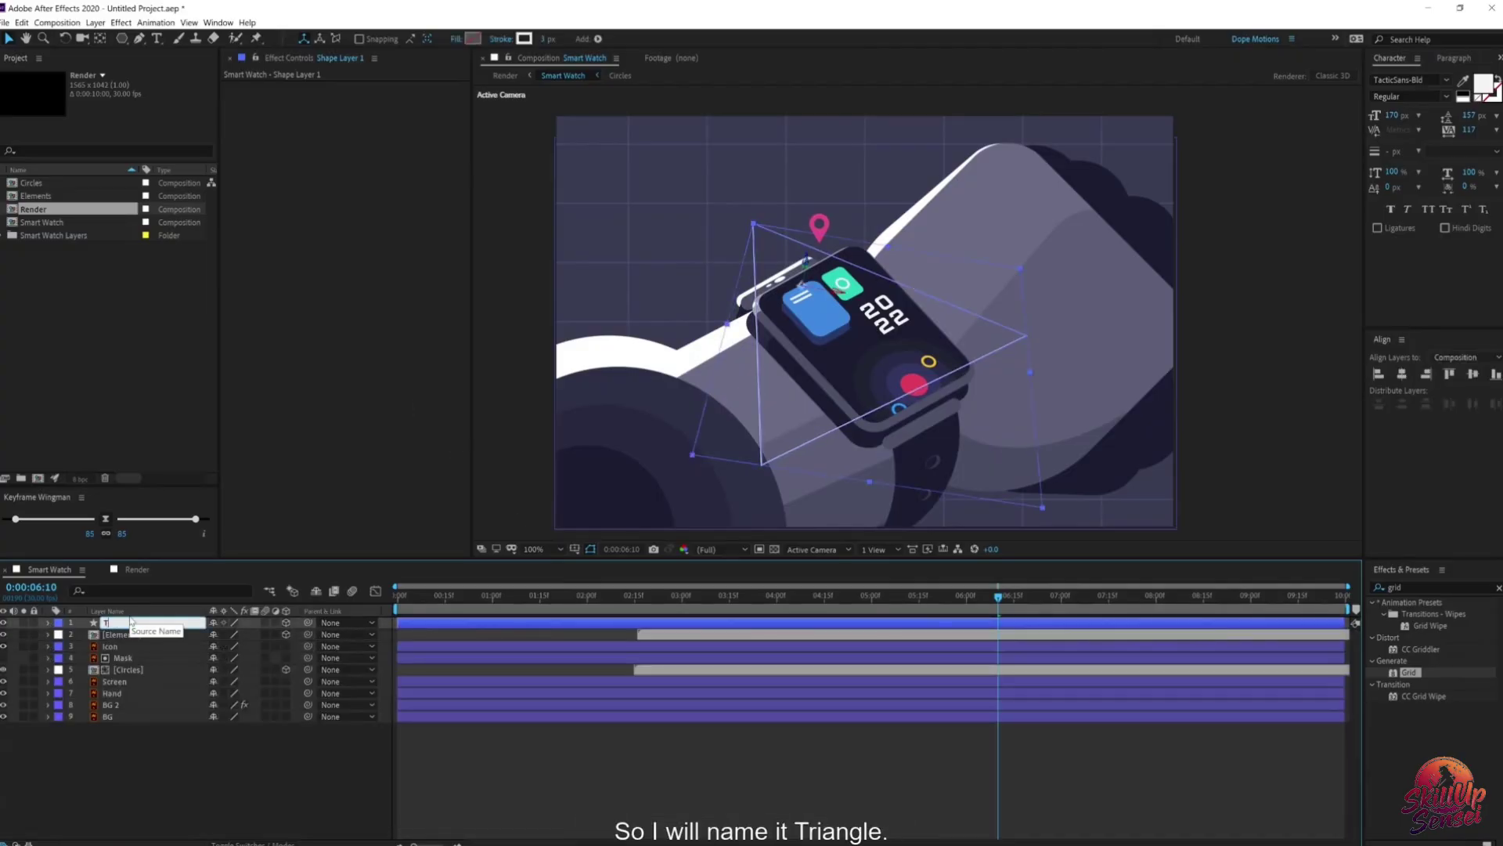
{"action": "type", "text": "riangle"}
{"action": "key", "text": "Return"}
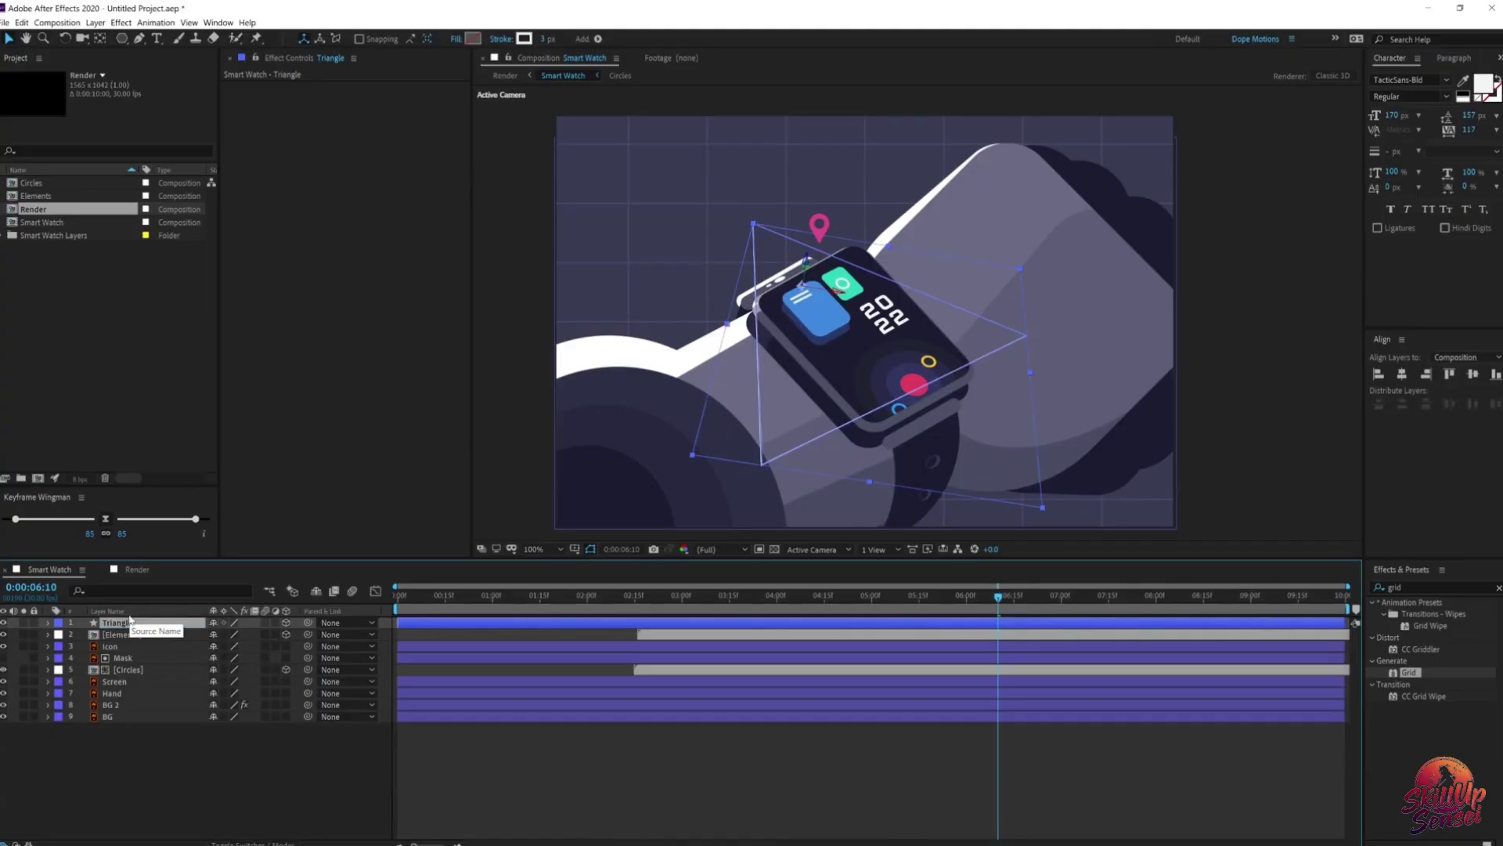
Step: Shift the Triangle layer to start at 0:00:03:21 and add a scale keyframe of 0% at its first frame
{"action": "left_click_drag", "start_coordinate": [489, 621], "coordinate": [786, 624]}
{"action": "key", "text": "i"}
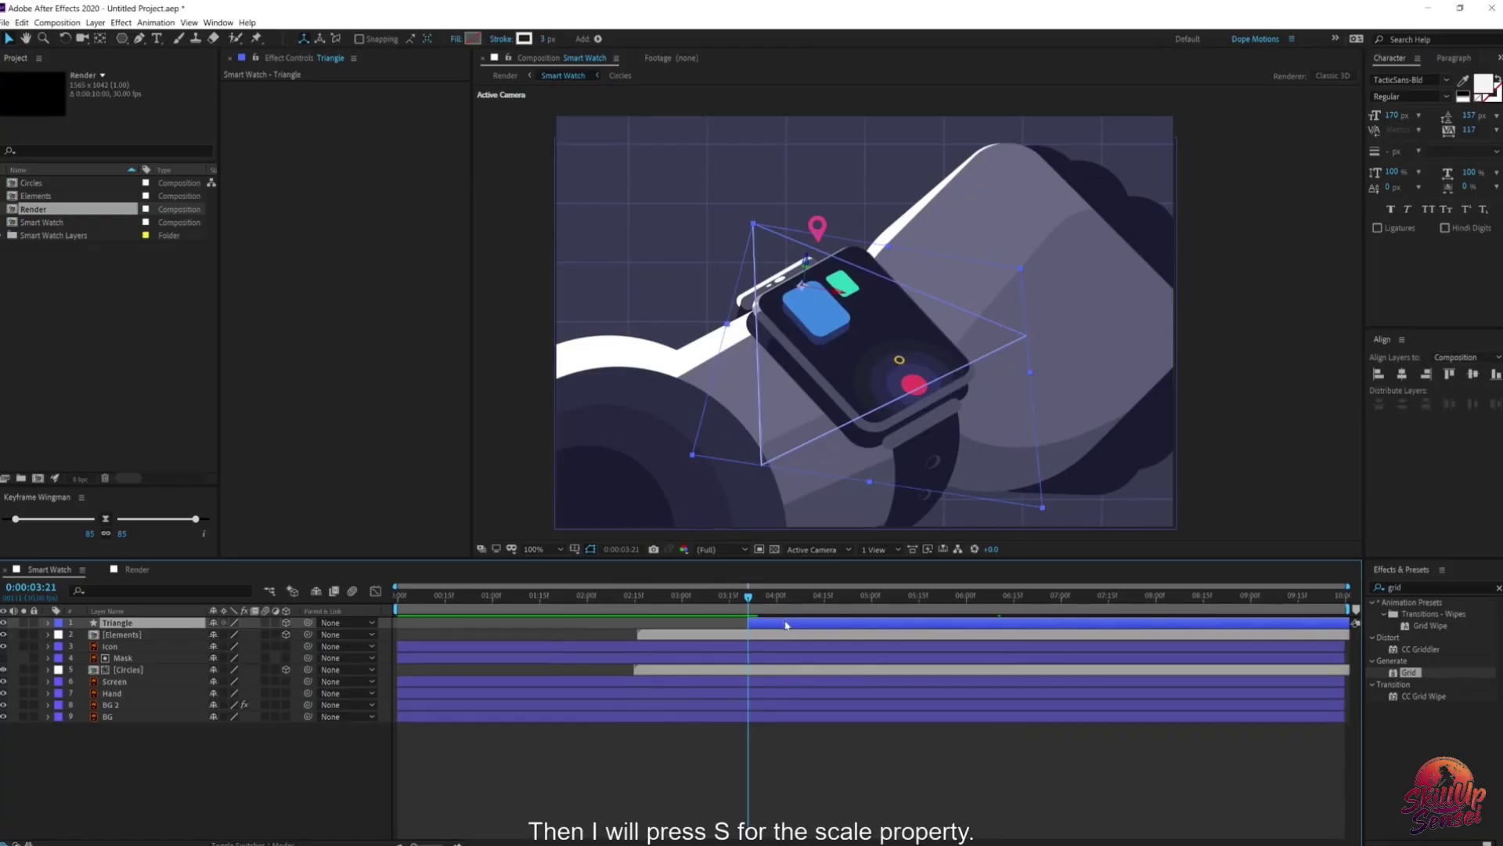
{"action": "key", "text": "s"}
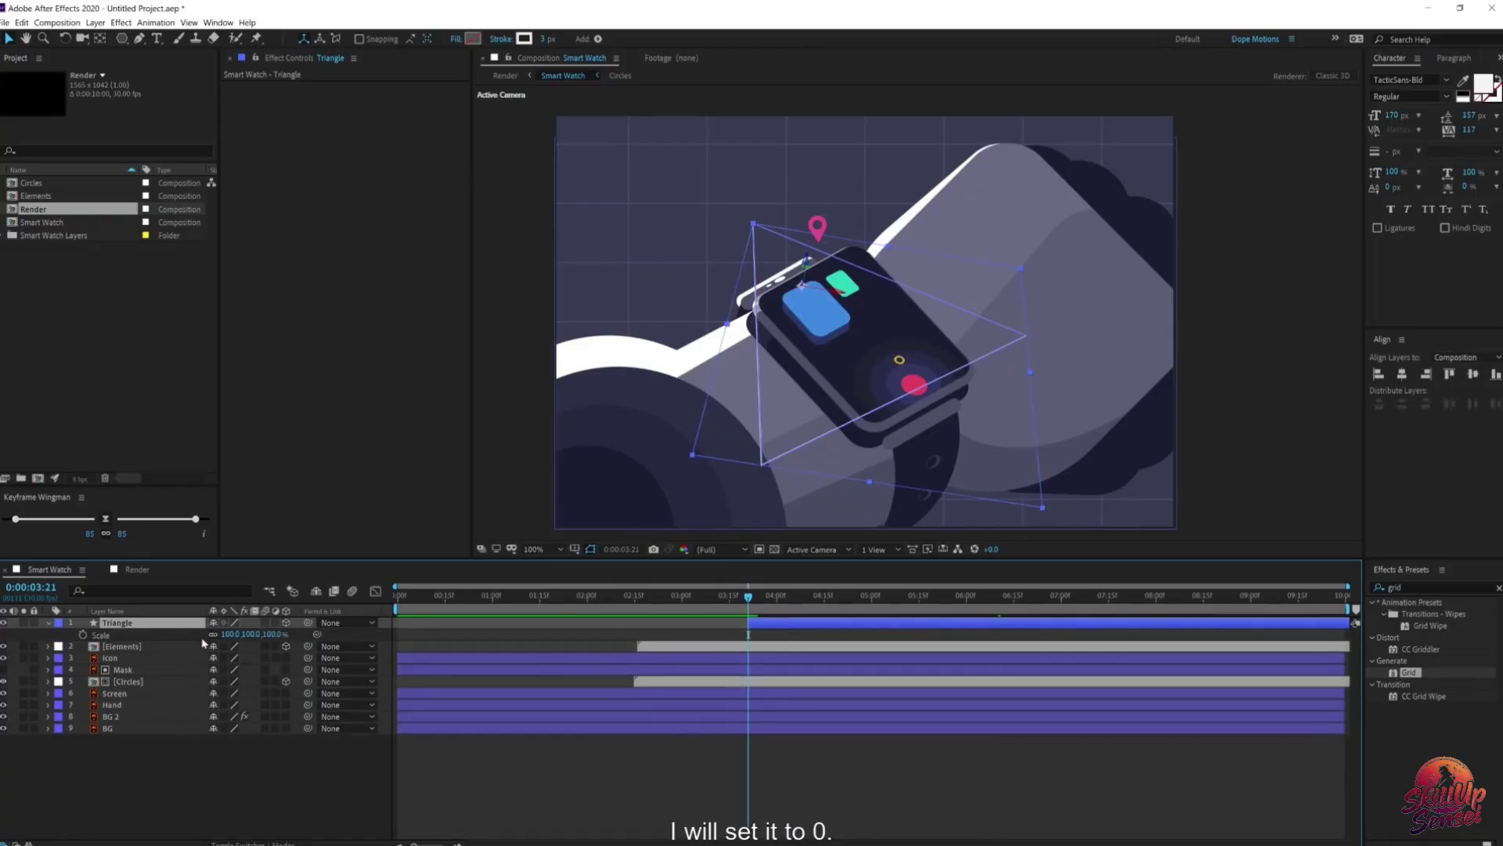
{"action": "left_click", "coordinate": [230, 633]}
{"action": "type", "text": "0"}
{"action": "key", "text": "Return"}
{"action": "left_click", "coordinate": [84, 634]}
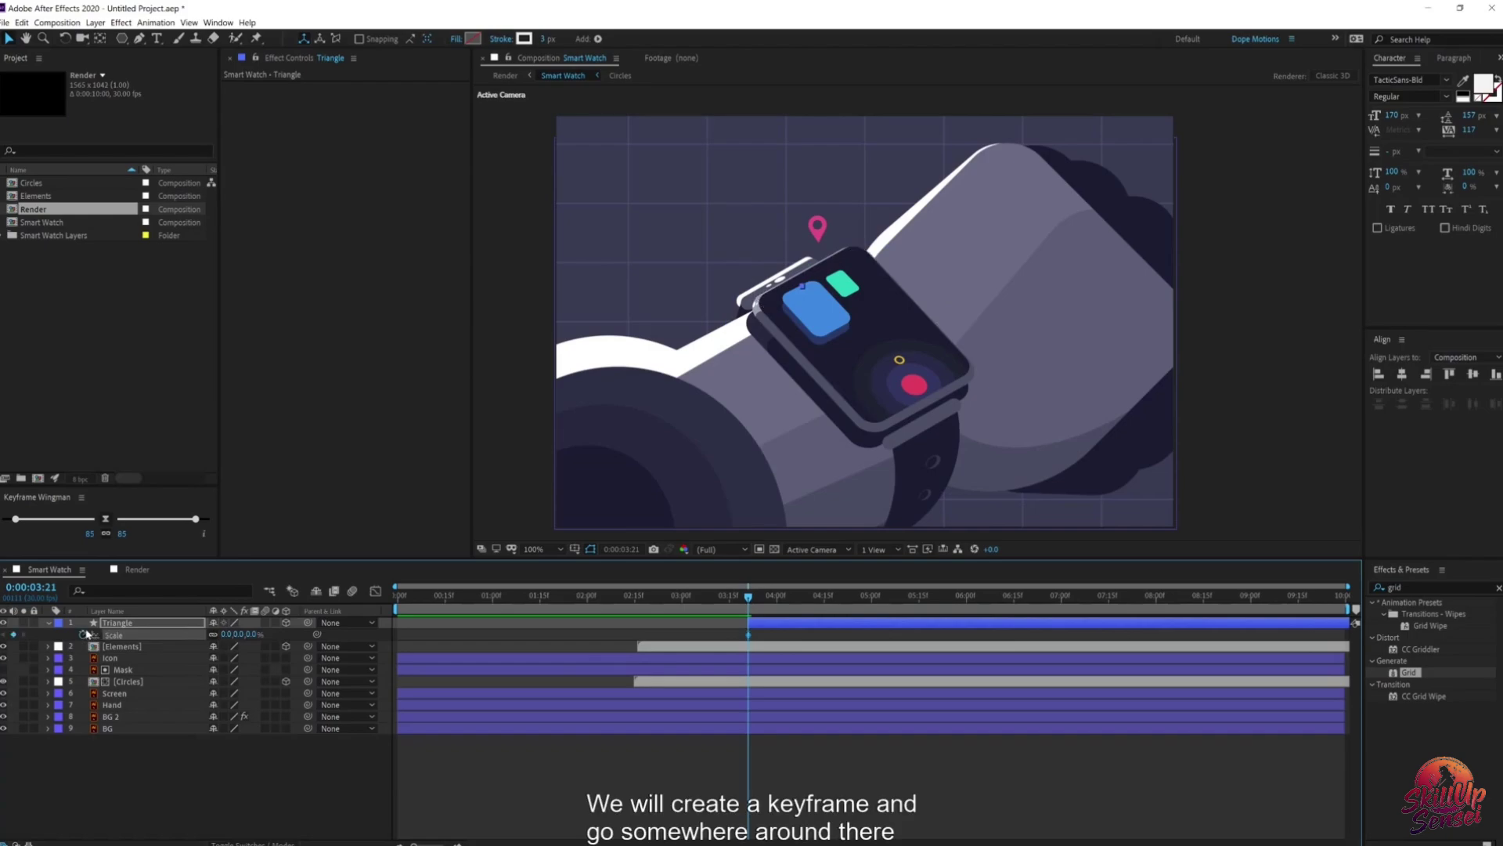
Step: Add a second scale keyframe of 100% at 0:00:04:20 on the Triangle layer and scrub through the growth
{"action": "left_click_drag", "start_coordinate": [834, 614], "coordinate": [840, 614]}
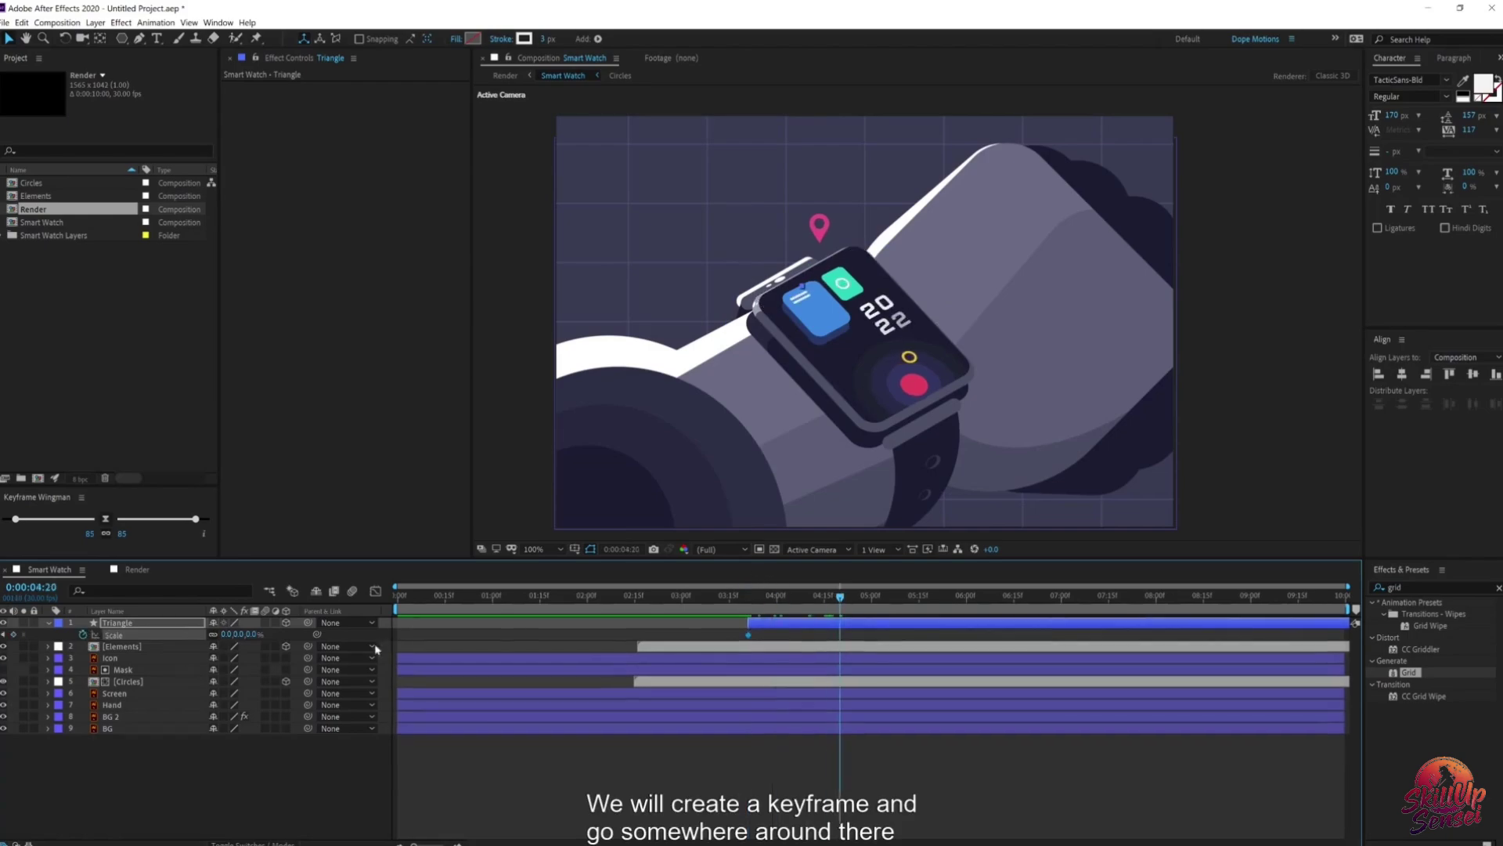
{"action": "left_click", "coordinate": [251, 634]}
{"action": "type", "text": "100"}
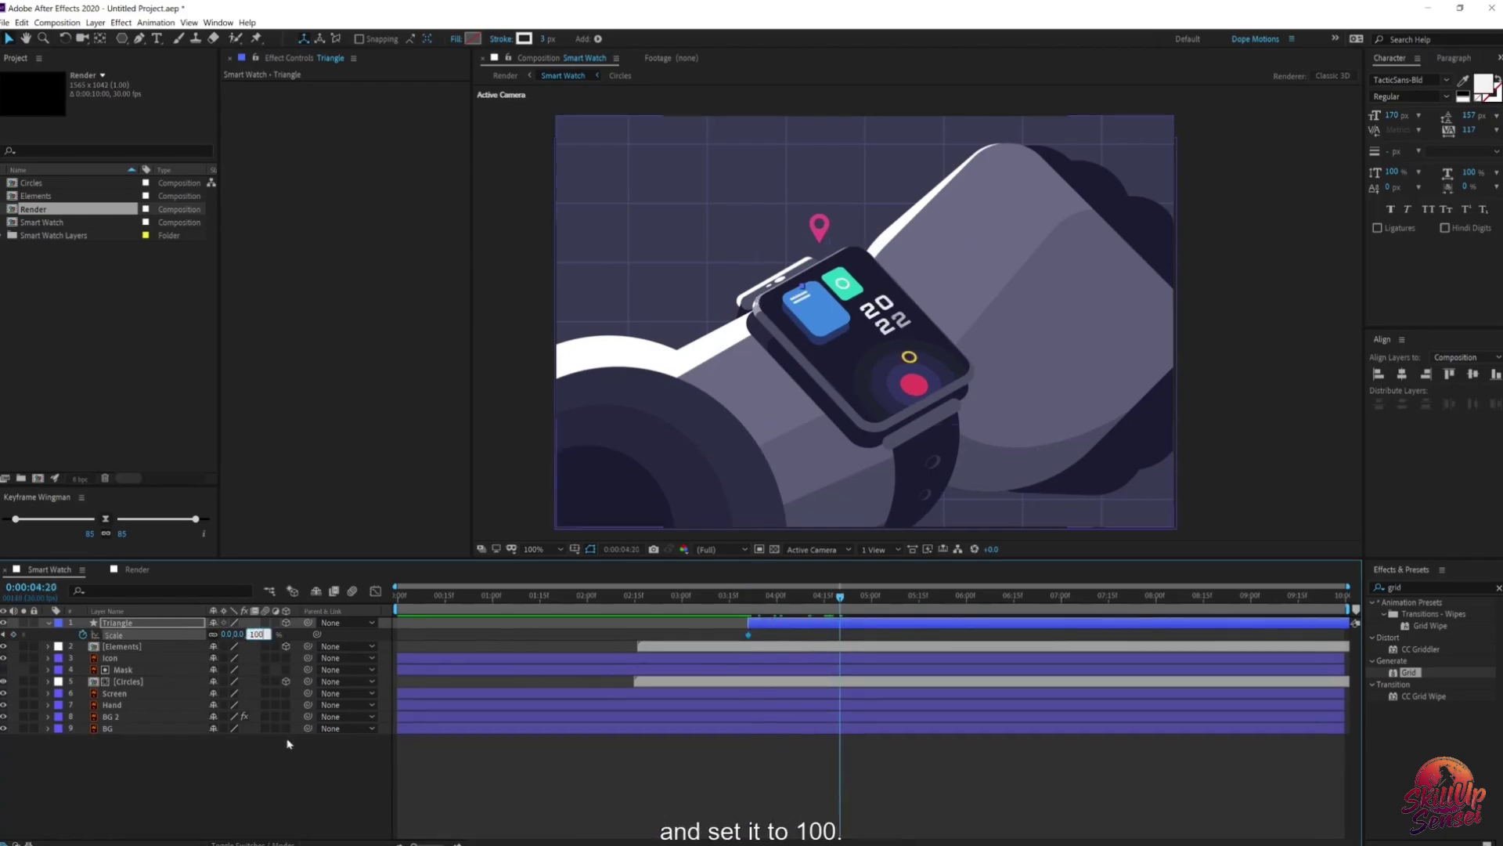
{"action": "key", "text": "Return"}
{"action": "left_click", "coordinate": [766, 606]}
{"action": "left_click_drag", "start_coordinate": [767, 608], "coordinate": [876, 613]}
Step: Move the Triangle layer's anchor point to the middle of the triangle with the Pan Behind tool and check the scaling
{"action": "left_click", "coordinate": [875, 623]}
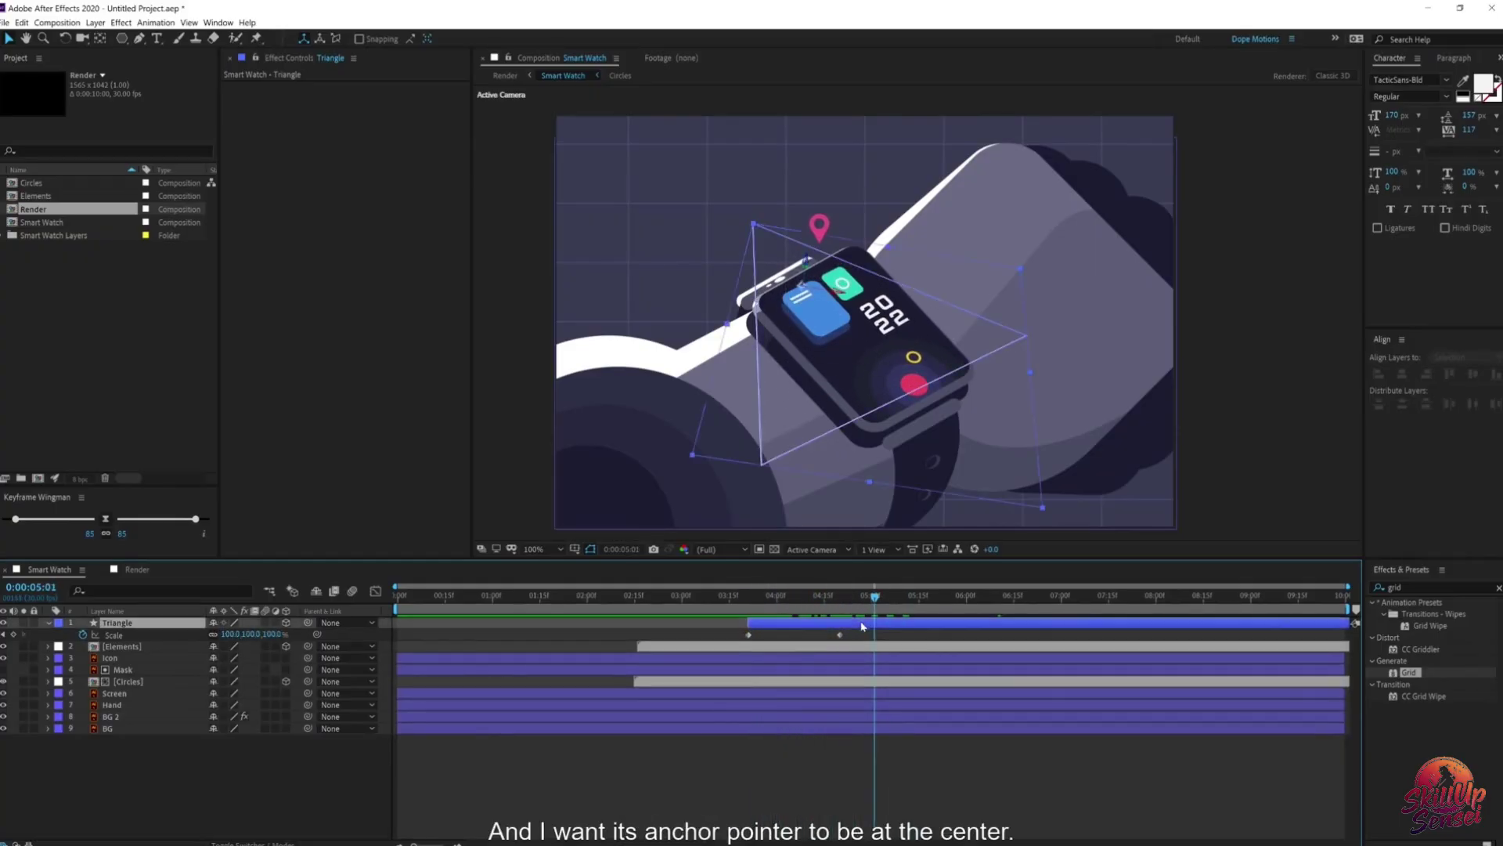
{"action": "left_click", "coordinate": [100, 39]}
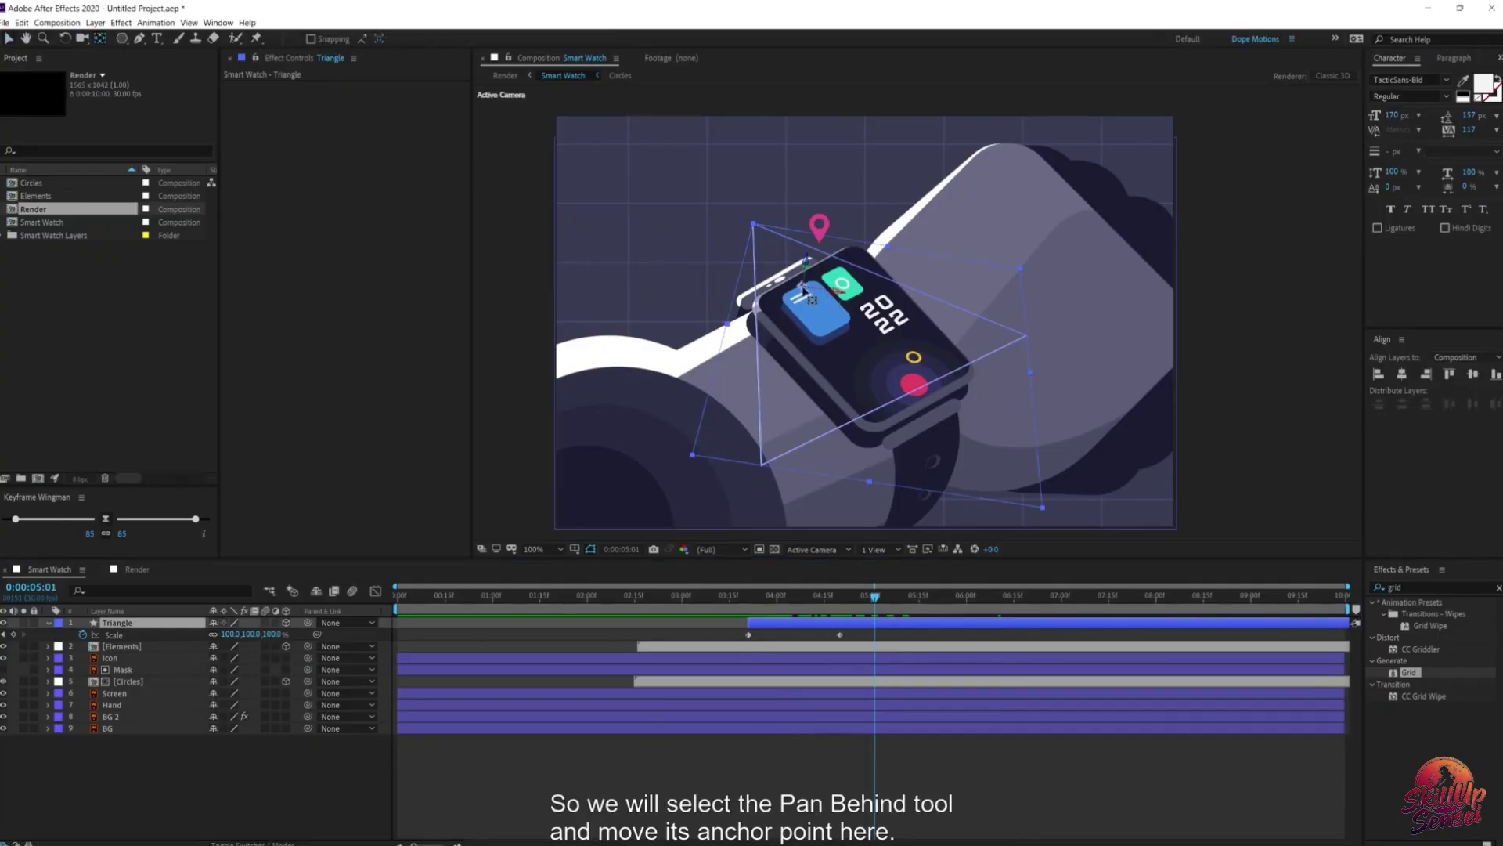
{"action": "left_click_drag", "start_coordinate": [816, 294], "coordinate": [848, 330]}
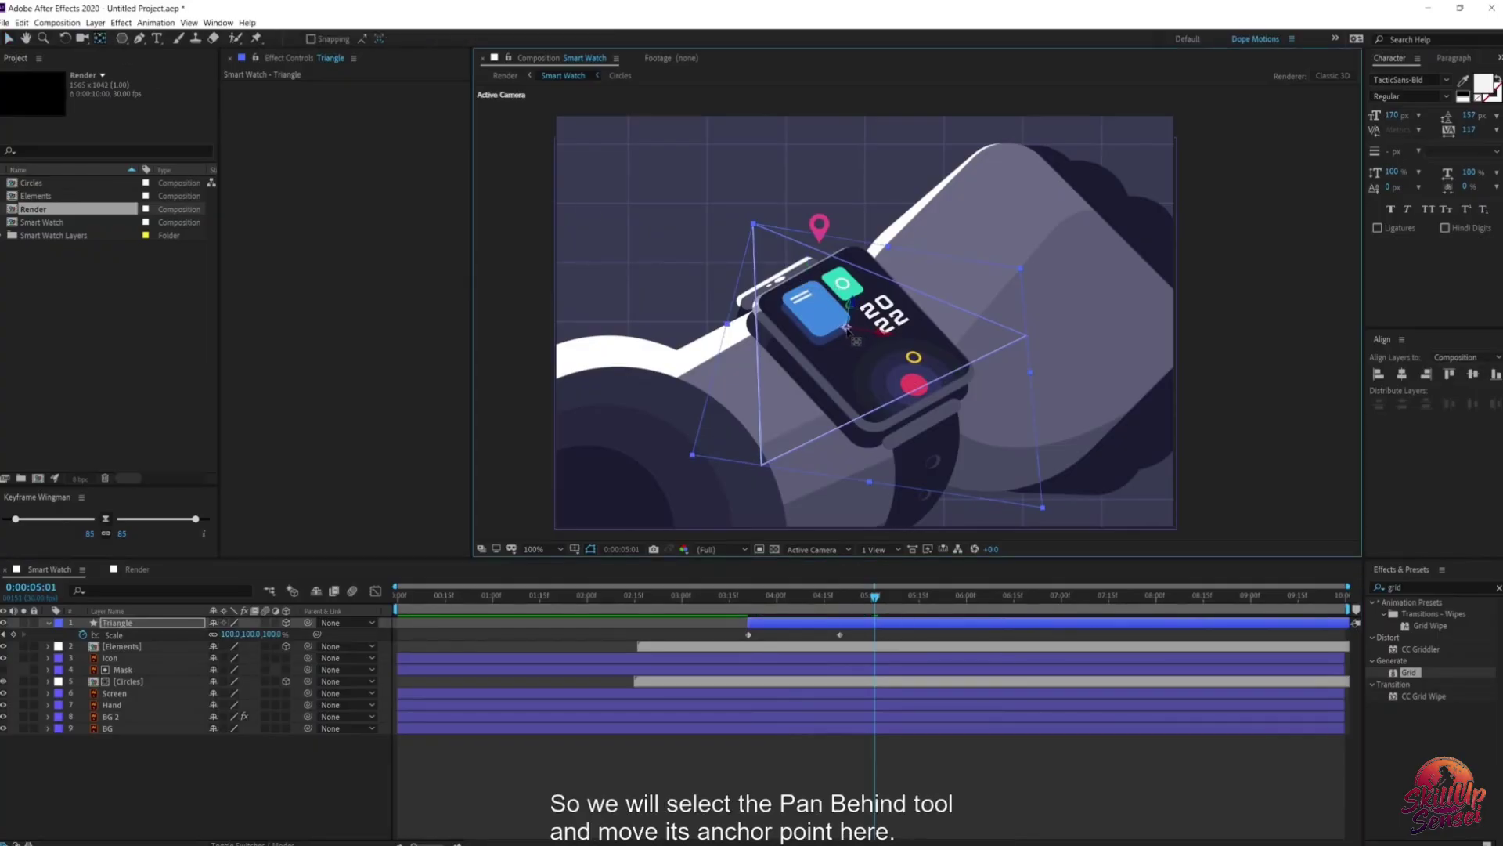
{"action": "left_click", "coordinate": [742, 800]}
{"action": "mouse_move", "coordinate": [752, 601]}
{"action": "left_mouse_down"}
{"action": "mouse_move", "coordinate": [862, 599]}
{"action": "mouse_move", "coordinate": [745, 605]}
{"action": "left_mouse_up"}
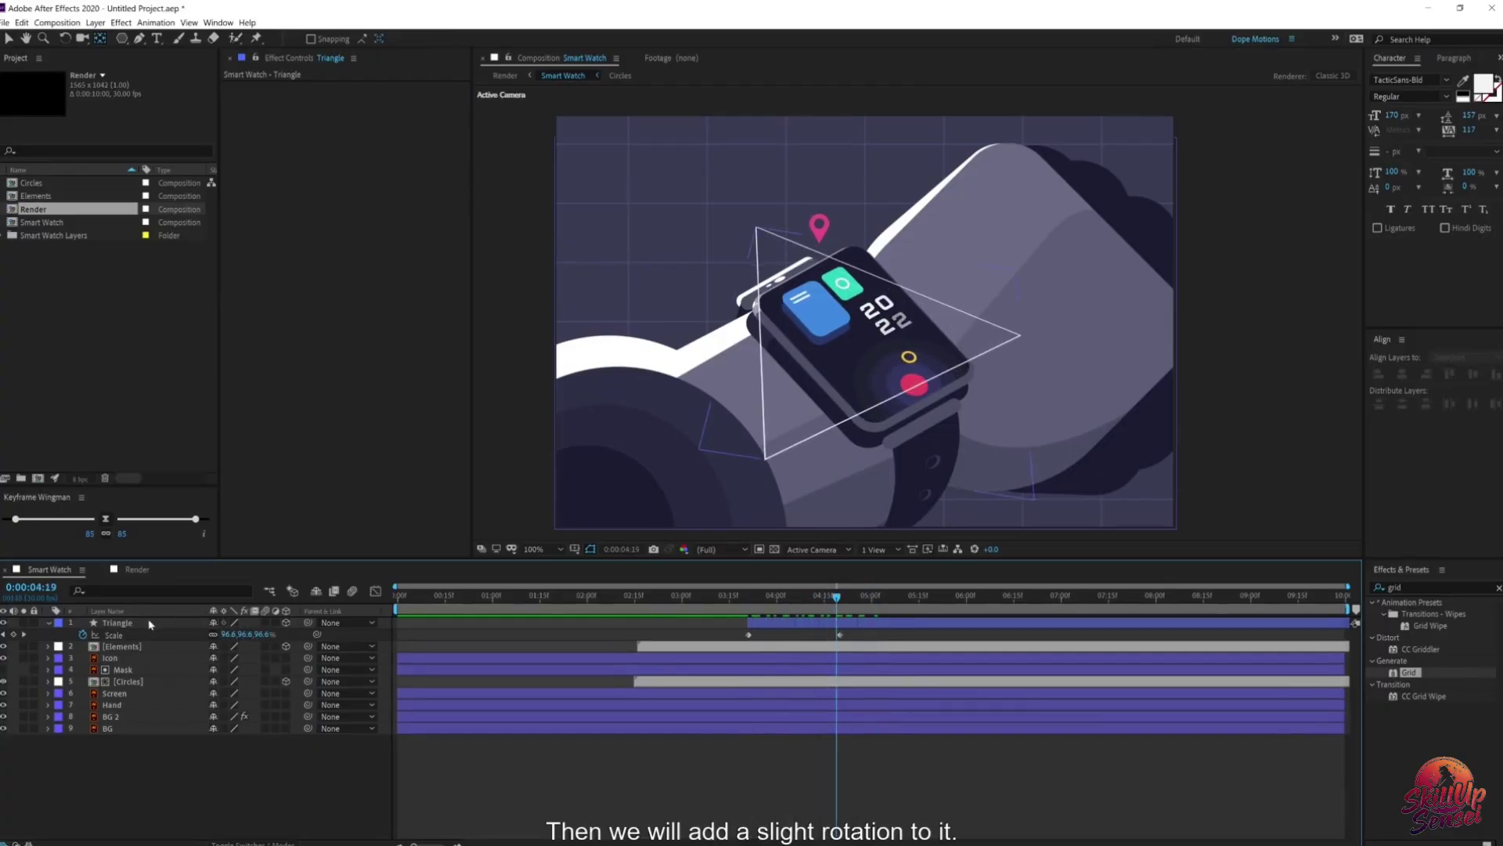
Step: Add a Z Rotation keyframe of 4° on the Triangle layer at 0:00:03:21
{"action": "left_click", "coordinate": [753, 621]}
{"action": "key", "text": "r"}
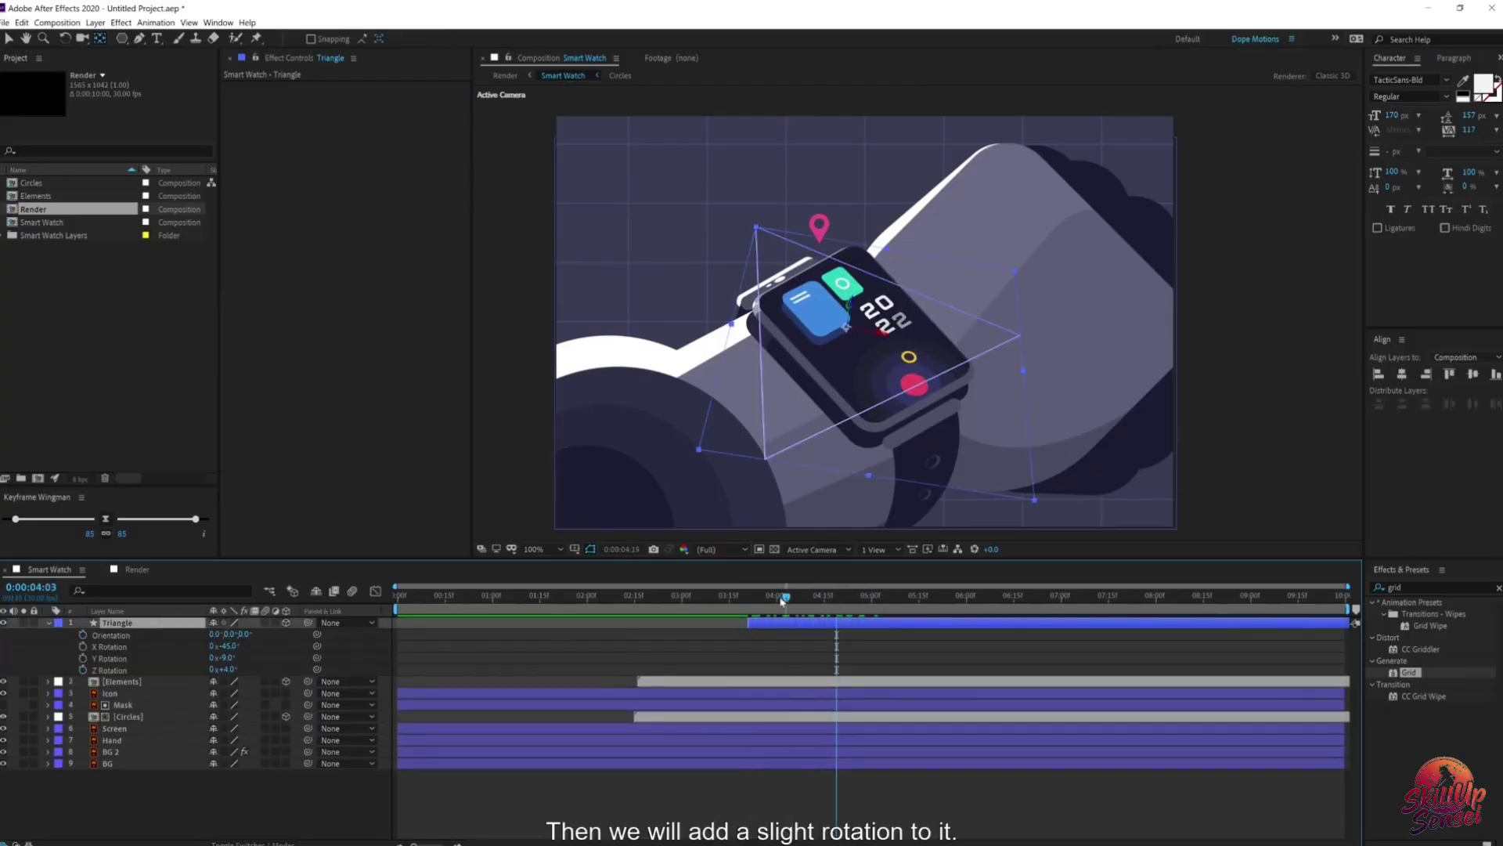
{"action": "left_click", "coordinate": [745, 601]}
{"action": "left_click_drag", "start_coordinate": [745, 606], "coordinate": [748, 605]}
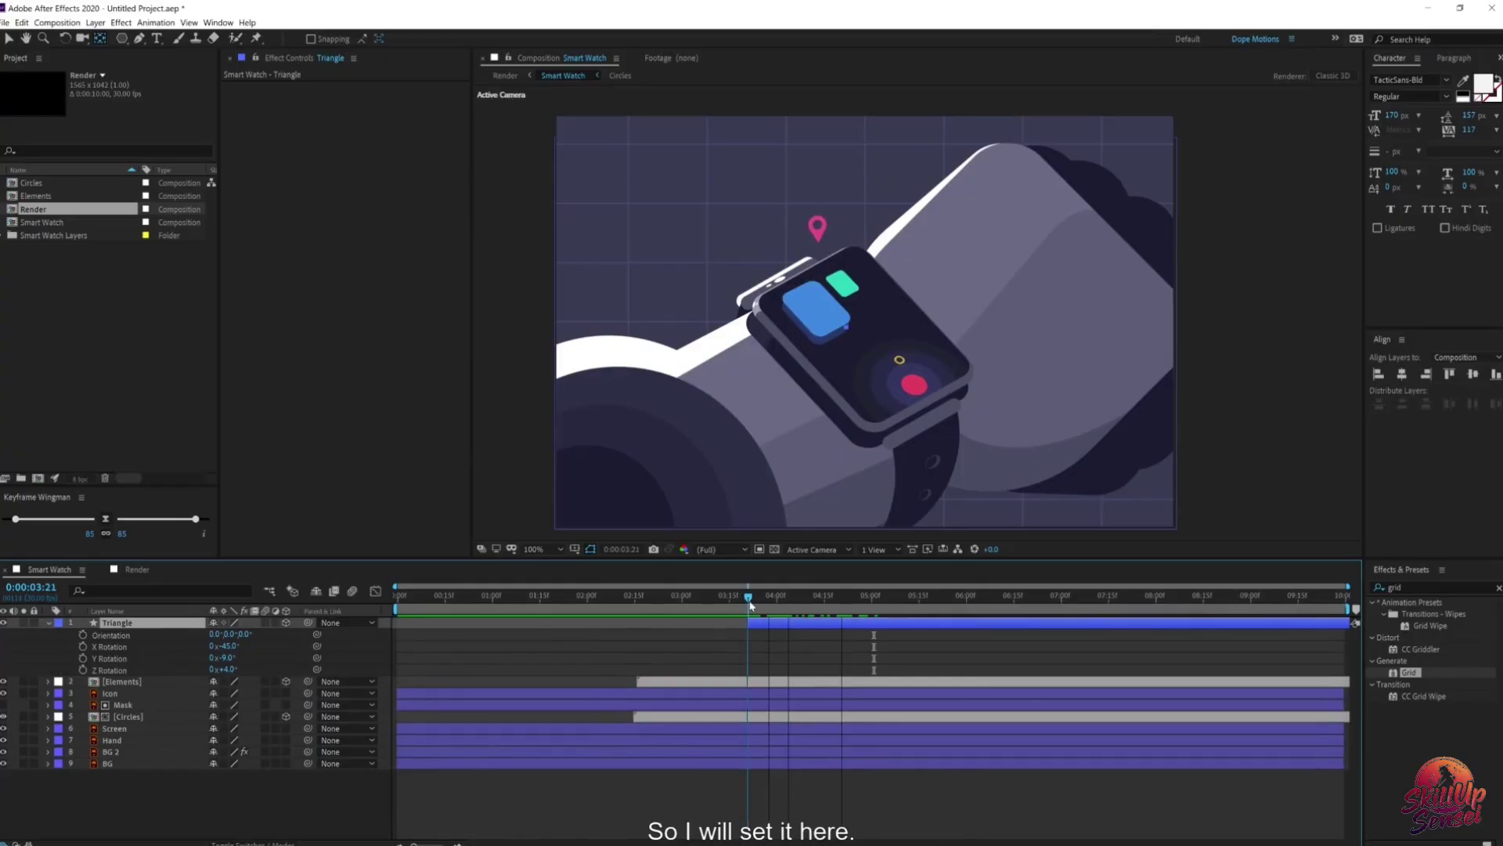
{"action": "left_click", "coordinate": [83, 670]}
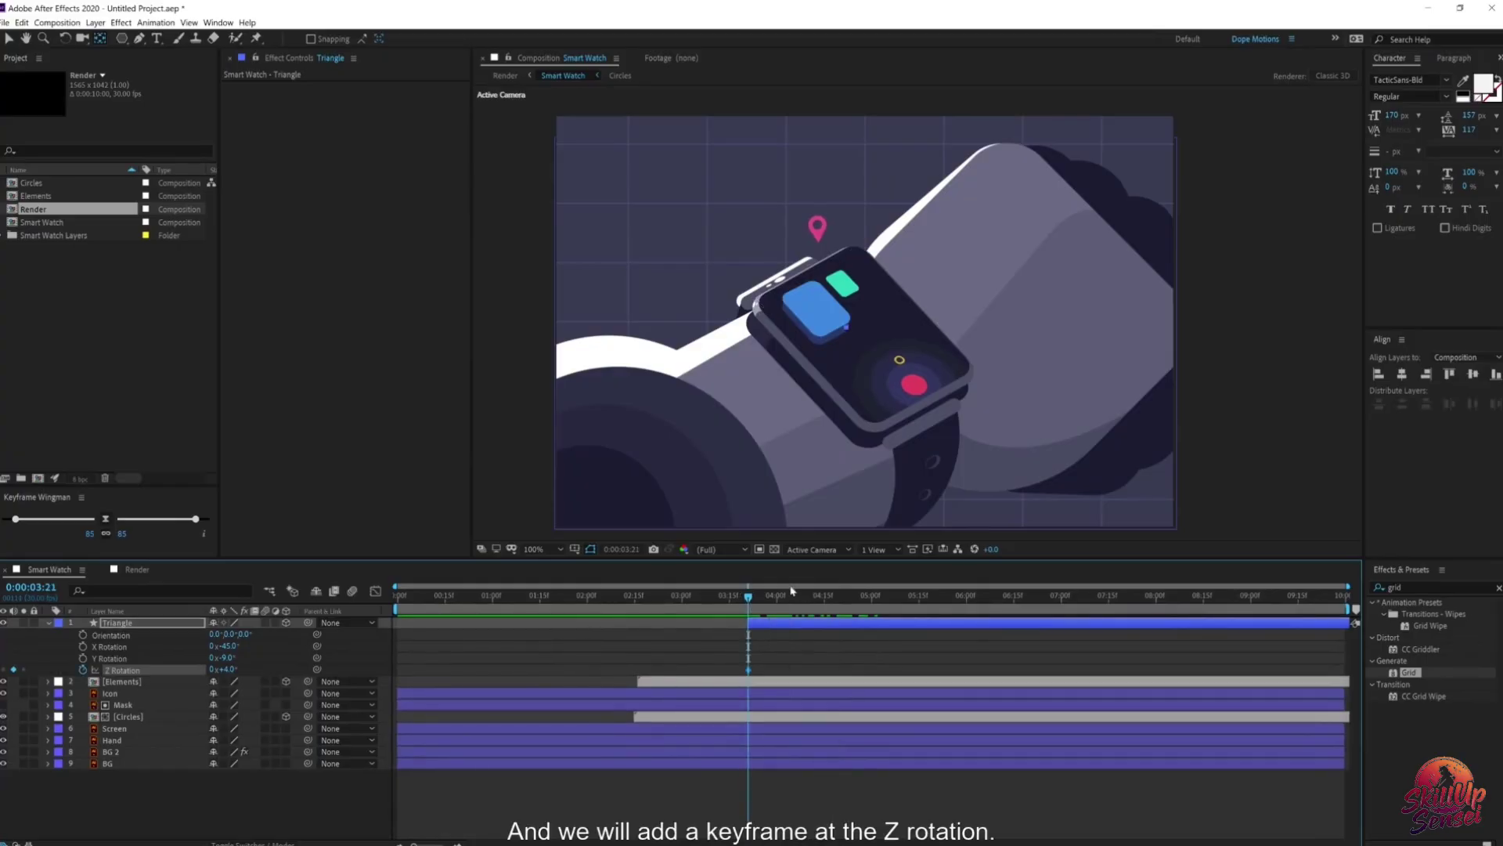
Step: Increase the Triangle's Z Rotation at 0:00:09:29 for a slow spin and preview it from about 0:00:03:22
{"action": "left_click_drag", "start_coordinate": [761, 601], "coordinate": [1343, 611]}
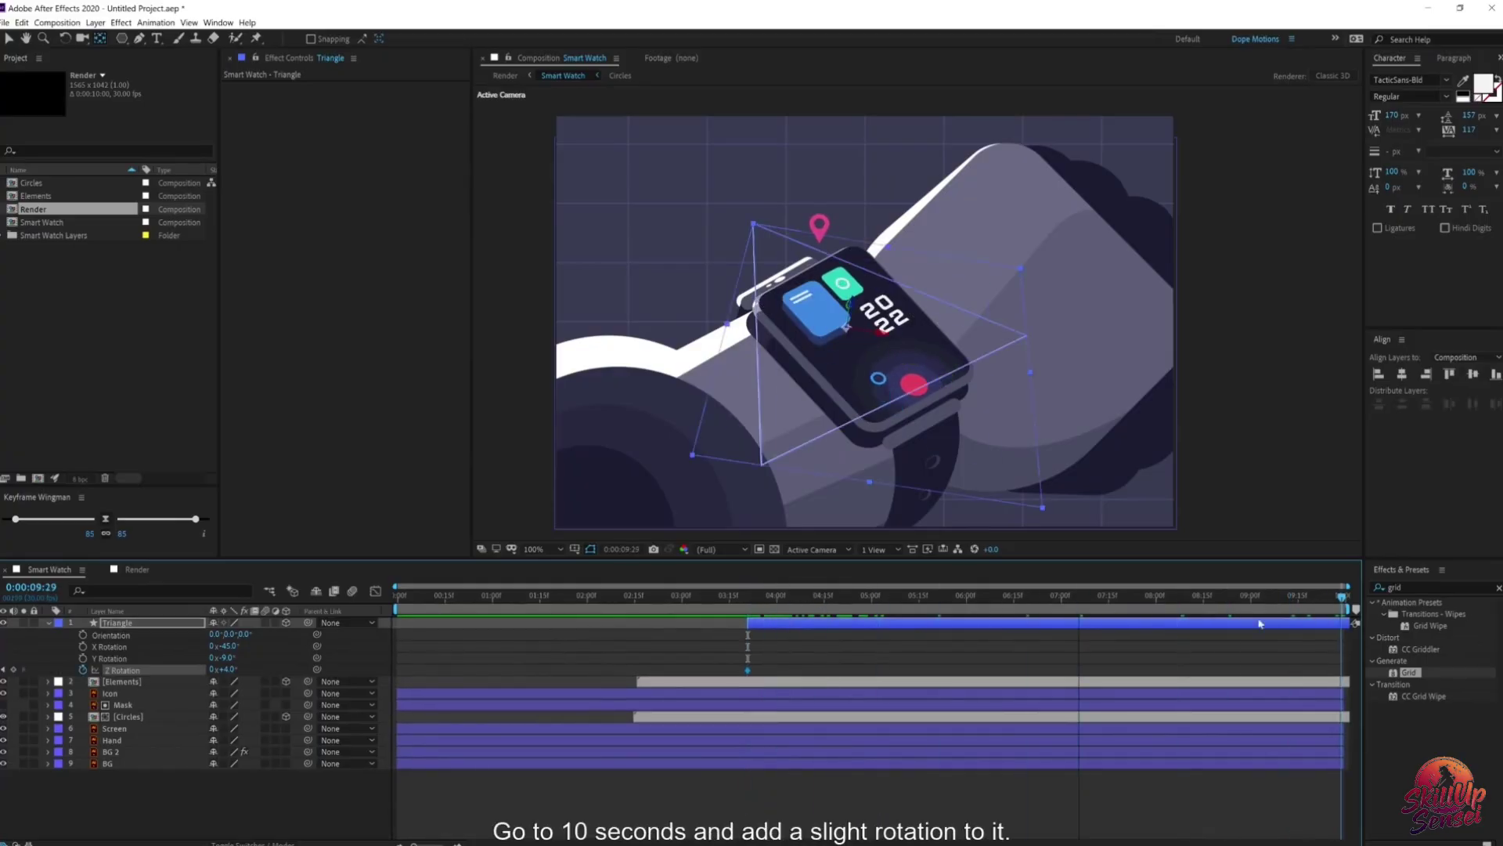
{"action": "left_click_drag", "start_coordinate": [227, 669], "coordinate": [284, 667]}
{"action": "left_click_drag", "start_coordinate": [769, 602], "coordinate": [751, 600]}
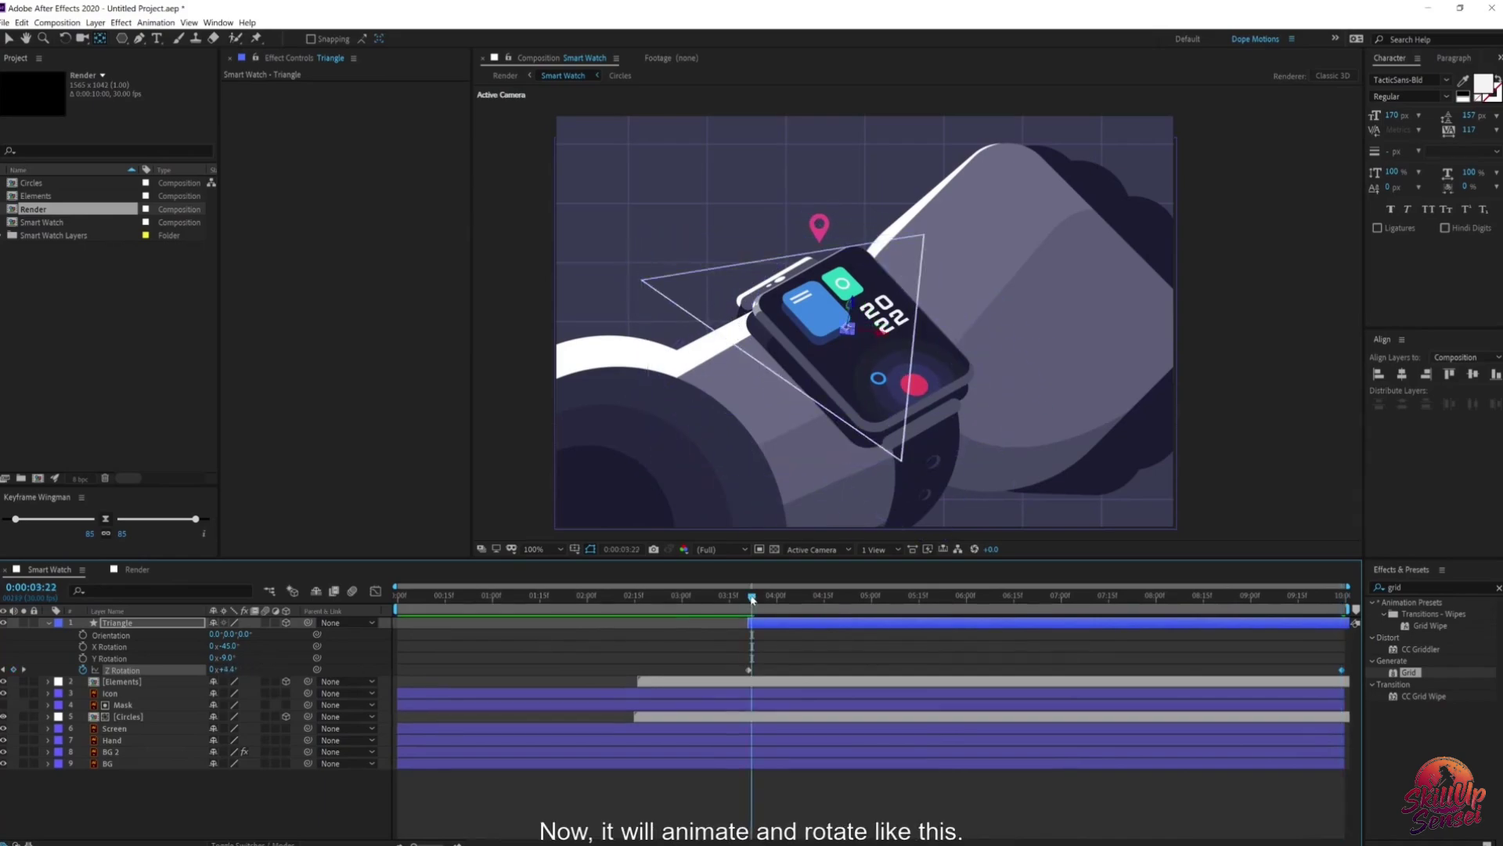
{"action": "key", "text": "space"}
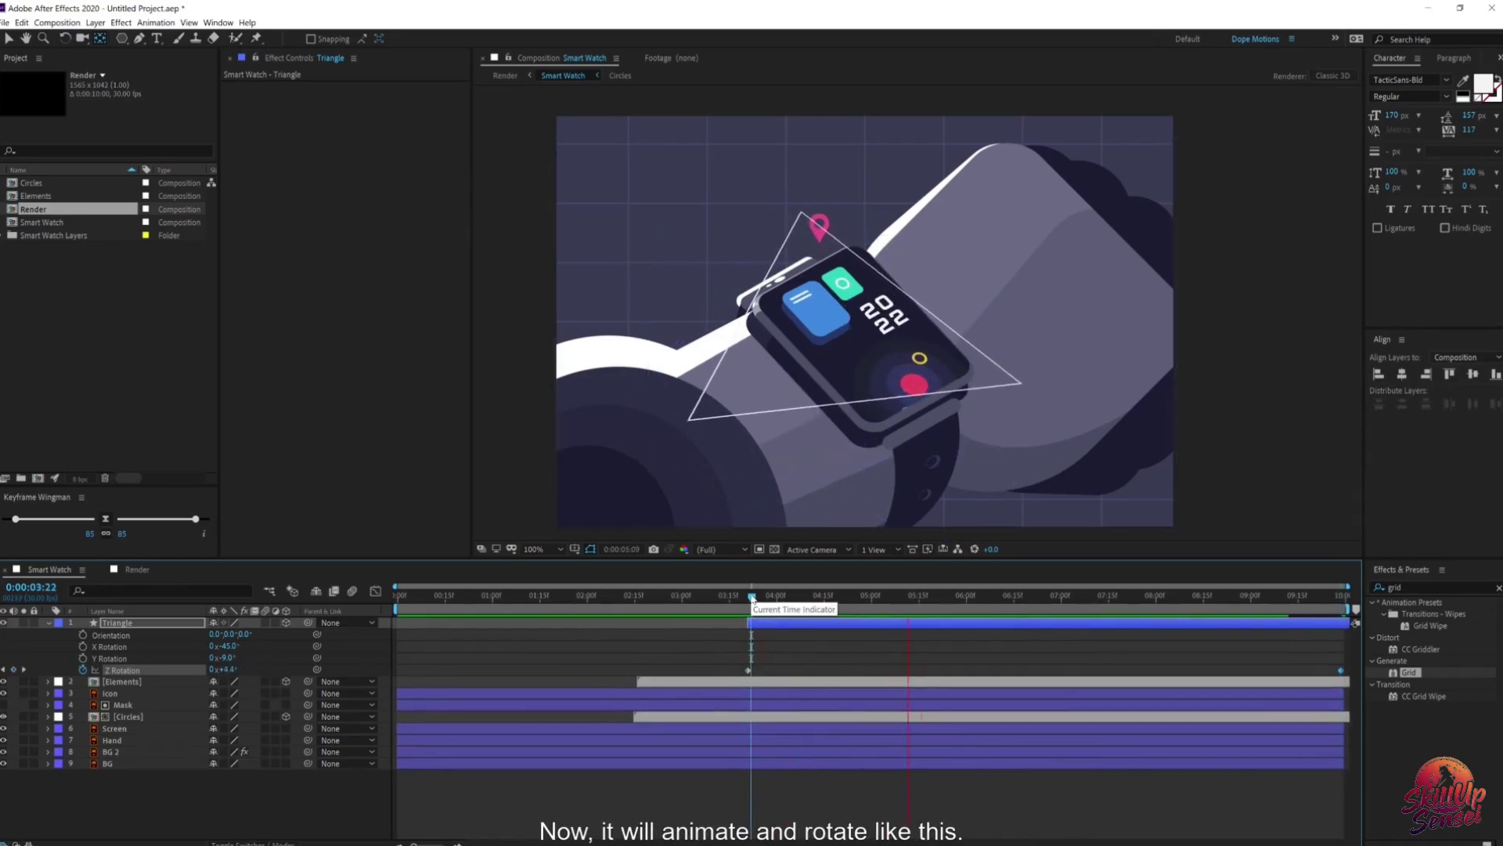
{"action": "key", "text": "space"}
Step: Return to the Selection tool, ease both Triangle scale keyframes with the 85/85 Keyframe Wingman curve and play the result
{"action": "key", "text": "v"}
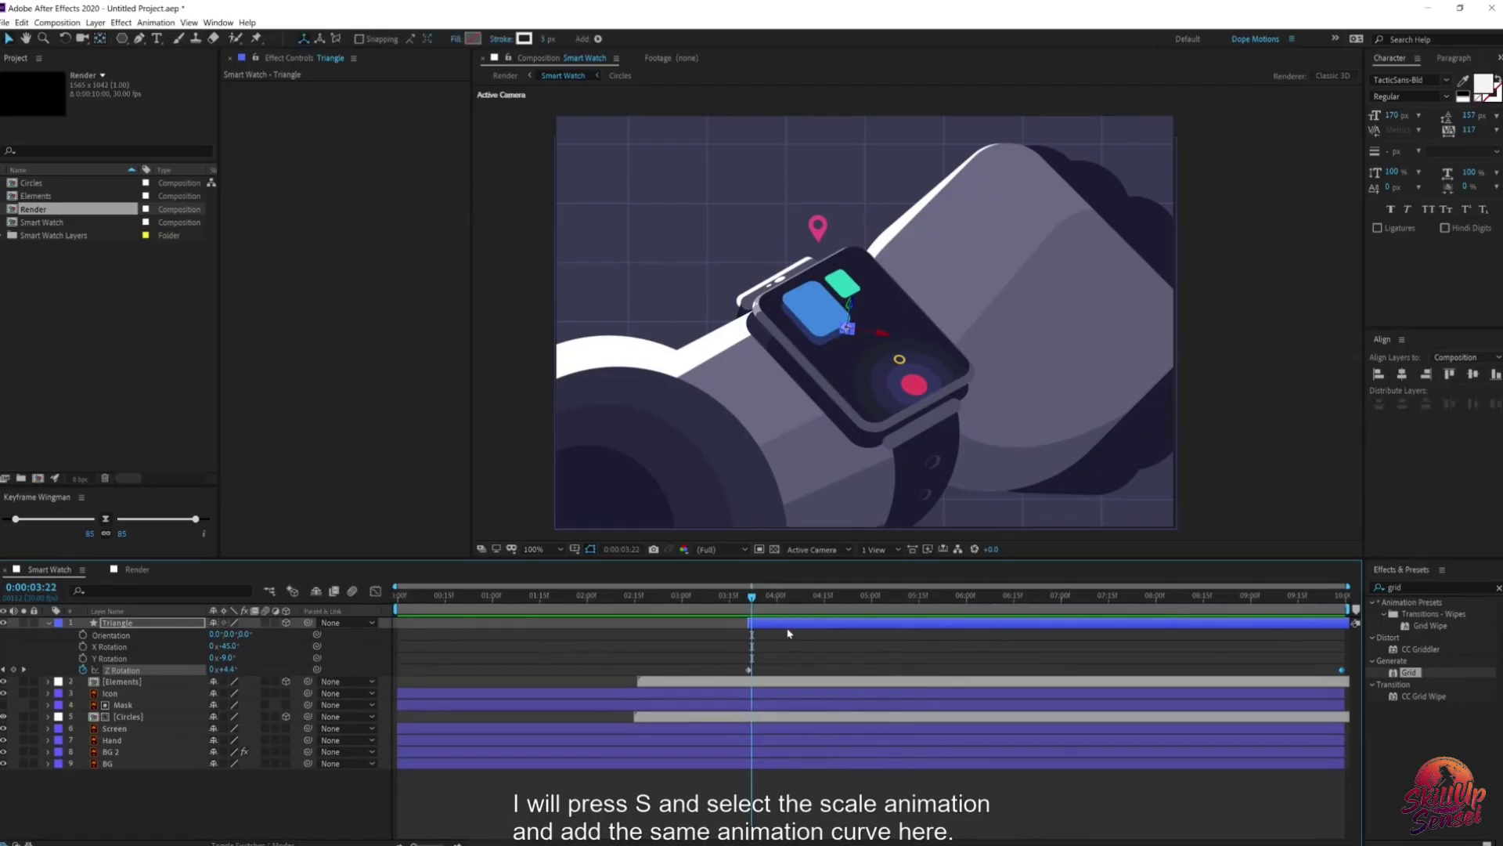
{"action": "key", "text": "s"}
{"action": "left_click_drag", "start_coordinate": [865, 640], "coordinate": [653, 645]}
{"action": "left_click", "coordinate": [107, 520]}
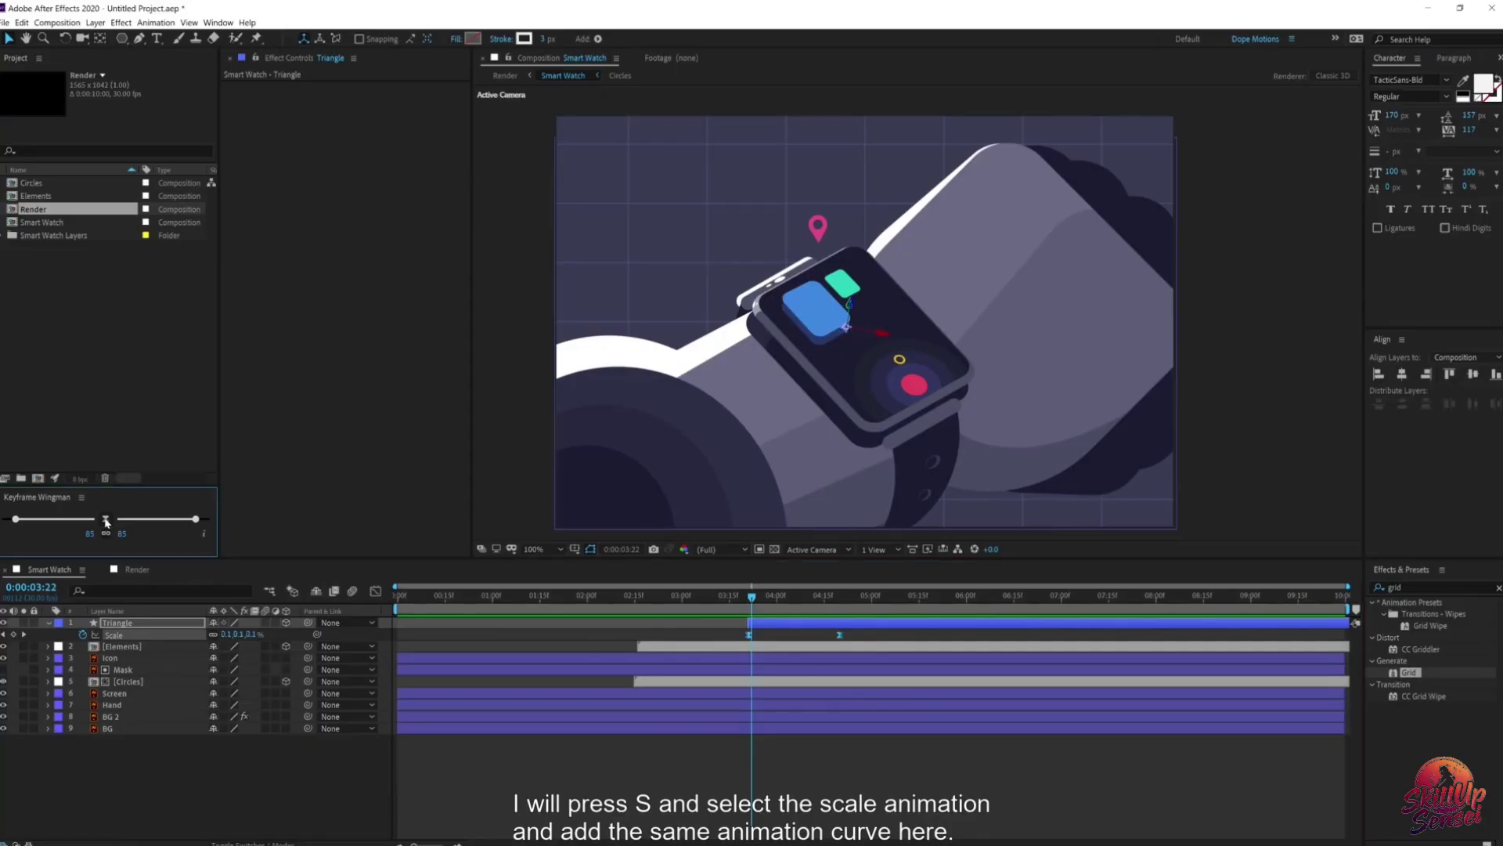
{"action": "left_click", "coordinate": [746, 597]}
{"action": "key", "text": "space"}
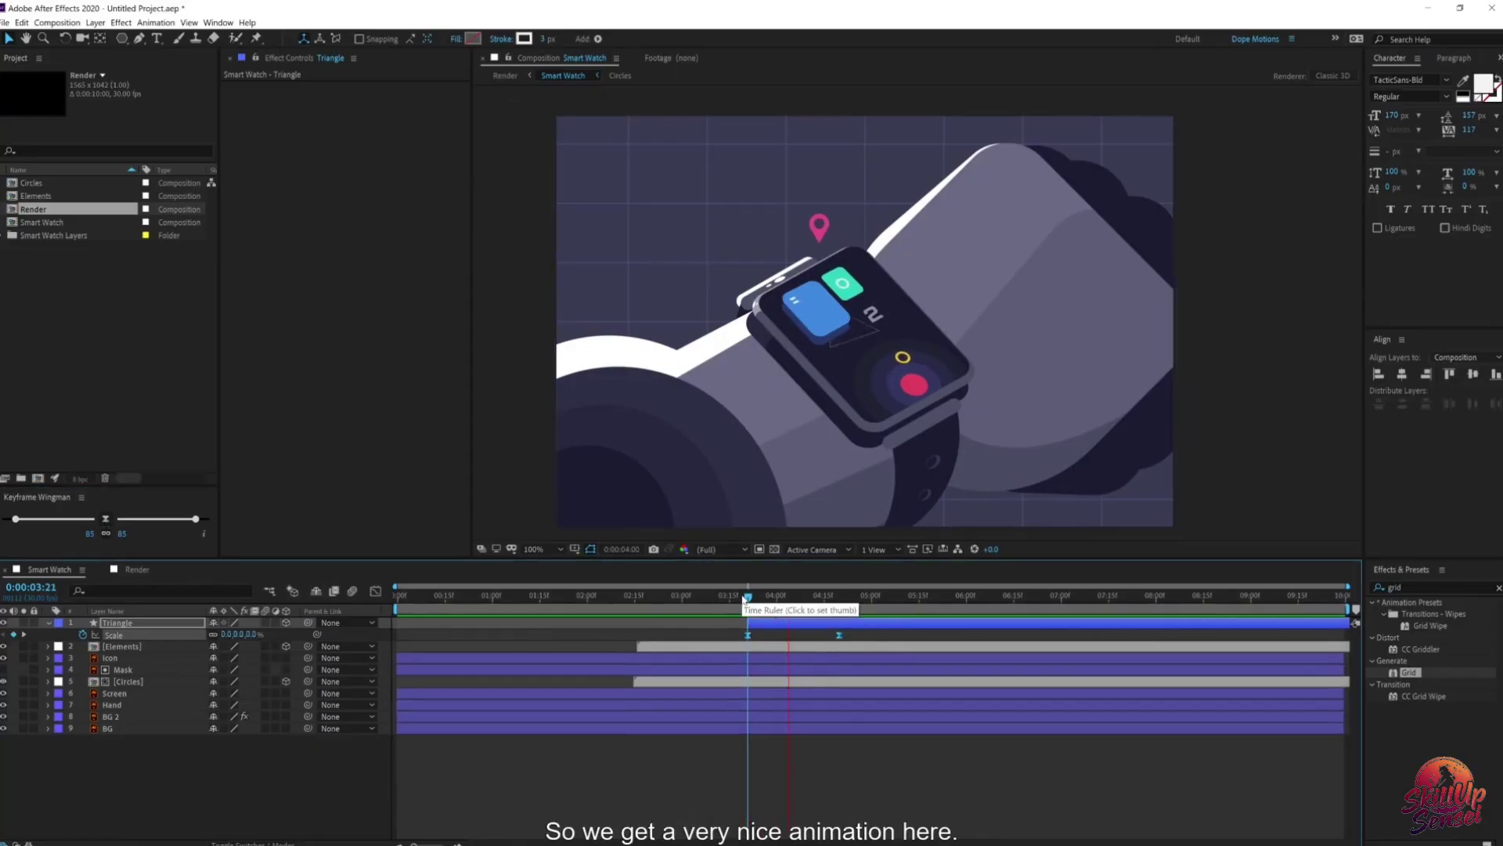
Step: Move the Triangle's second scale keyframe earlier to 0:00:04:10 and preview the faster growth
{"action": "left_click", "coordinate": [754, 599]}
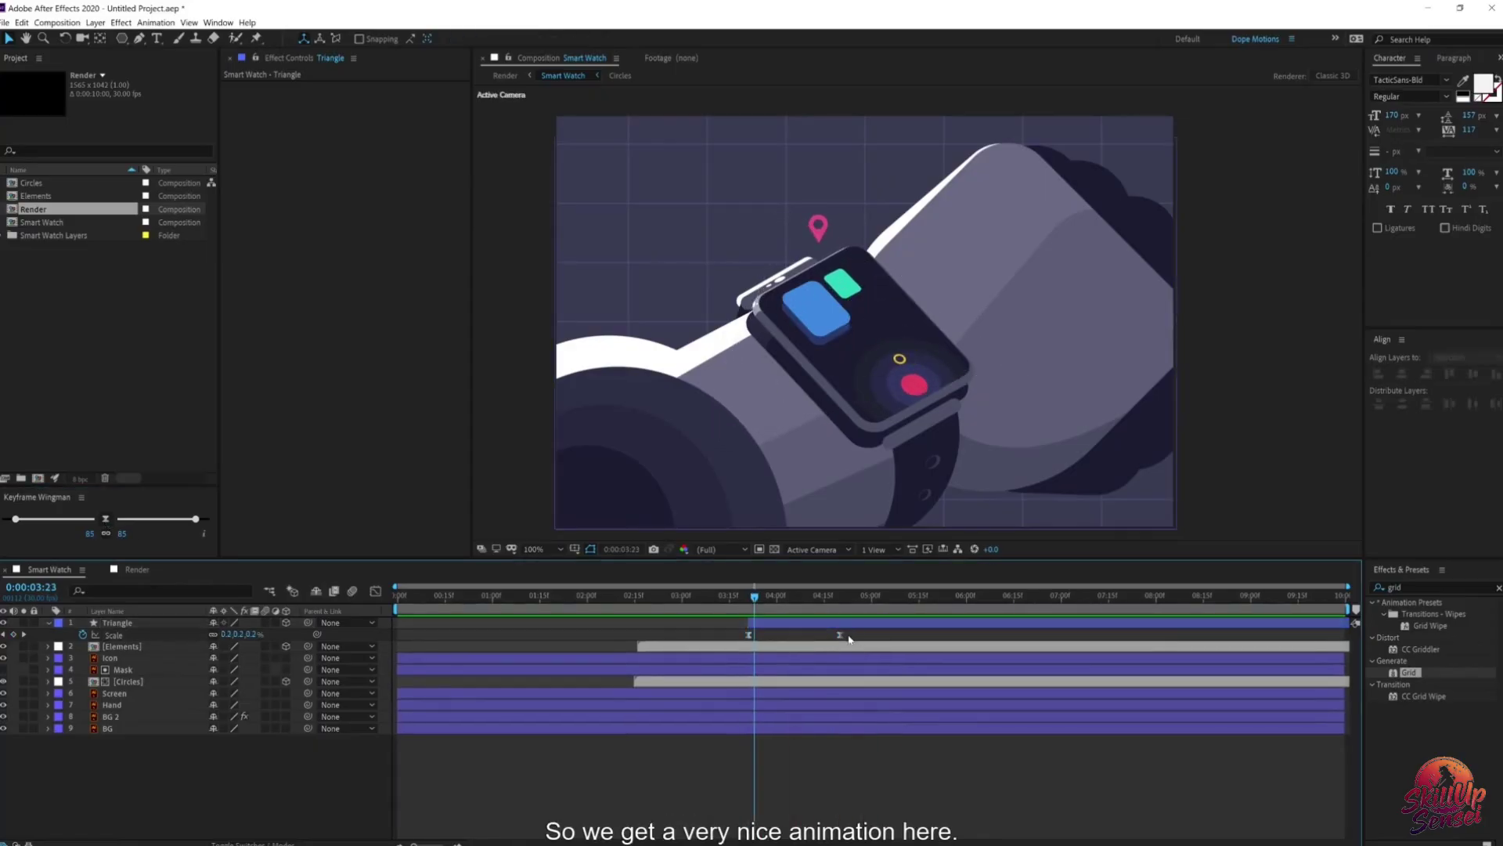
{"action": "left_click_drag", "start_coordinate": [839, 635], "coordinate": [808, 635]}
{"action": "key", "text": "space"}
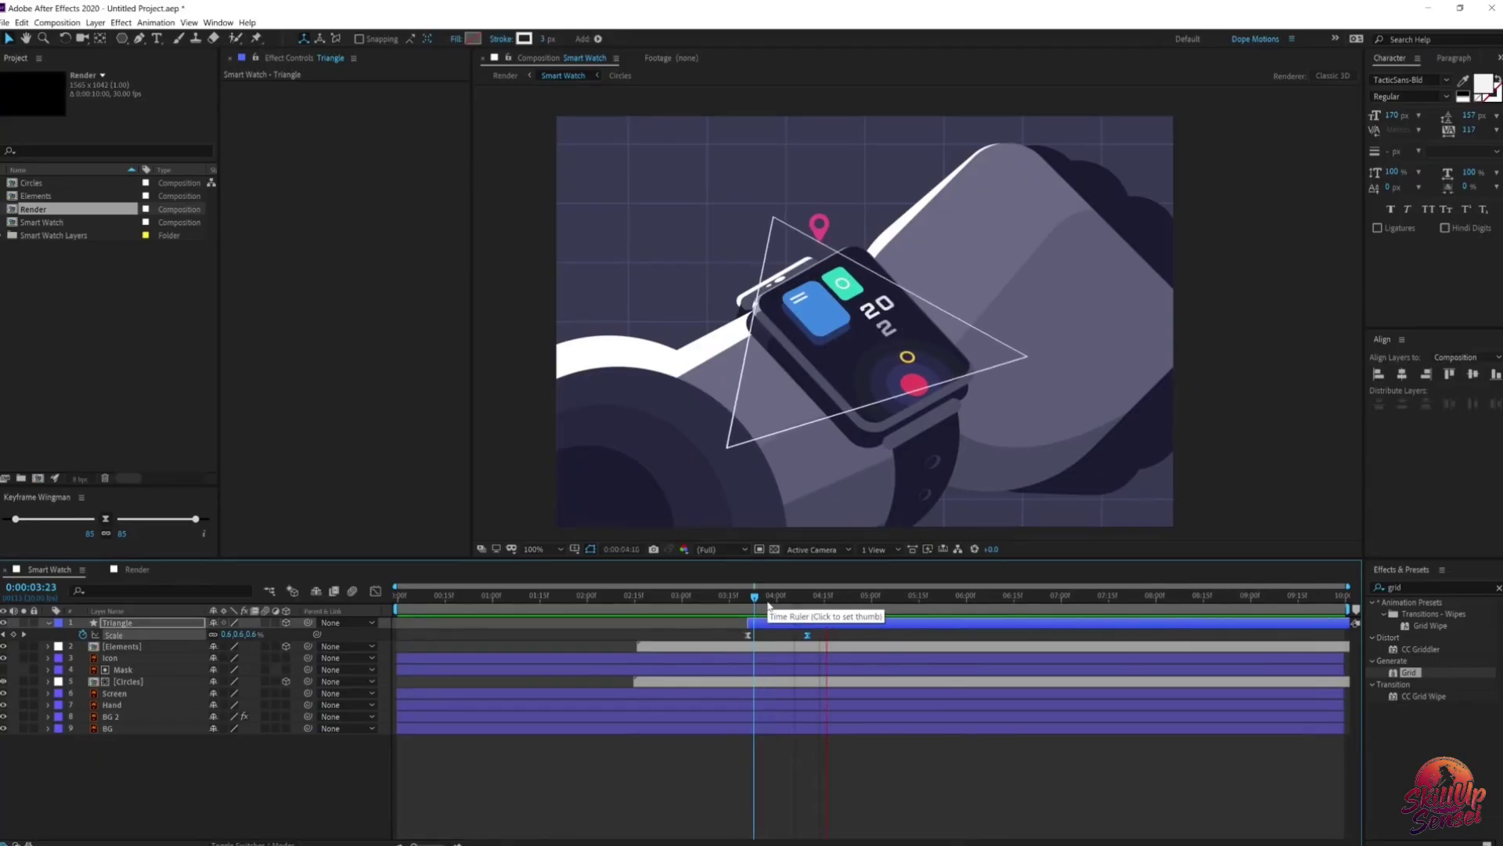
{"action": "key", "text": "space"}
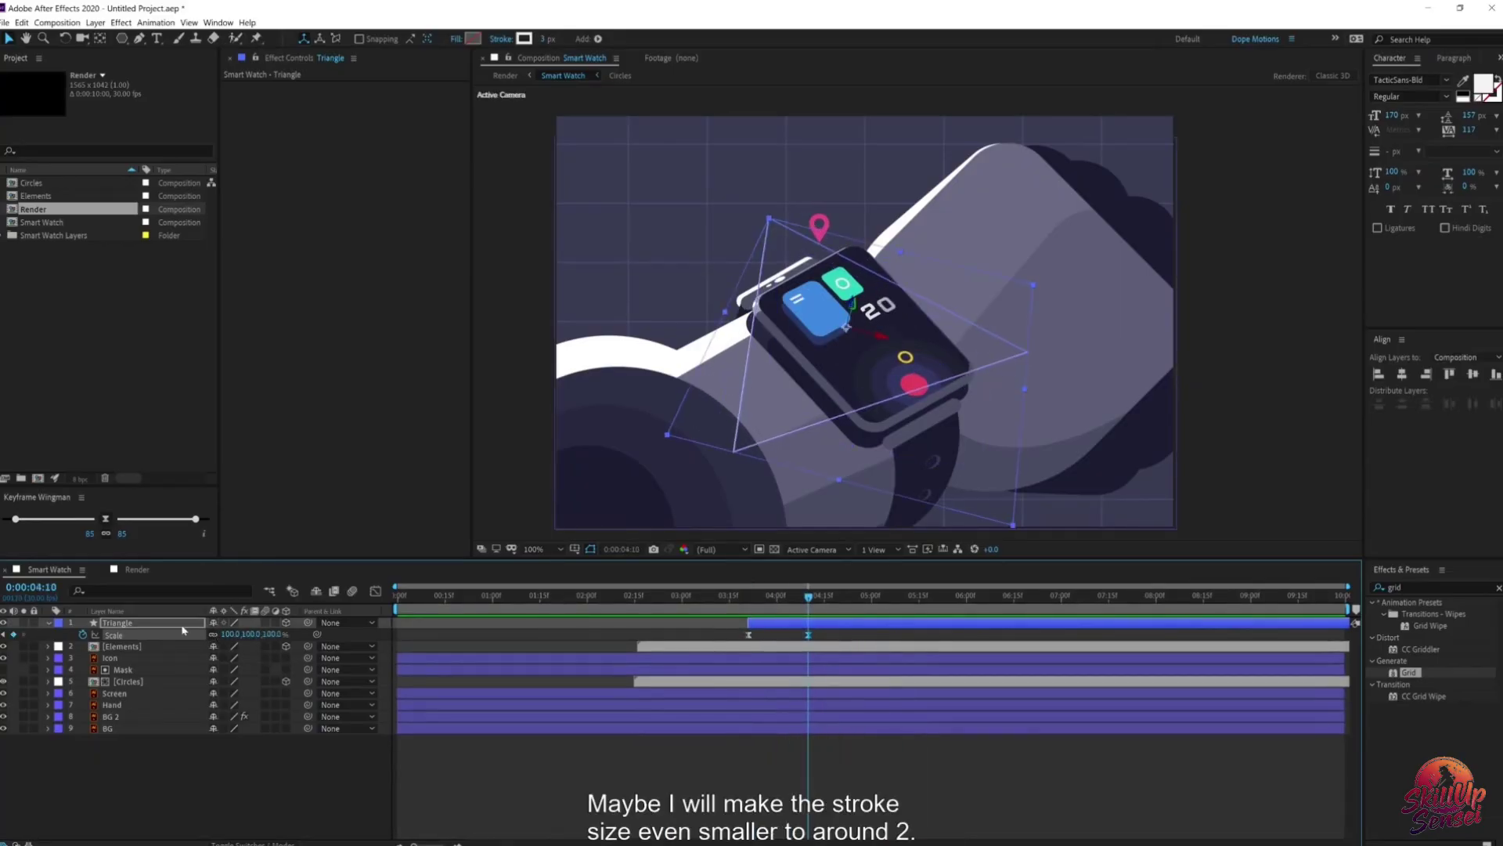
Step: Reduce the Triangle's stroke width to 2 px
{"action": "left_click", "coordinate": [548, 39]}
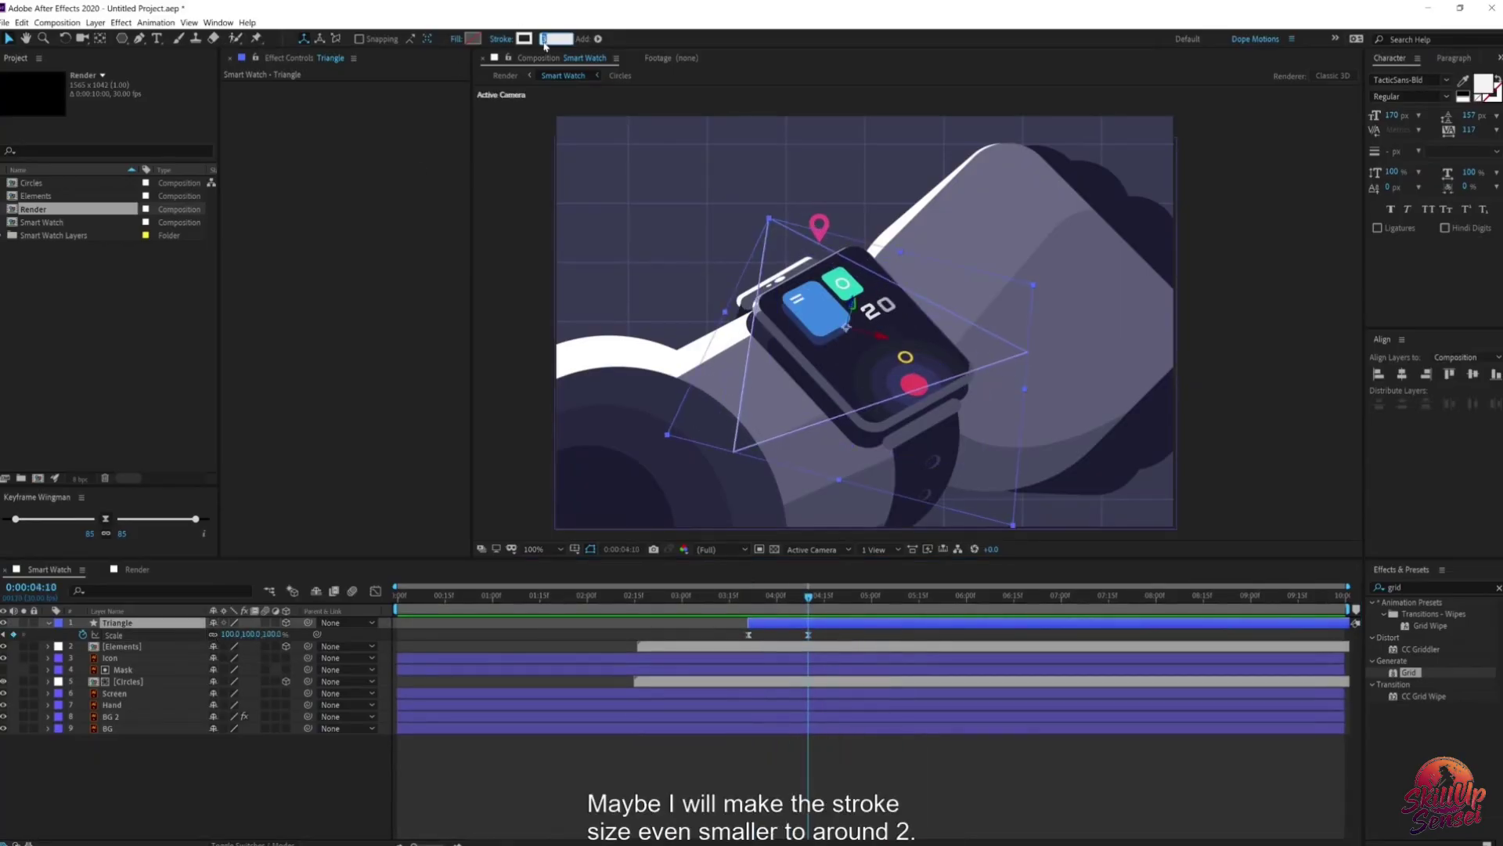
{"action": "type", "text": "2"}
{"action": "key", "text": "Return"}
Step: Play and scrub through the finished animation in the Render composition from its first frame
{"action": "left_click", "coordinate": [130, 569]}
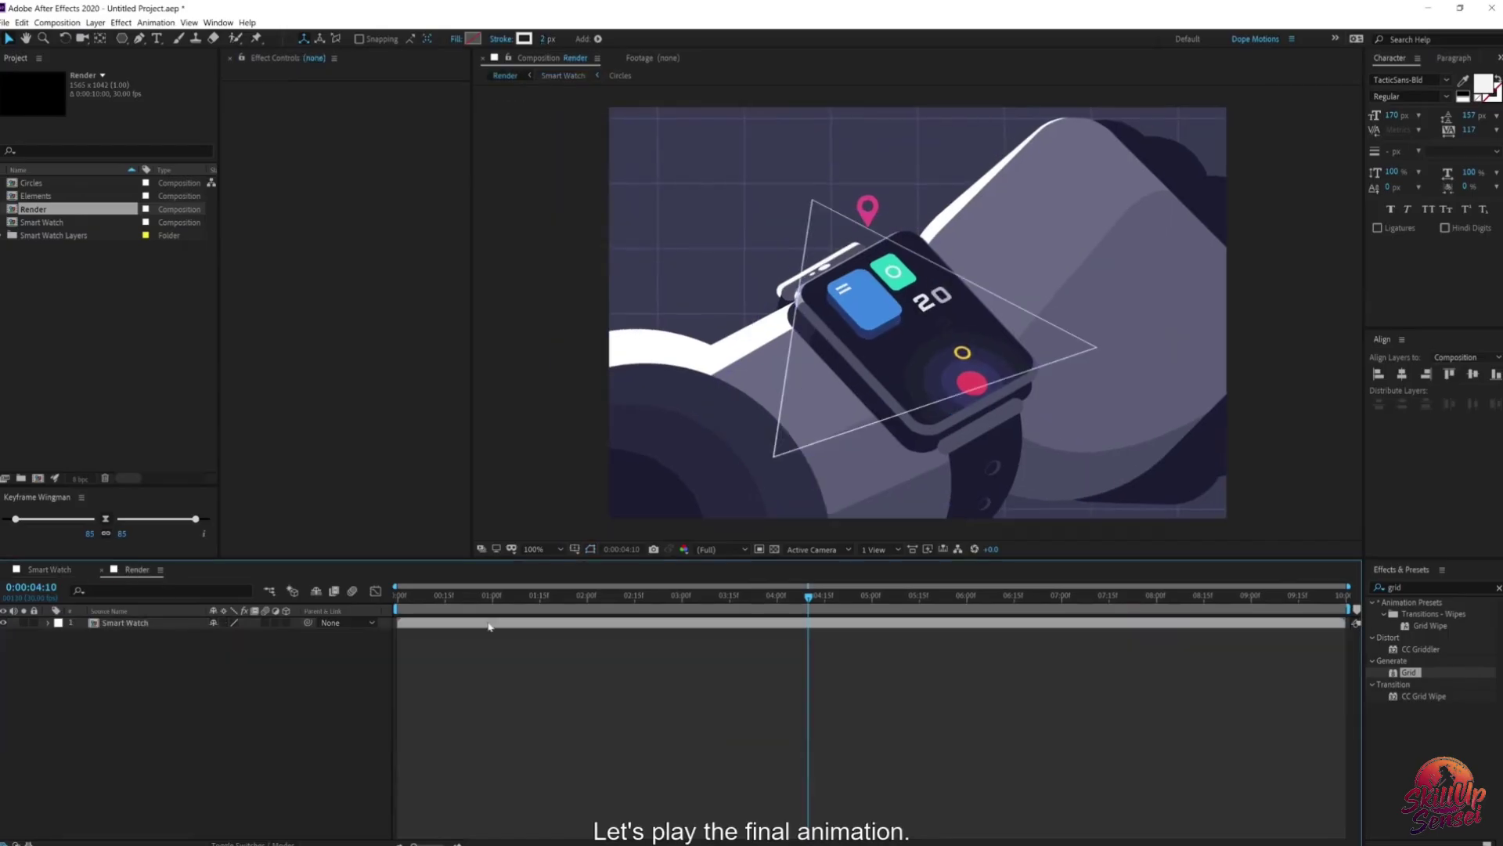
{"action": "left_click", "coordinate": [398, 598]}
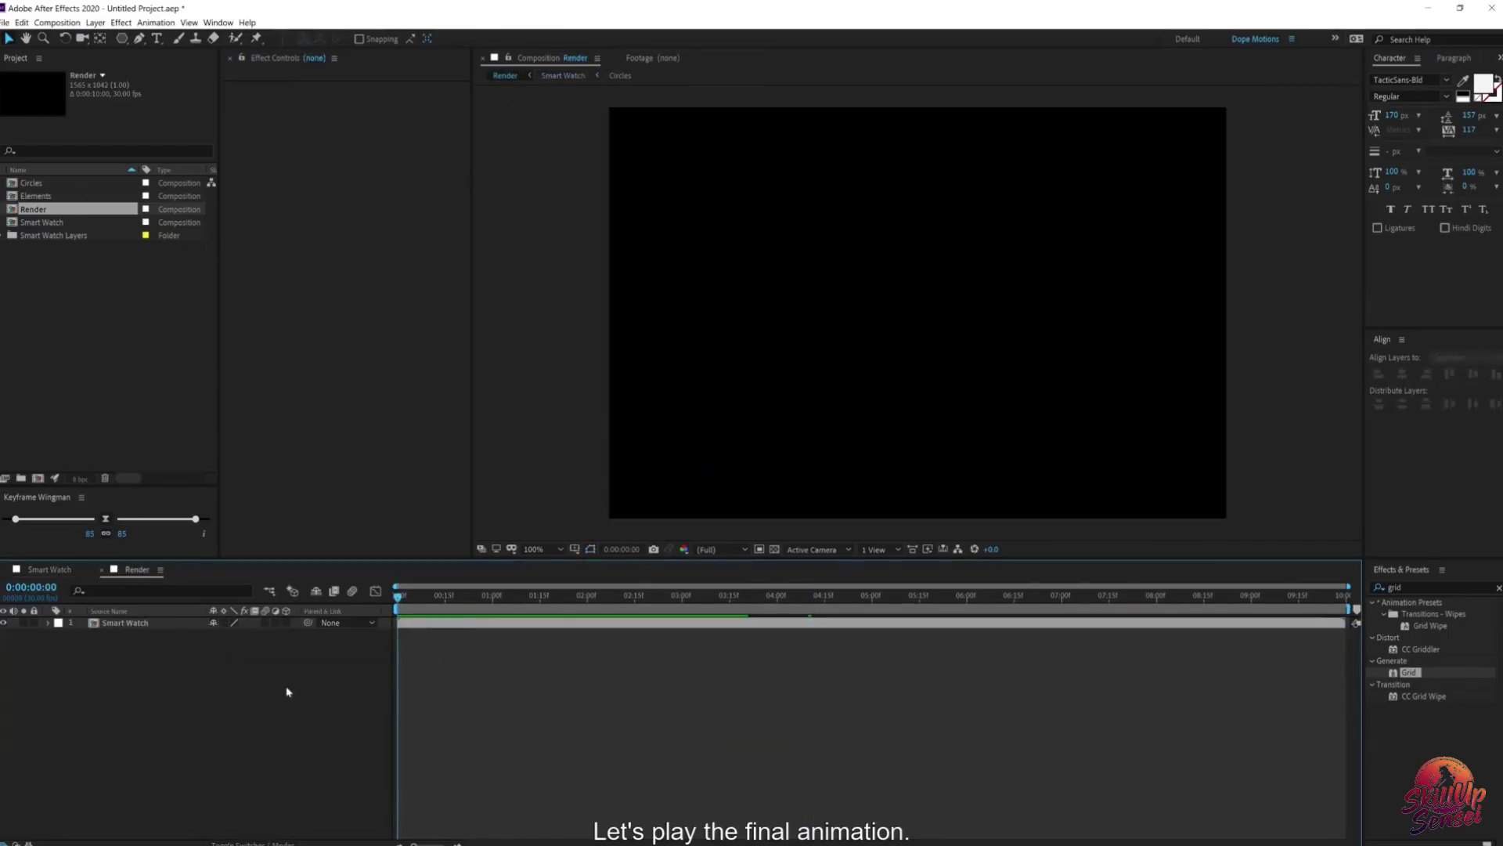
{"action": "key", "text": "space"}
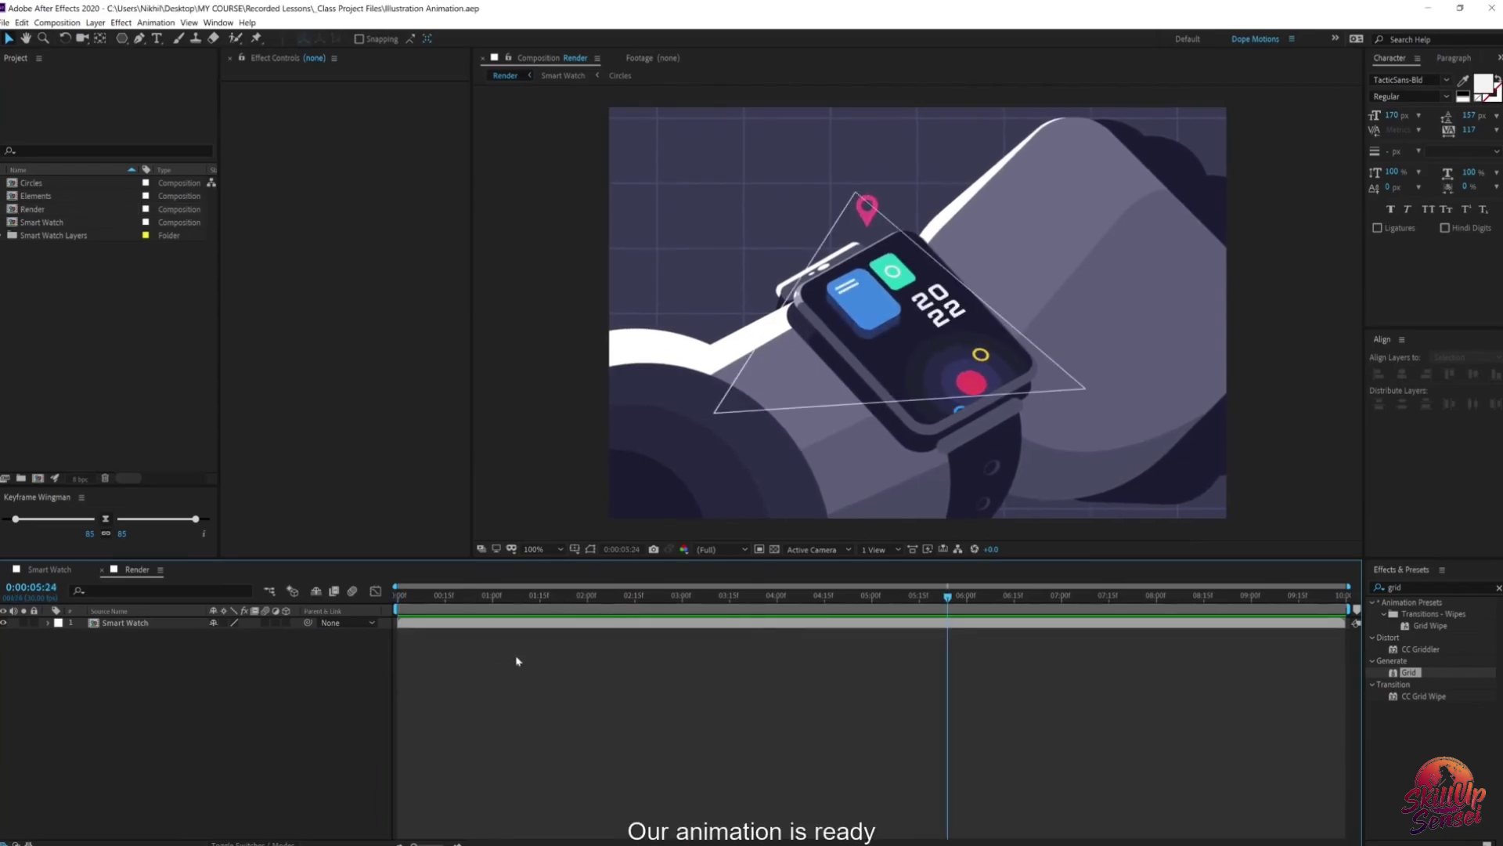
{"action": "left_click_drag", "start_coordinate": [553, 601], "coordinate": [1025, 619]}
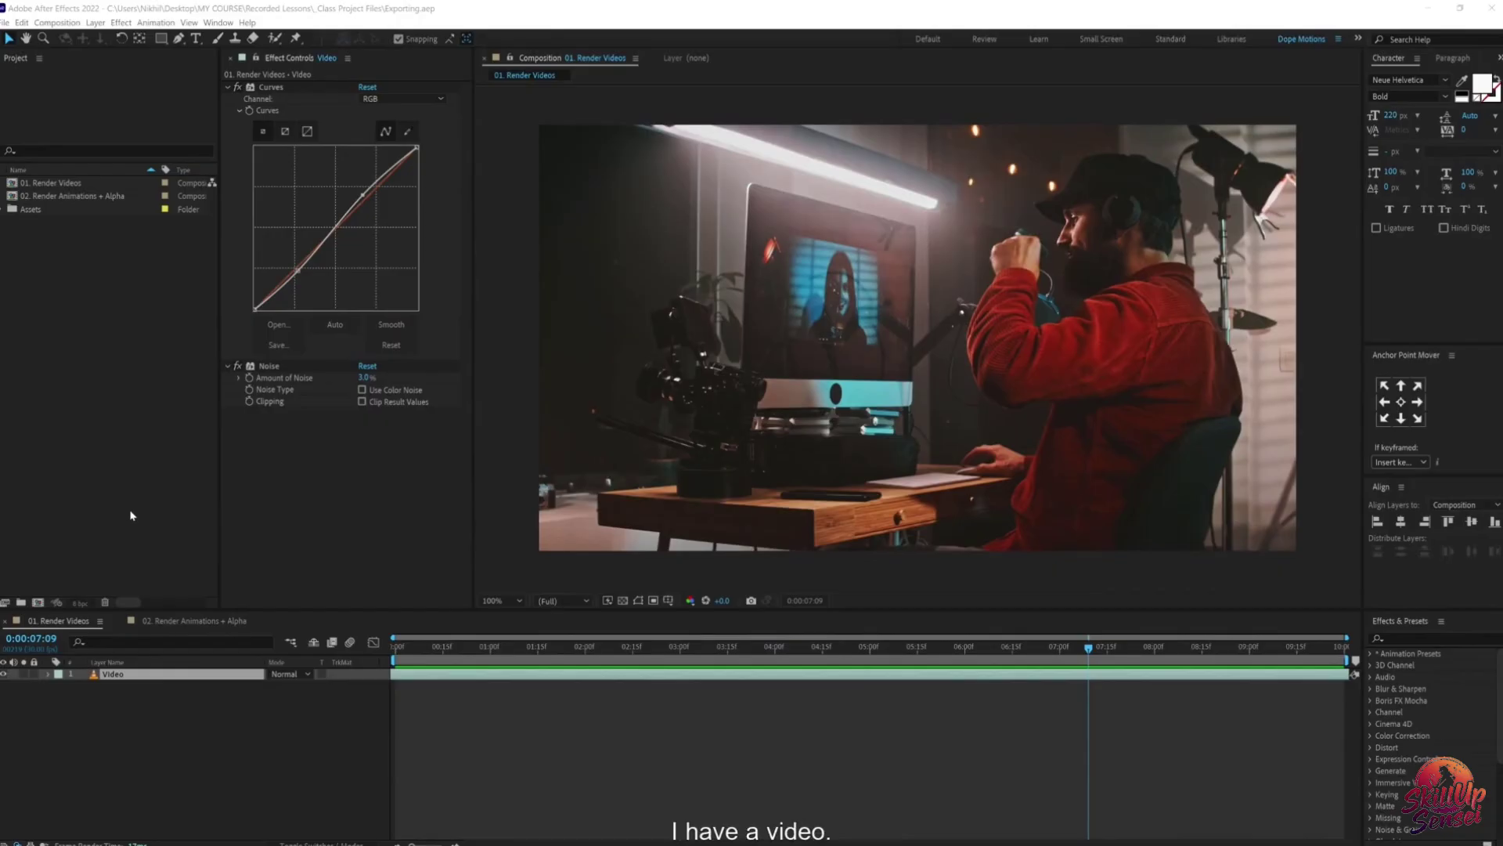
Step: Scrub through the footage in the 01. Render Videos composition of the Exporting project
{"action": "left_click_drag", "start_coordinate": [434, 650], "coordinate": [784, 649]}
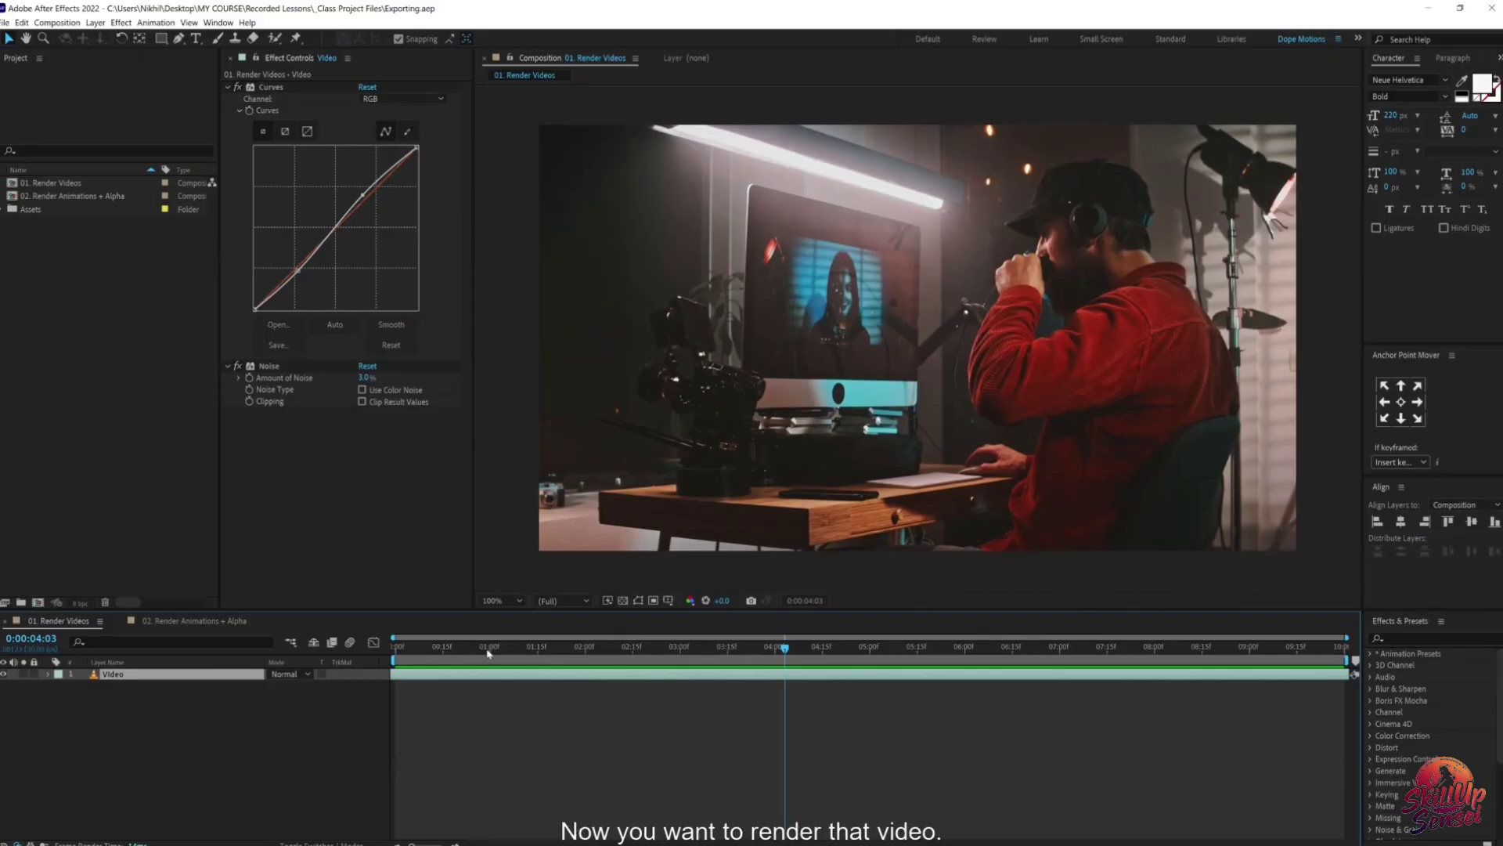
{"action": "mouse_move", "coordinate": [487, 653]}
{"action": "left_mouse_down"}
{"action": "mouse_move", "coordinate": [1263, 659]}
{"action": "mouse_move", "coordinate": [512, 652]}
{"action": "left_mouse_up"}
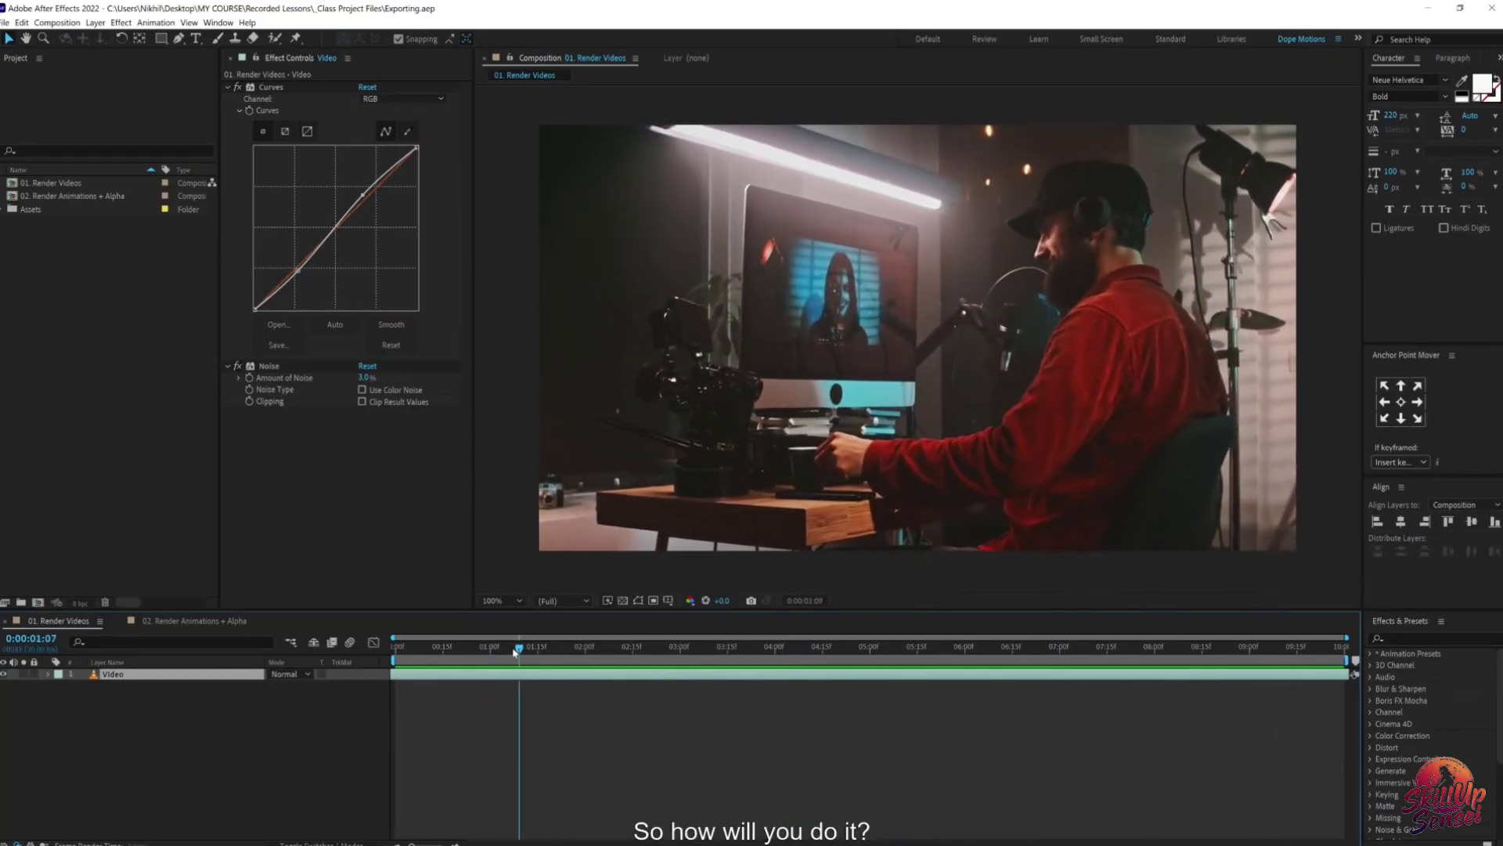
Step: Send the 01. Render Videos composition to the Adobe Media Encoder queue
{"action": "left_click", "coordinate": [166, 695]}
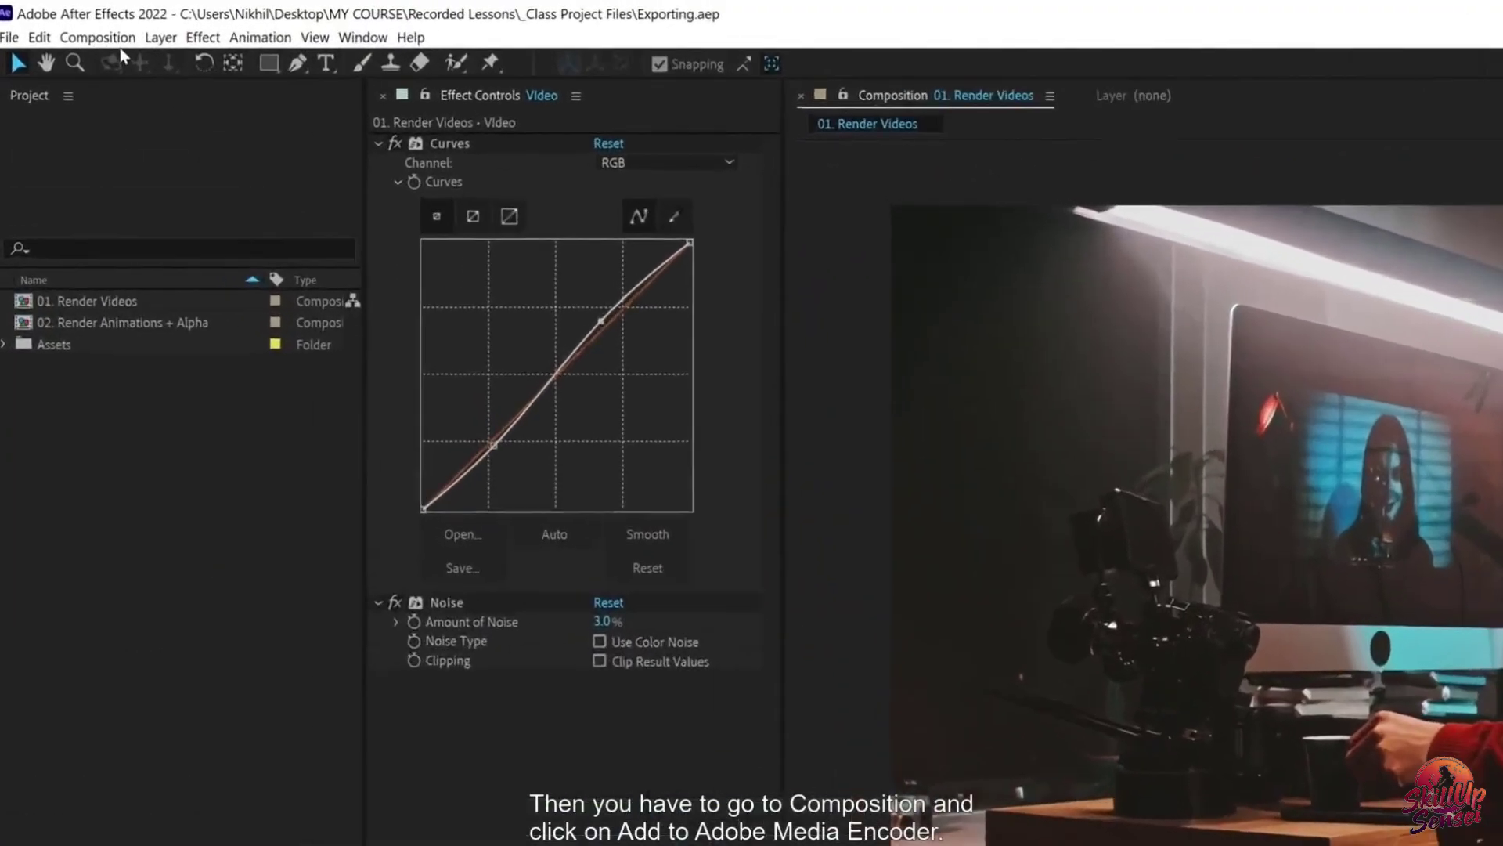
{"action": "left_click", "coordinate": [66, 23]}
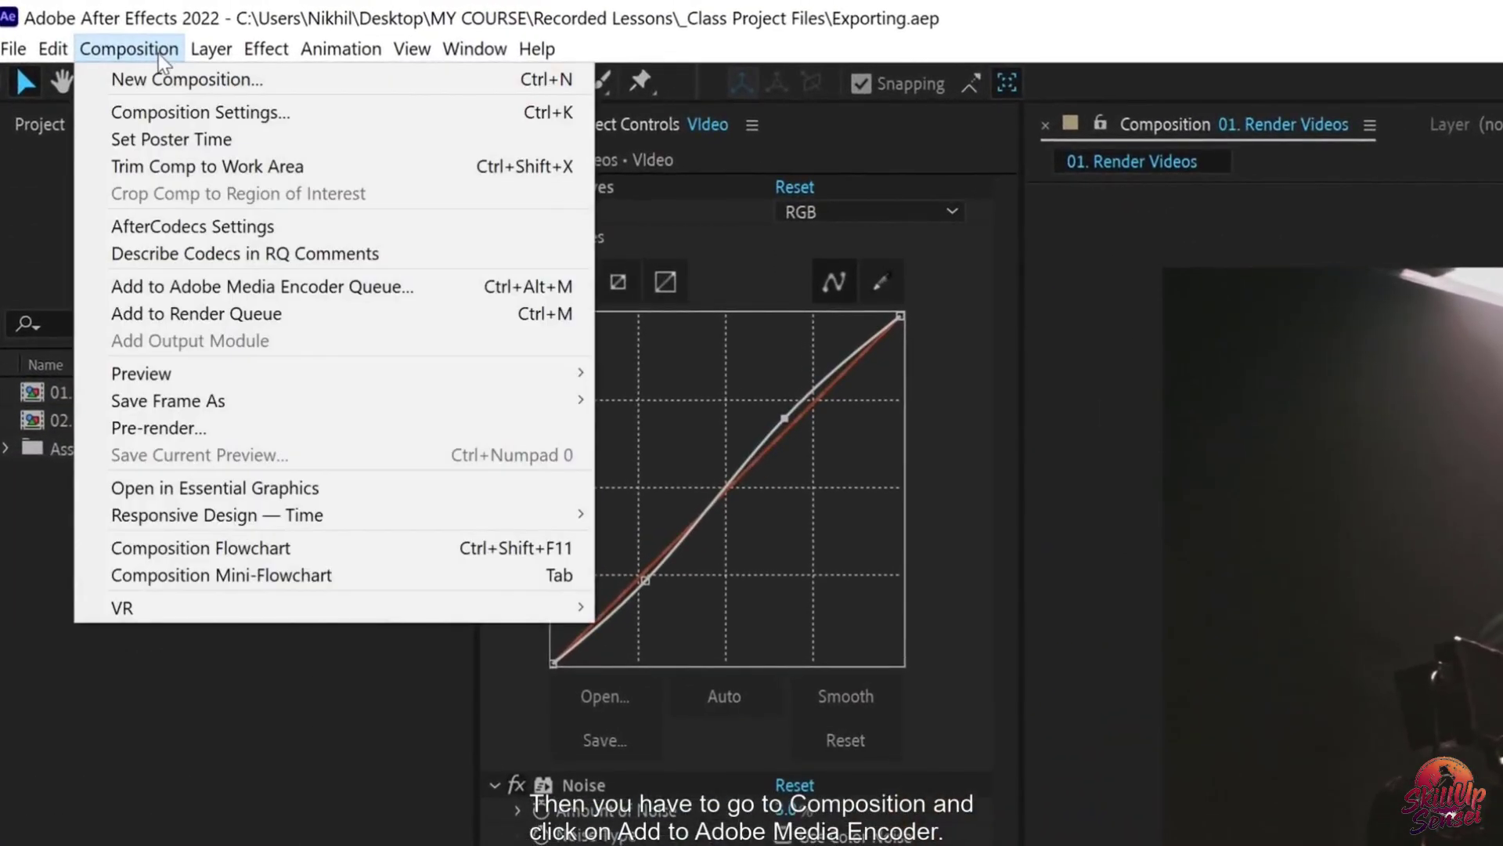
{"action": "left_click", "coordinate": [223, 295]}
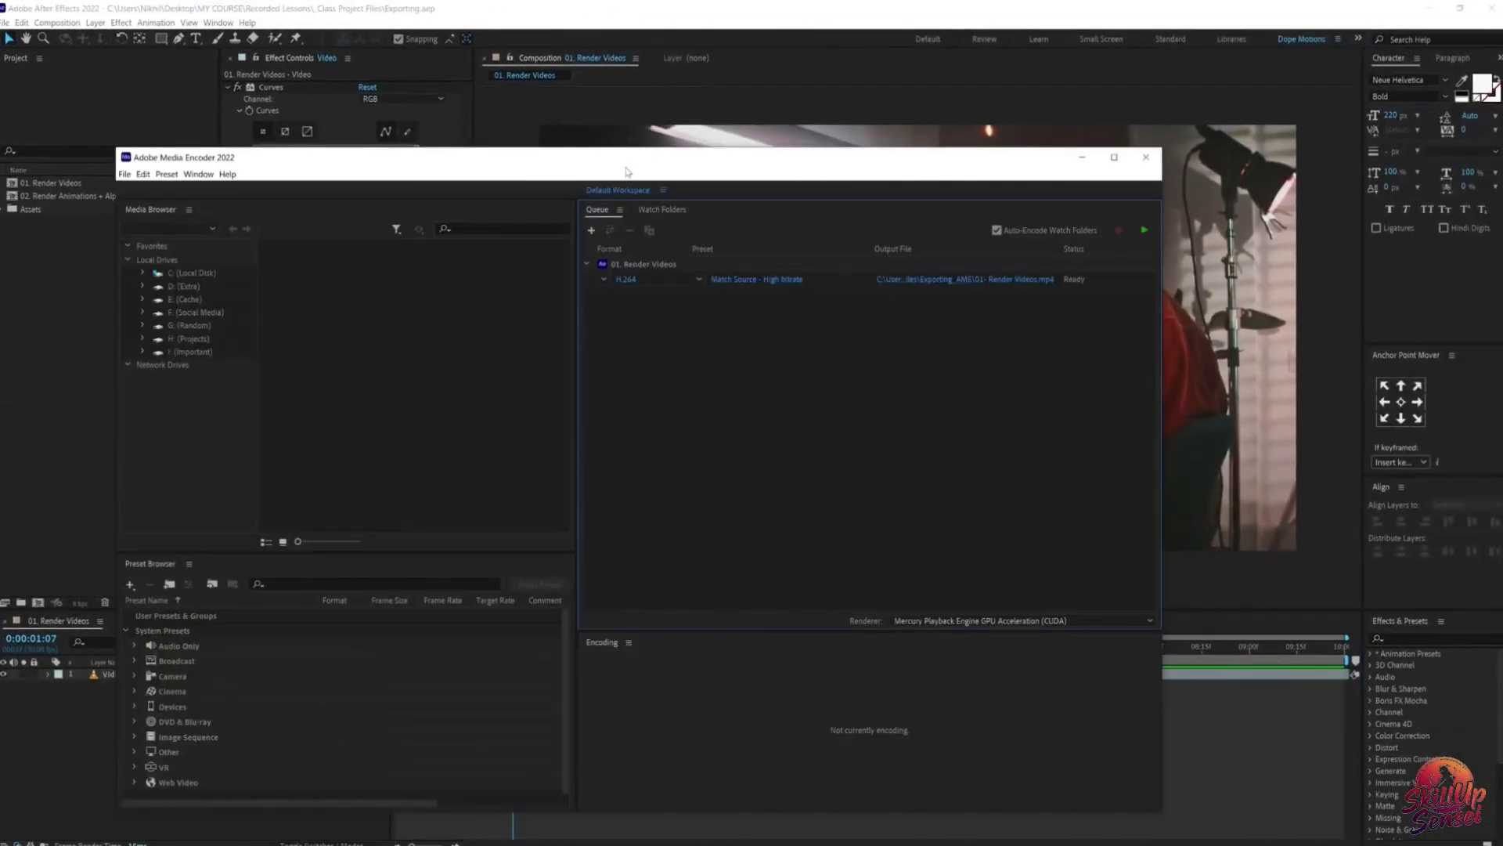
{"action": "left_click_drag", "start_coordinate": [626, 171], "coordinate": [712, 125]}
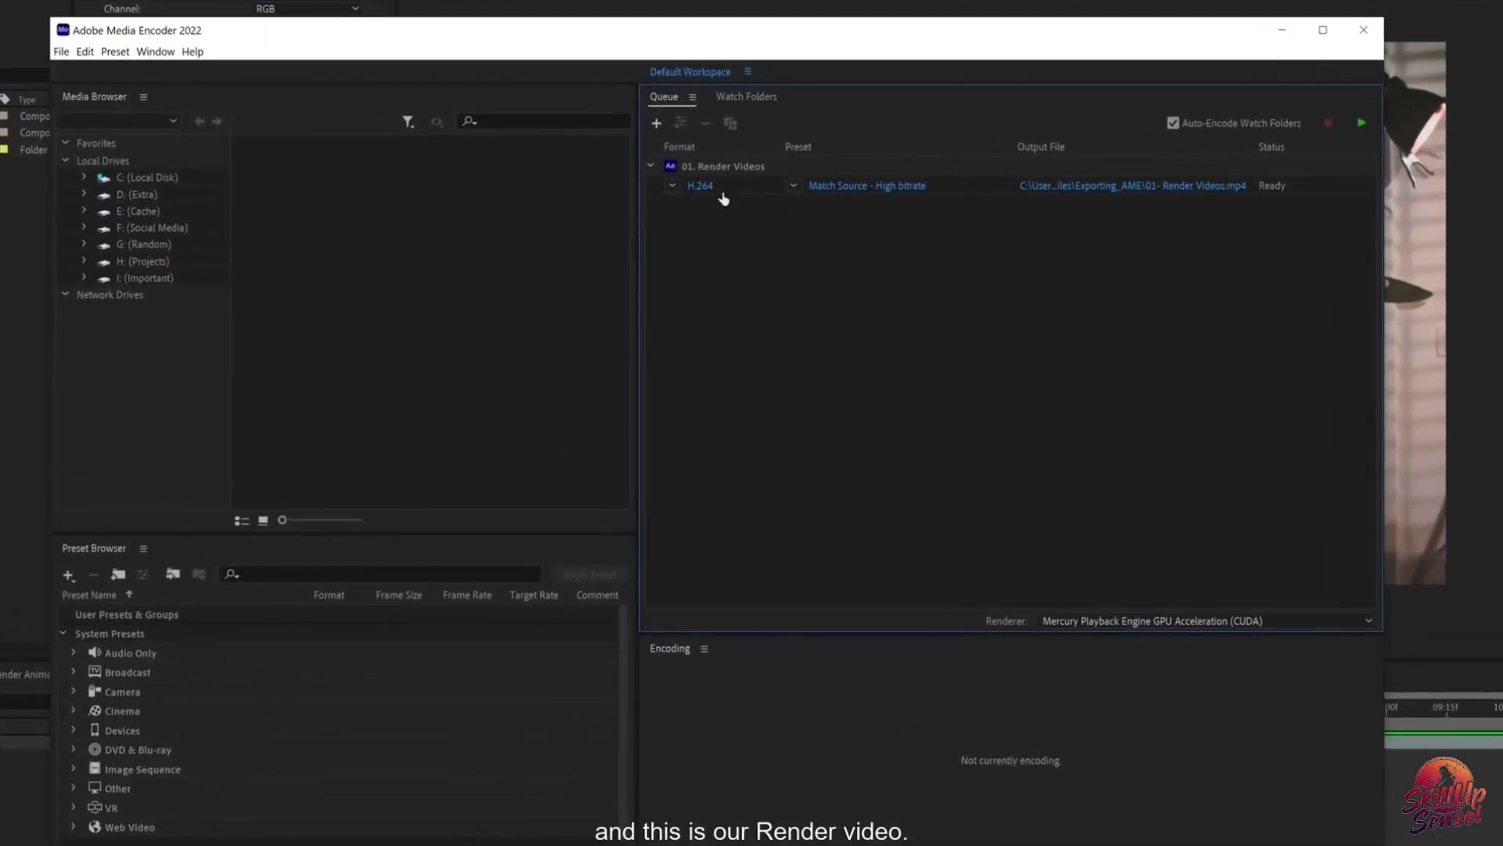
Step: Set the queued 01. Render Videos item's format to H.264 and open its Match Source - High bitrate export settings
{"action": "left_click", "coordinate": [674, 189]}
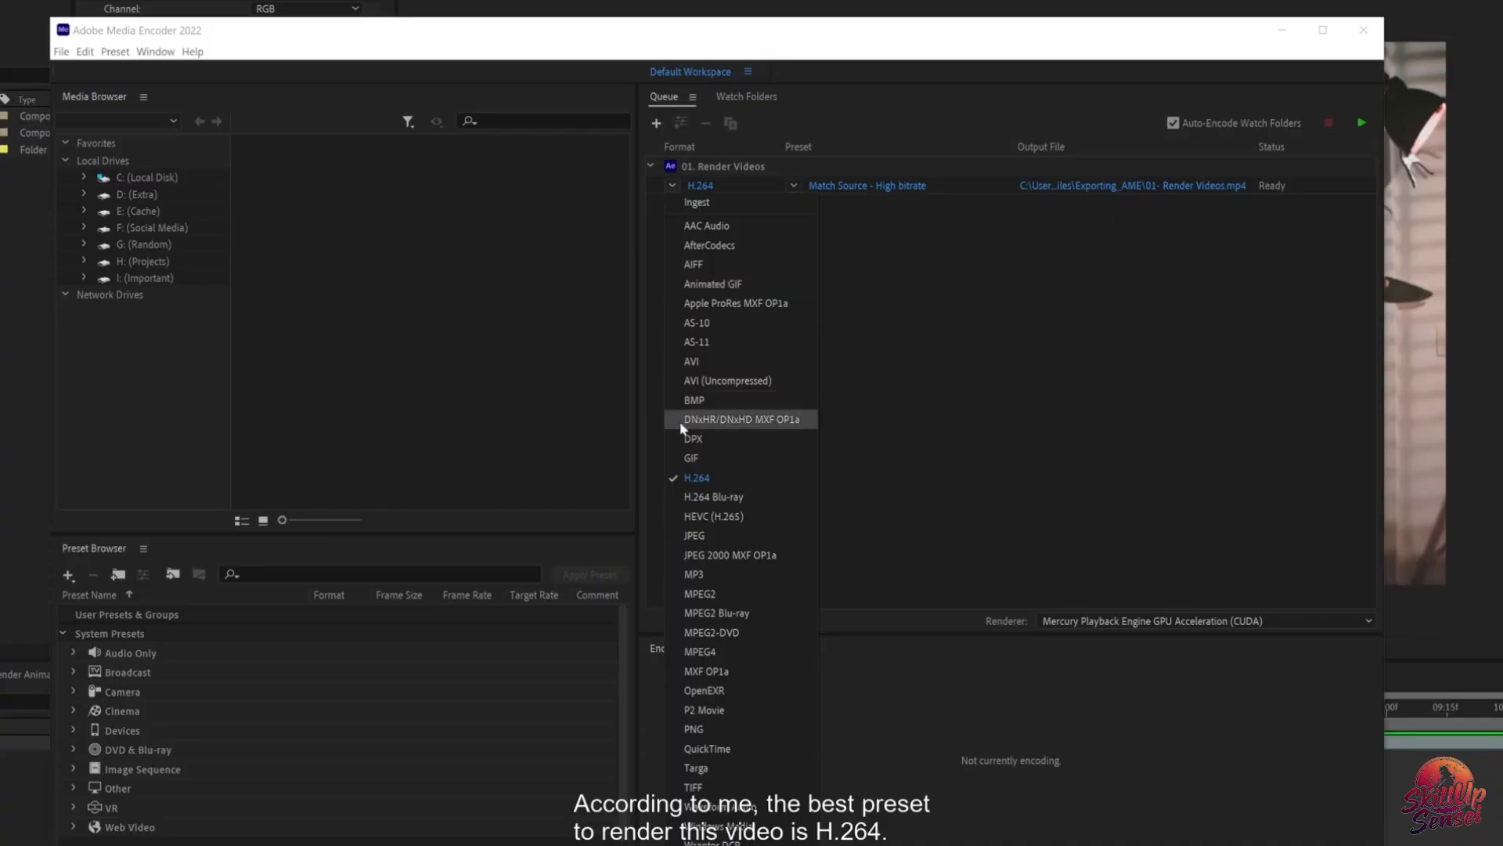
{"action": "left_click", "coordinate": [712, 481]}
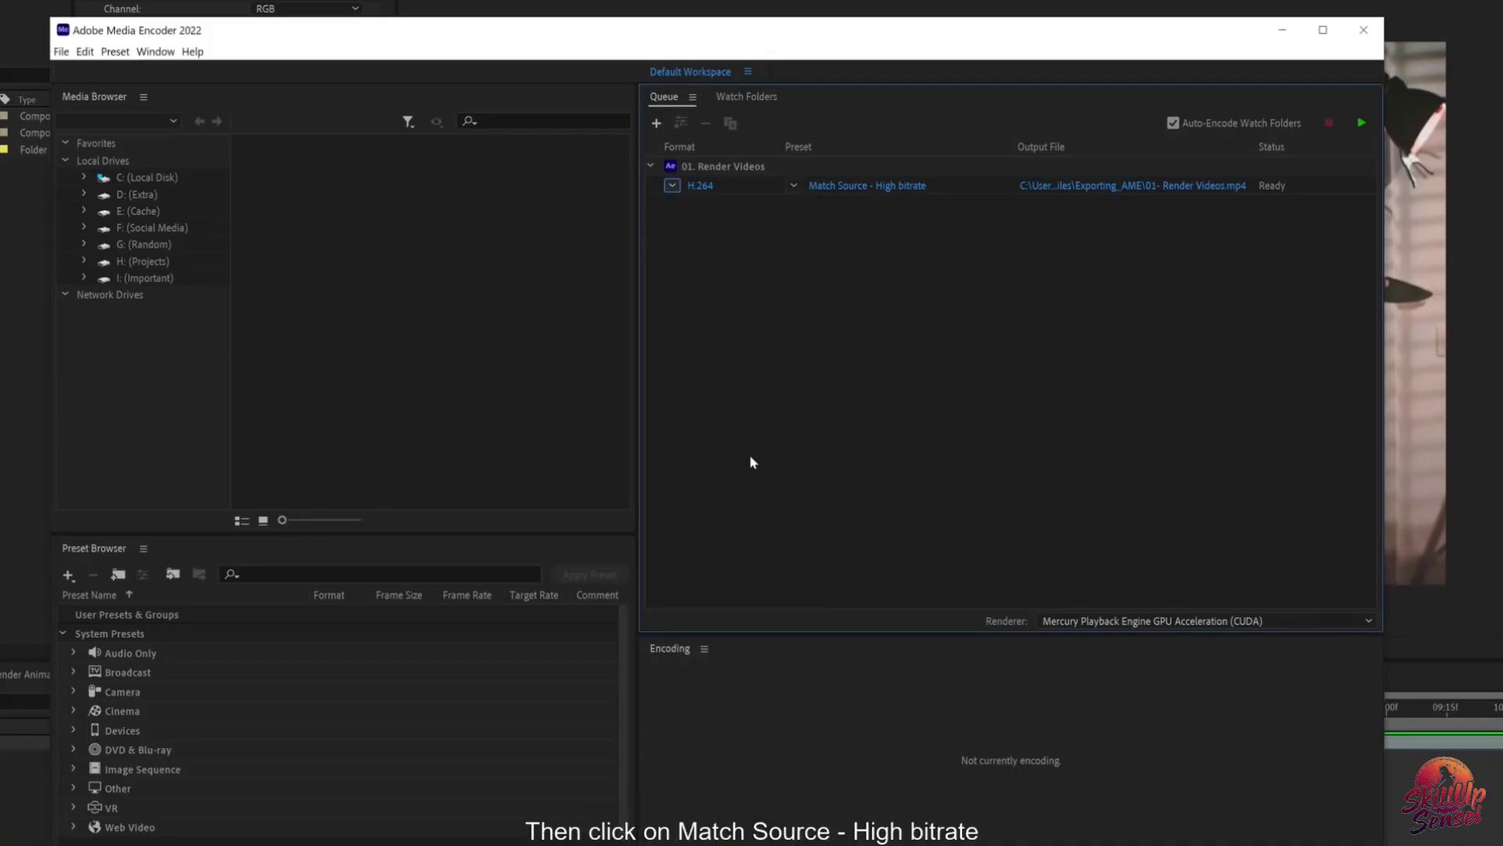
{"action": "left_click", "coordinate": [836, 188]}
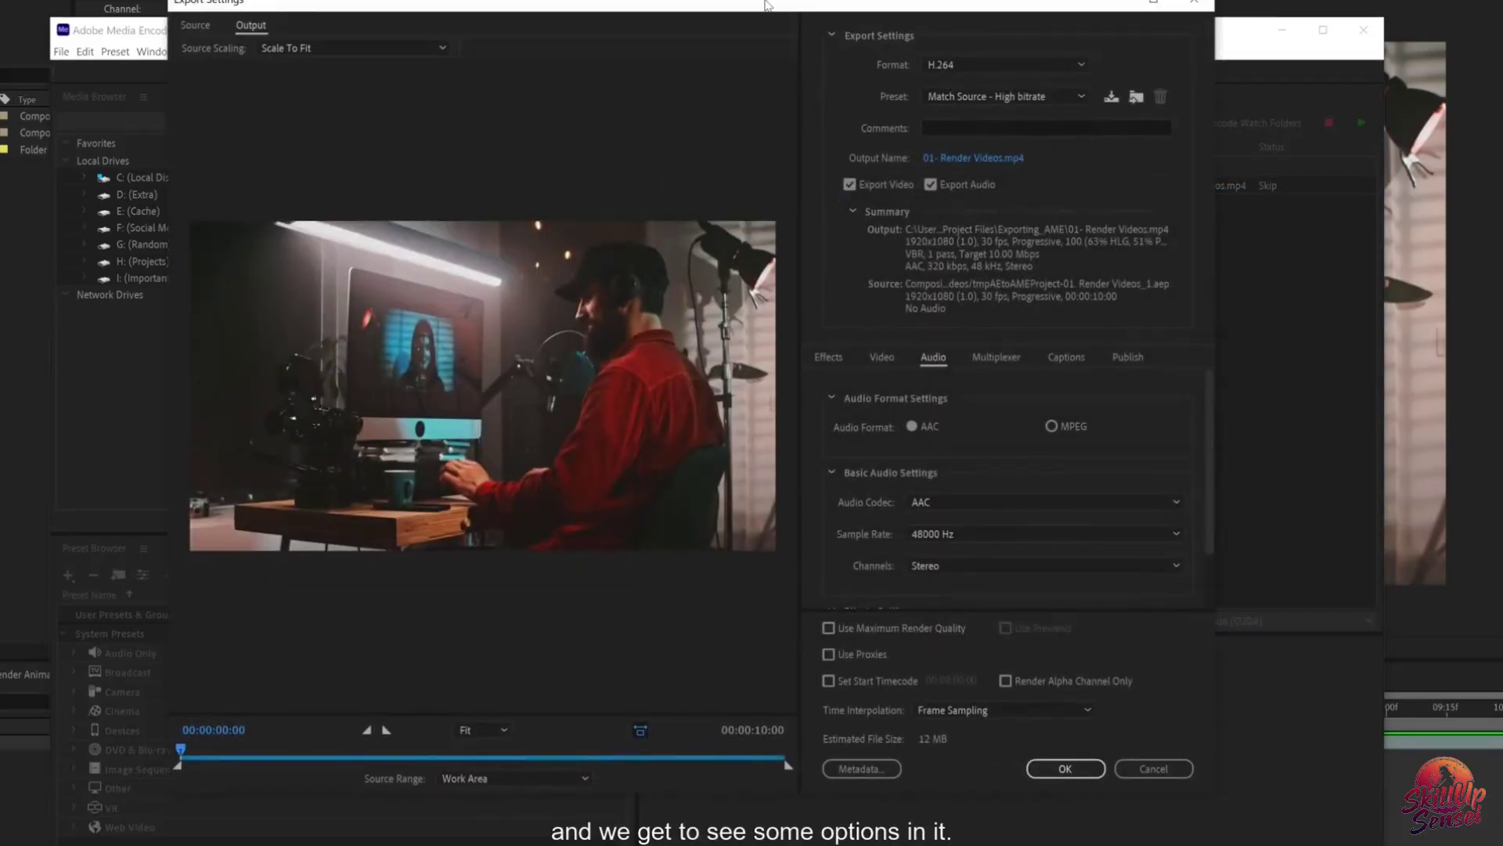
{"action": "left_click_drag", "start_coordinate": [767, 6], "coordinate": [767, 37]}
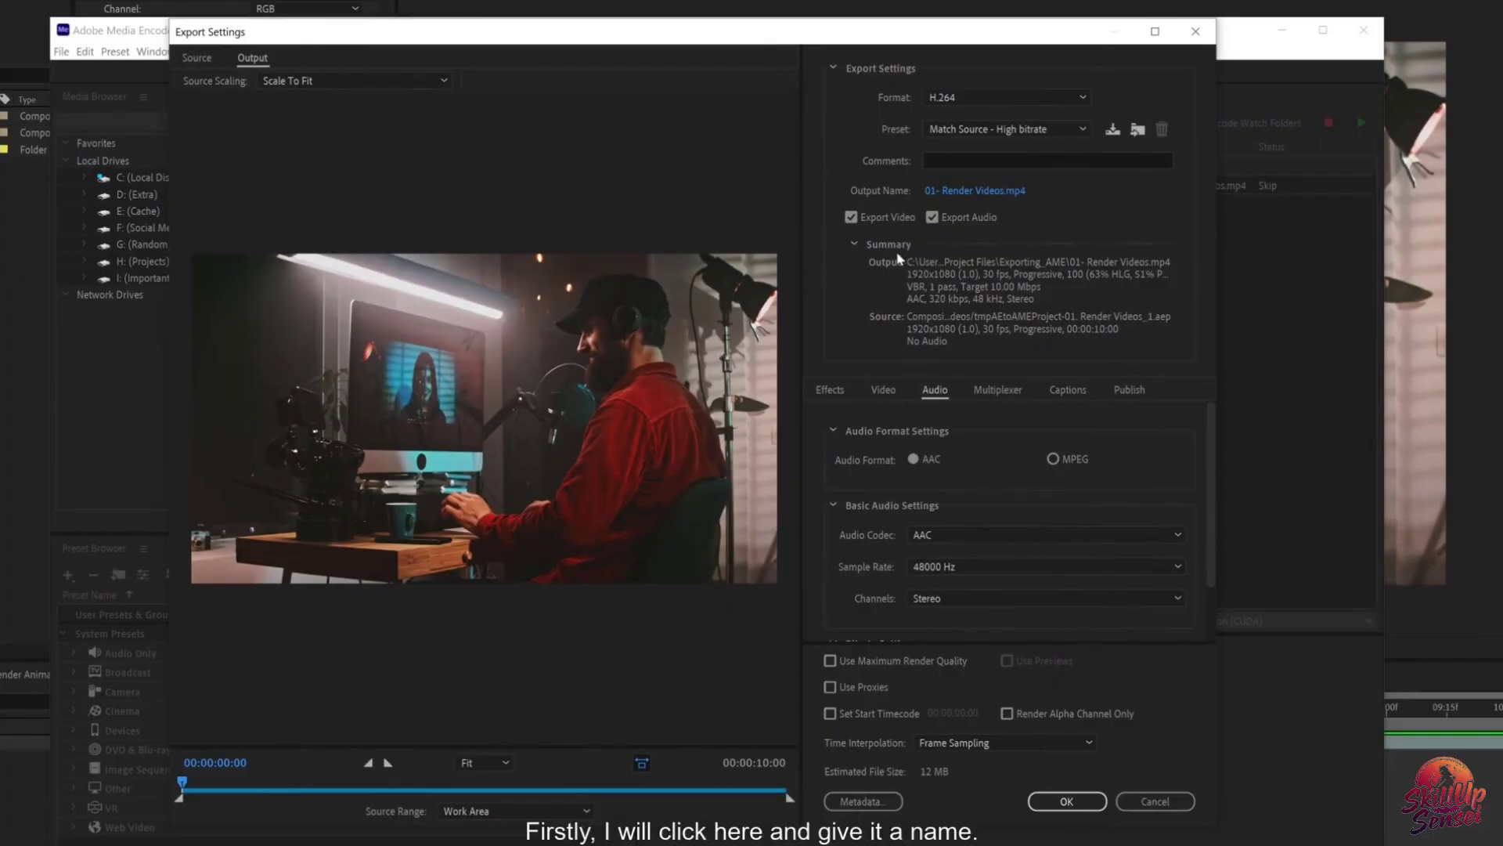
Step: Set the output file to 01- Render Videos in the Exporting_AME folder as an MP4 video
{"action": "left_click", "coordinate": [973, 196]}
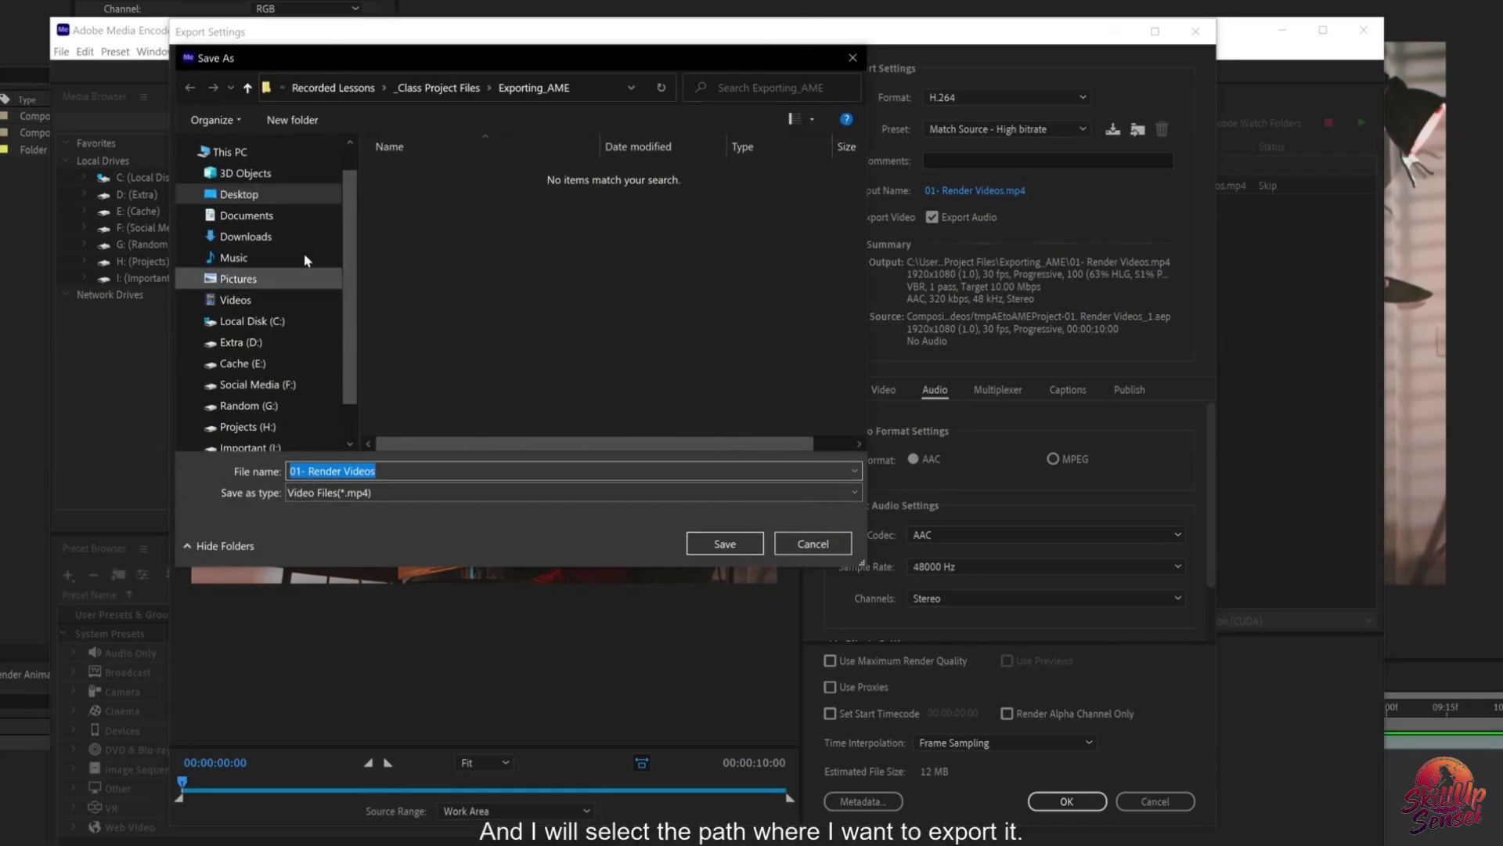
{"action": "left_click", "coordinate": [408, 466]}
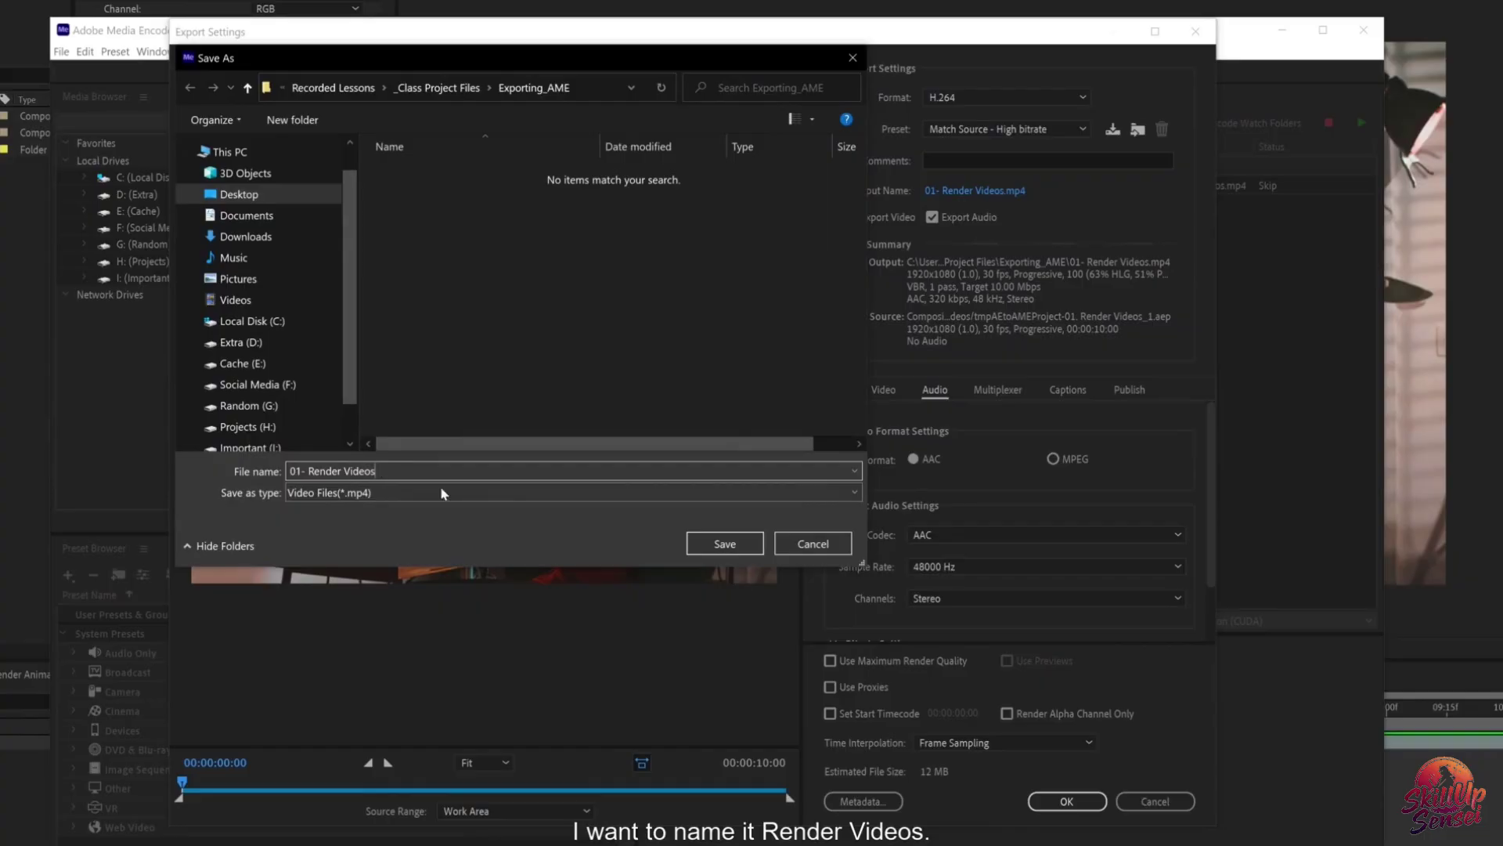
{"action": "left_click", "coordinate": [723, 543]}
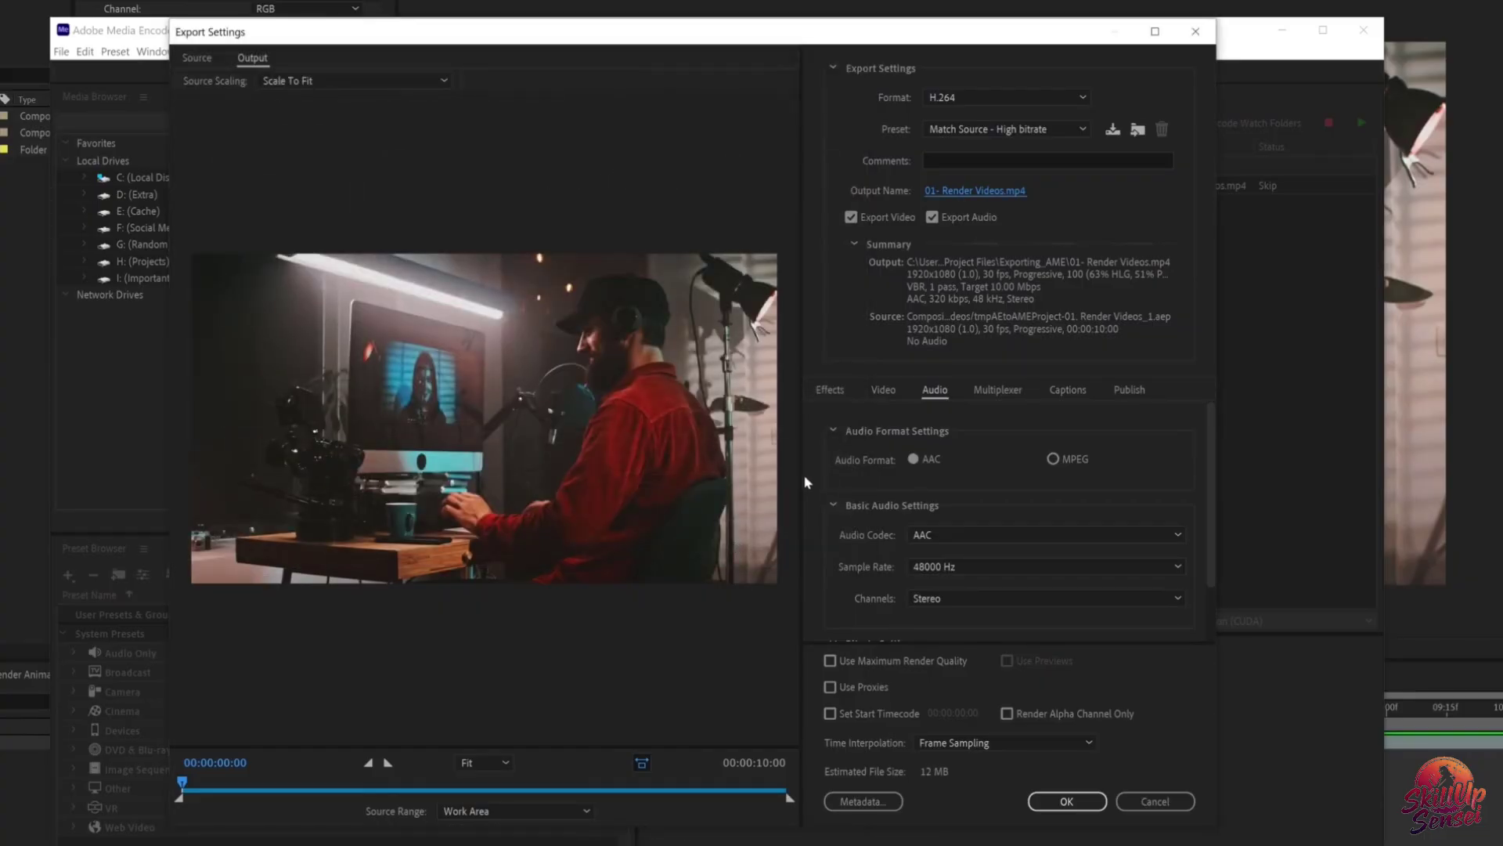
Step: Turn on Render at Maximum Depth in the video export settings
{"action": "left_click", "coordinate": [885, 393]}
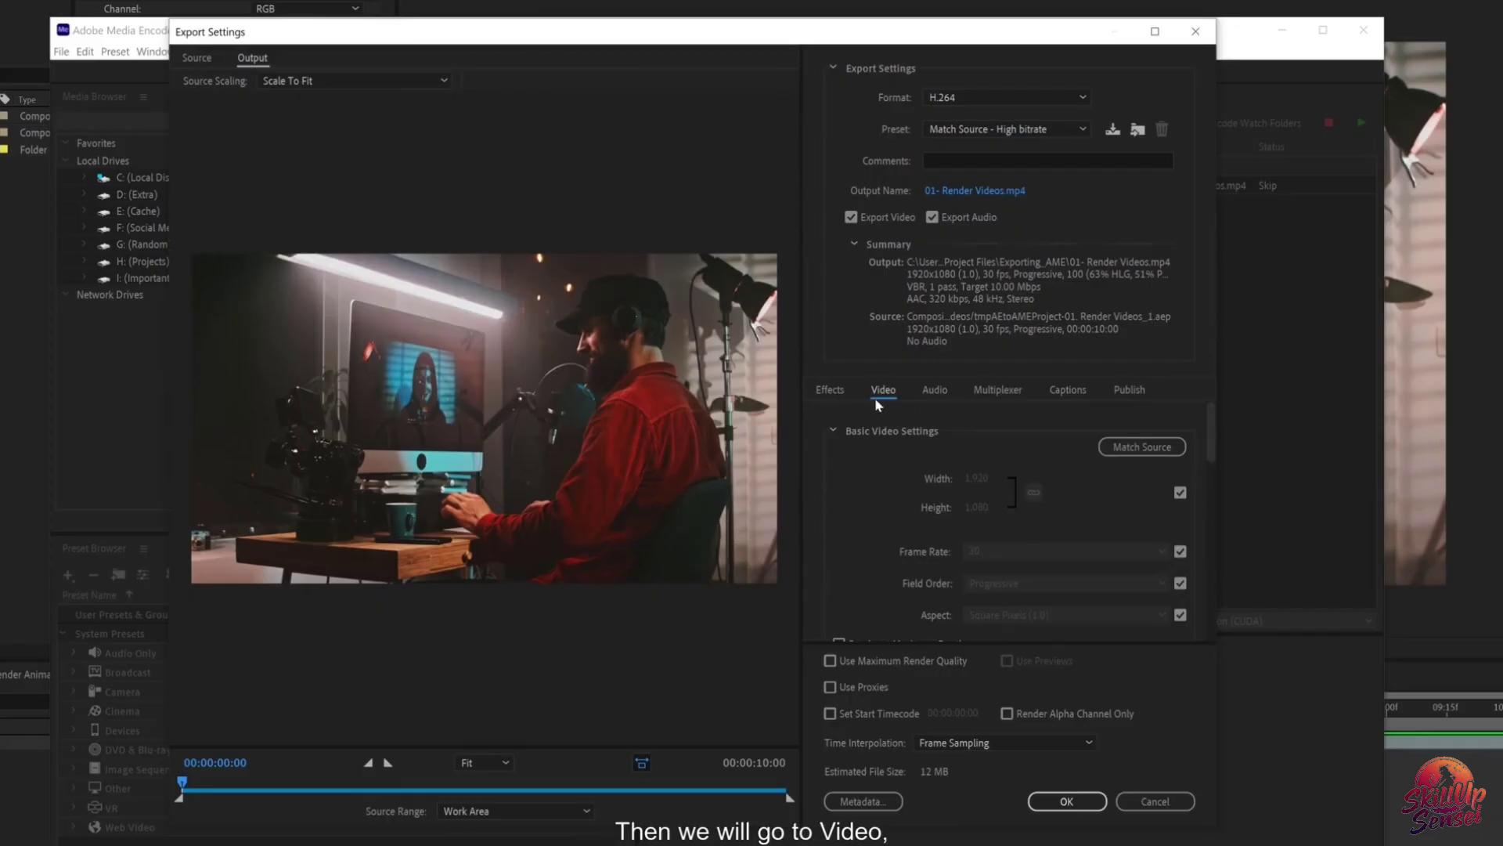
{"action": "left_click_drag", "start_coordinate": [1210, 433], "coordinate": [1212, 486]}
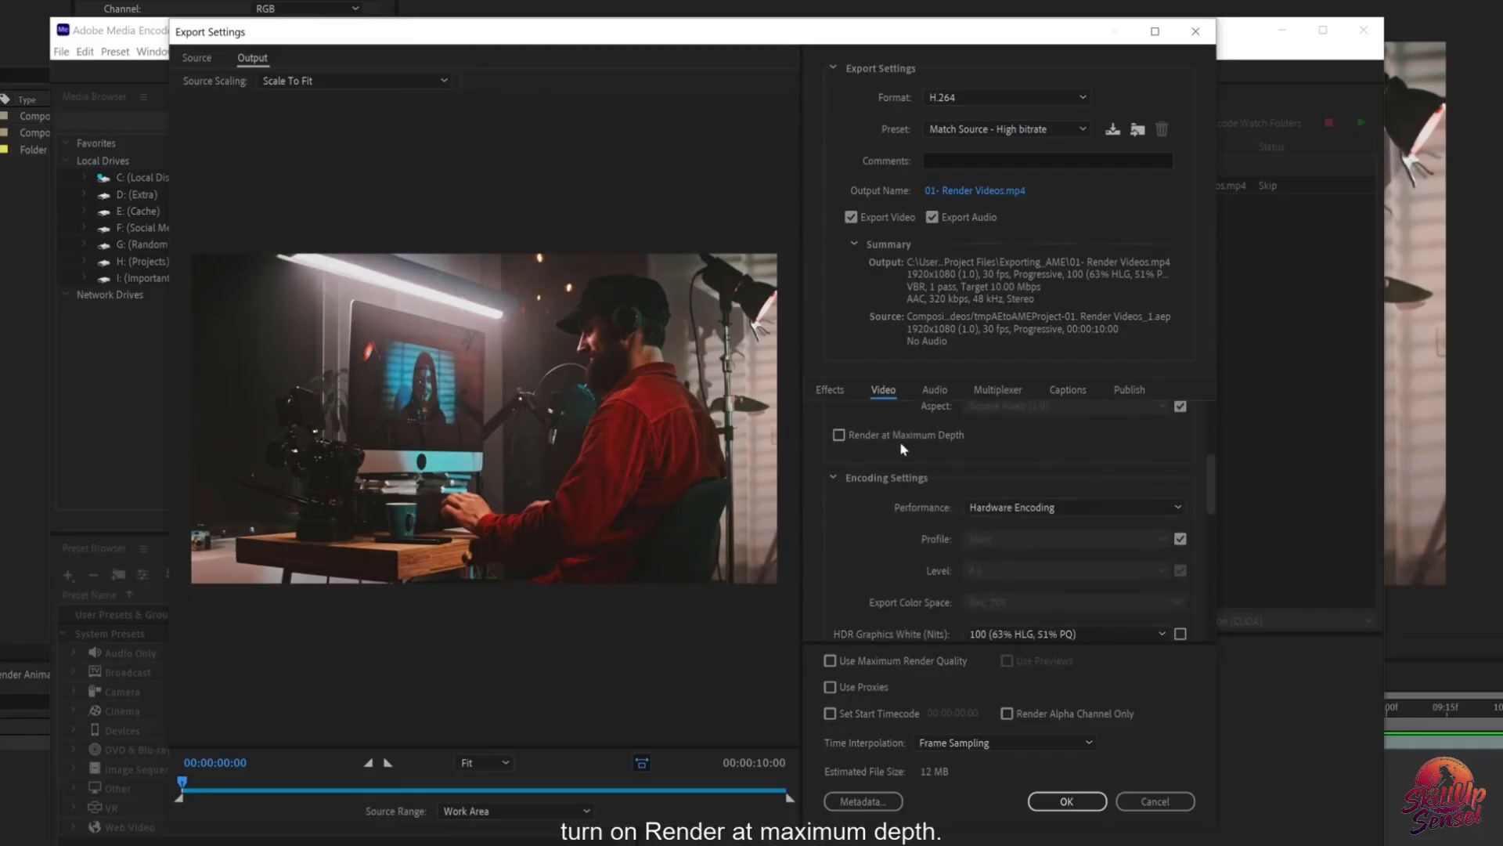
{"action": "left_click", "coordinate": [841, 437]}
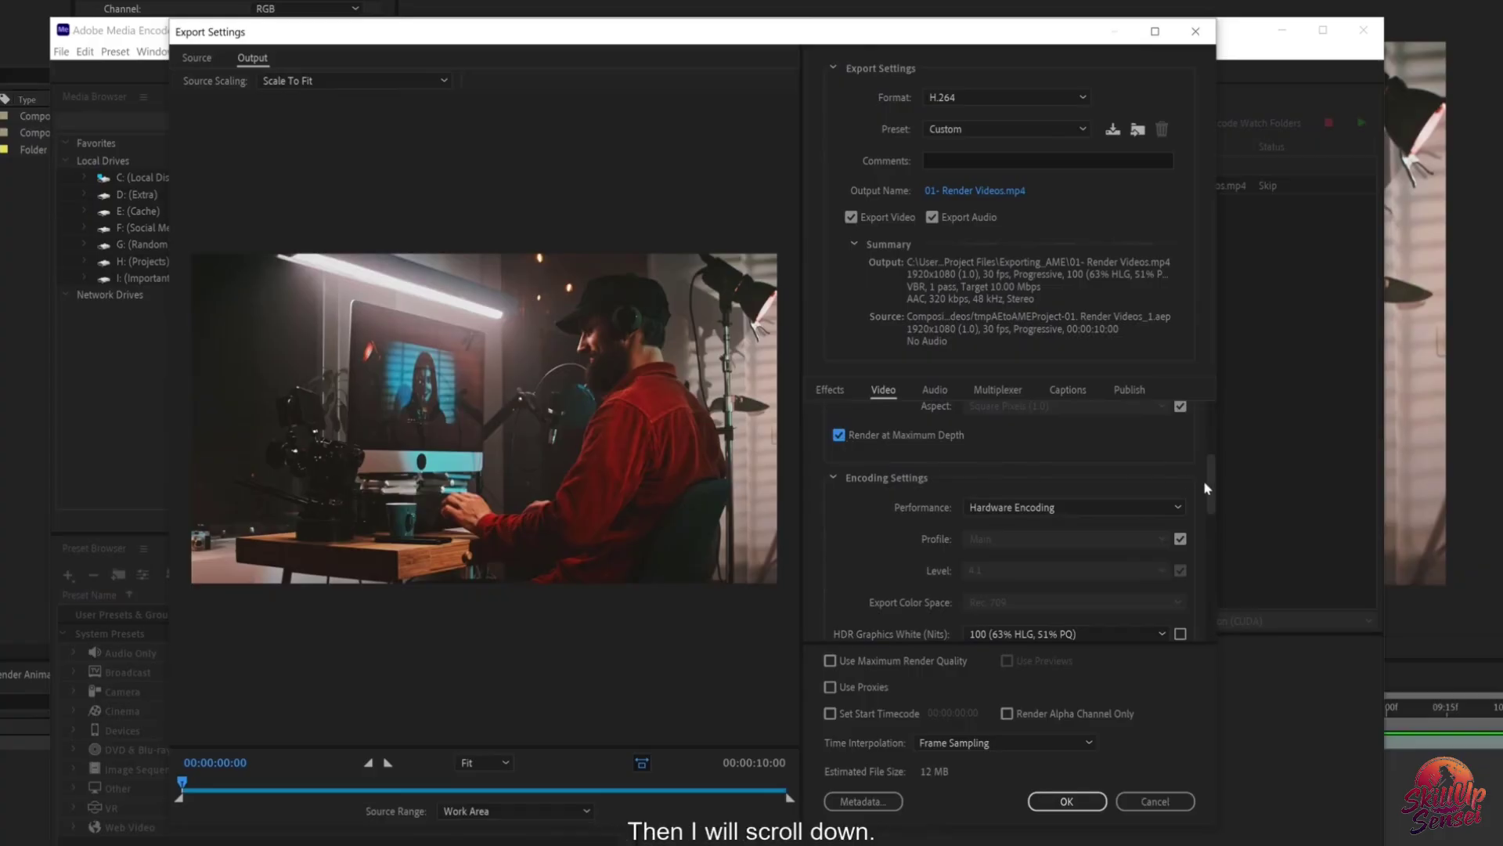
Step: Set the video bitrate encoding to CBR with a 50 Mbps target and enable Use Maximum Render Quality
{"action": "left_click_drag", "start_coordinate": [1212, 489], "coordinate": [1204, 597]}
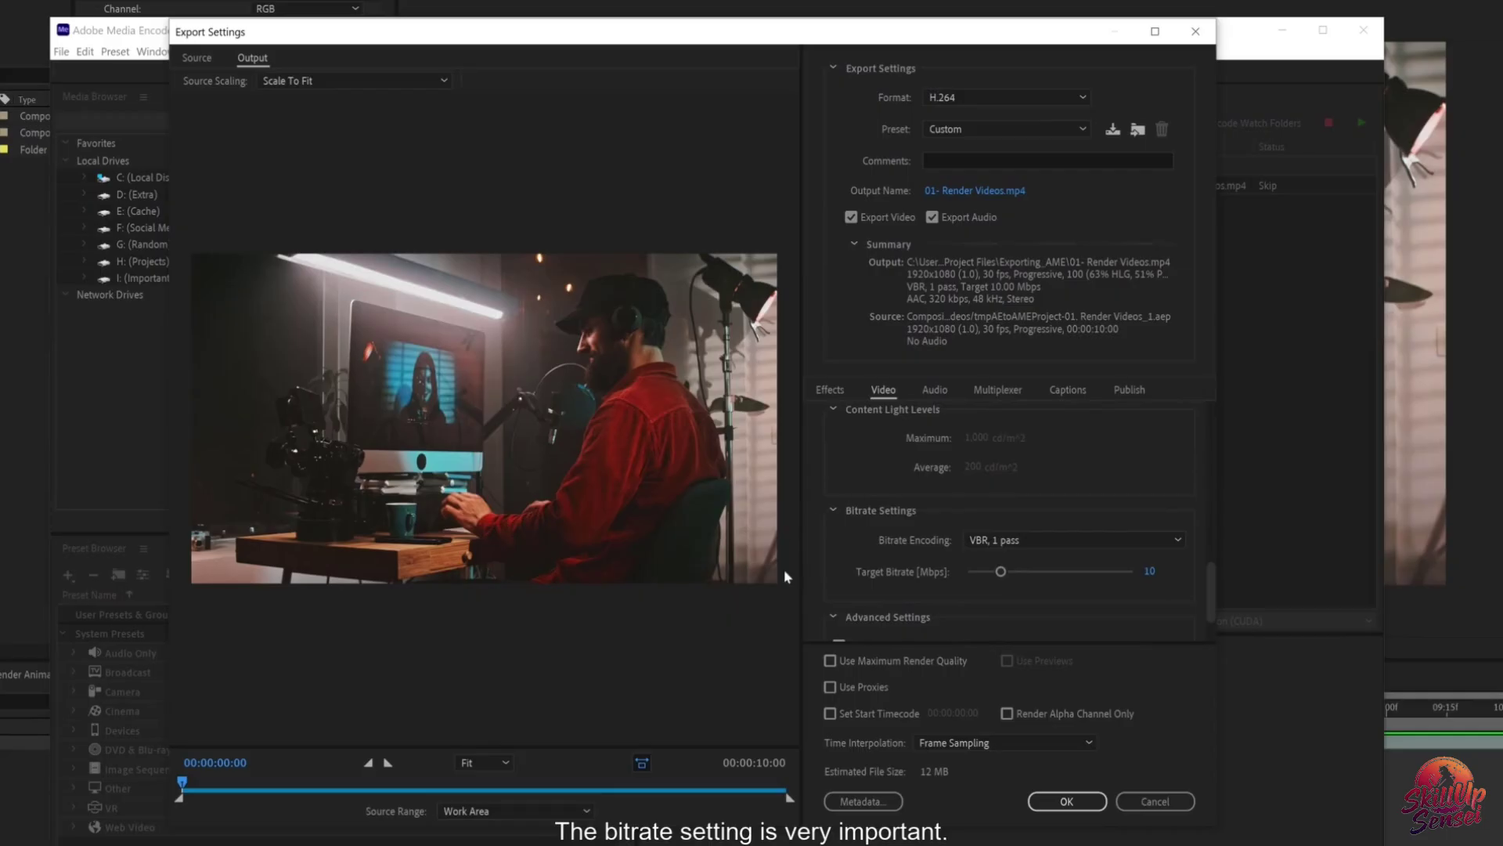
{"action": "left_click", "coordinate": [984, 544]}
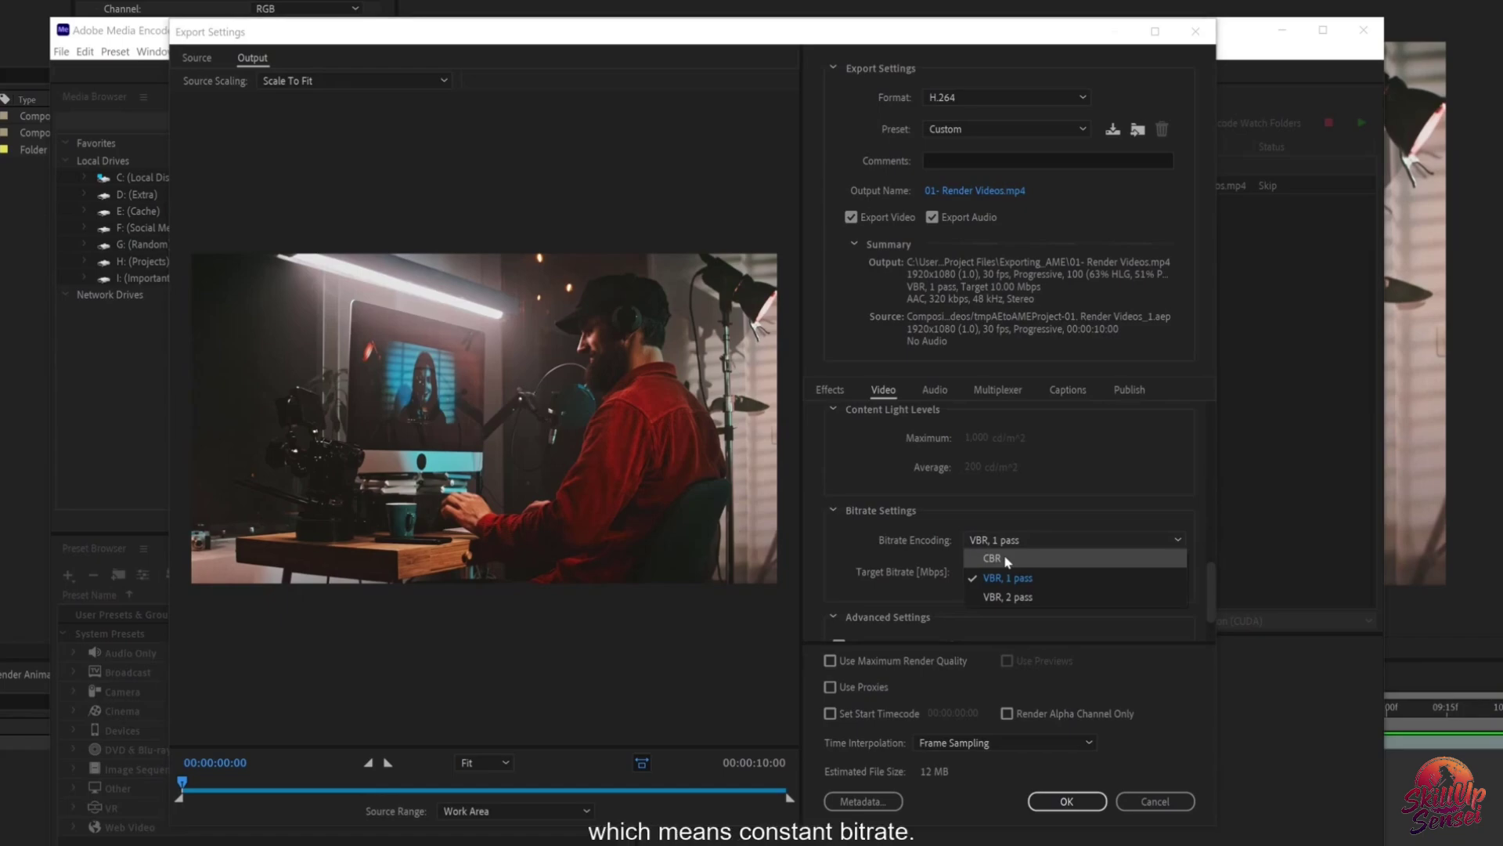
{"action": "left_click", "coordinate": [1007, 559]}
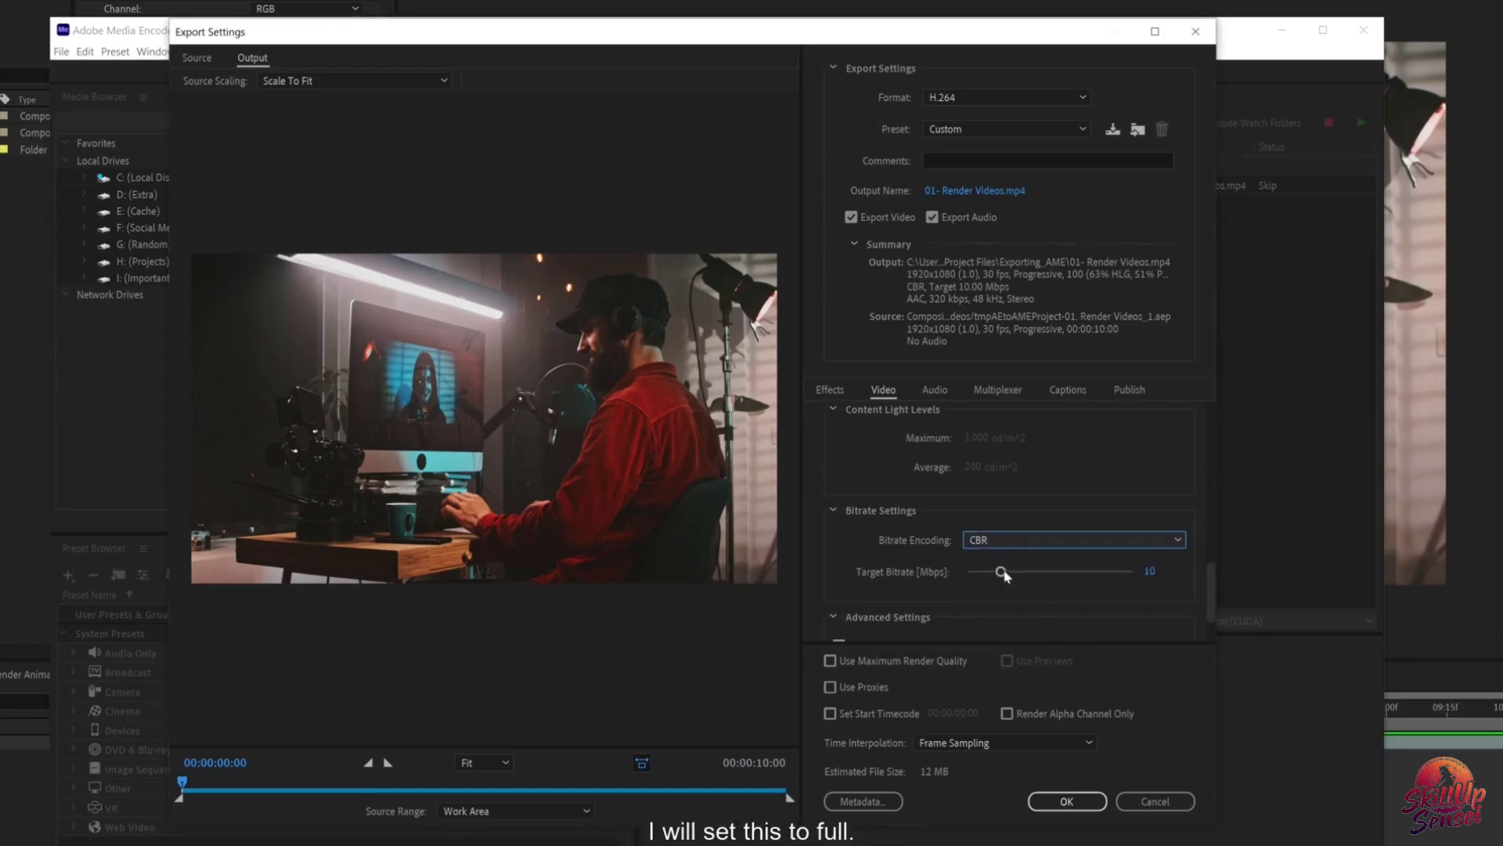
{"action": "left_click_drag", "start_coordinate": [1003, 572], "coordinate": [1165, 577]}
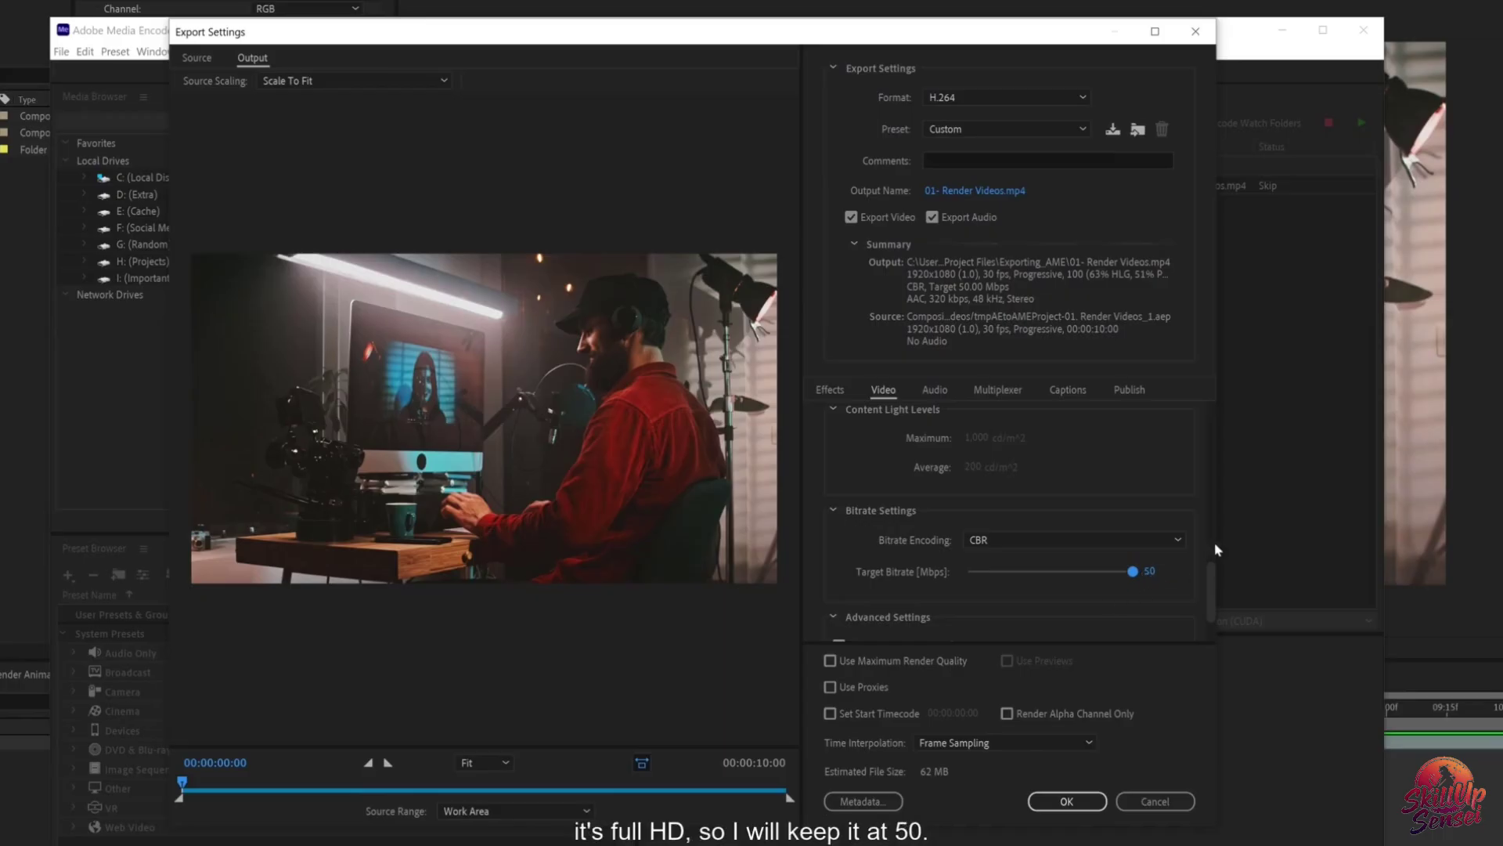
{"action": "left_click_drag", "start_coordinate": [1213, 577], "coordinate": [1213, 604]}
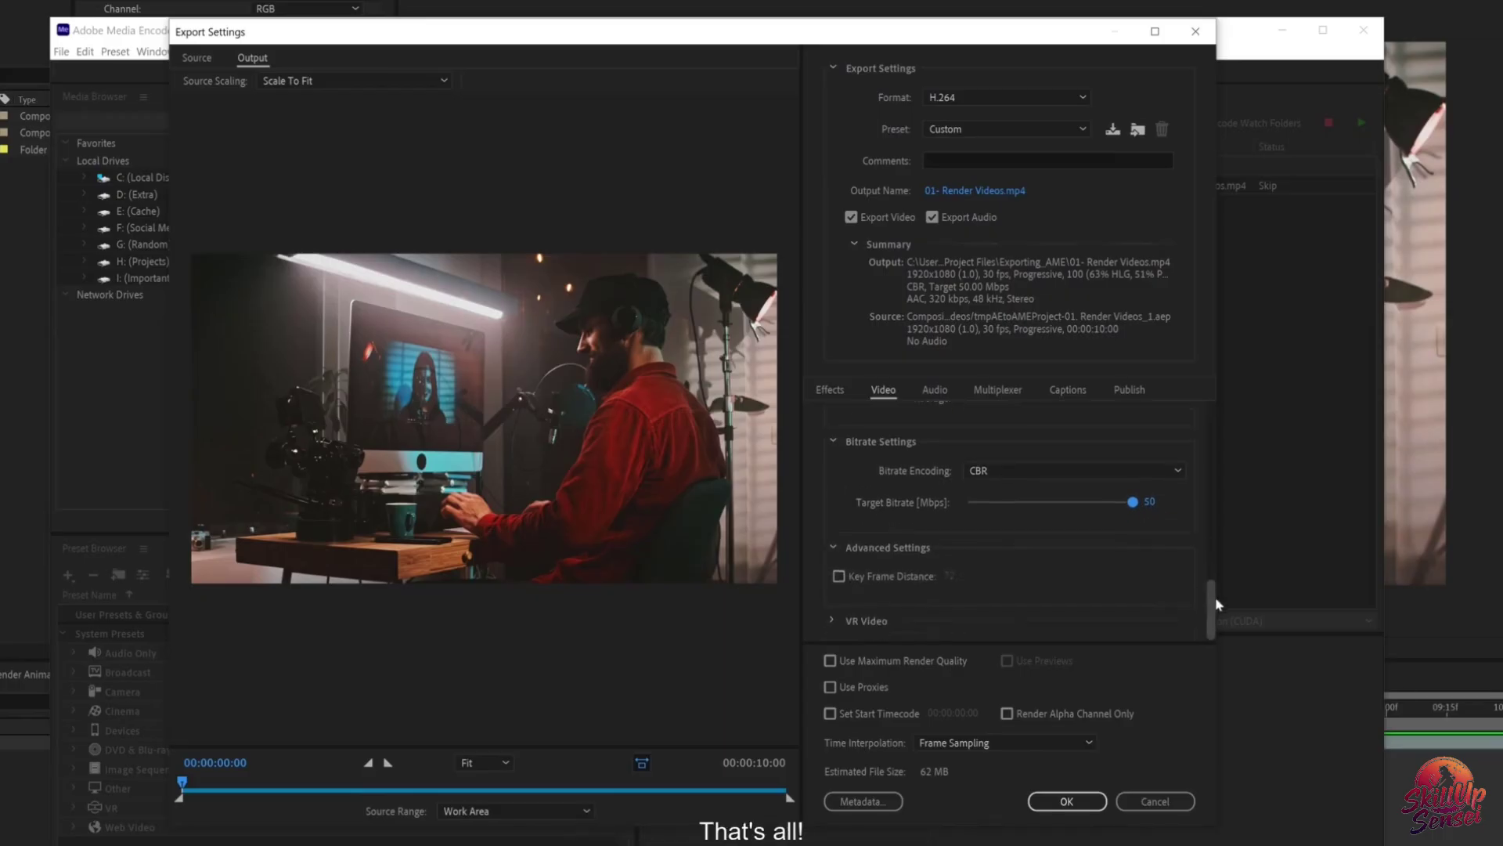
{"action": "left_click", "coordinate": [831, 662]}
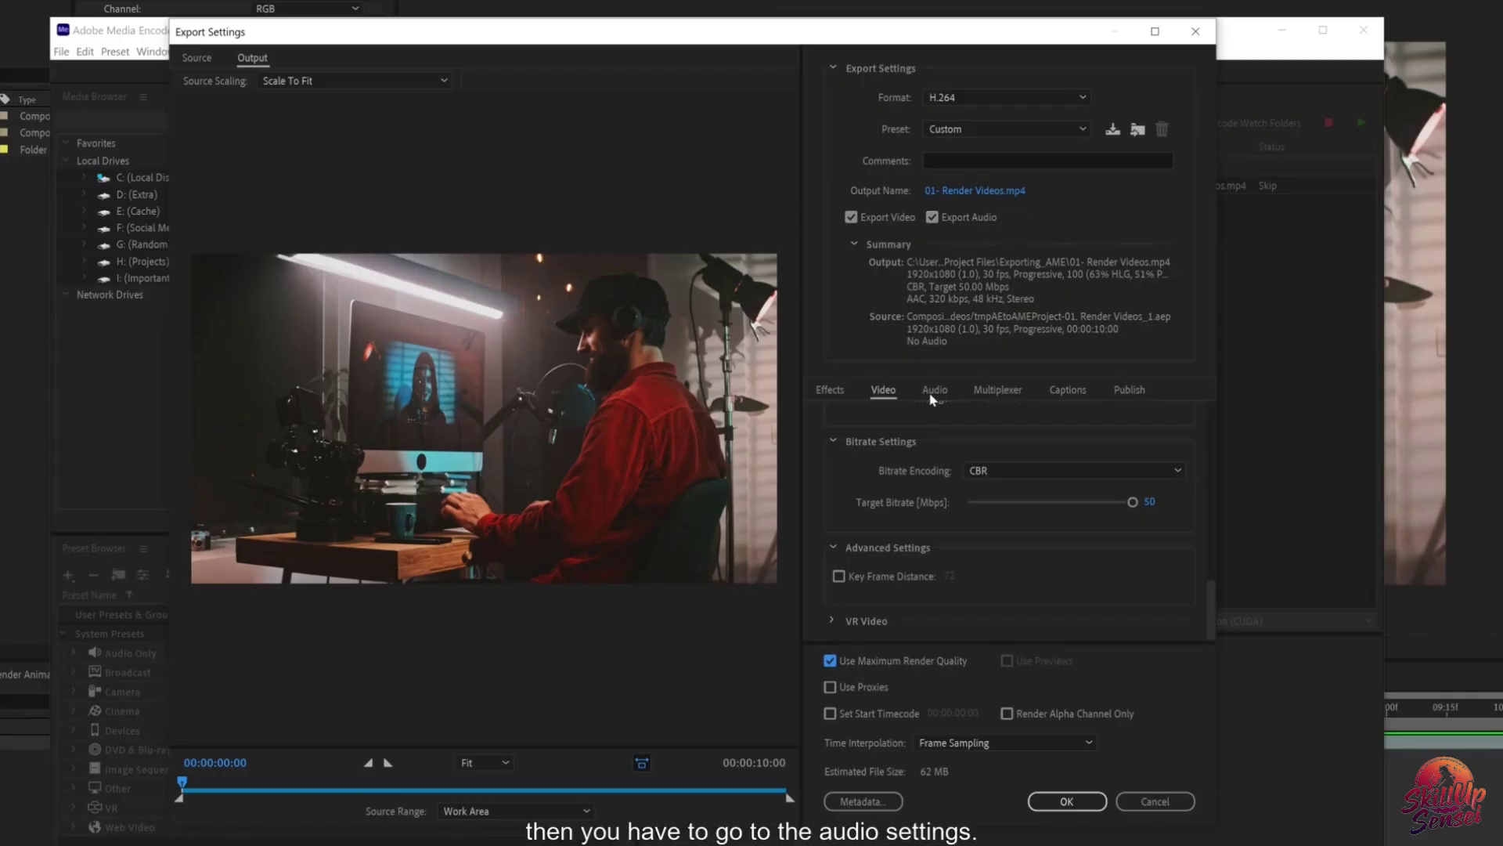
Step: Keep audio export on with the audio bitrate set to 512 kbps, and start encoding the queue
{"action": "left_click", "coordinate": [932, 218]}
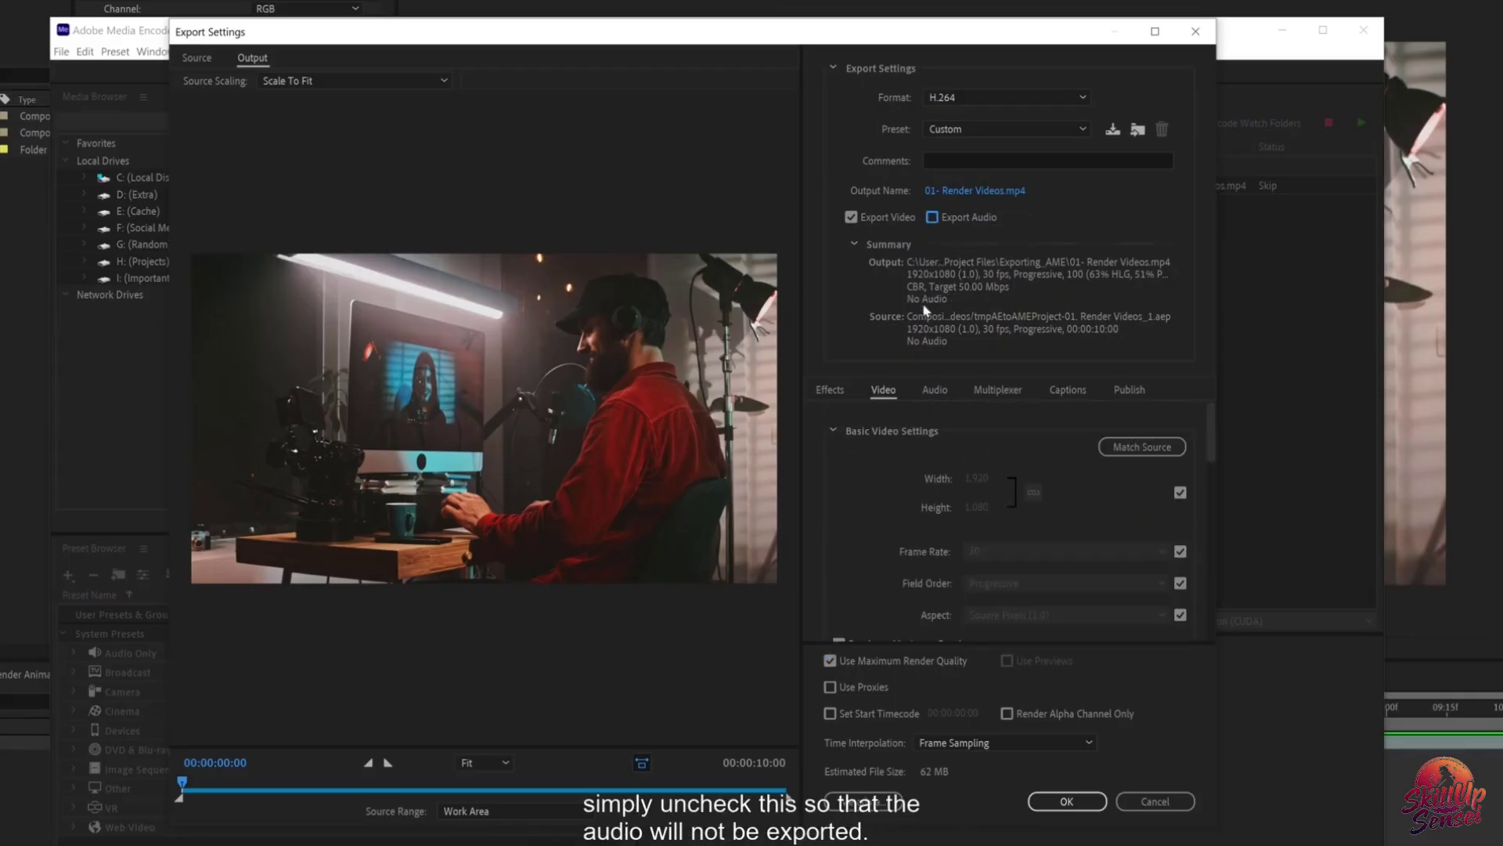
{"action": "left_click", "coordinate": [932, 218]}
{"action": "left_click", "coordinate": [936, 390]}
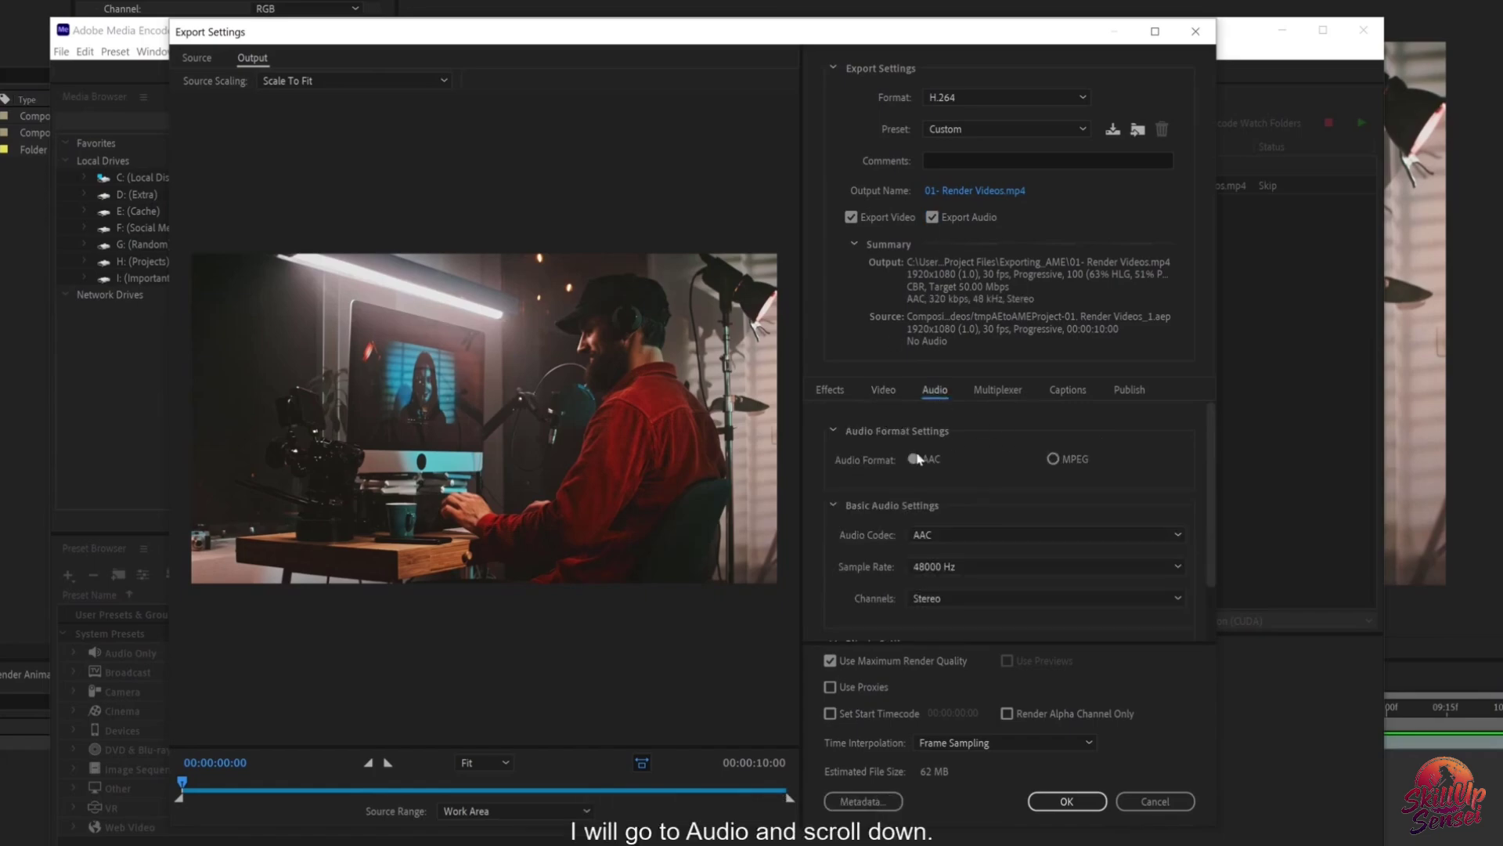
{"action": "left_click_drag", "start_coordinate": [1215, 461], "coordinate": [1219, 560]}
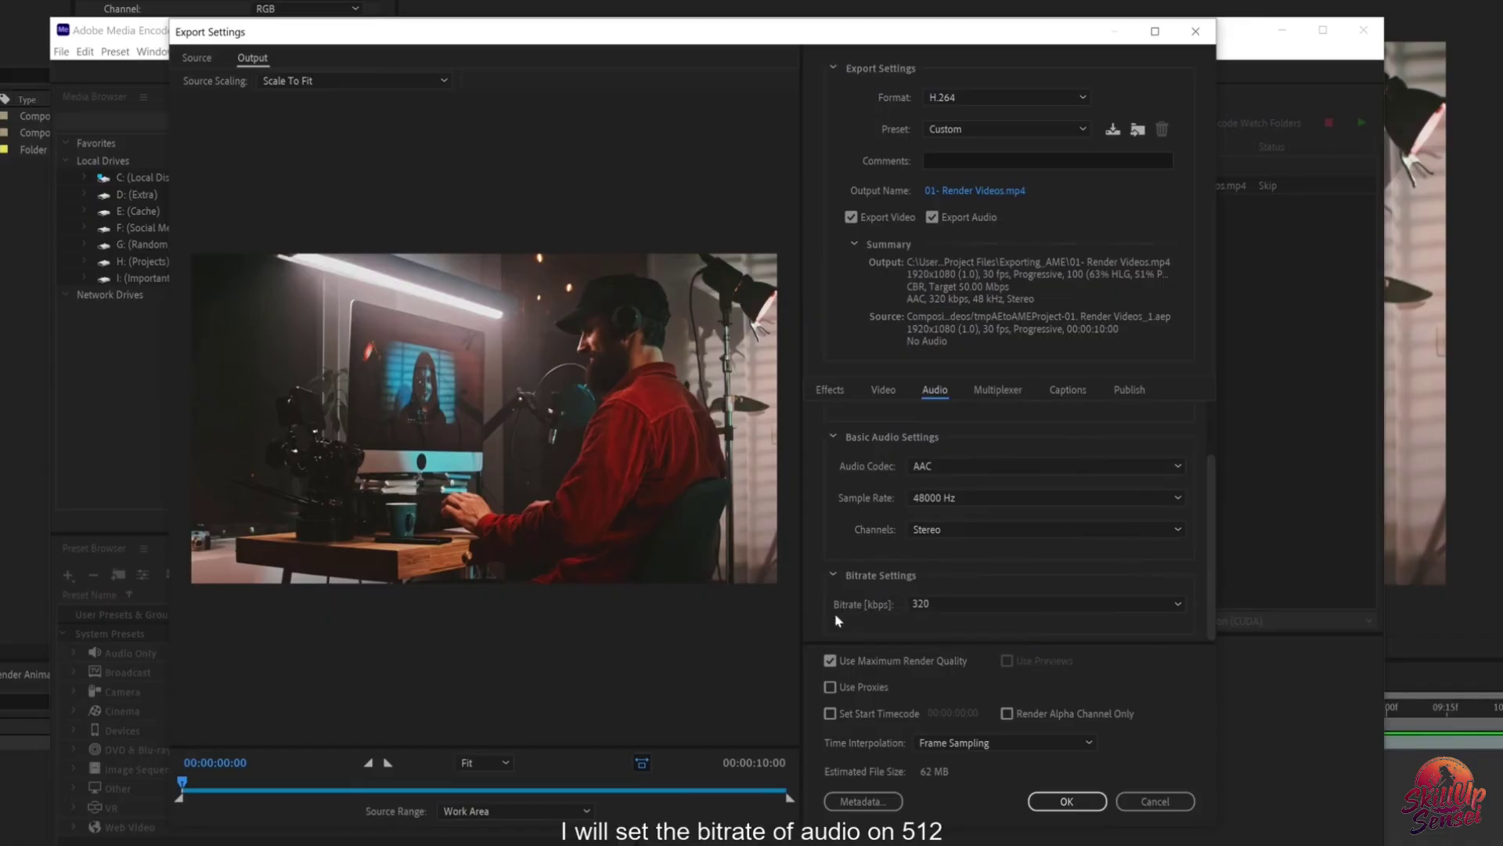
{"action": "left_click", "coordinate": [917, 604]}
{"action": "left_click", "coordinate": [935, 585]}
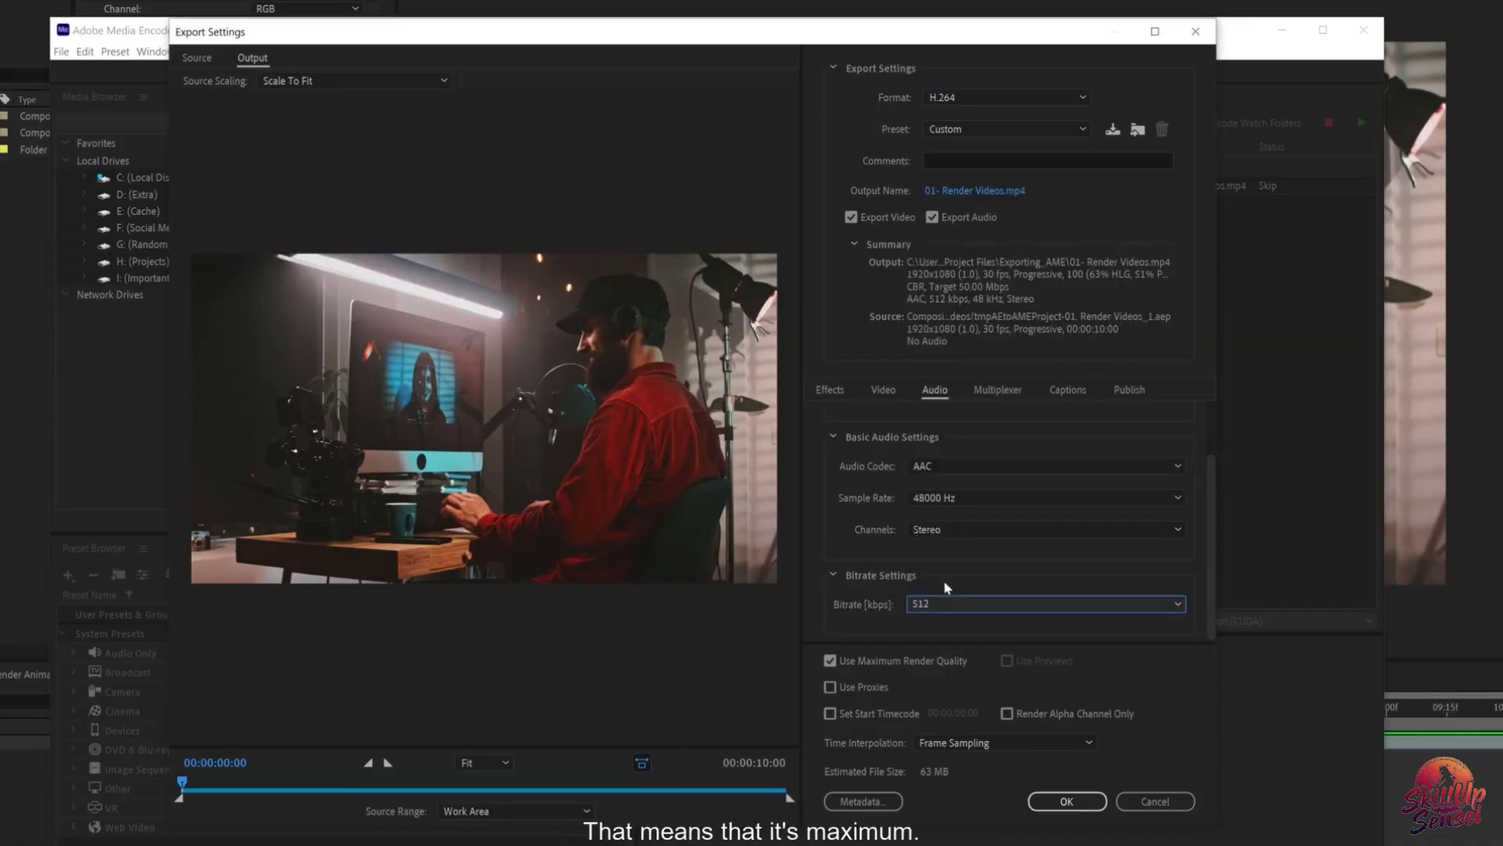
{"action": "left_click", "coordinate": [1066, 800]}
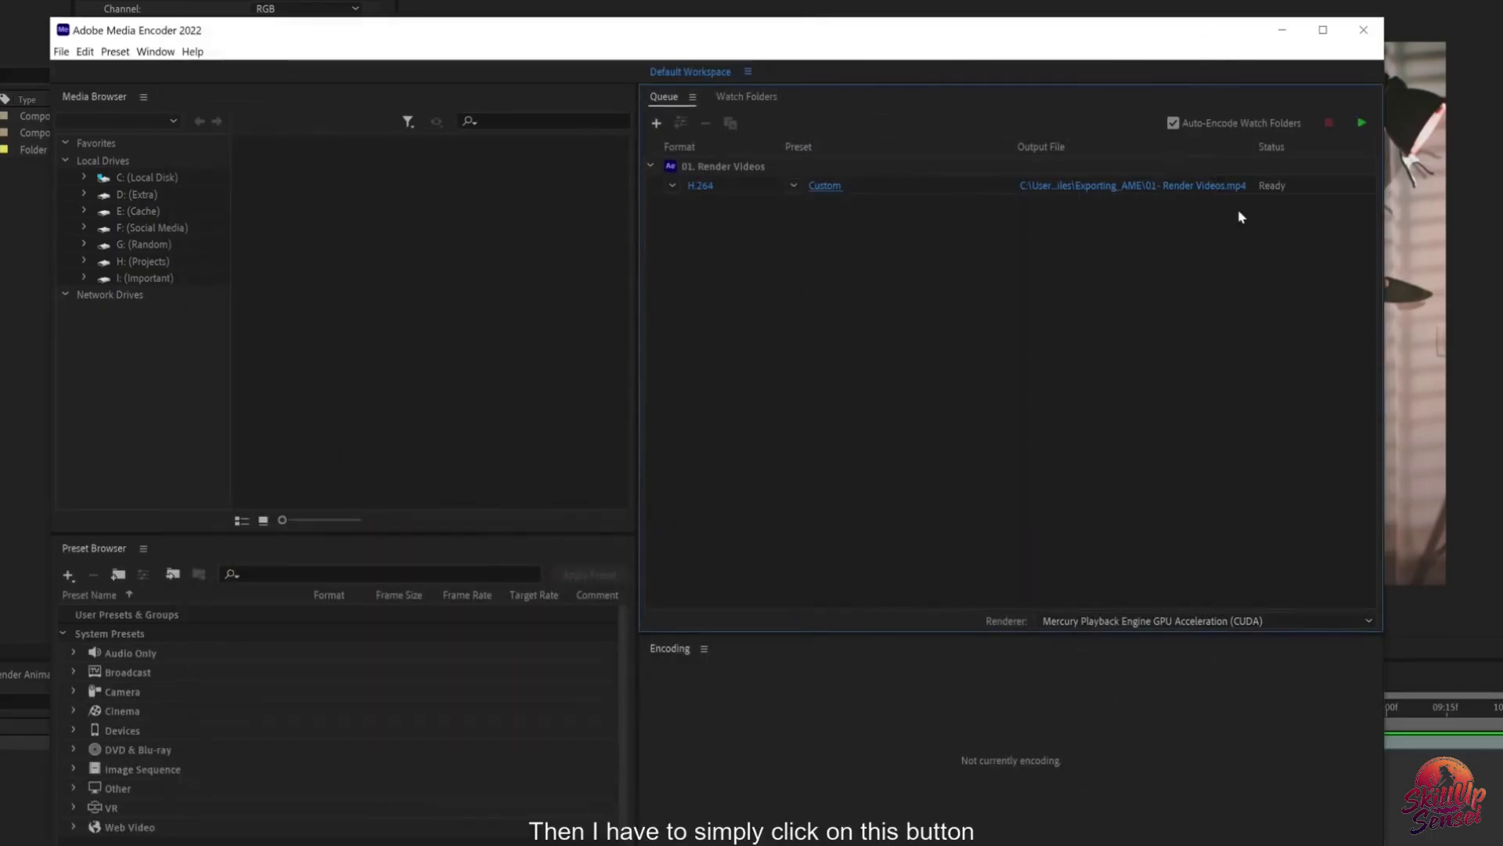
{"action": "left_click", "coordinate": [1361, 125]}
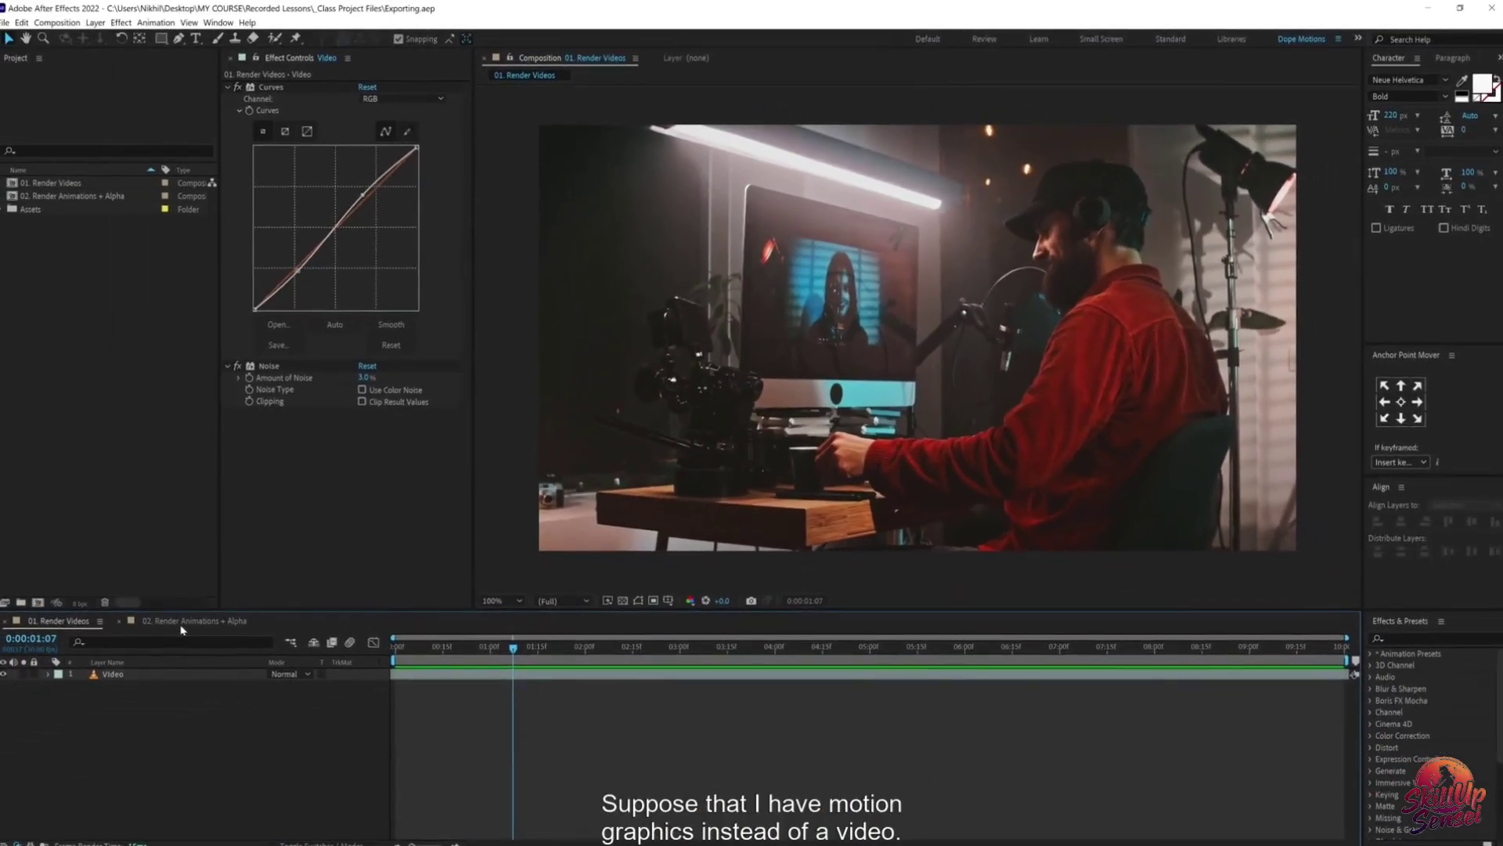
Step: Switch to After Effects, open the 02. Render Animations + Alpha composition and turn on its transparency grid
{"action": "left_click", "coordinate": [181, 622]}
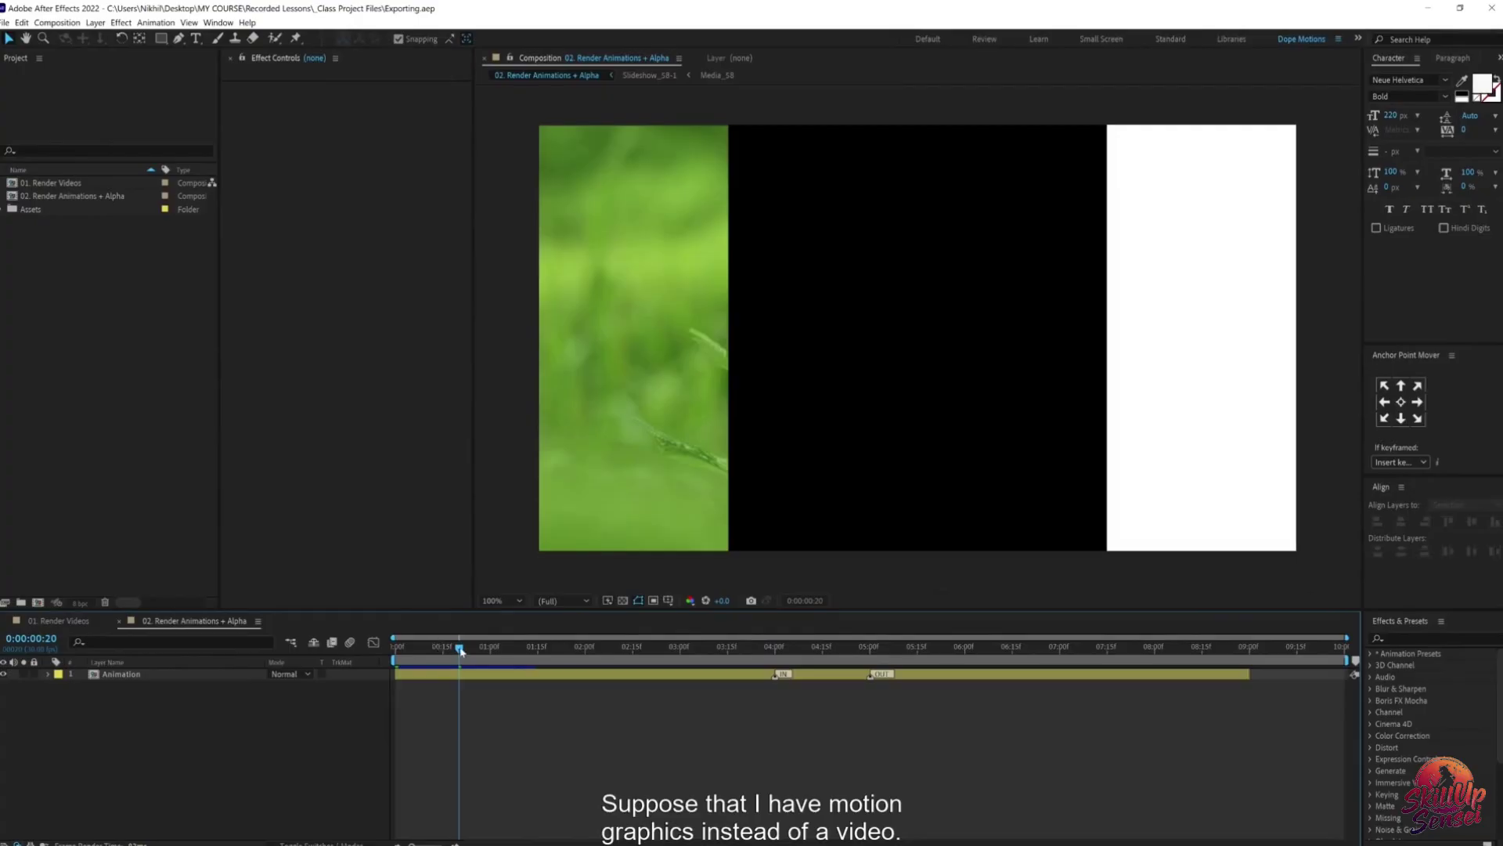
{"action": "mouse_move", "coordinate": [461, 651]}
{"action": "left_mouse_down"}
{"action": "mouse_move", "coordinate": [660, 636]}
{"action": "mouse_move", "coordinate": [841, 648]}
{"action": "mouse_move", "coordinate": [547, 653]}
{"action": "mouse_move", "coordinate": [461, 673]}
{"action": "left_mouse_up"}
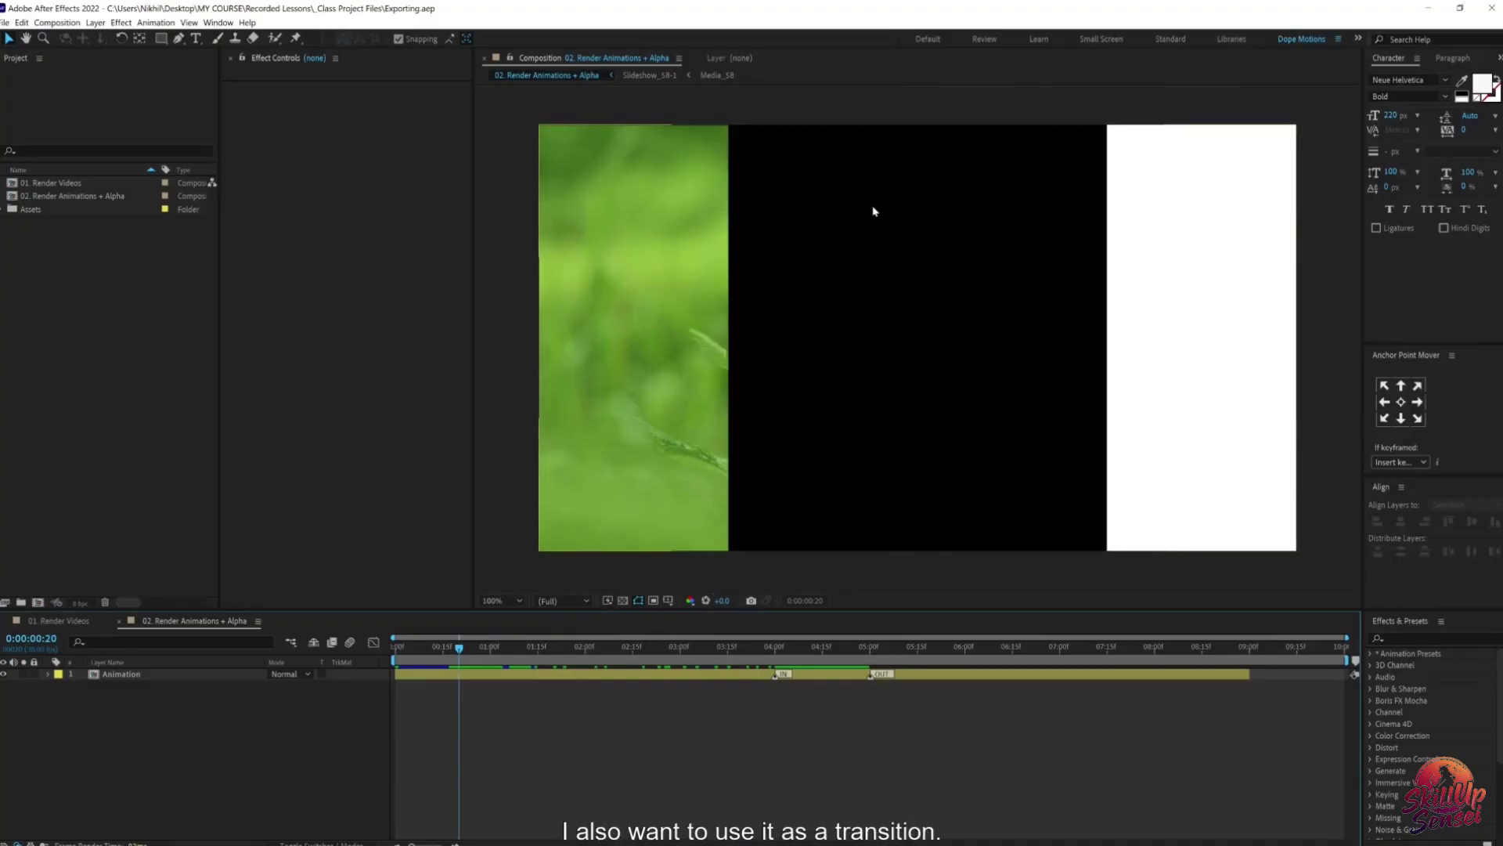
{"action": "left_click", "coordinate": [623, 601]}
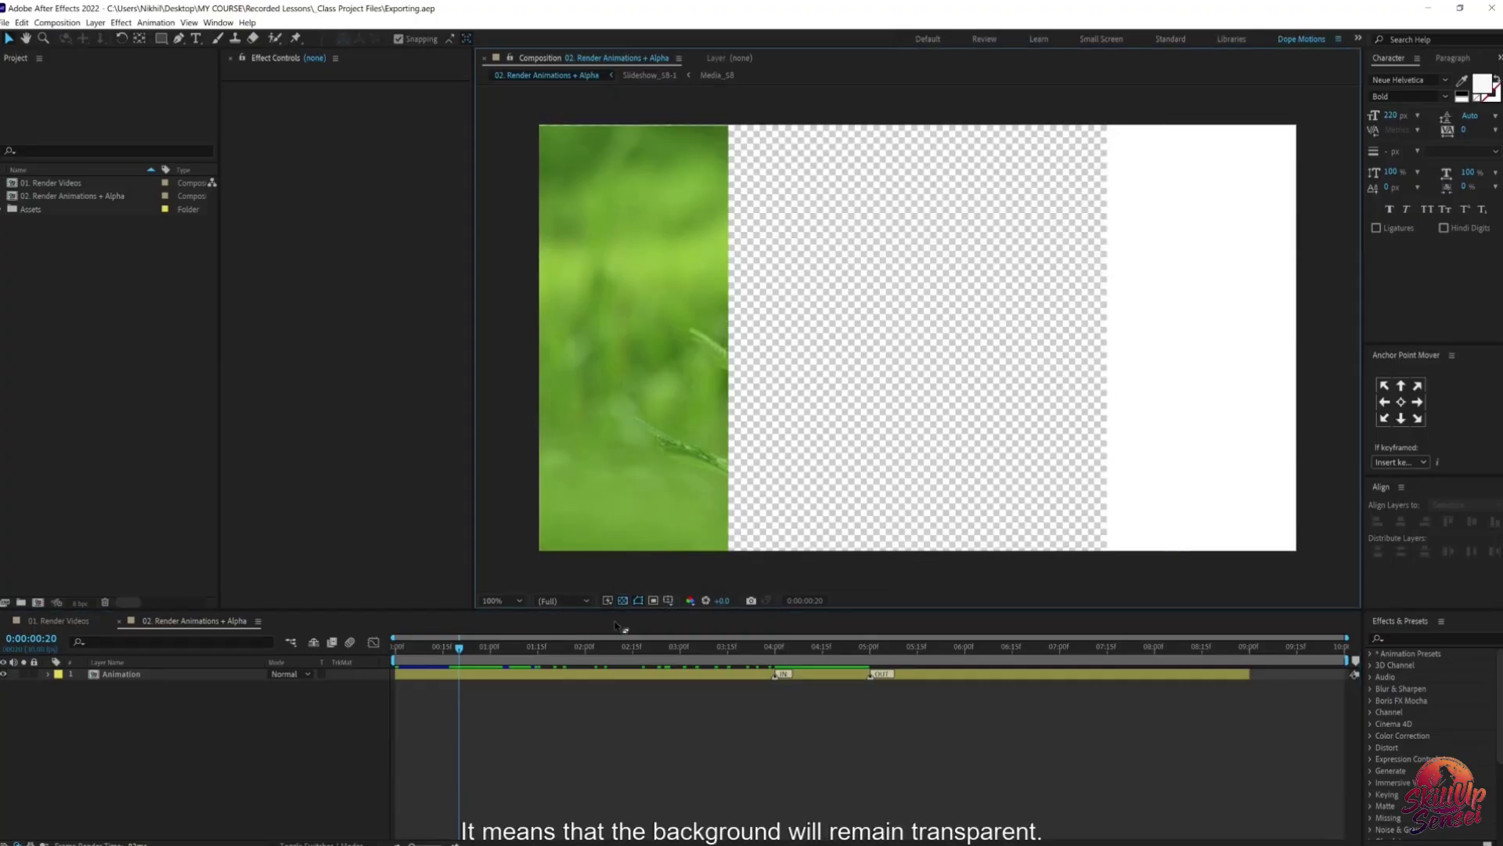
Step: Scrub through the opening of the animation to check its transparent areas, toggling the transparency grid off and on
{"action": "mouse_move", "coordinate": [464, 649]}
{"action": "left_mouse_down"}
{"action": "mouse_move", "coordinate": [667, 655]}
{"action": "mouse_move", "coordinate": [460, 667]}
{"action": "left_mouse_up"}
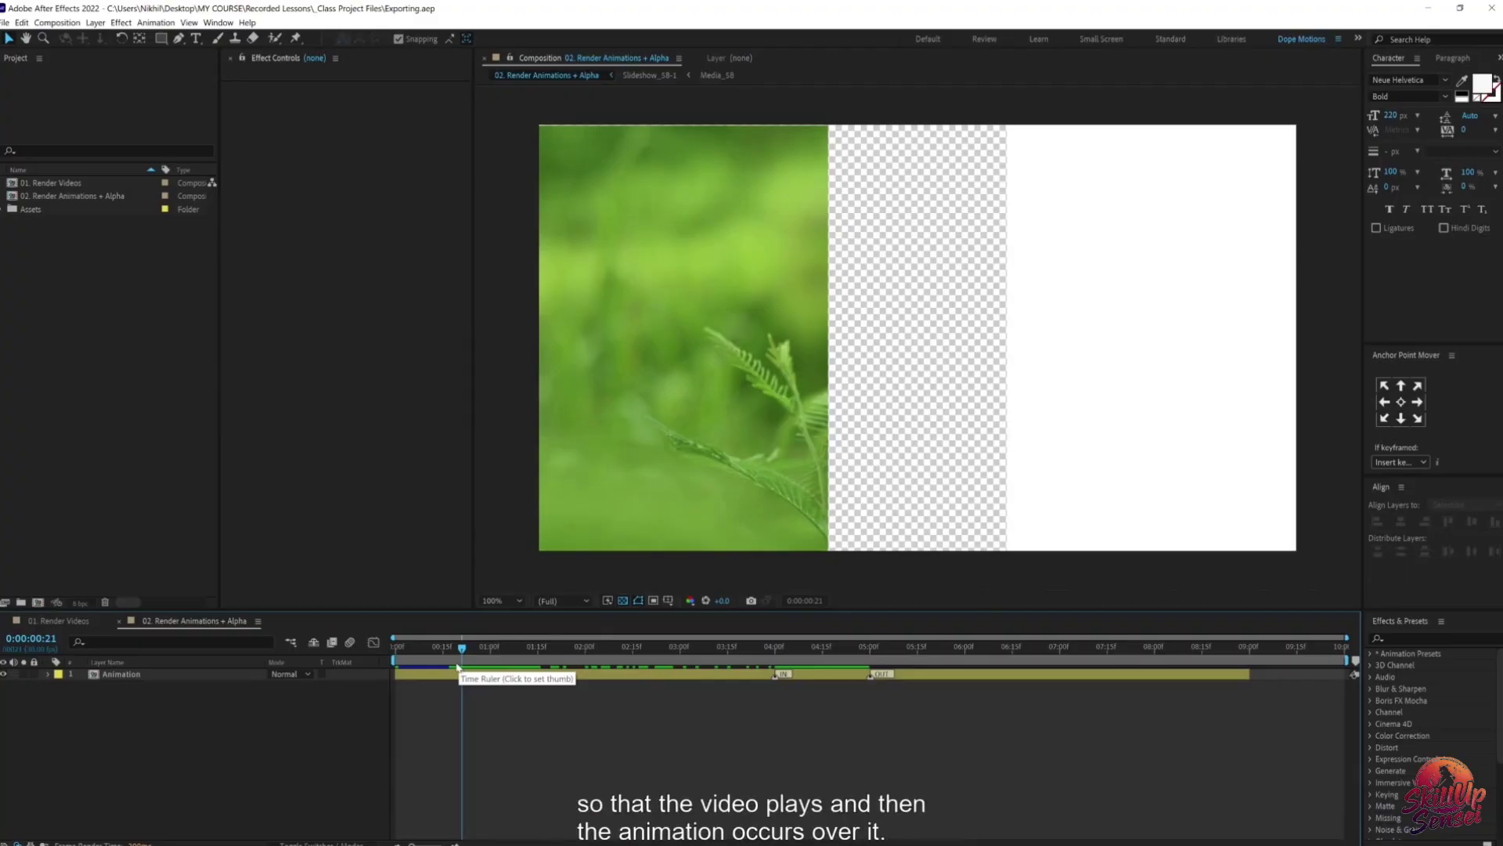
{"action": "mouse_move", "coordinate": [451, 658]}
{"action": "left_mouse_down"}
{"action": "mouse_move", "coordinate": [444, 648]}
{"action": "mouse_move", "coordinate": [607, 650]}
{"action": "mouse_move", "coordinate": [728, 667]}
{"action": "mouse_move", "coordinate": [453, 648]}
{"action": "left_mouse_up"}
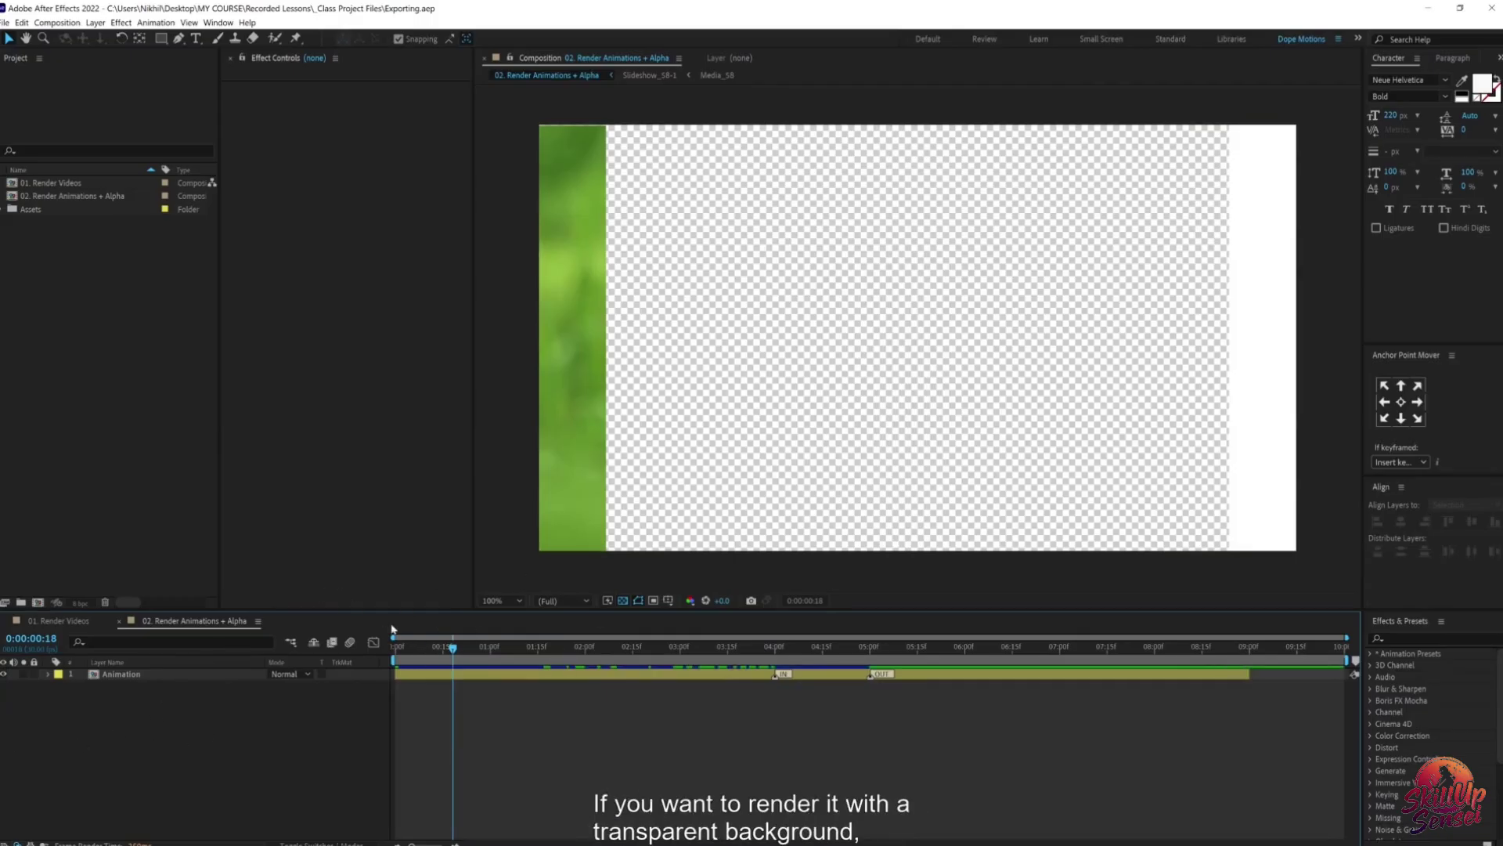
{"action": "left_click", "coordinate": [625, 603]}
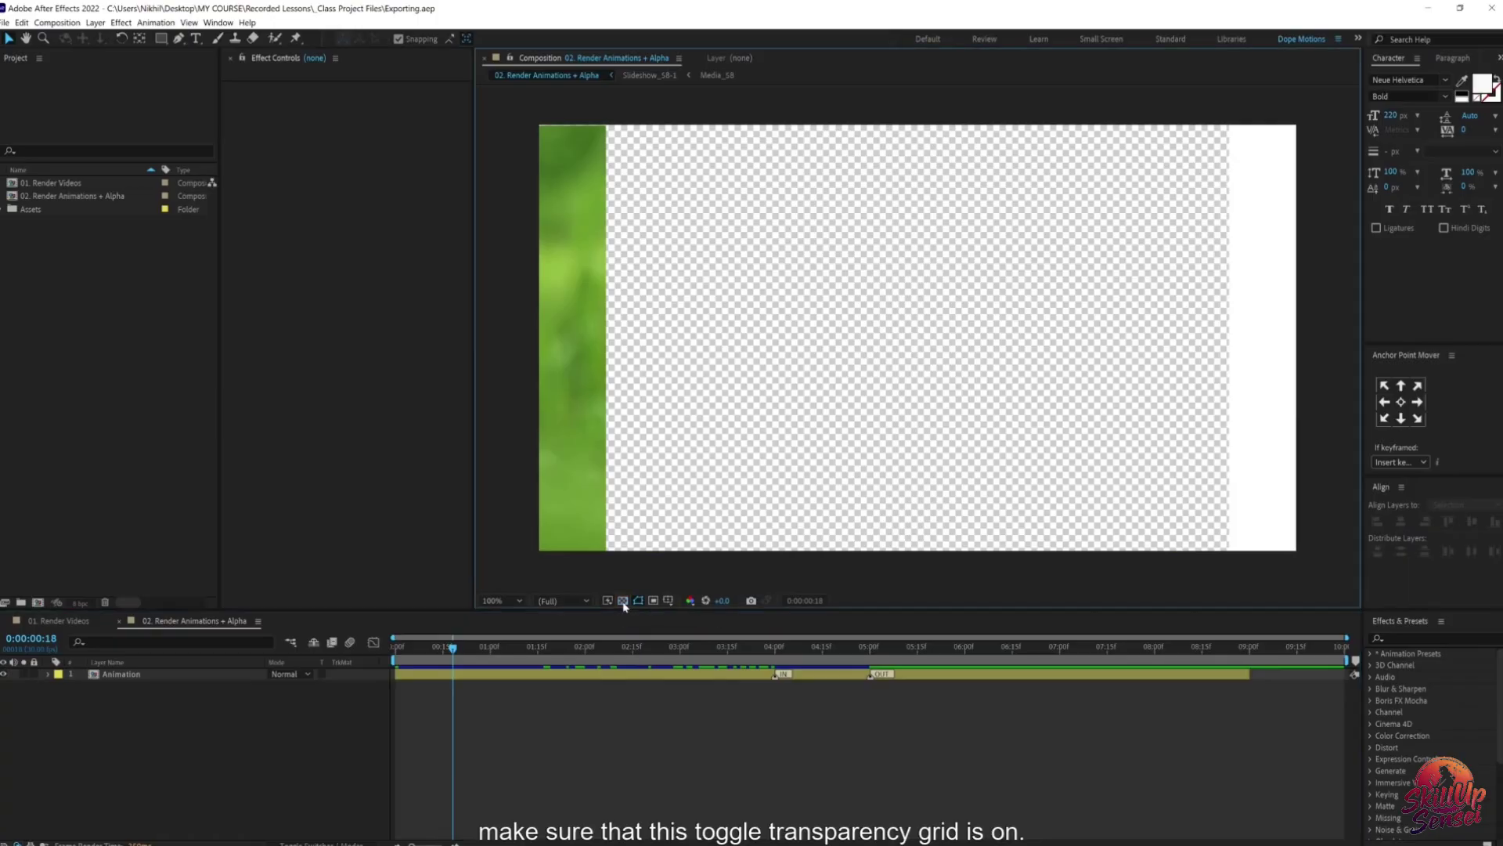
{"action": "left_click", "coordinate": [624, 603]}
Step: Add the 02. Render Animations + Alpha composition to the render queue and delete the older entry with the Custom: QuickTime output module
{"action": "left_click", "coordinate": [283, 645]}
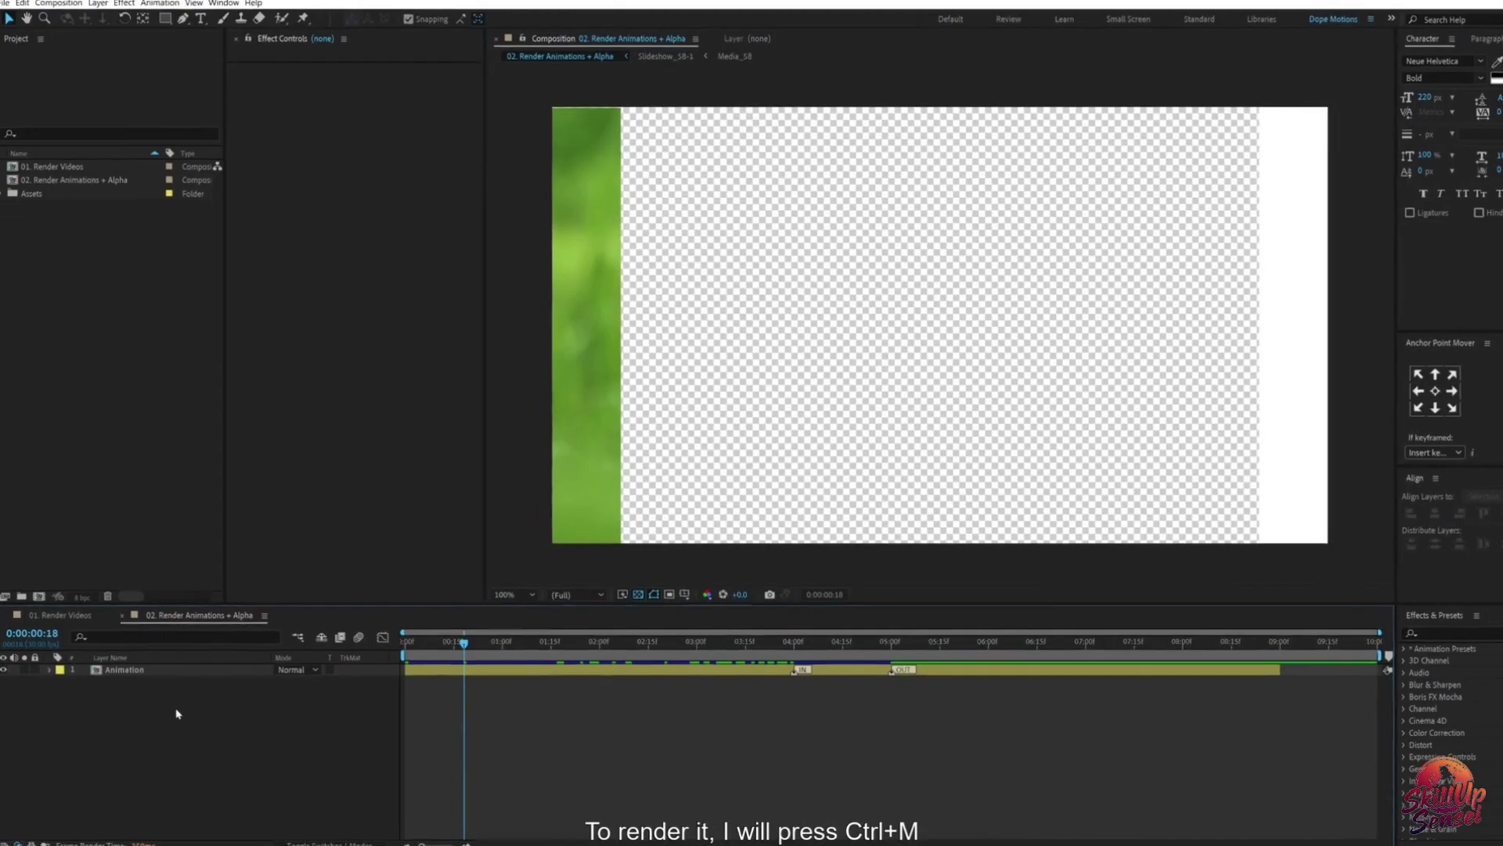
{"action": "key", "text": "ctrl+m"}
{"action": "left_click", "coordinate": [185, 533]}
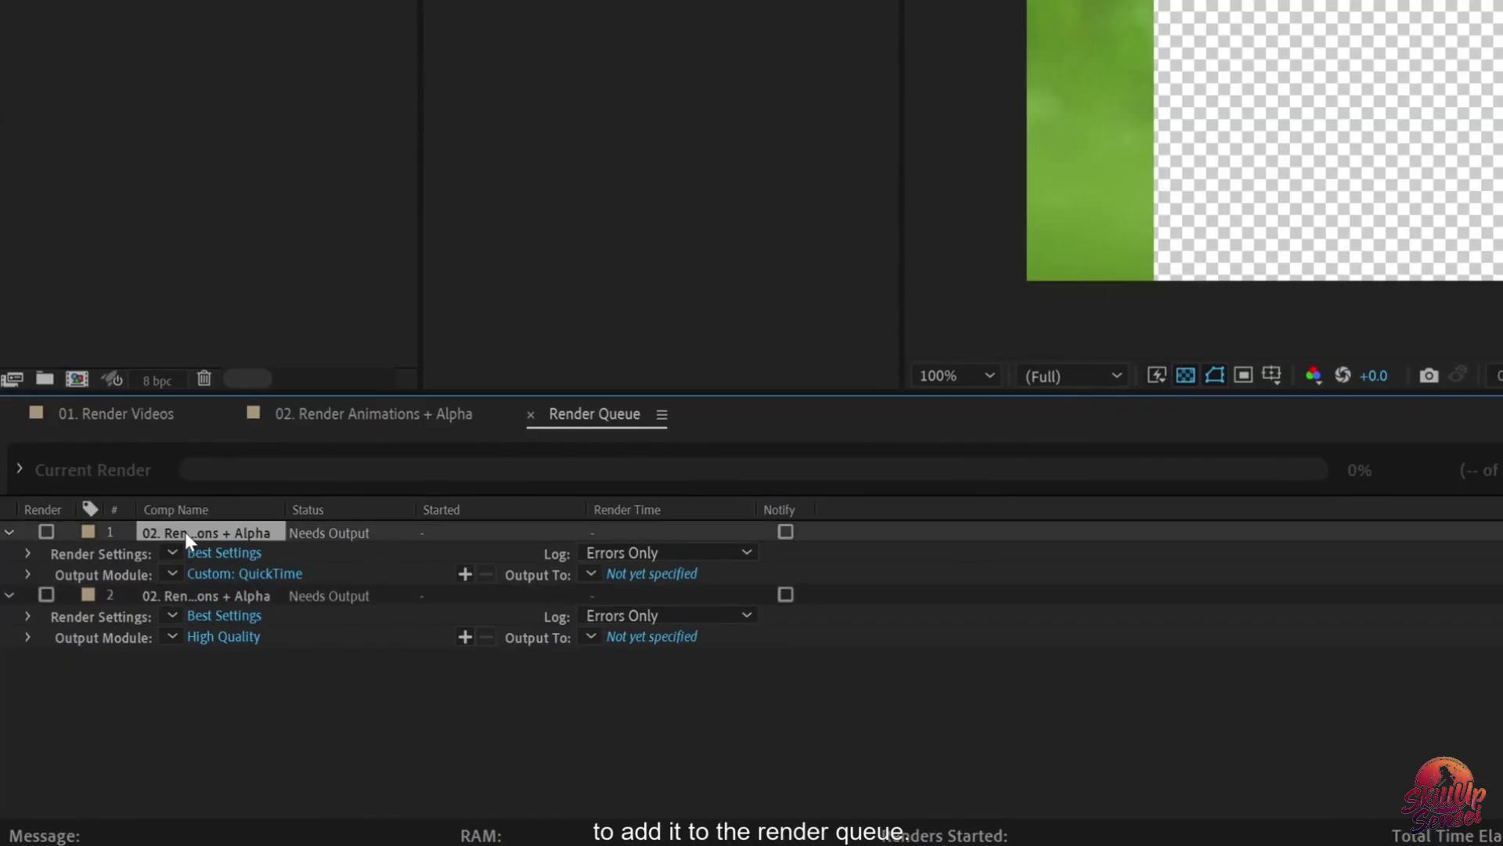
{"action": "key", "text": "Delete"}
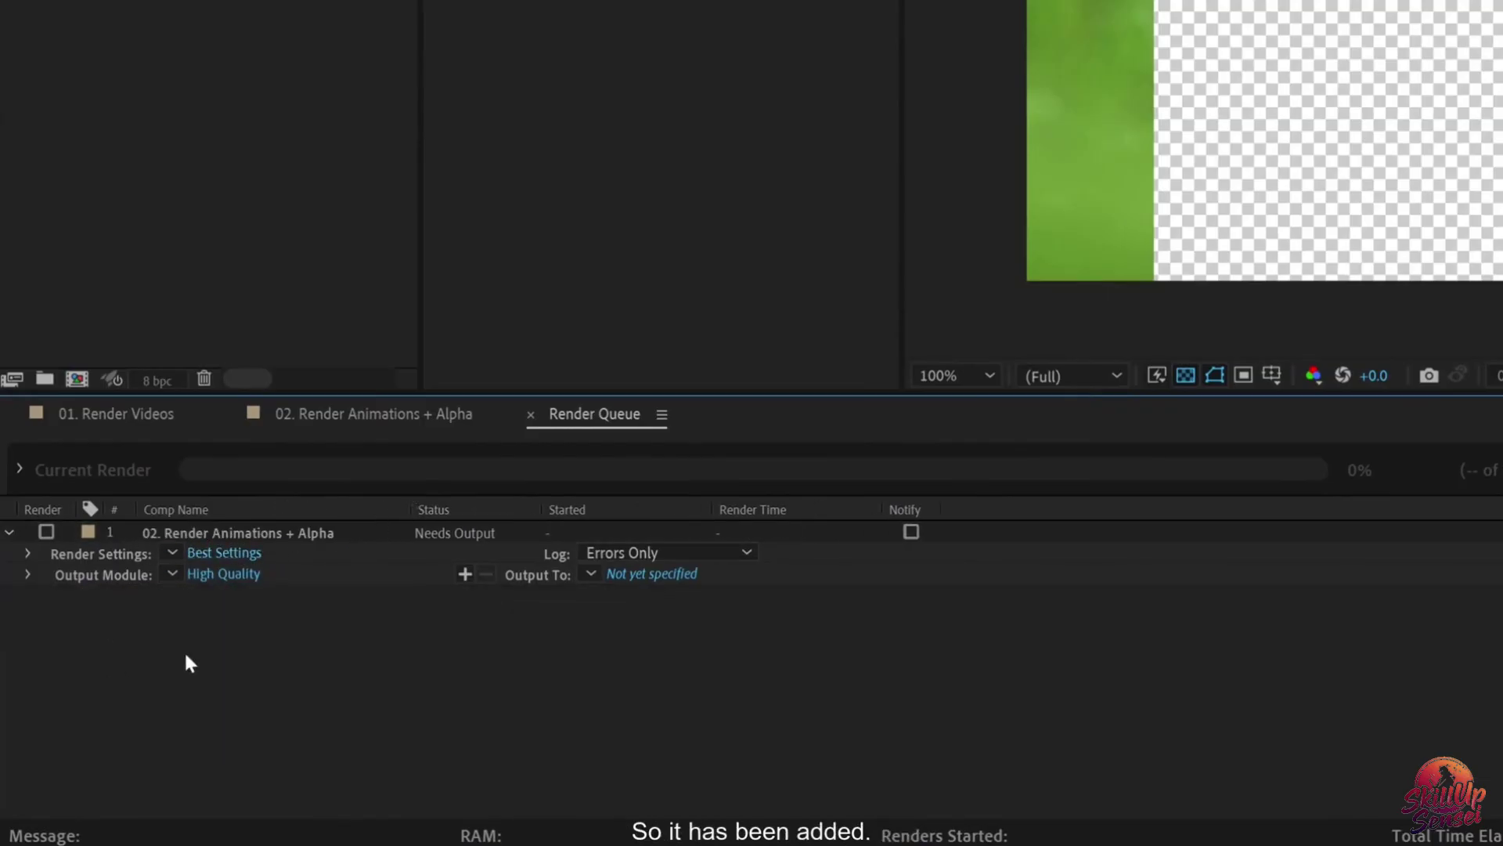
Step: Set the queued composition's output module format to QuickTime with the Animation video codec
{"action": "left_click", "coordinate": [222, 576]}
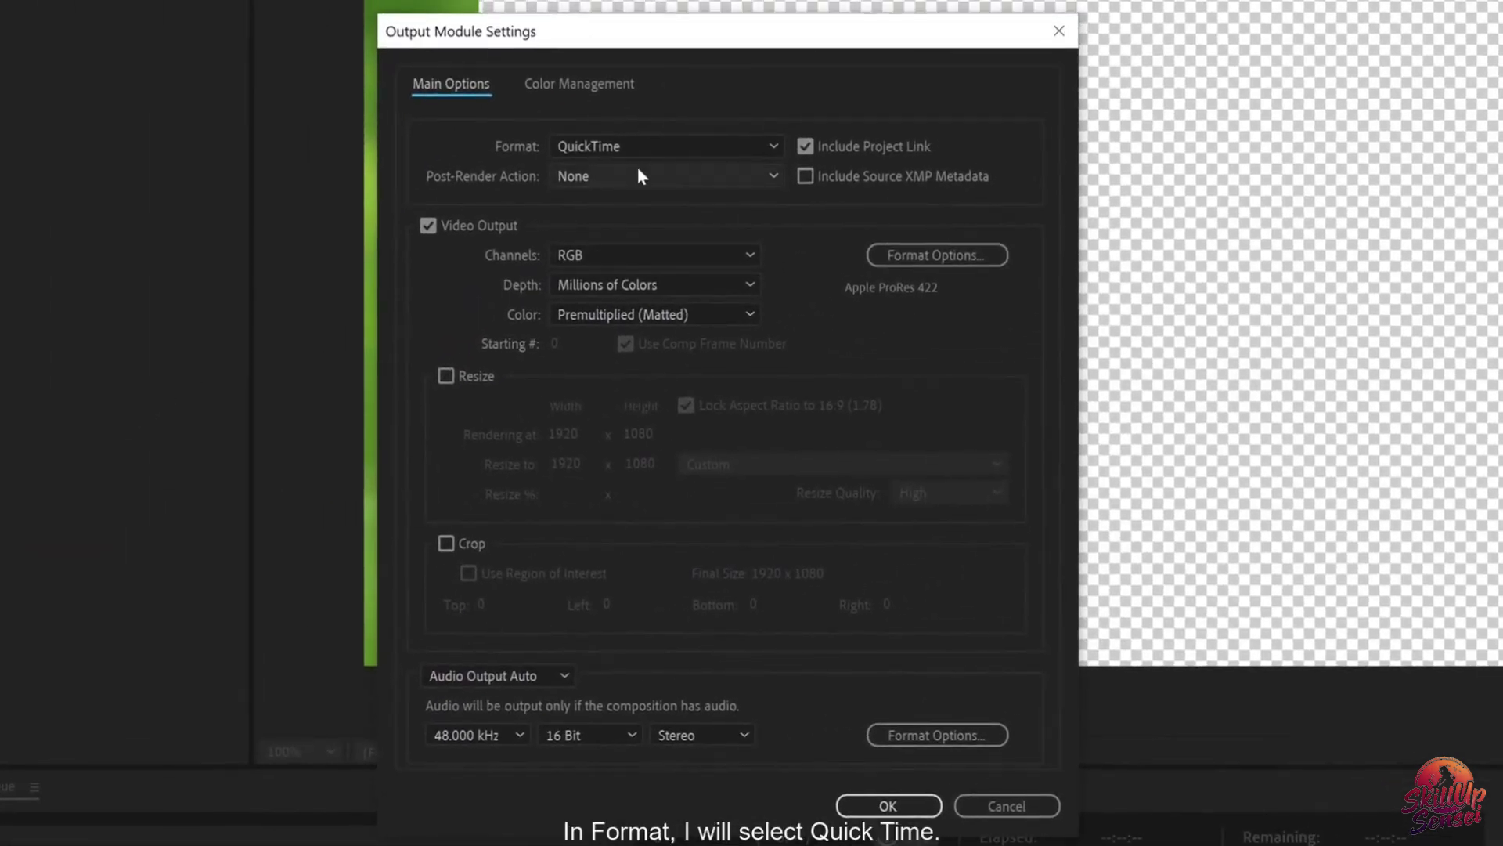
{"action": "left_click", "coordinate": [618, 149]}
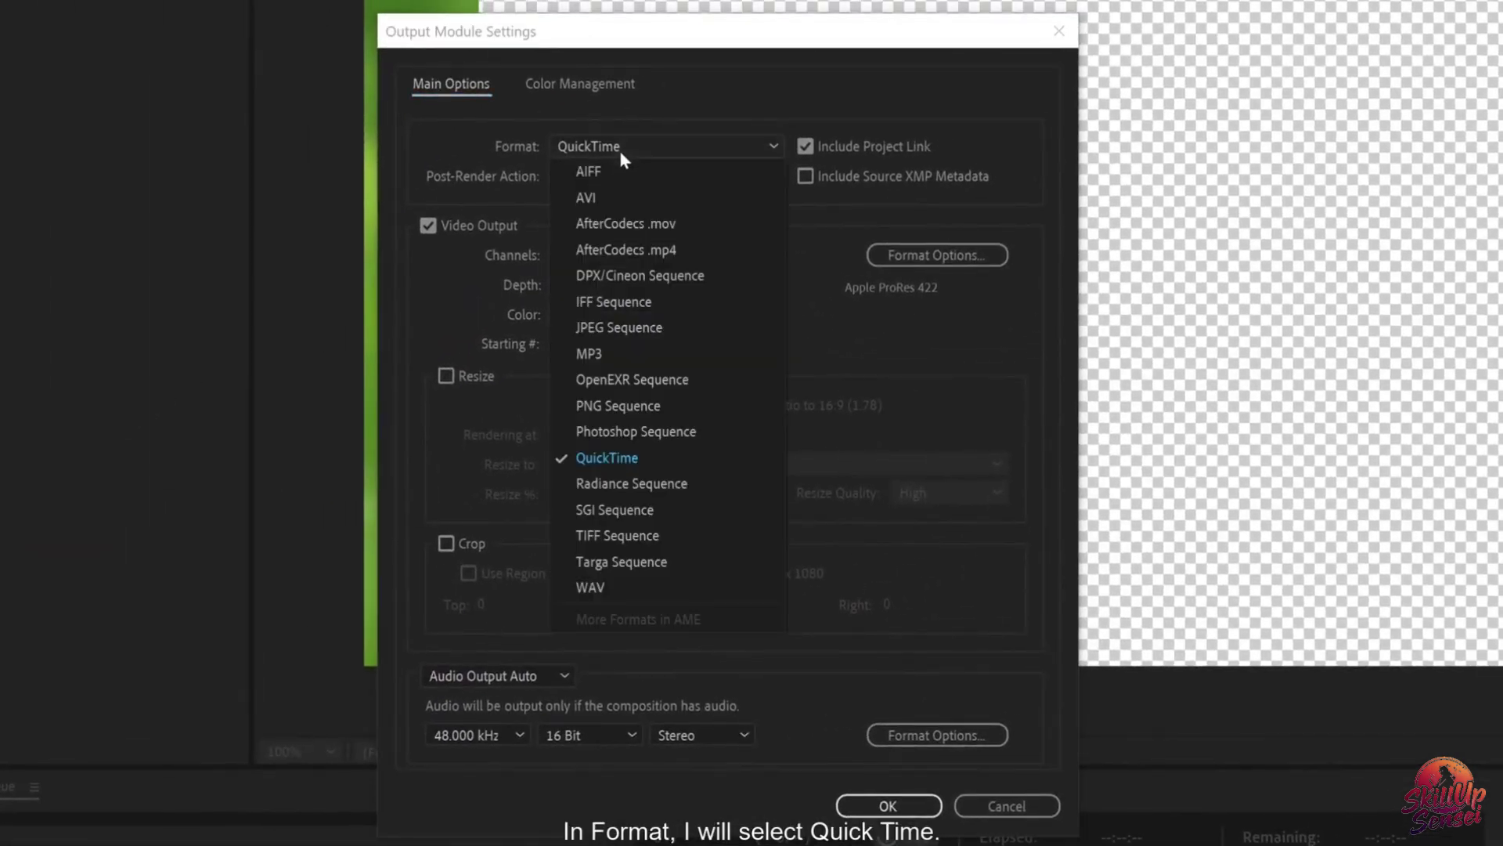
{"action": "left_click", "coordinate": [626, 457]}
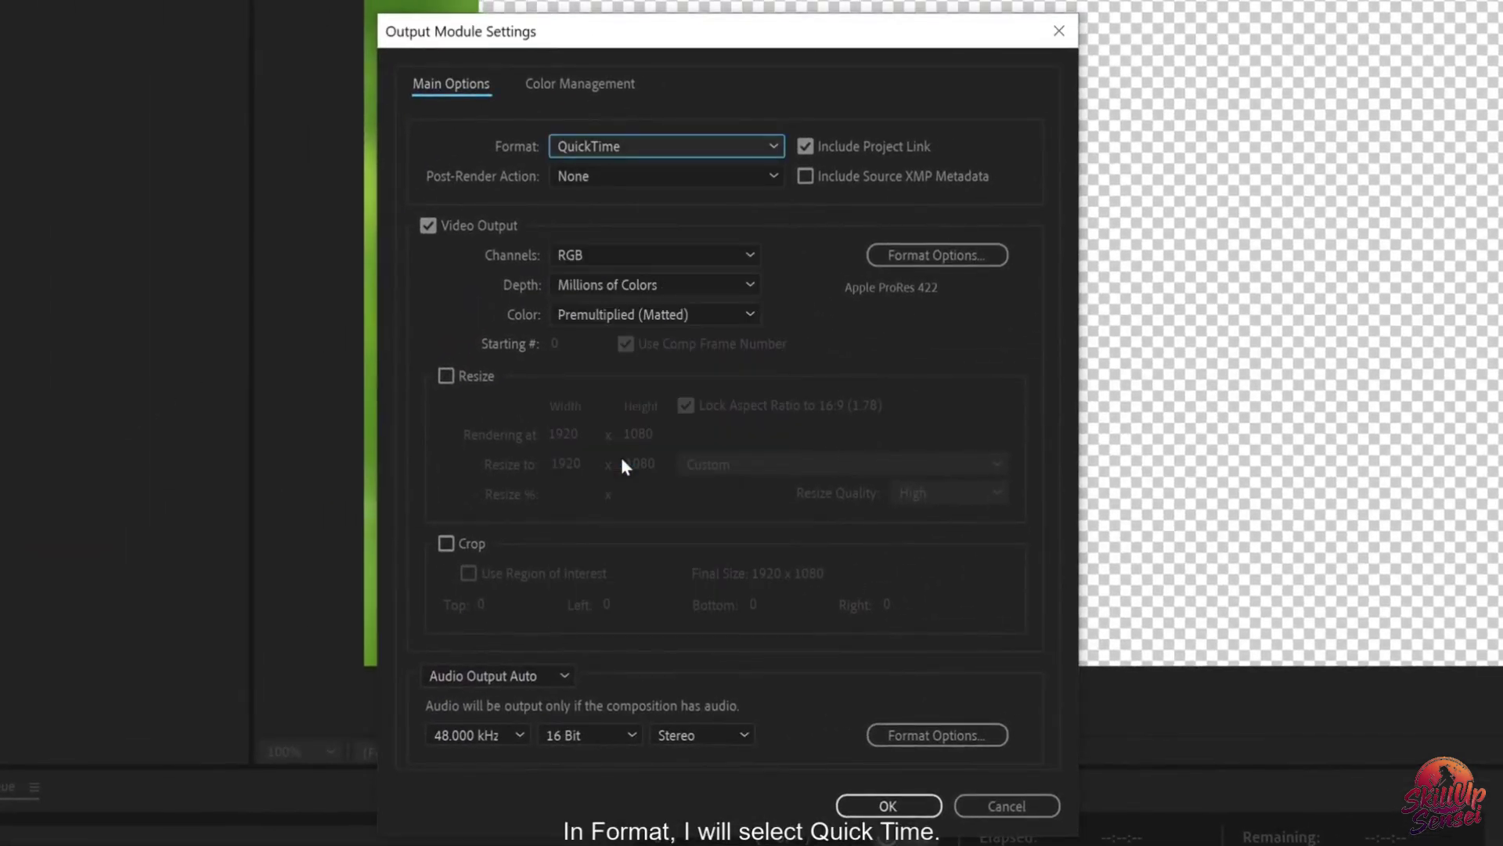
{"action": "left_click", "coordinate": [920, 264]}
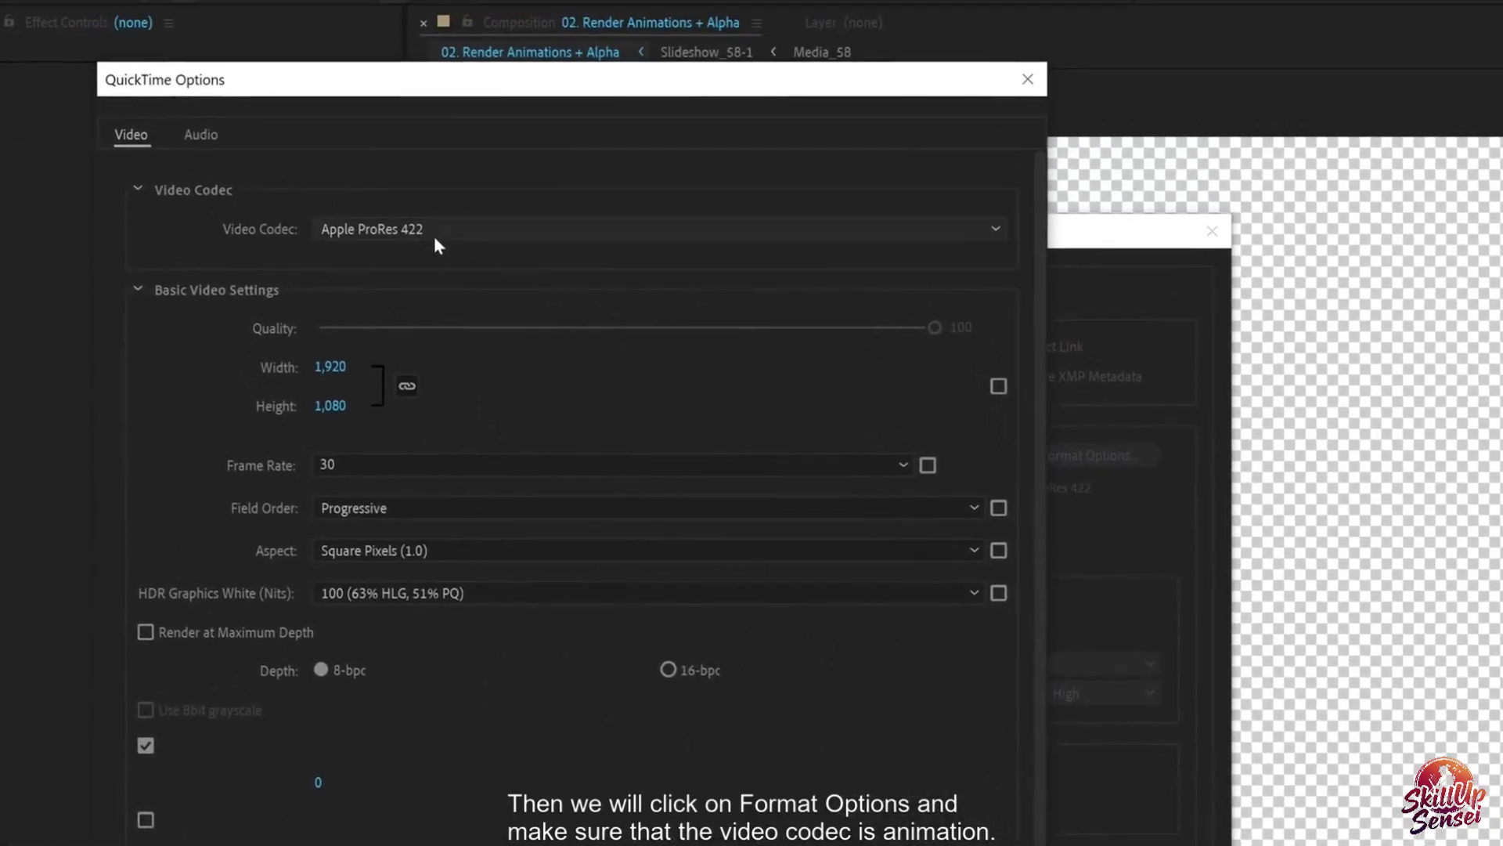
{"action": "left_click", "coordinate": [436, 235]}
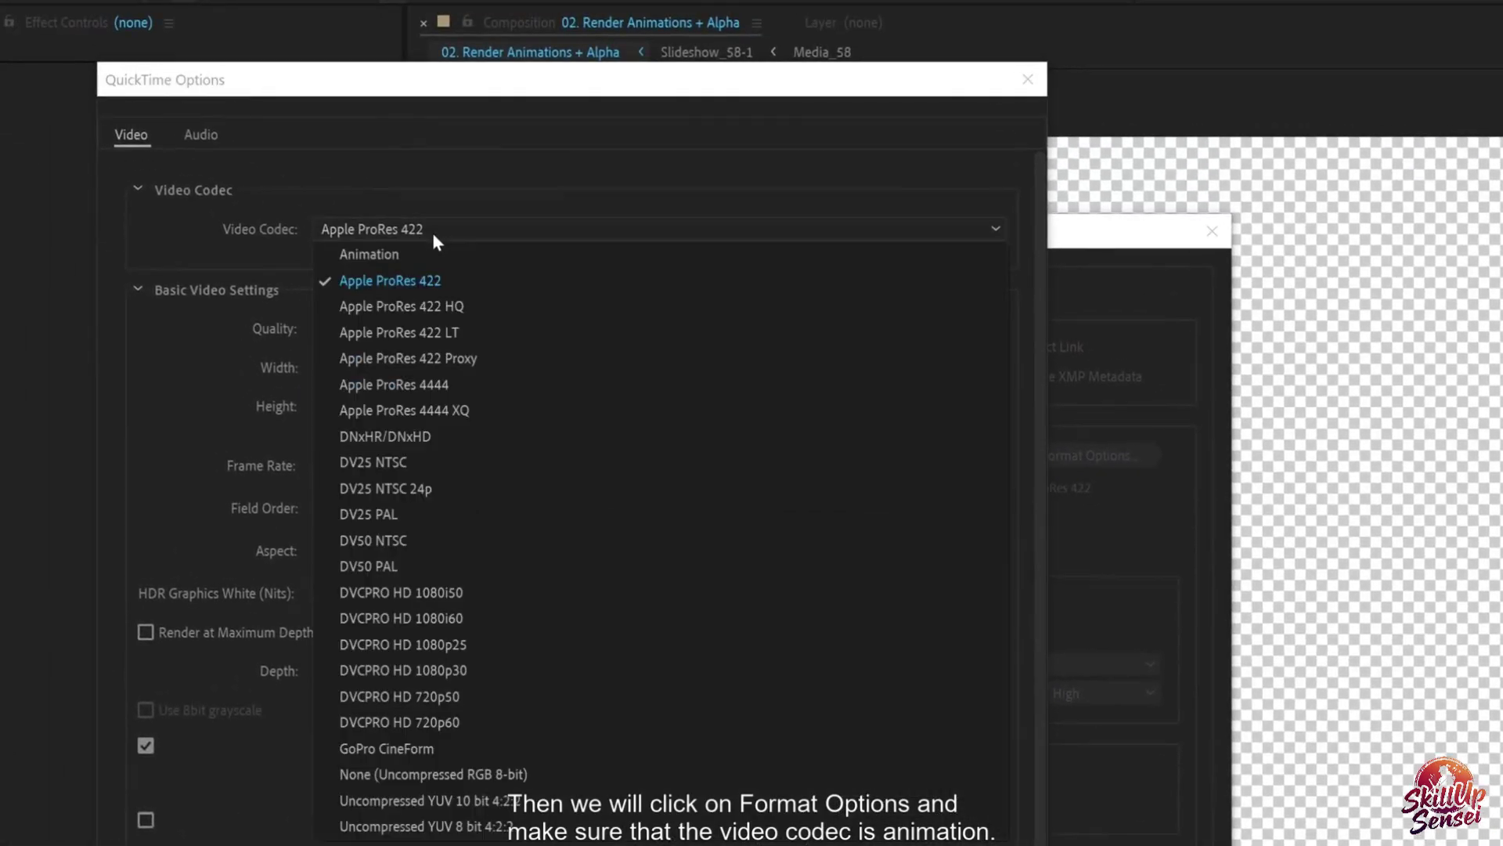
{"action": "left_click", "coordinate": [374, 255]}
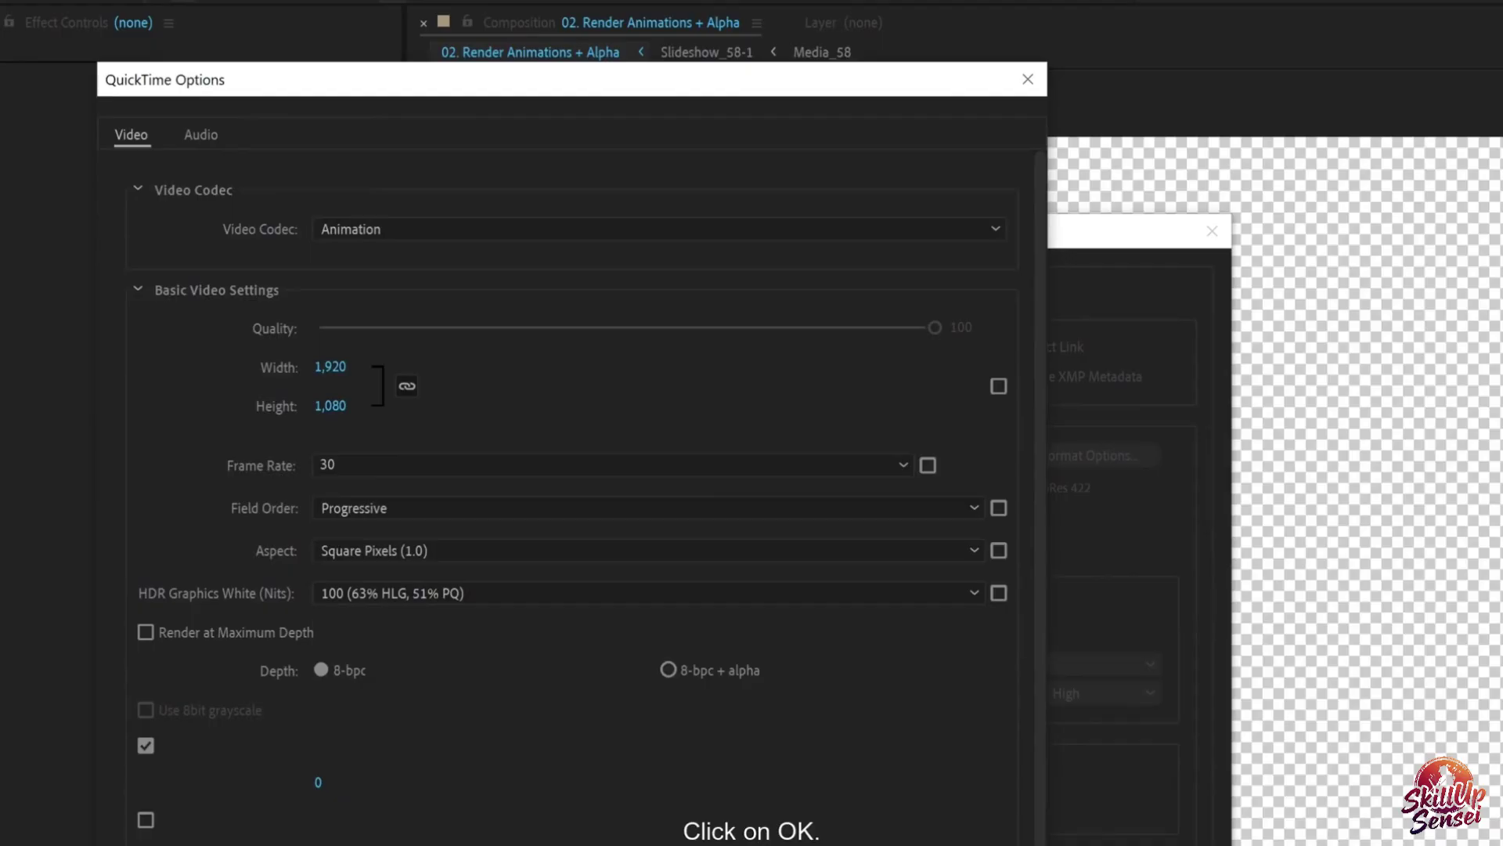
{"action": "left_click", "coordinate": [862, 845]}
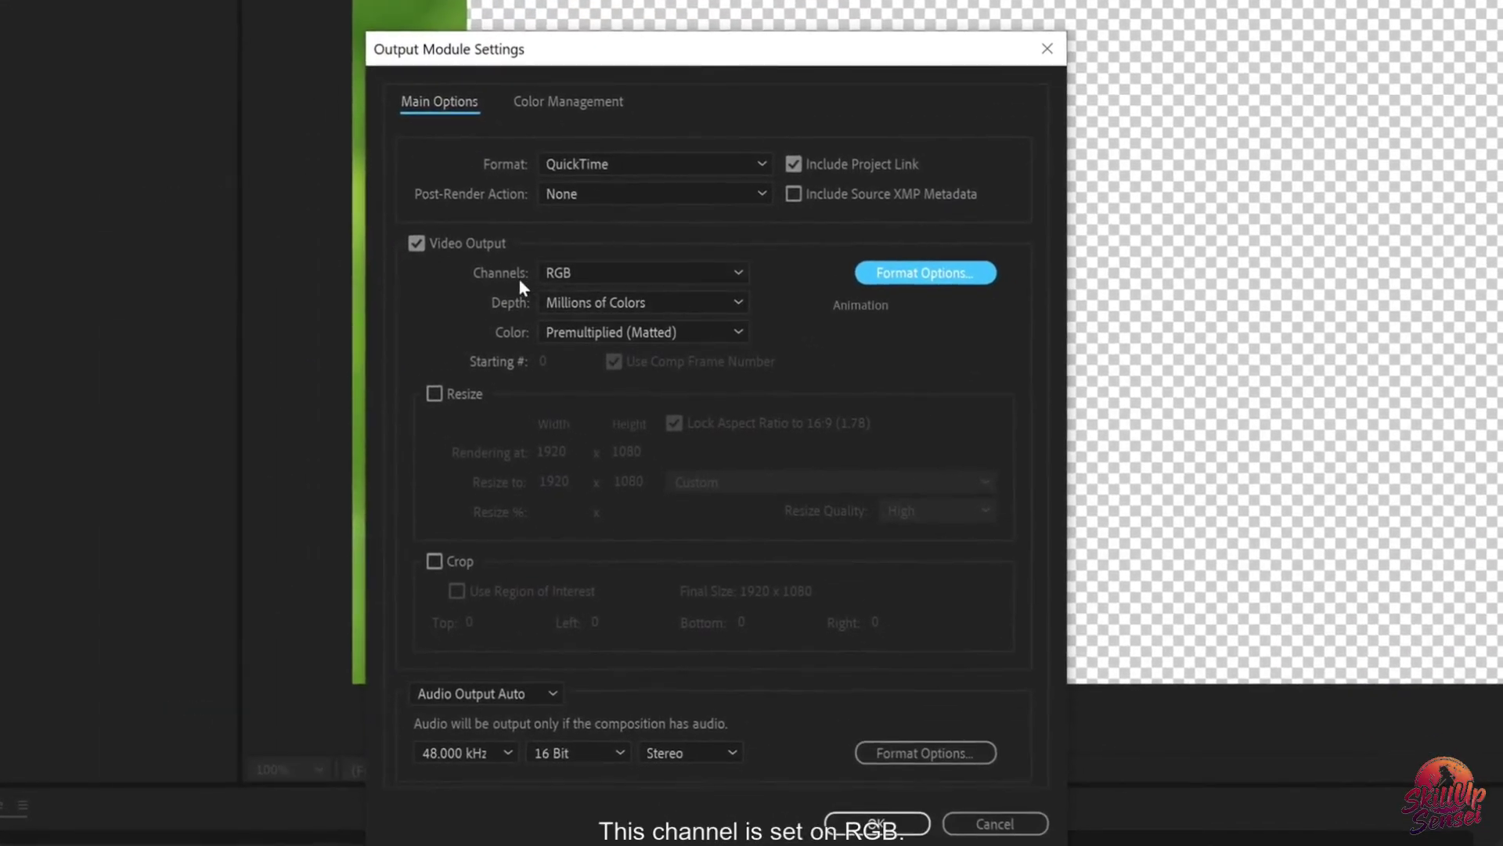
Step: Set the output module's video channels to RGB + Alpha and accept the output settings
{"action": "left_click", "coordinate": [574, 274]}
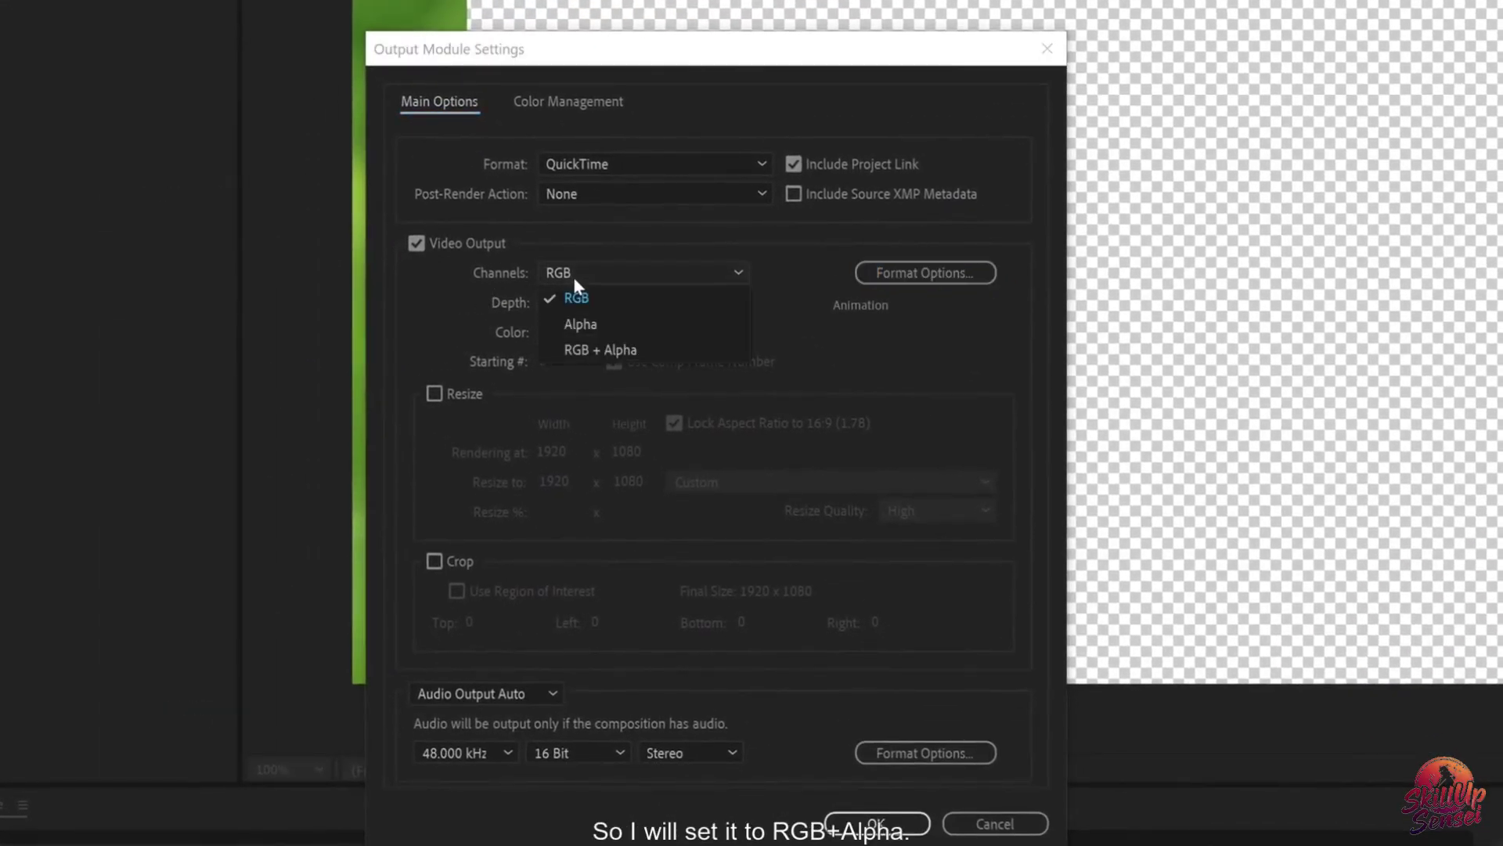
{"action": "left_click", "coordinate": [595, 346]}
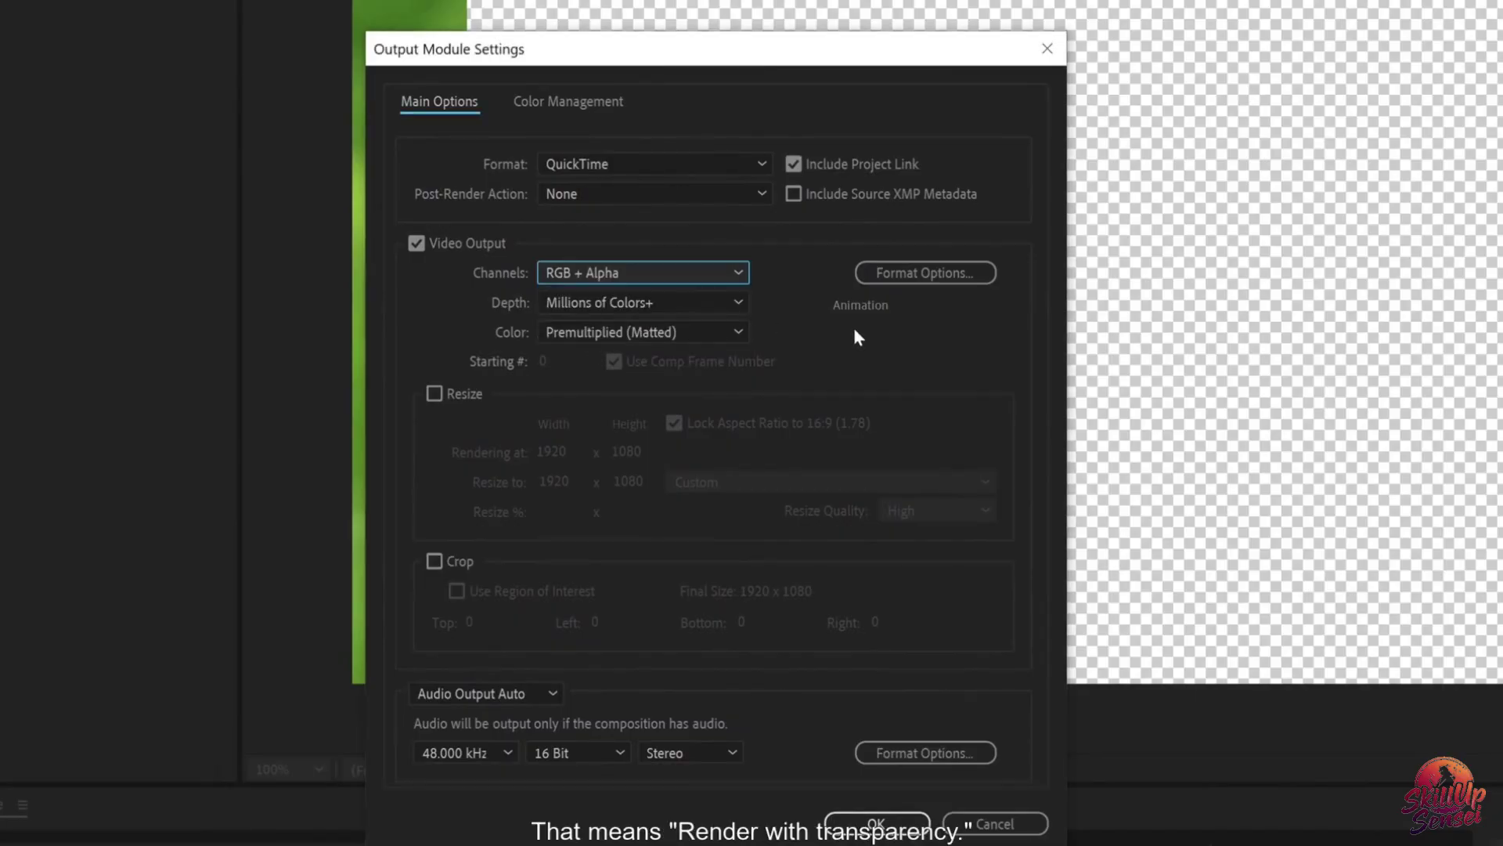
{"action": "left_click", "coordinate": [877, 822]}
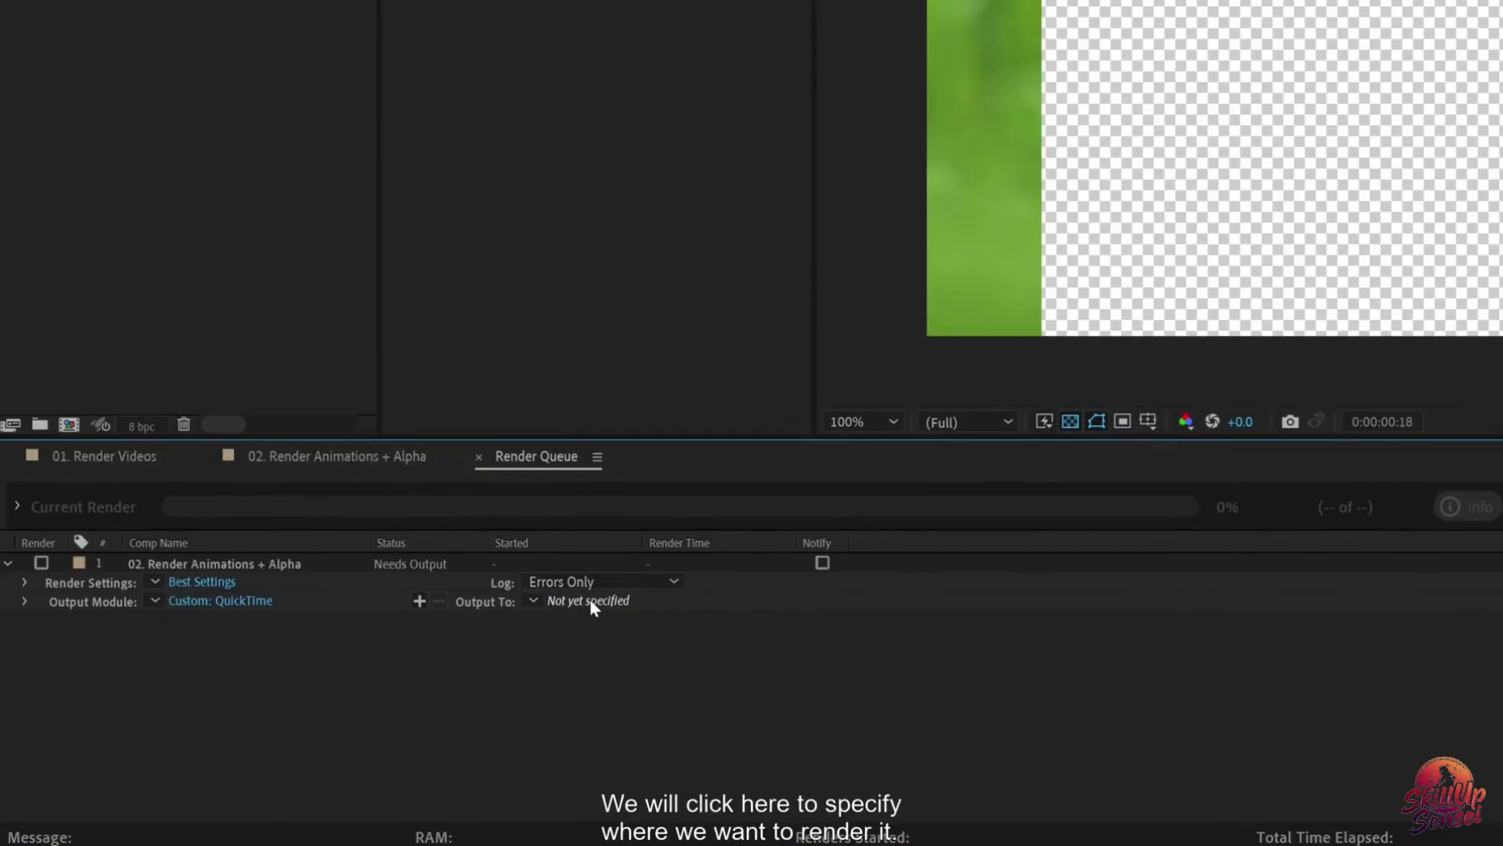
Step: Set the output file to 02. Render Animations + Alpha in the _Class Project Files folder and render the queue
{"action": "left_click", "coordinate": [589, 601]}
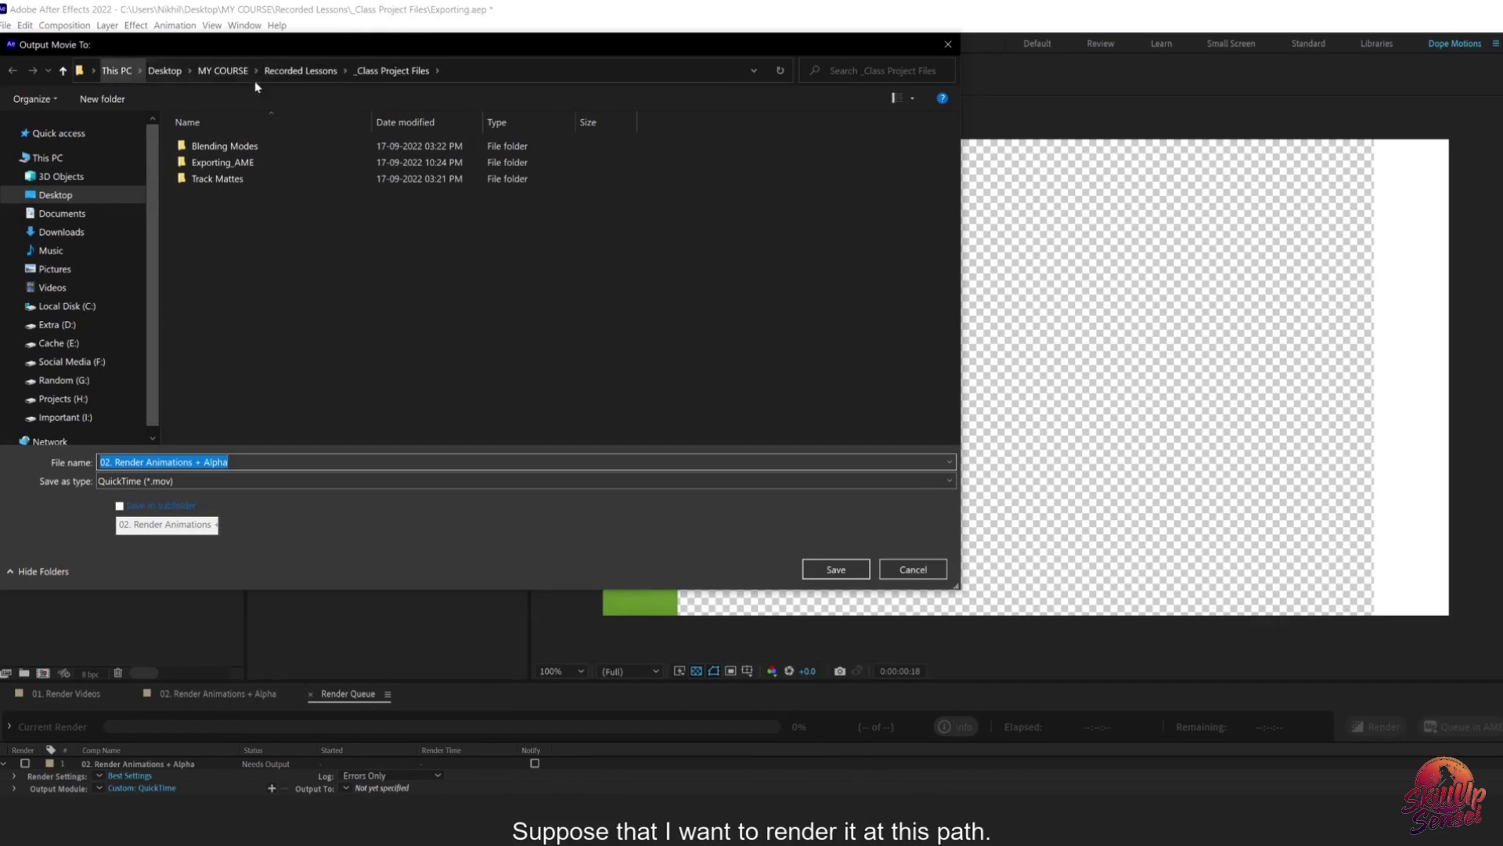
{"action": "left_click", "coordinate": [494, 468]}
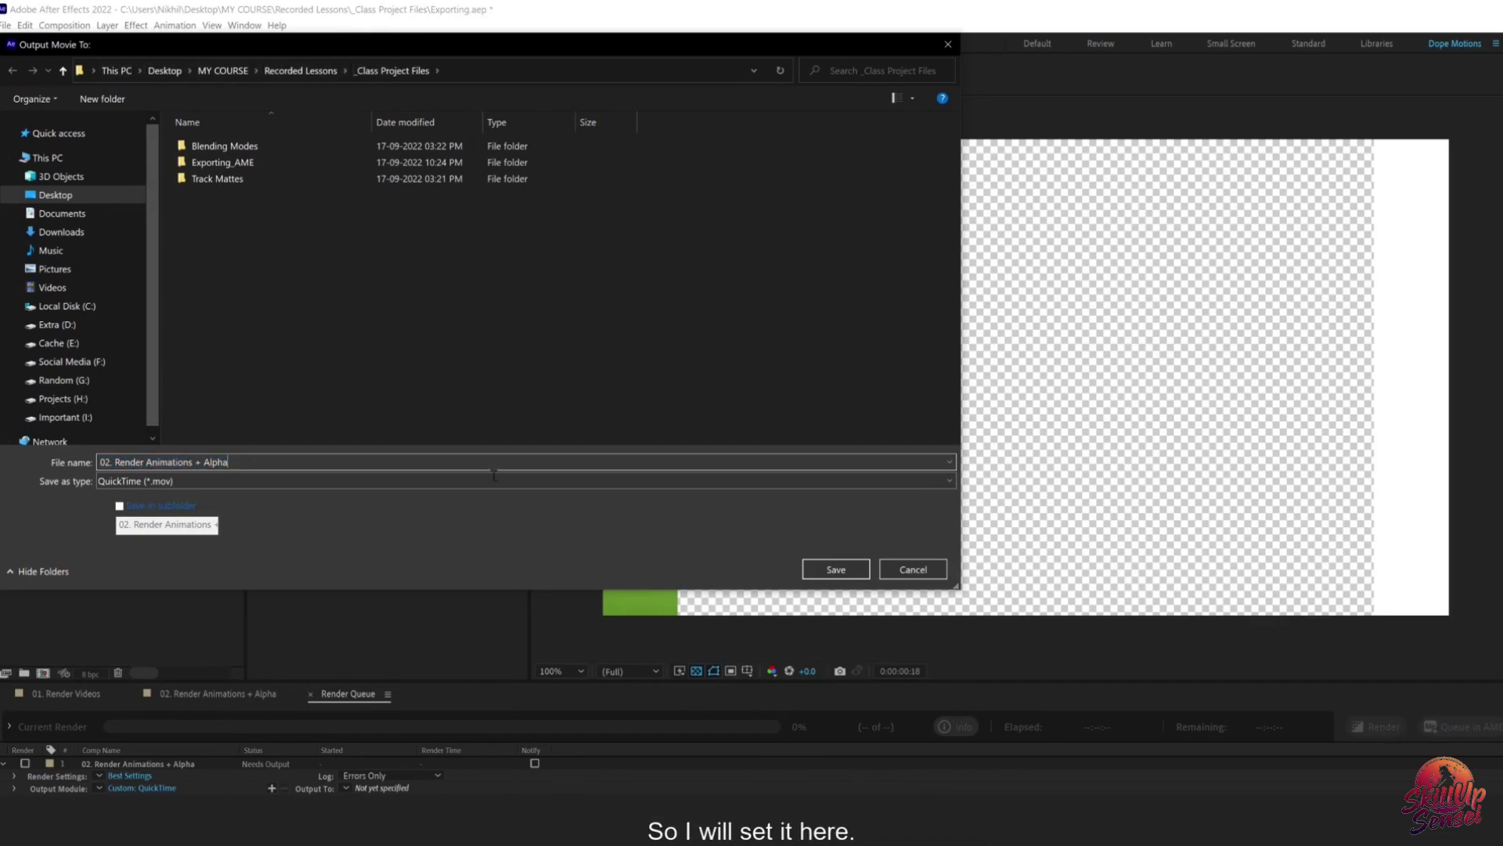
{"action": "left_click", "coordinate": [850, 574]}
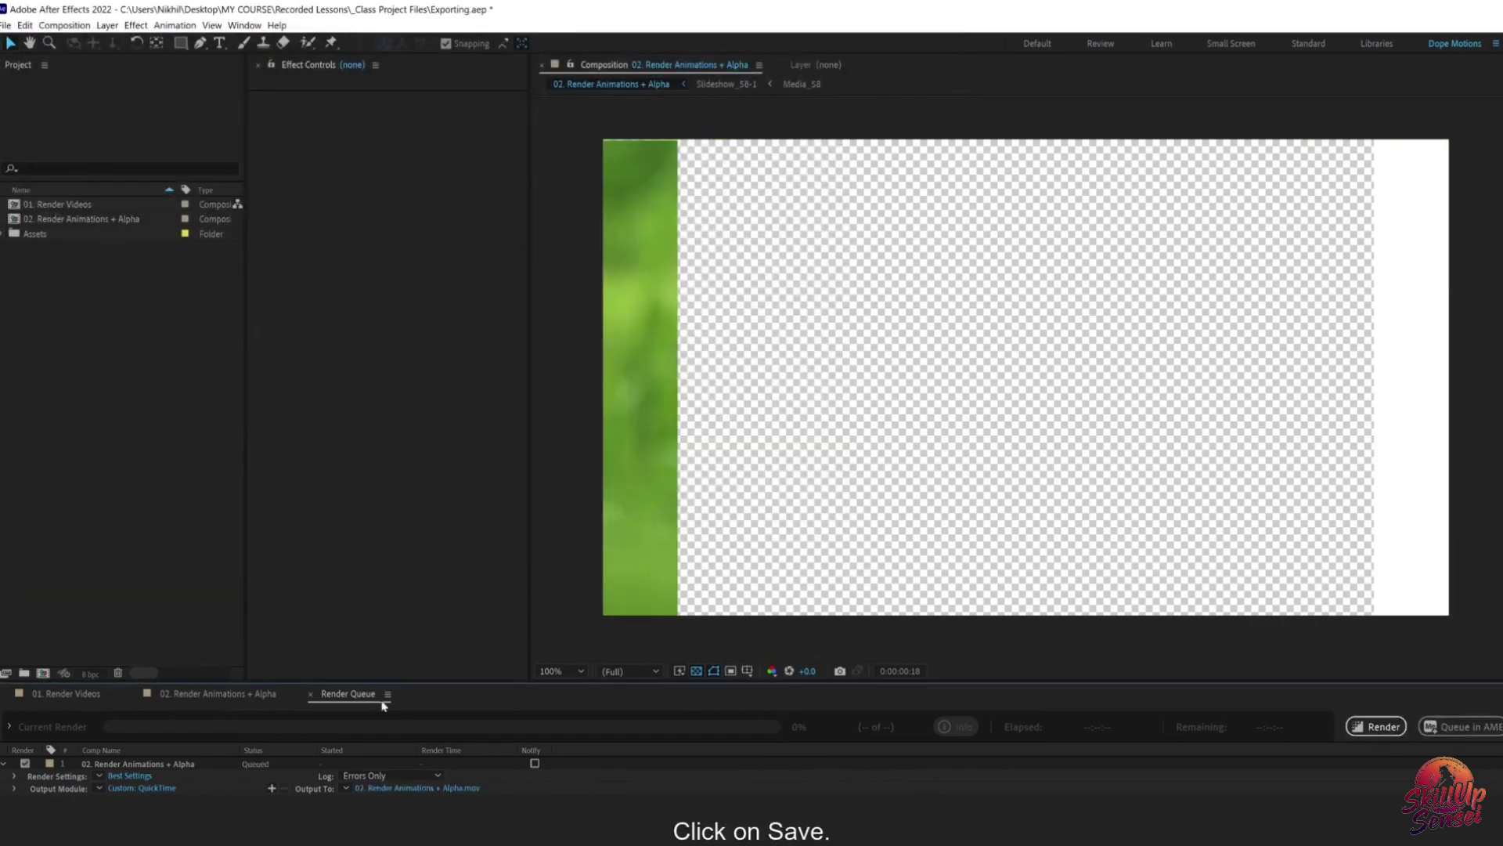
{"action": "left_click", "coordinate": [1372, 727]}
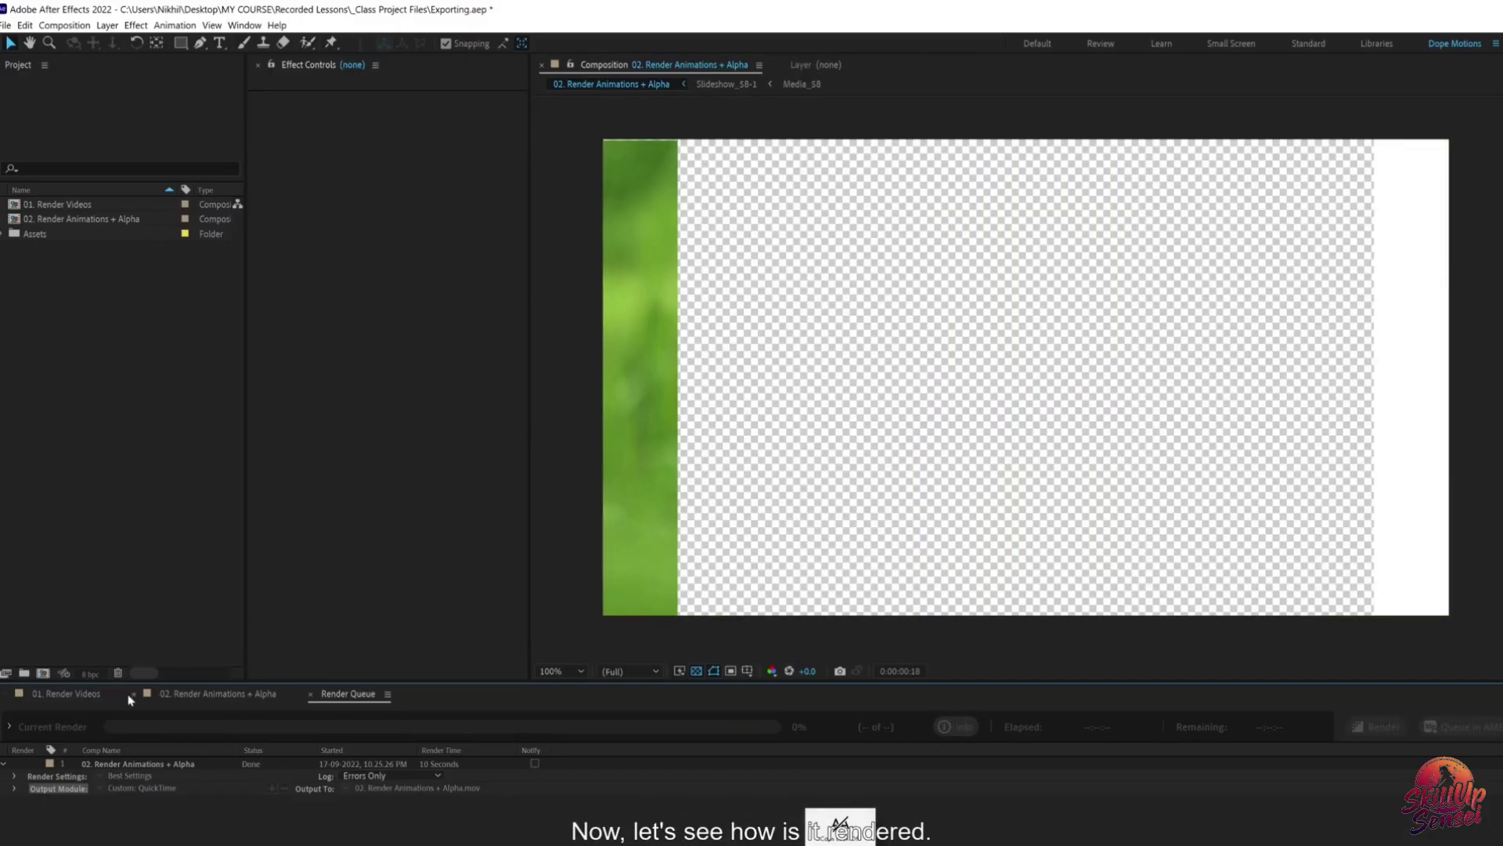
Step: Place the rendered 02. Render Animations + Alpha.mov above the Video layer in the 01. Render Videos composition and preview its transparency from the start
{"action": "left_click", "coordinate": [92, 699]}
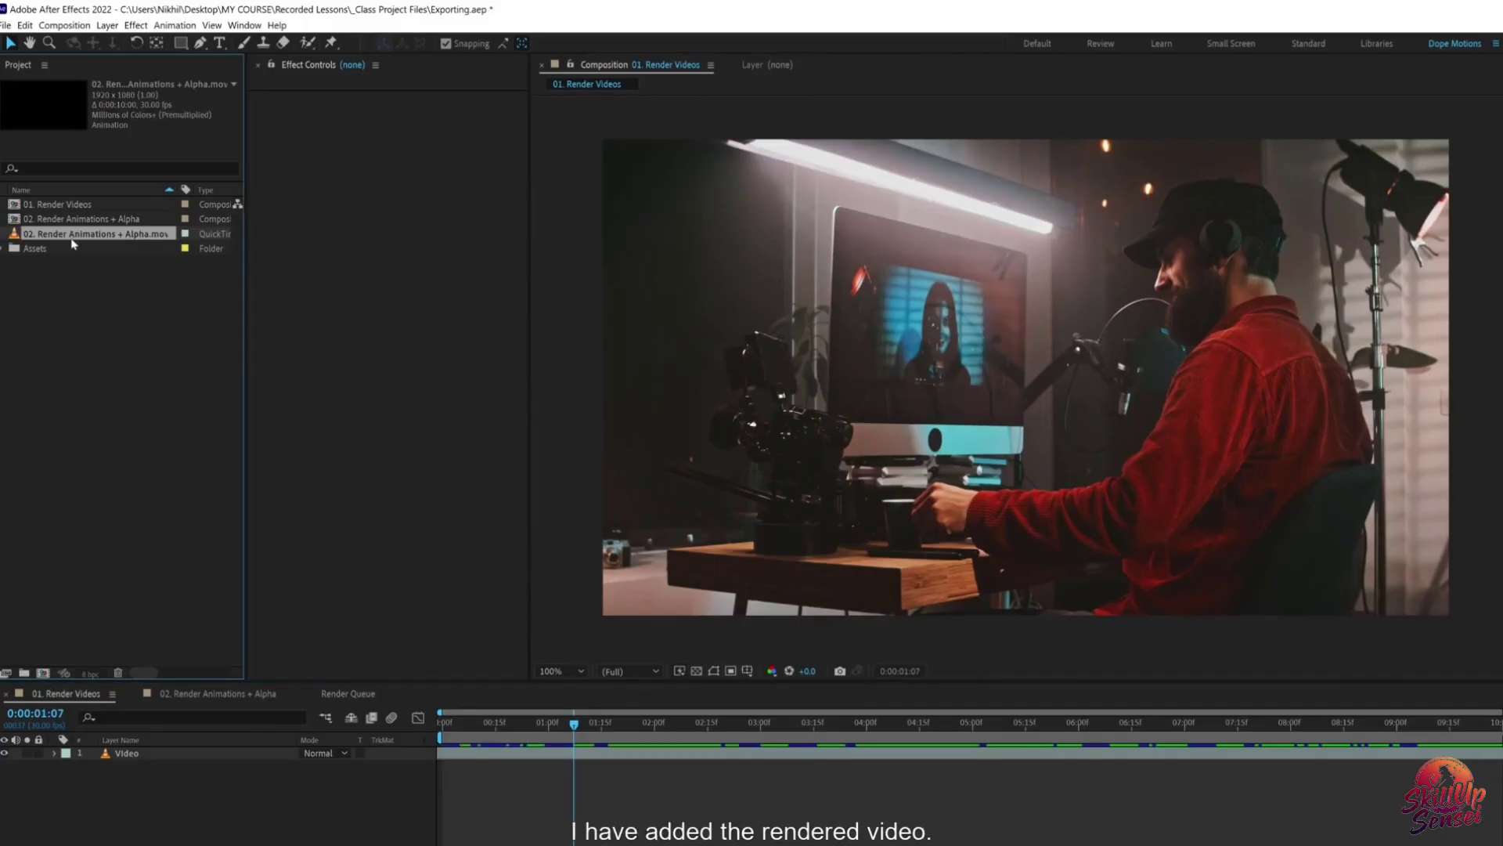
{"action": "left_click_drag", "start_coordinate": [70, 237], "coordinate": [159, 750]}
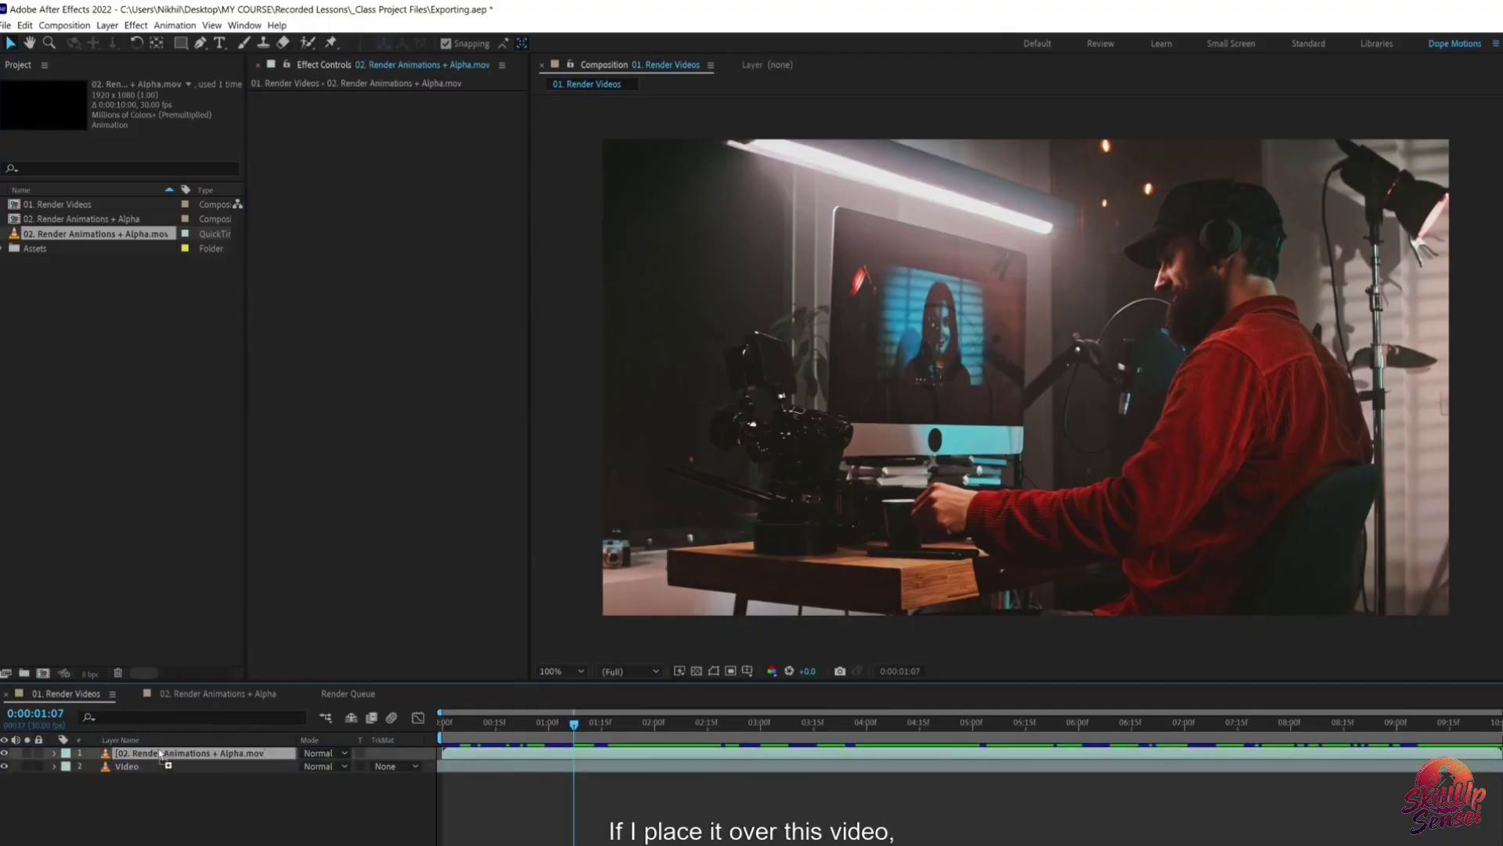
{"action": "left_click", "coordinate": [537, 722]}
{"action": "left_click_drag", "start_coordinate": [537, 722], "coordinate": [427, 739]}
{"action": "key", "text": "space"}
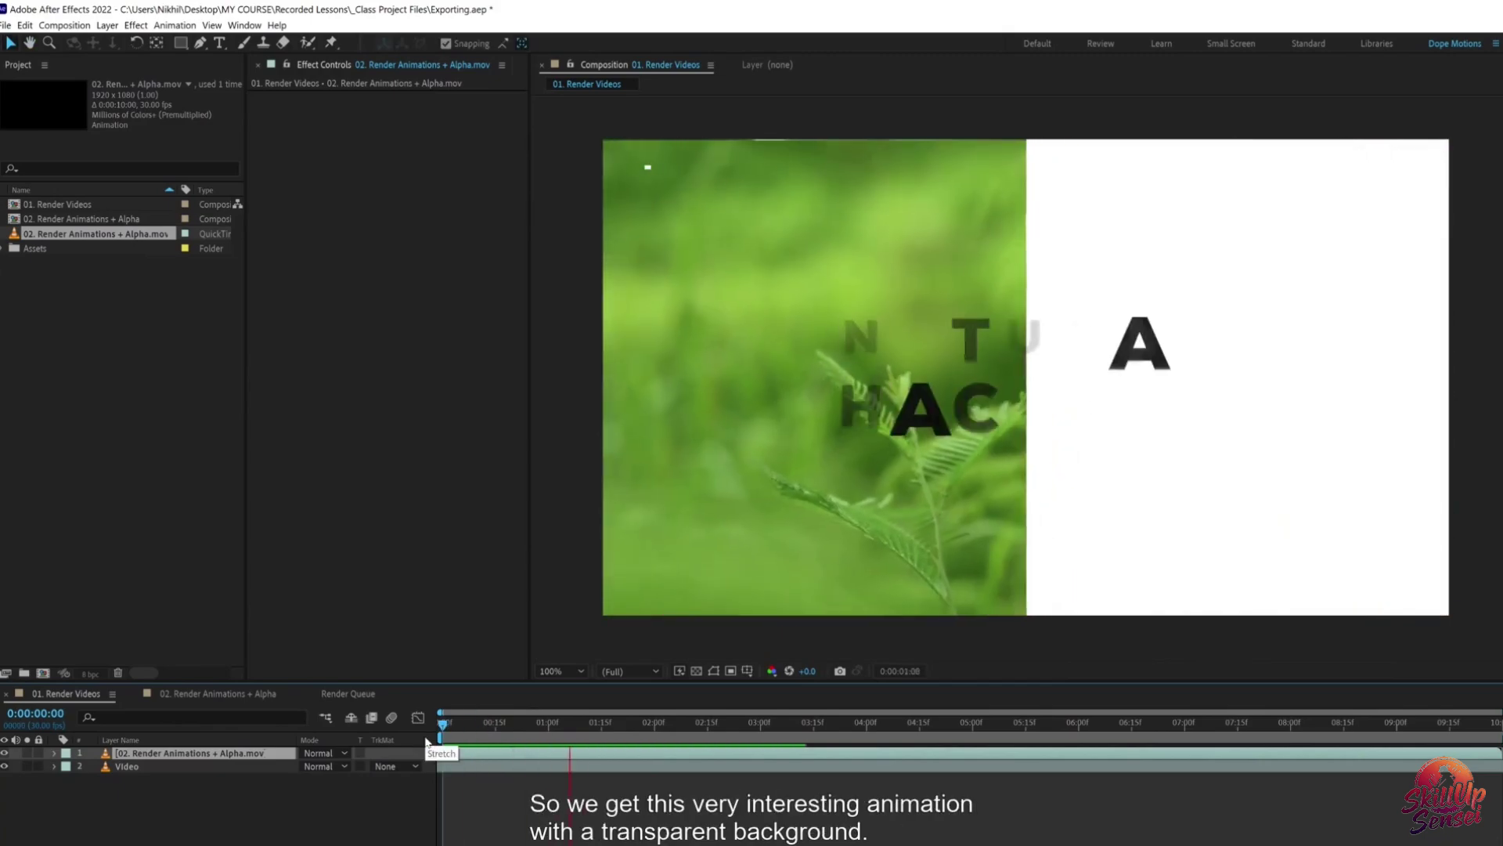
{"action": "left_click_drag", "start_coordinate": [753, 726], "coordinate": [514, 745]}
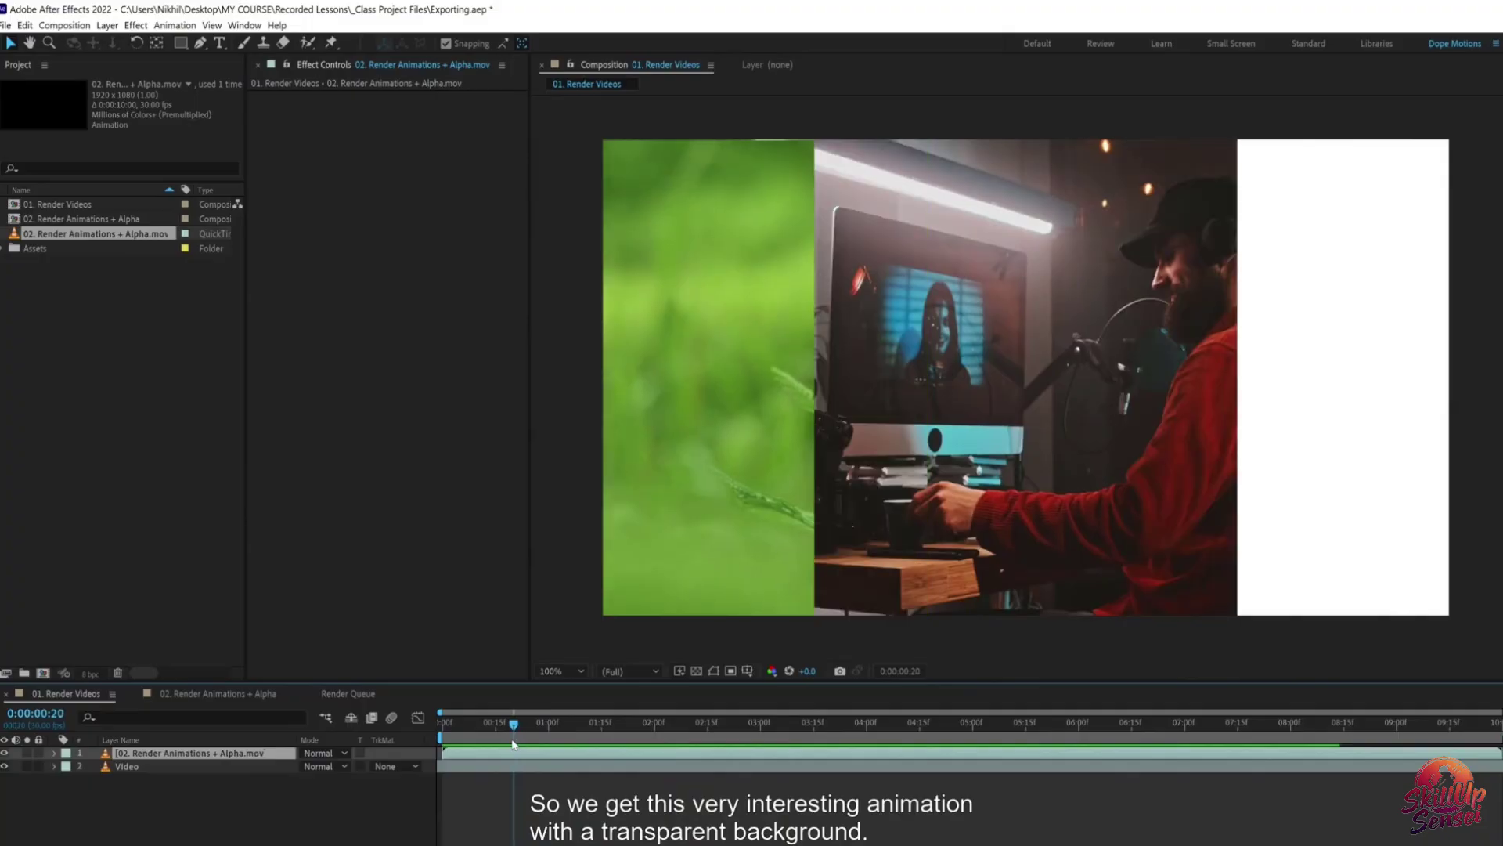